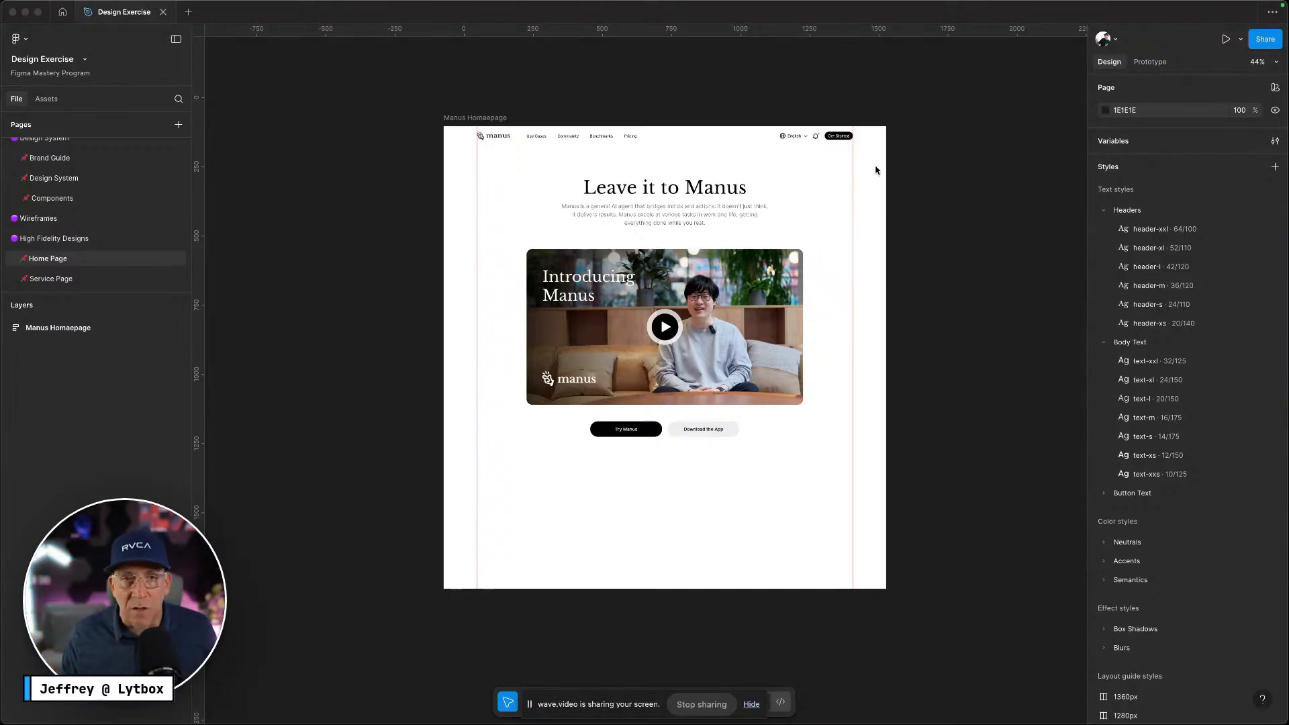
Inspect the homepage hero heading, paragraph and video by selecting them in turn
{"action": "scroll", "coordinate": [635, 192], "scroll_direction": "up", "scroll_amount": 1}
{"action": "scroll", "coordinate": [638, 195], "scroll_direction": "up", "scroll_amount": 10}
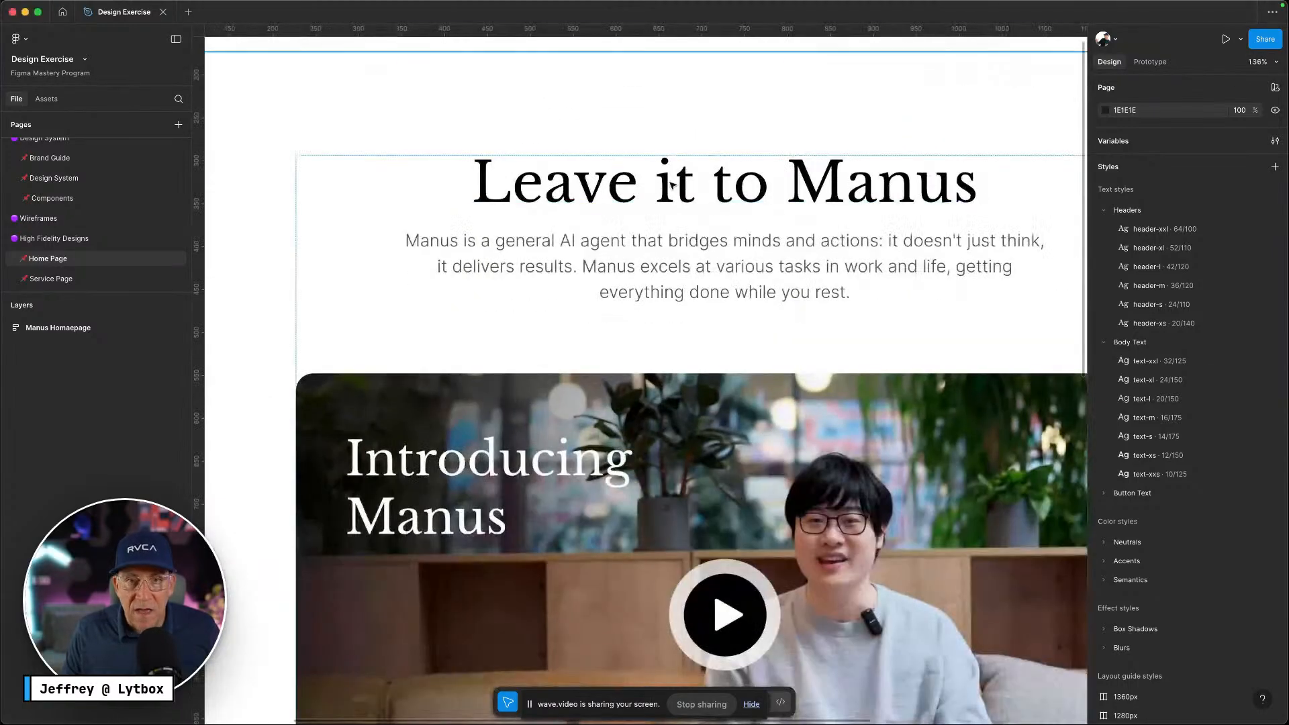
{"action": "left_click", "coordinate": [671, 185], "text": "super"}
{"action": "left_click", "coordinate": [649, 246], "text": "shift+super"}
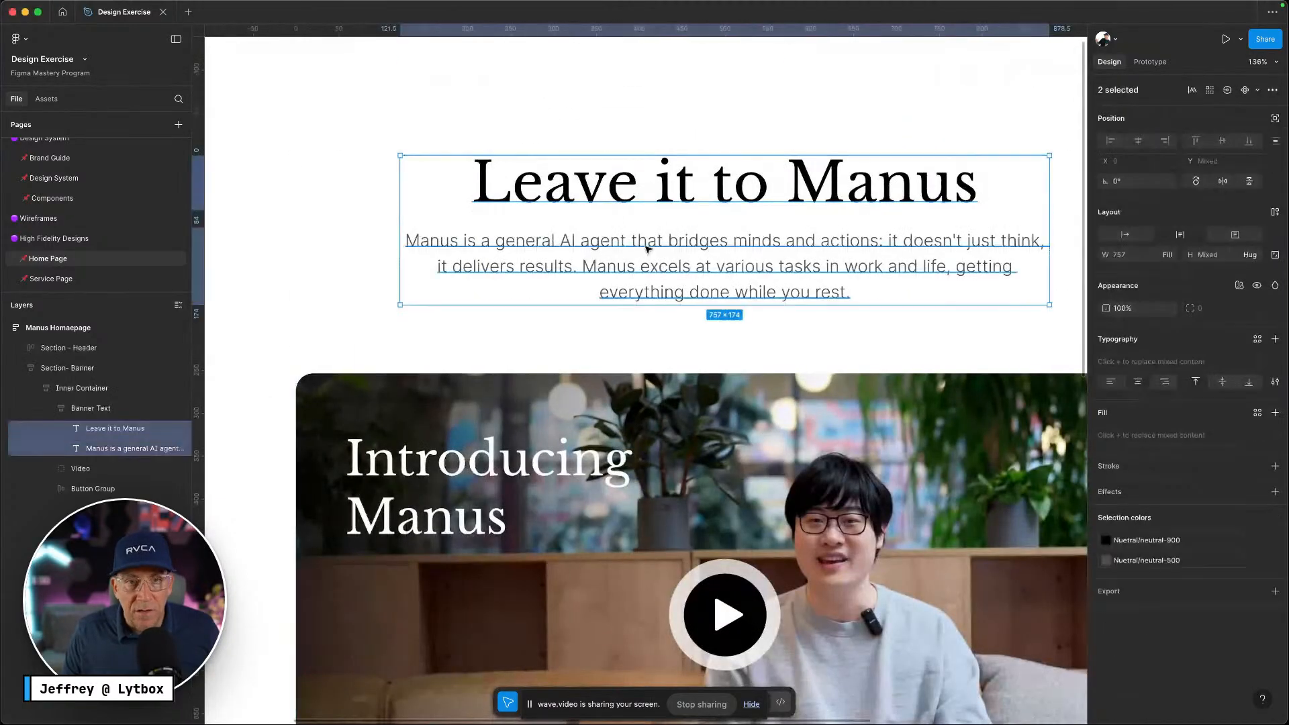
{"action": "scroll", "coordinate": [671, 251], "scroll_direction": "down", "scroll_amount": 1}
{"action": "left_click", "coordinate": [671, 229]}
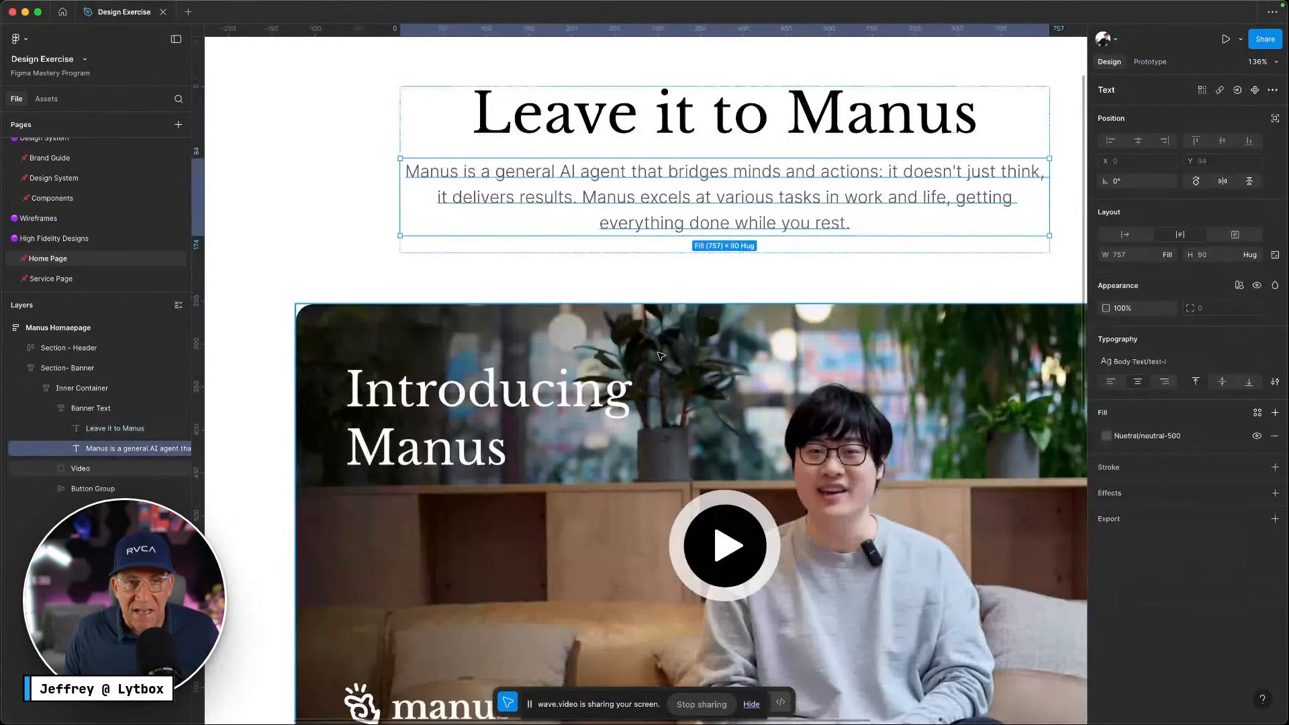
{"action": "left_click", "coordinate": [664, 353], "text": "shift"}
{"action": "scroll", "coordinate": [668, 335], "scroll_direction": "down", "scroll_amount": 2}
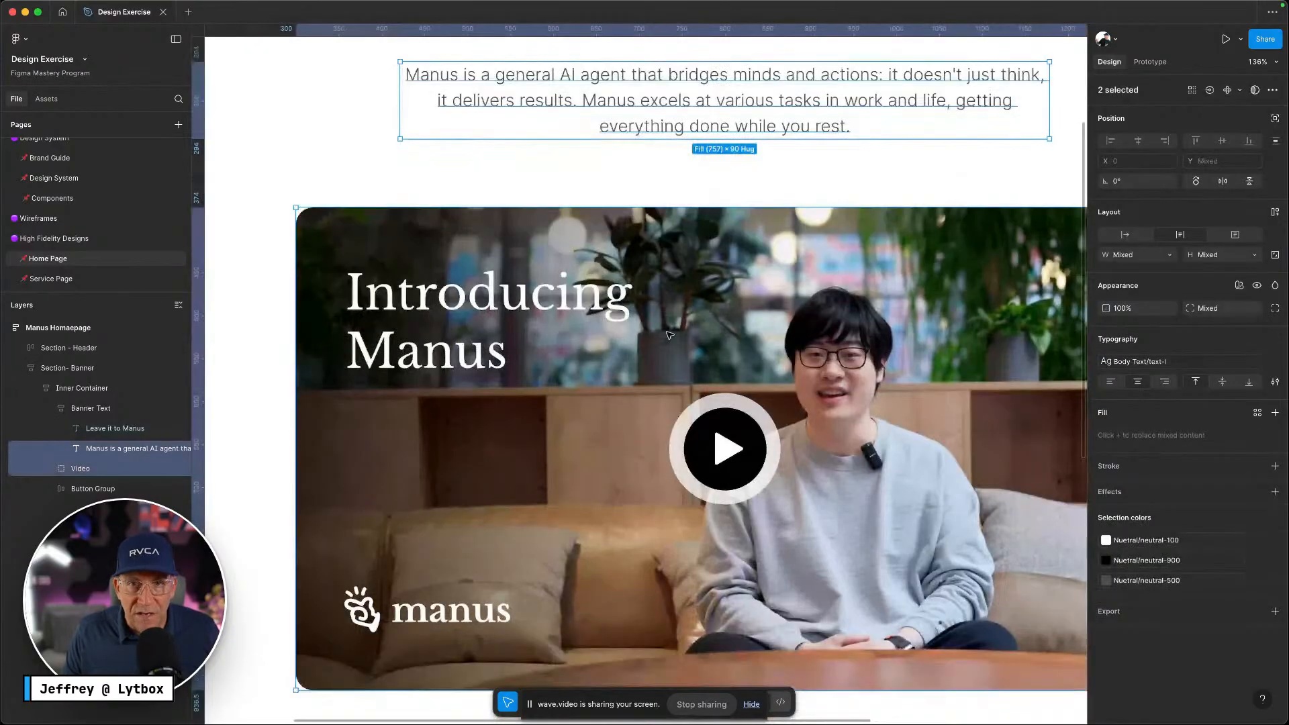
{"action": "scroll", "coordinate": [669, 335], "scroll_direction": "down", "scroll_amount": 2}
{"action": "left_click", "coordinate": [685, 117]}
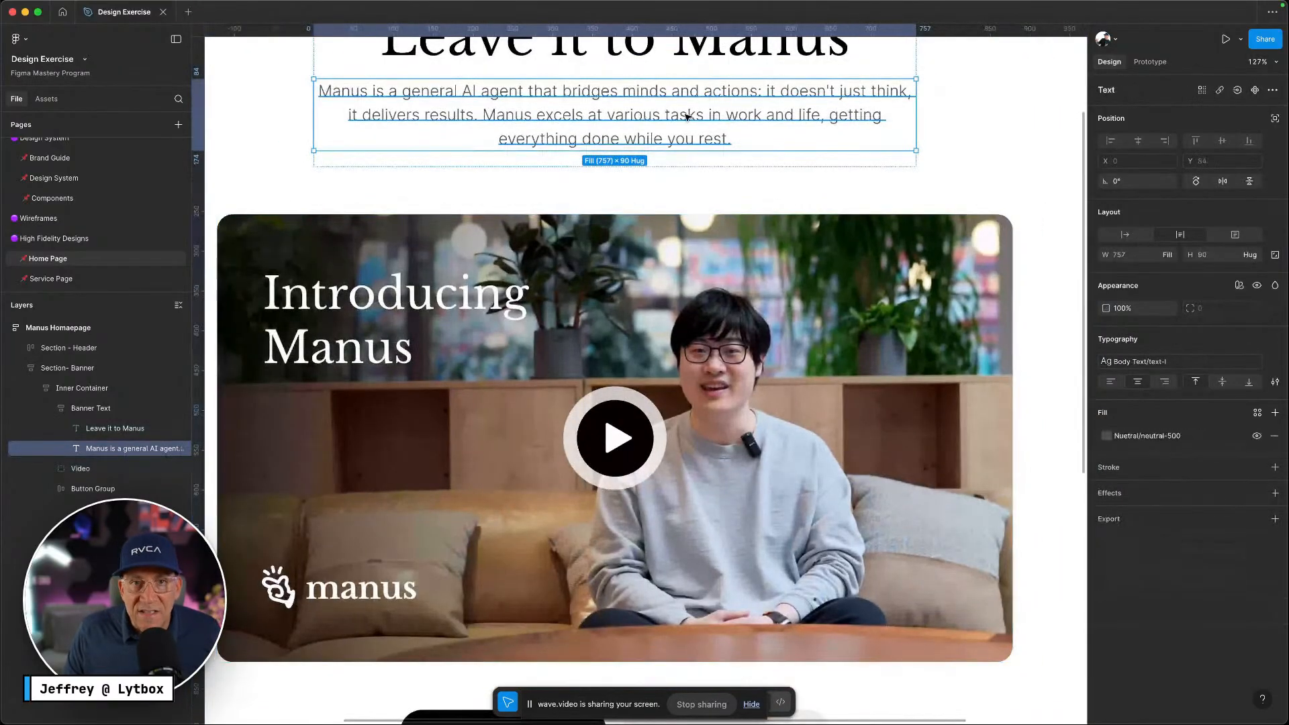
Select the nav menu group with the logo to inspect the header layout, then deselect
{"action": "scroll", "coordinate": [648, 155], "scroll_direction": "up", "scroll_amount": 6}
{"action": "scroll", "coordinate": [648, 158], "scroll_direction": "down", "scroll_amount": 2}
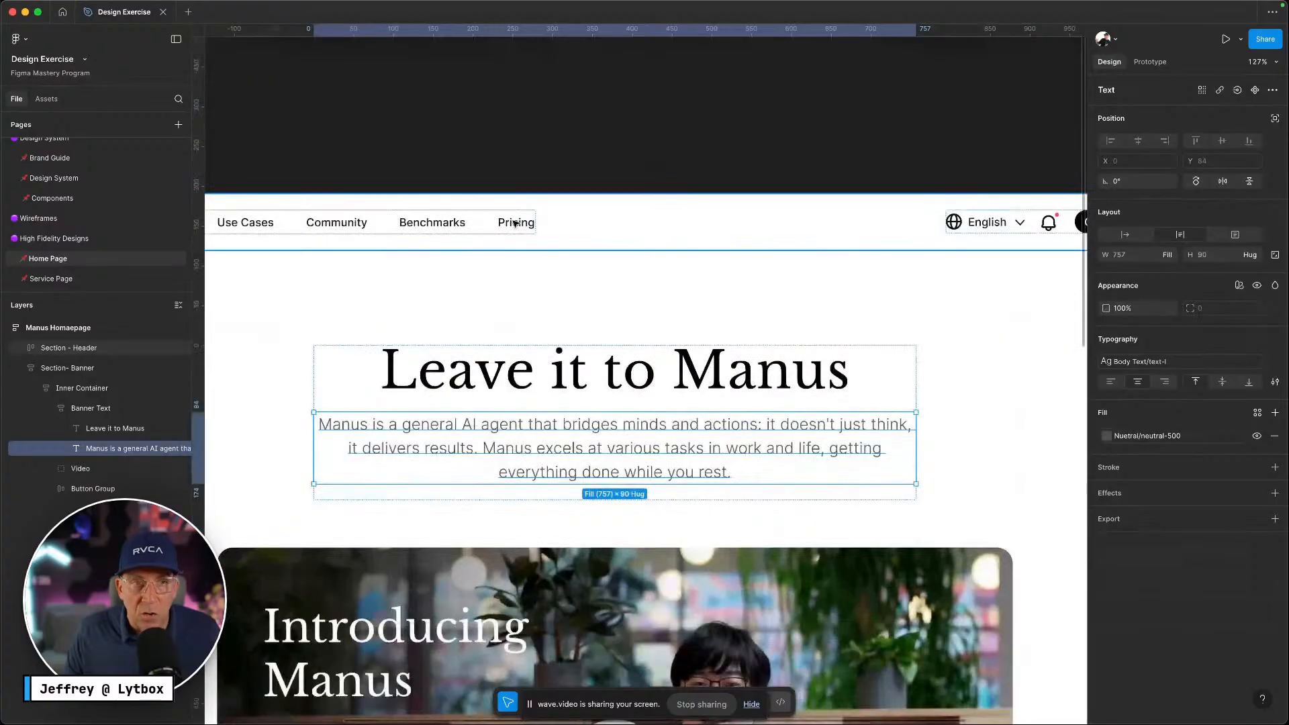
{"action": "scroll", "coordinate": [554, 224], "scroll_direction": "left", "scroll_amount": 4}
{"action": "left_click", "coordinate": [581, 224]}
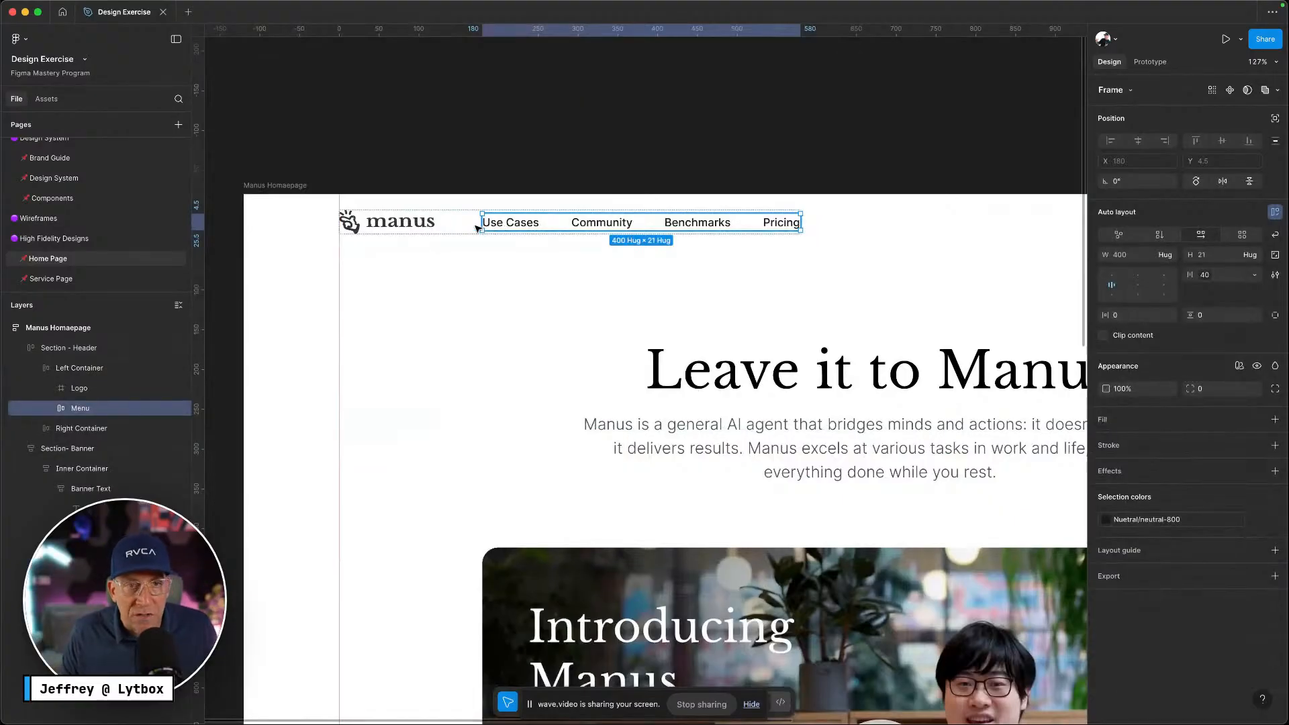
{"action": "left_click", "coordinate": [423, 227], "text": "shift"}
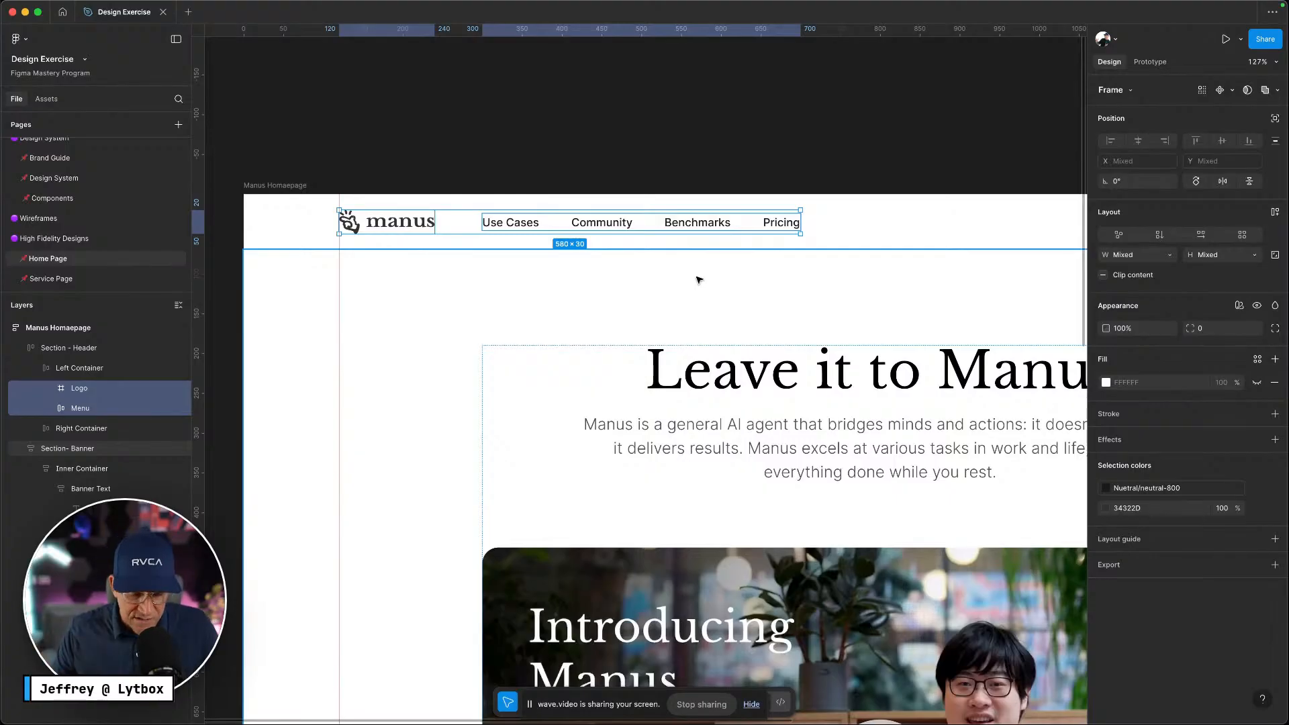
{"action": "scroll", "coordinate": [699, 280], "scroll_direction": "down", "scroll_amount": 2}
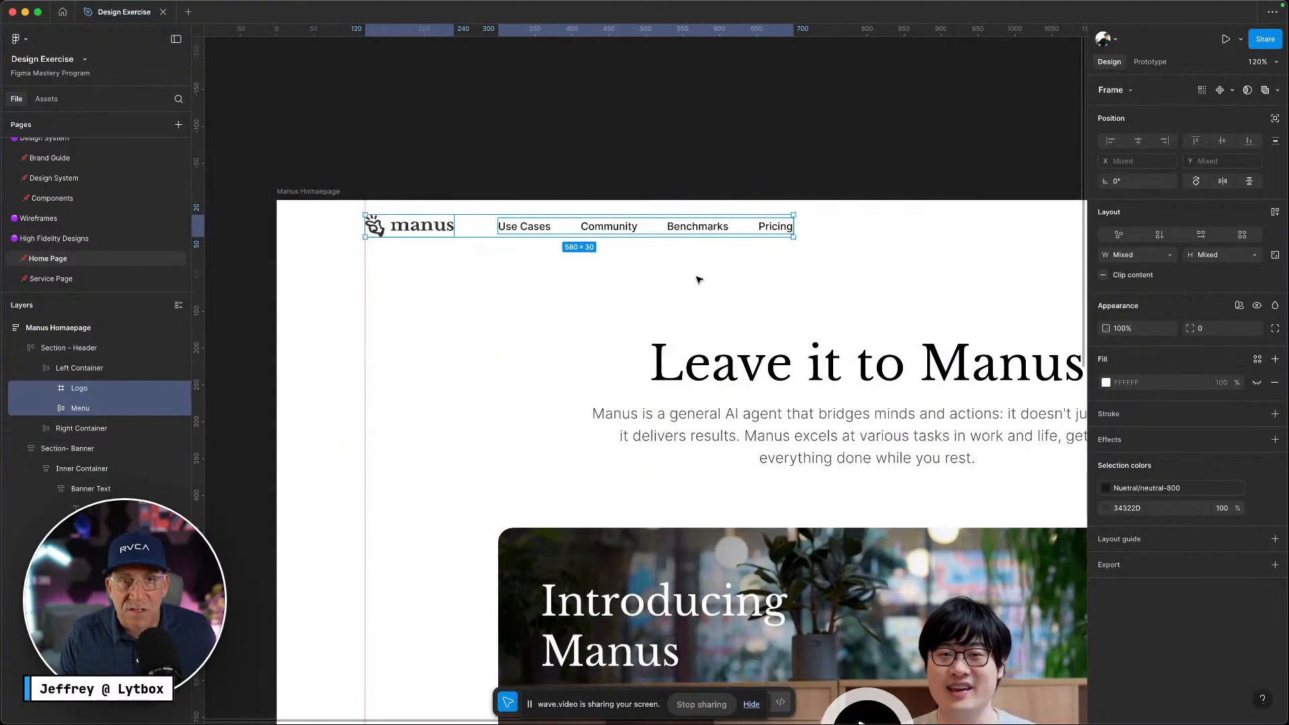
{"action": "scroll", "coordinate": [699, 280], "scroll_direction": "down", "scroll_amount": 10}
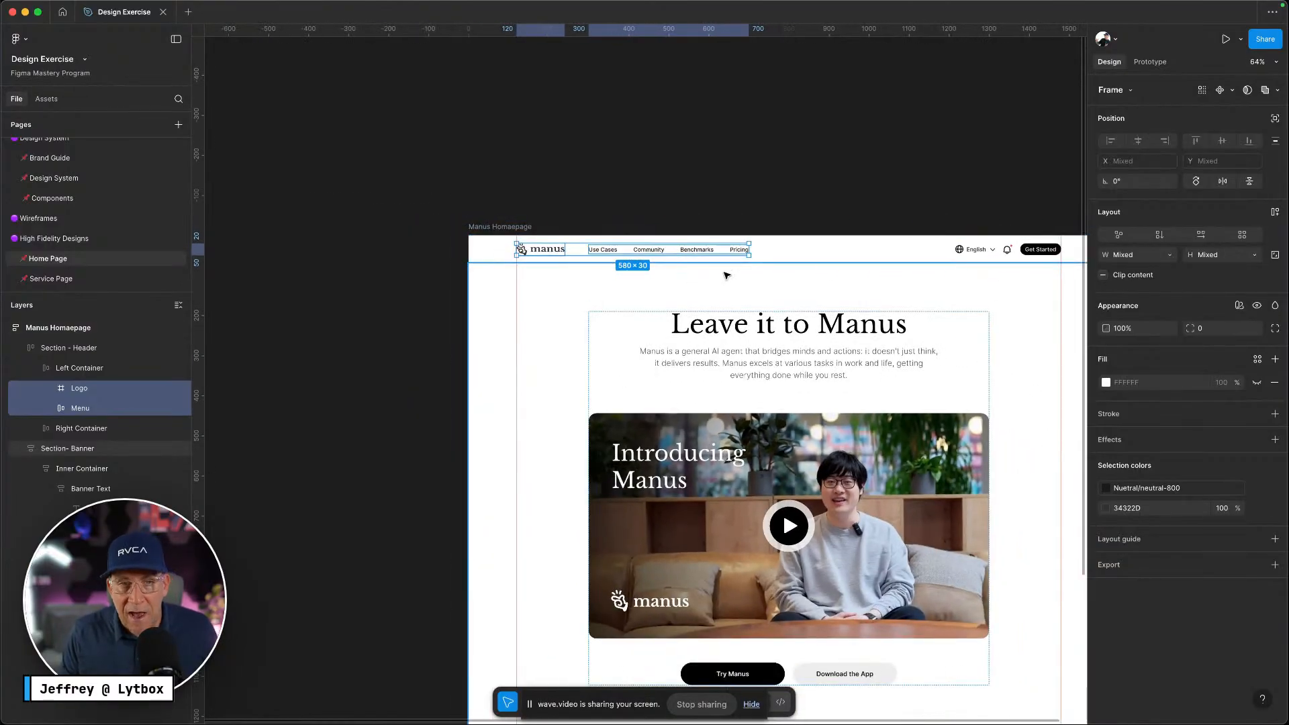
{"action": "scroll", "coordinate": [726, 275], "scroll_direction": "right", "scroll_amount": 3}
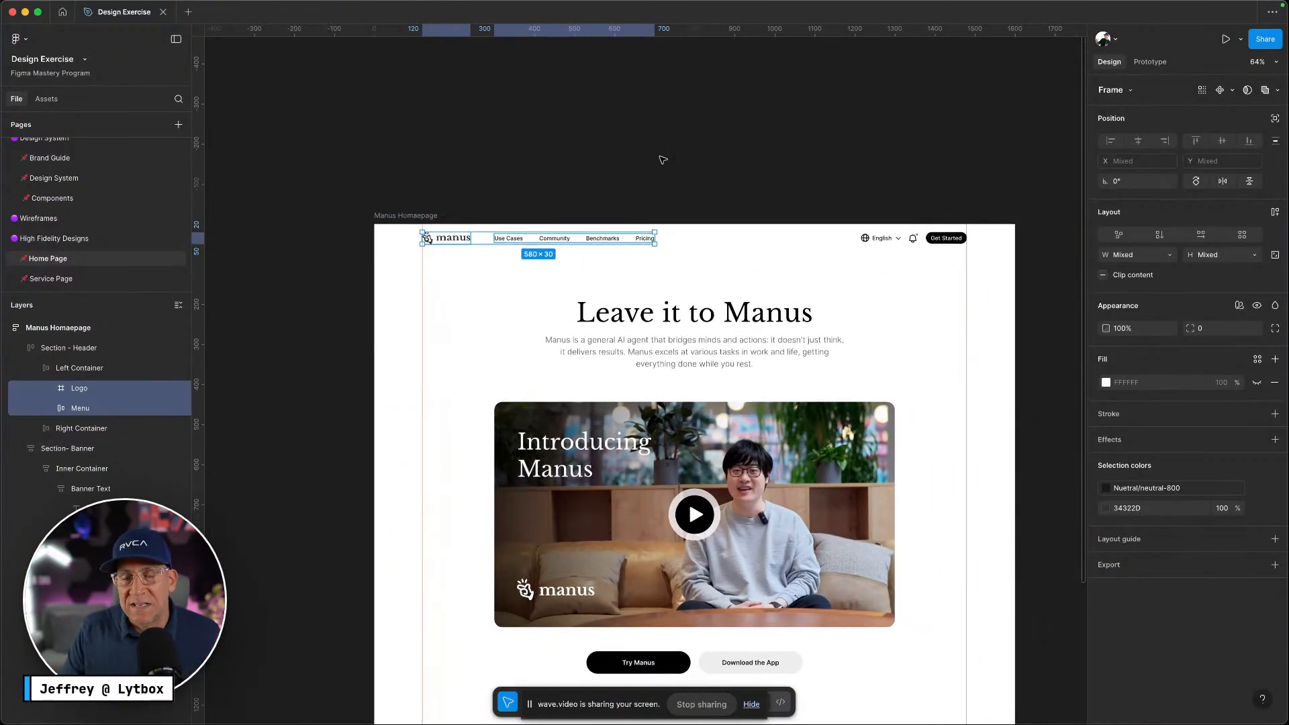
{"action": "left_click", "coordinate": [664, 162]}
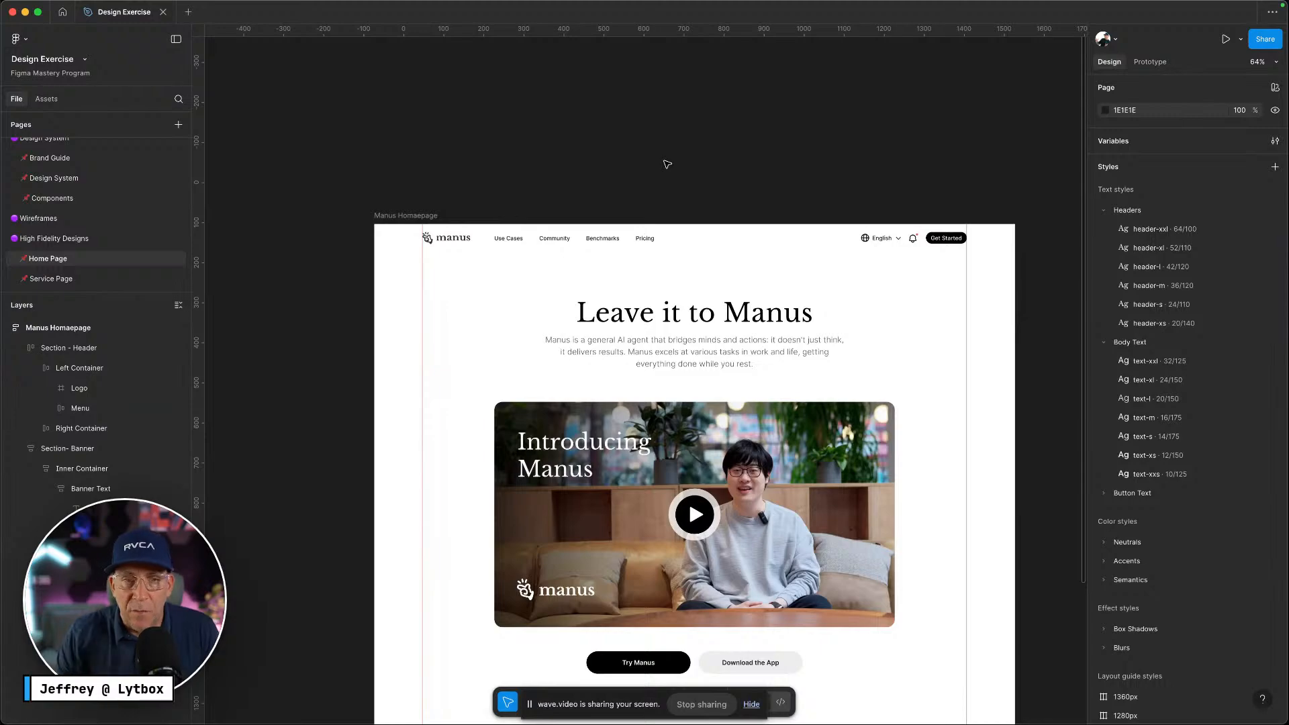
Review the homepage, check the Colors frame on the Design System page, and return to Home Page
{"action": "scroll", "coordinate": [666, 164], "scroll_direction": "down", "scroll_amount": 3}
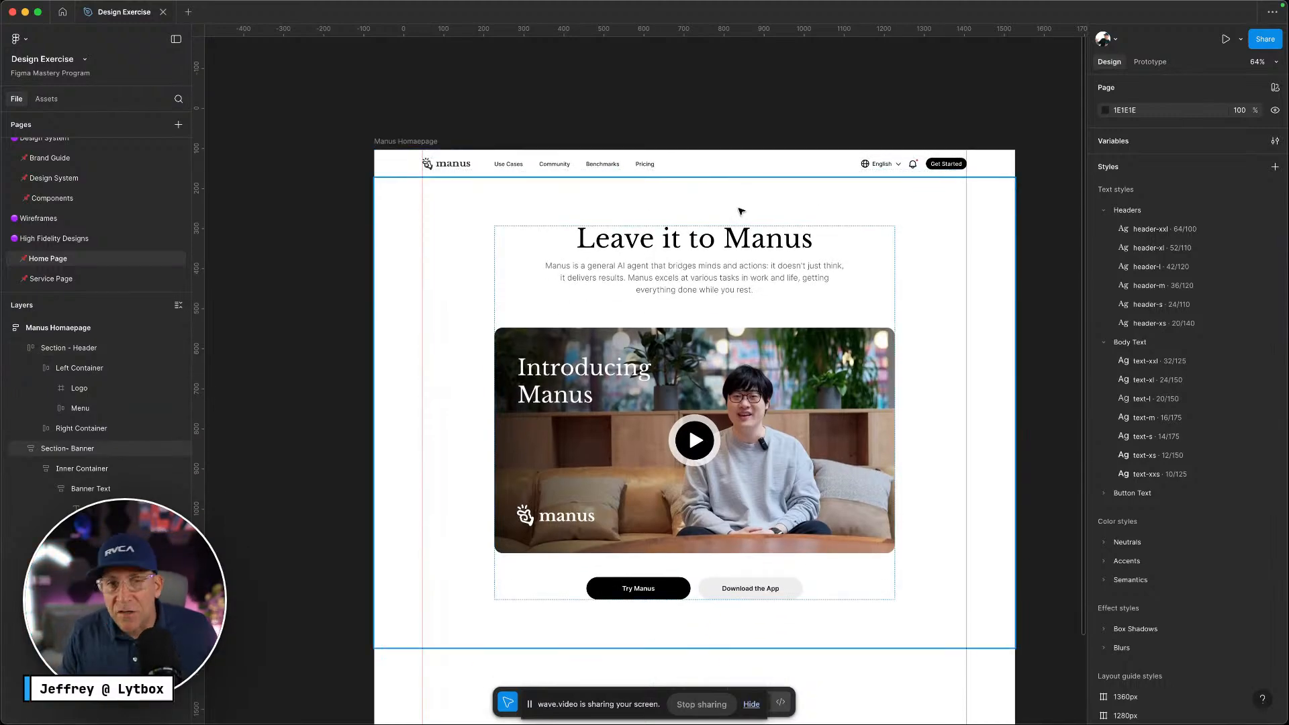
{"action": "scroll", "coordinate": [772, 235], "scroll_direction": "down", "scroll_amount": 1}
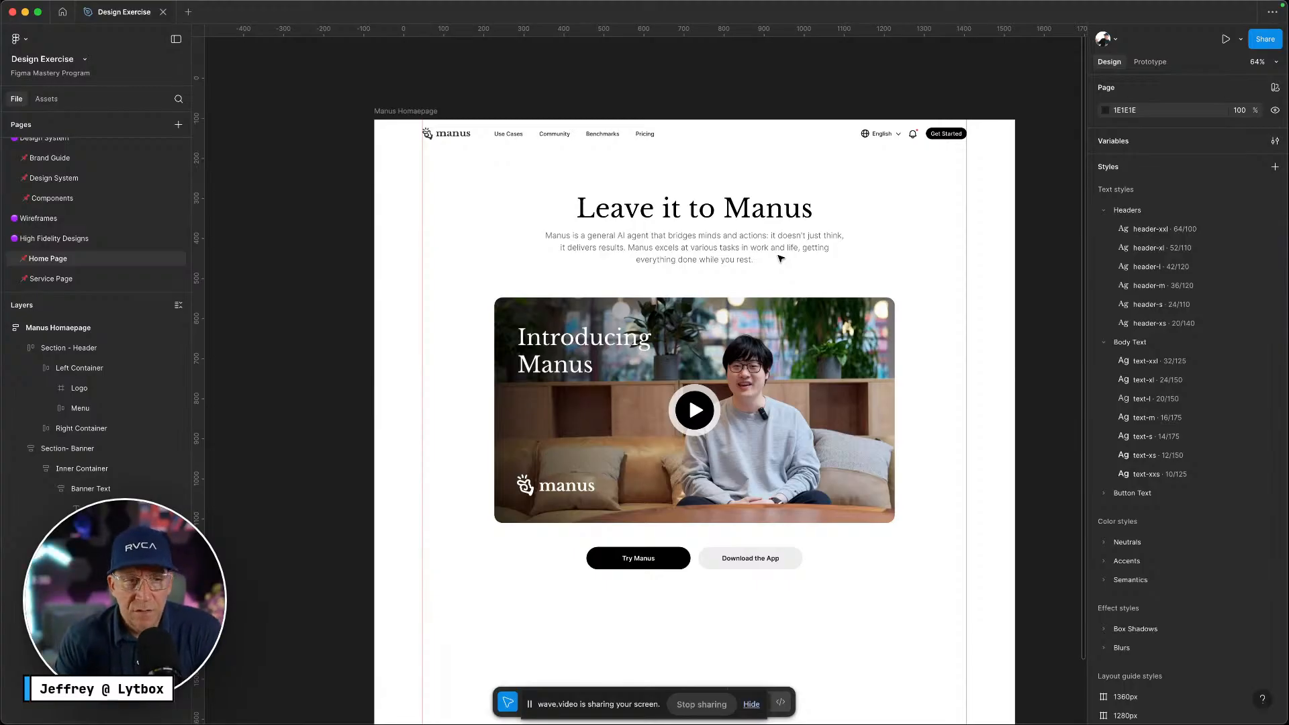
{"action": "scroll", "coordinate": [779, 242], "scroll_direction": "down", "scroll_amount": 3}
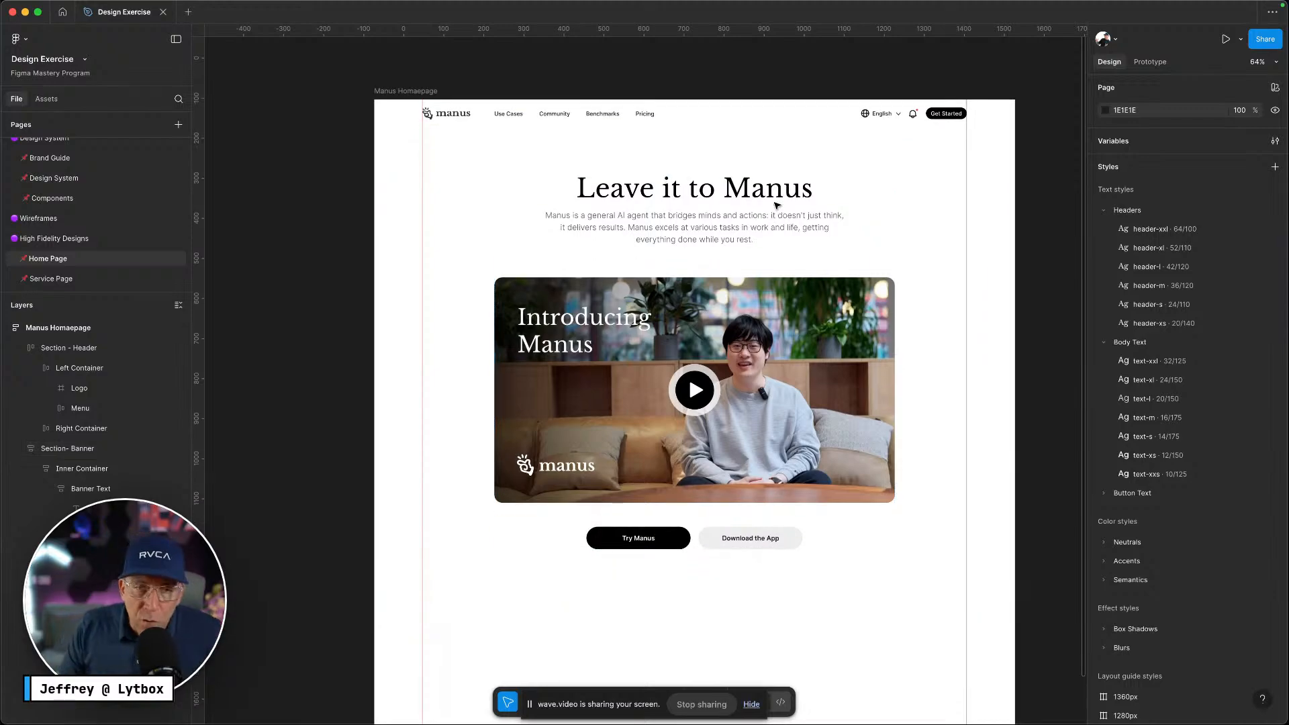
{"action": "scroll", "coordinate": [777, 205], "scroll_direction": "down", "scroll_amount": 1}
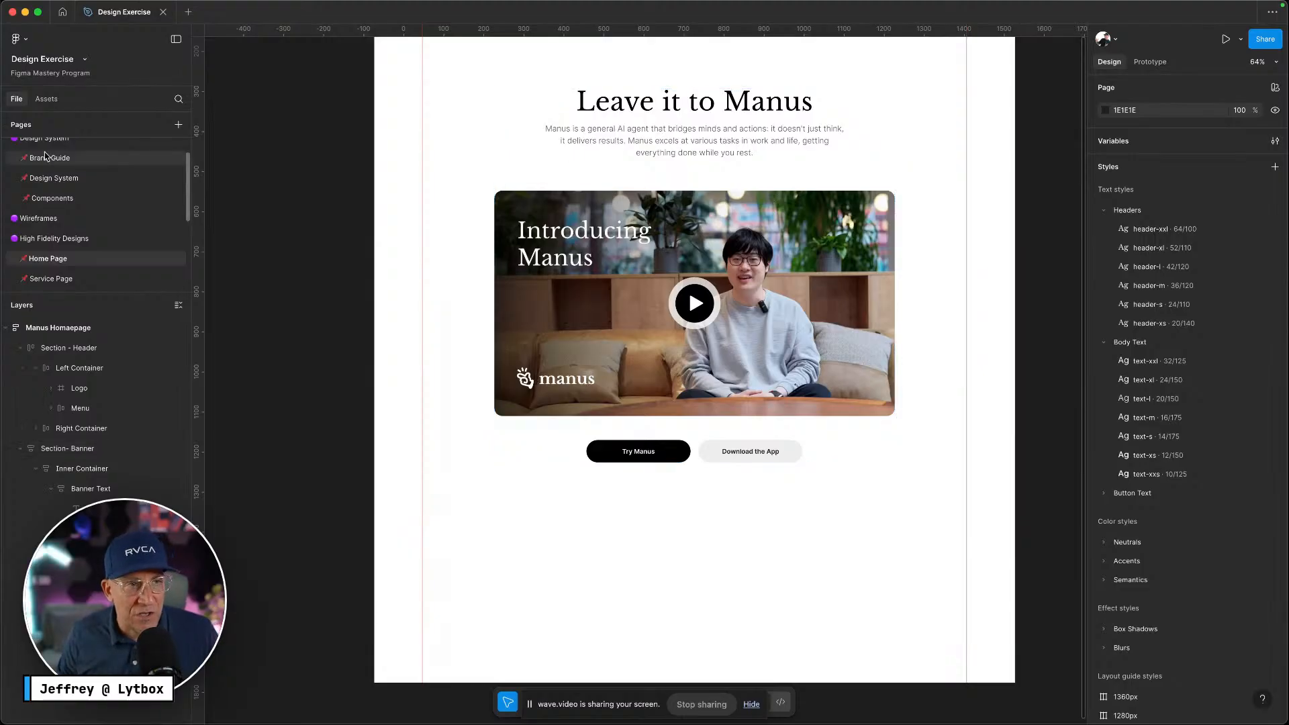
{"action": "left_click", "coordinate": [79, 179]}
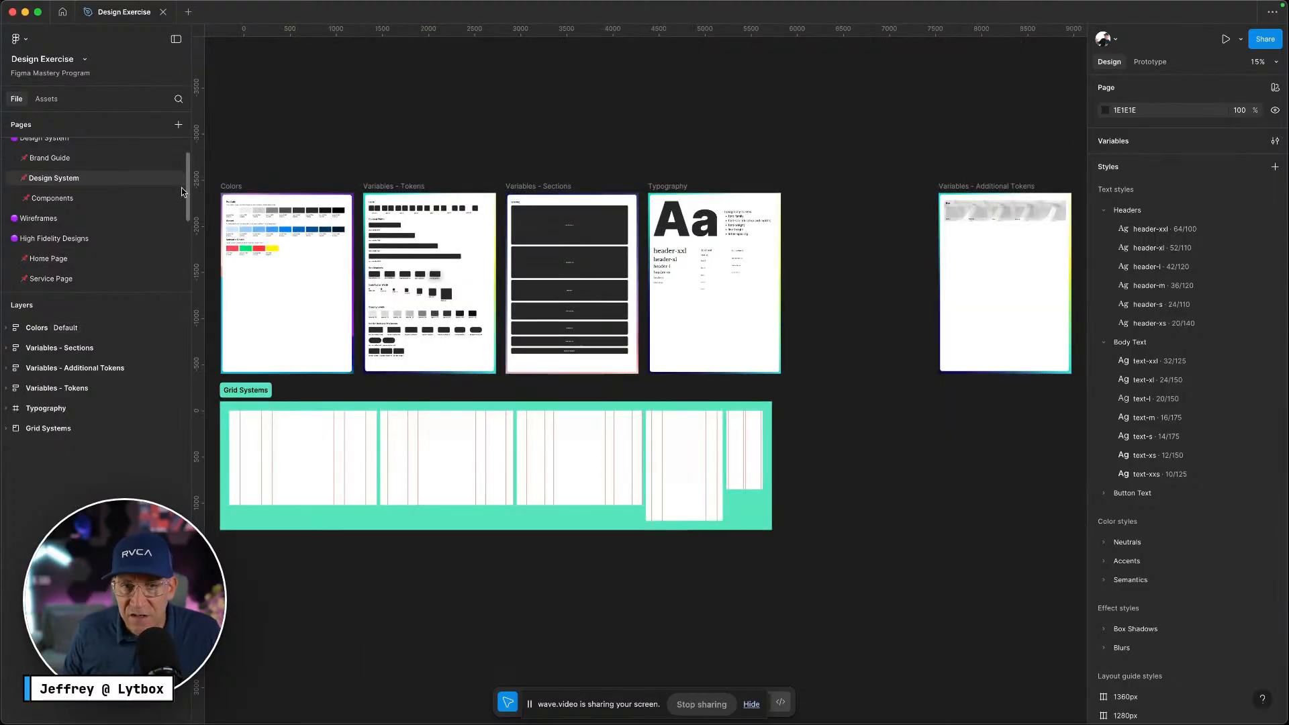
{"action": "scroll", "coordinate": [443, 323], "scroll_direction": "left", "scroll_amount": 4}
{"action": "left_click", "coordinate": [462, 331]}
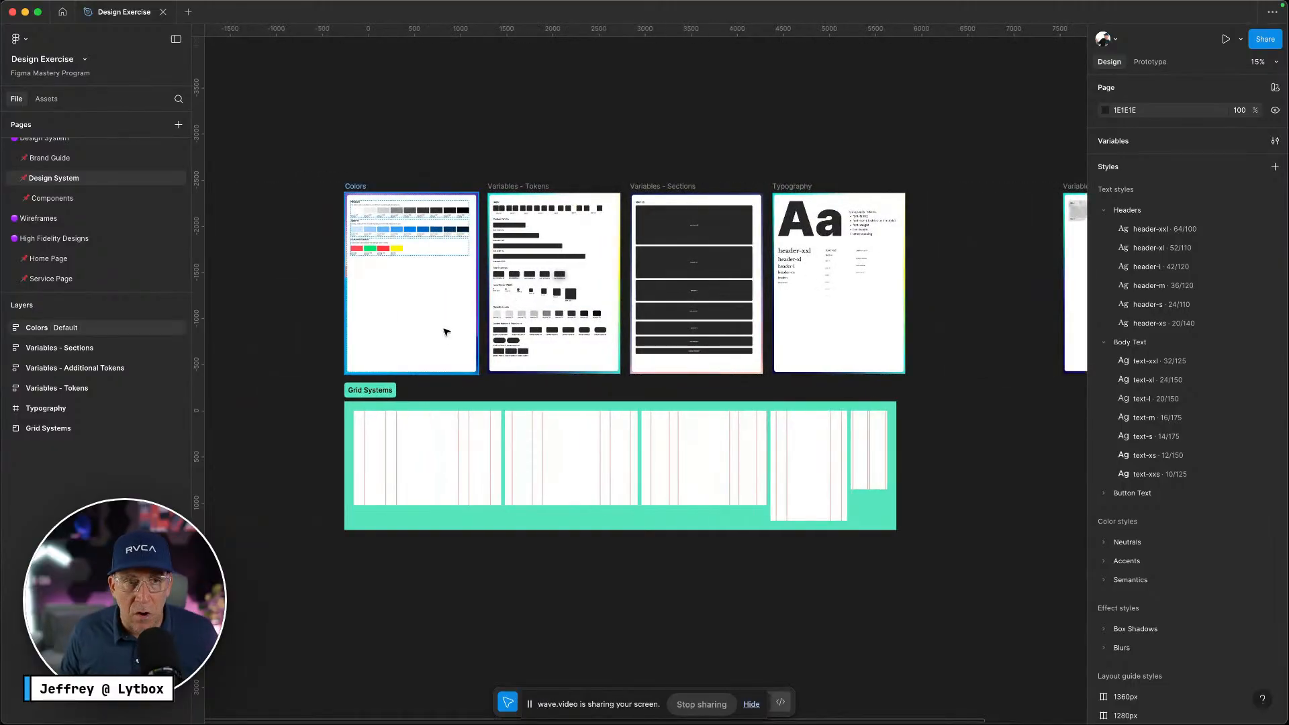
{"action": "scroll", "coordinate": [432, 323], "scroll_direction": "up", "scroll_amount": 1}
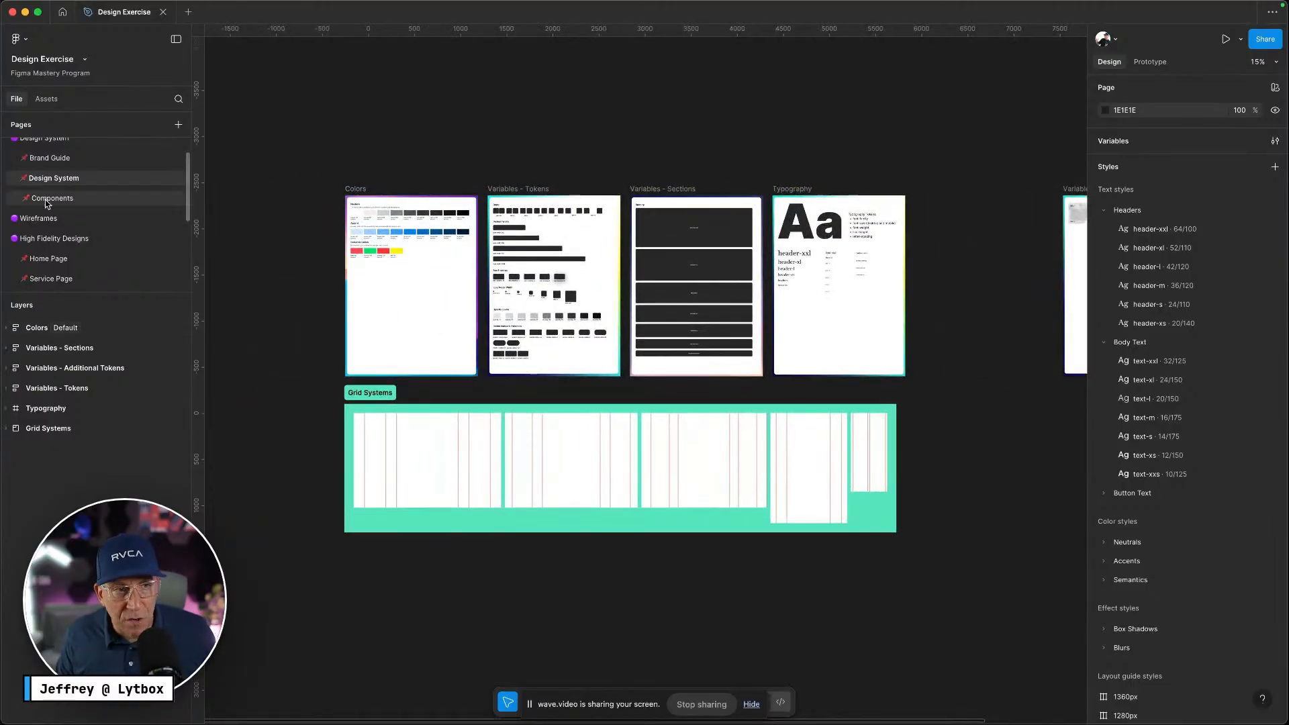
{"action": "left_click", "coordinate": [60, 257]}
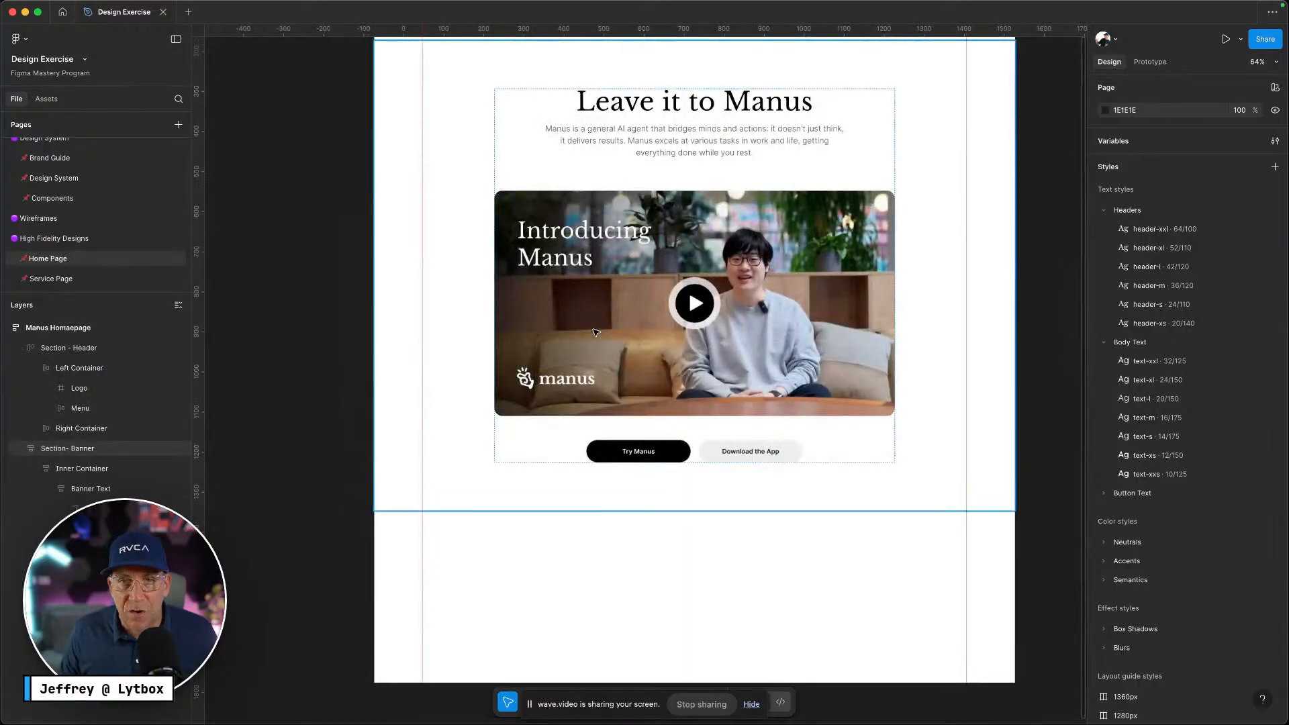
{"action": "scroll", "coordinate": [811, 397], "scroll_direction": "up", "scroll_amount": 5}
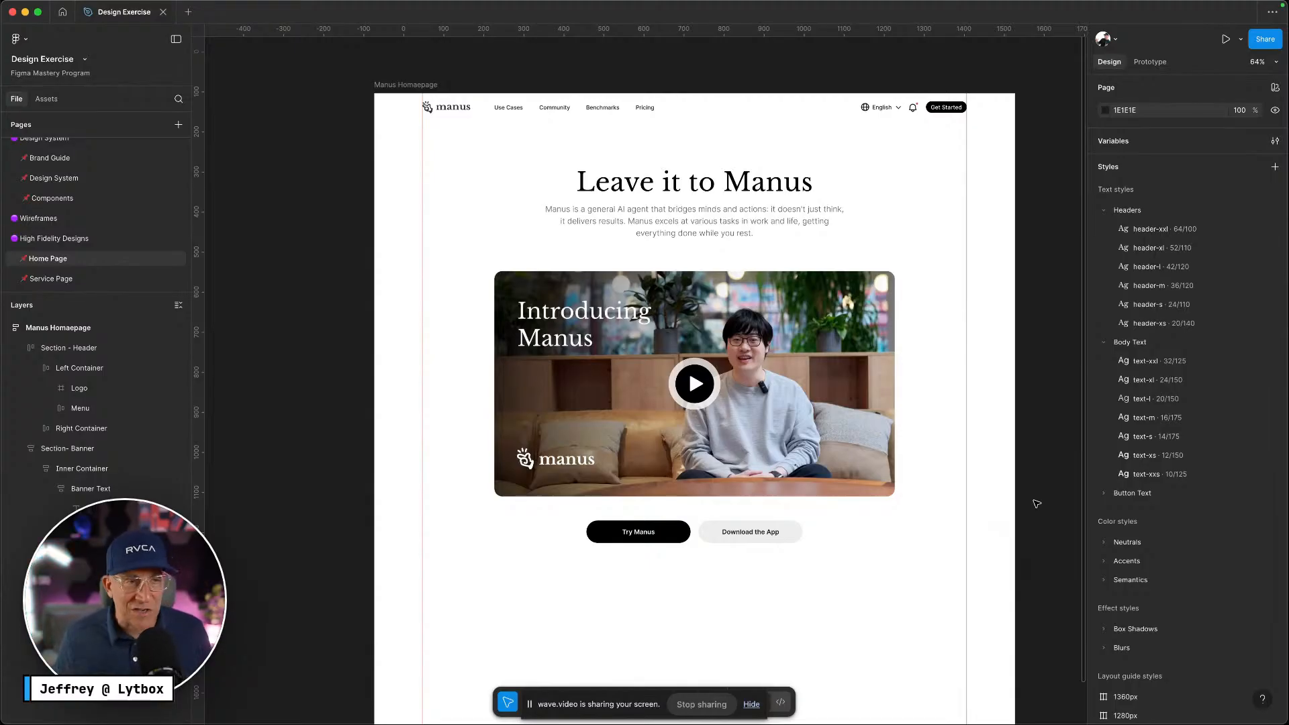
Drag screenshot-[manus.im].jpeg from Finder onto the Figma canvas
{"action": "scroll", "coordinate": [967, 436], "scroll_direction": "right", "scroll_amount": 5}
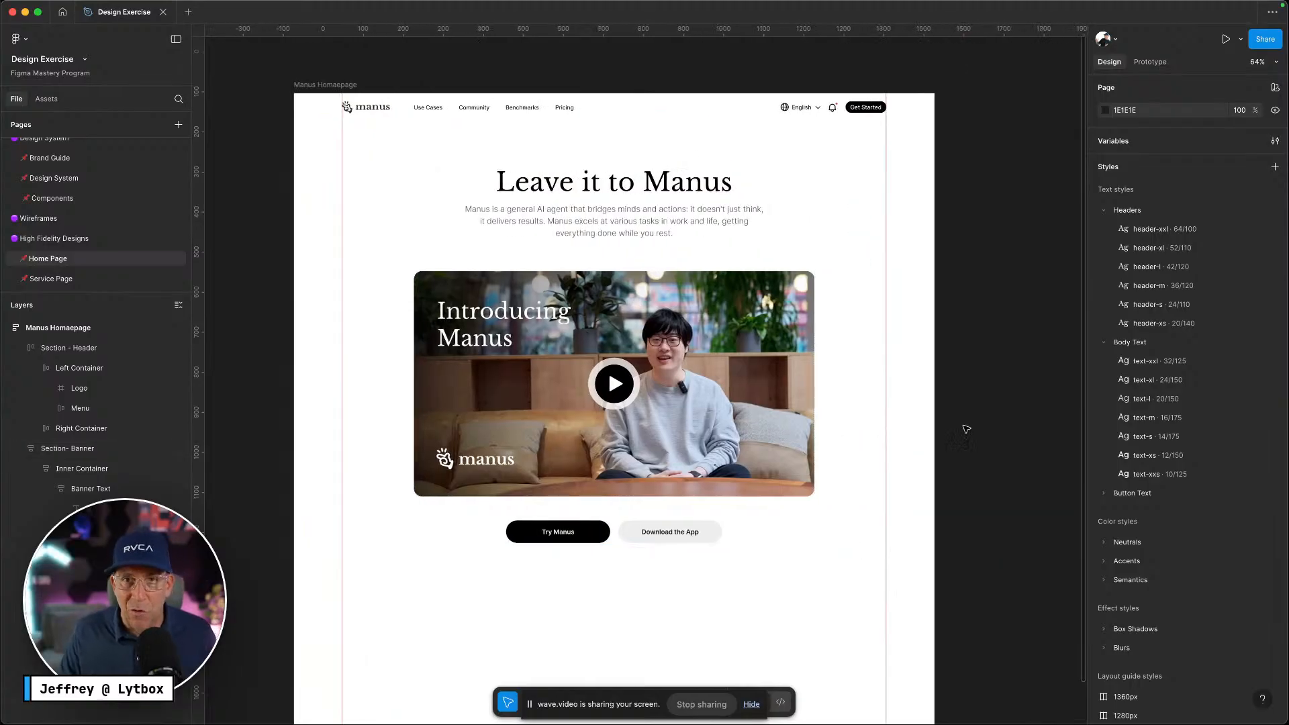
{"action": "scroll", "coordinate": [965, 428], "scroll_direction": "right", "scroll_amount": 6}
{"action": "scroll", "coordinate": [967, 427], "scroll_direction": "left", "scroll_amount": 5}
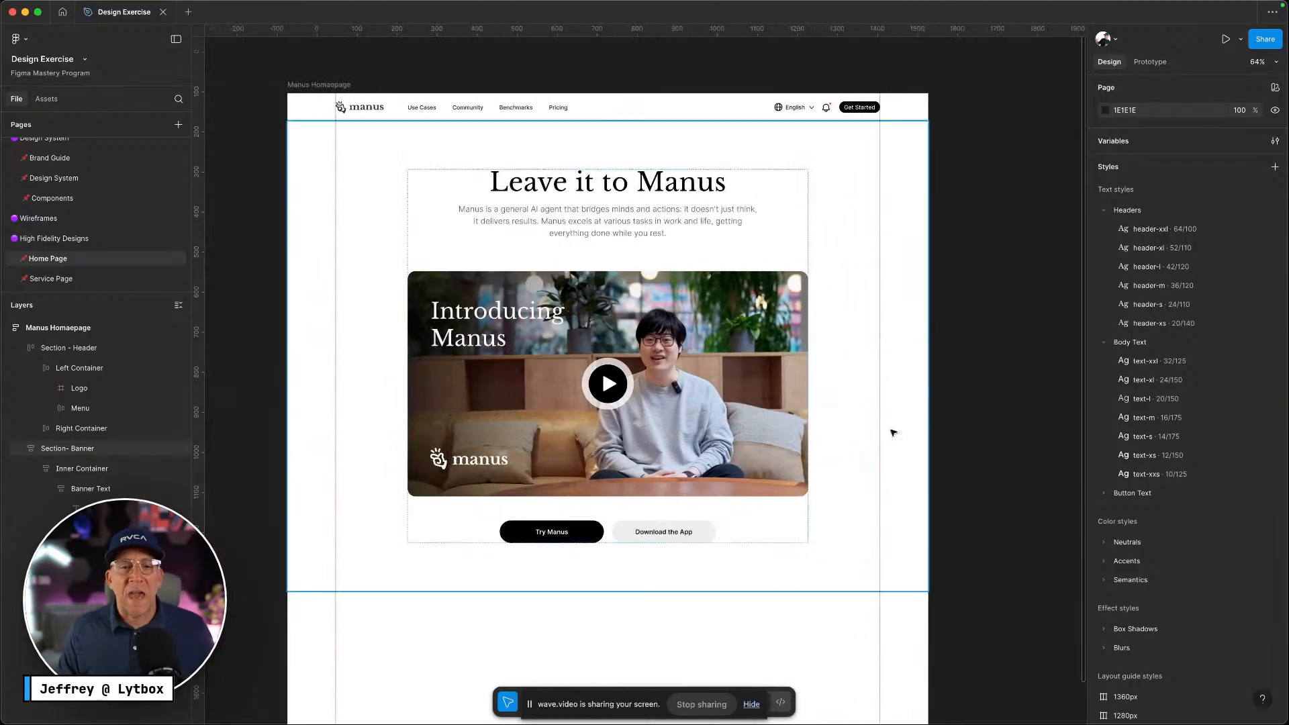
{"action": "scroll", "coordinate": [824, 433], "scroll_direction": "up", "scroll_amount": 1}
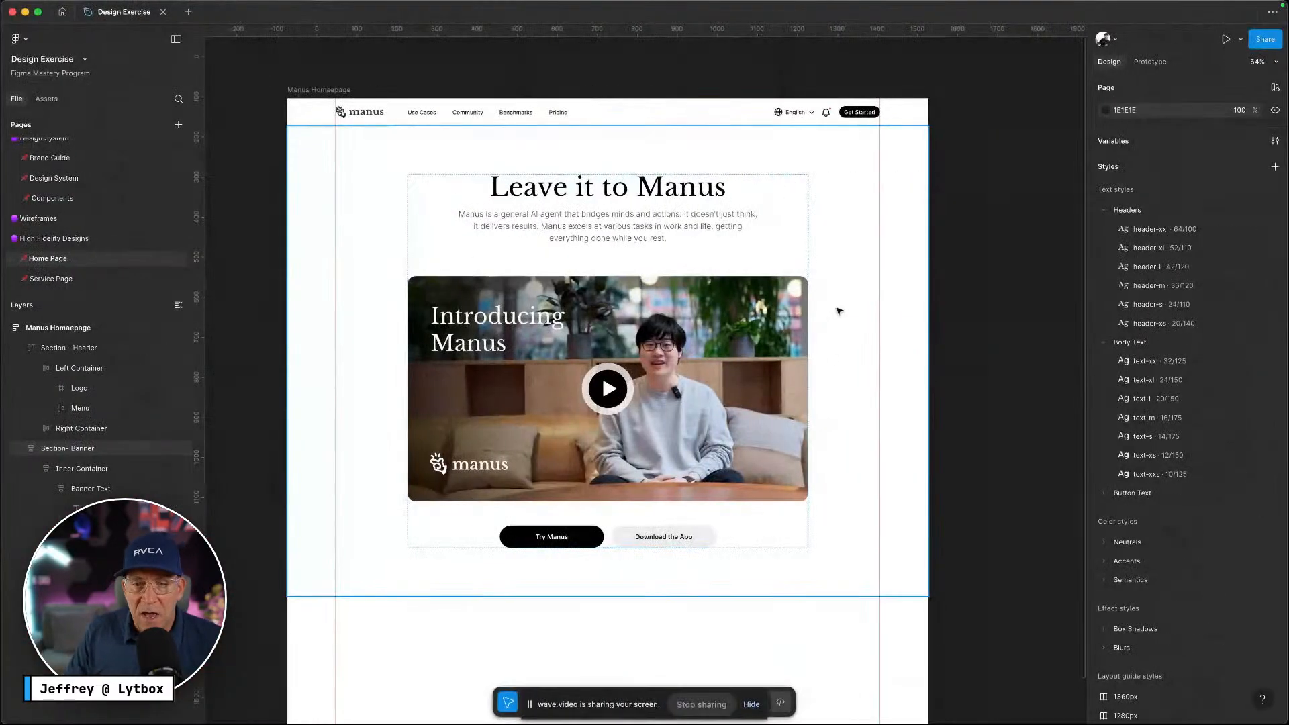
{"action": "scroll", "coordinate": [838, 311], "scroll_direction": "left", "scroll_amount": 5}
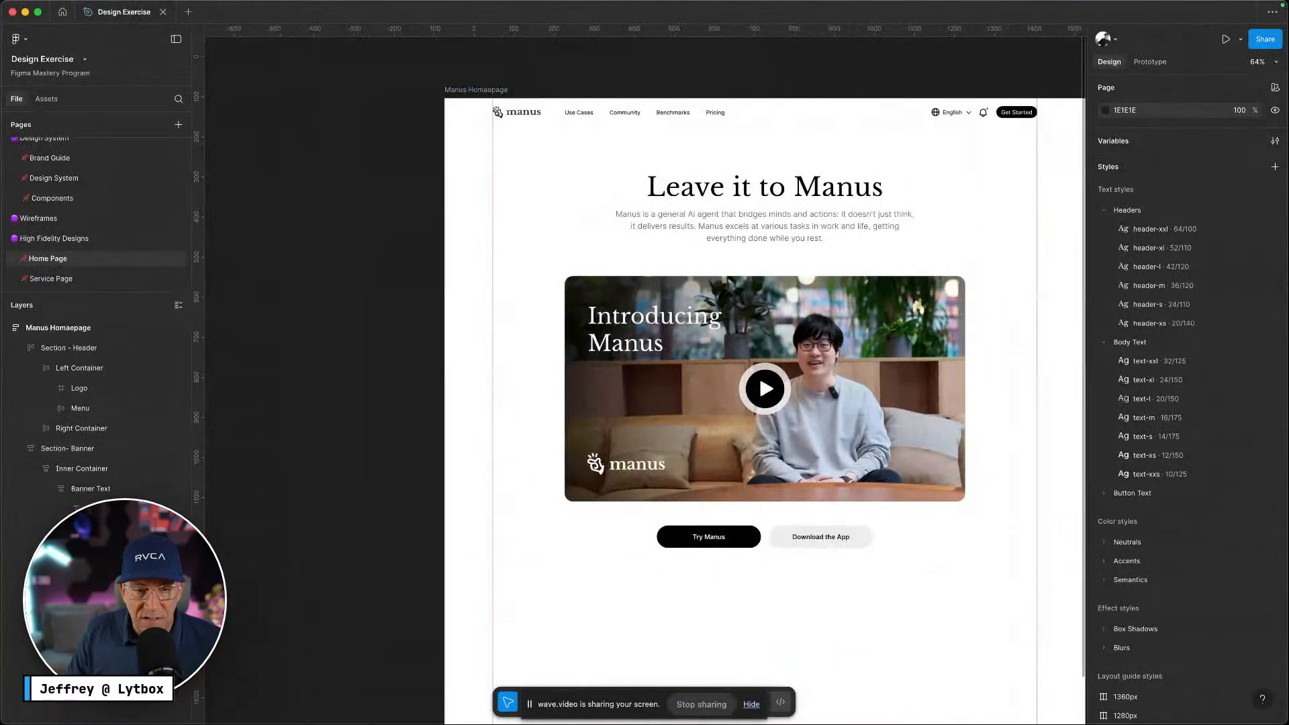
{"action": "left_click", "coordinate": [370, 695]}
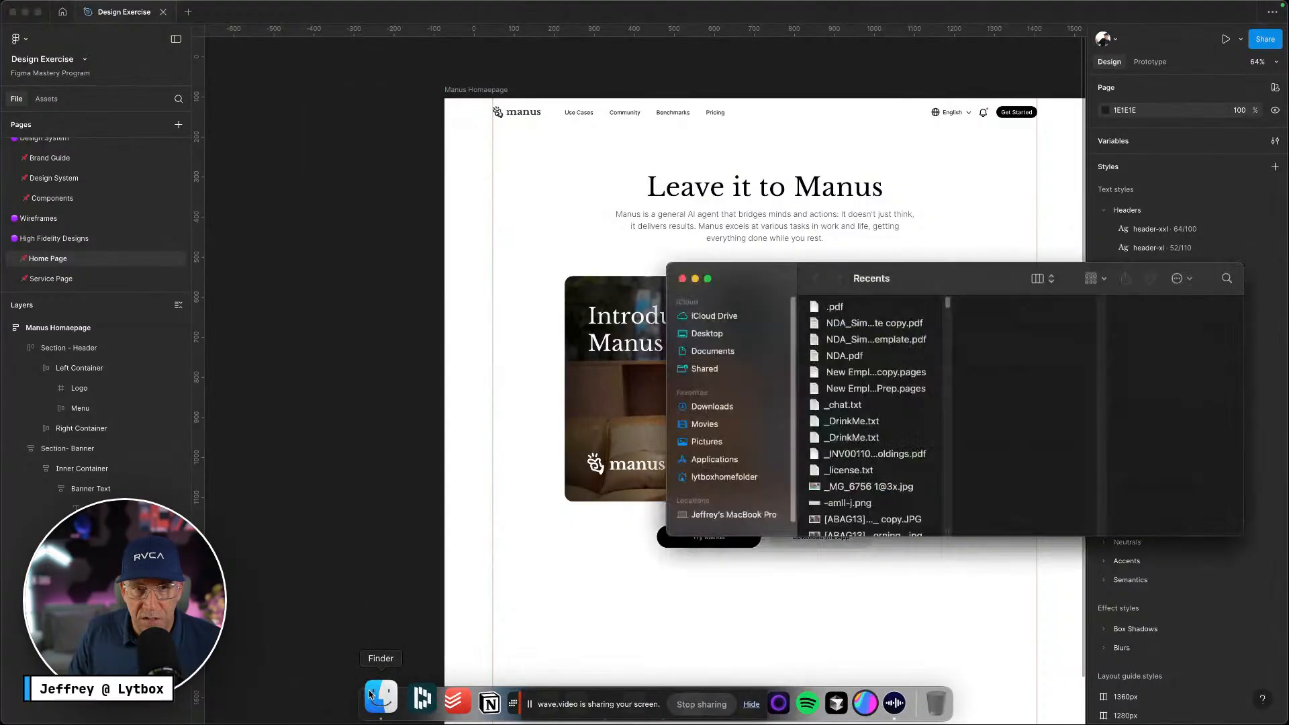
{"action": "left_click_drag", "start_coordinate": [976, 272], "coordinate": [1288, 295]}
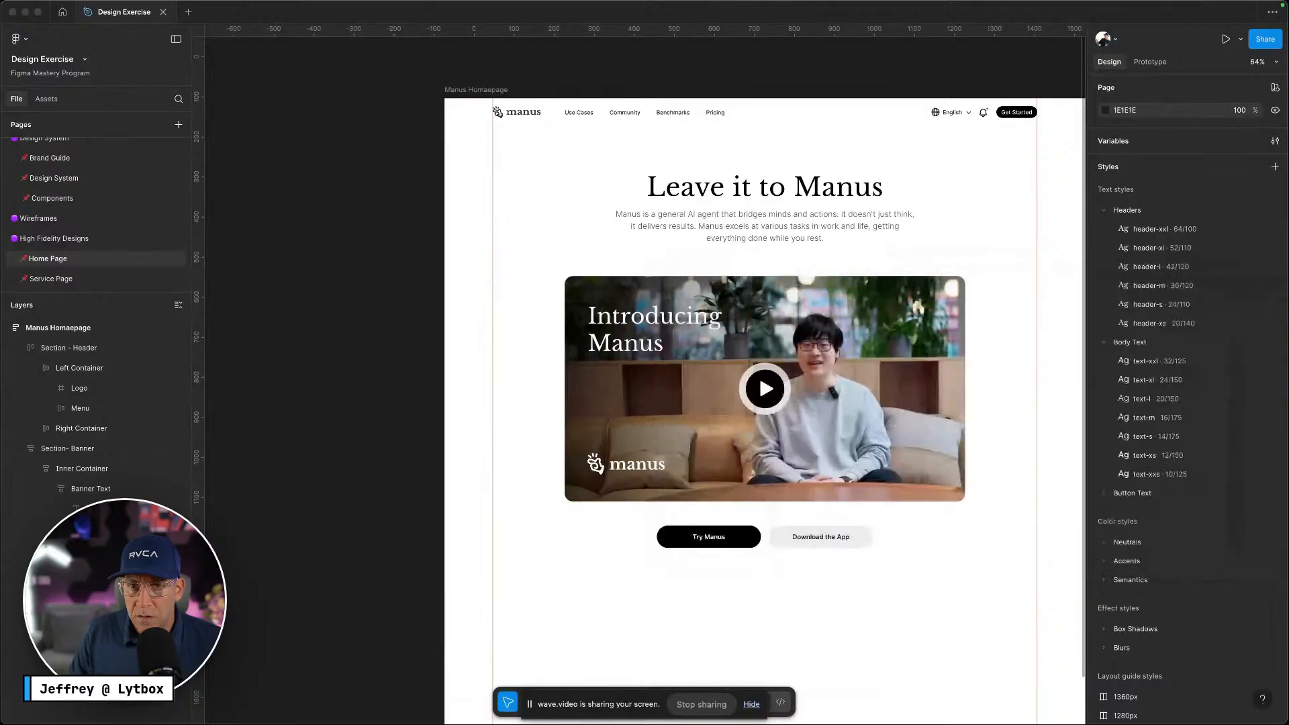
{"action": "left_click_drag", "start_coordinate": [598, 724], "coordinate": [295, 271]}
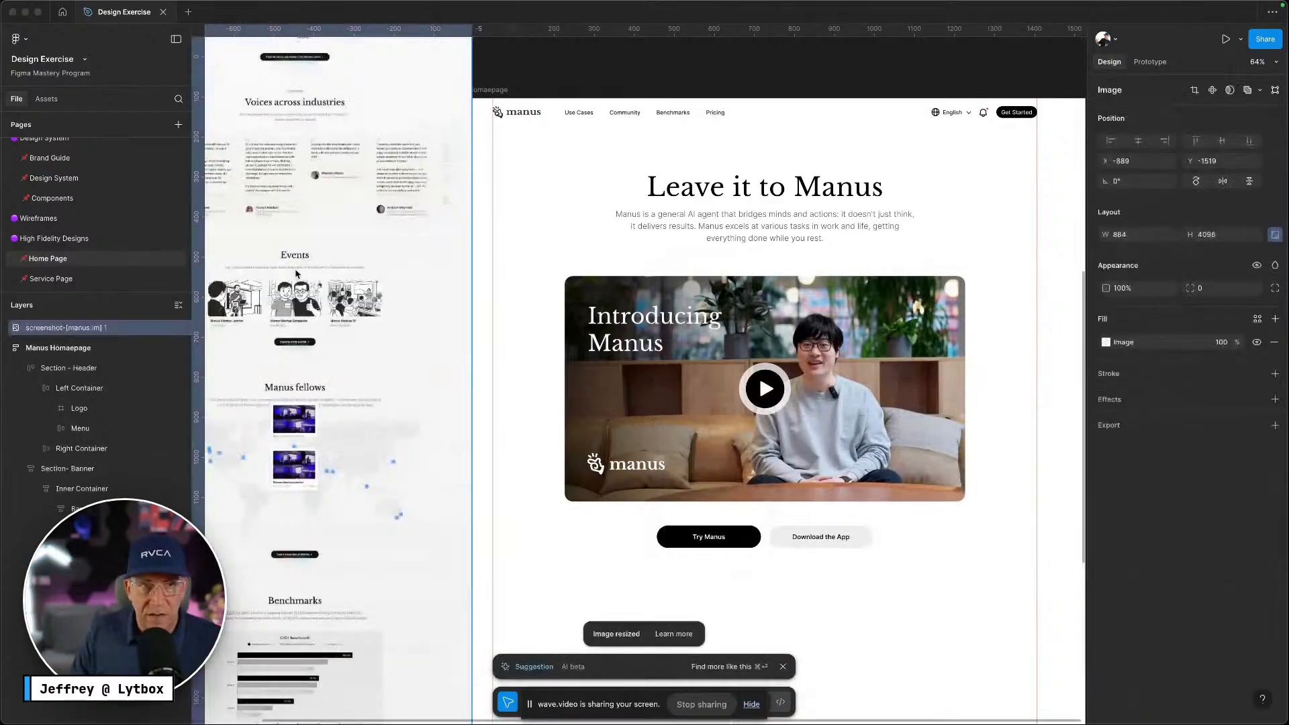
Place the 884 × 4096 screenshot left of the Manus Homepage frame, aligned to its top
{"action": "scroll", "coordinate": [309, 269], "scroll_direction": "left", "scroll_amount": 3}
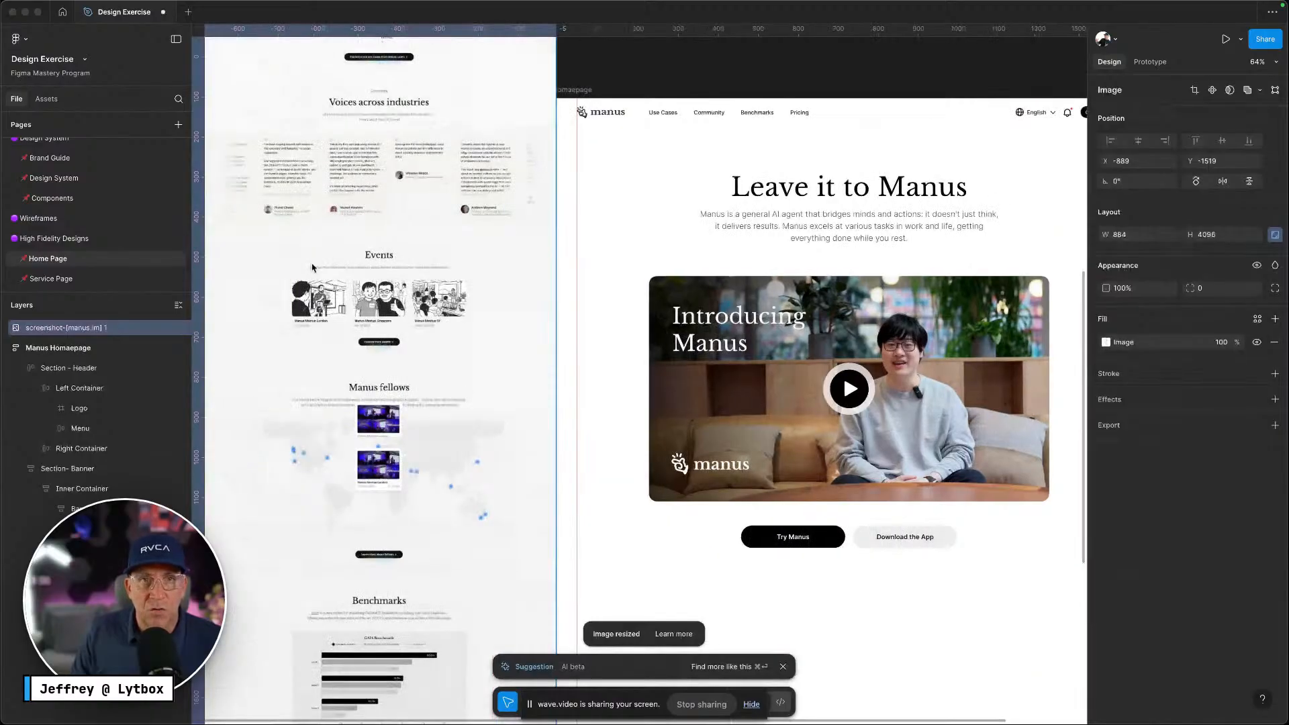
{"action": "scroll", "coordinate": [312, 268], "scroll_direction": "left", "scroll_amount": 3}
{"action": "left_click_drag", "start_coordinate": [496, 313], "coordinate": [454, 683]}
{"action": "scroll", "coordinate": [427, 650], "scroll_direction": "down", "scroll_amount": 2}
{"action": "scroll", "coordinate": [427, 647], "scroll_direction": "down", "scroll_amount": 1}
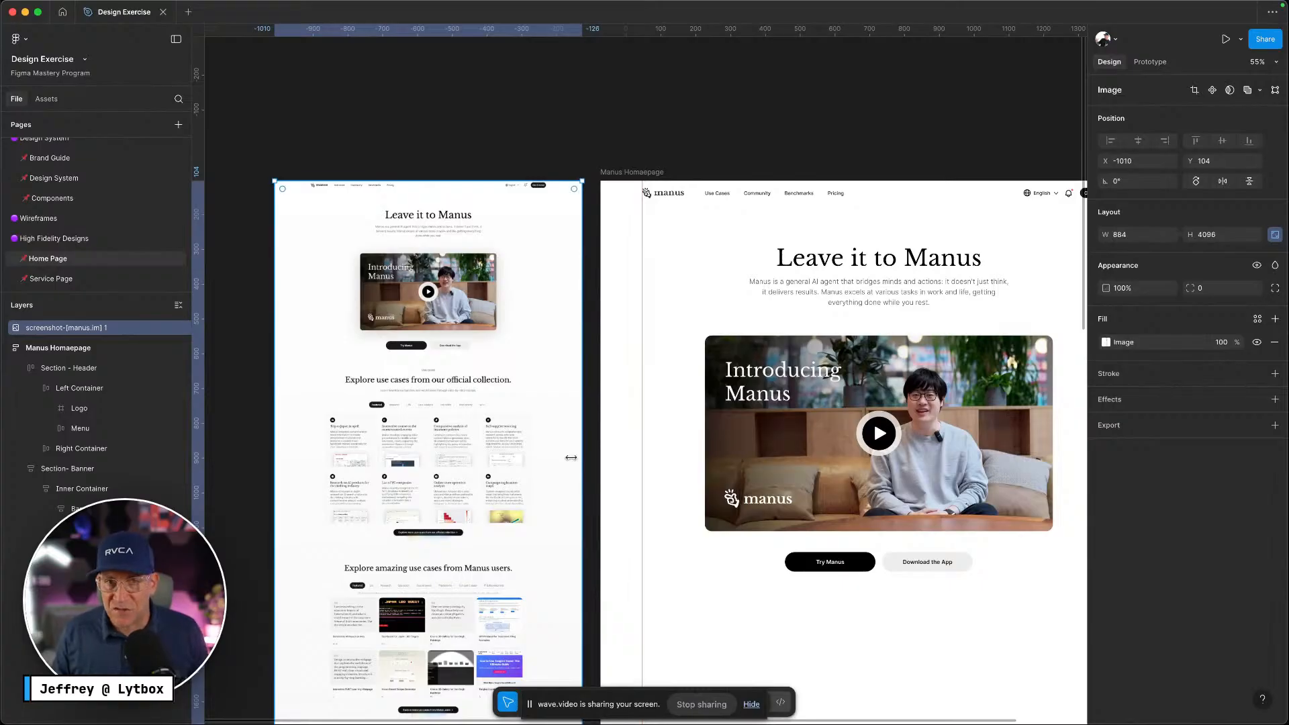
{"action": "scroll", "coordinate": [567, 457], "scroll_direction": "down", "scroll_amount": 3}
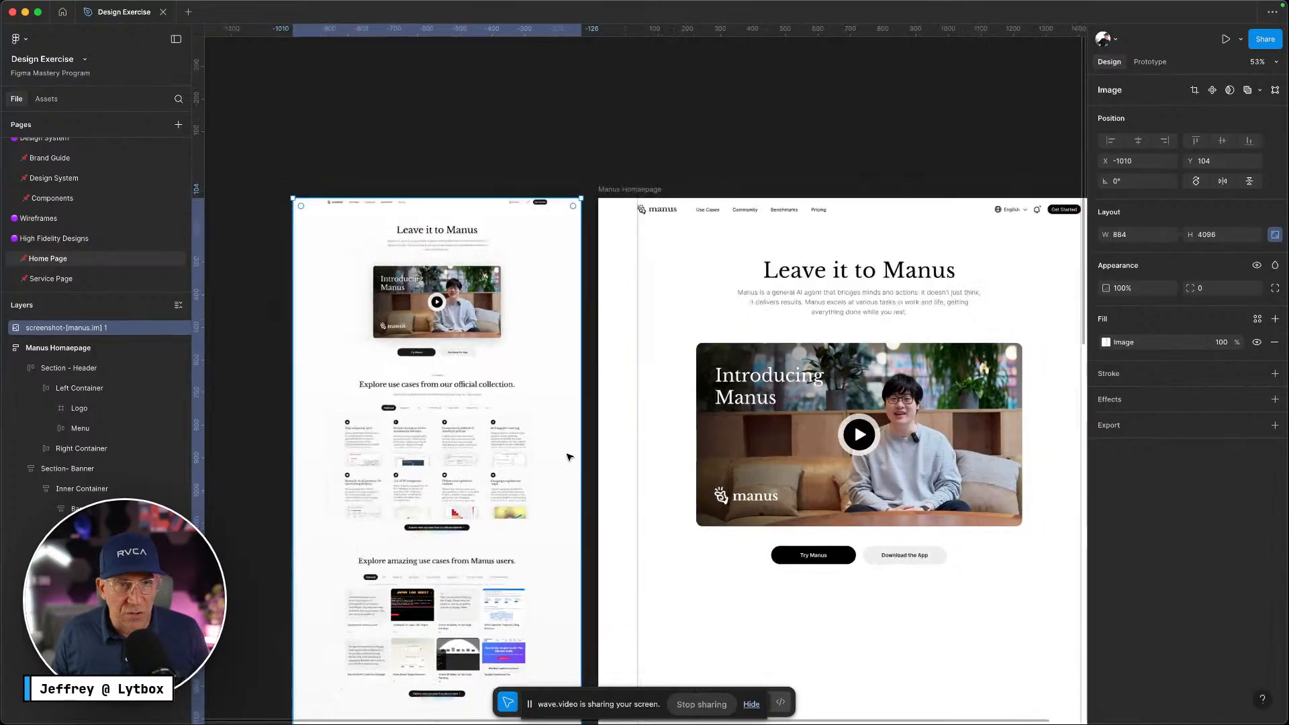
{"action": "left_click", "coordinate": [618, 212]}
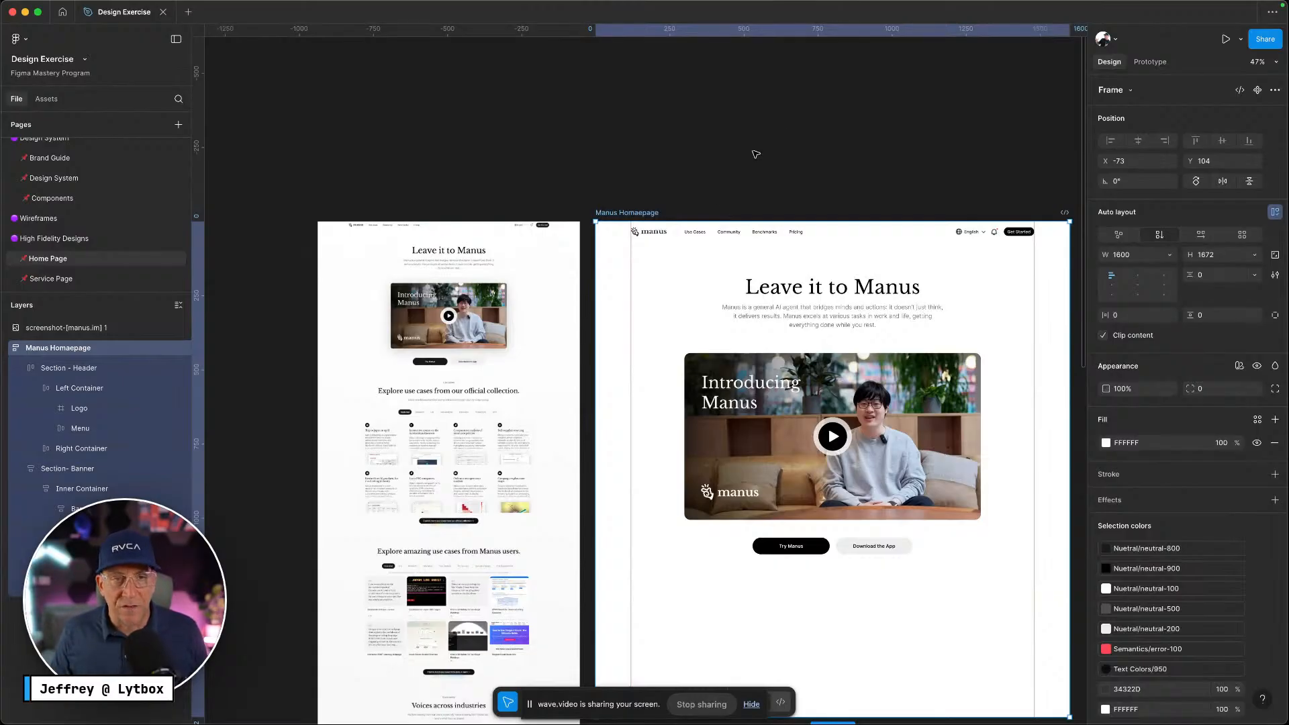
{"action": "scroll", "coordinate": [501, 438], "scroll_direction": "down", "scroll_amount": 2}
{"action": "scroll", "coordinate": [501, 438], "scroll_direction": "down", "scroll_amount": 3}
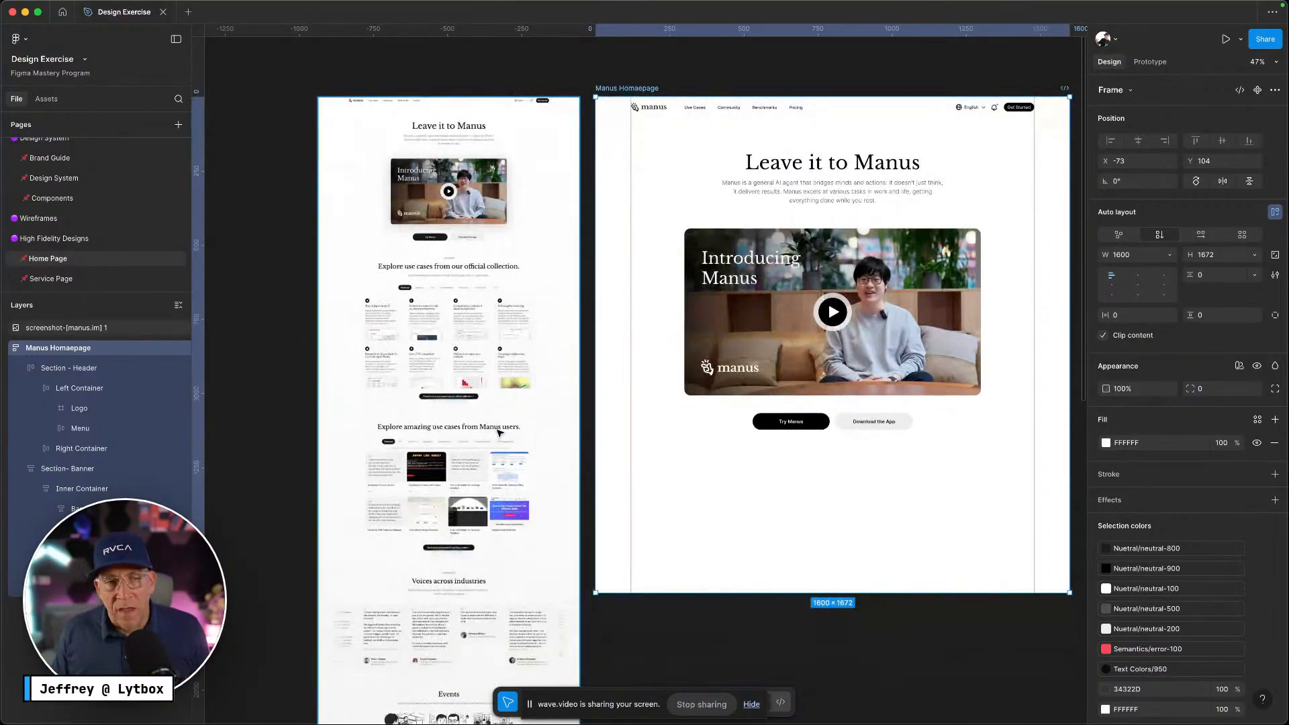
{"action": "scroll", "coordinate": [500, 434], "scroll_direction": "down", "scroll_amount": 12}
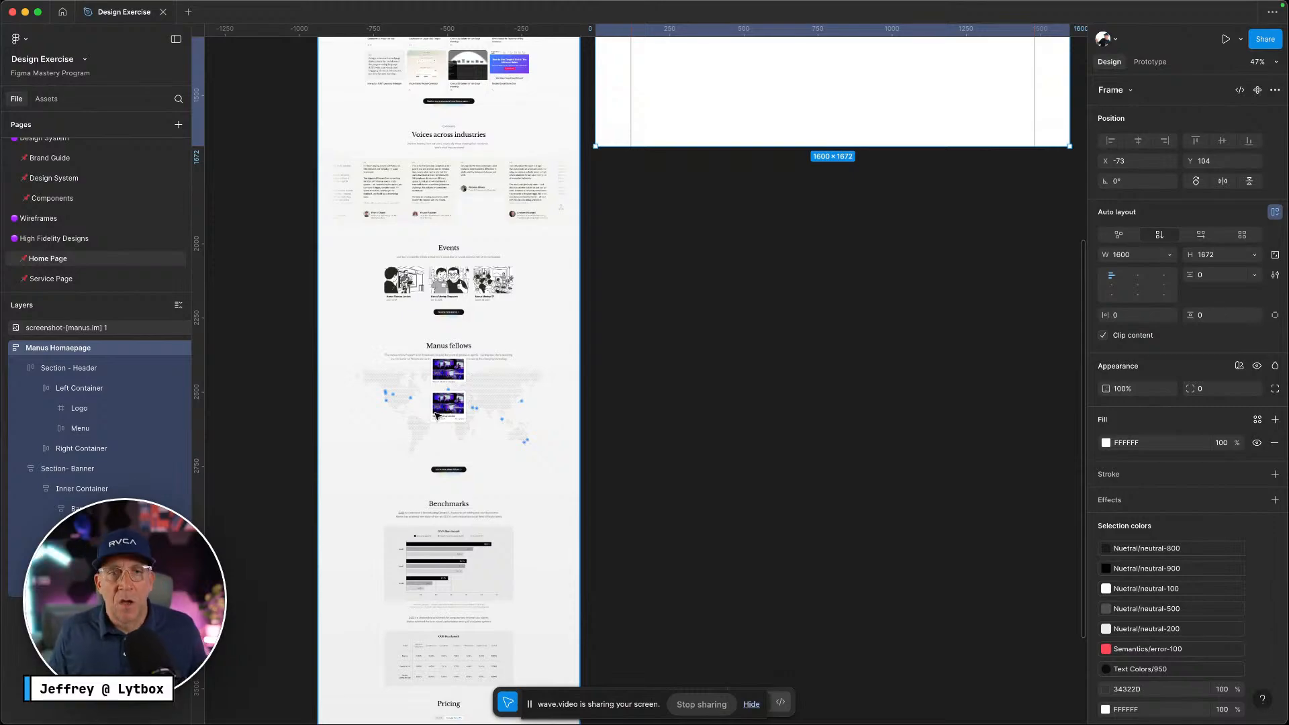
{"action": "scroll", "coordinate": [436, 414], "scroll_direction": "up", "scroll_amount": 10}
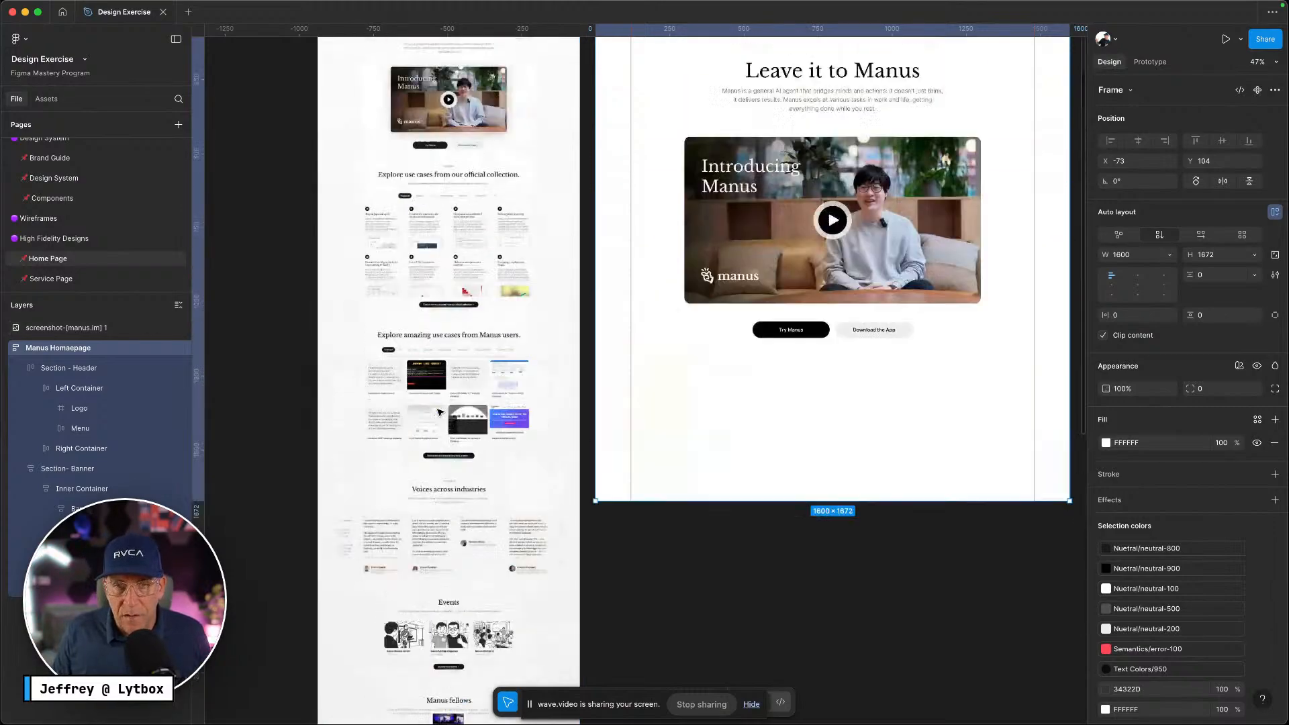
{"action": "scroll", "coordinate": [440, 413], "scroll_direction": "up", "scroll_amount": 5}
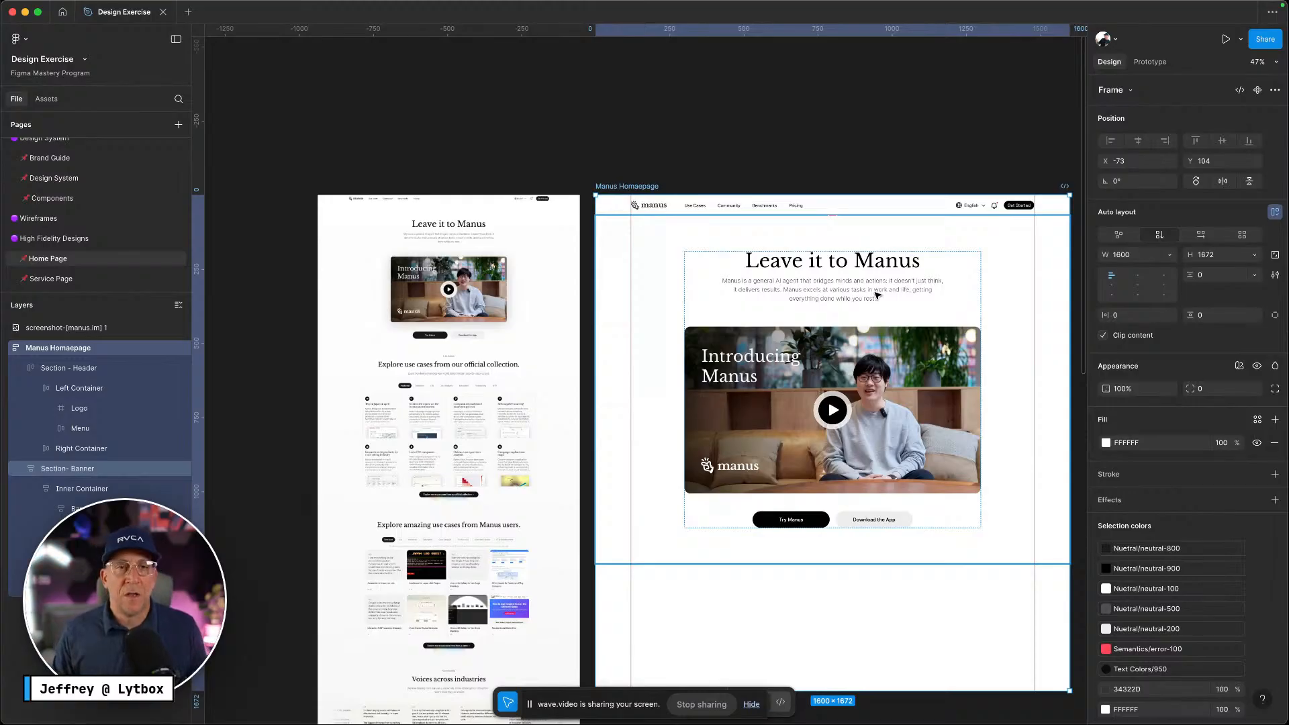
Scale the reference screenshot to width 1600, making it 1600 × 7414
{"action": "left_click", "coordinate": [597, 166]}
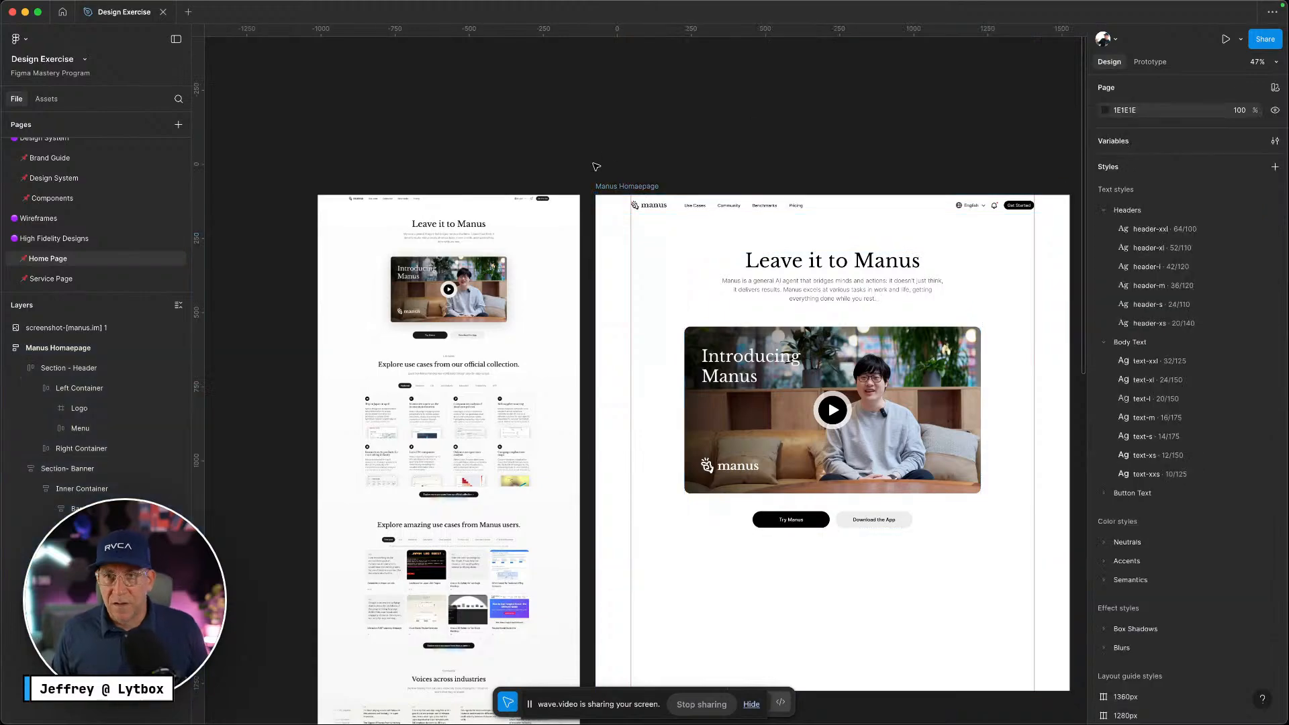
{"action": "left_click", "coordinate": [626, 185]}
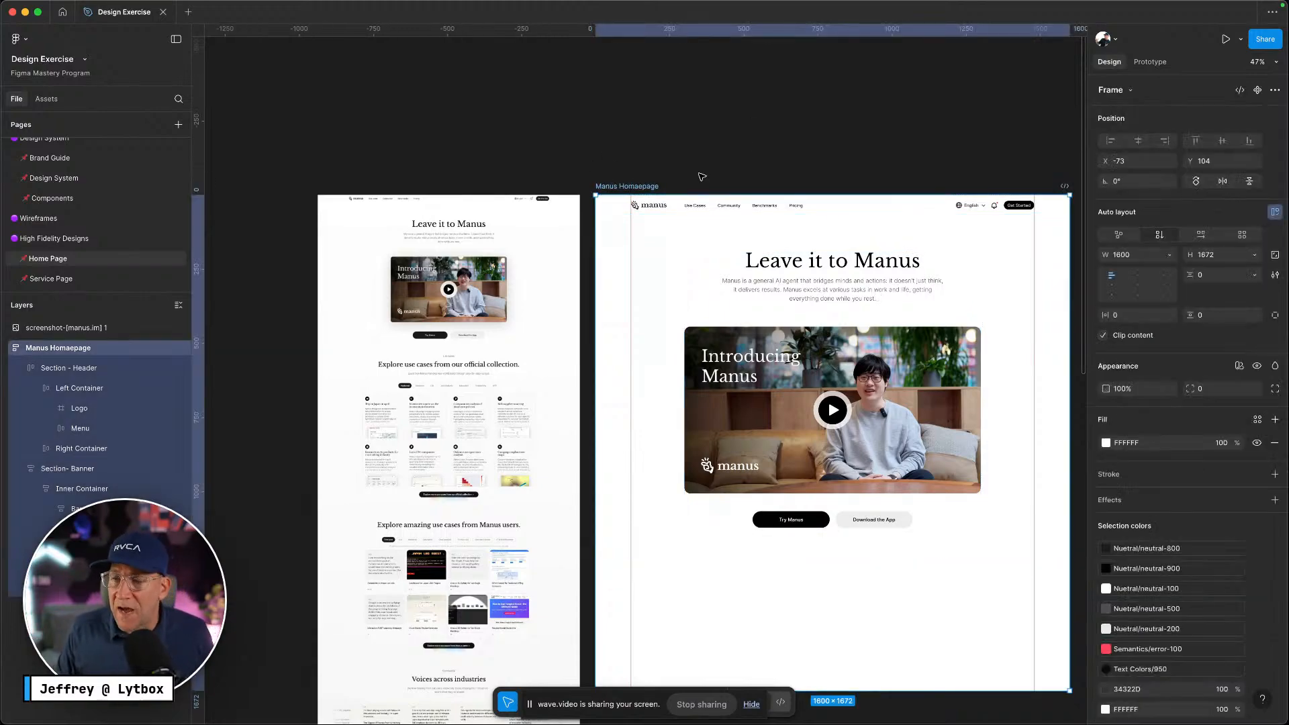
{"action": "scroll", "coordinate": [604, 180], "scroll_direction": "right", "scroll_amount": 5}
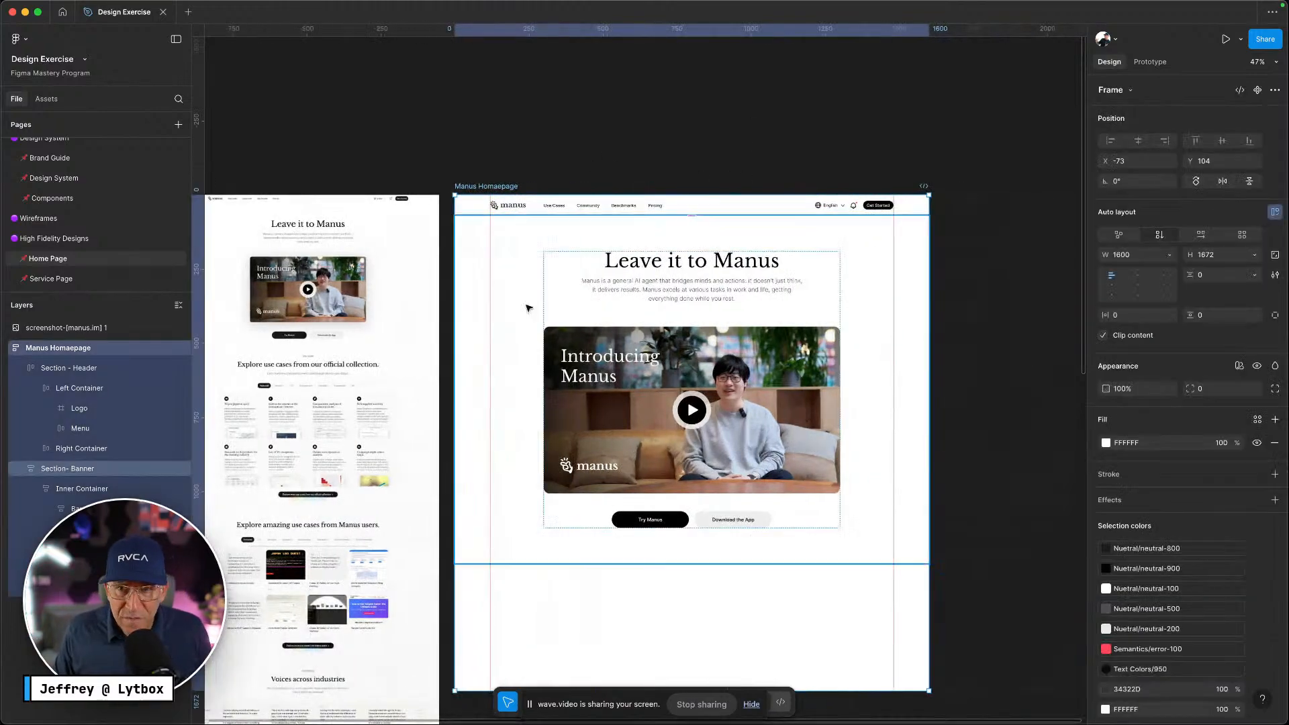
{"action": "scroll", "coordinate": [555, 194], "scroll_direction": "left", "scroll_amount": 2}
{"action": "scroll", "coordinate": [555, 193], "scroll_direction": "left", "scroll_amount": 2}
{"action": "left_click", "coordinate": [343, 226]}
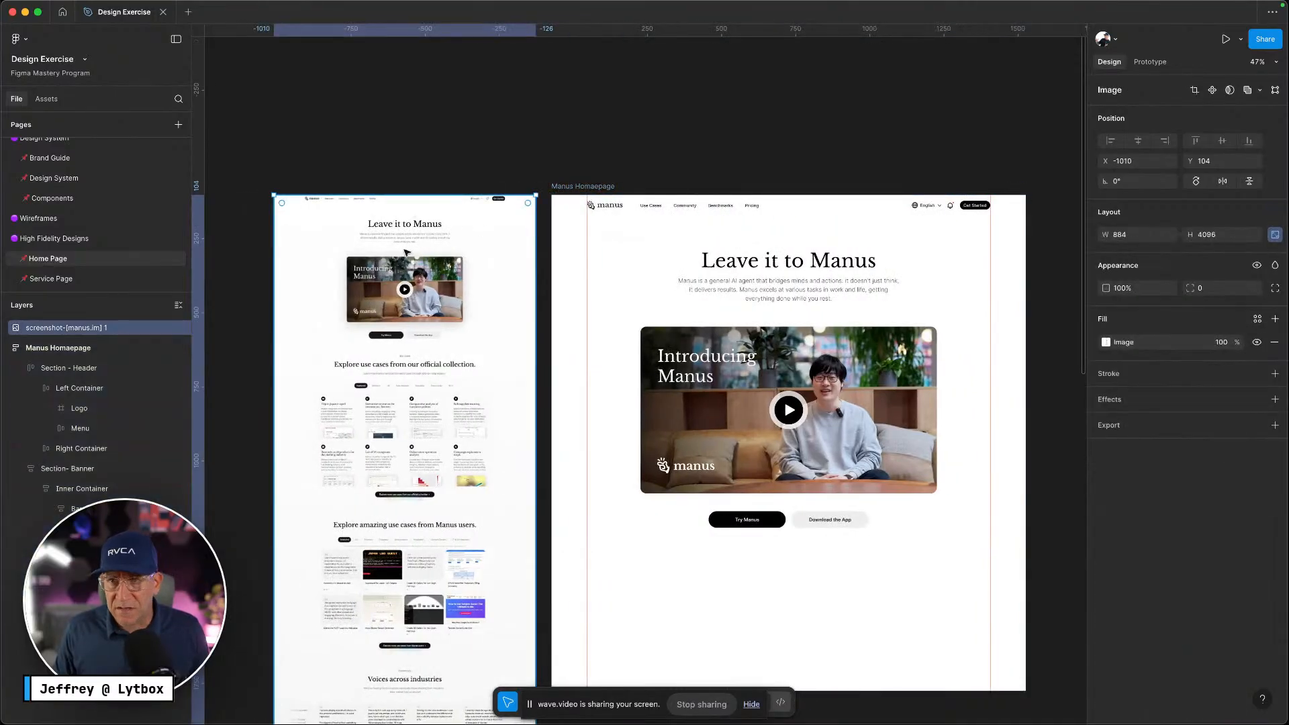
{"action": "scroll", "coordinate": [537, 282], "scroll_direction": "down", "scroll_amount": 1}
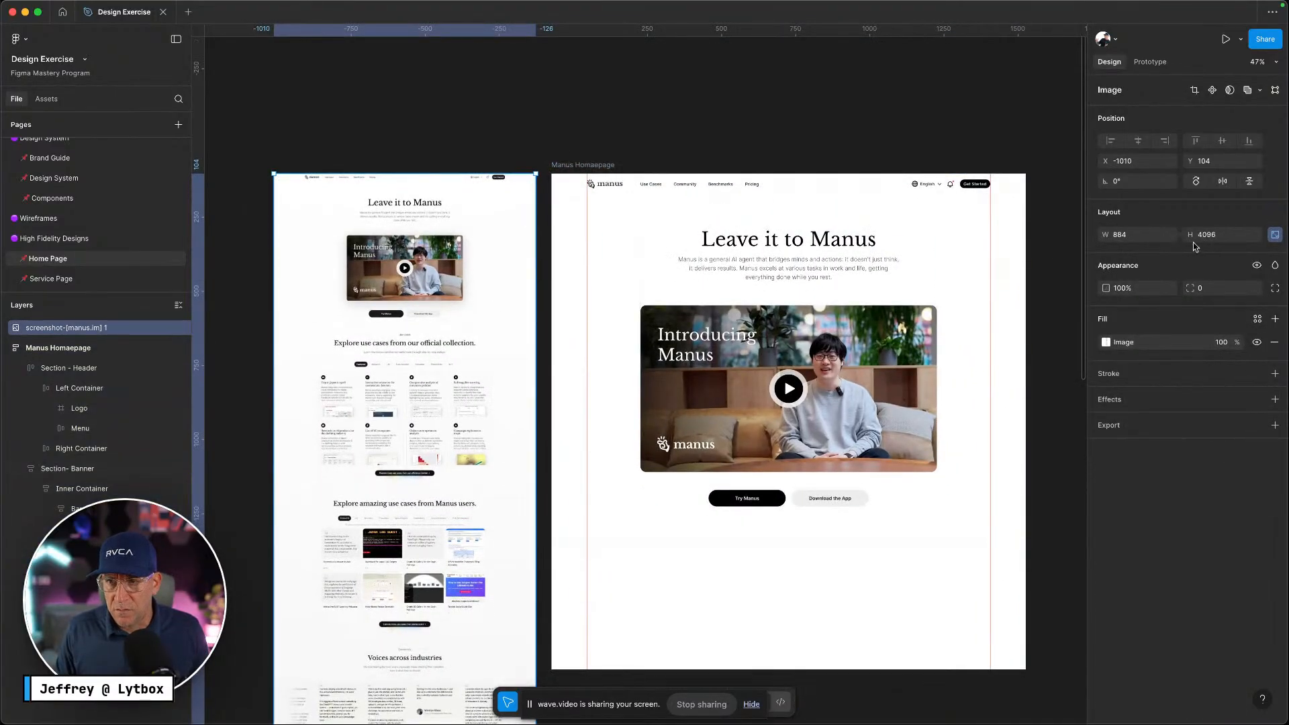
{"action": "left_click", "coordinate": [1133, 237]}
{"action": "type", "text": "1"}
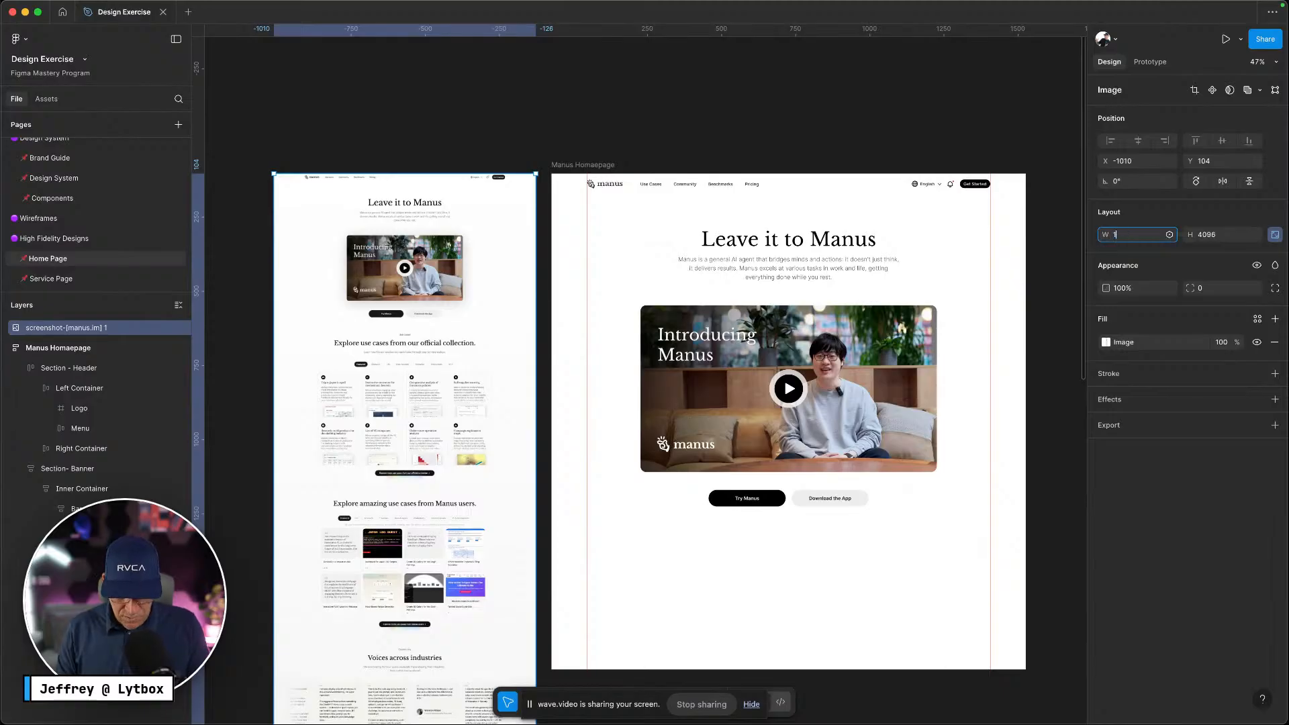
{"action": "type", "text": "600"}
{"action": "key", "text": "Return"}
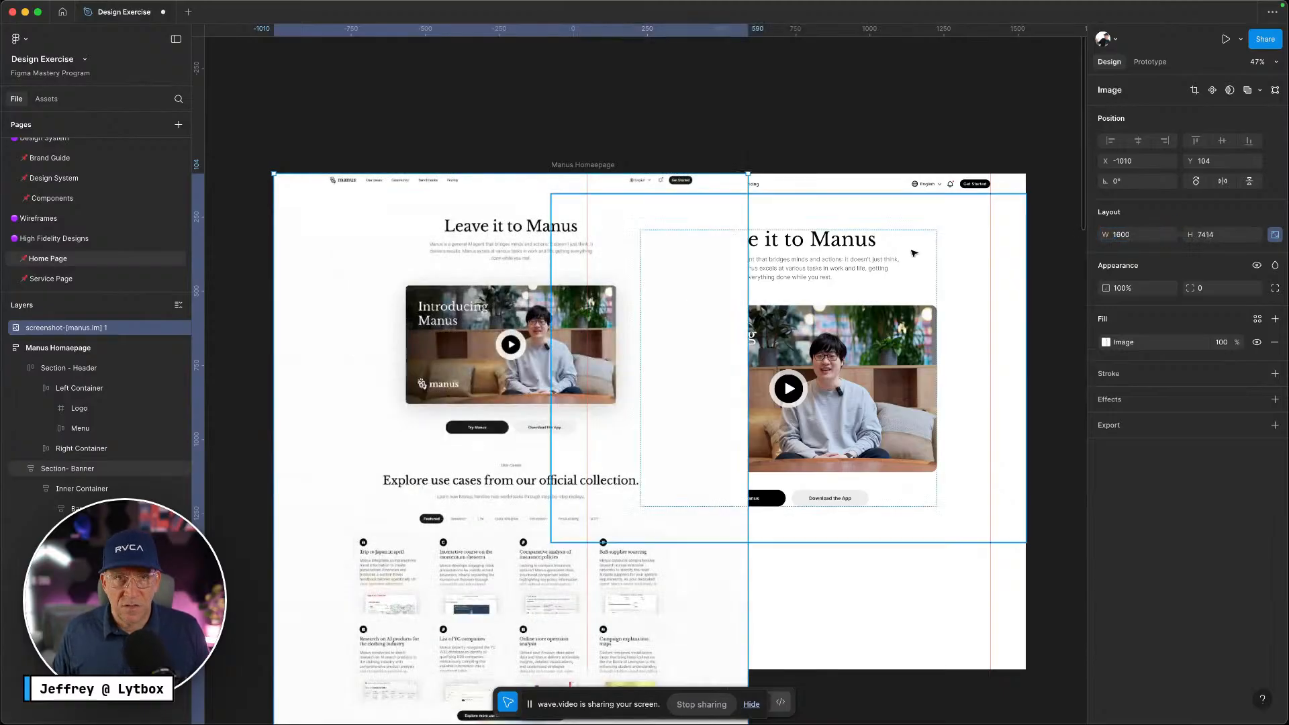
Move the screenshot left to X -1699, then select the hero banner's inner container
{"action": "left_click_drag", "start_coordinate": [607, 332], "coordinate": [488, 313]}
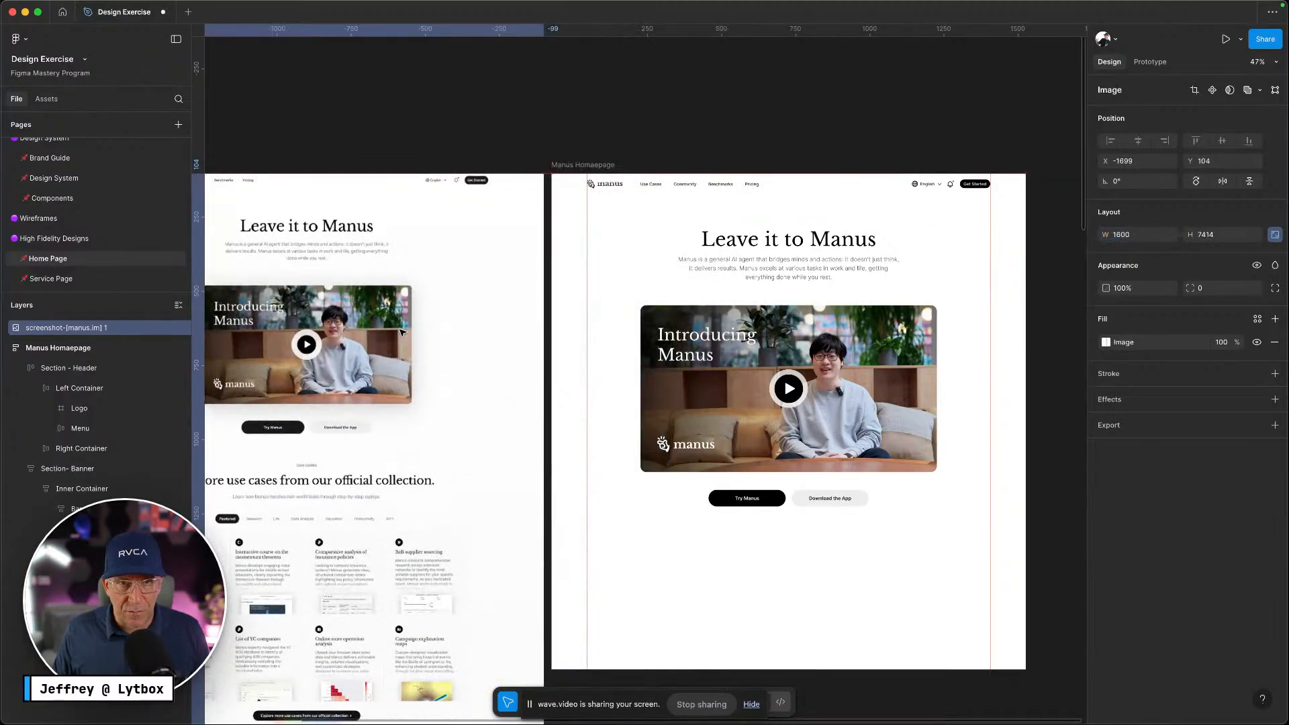
{"action": "scroll", "coordinate": [488, 313], "scroll_direction": "down", "scroll_amount": 5}
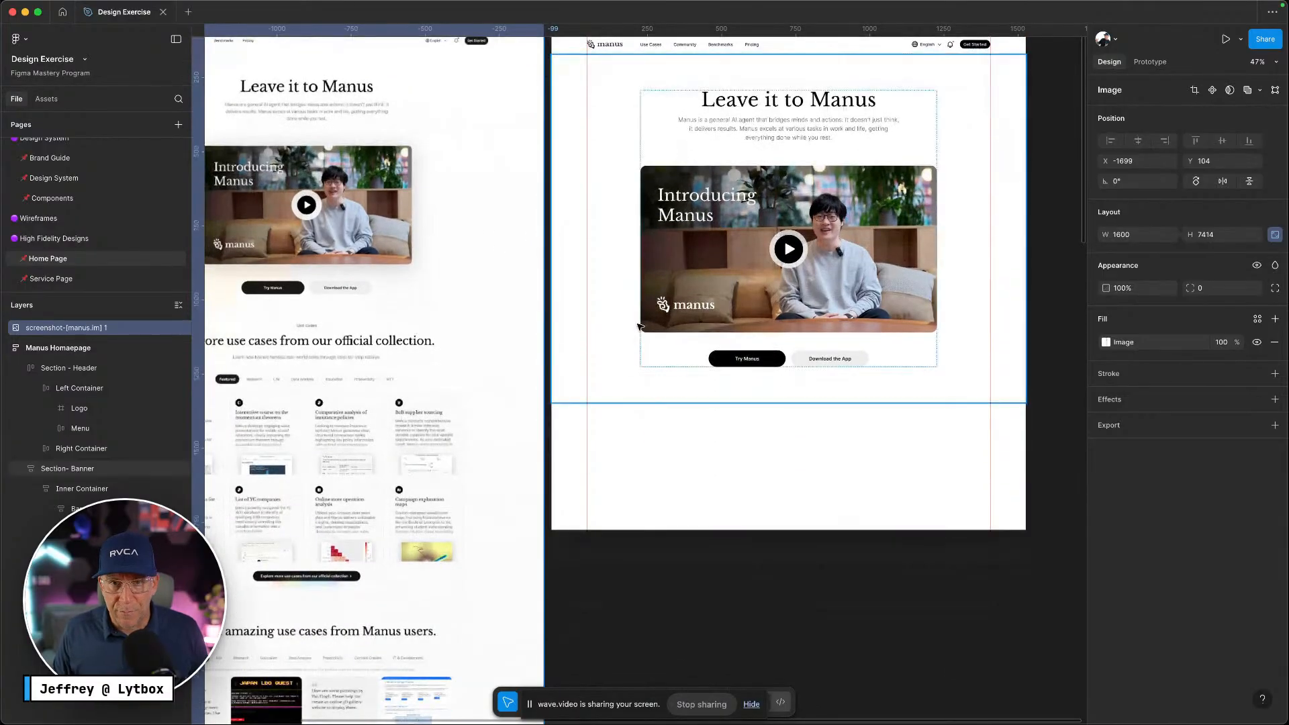
{"action": "scroll", "coordinate": [738, 331], "scroll_direction": "left", "scroll_amount": 2}
{"action": "scroll", "coordinate": [739, 331], "scroll_direction": "up", "scroll_amount": 2}
{"action": "scroll", "coordinate": [738, 336], "scroll_direction": "up", "scroll_amount": 5}
{"action": "scroll", "coordinate": [789, 370], "scroll_direction": "down", "scroll_amount": 5}
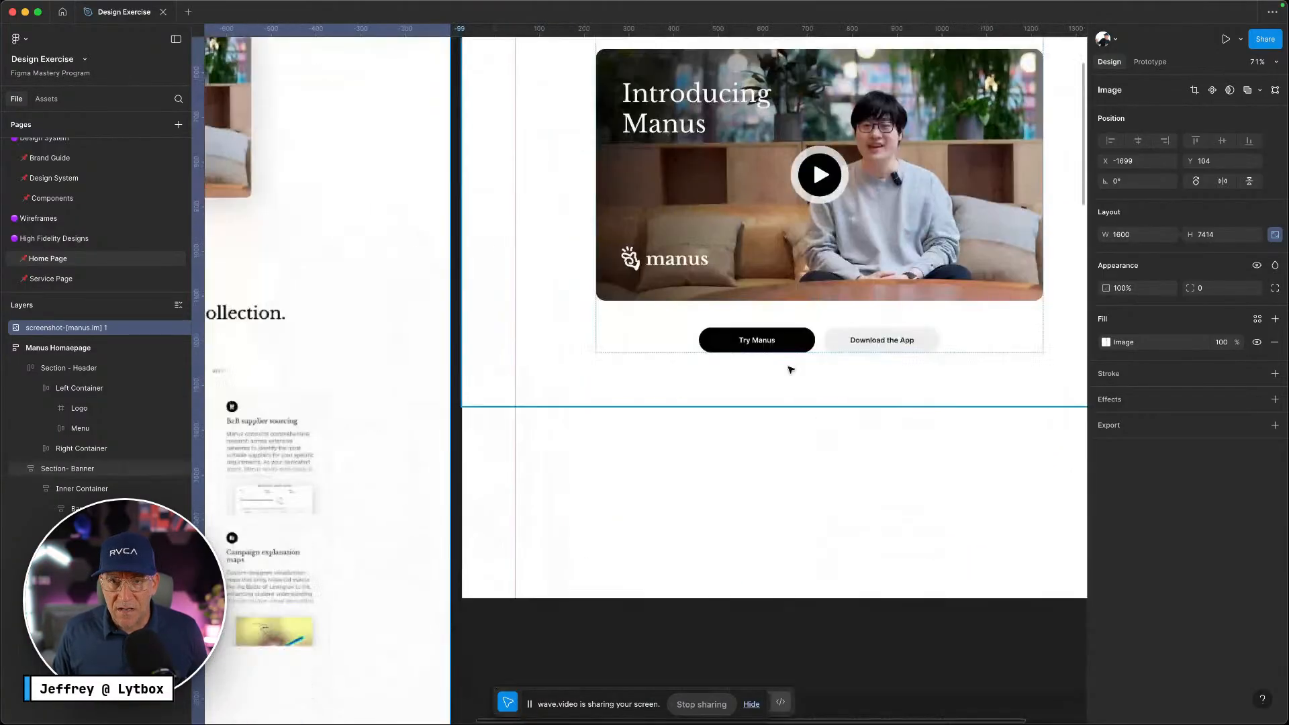
{"action": "left_click", "coordinate": [787, 340]}
{"action": "left_click", "coordinate": [787, 340]}
Make the Try Manus button a Left Button component and go to the empty Components page
{"action": "left_click", "coordinate": [787, 340]}
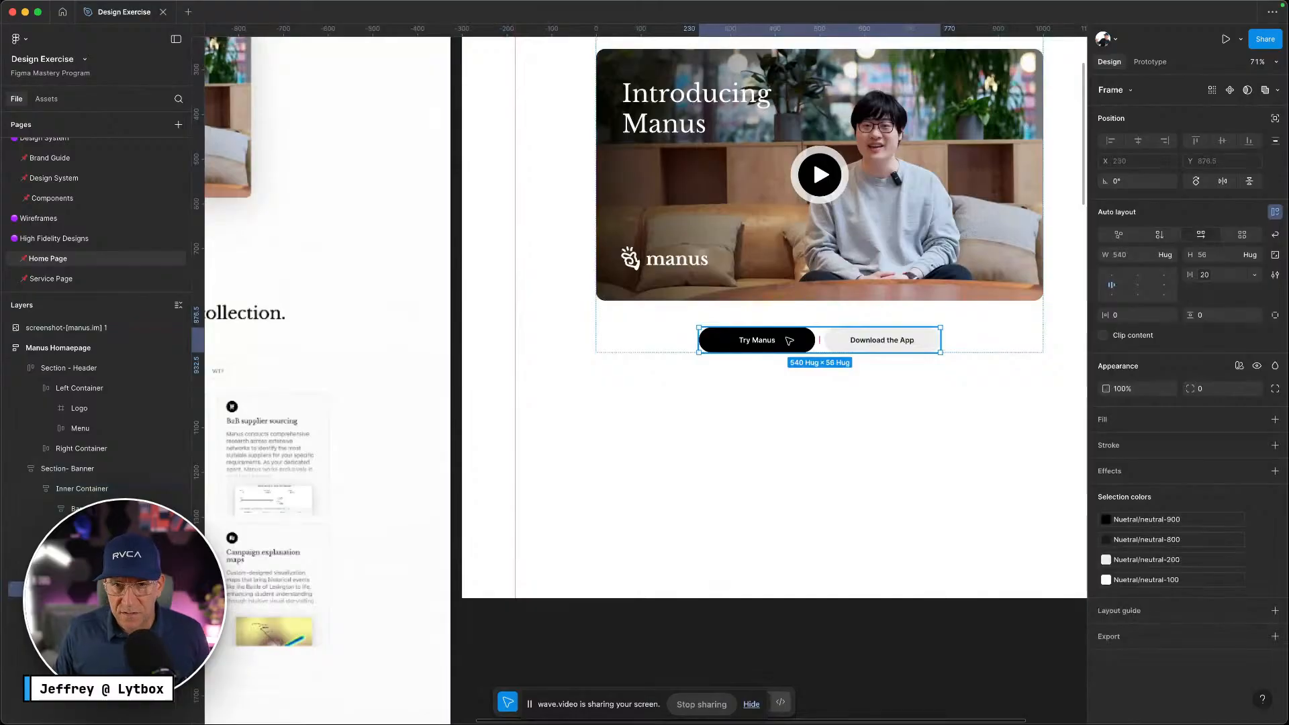
{"action": "right_click", "coordinate": [787, 341]}
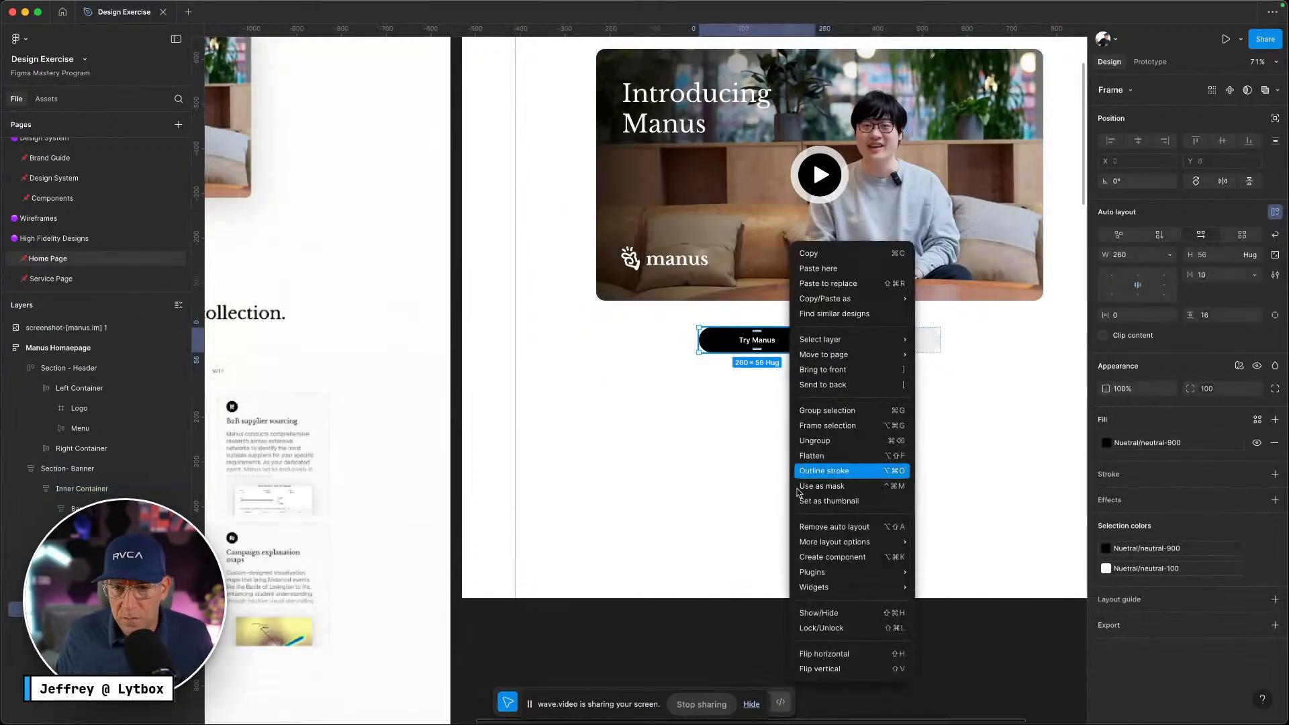
{"action": "left_click", "coordinate": [805, 558]}
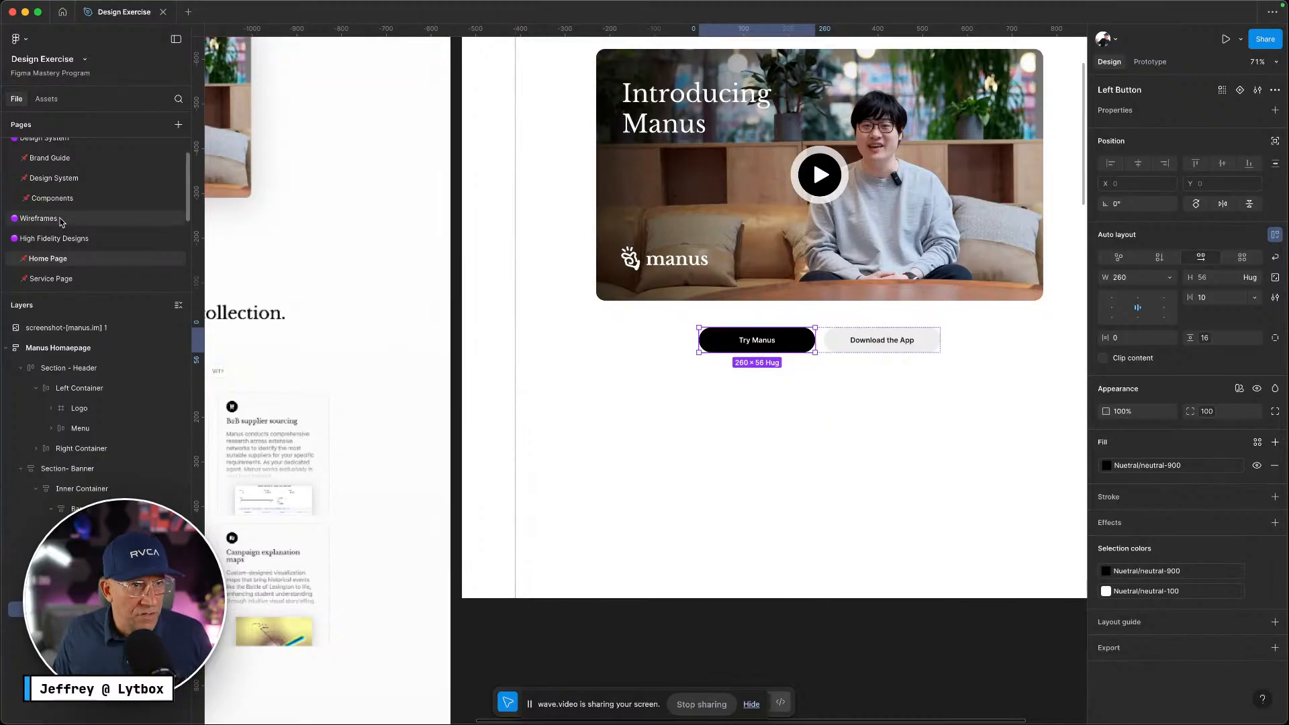
{"action": "left_click", "coordinate": [52, 199]}
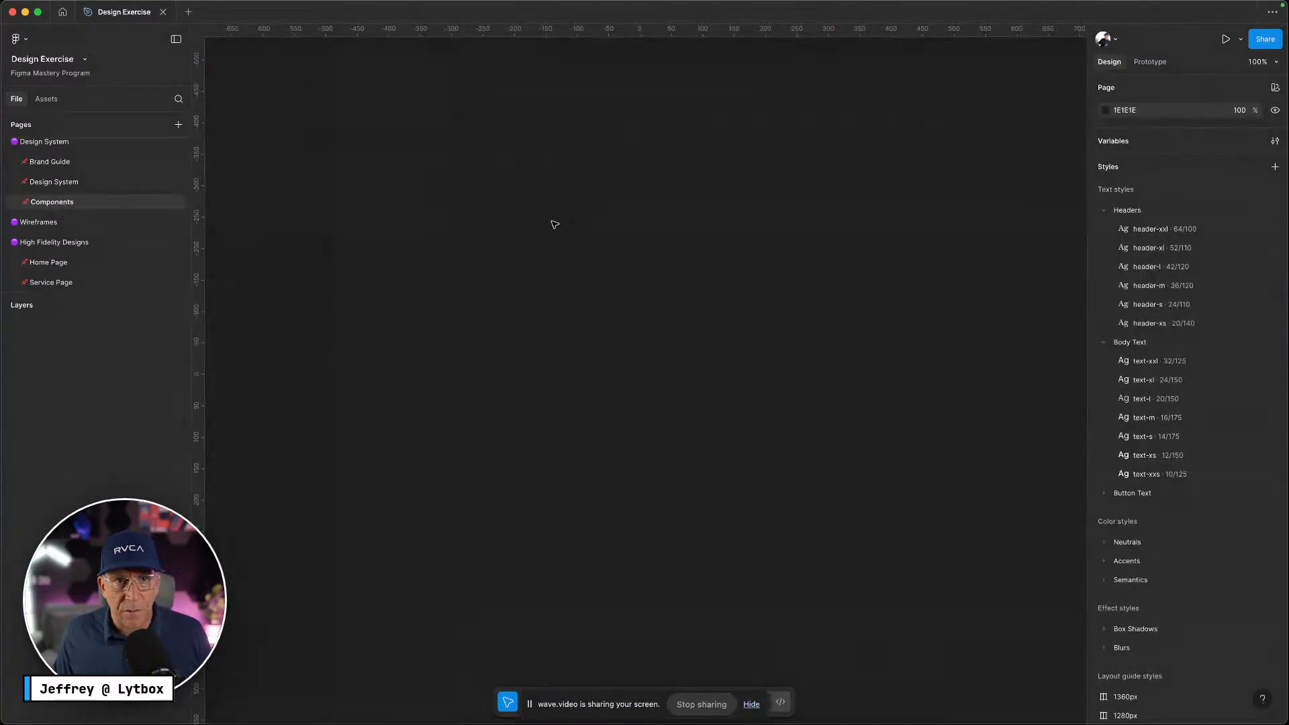
{"action": "right_click", "coordinate": [554, 221]}
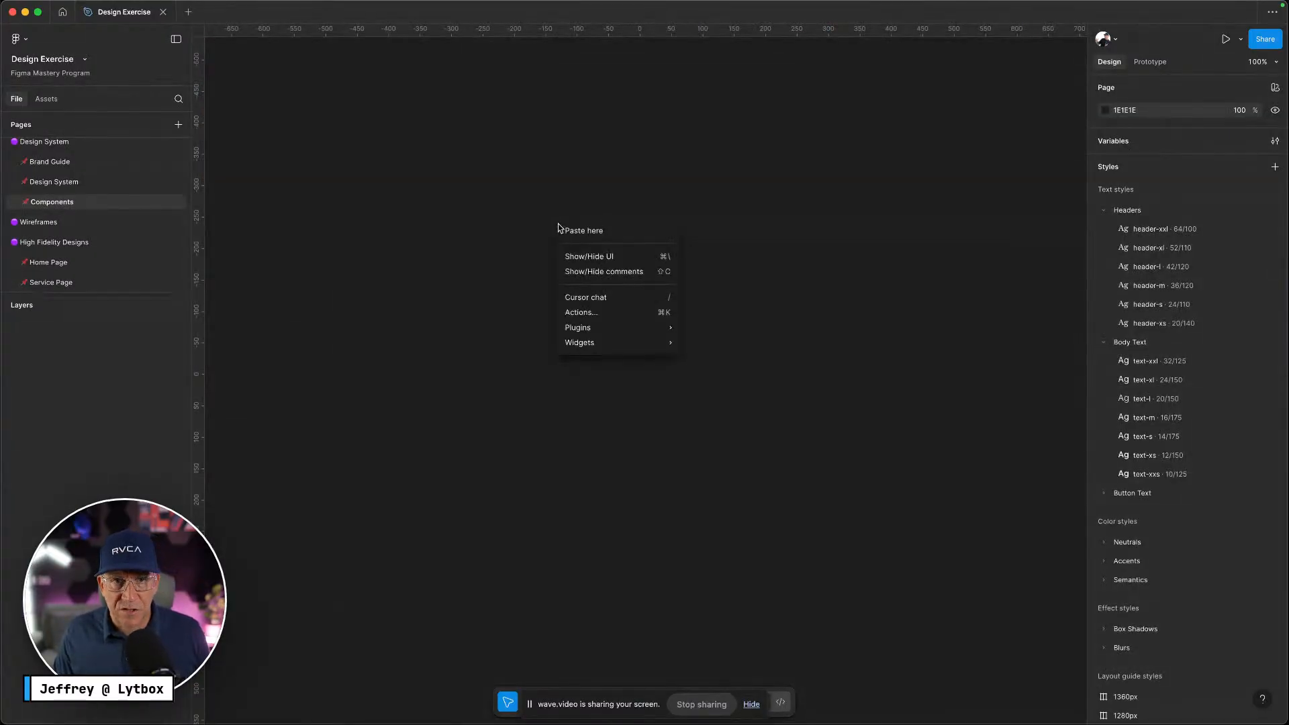
Create a 1440×1024 Desktop frame named Componets
{"action": "left_click", "coordinate": [411, 132]}
{"action": "key", "text": "f"}
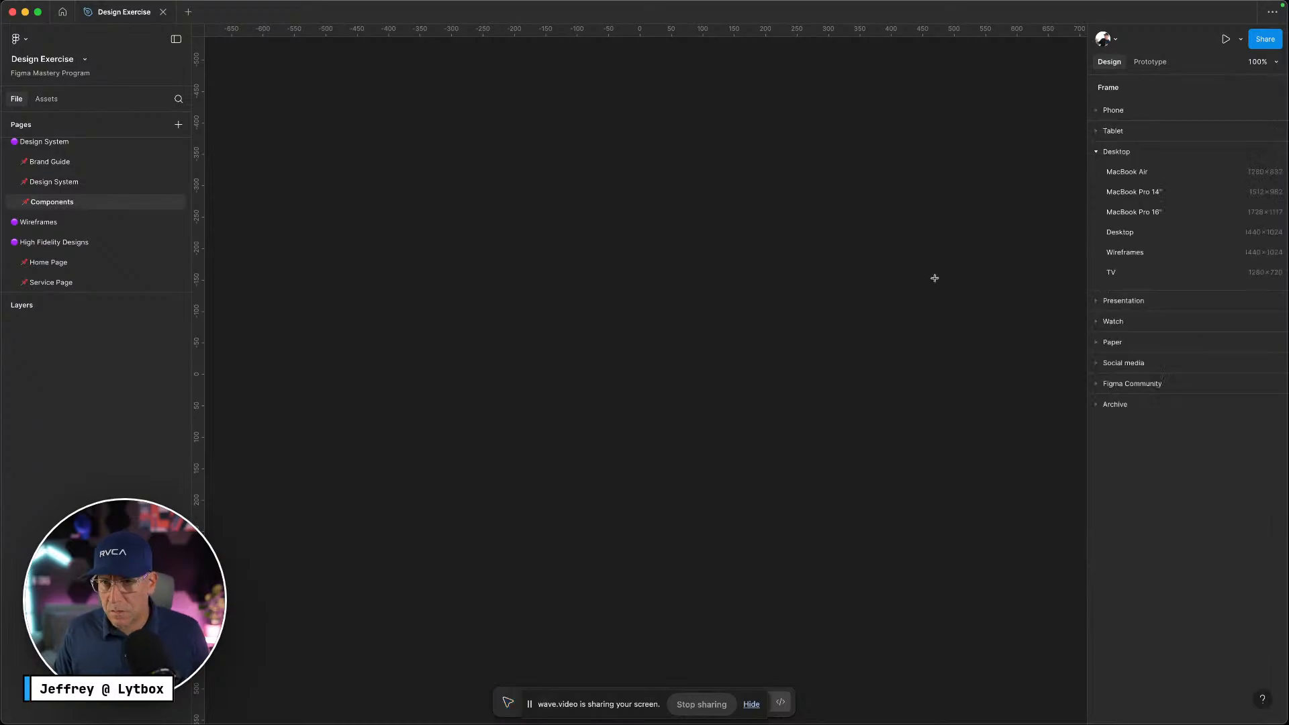
{"action": "left_click", "coordinate": [1128, 233]}
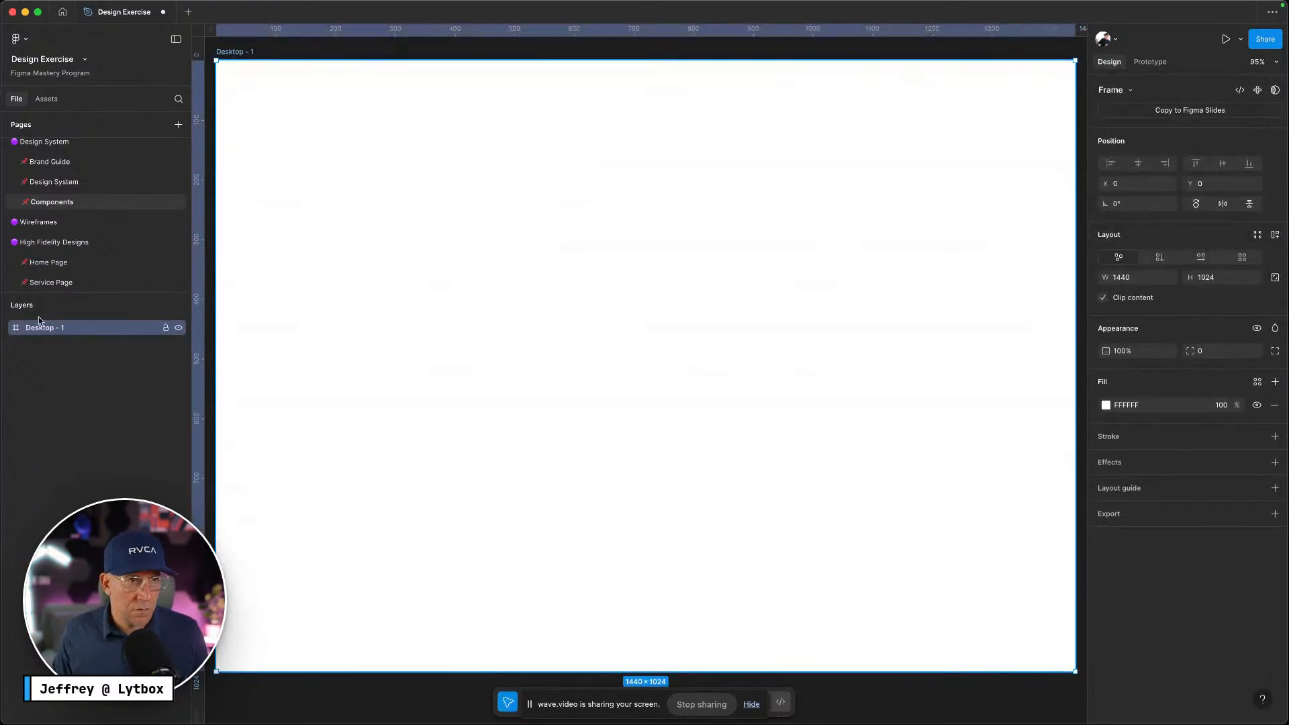
{"action": "double_click", "coordinate": [112, 326]}
{"action": "type", "text": "Componets"}
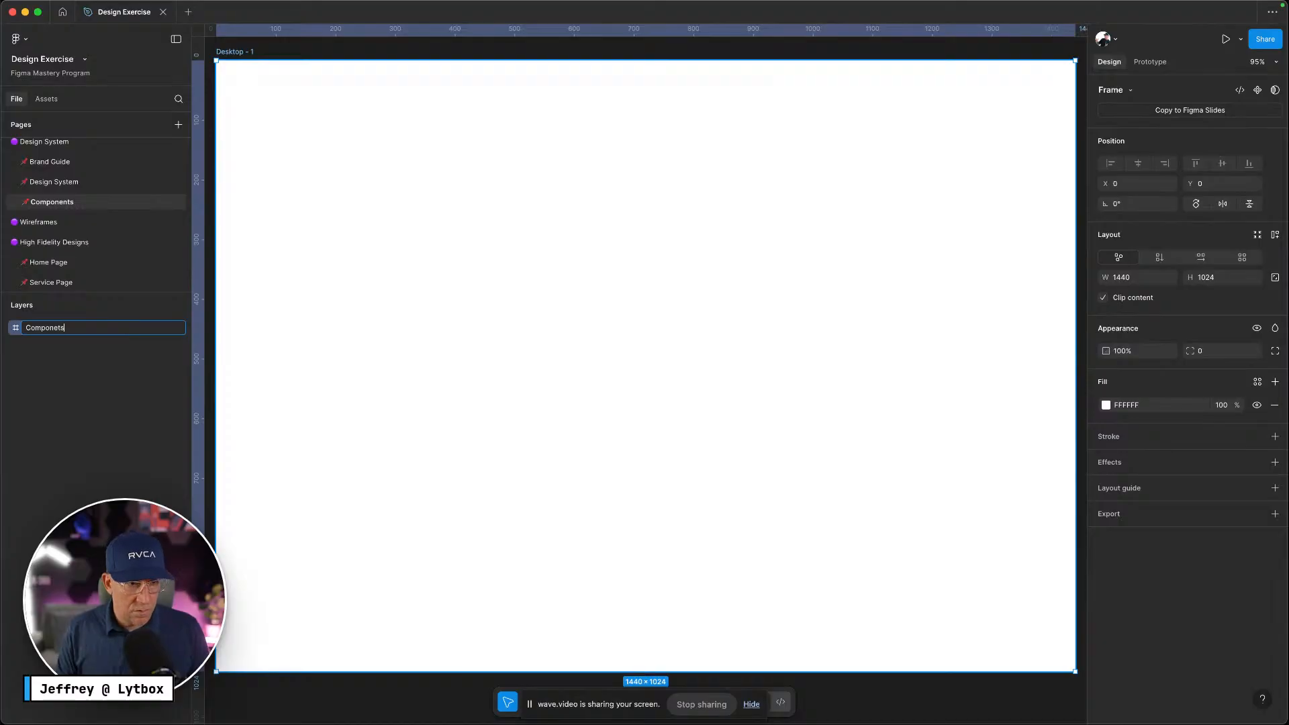
{"action": "key", "text": "Return"}
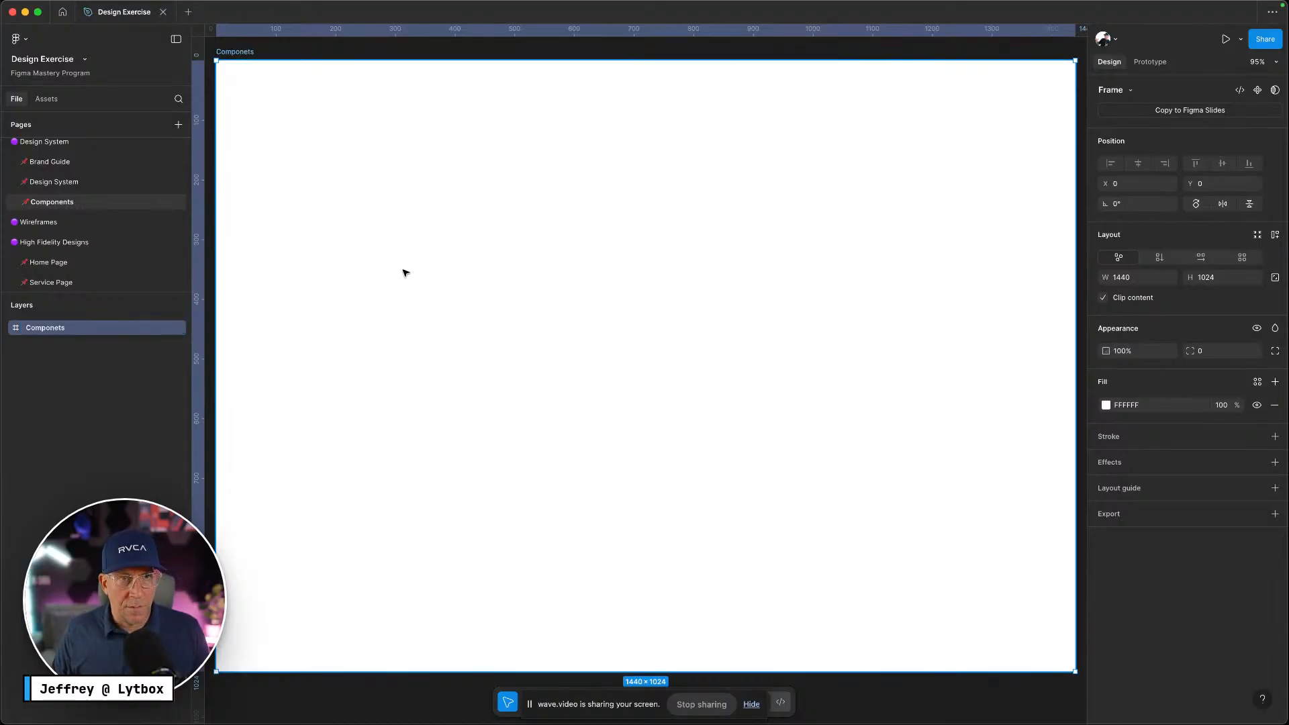
Add a 'Buttons' heading at the frame's top-left with the Try Manus button pasted below
{"action": "key", "text": "t"}
{"action": "left_click", "coordinate": [300, 149]}
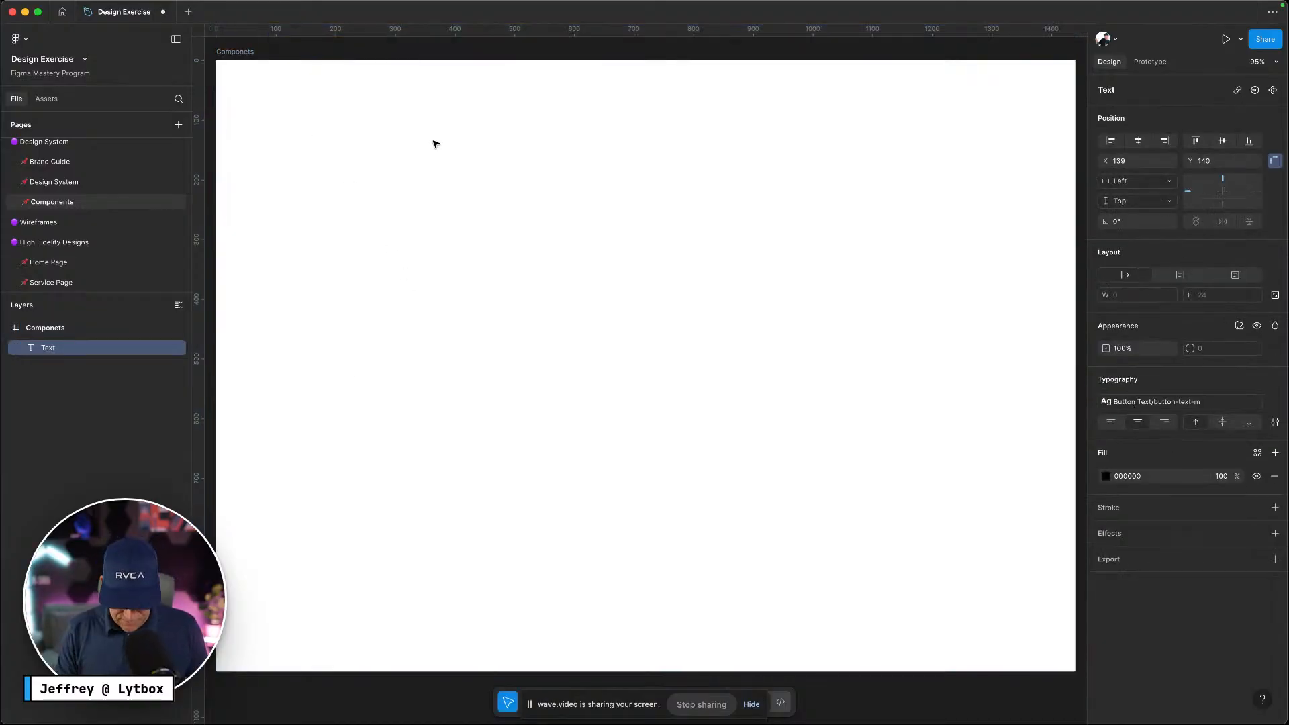
{"action": "type", "text": "Buttons"}
{"action": "key", "text": "Escape"}
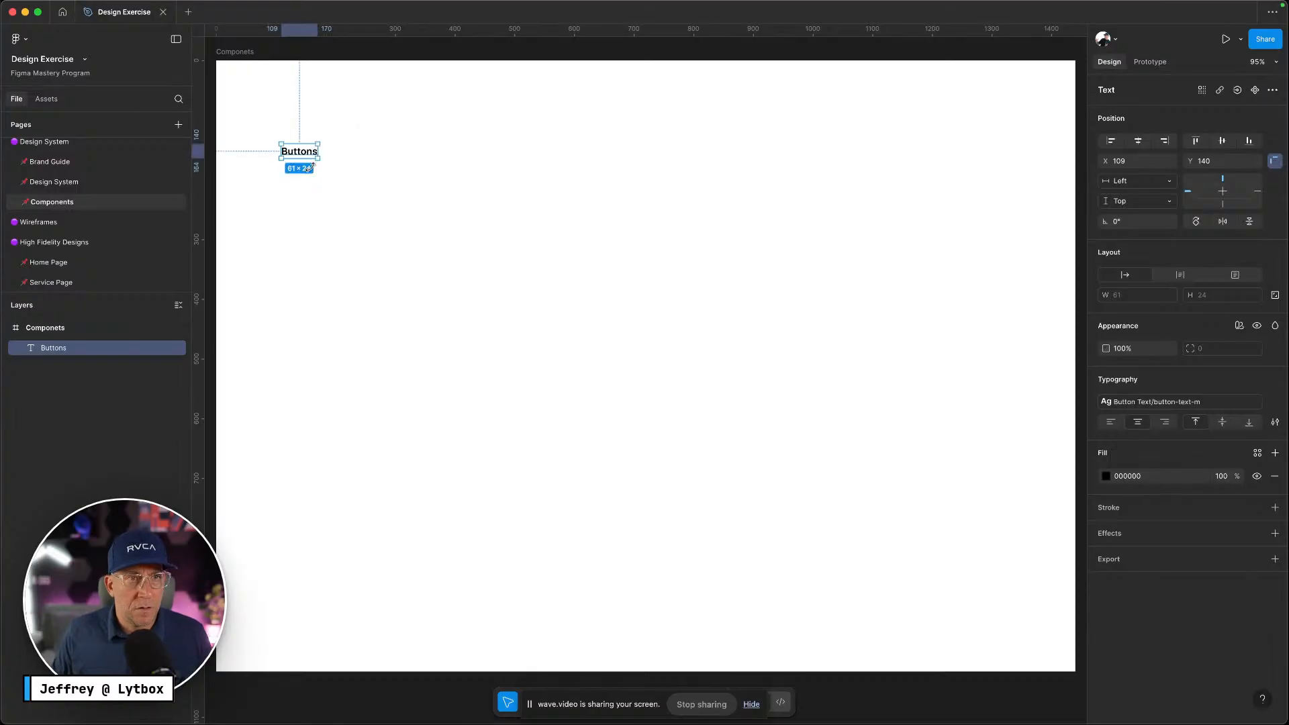
{"action": "left_click_drag", "start_coordinate": [302, 149], "coordinate": [271, 105]}
{"action": "left_click", "coordinate": [297, 165]}
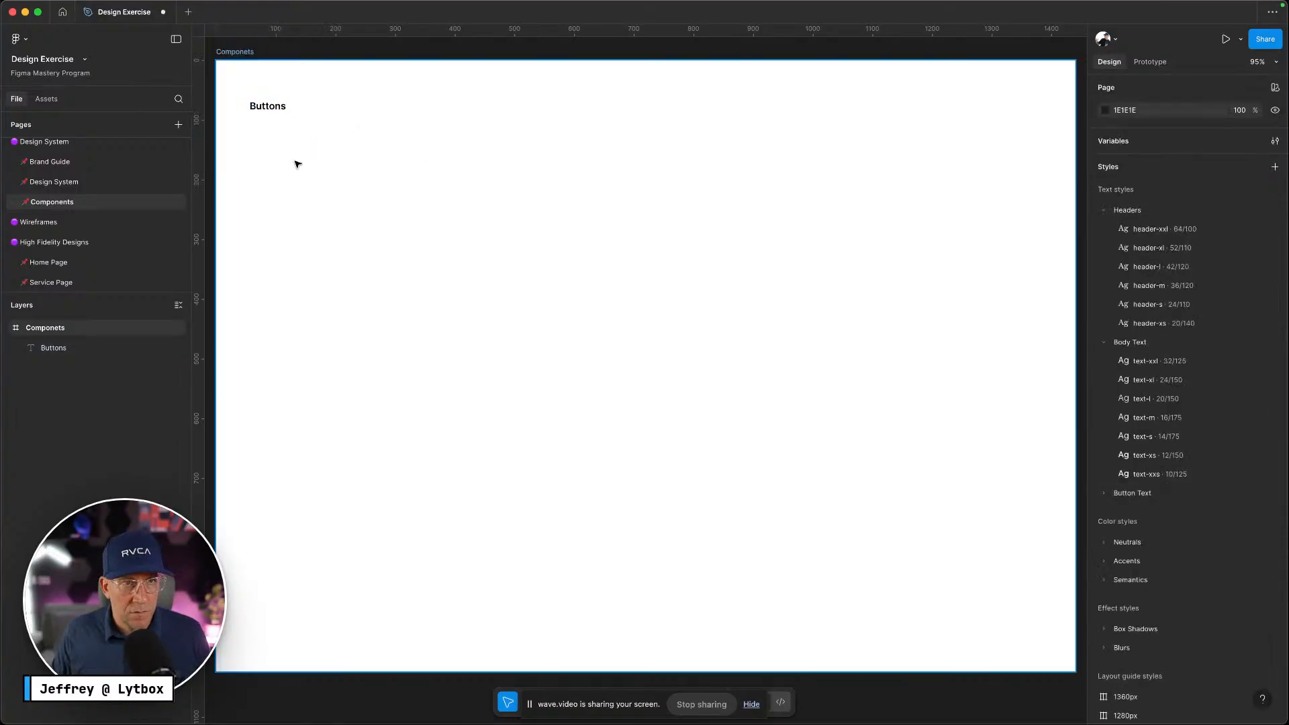
{"action": "key", "text": "super+v"}
{"action": "left_click_drag", "start_coordinate": [628, 374], "coordinate": [328, 134]}
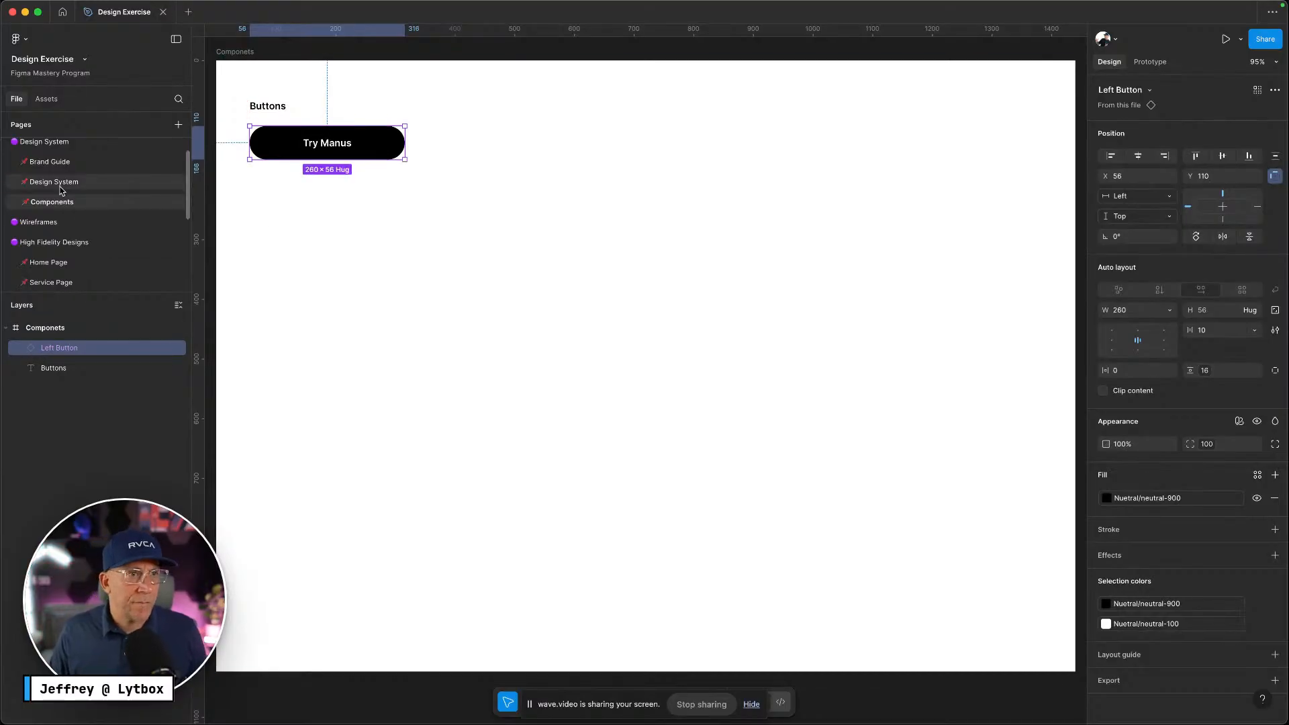
Select the Download the App button on the Home Page
{"action": "left_click", "coordinate": [59, 149]}
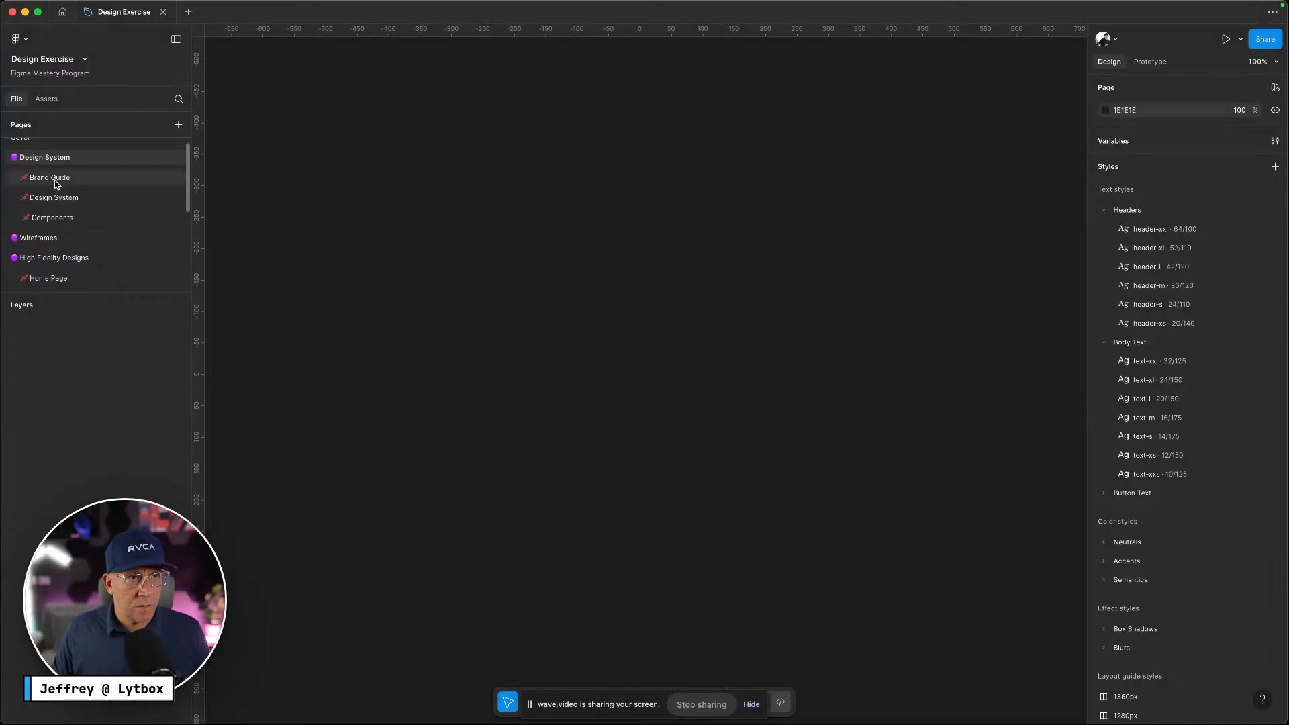
{"action": "left_click", "coordinate": [60, 274]}
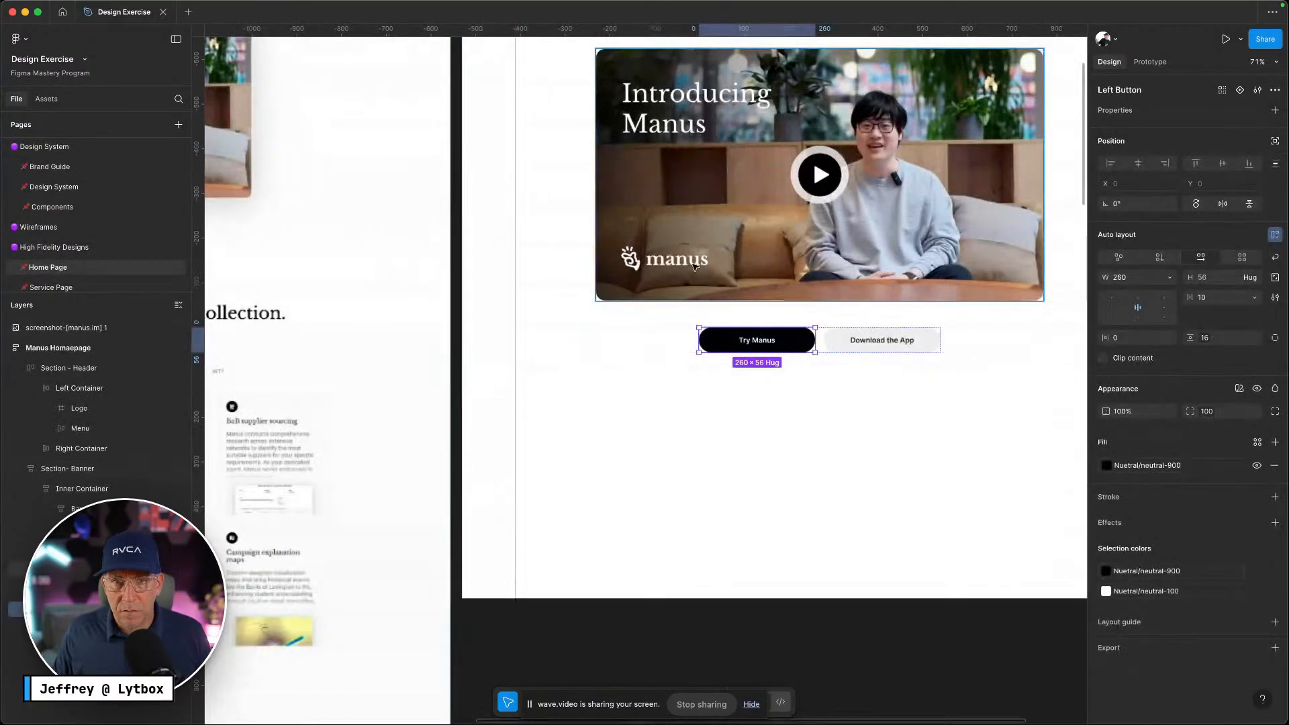
{"action": "left_click", "coordinate": [932, 352]}
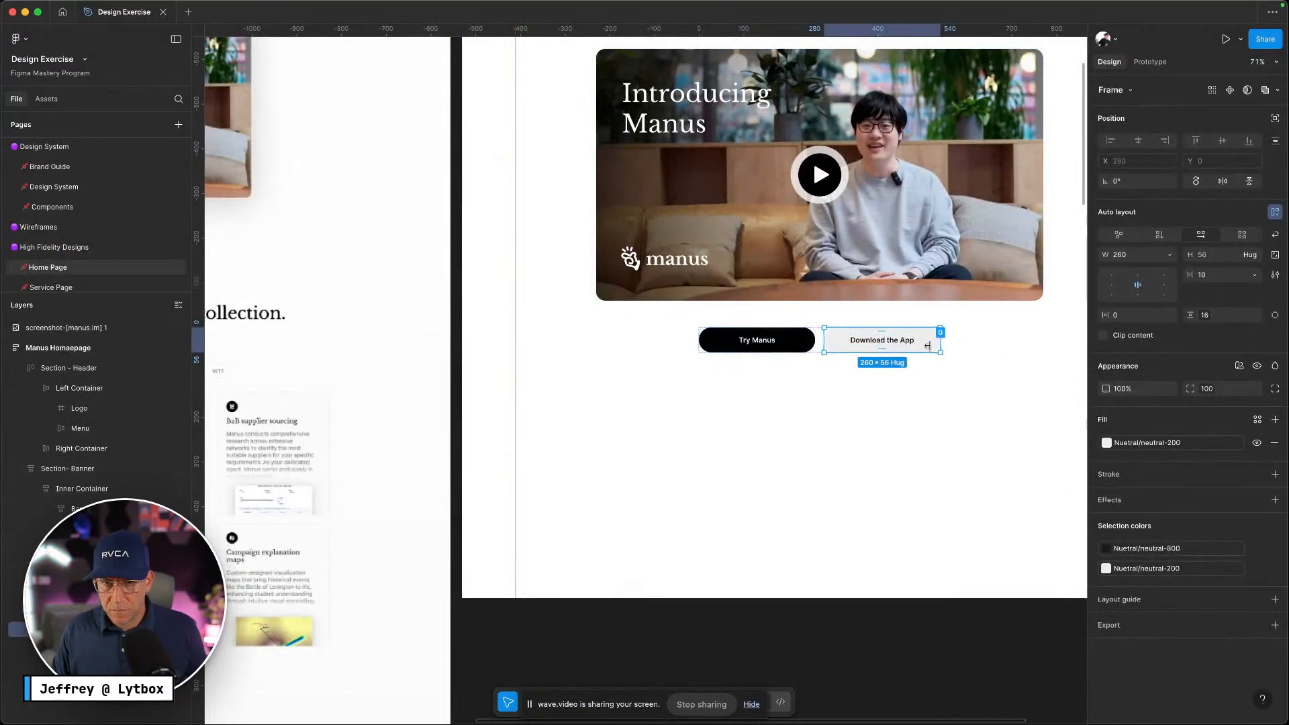
{"action": "left_click", "coordinate": [961, 374]}
{"action": "left_click", "coordinate": [929, 343]}
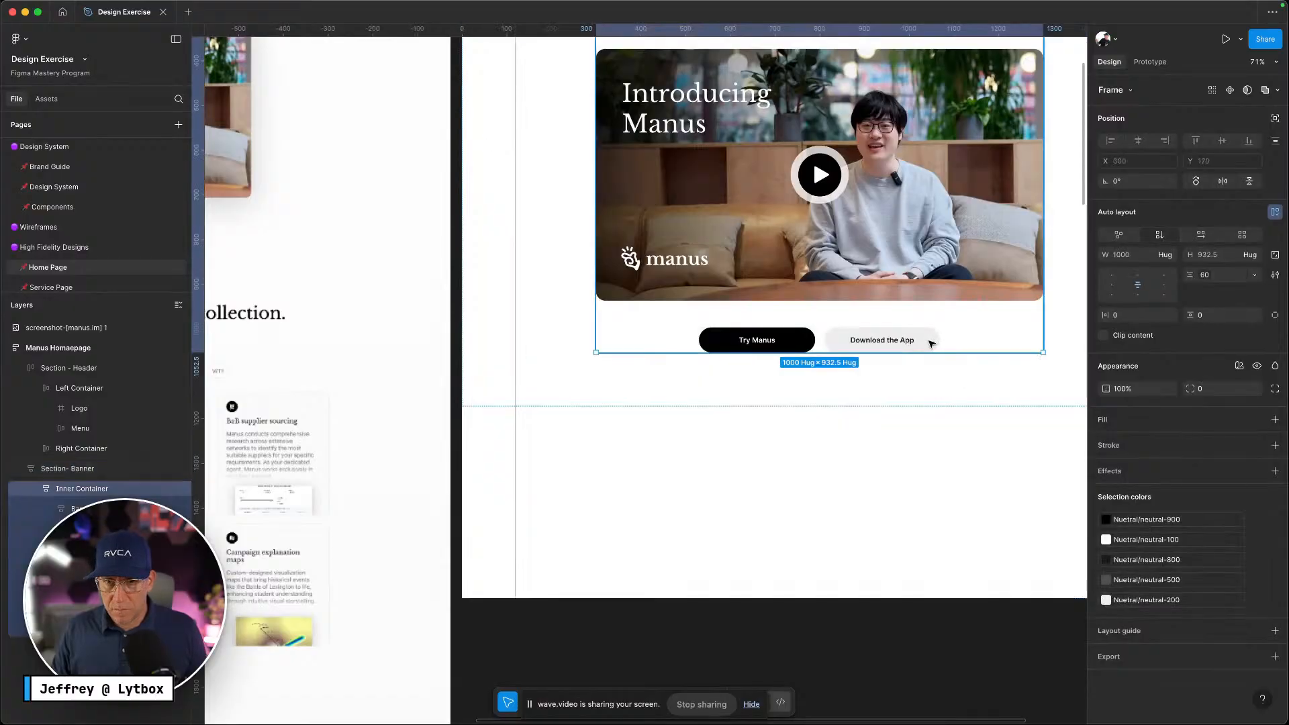
{"action": "left_click", "coordinate": [931, 343]}
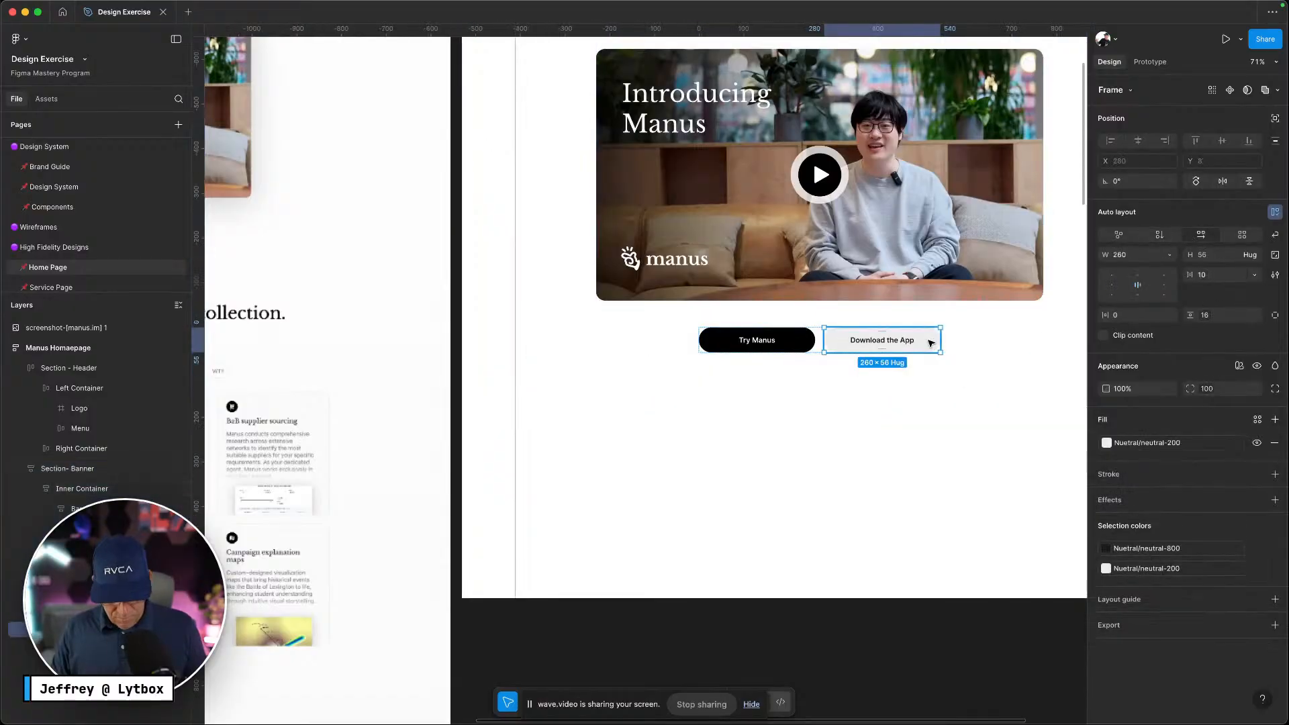
Paste the Download the App button under Try Manus on the Components page, removing auto layout
{"action": "left_click", "coordinate": [59, 207]}
{"action": "right_click", "coordinate": [409, 296]}
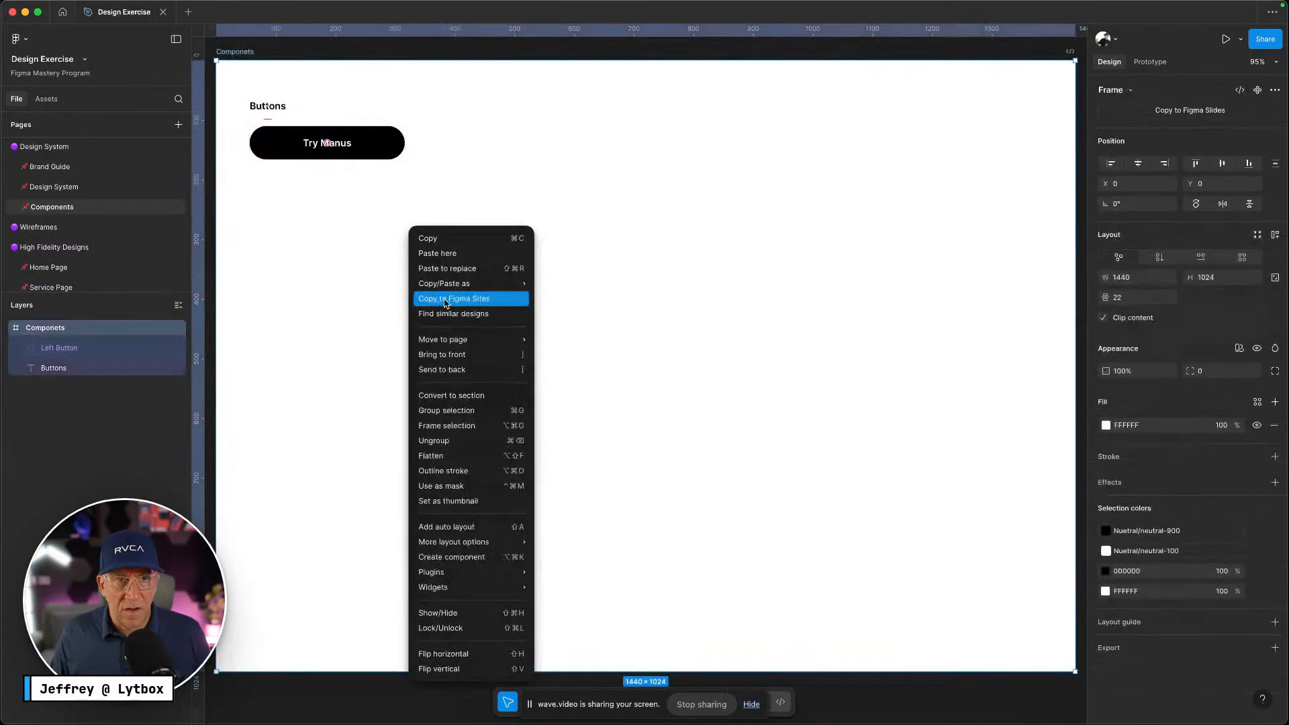
{"action": "left_click", "coordinate": [450, 253]}
{"action": "left_click_drag", "start_coordinate": [512, 253], "coordinate": [332, 192]}
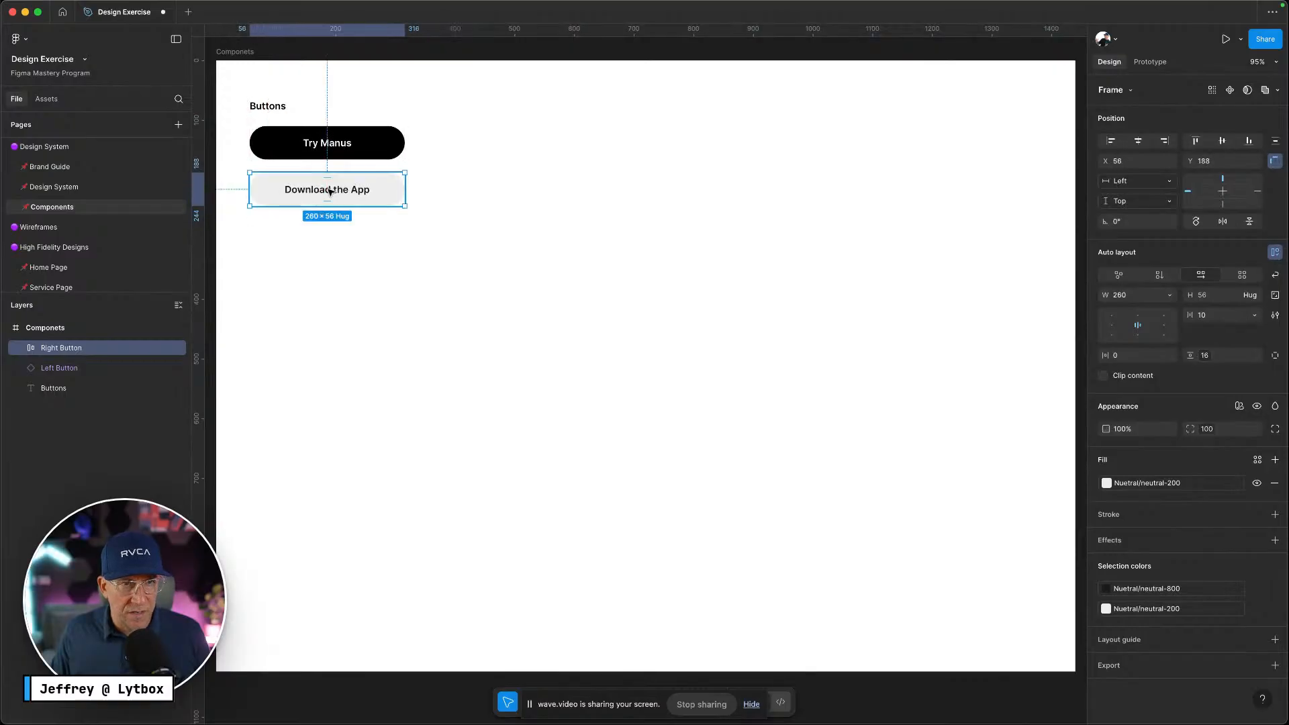
{"action": "right_click", "coordinate": [327, 188]}
{"action": "left_click", "coordinate": [368, 448]}
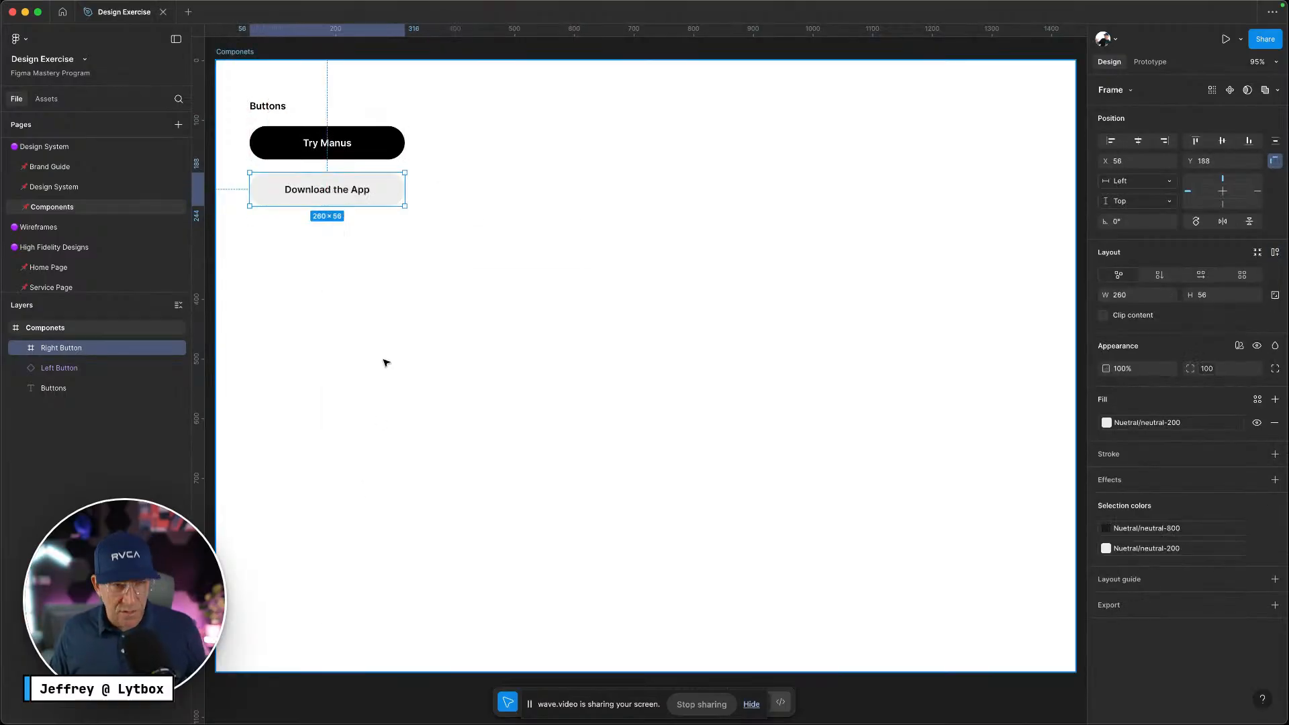
Restore auto layout and turn Download the App into a component named Right Button
{"action": "key", "text": "super+z"}
{"action": "right_click", "coordinate": [386, 184]}
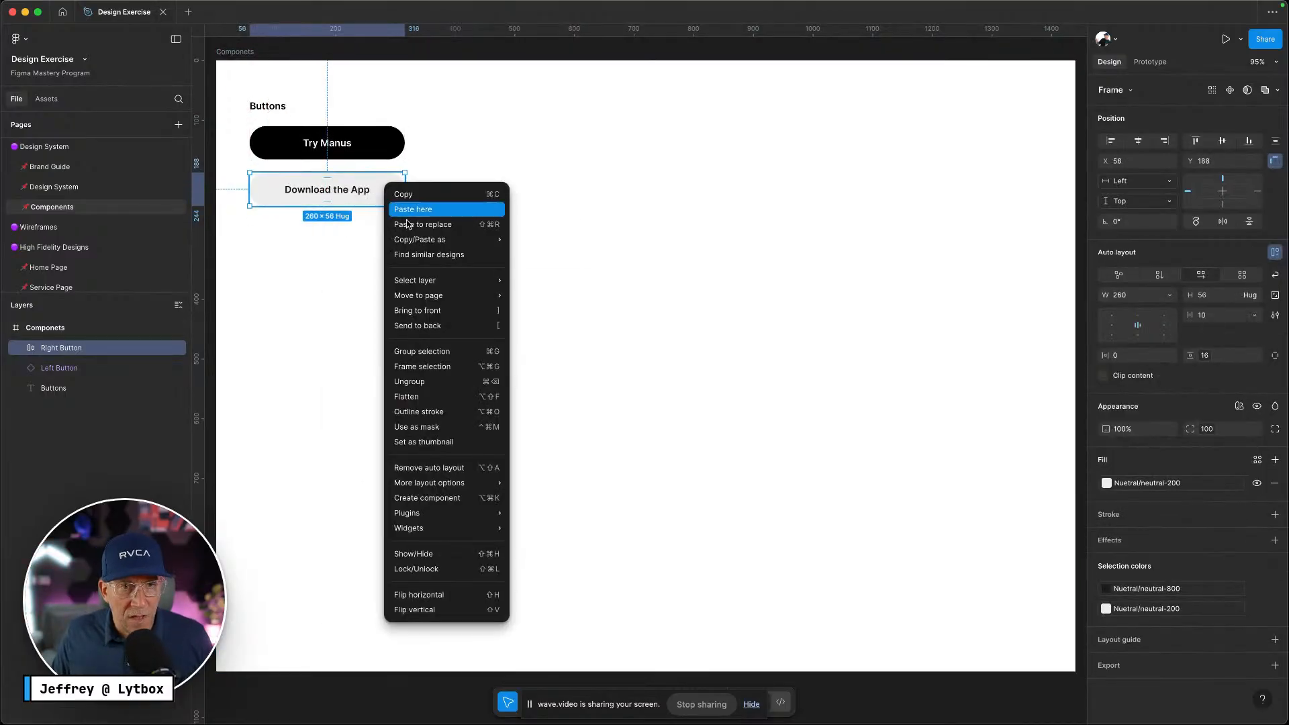
{"action": "left_click", "coordinate": [436, 497]}
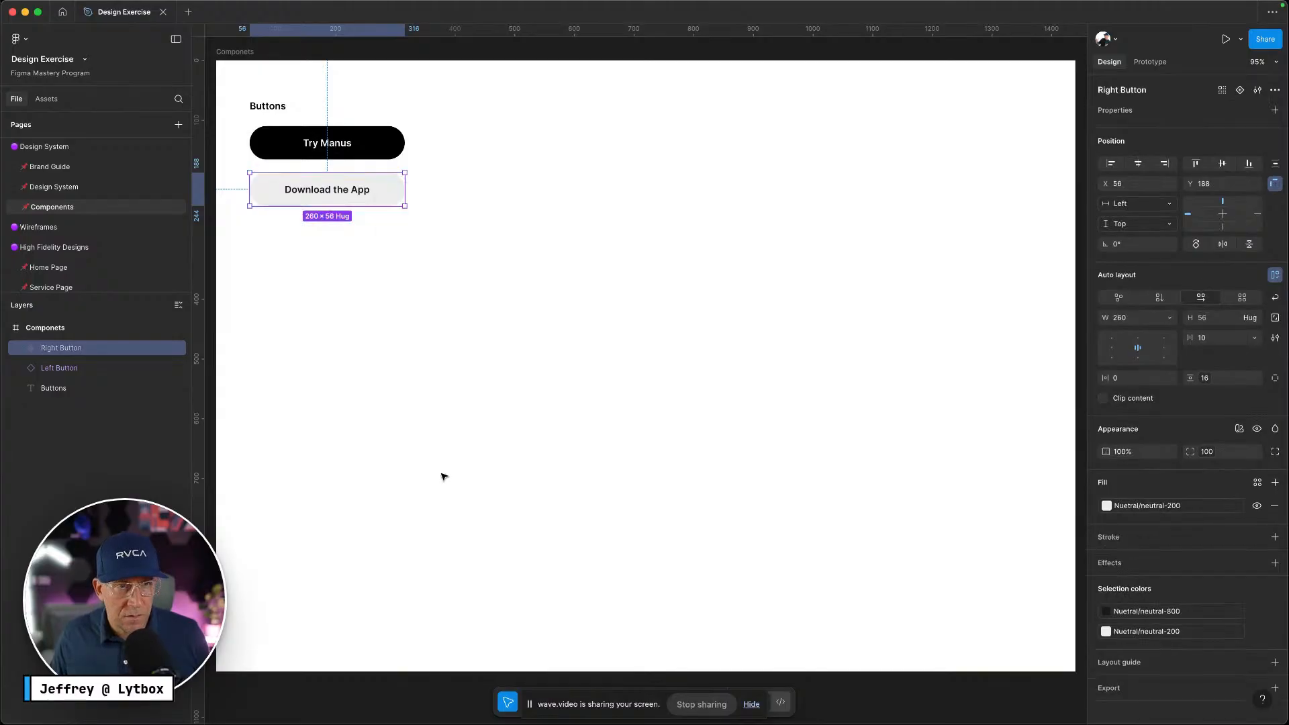
{"action": "double_click", "coordinate": [76, 349]}
{"action": "key", "text": "Return"}
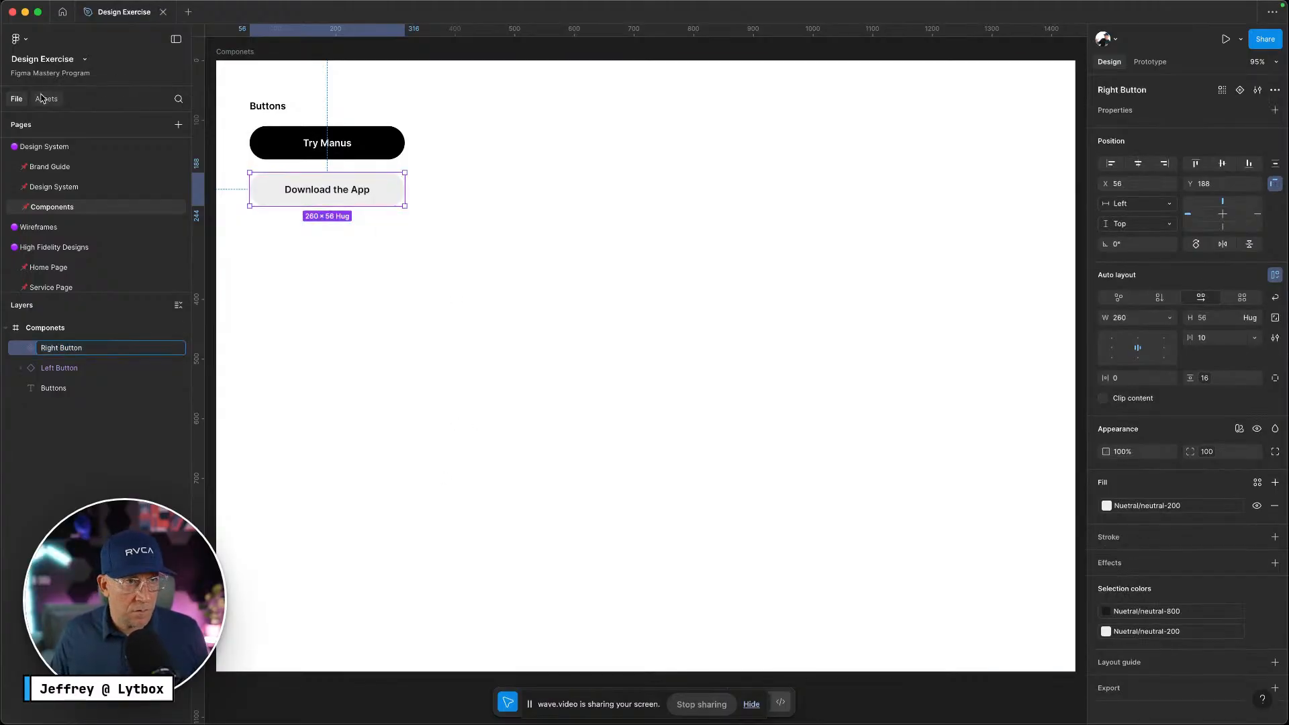
Browse the Assets panel's components created in this file, including Components and Home Page folders
{"action": "left_click", "coordinate": [46, 99]}
{"action": "left_click", "coordinate": [178, 127]}
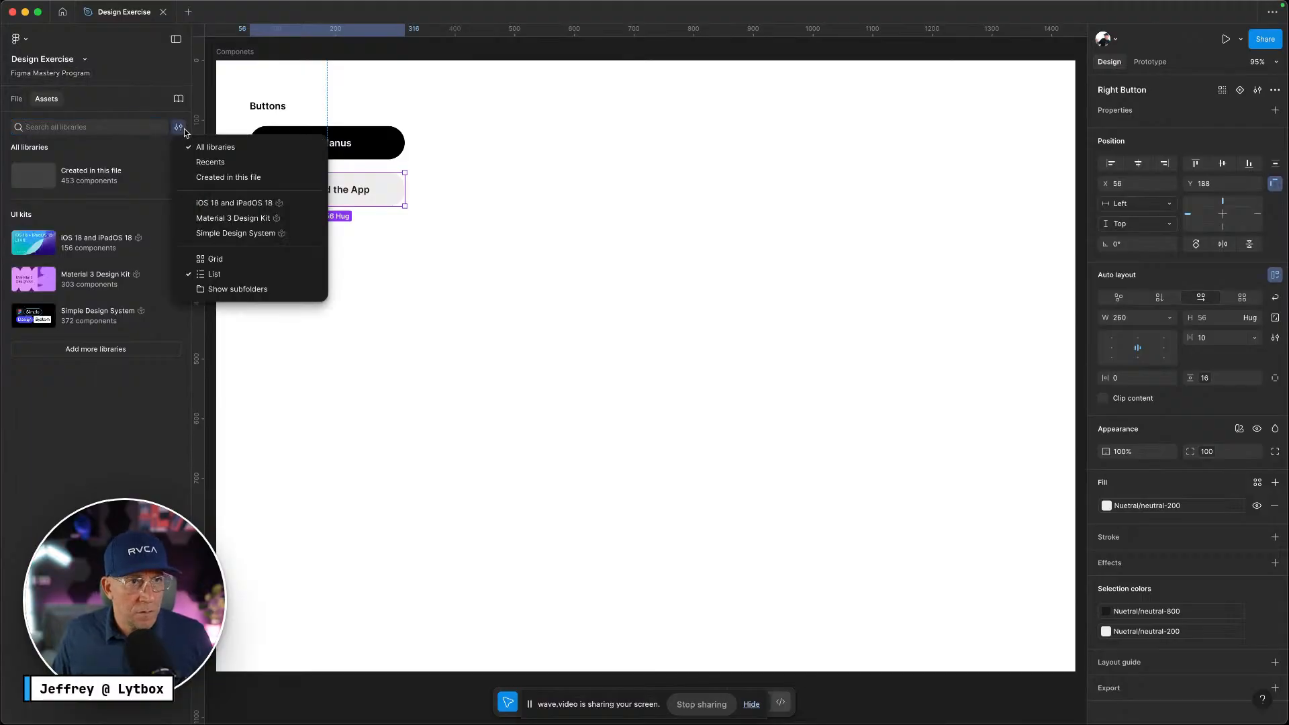
{"action": "left_click", "coordinate": [215, 176]}
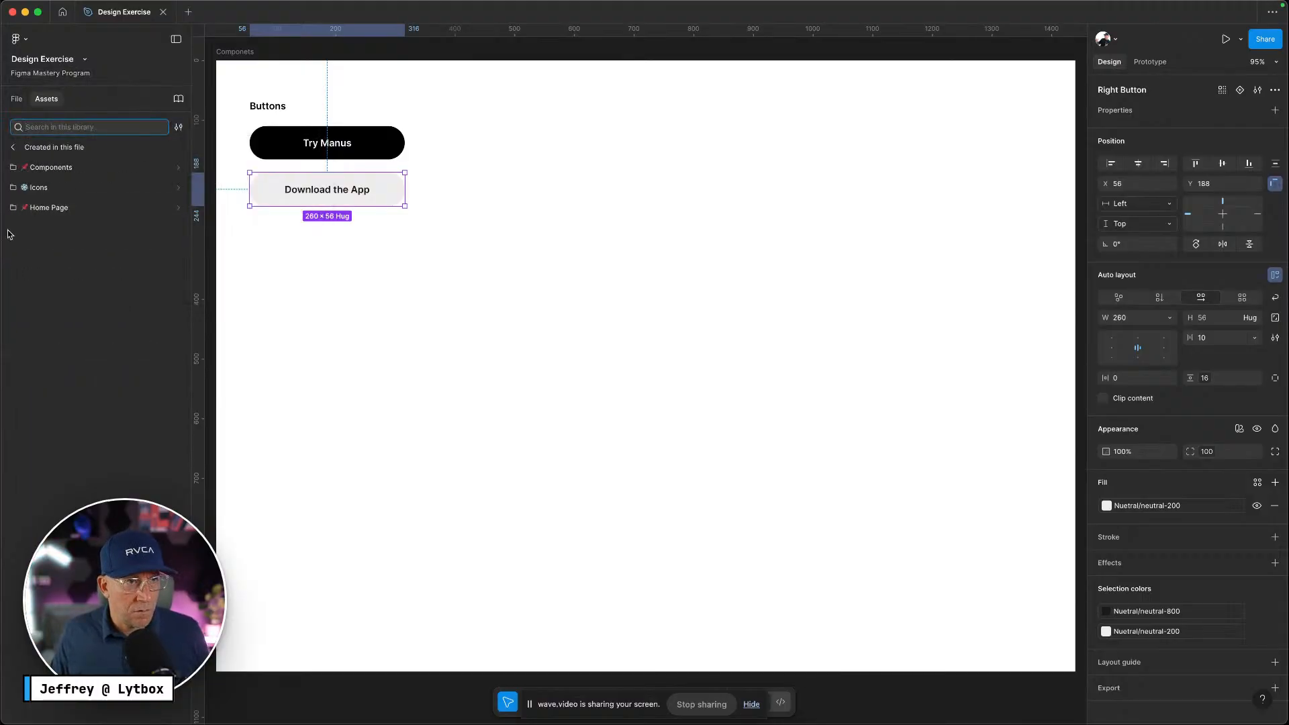
{"action": "left_click", "coordinate": [98, 168]}
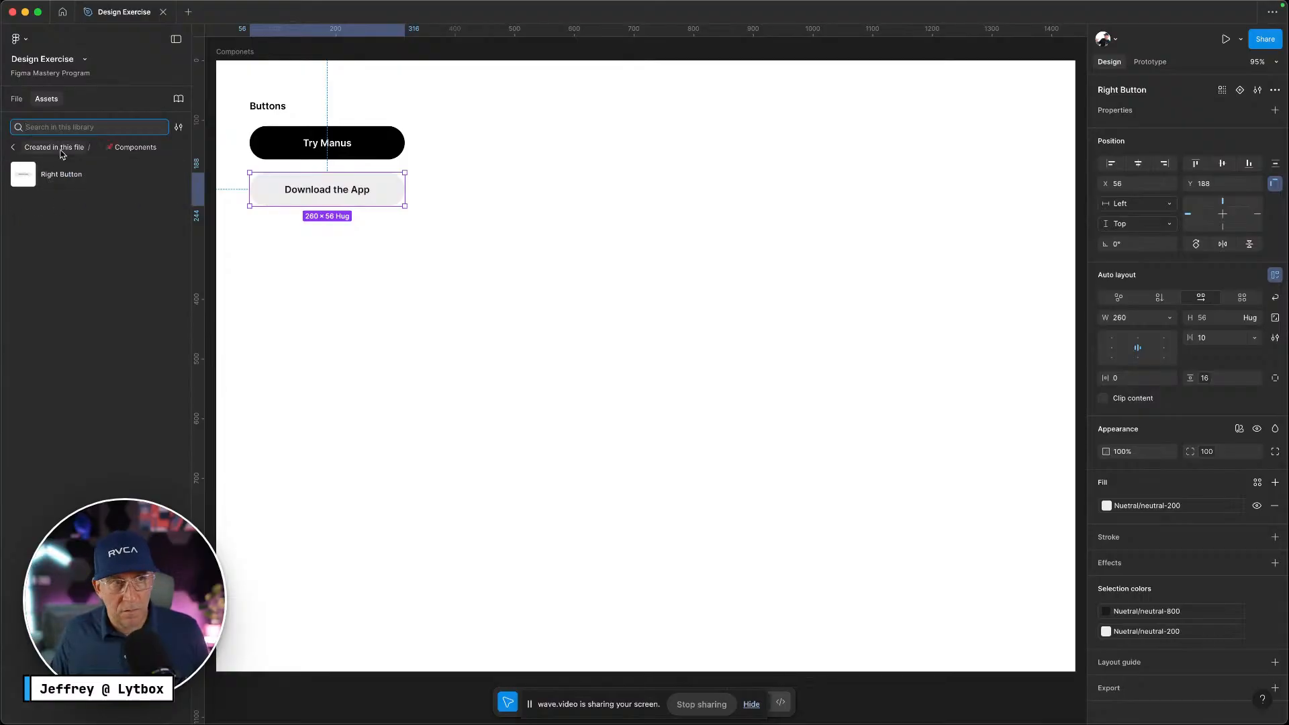
{"action": "left_click", "coordinate": [12, 147]}
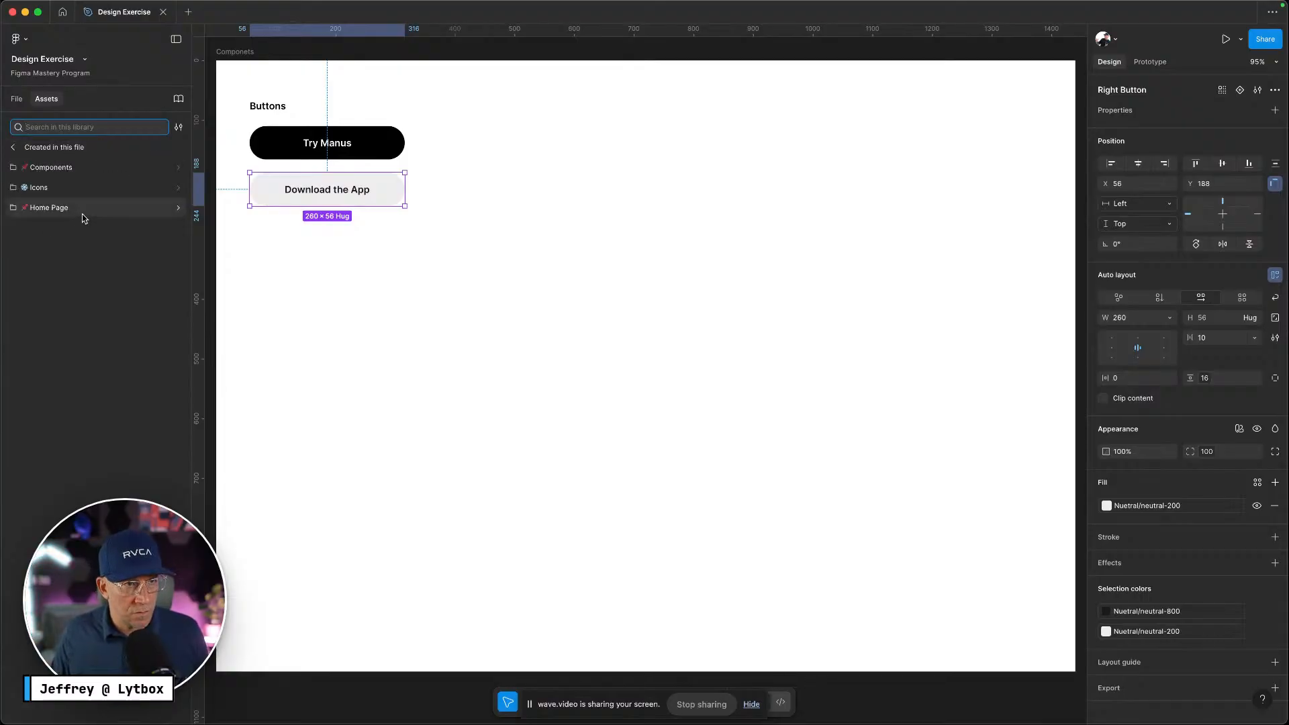
{"action": "left_click", "coordinate": [80, 212]}
{"action": "left_click", "coordinate": [41, 147]}
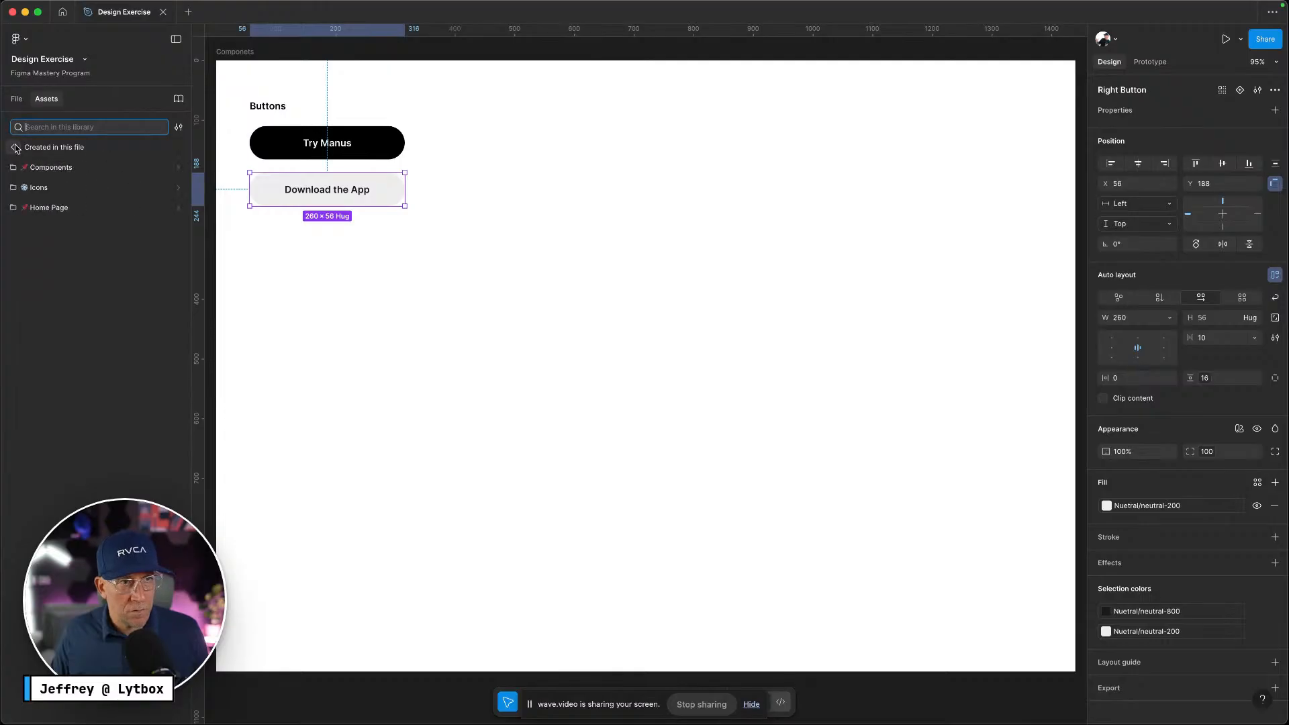
{"action": "left_click", "coordinate": [13, 147]}
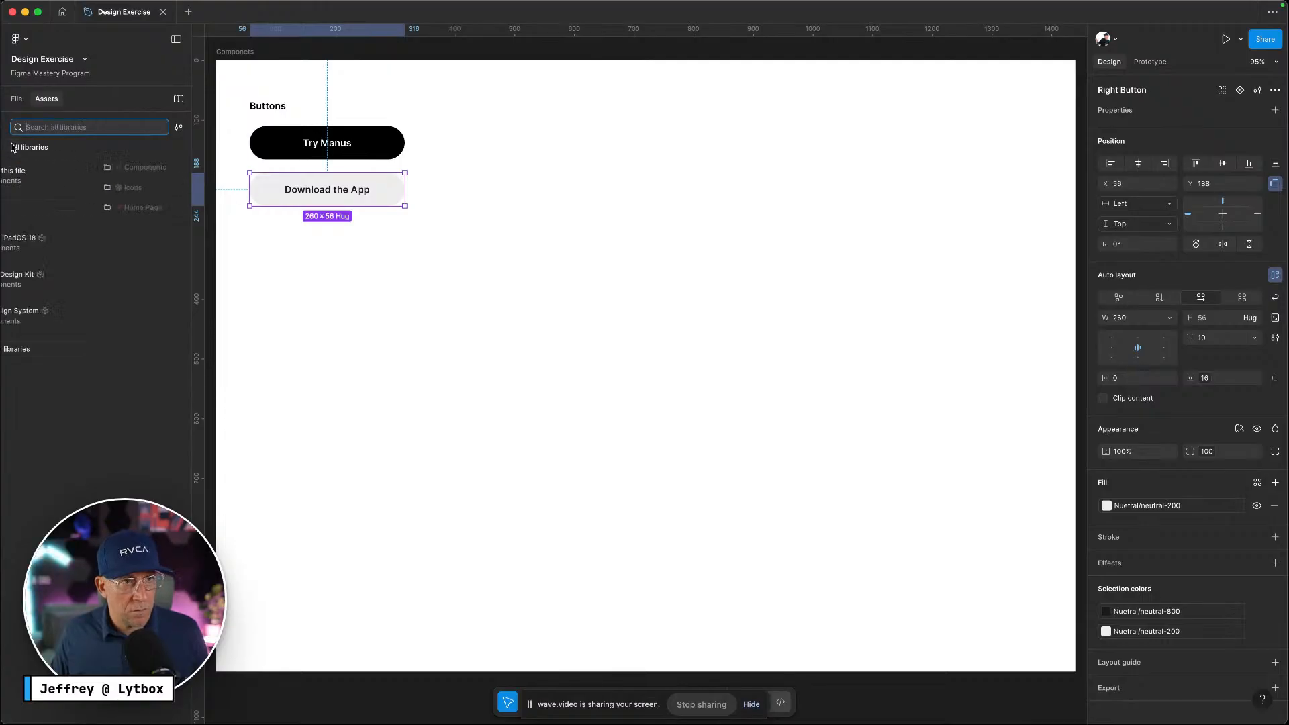
Select the Try Manus and Download the App buttons to review their options, then deselect
{"action": "left_click", "coordinate": [371, 149]}
{"action": "right_click", "coordinate": [371, 151]}
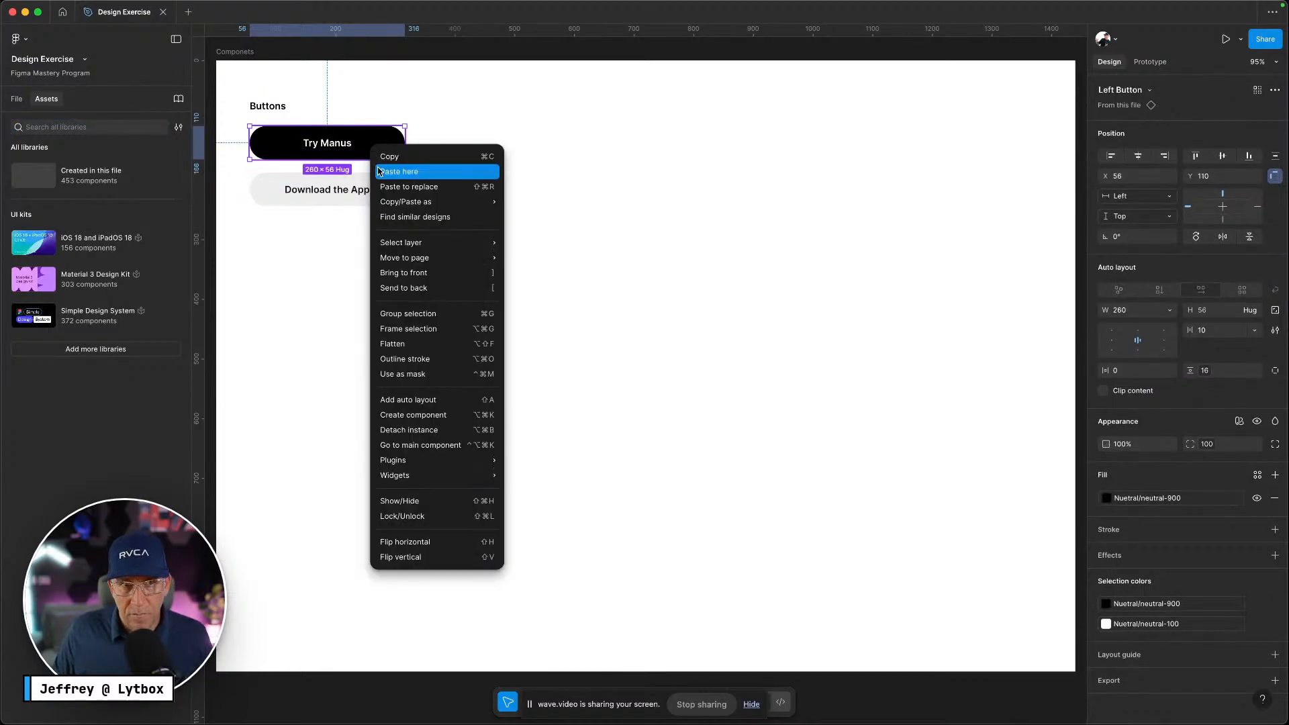
{"action": "left_click", "coordinate": [353, 182], "text": "shift"}
{"action": "right_click", "coordinate": [357, 183]}
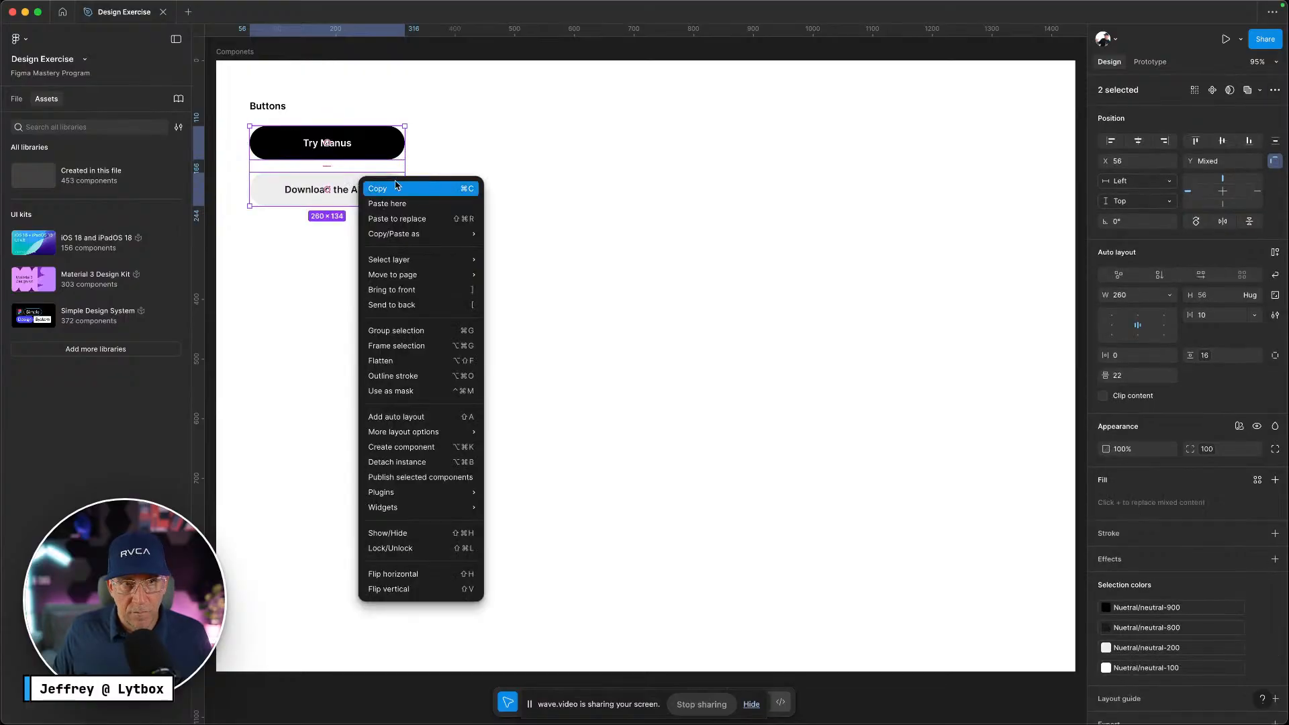
{"action": "left_click", "coordinate": [304, 230]}
{"action": "left_click", "coordinate": [305, 229]}
{"action": "left_click", "coordinate": [373, 138]}
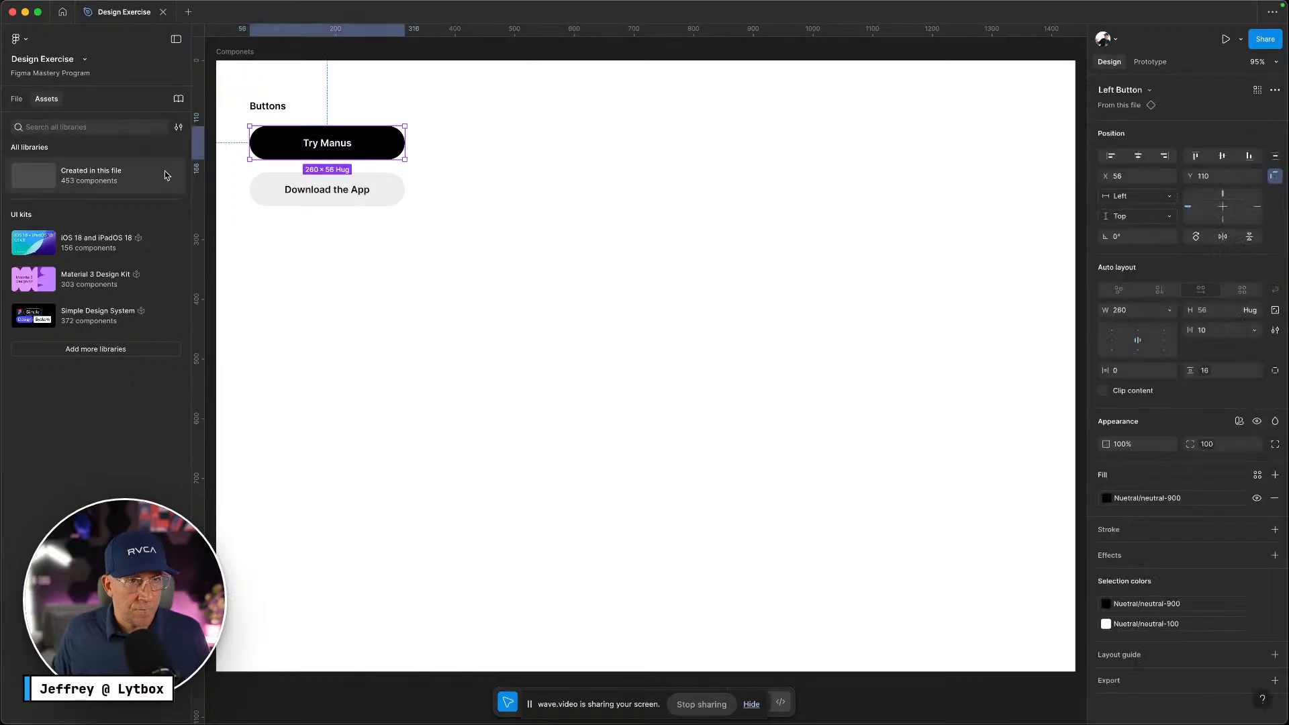
{"action": "left_click", "coordinate": [178, 129]}
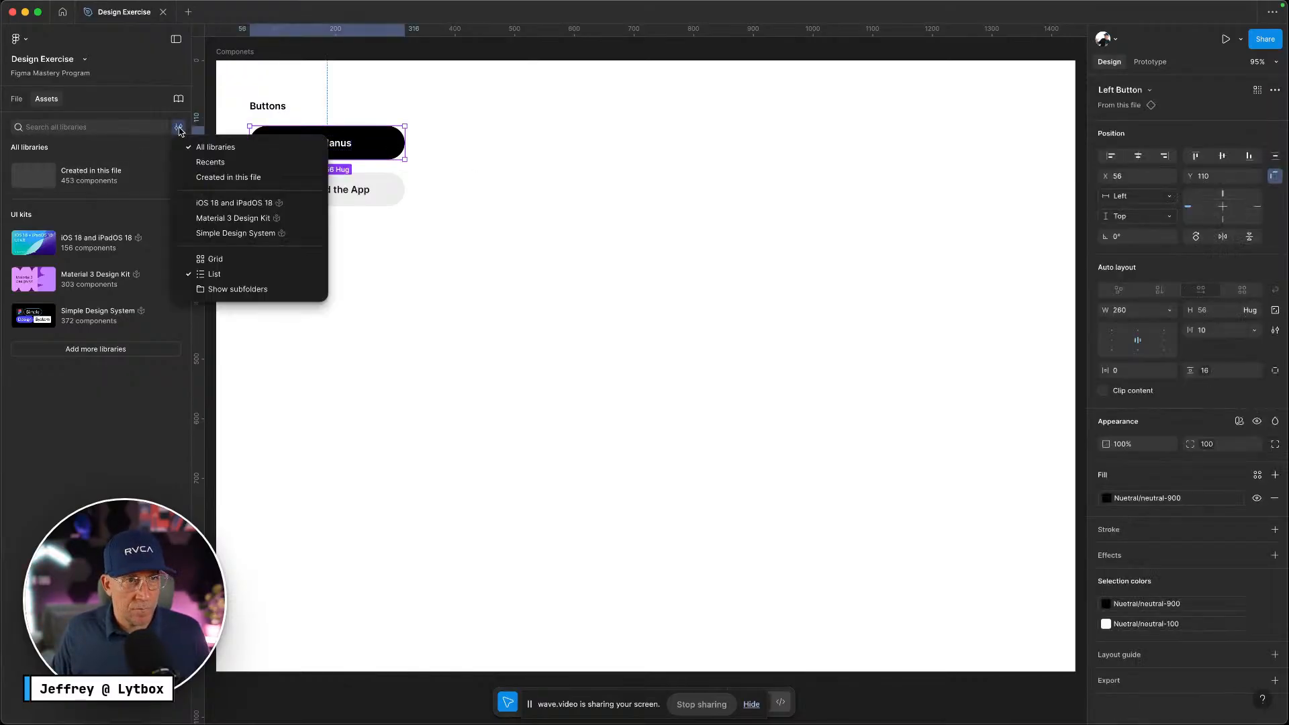
{"action": "left_click", "coordinate": [12, 98]}
Rename the button layers to Button L Dark and Button R Dark
{"action": "double_click", "coordinate": [92, 344]}
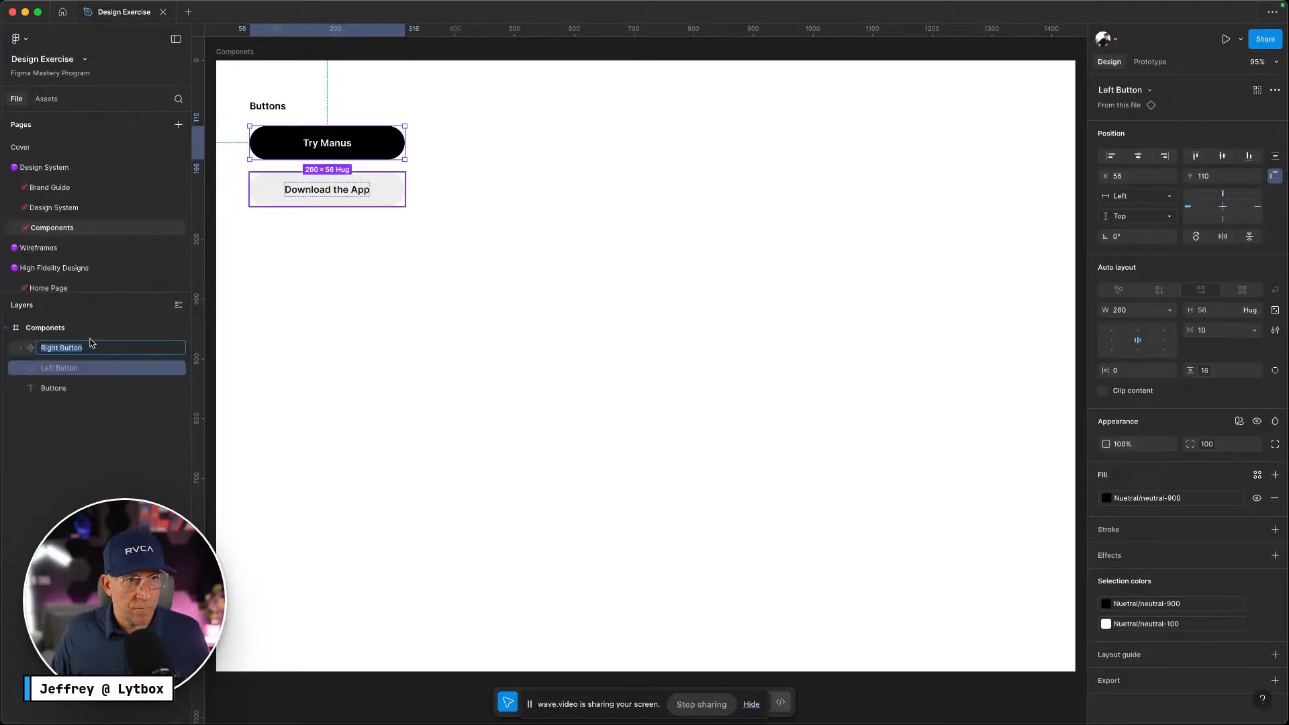
{"action": "key", "text": "Left"}
{"action": "key", "text": "super+a"}
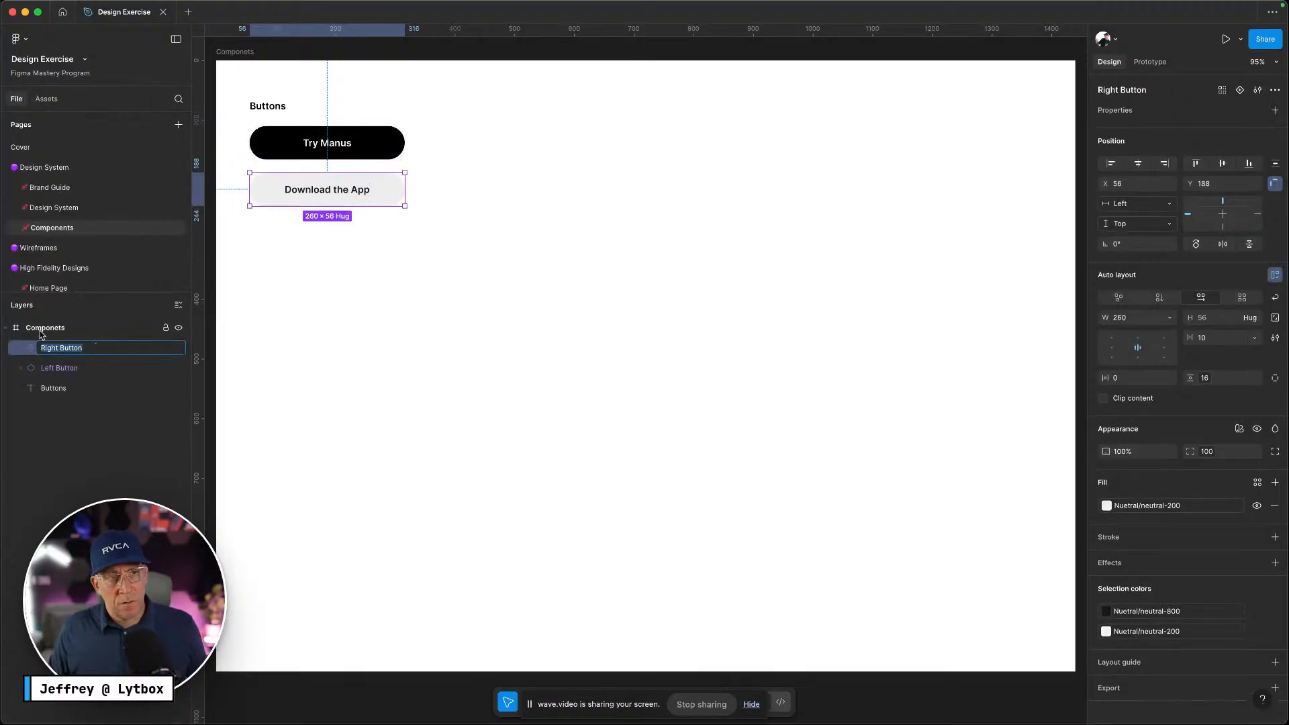
{"action": "type", "text": "Bu"}
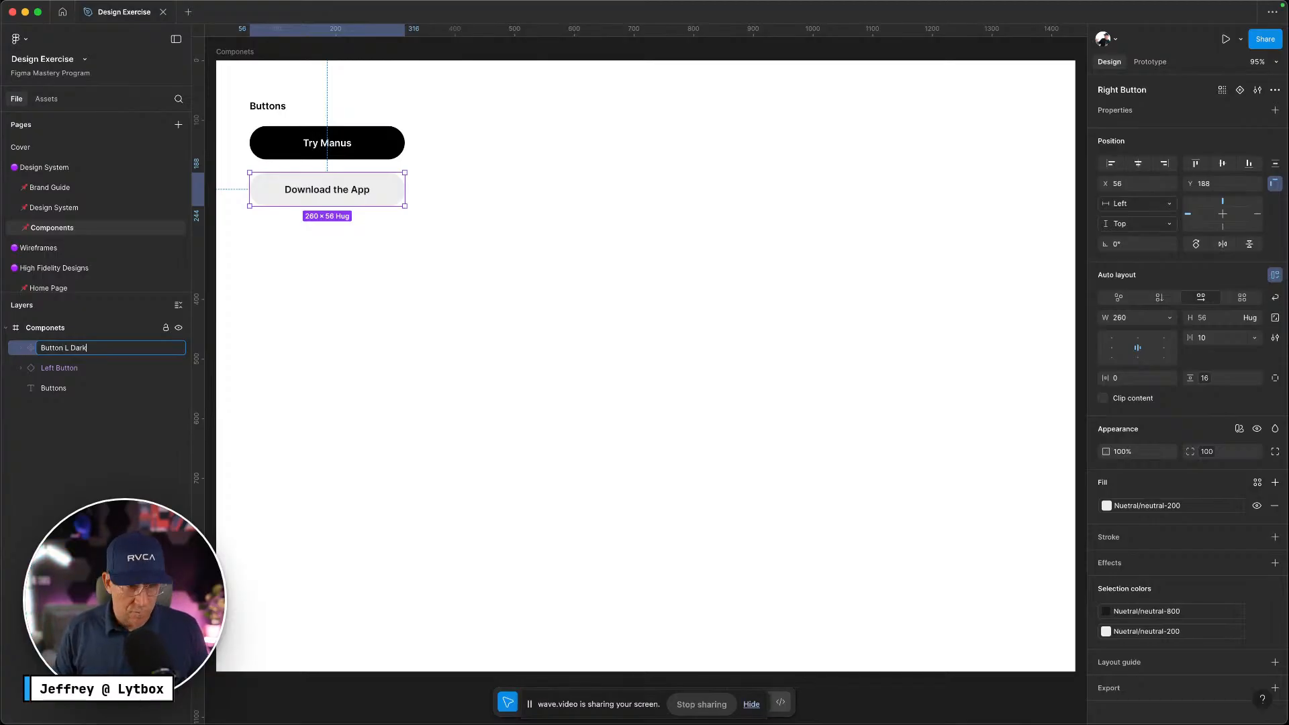
{"action": "left_click_drag", "start_coordinate": [70, 351], "coordinate": [25, 348]}
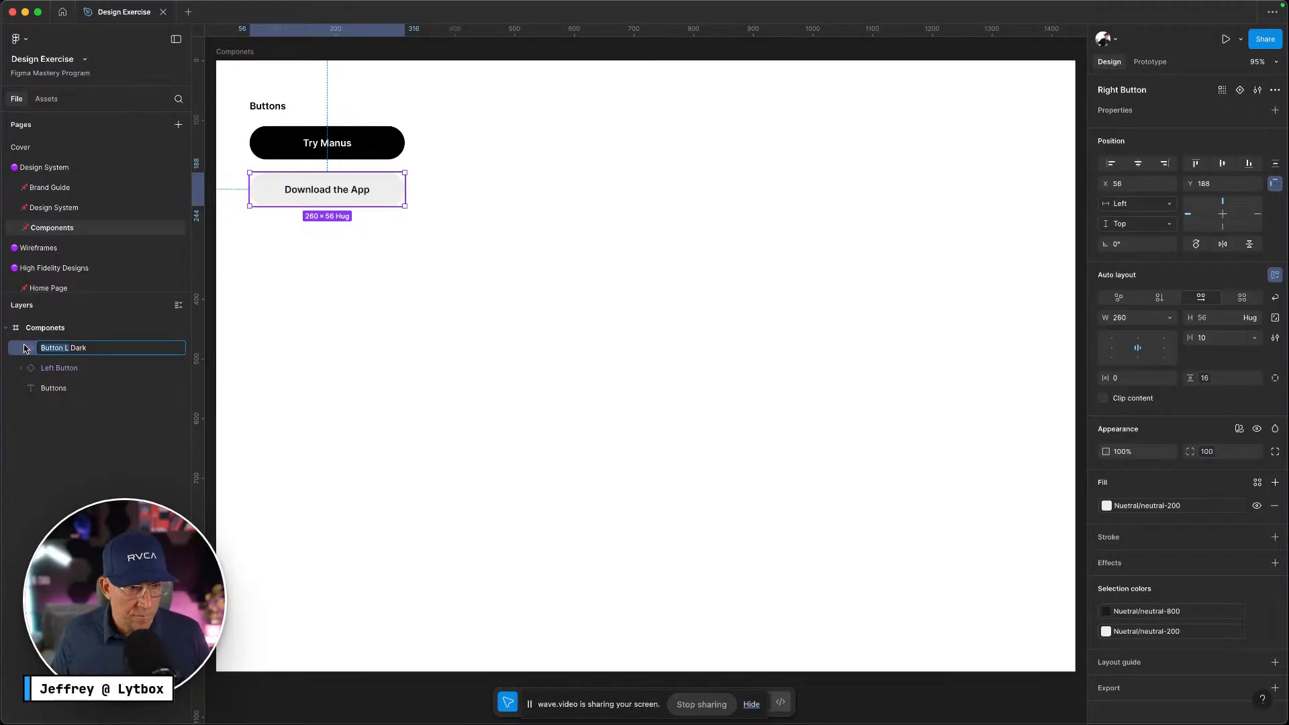
{"action": "key", "text": "super+c"}
{"action": "double_click", "coordinate": [94, 372]}
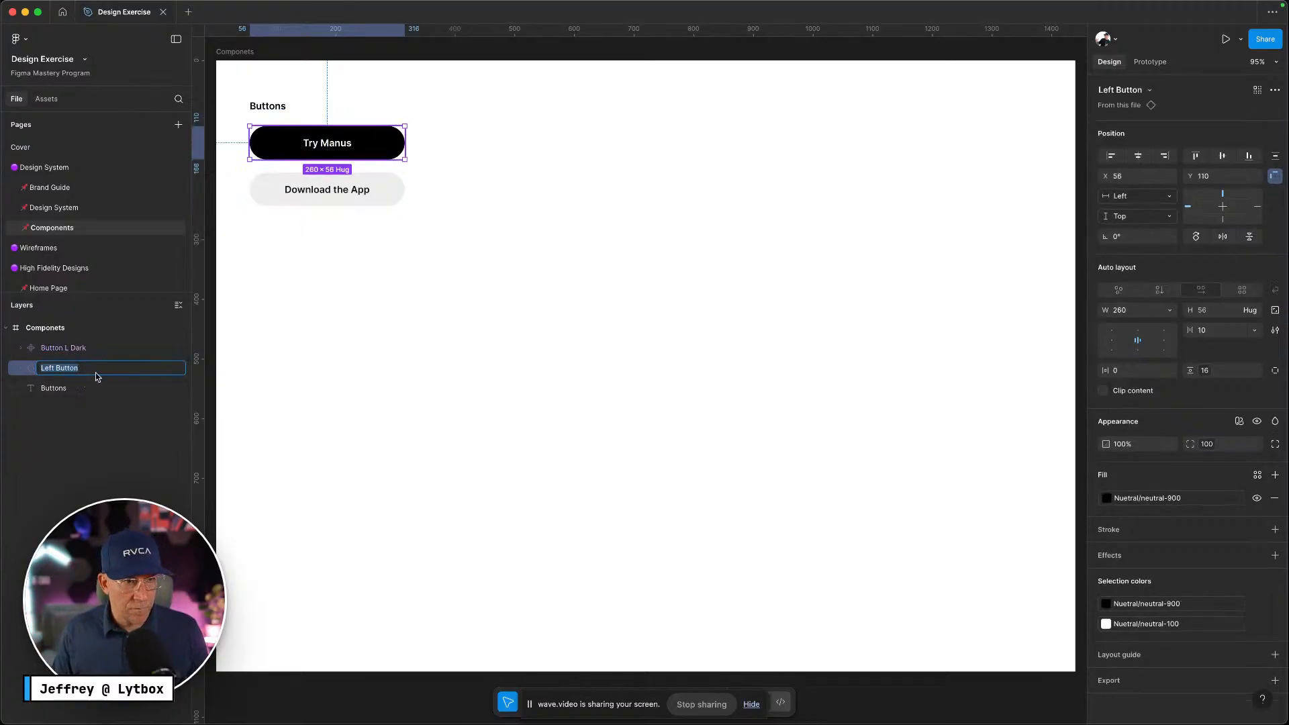
{"action": "key", "text": "super+v"}
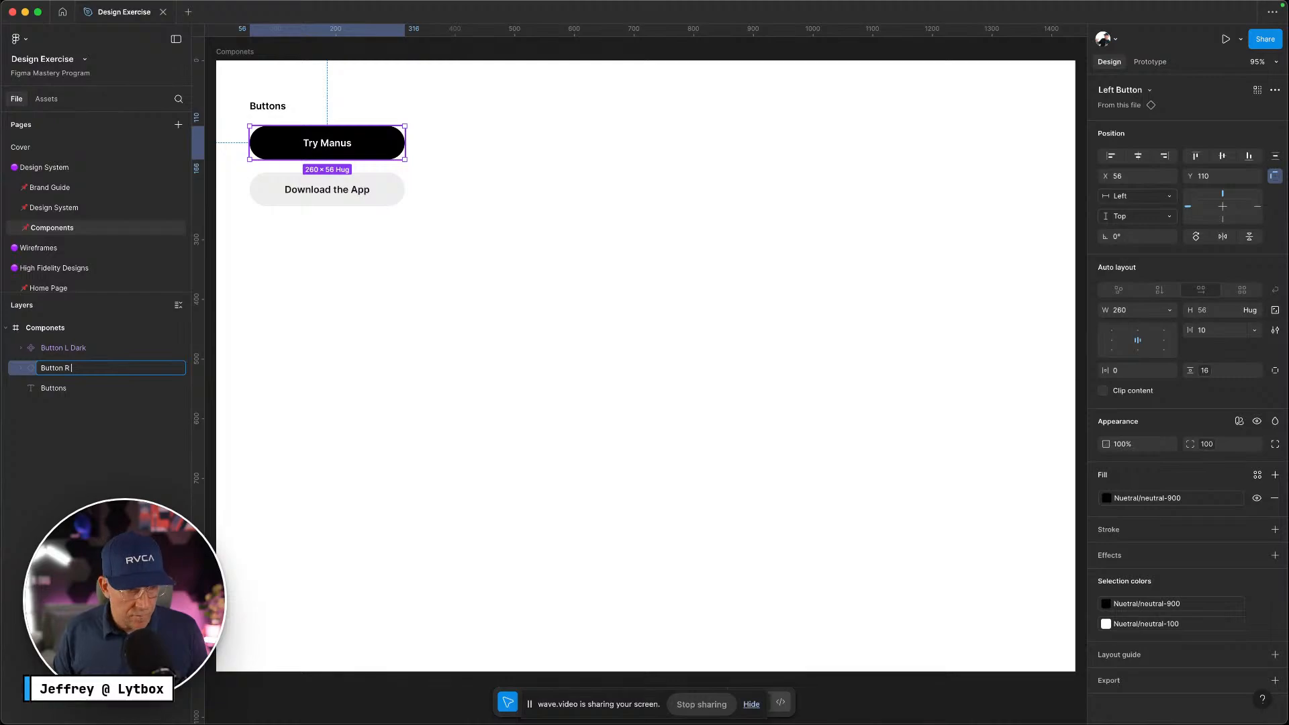
{"action": "key", "text": "Return"}
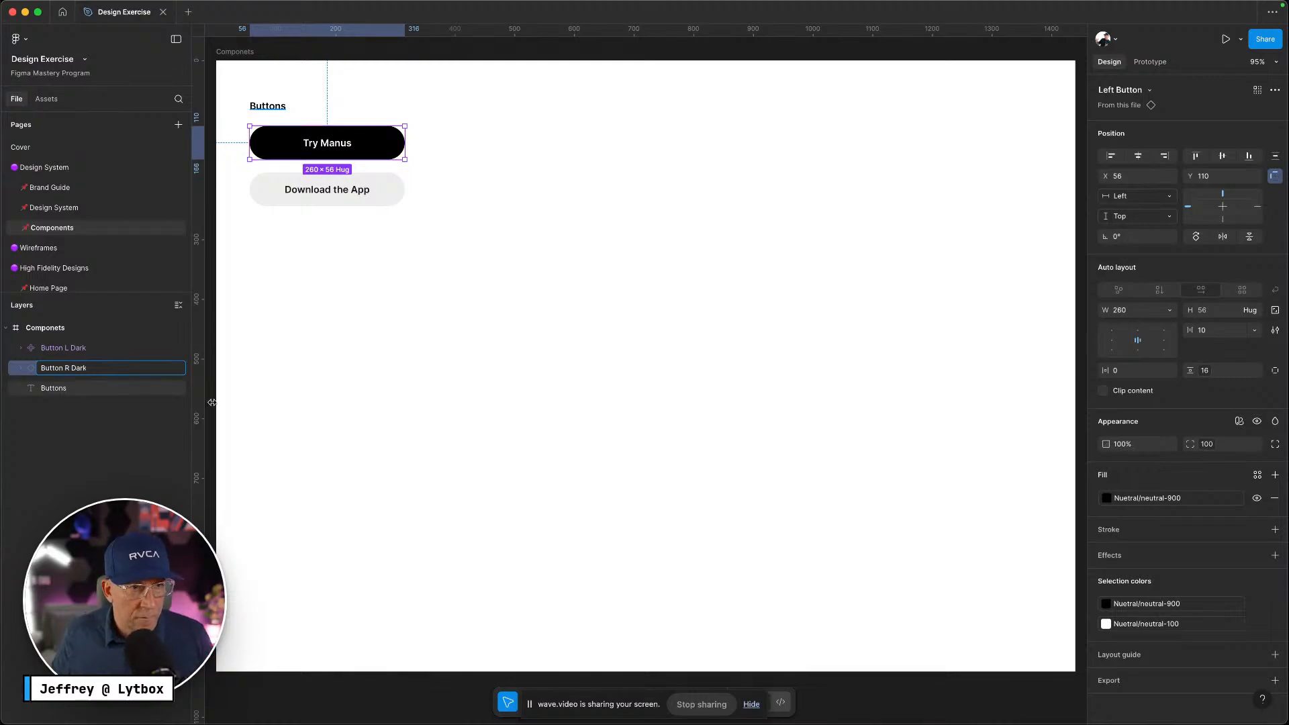
{"action": "left_click", "coordinate": [428, 354]}
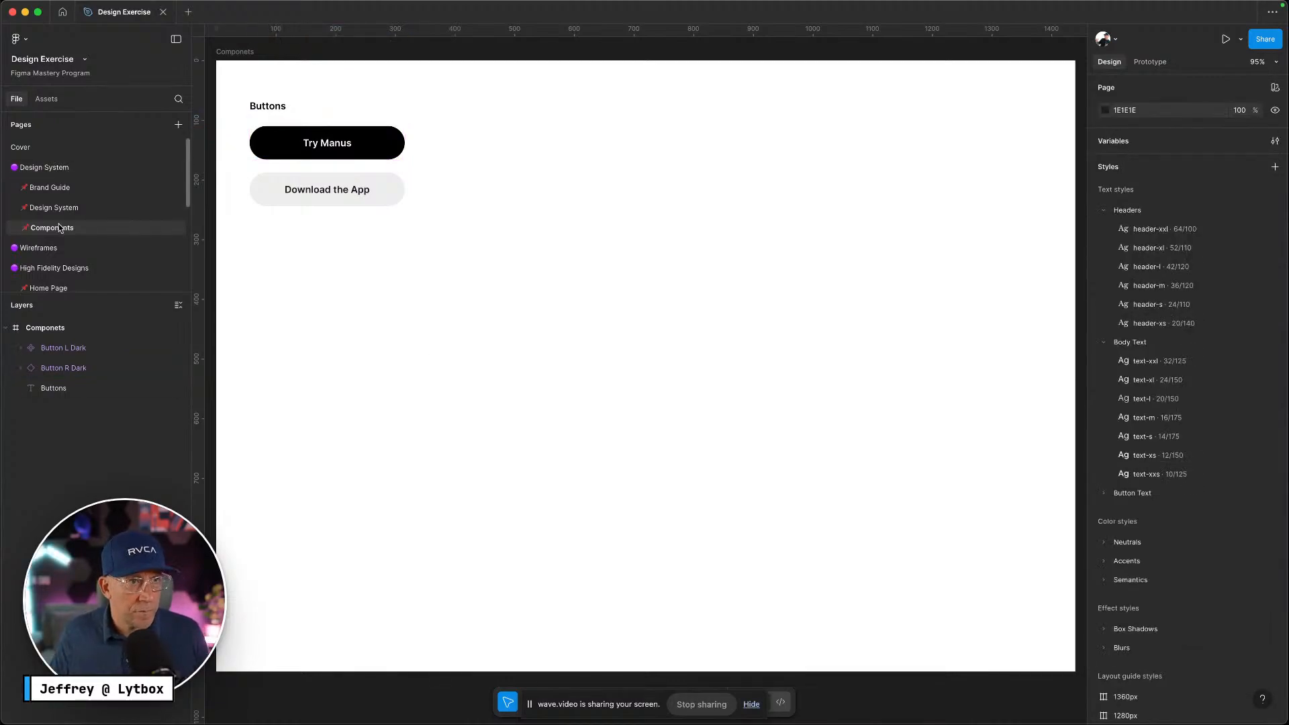
Select the Get Started button in the Home Page header
{"action": "left_click", "coordinate": [49, 287]}
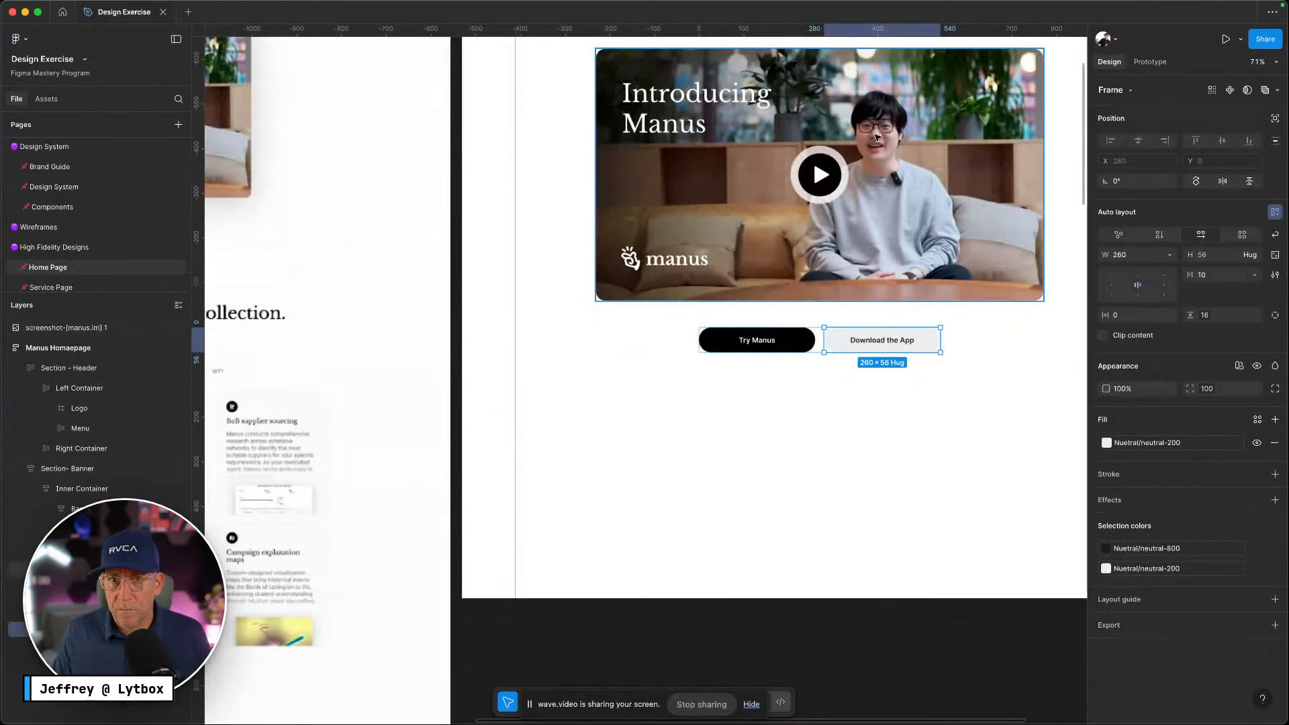
{"action": "scroll", "coordinate": [739, 302], "scroll_direction": "up", "scroll_amount": 5}
{"action": "scroll", "coordinate": [739, 302], "scroll_direction": "right", "scroll_amount": 2}
{"action": "left_click", "coordinate": [1013, 175]}
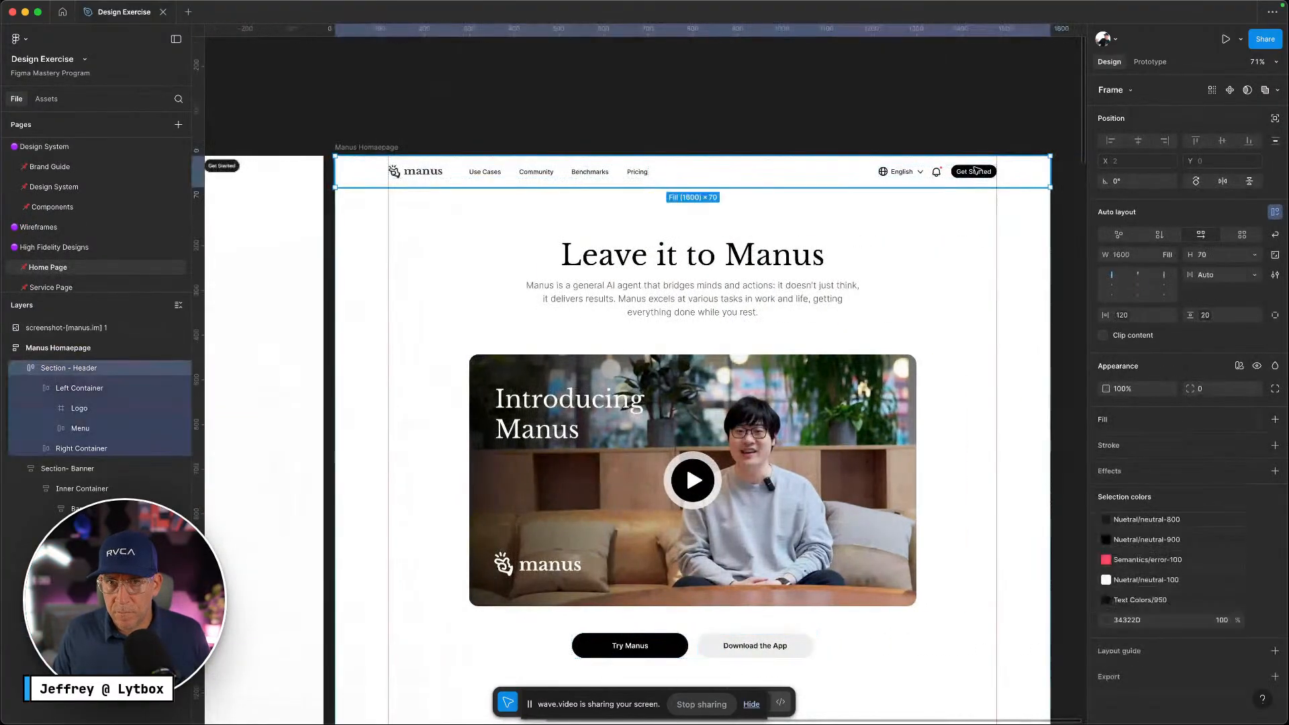
{"action": "double_click", "coordinate": [976, 172]}
{"action": "double_click", "coordinate": [975, 172]}
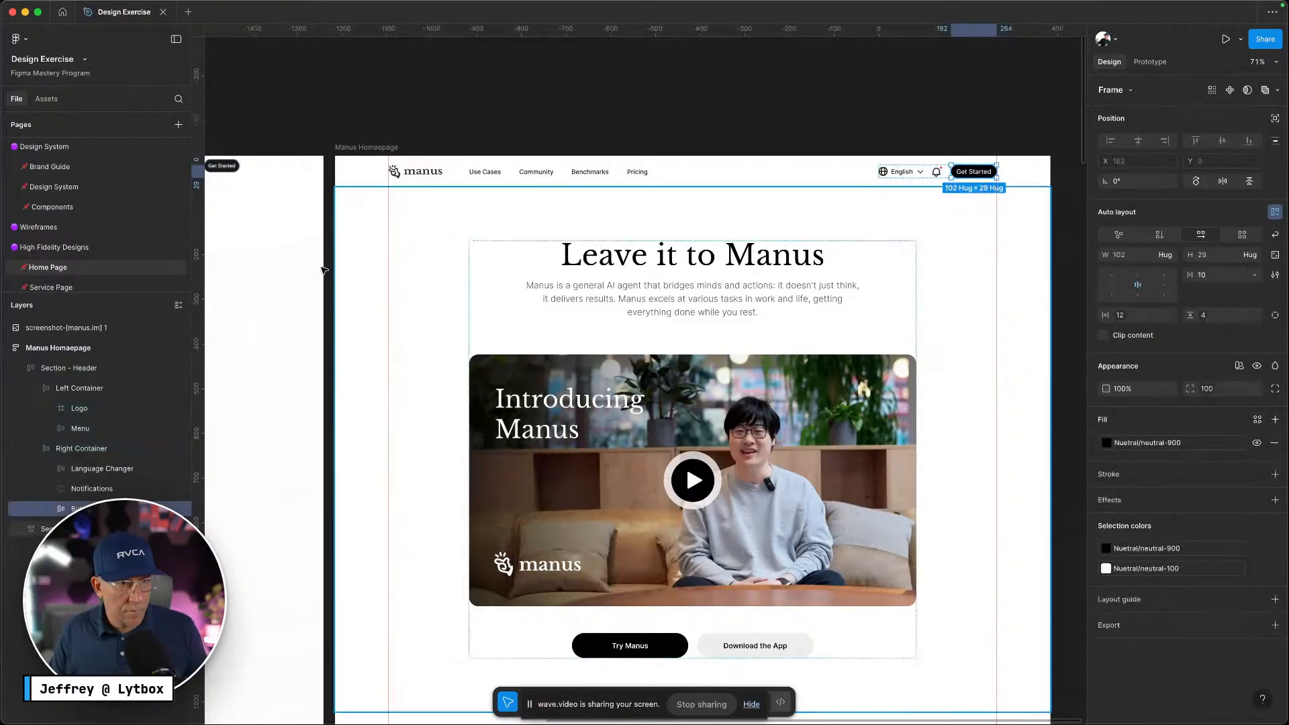
Paste Get Started beside Try Manus and make it a component named Button S
{"action": "left_click", "coordinate": [117, 206]}
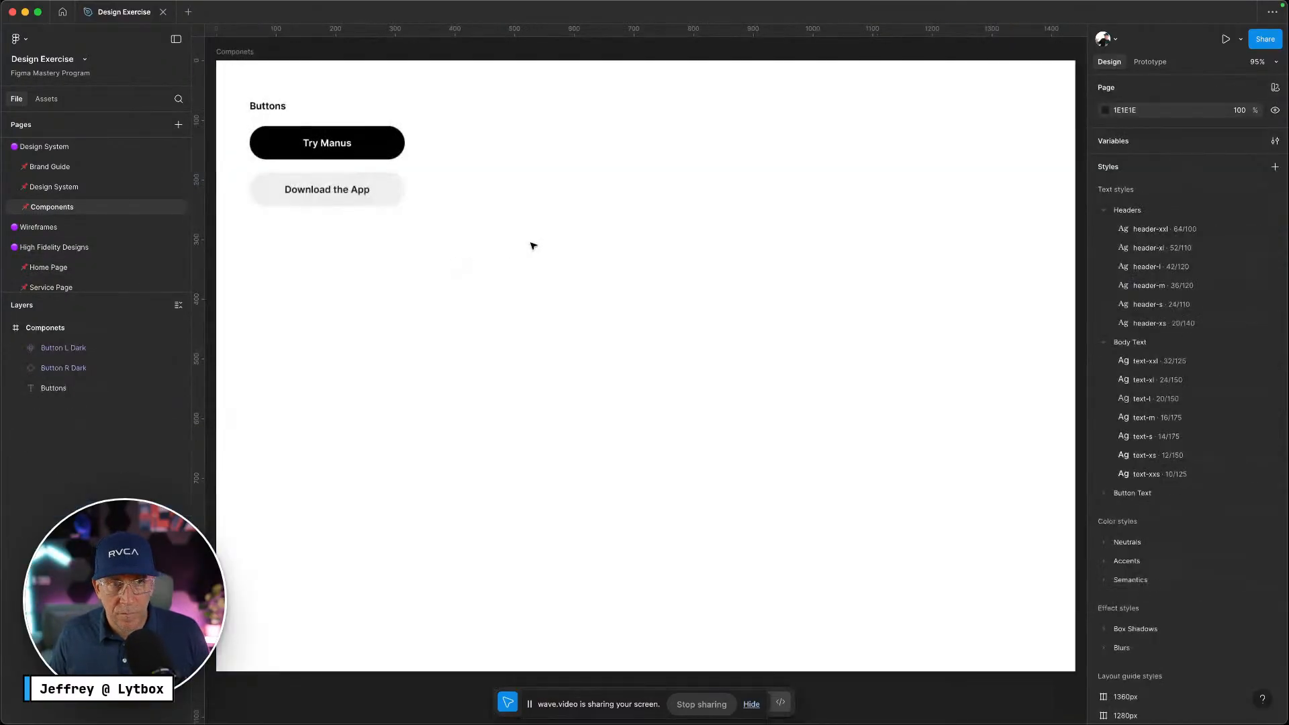
{"action": "right_click", "coordinate": [530, 244]}
{"action": "left_click", "coordinate": [558, 233]}
{"action": "left_click_drag", "start_coordinate": [593, 254], "coordinate": [469, 140]}
{"action": "right_click", "coordinate": [470, 140]}
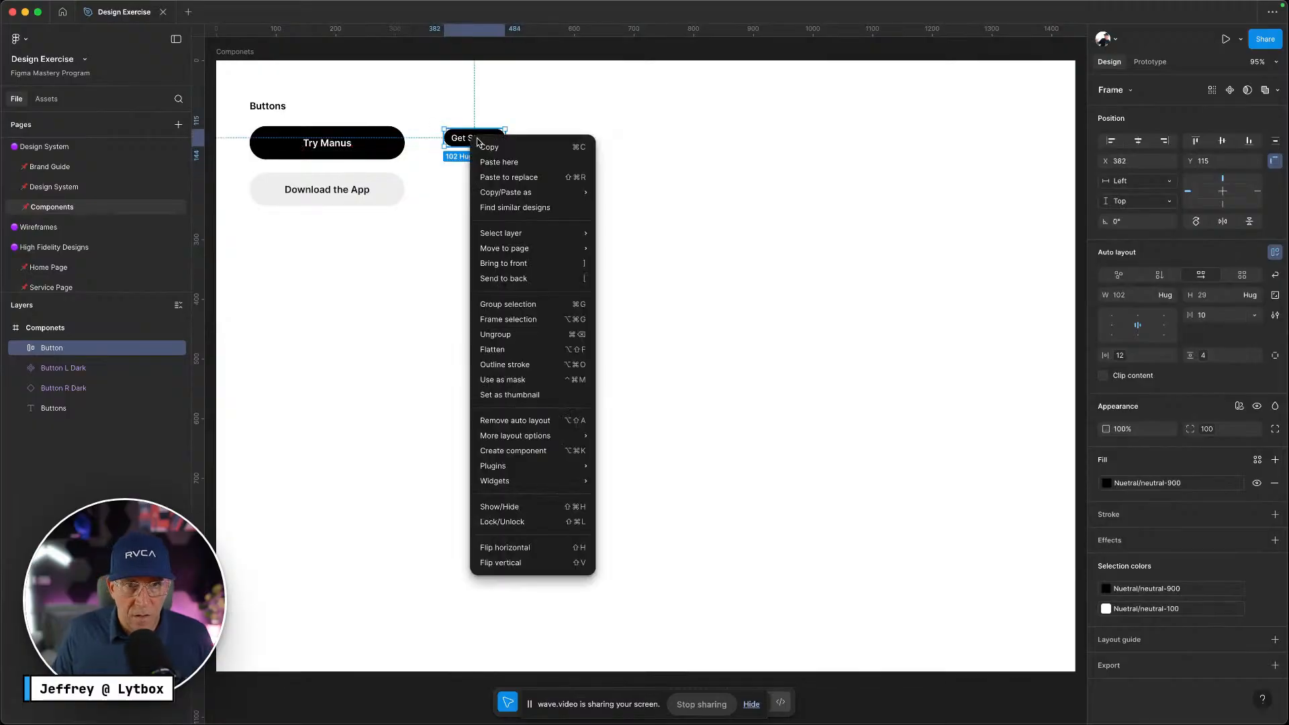
{"action": "left_click", "coordinate": [518, 453]}
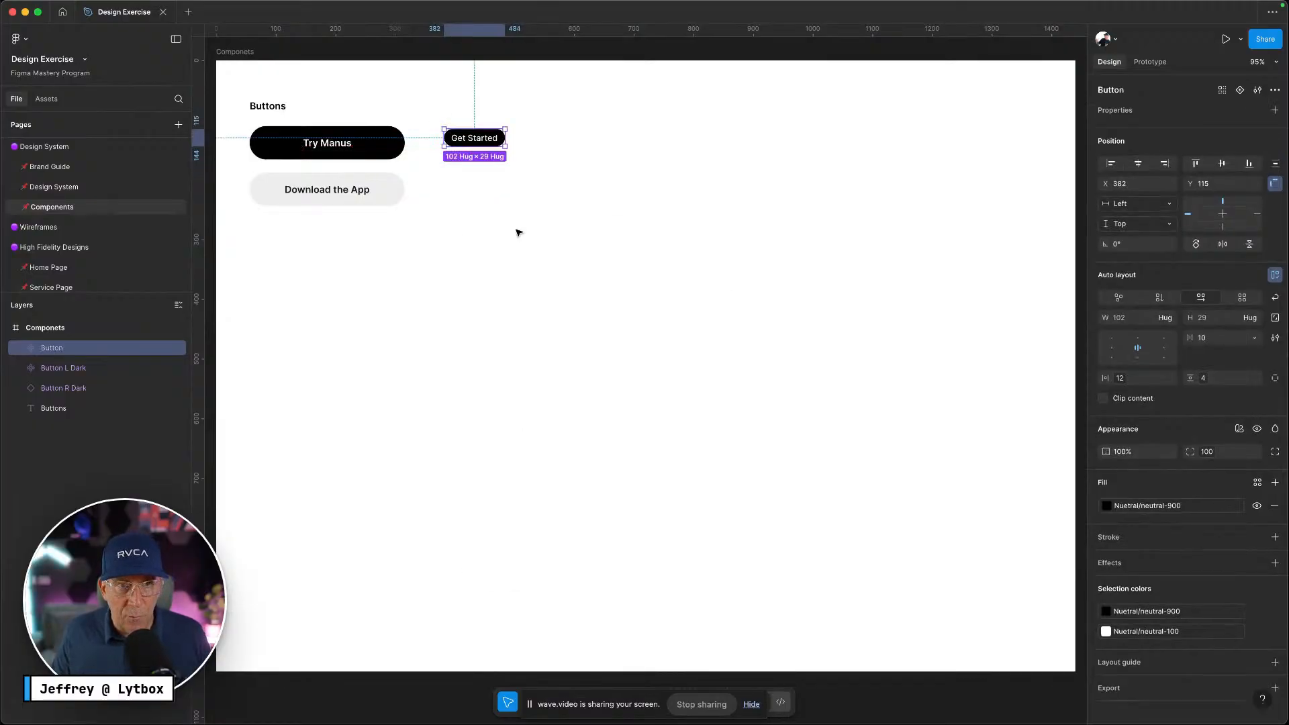
{"action": "double_click", "coordinate": [72, 349]}
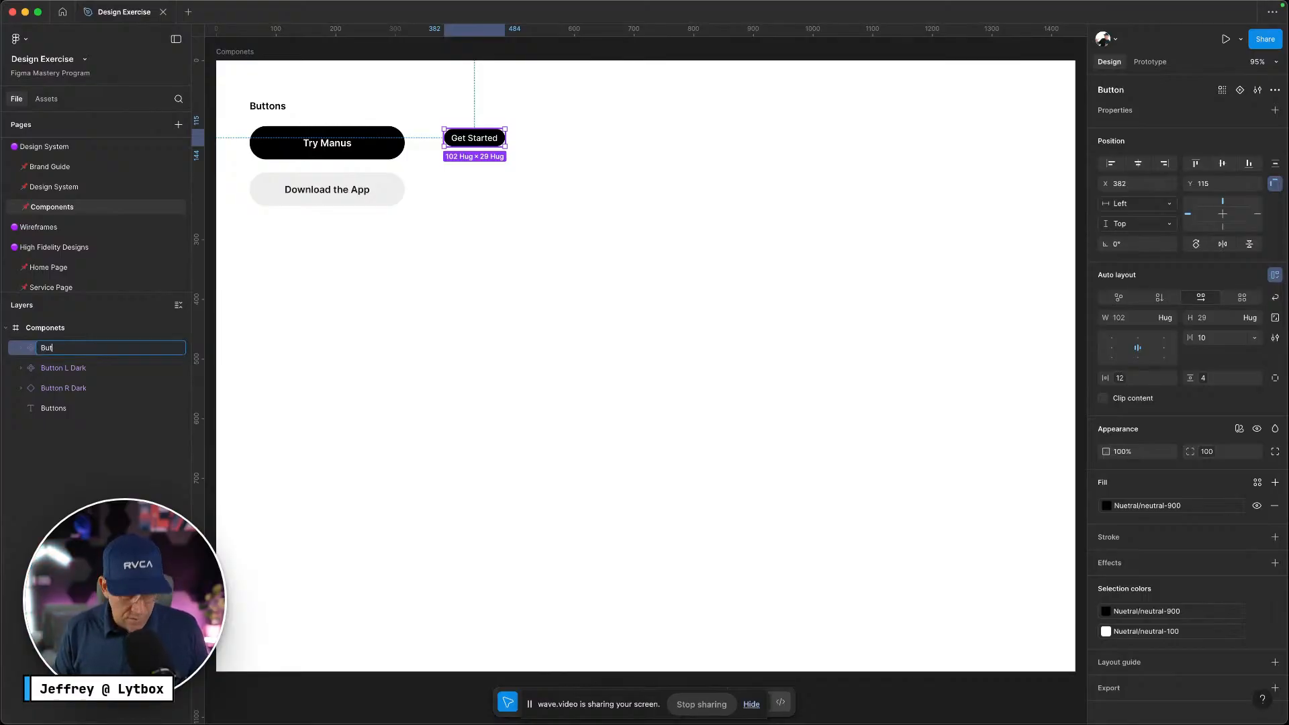
{"action": "type", "text": "S"}
{"action": "left_click", "coordinate": [411, 383]}
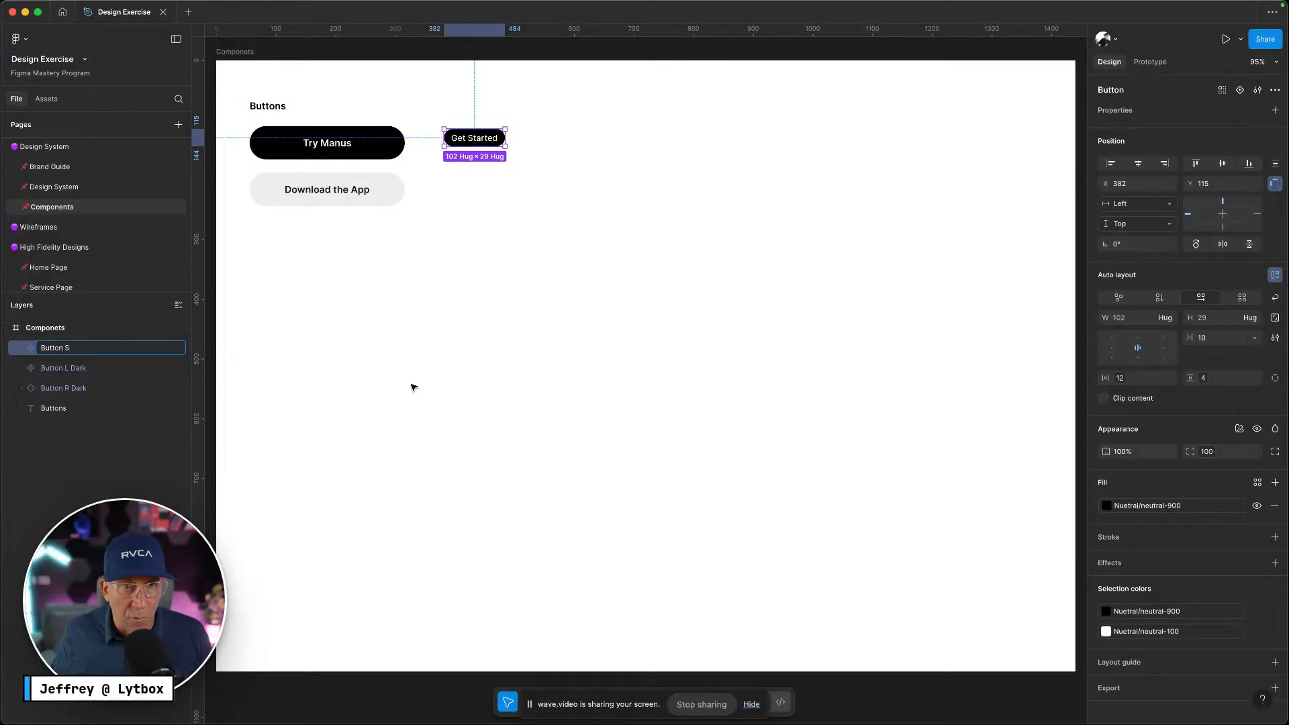
Return to the Home Page and select the Manus Homepage frame
{"action": "left_click", "coordinate": [63, 272]}
{"action": "scroll", "coordinate": [537, 249], "scroll_direction": "down", "scroll_amount": 5}
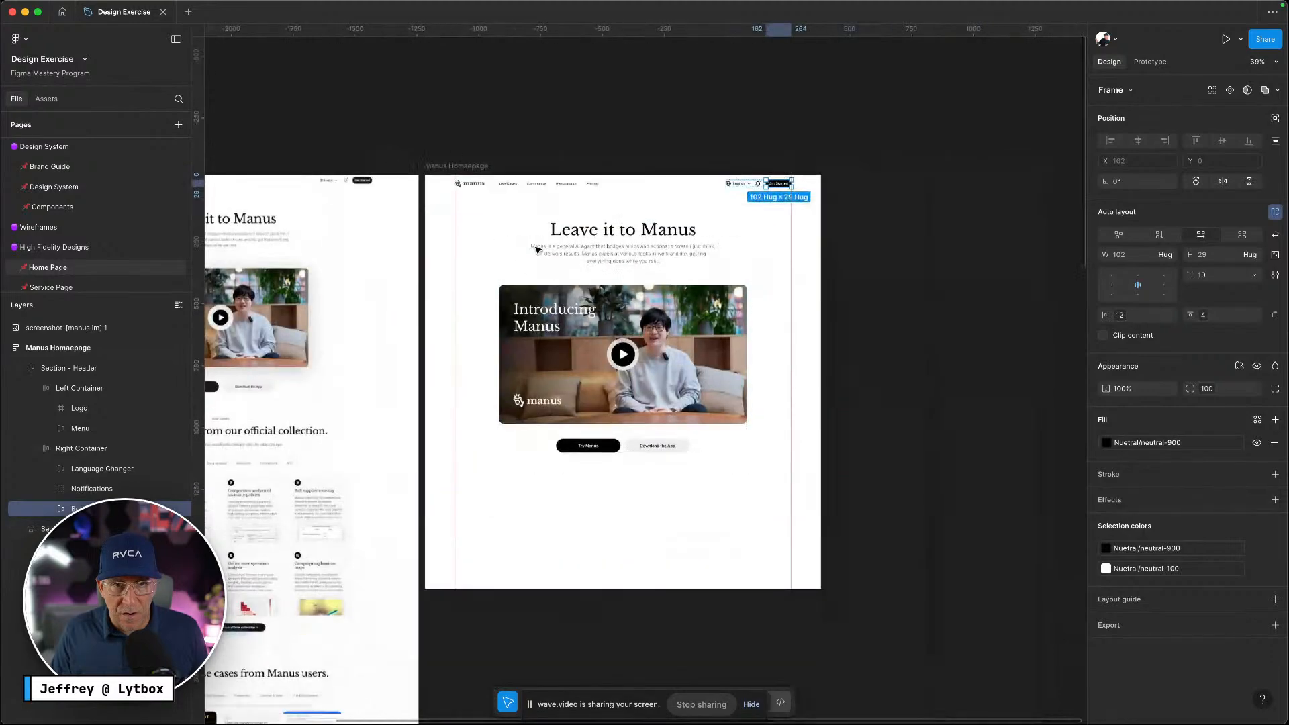
{"action": "scroll", "coordinate": [537, 249], "scroll_direction": "left", "scroll_amount": 5}
{"action": "left_click", "coordinate": [844, 412]}
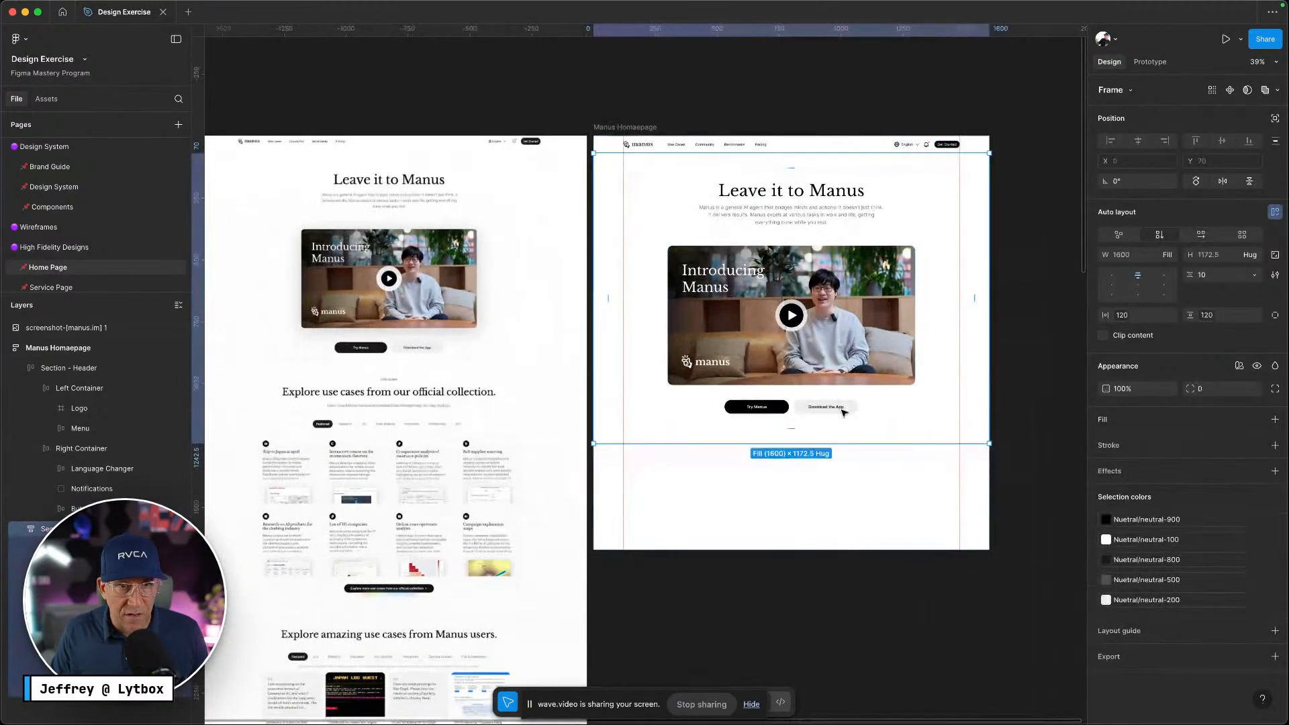
{"action": "scroll", "coordinate": [844, 412], "scroll_direction": "down", "scroll_amount": 3}
{"action": "scroll", "coordinate": [858, 315], "scroll_direction": "up", "scroll_amount": 5}
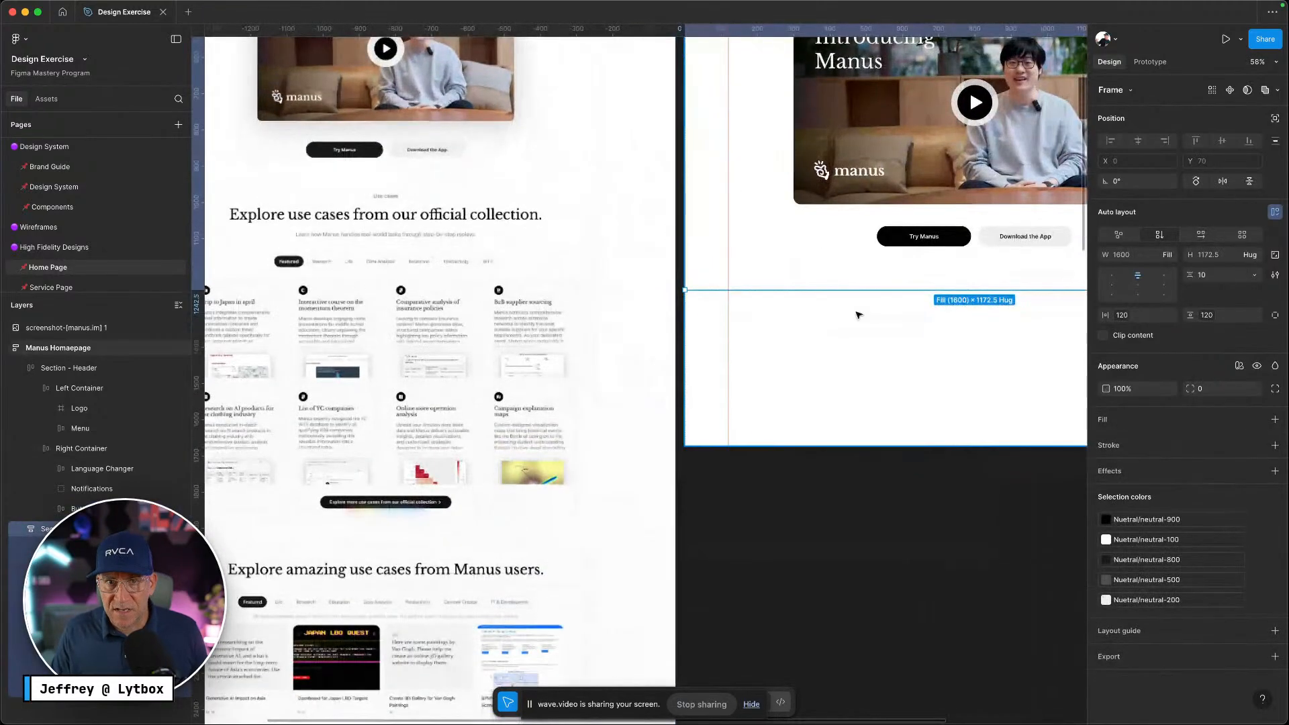
{"action": "scroll", "coordinate": [858, 315], "scroll_direction": "right", "scroll_amount": 3}
{"action": "scroll", "coordinate": [764, 297], "scroll_direction": "down", "scroll_amount": 6}
{"action": "left_click", "coordinate": [699, 115]}
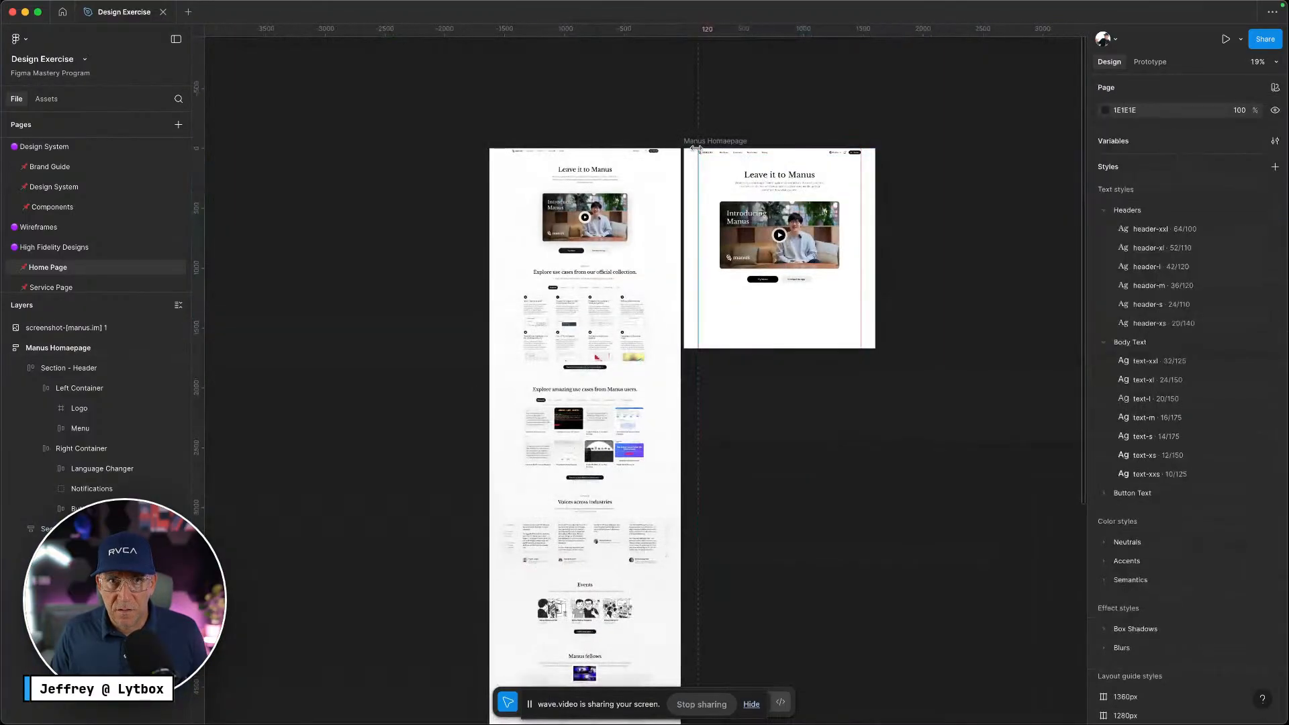
{"action": "left_click", "coordinate": [690, 139]}
{"action": "scroll", "coordinate": [794, 148], "scroll_direction": "down", "scroll_amount": 5}
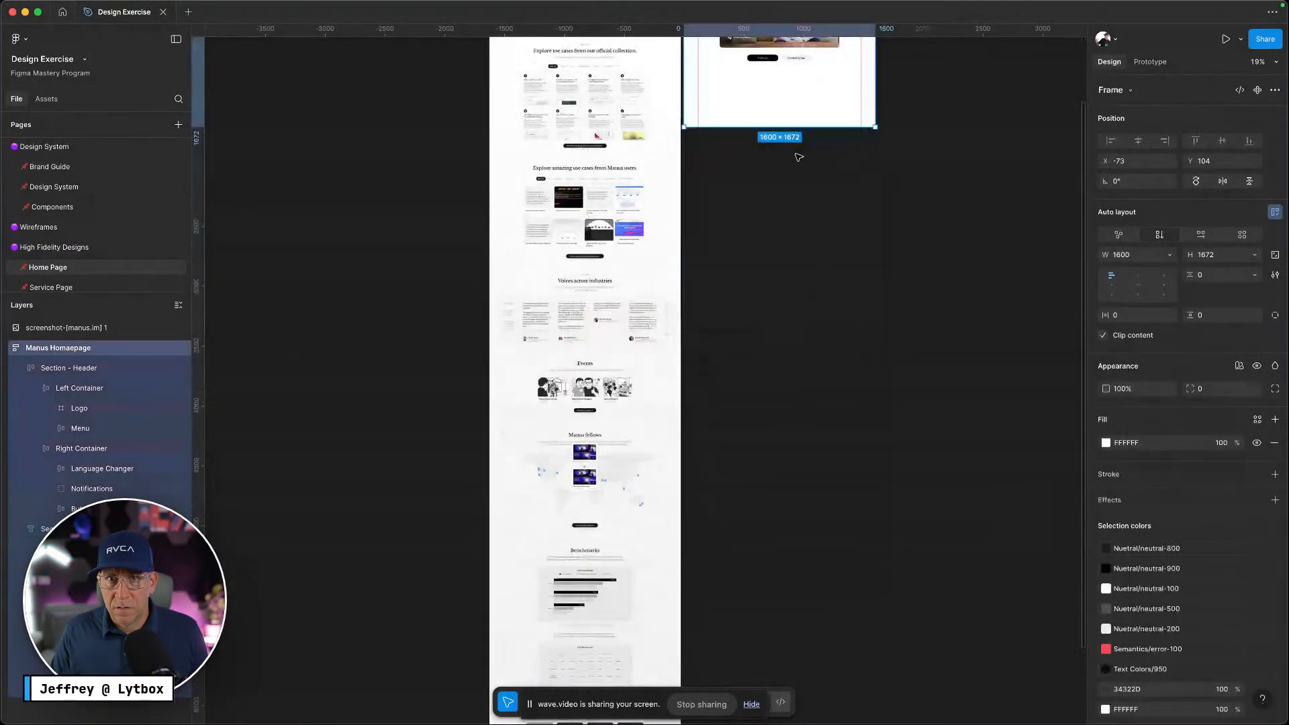
Drag the frame's bottom edge down so its height goes from 1672 to 7414
{"action": "left_click_drag", "start_coordinate": [793, 126], "coordinate": [765, 702]}
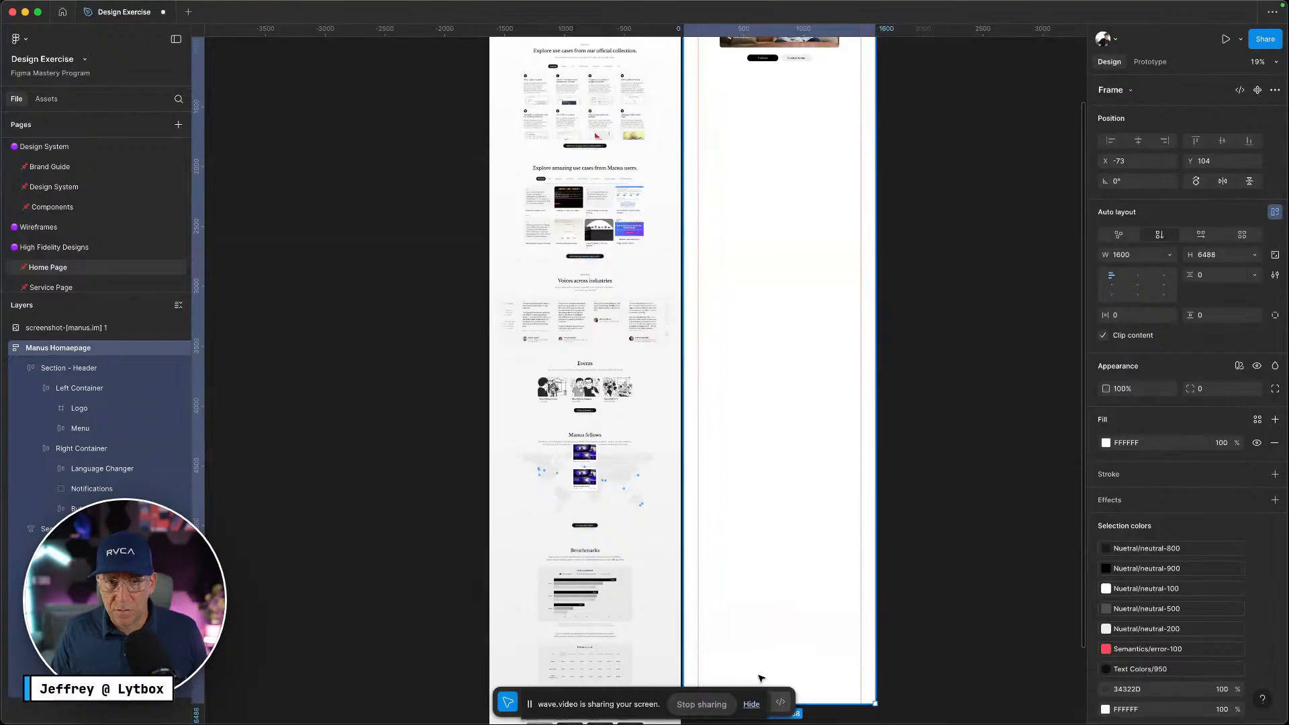
{"action": "scroll", "coordinate": [759, 679], "scroll_direction": "down", "scroll_amount": 5}
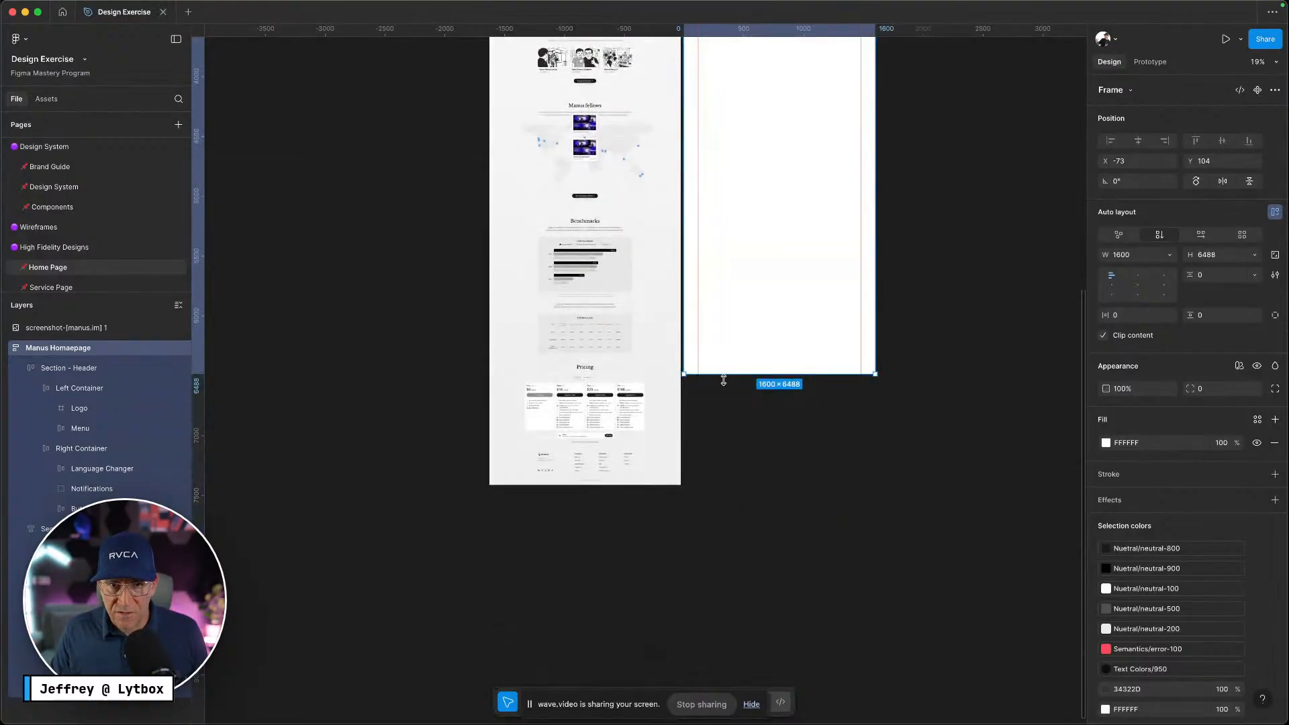
{"action": "left_click_drag", "start_coordinate": [723, 381], "coordinate": [717, 483]}
{"action": "scroll", "coordinate": [720, 477], "scroll_direction": "up", "scroll_amount": 2}
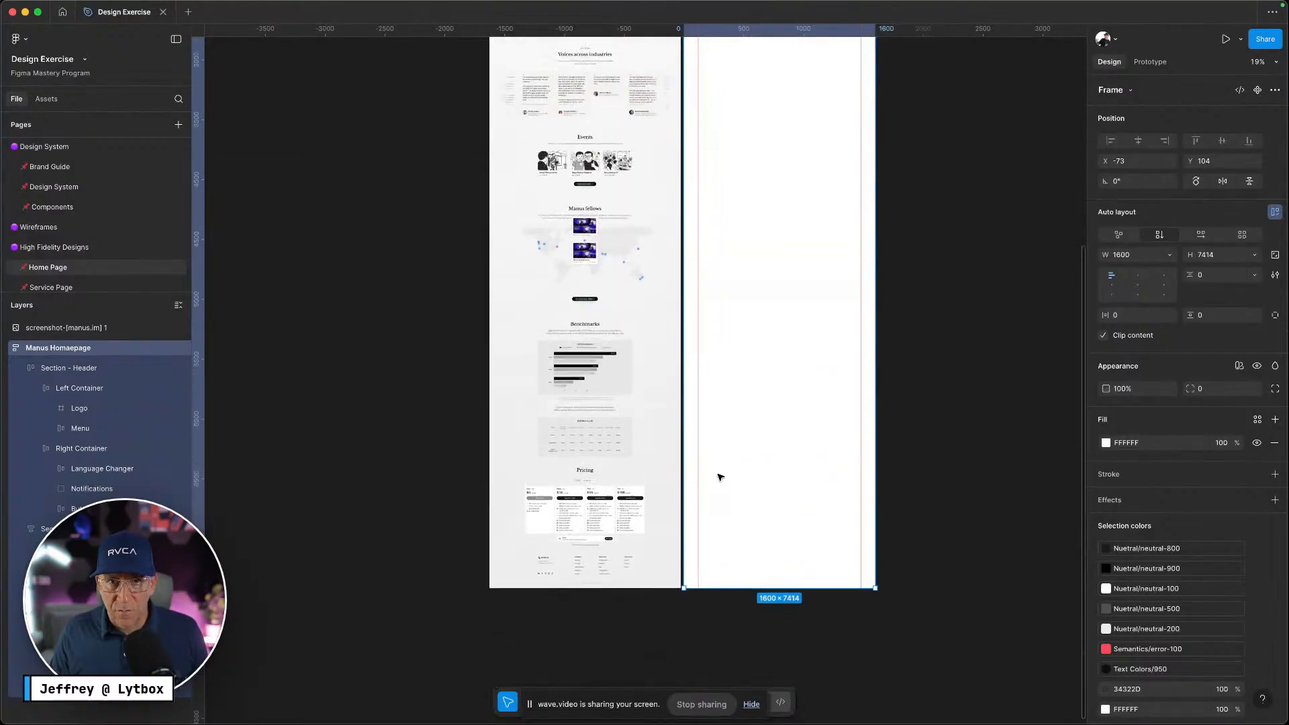
{"action": "scroll", "coordinate": [720, 477], "scroll_direction": "up", "scroll_amount": 10}
{"action": "scroll", "coordinate": [744, 440], "scroll_direction": "up", "scroll_amount": 1}
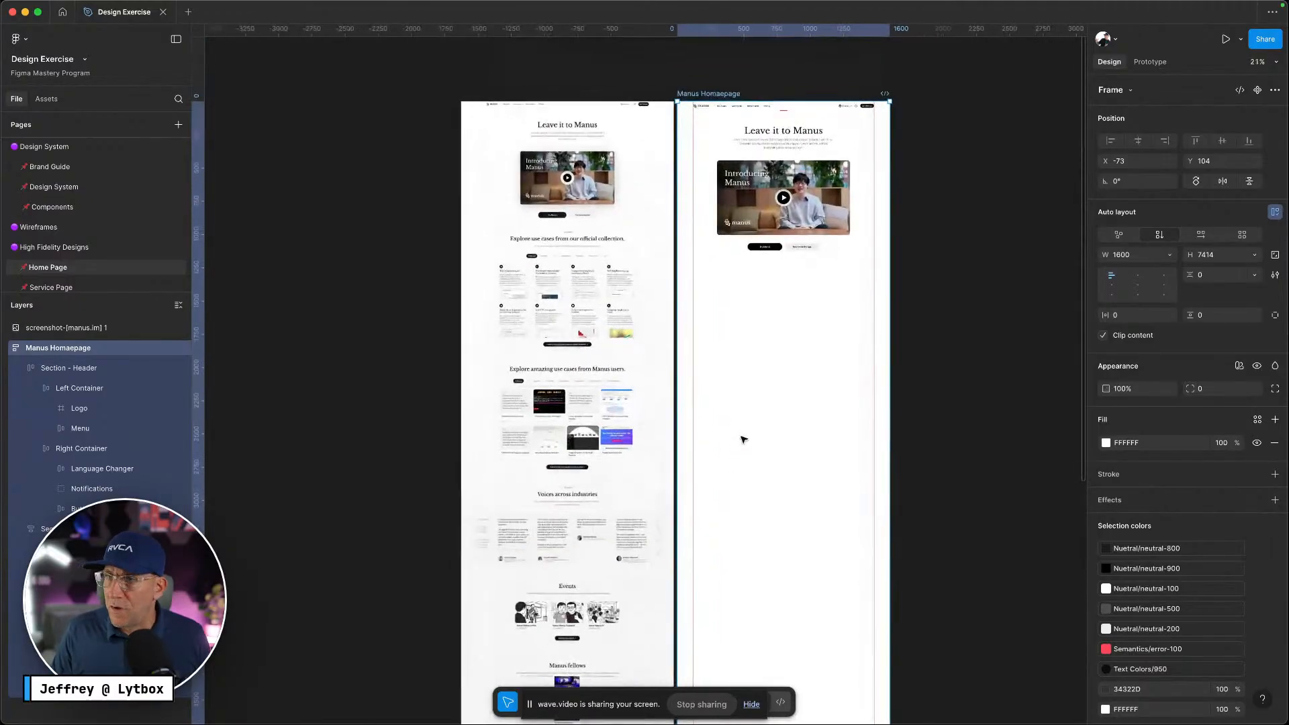
{"action": "scroll", "coordinate": [744, 441], "scroll_direction": "up", "scroll_amount": 6}
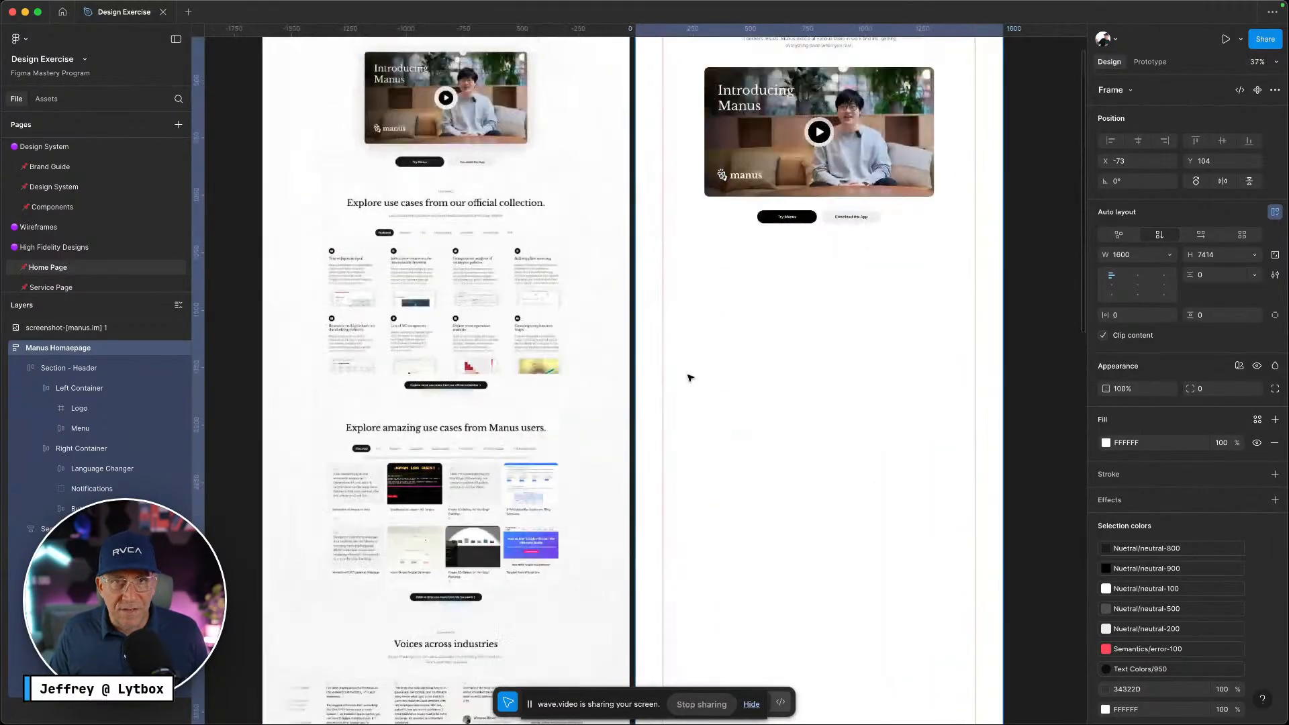
{"action": "scroll", "coordinate": [764, 475], "scroll_direction": "up", "scroll_amount": 5}
{"action": "scroll", "coordinate": [763, 475], "scroll_direction": "down", "scroll_amount": 5}
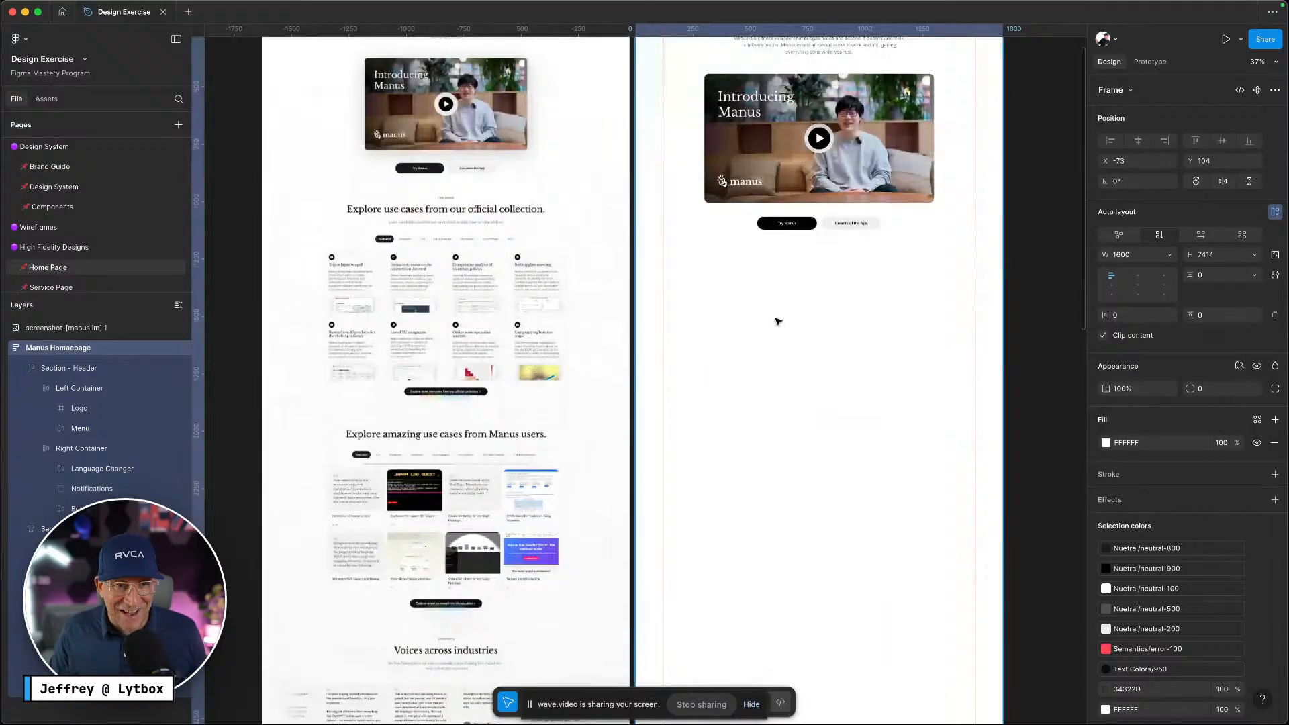
{"action": "scroll", "coordinate": [528, 388], "scroll_direction": "up", "scroll_amount": 5}
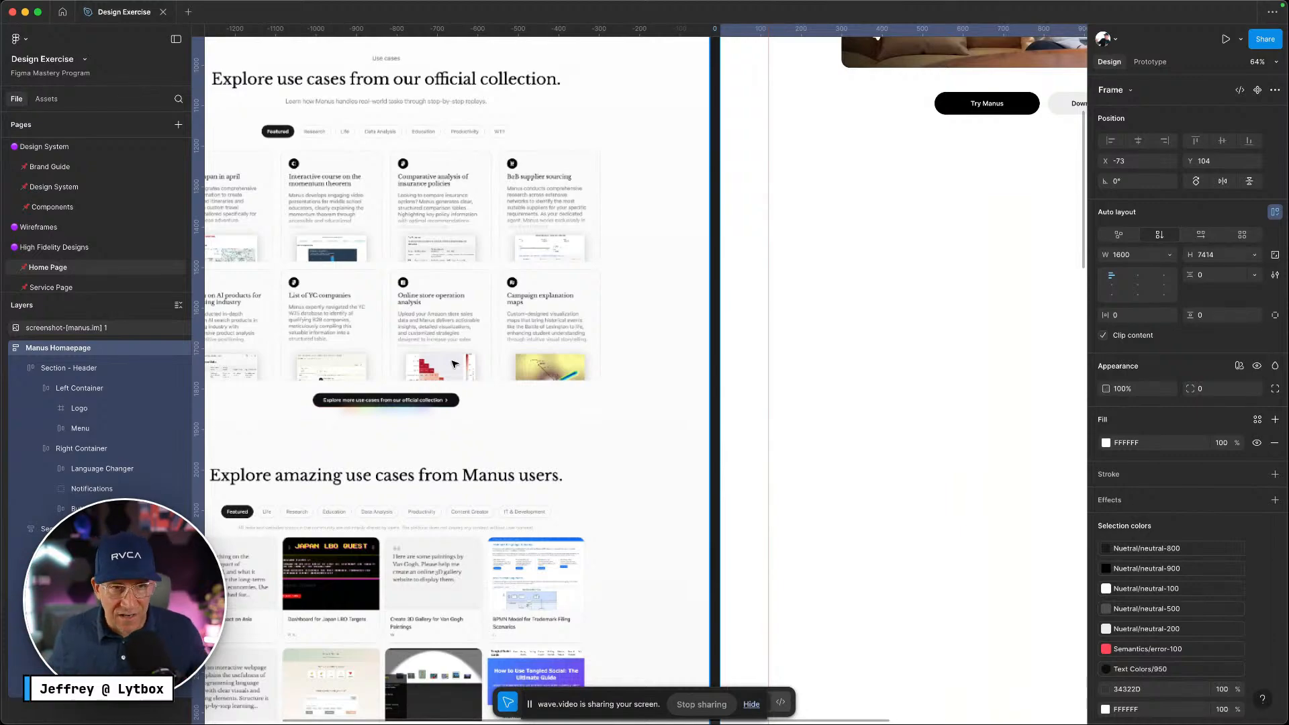
{"action": "scroll", "coordinate": [946, 341], "scroll_direction": "up", "scroll_amount": 2}
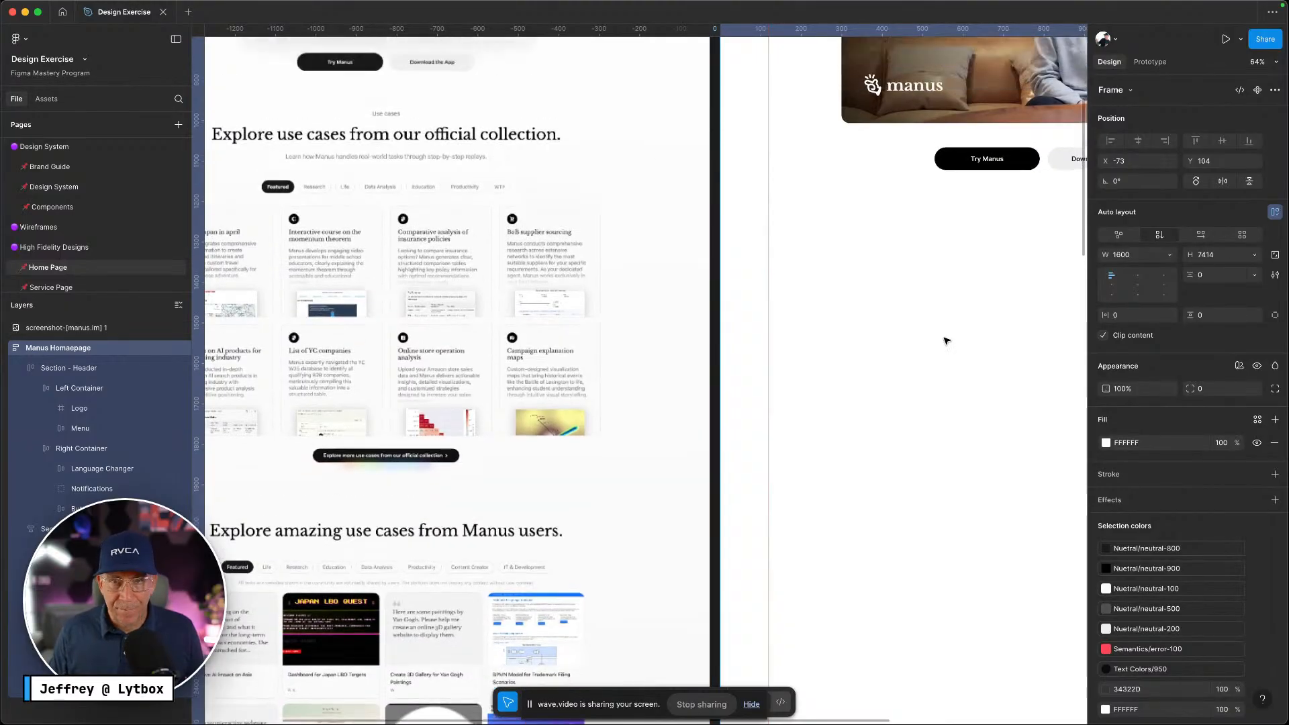
{"action": "scroll", "coordinate": [947, 340], "scroll_direction": "up", "scroll_amount": 3}
{"action": "scroll", "coordinate": [945, 339], "scroll_direction": "right", "scroll_amount": 5}
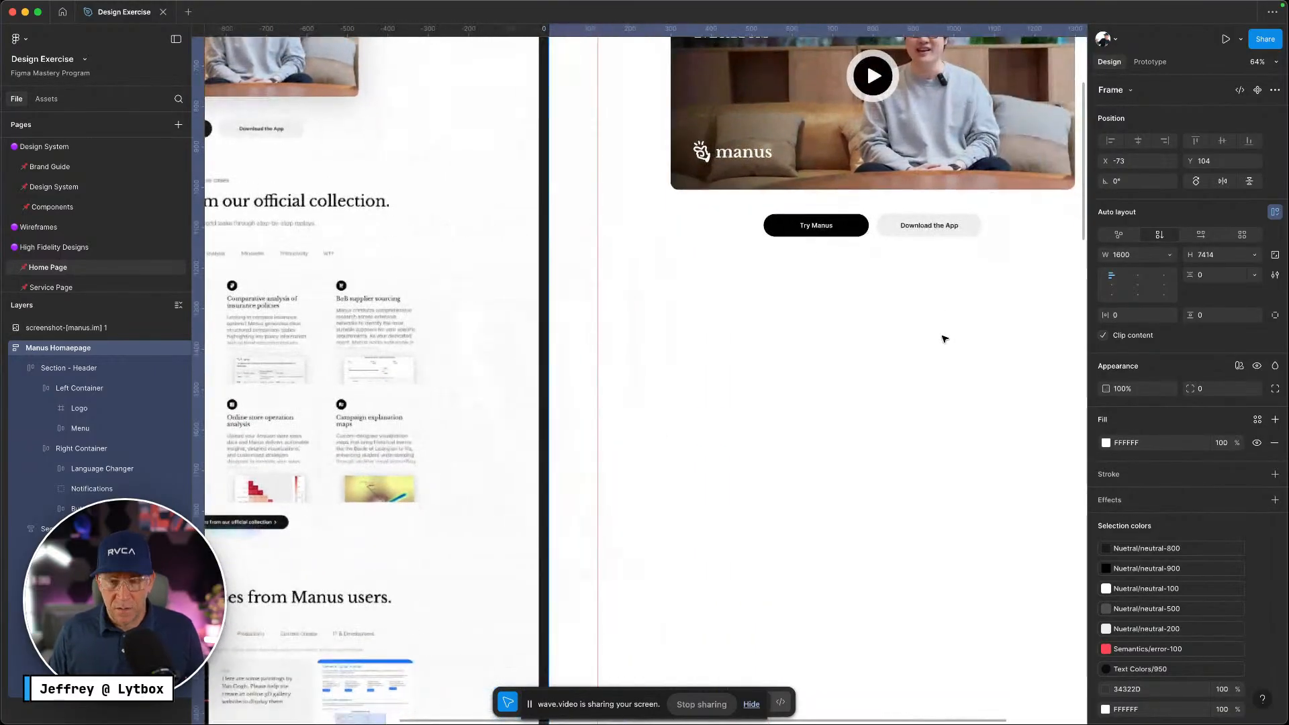
{"action": "scroll", "coordinate": [946, 339], "scroll_direction": "down", "scroll_amount": 2}
{"action": "scroll", "coordinate": [907, 321], "scroll_direction": "left", "scroll_amount": 3}
{"action": "scroll", "coordinate": [895, 316], "scroll_direction": "right", "scroll_amount": 4}
Discard a stray empty text layer and bring the browser window with the manus.im capture into view
{"action": "key", "text": "t"}
{"action": "left_click", "coordinate": [853, 235]}
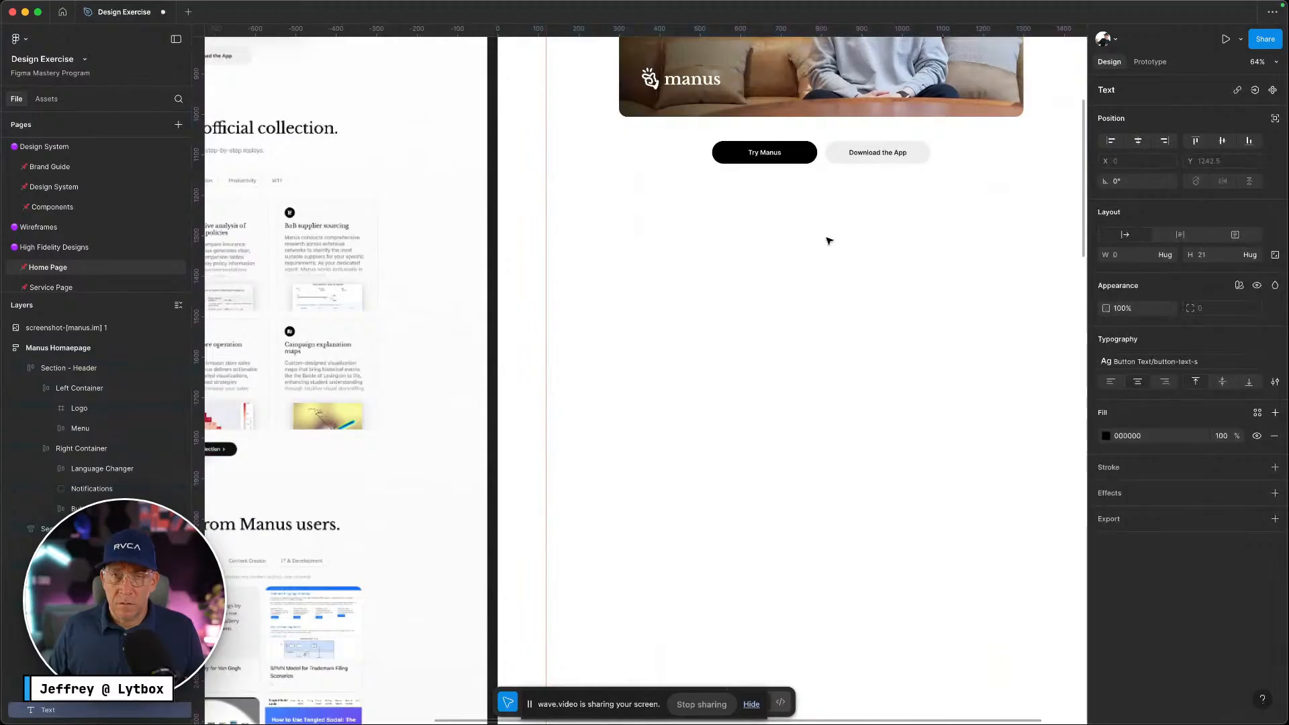
{"action": "key", "text": "Escape"}
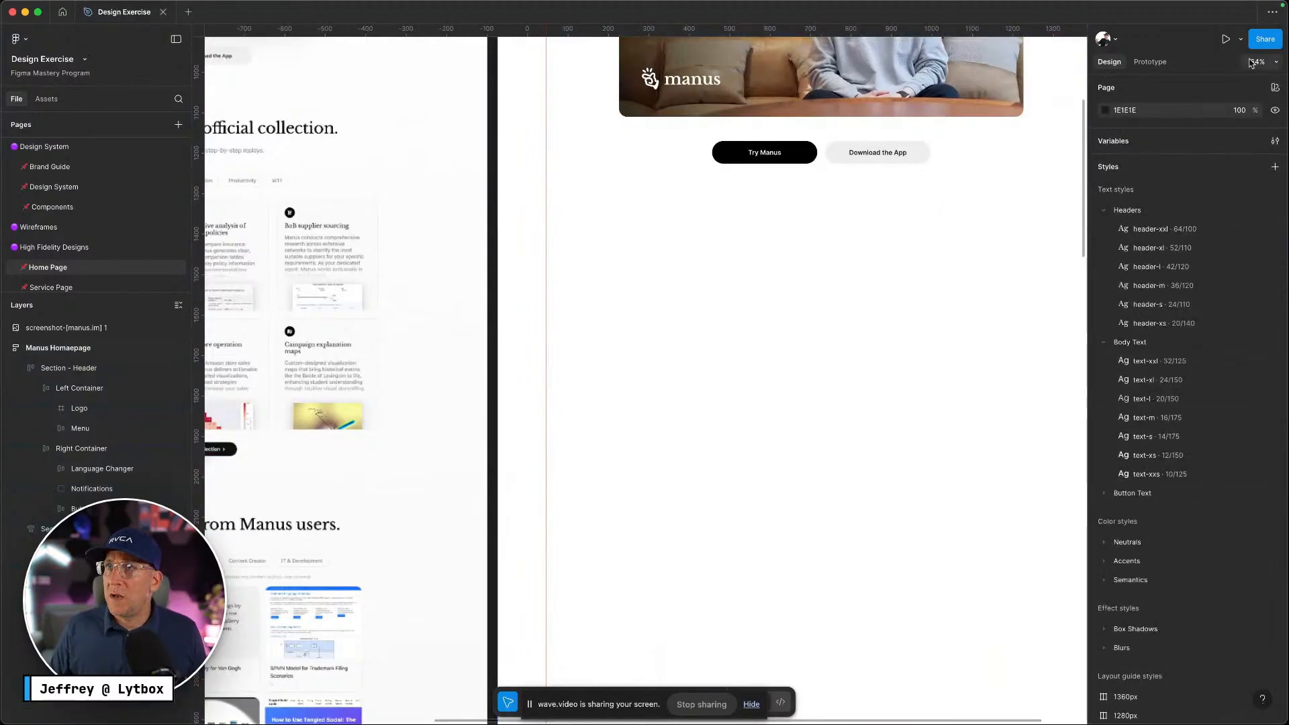
{"action": "left_click", "coordinate": [1252, 62]}
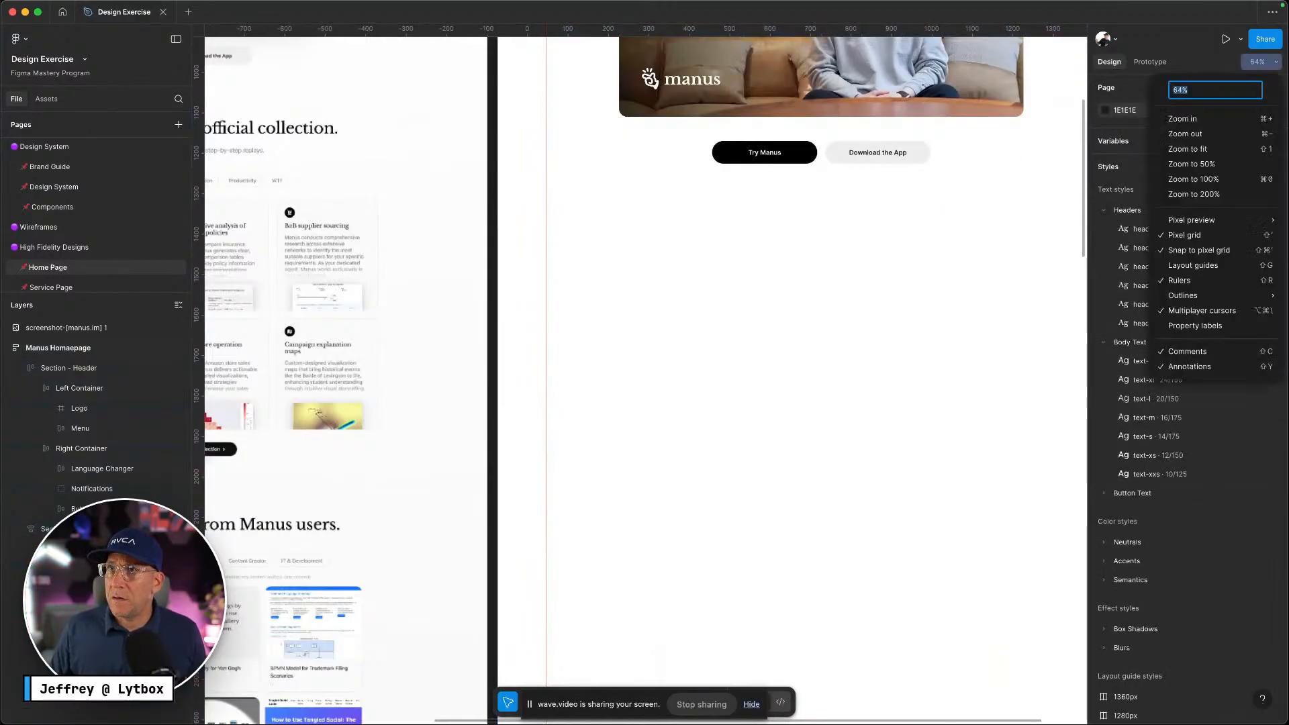
{"action": "key", "text": "super+Tab"}
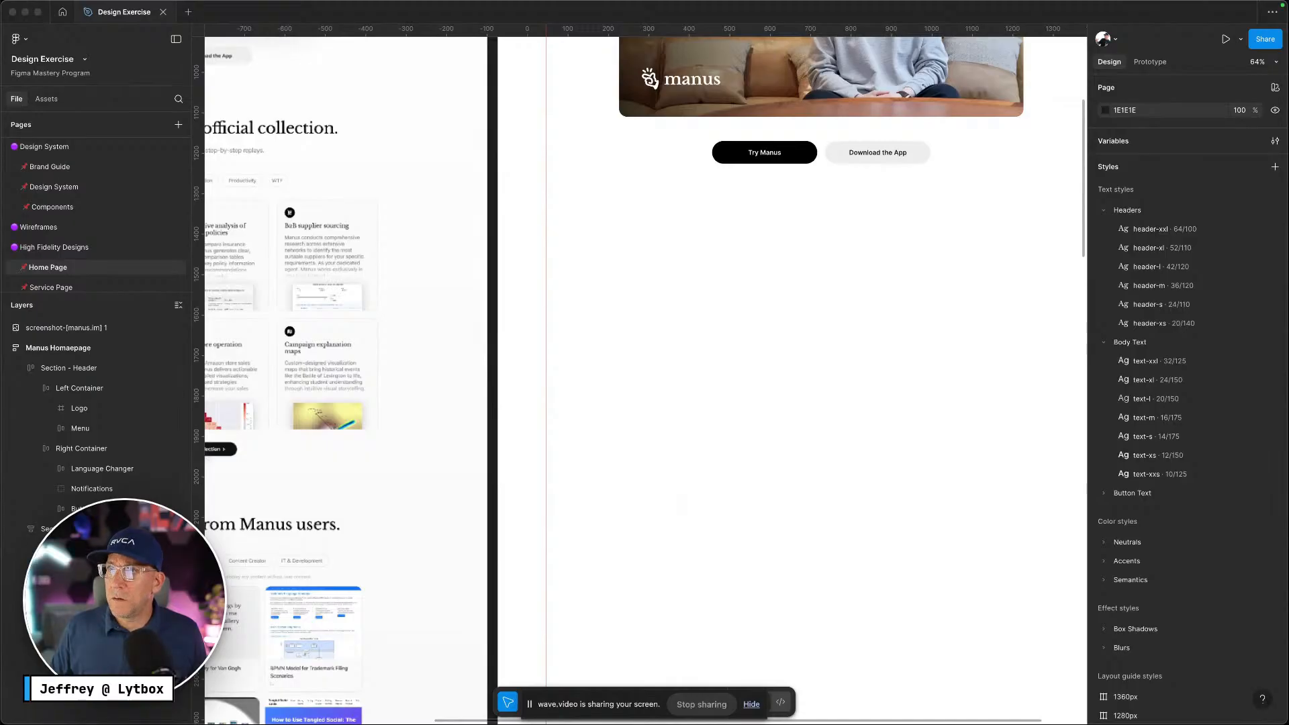
{"action": "left_click_drag", "start_coordinate": [1288, 527], "coordinate": [490, 295]}
{"action": "key", "text": "ctrl+Up"}
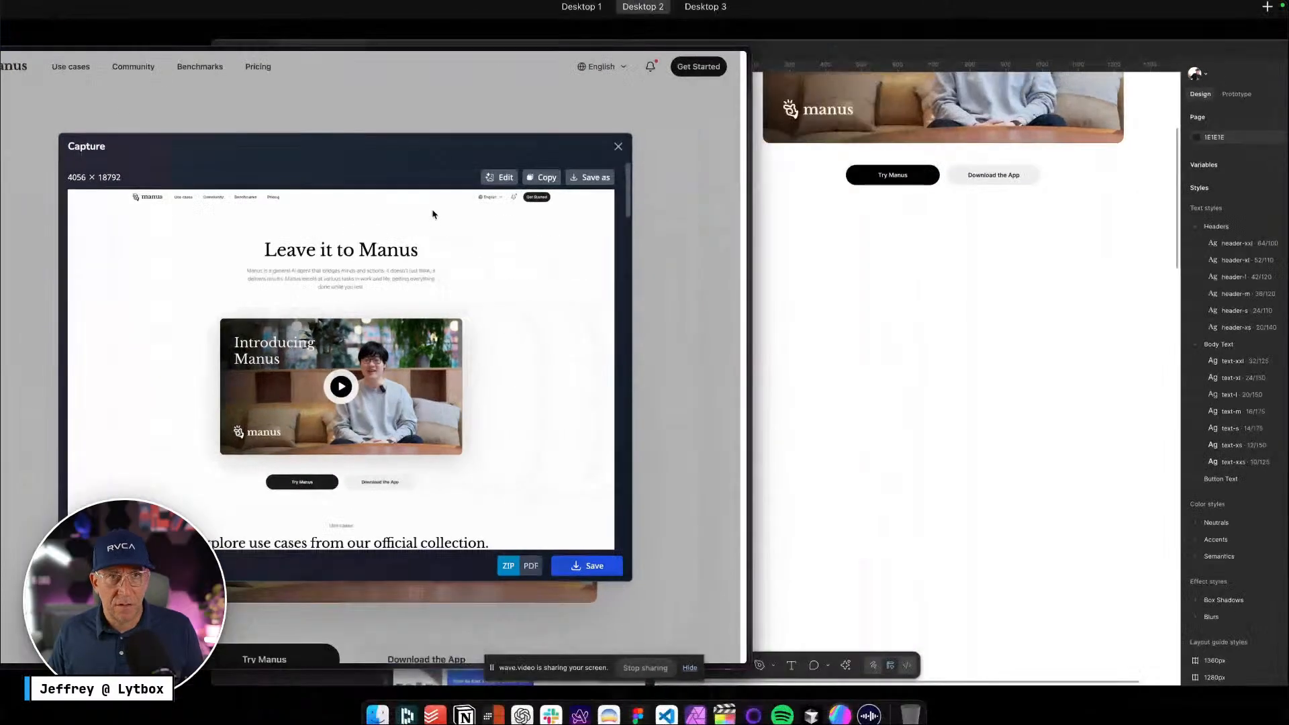
Close the page capture and copy the Use cases label from the Explore use cases section
{"action": "left_click_drag", "start_coordinate": [412, 279], "coordinate": [521, 45]}
{"action": "left_click", "coordinate": [502, 42]}
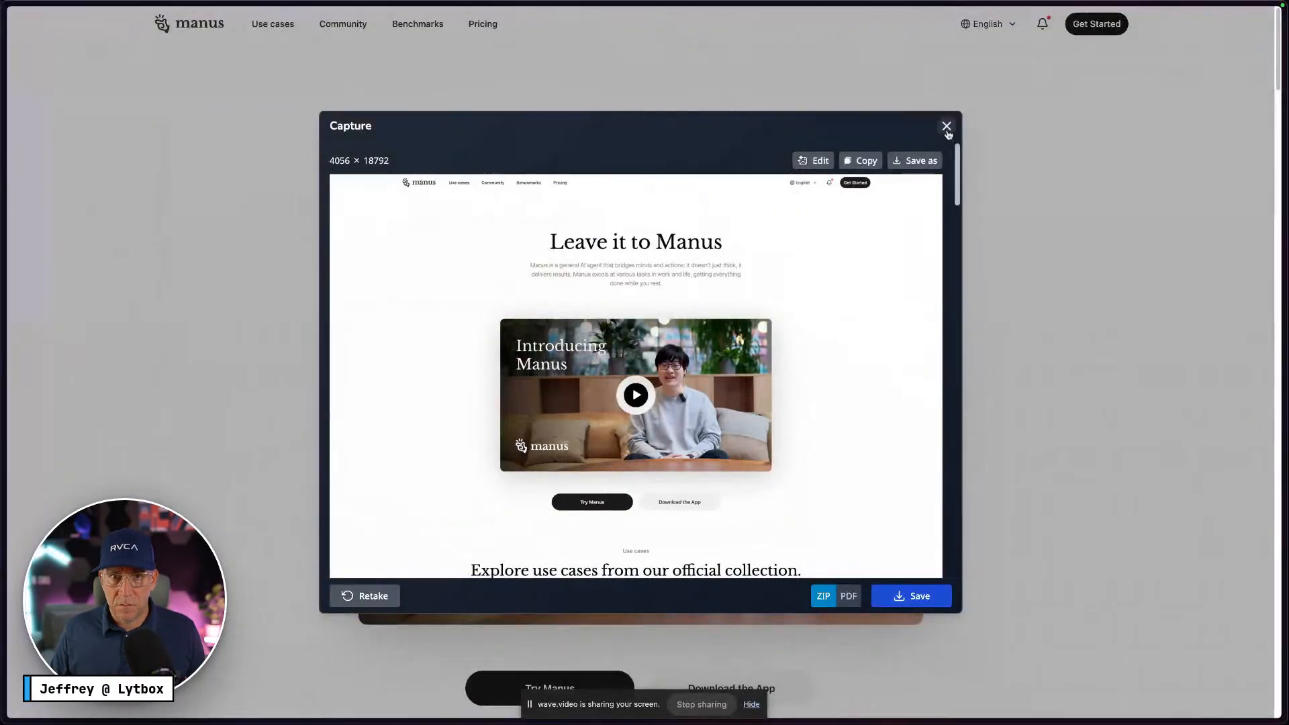
{"action": "left_click", "coordinate": [946, 125]}
{"action": "scroll", "coordinate": [783, 265], "scroll_direction": "down", "scroll_amount": 7}
{"action": "triple_click", "coordinate": [600, 312]}
{"action": "key", "text": "super+c"}
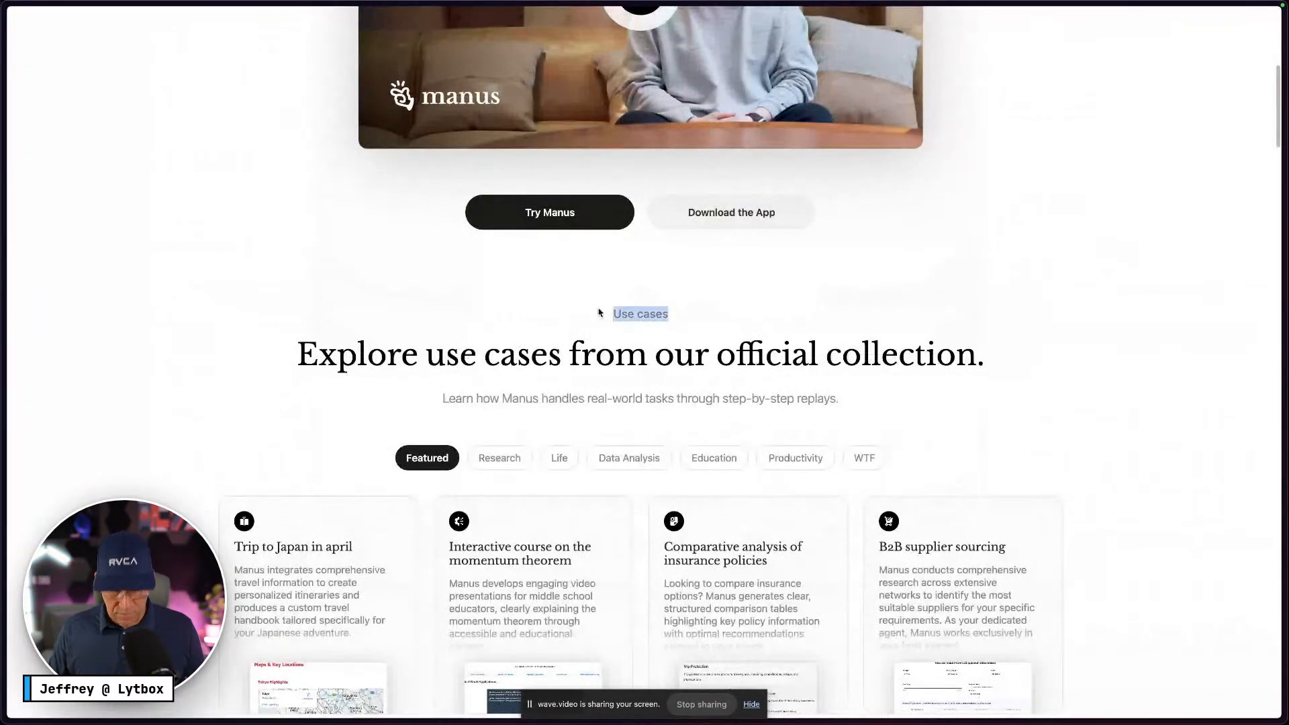
{"action": "key", "text": "ctrl+Left"}
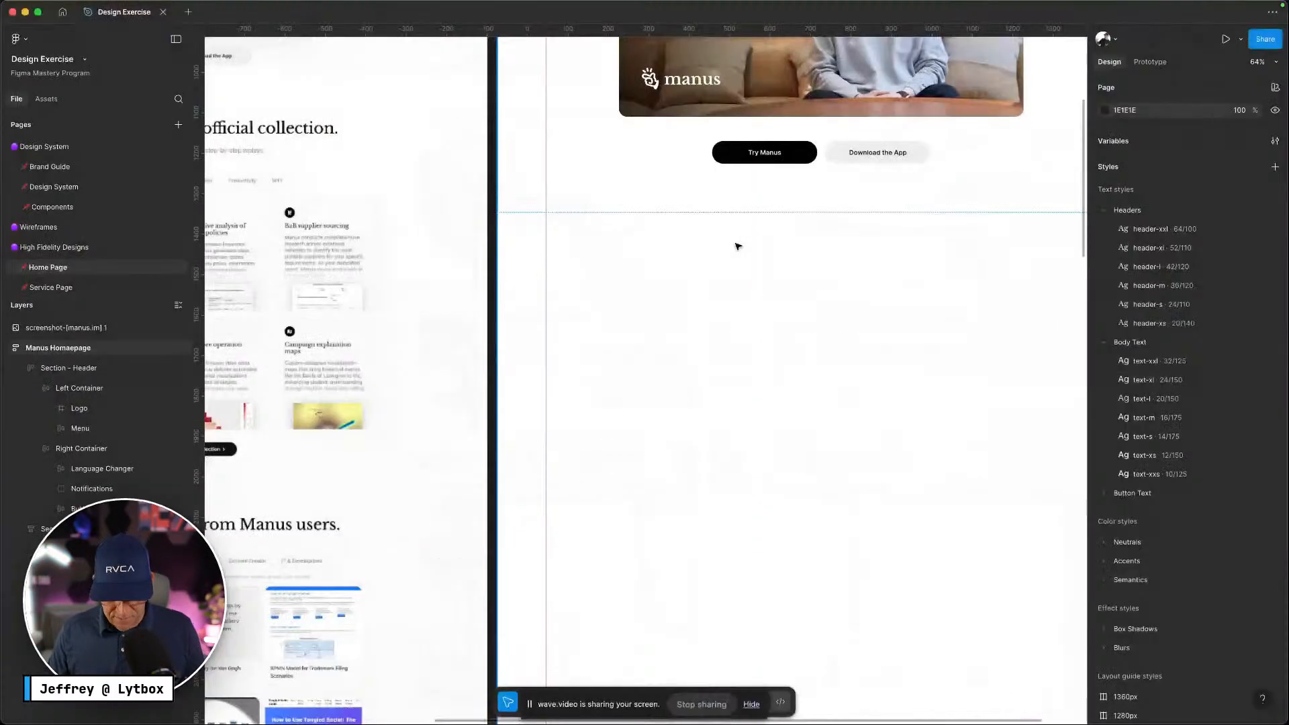
Paste the 'Use cases' label into a new text layer below the hero buttons
{"action": "key", "text": "t"}
{"action": "left_click", "coordinate": [821, 298]}
{"action": "left_click", "coordinate": [827, 322]}
{"action": "key", "text": "t"}
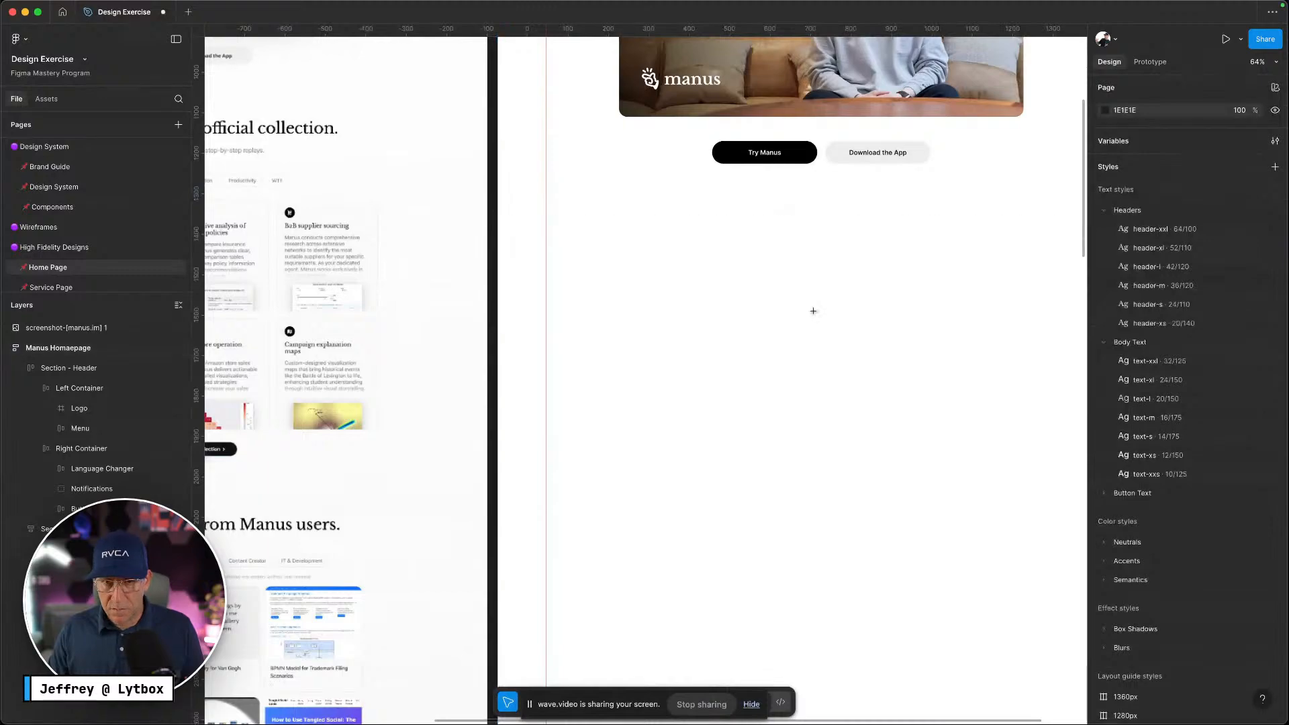
{"action": "left_click", "coordinate": [814, 311]}
{"action": "key", "text": "super+v"}
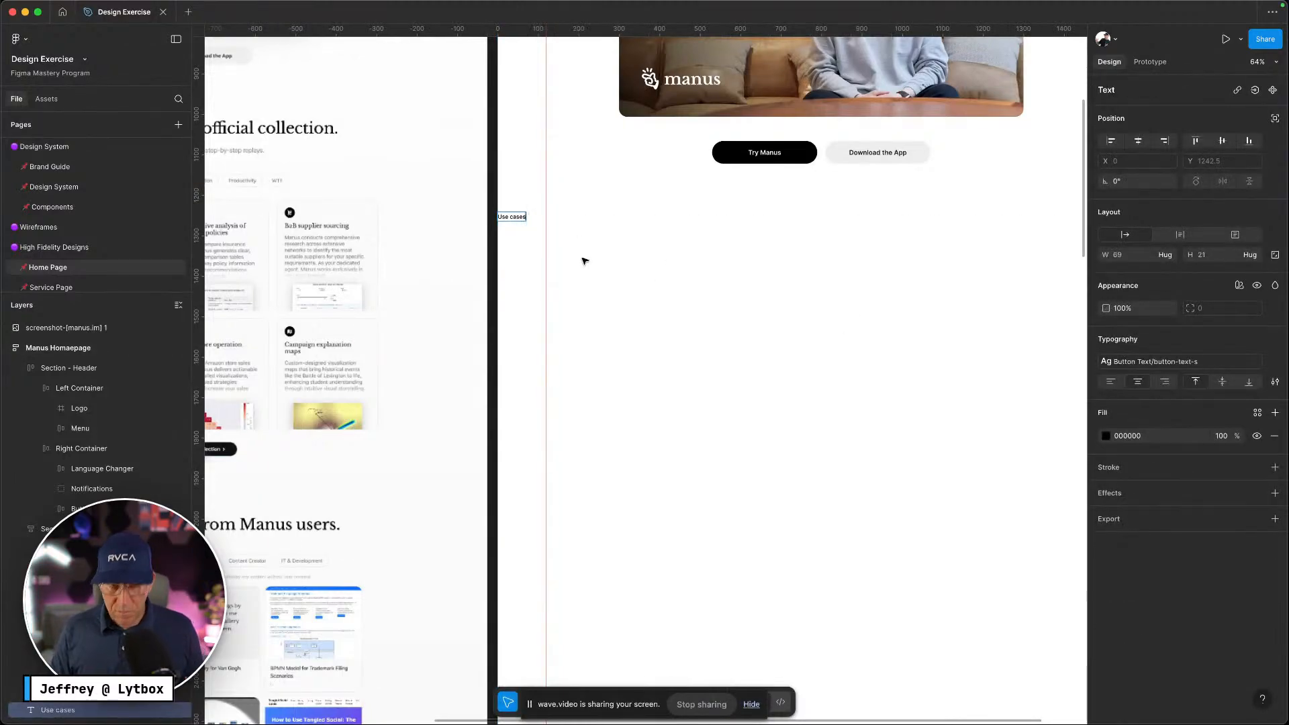
Duplicate the Use cases text and paste the 'Explore use cases from our official collection.' heading into the middle copy
{"action": "key", "text": "ctrl+Left"}
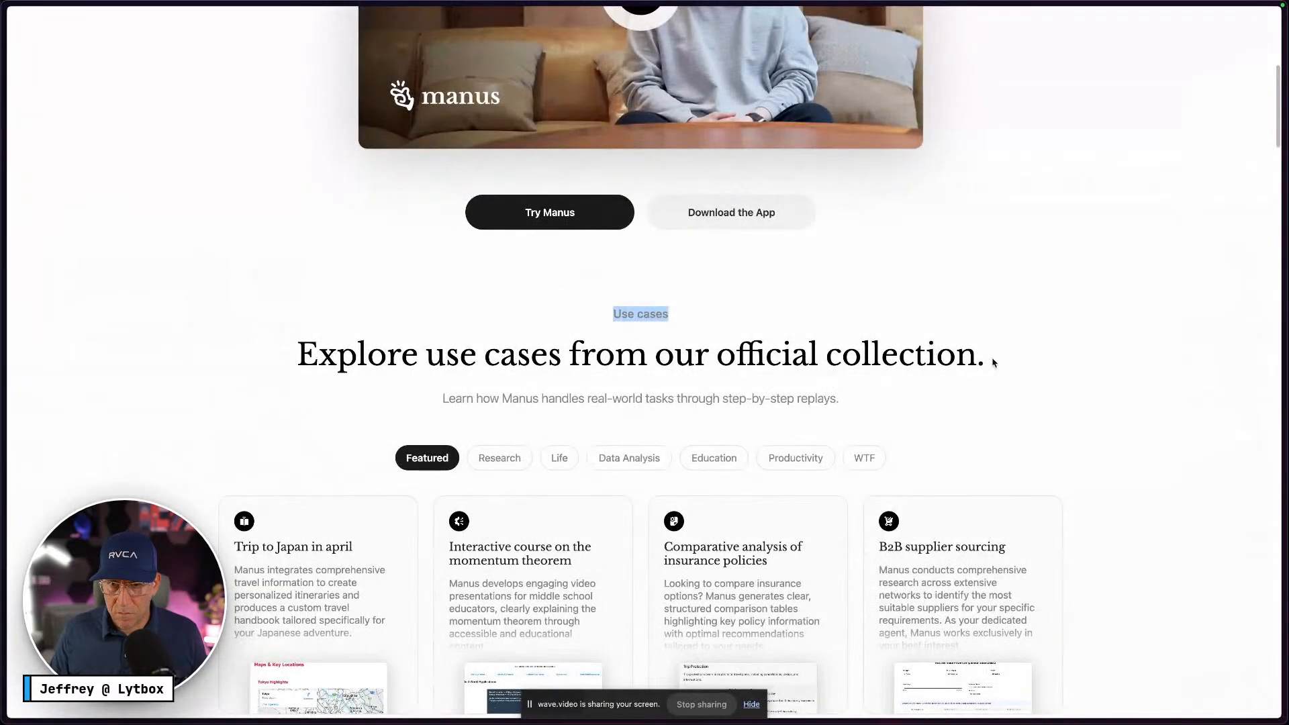
{"action": "left_click_drag", "start_coordinate": [994, 362], "coordinate": [484, 329]}
{"action": "key", "text": "super+c"}
{"action": "key", "text": "ctrl+Right"}
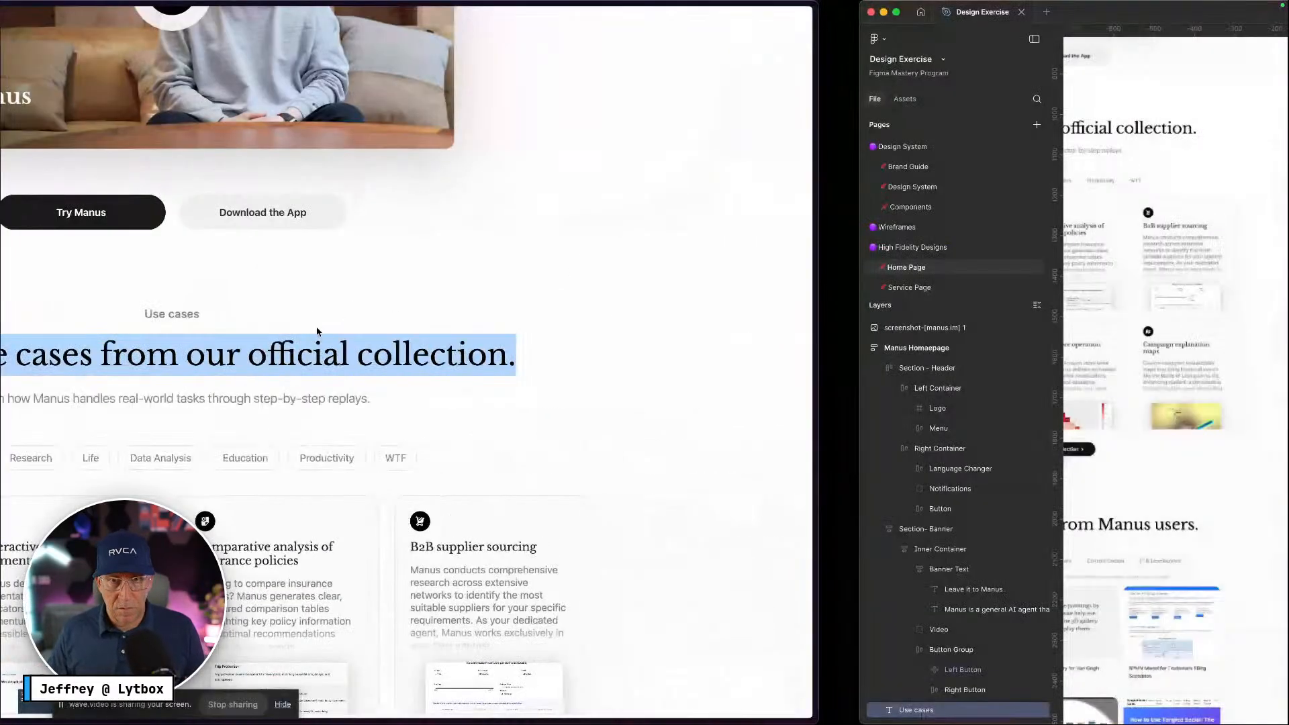
{"action": "left_click", "coordinate": [546, 253]}
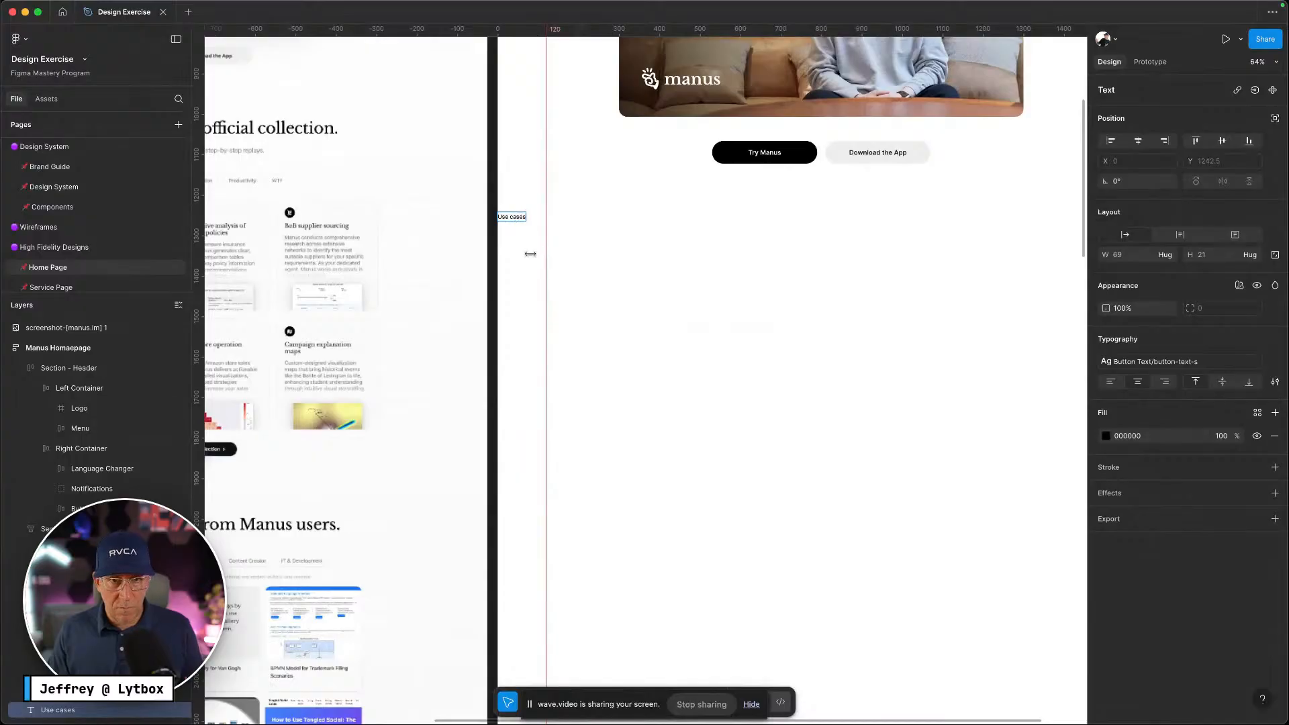
{"action": "left_click", "coordinate": [523, 219]}
{"action": "key", "text": "super+d"}
{"action": "key", "text": "super+d"}
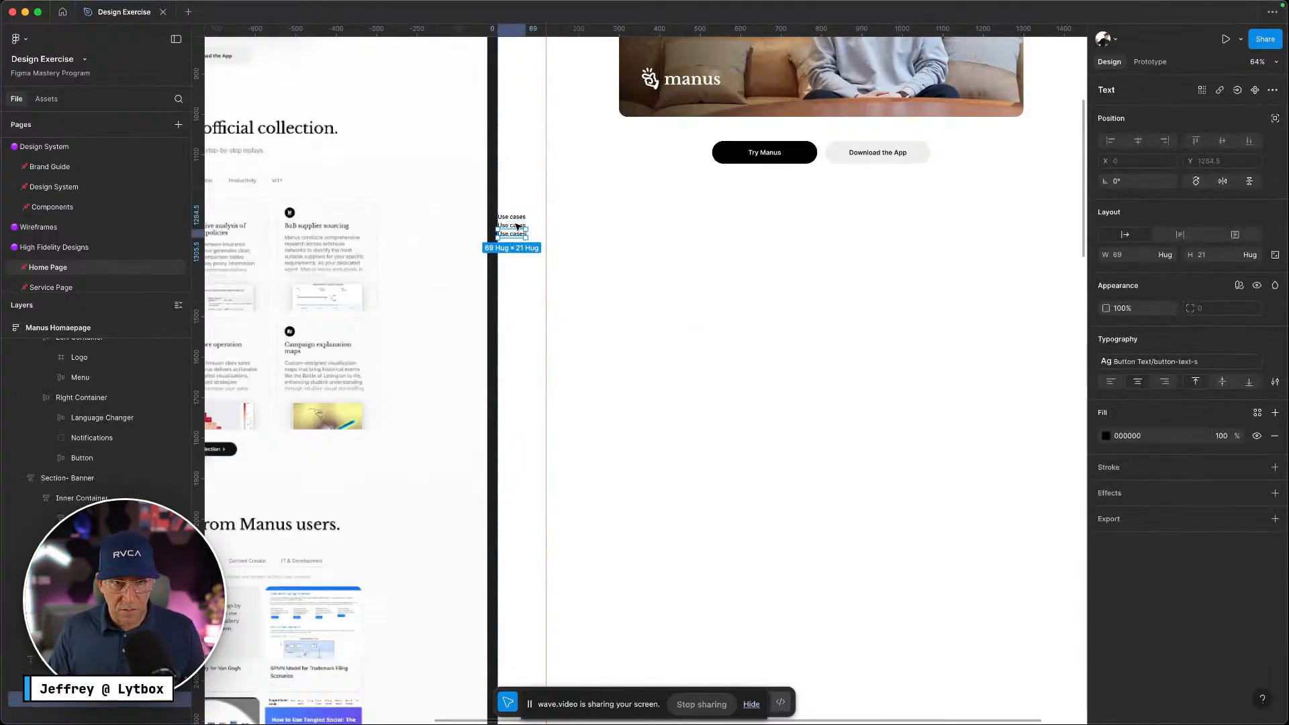
{"action": "scroll", "coordinate": [517, 227], "scroll_direction": "up", "scroll_amount": 5}
{"action": "double_click", "coordinate": [517, 227]}
{"action": "key", "text": "super+v"}
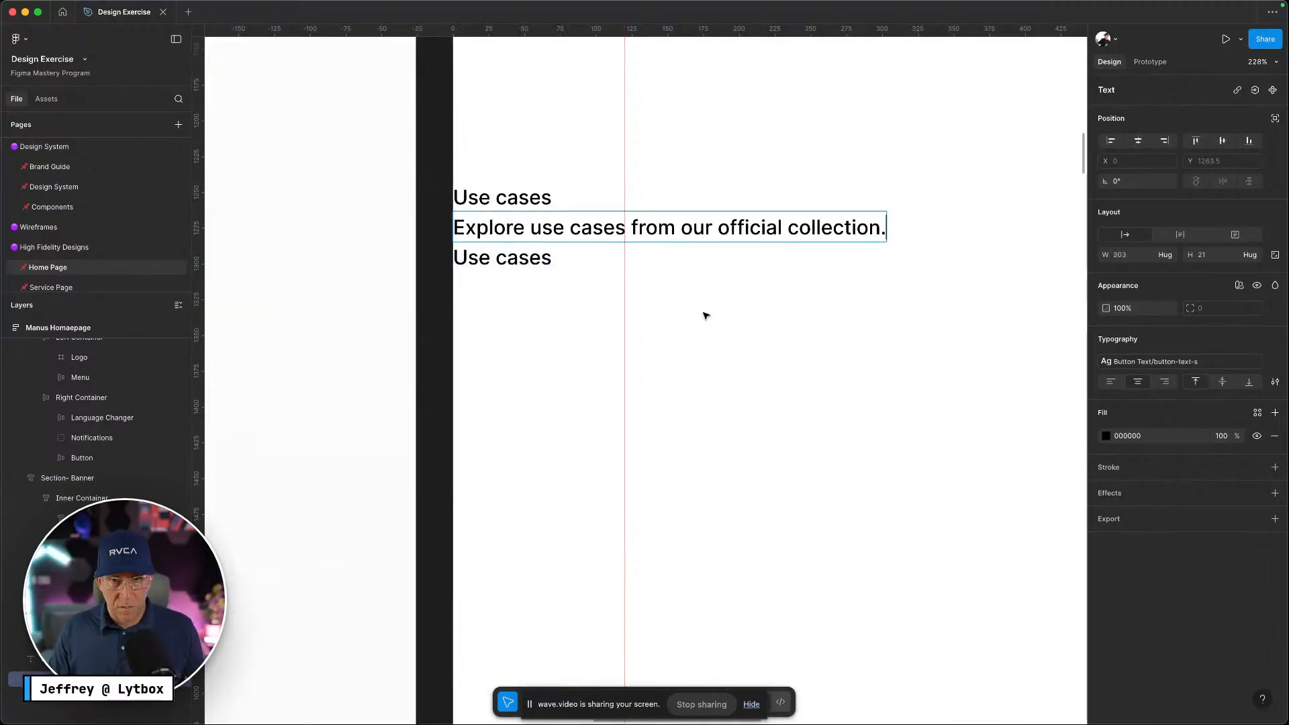
Copy the Manus step-by-step replays subtitle from the site into the third text copy
{"action": "key", "text": "ctrl+Left"}
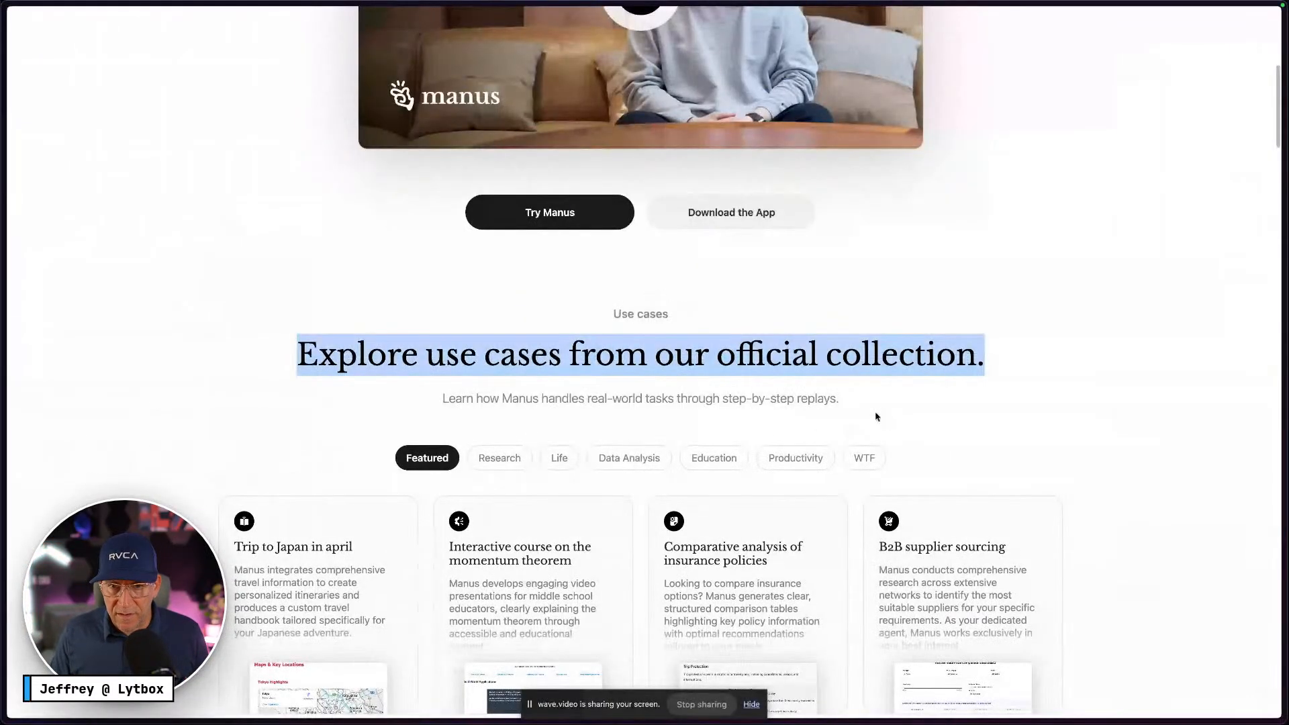
{"action": "left_click_drag", "start_coordinate": [839, 399], "coordinate": [427, 388]}
{"action": "key", "text": "super+c"}
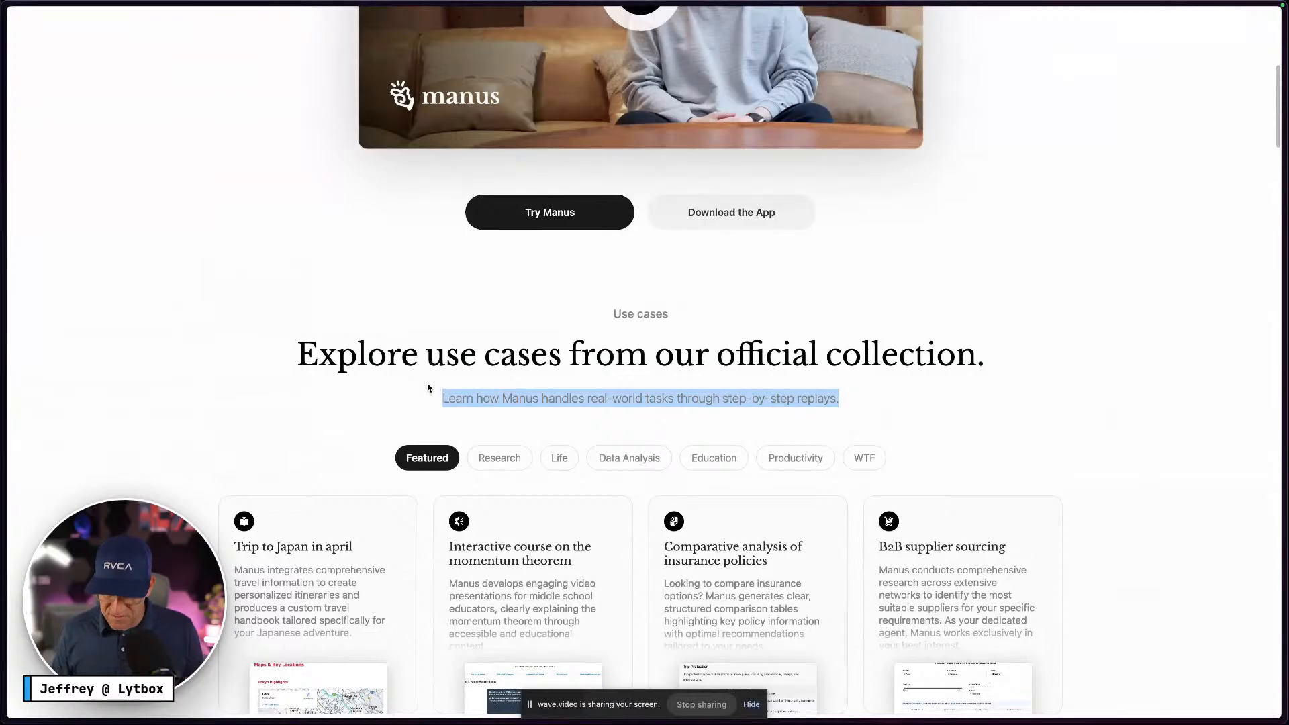
{"action": "key", "text": "ctrl+Right"}
{"action": "left_click", "coordinate": [541, 258]}
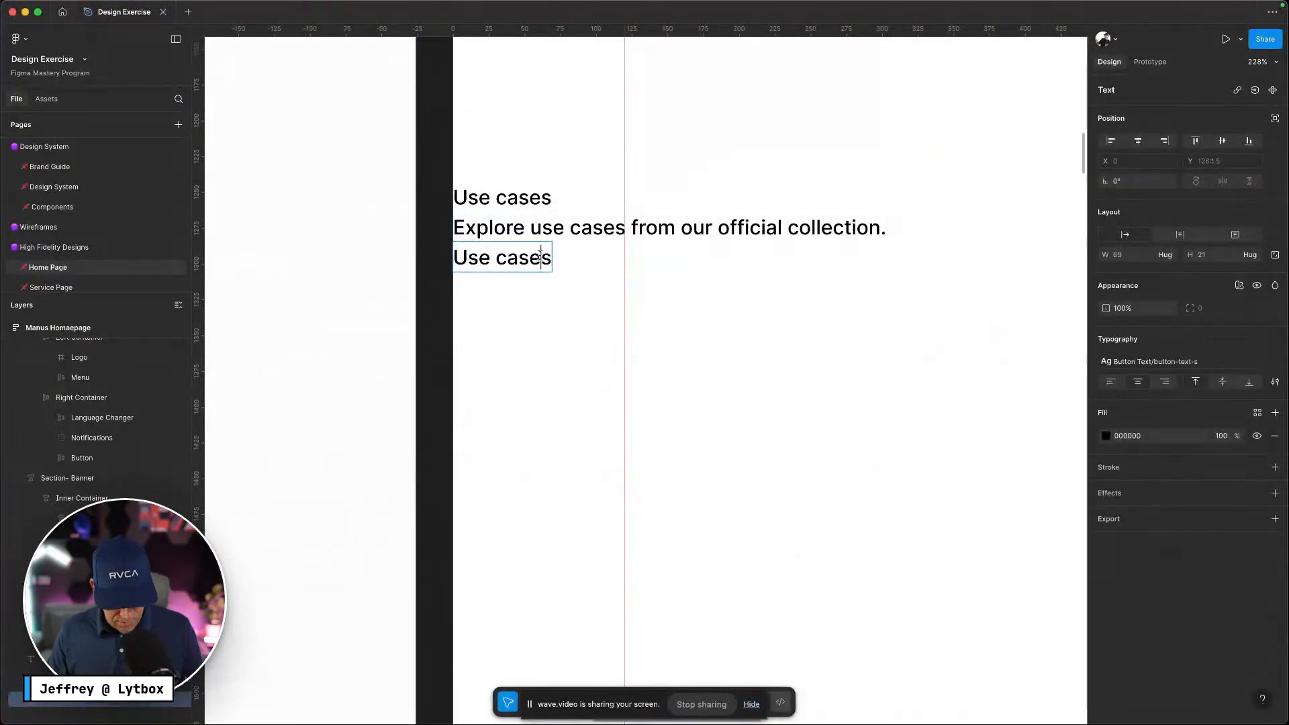
{"action": "key", "text": "Return"}
{"action": "key", "text": "super+v"}
{"action": "key", "text": "Escape"}
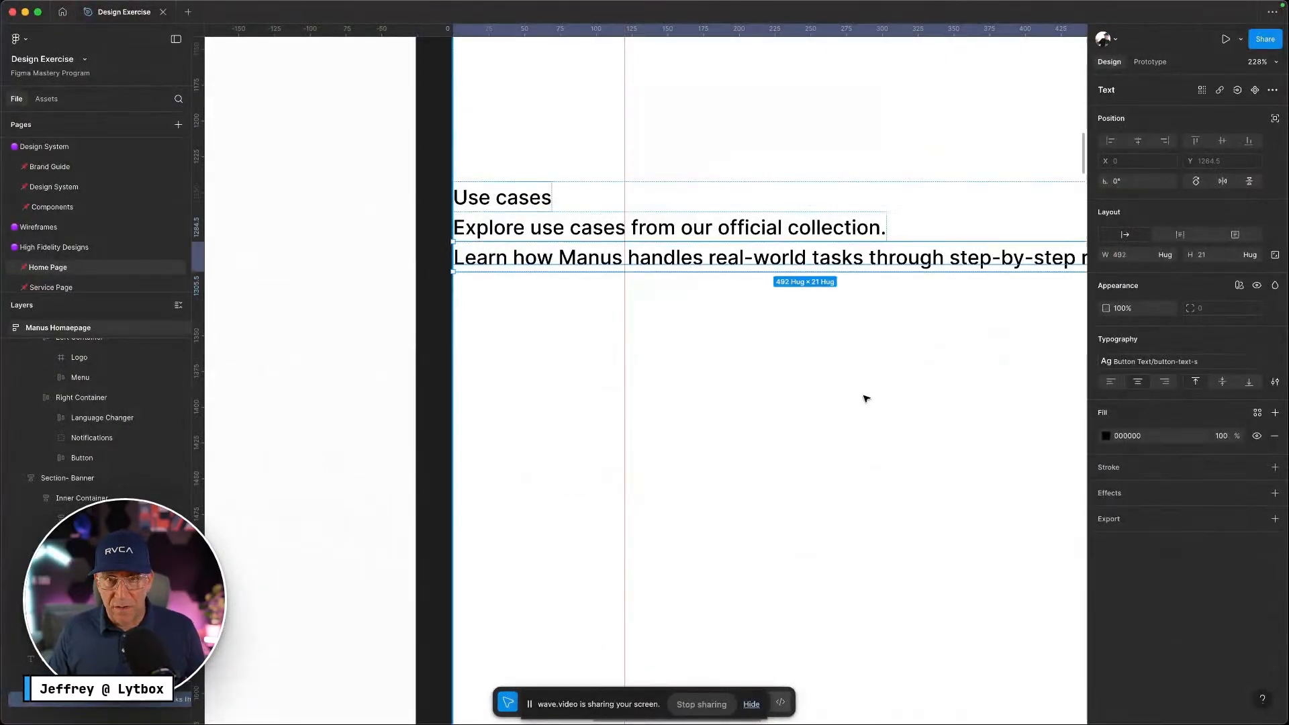
{"action": "scroll", "coordinate": [866, 400], "scroll_direction": "down", "scroll_amount": 10}
{"action": "scroll", "coordinate": [739, 282], "scroll_direction": "up", "scroll_amount": 5}
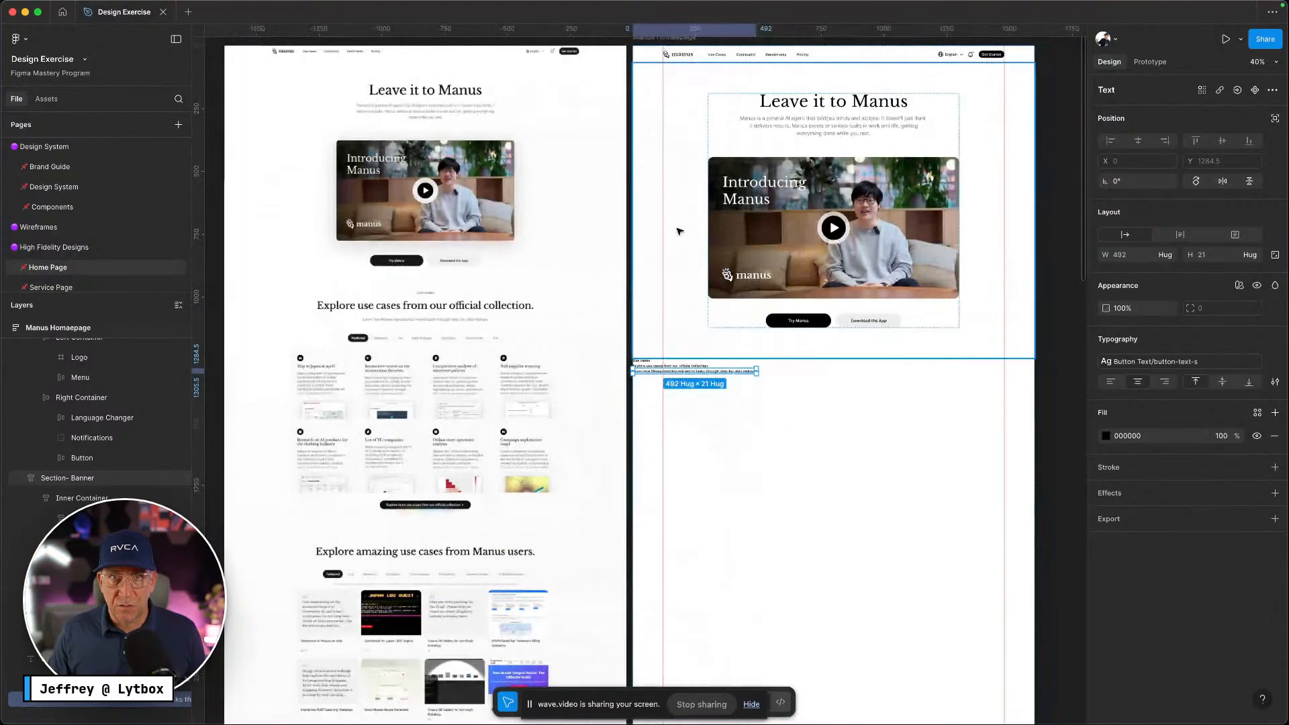
Select the Use cases, Explore heading and subtitle text layers together
{"action": "left_click", "coordinate": [641, 163]}
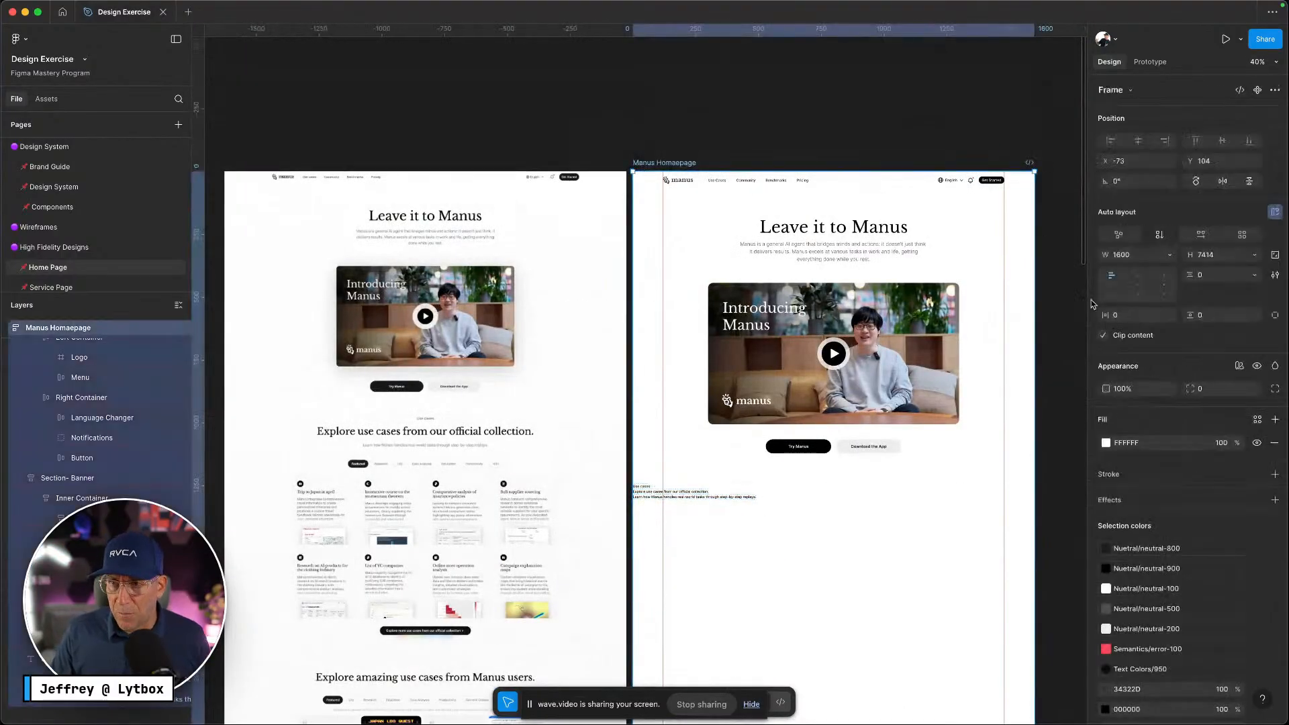
{"action": "scroll", "coordinate": [839, 336], "scroll_direction": "down", "scroll_amount": 5}
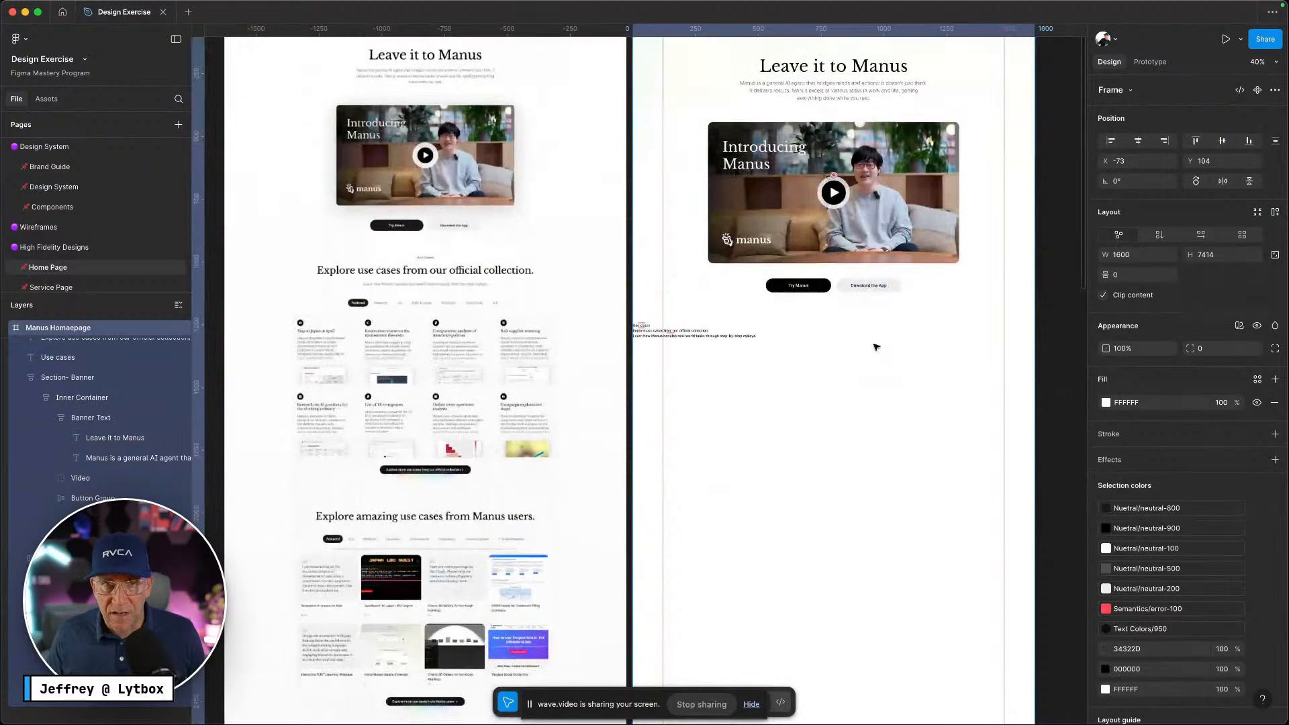
{"action": "left_click_drag", "start_coordinate": [727, 362], "coordinate": [655, 328]}
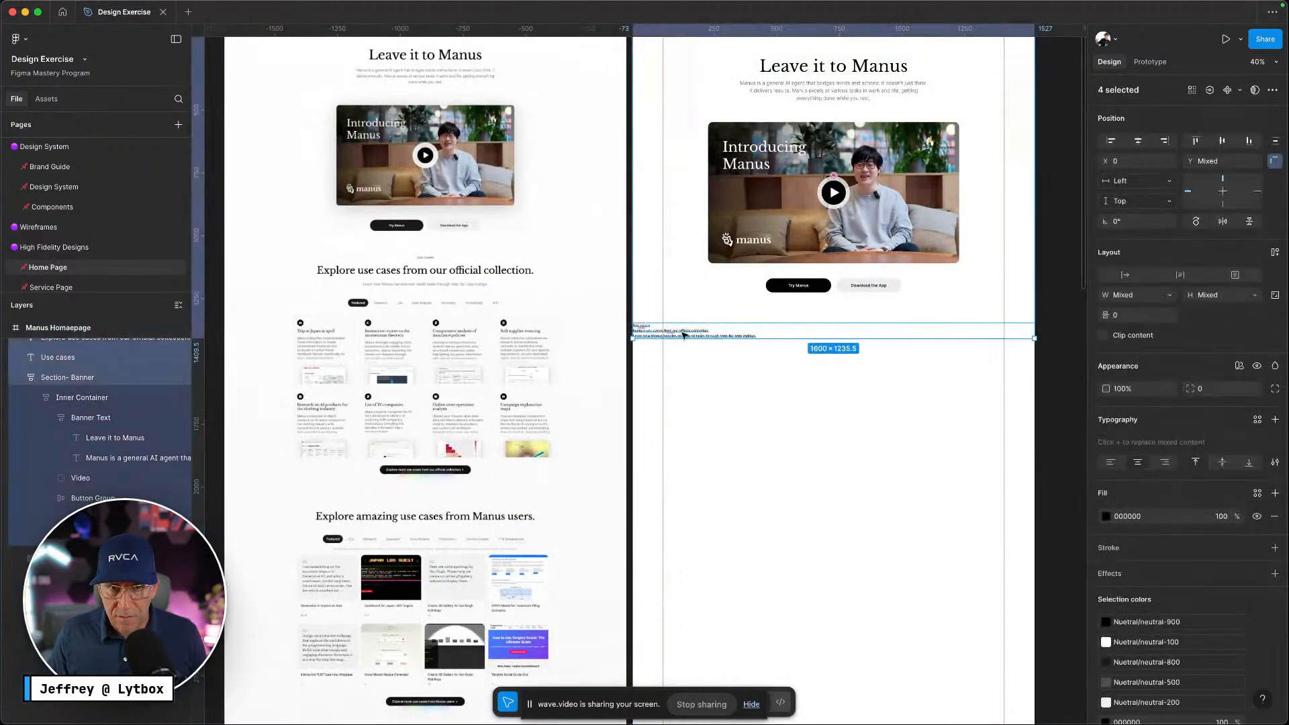
{"action": "left_click", "coordinate": [683, 336]}
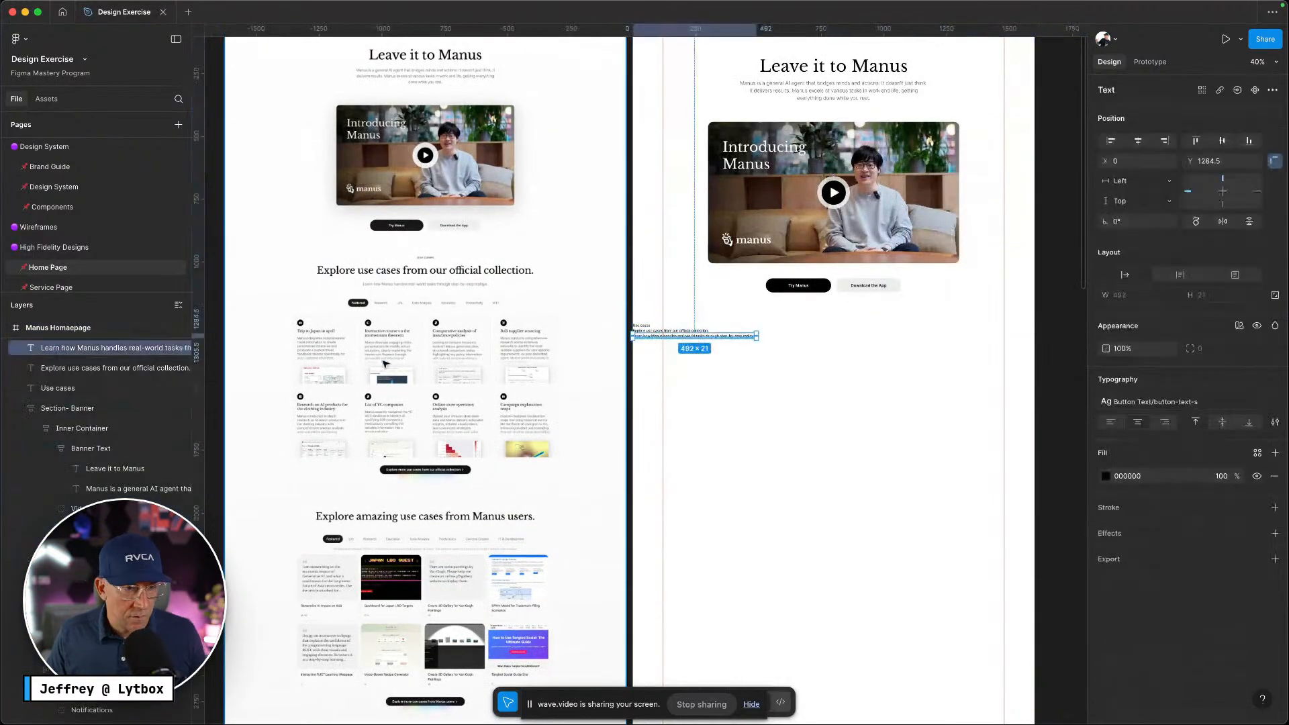
{"action": "left_click", "coordinate": [21, 409]}
{"action": "left_click", "coordinate": [21, 429]}
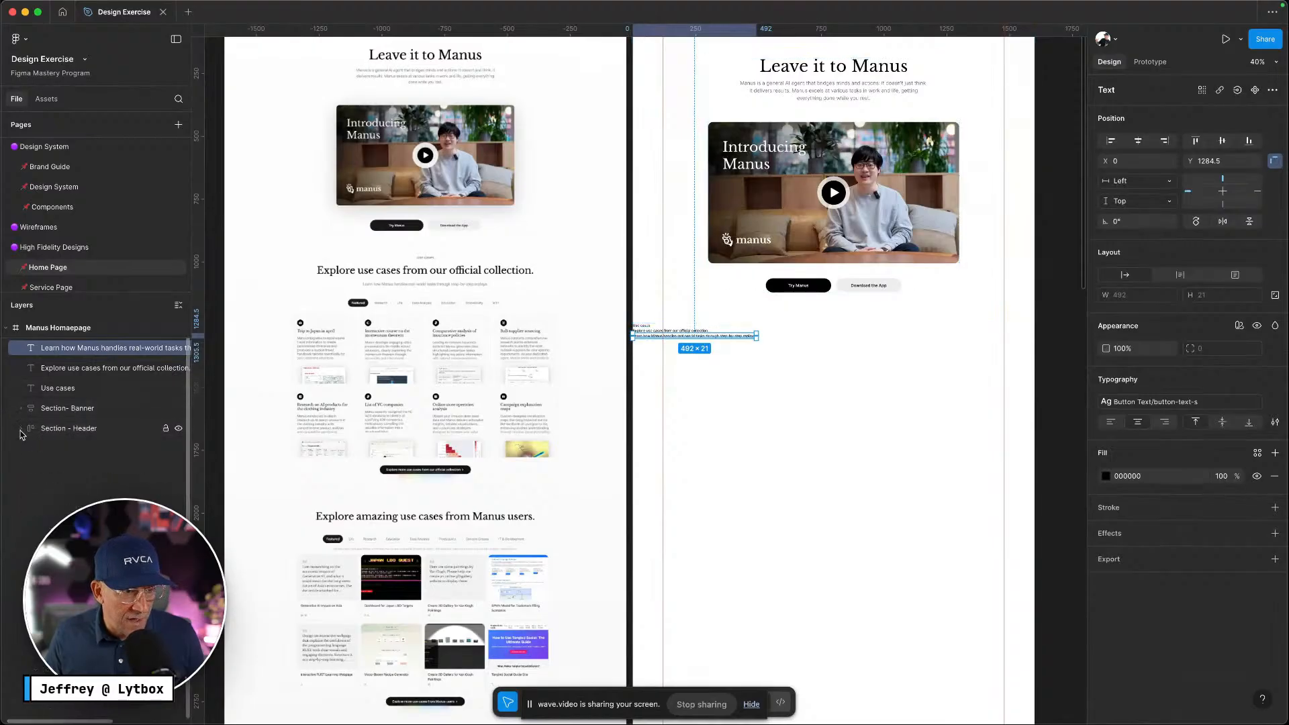
{"action": "left_click", "coordinate": [64, 430]}
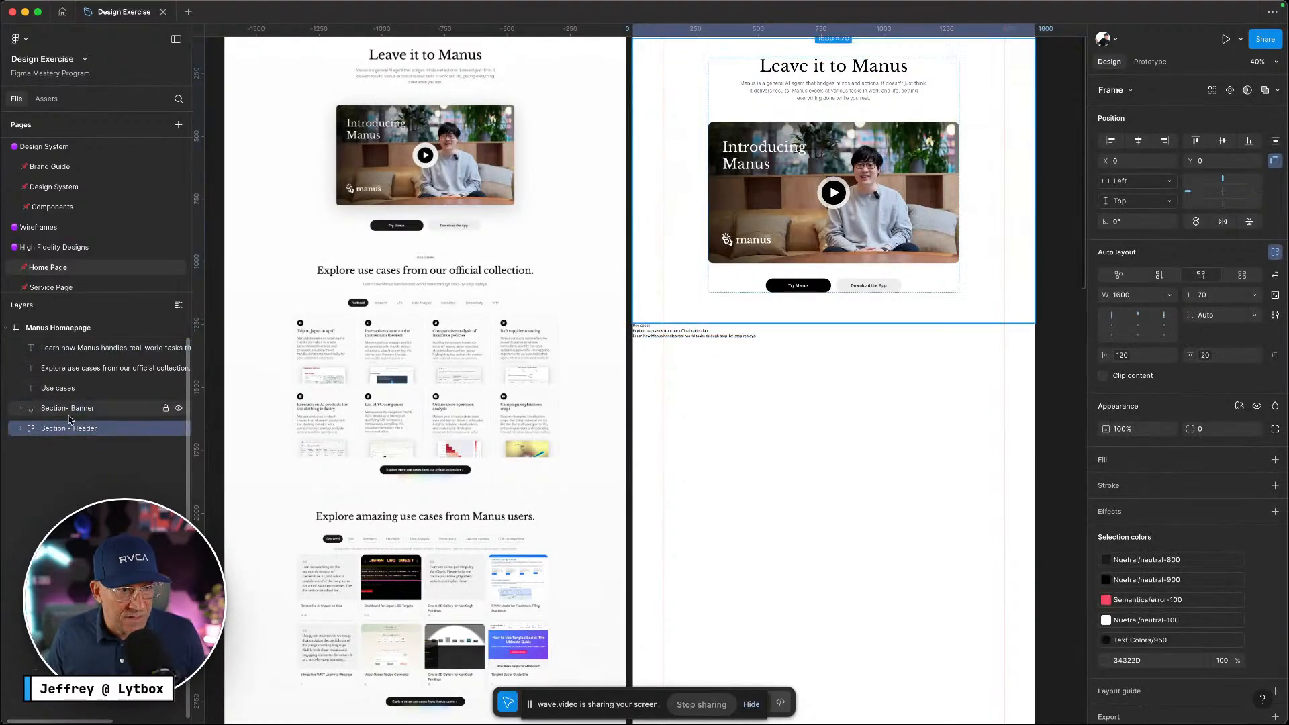
{"action": "left_click", "coordinate": [695, 335]}
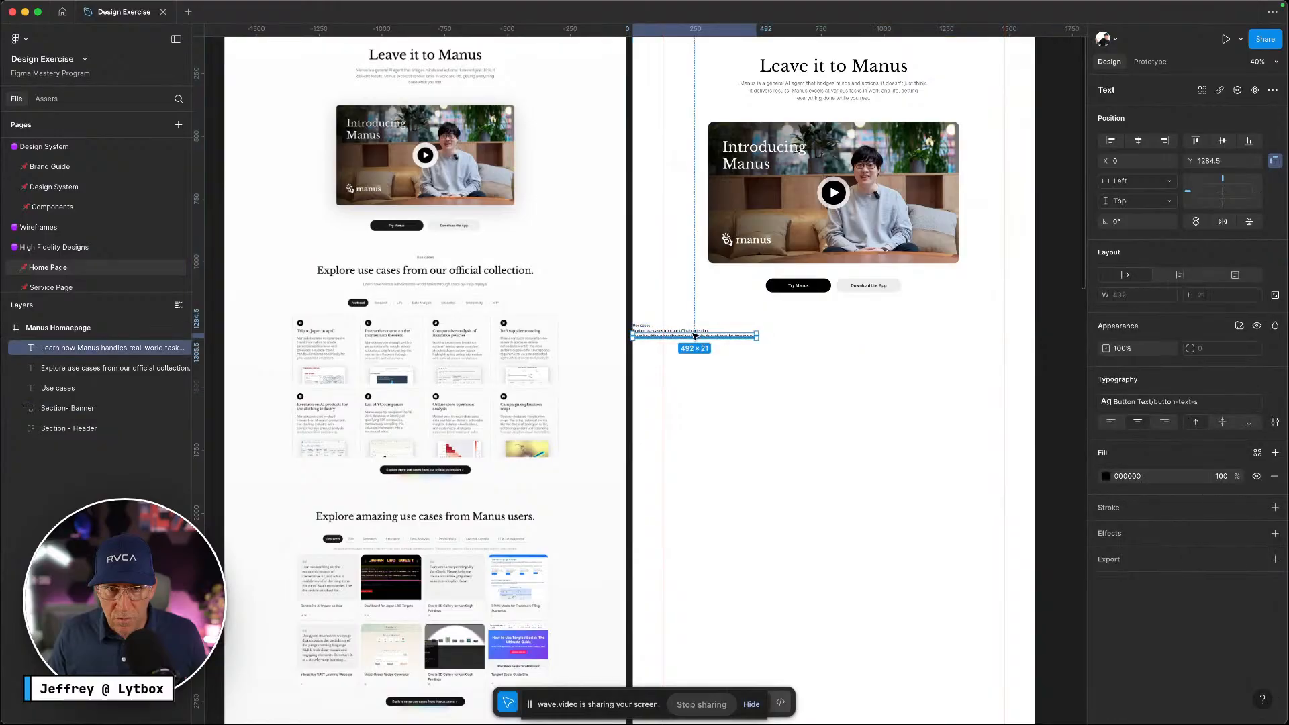
{"action": "scroll", "coordinate": [685, 336], "scroll_direction": "up", "scroll_amount": 5}
{"action": "left_click", "coordinate": [680, 316], "text": "shift"}
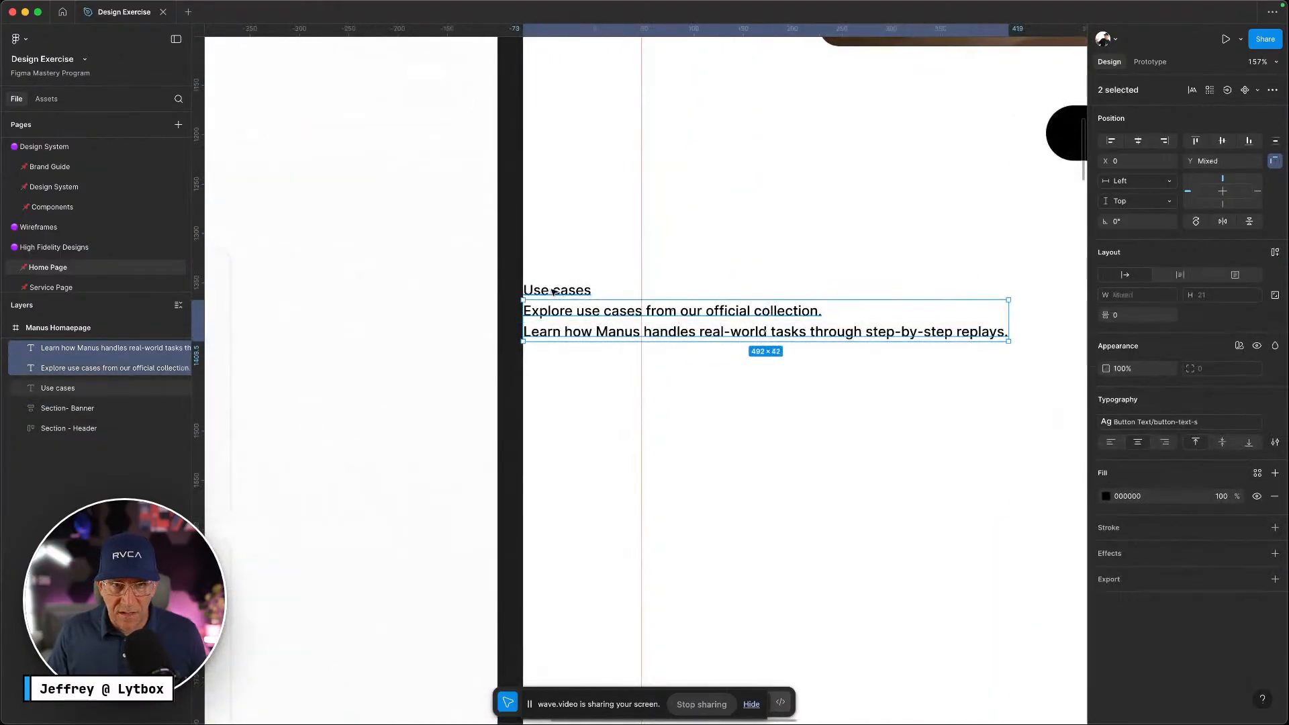
{"action": "left_click", "coordinate": [553, 291], "text": "shift"}
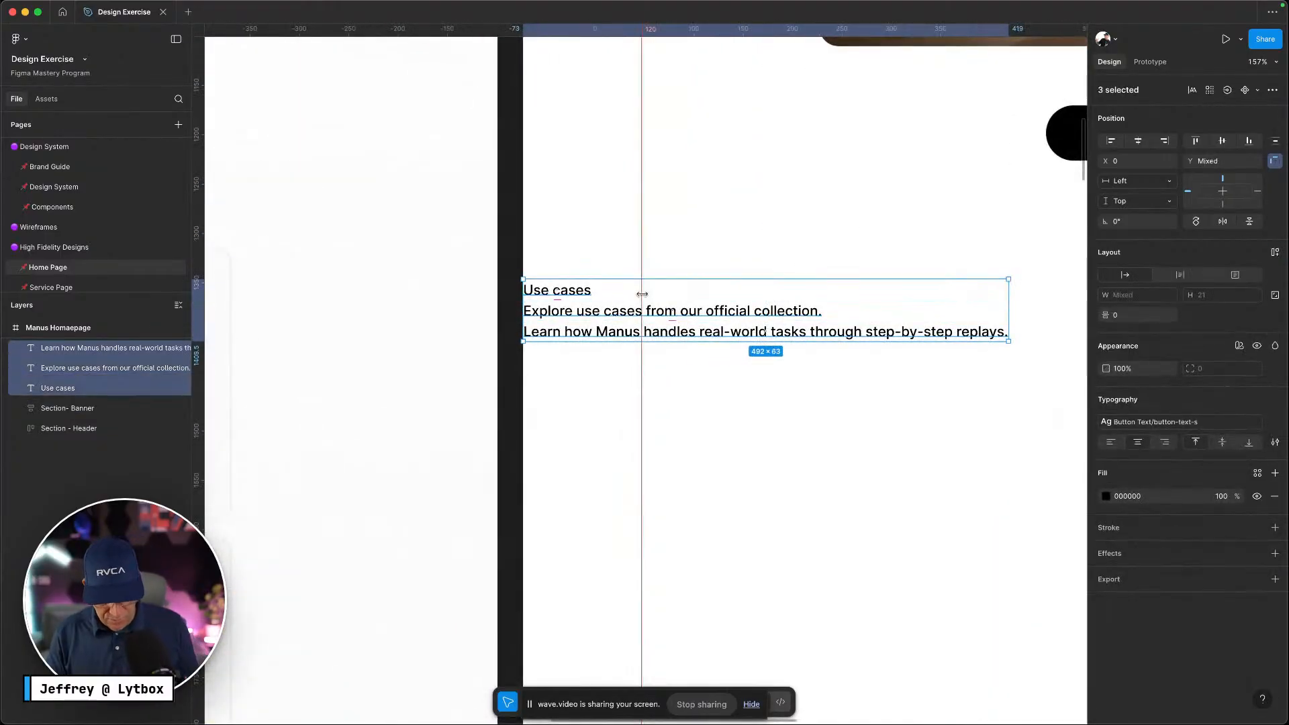
Wrap the three lines in an auto-layout frame named 'Content Wrapper'
{"action": "key", "text": "super+alt+g"}
{"action": "key", "text": "shift+a"}
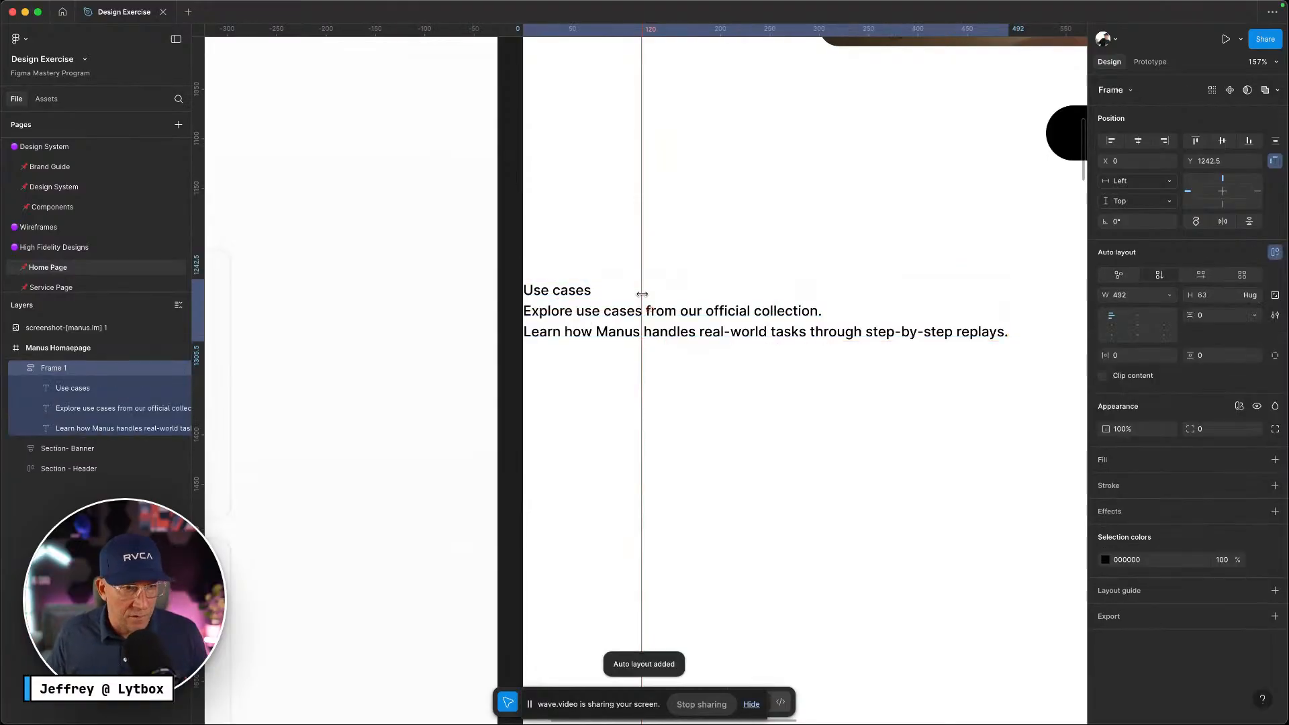
{"action": "double_click", "coordinate": [81, 369]}
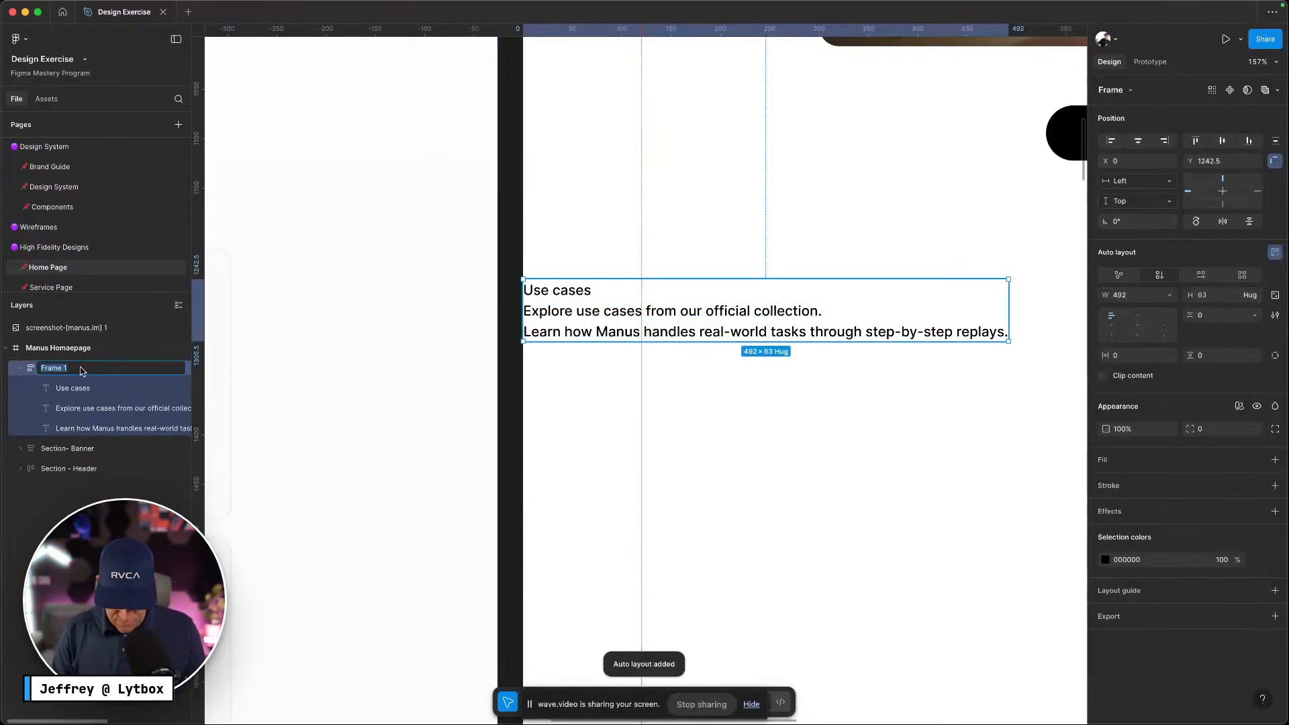
{"action": "type", "text": "COnt"}
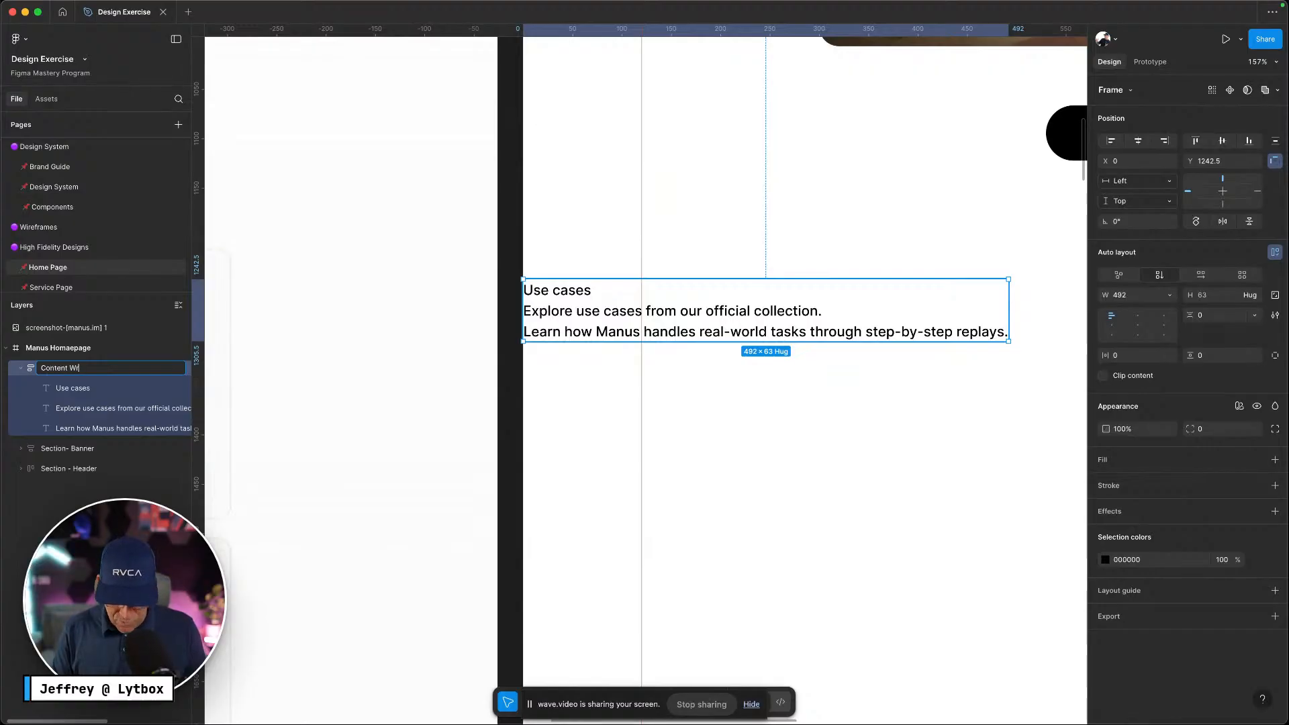
{"action": "type", "text": "ent Wrapper"}
{"action": "key", "text": "Return"}
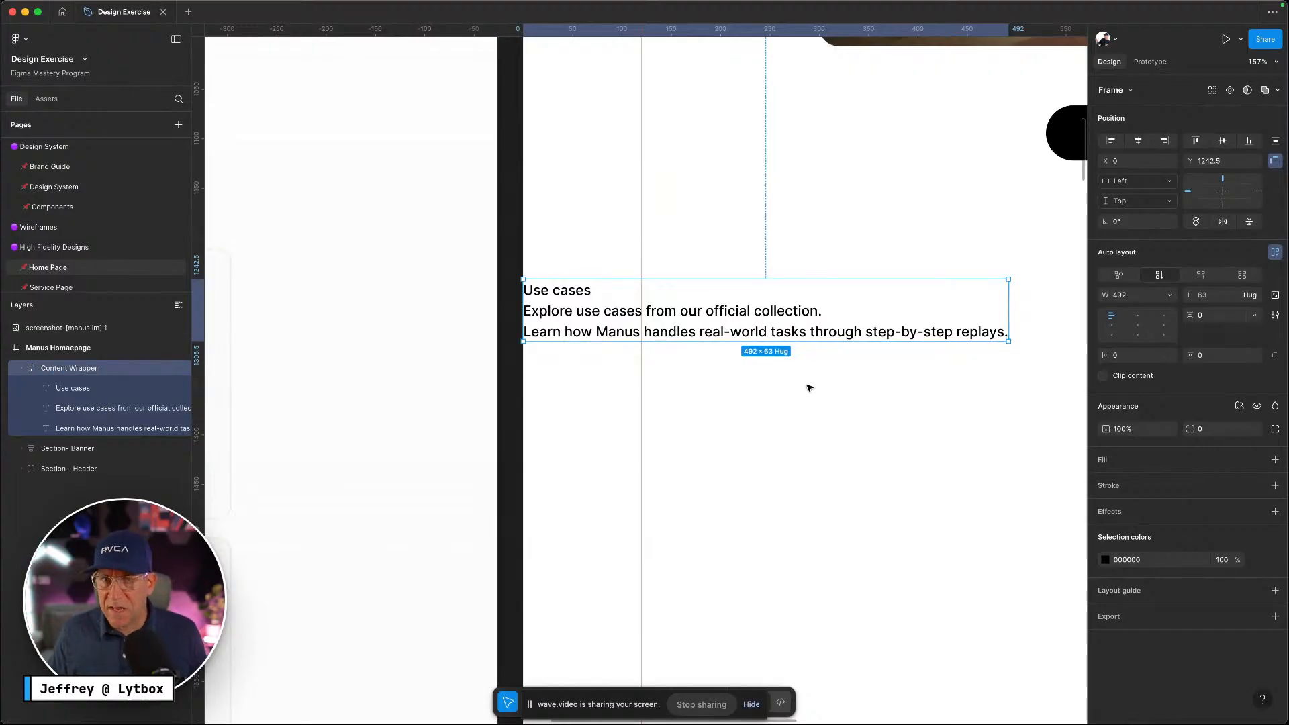
Move Content Wrapper below the buttons and centre it horizontally on the homepage
{"action": "left_click_drag", "start_coordinate": [745, 309], "coordinate": [849, 327]}
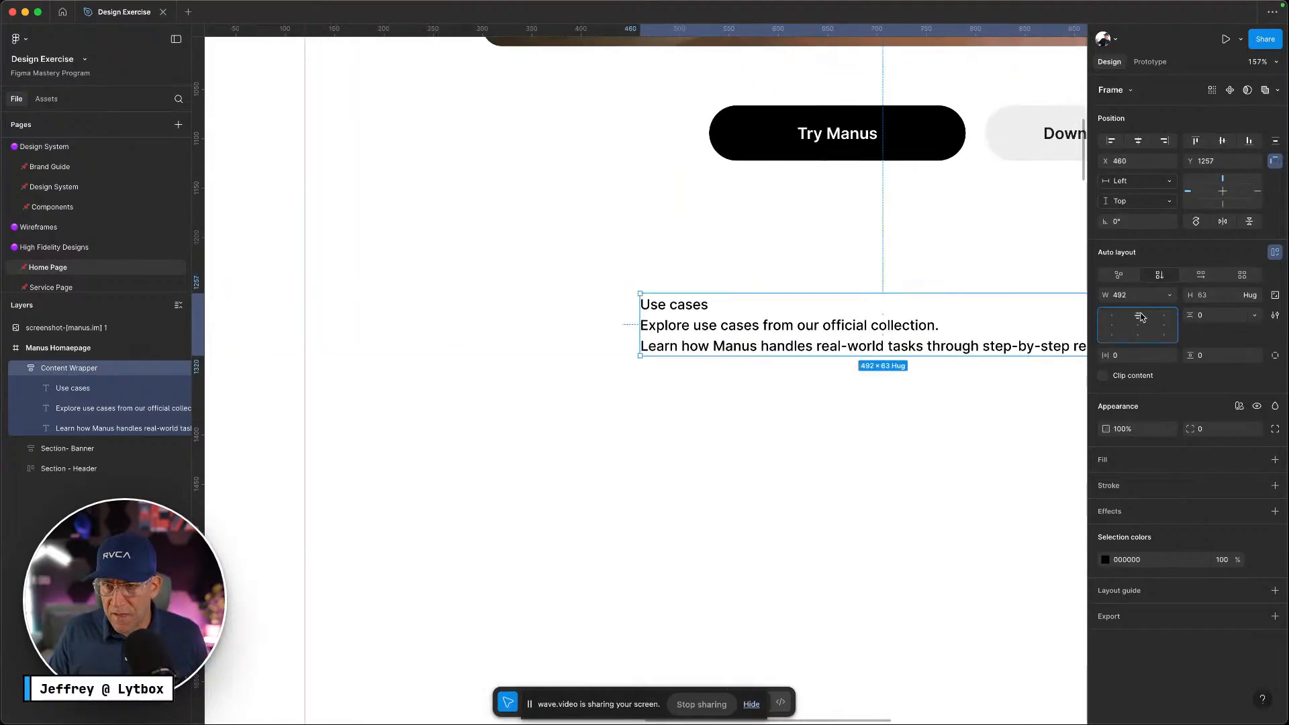
{"action": "scroll", "coordinate": [1049, 356], "scroll_direction": "right", "scroll_amount": 5}
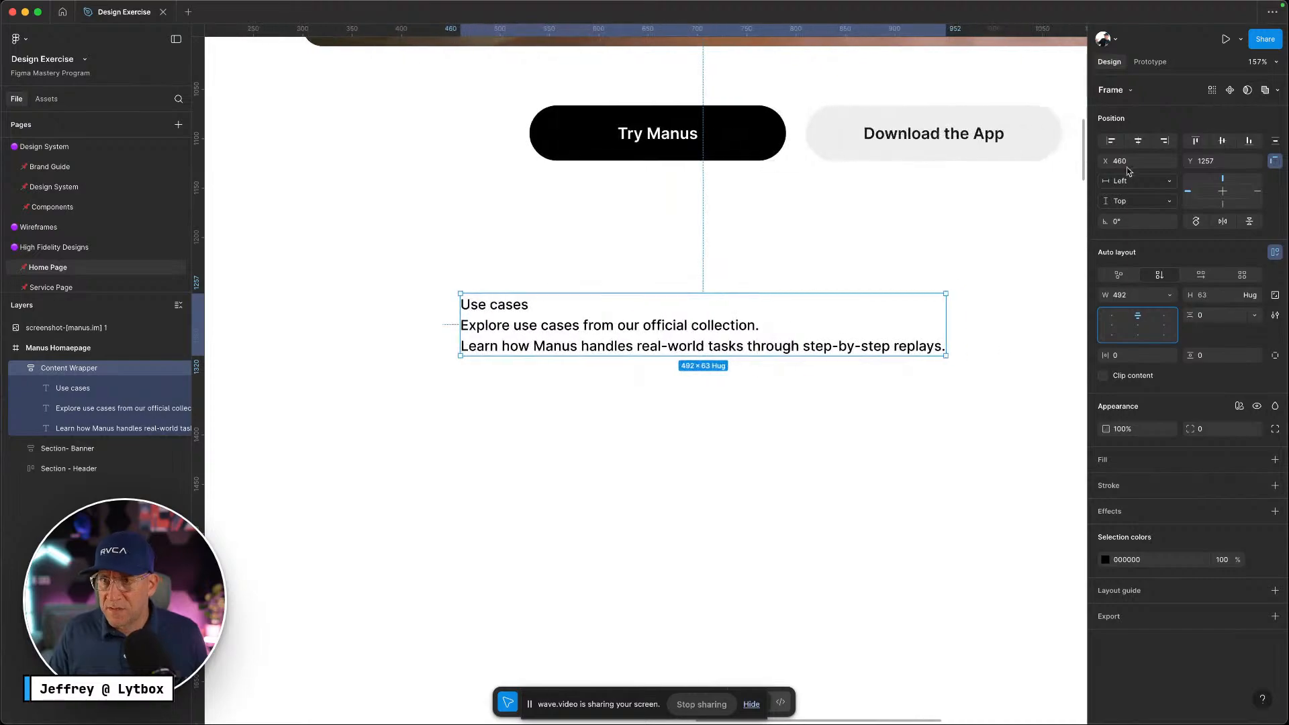
{"action": "left_click", "coordinate": [1137, 141]}
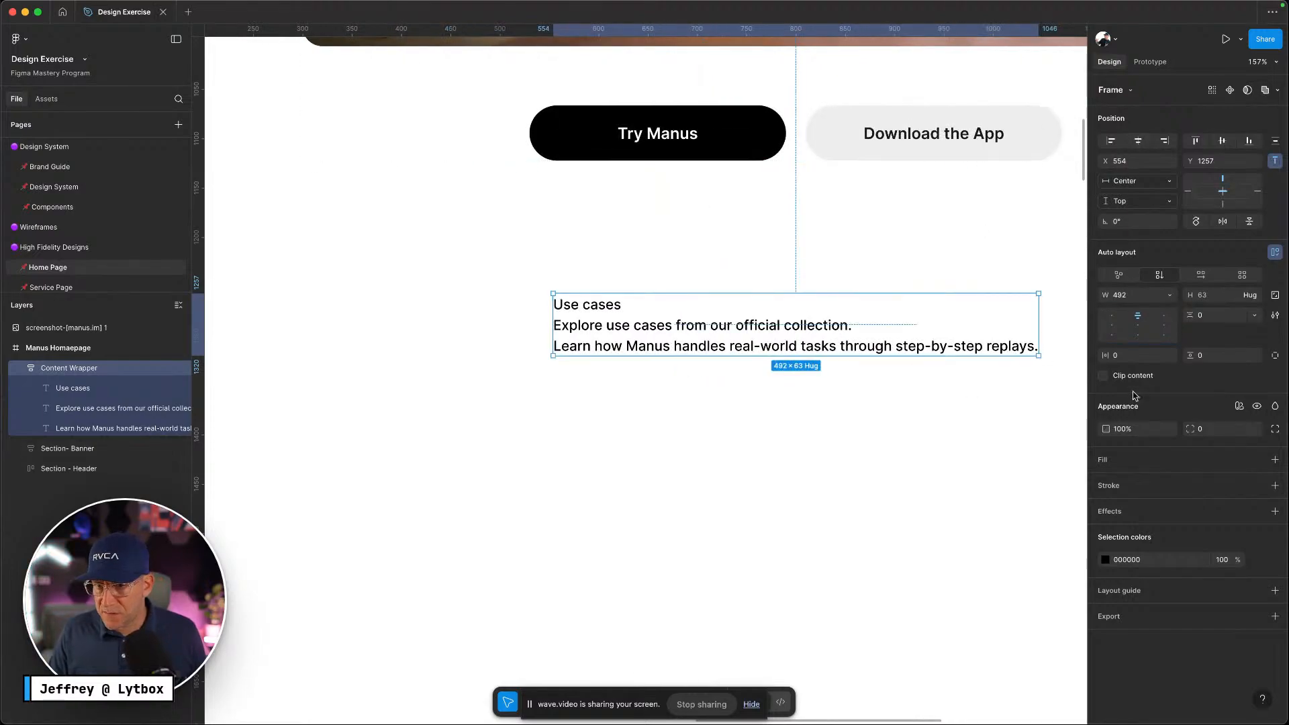
{"action": "left_click", "coordinate": [888, 391]}
Centre-align the three text lines inside Content Wrapper and detach their text style
{"action": "left_click", "coordinate": [809, 346], "text": "super"}
{"action": "left_click", "coordinate": [763, 325], "text": "shift+super"}
{"action": "left_click", "coordinate": [584, 307], "text": "shift+super"}
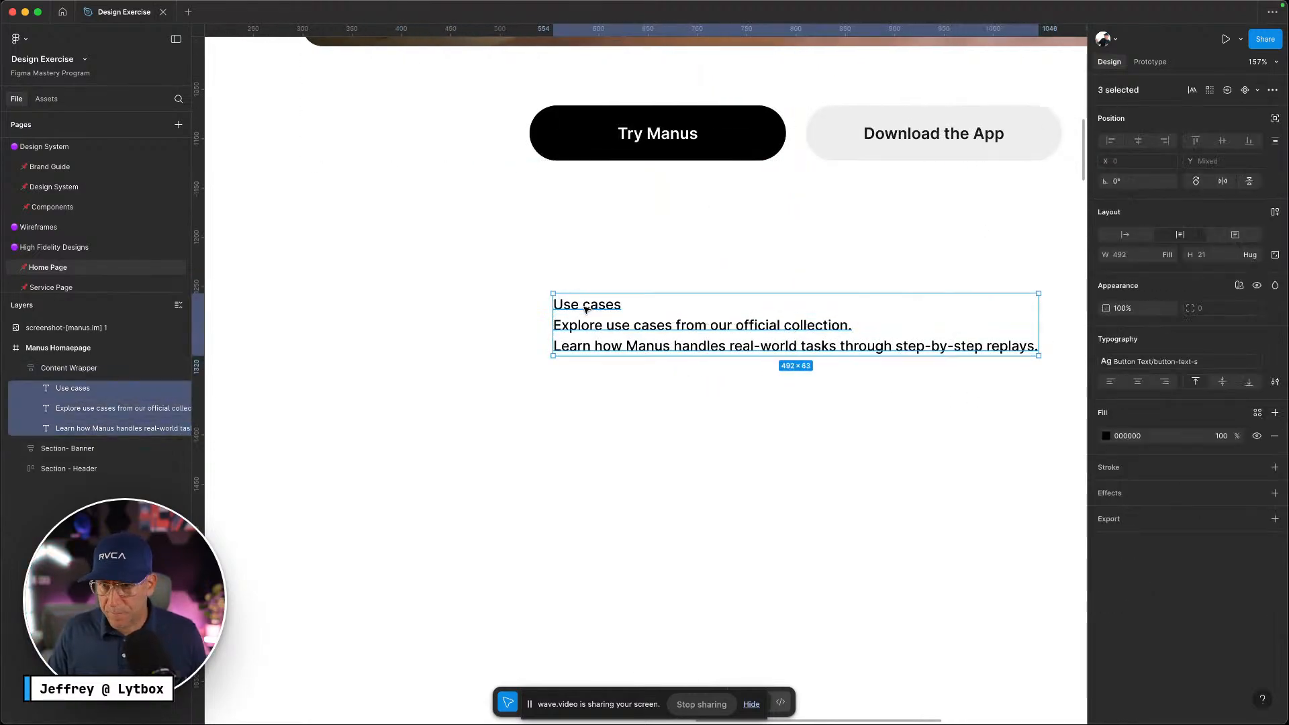
{"action": "left_click", "coordinate": [1137, 381]}
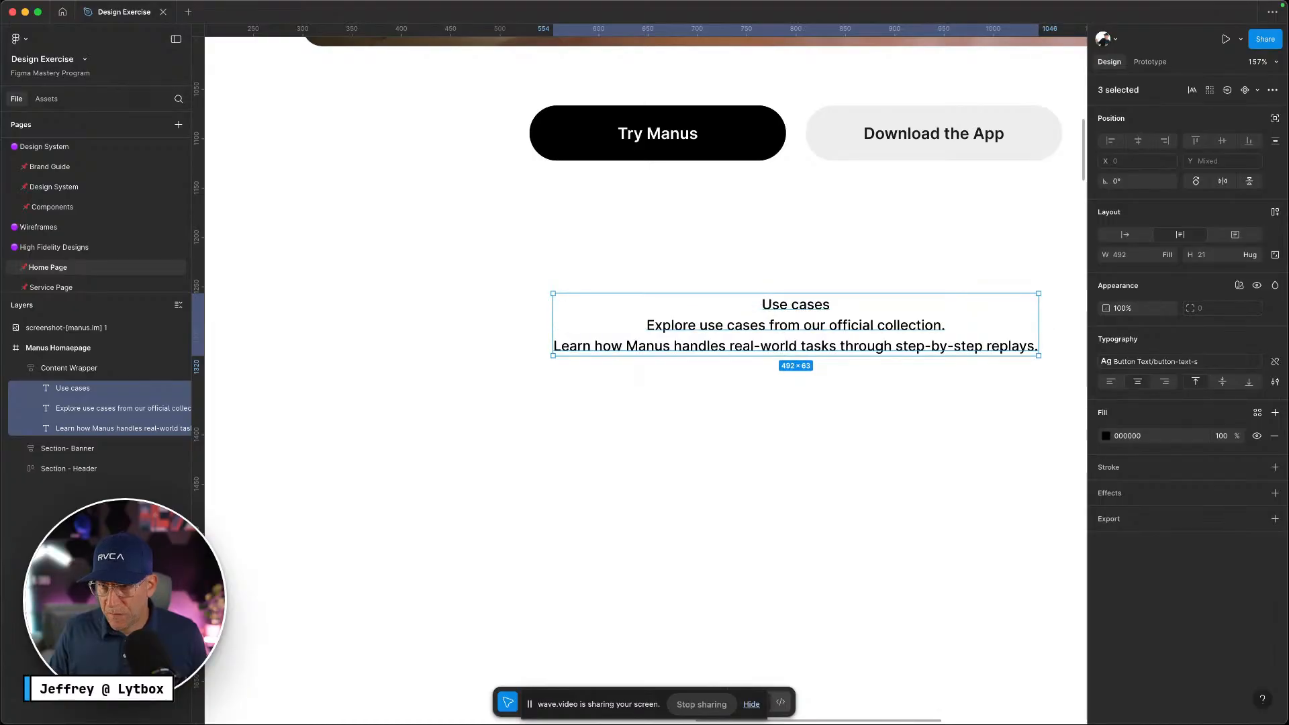
{"action": "left_click", "coordinate": [1277, 361]}
{"action": "left_click", "coordinate": [832, 389]}
{"action": "left_click", "coordinate": [808, 308], "text": "super"}
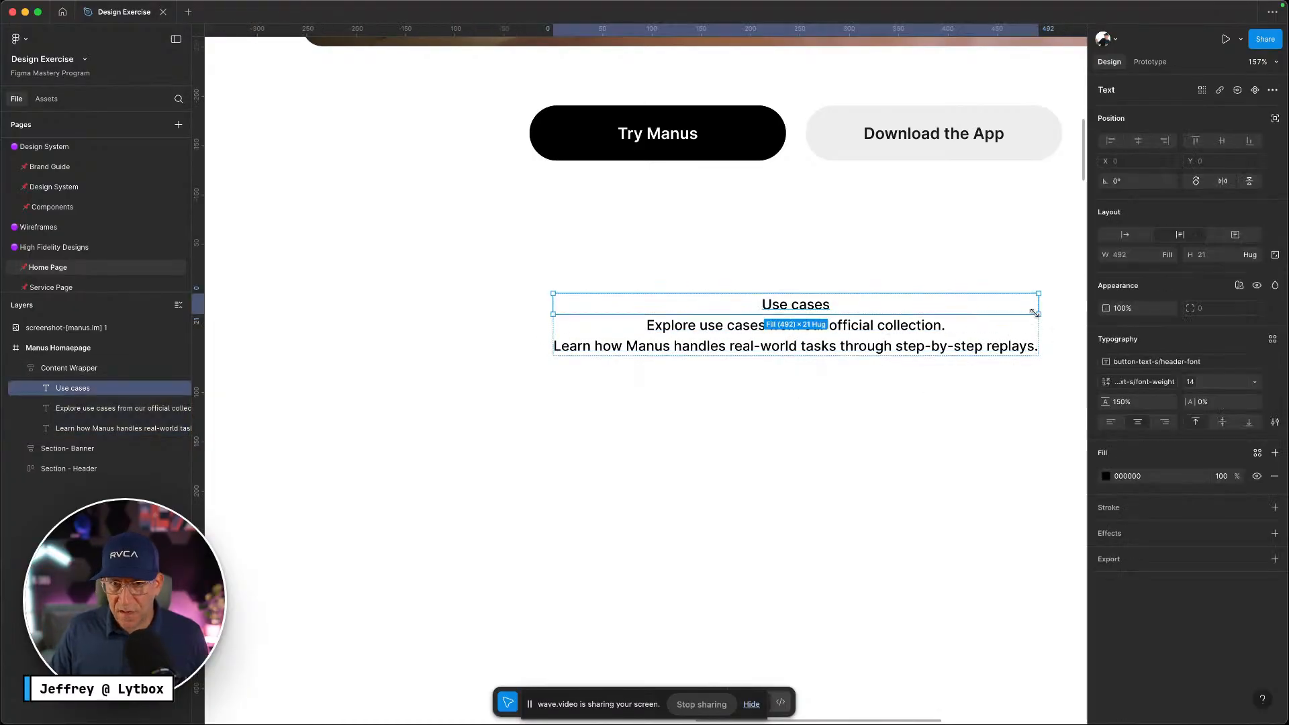
Check the Use cases label on the live Manus site for reference
{"action": "key", "text": "ctrl+Left"}
{"action": "key", "text": "ctrl+Right"}
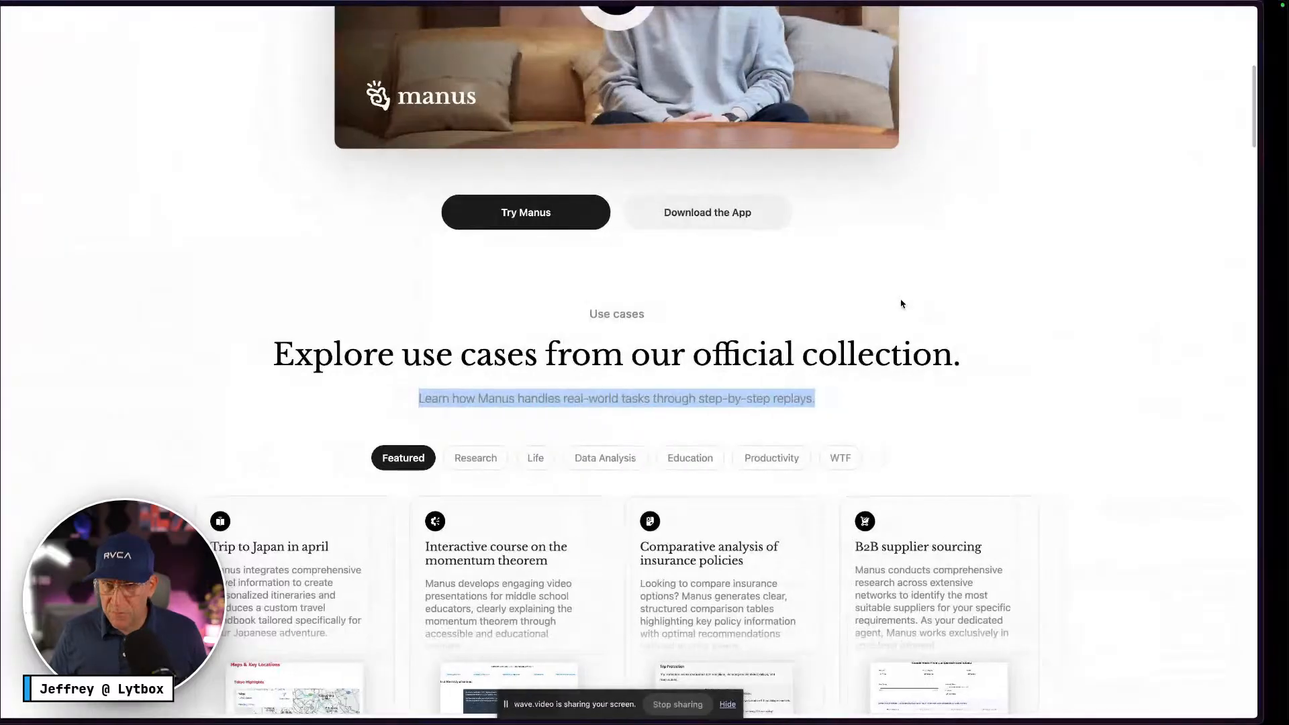
{"action": "scroll", "coordinate": [905, 301], "scroll_direction": "up", "scroll_amount": 15}
{"action": "scroll", "coordinate": [888, 317], "scroll_direction": "down", "scroll_amount": 15}
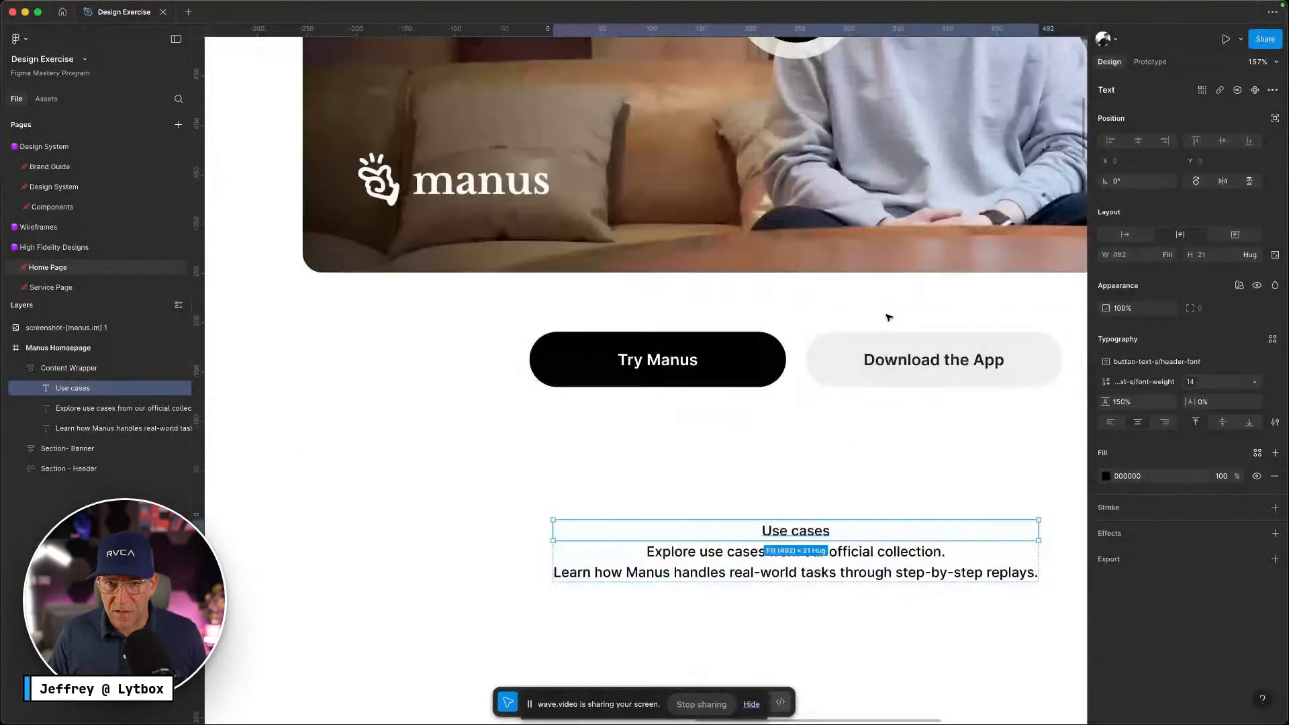
{"action": "key", "text": "ctrl+Left"}
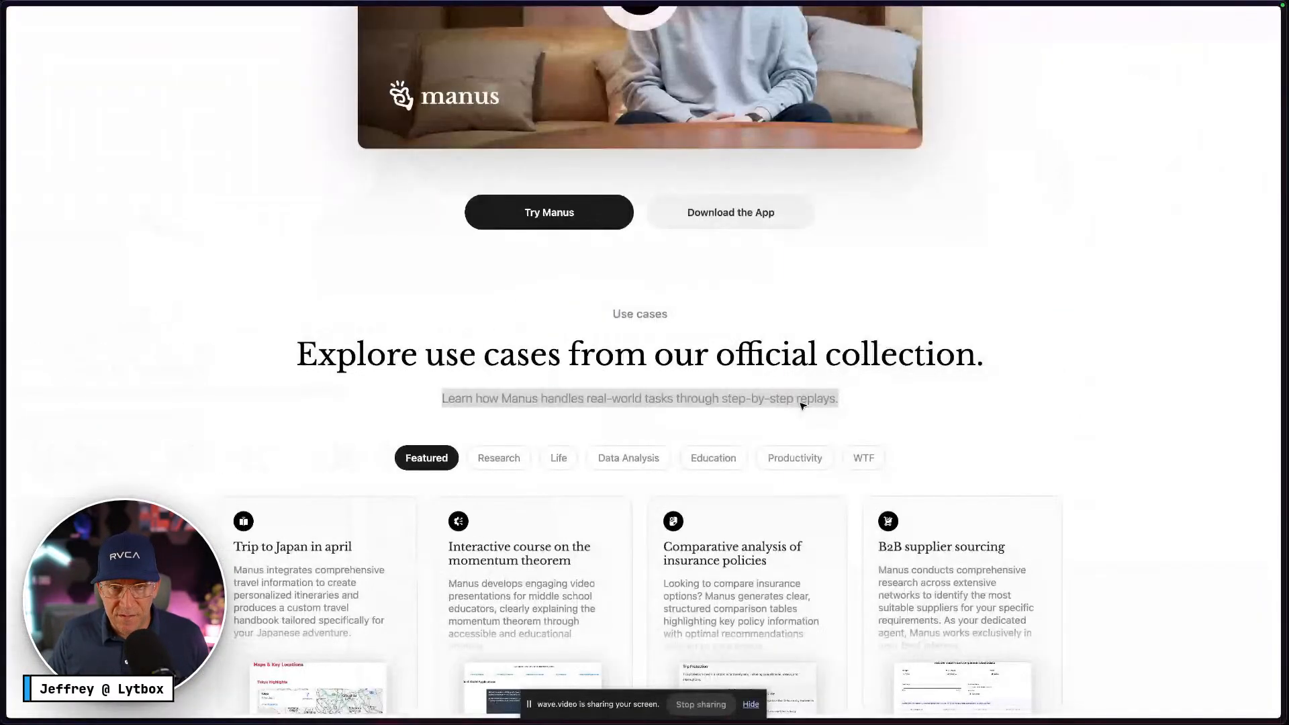
{"action": "left_click_drag", "start_coordinate": [664, 314], "coordinate": [609, 313]}
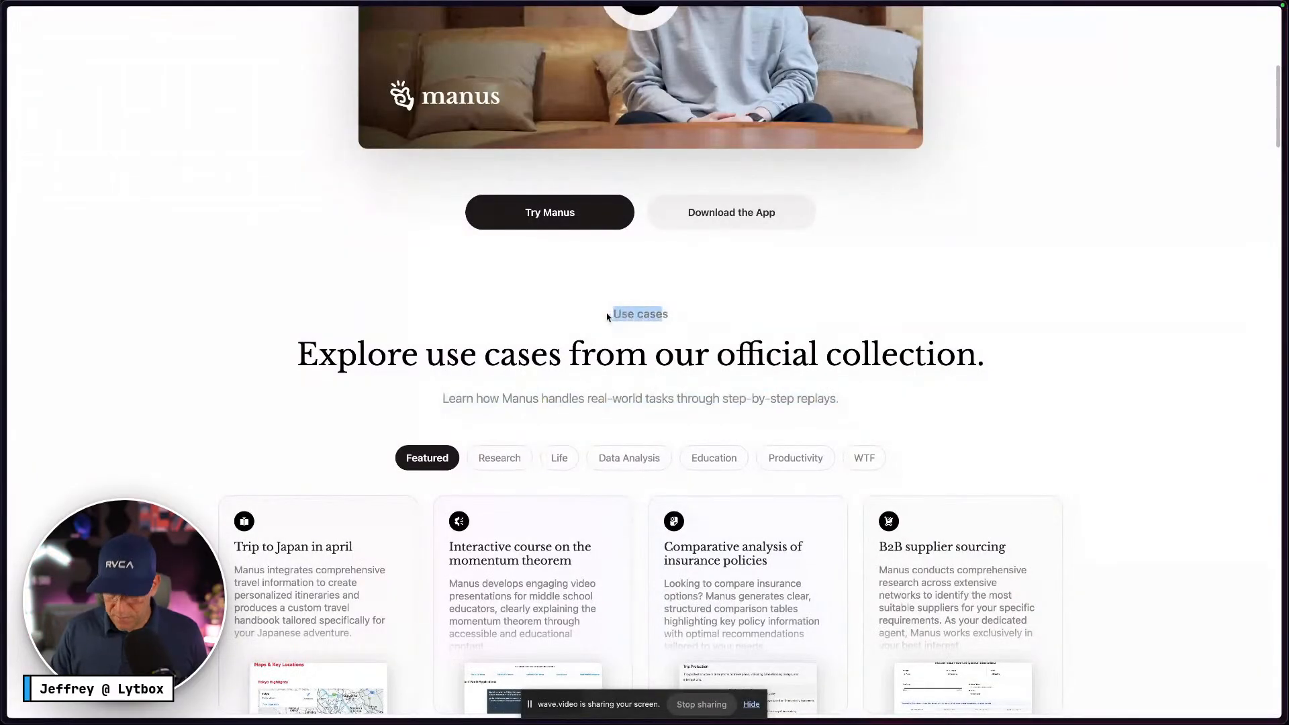
{"action": "key", "text": "ctrl+Right"}
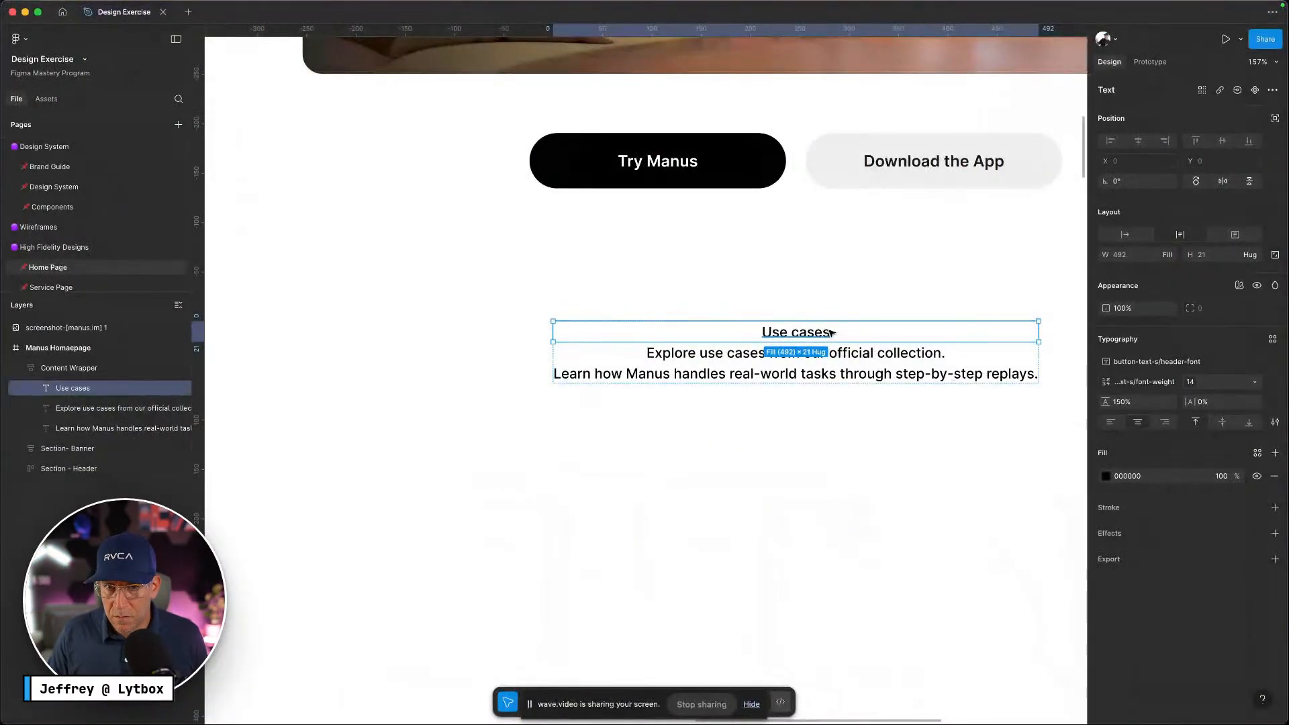
Detach the Use cases label's style and apply the header-xs text style
{"action": "left_click", "coordinate": [752, 457]}
{"action": "left_click", "coordinate": [814, 333], "text": "super"}
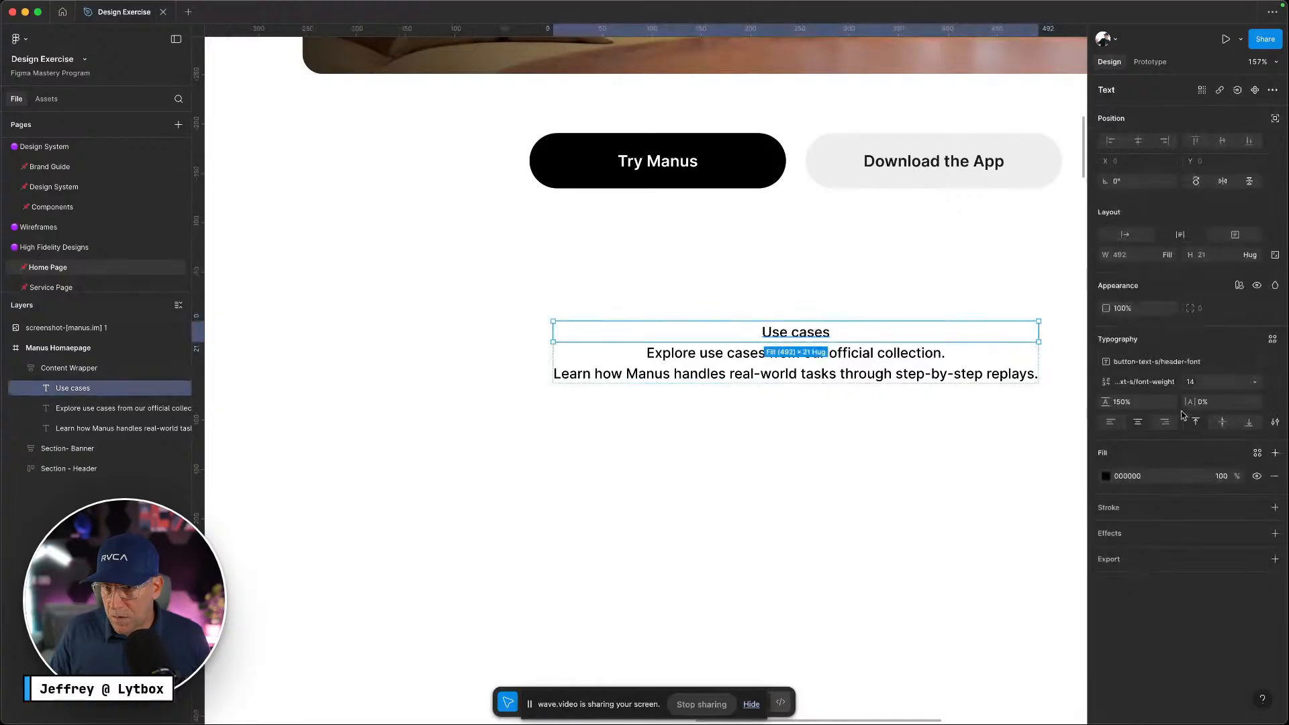
{"action": "left_click", "coordinate": [1254, 361]}
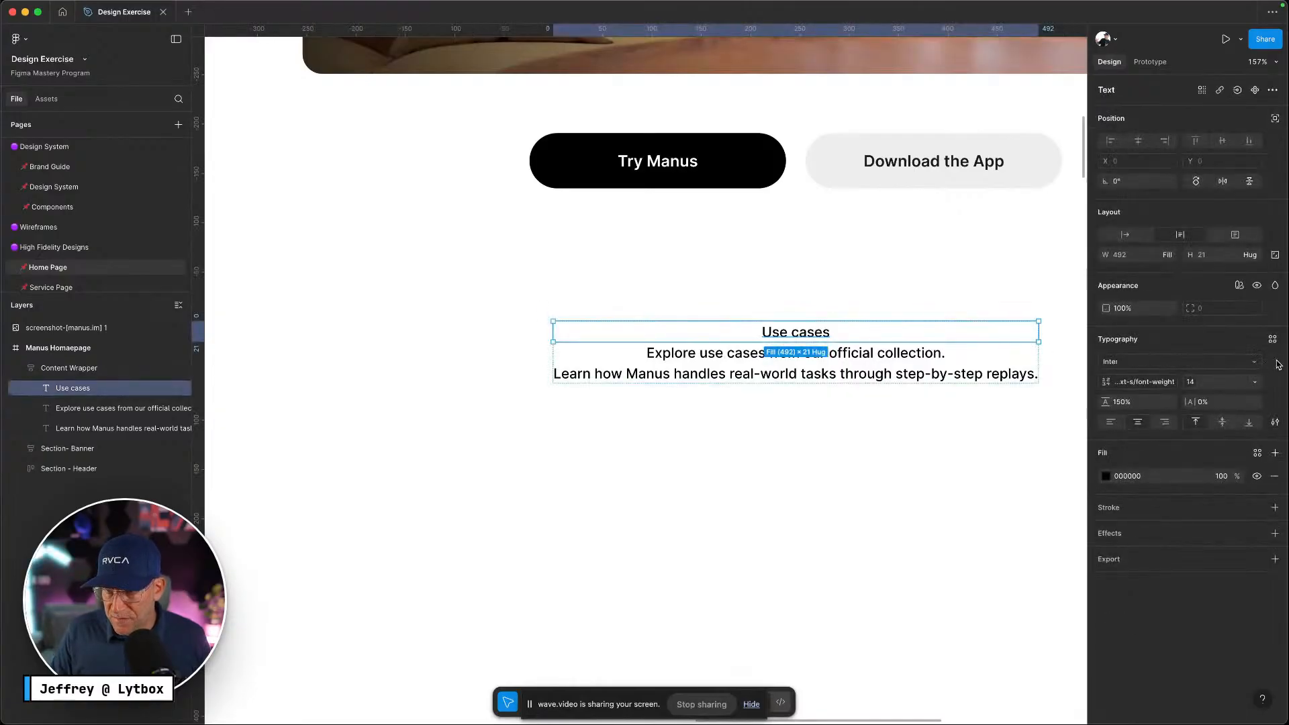
{"action": "left_click", "coordinate": [1272, 341]}
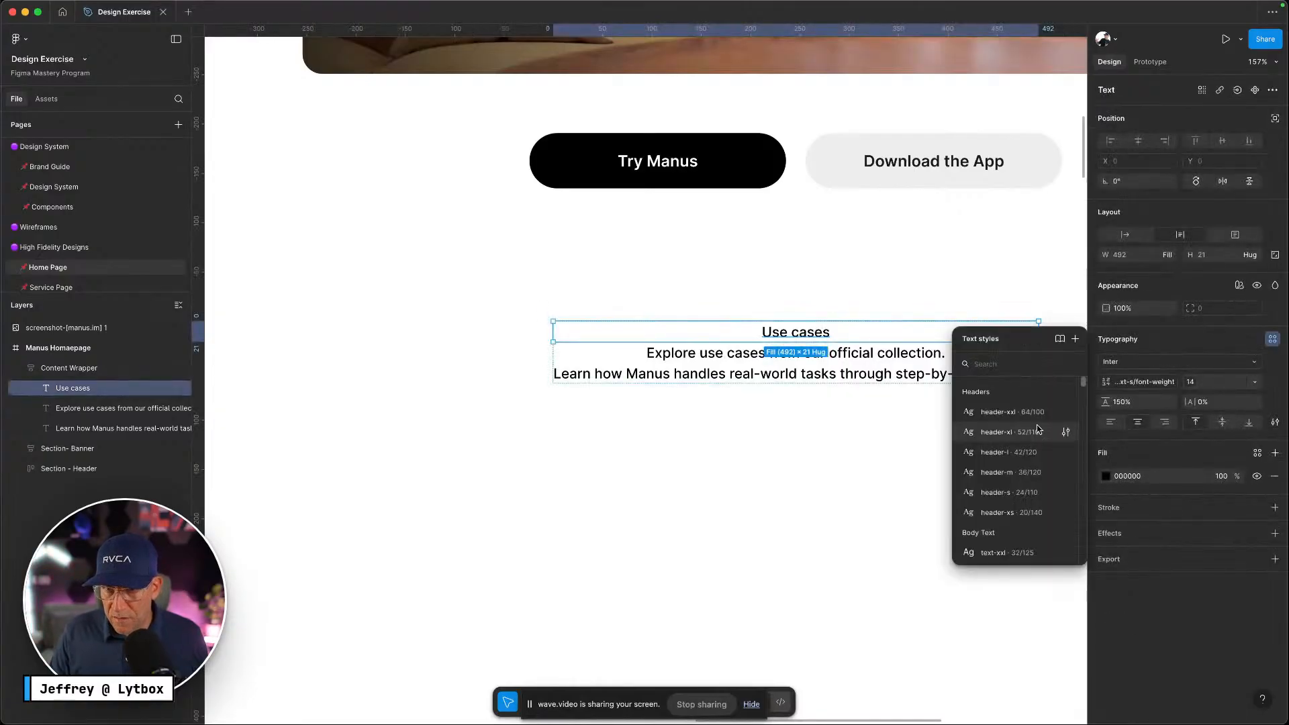
{"action": "left_click", "coordinate": [1017, 506]}
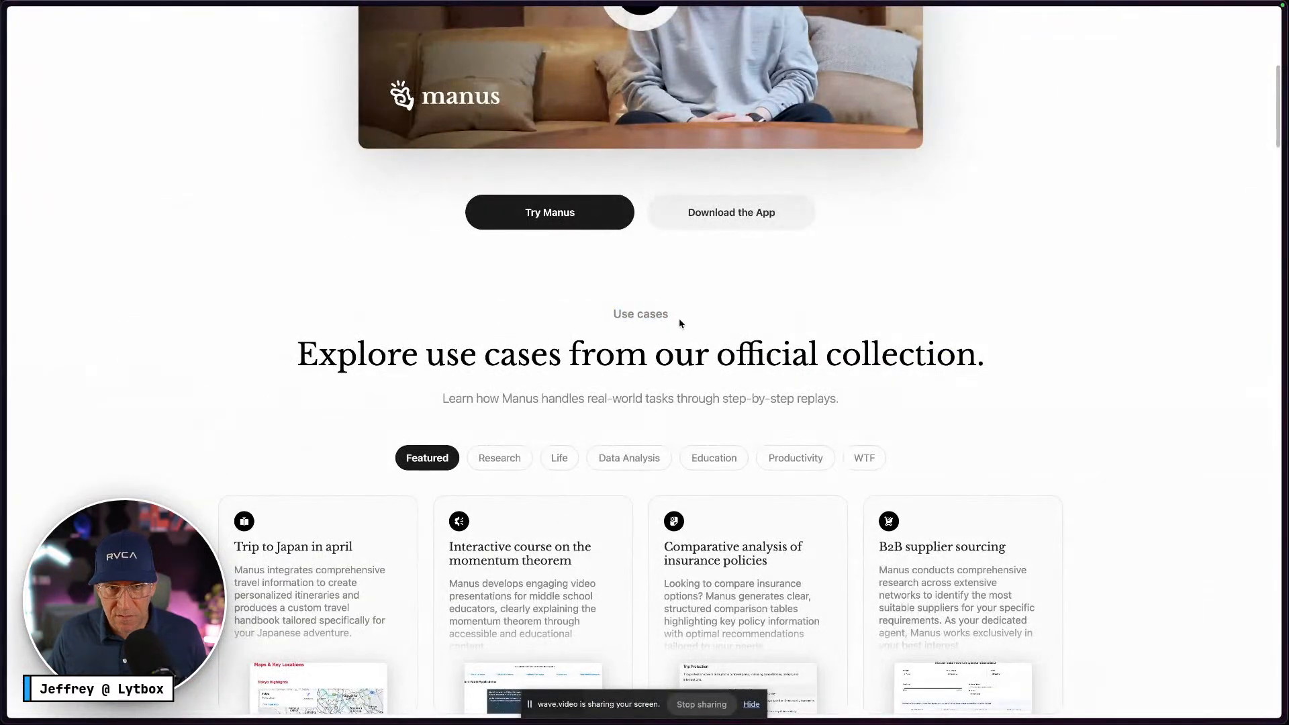
{"action": "left_click_drag", "start_coordinate": [680, 323], "coordinate": [613, 315]}
{"action": "right_click", "coordinate": [614, 312]}
{"action": "left_click", "coordinate": [638, 400]}
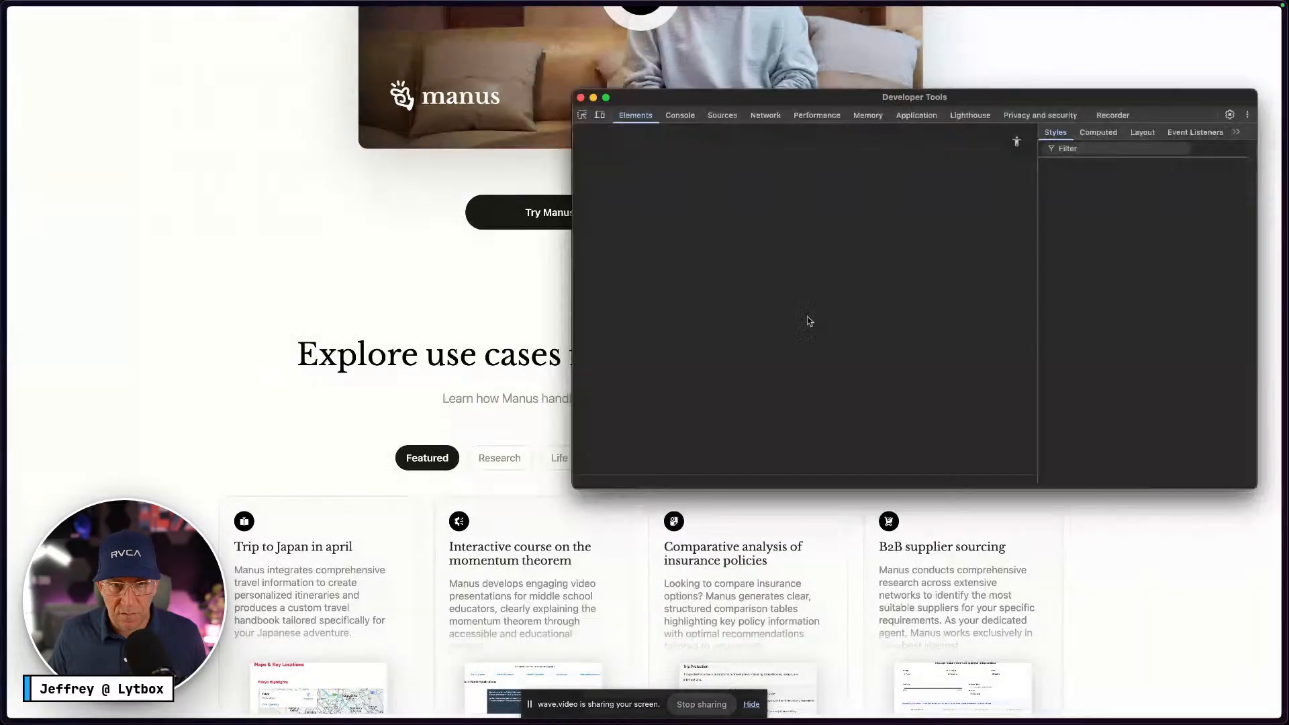
{"action": "left_click_drag", "start_coordinate": [802, 100], "coordinate": [684, 51]}
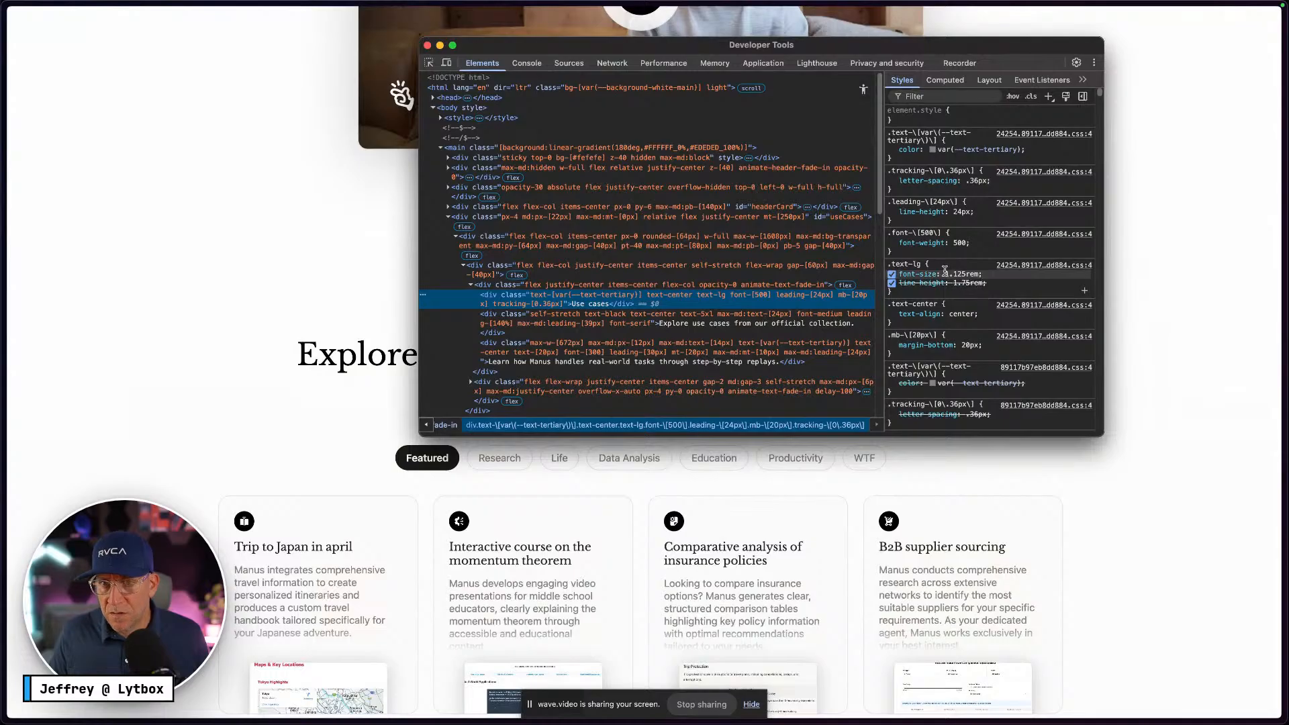
{"action": "left_click", "coordinate": [427, 45]}
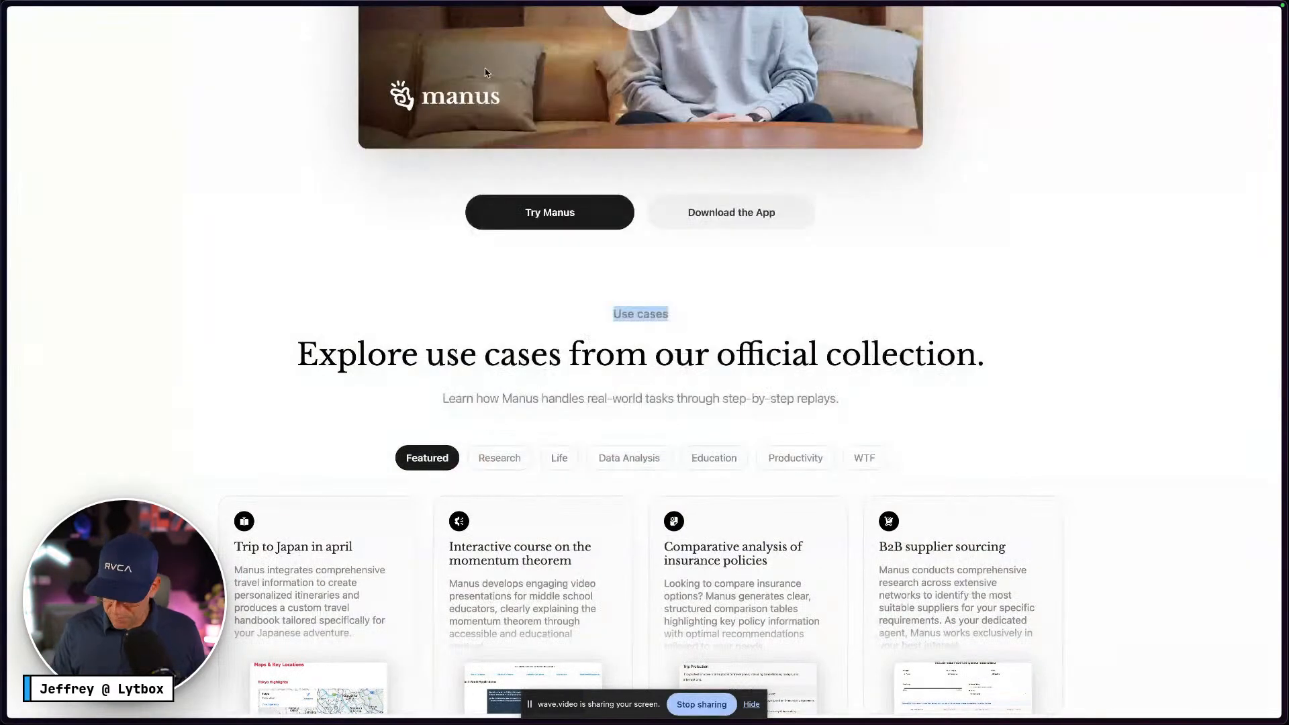
{"action": "key", "text": "ctrl+Right"}
Open the file's variables and switch to the Typography collection
{"action": "left_click", "coordinate": [640, 266]}
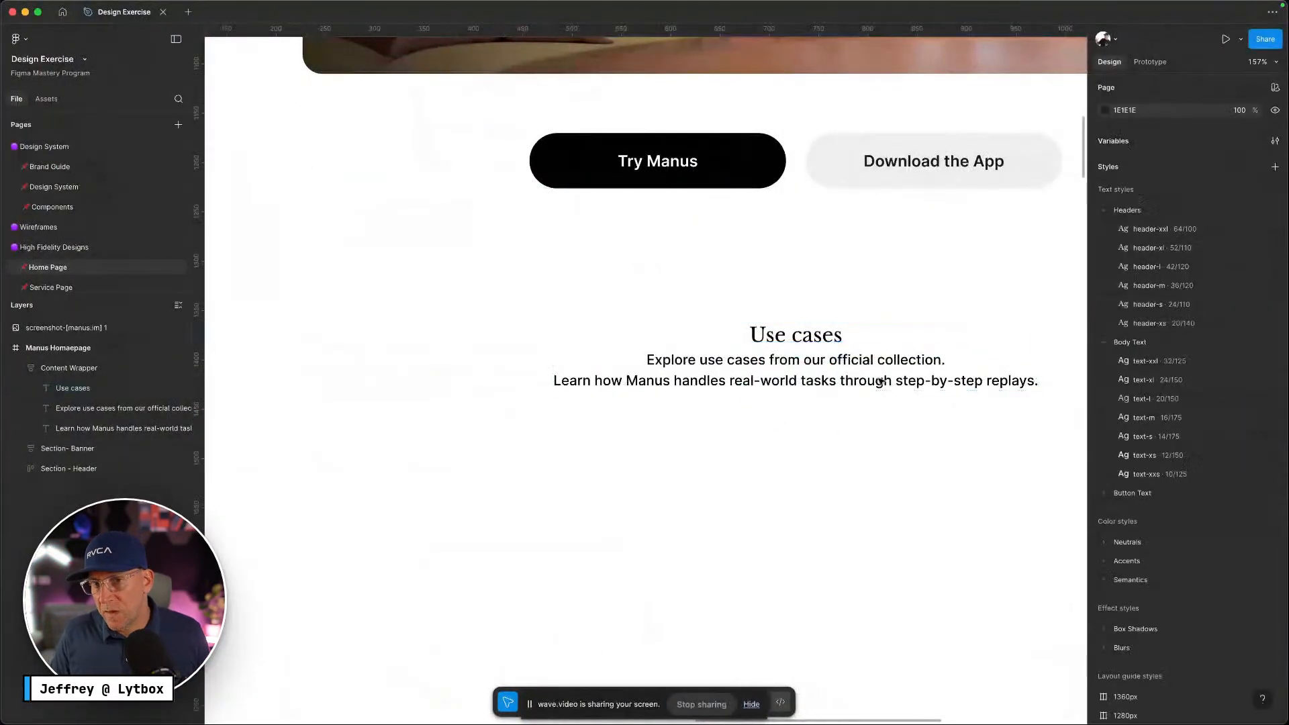
{"action": "left_click", "coordinate": [825, 337]}
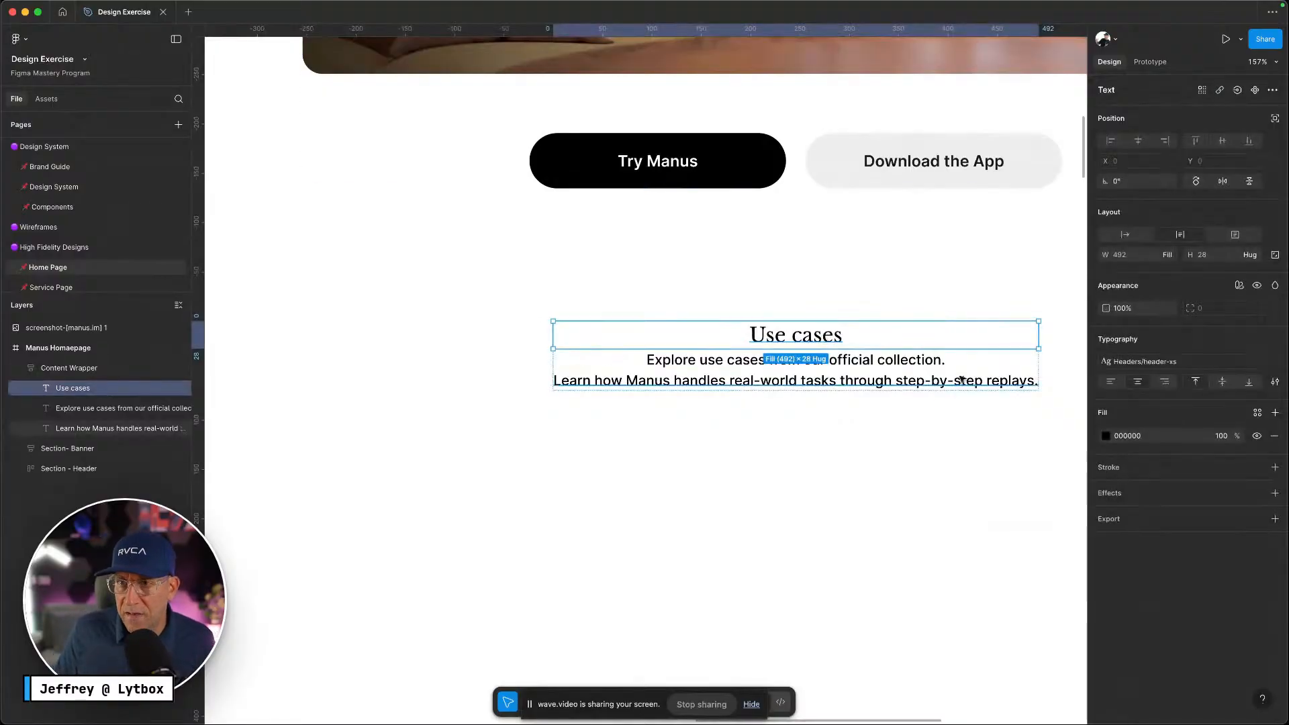
{"action": "left_click", "coordinate": [903, 452]}
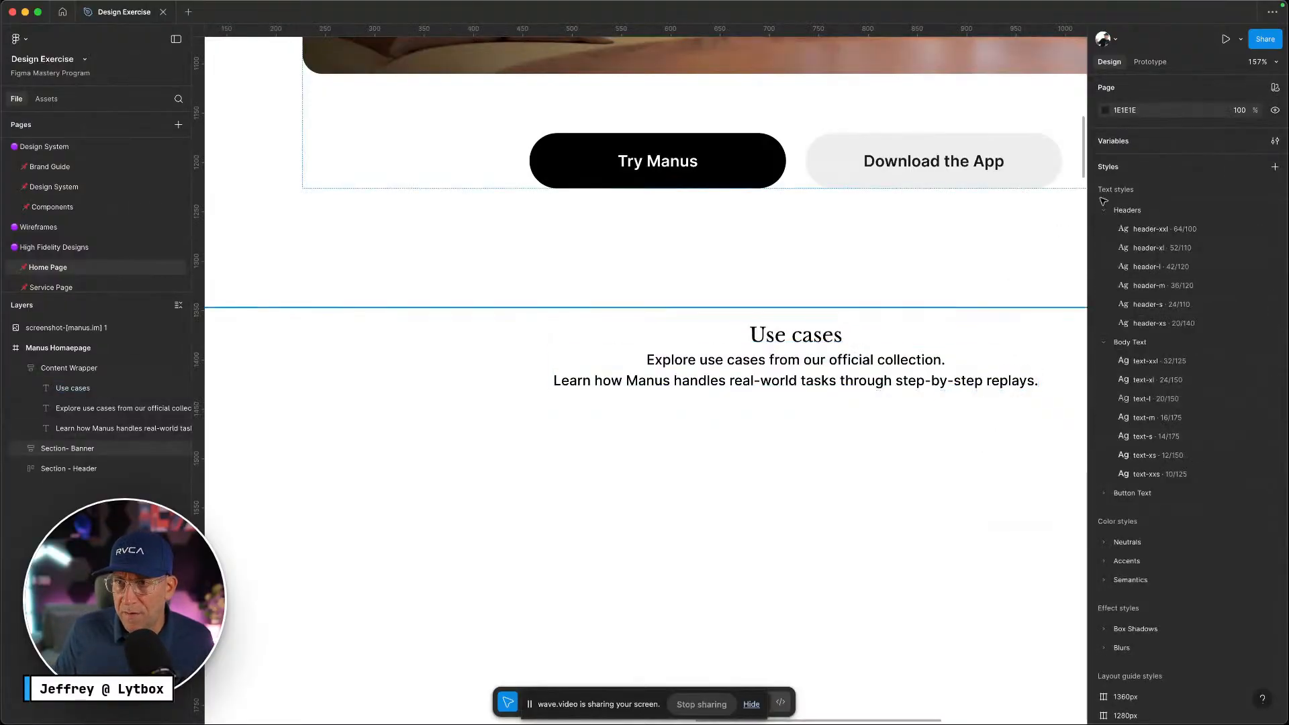
{"action": "left_click", "coordinate": [1275, 141]}
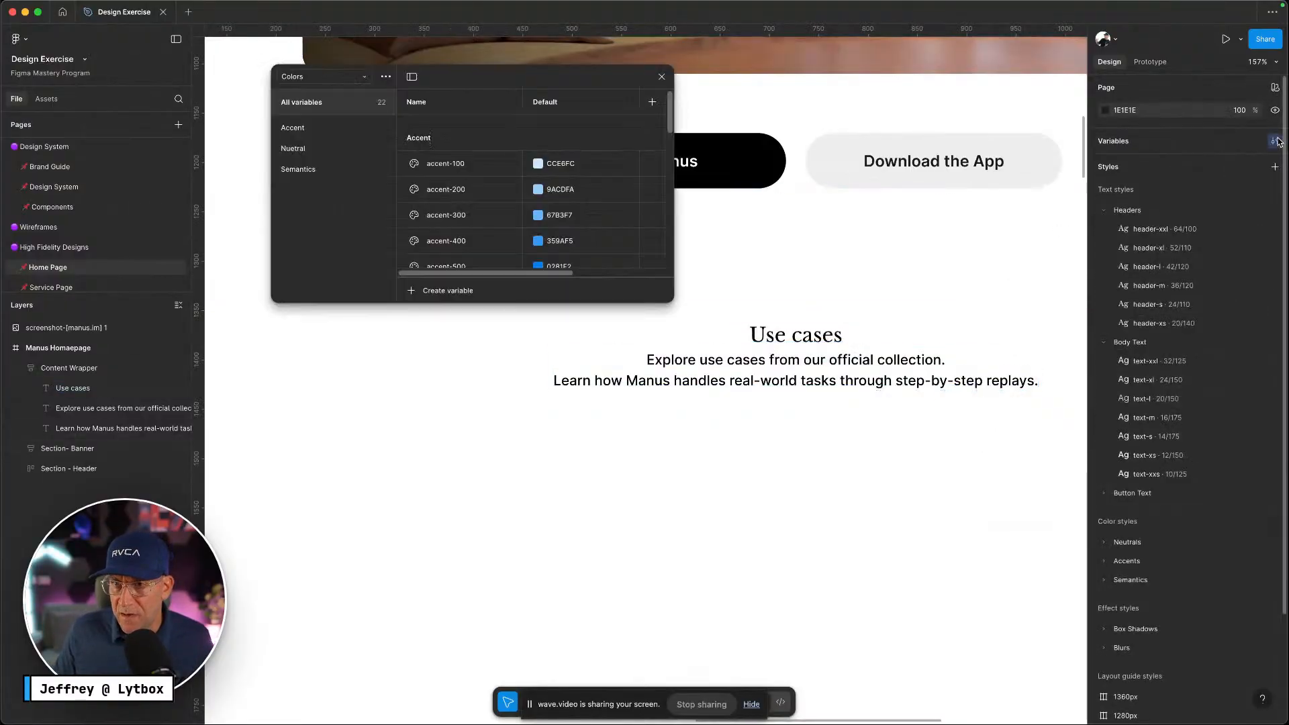
{"action": "left_click", "coordinate": [346, 81]}
{"action": "left_click", "coordinate": [333, 252]}
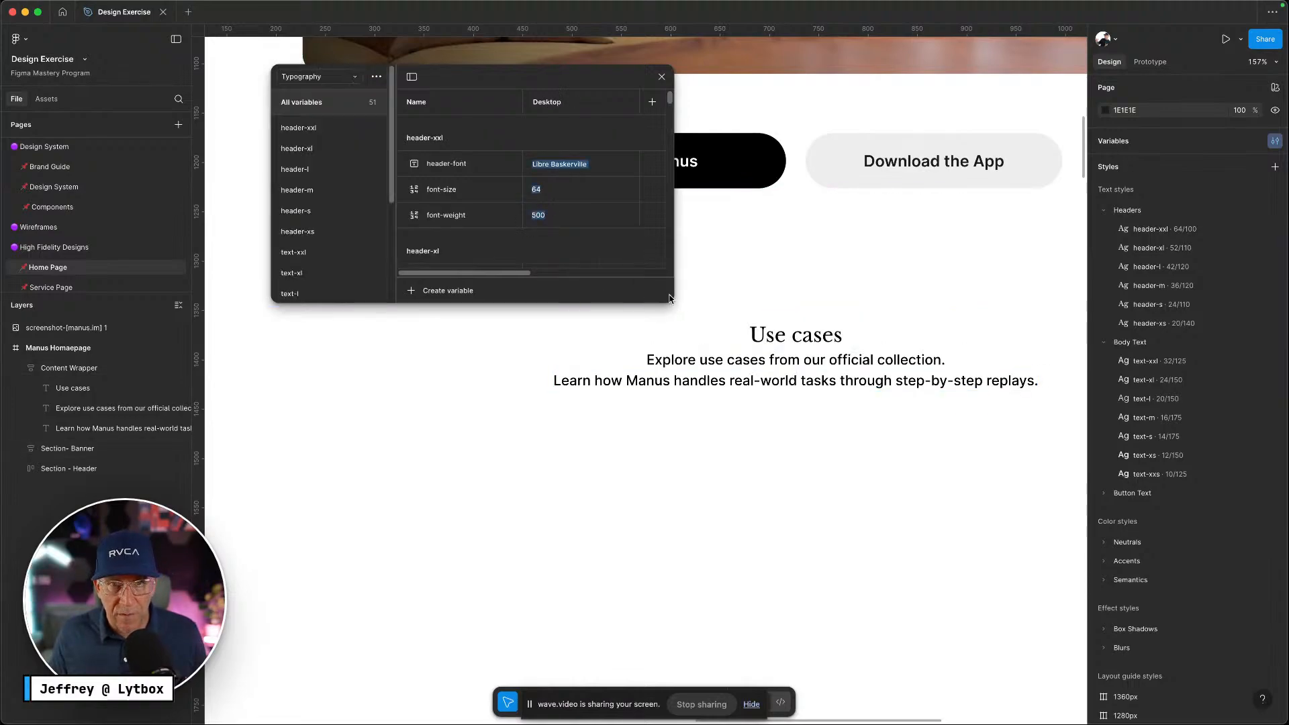
Filter to the header-xs group and duplicate it, bringing the variable count to 54
{"action": "scroll", "coordinate": [318, 221], "scroll_direction": "down", "scroll_amount": 1}
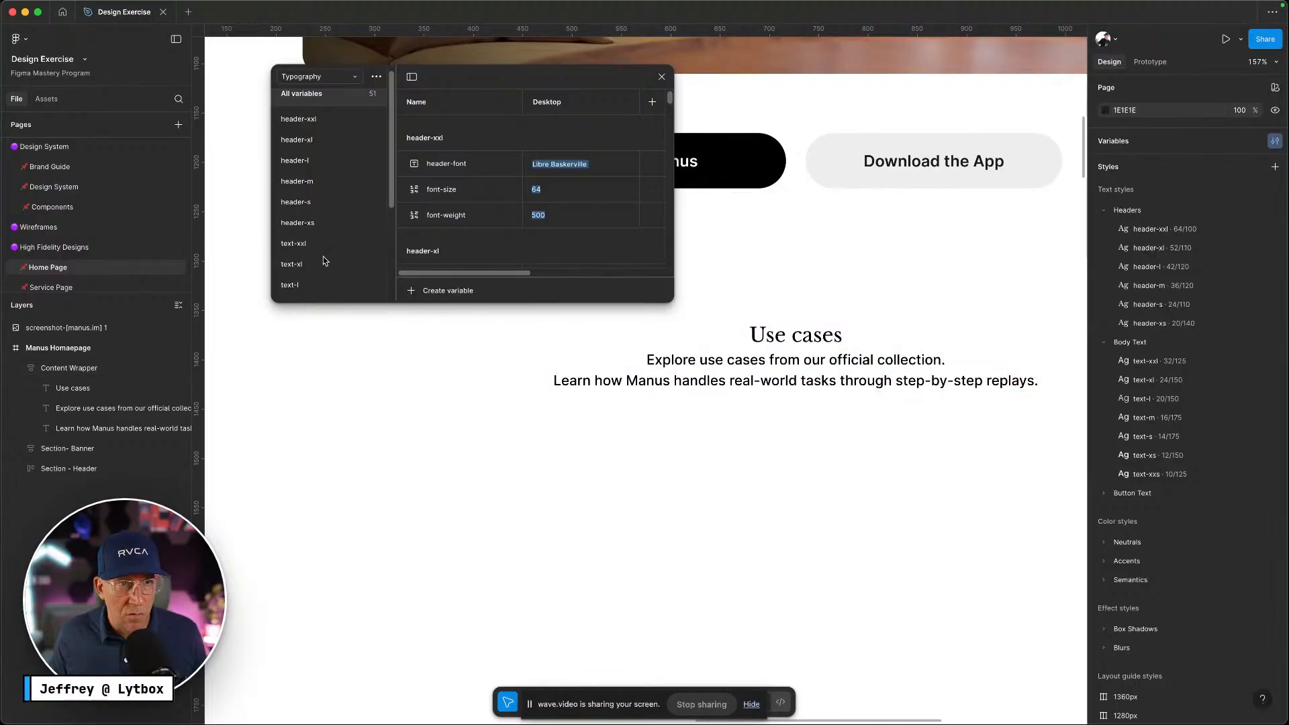
{"action": "left_click", "coordinate": [318, 224]}
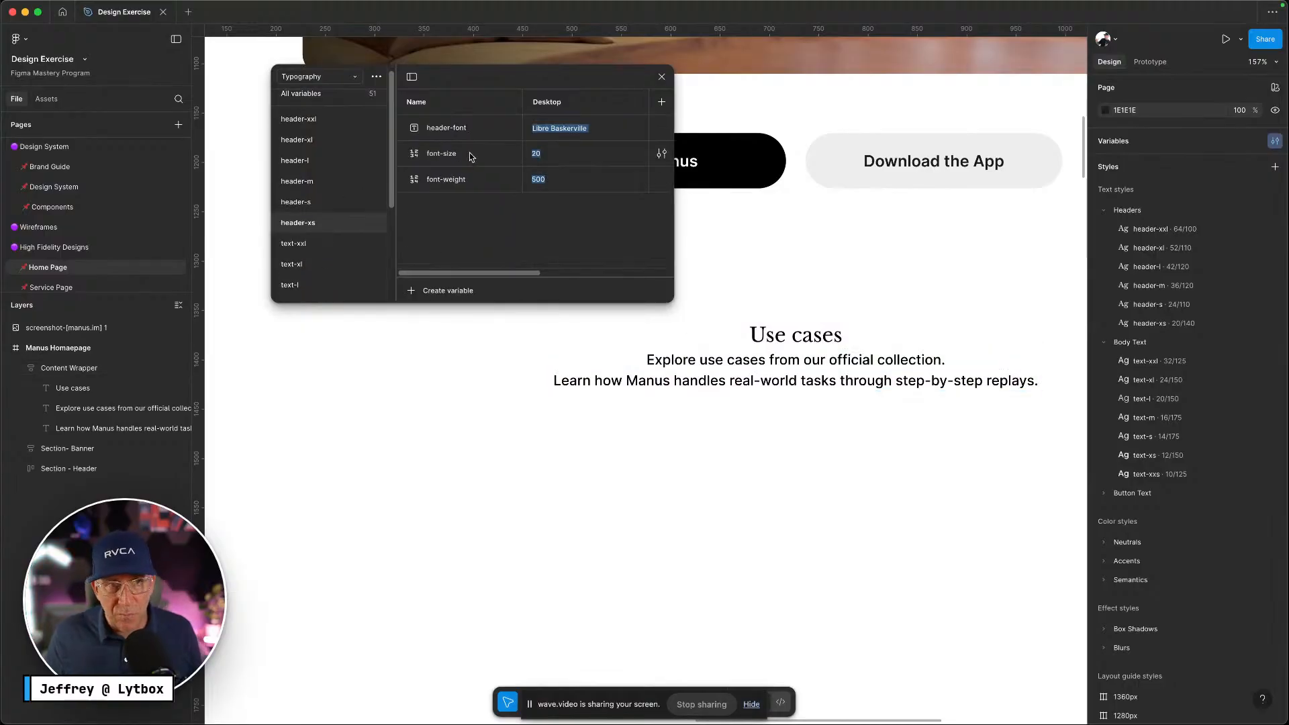
{"action": "right_click", "coordinate": [337, 229]}
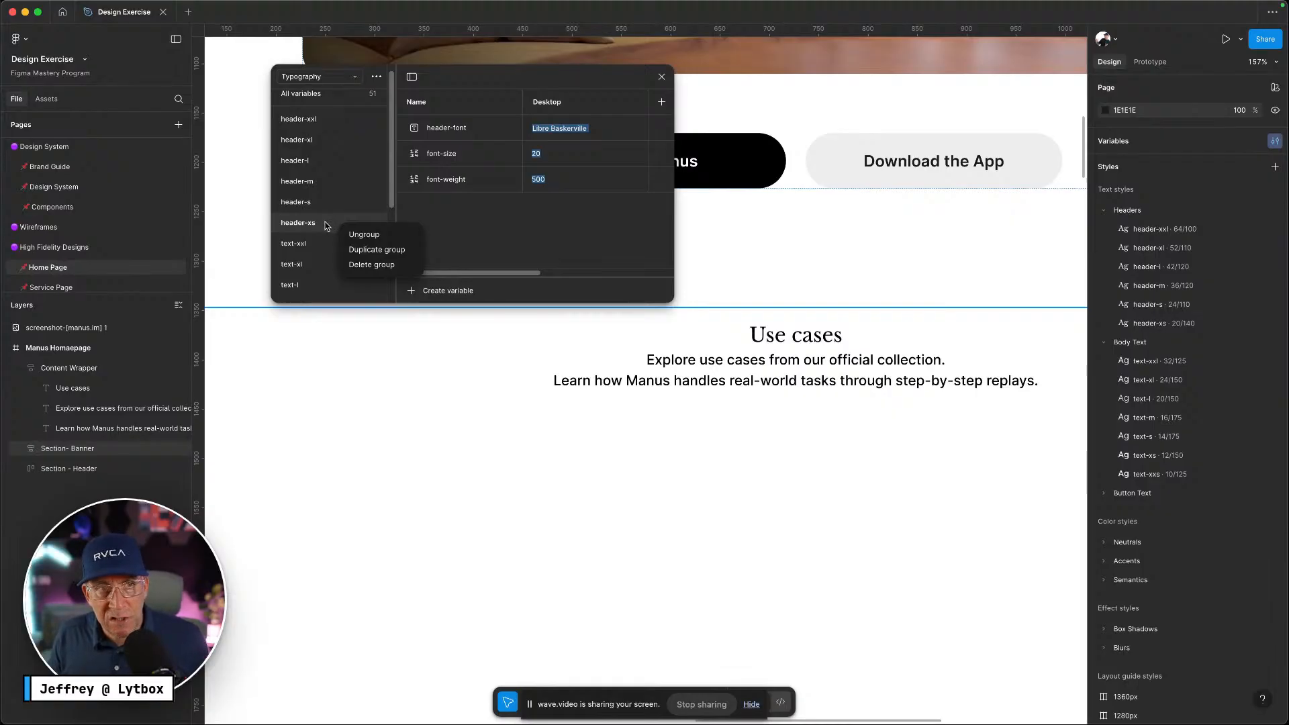
{"action": "right_click", "coordinate": [329, 226]}
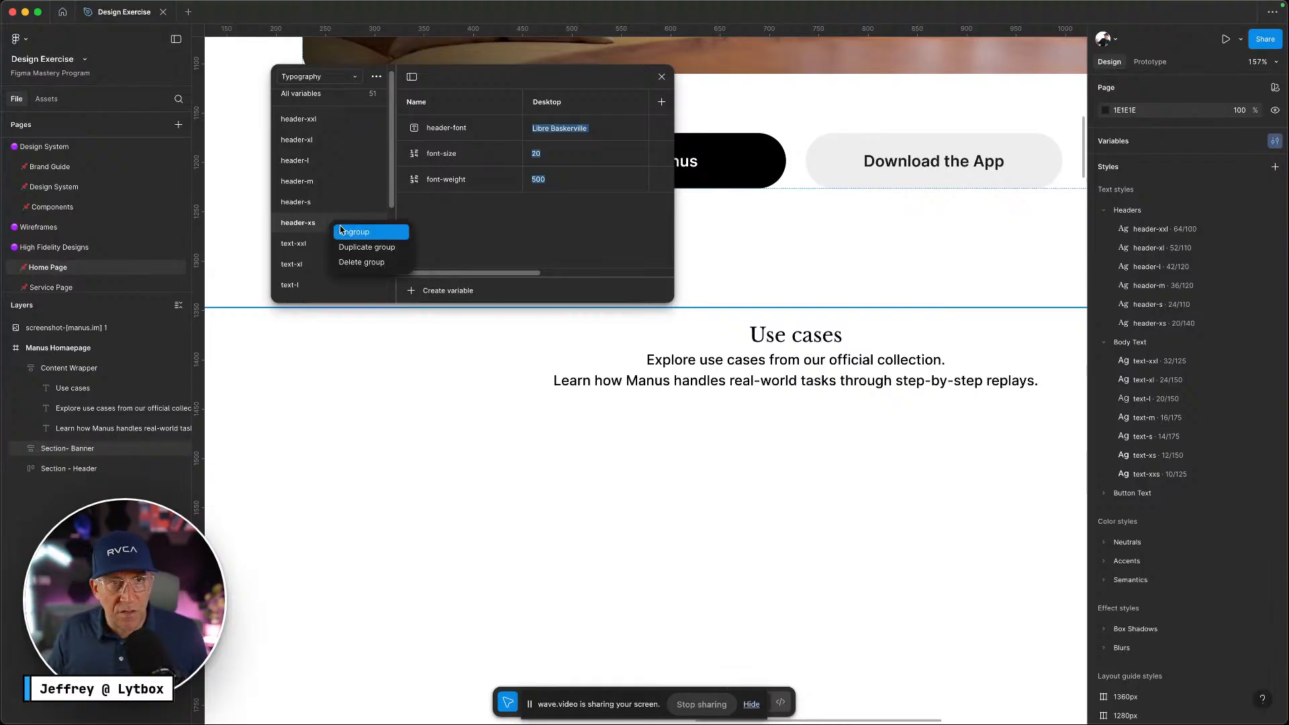
{"action": "left_click", "coordinate": [347, 247]}
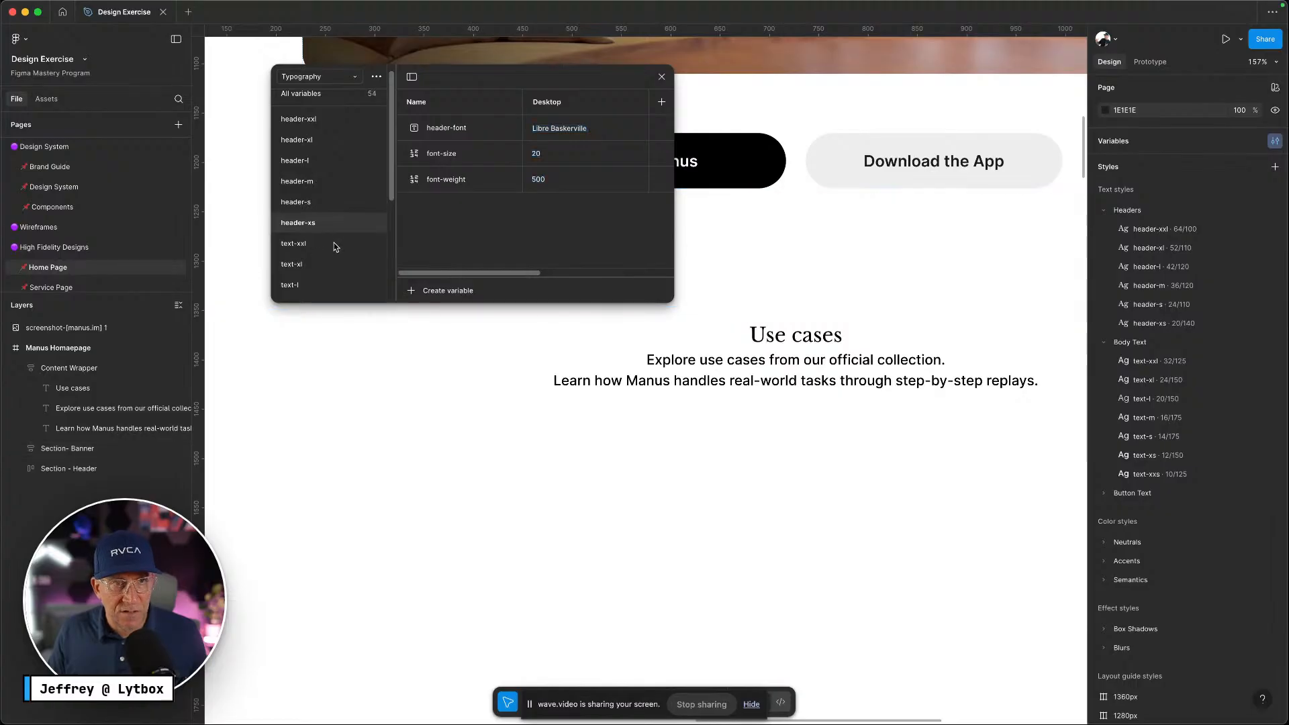
{"action": "scroll", "coordinate": [333, 243], "scroll_direction": "down", "scroll_amount": 4}
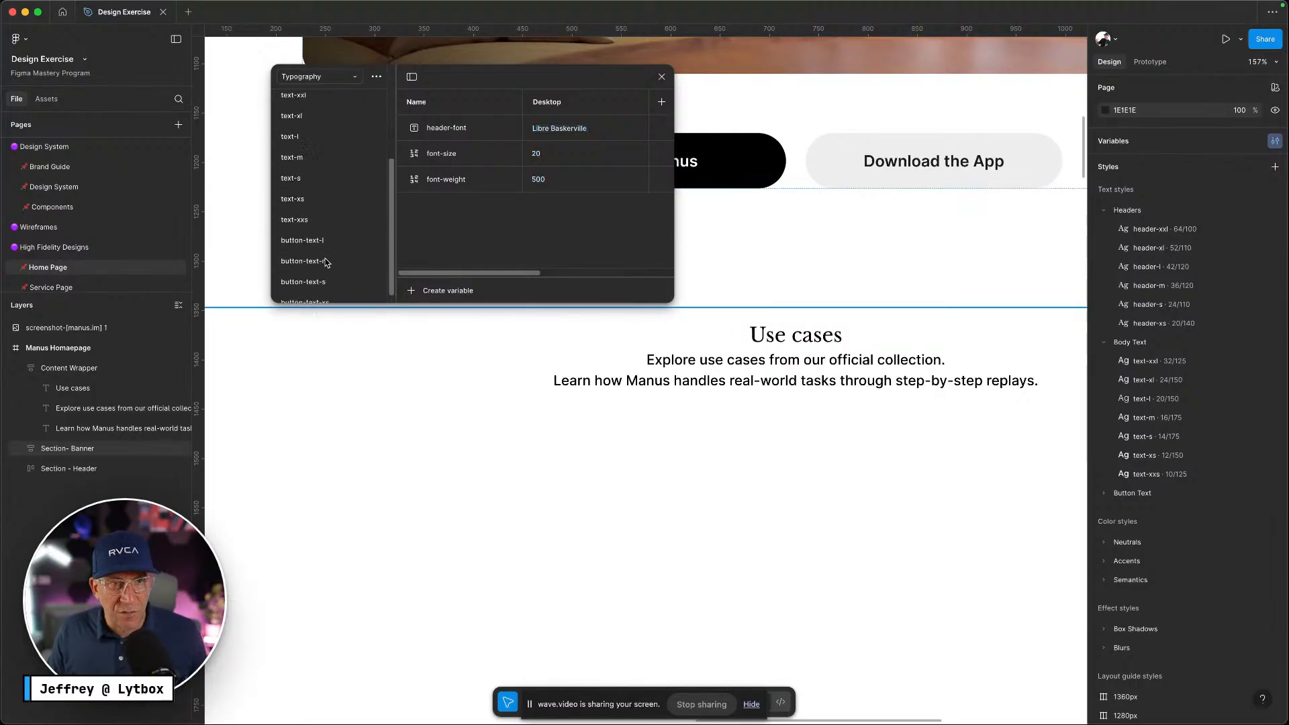
{"action": "scroll", "coordinate": [323, 252], "scroll_direction": "up", "scroll_amount": 4}
Set the header-xs Desktop header-font to Inter and widen the window to show Mobile
{"action": "left_click", "coordinate": [313, 214]}
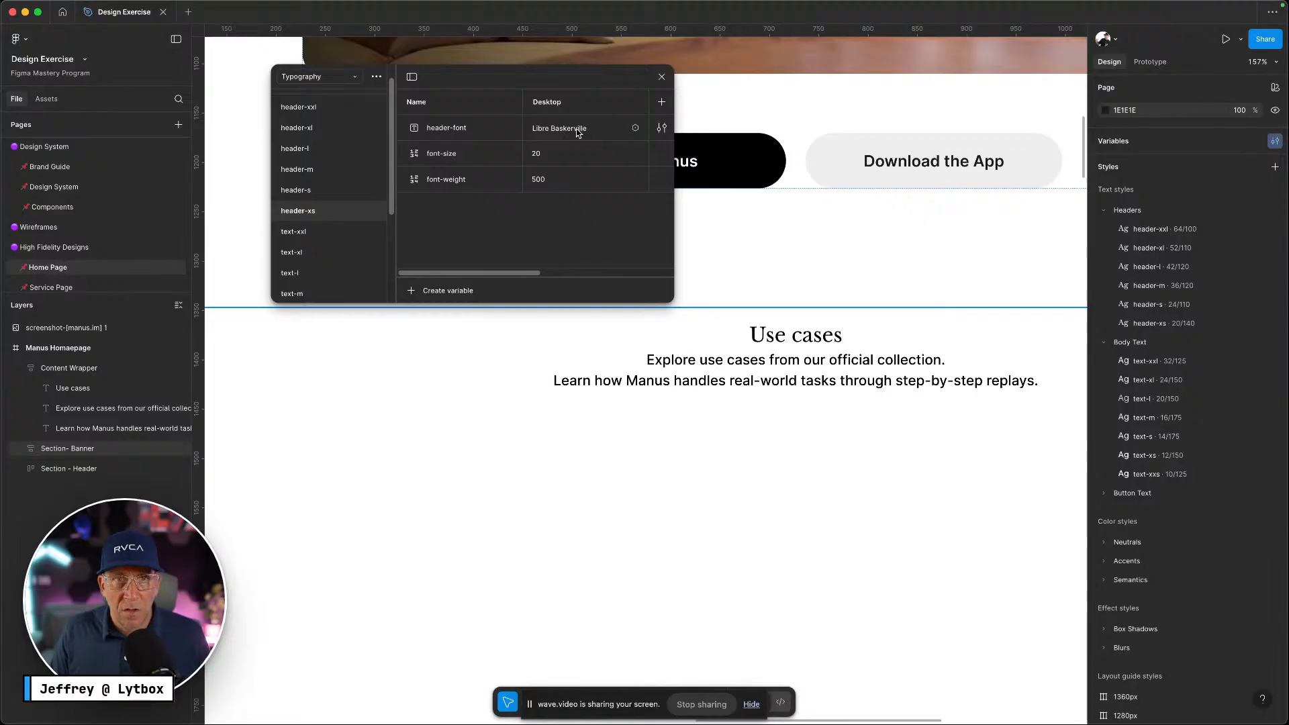
{"action": "left_click", "coordinate": [582, 129]}
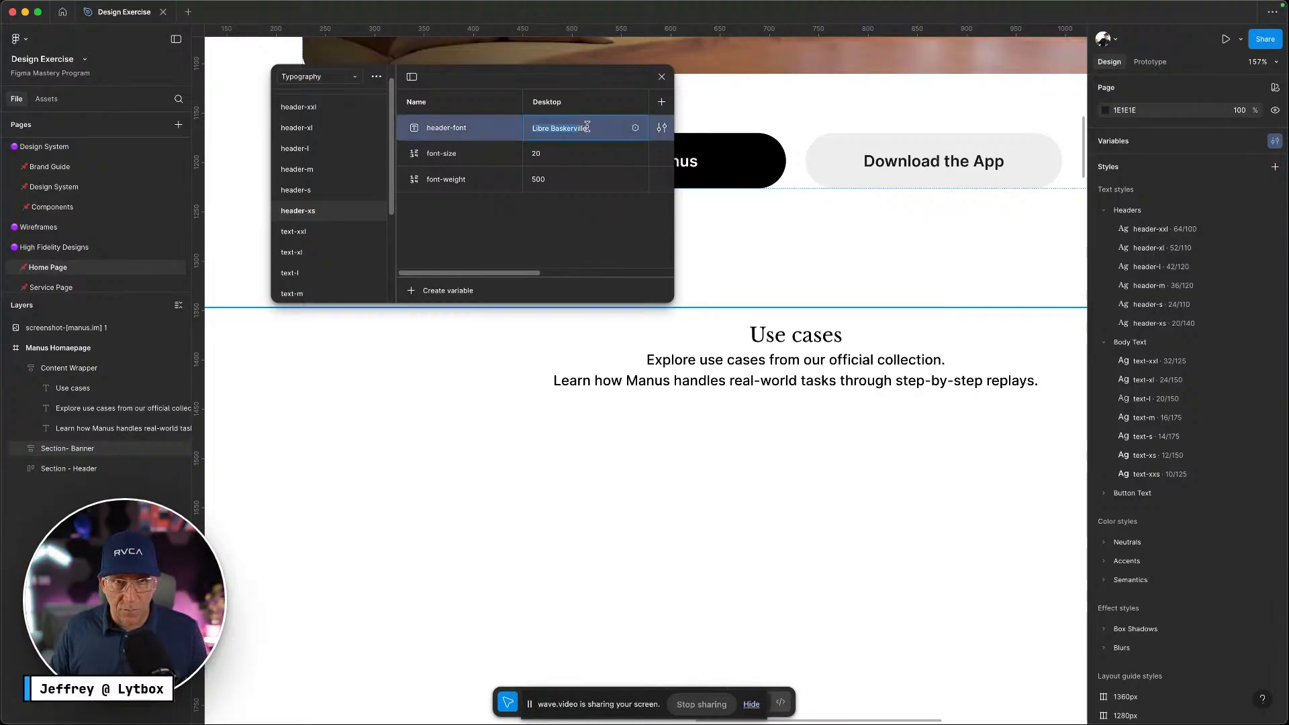
{"action": "type", "text": "Inter"}
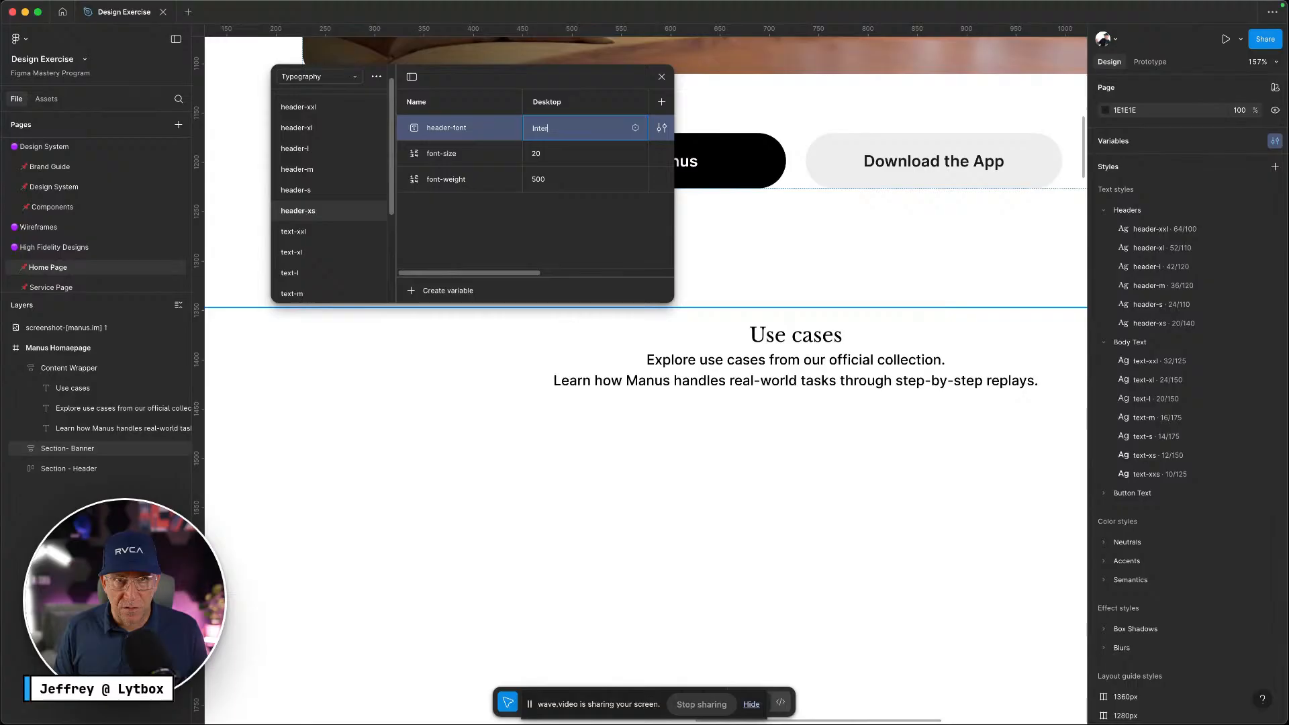
{"action": "key", "text": "Return"}
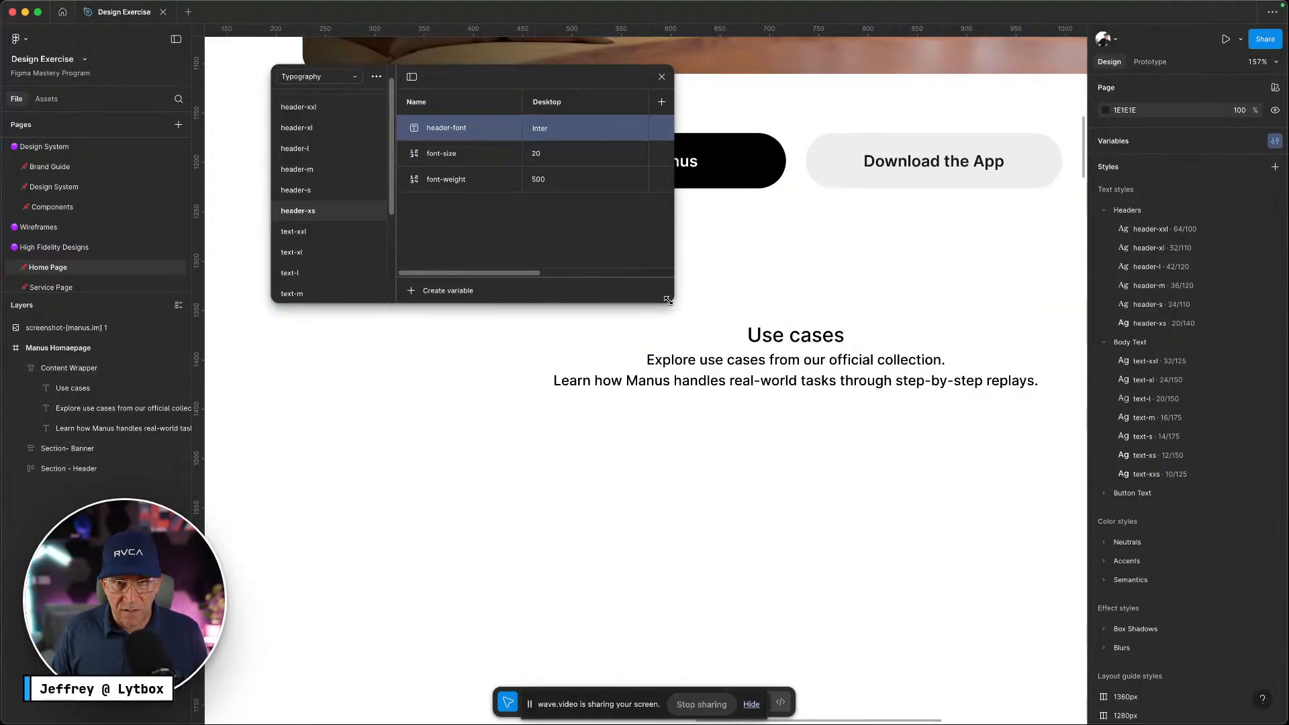
{"action": "left_click_drag", "start_coordinate": [670, 302], "coordinate": [942, 434]}
Set the font-size to 18 and the Mobile header-font to Inter
{"action": "left_click", "coordinate": [538, 157]}
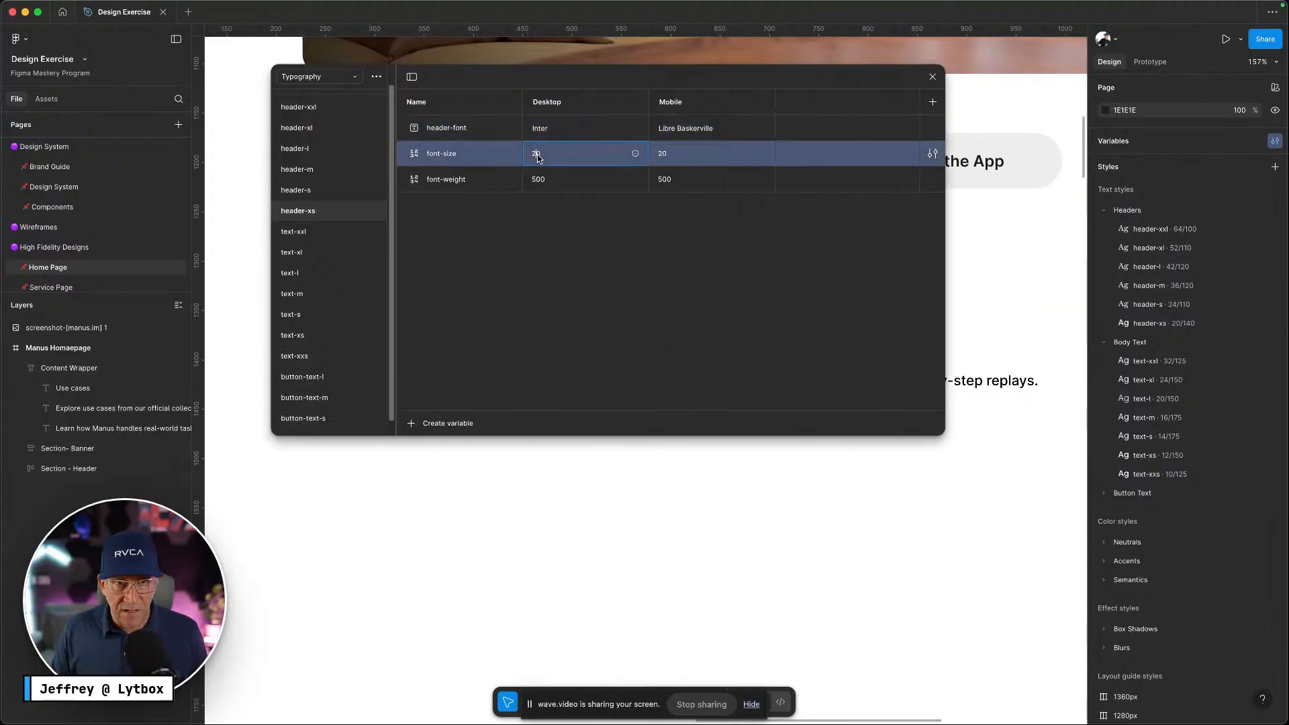
{"action": "type", "text": "18"}
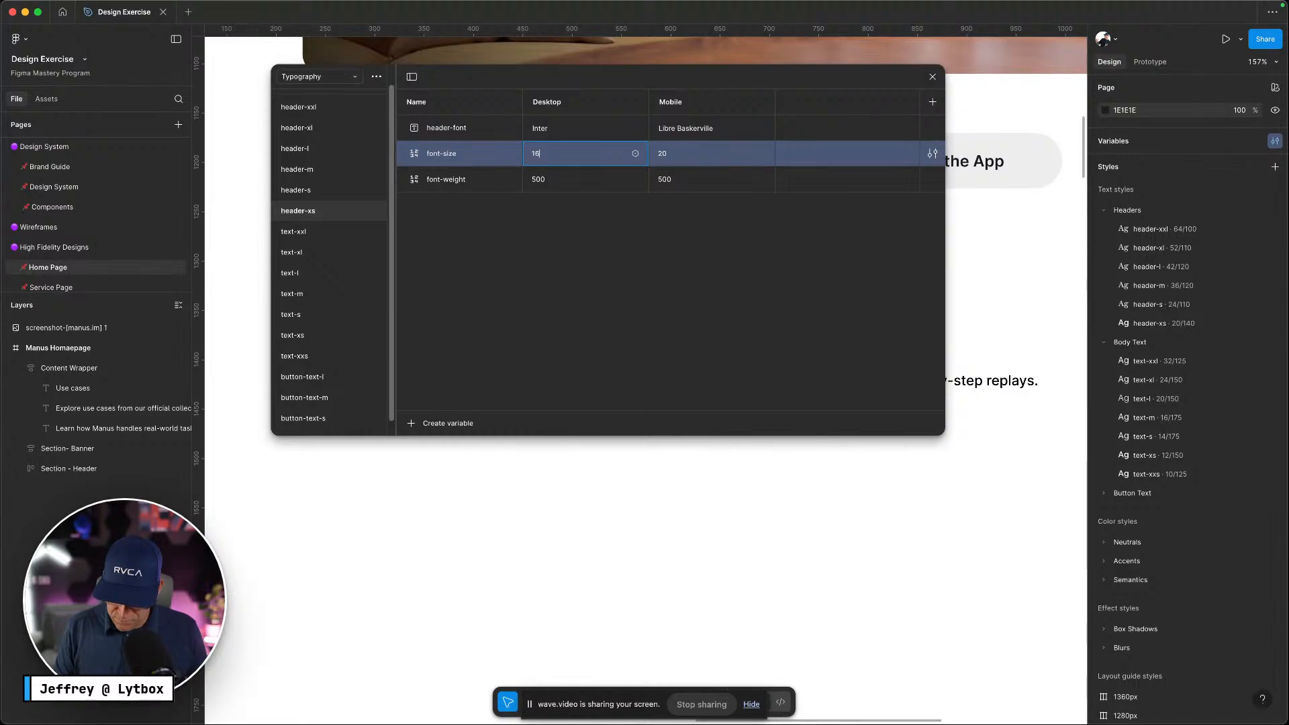
{"action": "key", "text": "Return"}
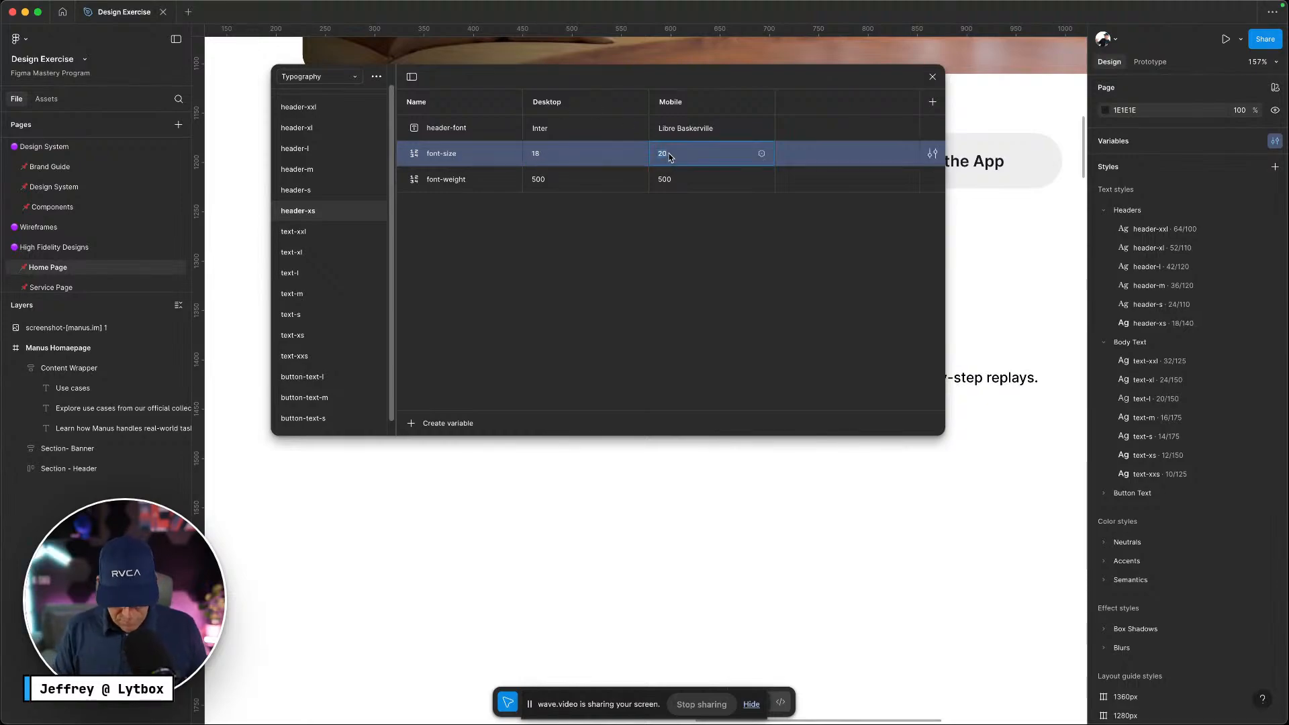
{"action": "type", "text": "18"}
{"action": "left_click", "coordinate": [720, 139]}
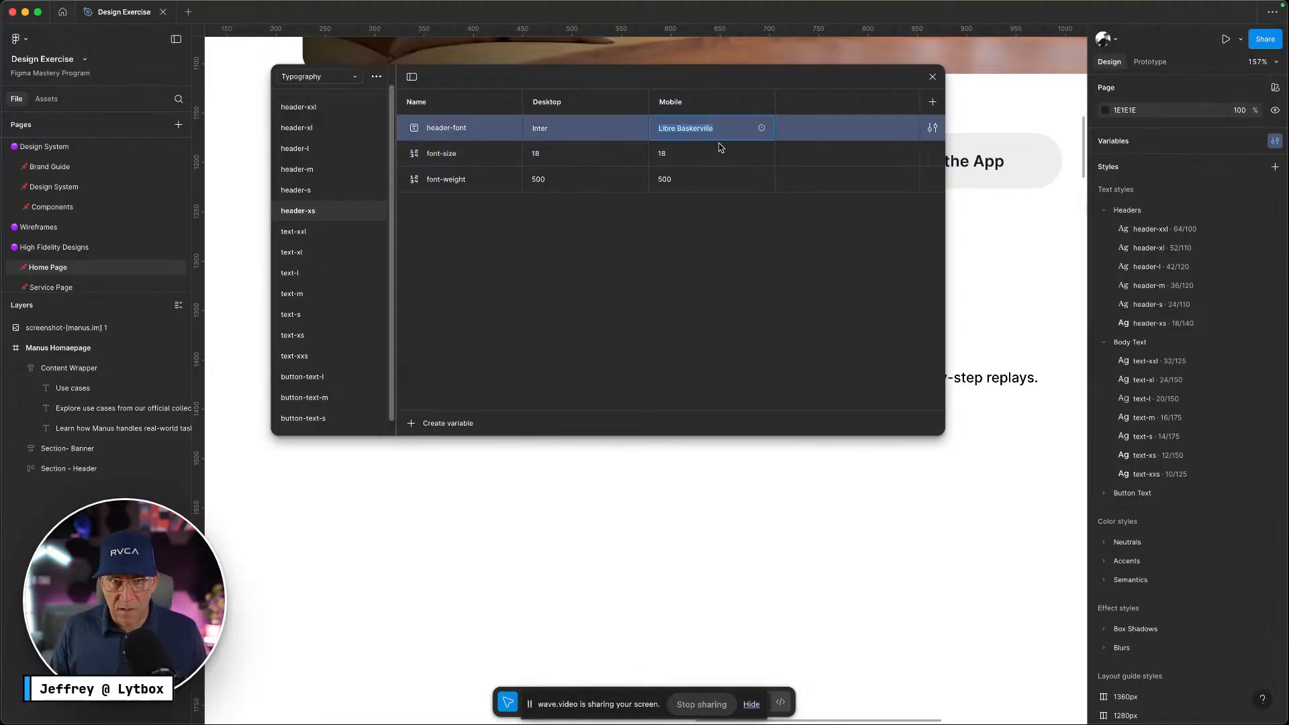
{"action": "type", "text": "Inter"}
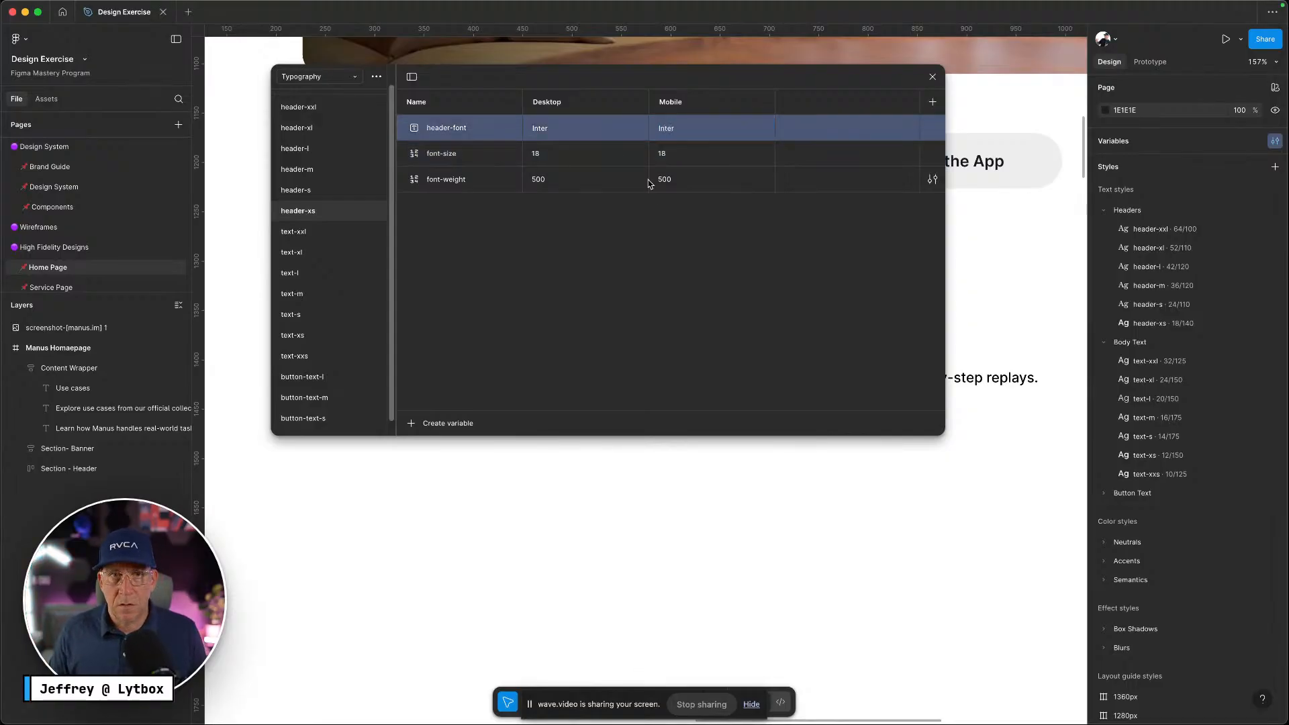
{"action": "key", "text": "ctrl+Left"}
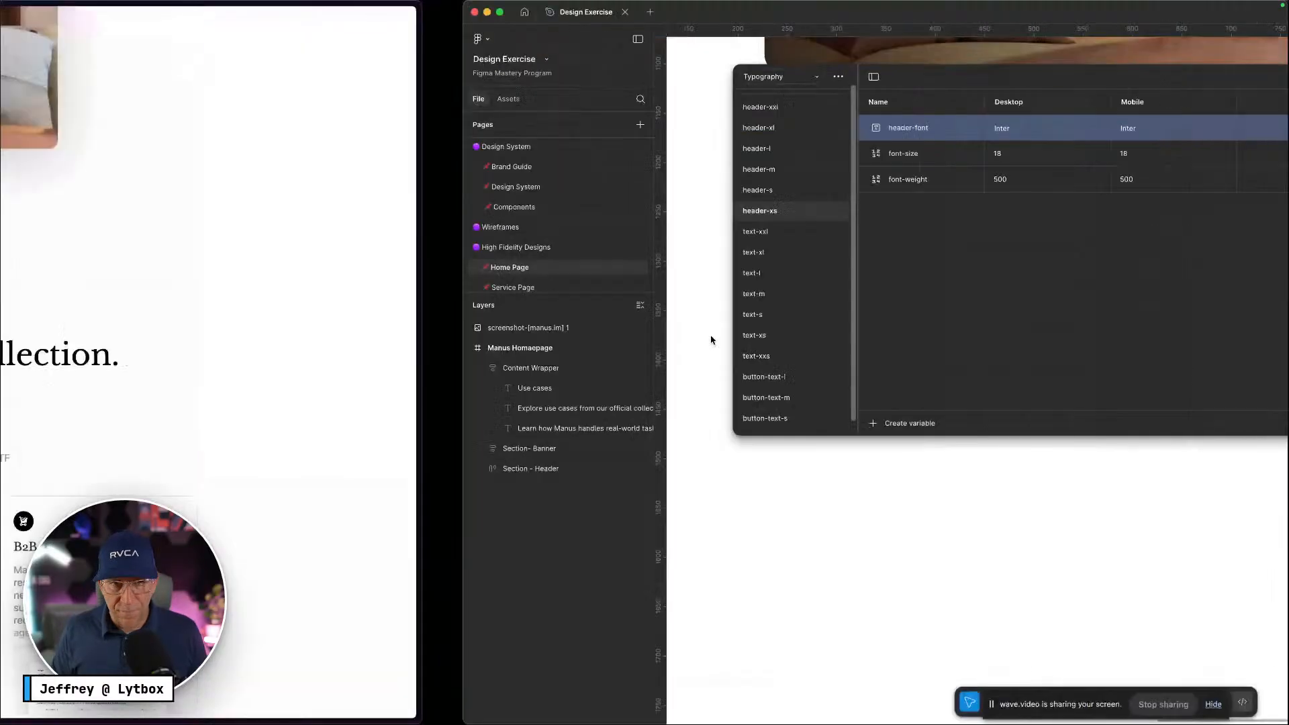
{"action": "key", "text": "ctrl+Right"}
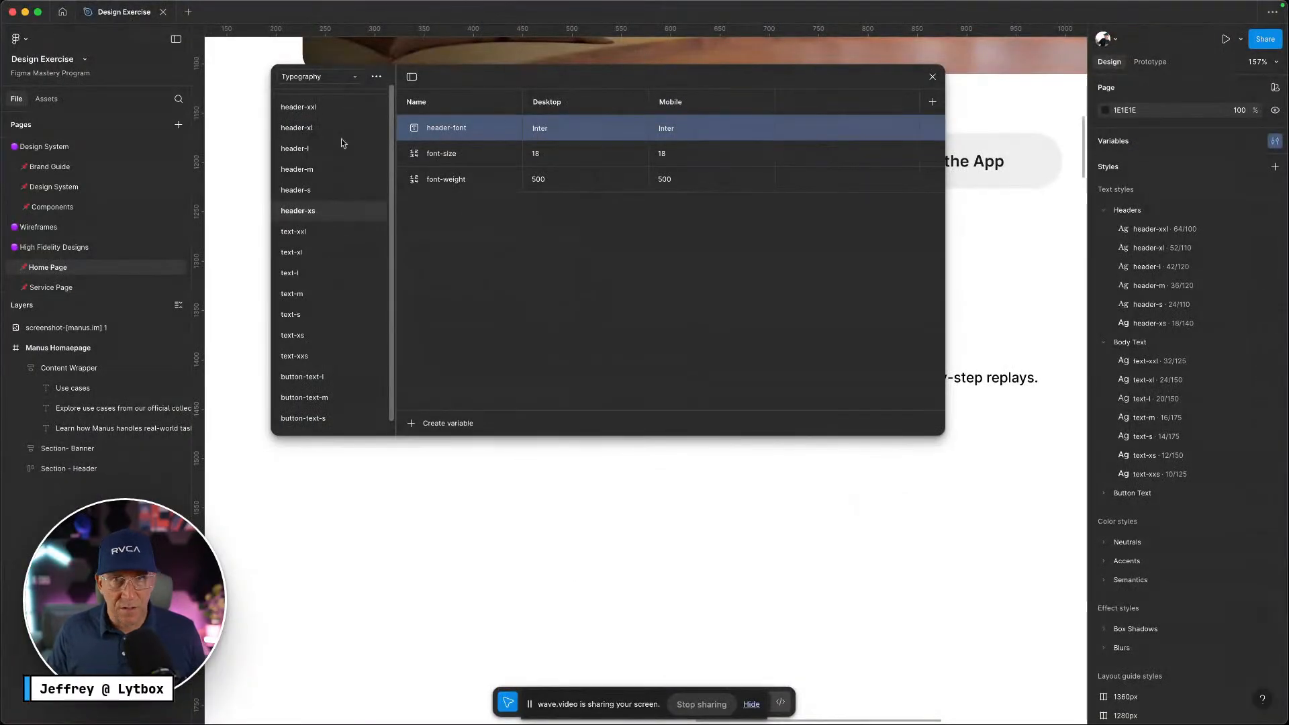
Close the variables window and give the Use cases label a gray Neutral fill style
{"action": "left_click", "coordinate": [934, 78]}
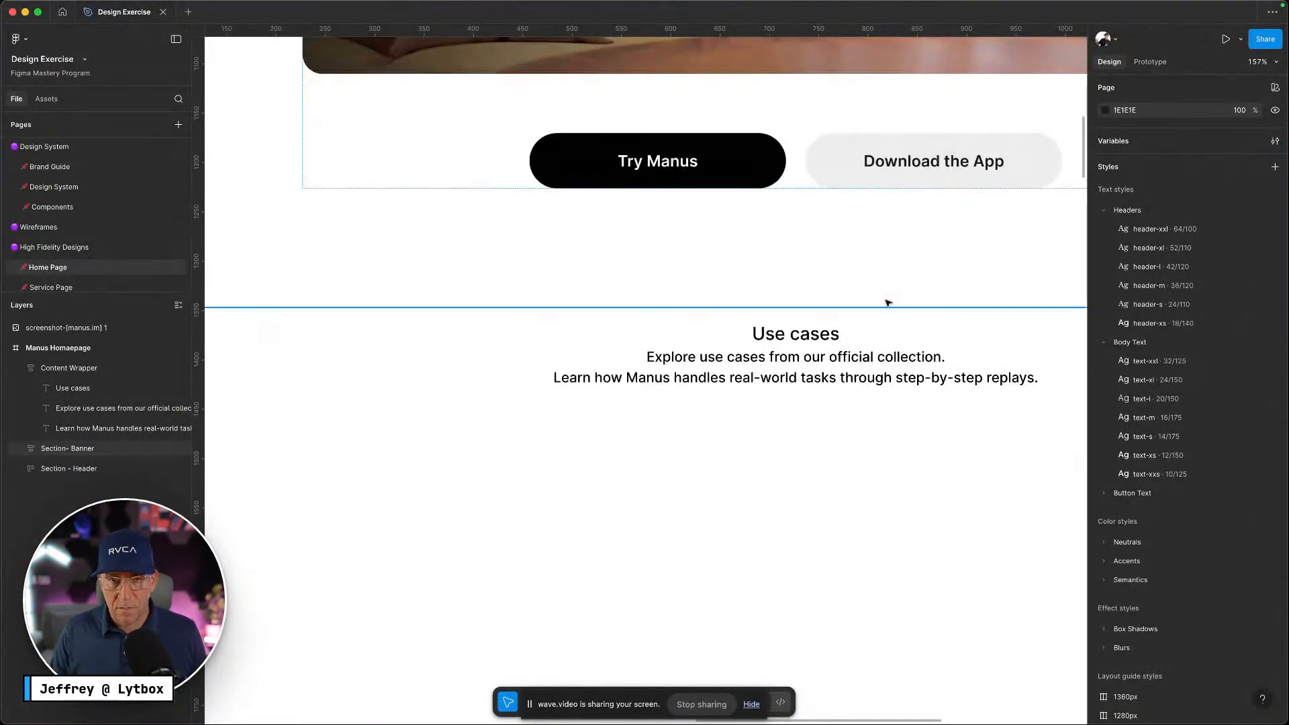
{"action": "scroll", "coordinate": [848, 325], "scroll_direction": "right", "scroll_amount": 4}
{"action": "scroll", "coordinate": [678, 331], "scroll_direction": "down", "scroll_amount": 5}
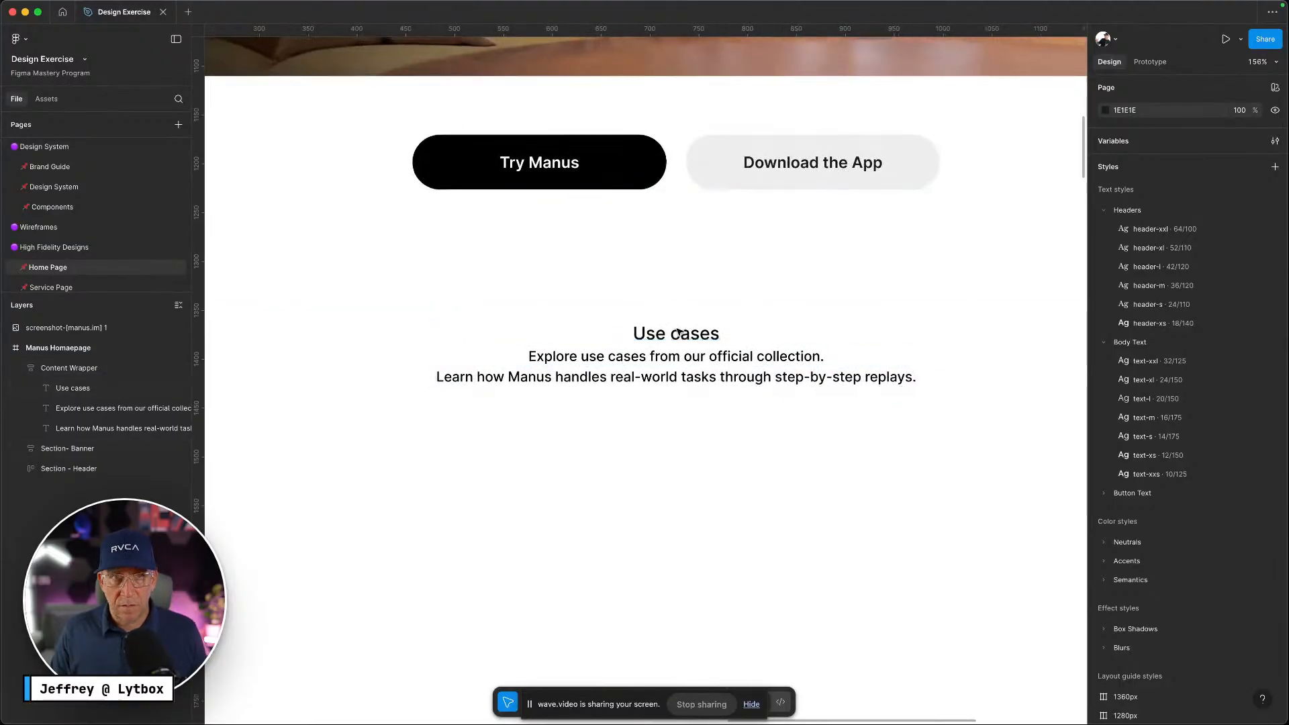
{"action": "left_click", "coordinate": [677, 331]}
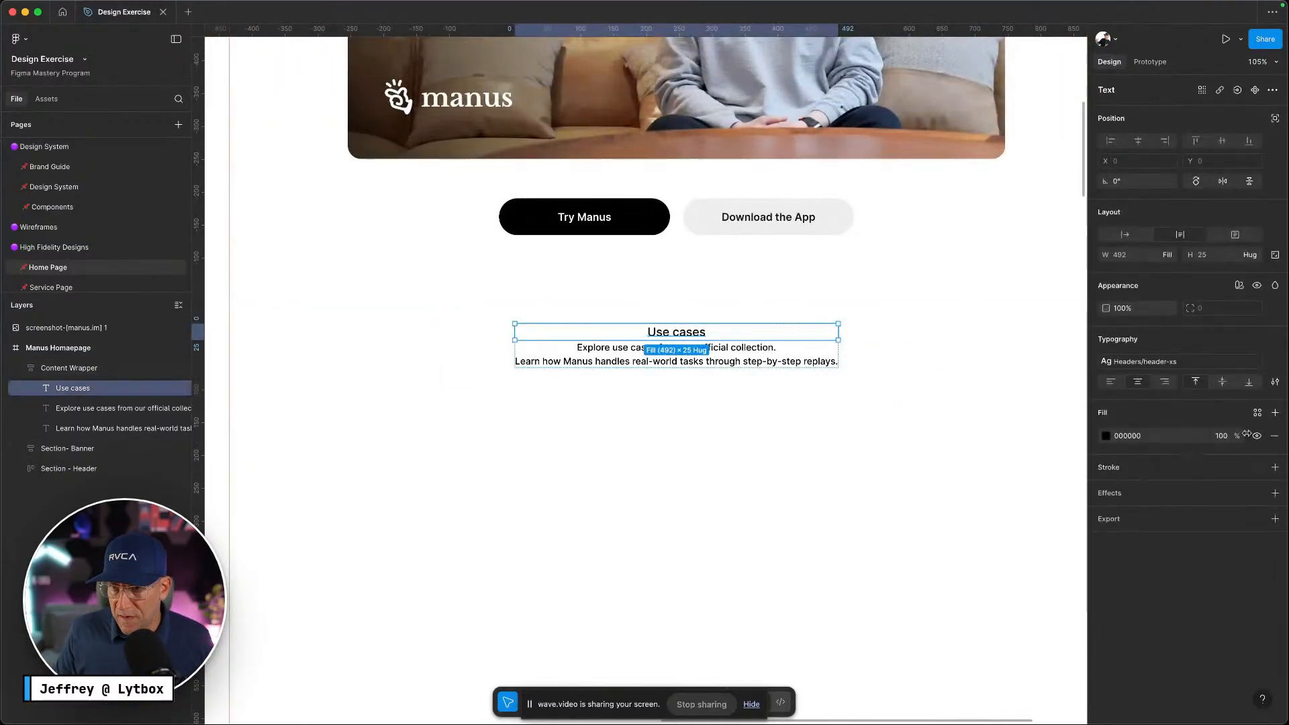
{"action": "left_click", "coordinate": [1259, 413]}
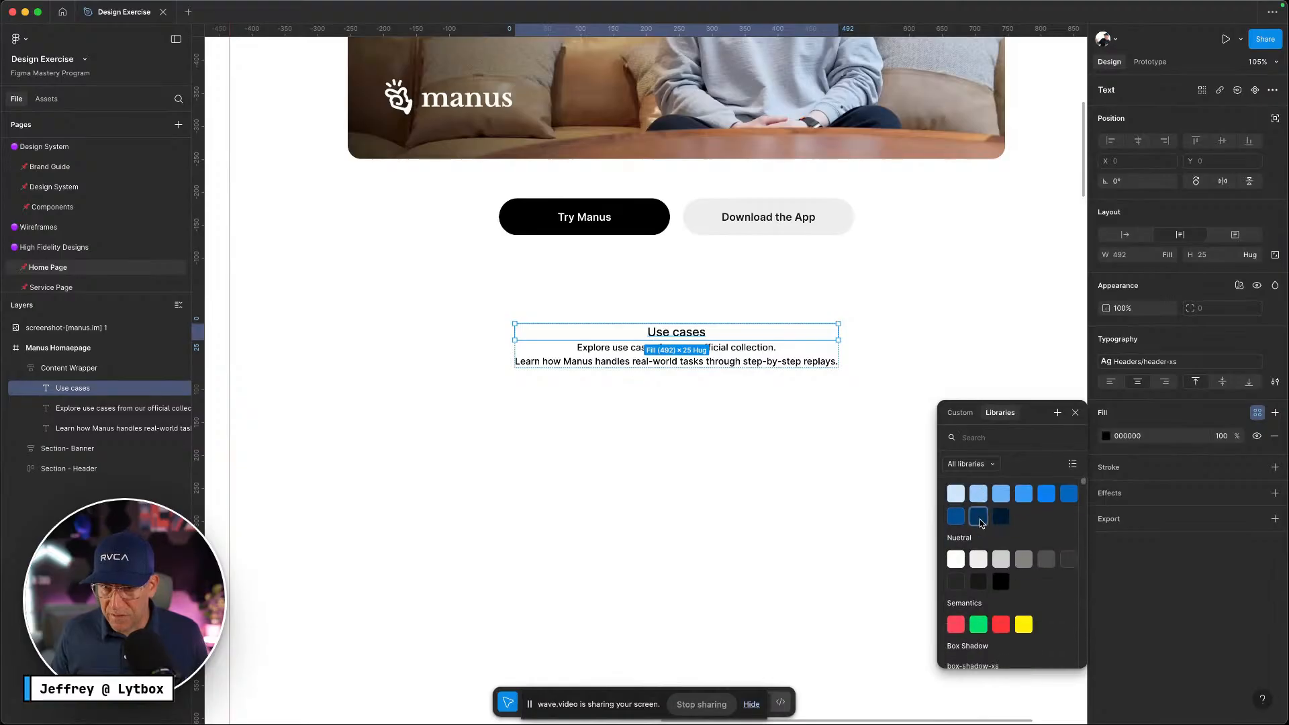
{"action": "left_click", "coordinate": [1022, 559]}
{"action": "left_click", "coordinate": [739, 348]}
{"action": "left_click", "coordinate": [742, 362]}
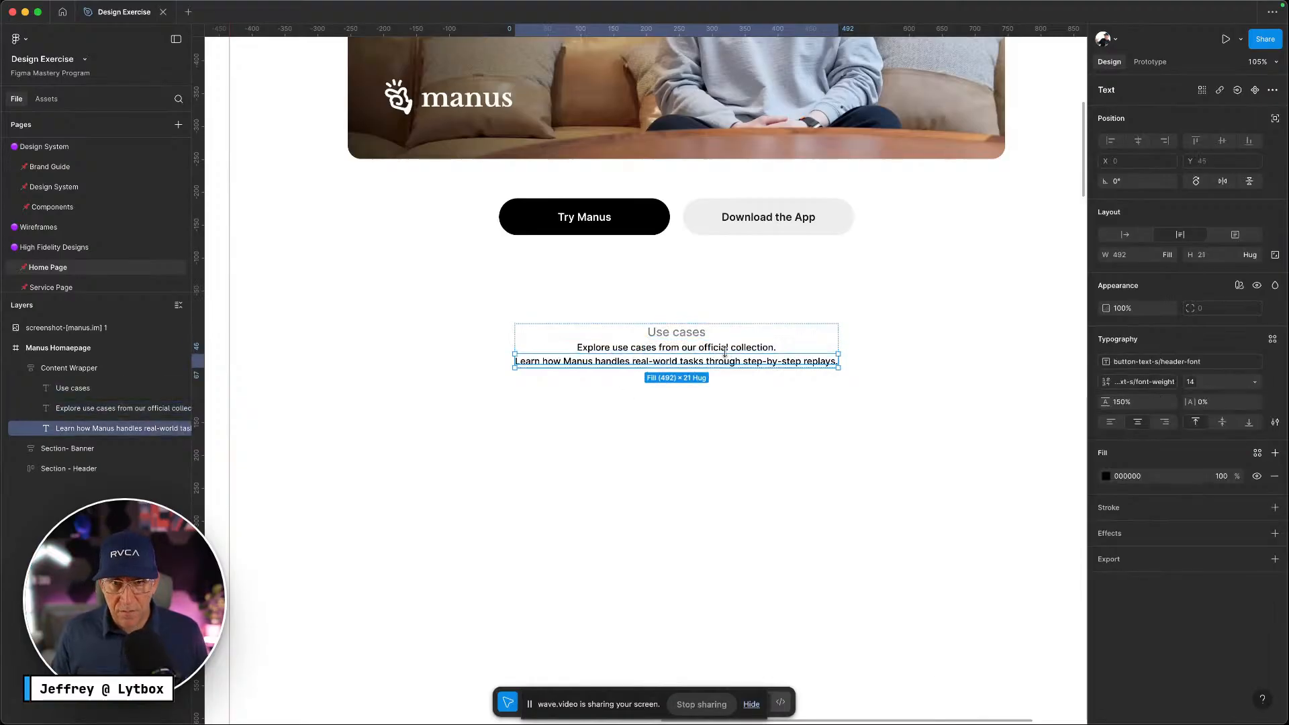
{"action": "left_click", "coordinate": [747, 349]}
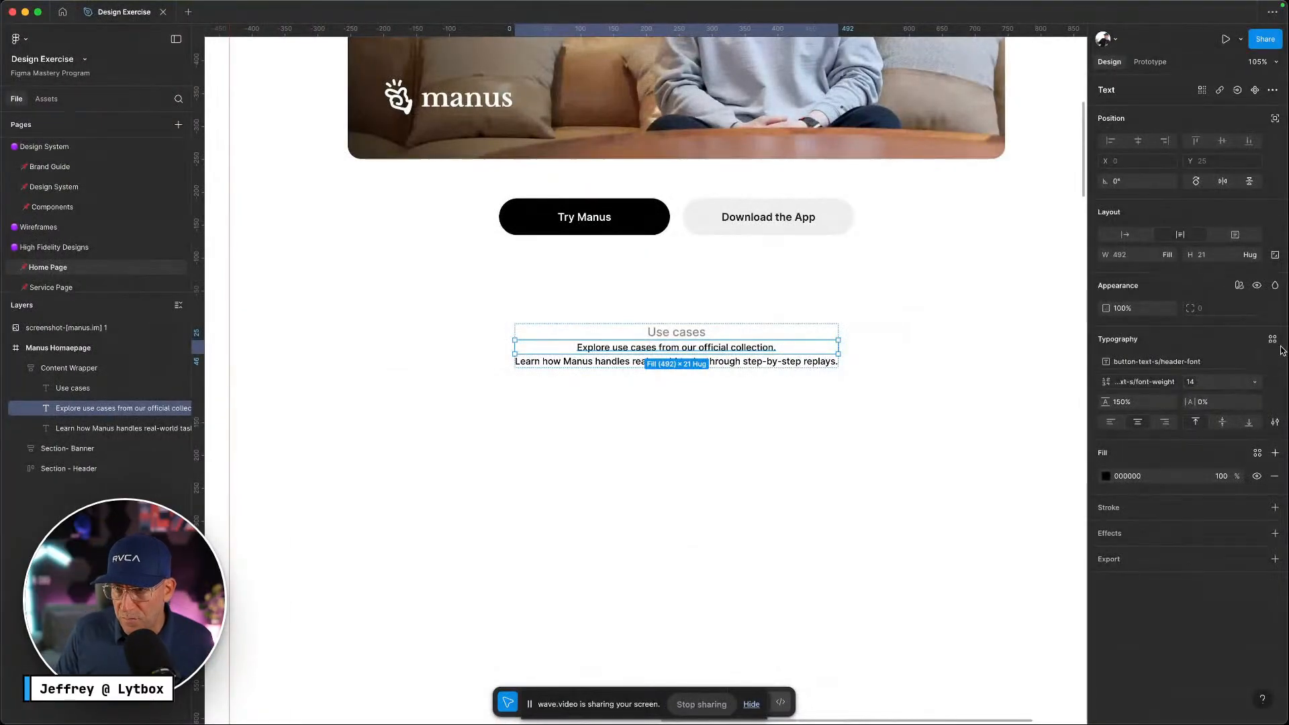
Apply the header-l text style to the Explore heading and text-m to the Learn how line
{"action": "left_click", "coordinate": [1273, 339]}
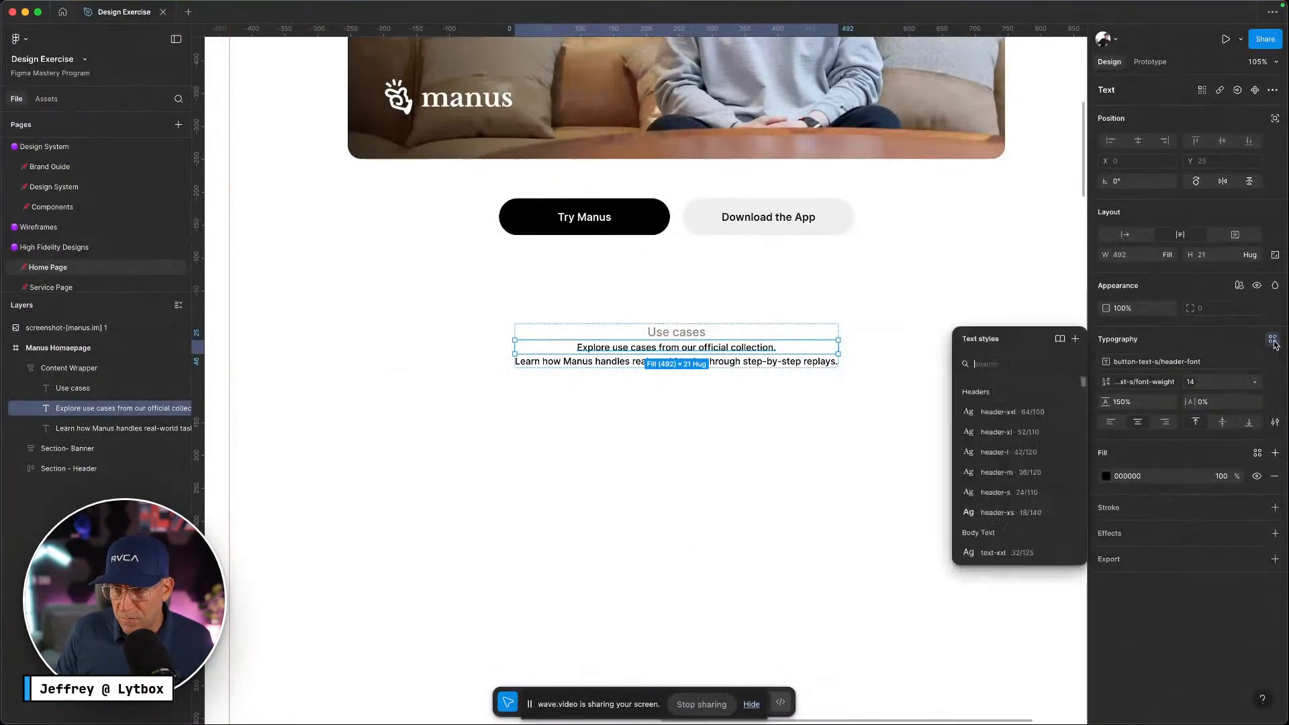
{"action": "left_click", "coordinate": [1014, 447]}
{"action": "left_click", "coordinate": [826, 449]}
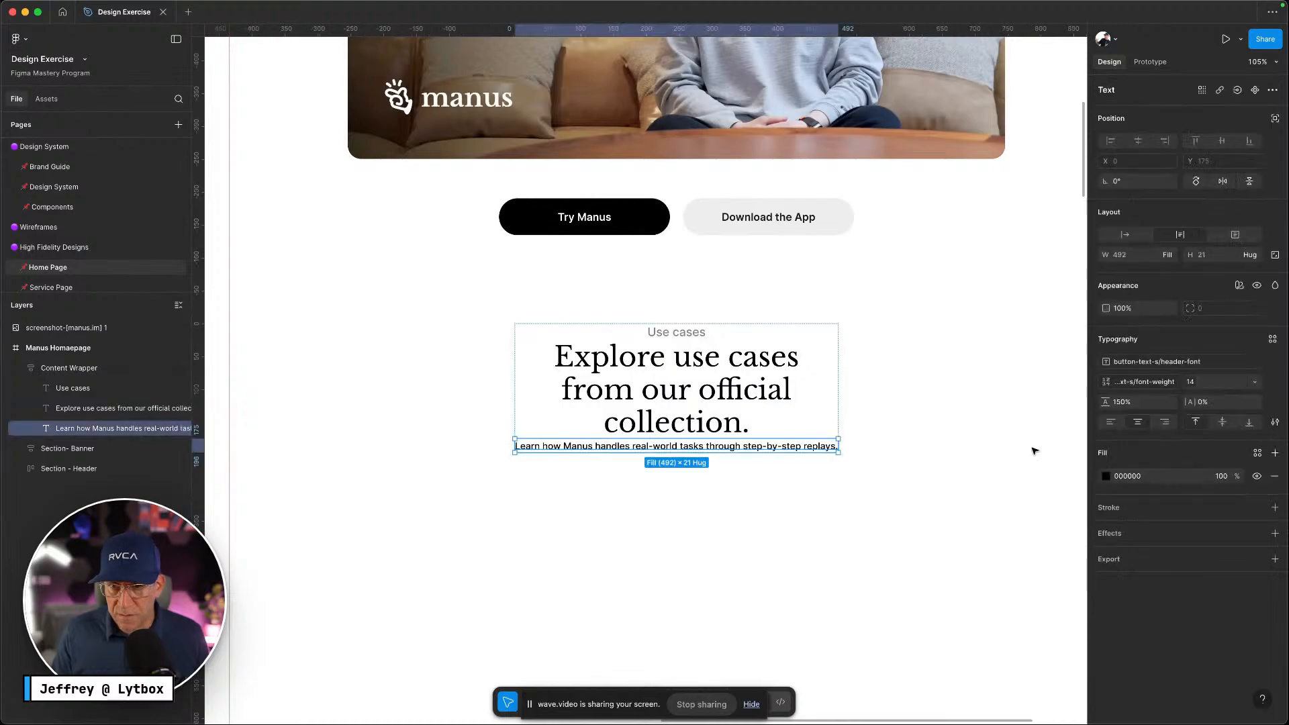
{"action": "left_click", "coordinate": [1274, 338]}
{"action": "scroll", "coordinate": [1018, 470], "scroll_direction": "down", "scroll_amount": 4}
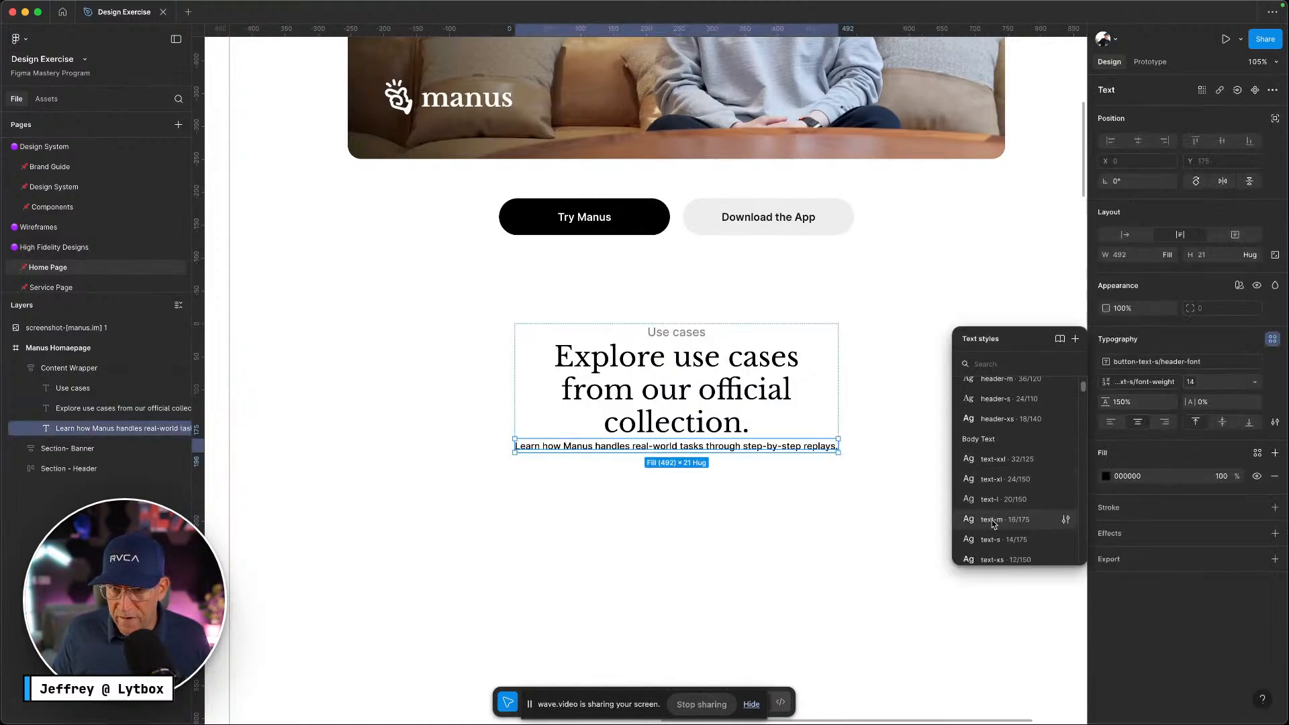
{"action": "left_click", "coordinate": [994, 521]}
Give the Learn how Manus paragraph the gray neutral-400 colour style fill
{"action": "key", "text": "ctrl+Left"}
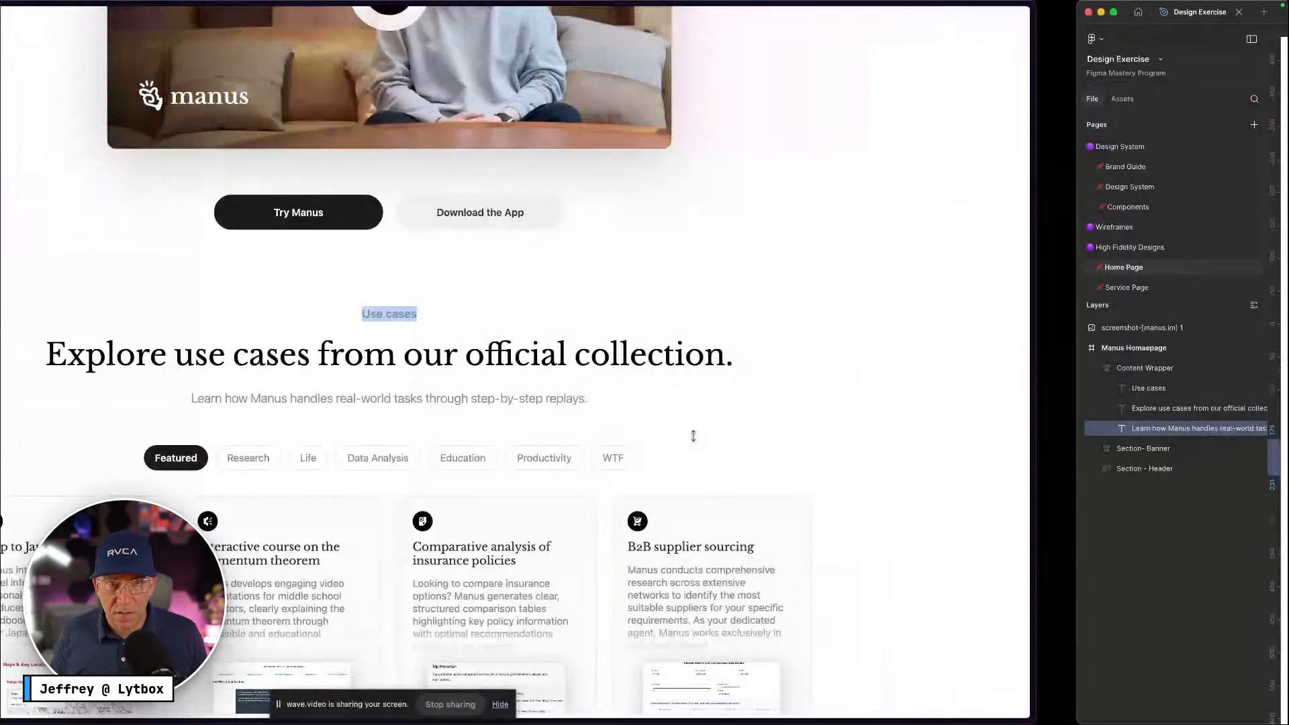
{"action": "key", "text": "ctrl+Right"}
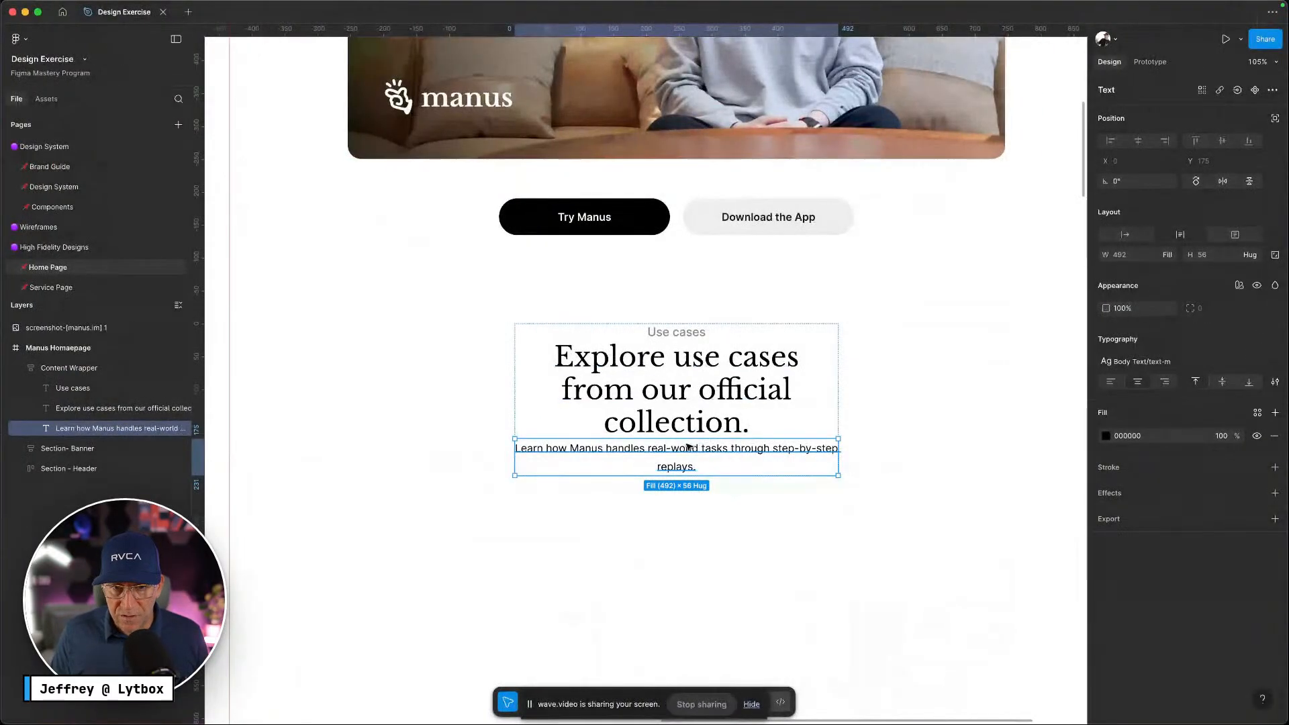
{"action": "left_click", "coordinate": [740, 530]}
{"action": "double_click", "coordinate": [734, 462]}
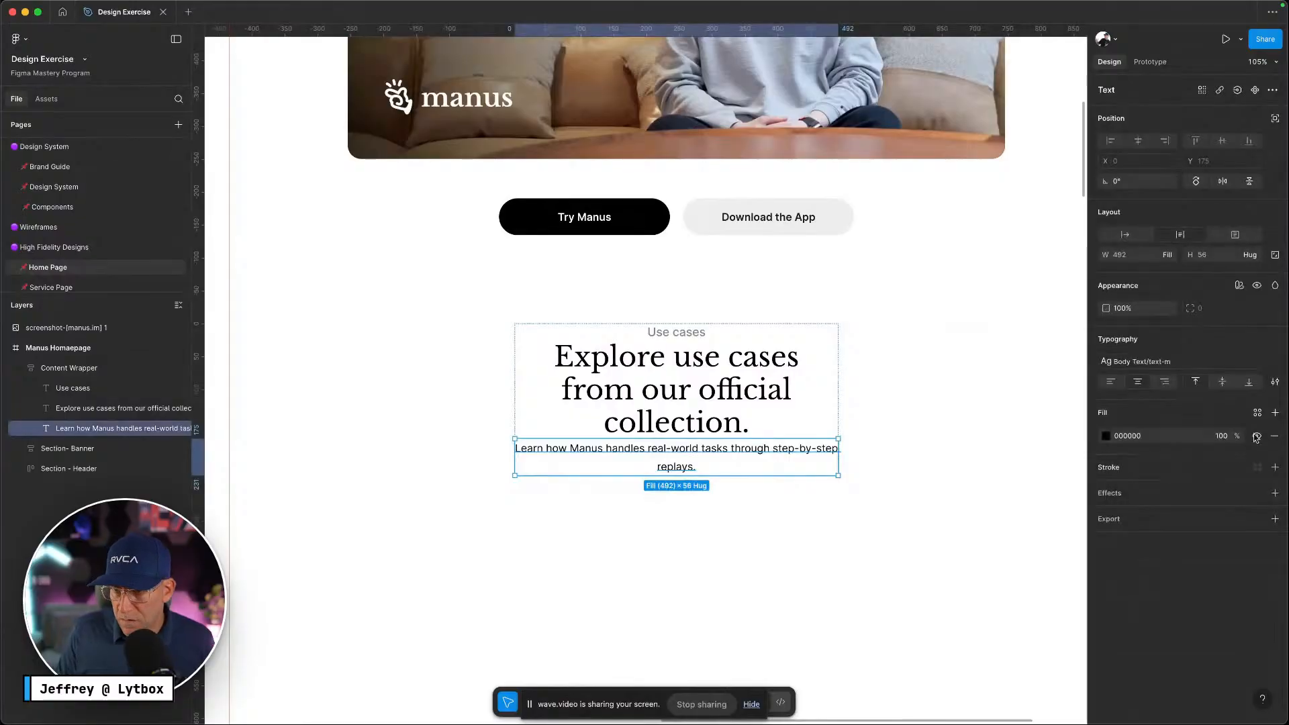
{"action": "left_click", "coordinate": [1258, 413]}
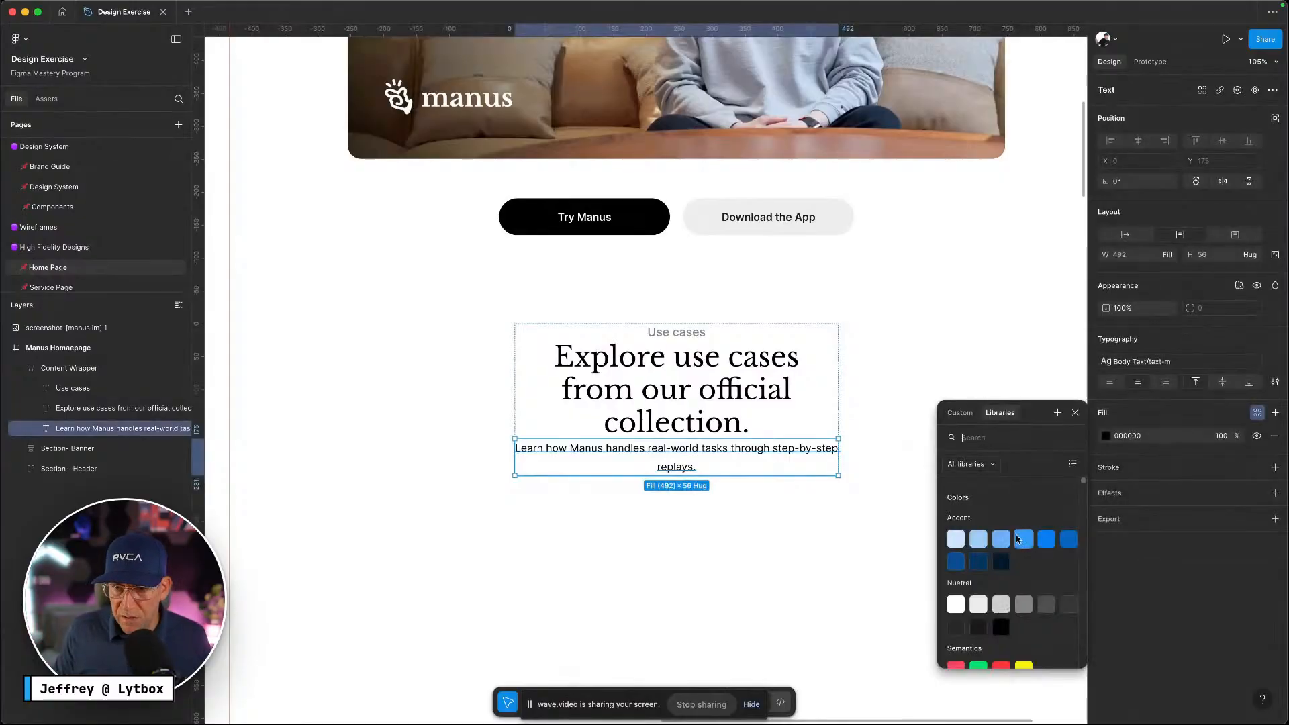
{"action": "left_click", "coordinate": [1024, 605]}
{"action": "key", "text": "shift+Tab"}
Link the Explore use cases heading's fill to the near-black Neutral/neutral-900 colour style
{"action": "key", "text": "ctrl+Left"}
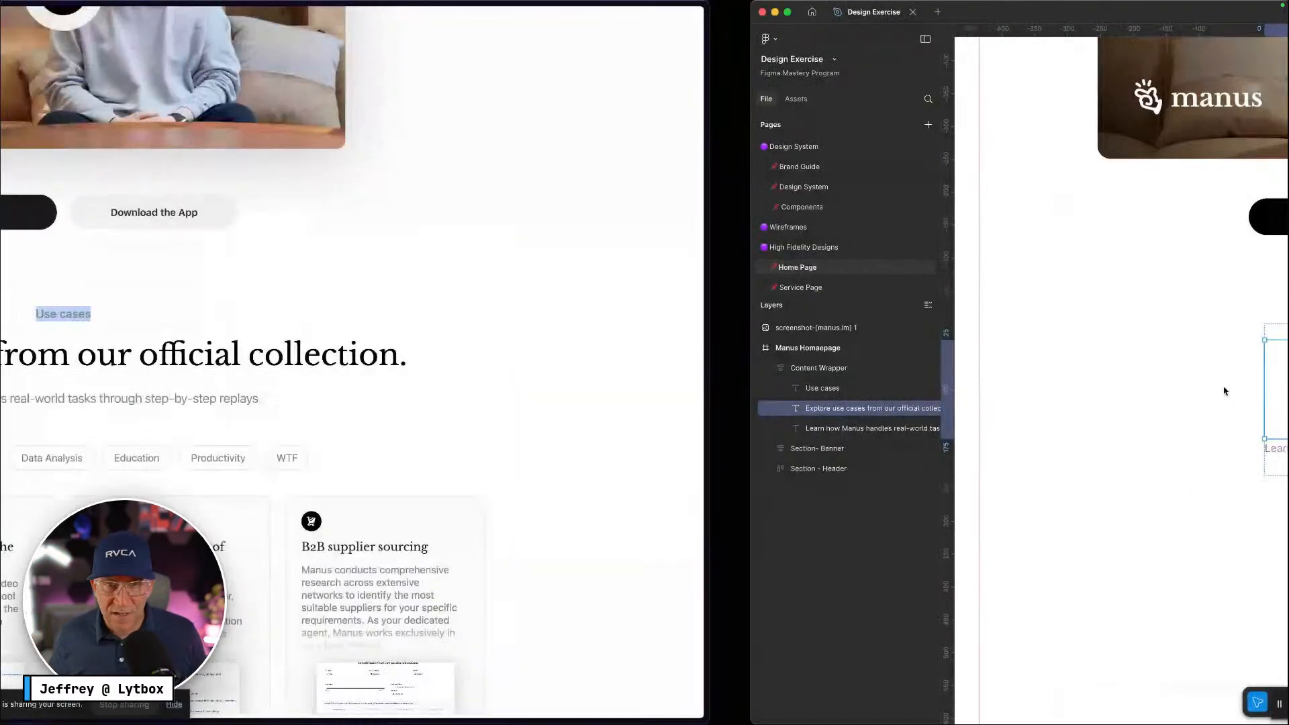
{"action": "key", "text": "ctrl+Right"}
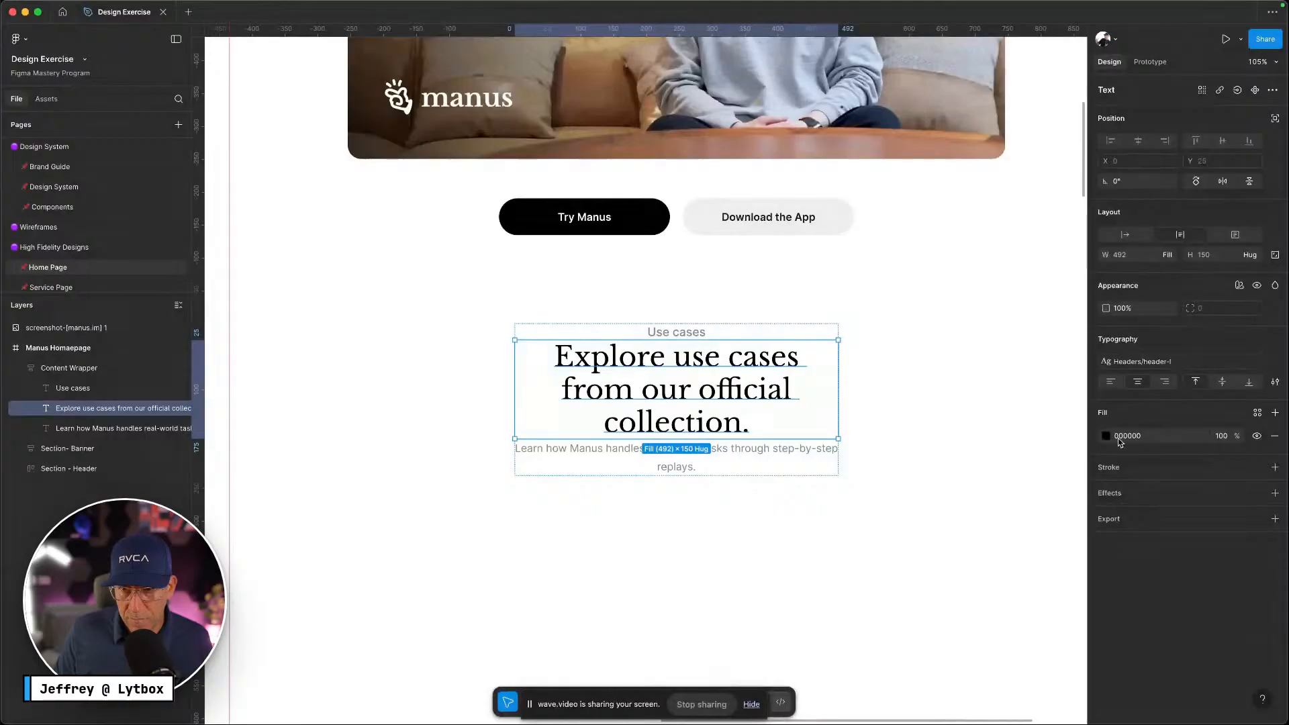
{"action": "left_click", "coordinate": [1257, 415]}
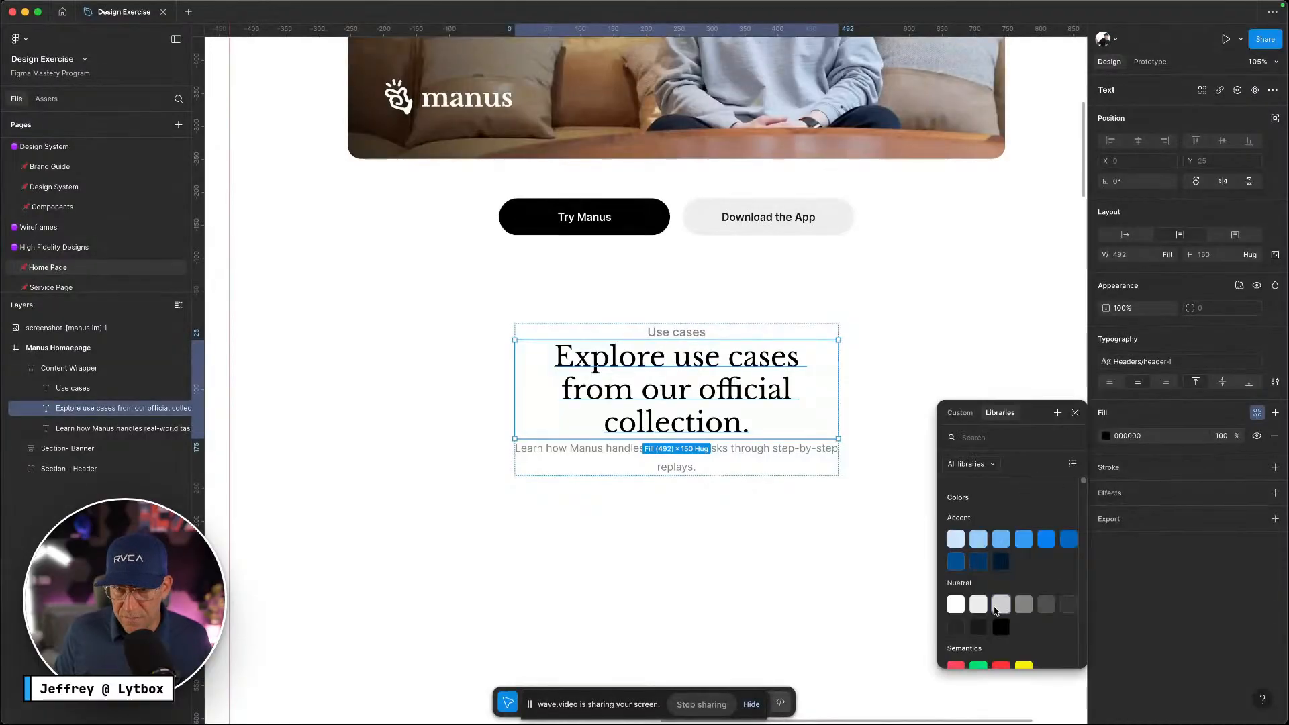
{"action": "left_click", "coordinate": [1003, 626]}
{"action": "key", "text": "Escape"}
{"action": "left_click", "coordinate": [740, 389]}
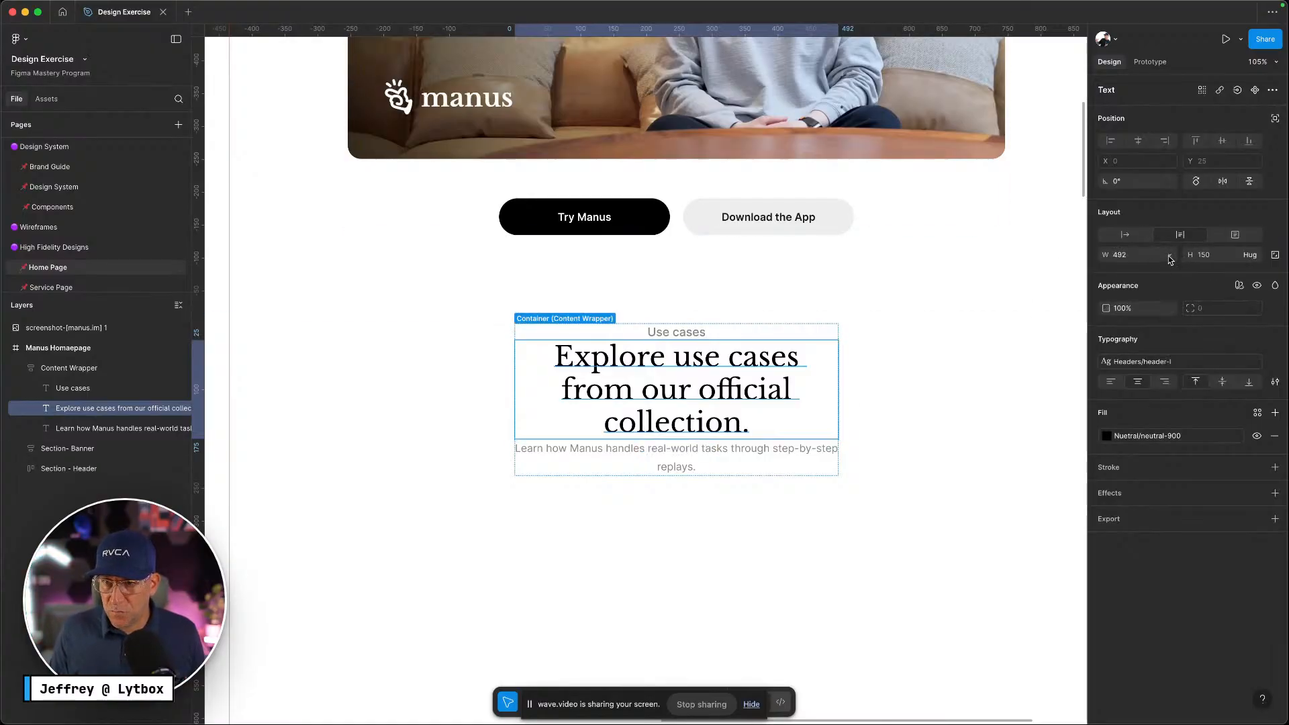
Set the heading, paragraph and Content Wrapper widths to Hug contents, making the wrapper 969 wide
{"action": "left_click", "coordinate": [1165, 256]}
{"action": "left_click", "coordinate": [1159, 240]}
{"action": "left_click", "coordinate": [743, 383]}
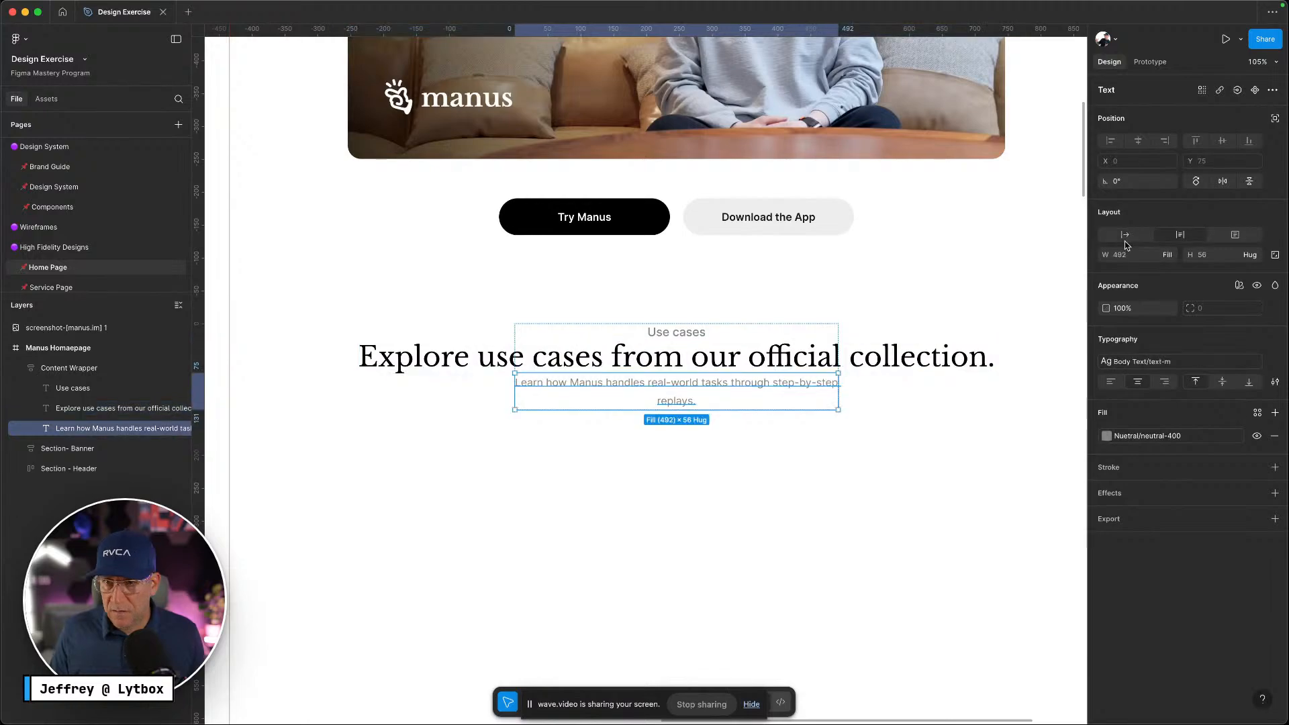
{"action": "left_click", "coordinate": [1169, 256]}
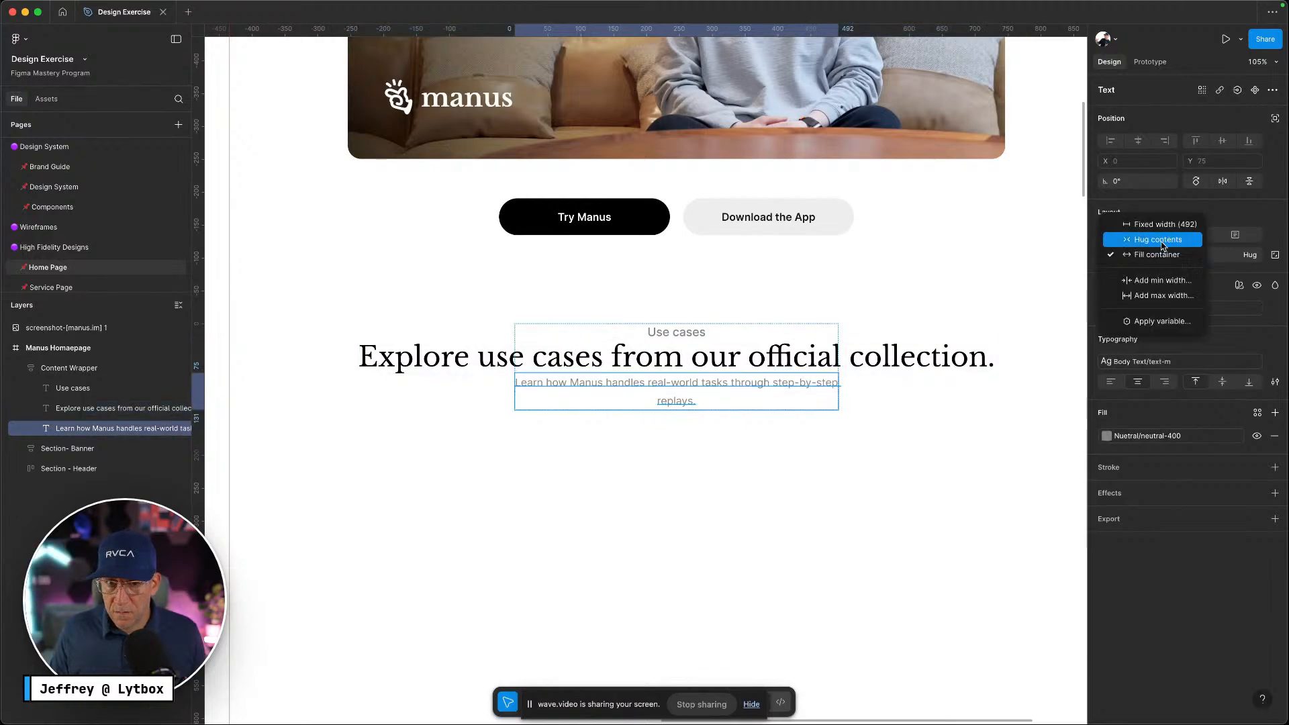
{"action": "left_click", "coordinate": [1160, 239]}
{"action": "left_click", "coordinate": [755, 429]}
{"action": "key", "text": "ctrl+Left"}
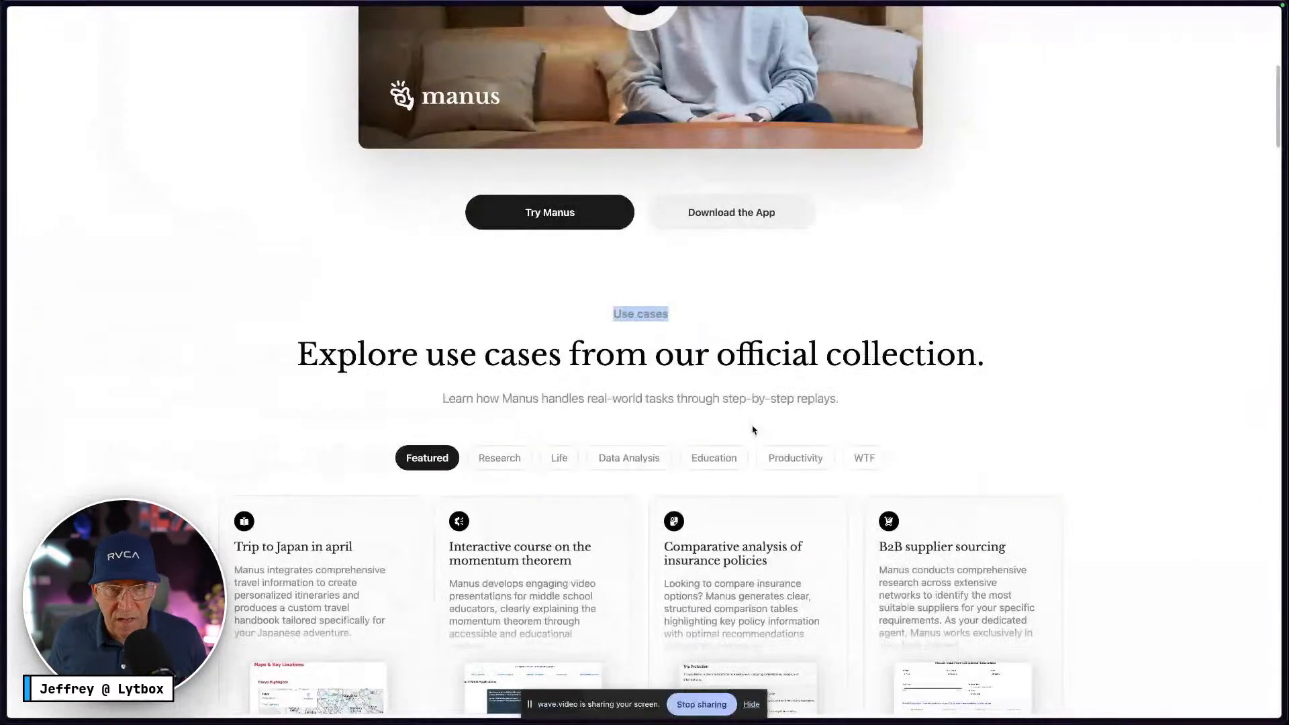
{"action": "key", "text": "ctrl+Right"}
{"action": "left_click", "coordinate": [744, 385]}
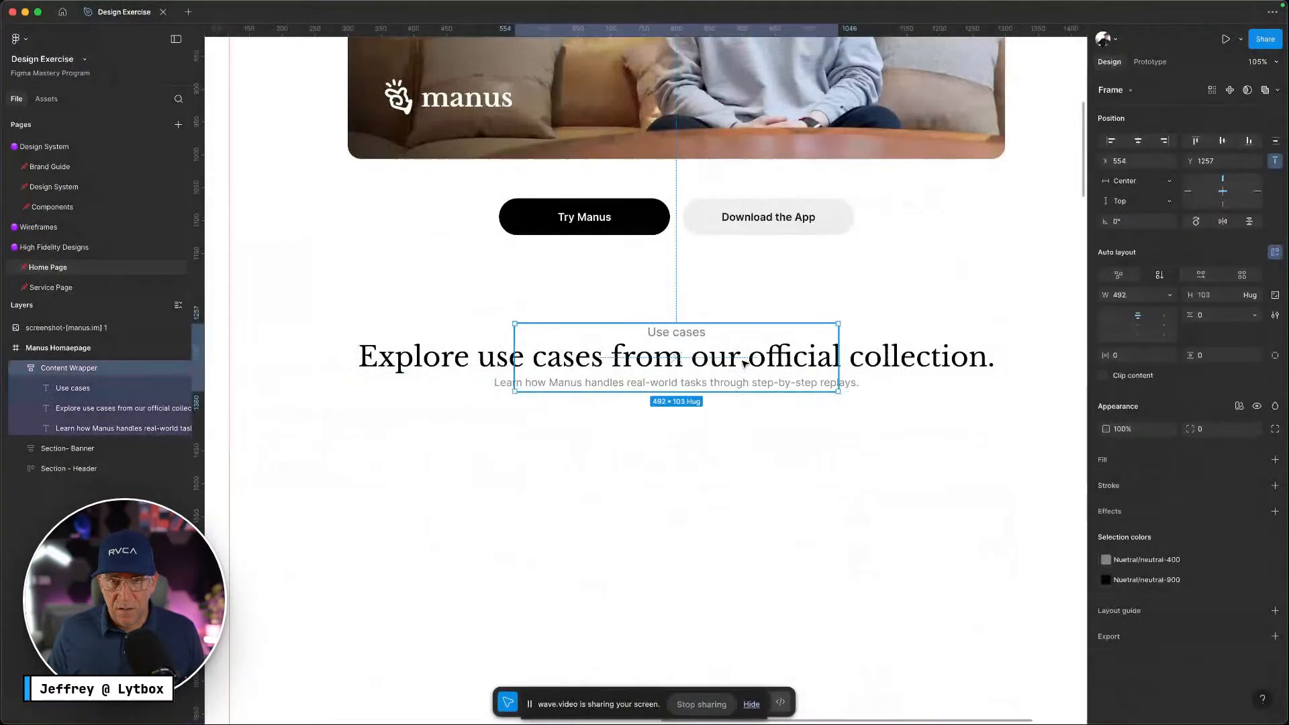
{"action": "left_click", "coordinate": [1170, 295]}
{"action": "left_click", "coordinate": [1157, 310]}
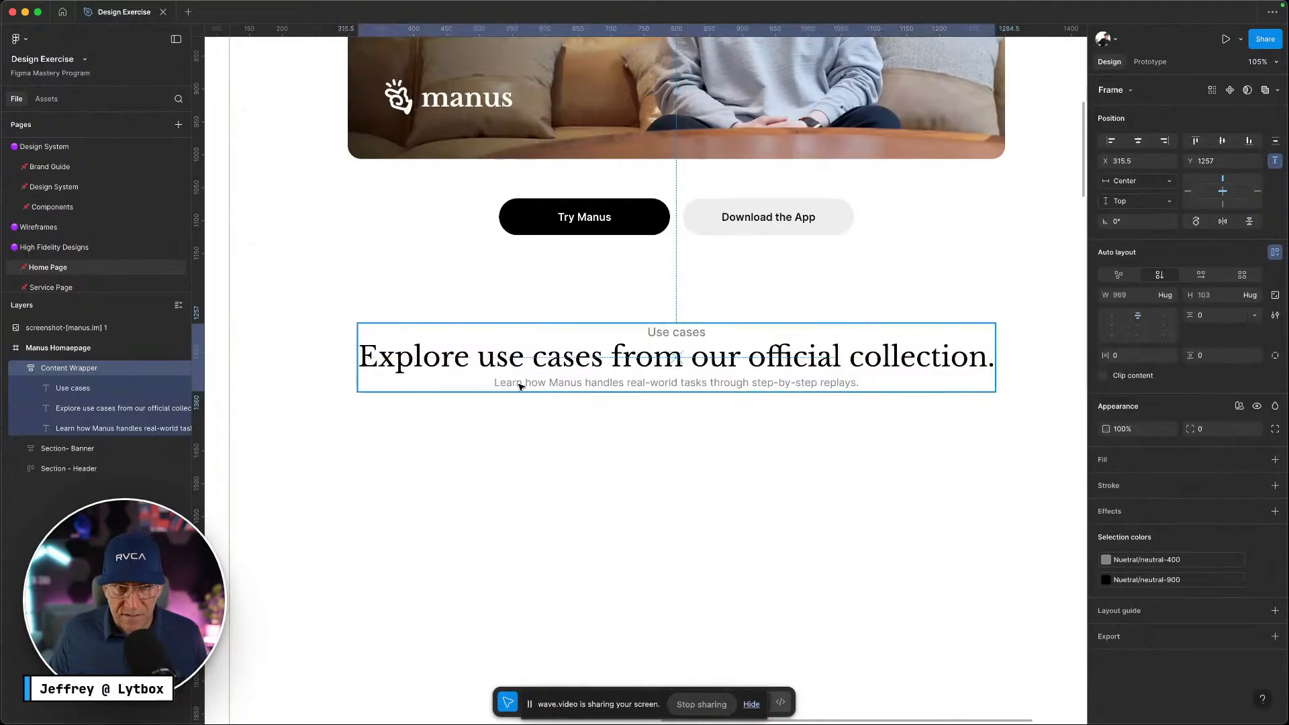
Apply the gap-m spacing variable to the Content Wrapper's auto layout gap
{"action": "left_click", "coordinate": [1258, 315]}
{"action": "left_click", "coordinate": [1196, 357]}
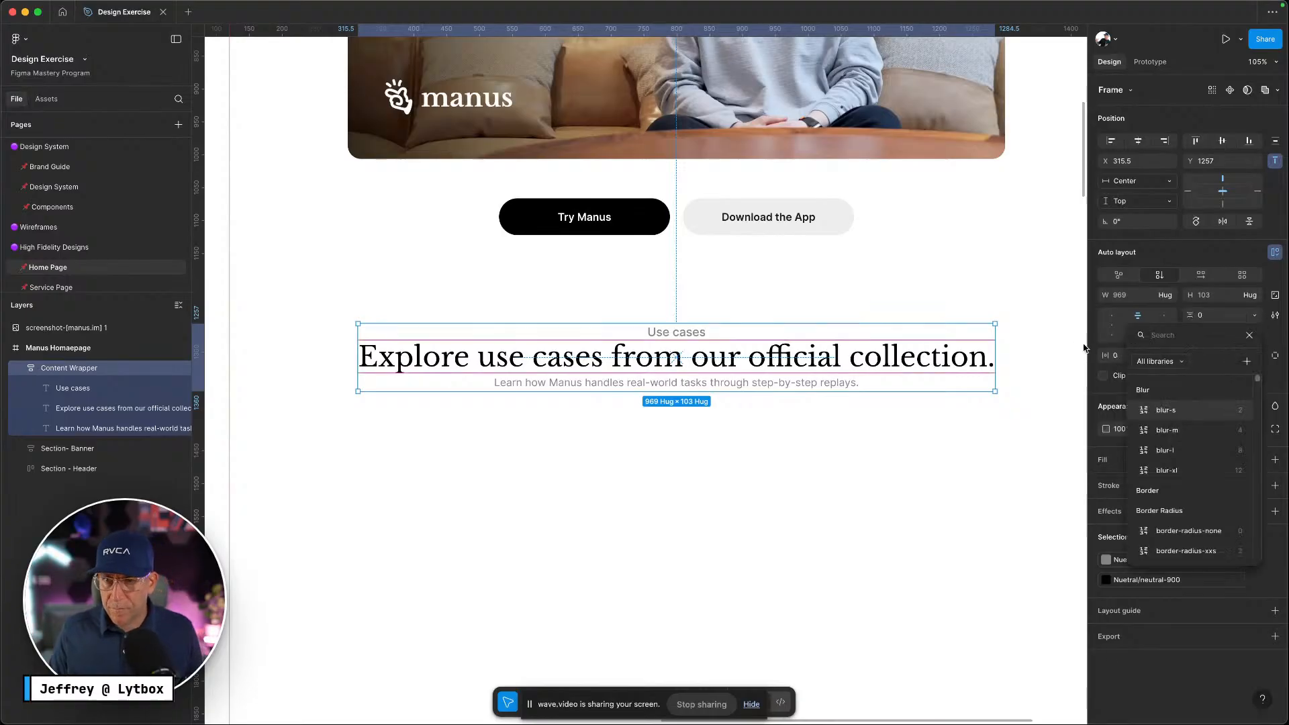
{"action": "type", "text": "gap"}
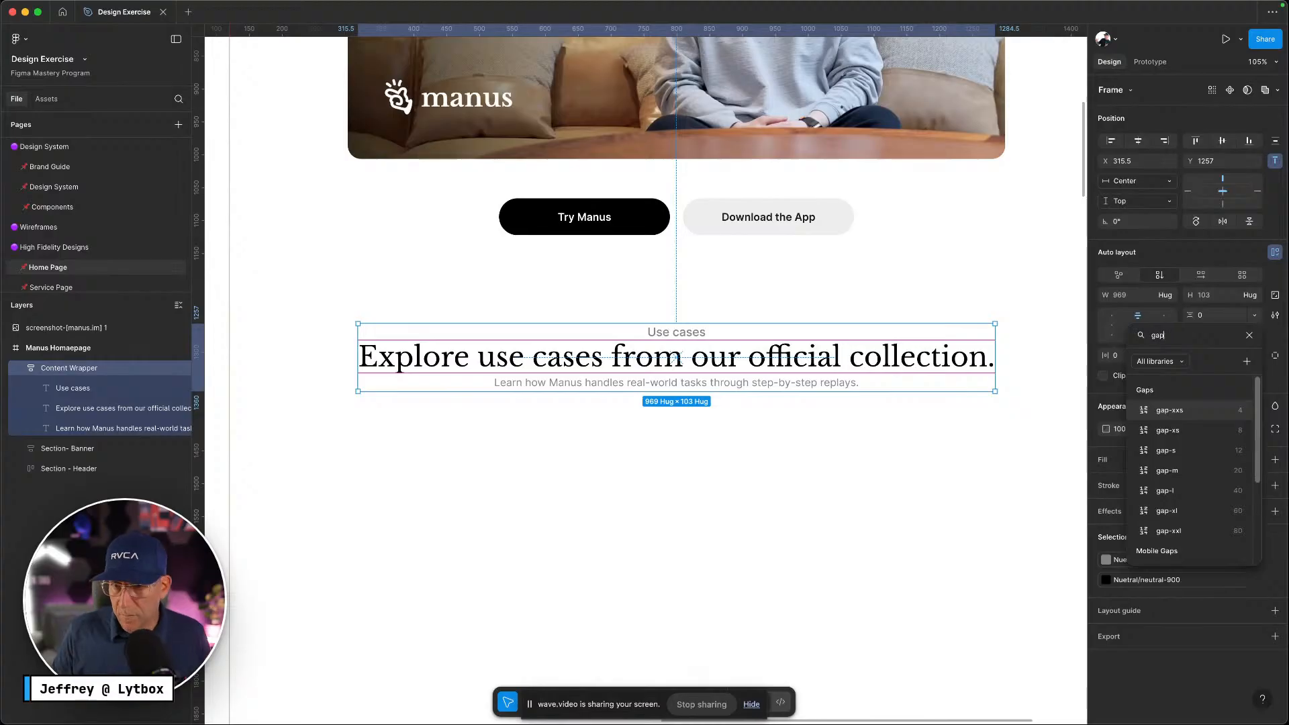
{"action": "left_click", "coordinate": [1167, 470]}
{"action": "left_click", "coordinate": [656, 446]}
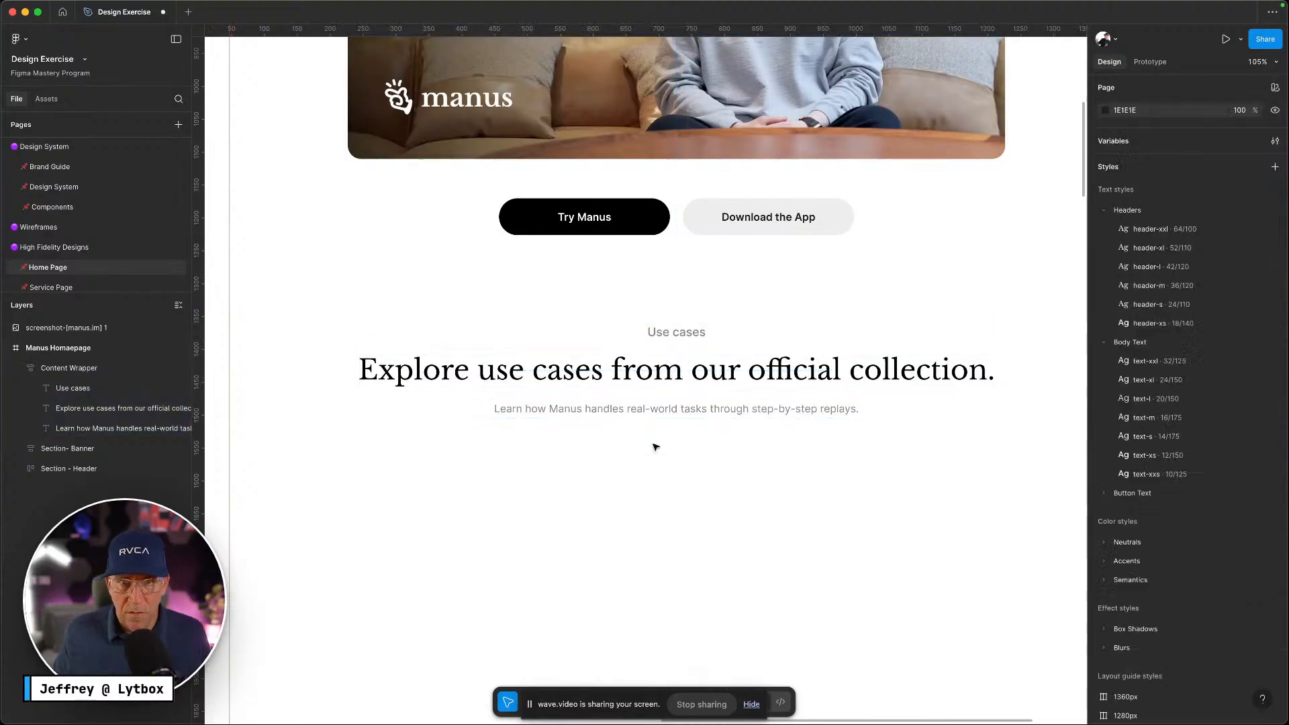
Scroll through the live Manus Use cases section, then return to the Figma design and deselect
{"action": "left_click", "coordinate": [702, 399]}
{"action": "scroll", "coordinate": [701, 399], "scroll_direction": "down", "scroll_amount": 5}
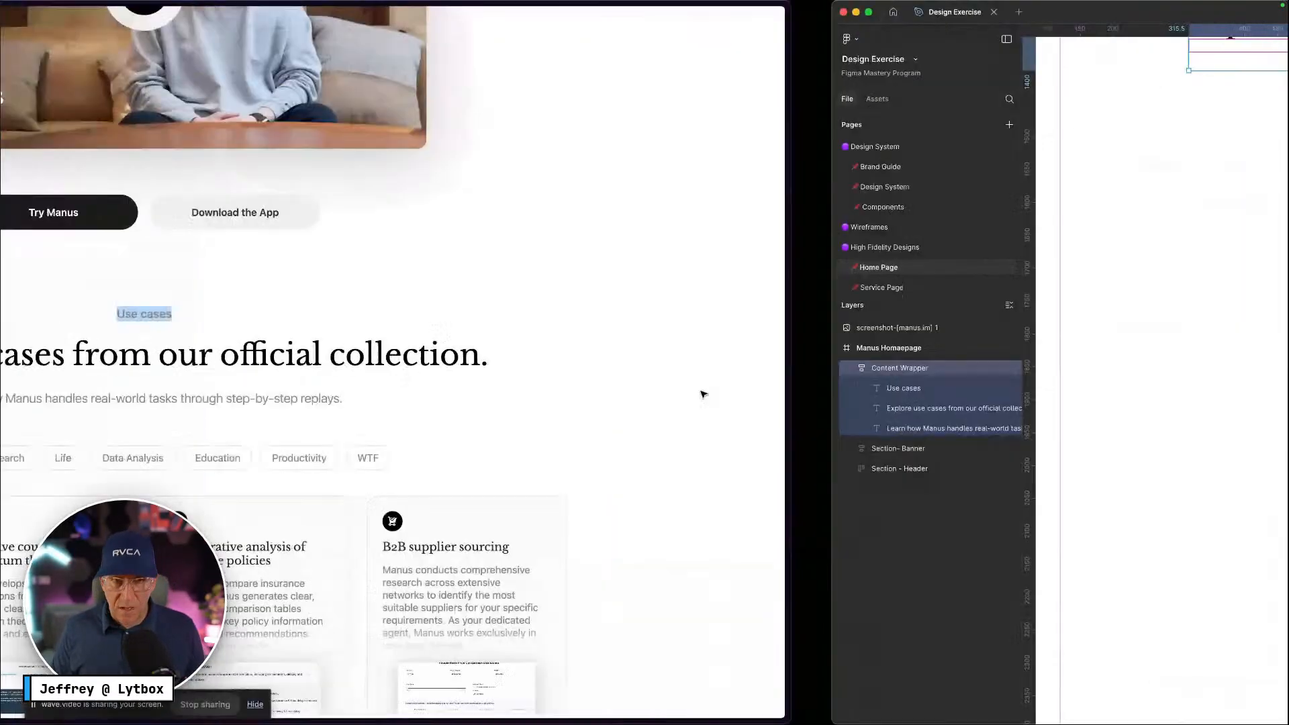
{"action": "scroll", "coordinate": [605, 450], "scroll_direction": "up", "scroll_amount": 7}
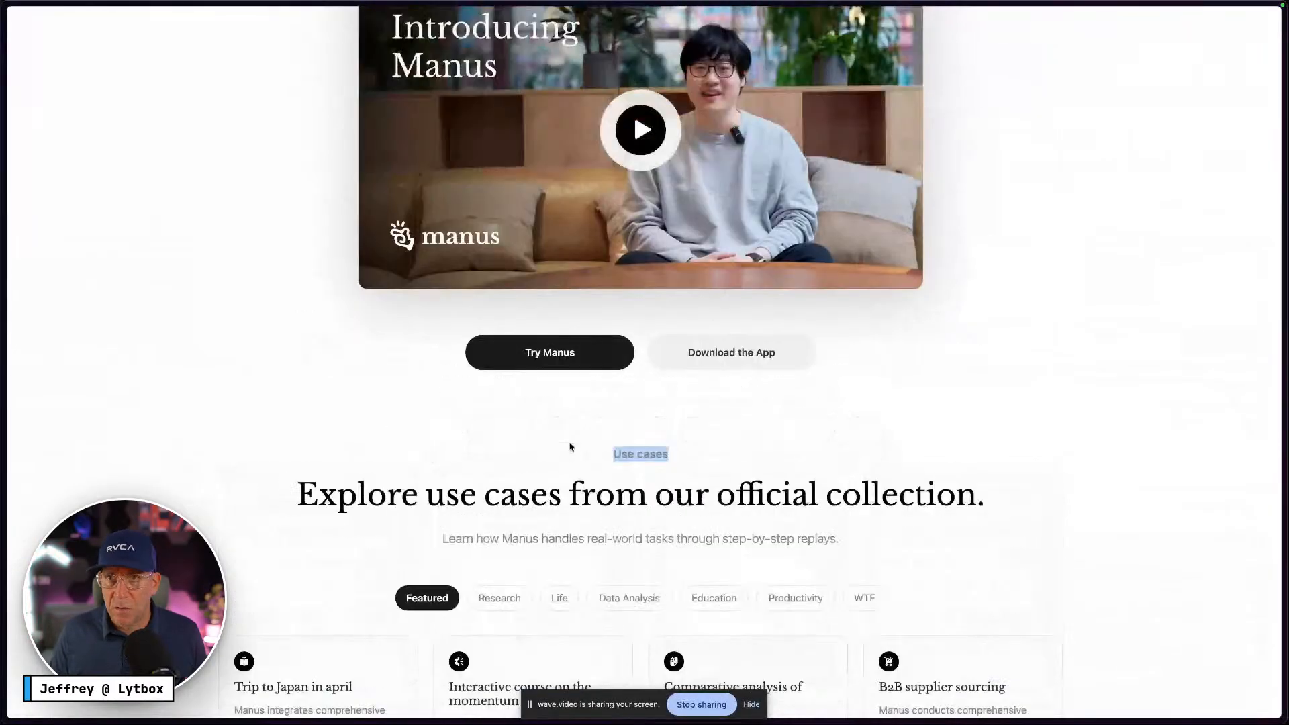
{"action": "scroll", "coordinate": [843, 393], "scroll_direction": "down", "scroll_amount": 8}
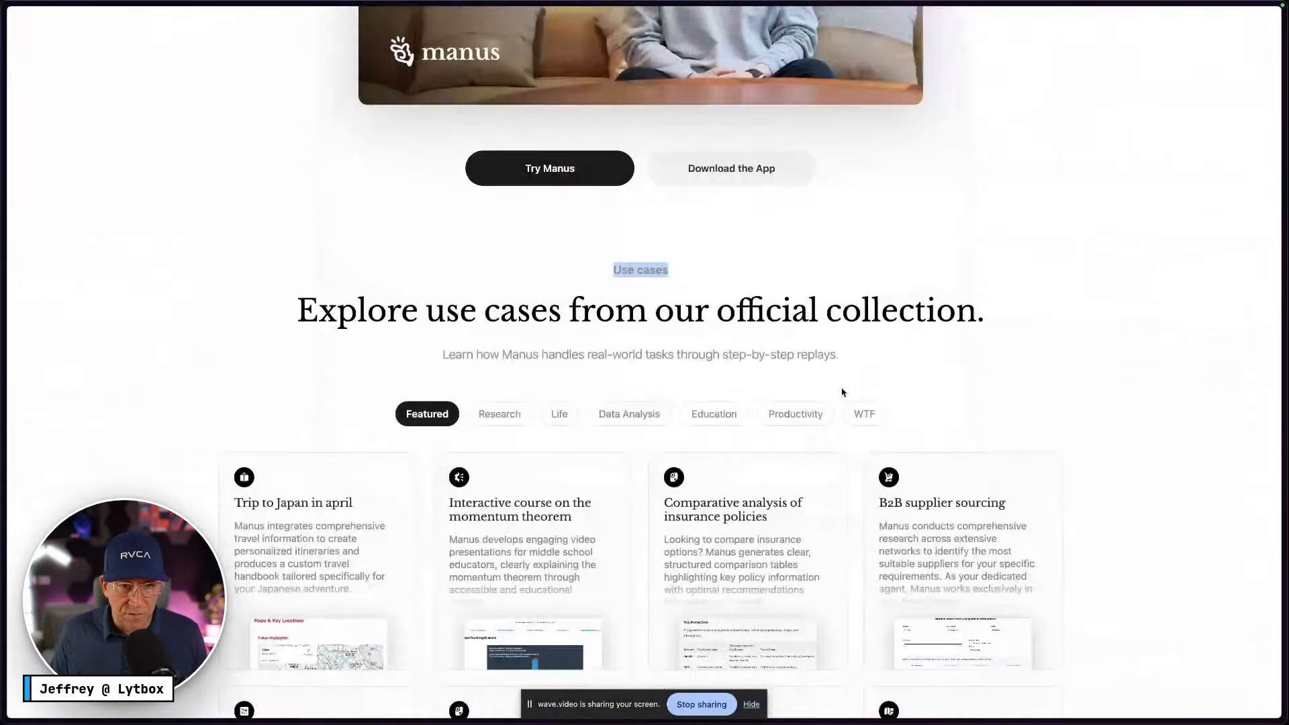
{"action": "scroll", "coordinate": [738, 416], "scroll_direction": "up", "scroll_amount": 8}
{"action": "scroll", "coordinate": [828, 424], "scroll_direction": "down", "scroll_amount": 5}
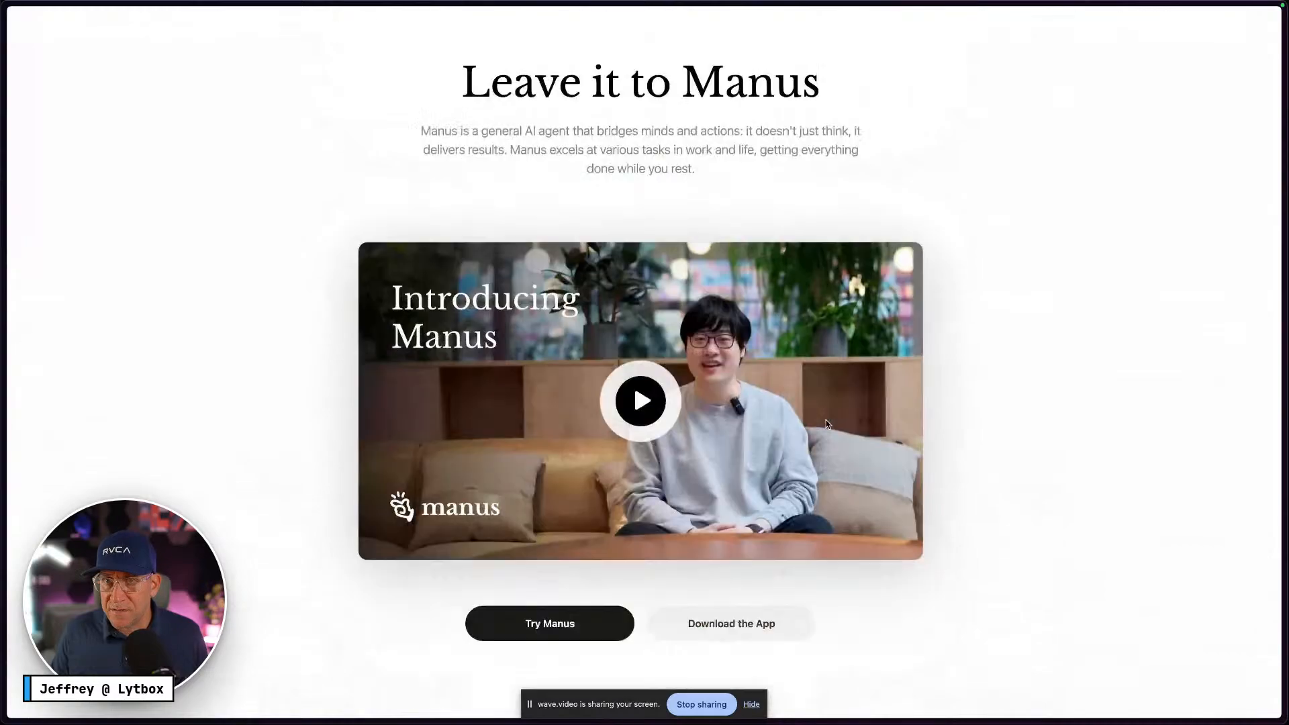
{"action": "scroll", "coordinate": [827, 424], "scroll_direction": "down", "scroll_amount": 3}
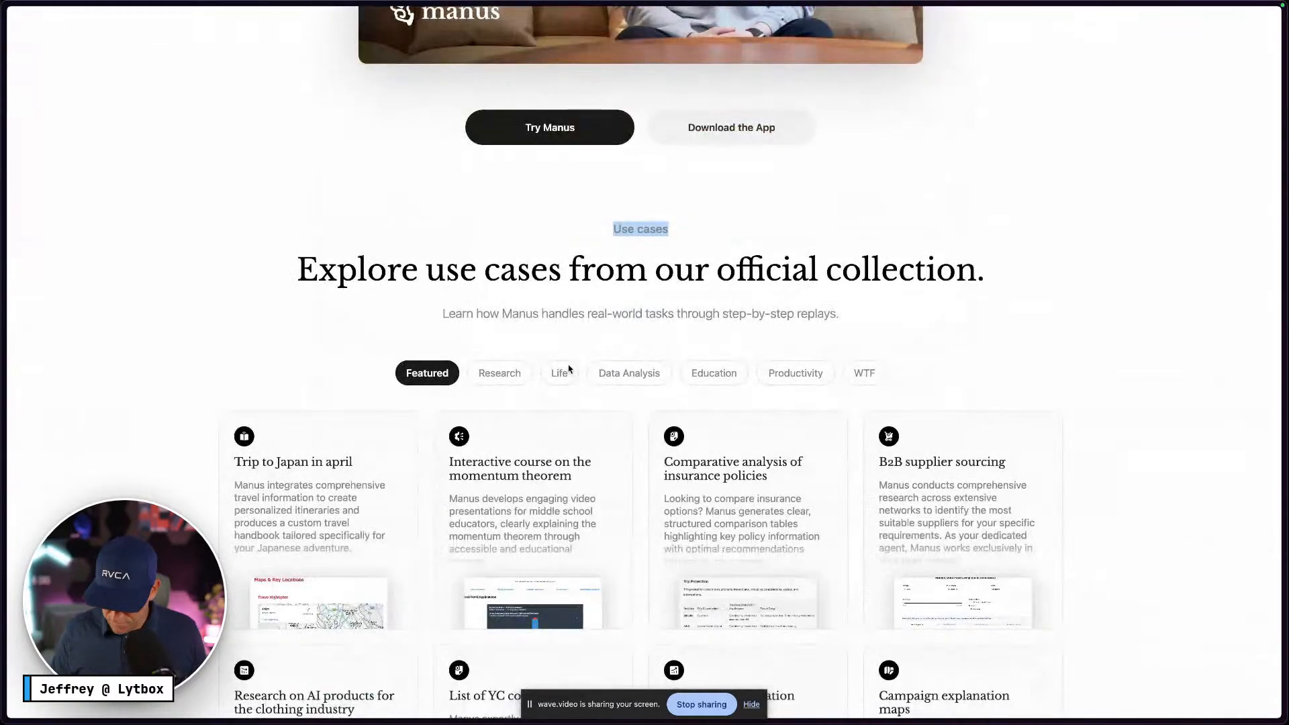
{"action": "key", "text": "ctrl+Right"}
{"action": "left_click", "coordinate": [653, 296]}
{"action": "scroll", "coordinate": [653, 296], "scroll_direction": "up", "scroll_amount": 3}
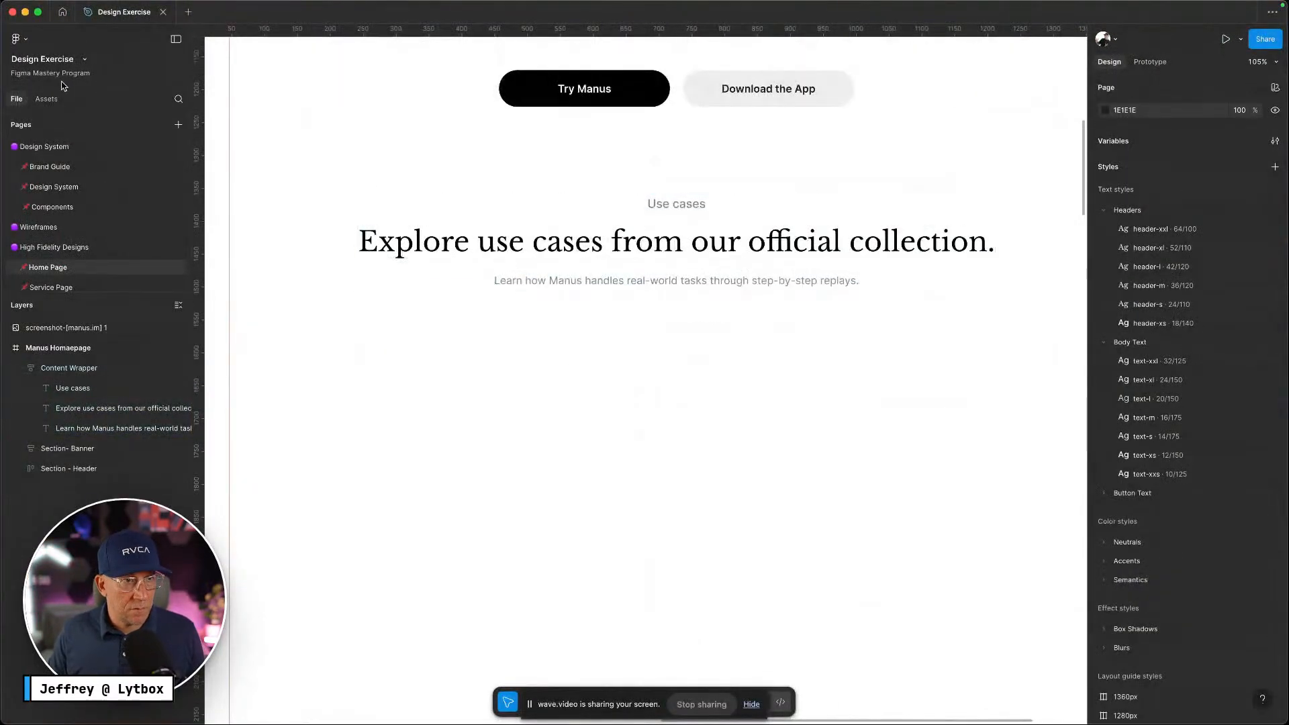
Drag a Button S 'Get Started' instance from this file's components below the Use cases subtitle
{"action": "left_click", "coordinate": [48, 99]}
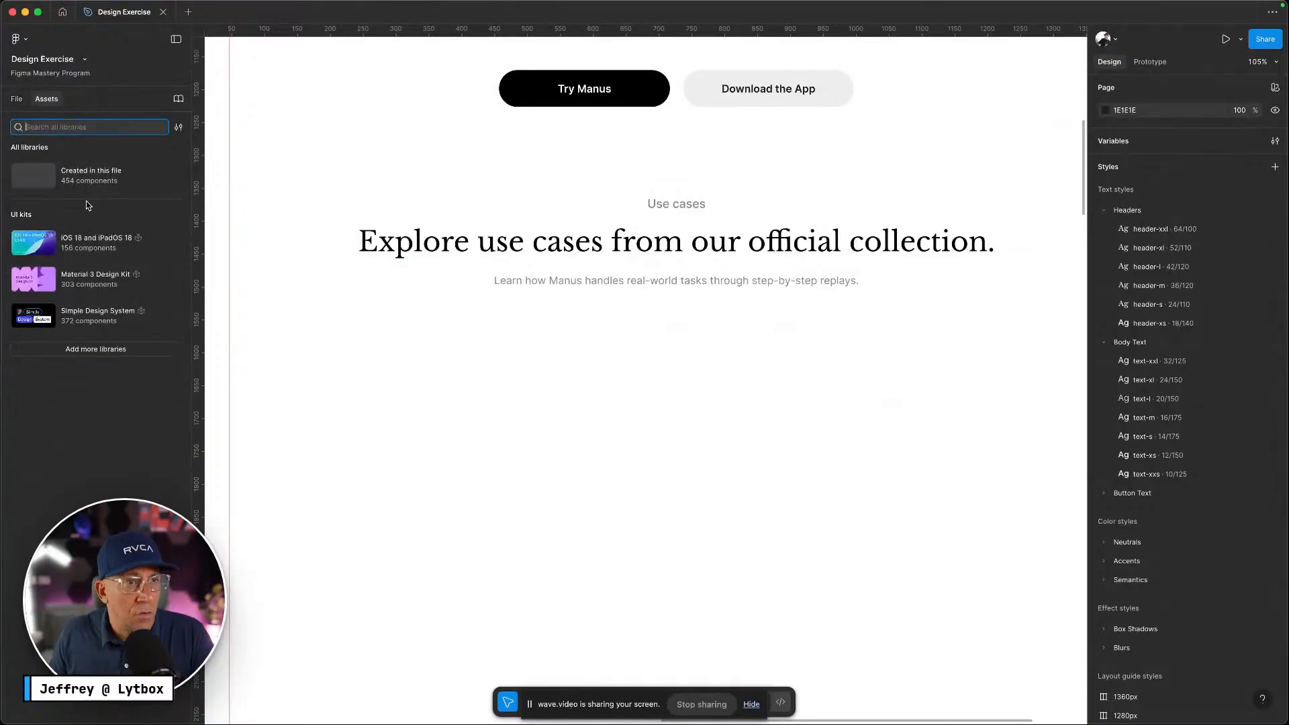
{"action": "left_click", "coordinate": [86, 176]}
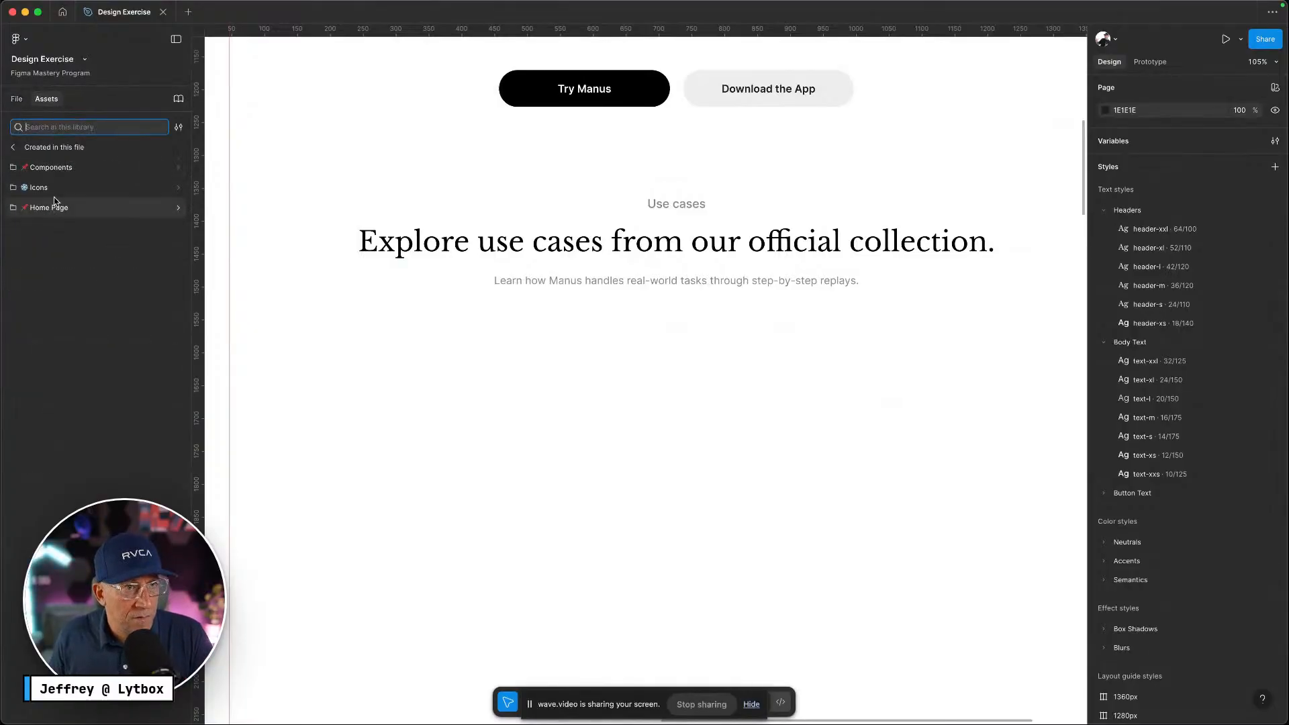
{"action": "left_click", "coordinate": [47, 167]}
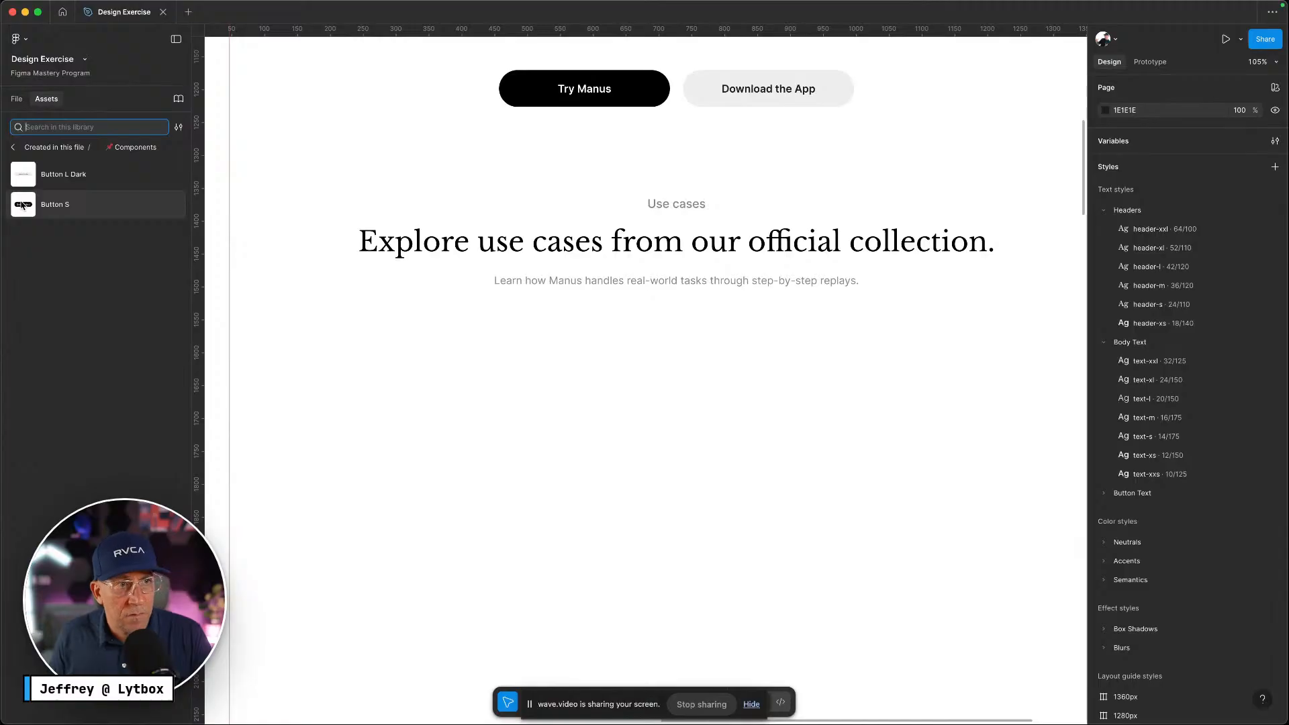
{"action": "left_click_drag", "start_coordinate": [22, 204], "coordinate": [494, 364]}
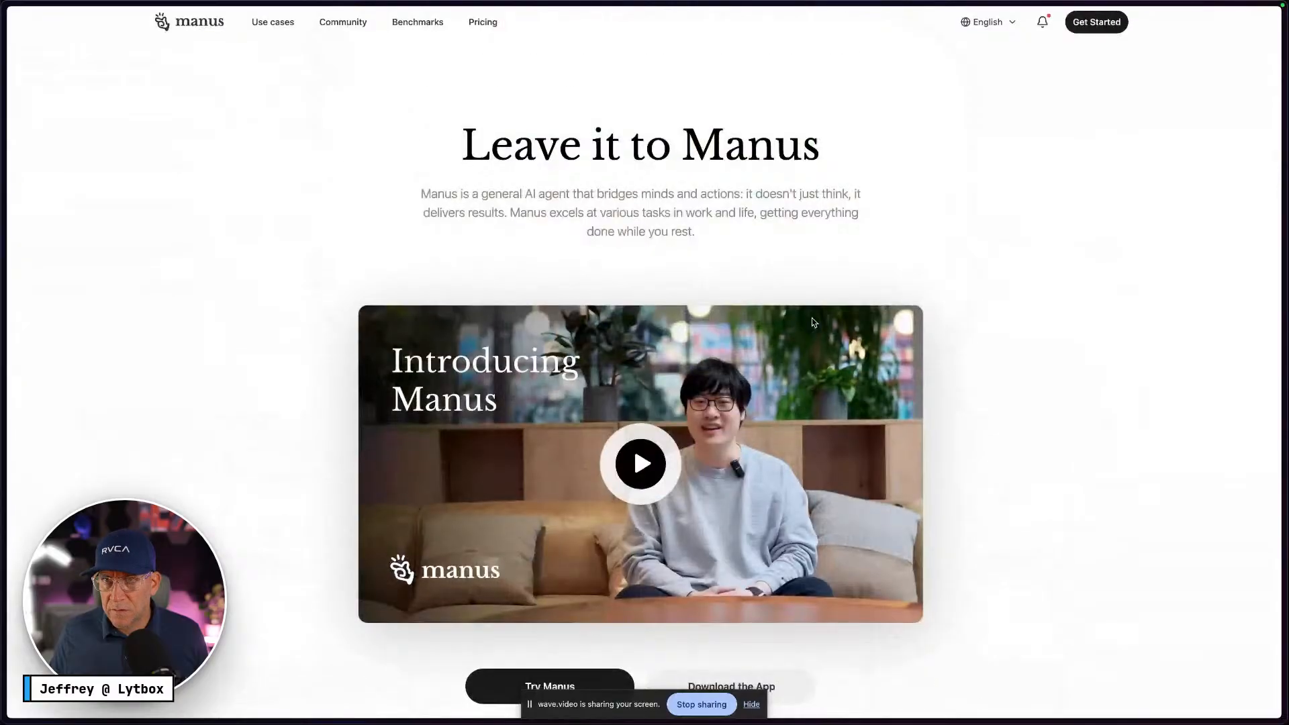
{"action": "scroll", "coordinate": [812, 322], "scroll_direction": "down", "scroll_amount": 8}
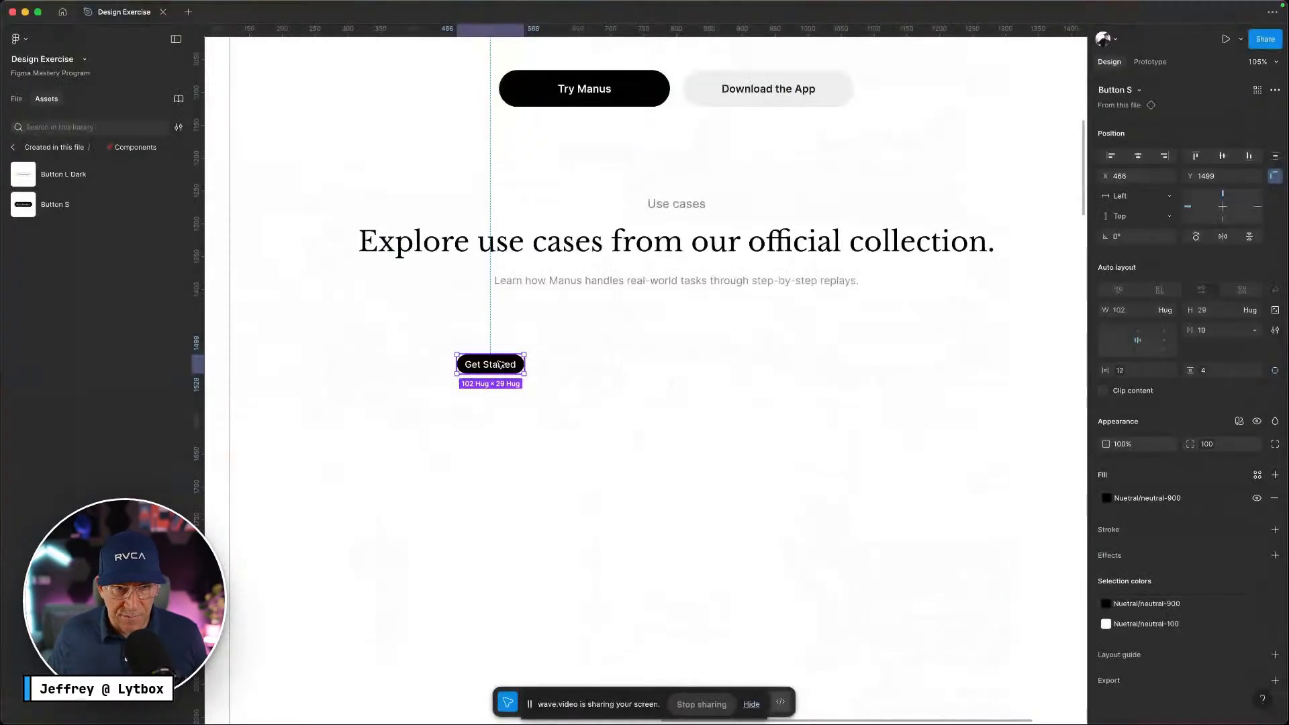
Detach the Get Started button and set its vertical padding to 8, making it 102 × 37
{"action": "right_click", "coordinate": [499, 364]}
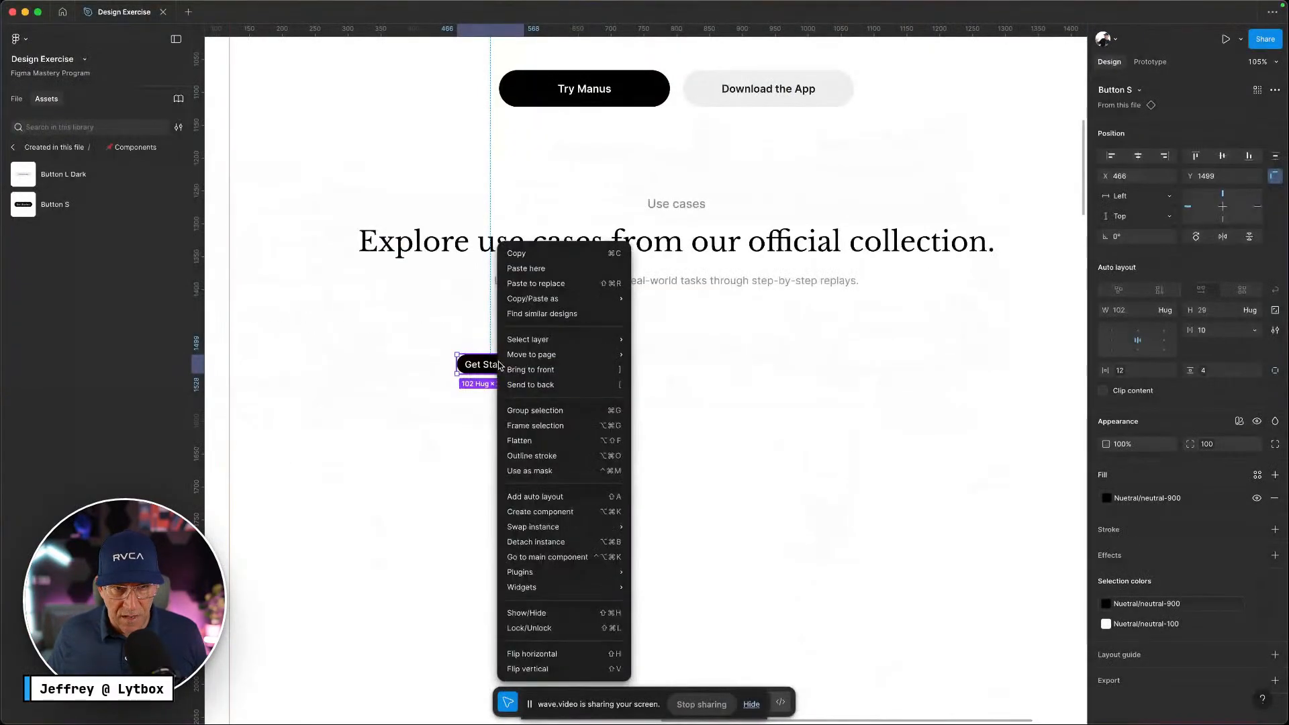
{"action": "left_click", "coordinate": [524, 539]}
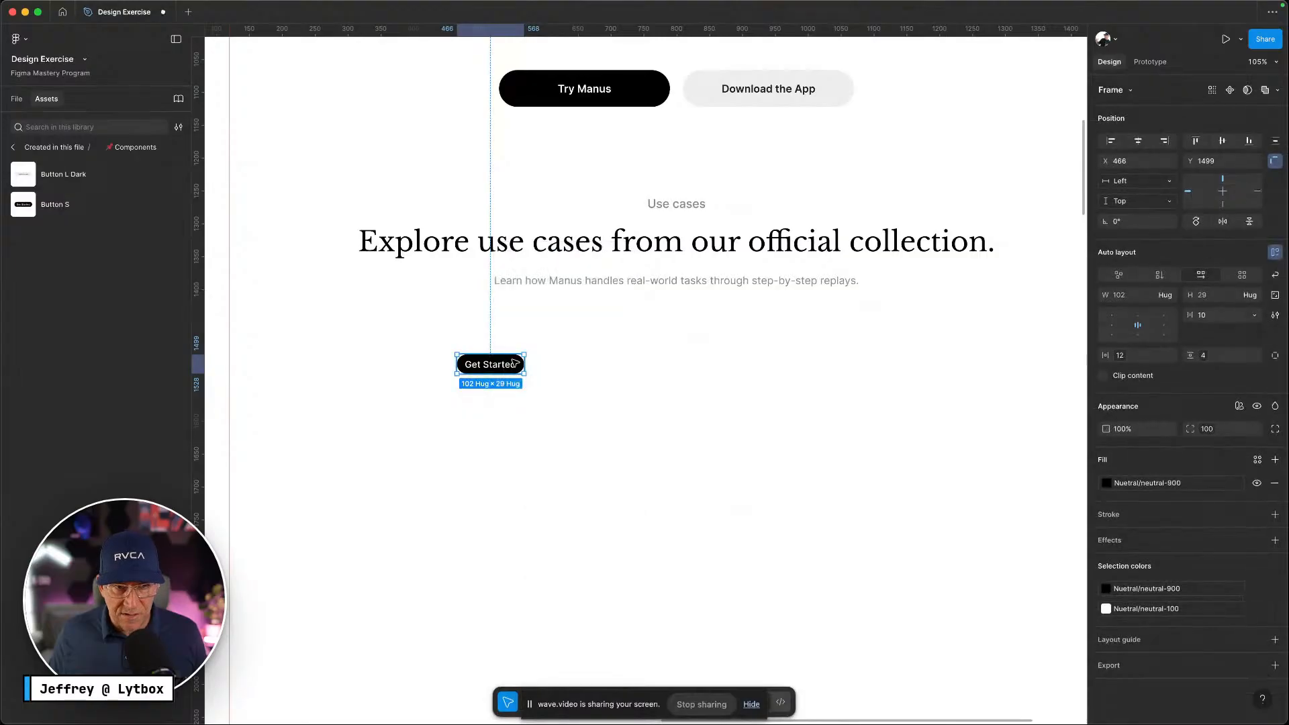
{"action": "scroll", "coordinate": [515, 363], "scroll_direction": "up", "scroll_amount": 6}
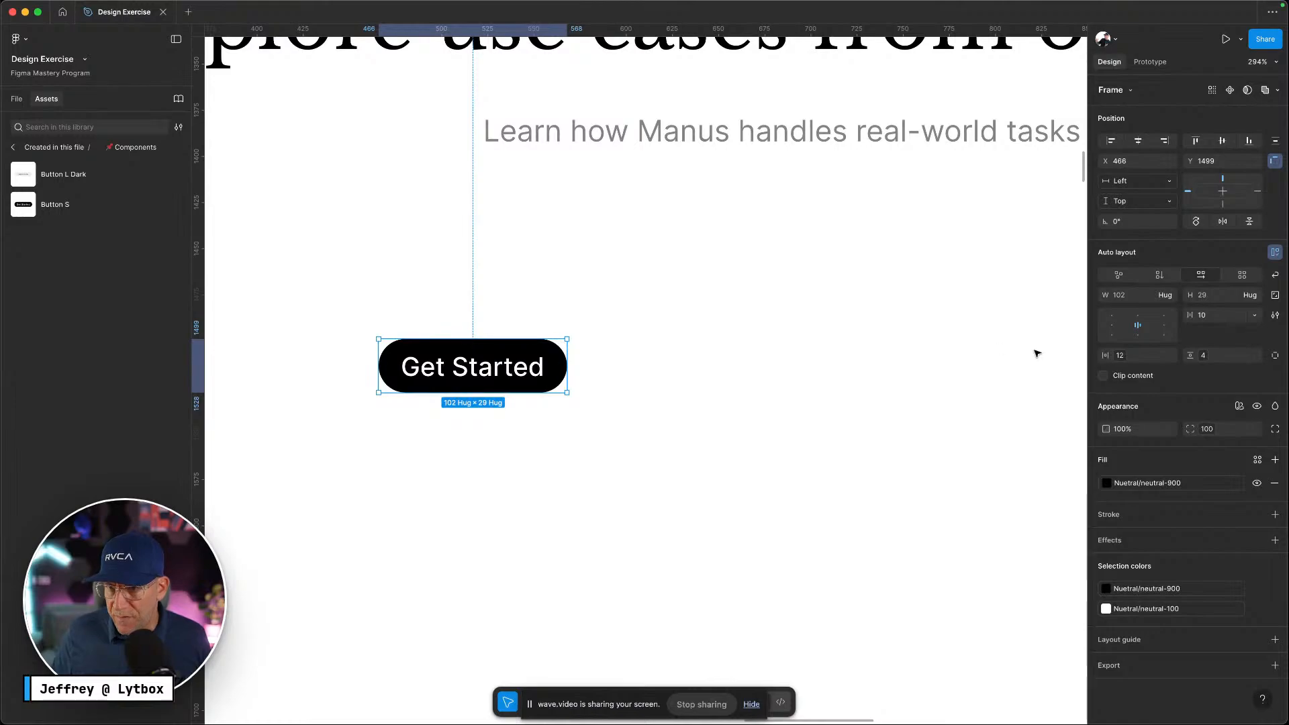
{"action": "left_click", "coordinate": [1204, 355]}
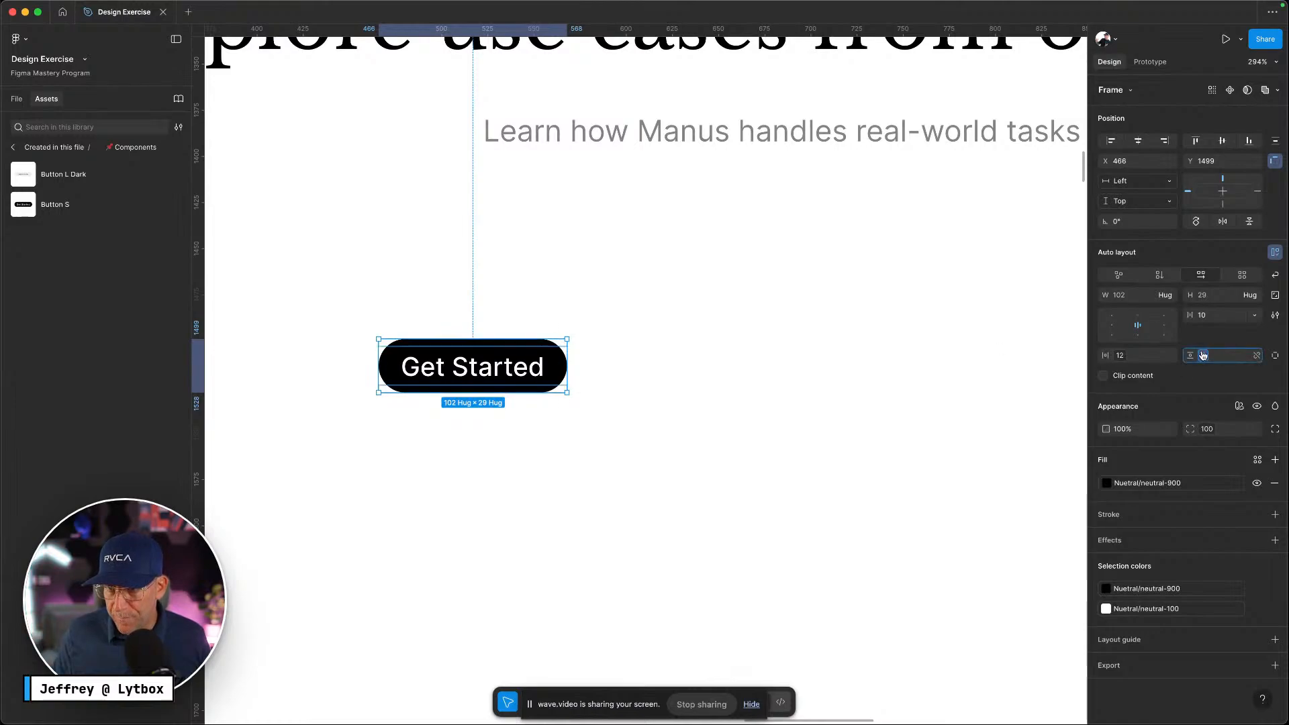
{"action": "type", "text": "8"}
{"action": "key", "text": "Return"}
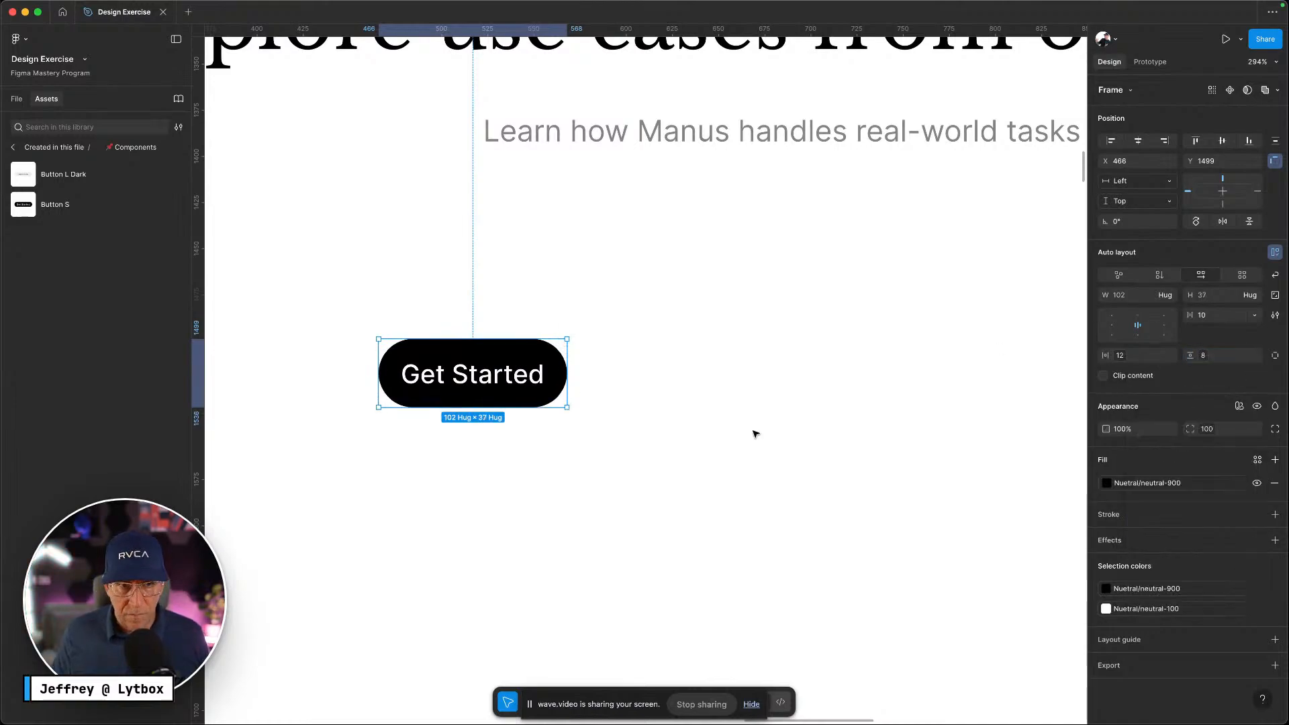
{"action": "key", "text": "ctrl+Left"}
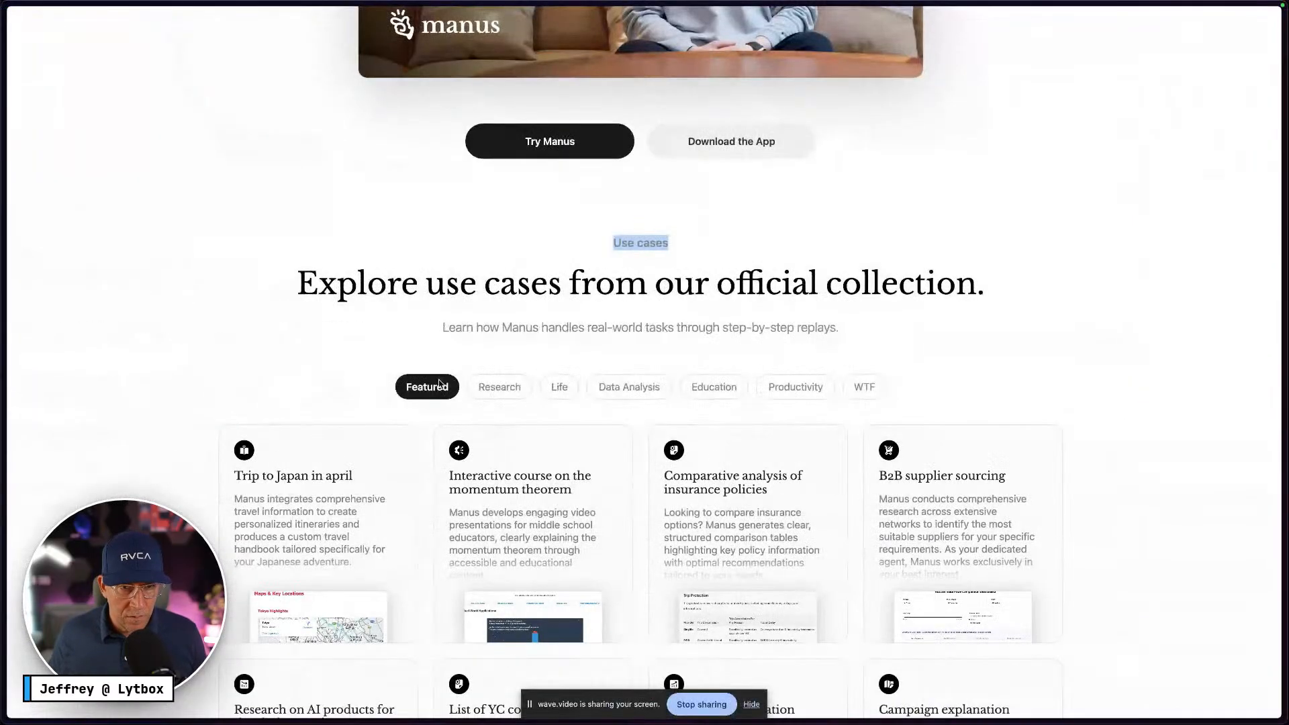
Inspect the Featured pill in DevTools to read its 16px, weight 600 text and 9px vertical padding
{"action": "right_click", "coordinate": [441, 384]}
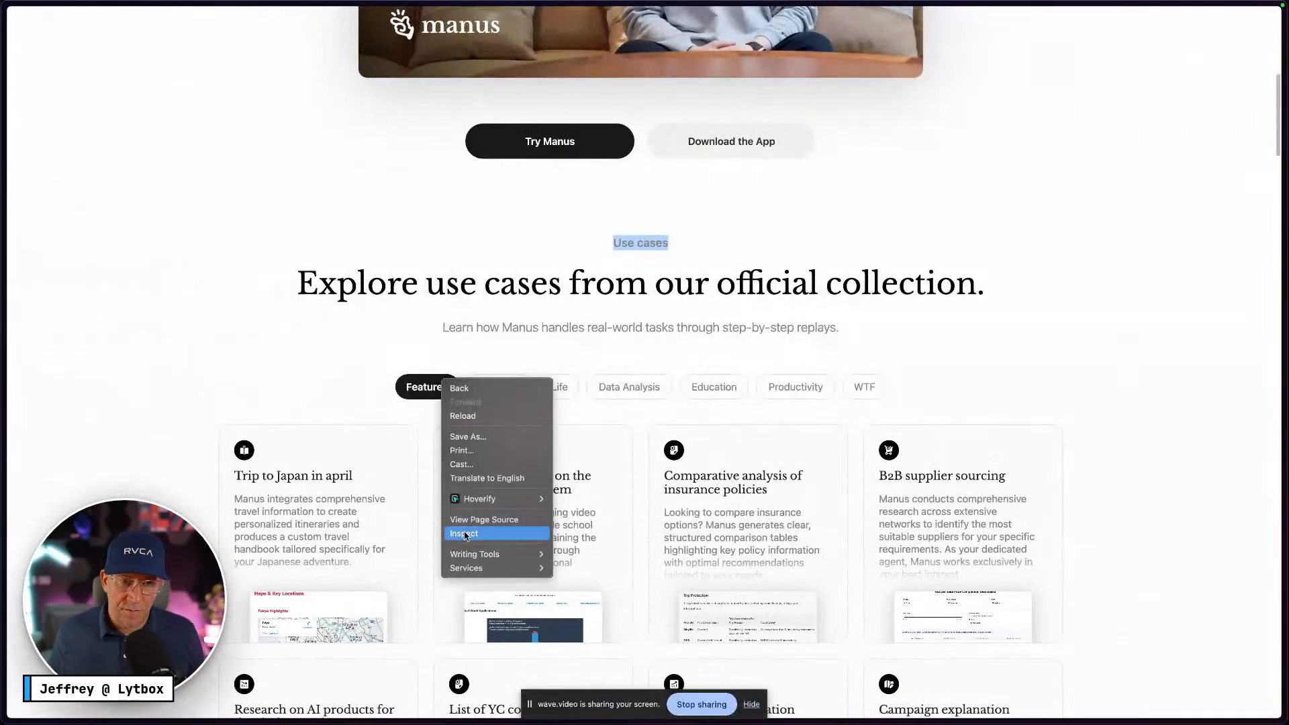
{"action": "left_click", "coordinate": [696, 422]}
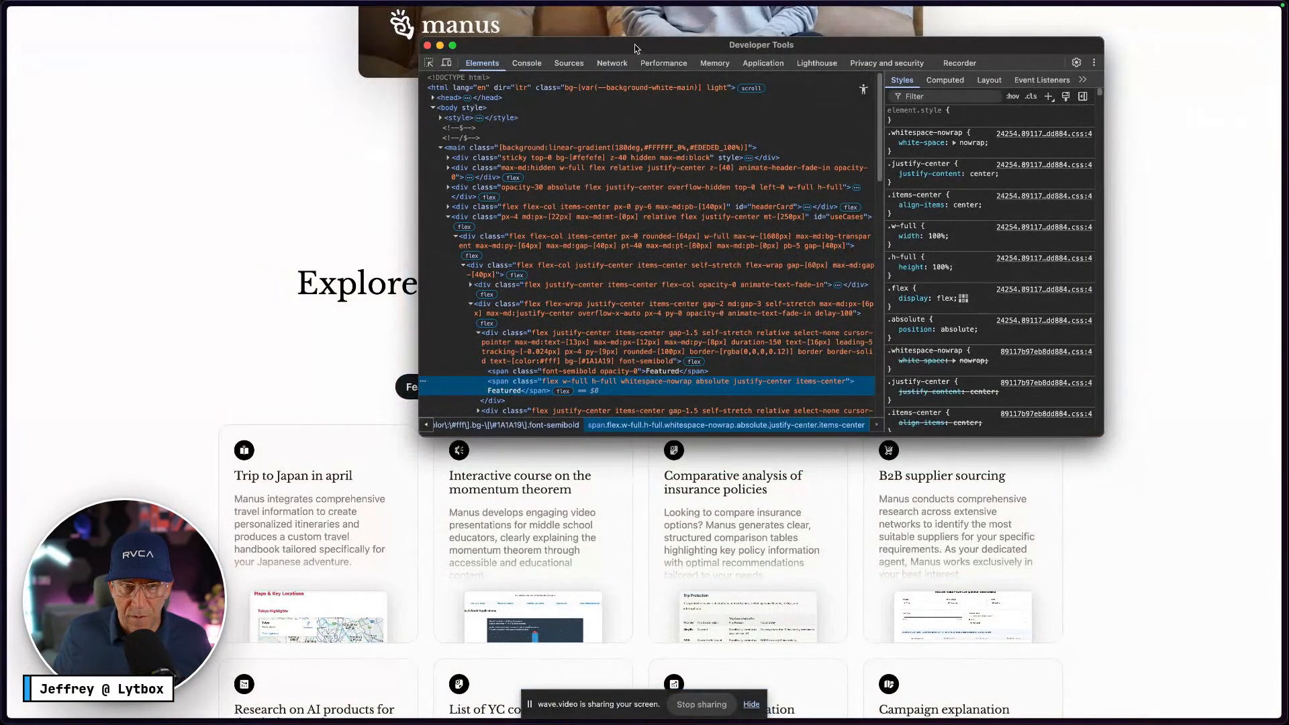
{"action": "left_click_drag", "start_coordinate": [636, 47], "coordinate": [809, 42]}
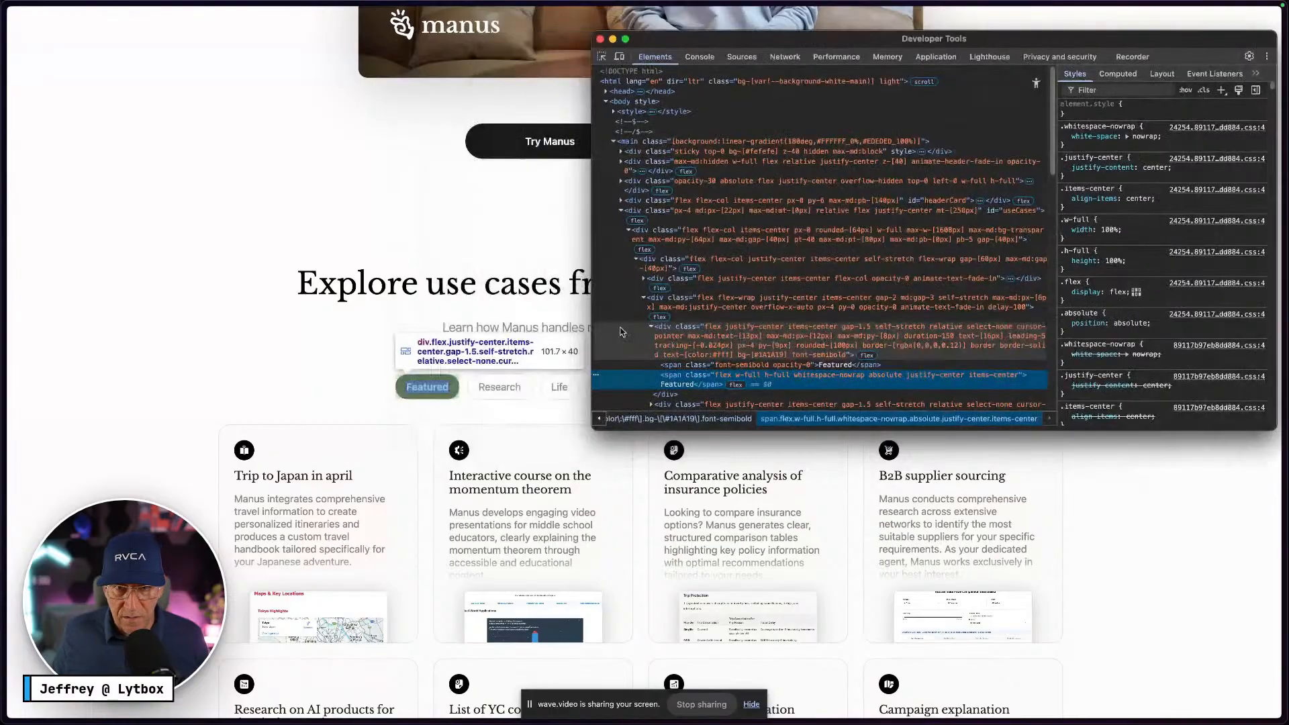
{"action": "left_click", "coordinate": [670, 327]}
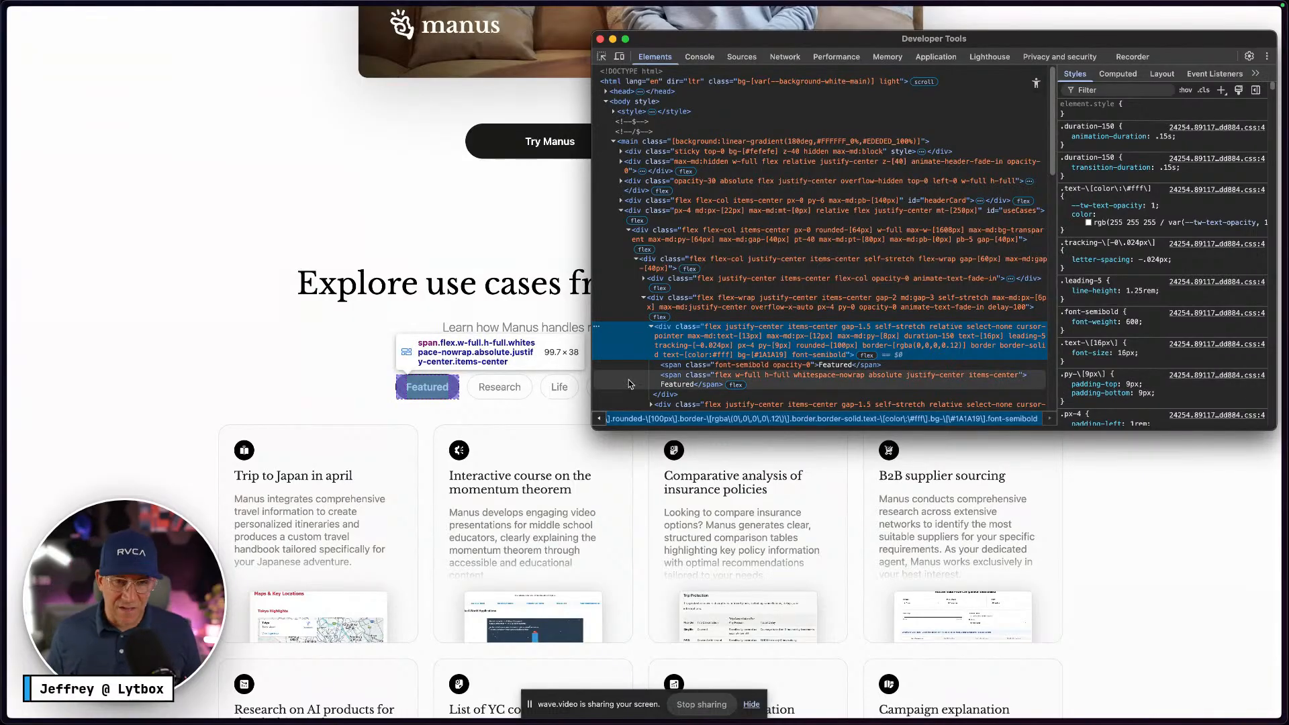
{"action": "key", "text": "ctrl+Right"}
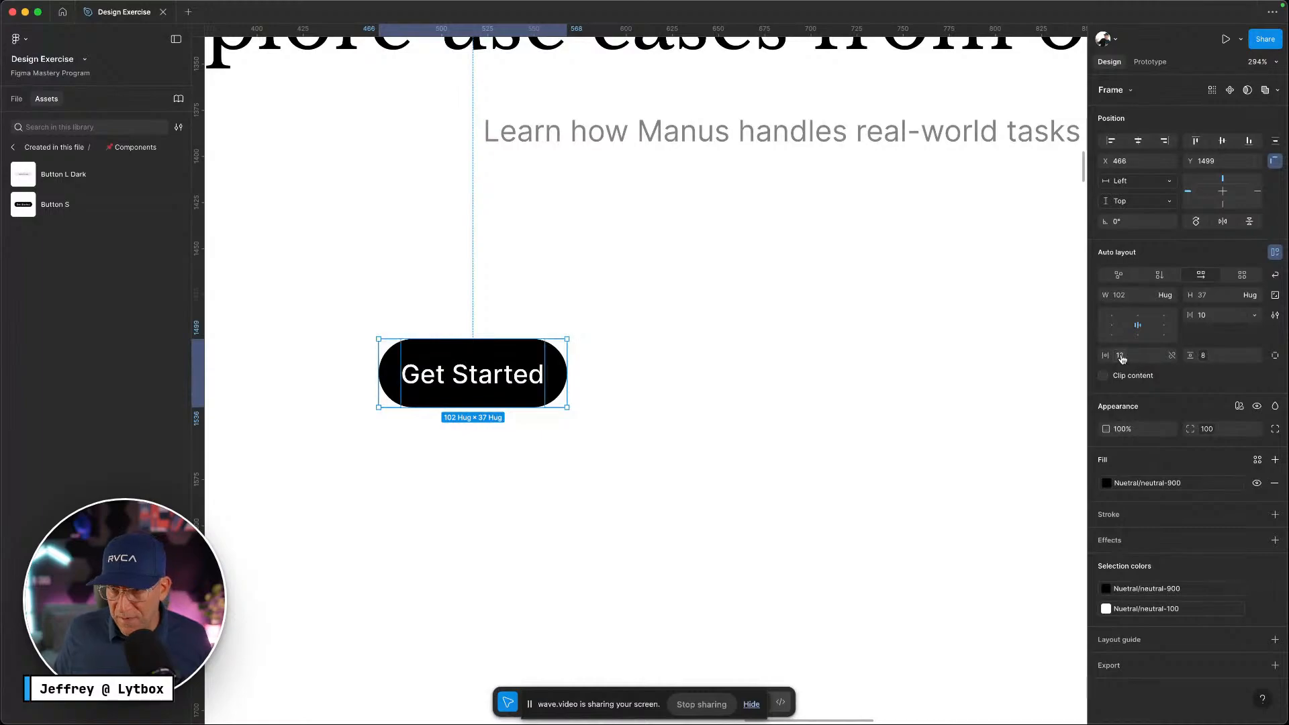
Bind the Get Started button's horizontal padding to the padding-12 variable, keeping it 102 × 37
{"action": "left_click", "coordinate": [1172, 356]}
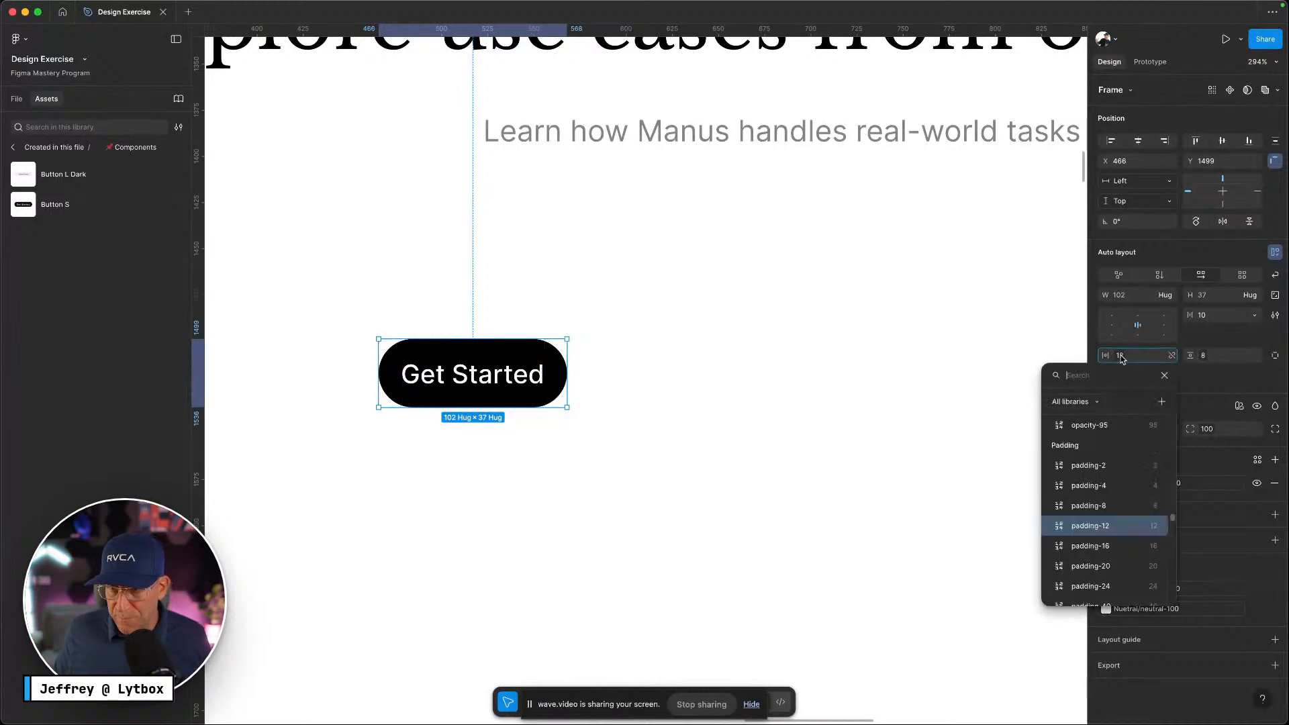
{"action": "left_click", "coordinate": [1117, 509]}
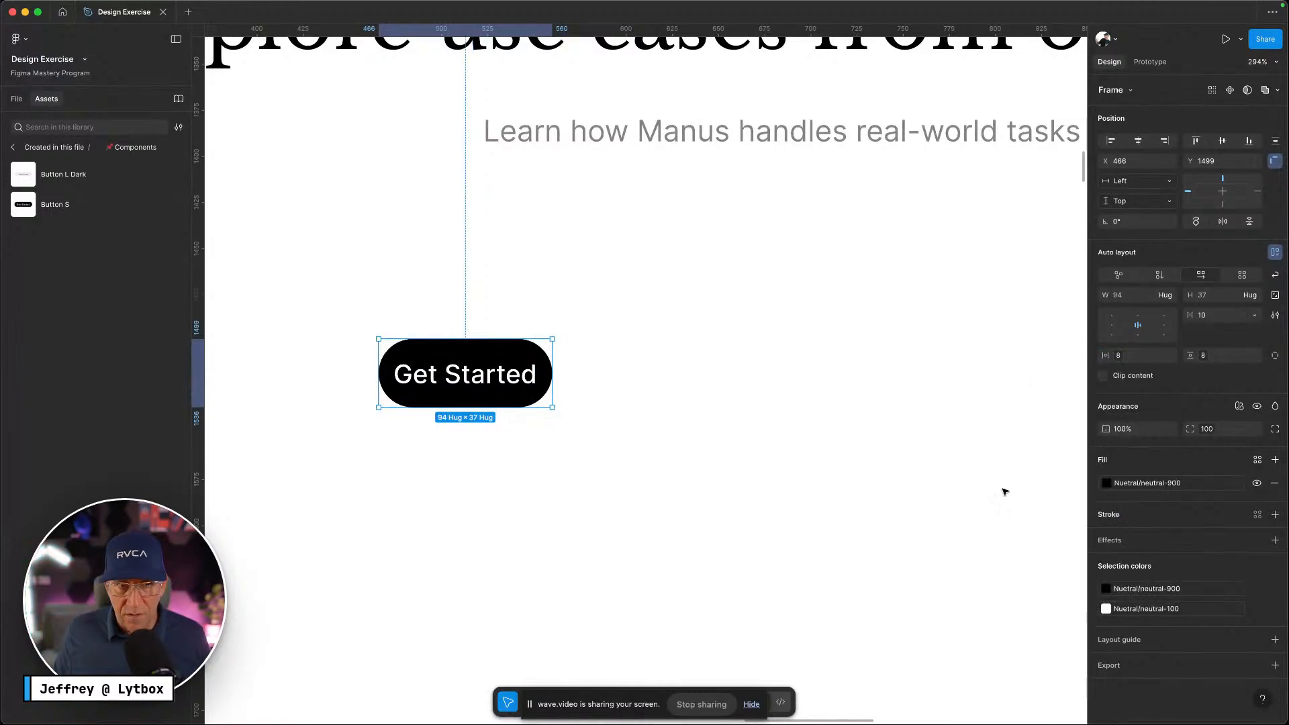
{"action": "left_click", "coordinate": [1121, 361]}
{"action": "left_click", "coordinate": [1088, 545]}
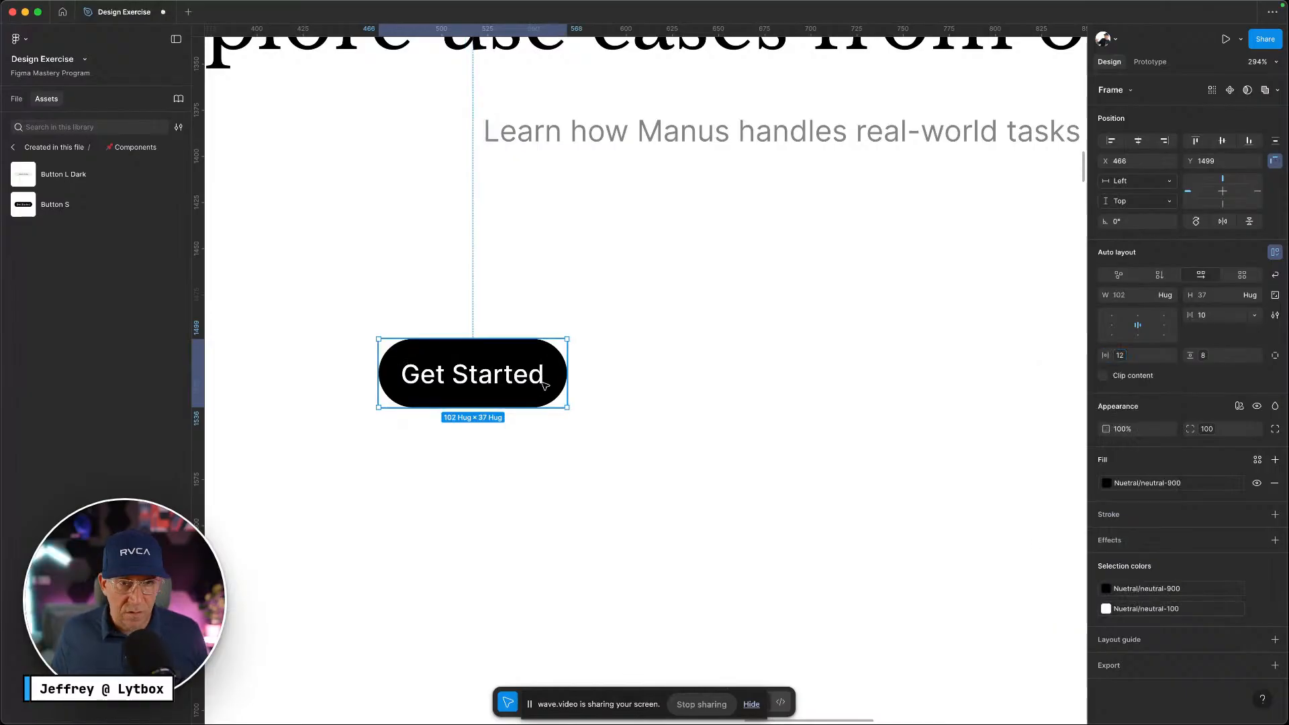
{"action": "left_click", "coordinate": [633, 400]}
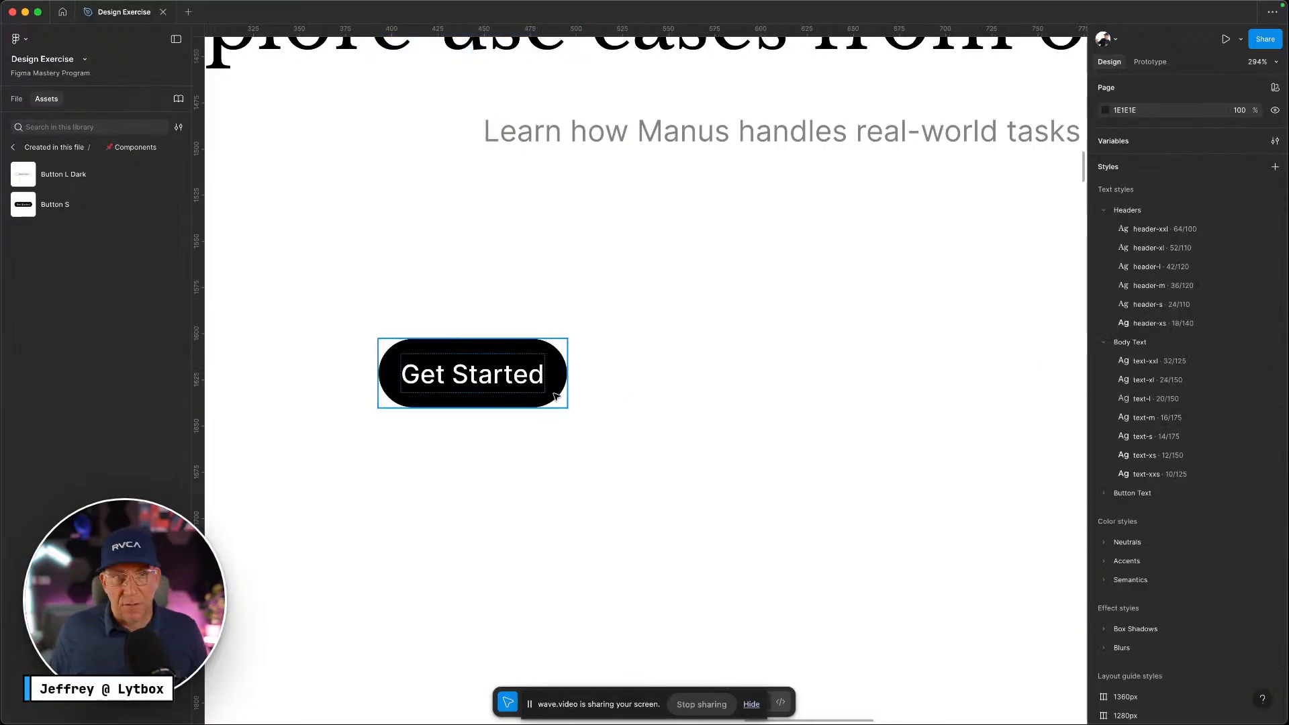
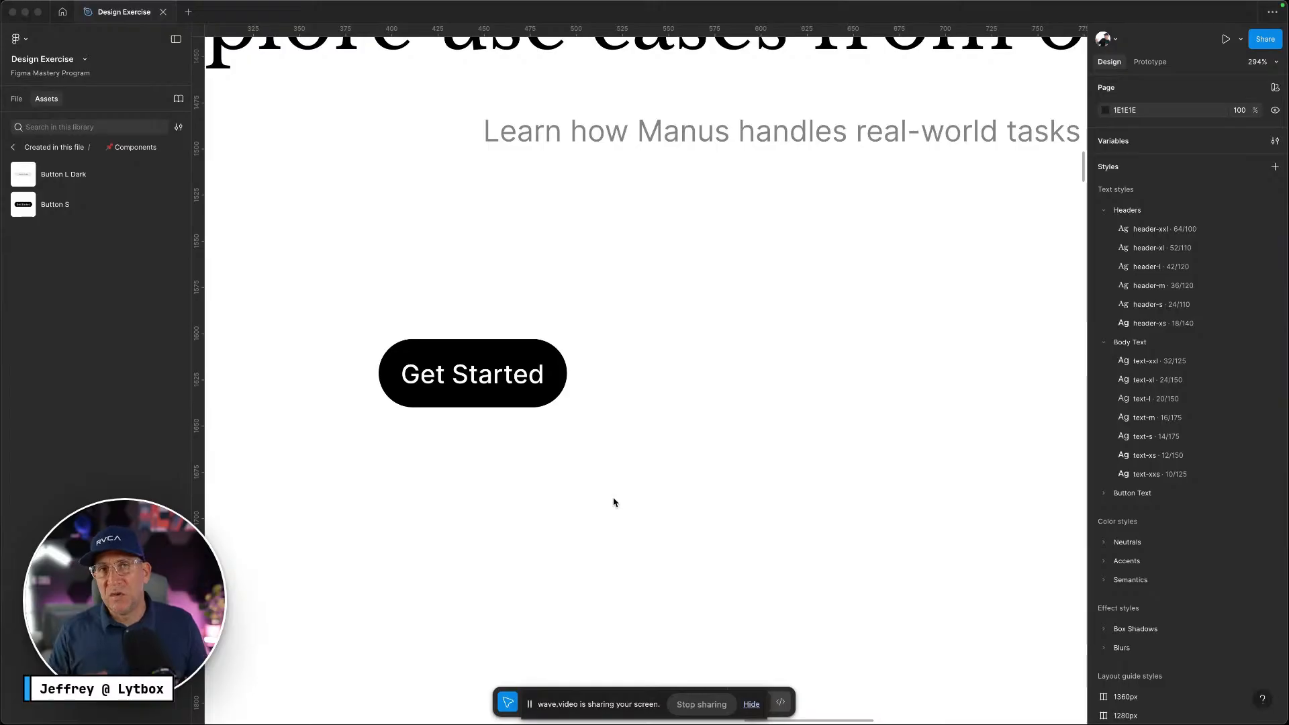
Move the black Get Started button up under the subtitle and duplicate it beside the original
{"action": "left_click", "coordinate": [631, 482]}
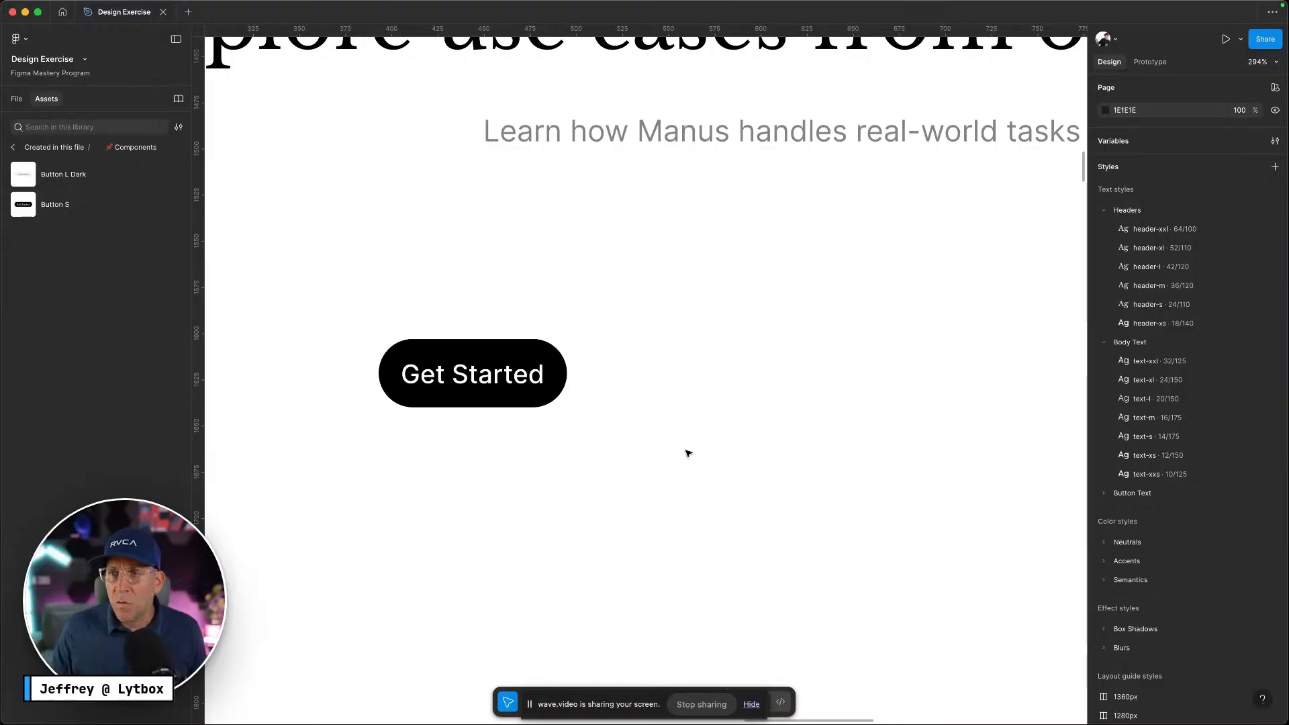
{"action": "scroll", "coordinate": [688, 454], "scroll_direction": "down", "scroll_amount": 5}
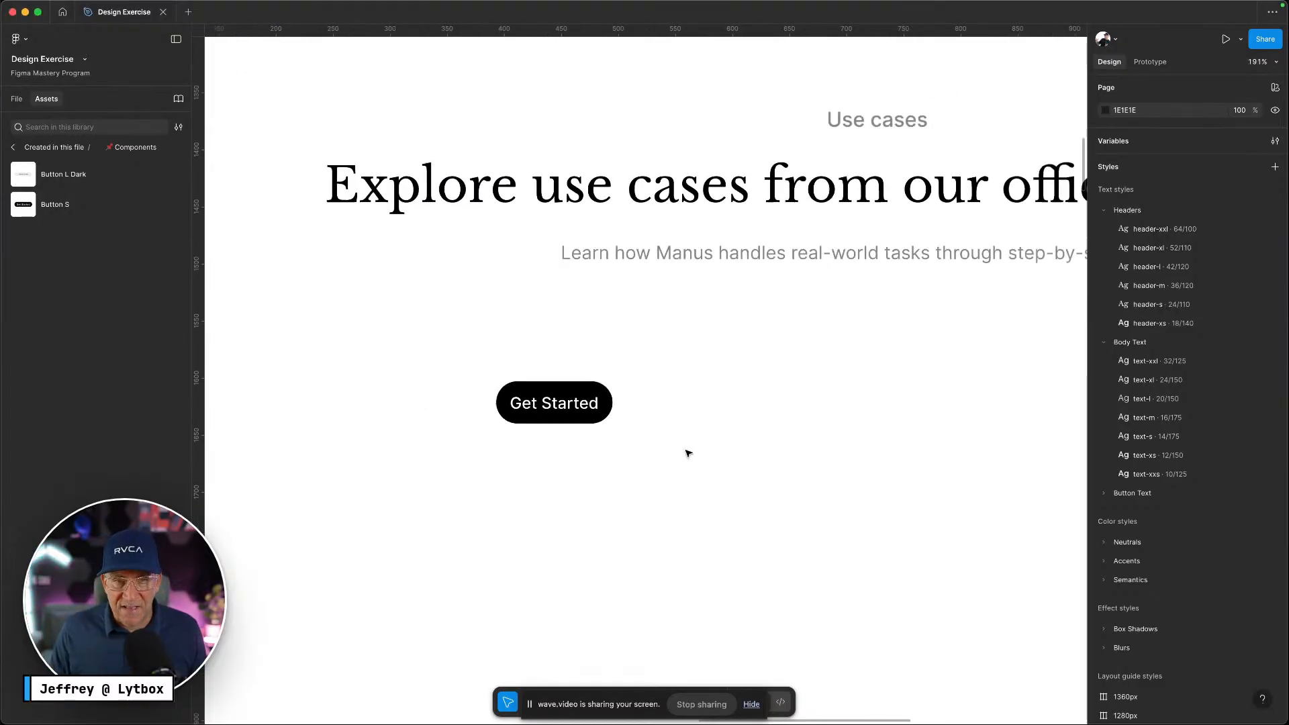
{"action": "scroll", "coordinate": [688, 453], "scroll_direction": "down", "scroll_amount": 2}
{"action": "left_click_drag", "start_coordinate": [597, 405], "coordinate": [700, 370]}
{"action": "key", "text": "ctrl+Left"}
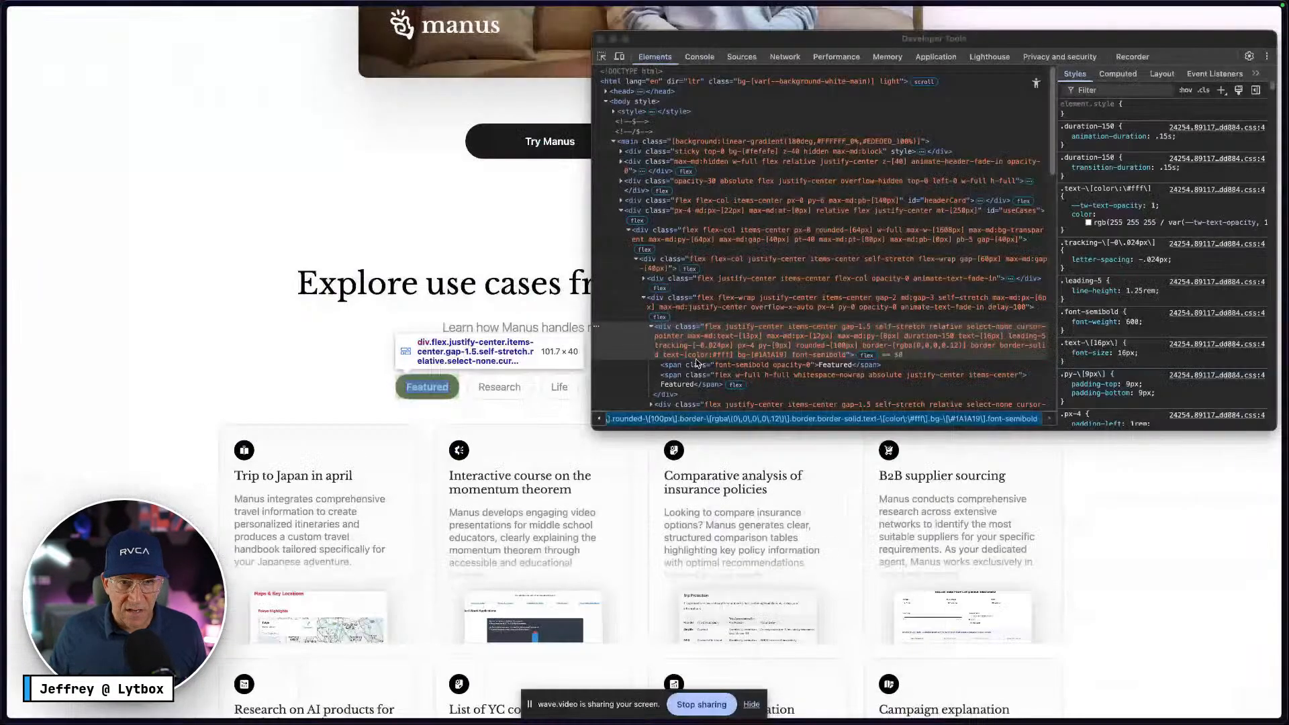
Compare the button layout against the Manus home page for reference
{"action": "left_click", "coordinate": [503, 398]}
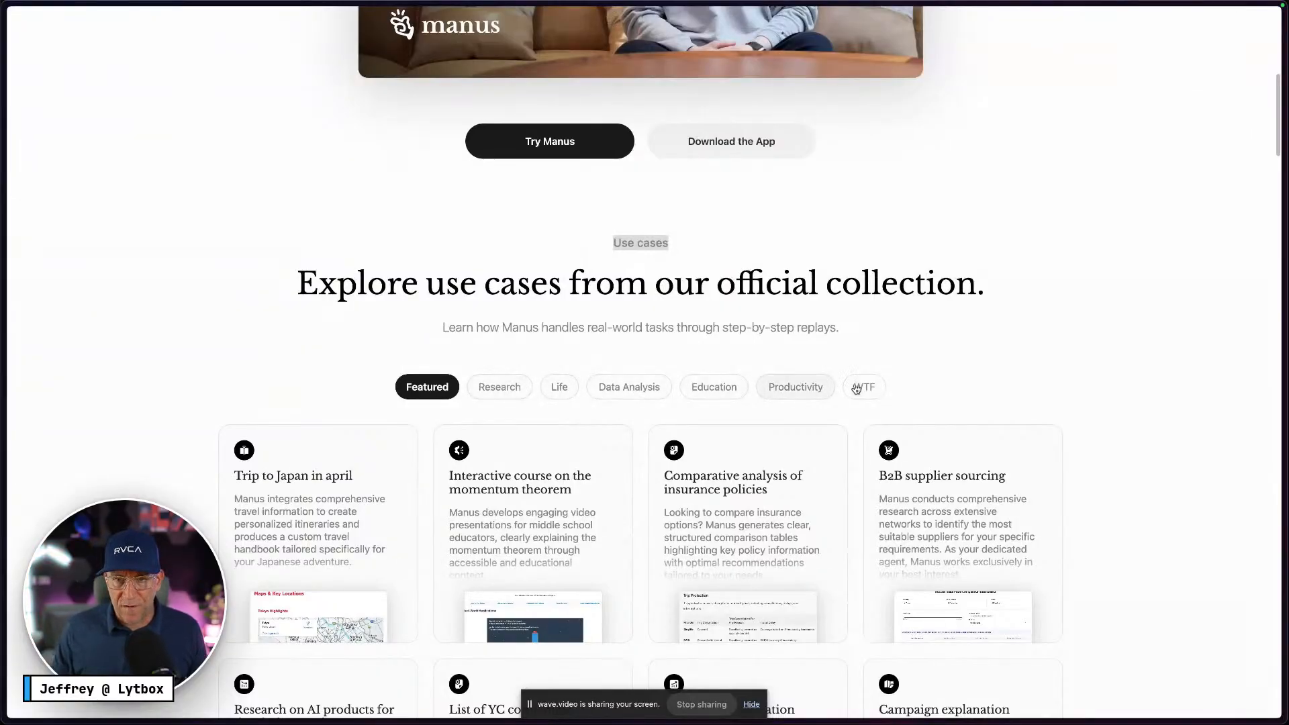
{"action": "key", "text": "ctrl+Right"}
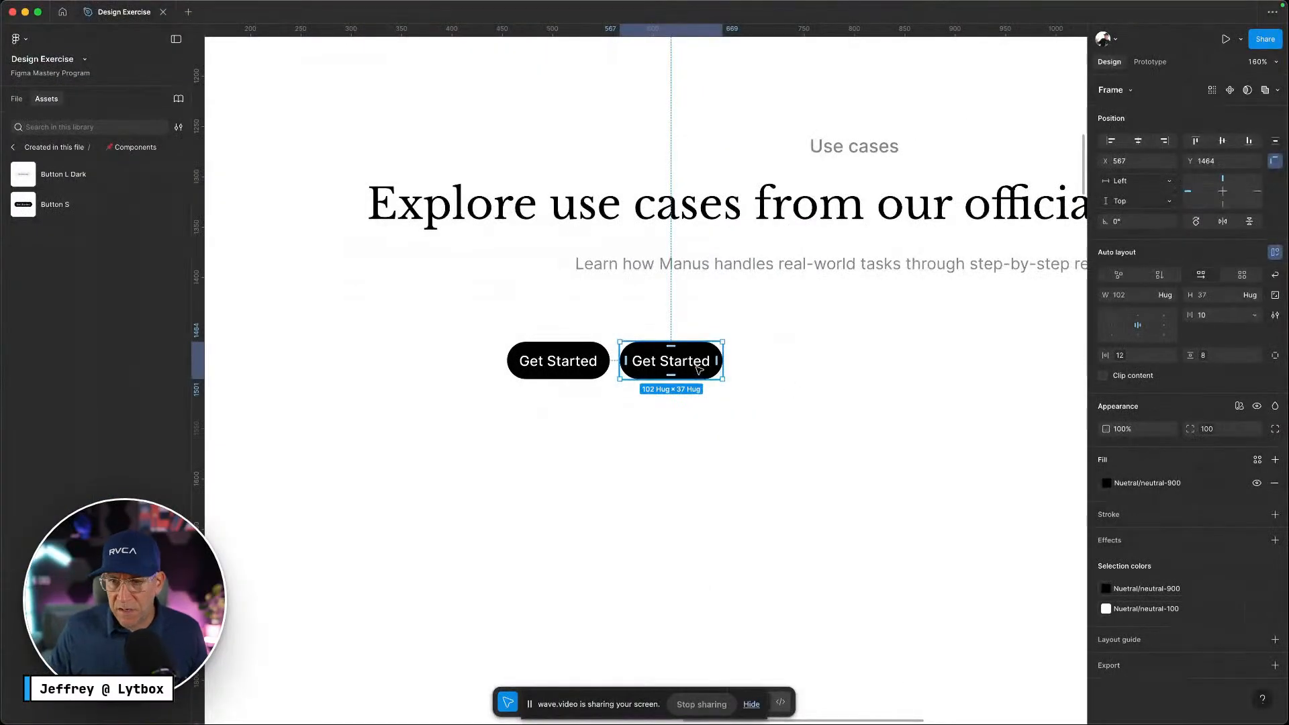
{"action": "key", "text": "ctrl+Left"}
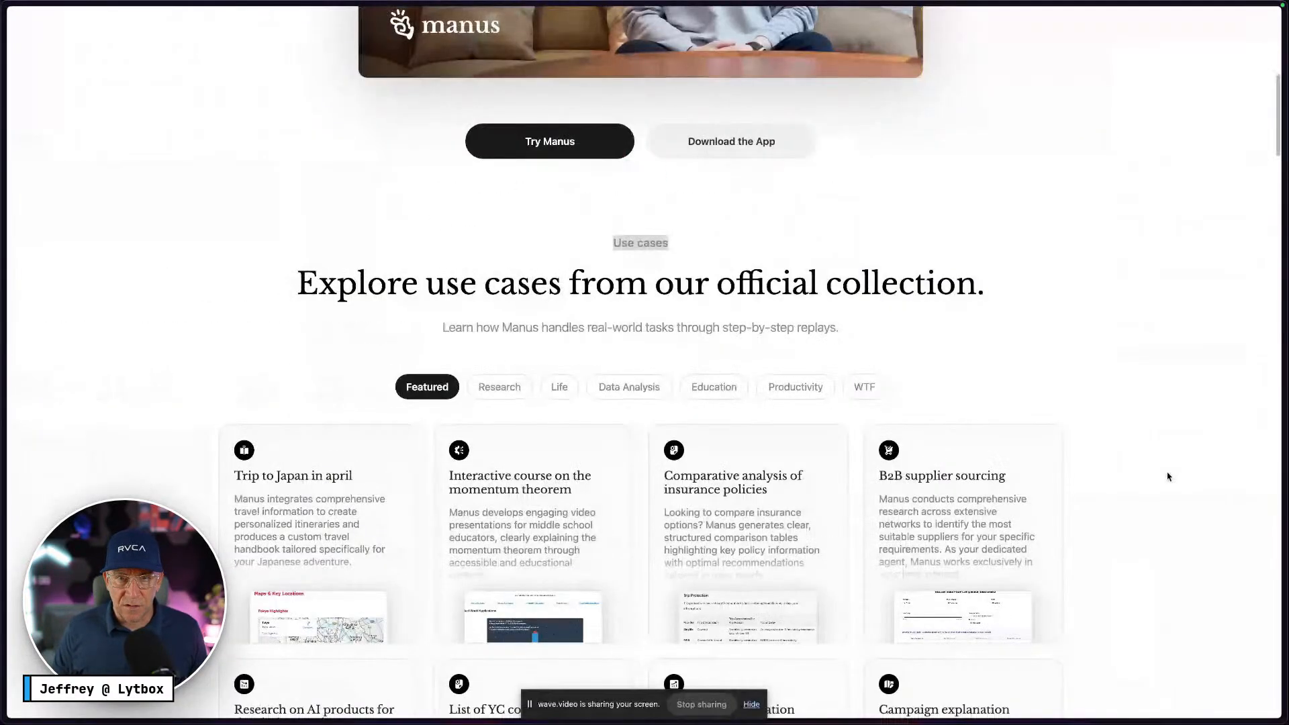
{"action": "left_click", "coordinate": [1105, 429]}
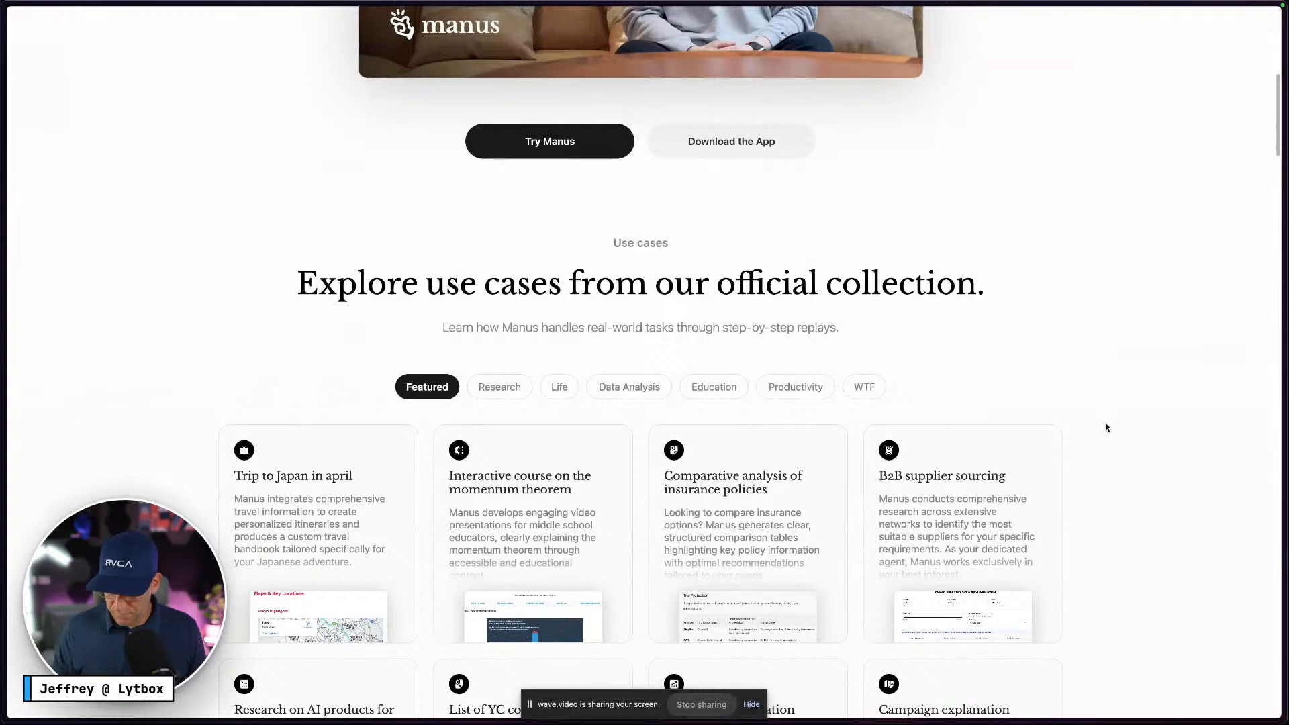
{"action": "key", "text": "ctrl+Tab"}
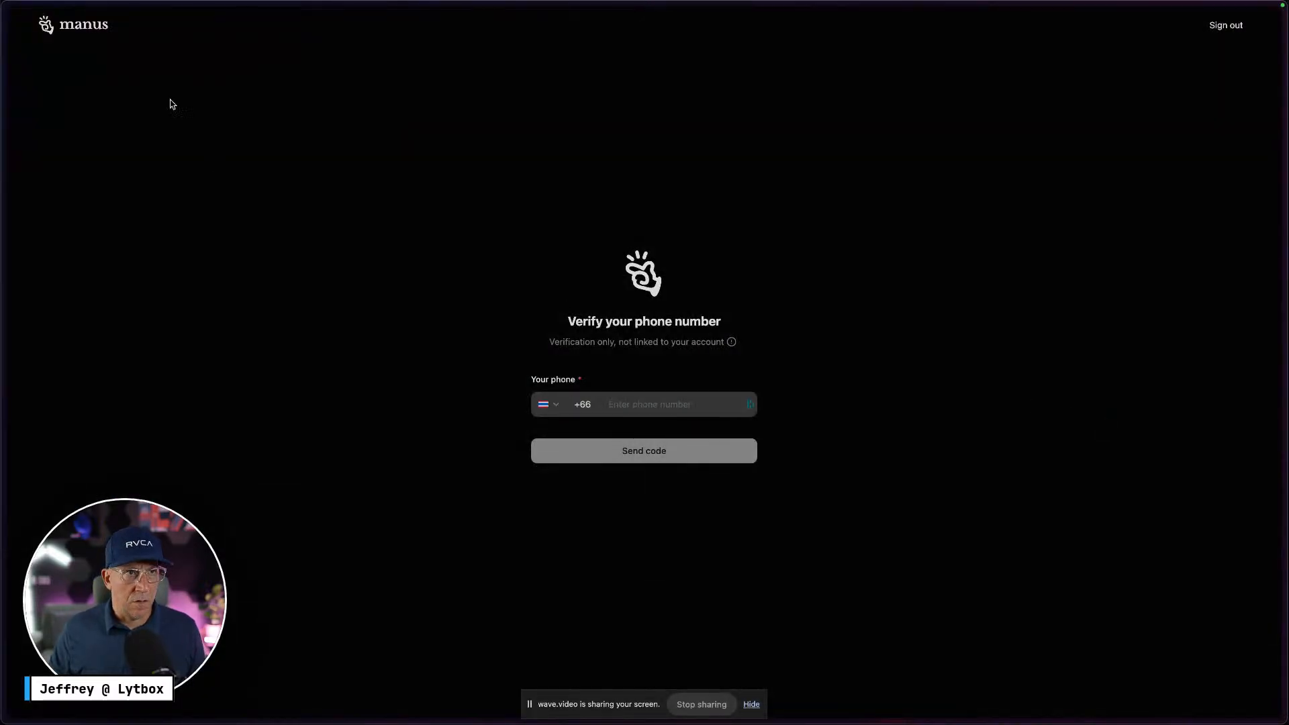
{"action": "left_click", "coordinate": [83, 24]}
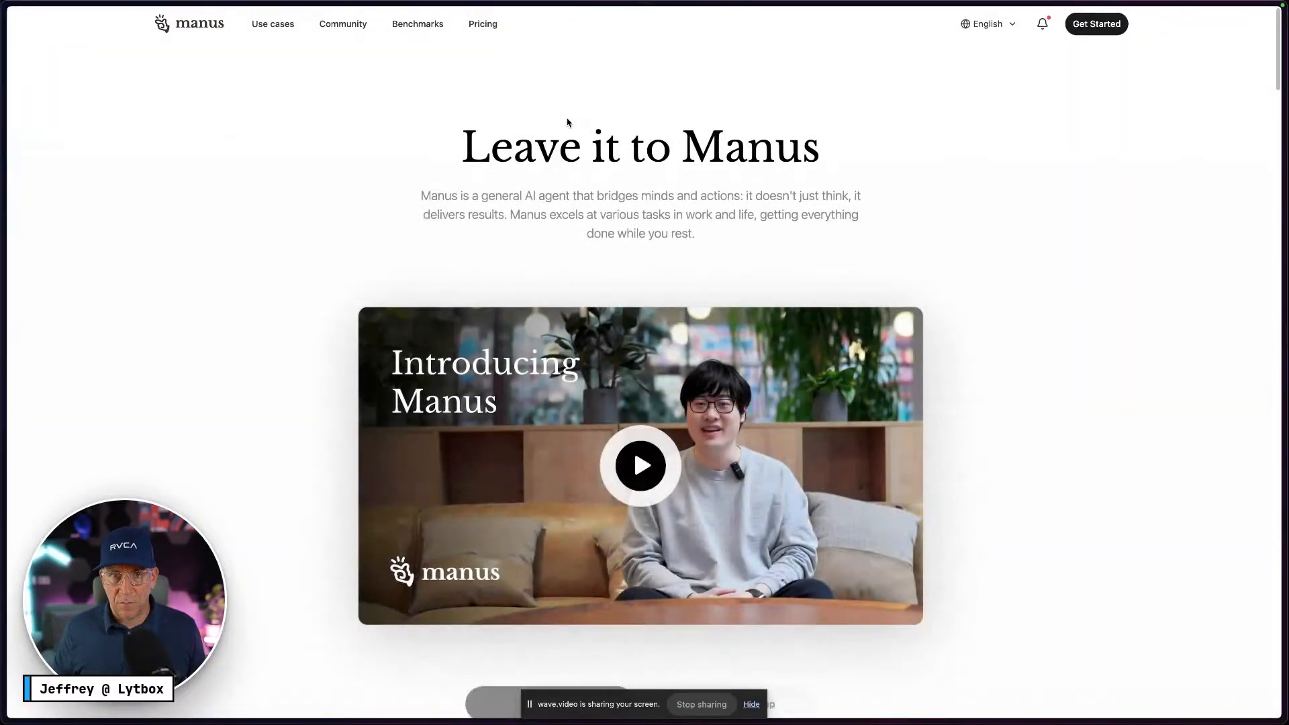
{"action": "scroll", "coordinate": [602, 250], "scroll_direction": "down", "scroll_amount": 8}
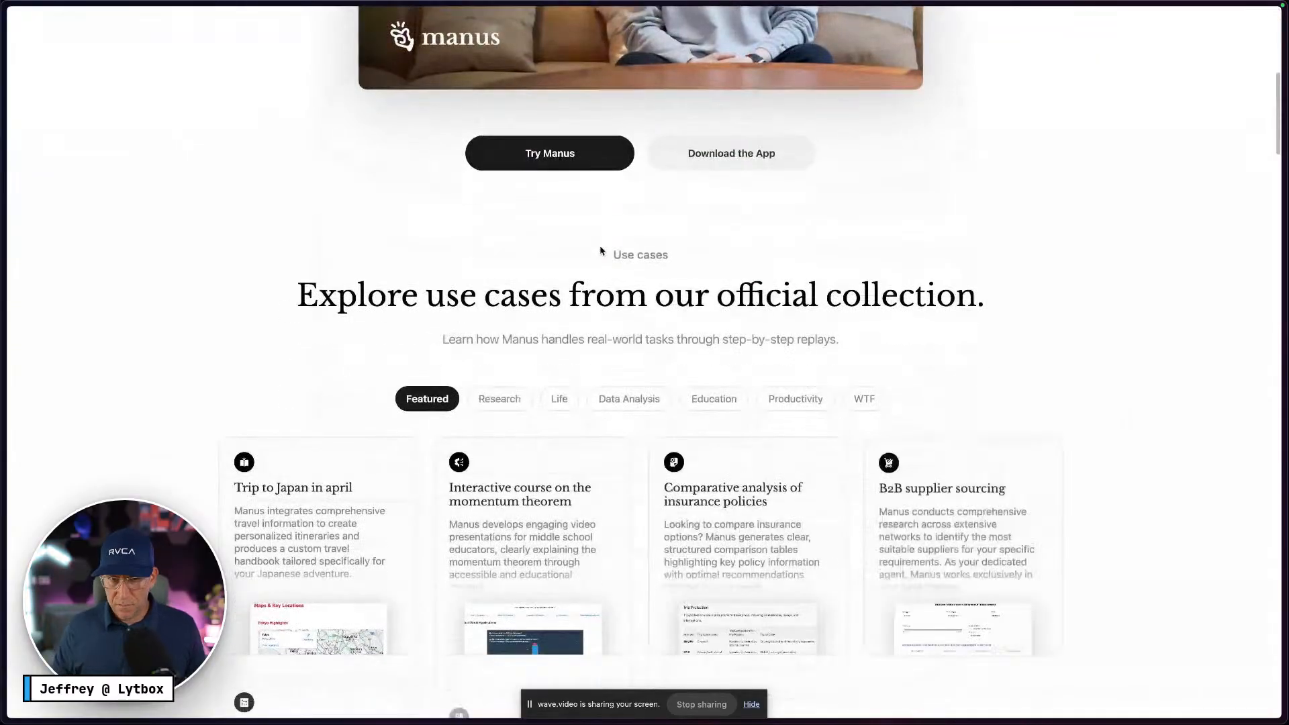
{"action": "key", "text": "ctrl+Right"}
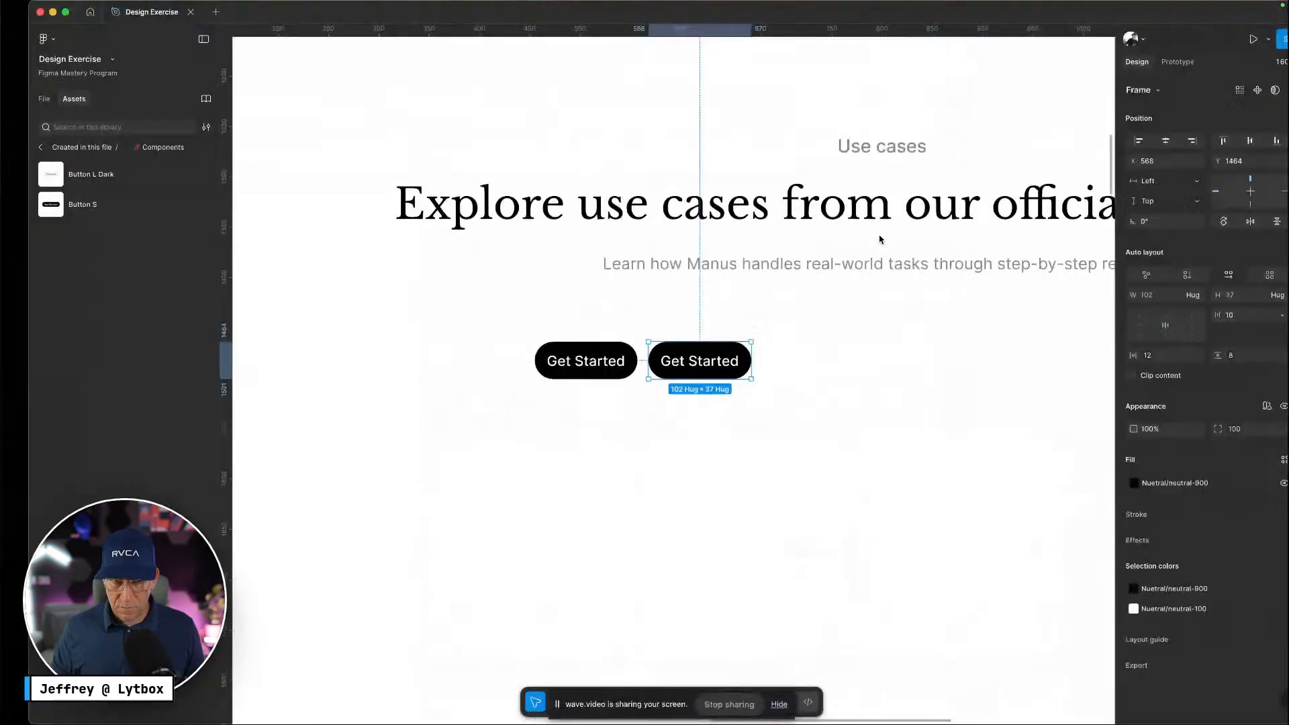
{"action": "key", "text": "ctrl+Left"}
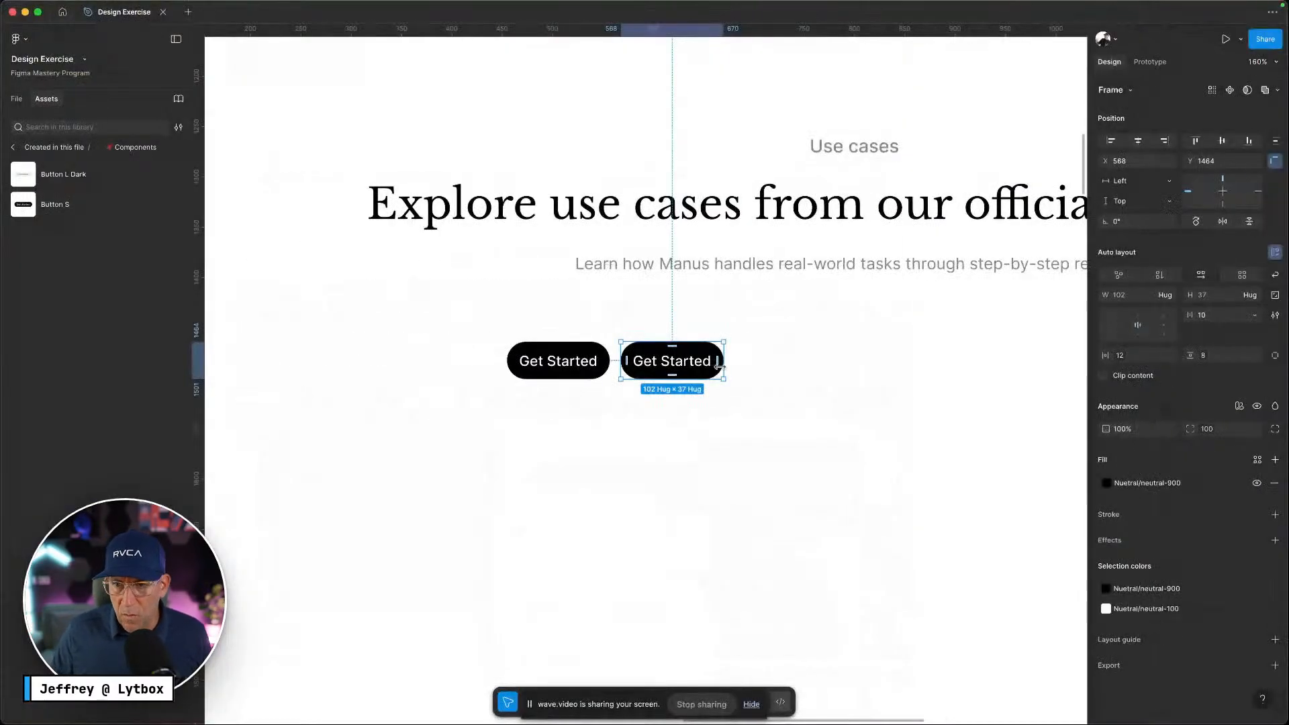
{"action": "key", "text": "ctrl+Left"}
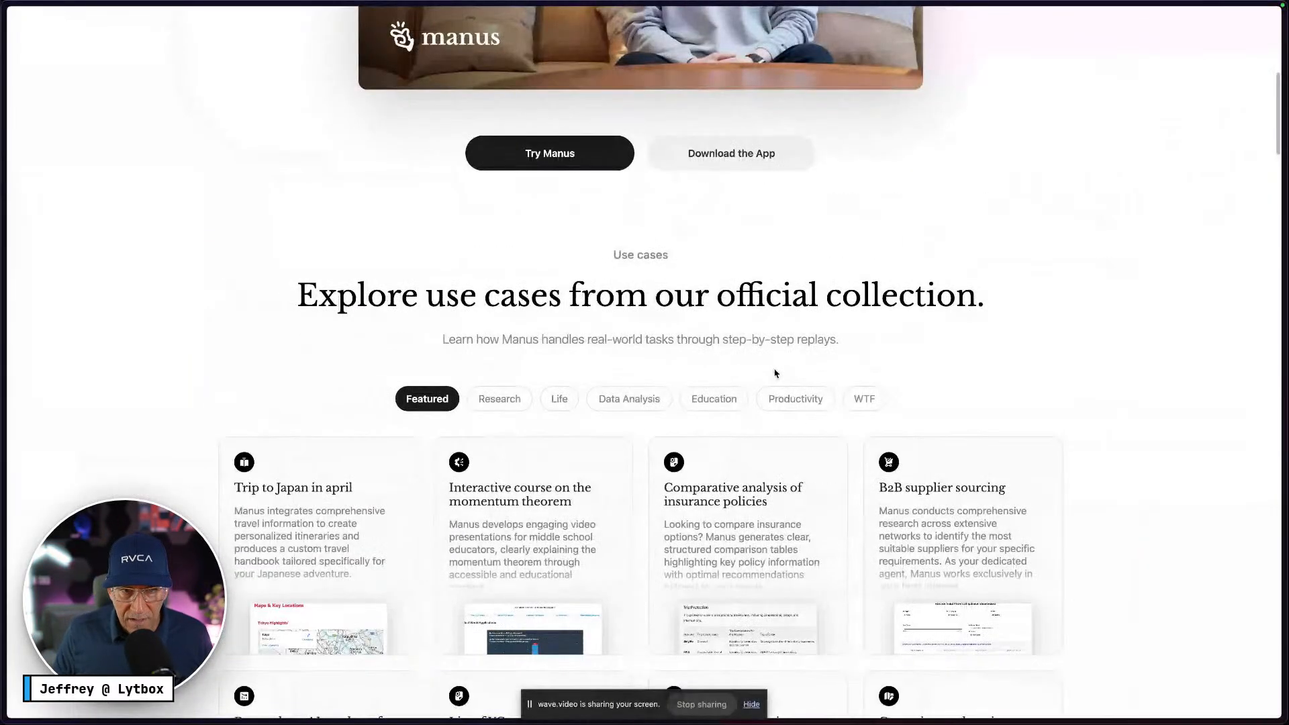
{"action": "key", "text": "ctrl+Right"}
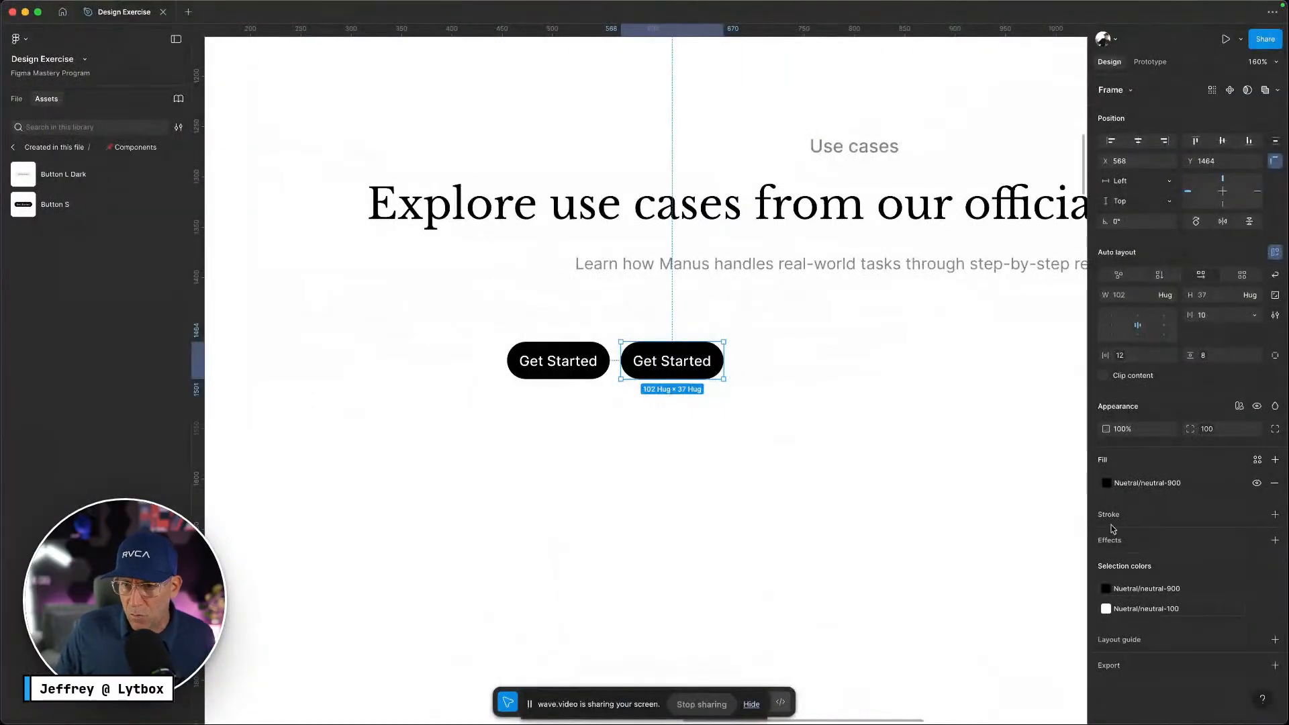
Give the copied button a neutral-300 border and a light neutral-100 fill
{"action": "left_click", "coordinate": [1275, 517]}
{"action": "left_click", "coordinate": [1257, 514]}
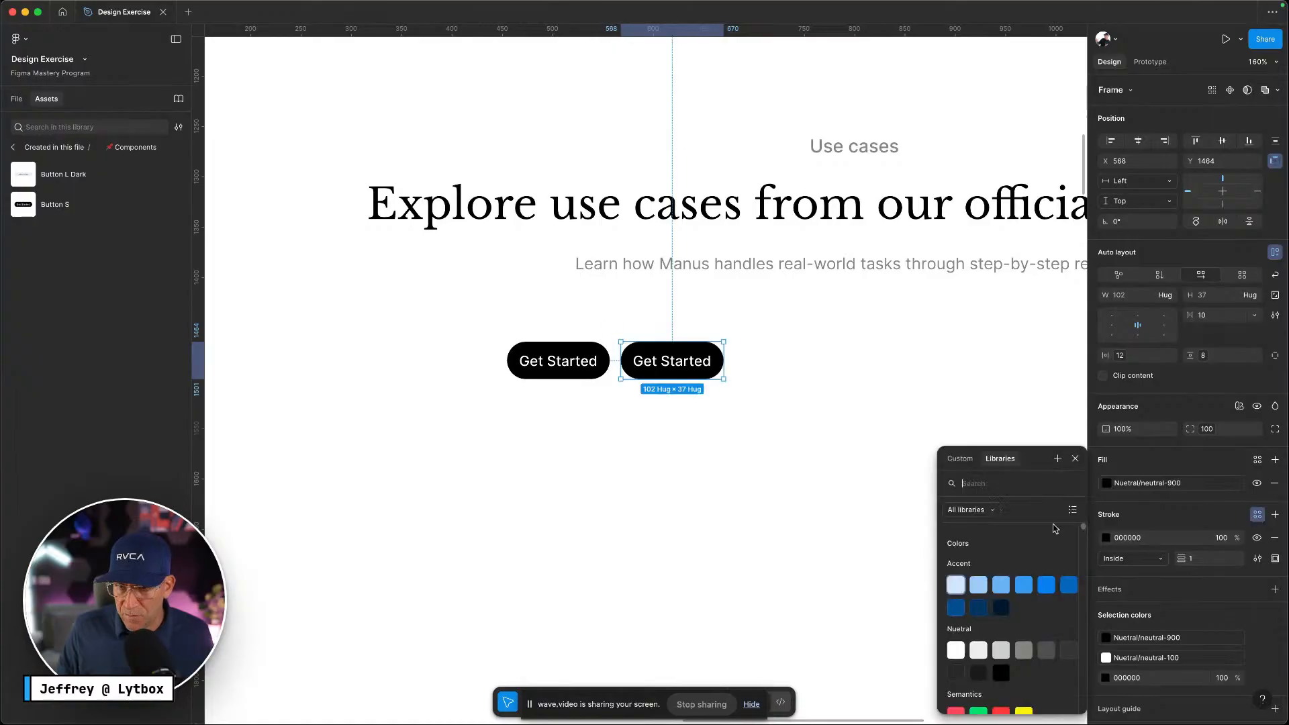
{"action": "left_click", "coordinate": [1001, 651]}
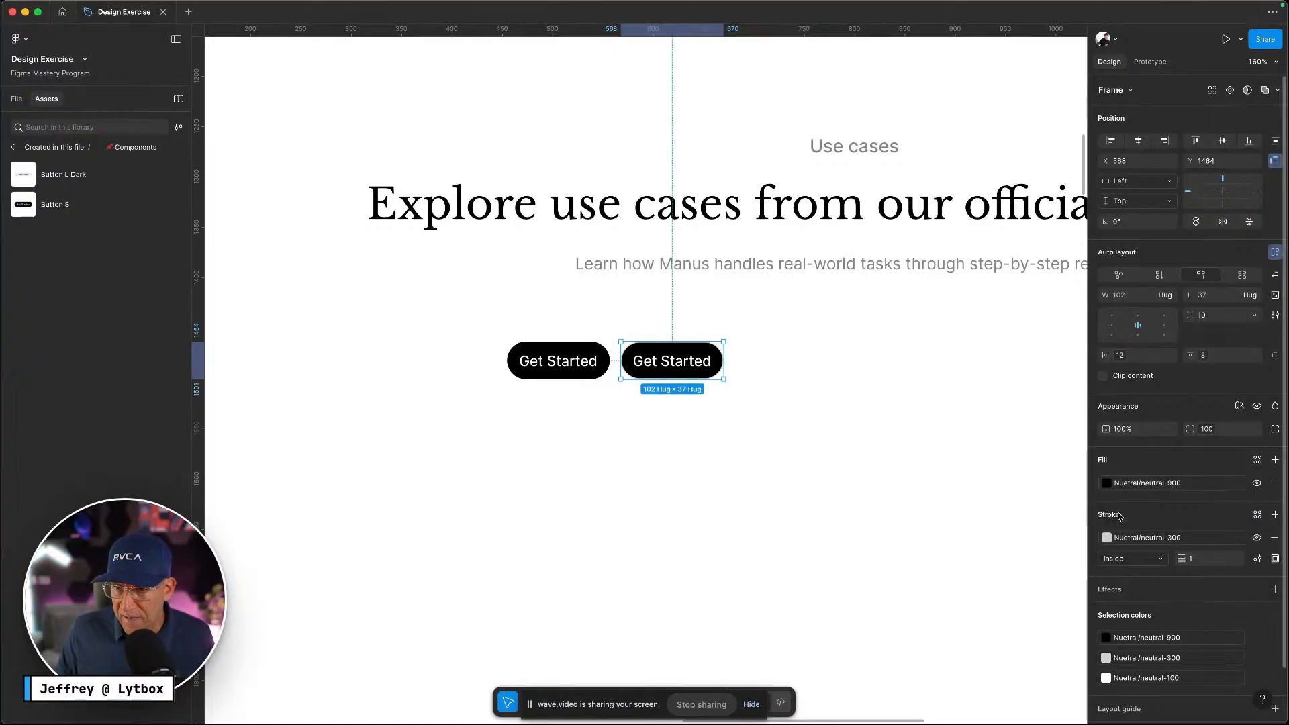
{"action": "left_click", "coordinate": [1115, 484]}
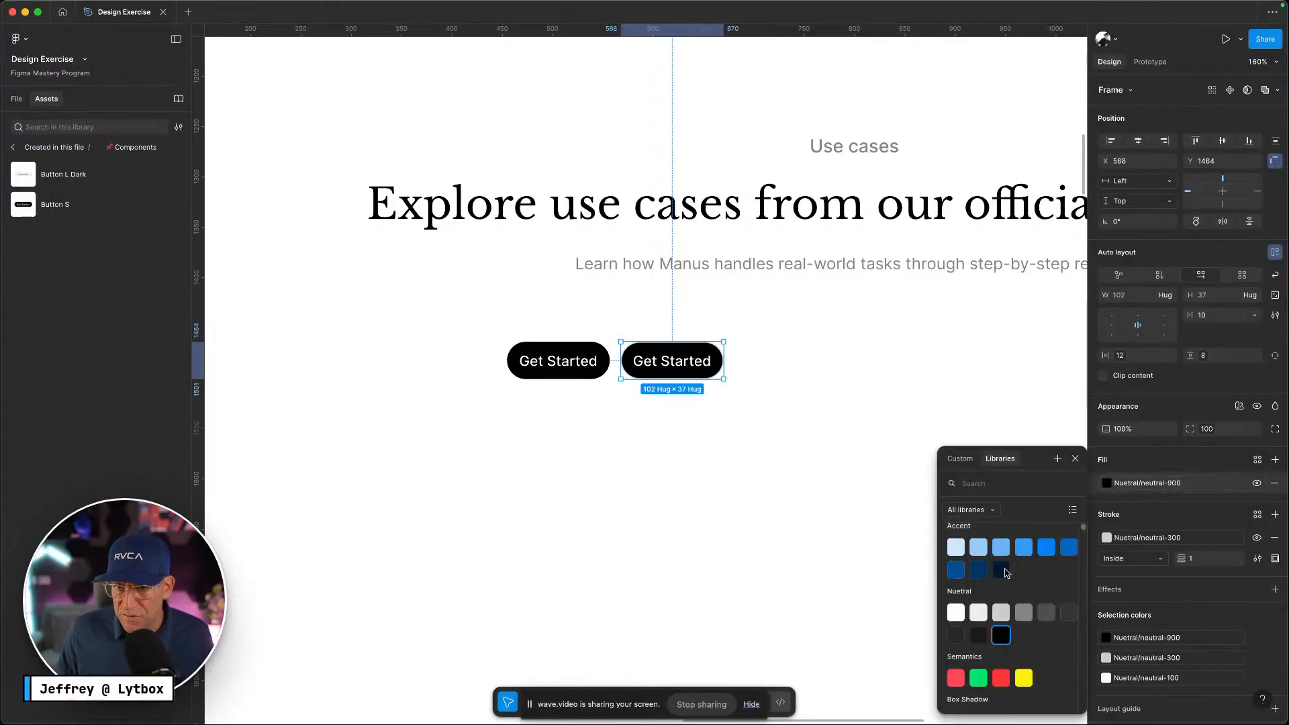
{"action": "left_click", "coordinate": [955, 612]}
{"action": "scroll", "coordinate": [1135, 530], "scroll_direction": "down", "scroll_amount": 1}
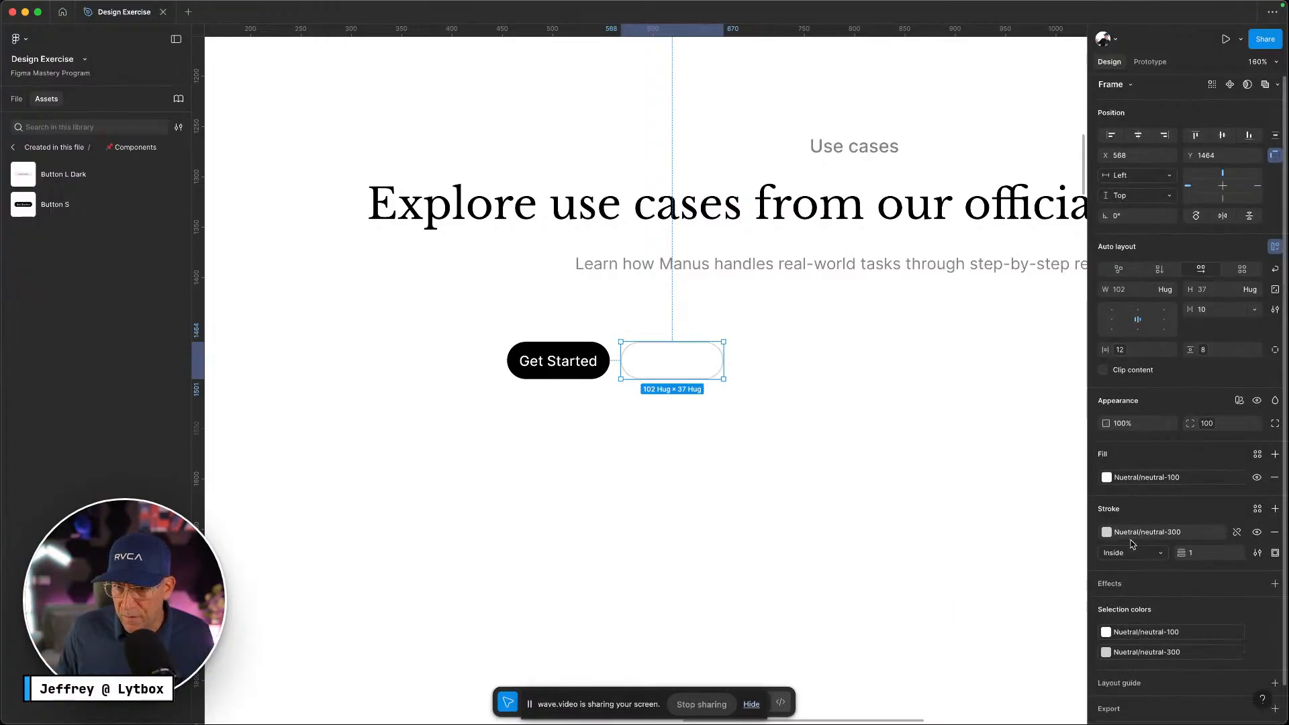
Color the copied button's label grey neutral-400 and check it against the Manus site
{"action": "double_click", "coordinate": [695, 363]}
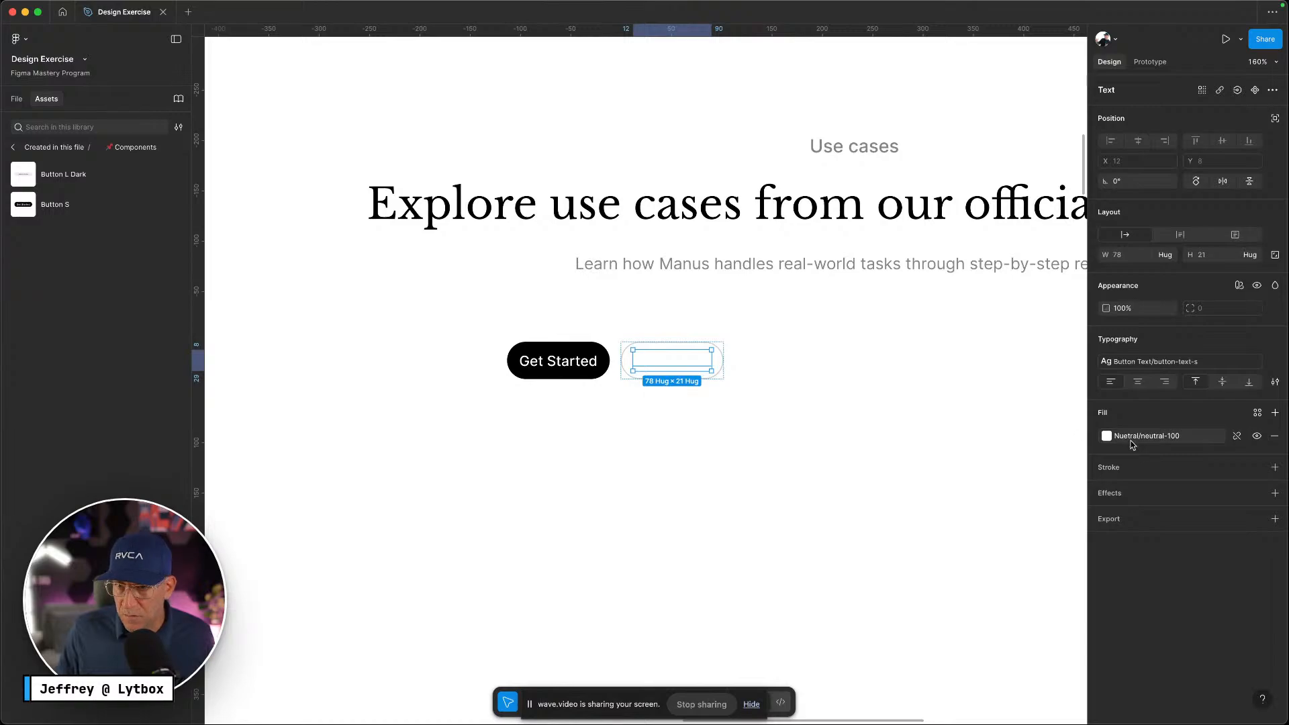
{"action": "left_click", "coordinate": [1190, 440]}
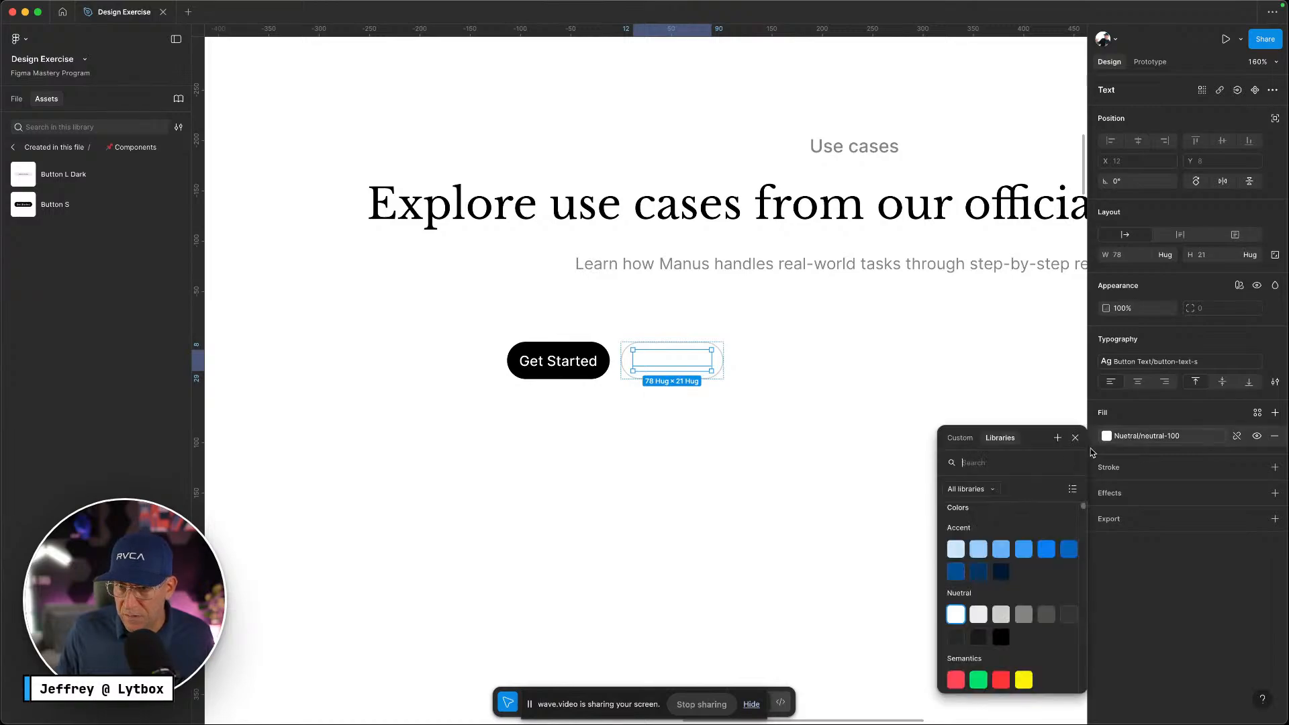
{"action": "left_click", "coordinate": [1026, 613]}
{"action": "left_click", "coordinate": [783, 481]}
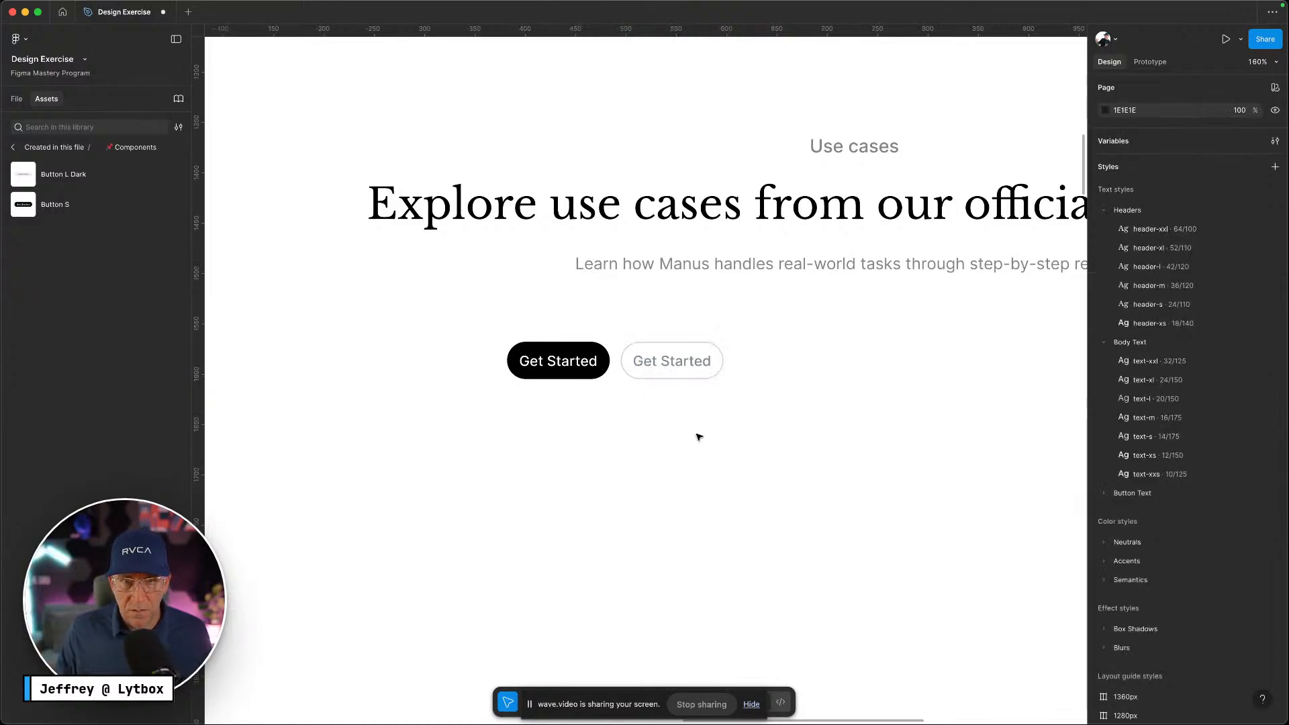
{"action": "left_click", "coordinate": [715, 373]}
{"action": "key", "text": "ctrl+Left"}
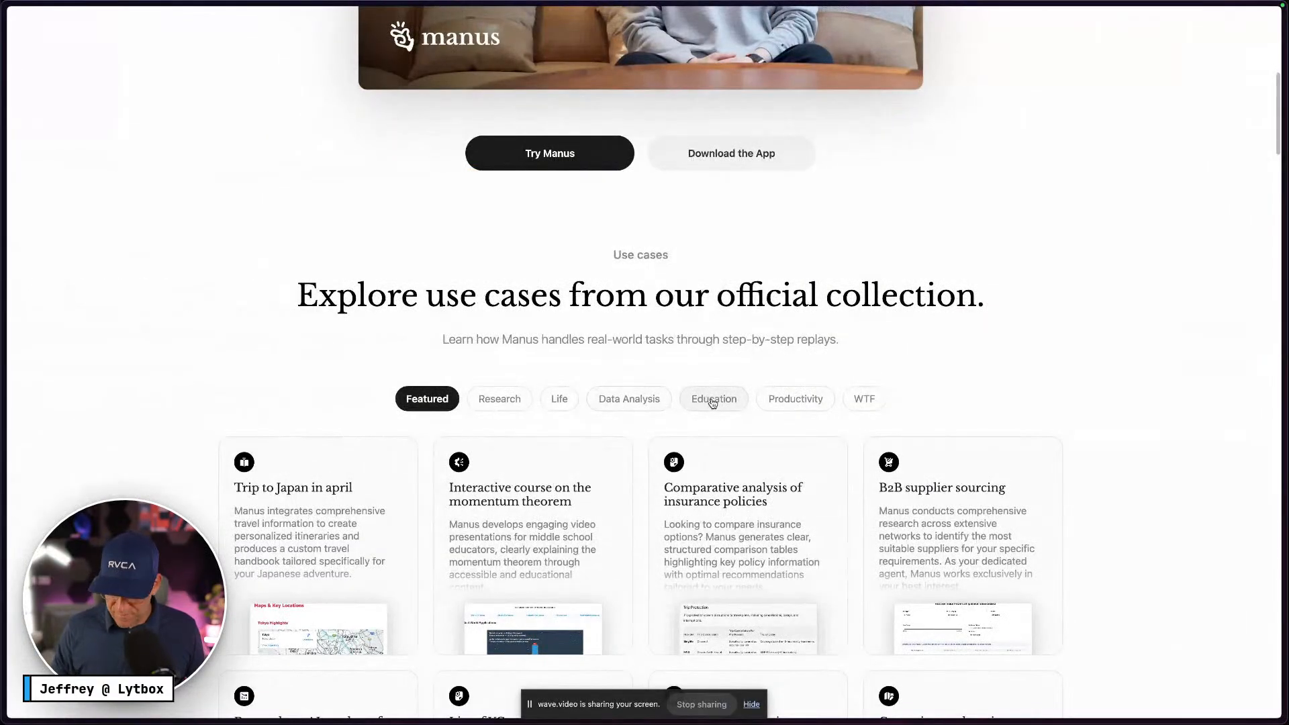
{"action": "key", "text": "ctrl+Right"}
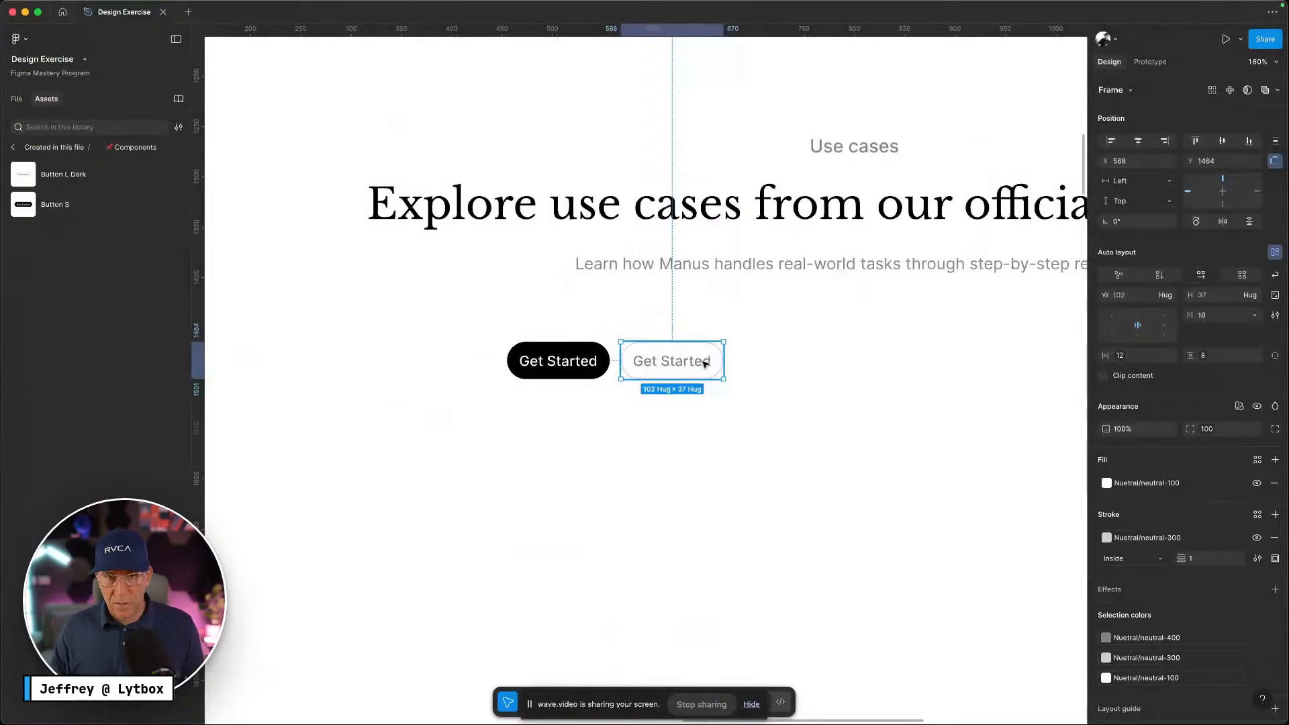
Duplicate the outlined button rightward at equal spacing to build a row of pill copies
{"action": "left_click_drag", "start_coordinate": [711, 365], "coordinate": [840, 361]}
{"action": "key", "text": "super+d"}
{"action": "key", "text": "super+d"}
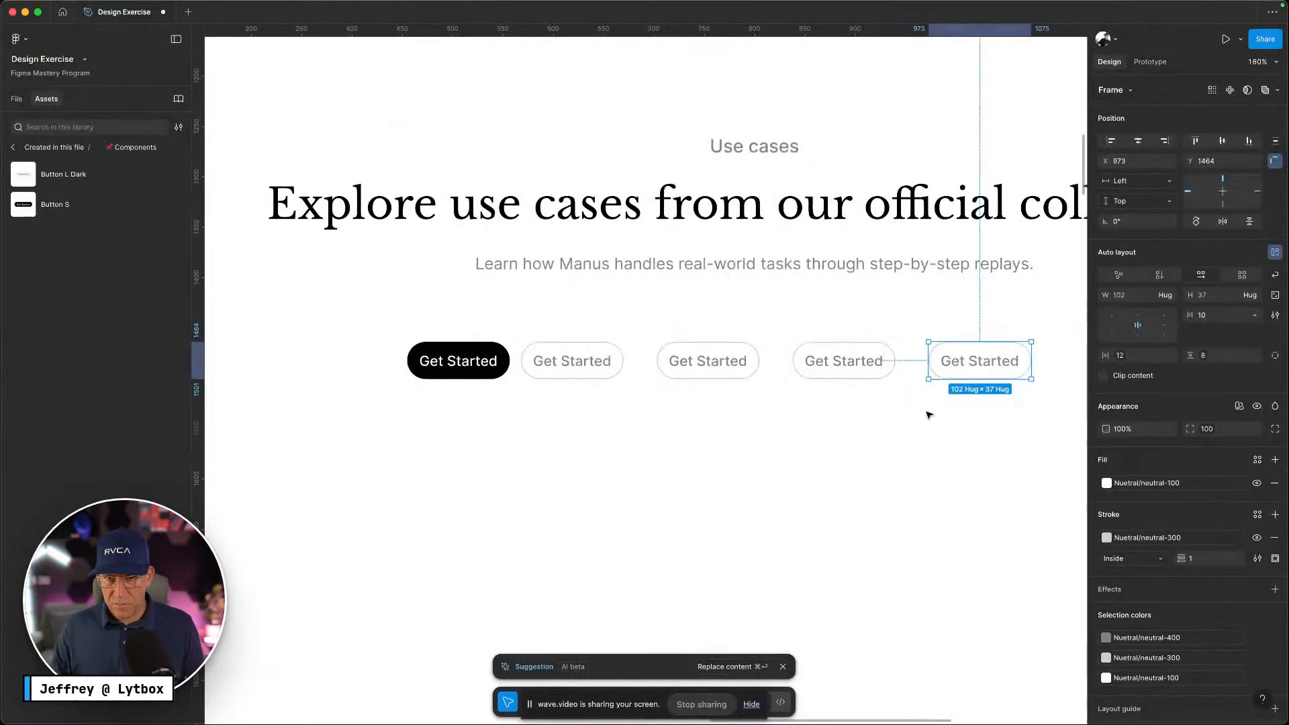
{"action": "key", "text": "super+d"}
{"action": "key", "text": "super+d"}
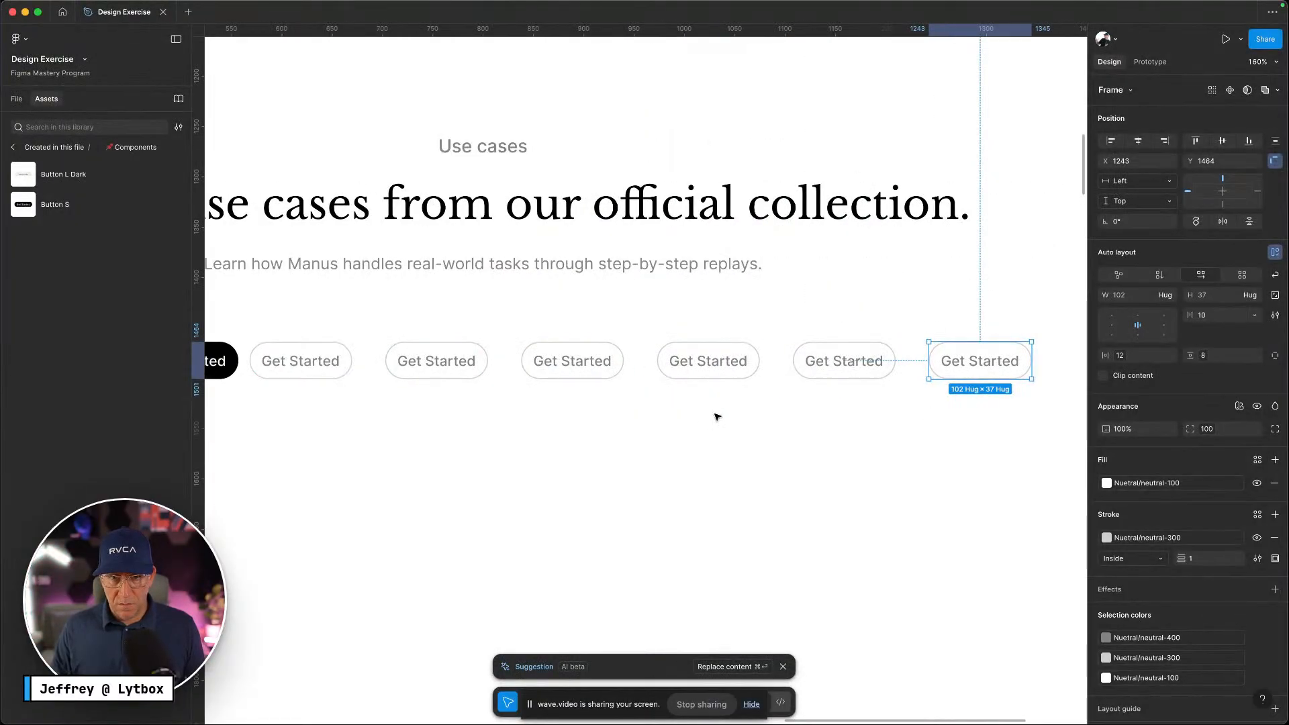
{"action": "key", "text": "ctrl+Left"}
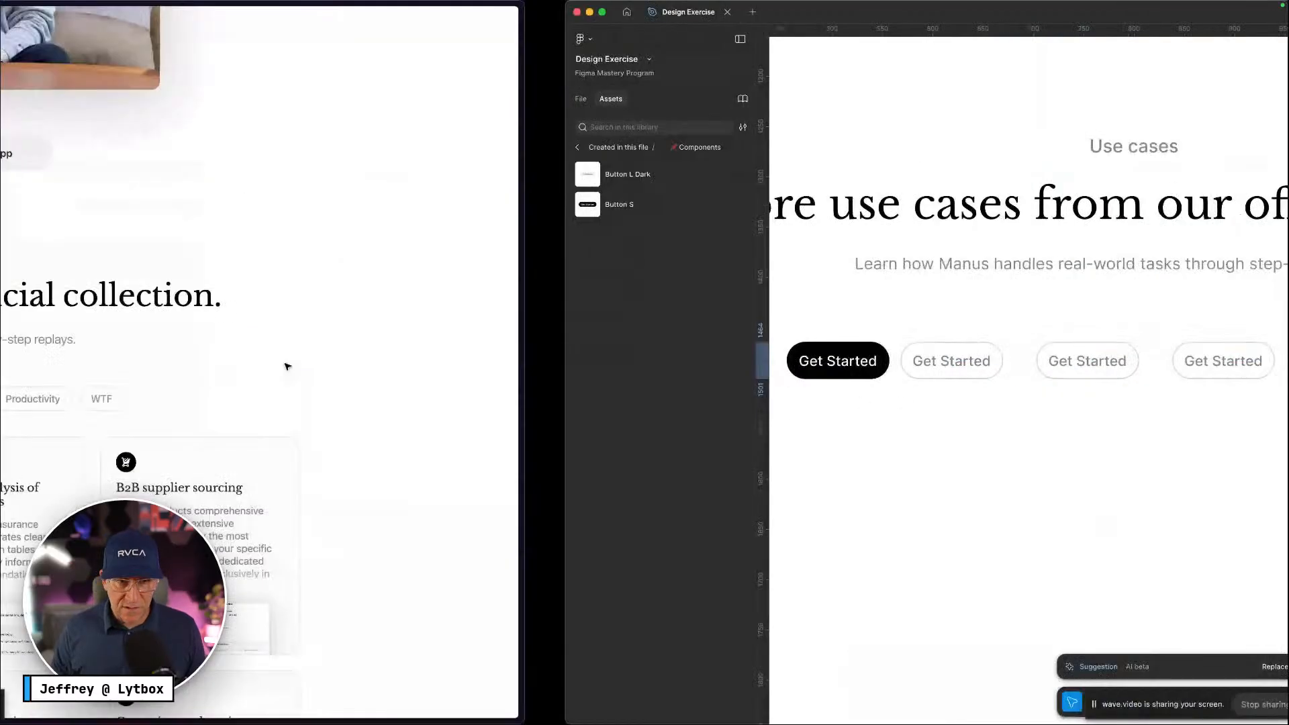
{"action": "key", "text": "ctrl+Right"}
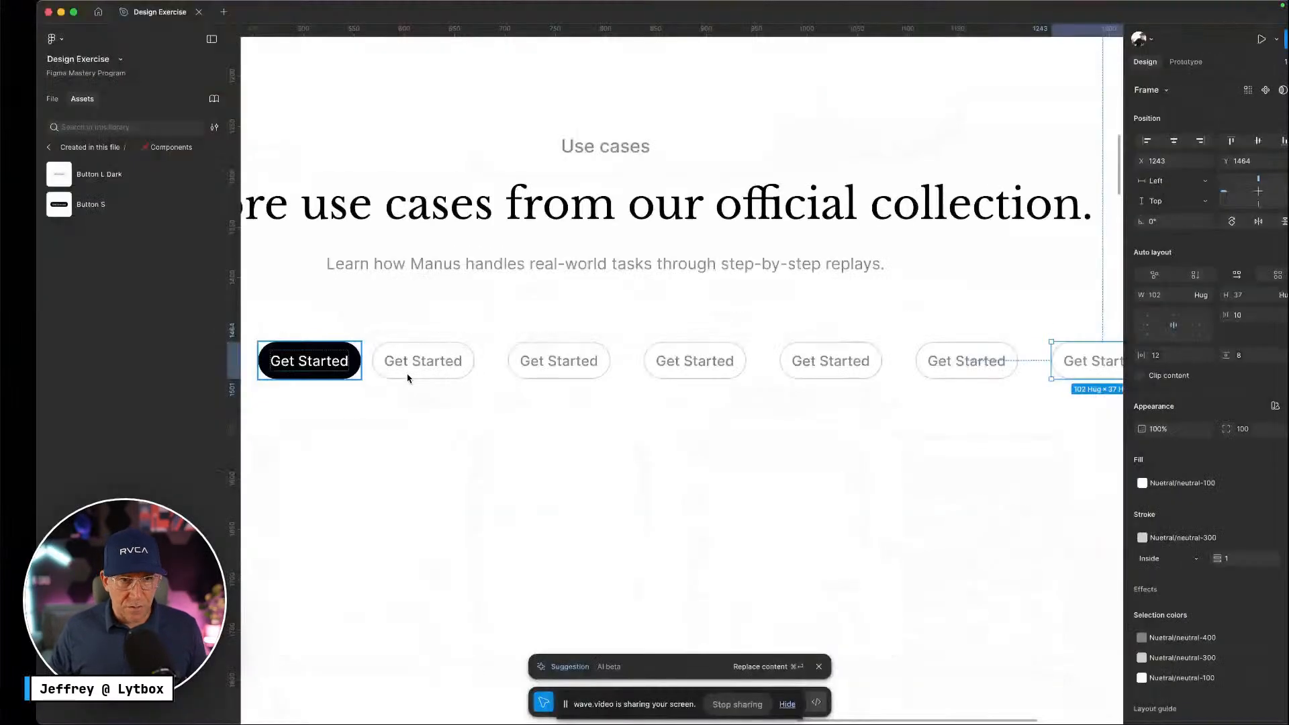
Relabel the first two pills Featured and Research, fixing the Rsearch typo via spell-check
{"action": "double_click", "coordinate": [263, 359]}
{"action": "type", "text": "Featured"}
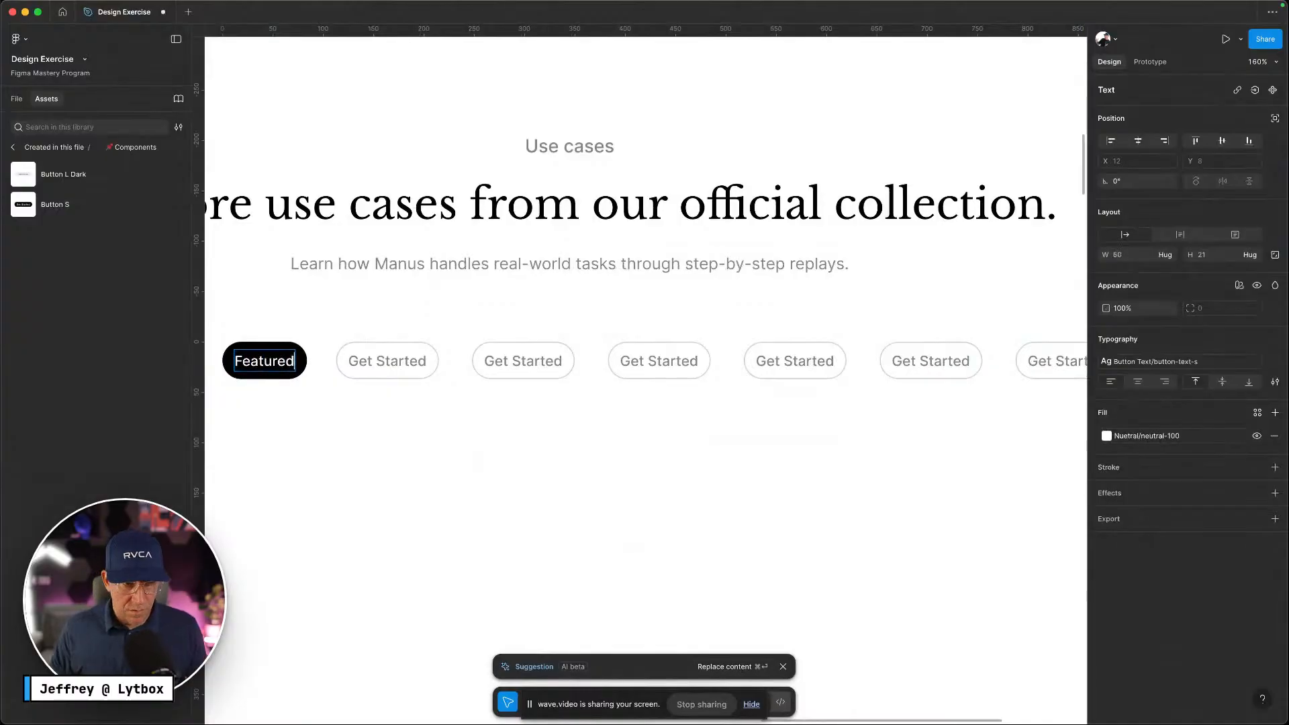
{"action": "double_click", "coordinate": [367, 358]}
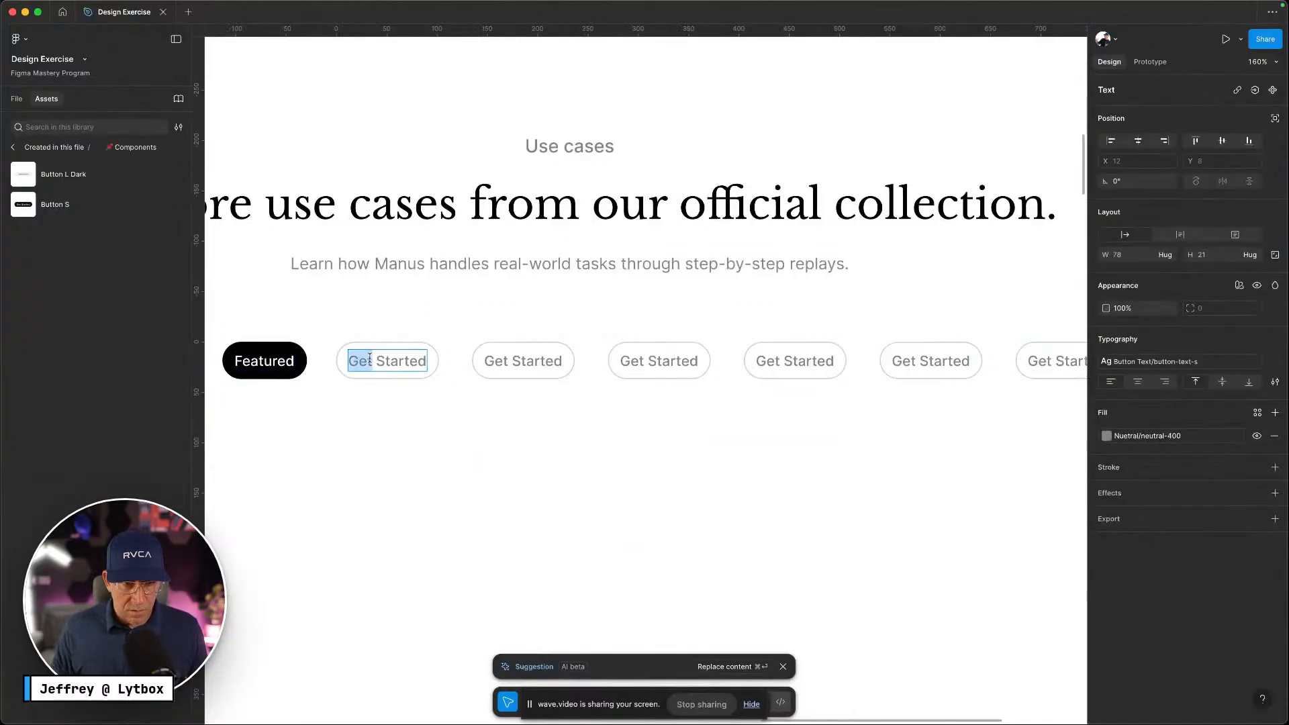
{"action": "type", "text": "Rsearch"}
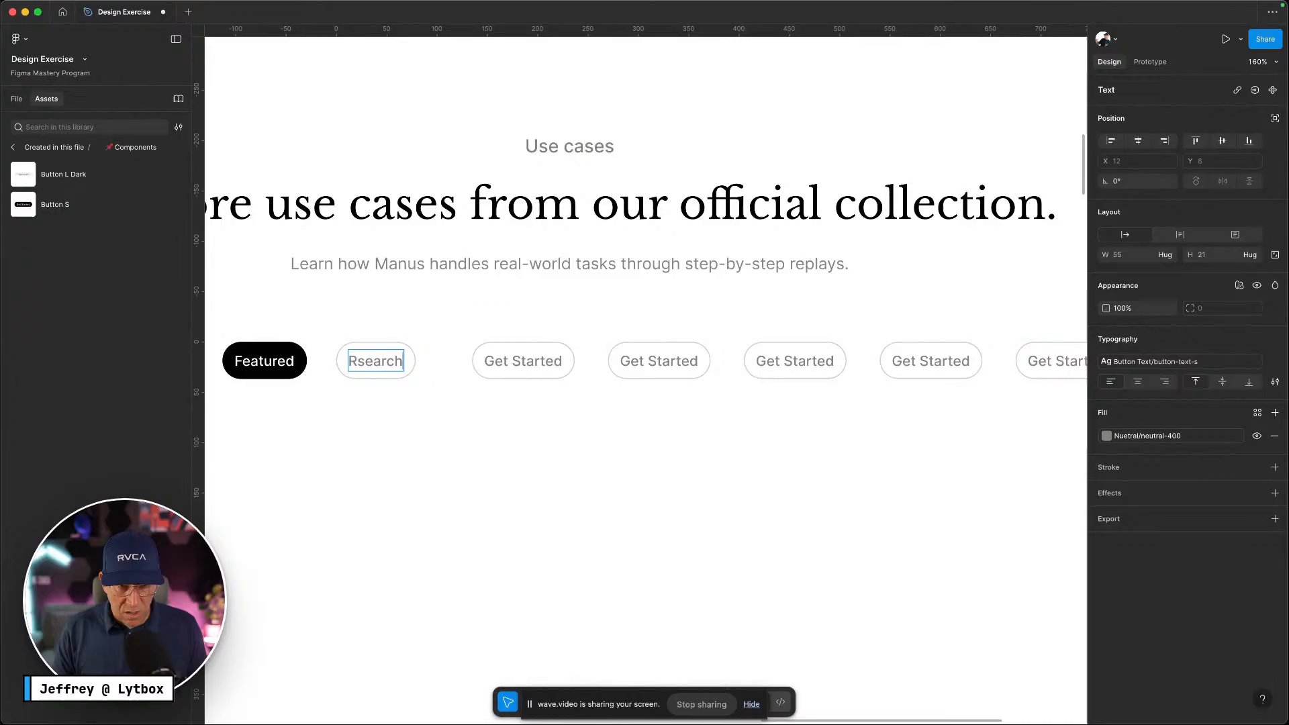
{"action": "scroll", "coordinate": [274, 343], "scroll_direction": "up", "scroll_amount": 1}
{"action": "scroll", "coordinate": [274, 342], "scroll_direction": "up", "scroll_amount": 1}
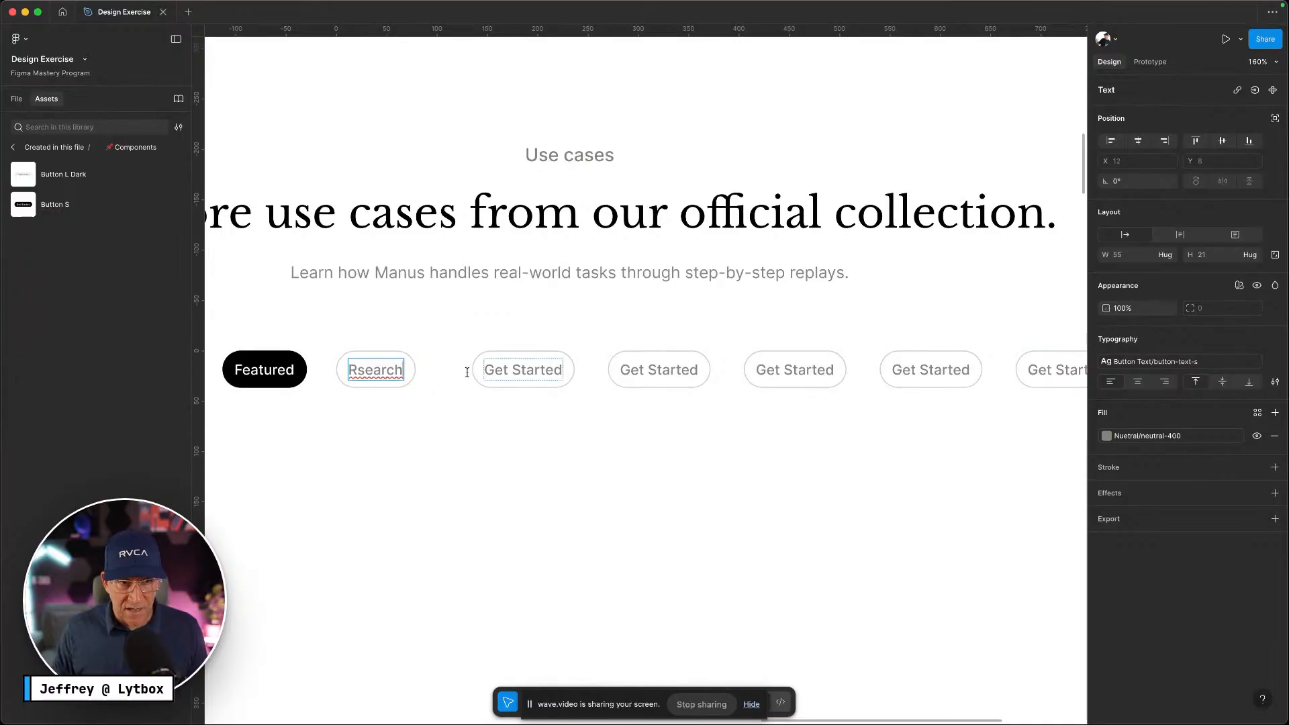
{"action": "right_click", "coordinate": [377, 370]}
{"action": "left_click", "coordinate": [402, 381]}
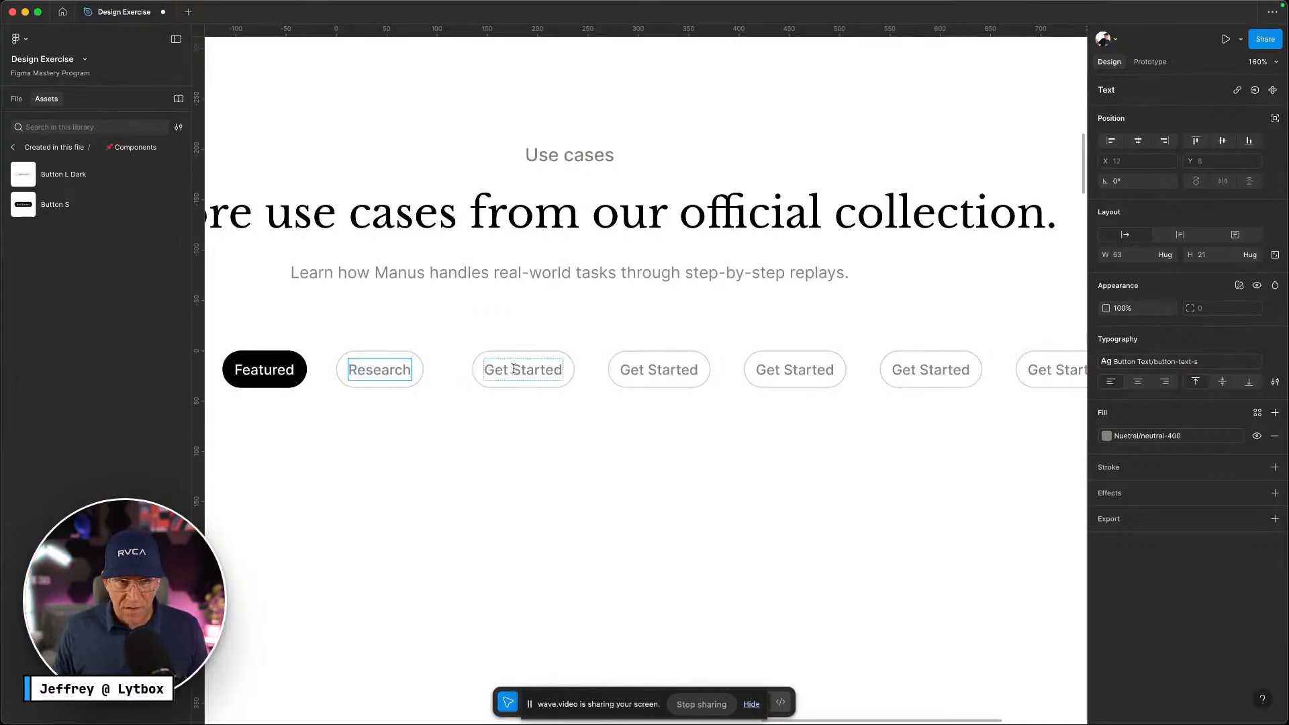
{"action": "key", "text": "ctrl+Left"}
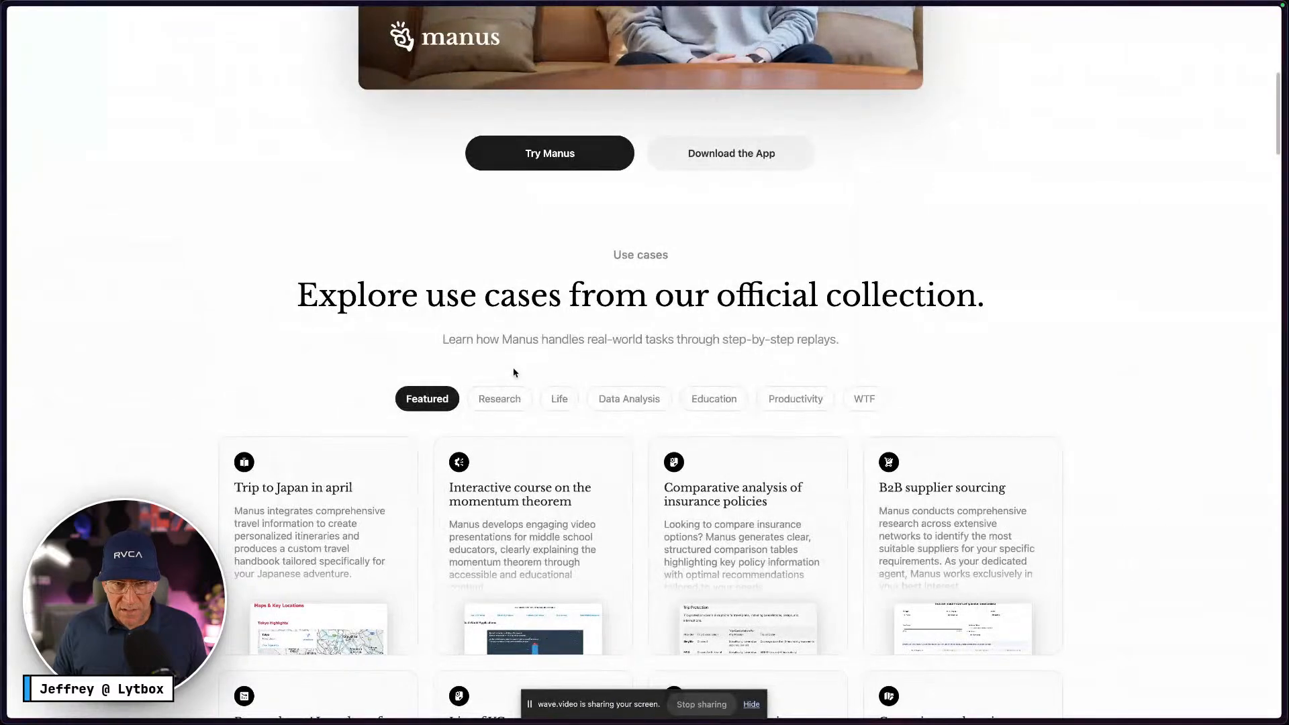
{"action": "key", "text": "ctrl+Right"}
Relabel the next two pills Life and Data Analysis
{"action": "left_click", "coordinate": [530, 366]}
{"action": "double_click", "coordinate": [532, 362]}
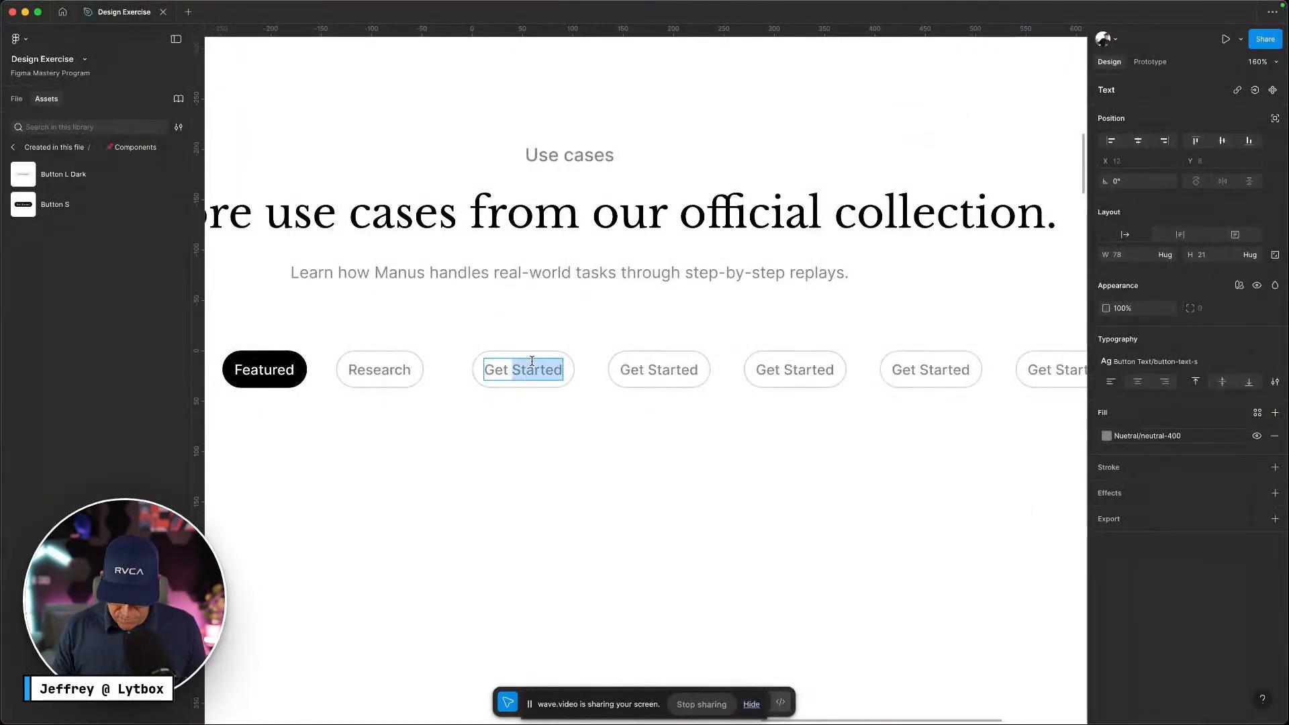
{"action": "type", "text": "L"}
{"action": "key", "text": "super+a"}
{"action": "type", "text": "Life"}
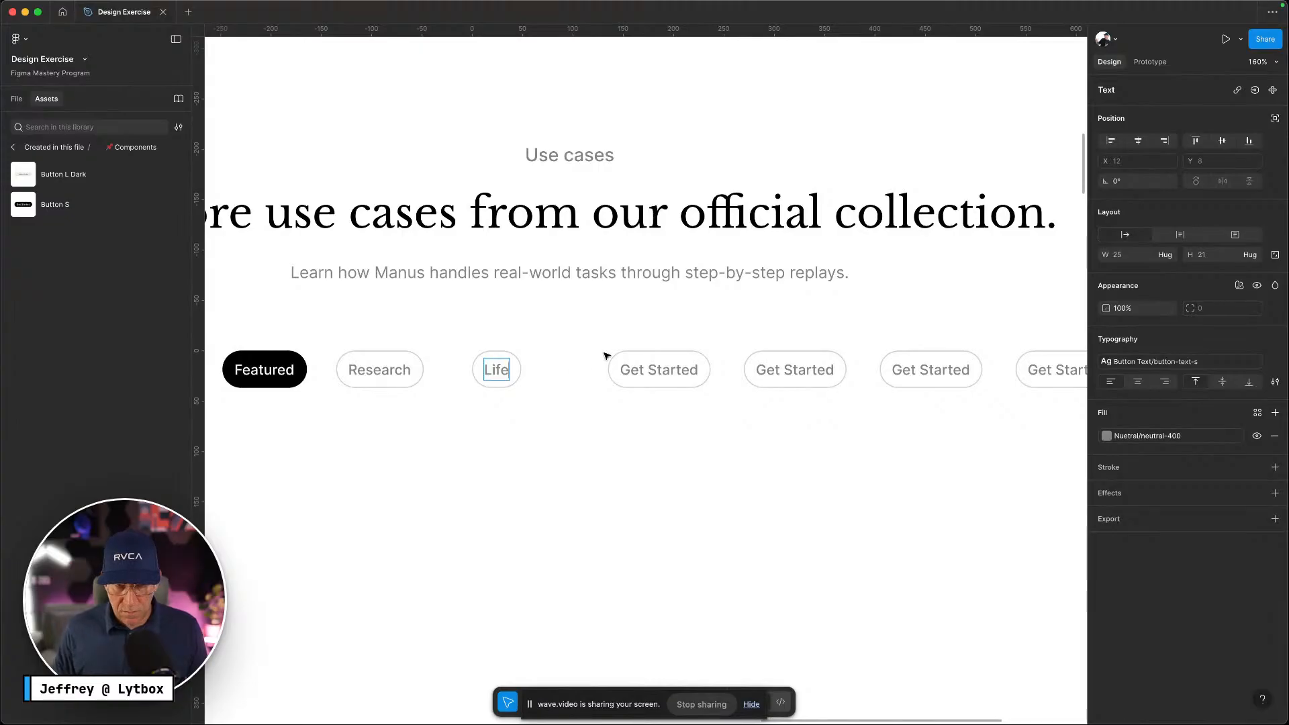
{"action": "left_click", "coordinate": [654, 366]}
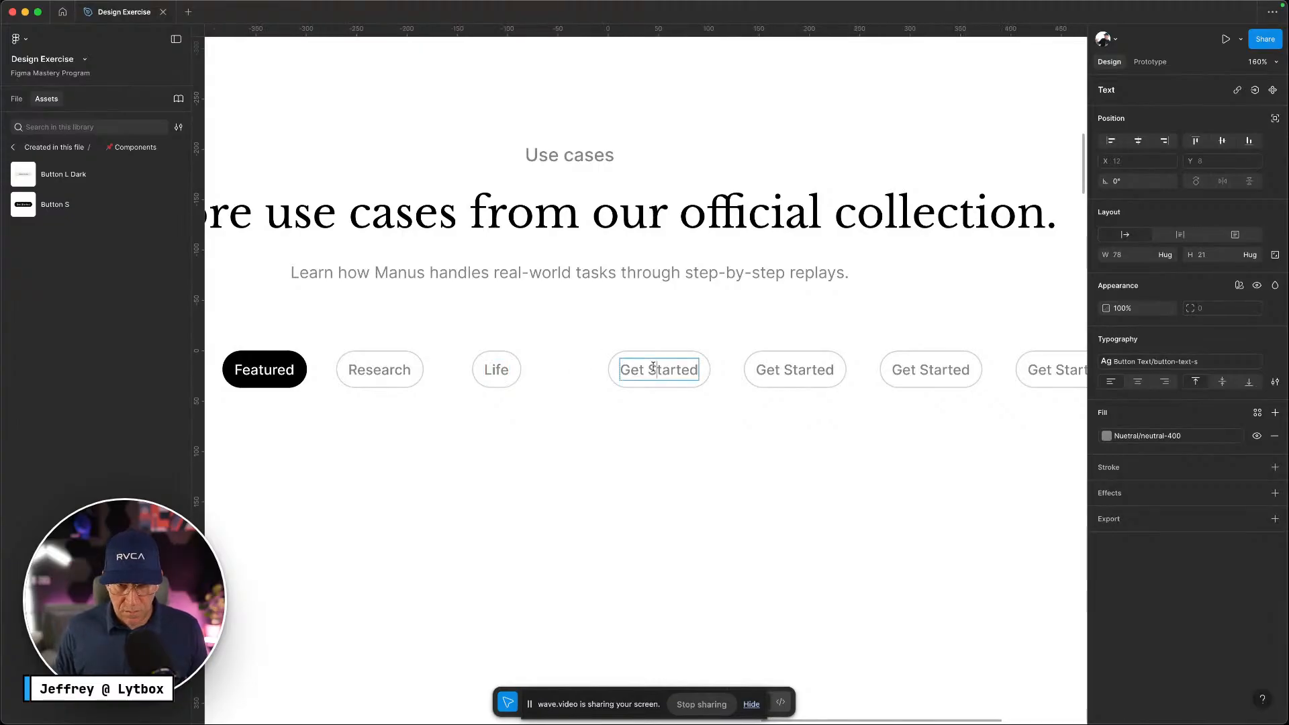
{"action": "double_click", "coordinate": [654, 367]}
{"action": "key", "text": "super+a"}
{"action": "type", "text": "Da"}
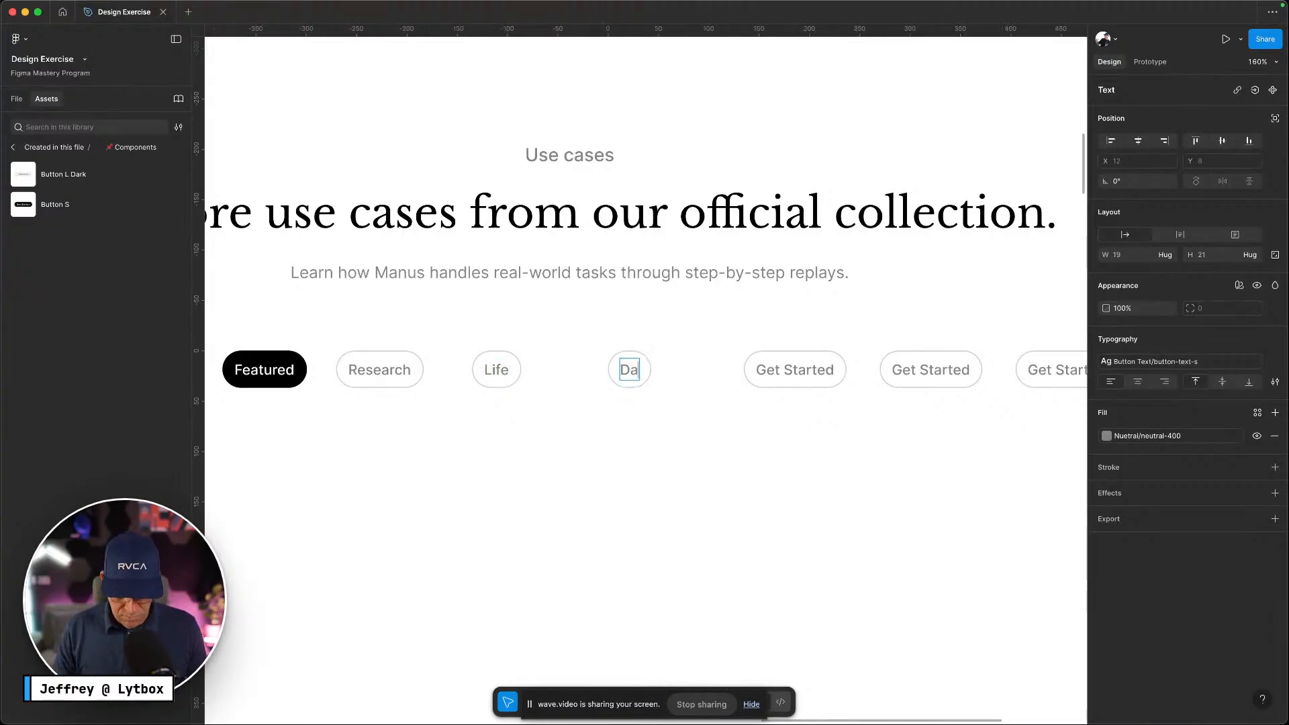
{"action": "type", "text": "ta Analysis"}
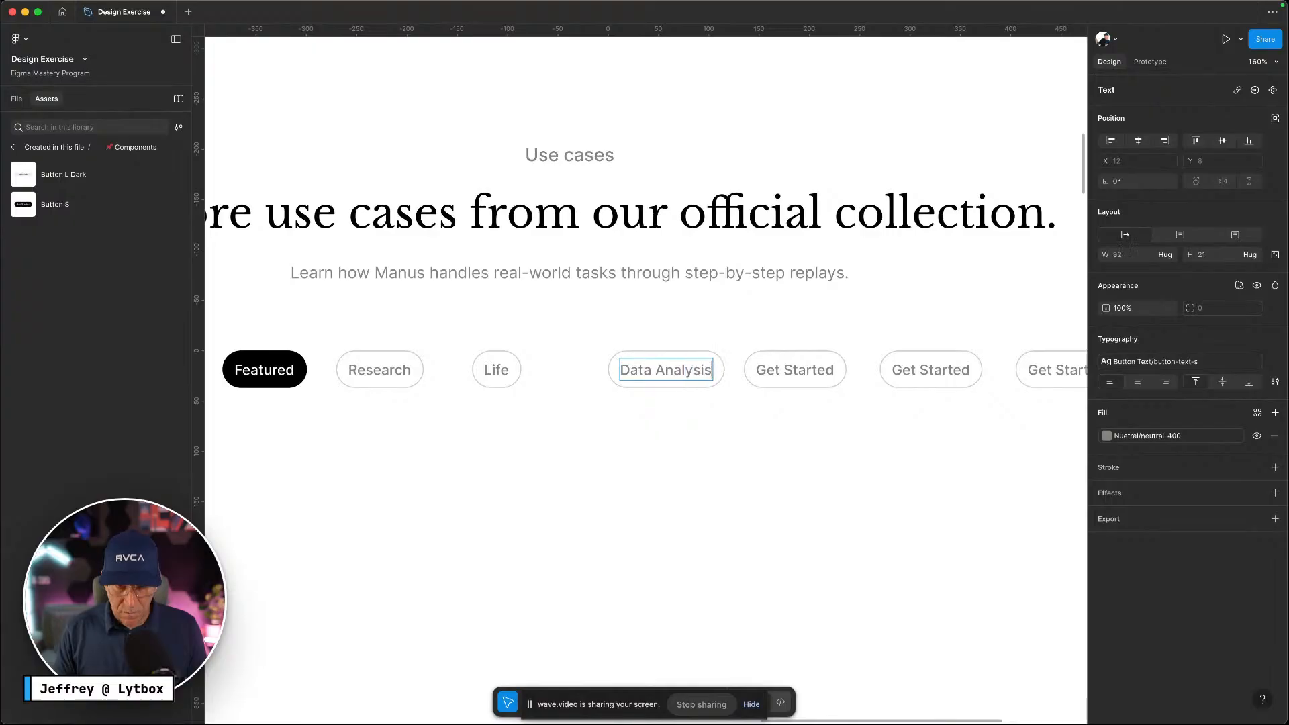
{"action": "key", "text": "Escape"}
{"action": "key", "text": "ctrl+Left"}
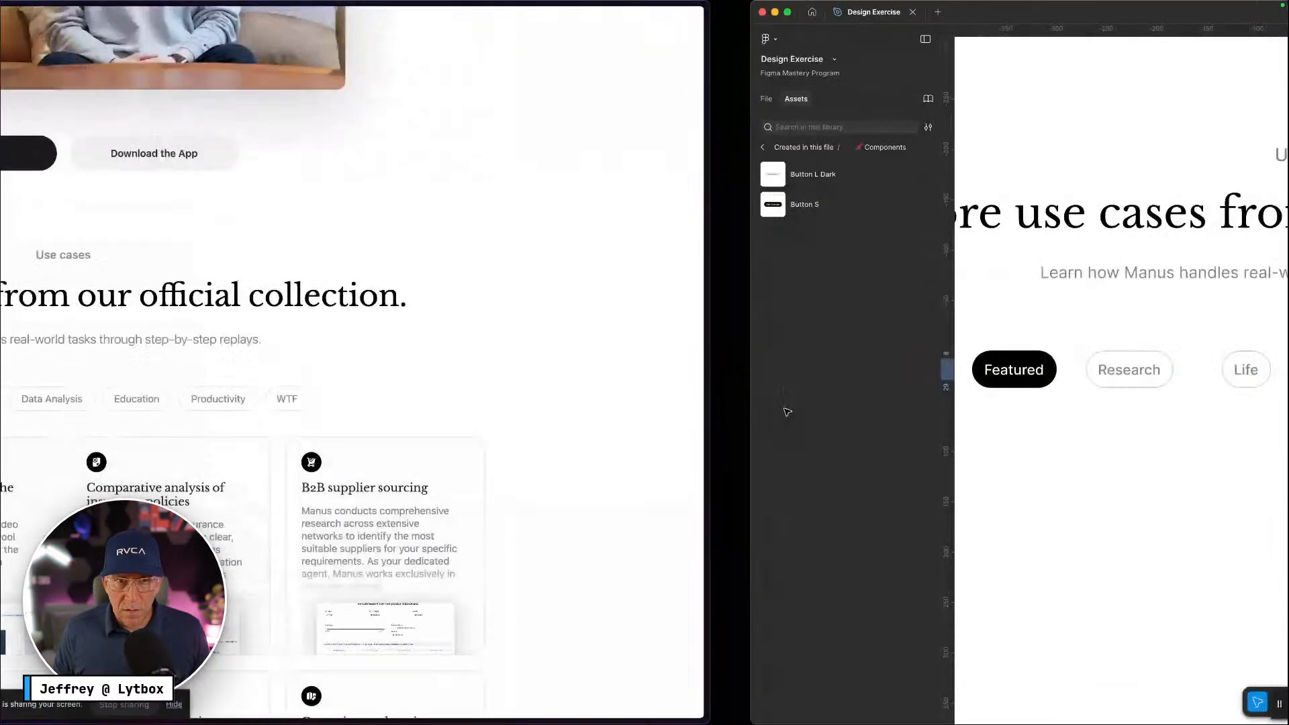
{"action": "key", "text": "ctrl+Right"}
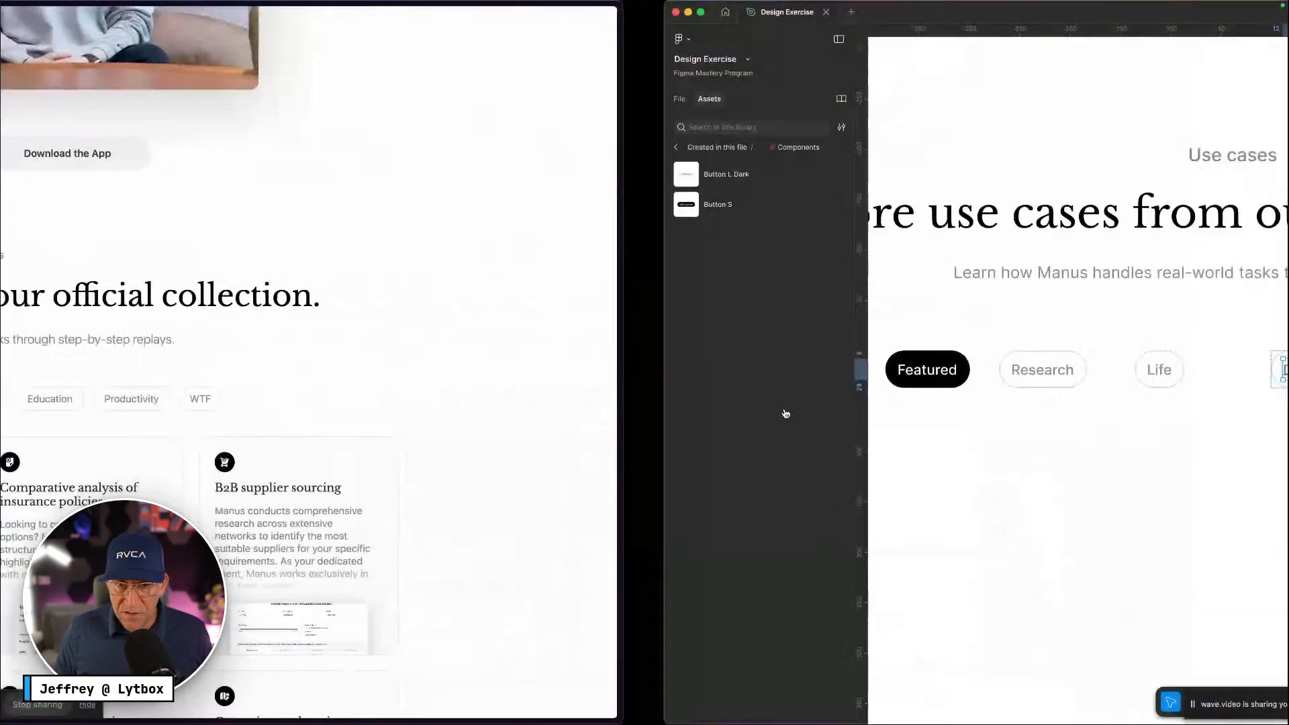
Relabel the next pills Education and Productivity, correcting the Educatrion typo
{"action": "left_click", "coordinate": [796, 370]}
{"action": "double_click", "coordinate": [795, 375]}
{"action": "type", "text": "Educatrion"}
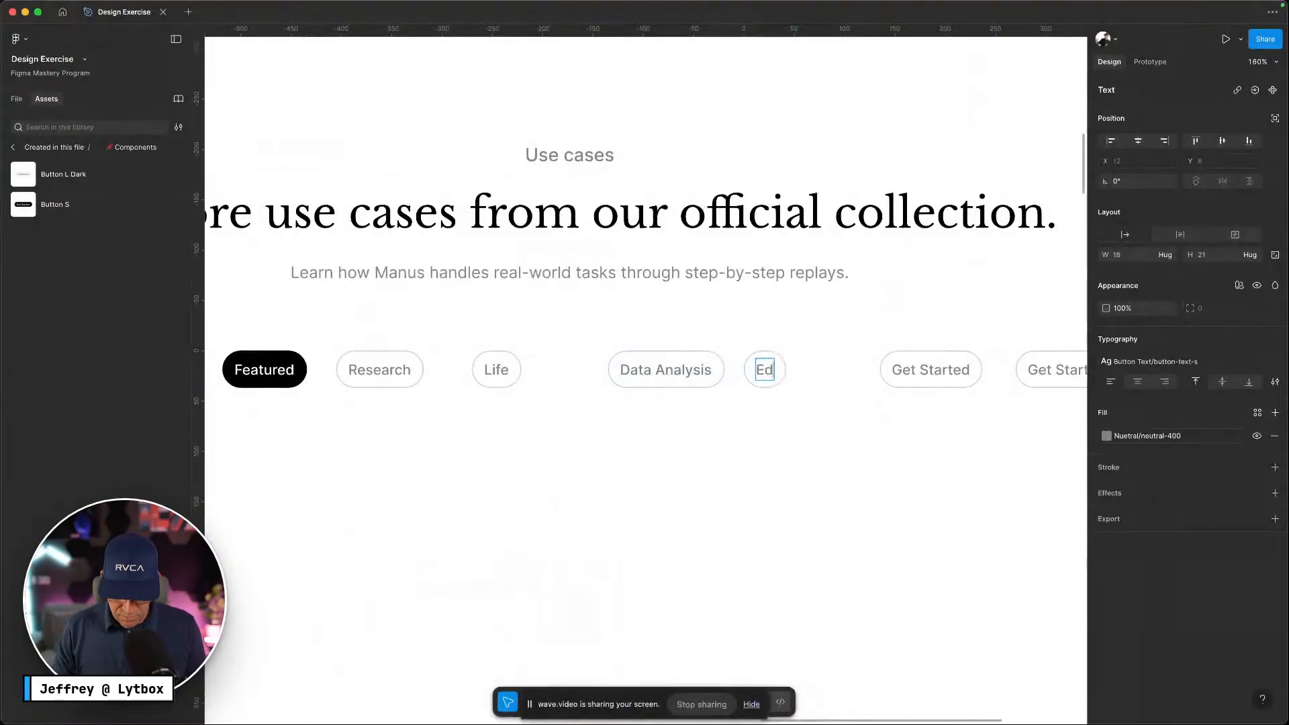
{"action": "key", "text": "BackSpace"}
{"action": "key", "text": "BackSpace"}
{"action": "key", "text": "BackSpace"}
{"action": "key", "text": "BackSpace"}
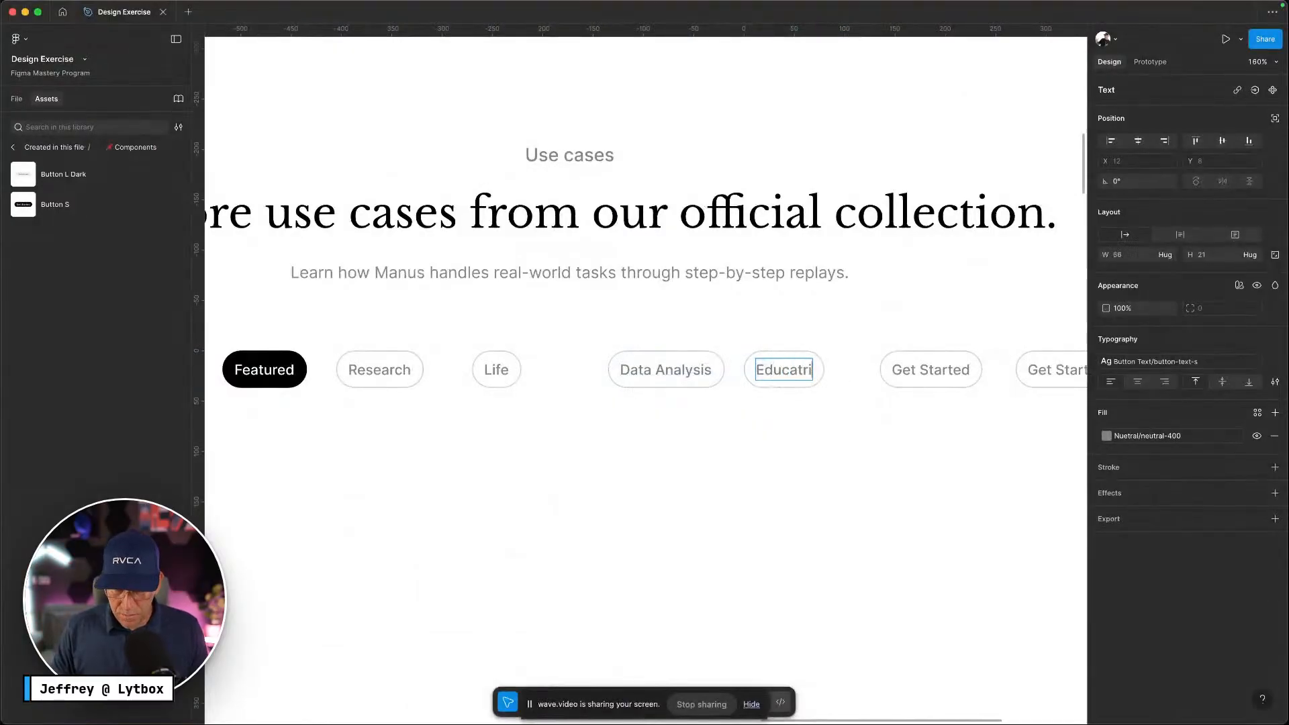
{"action": "scroll", "coordinate": [935, 337], "scroll_direction": "right", "scroll_amount": 5}
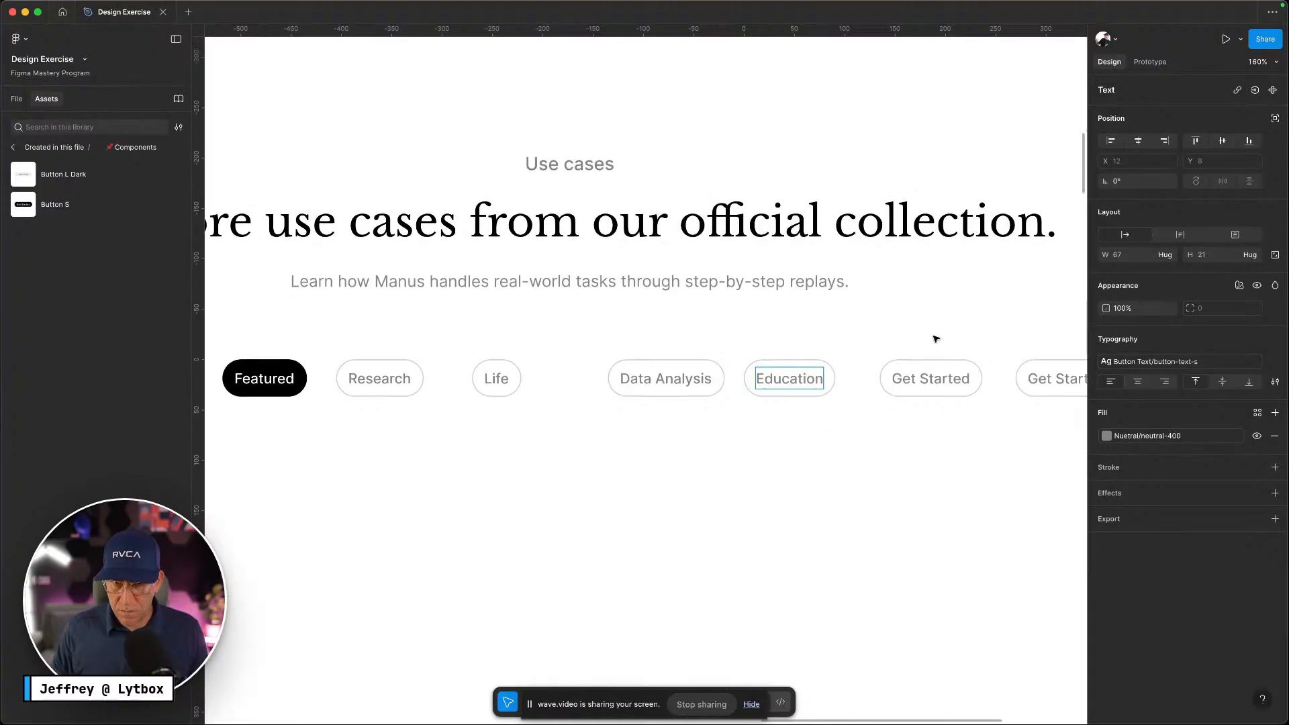
{"action": "double_click", "coordinate": [845, 392]}
{"action": "key", "text": "super+a"}
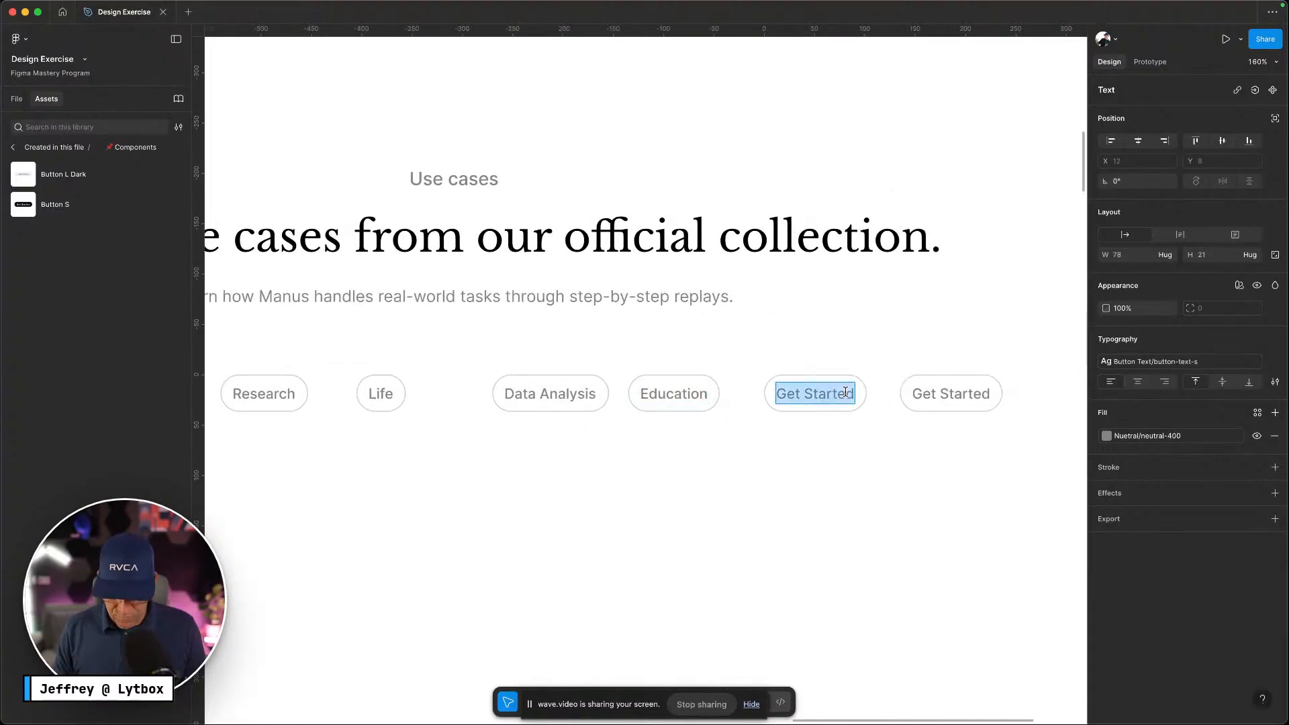
{"action": "type", "text": "Productiv"}
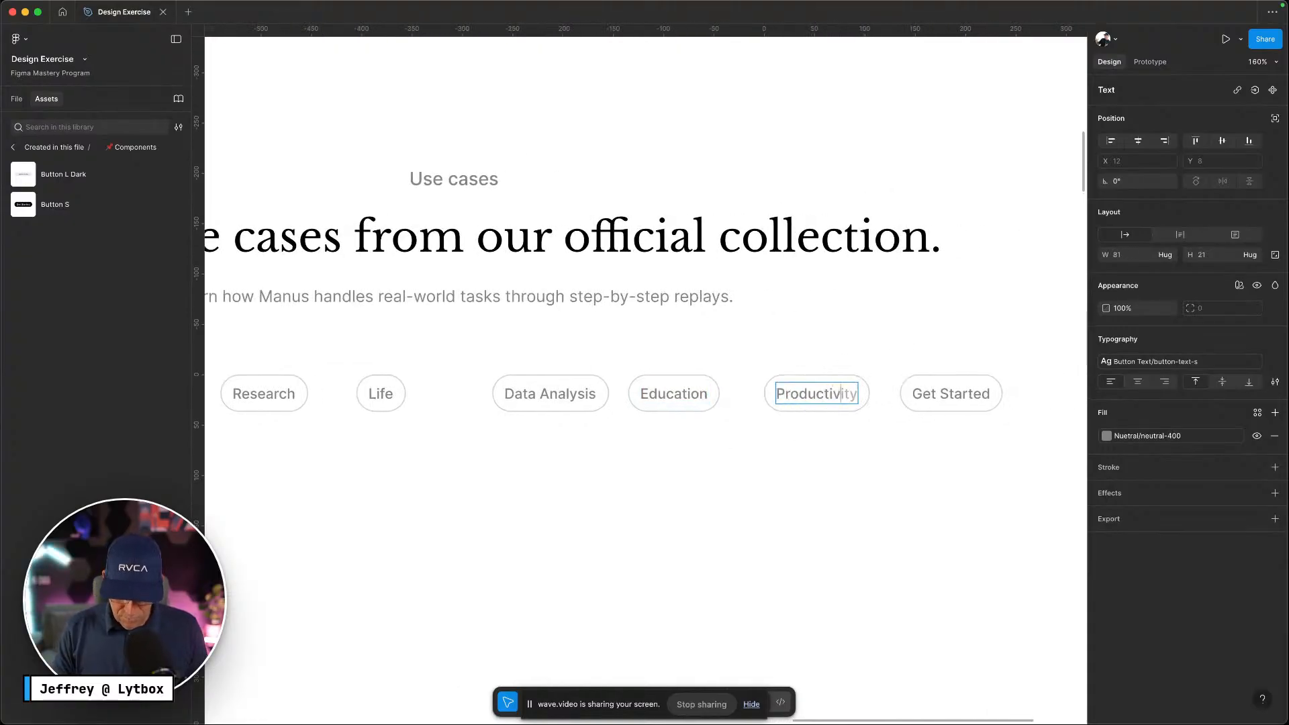
{"action": "type", "text": "ity"}
Relabel the last pill WTF after checking the Manus category tabs
{"action": "key", "text": "ctrl+Left"}
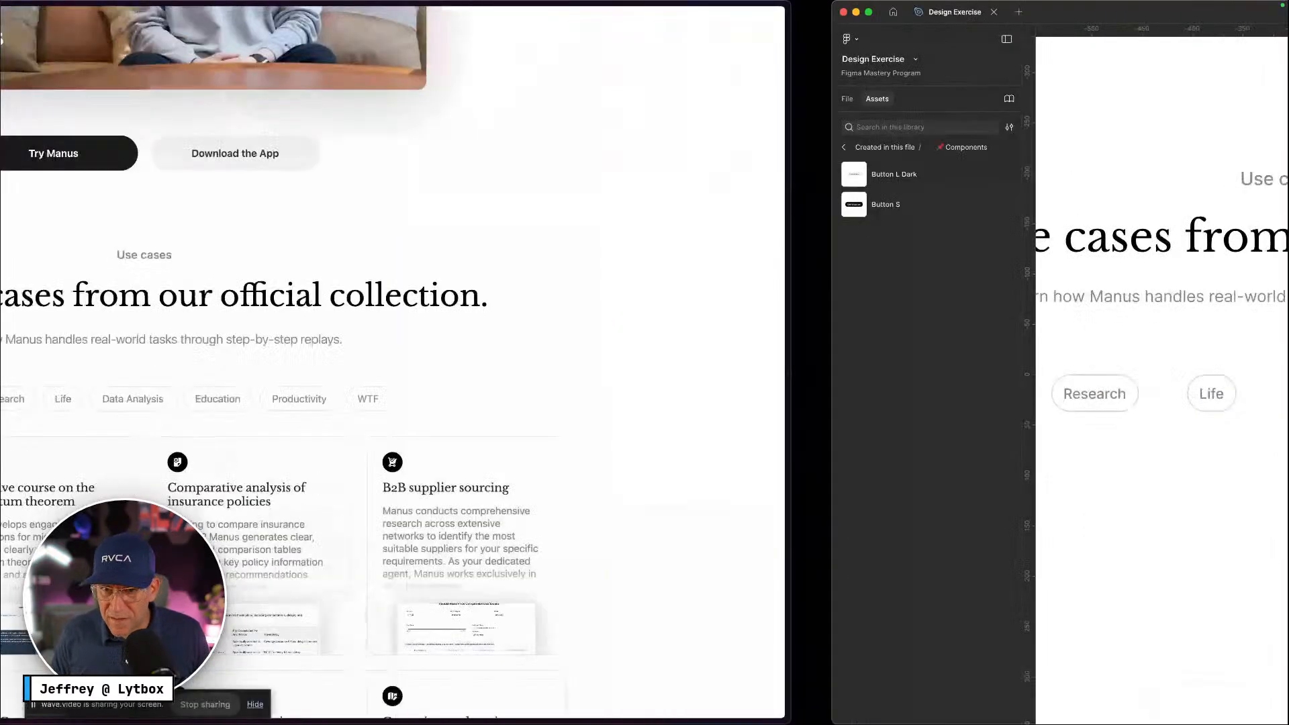
{"action": "key", "text": "ctrl+Right"}
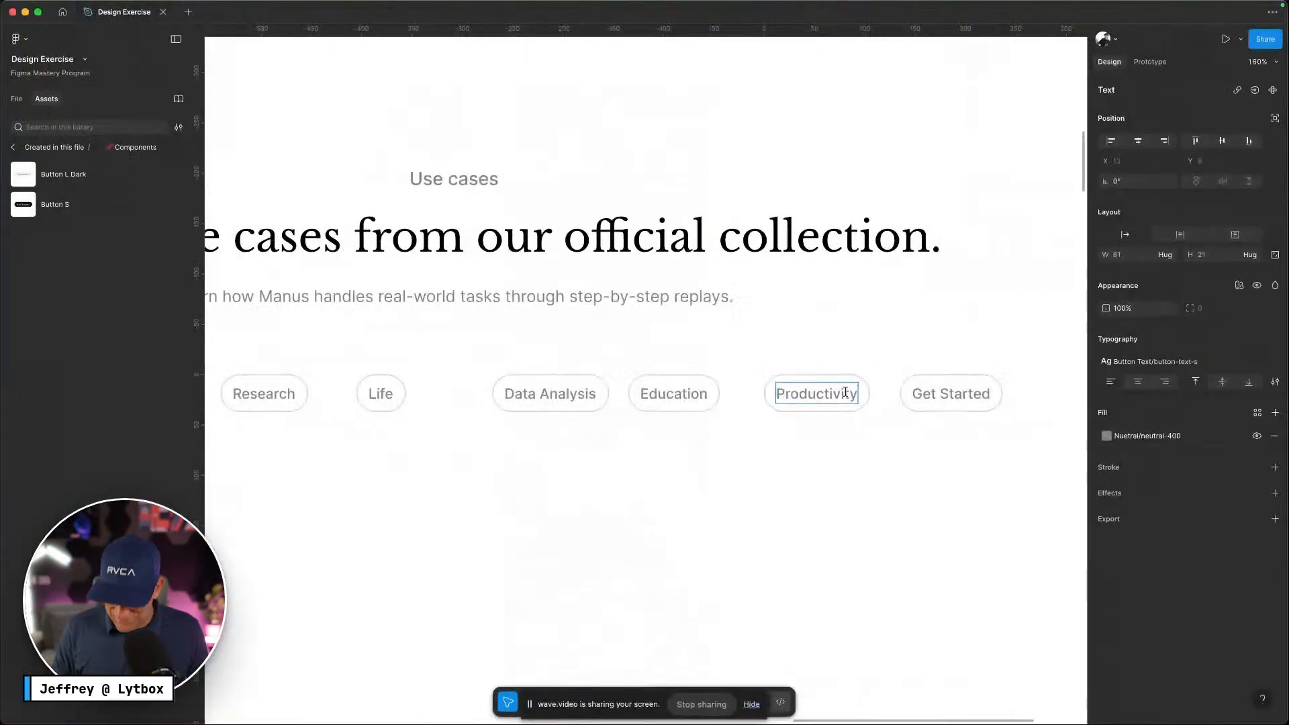
{"action": "key", "text": "ctrl+Left"}
{"action": "key", "text": "ctrl+Right"}
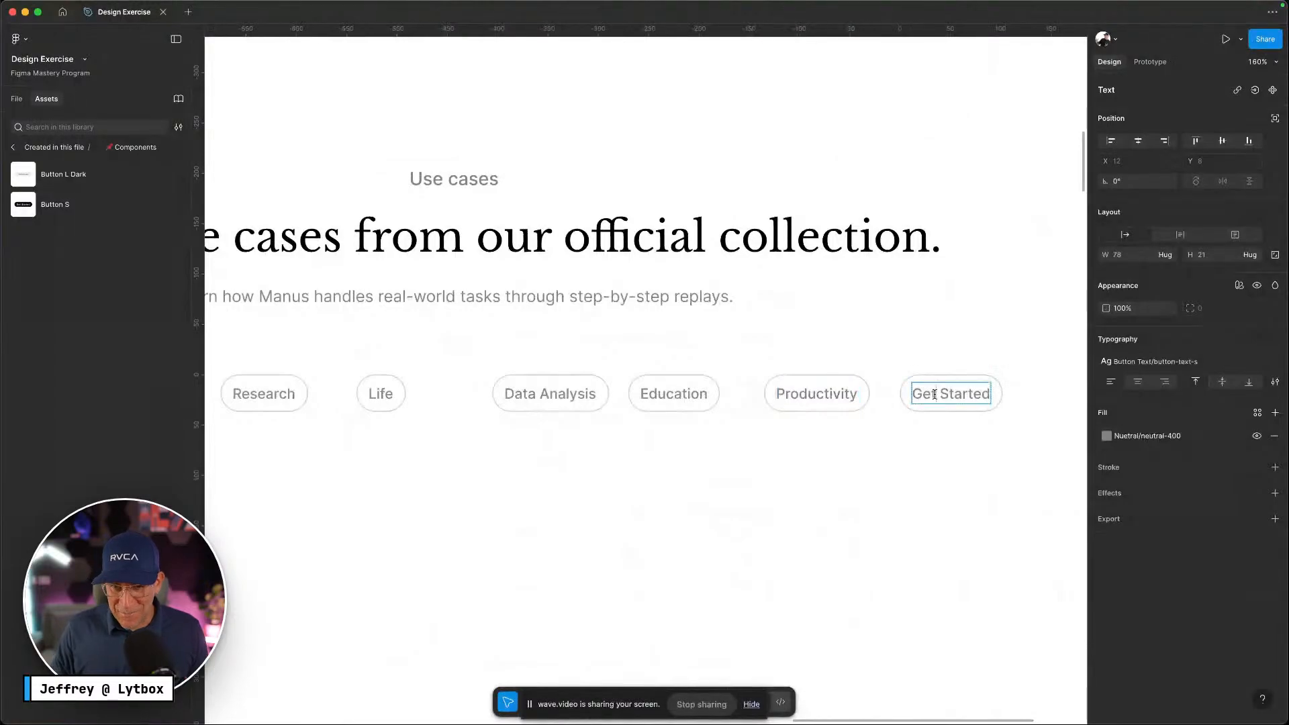
{"action": "triple_click", "coordinate": [936, 392]}
{"action": "type", "text": "WTF"}
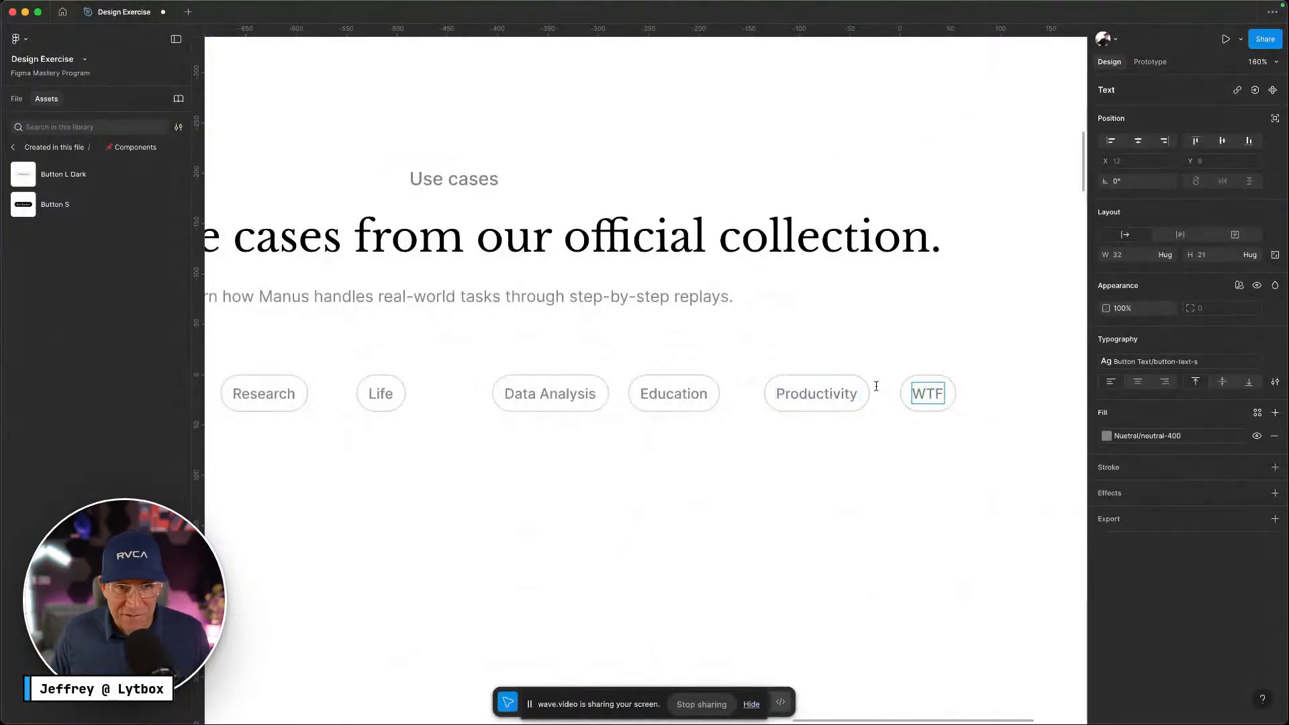
{"action": "key", "text": "Escape"}
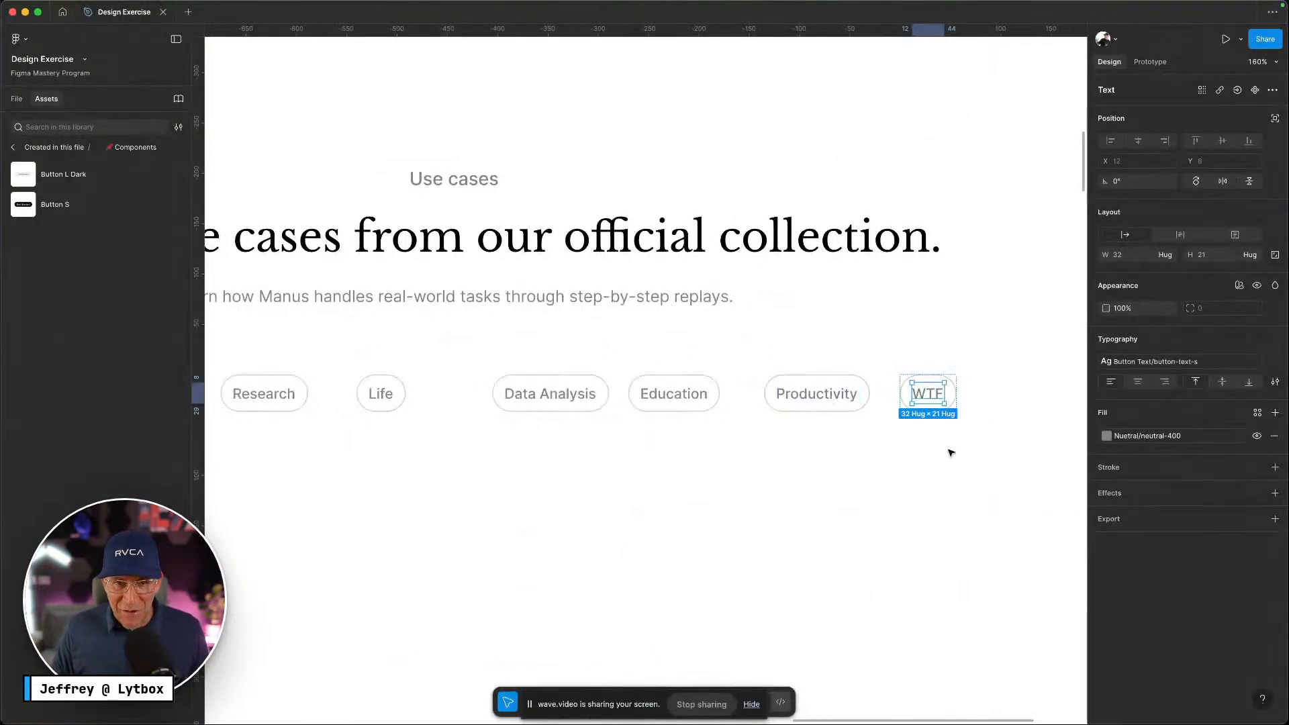
{"action": "left_click", "coordinate": [949, 451]}
{"action": "scroll", "coordinate": [951, 452], "scroll_direction": "down", "scroll_amount": 1}
Select the seven category pills and wrap them in an 844×37 frame, Frame 1, then show the layers list
{"action": "scroll", "coordinate": [951, 452], "scroll_direction": "down", "scroll_amount": 5}
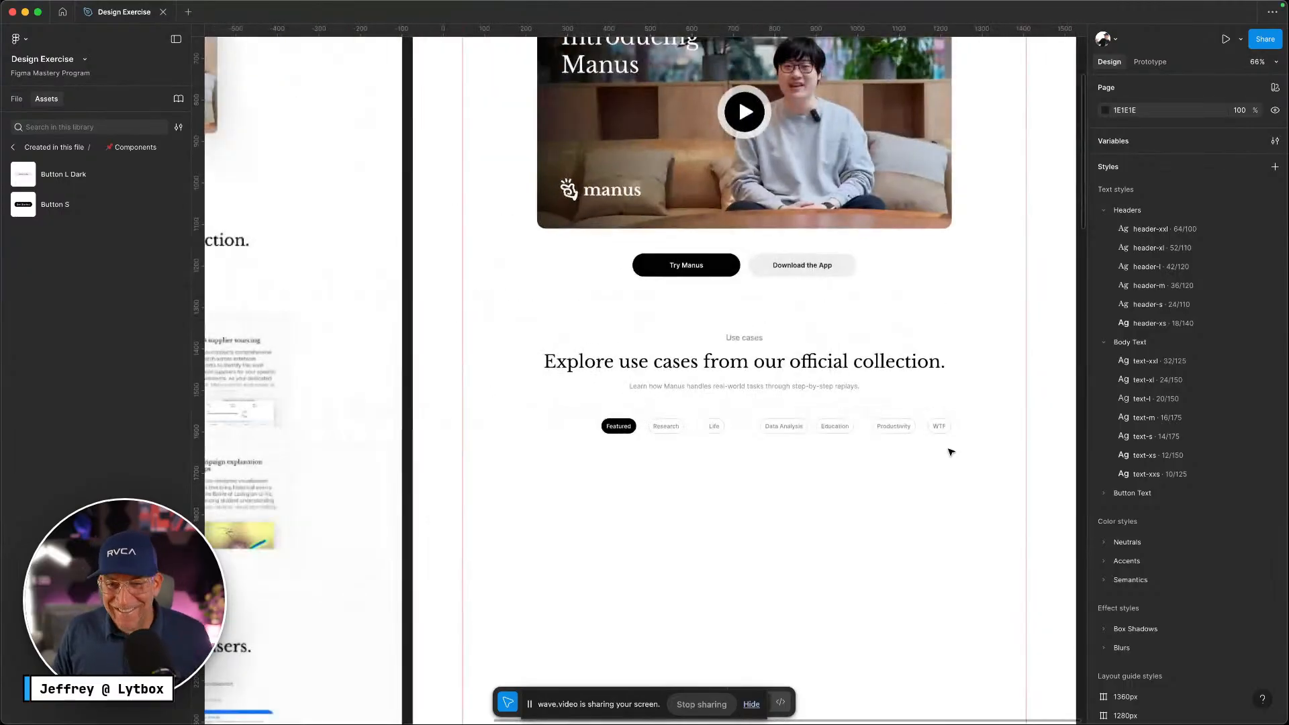
{"action": "scroll", "coordinate": [909, 461], "scroll_direction": "up", "scroll_amount": 5}
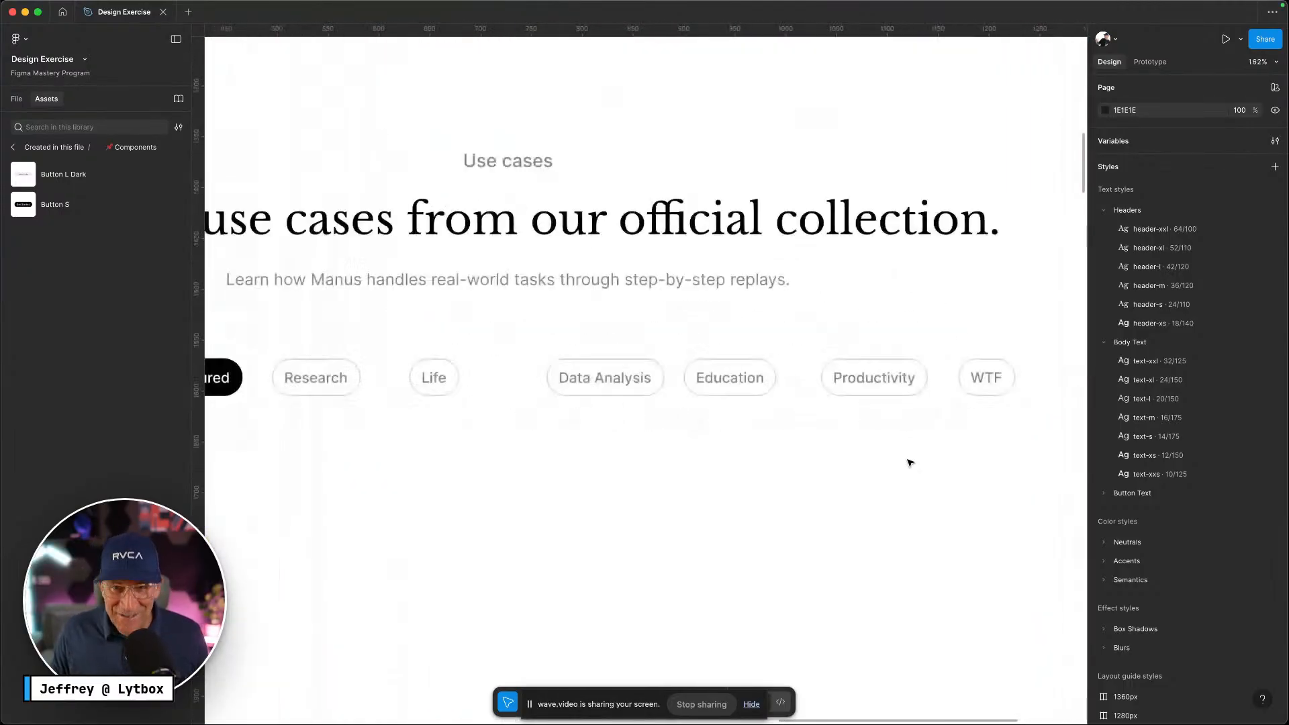
{"action": "left_click_drag", "start_coordinate": [1015, 445], "coordinate": [242, 392]}
{"action": "scroll", "coordinate": [446, 374], "scroll_direction": "down", "scroll_amount": 4}
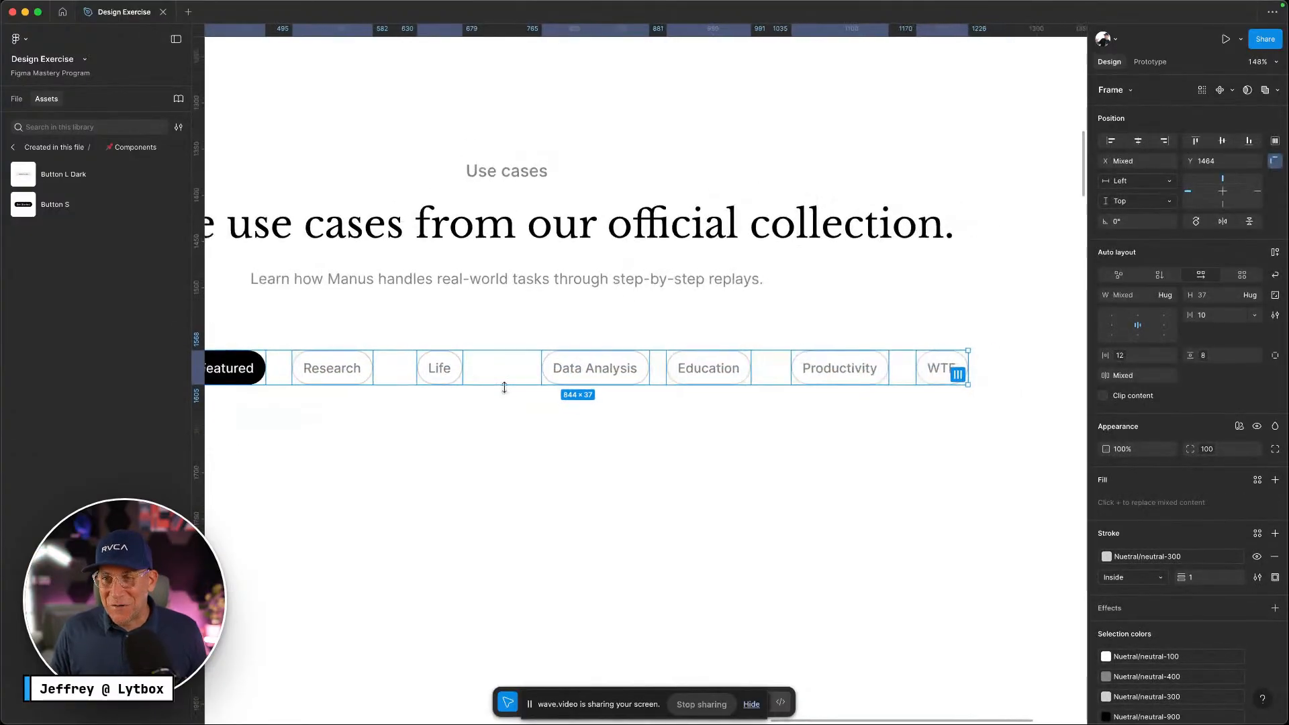
{"action": "scroll", "coordinate": [672, 416], "scroll_direction": "left", "scroll_amount": 1}
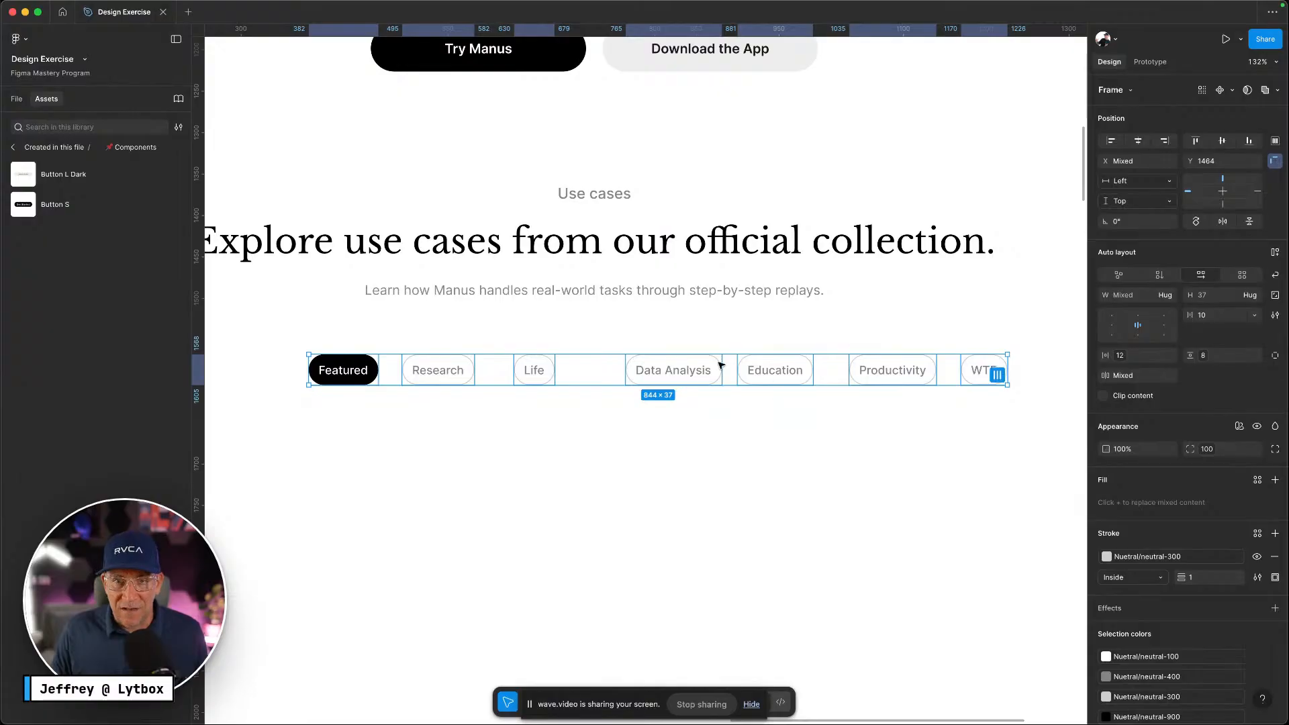
{"action": "right_click", "coordinate": [649, 381]}
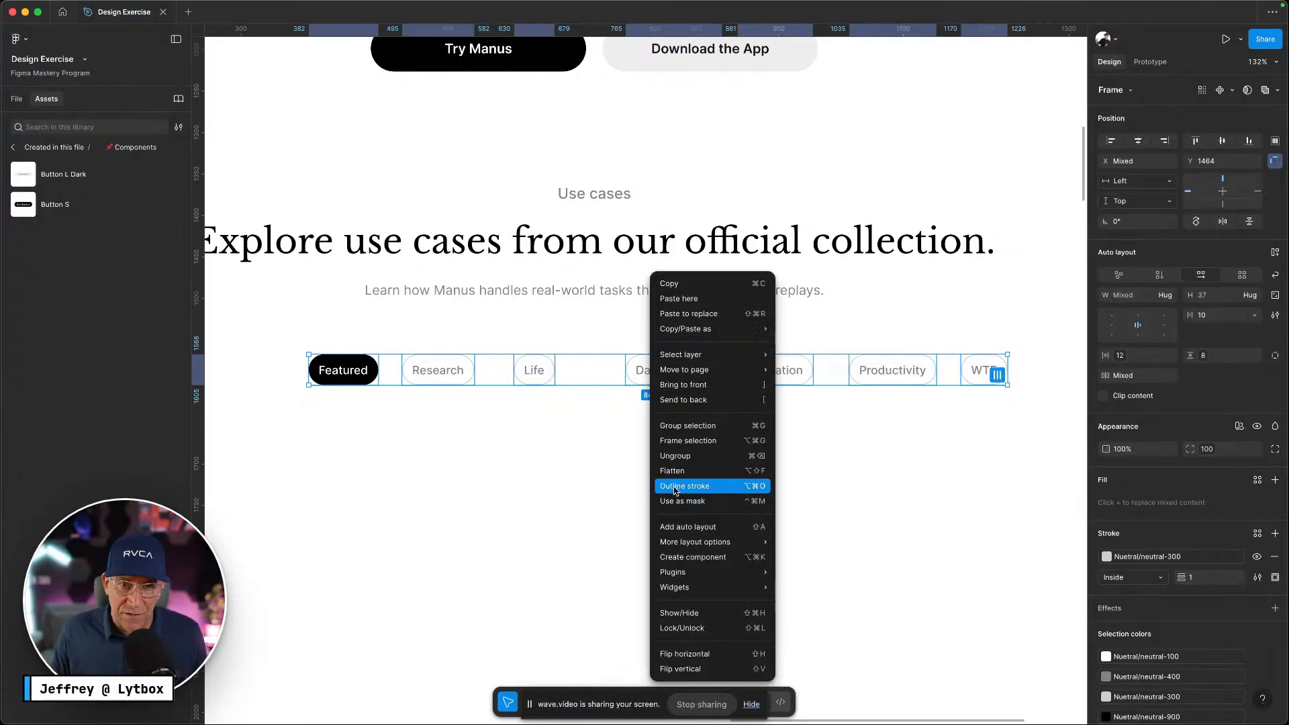
{"action": "left_click", "coordinate": [620, 459]}
{"action": "mouse_move", "coordinate": [985, 370]}
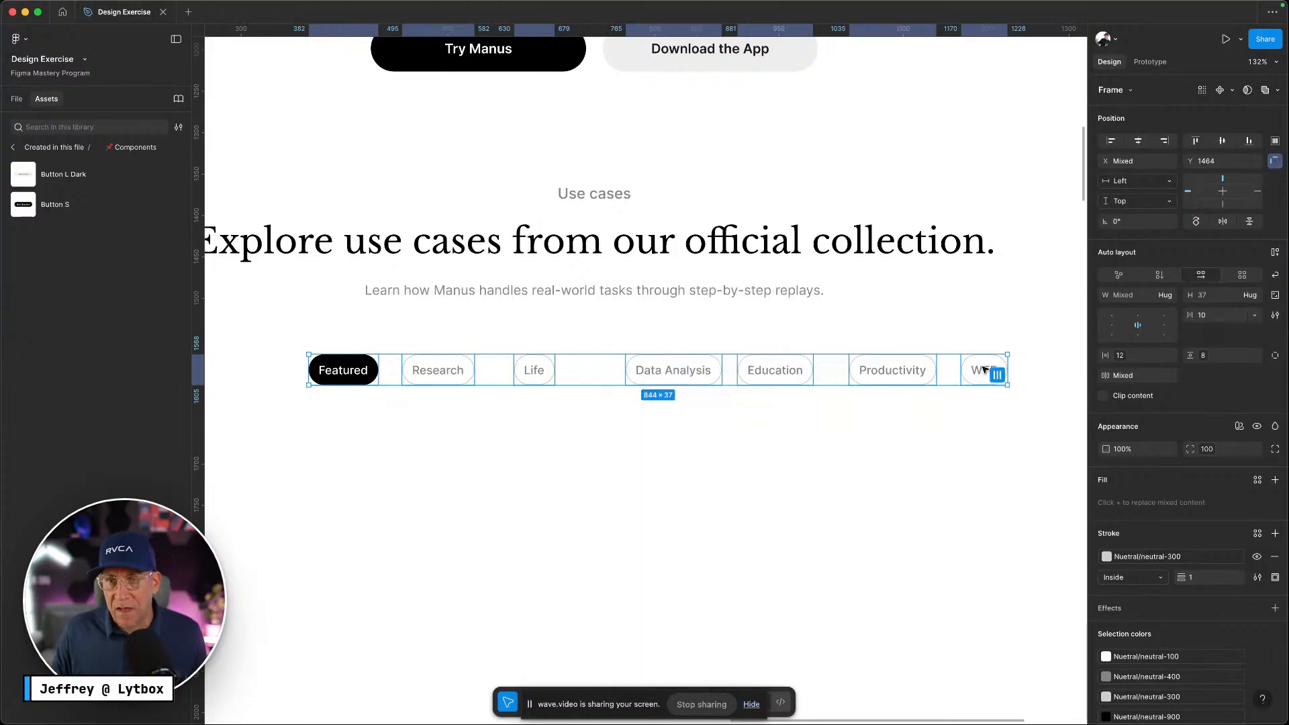
{"action": "key", "text": "alt"}
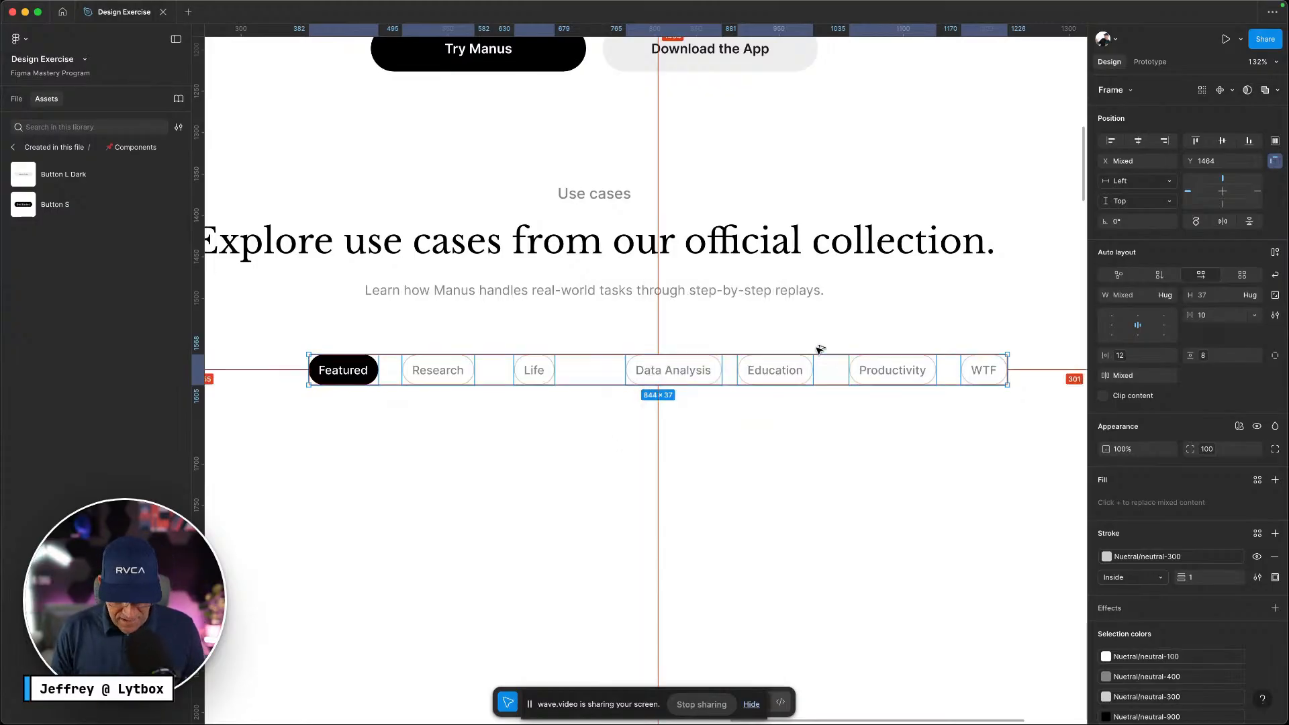
{"action": "key", "text": "super+alt+g"}
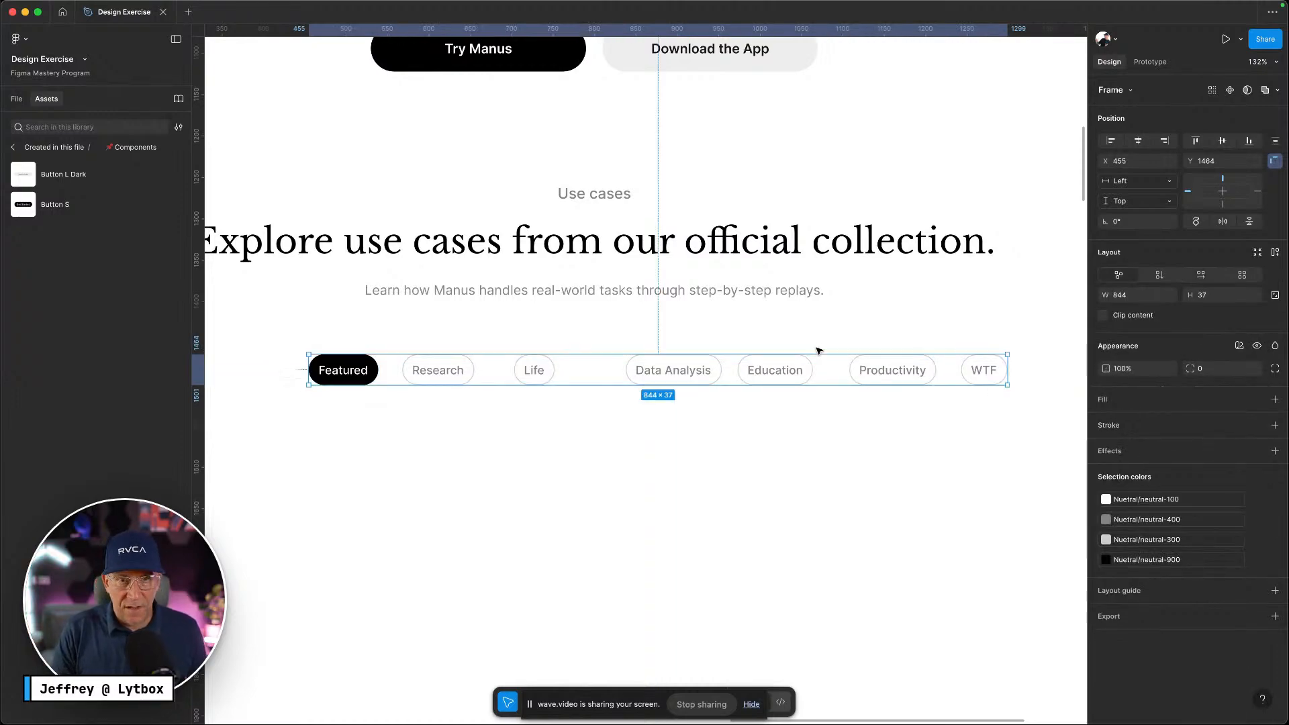
{"action": "key", "text": "alt+1"}
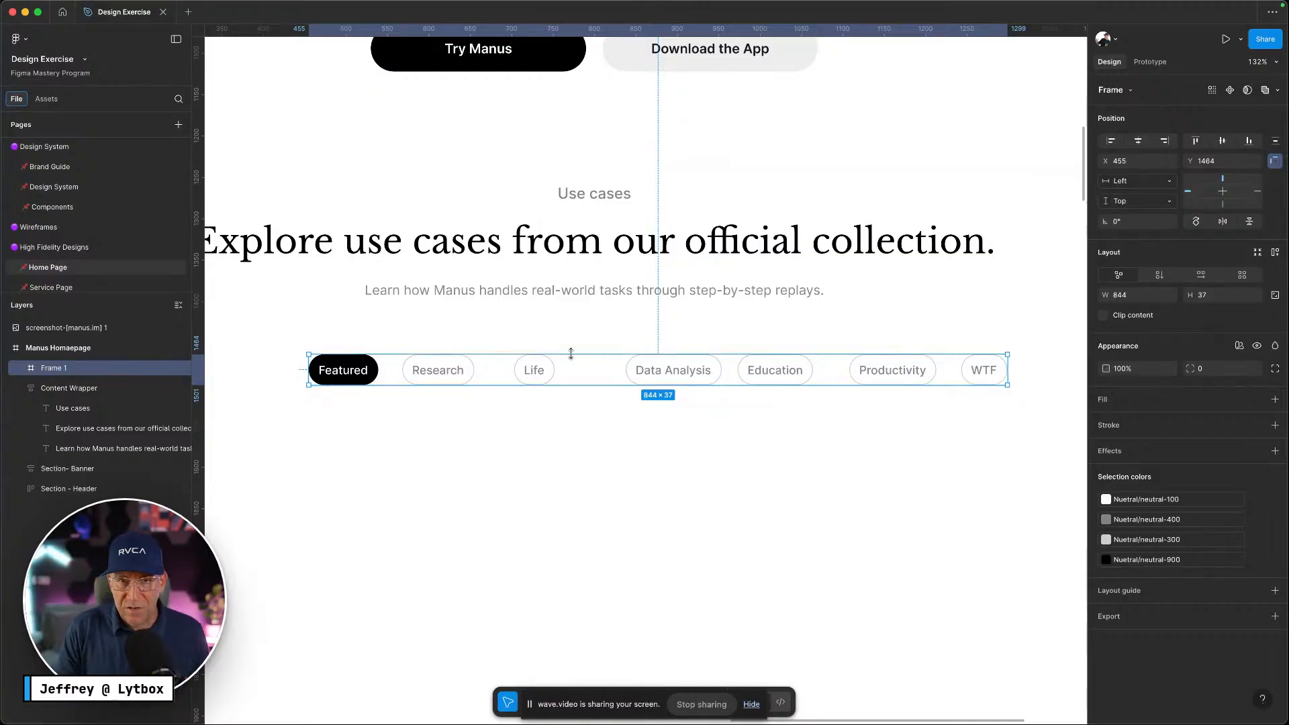
Give Frame 1 auto layout, tighten the gap between pills, and align them top centre
{"action": "key", "text": "shift+a"}
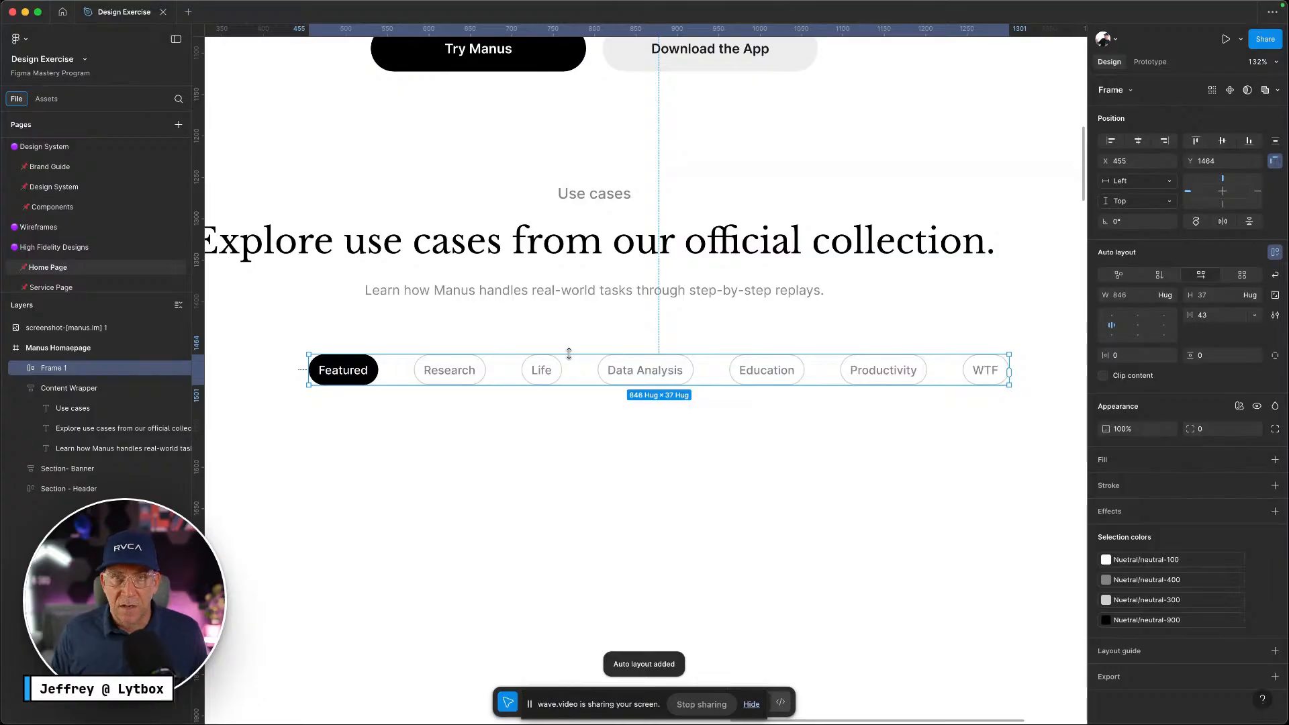
{"action": "mouse_move", "coordinate": [822, 370]}
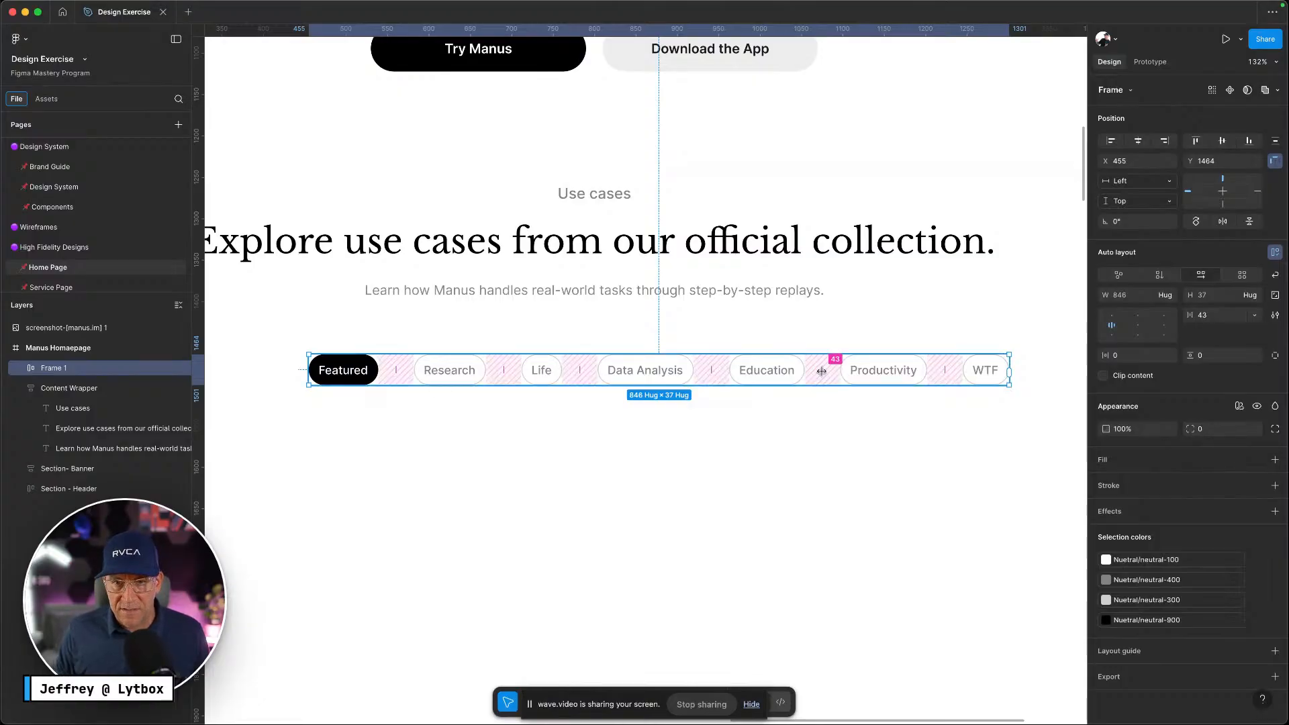
{"action": "left_click_drag", "start_coordinate": [822, 370], "coordinate": [737, 371]}
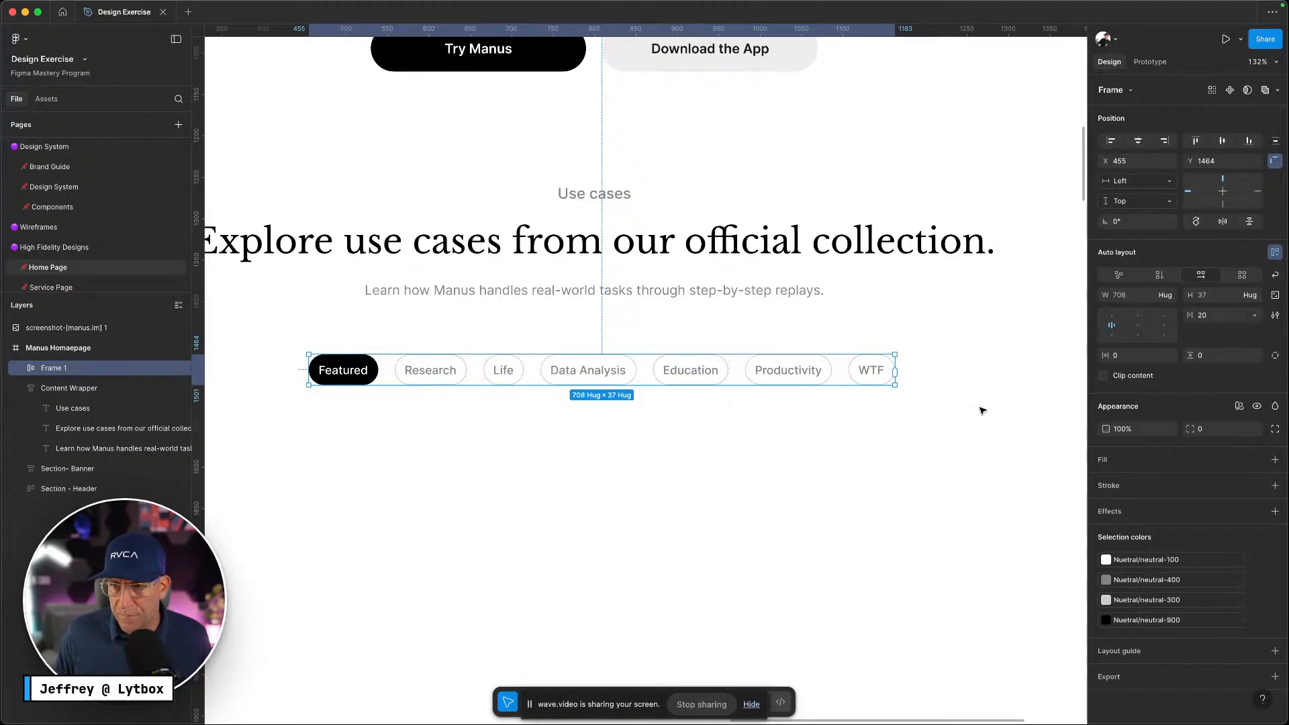
{"action": "left_click", "coordinate": [1139, 317]}
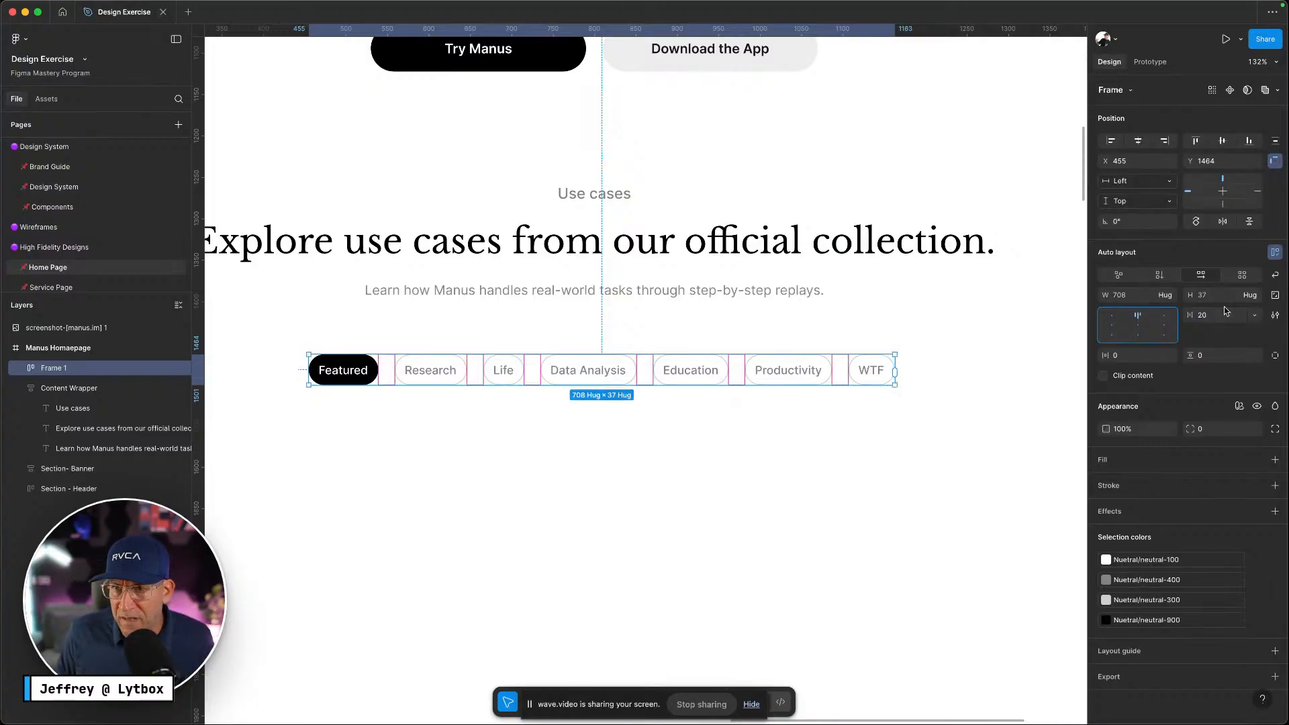
{"action": "left_click", "coordinate": [1167, 274]}
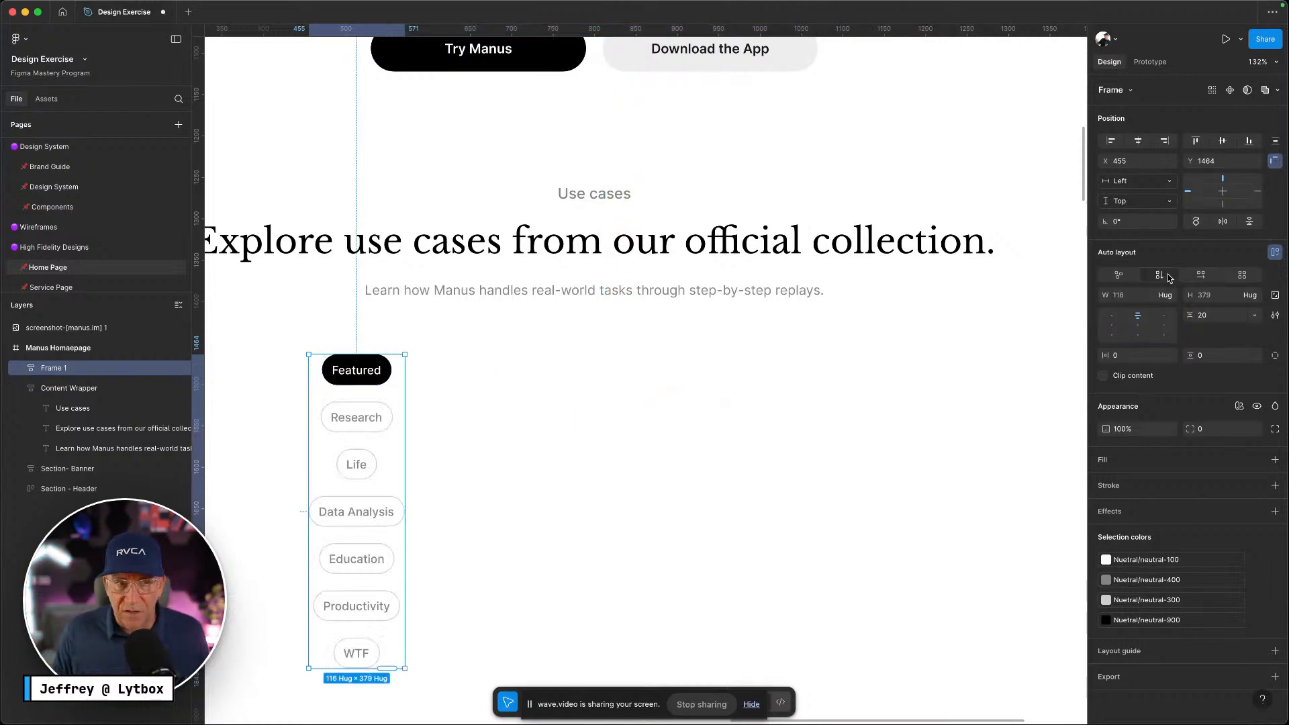
{"action": "left_click", "coordinate": [1202, 280]}
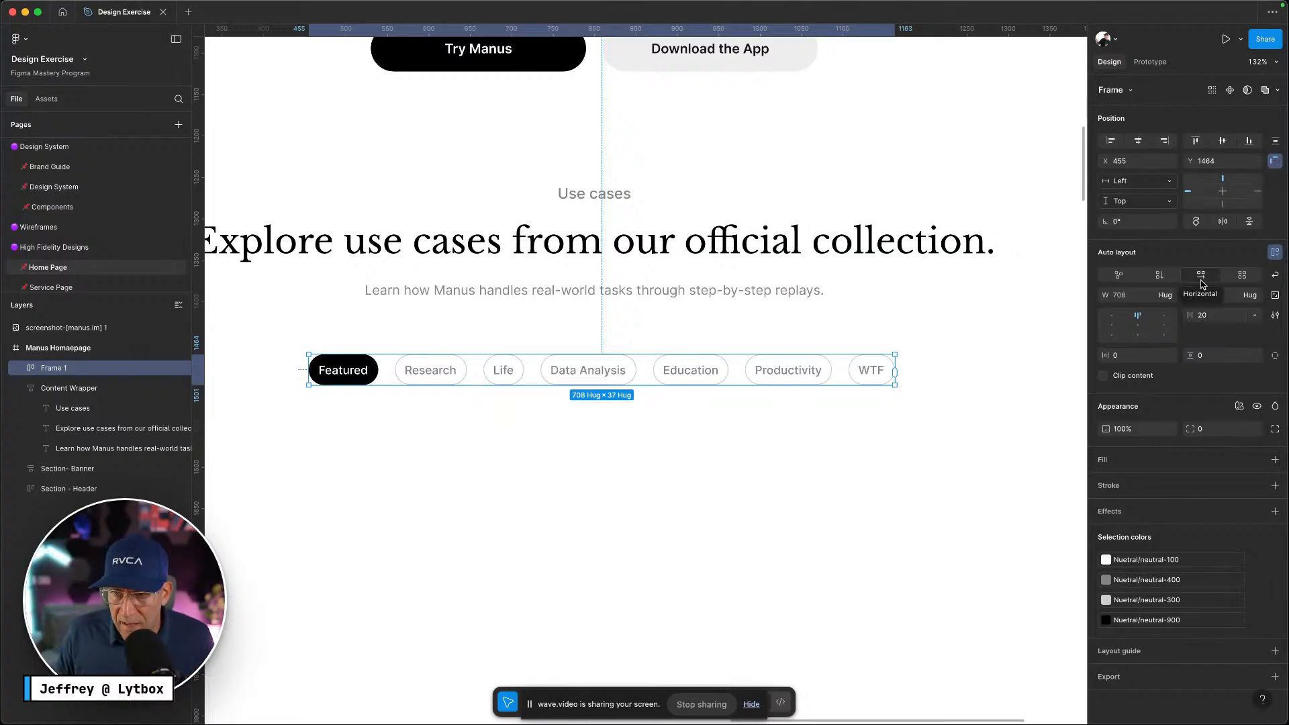
{"action": "left_click", "coordinate": [1171, 298]}
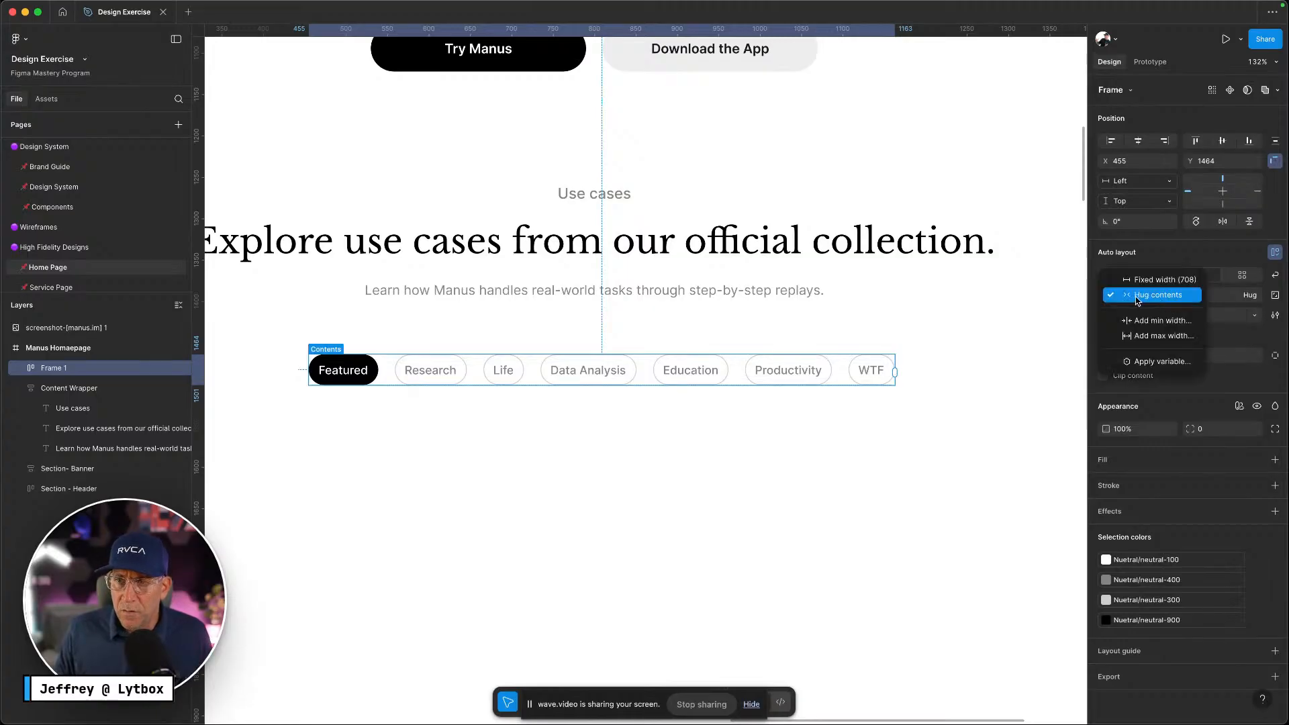
{"action": "left_click", "coordinate": [1147, 283]}
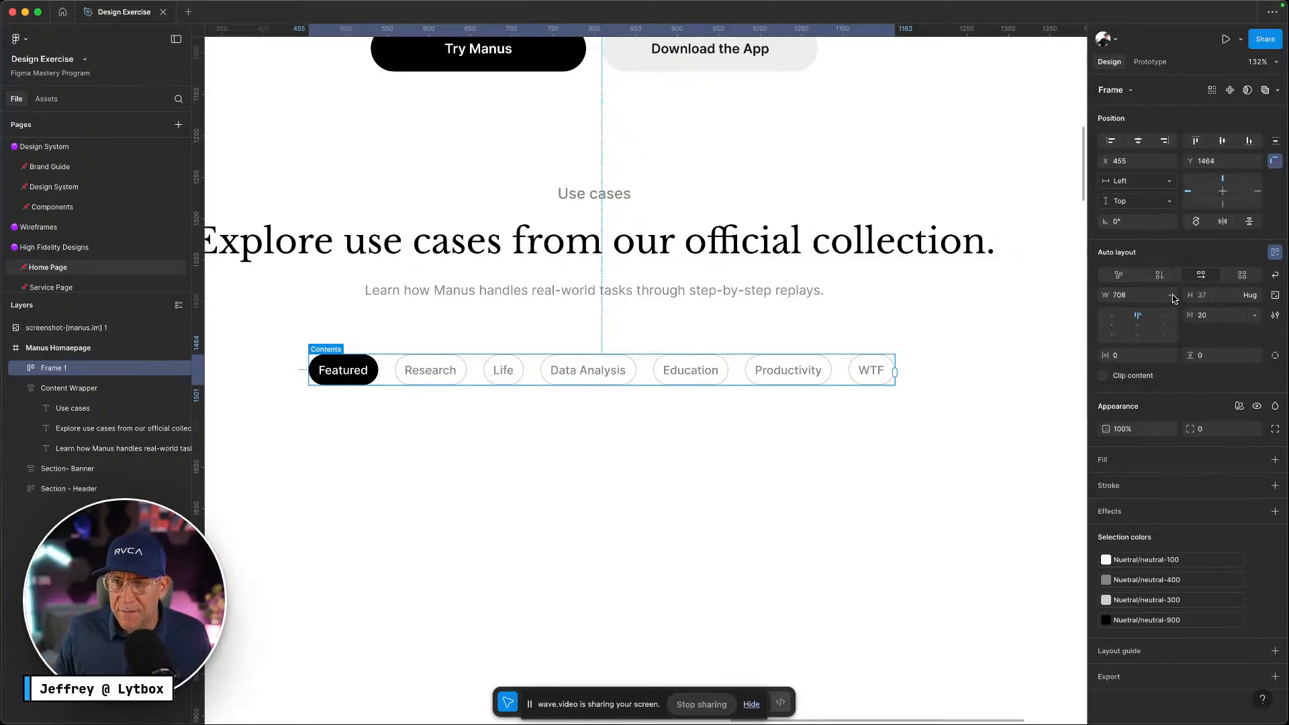
{"action": "left_click", "coordinate": [1171, 298]}
{"action": "left_click", "coordinate": [1141, 296]}
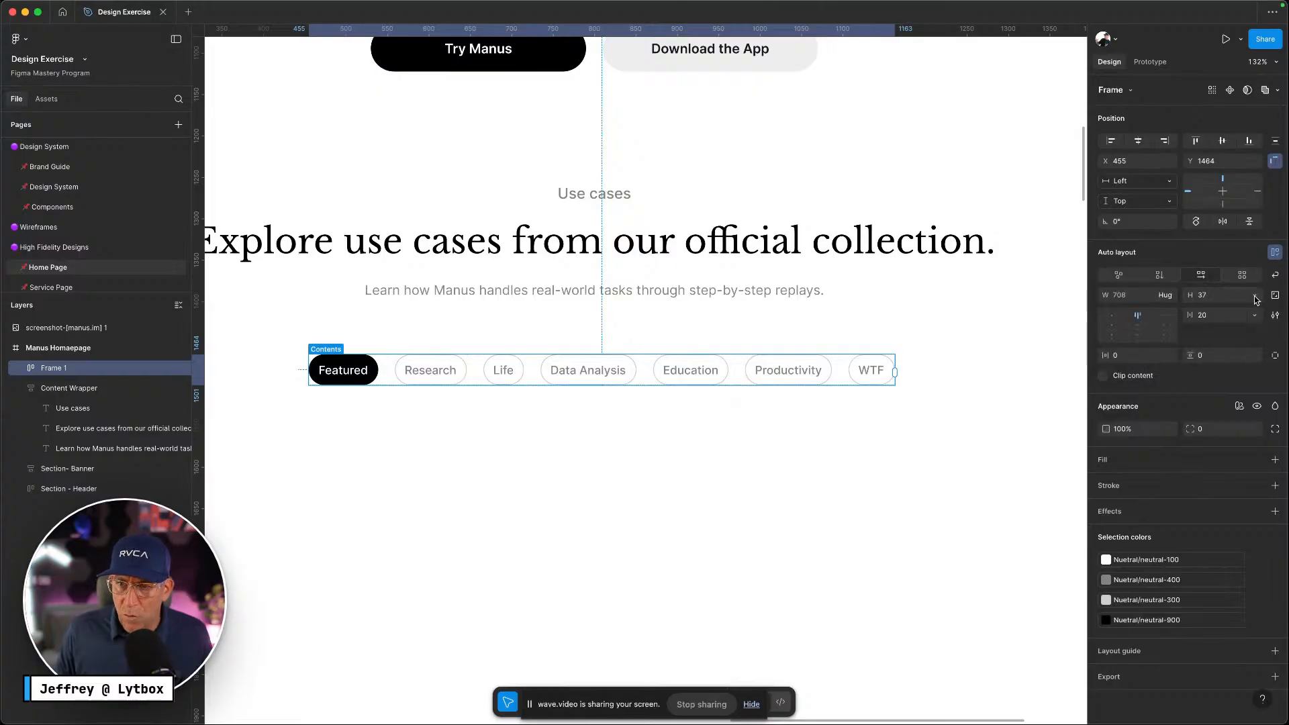
{"action": "left_click", "coordinate": [1255, 298]}
{"action": "left_click", "coordinate": [1182, 295]}
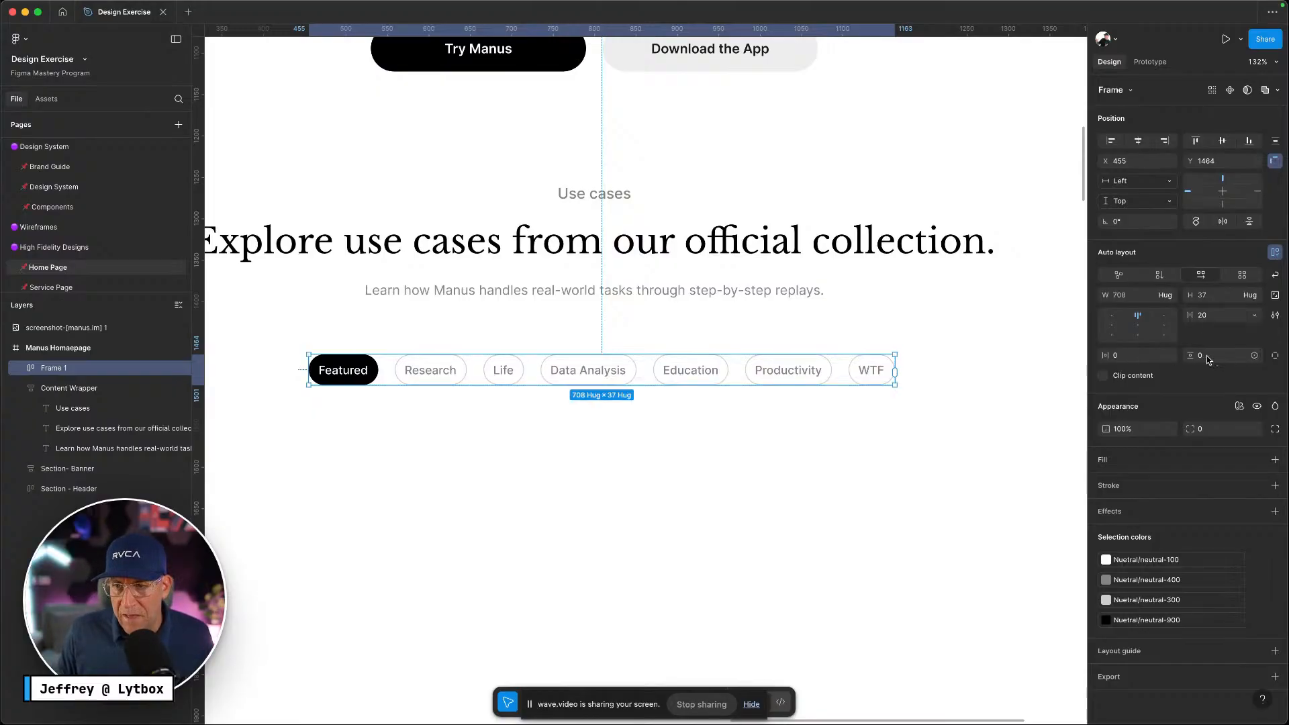
{"action": "left_click", "coordinate": [1138, 326]}
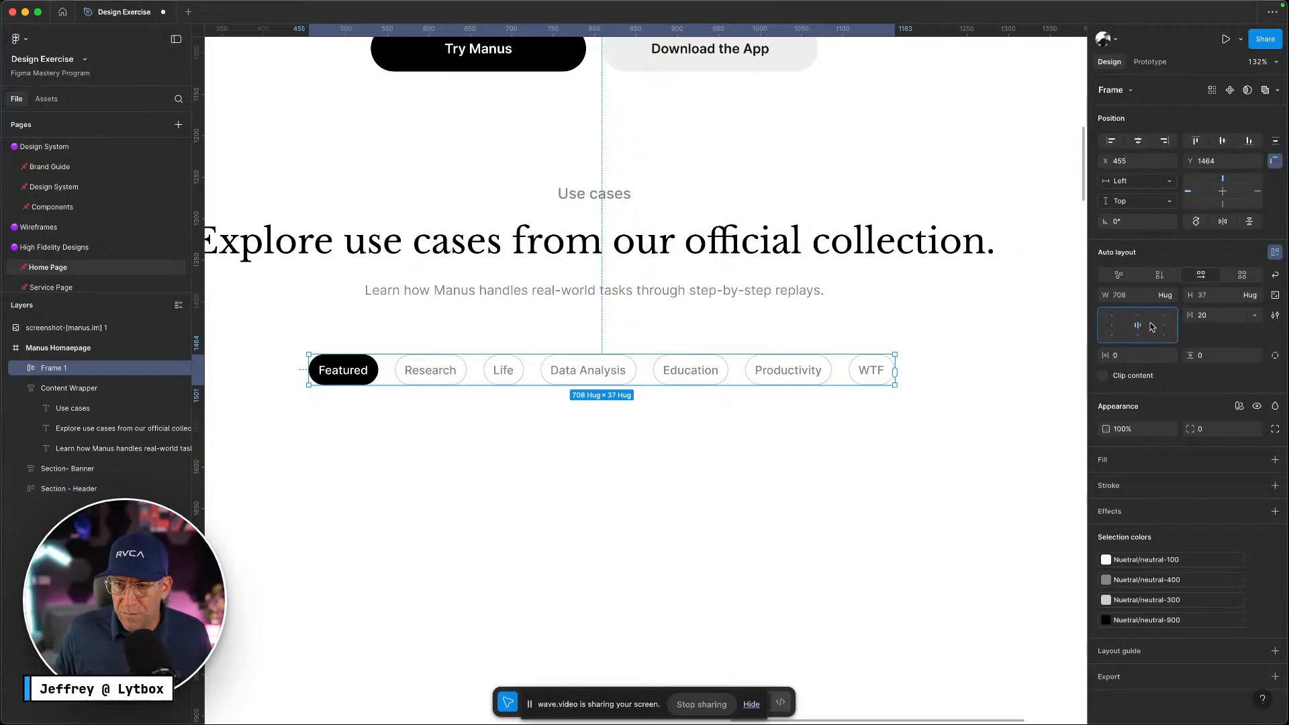
{"action": "left_click", "coordinate": [1112, 317]}
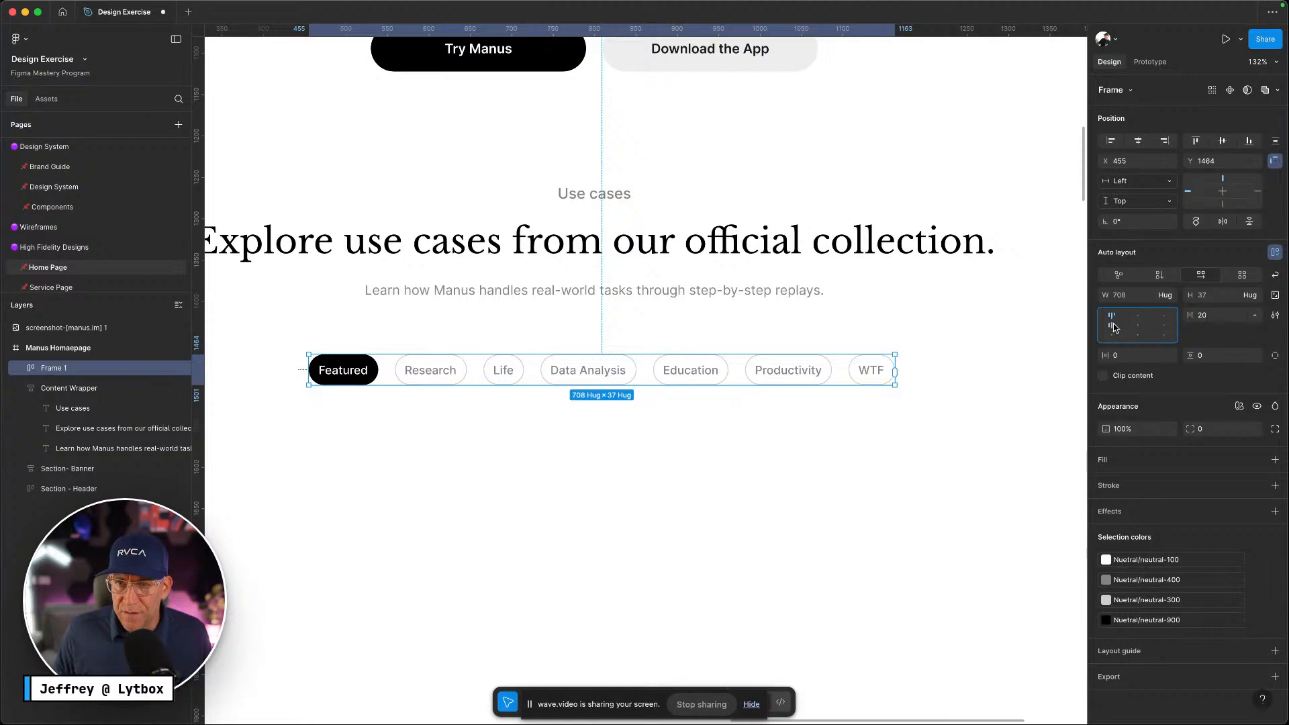
{"action": "left_click", "coordinate": [1113, 327]}
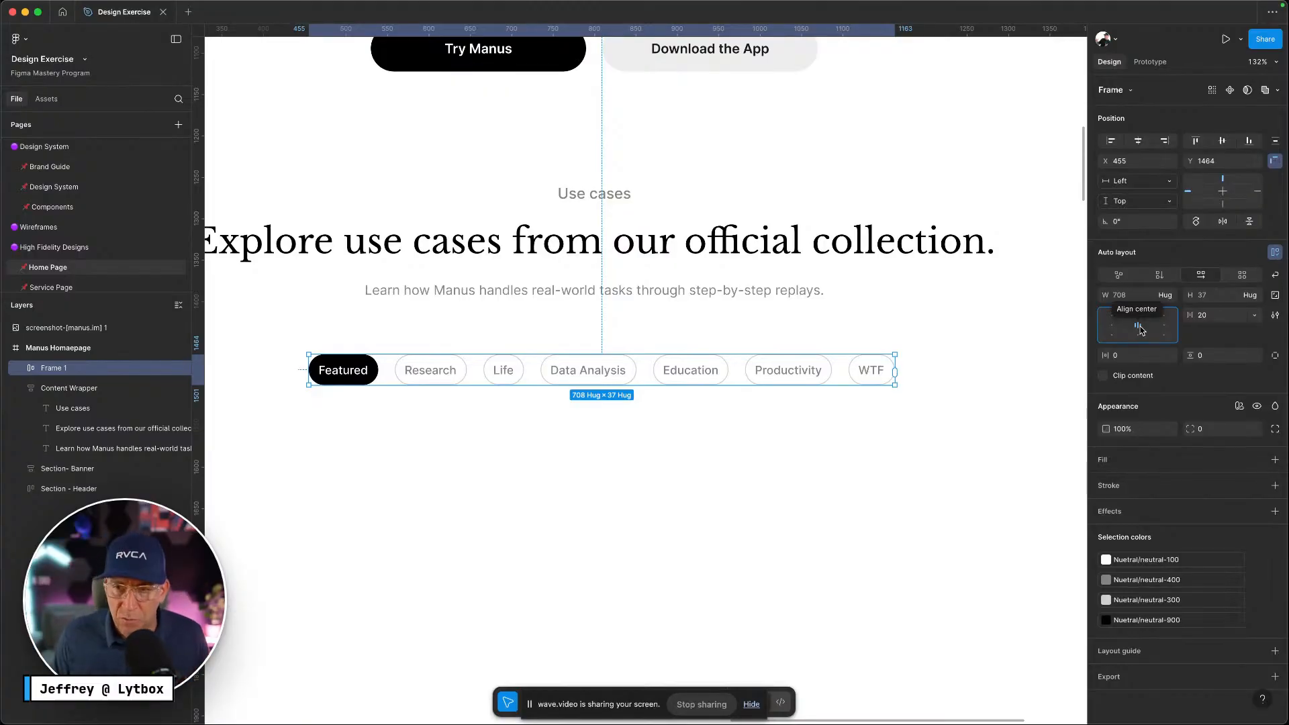
{"action": "left_click", "coordinate": [1140, 327]}
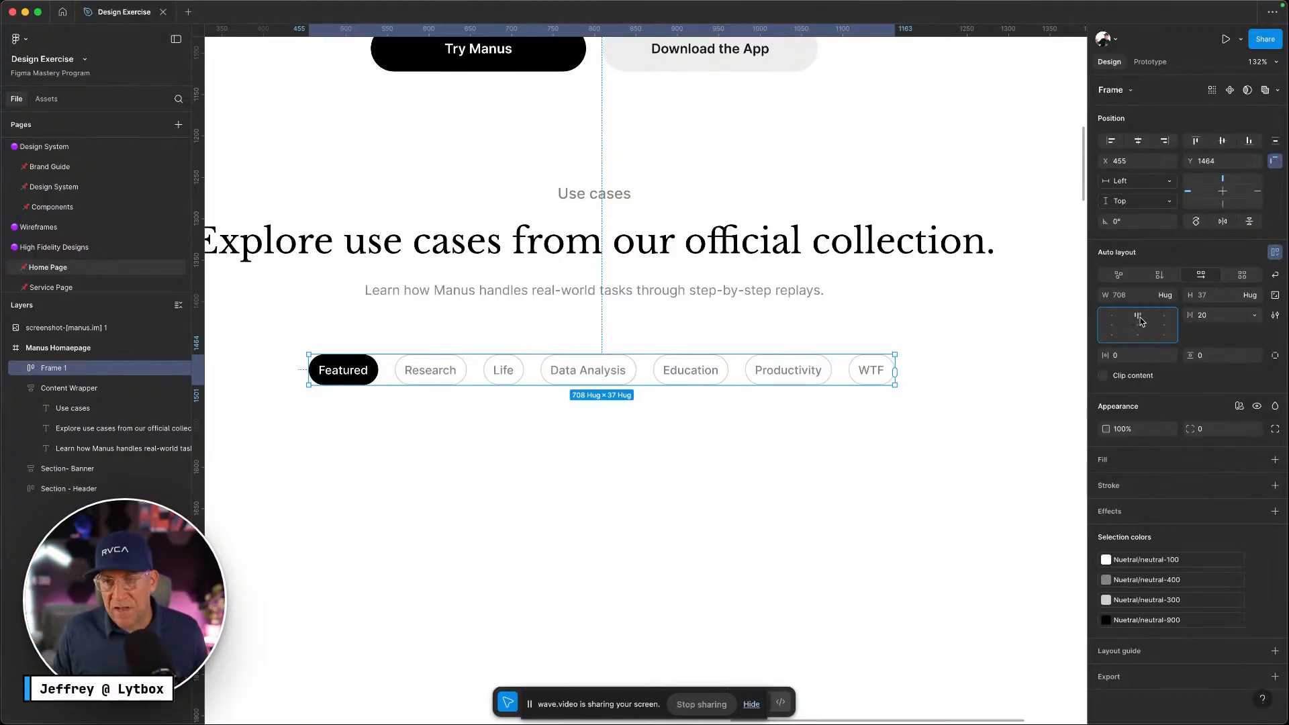
{"action": "left_click", "coordinate": [1139, 322]}
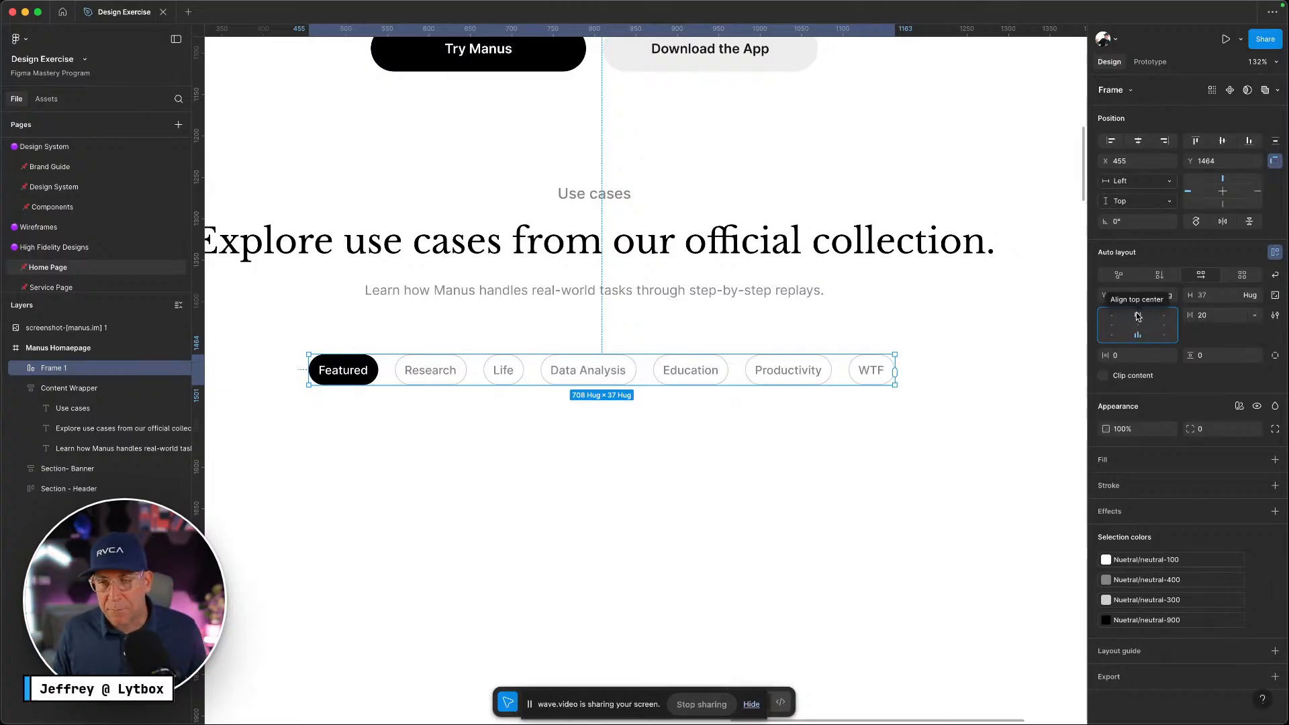
{"action": "left_click", "coordinate": [1137, 316]}
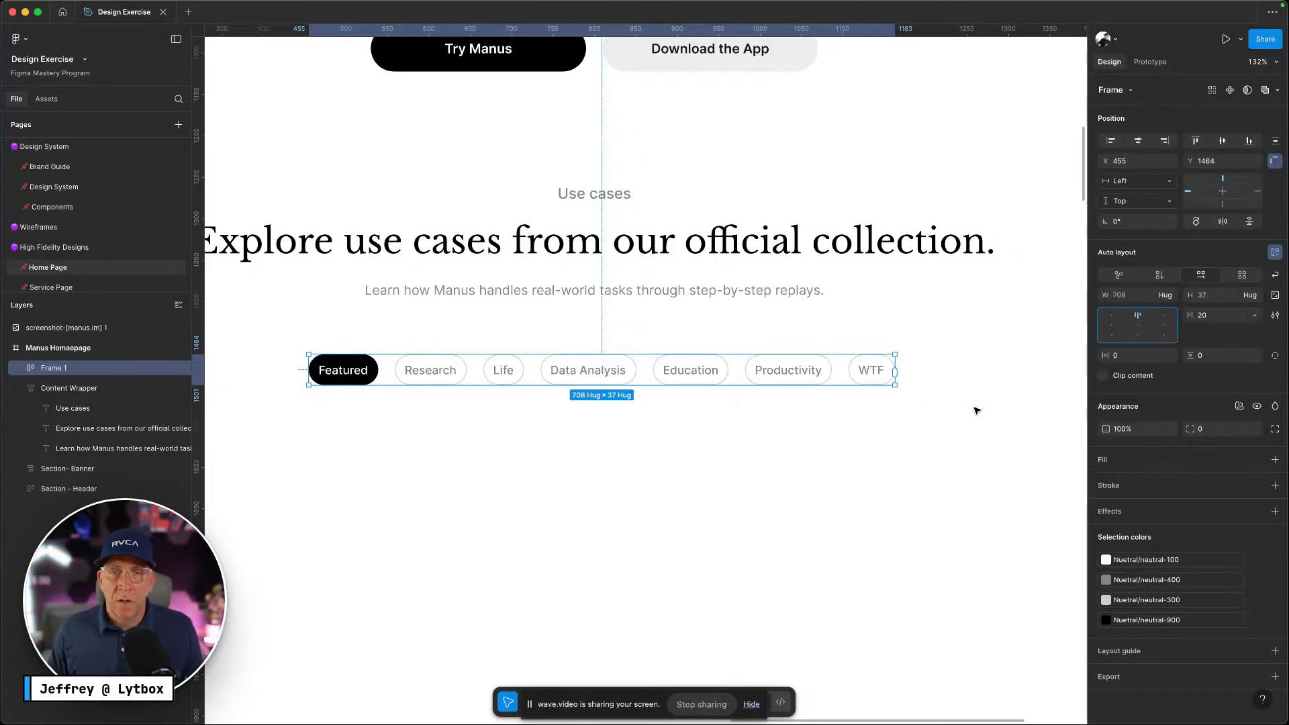
Bind the auto-layout gap between chips to the gap-m spacing variable
{"action": "mouse_move", "coordinate": [840, 377]}
{"action": "key", "text": "ctrl+Left"}
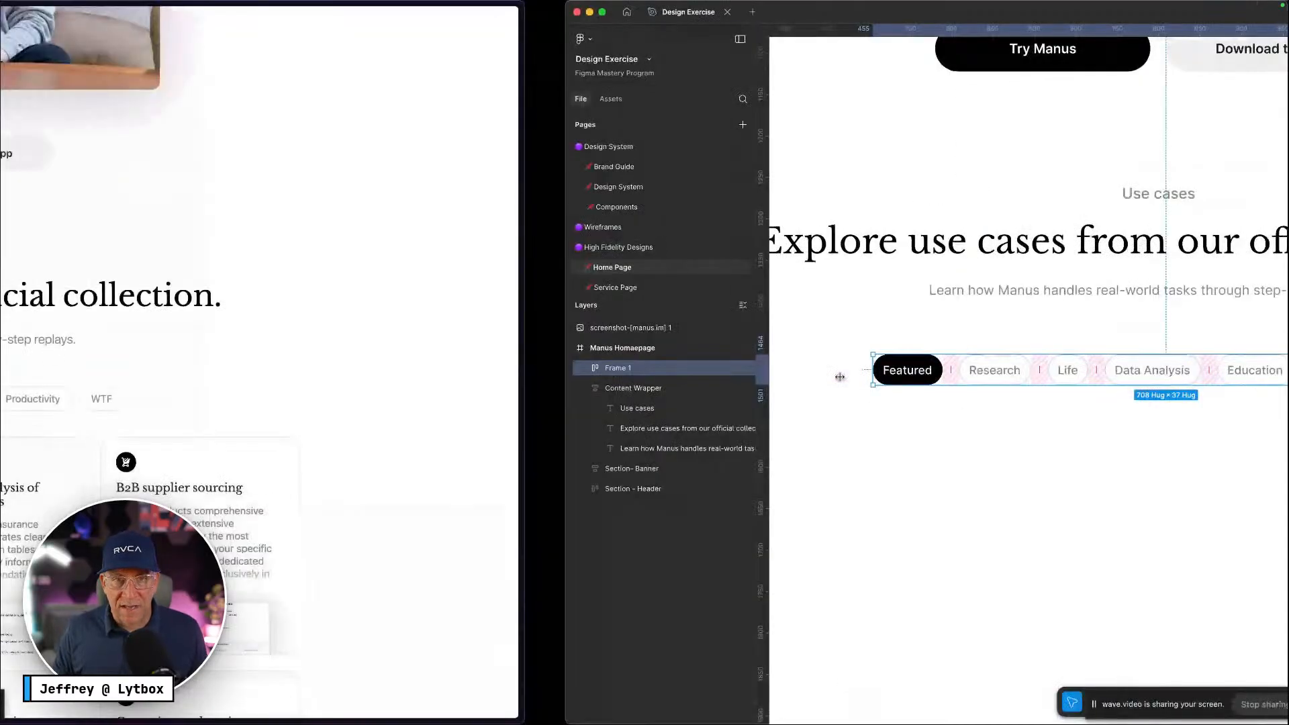
{"action": "key", "text": "ctrl+Right"}
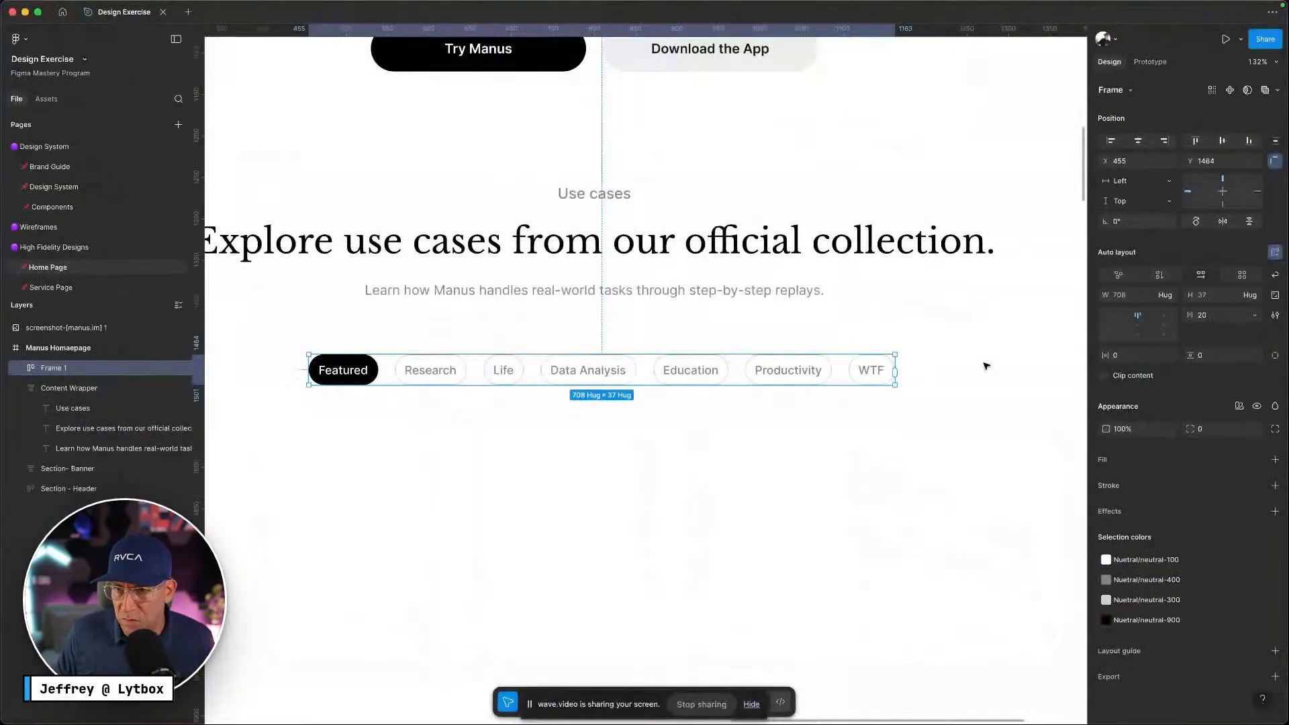
{"action": "left_click", "coordinate": [1258, 316]}
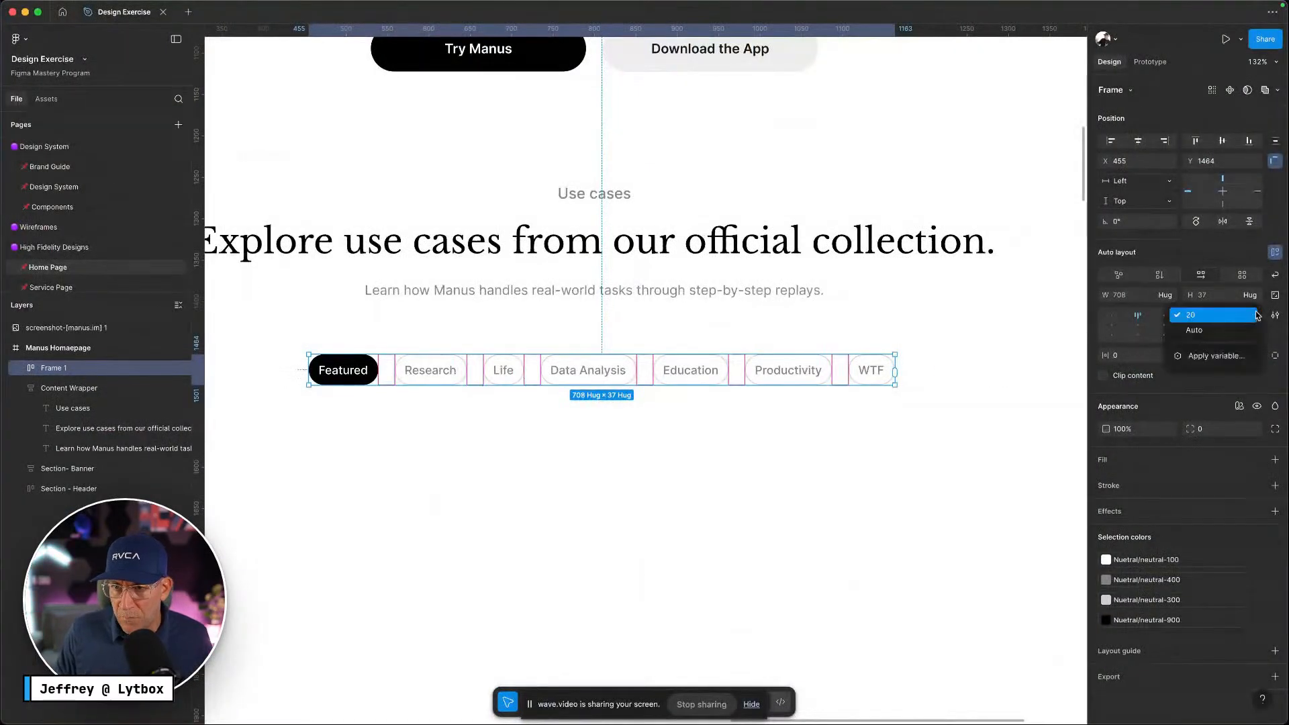
{"action": "left_click", "coordinate": [1223, 355]}
{"action": "type", "text": "gap"}
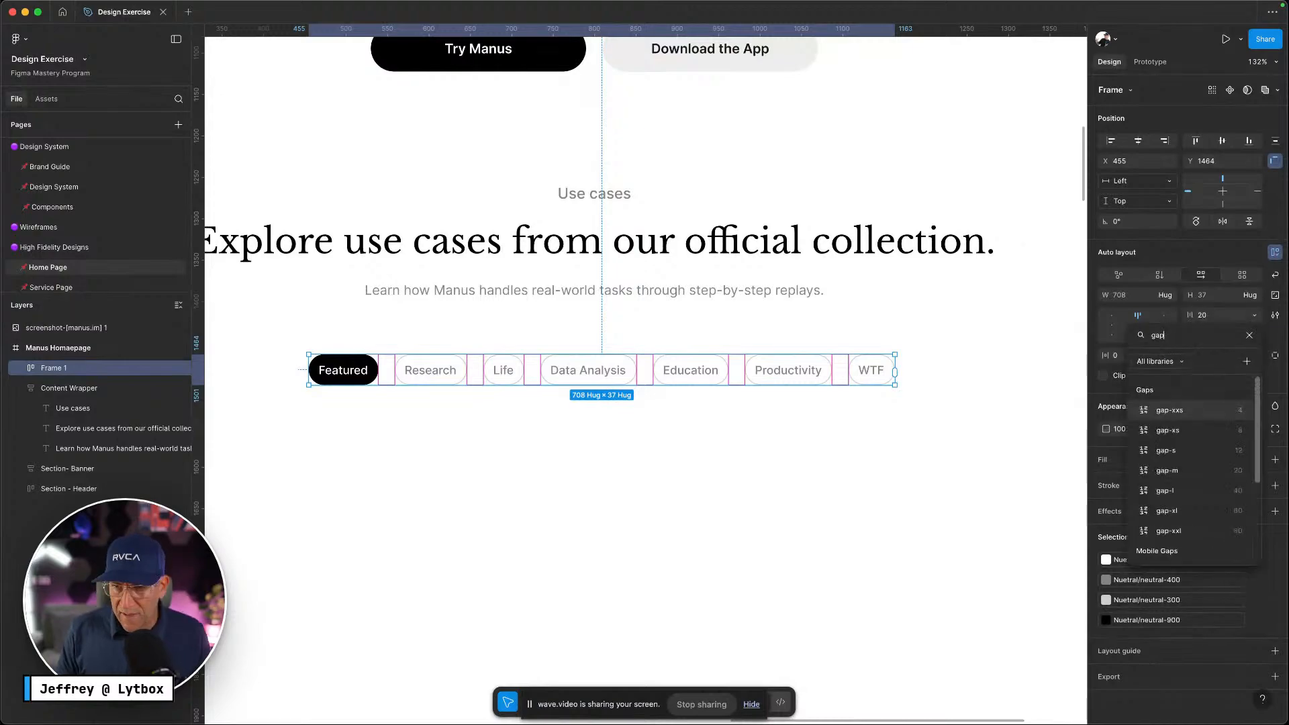
{"action": "left_click", "coordinate": [1167, 471]}
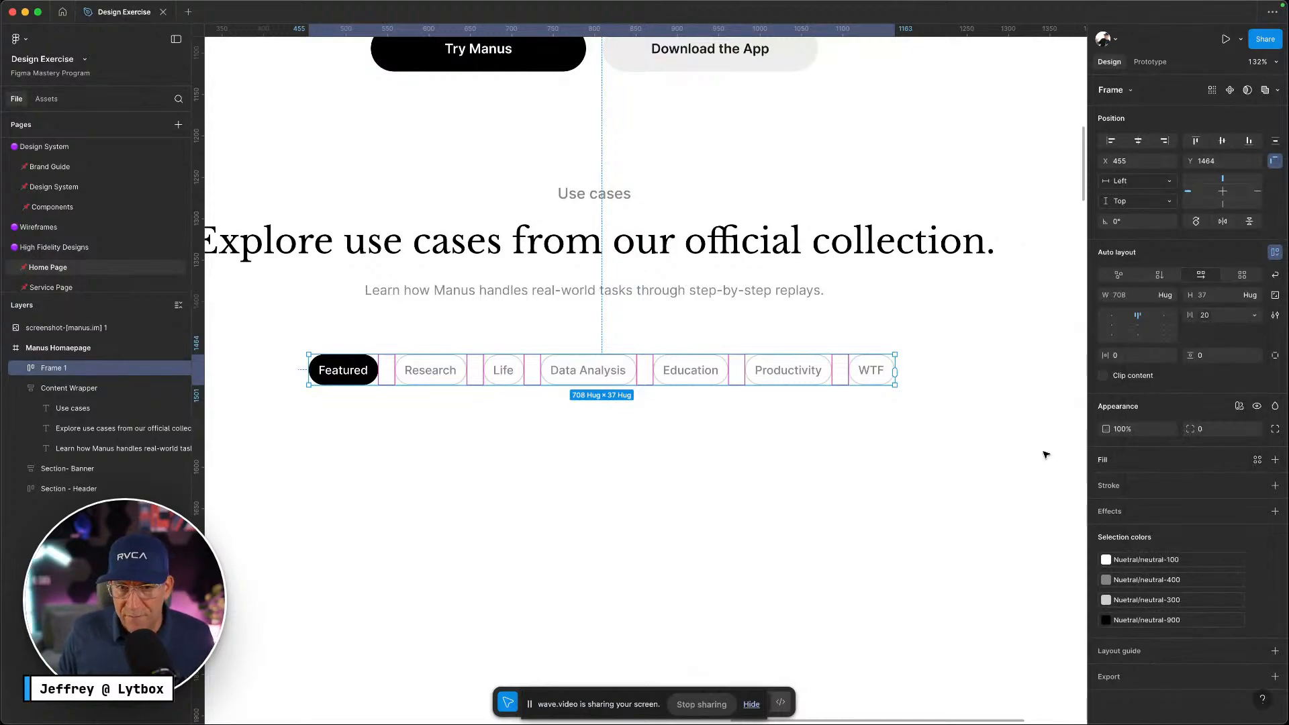
Drag the Education chip toward the spot between Life and Data Analysis
{"action": "left_click", "coordinate": [667, 417]}
{"action": "left_click", "coordinate": [686, 381]}
{"action": "mouse_move", "coordinate": [686, 381]}
{"action": "left_mouse_down"}
{"action": "mouse_move", "coordinate": [621, 356]}
{"action": "mouse_move", "coordinate": [571, 380]}
{"action": "mouse_move", "coordinate": [692, 377]}
{"action": "mouse_move", "coordinate": [504, 368]}
{"action": "mouse_move", "coordinate": [503, 384]}
{"action": "mouse_move", "coordinate": [607, 338]}
{"action": "mouse_move", "coordinate": [706, 371]}
{"action": "mouse_move", "coordinate": [618, 371]}
{"action": "mouse_move", "coordinate": [705, 376]}
{"action": "left_mouse_up"}
Return the Education chip to its original position in the row
{"action": "left_click", "coordinate": [657, 429]}
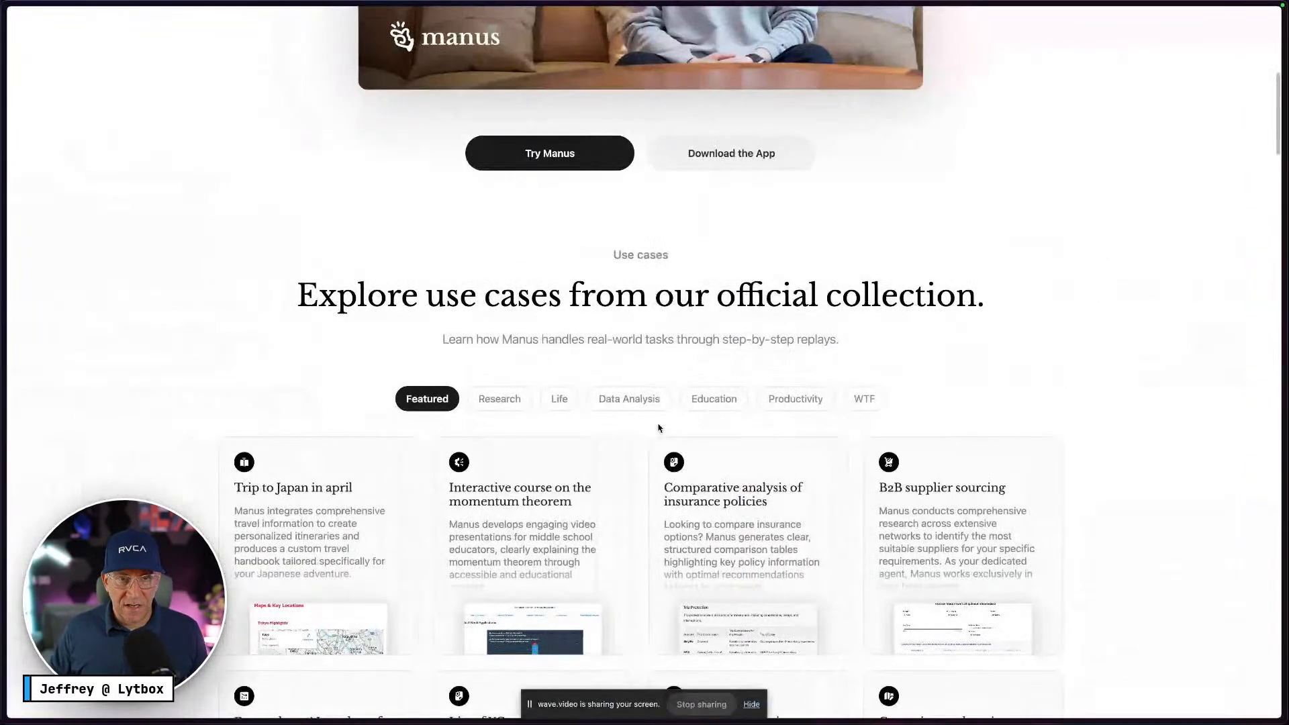
{"action": "scroll", "coordinate": [661, 426], "scroll_direction": "down", "scroll_amount": 3}
{"action": "key", "text": "ctrl+Right"}
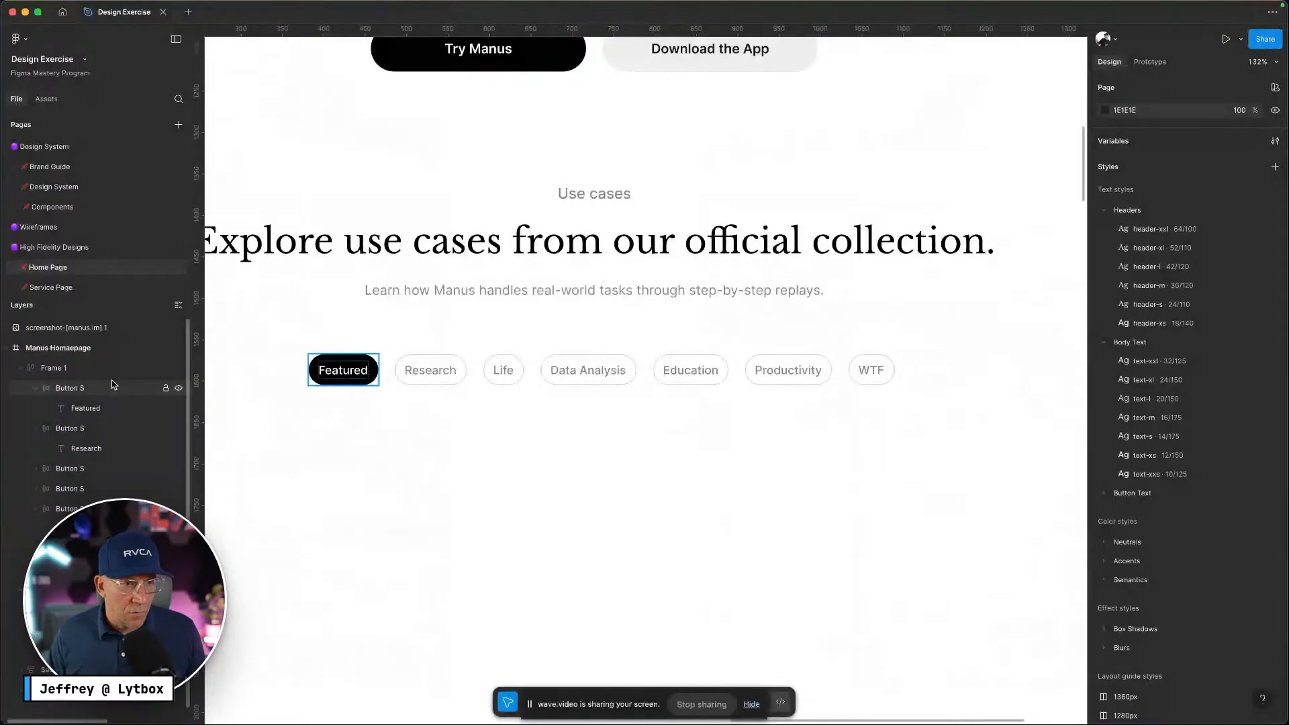
Rename the Frame 1 layer inside Manus Homepage to Tabs
{"action": "key", "text": "alt+l"}
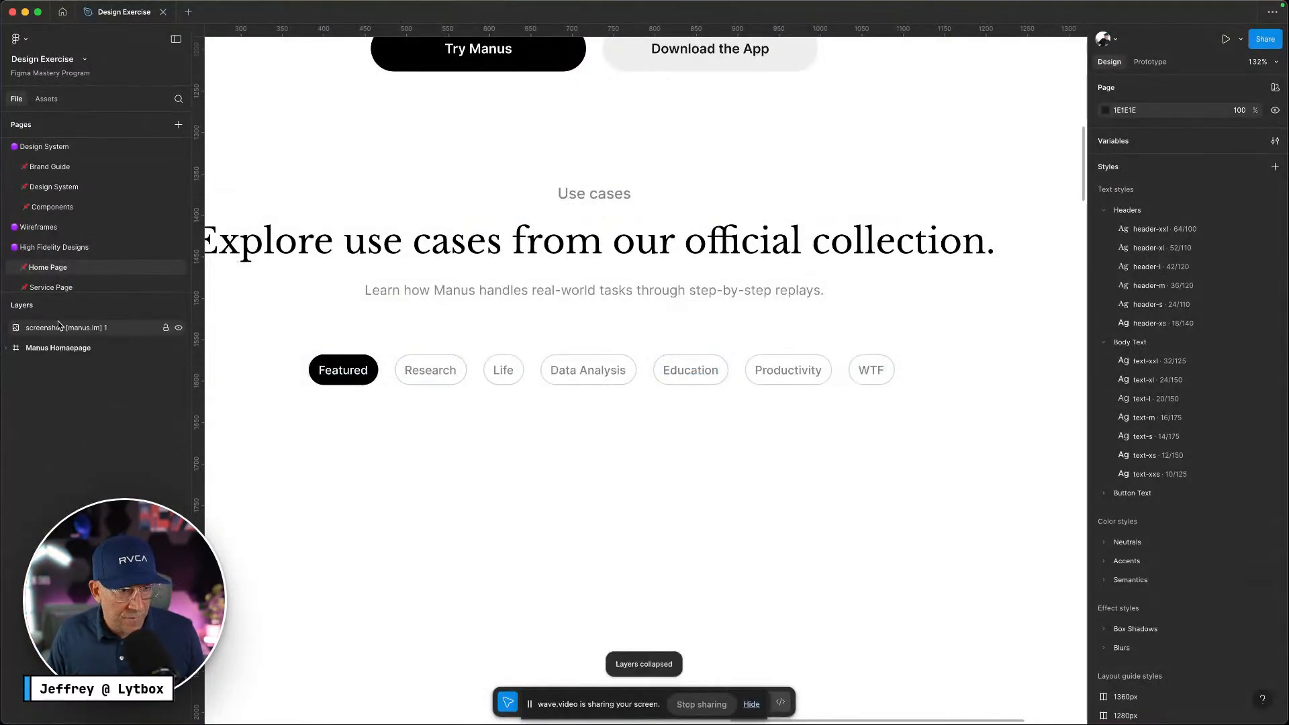
{"action": "left_click", "coordinate": [7, 348]}
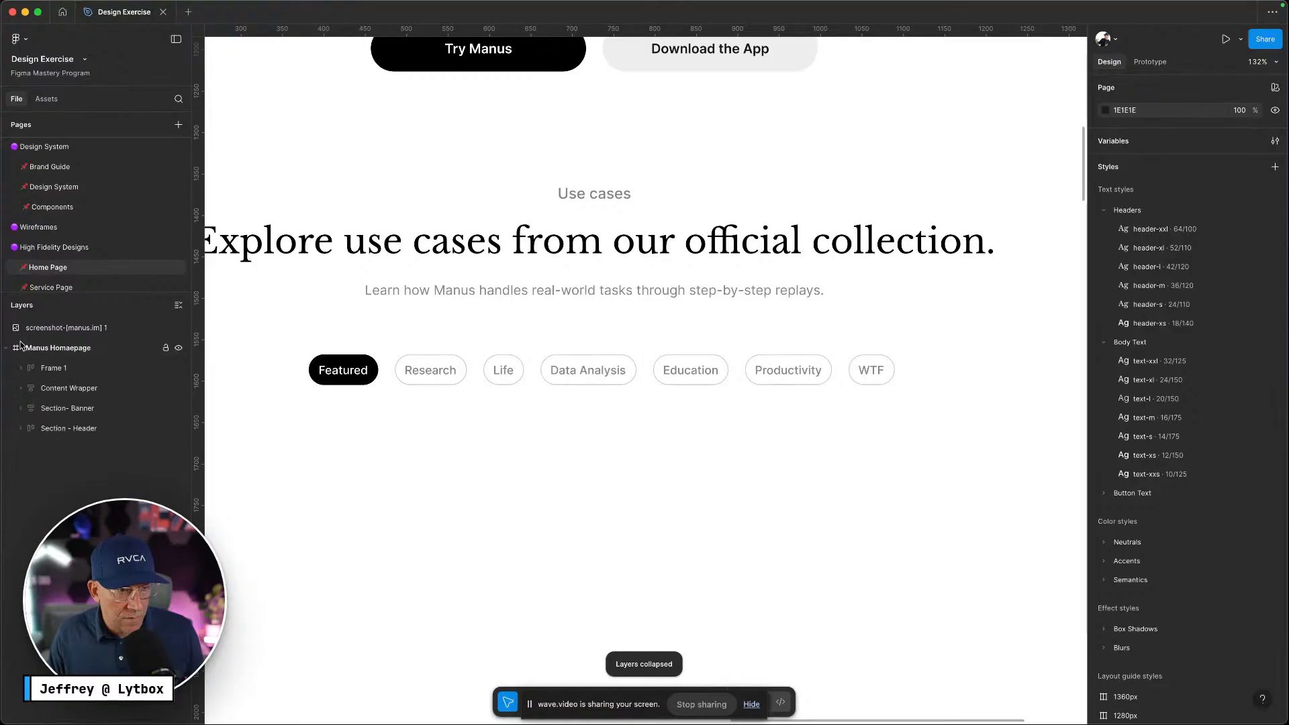
{"action": "left_click", "coordinate": [61, 376]}
{"action": "double_click", "coordinate": [62, 375]}
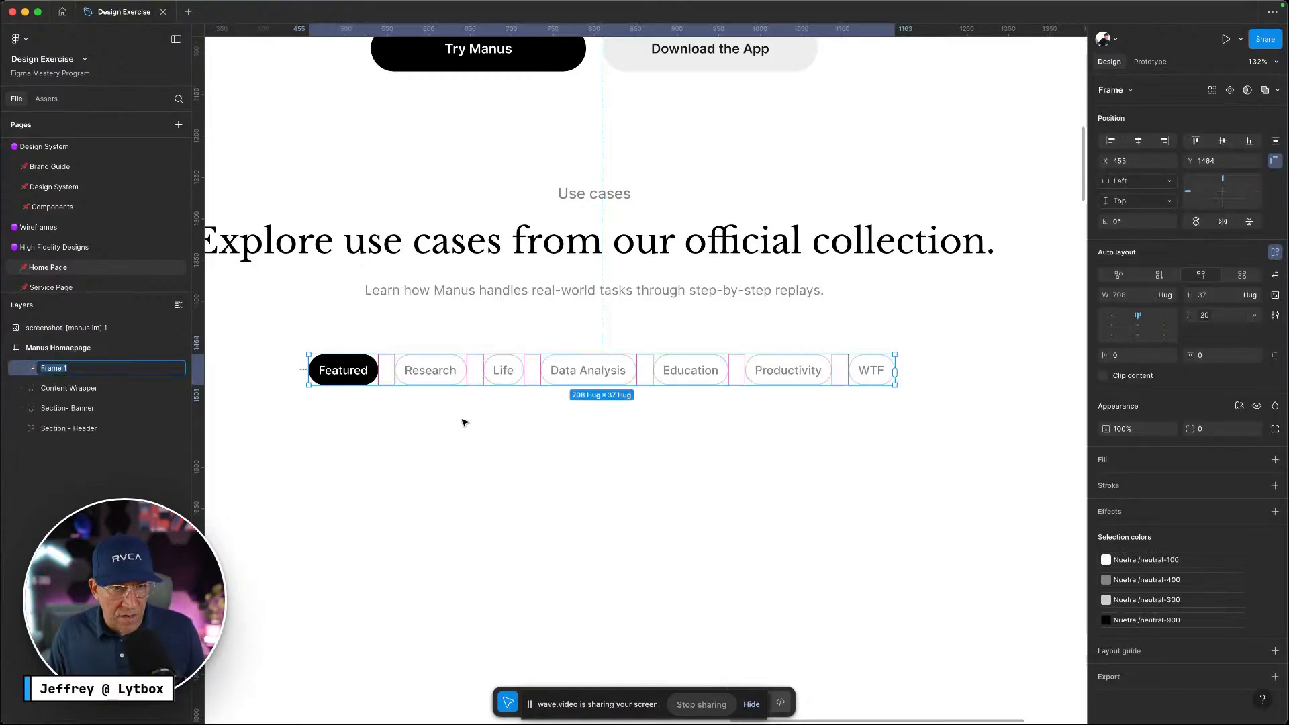
{"action": "type", "text": "Tabs"}
{"action": "key", "text": "Return"}
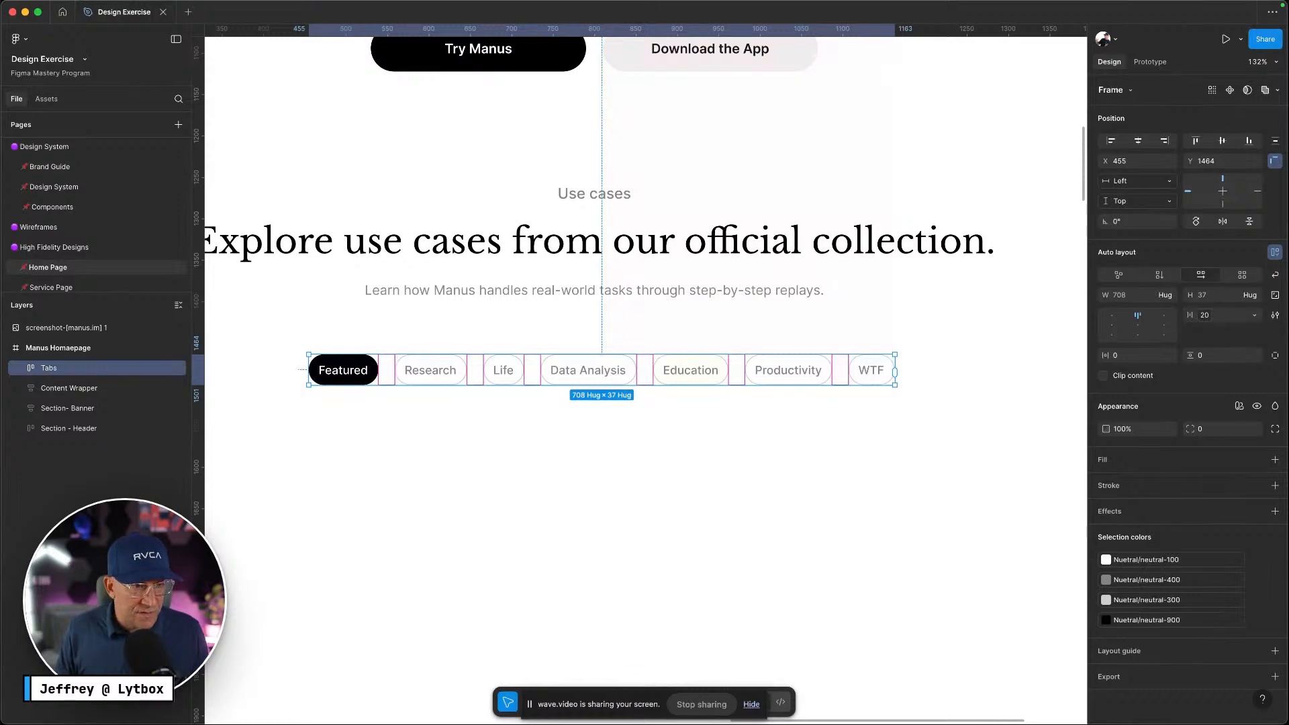
{"action": "left_click", "coordinate": [100, 397]}
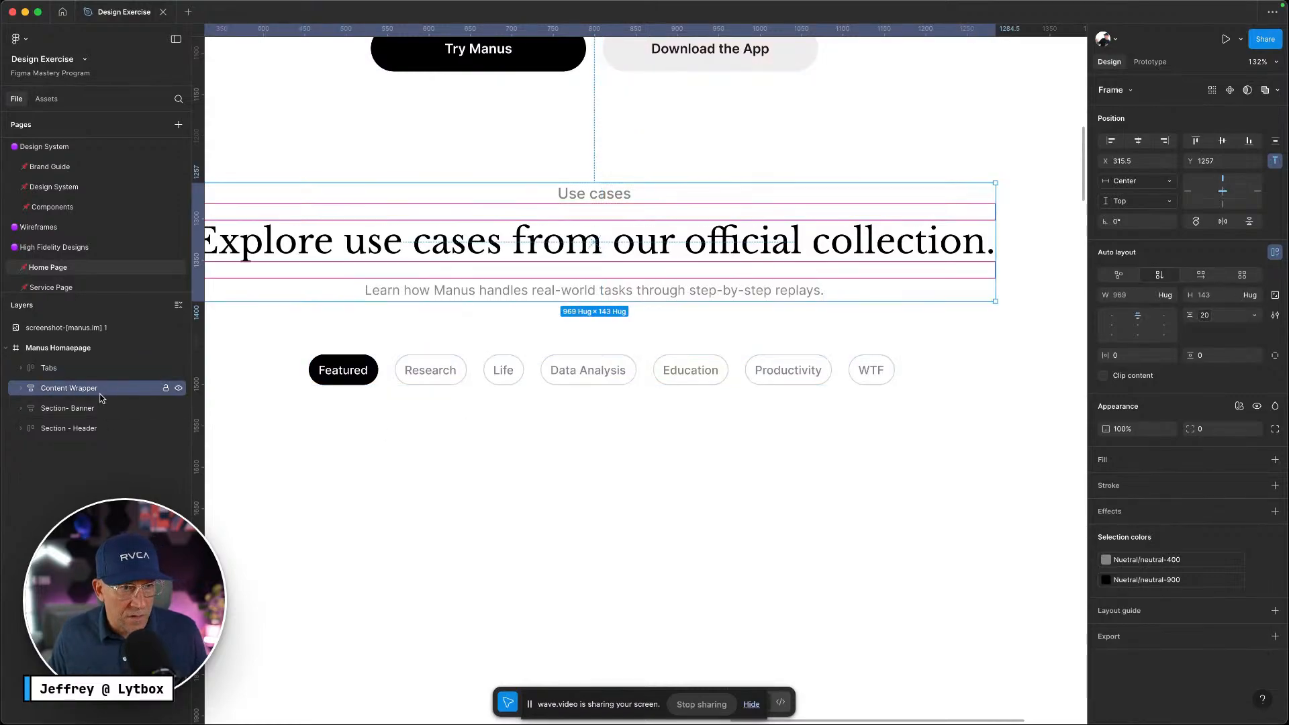
{"action": "left_click", "coordinate": [42, 415]}
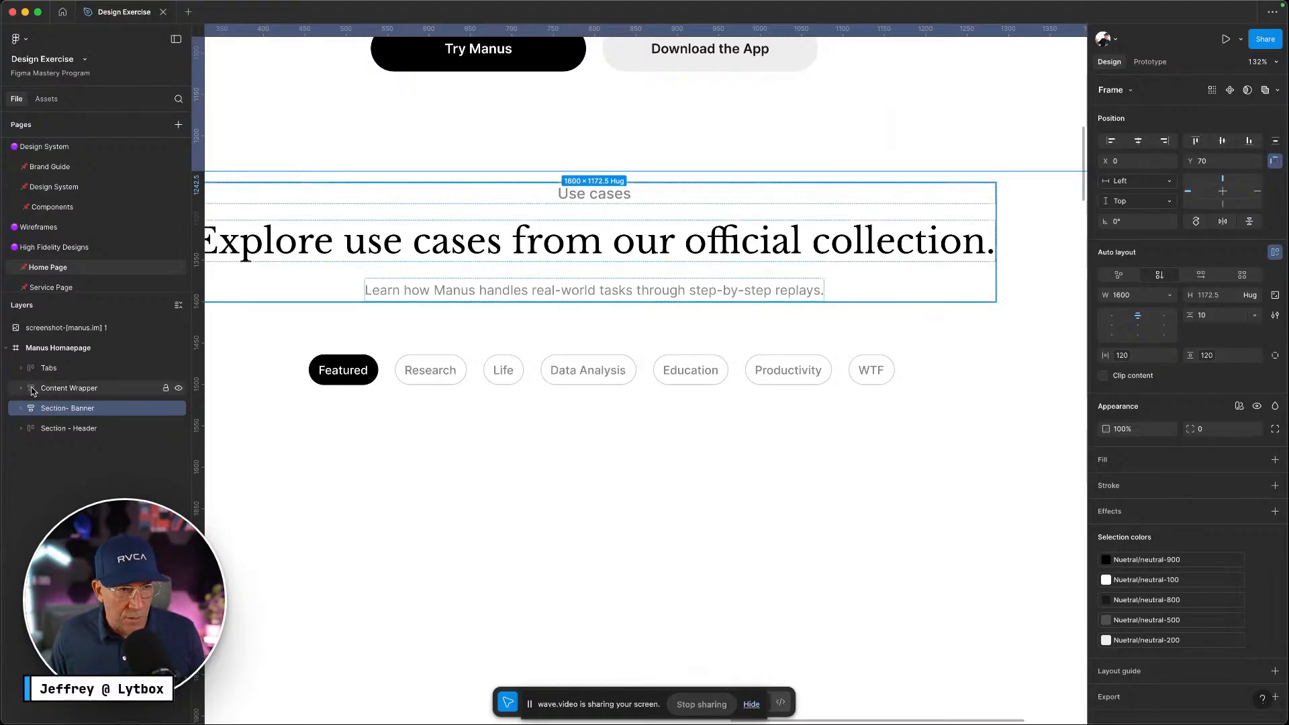
{"action": "scroll", "coordinate": [539, 492], "scroll_direction": "down", "scroll_amount": 5}
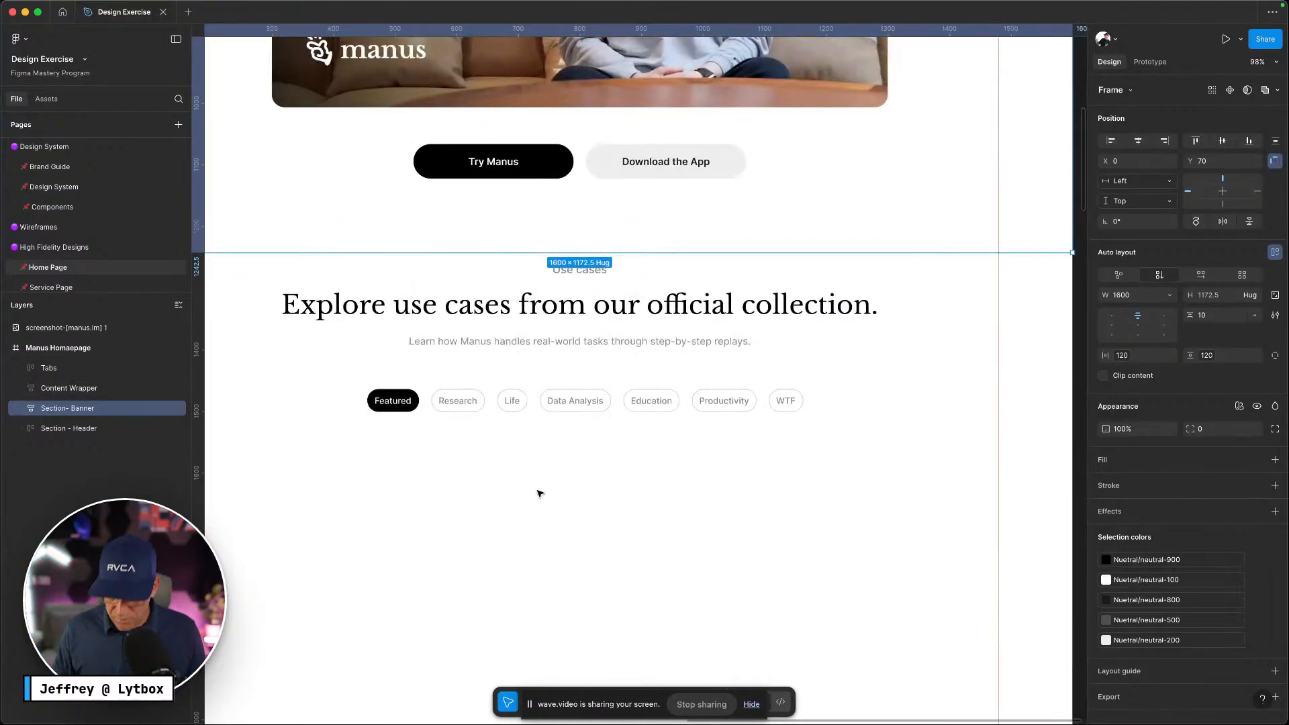
{"action": "key", "text": "ctrl+Left"}
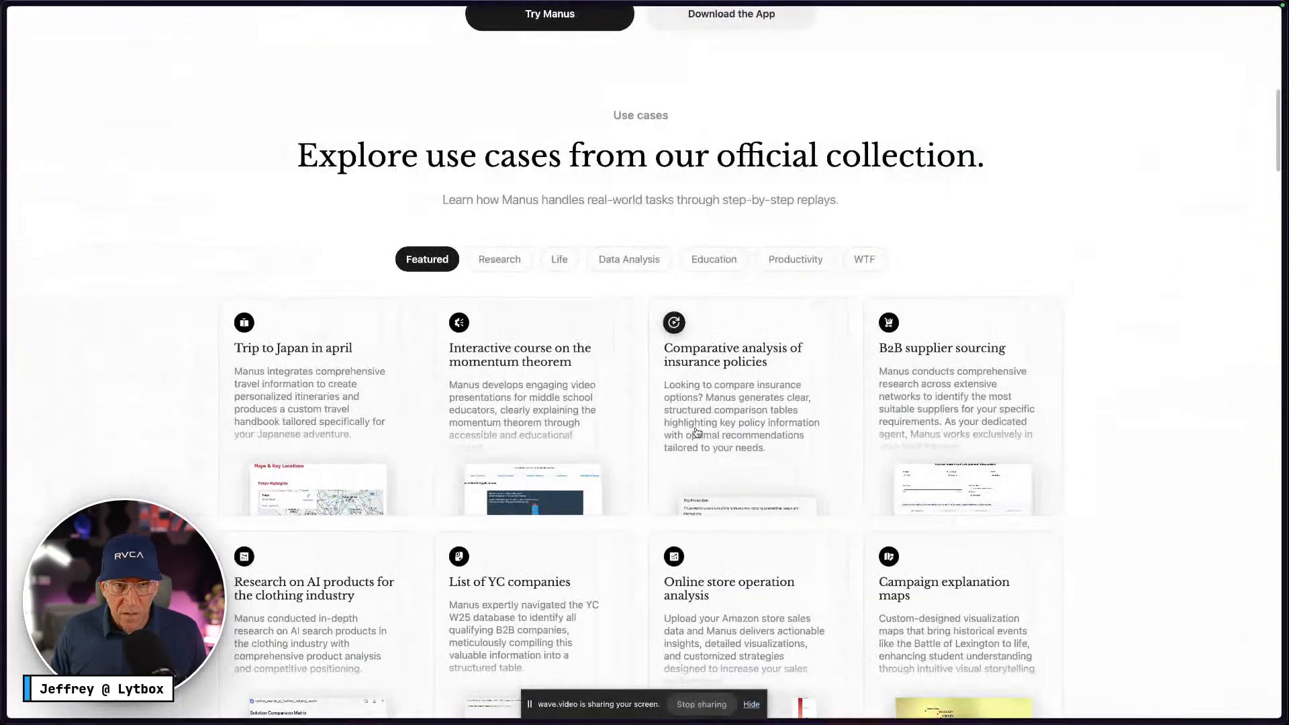
{"action": "scroll", "coordinate": [583, 372], "scroll_direction": "down", "scroll_amount": 2}
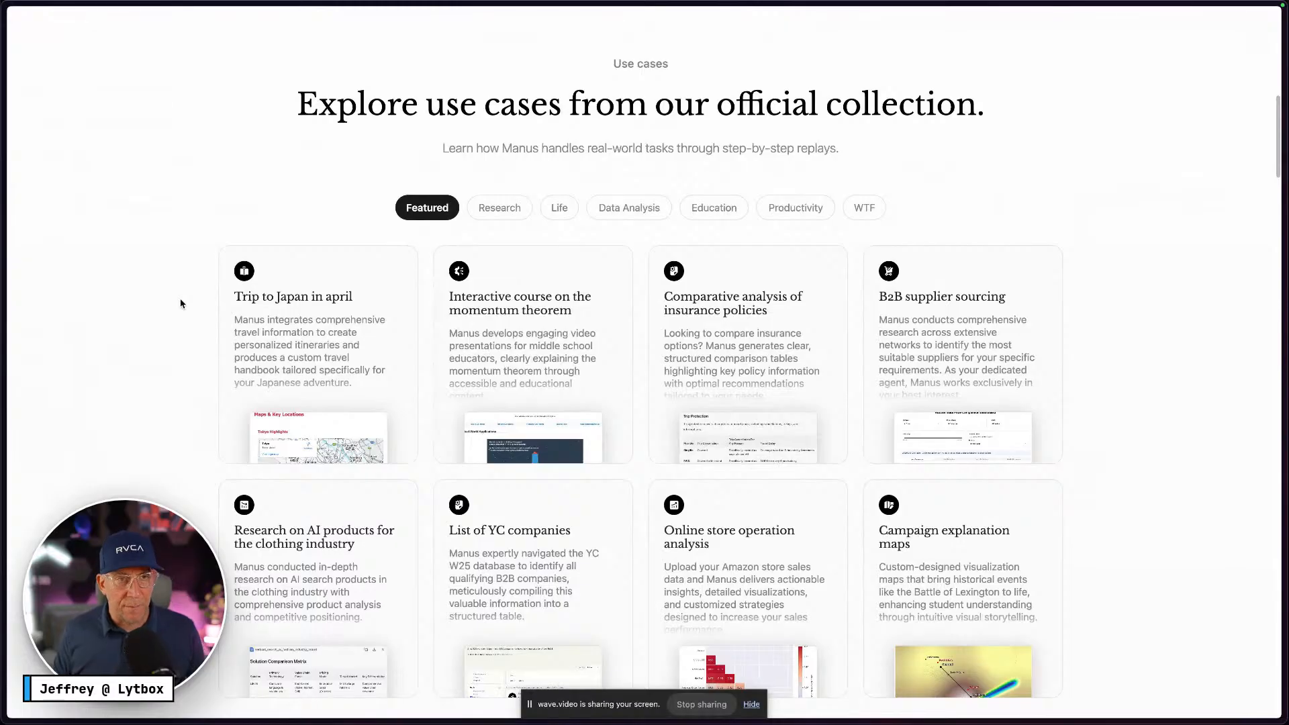
{"action": "key", "text": "ctrl+Right"}
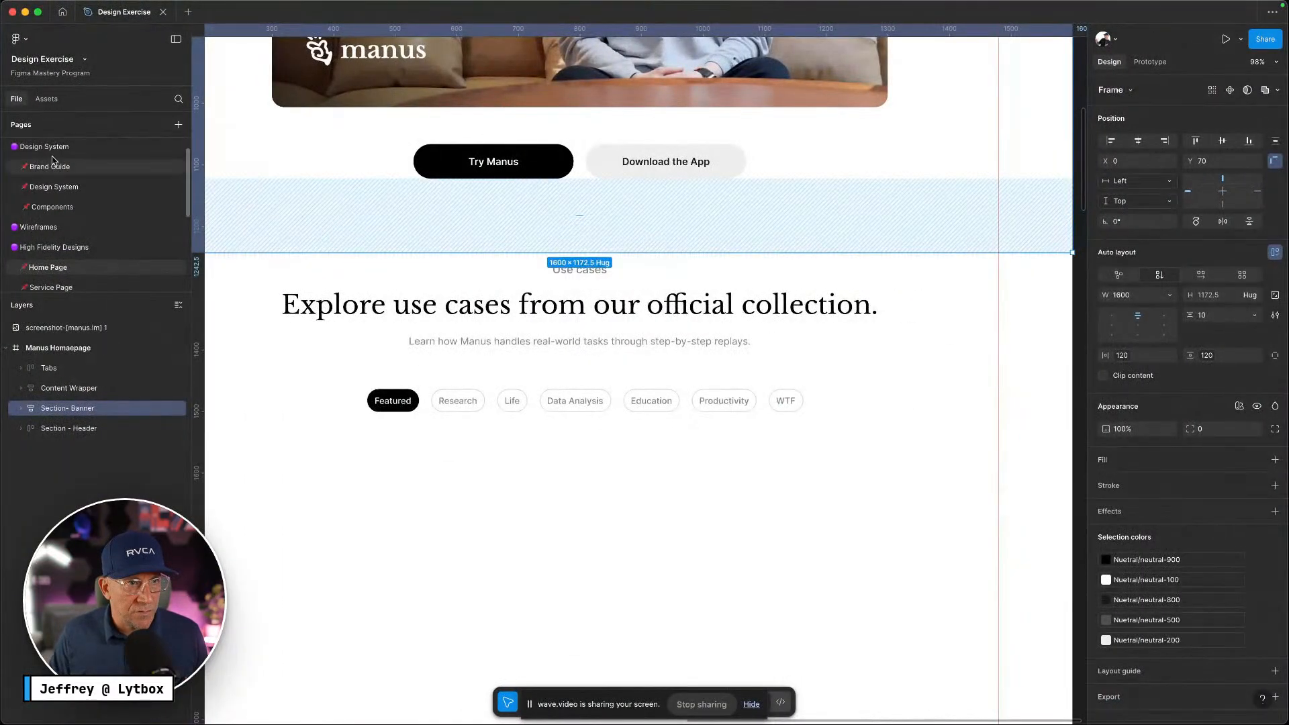
Go to the Components page showing the Buttons set, comparing with the Manus use-cases page
{"action": "left_click", "coordinate": [83, 207]}
{"action": "scroll", "coordinate": [657, 256], "scroll_direction": "down", "scroll_amount": 3}
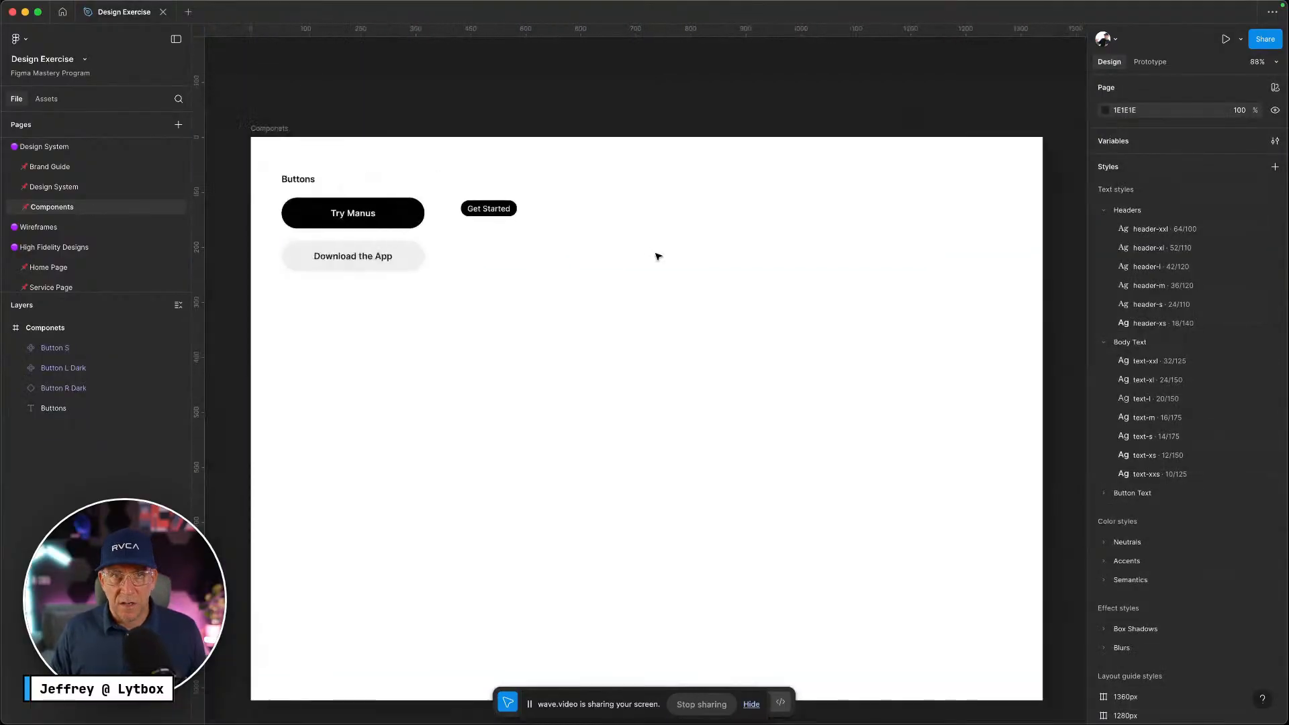
{"action": "key", "text": "ctrl+Left"}
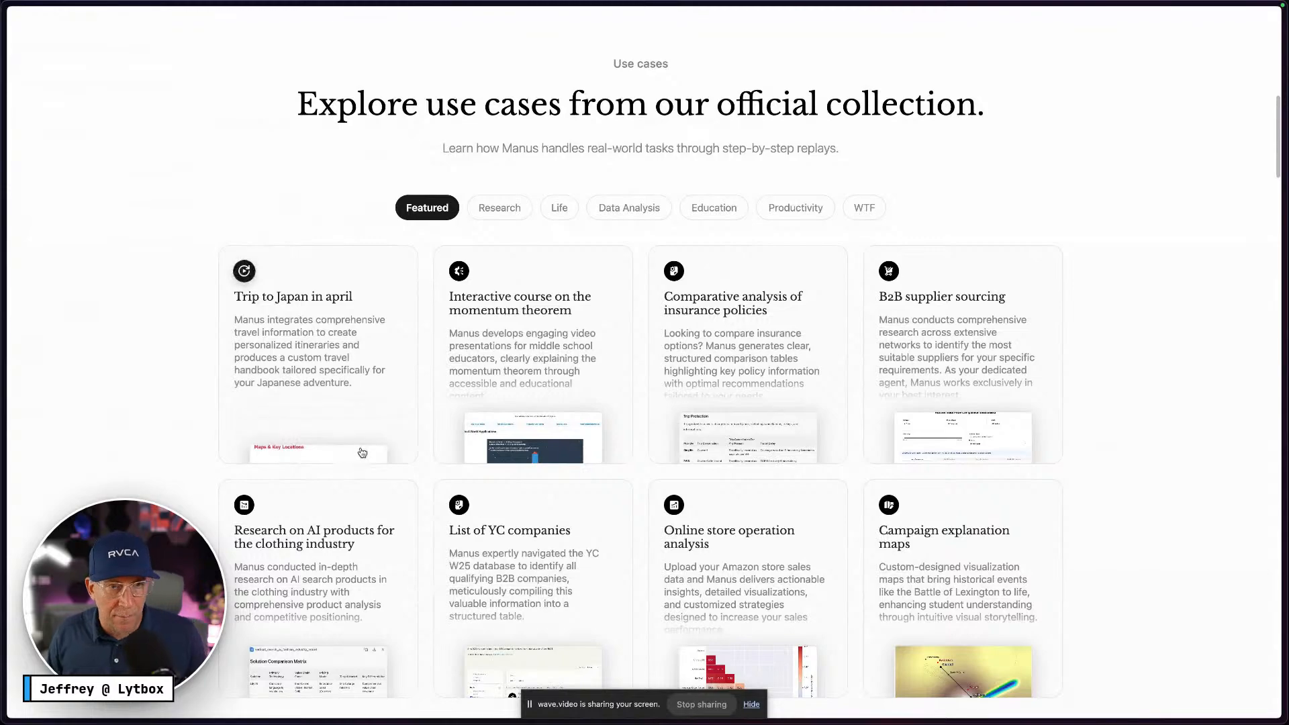
{"action": "key", "text": "ctrl+Right"}
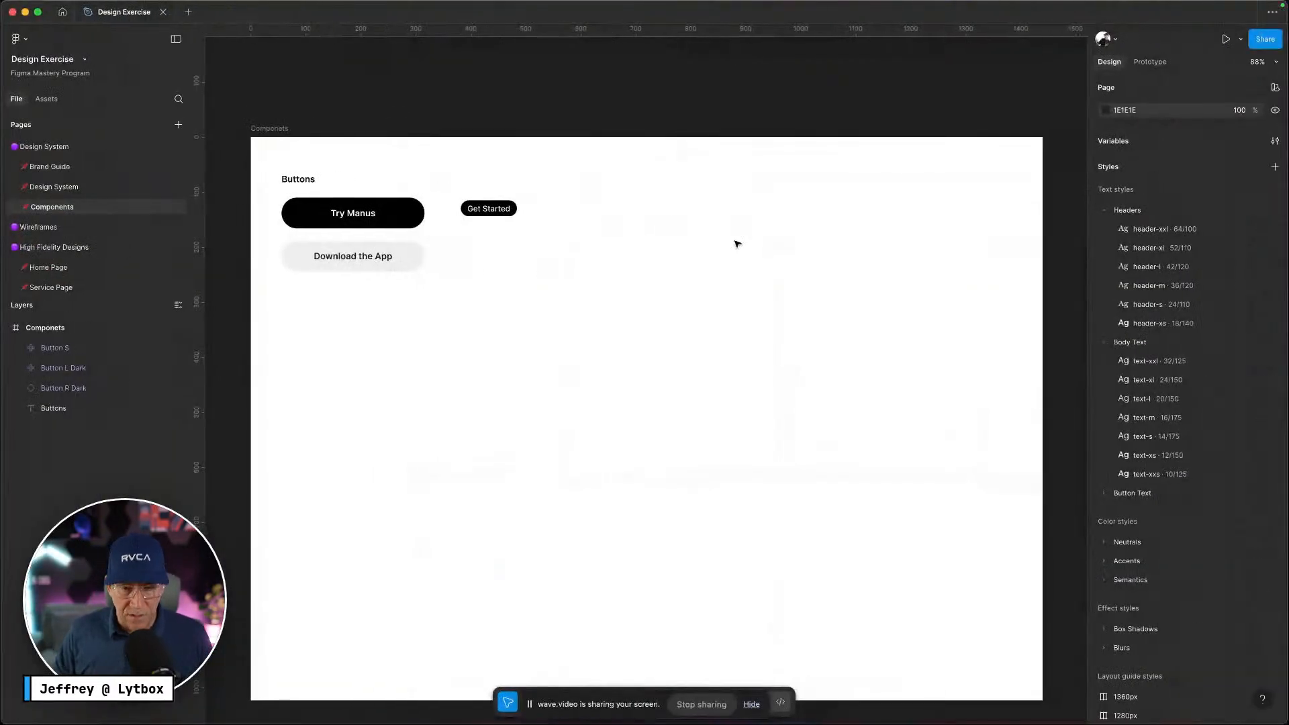
Draw a trial rectangle on the Components frame and then delete it
{"action": "key", "text": "r"}
{"action": "mouse_move", "coordinate": [628, 179]}
{"action": "left_mouse_down"}
{"action": "mouse_move", "coordinate": [760, 311]}
{"action": "mouse_move", "coordinate": [824, 442]}
{"action": "mouse_move", "coordinate": [866, 446]}
{"action": "left_mouse_up"}
{"action": "left_click", "coordinate": [866, 448]}
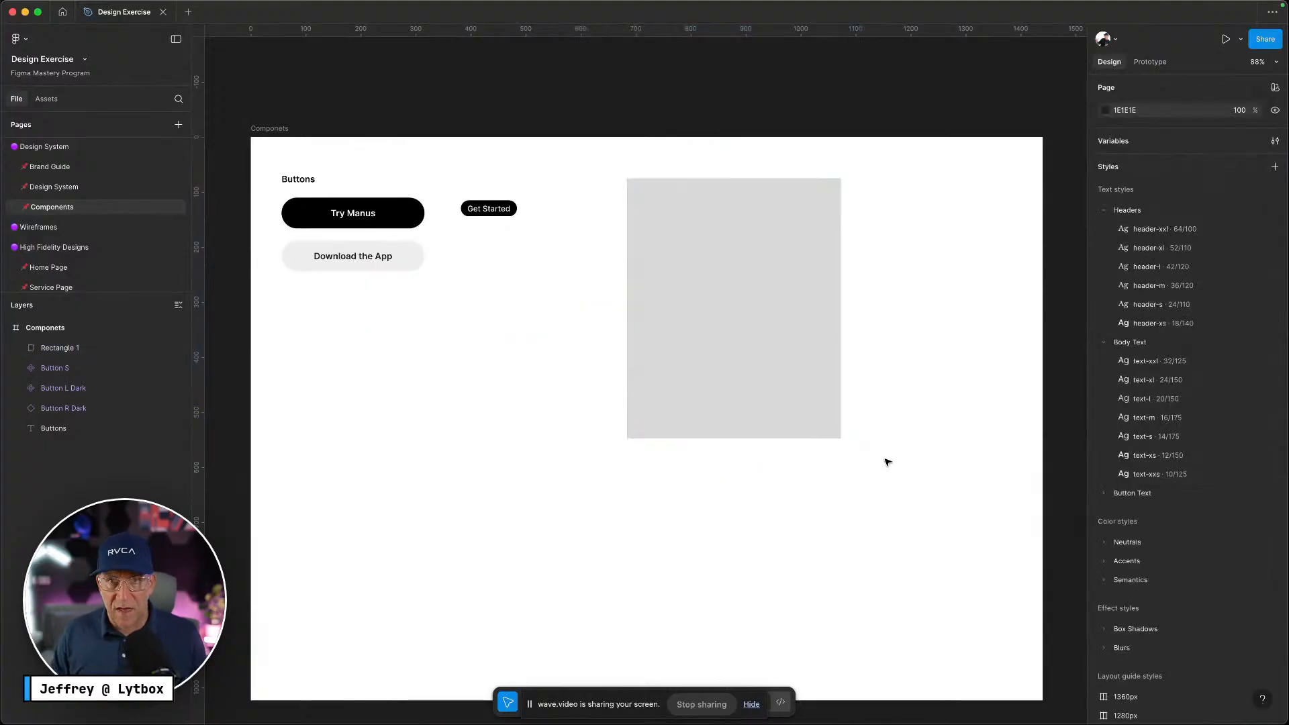
{"action": "left_click", "coordinate": [699, 345]}
{"action": "key", "text": "Delete"}
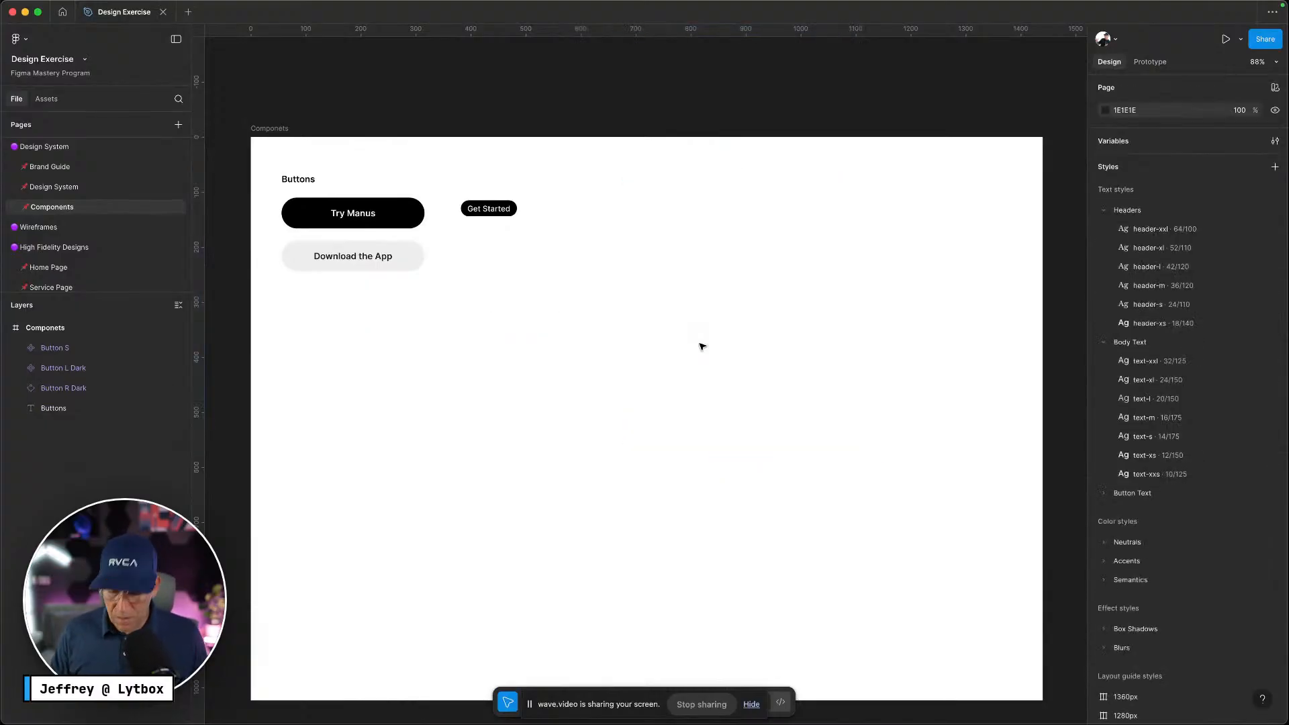
Glance at the component assets, then go to the Icons page
{"action": "left_click", "coordinate": [47, 99]}
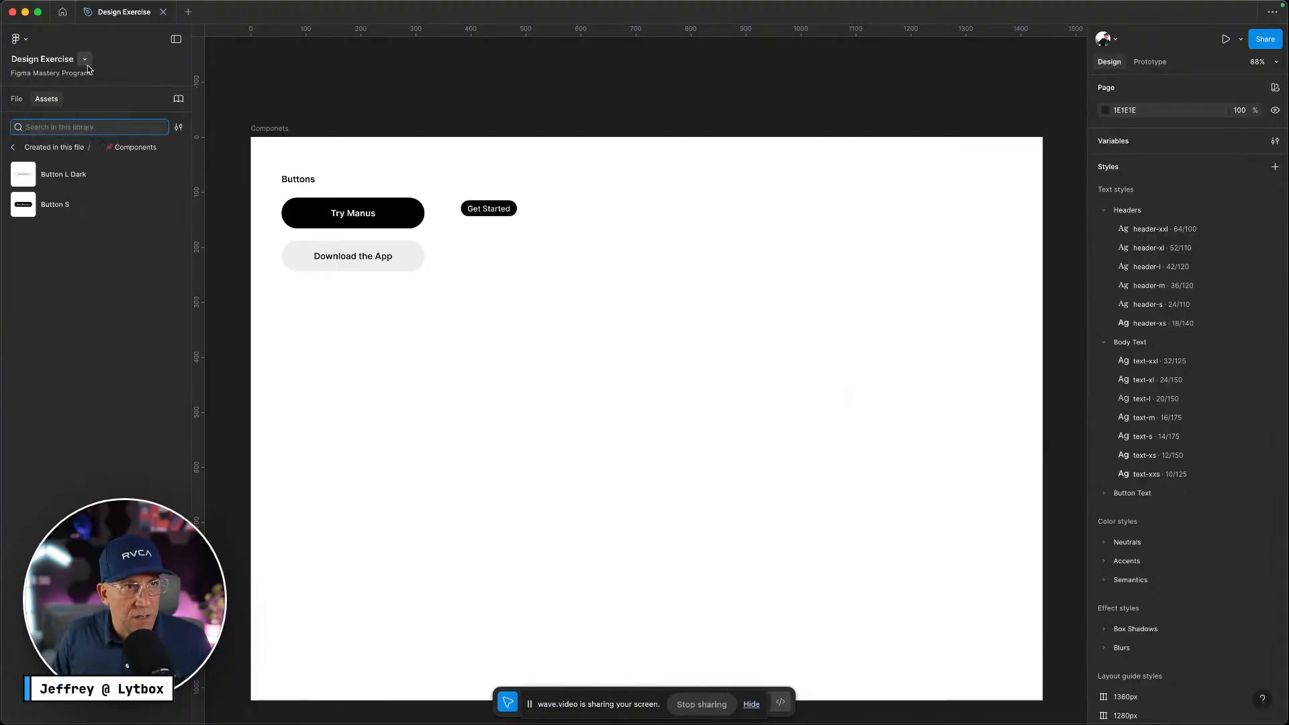
{"action": "left_click", "coordinate": [16, 99]}
{"action": "scroll", "coordinate": [41, 195], "scroll_direction": "down", "scroll_amount": 5}
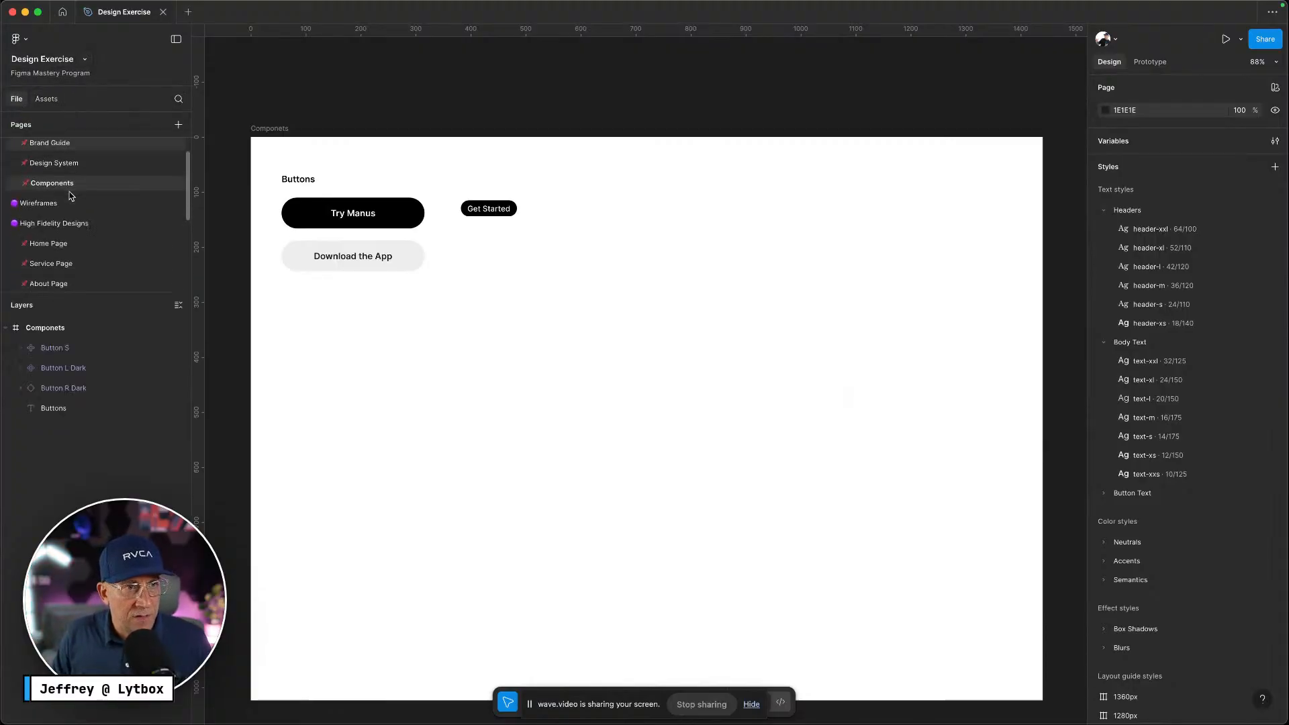
{"action": "left_click", "coordinate": [59, 245]}
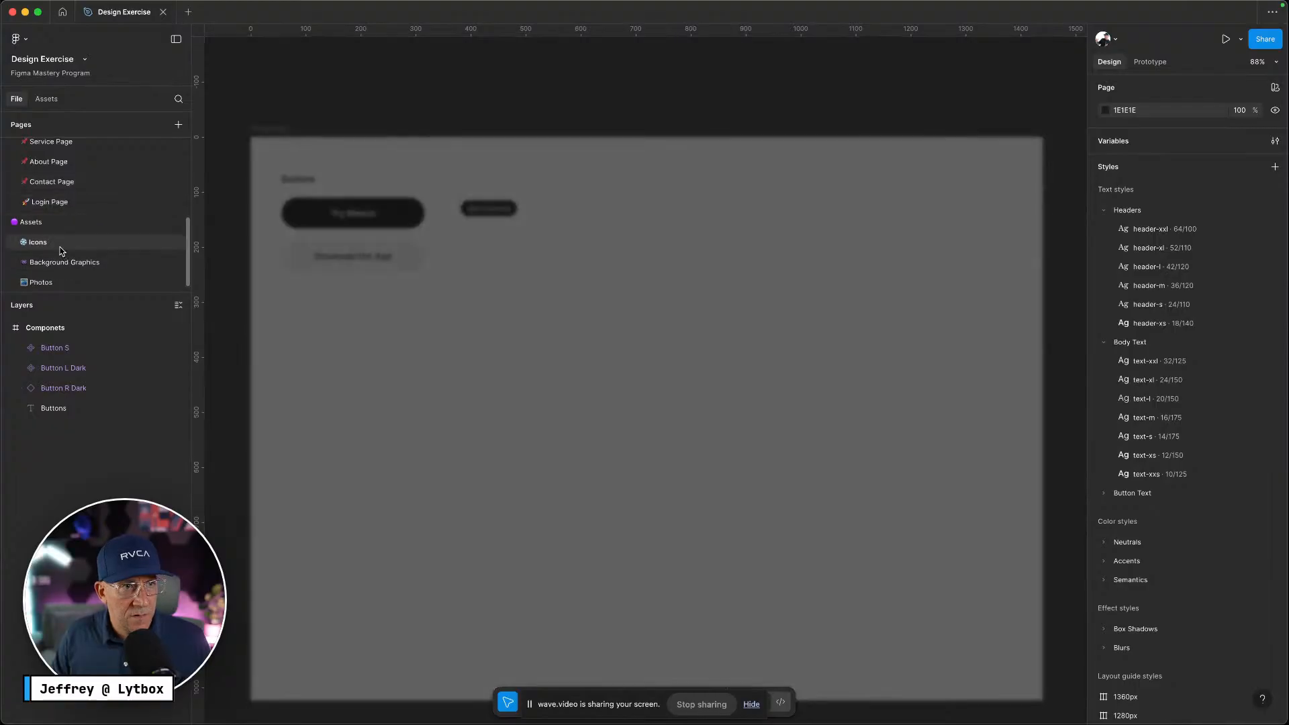
Pan and zoom across the Icons page to bring the System icon set with the Code icon into view
{"action": "scroll", "coordinate": [560, 310], "scroll_direction": "up", "scroll_amount": 5}
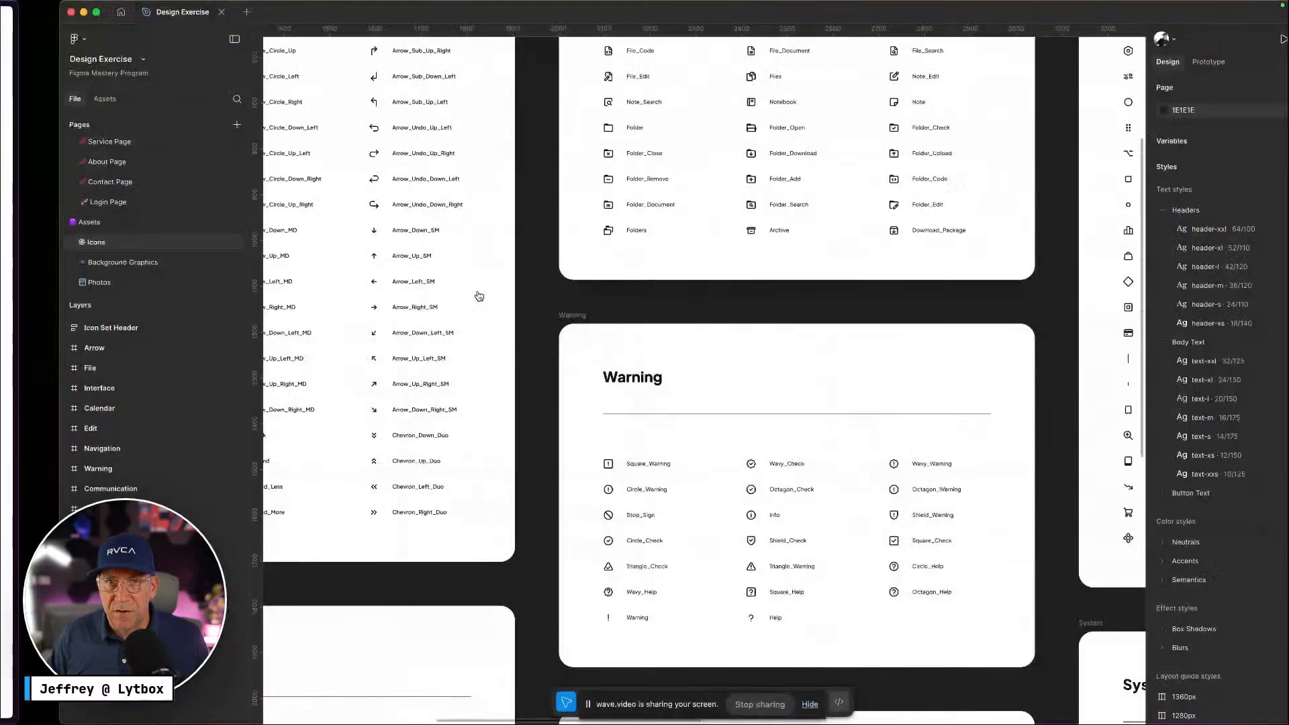
{"action": "scroll", "coordinate": [696, 323], "scroll_direction": "right", "scroll_amount": 5}
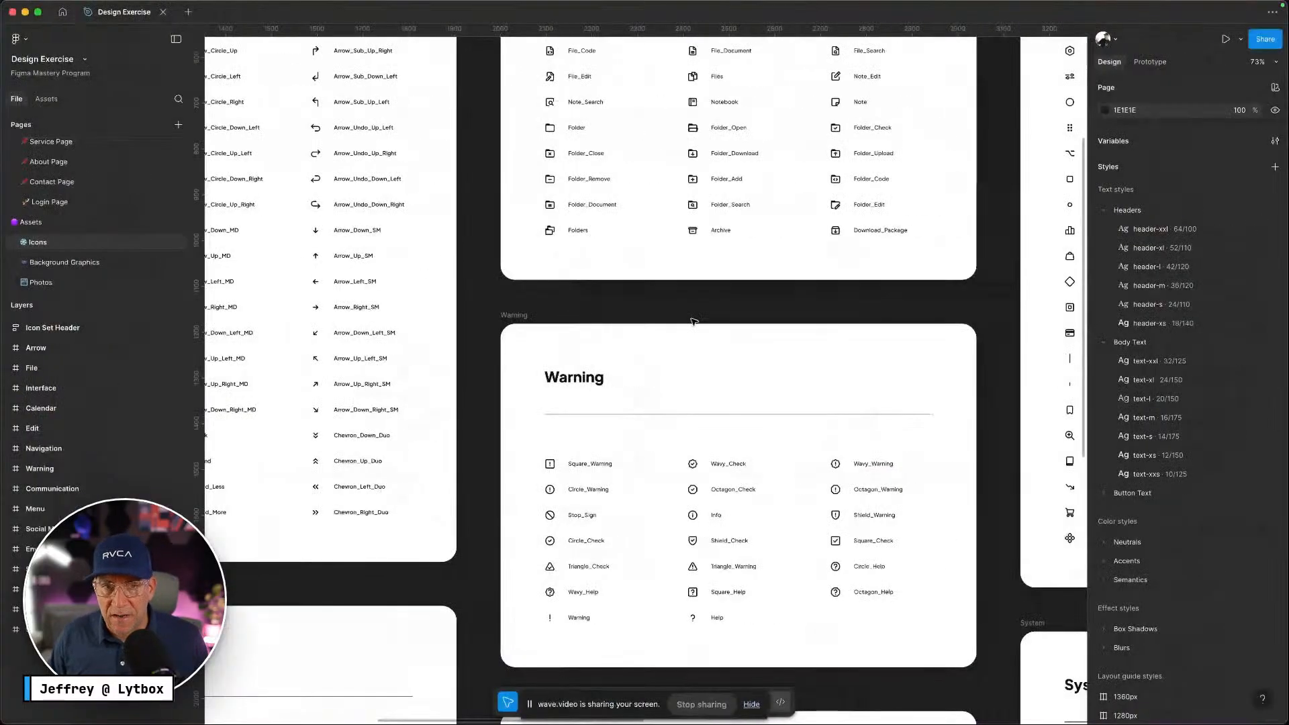
{"action": "scroll", "coordinate": [696, 324], "scroll_direction": "right", "scroll_amount": 5}
{"action": "scroll", "coordinate": [691, 326], "scroll_direction": "down", "scroll_amount": 10}
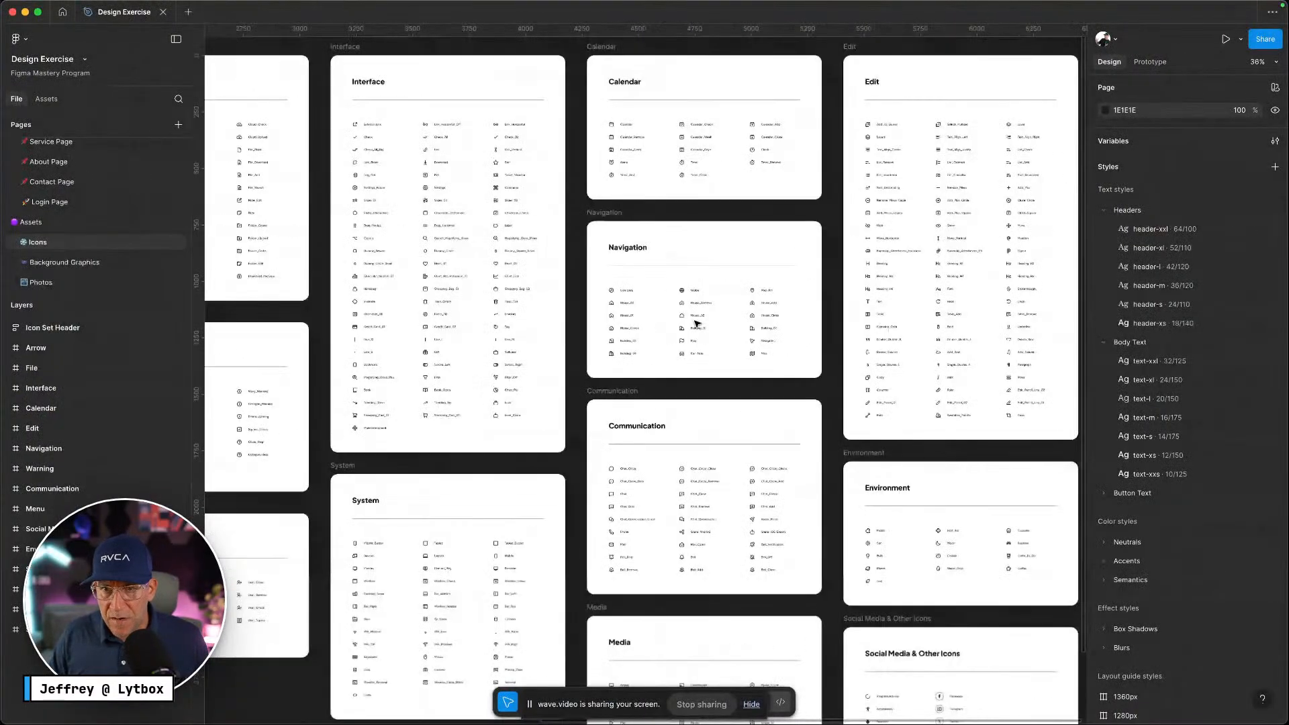
{"action": "scroll", "coordinate": [780, 418], "scroll_direction": "up", "scroll_amount": 10}
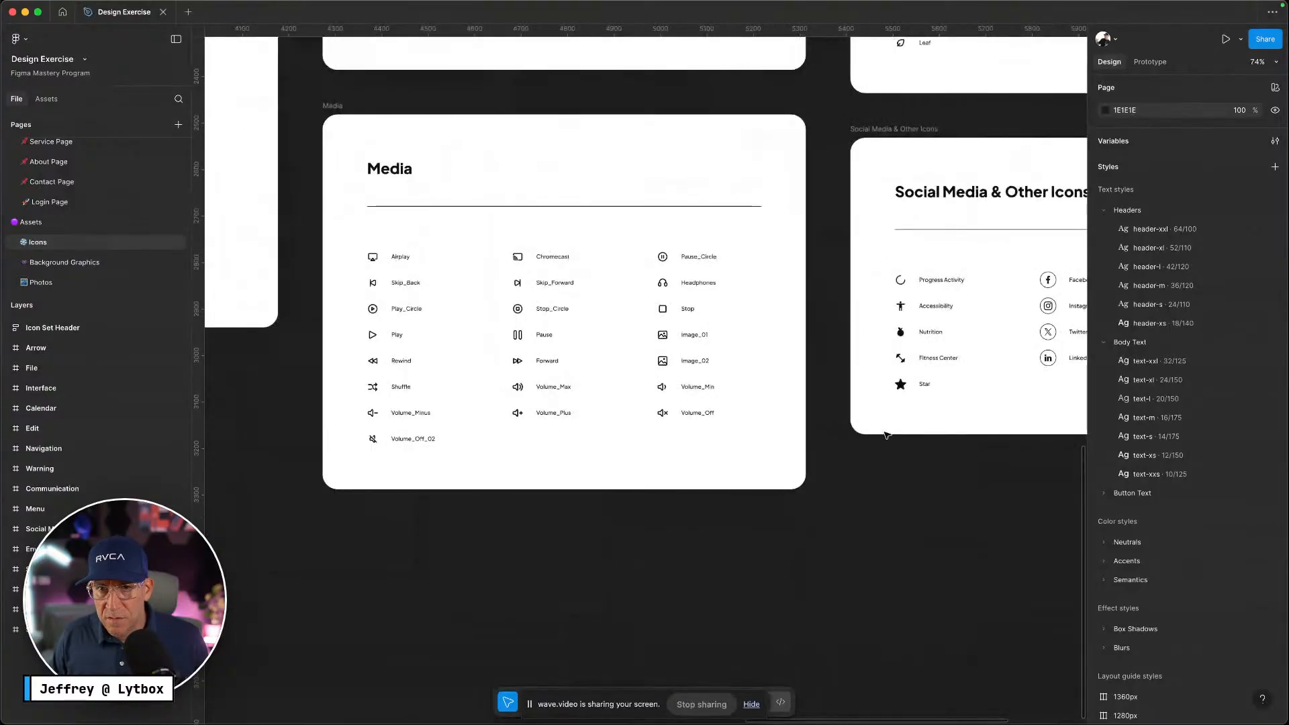
{"action": "scroll", "coordinate": [928, 435], "scroll_direction": "up", "scroll_amount": 2}
{"action": "scroll", "coordinate": [928, 436], "scroll_direction": "up", "scroll_amount": 2}
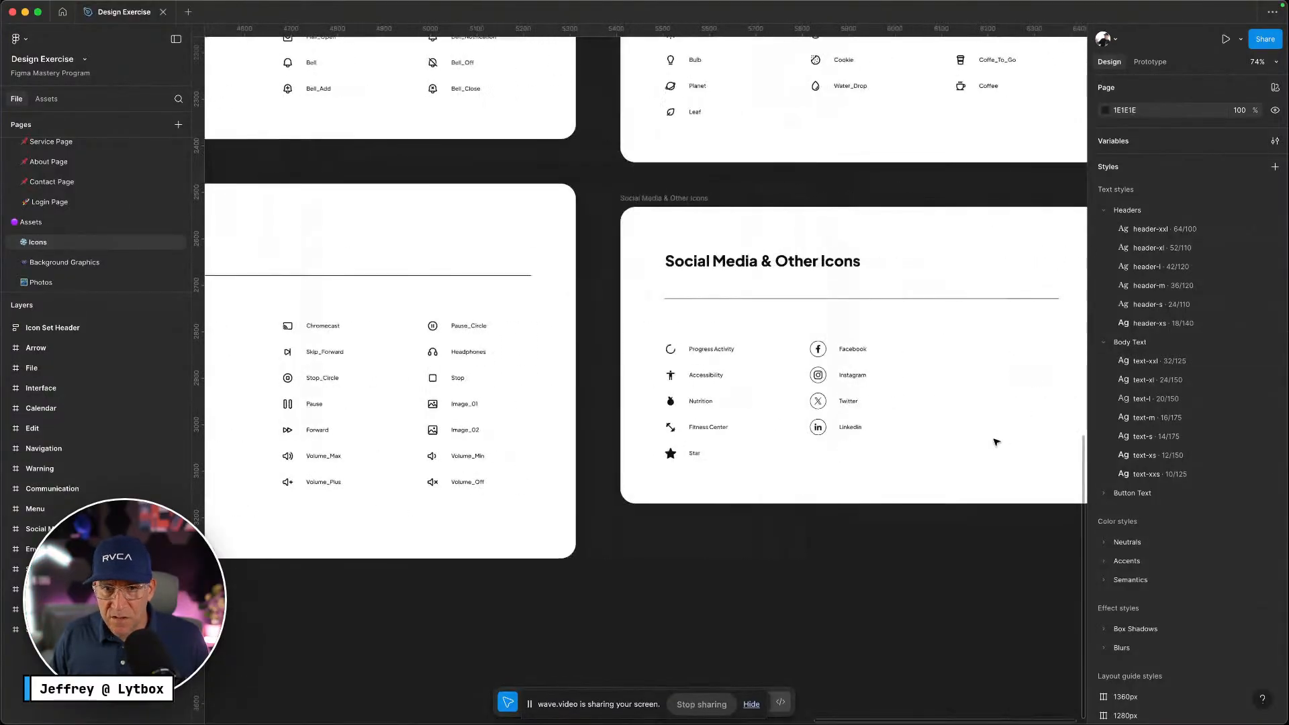
{"action": "scroll", "coordinate": [680, 401], "scroll_direction": "left", "scroll_amount": 4}
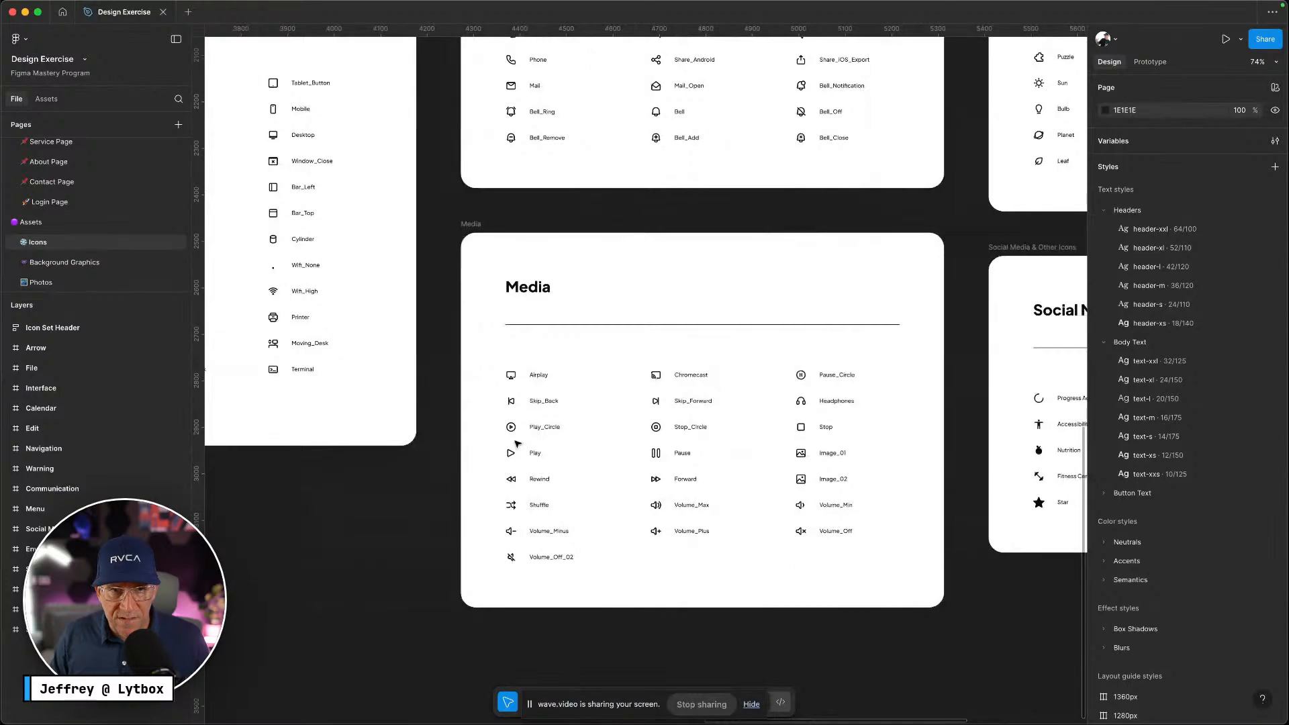
{"action": "scroll", "coordinate": [517, 445], "scroll_direction": "left", "scroll_amount": 8}
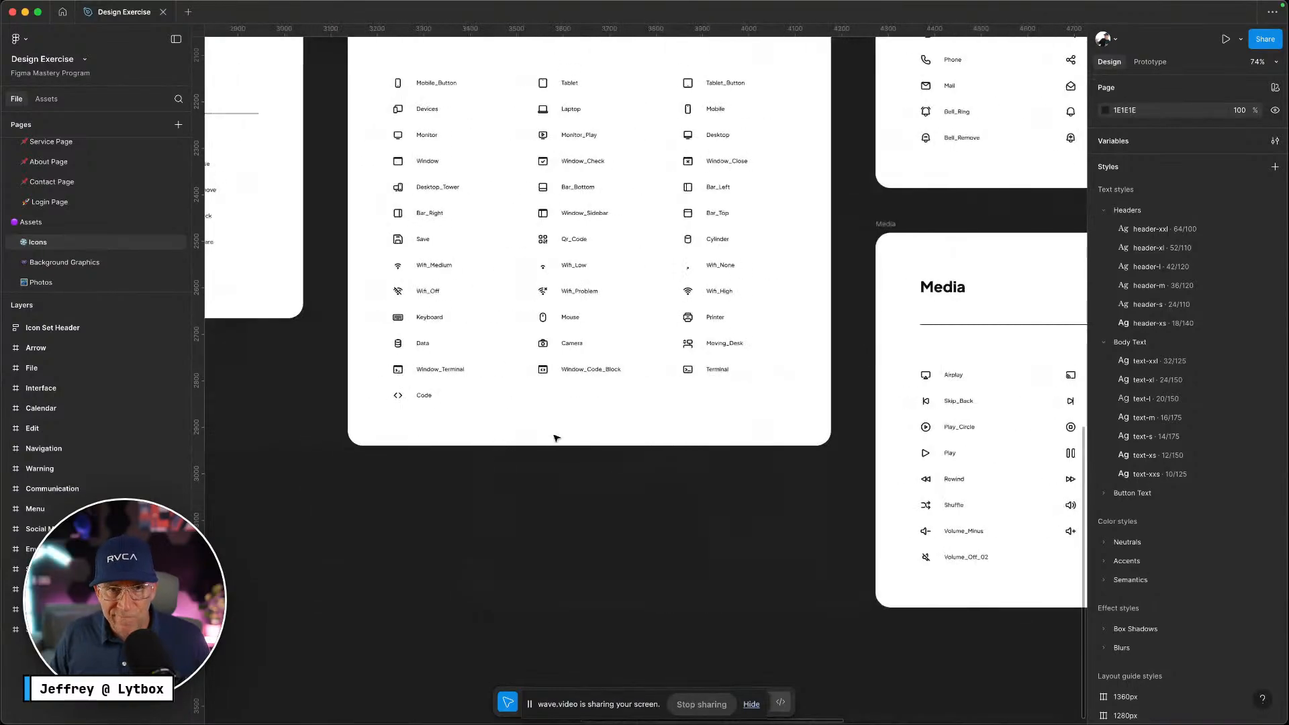
{"action": "scroll", "coordinate": [555, 438], "scroll_direction": "up", "scroll_amount": 2}
{"action": "scroll", "coordinate": [501, 454], "scroll_direction": "up", "scroll_amount": 4, "text": "ctrl"}
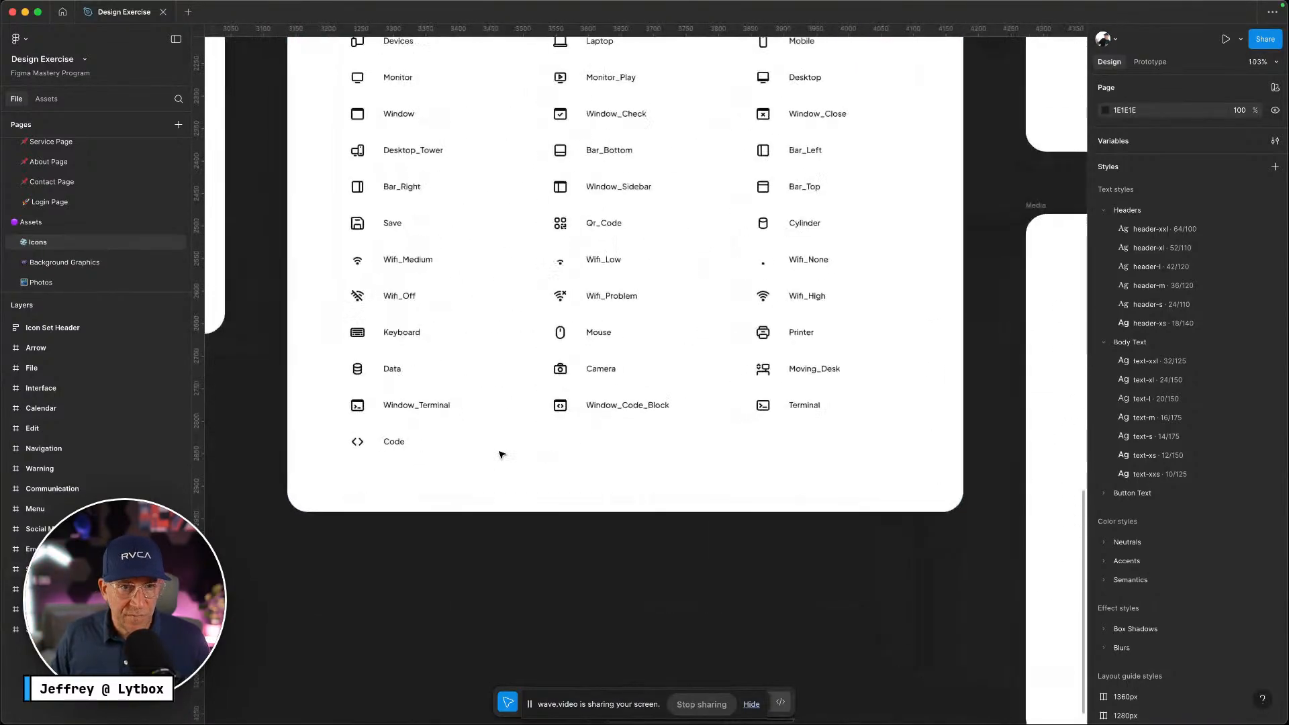
{"action": "scroll", "coordinate": [434, 446], "scroll_direction": "up", "scroll_amount": 1}
Paste the Code icon onto the Components frame on the Components page
{"action": "left_click", "coordinate": [356, 467]}
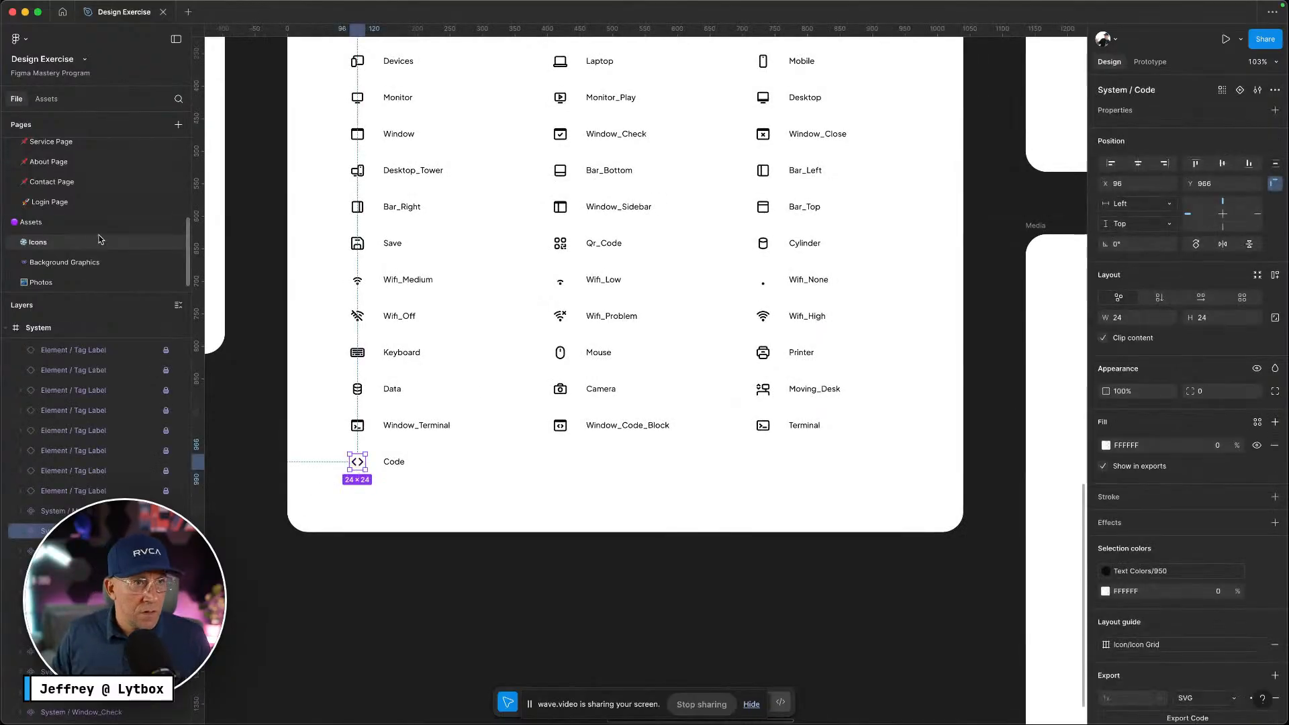
{"action": "scroll", "coordinate": [94, 231], "scroll_direction": "up", "scroll_amount": 5}
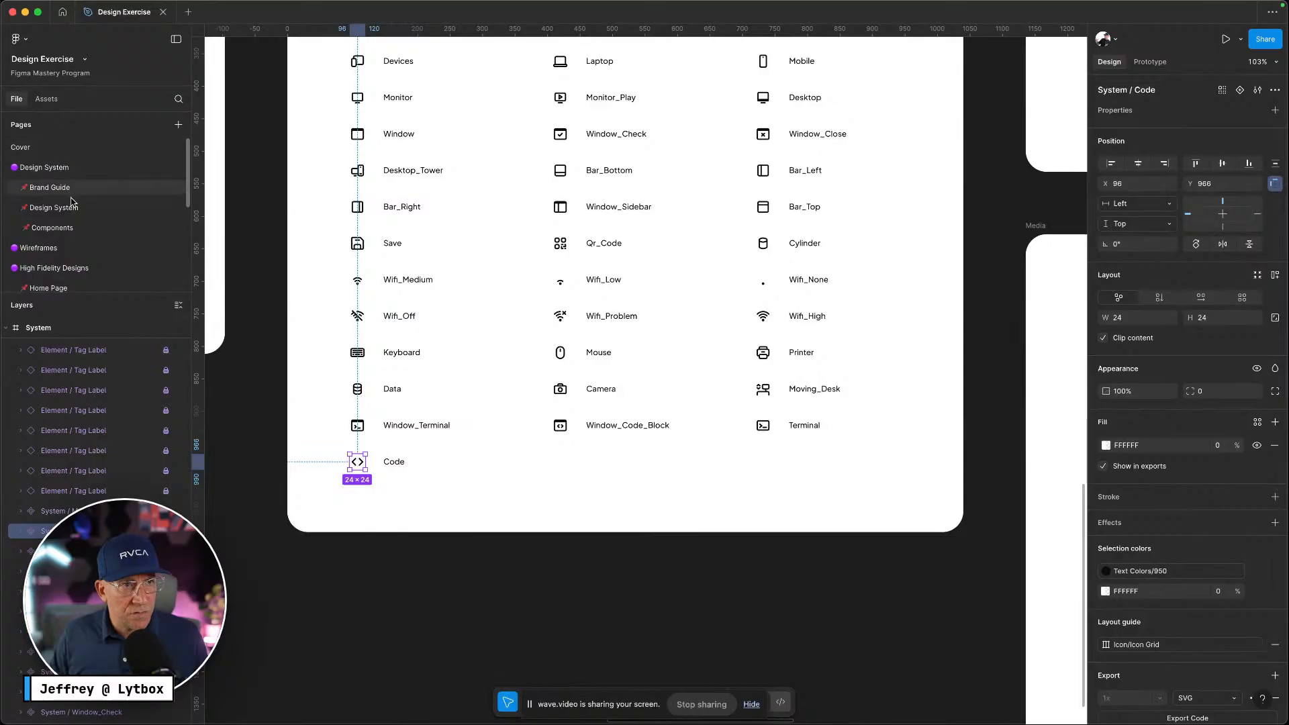
{"action": "left_click", "coordinate": [71, 230]}
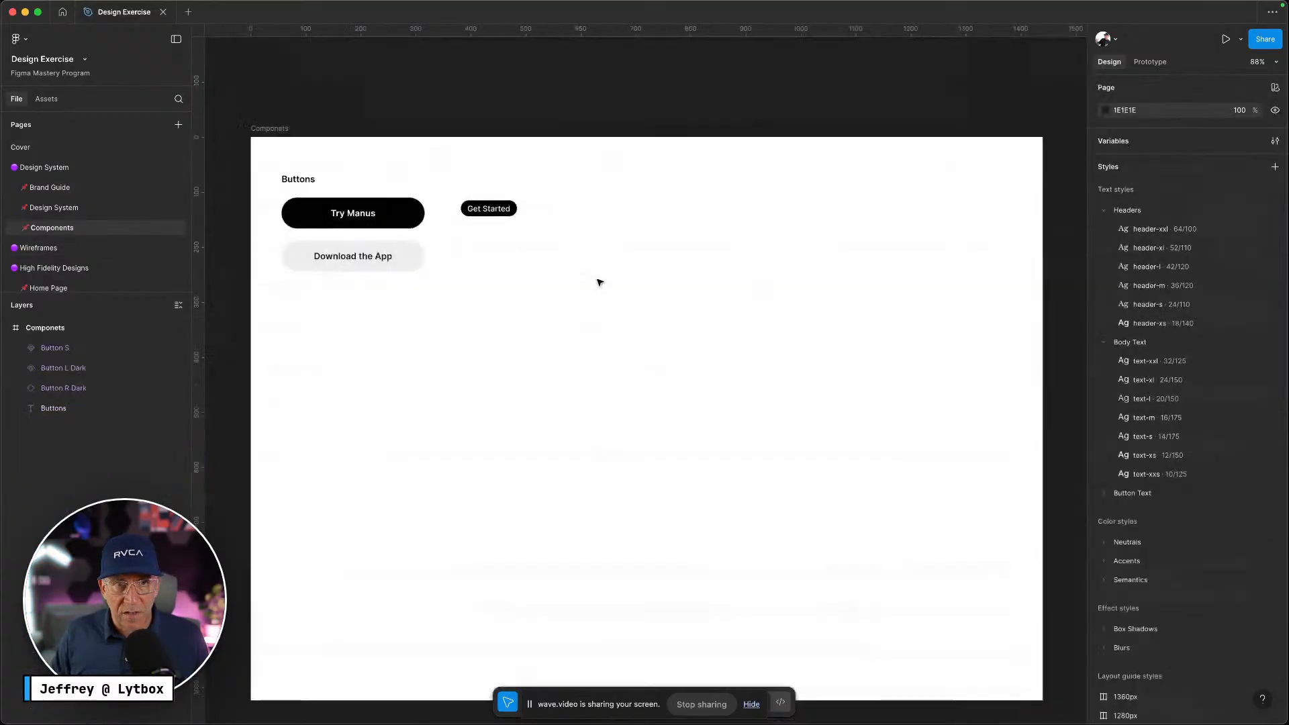
{"action": "right_click", "coordinate": [627, 214]}
{"action": "left_click", "coordinate": [653, 238]}
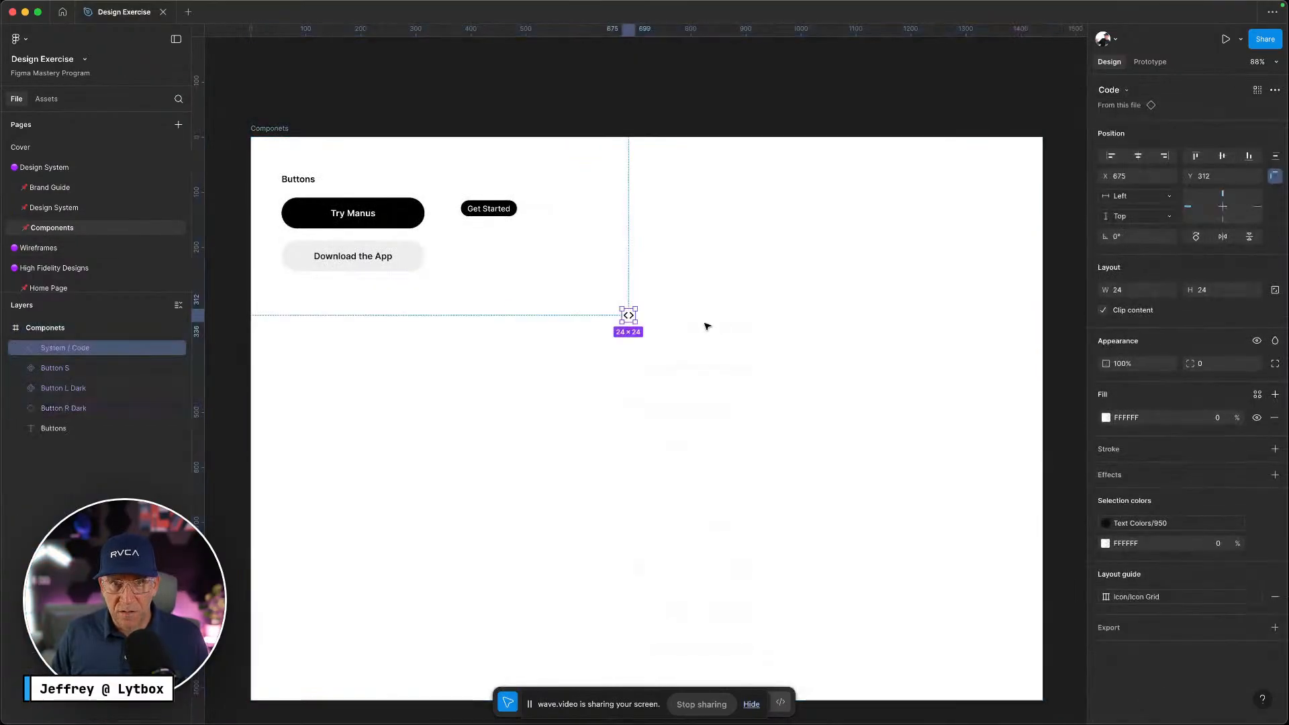
Copy the 'Trip to Japan in april' title from Manus and paste it into Figma
{"action": "key", "text": "ctrl+Left"}
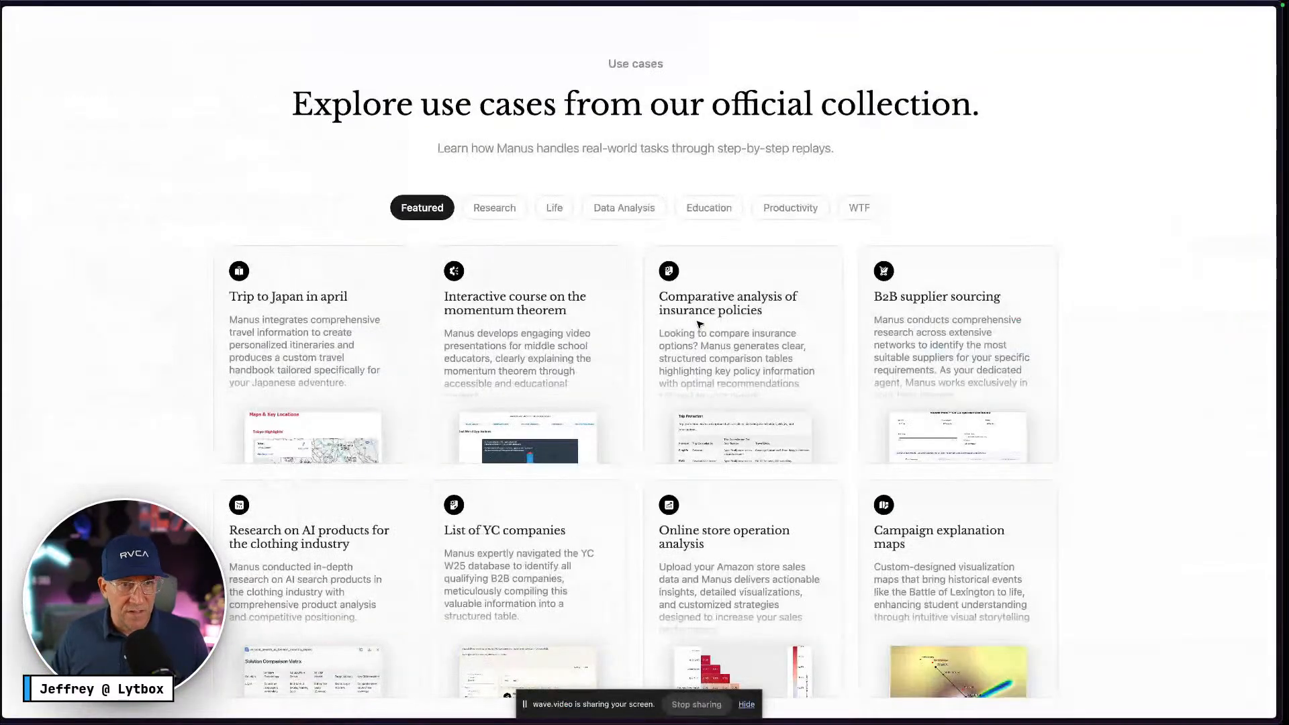
{"action": "left_click_drag", "start_coordinate": [310, 302], "coordinate": [235, 299]}
{"action": "key", "text": "super+c"}
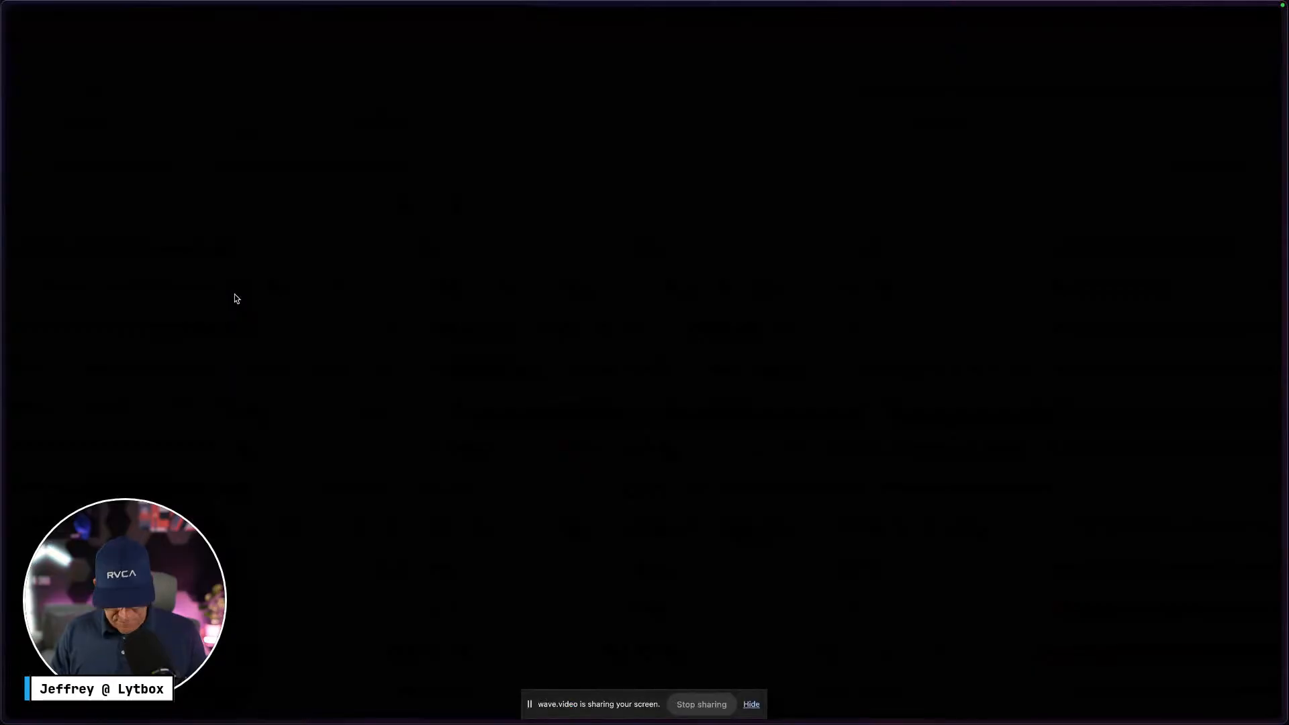
{"action": "mouse_move", "coordinate": [3, 148]}
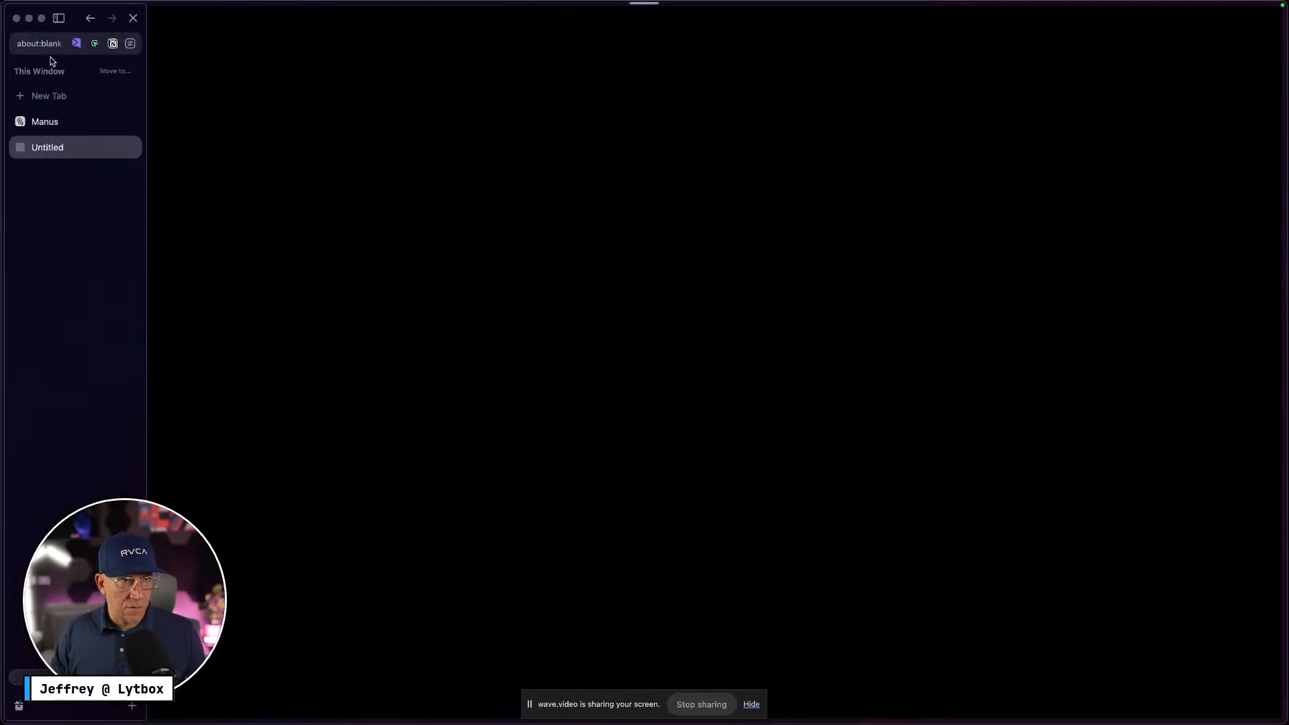
{"action": "left_click", "coordinate": [90, 18]}
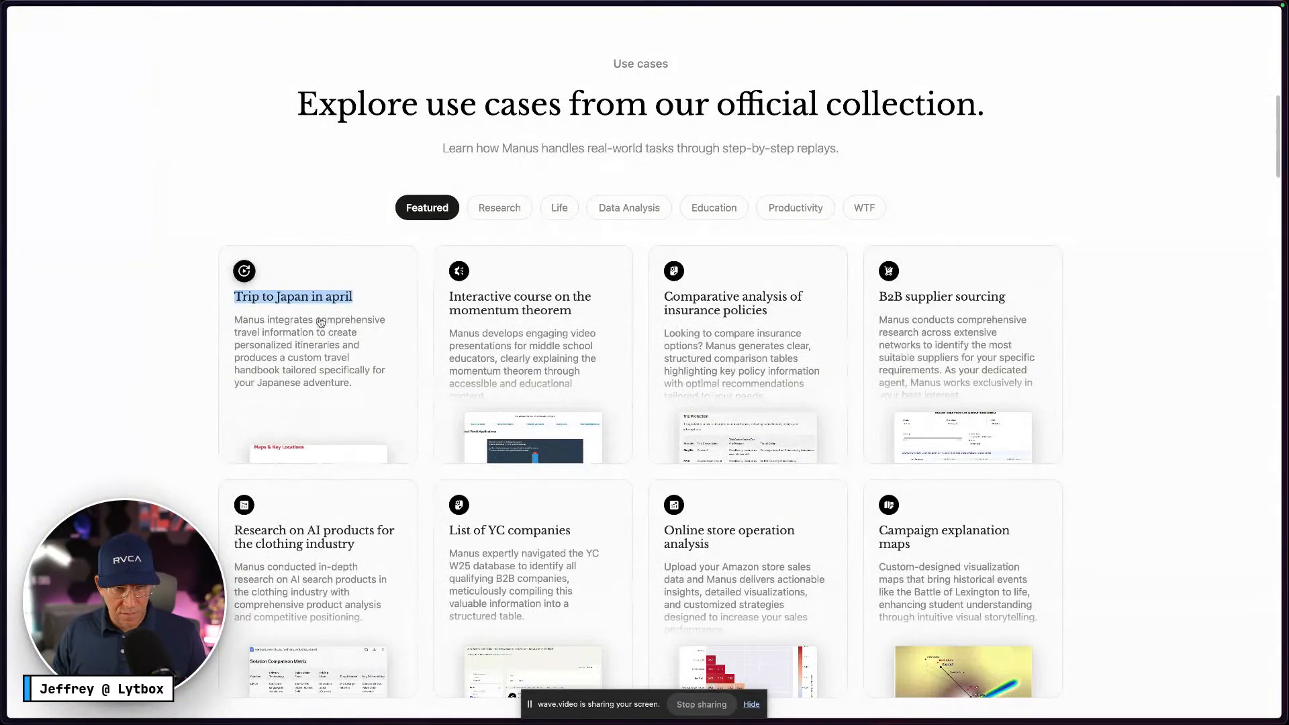
{"action": "key", "text": "ctrl+Right"}
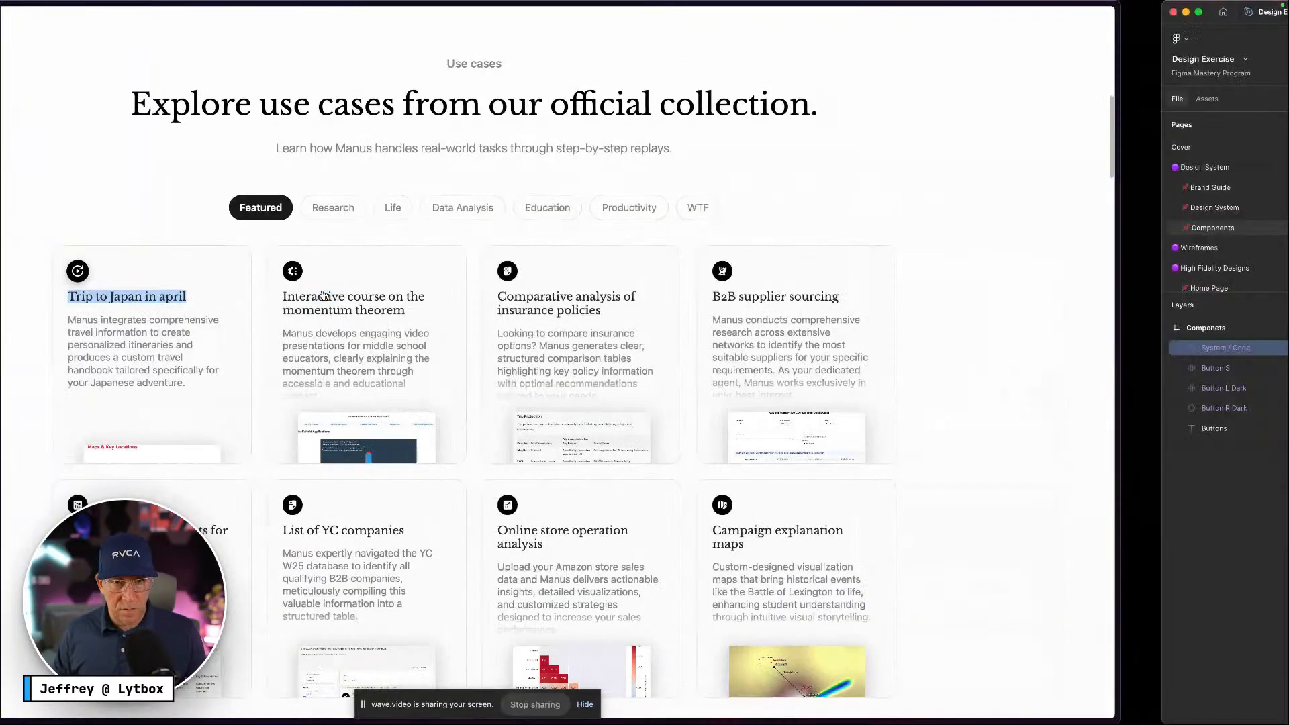
{"action": "left_click", "coordinate": [621, 371]}
{"action": "key", "text": "super+v"}
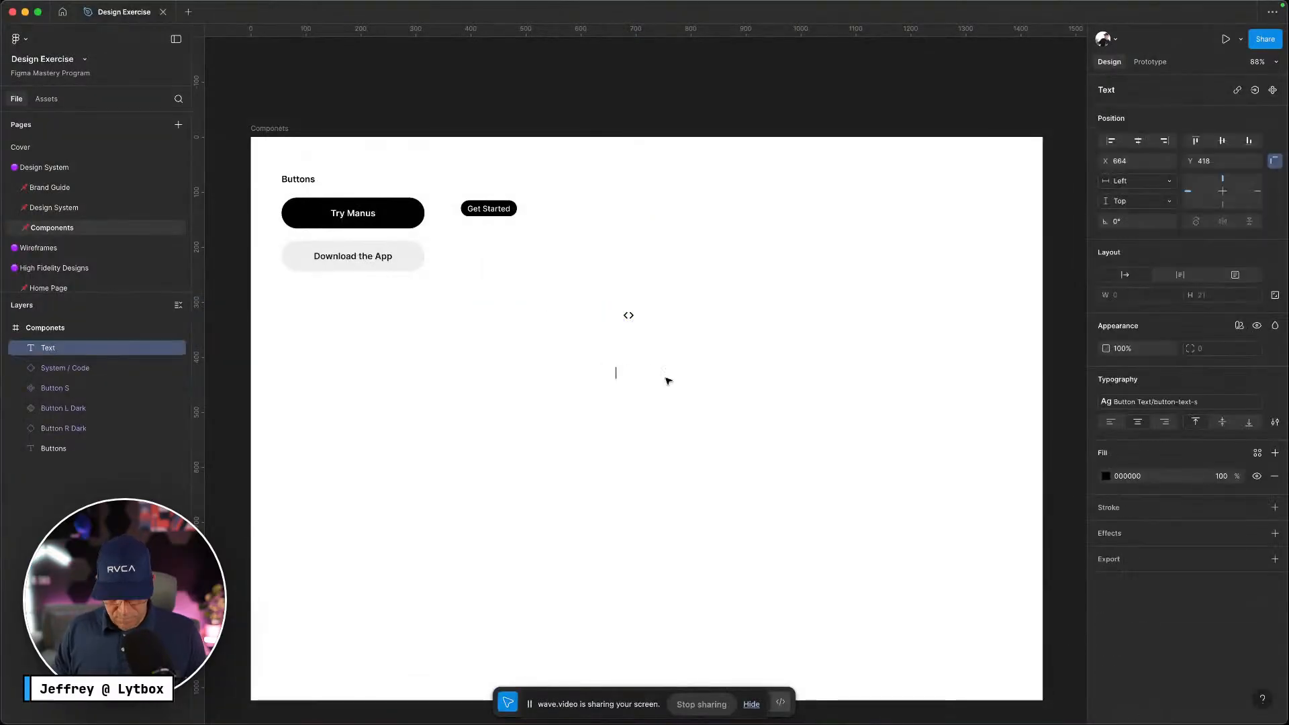
Copy the Japan card's trip description text from the Manus page
{"action": "key", "text": "ctrl+Left"}
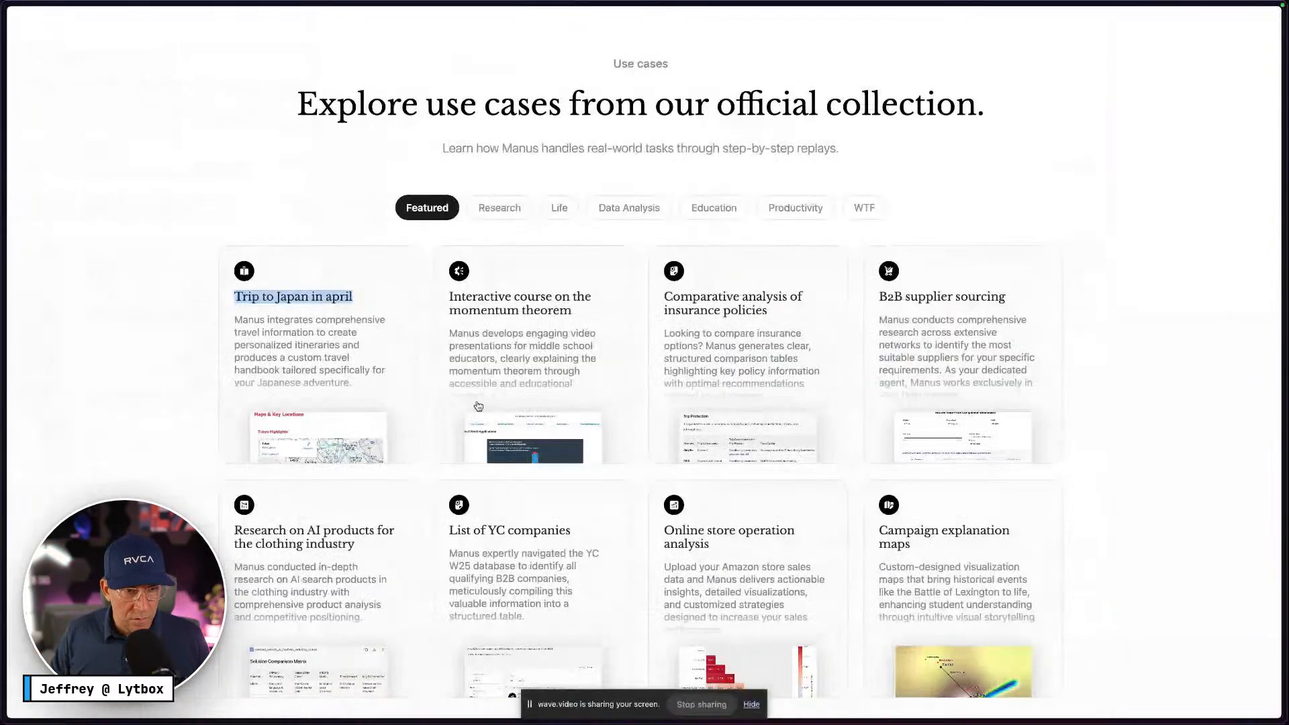
{"action": "right_click", "coordinate": [270, 346]}
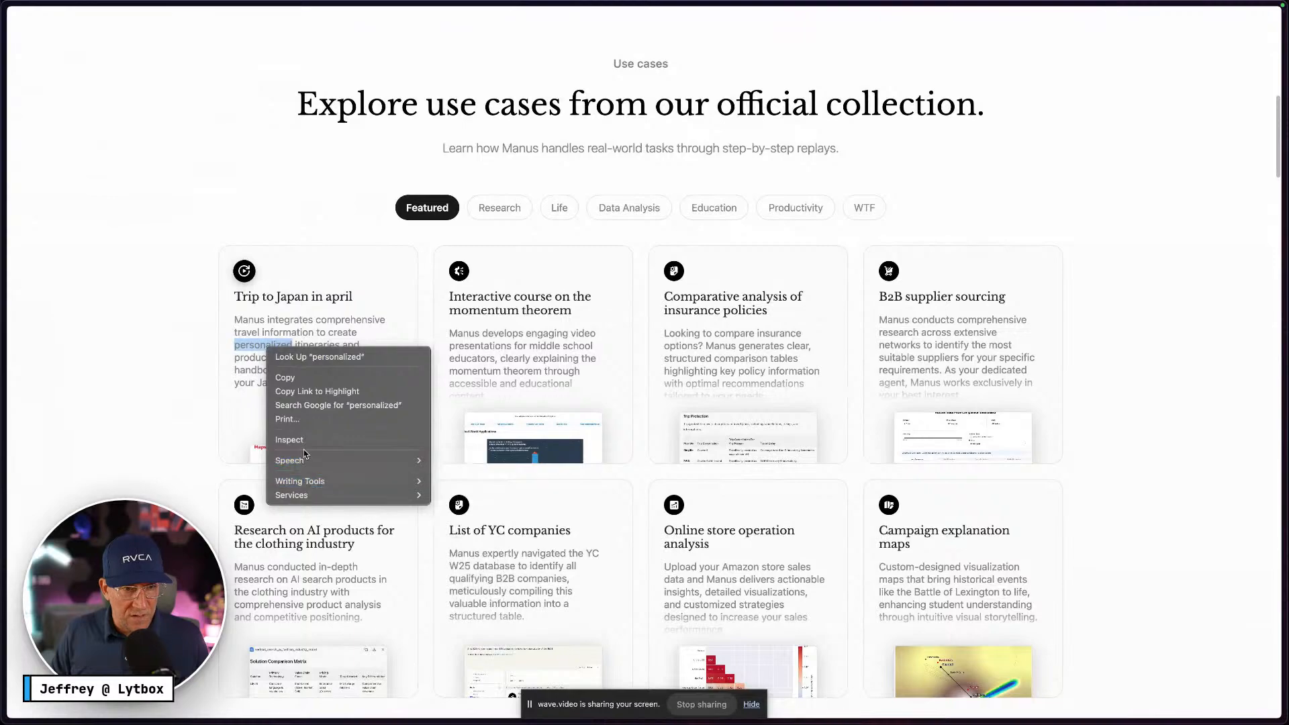
{"action": "left_click", "coordinate": [251, 396]}
{"action": "left_click_drag", "start_coordinate": [375, 392], "coordinate": [237, 322]}
{"action": "mouse_move", "coordinate": [30, 133]}
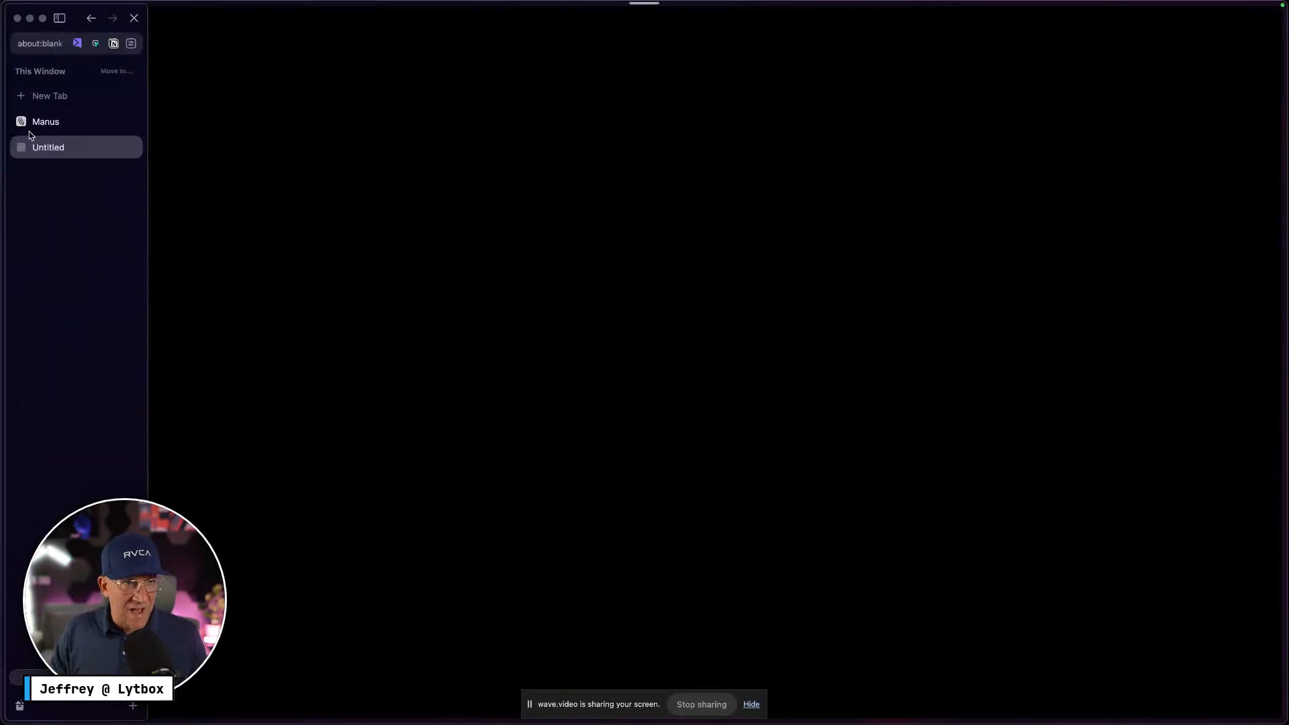
{"action": "left_click", "coordinate": [90, 18]}
{"action": "right_click", "coordinate": [295, 341]}
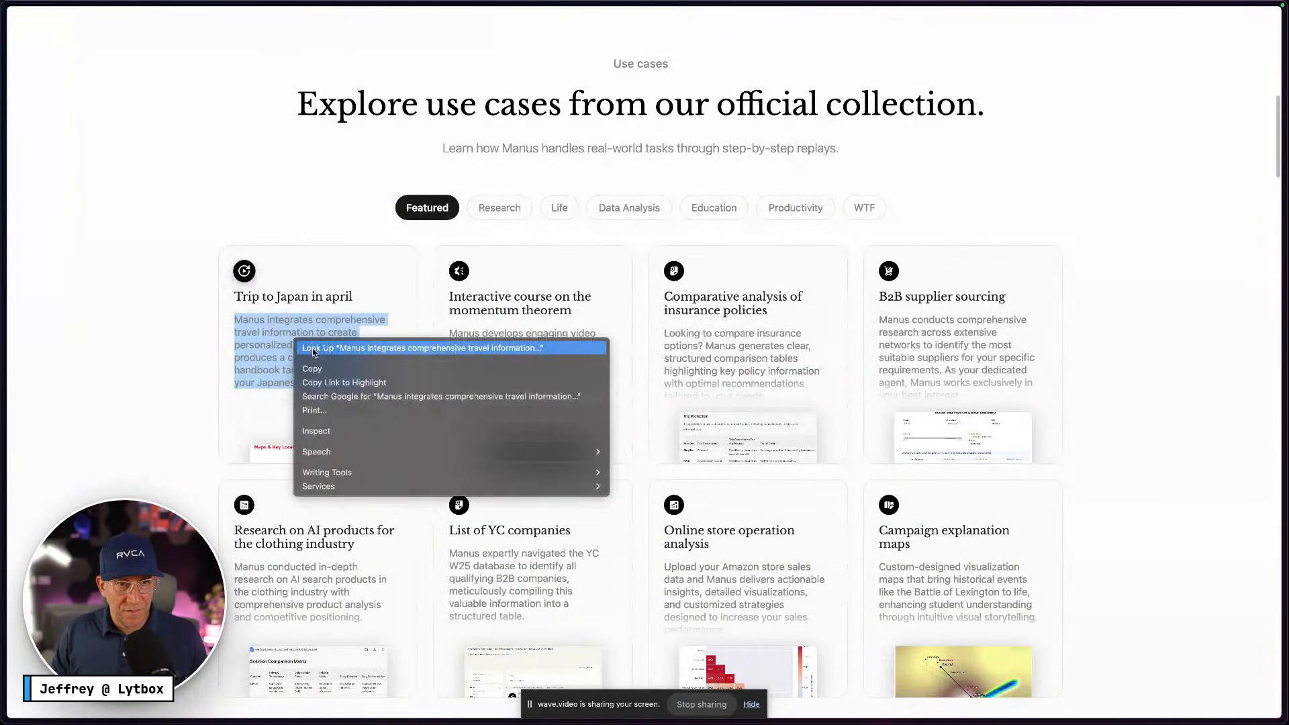
{"action": "left_click", "coordinate": [330, 370]}
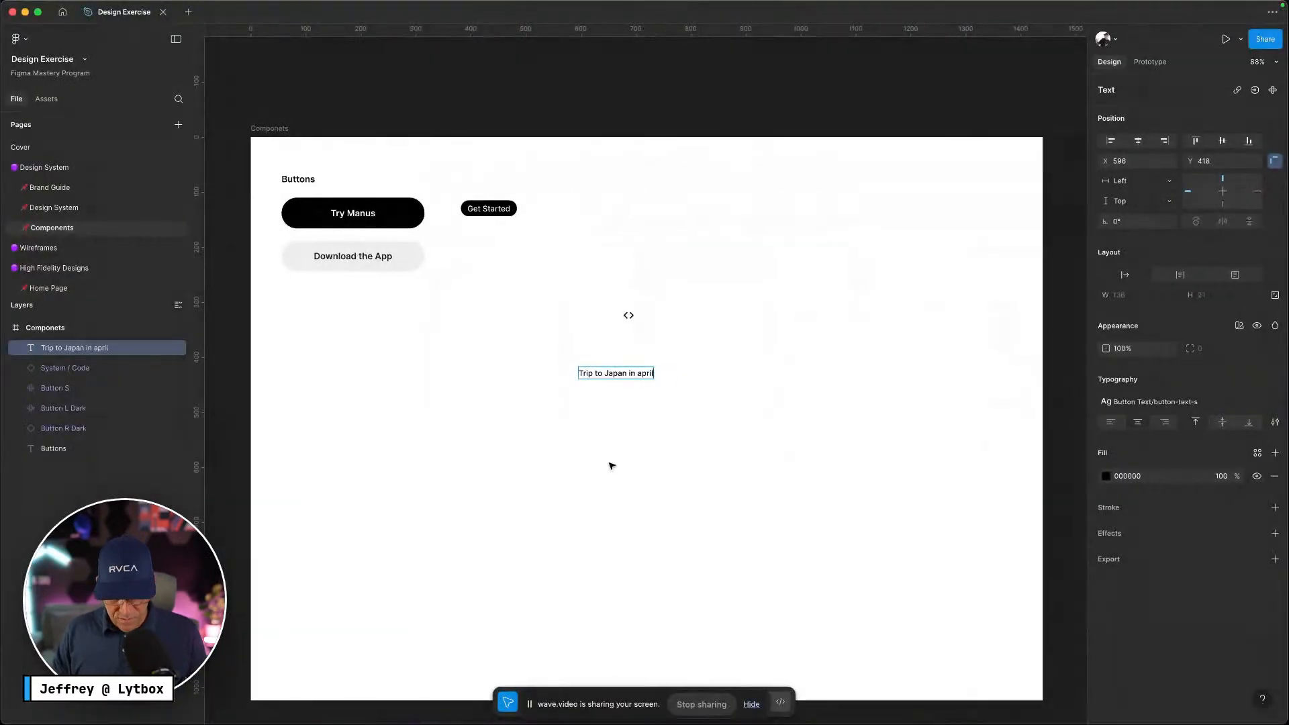
Paste the description as a text layer, narrow it to 404 wide, and place it under the heading
{"action": "left_click", "coordinate": [612, 465]}
{"action": "key", "text": "t"}
{"action": "left_click", "coordinate": [595, 459]}
{"action": "key", "text": "super+v"}
{"action": "left_click", "coordinate": [709, 523]}
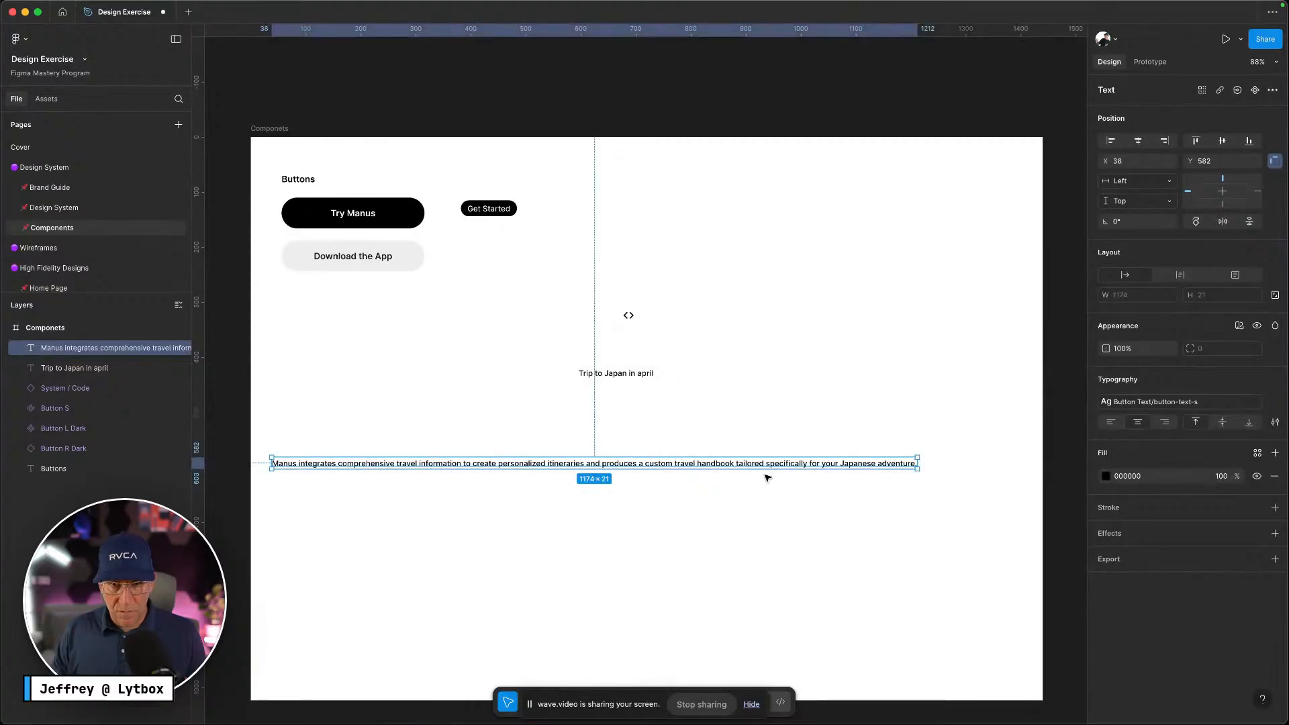
{"action": "left_click_drag", "start_coordinate": [919, 464], "coordinate": [495, 480]}
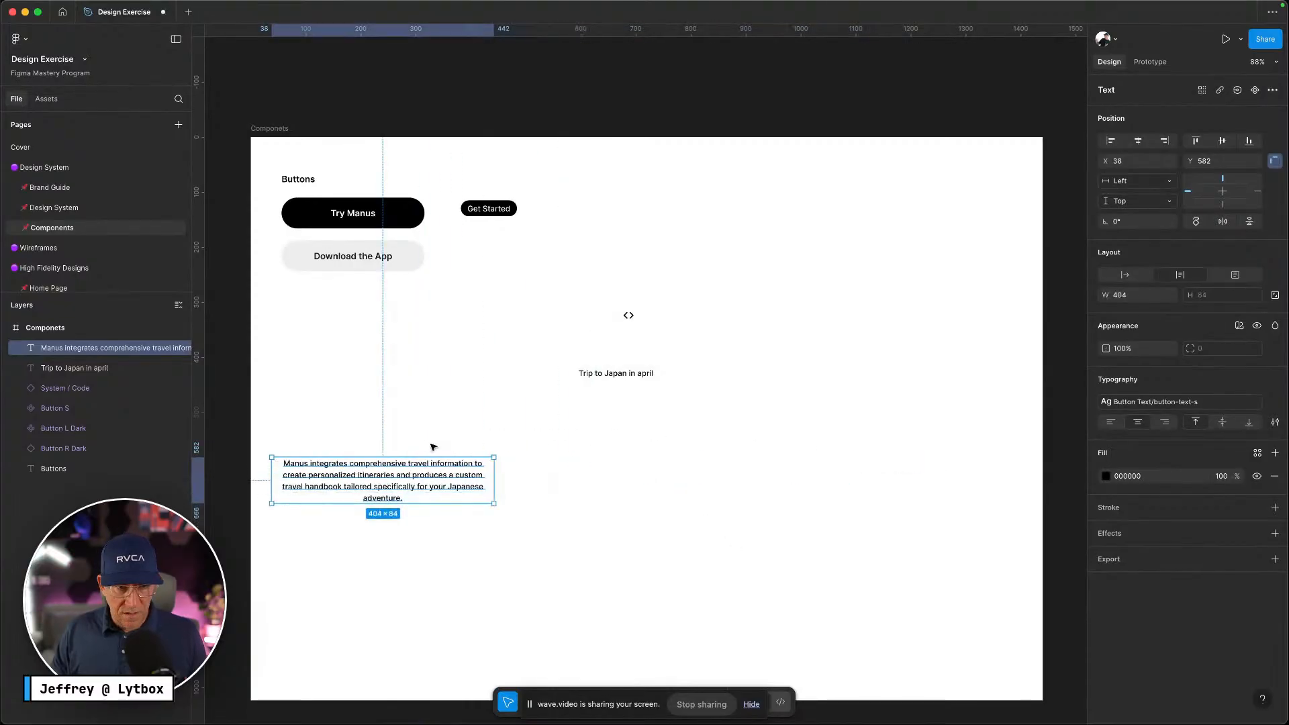
{"action": "left_click_drag", "start_coordinate": [407, 462], "coordinate": [717, 392]}
{"action": "left_click", "coordinate": [591, 500]}
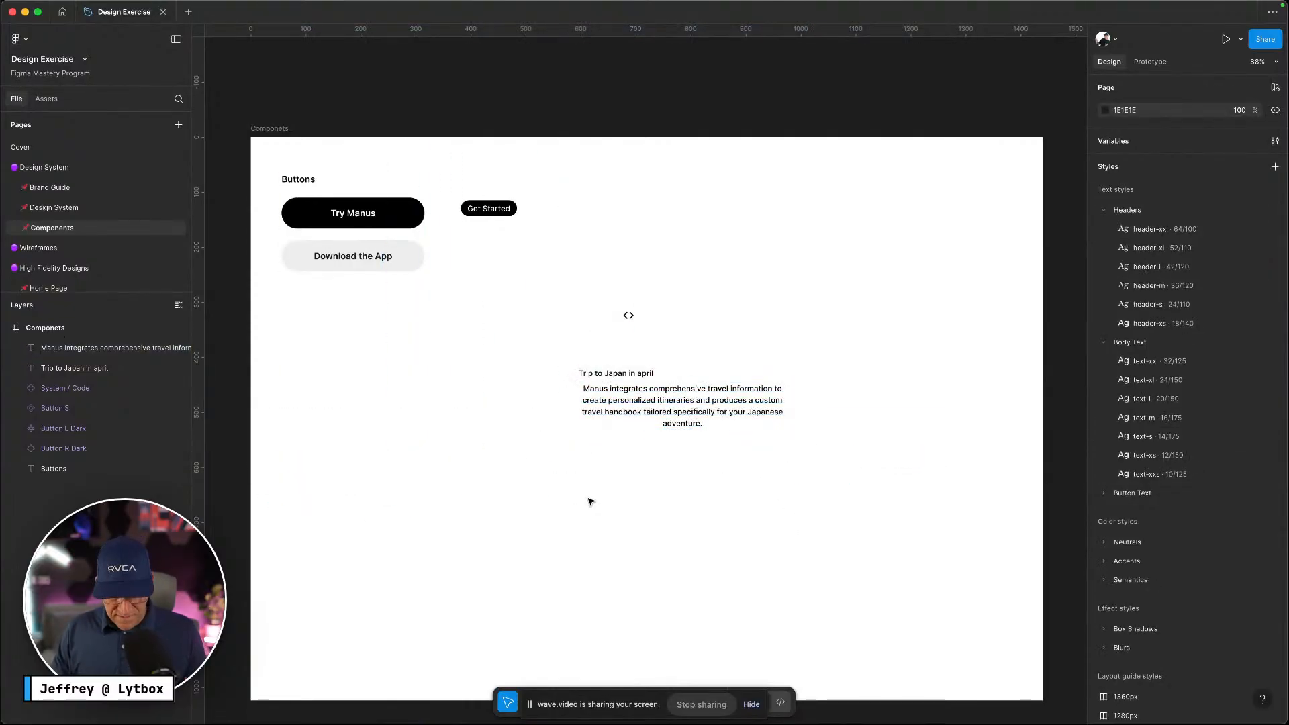
{"action": "key", "text": "ctrl+Left"}
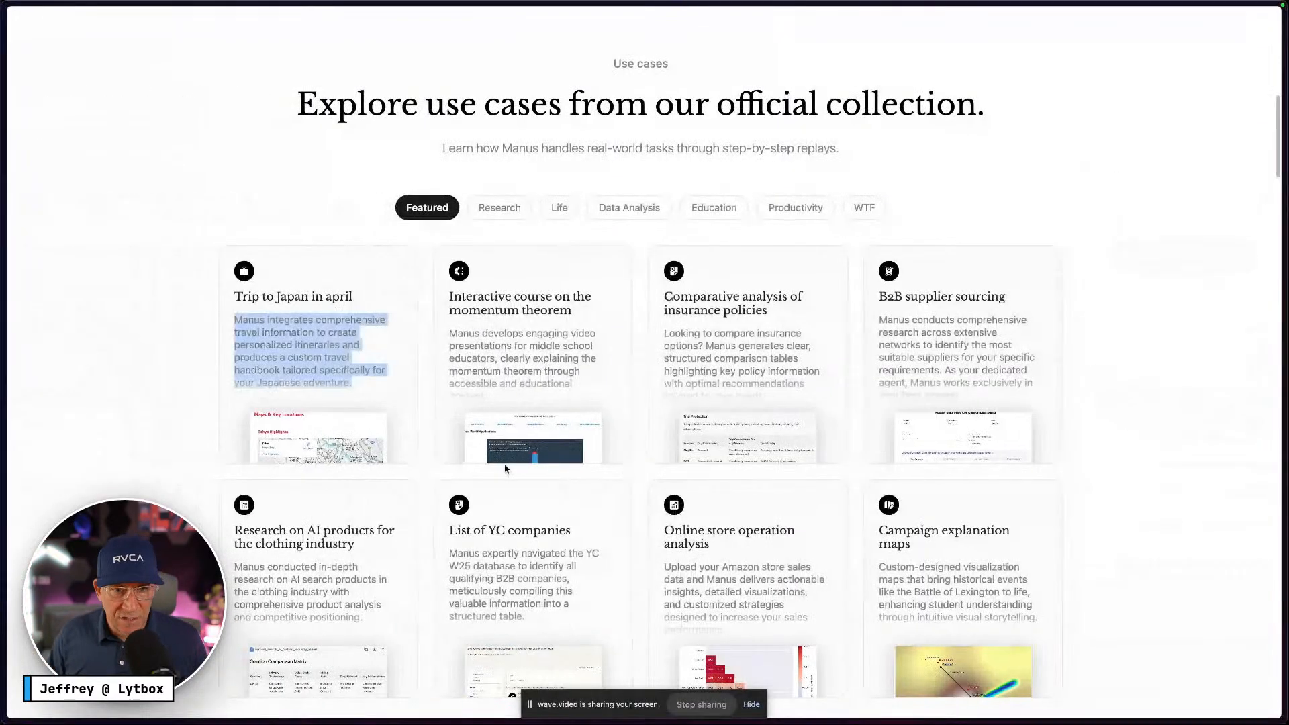
Copy the momentum course thumbnail image from the Manus page
{"action": "right_click", "coordinate": [587, 458]}
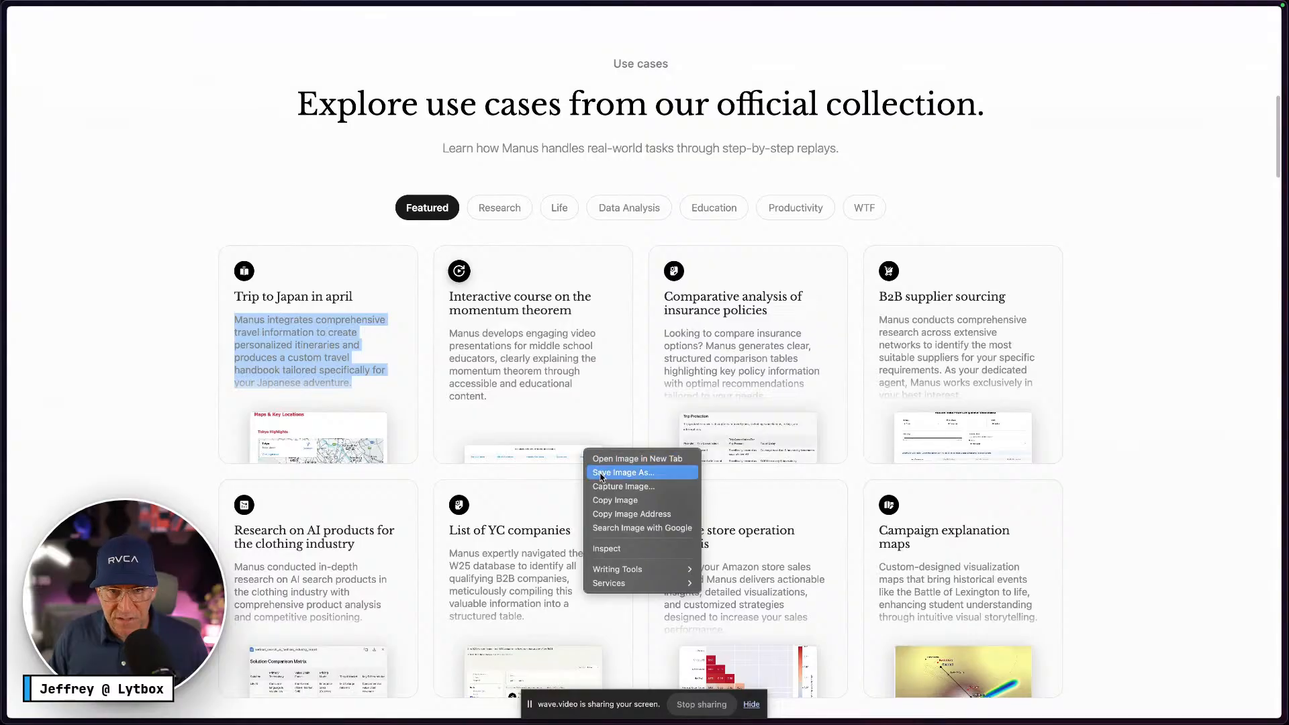
{"action": "left_click", "coordinate": [815, 505]}
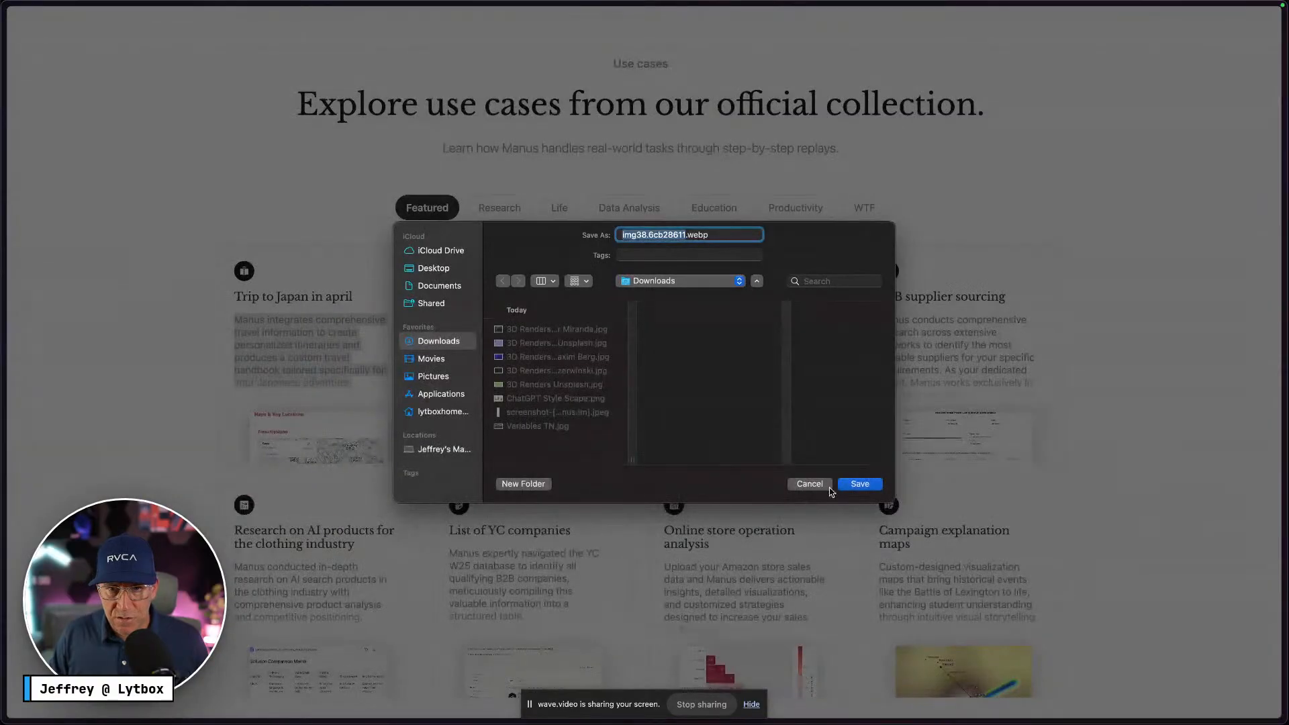
{"action": "left_click", "coordinate": [803, 484]}
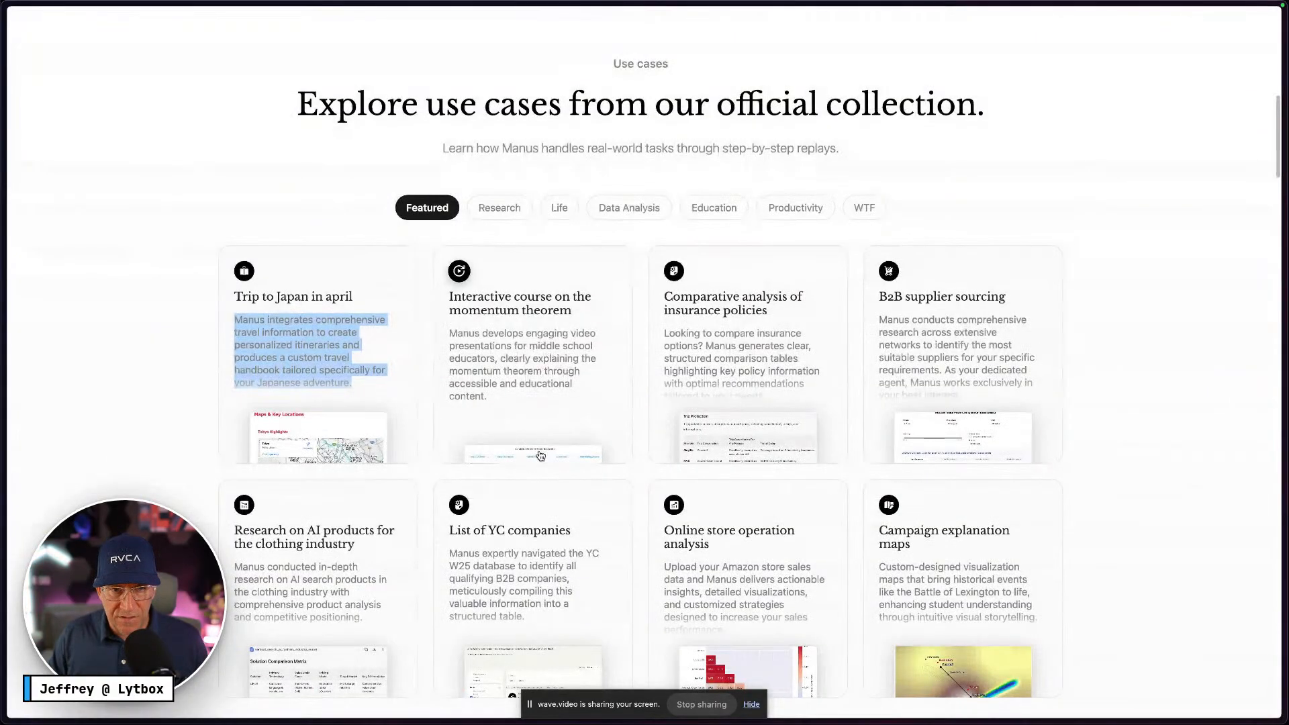
{"action": "right_click", "coordinate": [540, 456]}
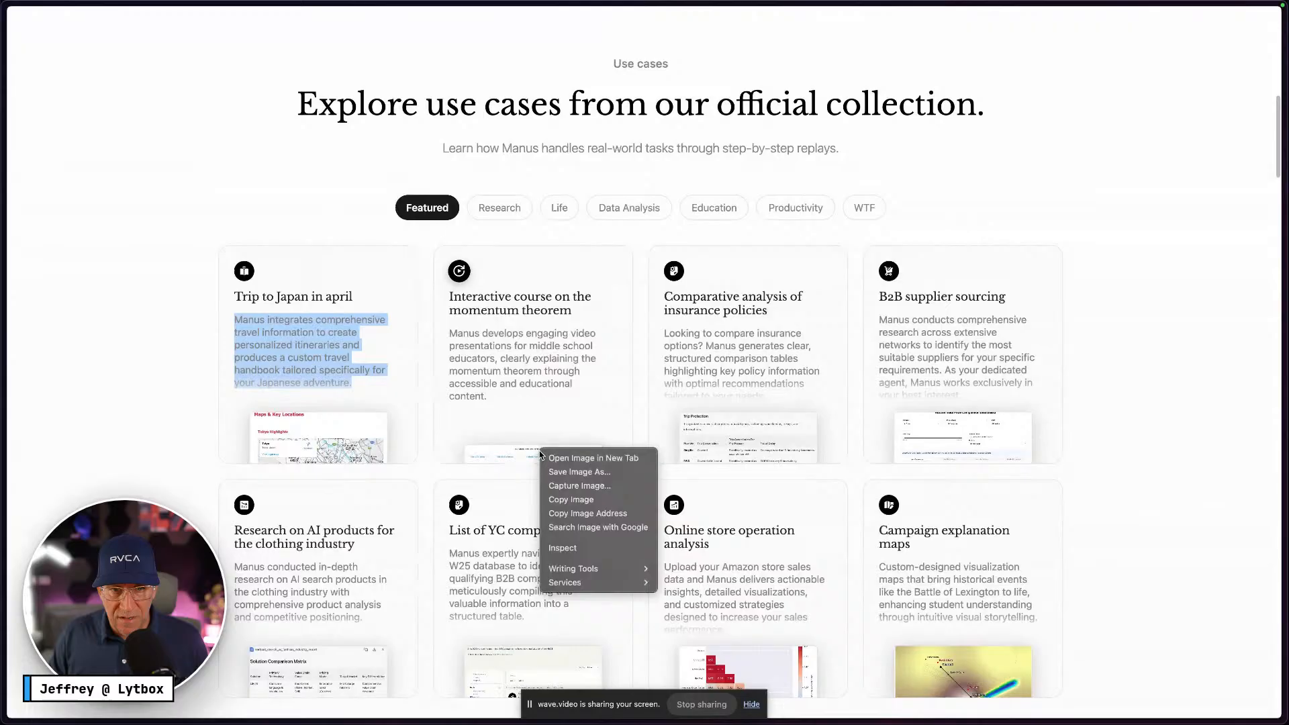
{"action": "left_click", "coordinate": [571, 500]}
Paste the screenshot into the Components frame and size it to 347×312 below the description
{"action": "key", "text": "ctrl+Right"}
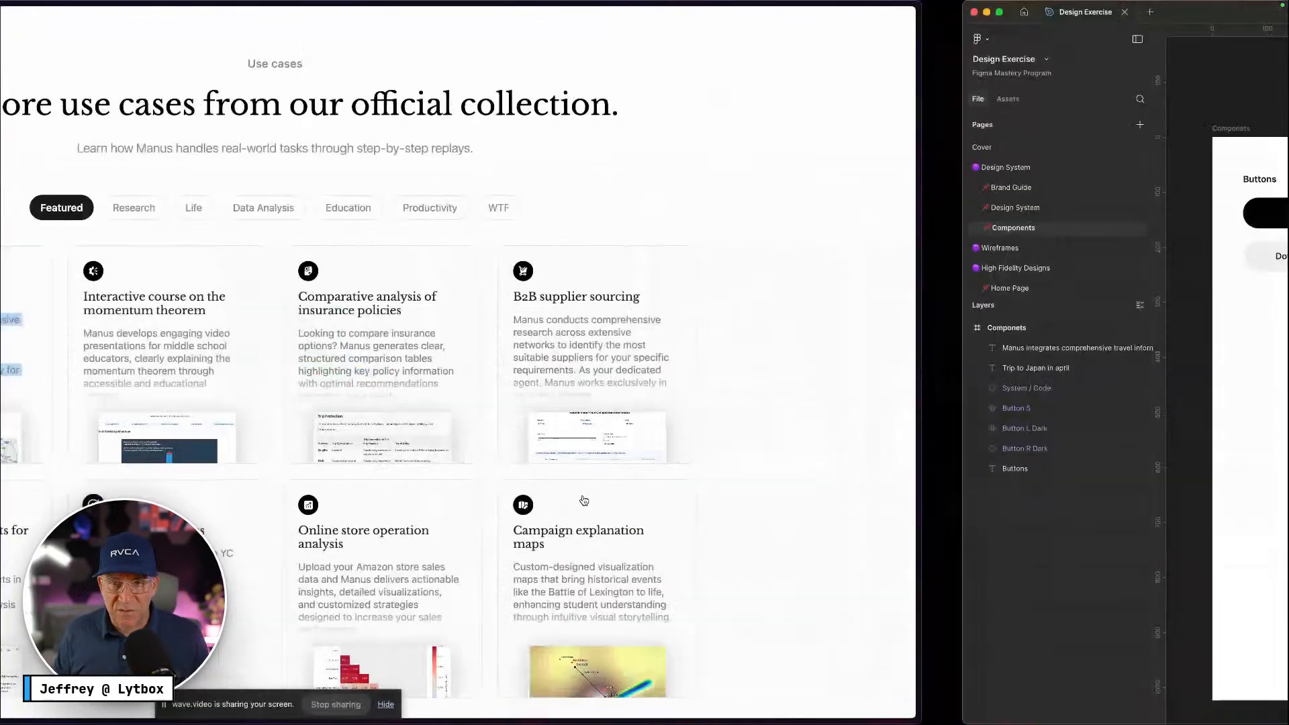
{"action": "right_click", "coordinate": [607, 213]}
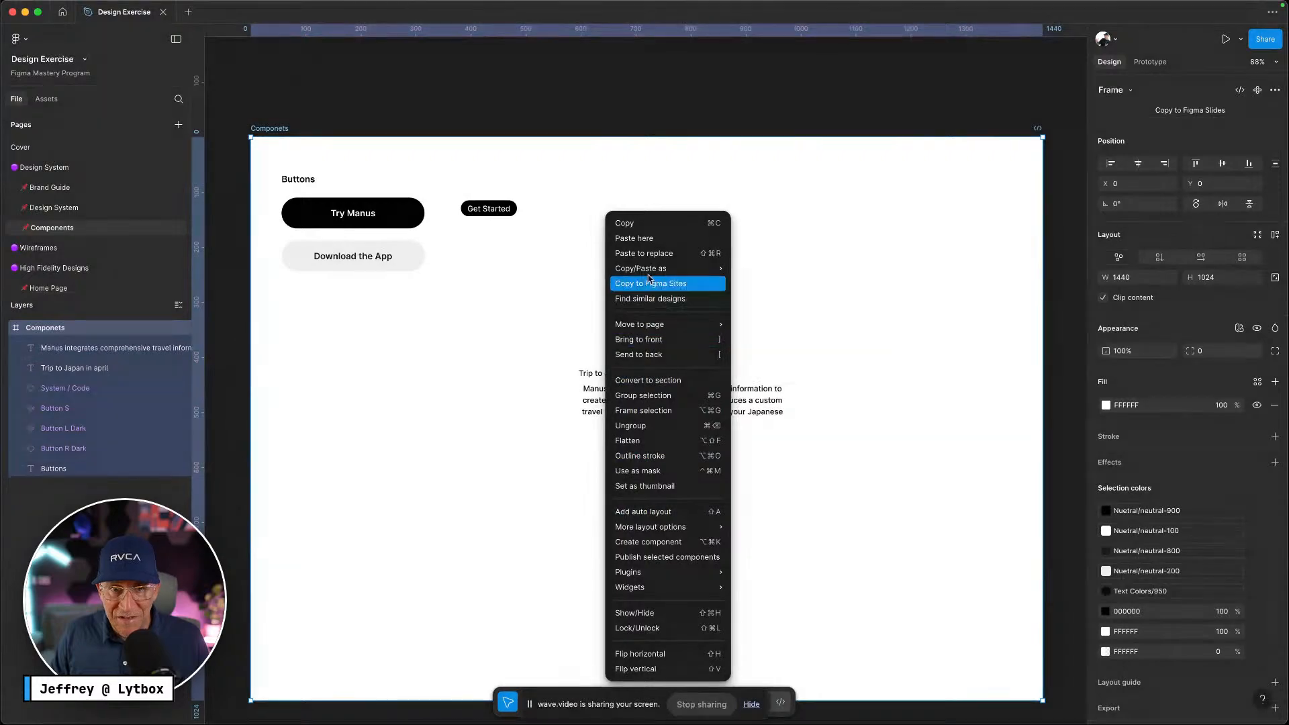
{"action": "left_click", "coordinate": [639, 238]}
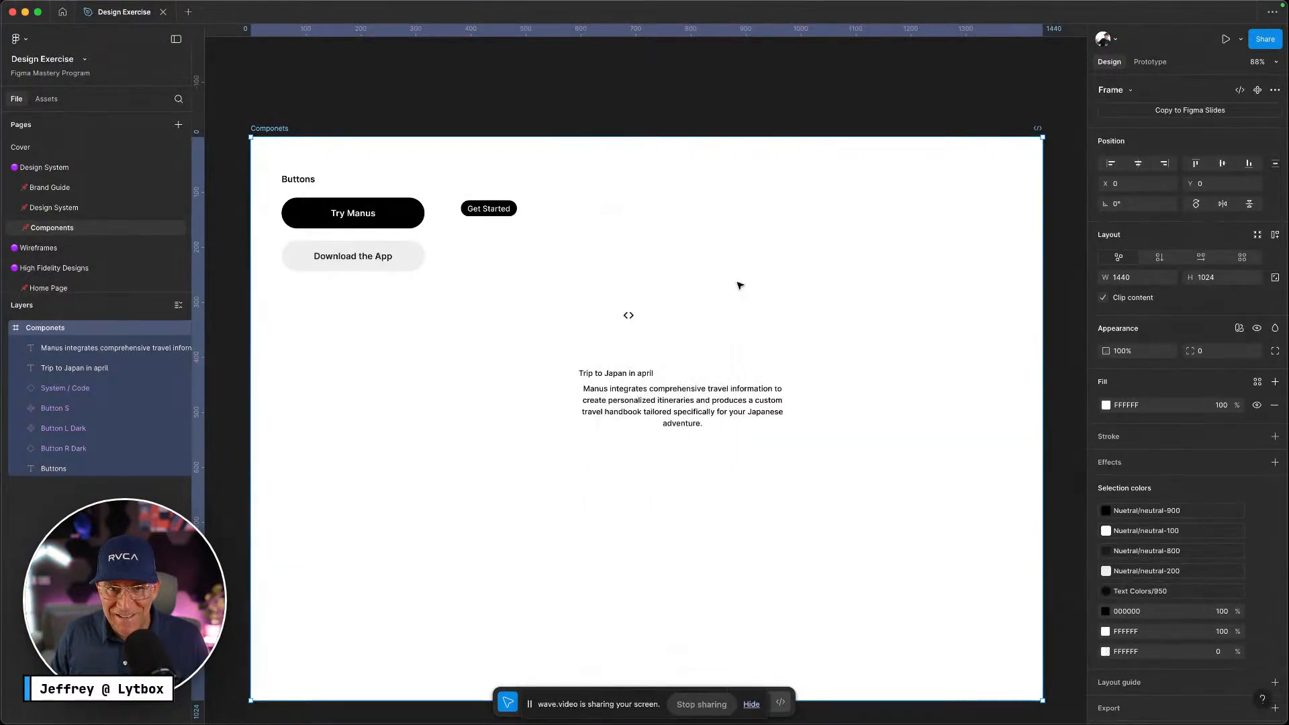
{"action": "scroll", "coordinate": [594, 305], "scroll_direction": "down", "scroll_amount": 5}
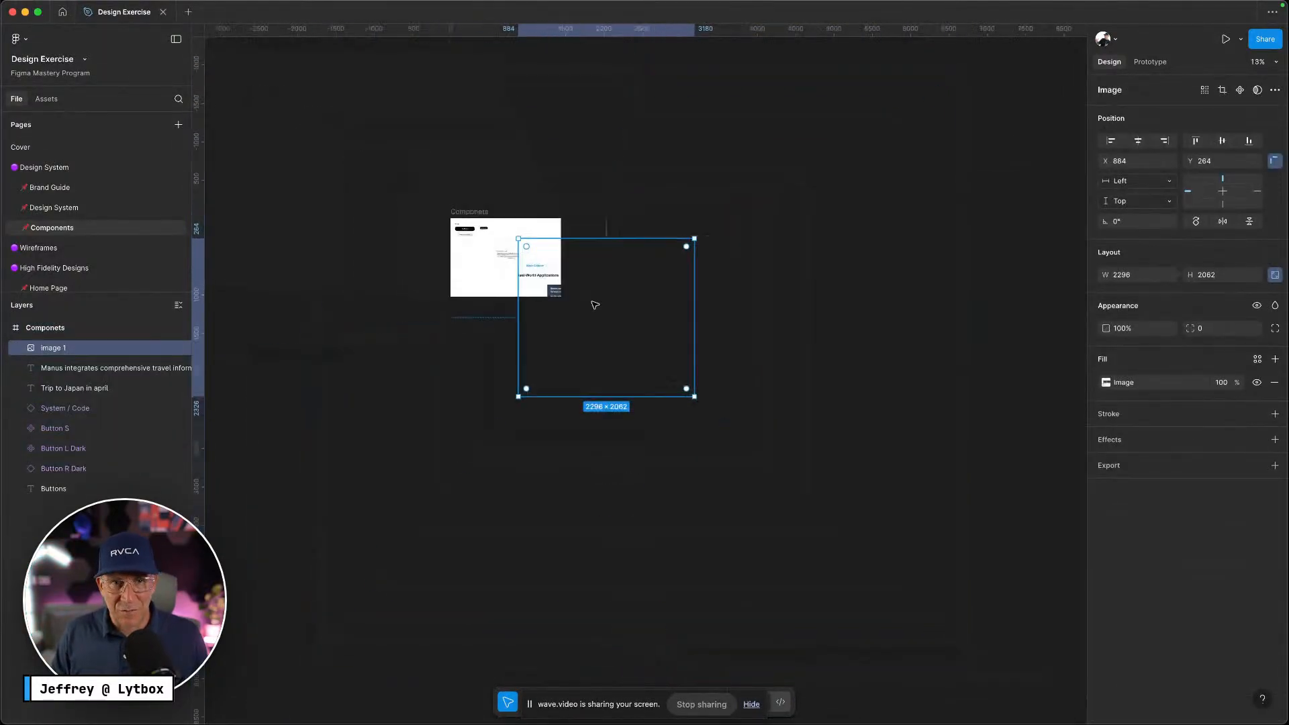
{"action": "left_click_drag", "start_coordinate": [675, 342], "coordinate": [649, 285]}
{"action": "scroll", "coordinate": [517, 280], "scroll_direction": "up", "scroll_amount": 6}
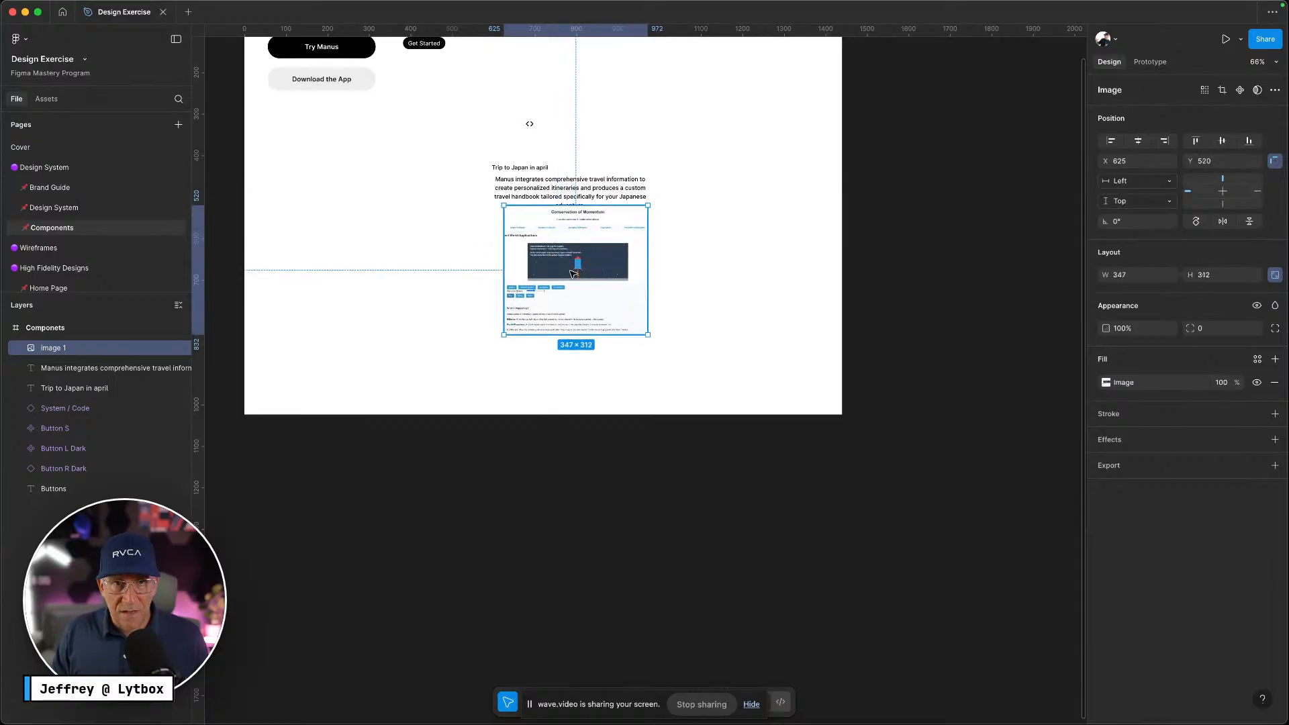
{"action": "left_click_drag", "start_coordinate": [573, 269], "coordinate": [567, 277]}
{"action": "scroll", "coordinate": [532, 194], "scroll_direction": "up", "scroll_amount": 5}
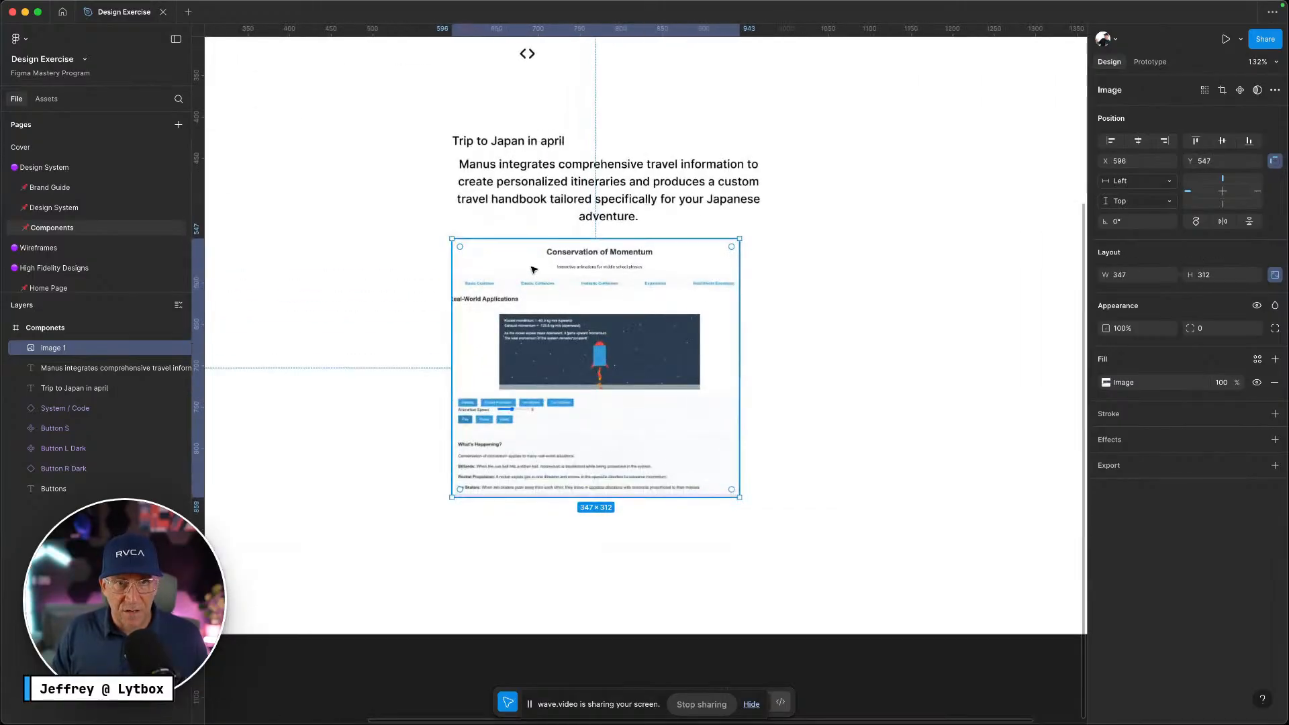
{"action": "left_click", "coordinate": [618, 179]}
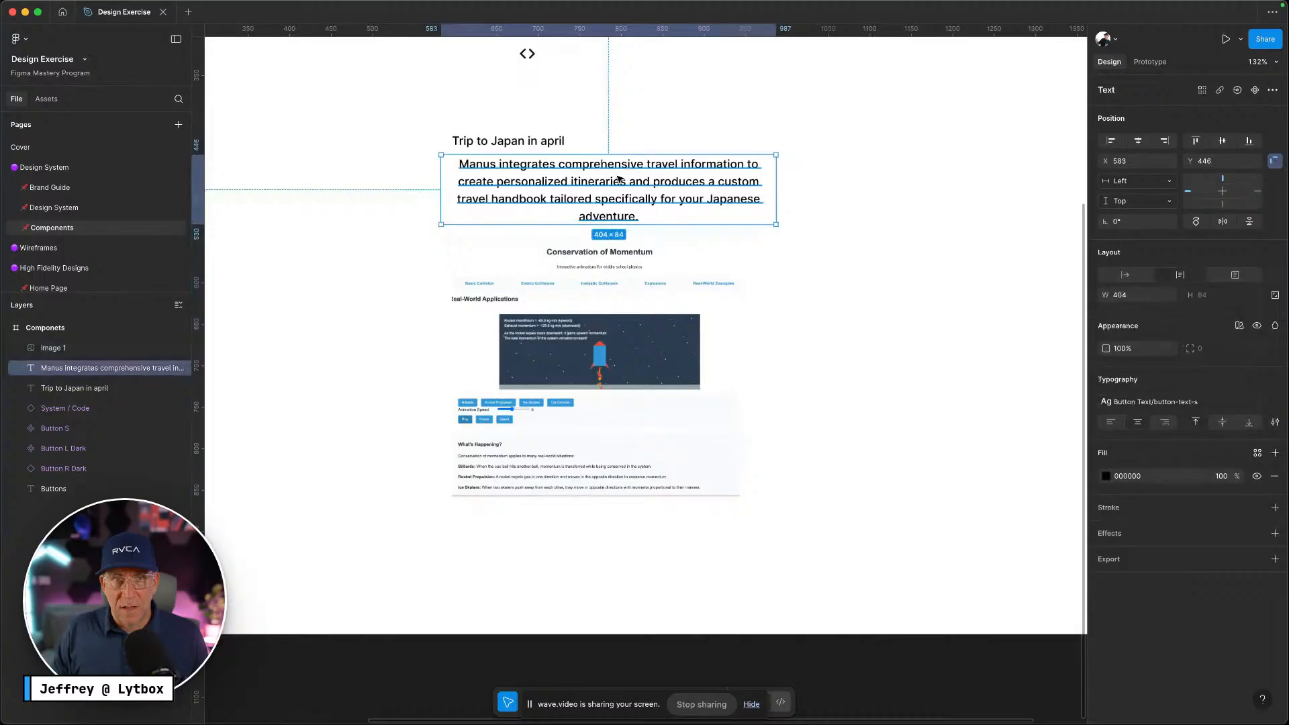
Style the description as left-aligned Body Text/text-s in grey Neutral-400
{"action": "left_click", "coordinate": [1220, 400]}
{"action": "key", "text": "ctrl+Left"}
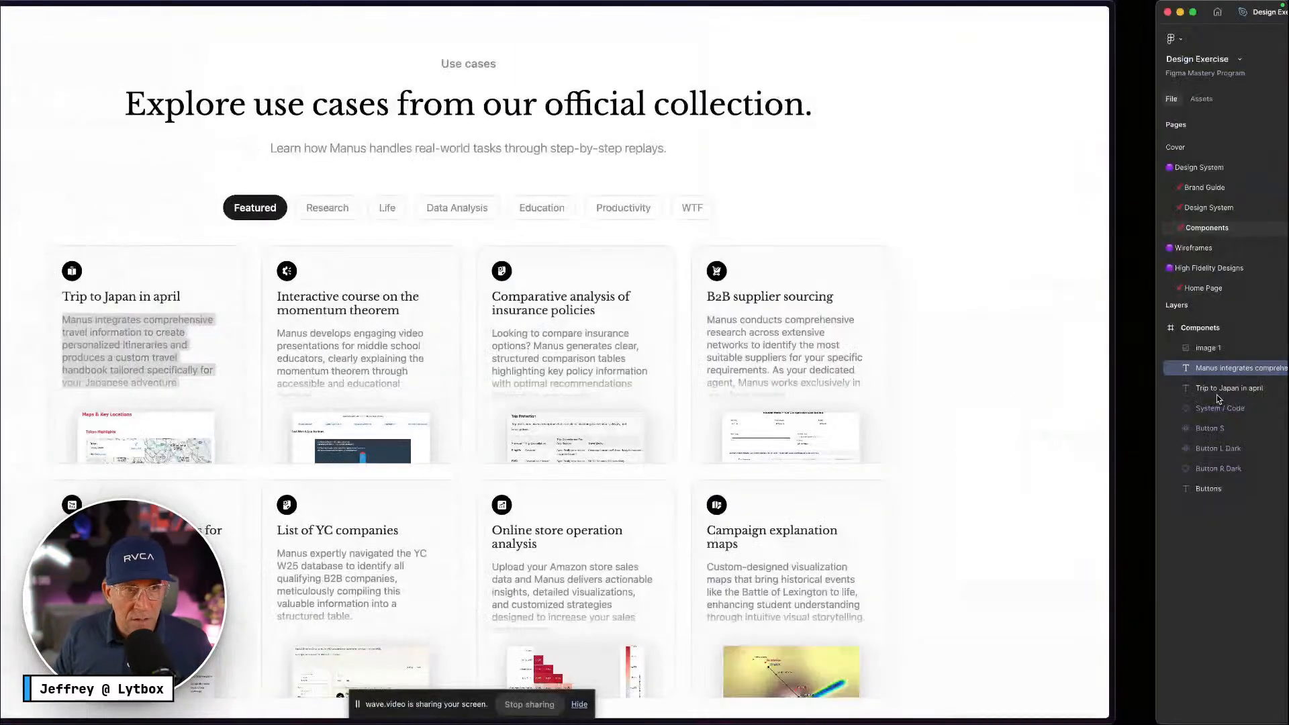
{"action": "key", "text": "ctrl+Right"}
{"action": "scroll", "coordinate": [1086, 460], "scroll_direction": "up", "scroll_amount": 3}
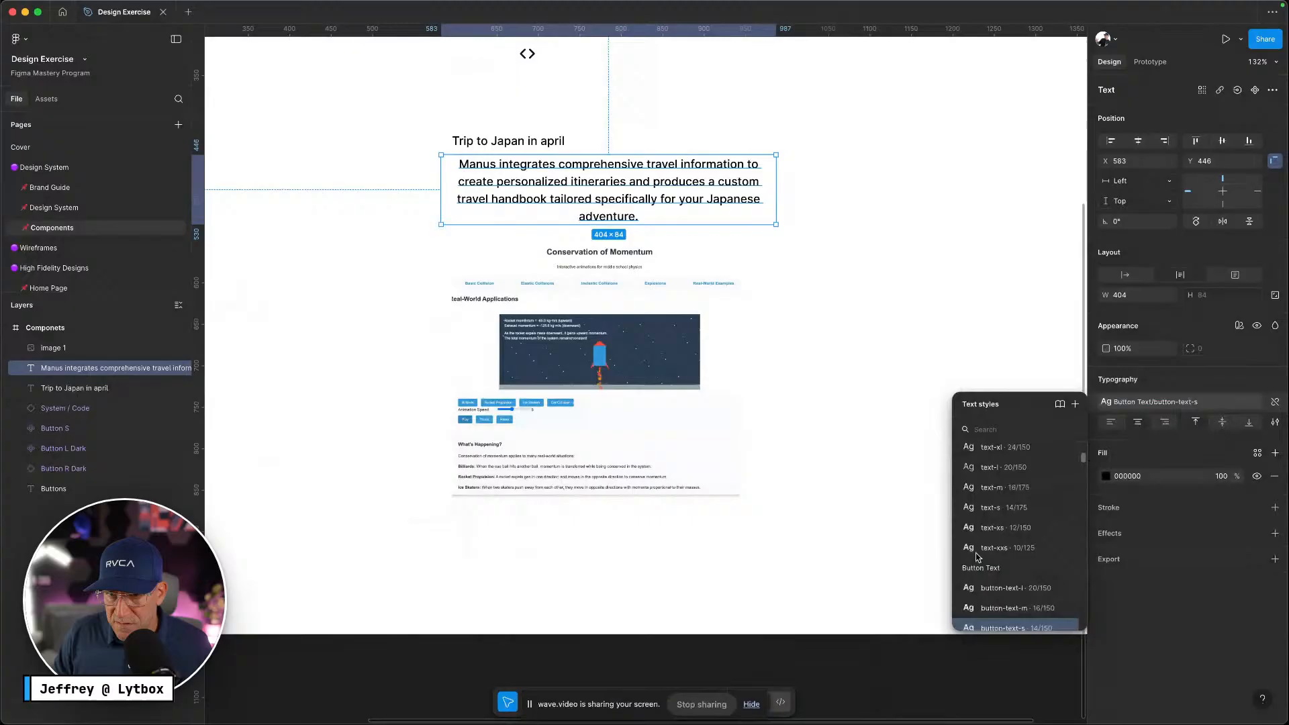
{"action": "left_click", "coordinate": [1004, 514]}
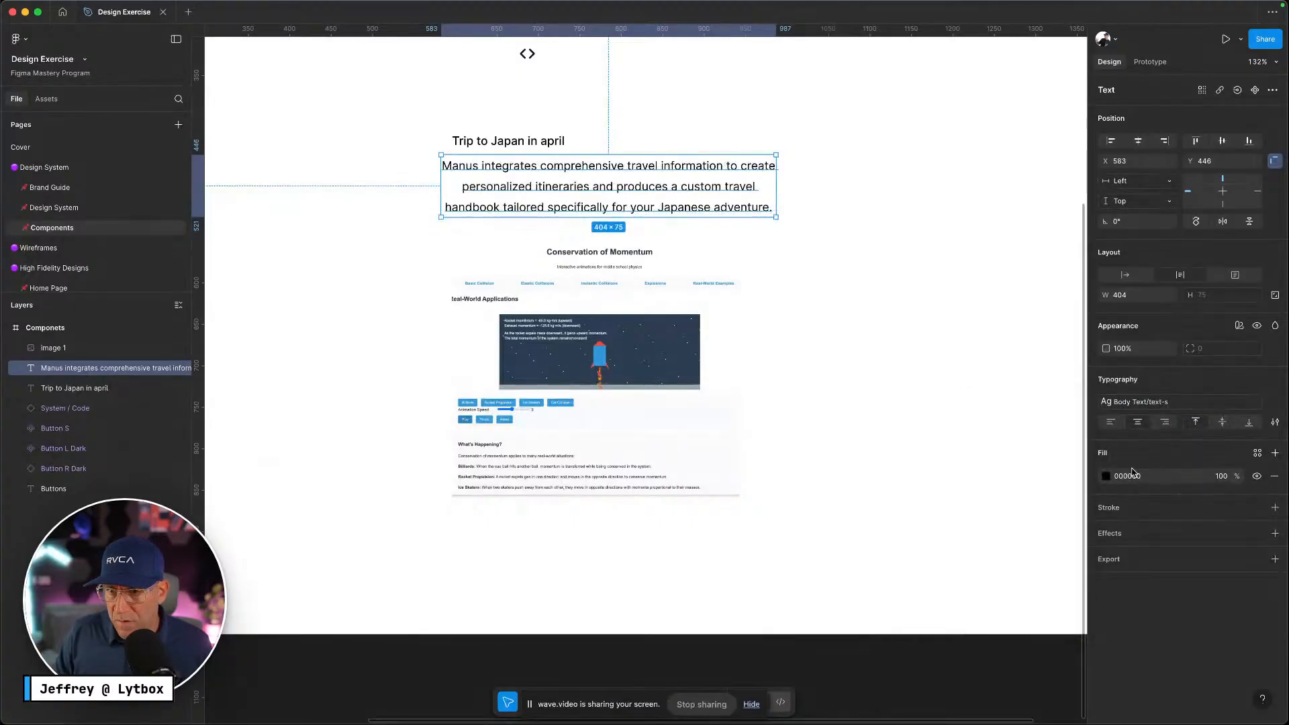
{"action": "left_click", "coordinate": [1114, 423]}
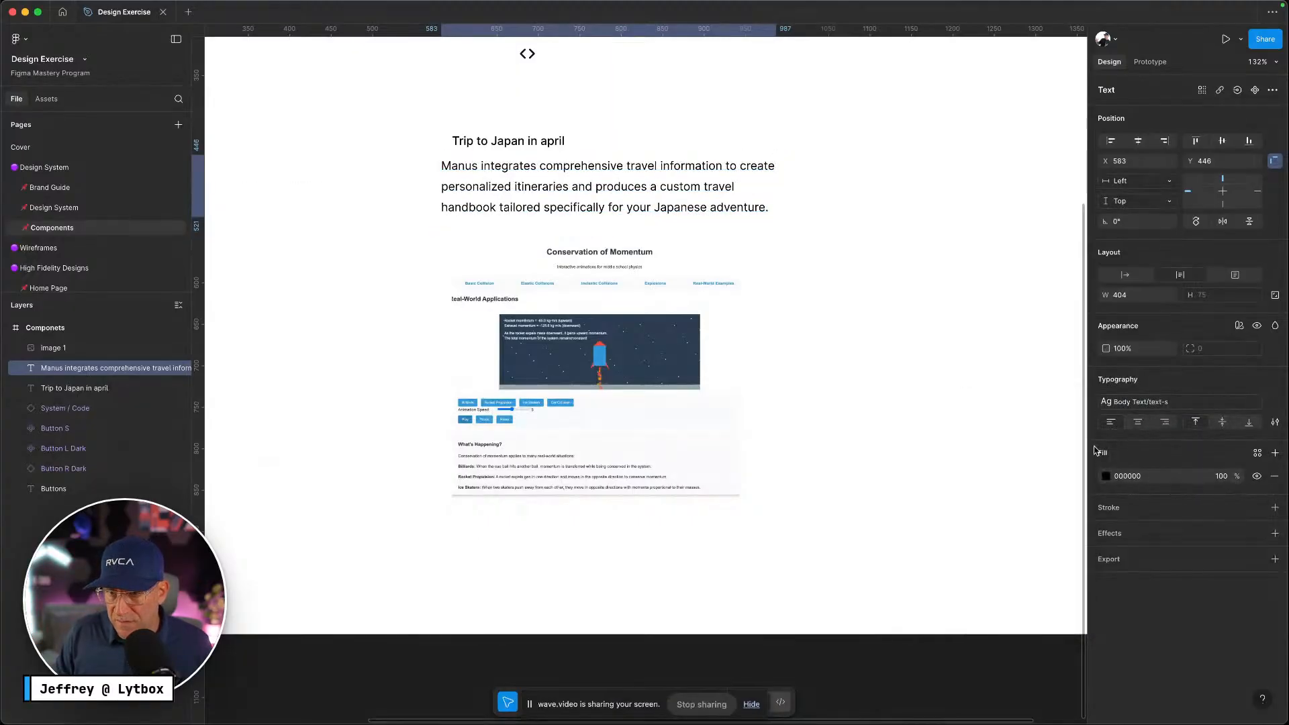
{"action": "left_click", "coordinate": [1257, 454]}
{"action": "left_click", "coordinate": [1020, 646]}
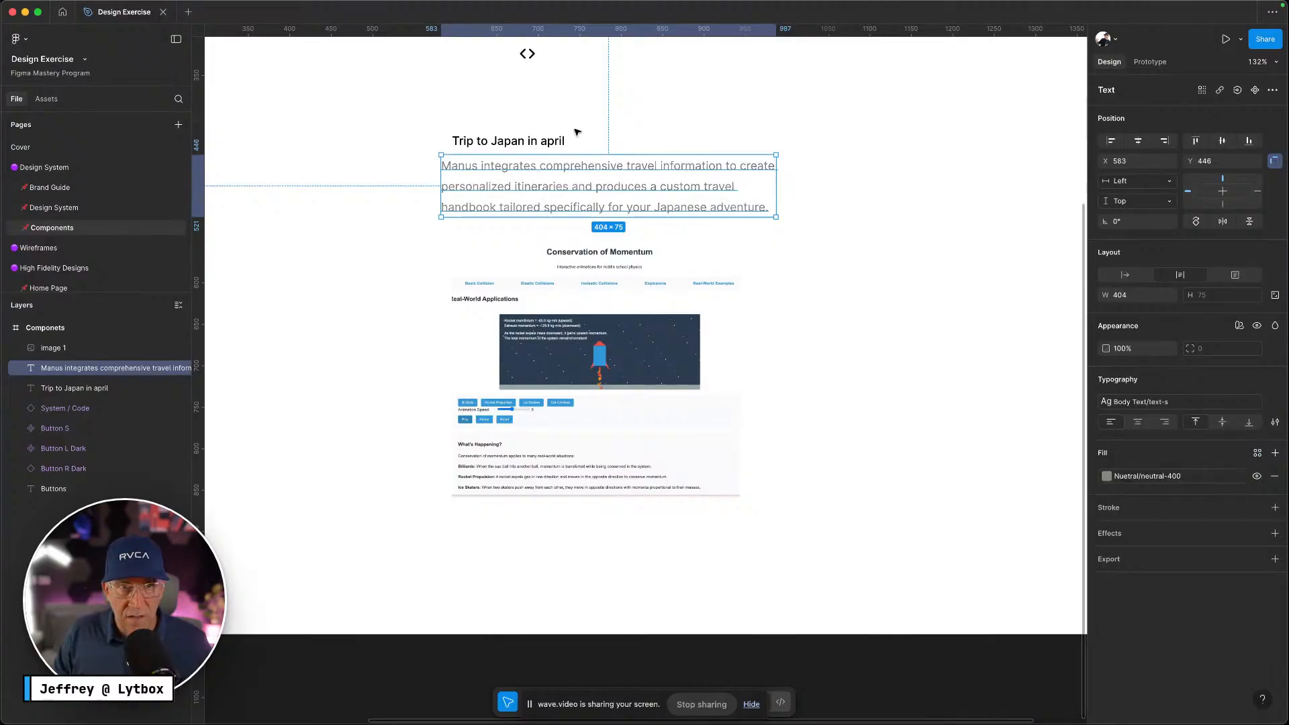
Apply the header-s style to the Trip to Japan heading and align it with the description
{"action": "left_click", "coordinate": [549, 143]}
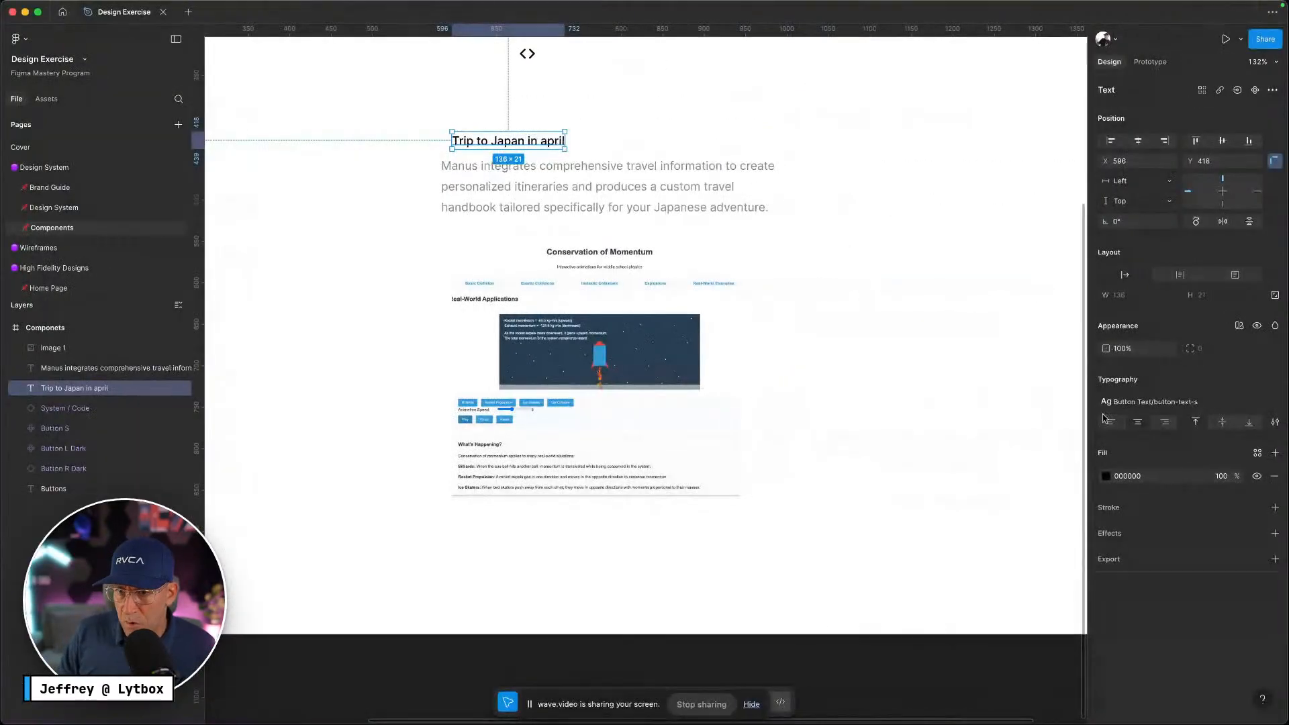
{"action": "left_click", "coordinate": [1141, 402]}
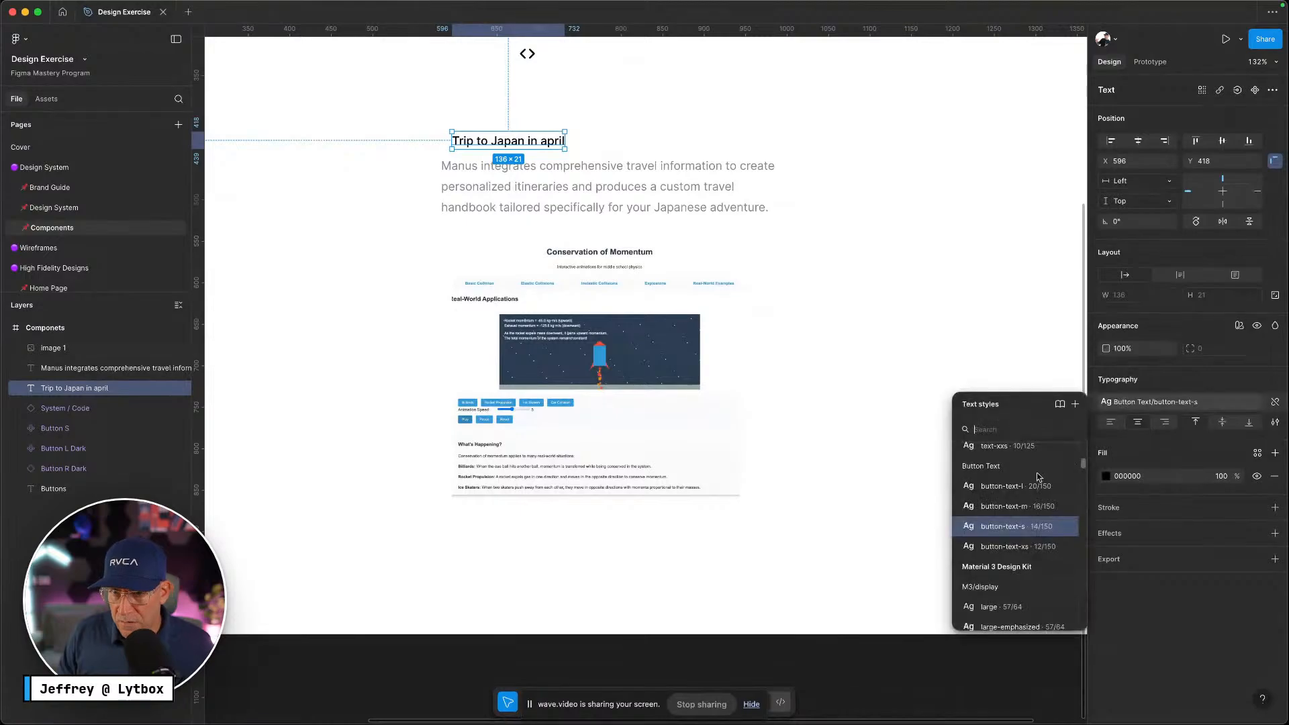
{"action": "scroll", "coordinate": [995, 515], "scroll_direction": "down", "scroll_amount": 5}
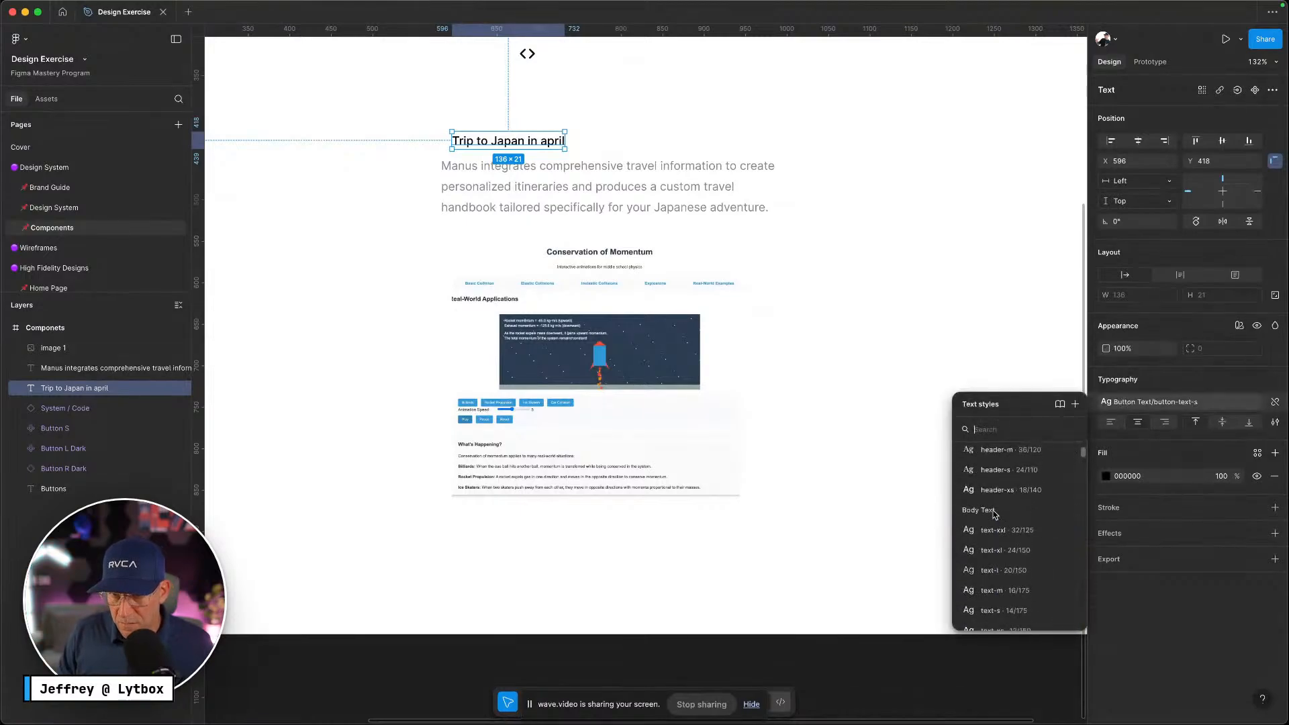
{"action": "left_click", "coordinate": [996, 495]}
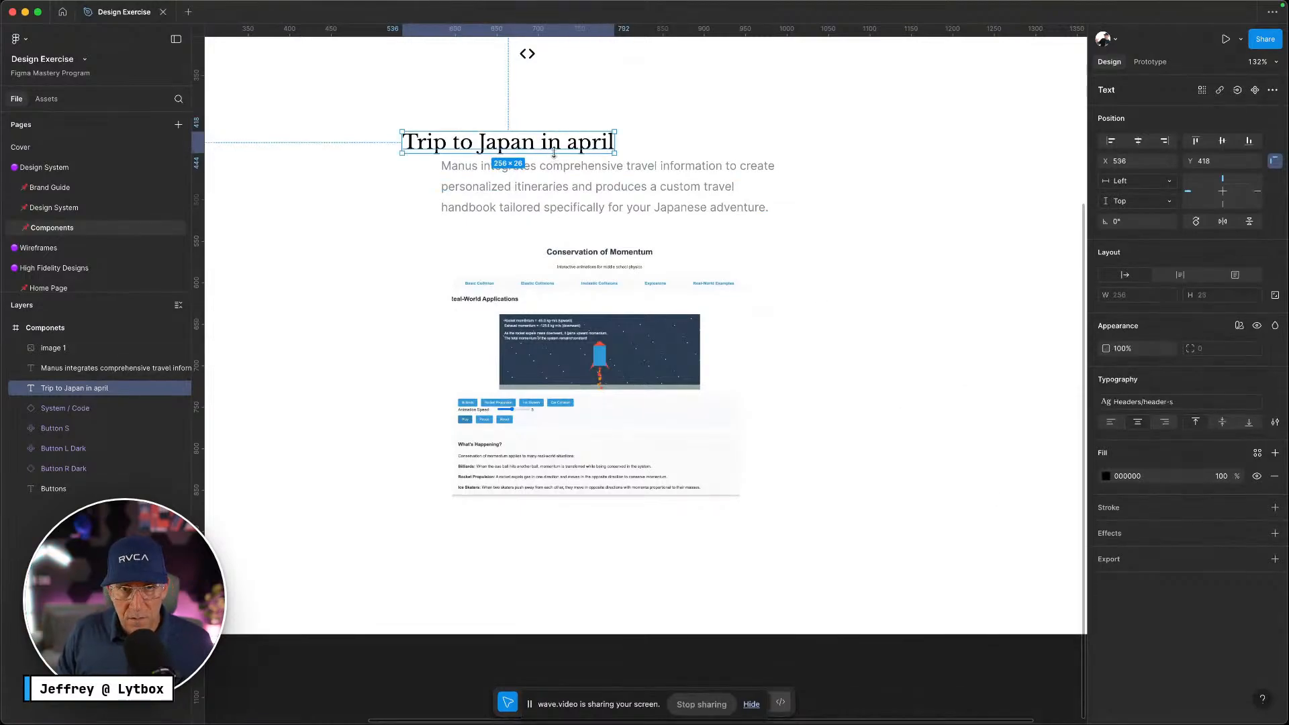
{"action": "left_click_drag", "start_coordinate": [573, 142], "coordinate": [603, 136]}
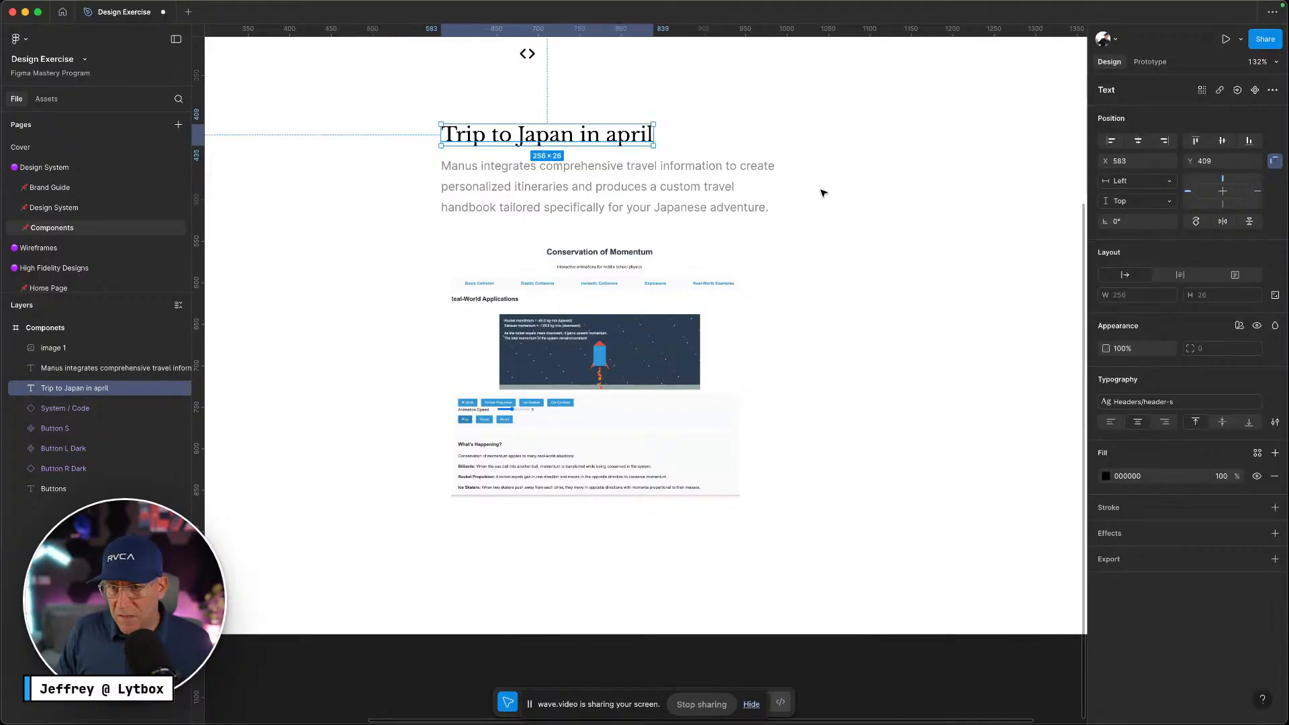
{"action": "key", "text": "ctrl+Left"}
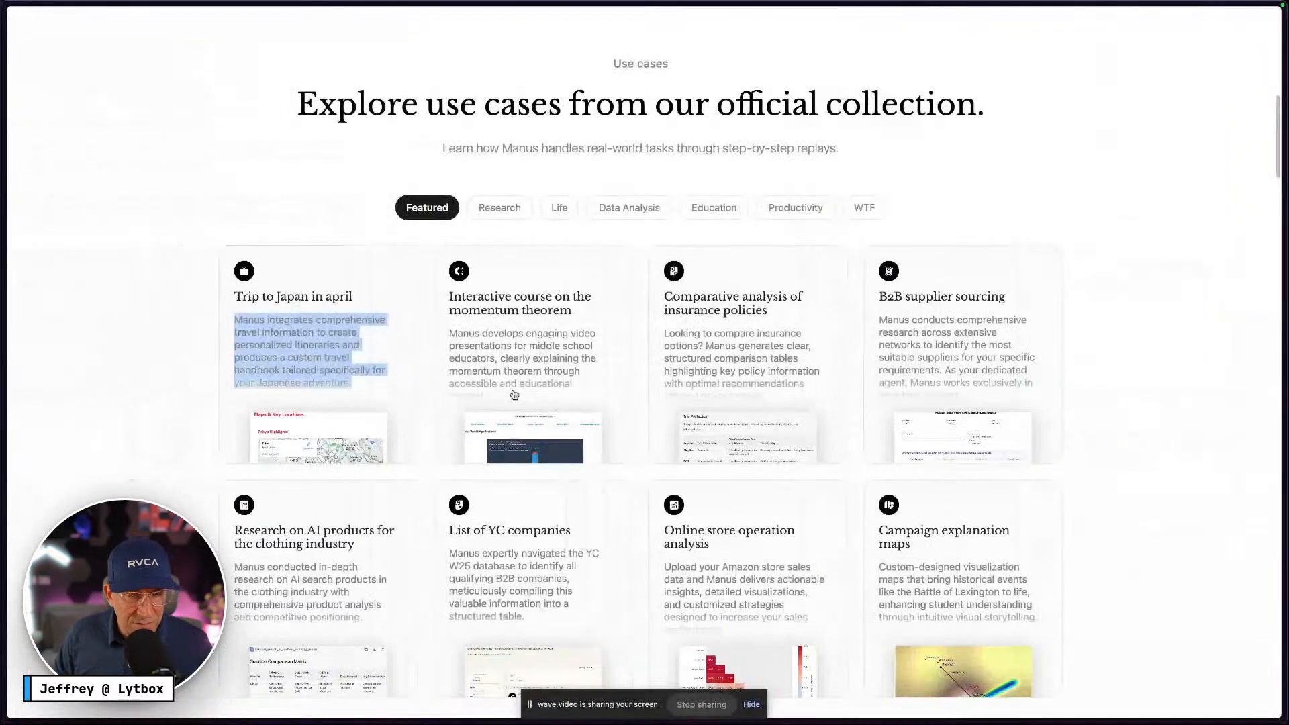
Inspect the Manus card heading's styling in the browser developer tools
{"action": "right_click", "coordinate": [319, 294]}
{"action": "left_click", "coordinate": [352, 441]}
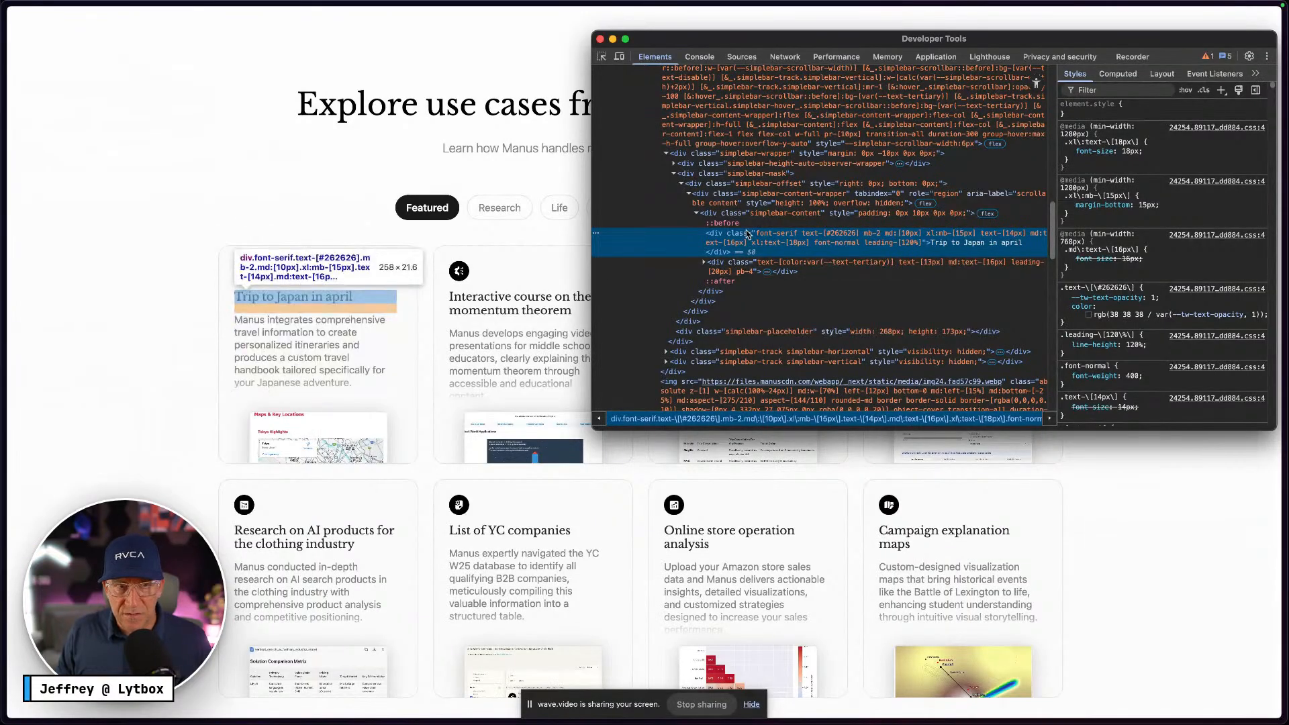
{"action": "left_click", "coordinate": [331, 228]}
{"action": "scroll", "coordinate": [509, 373], "scroll_direction": "up", "scroll_amount": 1}
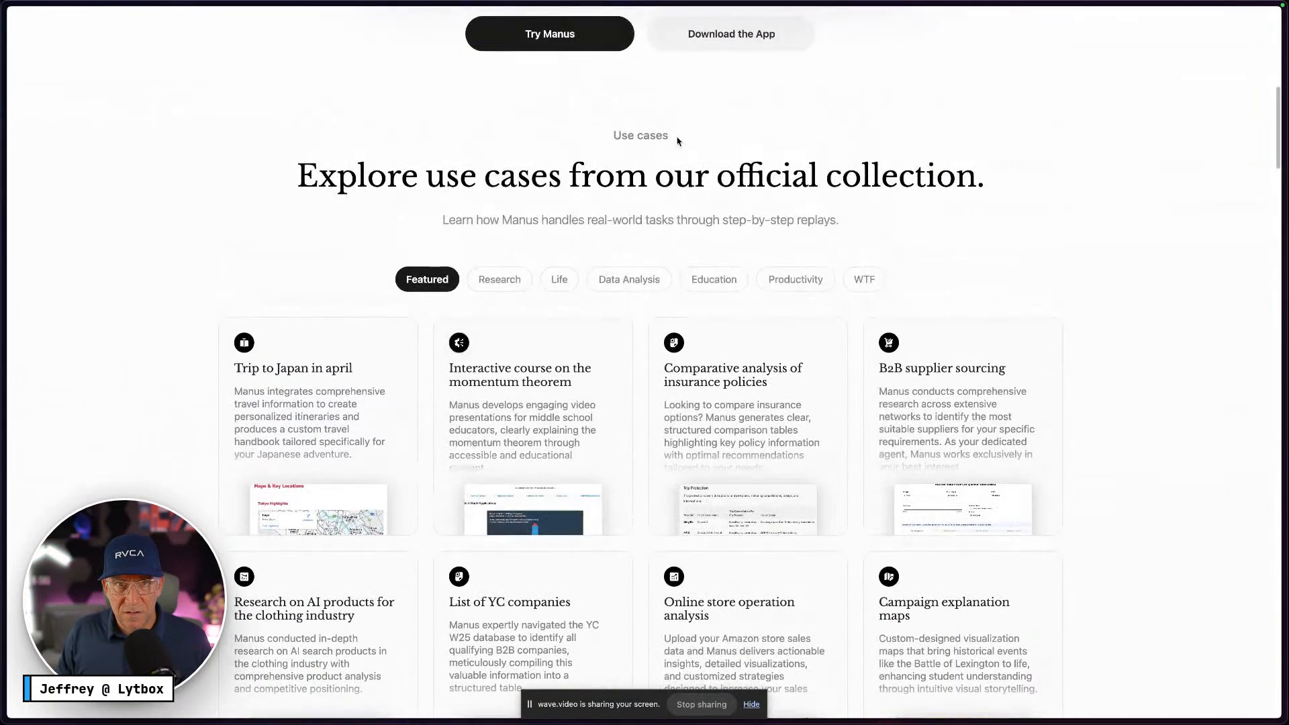
{"action": "key", "text": "ctrl+Right"}
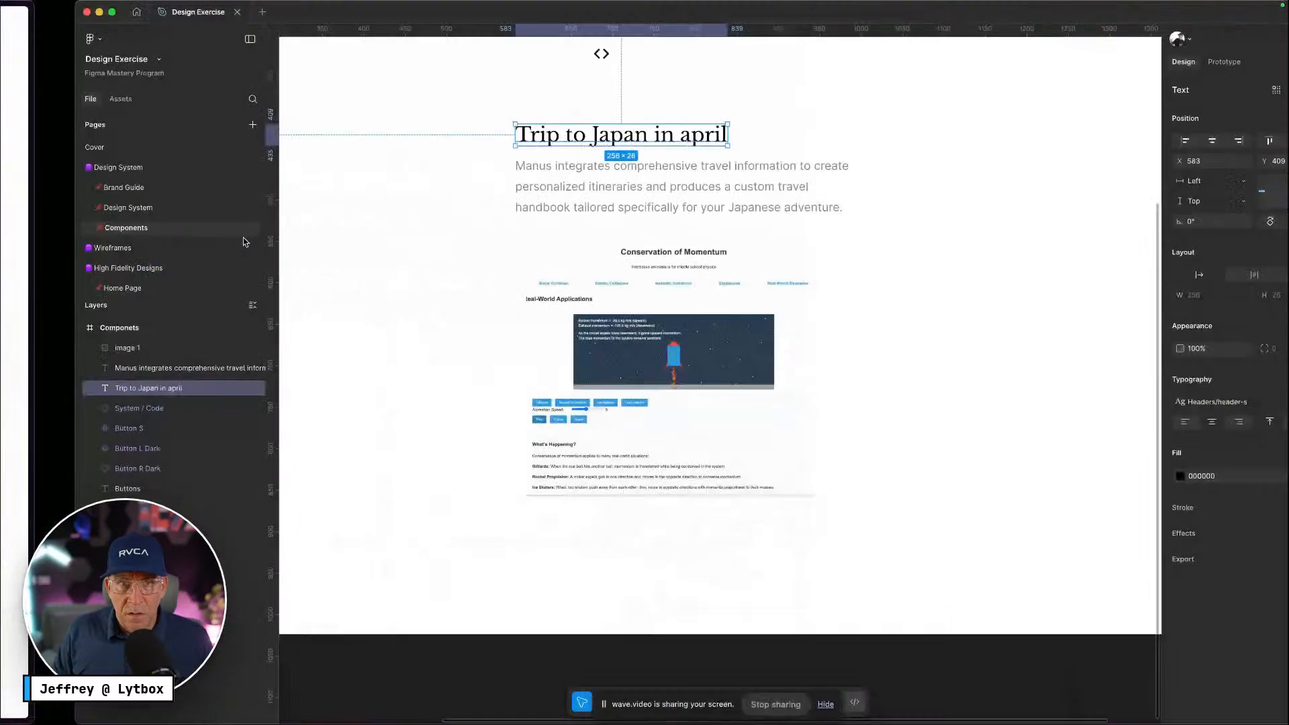
Set the header-s font-size variable to 18 and nudge the screenshot slightly up-left
{"action": "left_click", "coordinate": [919, 204]}
{"action": "right_click", "coordinate": [977, 188]}
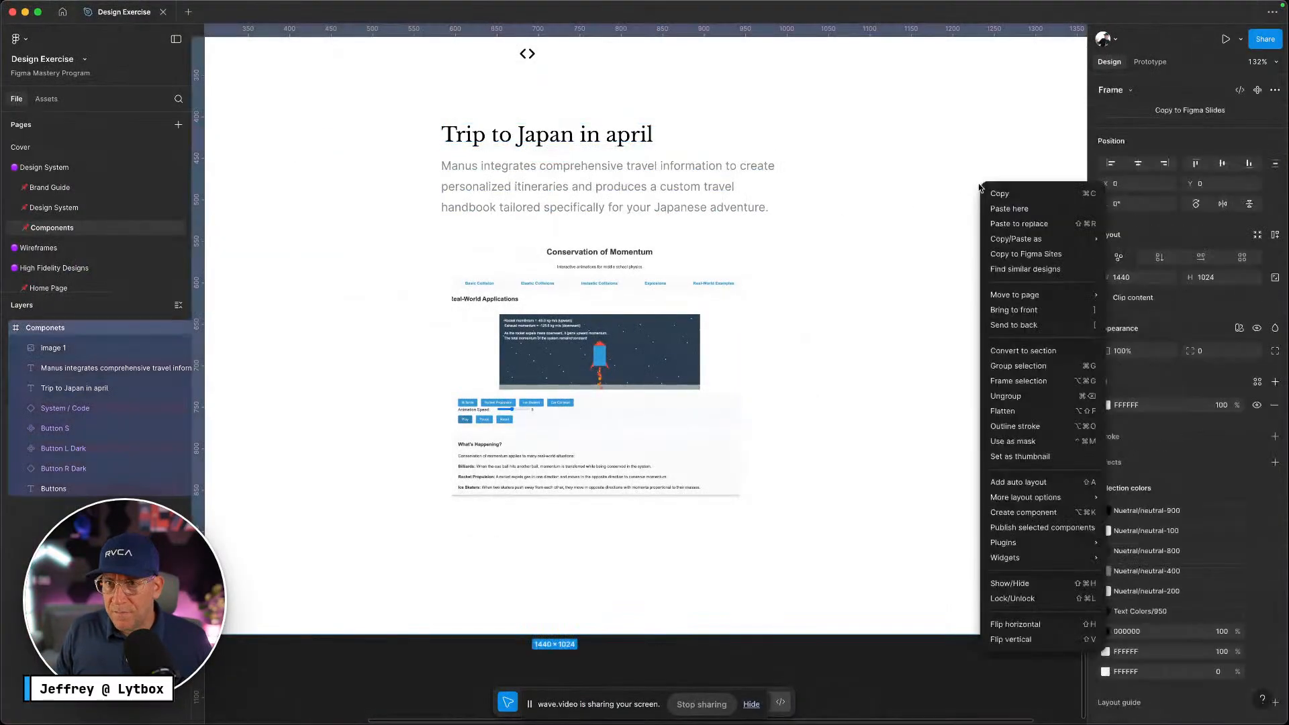
{"action": "left_click", "coordinate": [1006, 165]}
{"action": "scroll", "coordinate": [1011, 158], "scroll_direction": "right", "scroll_amount": 3}
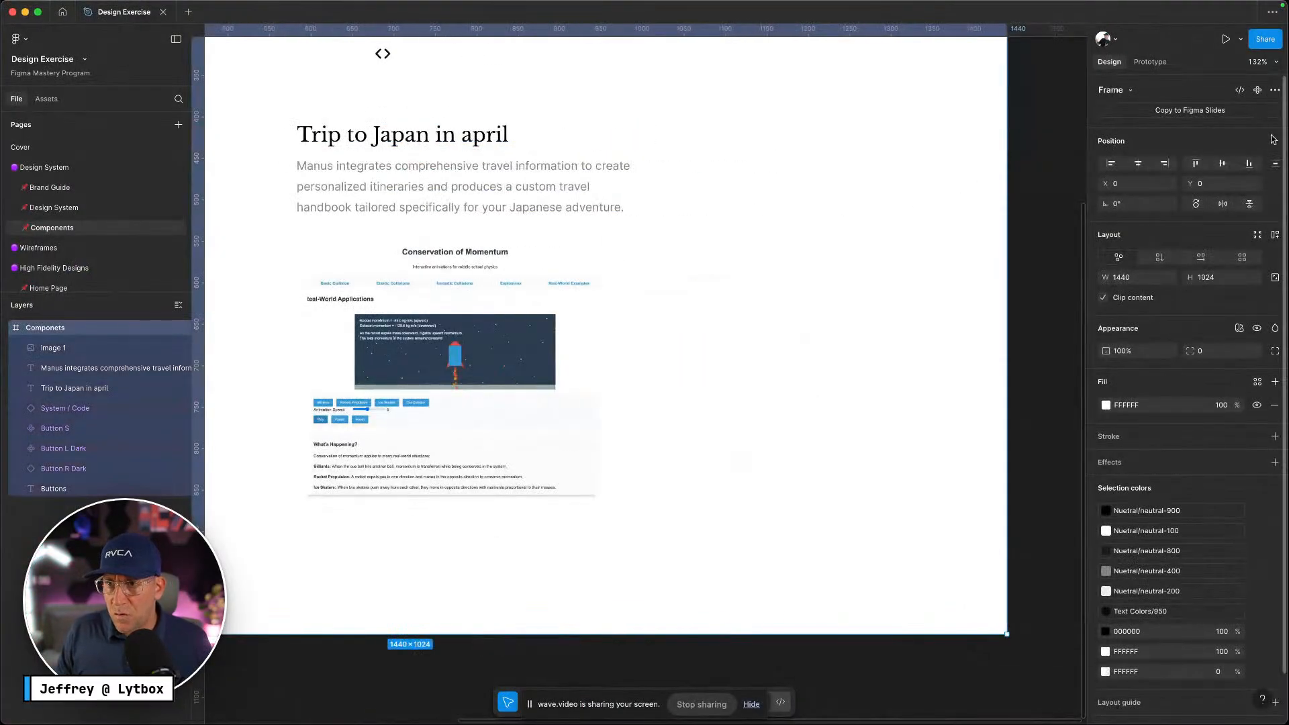
{"action": "left_click", "coordinate": [1034, 119]}
{"action": "left_click", "coordinate": [1275, 142]}
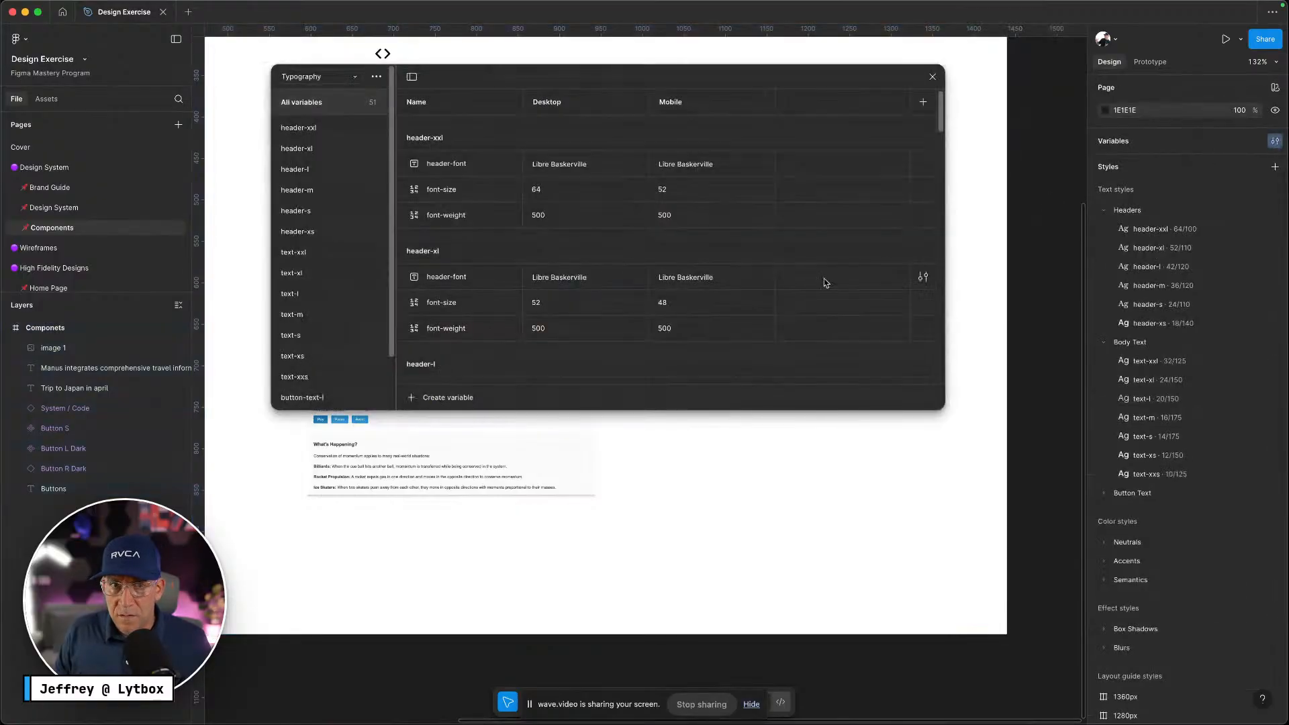
{"action": "left_click", "coordinate": [311, 213]}
{"action": "left_click", "coordinate": [571, 159]}
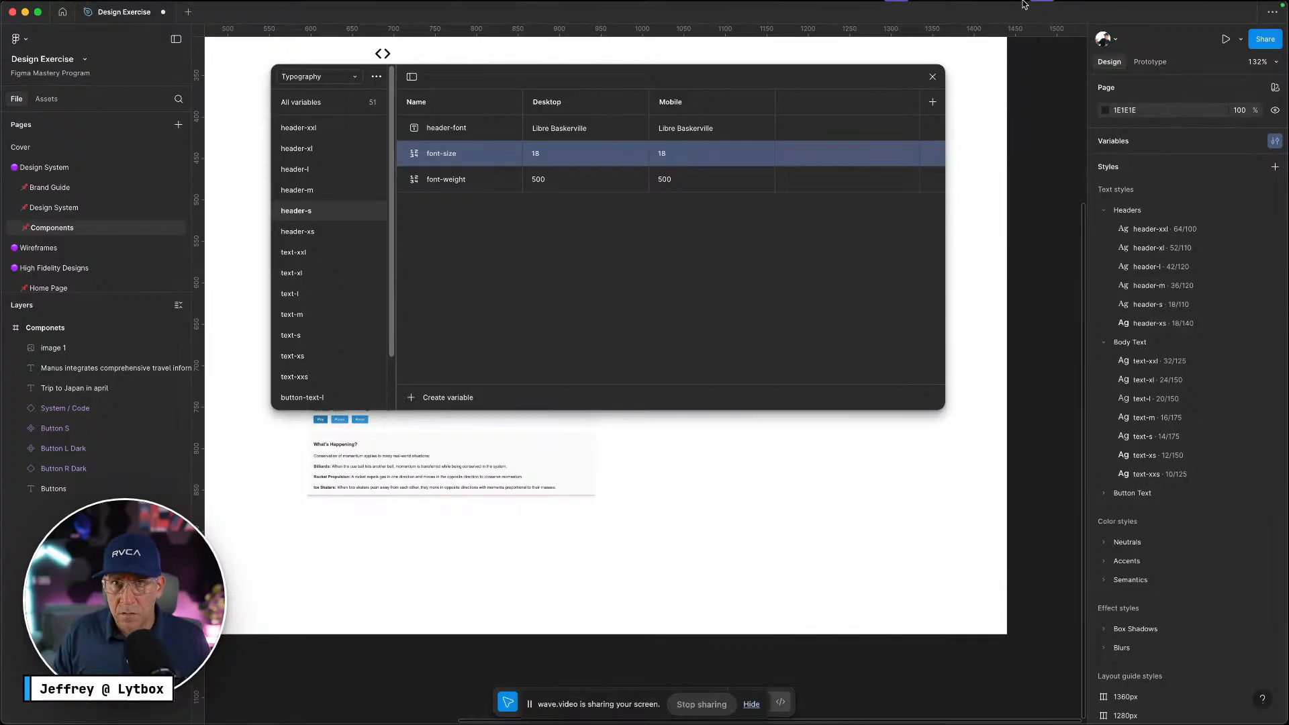
{"action": "left_click", "coordinate": [932, 77]}
{"action": "left_click_drag", "start_coordinate": [458, 400], "coordinate": [448, 396]}
{"action": "key", "text": "ctrl+Left"}
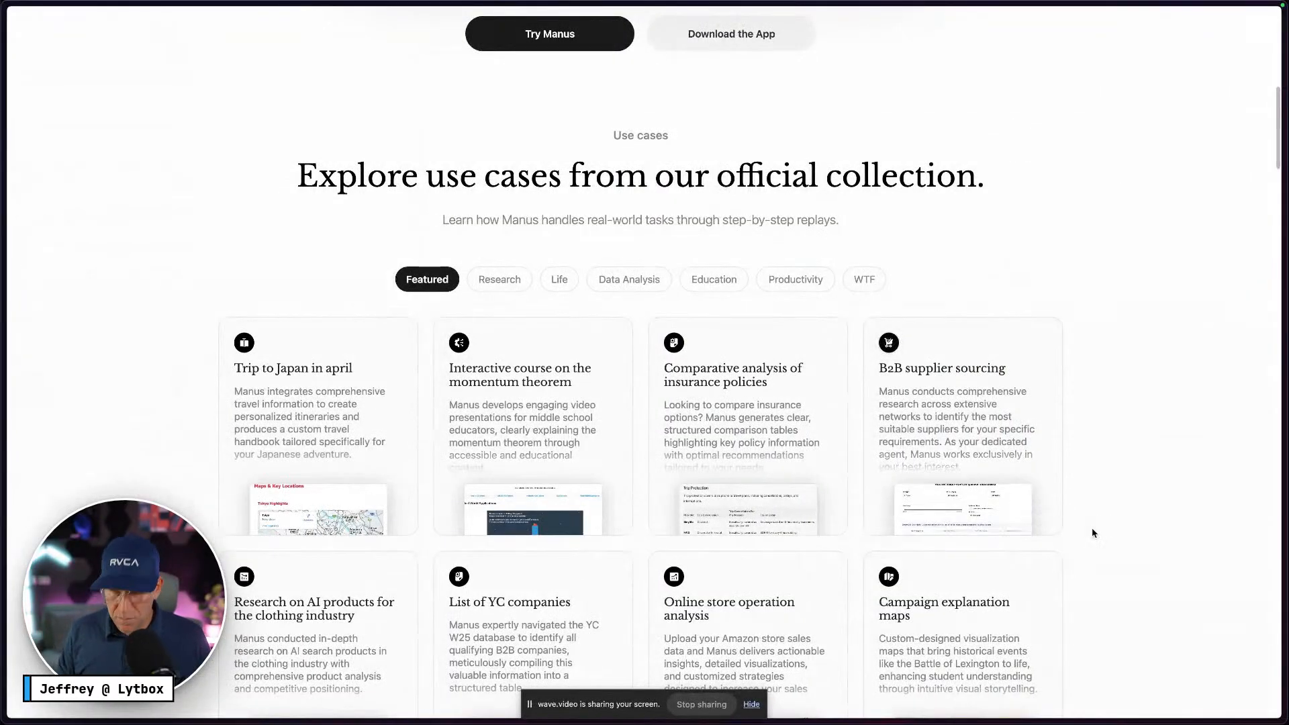
Move the Code icon above the card title
{"action": "key", "text": "ctrl+Right"}
{"action": "scroll", "coordinate": [765, 438], "scroll_direction": "up", "scroll_amount": 5}
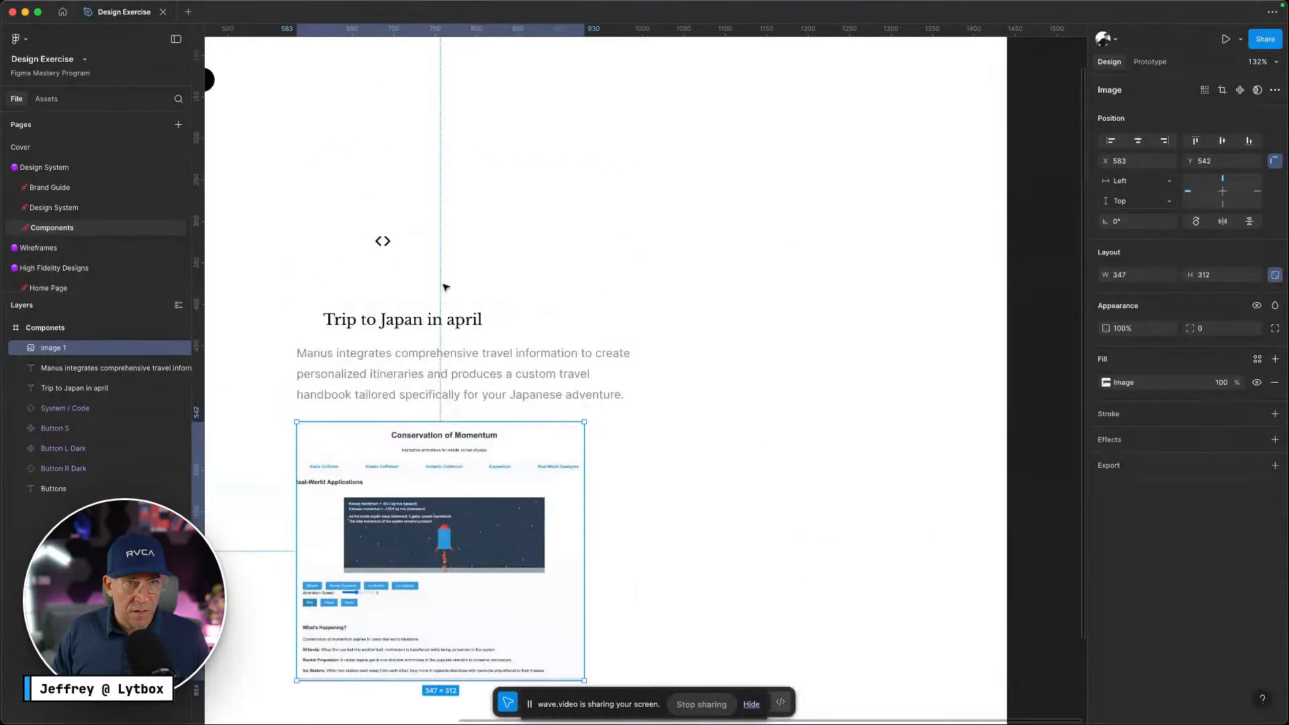
{"action": "left_click", "coordinate": [382, 241]}
{"action": "left_click_drag", "start_coordinate": [383, 241], "coordinate": [334, 268]}
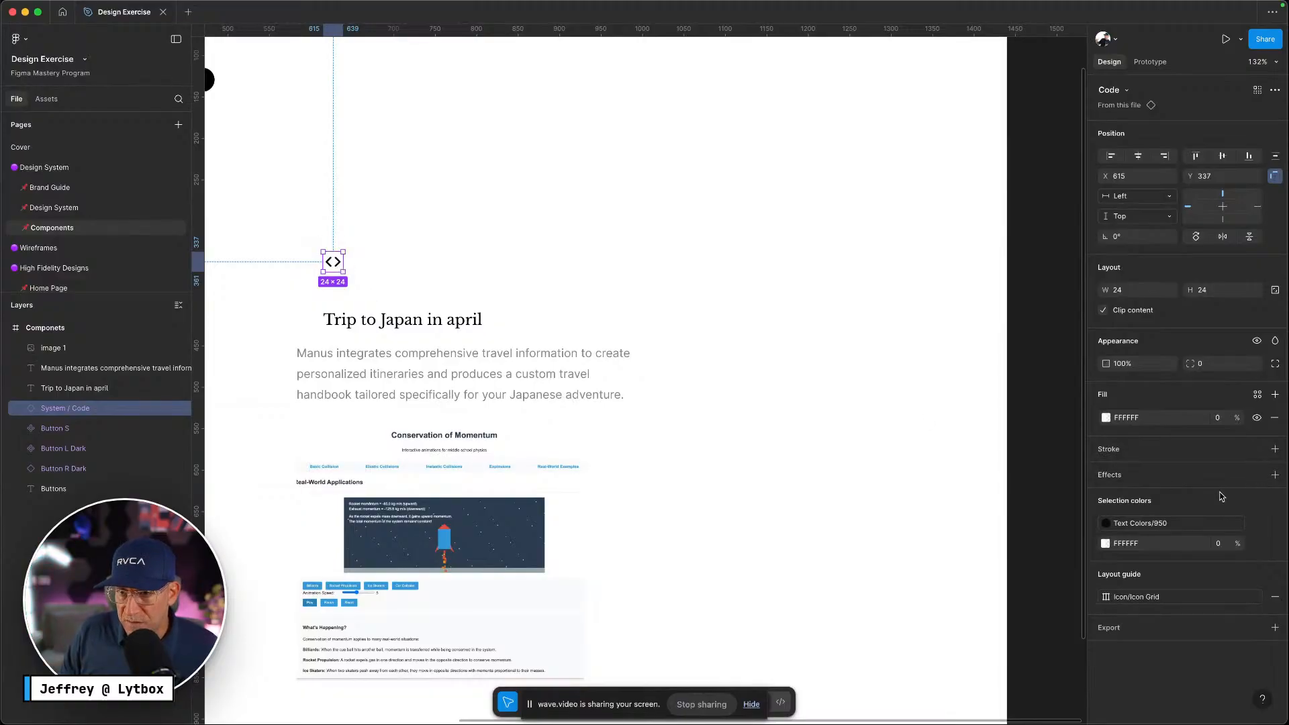
Fill the icon with neutral-900 and apply border-radius-full to make it a circle
{"action": "left_click", "coordinate": [1257, 395]}
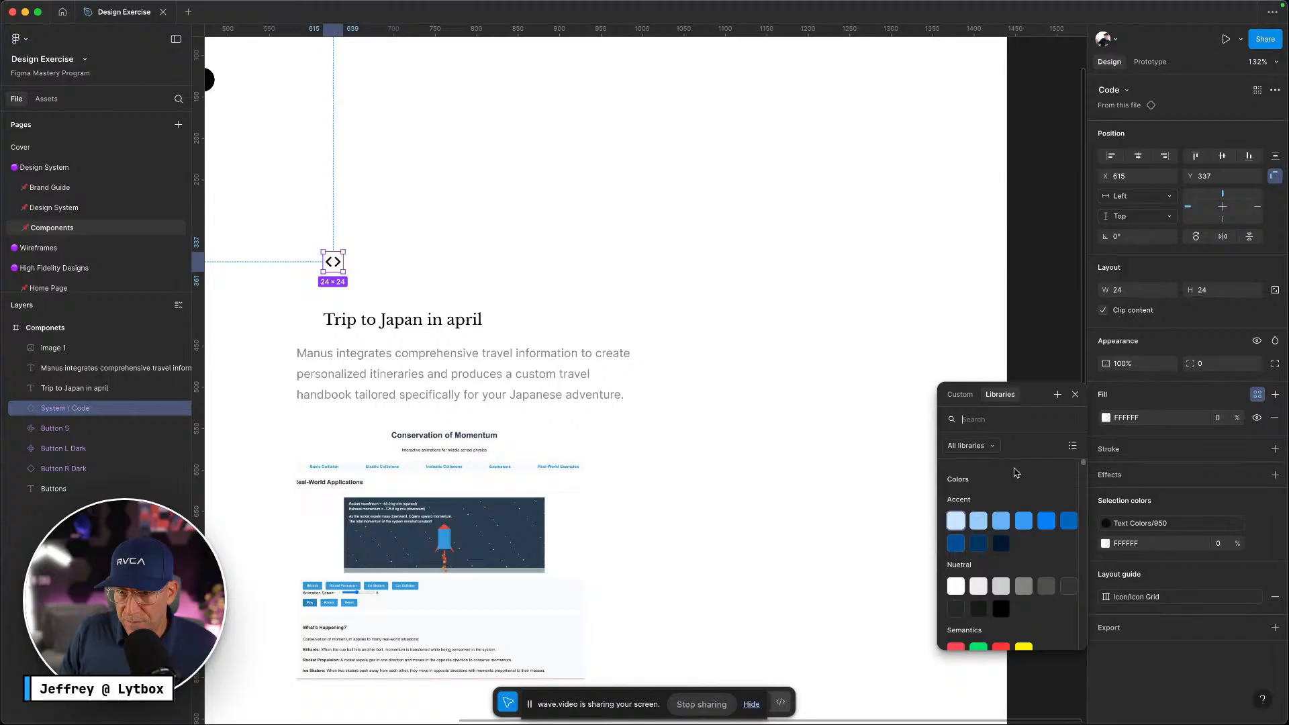
{"action": "left_click", "coordinate": [1001, 608]}
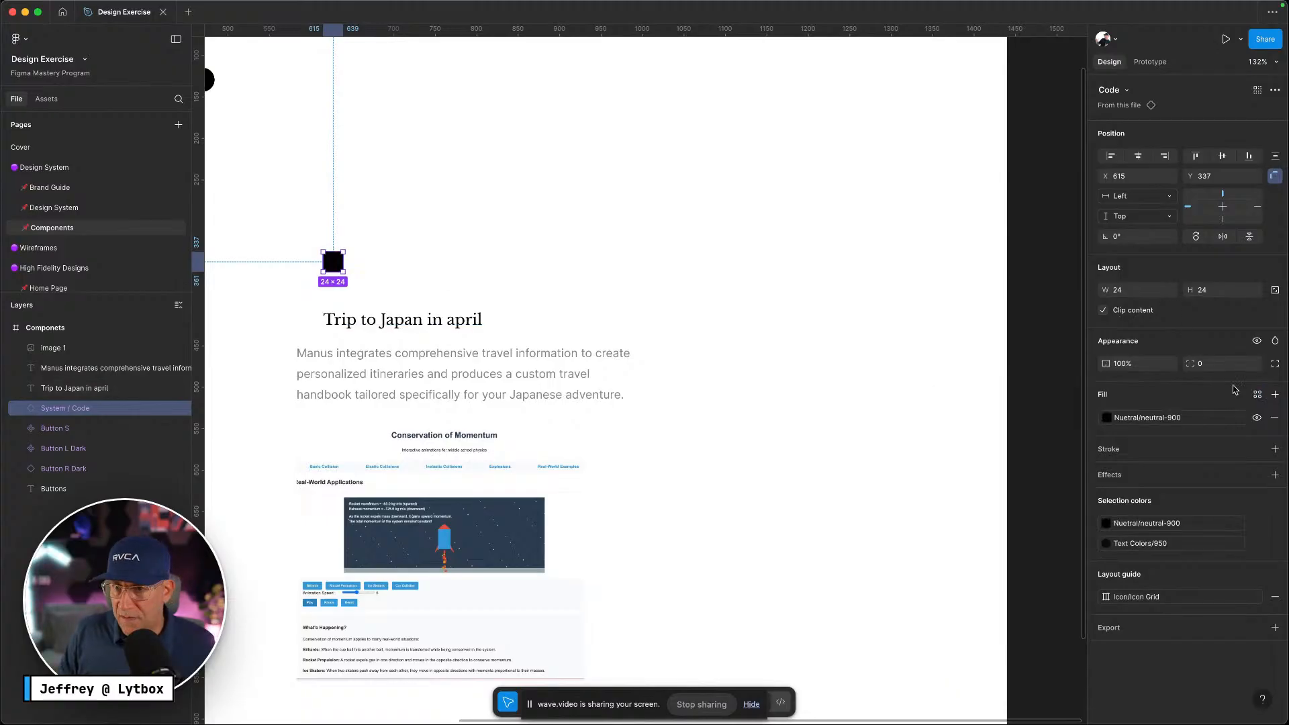
{"action": "left_click", "coordinate": [1255, 364]}
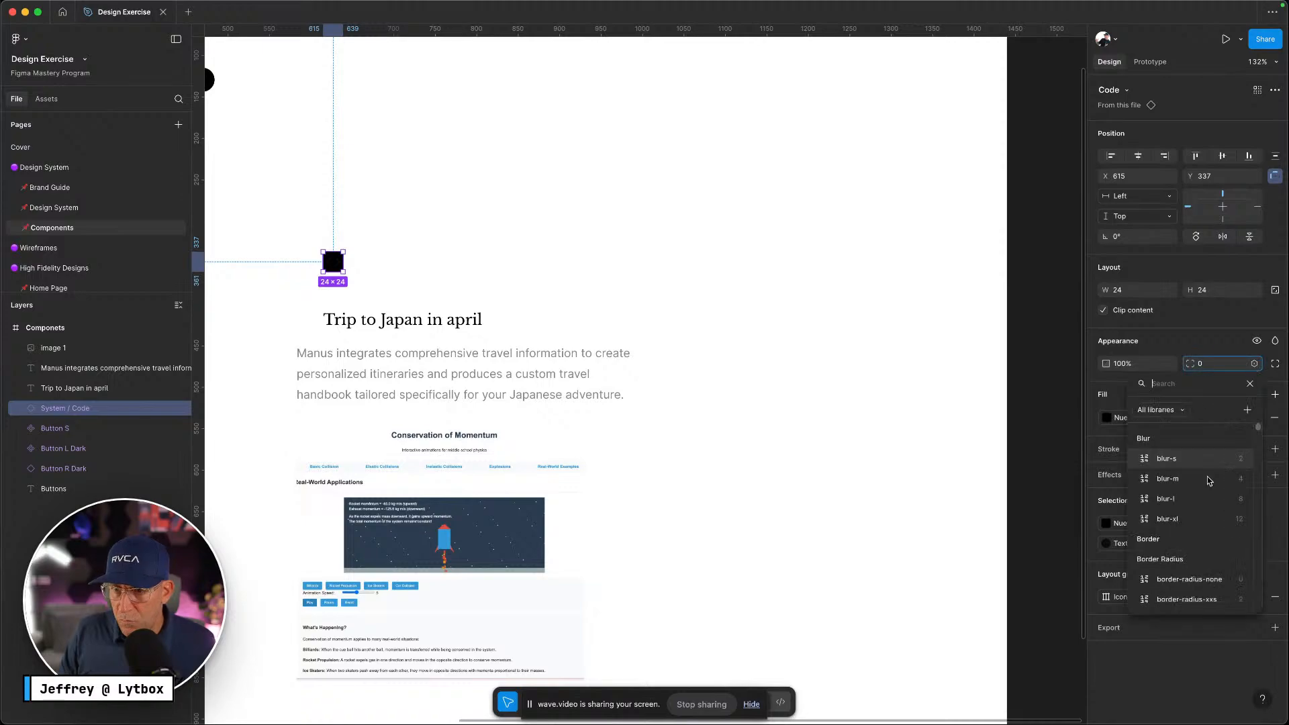
{"action": "scroll", "coordinate": [1200, 559], "scroll_direction": "down", "scroll_amount": 5}
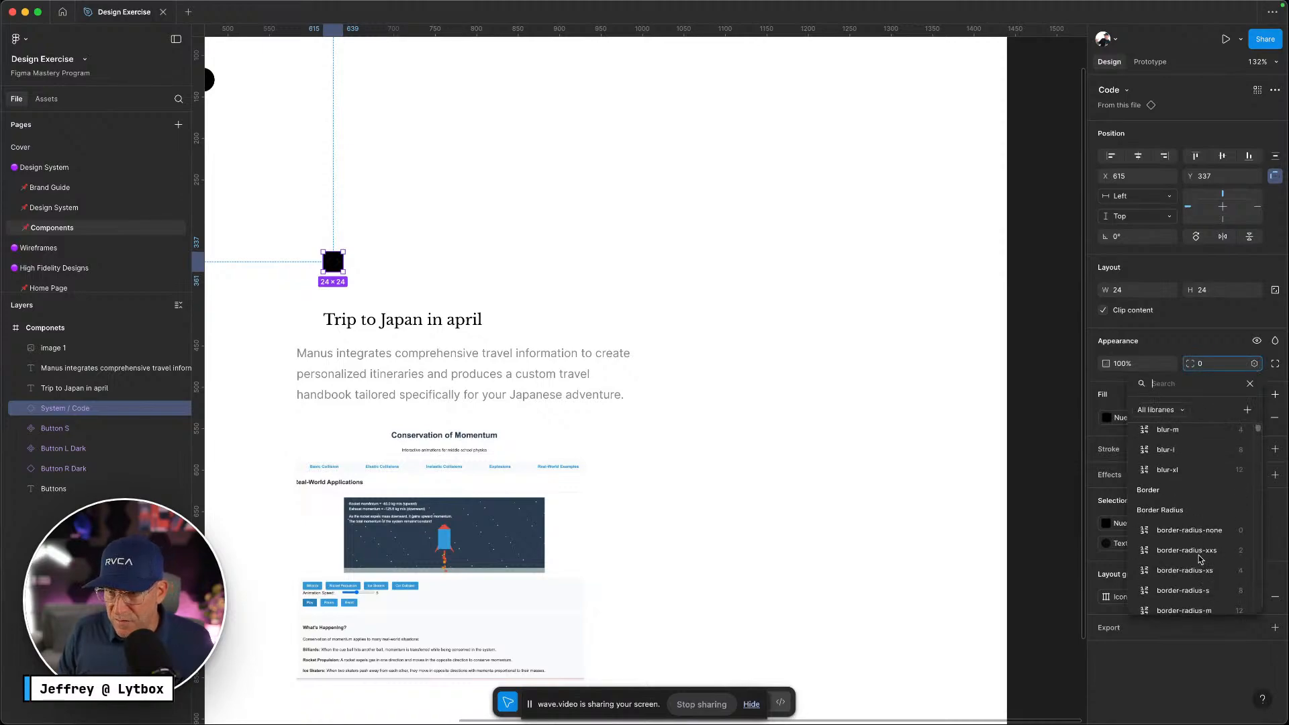
{"action": "left_click", "coordinate": [1200, 576]}
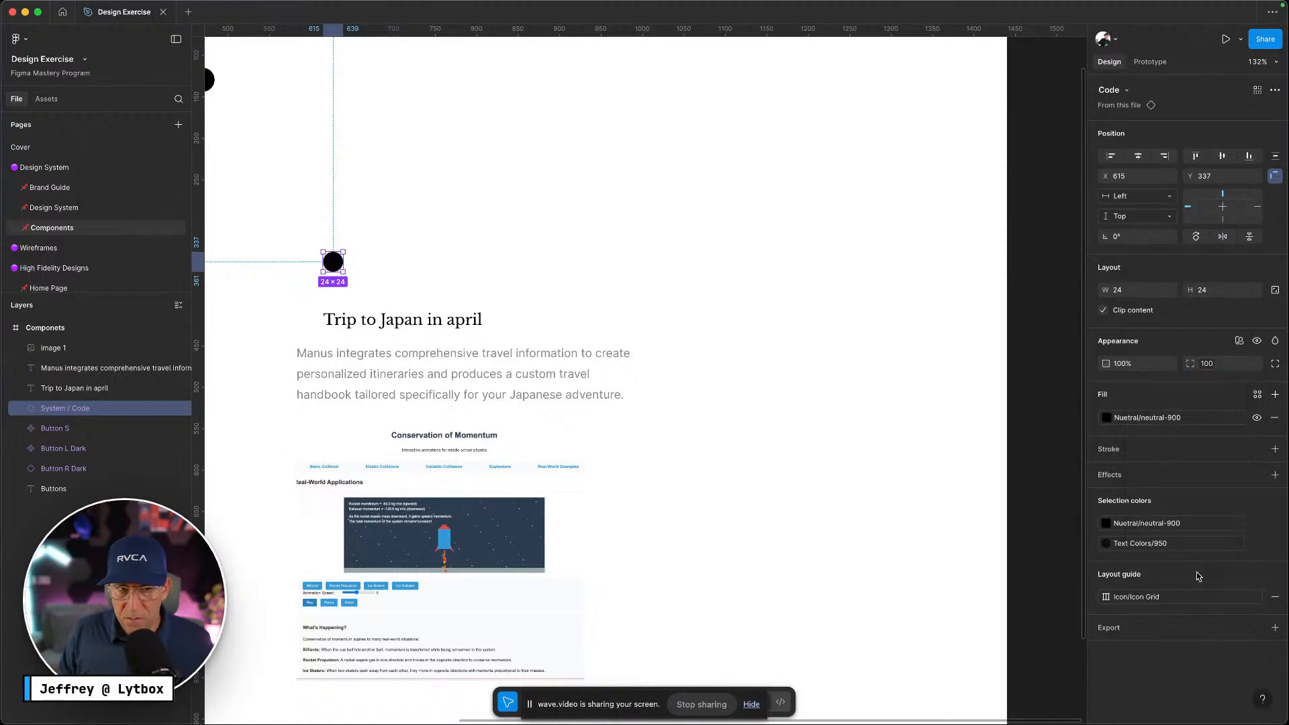
{"action": "scroll", "coordinate": [344, 251], "scroll_direction": "up", "scroll_amount": 10}
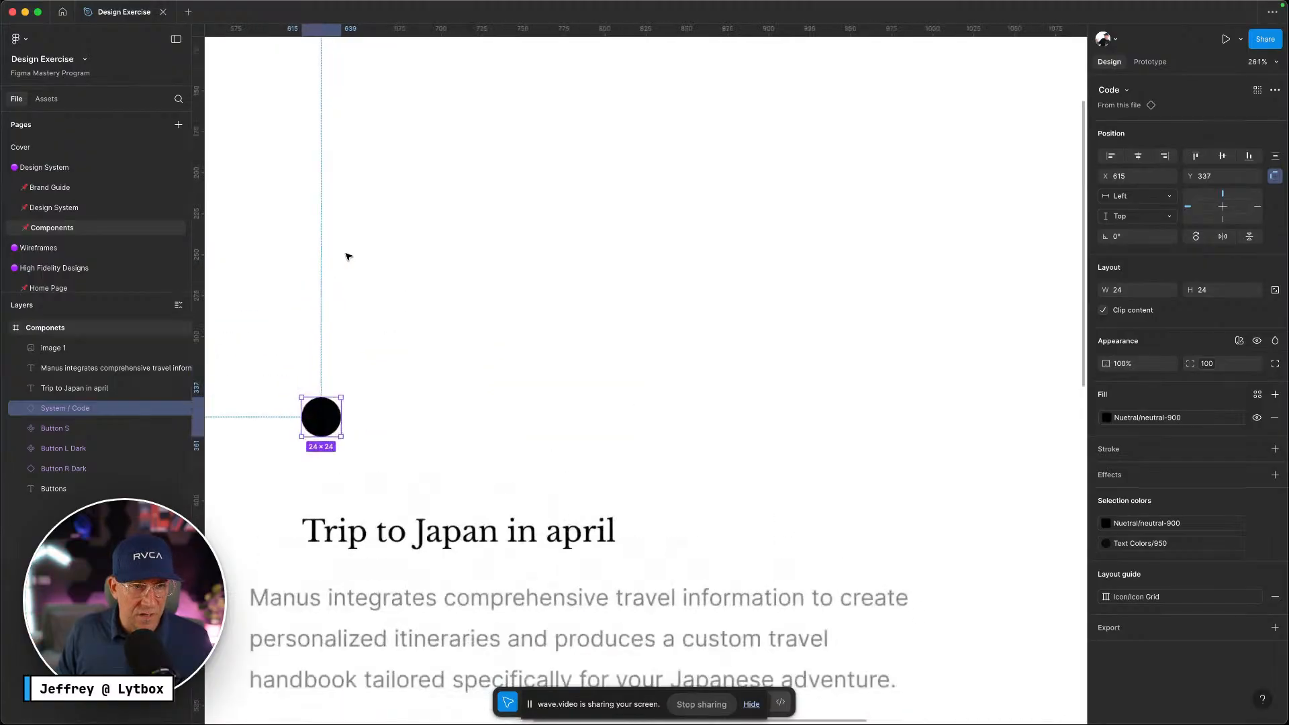
{"action": "scroll", "coordinate": [423, 422], "scroll_direction": "down", "scroll_amount": 1}
{"action": "scroll", "coordinate": [443, 414], "scroll_direction": "left", "scroll_amount": 2}
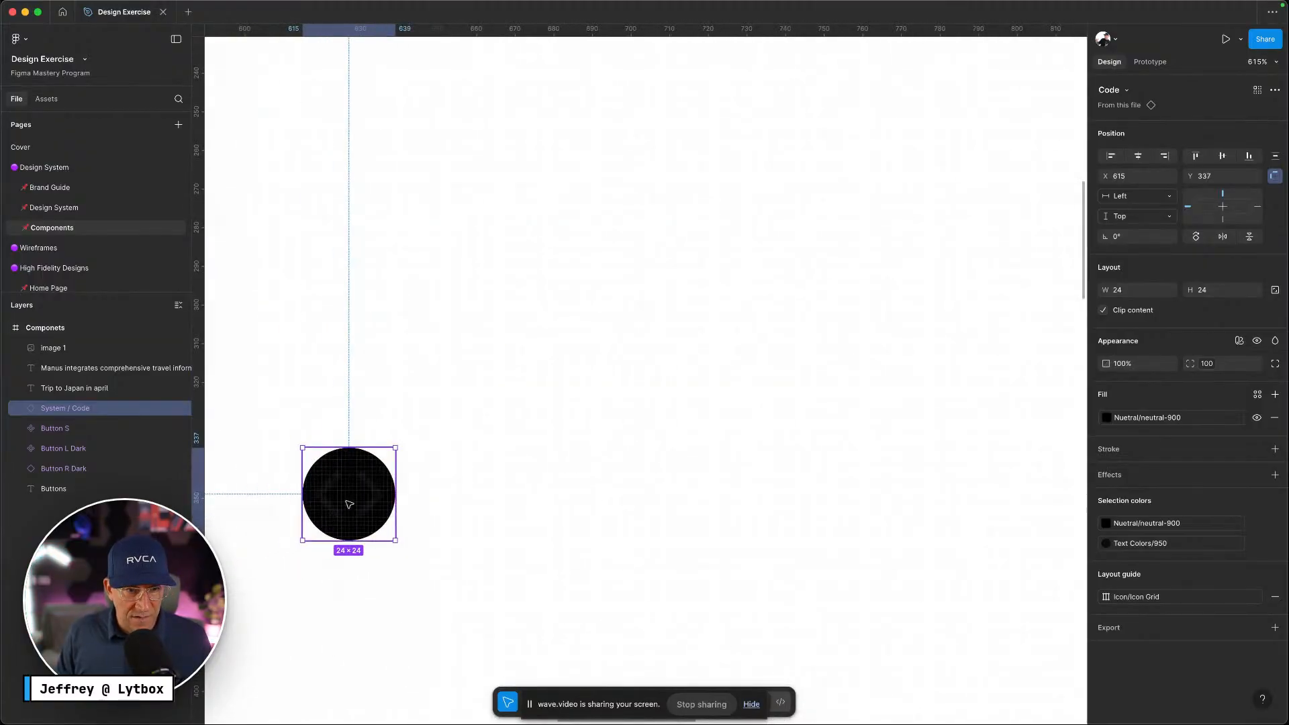
Set the code glyph's stroke to light neutral-100
{"action": "double_click", "coordinate": [377, 495]}
{"action": "left_click", "coordinate": [1112, 409]}
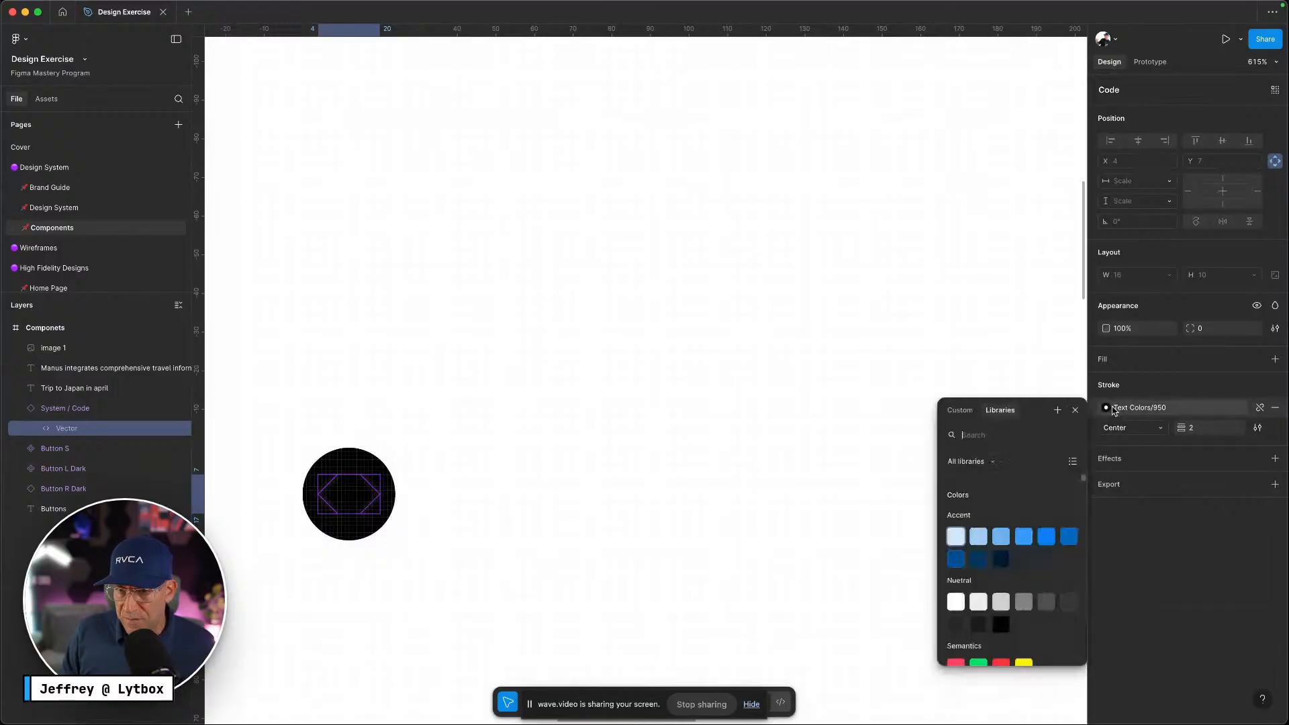
{"action": "left_click", "coordinate": [953, 603]}
{"action": "left_click", "coordinate": [570, 532]}
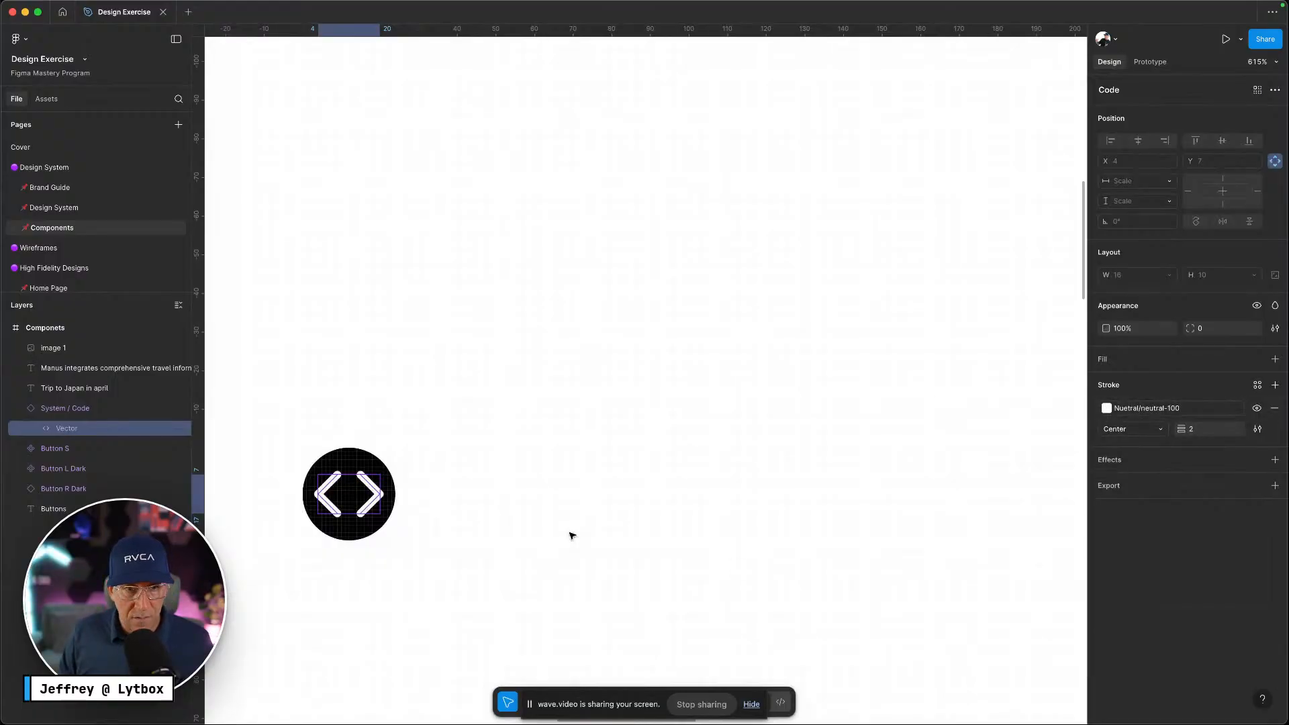
{"action": "left_click", "coordinate": [533, 529]}
{"action": "scroll", "coordinate": [533, 529], "scroll_direction": "down", "scroll_amount": 10}
{"action": "scroll", "coordinate": [536, 521], "scroll_direction": "down", "scroll_amount": 3}
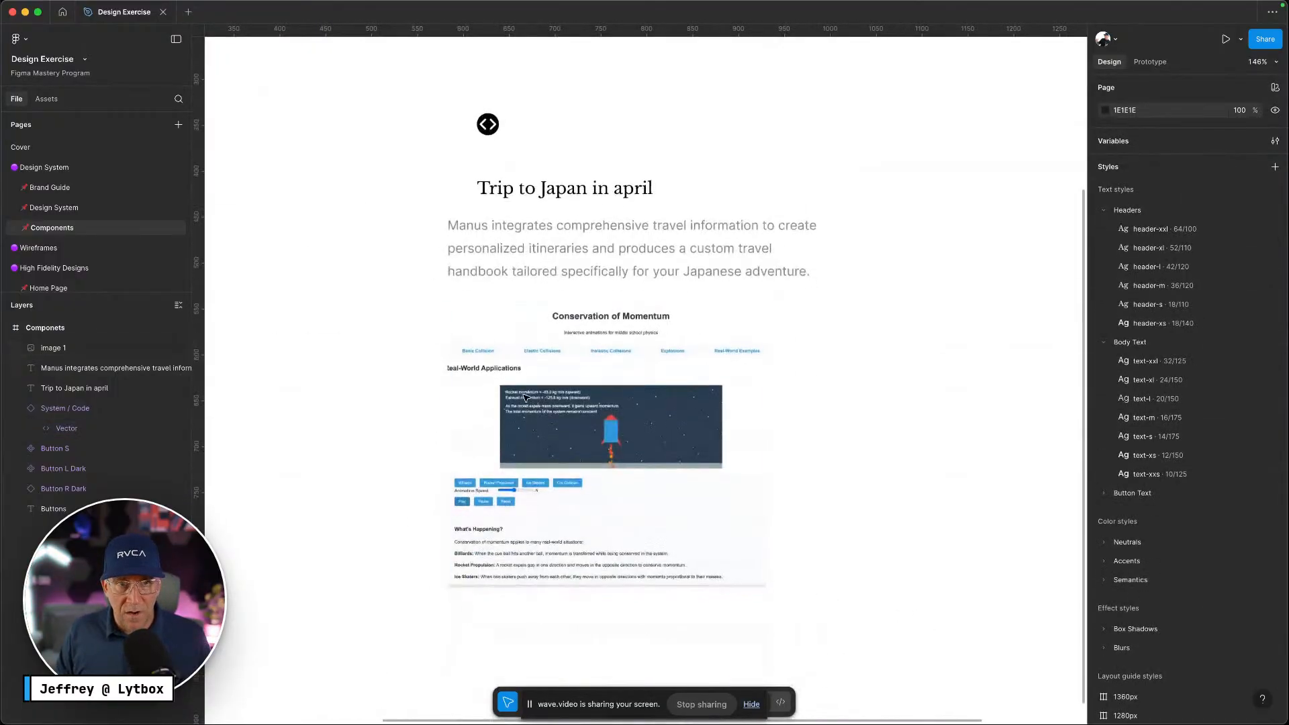
Group the icon, title, description and screenshot into a vertical auto-layout frame
{"action": "left_click_drag", "start_coordinate": [421, 104], "coordinate": [698, 474]}
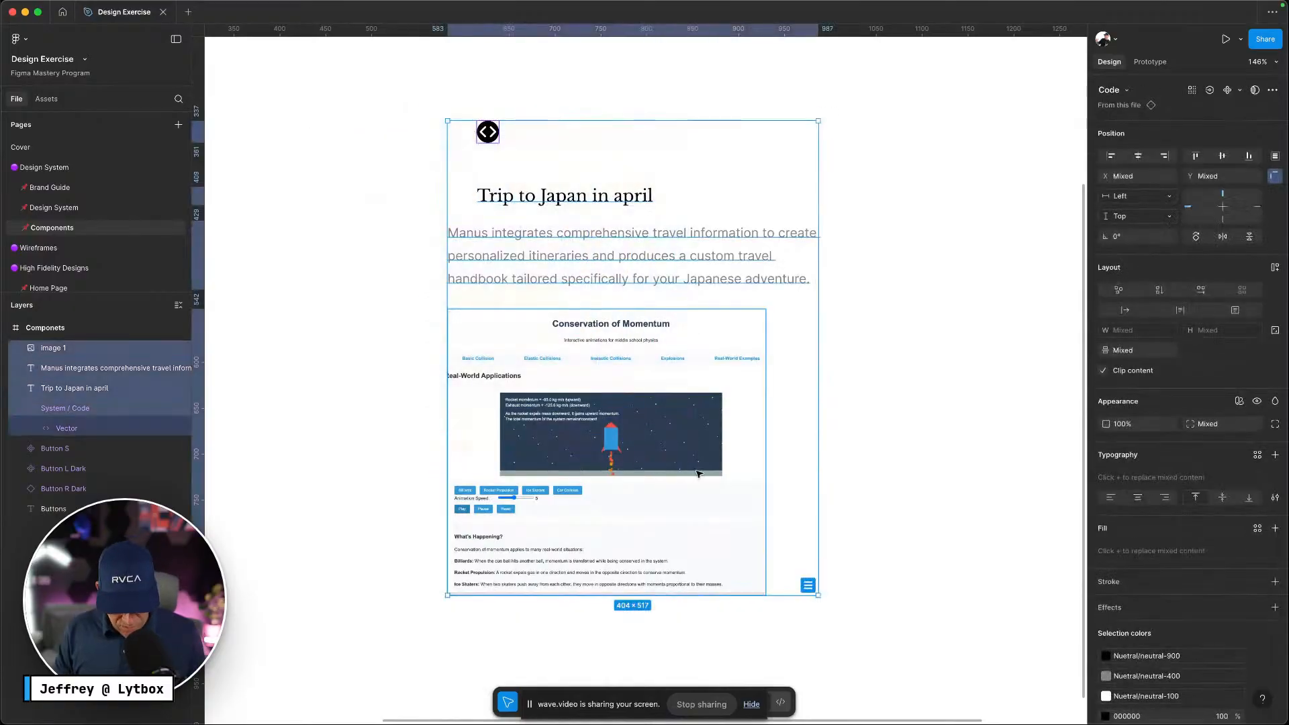
{"action": "key", "text": "super+alt+g"}
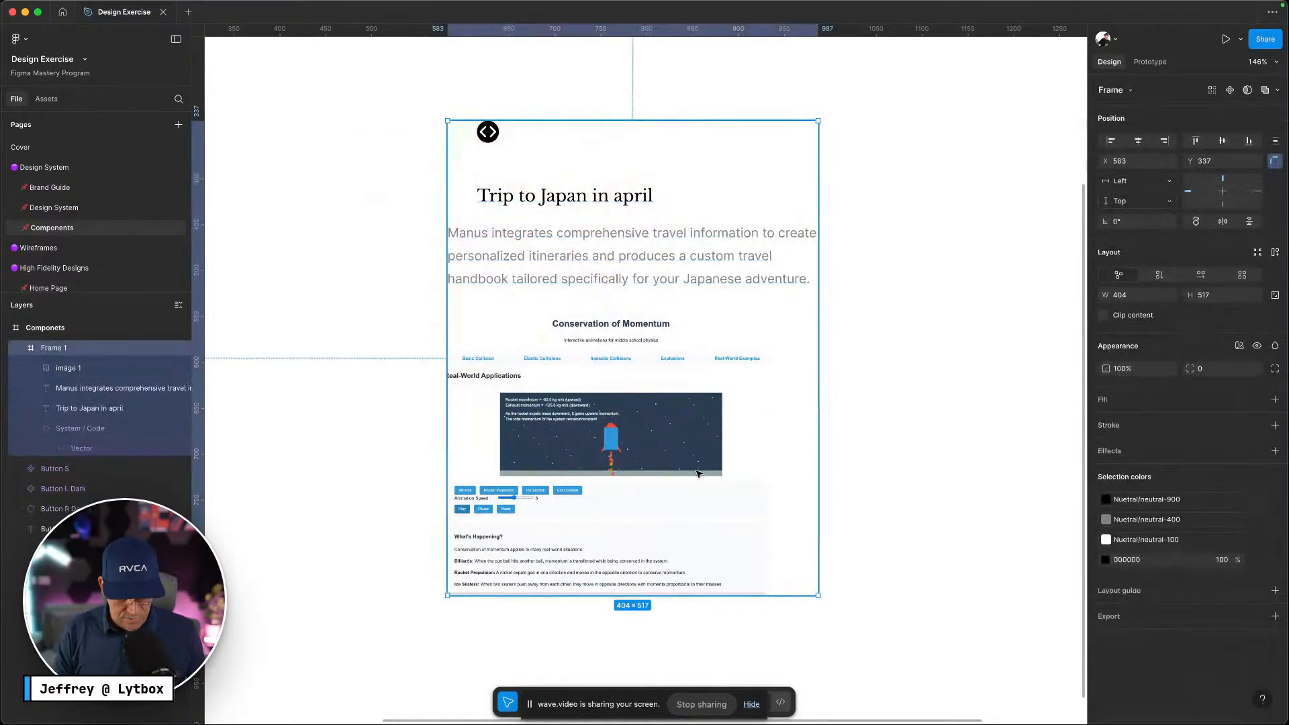
{"action": "key", "text": "shift+a"}
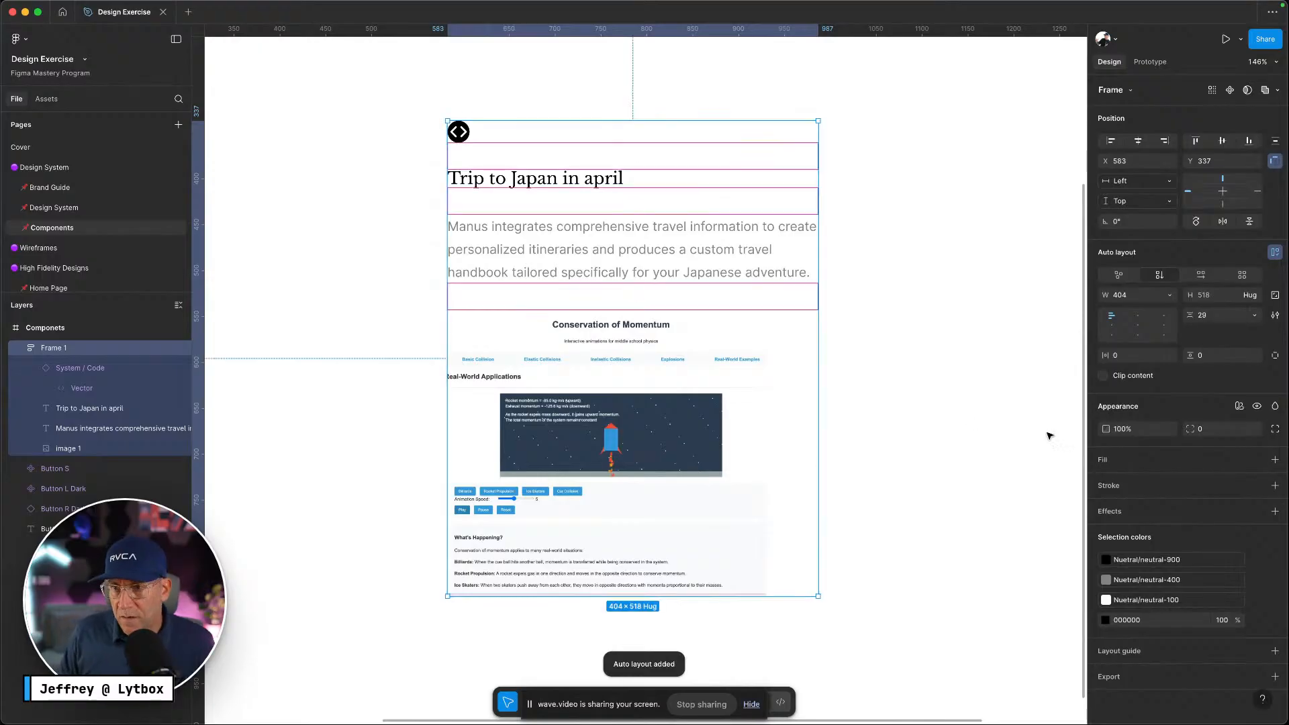
Set the frame's item spacing to the gap-s variable (12)
{"action": "left_click", "coordinate": [1254, 315]}
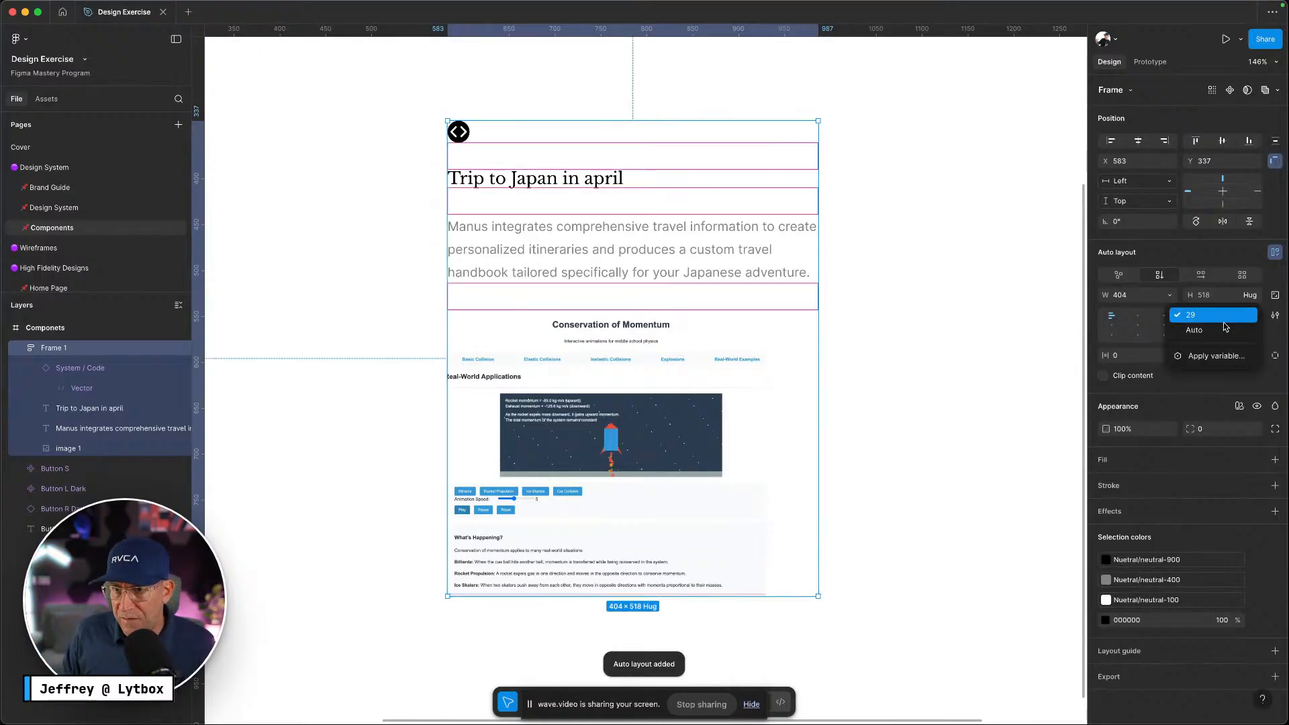
{"action": "left_click", "coordinate": [1217, 357]}
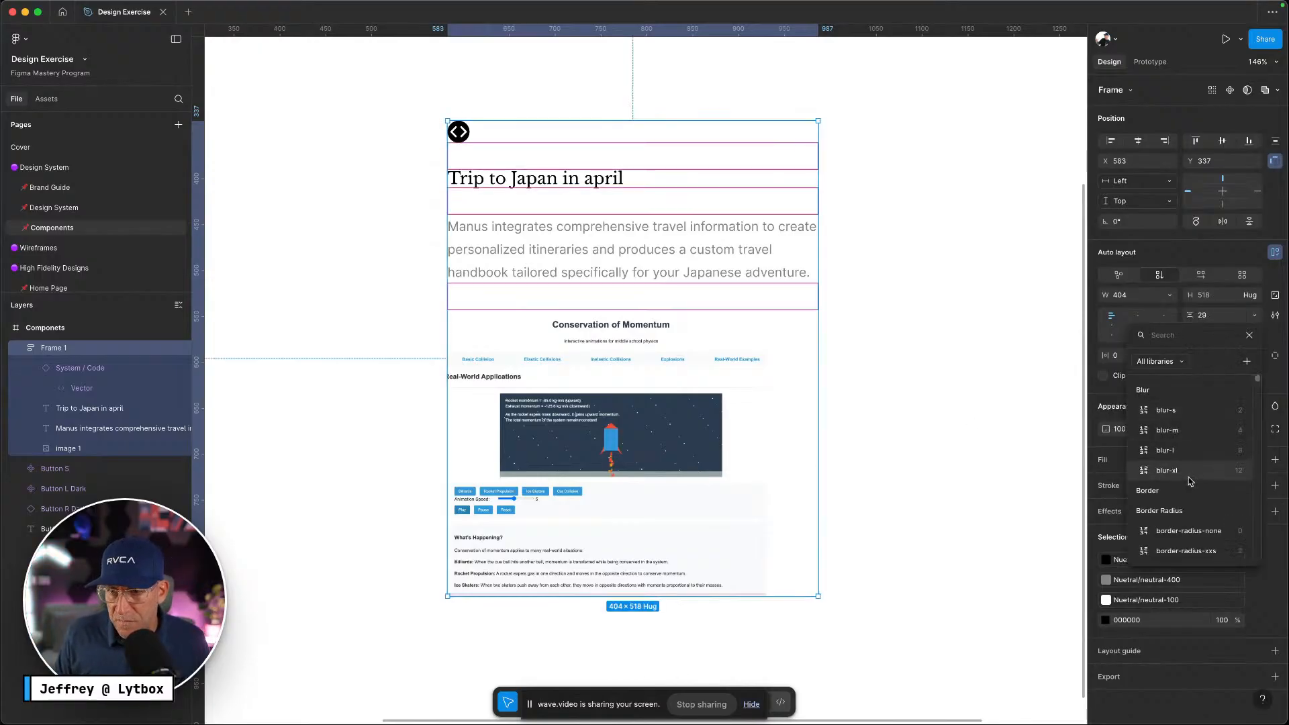
{"action": "type", "text": "gap"}
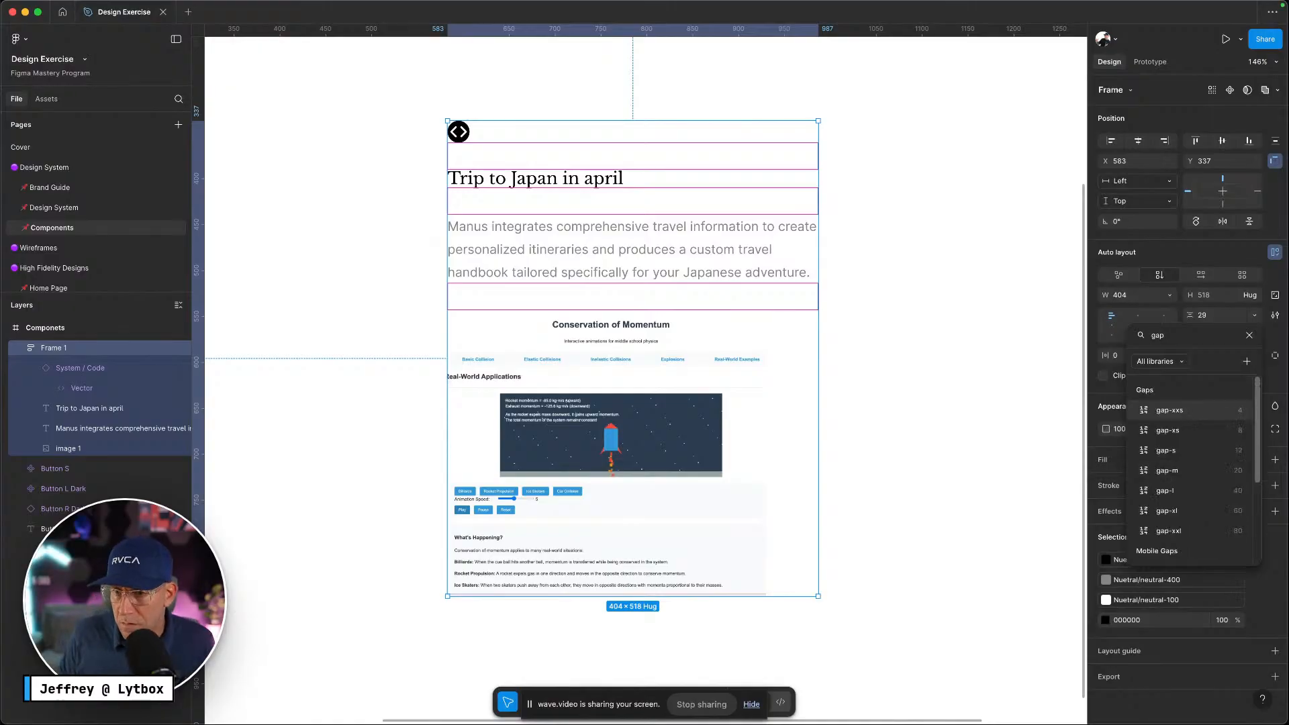
{"action": "left_click", "coordinate": [1195, 455]}
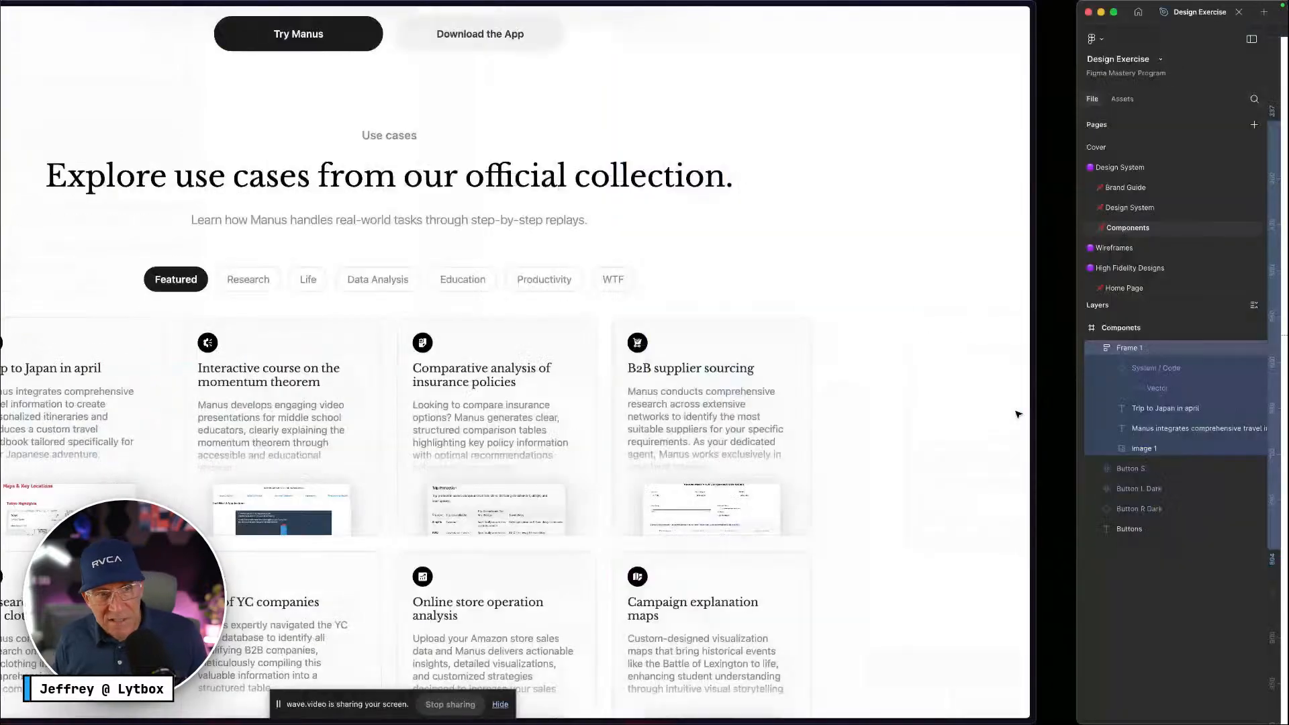
{"action": "key", "text": "ctrl+Right"}
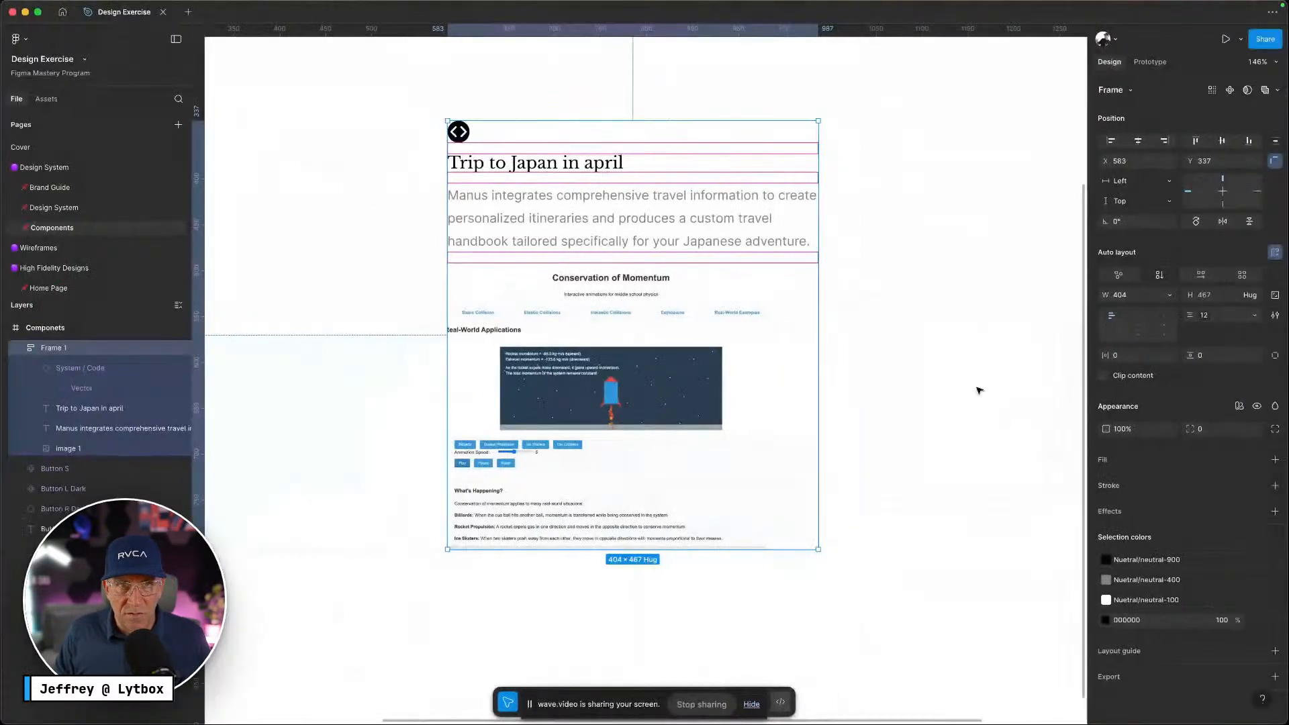
{"action": "left_click", "coordinate": [915, 215]}
{"action": "left_click", "coordinate": [702, 232]}
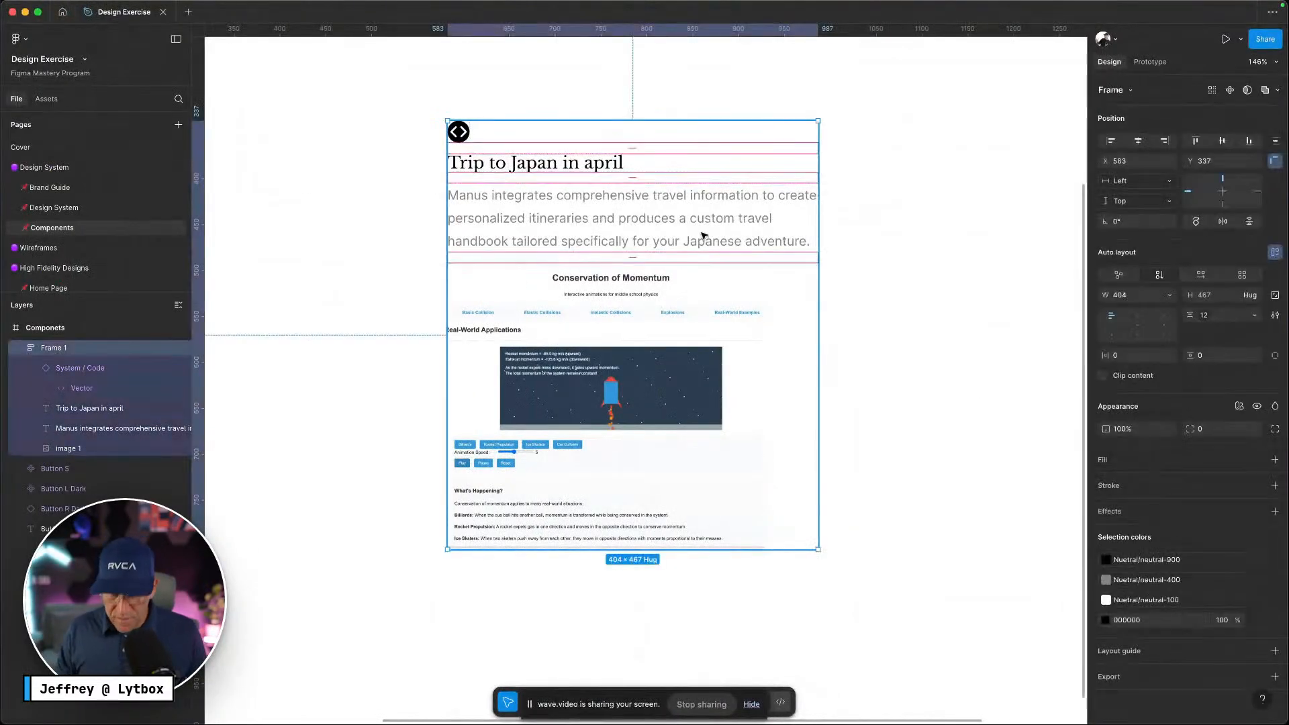
{"action": "left_click", "coordinate": [673, 359]}
Resize the card screenshot to 272×202
{"action": "double_click", "coordinate": [736, 513]}
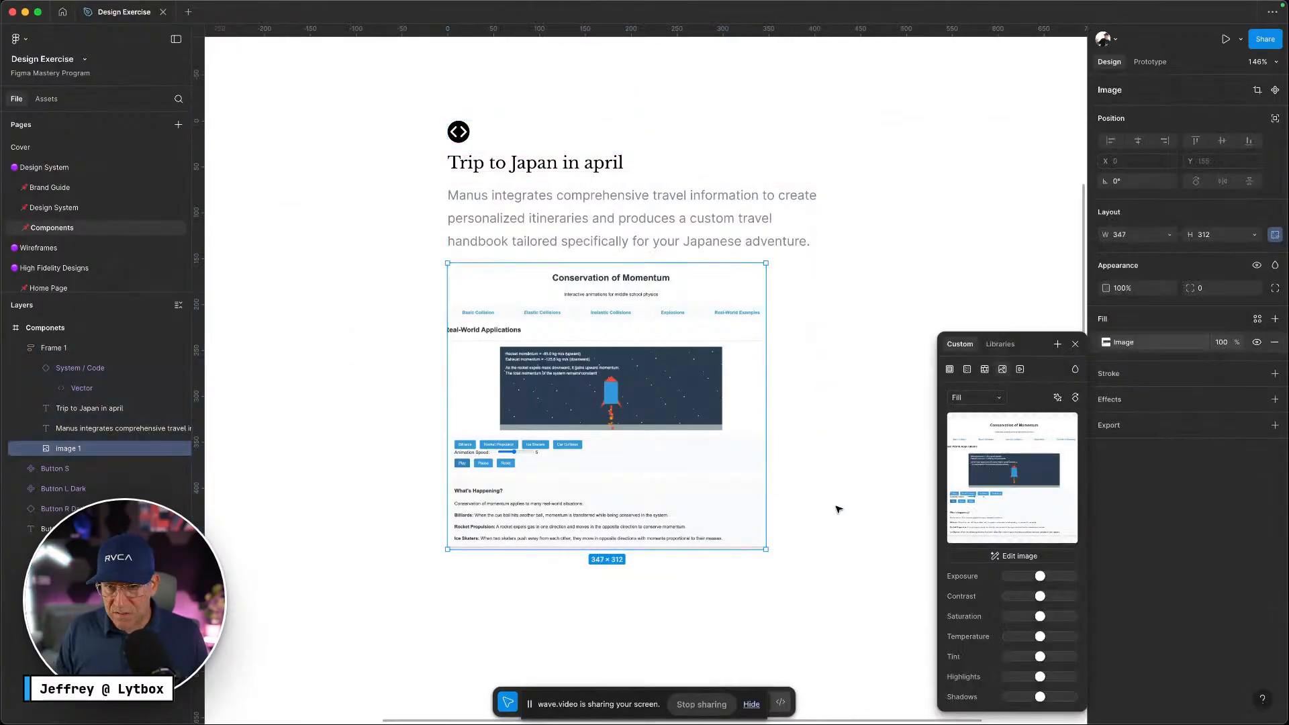
{"action": "left_click_drag", "start_coordinate": [770, 502], "coordinate": [812, 501]}
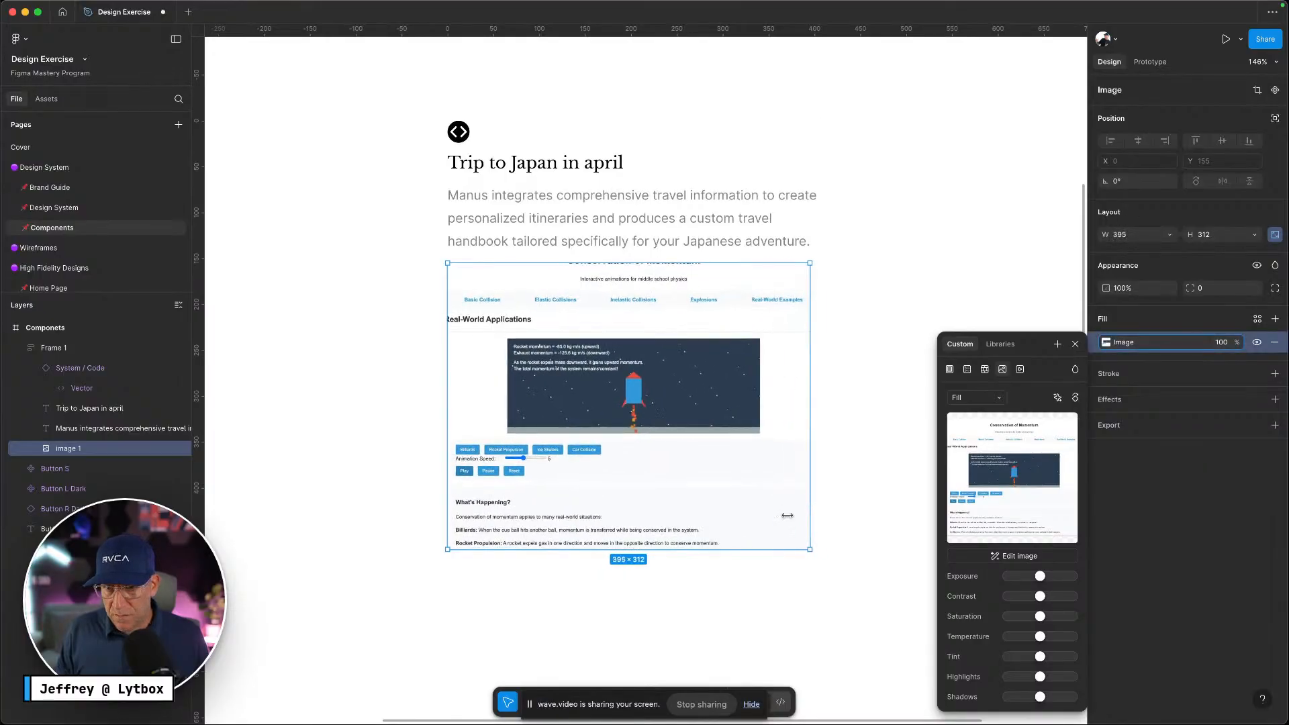
{"action": "left_click_drag", "start_coordinate": [656, 549], "coordinate": [671, 480]}
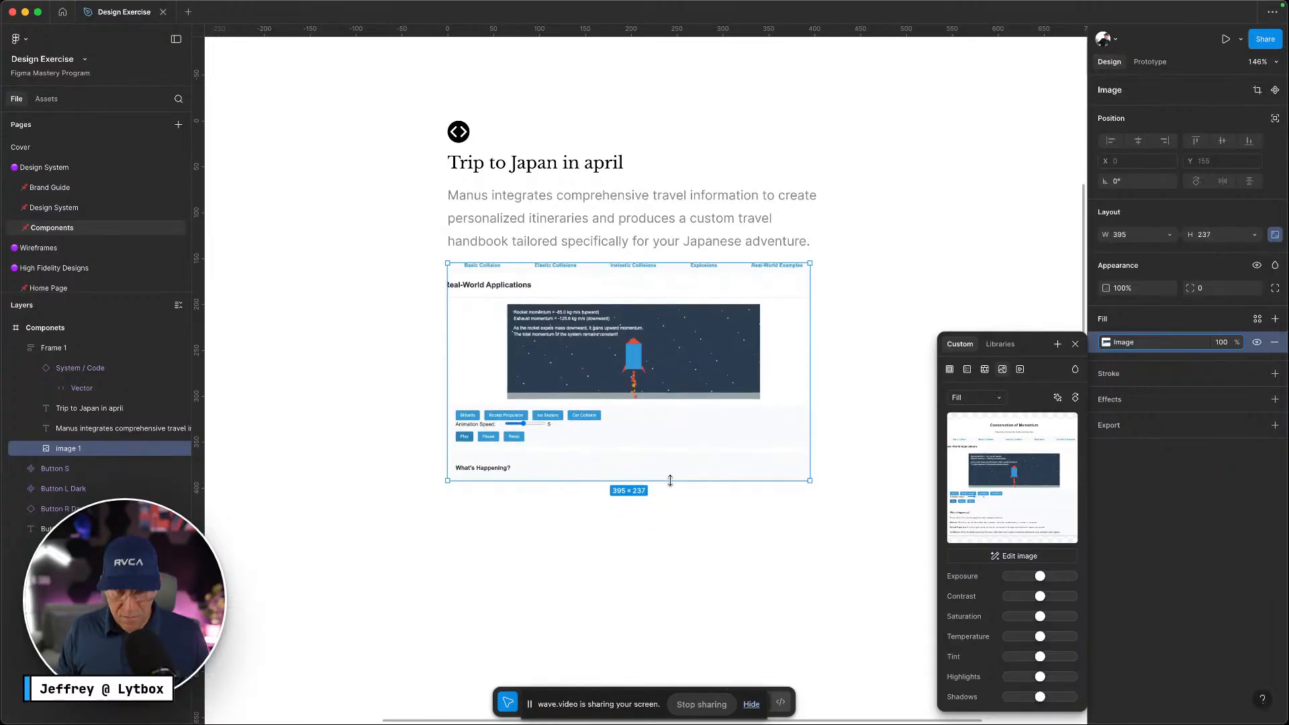
{"action": "key", "text": "ctrl+Left"}
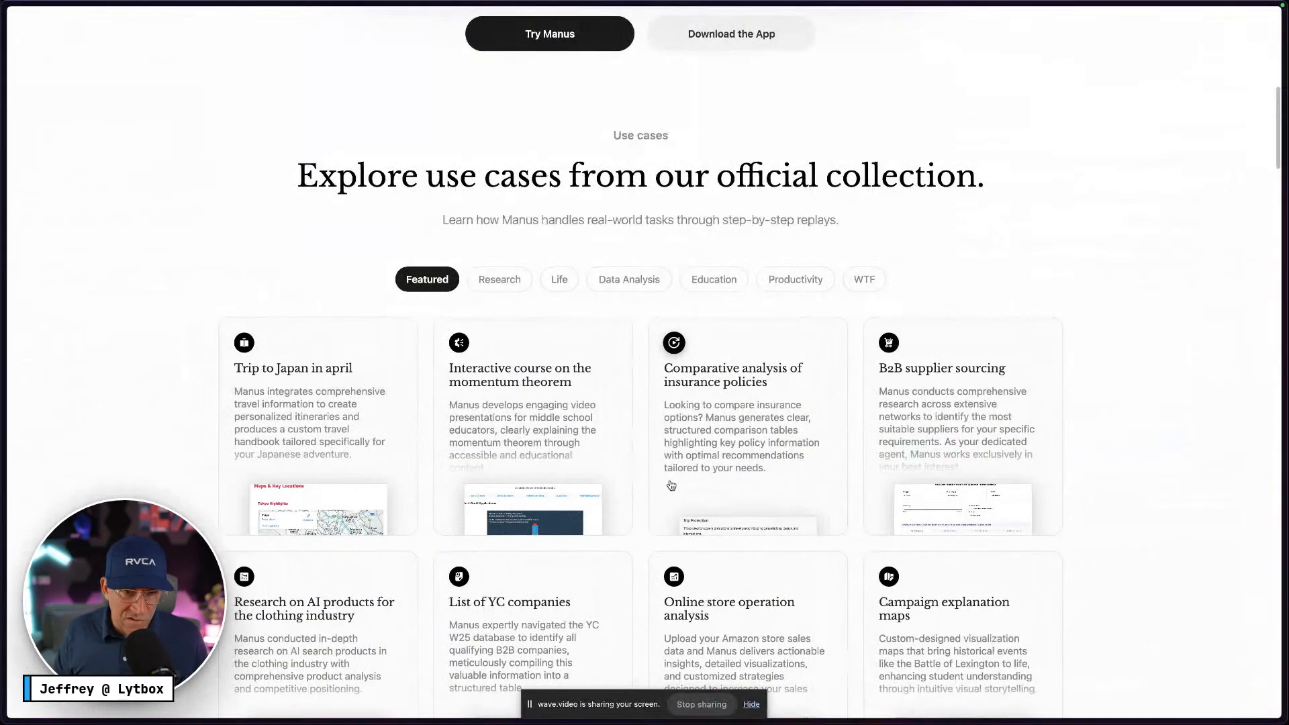
{"action": "key", "text": "ctrl+Right"}
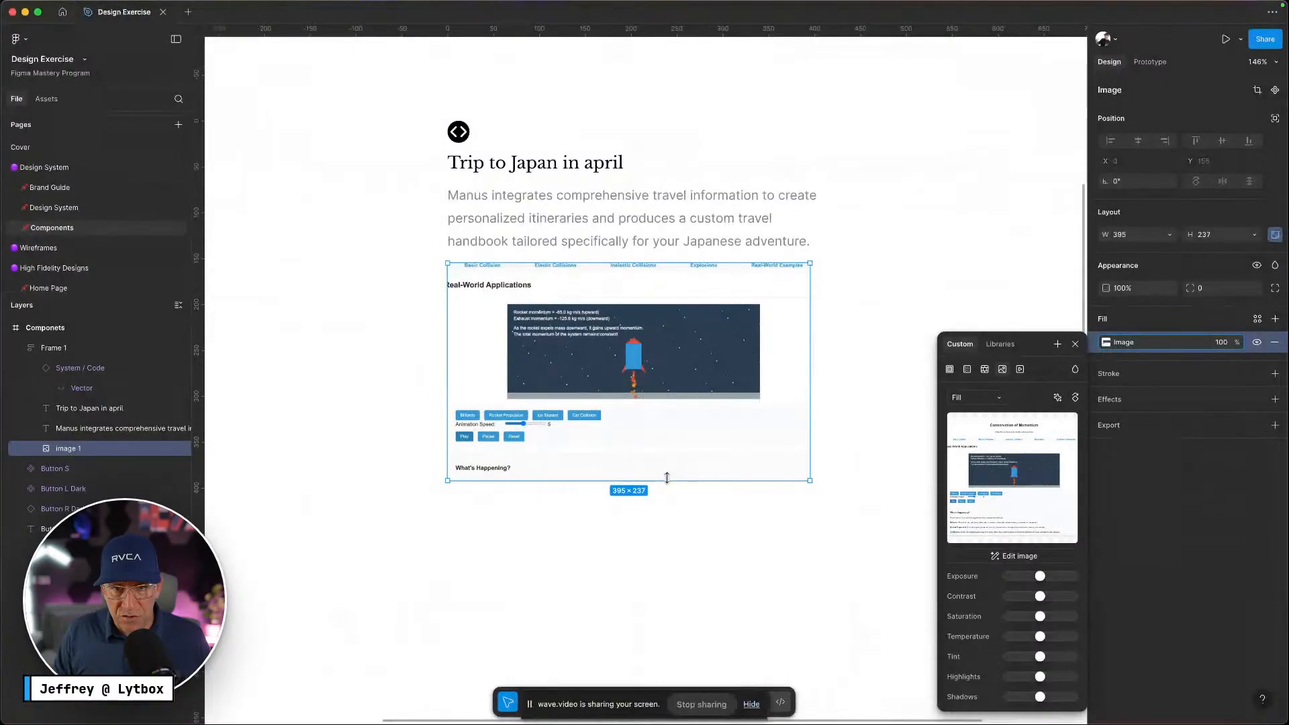
{"action": "left_click_drag", "start_coordinate": [667, 479], "coordinate": [665, 449]}
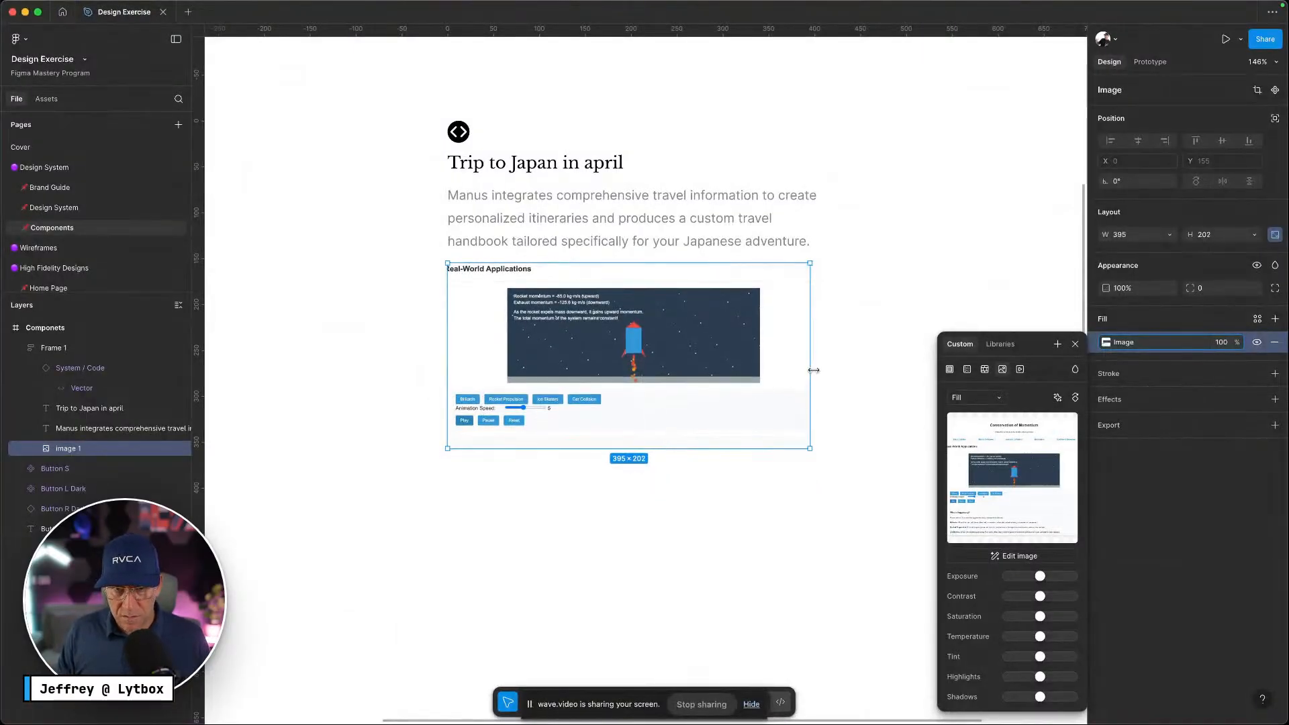
{"action": "left_click_drag", "start_coordinate": [811, 369], "coordinate": [674, 359]}
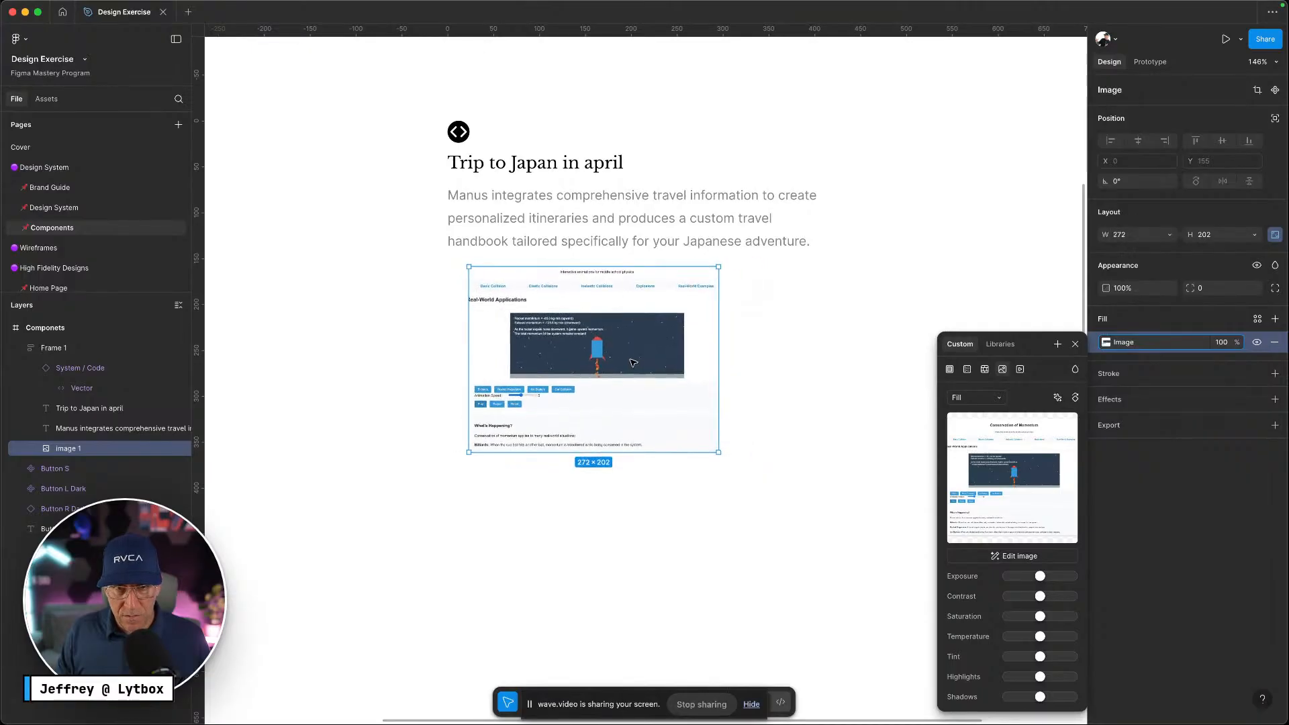
{"action": "key", "text": "ctrl+Left"}
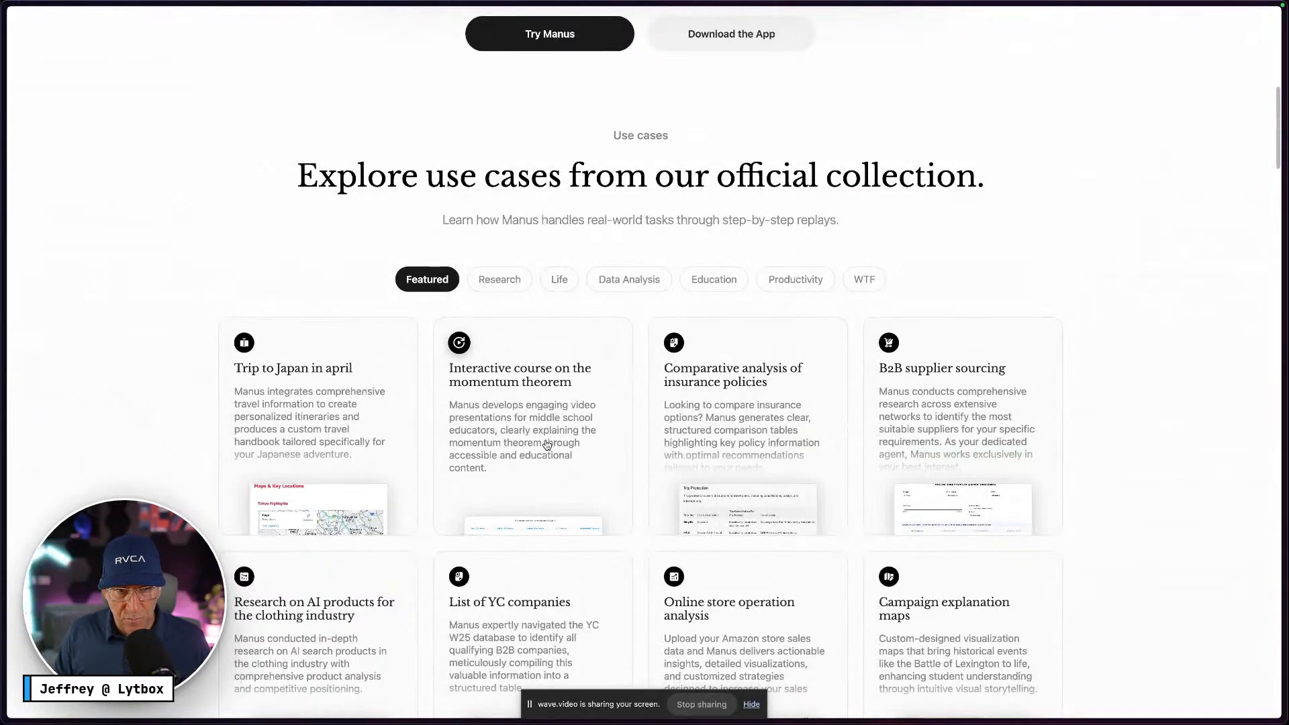
{"action": "key", "text": "ctrl+Right"}
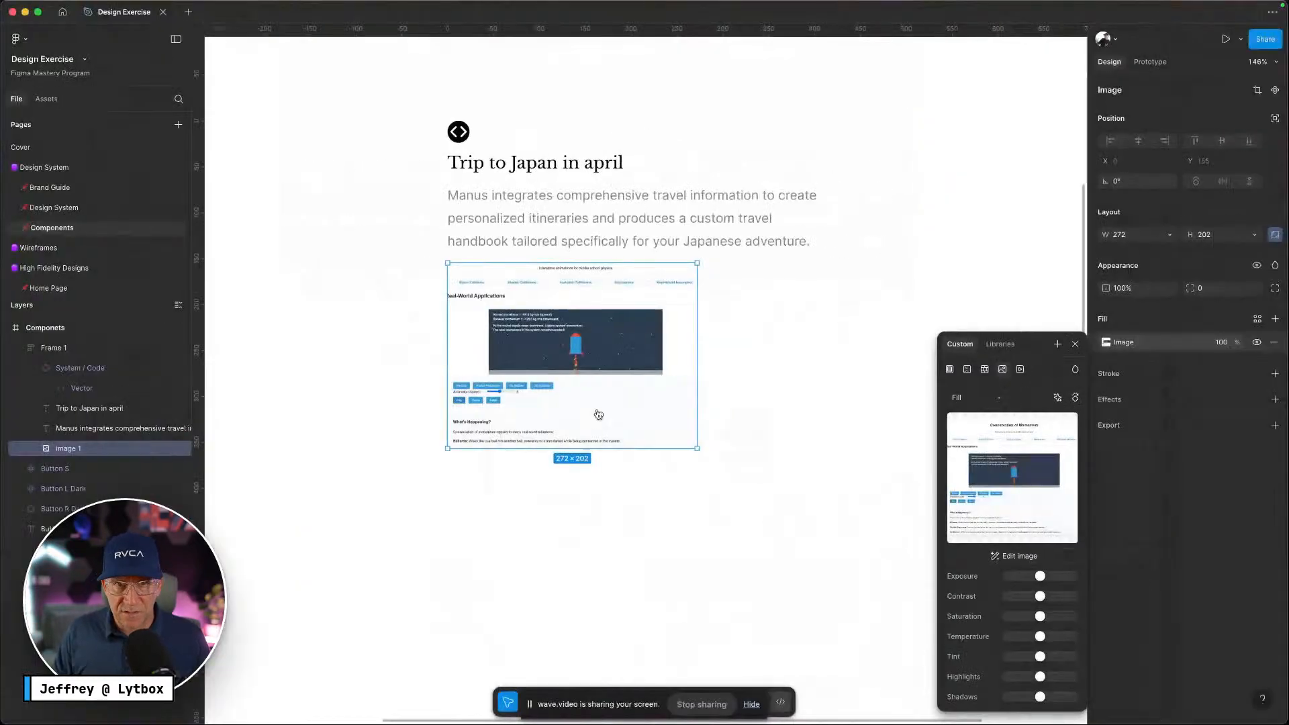
Narrow the description text to about 263 wide so it wraps onto five lines
{"action": "left_click", "coordinate": [710, 221]}
{"action": "left_click_drag", "start_coordinate": [821, 223], "coordinate": [723, 224]}
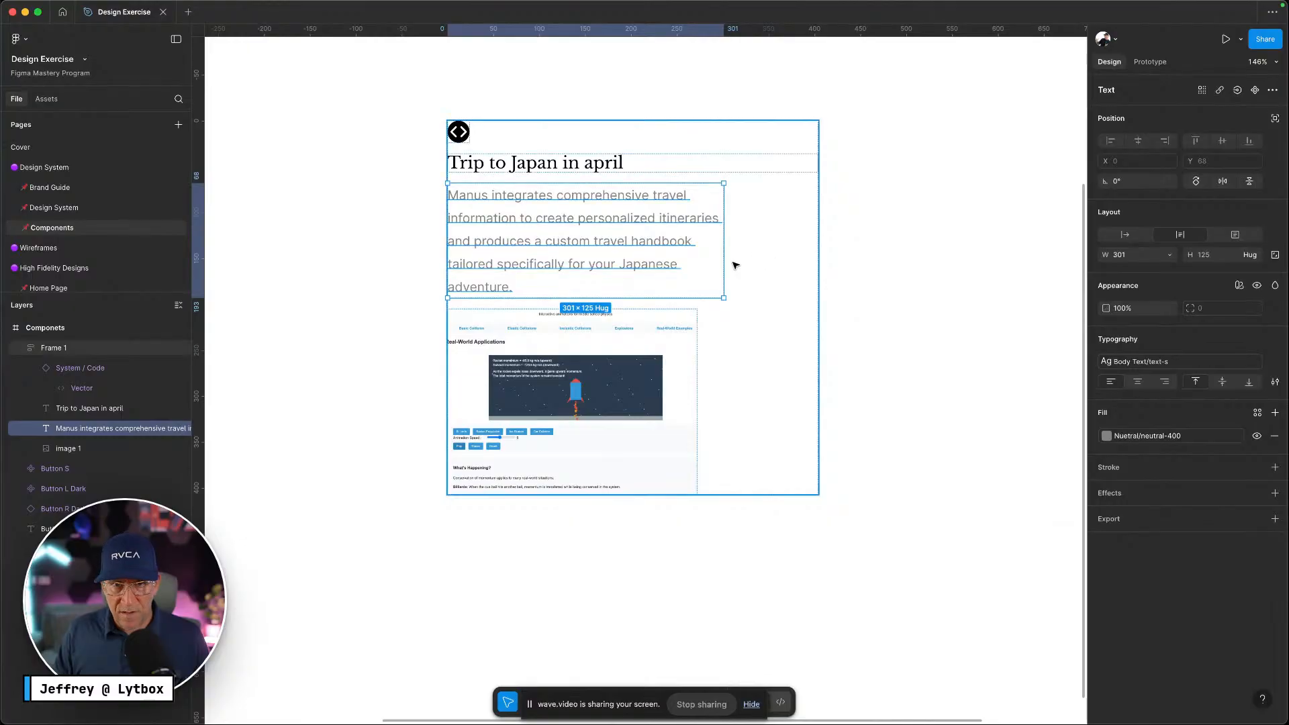
{"action": "left_click_drag", "start_coordinate": [724, 258], "coordinate": [689, 256]}
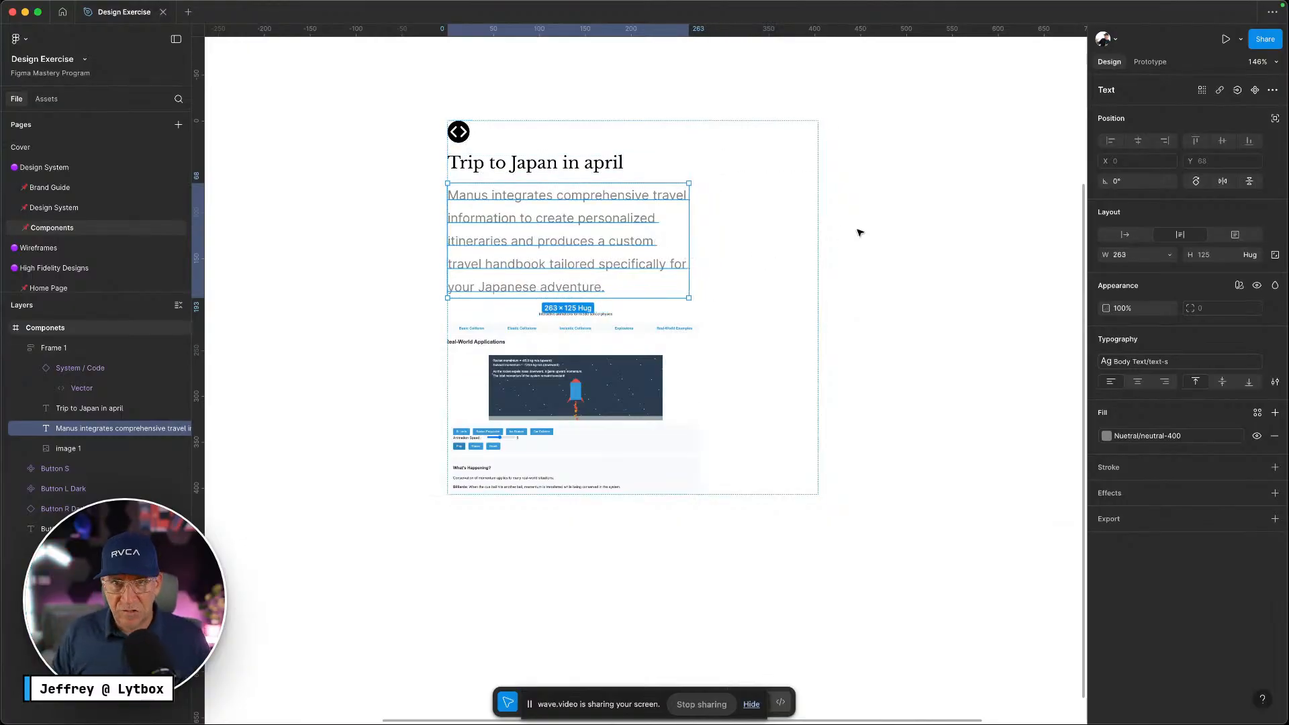
{"action": "scroll", "coordinate": [862, 233], "scroll_direction": "down", "scroll_amount": 10}
{"action": "left_click", "coordinate": [861, 312]}
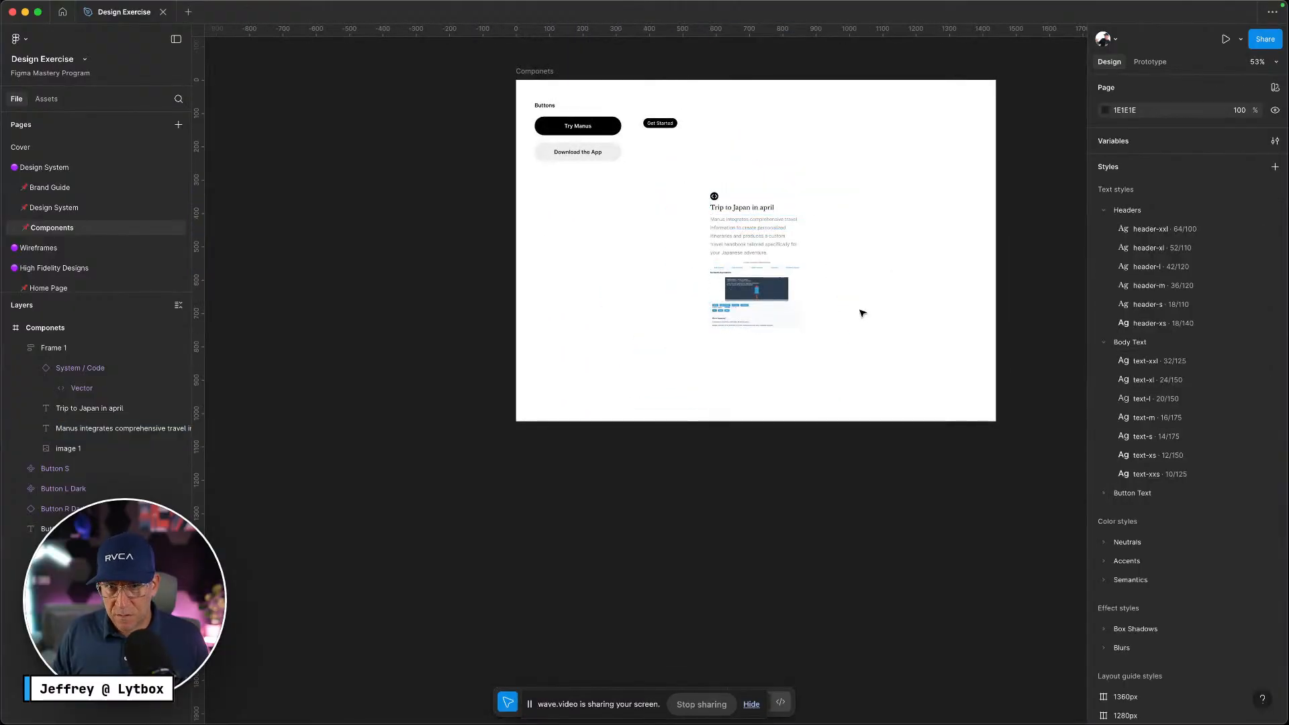
Rename the Frame 1 layer to Card
{"action": "left_click", "coordinate": [829, 294]}
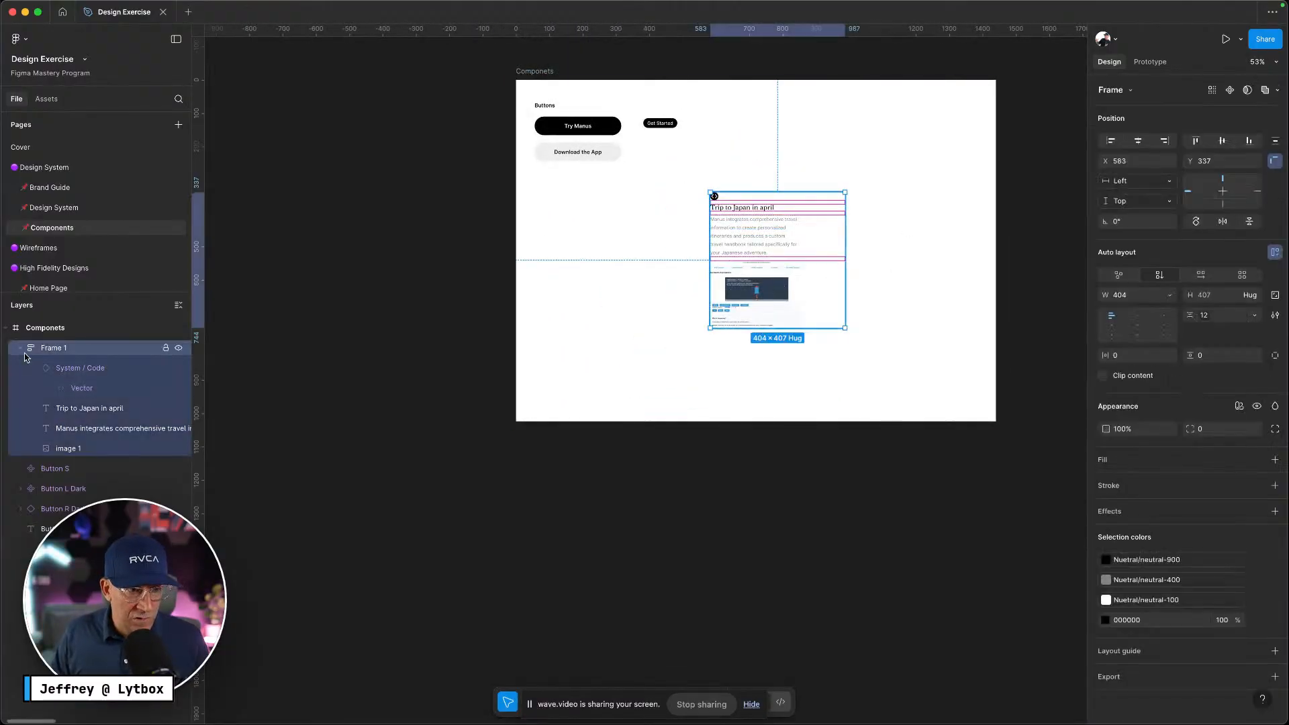
{"action": "double_click", "coordinate": [54, 348]}
{"action": "type", "text": "Card"}
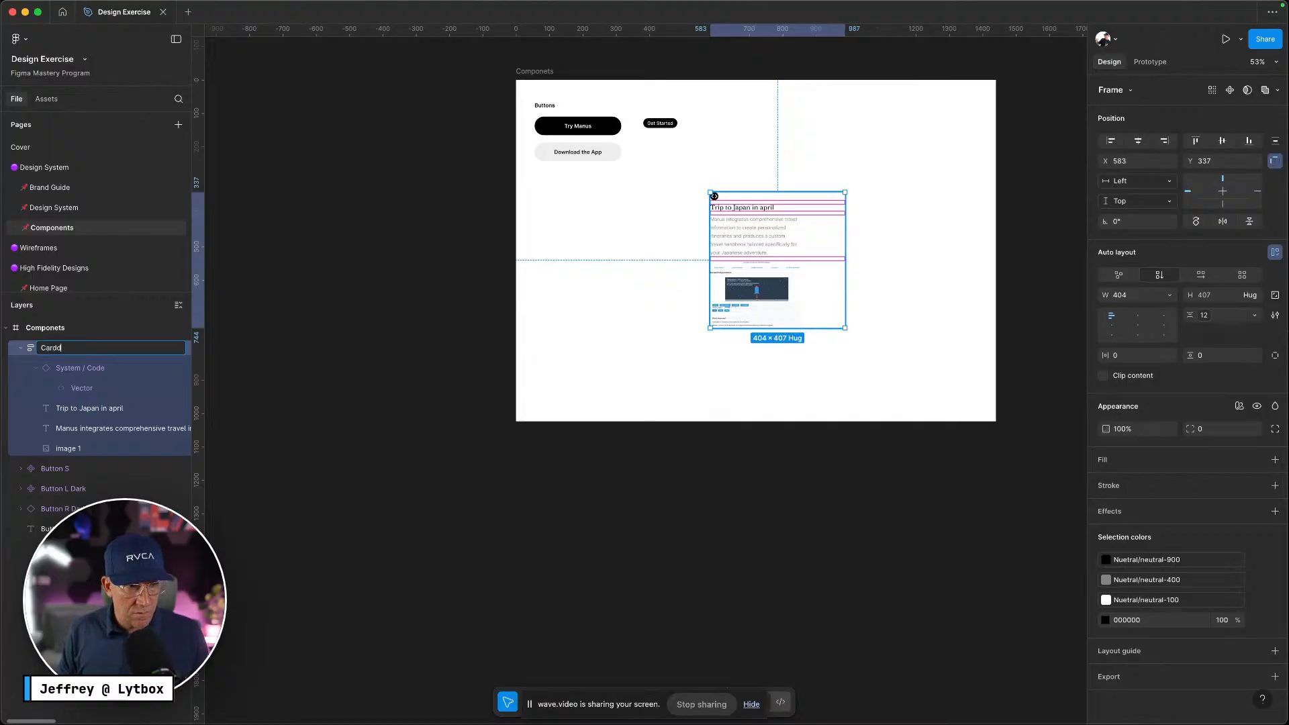
{"action": "key", "text": "Return"}
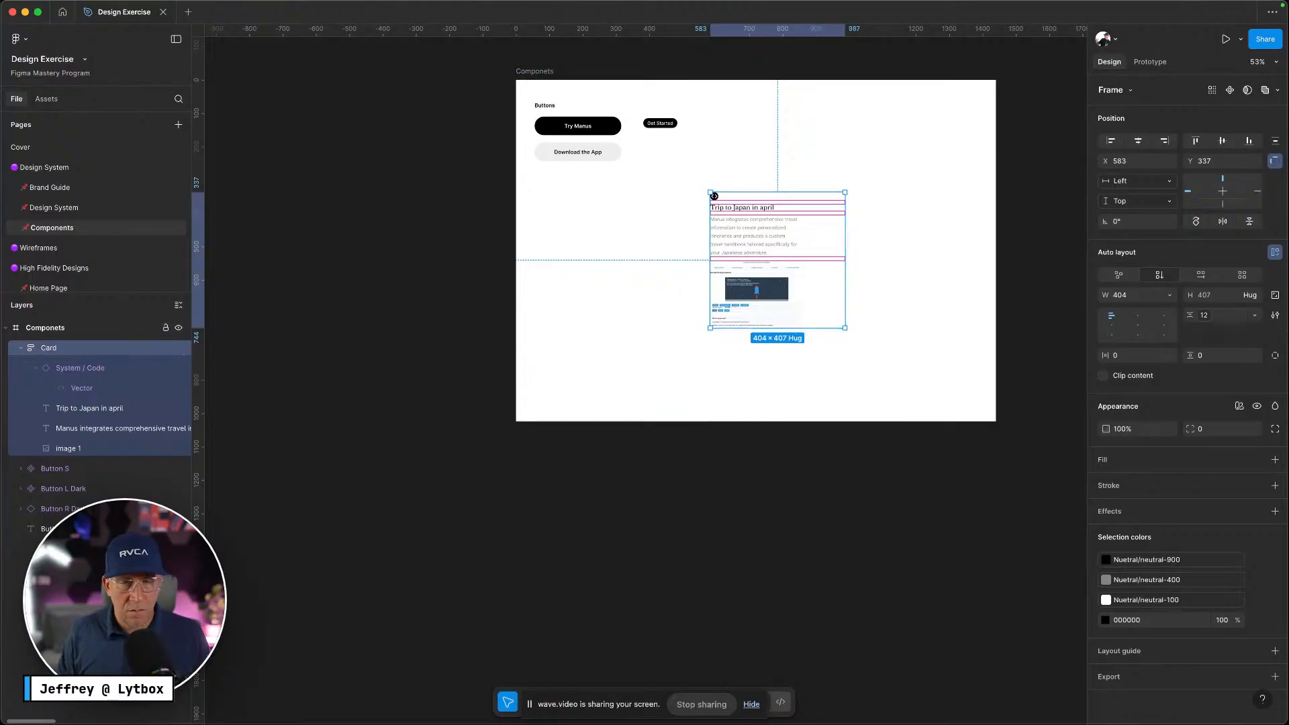
Narrow the Card frame to 252 wide
{"action": "left_click", "coordinate": [1170, 296]}
{"action": "left_click", "coordinate": [945, 283]}
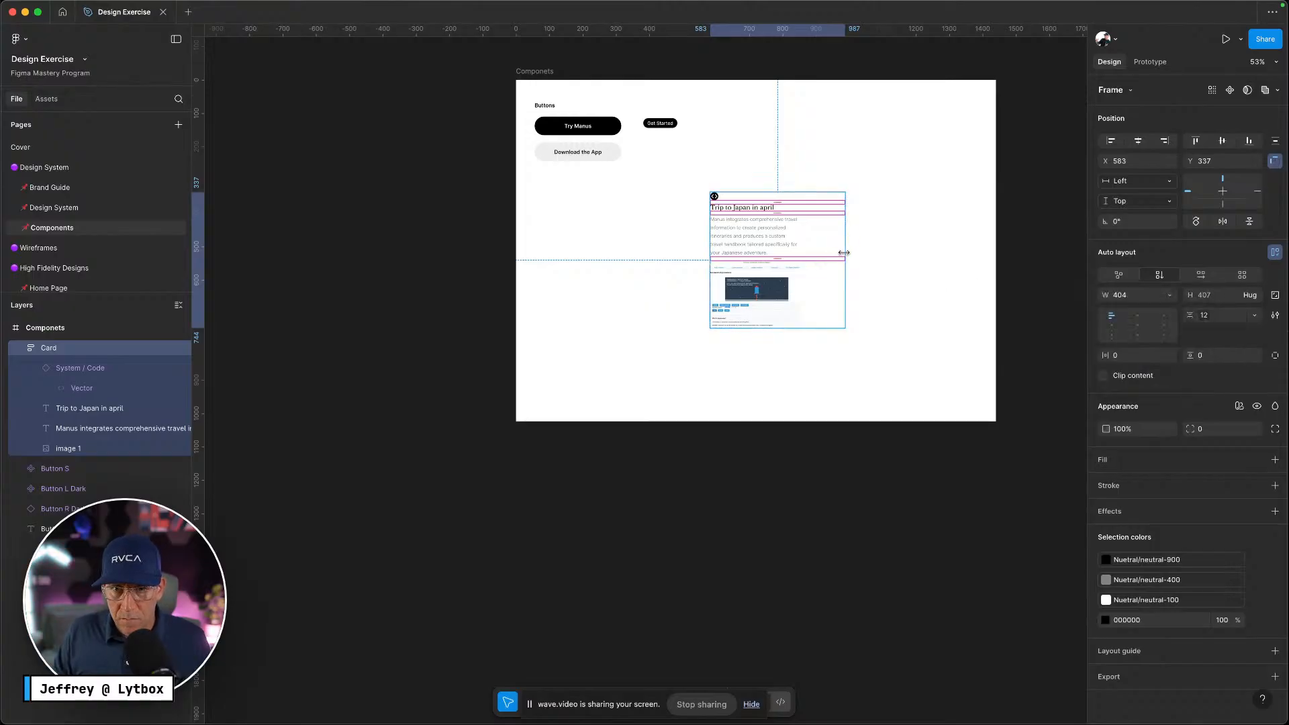
{"action": "left_click_drag", "start_coordinate": [844, 254], "coordinate": [795, 254]}
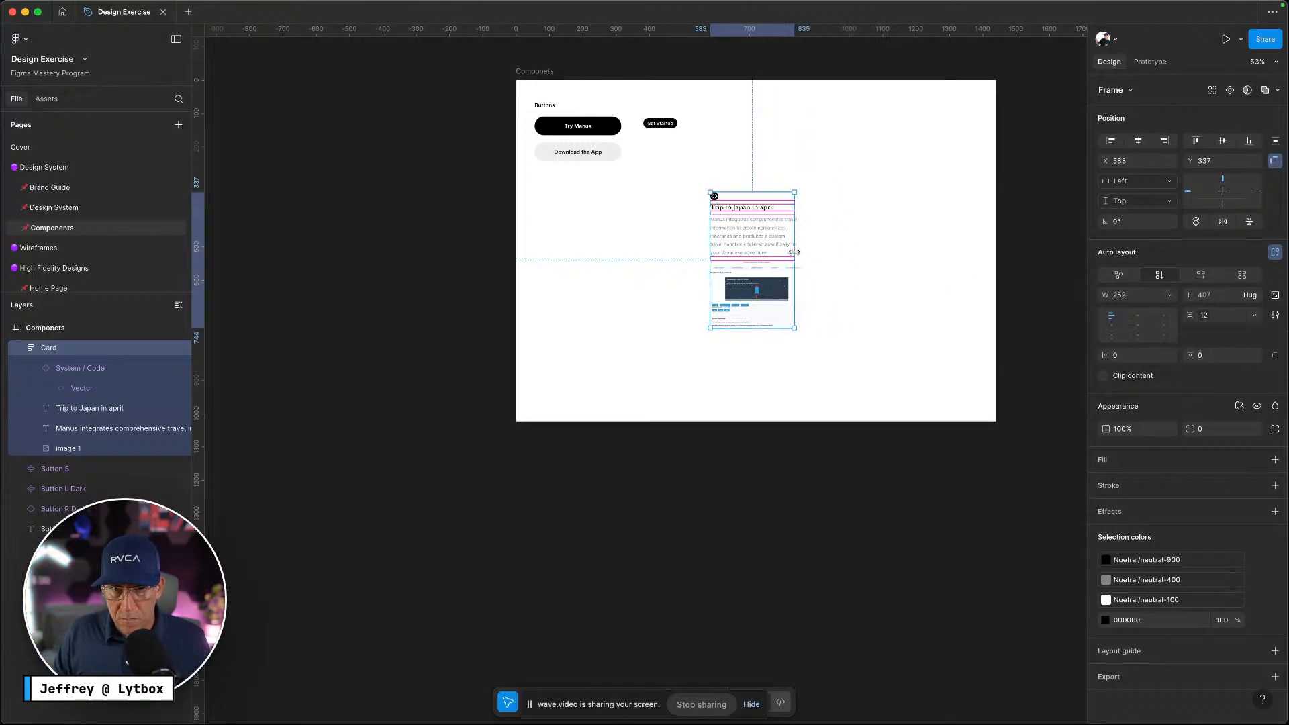
Narrow the description to about 245 wide so it wraps onto six lines
{"action": "scroll", "coordinate": [794, 255], "scroll_direction": "up", "scroll_amount": 10}
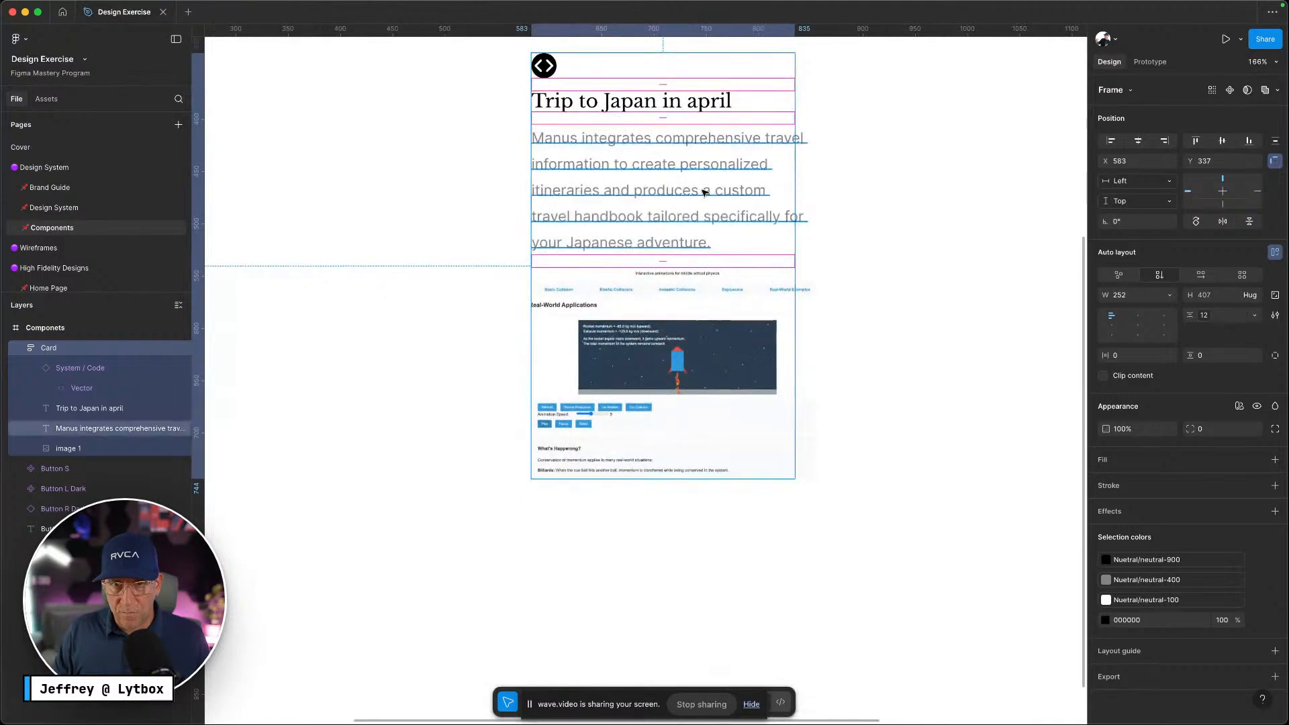
{"action": "left_click", "coordinate": [625, 193]}
{"action": "left_click_drag", "start_coordinate": [806, 192], "coordinate": [787, 193]}
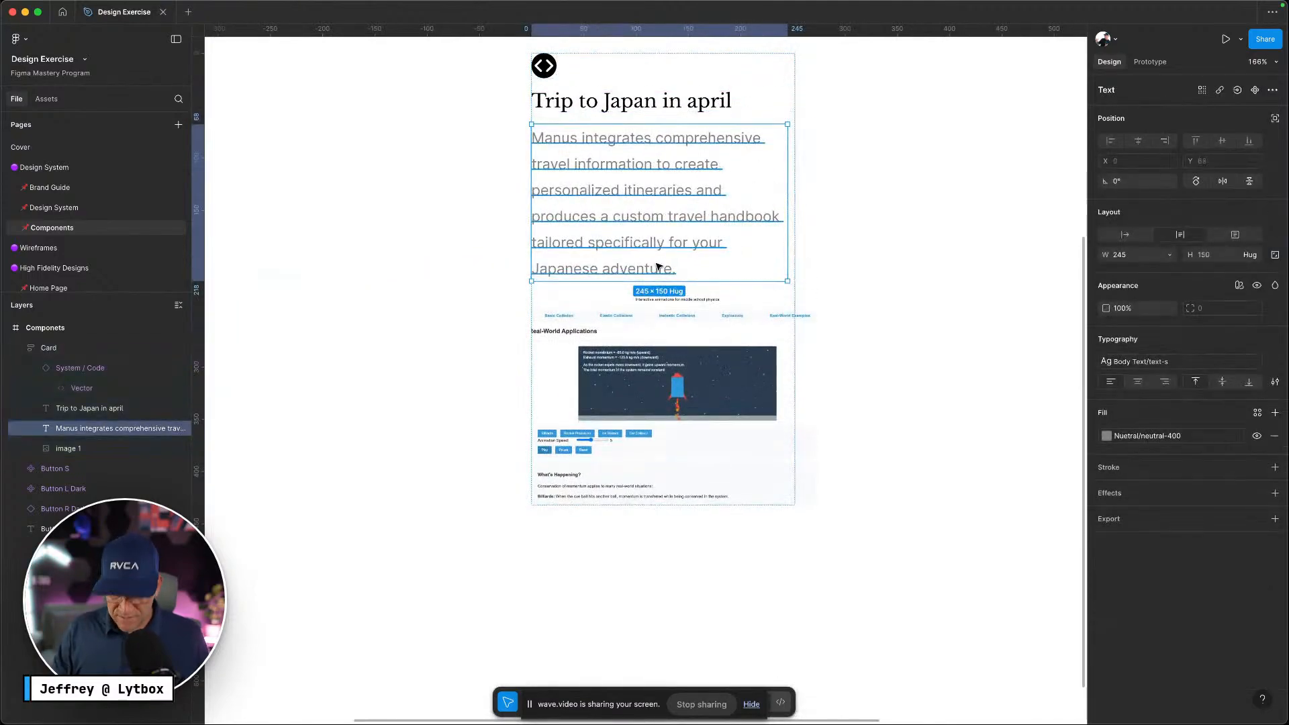
{"action": "key", "text": "ctrl+Left"}
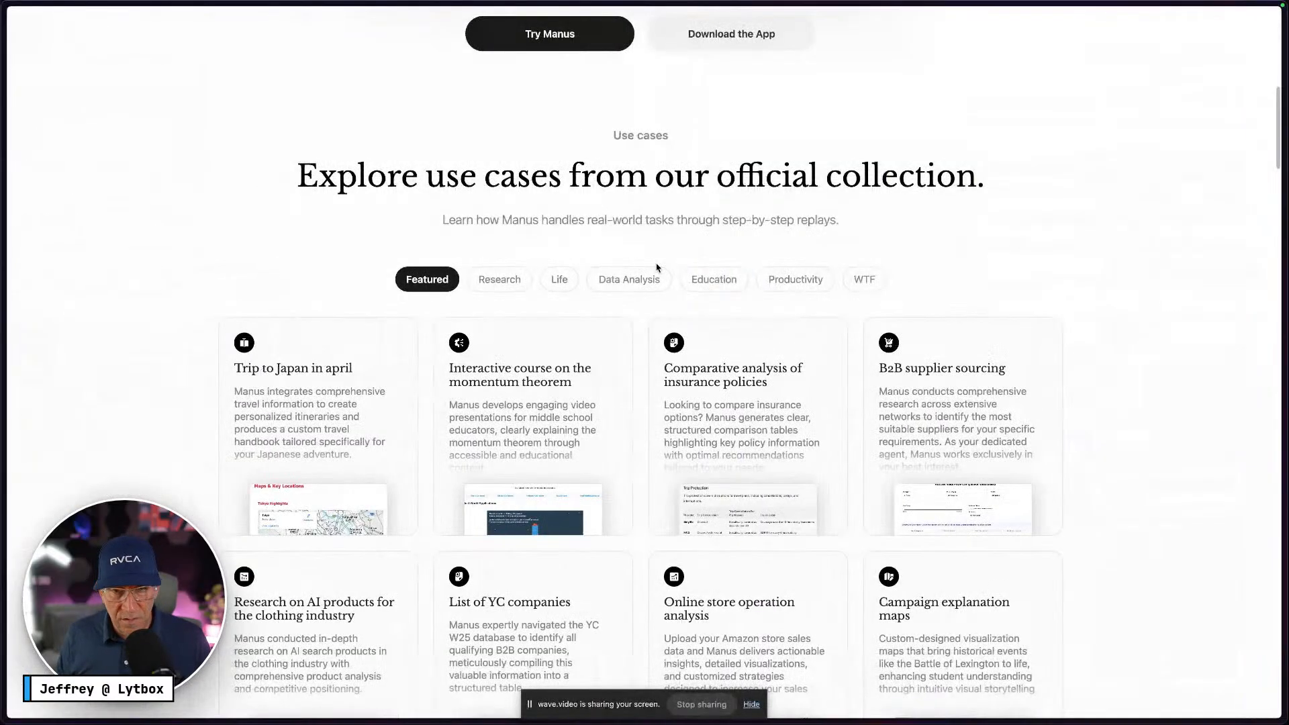
{"action": "key", "text": "ctrl+Right"}
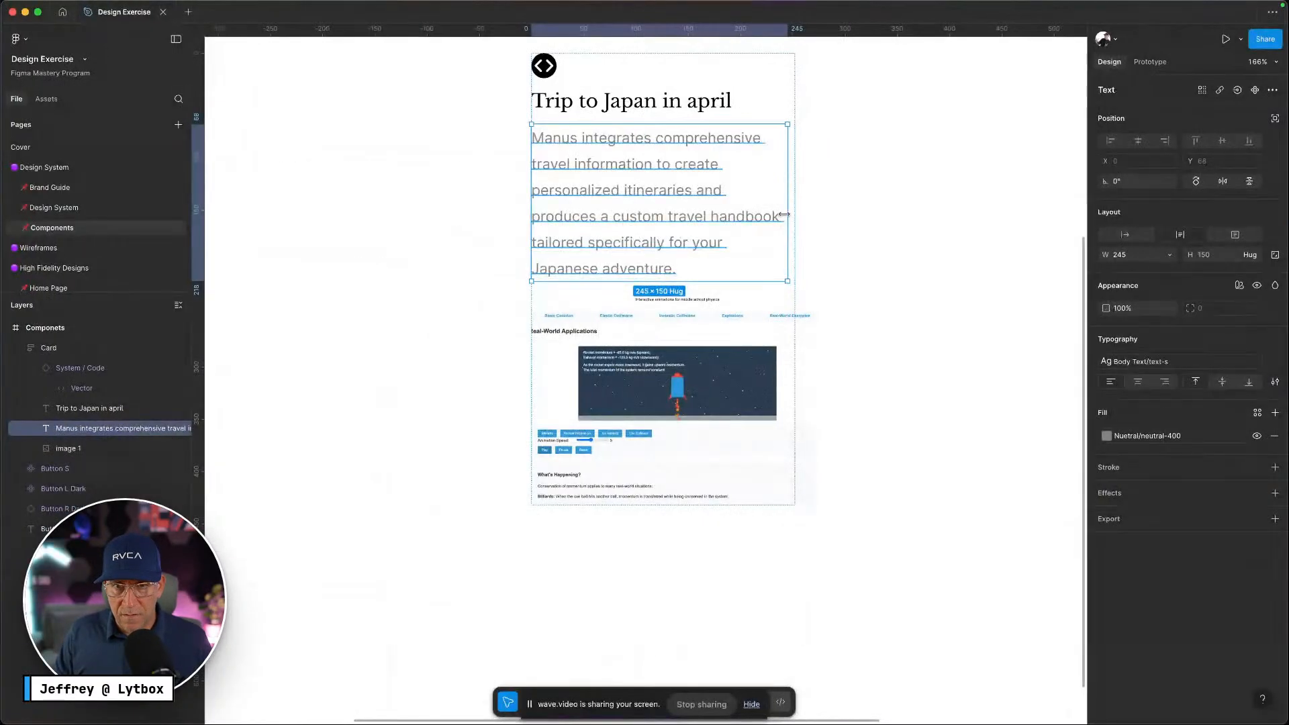
{"action": "left_click_drag", "start_coordinate": [780, 215], "coordinate": [777, 216]}
{"action": "left_click", "coordinate": [835, 231]}
{"action": "left_click", "coordinate": [736, 277]}
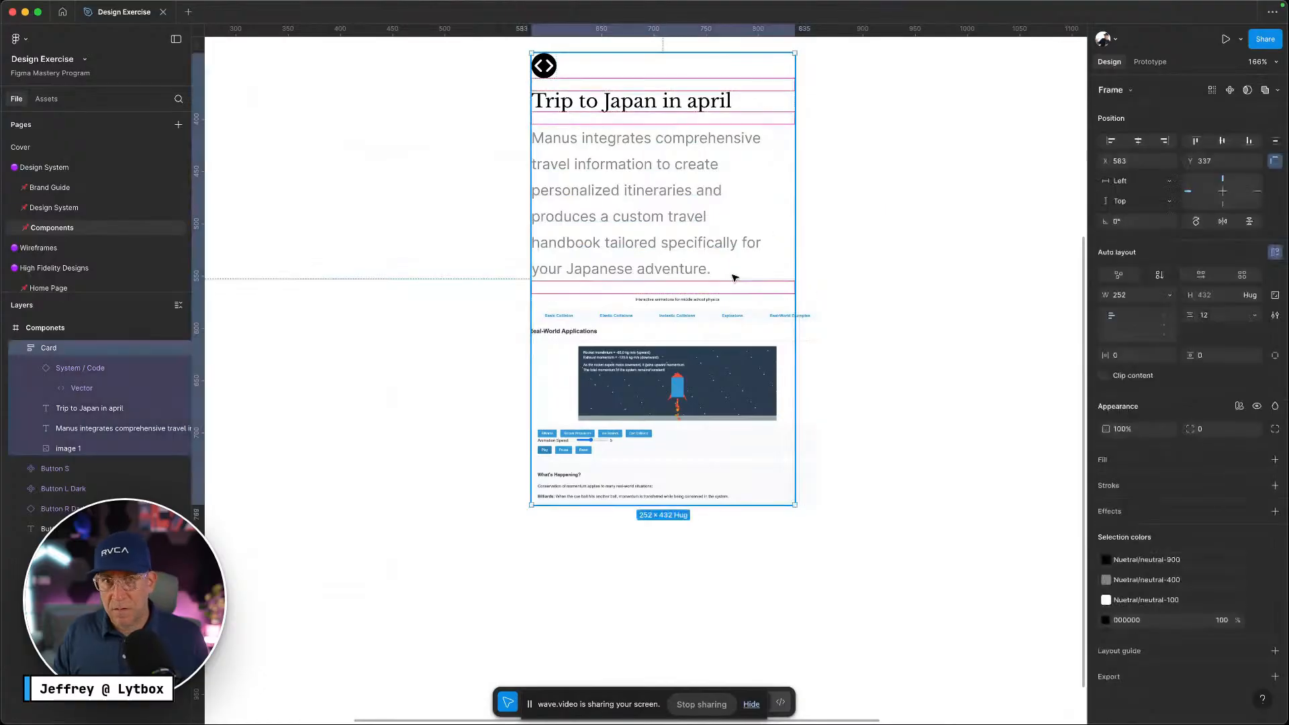
{"action": "left_click", "coordinate": [722, 350]}
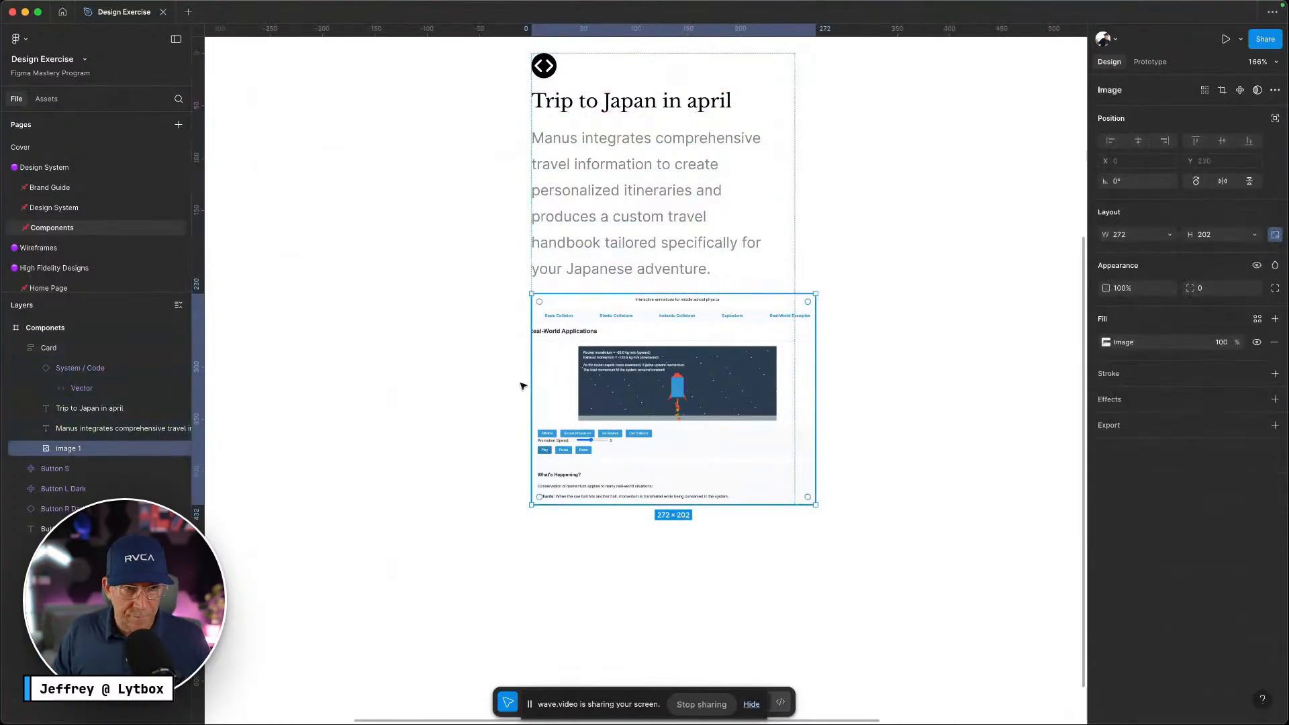
Set the card image's width to Fill container so it spans the full 252
{"action": "left_click", "coordinate": [1163, 238]}
{"action": "left_click", "coordinate": [1168, 237]}
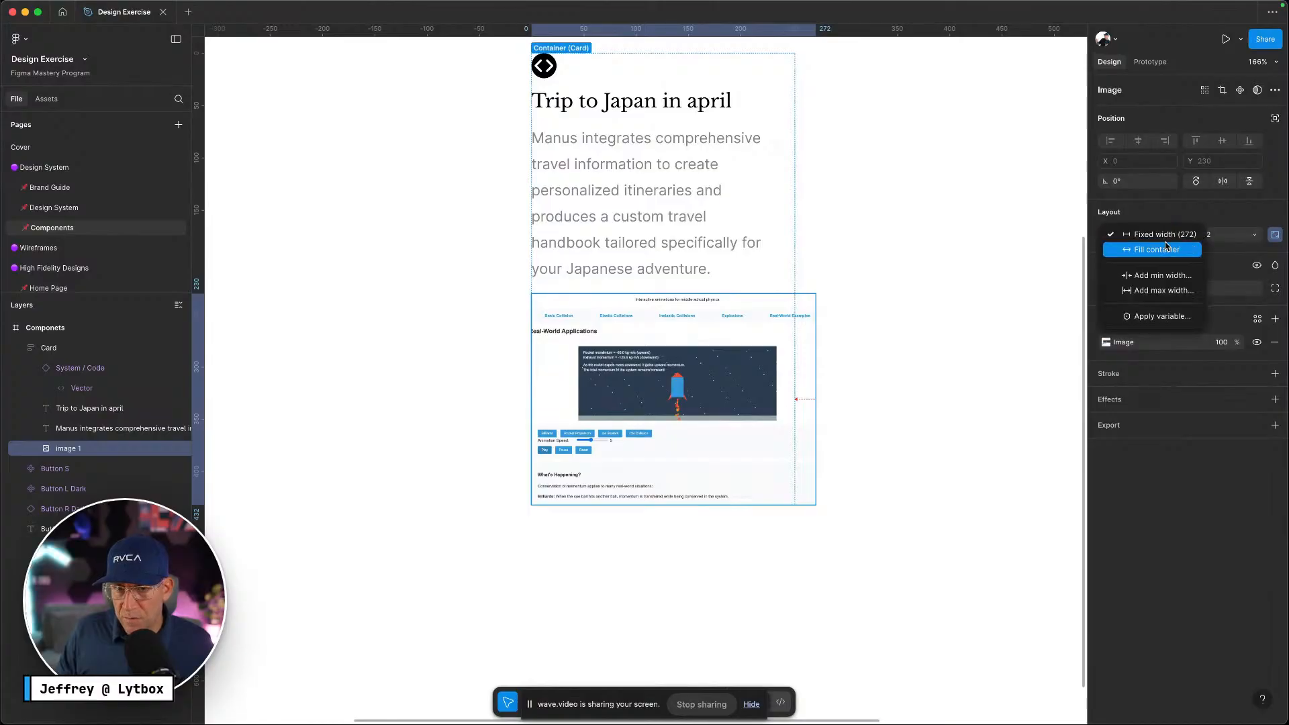
{"action": "left_click", "coordinate": [1158, 250]}
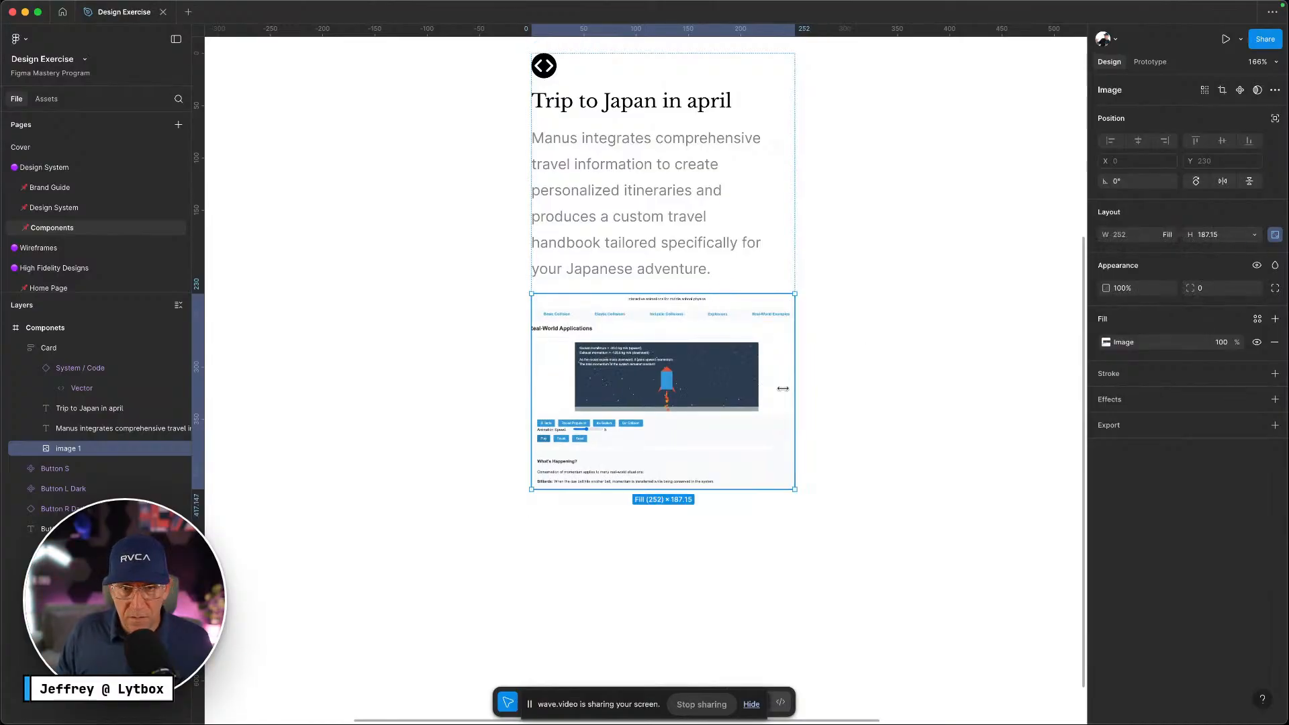
{"action": "scroll", "coordinate": [772, 450], "scroll_direction": "up", "scroll_amount": 3}
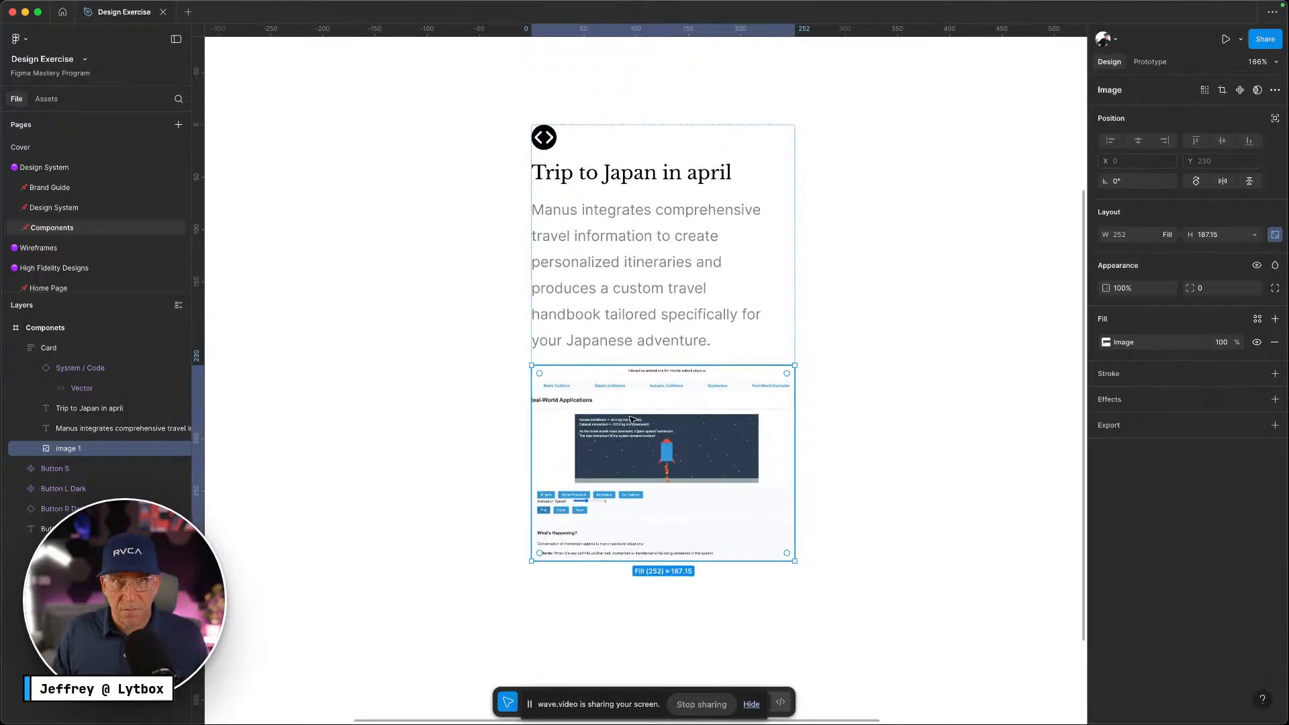
{"action": "left_click", "coordinate": [938, 441]}
Apply the Box Shadows/box-shadow-s effect style to the card image
{"action": "key", "text": "ctrl+Left"}
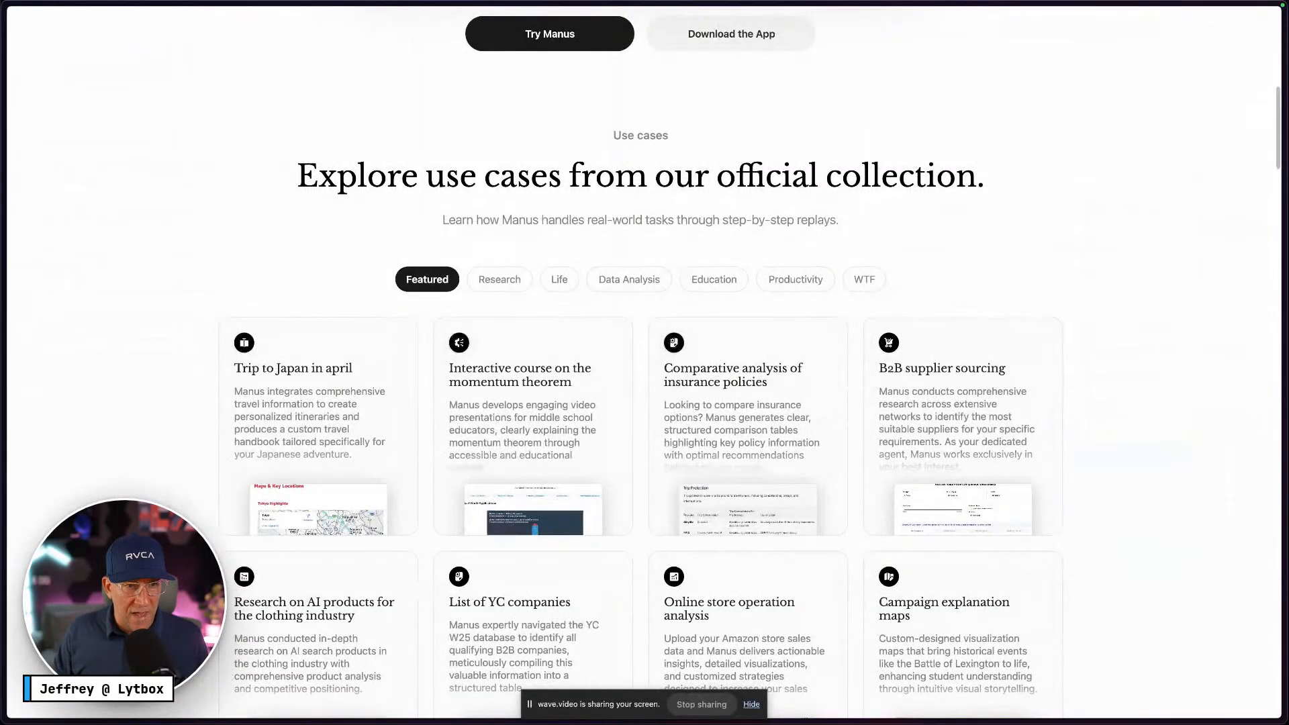
{"action": "key", "text": "ctrl+Right"}
{"action": "left_click", "coordinate": [168, 450]}
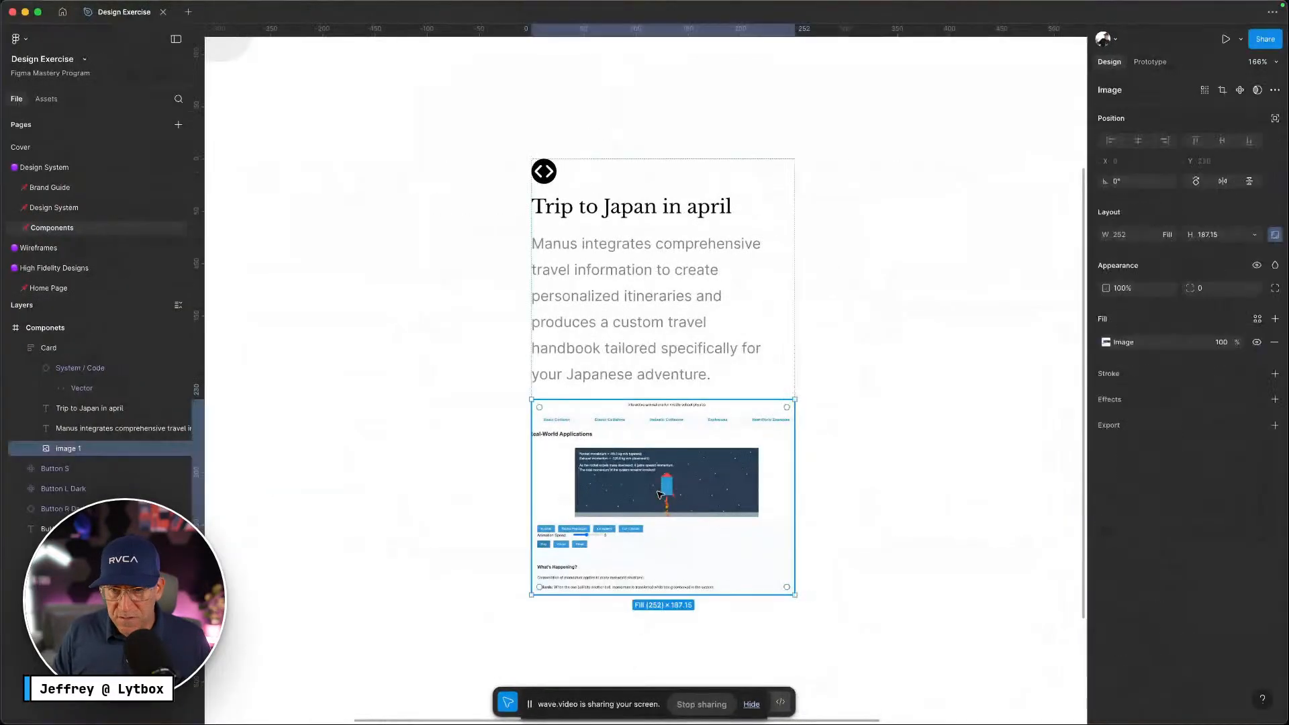
{"action": "left_click", "coordinate": [1257, 399]}
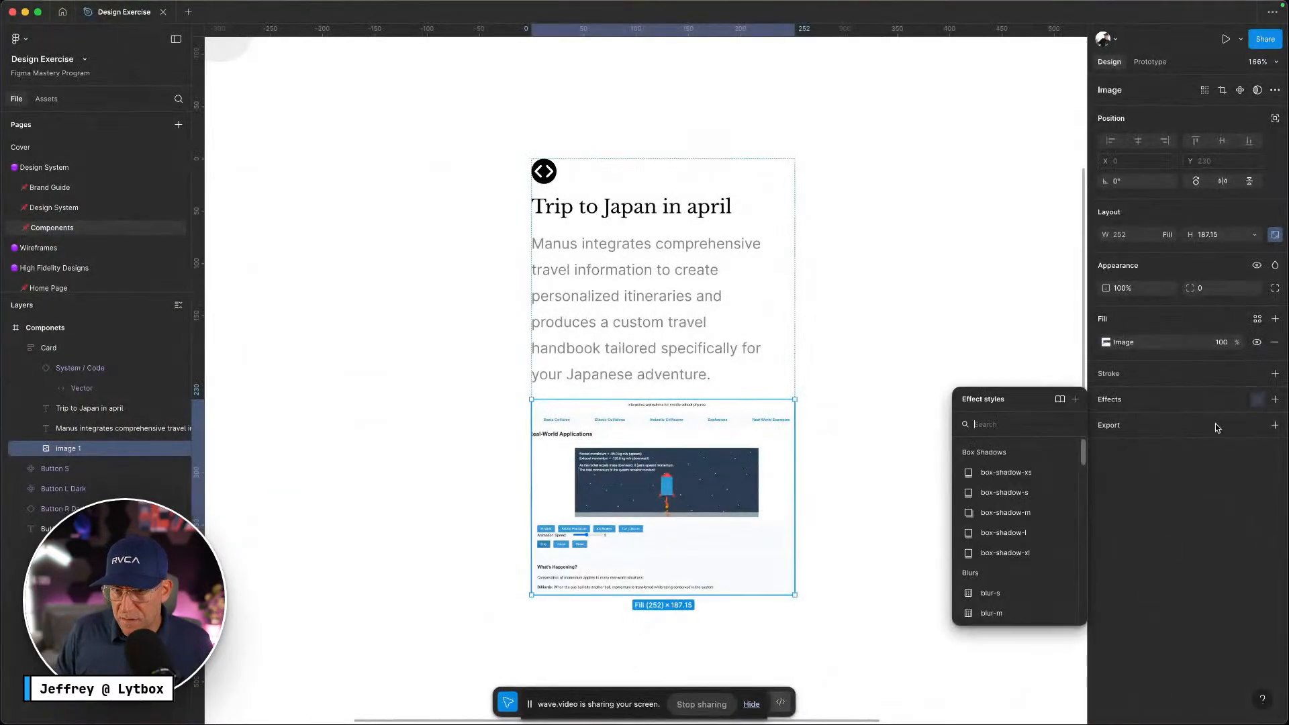
{"action": "left_click", "coordinate": [1007, 470]}
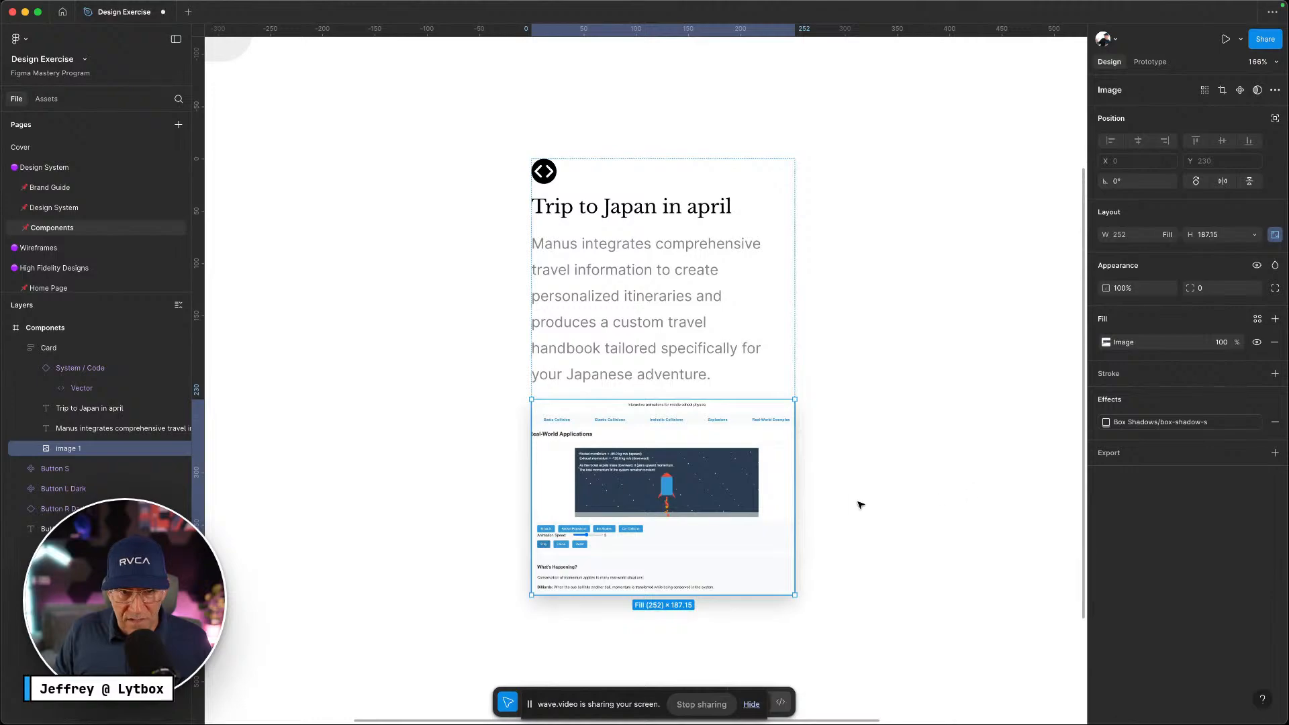
{"action": "left_click", "coordinate": [947, 444]}
{"action": "left_click", "coordinate": [649, 259]}
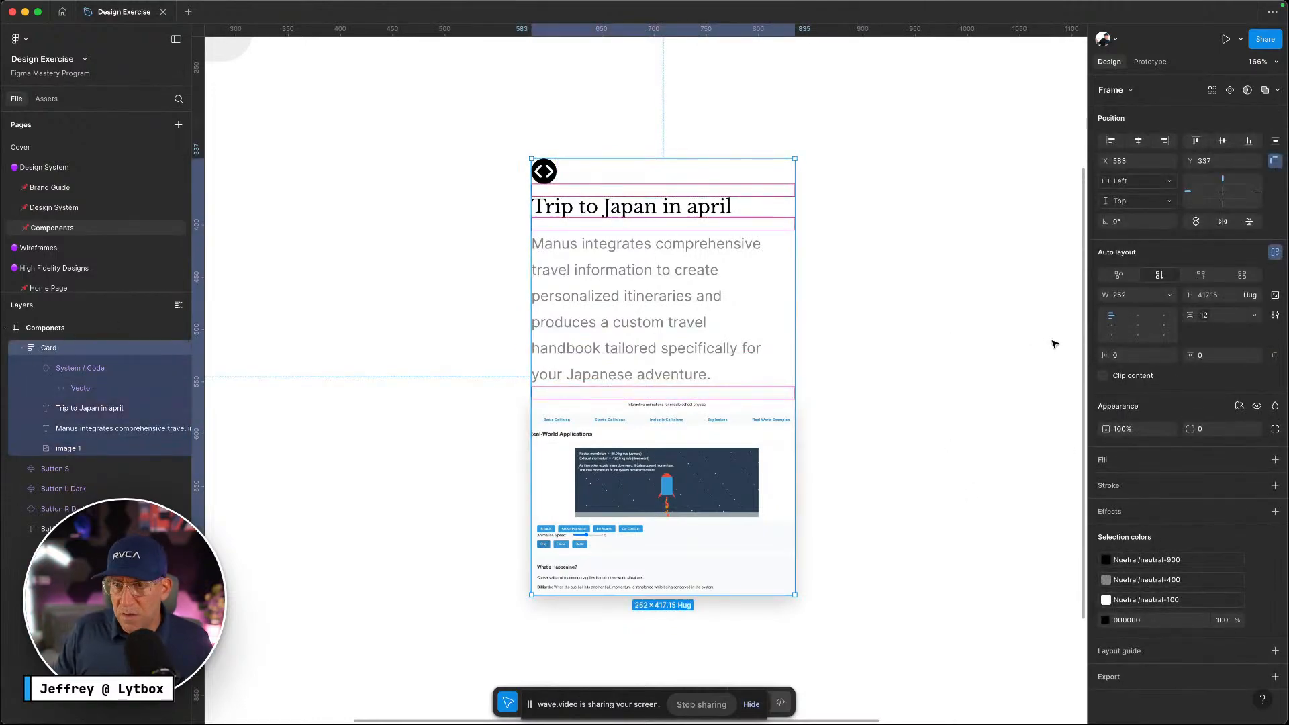
Bind the card's horizontal padding to the padding-20 variable
{"action": "left_click", "coordinate": [1169, 355]}
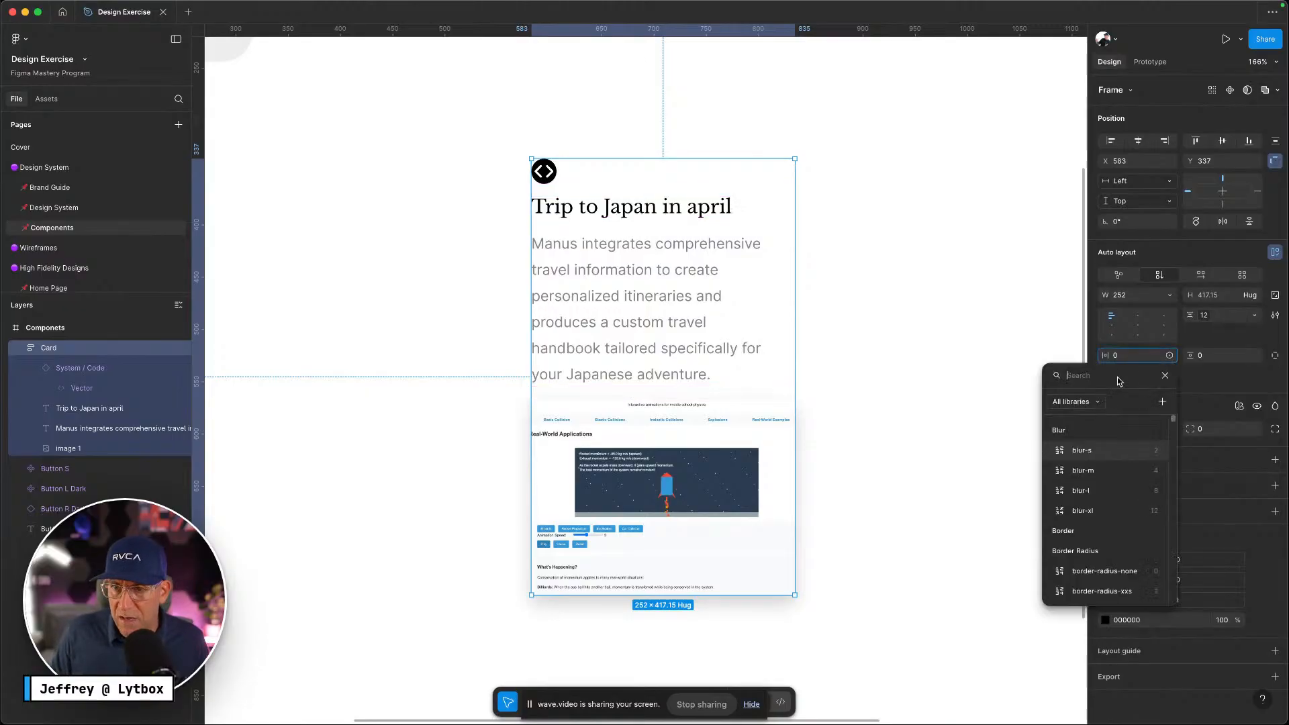
{"action": "type", "text": "padd"}
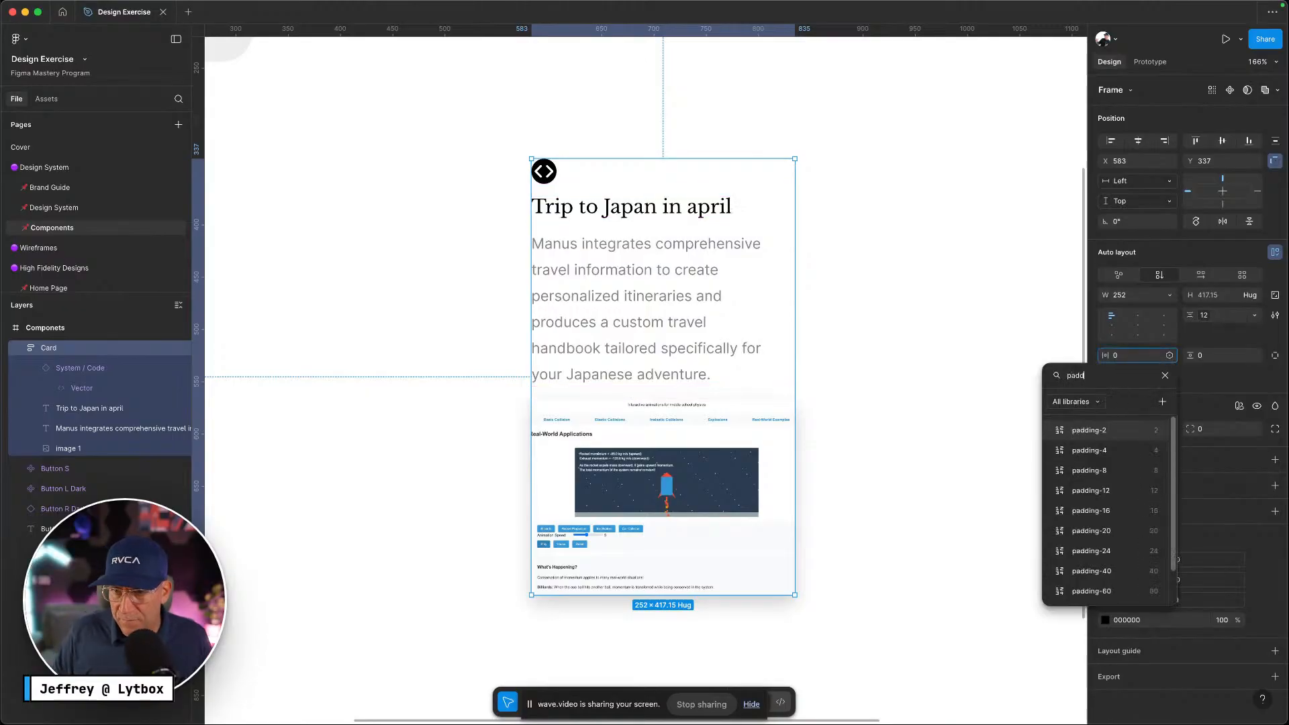
{"action": "left_click", "coordinate": [1102, 530]}
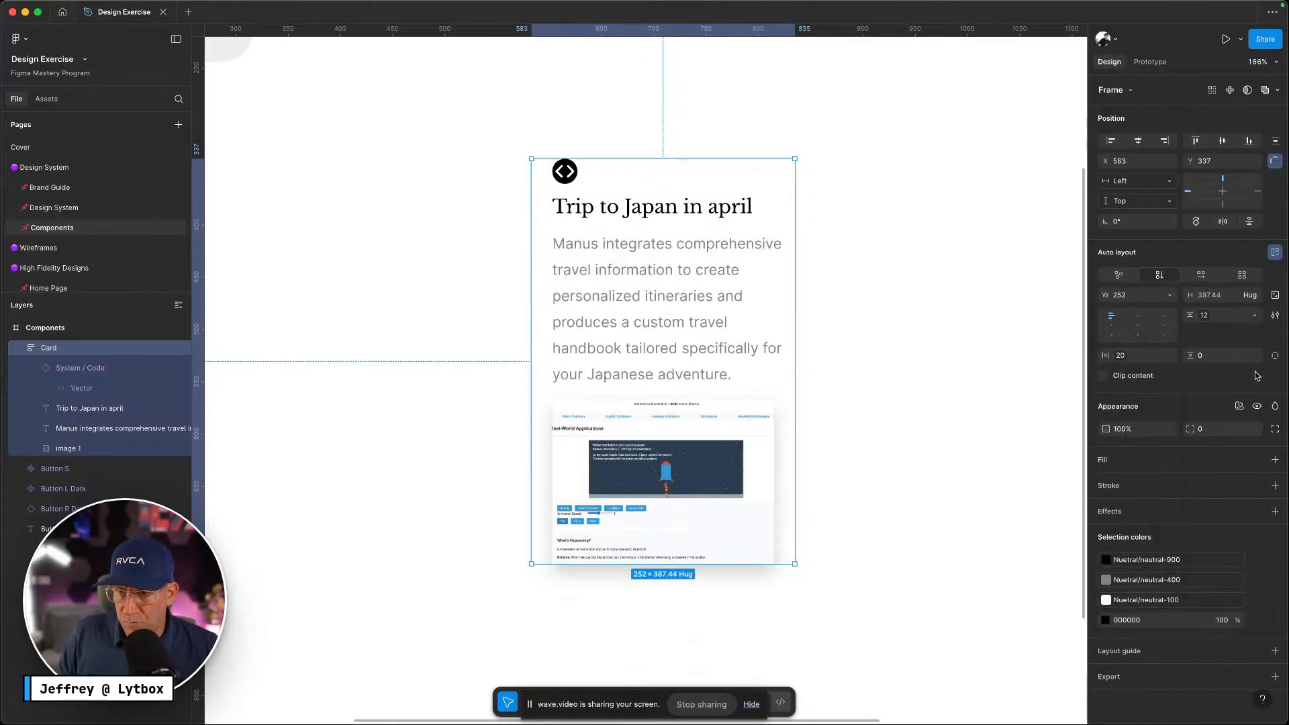
After comparing with the Manus page, bind the vertical padding to padding-20 too
{"action": "key", "text": "ctrl+Left"}
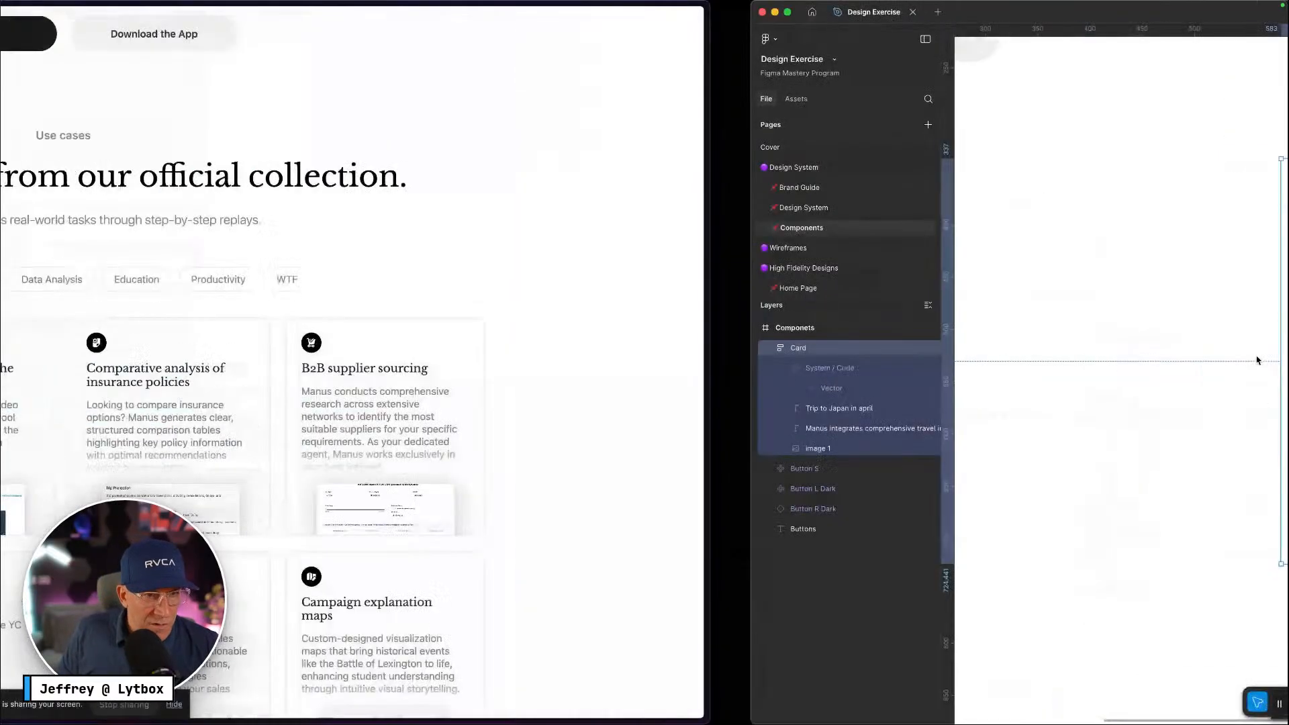
{"action": "key", "text": "ctrl+Right"}
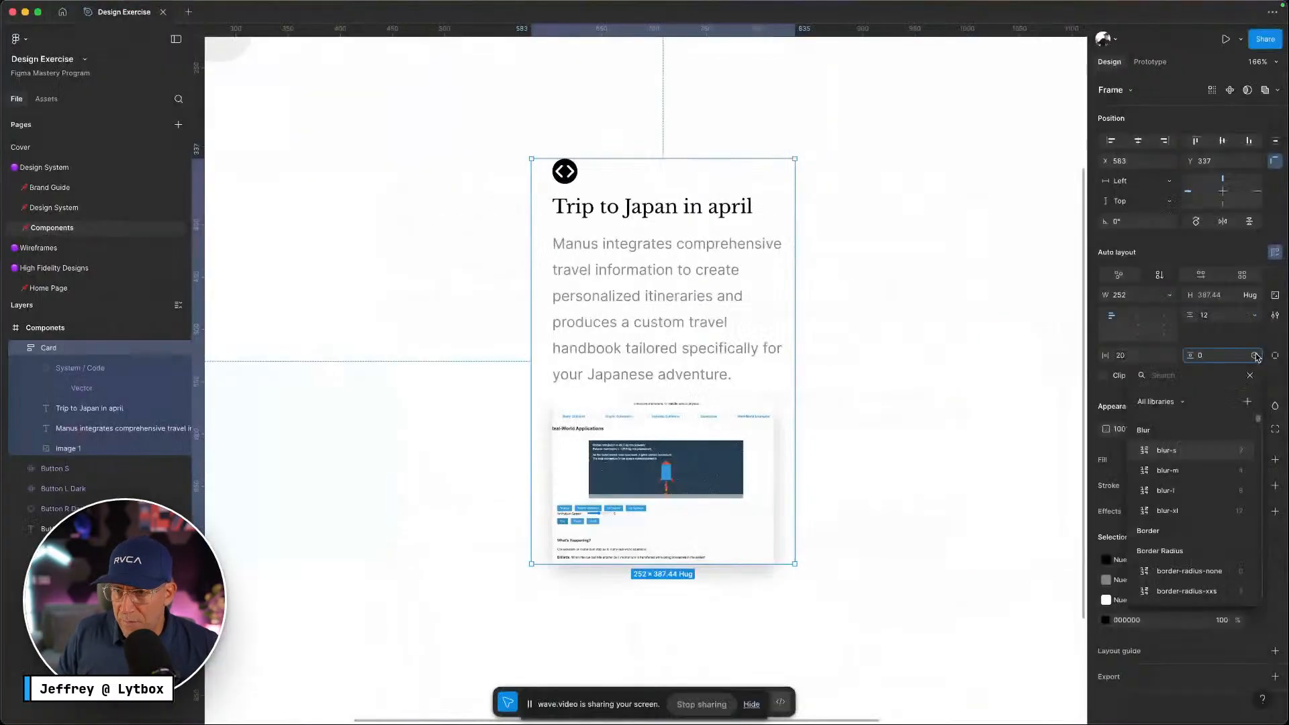
{"action": "key", "text": "ctrl+Left"}
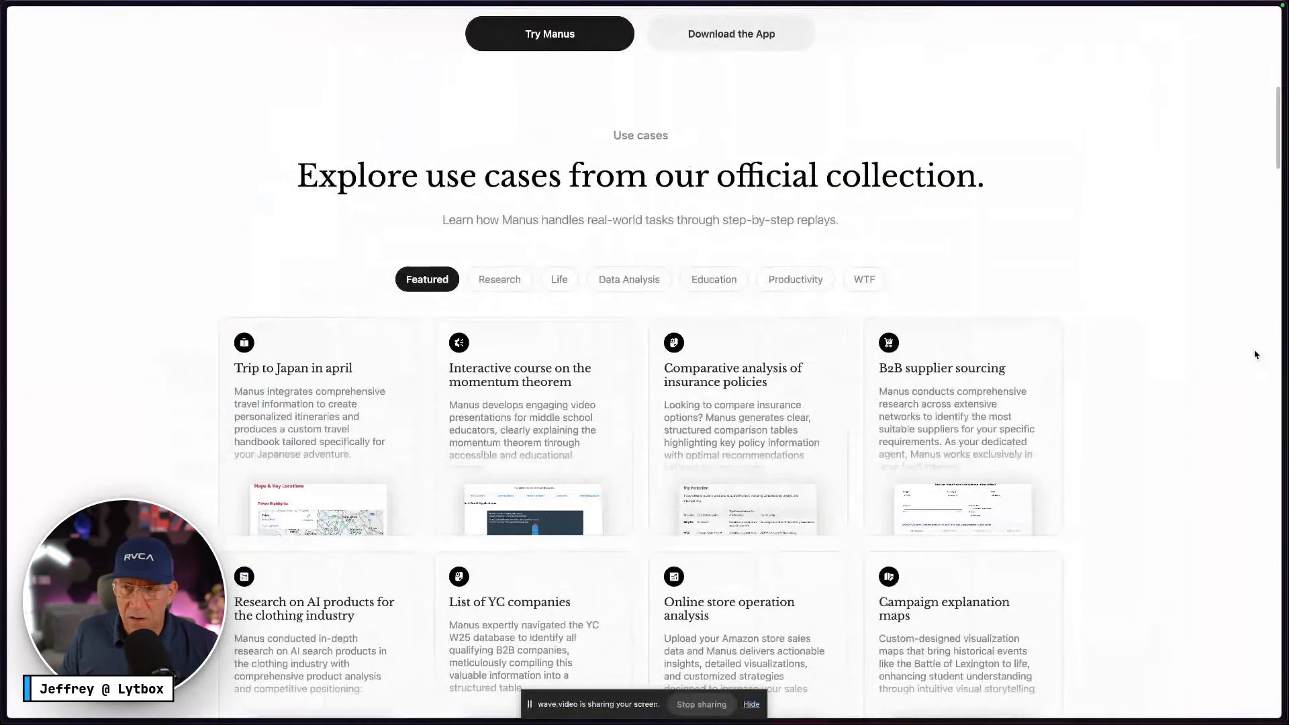
{"action": "key", "text": "ctrl+Right"}
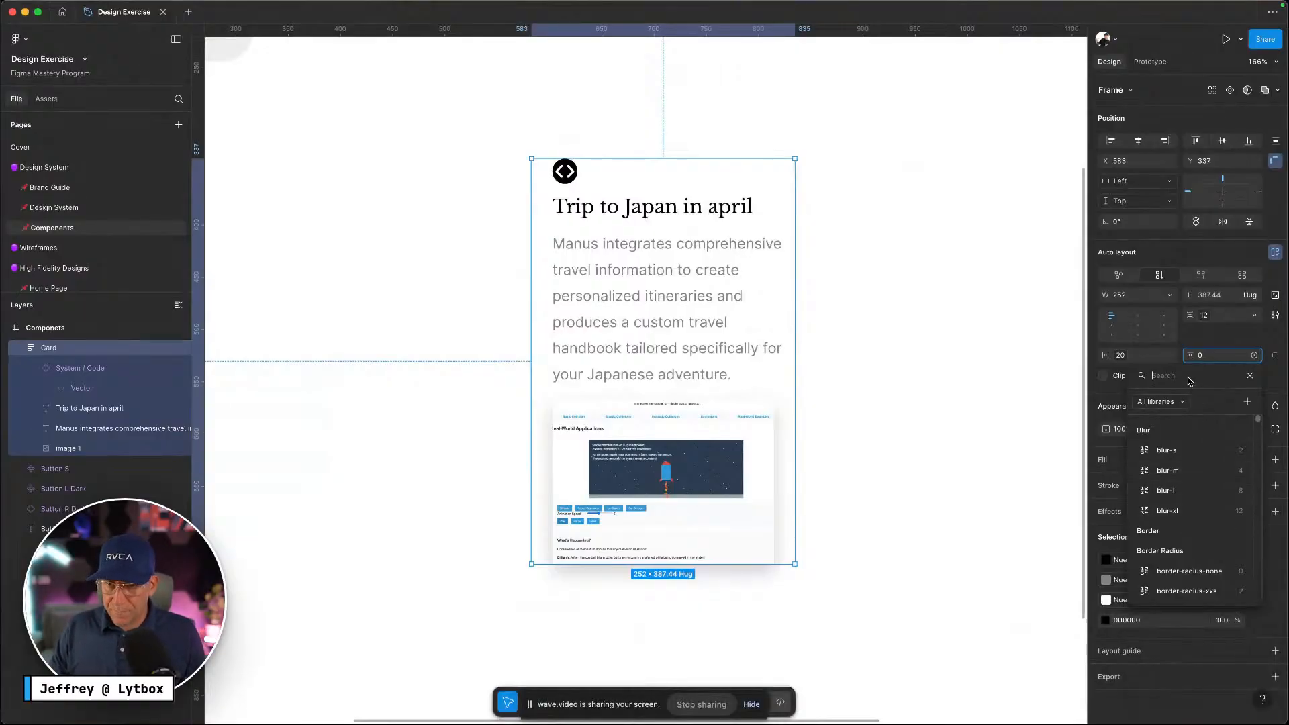
{"action": "type", "text": "padd"}
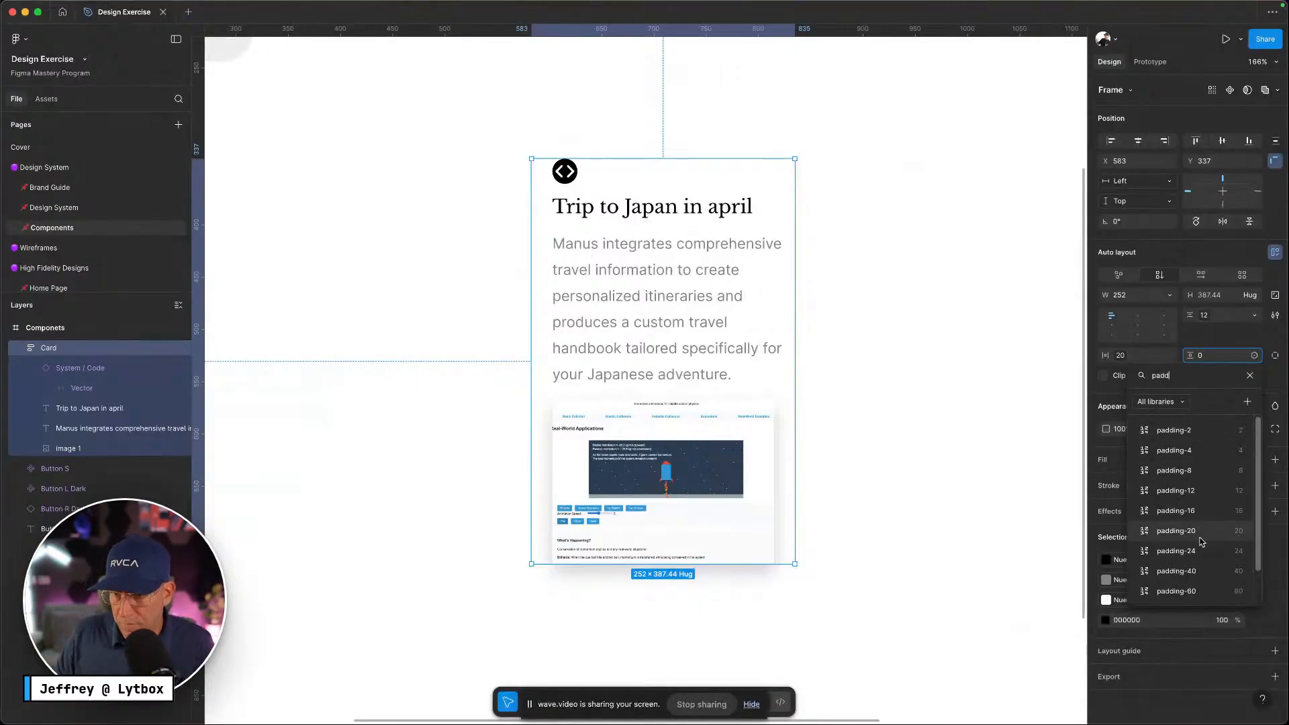
{"action": "left_click", "coordinate": [1198, 532]}
{"action": "left_click", "coordinate": [821, 426]}
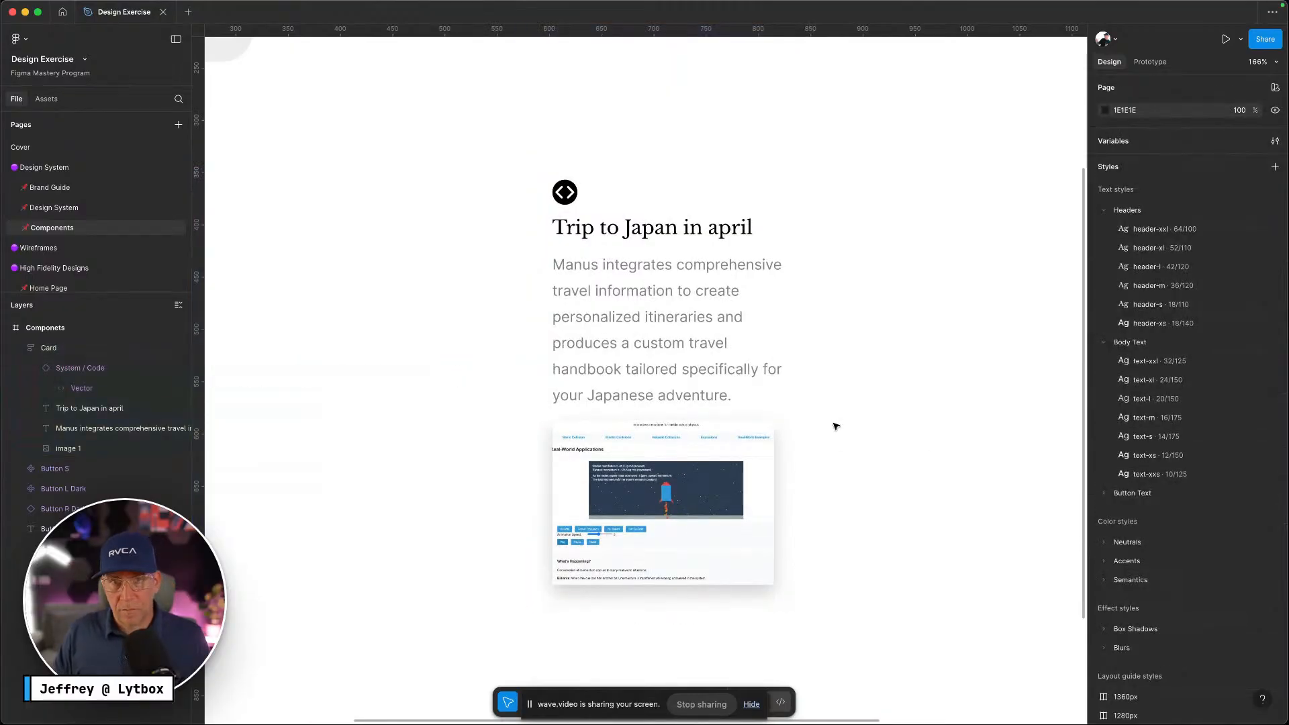
Make the description text fill the card's width
{"action": "left_click", "coordinate": [679, 376]}
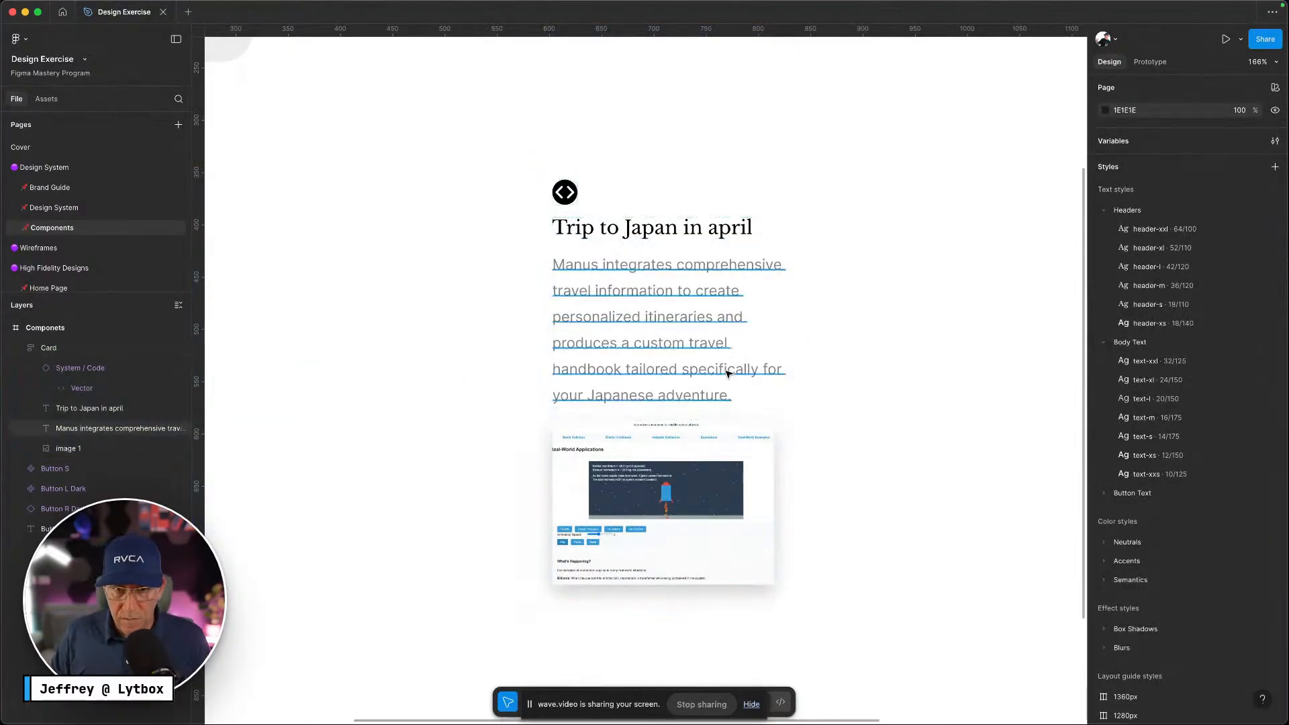
{"action": "left_click", "coordinate": [679, 376]}
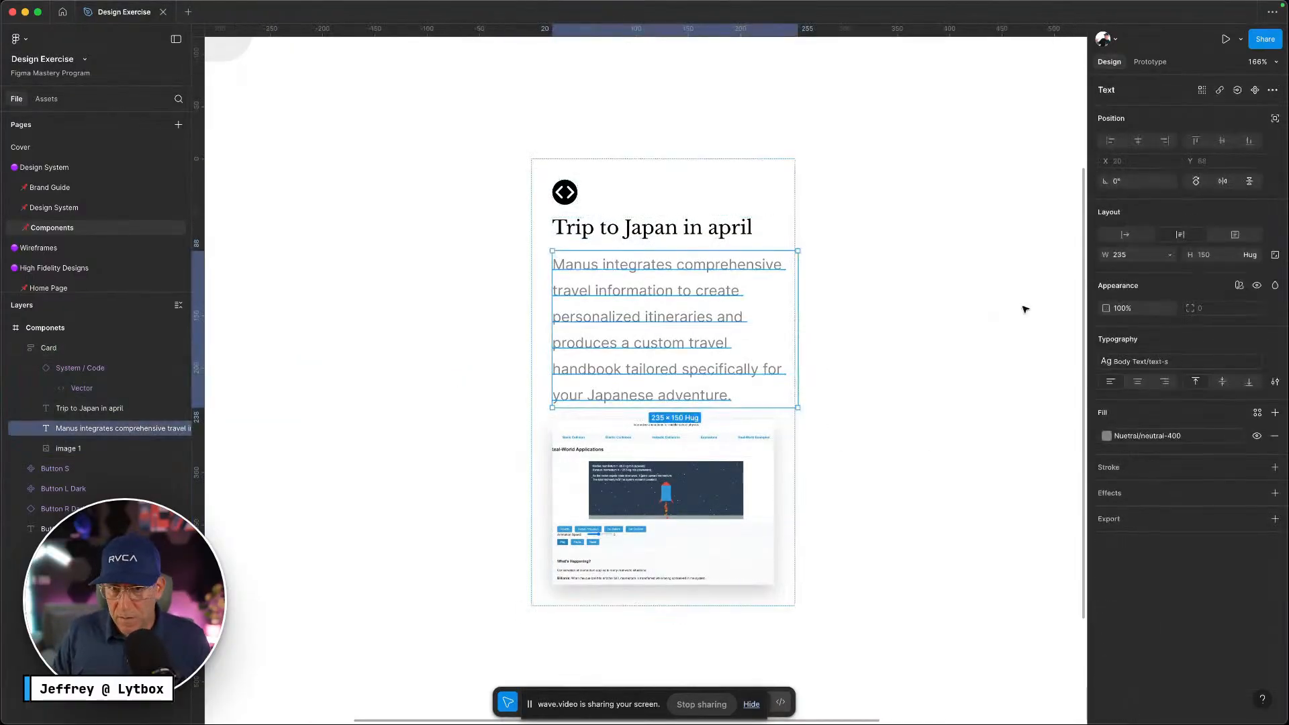
{"action": "left_click", "coordinate": [1169, 256]}
{"action": "left_click", "coordinate": [1157, 285]}
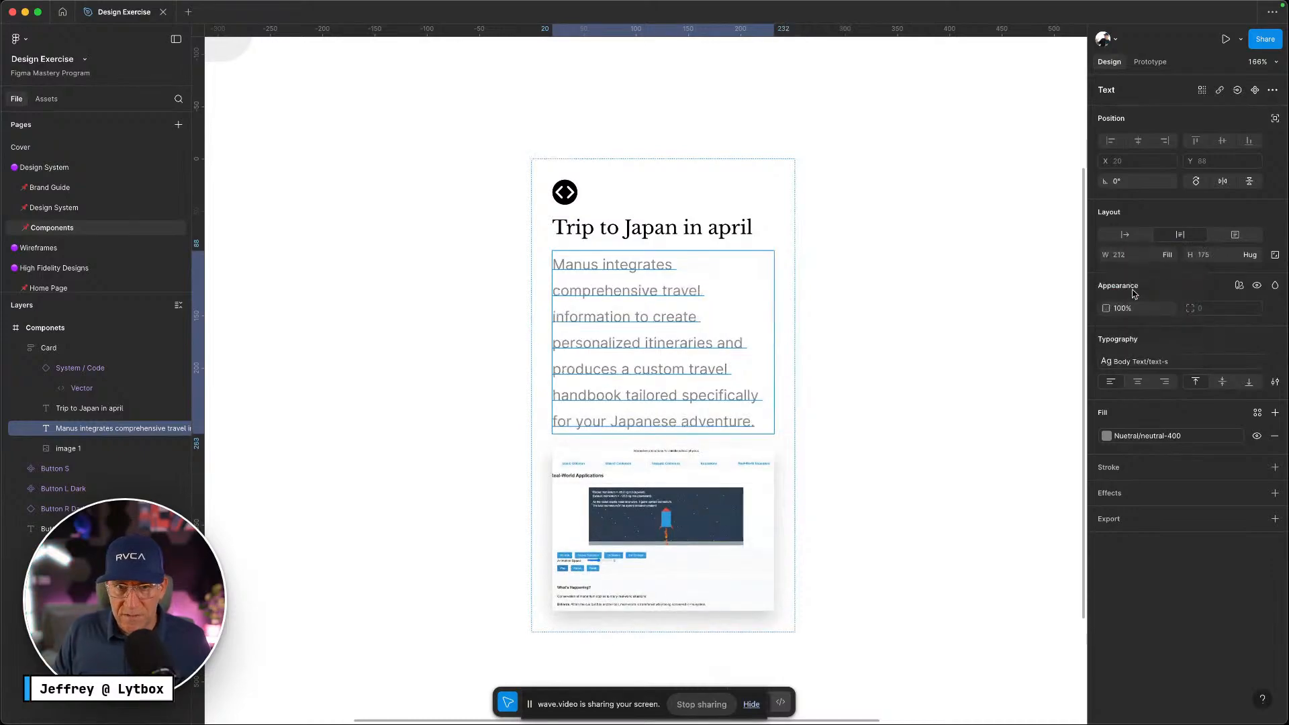
{"action": "left_click", "coordinate": [864, 360]}
Widen the Card frame to 274 and compare it with the Manus use-cases page
{"action": "left_click", "coordinate": [783, 348]}
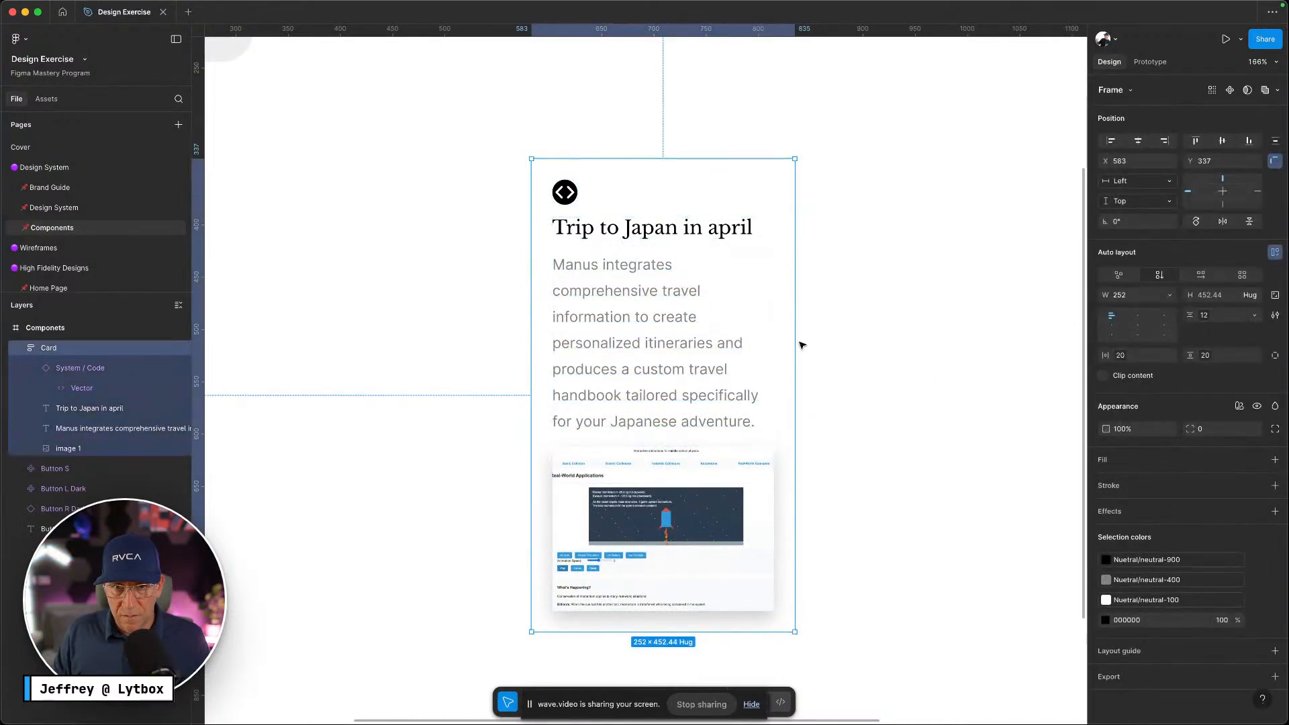
{"action": "left_click_drag", "start_coordinate": [796, 343], "coordinate": [818, 340]}
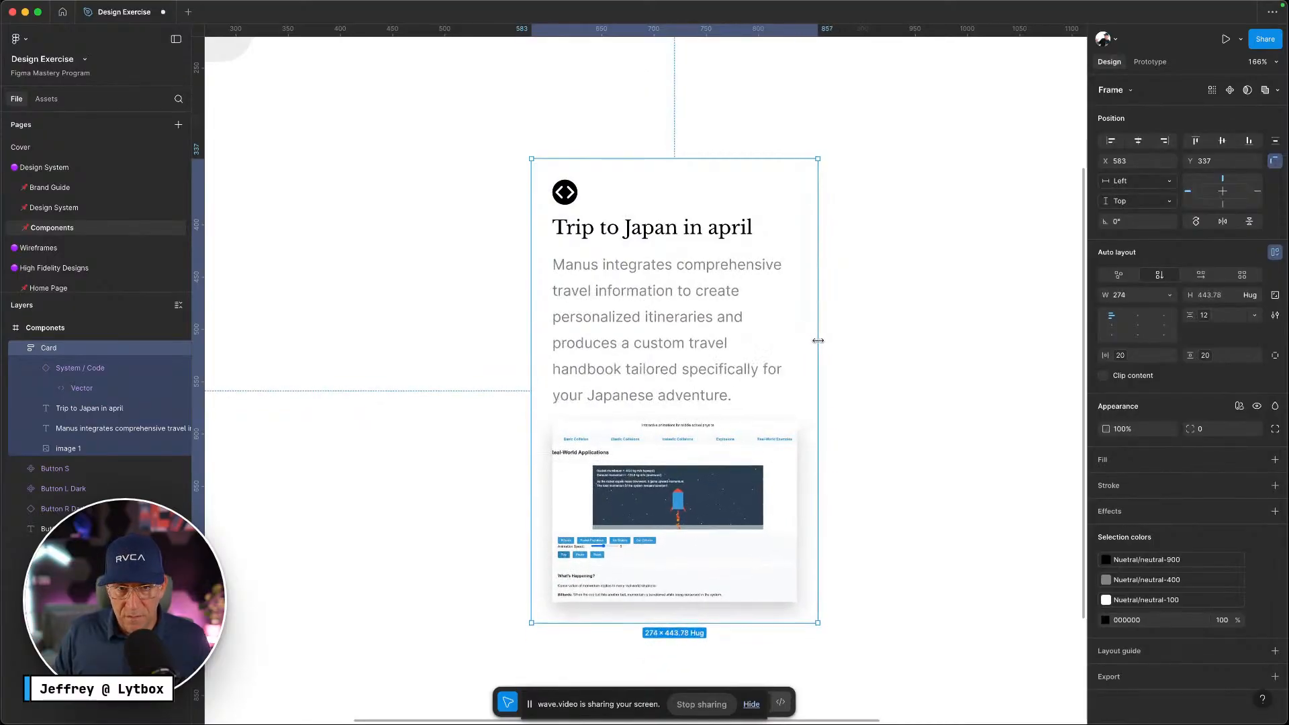
{"action": "left_click", "coordinate": [917, 368]}
{"action": "left_click", "coordinate": [712, 334]}
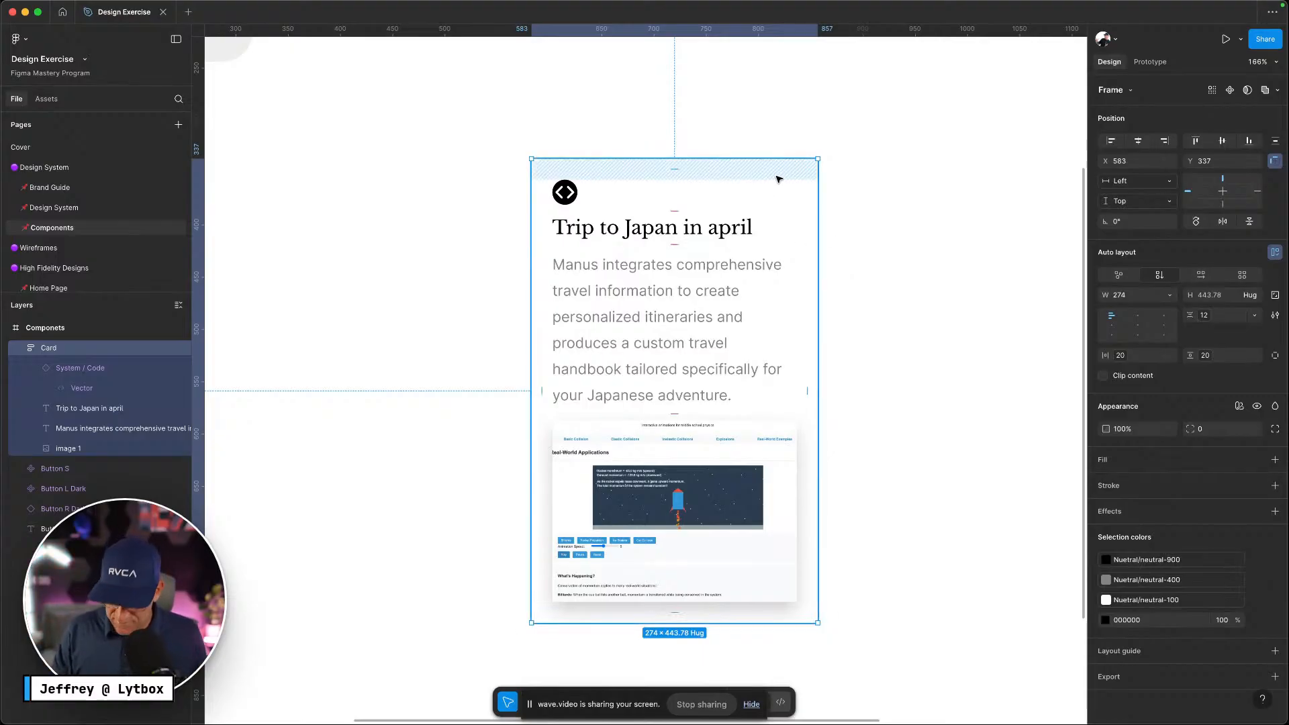
{"action": "key", "text": "ctrl+Left"}
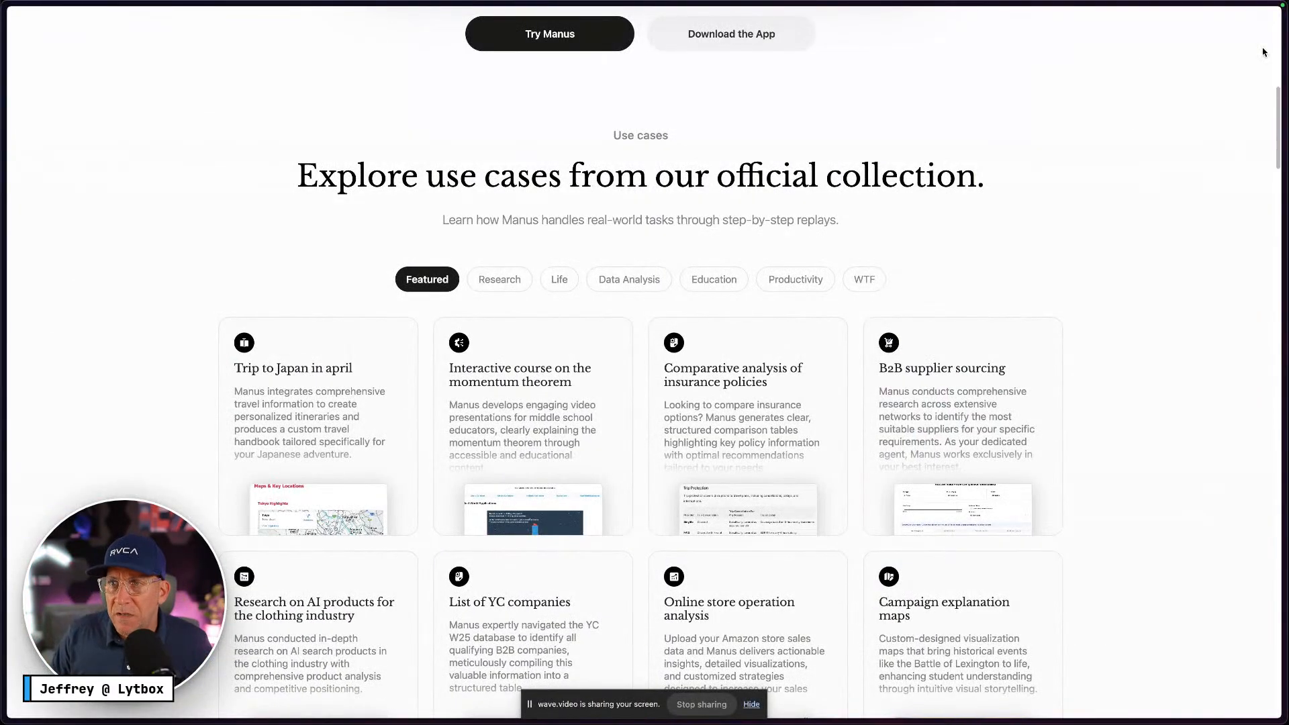
{"action": "left_click", "coordinate": [1178, 6]}
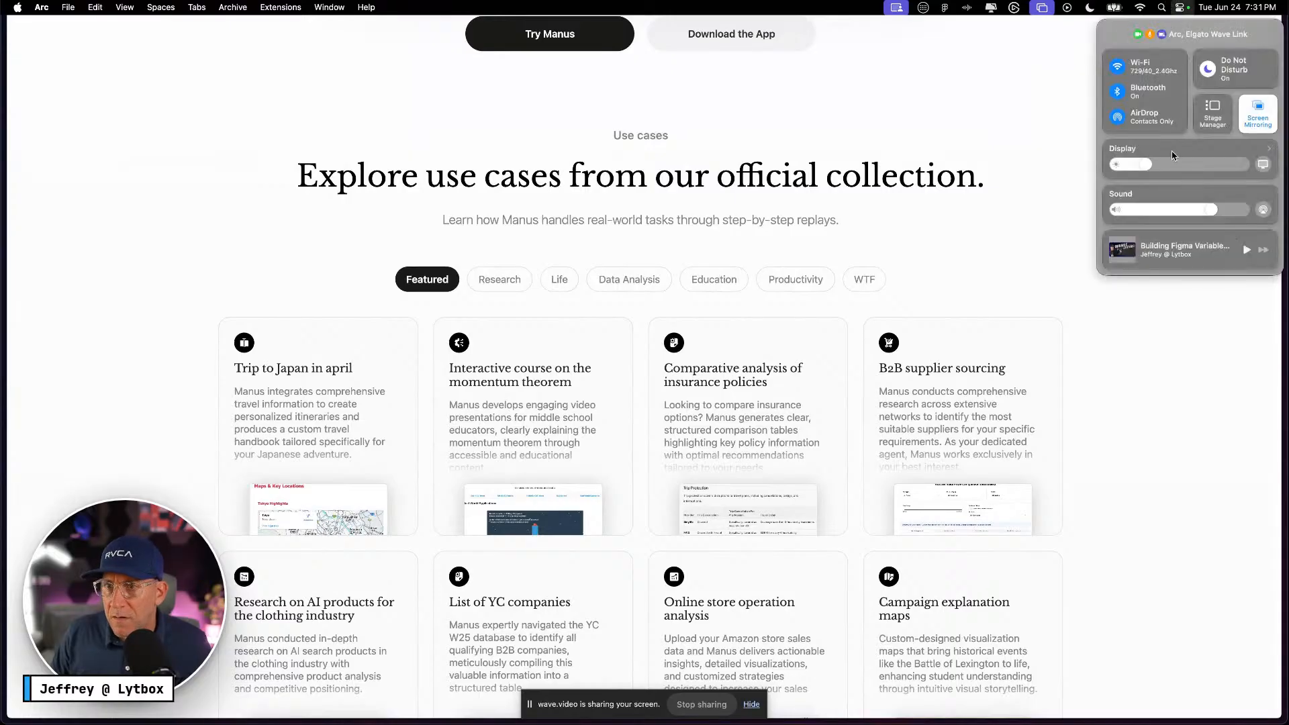
{"action": "left_click", "coordinate": [1133, 198]}
{"action": "left_click", "coordinate": [1183, 7]}
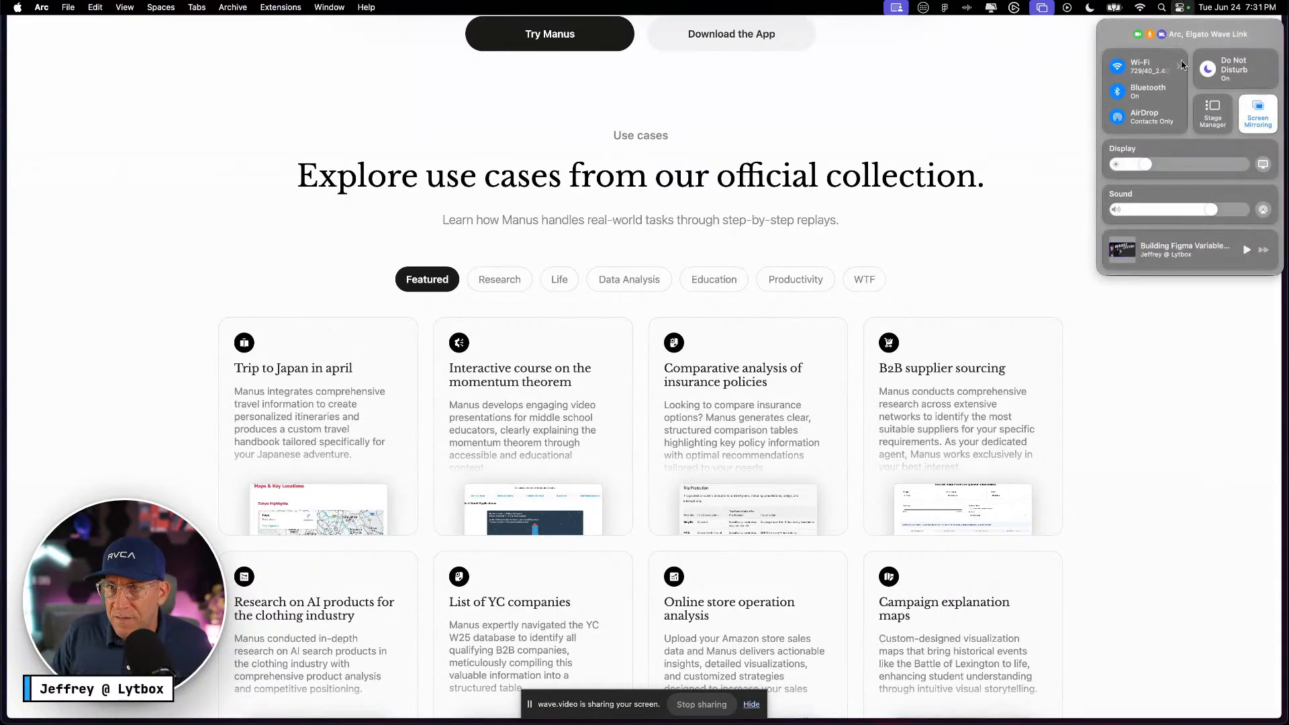
{"action": "left_click", "coordinate": [1181, 158]}
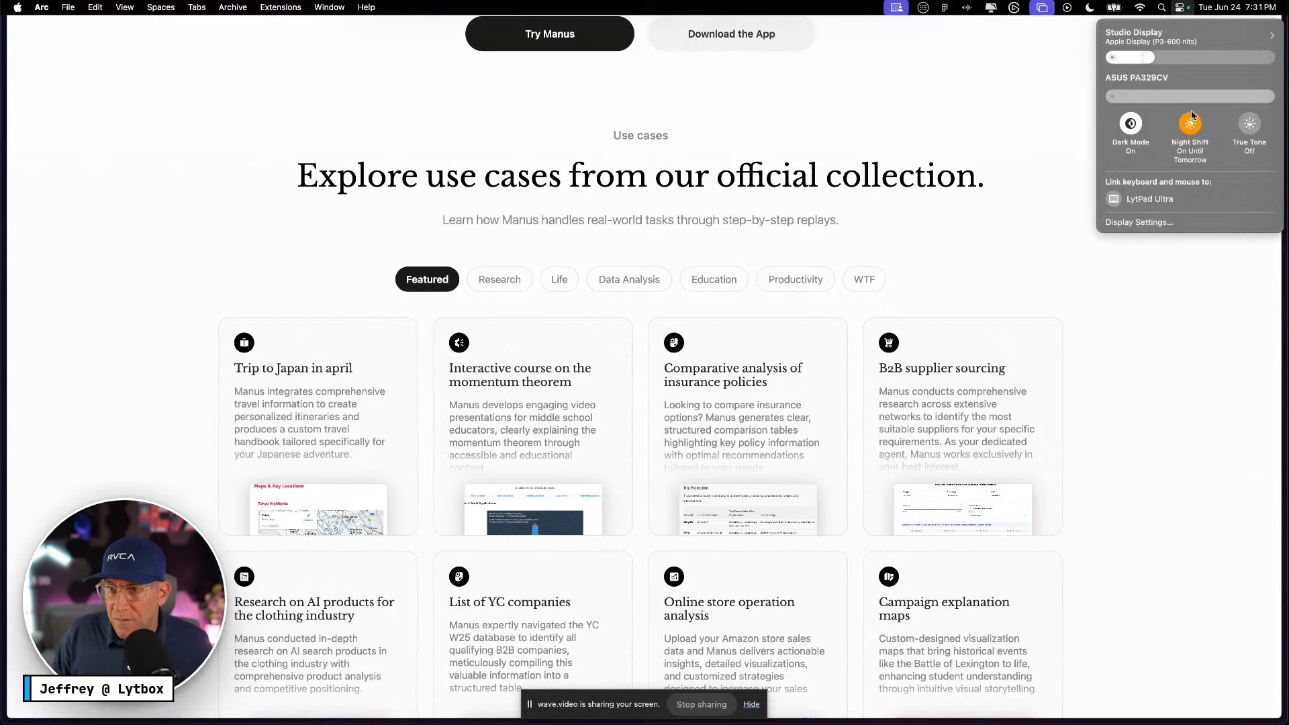
{"action": "left_click", "coordinate": [1173, 367]}
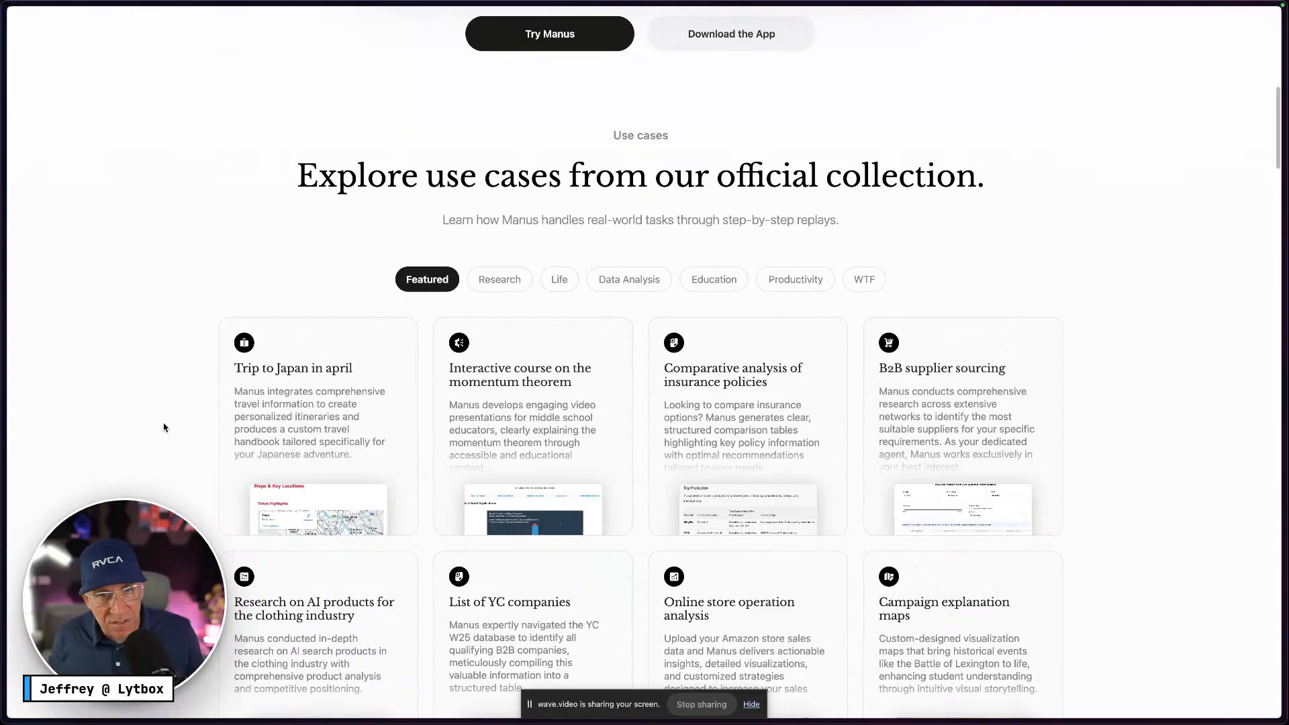
Fill the Card with the white Neutral-100 colour style
{"action": "key", "text": "ctrl+Right"}
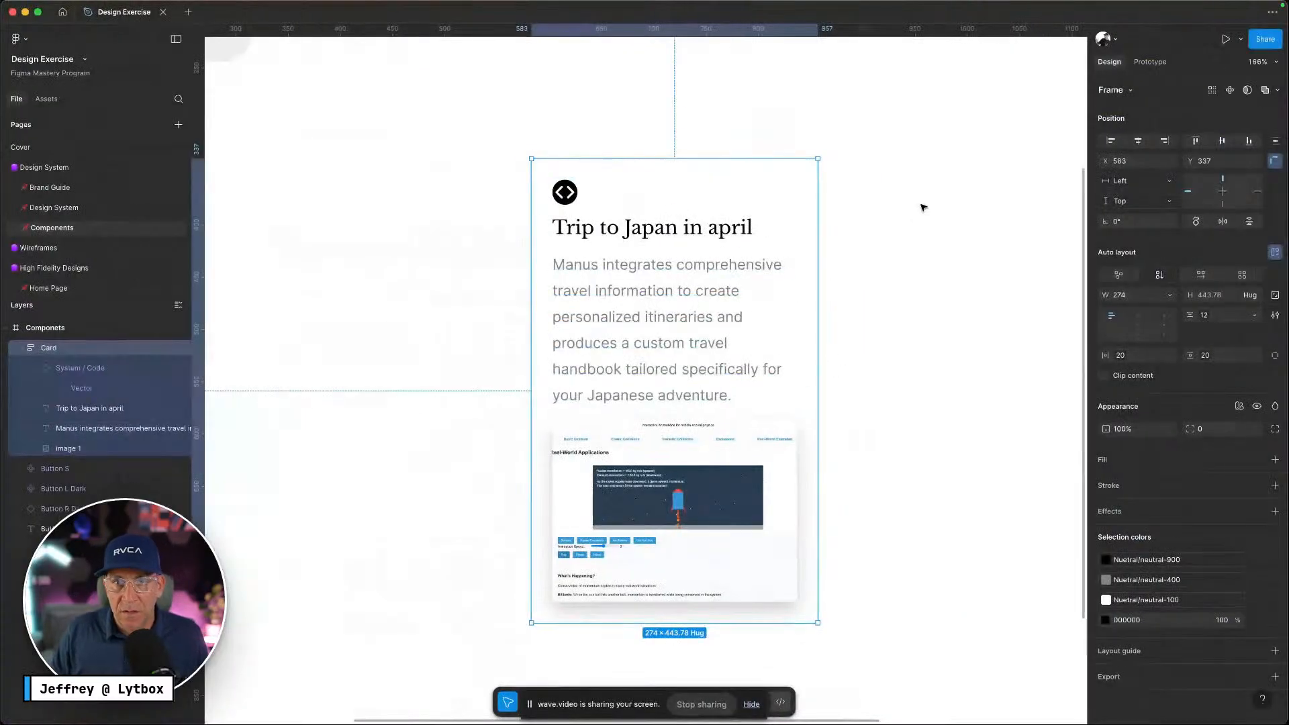
{"action": "left_click", "coordinate": [914, 219]}
{"action": "left_click", "coordinate": [817, 165]}
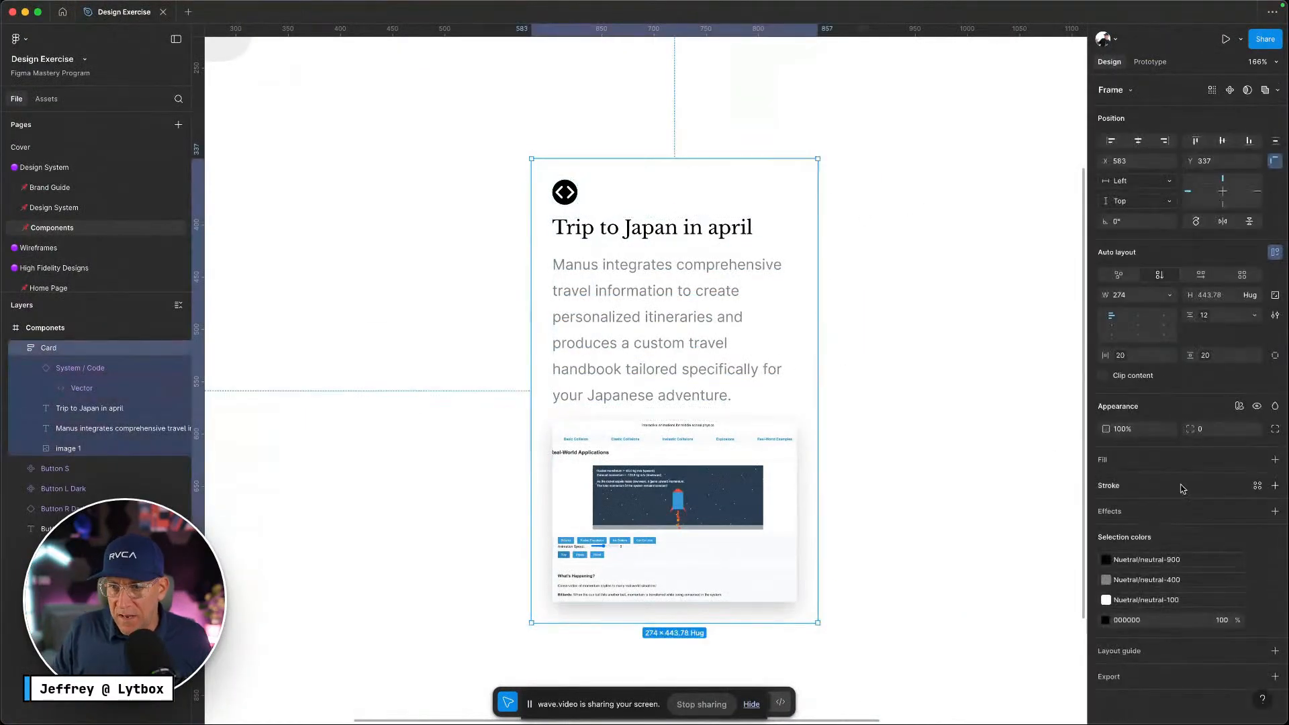
{"action": "left_click", "coordinate": [1257, 462]}
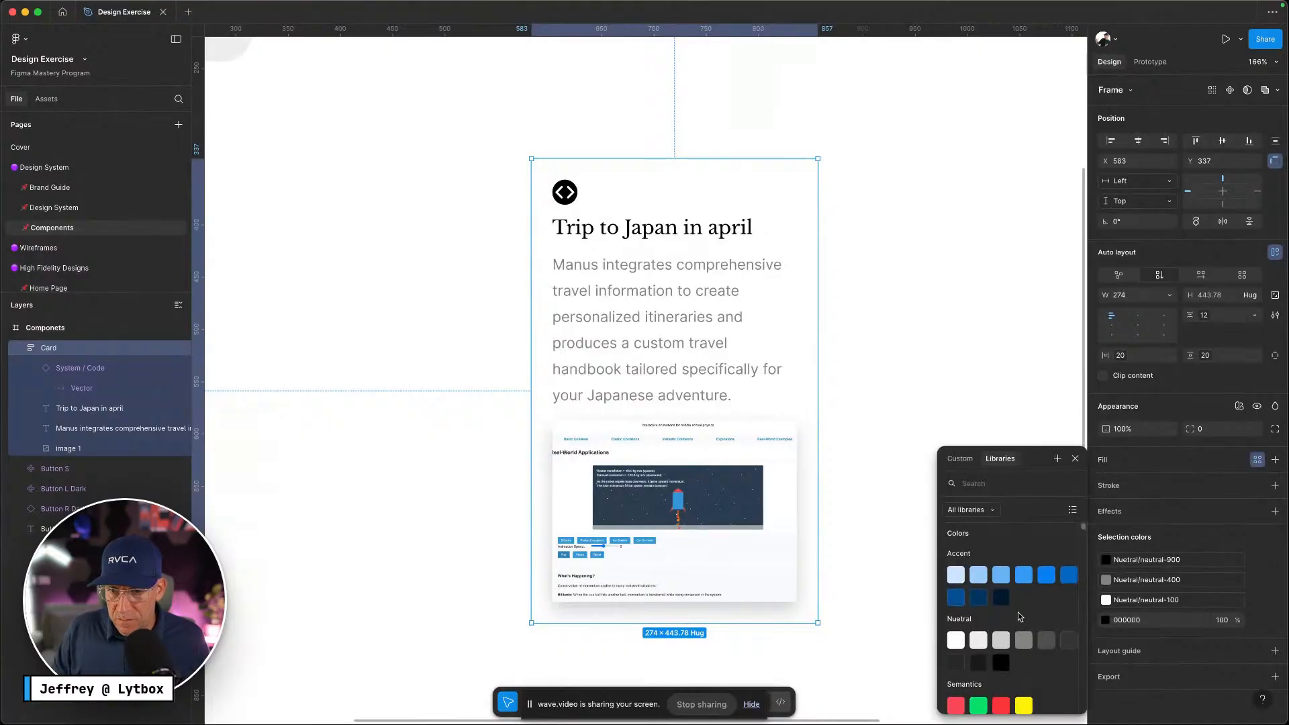
{"action": "left_click", "coordinate": [997, 618]}
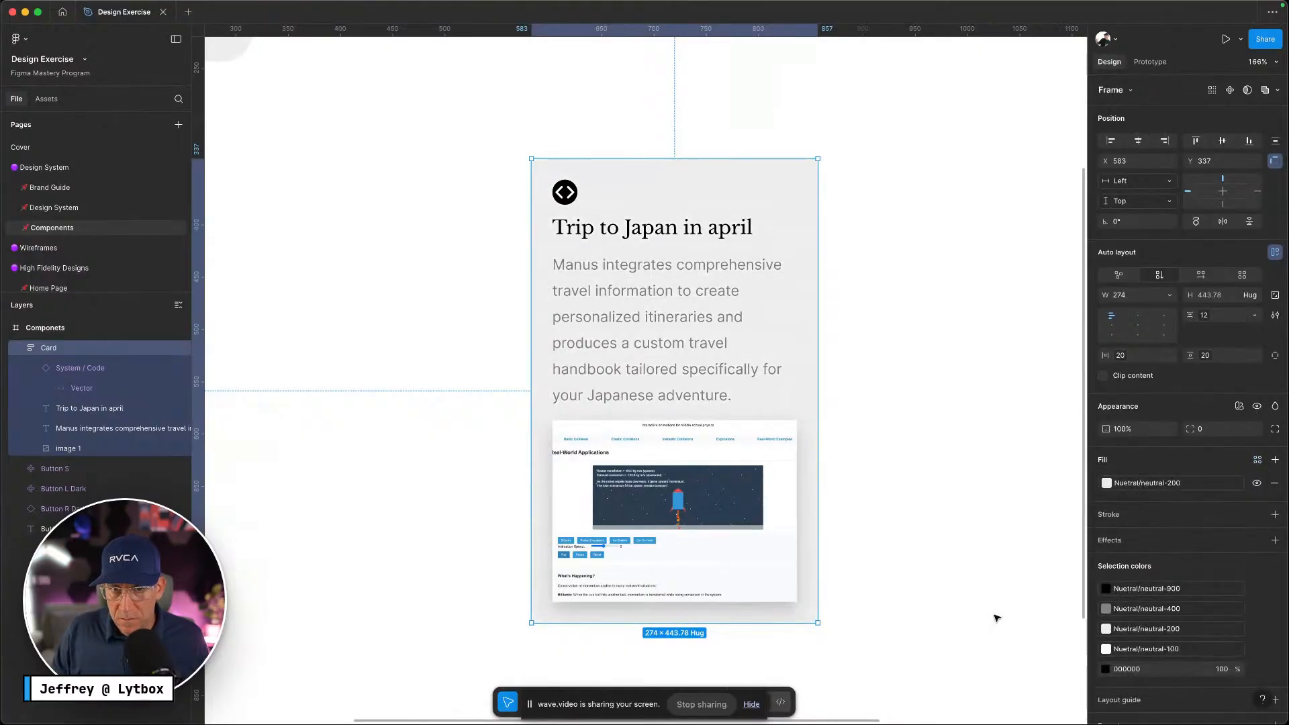
{"action": "left_click", "coordinate": [1121, 485]}
{"action": "left_click", "coordinate": [956, 635]}
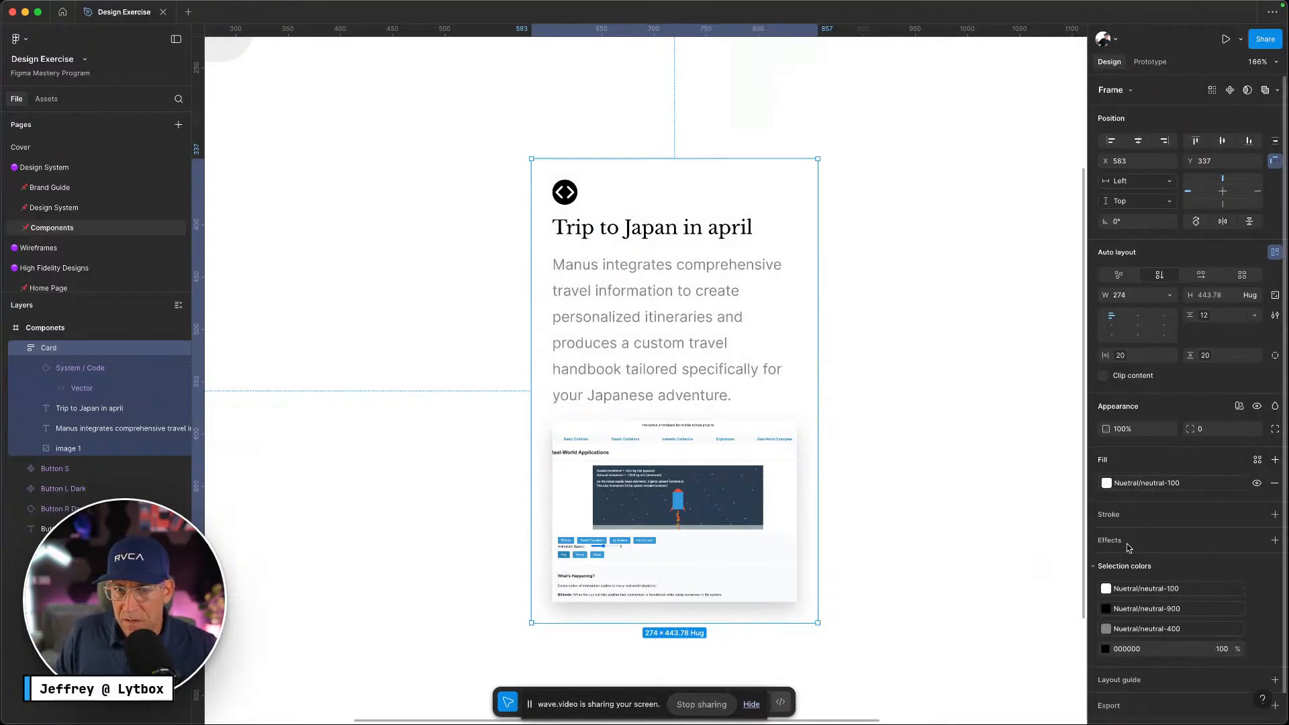
Add a Neutral-300 border and round the corners with border-radius-l (20)
{"action": "left_click", "coordinate": [1274, 515]}
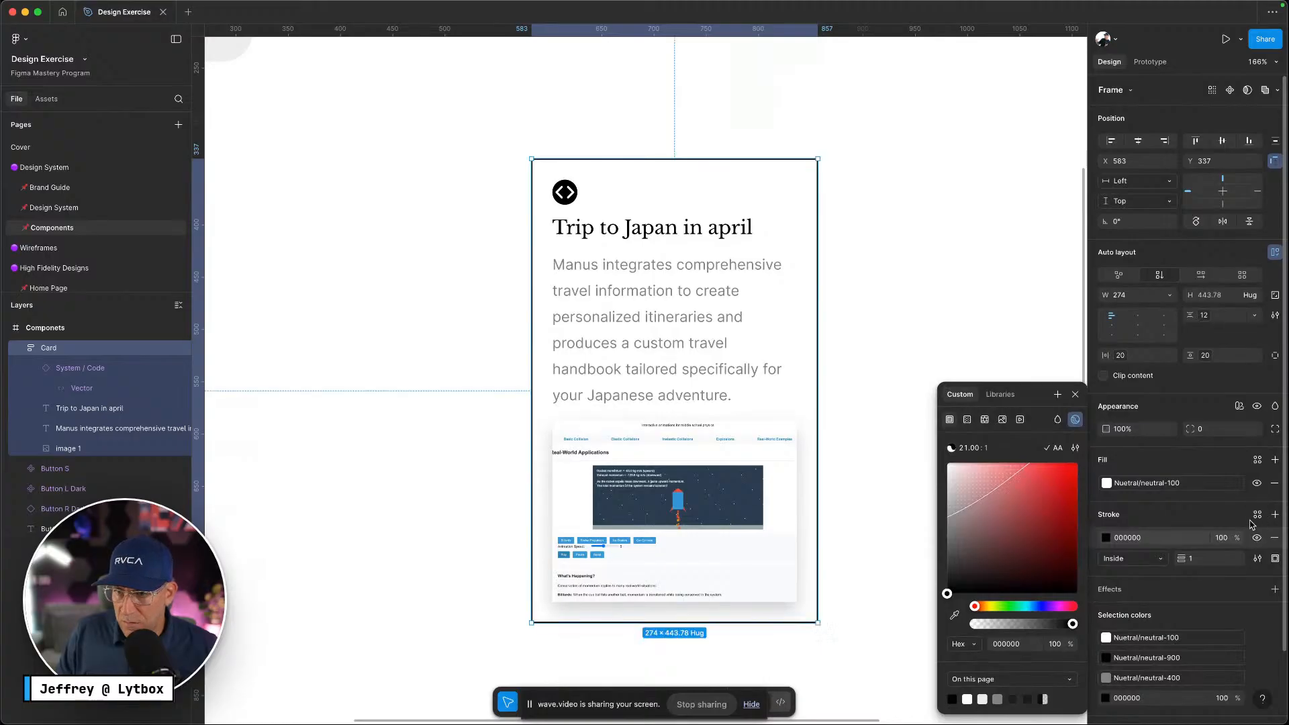
{"action": "left_click", "coordinate": [1256, 515]}
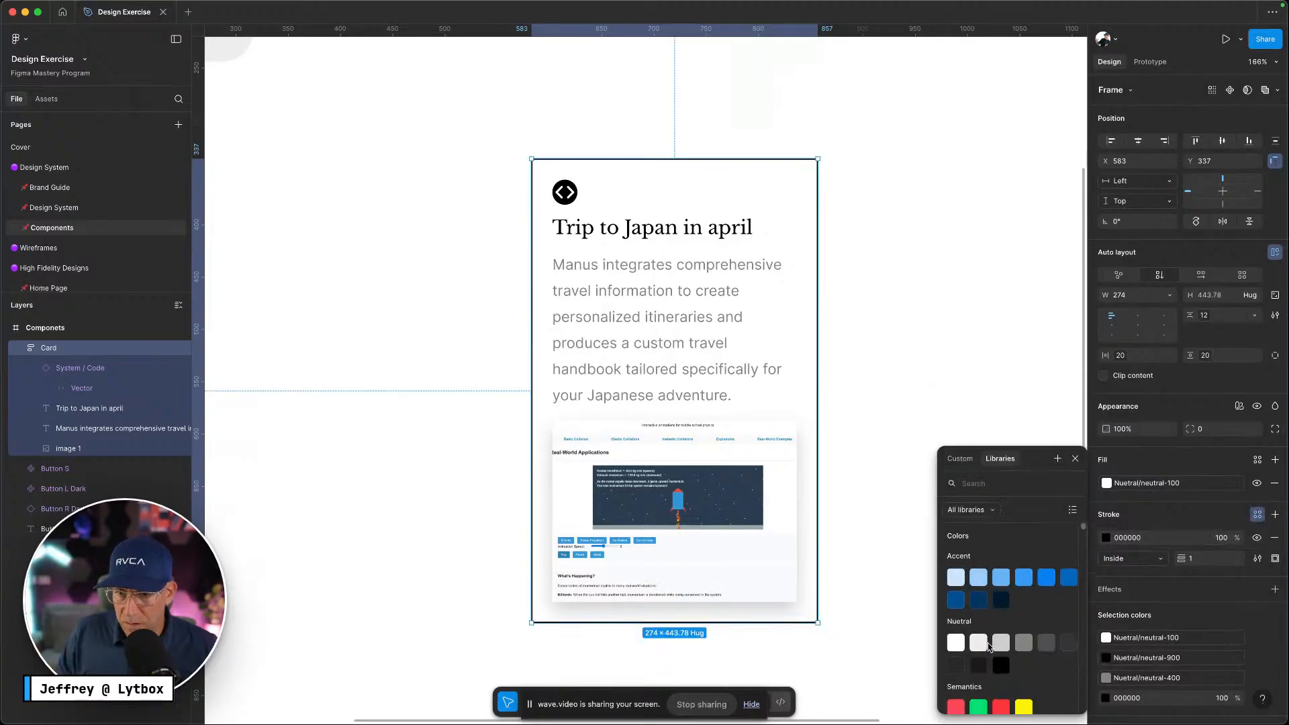
{"action": "left_click", "coordinate": [988, 646]}
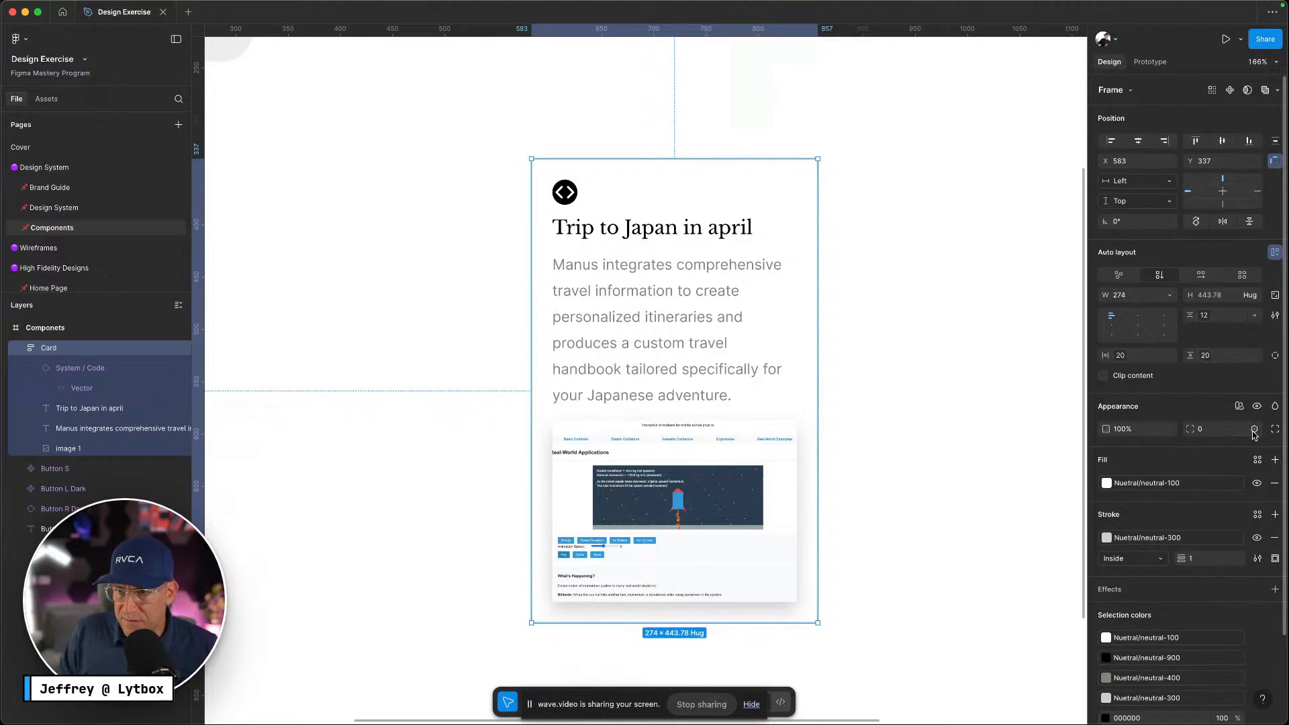
{"action": "left_click", "coordinate": [1253, 430]}
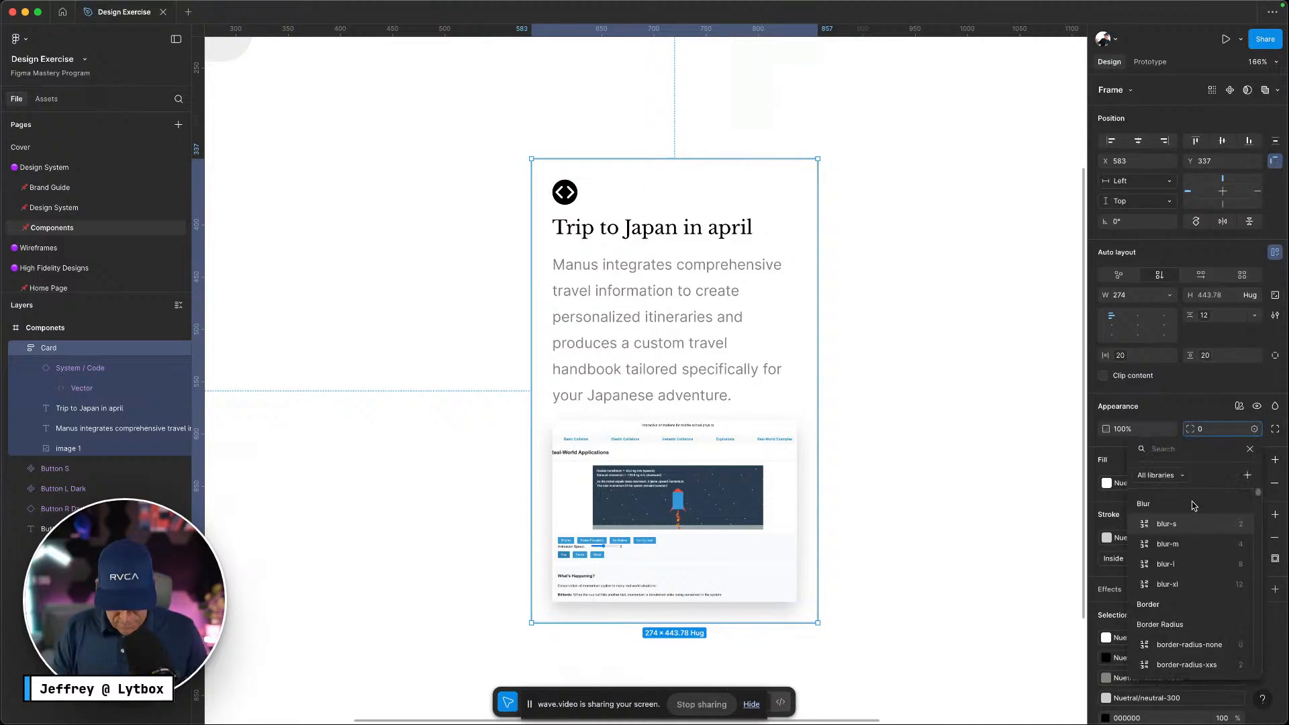
{"action": "type", "text": "radiu"}
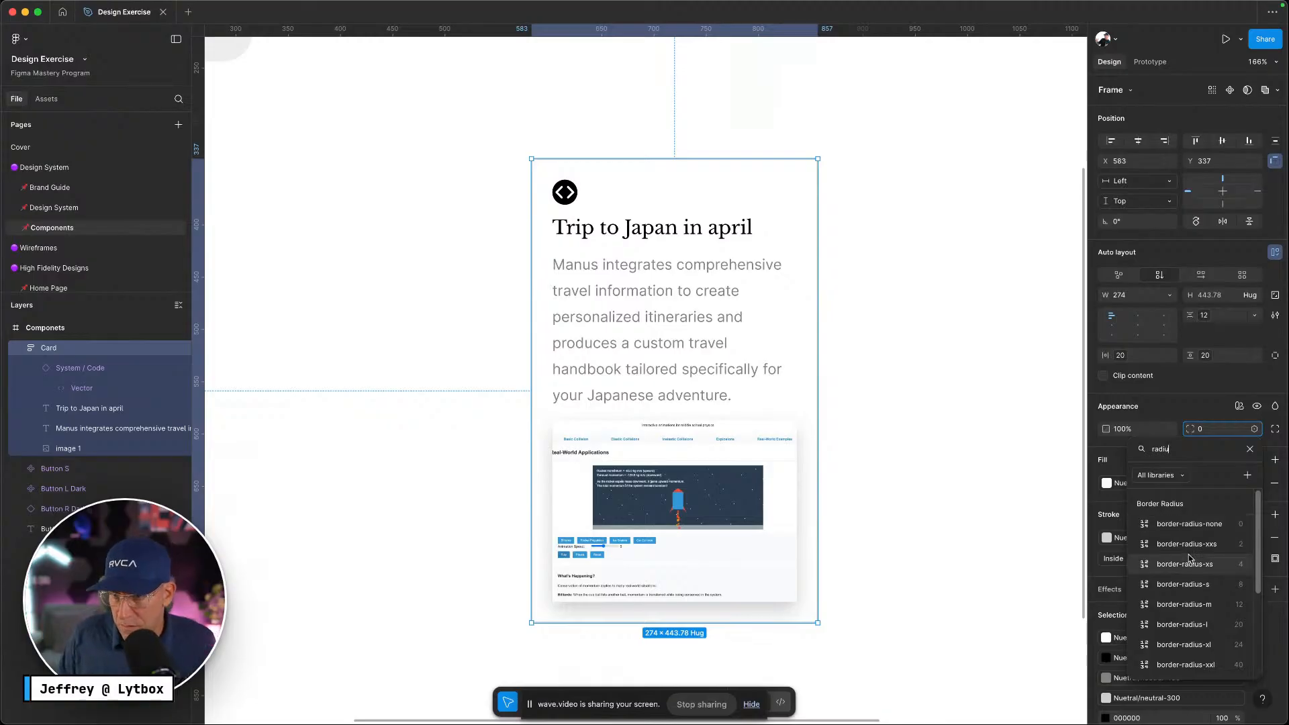
{"action": "left_click", "coordinate": [1193, 622]}
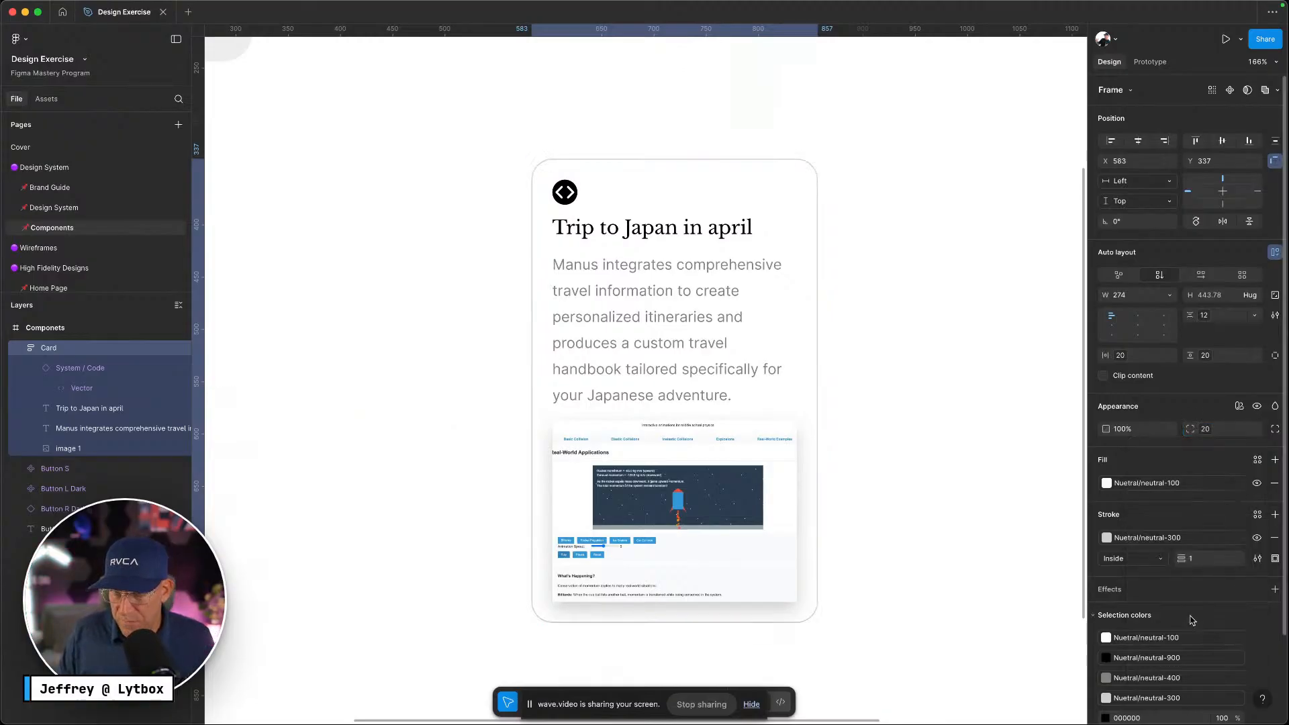
{"action": "key", "text": "ctrl+Left"}
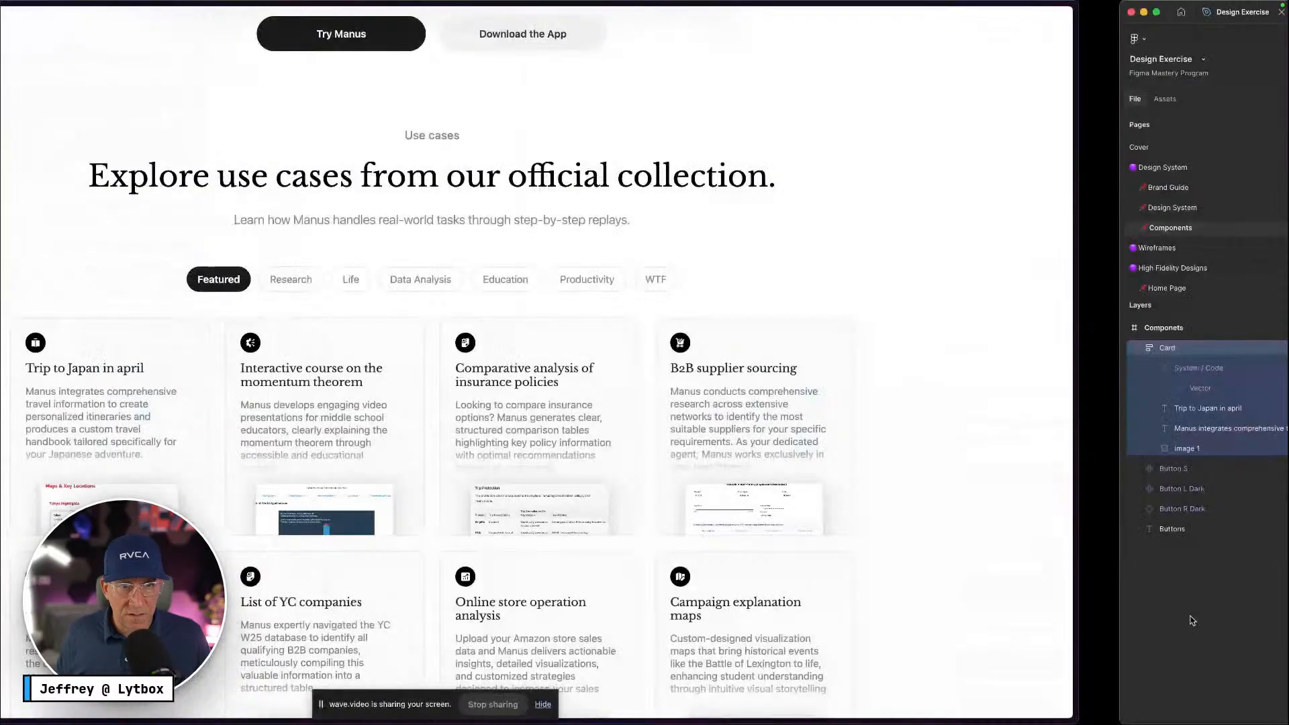
Narrow the screenshot image inside the card to about 192 wide
{"action": "key", "text": "ctrl+Right"}
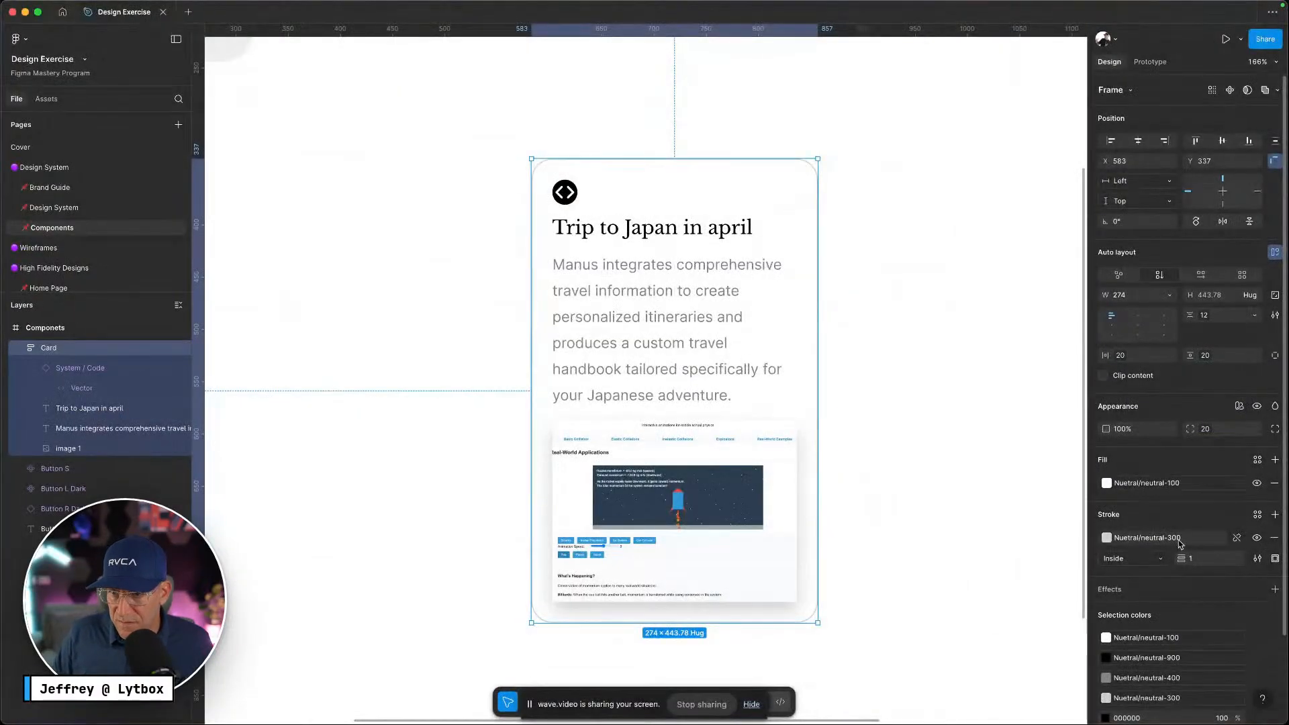
{"action": "left_click", "coordinate": [1178, 541]}
{"action": "key", "text": "Escape"}
{"action": "left_click", "coordinate": [948, 422]}
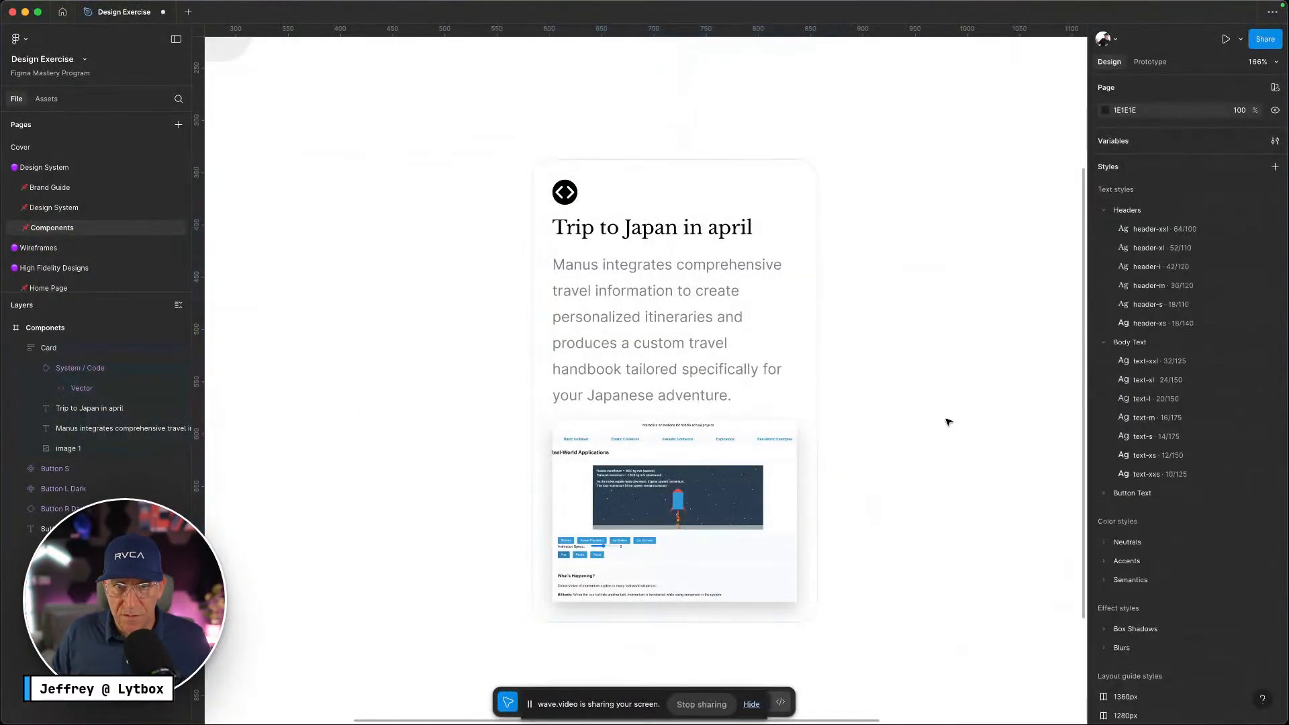
{"action": "double_click", "coordinate": [790, 496]}
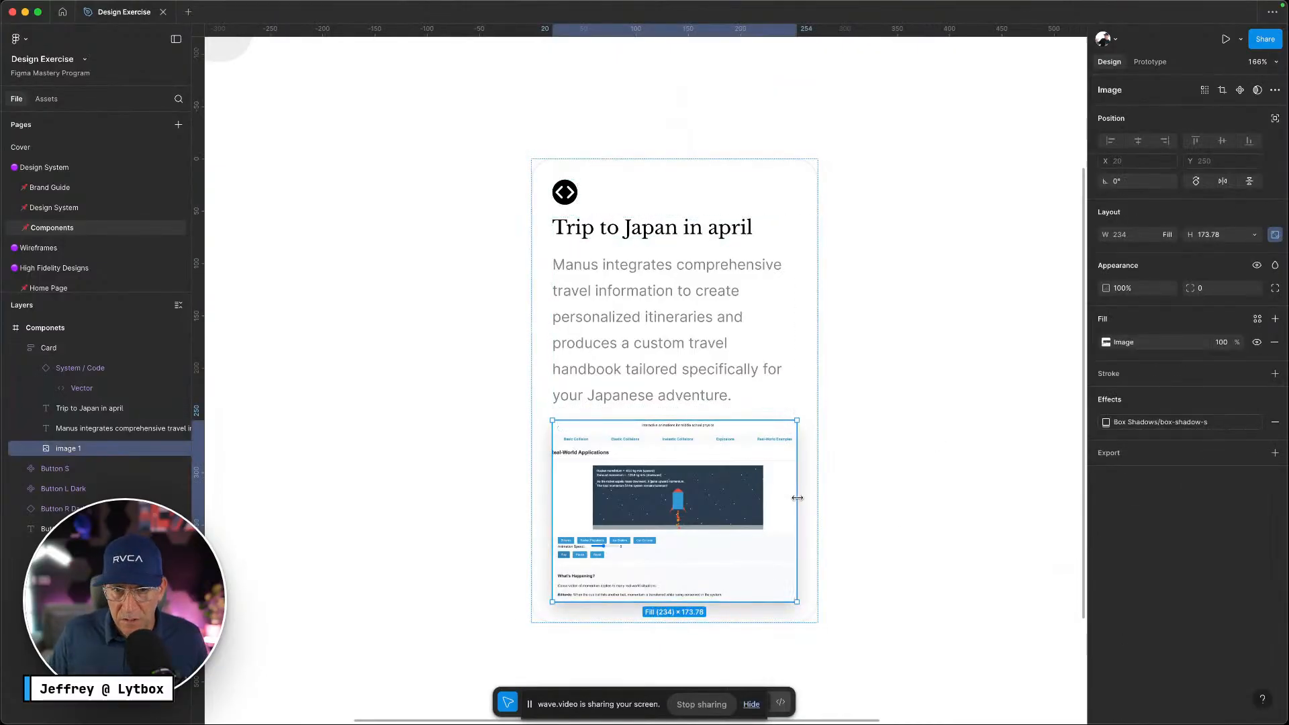
{"action": "left_click_drag", "start_coordinate": [797, 498], "coordinate": [774, 496]}
{"action": "left_click_drag", "start_coordinate": [769, 495], "coordinate": [752, 493]}
Centre the Card's contents horizontally and reselect the screenshot image
{"action": "left_click", "coordinate": [663, 190]}
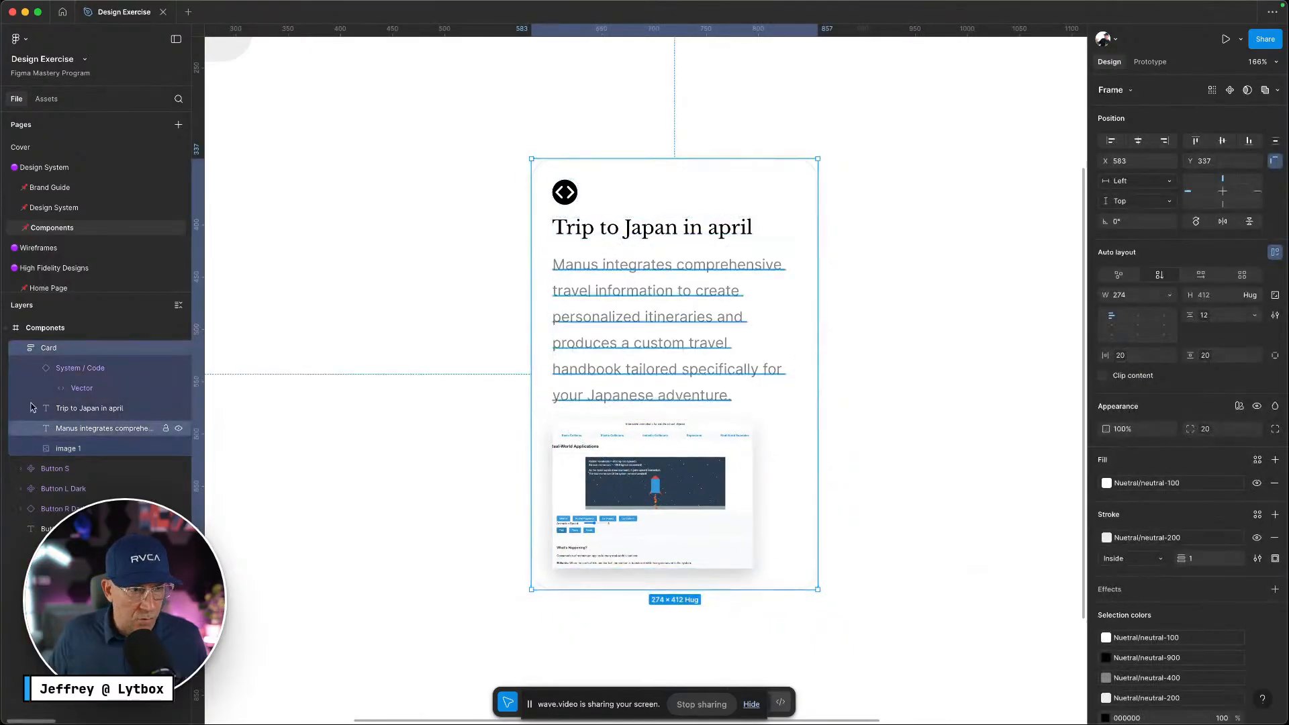
{"action": "left_click", "coordinate": [1145, 320]}
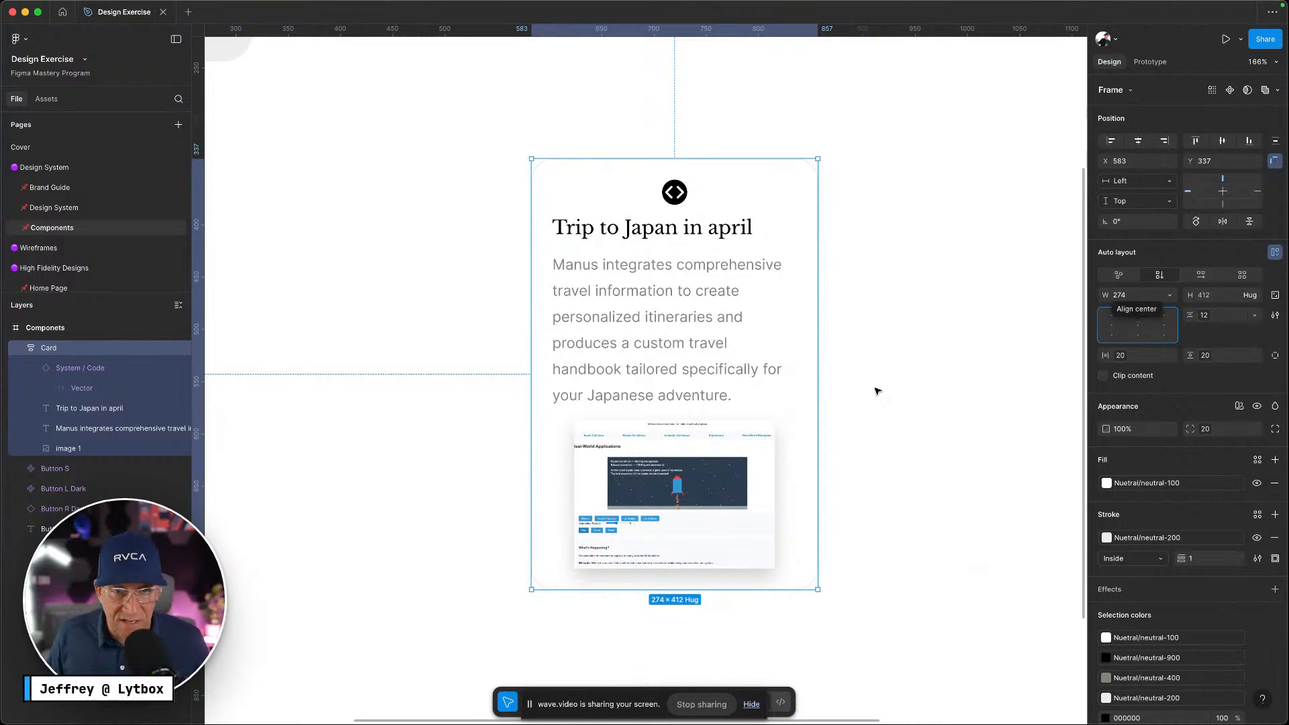
{"action": "scroll", "coordinate": [1181, 499], "scroll_direction": "down", "scroll_amount": 2}
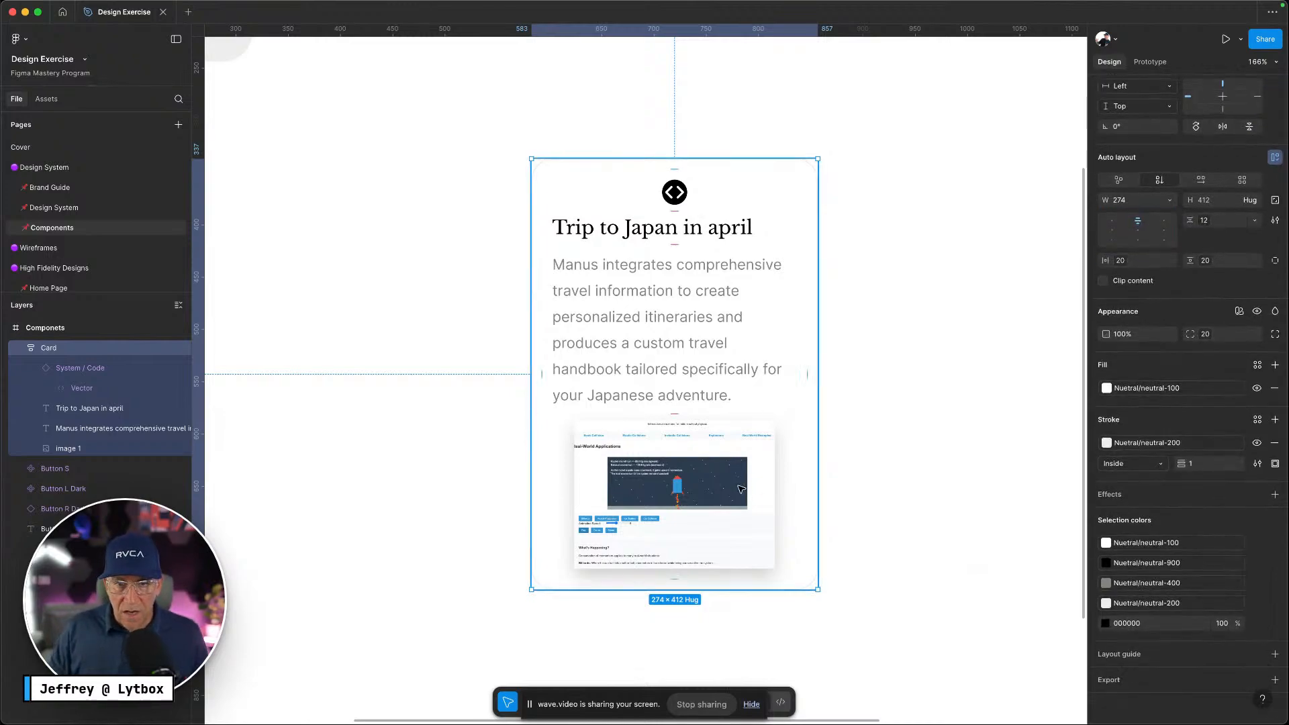
{"action": "double_click", "coordinate": [729, 500]}
{"action": "key", "text": "ctrl+Left"}
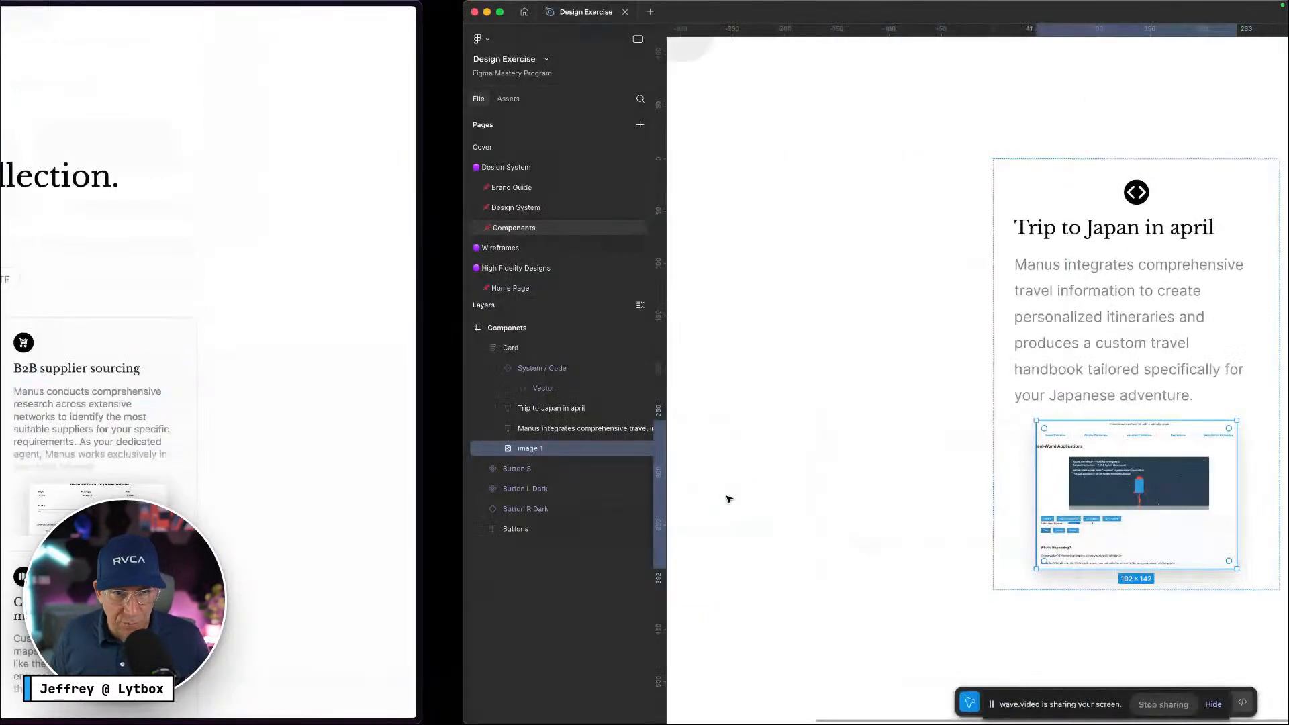
{"action": "key", "text": "ctrl+Right"}
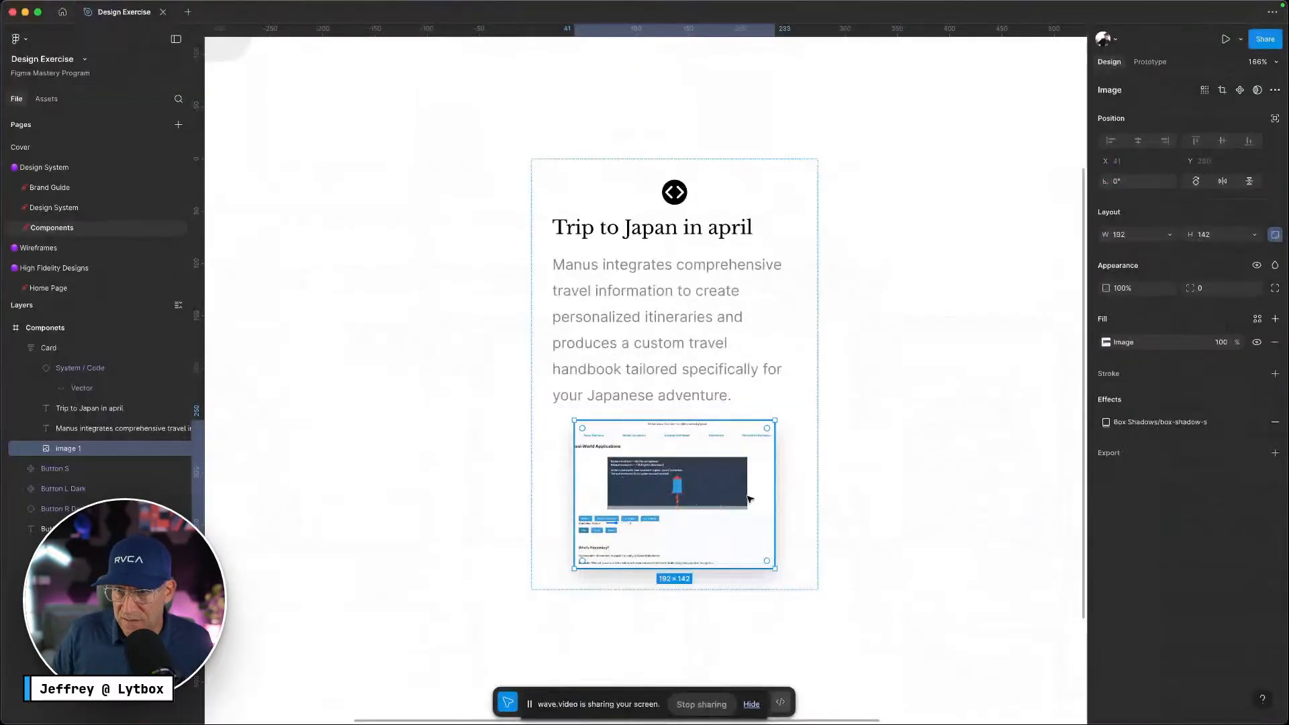
Give the screenshot image a Neutral/neutral-200 border
{"action": "left_click", "coordinate": [1275, 374]}
{"action": "left_click", "coordinate": [1106, 397]}
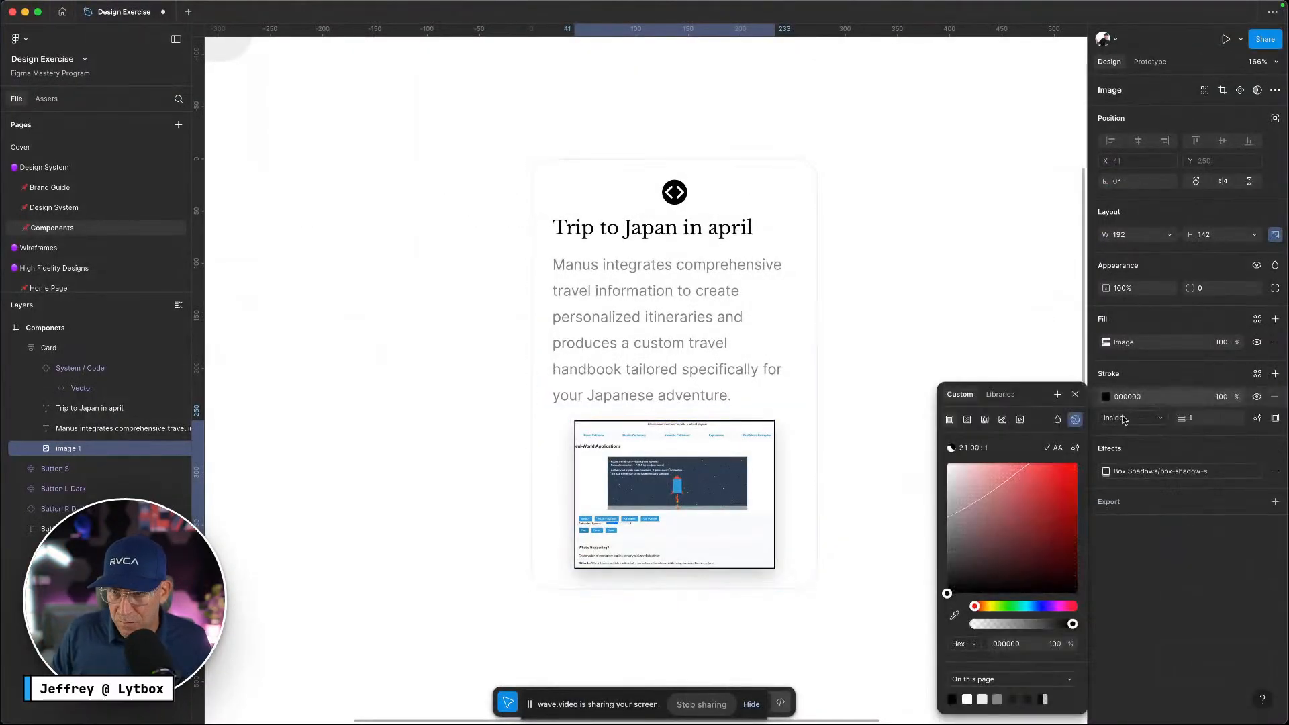
{"action": "left_click", "coordinate": [1257, 373]}
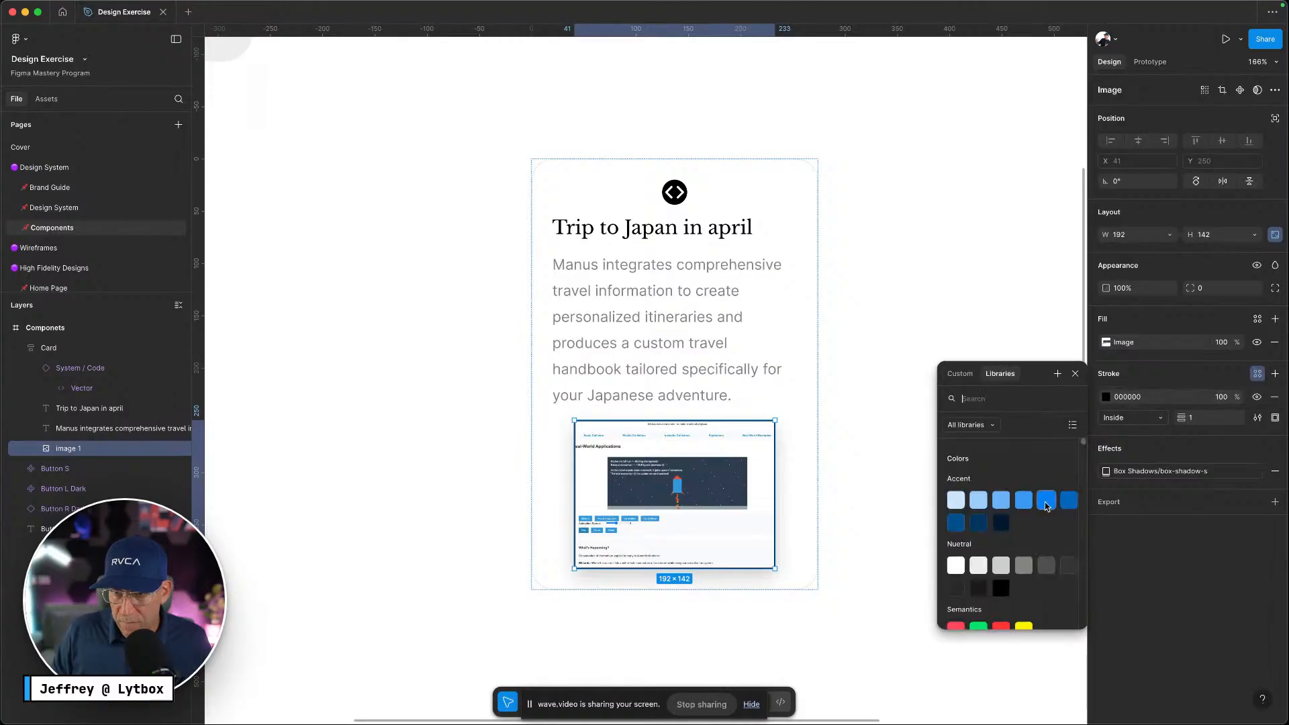
{"action": "left_click", "coordinate": [1000, 566]}
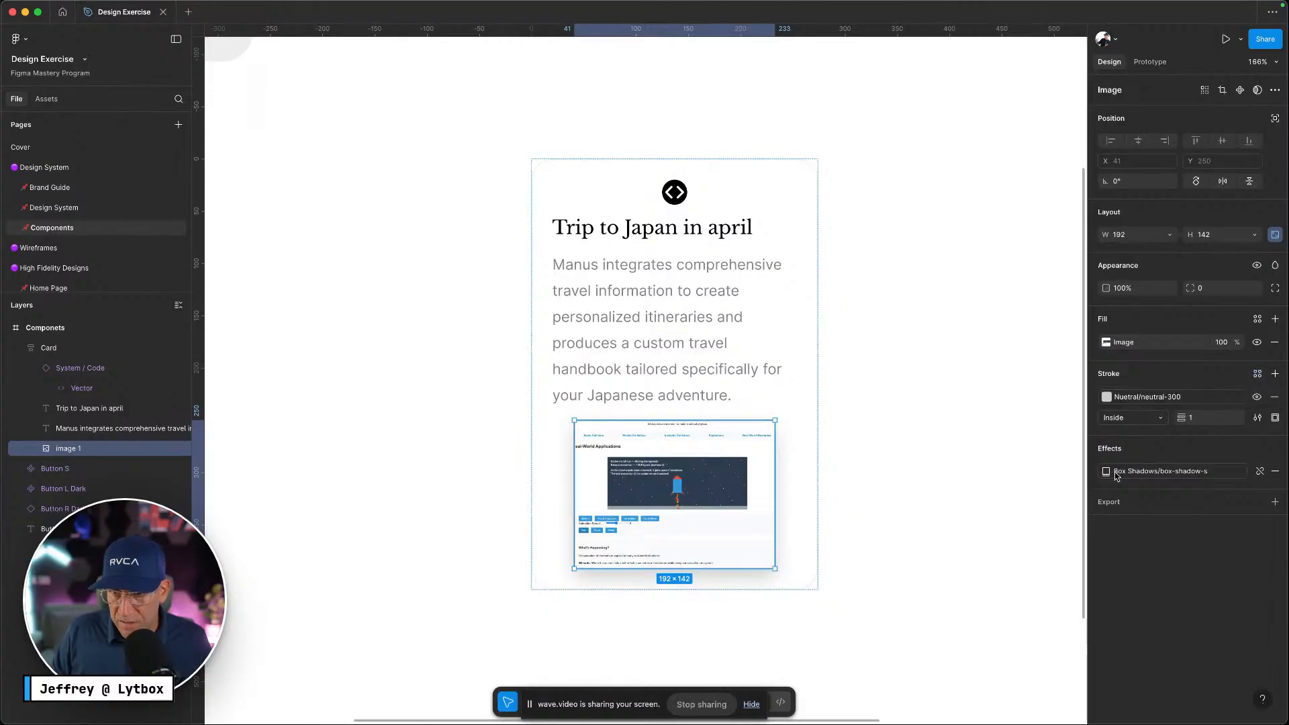
{"action": "left_click", "coordinate": [1127, 404]}
{"action": "left_click", "coordinate": [971, 572]}
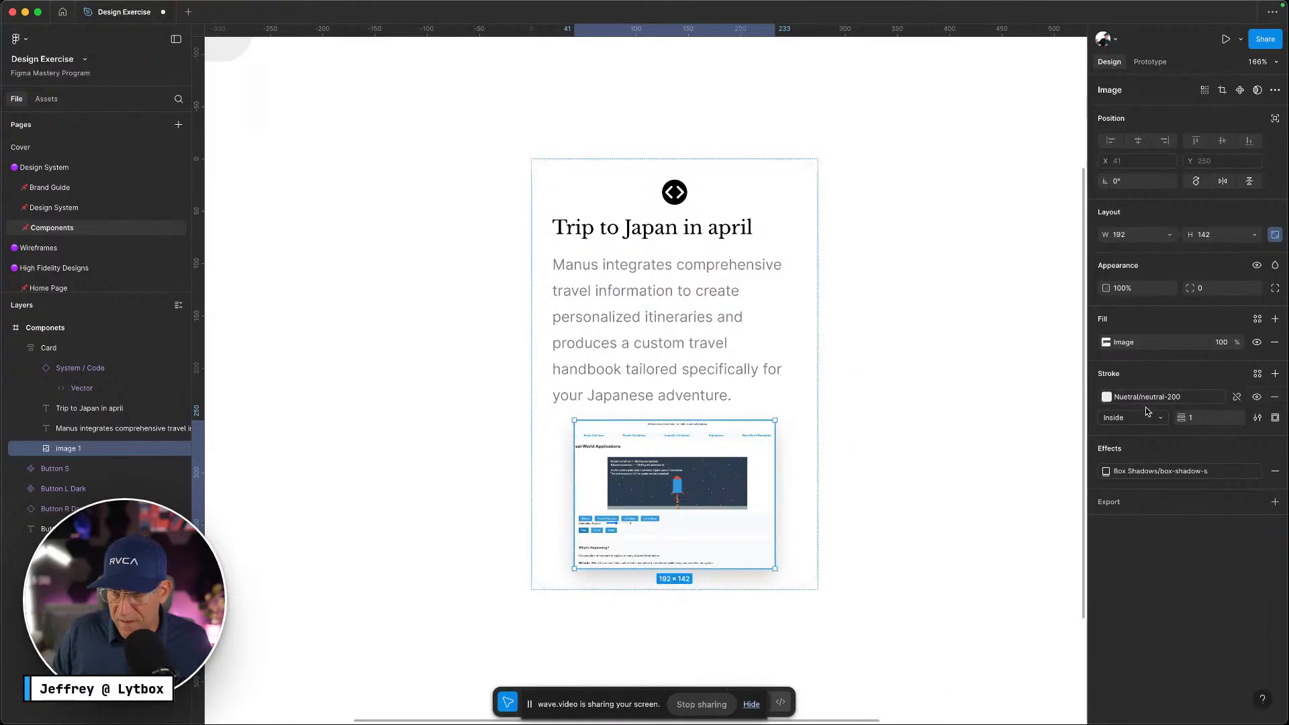
Round the image's corners with the border-radius-m variable (12)
{"action": "left_click", "coordinate": [1253, 289]}
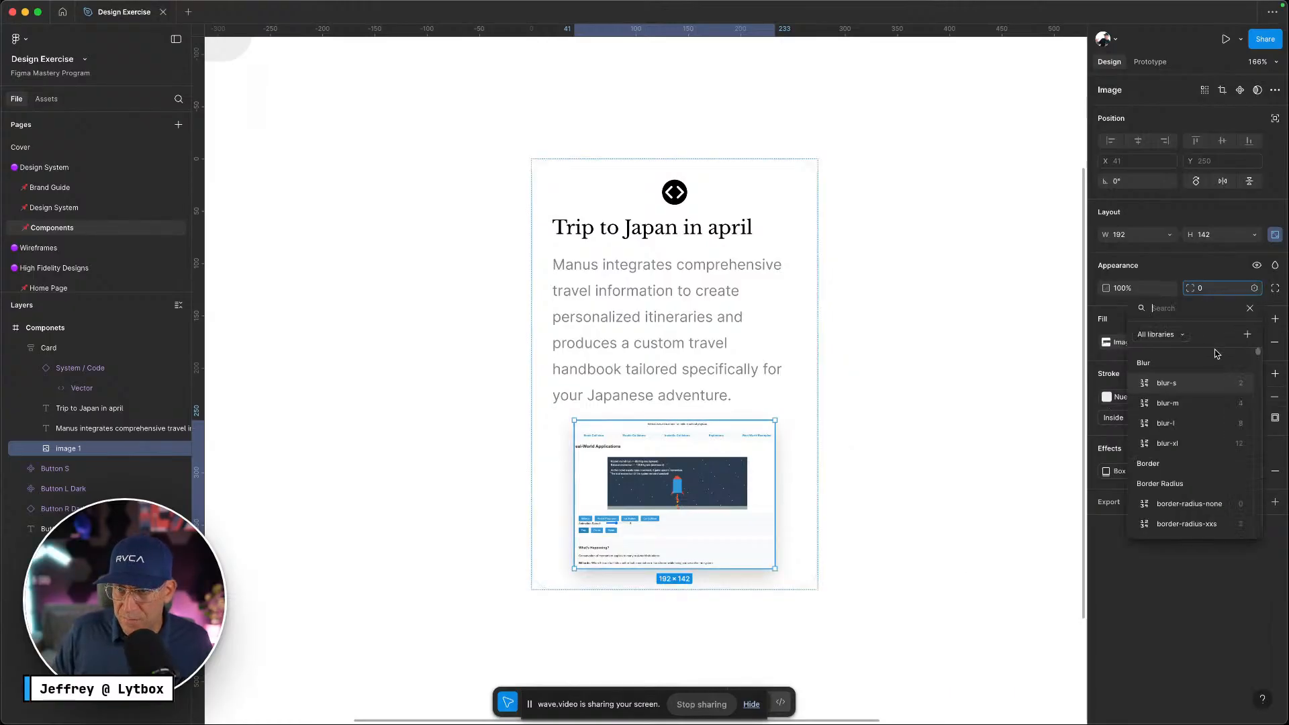
{"action": "type", "text": "radiu"}
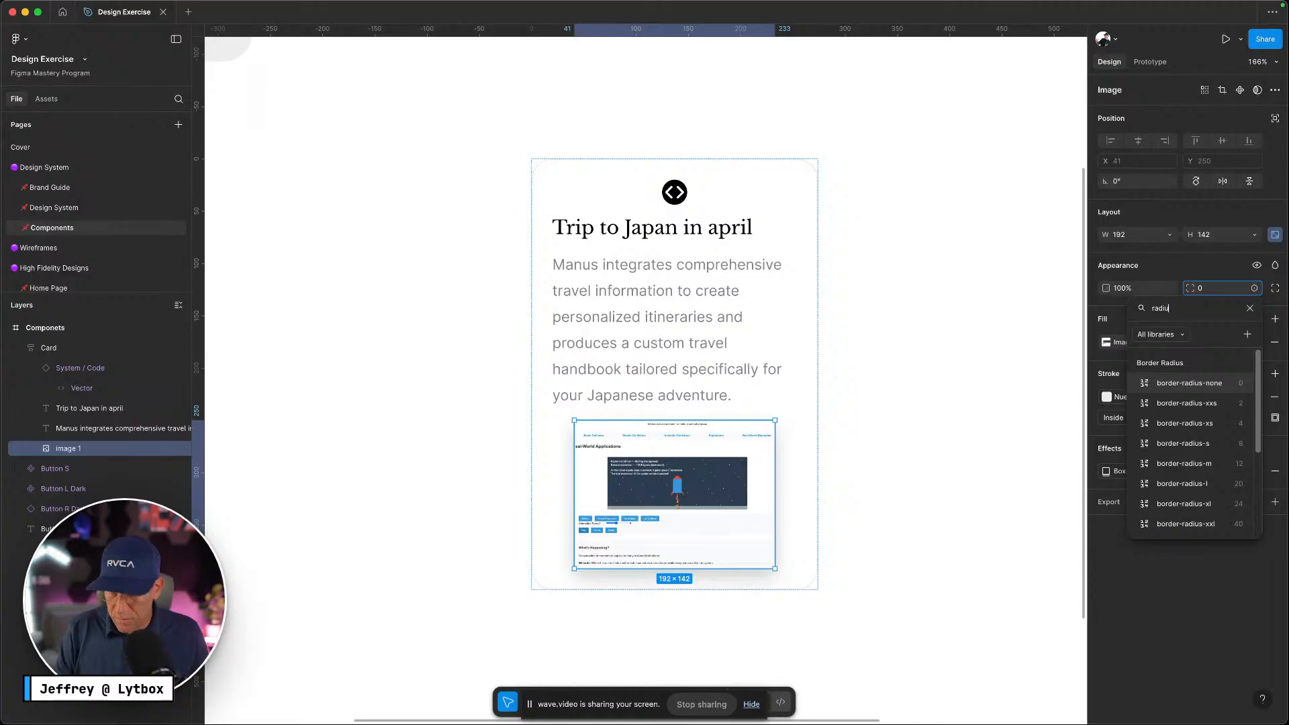
{"action": "left_click", "coordinate": [1199, 465]}
{"action": "left_click", "coordinate": [992, 476]}
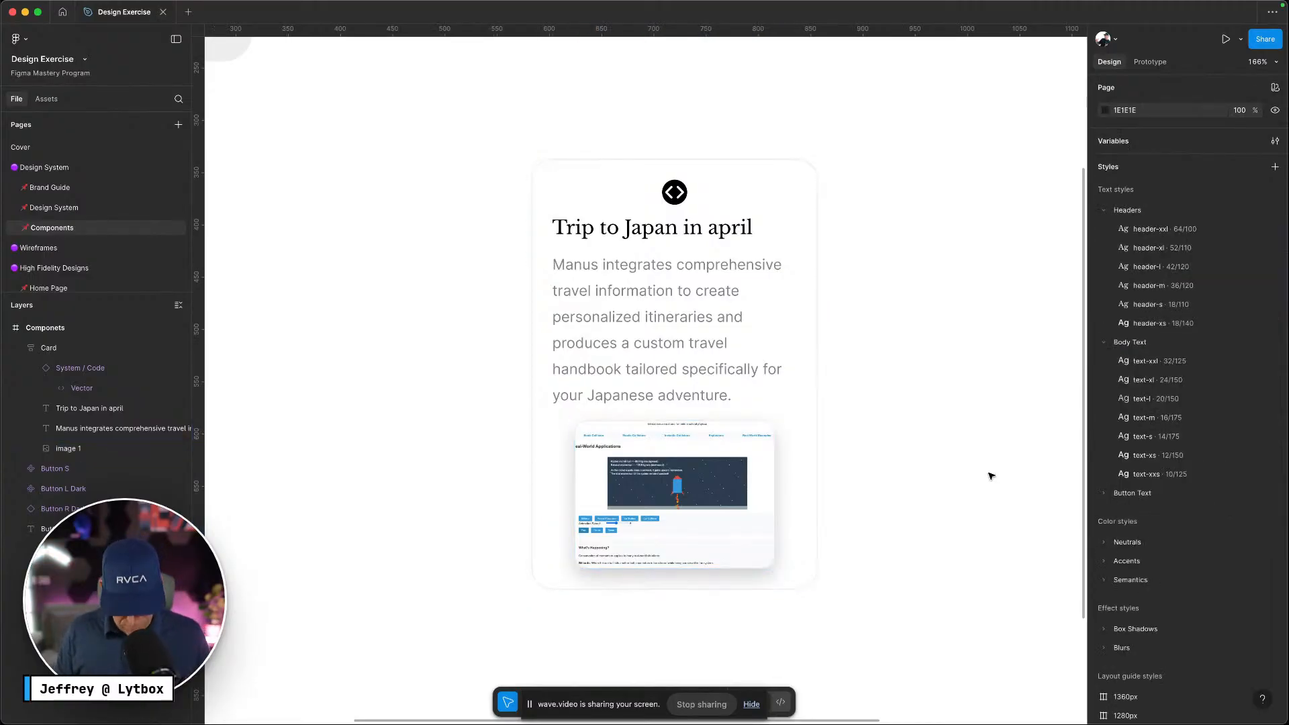
{"action": "key", "text": "ctrl+Left"}
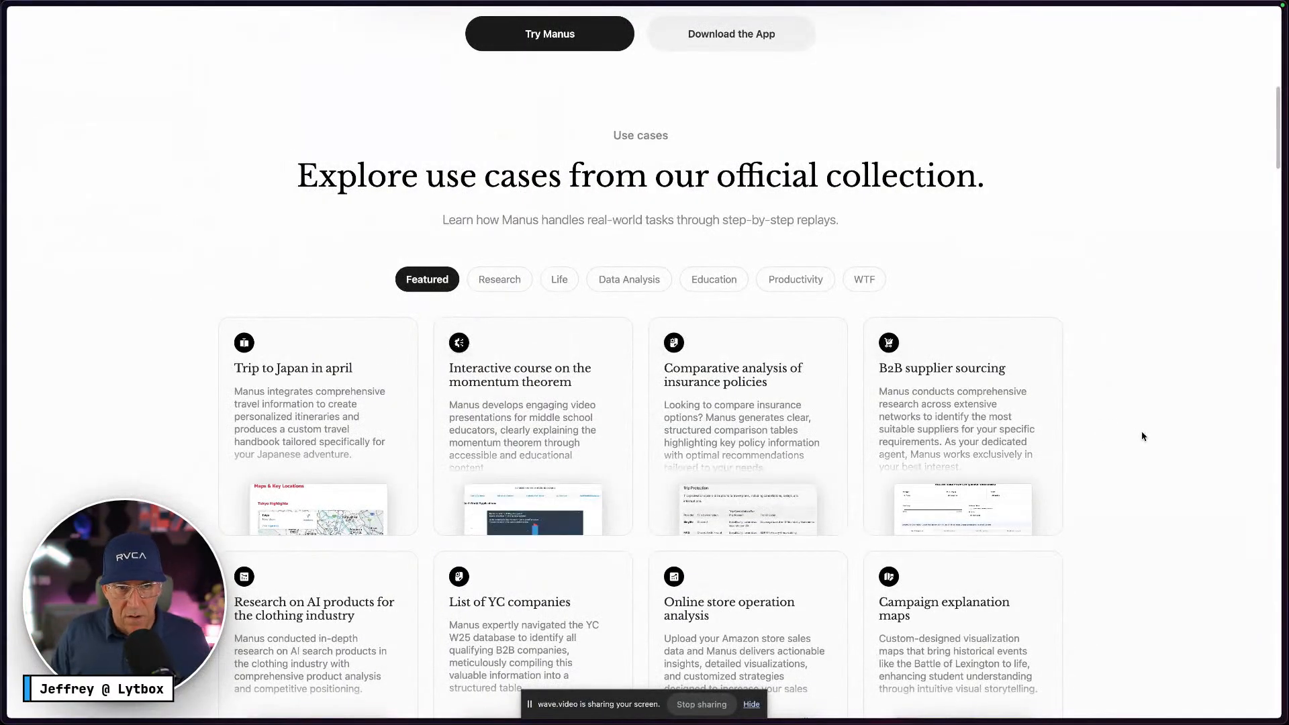
{"action": "key", "text": "ctrl+Right"}
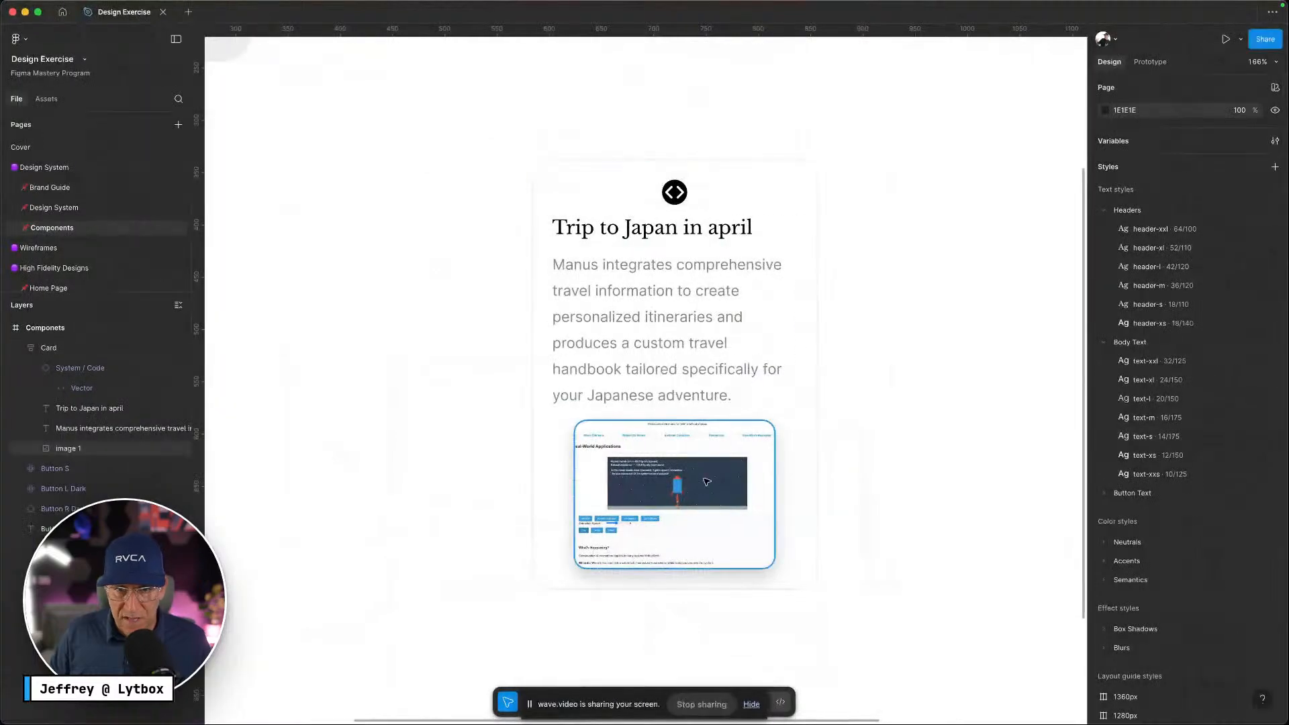
{"action": "left_click", "coordinate": [732, 494], "text": "super"}
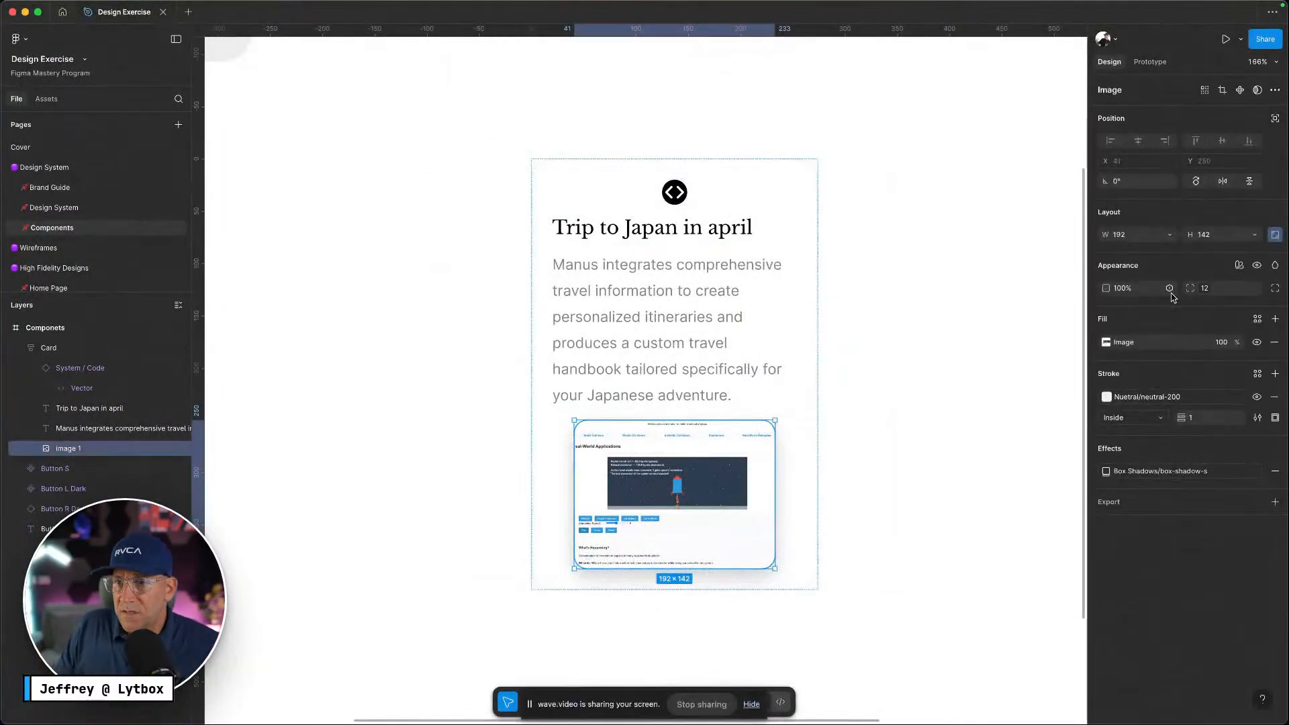
{"action": "left_click", "coordinate": [858, 213]}
{"action": "left_click", "coordinate": [725, 173]}
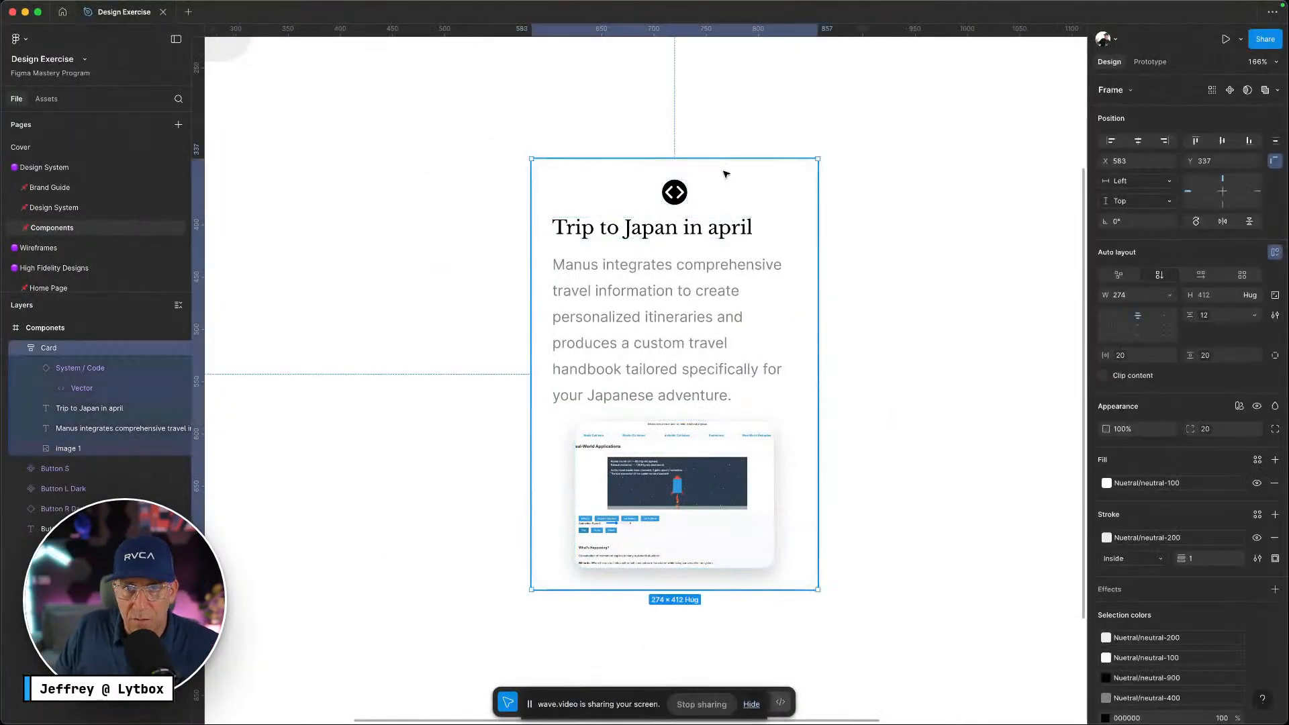
Set the Card's bottom padding individually to 350
{"action": "left_click", "coordinate": [1275, 356]}
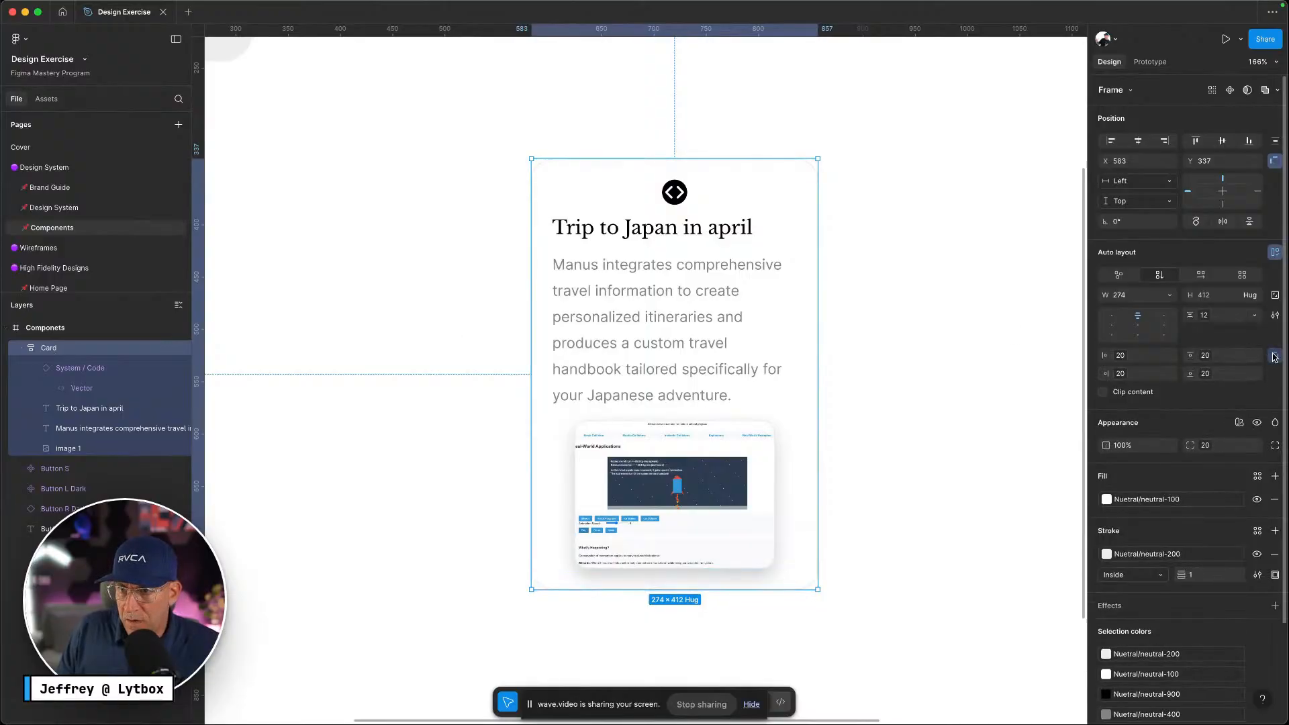
{"action": "left_click", "coordinate": [1208, 379]}
{"action": "scroll", "coordinate": [1196, 484], "scroll_direction": "down", "scroll_amount": 5}
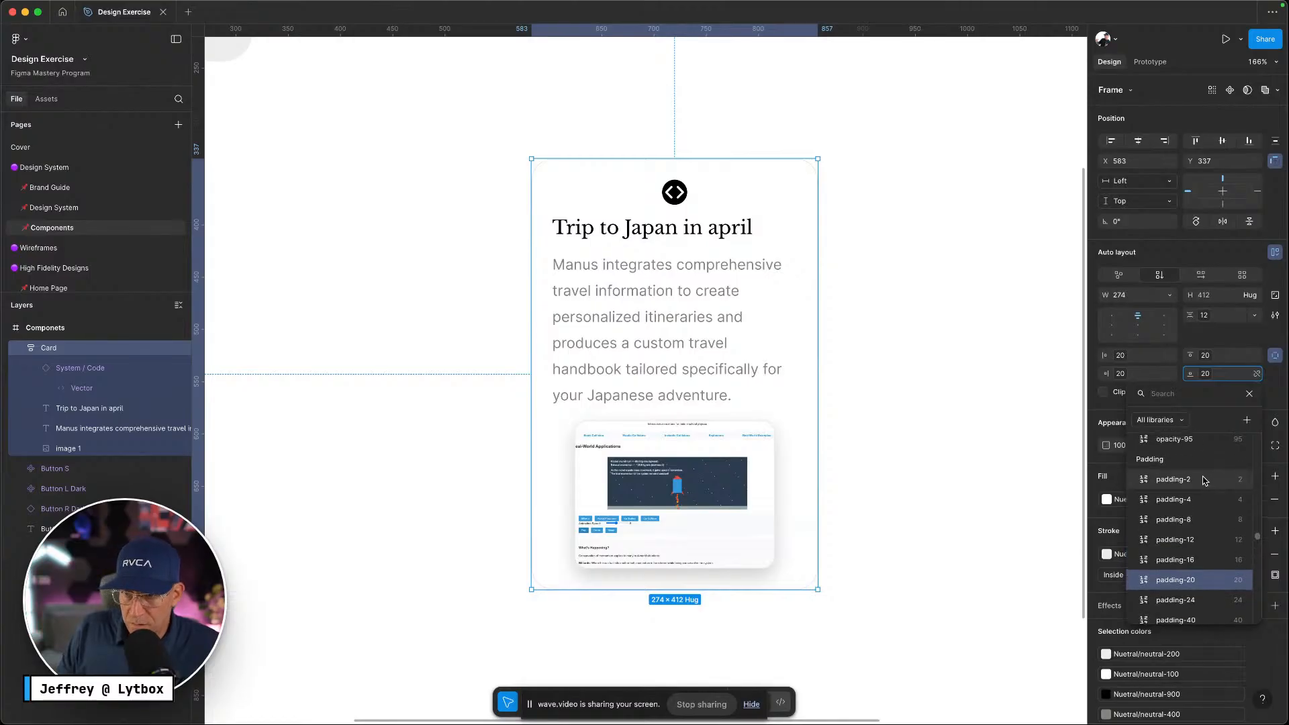
{"action": "type", "text": "350"}
{"action": "key", "text": "Return"}
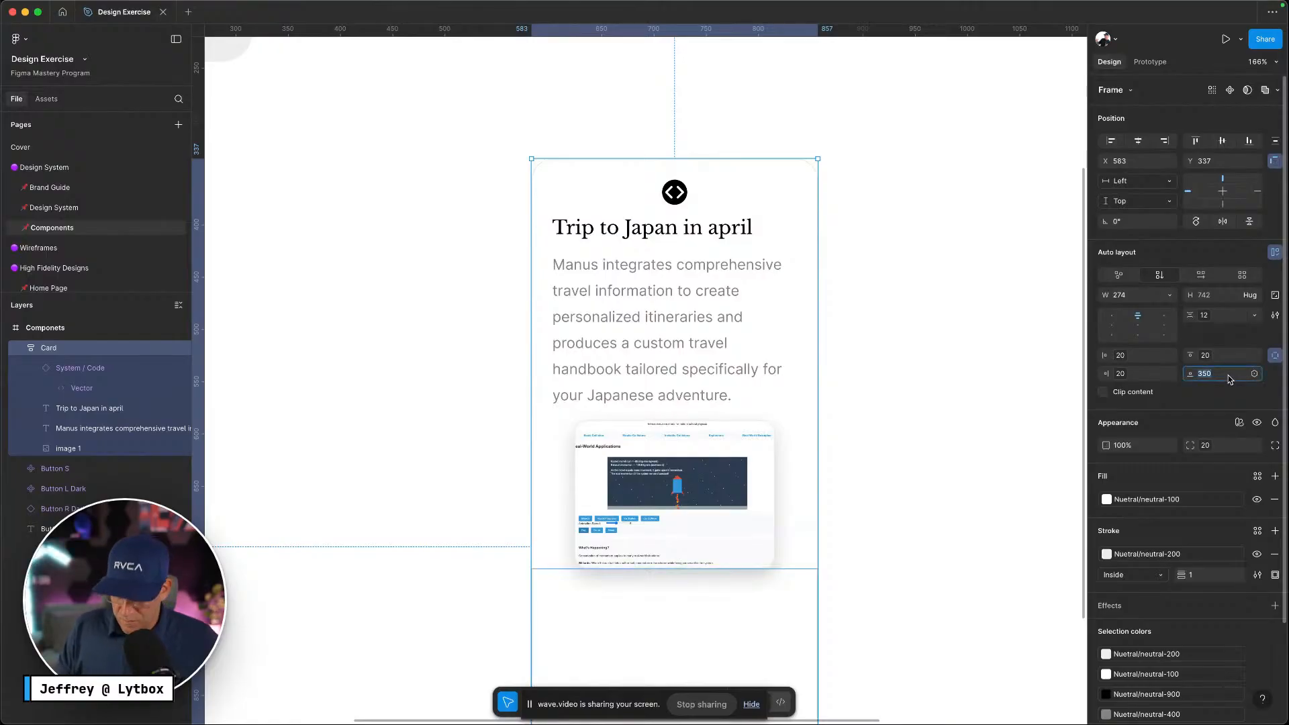
{"action": "left_click", "coordinate": [886, 513]}
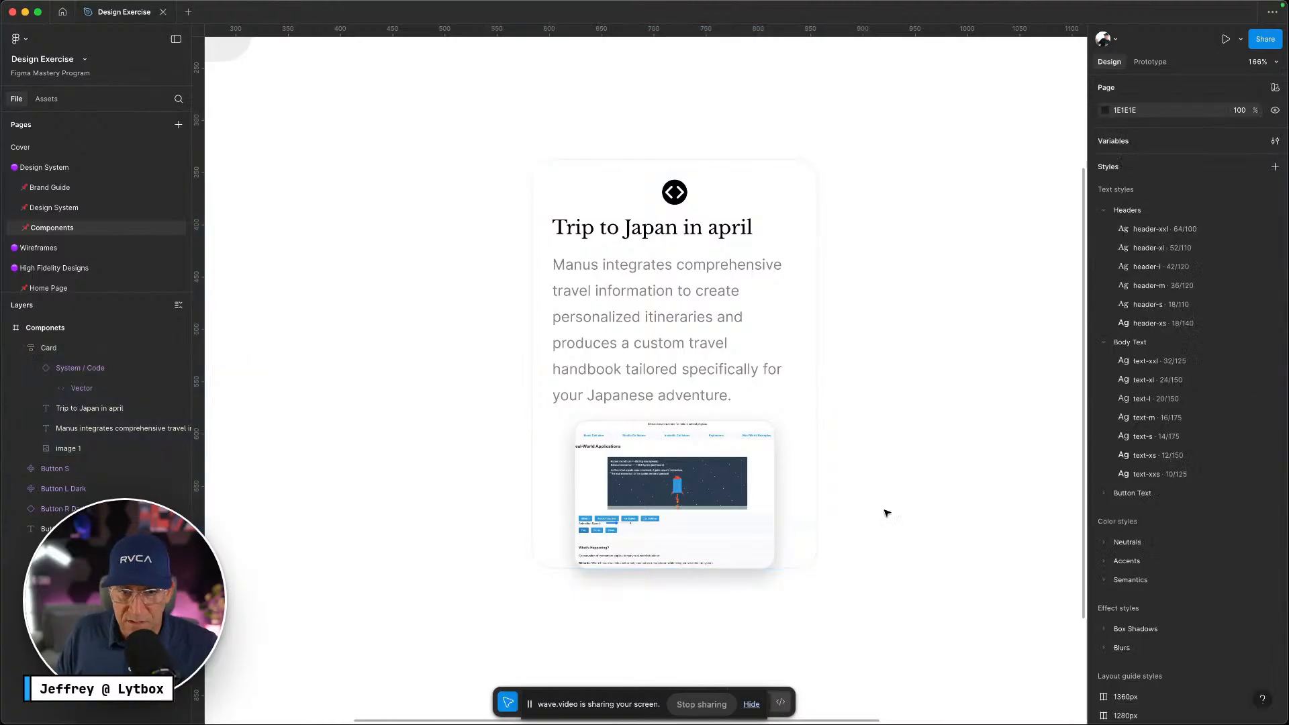
{"action": "key", "text": "ctrl+Left"}
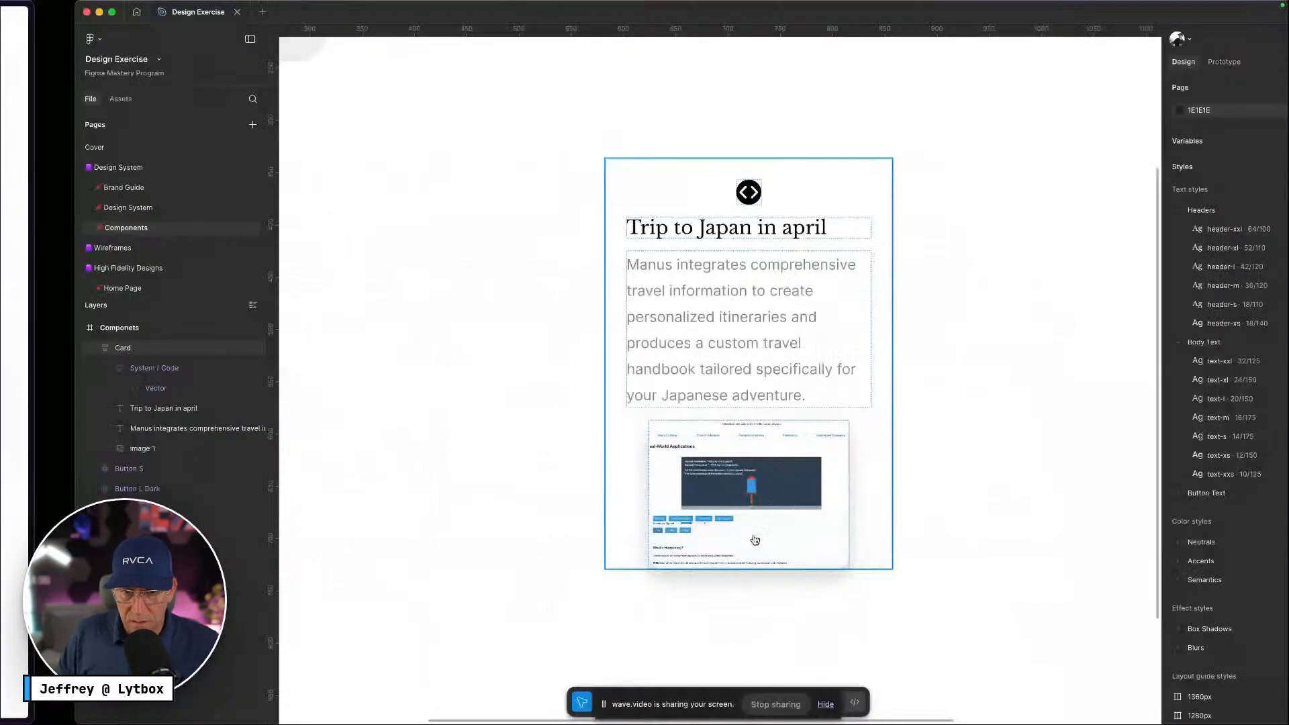
Set the image's bottom-right and bottom-left corner radii to 0, keeping top corners rounded
{"action": "double_click", "coordinate": [755, 539]}
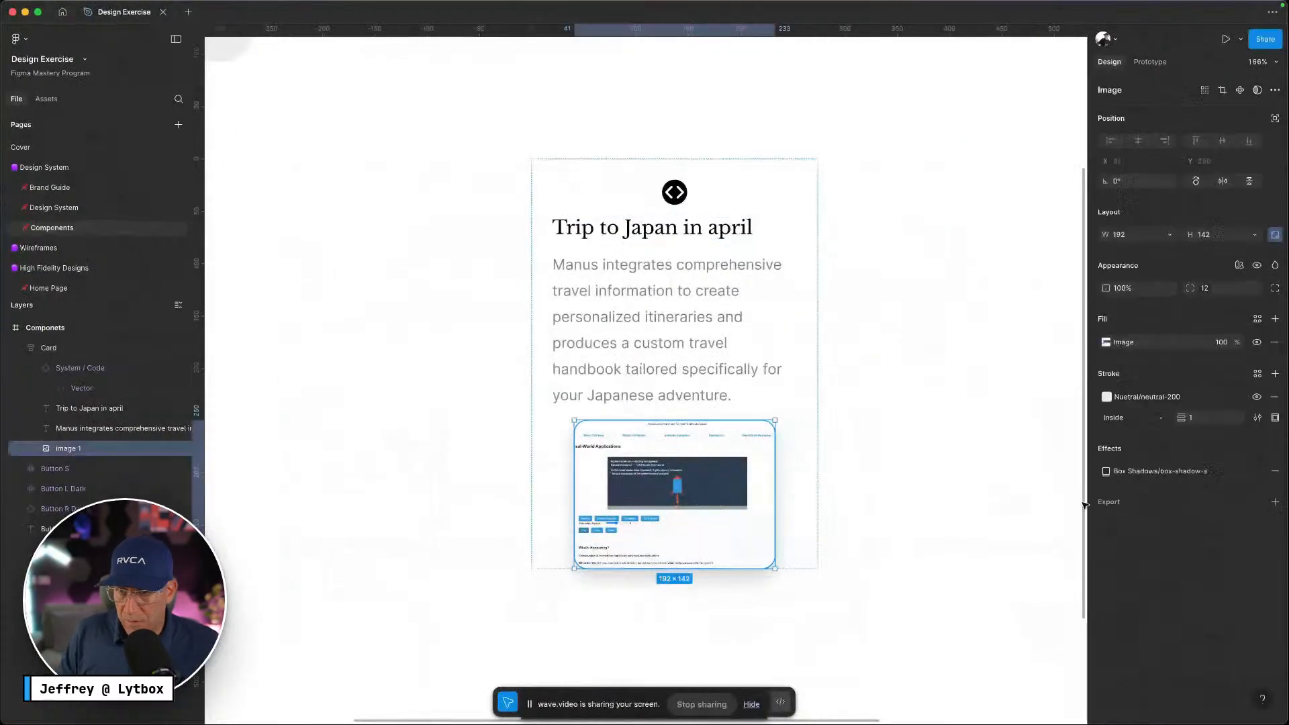
{"action": "left_click", "coordinate": [1275, 288]}
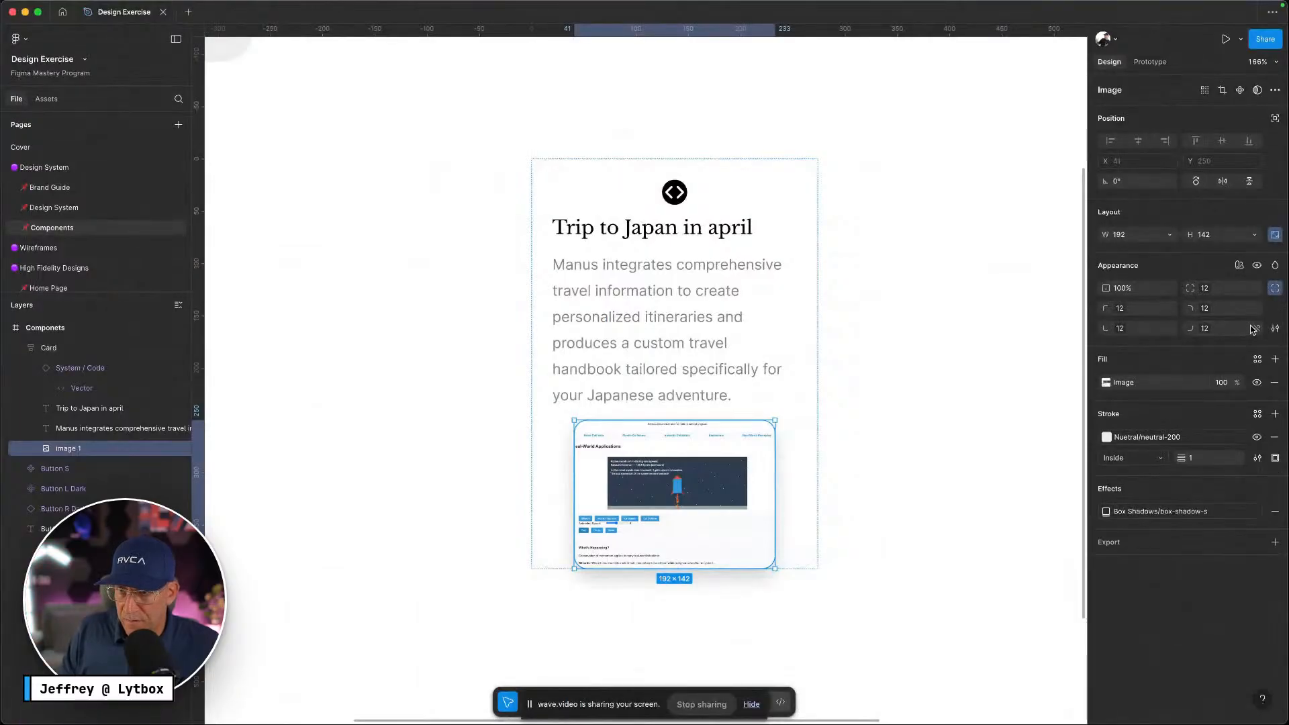
{"action": "left_click", "coordinate": [1216, 332]}
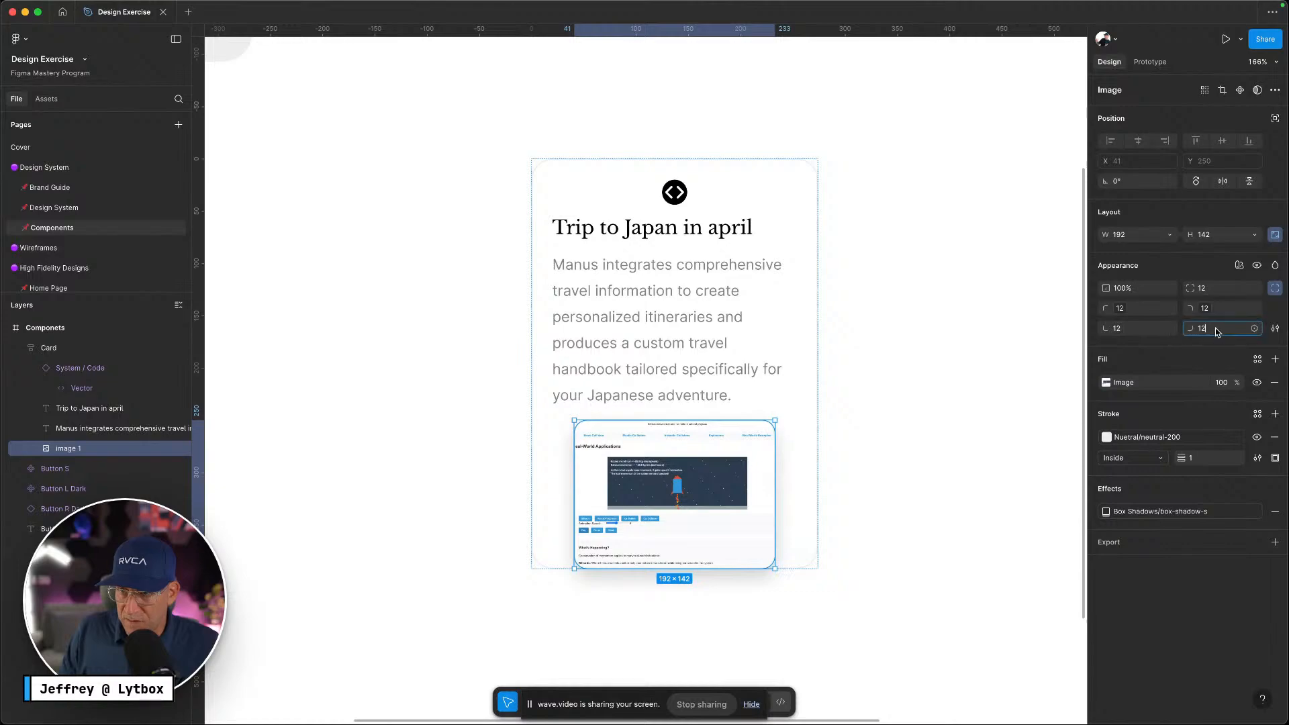
{"action": "type", "text": "0"}
{"action": "key", "text": "Return"}
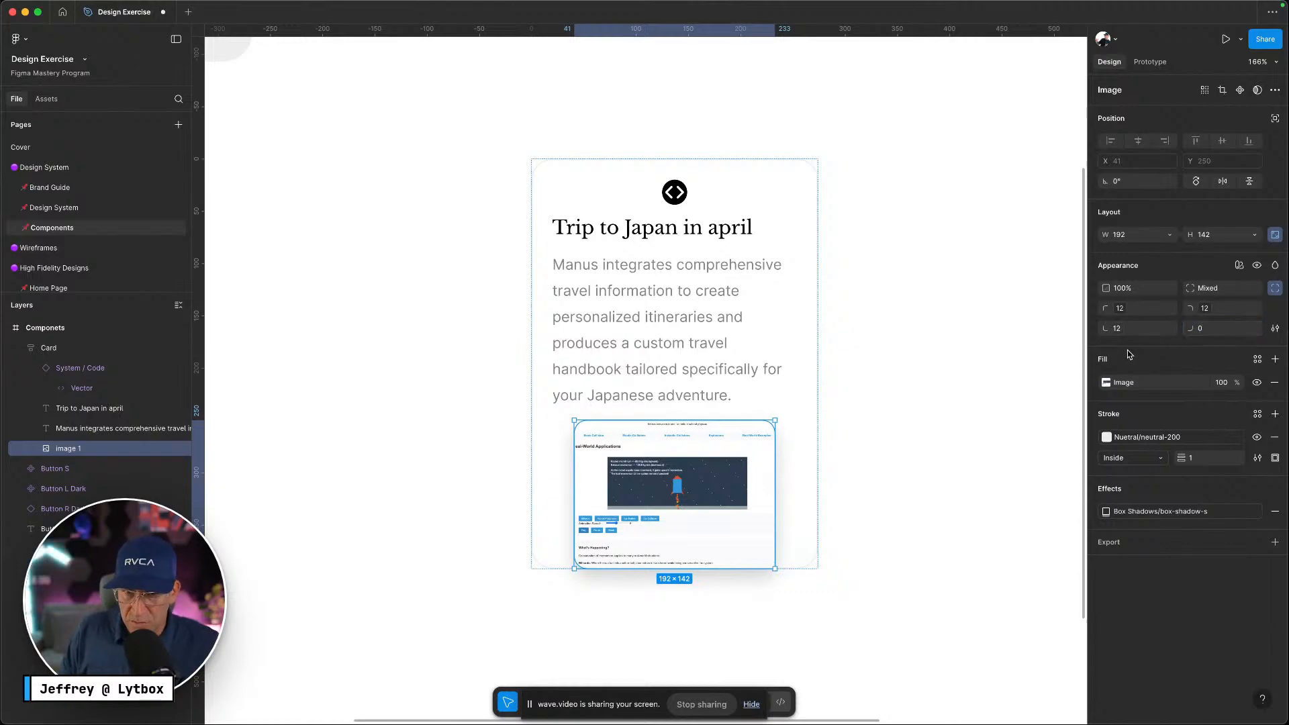
{"action": "left_click", "coordinate": [1149, 335]}
{"action": "type", "text": "0"}
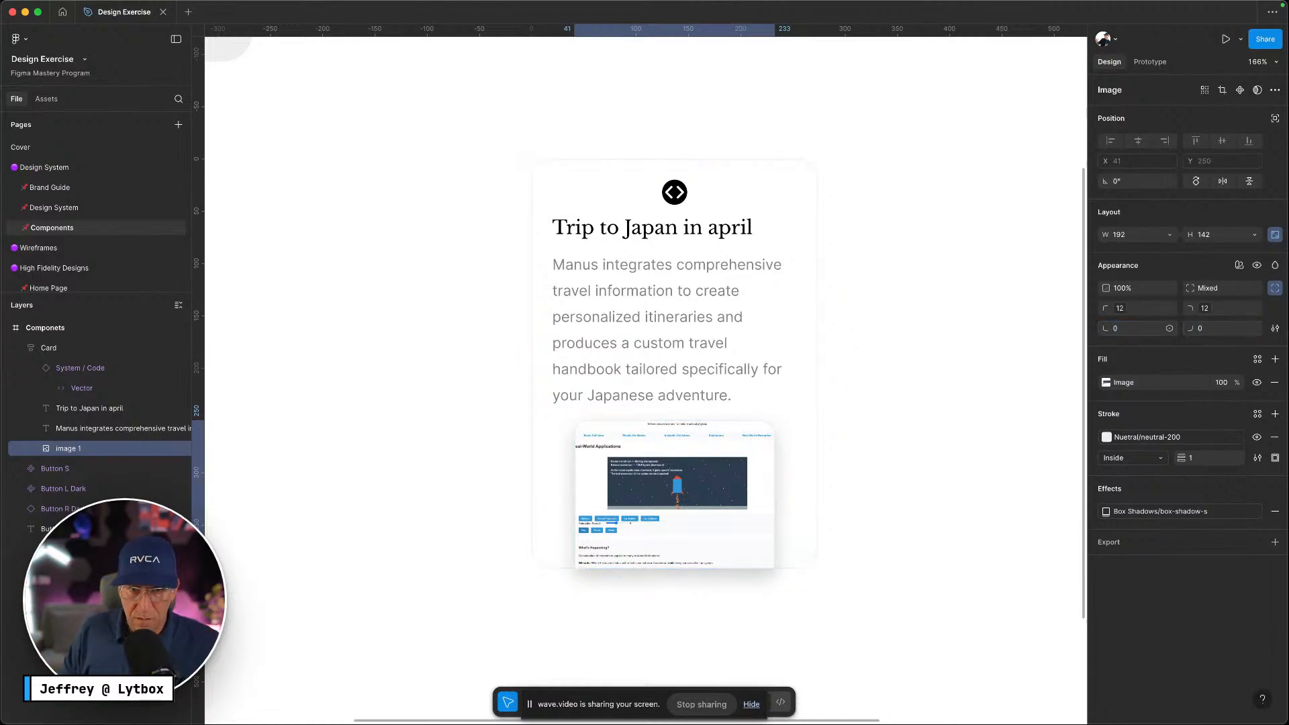
{"action": "left_click", "coordinate": [895, 401]}
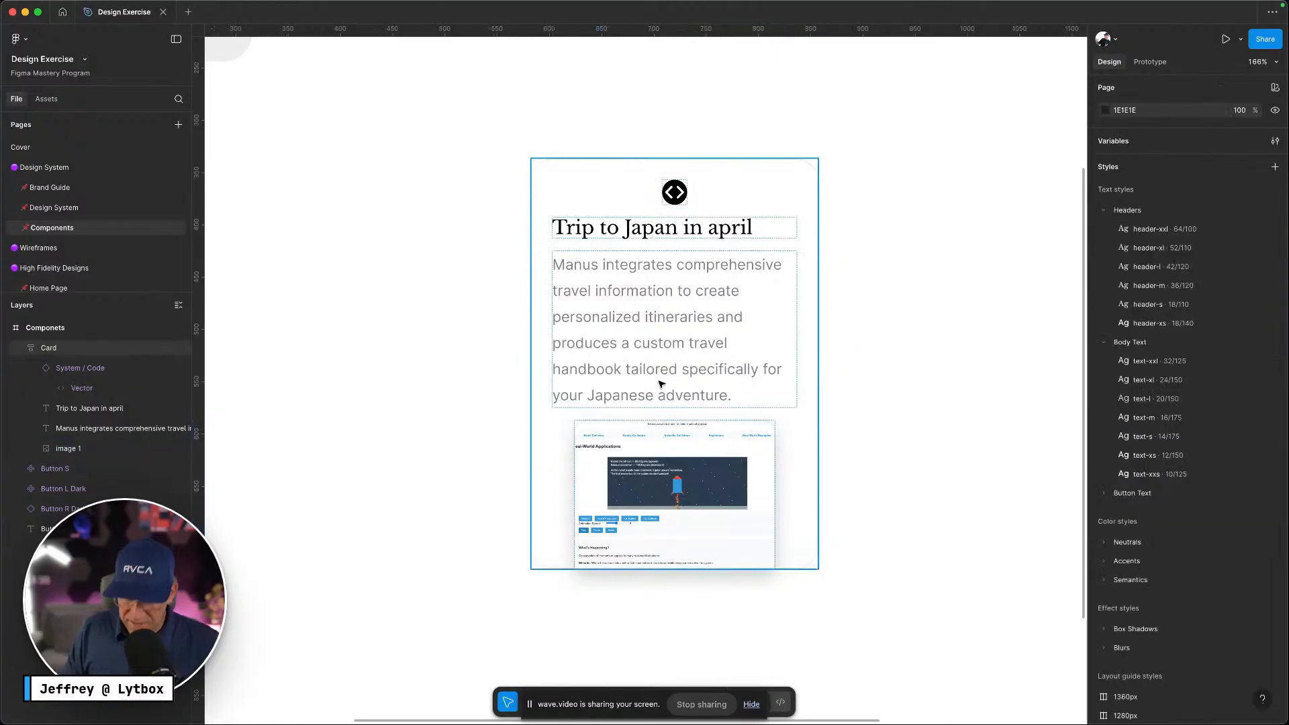
{"action": "key", "text": "ctrl+Left"}
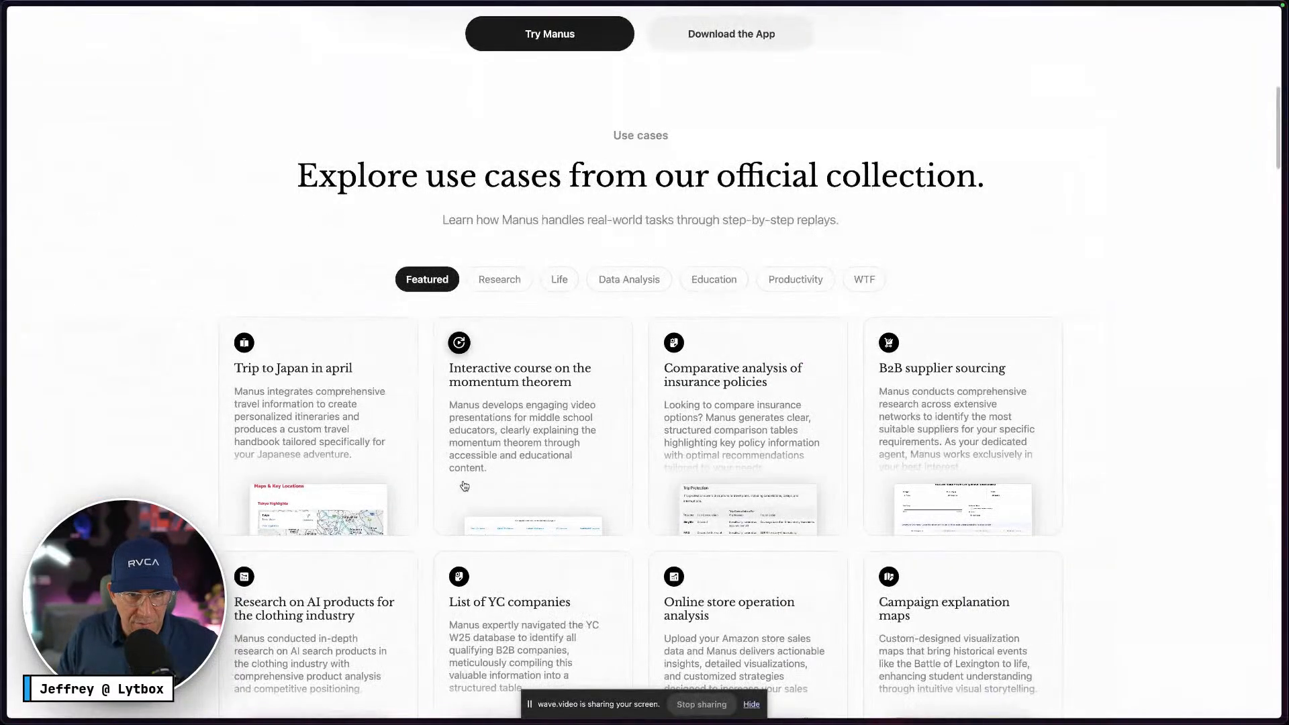
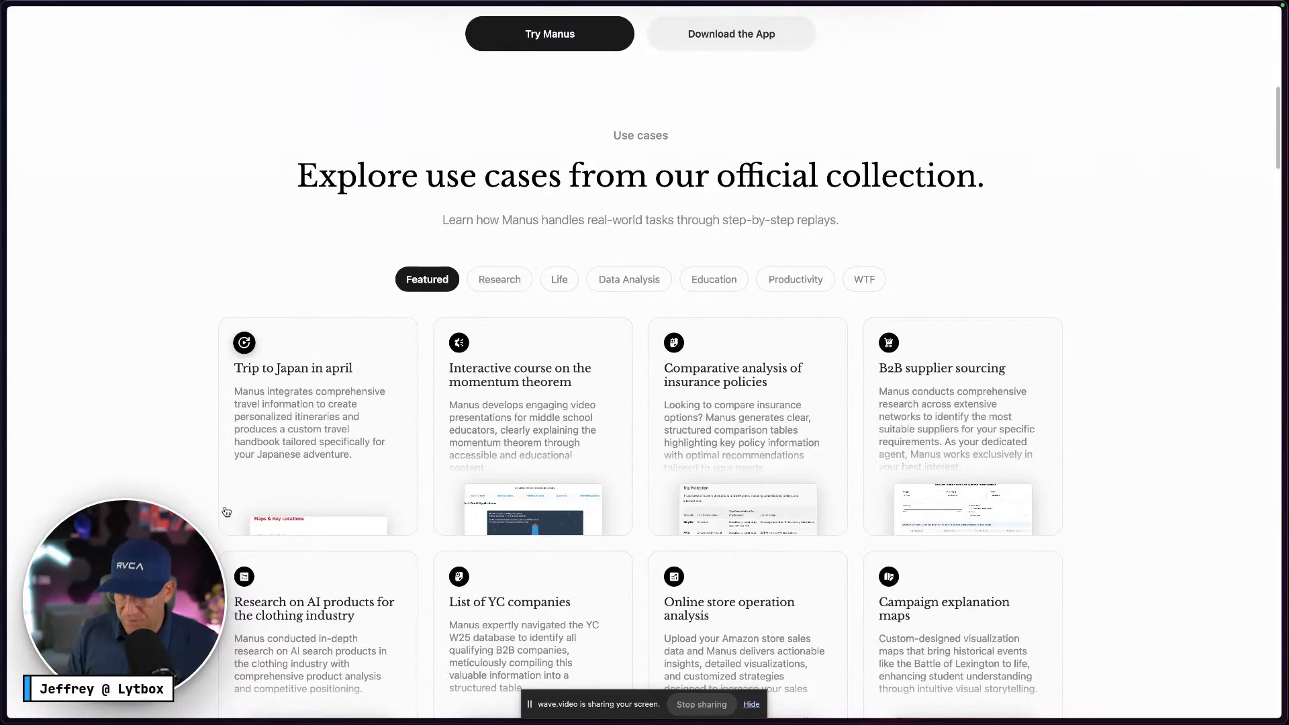
Return to the Figma file and select the card's description text
{"action": "key", "text": "ctrl+Right"}
{"action": "left_click", "coordinate": [720, 339]}
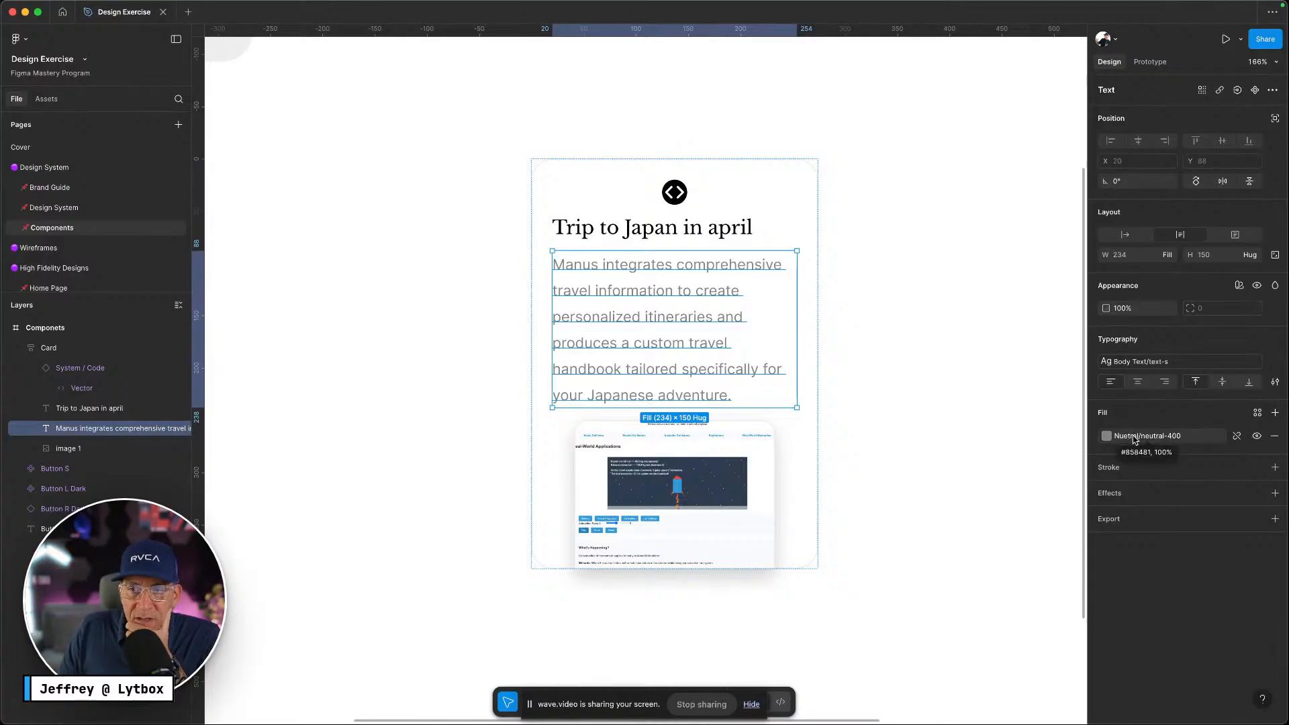
First try a linear gradient on the description fill, ending up reapplying the neutral-400 library colour
{"action": "left_click", "coordinate": [1108, 438]}
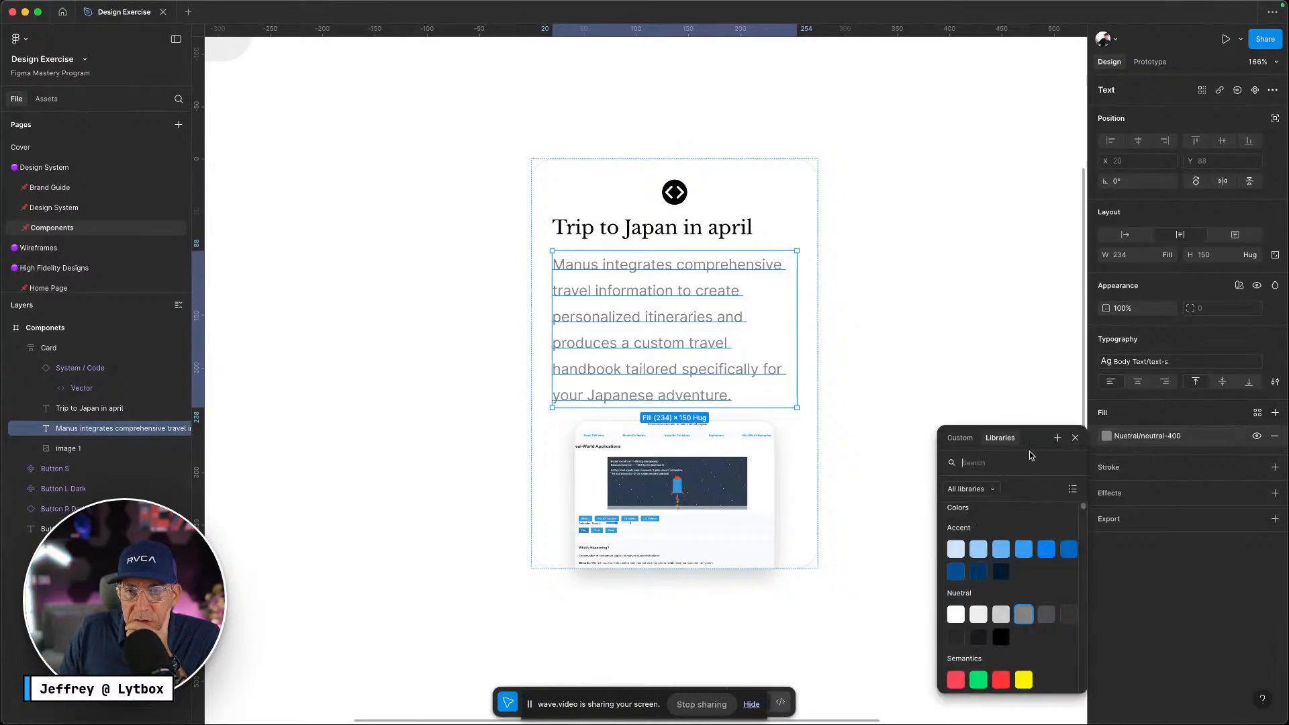
{"action": "left_click", "coordinate": [1240, 437]}
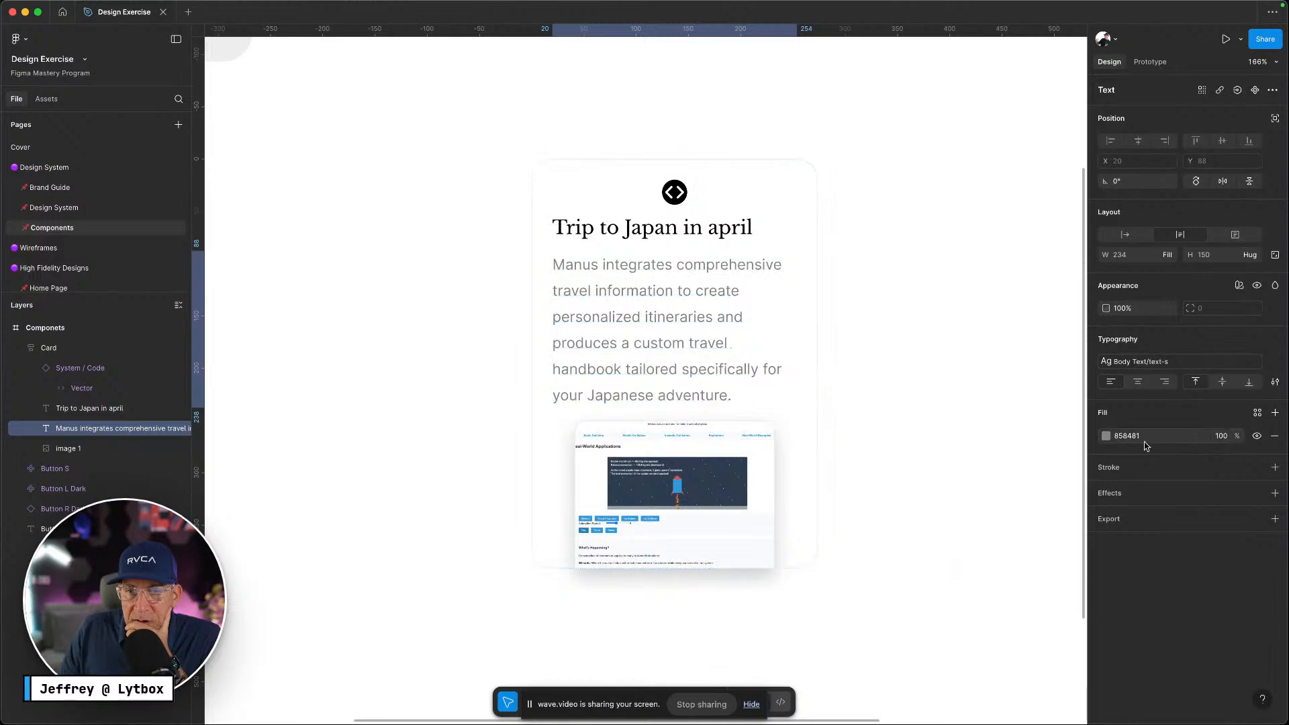
{"action": "left_click", "coordinate": [1107, 438]}
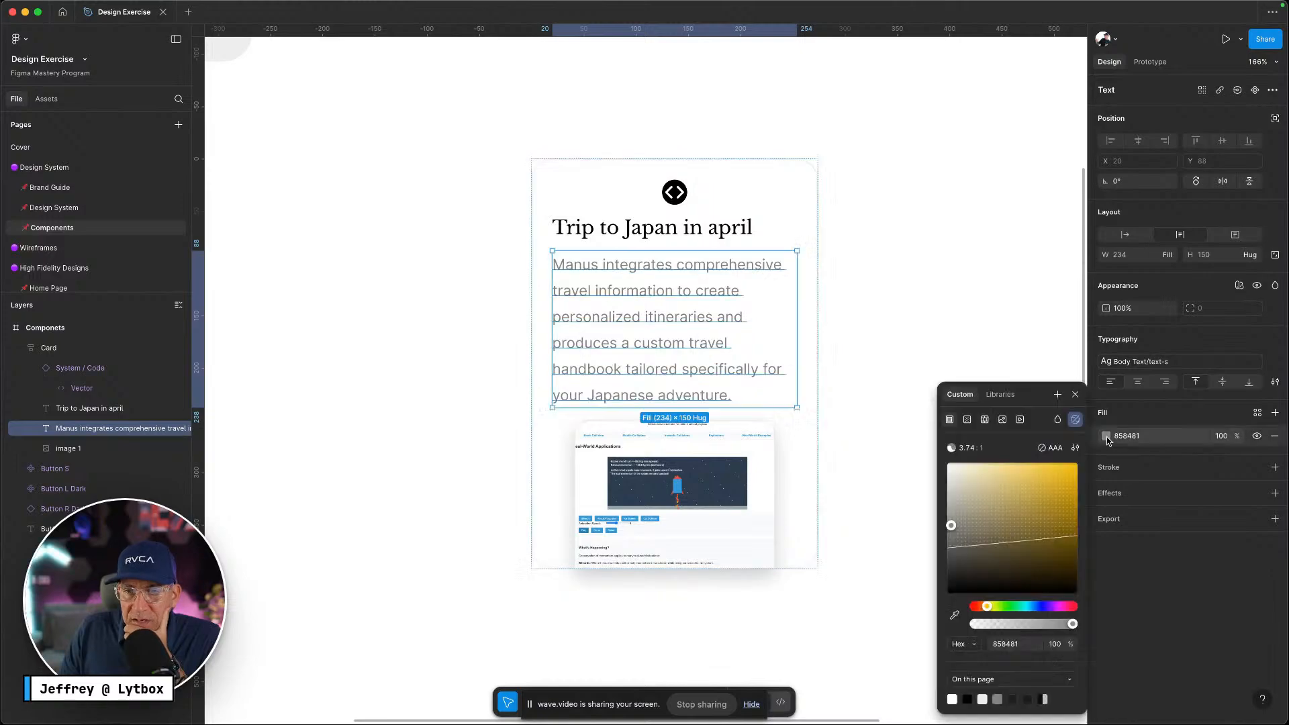
{"action": "left_click", "coordinate": [967, 420]}
{"action": "left_click_drag", "start_coordinate": [685, 251], "coordinate": [675, 343]}
{"action": "left_click", "coordinate": [686, 408]}
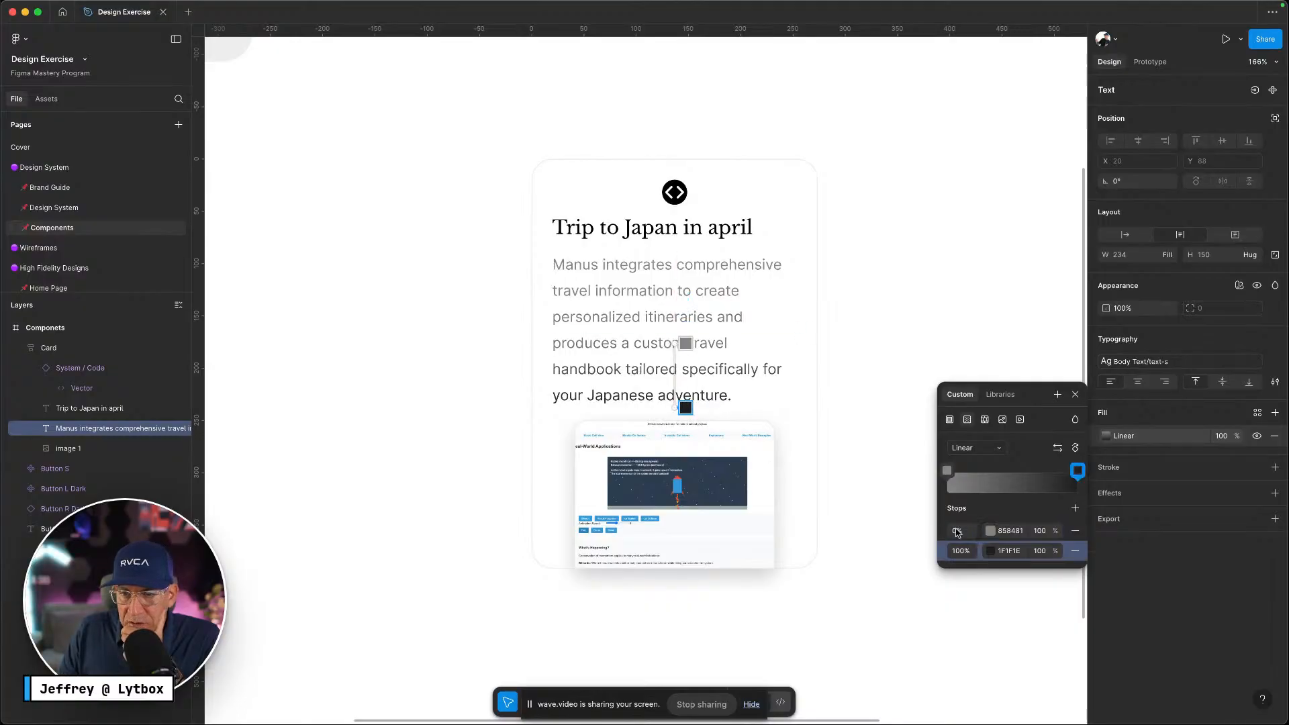
{"action": "left_click", "coordinate": [992, 551]}
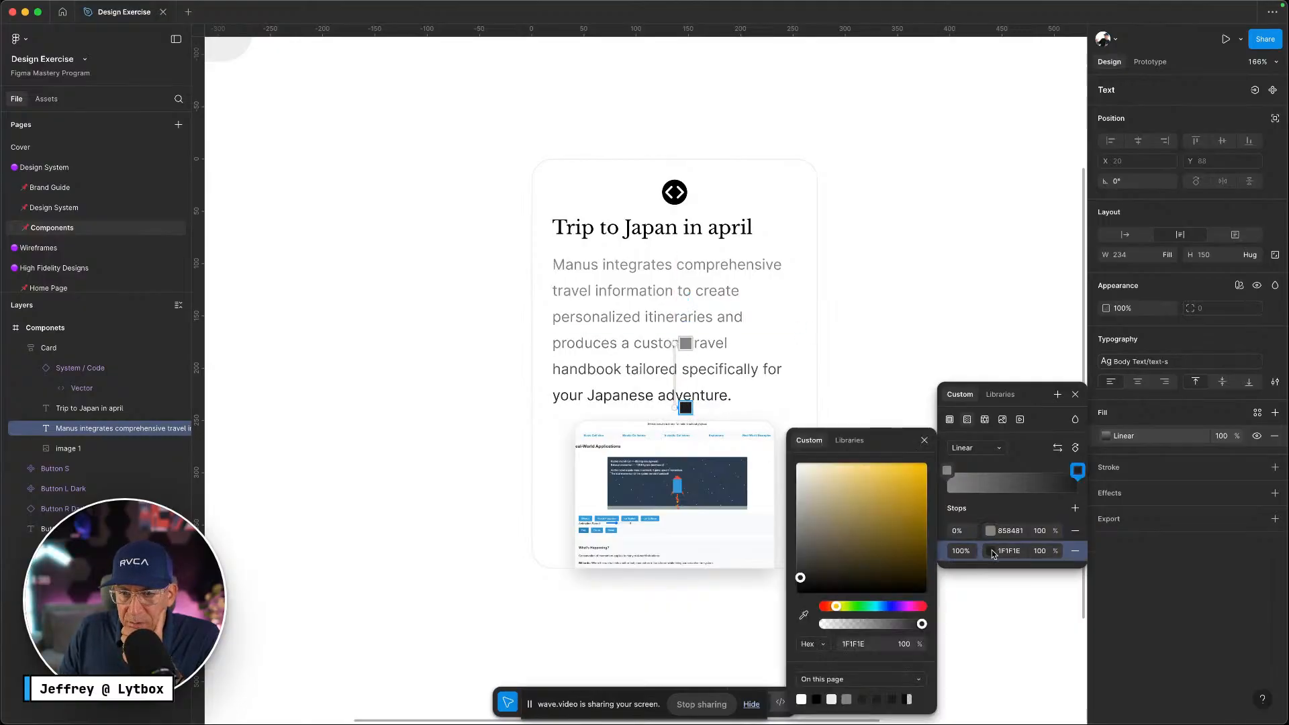
{"action": "left_click", "coordinate": [1000, 394]}
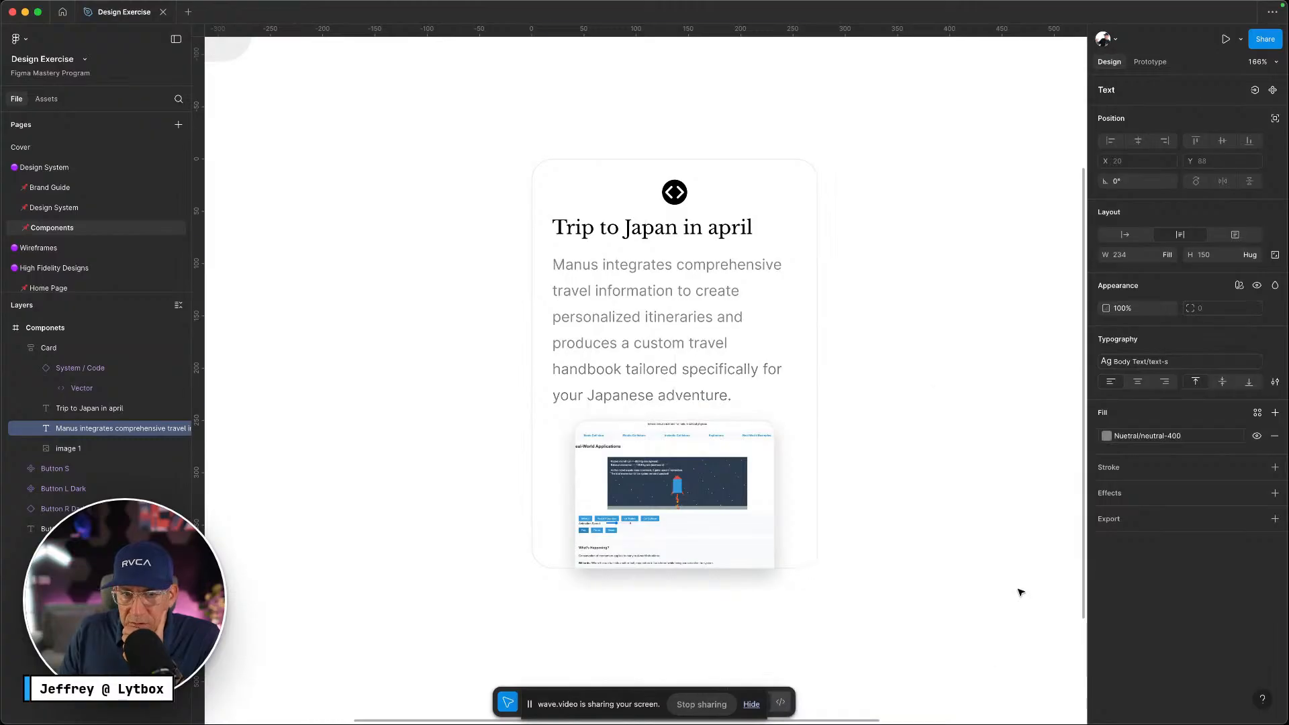
{"action": "left_click", "coordinate": [1021, 589]}
Detach the fill again, make it linear, and set the gradient stop to grey 858481
{"action": "left_click", "coordinate": [1107, 435]}
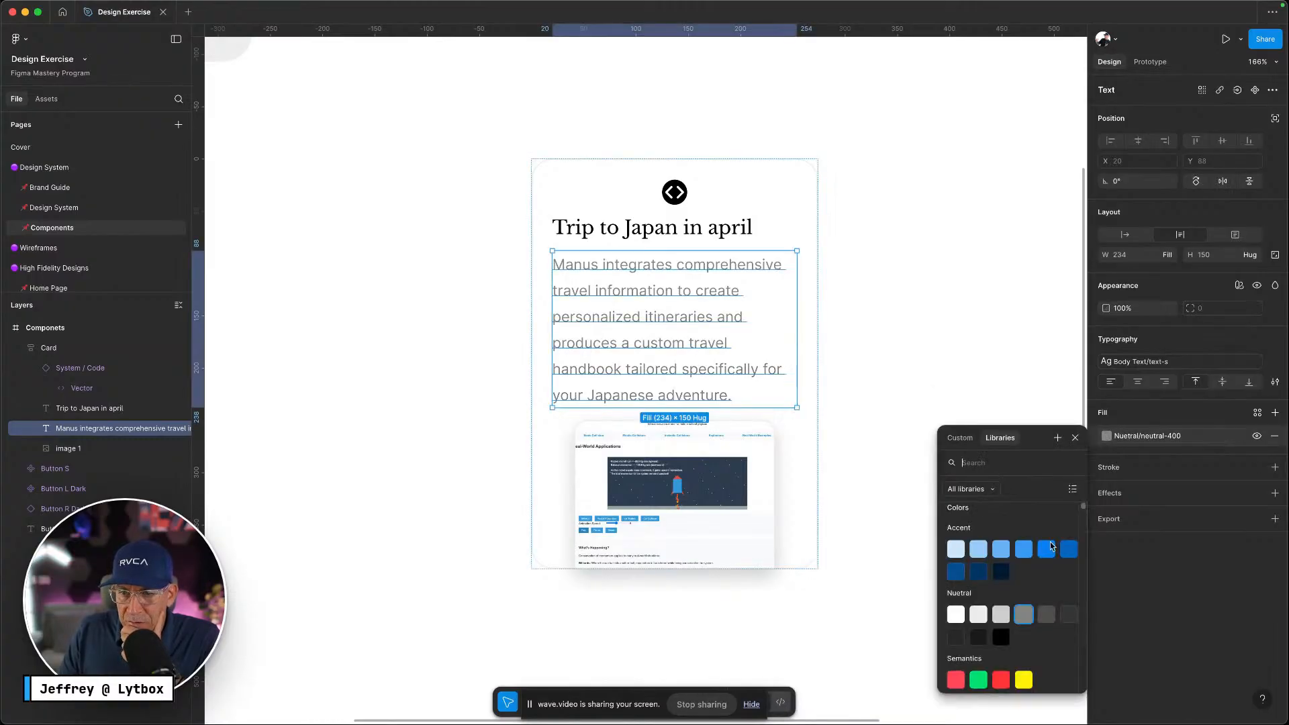
{"action": "left_click", "coordinate": [1239, 437]}
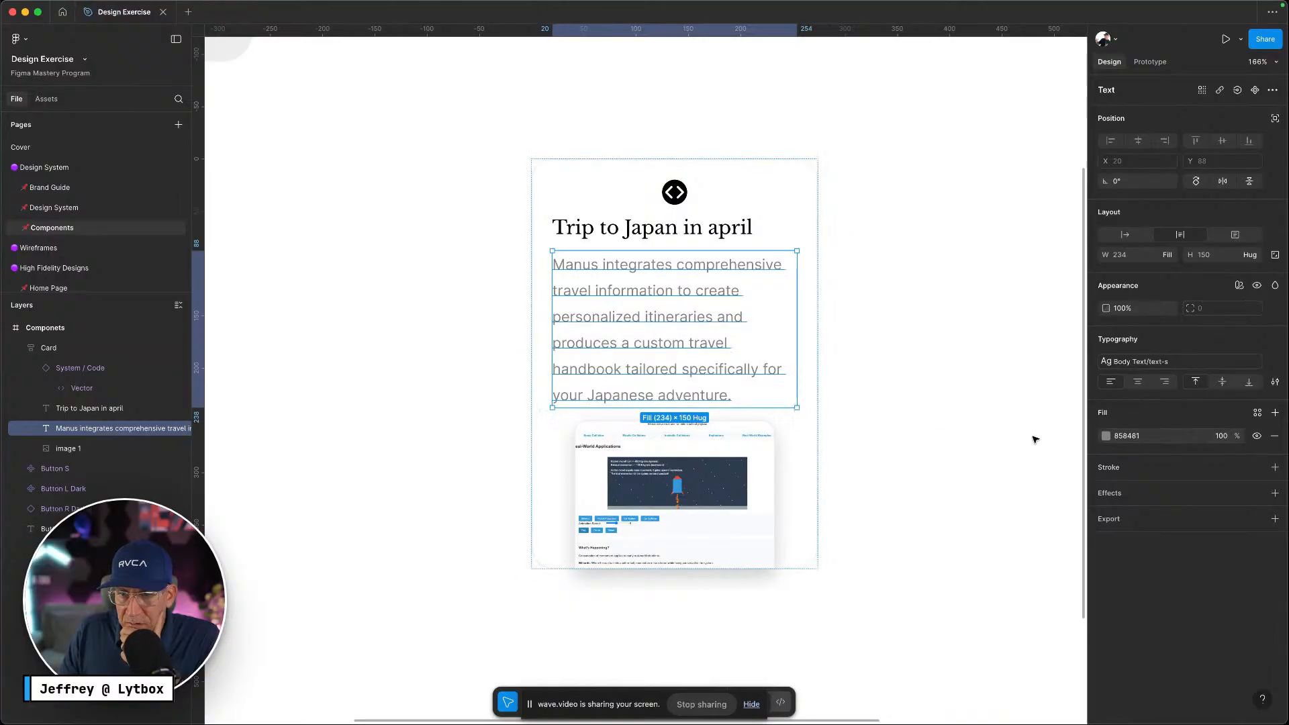
{"action": "left_click", "coordinate": [1106, 436]}
{"action": "left_click", "coordinate": [968, 419]}
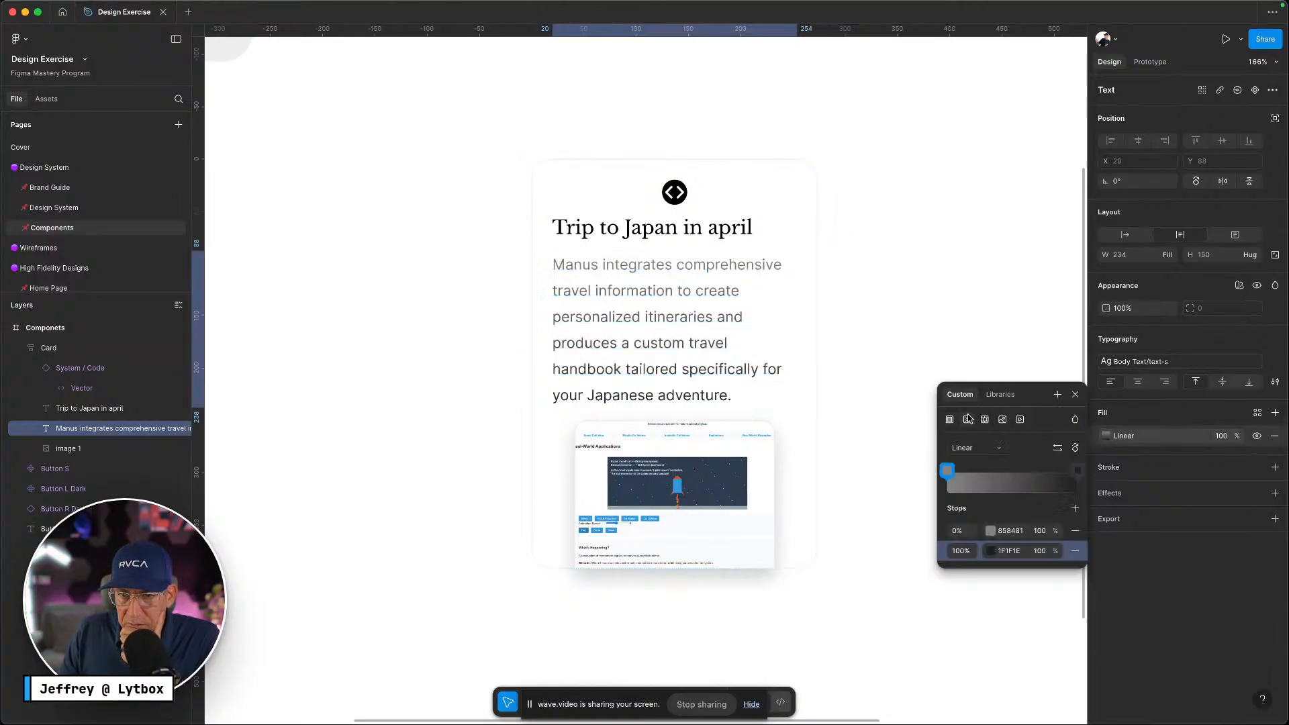
{"action": "left_click", "coordinate": [991, 552]}
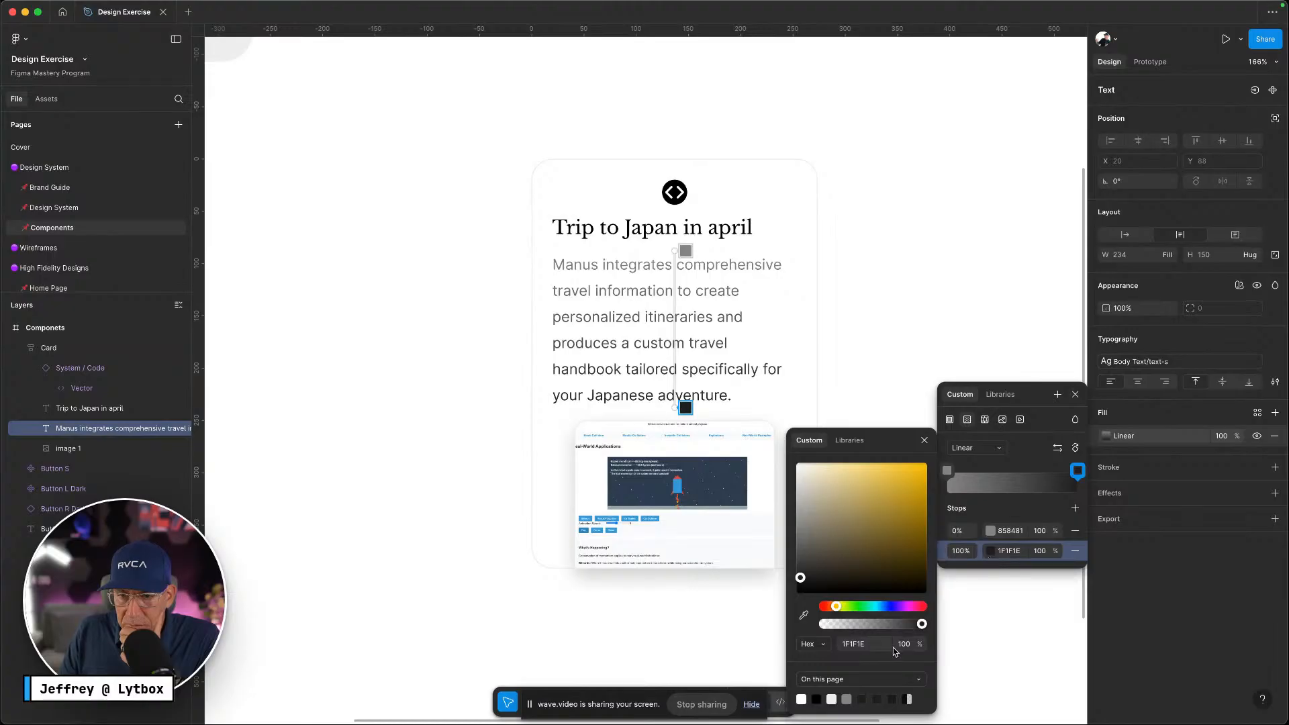
{"action": "left_click", "coordinate": [864, 676]}
{"action": "left_click", "coordinate": [863, 694]}
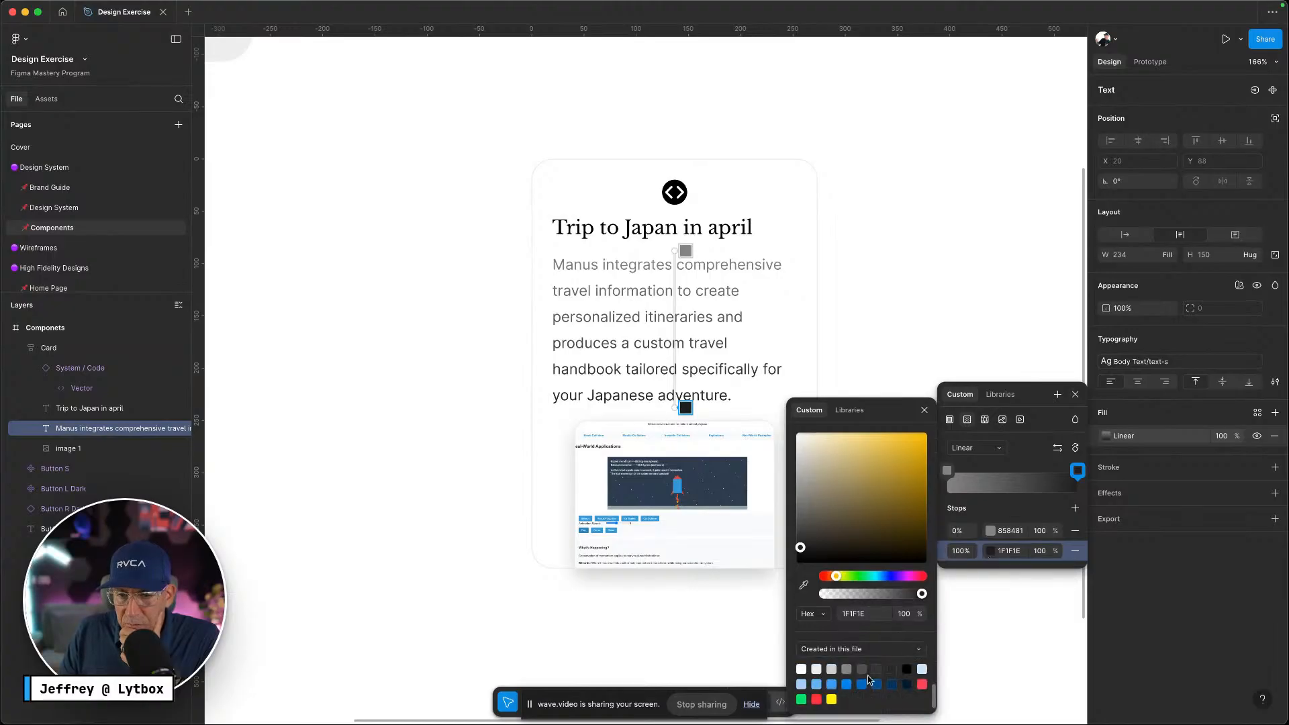
{"action": "left_click", "coordinate": [847, 671]}
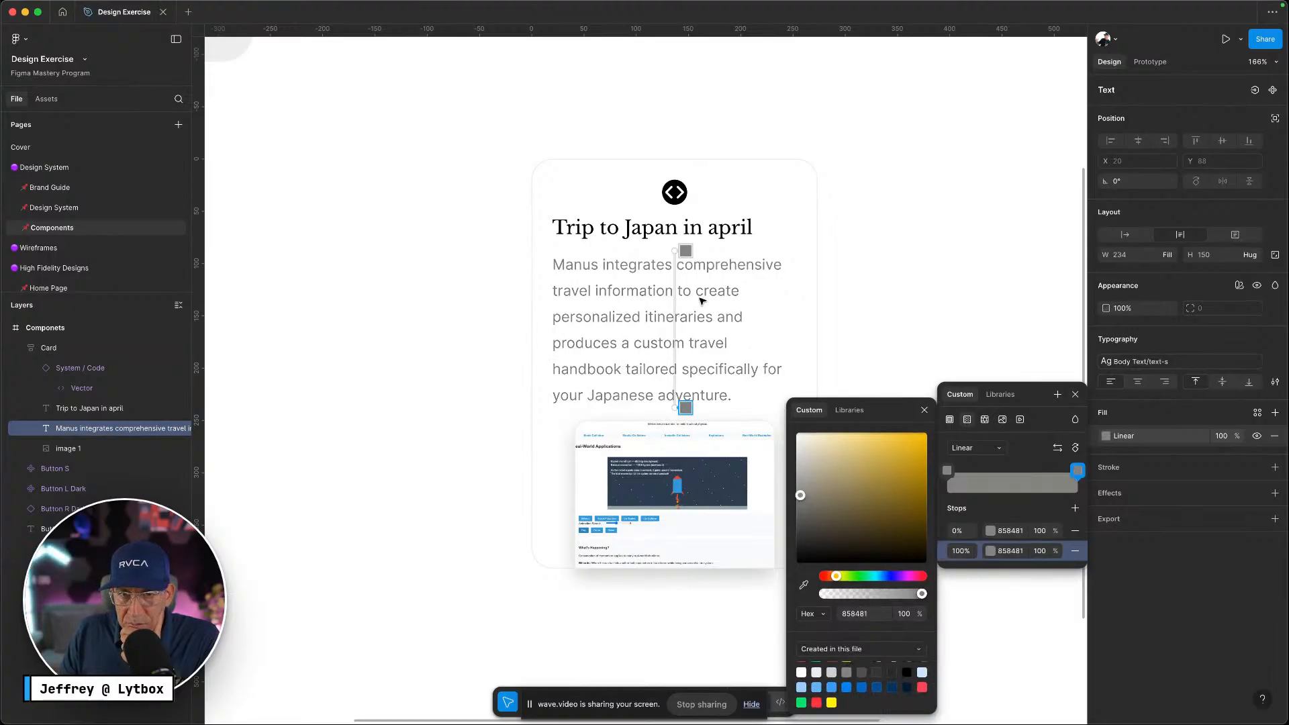
Move the gradient start down the paragraph and fade the end stop to 0% opacity
{"action": "left_click_drag", "start_coordinate": [676, 251], "coordinate": [675, 412]}
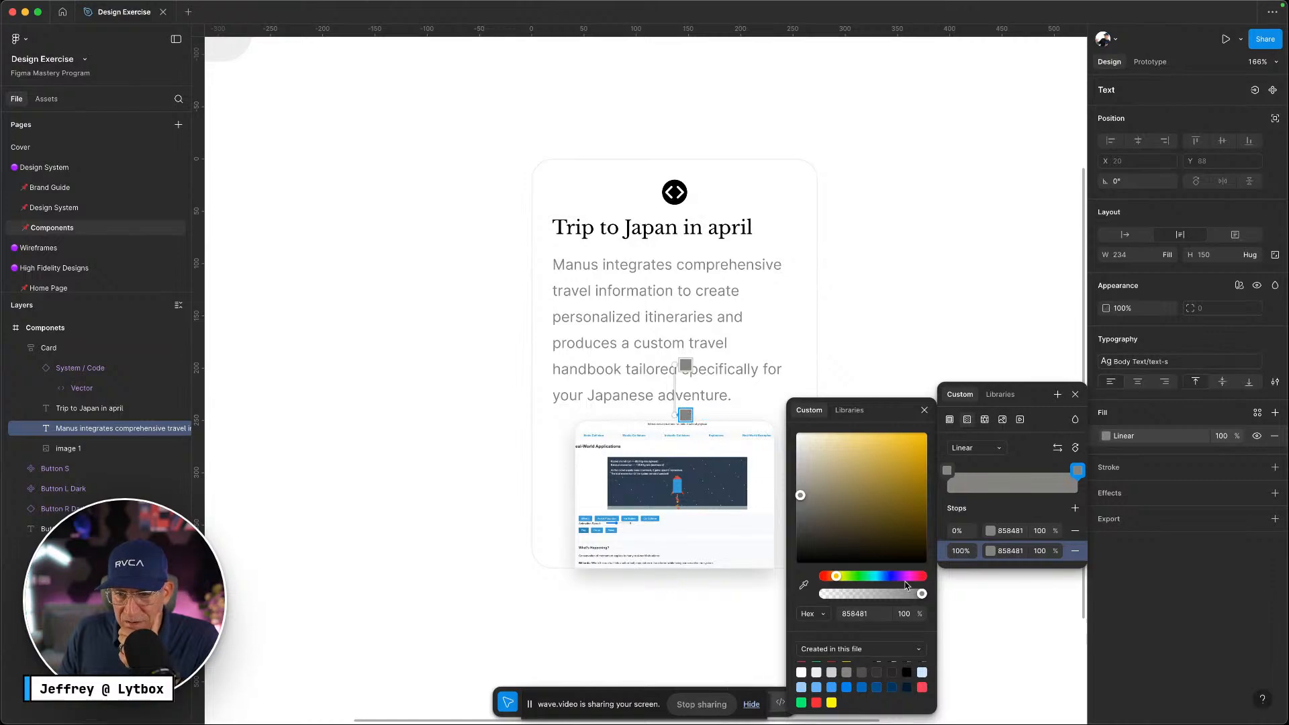
{"action": "left_click_drag", "start_coordinate": [922, 595], "coordinate": [823, 583]}
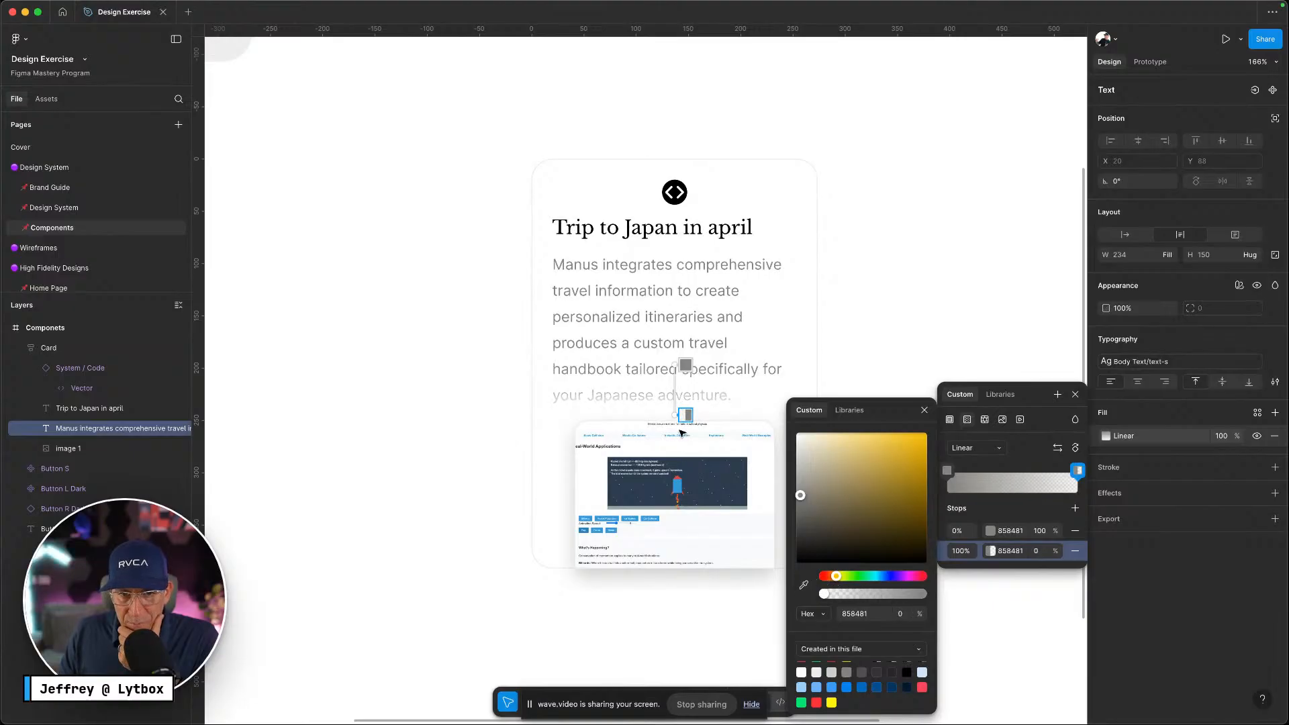
{"action": "left_click_drag", "start_coordinate": [675, 365], "coordinate": [674, 349]}
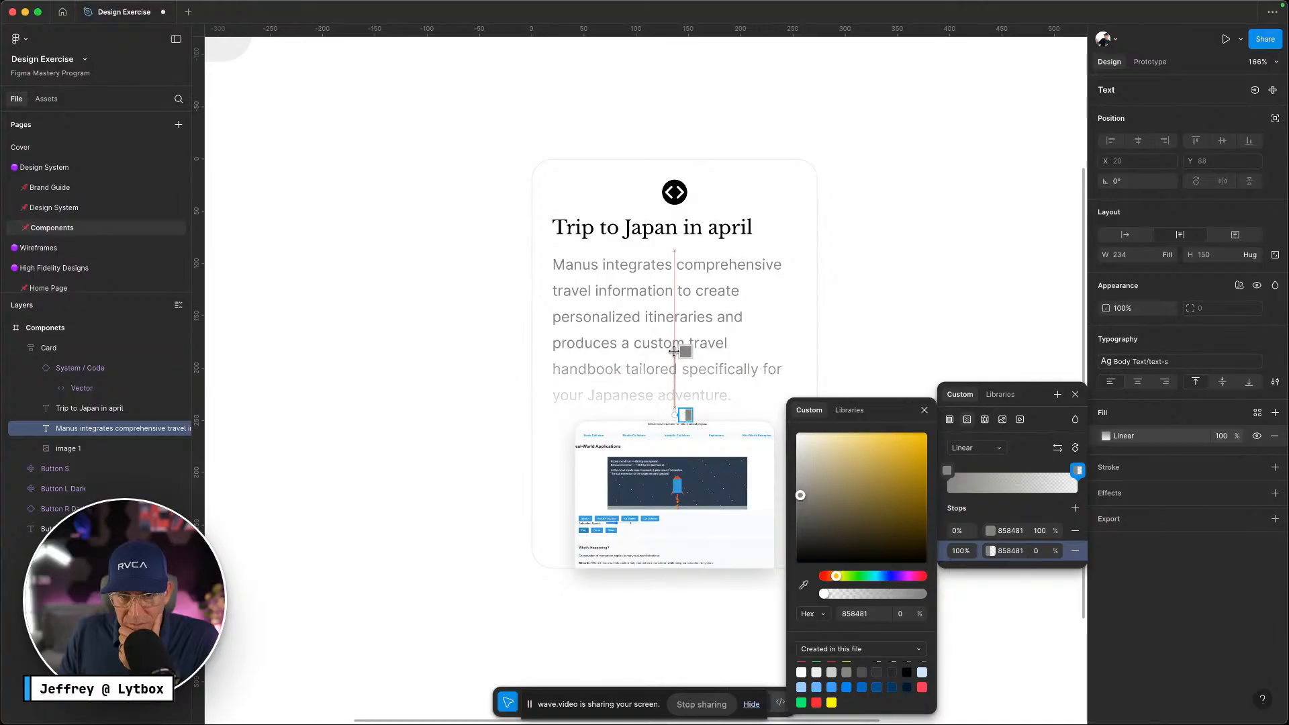
{"action": "left_click", "coordinate": [926, 410]}
{"action": "left_click", "coordinate": [1075, 395]}
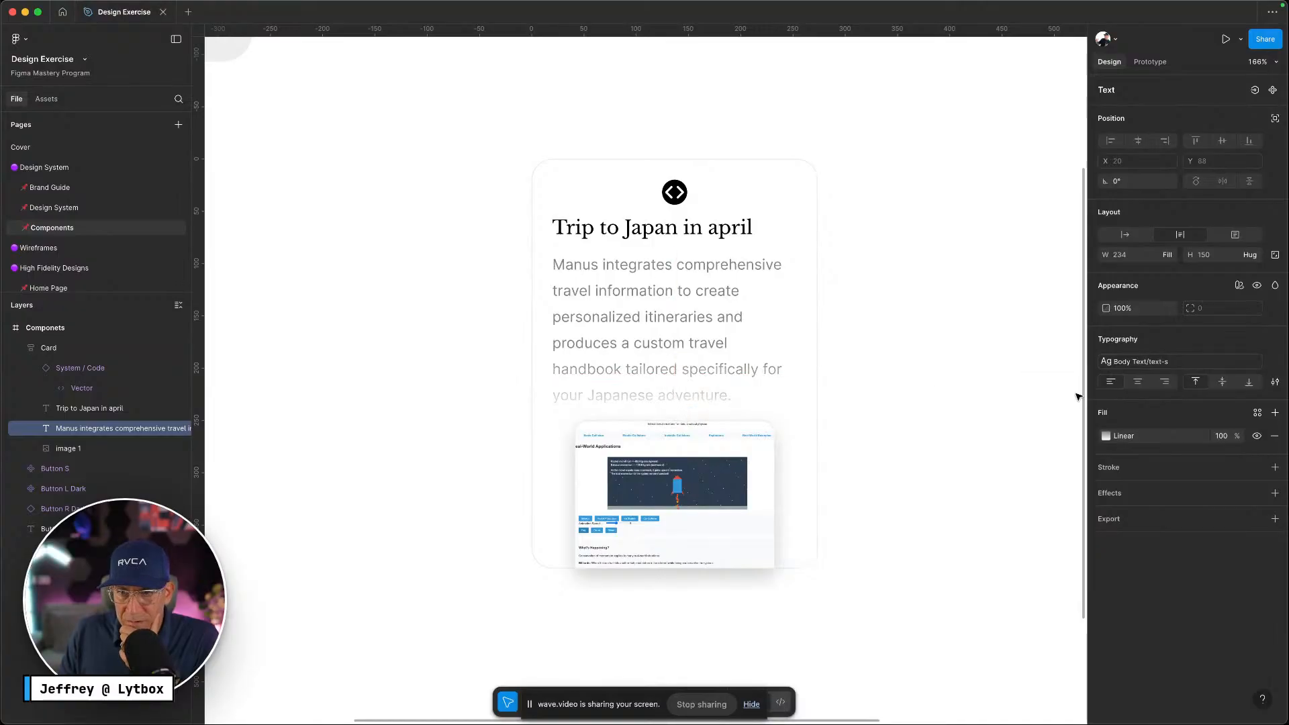
{"action": "key", "text": "Escape"}
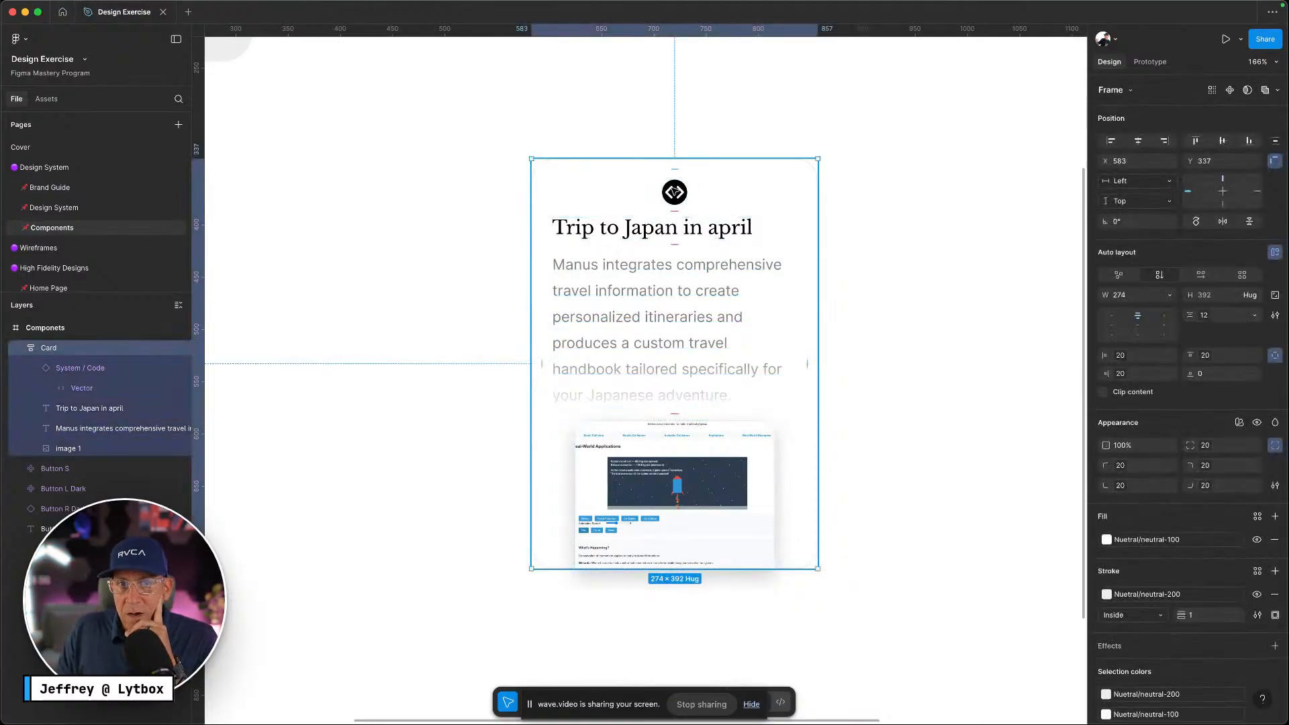
Align the Card's contents top left, trying absolute position on the image and undoing it
{"action": "left_click", "coordinate": [1112, 316]}
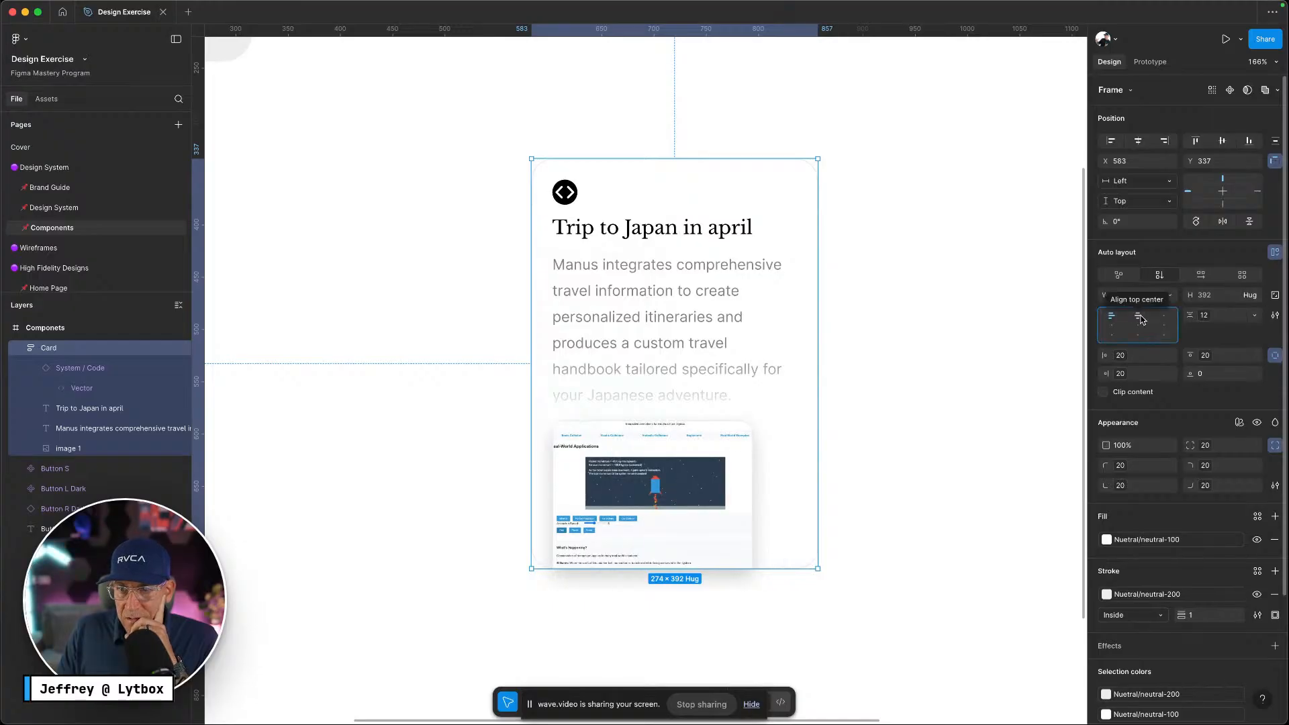
{"action": "left_click", "coordinate": [699, 513]}
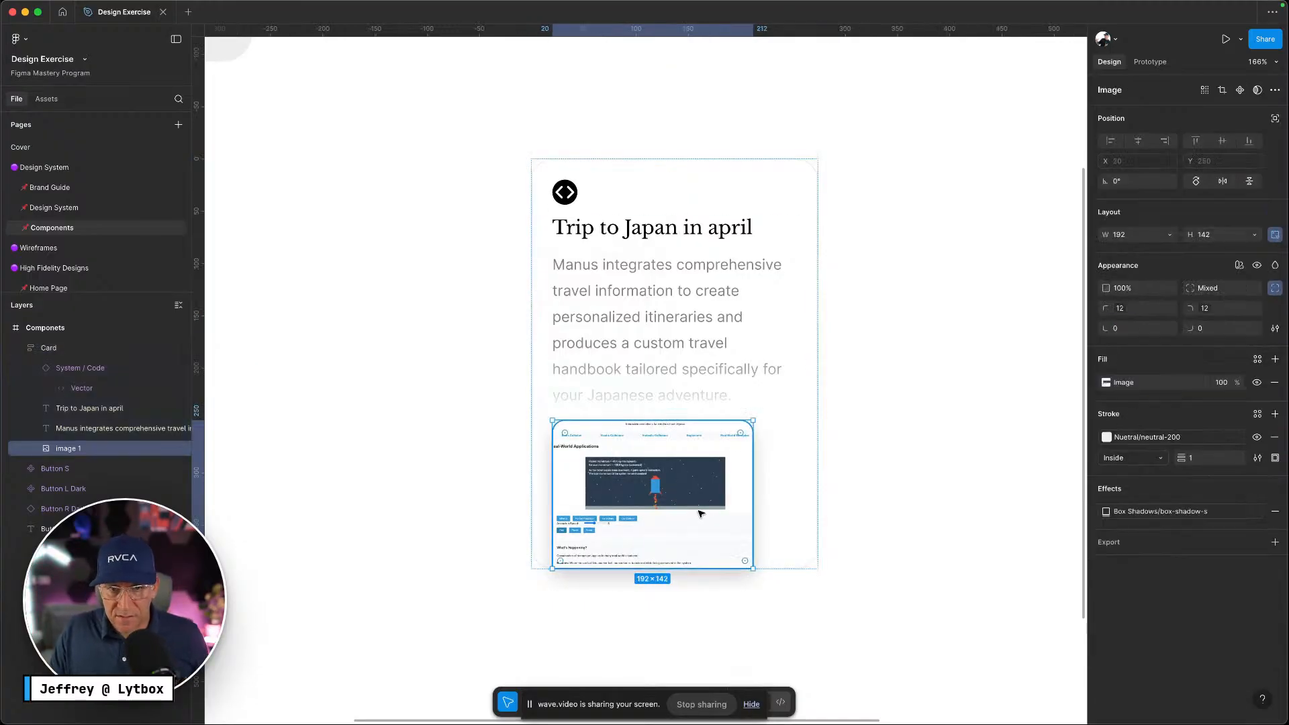
{"action": "left_click", "coordinate": [1275, 118]}
{"action": "key", "text": "super+z"}
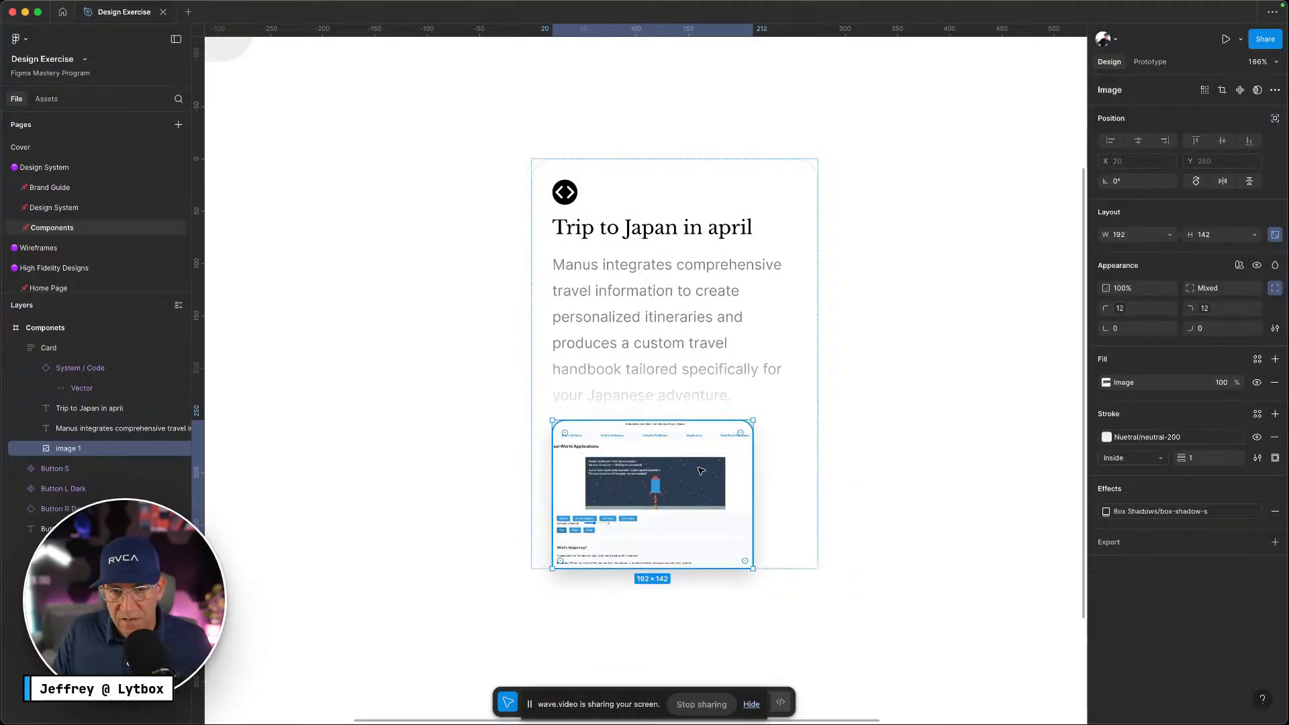
Select the card's description text and the 'Trip to Japan in april' title together
{"action": "left_click", "coordinate": [981, 505]}
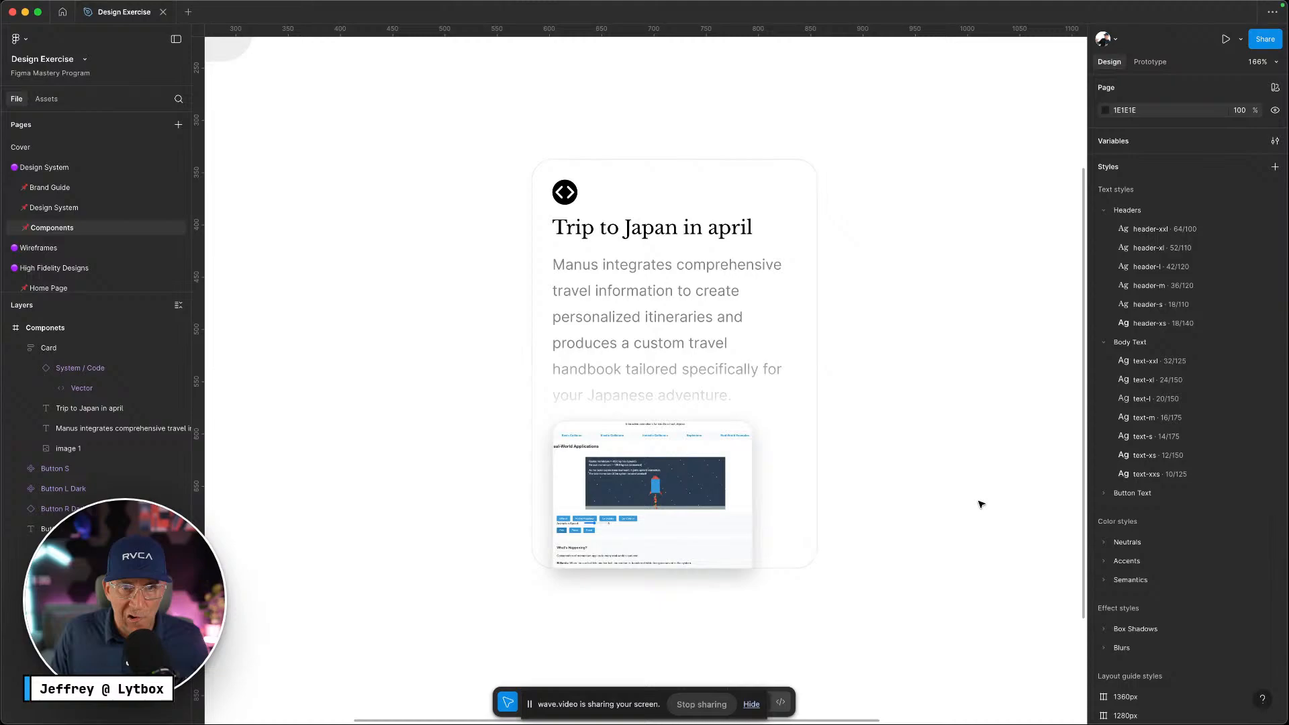
{"action": "double_click", "coordinate": [649, 362]}
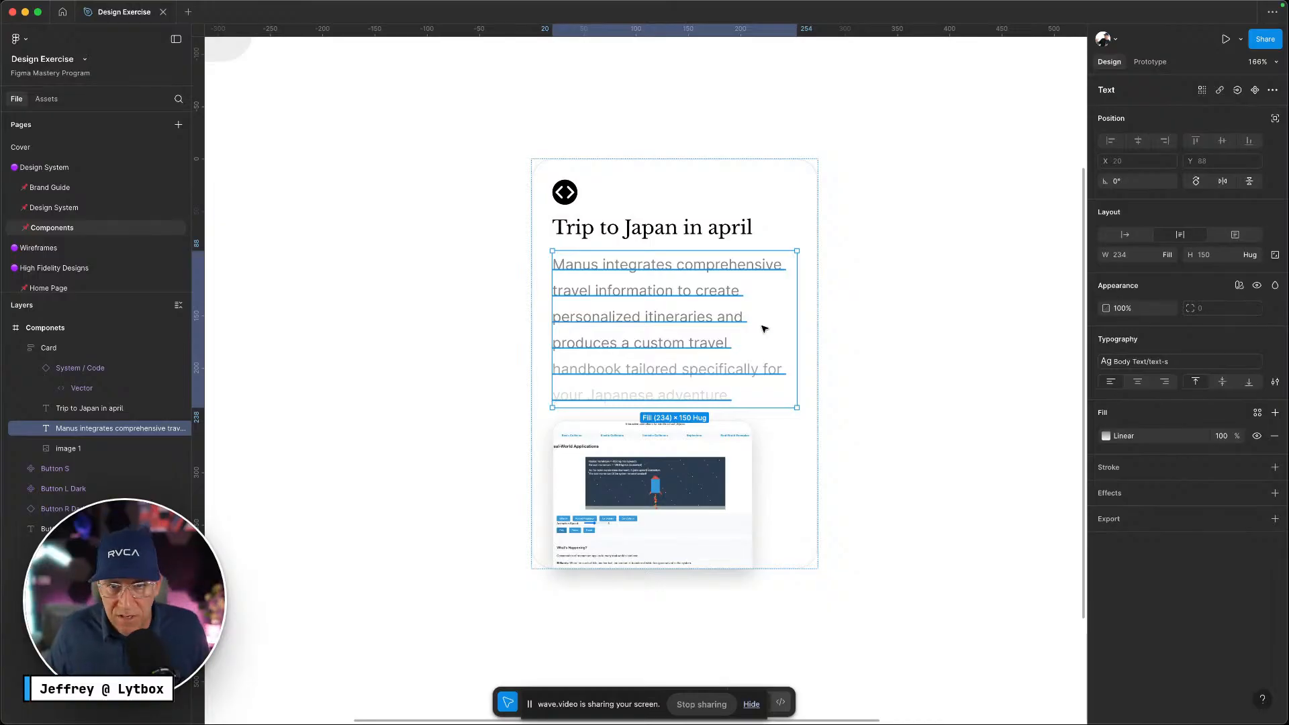
{"action": "key", "text": "Escape"}
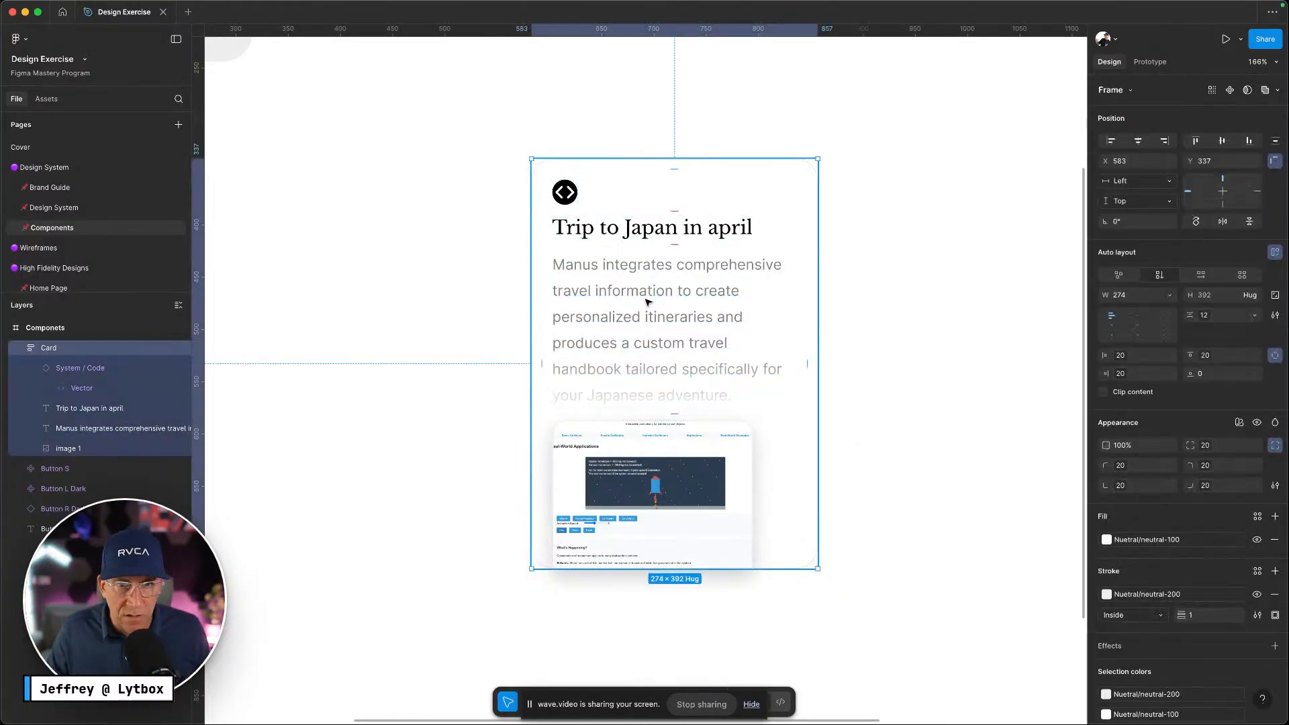
{"action": "left_click", "coordinate": [648, 302]}
{"action": "left_click", "coordinate": [635, 235], "text": "shift"}
Wrap the code icon, title and description in an auto-layout frame named 'Top Wrapper'
{"action": "left_click", "coordinate": [564, 196], "text": "shift"}
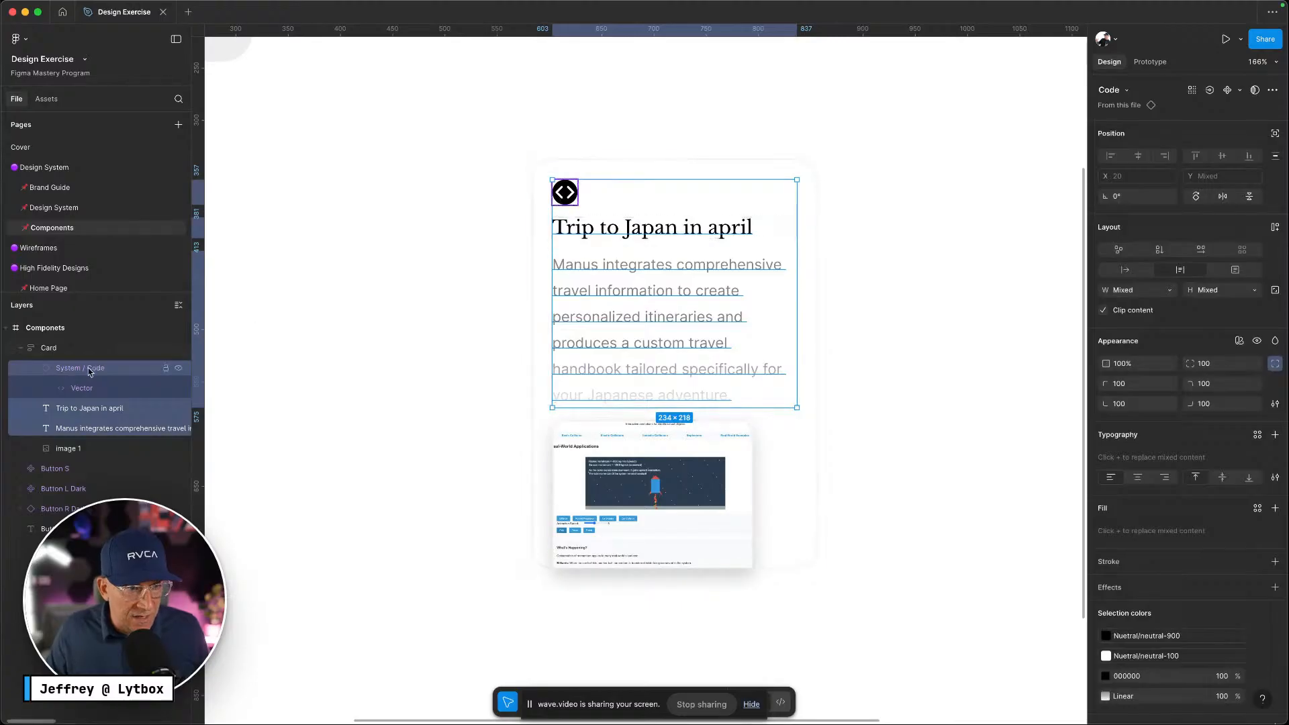
{"action": "left_click", "coordinate": [33, 369]}
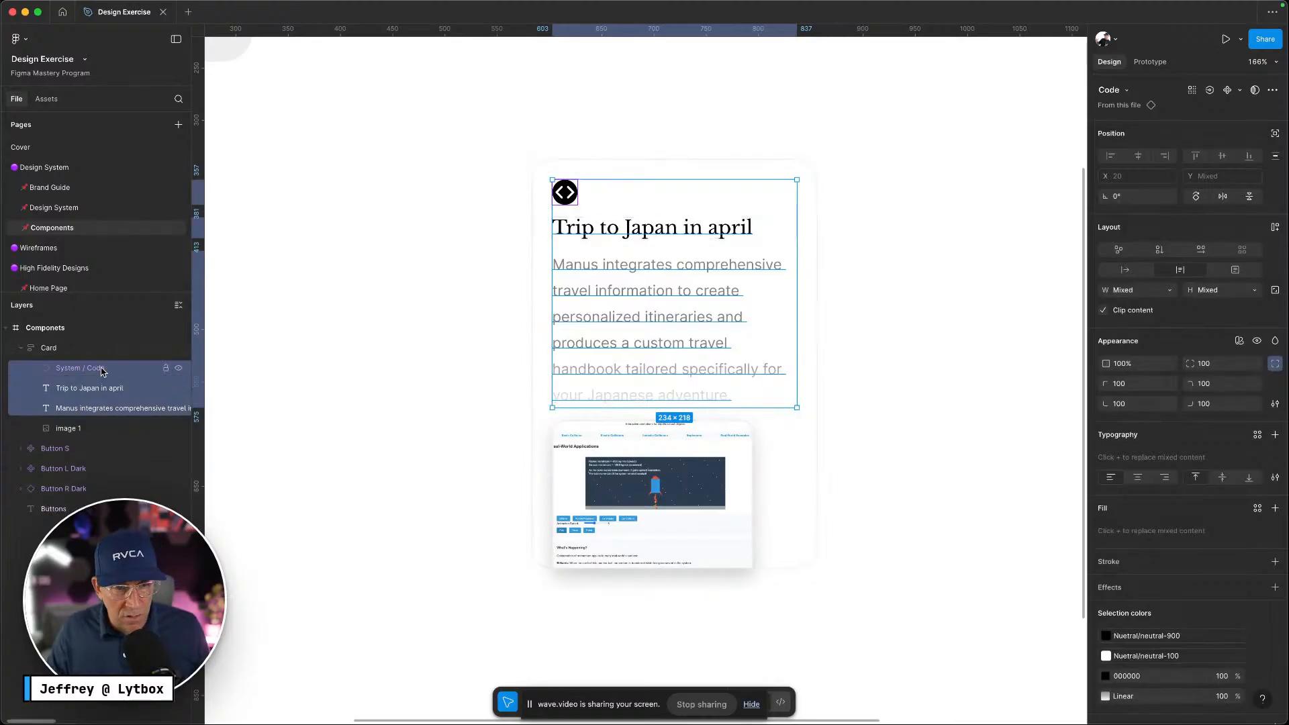
{"action": "key", "text": "shift+a"}
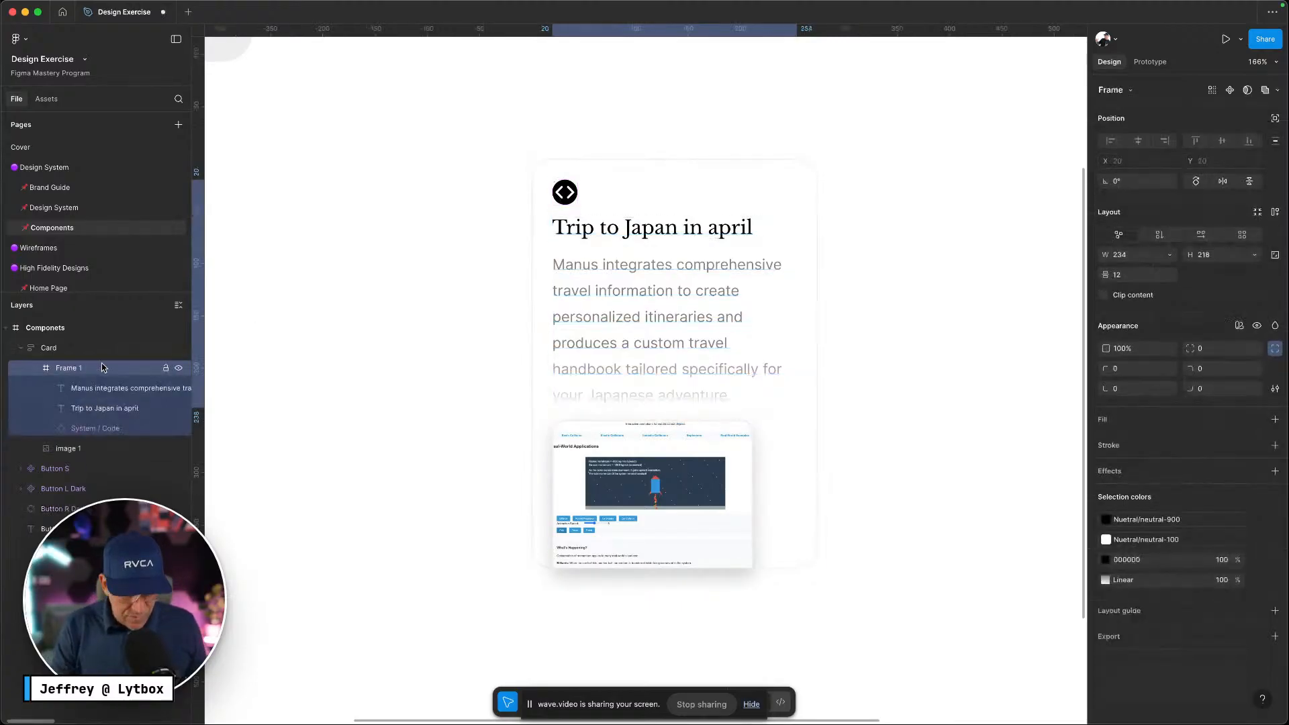
{"action": "key", "text": "shift+a"}
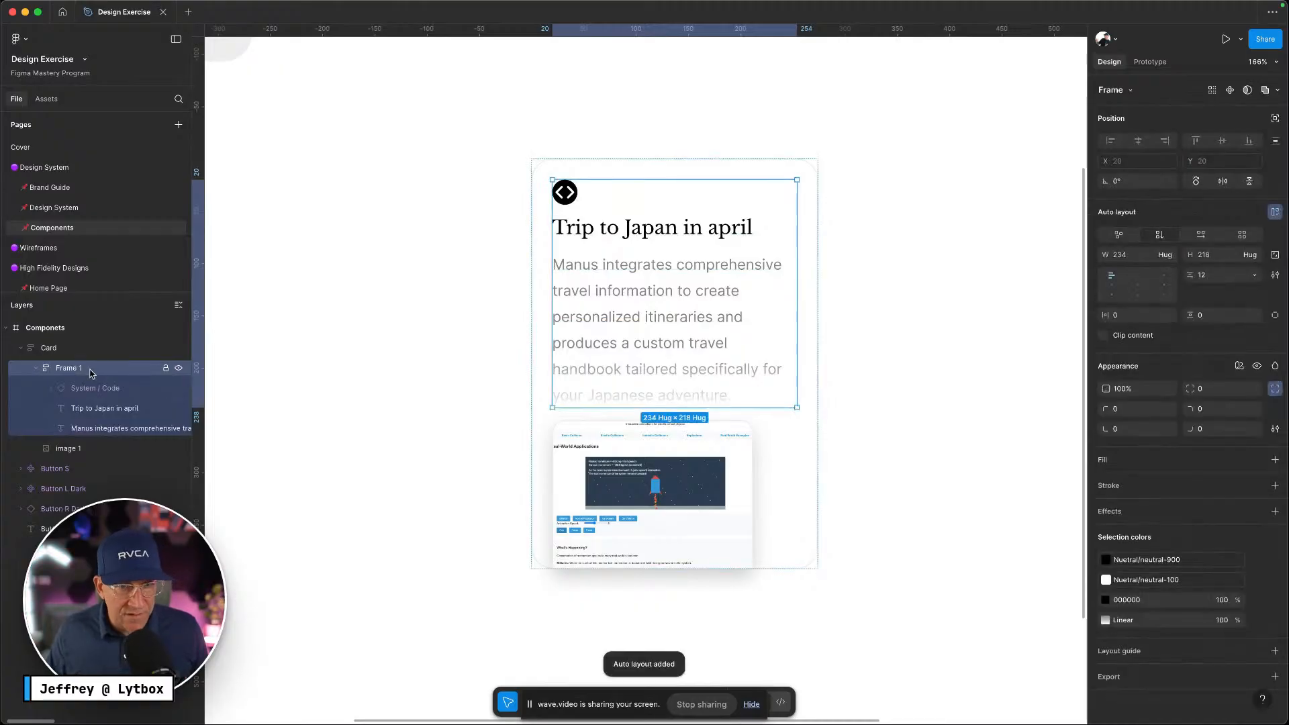
{"action": "double_click", "coordinate": [88, 370]}
{"action": "type", "text": "Top"}
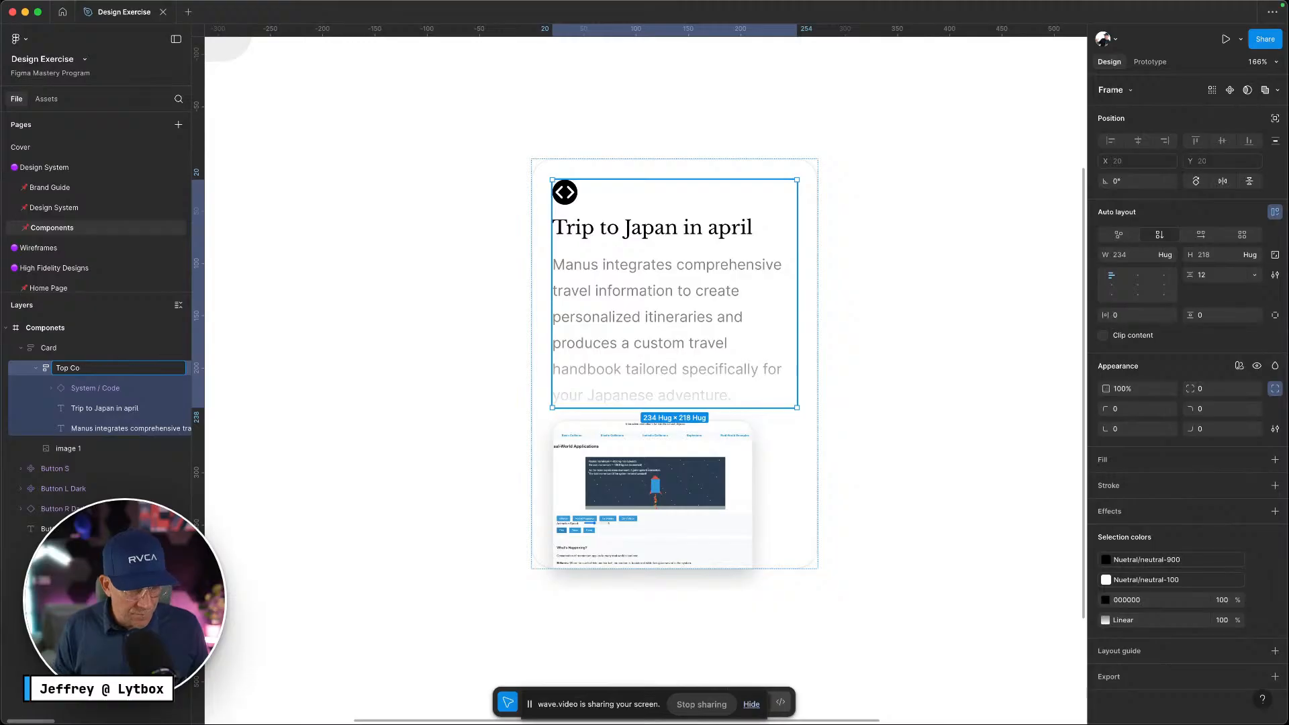
{"action": "type", "text": " Wrap"}
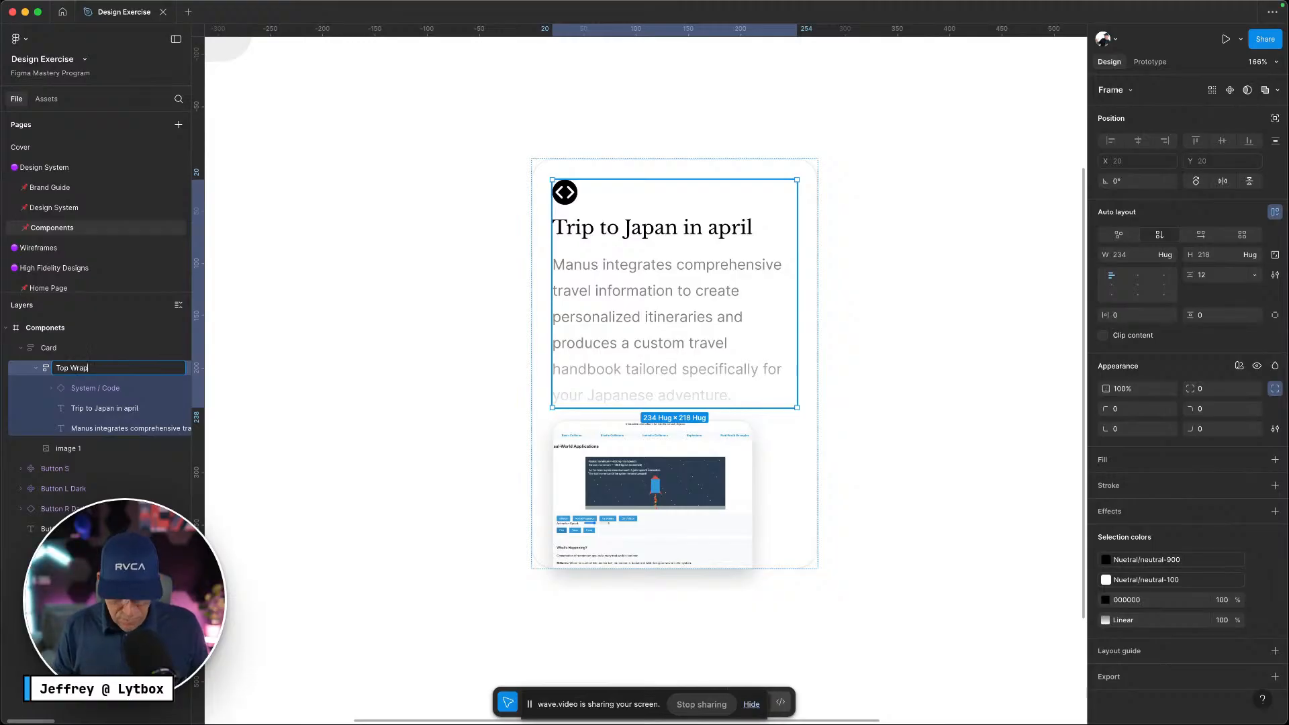
{"action": "type", "text": "per"}
{"action": "key", "text": "Return"}
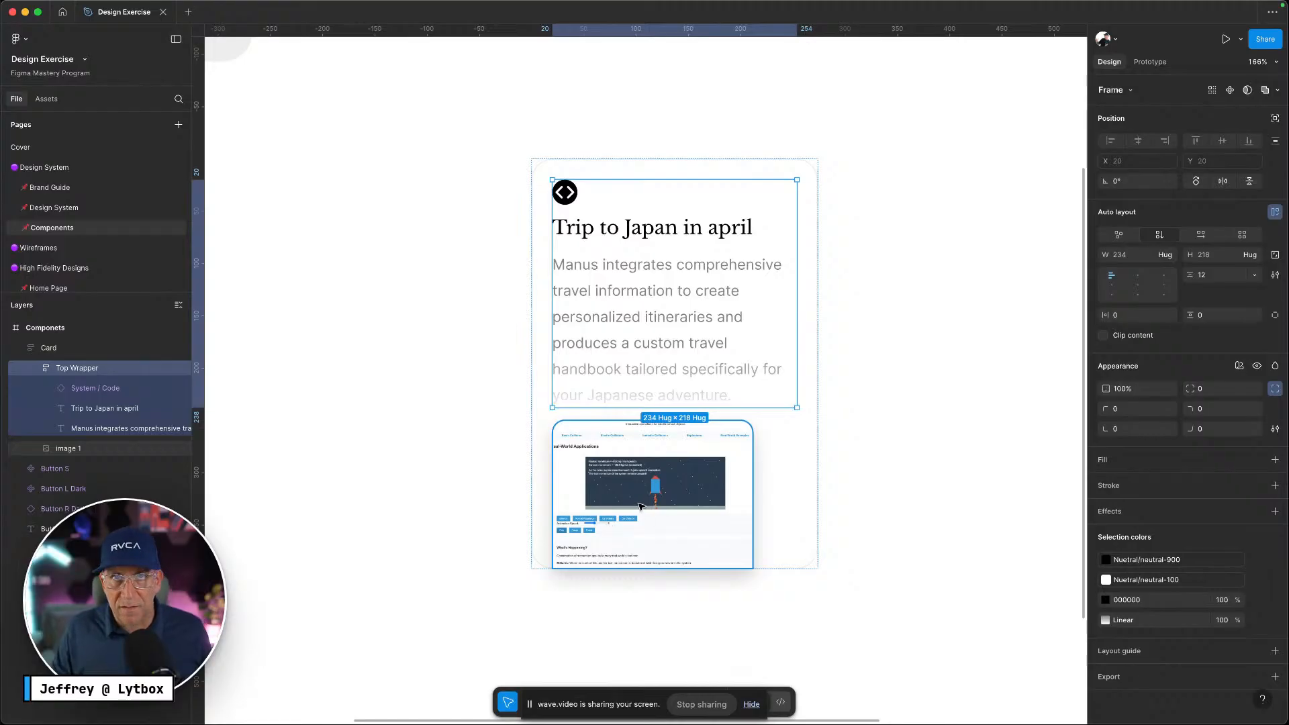
Centre the Card frame's contents horizontally and enable Clip content on the Card
{"action": "left_click", "coordinate": [48, 348]}
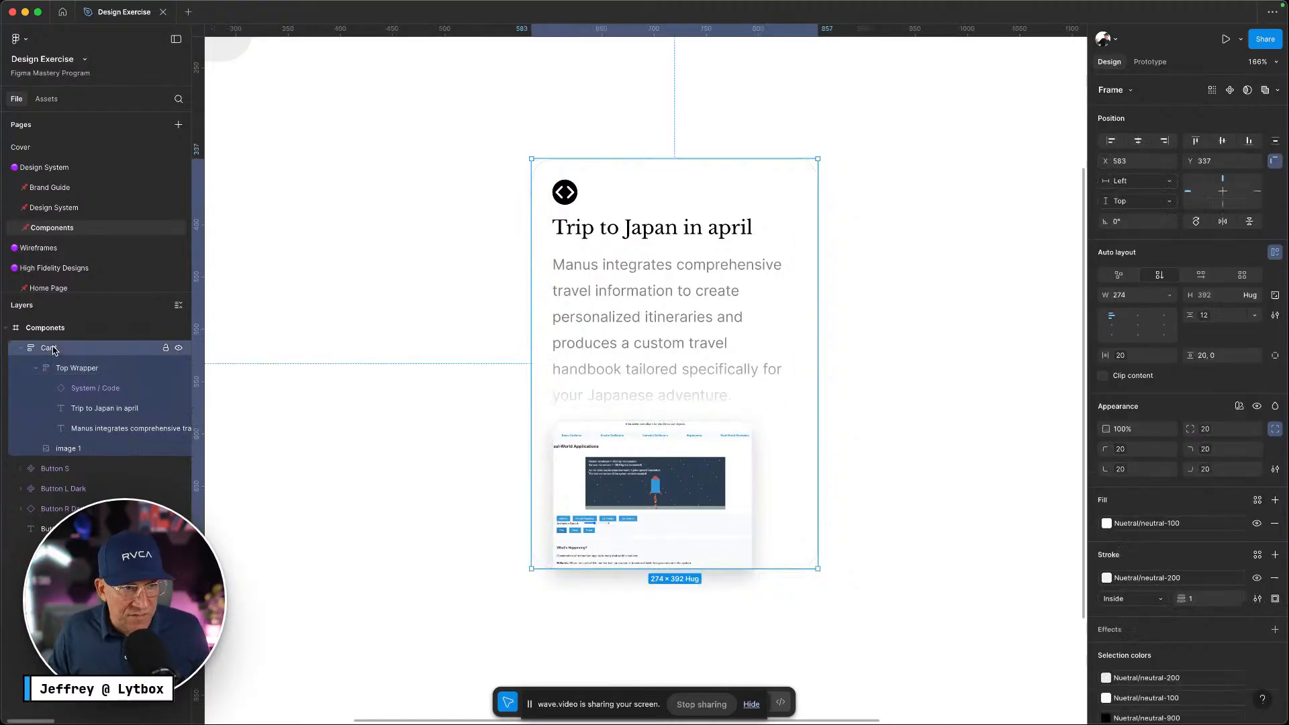
{"action": "left_click", "coordinate": [1136, 316]}
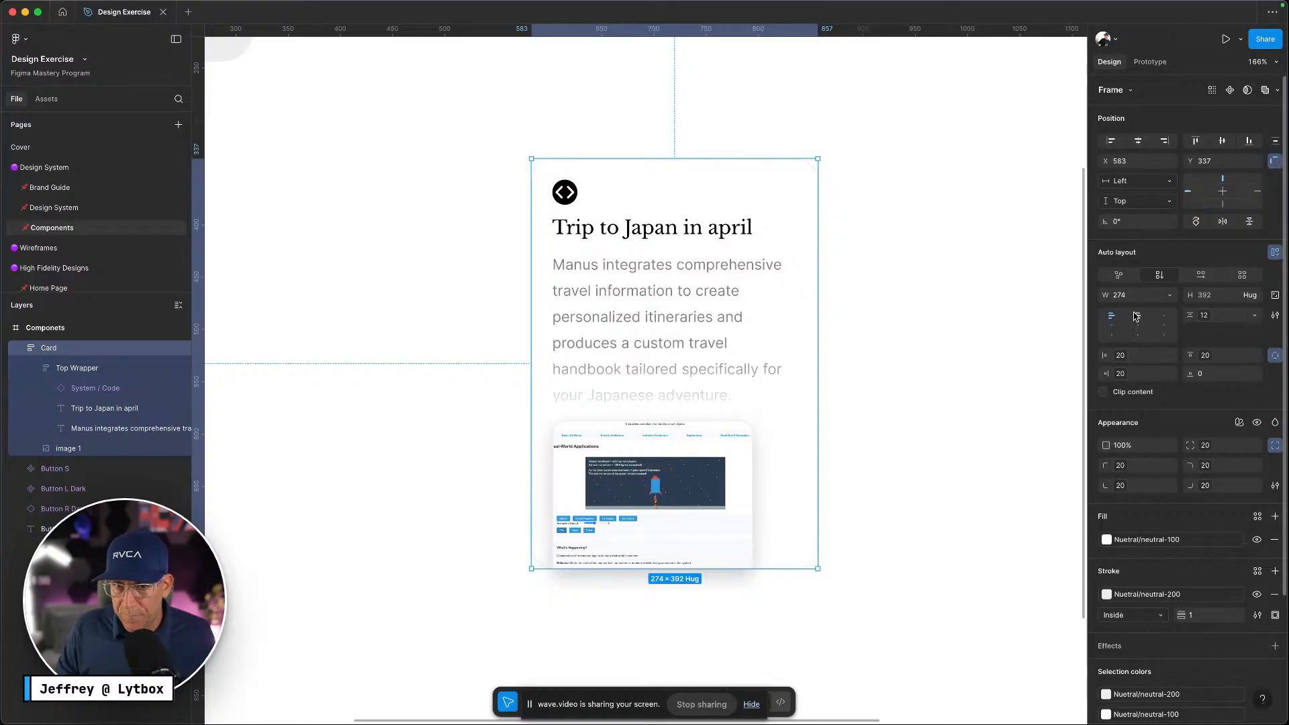
{"action": "left_click", "coordinate": [985, 495]}
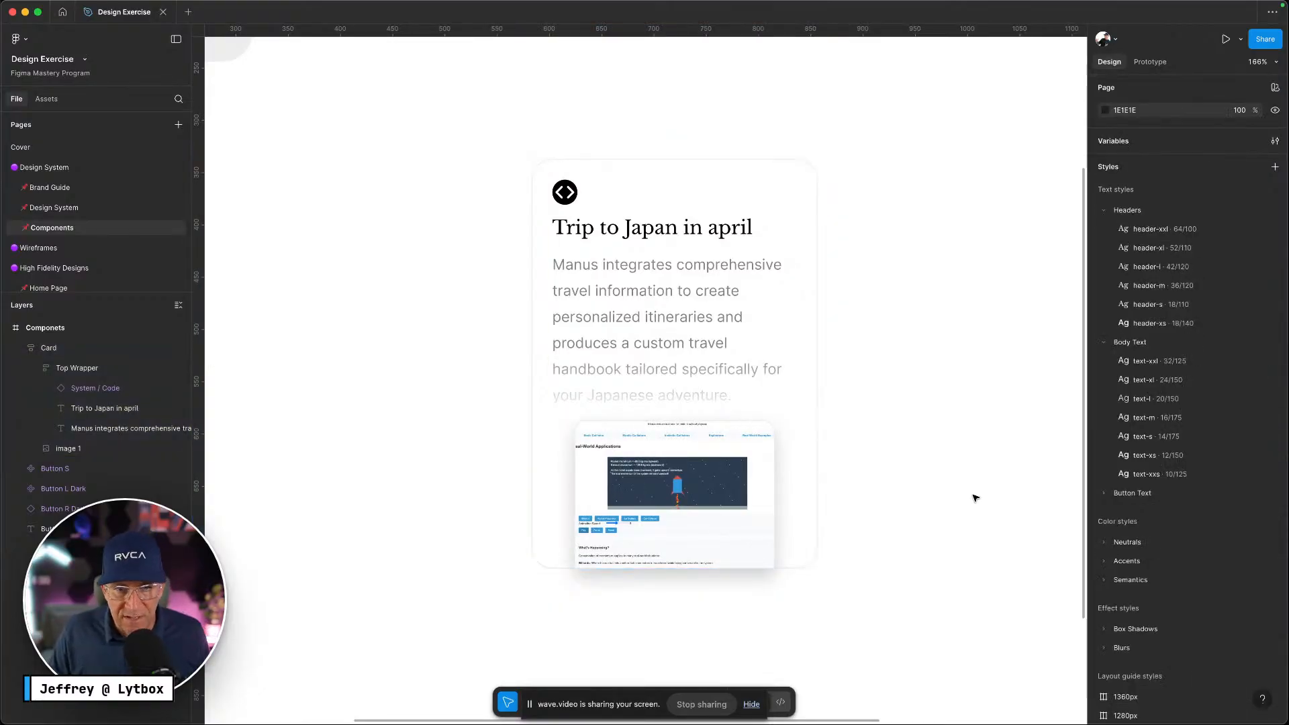
{"action": "left_click", "coordinate": [733, 541]}
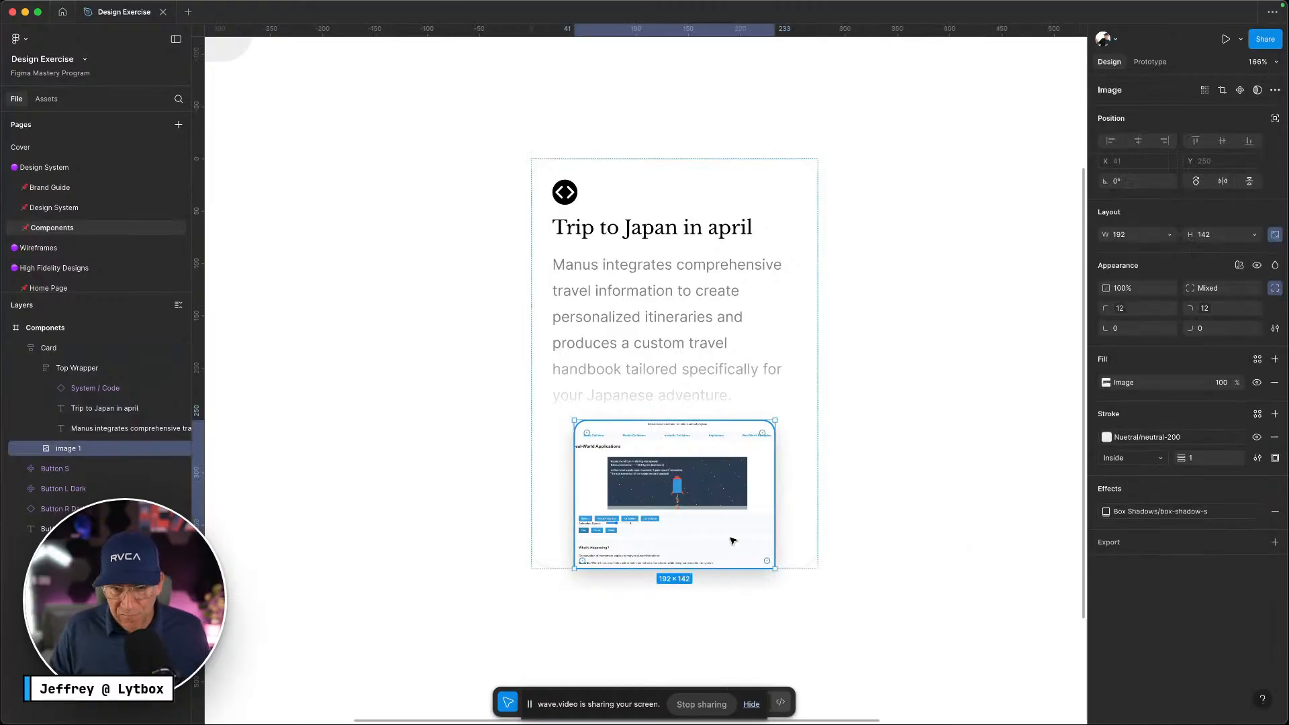
{"action": "left_click", "coordinate": [804, 519]}
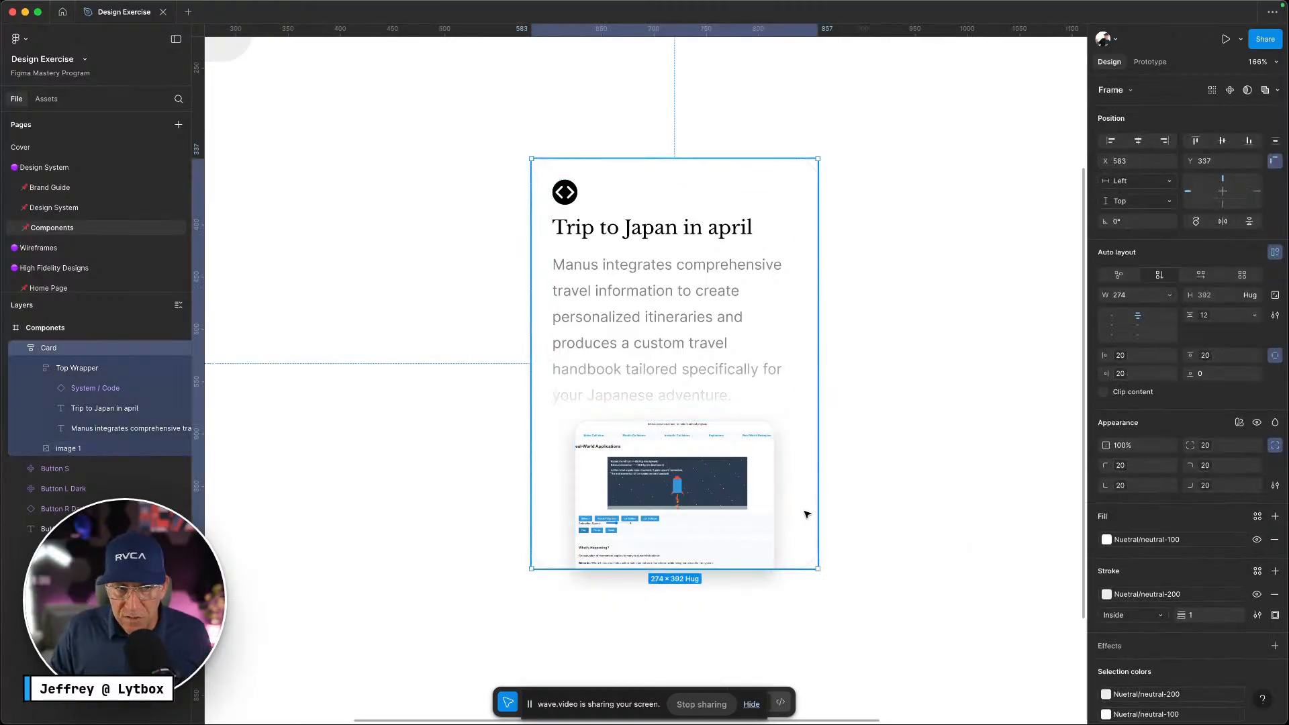
{"action": "left_click", "coordinate": [1104, 392]}
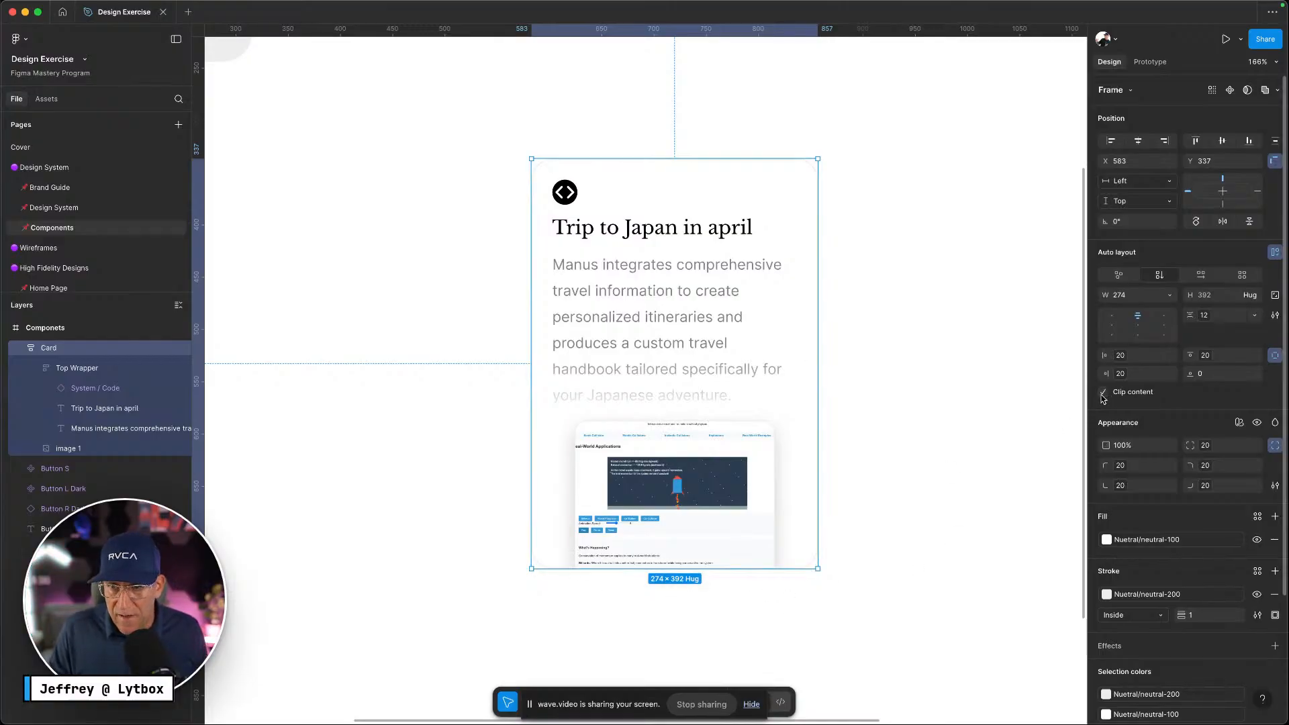
Browse the Home Page and the file's Components asset folder, then return to layers
{"action": "scroll", "coordinate": [857, 479], "scroll_direction": "down", "scroll_amount": 5}
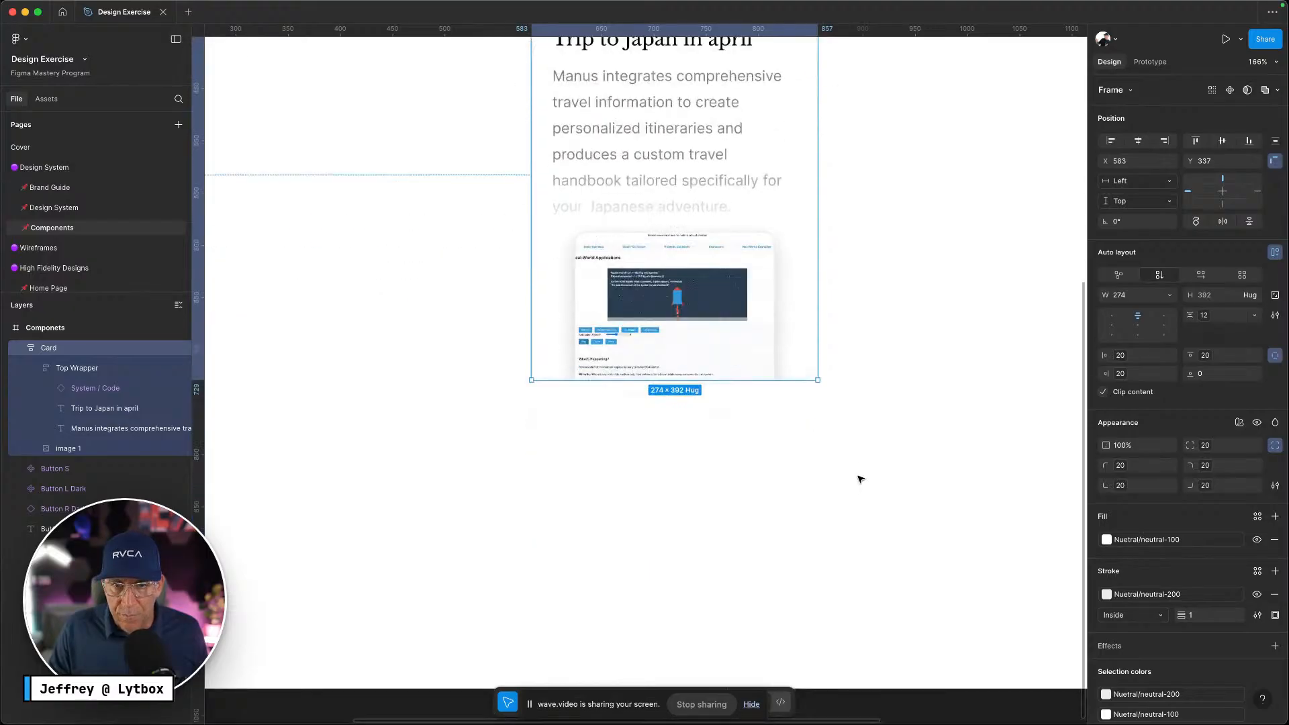
{"action": "scroll", "coordinate": [858, 479], "scroll_direction": "up", "scroll_amount": 3, "text": "ctrl"}
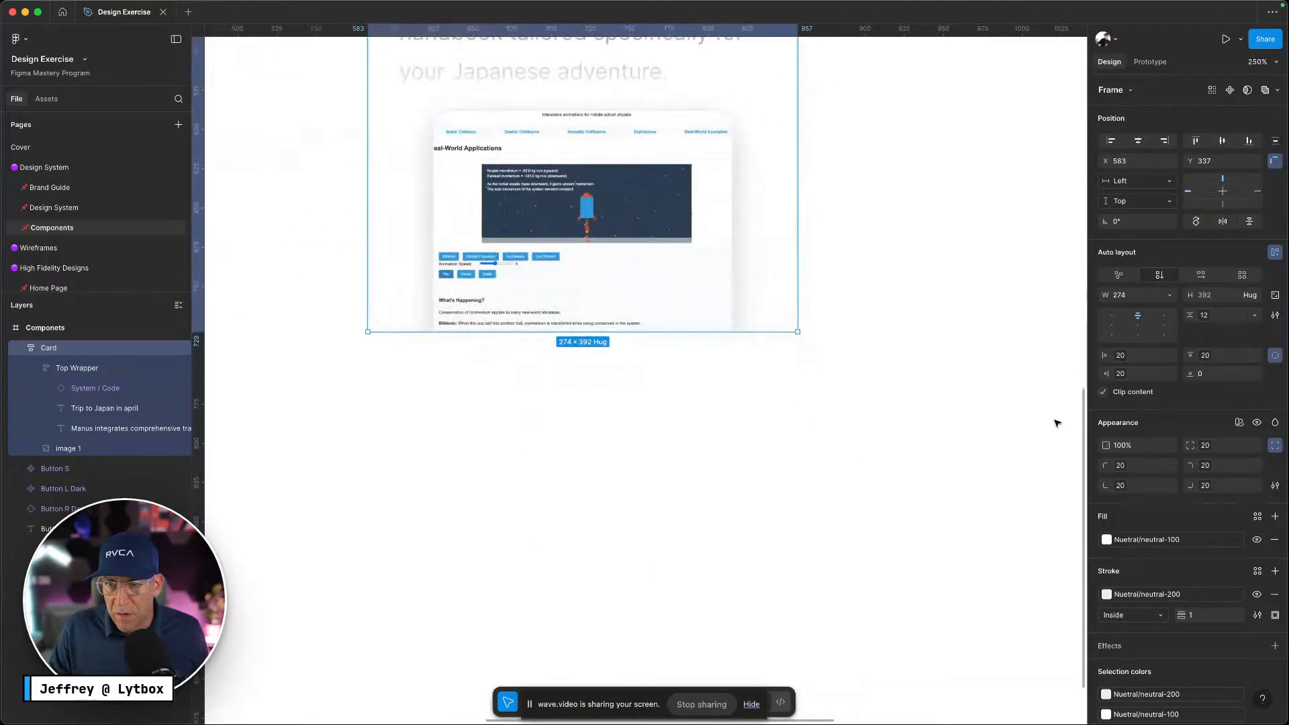
{"action": "left_click", "coordinate": [812, 409]}
{"action": "scroll", "coordinate": [816, 414], "scroll_direction": "up", "scroll_amount": 3}
{"action": "scroll", "coordinate": [817, 414], "scroll_direction": "up", "scroll_amount": 2}
{"action": "scroll", "coordinate": [849, 443], "scroll_direction": "down", "scroll_amount": 4, "text": "ctrl"}
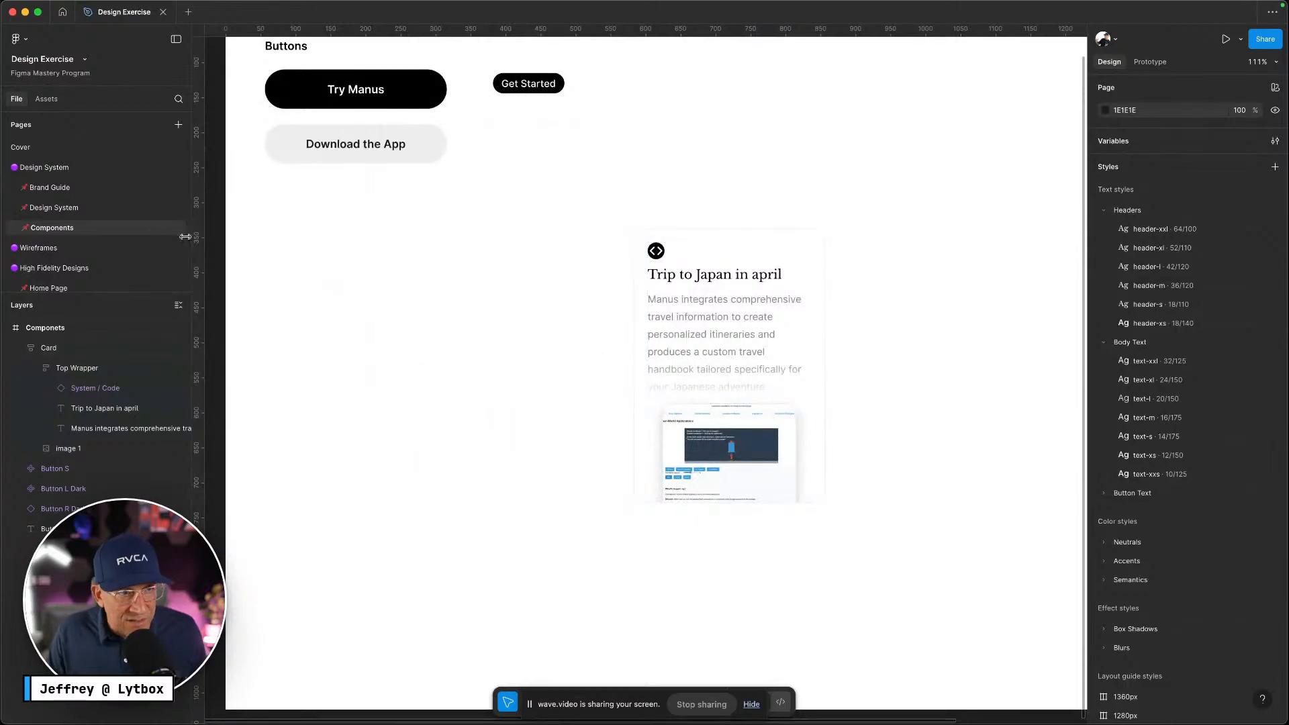
{"action": "scroll", "coordinate": [70, 235], "scroll_direction": "down", "scroll_amount": 3}
{"action": "left_click", "coordinate": [95, 208]}
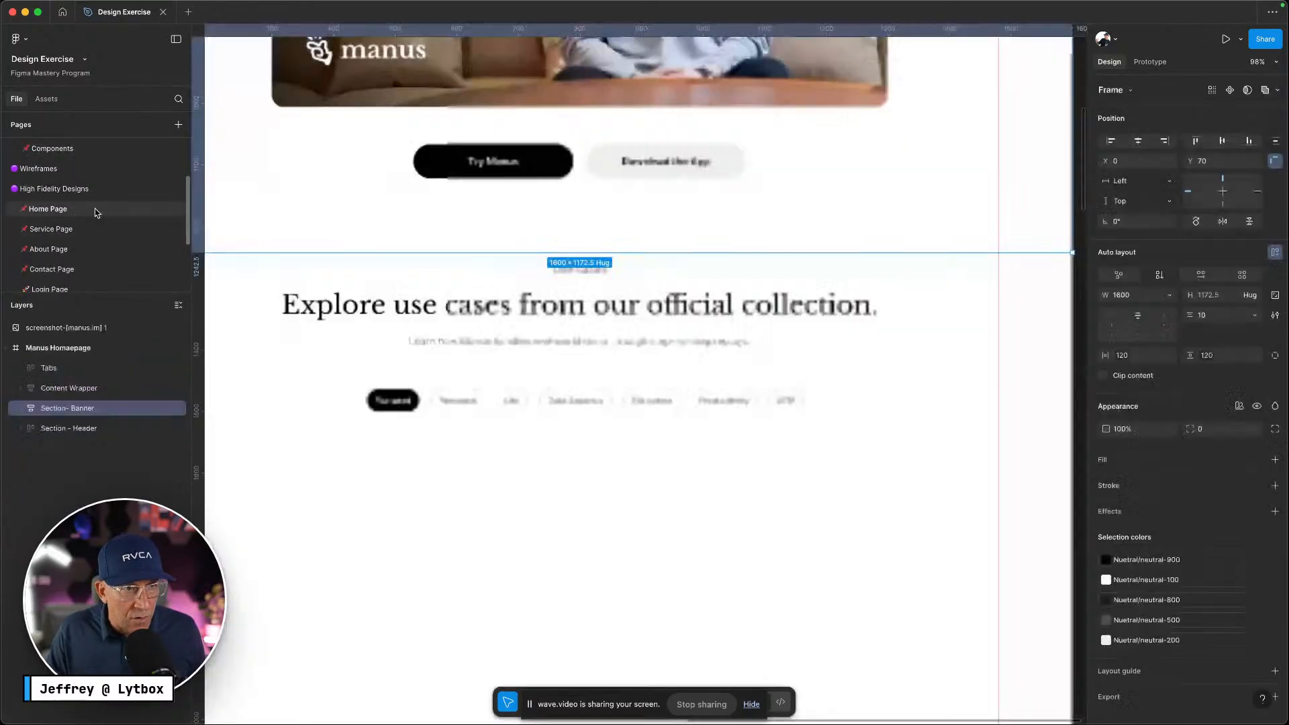
{"action": "scroll", "coordinate": [556, 479], "scroll_direction": "down", "scroll_amount": 3}
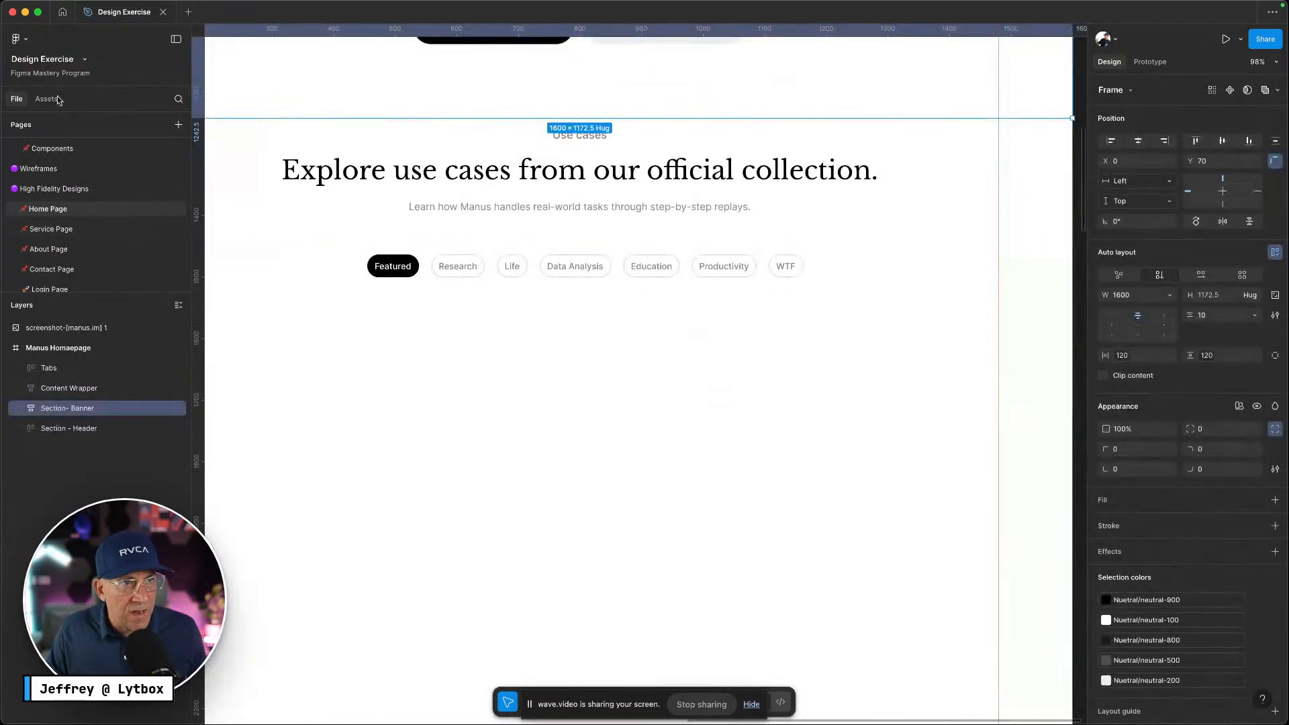
{"action": "left_click", "coordinate": [37, 98]}
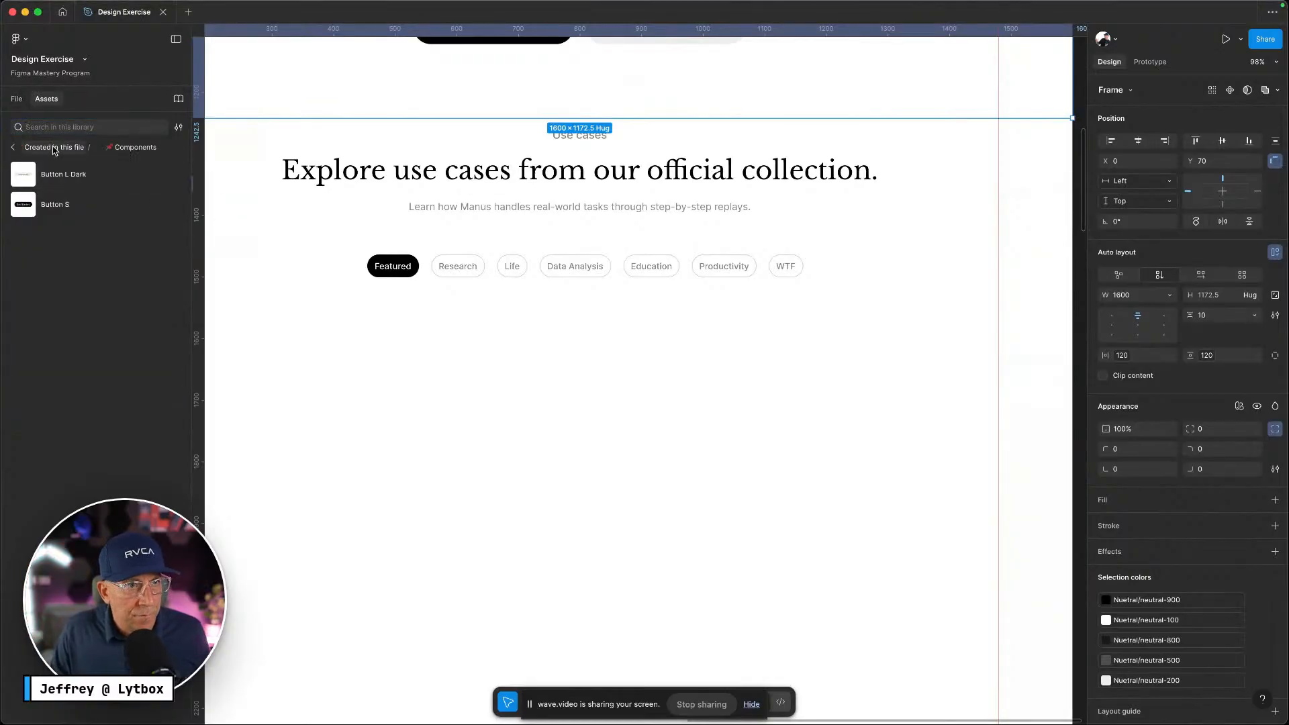
{"action": "left_click", "coordinate": [54, 148]}
{"action": "left_click", "coordinate": [43, 168]}
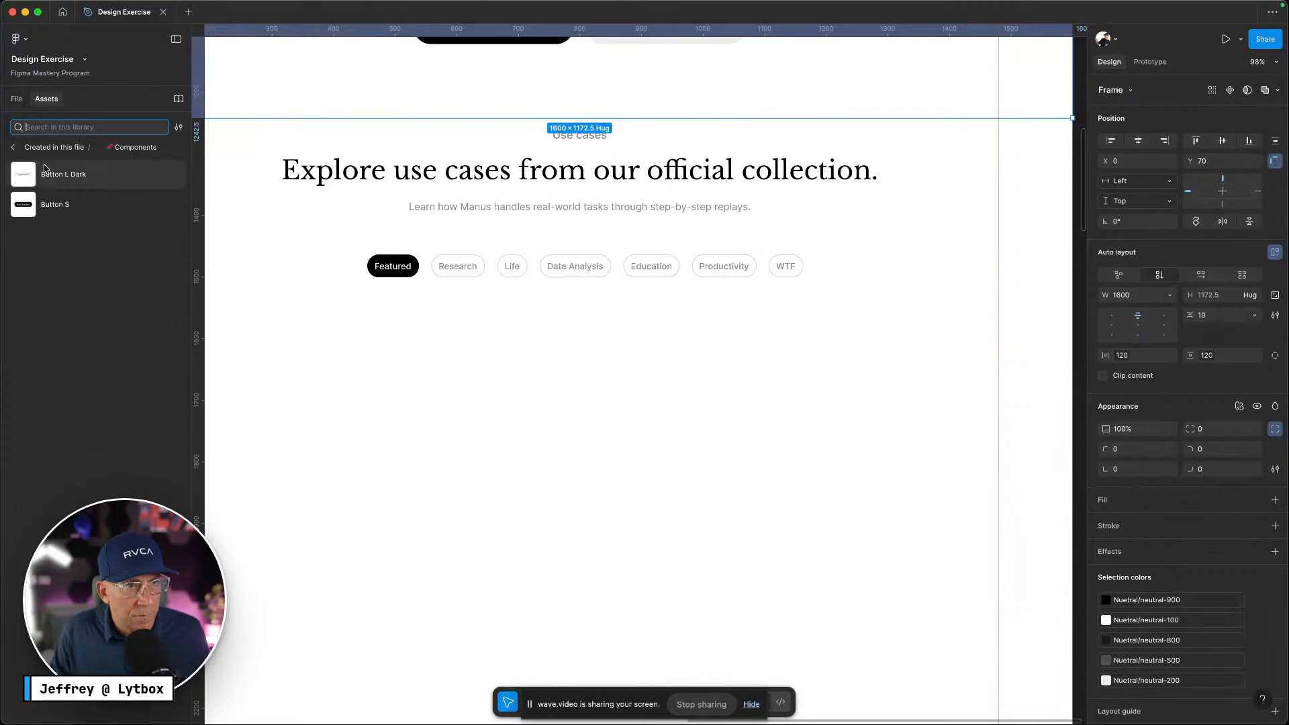
{"action": "left_click", "coordinate": [30, 104]}
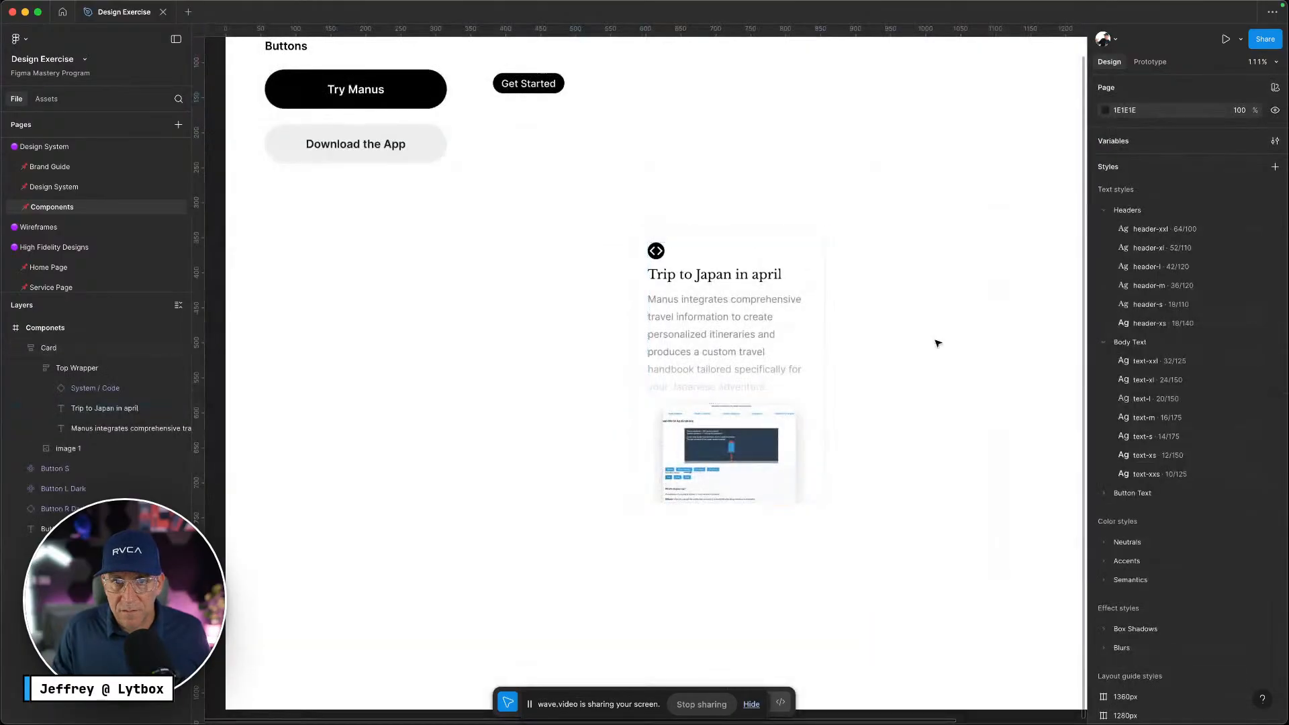
Make the 'Trip to Japan in april' card a component and start renaming its layer
{"action": "left_click", "coordinate": [820, 273]}
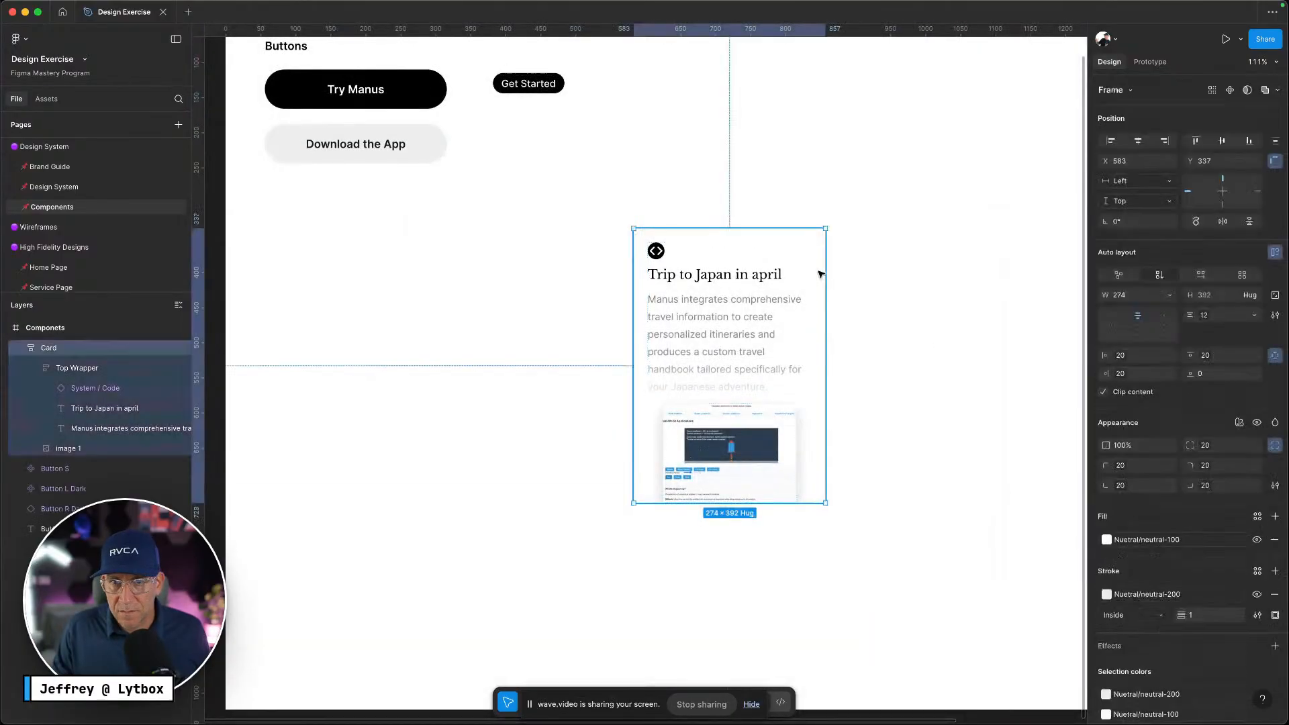
{"action": "right_click", "coordinate": [820, 275]}
{"action": "left_click", "coordinate": [865, 557]}
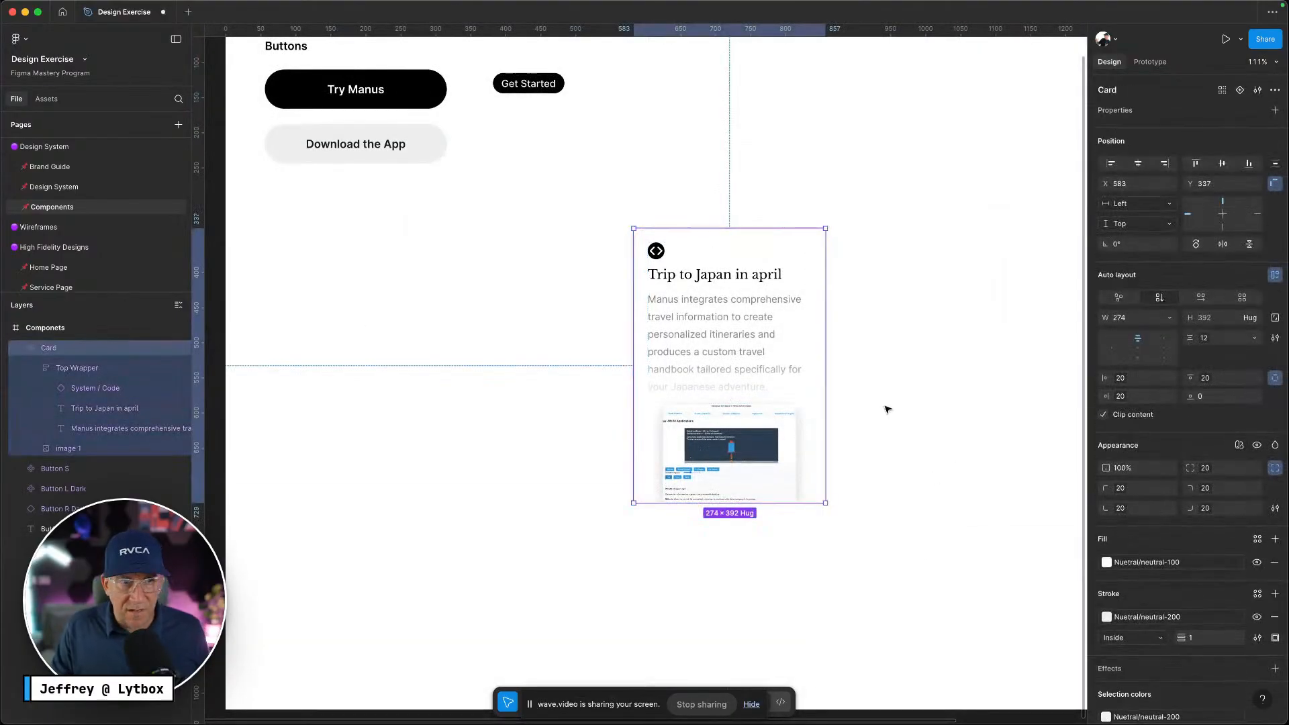
{"action": "double_click", "coordinate": [61, 350]}
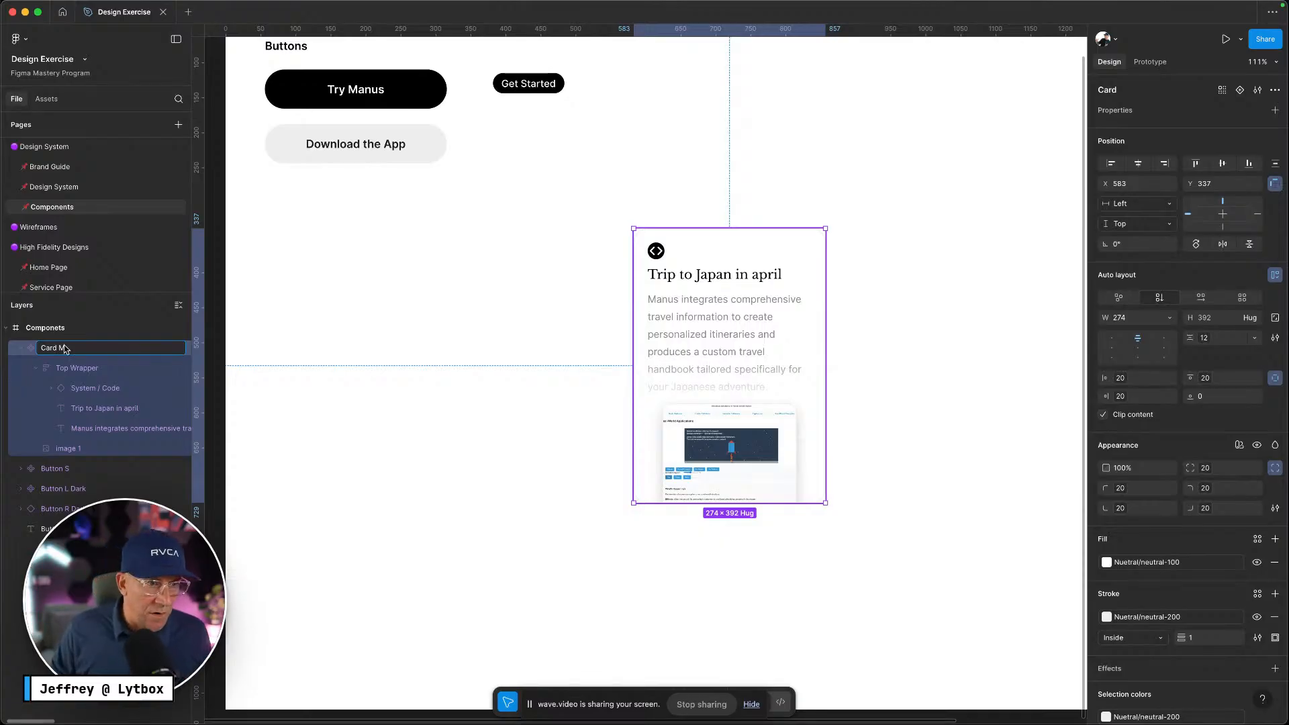
Name the component 'Card M' and drop an instance of it onto the Home Page
{"action": "type", "text": "M"}
{"action": "left_click", "coordinate": [409, 441]}
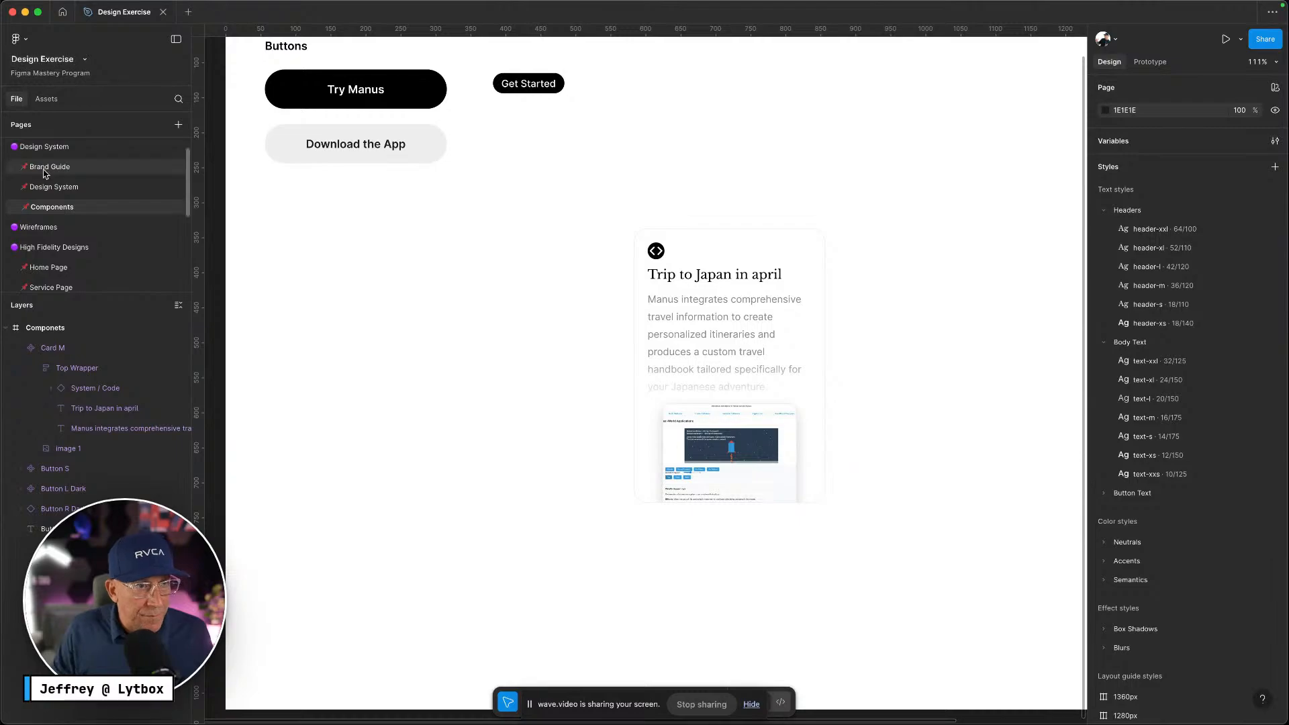
{"action": "left_click", "coordinate": [59, 269]}
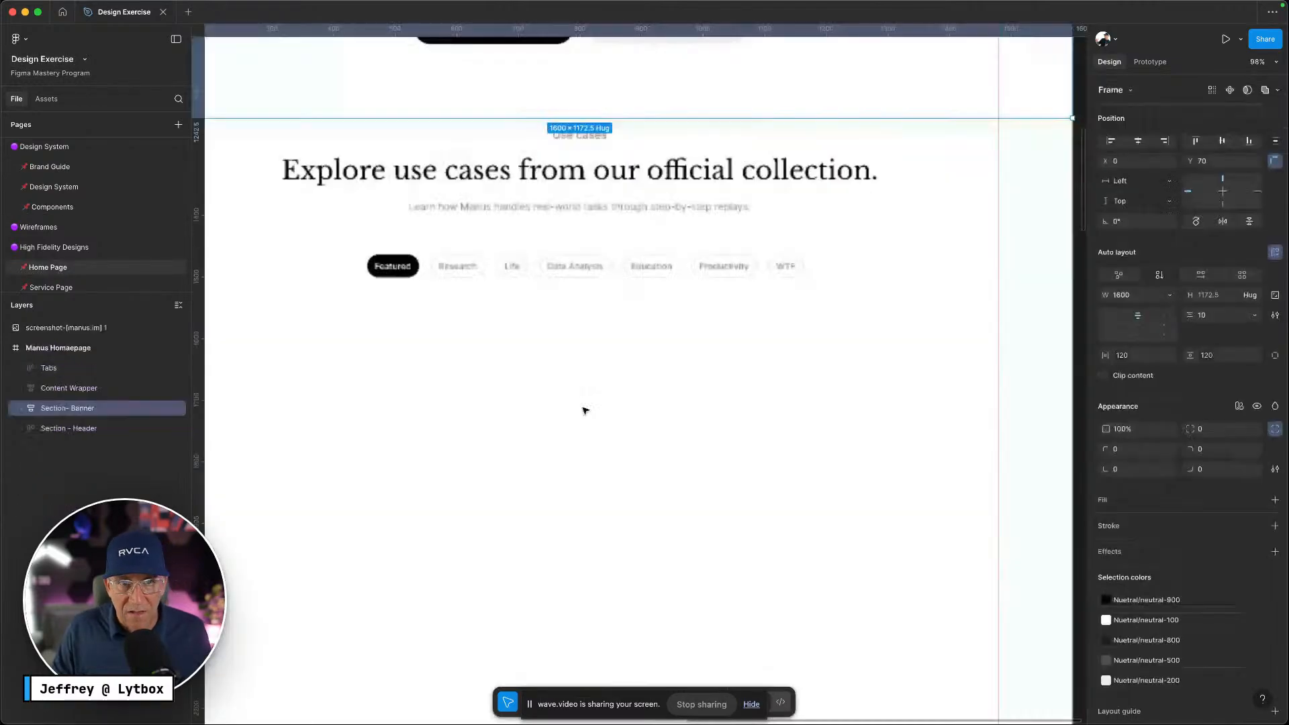
{"action": "right_click", "coordinate": [585, 420]}
{"action": "left_click", "coordinate": [525, 410]}
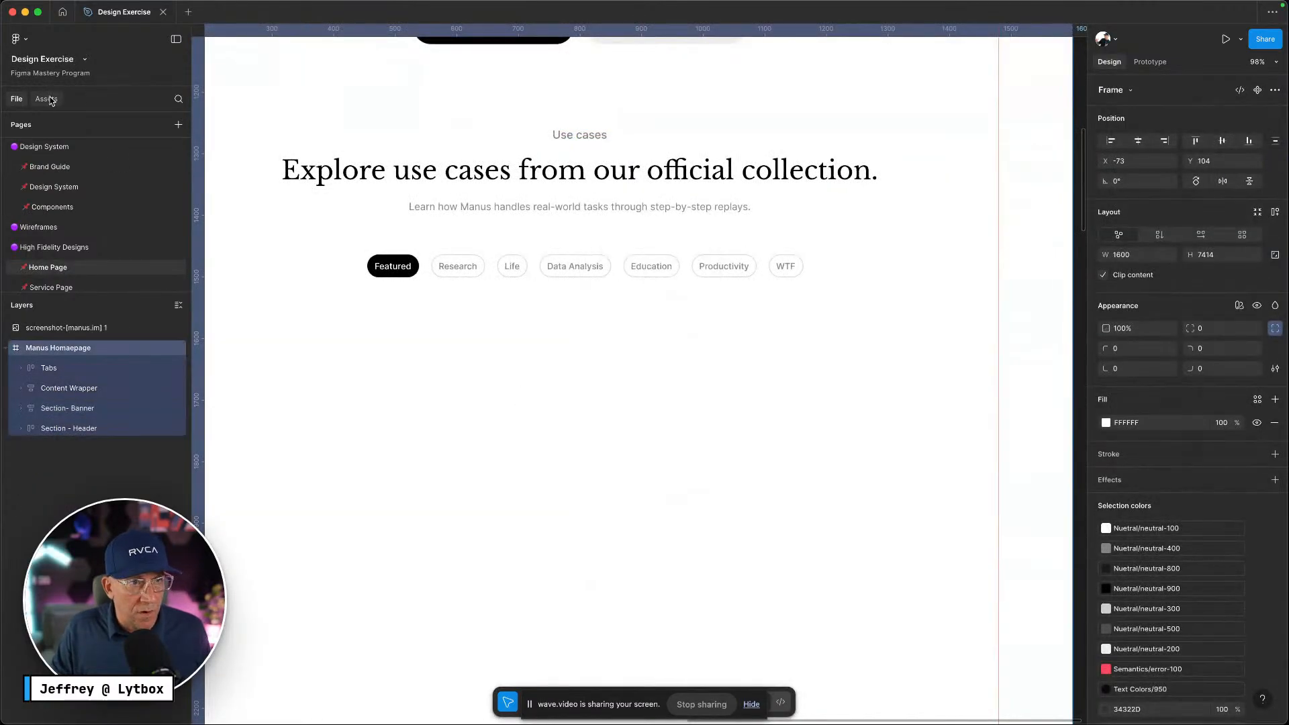
{"action": "left_click", "coordinate": [47, 99]}
{"action": "left_click_drag", "start_coordinate": [195, 273], "coordinate": [404, 435]}
Align the Card M instance under the tabs with the heading, checking the live Manus page
{"action": "left_click_drag", "start_coordinate": [374, 388], "coordinate": [337, 399]}
{"action": "scroll", "coordinate": [337, 397], "scroll_direction": "down", "scroll_amount": 3}
{"action": "scroll", "coordinate": [336, 399], "scroll_direction": "down", "scroll_amount": 2}
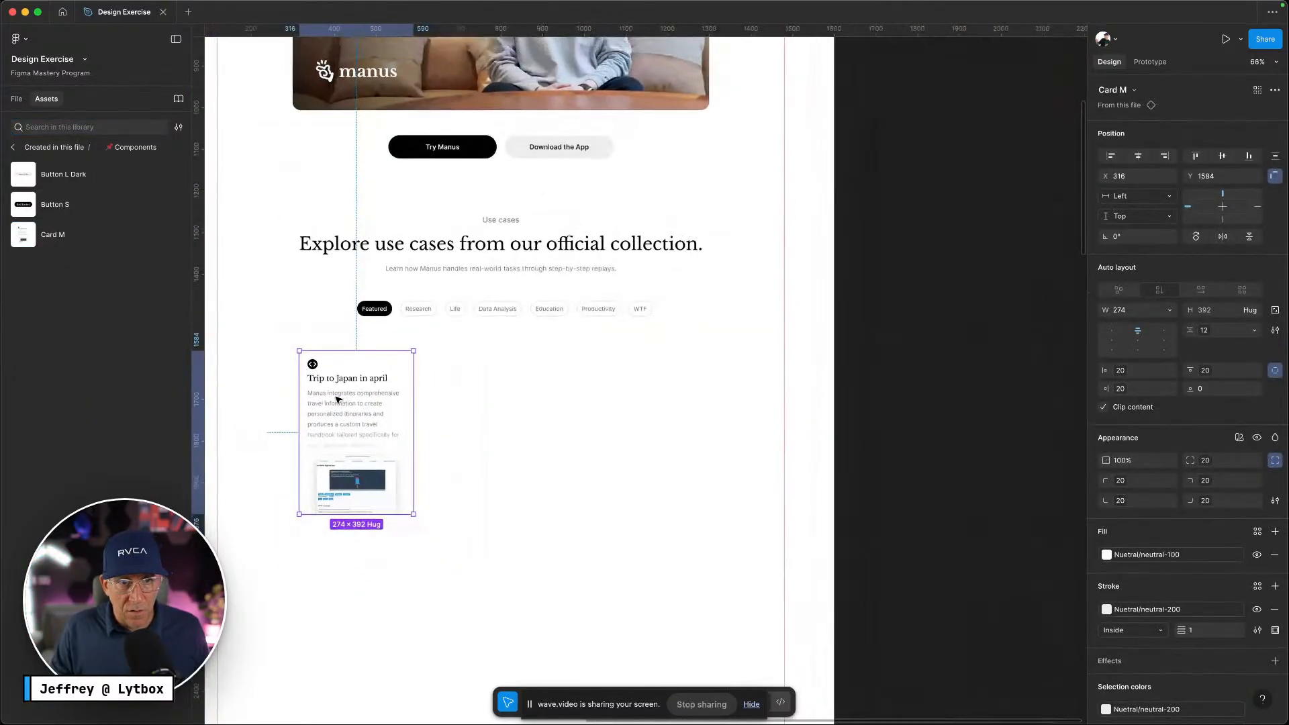
{"action": "key", "text": "ctrl+Left"}
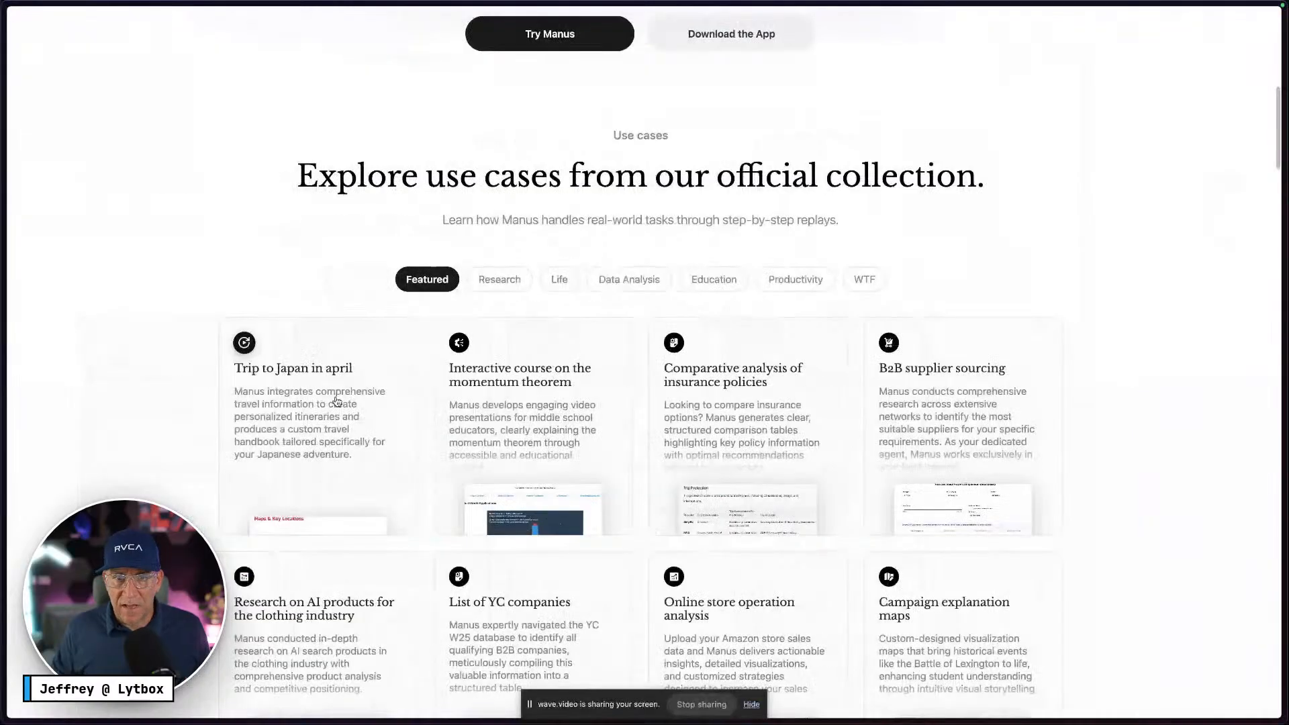
{"action": "scroll", "coordinate": [496, 403], "scroll_direction": "down", "scroll_amount": 3}
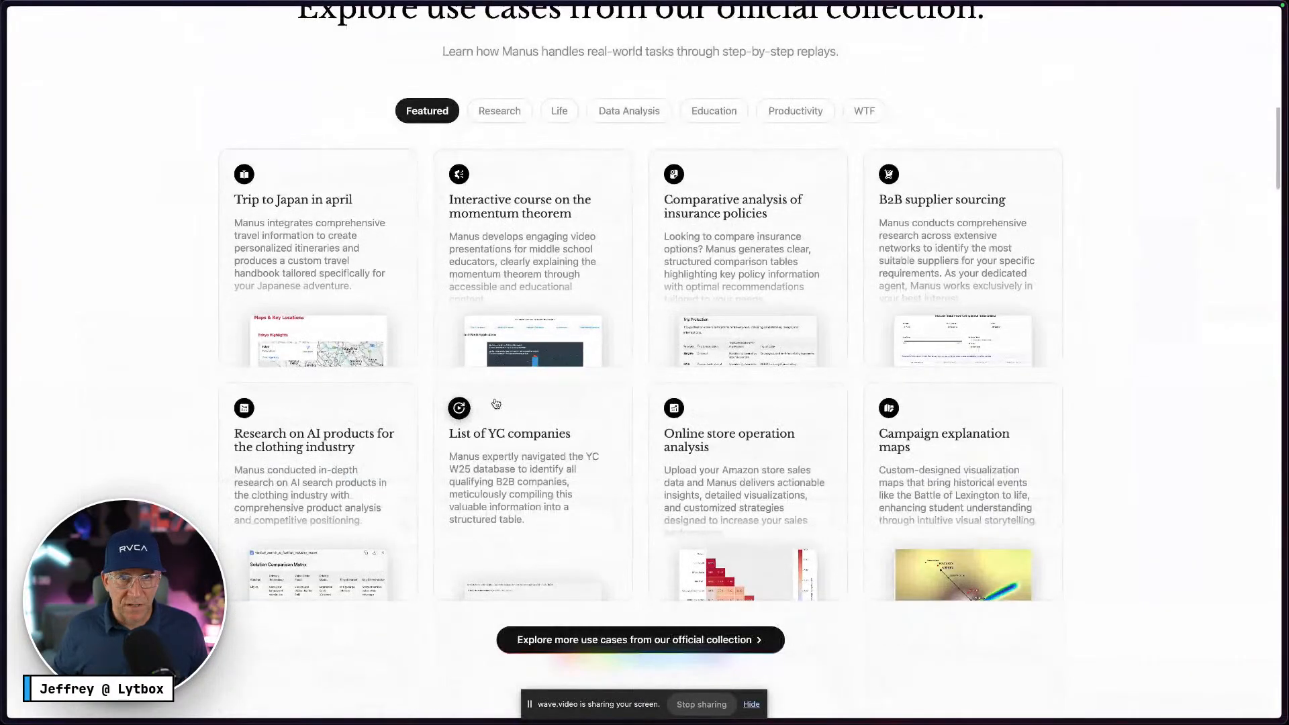
{"action": "key", "text": "ctrl+Right"}
{"action": "left_click", "coordinate": [283, 417]}
{"action": "left_click", "coordinate": [340, 410]}
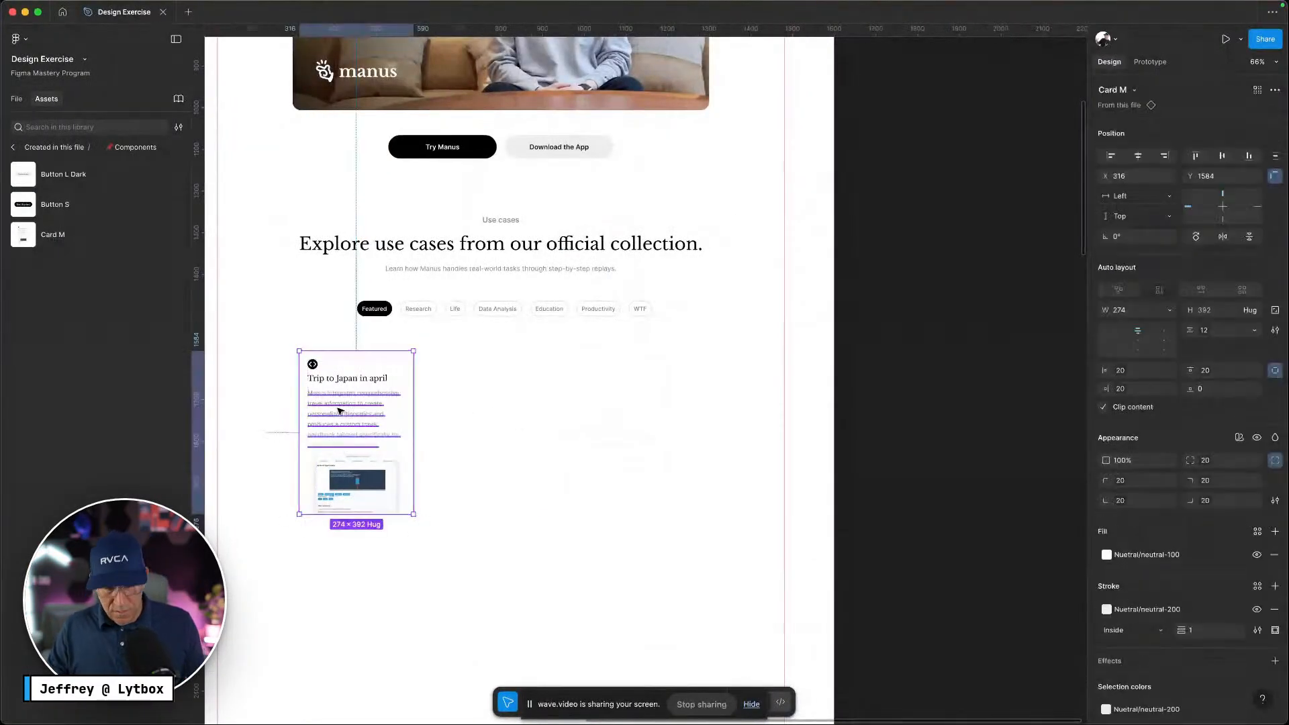
Duplicate the card into a row of four Card M instances and shift the row left
{"action": "left_click_drag", "start_coordinate": [339, 410], "coordinate": [468, 402]}
{"action": "key", "text": "super+d"}
{"action": "key", "text": "super+d"}
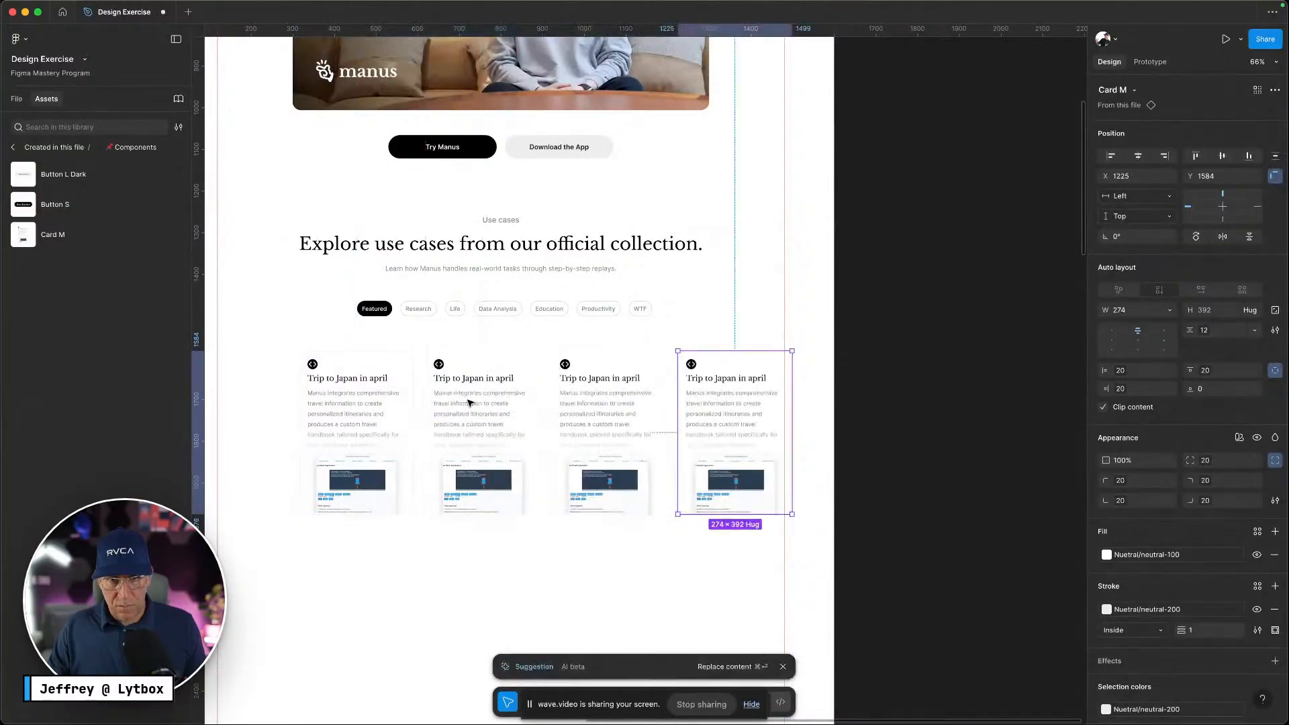
{"action": "left_click_drag", "start_coordinate": [728, 585], "coordinate": [434, 460]}
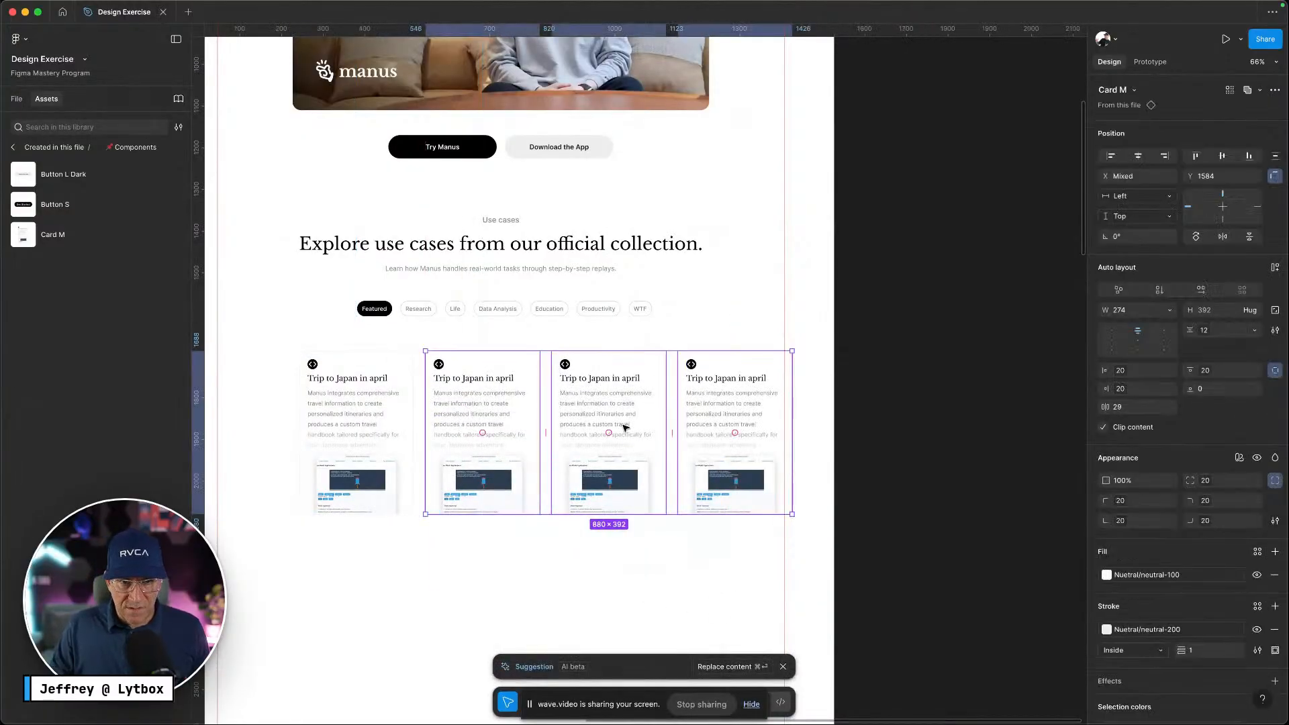
{"action": "left_click", "coordinate": [616, 570]}
{"action": "left_click_drag", "start_coordinate": [732, 512], "coordinate": [584, 503]}
{"action": "key", "text": "super+z"}
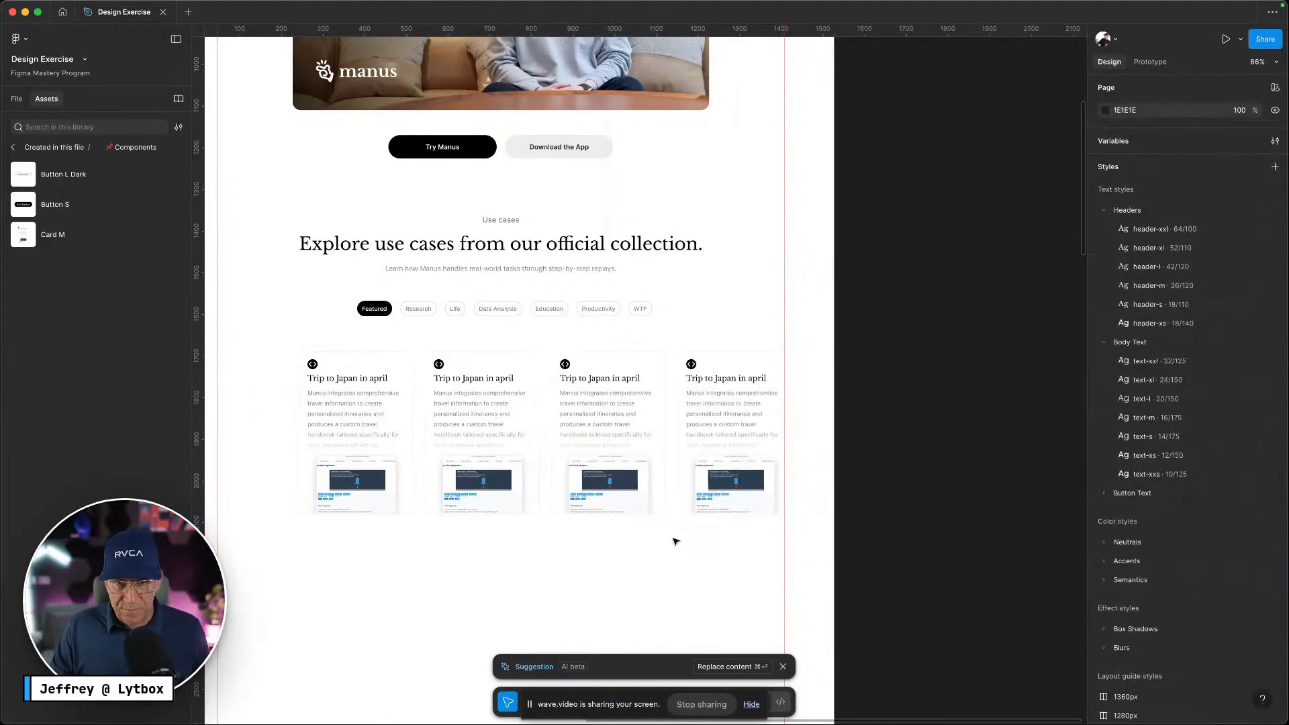
{"action": "left_click_drag", "start_coordinate": [697, 556], "coordinate": [403, 490]}
{"action": "left_click_drag", "start_coordinate": [473, 443], "coordinate": [418, 434]}
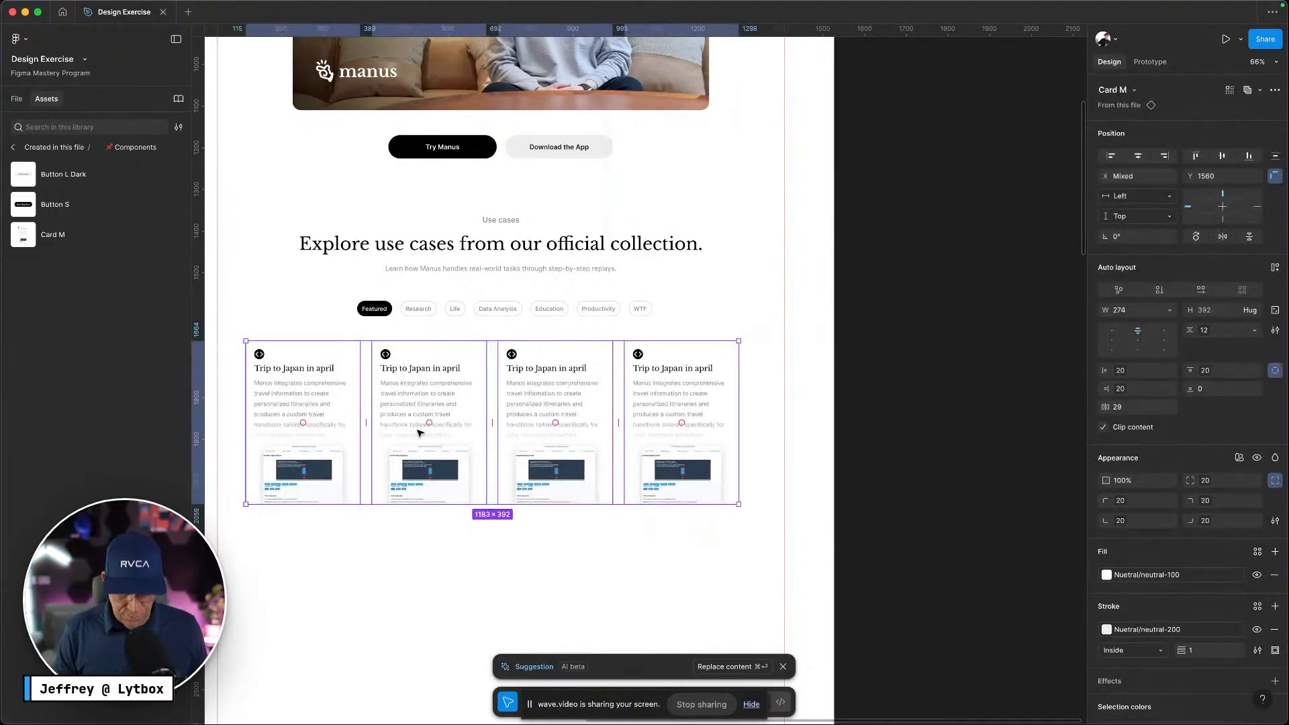
Show the layout guide columns, nudge the four-card row onto the grid, and reselect it
{"action": "key", "text": "ctrl+g"}
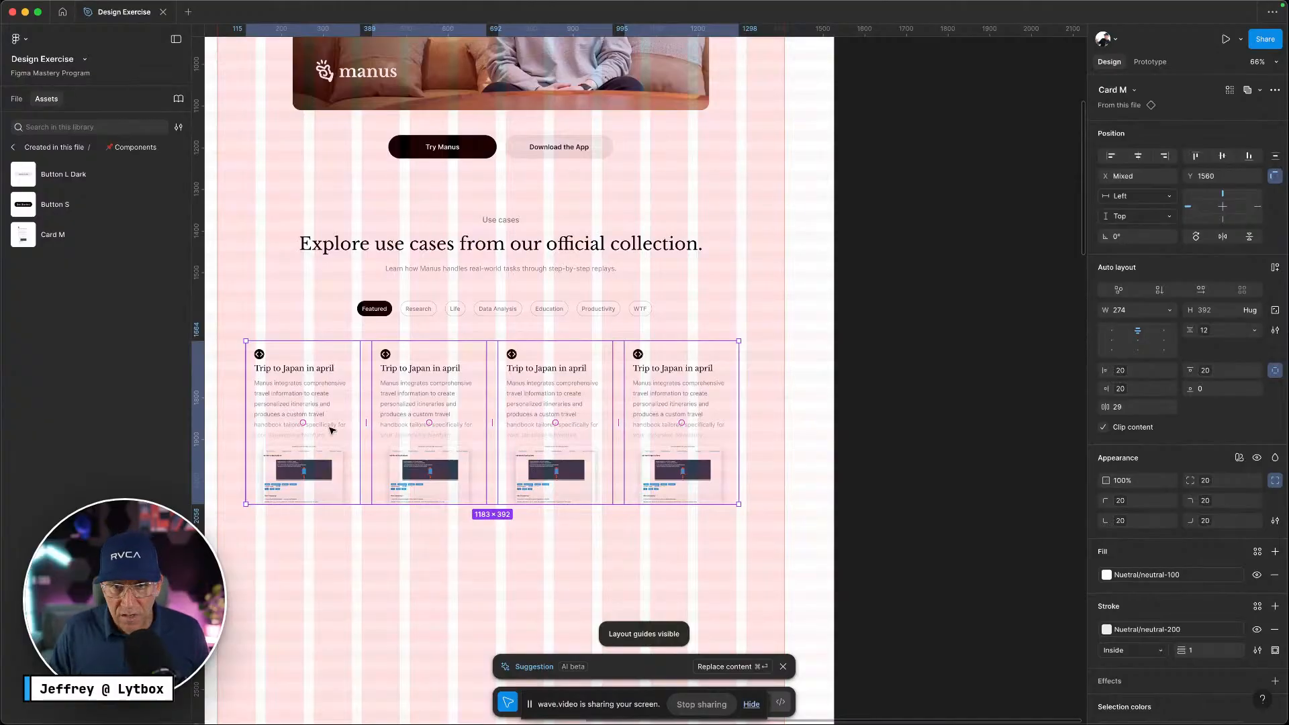
{"action": "scroll", "coordinate": [331, 430], "scroll_direction": "left", "scroll_amount": 5}
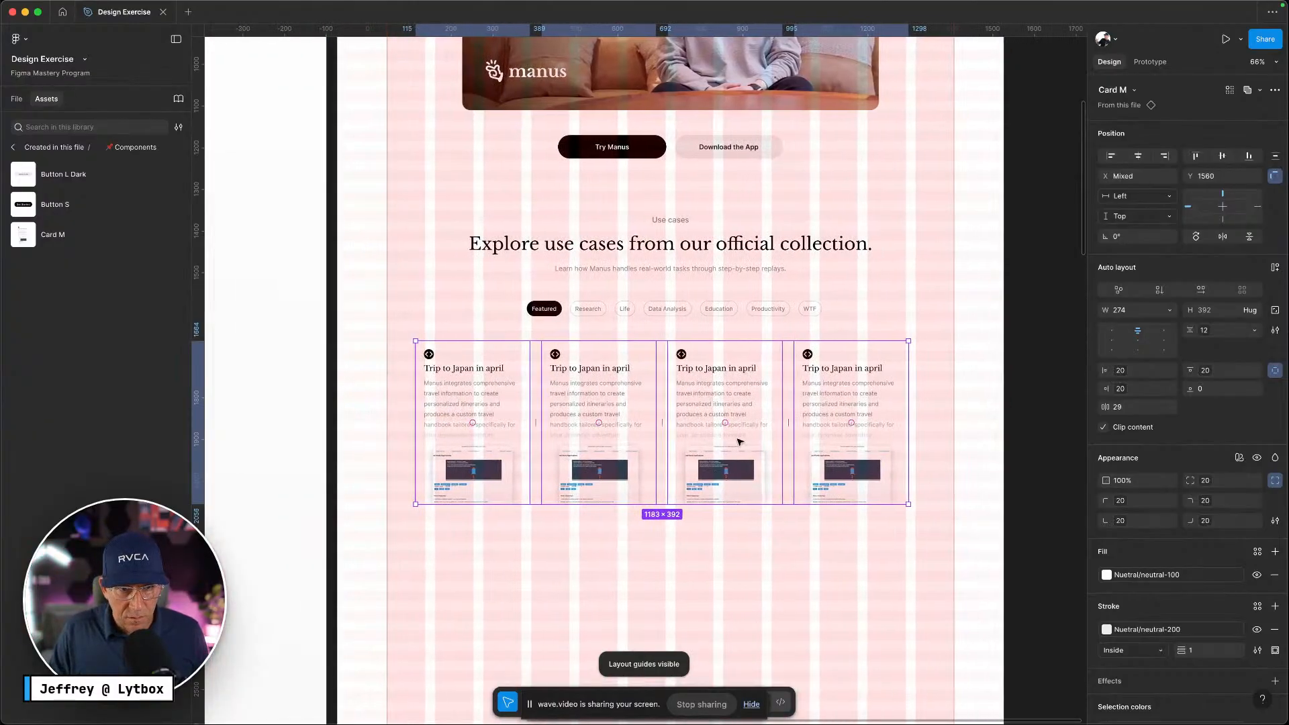
{"action": "key", "text": "shift+Left"}
{"action": "key", "text": "shift+Left"}
{"action": "key", "text": "shift+Left"}
{"action": "key", "text": "shift+Left"}
{"action": "key", "text": "shift+Left"}
{"action": "key", "text": "shift+Left"}
{"action": "key", "text": "shift+Left"}
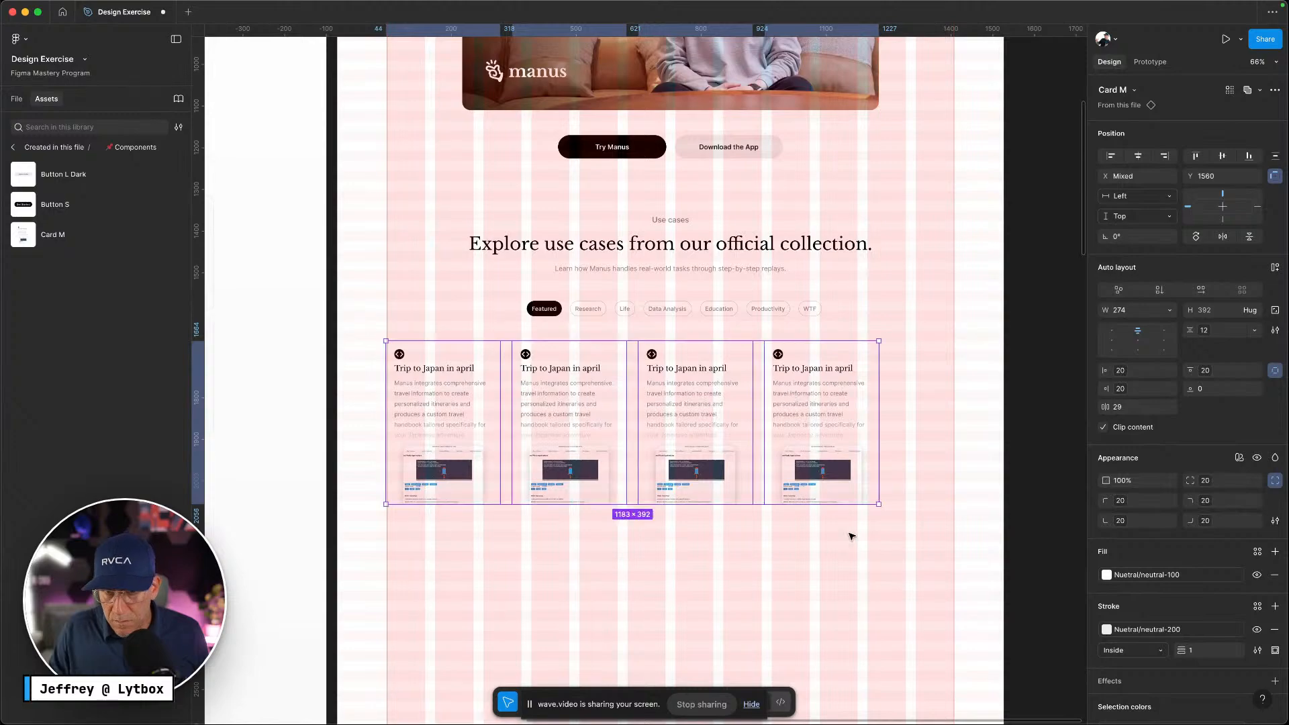
{"action": "left_click", "coordinate": [783, 536]}
{"action": "left_click", "coordinate": [823, 441]}
{"action": "left_click_drag", "start_coordinate": [869, 550], "coordinate": [440, 420]}
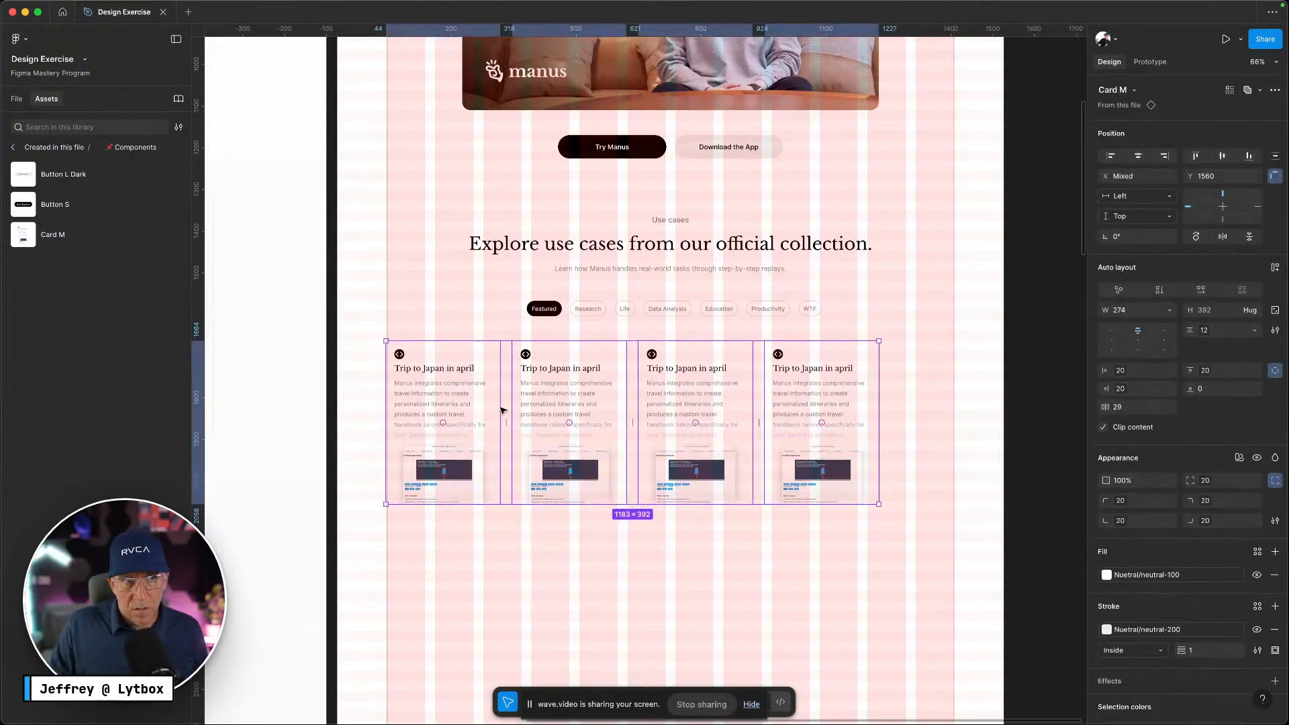
{"action": "left_click", "coordinate": [16, 99]}
{"action": "key", "text": "ctrl+Left"}
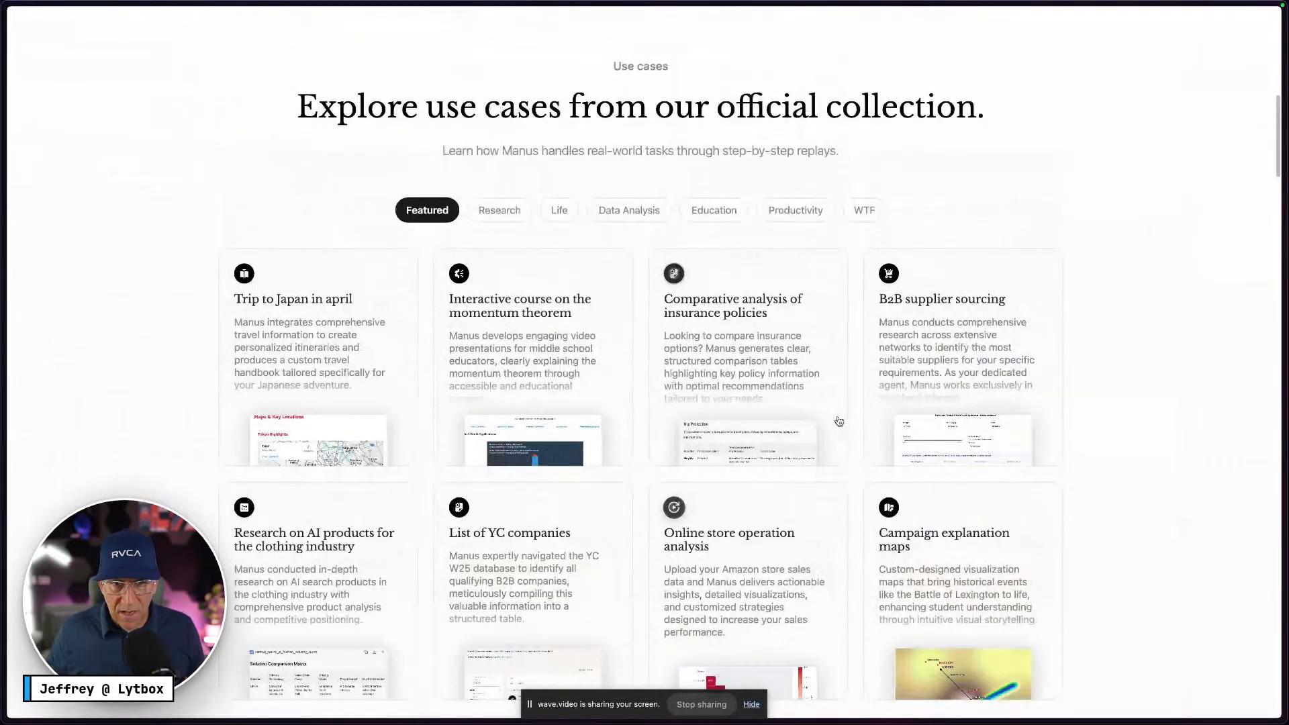
Drag the four-card row below the tabs, comparing against the live Manus use-cases page
{"action": "scroll", "coordinate": [839, 421], "scroll_direction": "up", "scroll_amount": 1}
{"action": "key", "text": "ctrl+Right"}
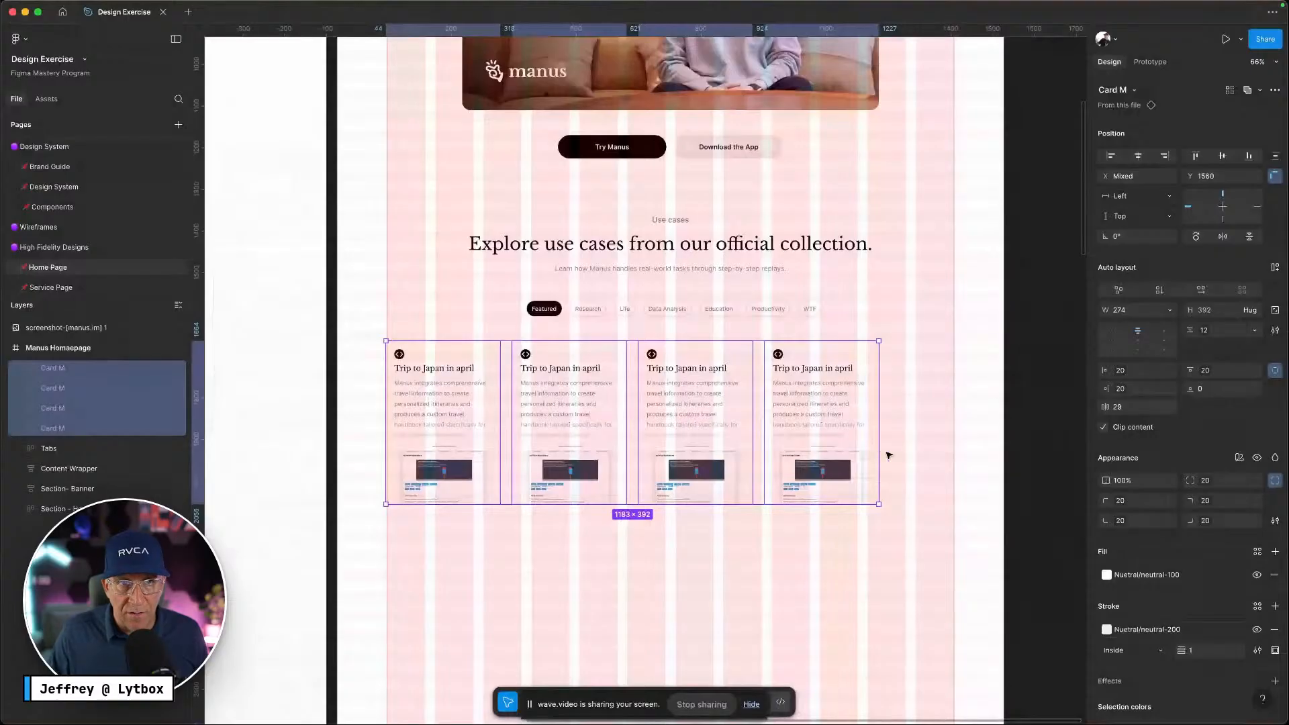
{"action": "scroll", "coordinate": [890, 456], "scroll_direction": "up", "scroll_amount": 10}
{"action": "scroll", "coordinate": [890, 456], "scroll_direction": "down", "scroll_amount": 9}
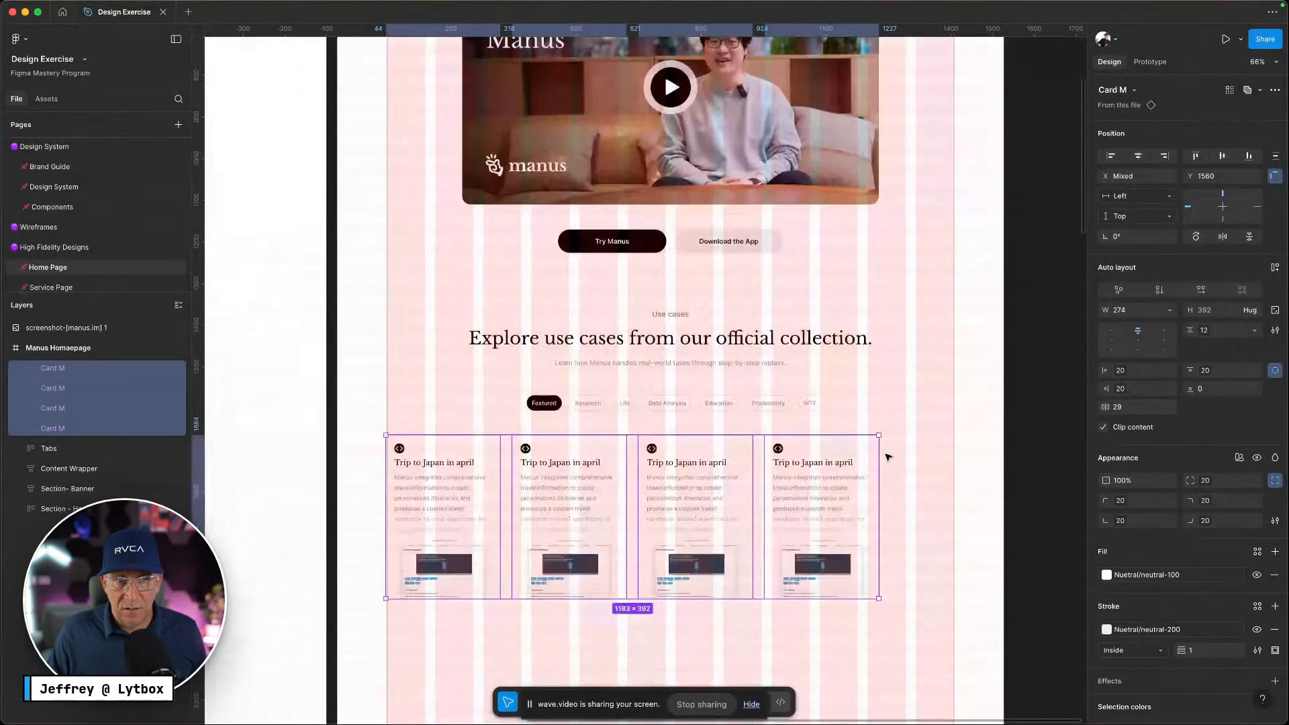
{"action": "scroll", "coordinate": [887, 458], "scroll_direction": "down", "scroll_amount": 2}
{"action": "left_click_drag", "start_coordinate": [895, 466], "coordinate": [443, 432]}
{"action": "mouse_move", "coordinate": [447, 434]}
{"action": "left_mouse_down"}
{"action": "mouse_move", "coordinate": [489, 433]}
{"action": "mouse_move", "coordinate": [447, 430]}
{"action": "left_mouse_up"}
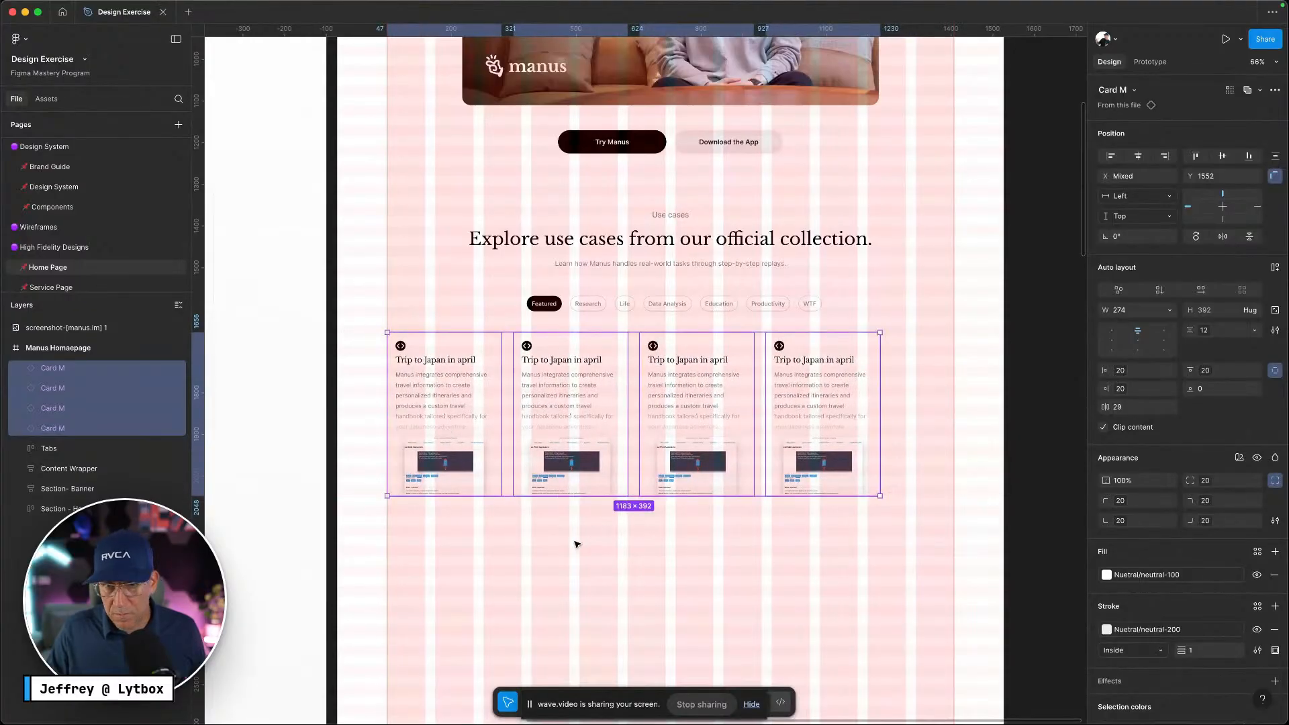
{"action": "key", "text": "ctrl+Left"}
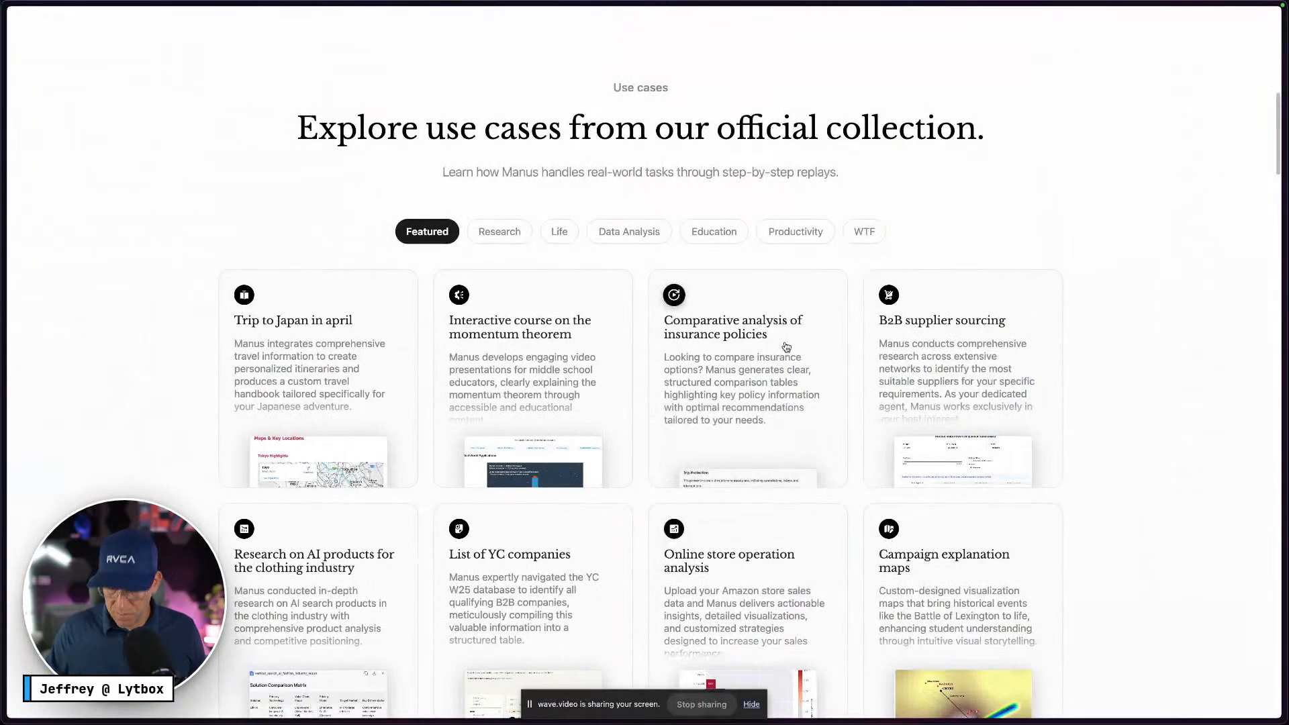
{"action": "key", "text": "ctrl+Right"}
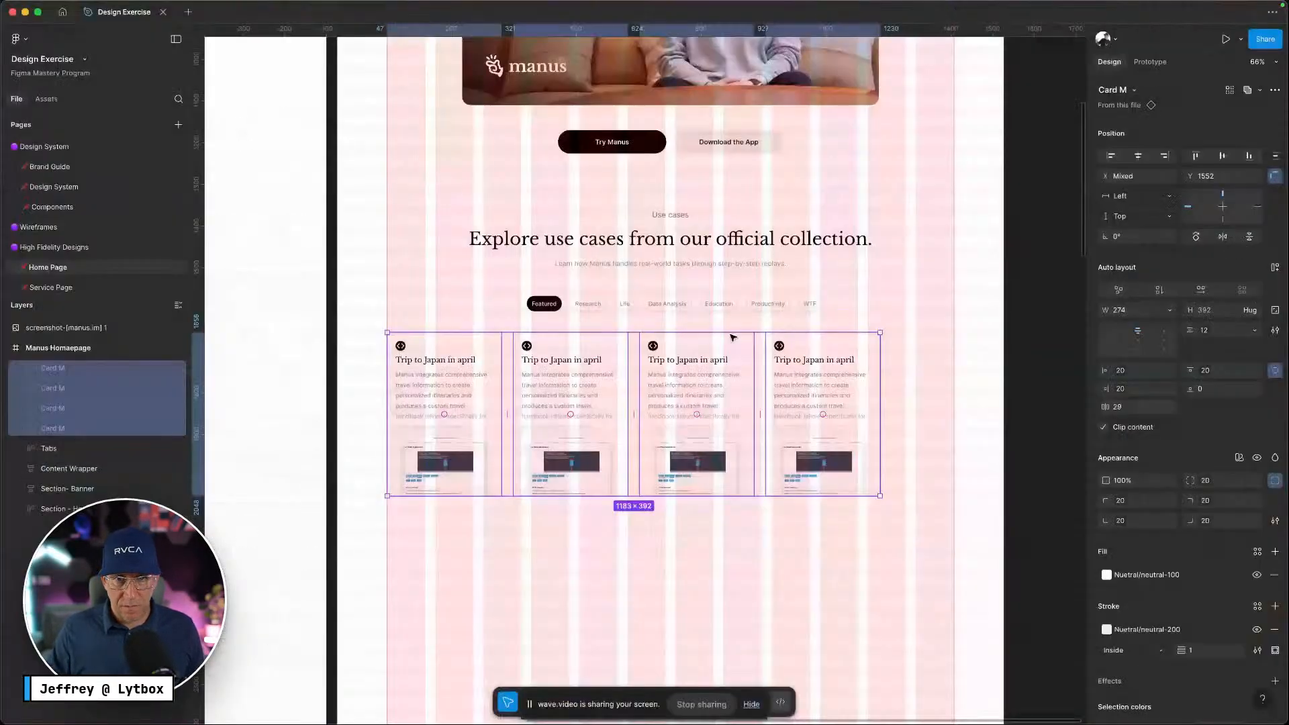
Raise the row to Y 1546 just below the tabs and measure its spacing
{"action": "scroll", "coordinate": [643, 402], "scroll_direction": "down", "scroll_amount": 5}
{"action": "scroll", "coordinate": [752, 450], "scroll_direction": "up", "scroll_amount": 3}
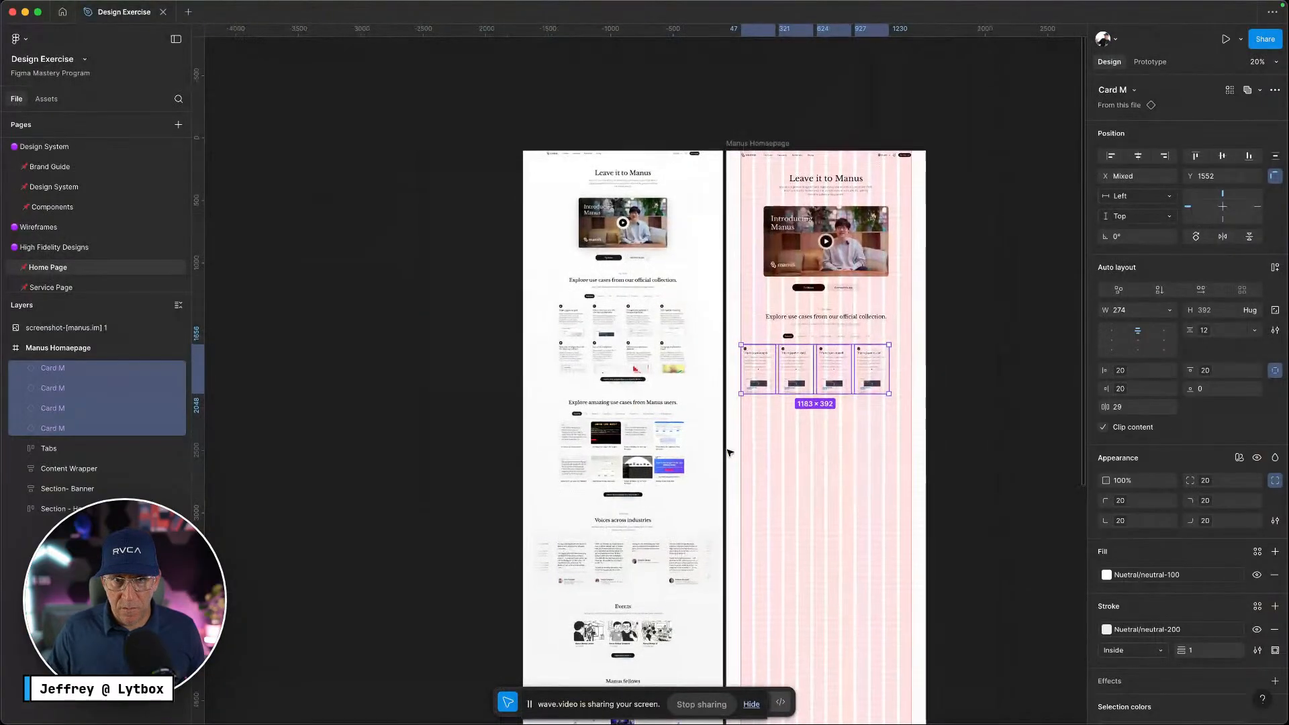
{"action": "scroll", "coordinate": [737, 507], "scroll_direction": "up", "scroll_amount": 6}
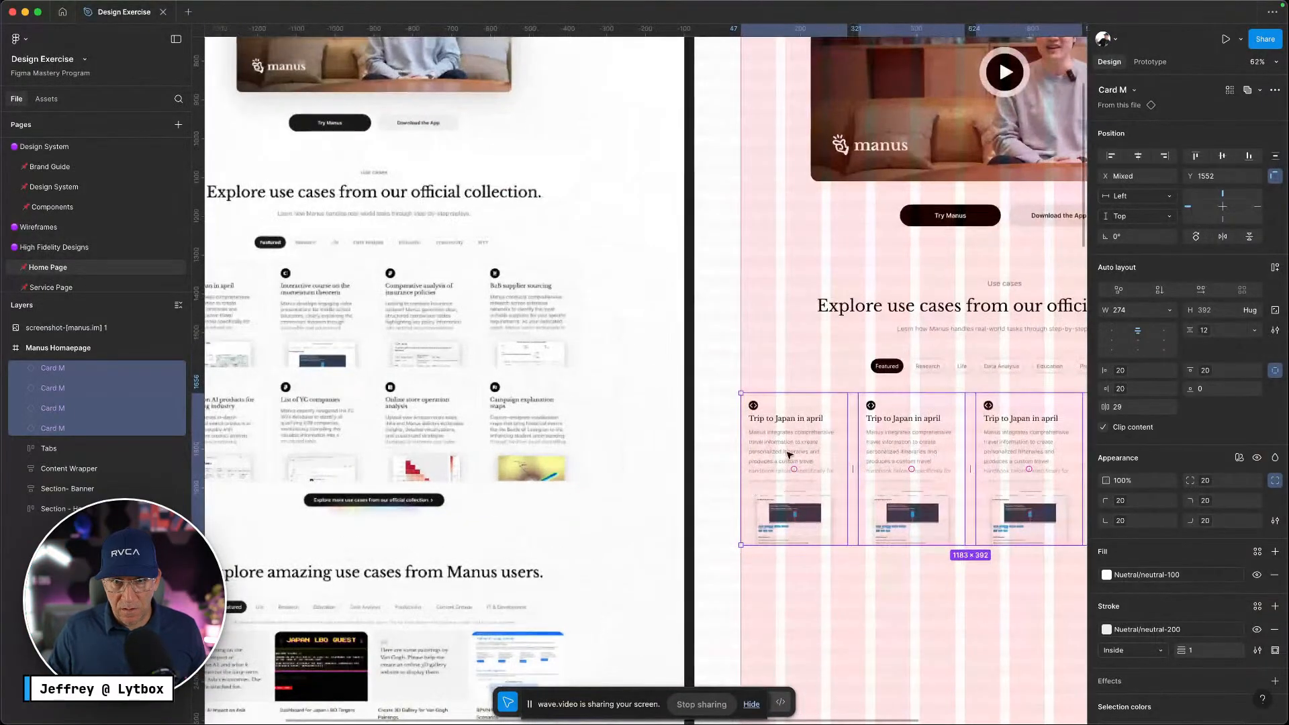
{"action": "mouse_move", "coordinate": [789, 456]}
{"action": "left_mouse_down"}
{"action": "mouse_move", "coordinate": [792, 309]}
{"action": "mouse_move", "coordinate": [730, 309]}
{"action": "mouse_move", "coordinate": [821, 417]}
{"action": "mouse_move", "coordinate": [771, 433]}
{"action": "mouse_move", "coordinate": [795, 441]}
{"action": "left_mouse_up"}
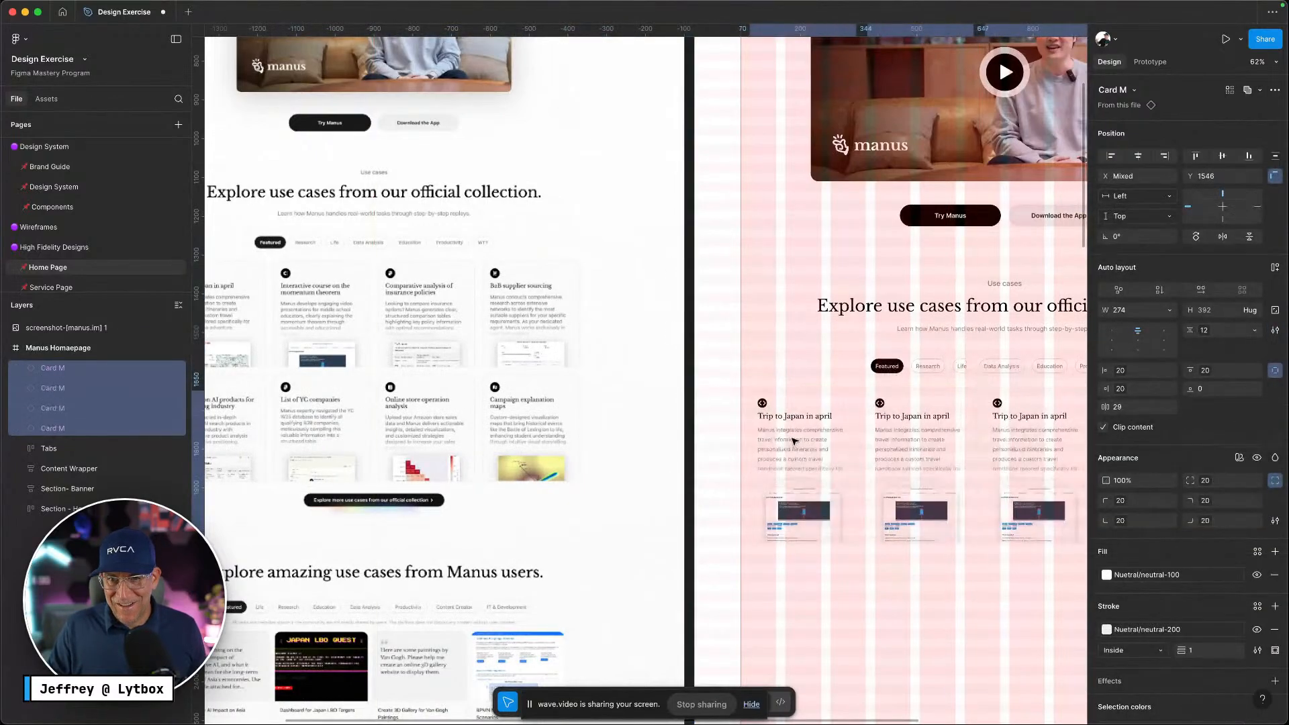
{"action": "scroll", "coordinate": [794, 441], "scroll_direction": "down", "scroll_amount": 5}
{"action": "scroll", "coordinate": [906, 550], "scroll_direction": "right", "scroll_amount": 3}
{"action": "left_click_drag", "start_coordinate": [873, 527], "coordinate": [681, 444]}
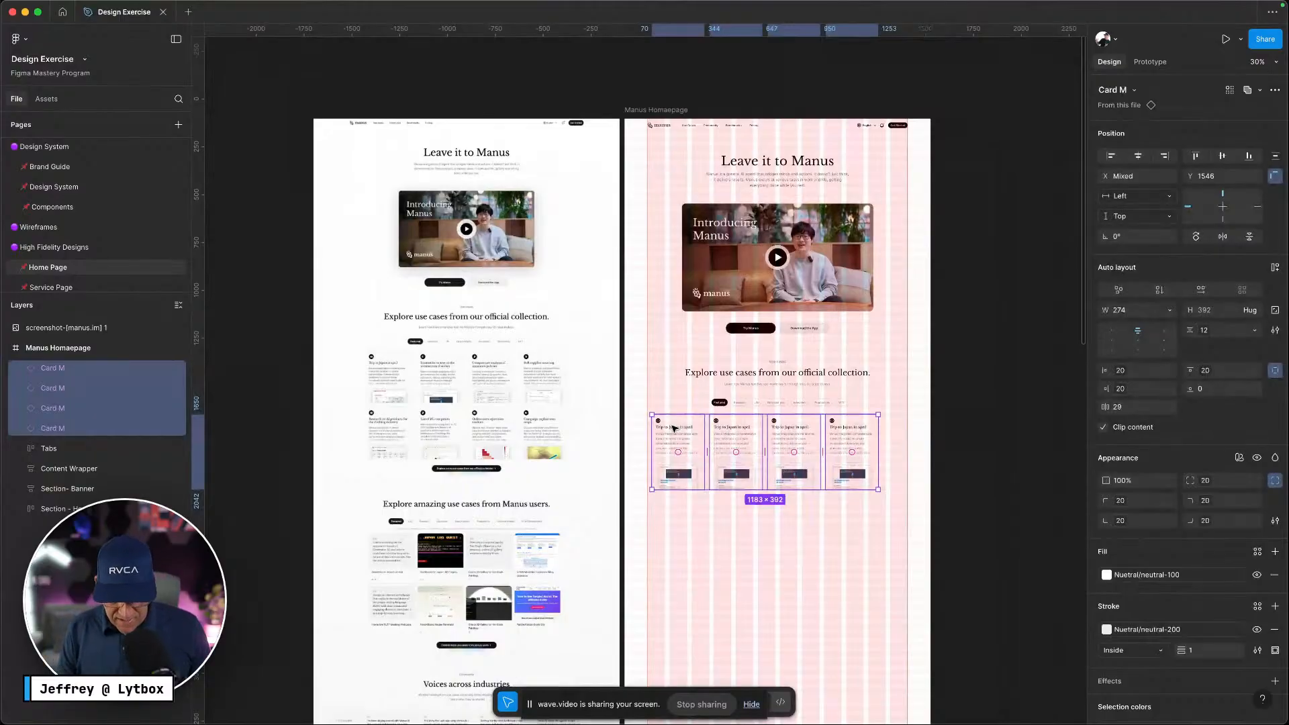
{"action": "key", "text": "alt"}
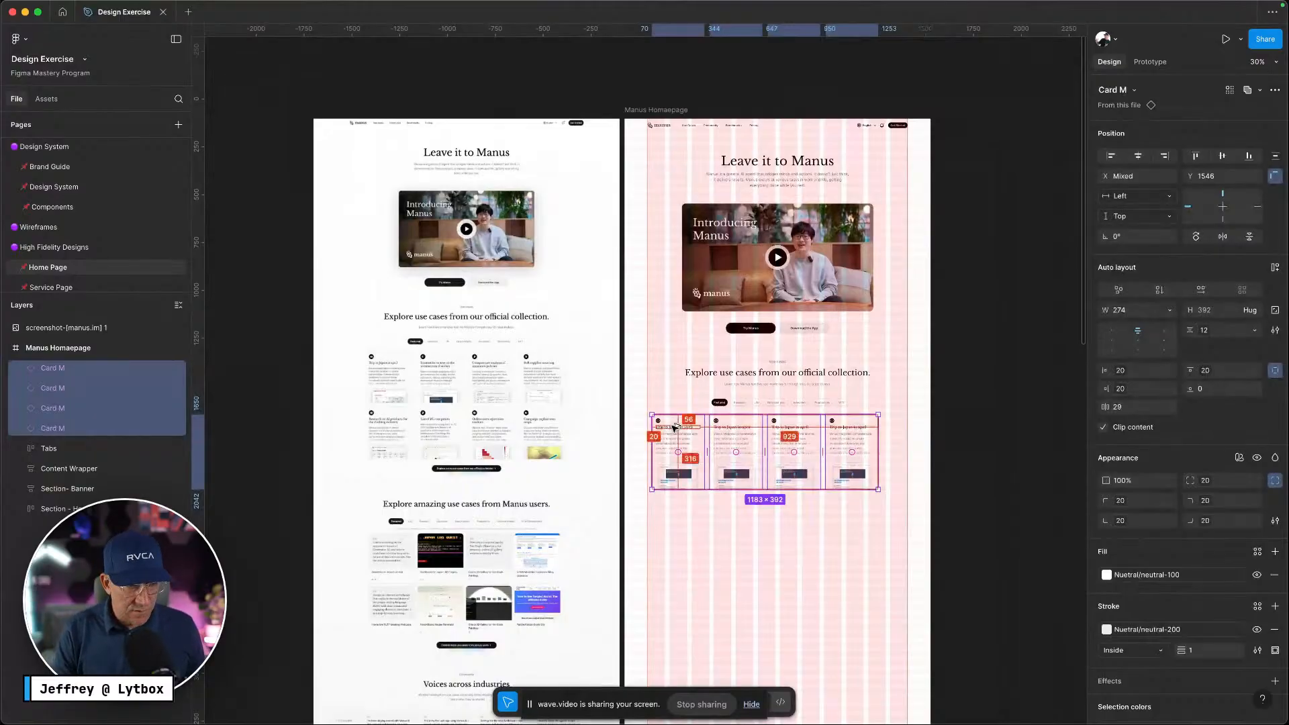
{"action": "left_click", "coordinate": [808, 510]}
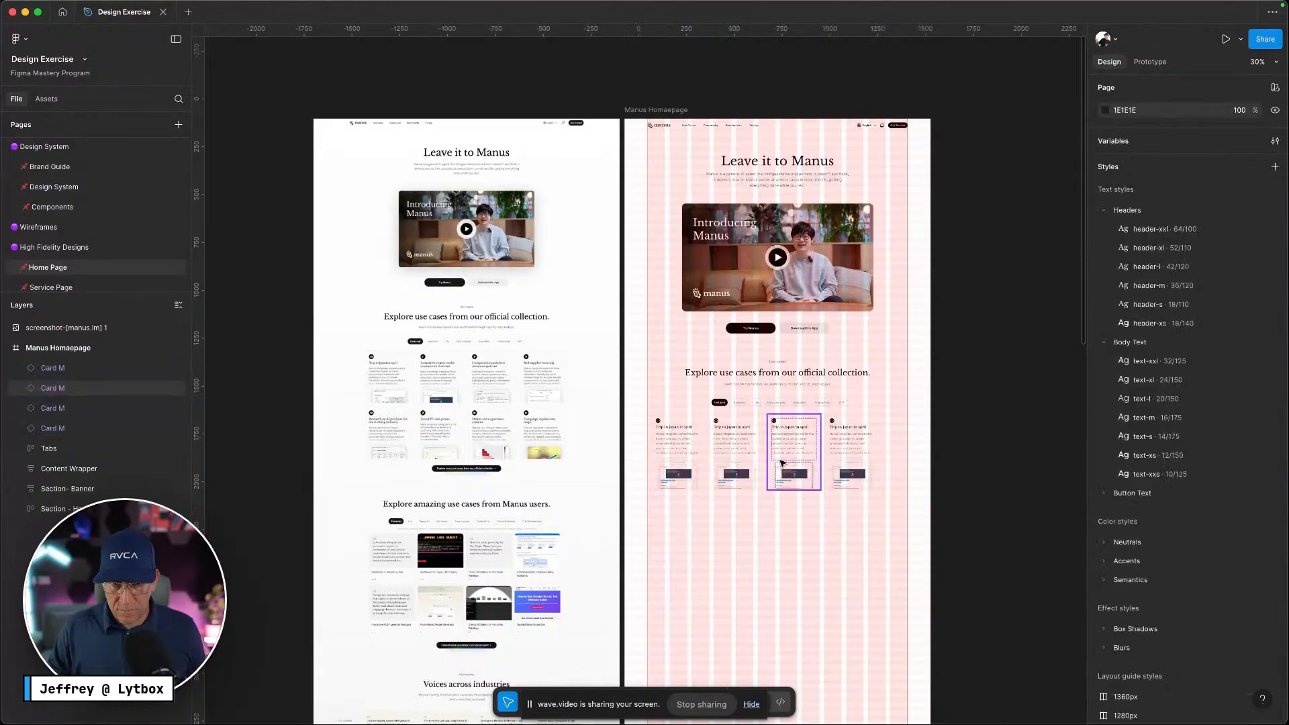
Wrap the four Card M instances in an auto-layout frame named 'Top Row'
{"action": "left_click_drag", "start_coordinate": [873, 524], "coordinate": [680, 448]}
{"action": "key", "text": "alt"}
{"action": "key", "text": "shift+a"}
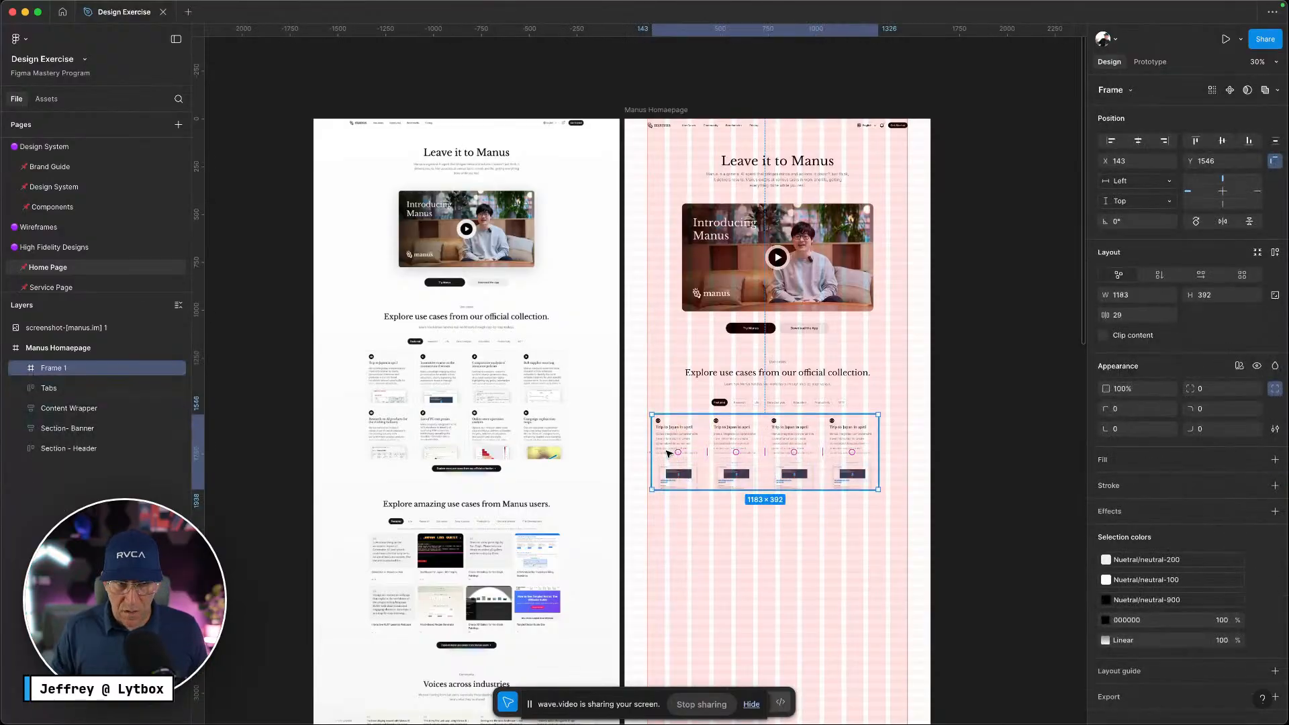
{"action": "key", "text": "Escape"}
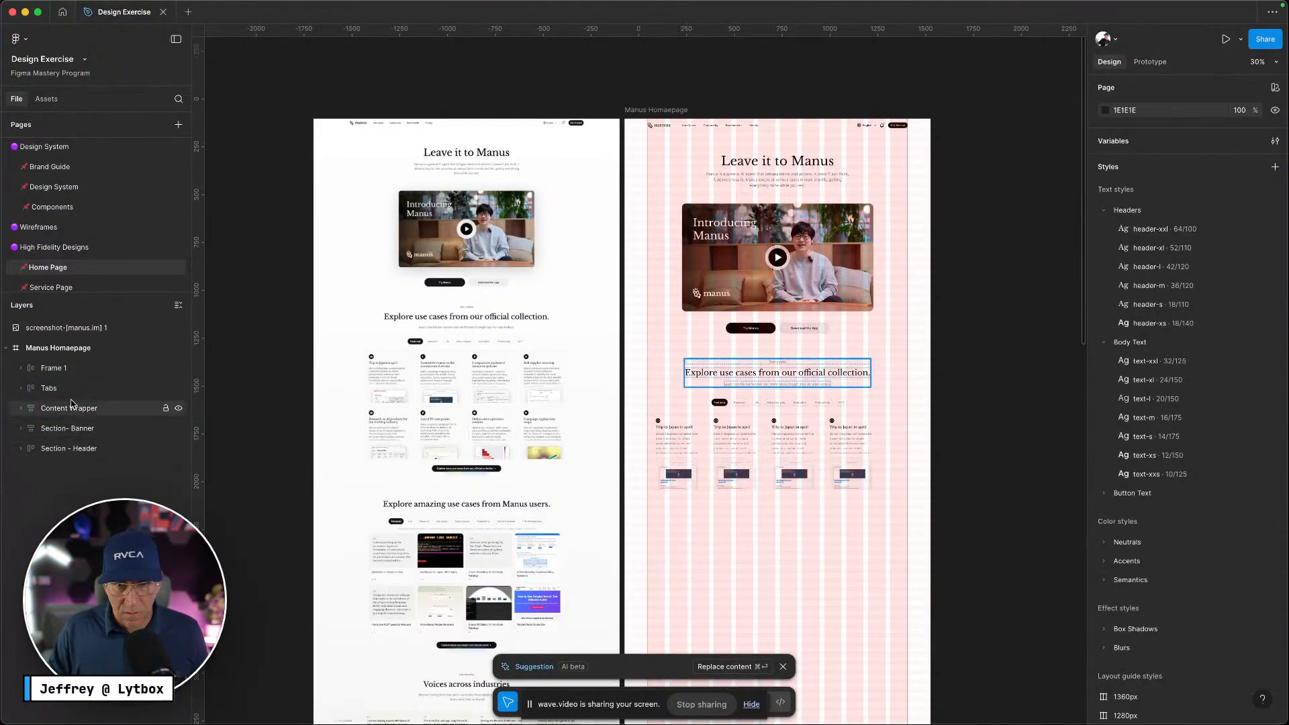
{"action": "left_click", "coordinate": [779, 461]}
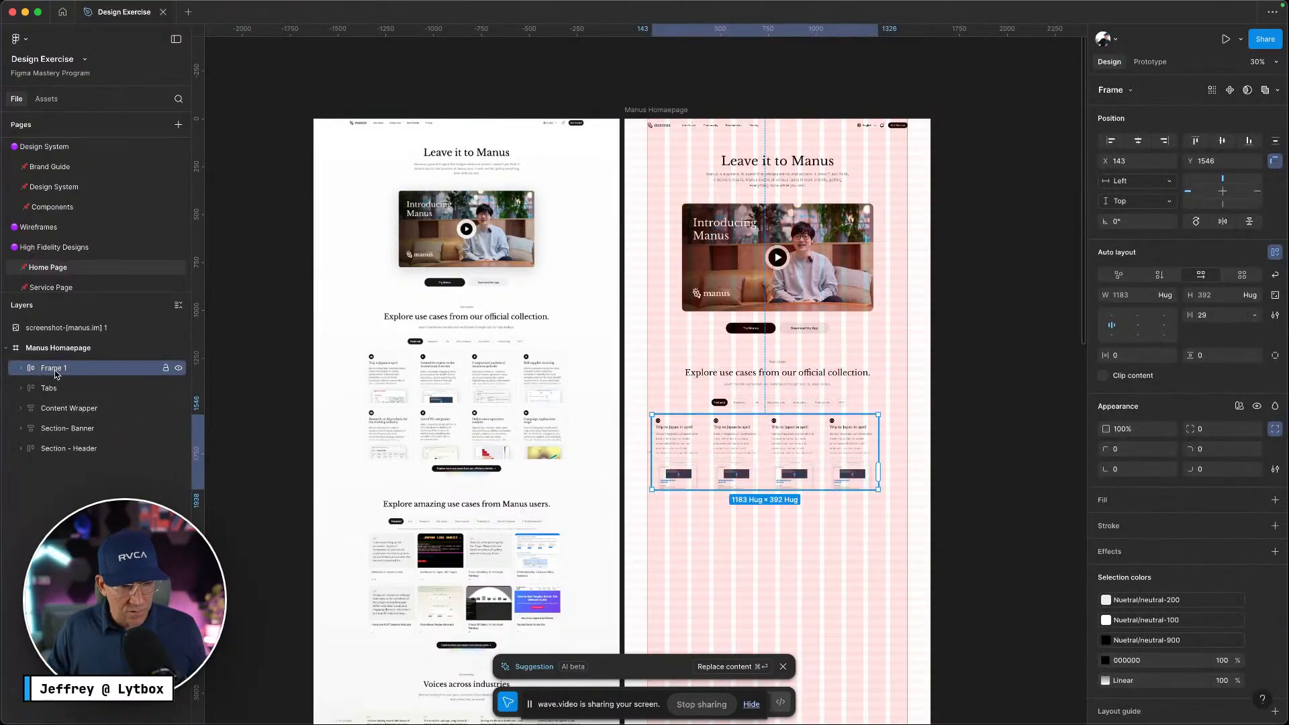
{"action": "double_click", "coordinate": [61, 369]}
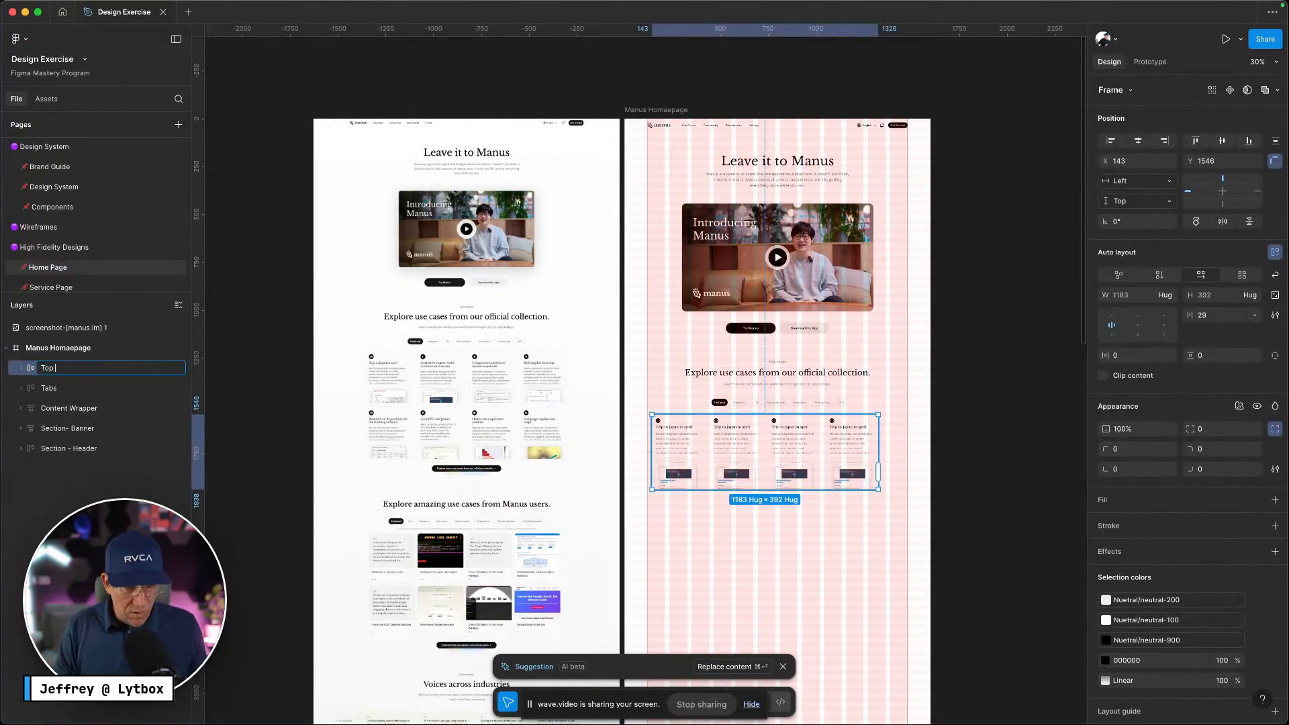
{"action": "key", "text": "Return"}
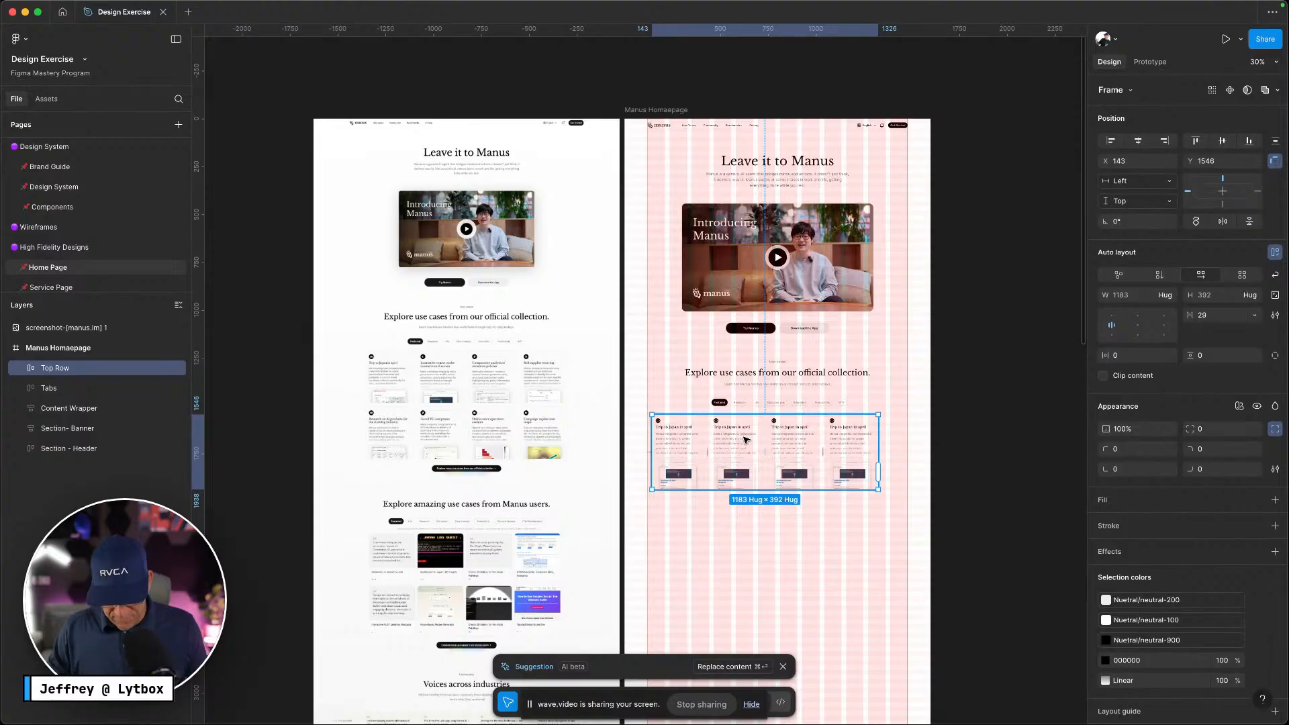
Duplicate Top Row to Y 1984 below it, rename it 'Bottoms Row', and open its gap options
{"action": "key", "text": "super+d"}
{"action": "left_click_drag", "start_coordinate": [746, 439], "coordinate": [754, 523]}
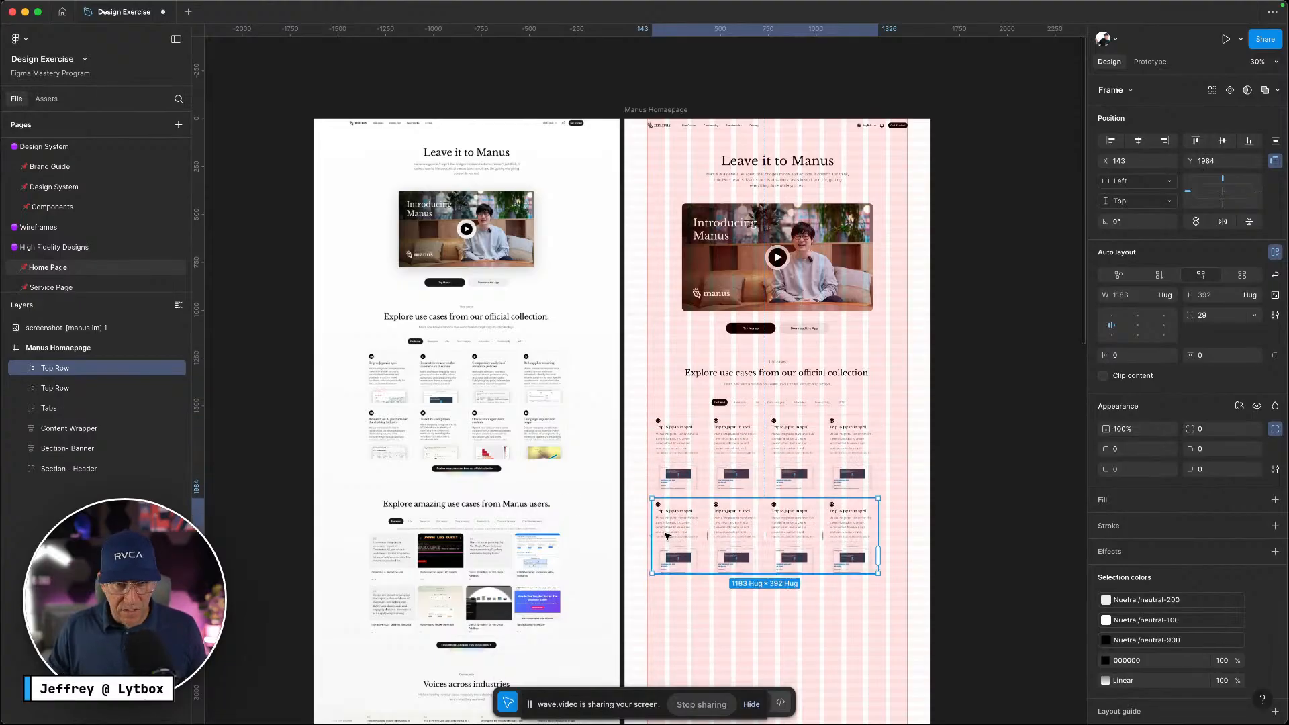
{"action": "double_click", "coordinate": [56, 367]}
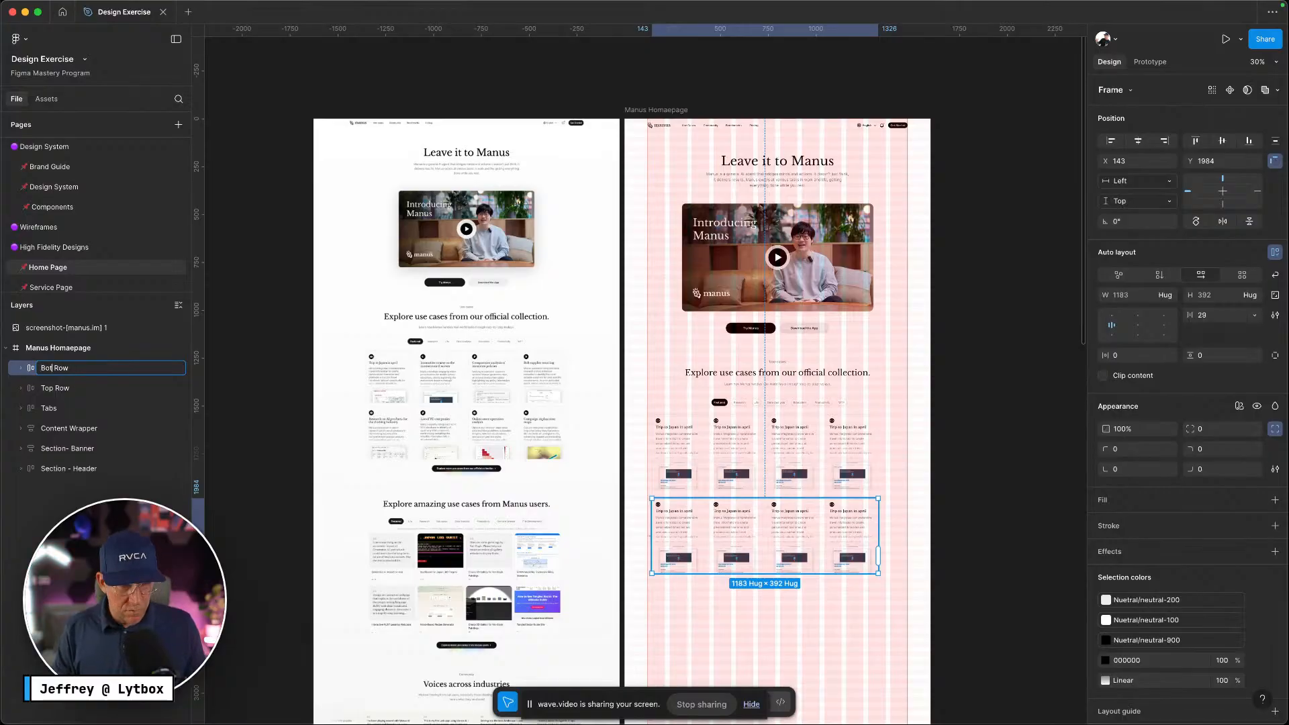
{"action": "left_click", "coordinate": [811, 612]}
{"action": "scroll", "coordinate": [808, 610], "scroll_direction": "up", "scroll_amount": 5}
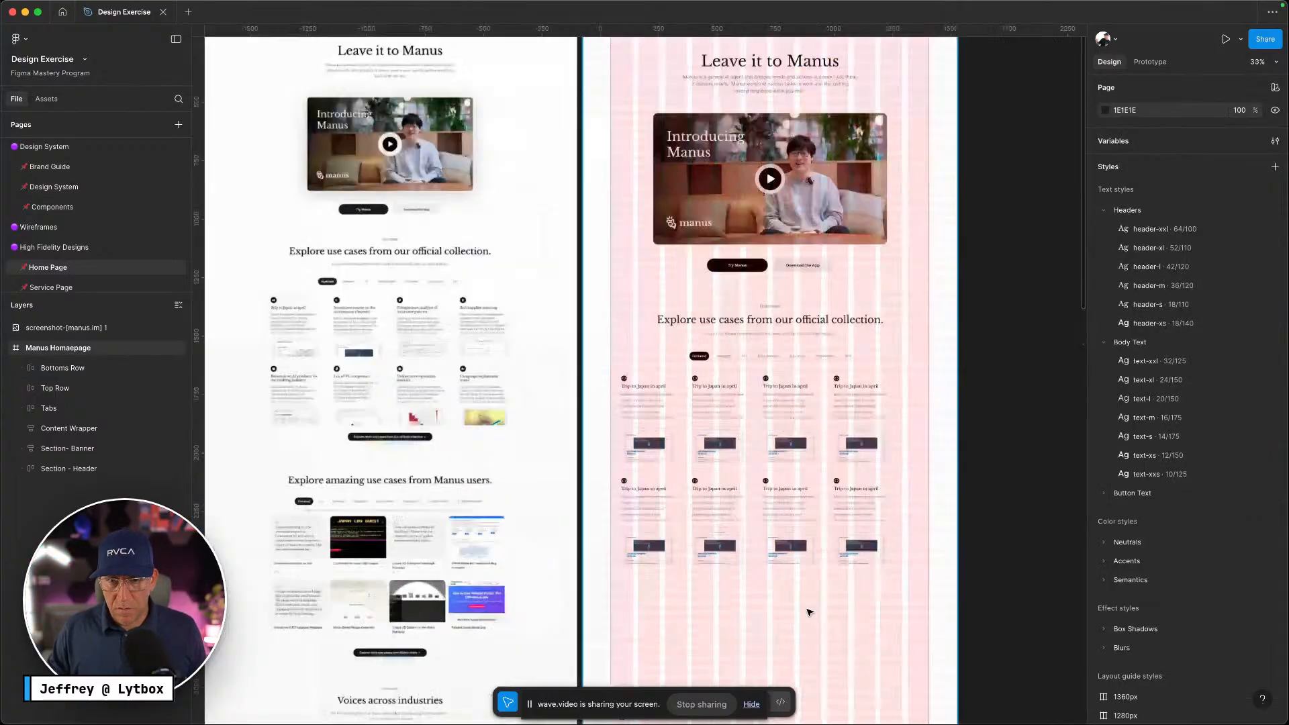
{"action": "scroll", "coordinate": [810, 613], "scroll_direction": "up", "scroll_amount": 1}
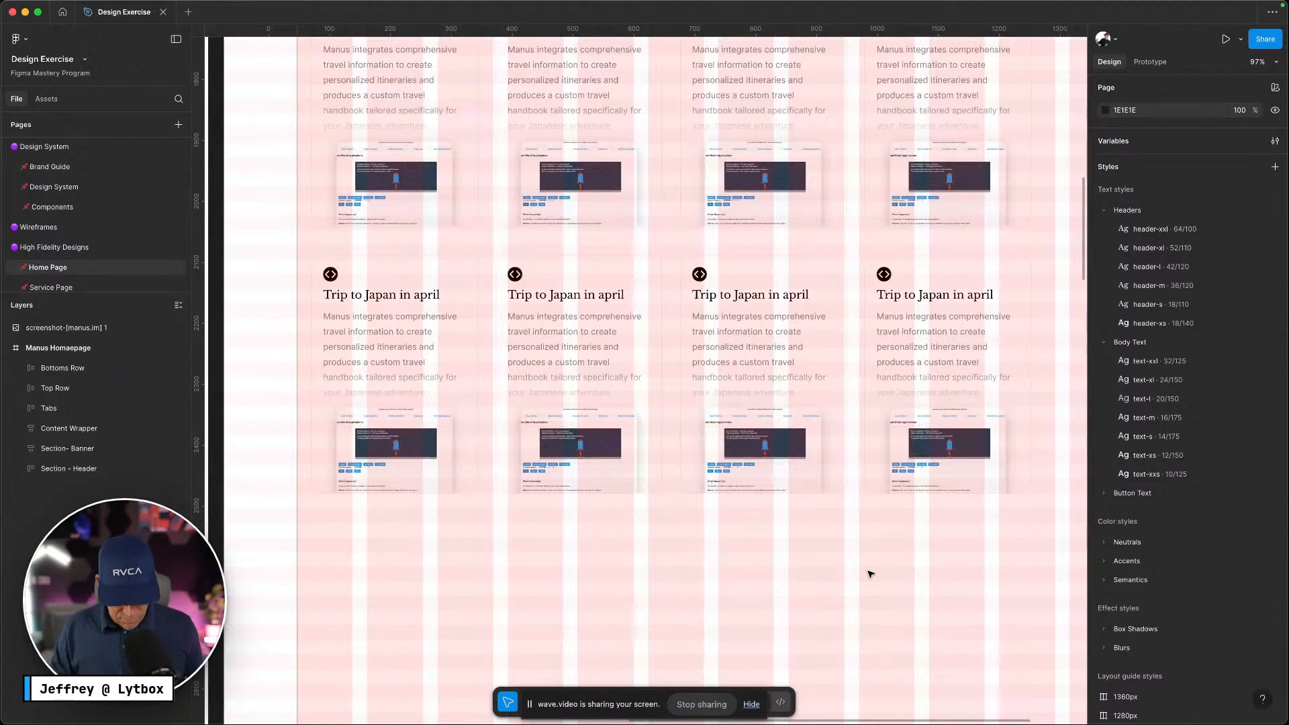
{"action": "left_click", "coordinate": [933, 462]}
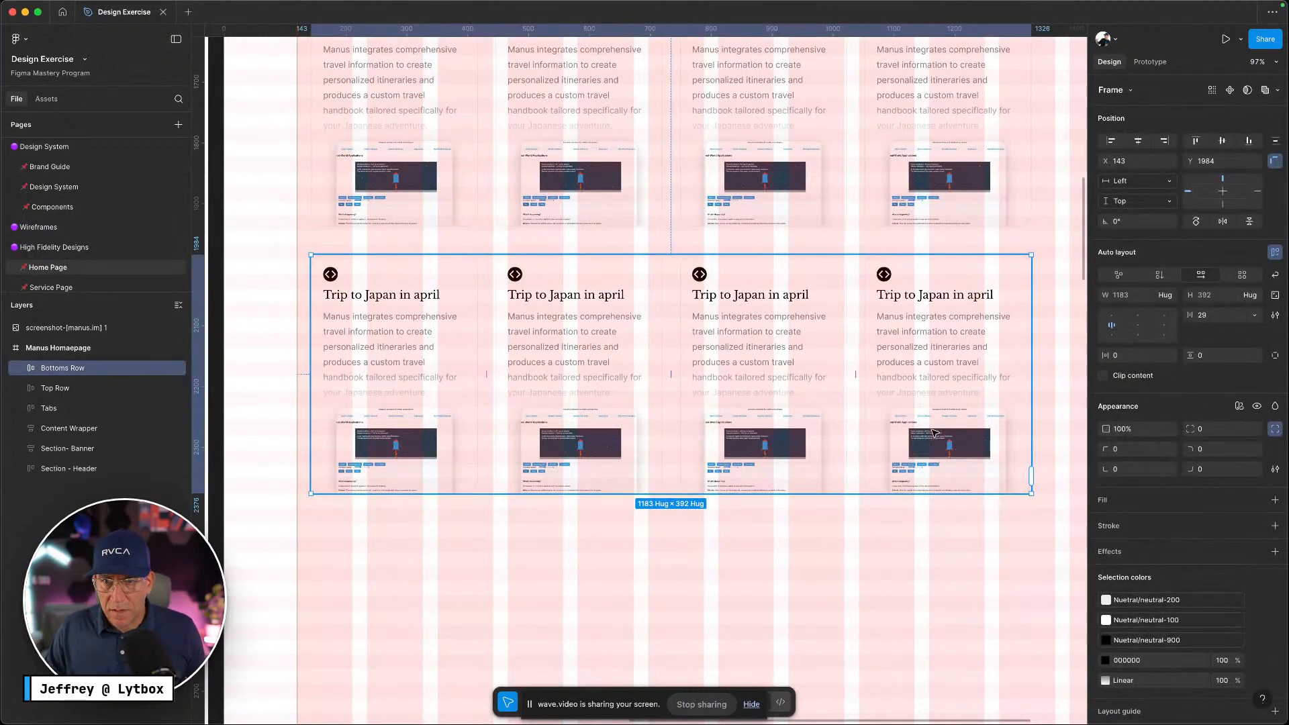
{"action": "left_click", "coordinate": [1255, 316]}
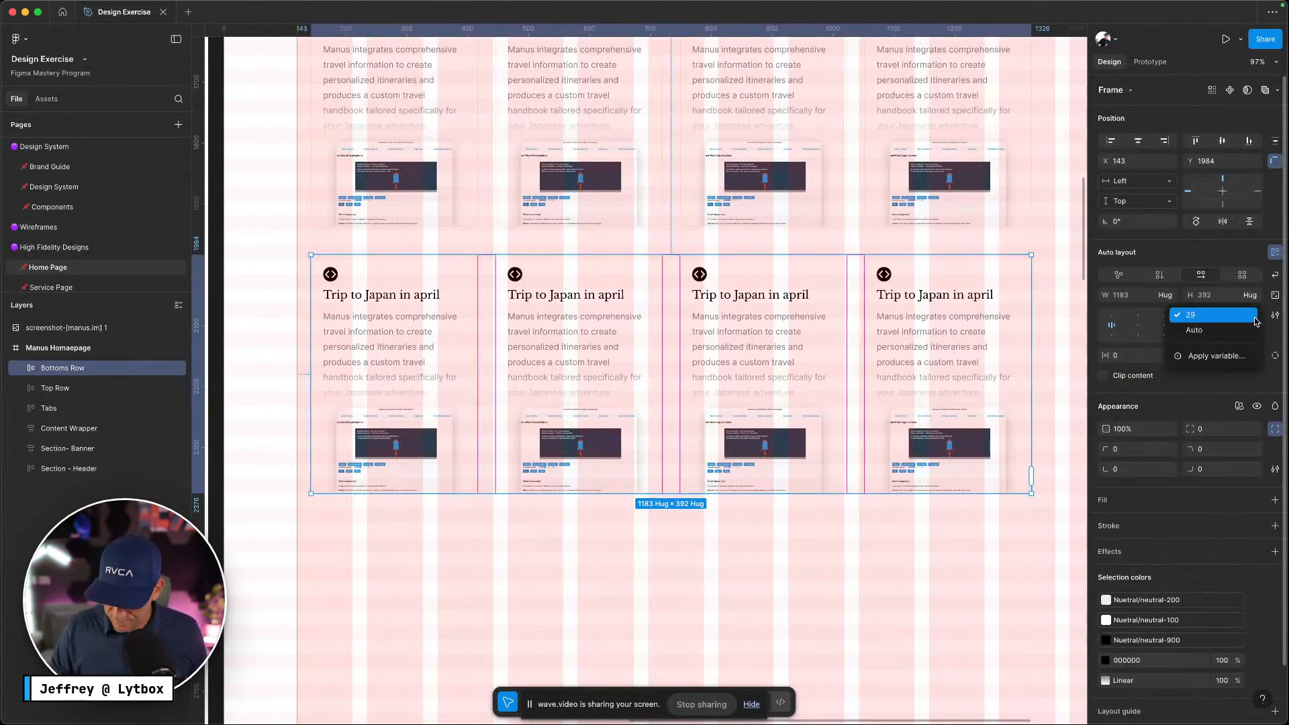
{"action": "key", "text": "ctrl+Left"}
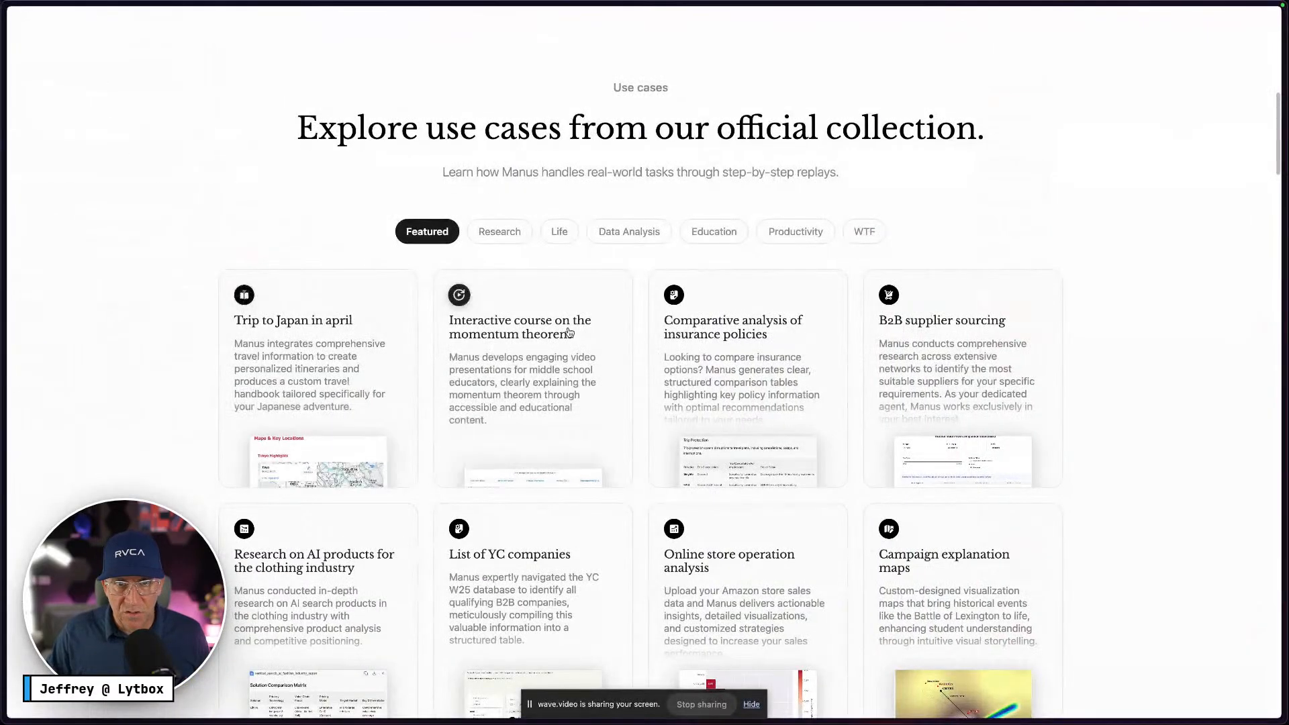
Inspect the 'Comparative' card title in Chrome's developer tools and browse up its wrapper elements
{"action": "right_click", "coordinate": [646, 319]}
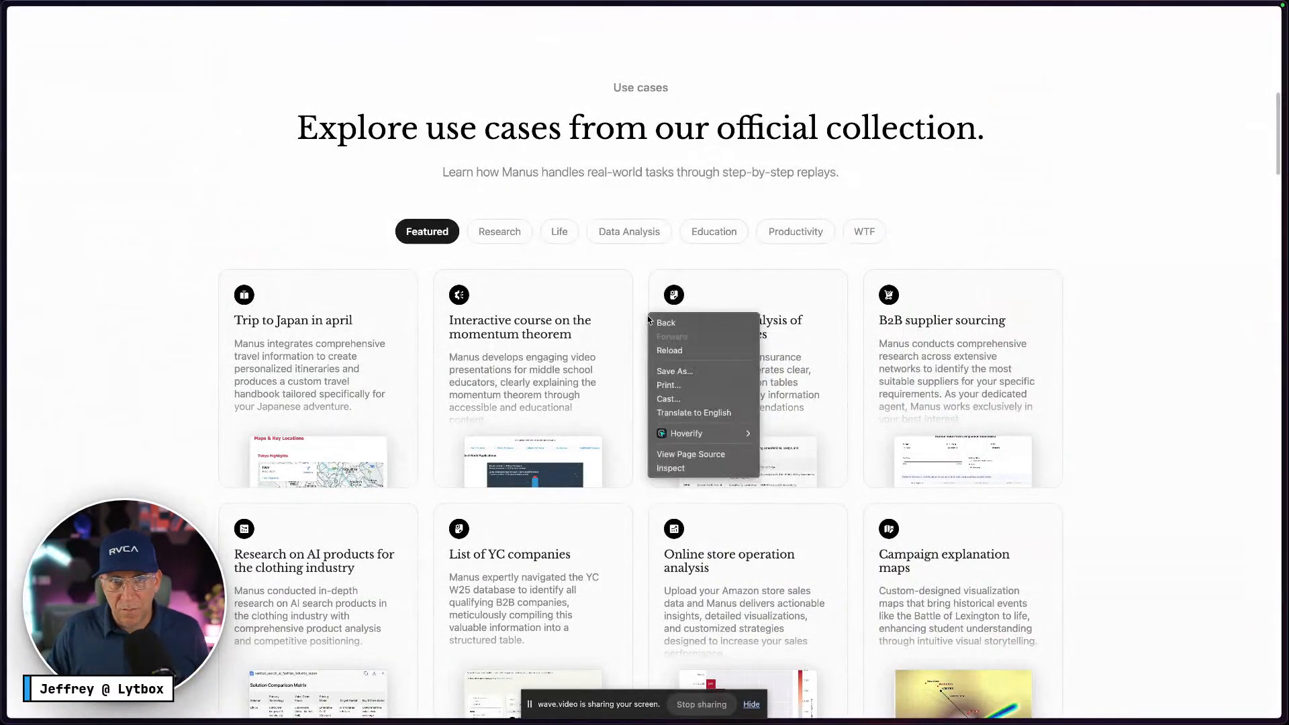
{"action": "key", "text": "Escape"}
{"action": "right_click", "coordinate": [667, 325]}
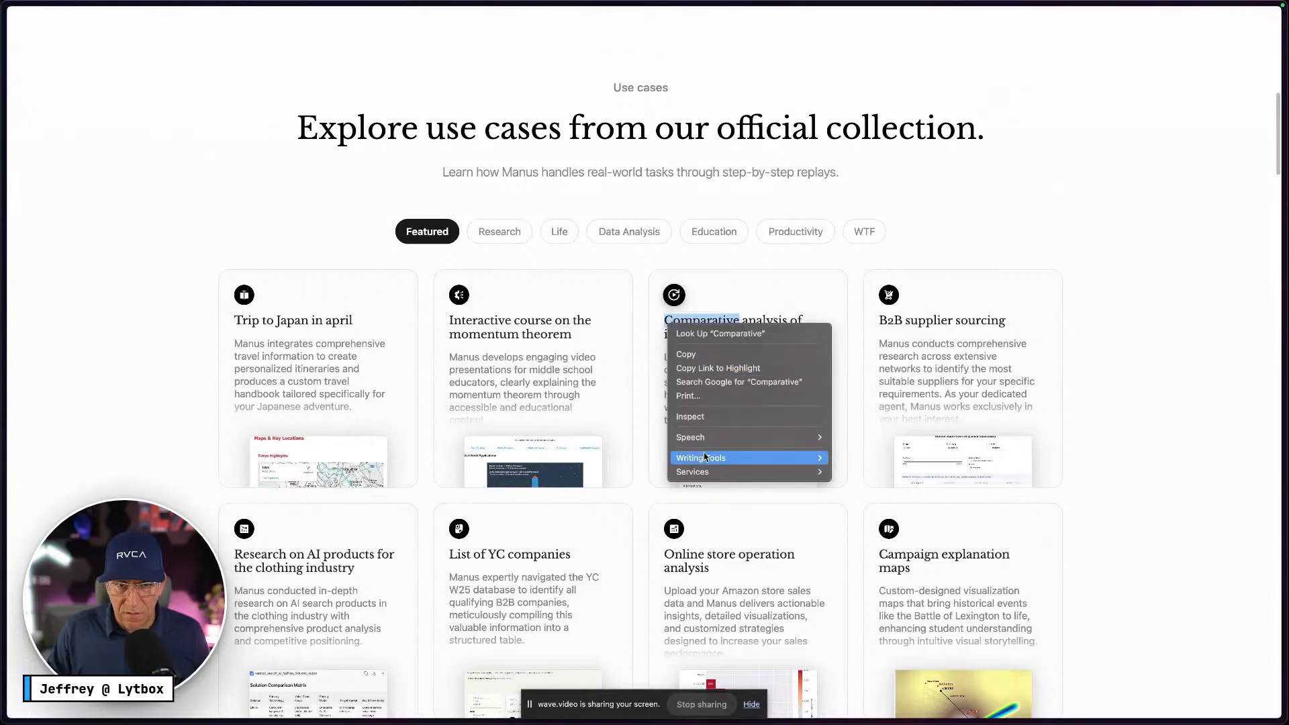
{"action": "left_click", "coordinate": [698, 417]}
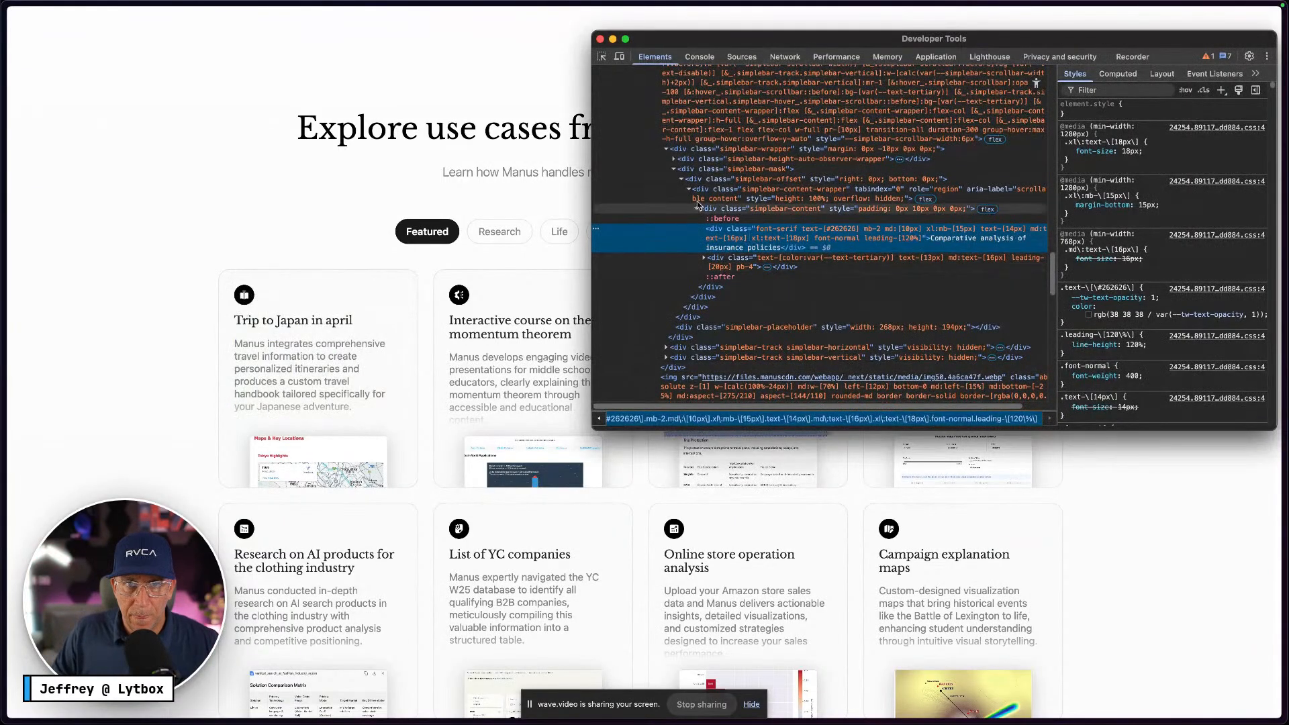
{"action": "left_click", "coordinate": [683, 170]}
{"action": "left_click", "coordinate": [682, 151]}
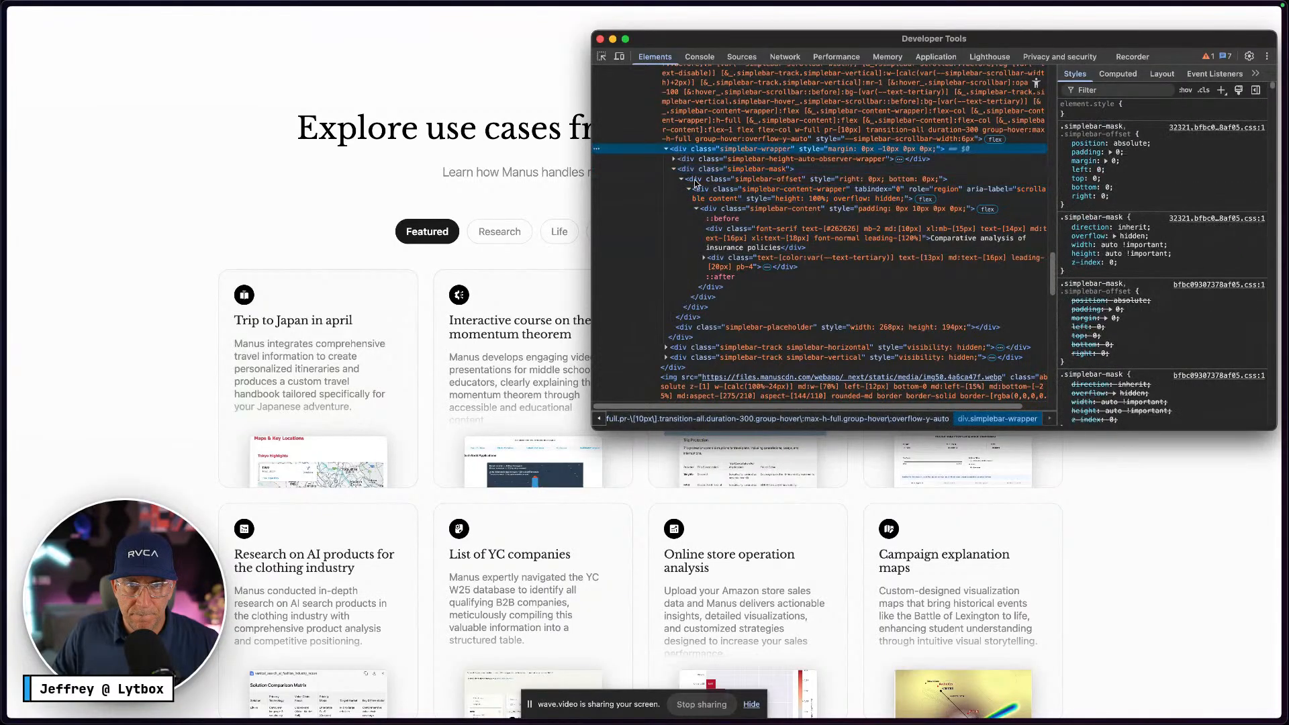
{"action": "scroll", "coordinate": [722, 303], "scroll_direction": "up", "scroll_amount": 1}
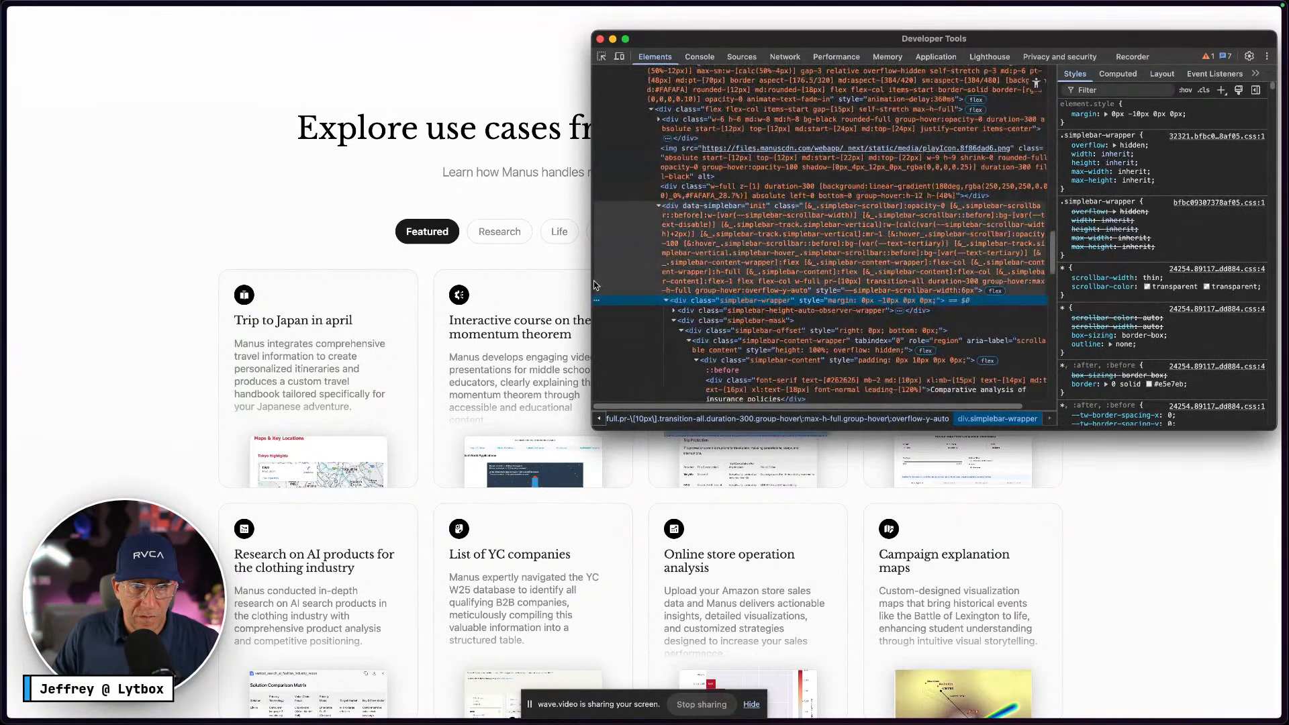
Inspect the first use-case card and select its parent flex row to reveal the 1.5rem gap
{"action": "right_click", "coordinate": [510, 297]}
{"action": "left_click", "coordinate": [344, 286]}
{"action": "right_click", "coordinate": [388, 280]}
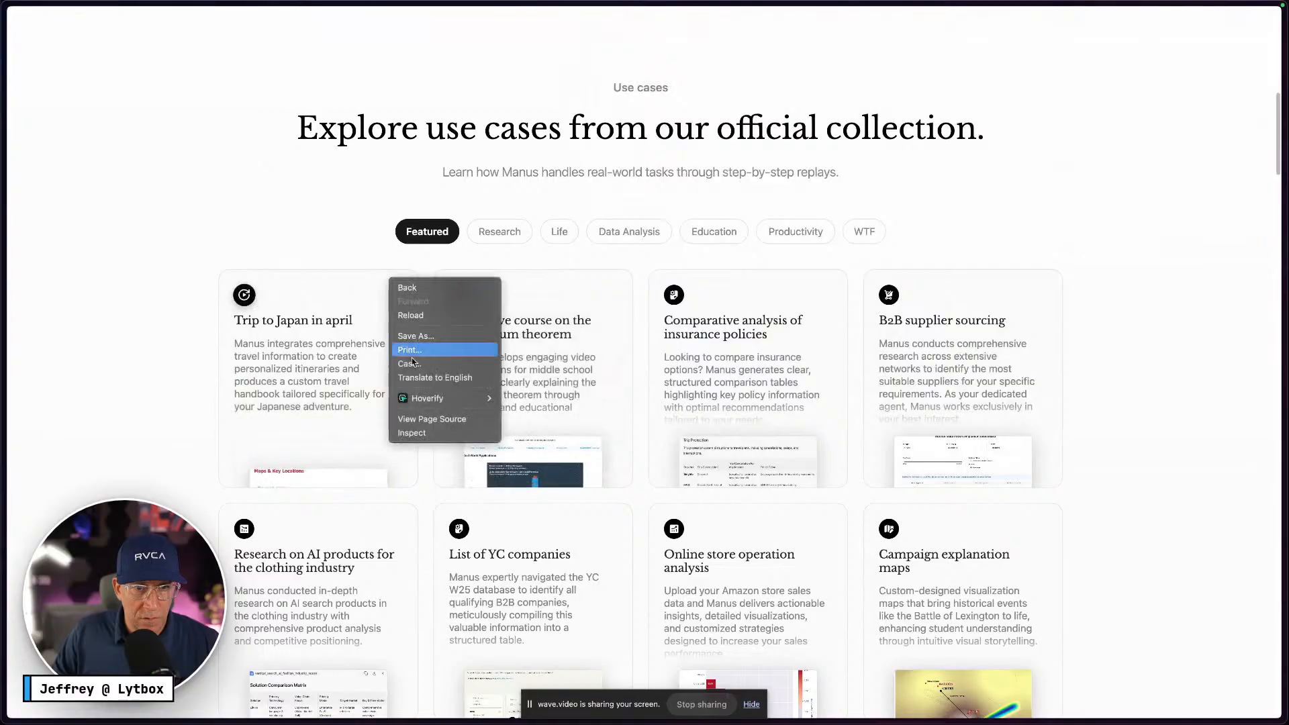
{"action": "left_click", "coordinate": [427, 436]}
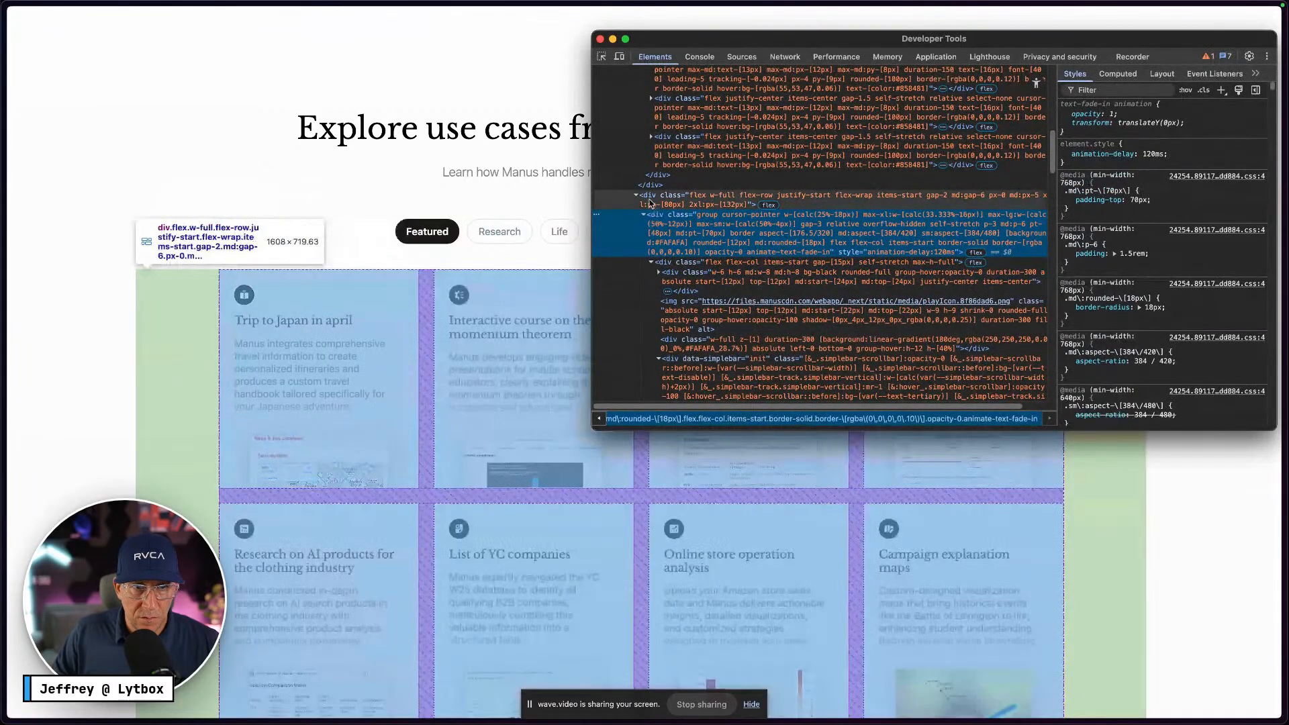
{"action": "left_click", "coordinate": [650, 203]}
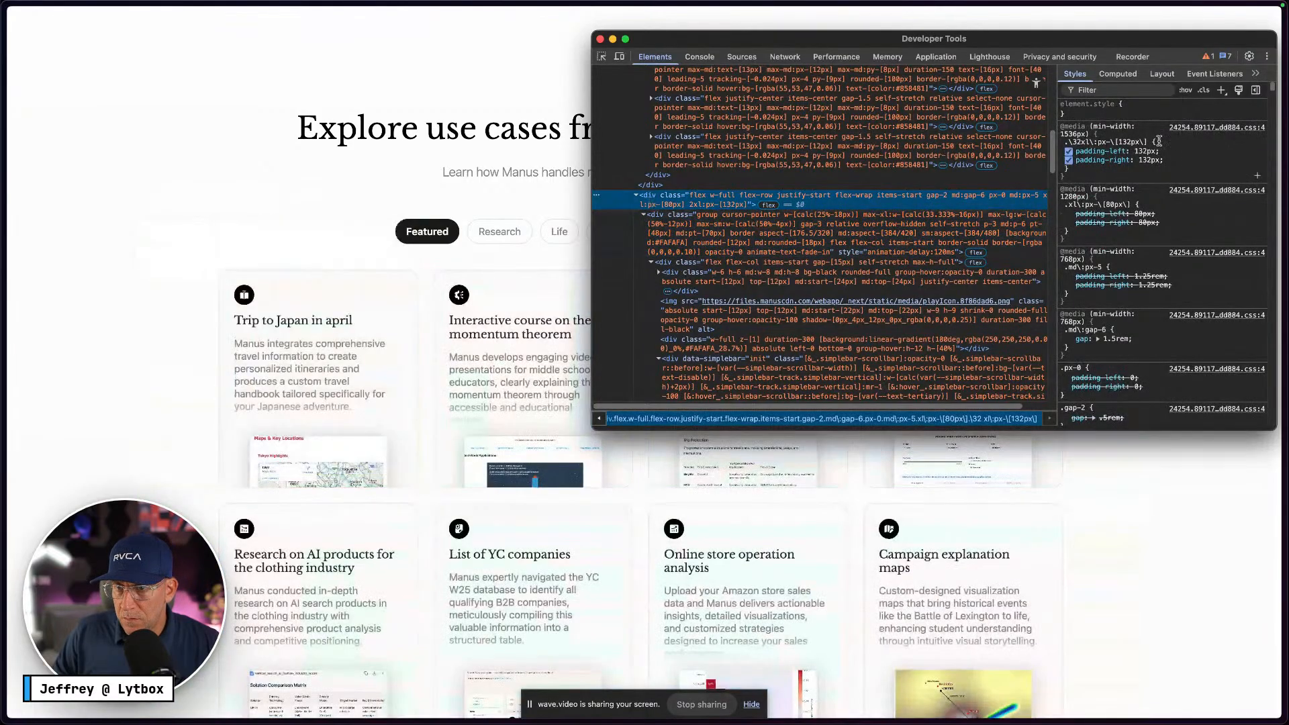
{"action": "scroll", "coordinate": [1135, 268], "scroll_direction": "down", "scroll_amount": 1}
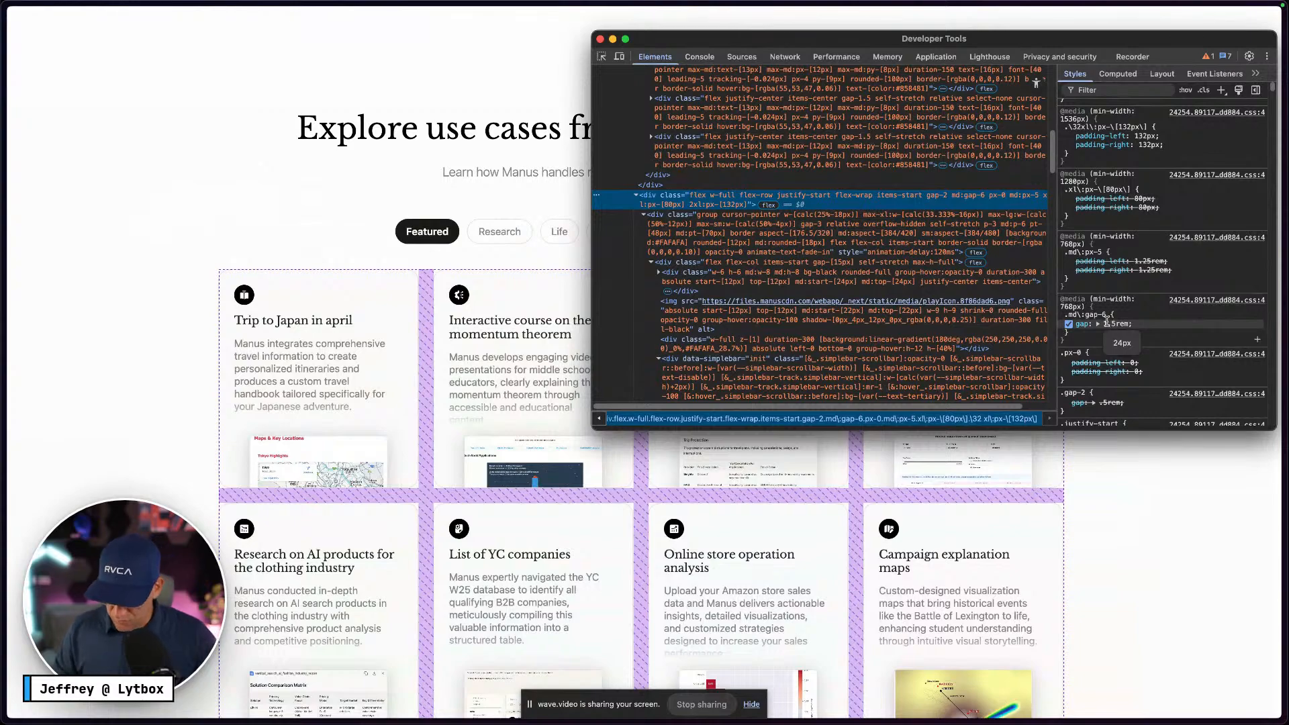
Link the Bottoms Row card spacing to the gap-m variable (20)
{"action": "key", "text": "ctrl+Right"}
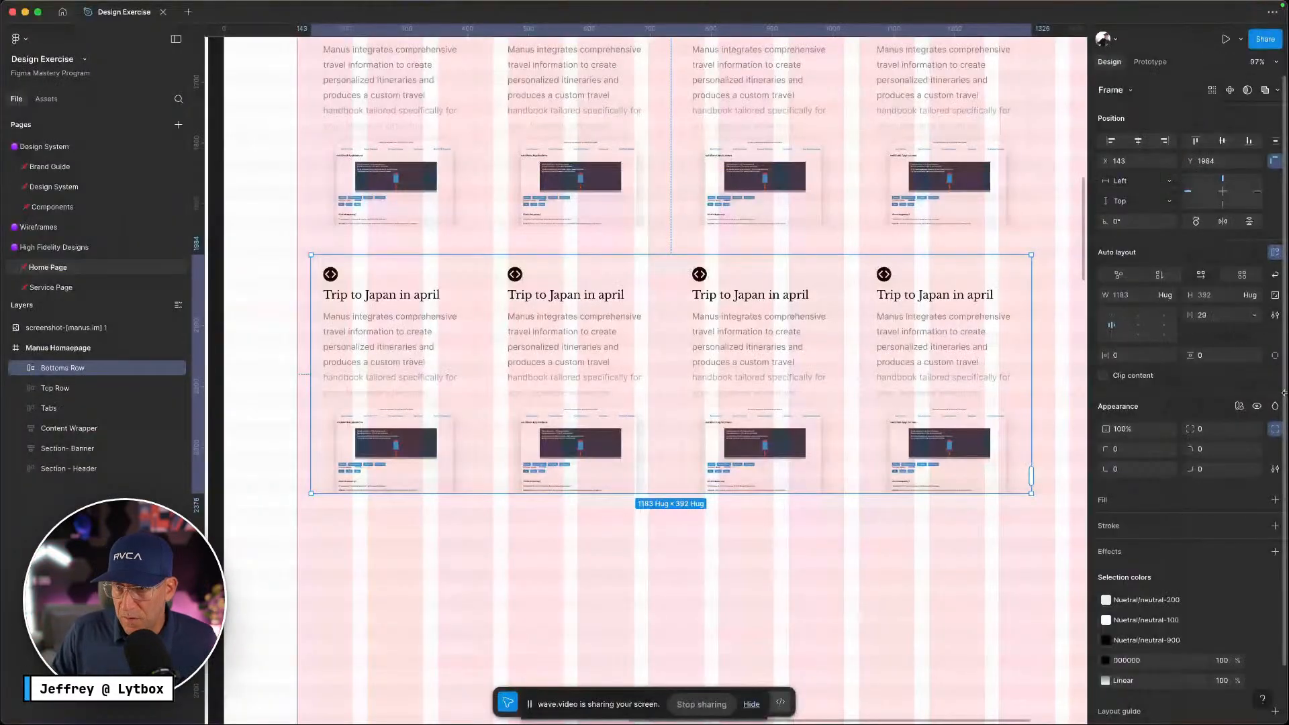
{"action": "left_click", "coordinate": [1253, 316]}
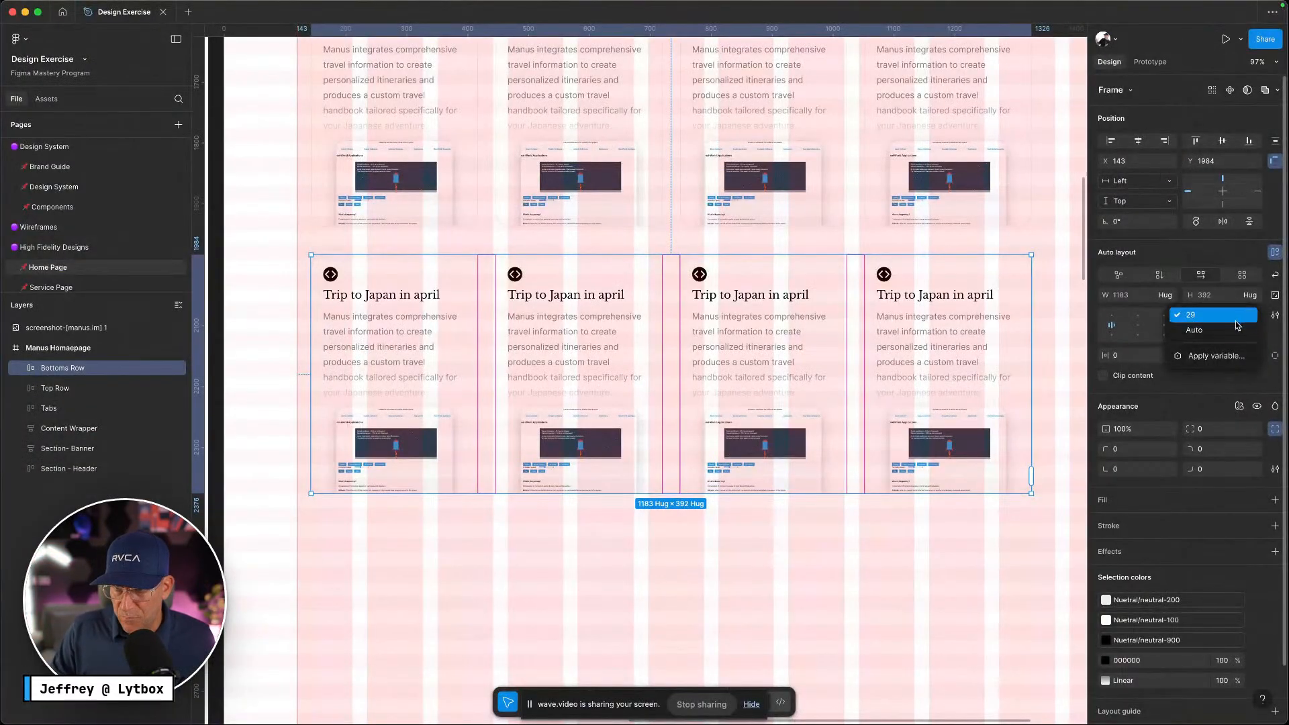
{"action": "left_click", "coordinate": [1219, 354]}
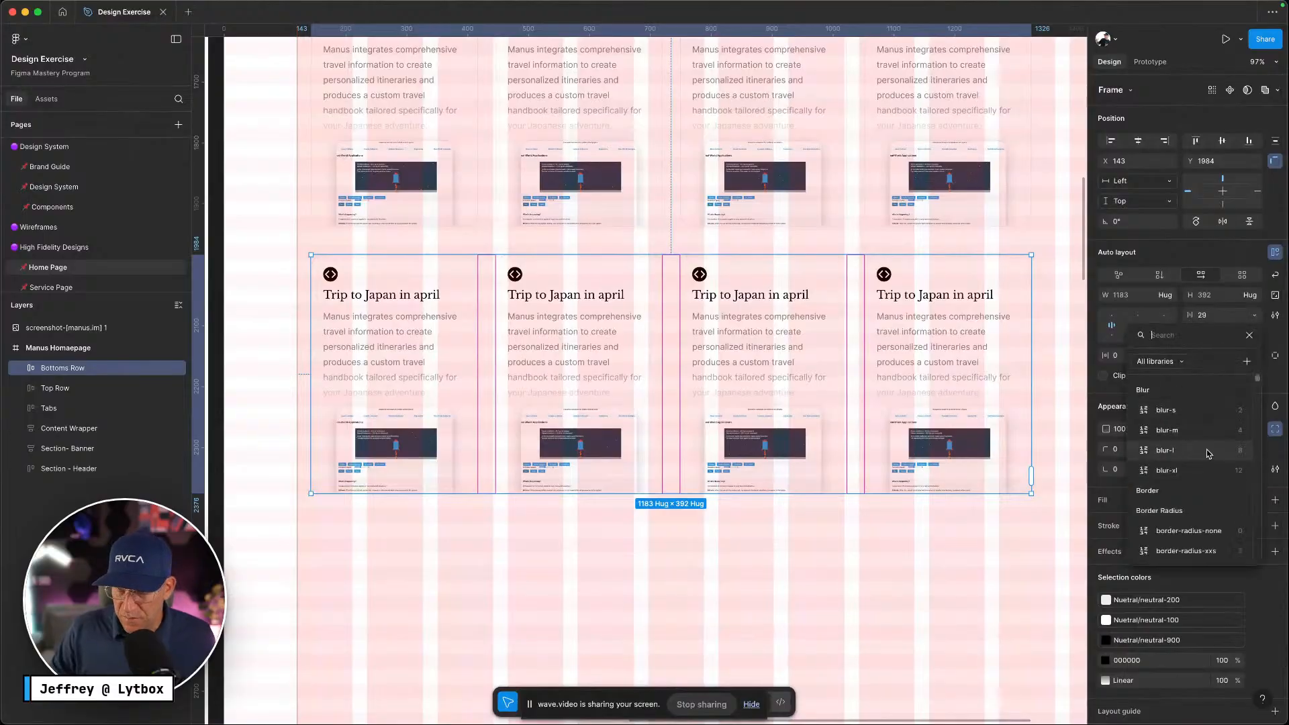
{"action": "type", "text": "gap"}
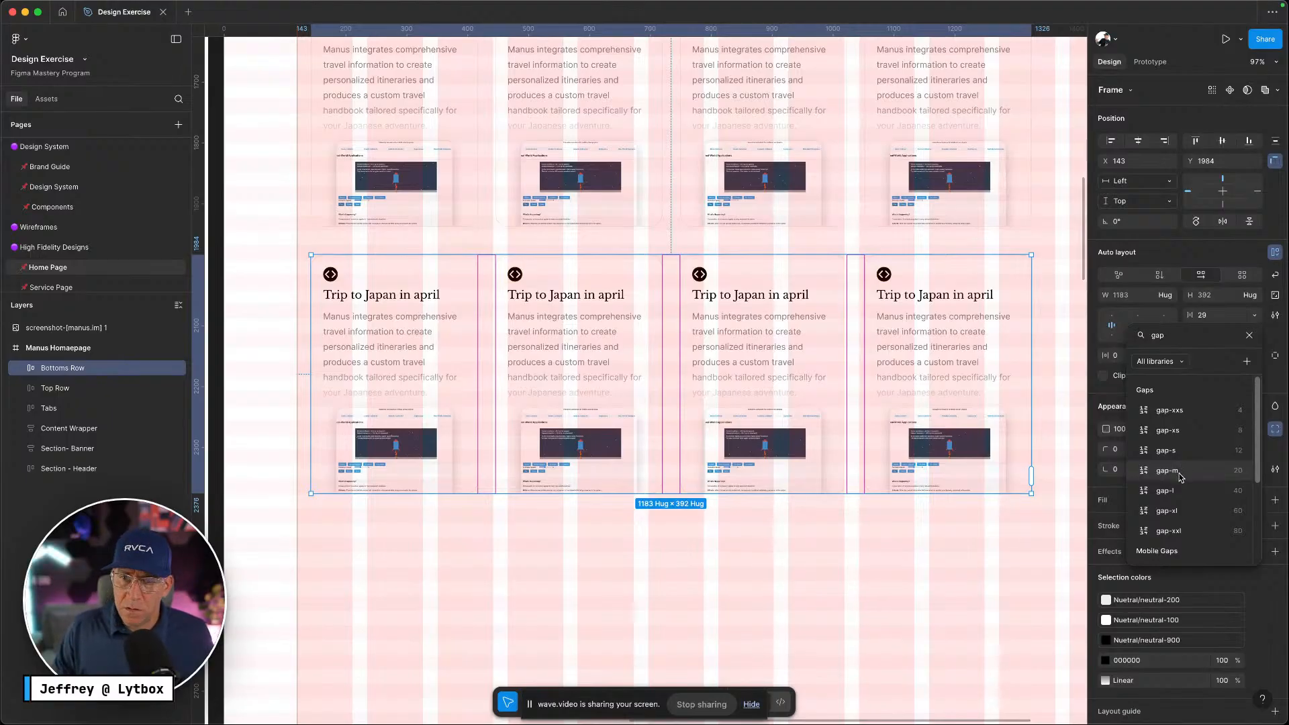
{"action": "left_click", "coordinate": [1168, 470]}
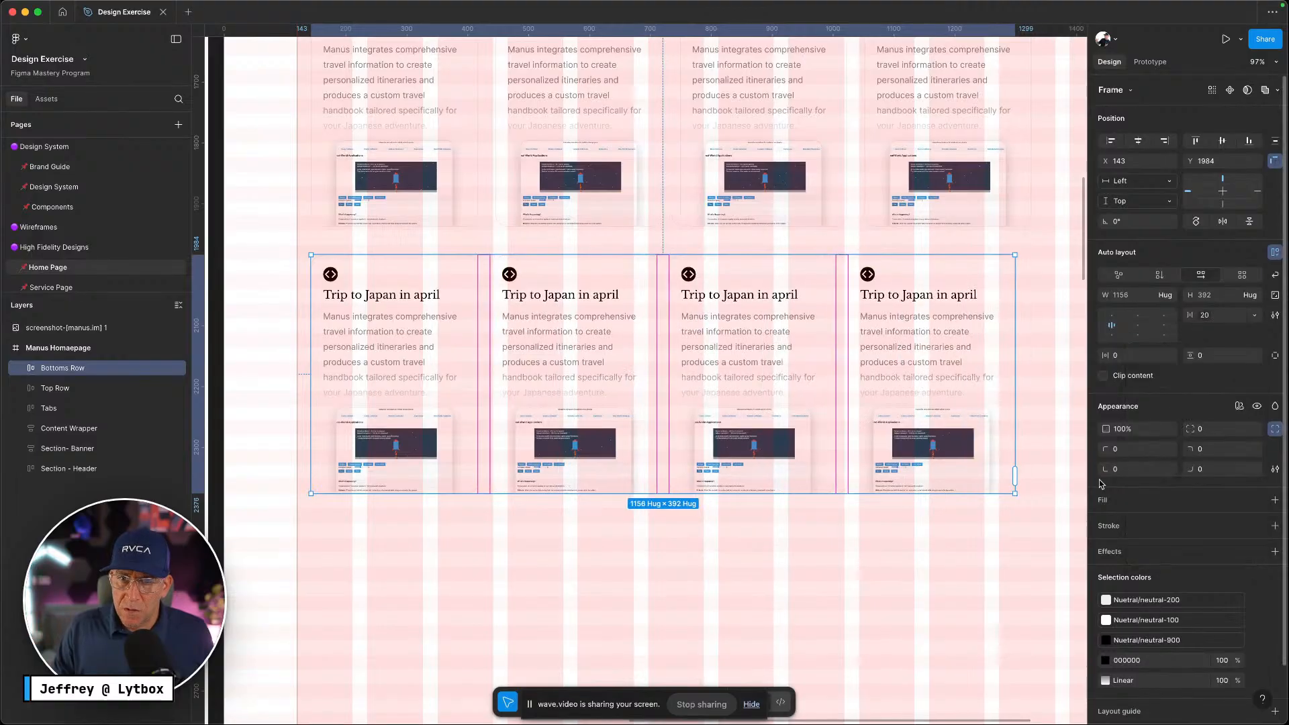
Apply gap-m to the Top Row spacing as well, then select both rows together
{"action": "left_click", "coordinate": [1028, 483]}
{"action": "scroll", "coordinate": [1029, 484], "scroll_direction": "up", "scroll_amount": 3}
{"action": "scroll", "coordinate": [1031, 484], "scroll_direction": "up", "scroll_amount": 2}
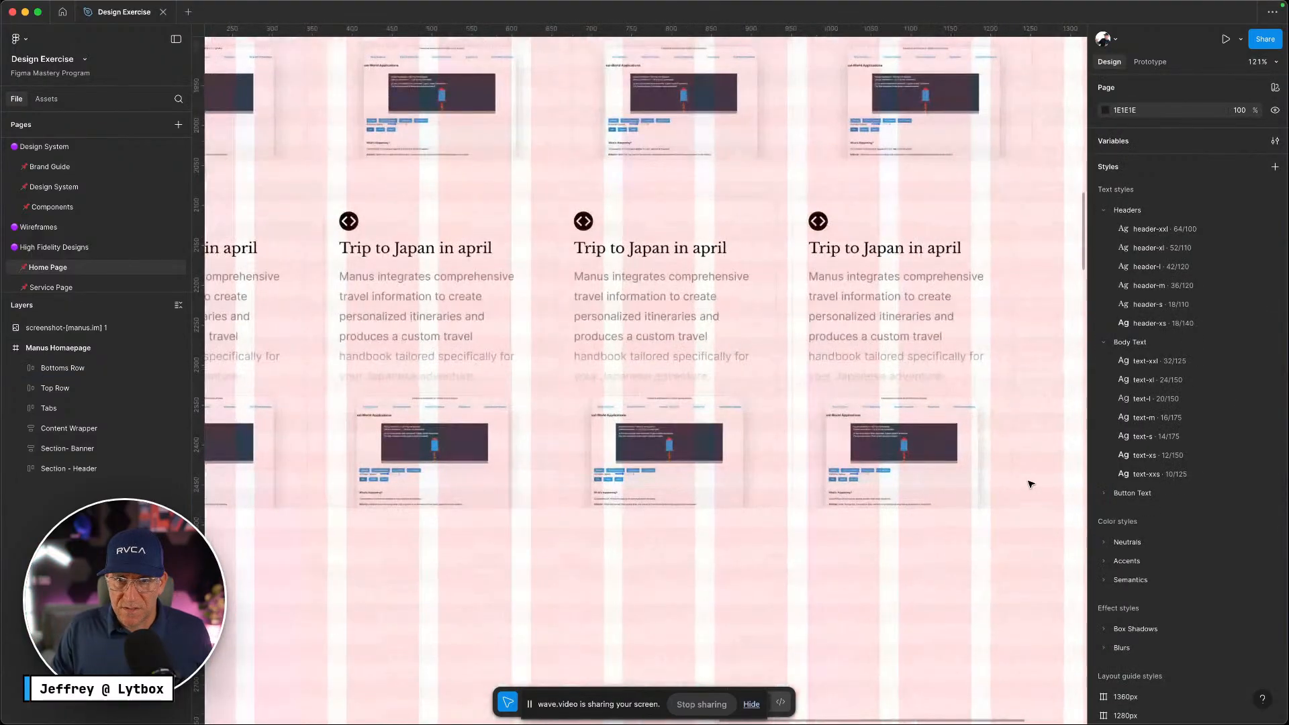
{"action": "scroll", "coordinate": [1030, 484], "scroll_direction": "up", "scroll_amount": 4}
{"action": "scroll", "coordinate": [1029, 484], "scroll_direction": "down", "scroll_amount": 10}
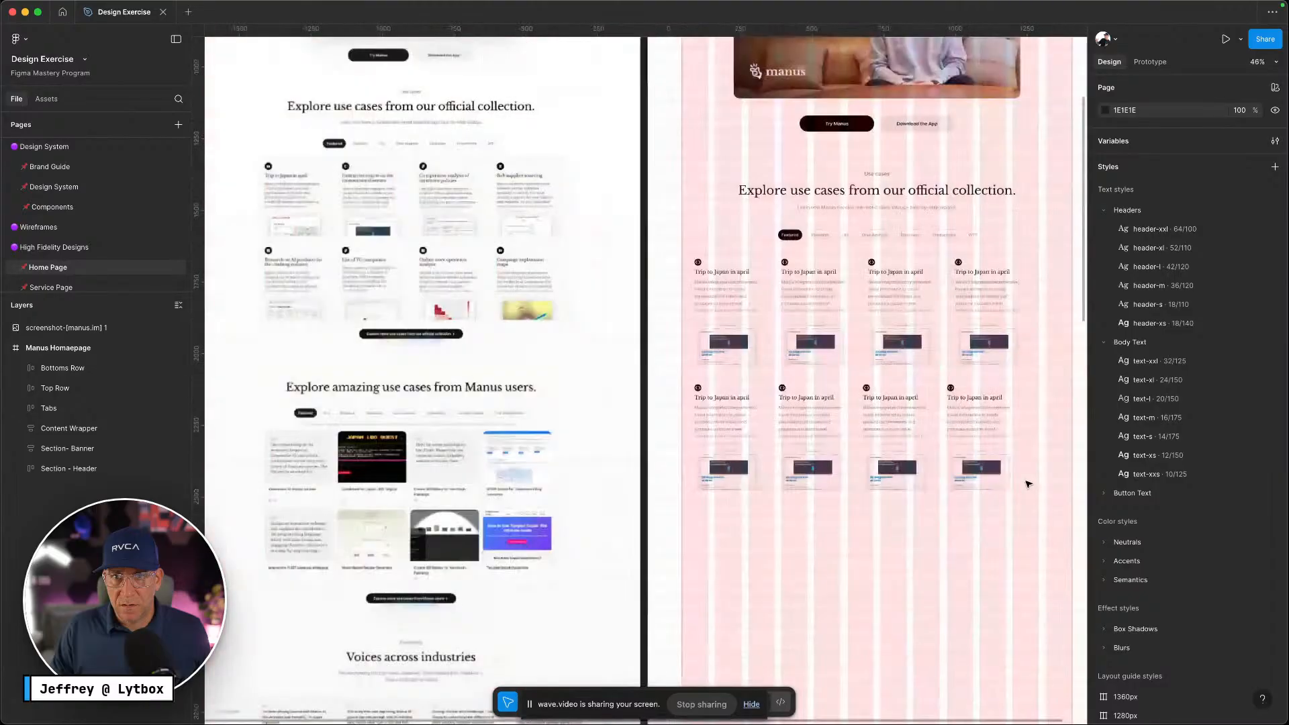
{"action": "left_click", "coordinate": [1002, 346]}
{"action": "left_click", "coordinate": [1255, 315]}
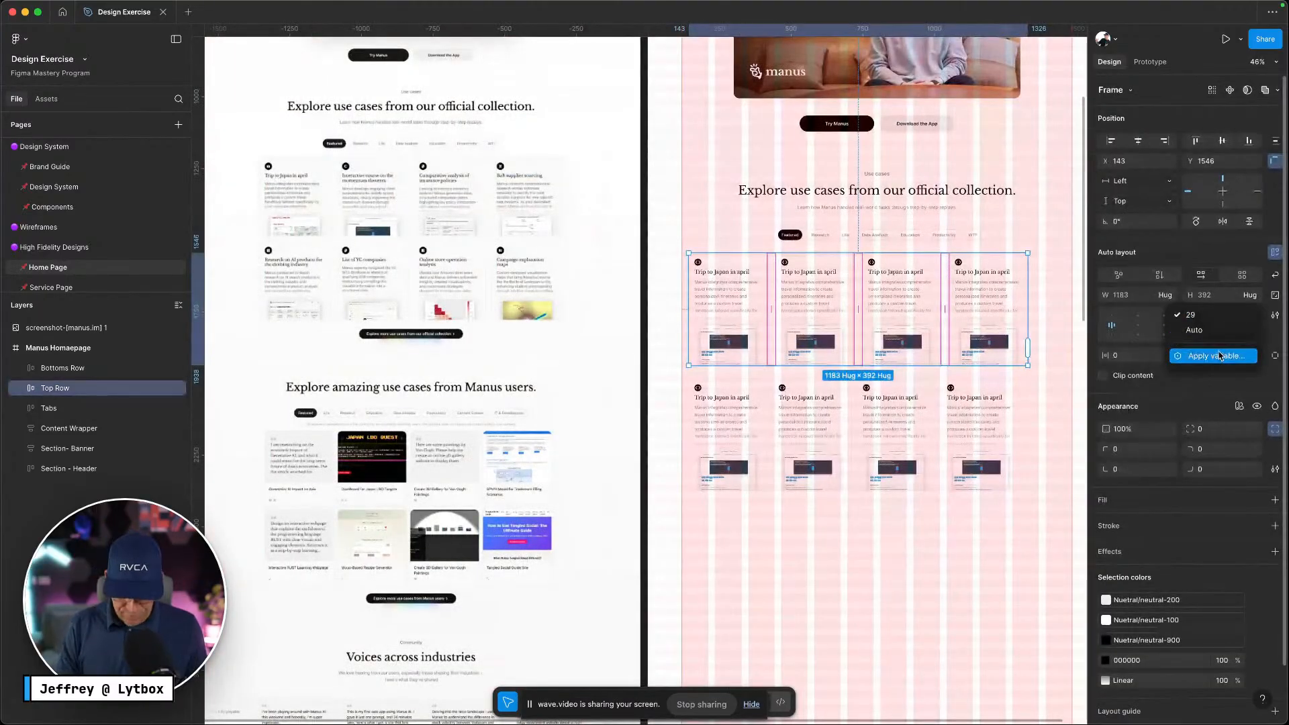
{"action": "left_click", "coordinate": [1221, 356]}
{"action": "type", "text": "gap"}
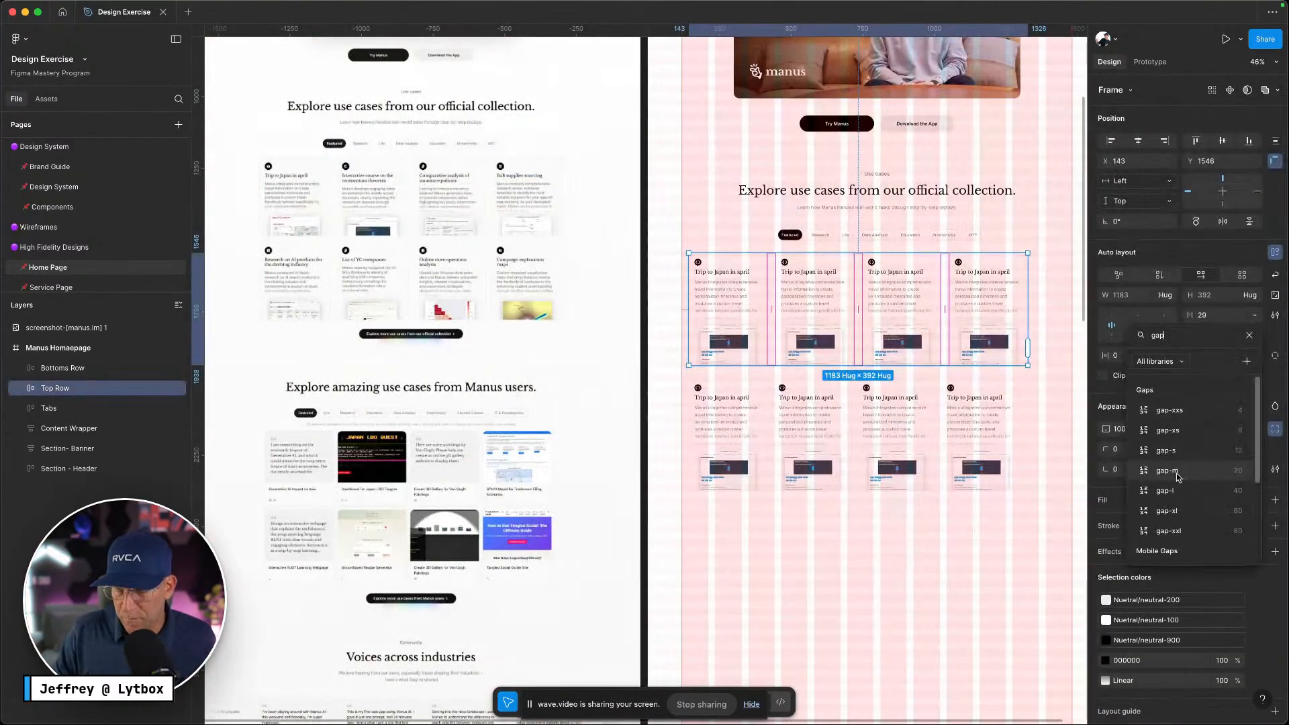
{"action": "left_click", "coordinate": [901, 518]}
{"action": "left_click", "coordinate": [973, 437]}
{"action": "left_click", "coordinate": [937, 295], "text": "shift"}
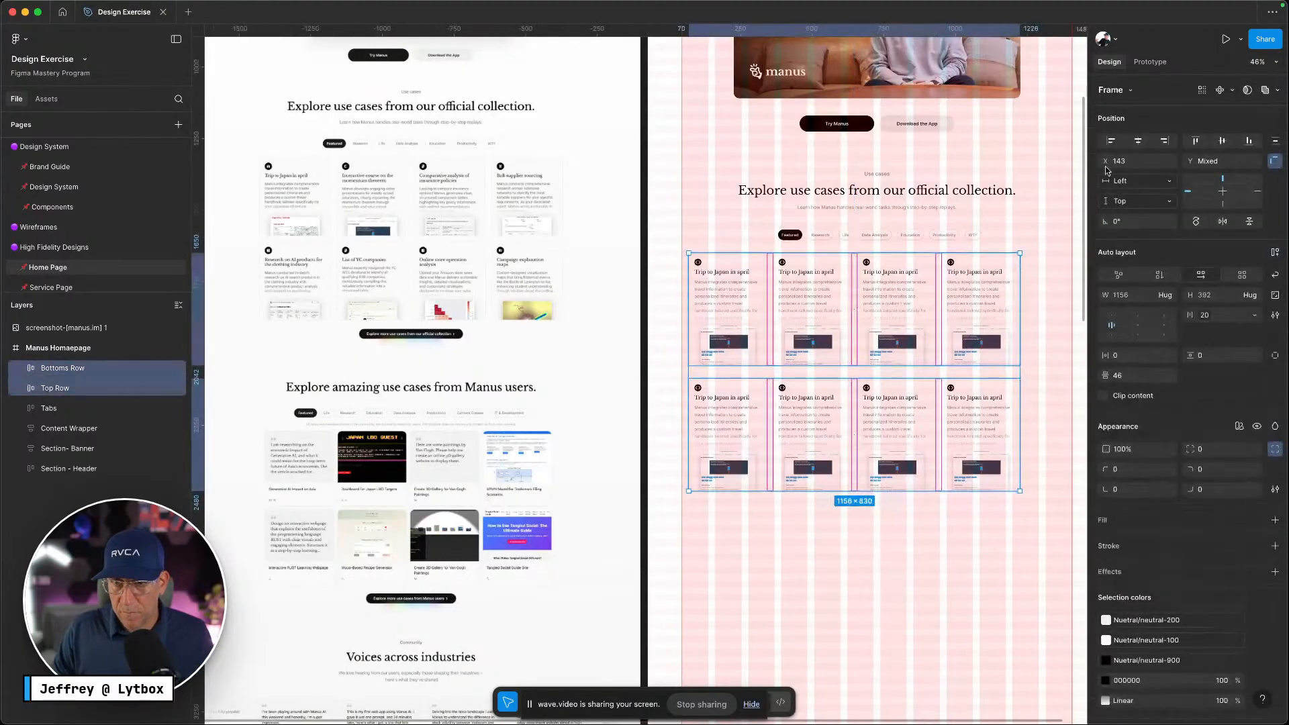
Move both selected card rows right to X 222
{"action": "mouse_move", "coordinate": [938, 295]}
{"action": "left_mouse_down"}
{"action": "mouse_move", "coordinate": [959, 289]}
{"action": "mouse_move", "coordinate": [954, 312]}
{"action": "left_mouse_up"}
{"action": "scroll", "coordinate": [929, 348], "scroll_direction": "up", "scroll_amount": 5}
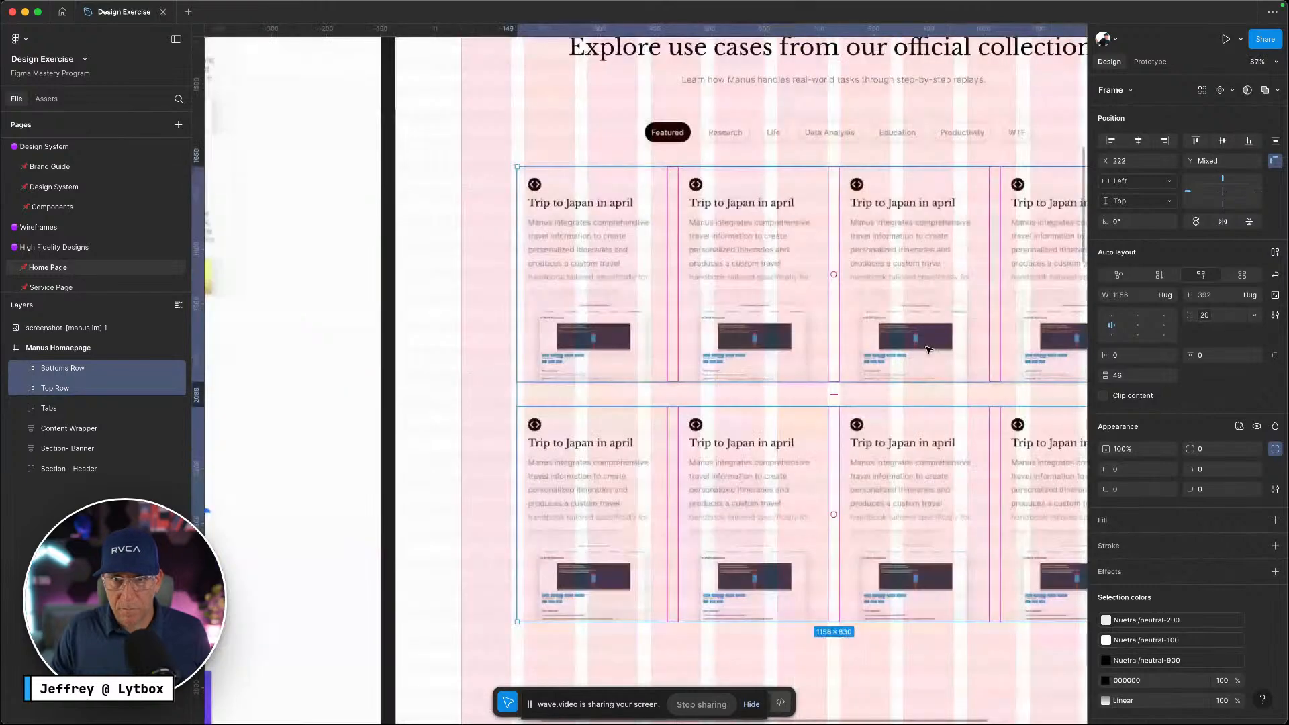
{"action": "scroll", "coordinate": [926, 350], "scroll_direction": "up", "scroll_amount": 2}
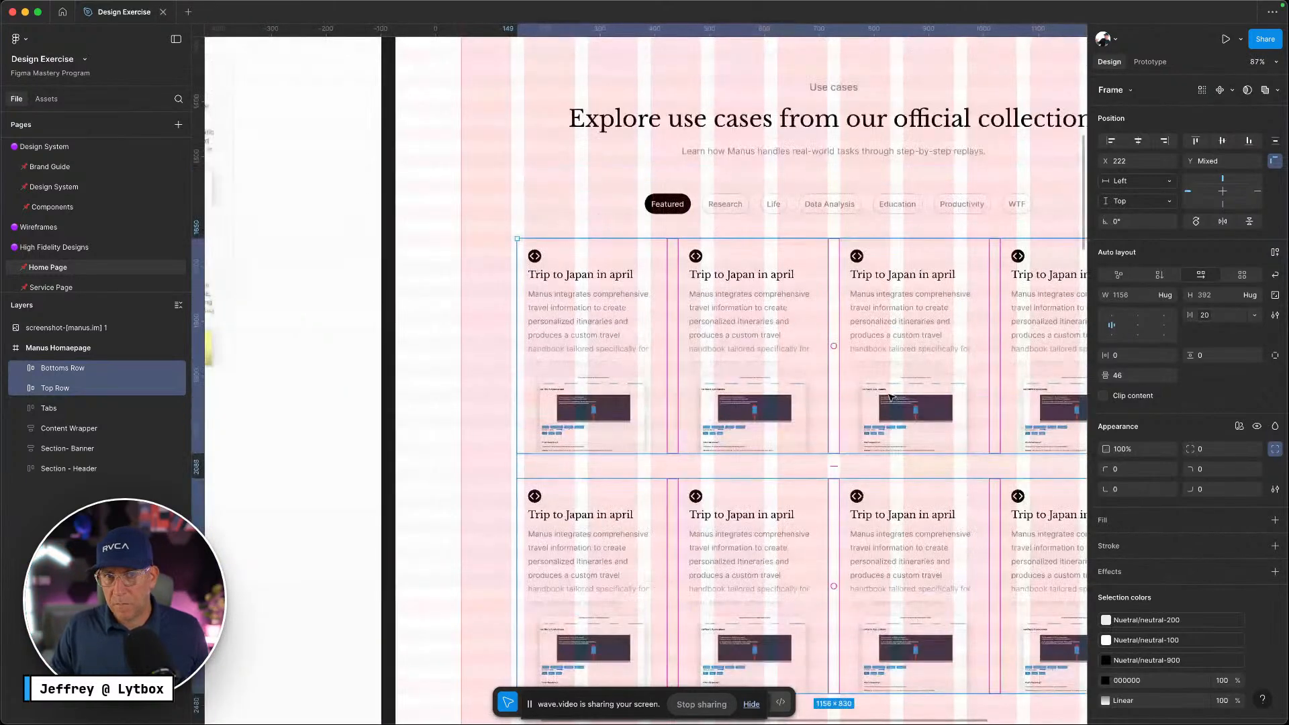
{"action": "scroll", "coordinate": [885, 397], "scroll_direction": "right", "scroll_amount": 5}
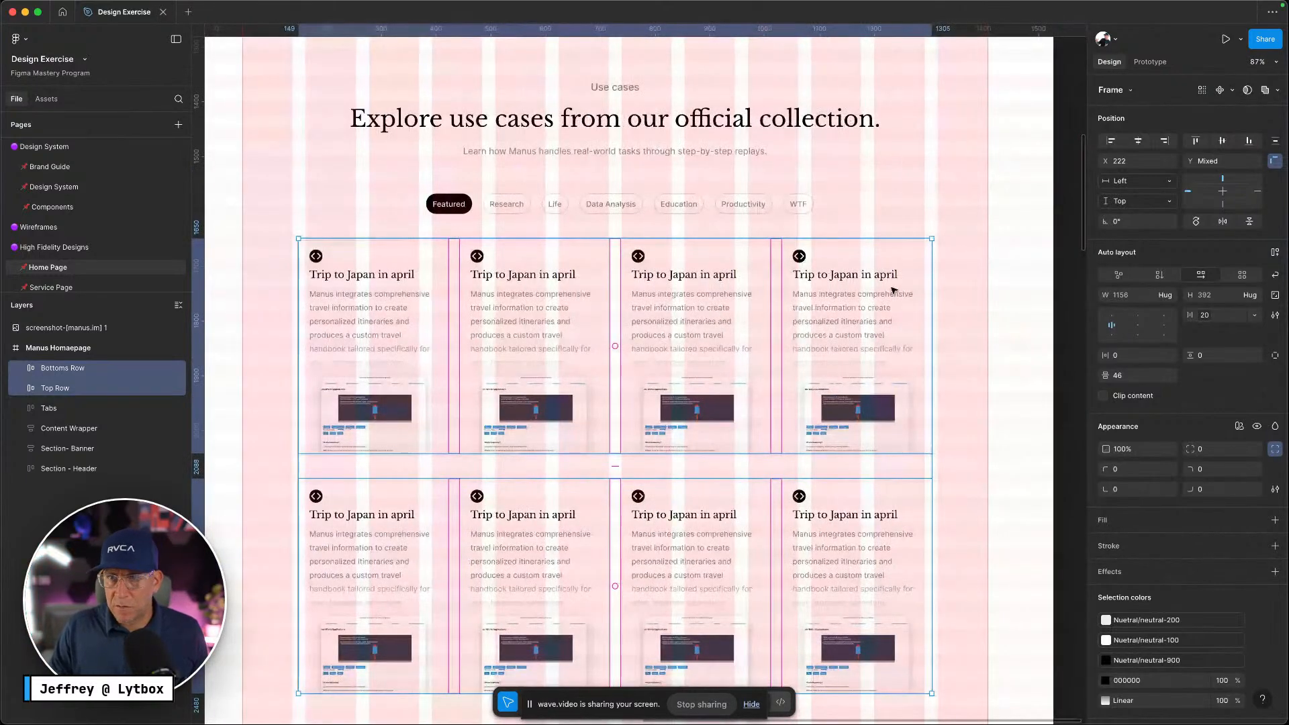
Try stretching the Top Row wider toward the frame edge, then undo it
{"action": "left_click", "coordinate": [886, 302]}
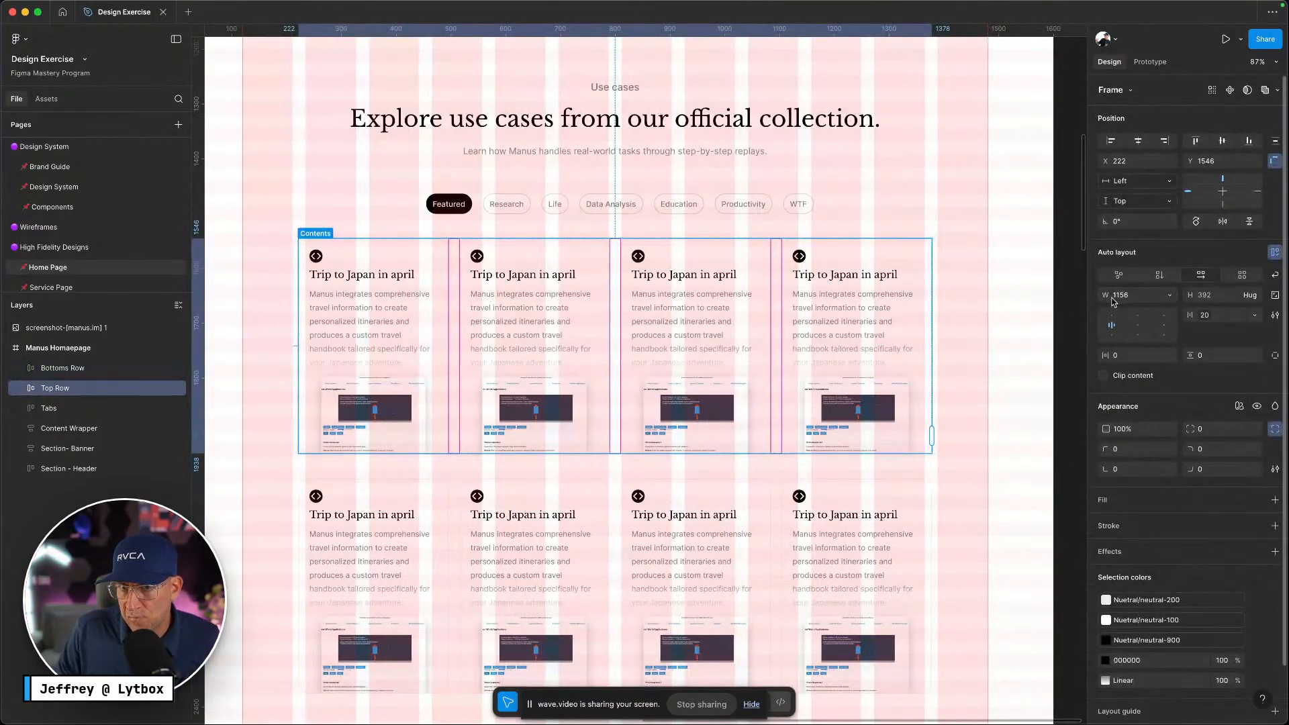
{"action": "scroll", "coordinate": [942, 383], "scroll_direction": "up", "scroll_amount": 5}
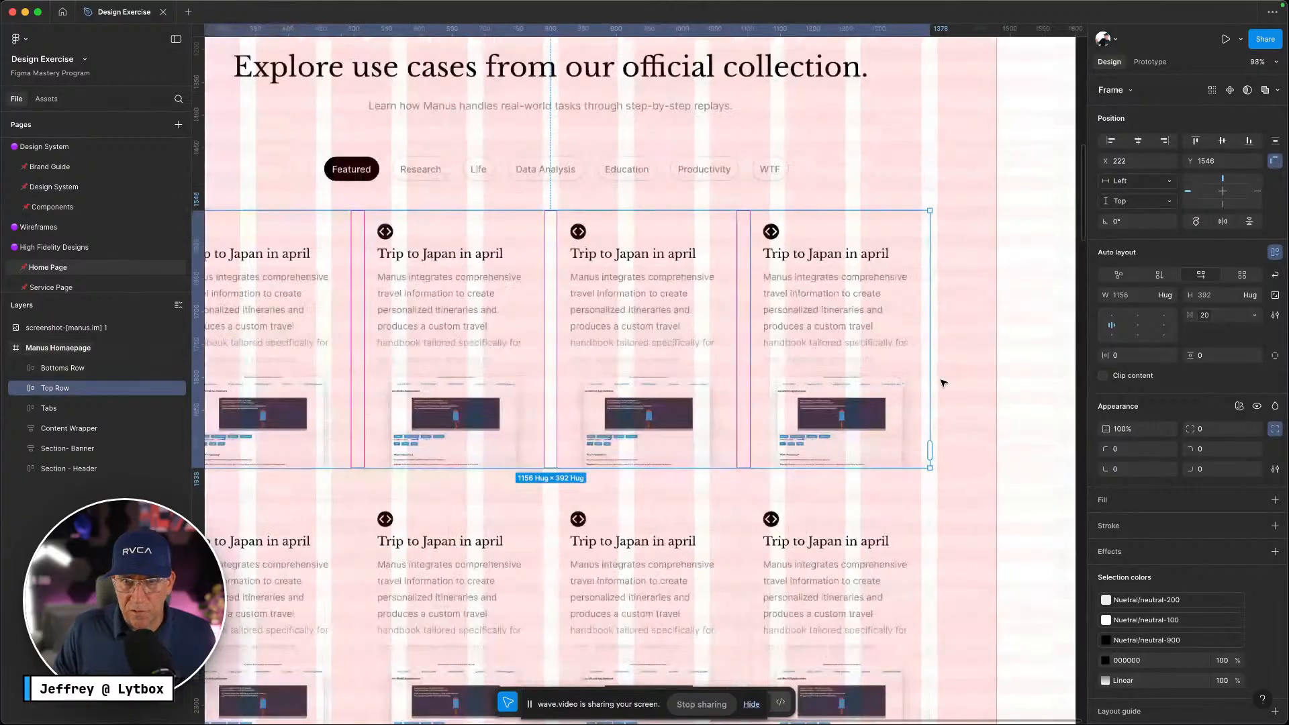
{"action": "scroll", "coordinate": [943, 382], "scroll_direction": "down", "scroll_amount": 4}
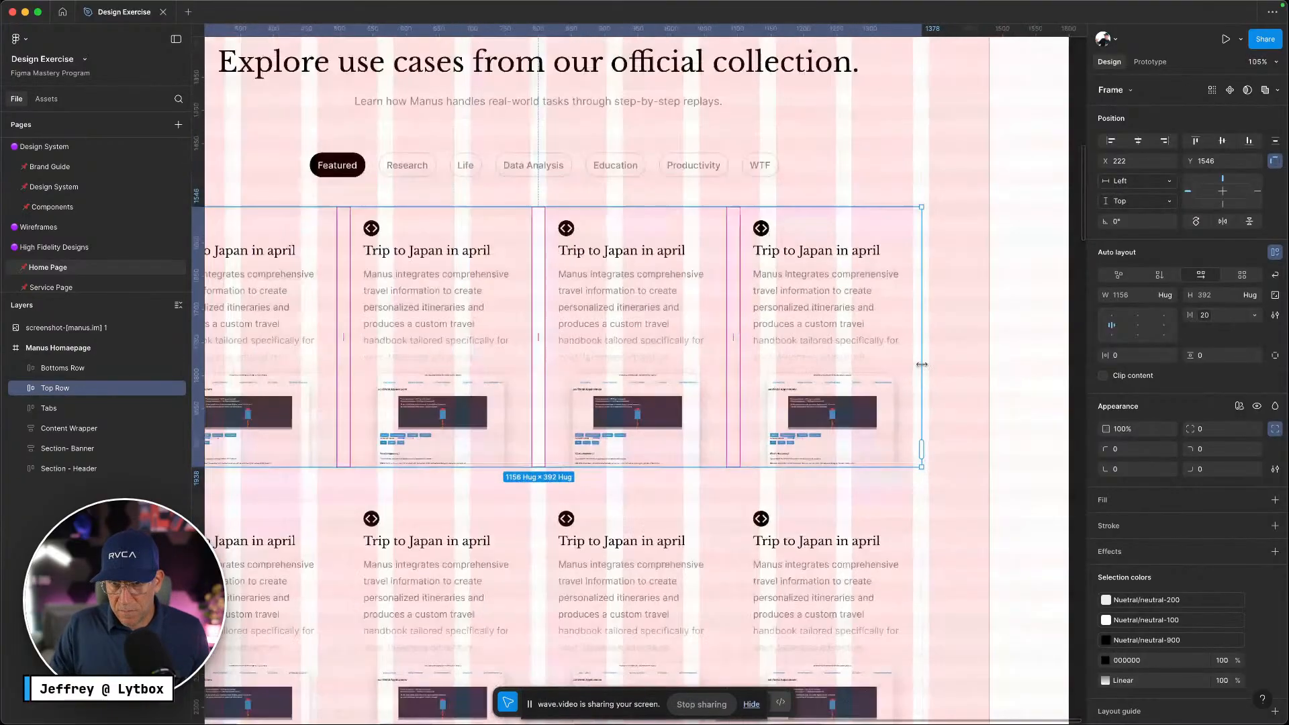
{"action": "left_click_drag", "start_coordinate": [919, 363], "coordinate": [990, 363]}
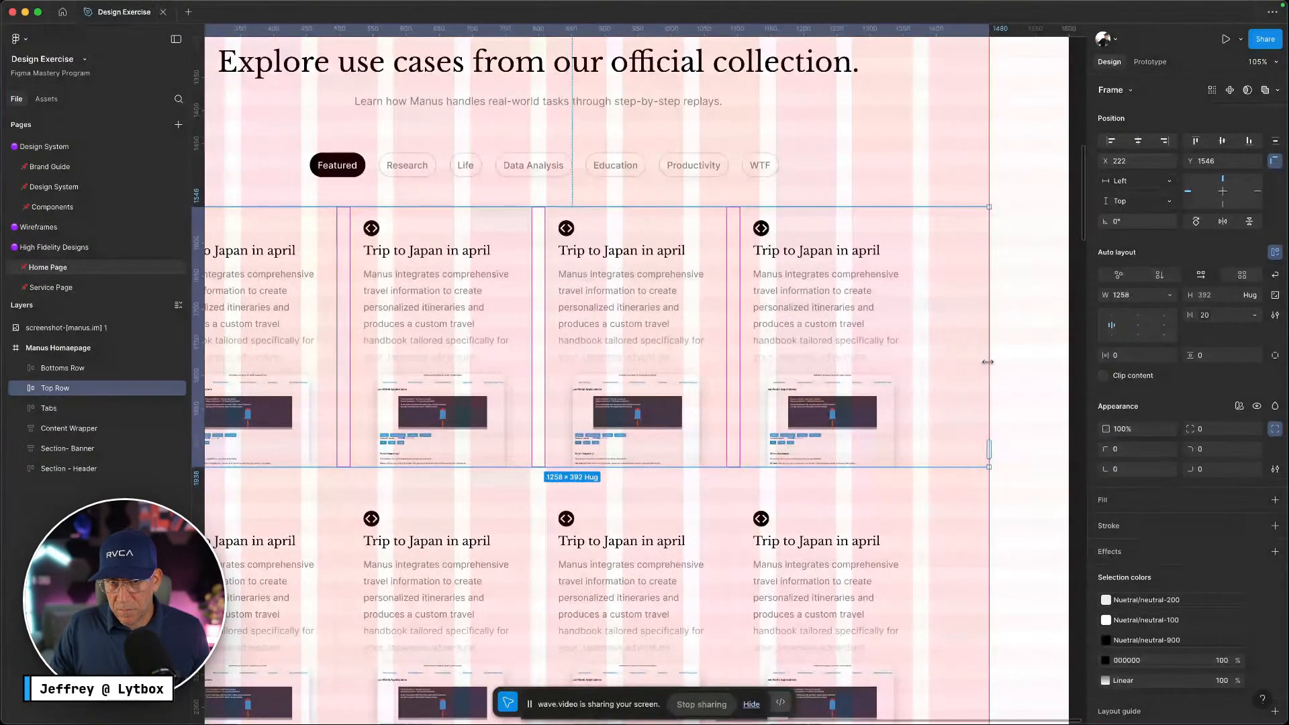
{"action": "key", "text": "super+z"}
{"action": "scroll", "coordinate": [941, 394], "scroll_direction": "up", "scroll_amount": 1}
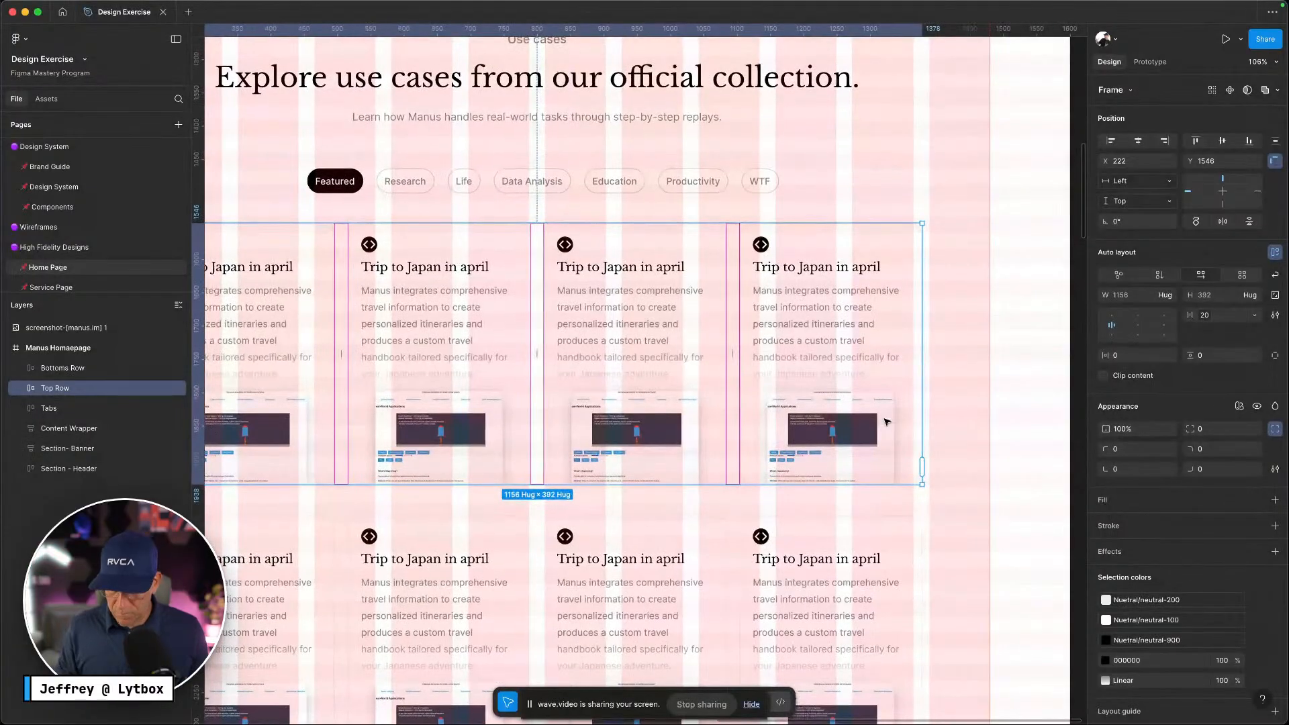
Hide the layout guides and scroll the live Manus page to its explore-more button
{"action": "key", "text": "ctrl+Left"}
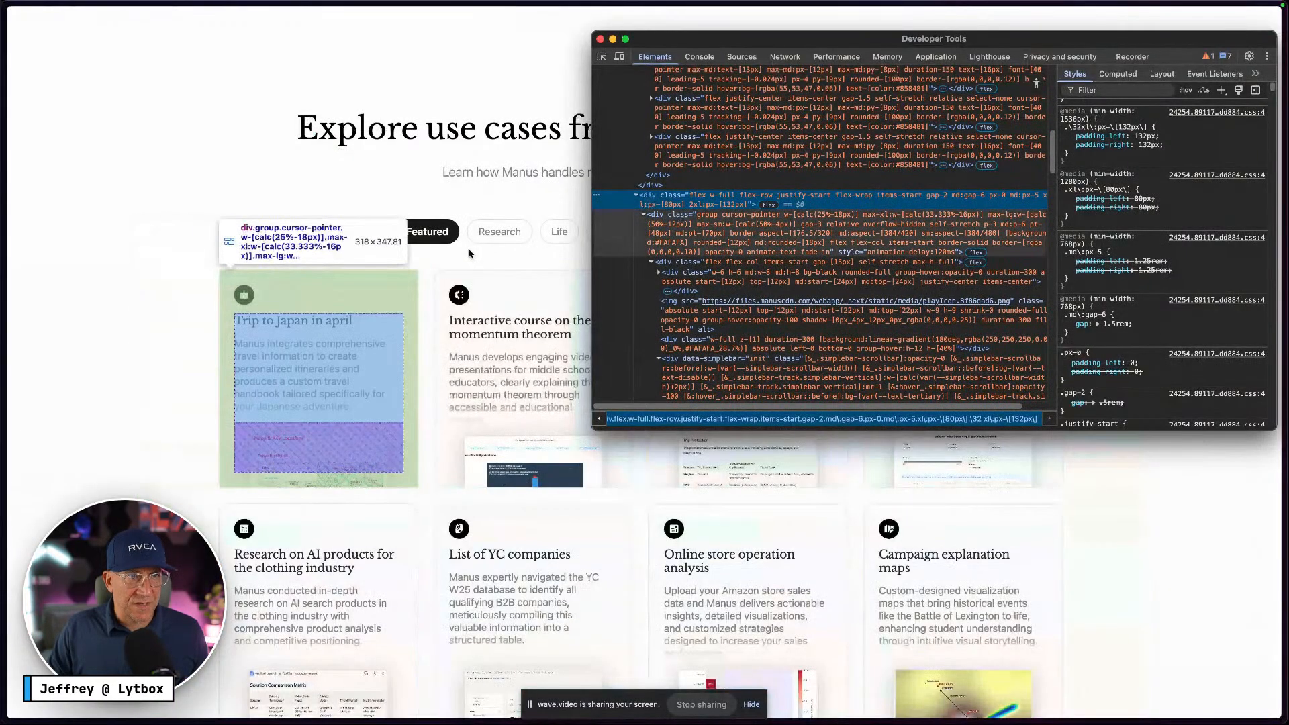
{"action": "scroll", "coordinate": [470, 253], "scroll_direction": "up", "scroll_amount": 10}
{"action": "scroll", "coordinate": [707, 277], "scroll_direction": "up", "scroll_amount": 1}
{"action": "scroll", "coordinate": [420, 394], "scroll_direction": "down", "scroll_amount": 10}
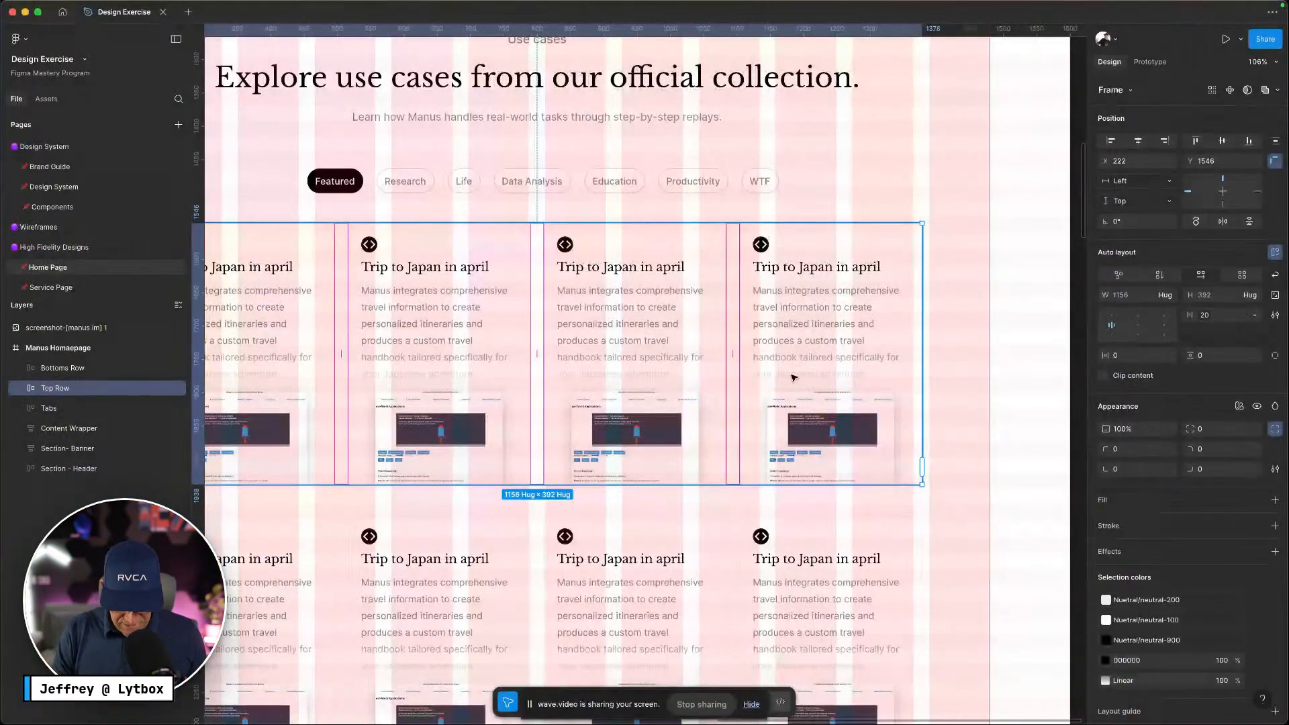
{"action": "key", "text": "ctrl+g"}
{"action": "scroll", "coordinate": [935, 394], "scroll_direction": "down", "scroll_amount": 10}
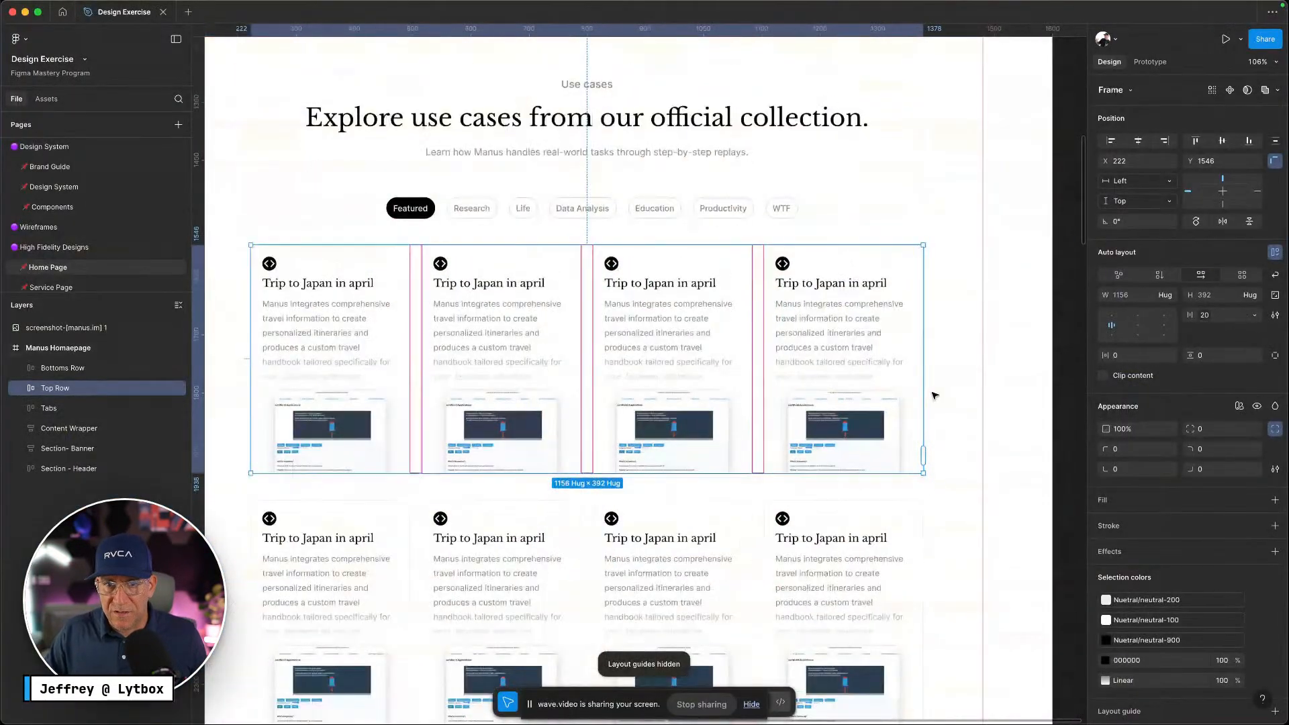
{"action": "scroll", "coordinate": [880, 472], "scroll_direction": "down", "scroll_amount": 3}
{"action": "scroll", "coordinate": [882, 467], "scroll_direction": "up", "scroll_amount": 4}
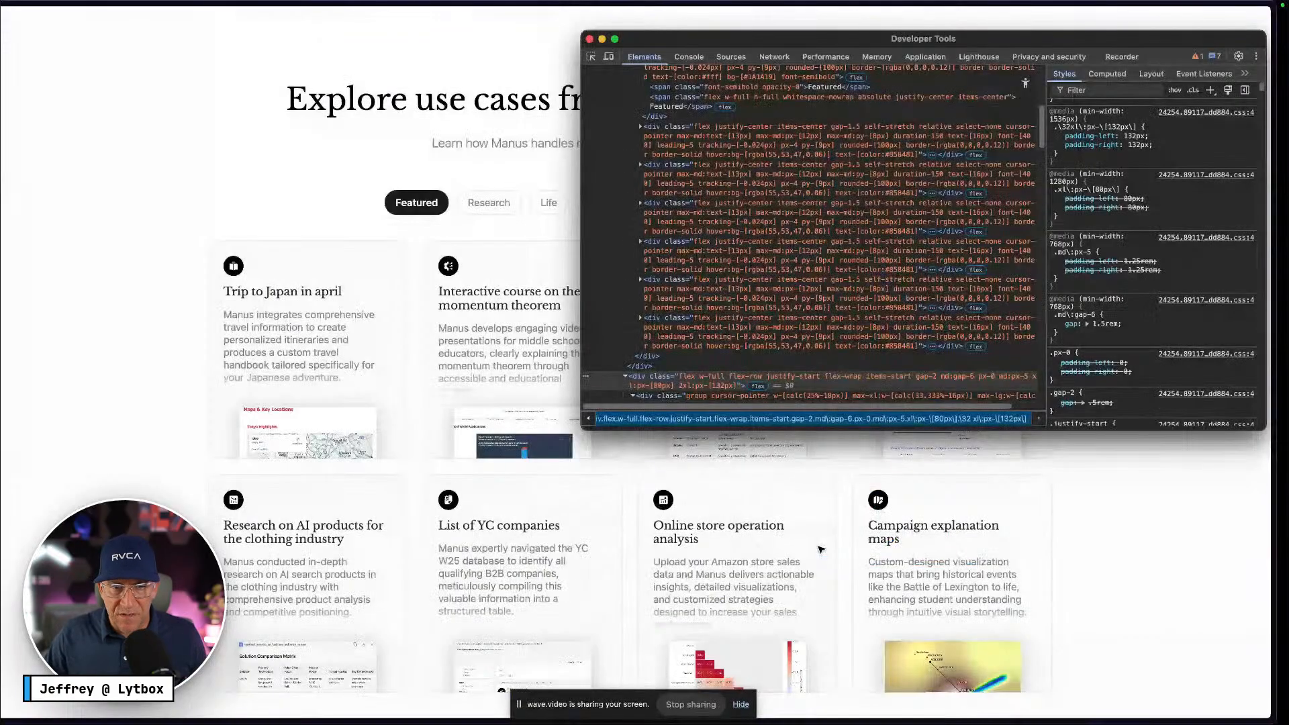
{"action": "scroll", "coordinate": [763, 569], "scroll_direction": "down", "scroll_amount": 5}
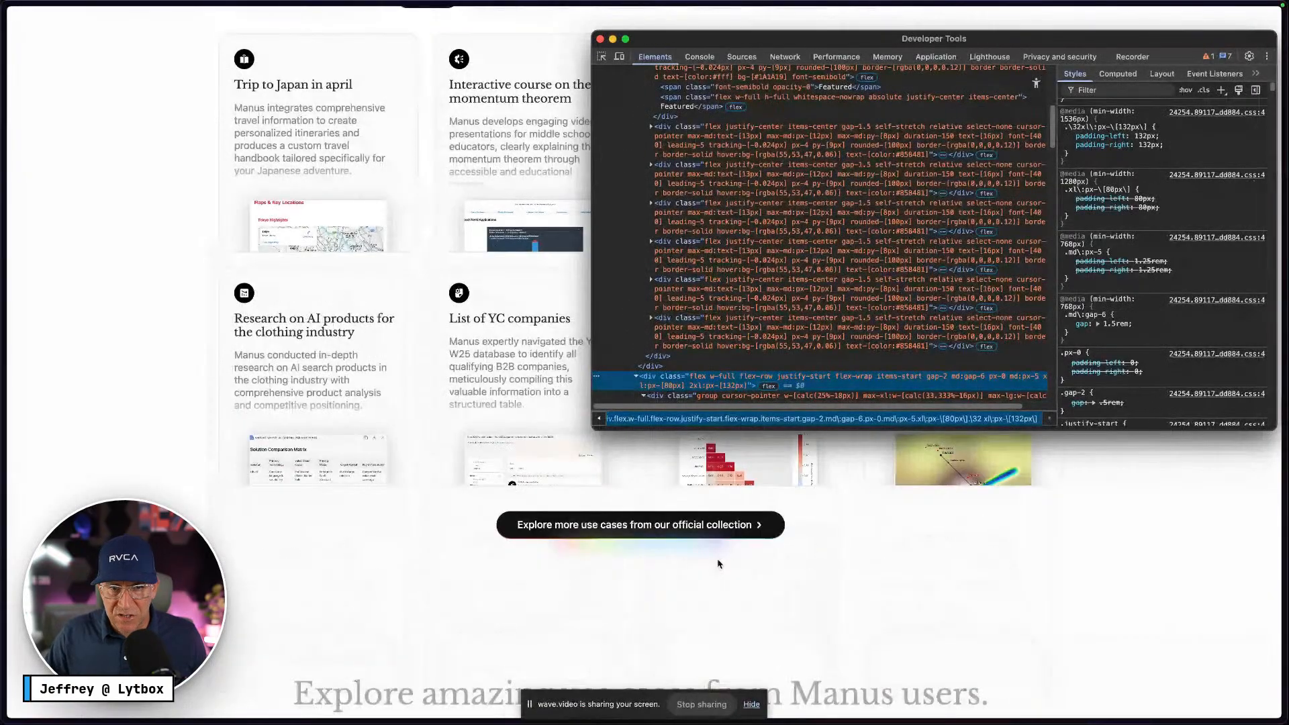
Finish viewing the live page, then go to Figma's Components page
{"action": "left_click", "coordinate": [763, 569]}
{"action": "scroll", "coordinate": [787, 564], "scroll_direction": "up", "scroll_amount": 7}
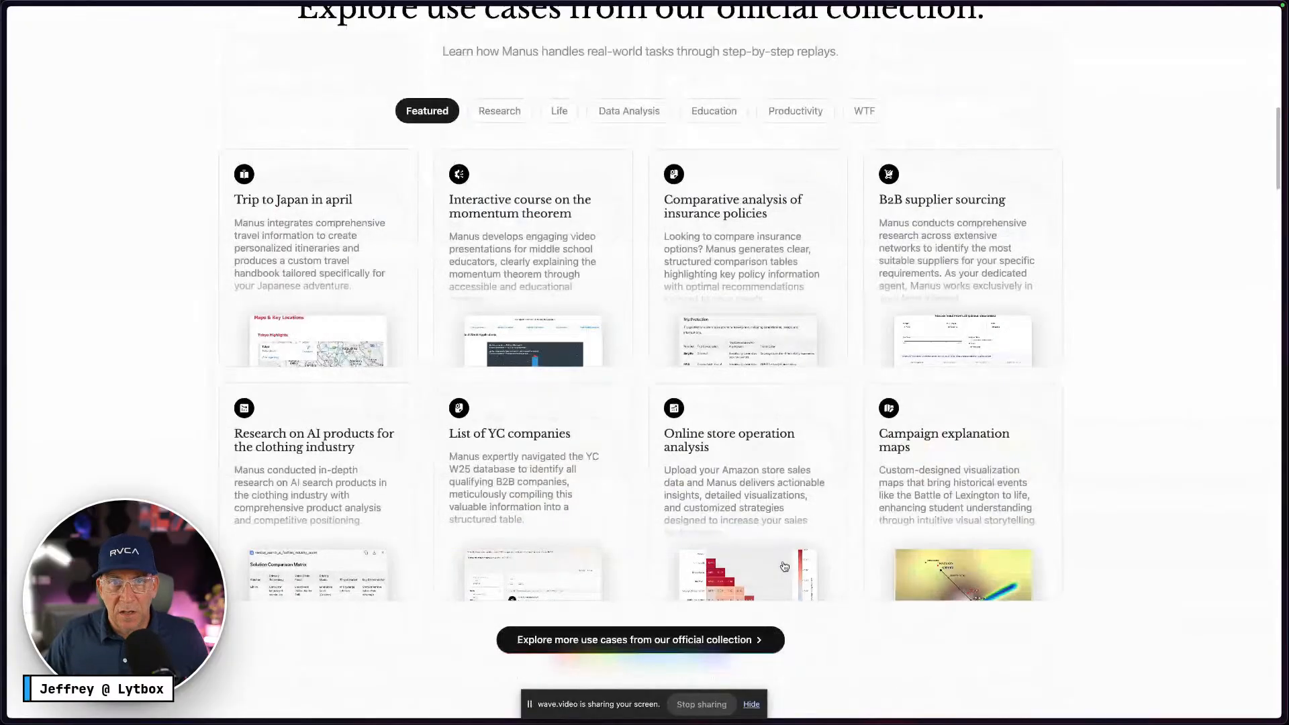
{"action": "scroll", "coordinate": [786, 565], "scroll_direction": "down", "scroll_amount": 6}
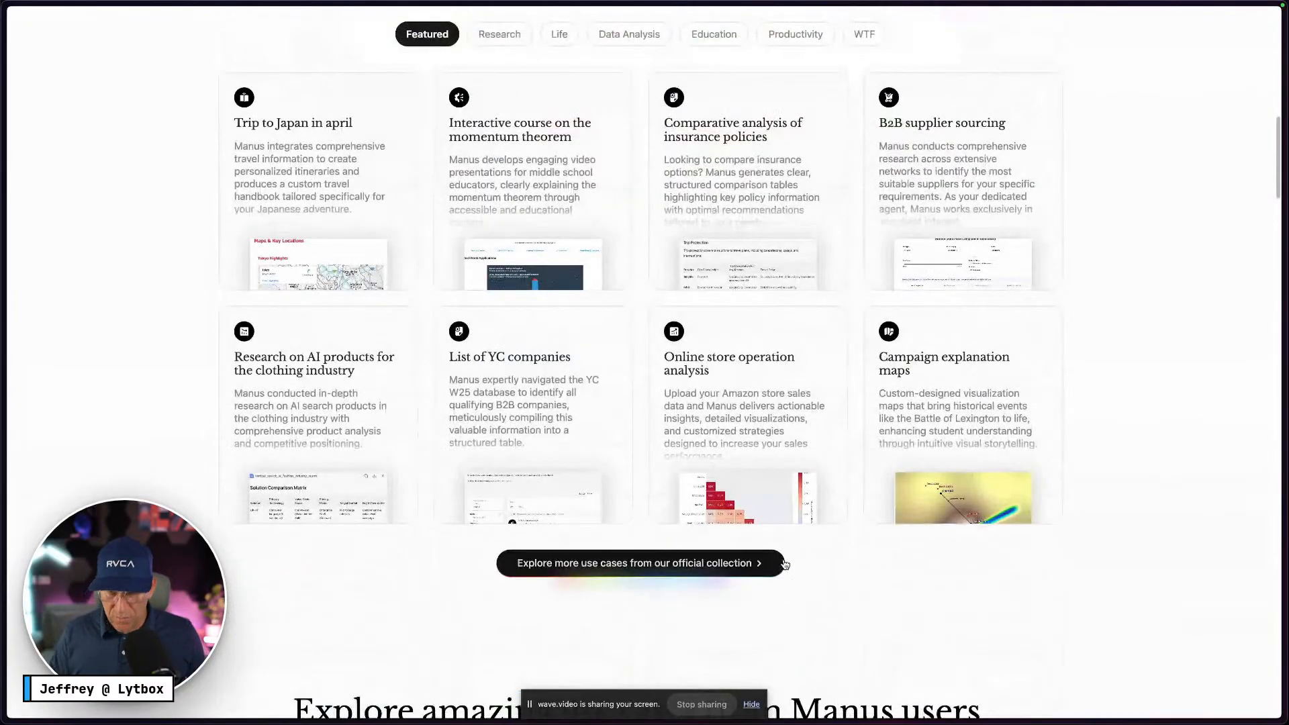
{"action": "key", "text": "ctrl+Right"}
{"action": "scroll", "coordinate": [793, 530], "scroll_direction": "down", "scroll_amount": 3}
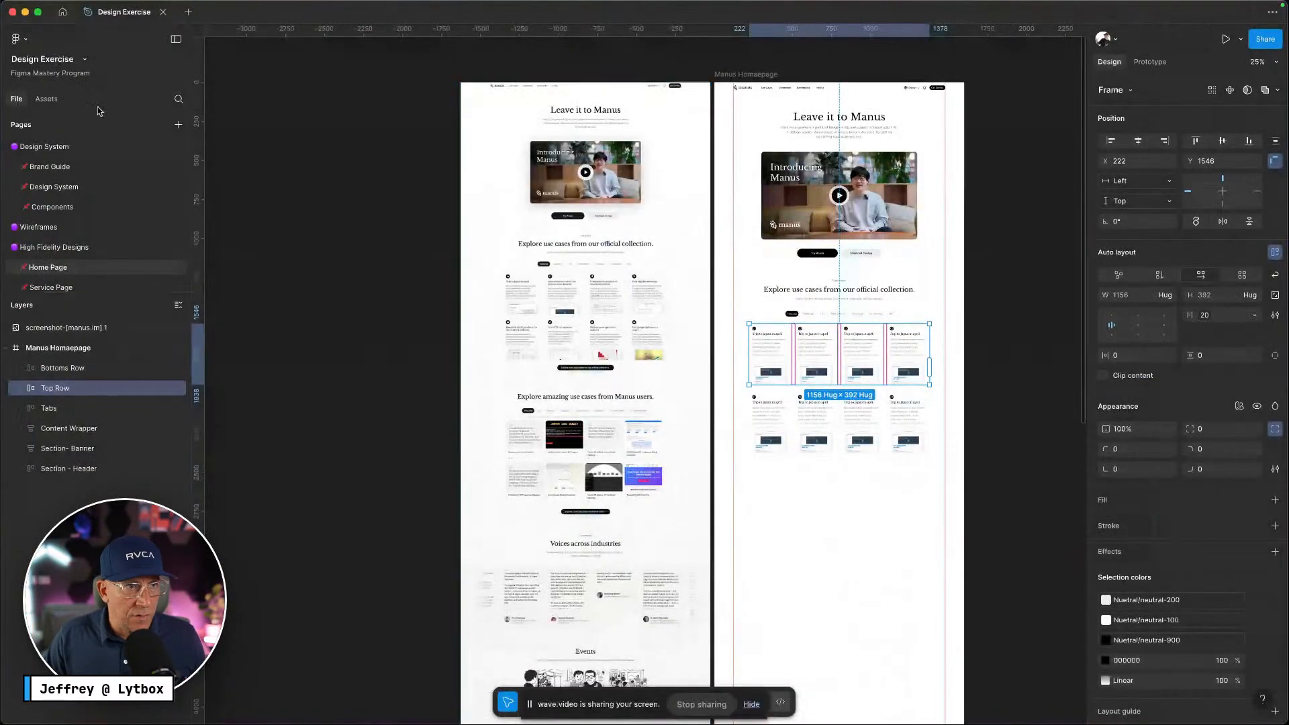
{"action": "left_click", "coordinate": [49, 206]}
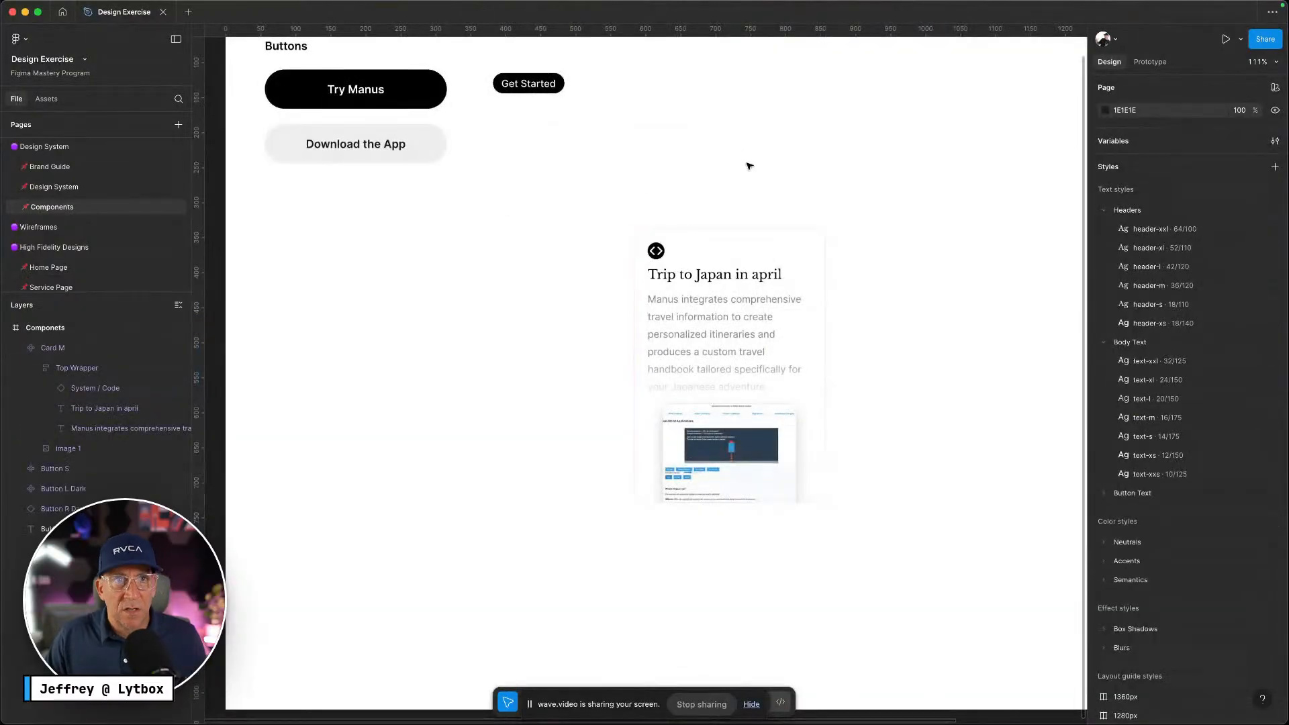
Alt-drag a copy of Try Manus, detach the instance, and place it below Download the App
{"action": "left_click", "coordinate": [397, 201]}
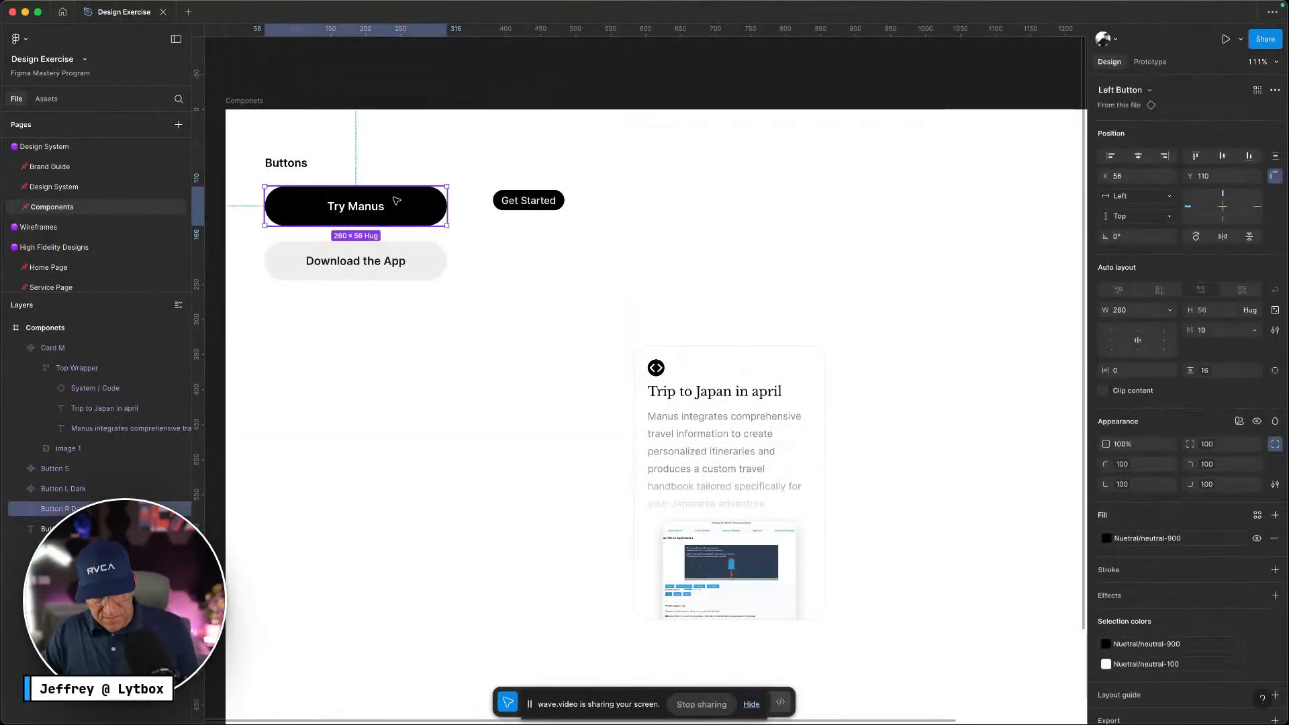
{"action": "left_click_drag", "start_coordinate": [397, 201], "coordinate": [833, 187]}
{"action": "right_click", "coordinate": [845, 201]}
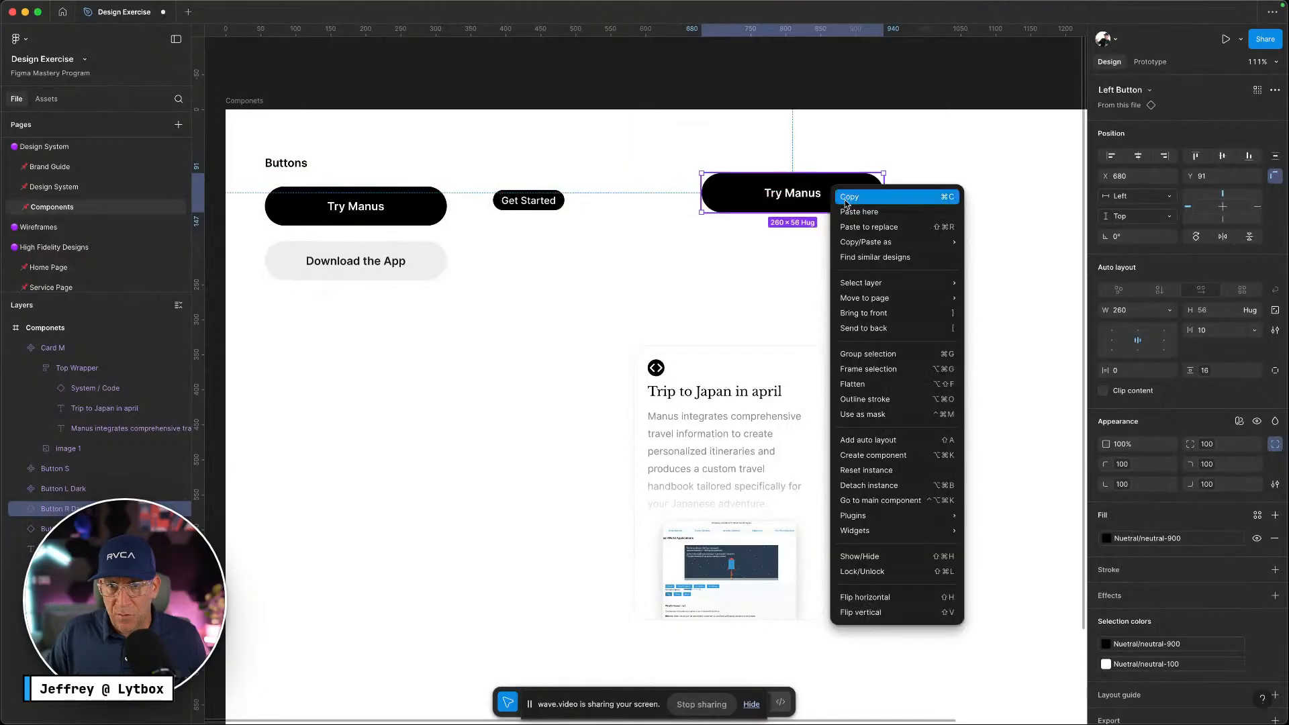
{"action": "left_click", "coordinate": [875, 485]}
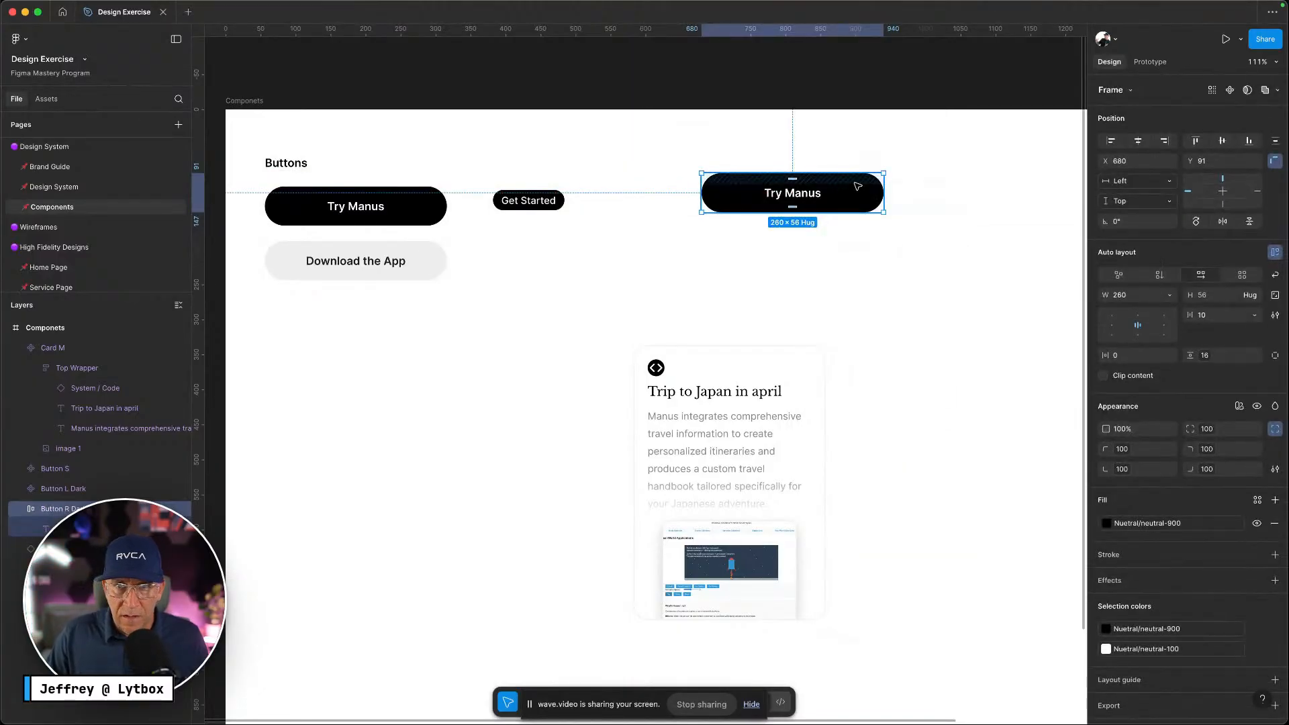
{"action": "left_click_drag", "start_coordinate": [857, 186], "coordinate": [420, 320]}
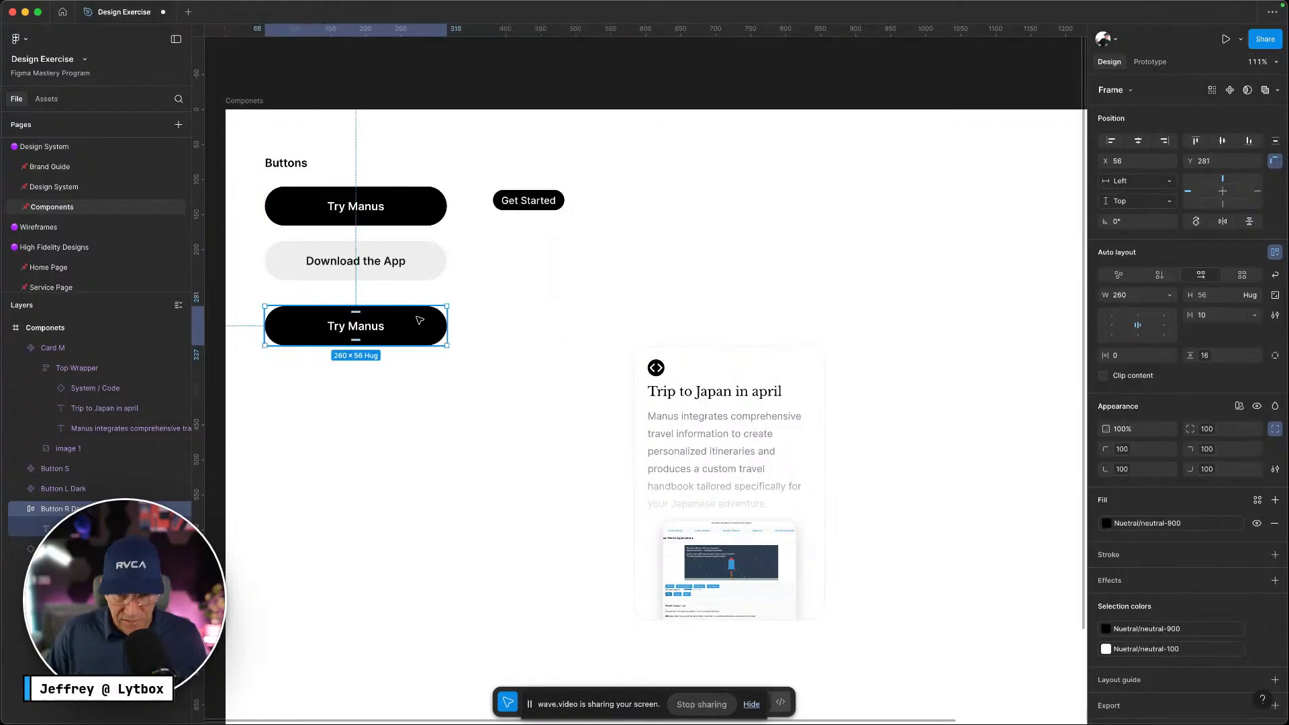
{"action": "key", "text": "ctrl+Left"}
{"action": "scroll", "coordinate": [718, 494], "scroll_direction": "down", "scroll_amount": 2}
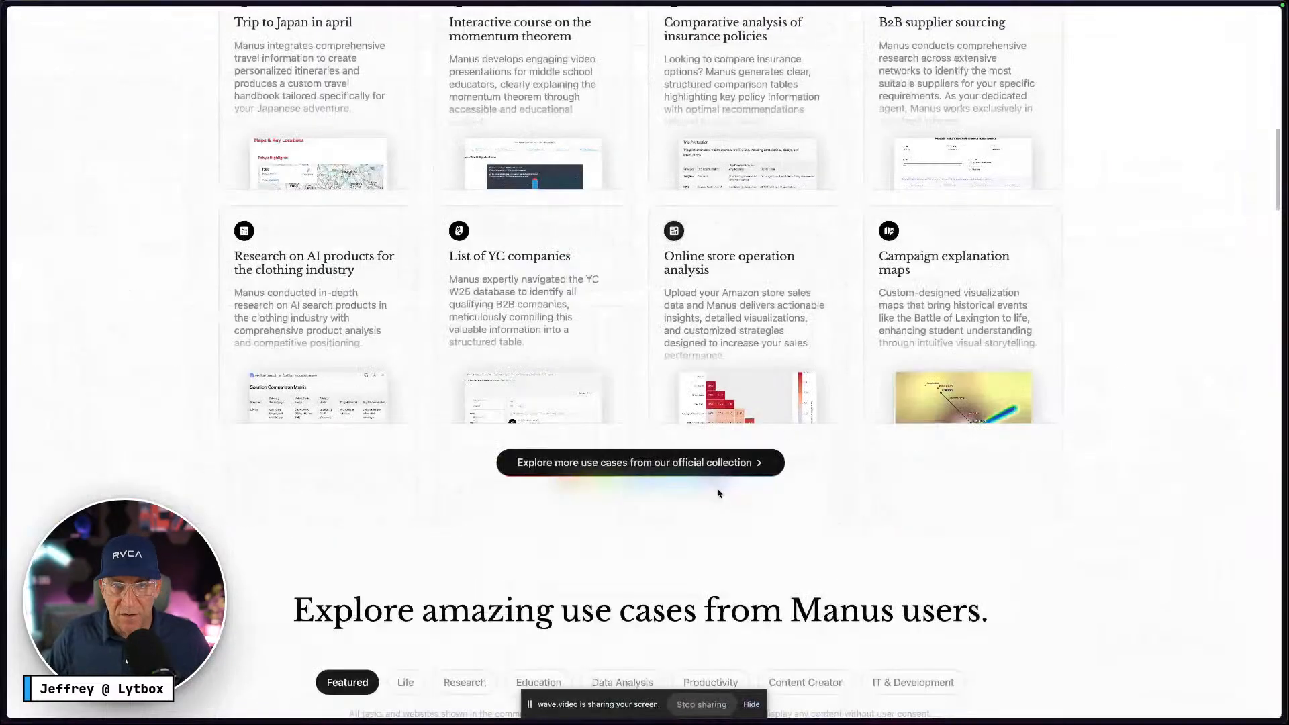
Scroll the Manus page to review the Explore more use cases button, then return to Figma
{"action": "scroll", "coordinate": [718, 494], "scroll_direction": "down", "scroll_amount": 1}
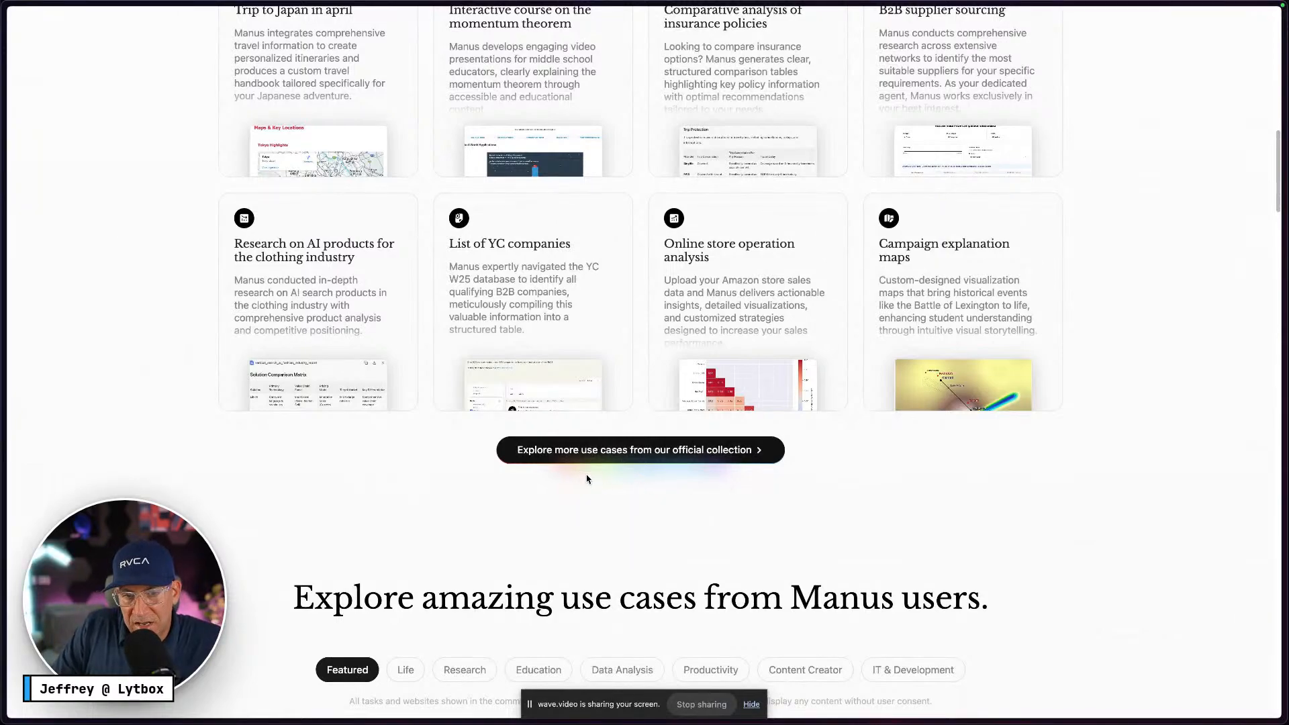
{"action": "scroll", "coordinate": [635, 490], "scroll_direction": "up", "scroll_amount": 1}
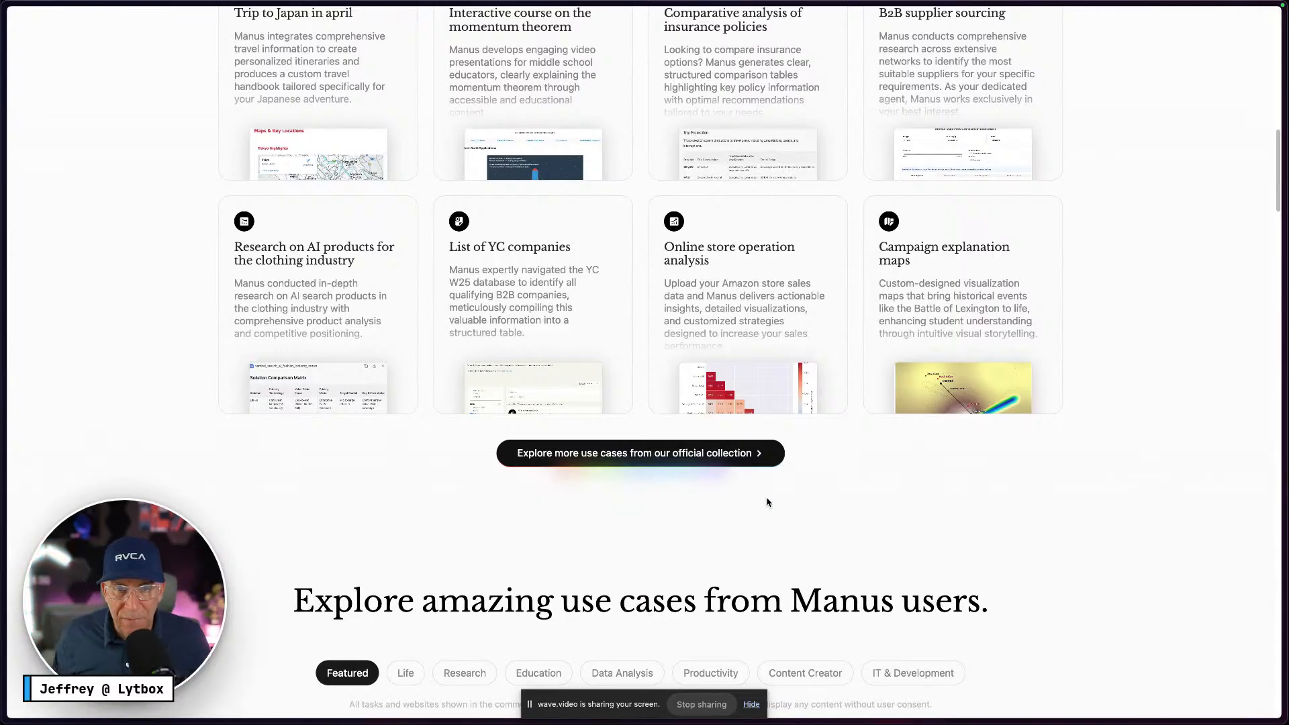
{"action": "key", "text": "ctrl+Right"}
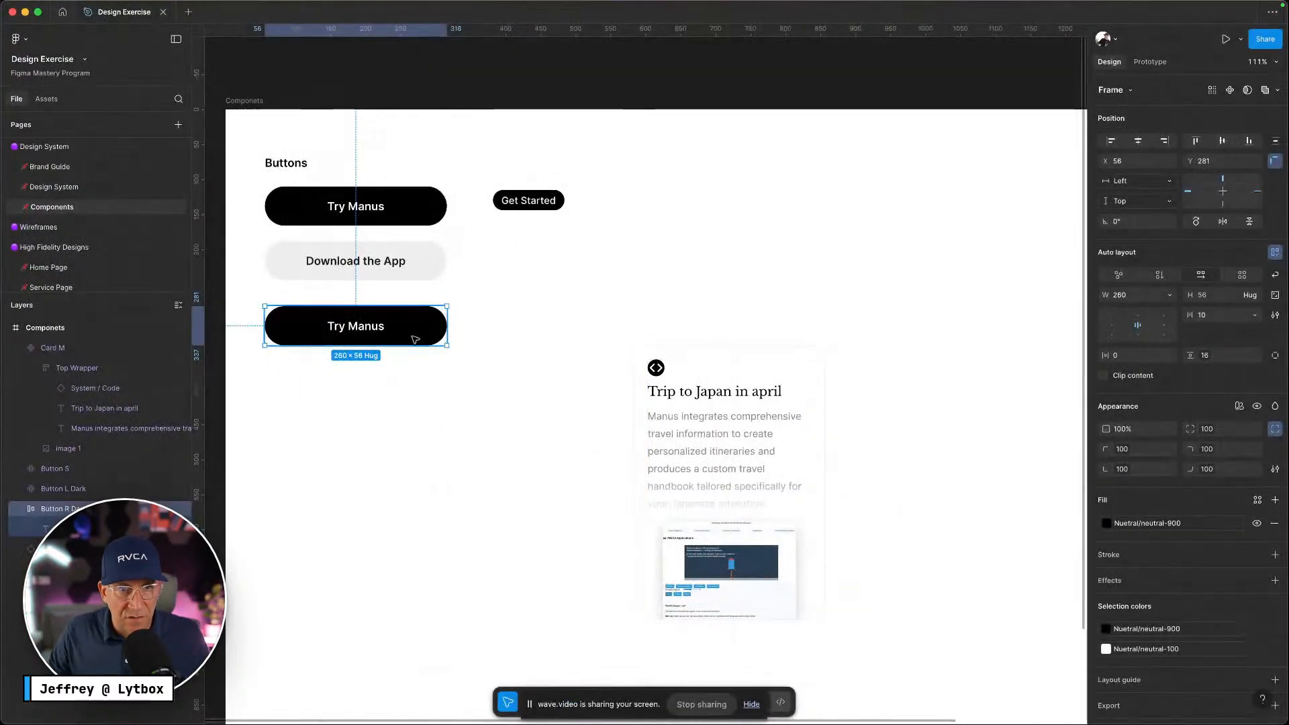
Set the copied button's vertical padding to the padding-12 variable
{"action": "key", "text": "ctrl+Left"}
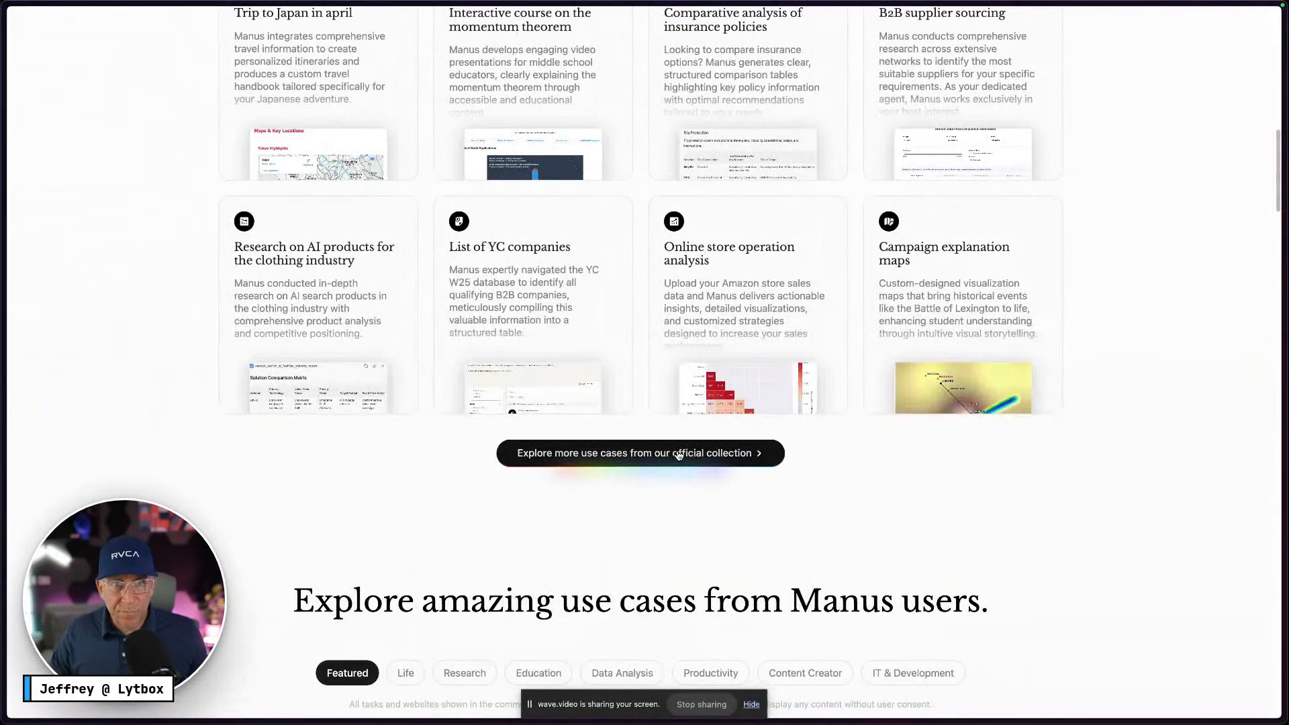
{"action": "key", "text": "ctrl+Right"}
{"action": "key", "text": "Return"}
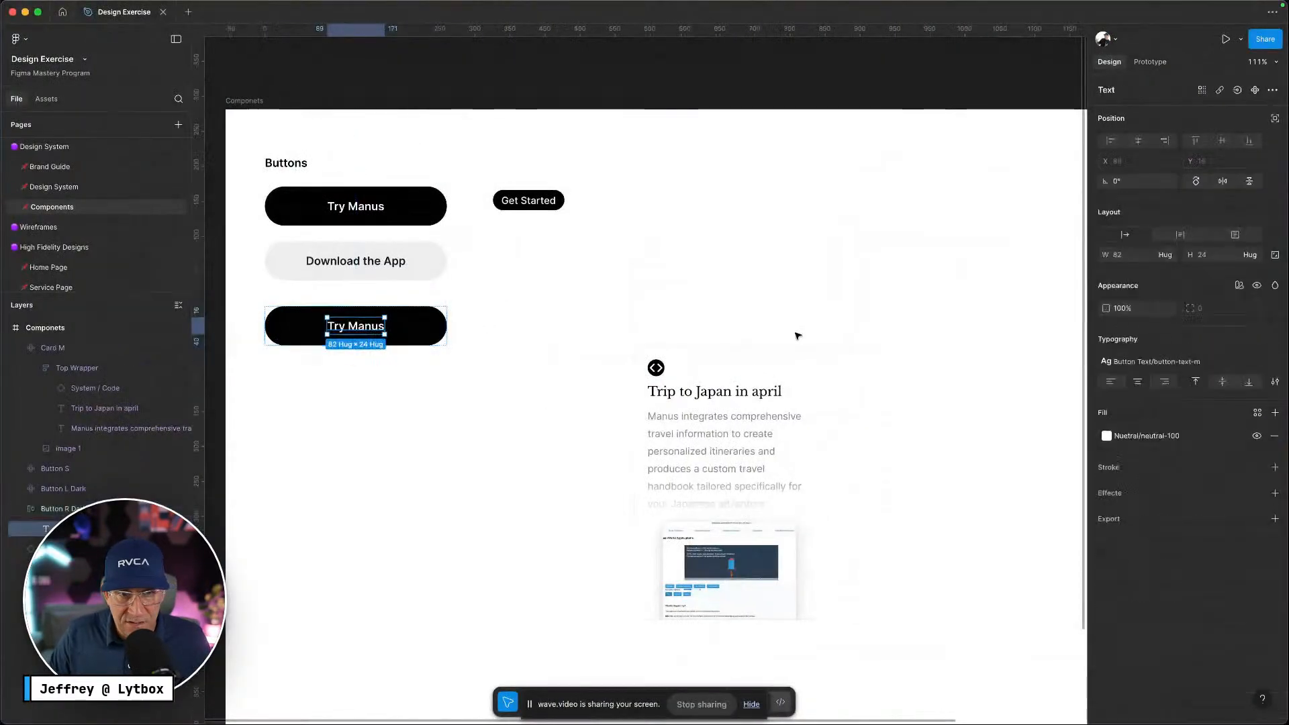
{"action": "left_click", "coordinate": [421, 329]}
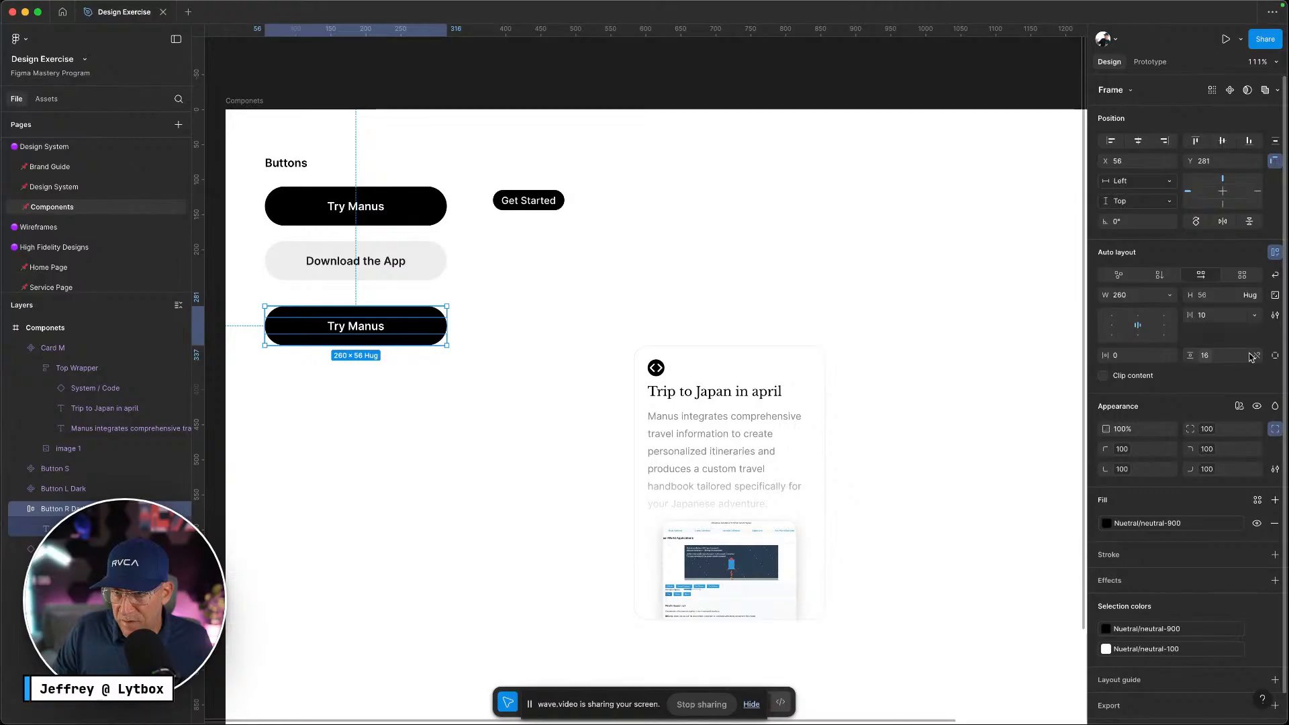
{"action": "left_click", "coordinate": [1206, 362]}
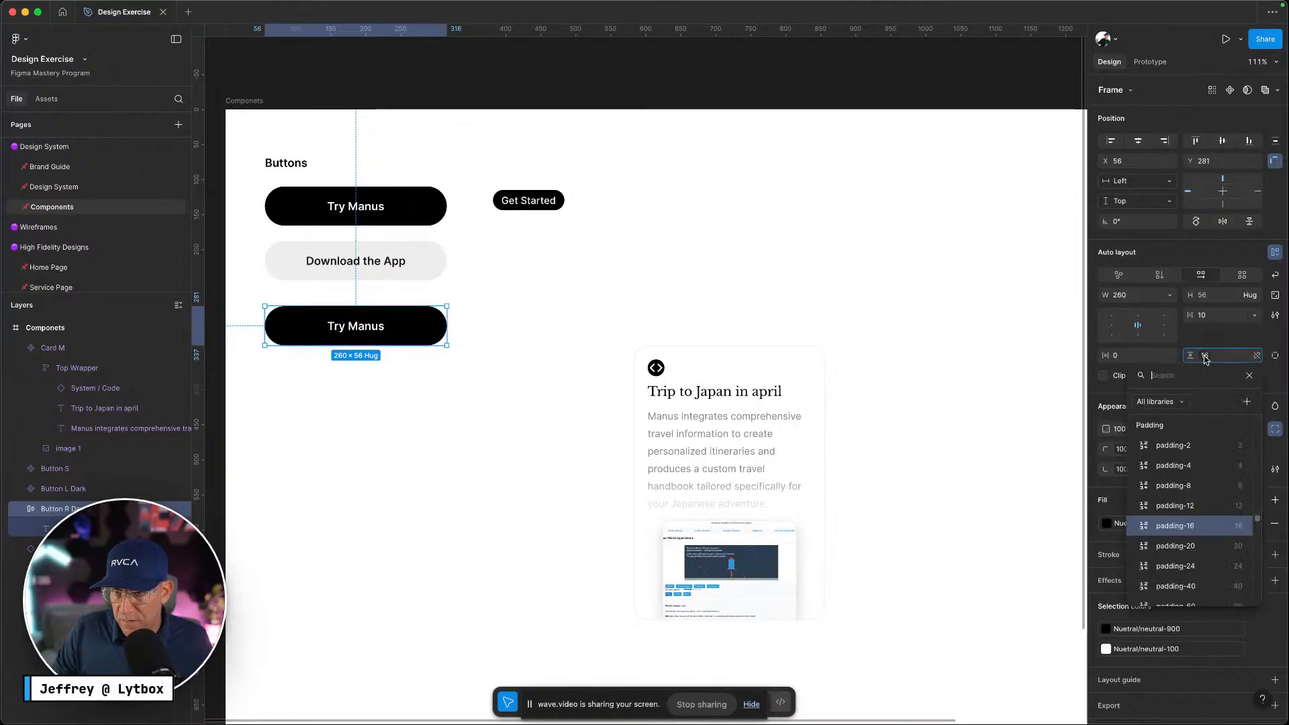
{"action": "left_click", "coordinate": [1175, 505]}
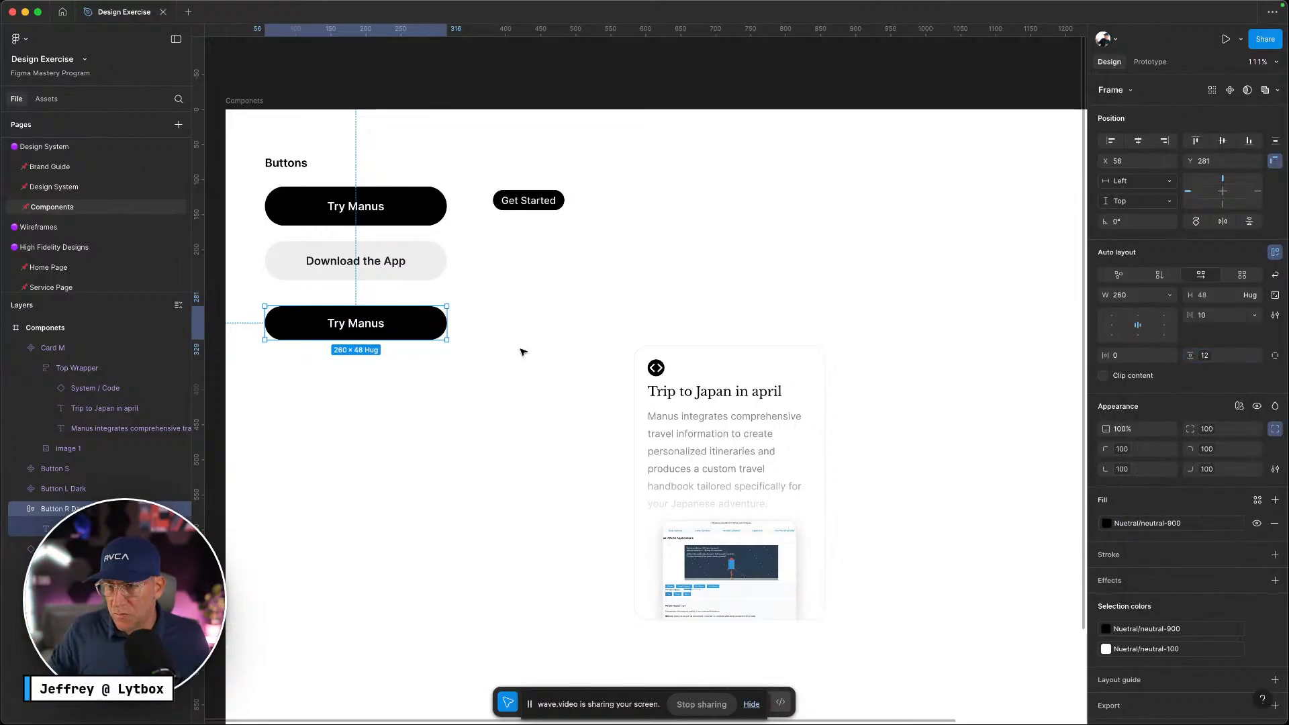
Style the Try Manus label with button-text-s, then switch it to button-text-m
{"action": "key", "text": "ctrl+Left"}
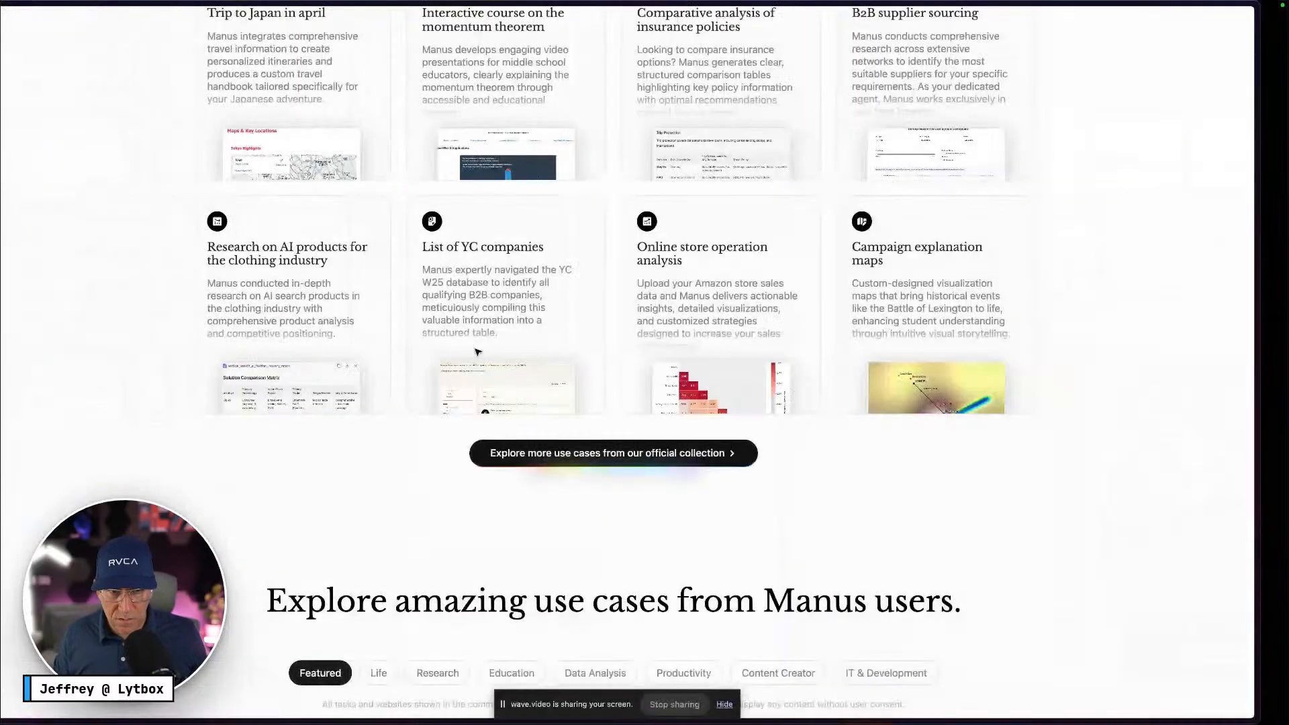
{"action": "key", "text": "ctrl+Right"}
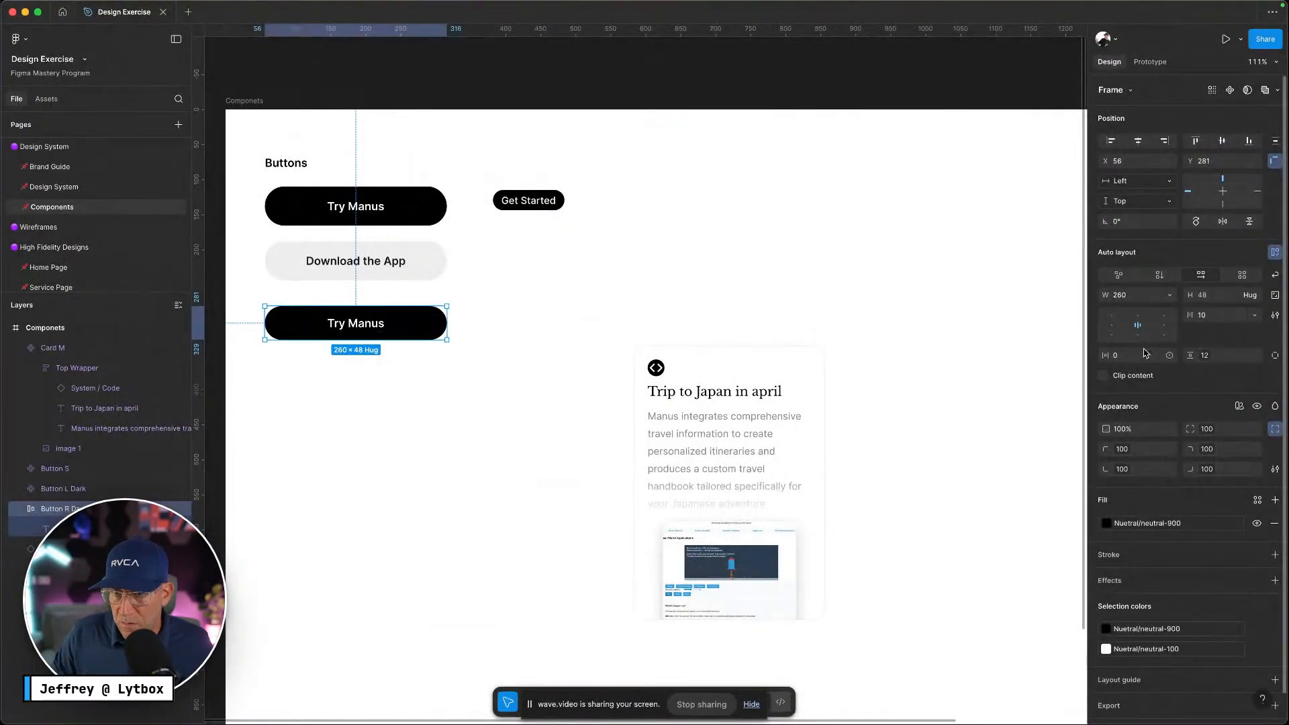
{"action": "key", "text": "Return"}
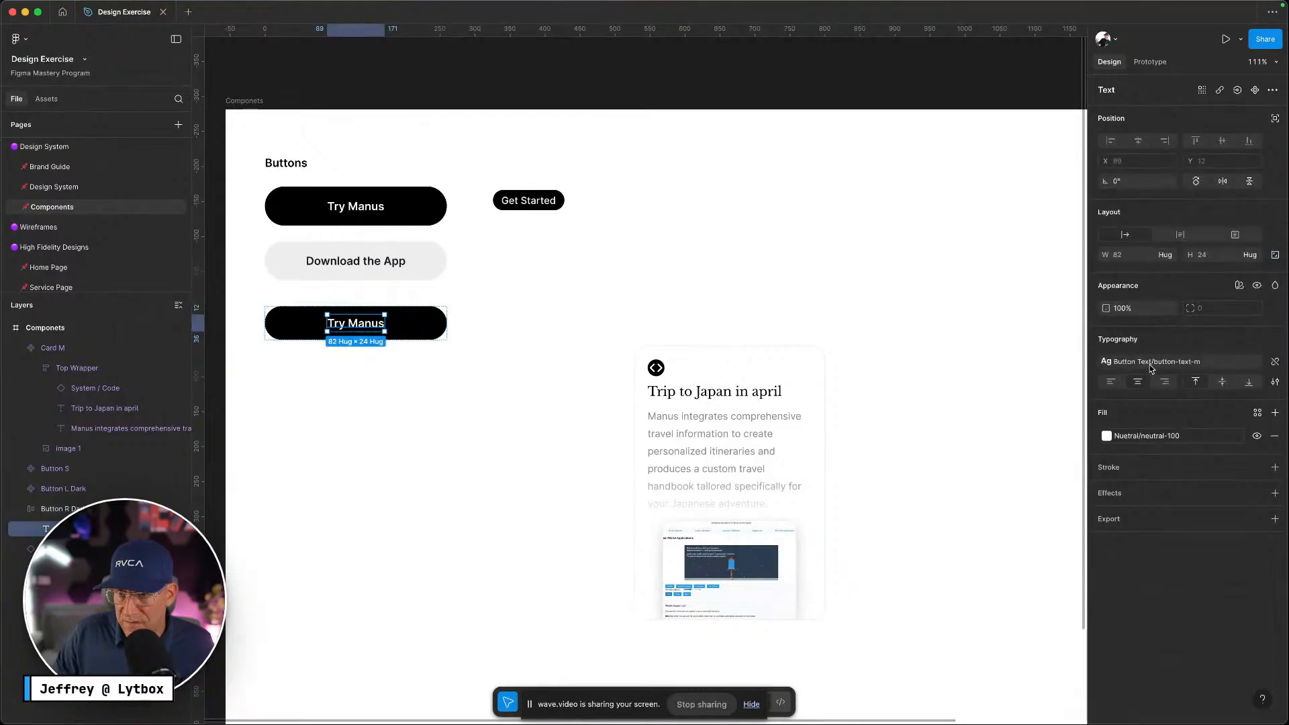
{"action": "left_click", "coordinate": [1150, 367]}
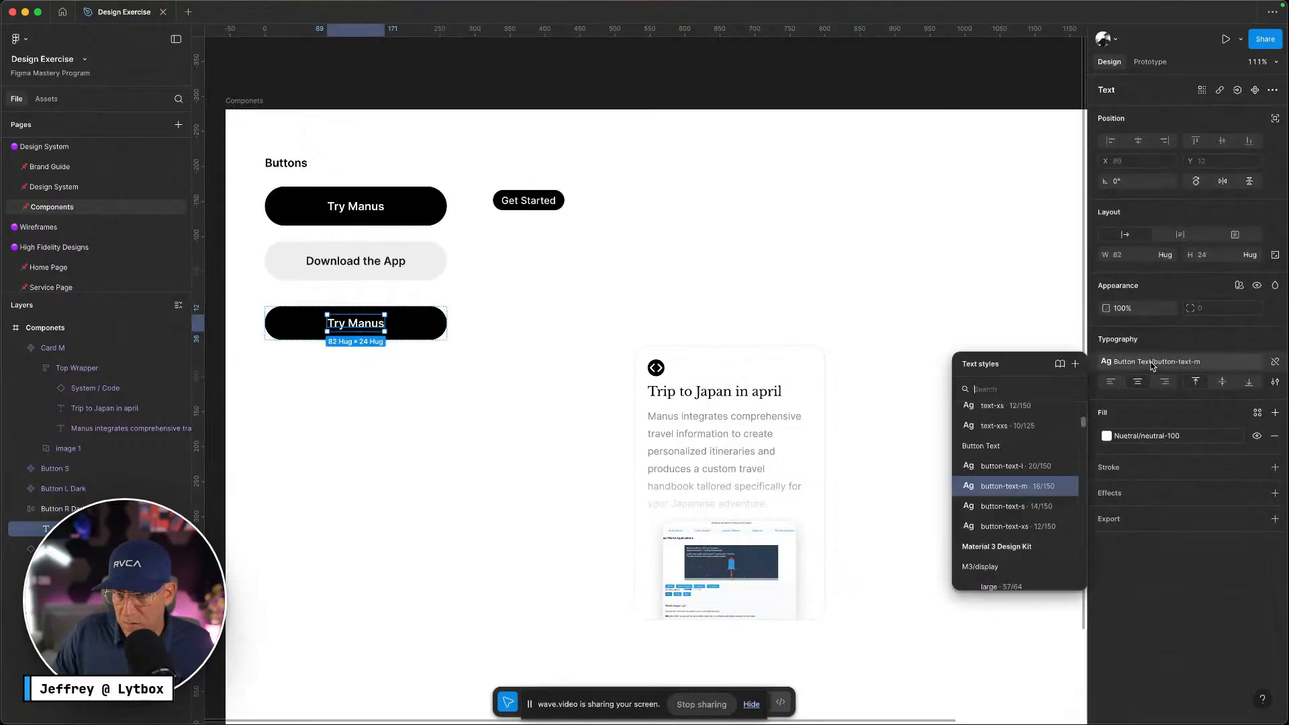
{"action": "left_click", "coordinate": [1007, 508]}
{"action": "left_click", "coordinate": [370, 354]}
{"action": "key", "text": "ctrl+Left"}
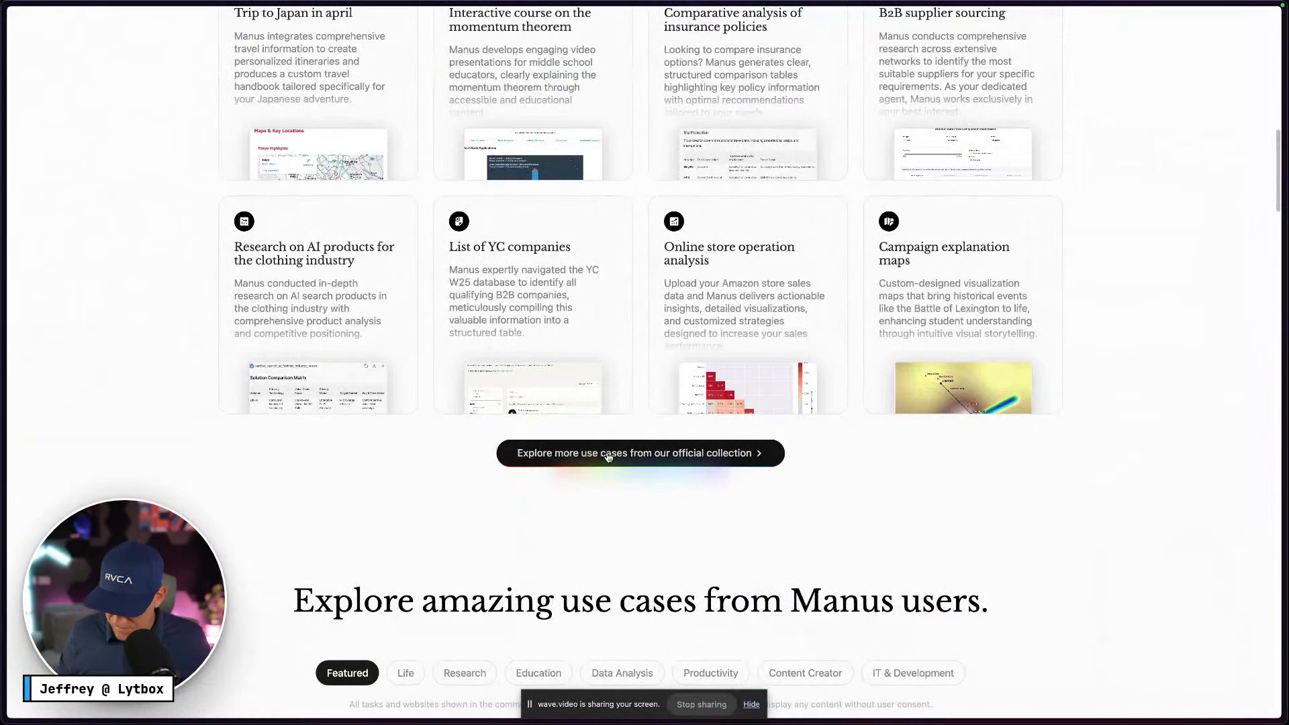
{"action": "key", "text": "ctrl+Right"}
{"action": "left_click", "coordinate": [372, 323], "text": "super"}
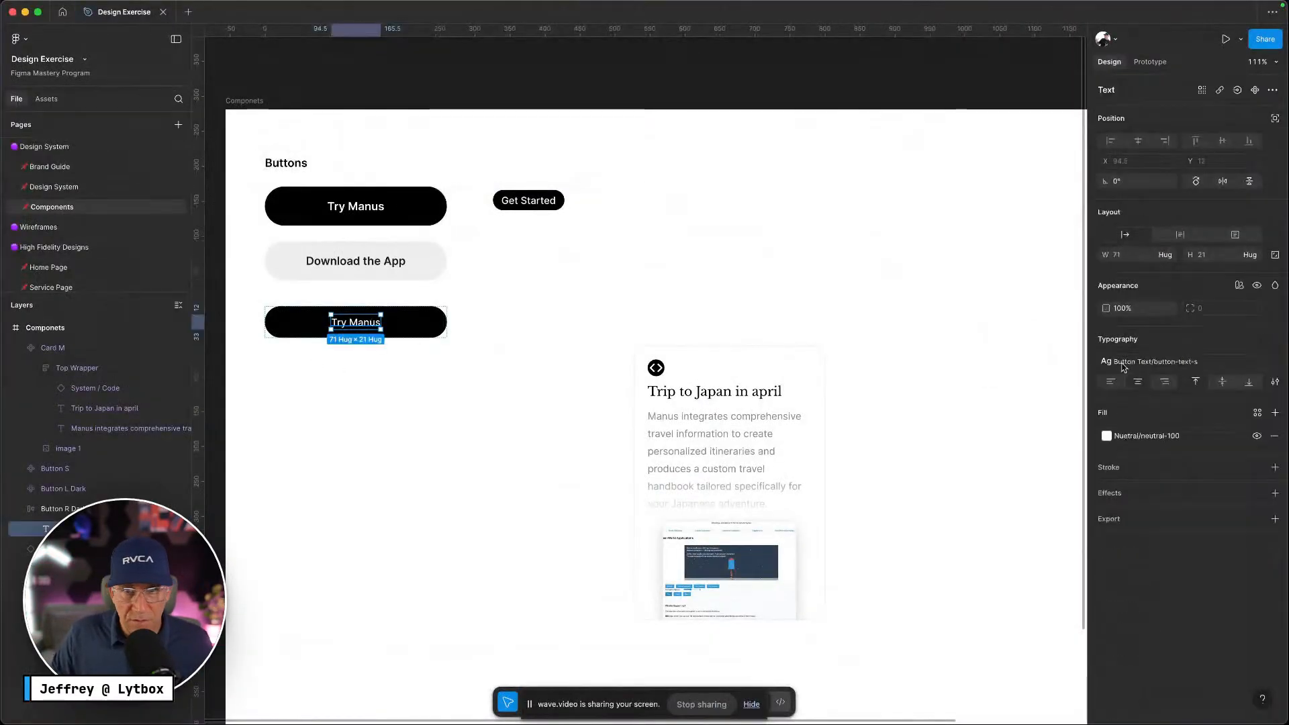
{"action": "left_click", "coordinate": [1160, 362]}
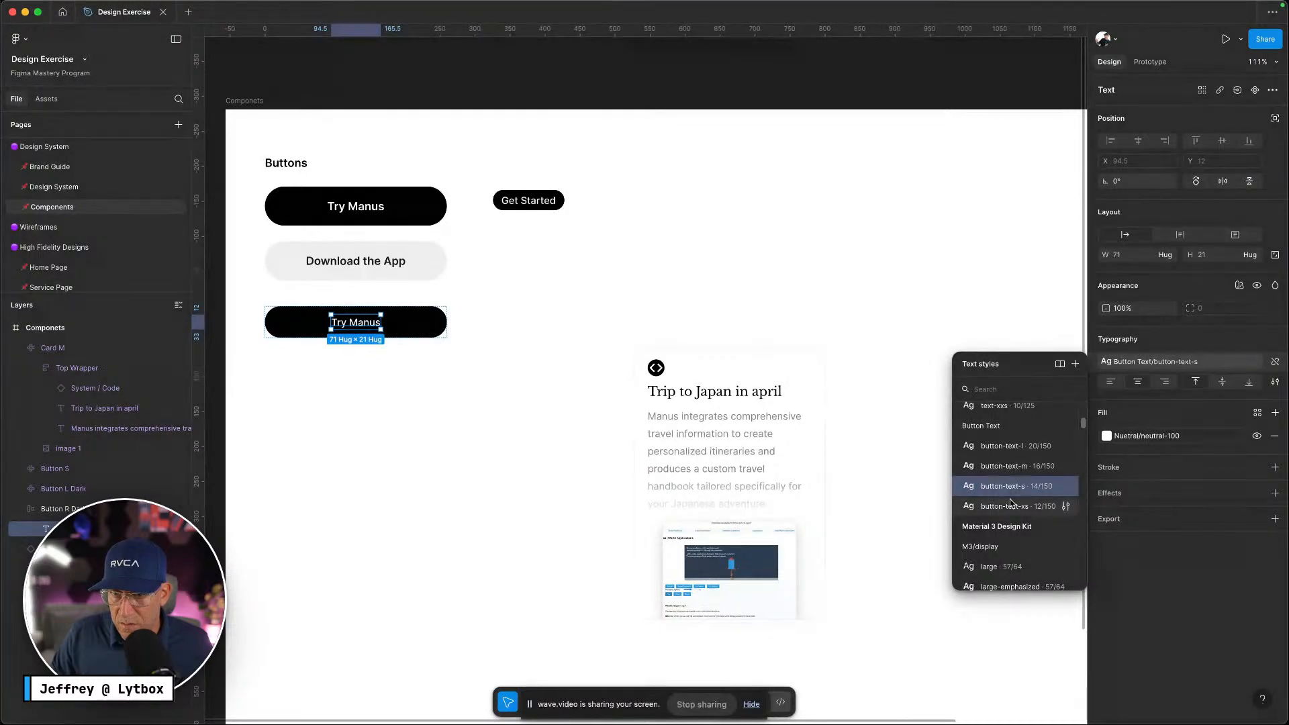
{"action": "left_click", "coordinate": [999, 465]}
Reduce the button's vertical padding to padding-8
{"action": "key", "text": "Escape"}
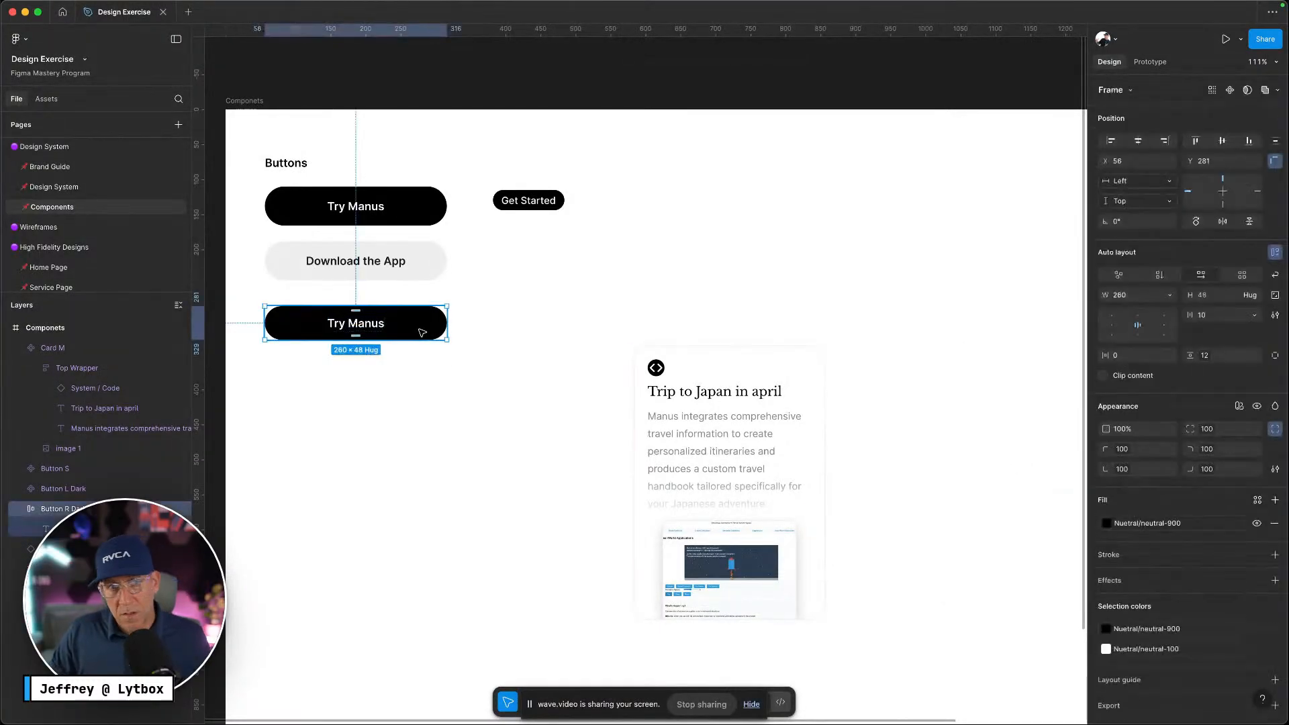
{"action": "left_click", "coordinate": [1206, 359]}
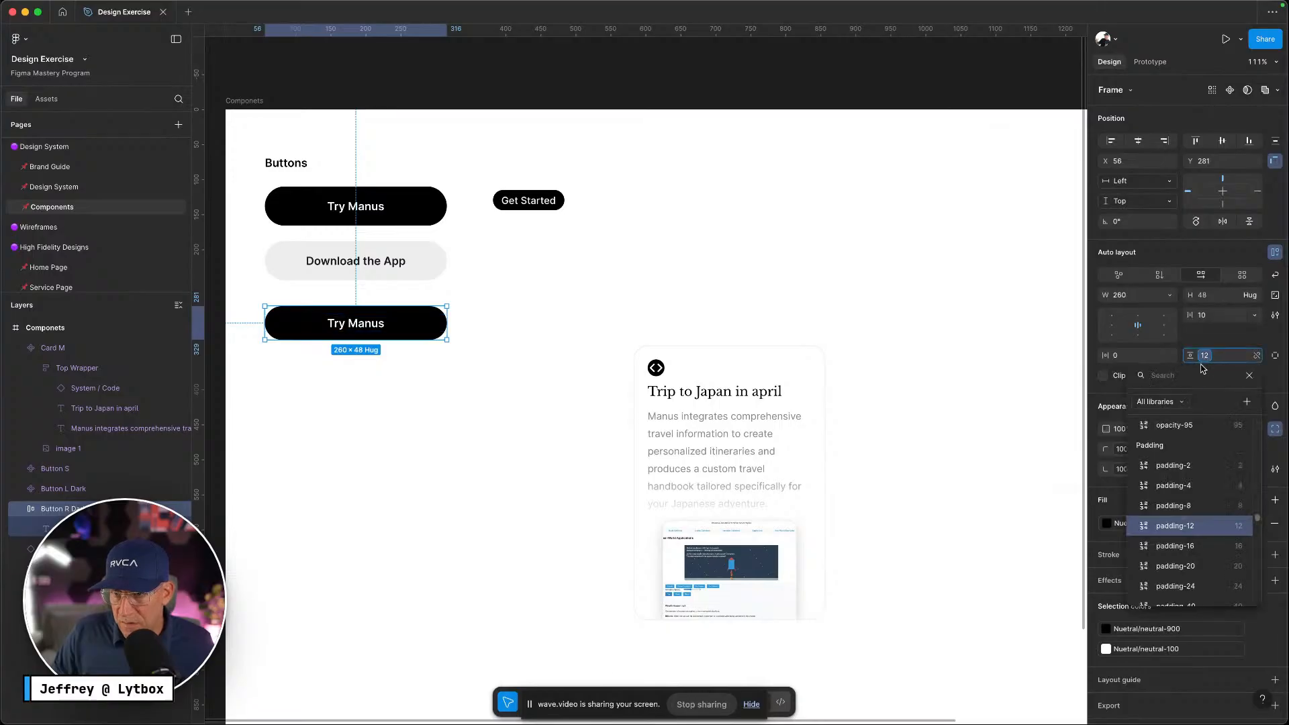
{"action": "left_click", "coordinate": [1192, 507]}
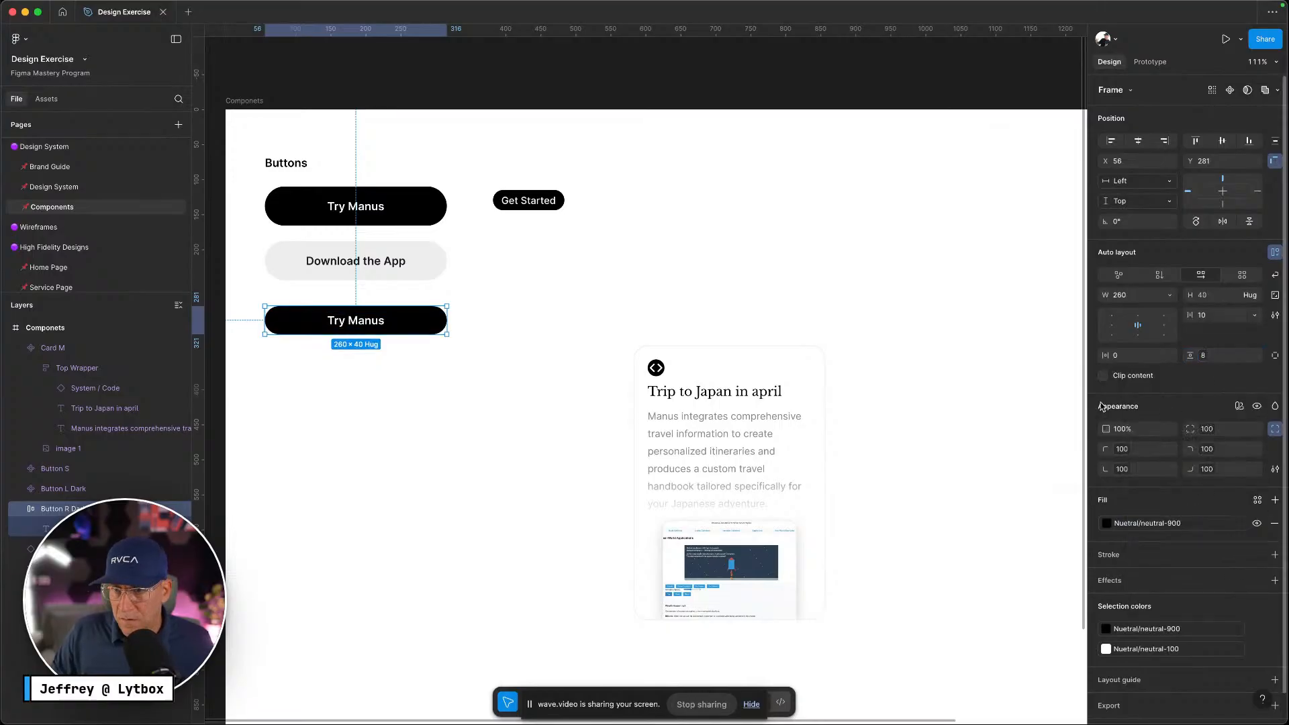
{"action": "key", "text": "ctrl+Left"}
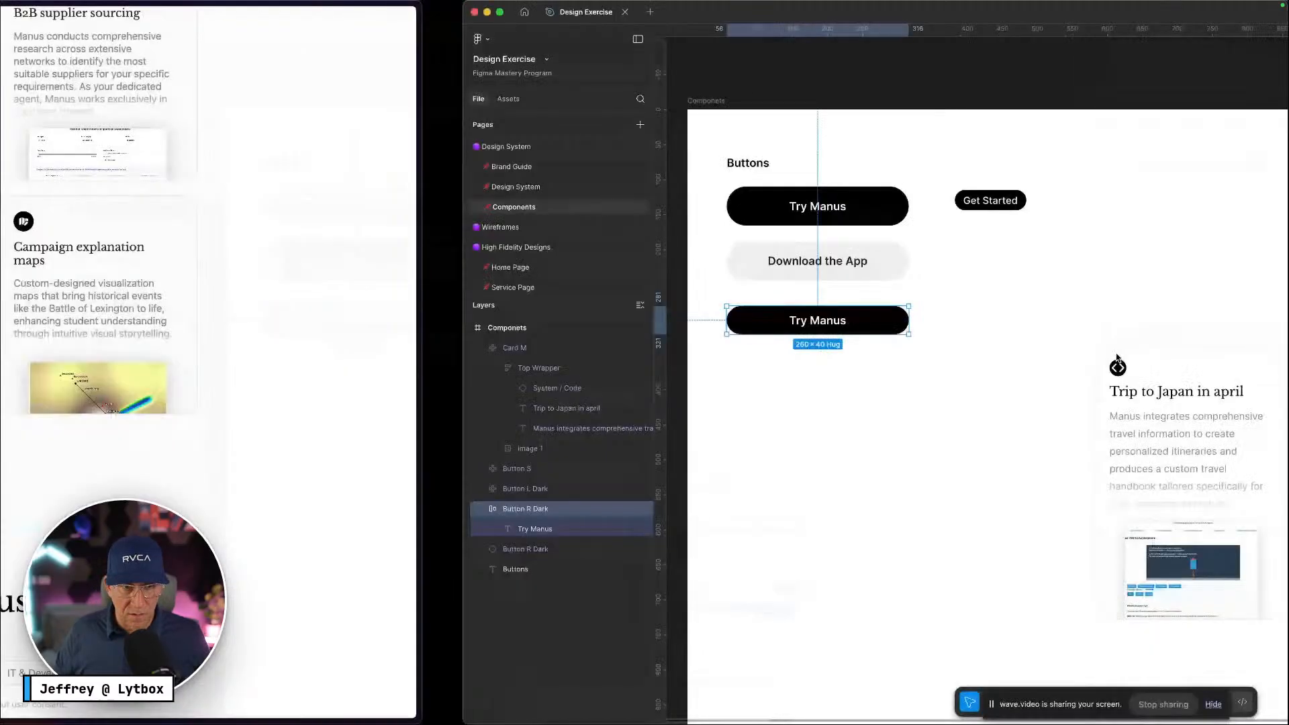
{"action": "key", "text": "ctrl+Right"}
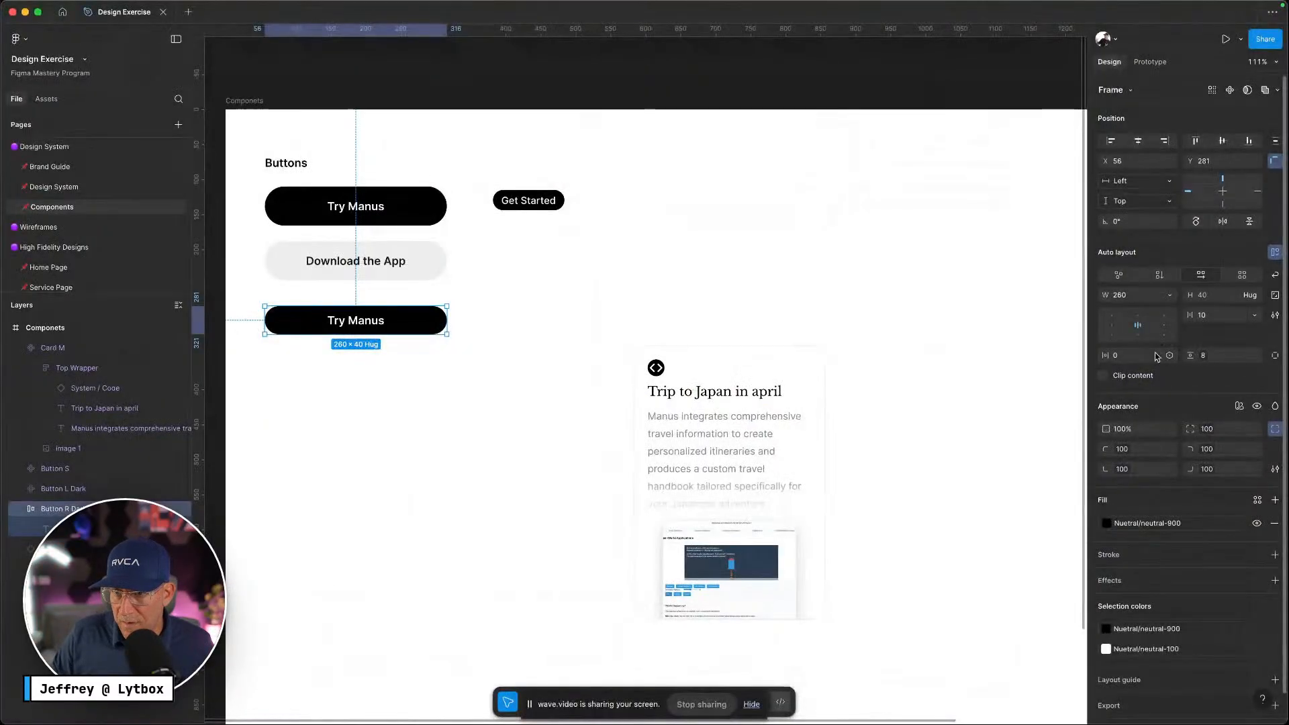
Set horizontal padding to padding-24 and make the button width Hug contents
{"action": "left_click", "coordinate": [1168, 356]}
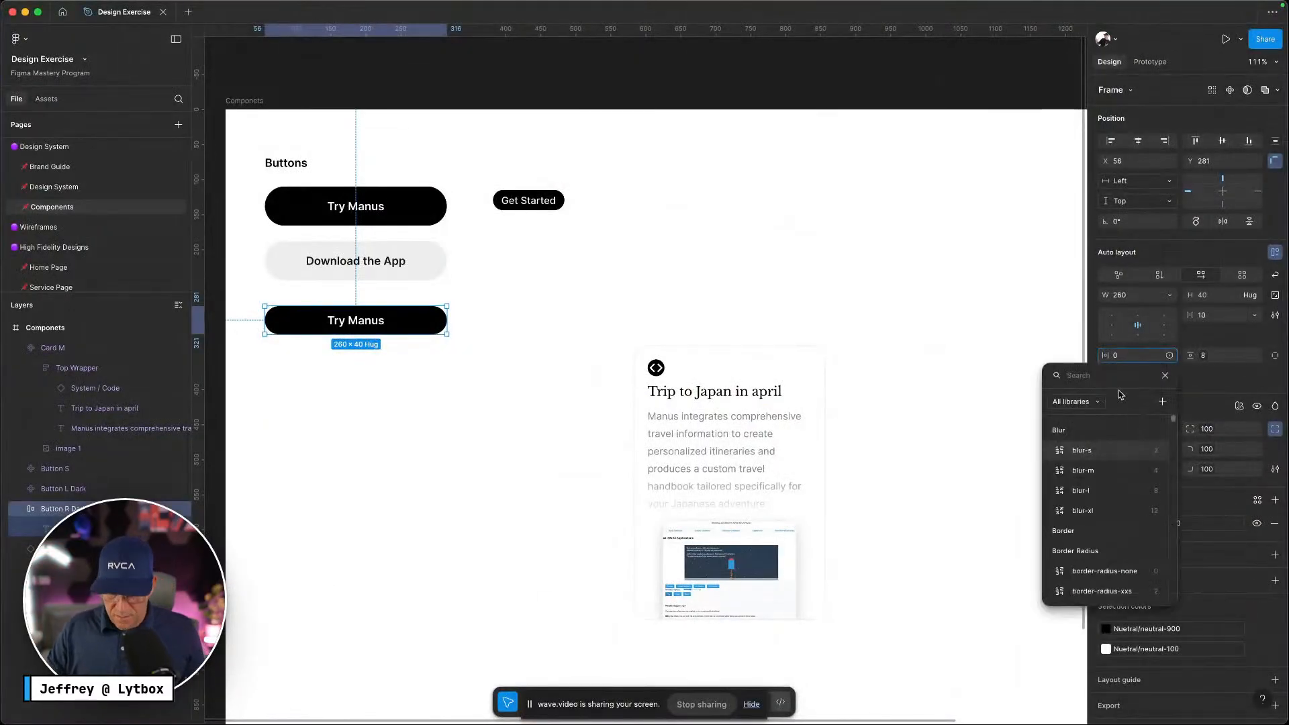
{"action": "type", "text": "padd"}
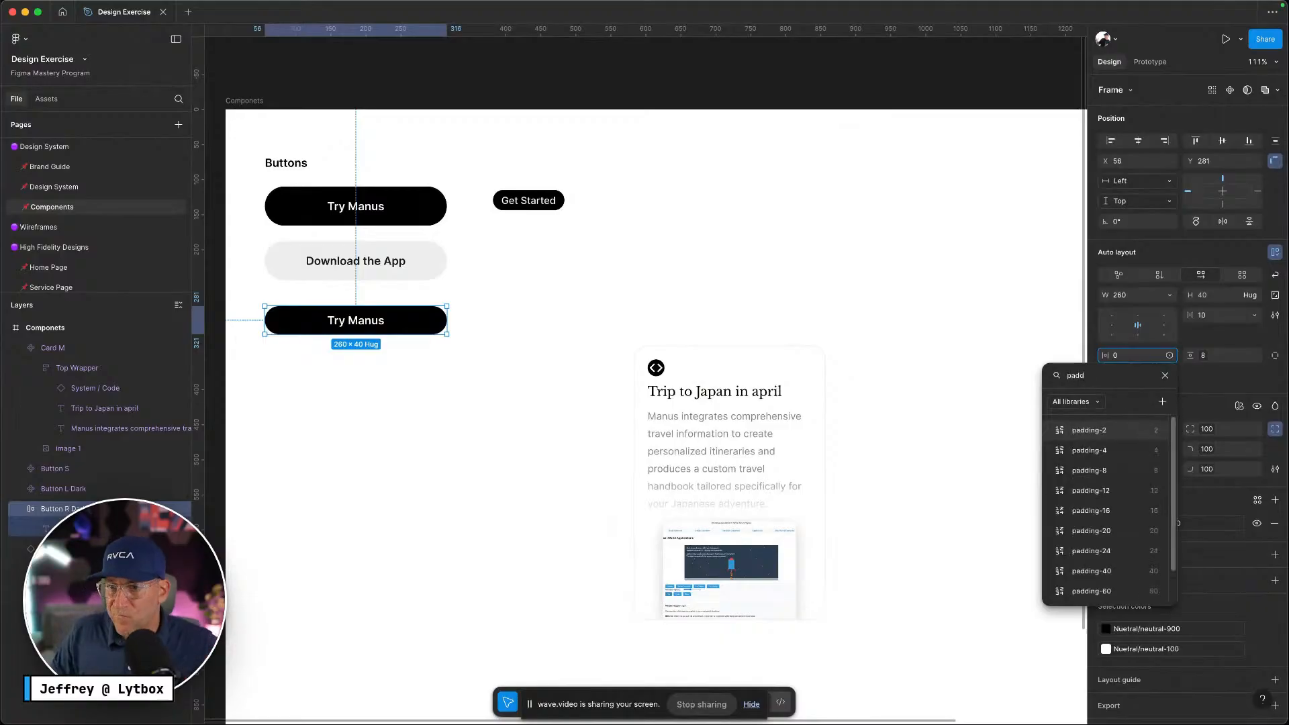
{"action": "left_click", "coordinate": [1116, 551]}
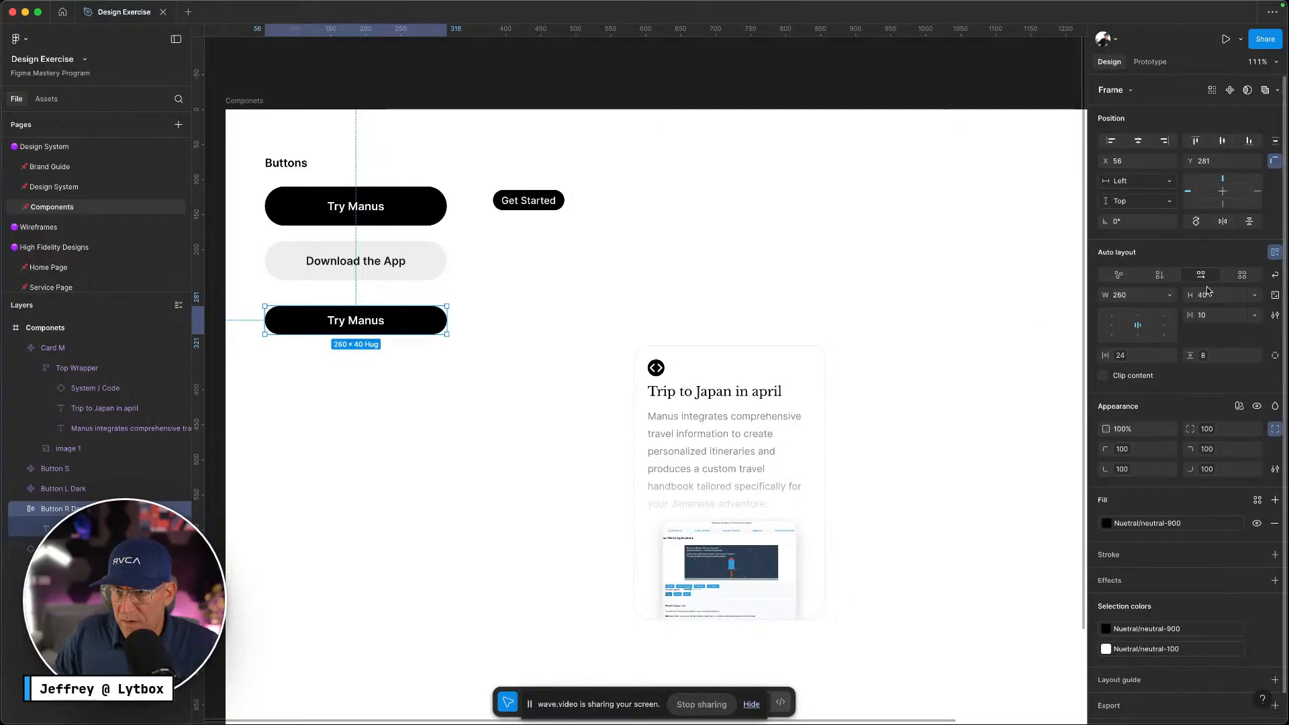
{"action": "left_click", "coordinate": [1172, 295]}
{"action": "left_click", "coordinate": [1173, 311]}
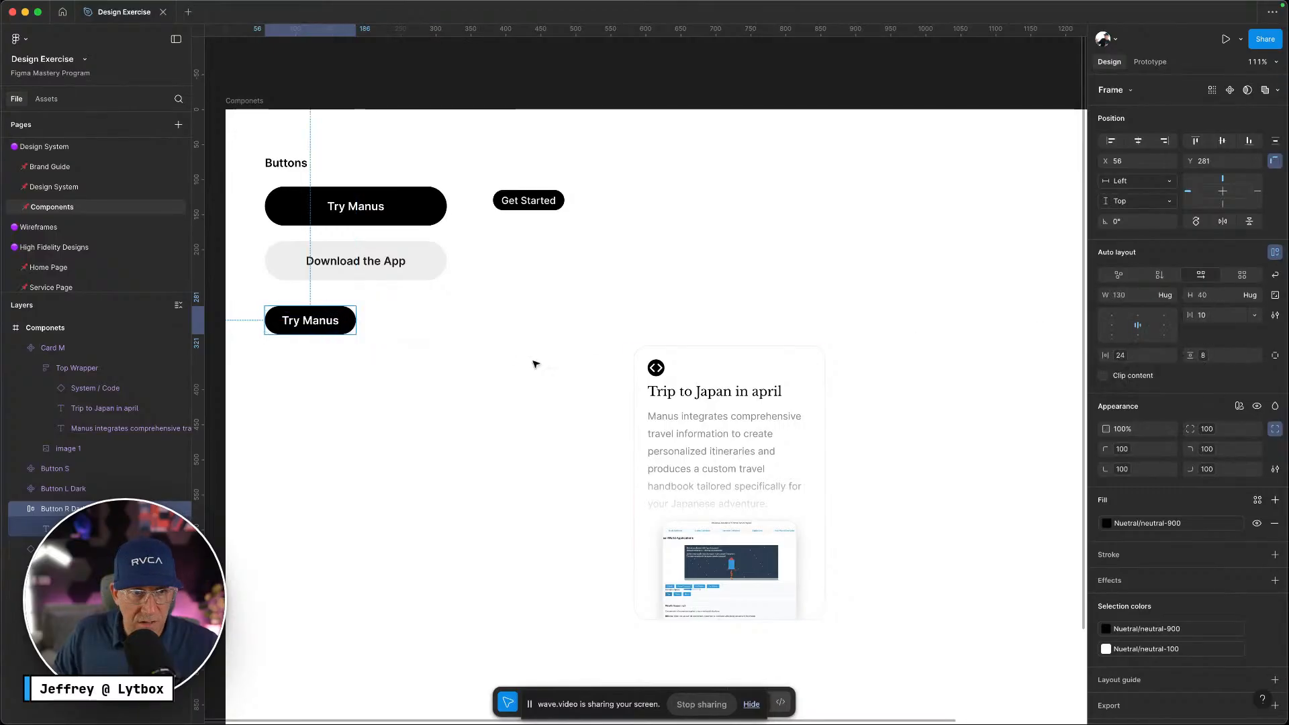
Rename the small Try Manus button layer to 'Buttom M'
{"action": "left_click", "coordinate": [478, 348]}
{"action": "right_click", "coordinate": [343, 321]}
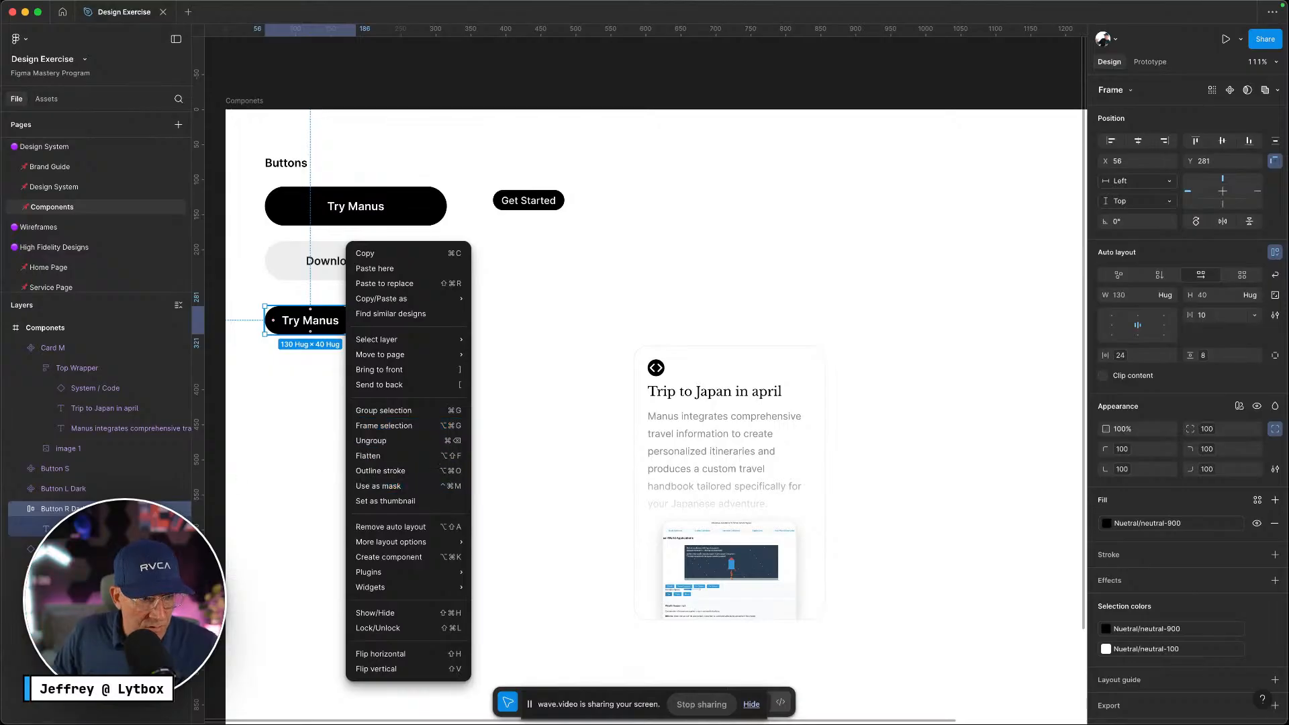
{"action": "key", "text": "Escape"}
{"action": "type", "text": "B"}
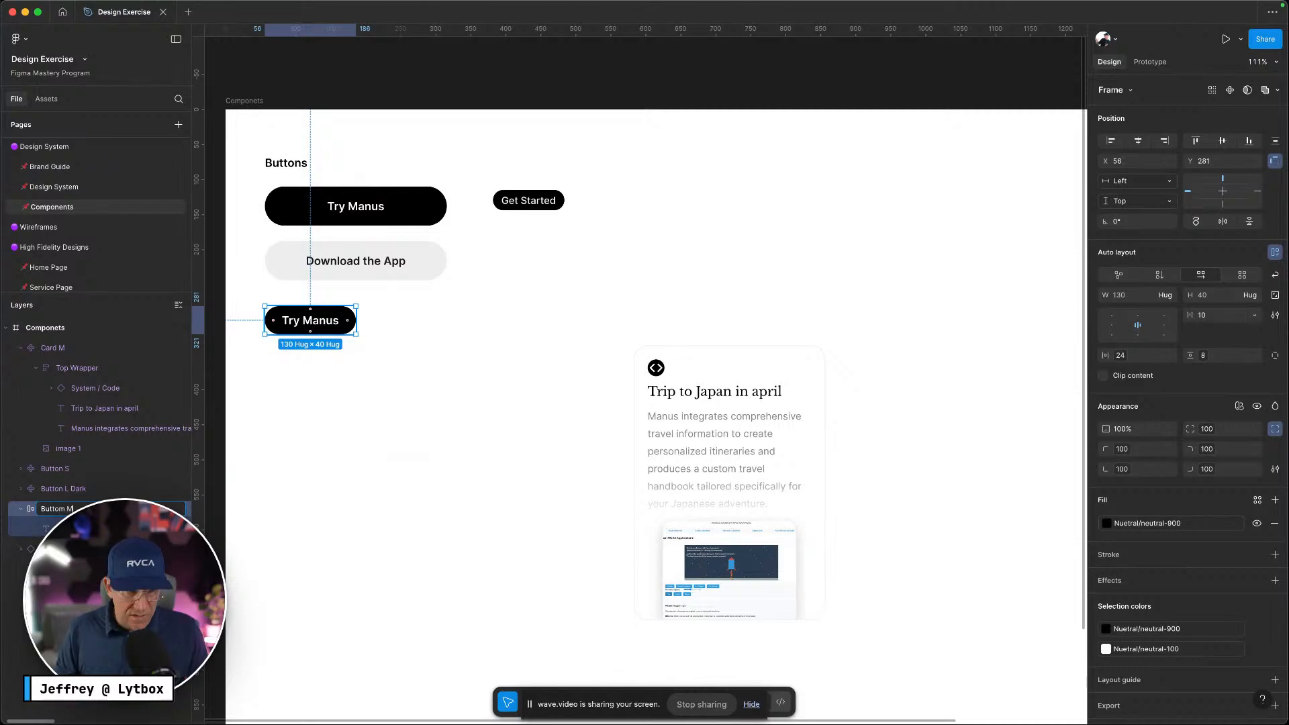
{"action": "key", "text": "Return"}
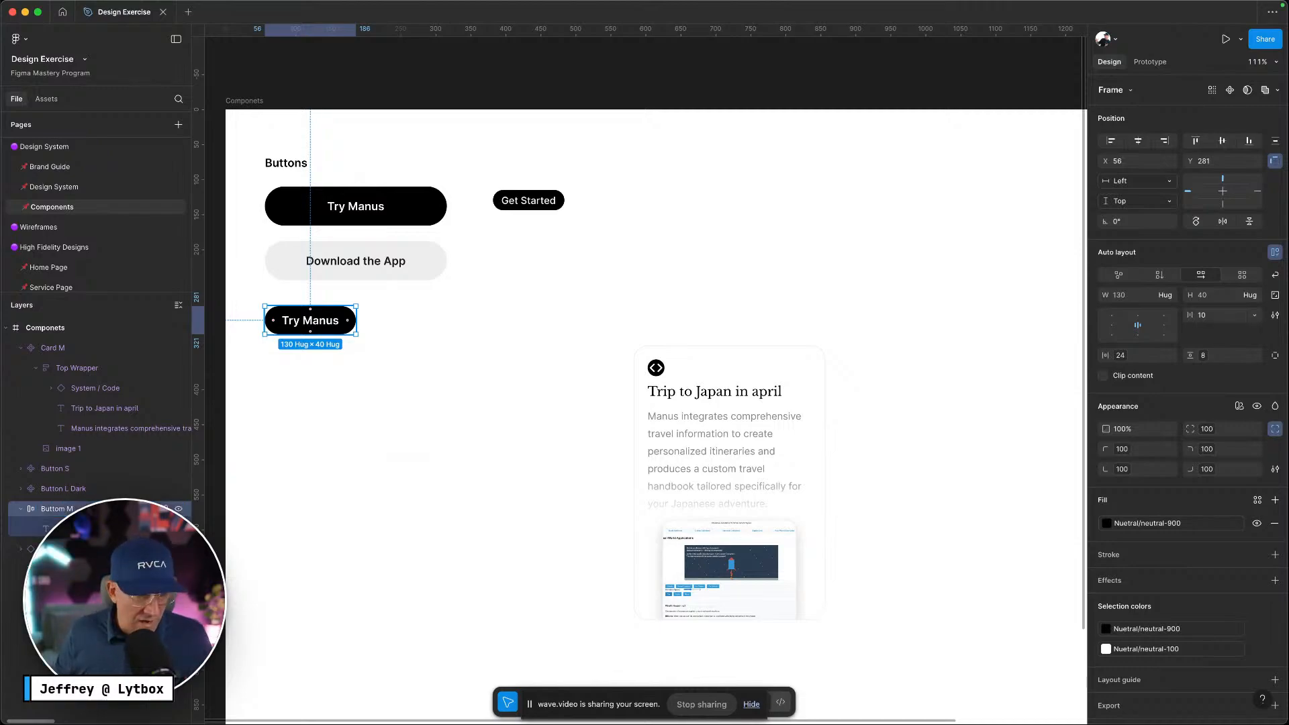
Turn the Buttom M button into a component
{"action": "left_click", "coordinate": [336, 423]}
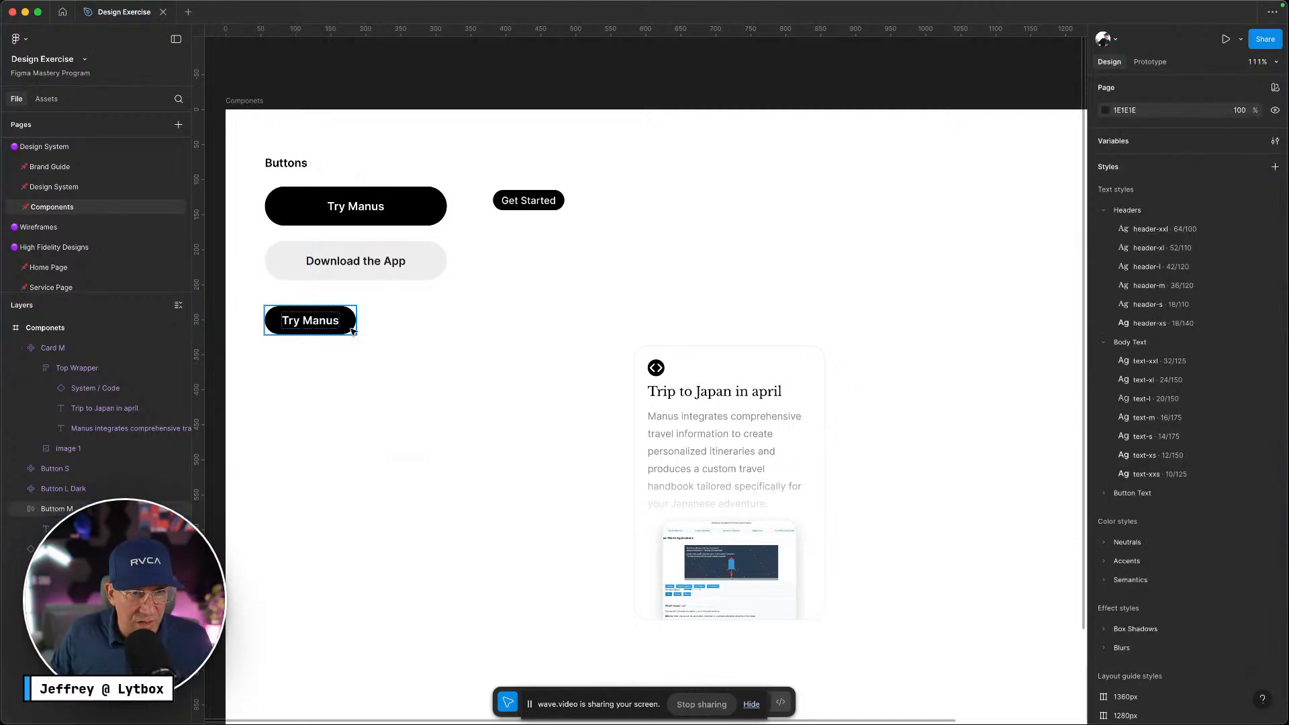
{"action": "left_click", "coordinate": [352, 329]}
{"action": "right_click", "coordinate": [352, 329]}
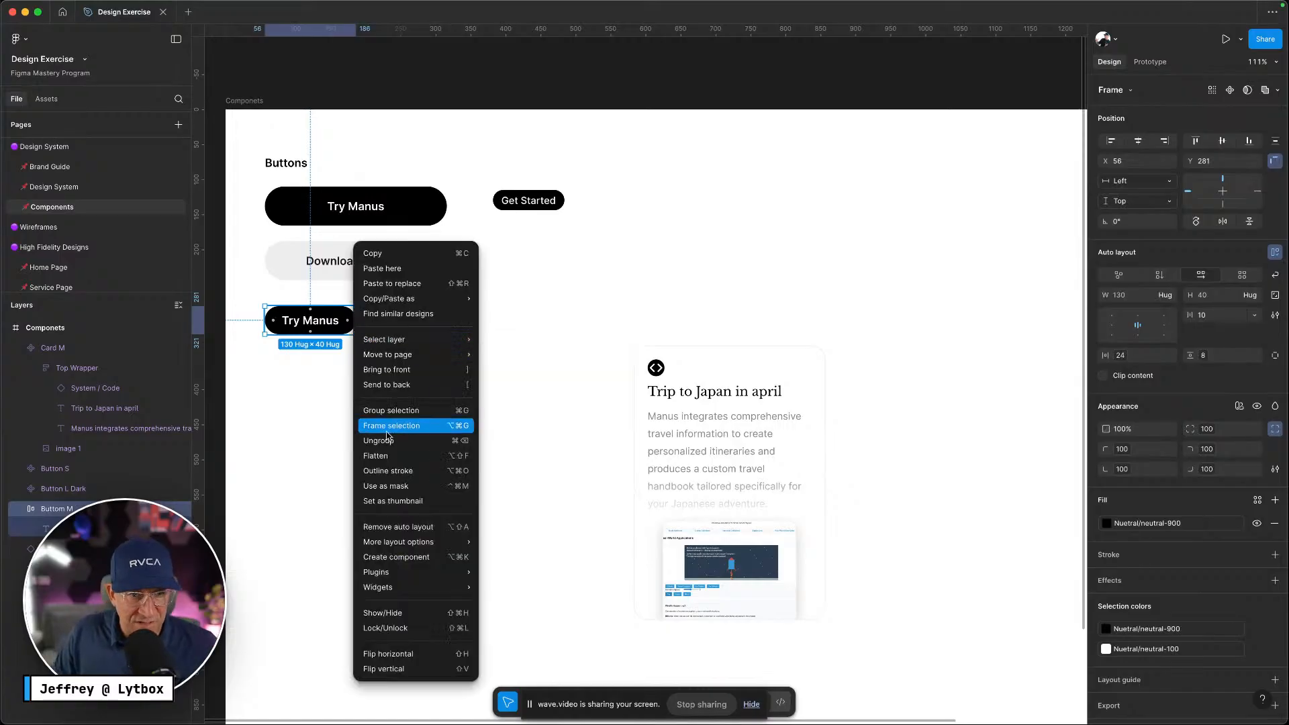
{"action": "left_click", "coordinate": [399, 558]}
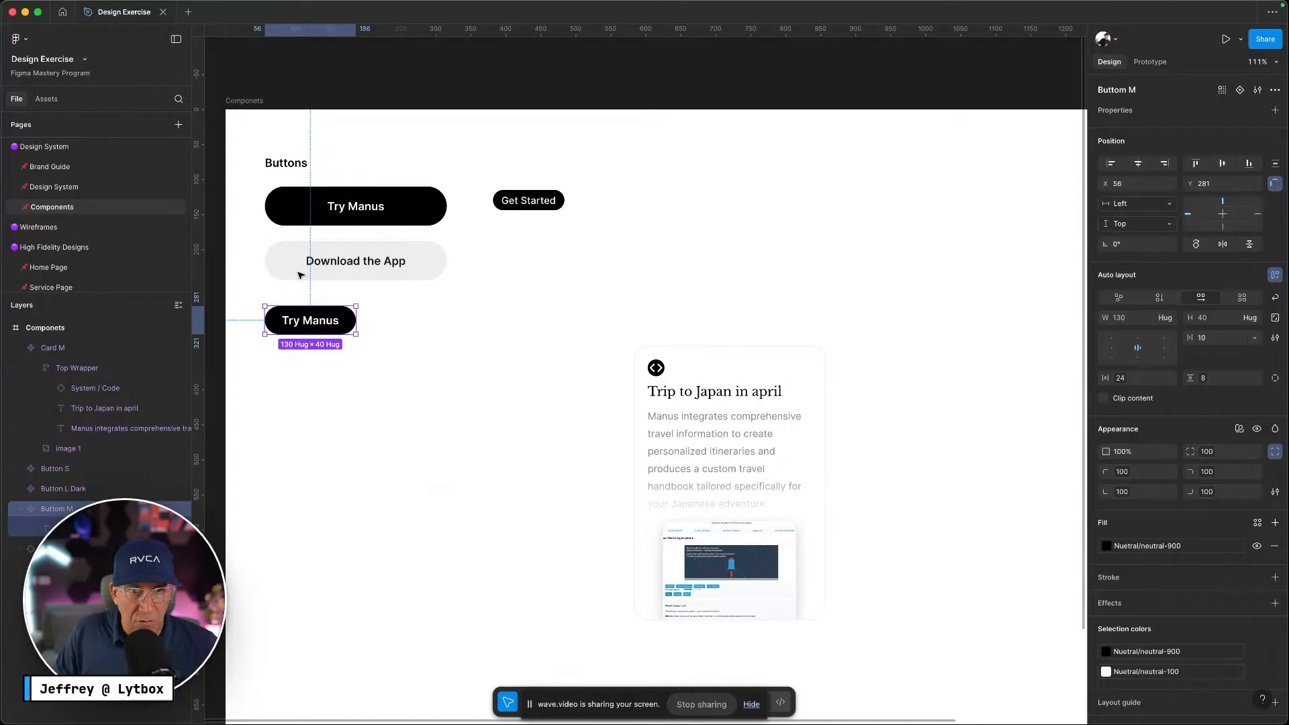
{"action": "left_click", "coordinate": [46, 99]}
{"action": "left_click", "coordinate": [11, 98]}
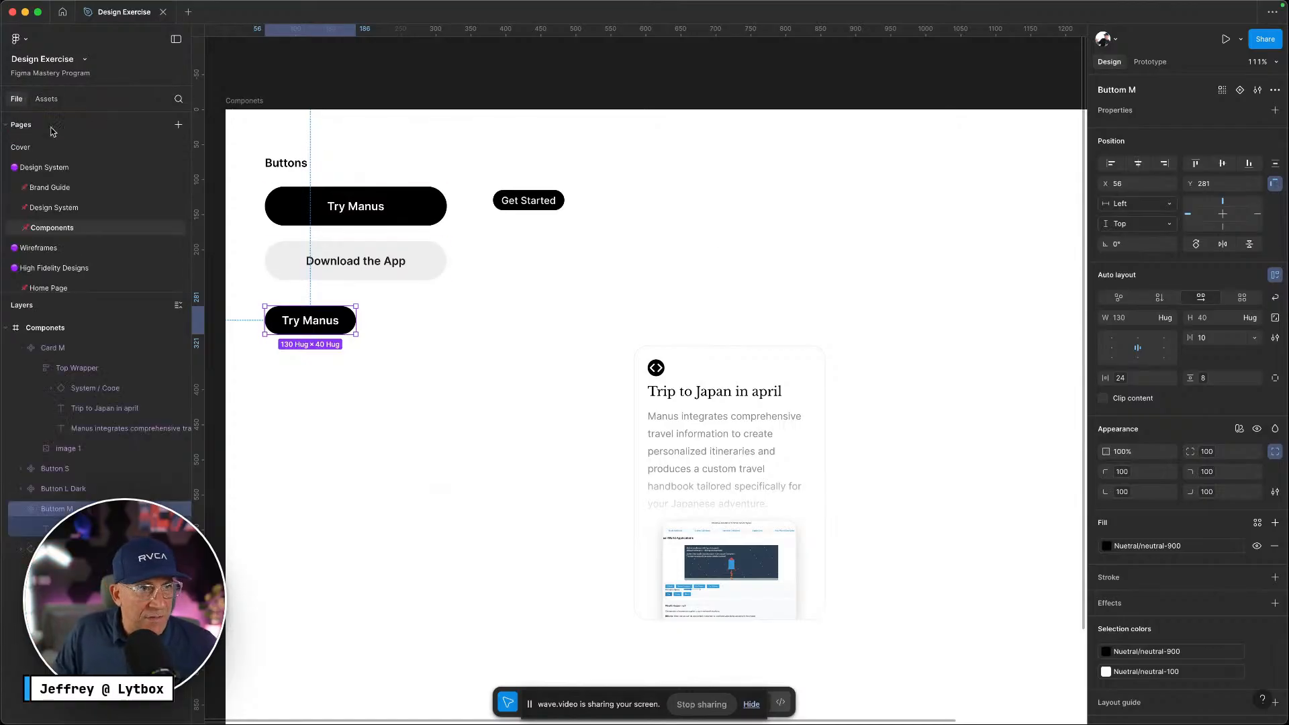
On the Home Page, place a Buttom M instance from Assets below the card grid
{"action": "left_click", "coordinate": [56, 287]}
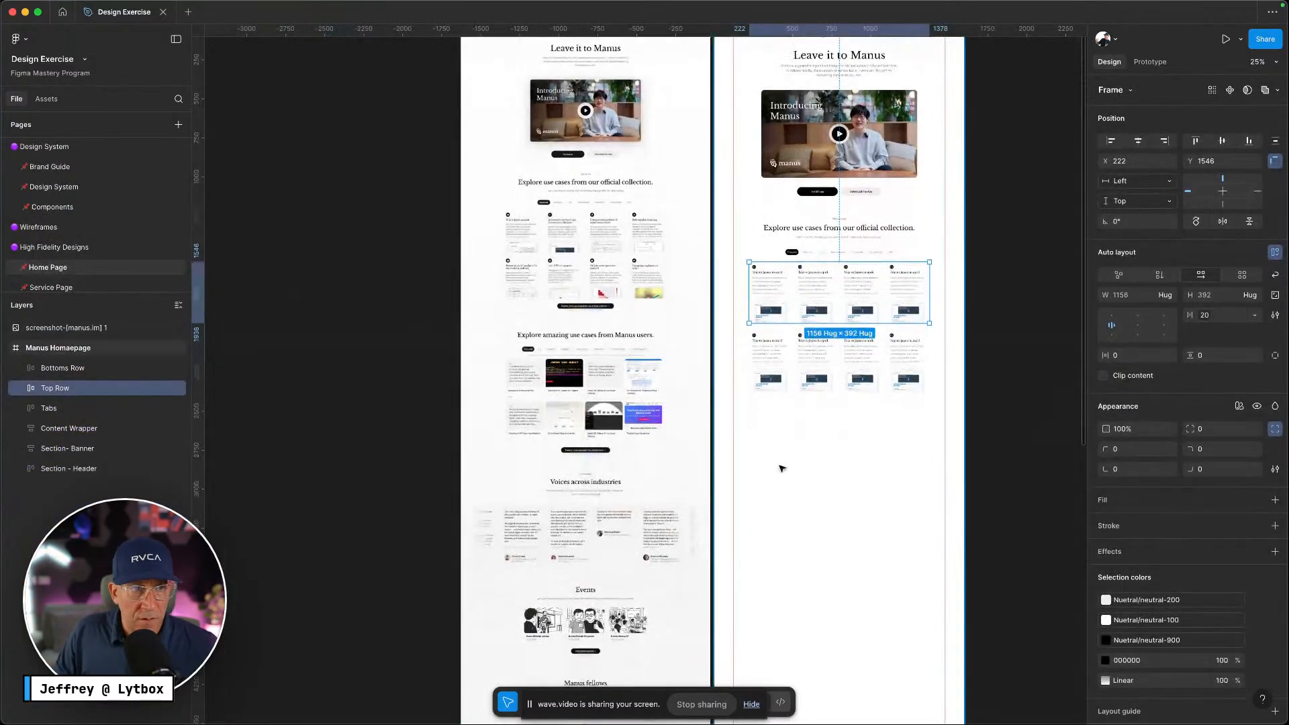
{"action": "scroll", "coordinate": [781, 468], "scroll_direction": "up", "scroll_amount": 4}
{"action": "left_click", "coordinate": [47, 98]}
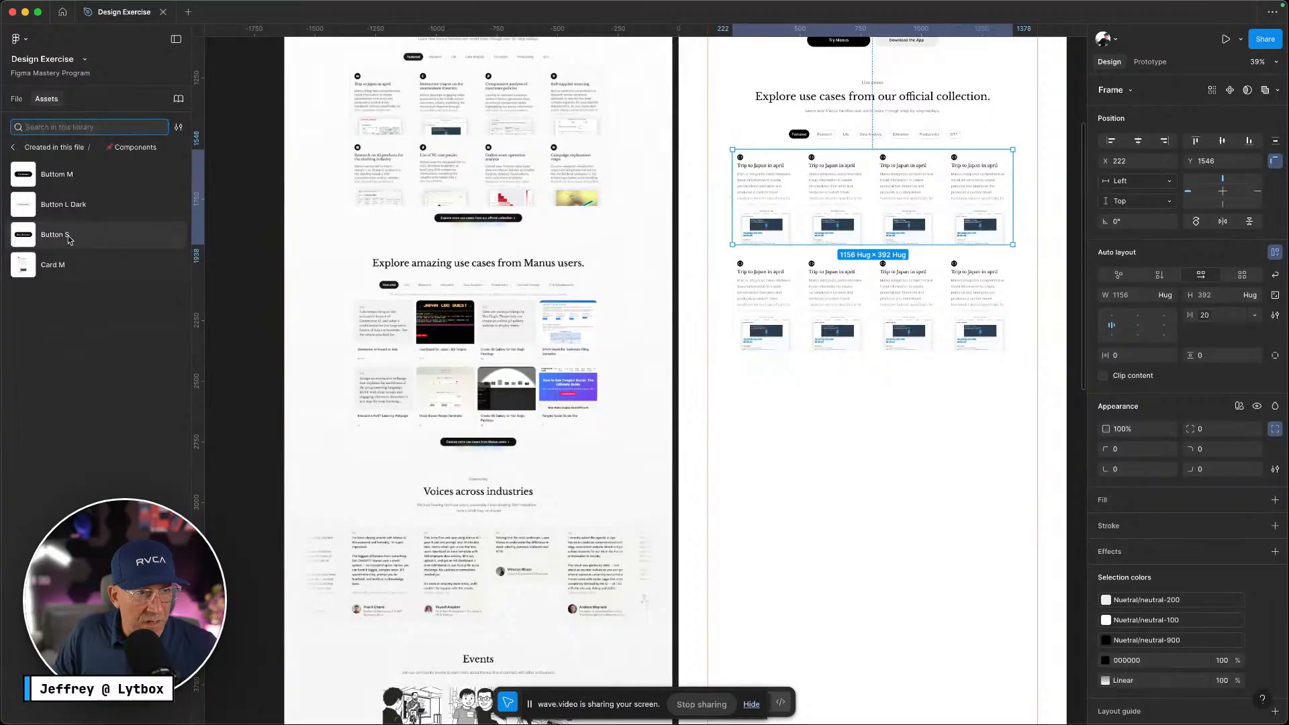
{"action": "left_click_drag", "start_coordinate": [69, 237], "coordinate": [870, 405]}
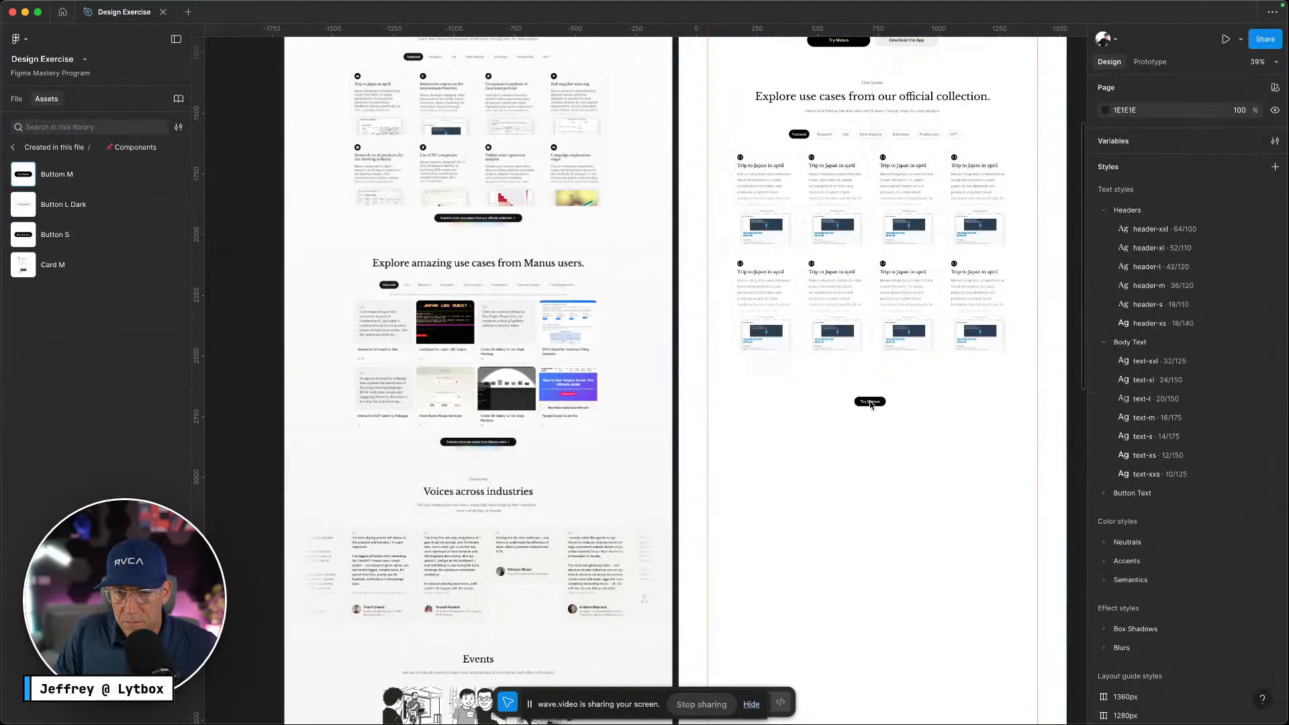
Copy the website's 'Explore more use cases from our official collection' label into the button
{"action": "scroll", "coordinate": [879, 423], "scroll_direction": "up", "scroll_amount": 5}
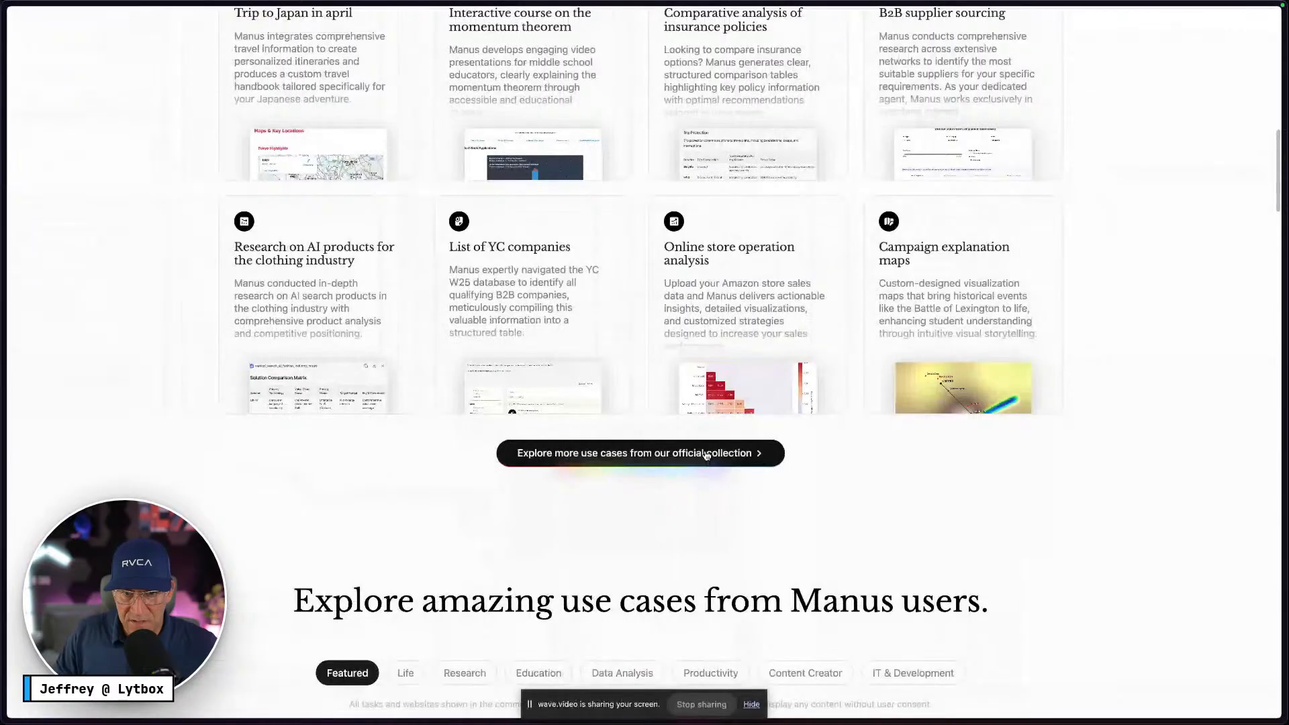
{"action": "right_click", "coordinate": [706, 456]}
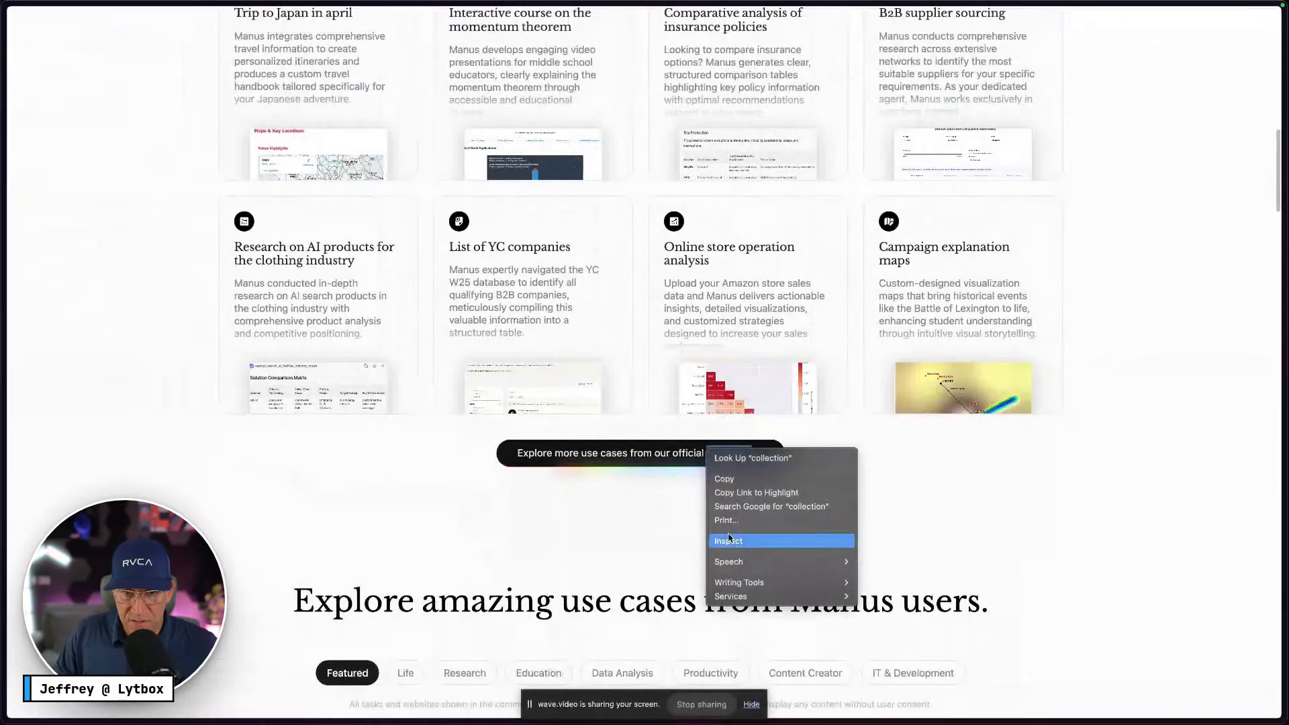
{"action": "left_click", "coordinate": [786, 537]}
{"action": "double_click", "coordinate": [913, 240]}
{"action": "key", "text": "ctrl+c"}
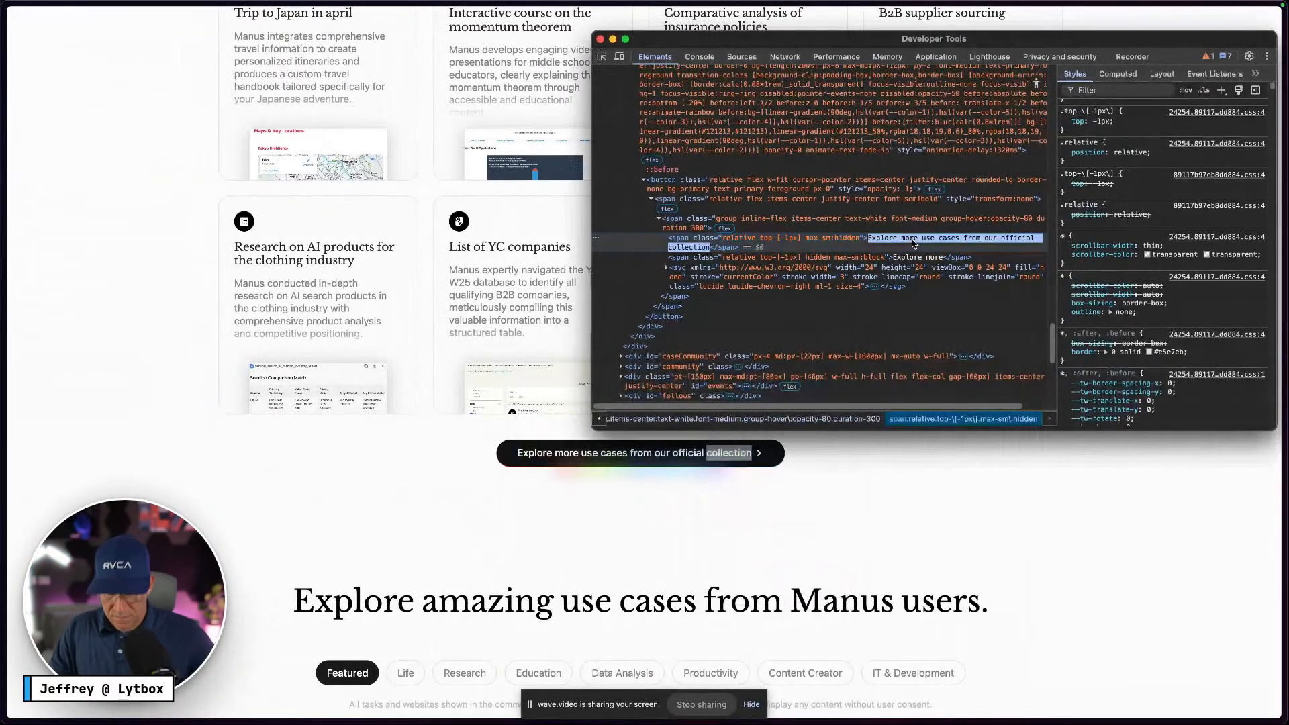
{"action": "key", "text": "ctrl+Right"}
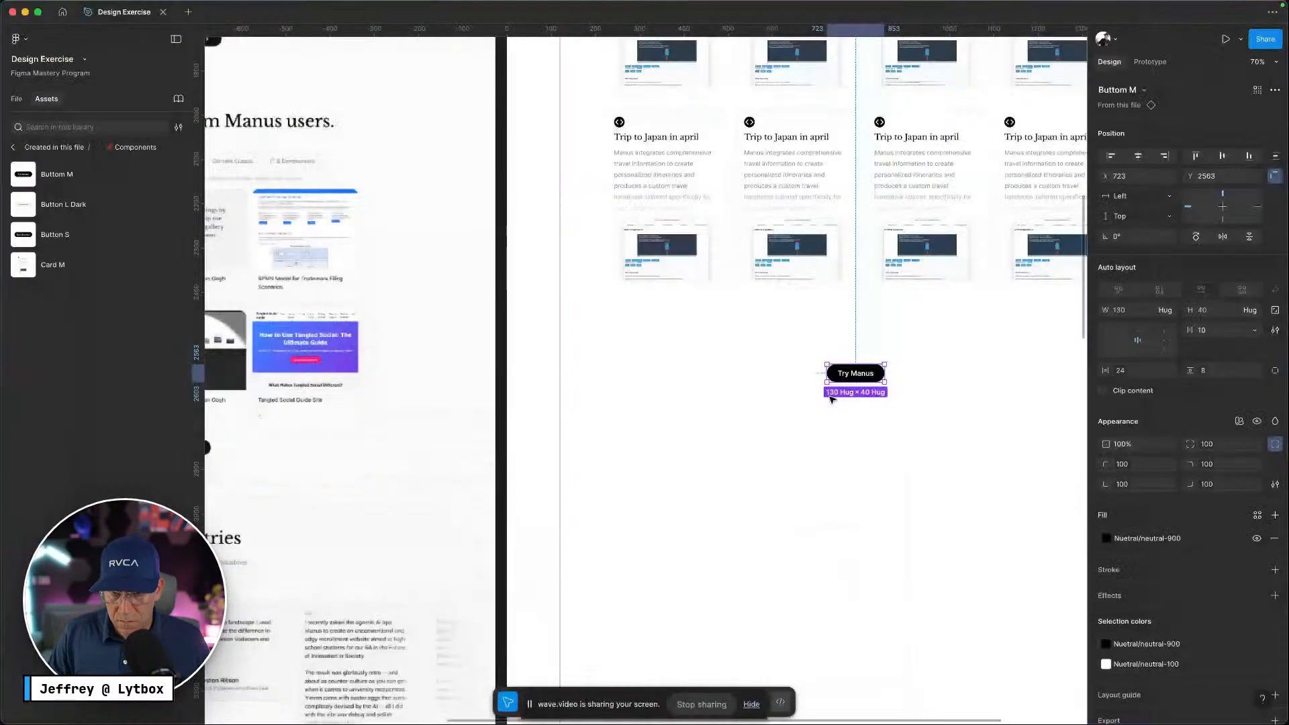
{"action": "scroll", "coordinate": [838, 393], "scroll_direction": "up", "scroll_amount": 5}
{"action": "double_click", "coordinate": [891, 349]}
{"action": "key", "text": "ctrl+v"}
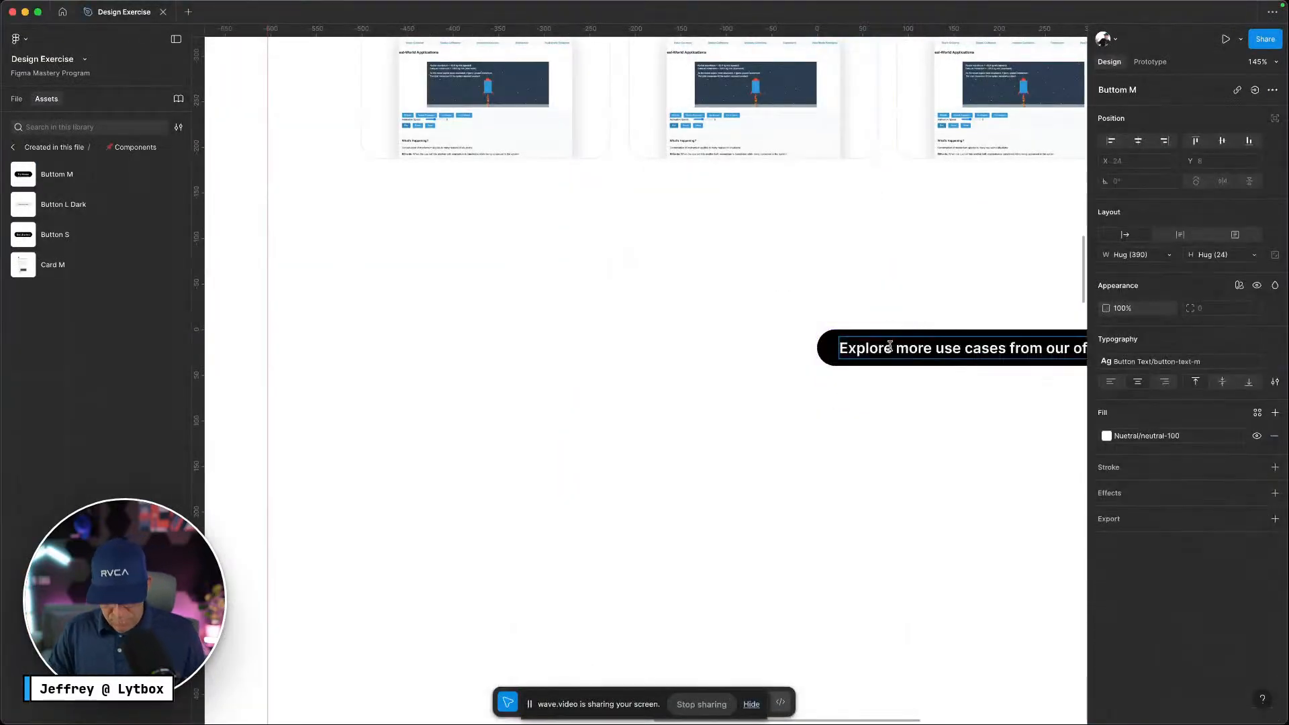
{"action": "left_click", "coordinate": [919, 325]}
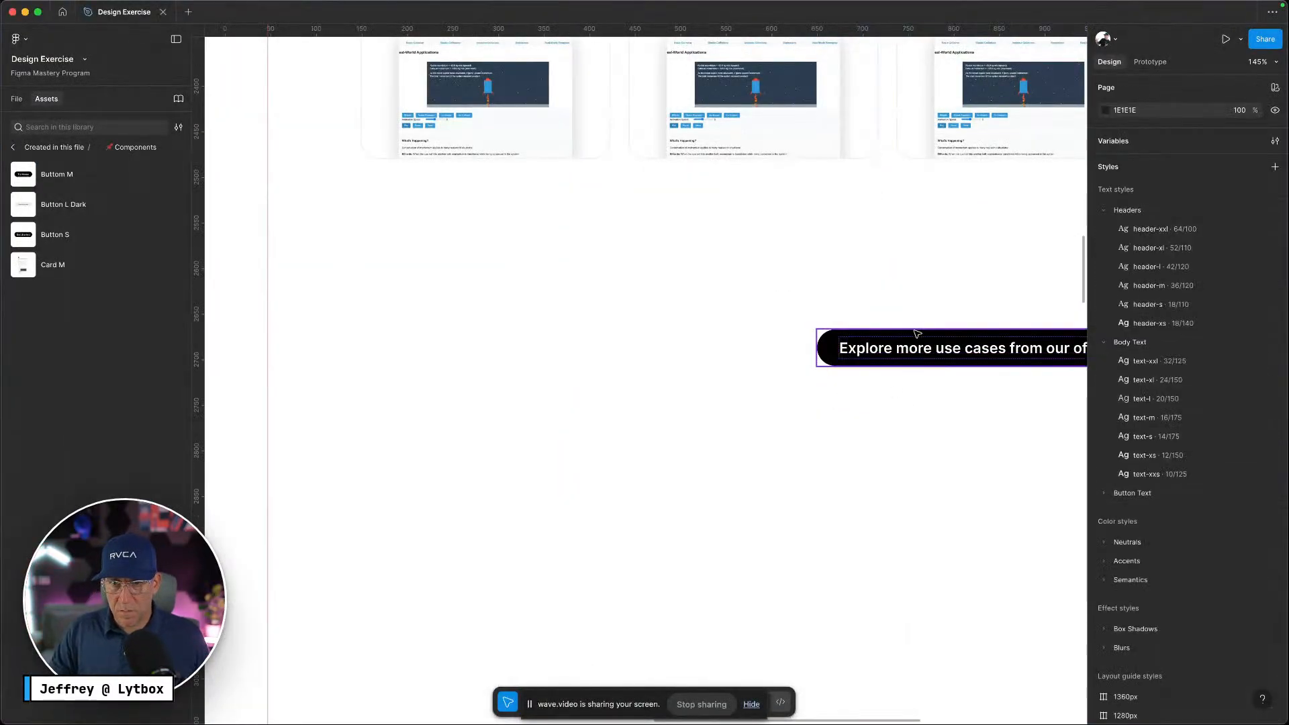
Move the button up under the card rows and centre it horizontally
{"action": "left_click_drag", "start_coordinate": [918, 337], "coordinate": [716, 232]}
{"action": "left_click", "coordinate": [1139, 156]}
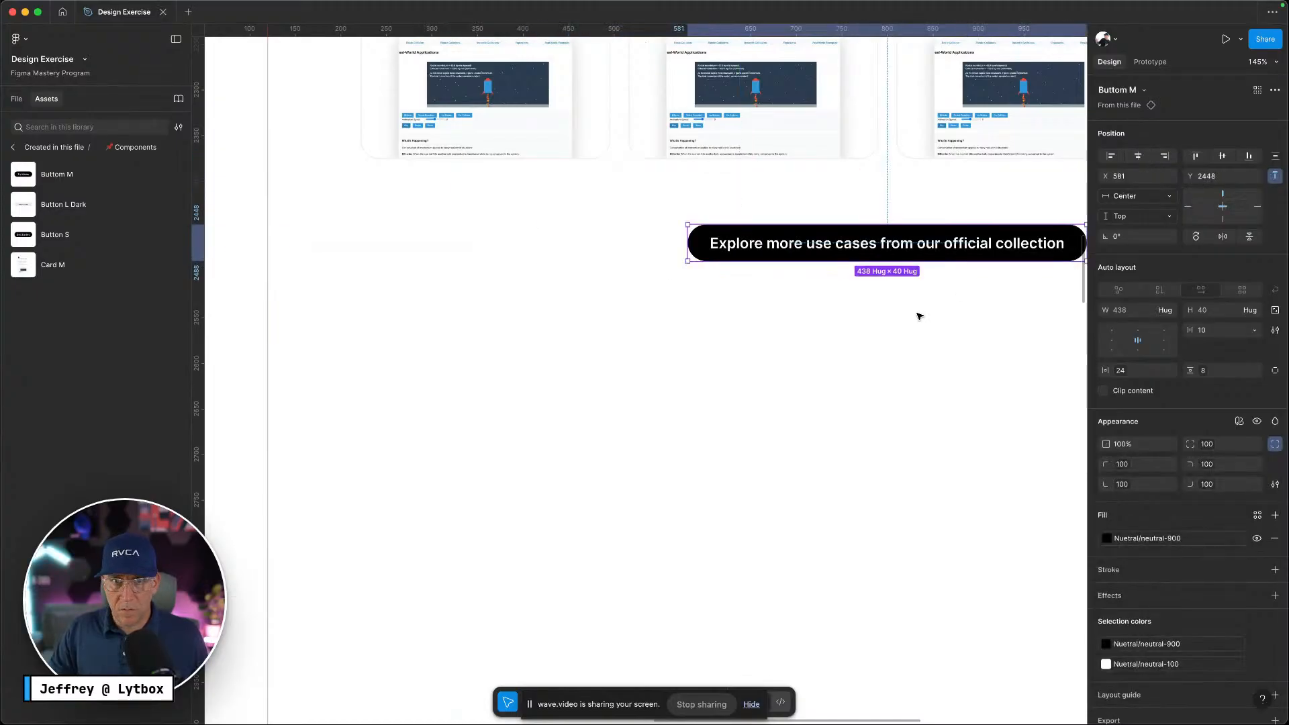
{"action": "left_click", "coordinate": [921, 316]}
{"action": "scroll", "coordinate": [858, 316], "scroll_direction": "down", "scroll_amount": 5}
{"action": "scroll", "coordinate": [832, 333], "scroll_direction": "right", "scroll_amount": 3}
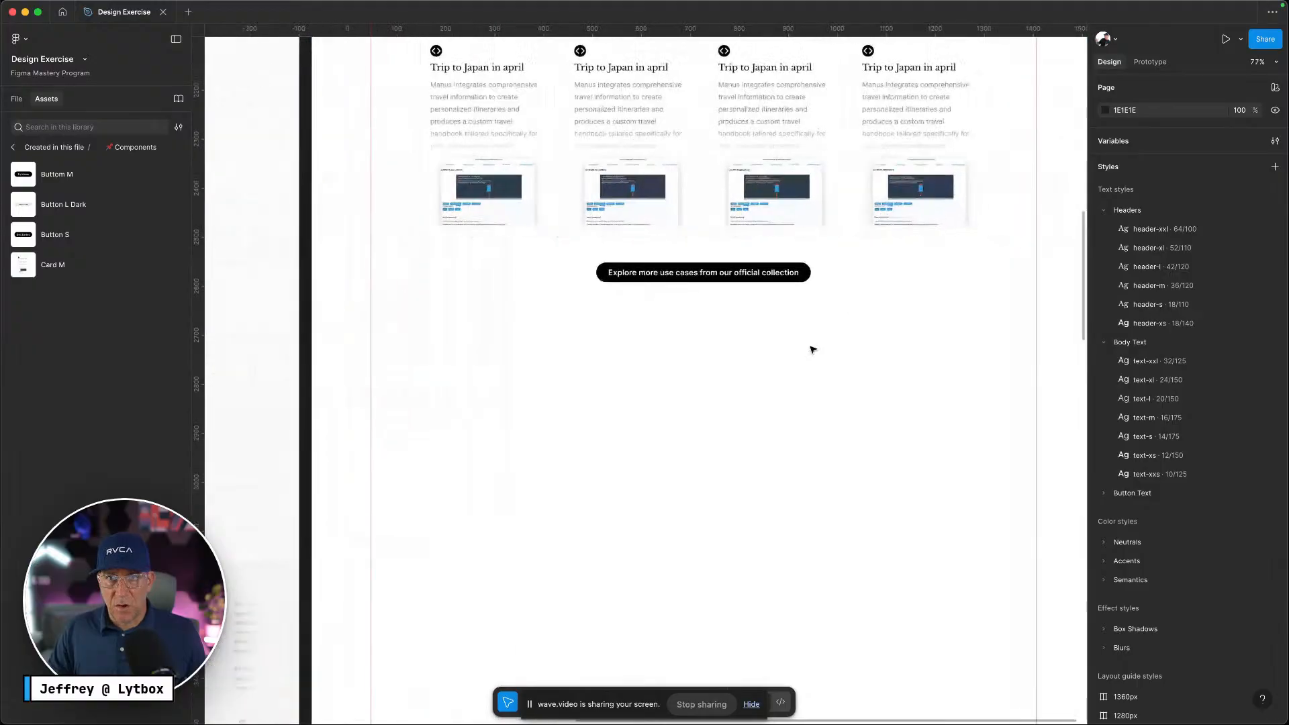
{"action": "scroll", "coordinate": [808, 348], "scroll_direction": "down", "scroll_amount": 5}
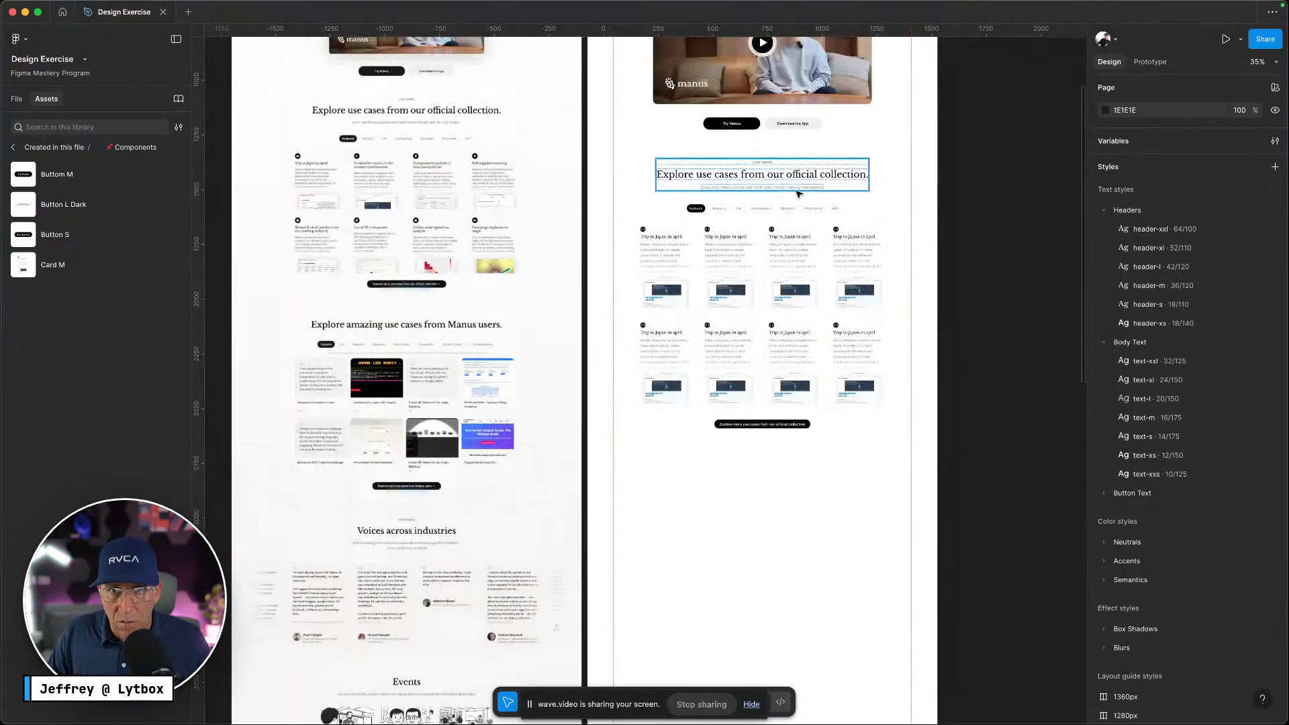
{"action": "left_click", "coordinate": [774, 164]}
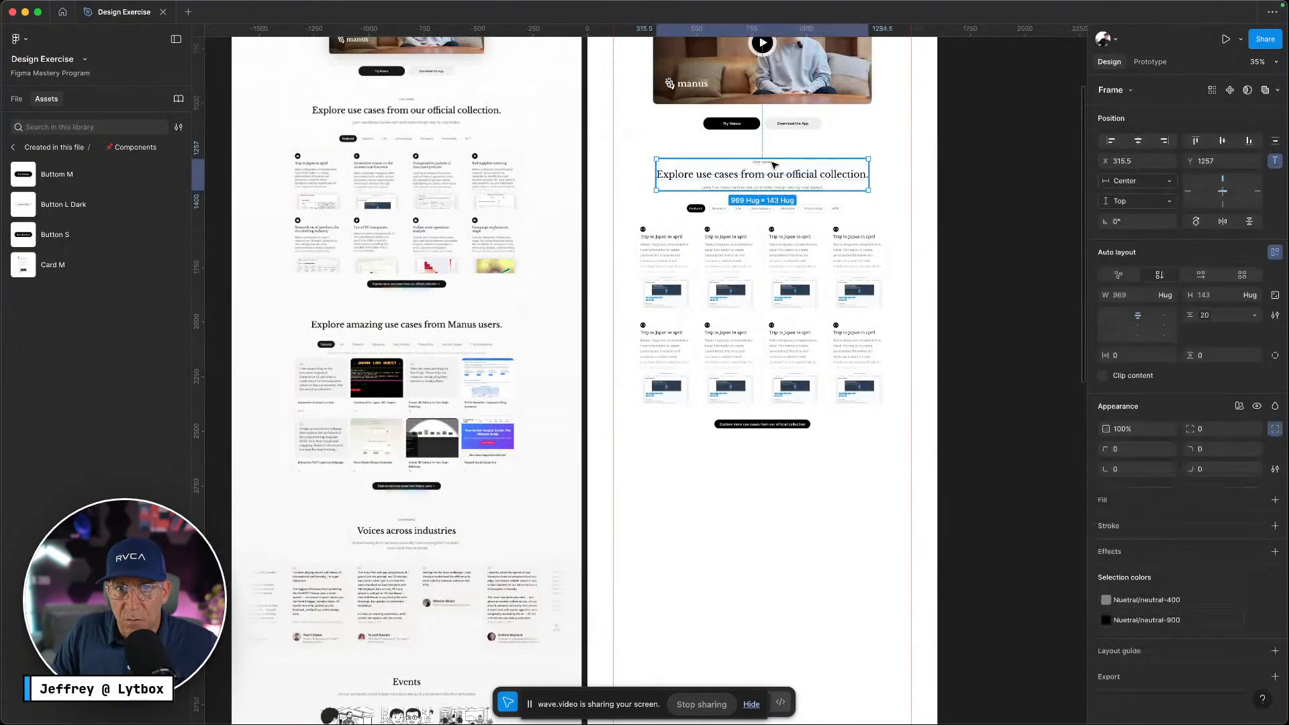
{"action": "left_click", "coordinate": [818, 212]}
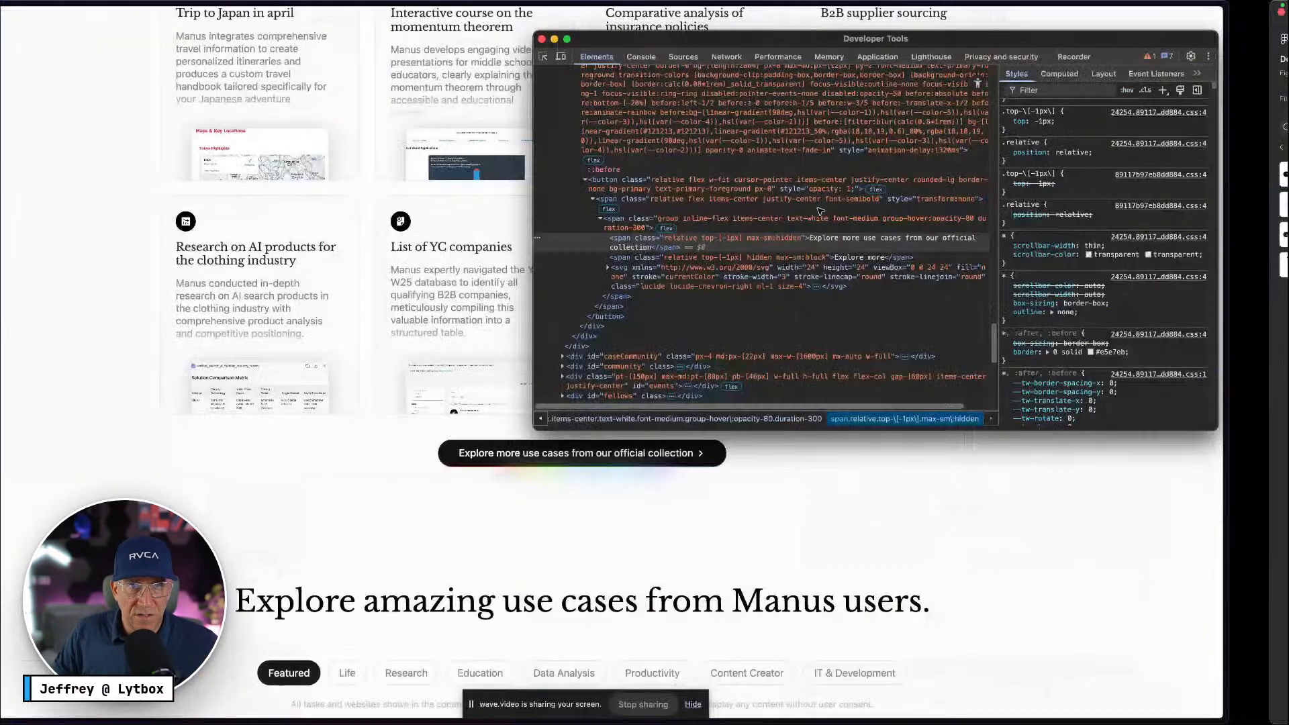
Close Chrome's developer tools, scroll up to the use-case heading and tabs, then return to Figma
{"action": "left_click", "coordinate": [599, 39]}
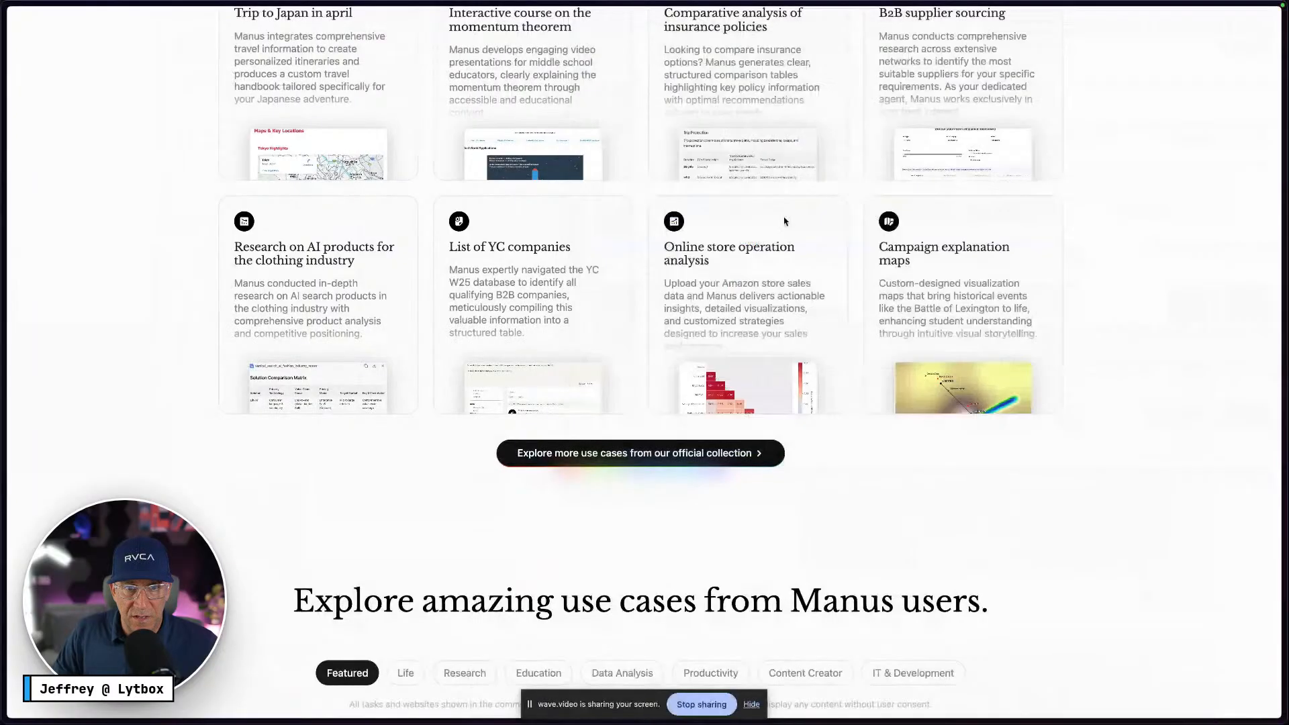
{"action": "scroll", "coordinate": [819, 329], "scroll_direction": "up", "scroll_amount": 5}
{"action": "scroll", "coordinate": [824, 331], "scroll_direction": "up", "scroll_amount": 1}
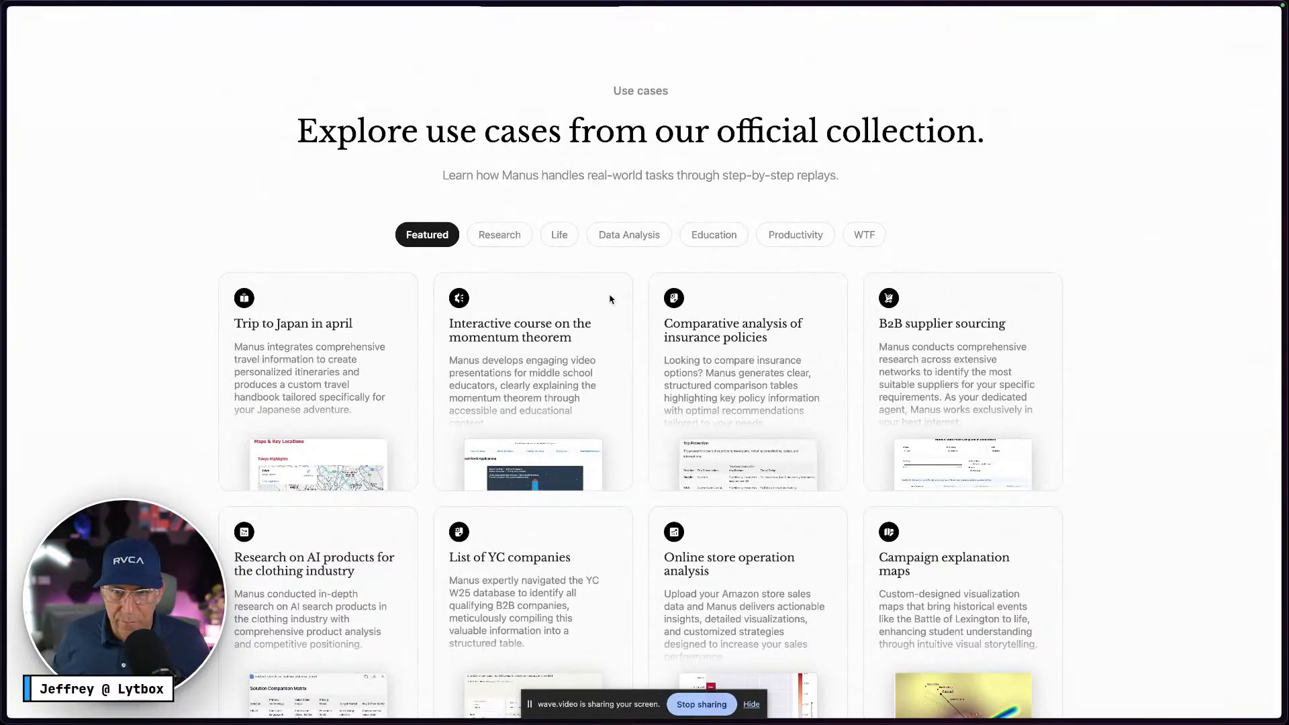
{"action": "key", "text": "ctrl+Right"}
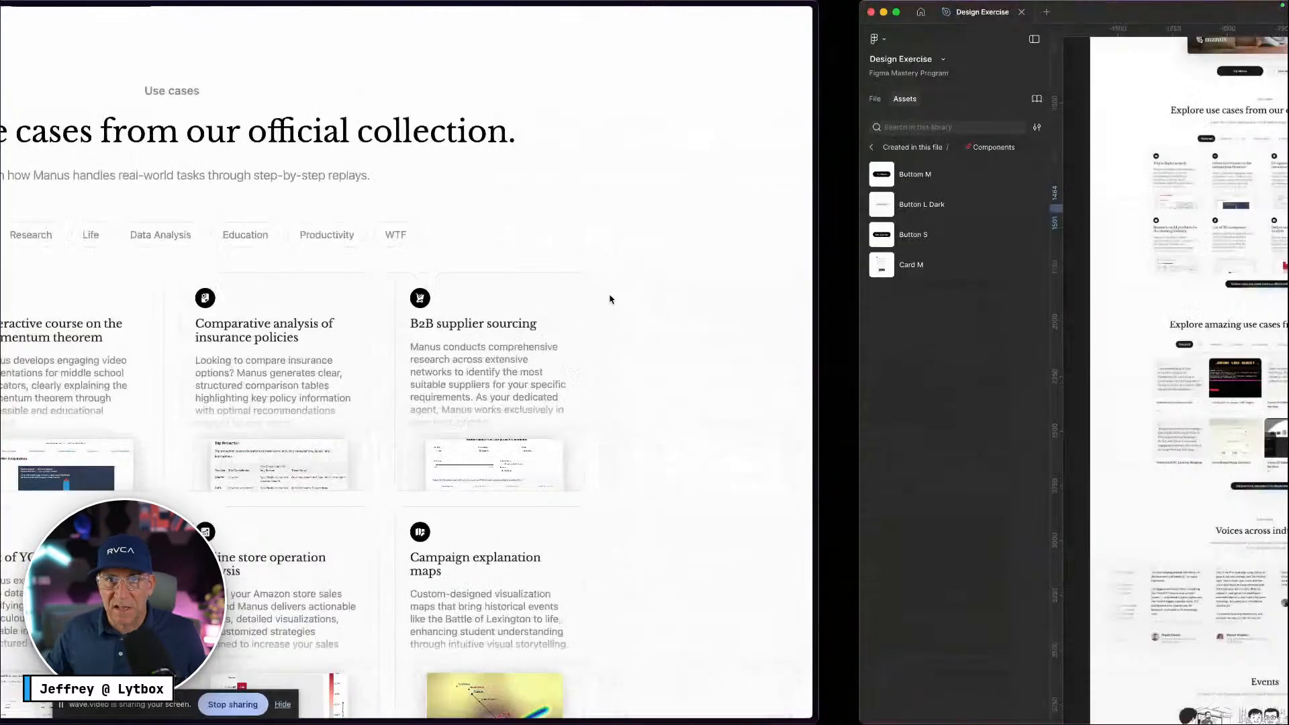
{"action": "scroll", "coordinate": [610, 297], "scroll_direction": "right", "scroll_amount": 2}
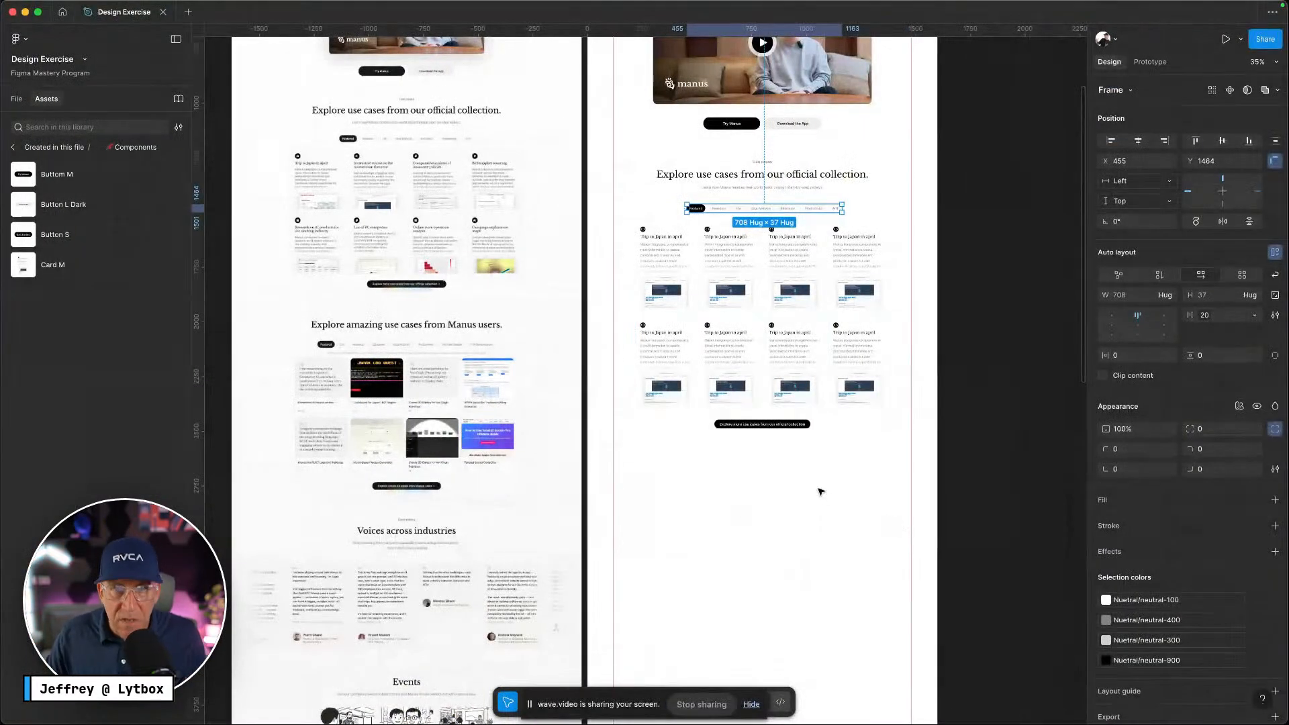
Move the Bottoms Row and the explore-more button further down the page
{"action": "scroll", "coordinate": [821, 492], "scroll_direction": "up", "scroll_amount": 5}
{"action": "scroll", "coordinate": [842, 460], "scroll_direction": "up", "scroll_amount": 3}
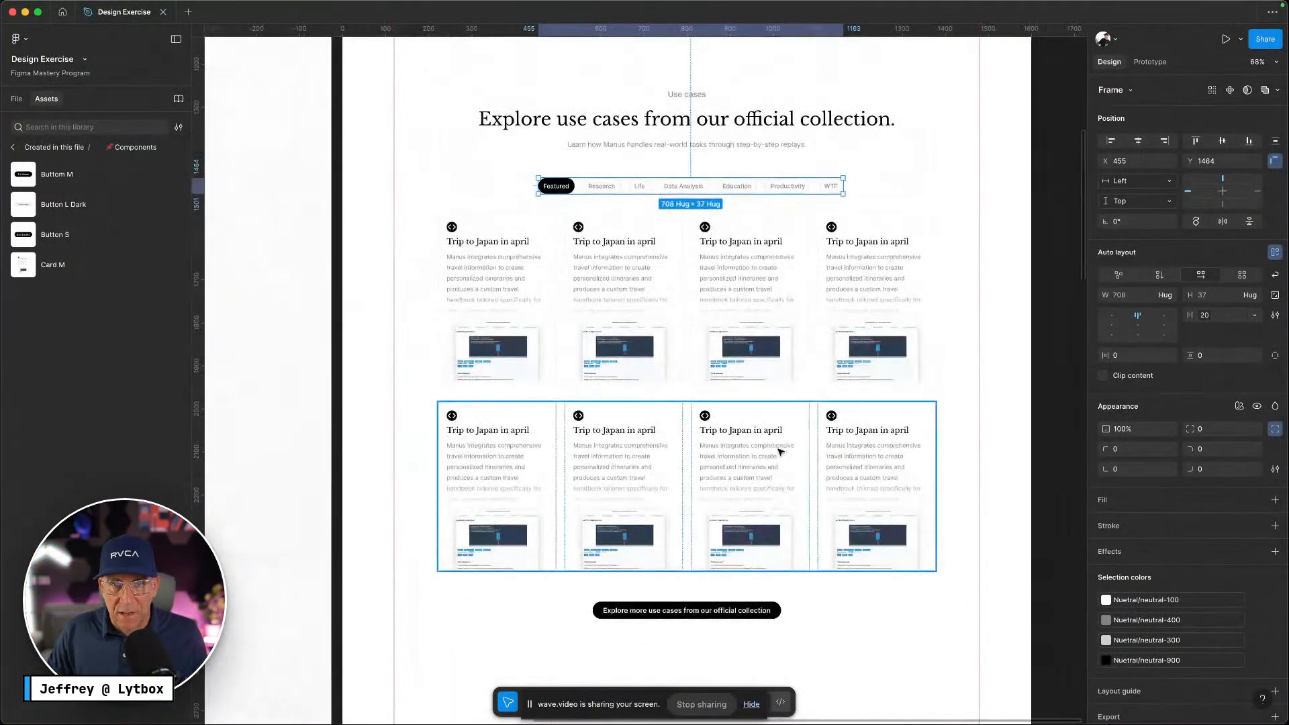
{"action": "left_click", "coordinate": [780, 452]}
{"action": "left_click", "coordinate": [815, 336], "text": "shift"}
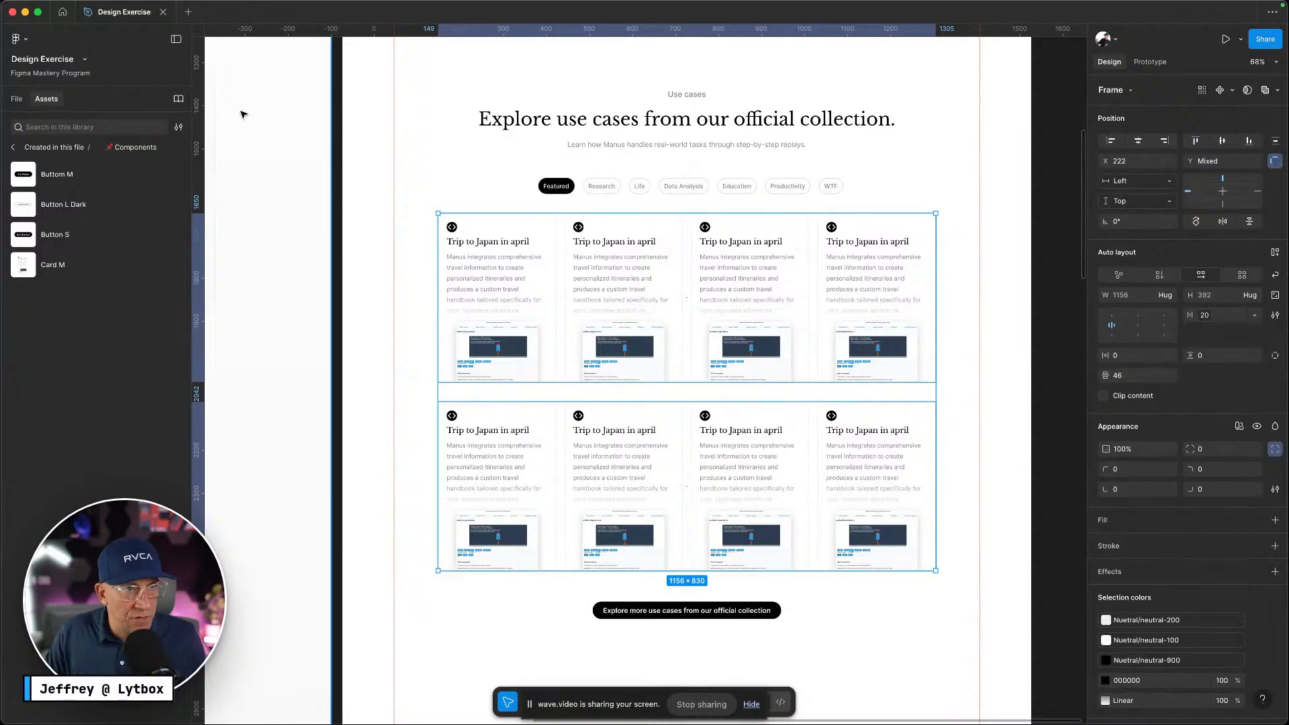
{"action": "left_click", "coordinate": [16, 99]}
{"action": "left_click", "coordinate": [765, 477]}
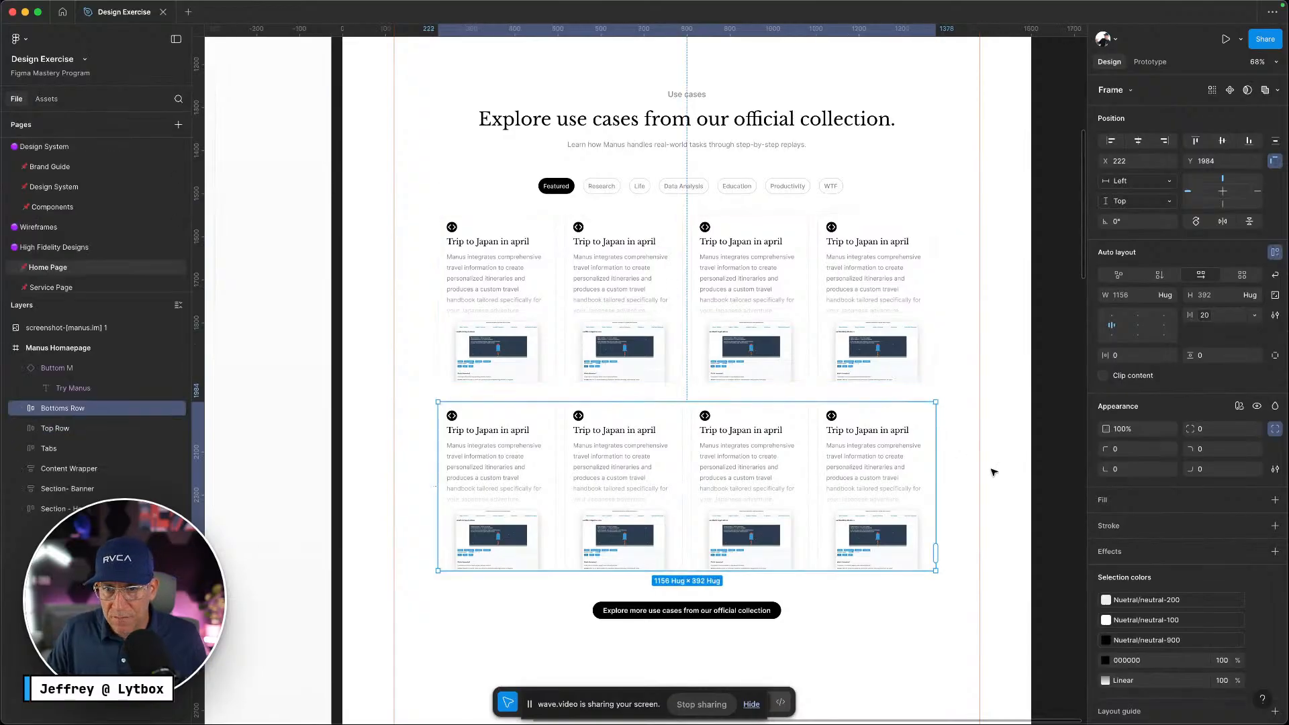
{"action": "scroll", "coordinate": [833, 462], "scroll_direction": "down", "scroll_amount": 5}
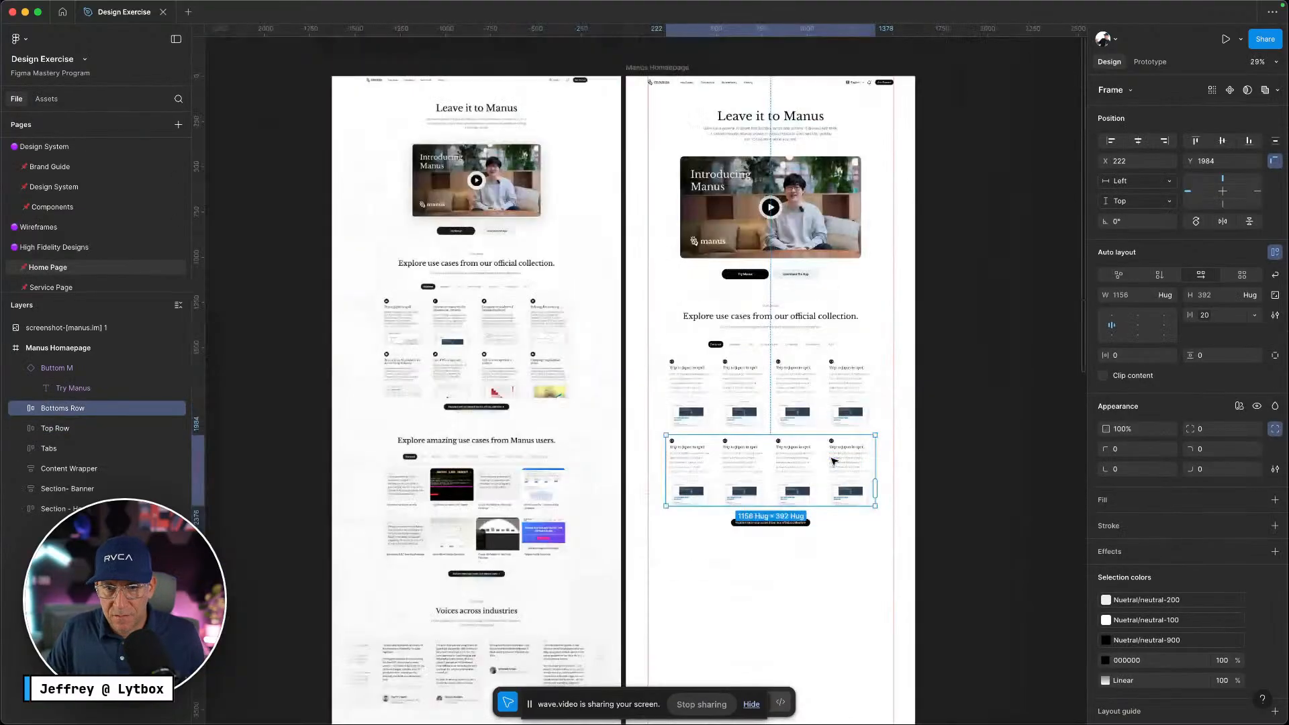
{"action": "left_click", "coordinate": [770, 523], "text": "shift"}
{"action": "left_click_drag", "start_coordinate": [830, 464], "coordinate": [824, 561]}
Duplicate the fourth Top Row card into a fifth card
{"action": "scroll", "coordinate": [830, 533], "scroll_direction": "up", "scroll_amount": 5}
{"action": "double_click", "coordinate": [890, 160]}
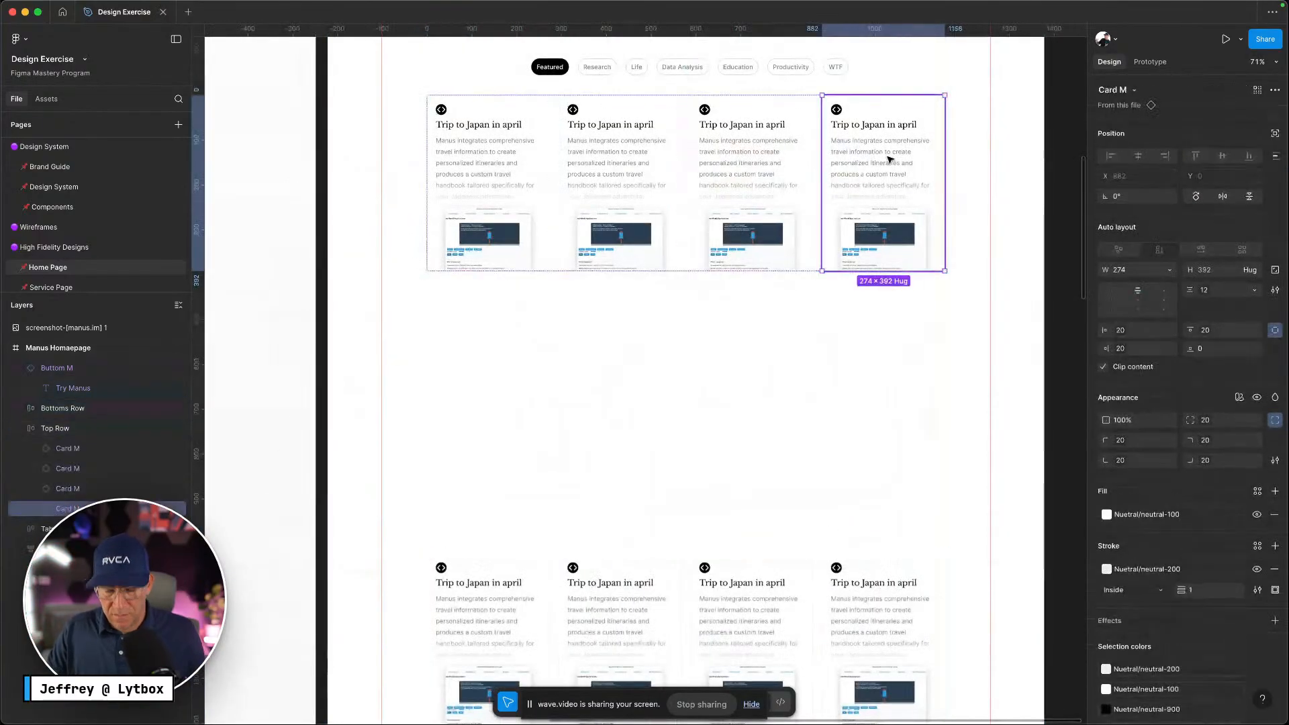
{"action": "key", "text": "ctrl+d"}
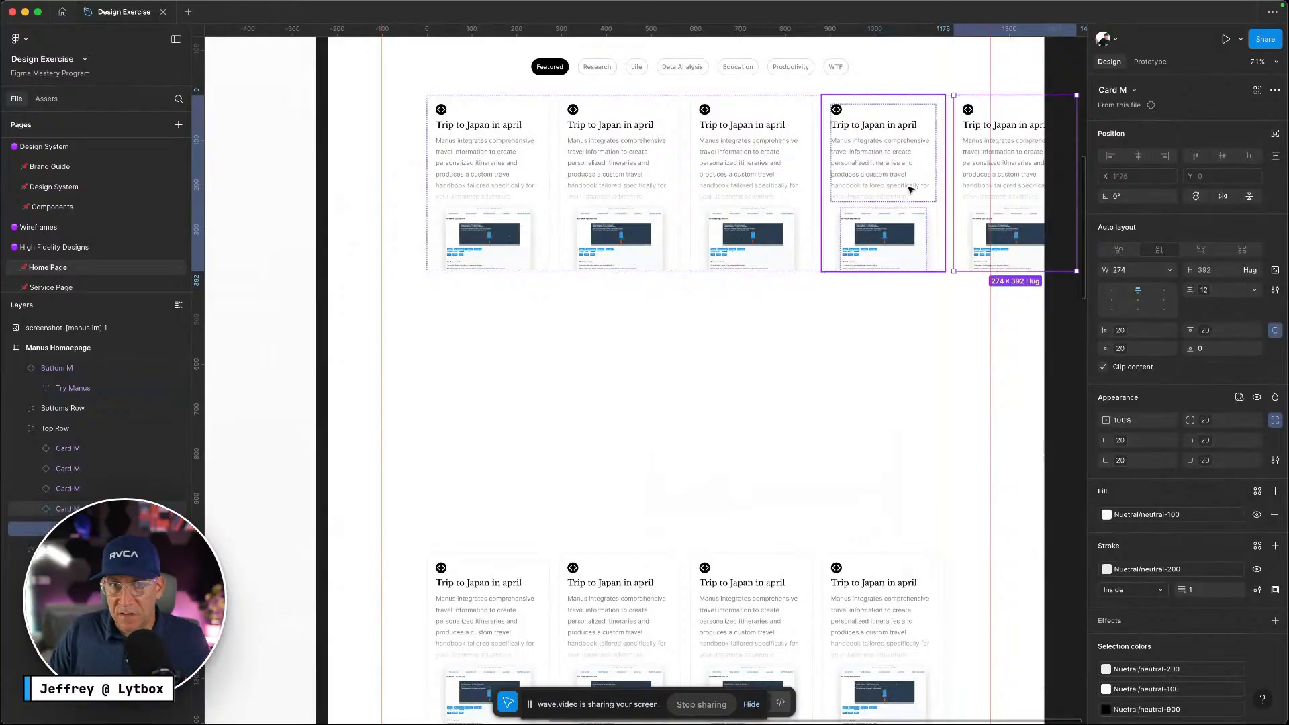
{"action": "left_click", "coordinate": [743, 328]}
{"action": "left_click", "coordinate": [763, 215]}
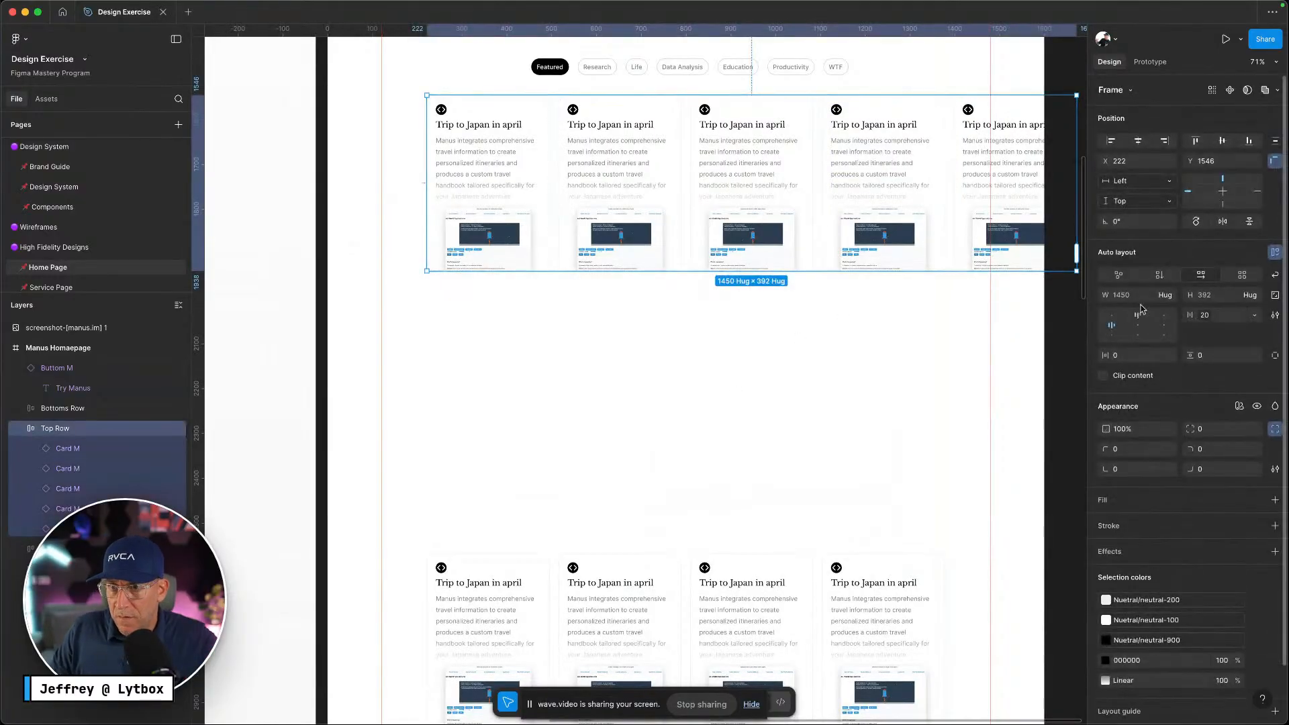
Remove Top Row auto layout, narrow it to 1176 wide, and reapply horizontal auto layout
{"action": "left_click", "coordinate": [1121, 275]}
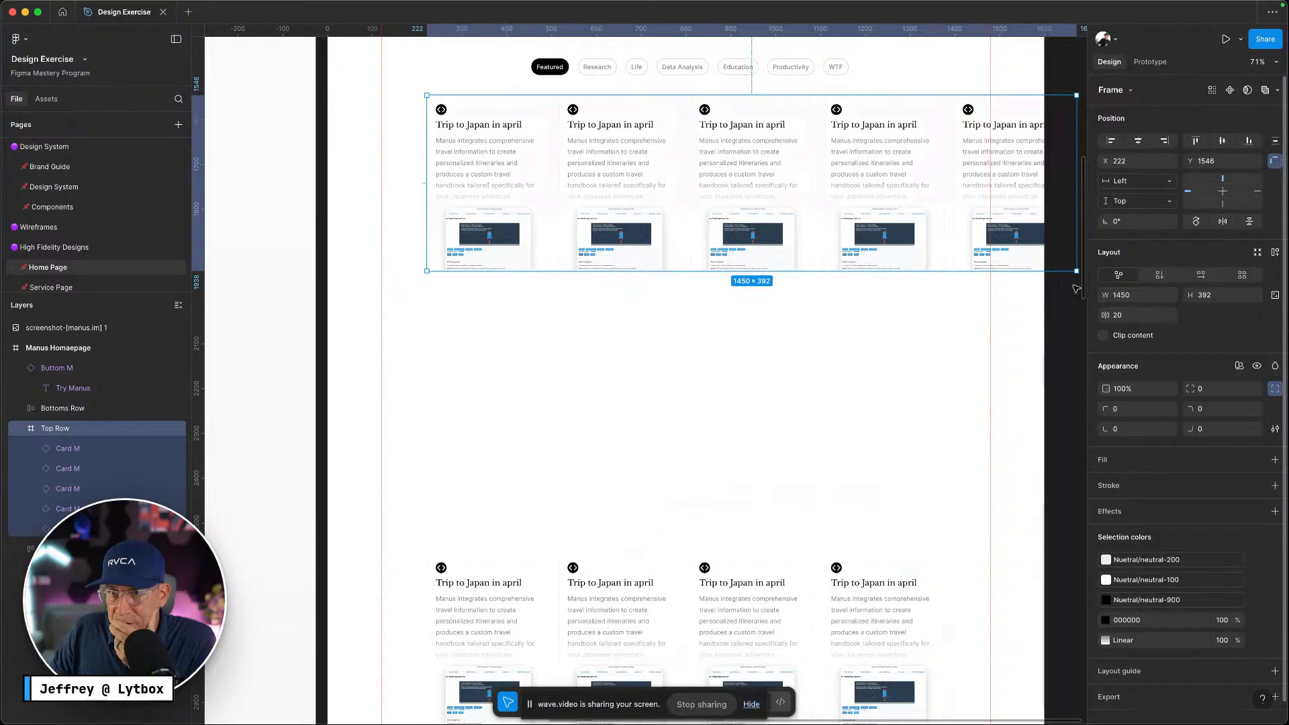
{"action": "left_click_drag", "start_coordinate": [1075, 182], "coordinate": [955, 176]}
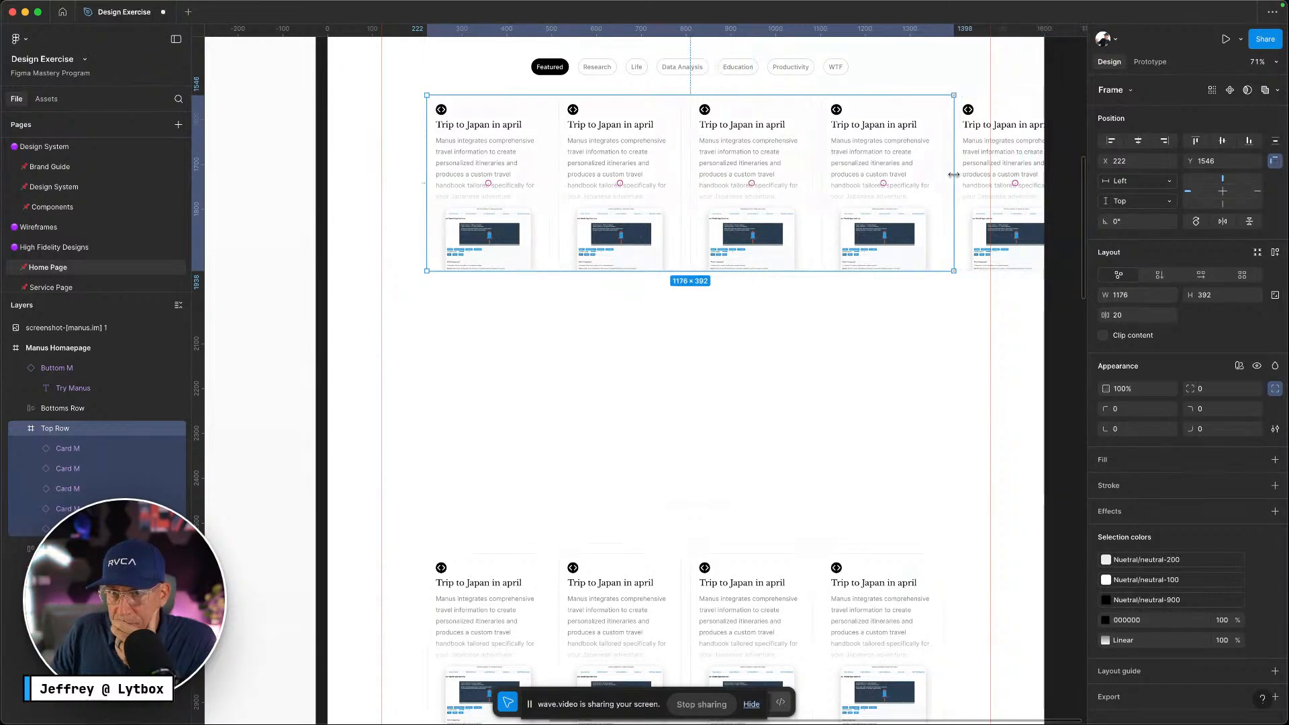
{"action": "left_click", "coordinate": [1197, 278]}
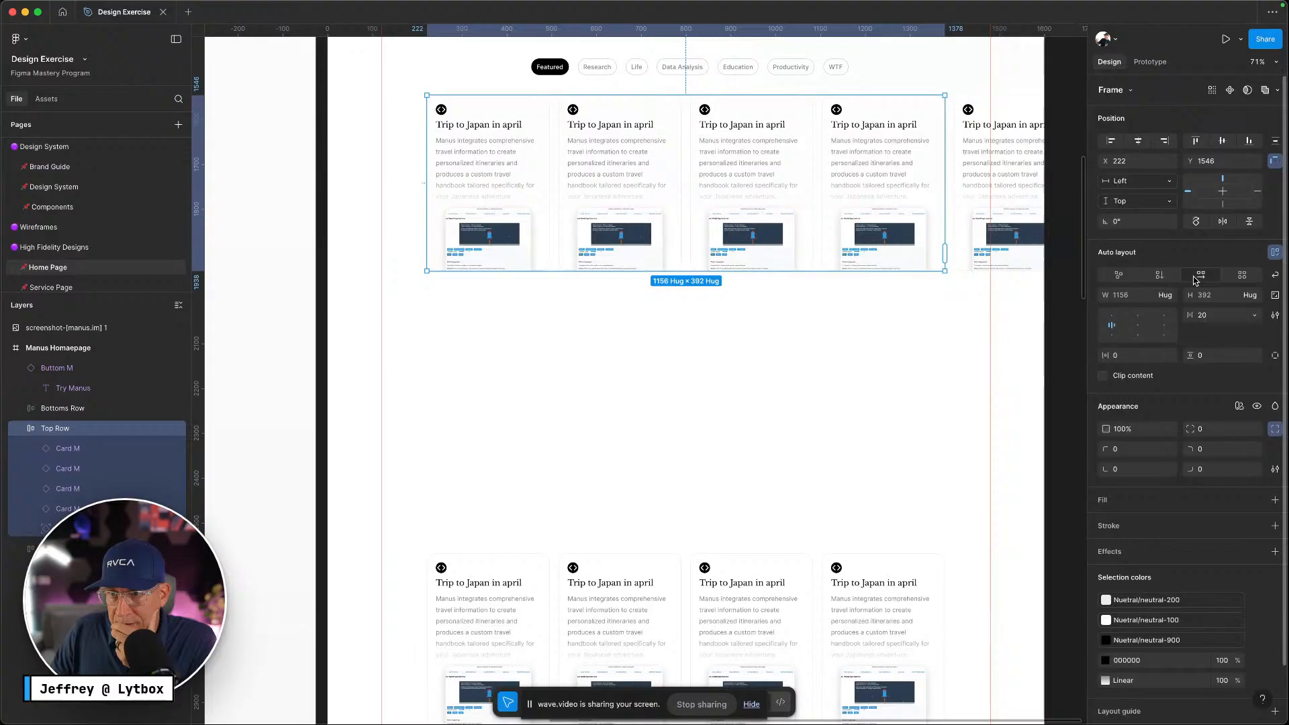
{"action": "left_click", "coordinate": [1166, 297]}
{"action": "left_click", "coordinate": [1090, 329]}
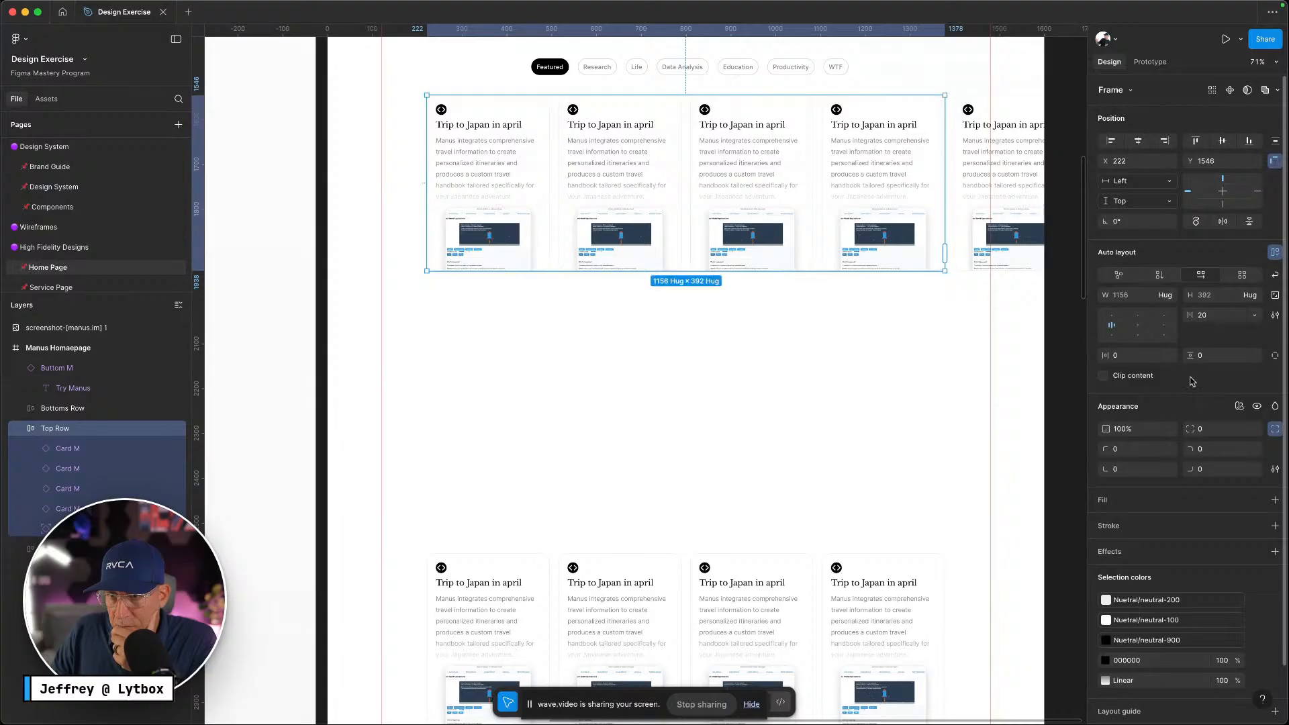
Turn on wrap for the Top Row and give it a maximum width of about 1158
{"action": "left_click", "coordinate": [1274, 276]}
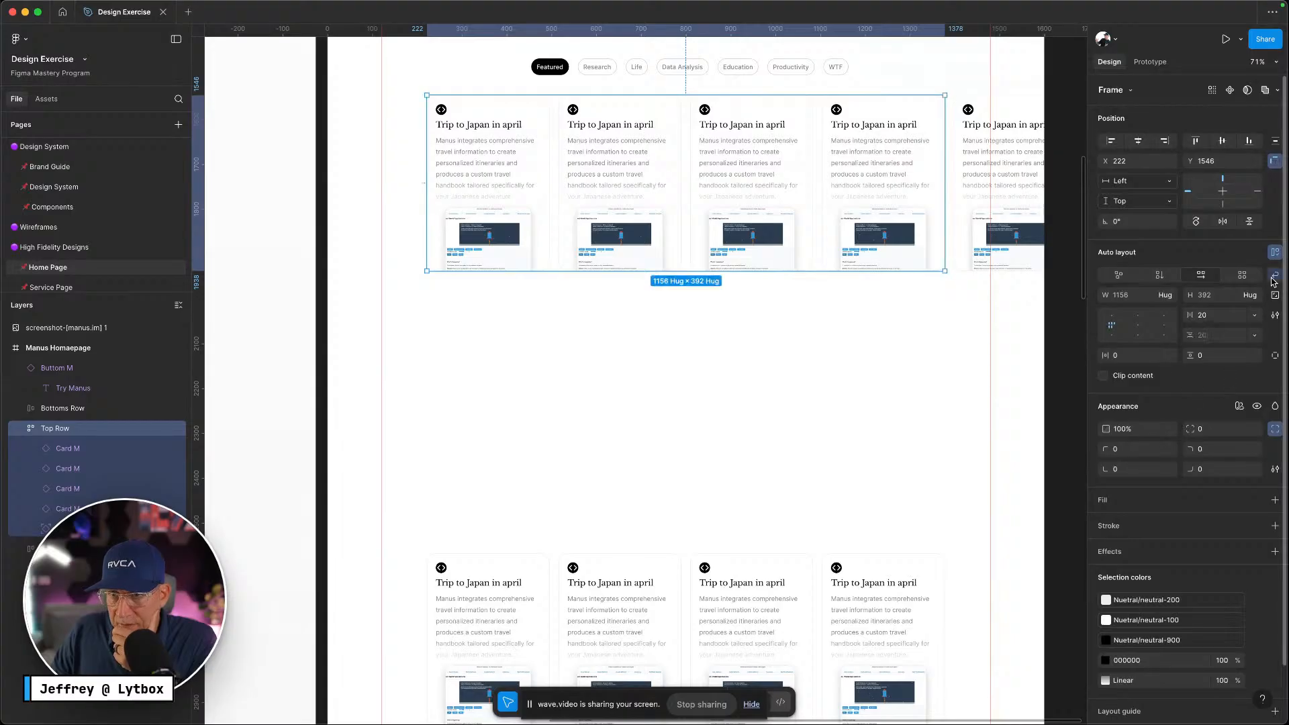
{"action": "left_click", "coordinate": [1172, 296]}
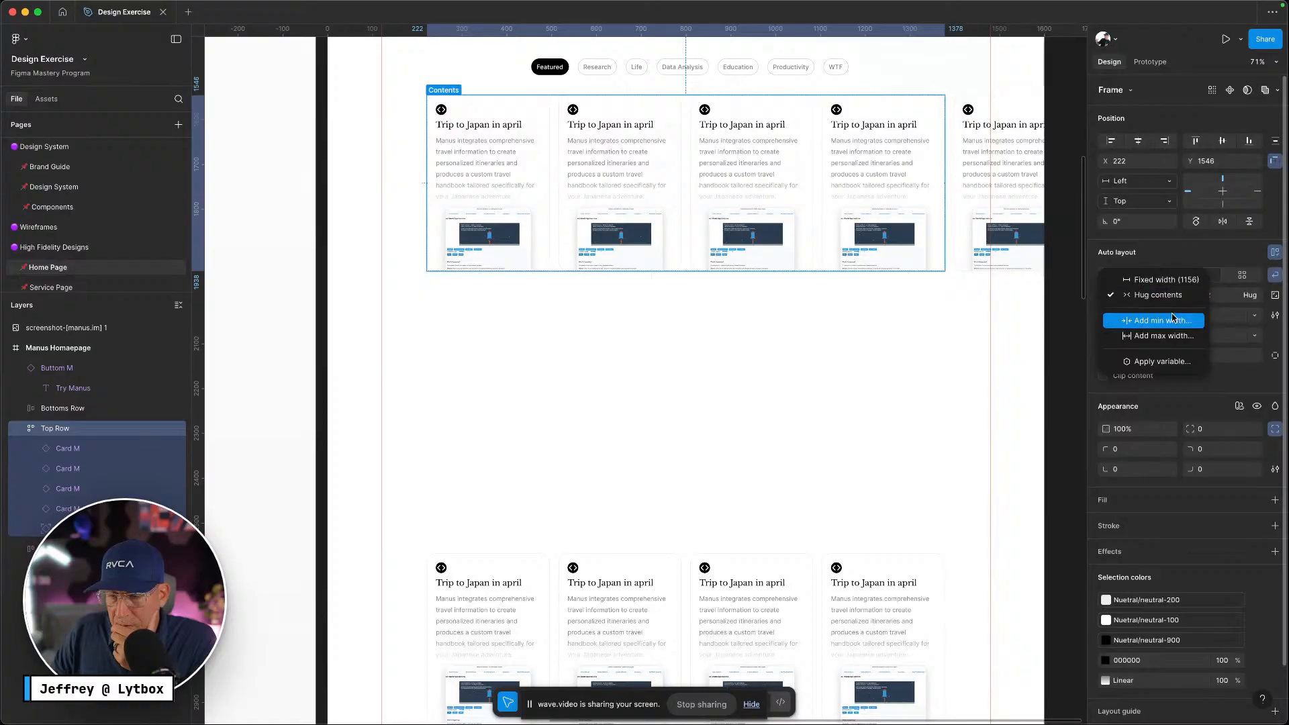
{"action": "left_click", "coordinate": [1169, 338]}
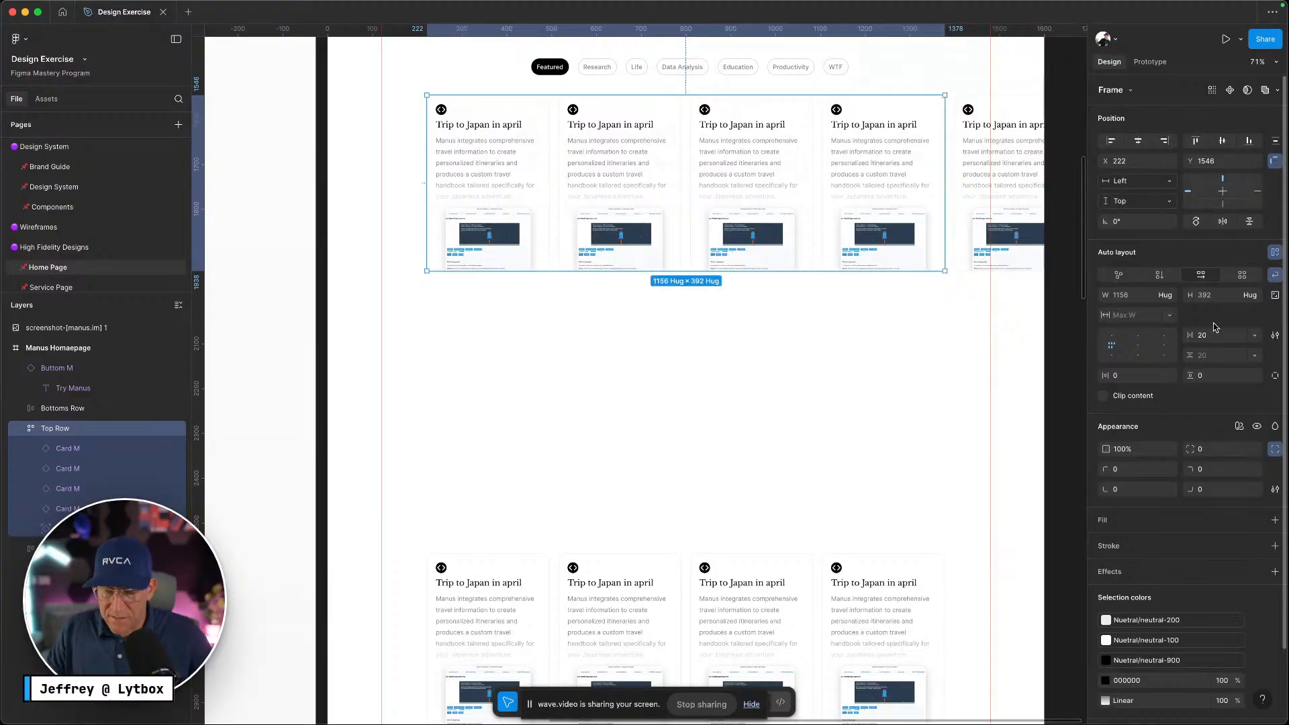
{"action": "type", "text": "1150"}
{"action": "key", "text": "Return"}
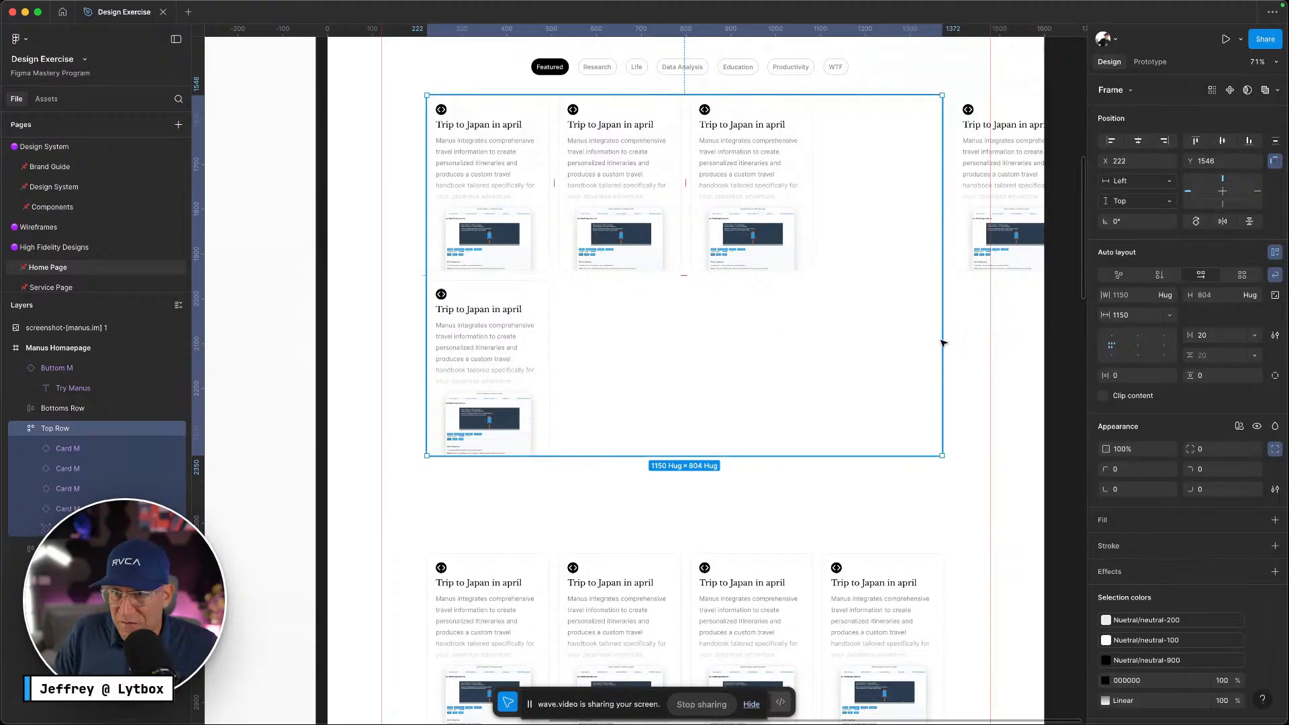
{"action": "scroll", "coordinate": [940, 340], "scroll_direction": "right", "scroll_amount": 5}
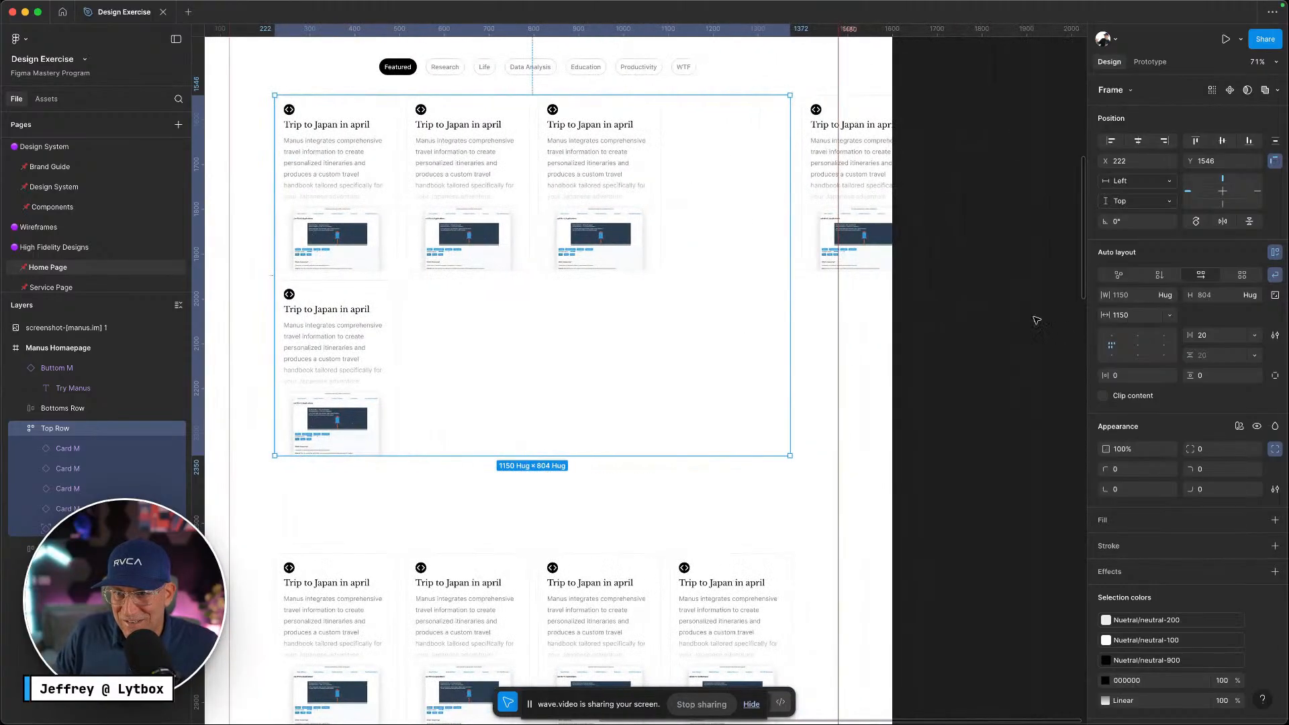
{"action": "left_click", "coordinate": [1138, 317]}
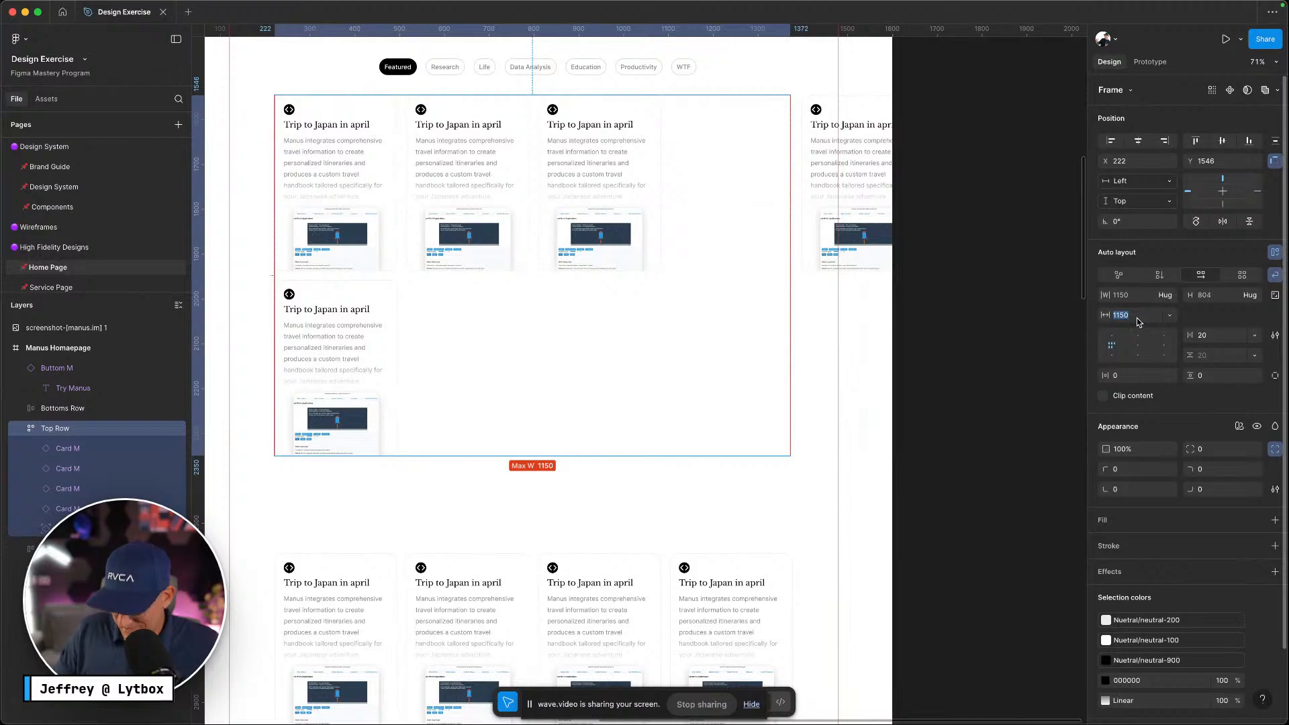
{"action": "key", "text": "Up"}
{"action": "key", "text": "Up"}
{"action": "key", "text": "Up"}
{"action": "key", "text": "Up"}
{"action": "key", "text": "Up"}
{"action": "key", "text": "Up"}
{"action": "key", "text": "Up"}
{"action": "key", "text": "Up"}
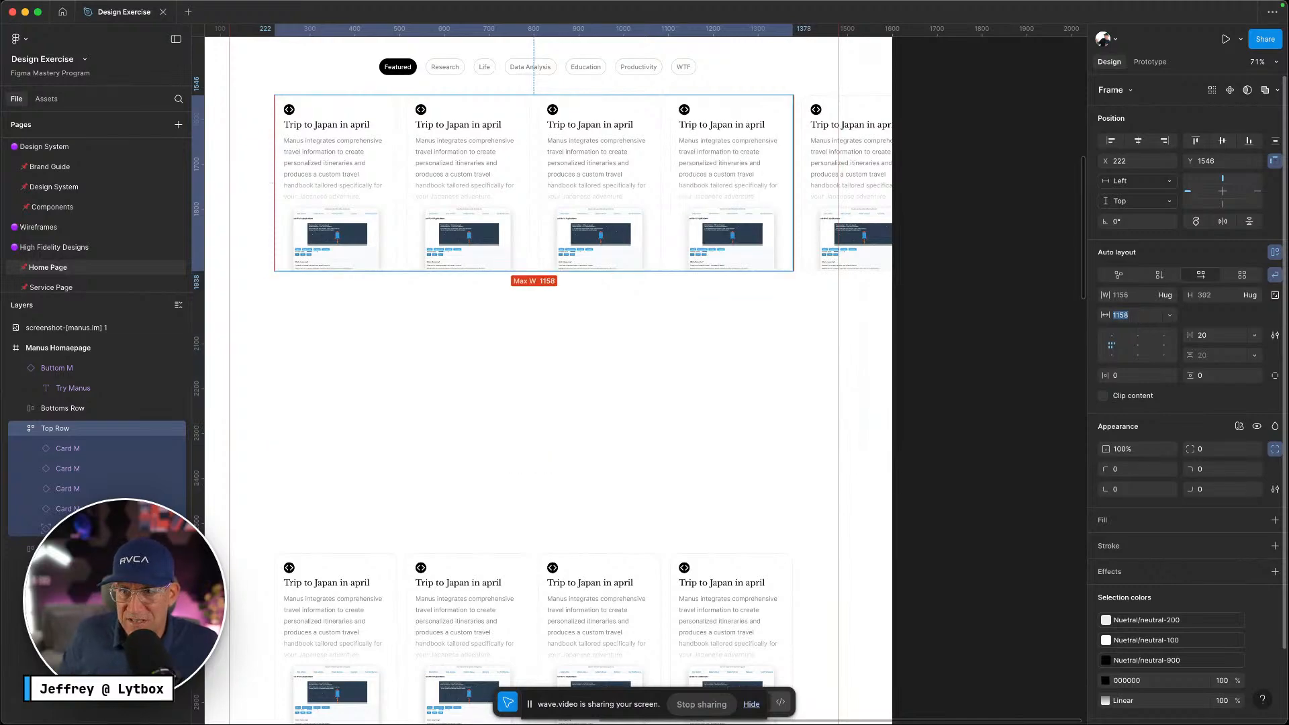
{"action": "key", "text": "Up"}
{"action": "key", "text": "Down"}
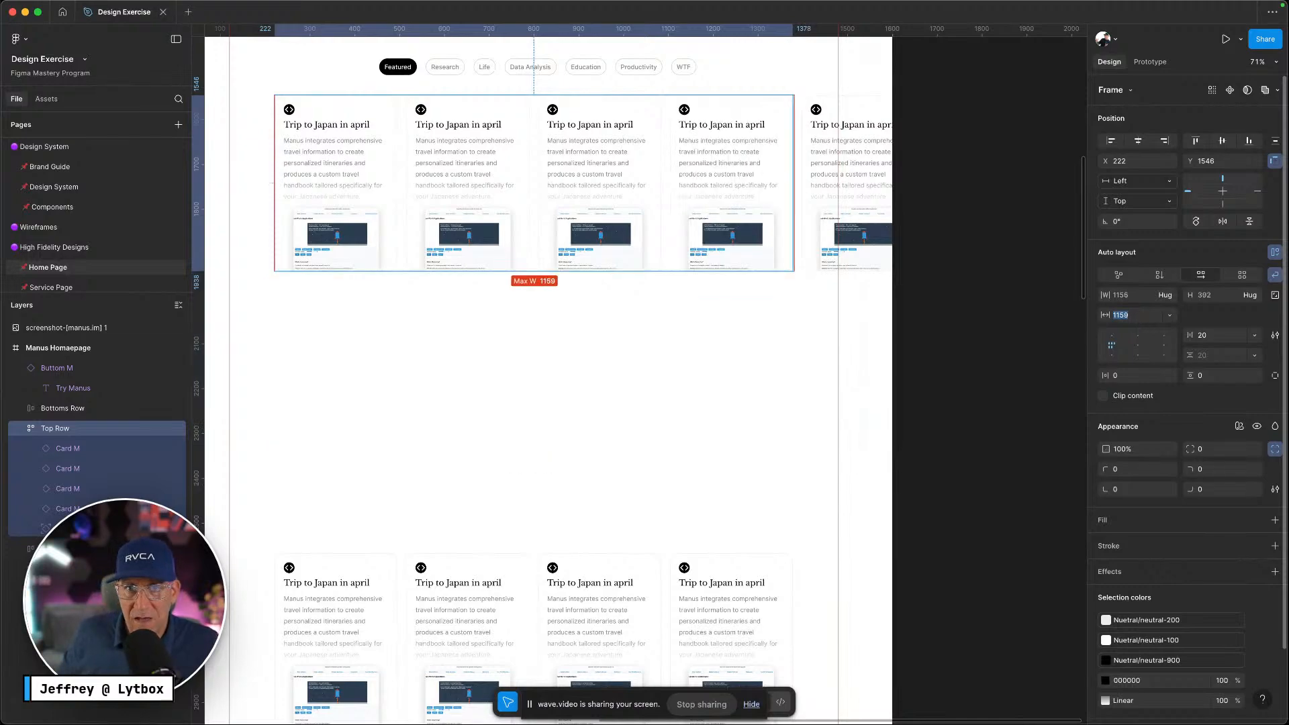
Delete the extra fifth card, leaving the Top Row at hug width
{"action": "left_click", "coordinate": [867, 166]}
{"action": "key", "text": "Delete"}
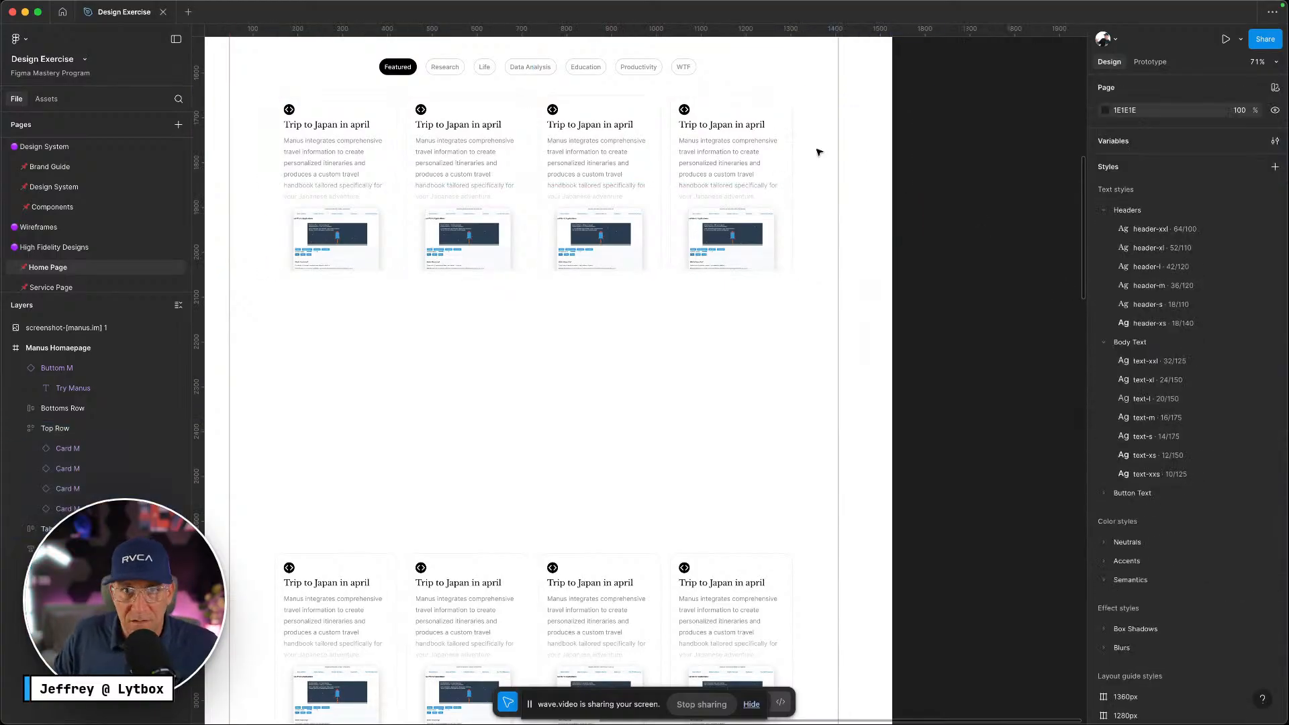
{"action": "double_click", "coordinate": [766, 153]}
{"action": "left_click", "coordinate": [840, 214]}
{"action": "left_click", "coordinate": [761, 228]}
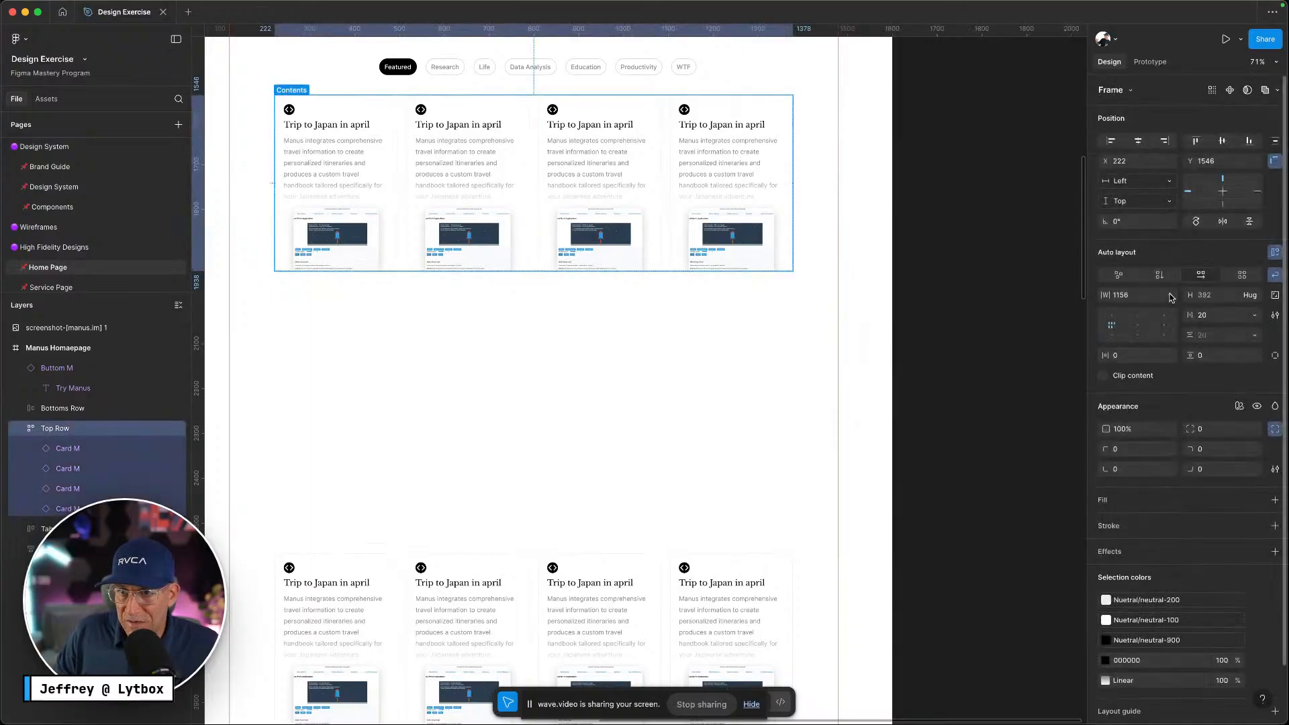
{"action": "left_click", "coordinate": [1170, 297]}
{"action": "left_click", "coordinate": [763, 222]}
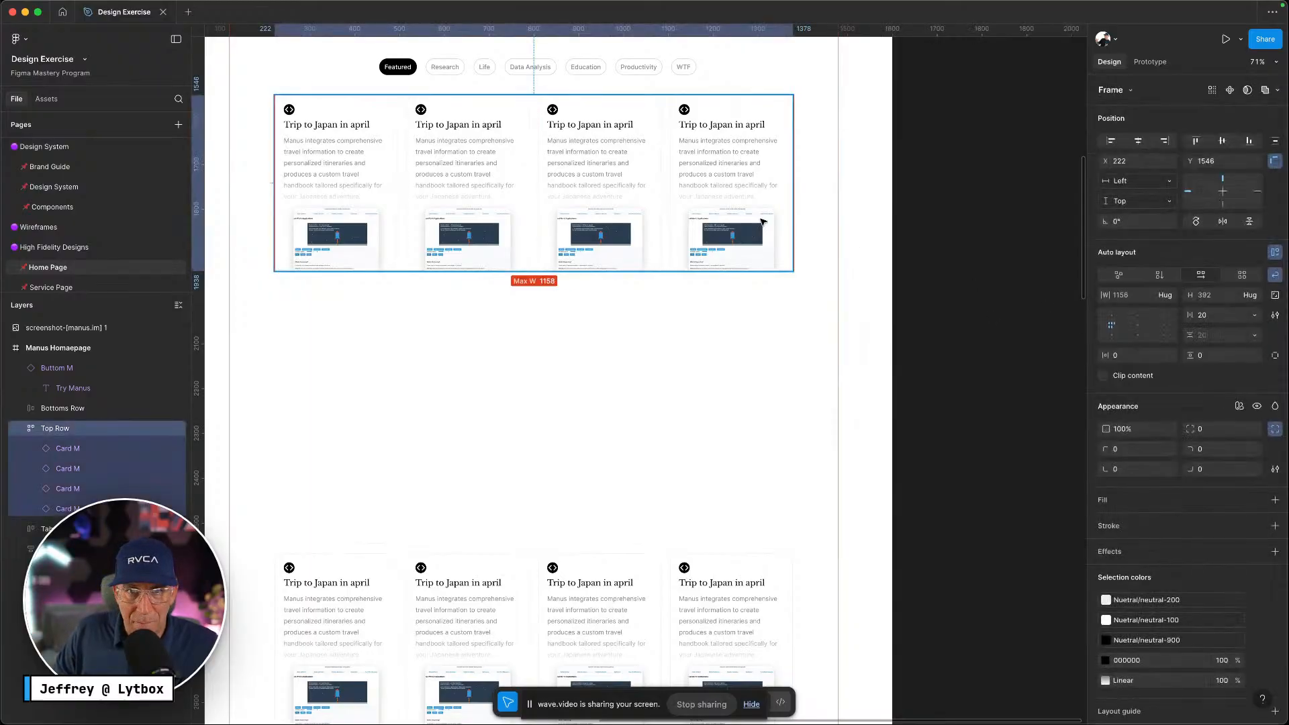
{"action": "left_click", "coordinate": [743, 153]}
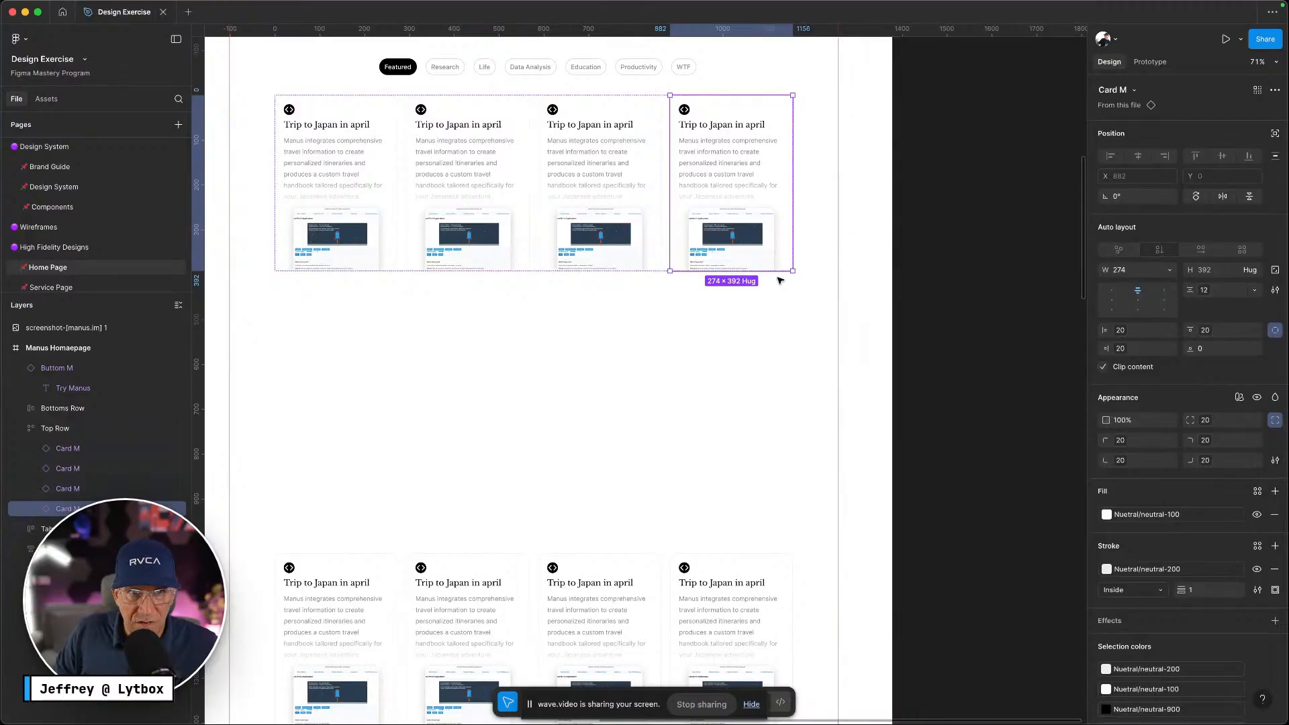
{"action": "left_click", "coordinate": [639, 224]}
{"action": "left_click", "coordinate": [670, 174]}
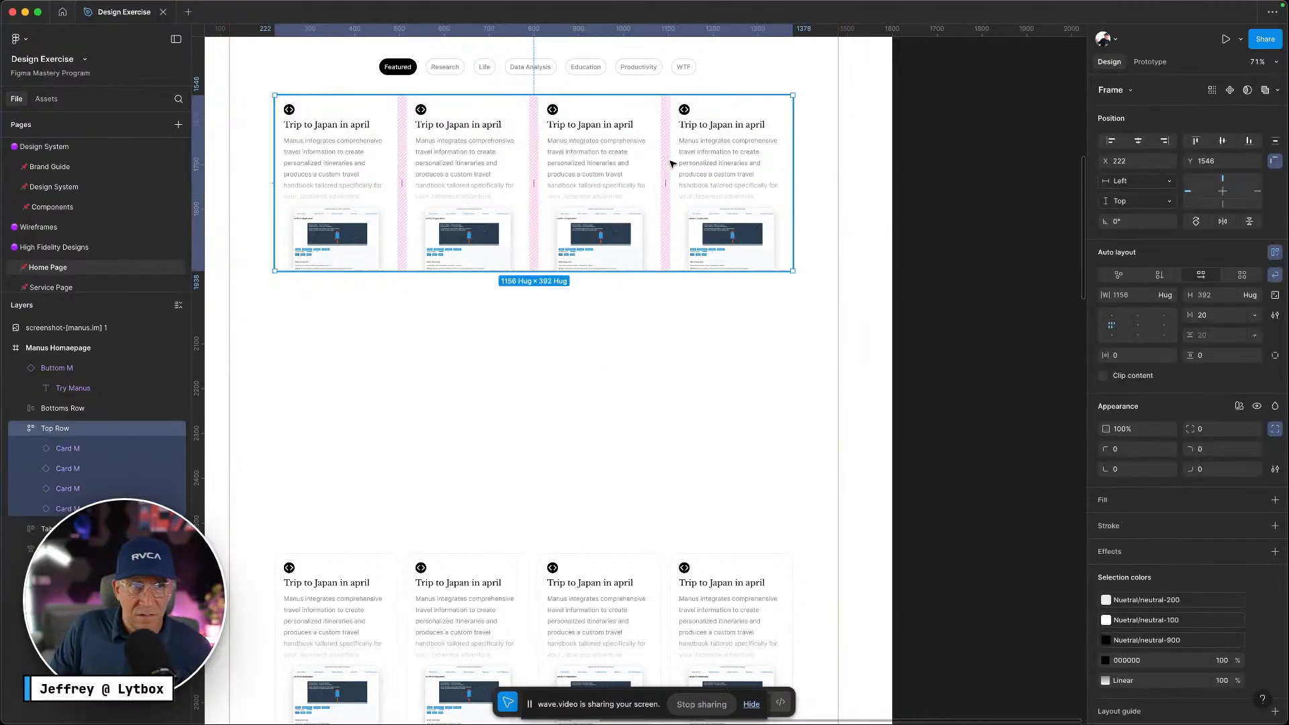
Delete the Bottoms Row frame and recheck the Top Row's width sizing
{"action": "left_click", "coordinate": [60, 410]}
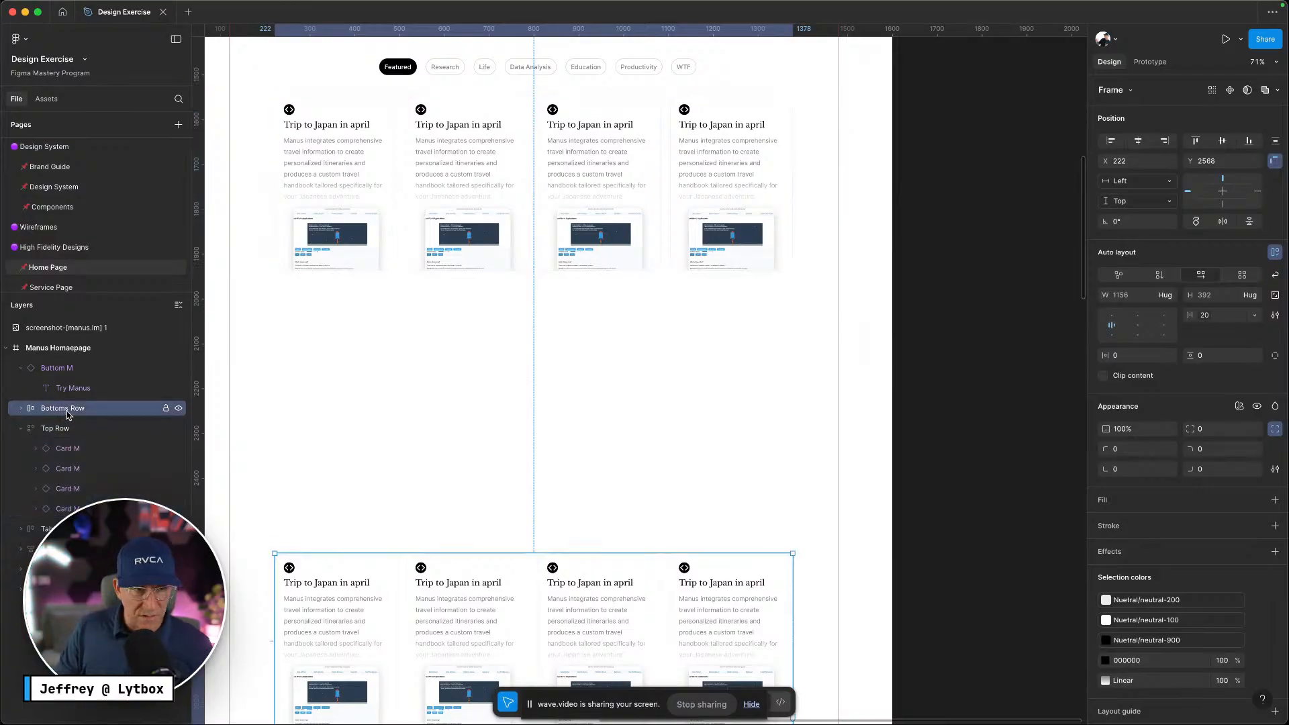
{"action": "key", "text": "Delete"}
{"action": "left_click", "coordinate": [66, 410]}
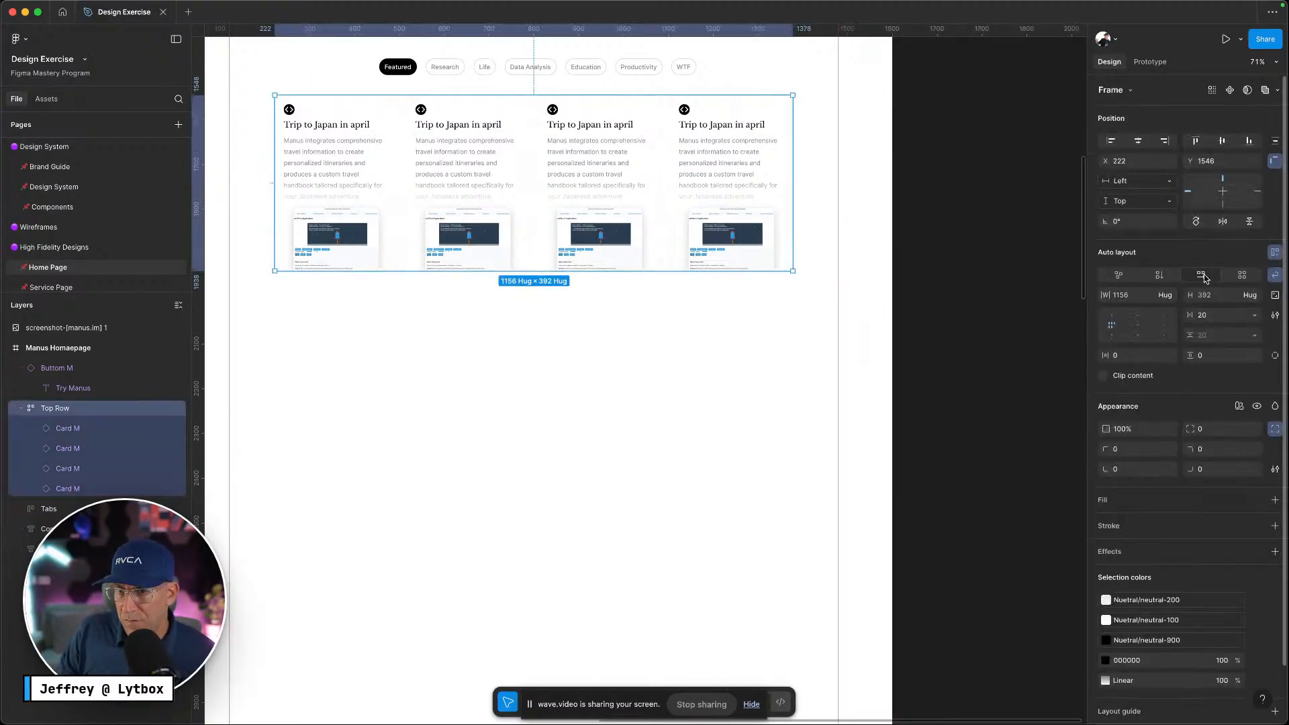
{"action": "left_click", "coordinate": [1169, 296]}
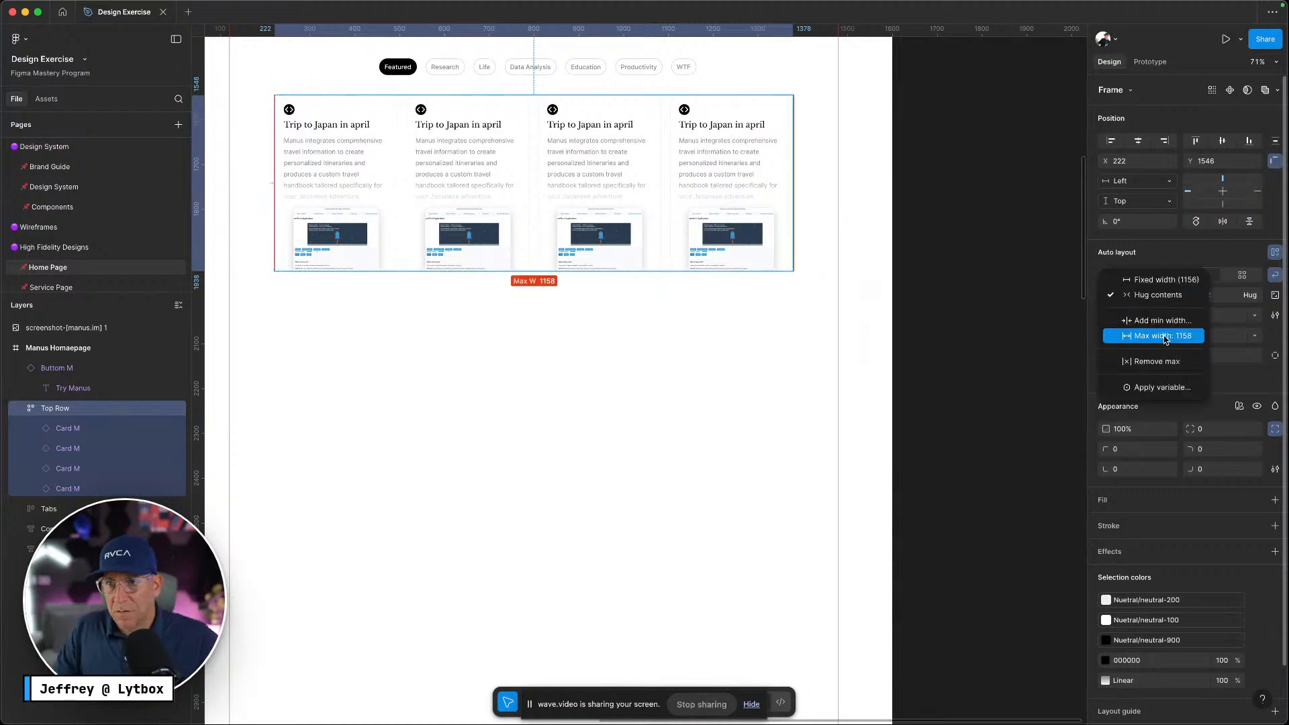
{"action": "left_click", "coordinate": [634, 279]}
{"action": "left_click", "coordinate": [728, 164]}
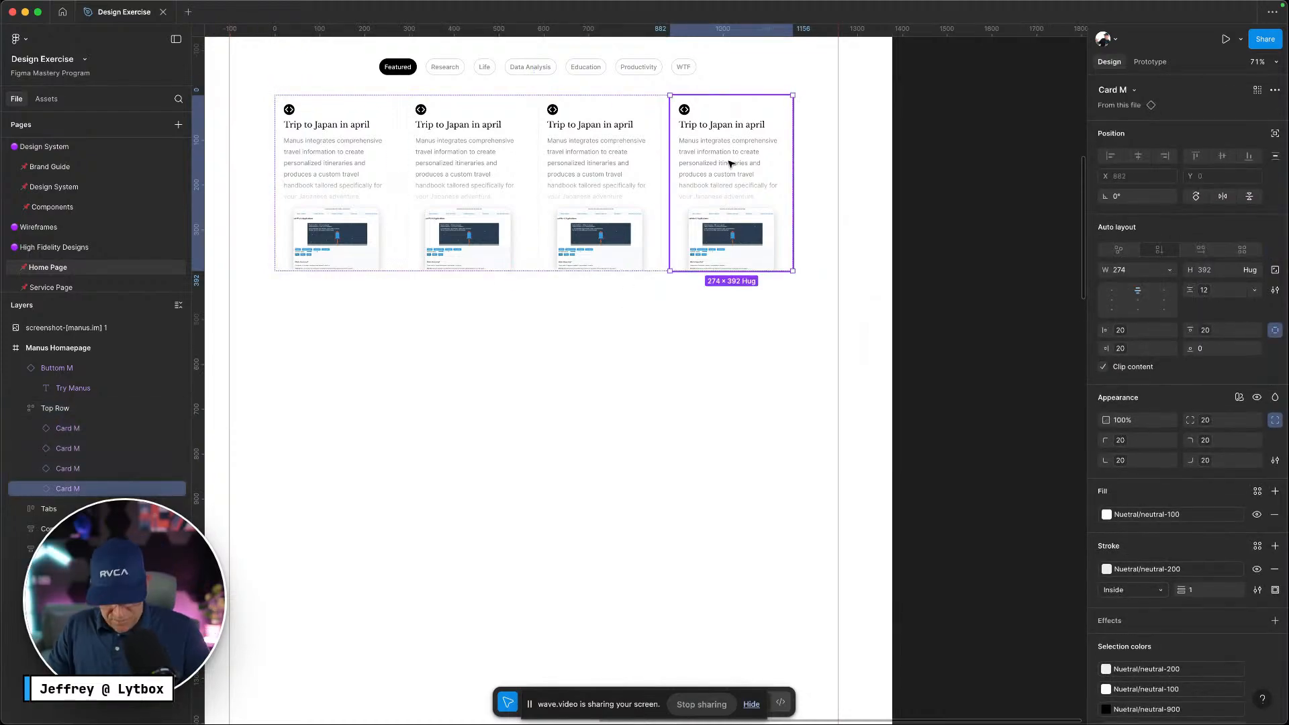
Duplicate cards to fill a second row, centre the row horizontally, and rename it Grid
{"action": "key", "text": "super+d"}
{"action": "key", "text": "super+d"}
{"action": "key", "text": "super+d"}
{"action": "key", "text": "super+d"}
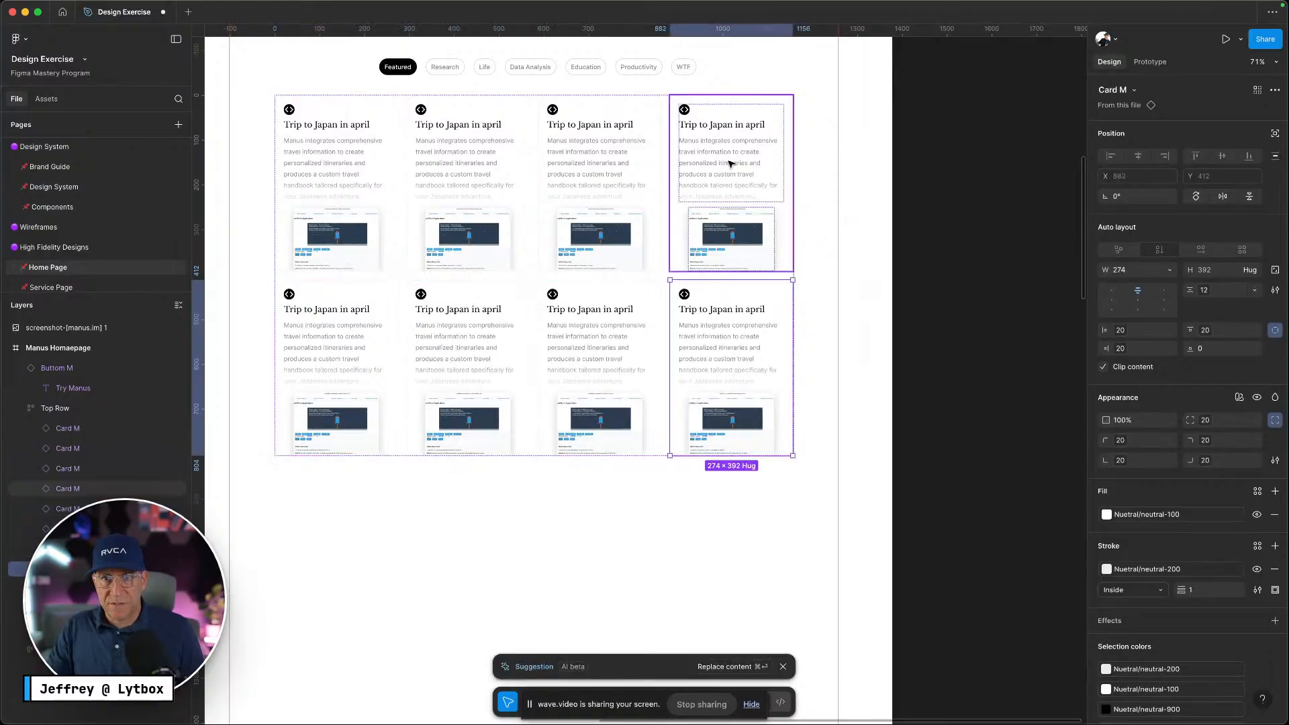
{"action": "left_click", "coordinate": [616, 542]}
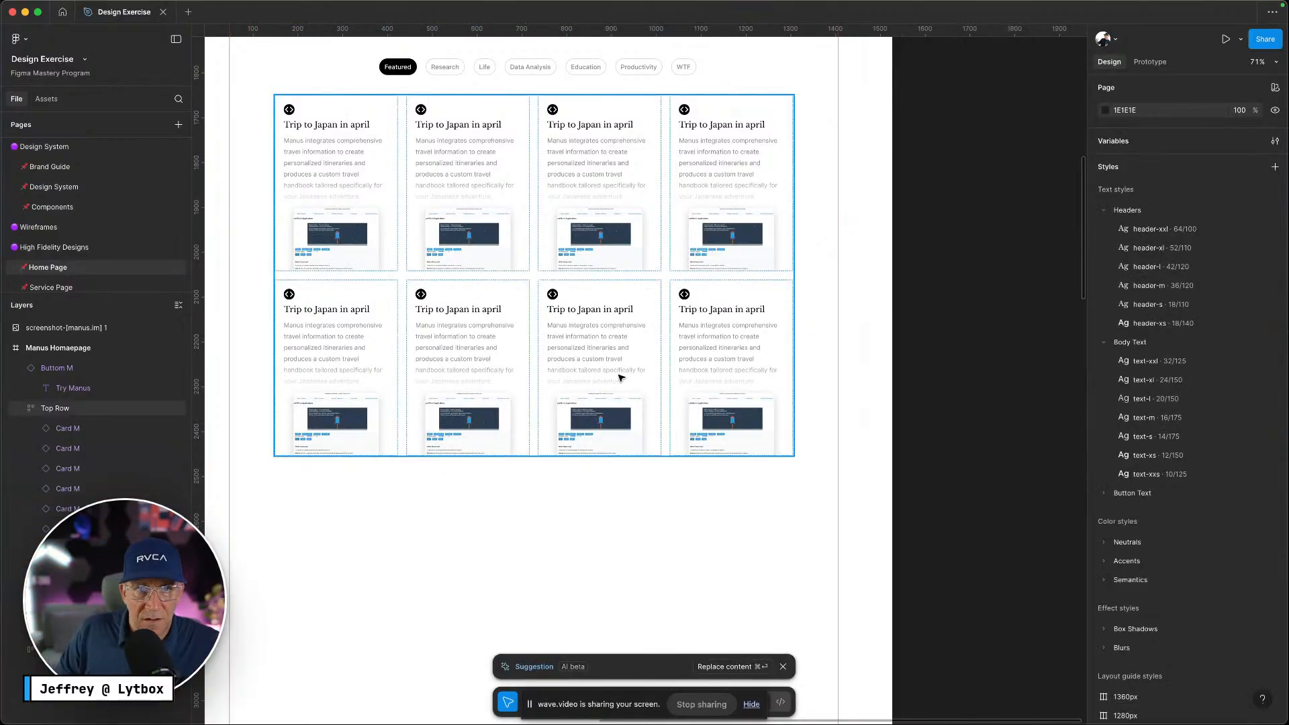
{"action": "left_click", "coordinate": [620, 378]}
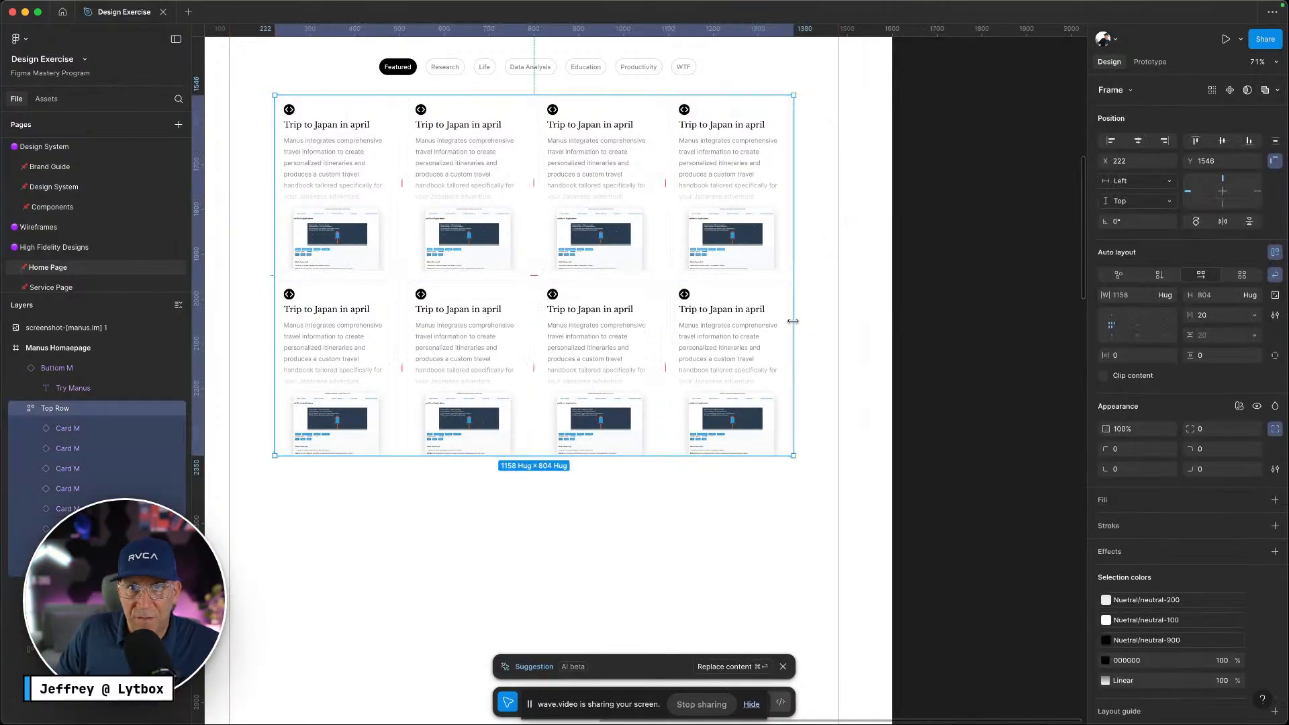
{"action": "left_click", "coordinate": [1140, 140]}
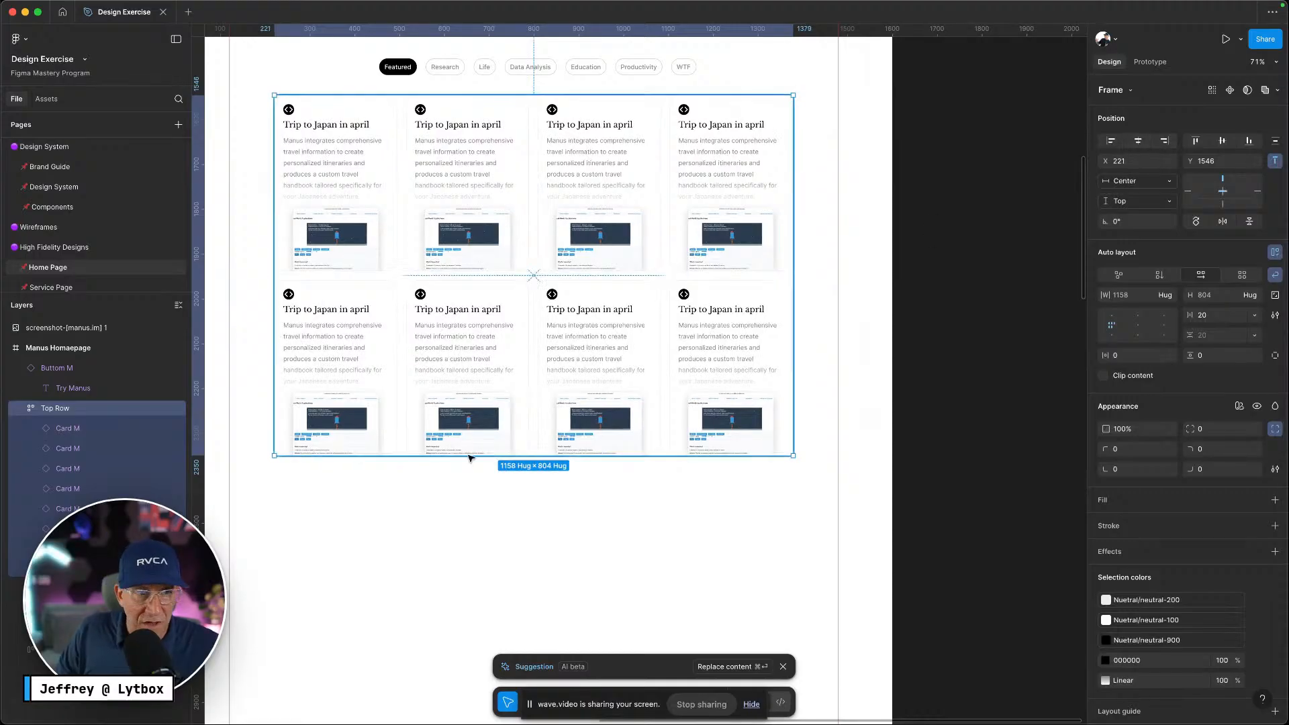
{"action": "double_click", "coordinate": [50, 411]}
{"action": "type", "text": "Grid"}
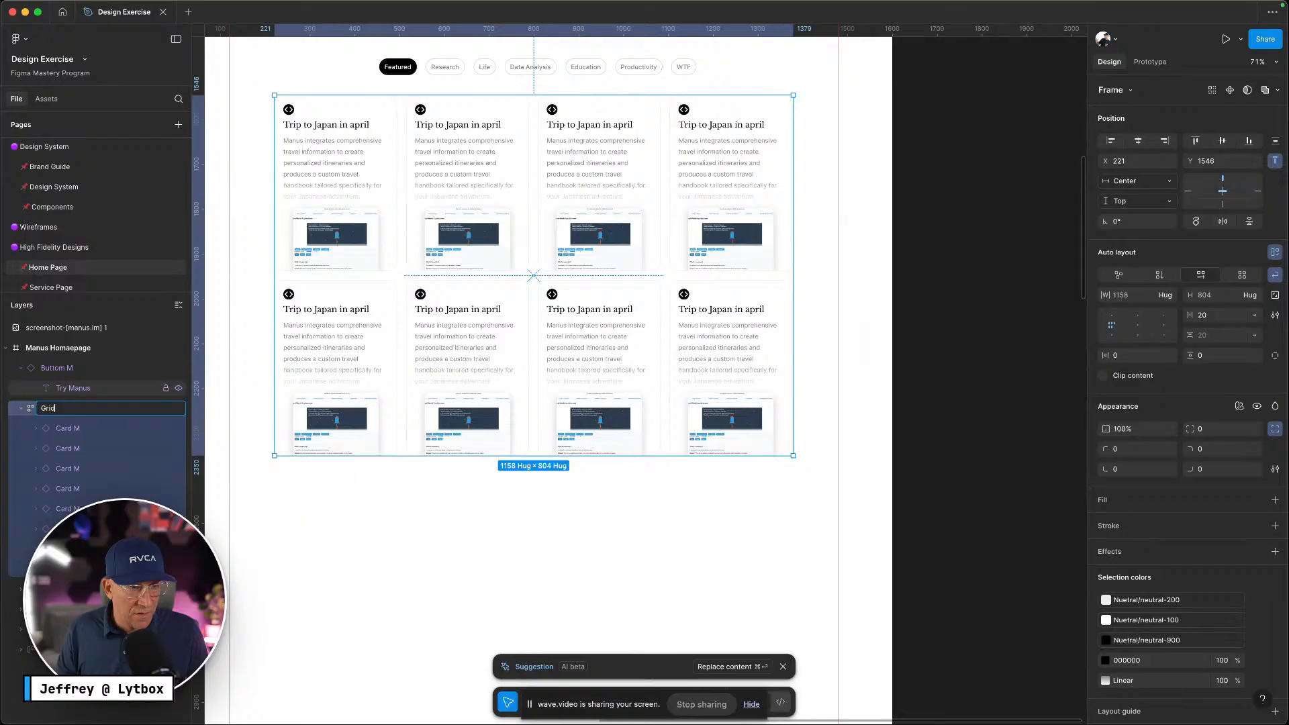
{"action": "key", "text": "Return"}
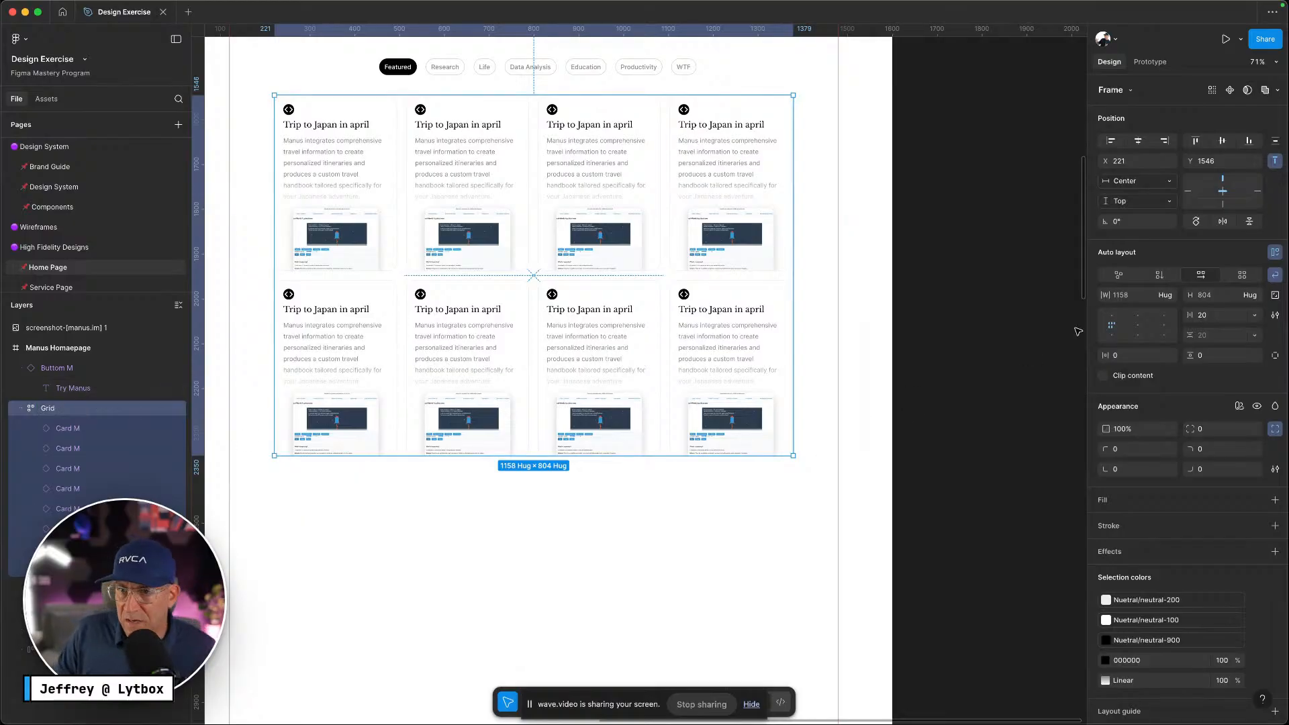
Toggle Grid's wrap off and back on, confirming the two rows of four and hug width
{"action": "left_click", "coordinate": [1163, 296]}
{"action": "left_click", "coordinate": [1166, 296]}
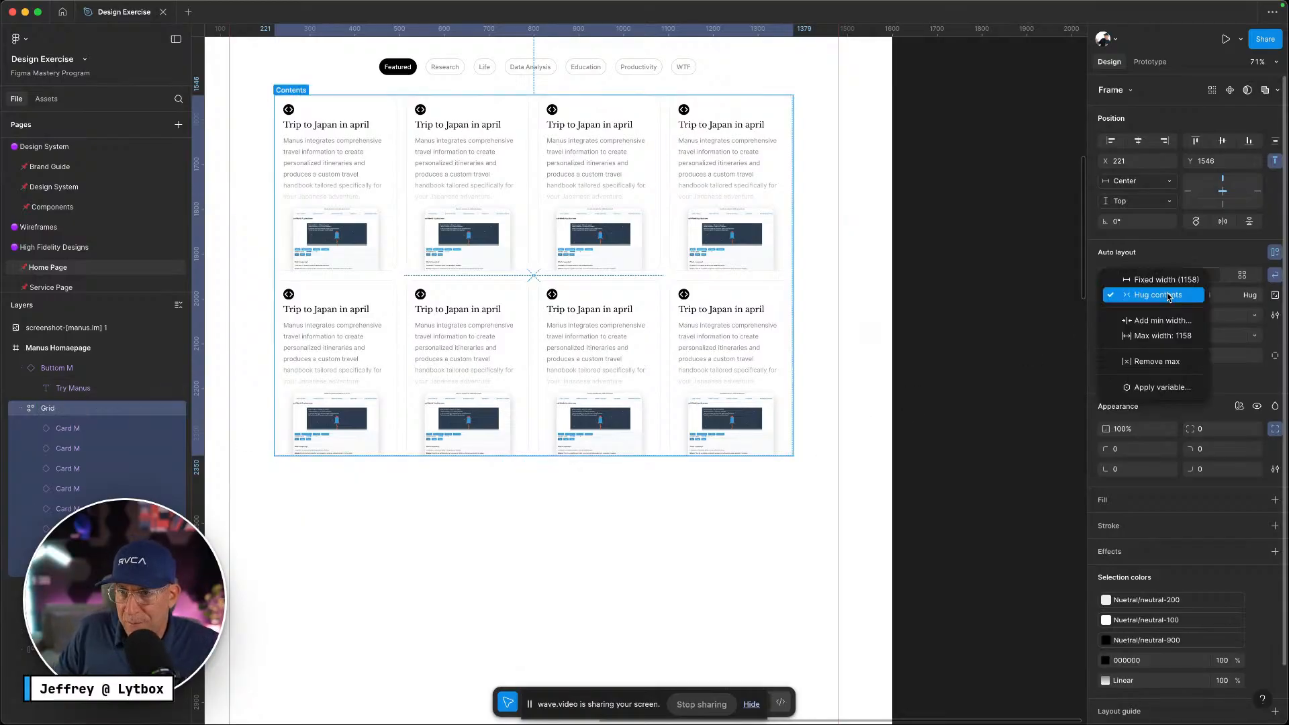
{"action": "left_click", "coordinate": [1276, 278]}
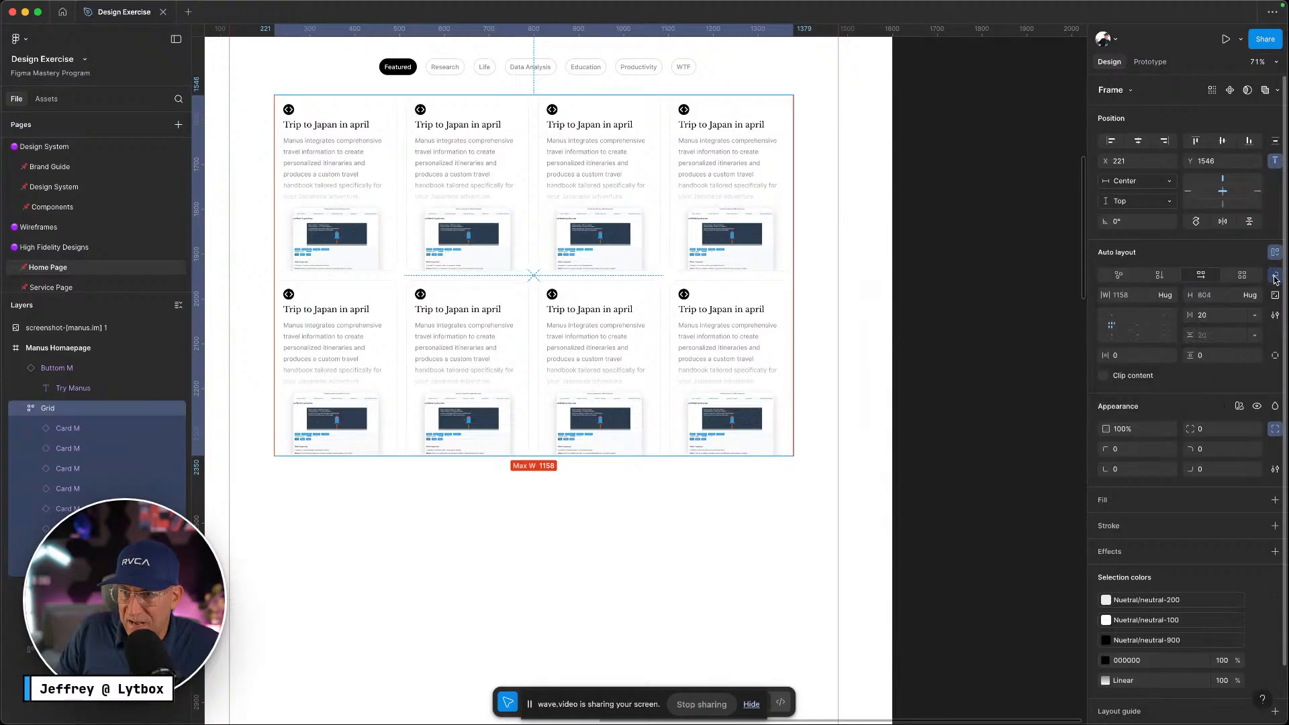
{"action": "left_click", "coordinate": [1275, 277]}
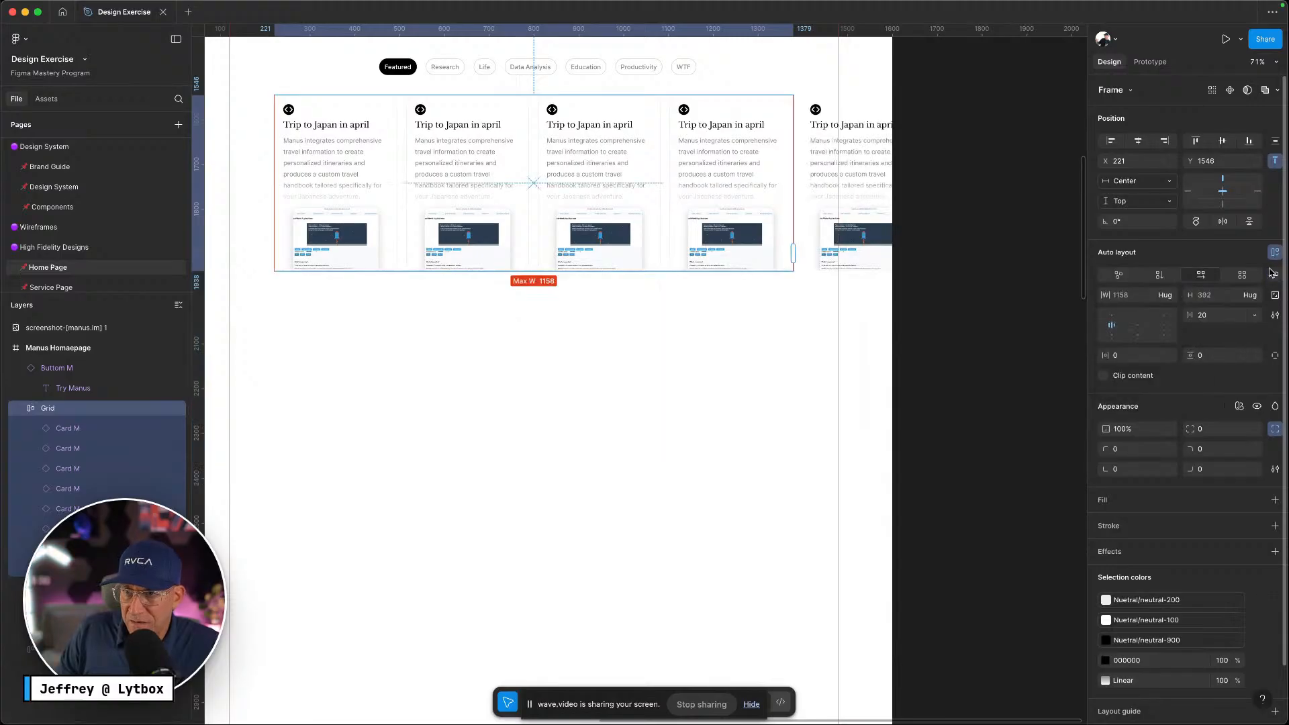
{"action": "left_click", "coordinate": [1274, 276]}
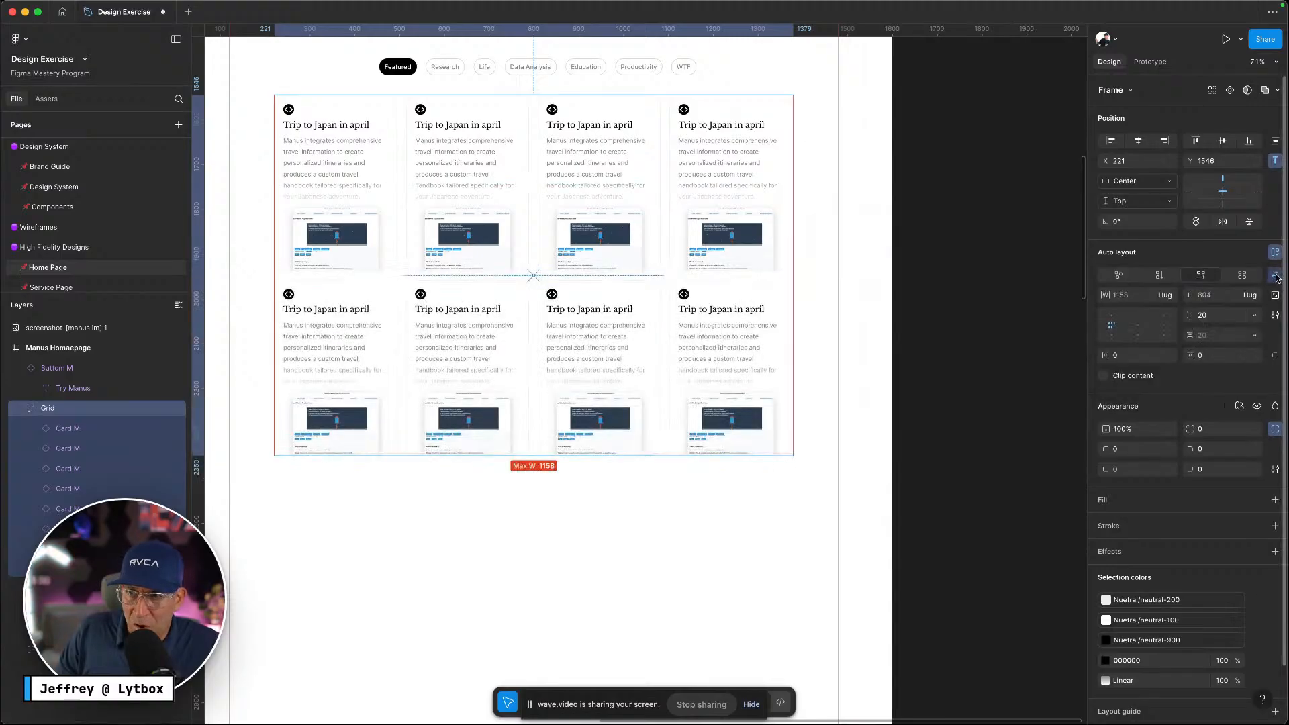
{"action": "left_click", "coordinate": [1167, 295]}
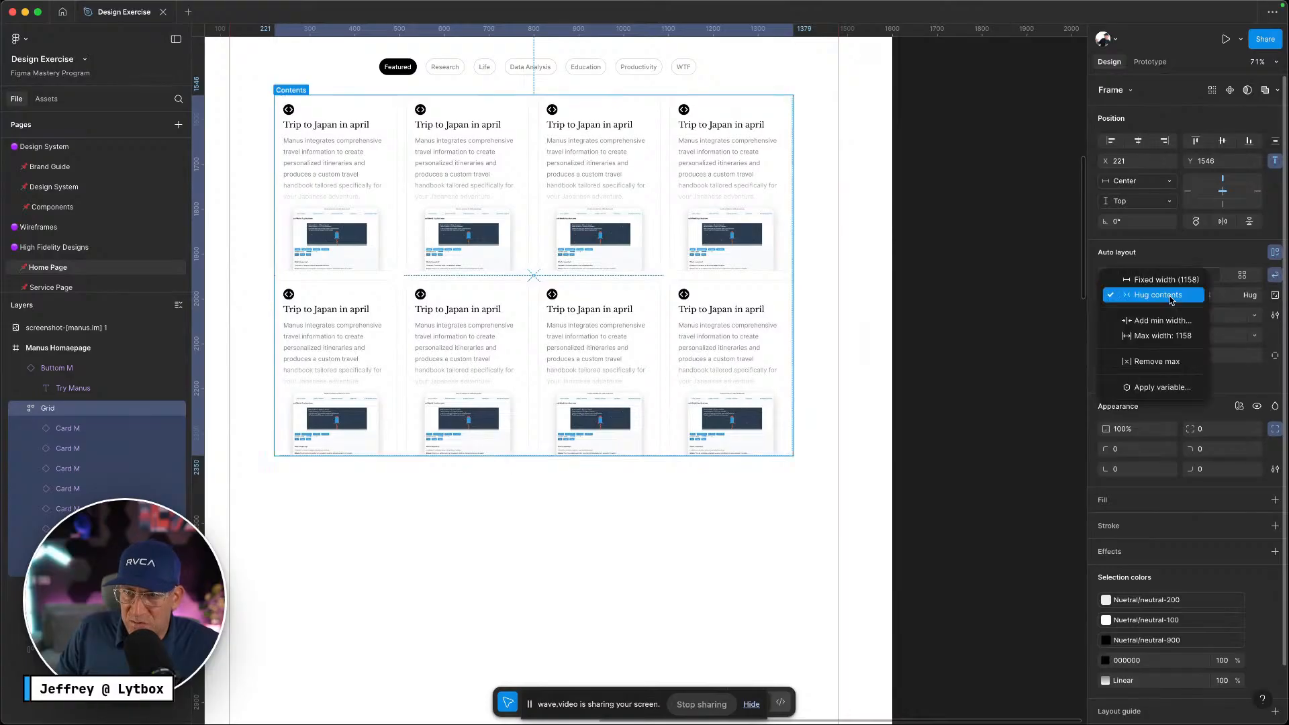
{"action": "left_click", "coordinate": [607, 495]}
{"action": "left_click", "coordinate": [557, 497]}
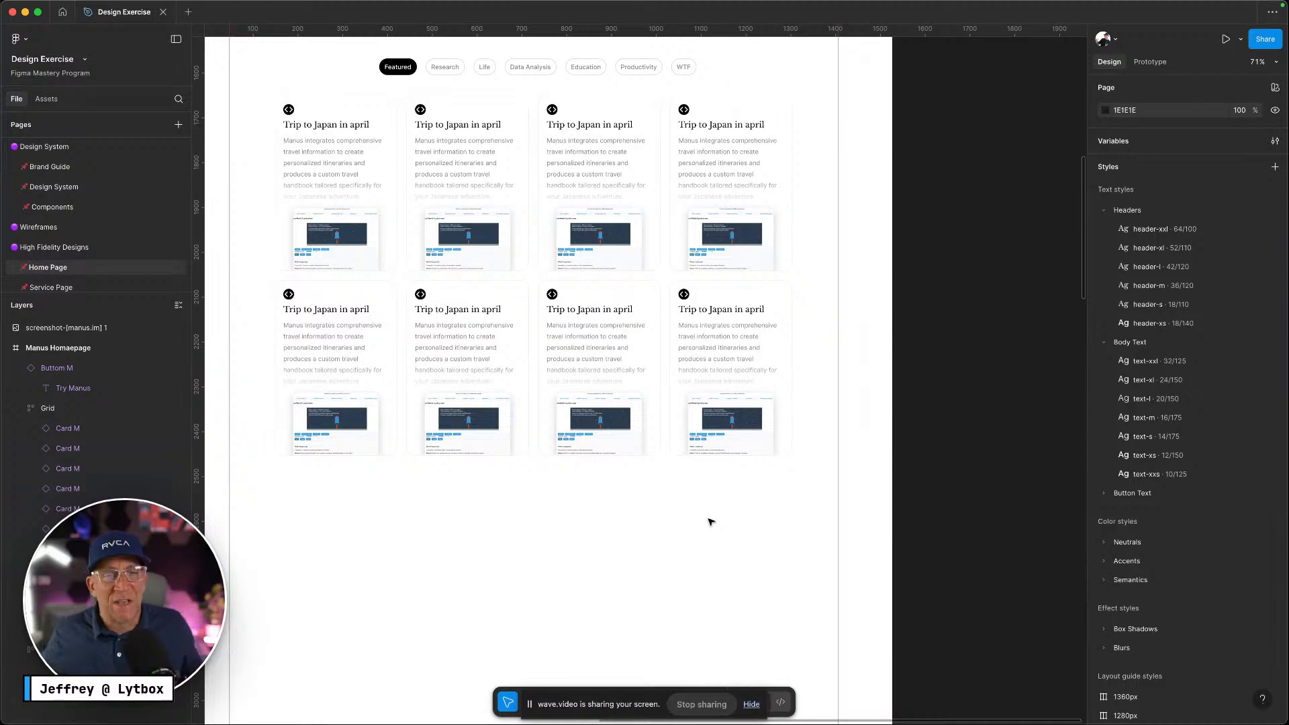
{"action": "left_click", "coordinate": [796, 399]}
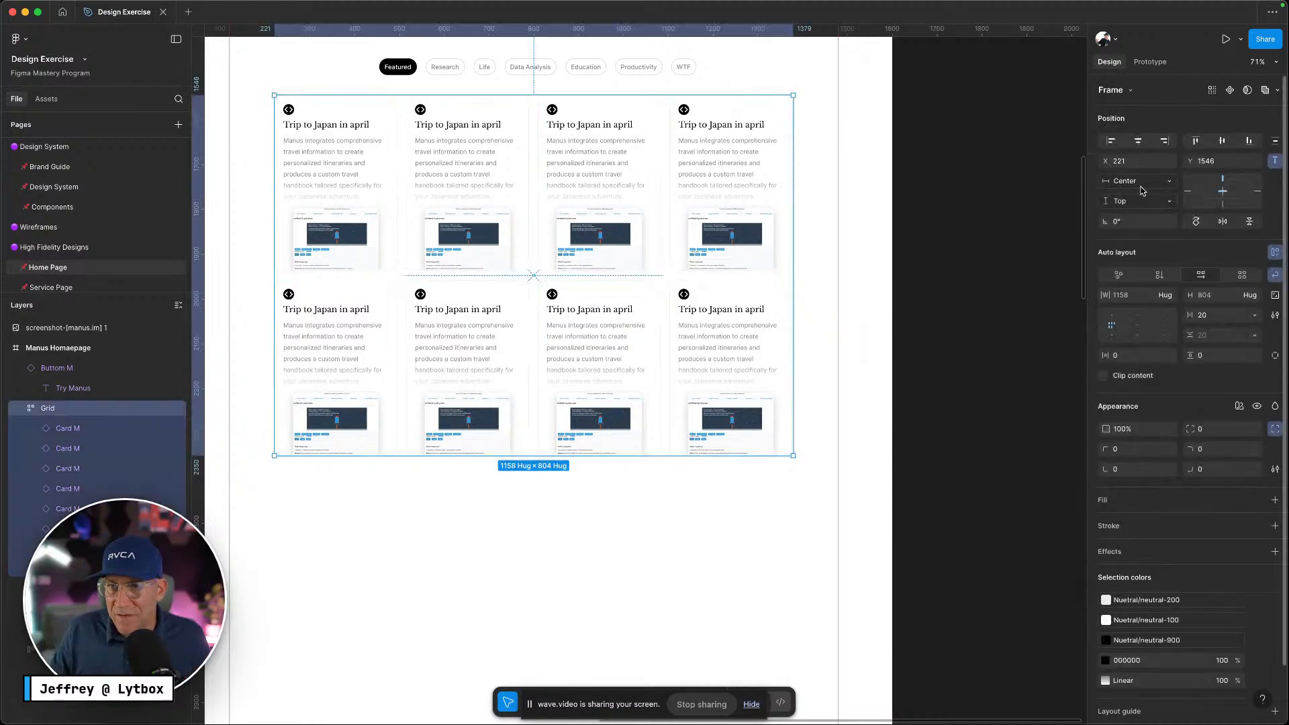
Move the explore-more button below the grid and select heading, tabs, grid and button
{"action": "scroll", "coordinate": [819, 430], "scroll_direction": "down", "scroll_amount": 3}
{"action": "scroll", "coordinate": [748, 503], "scroll_direction": "down", "scroll_amount": 3}
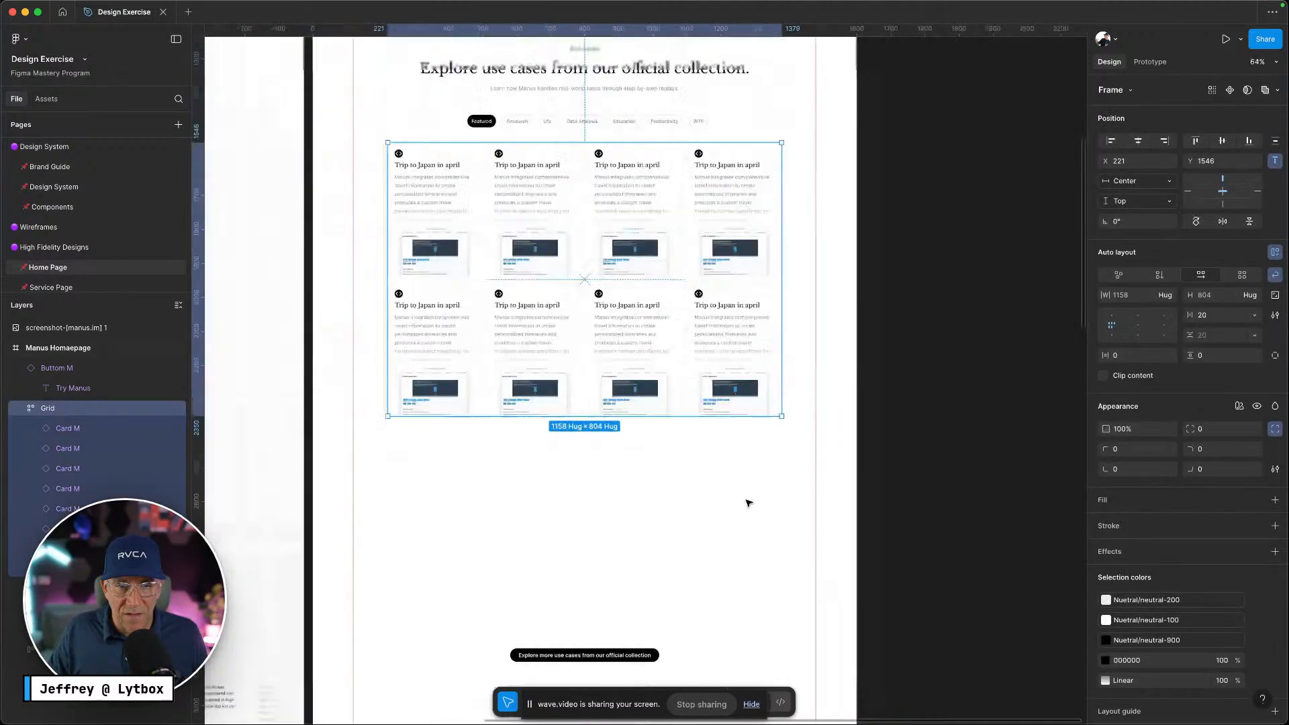
{"action": "left_click_drag", "start_coordinate": [597, 646], "coordinate": [607, 452]}
{"action": "left_click", "coordinate": [625, 495]}
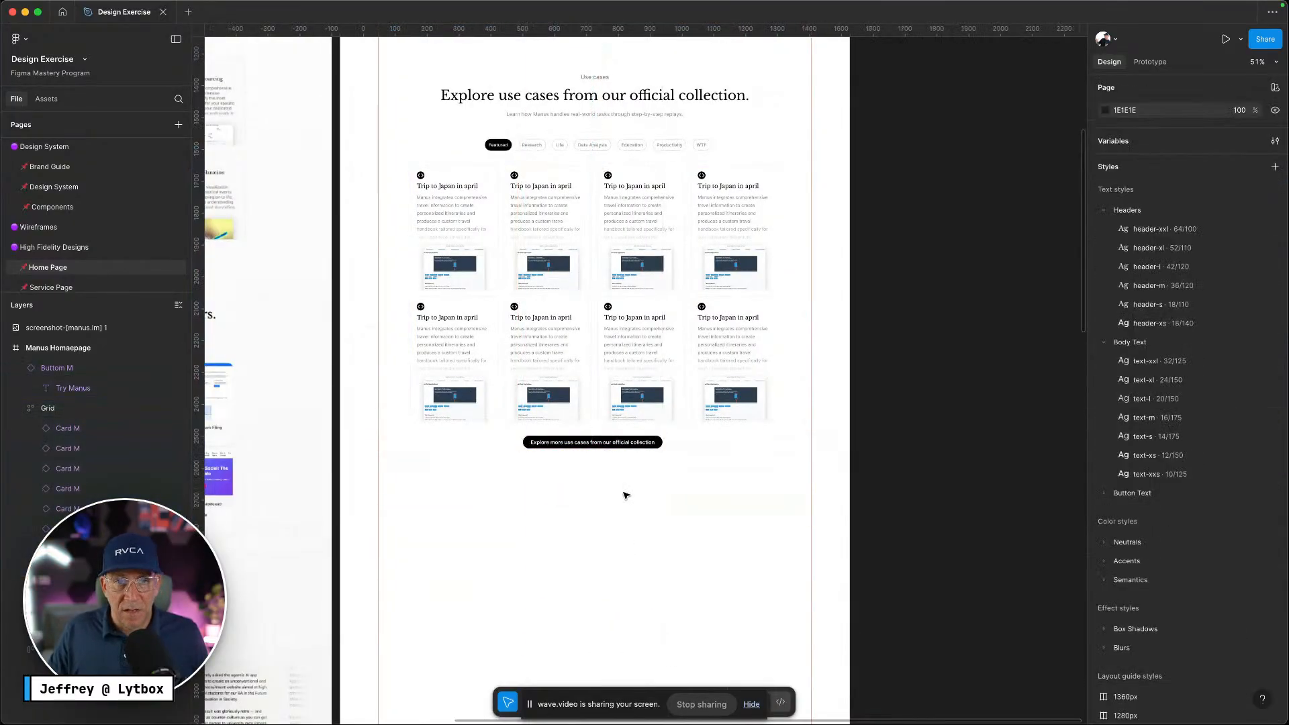
{"action": "left_click_drag", "start_coordinate": [671, 519], "coordinate": [544, 74]}
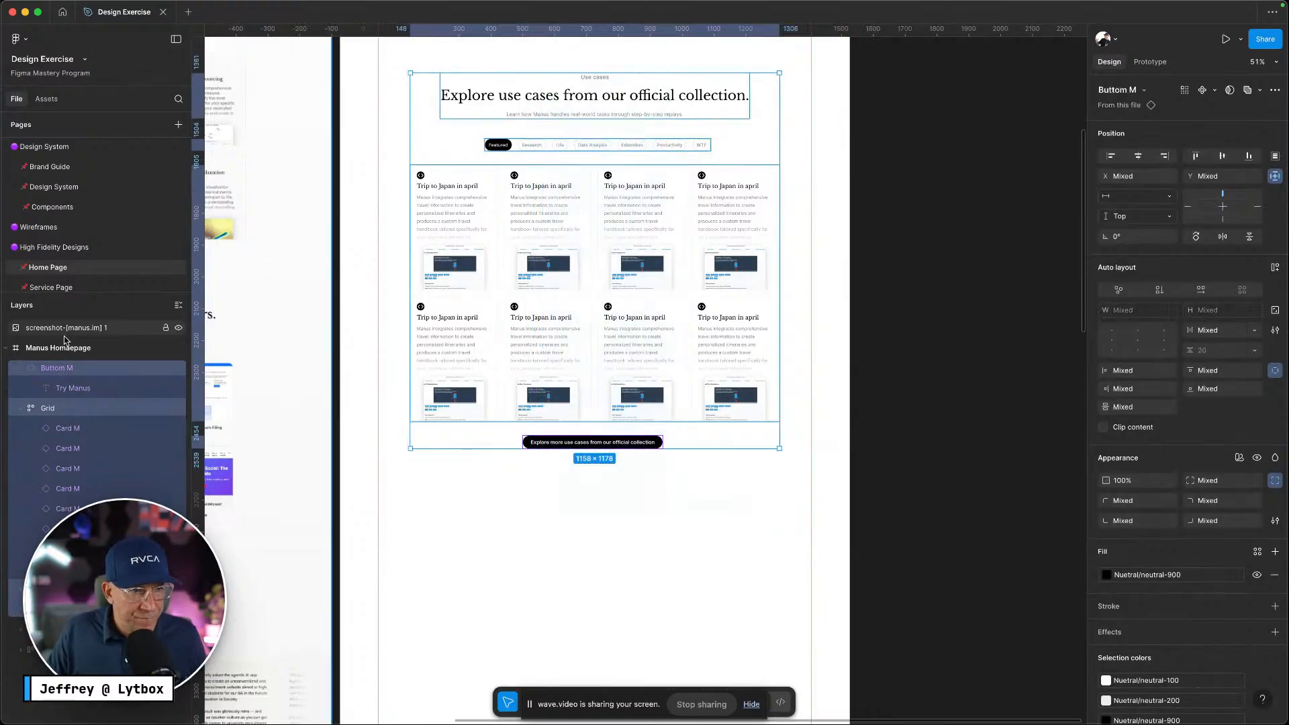
{"action": "left_click", "coordinate": [22, 409]}
{"action": "left_click", "coordinate": [23, 370]}
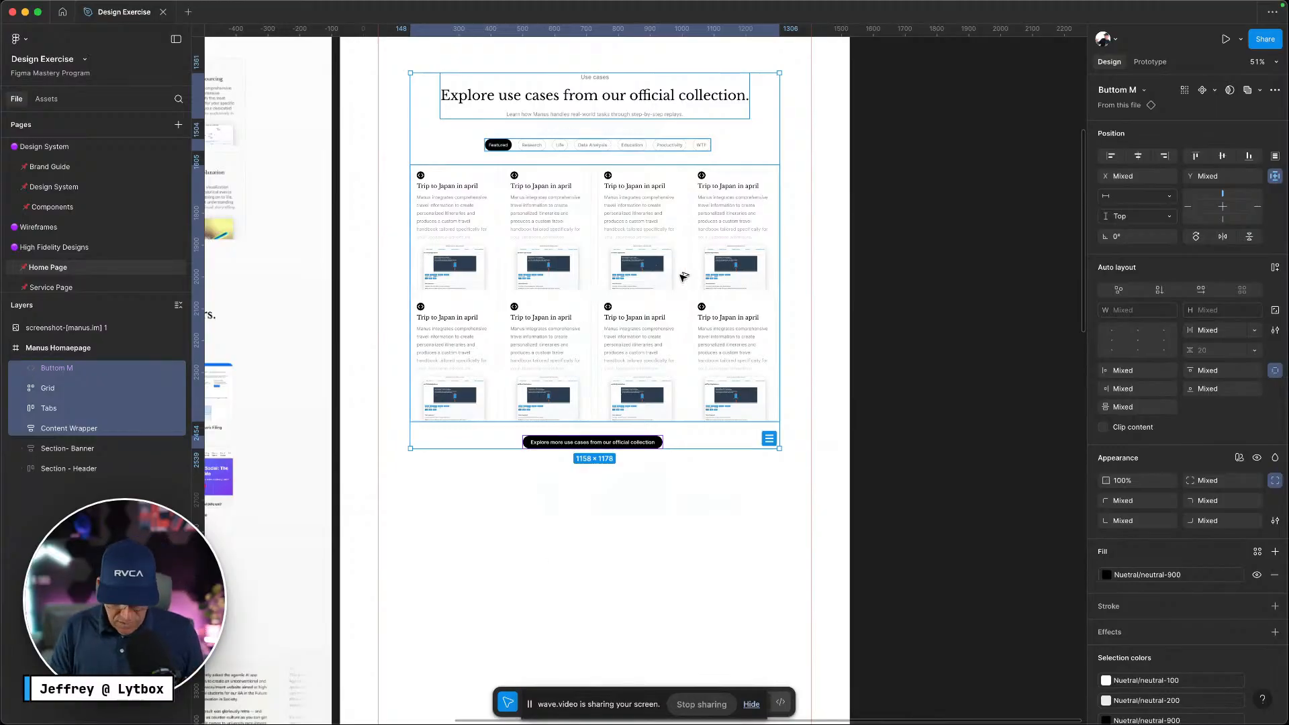
Wrap the selected layers in an auto layout frame named Container
{"action": "key", "text": "shift+a"}
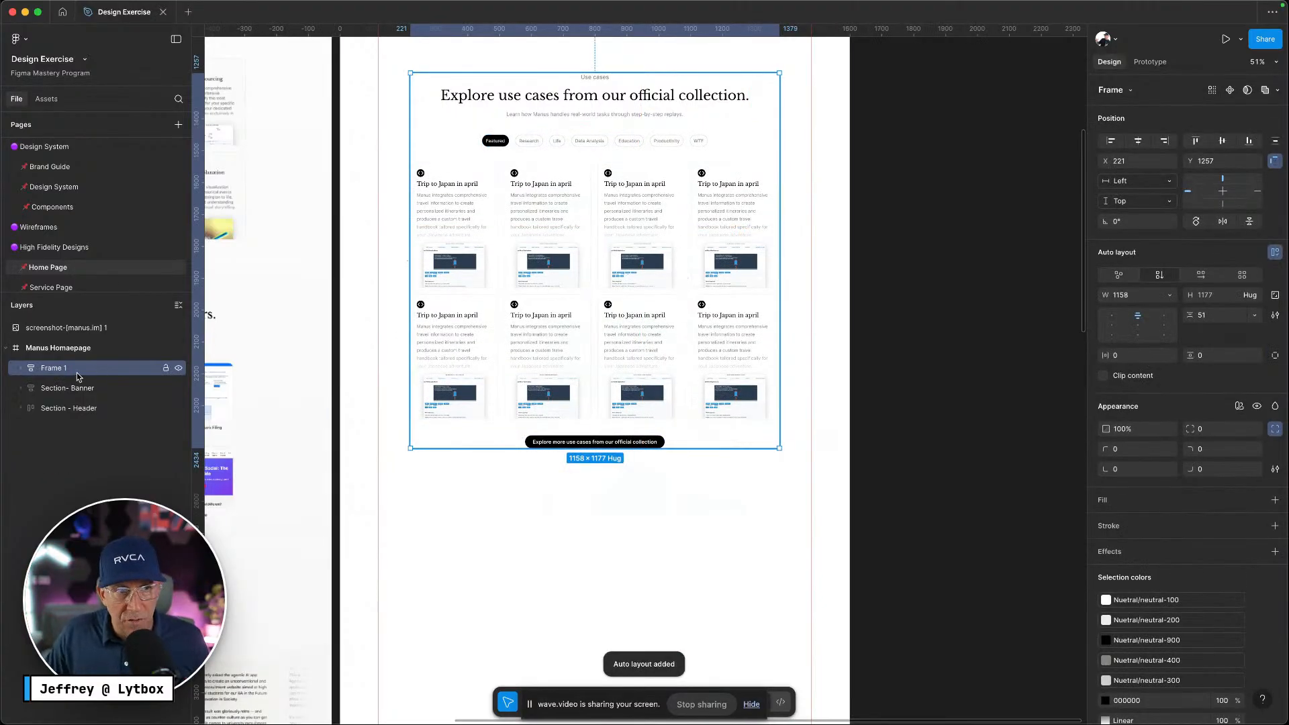
{"action": "double_click", "coordinate": [54, 368]}
{"action": "type", "text": "Container"}
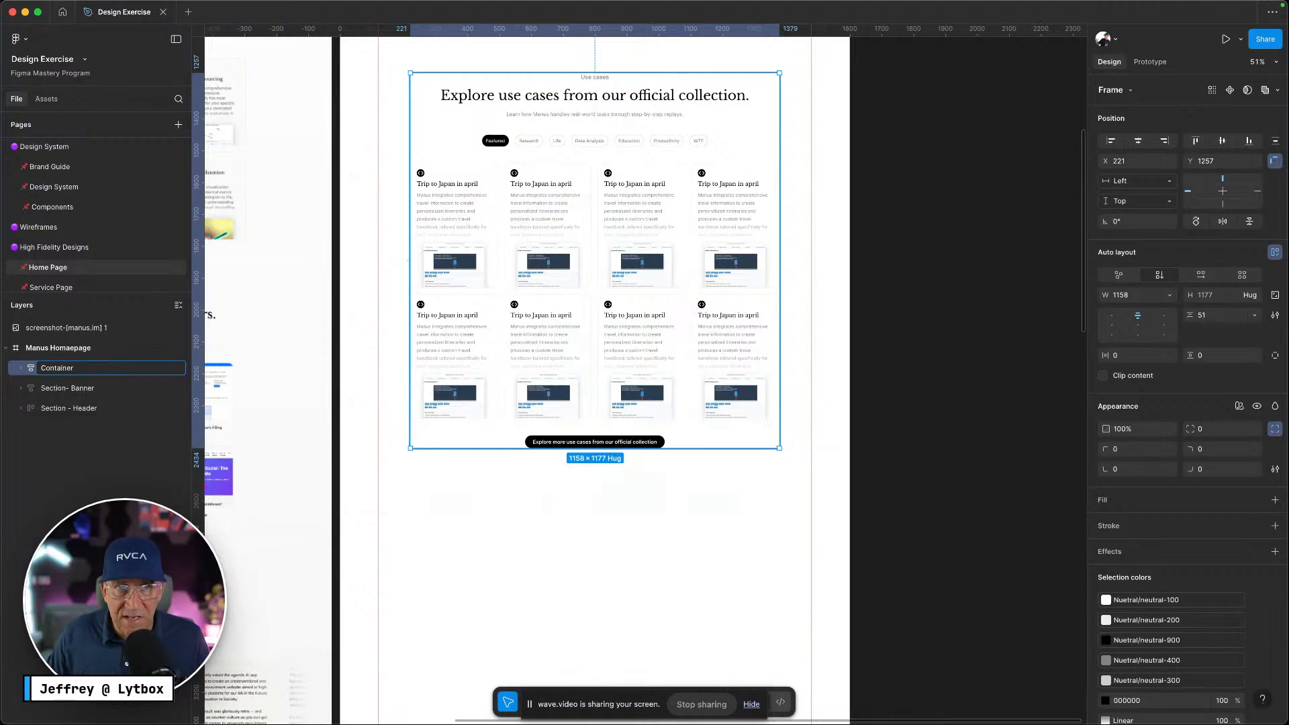
{"action": "left_click", "coordinate": [459, 589]}
Wrap Container in an outer auto layout frame named Section
{"action": "left_click", "coordinate": [45, 373]}
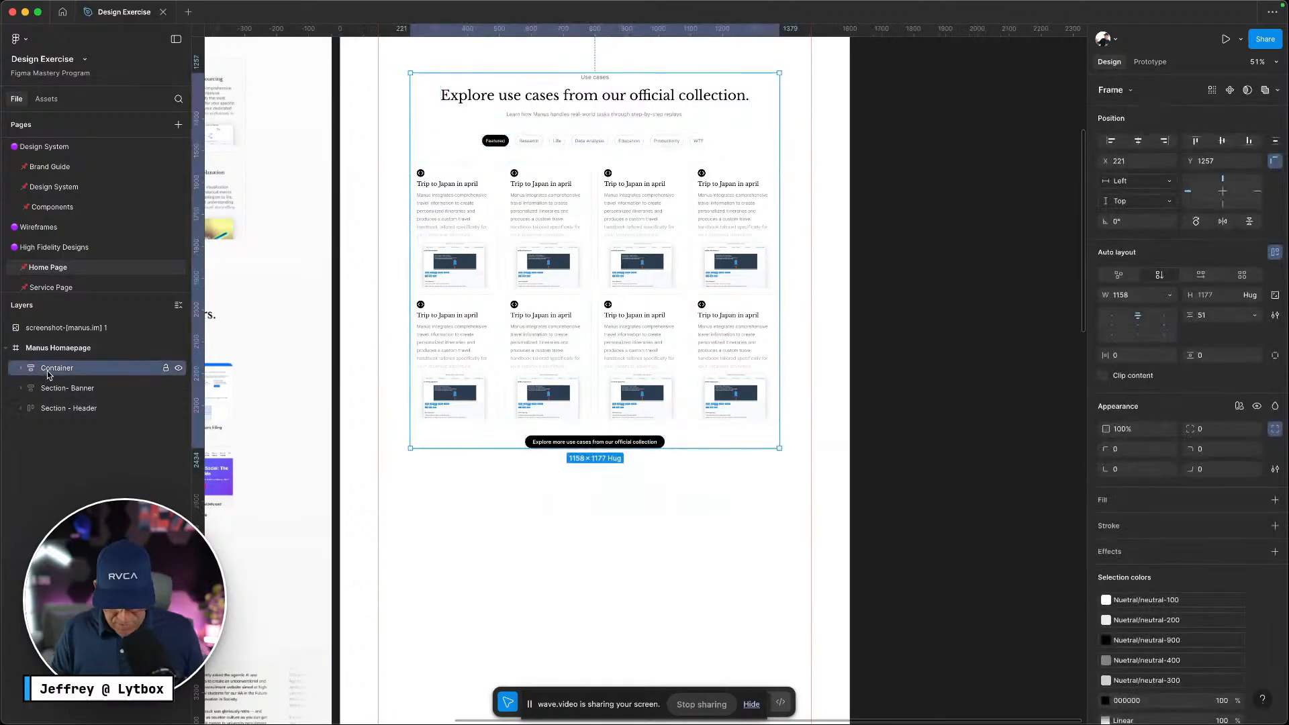
{"action": "key", "text": "alt"}
{"action": "key", "text": "shift+a"}
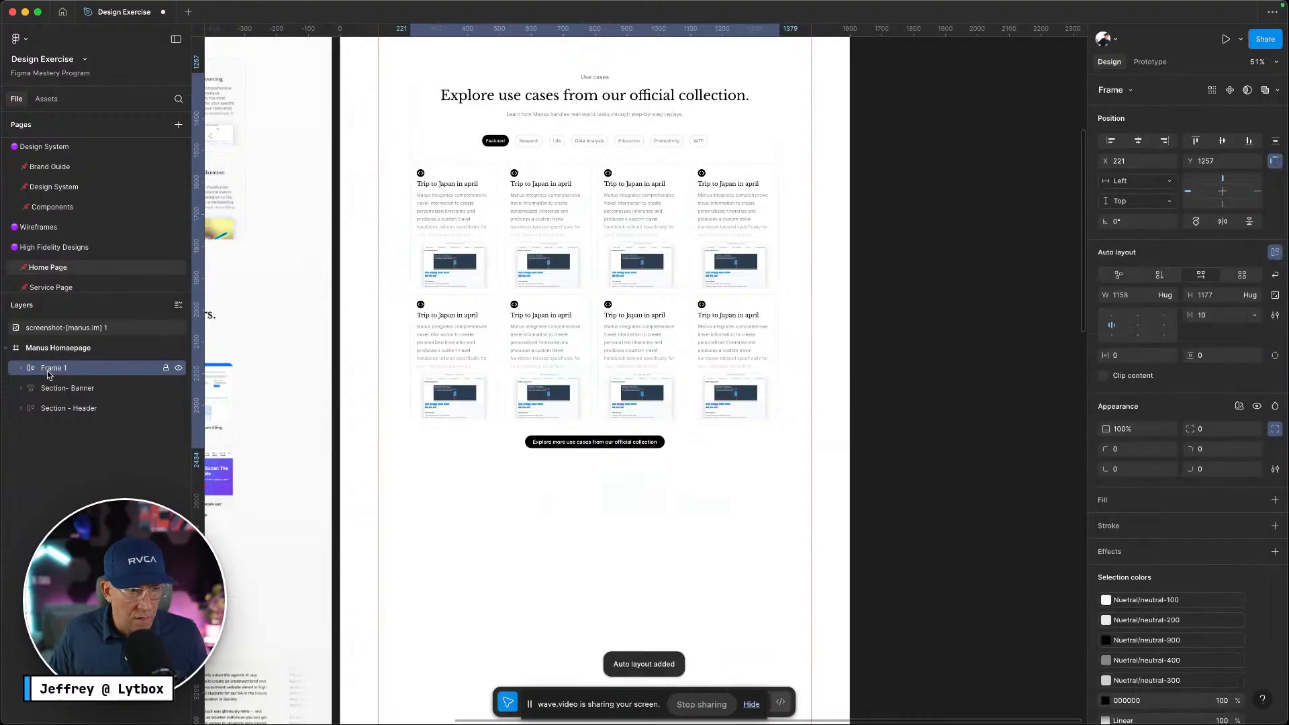
{"action": "double_click", "coordinate": [47, 371]}
{"action": "type", "text": "S"}
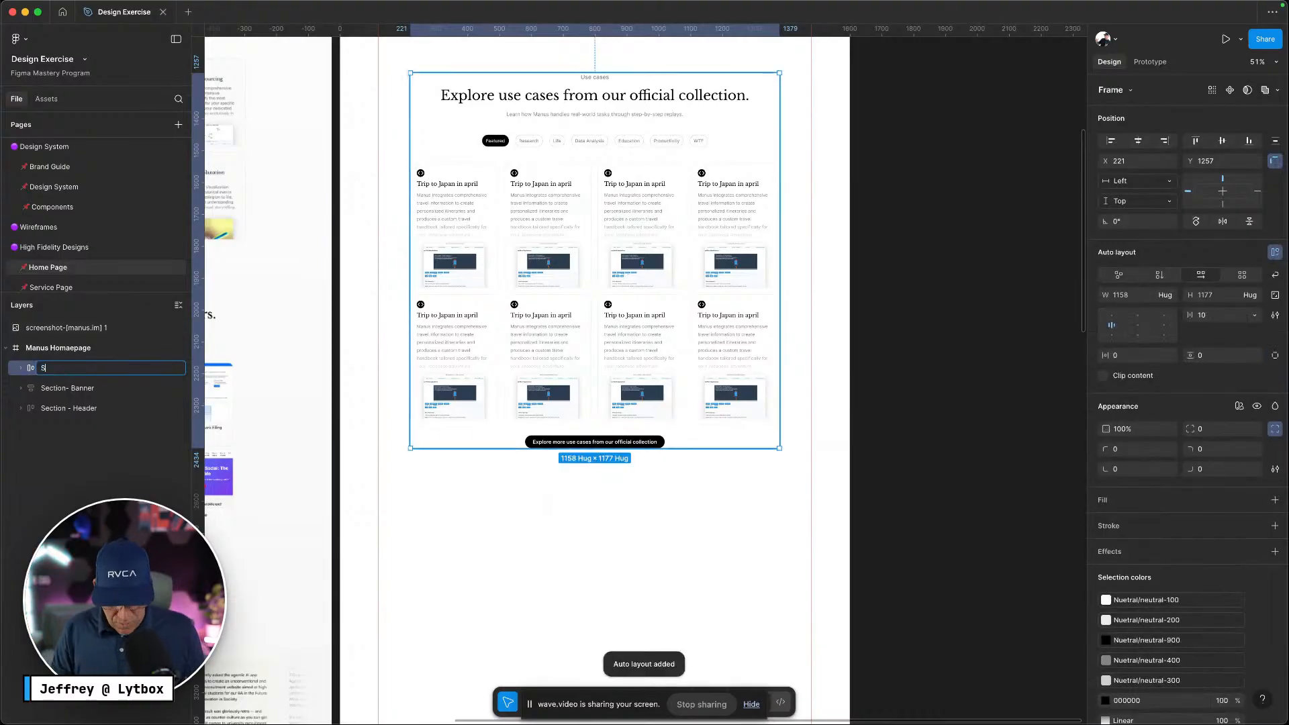
{"action": "type", "text": "ection"}
{"action": "key", "text": "Return"}
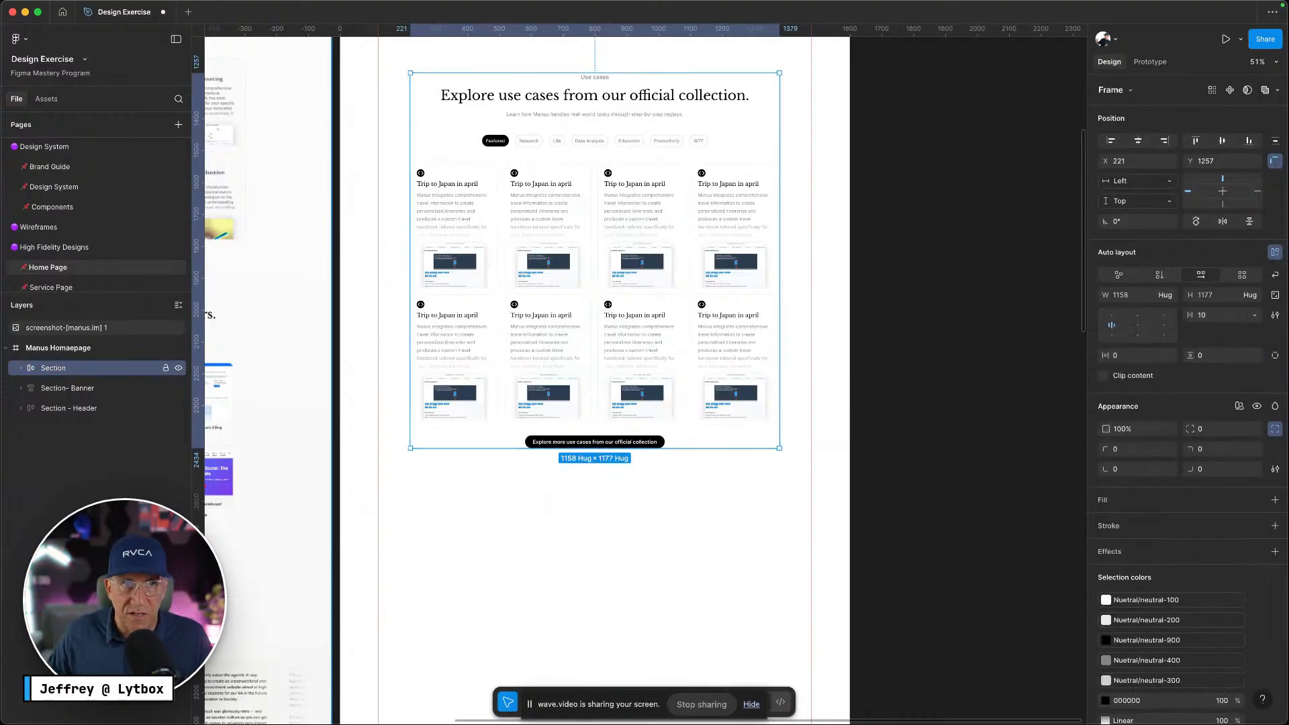
Set Container's gap to the border-radius-l variable (20)
{"action": "scroll", "coordinate": [711, 503], "scroll_direction": "up", "scroll_amount": 4}
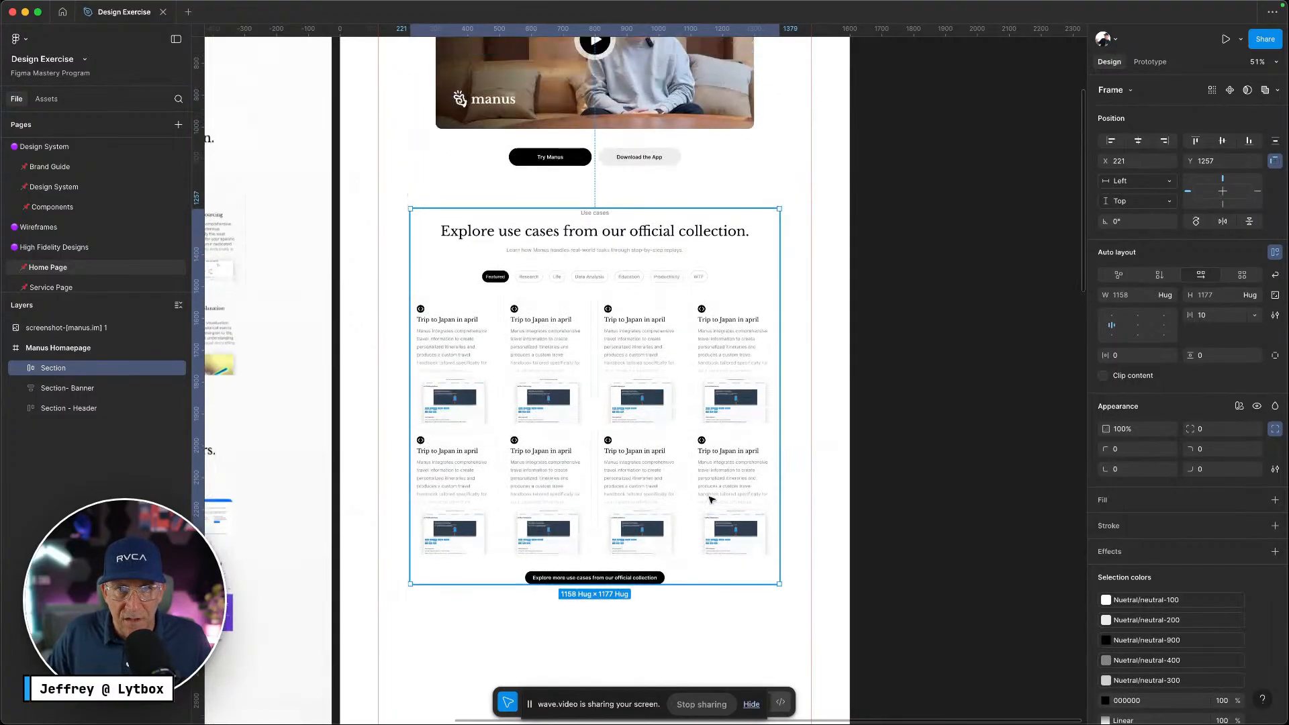
{"action": "scroll", "coordinate": [611, 282], "scroll_direction": "up", "scroll_amount": 6}
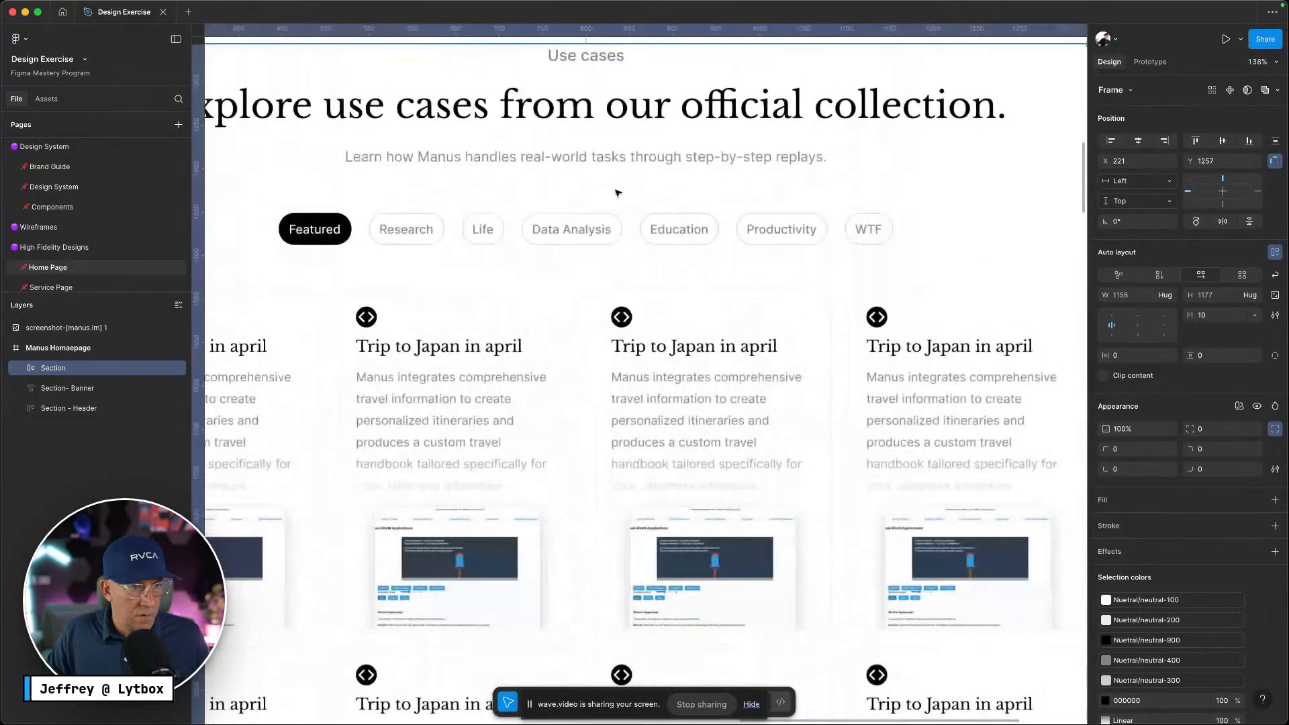
{"action": "key", "text": "Return"}
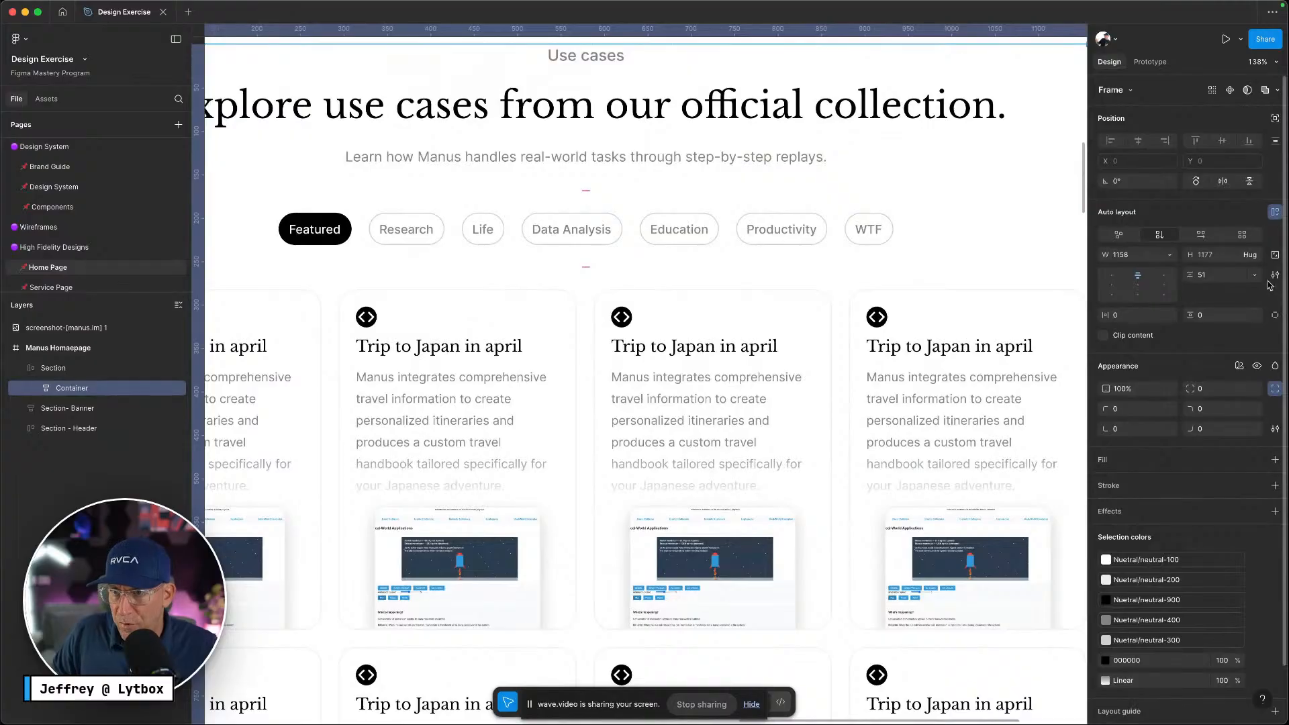
{"action": "left_click", "coordinate": [1254, 275]}
{"action": "left_click", "coordinate": [1209, 317]}
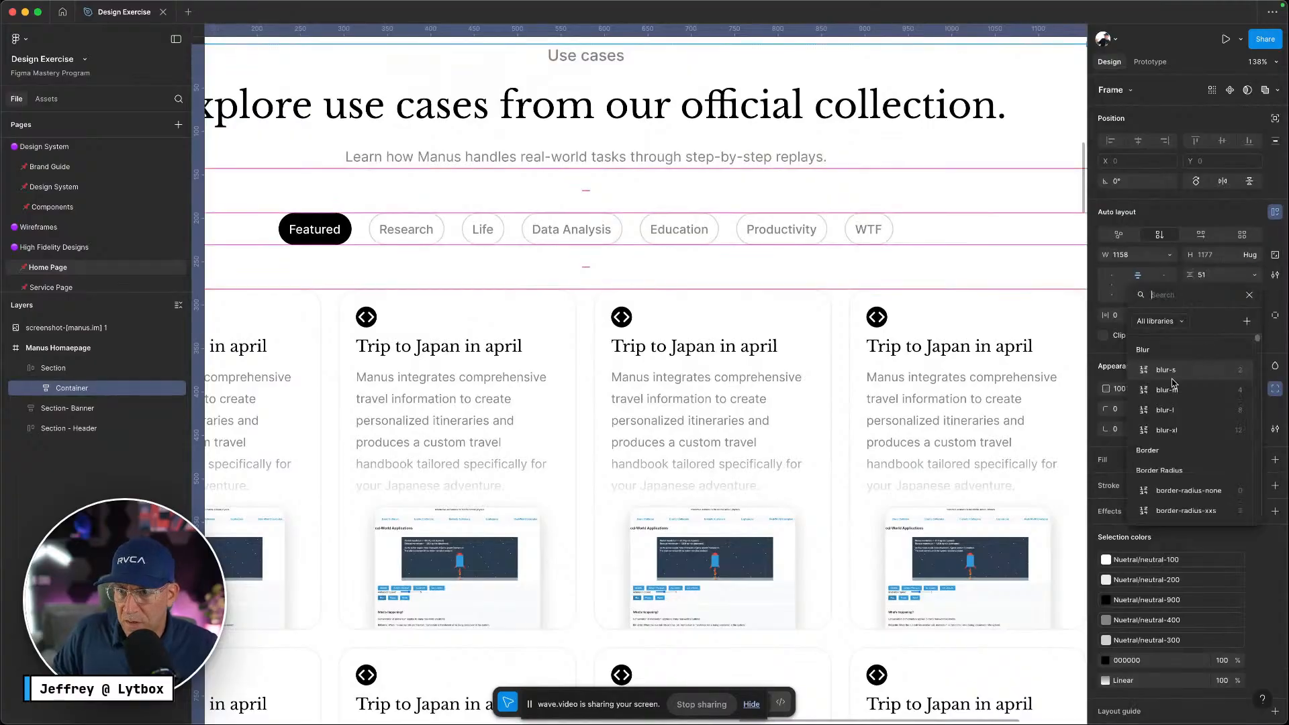
{"action": "scroll", "coordinate": [1195, 470], "scroll_direction": "down", "scroll_amount": 3}
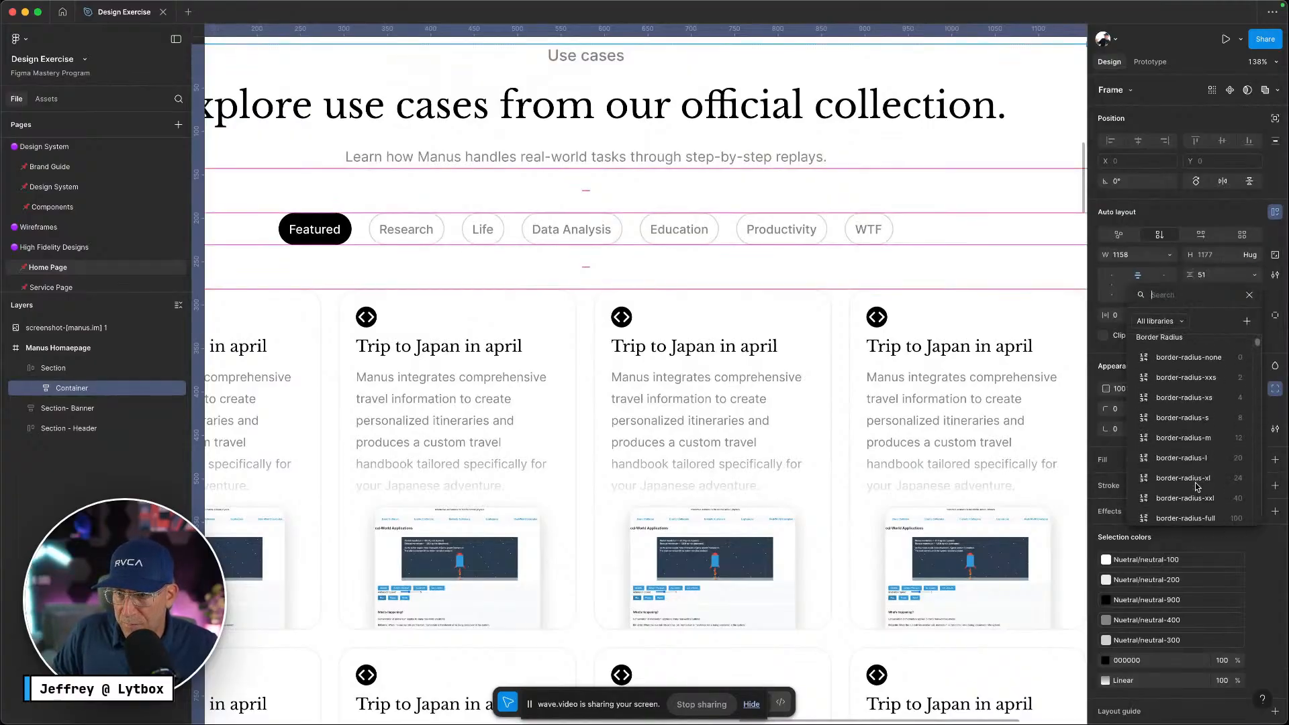
{"action": "left_click", "coordinate": [1188, 457]}
{"action": "scroll", "coordinate": [815, 365], "scroll_direction": "up", "scroll_amount": 2}
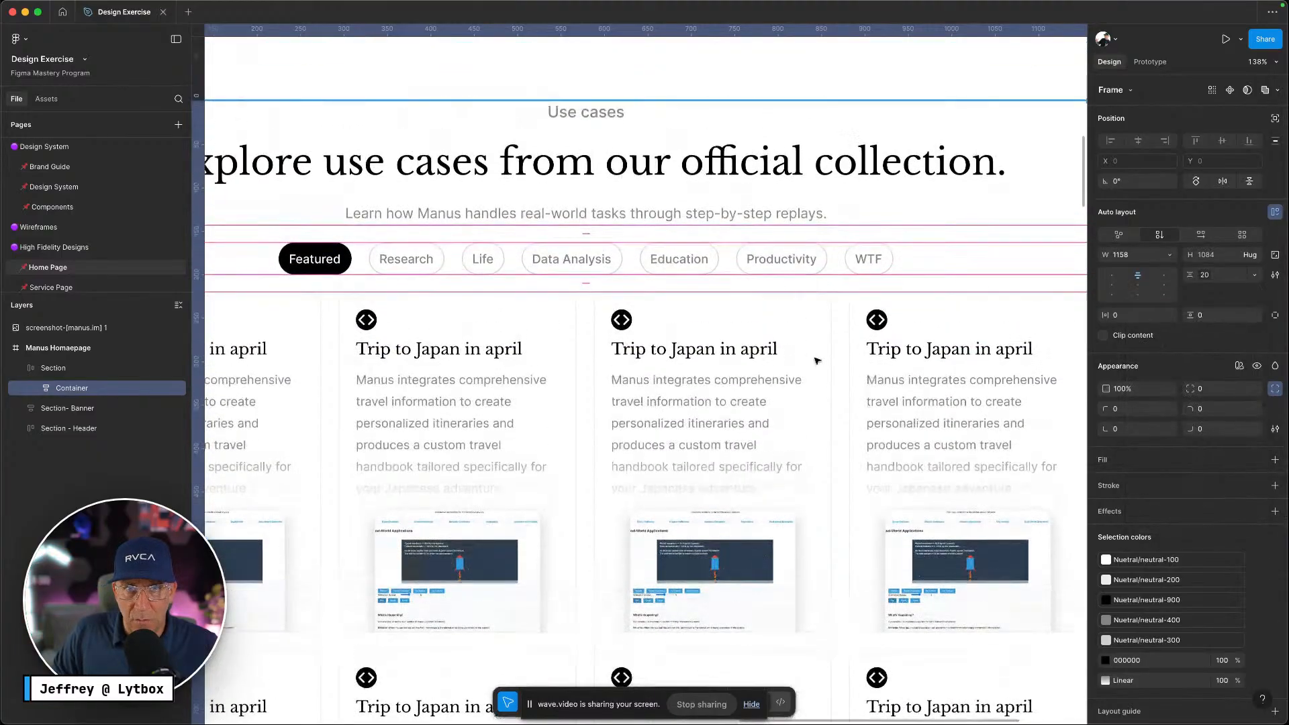
{"action": "scroll", "coordinate": [769, 206], "scroll_direction": "down", "scroll_amount": 1}
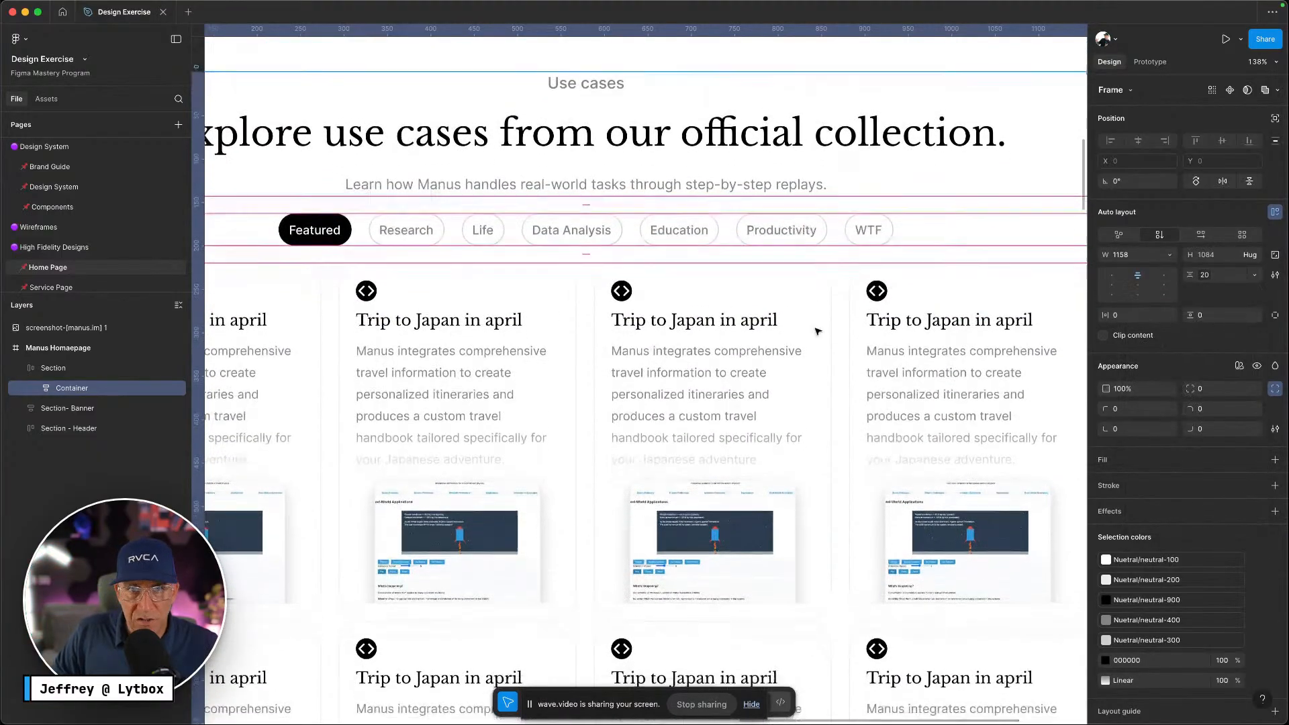
{"action": "scroll", "coordinate": [819, 328], "scroll_direction": "down", "scroll_amount": 5}
{"action": "left_click", "coordinate": [850, 271]}
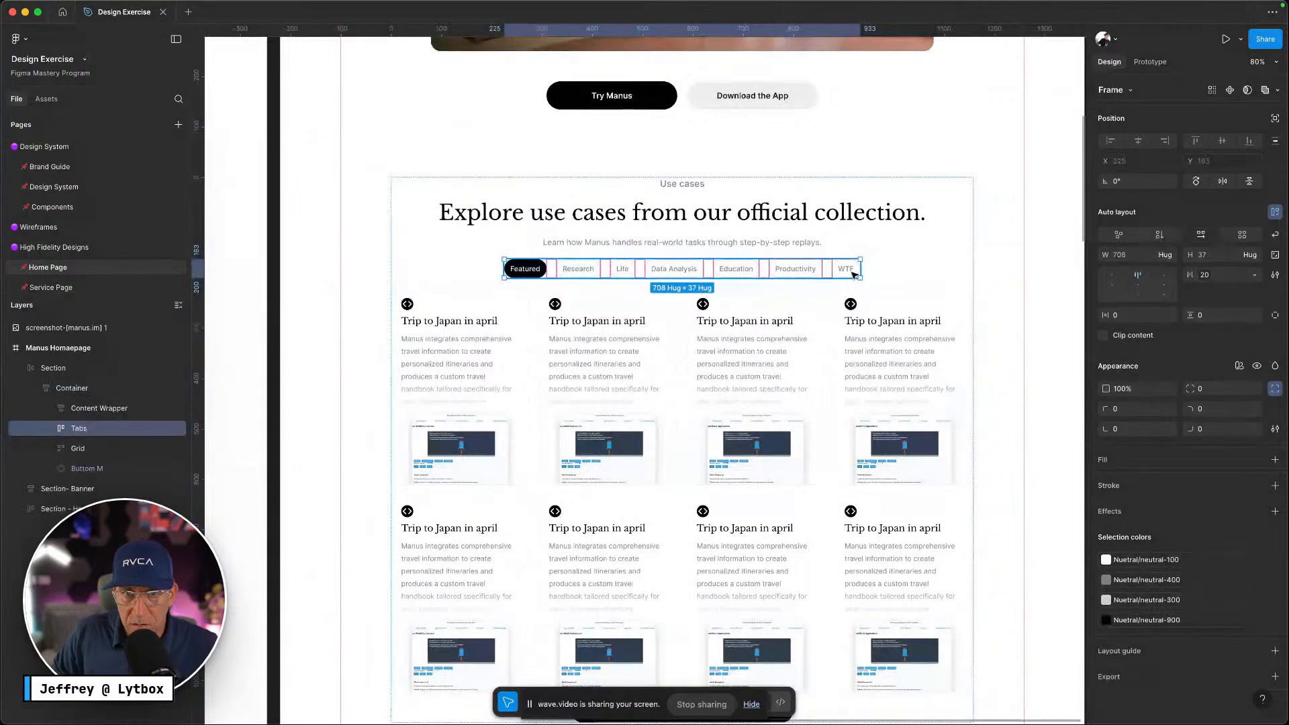
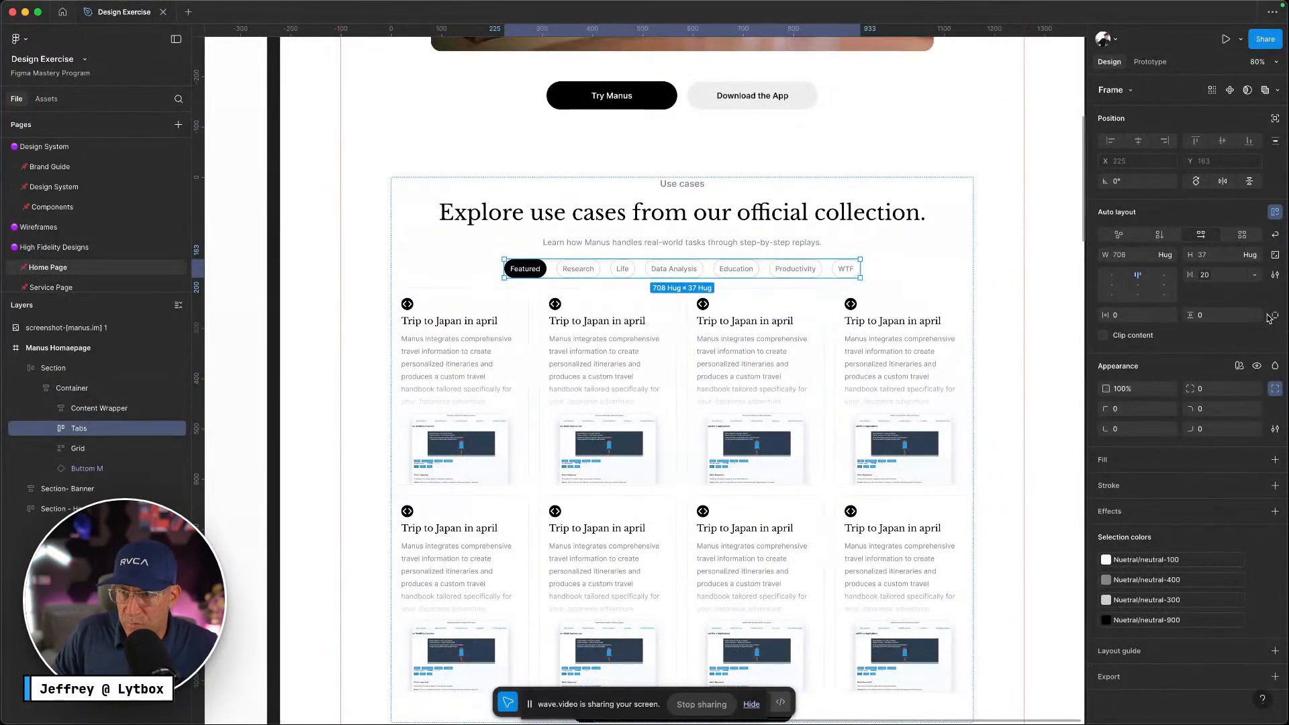
Give the Tabs row individual padding: padding-40 on top and padding-20 on bottom
{"action": "left_click", "coordinate": [1271, 316]}
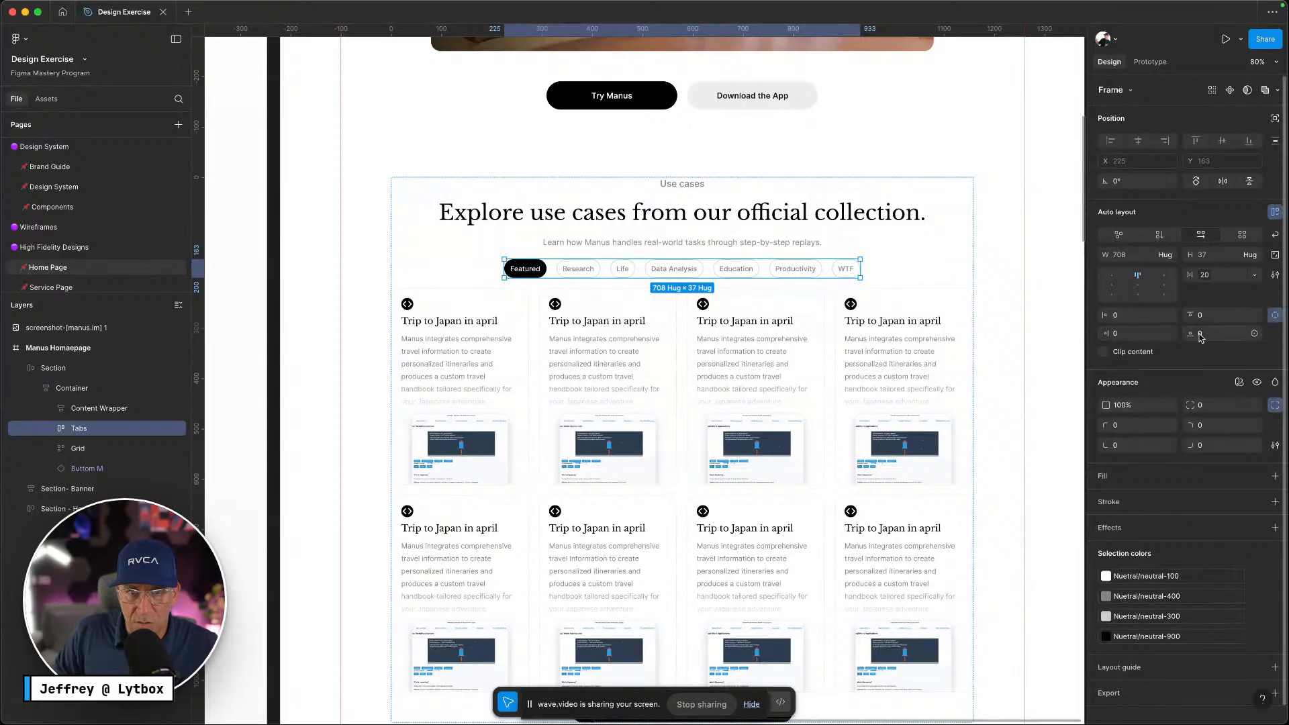
{"action": "left_click", "coordinate": [1254, 334]}
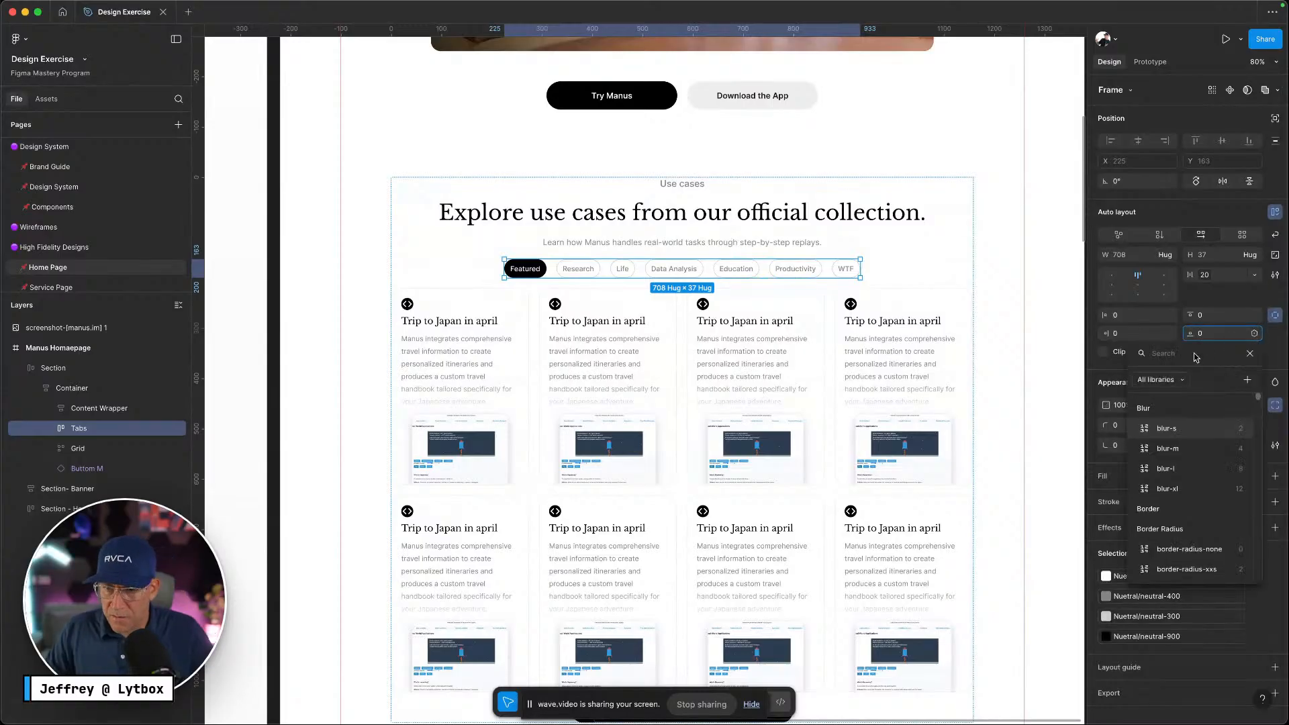
{"action": "type", "text": "padd"}
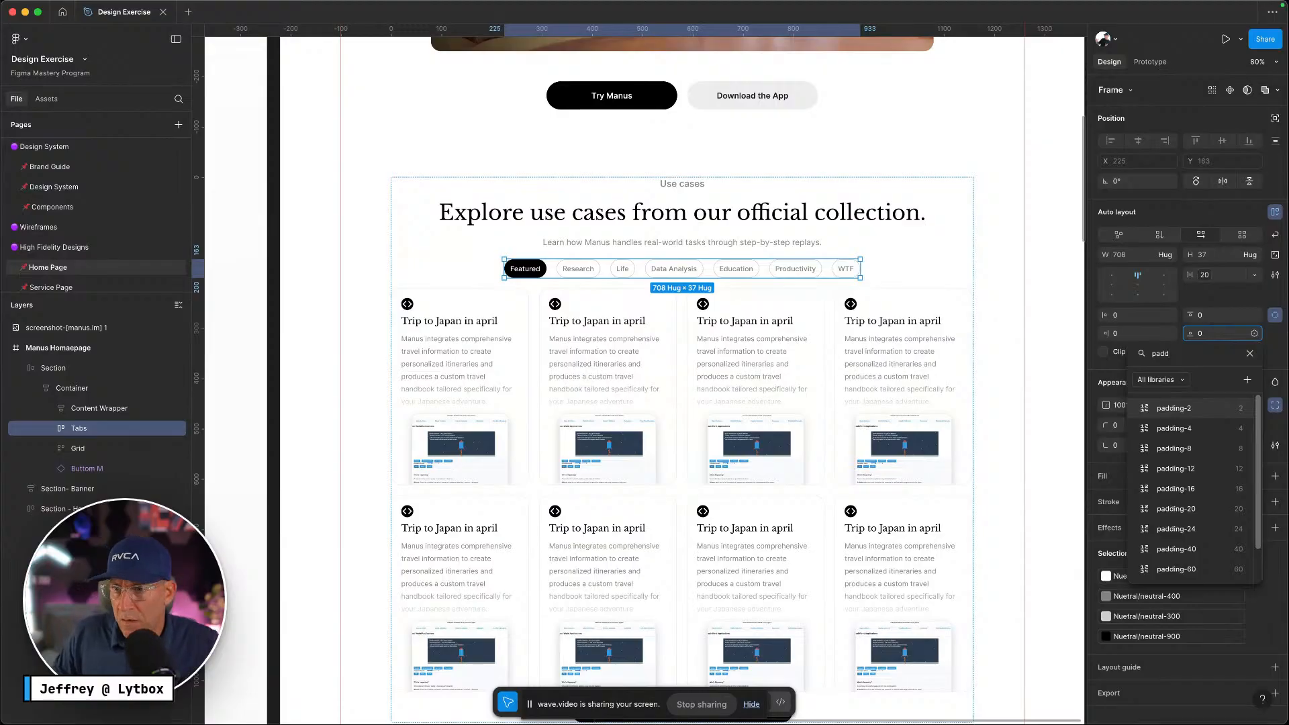
{"action": "left_click", "coordinate": [1194, 509]}
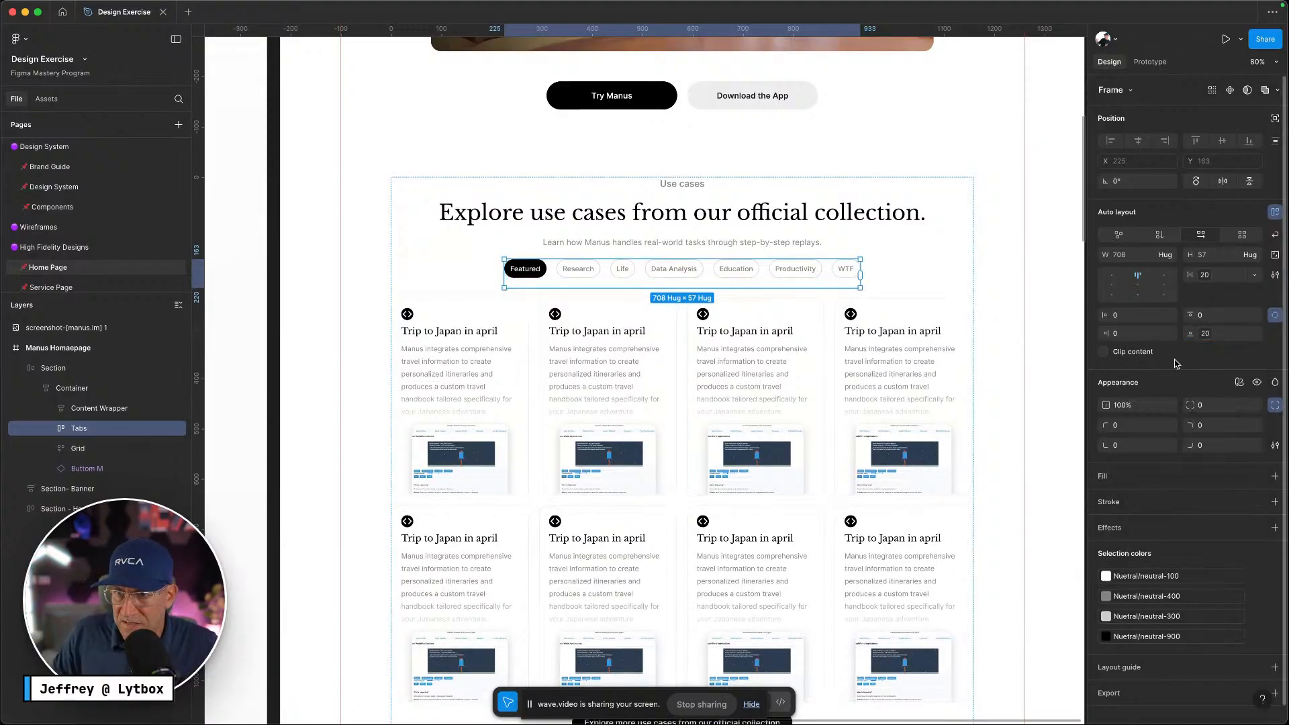
{"action": "left_click", "coordinate": [1170, 317]}
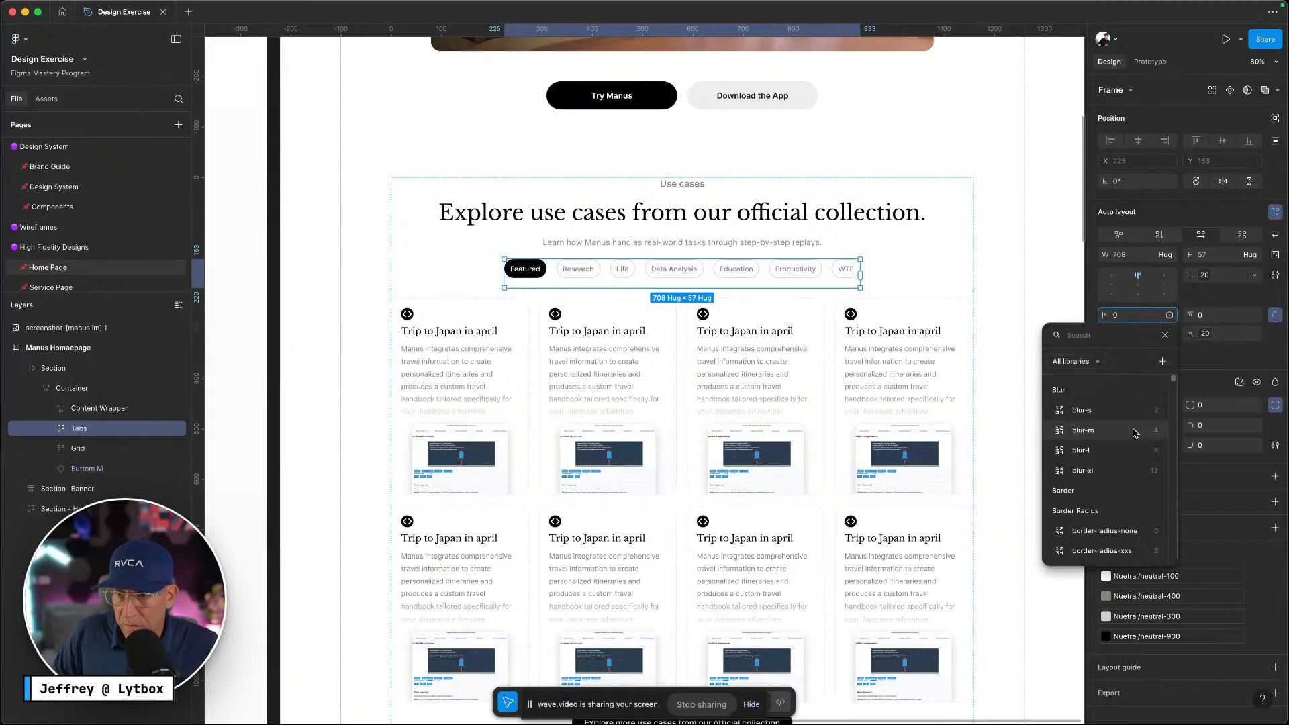
{"action": "type", "text": "padd"}
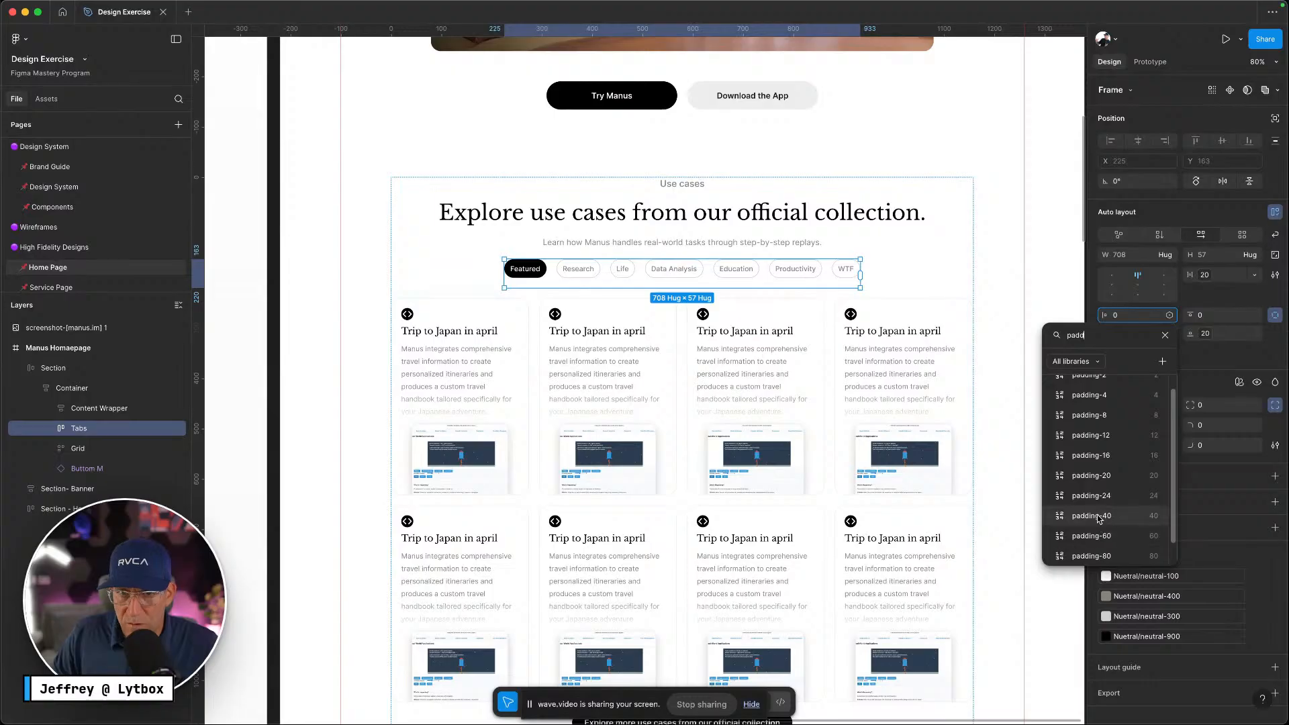
{"action": "left_click", "coordinate": [1100, 517]}
{"action": "key", "text": "super+z"}
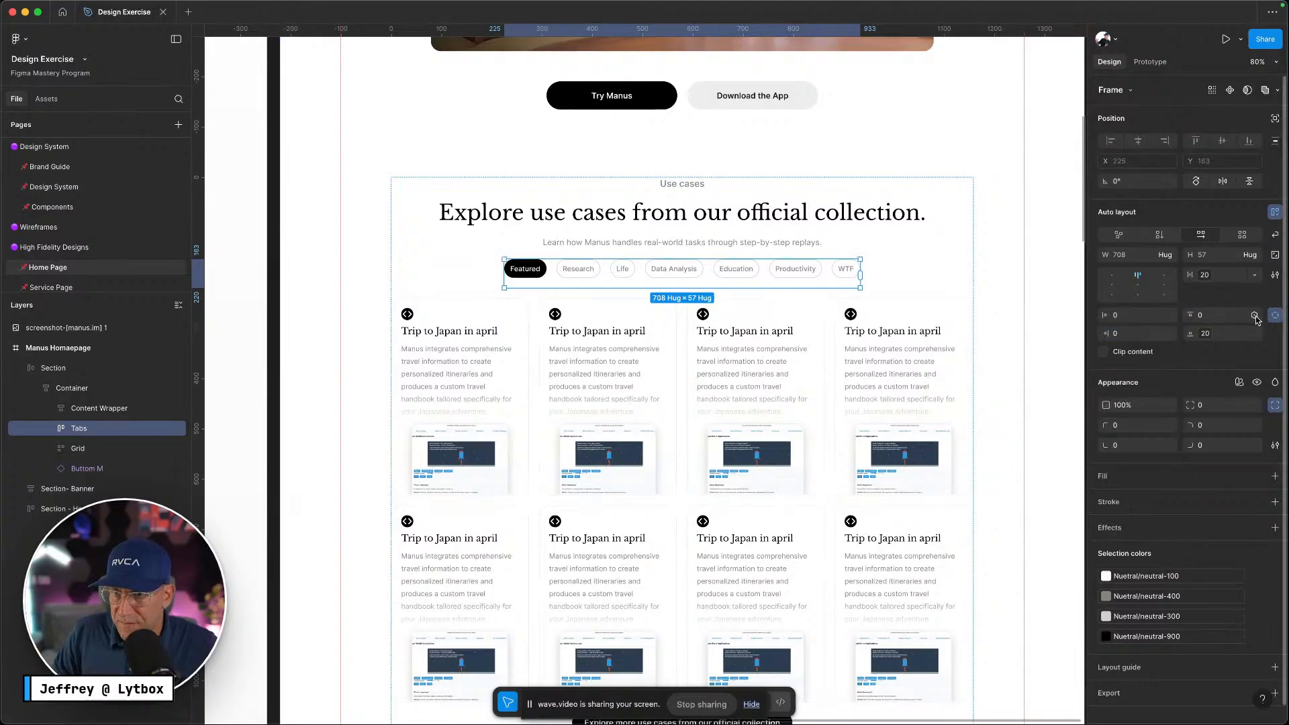
{"action": "left_click", "coordinate": [1255, 315]}
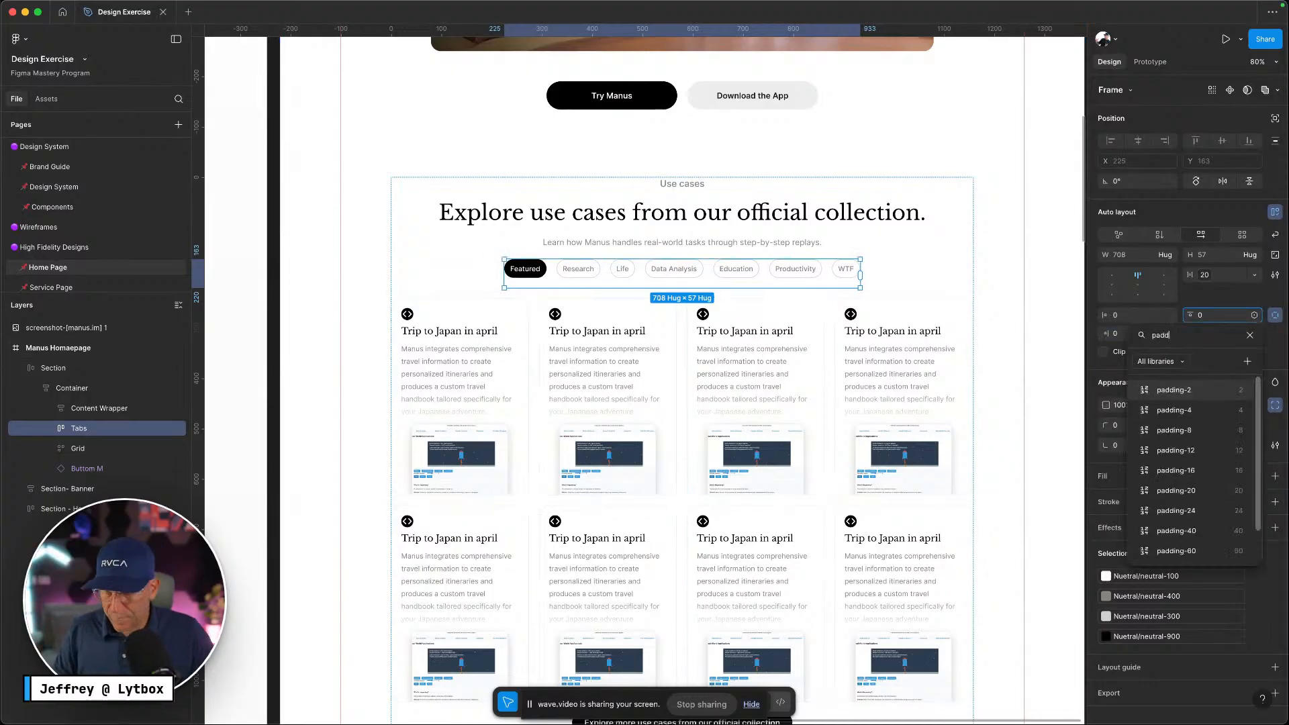
{"action": "left_click", "coordinate": [1202, 531]}
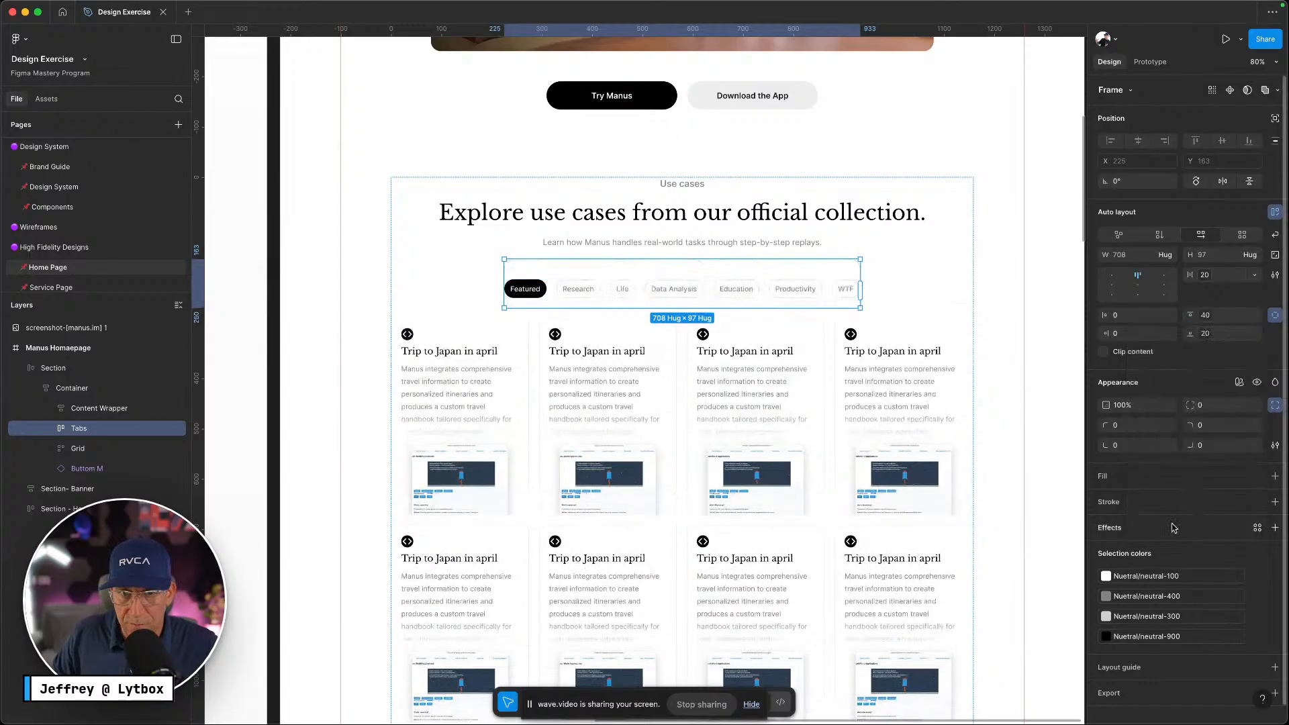
Bind the padding-20 variable to the card Grid's bottom padding
{"action": "scroll", "coordinate": [895, 346], "scroll_direction": "down", "scroll_amount": 10}
{"action": "left_click", "coordinate": [804, 281]}
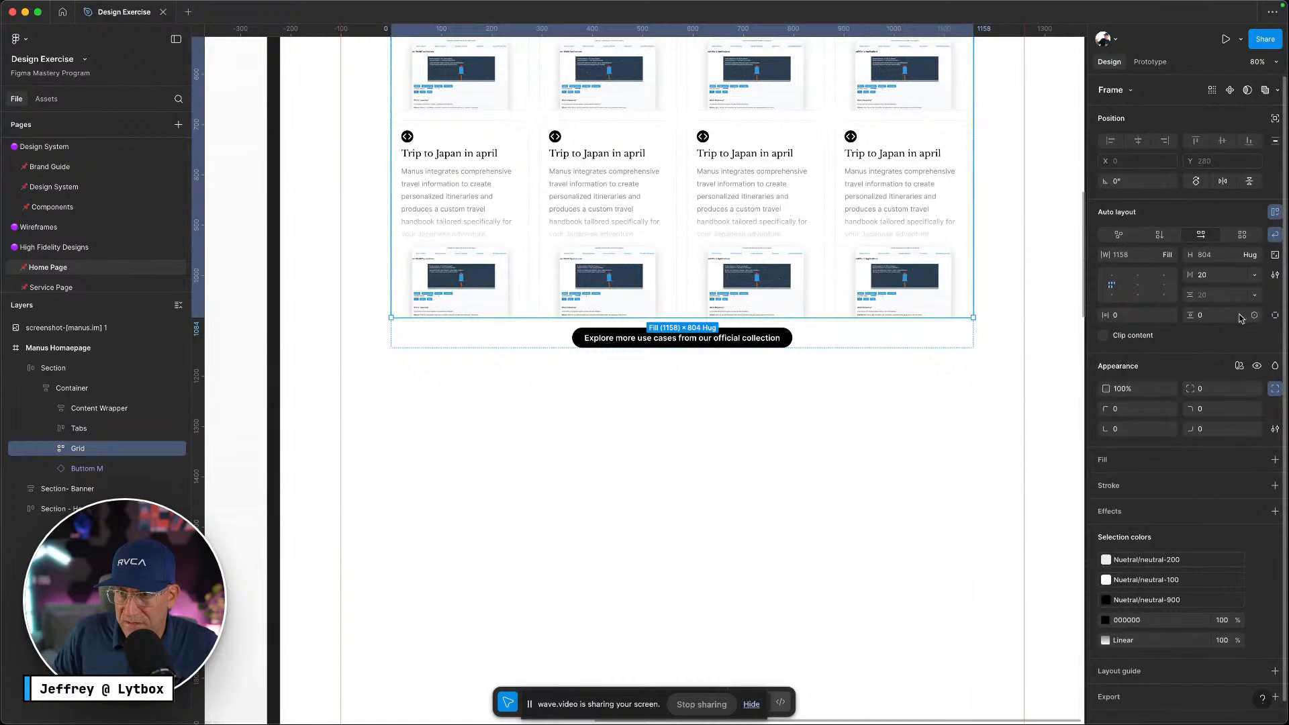
{"action": "left_click", "coordinate": [1274, 316]}
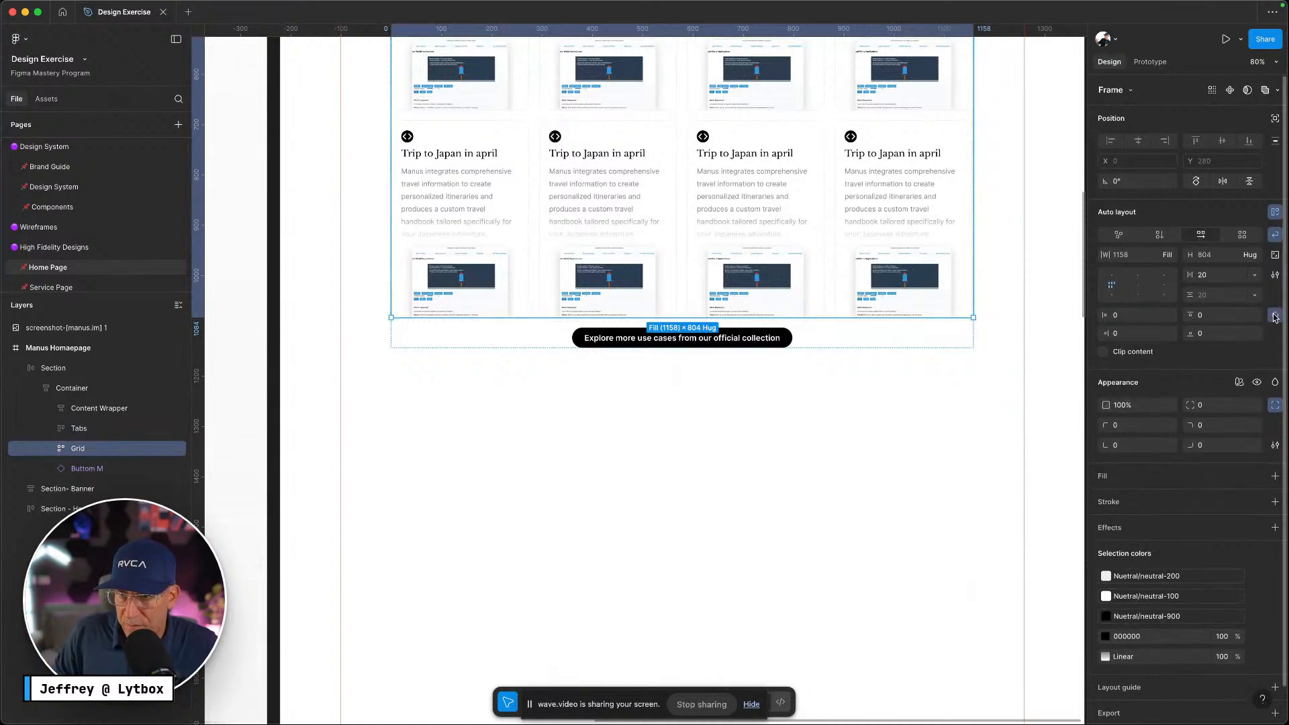
{"action": "left_click", "coordinate": [1255, 335]}
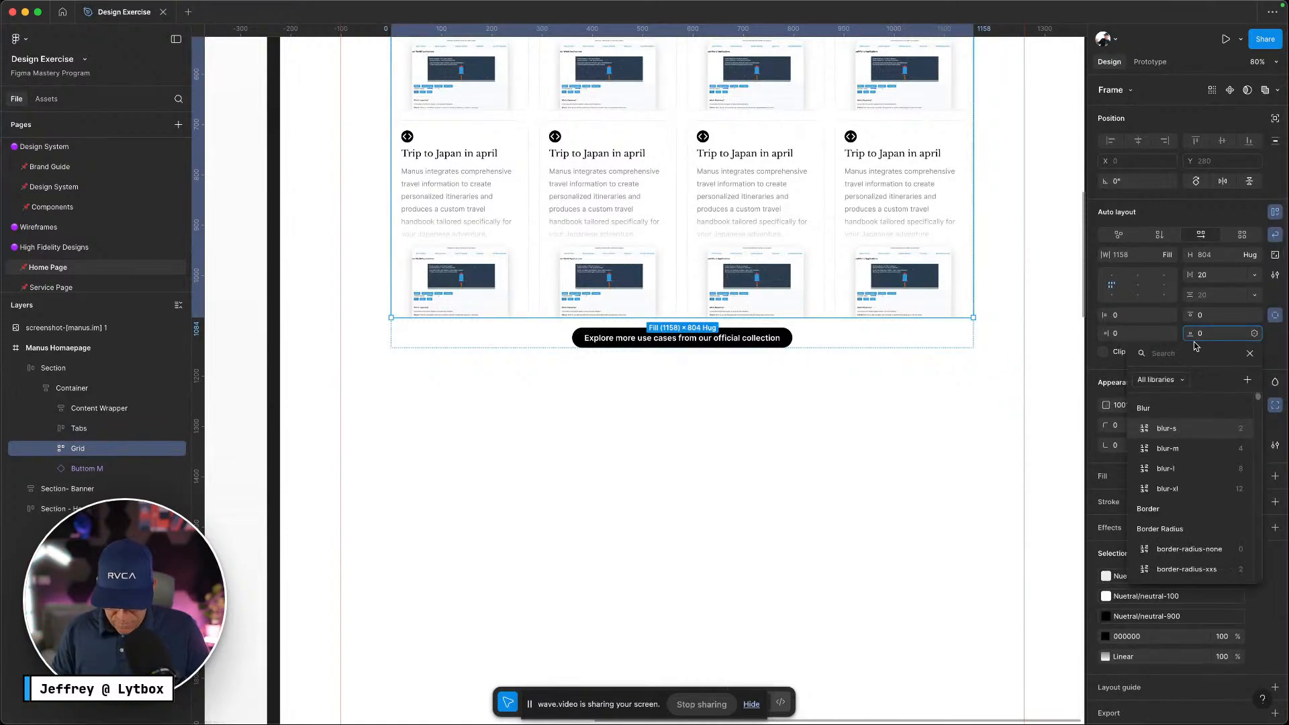
{"action": "type", "text": "padding"}
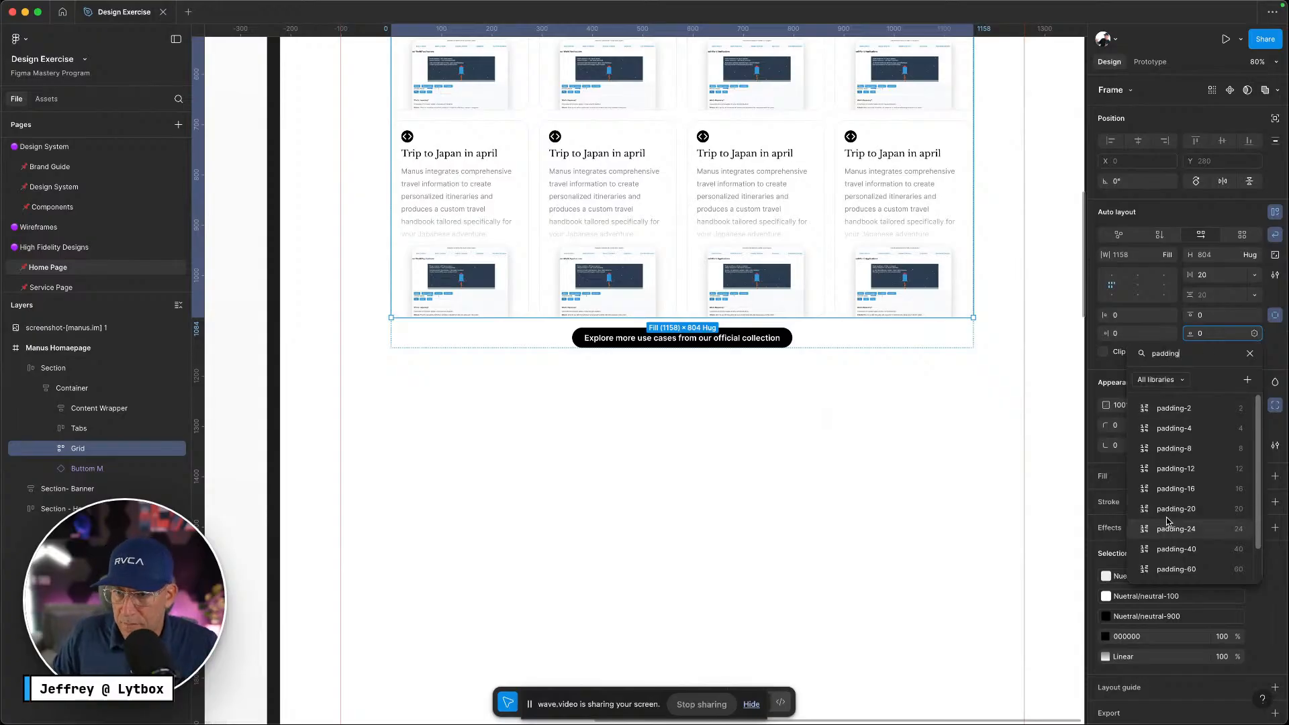
{"action": "left_click", "coordinate": [1177, 509]}
{"action": "left_click", "coordinate": [849, 474]}
{"action": "scroll", "coordinate": [846, 470], "scroll_direction": "up", "scroll_amount": 3}
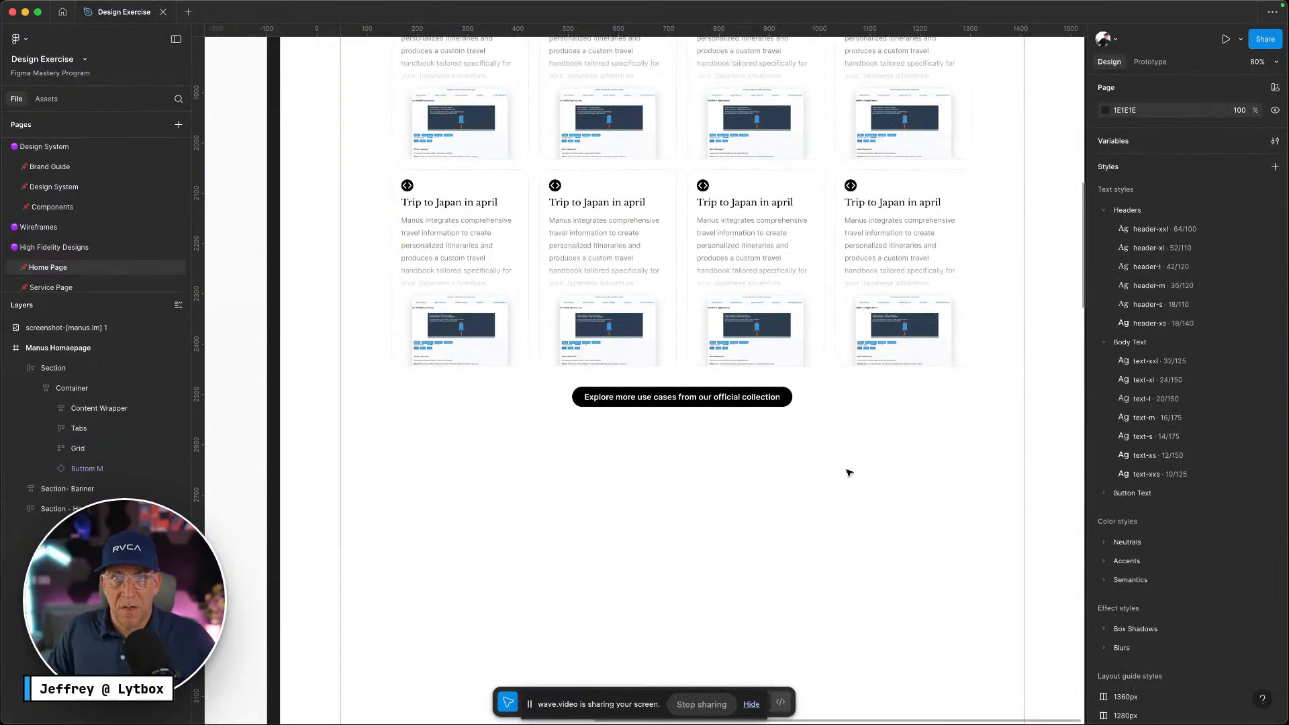
Collapse Container's child layers and select the Section frame in Layers
{"action": "left_click", "coordinate": [67, 389]}
{"action": "left_click", "coordinate": [64, 395]}
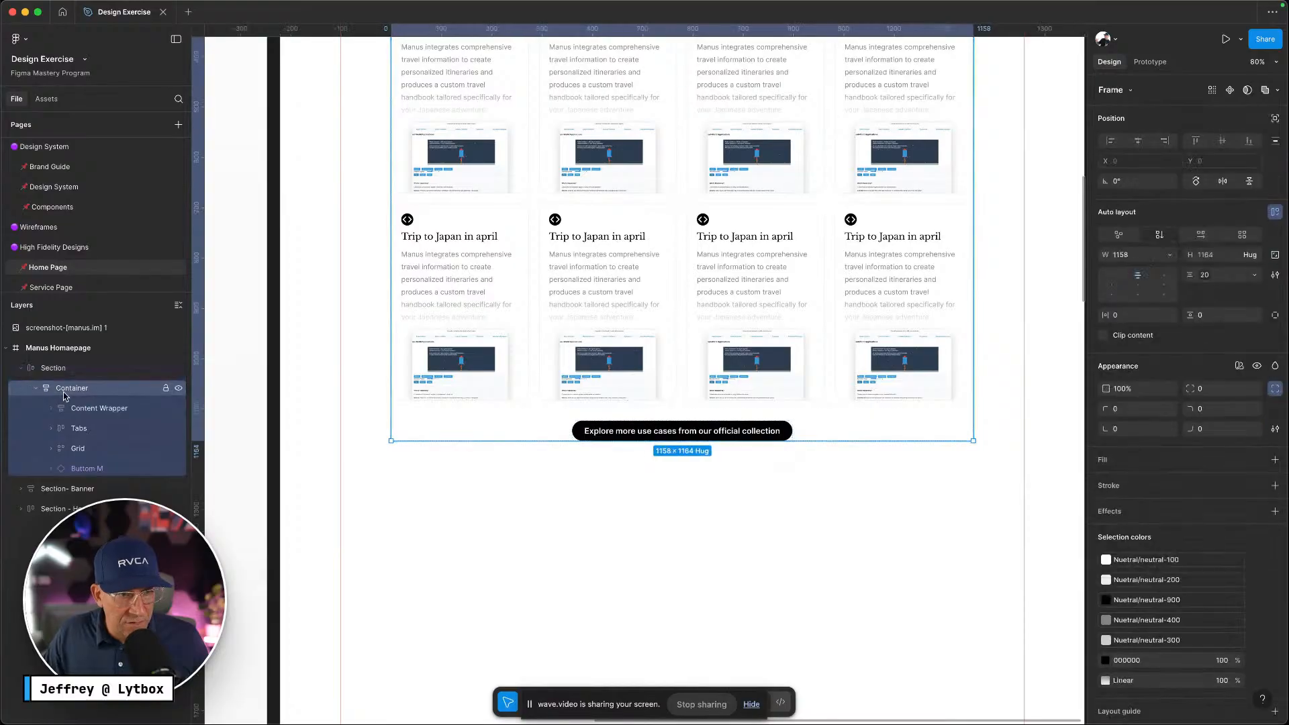
{"action": "left_click", "coordinate": [37, 389]}
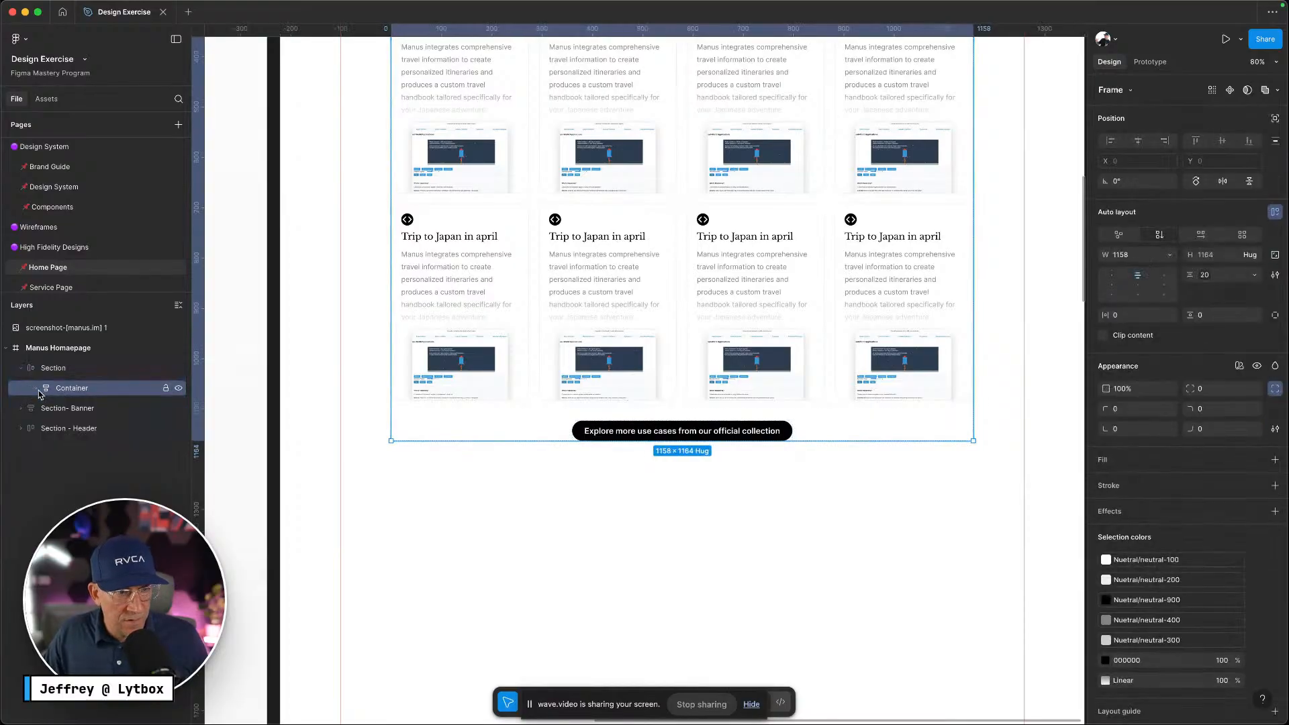
{"action": "left_click", "coordinate": [114, 375]}
{"action": "scroll", "coordinate": [775, 547], "scroll_direction": "up", "scroll_amount": 4}
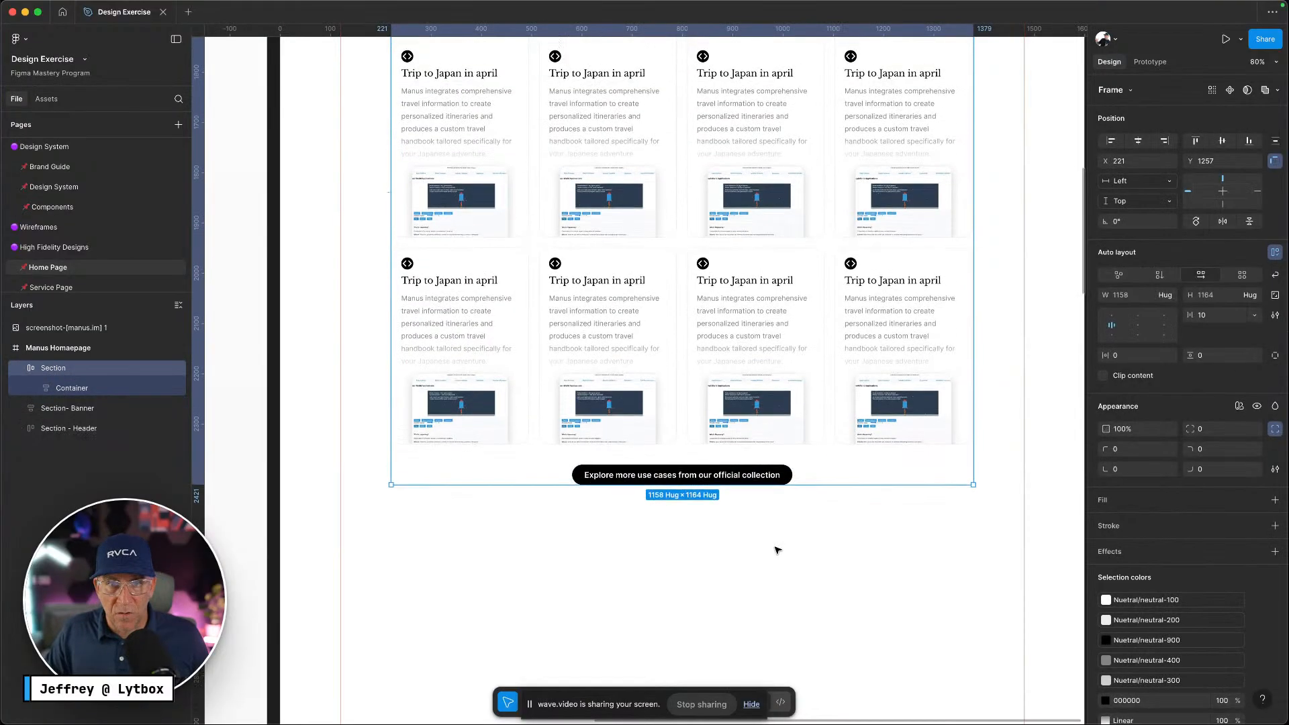
{"action": "scroll", "coordinate": [1001, 364], "scroll_direction": "up", "scroll_amount": 1}
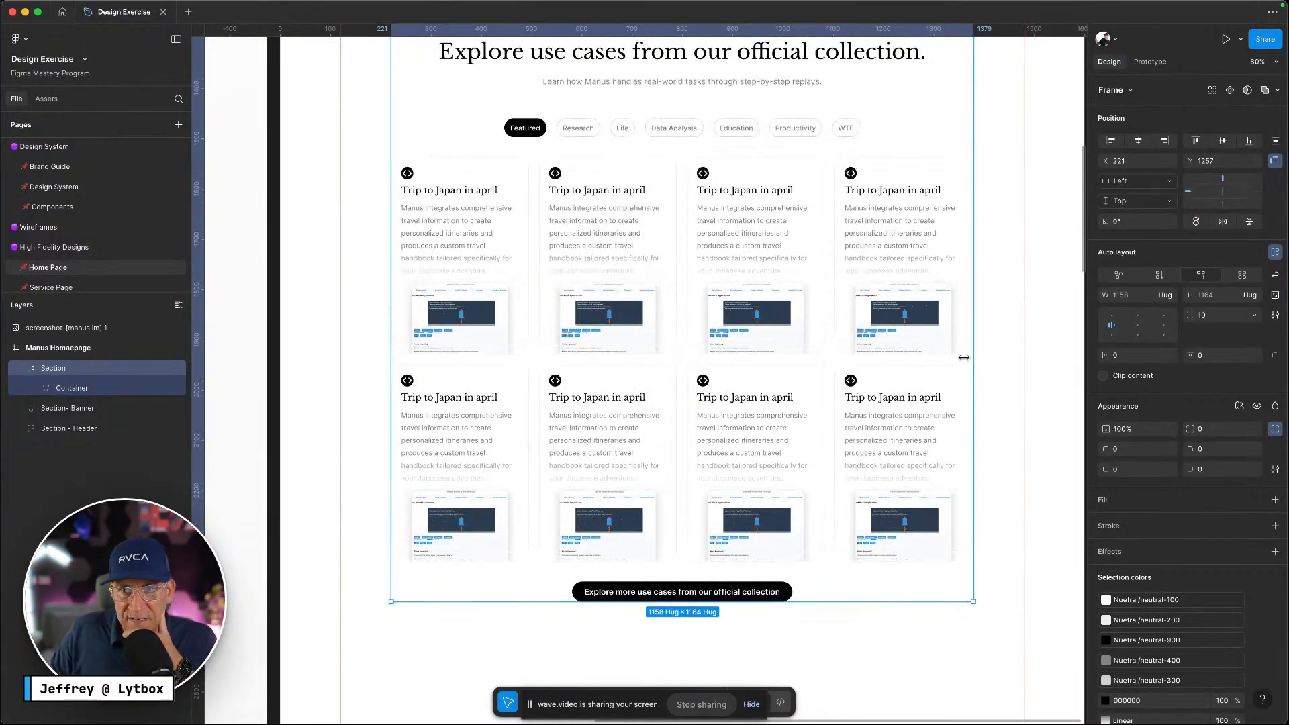
Drag the Section's right and left edges to set a fixed 1336 width
{"action": "scroll", "coordinate": [967, 359], "scroll_direction": "right", "scroll_amount": 3}
{"action": "left_click_drag", "start_coordinate": [861, 354], "coordinate": [971, 351]}
{"action": "scroll", "coordinate": [773, 389], "scroll_direction": "left", "scroll_amount": 6}
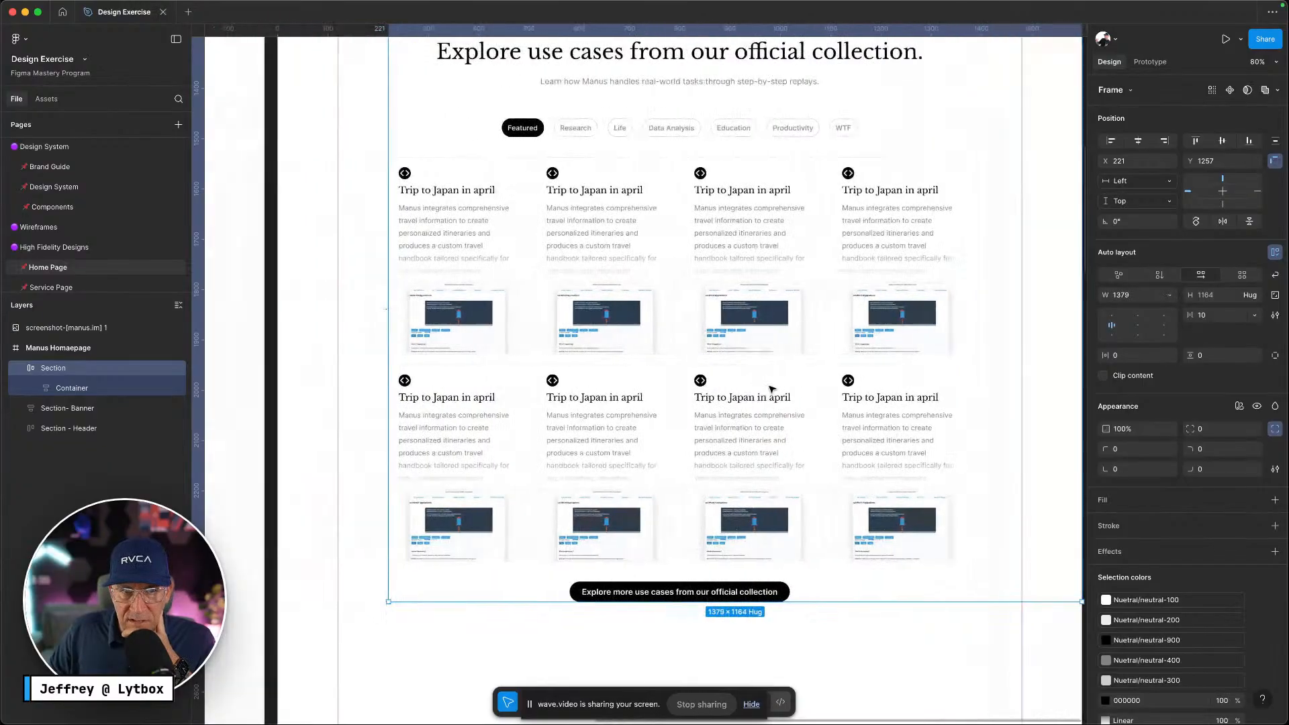
{"action": "left_click_drag", "start_coordinate": [484, 358], "coordinate": [368, 358]}
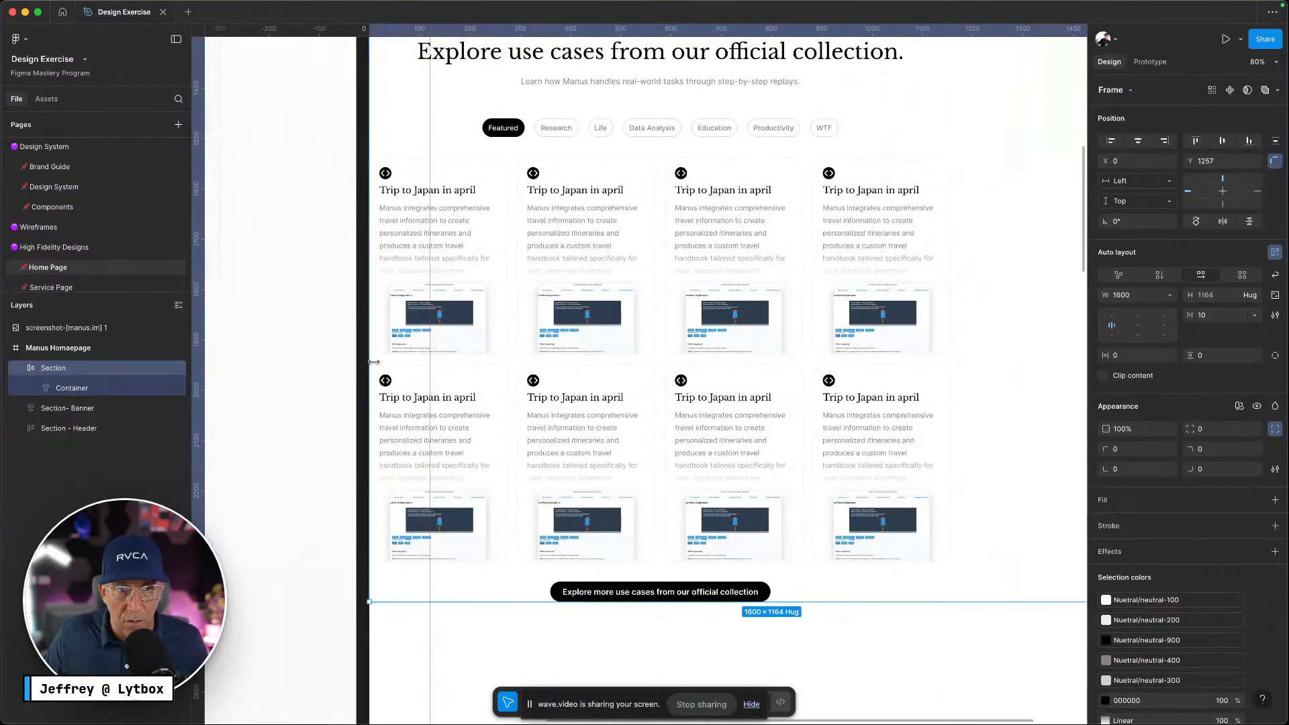
{"action": "left_click_drag", "start_coordinate": [371, 362], "coordinate": [502, 366]}
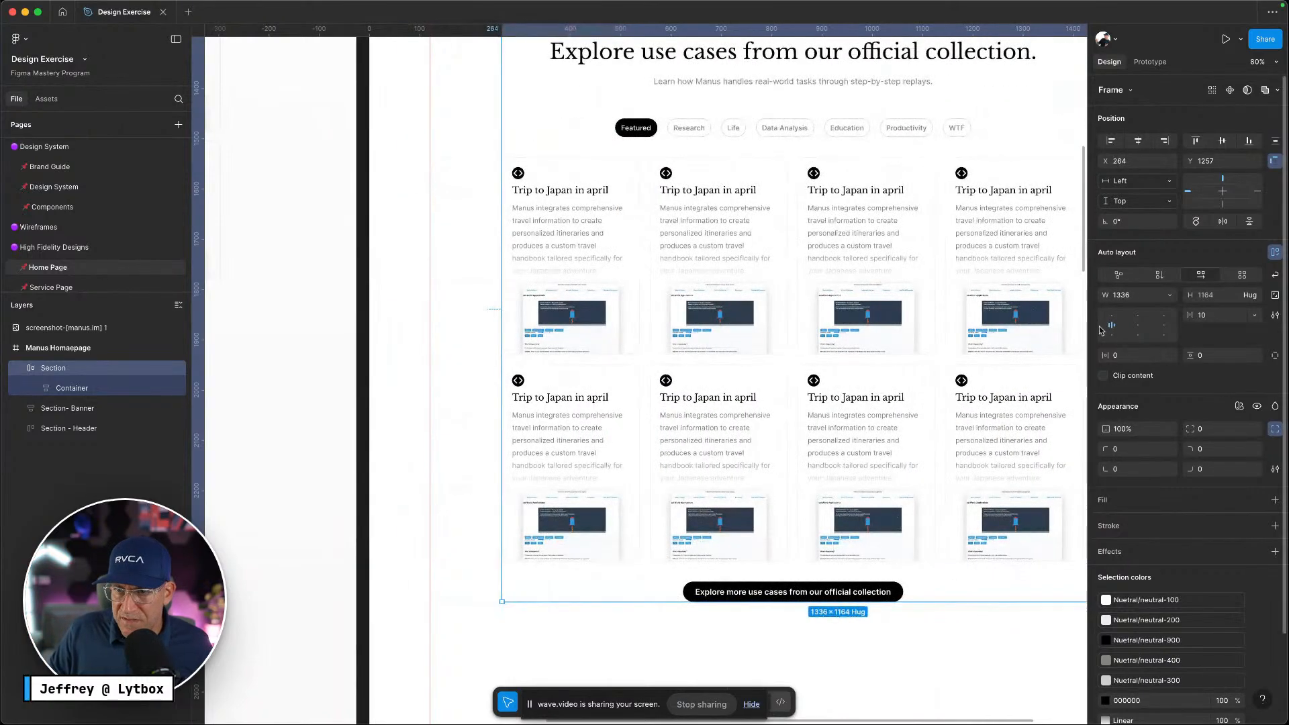
{"action": "scroll", "coordinate": [902, 409], "scroll_direction": "down", "scroll_amount": 5}
{"action": "scroll", "coordinate": [879, 408], "scroll_direction": "right", "scroll_amount": 3}
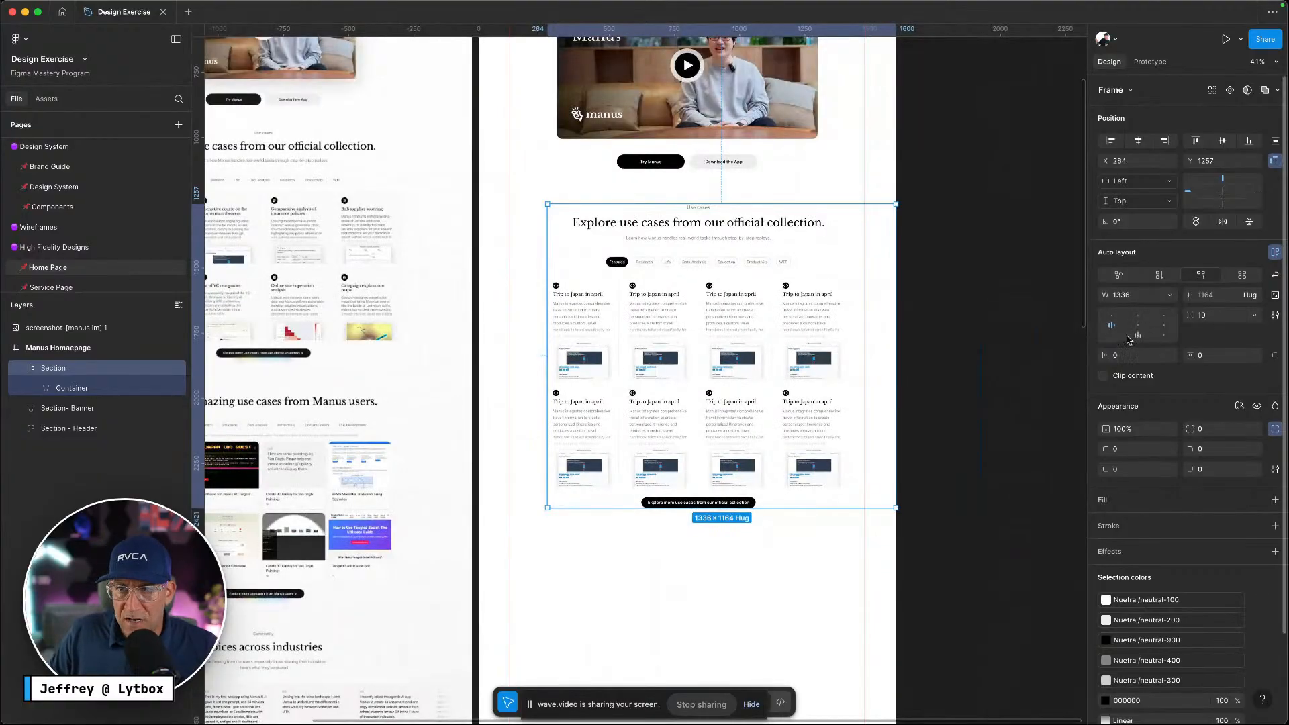
{"action": "left_click", "coordinate": [1164, 328]}
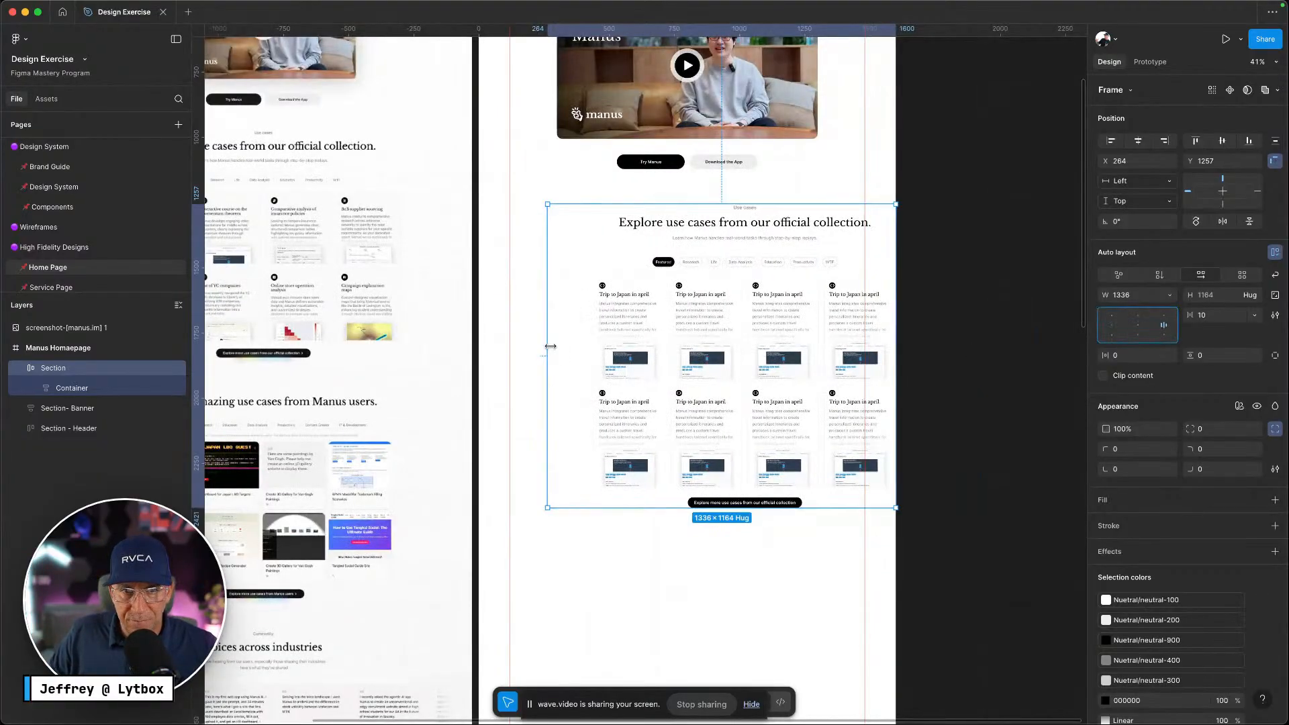
{"action": "left_click_drag", "start_coordinate": [546, 345], "coordinate": [594, 350]}
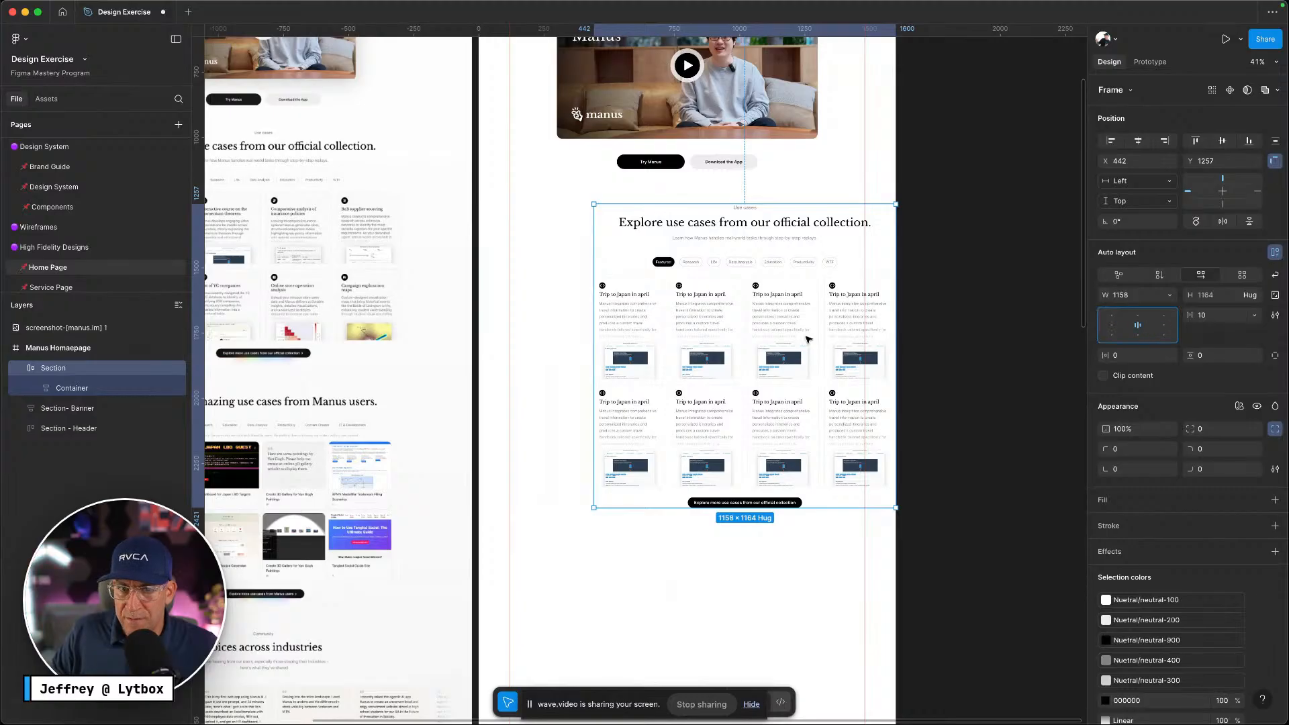
{"action": "left_click_drag", "start_coordinate": [595, 346], "coordinate": [478, 340]}
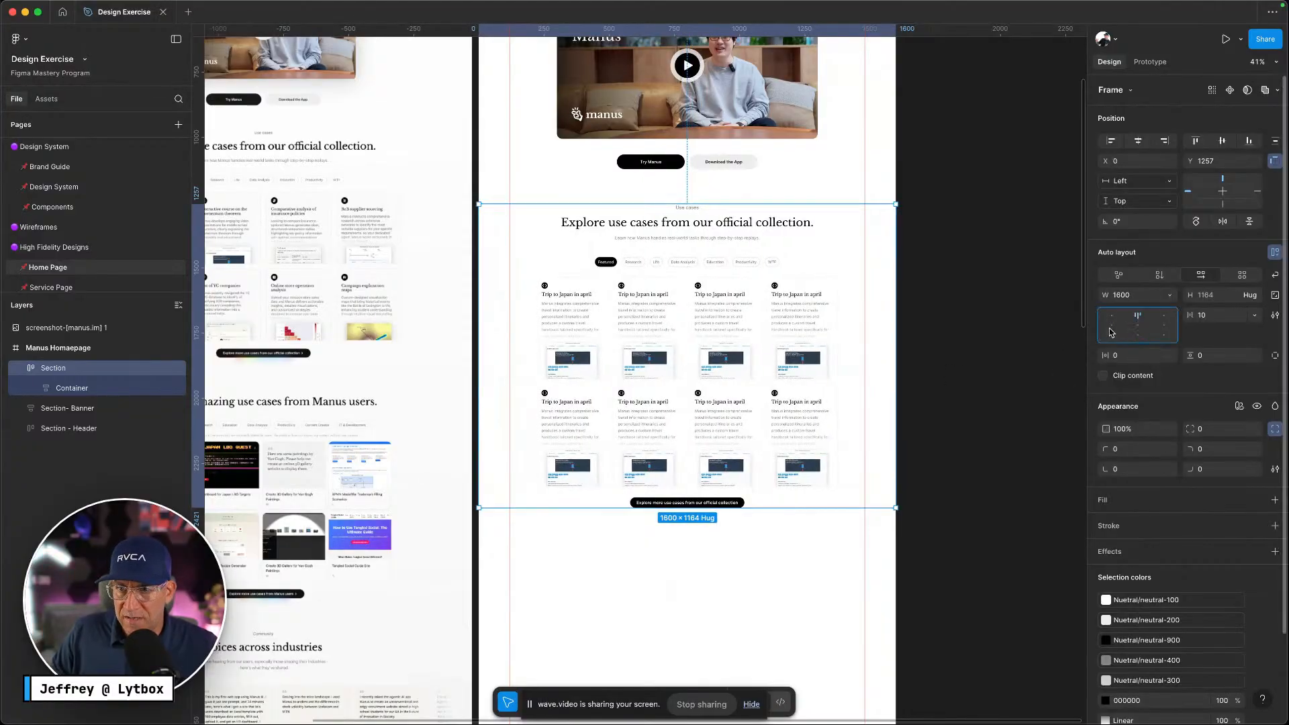
{"action": "left_click", "coordinate": [1137, 338]}
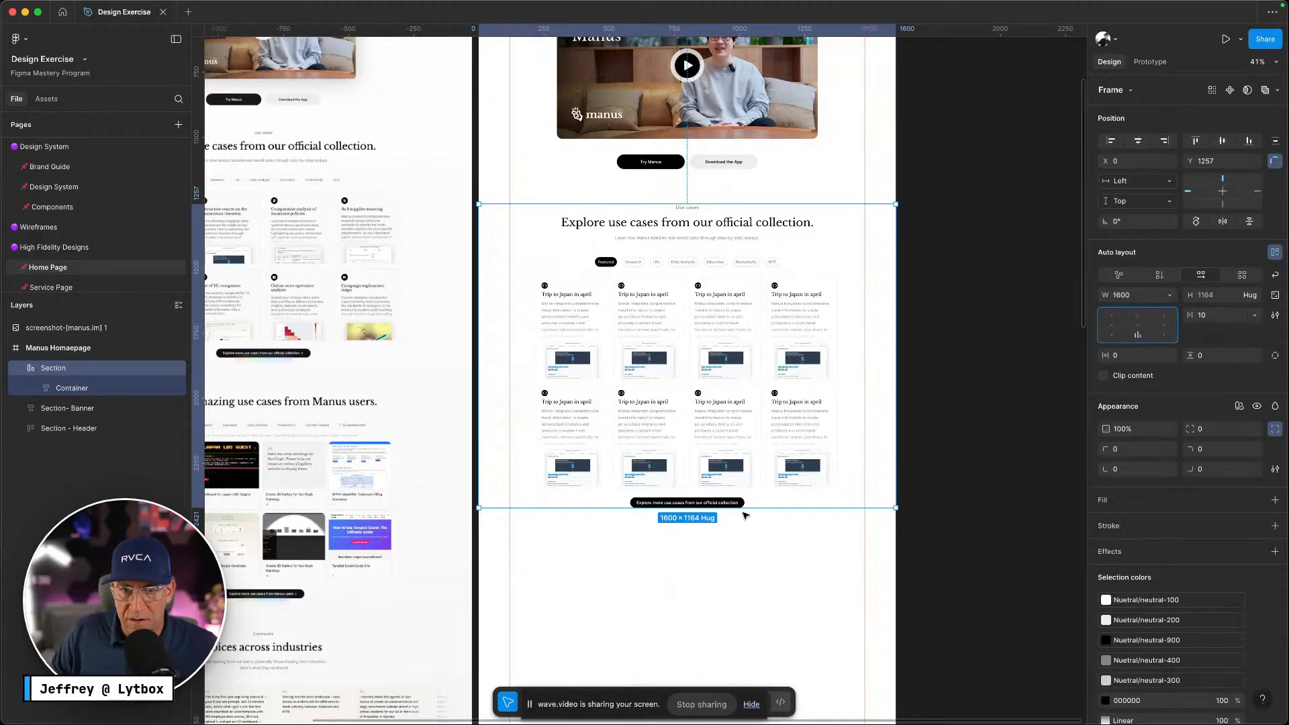
{"action": "left_click_drag", "start_coordinate": [750, 509], "coordinate": [772, 528]}
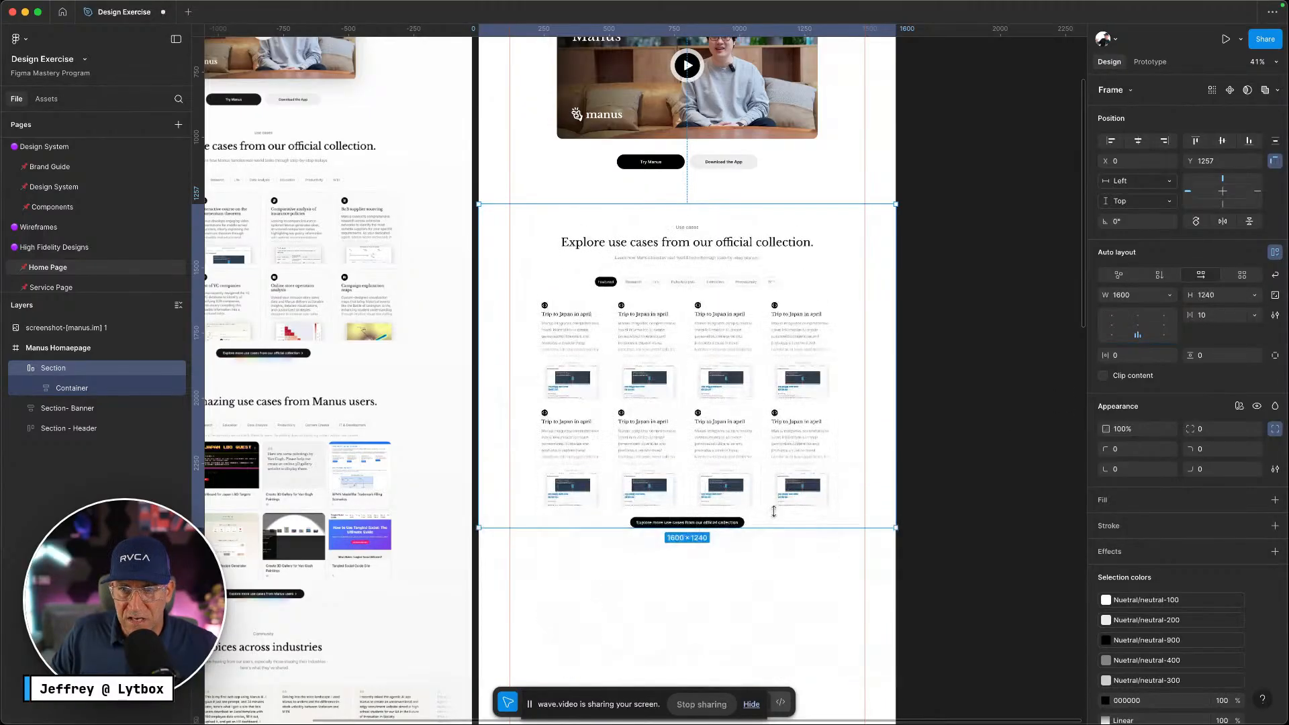
{"action": "left_click", "coordinate": [1141, 328]}
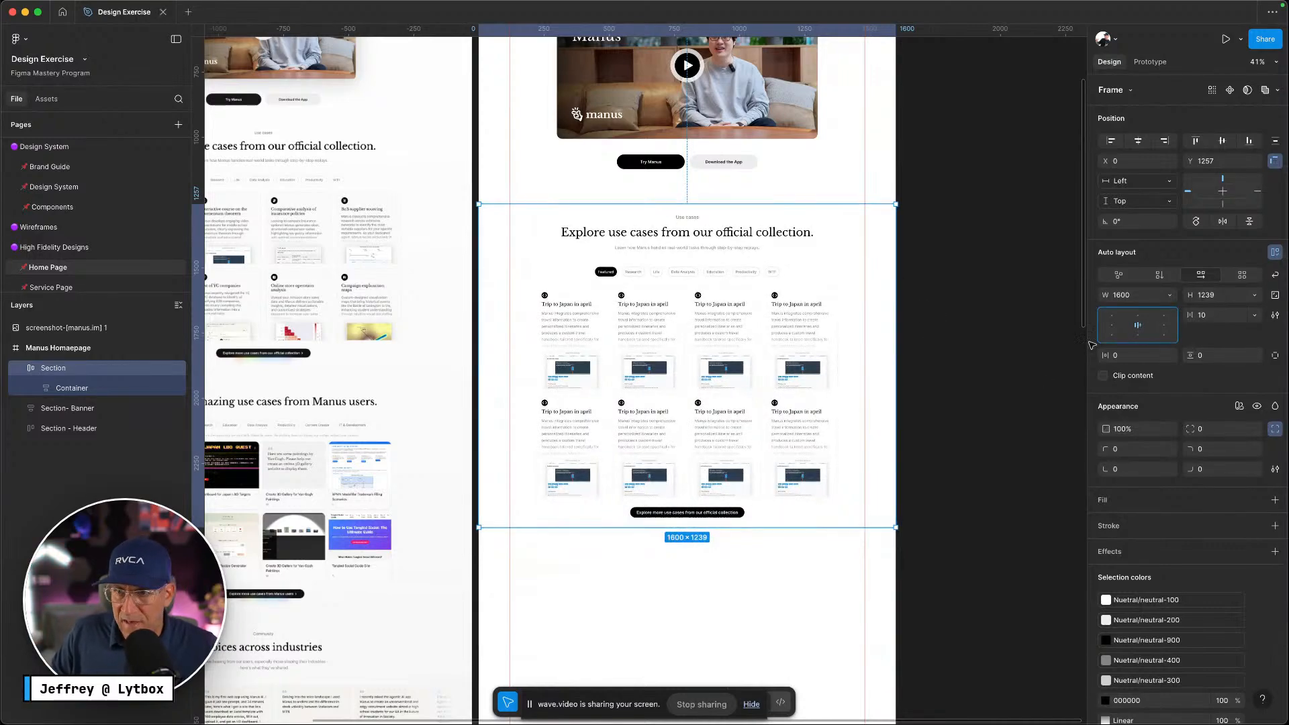
{"action": "left_click", "coordinate": [1254, 296]}
{"action": "left_click", "coordinate": [1182, 311]}
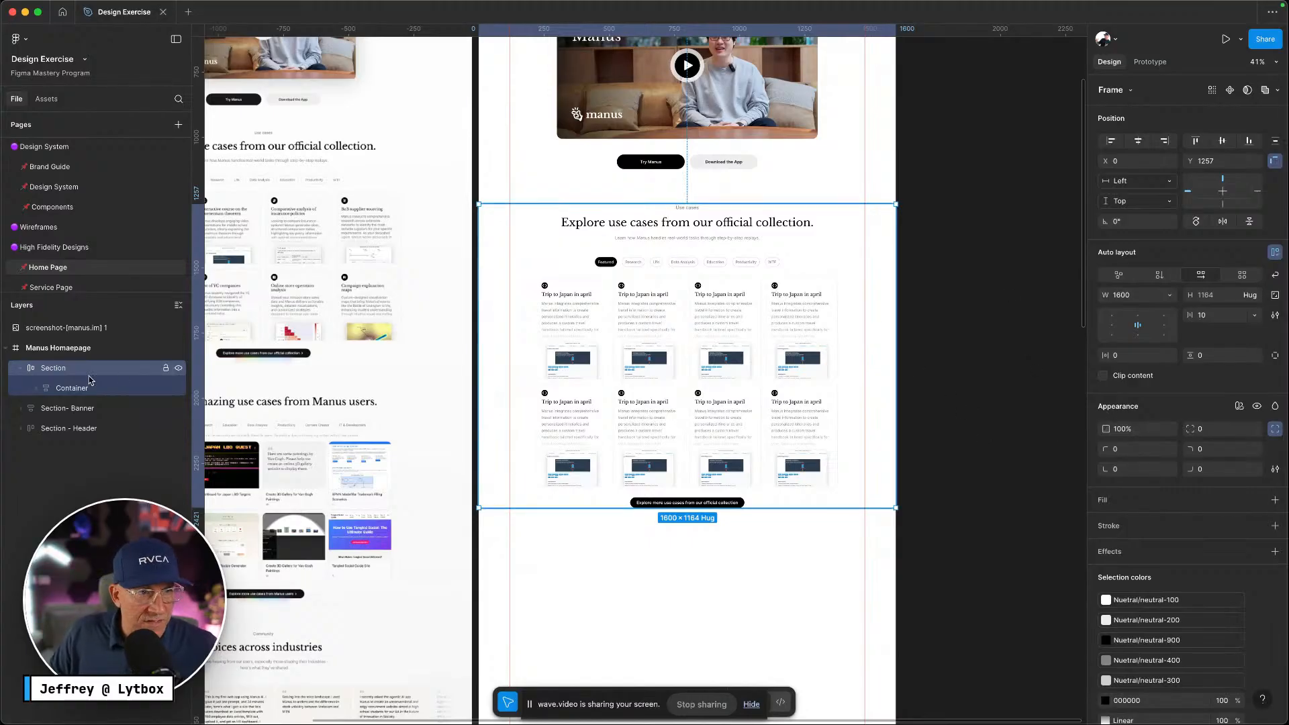
{"action": "left_click", "coordinate": [21, 369]}
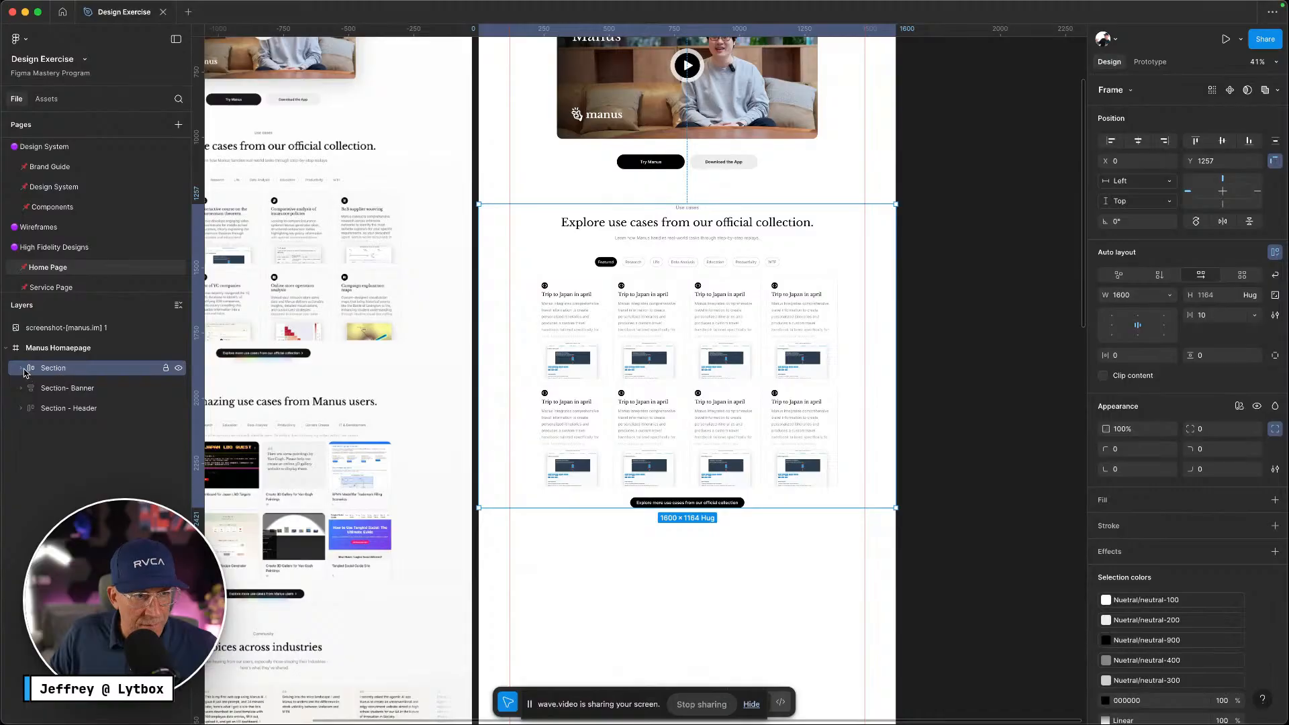
{"action": "left_click", "coordinate": [22, 368]}
{"action": "left_click", "coordinate": [58, 389]}
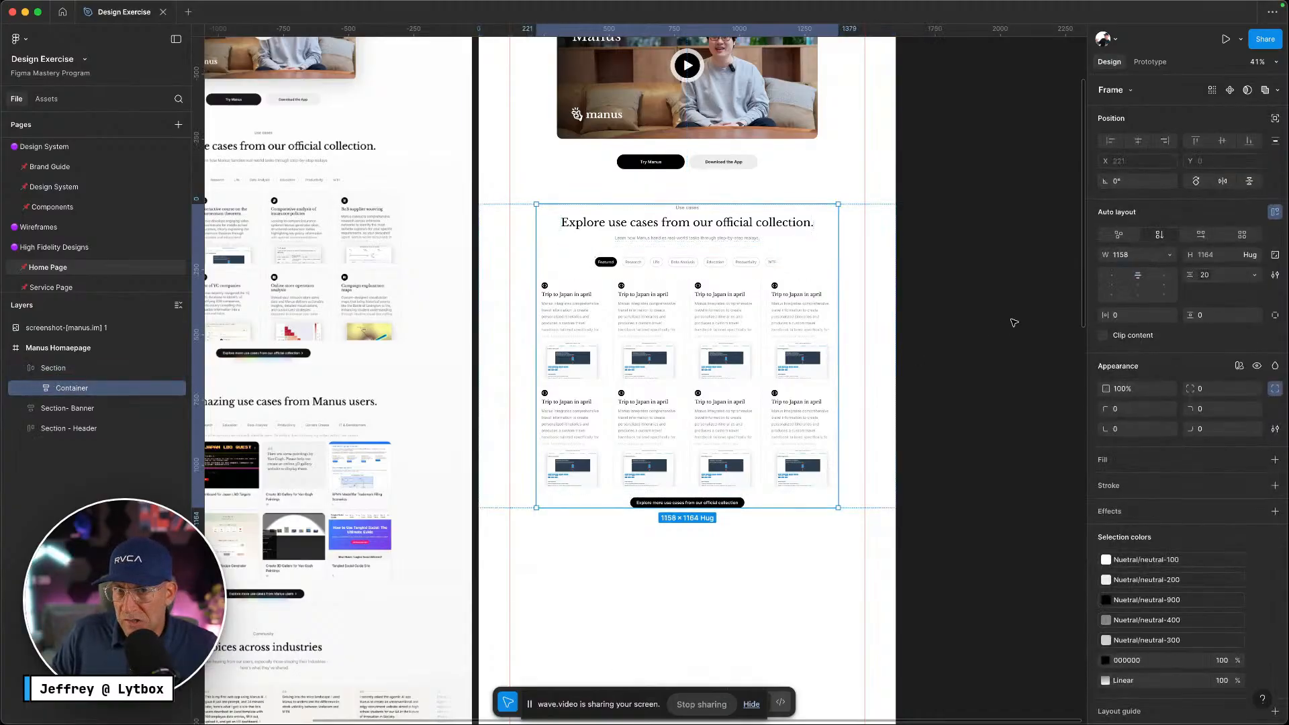
Set Container's width to Fill container so it spans 1600, then reselect Section
{"action": "left_click", "coordinate": [1167, 255]}
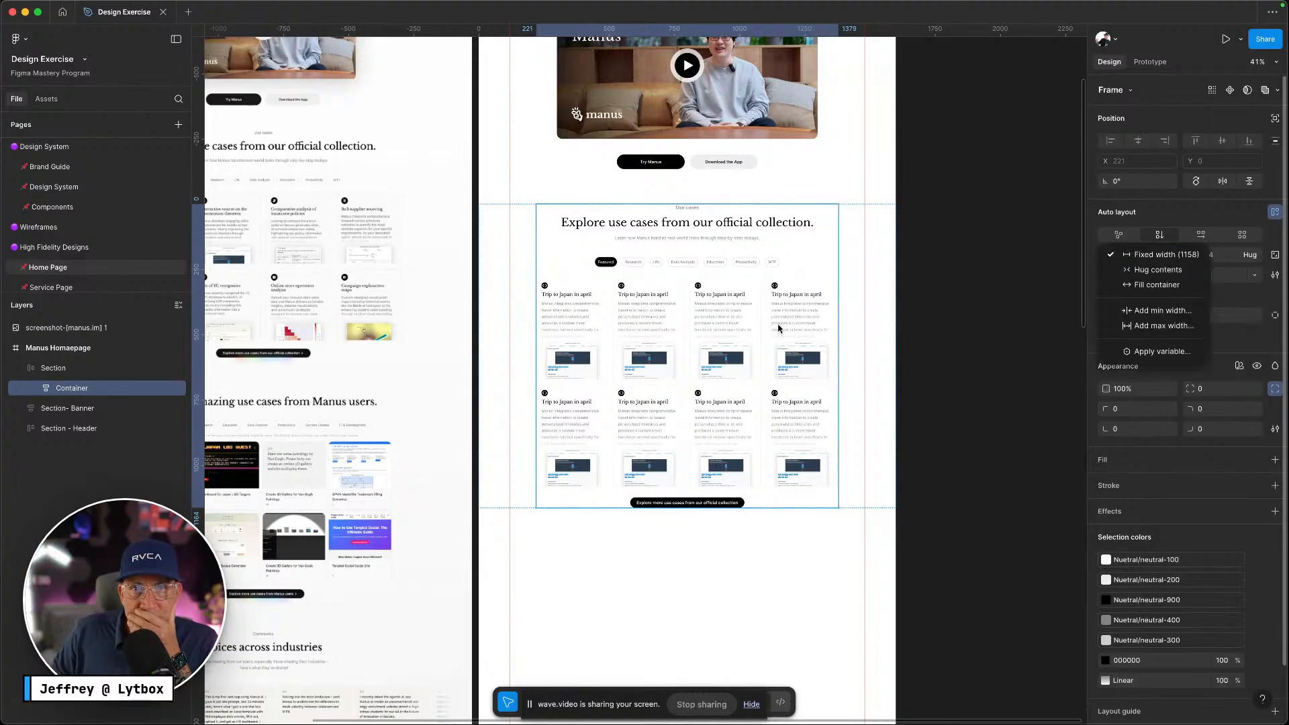
{"action": "left_click", "coordinate": [1148, 285]}
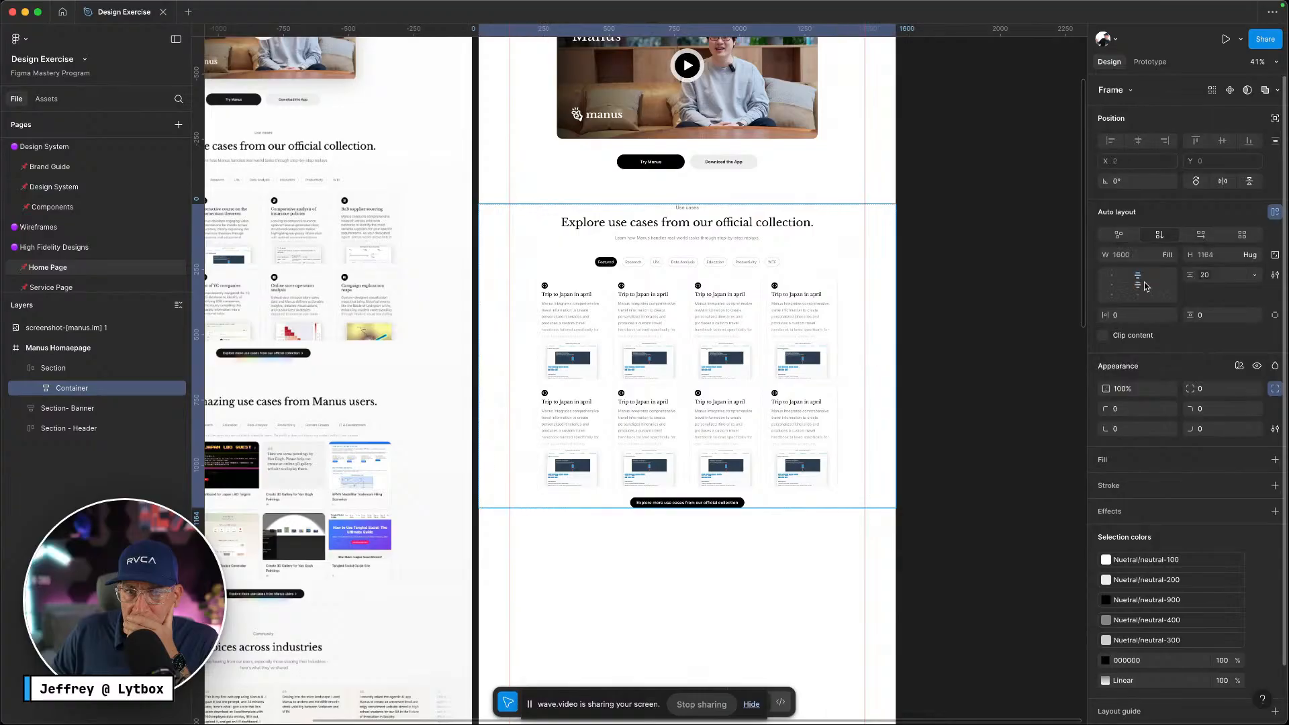
{"action": "double_click", "coordinate": [674, 325]}
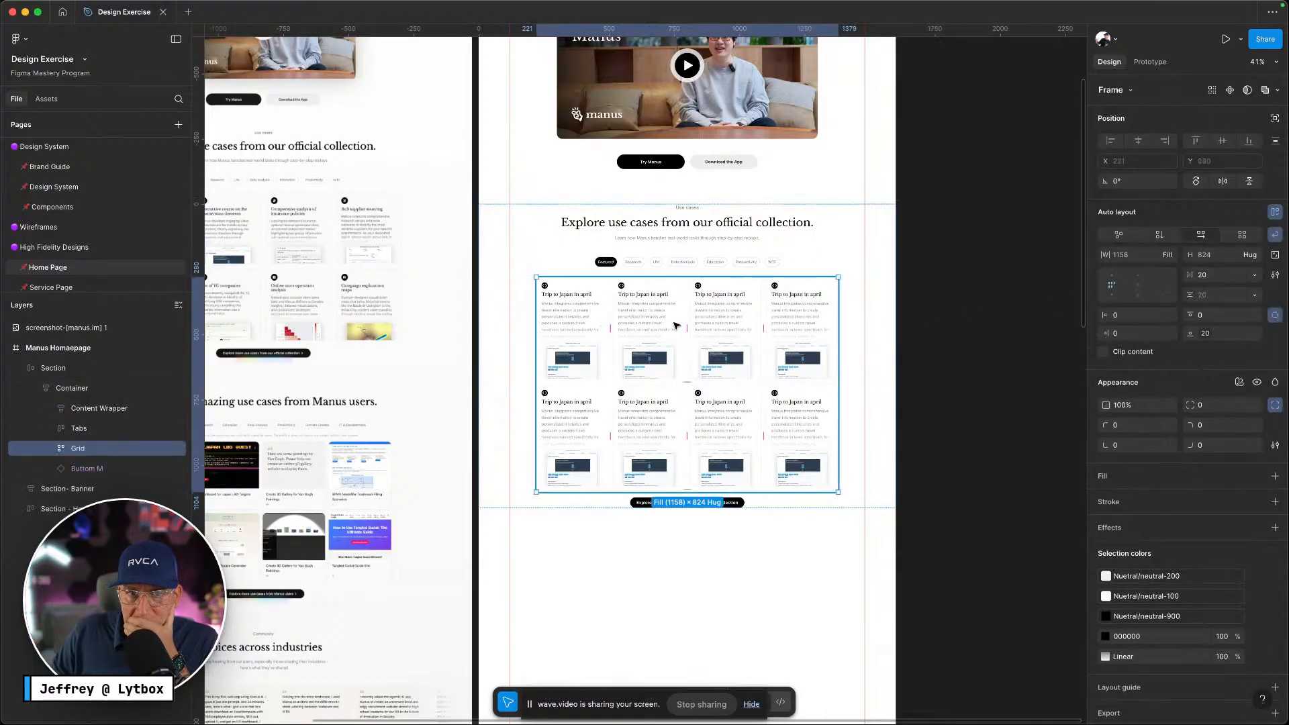
{"action": "left_click", "coordinate": [754, 230]}
{"action": "left_click", "coordinate": [750, 259]}
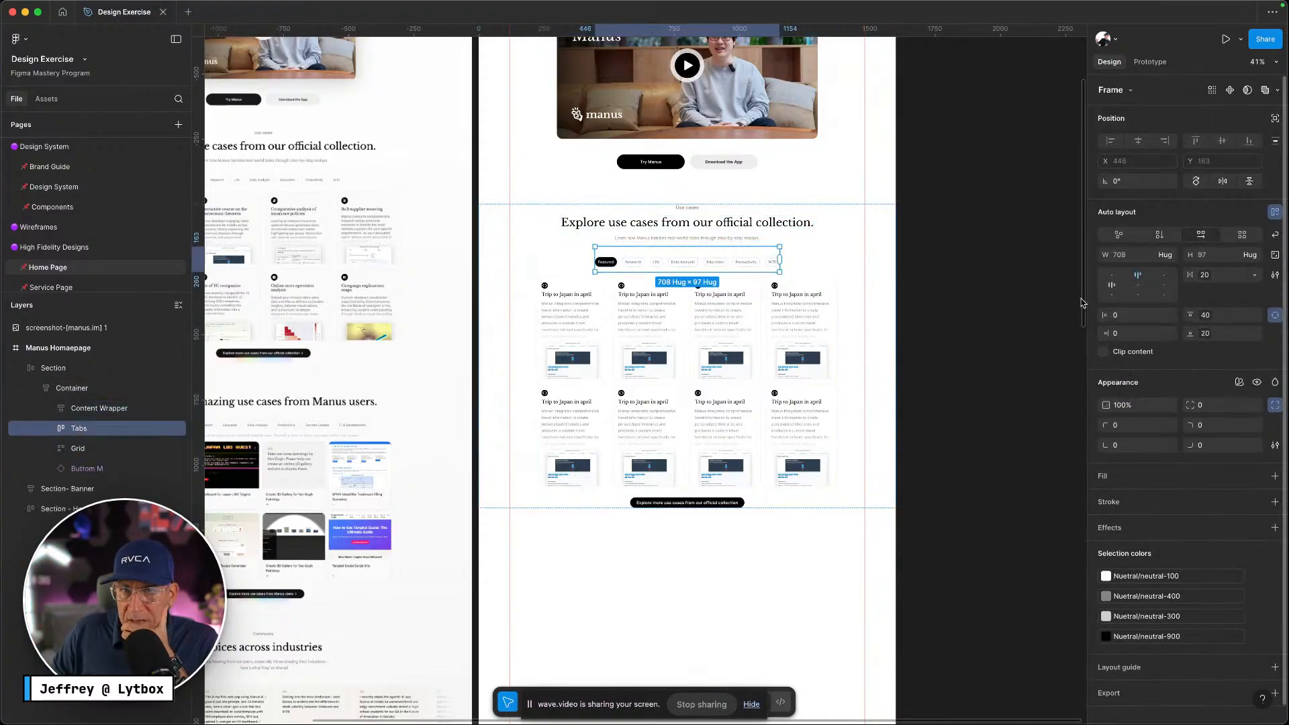
{"action": "left_click", "coordinate": [873, 239]}
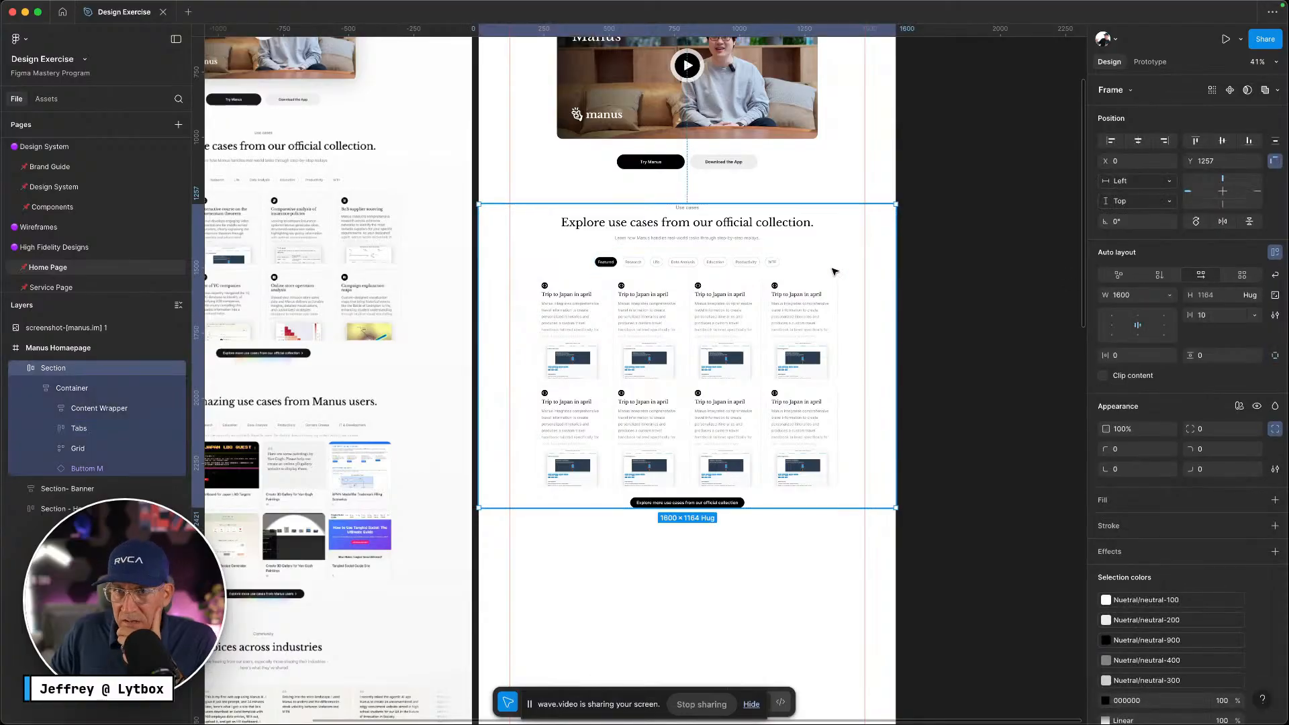
{"action": "left_click", "coordinate": [20, 368]}
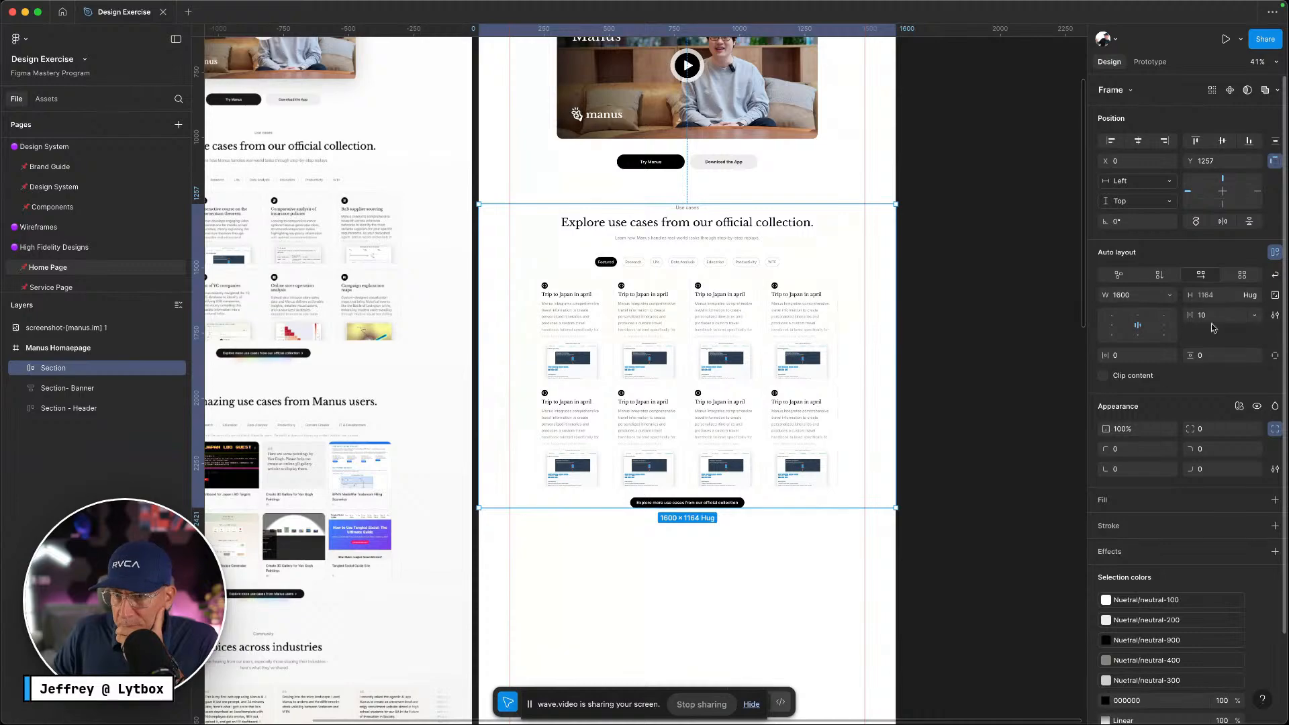
Bind the section-m variable (100) to the Section's top and bottom padding
{"action": "left_click", "coordinate": [1254, 356]}
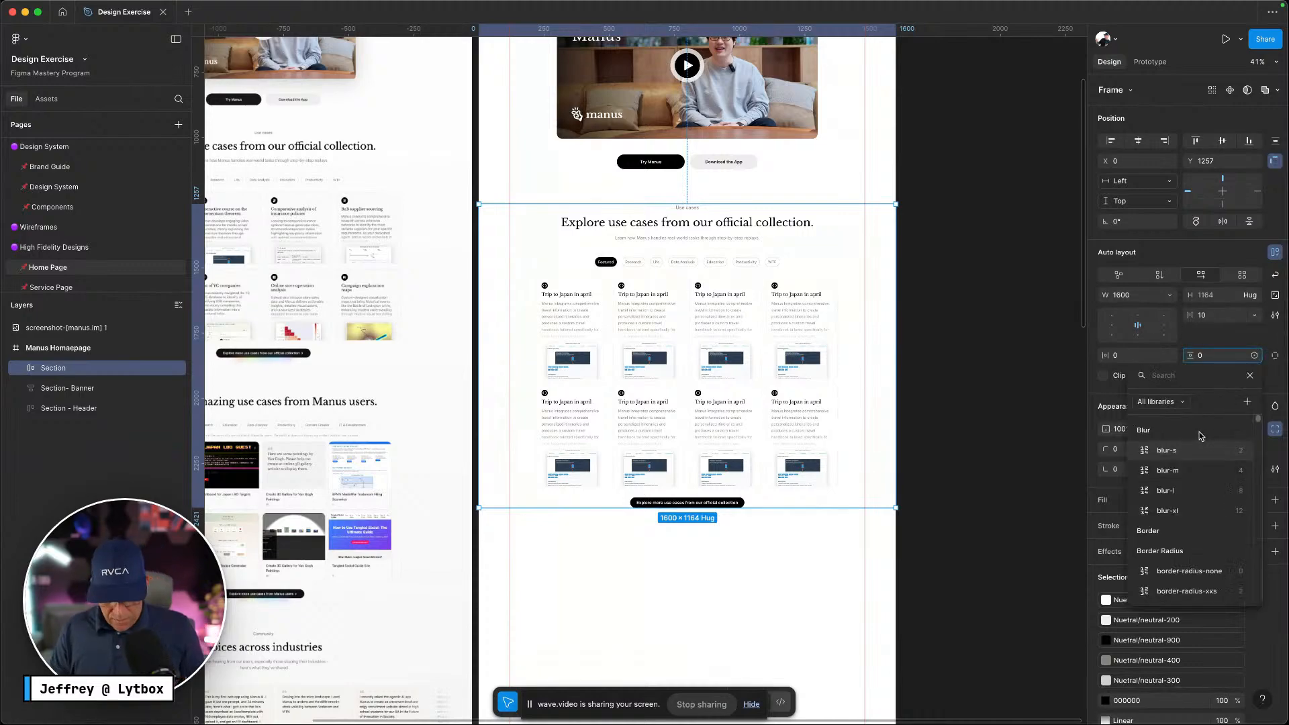
{"action": "type", "text": "sectiom"}
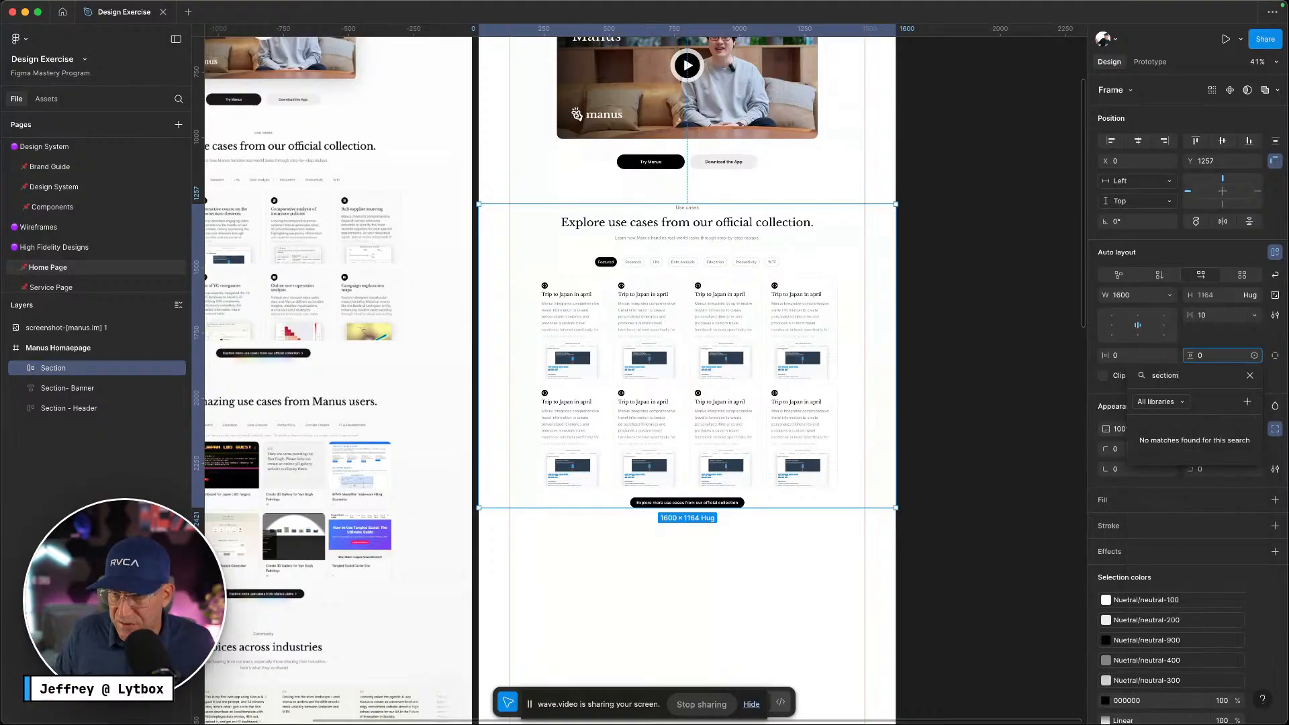
{"action": "key", "text": "BackSpace"}
{"action": "key", "text": "BackSpace"}
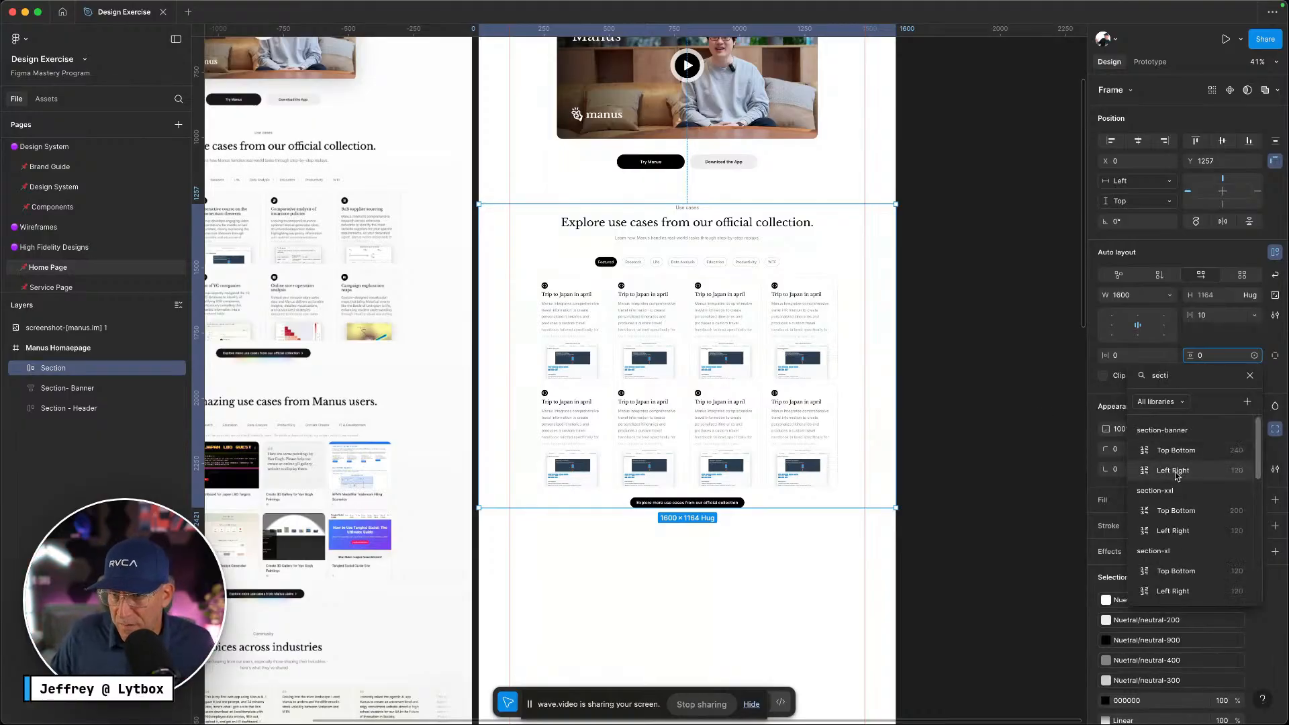
{"action": "scroll", "coordinate": [1175, 470], "scroll_direction": "down", "scroll_amount": 4}
{"action": "scroll", "coordinate": [1202, 527], "scroll_direction": "down", "scroll_amount": 2}
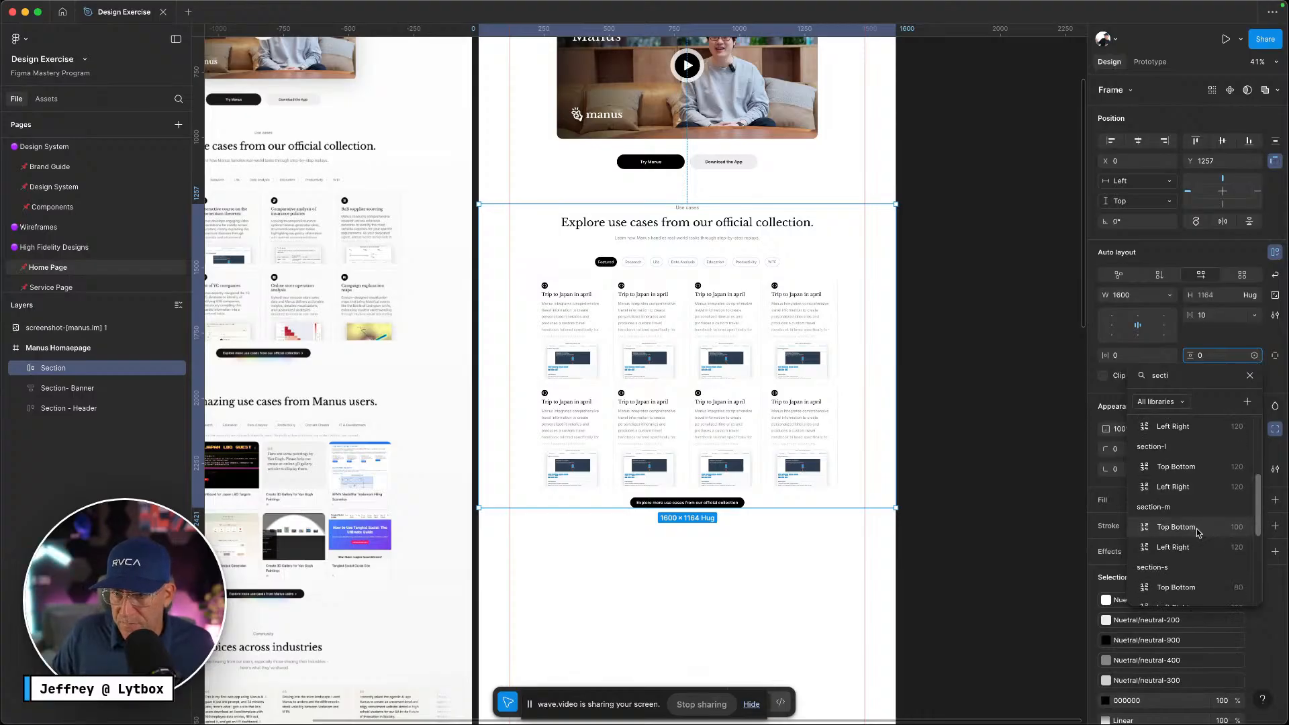
{"action": "left_click", "coordinate": [1189, 528]}
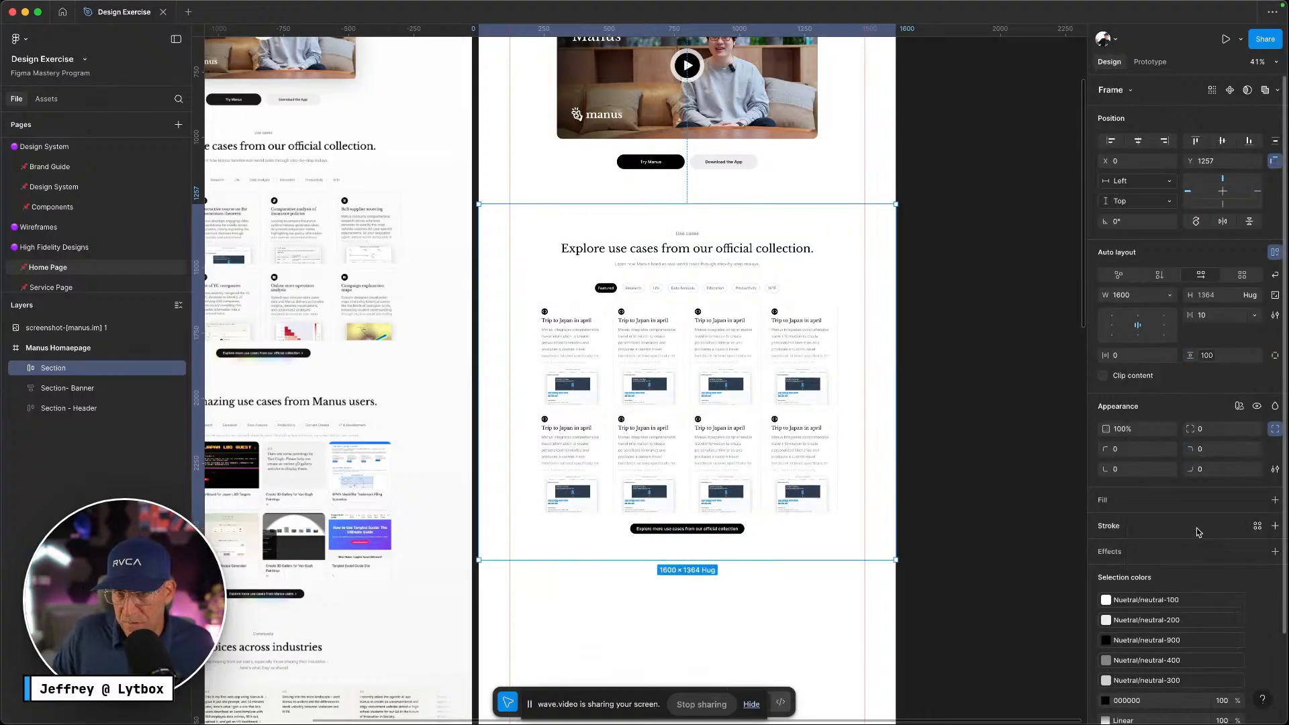
Apply the 120 left-right section variable to horizontal padding and review the result
{"action": "left_click", "coordinate": [1173, 356]}
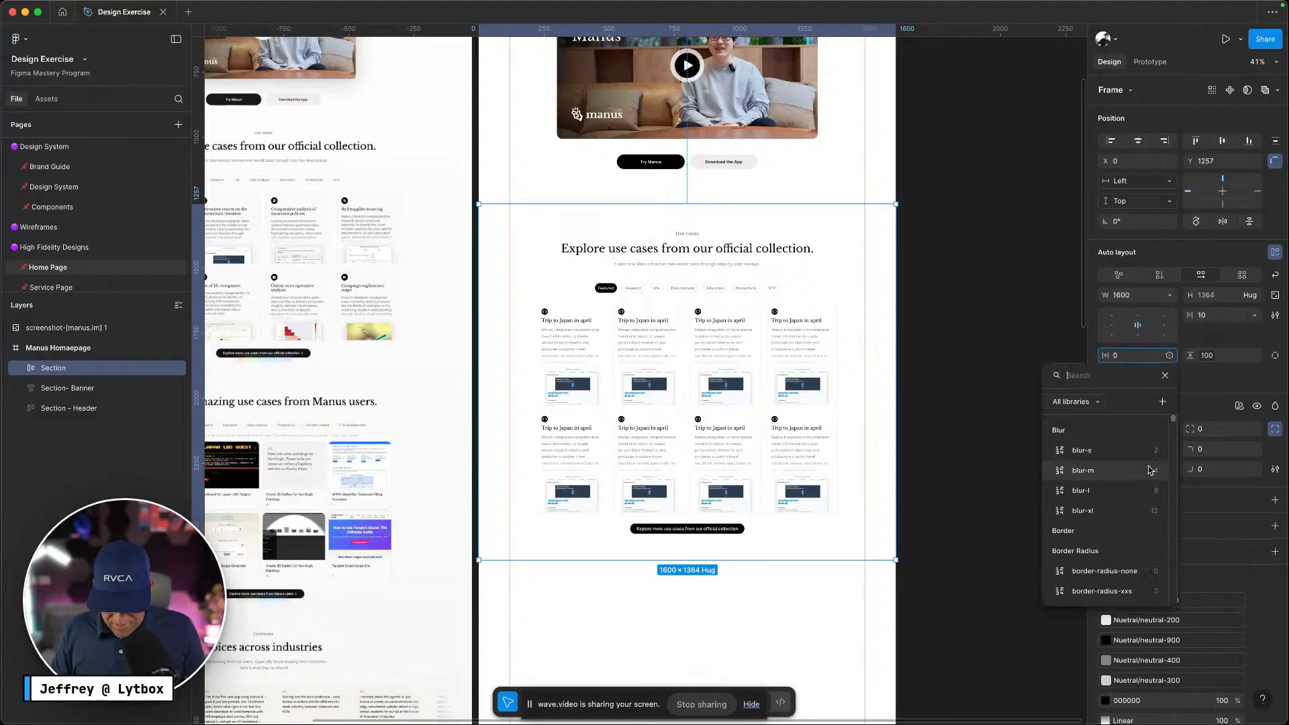
{"action": "type", "text": "sectio"}
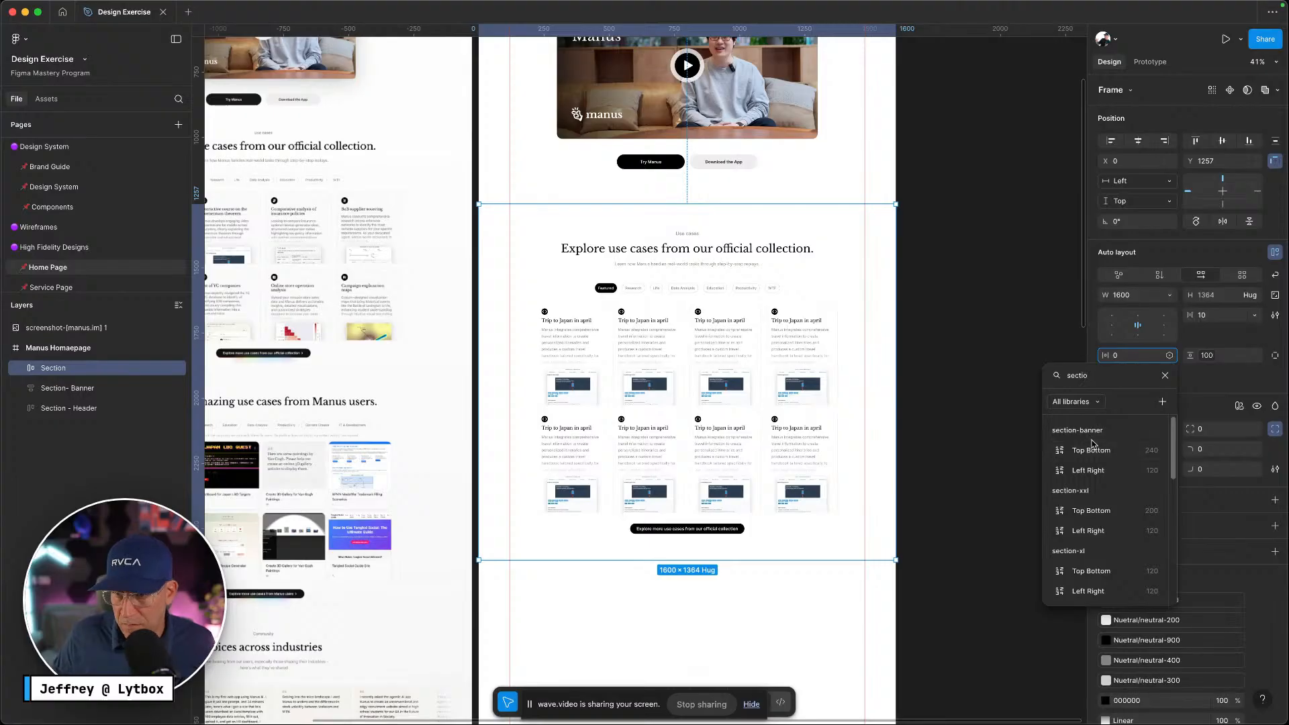
{"action": "scroll", "coordinate": [1108, 452], "scroll_direction": "down", "scroll_amount": 3}
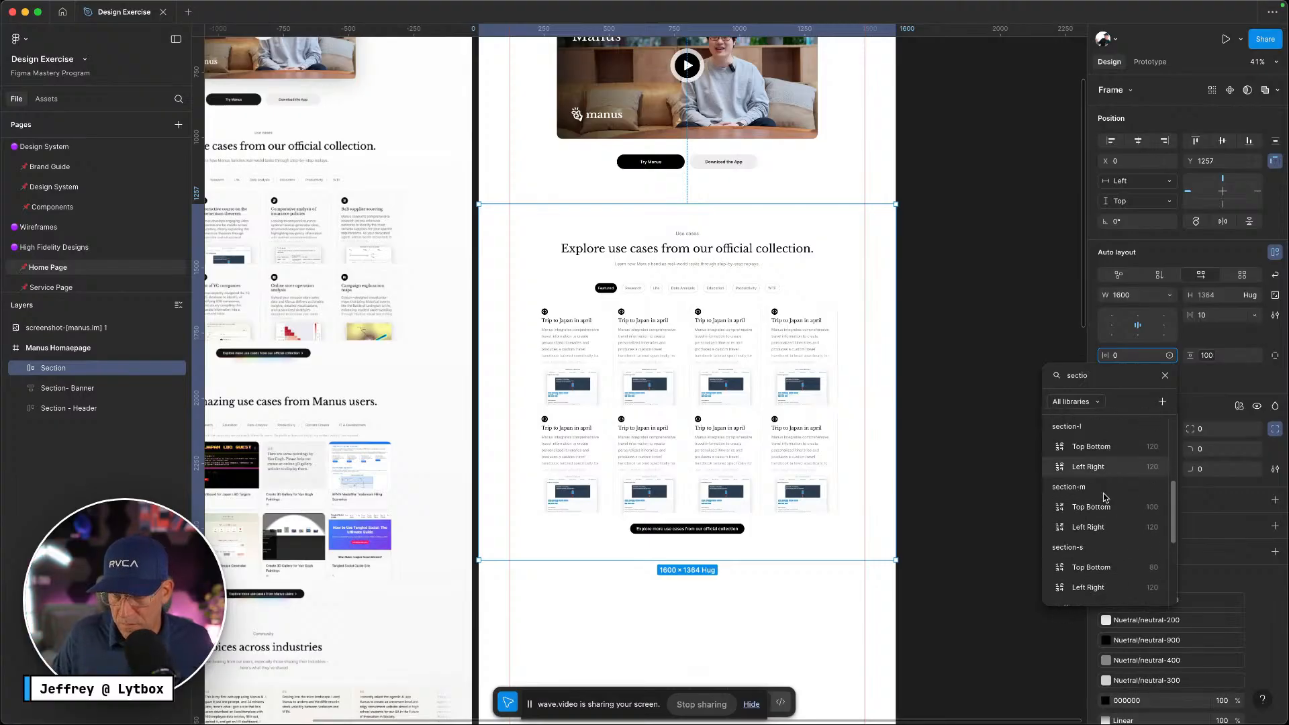
{"action": "left_click", "coordinate": [1095, 528]}
{"action": "left_click", "coordinate": [924, 469]}
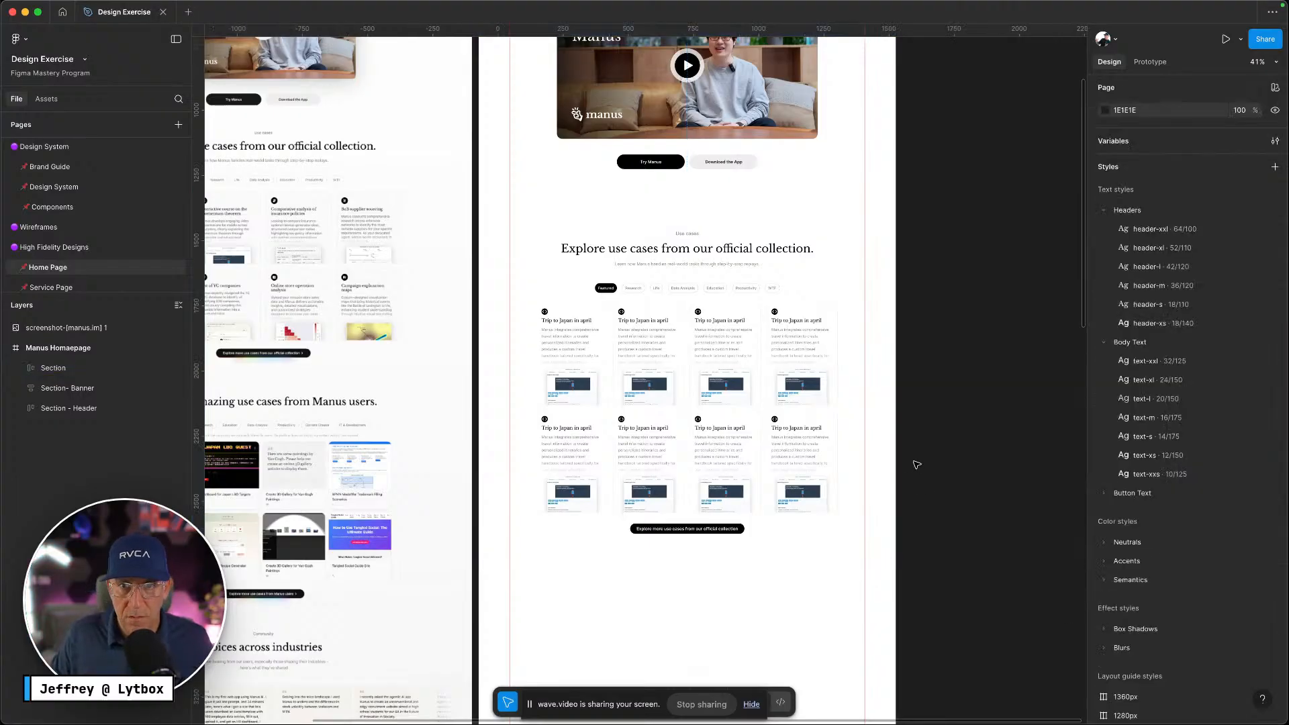
{"action": "scroll", "coordinate": [916, 461], "scroll_direction": "up", "scroll_amount": 5}
{"action": "scroll", "coordinate": [806, 470], "scroll_direction": "down", "scroll_amount": 3}
{"action": "scroll", "coordinate": [722, 497], "scroll_direction": "up", "scroll_amount": 5}
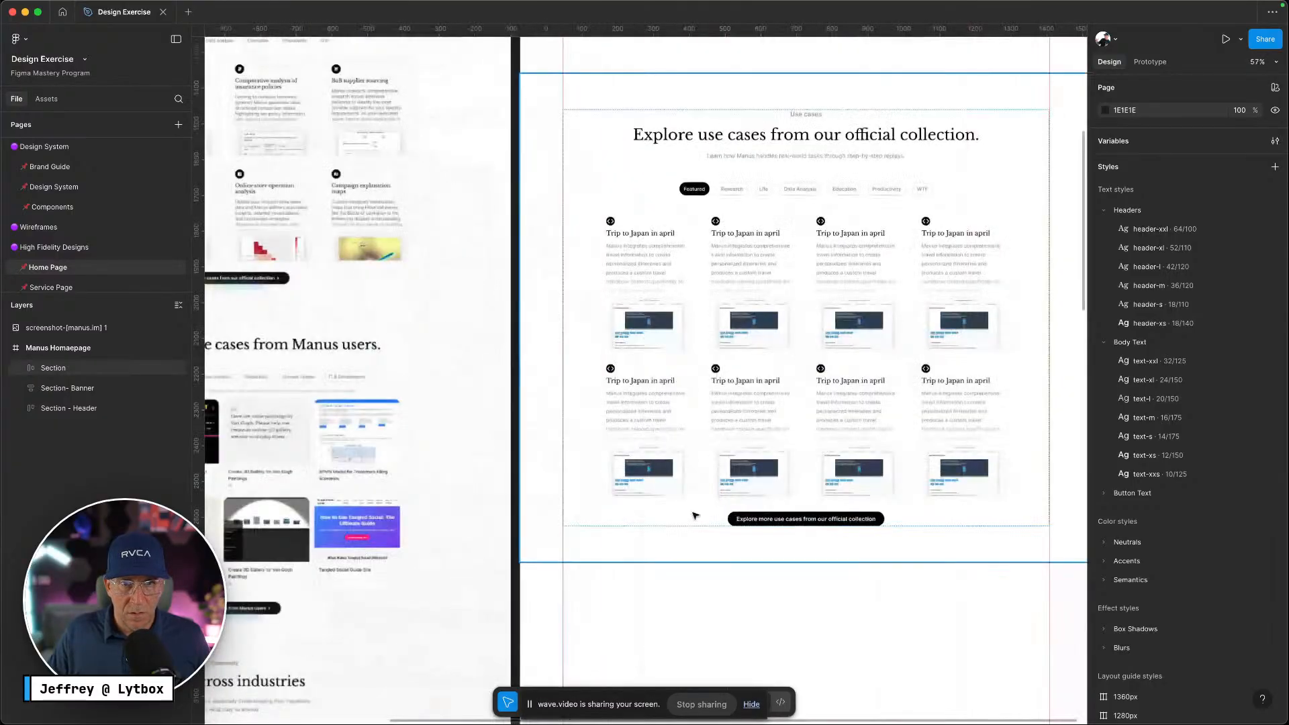
{"action": "scroll", "coordinate": [743, 509], "scroll_direction": "up", "scroll_amount": 5}
{"action": "scroll", "coordinate": [744, 516], "scroll_direction": "down", "scroll_amount": 5}
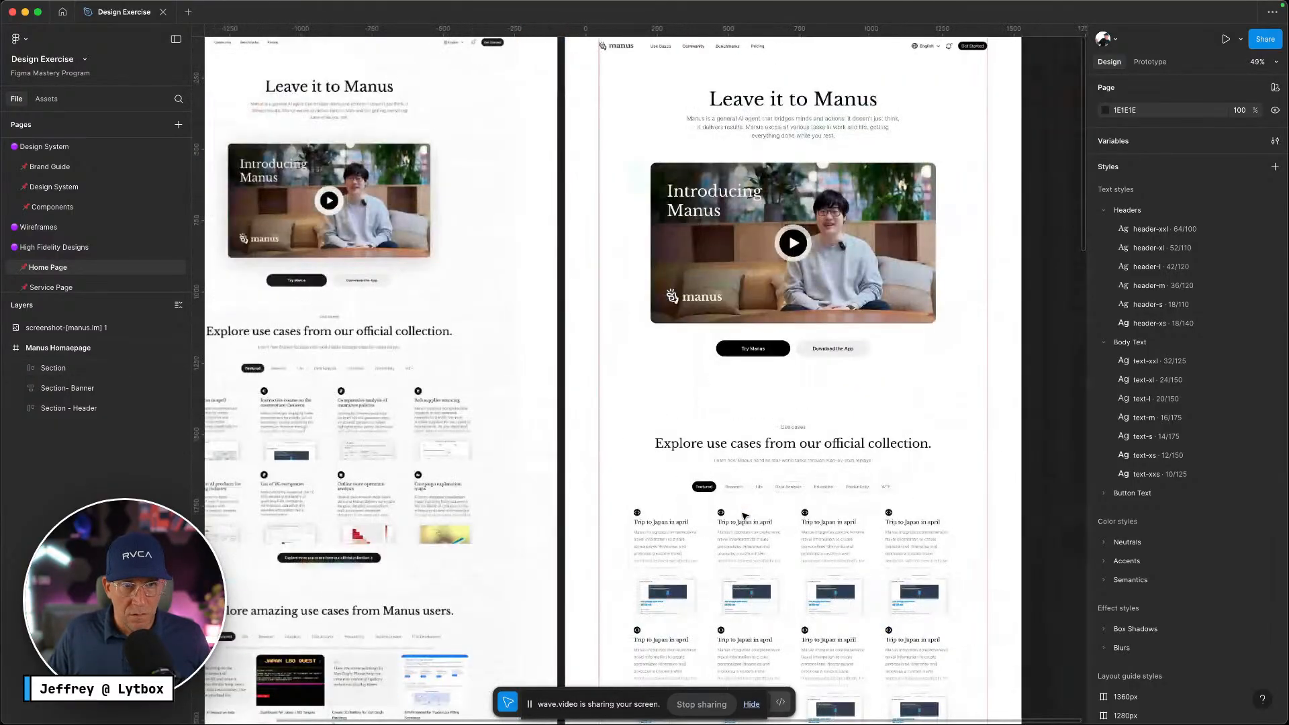
{"action": "scroll", "coordinate": [748, 505], "scroll_direction": "down", "scroll_amount": 3}
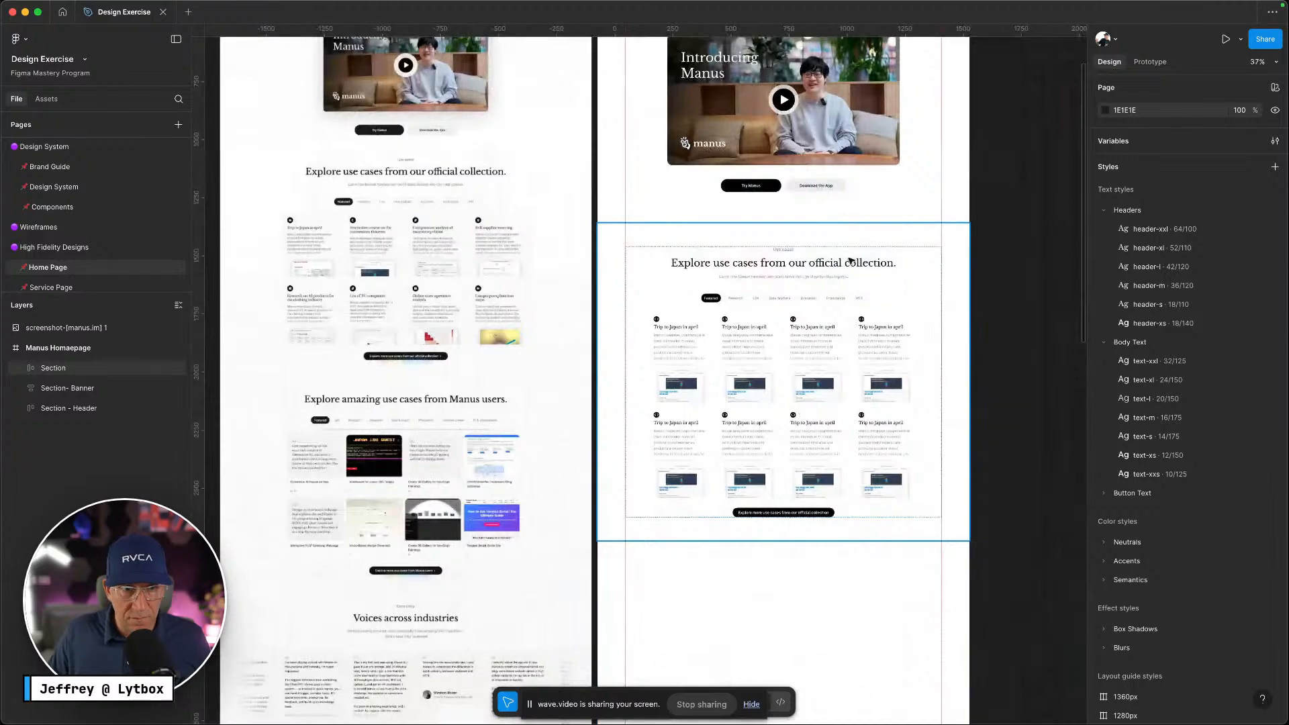
Try reducing the Section's top padding to about 78, undo it, and review the layout
{"action": "left_click", "coordinate": [798, 237]}
{"action": "left_click_drag", "start_coordinate": [787, 234], "coordinate": [788, 215]}
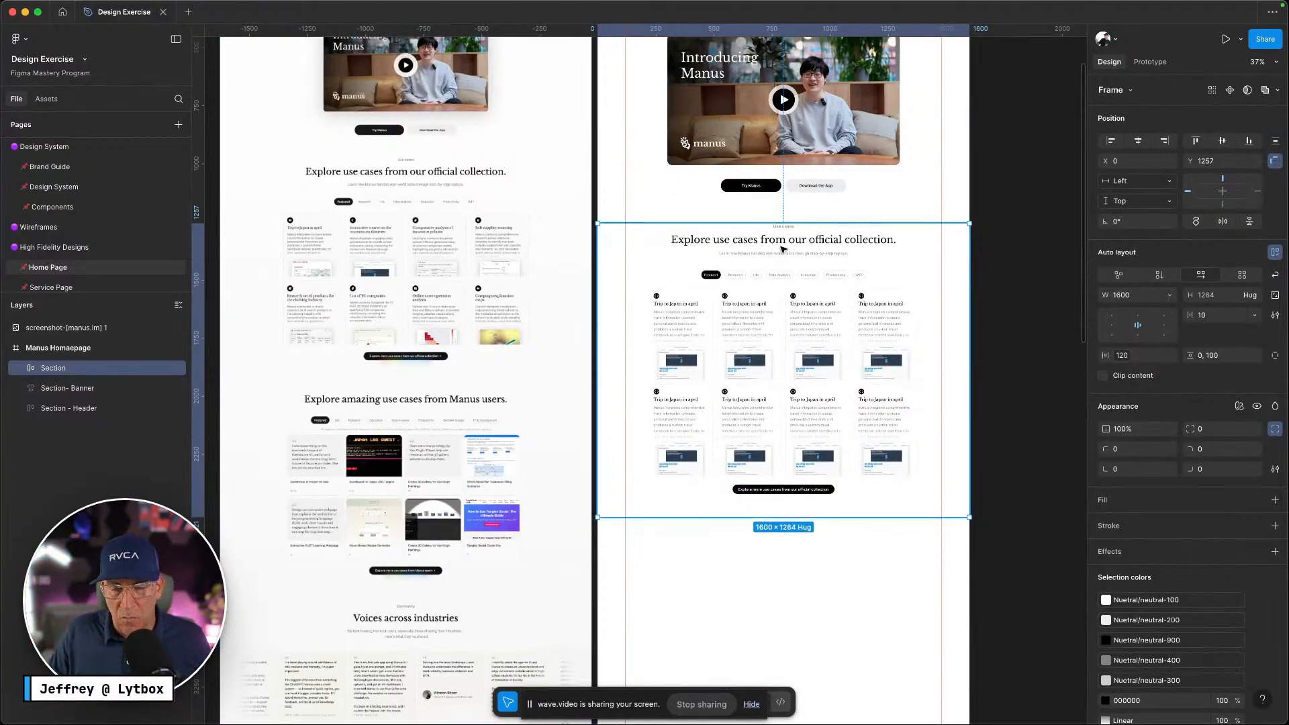
{"action": "key", "text": "ctrl+z"}
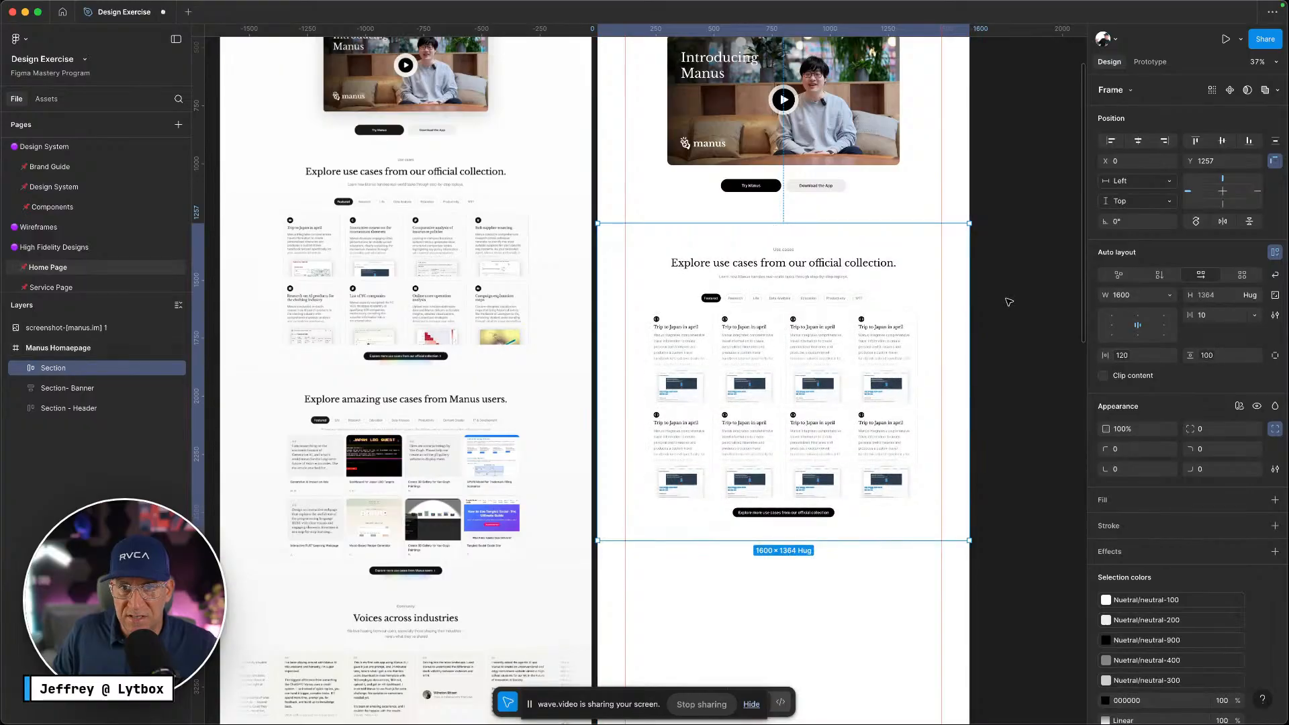
{"action": "key", "text": "Escape"}
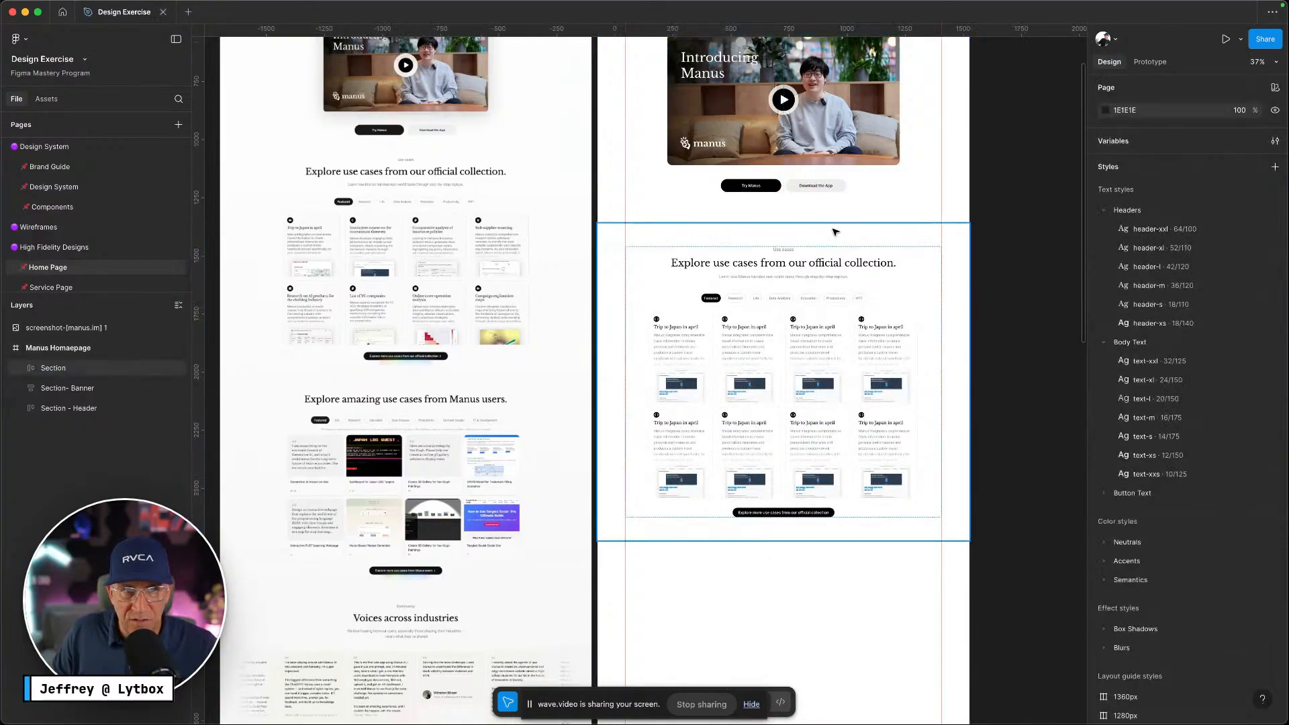
{"action": "scroll", "coordinate": [838, 257], "scroll_direction": "down", "scroll_amount": 10}
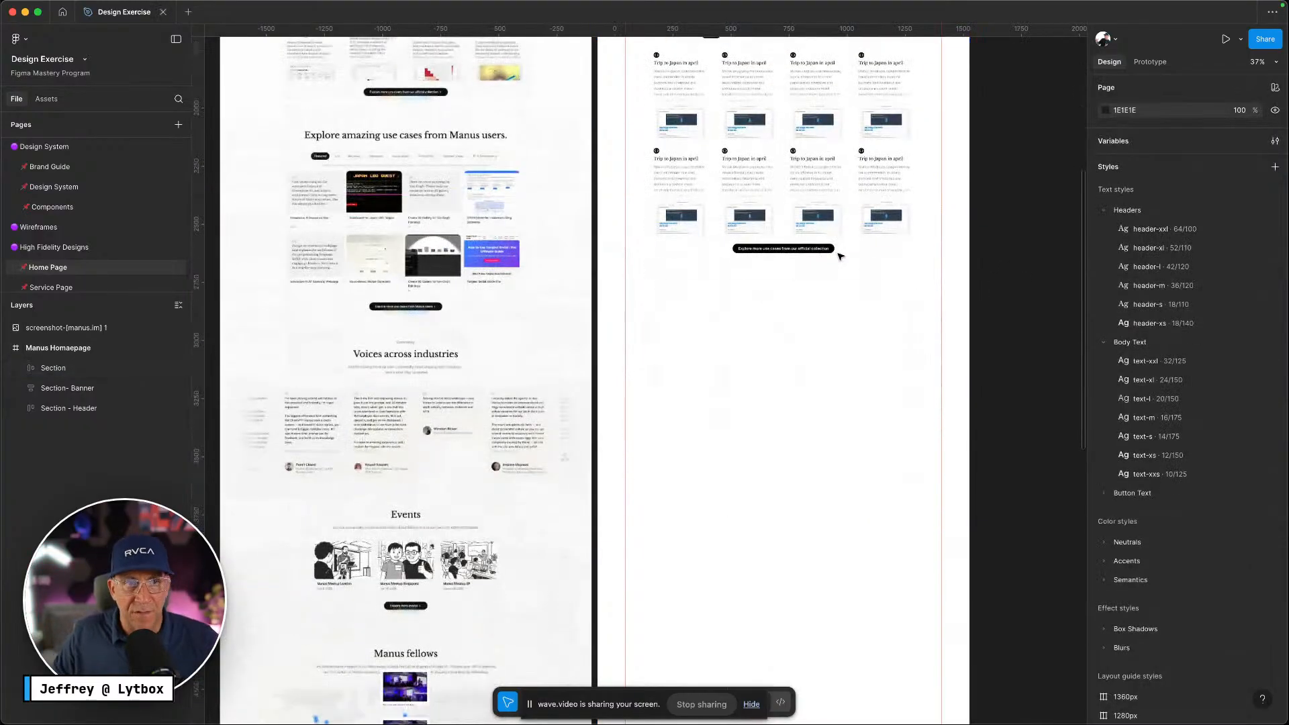
{"action": "scroll", "coordinate": [638, 362], "scroll_direction": "up", "scroll_amount": 2}
{"action": "scroll", "coordinate": [720, 366], "scroll_direction": "up", "scroll_amount": 3}
{"action": "scroll", "coordinate": [685, 359], "scroll_direction": "down", "scroll_amount": 5}
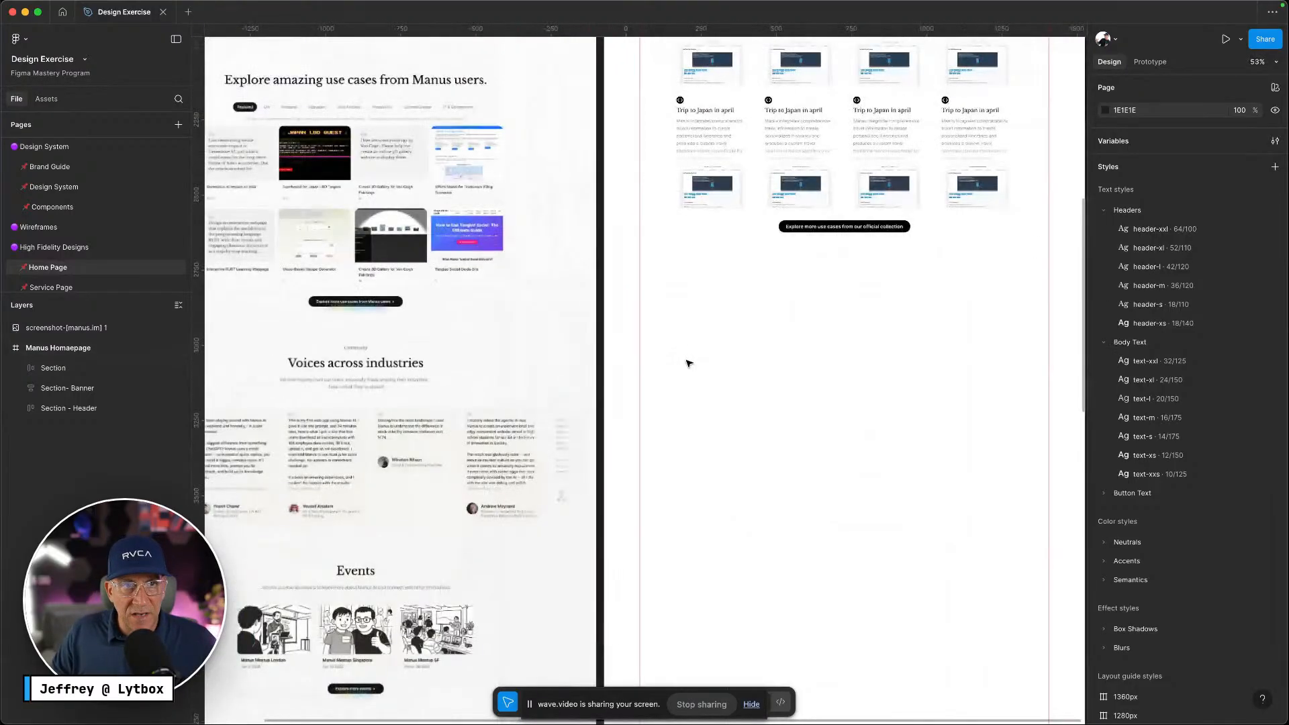
{"action": "scroll", "coordinate": [557, 281], "scroll_direction": "up", "scroll_amount": 5}
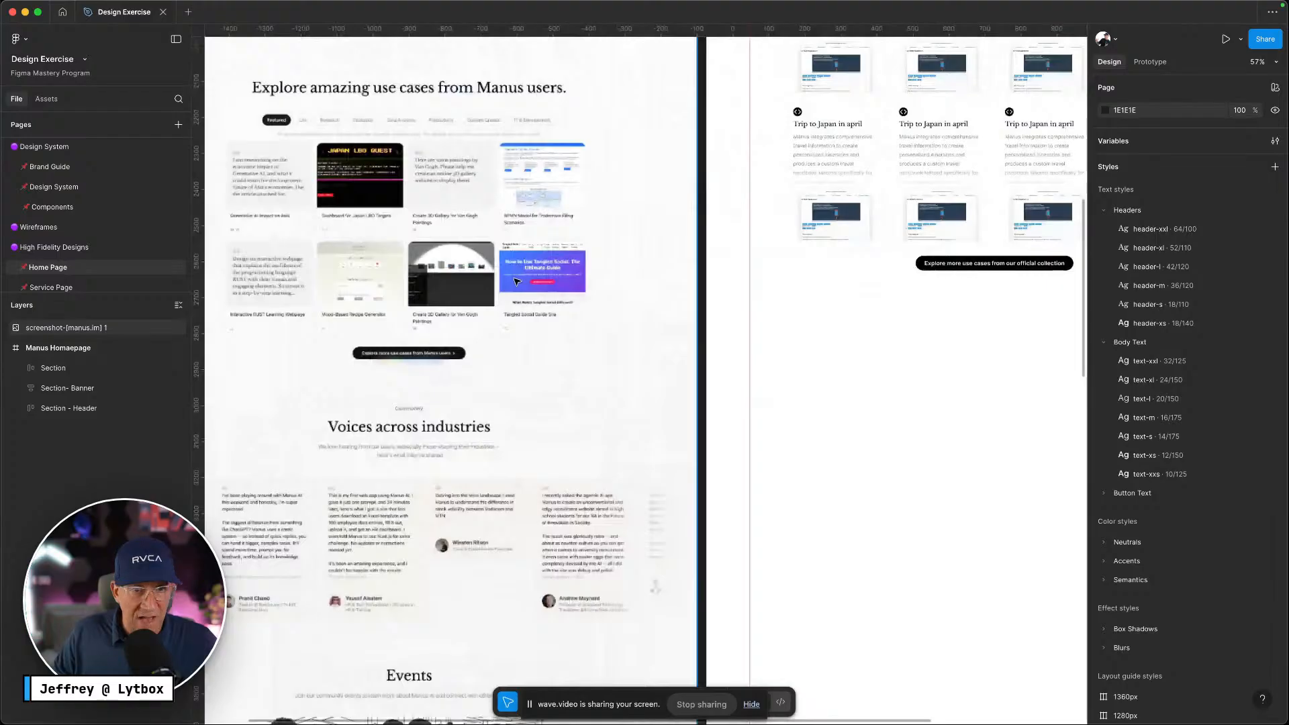
{"action": "scroll", "coordinate": [517, 281], "scroll_direction": "up", "scroll_amount": 5}
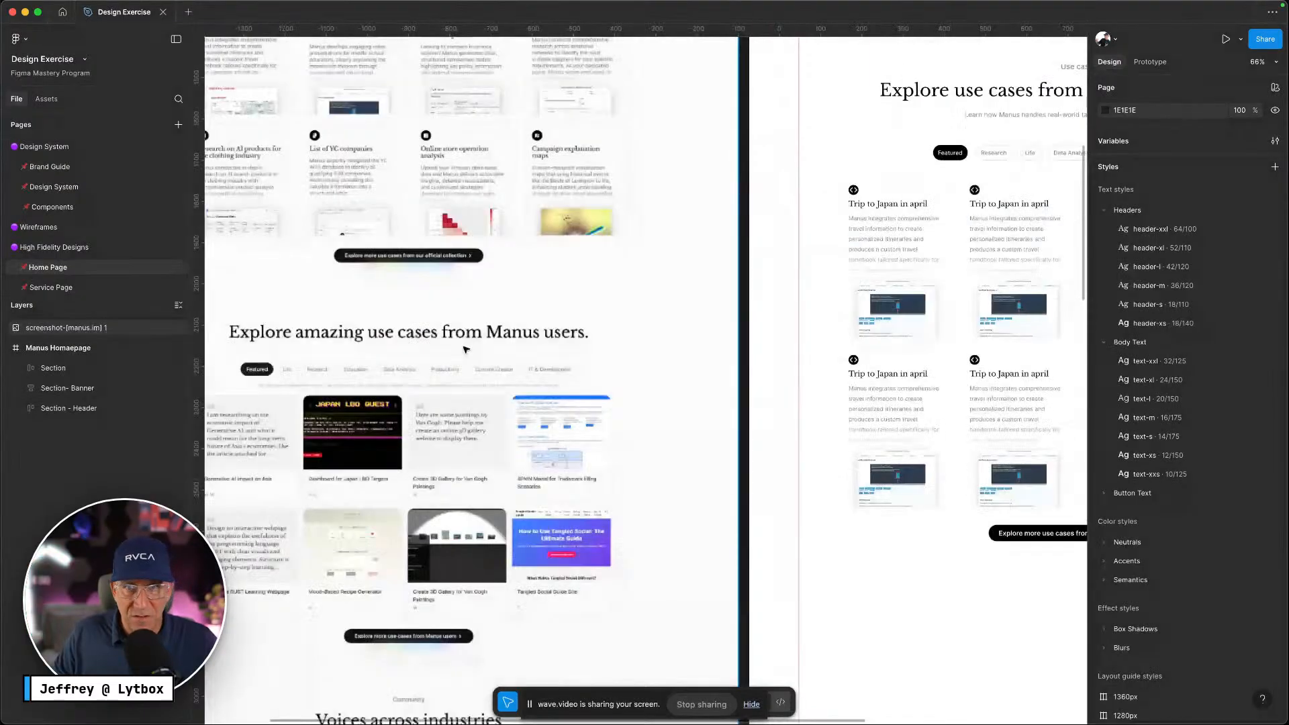
{"action": "scroll", "coordinate": [466, 350], "scroll_direction": "up", "scroll_amount": 5}
{"action": "scroll", "coordinate": [466, 349], "scroll_direction": "down", "scroll_amount": 5}
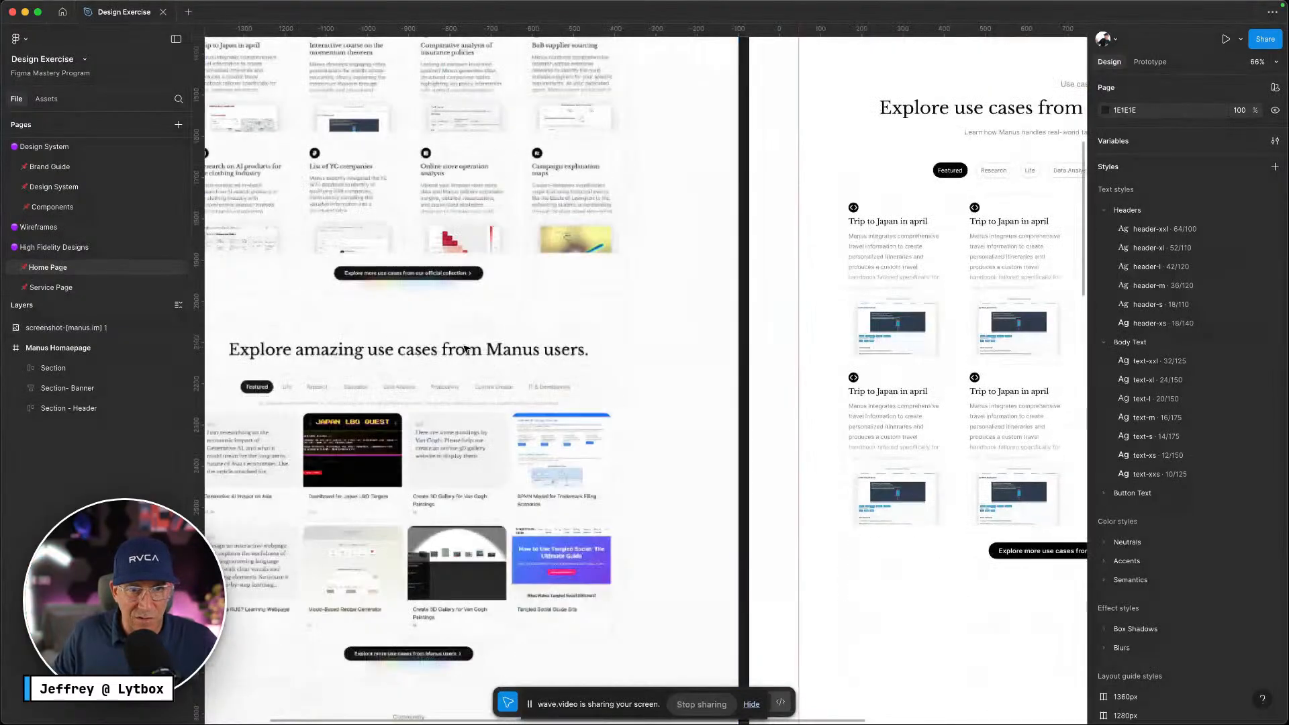
{"action": "scroll", "coordinate": [465, 348], "scroll_direction": "down", "scroll_amount": 3}
{"action": "scroll", "coordinate": [671, 376], "scroll_direction": "right", "scroll_amount": 10}
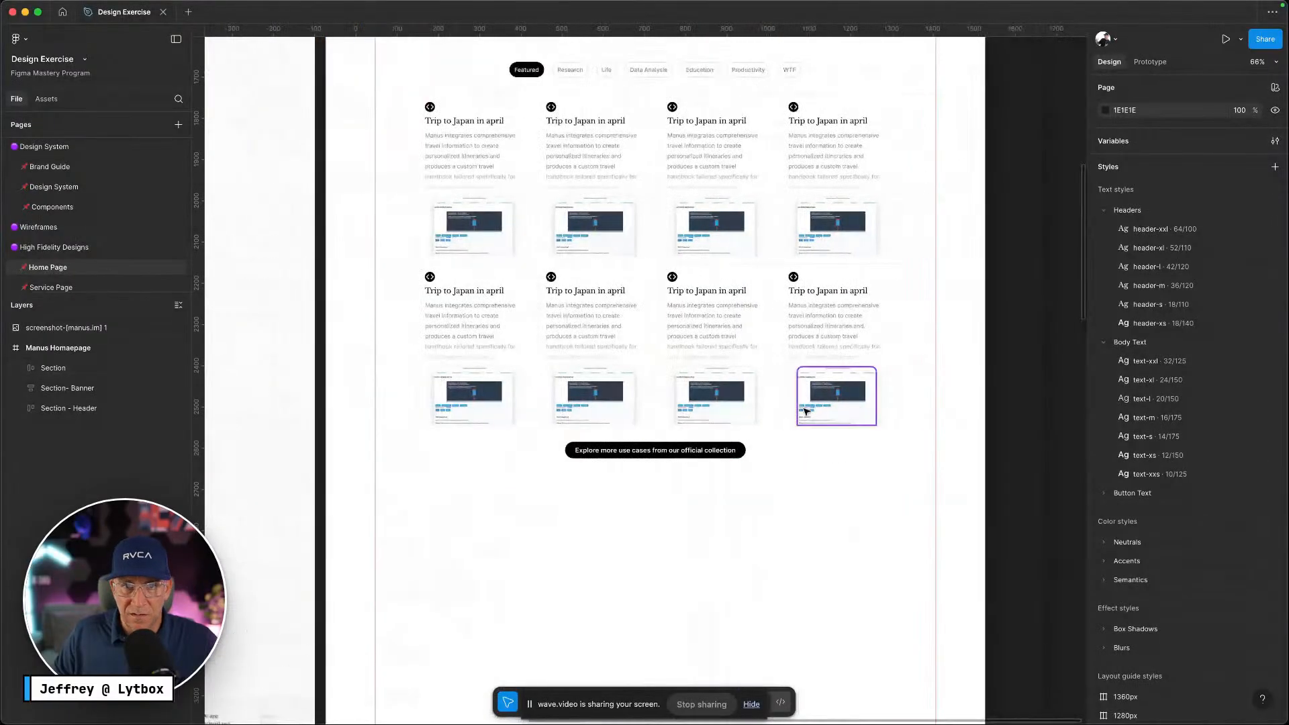
Alt-drag the use-cases Section downward to place a duplicate below the original
{"action": "scroll", "coordinate": [806, 411], "scroll_direction": "down", "scroll_amount": 5}
{"action": "left_click", "coordinate": [757, 347]}
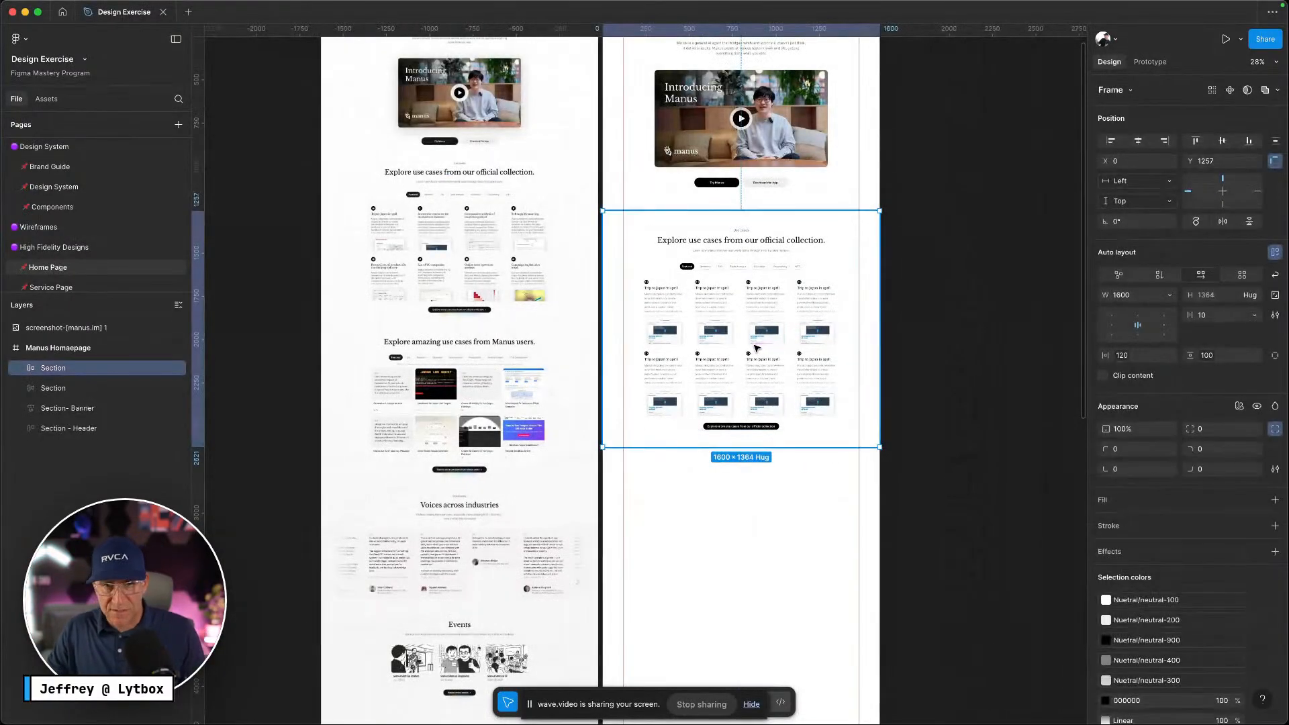
{"action": "left_click_drag", "start_coordinate": [756, 348], "coordinate": [757, 603]}
{"action": "left_click", "coordinate": [1009, 569]}
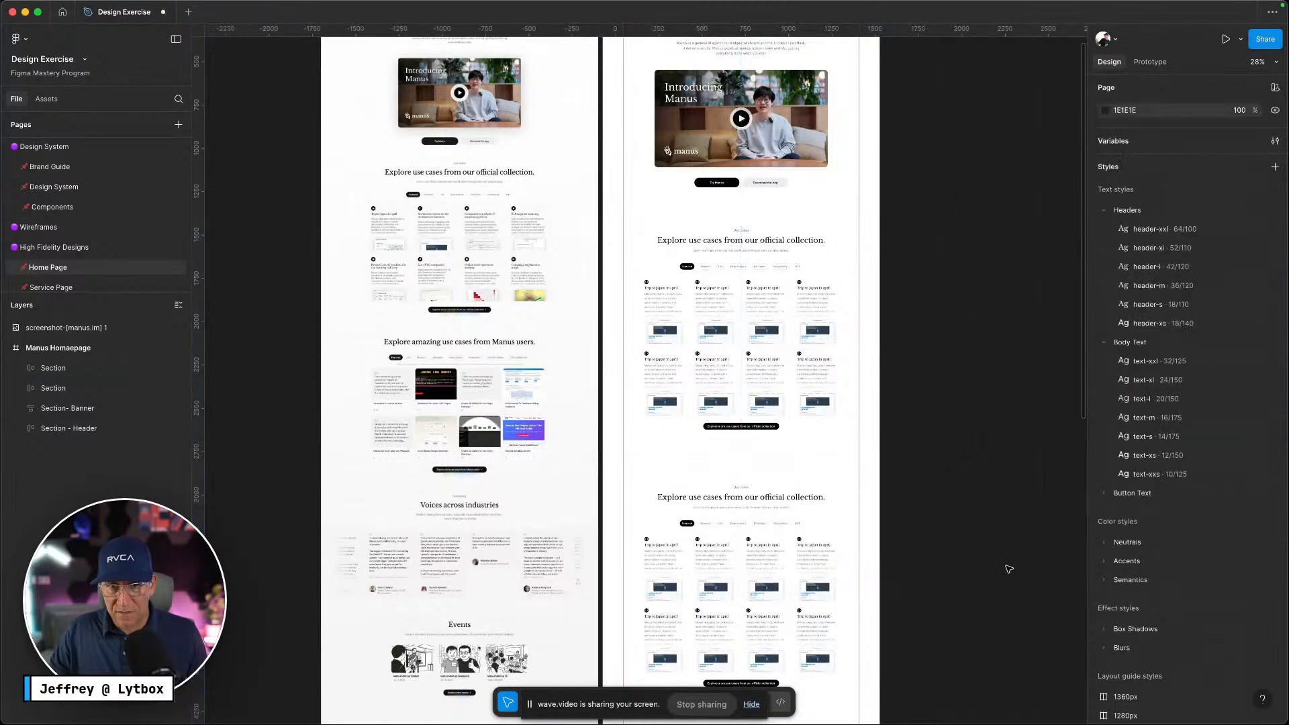
{"action": "scroll", "coordinate": [974, 549], "scroll_direction": "down", "scroll_amount": 5}
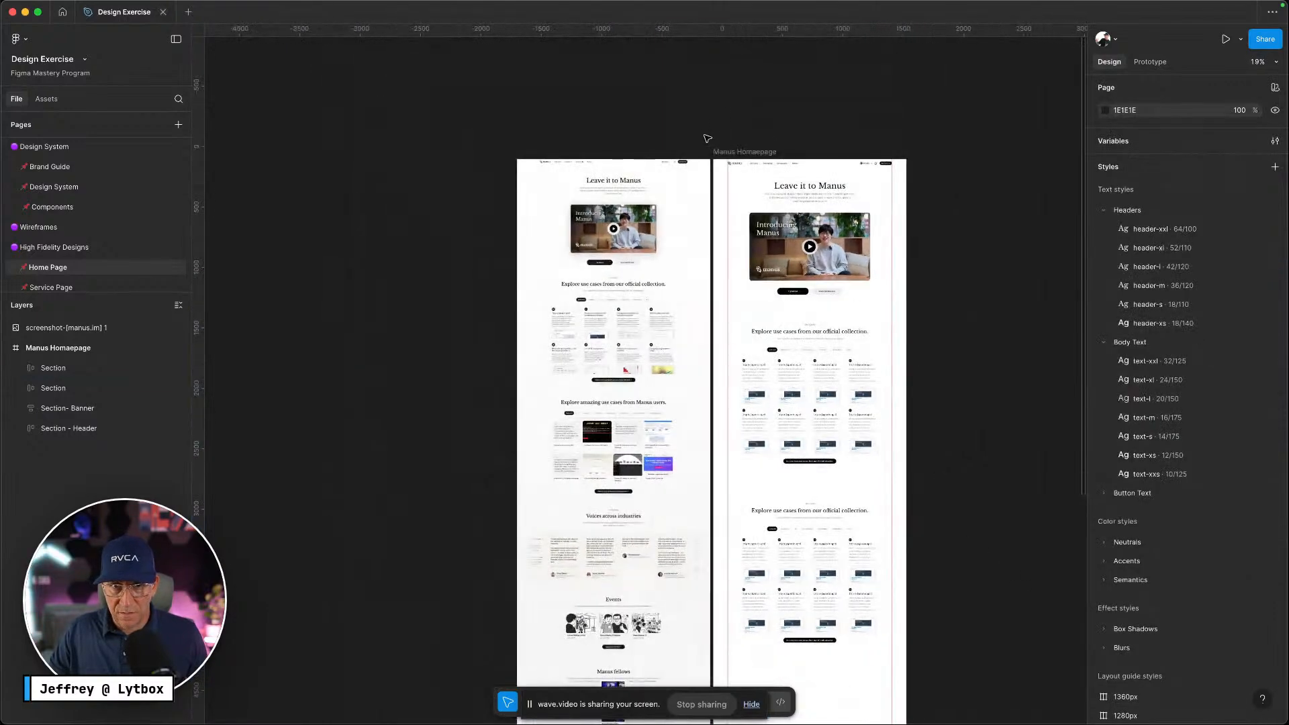
Select the 'Manus users' heading text on the live Manus website to copy it
{"action": "left_click", "coordinate": [720, 151]}
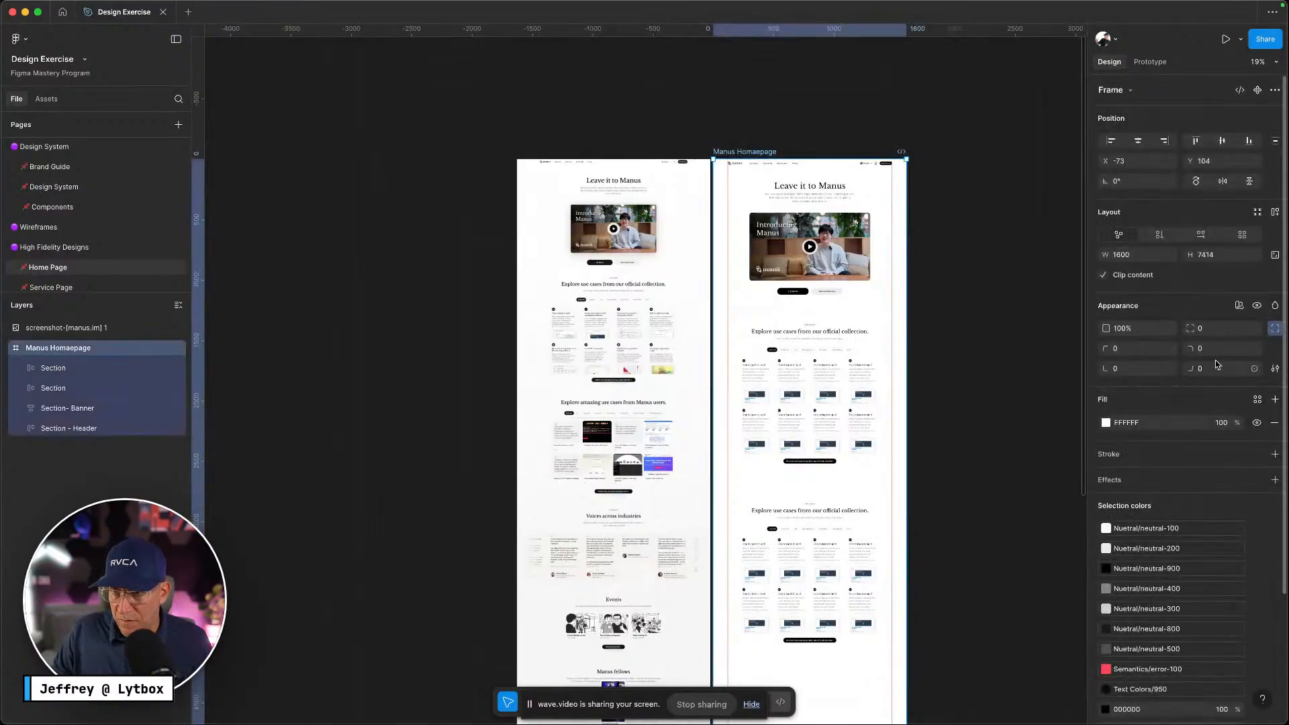
{"action": "left_click", "coordinate": [988, 302]}
{"action": "scroll", "coordinate": [944, 403], "scroll_direction": "down", "scroll_amount": 5}
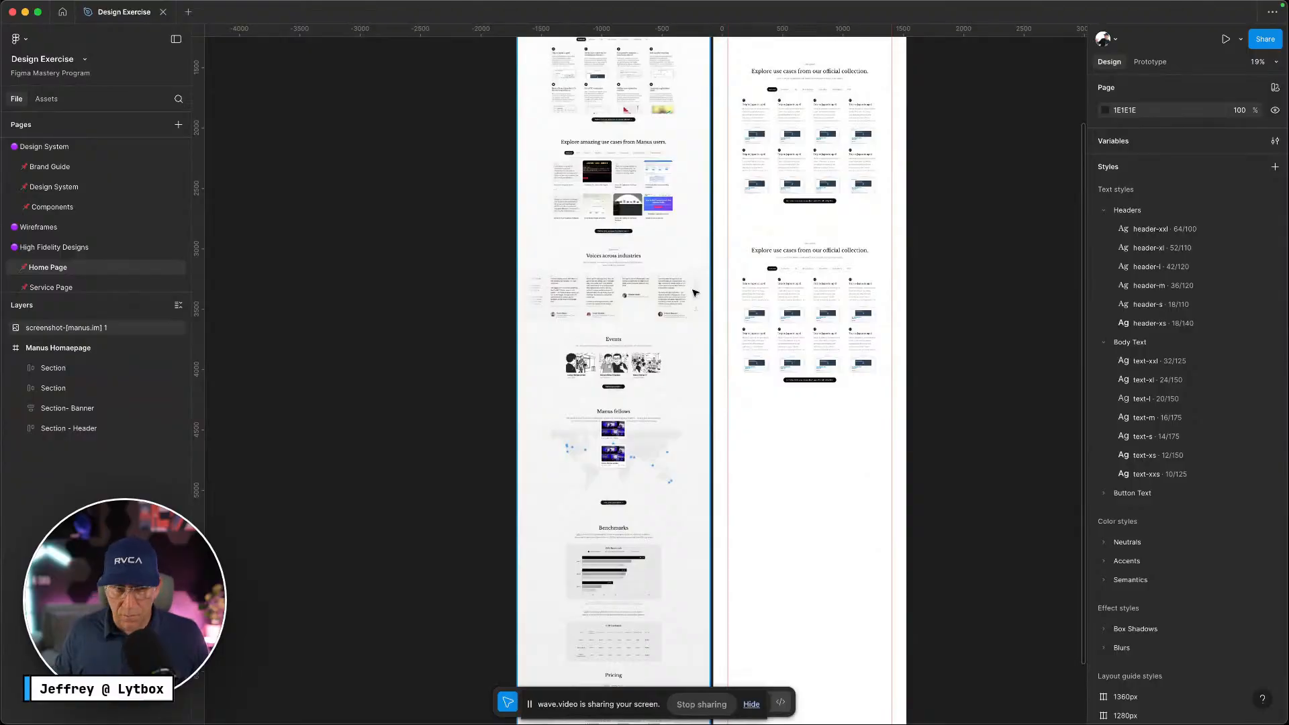
{"action": "key", "text": "ctrl+Left"}
{"action": "scroll", "coordinate": [659, 296], "scroll_direction": "down", "scroll_amount": 9}
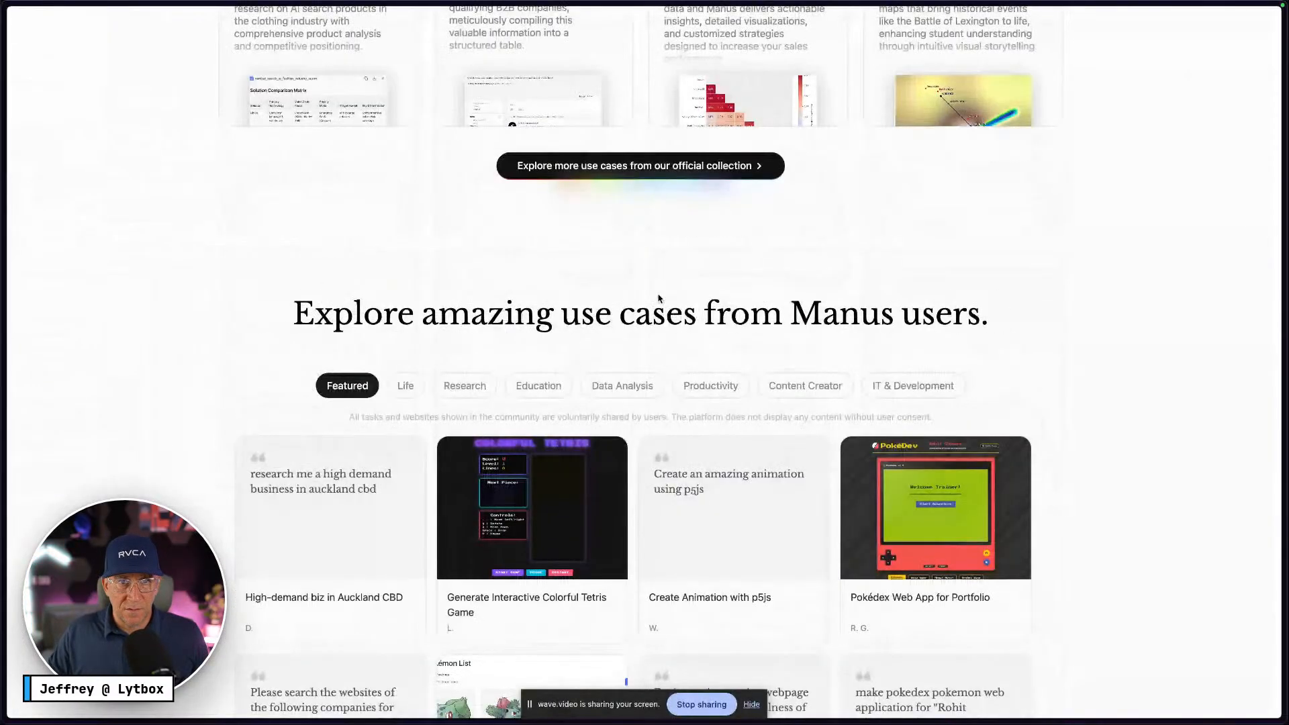
{"action": "left_click_drag", "start_coordinate": [281, 312], "coordinate": [1036, 322]}
{"action": "key", "text": "super+c"}
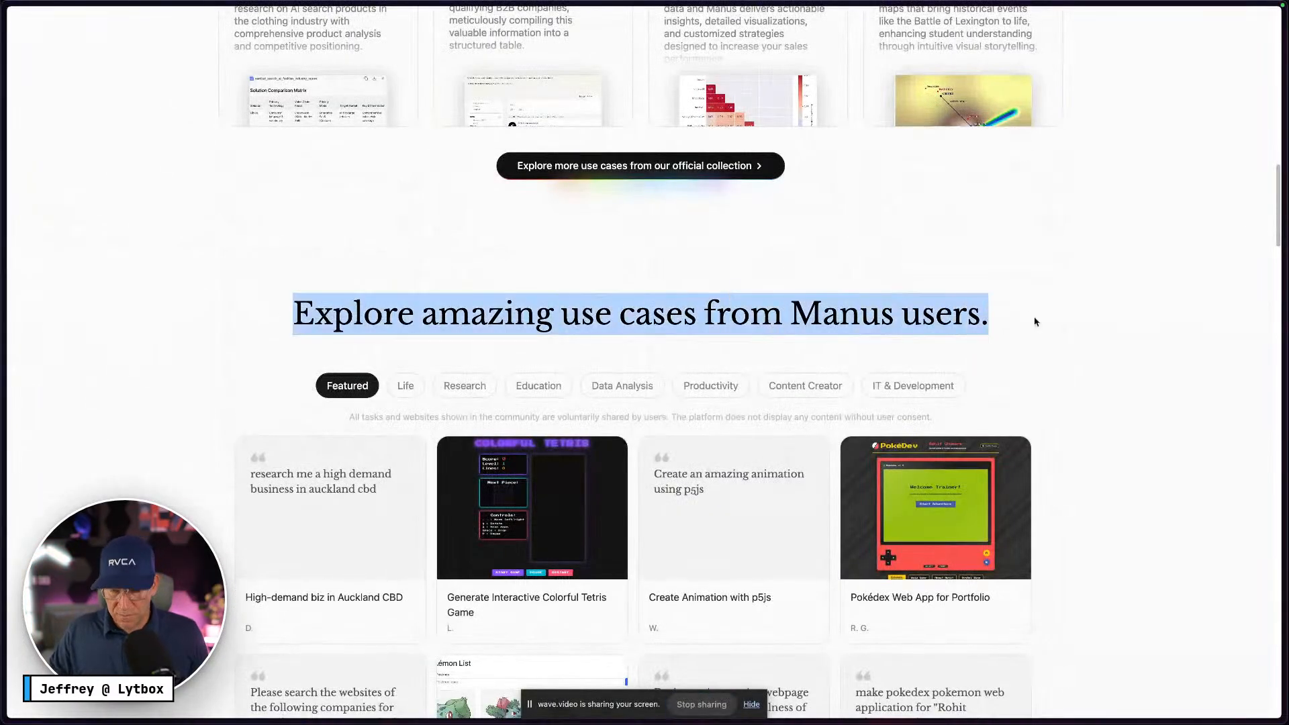
{"action": "key", "text": "ctrl+Right"}
{"action": "scroll", "coordinate": [851, 237], "scroll_direction": "up", "scroll_amount": 5}
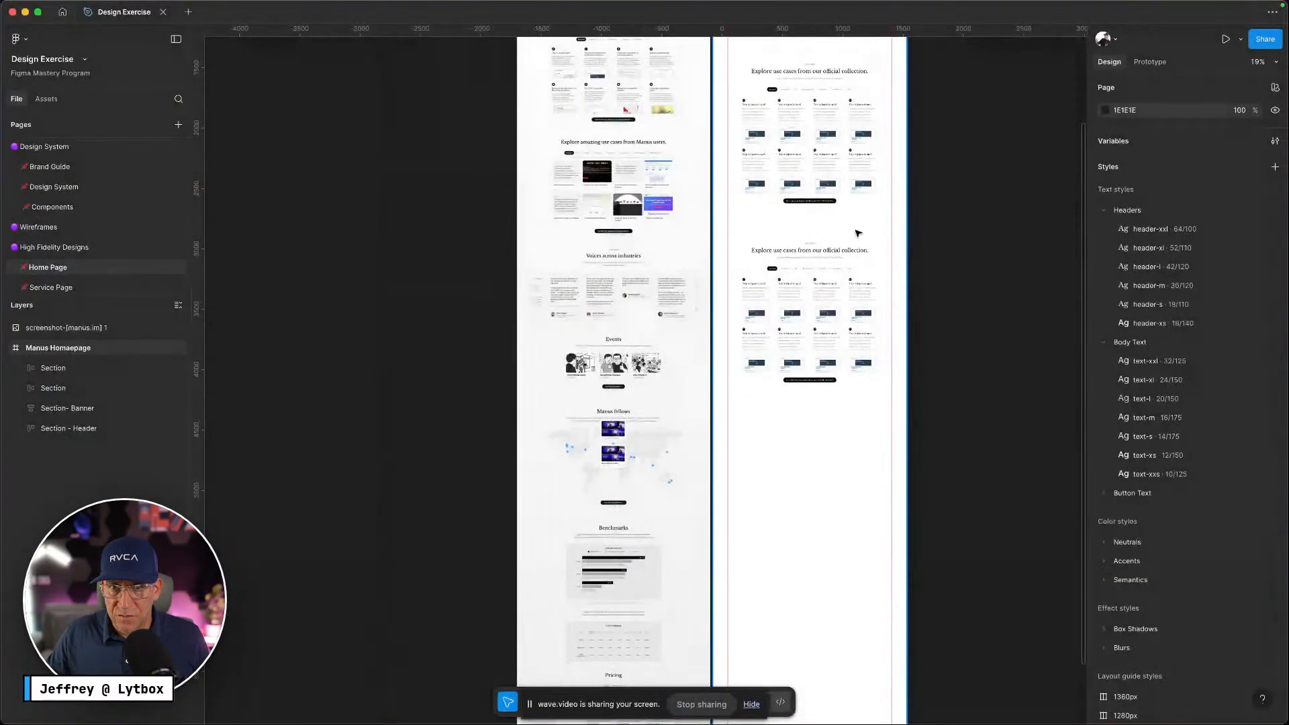
{"action": "scroll", "coordinate": [851, 237], "scroll_direction": "up", "scroll_amount": 2}
Replace the copied section's heading with 'Explore amazing use cases from Manus users.'
{"action": "left_click", "coordinate": [837, 282]}
{"action": "key", "text": "Return"}
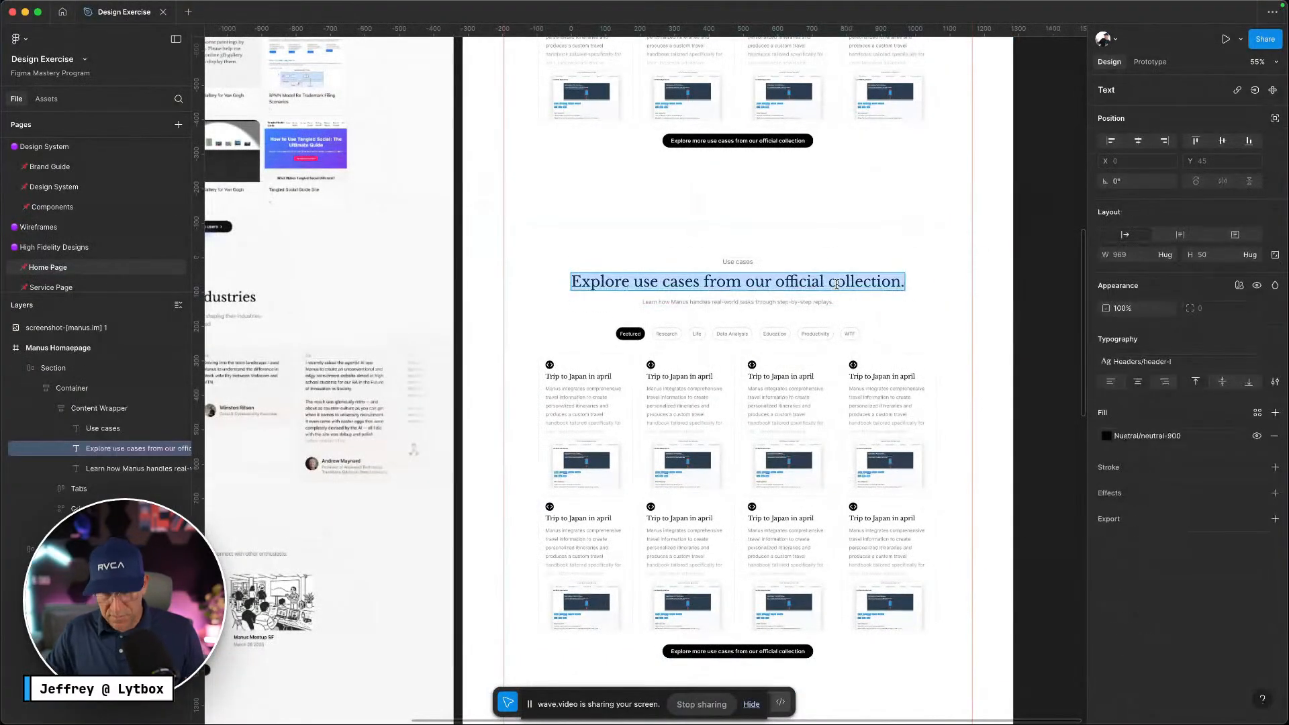
{"action": "key", "text": "super+v"}
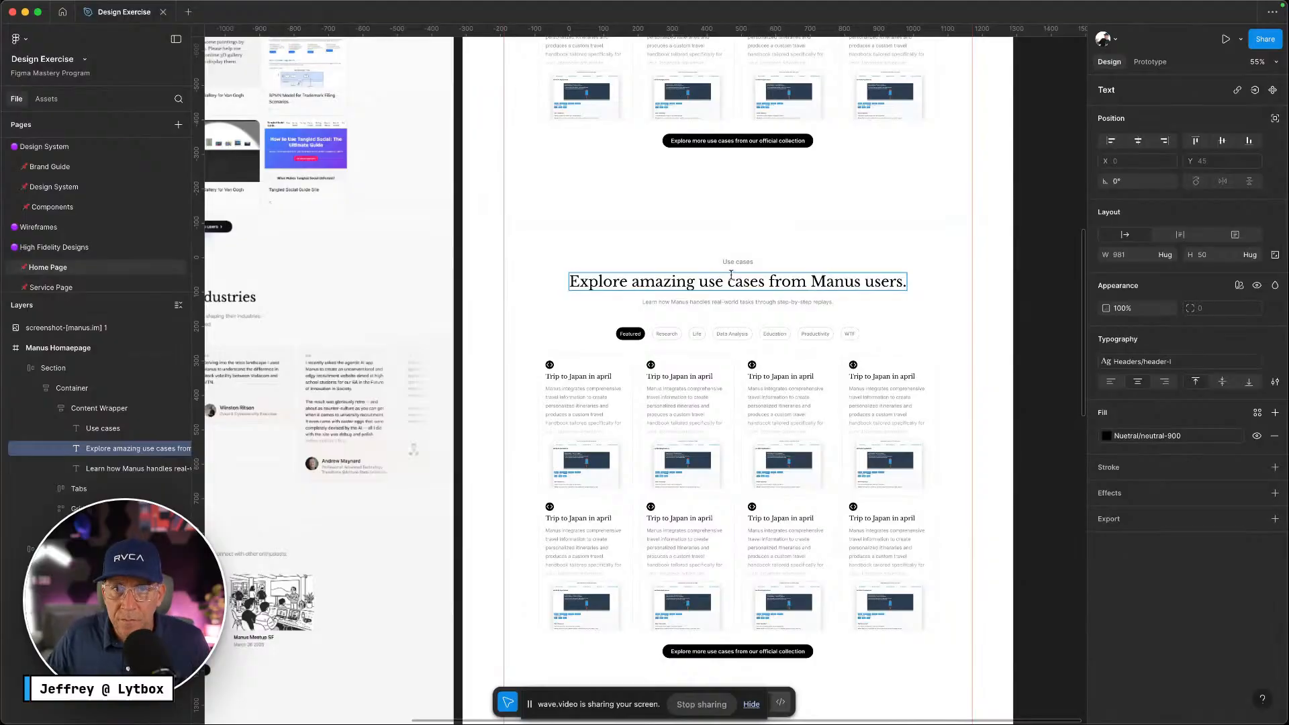
Delete the copied section's small 'Use cases' label
{"action": "left_click", "coordinate": [743, 261]}
{"action": "left_click", "coordinate": [943, 266]}
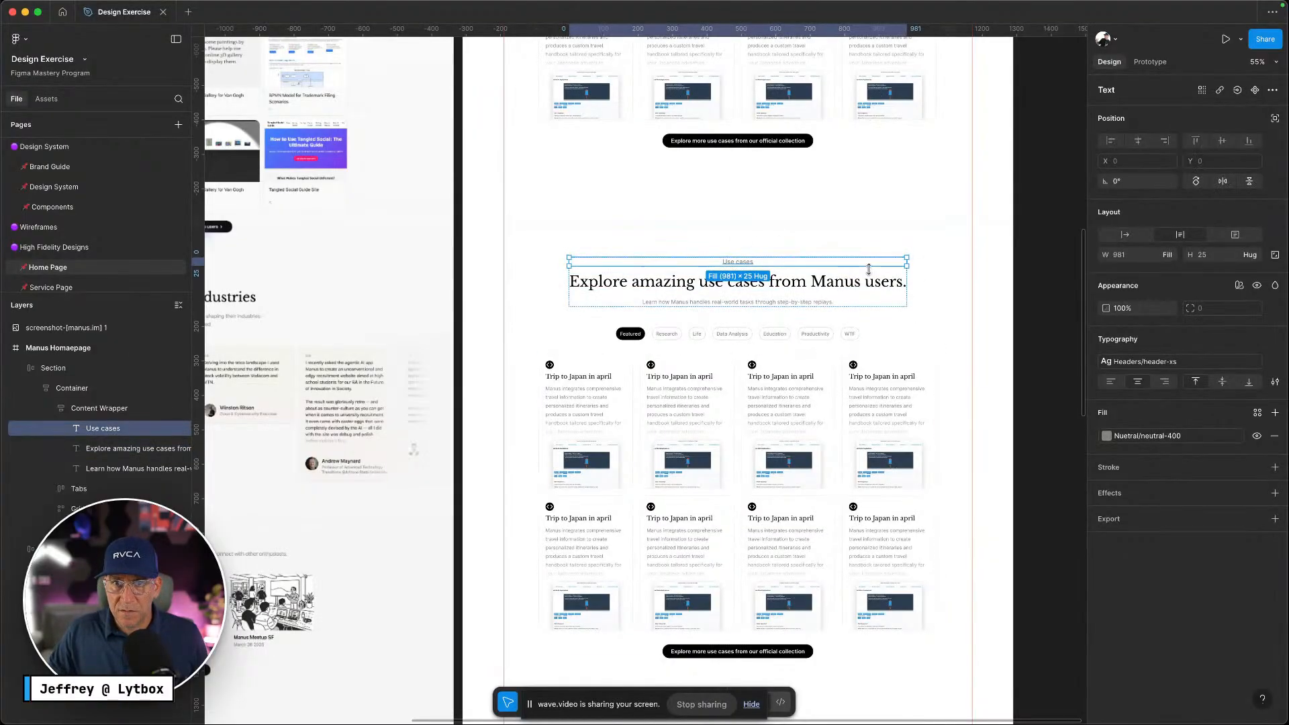
{"action": "left_click", "coordinate": [877, 263]}
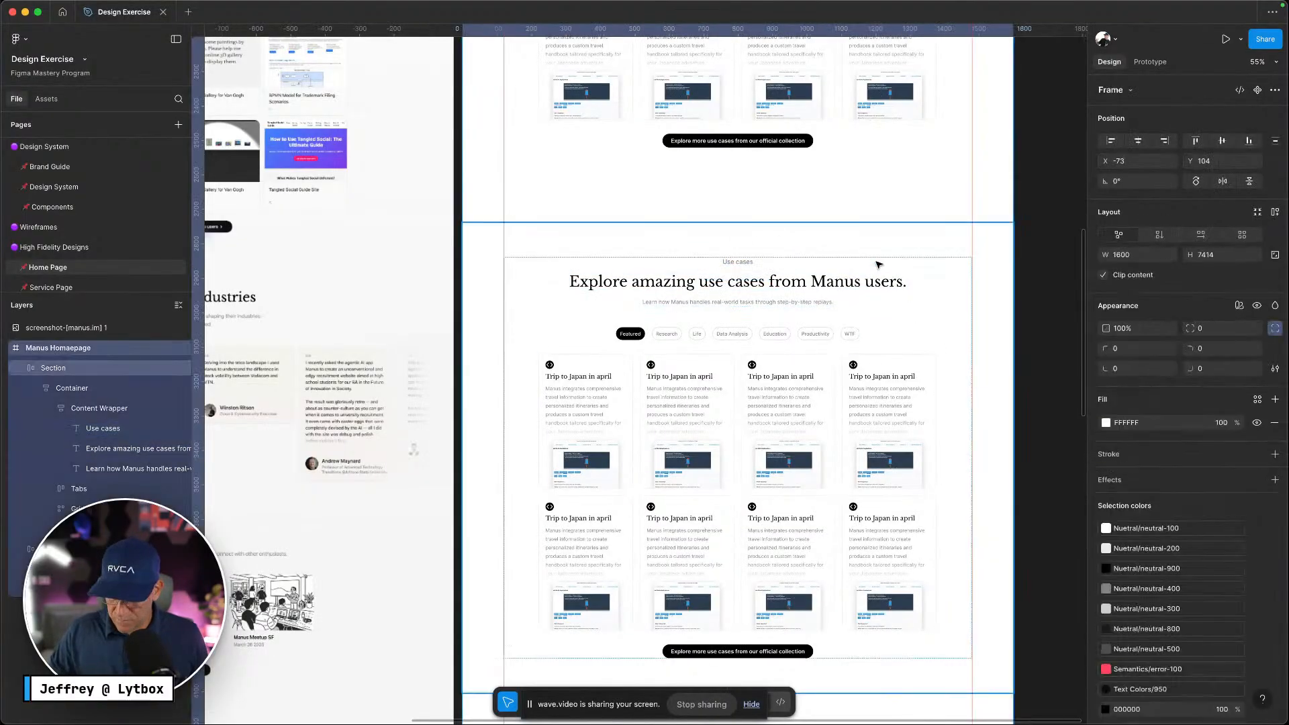
{"action": "left_click", "coordinate": [737, 261]}
{"action": "key", "text": "Delete"}
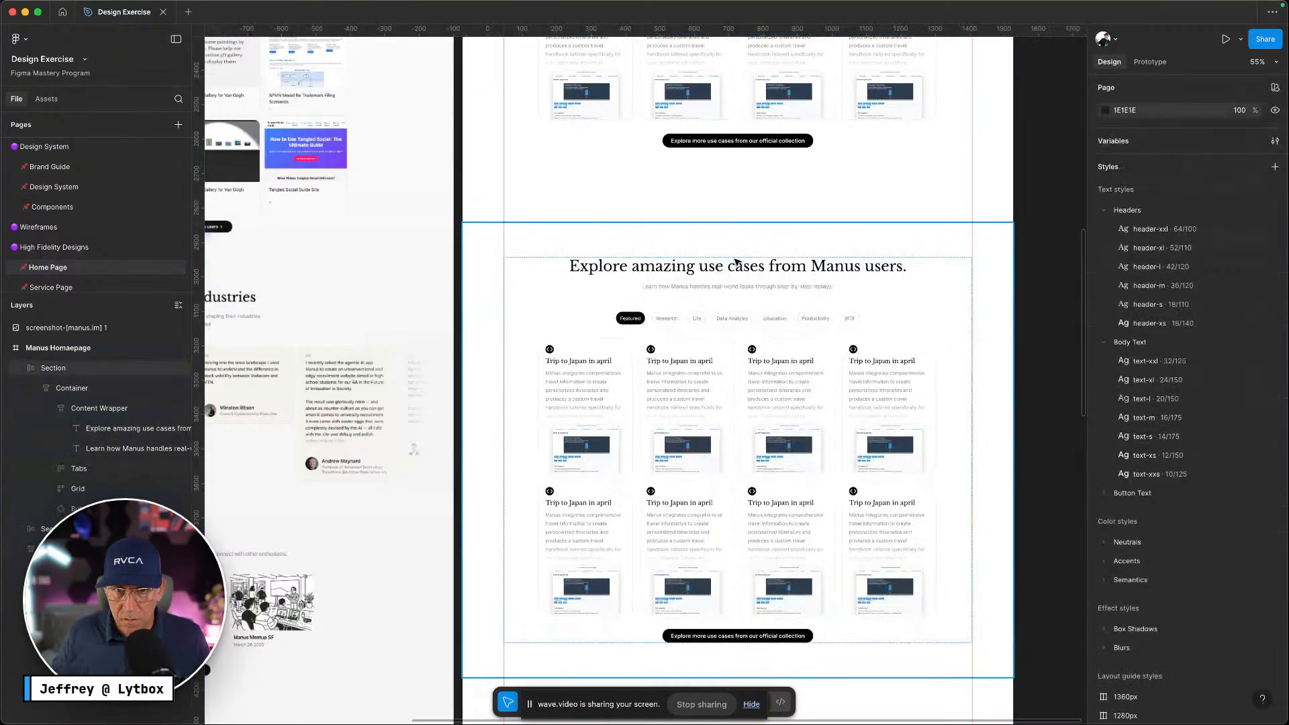
Highlight the grey disclaimer line on the live Manus site to copy it
{"action": "key", "text": "ctrl+Left"}
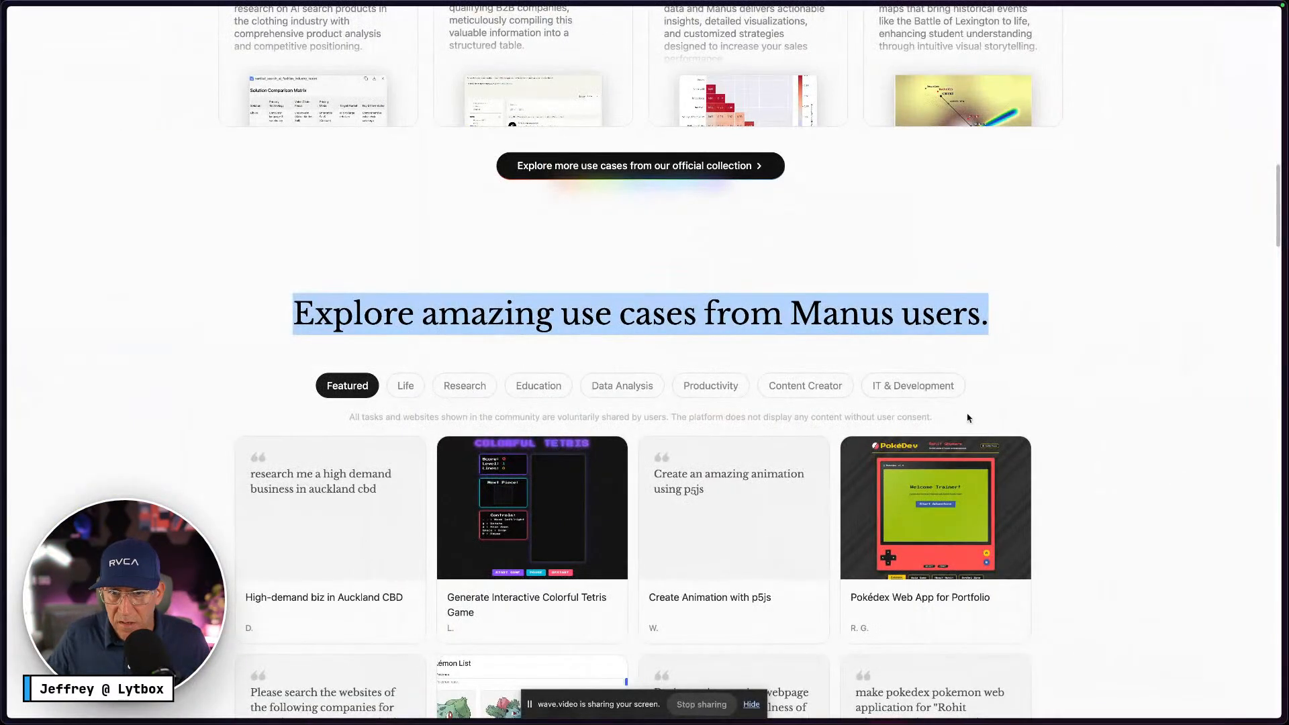
{"action": "left_click_drag", "start_coordinate": [958, 418], "coordinate": [861, 411]}
{"action": "left_click_drag", "start_coordinate": [522, 412], "coordinate": [358, 415]}
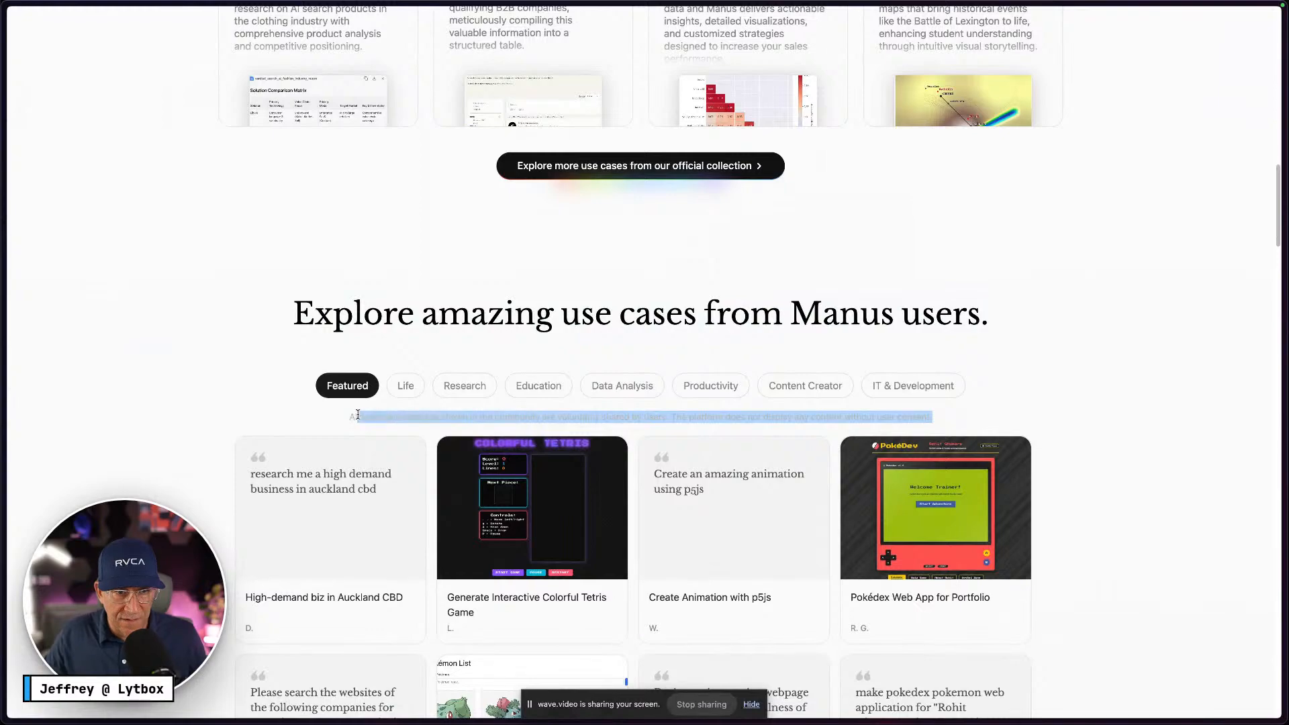
{"action": "key", "text": "ctrl+Right"}
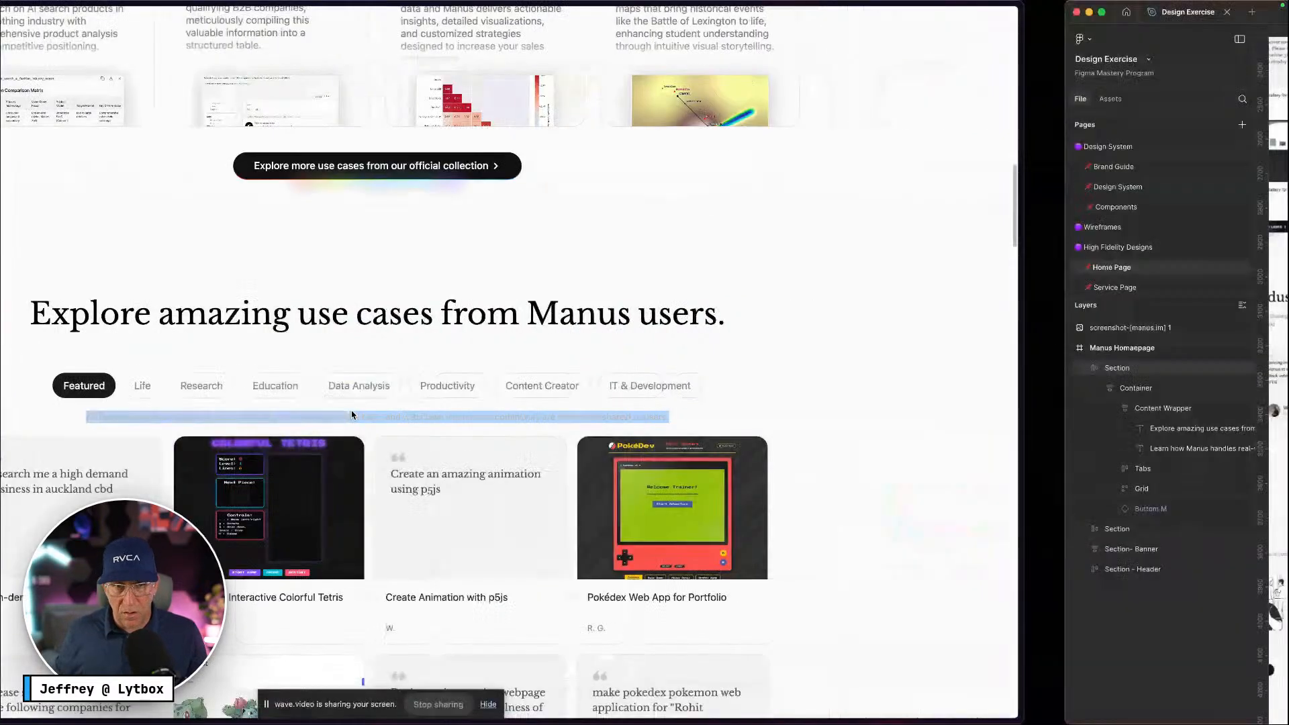
{"action": "scroll", "coordinate": [678, 395], "scroll_direction": "down", "scroll_amount": 5}
{"action": "scroll", "coordinate": [678, 395], "scroll_direction": "up", "scroll_amount": 5}
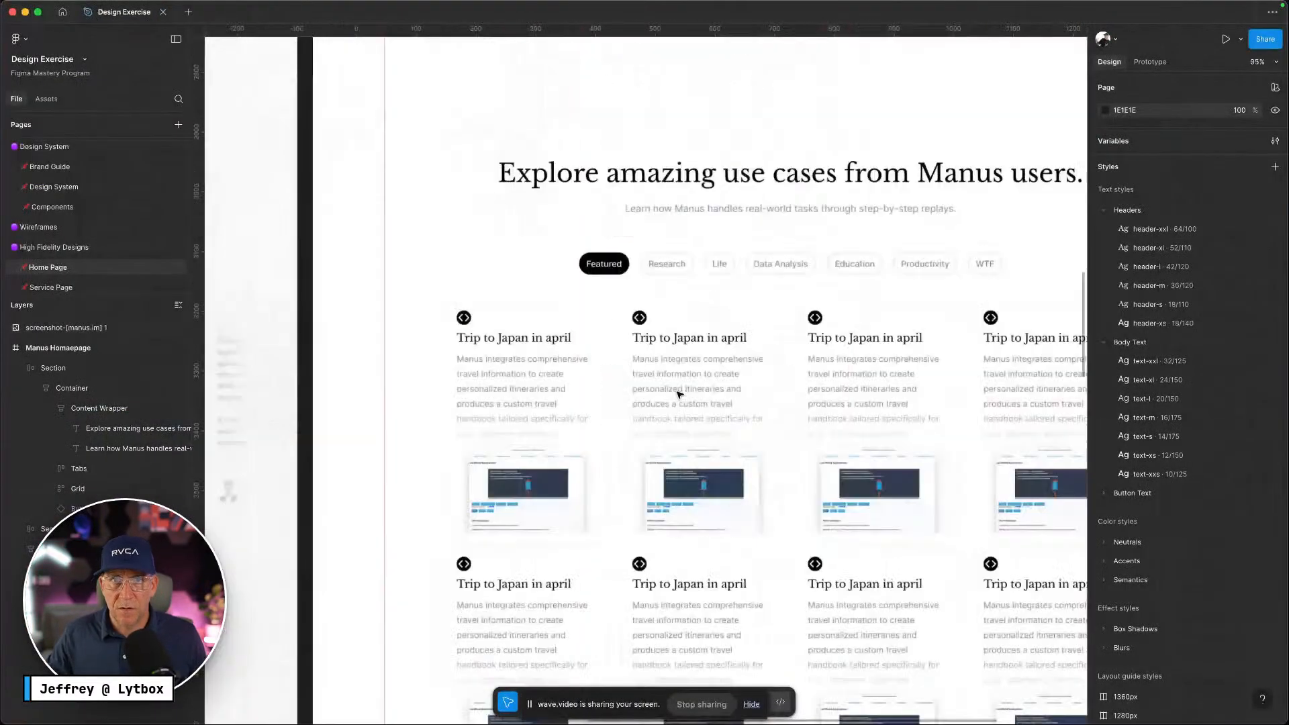
Move the heading and subtitle out of Content Wrapper into Container and delete the empty wrapper
{"action": "double_click", "coordinate": [763, 199]}
{"action": "double_click", "coordinate": [764, 199]}
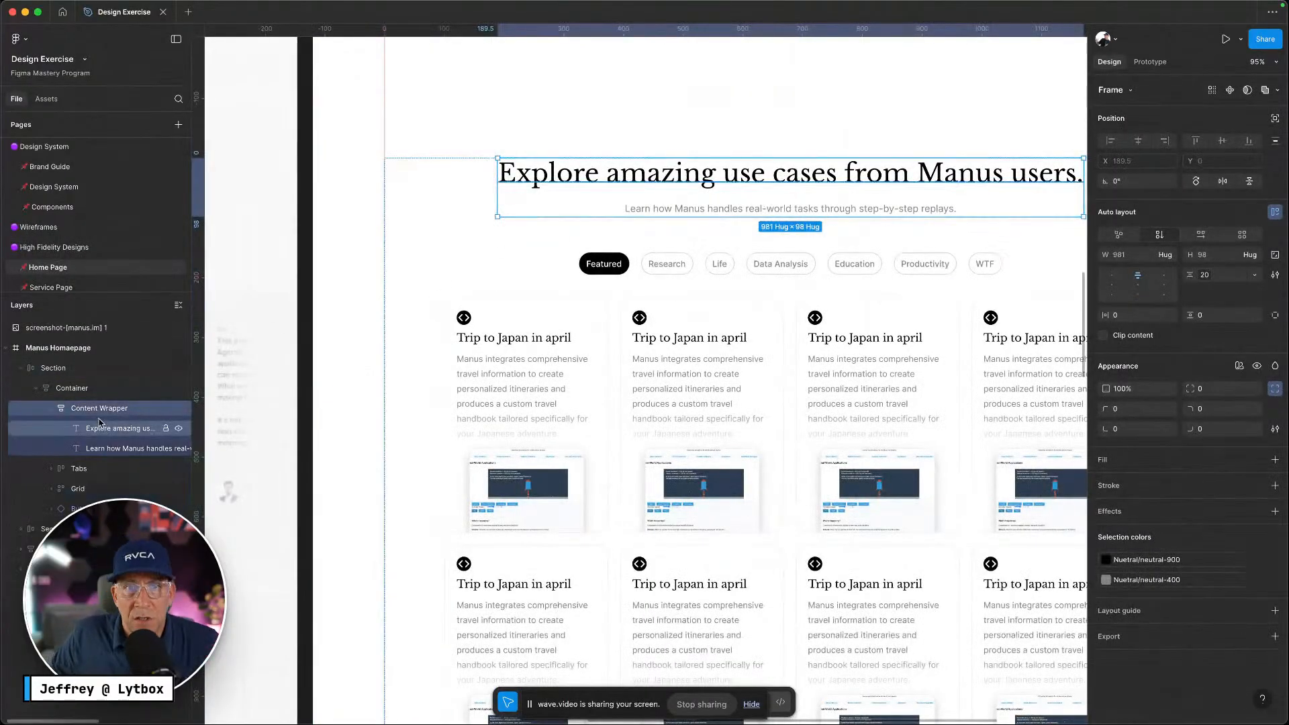
{"action": "left_click", "coordinate": [98, 428]}
{"action": "left_click", "coordinate": [100, 448], "text": "shift"}
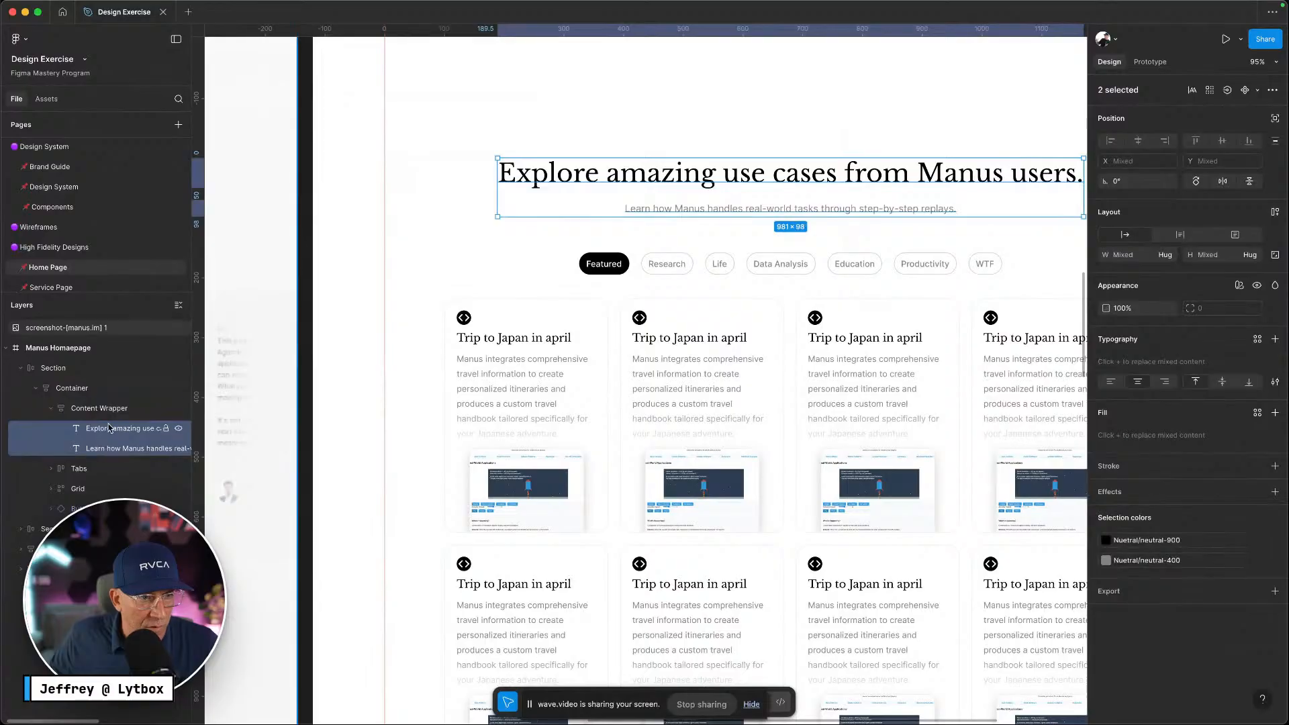
{"action": "left_click_drag", "start_coordinate": [109, 428], "coordinate": [106, 406]}
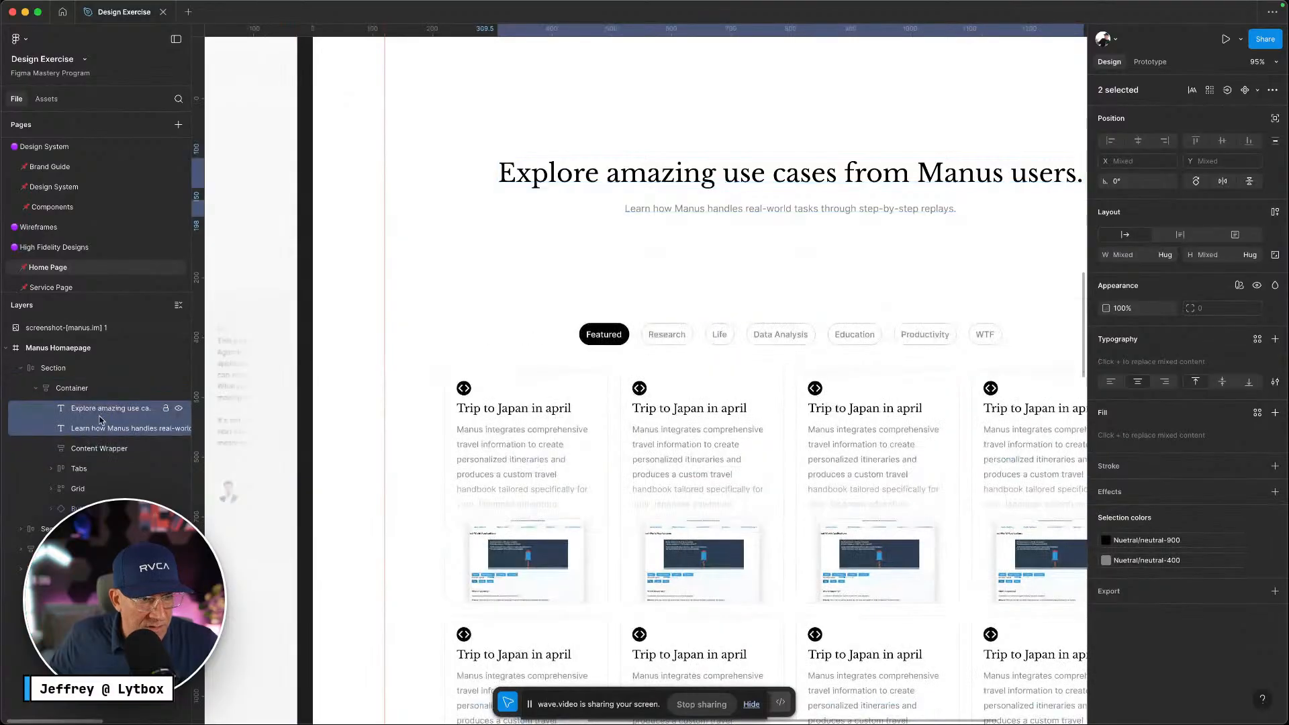
{"action": "left_click", "coordinate": [86, 448]}
{"action": "key", "text": "Delete"}
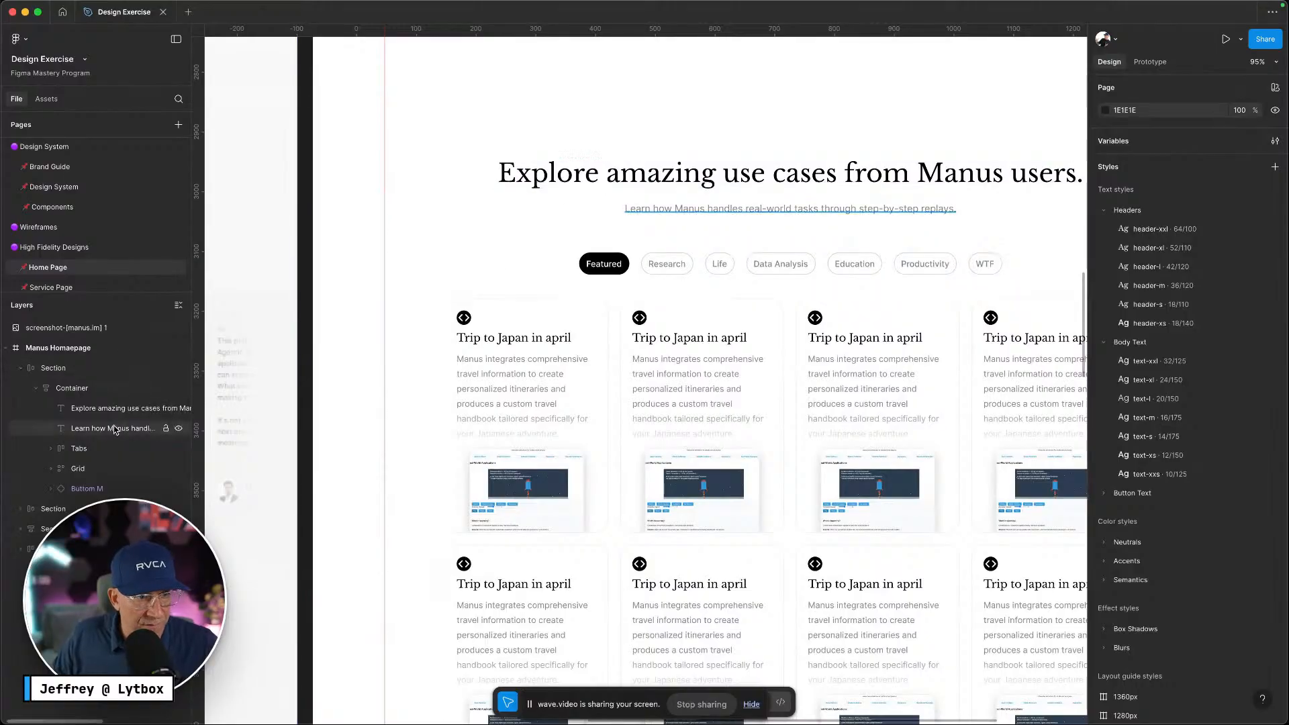
Reorder the subtitle layer so it sits below the Tabs row
{"action": "left_click", "coordinate": [108, 429]}
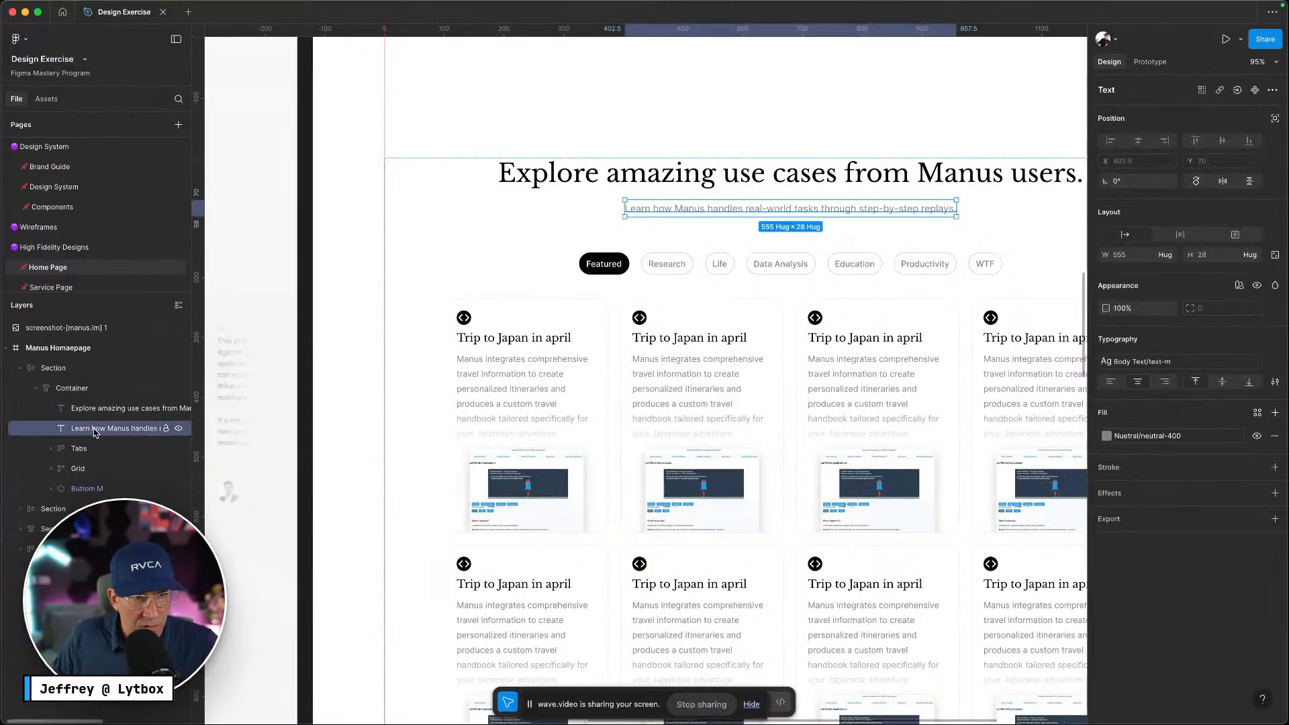
{"action": "left_click", "coordinate": [49, 449]}
{"action": "left_click", "coordinate": [49, 449]}
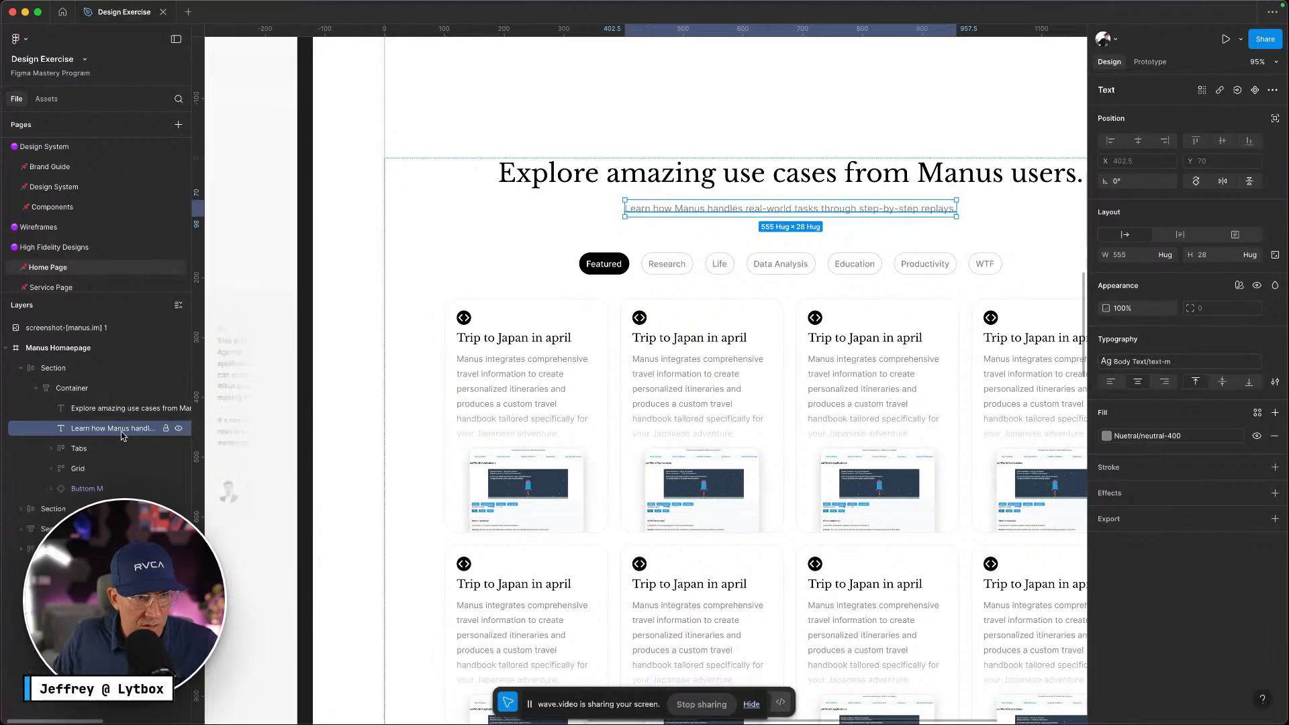
{"action": "left_click_drag", "start_coordinate": [118, 436], "coordinate": [117, 457]}
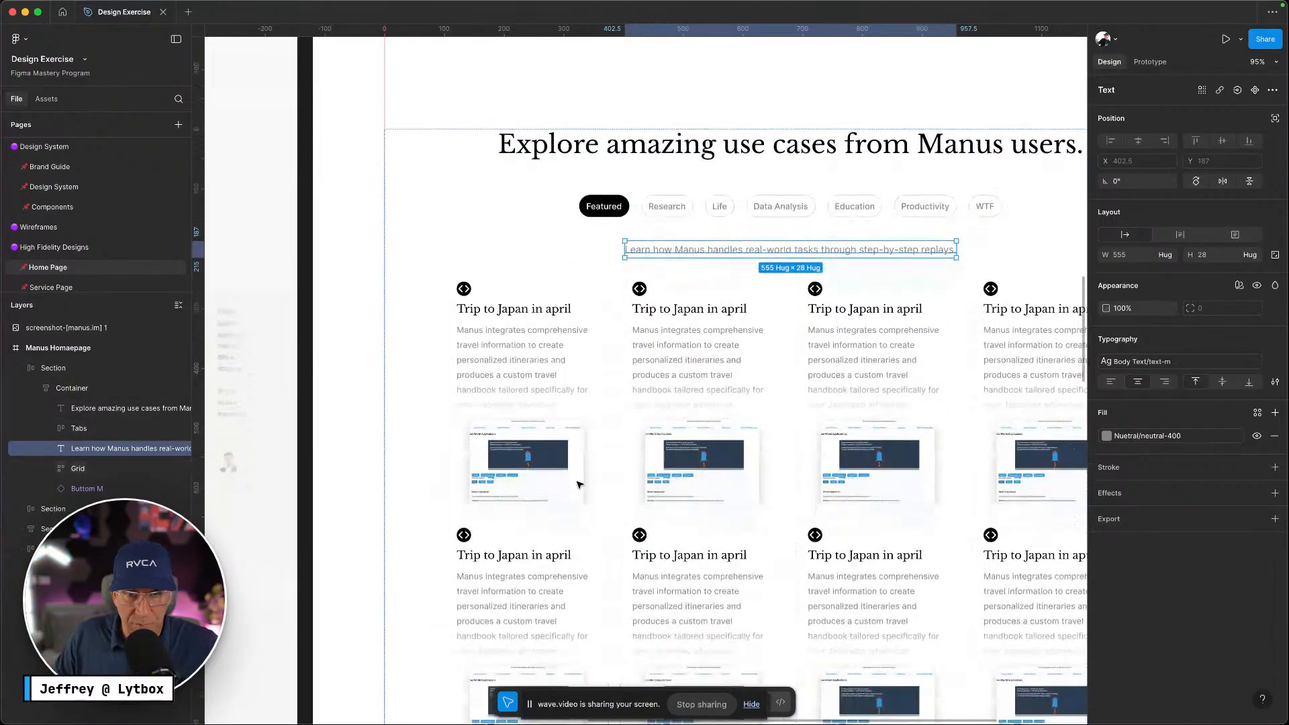
{"action": "scroll", "coordinate": [576, 483], "scroll_direction": "down", "scroll_amount": 5}
{"action": "key", "text": "ctrl+Left"}
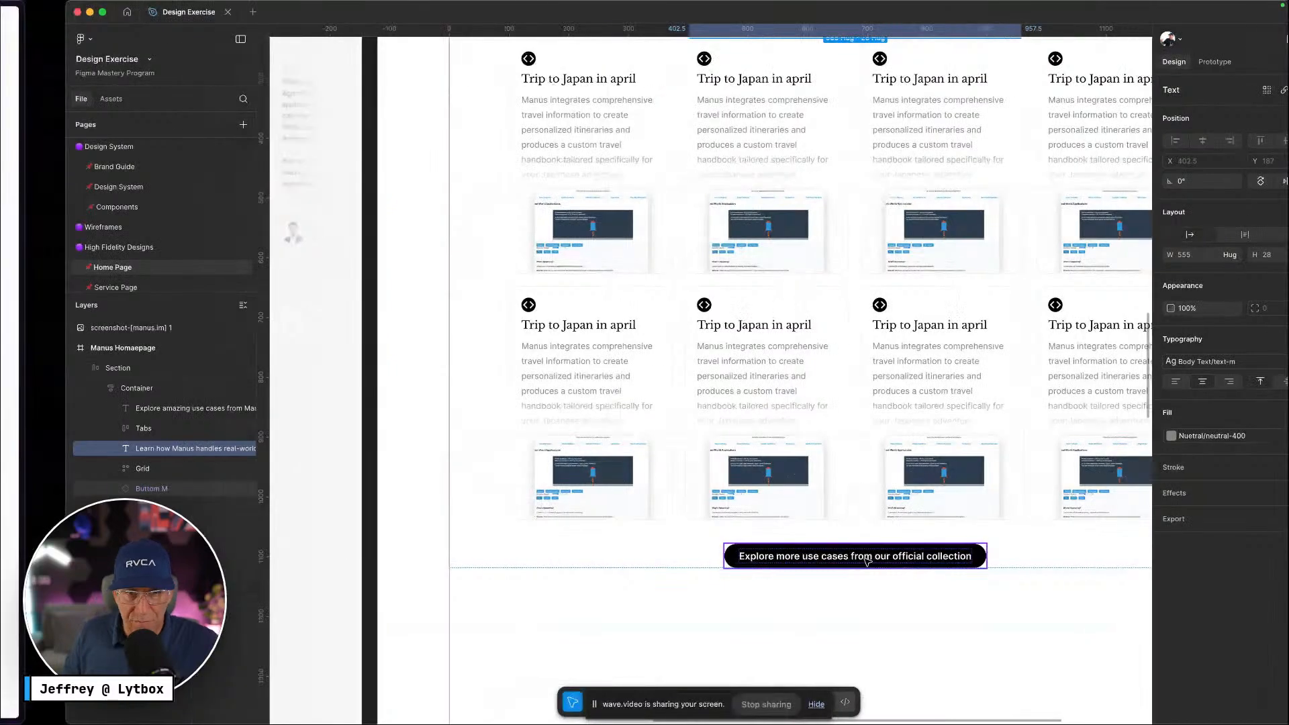
Inspect the 'Explore more use cases from Manus users' button on the live page and copy its label
{"action": "scroll", "coordinate": [890, 550], "scroll_direction": "down", "scroll_amount": 4}
{"action": "scroll", "coordinate": [892, 548], "scroll_direction": "down", "scroll_amount": 2}
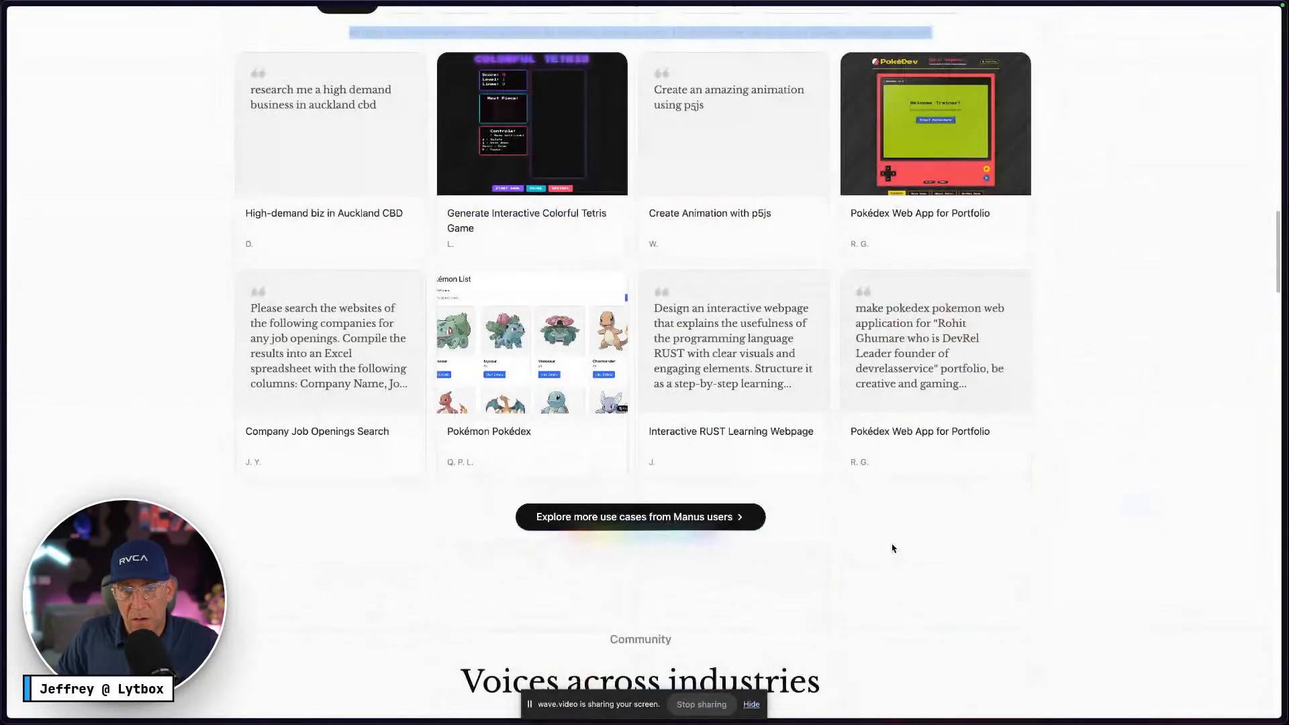
{"action": "scroll", "coordinate": [892, 546], "scroll_direction": "up", "scroll_amount": 4}
{"action": "scroll", "coordinate": [895, 544], "scroll_direction": "down", "scroll_amount": 4}
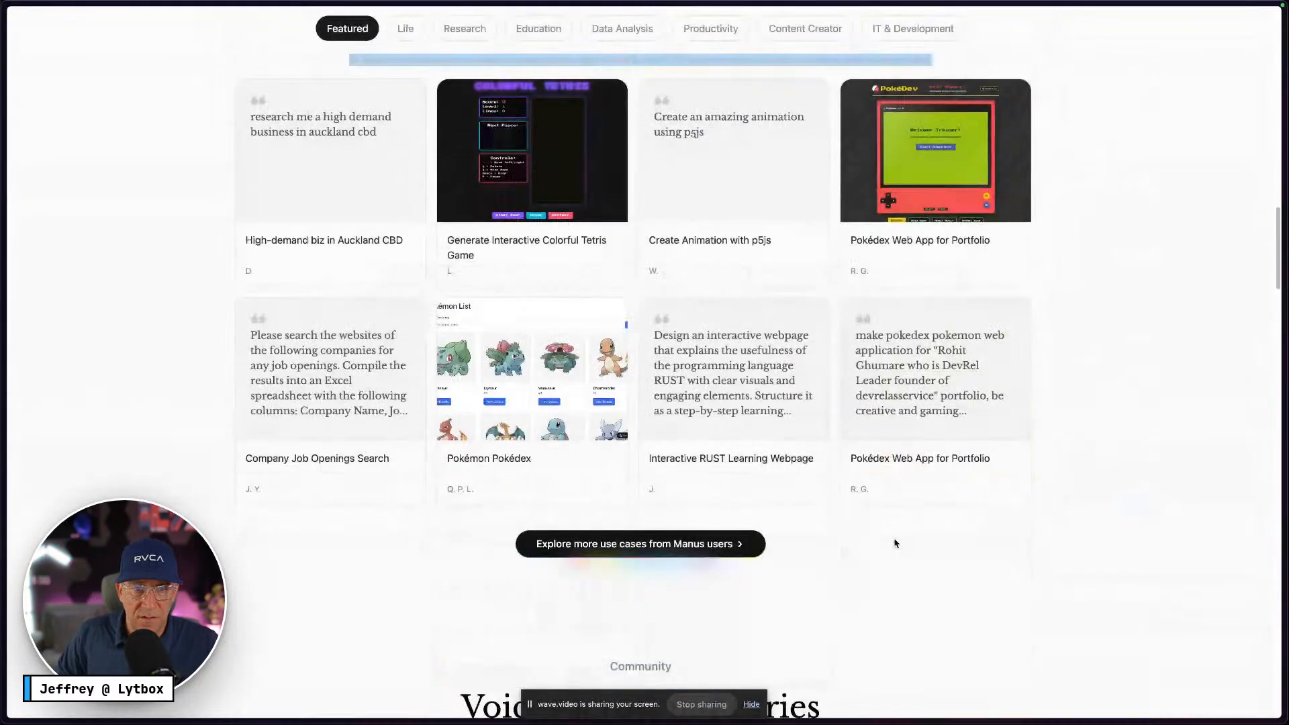
{"action": "right_click", "coordinate": [750, 539]}
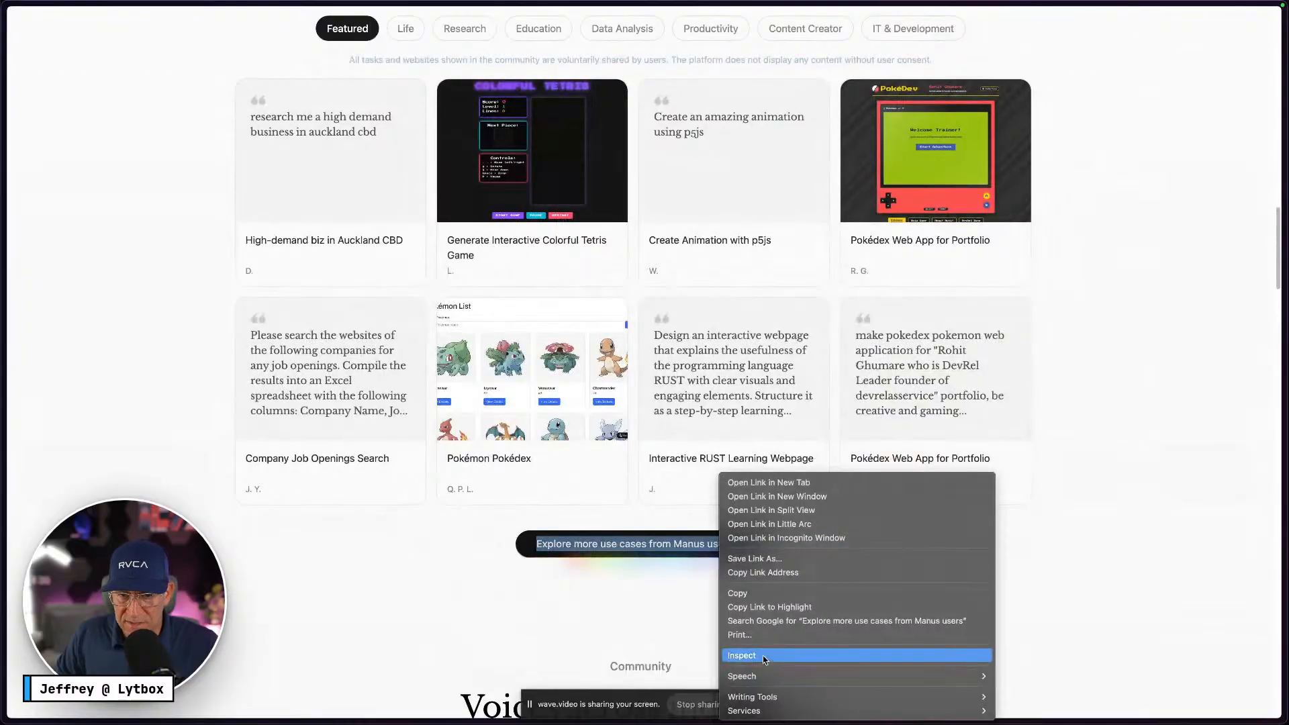
{"action": "left_click", "coordinate": [752, 594]}
{"action": "key", "text": "ctrl+Right"}
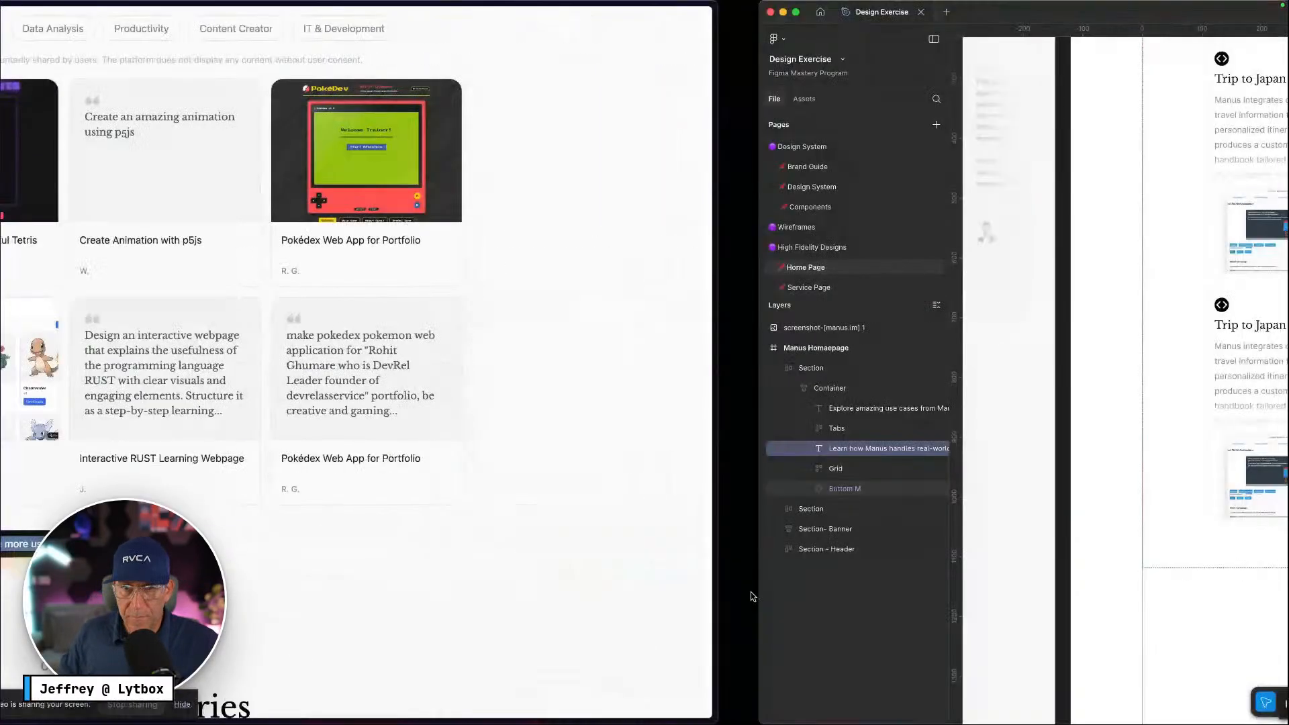
Paste 'Explore more use cases from Manus users' as the text of the button below the cards
{"action": "left_click", "coordinate": [896, 563]}
{"action": "double_click", "coordinate": [897, 563]}
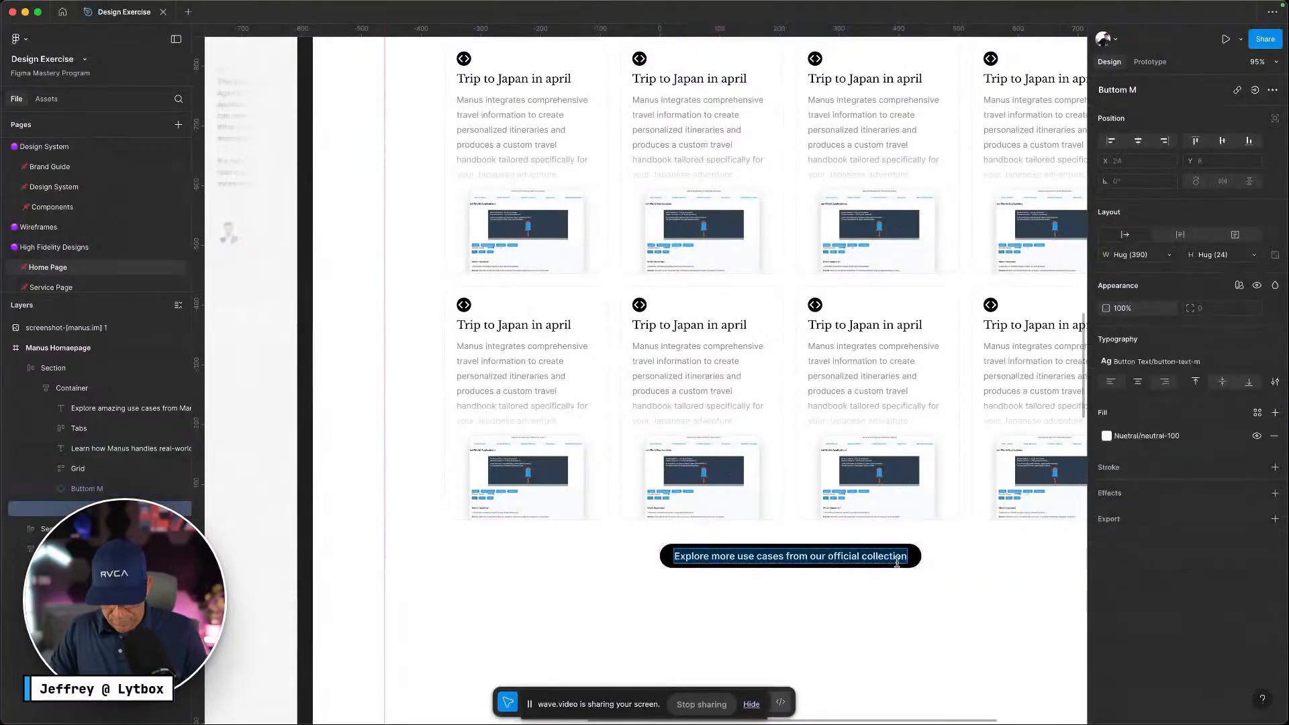
{"action": "key", "text": "super+v"}
{"action": "key", "text": "Escape"}
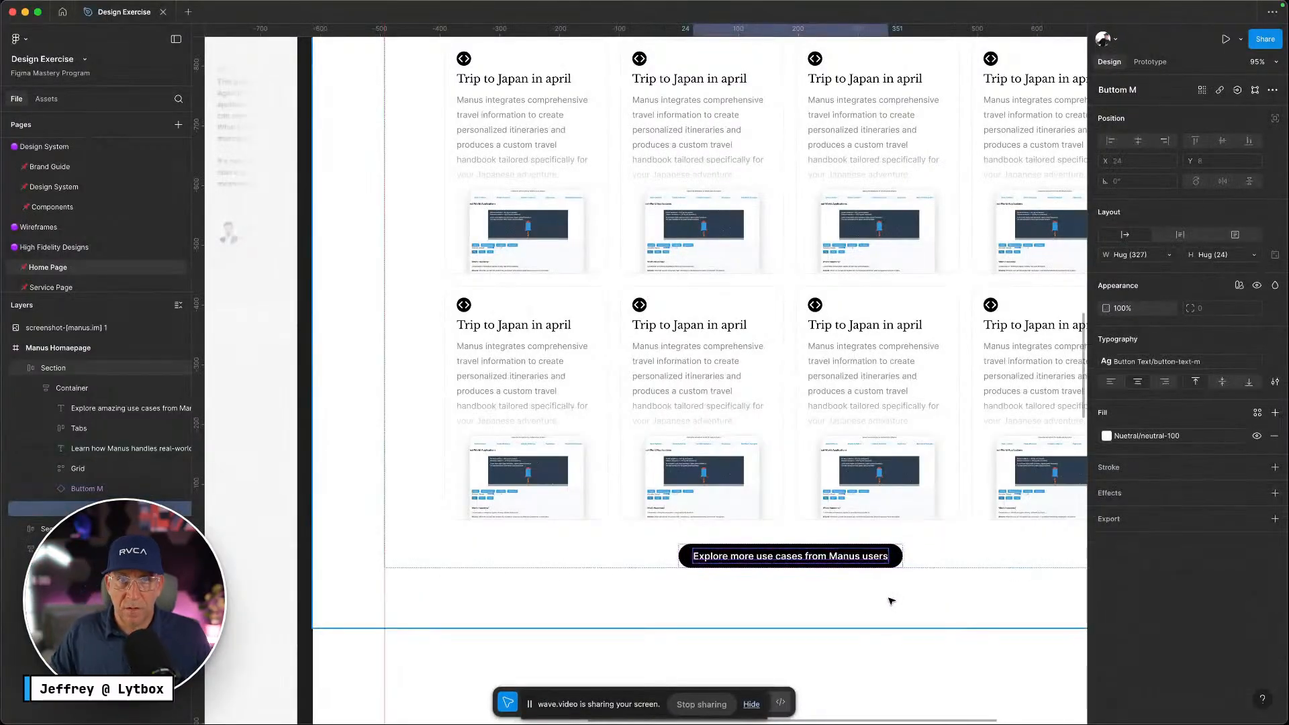
{"action": "scroll", "coordinate": [867, 604], "scroll_direction": "up", "scroll_amount": 4}
{"action": "scroll", "coordinate": [865, 604], "scroll_direction": "down", "scroll_amount": 5}
Compare the design with the live Manus site, scrolling down to its community section
{"action": "key", "text": "ctrl+Left"}
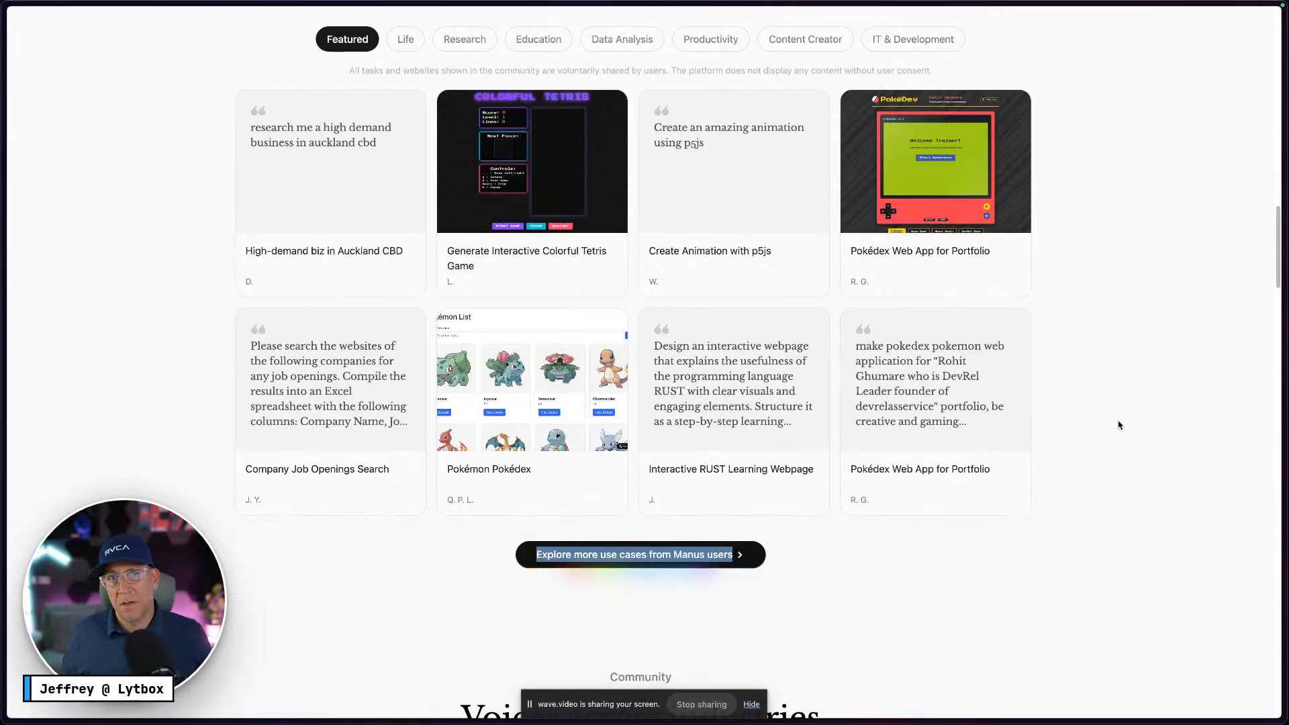
{"action": "scroll", "coordinate": [1120, 425], "scroll_direction": "down", "scroll_amount": 10}
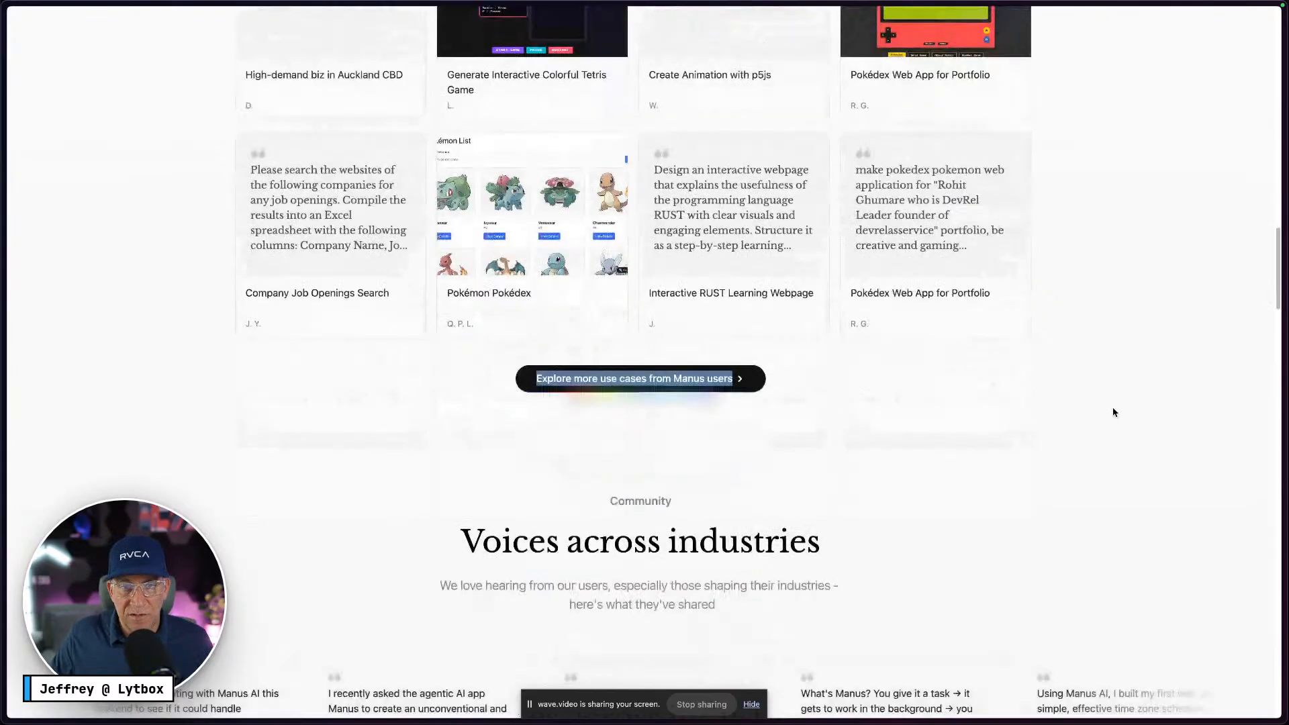
{"action": "scroll", "coordinate": [1113, 413], "scroll_direction": "down", "scroll_amount": 15}
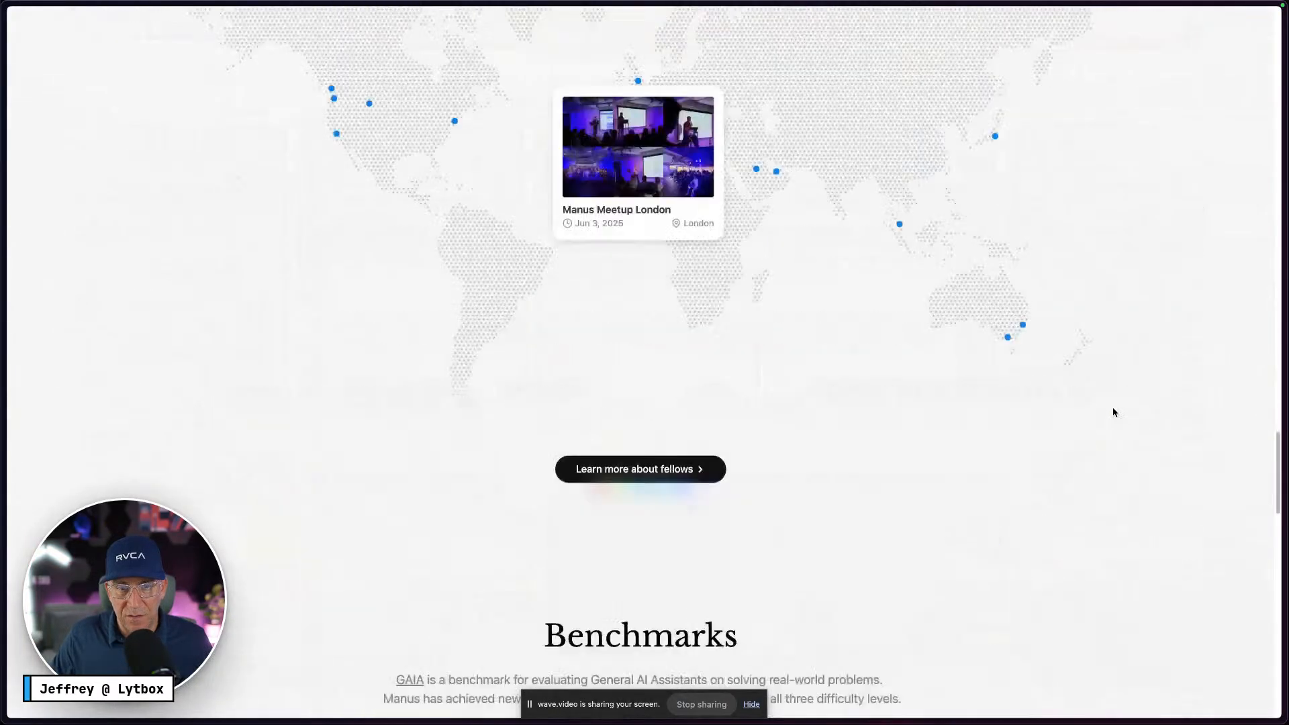
{"action": "scroll", "coordinate": [1113, 412], "scroll_direction": "up", "scroll_amount": 20}
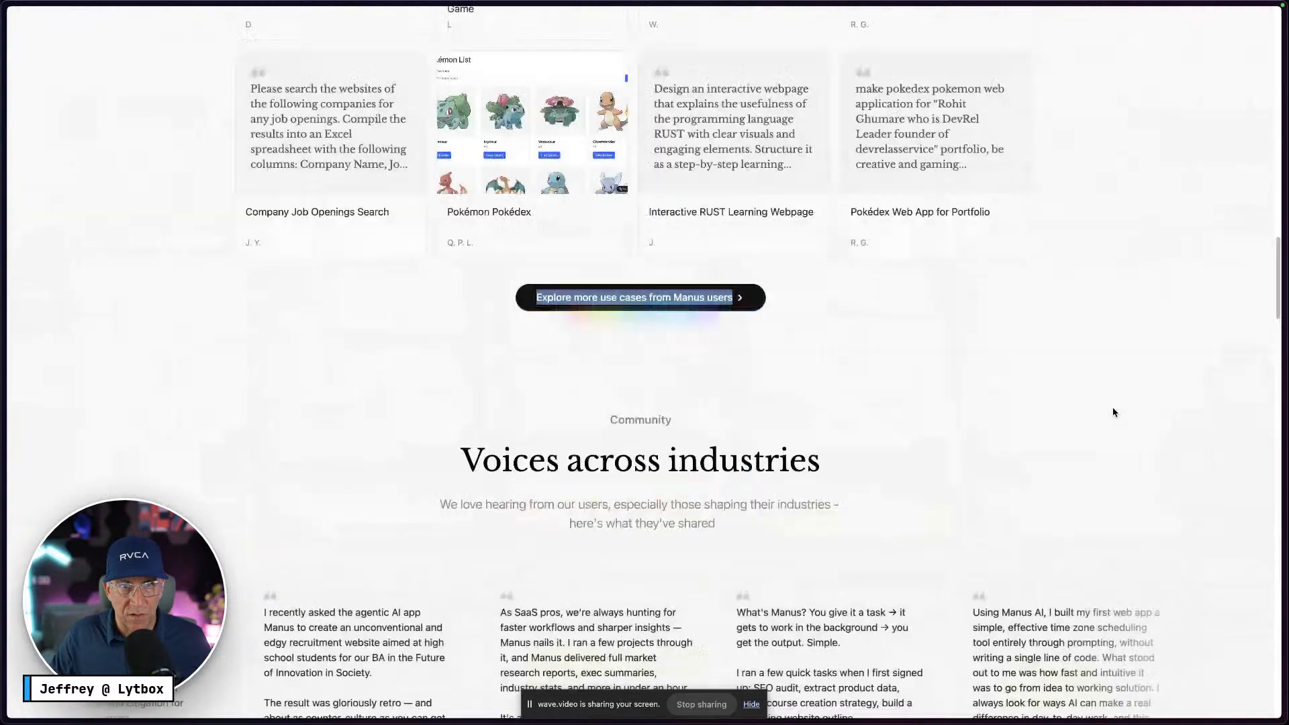
Delete the six extra Card M instances, leaving only the first two use-case cards
{"action": "key", "text": "ctrl+Right"}
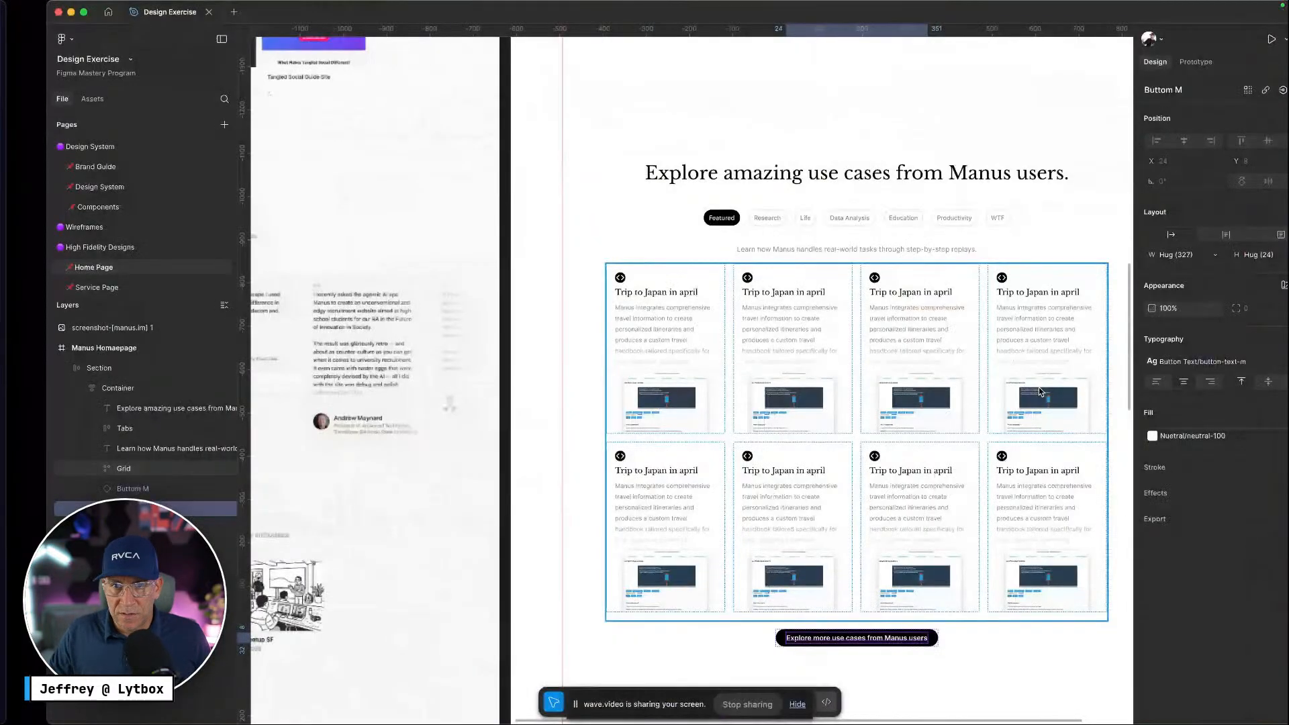
{"action": "scroll", "coordinate": [1038, 387], "scroll_direction": "right", "scroll_amount": 1}
{"action": "left_click", "coordinate": [736, 325]}
{"action": "double_click", "coordinate": [796, 331]}
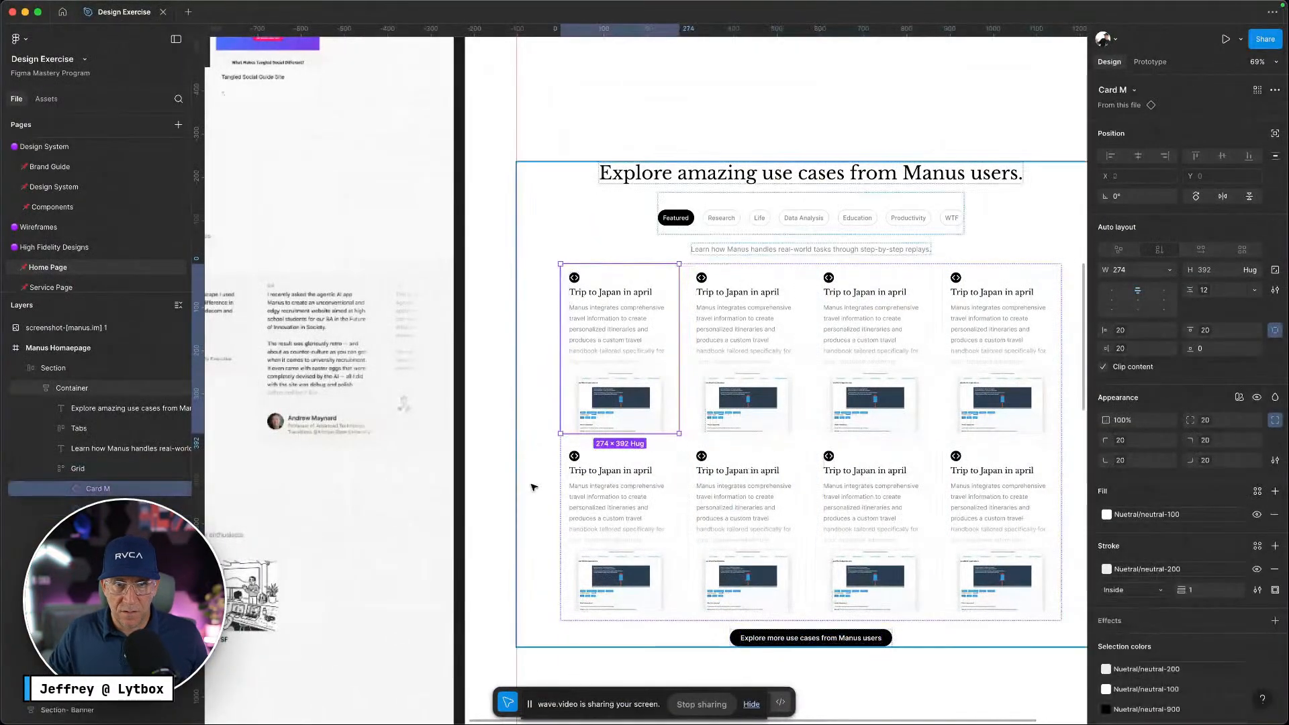
{"action": "left_click", "coordinate": [540, 423]}
{"action": "left_click", "coordinate": [778, 341]}
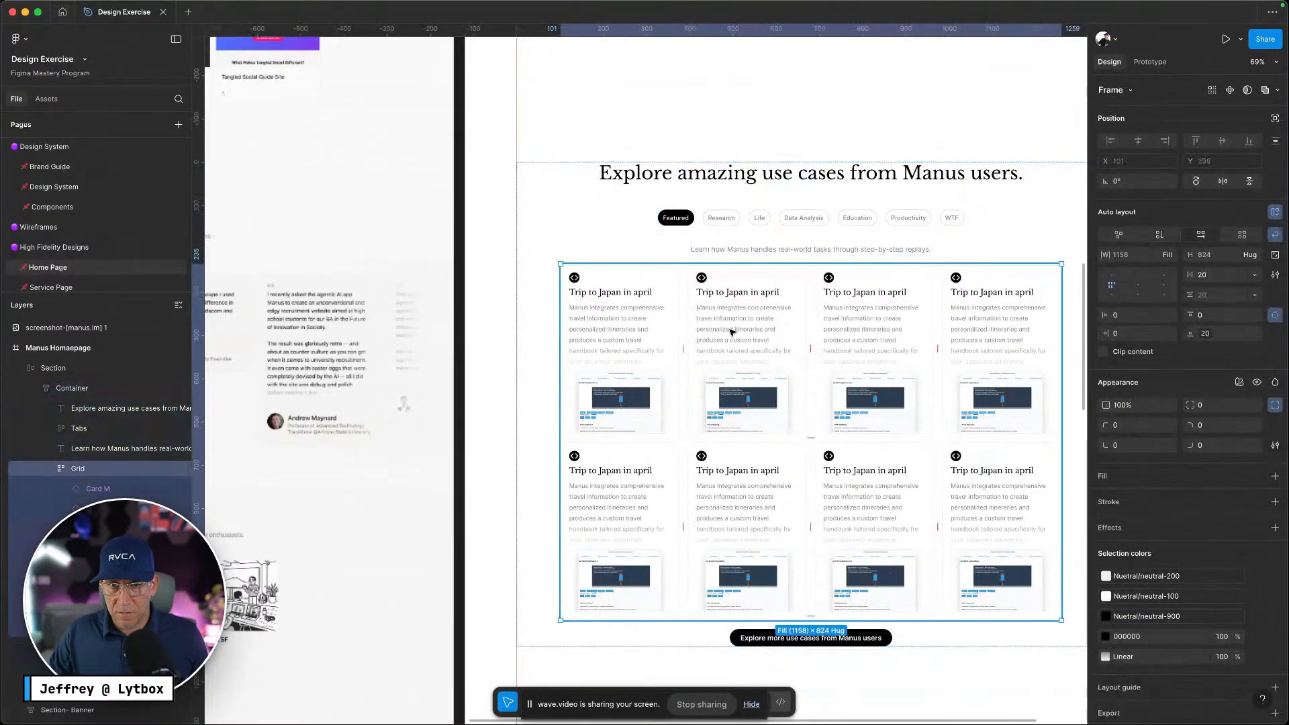
{"action": "left_click", "coordinate": [863, 337]}
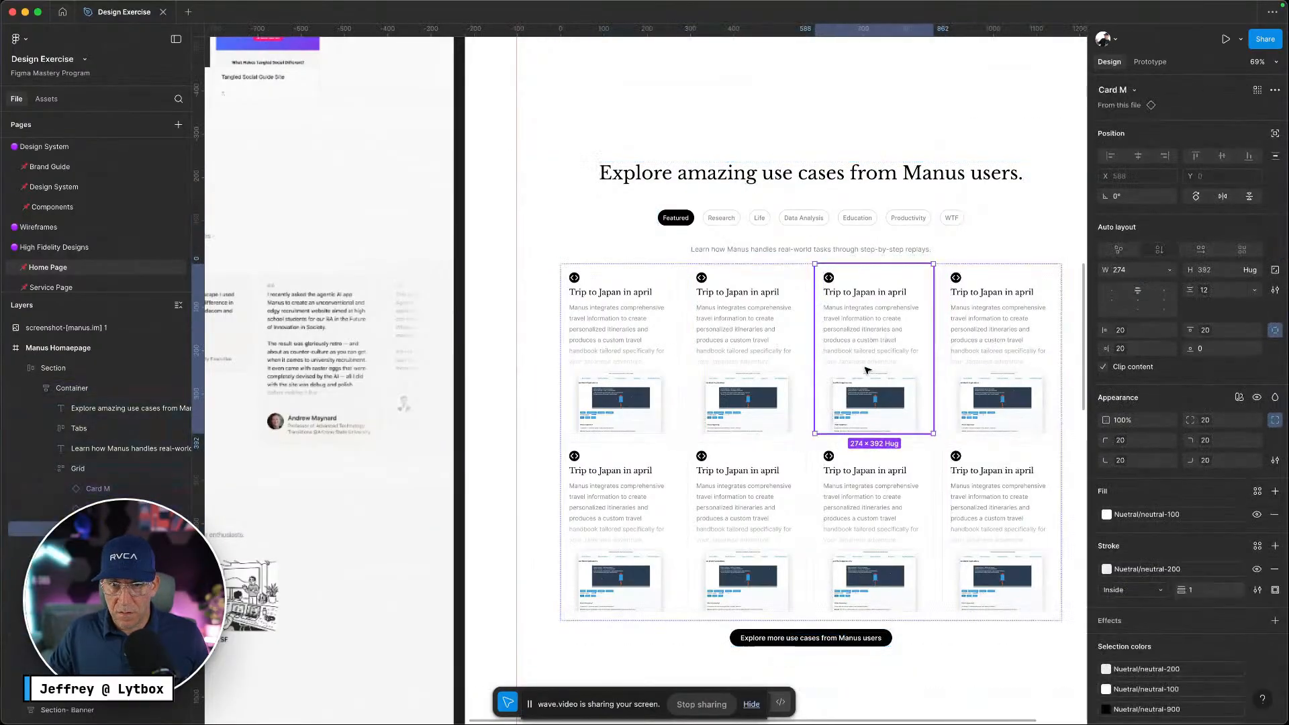
{"action": "left_click", "coordinate": [994, 331], "text": "shift"}
{"action": "left_click", "coordinate": [997, 495], "text": "shift"}
{"action": "left_click", "coordinate": [893, 504], "text": "shift"}
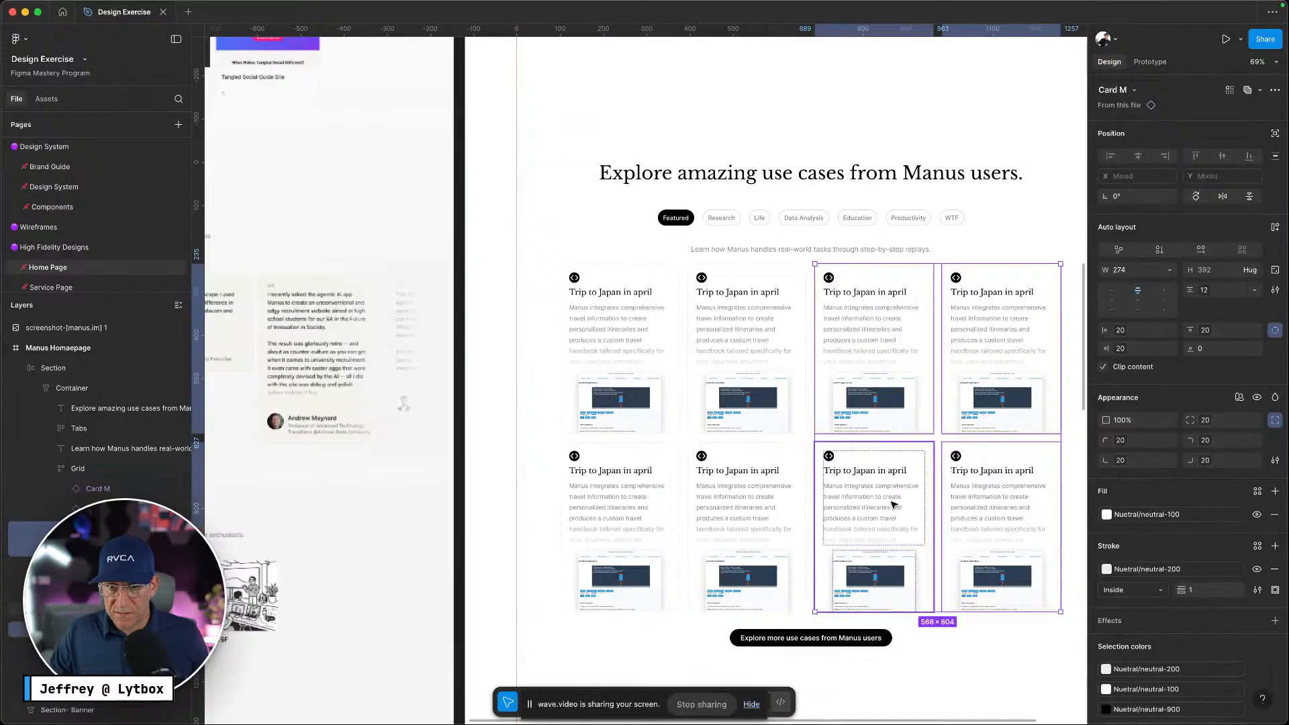
{"action": "left_click", "coordinate": [753, 499], "text": "shift"}
{"action": "left_click", "coordinate": [663, 503], "text": "shift"}
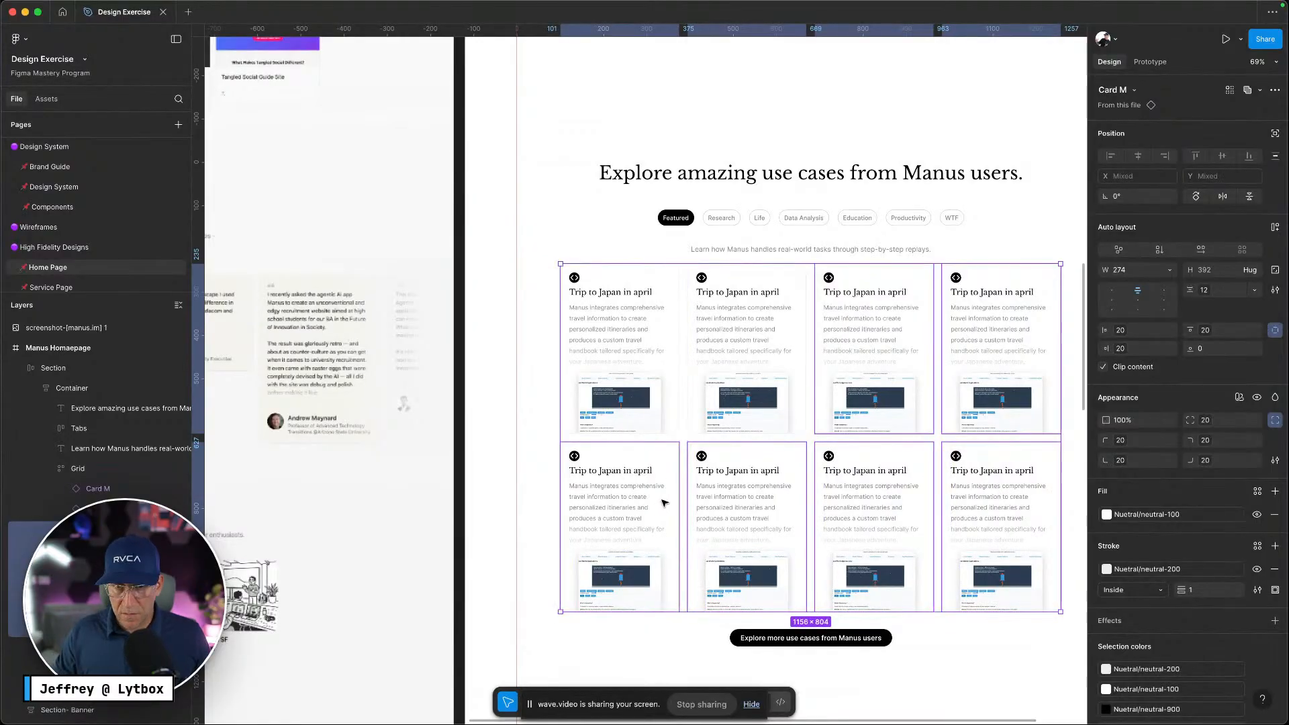
{"action": "key", "text": "Delete"}
Detach the two remaining cards from their component so they become editable frames
{"action": "double_click", "coordinate": [648, 316]}
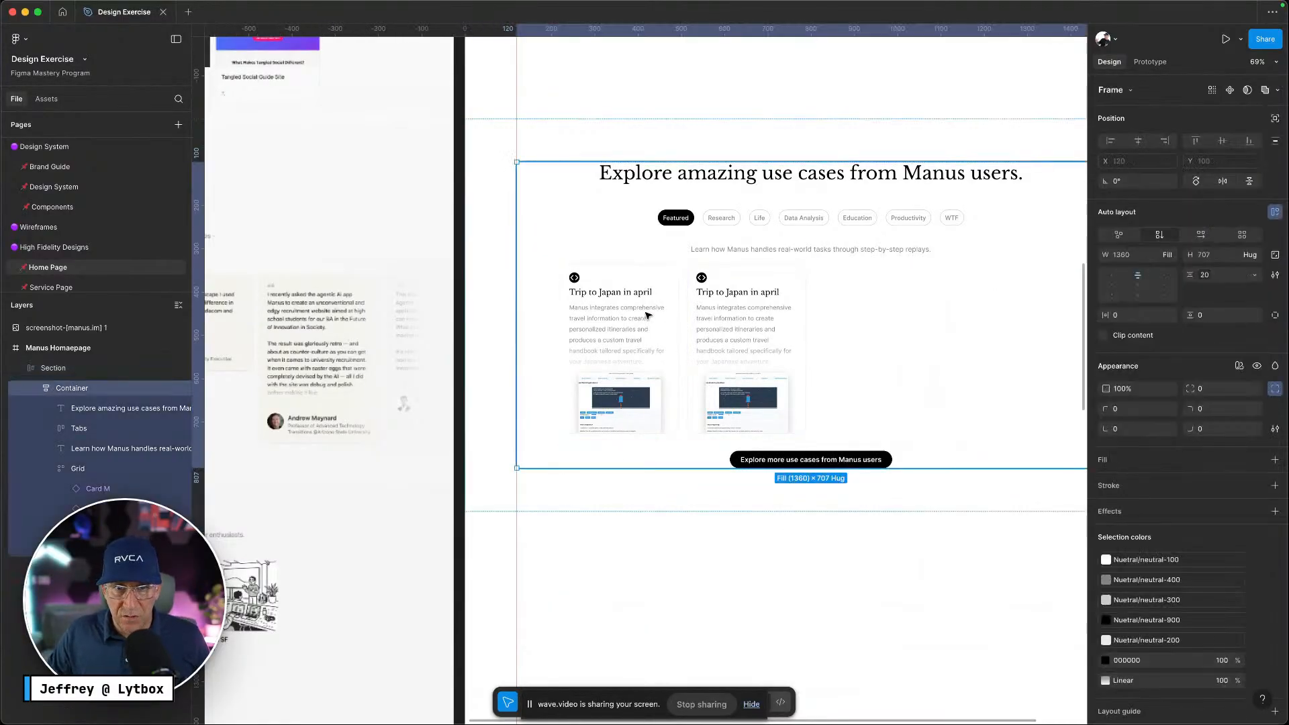
{"action": "double_click", "coordinate": [648, 316]}
{"action": "double_click", "coordinate": [648, 315]}
{"action": "left_click", "coordinate": [712, 289], "text": "shift"}
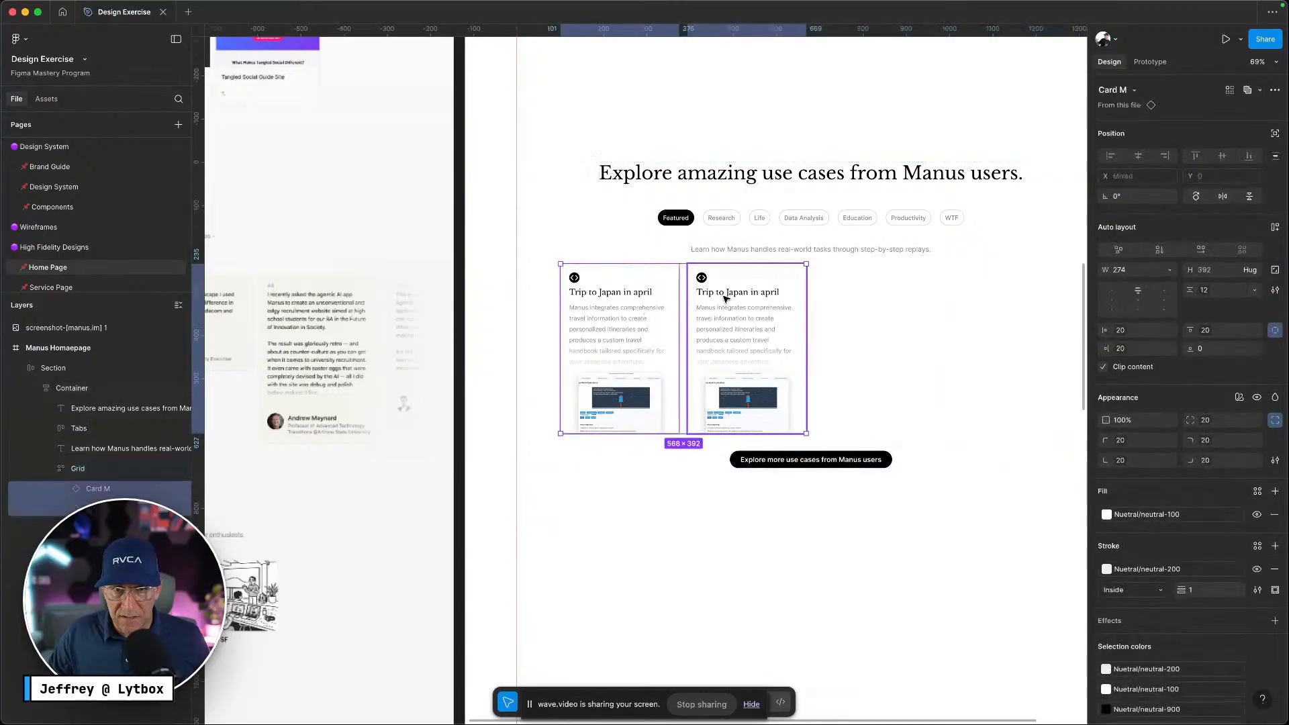
{"action": "right_click", "coordinate": [723, 243]}
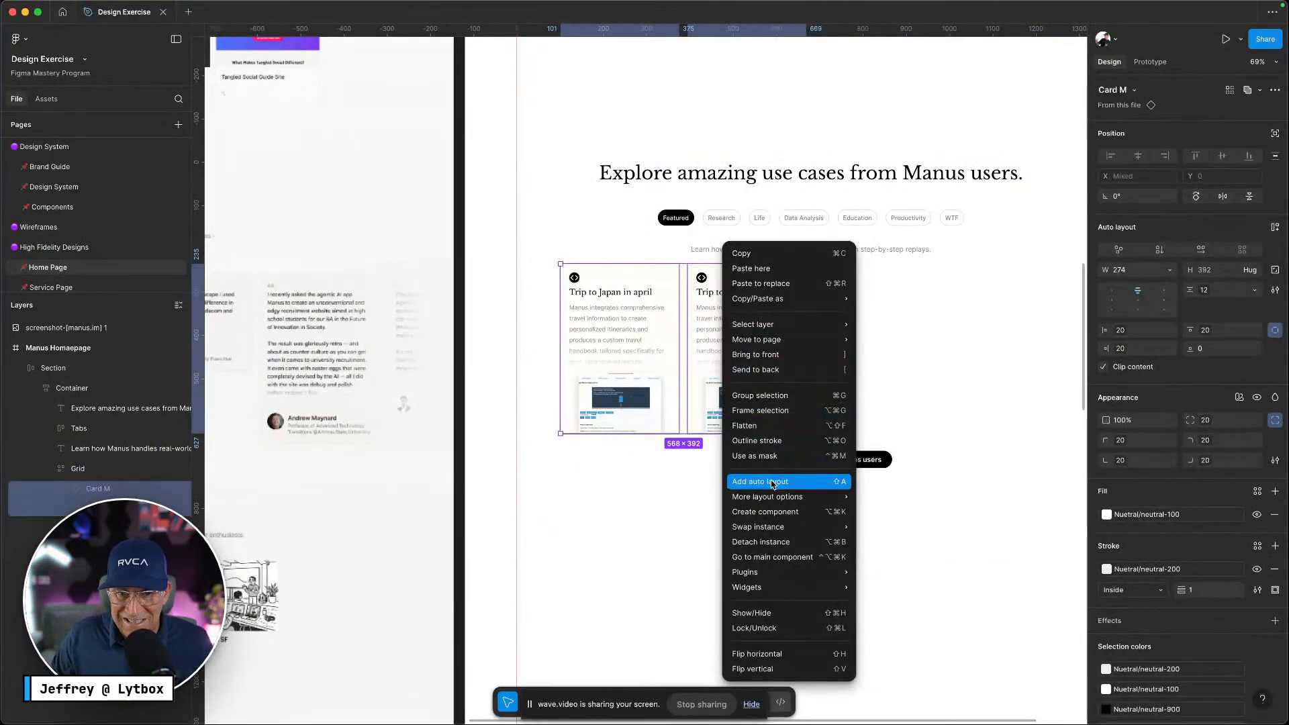
{"action": "left_click", "coordinate": [772, 542]}
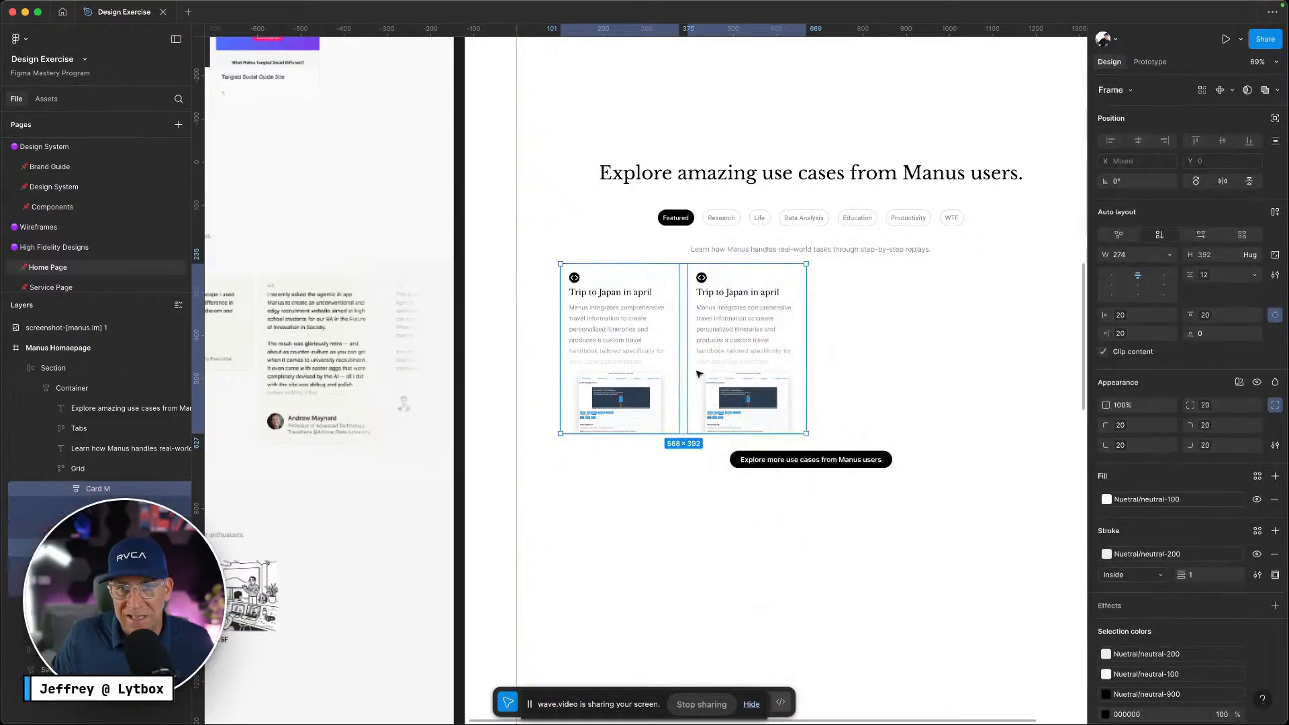
{"action": "key", "text": "ctrl+Left"}
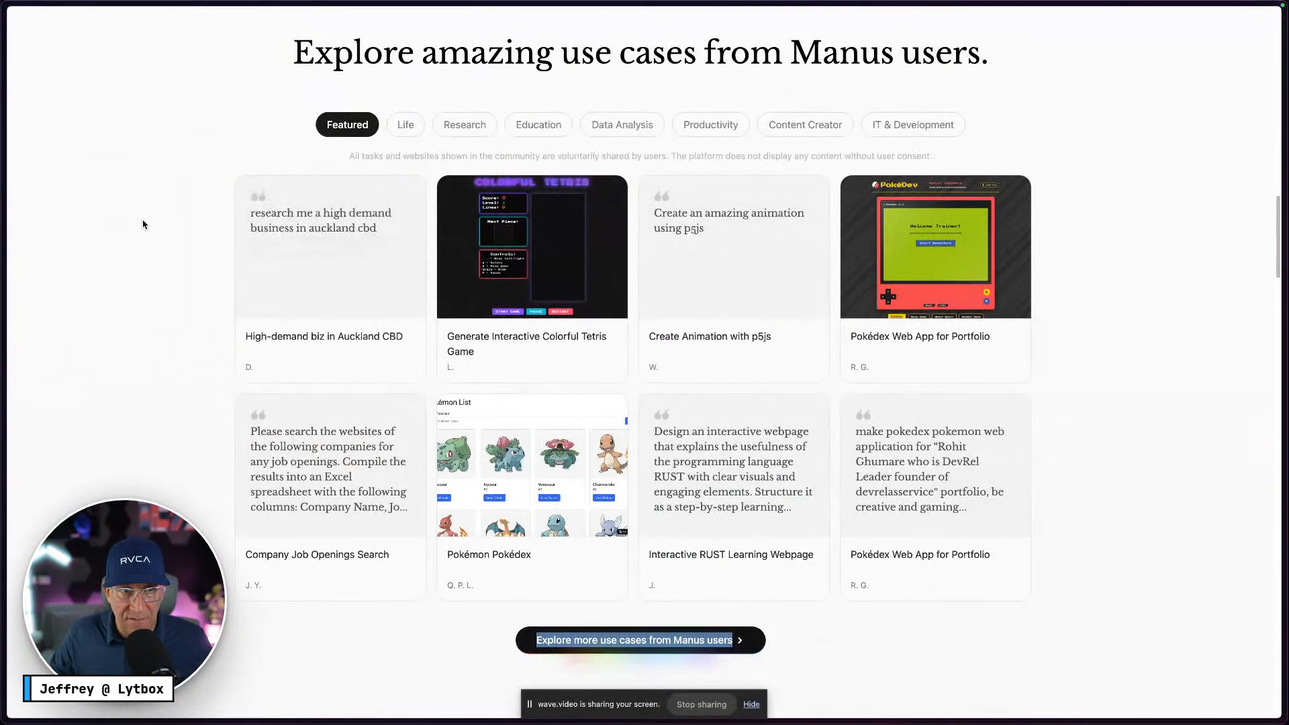
Inspect the Create Animation with p5js card and locate its quote-mark svg element in DevTools
{"action": "right_click", "coordinate": [663, 199]}
{"action": "left_click", "coordinate": [691, 350]}
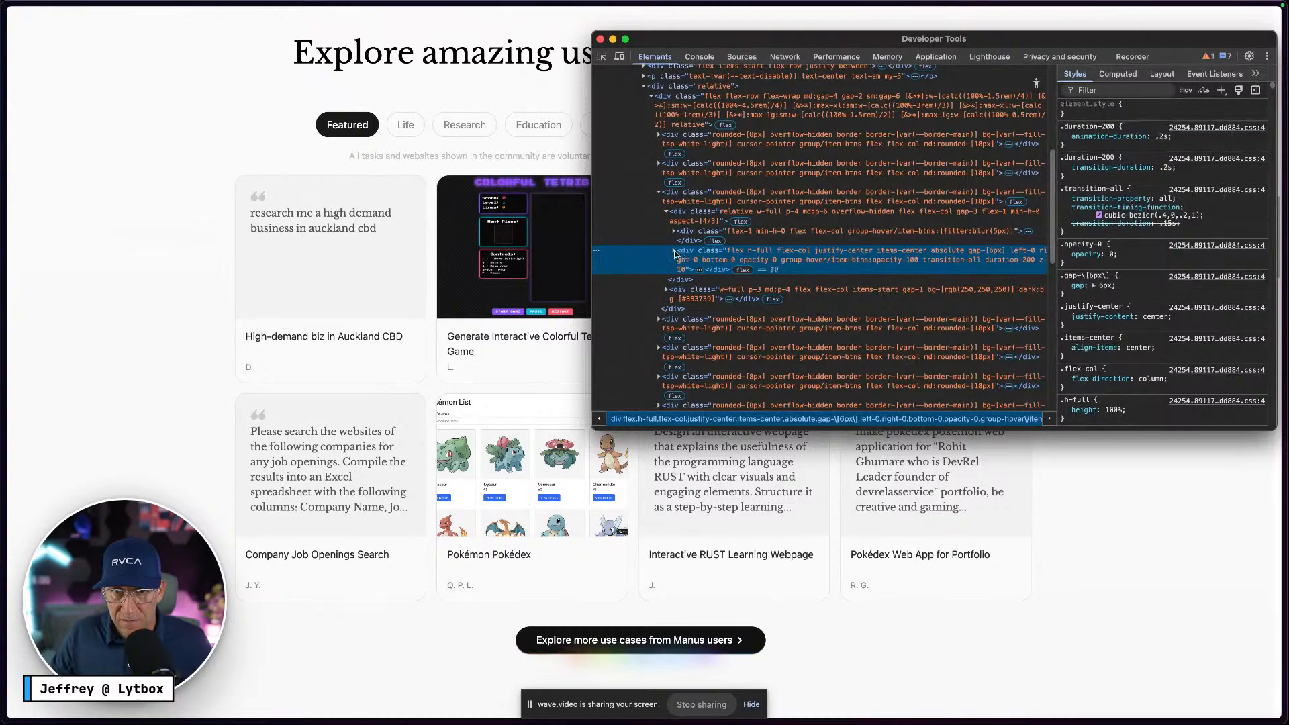
{"action": "left_click", "coordinate": [674, 250]}
{"action": "left_click", "coordinate": [732, 279]}
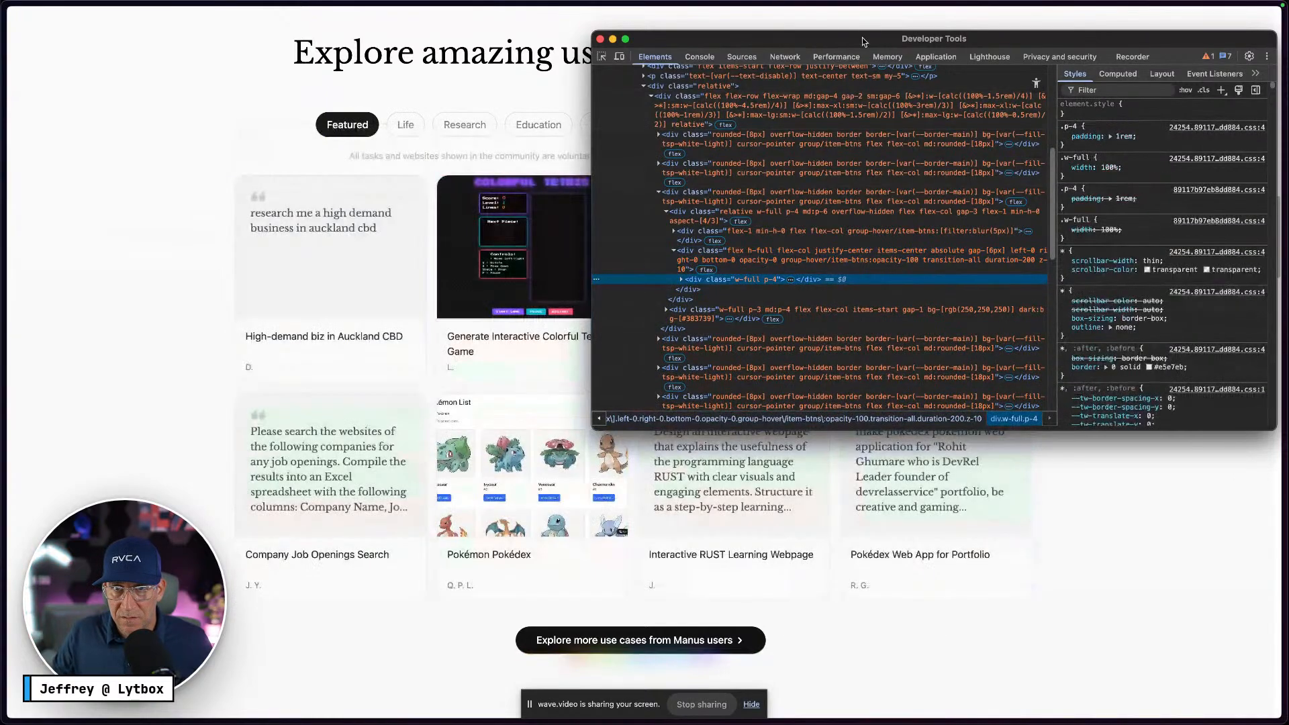
{"action": "left_click_drag", "start_coordinate": [863, 41], "coordinate": [1035, 133]}
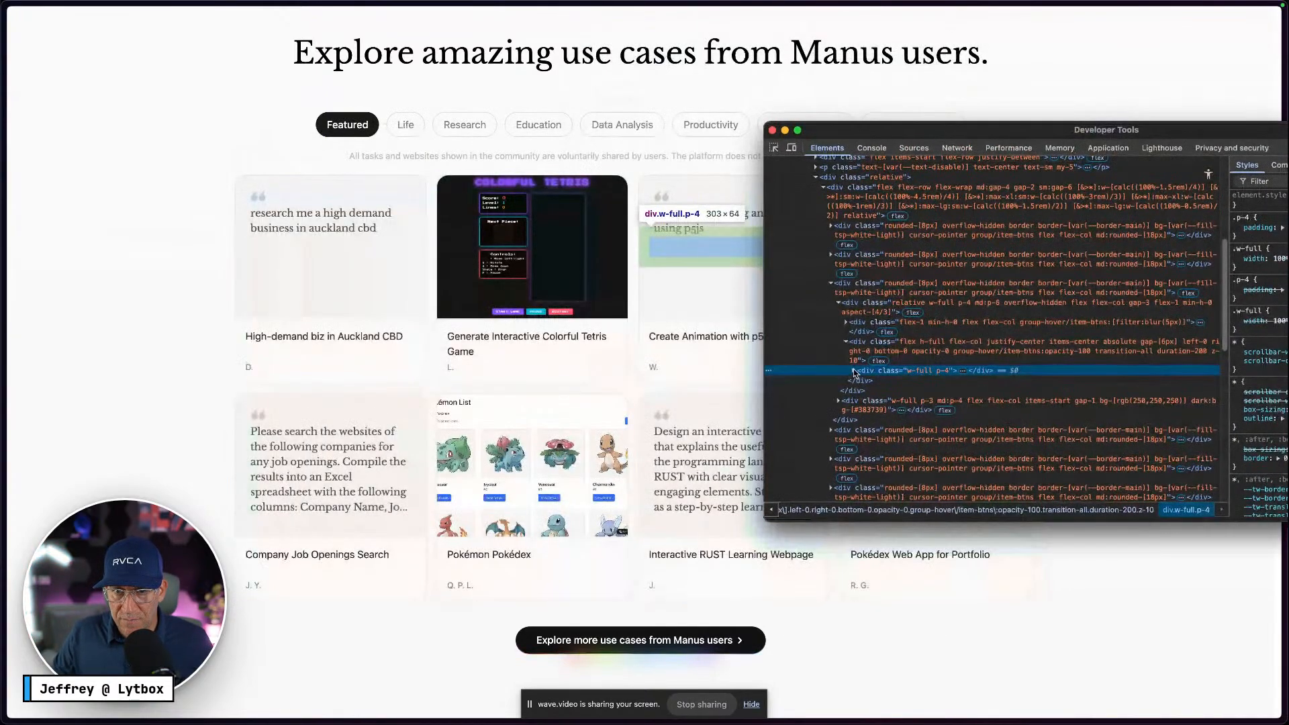
{"action": "left_click", "coordinate": [862, 348]}
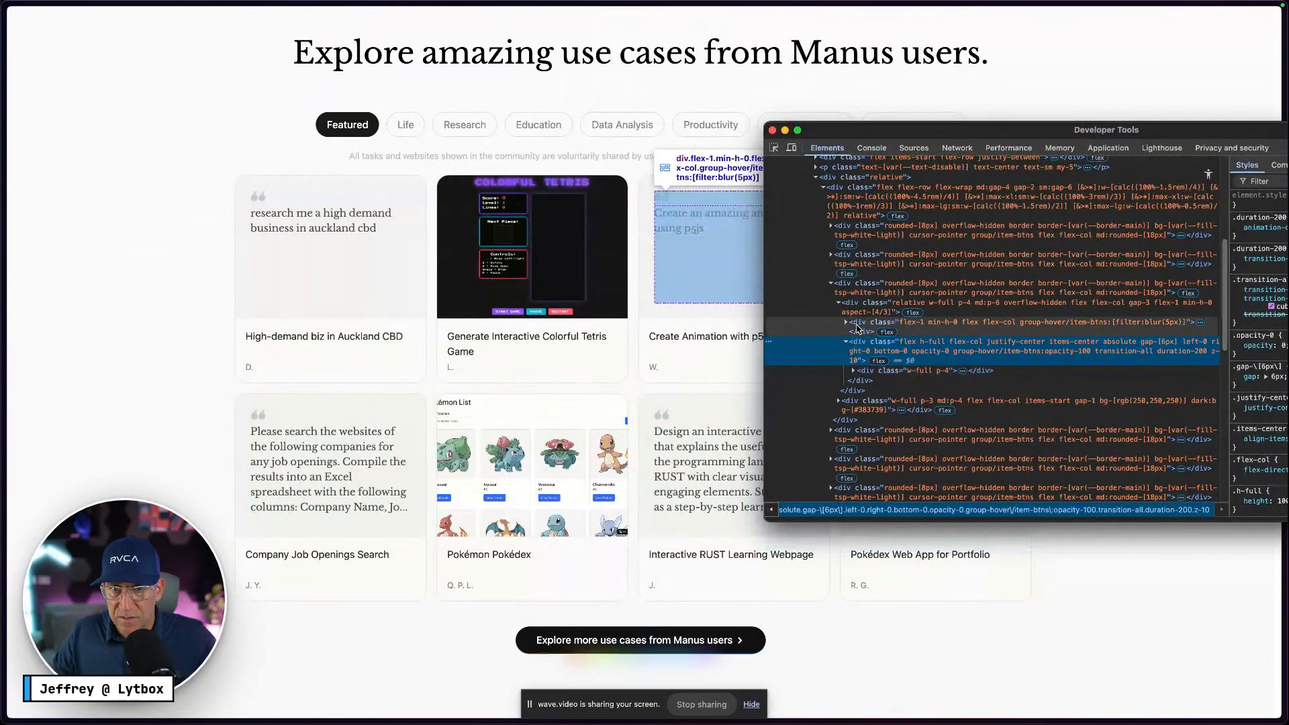
{"action": "left_click", "coordinate": [846, 323]}
{"action": "left_click", "coordinate": [866, 342]}
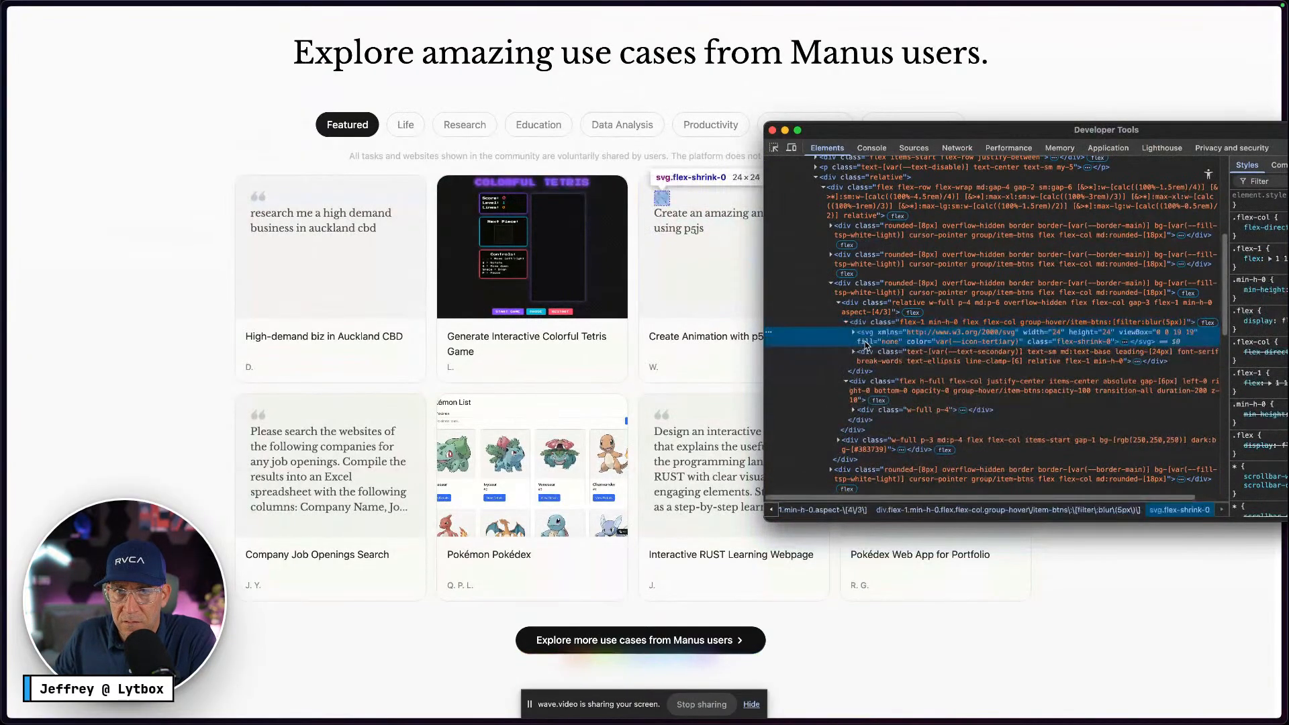
Copy the quote-mark svg element with Copy element
{"action": "right_click", "coordinate": [866, 340]}
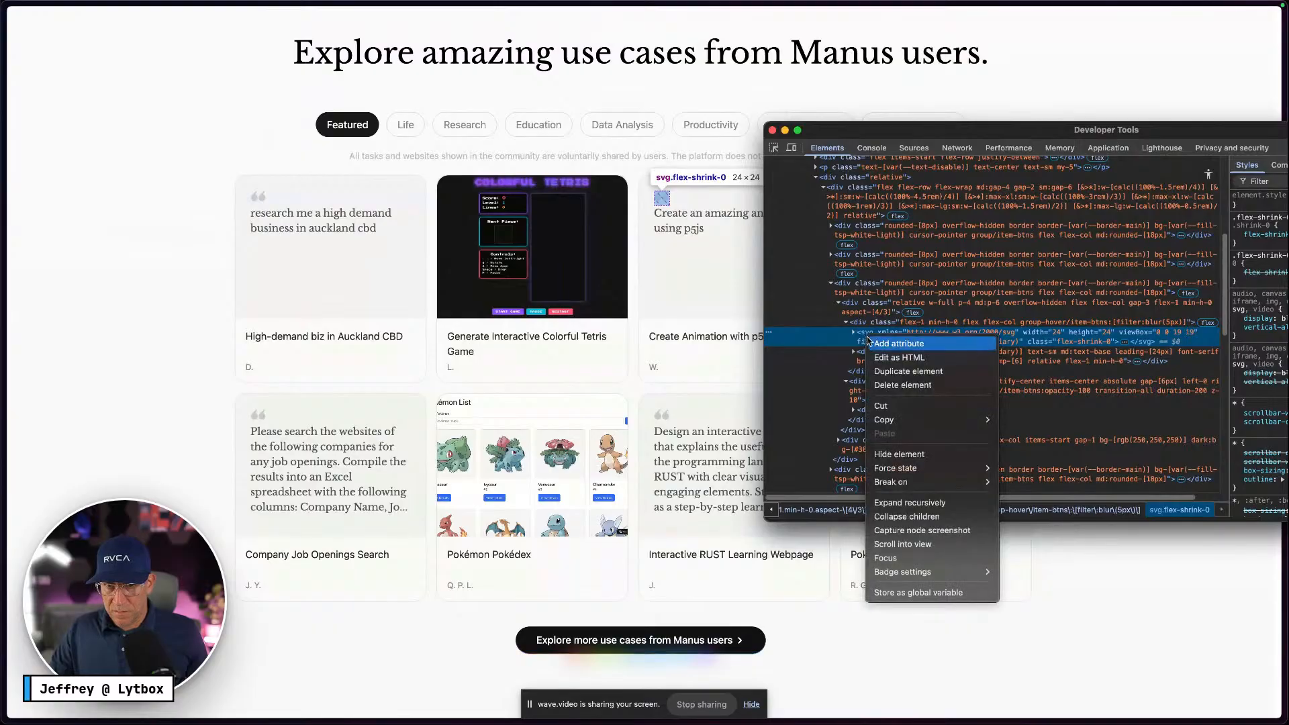
{"action": "mouse_move", "coordinate": [887, 421]}
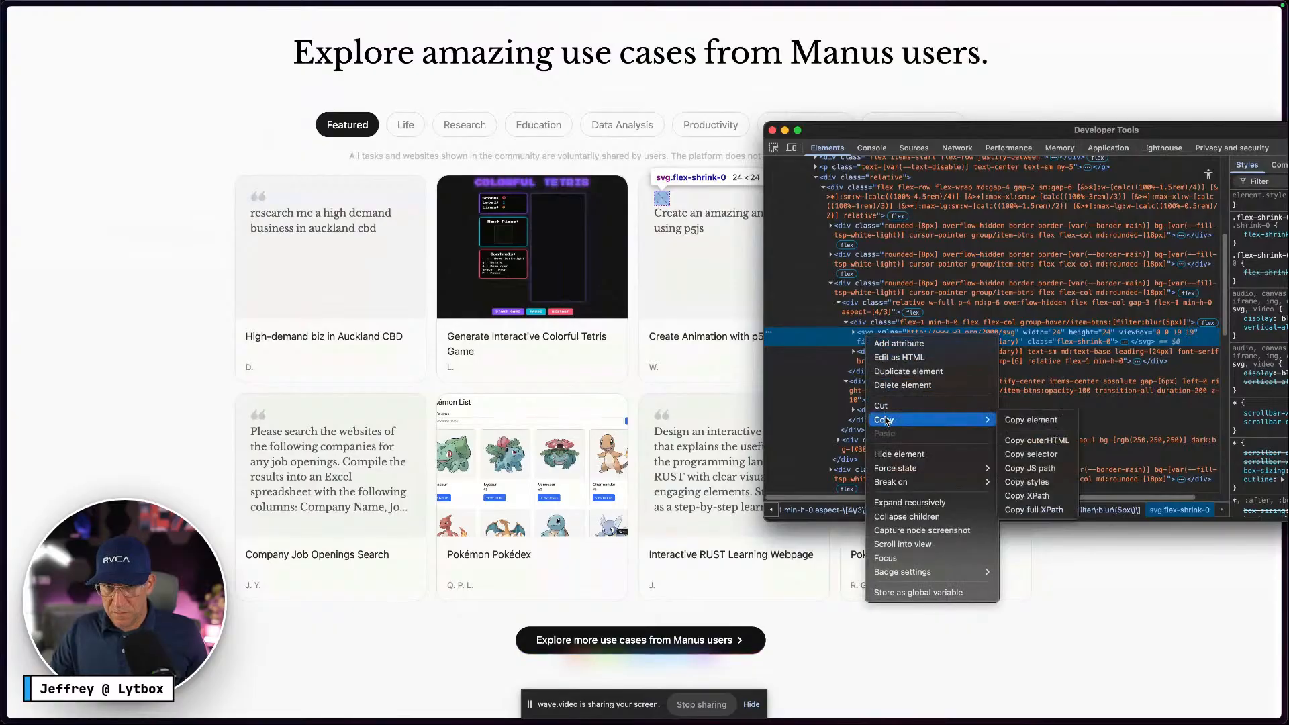
{"action": "left_click", "coordinate": [1048, 421]}
{"action": "key", "text": "super+Tab"}
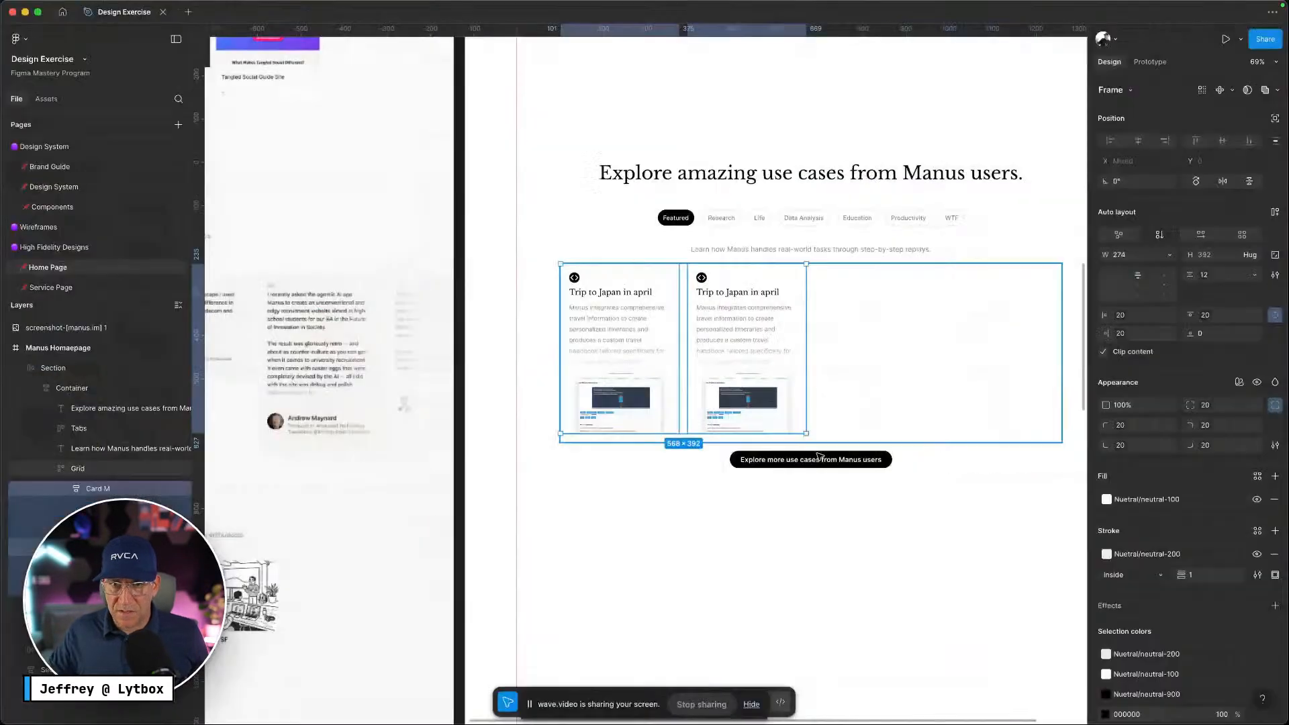
Paste the copied 24×24 quote icon onto the Figma canvas
{"action": "right_click", "coordinate": [786, 214]}
{"action": "left_click", "coordinate": [820, 237]}
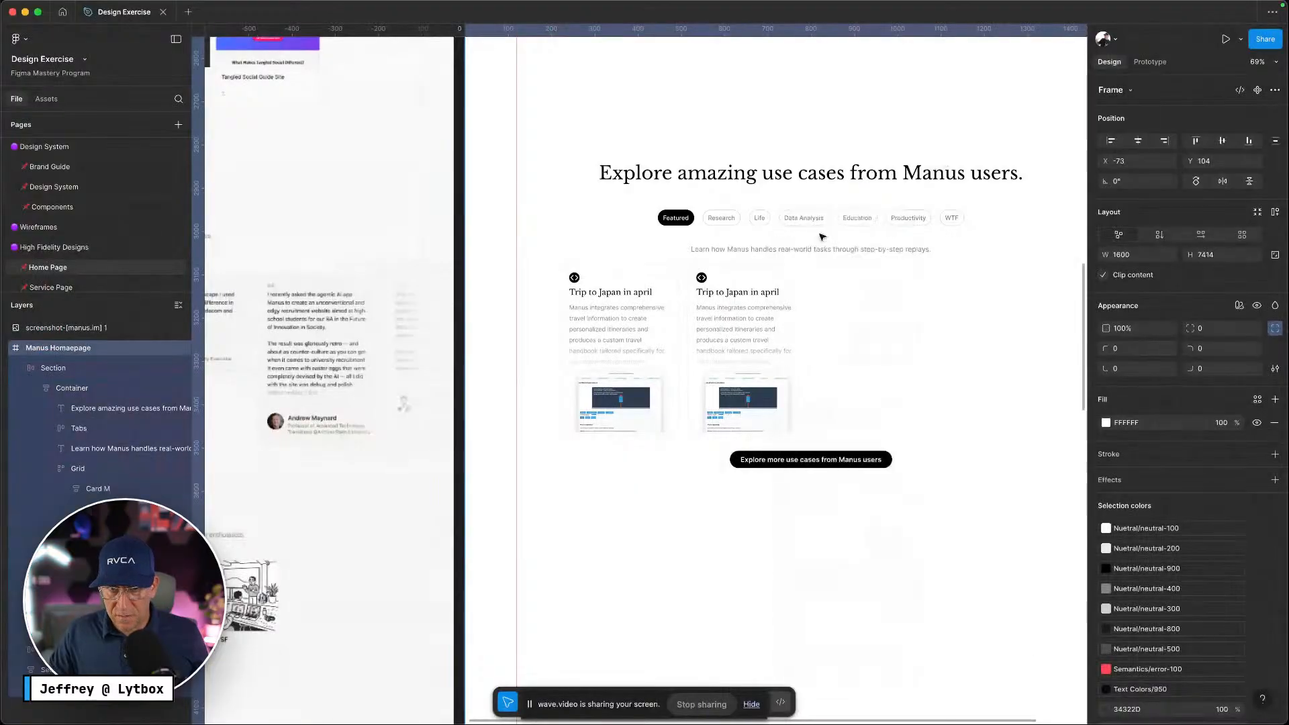
{"action": "left_click", "coordinate": [799, 601]}
{"action": "left_click", "coordinate": [786, 613]}
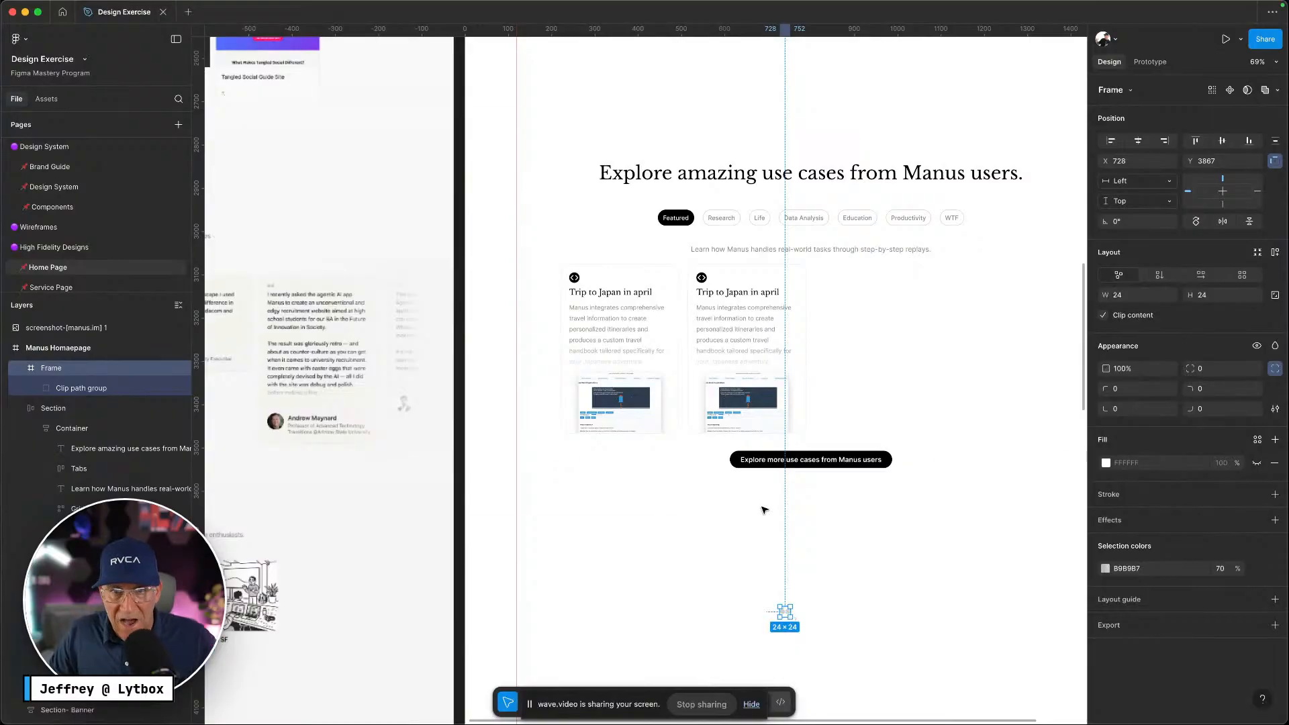
Replace the first Trip to Japan in april card's code icon with the quote icon
{"action": "left_click", "coordinate": [579, 282]}
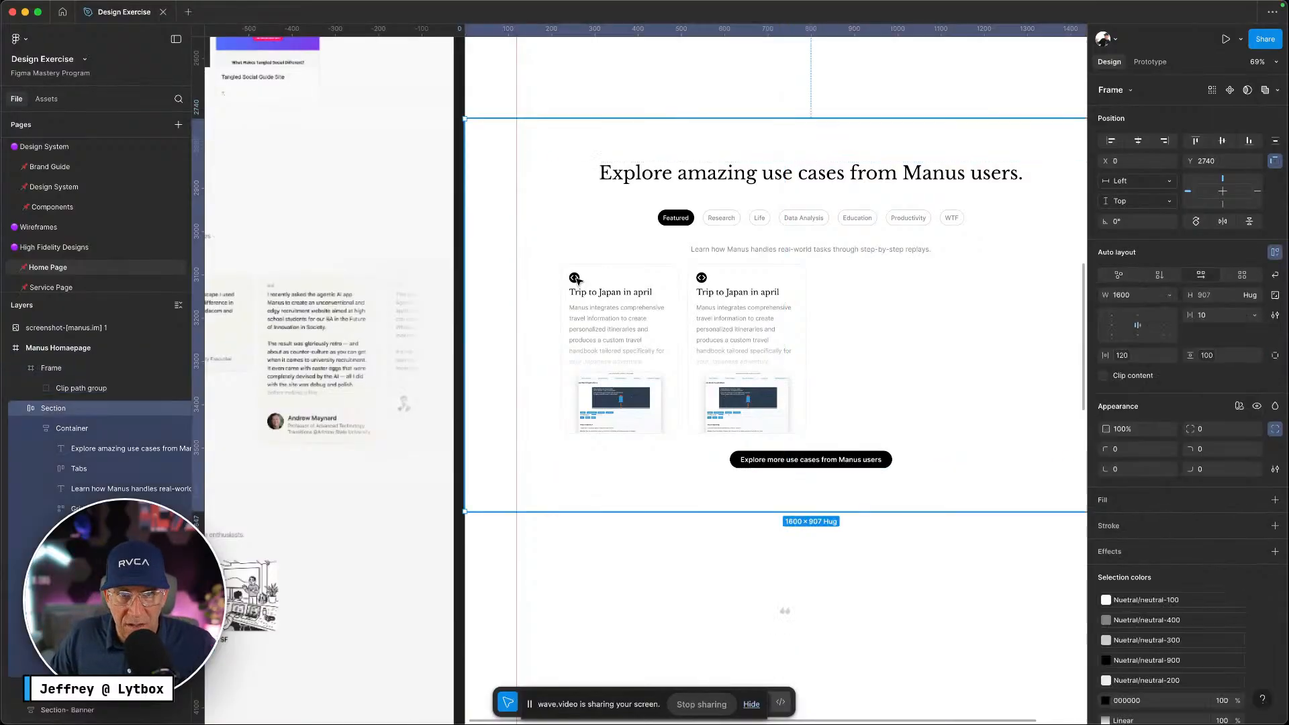
{"action": "double_click", "coordinate": [577, 281]}
{"action": "double_click", "coordinate": [576, 279]}
{"action": "double_click", "coordinate": [575, 278]}
{"action": "double_click", "coordinate": [575, 278]}
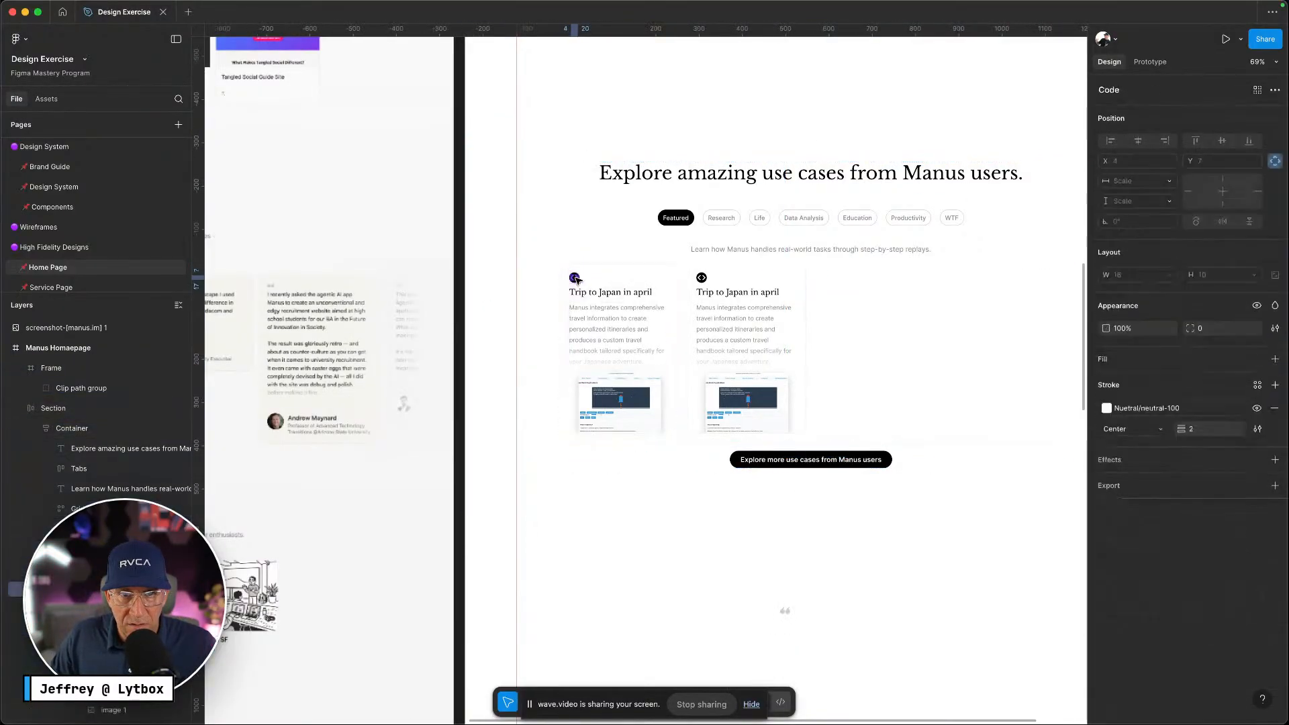
{"action": "scroll", "coordinate": [576, 282], "scroll_direction": "up", "scroll_amount": 5}
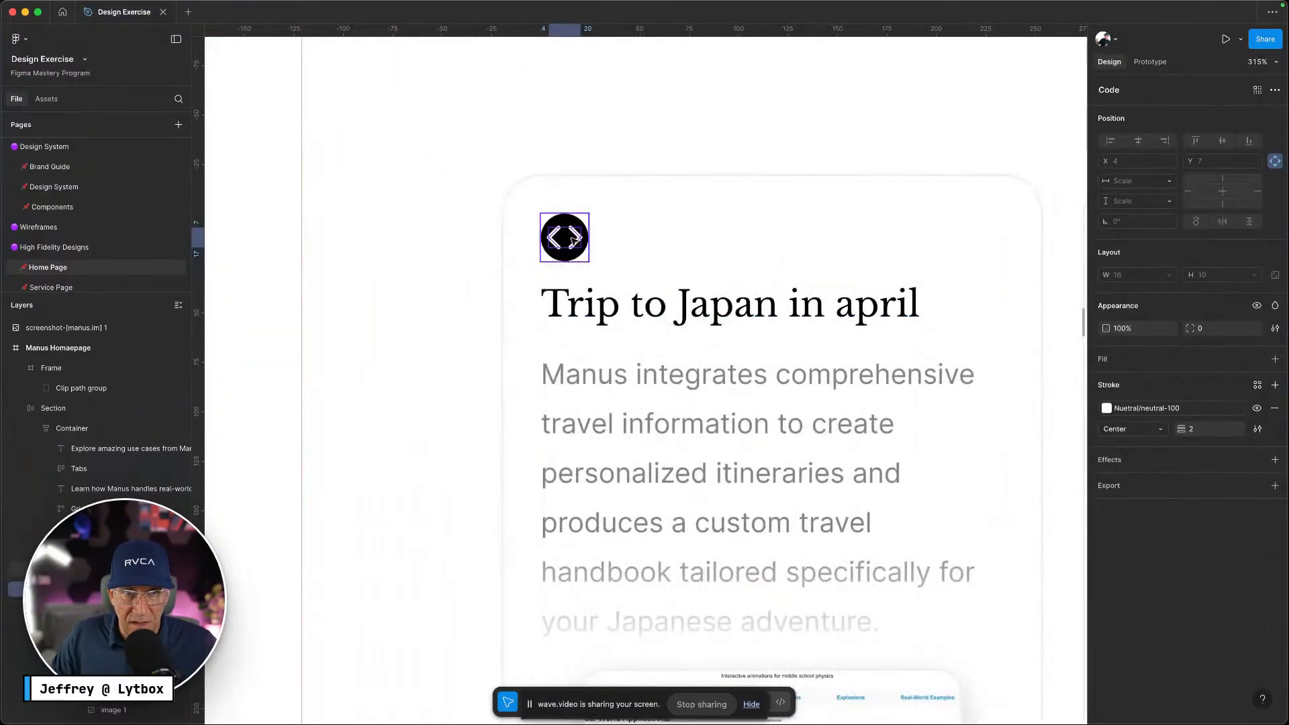
{"action": "left_click", "coordinate": [572, 231]}
{"action": "right_click", "coordinate": [576, 228]}
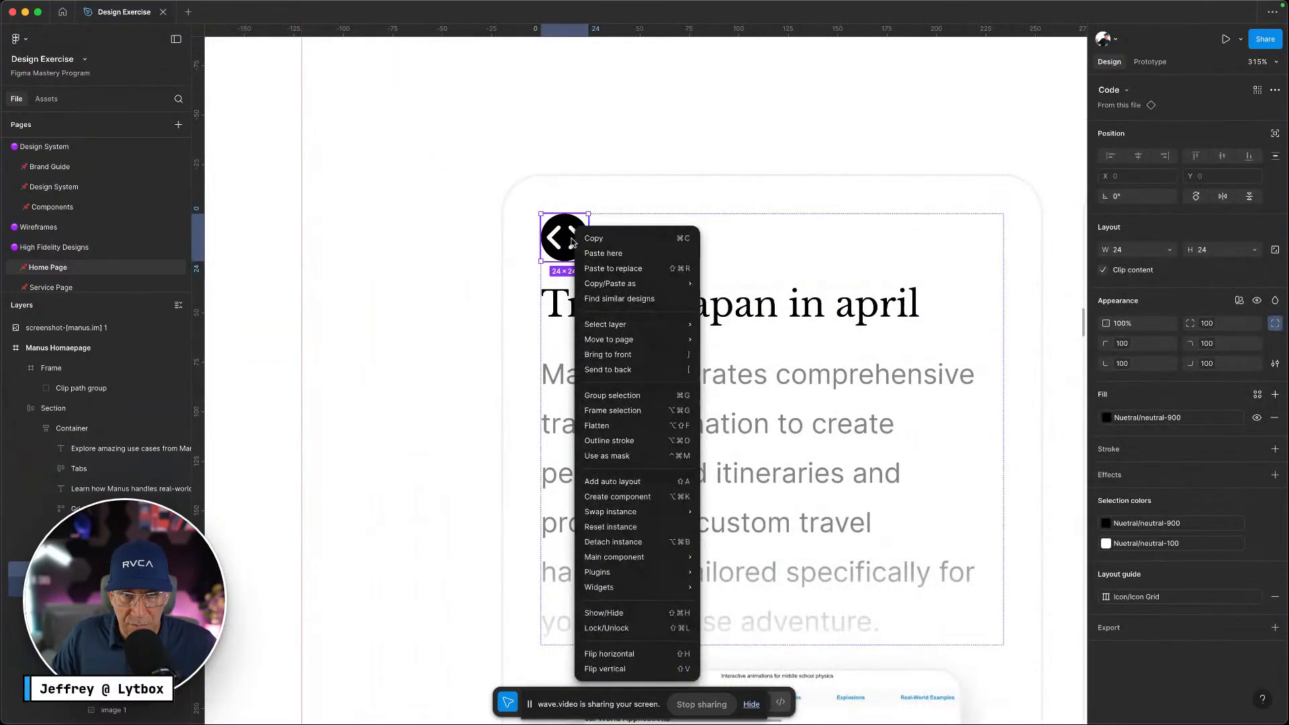
{"action": "left_click", "coordinate": [612, 269]}
Replace the second card's code icon with the quote icon as well
{"action": "scroll", "coordinate": [761, 262], "scroll_direction": "right", "scroll_amount": 8}
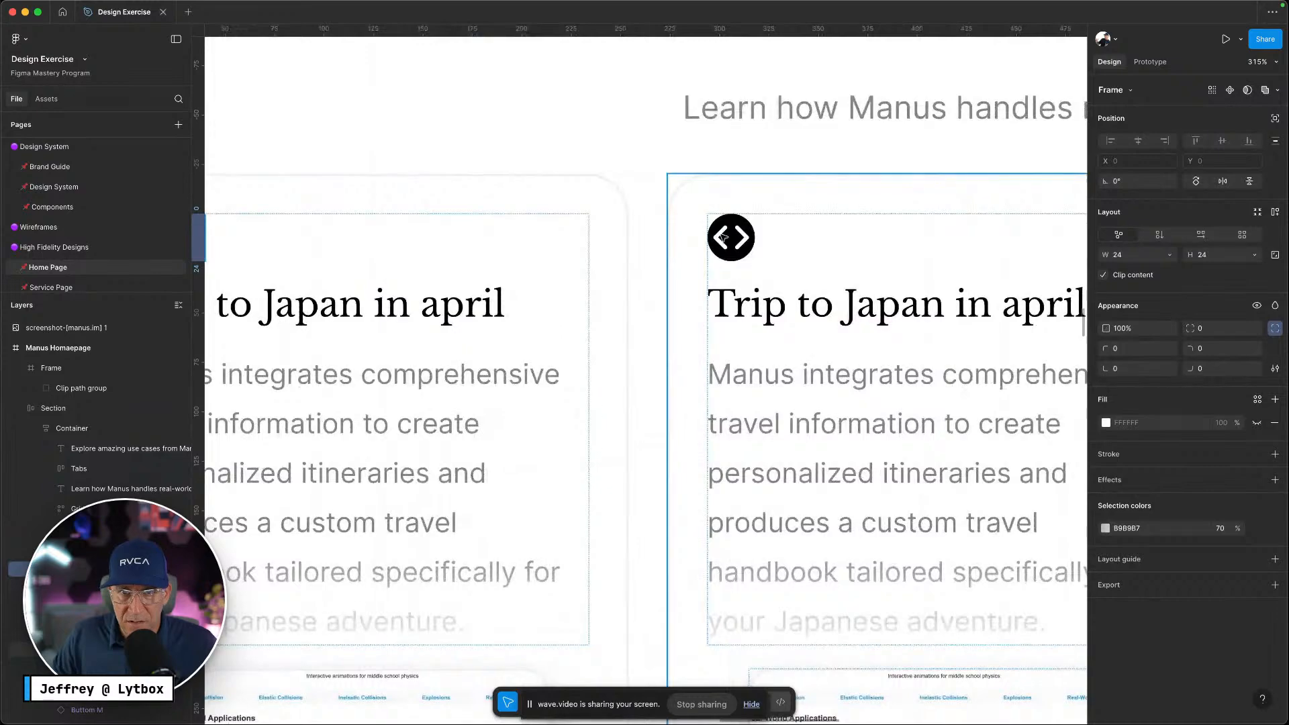
{"action": "left_click", "coordinate": [724, 237]}
{"action": "left_click", "coordinate": [723, 237]}
{"action": "right_click", "coordinate": [723, 232]}
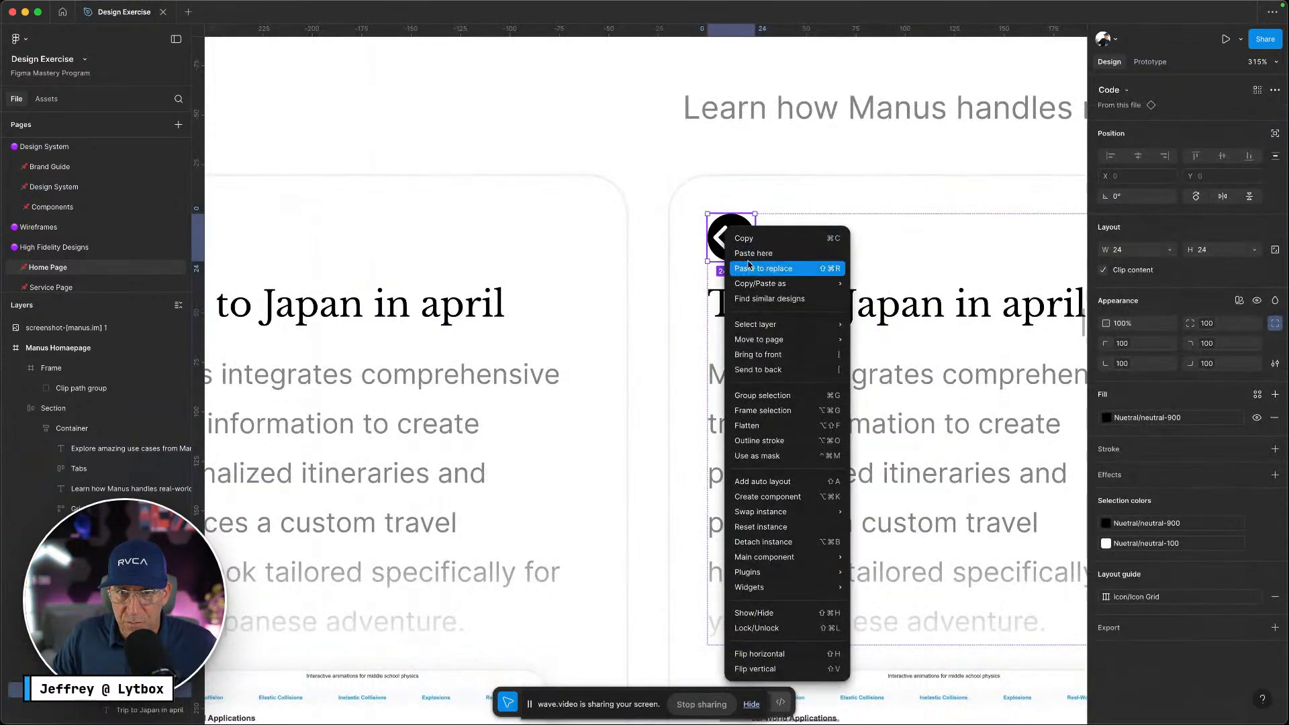
{"action": "left_click", "coordinate": [749, 268]}
Delete the stray quote icon left below the cards
{"action": "scroll", "coordinate": [749, 268], "scroll_direction": "down", "scroll_amount": 10}
{"action": "left_click", "coordinate": [777, 533]}
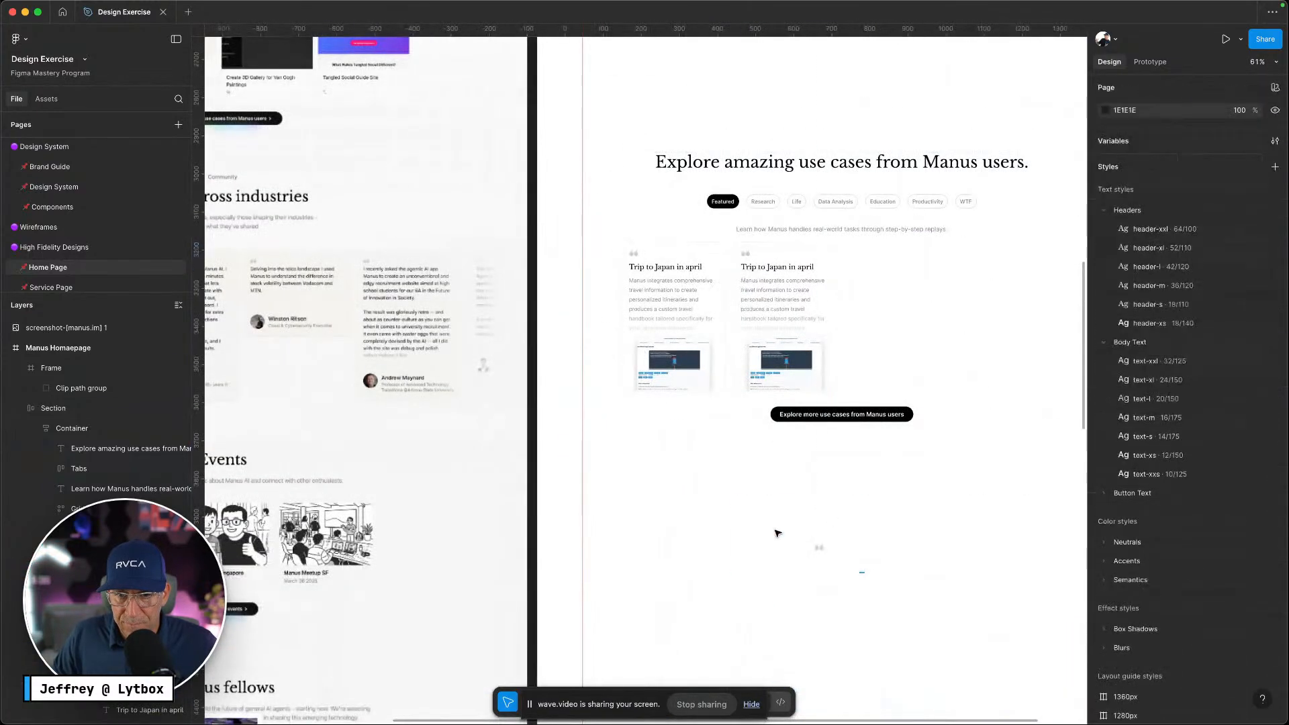
{"action": "left_click_drag", "start_coordinate": [777, 533], "coordinate": [734, 501]}
{"action": "key", "text": "Delete"}
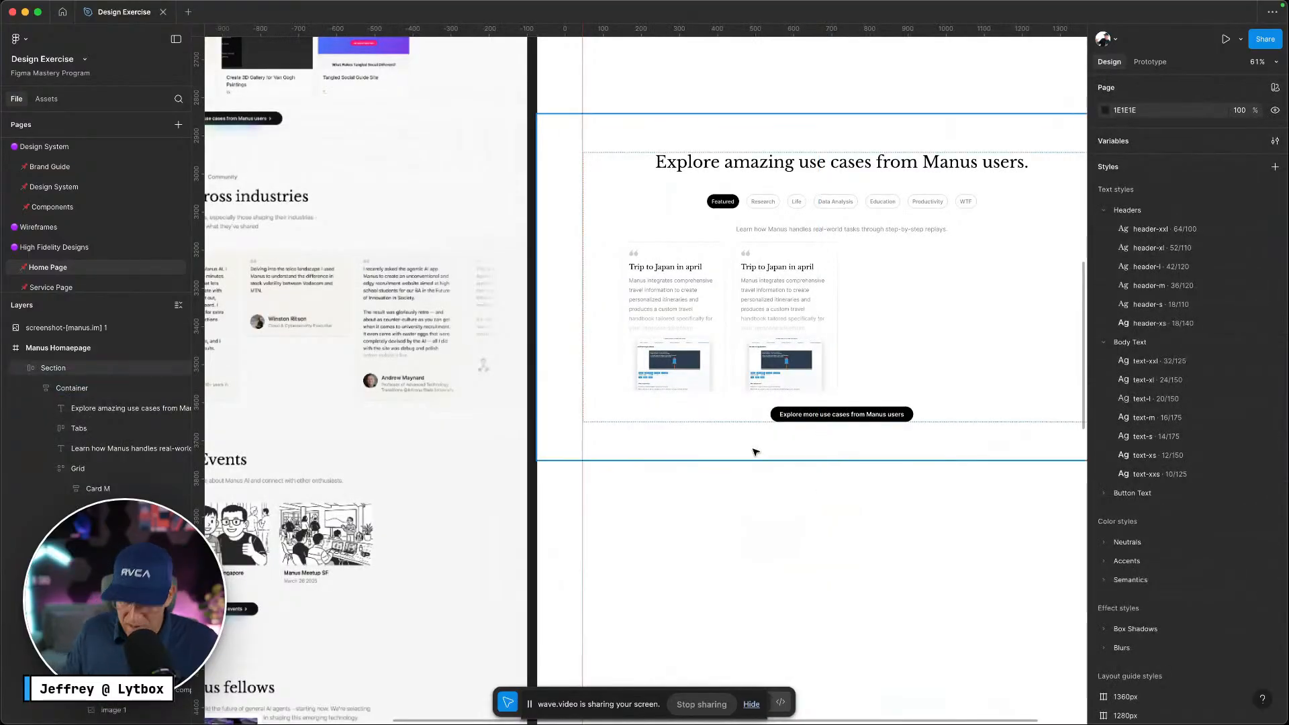
{"action": "key", "text": "ctrl+Left"}
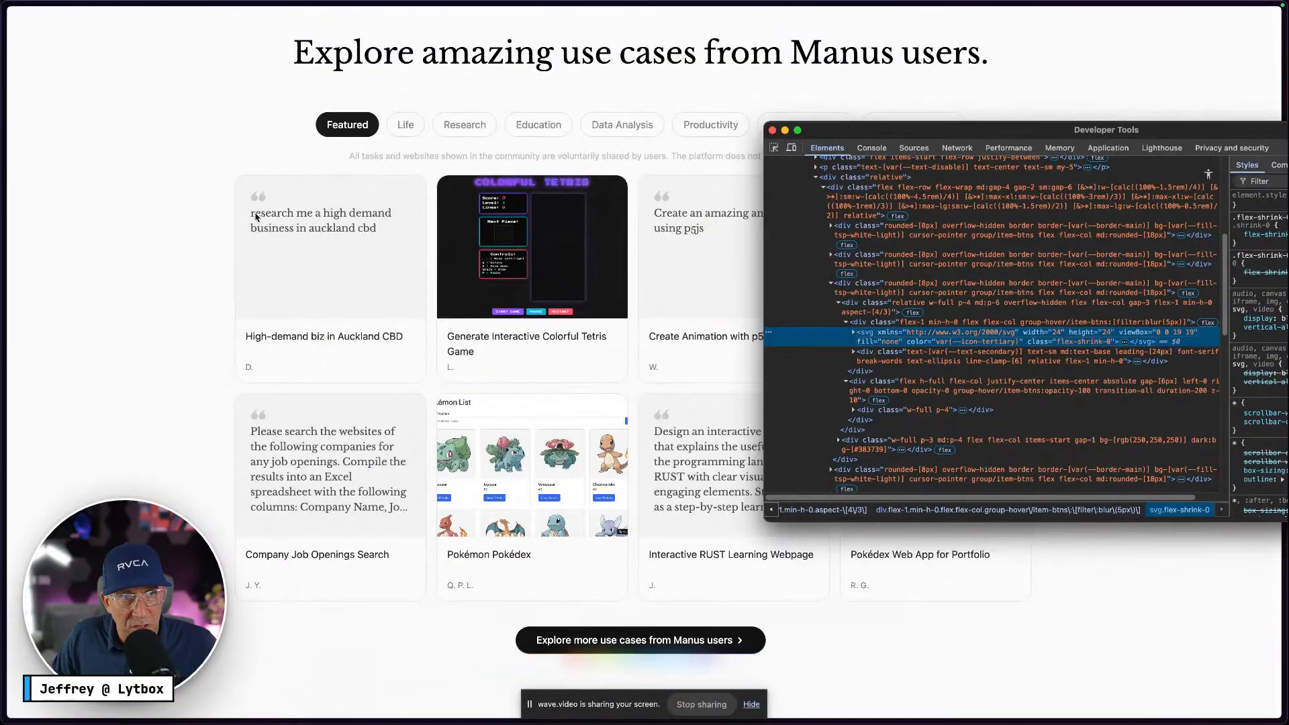
Bring the Manus use-cases page in front of the developer tools window
{"action": "left_click", "coordinate": [386, 228]}
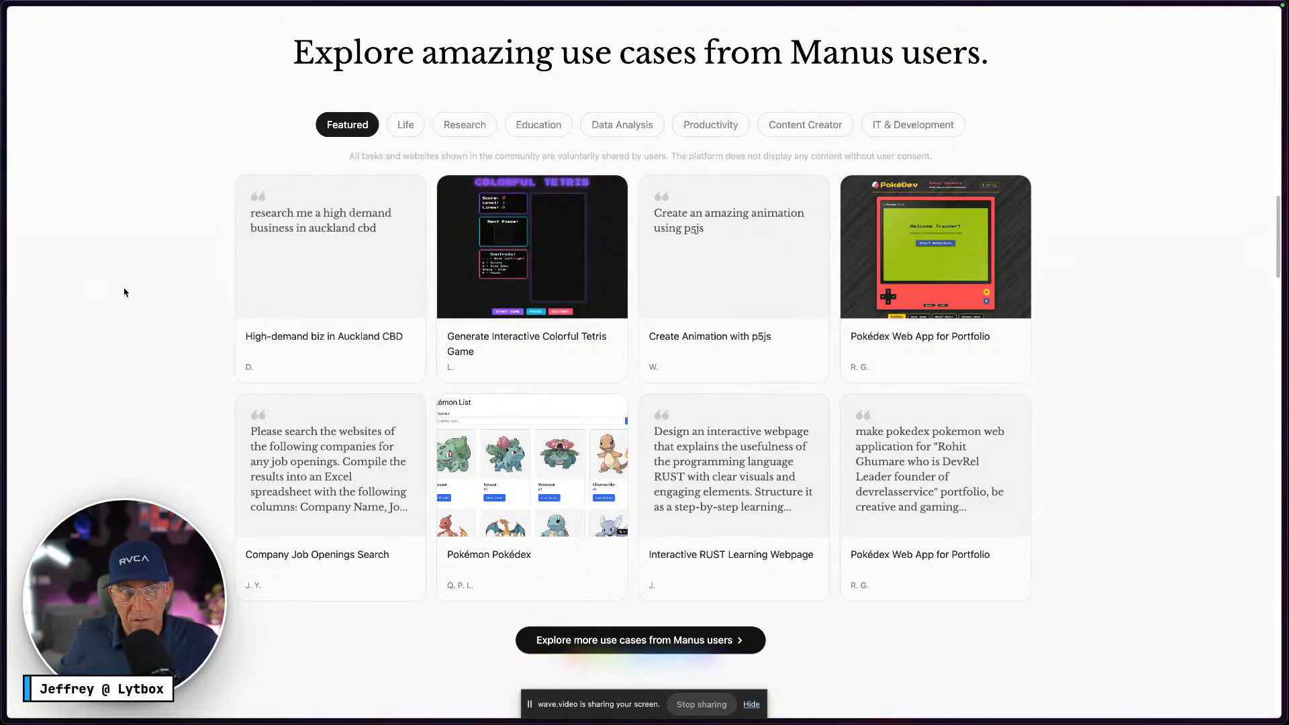
{"action": "key", "text": "ctrl+Right"}
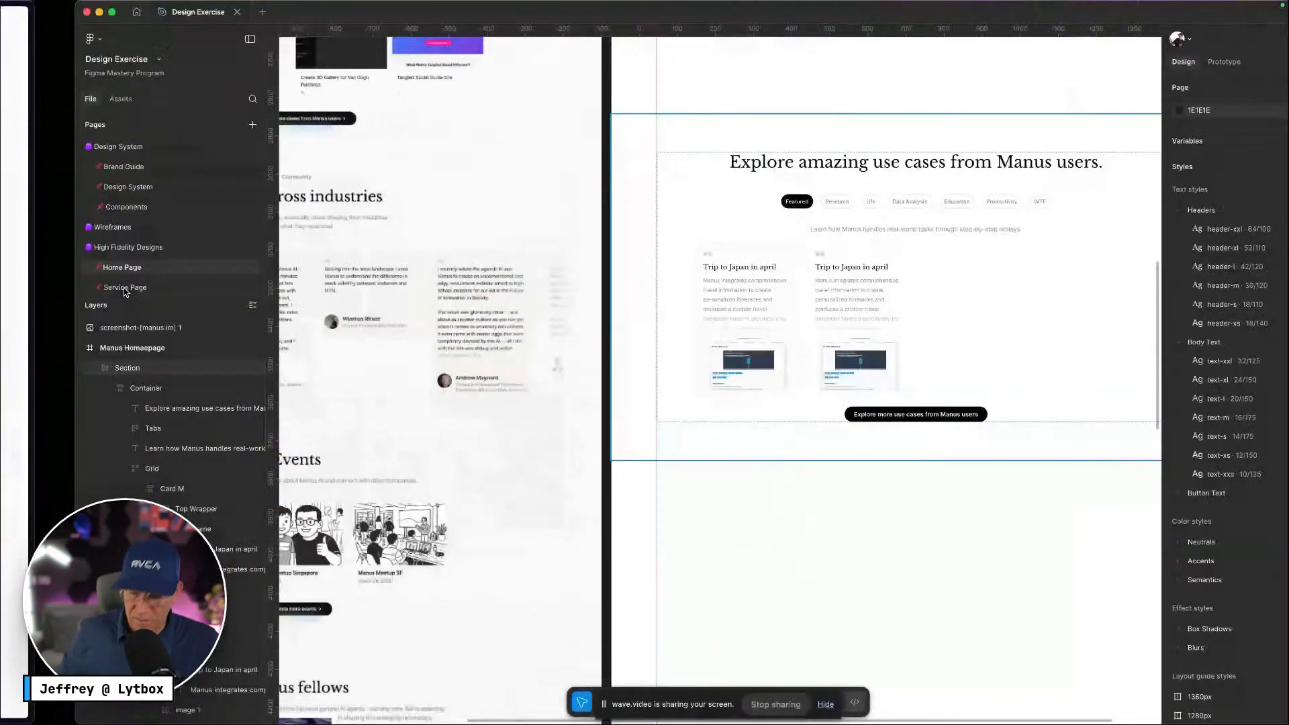
{"action": "key", "text": "ctrl+Left"}
Open loremipsum.io in a new tab and select its opening Lorem ipsum sentence
{"action": "mouse_move", "coordinate": [3, 279]}
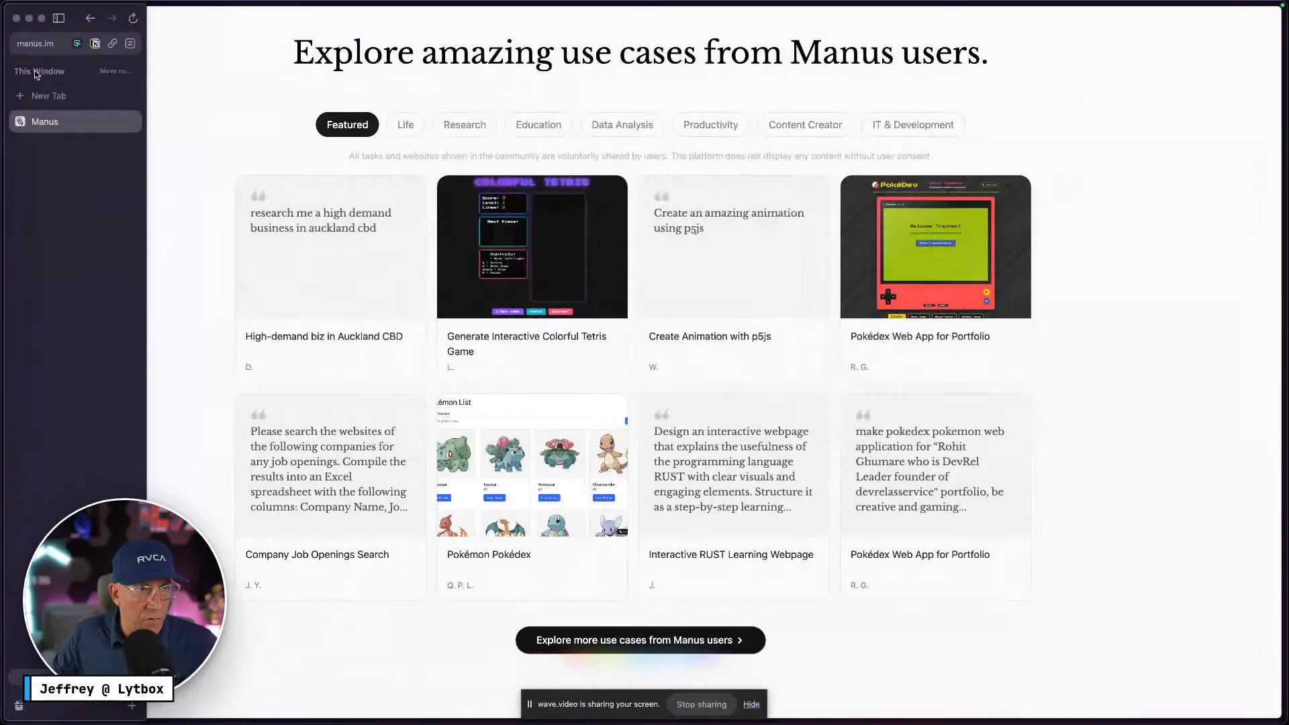
{"action": "left_click", "coordinate": [39, 94]}
{"action": "type", "text": "loremipsum.io"}
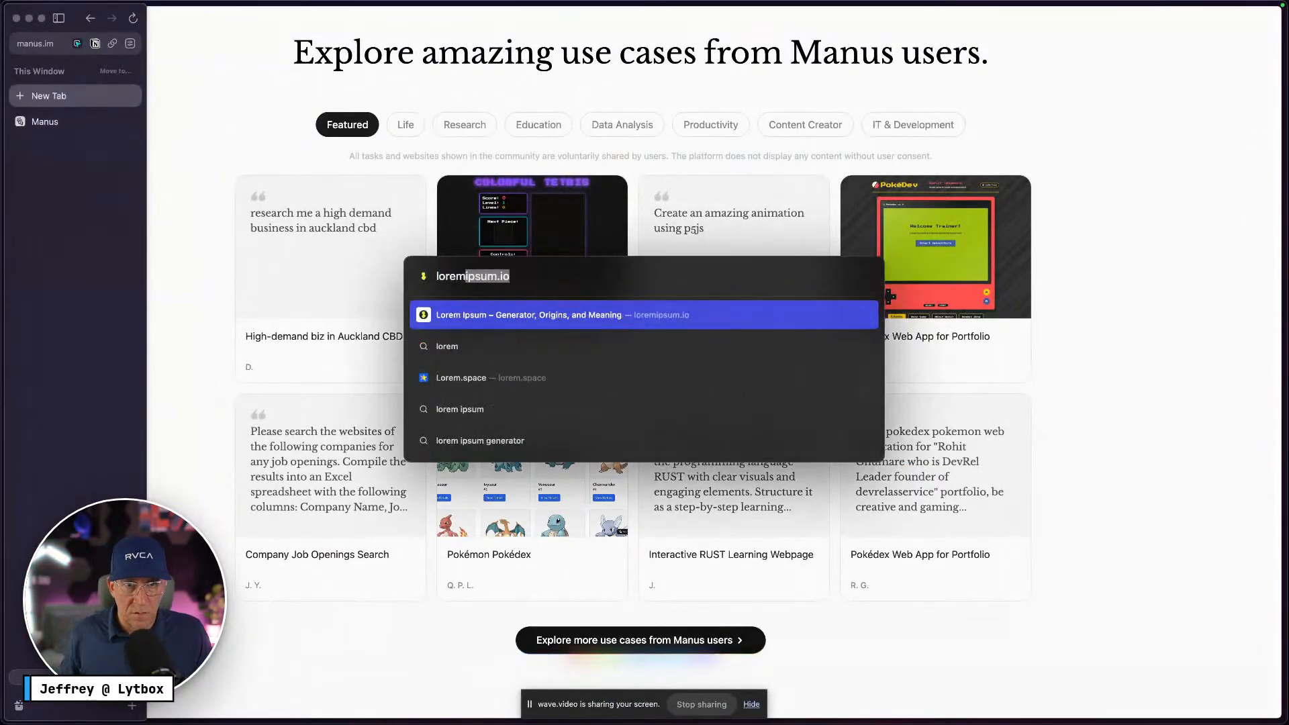
{"action": "key", "text": "Return"}
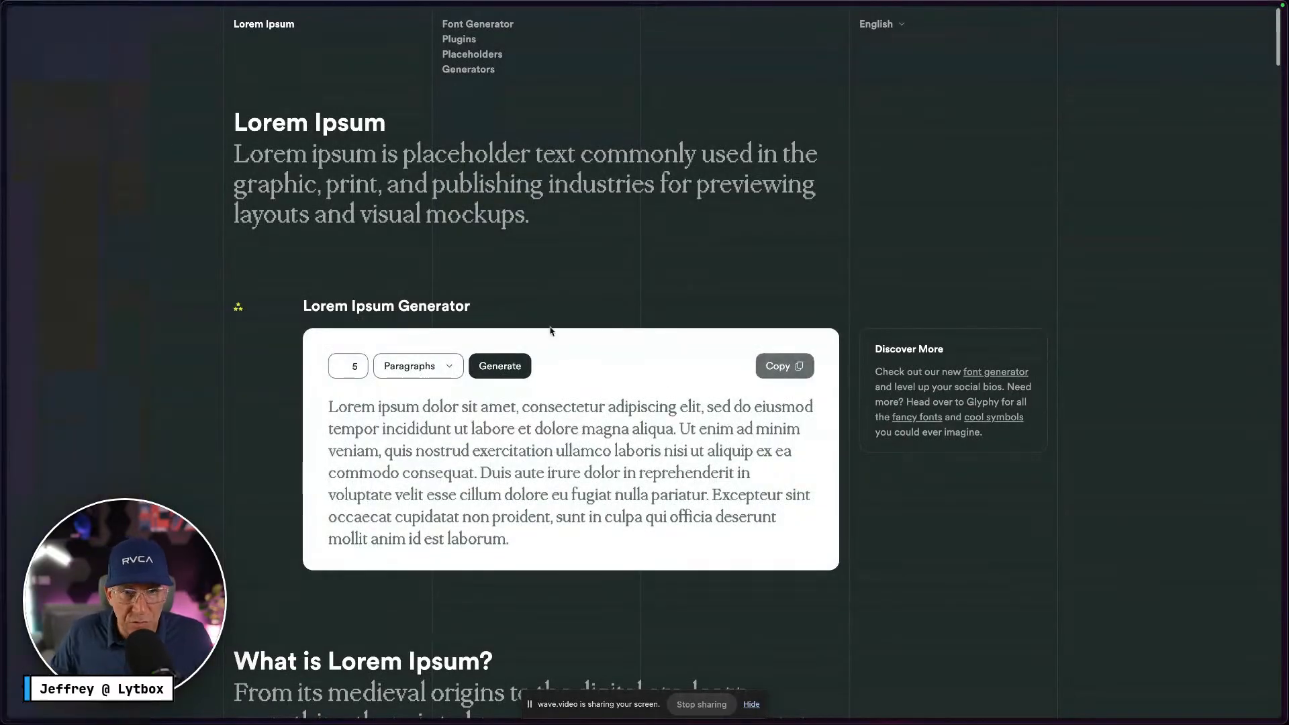
{"action": "left_click_drag", "start_coordinate": [702, 407], "coordinate": [326, 402]}
{"action": "key", "text": "super+c"}
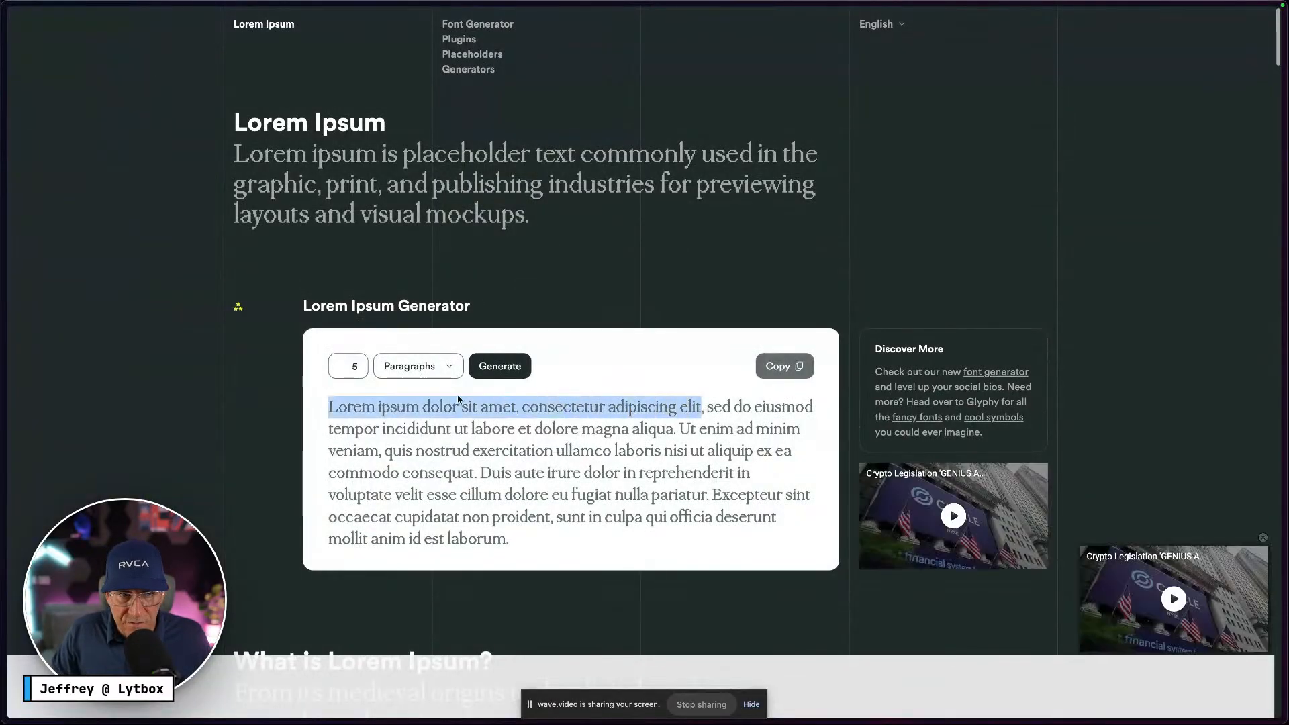
Paste the Lorem ipsum sentence over the first card's title in Figma
{"action": "key", "text": "ctrl+Right"}
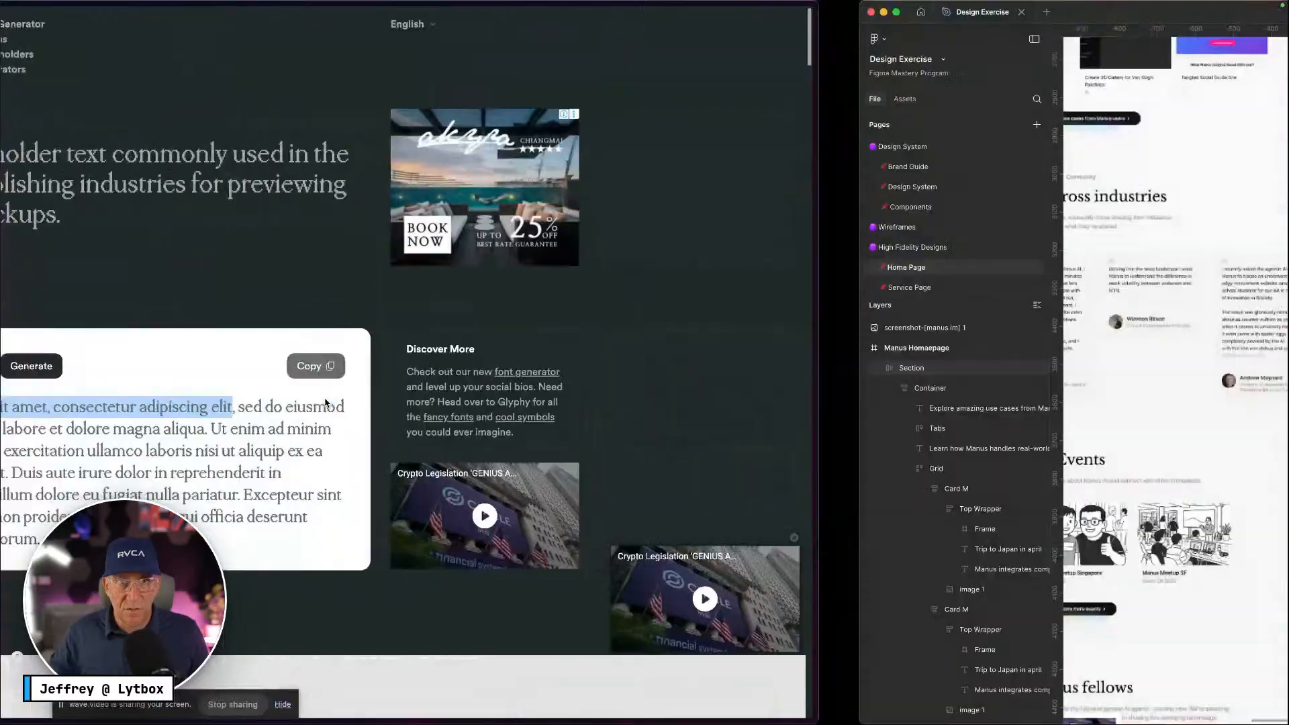
{"action": "scroll", "coordinate": [681, 237], "scroll_direction": "up", "scroll_amount": 5}
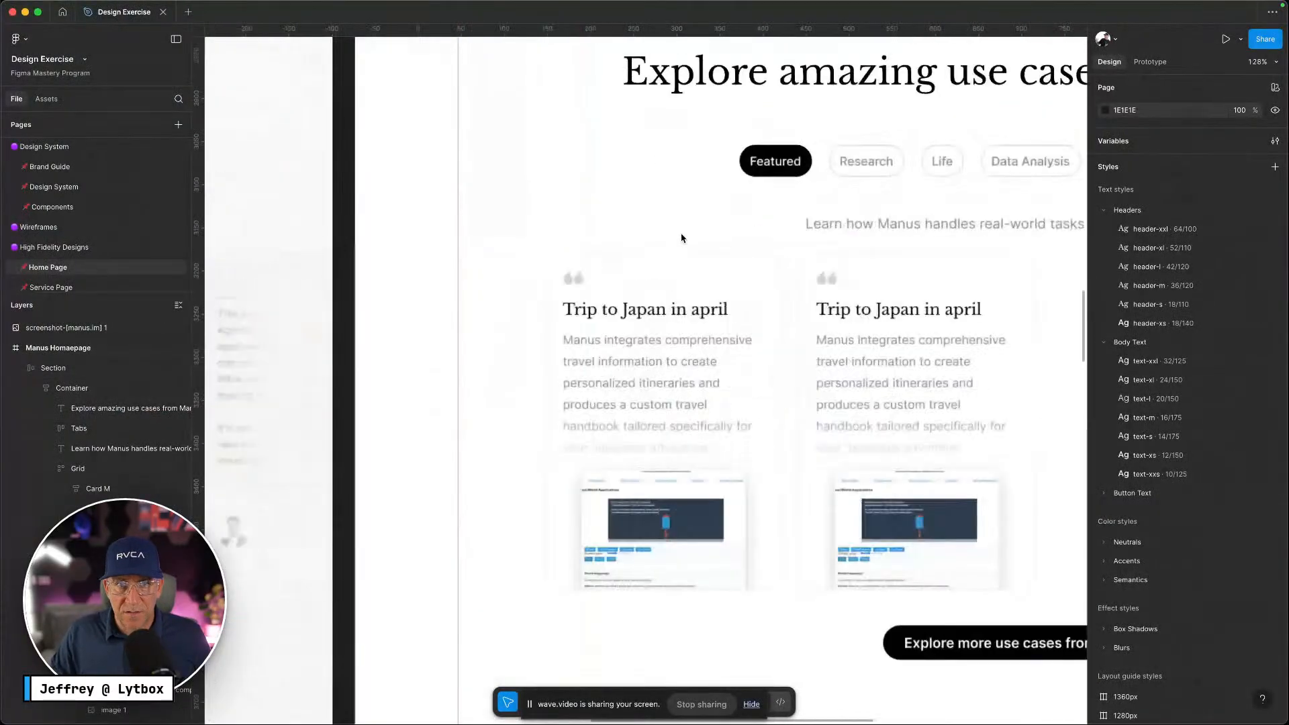
{"action": "double_click", "coordinate": [675, 310]}
{"action": "double_click", "coordinate": [675, 312]}
{"action": "key", "text": "super+v"}
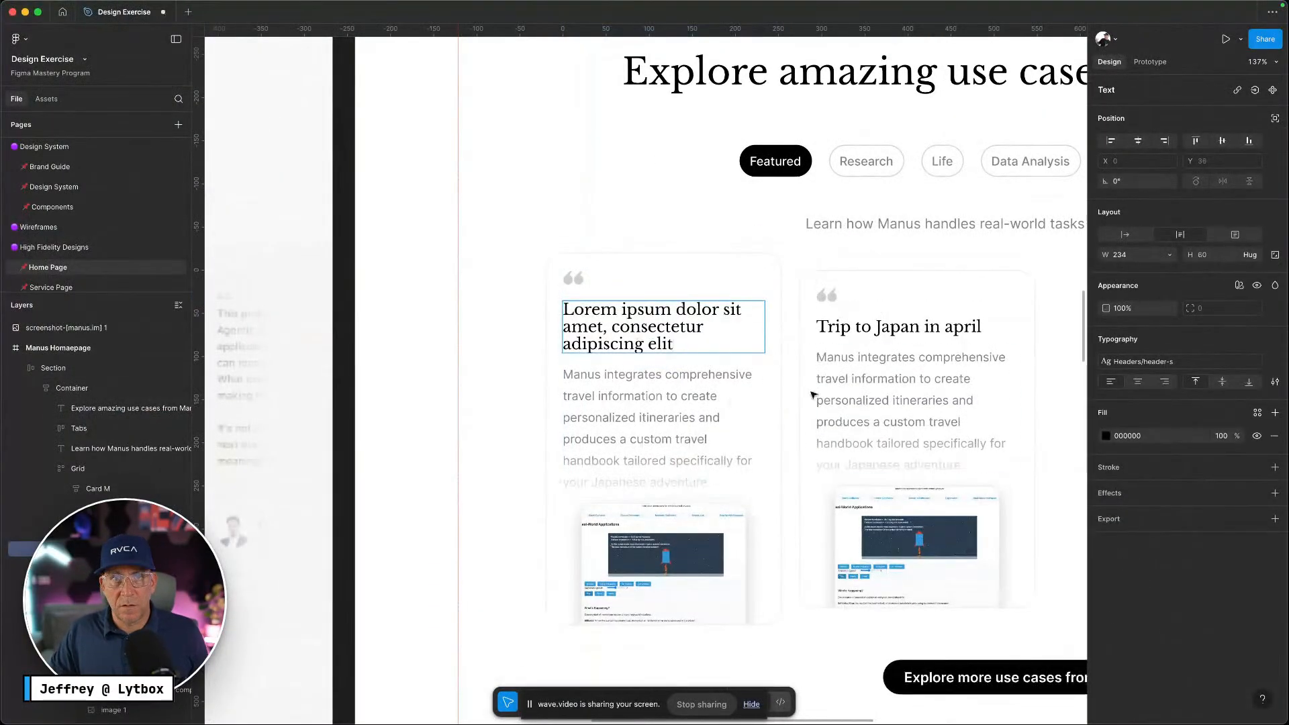
{"action": "key", "text": "ctrl+Left"}
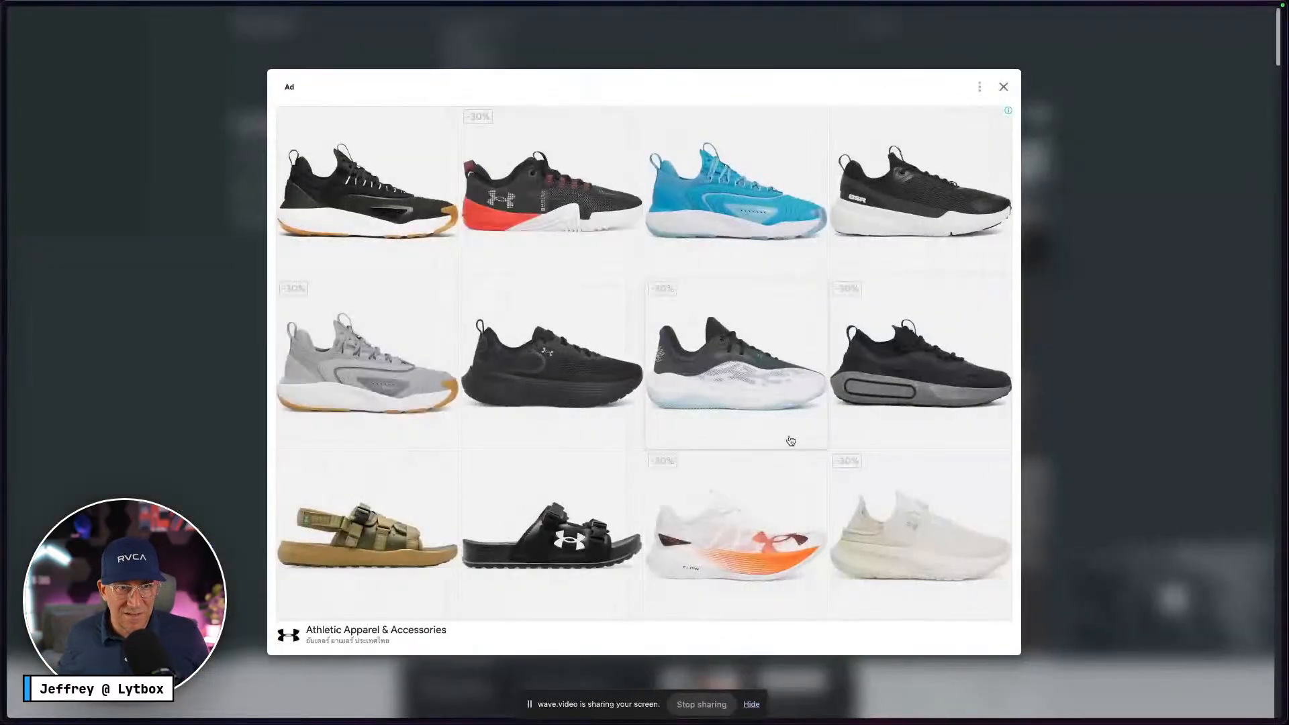
Return to the Manus use-cases page and examine the first card's title
{"action": "mouse_move", "coordinate": [4, 407]}
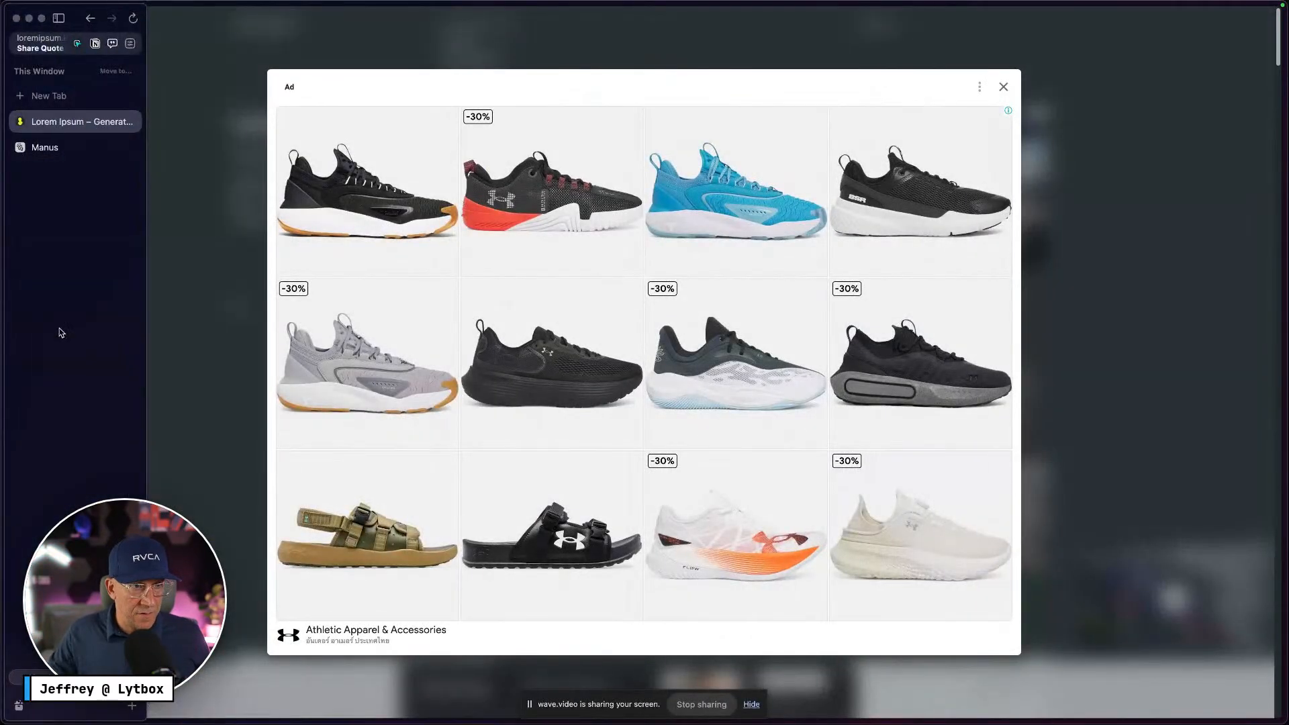
{"action": "left_click", "coordinate": [35, 141]}
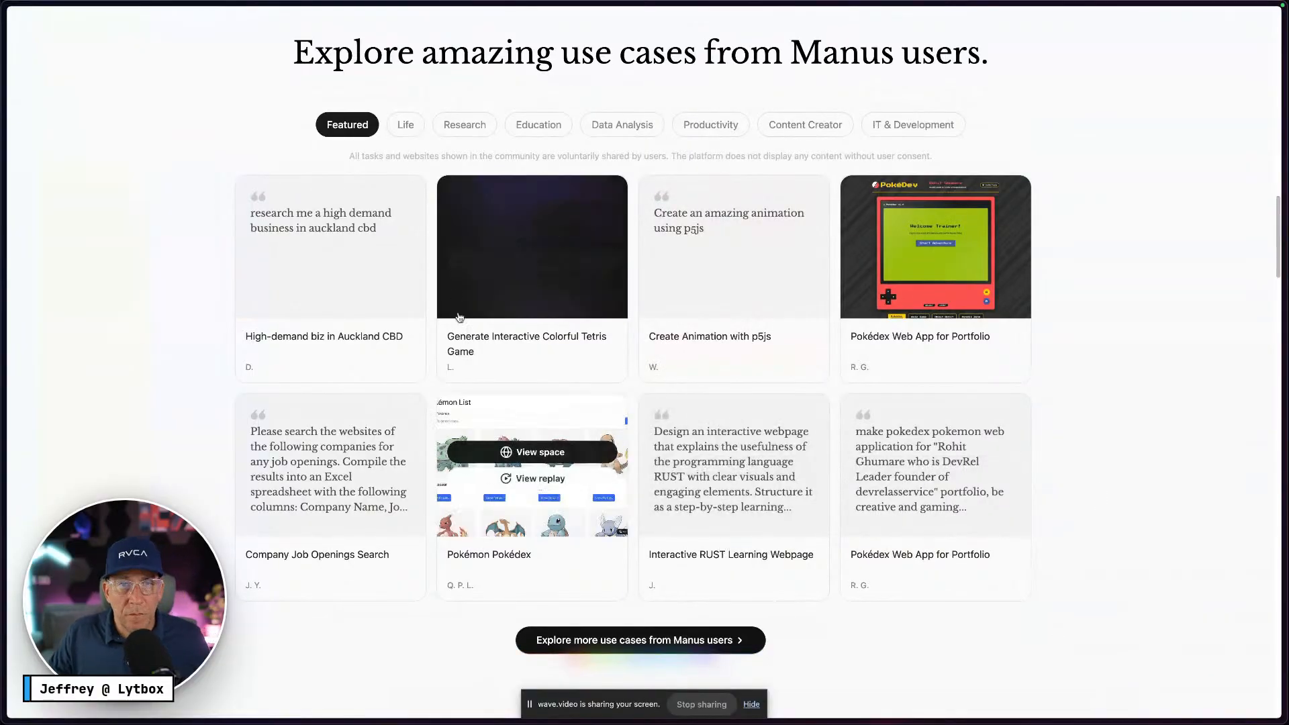
{"action": "mouse_move", "coordinate": [487, 257]}
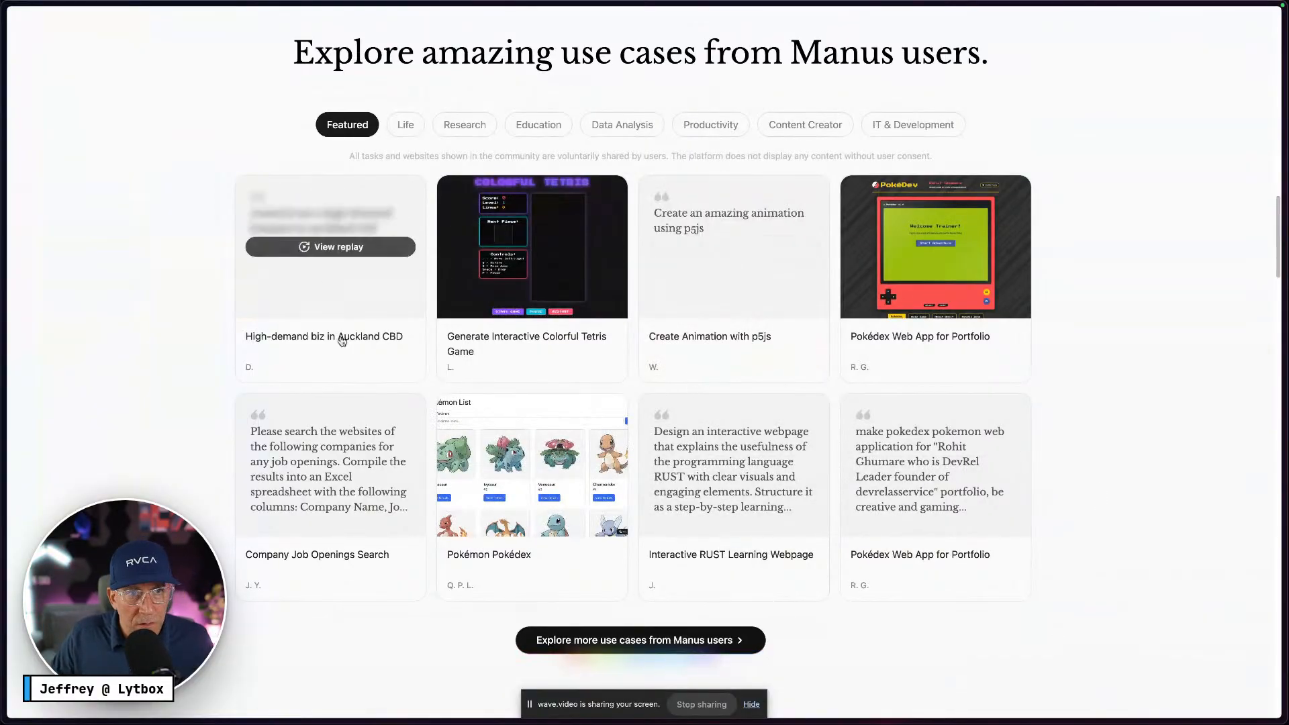
{"action": "right_click", "coordinate": [393, 340]}
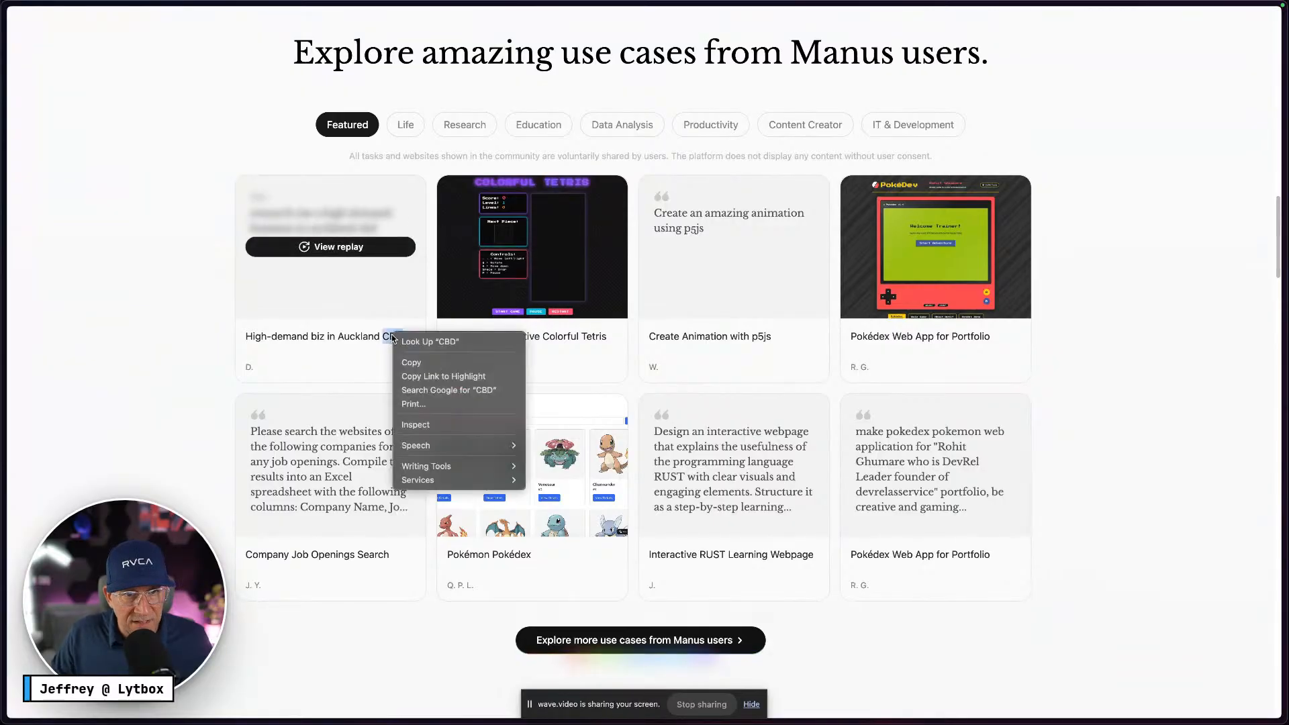
{"action": "left_click", "coordinate": [273, 347]}
{"action": "left_click_drag", "start_coordinate": [246, 341], "coordinate": [419, 344]}
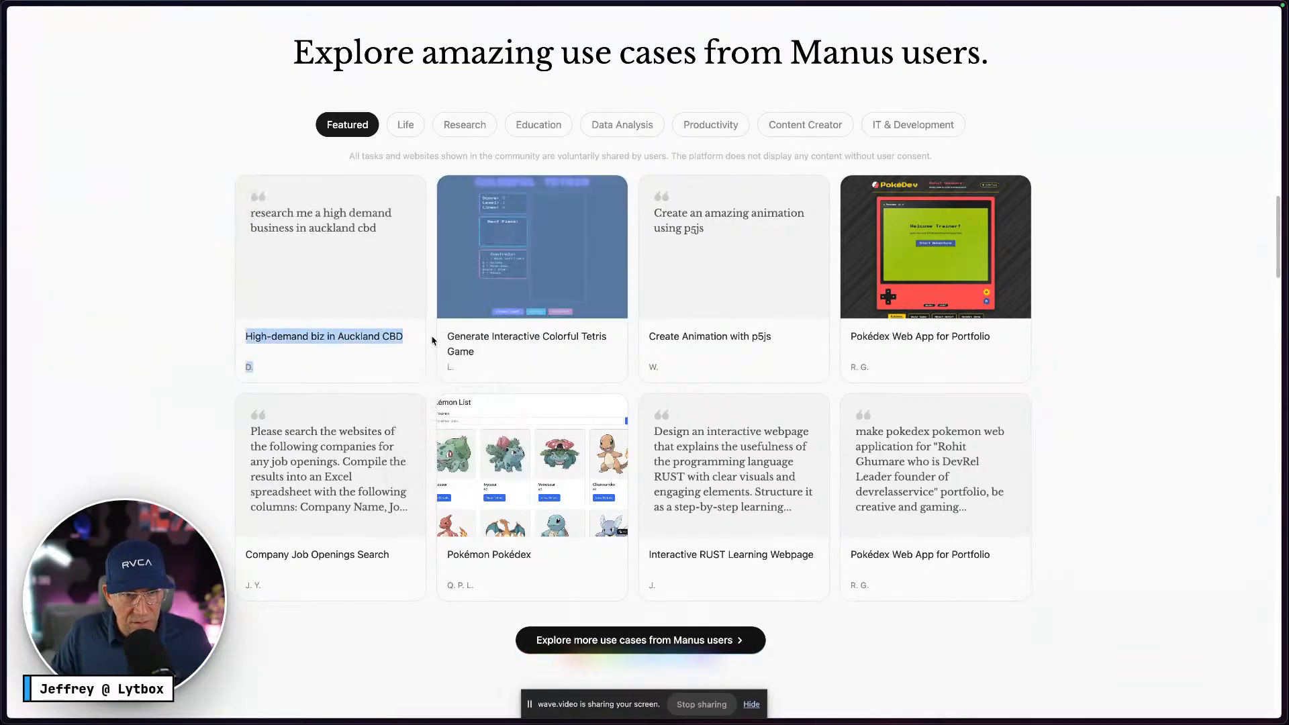
{"action": "left_click", "coordinate": [378, 347]}
{"action": "mouse_move", "coordinate": [2, 296]}
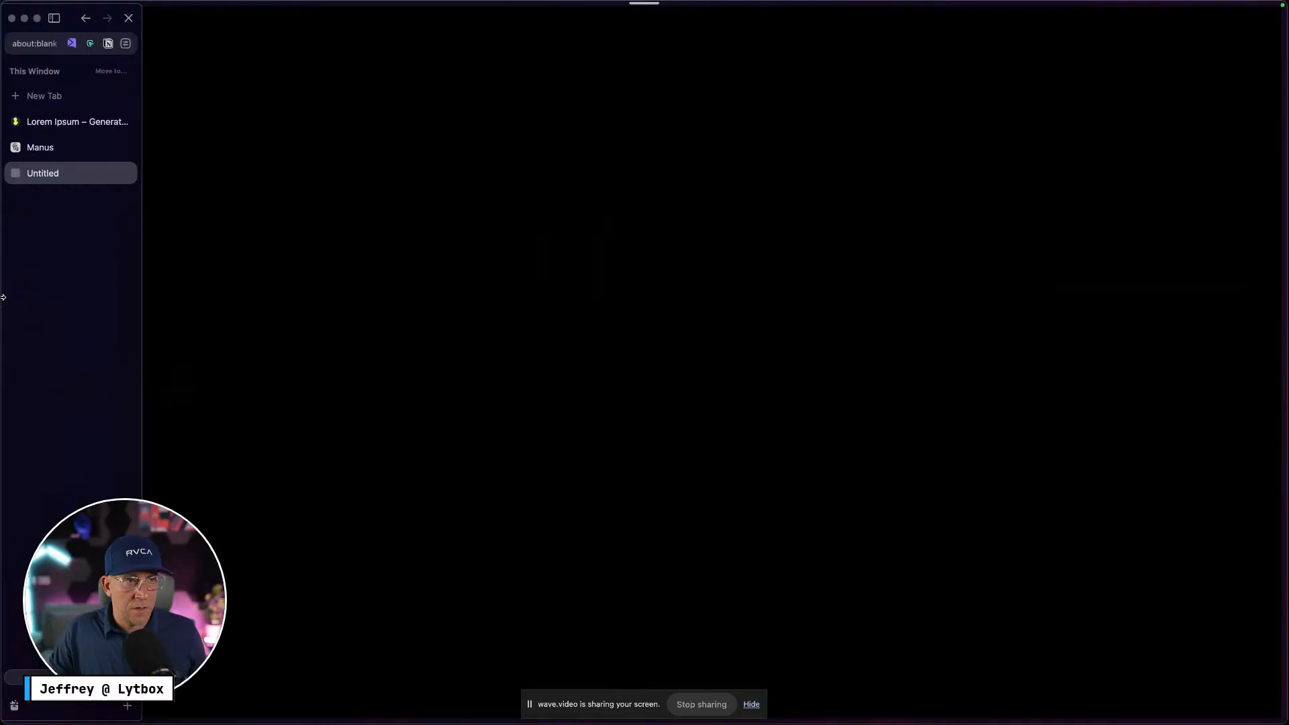
{"action": "left_click", "coordinate": [91, 18]}
Highlight the first card's title 'High-demand biz in Auckland CBD'
{"action": "right_click", "coordinate": [388, 336]}
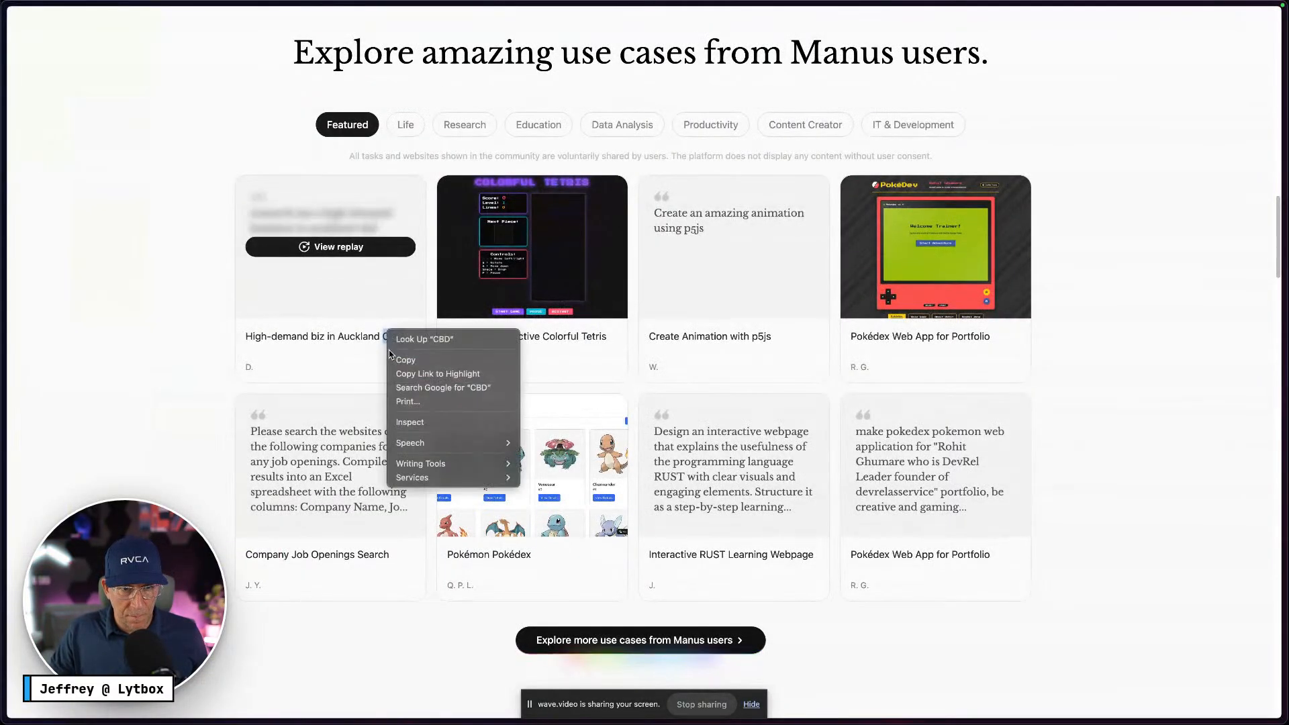
{"action": "left_click", "coordinate": [209, 361]}
{"action": "left_click", "coordinate": [209, 333]}
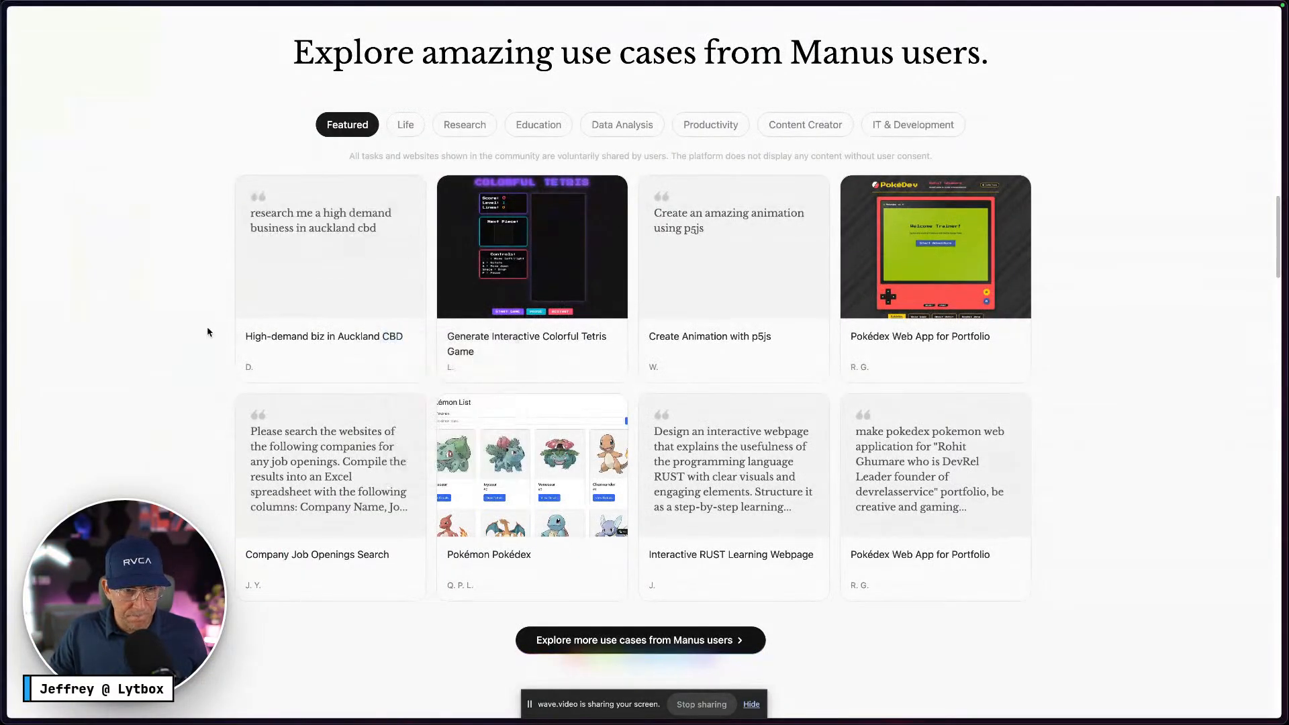
{"action": "left_click_drag", "start_coordinate": [209, 333], "coordinate": [412, 338]}
{"action": "key", "text": "ctrl+c"}
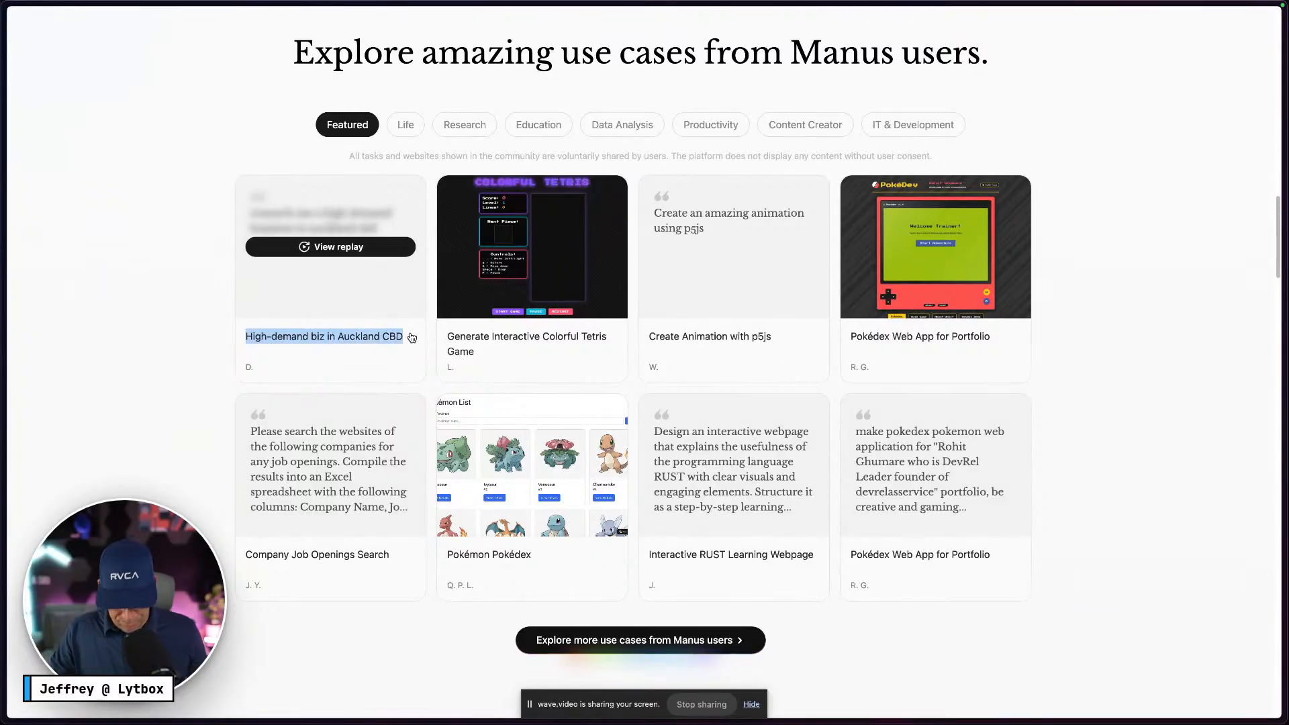
{"action": "key", "text": "ctrl+Right"}
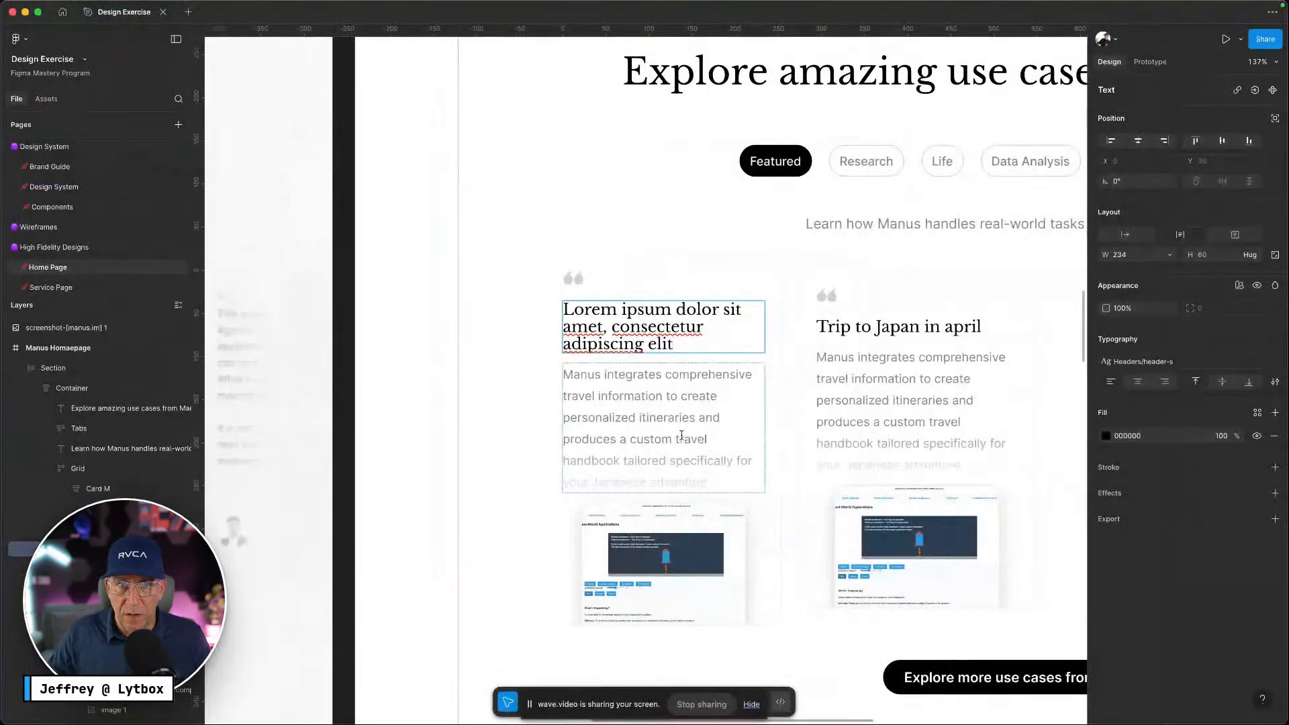
Edit the first card's description and try a library colour fill, then undo it
{"action": "double_click", "coordinate": [691, 438]}
{"action": "left_click", "coordinate": [718, 441]}
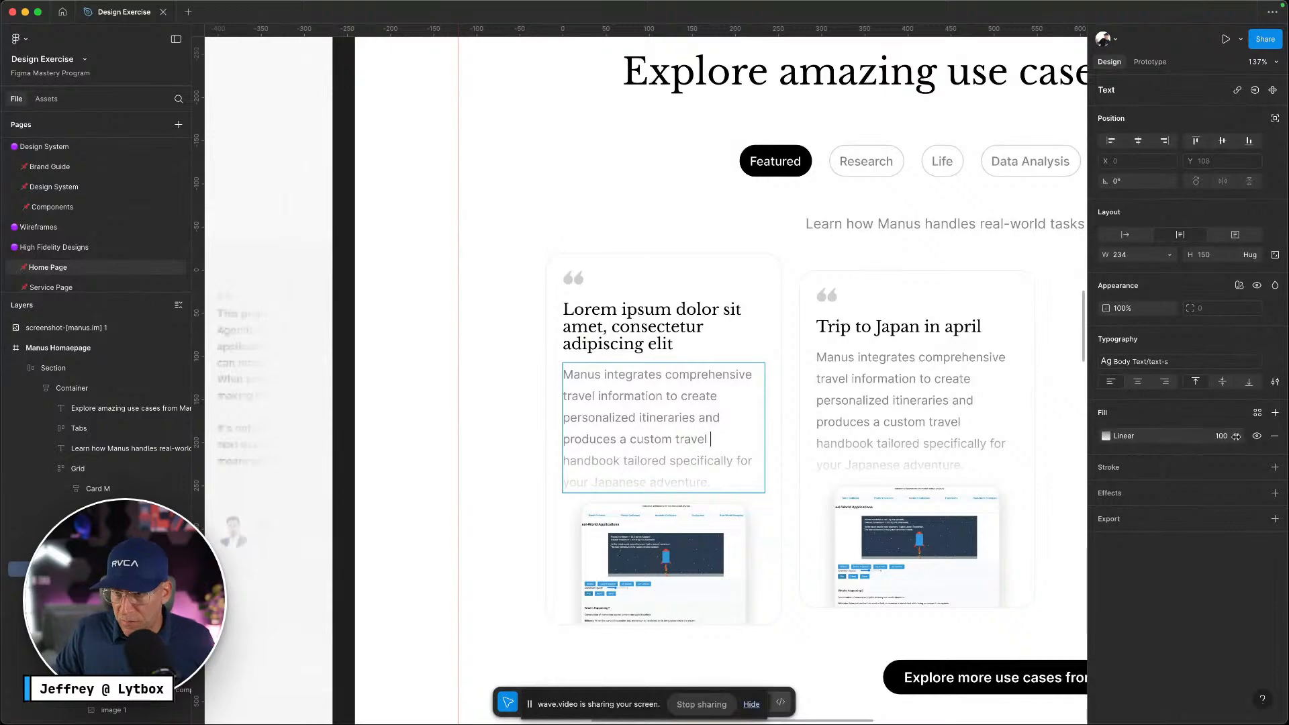
{"action": "left_click", "coordinate": [1257, 413]}
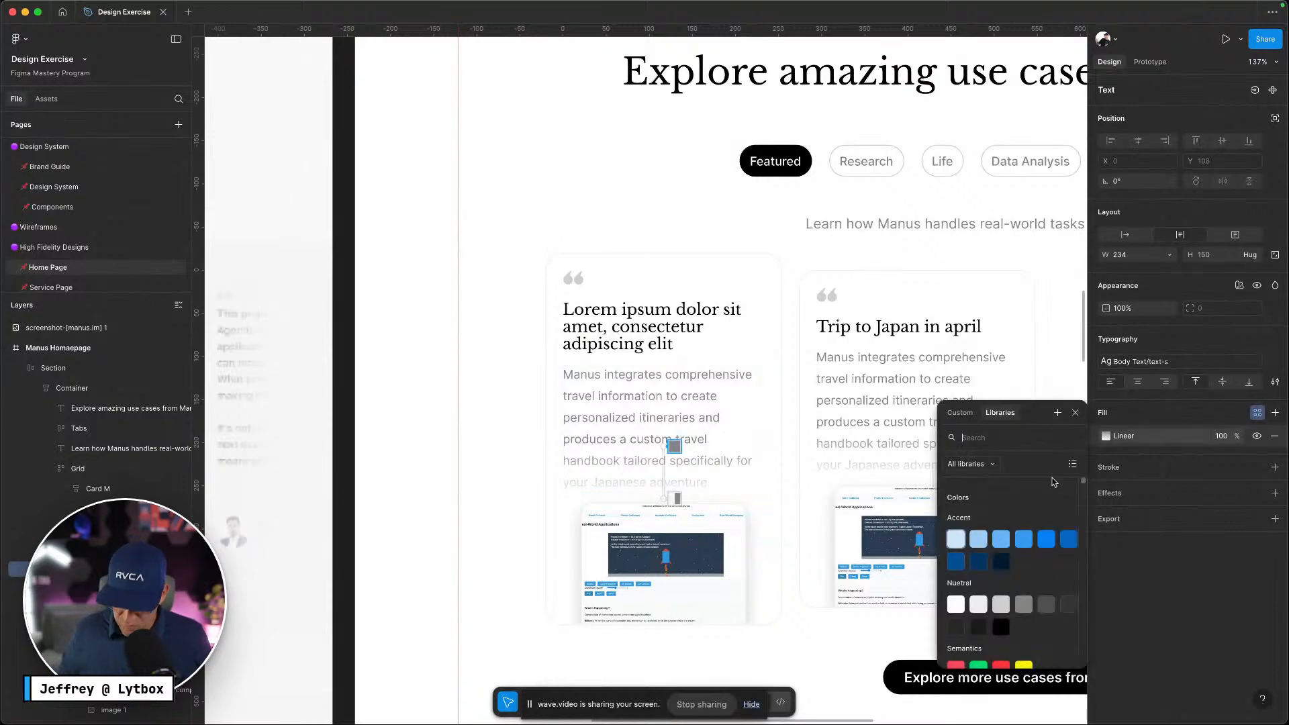
{"action": "key", "text": "ctrl+Left"}
{"action": "key", "text": "ctrl+Right"}
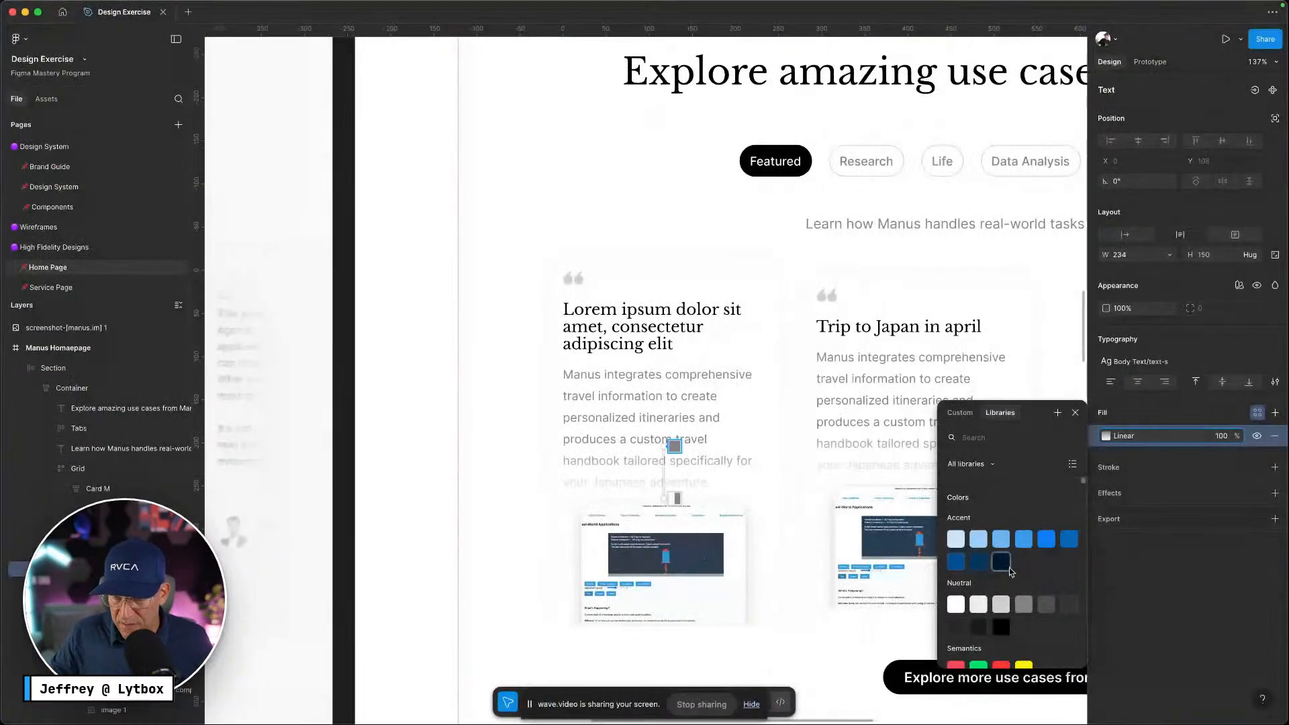
{"action": "scroll", "coordinate": [1009, 569], "scroll_direction": "down", "scroll_amount": 1}
{"action": "left_click", "coordinate": [1003, 586]}
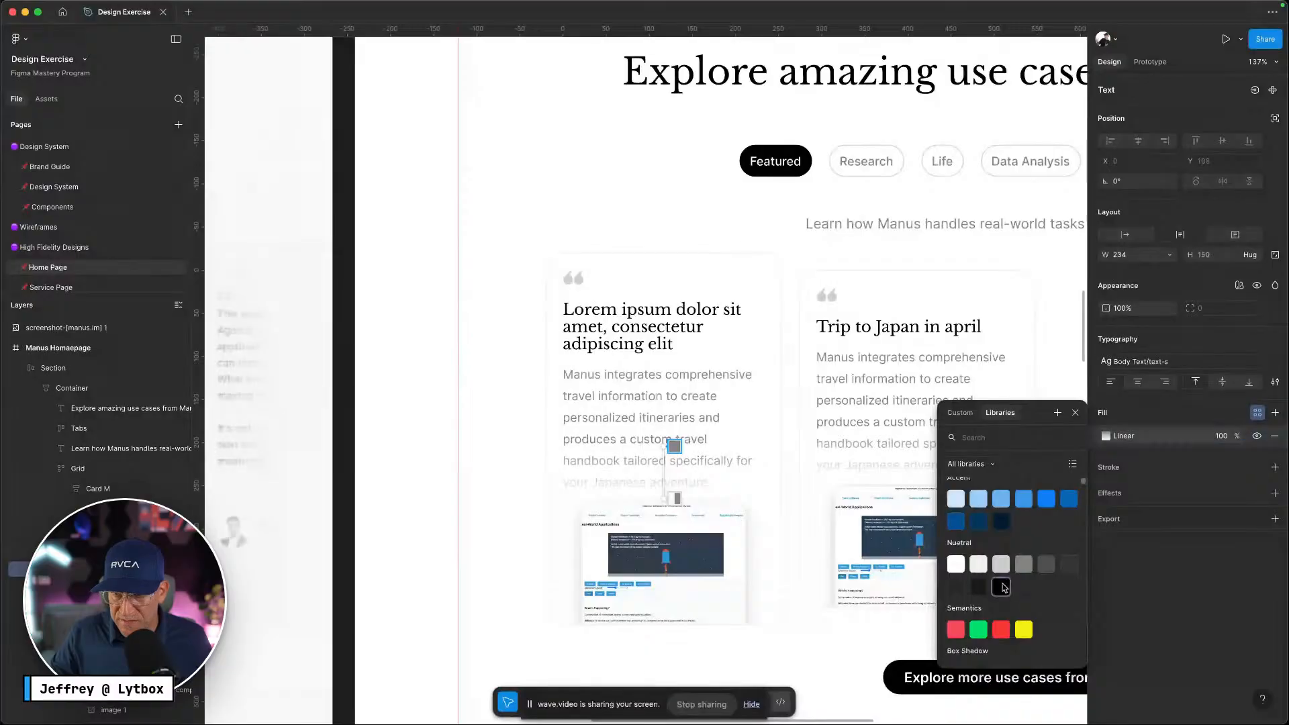
{"action": "left_click", "coordinate": [1250, 437]}
{"action": "key", "text": "super+z"}
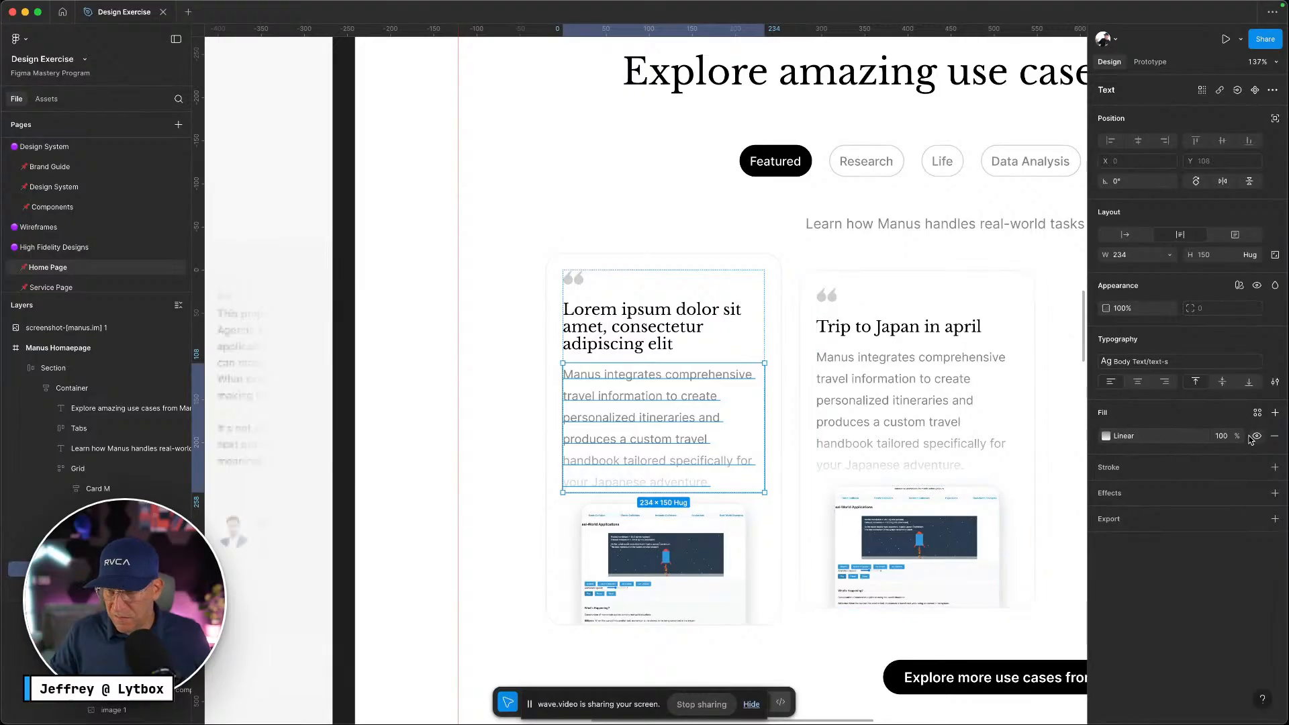
Apply the neutral-900 fill to the description and paste in 'High-demand biz in Auckland CBD'
{"action": "left_click", "coordinate": [1257, 413]}
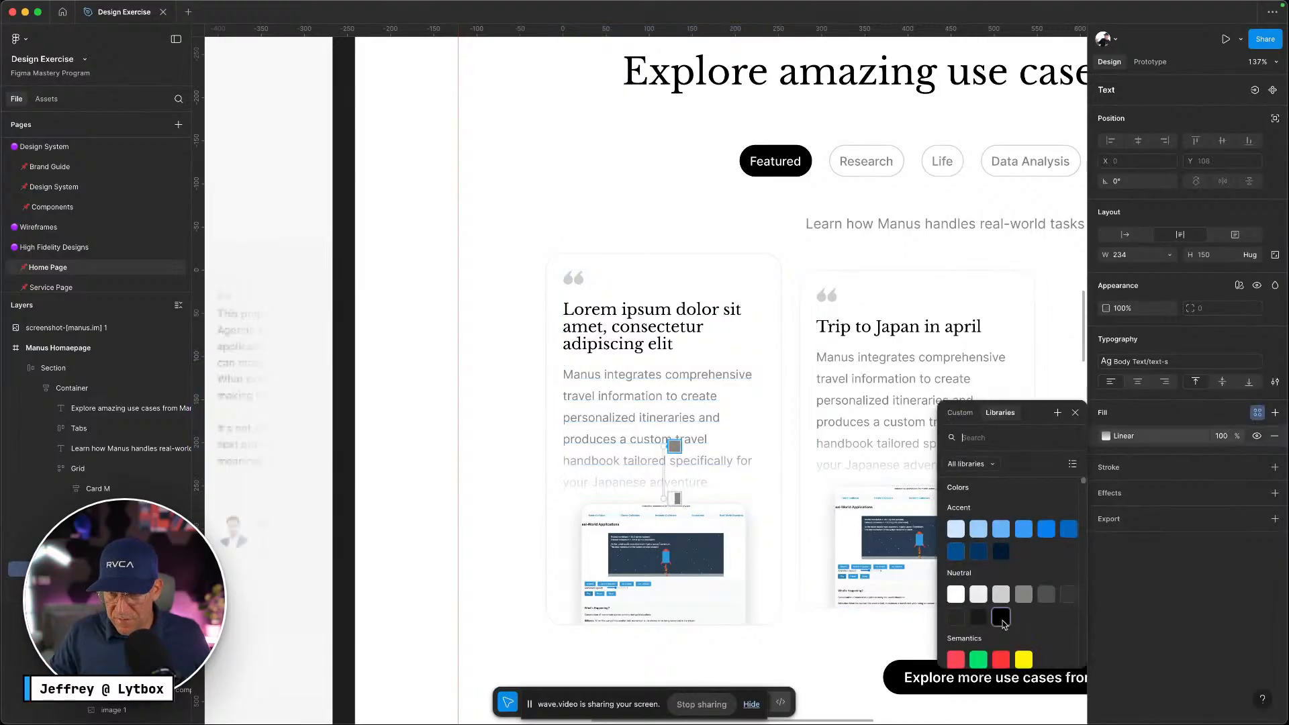
{"action": "left_click", "coordinate": [1003, 622]}
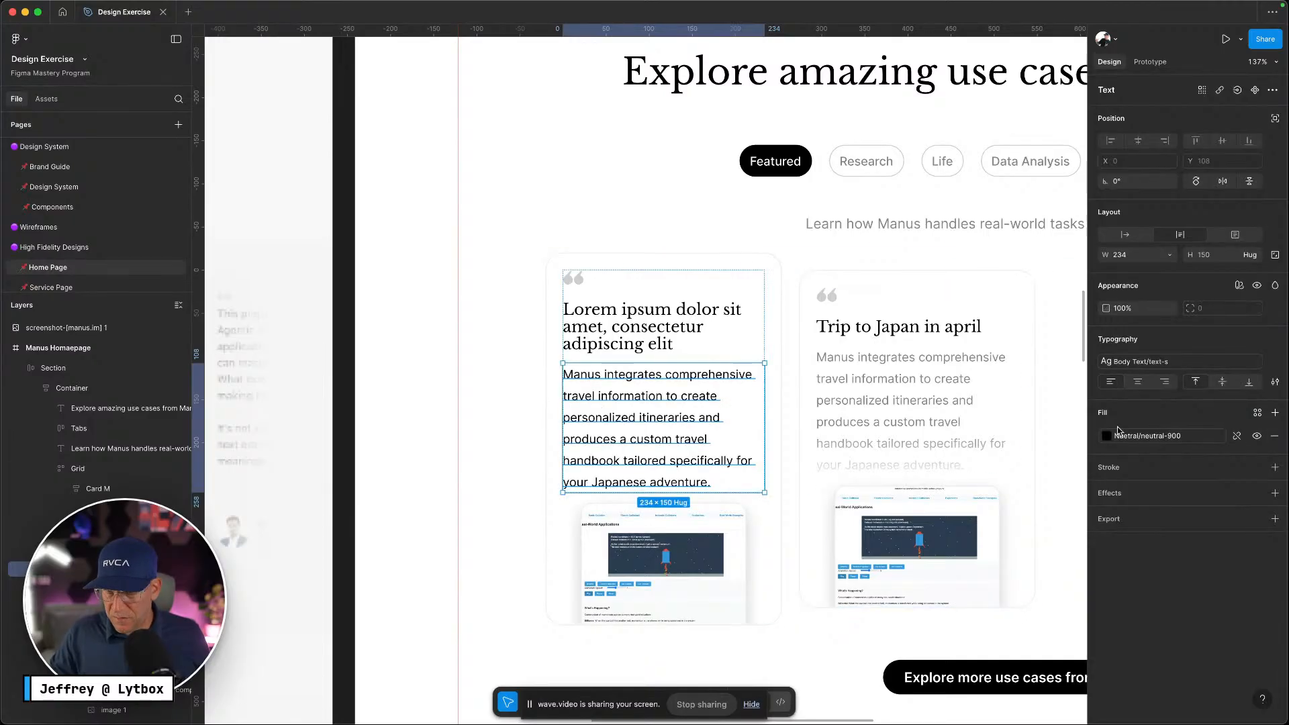
{"action": "key", "text": "Return"}
{"action": "key", "text": "ctrl+v"}
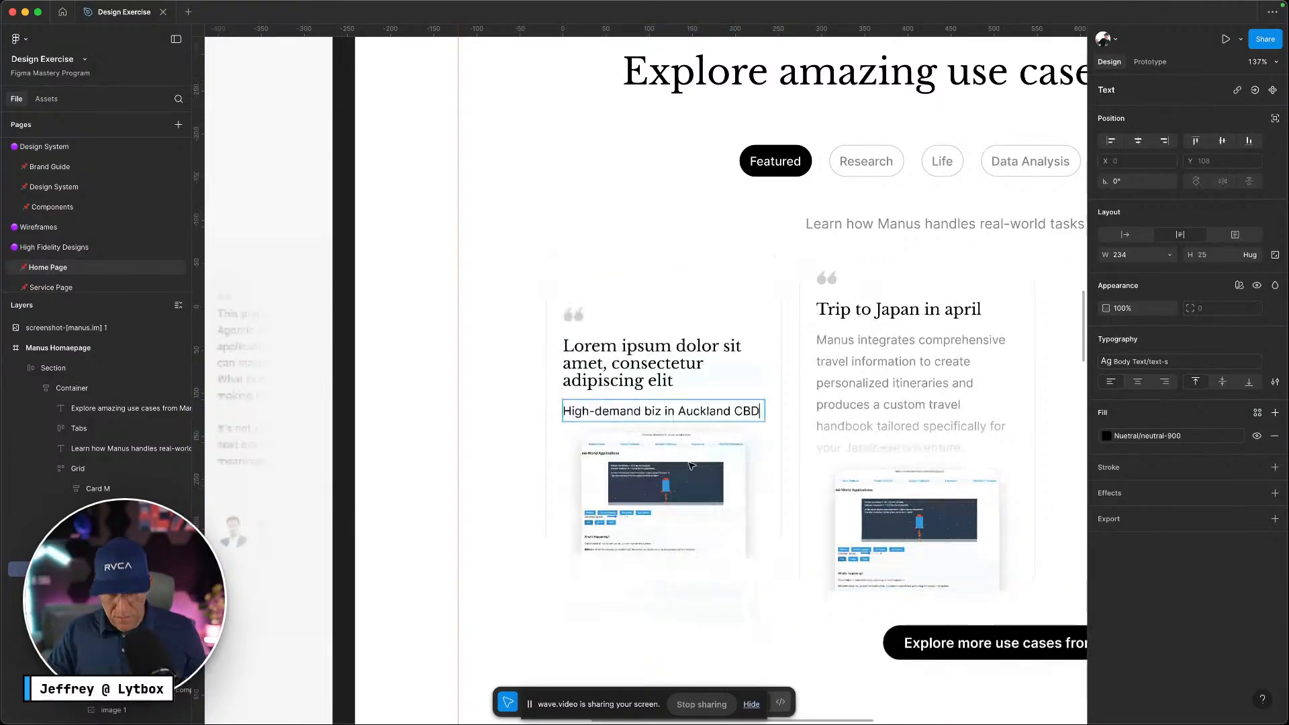
Duplicate the description line and change the copy to the author's initial
{"action": "key", "text": "ctrl+Left"}
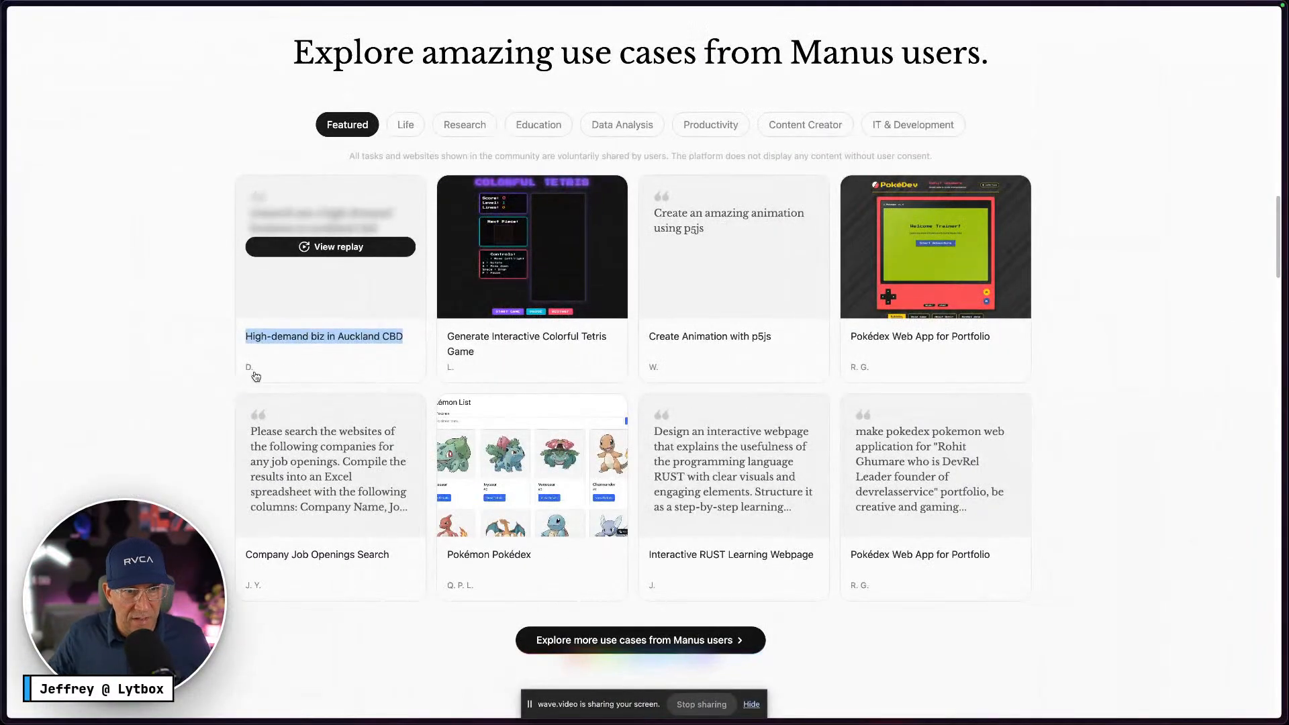
{"action": "key", "text": "ctrl+Right"}
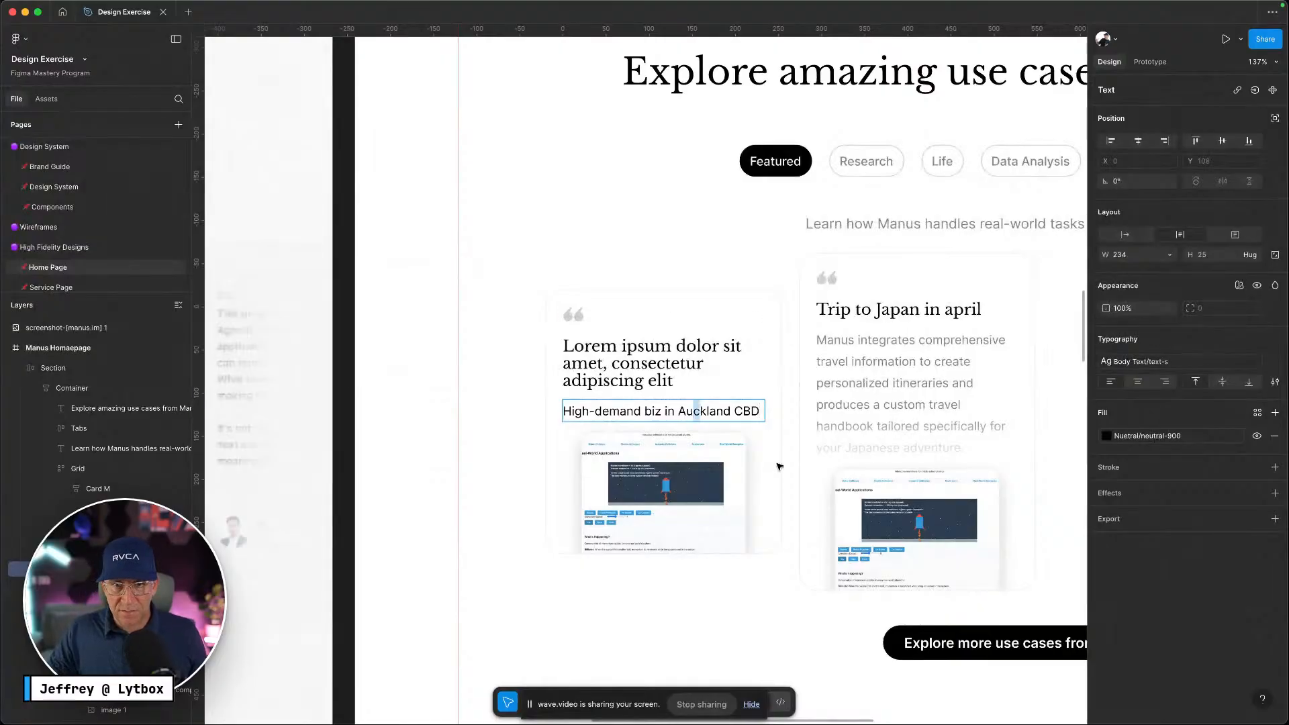
{"action": "key", "text": "Escape"}
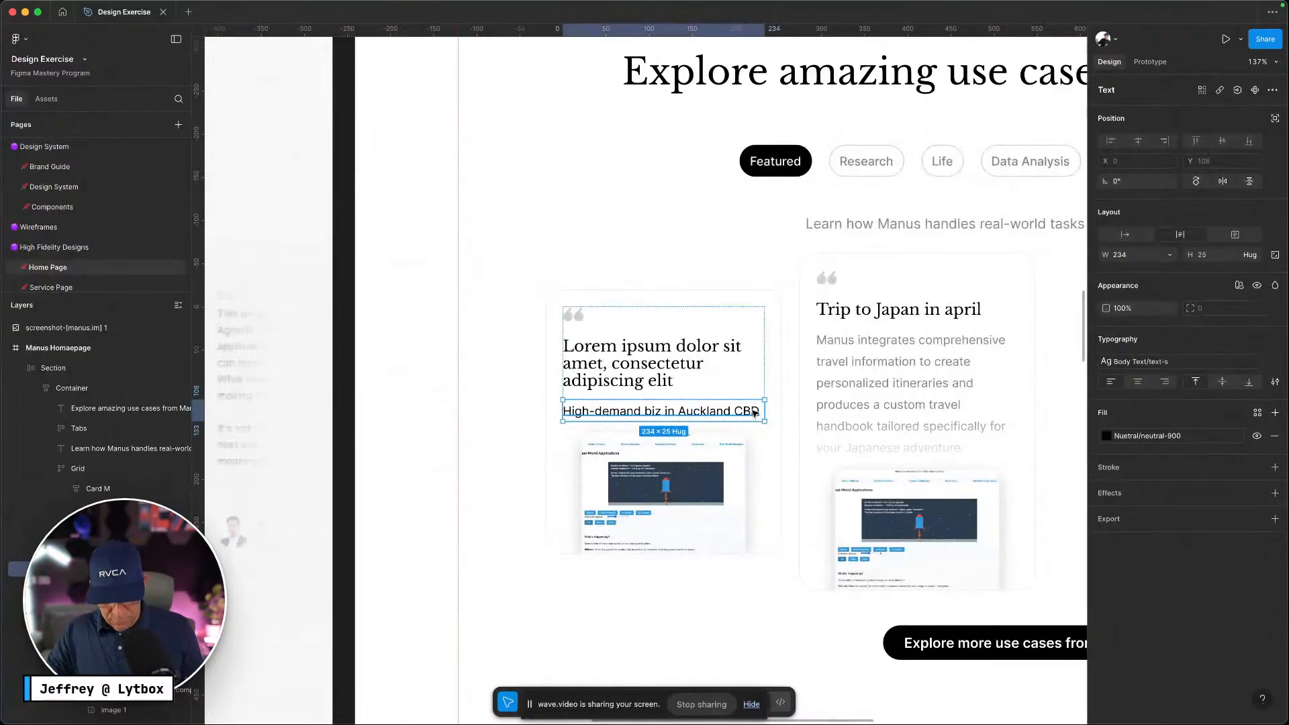
{"action": "key", "text": "super+d"}
{"action": "key", "text": "Return"}
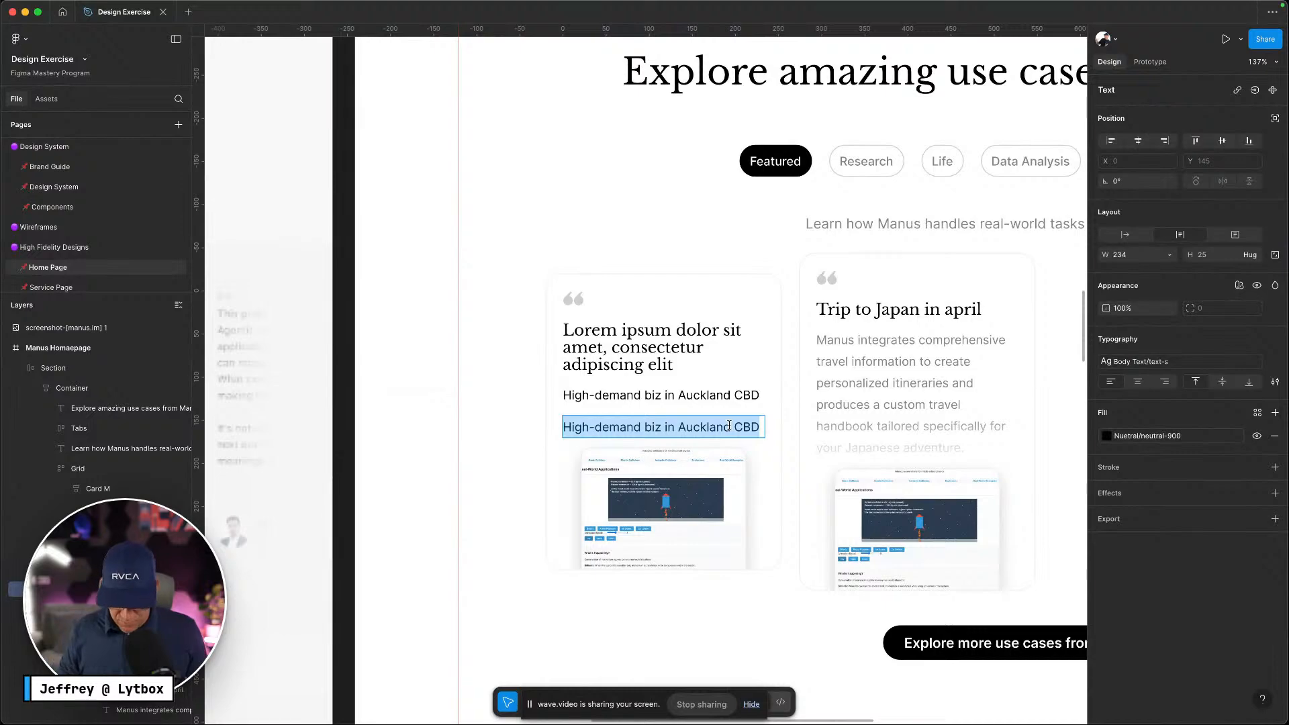
{"action": "type", "text": "D."}
{"action": "left_click", "coordinate": [514, 417]}
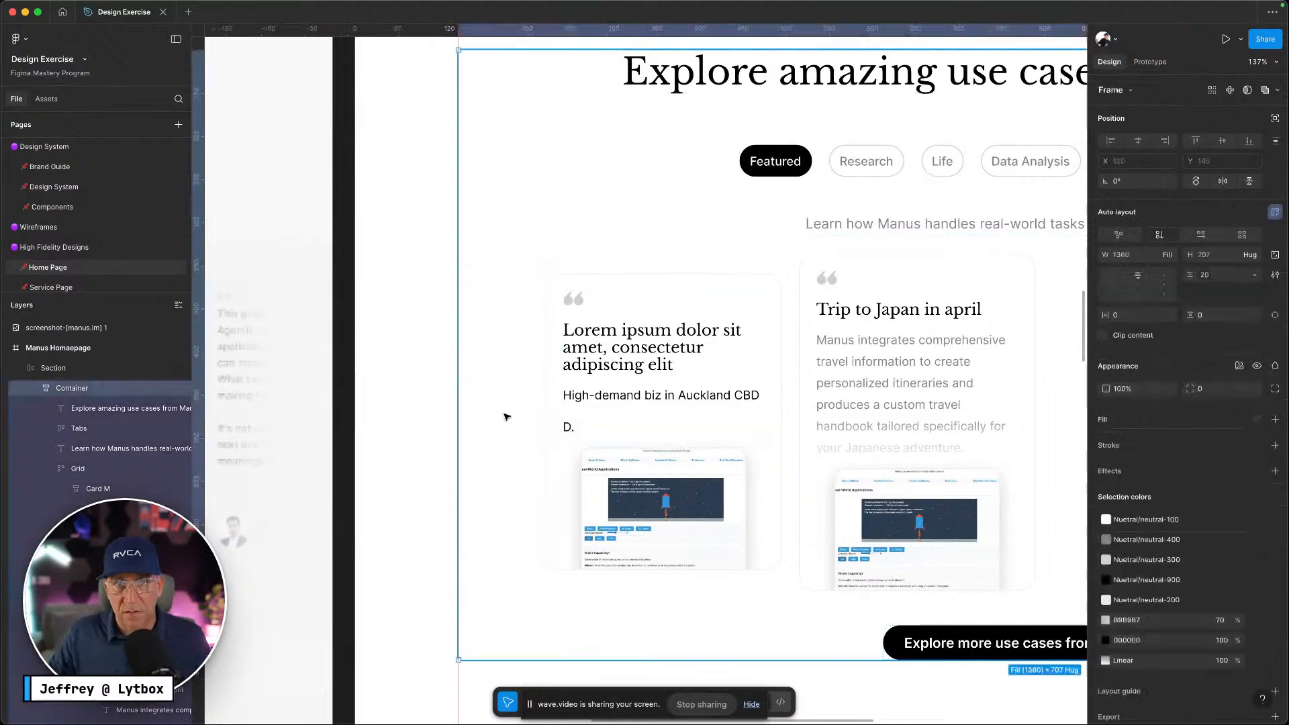
Delete the screenshot image from the first card
{"action": "left_click", "coordinate": [679, 534]}
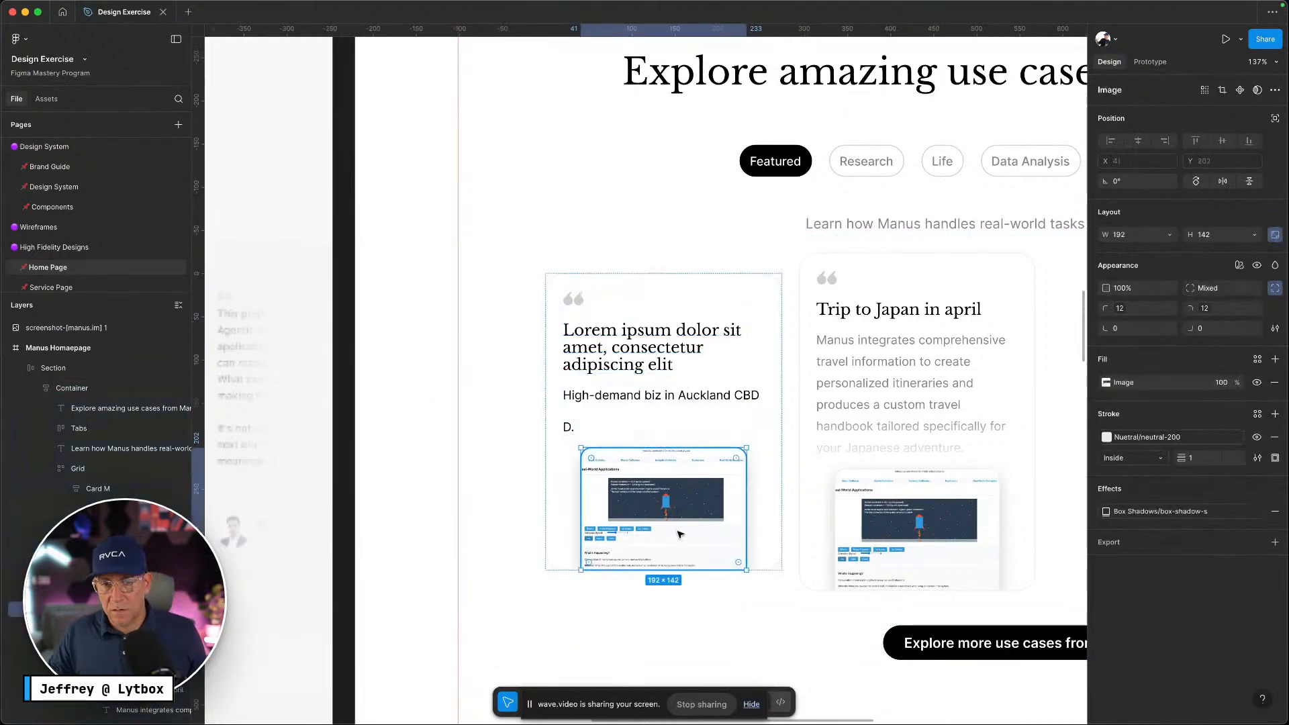
{"action": "key", "text": "Delete"}
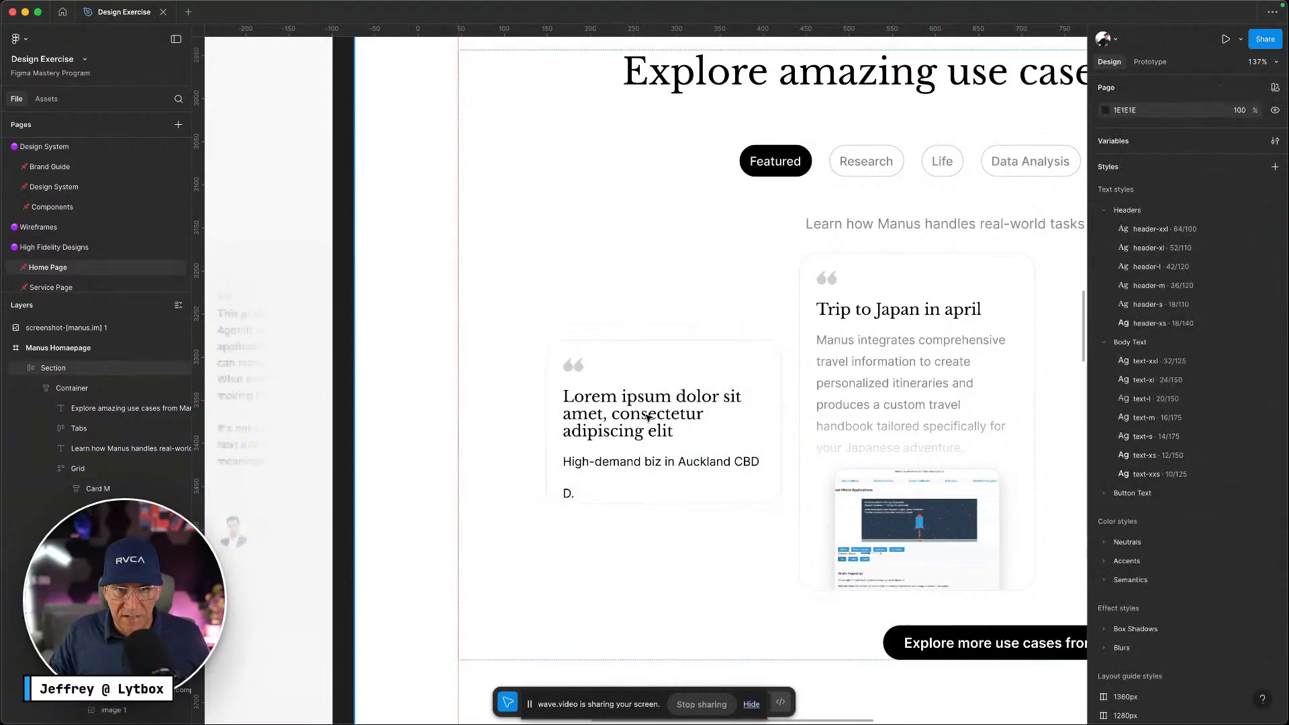
{"action": "key", "text": "ctrl+Left"}
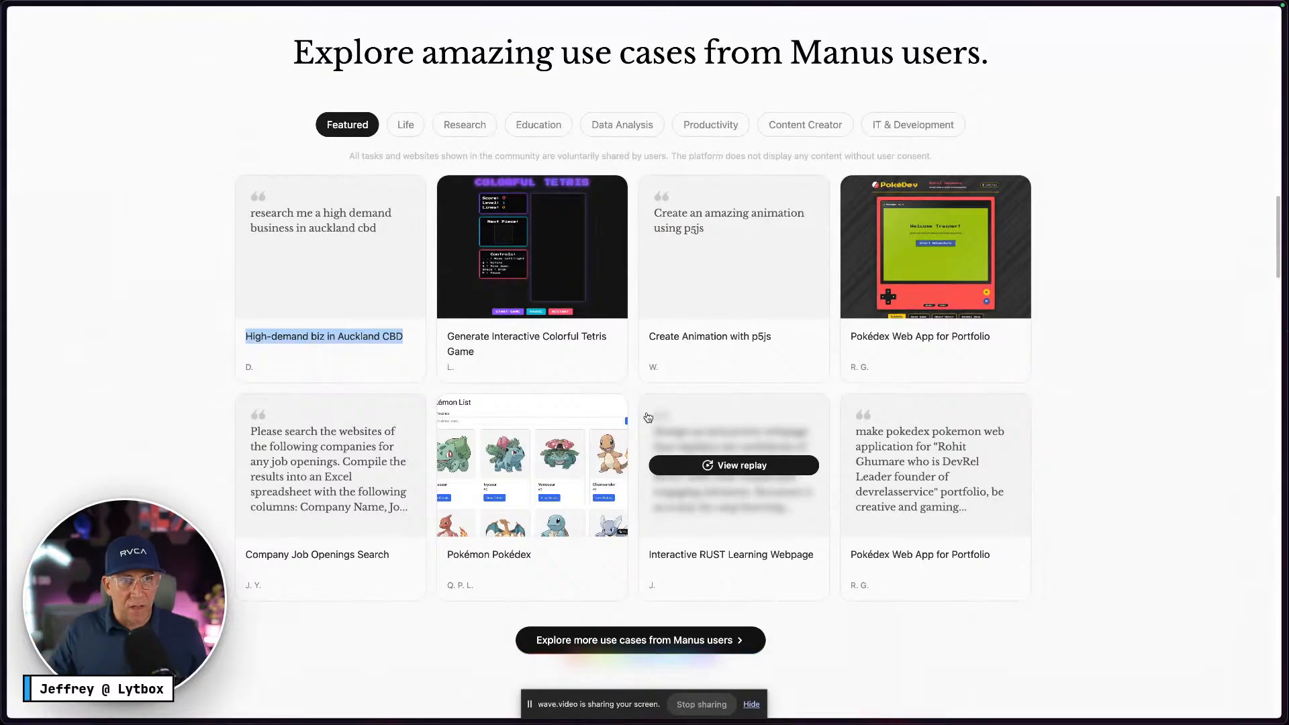
View the live Manus use-case cards for comparison, then return to the Figma design
{"action": "key", "text": "ctrl+Right"}
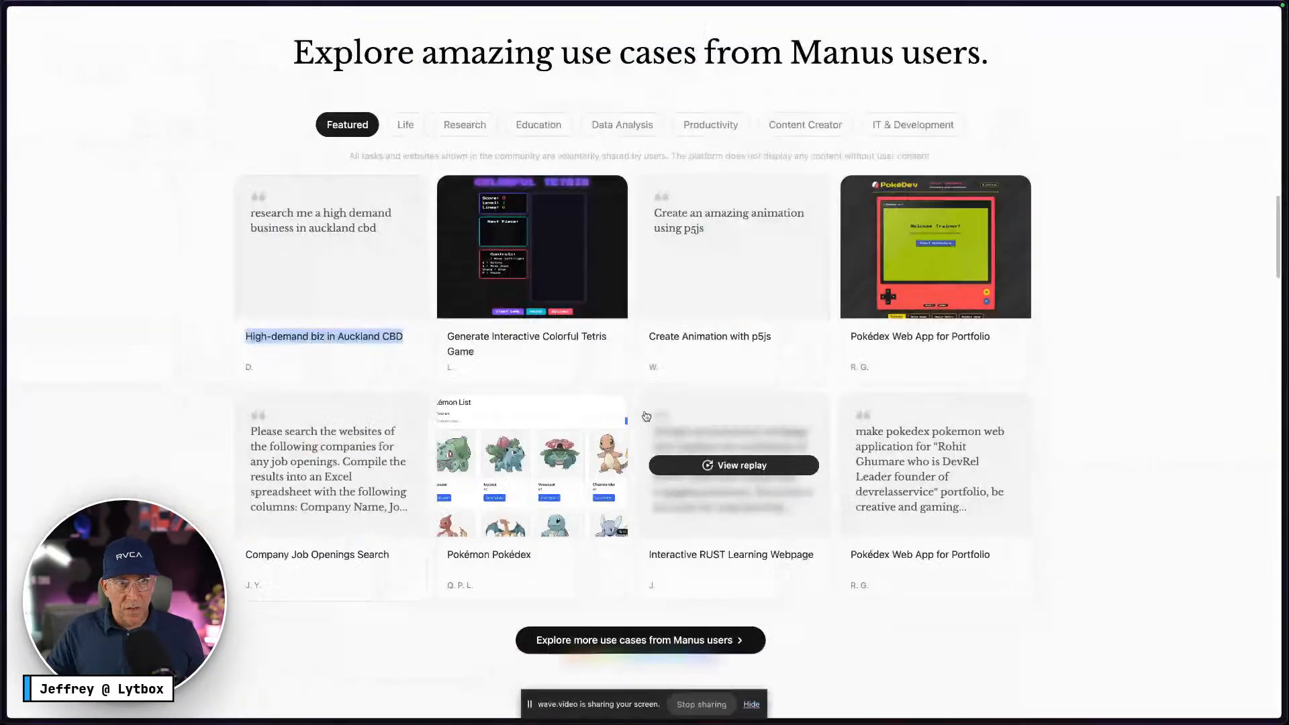
{"action": "mouse_move", "coordinate": [318, 222]}
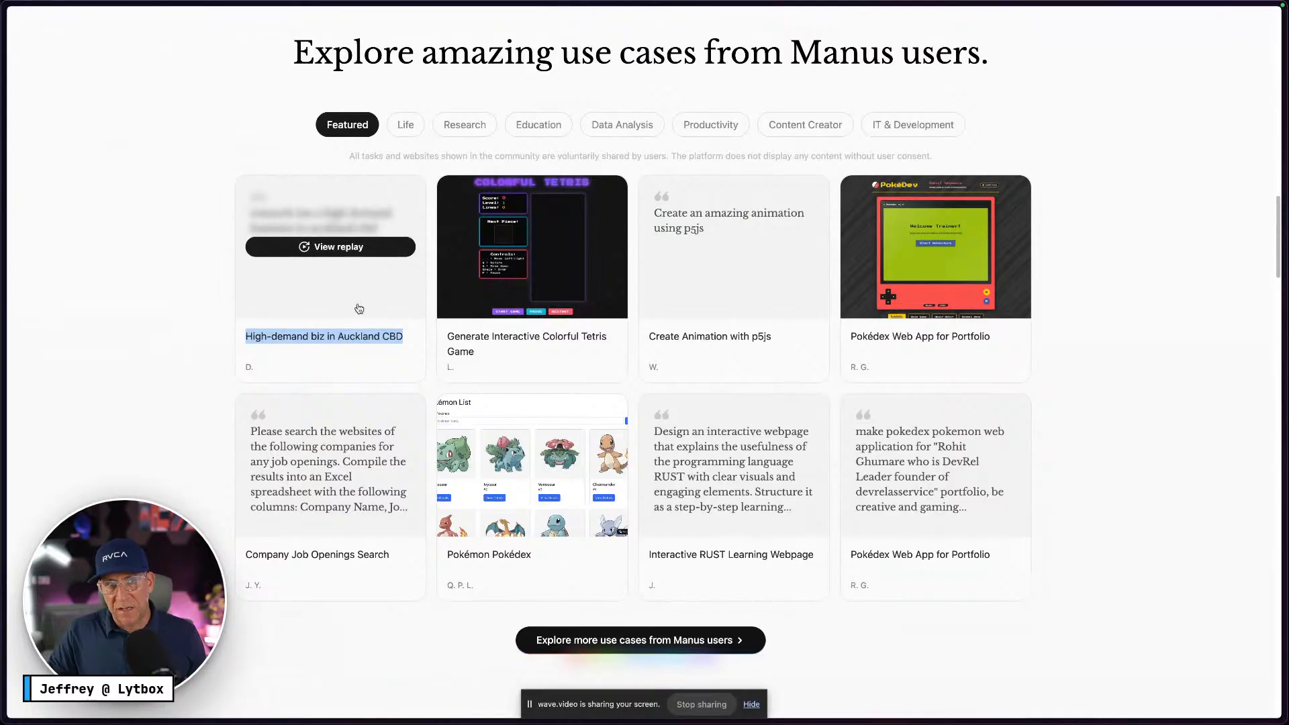
{"action": "key", "text": "ctrl+Right"}
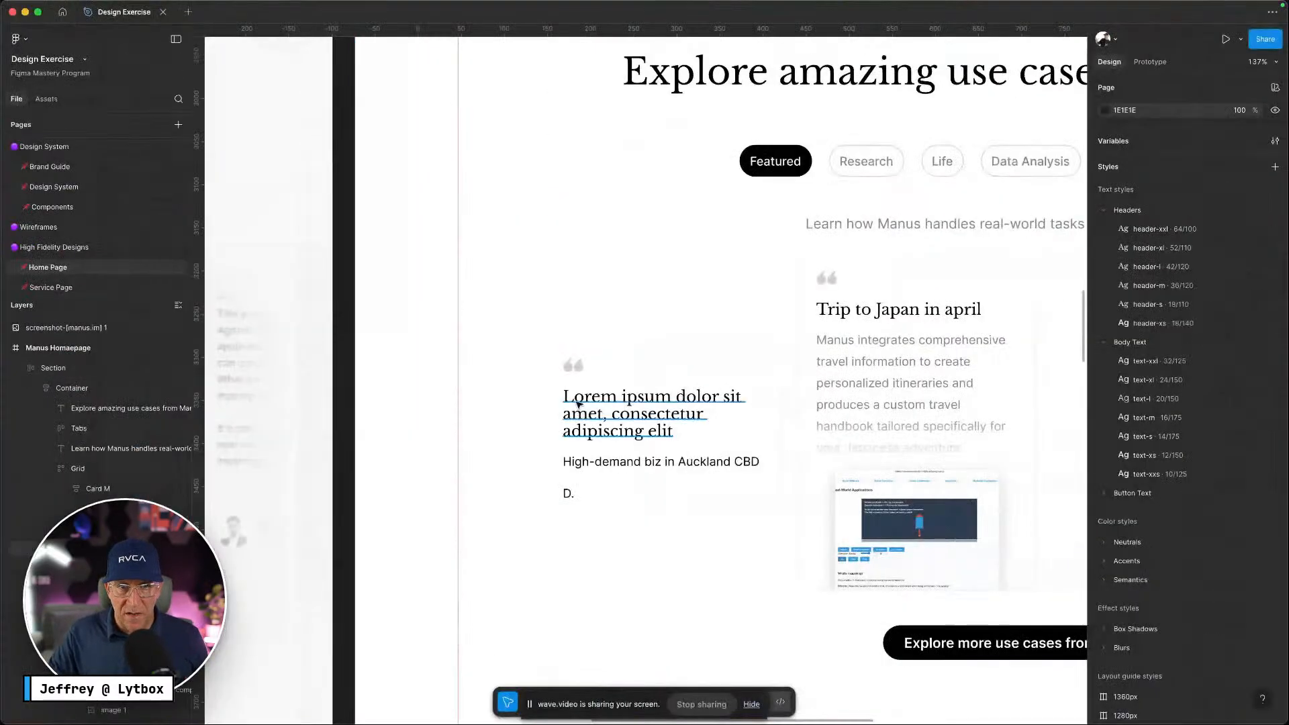
Wrap the quote icon and Lorem ipsum title together in an auto-layout frame
{"action": "left_click", "coordinate": [576, 403], "text": "super"}
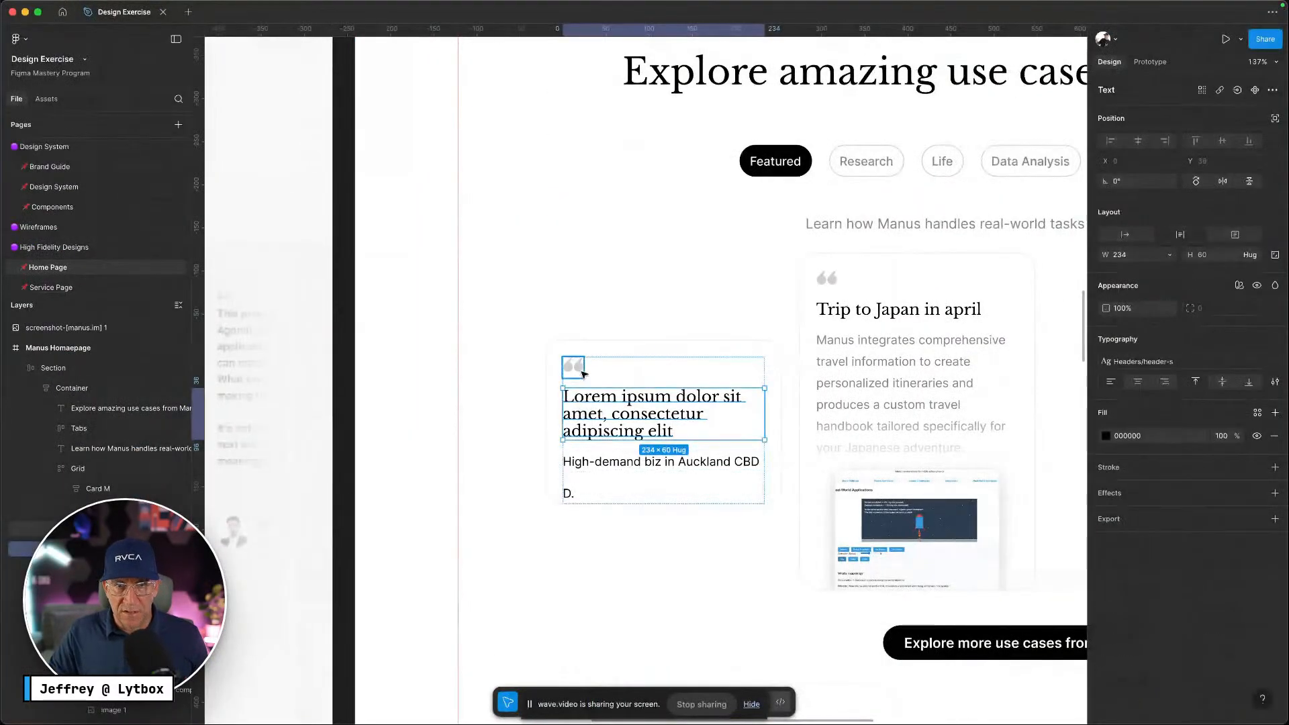
{"action": "left_click", "coordinate": [582, 371], "text": "shift"}
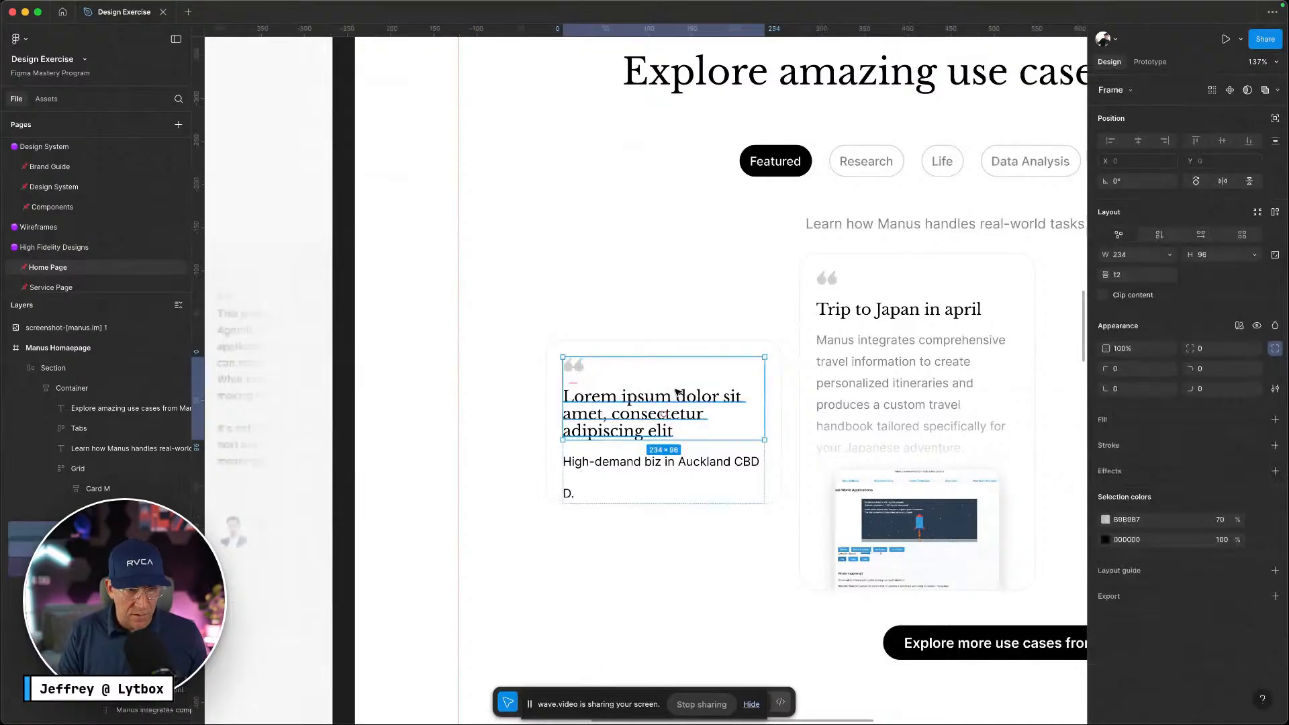
{"action": "key", "text": "shift+a"}
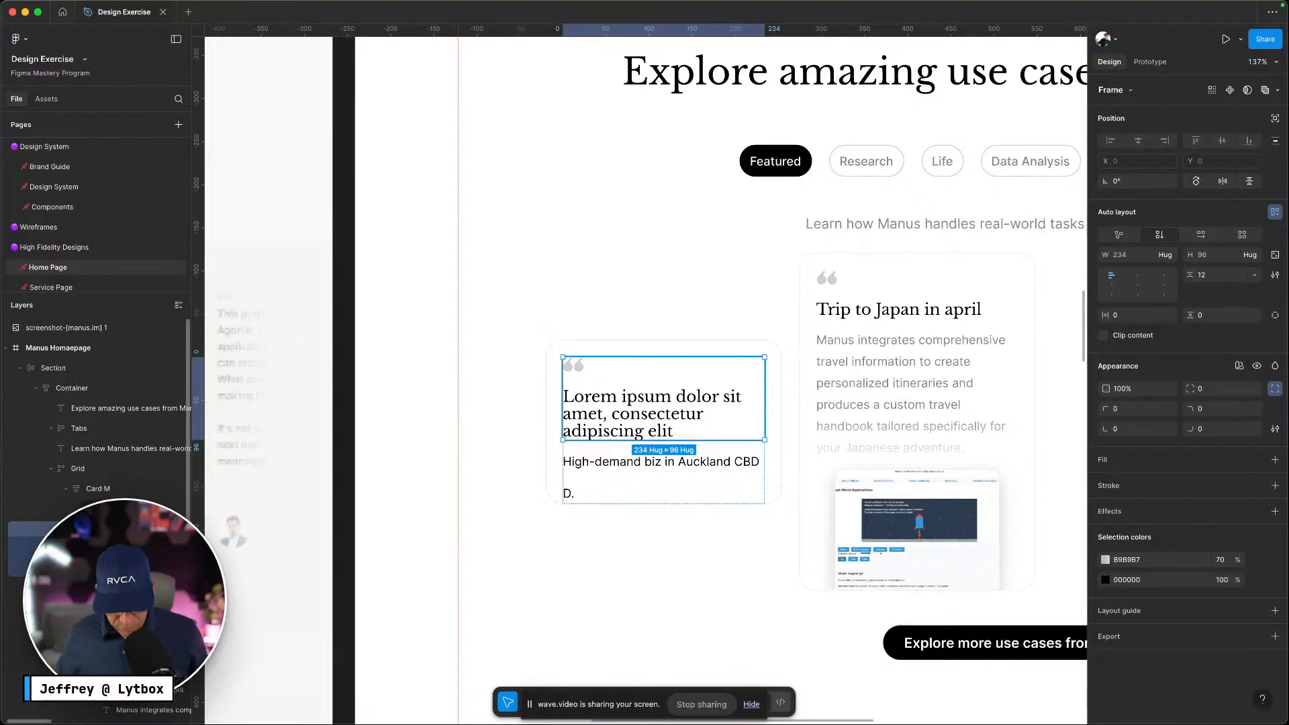
Fill the new frame with the light grey Neutral/neutral-200 style
{"action": "key", "text": "ctrl+Left"}
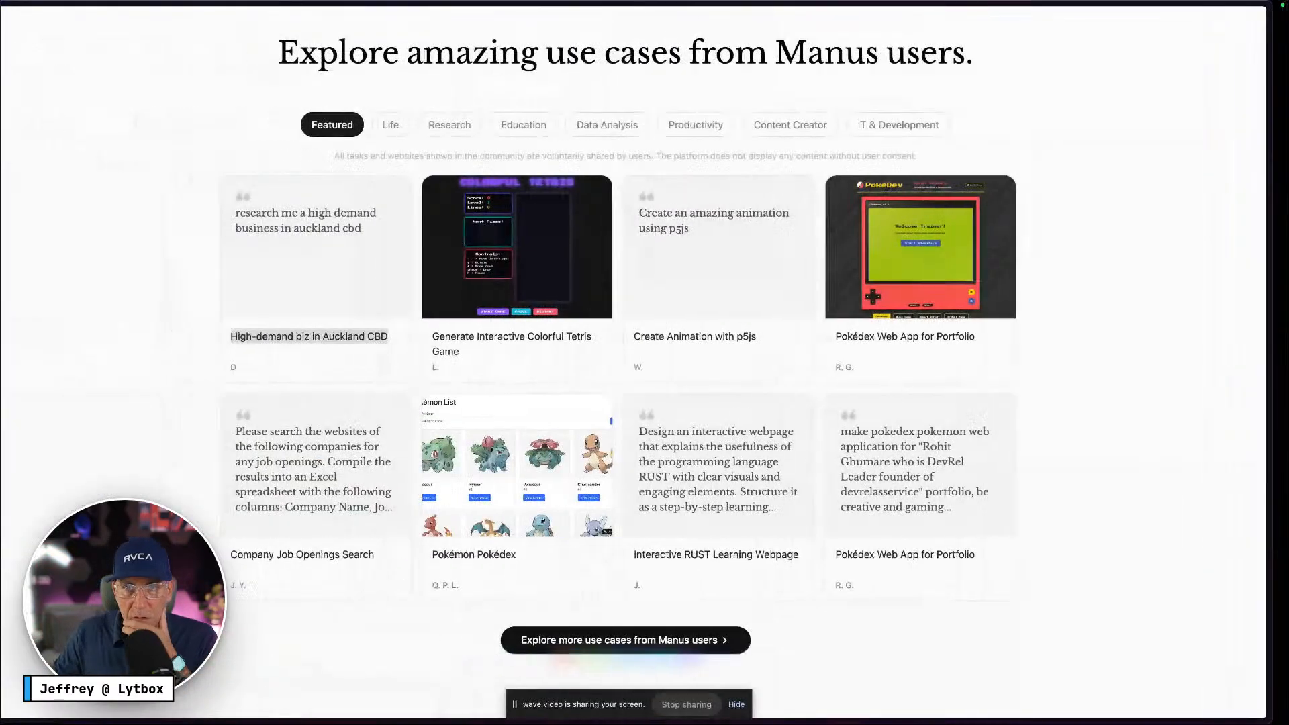
{"action": "key", "text": "ctrl+Right"}
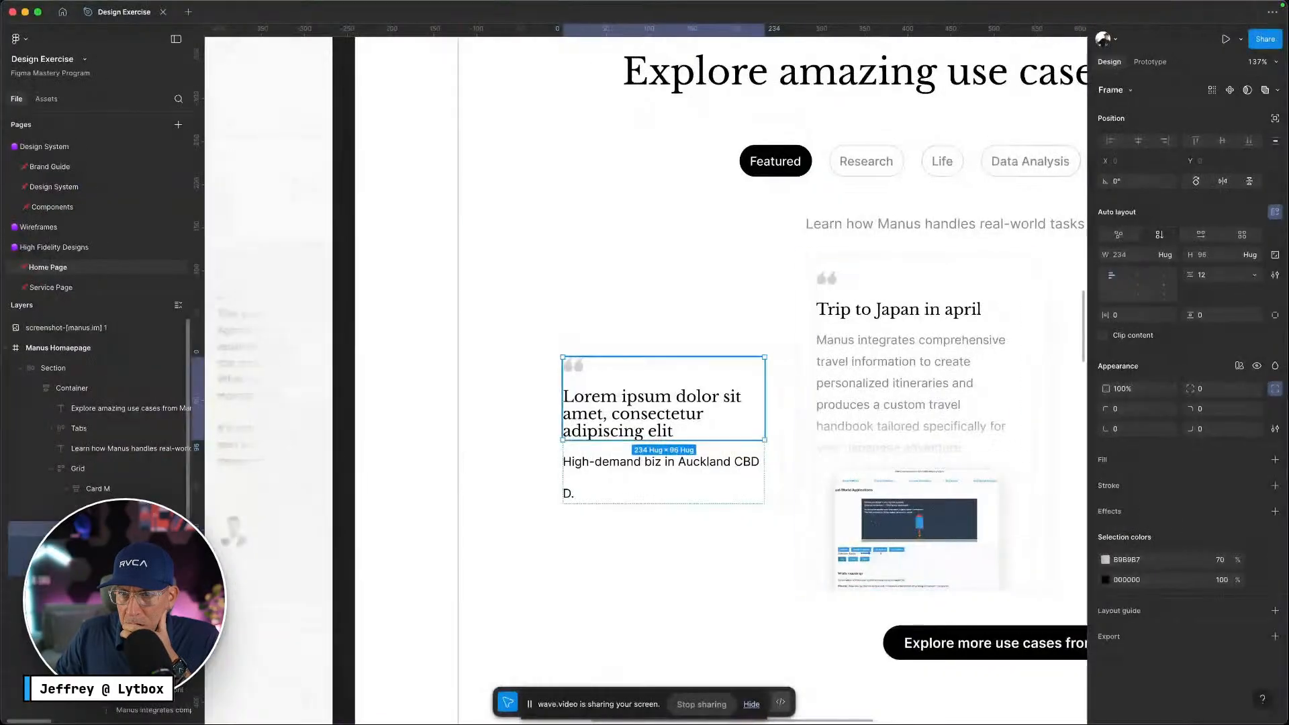
{"action": "left_click", "coordinate": [1257, 460]}
{"action": "left_click", "coordinate": [980, 646]}
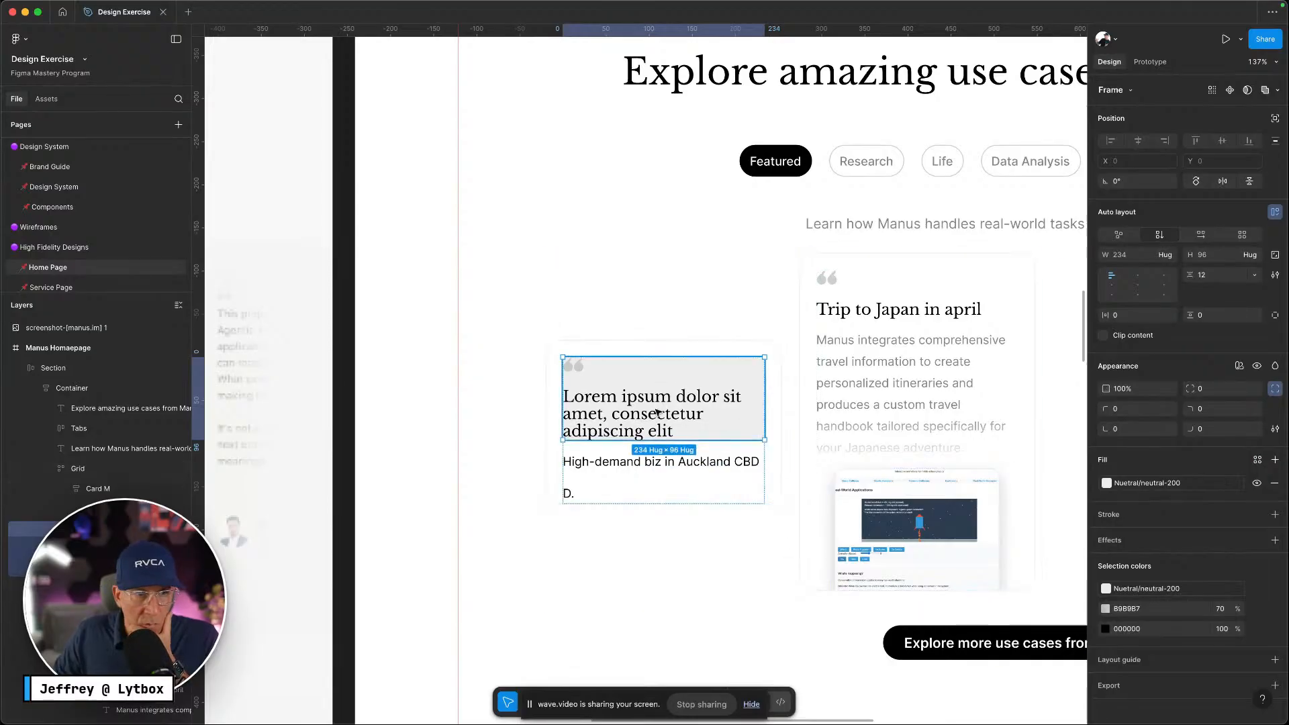
Try a square 0 top-right corner radius on Card M, then undo it
{"action": "left_click", "coordinate": [116, 496]}
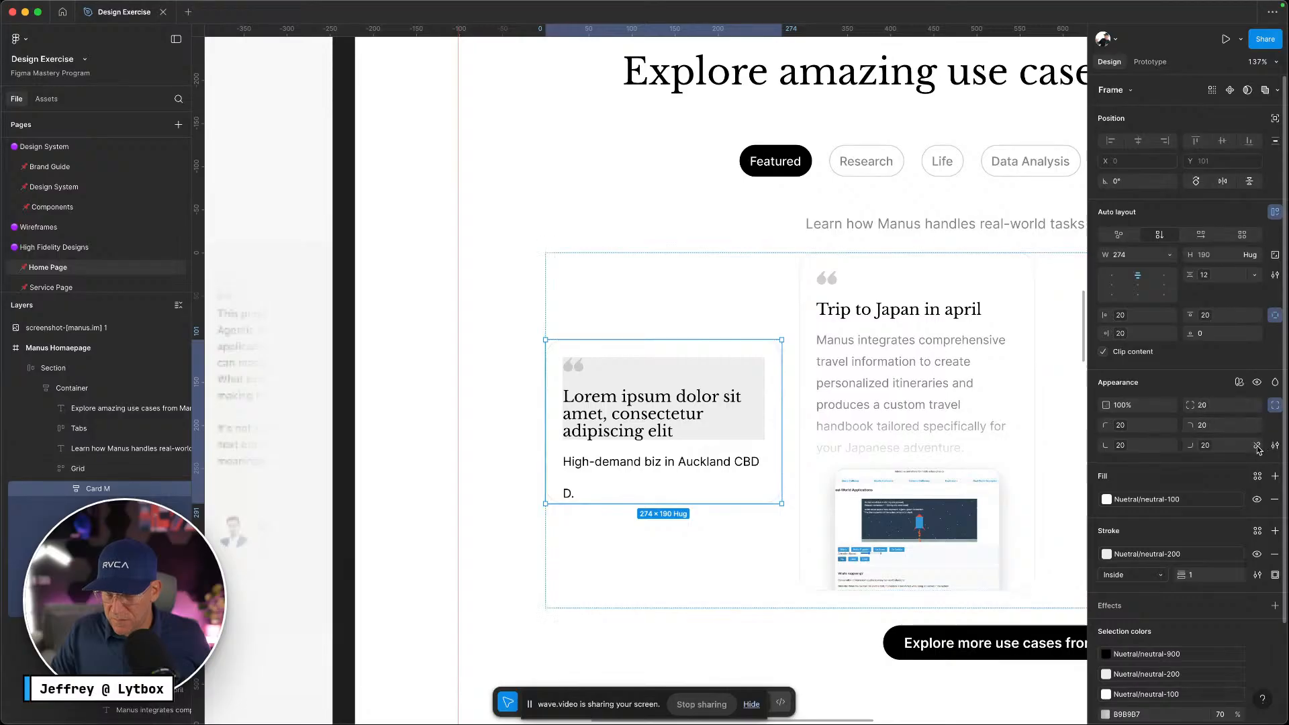
{"action": "left_click", "coordinate": [1222, 426]}
{"action": "key", "text": "BackSpace"}
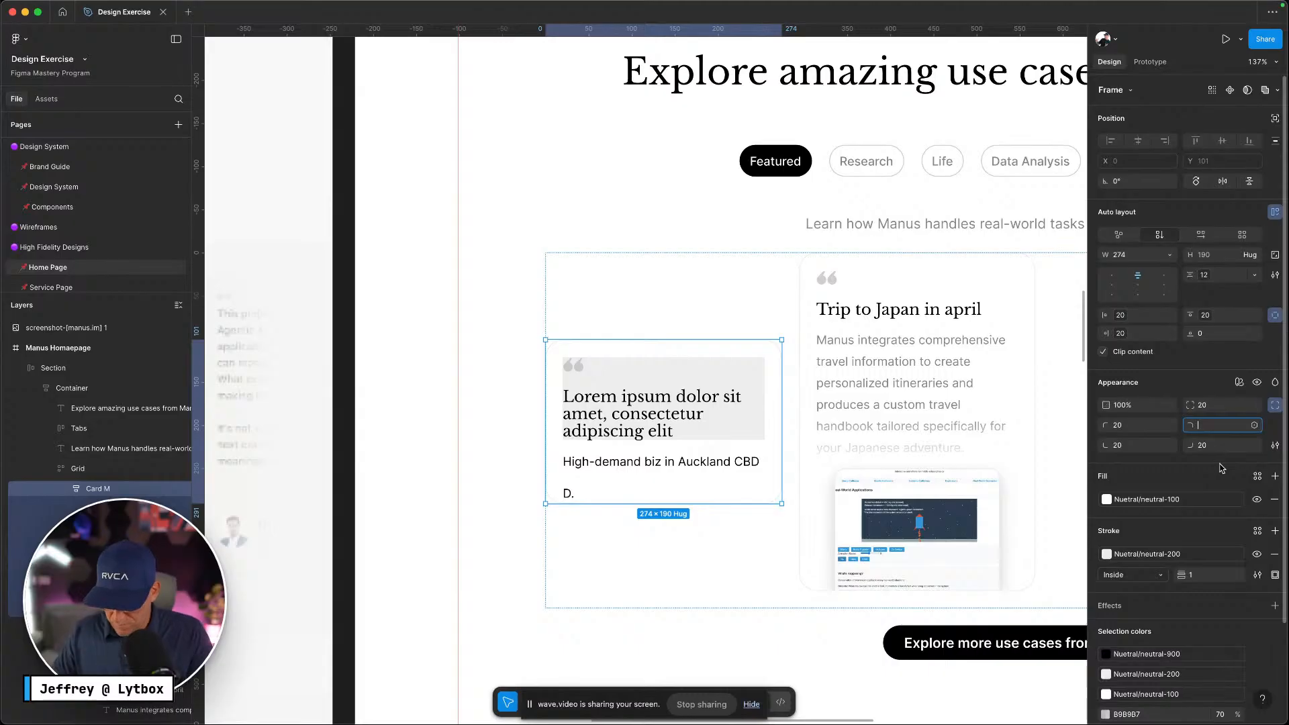
{"action": "type", "text": "0"}
{"action": "key", "text": "Return"}
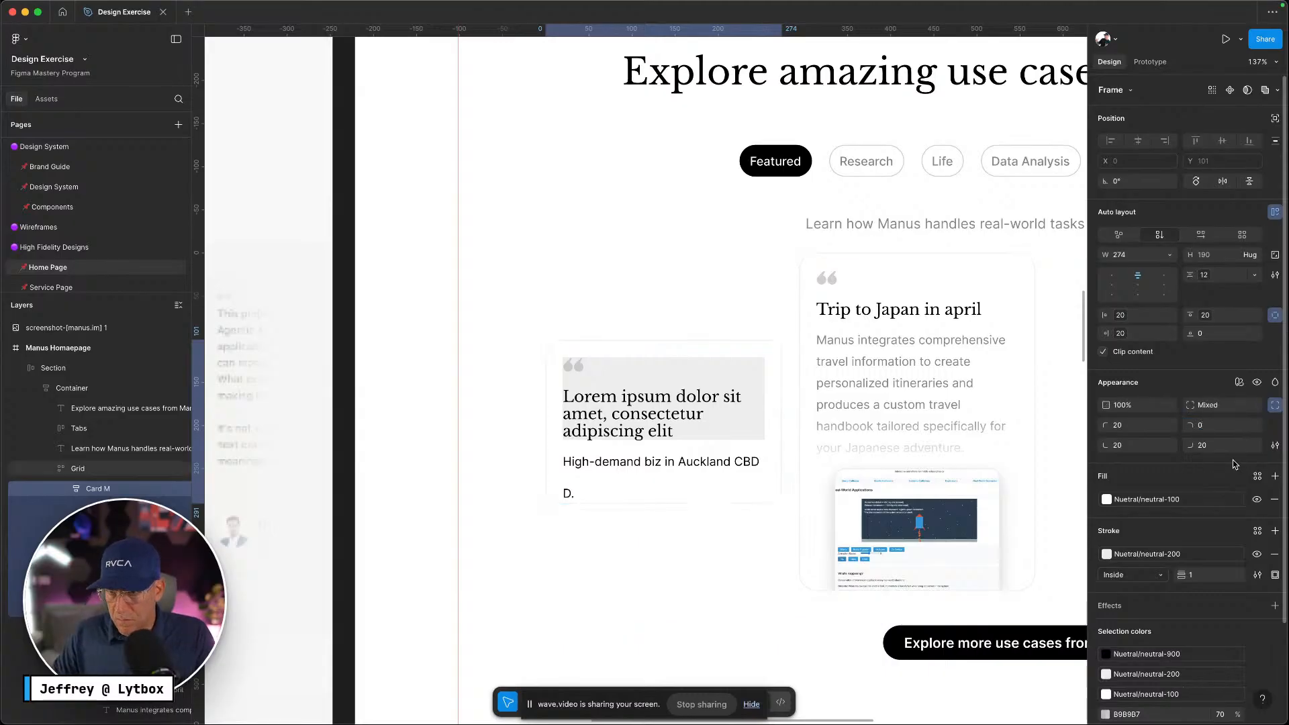
{"action": "left_click", "coordinate": [1225, 446]}
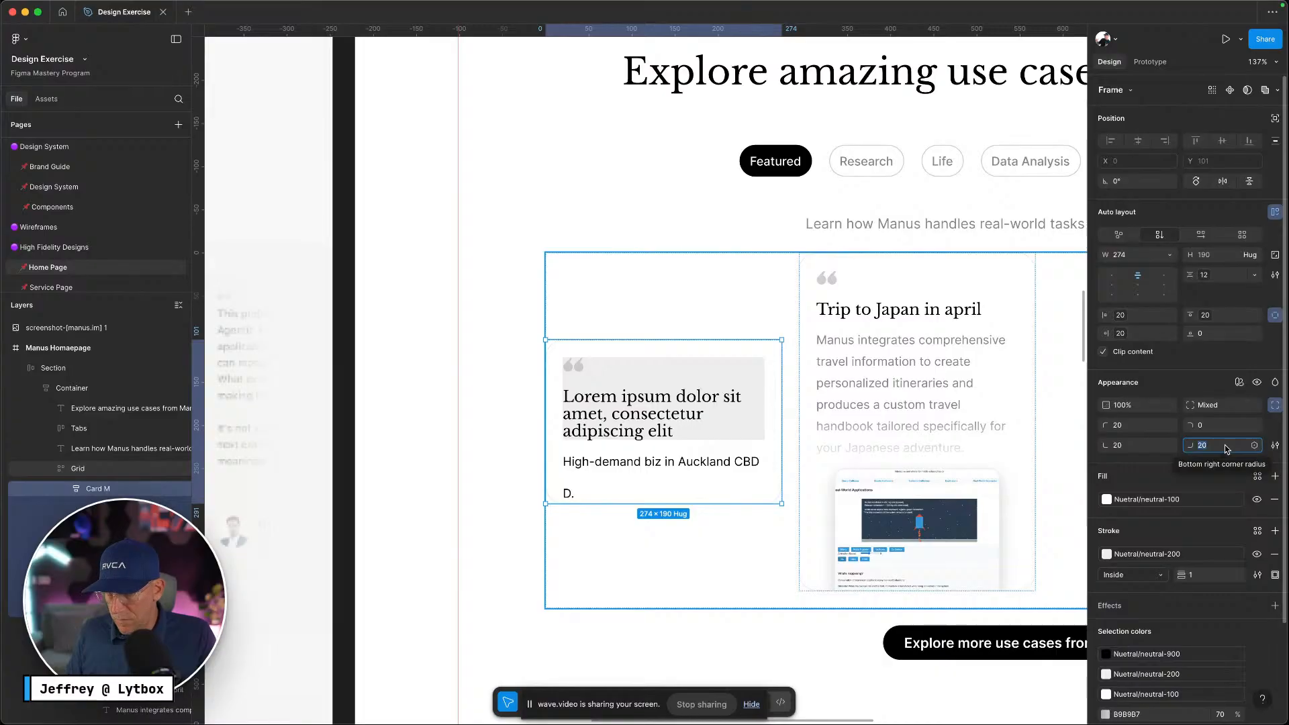
{"action": "key", "text": "super+z"}
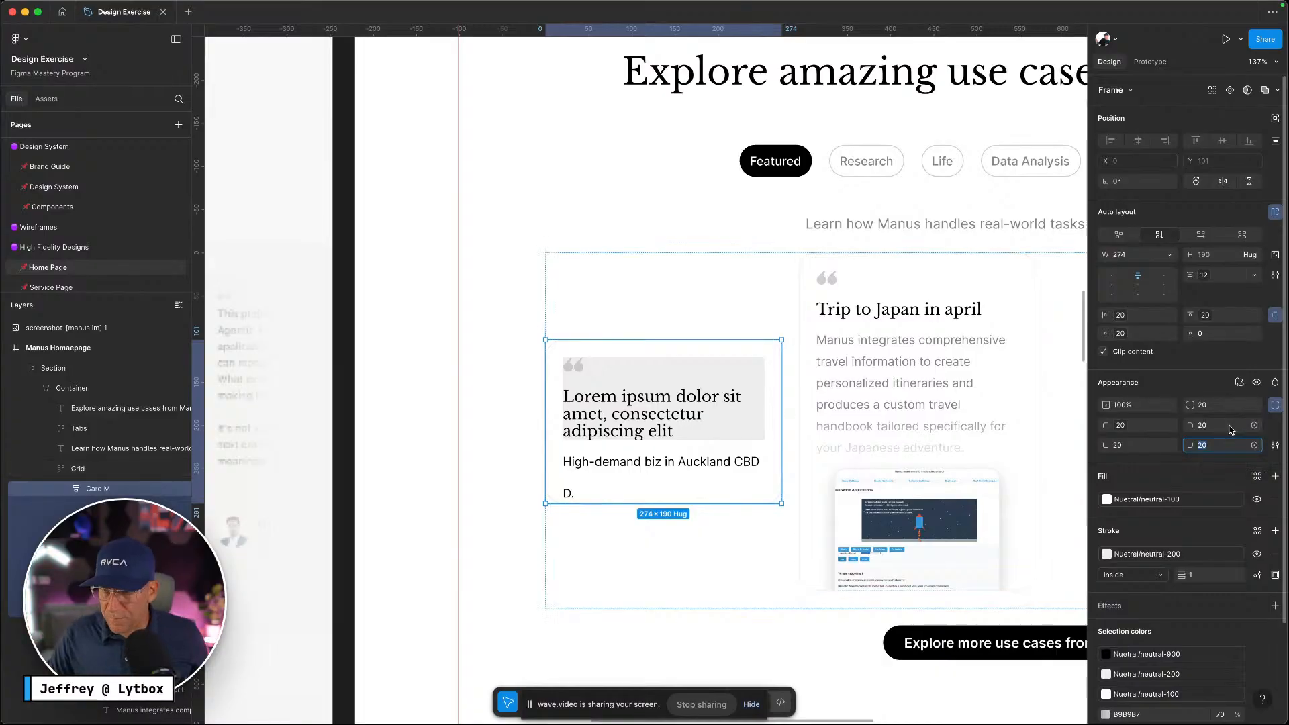
Remove the heading block's grey fill, add a white fill, and reselect Card M
{"action": "key", "text": "super+z"}
{"action": "key", "text": "super+z"}
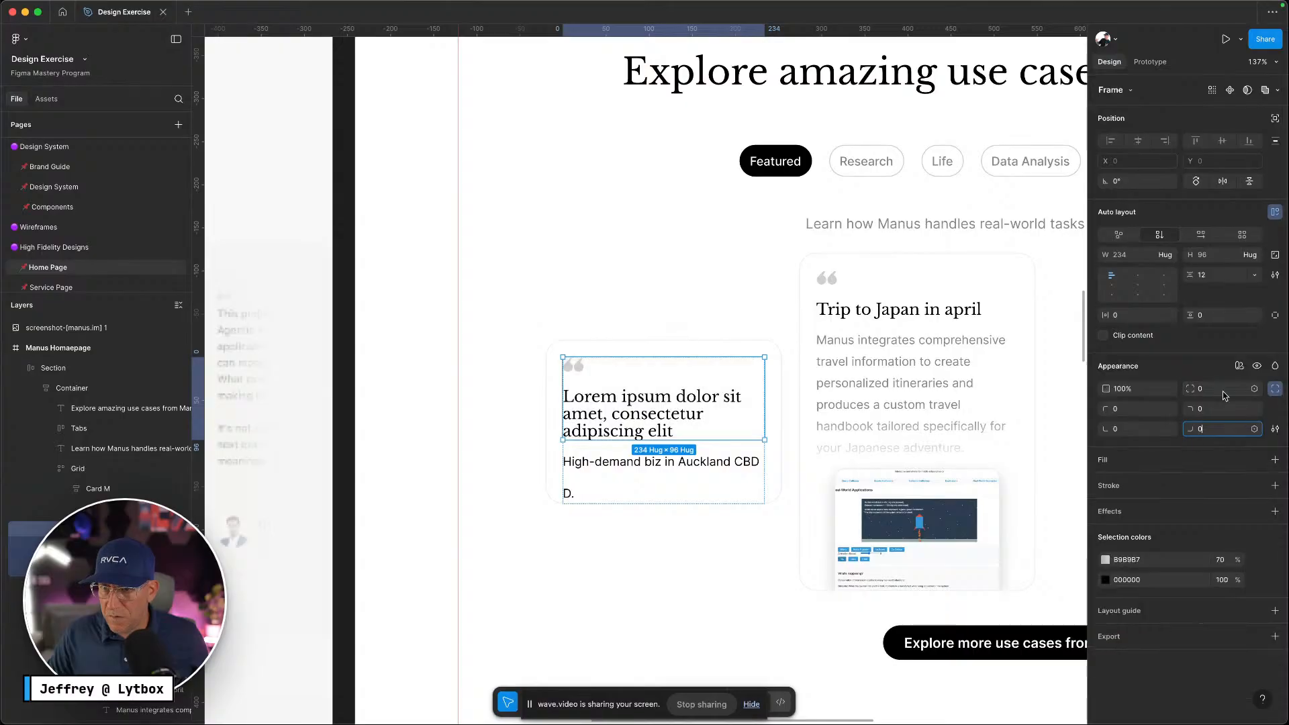
{"action": "key", "text": "super+z"}
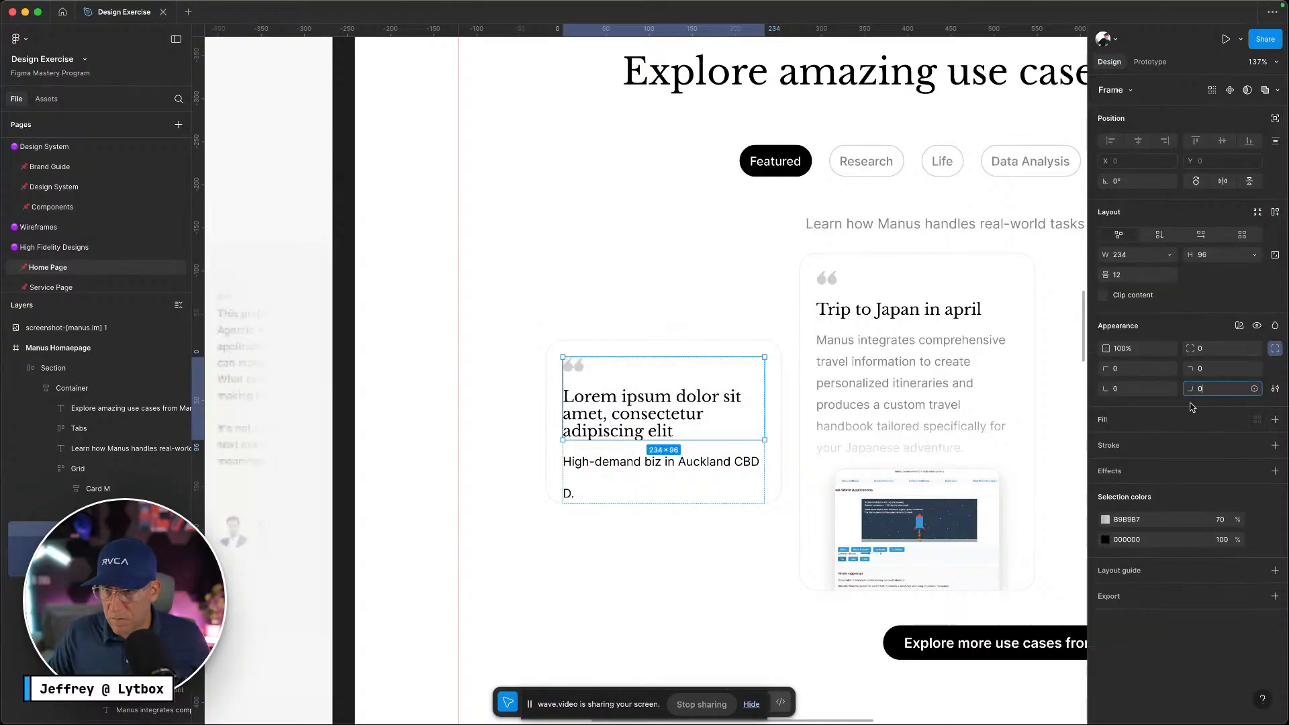
{"action": "left_click", "coordinate": [1191, 407]}
{"action": "left_click", "coordinate": [1171, 415]}
{"action": "left_click", "coordinate": [636, 351]}
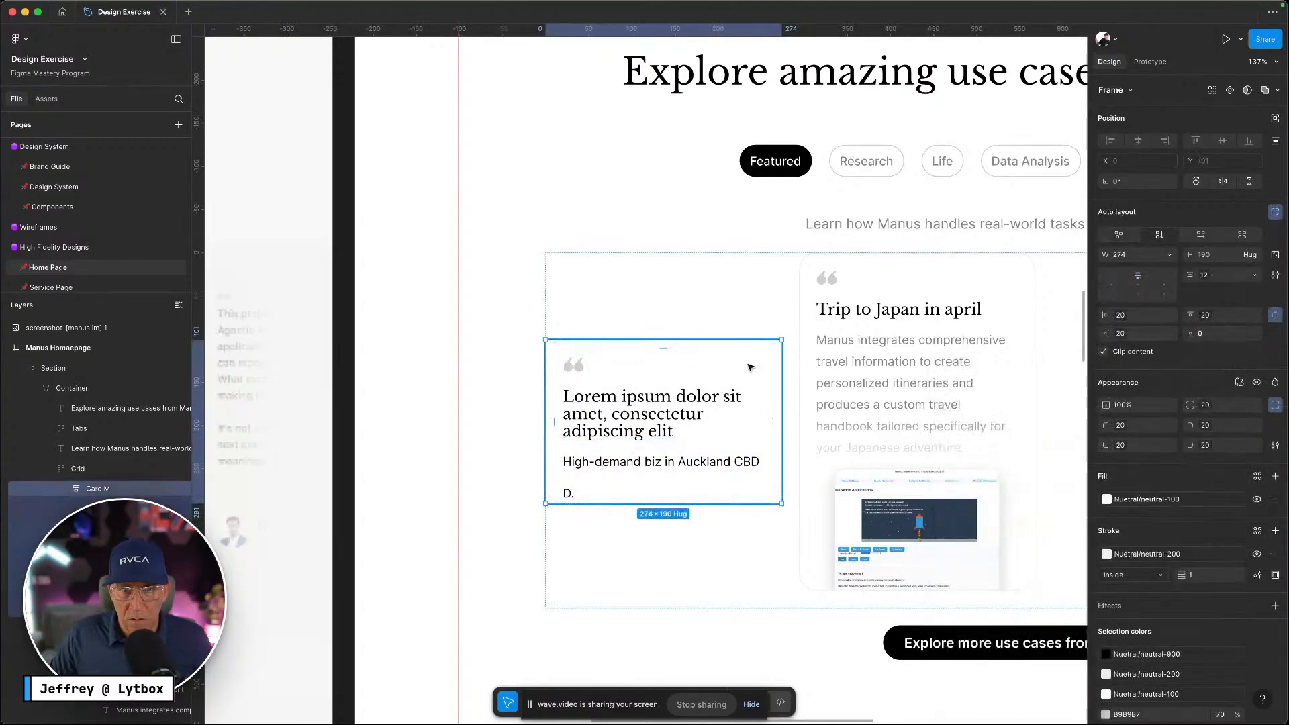
{"action": "mouse_move", "coordinate": [226, 5]}
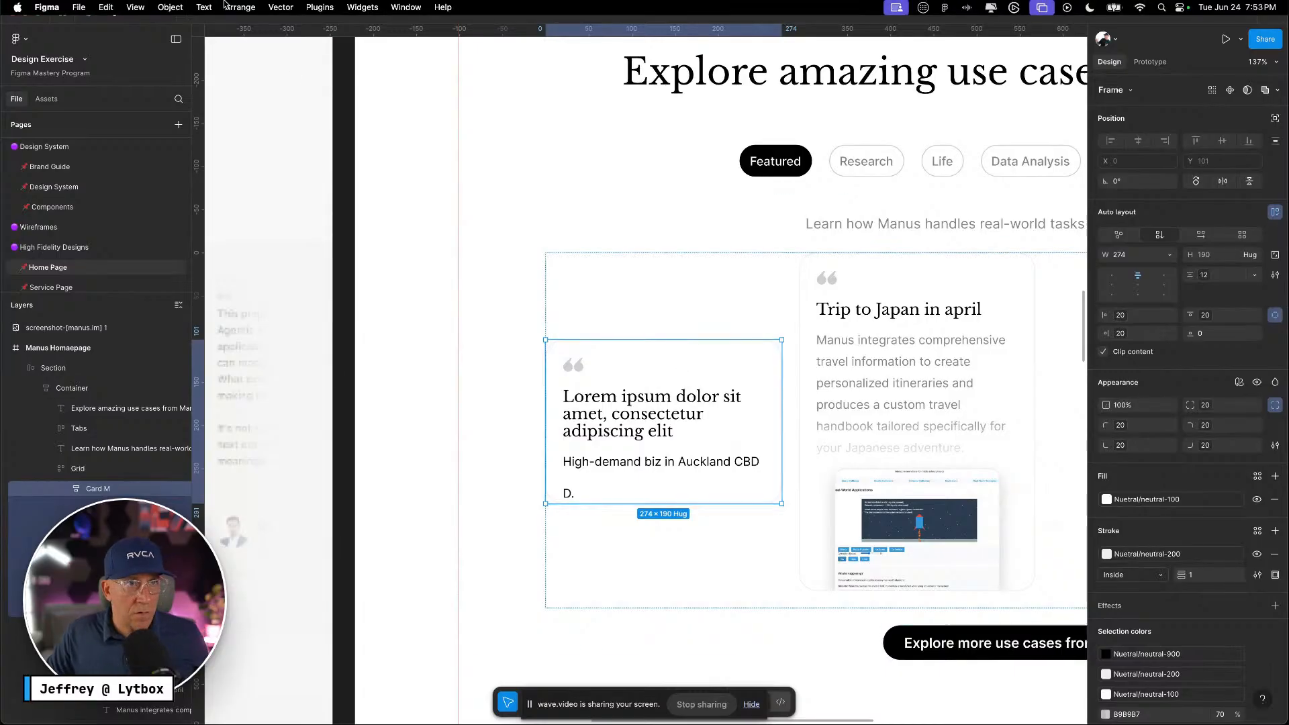
{"action": "left_click", "coordinate": [104, 5]}
{"action": "left_click", "coordinate": [113, 39]}
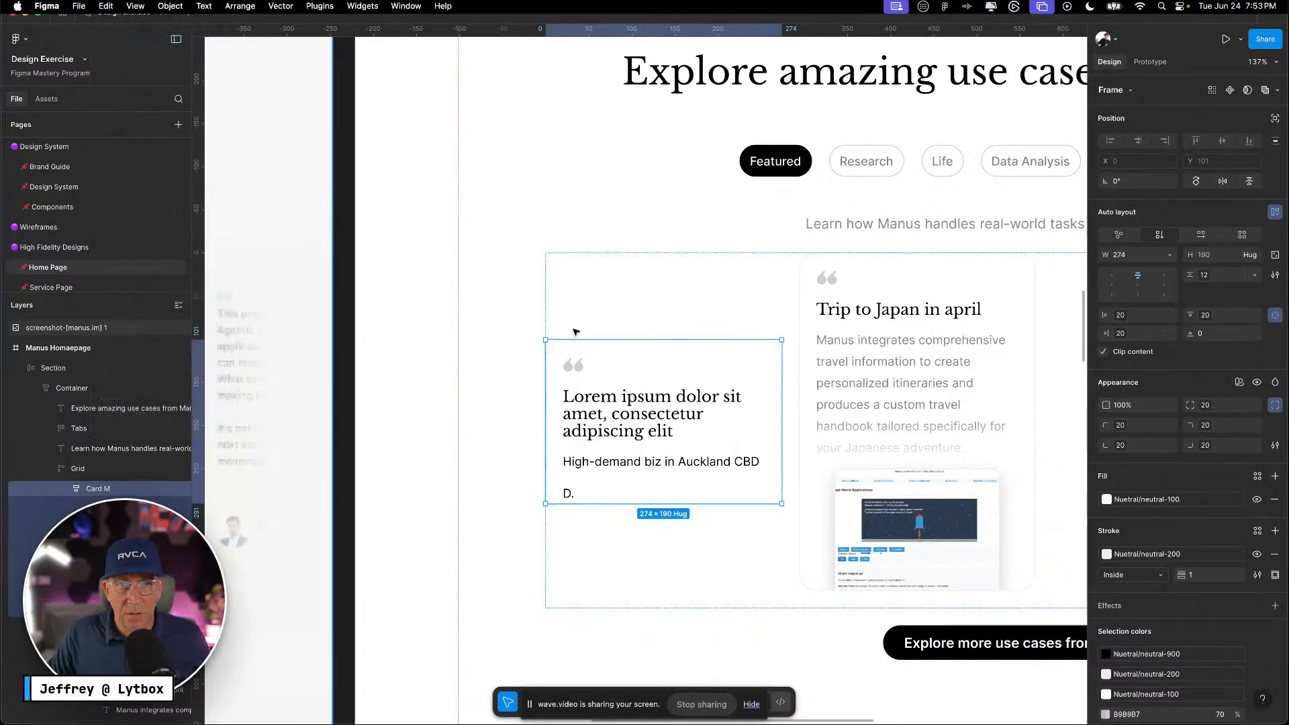
{"action": "left_click", "coordinate": [104, 7]}
{"action": "left_click", "coordinate": [116, 38]}
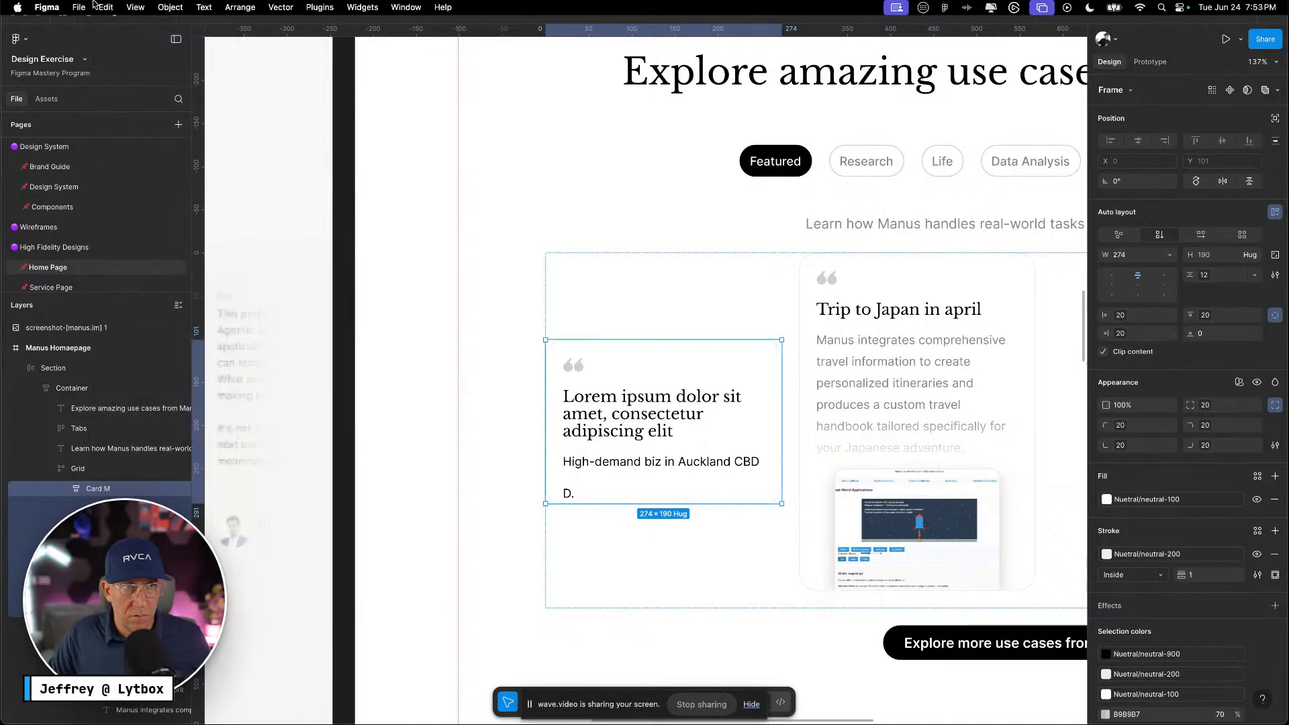
{"action": "left_click", "coordinate": [104, 6]}
{"action": "left_click", "coordinate": [118, 40]}
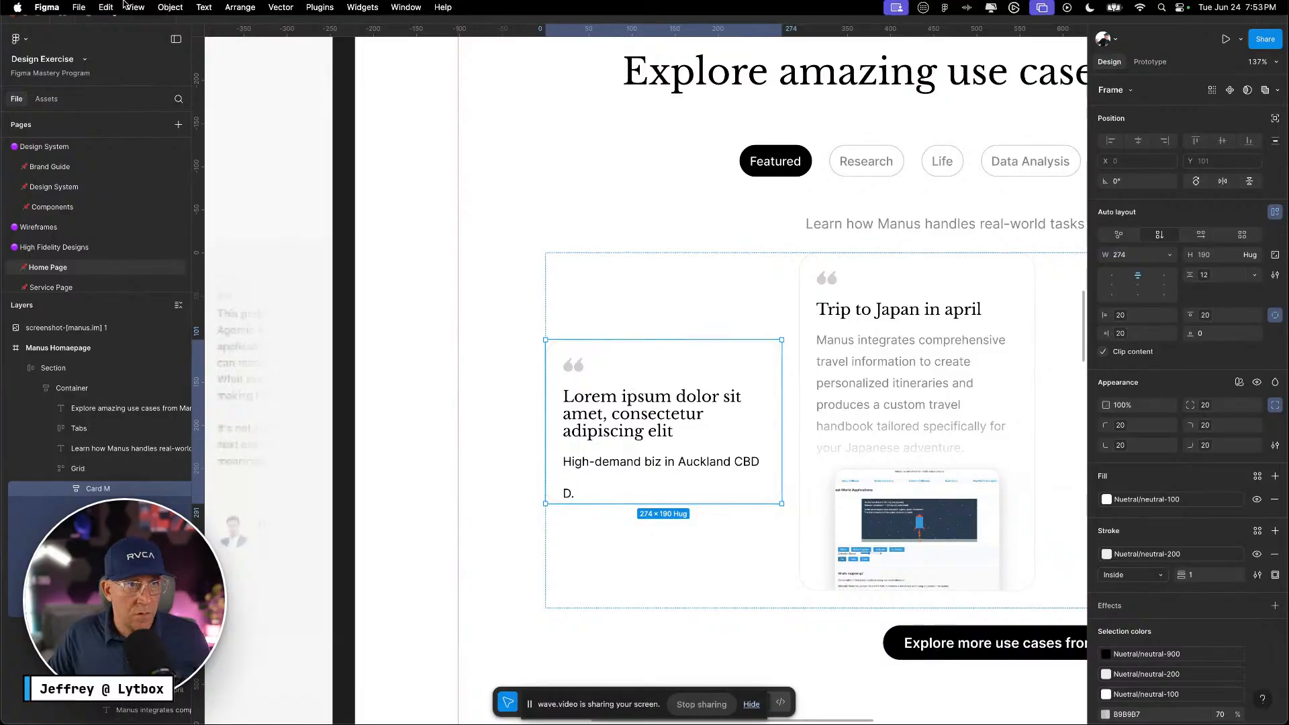
{"action": "left_click", "coordinate": [106, 7]}
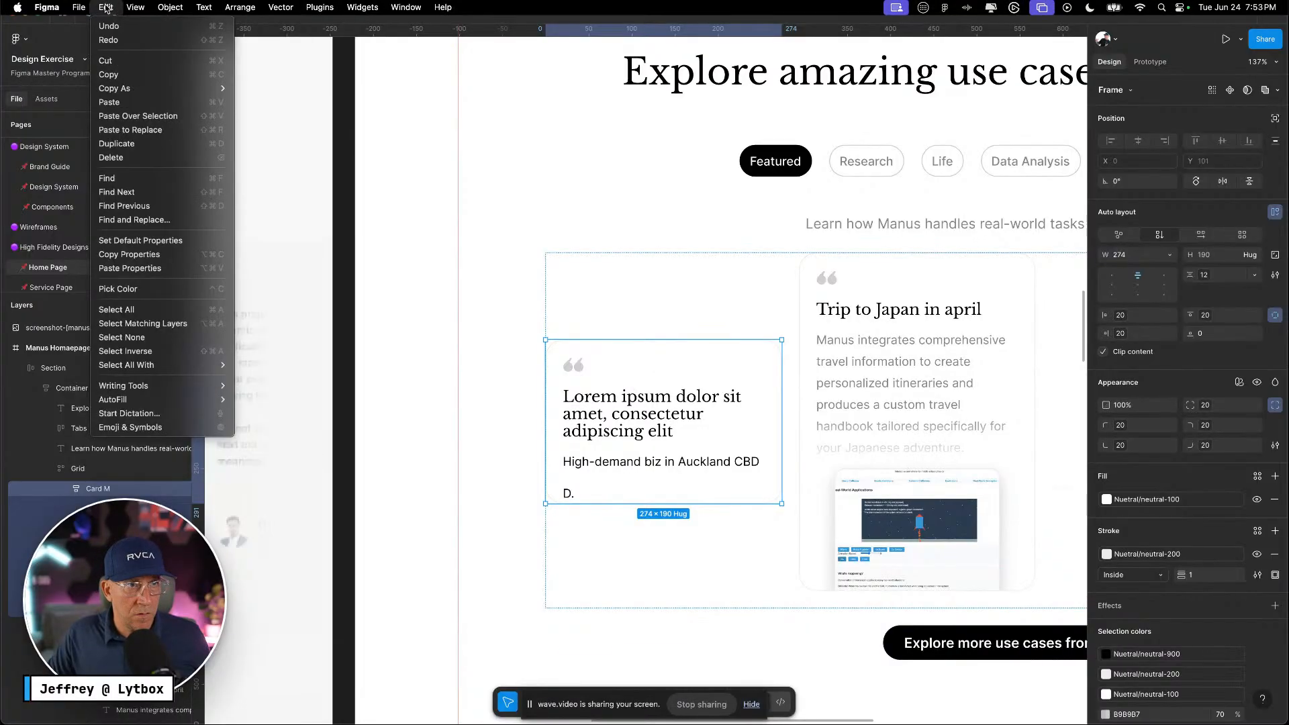
{"action": "left_click", "coordinate": [110, 41]}
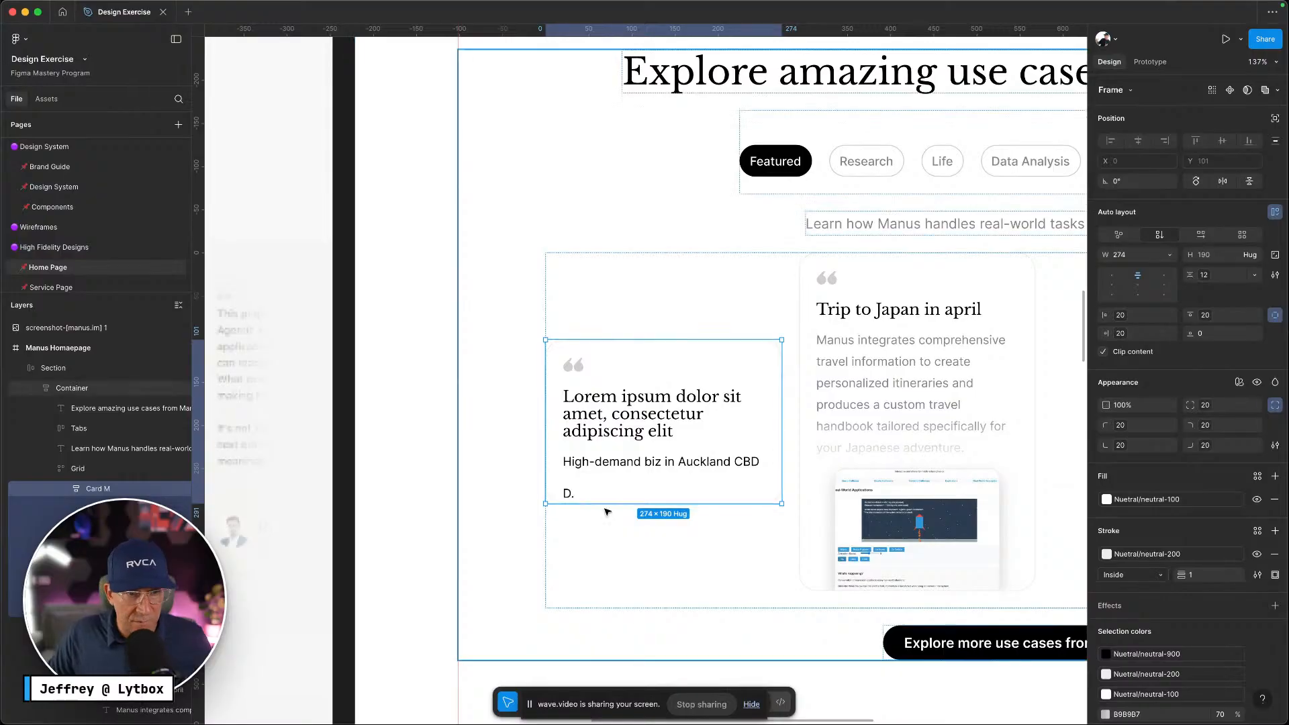
{"action": "double_click", "coordinate": [668, 435]}
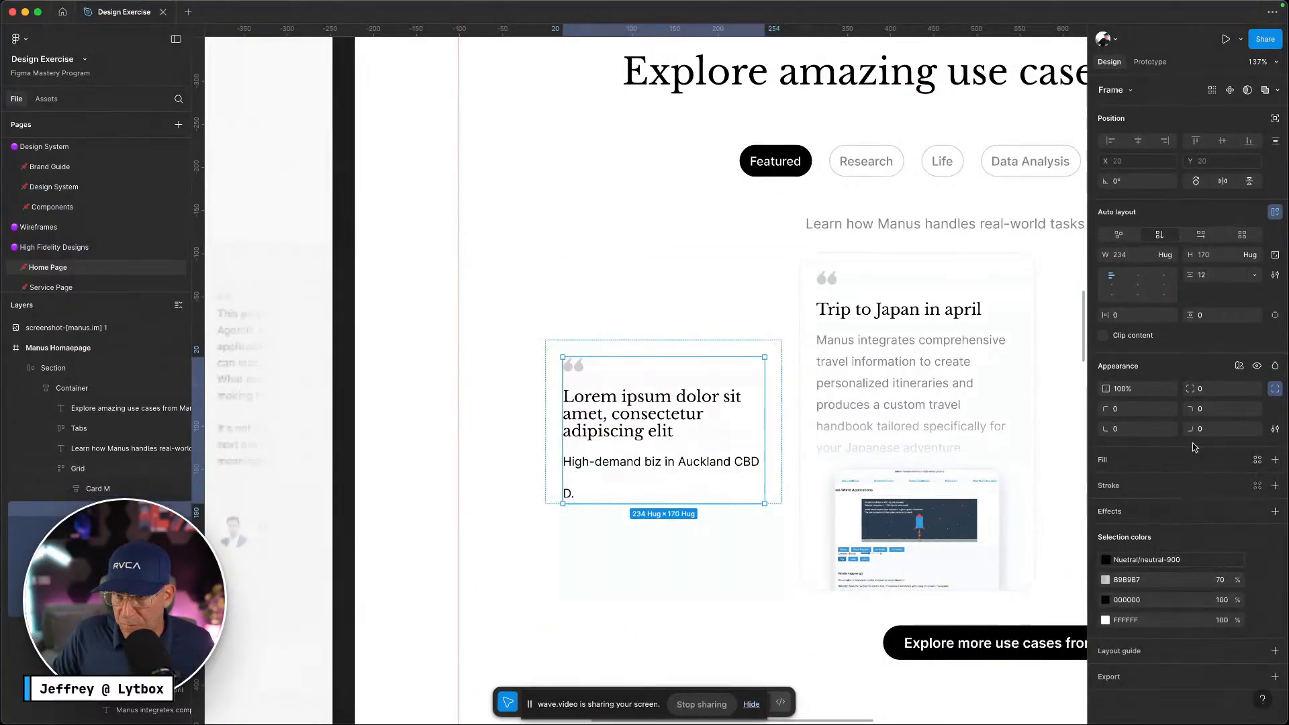
{"action": "left_click", "coordinate": [1257, 462]}
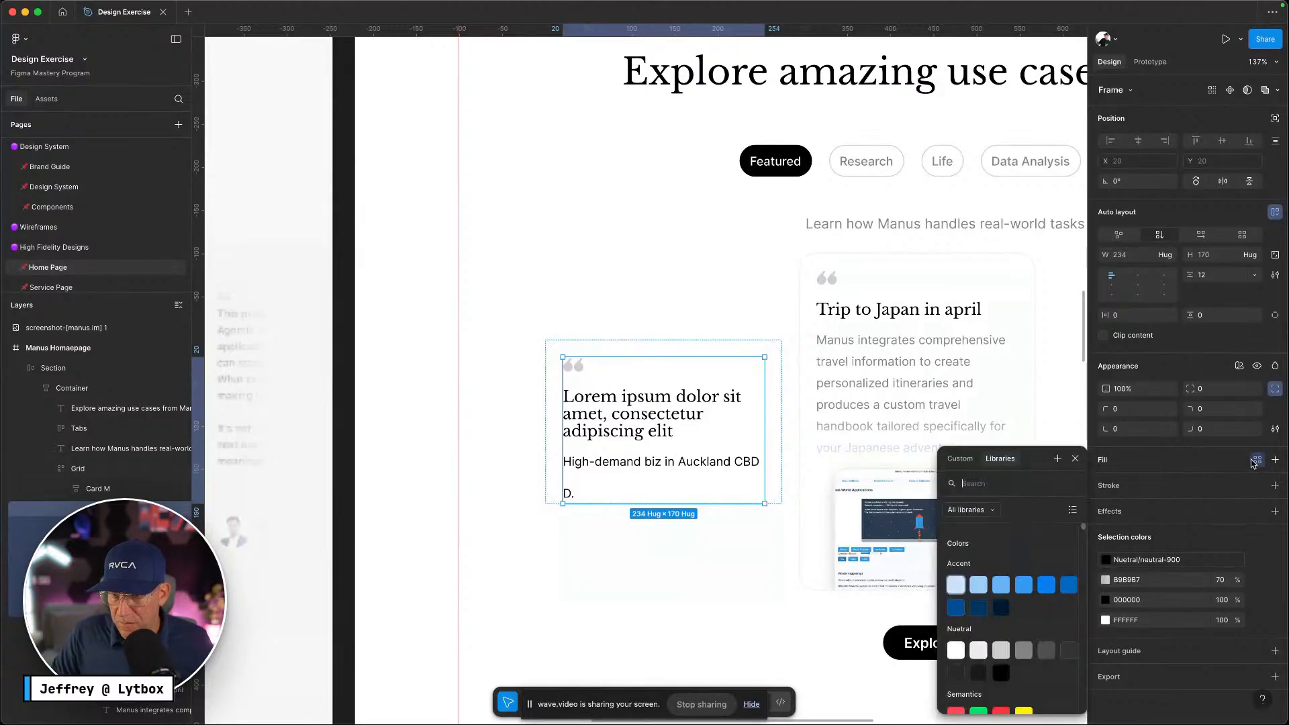
{"action": "left_click", "coordinate": [979, 650]}
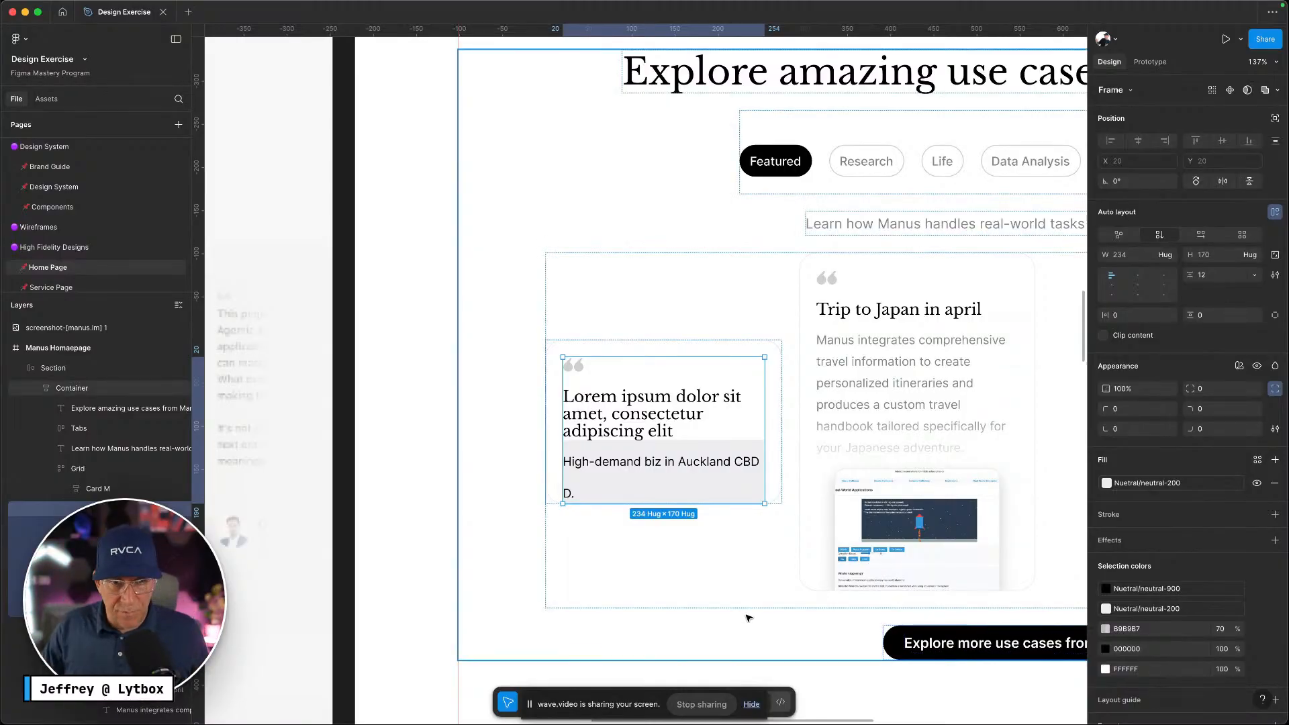
{"action": "key", "text": "super+z"}
{"action": "left_click", "coordinate": [643, 406]}
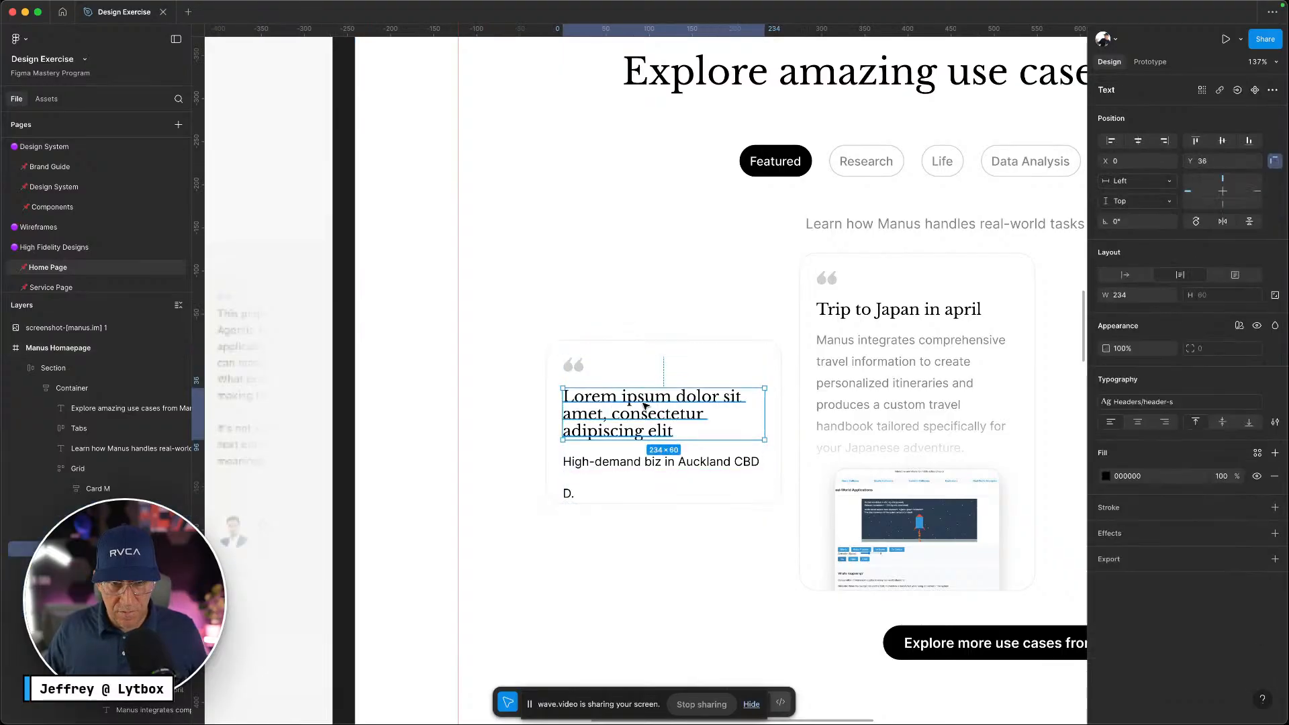
{"action": "key", "text": "shift+Return"}
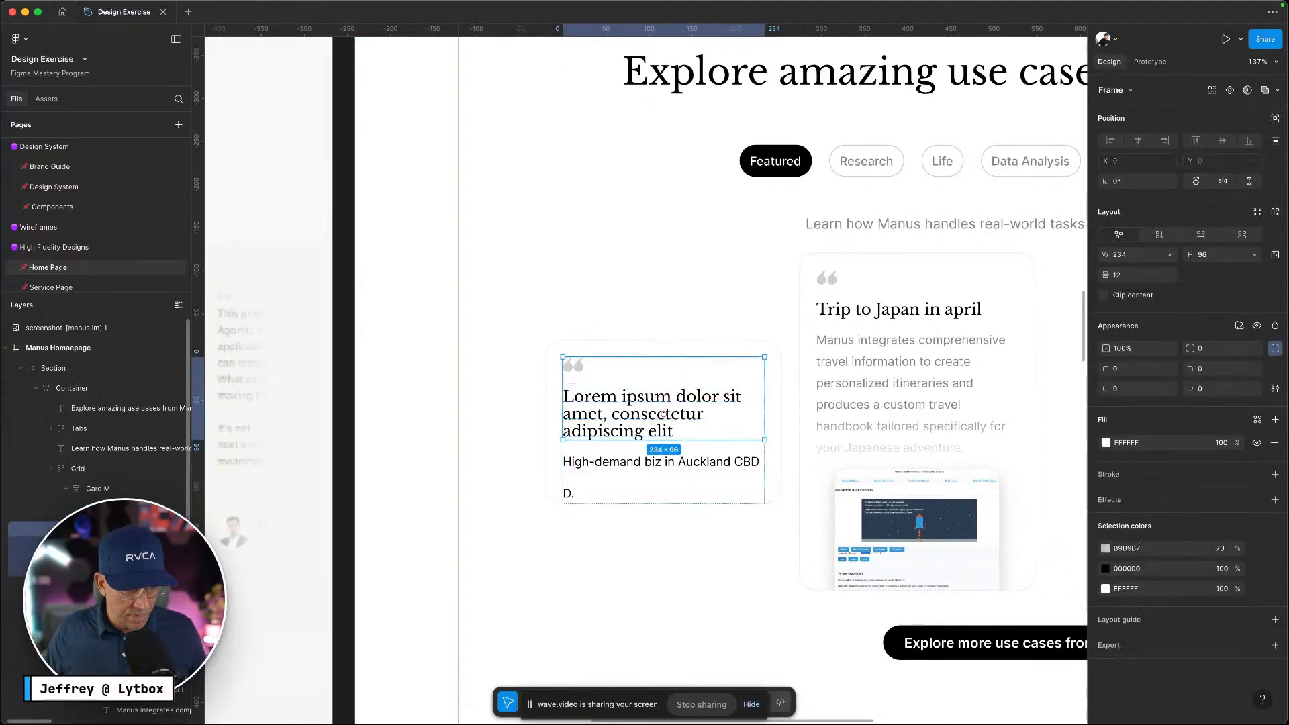
Select the quote icon and heading, delete them, then restore them
{"action": "left_click", "coordinate": [573, 366]}
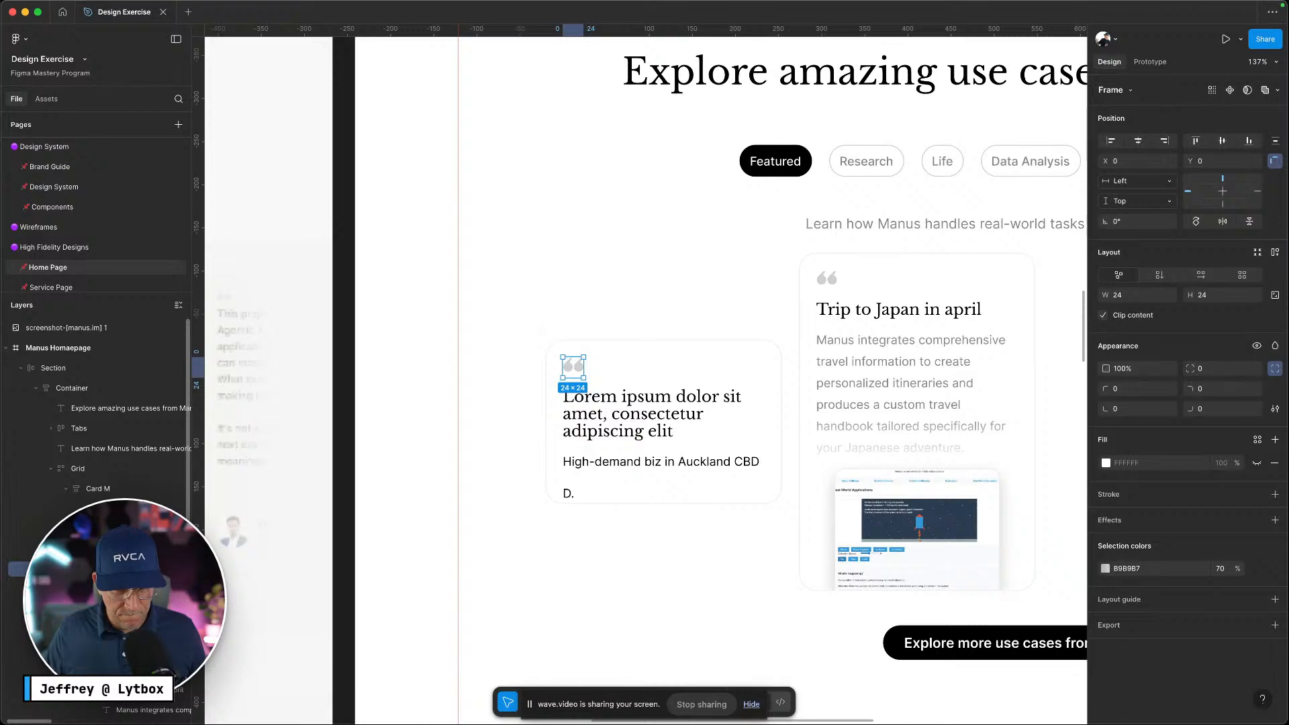
{"action": "key", "text": "shift+Return"}
{"action": "key", "text": "shift+Return"}
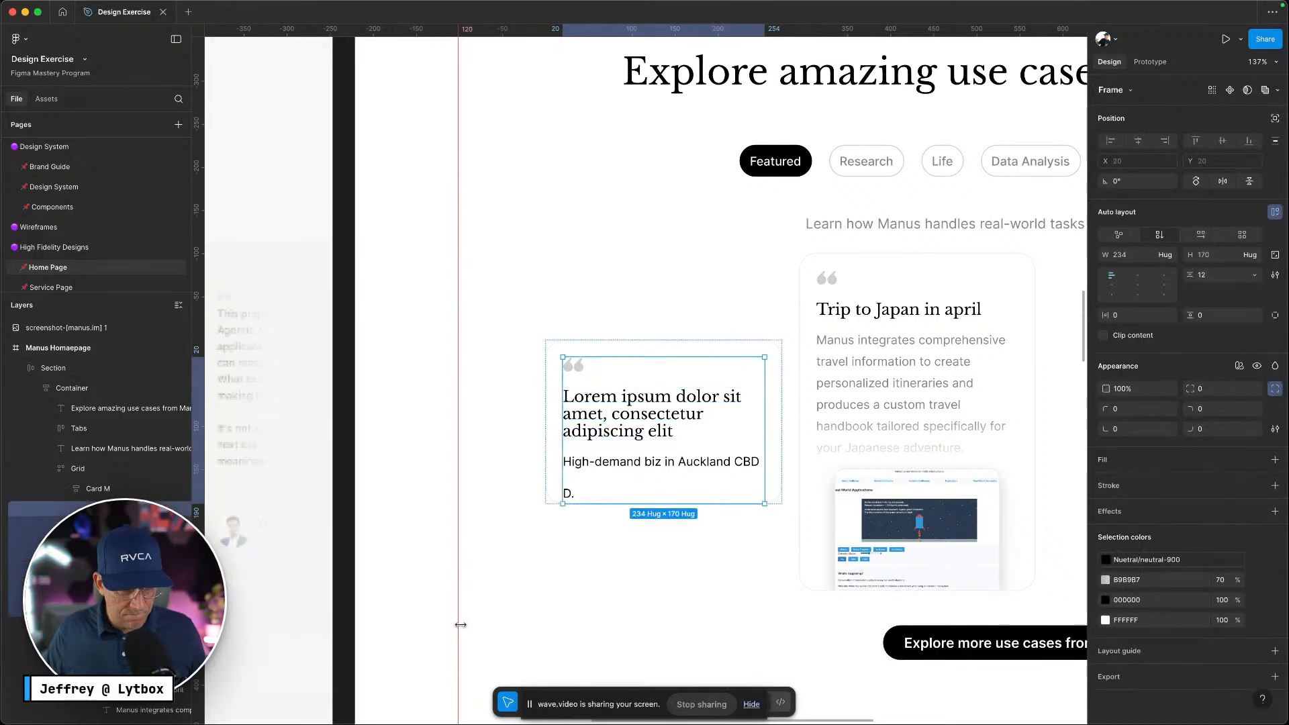
{"action": "key", "text": "Return"}
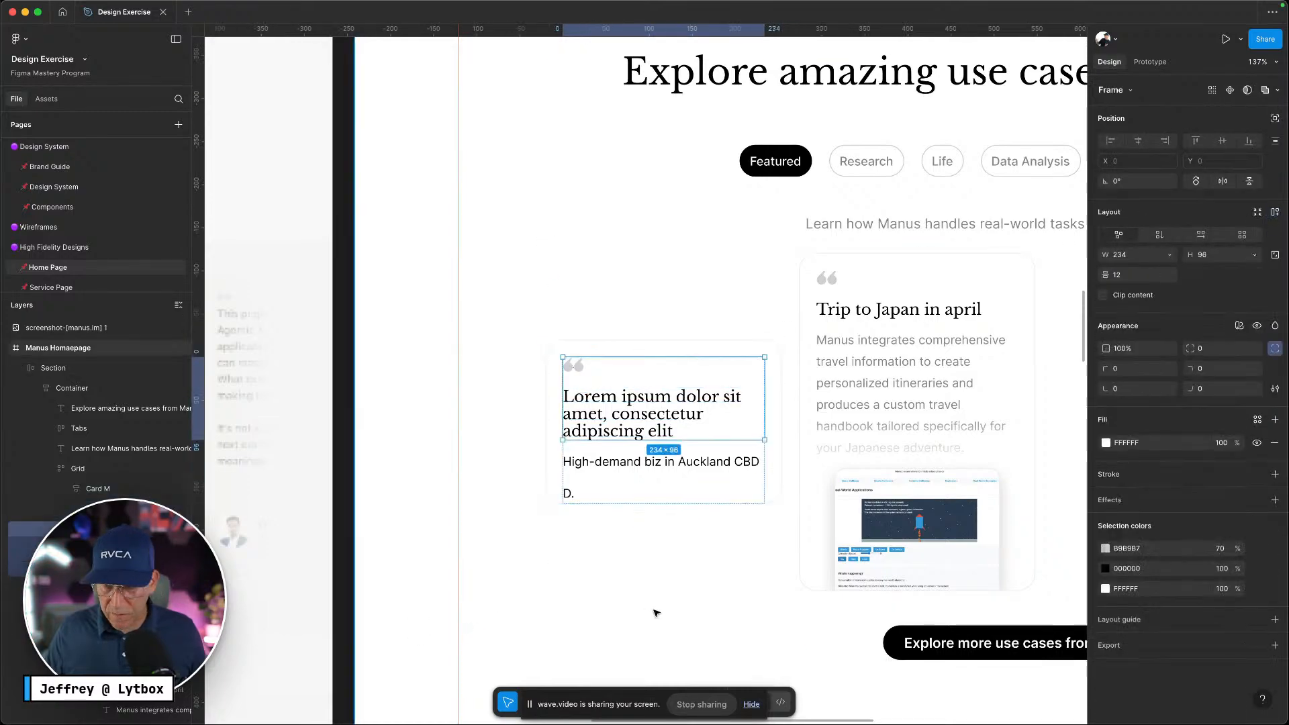
{"action": "left_click", "coordinate": [597, 428]}
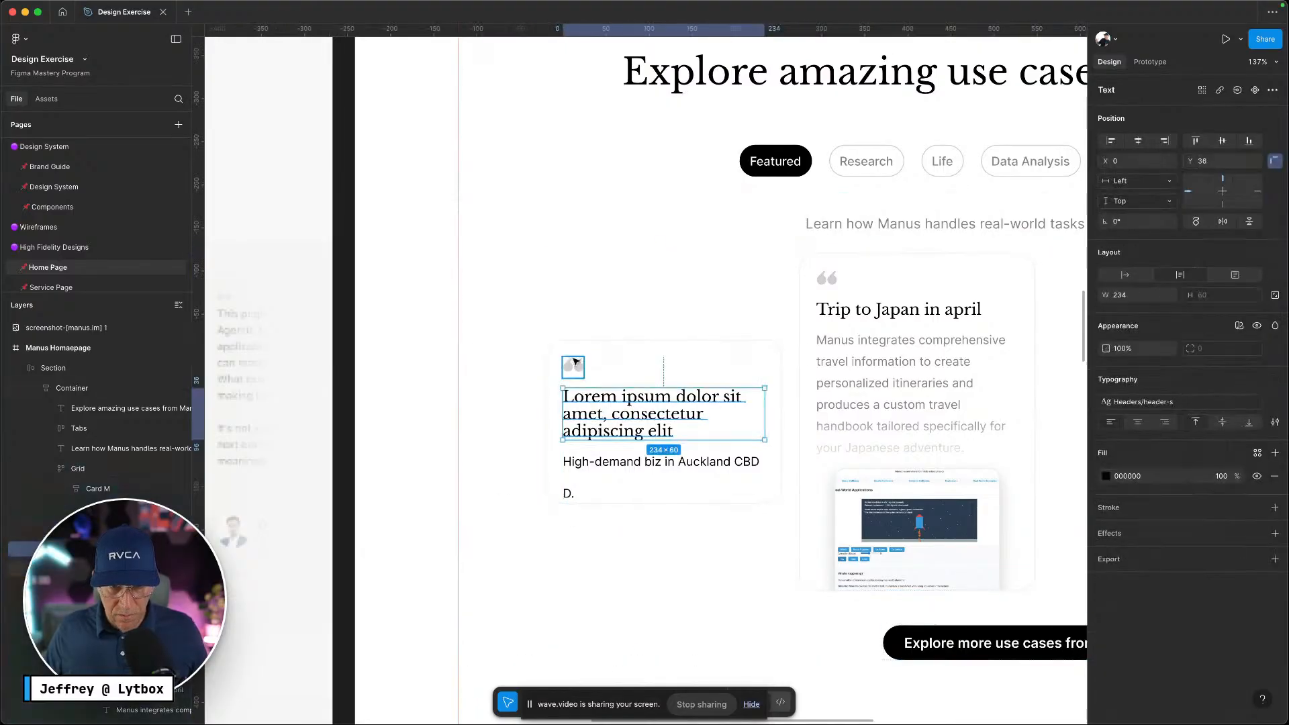
{"action": "left_click", "coordinate": [575, 365], "text": "shift"}
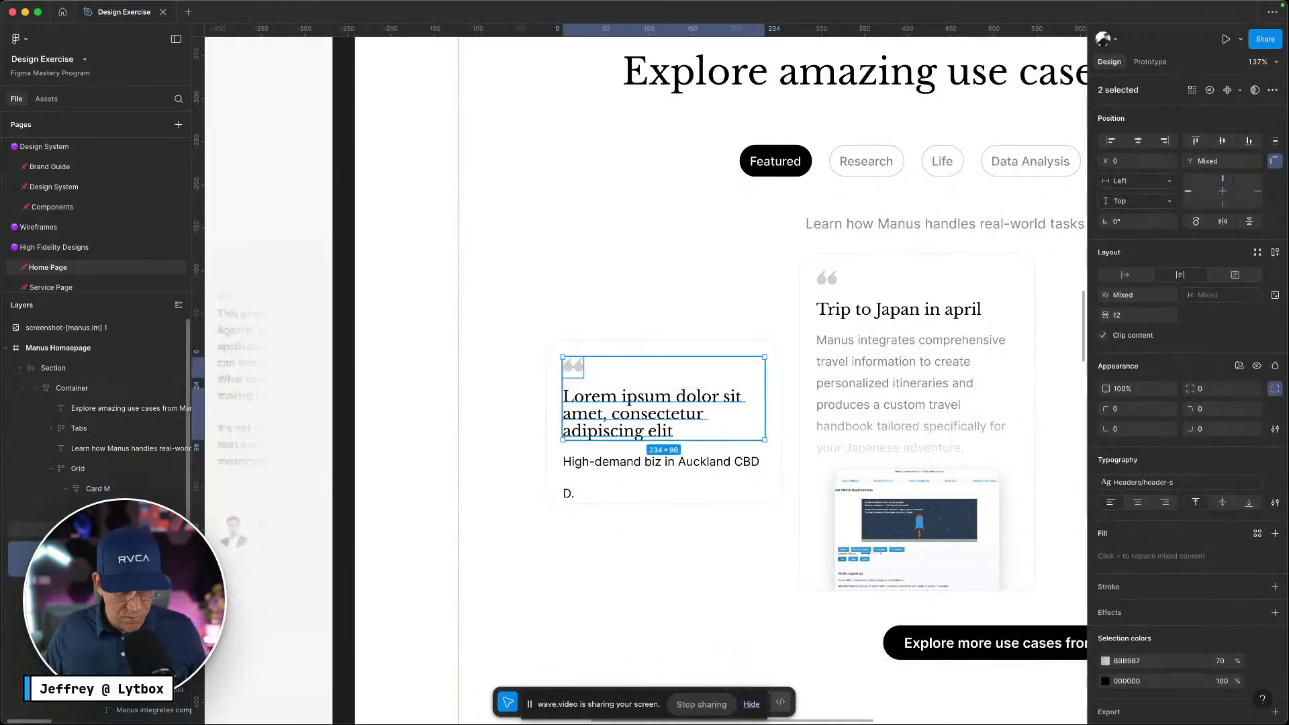
{"action": "key", "text": "Delete"}
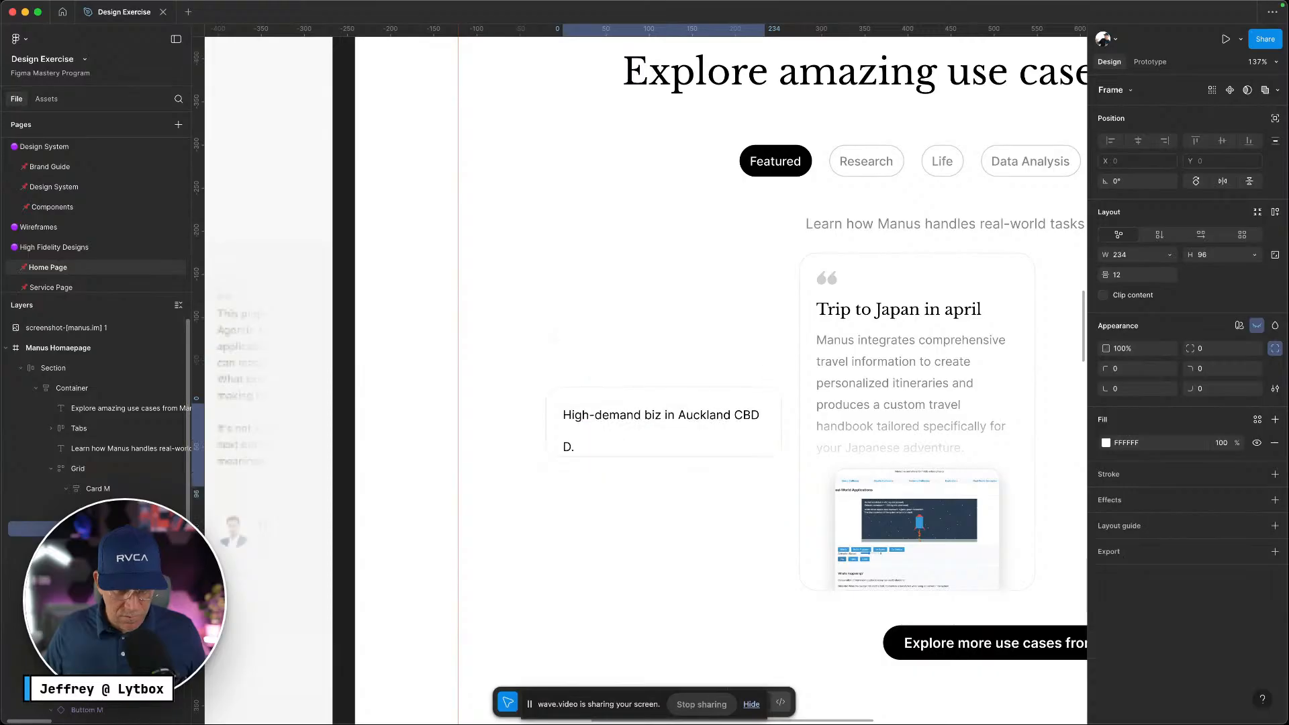
{"action": "key", "text": "super+z"}
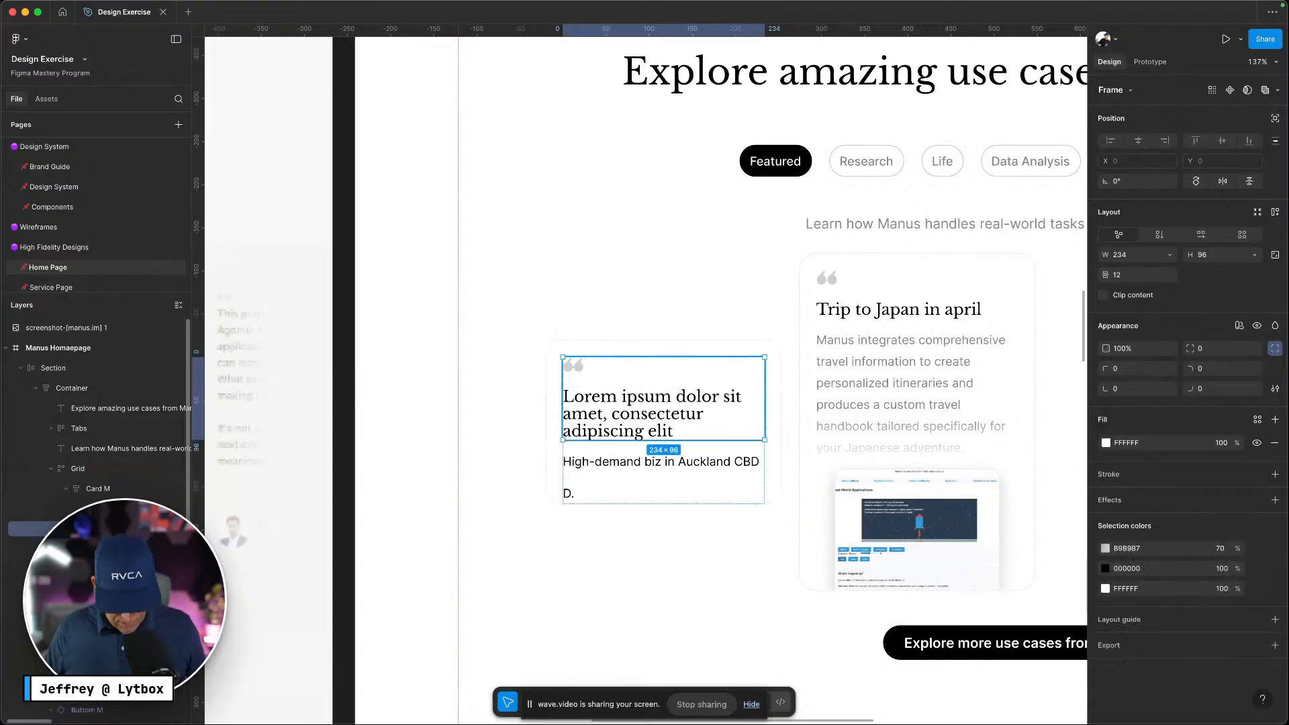
Add auto layout to the icon-and-heading block and fill it with Neutral-200
{"action": "key", "text": "shift+a"}
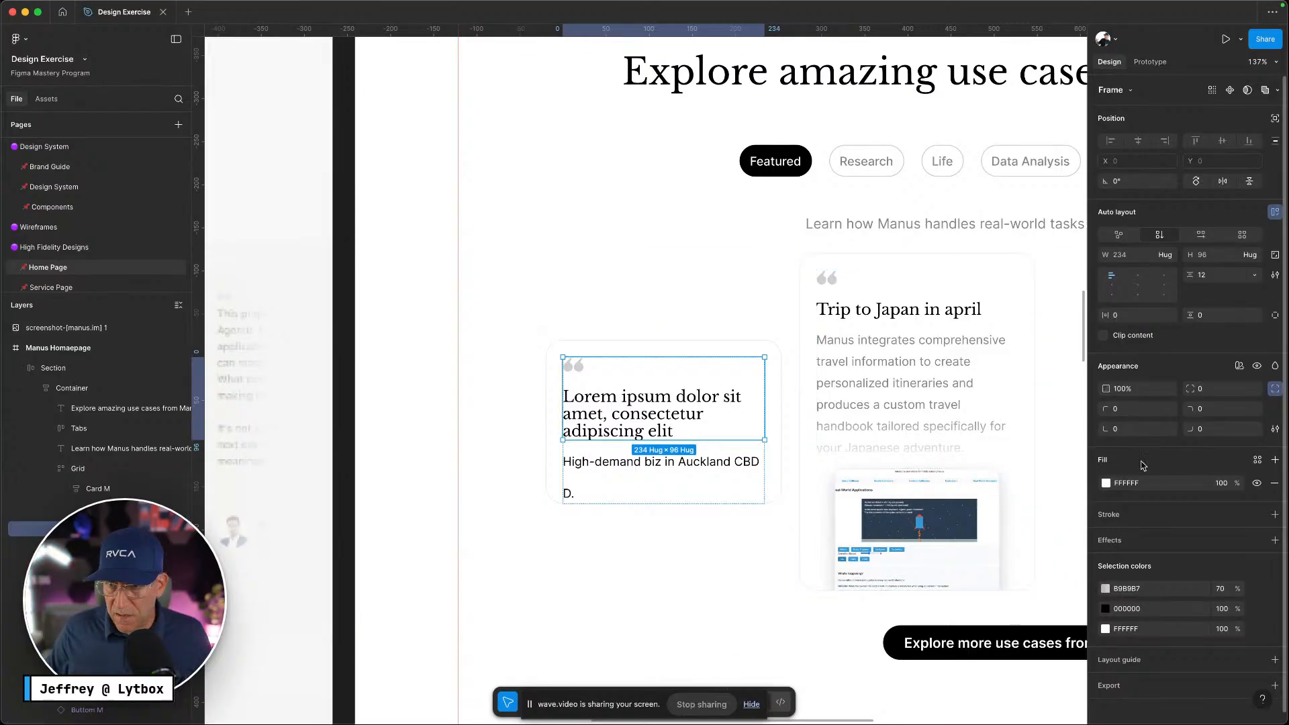
{"action": "left_click", "coordinate": [1257, 462]}
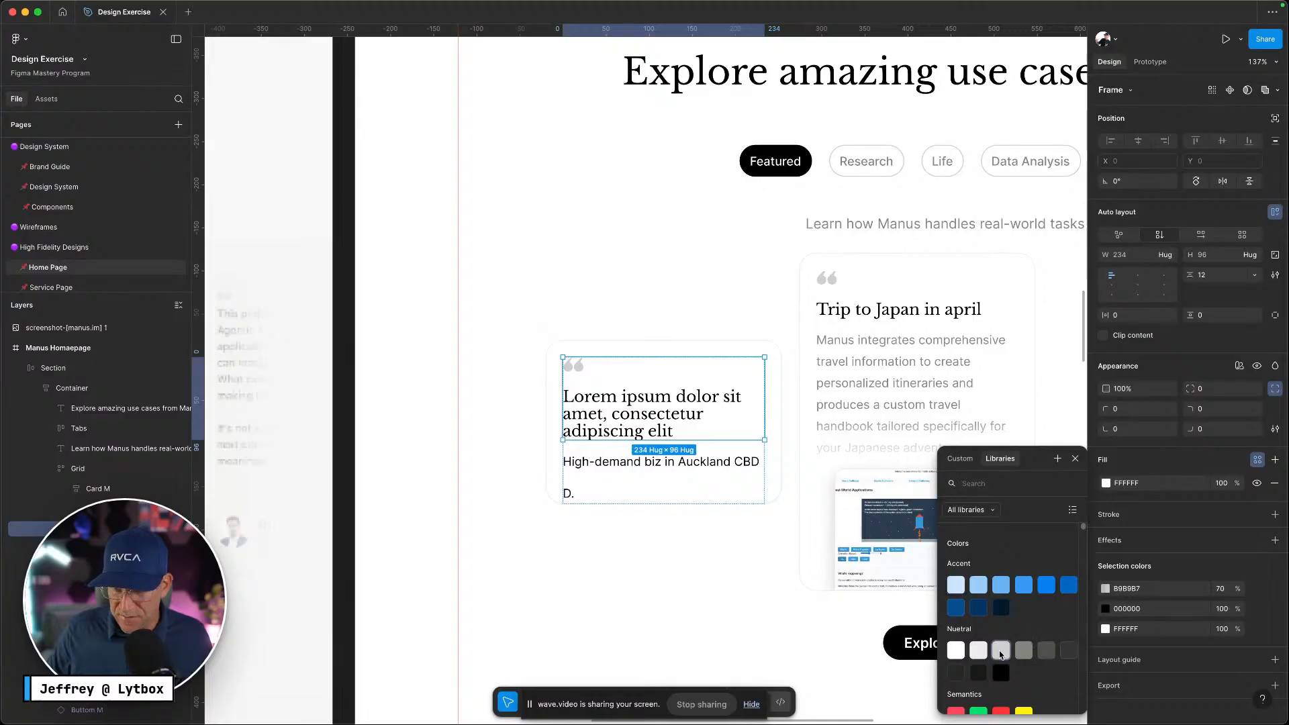
{"action": "left_click", "coordinate": [977, 650]}
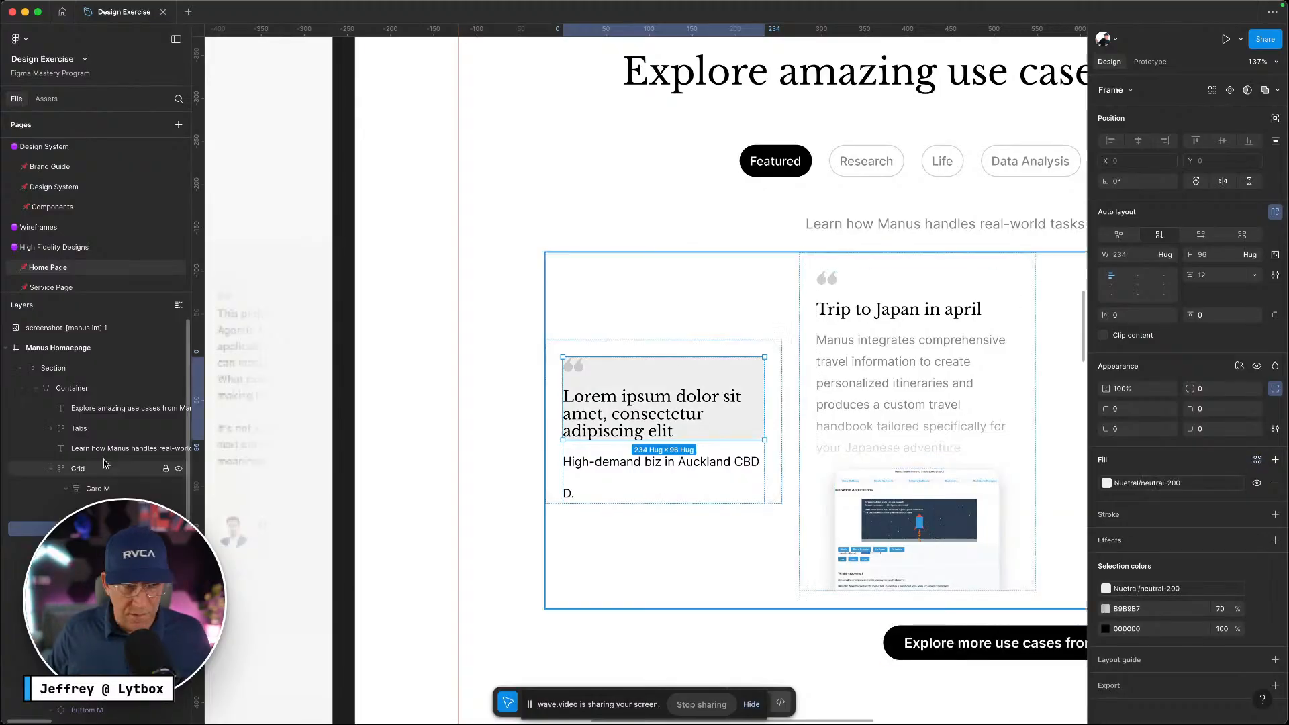
{"action": "left_click", "coordinate": [101, 490]}
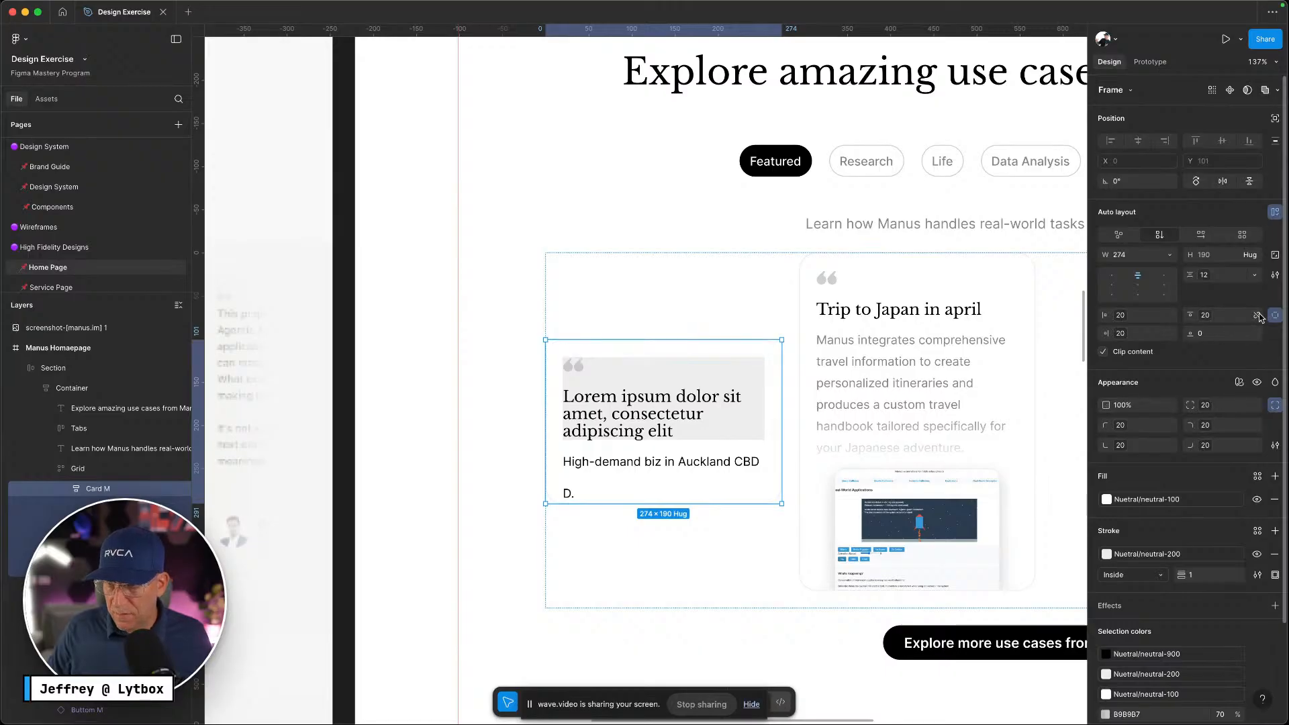
Set Card M's vertical and horizontal padding to 0 and make its width hug contents
{"action": "key", "text": "BackSpace"}
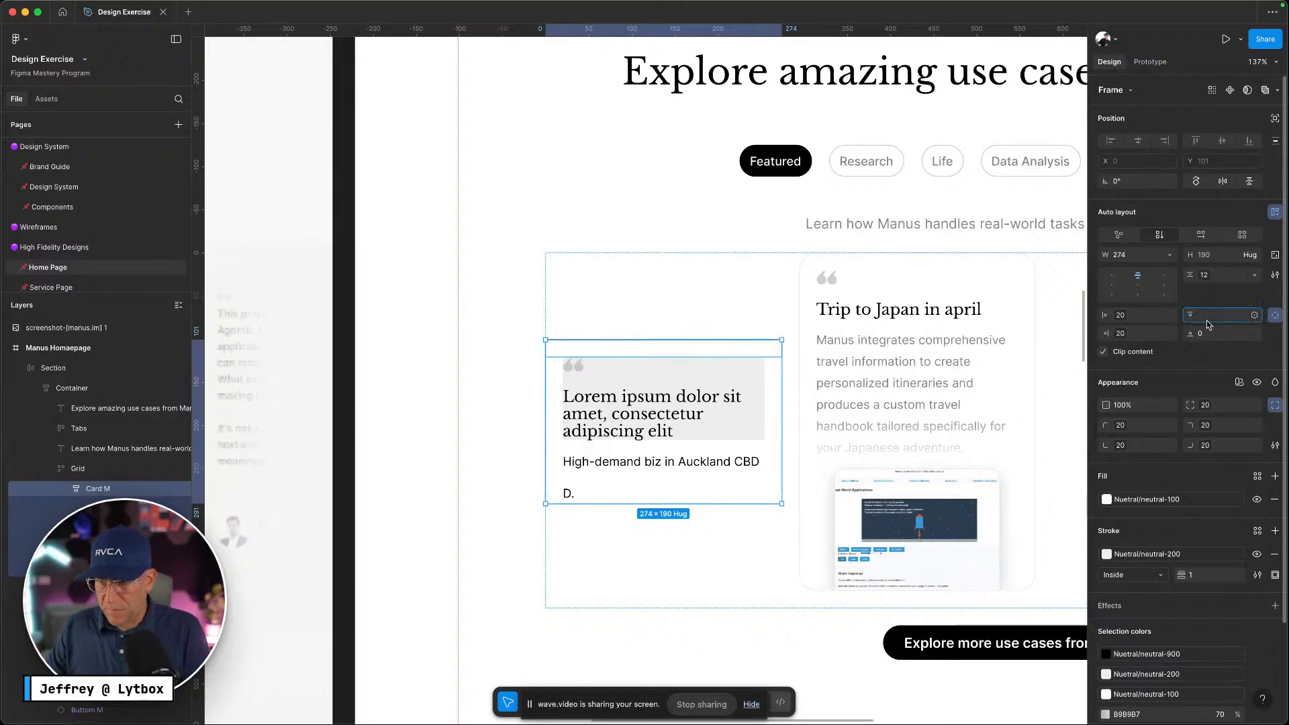
{"action": "left_click", "coordinate": [1160, 321]}
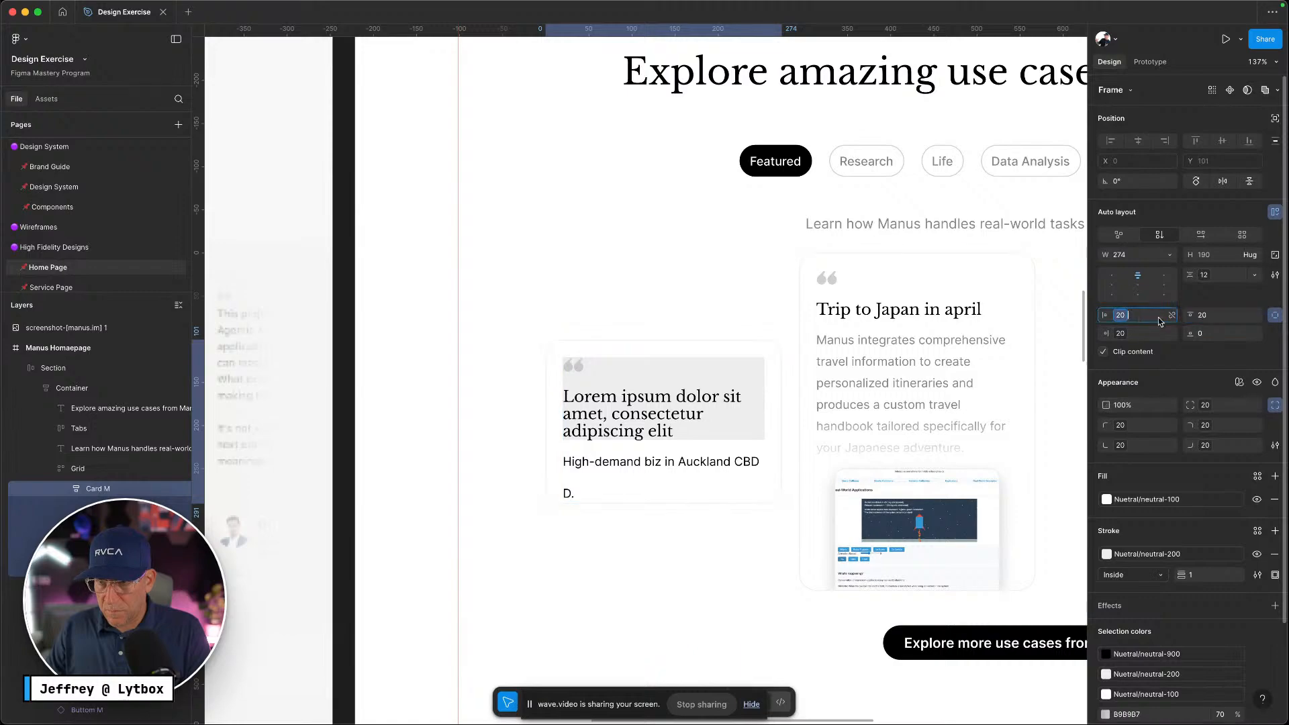
{"action": "left_click", "coordinate": [1173, 316]}
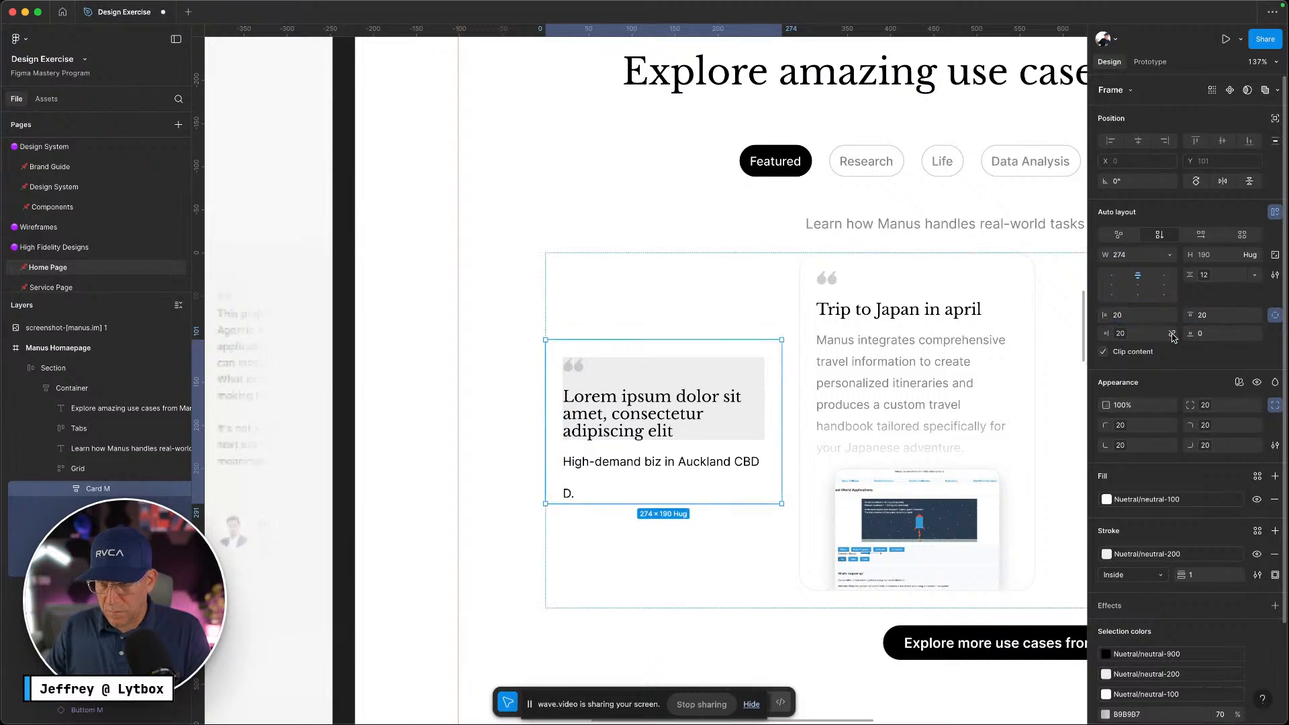
{"action": "left_click", "coordinate": [1275, 315]}
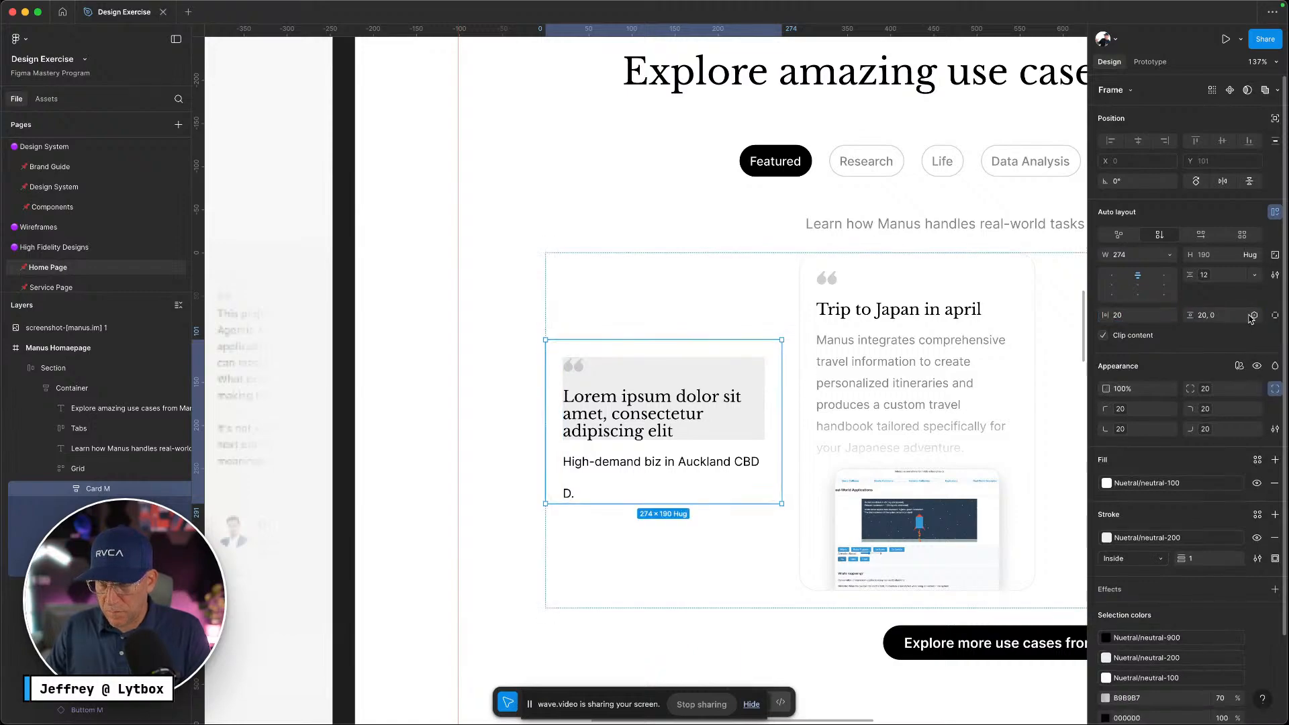
{"action": "left_click", "coordinate": [1225, 316]}
{"action": "type", "text": "0"}
{"action": "key", "text": "Return"}
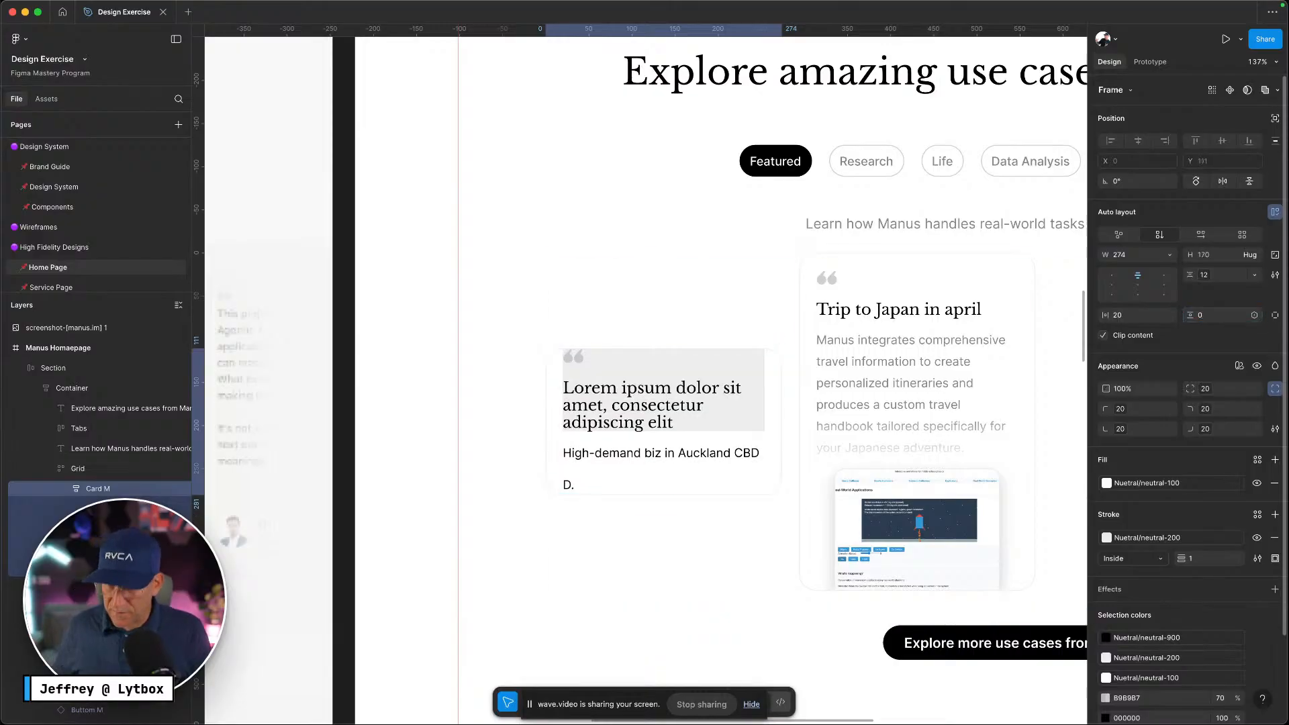
{"action": "type", "text": "0"}
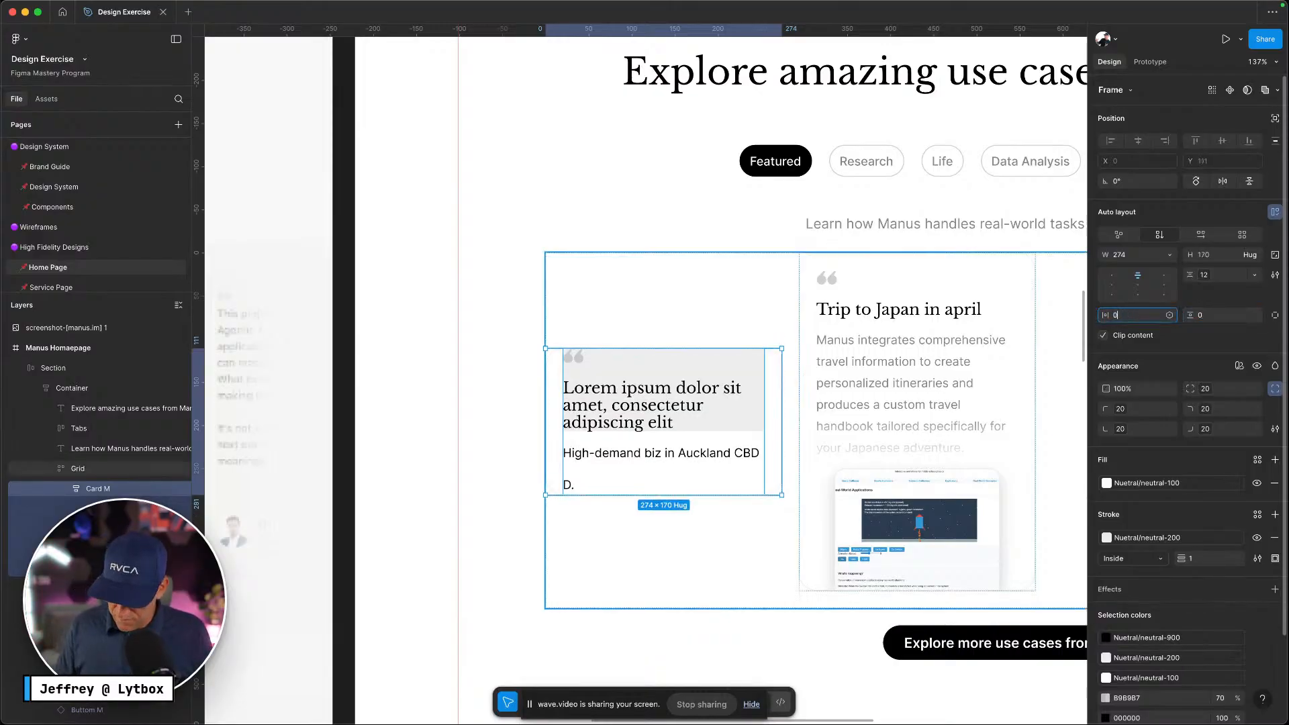
{"action": "key", "text": "Return"}
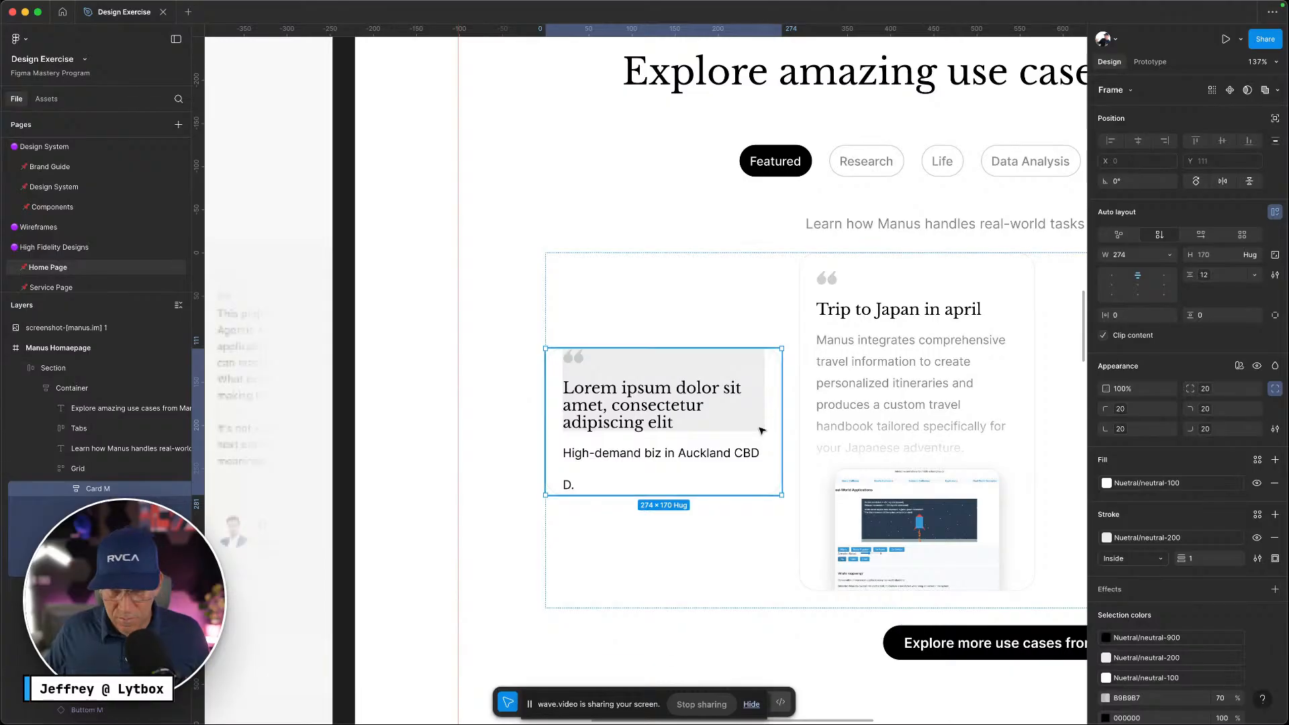
{"action": "left_click", "coordinate": [1171, 257]}
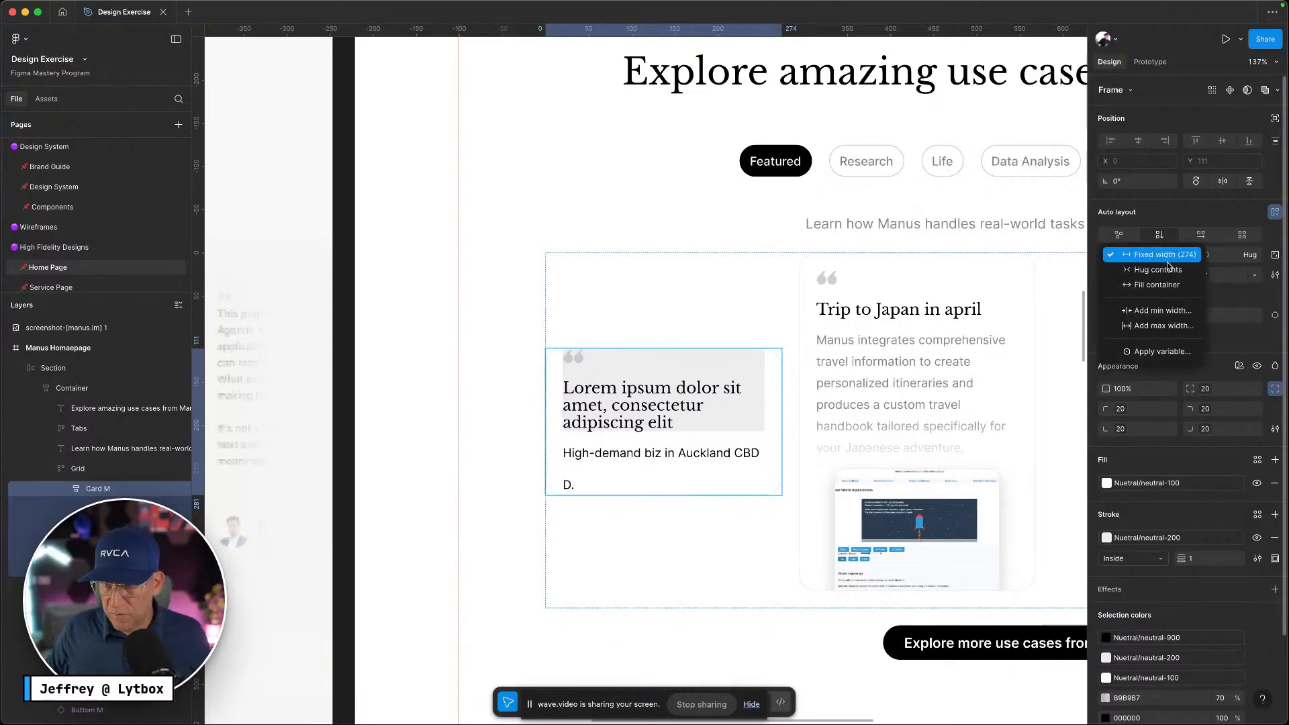
{"action": "left_click", "coordinate": [1141, 270]}
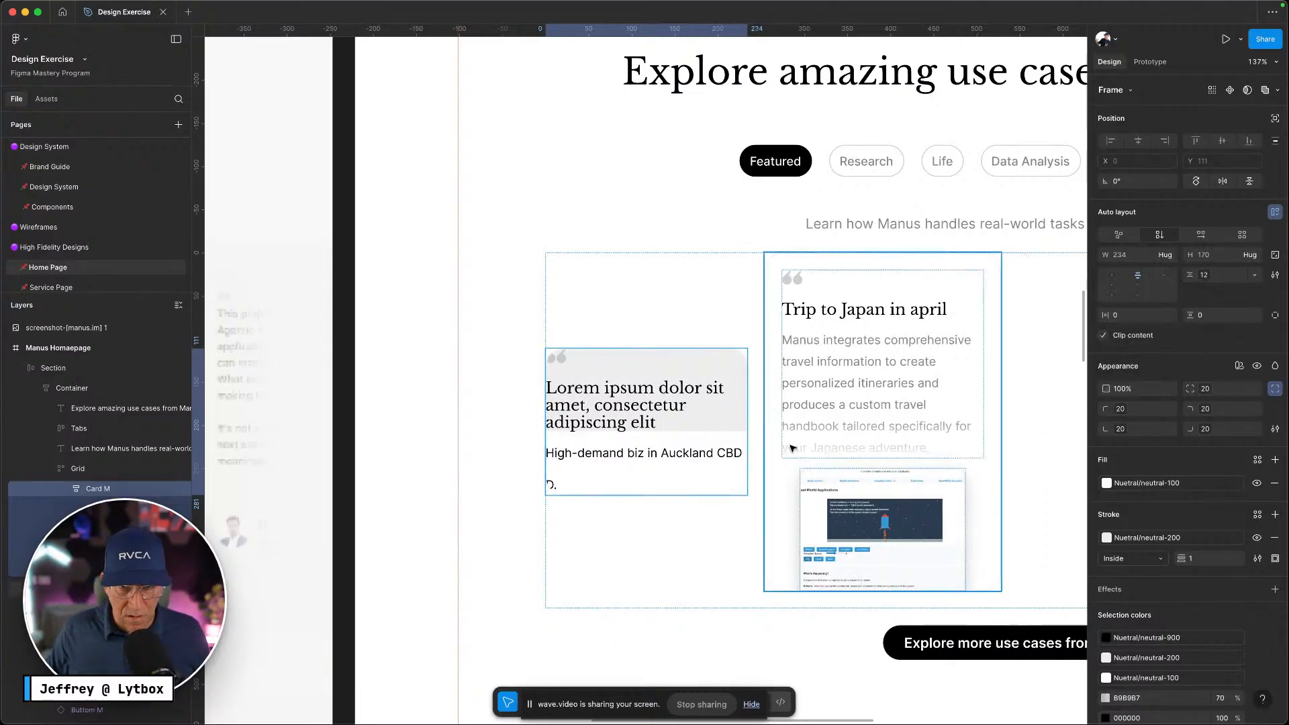
Wrap the High-demand biz title and D. initials in an auto-layout frame
{"action": "left_click", "coordinate": [116, 510]}
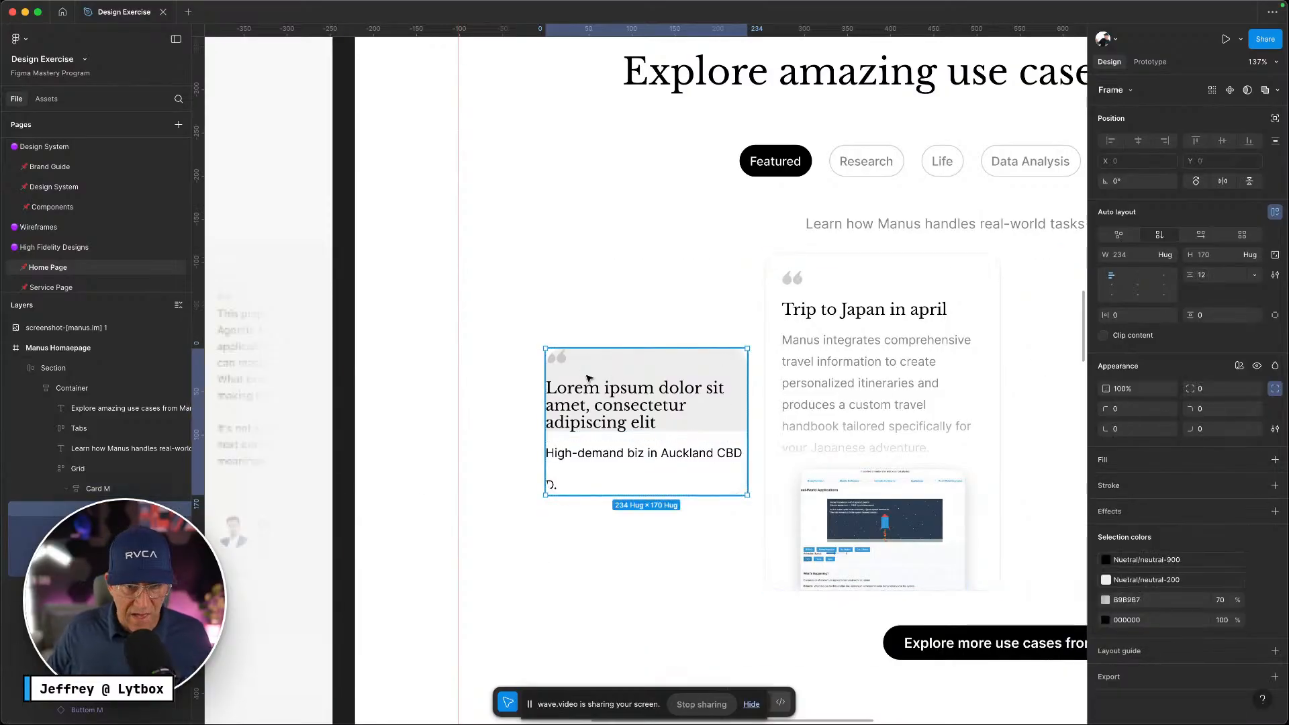
{"action": "left_click", "coordinate": [584, 452], "text": "super"}
{"action": "left_click", "coordinate": [553, 489], "text": "shift"}
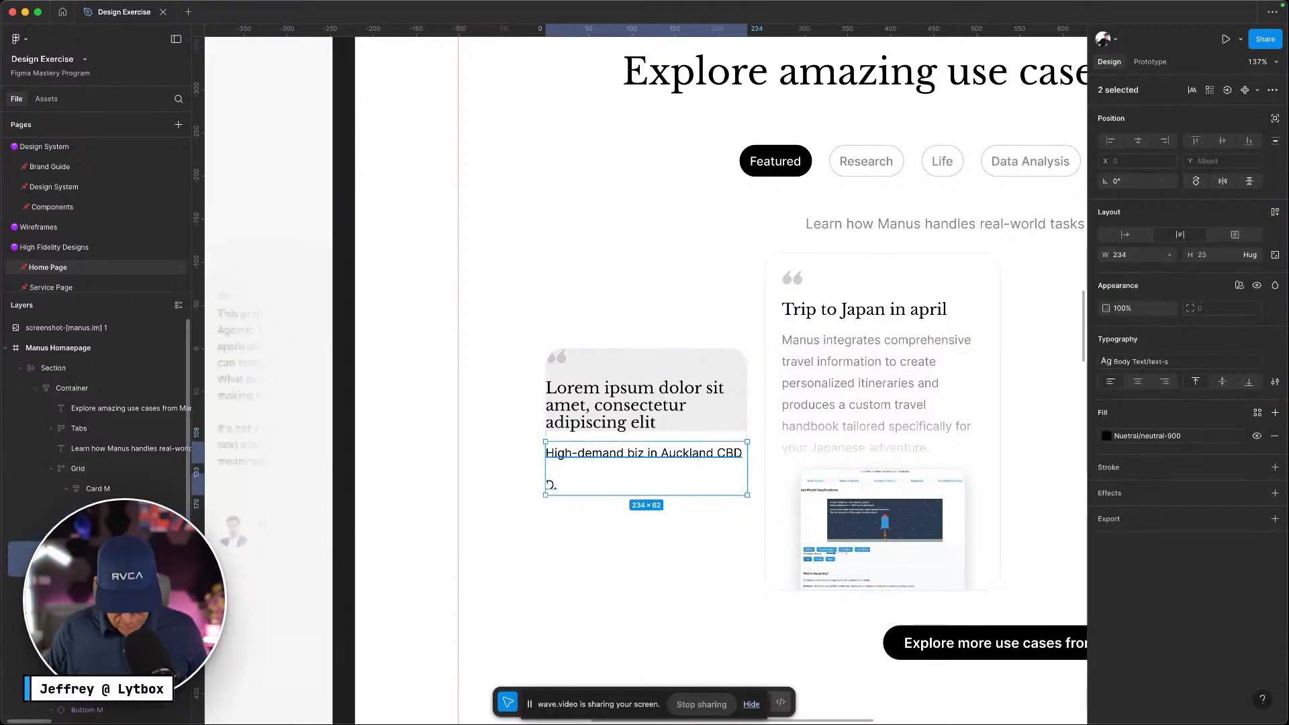
{"action": "key", "text": "shift+a"}
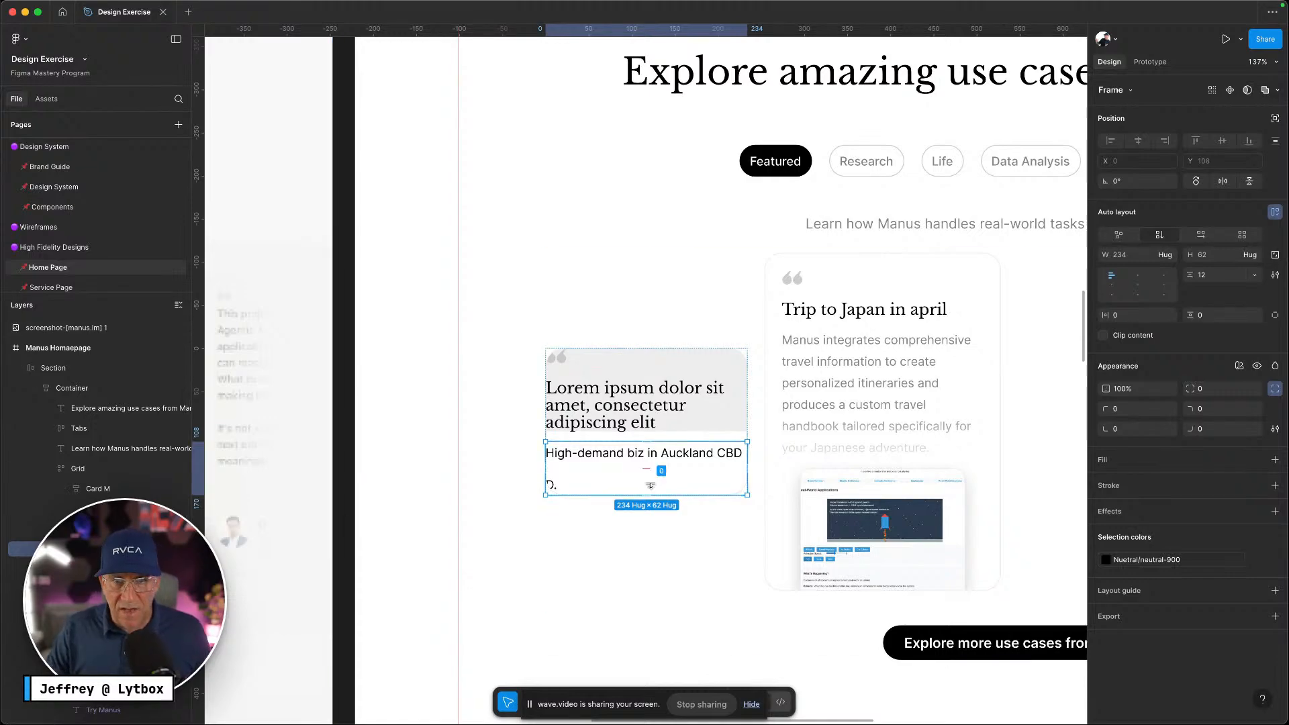
{"action": "left_click", "coordinate": [735, 428]}
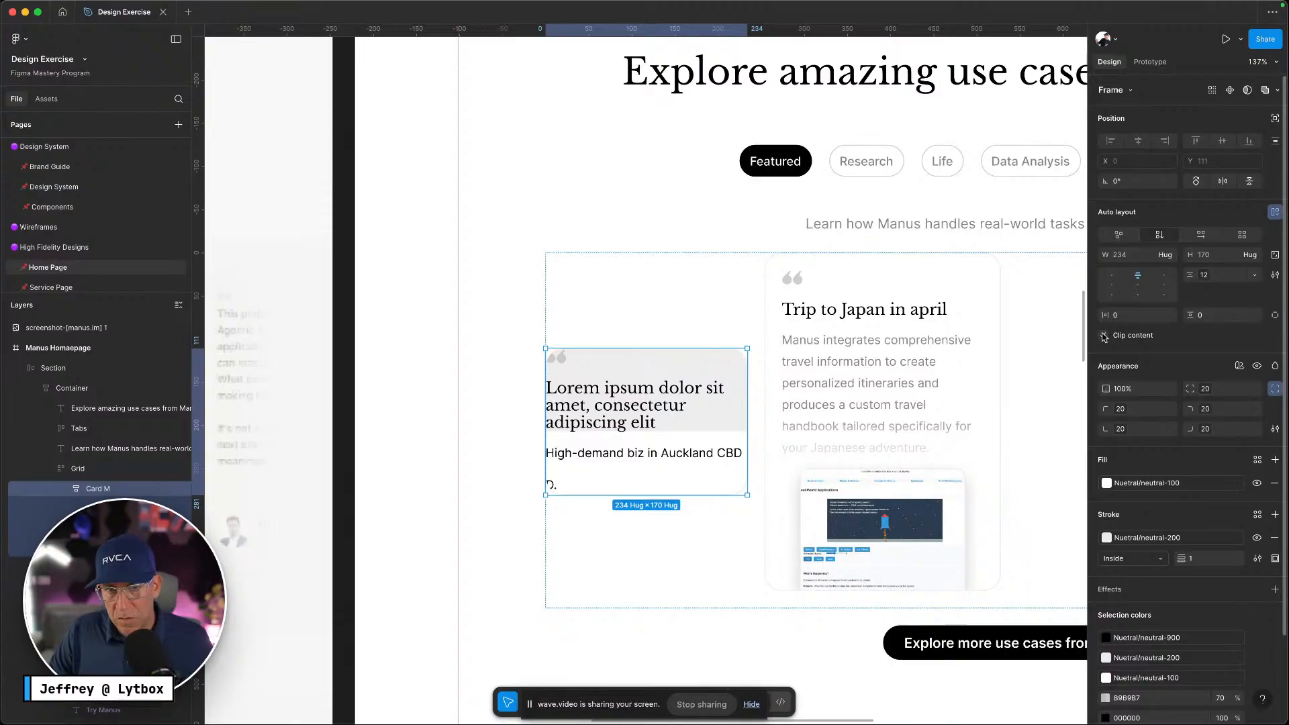
Set both inner frames' left and top padding to the padding-20 variable
{"action": "double_click", "coordinate": [672, 388]}
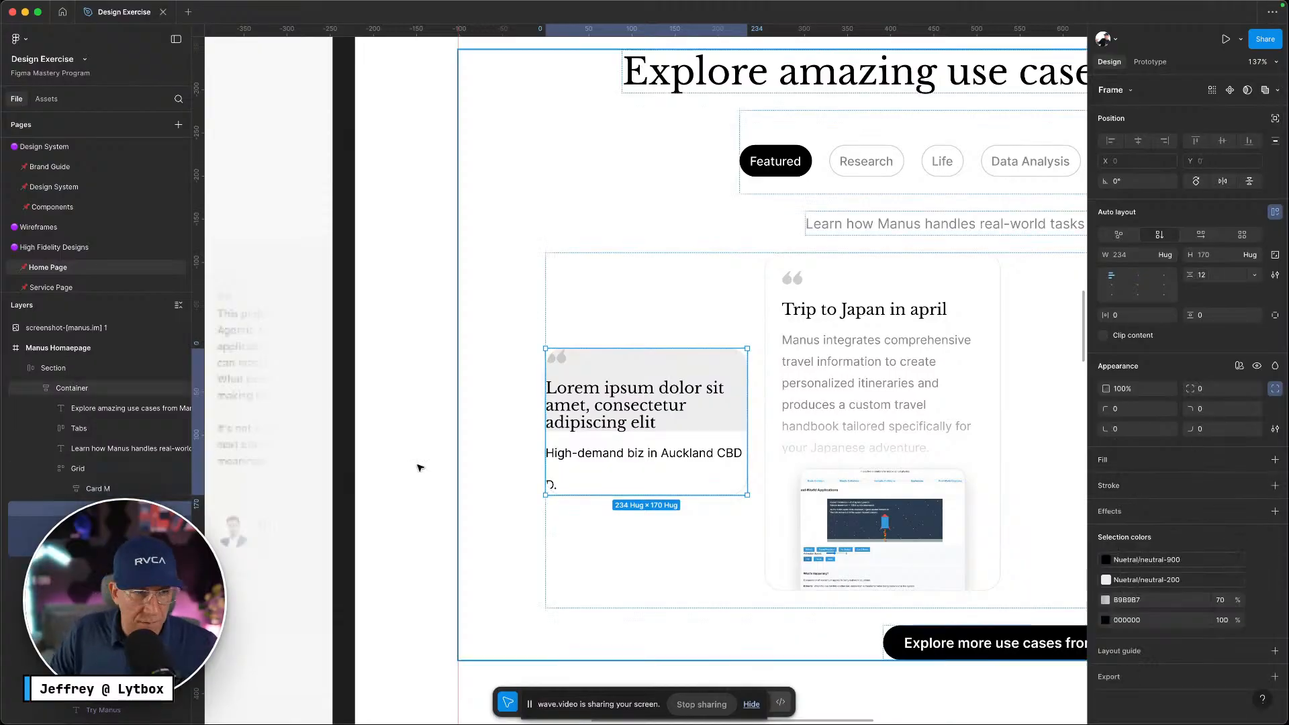
{"action": "key", "text": "Return"}
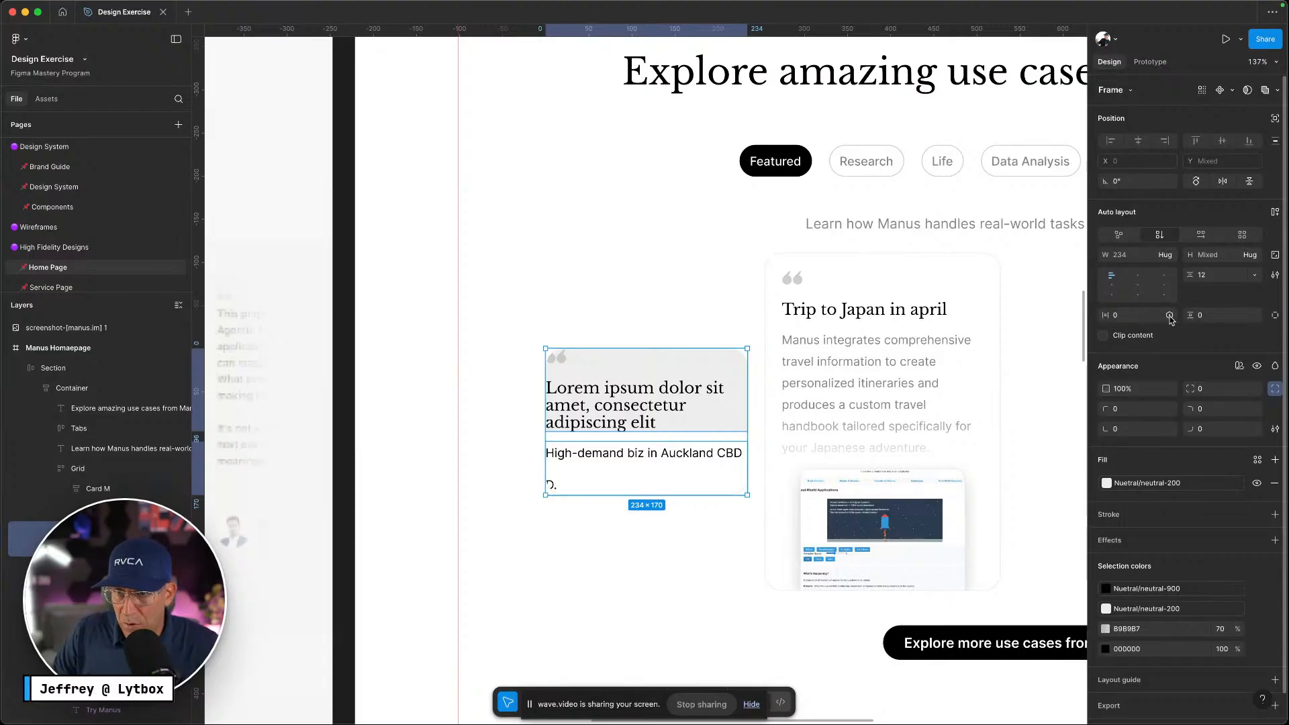
{"action": "left_click", "coordinate": [1275, 318]}
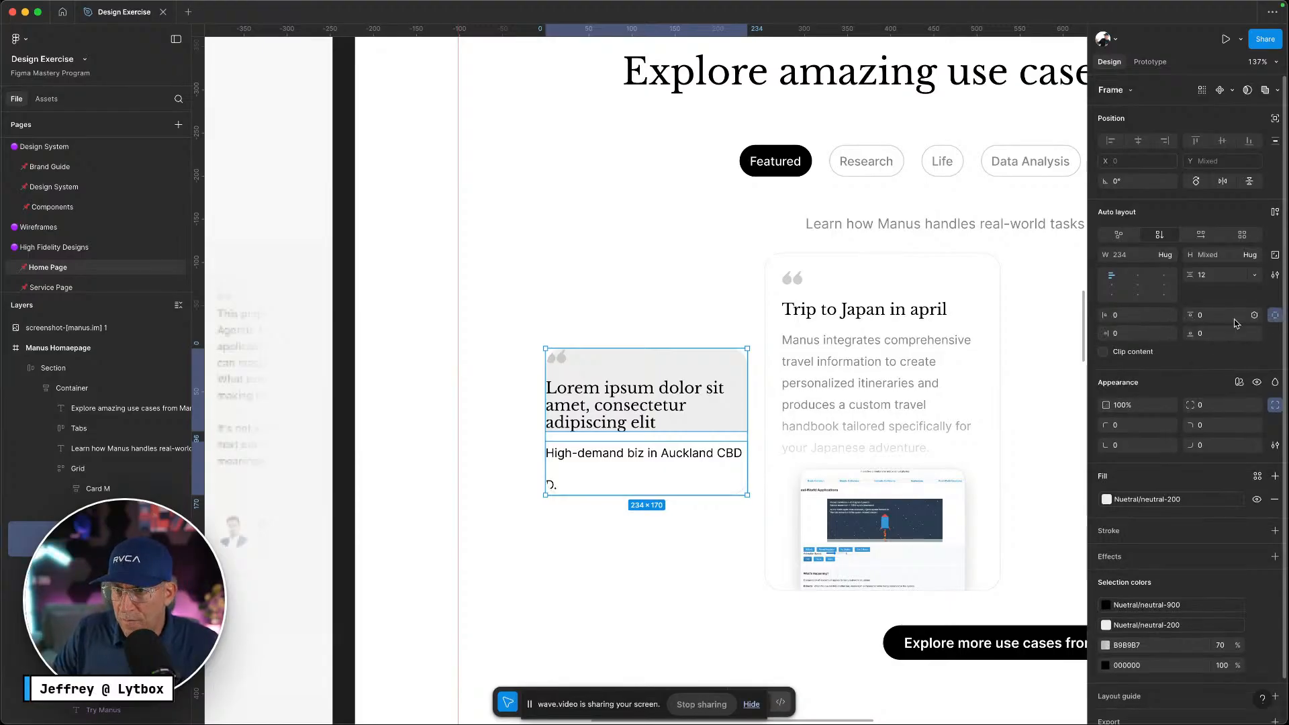
{"action": "left_click", "coordinate": [1169, 315]}
{"action": "type", "text": "p"}
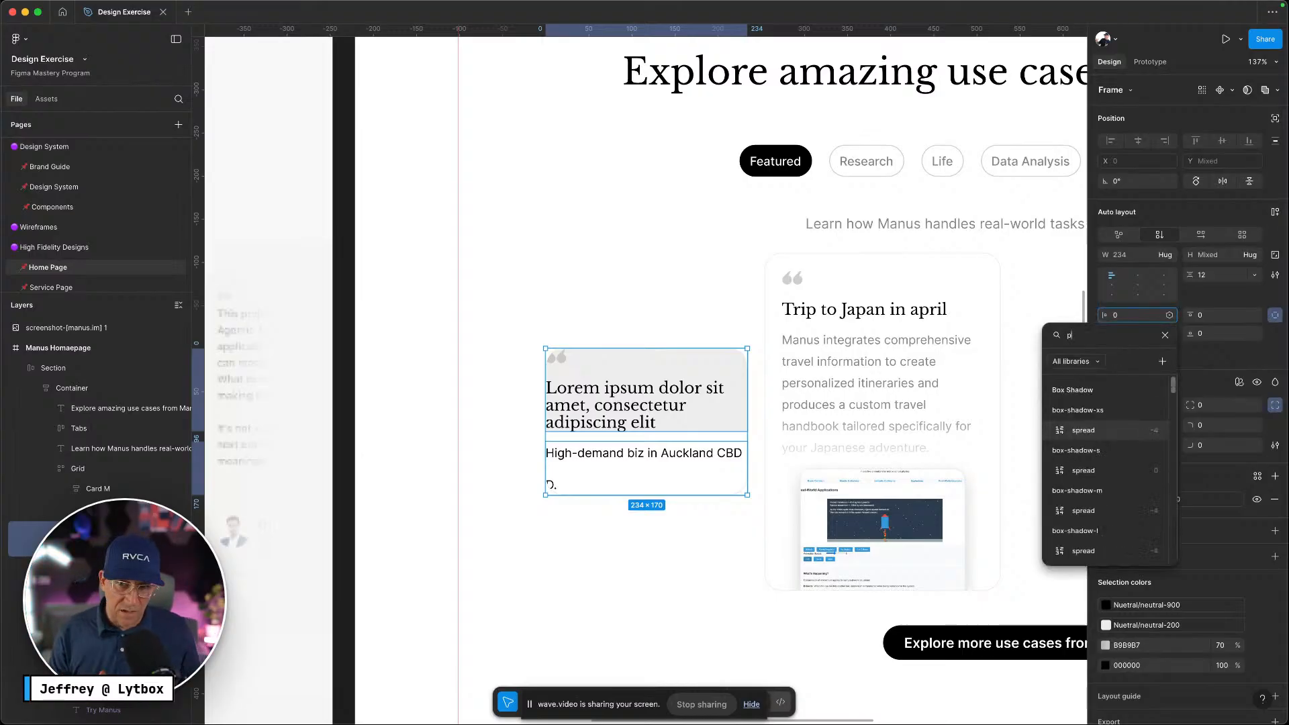
{"action": "type", "text": "adding"}
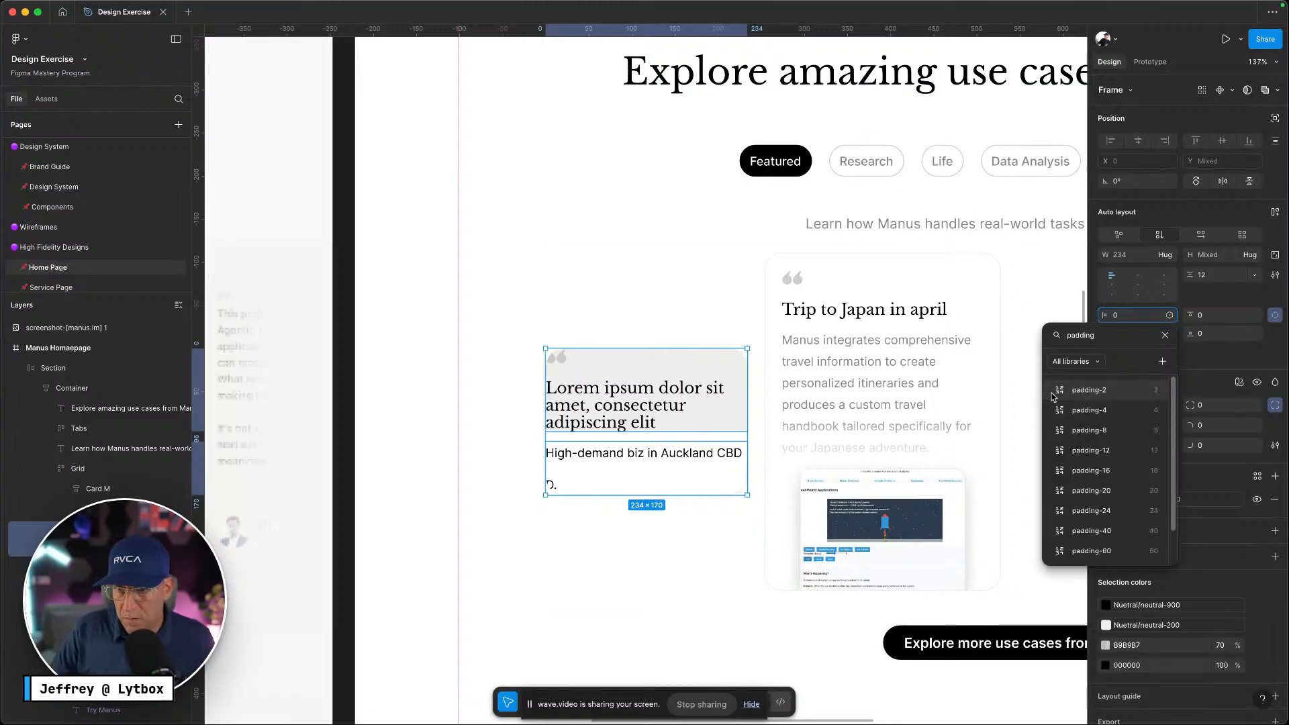
{"action": "left_click", "coordinate": [1091, 491]}
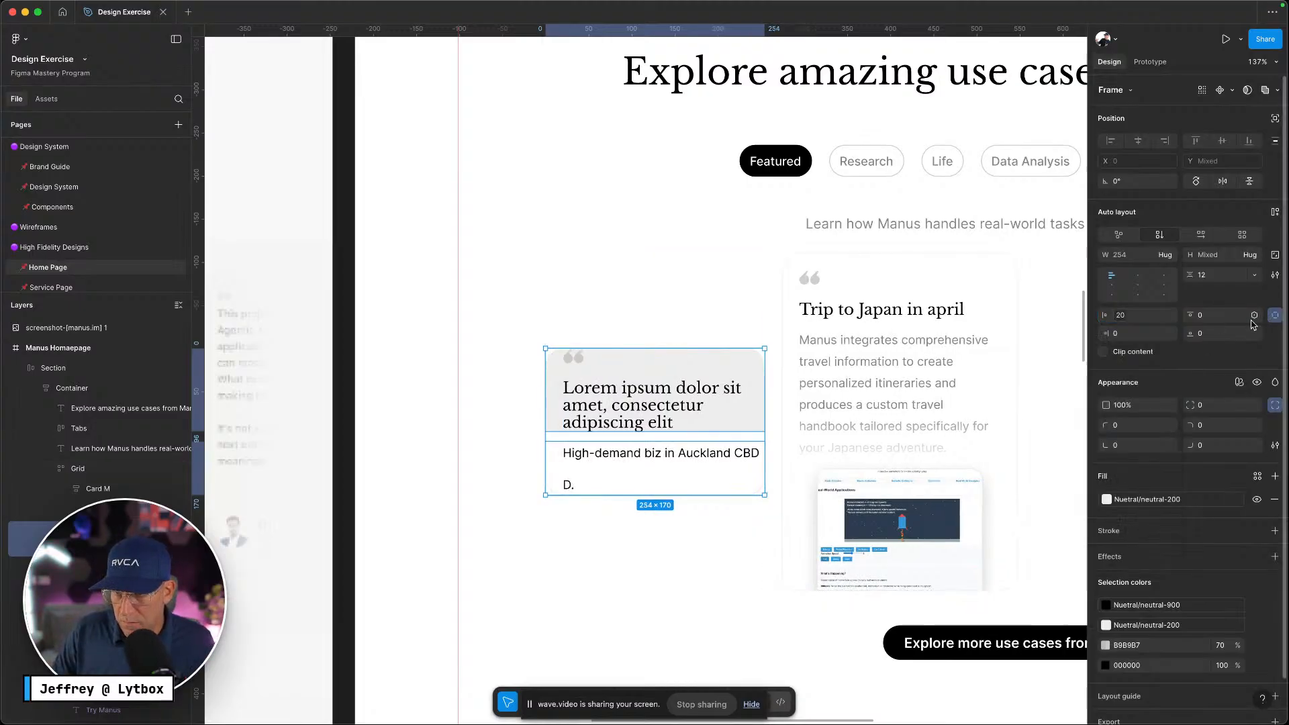
{"action": "left_click", "coordinate": [1254, 315]}
{"action": "type", "text": "padding"}
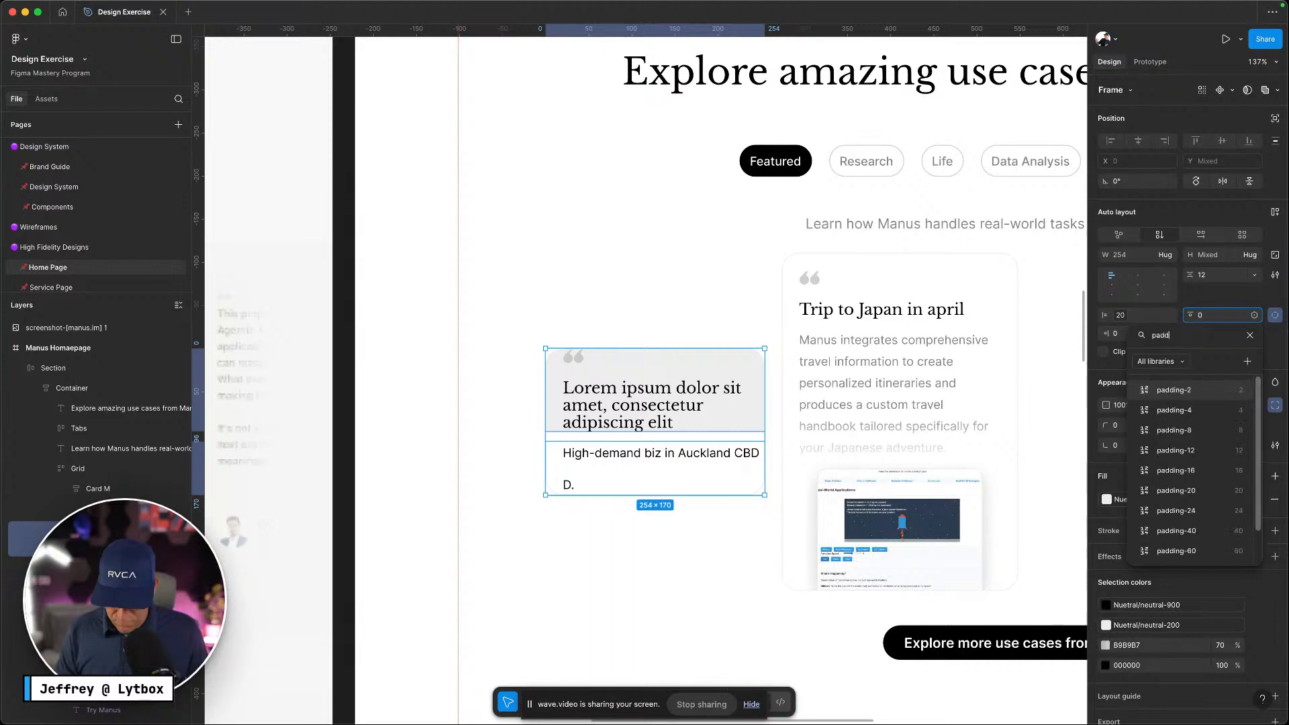
{"action": "left_click", "coordinate": [1187, 490]}
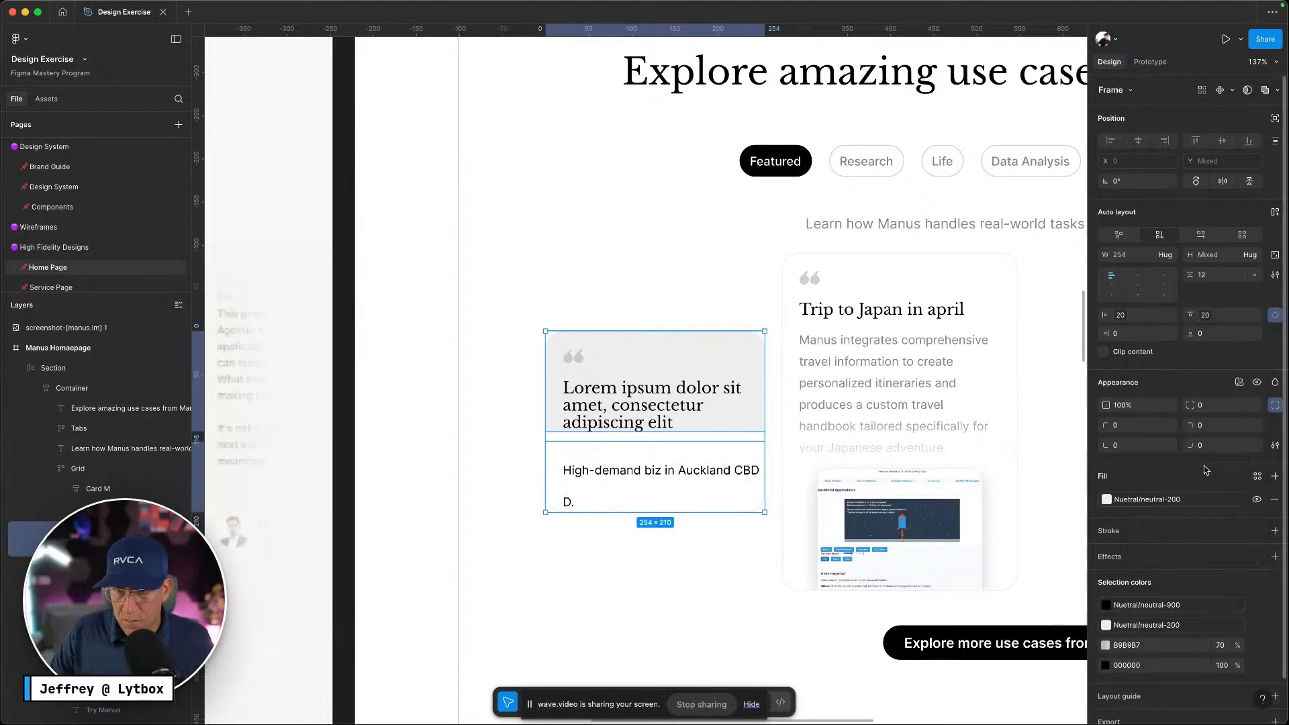
Apply padding-20 to the bottom padding and select the first card's grey quote panel
{"action": "left_click", "coordinate": [1171, 335]}
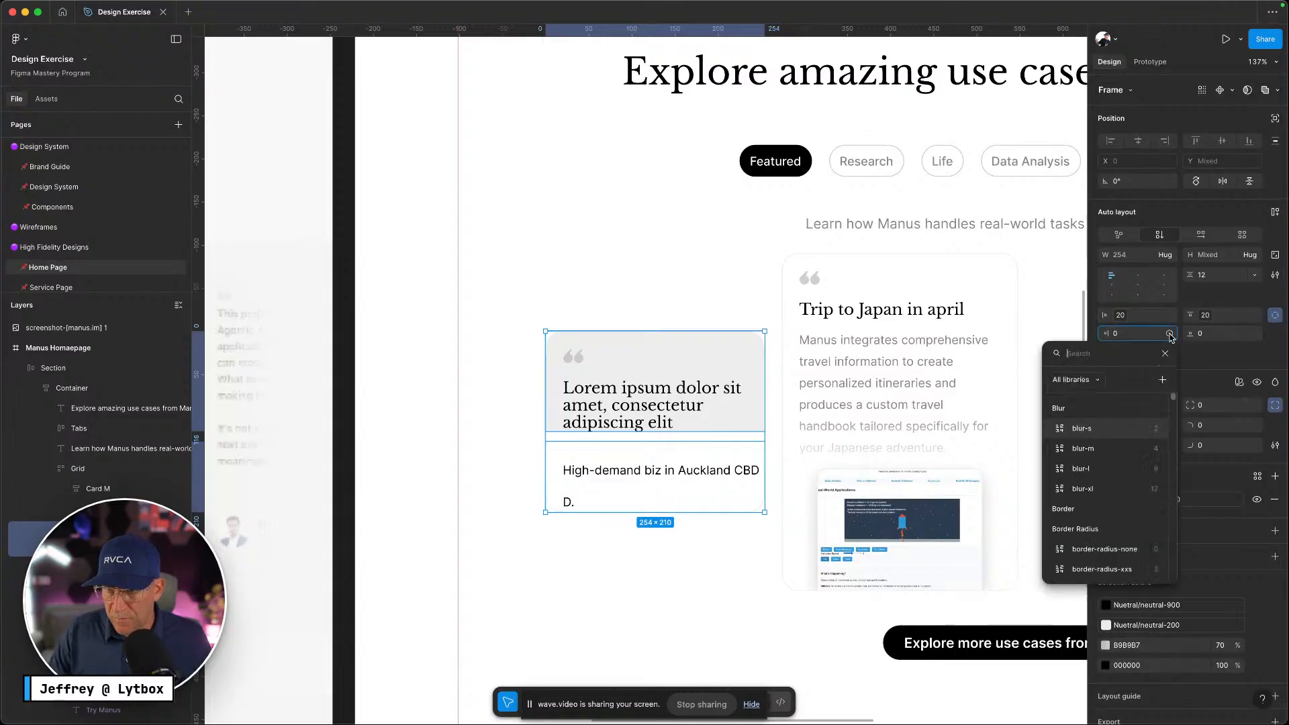
{"action": "type", "text": "padding"}
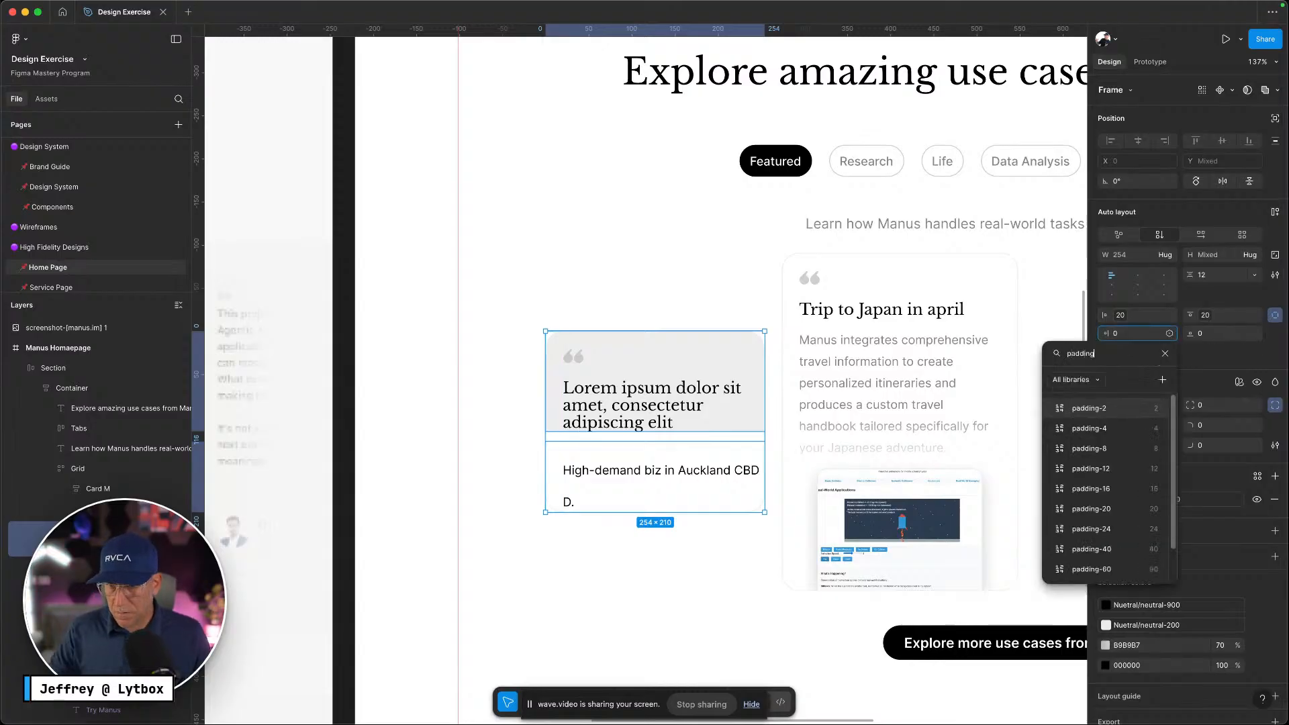
{"action": "left_click", "coordinate": [1079, 513]}
{"action": "key", "text": "Escape"}
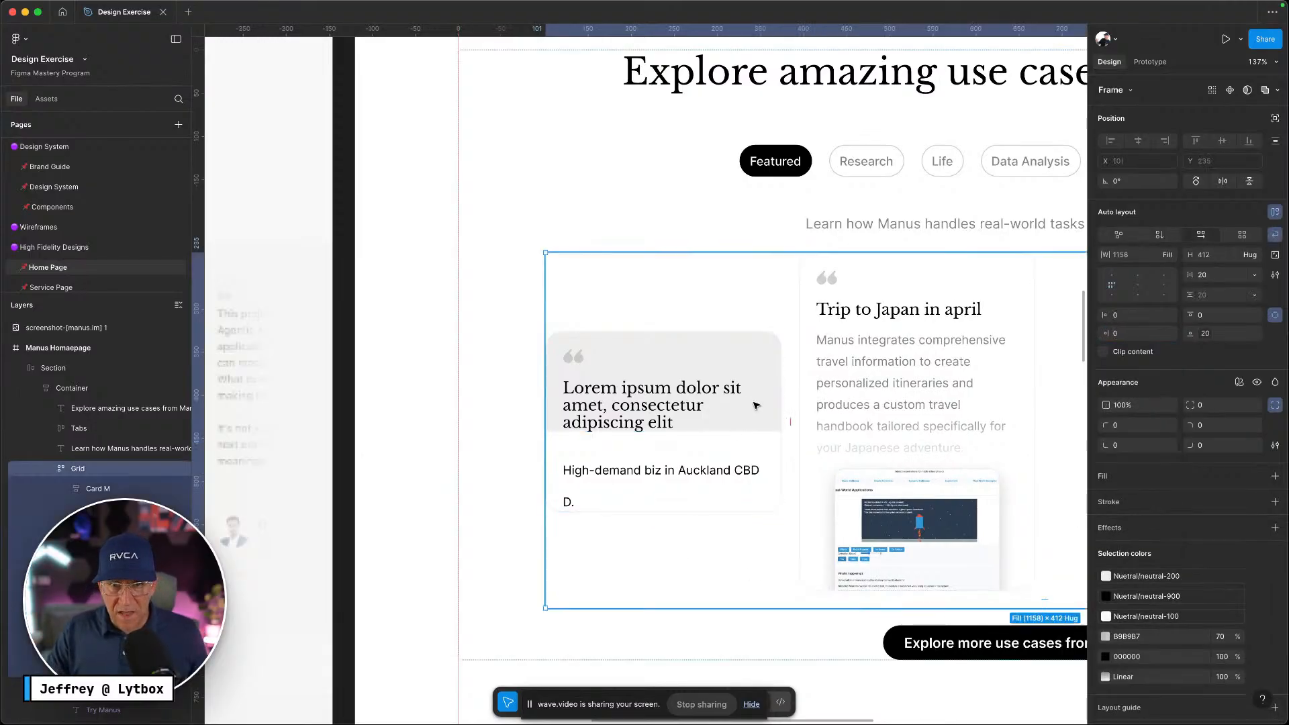
{"action": "left_click", "coordinate": [736, 408]}
{"action": "double_click", "coordinate": [737, 411]}
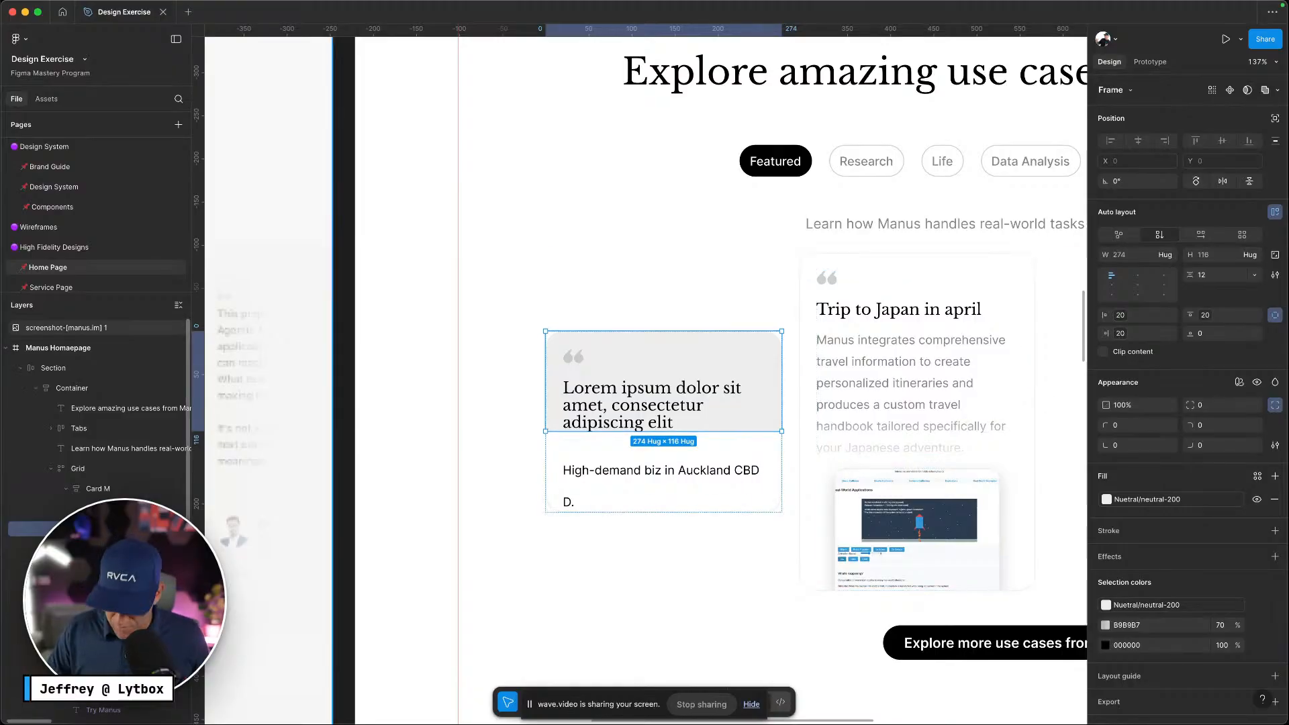
{"action": "key", "text": "ctrl+Left"}
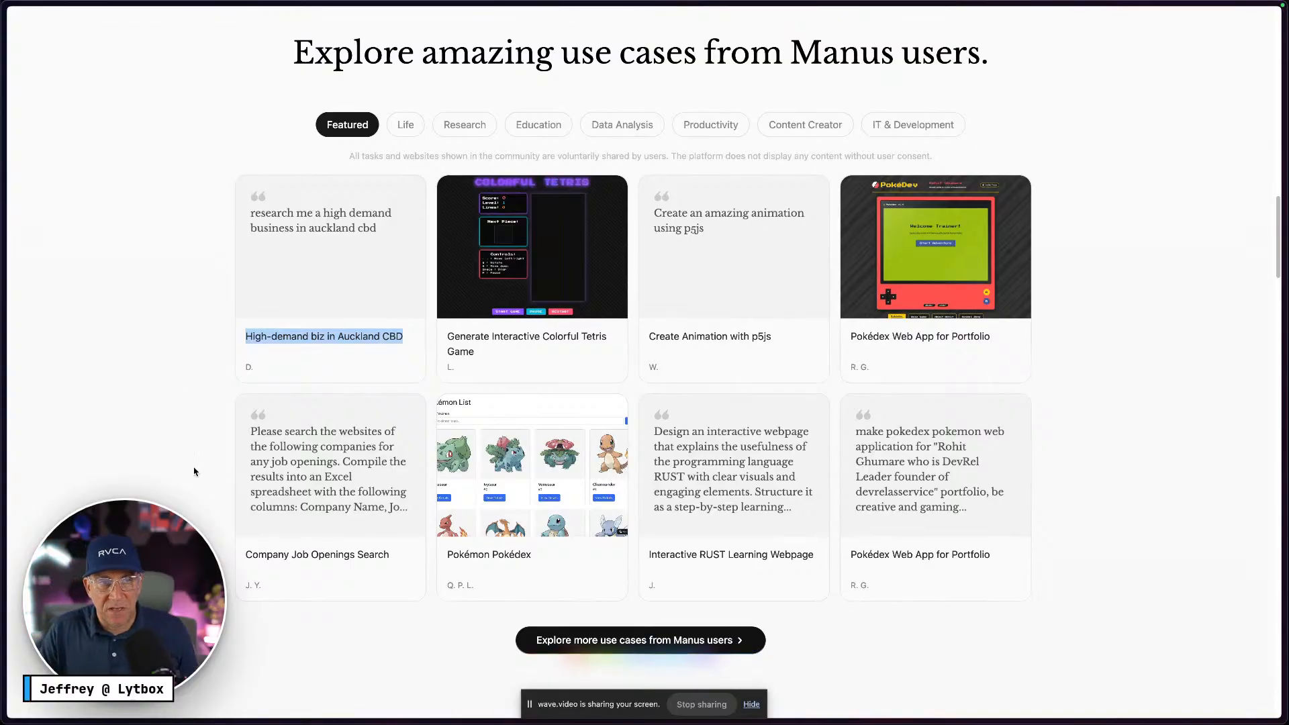
Compare with the Manus site cards, then drag the grey quote panel to about 251 tall
{"action": "mouse_move", "coordinate": [243, 463]}
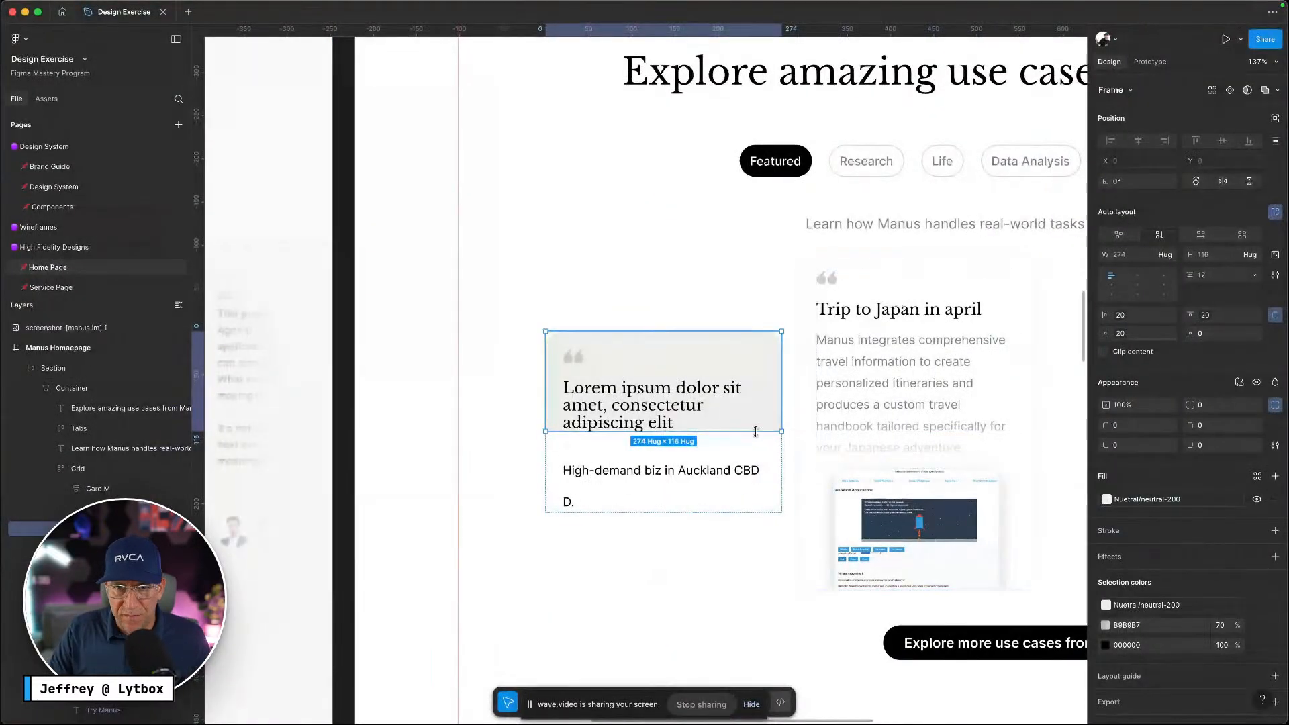
{"action": "left_click_drag", "start_coordinate": [755, 432], "coordinate": [738, 548]}
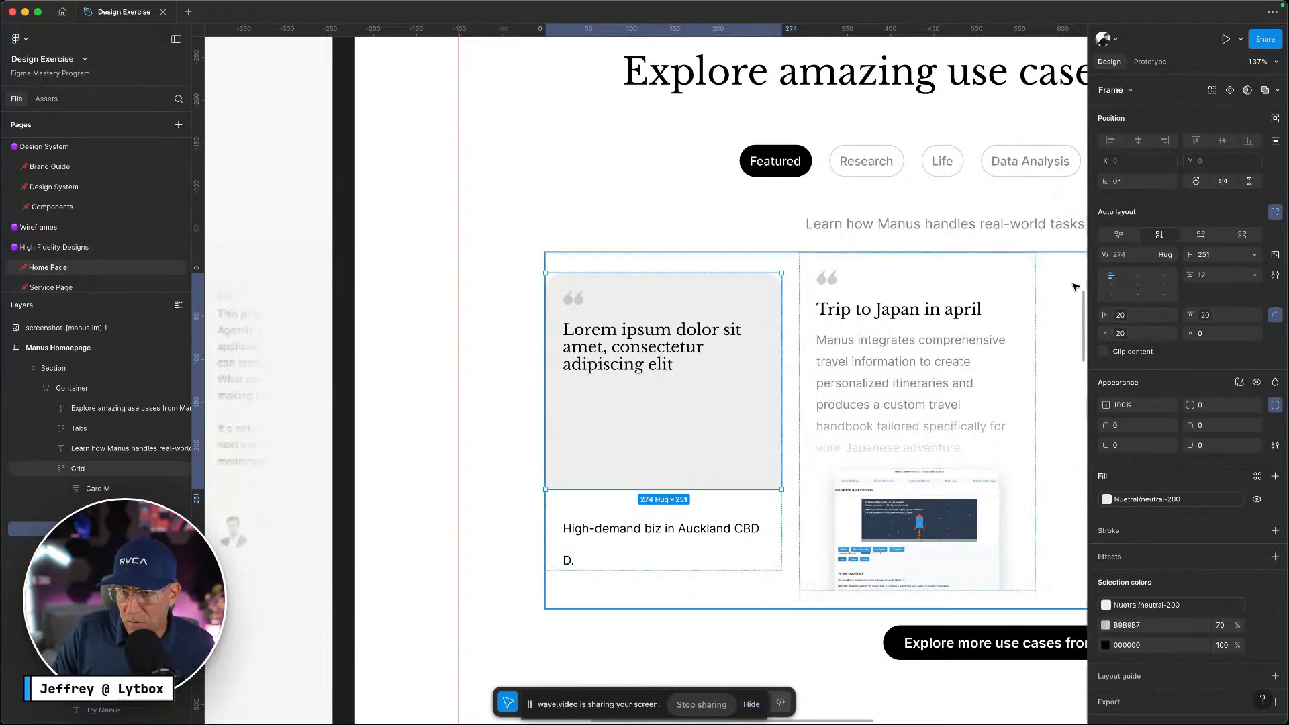
Fix the grey quote panel height at 250 and search variables for 'width'
{"action": "left_click", "coordinate": [1221, 260]}
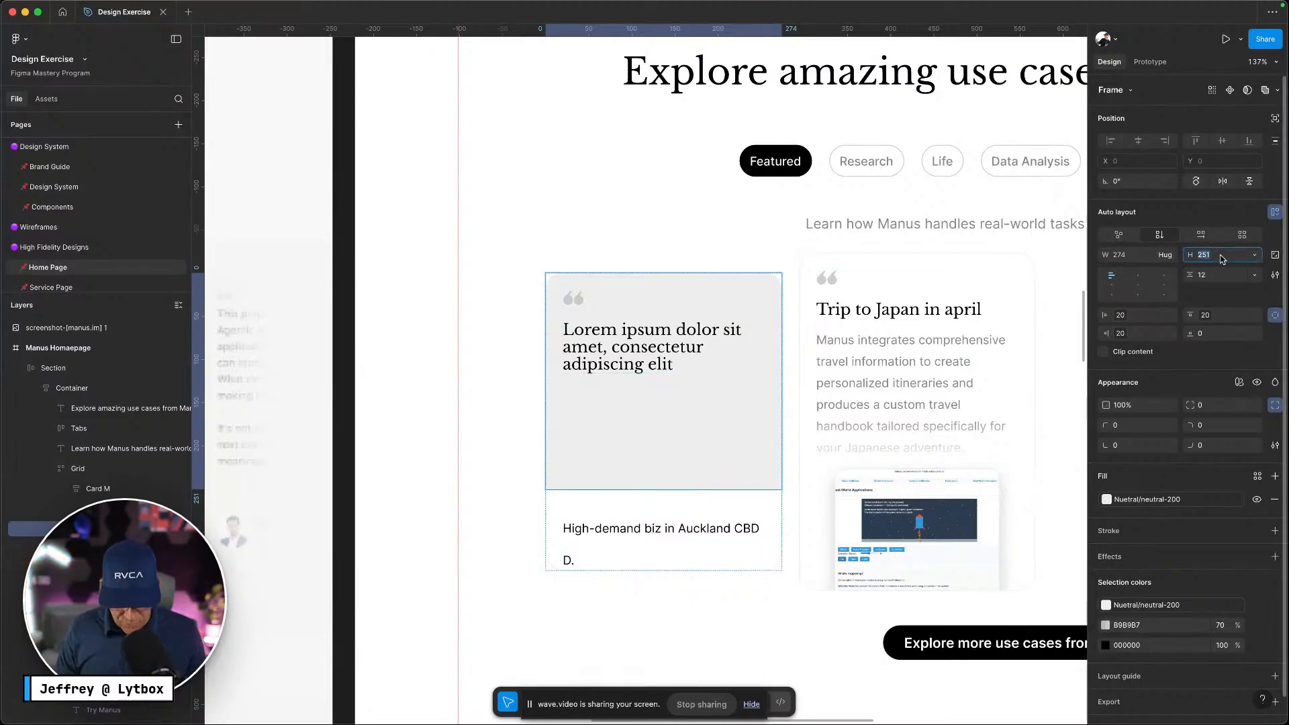
{"action": "type", "text": "250"}
{"action": "key", "text": "Return"}
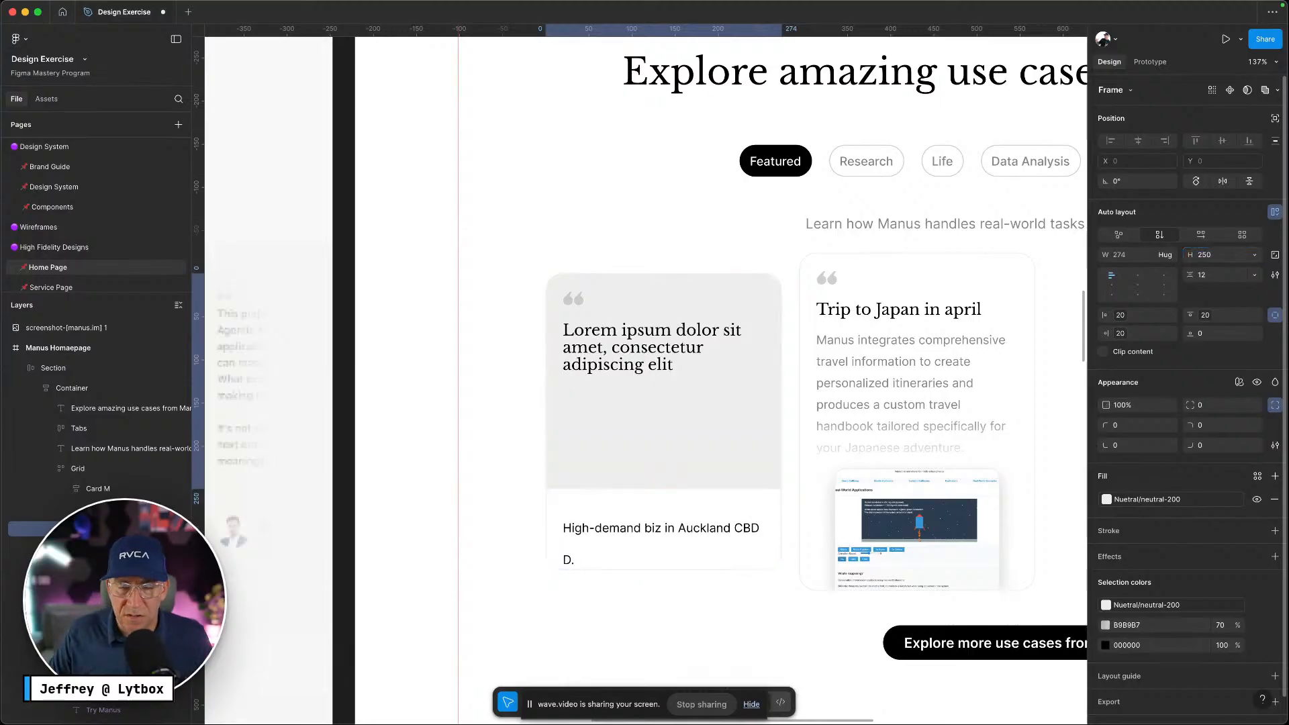
{"action": "left_click", "coordinate": [1257, 256]}
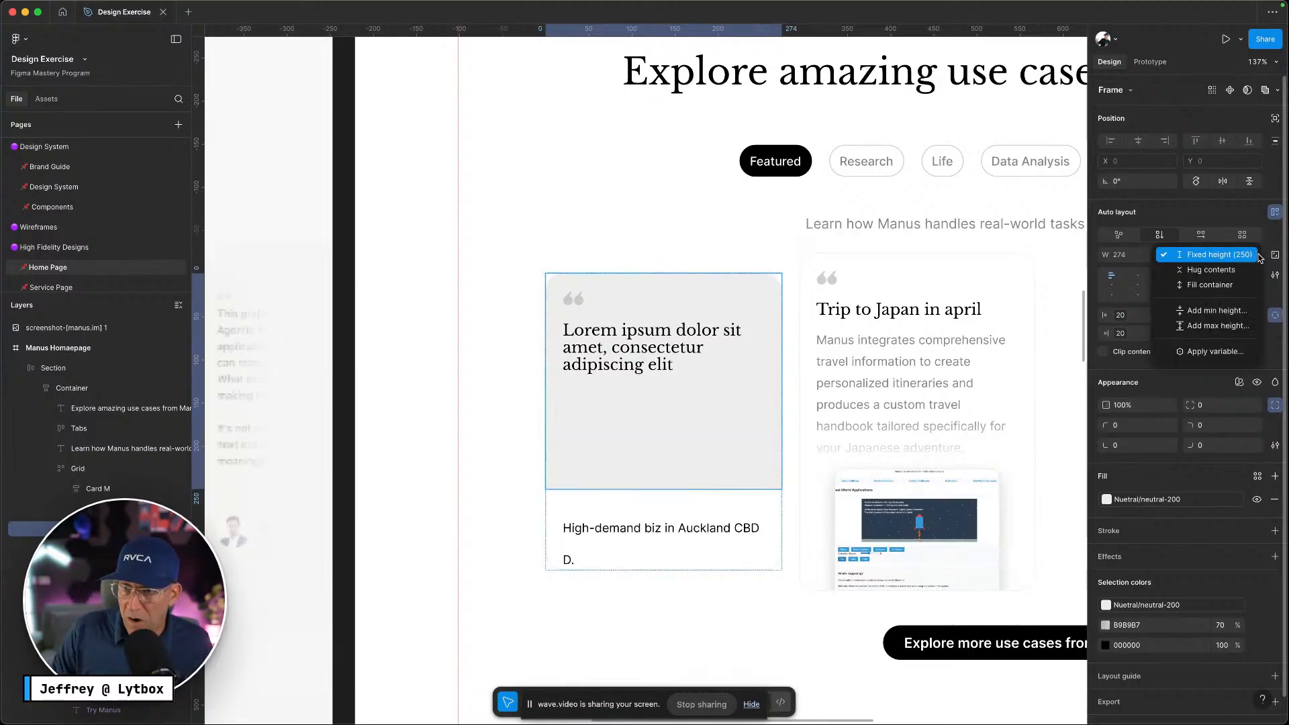
{"action": "left_click", "coordinate": [1219, 351]}
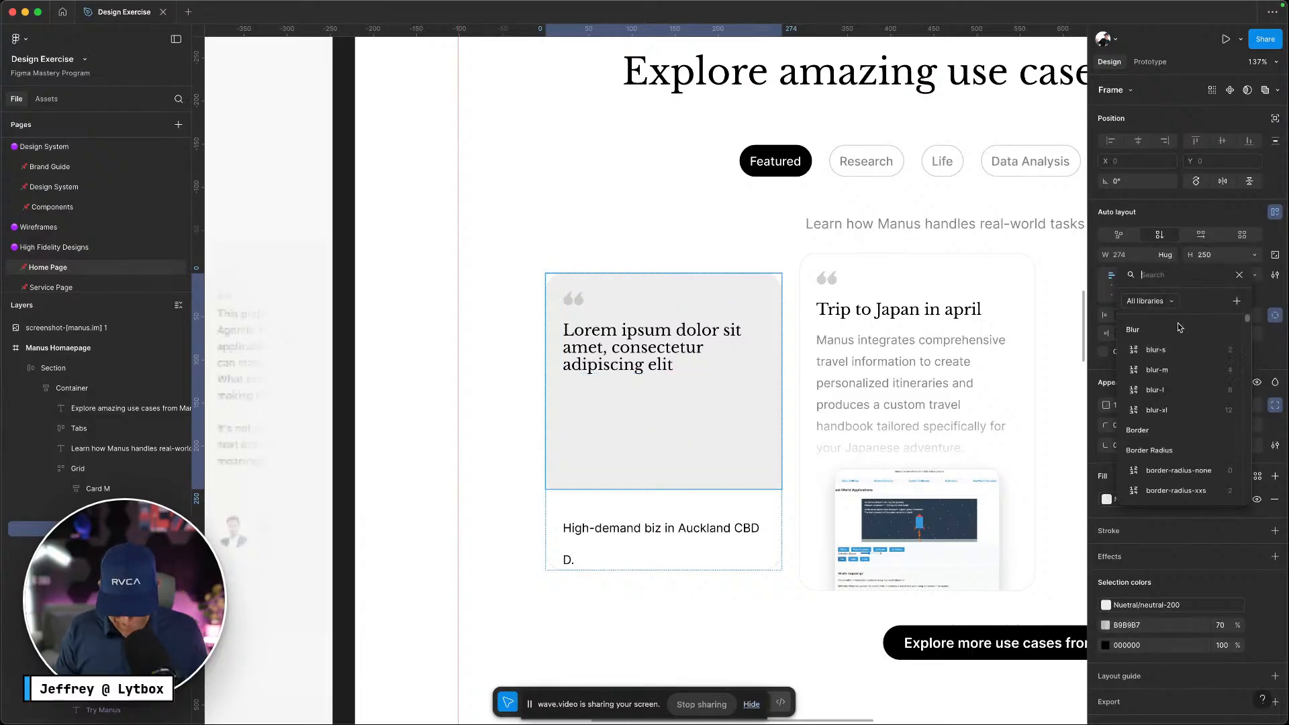
{"action": "type", "text": "width"}
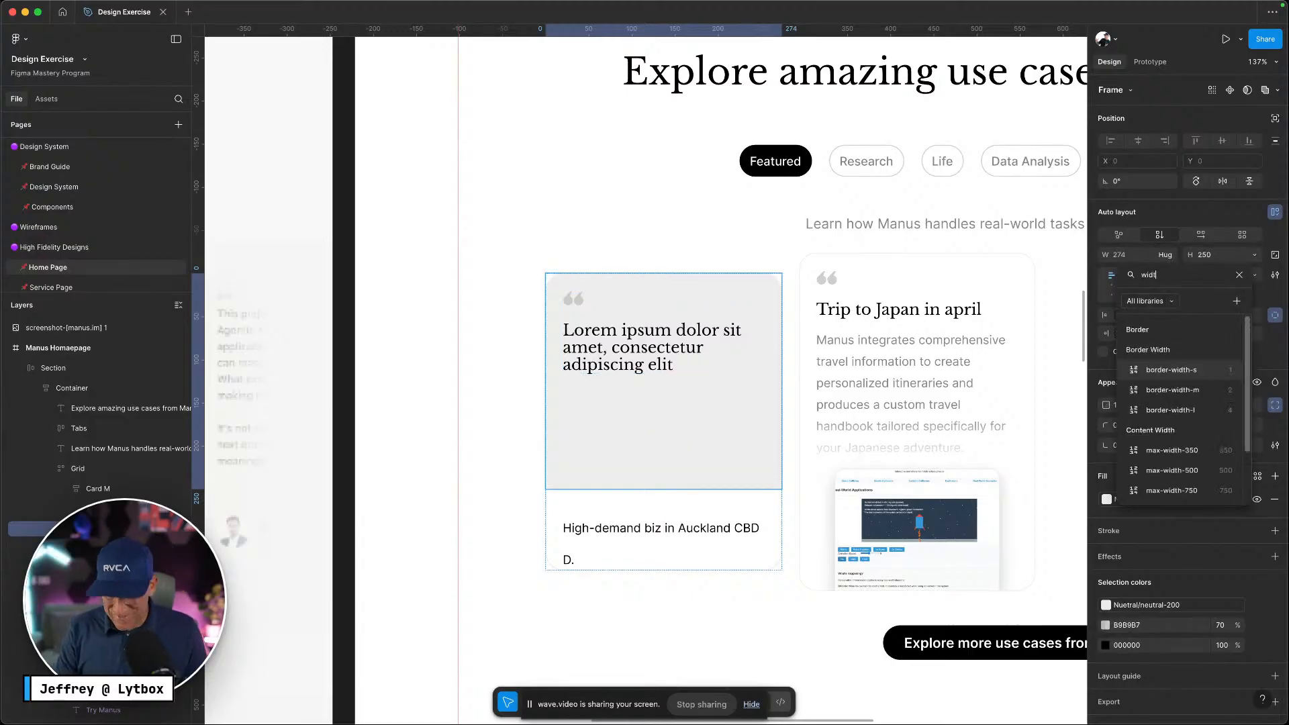
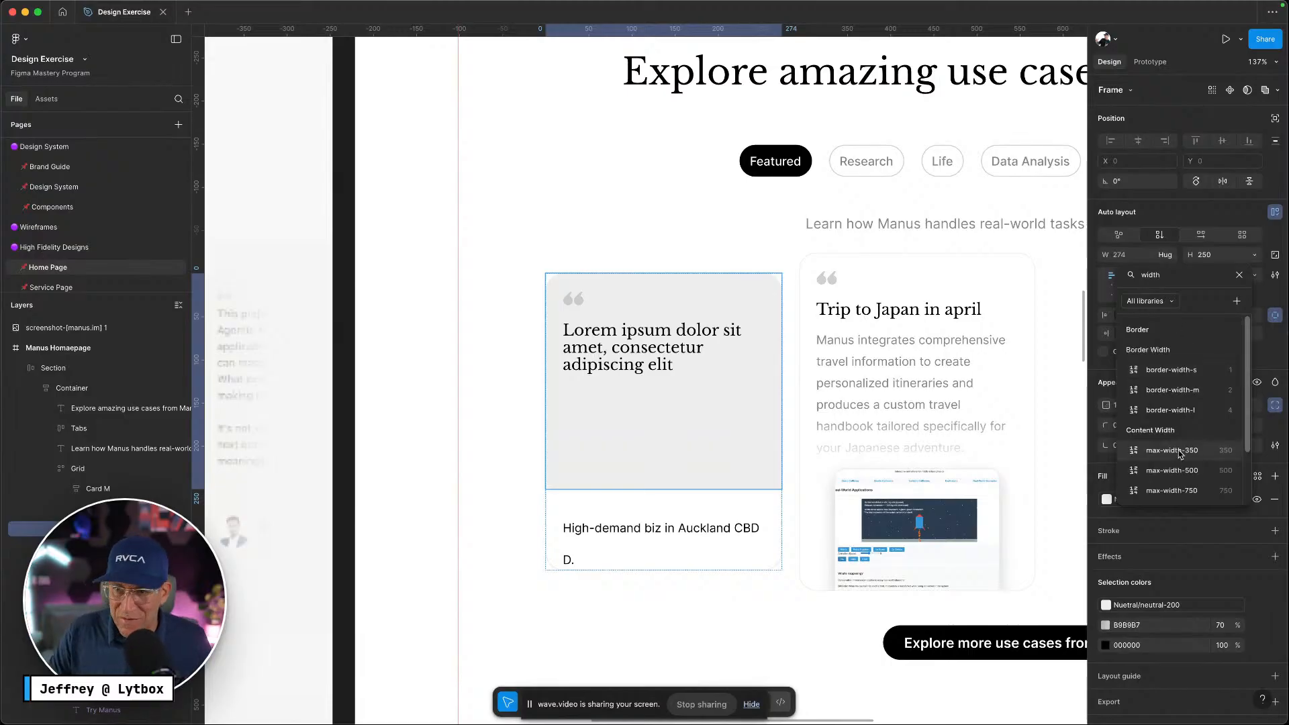
Close the variable picker, try centred alignments on the Grid, then return it to top-left
{"action": "left_click", "coordinate": [1239, 275]}
{"action": "scroll", "coordinate": [852, 411], "scroll_direction": "down", "scroll_amount": 5}
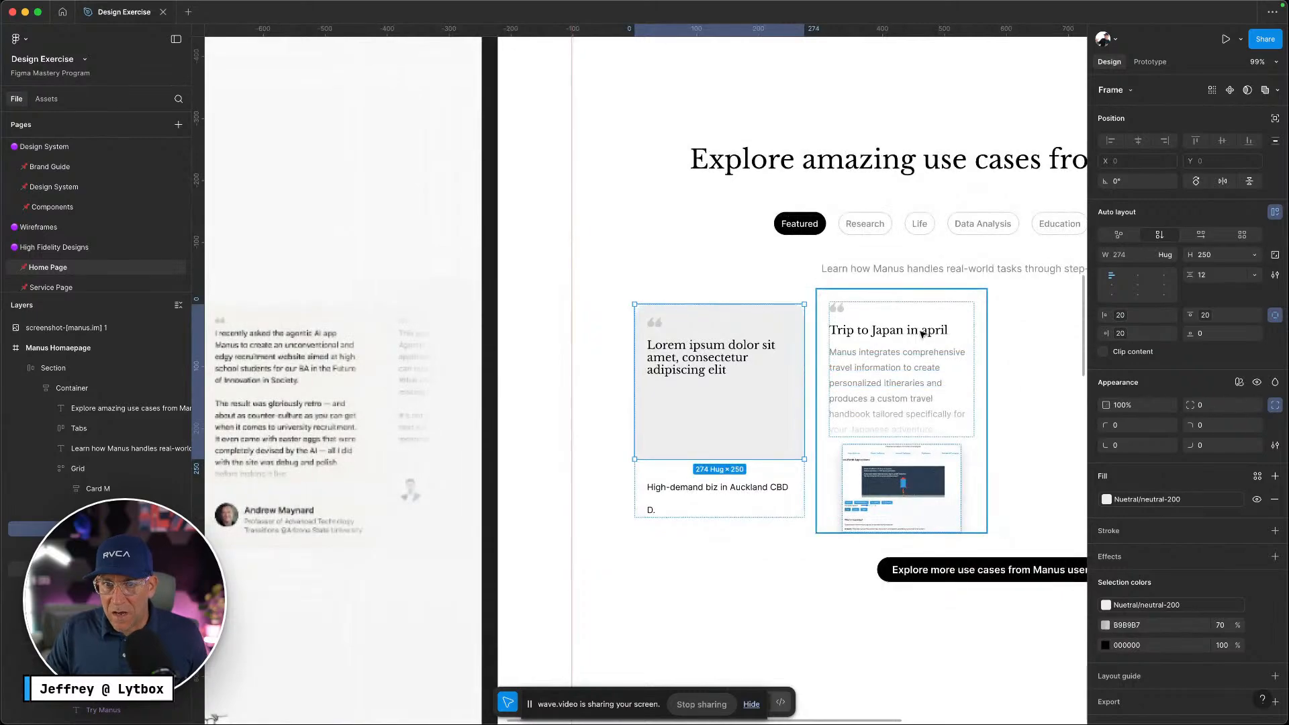
{"action": "scroll", "coordinate": [826, 336], "scroll_direction": "right", "scroll_amount": 4}
{"action": "left_click", "coordinate": [835, 307]}
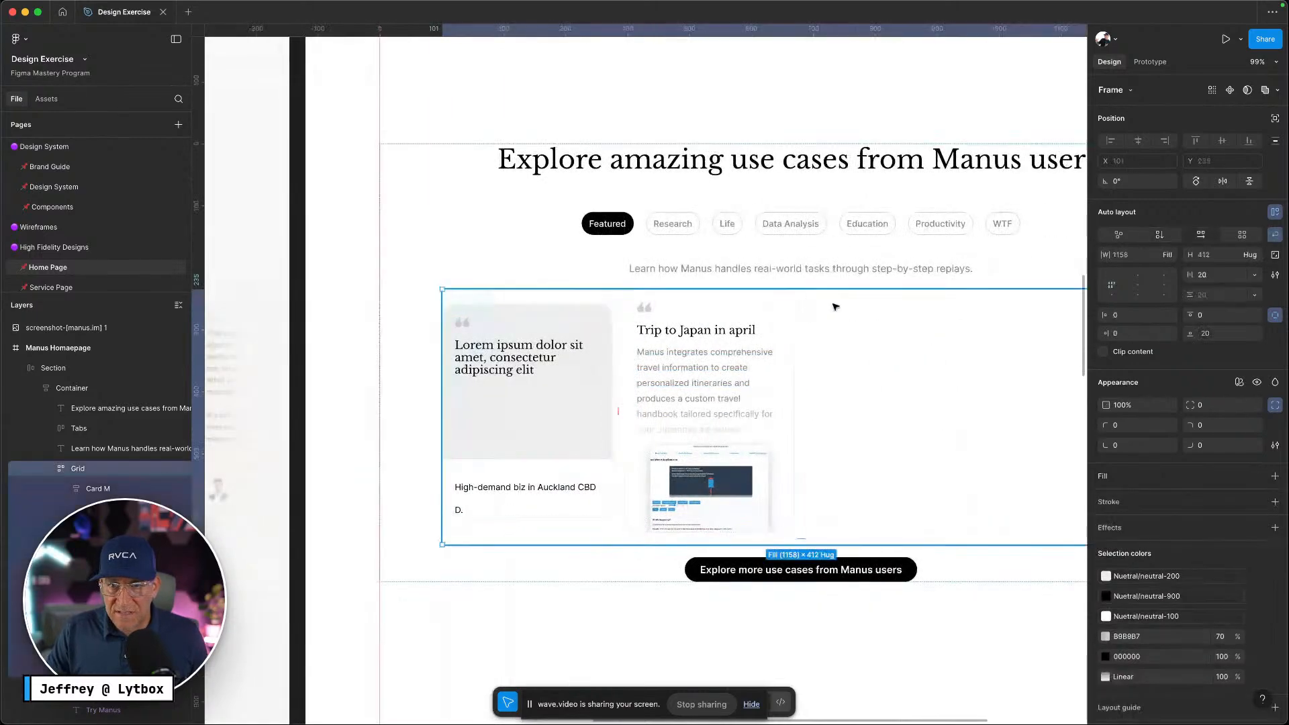
{"action": "left_click", "coordinate": [1136, 278]}
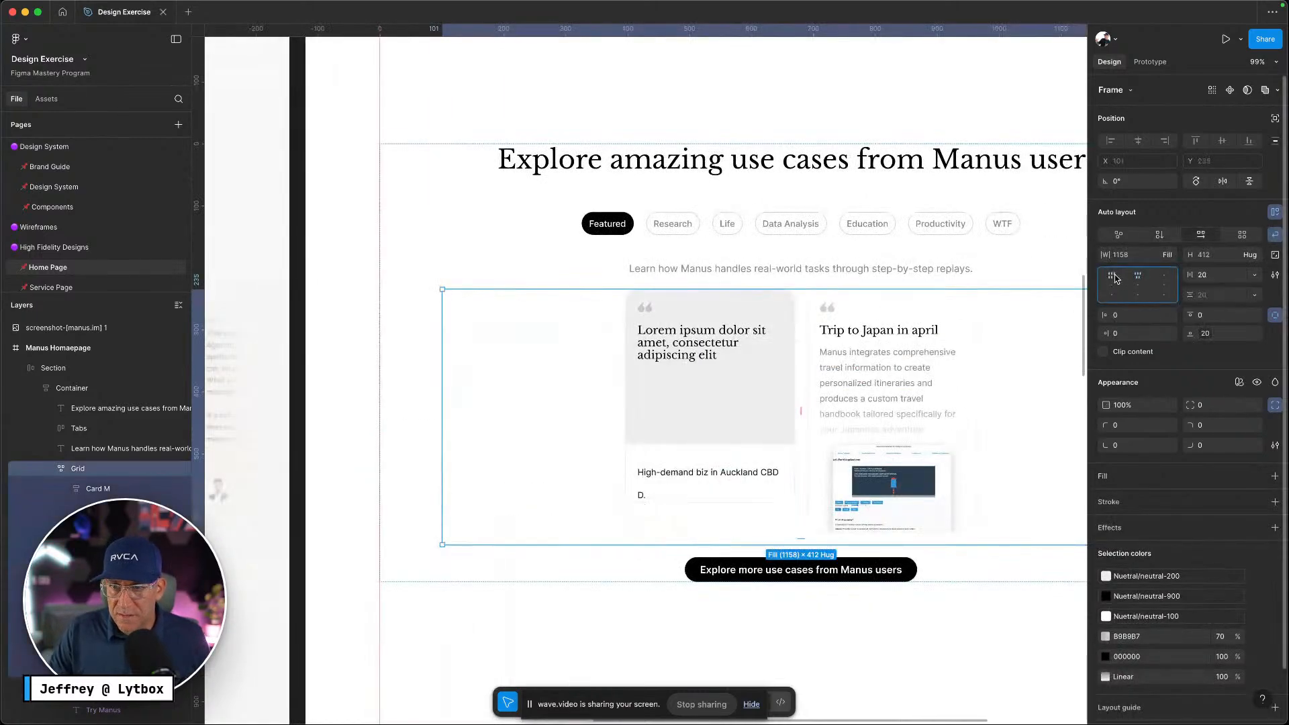
{"action": "left_click", "coordinate": [1114, 277]}
{"action": "left_click", "coordinate": [1112, 289]}
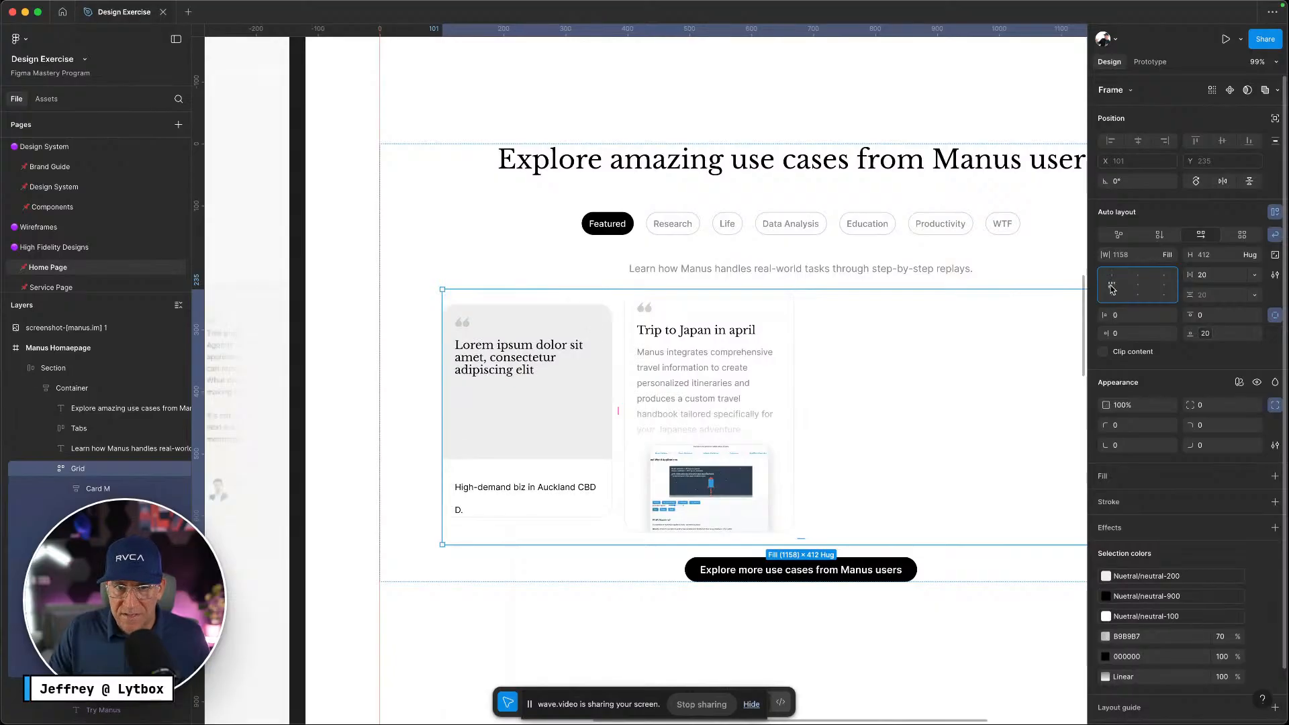
{"action": "left_click", "coordinate": [1112, 276]}
{"action": "scroll", "coordinate": [806, 424], "scroll_direction": "down", "scroll_amount": 1}
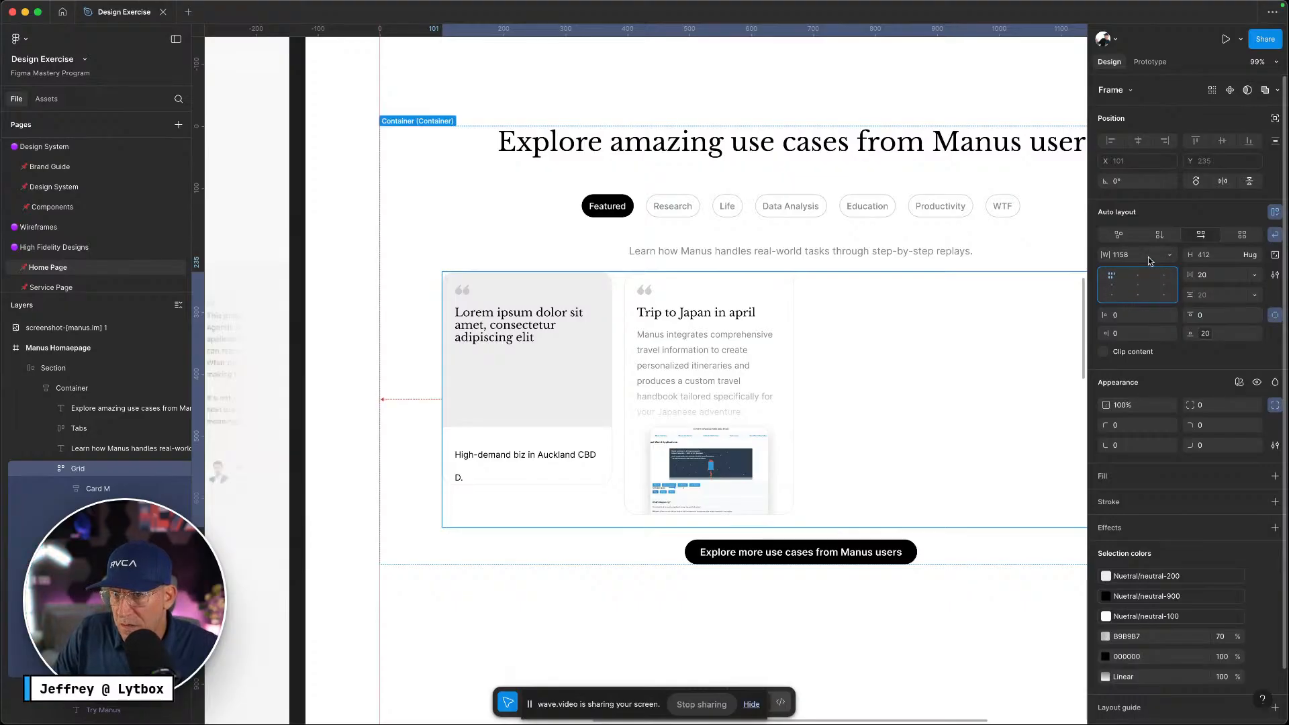
Set the Grid's height to Hug (412) after trying Fill, then compare with the Manus page
{"action": "left_click", "coordinate": [1170, 259]}
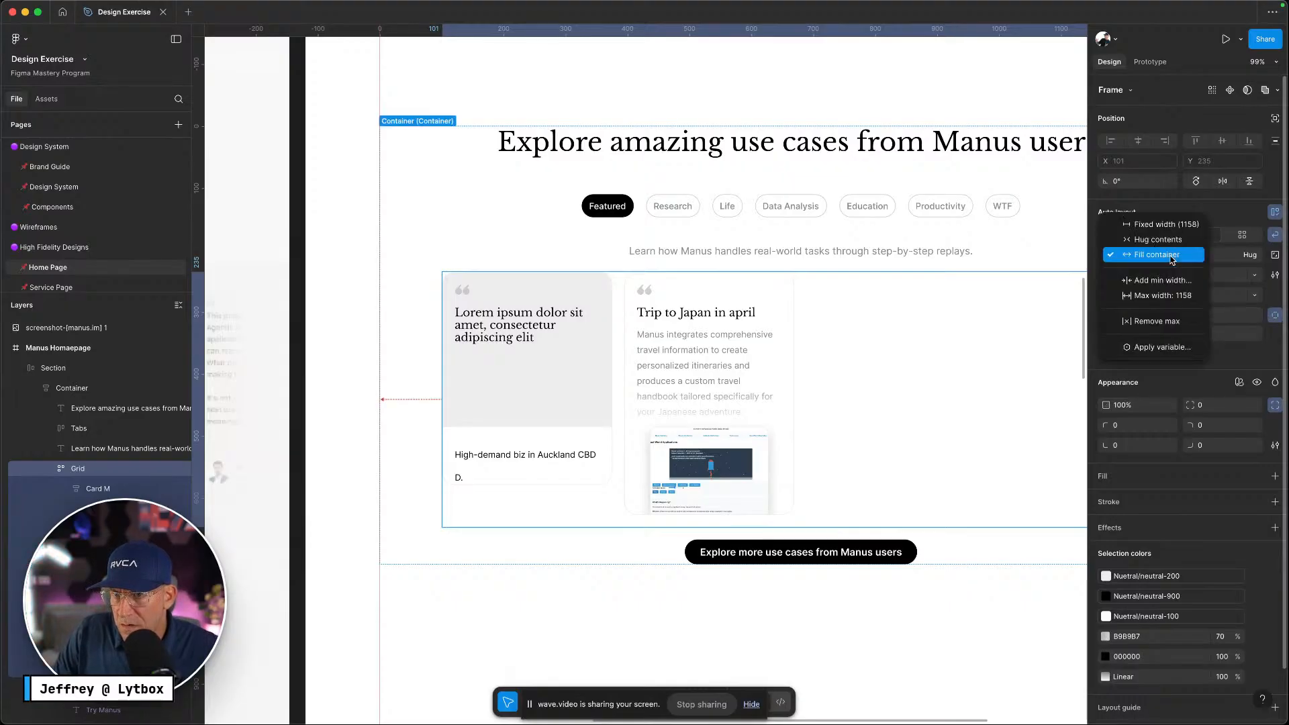
{"action": "left_click", "coordinate": [1235, 260]}
{"action": "left_click", "coordinate": [1249, 258]}
{"action": "left_click", "coordinate": [1247, 266]}
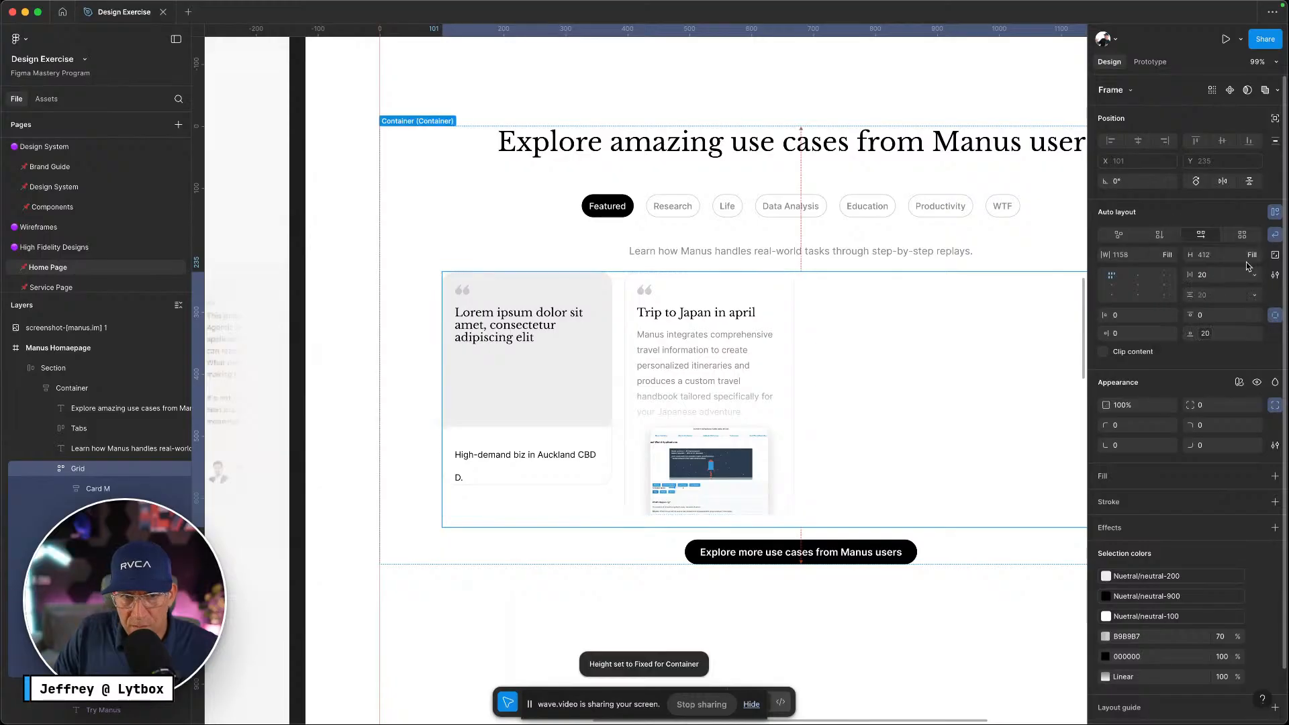
{"action": "left_click", "coordinate": [1252, 261]}
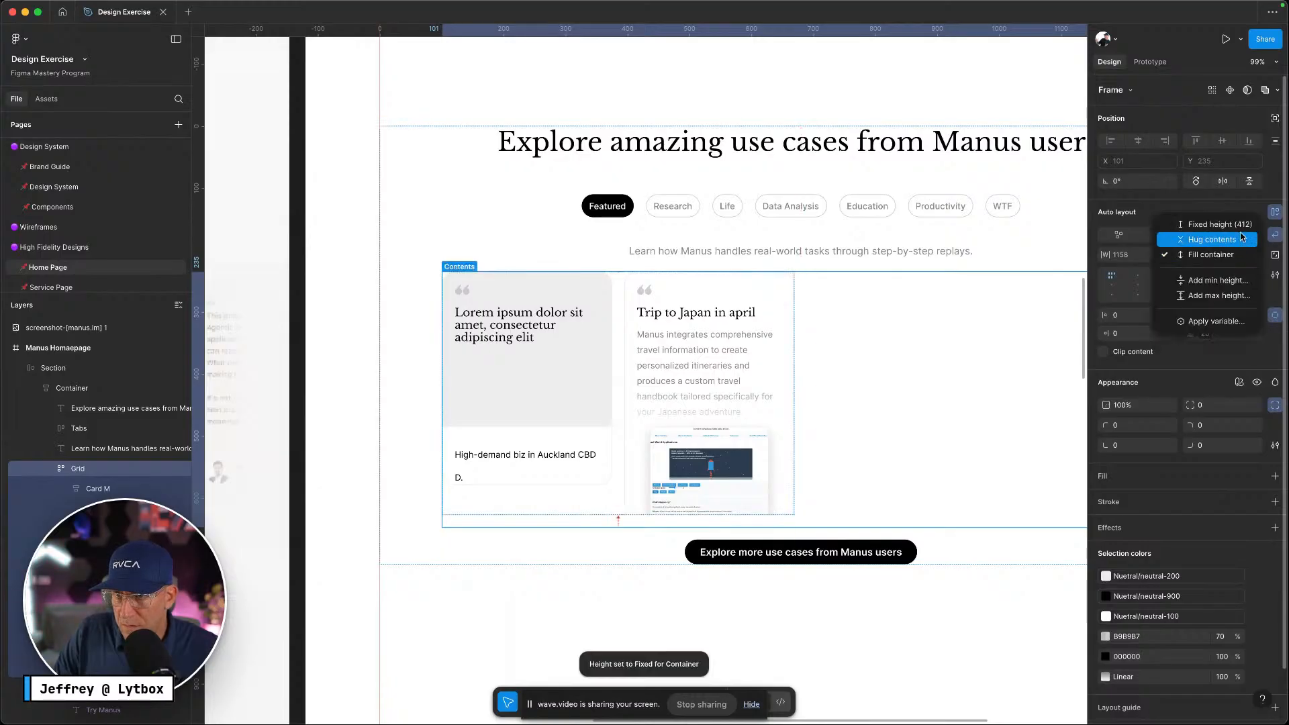
{"action": "left_click", "coordinate": [1219, 240]}
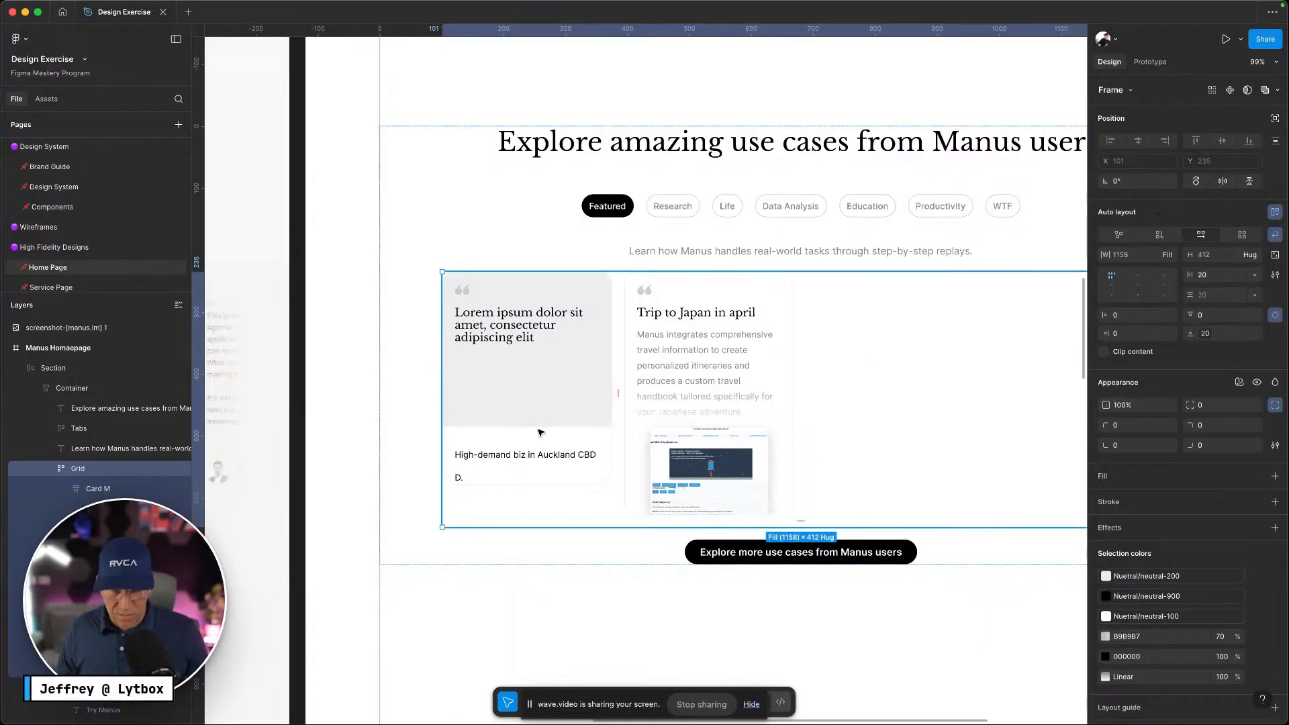
{"action": "key", "text": "ctrl+Left"}
{"action": "key", "text": "ctrl+Right"}
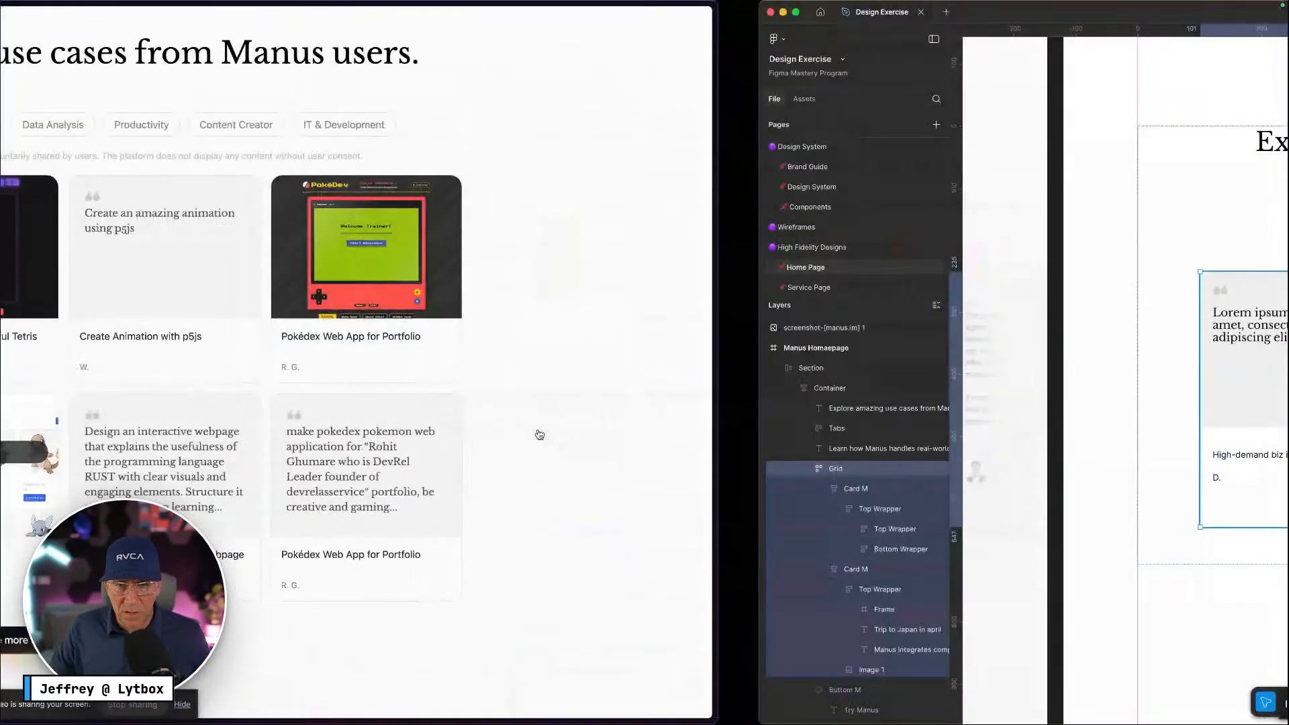
Move the wrapper's top and bottom sections directly into Card M
{"action": "left_click", "coordinate": [526, 432]}
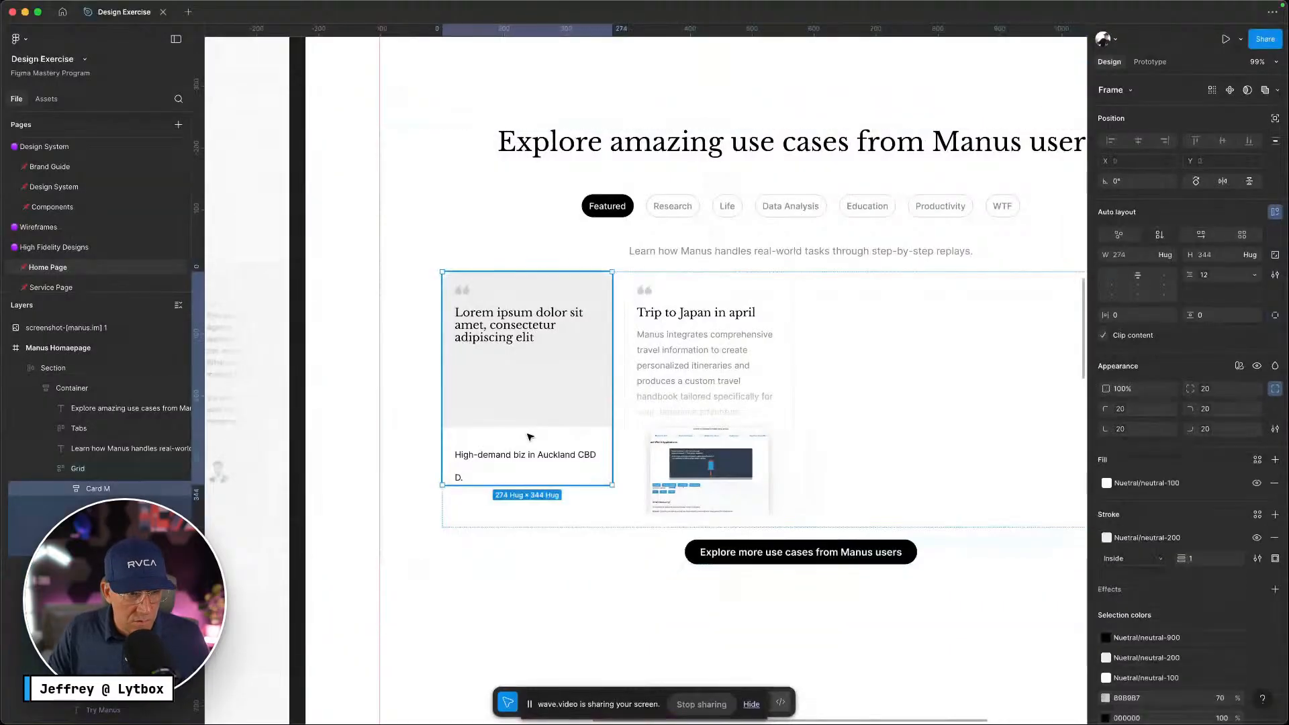
{"action": "left_click", "coordinate": [80, 509]}
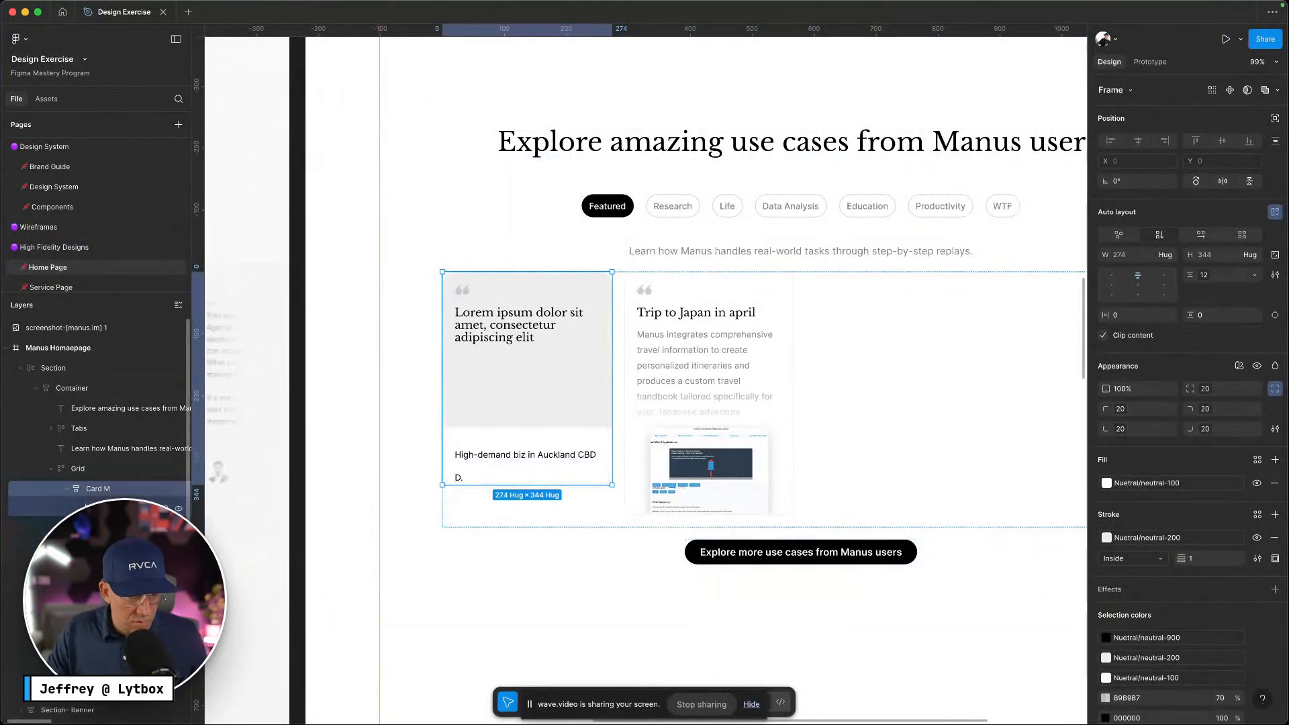
{"action": "left_click", "coordinate": [100, 509]}
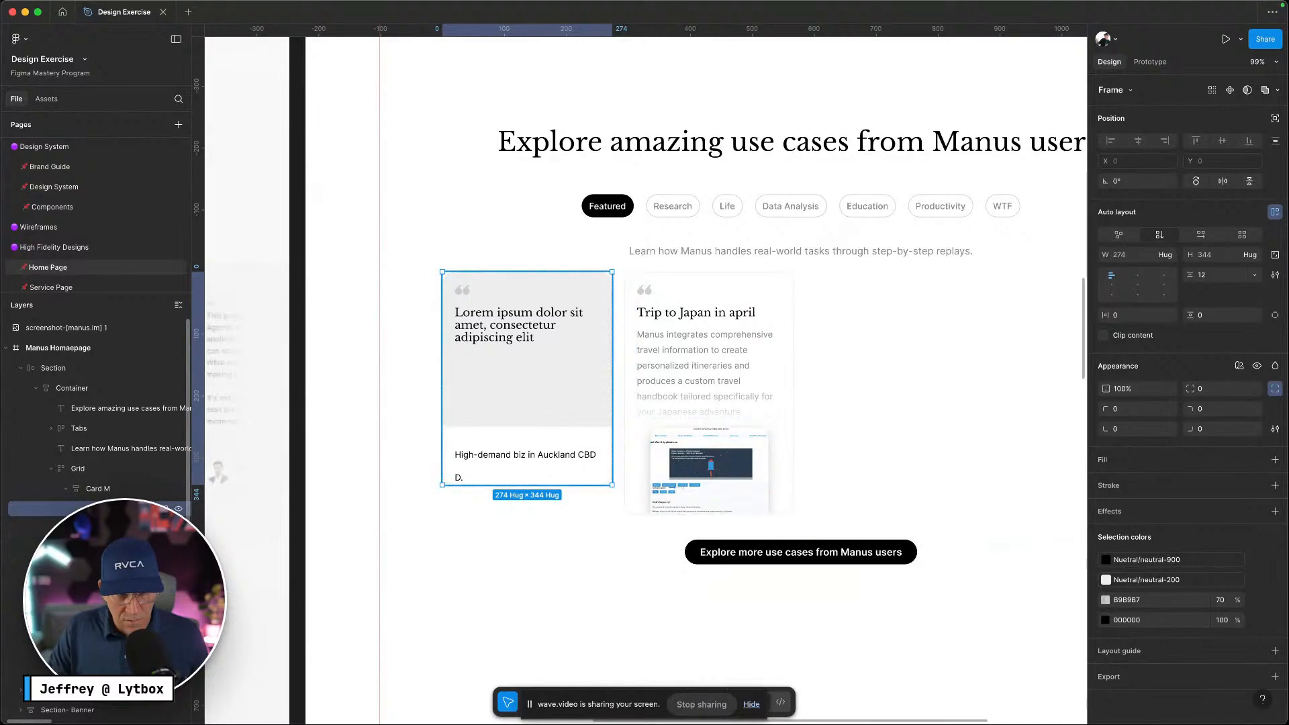
{"action": "left_click", "coordinate": [99, 490]}
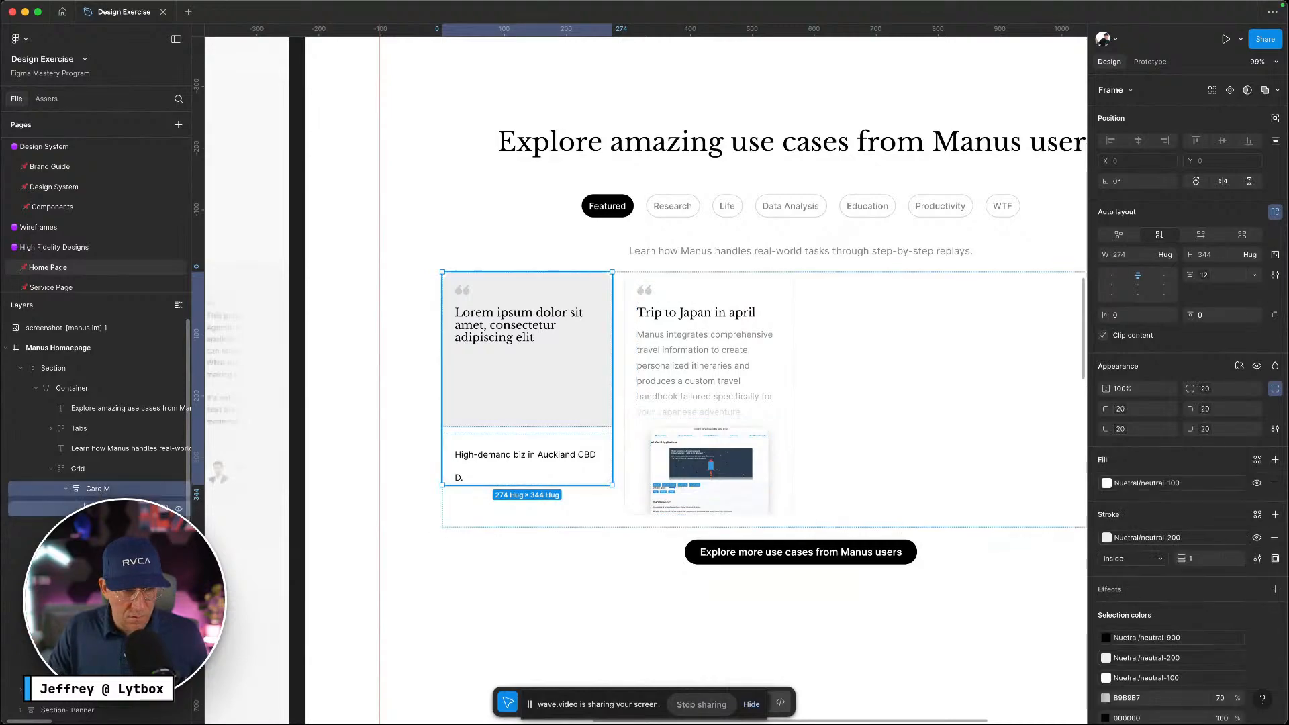
{"action": "left_click", "coordinate": [101, 508]}
{"action": "left_click", "coordinate": [101, 509]}
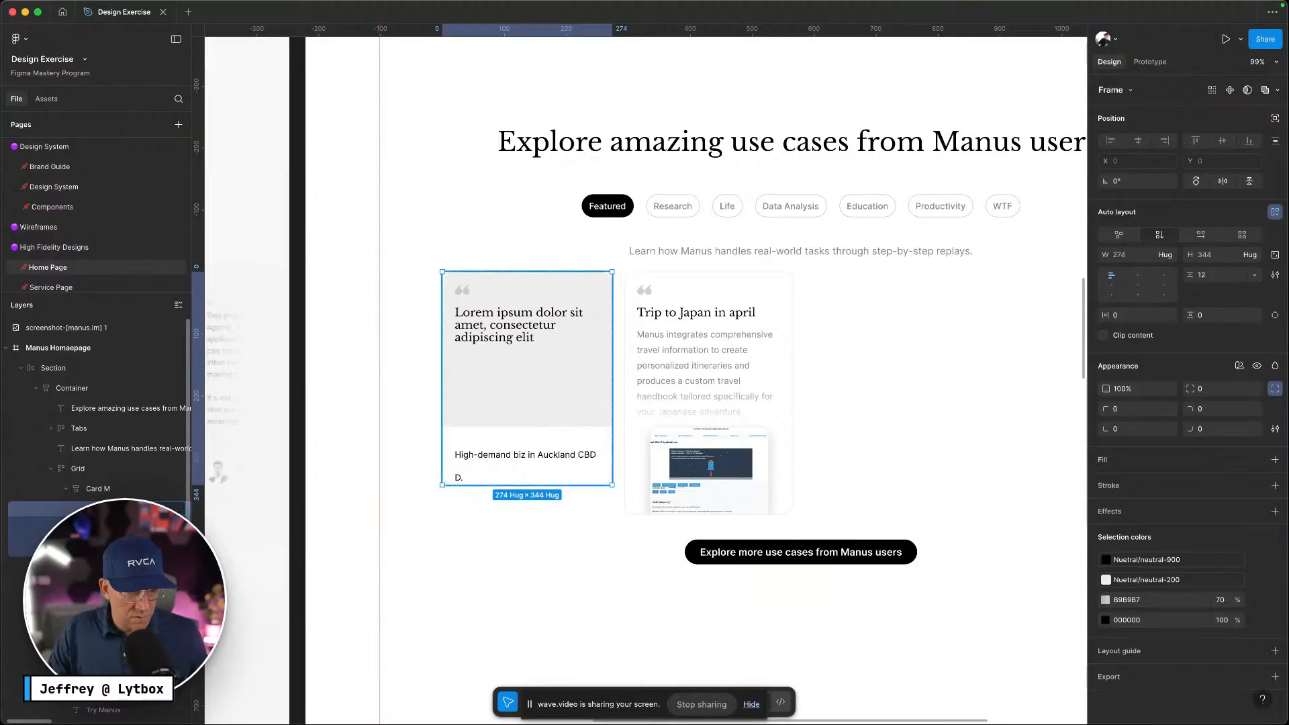
{"action": "left_click", "coordinate": [81, 508]}
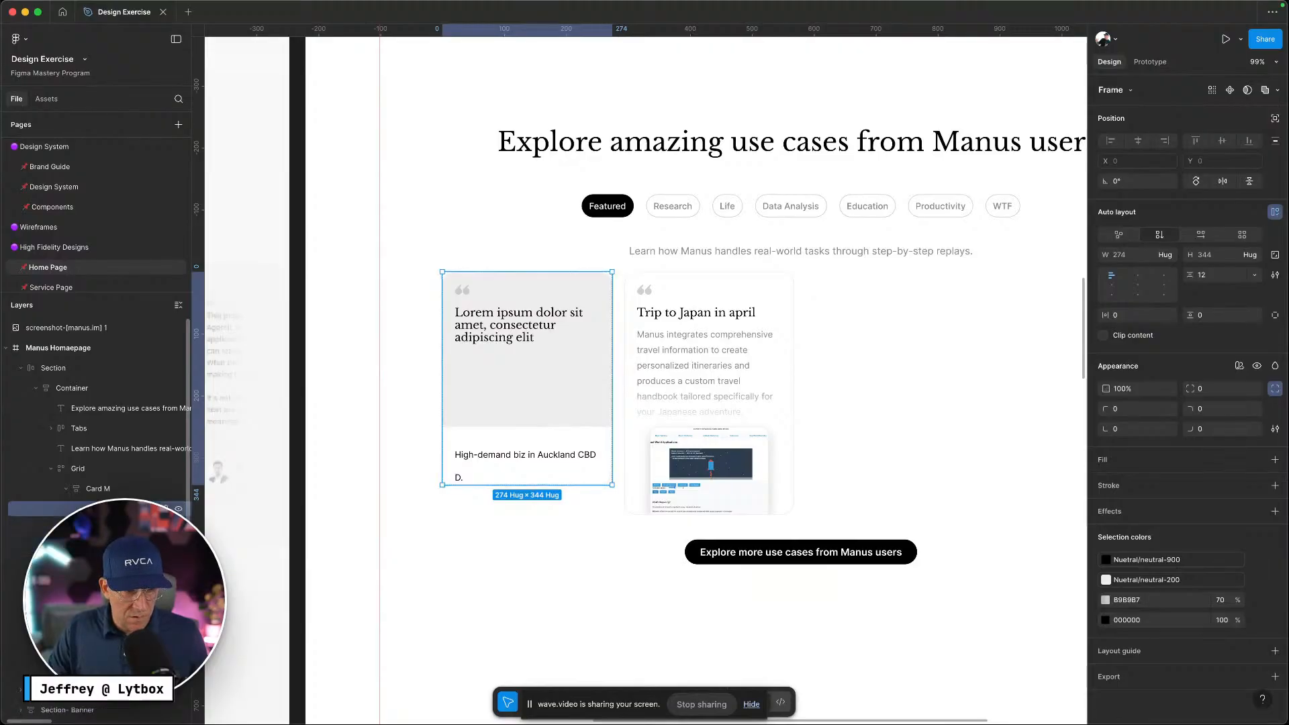
{"action": "left_click", "coordinate": [80, 509]}
{"action": "left_click", "coordinate": [100, 528]}
{"action": "left_click", "coordinate": [100, 549], "text": "shift"}
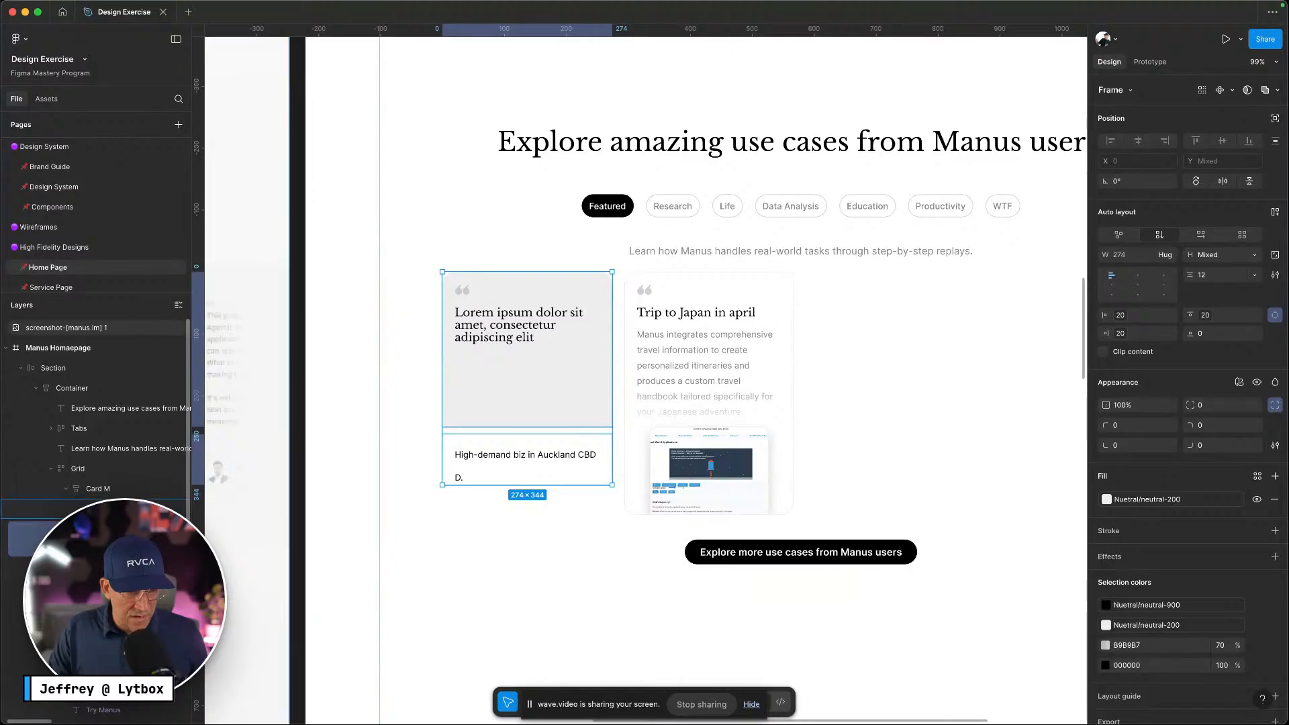
{"action": "left_click_drag", "start_coordinate": [101, 529], "coordinate": [101, 503]}
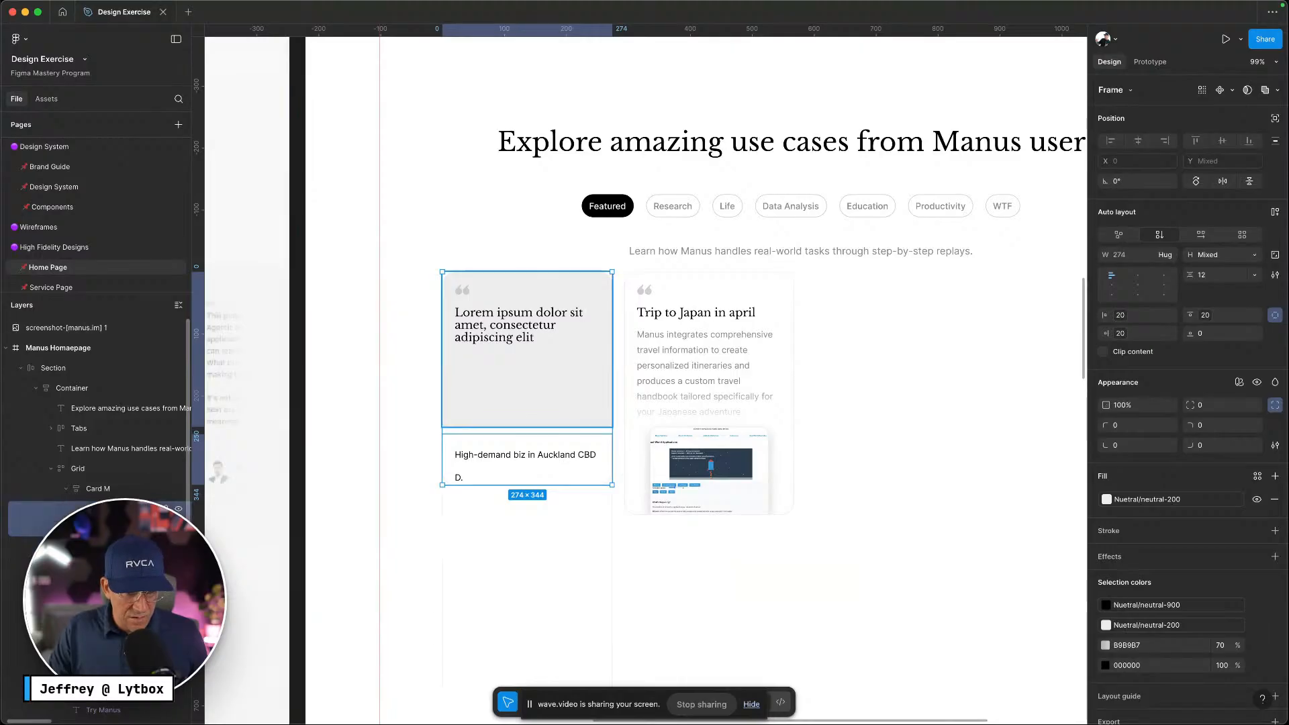
Delete the empty leftover wrapper frame from Card M
{"action": "left_click", "coordinate": [442, 637]}
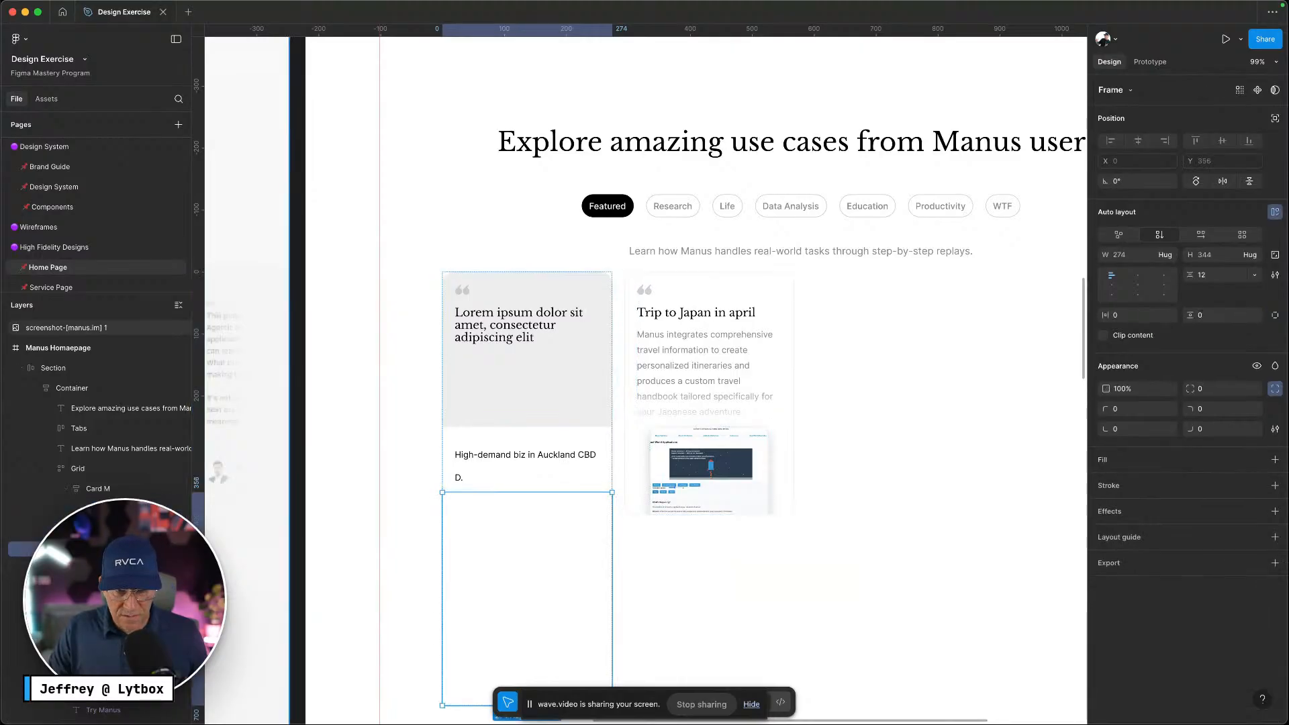
{"action": "key", "text": "Escape"}
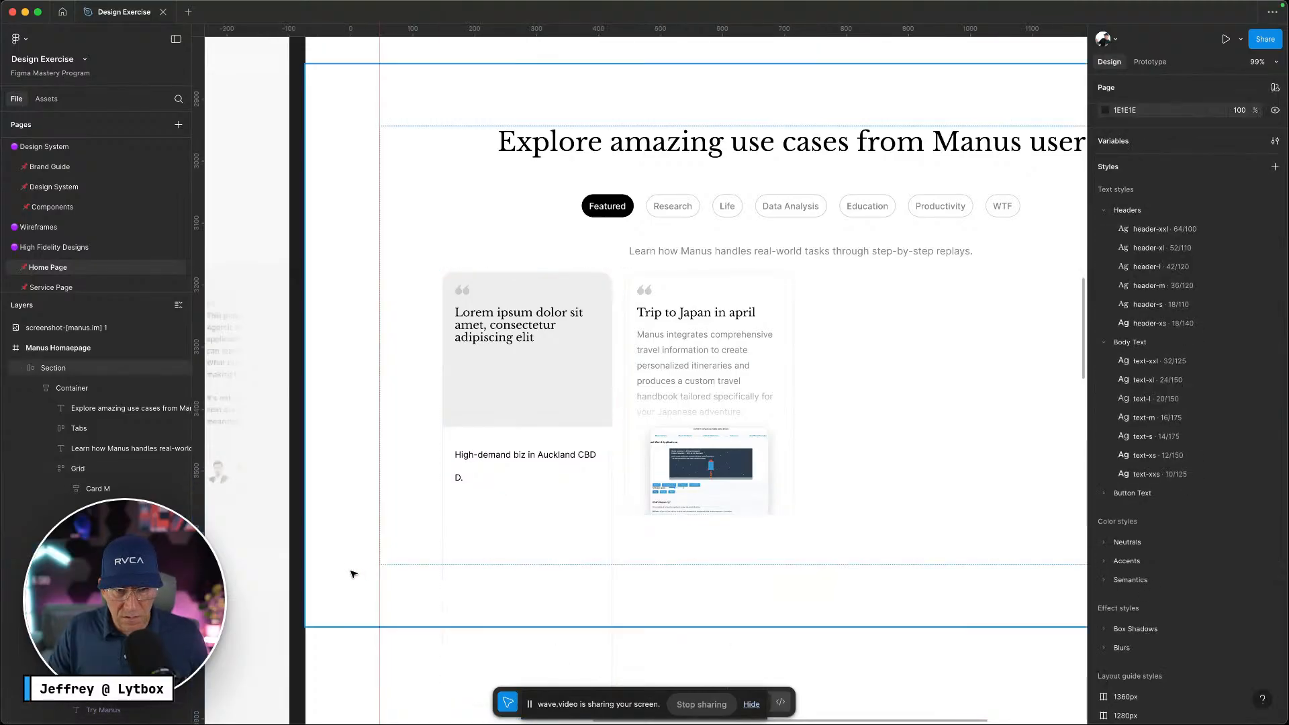
{"action": "left_click", "coordinate": [101, 549]}
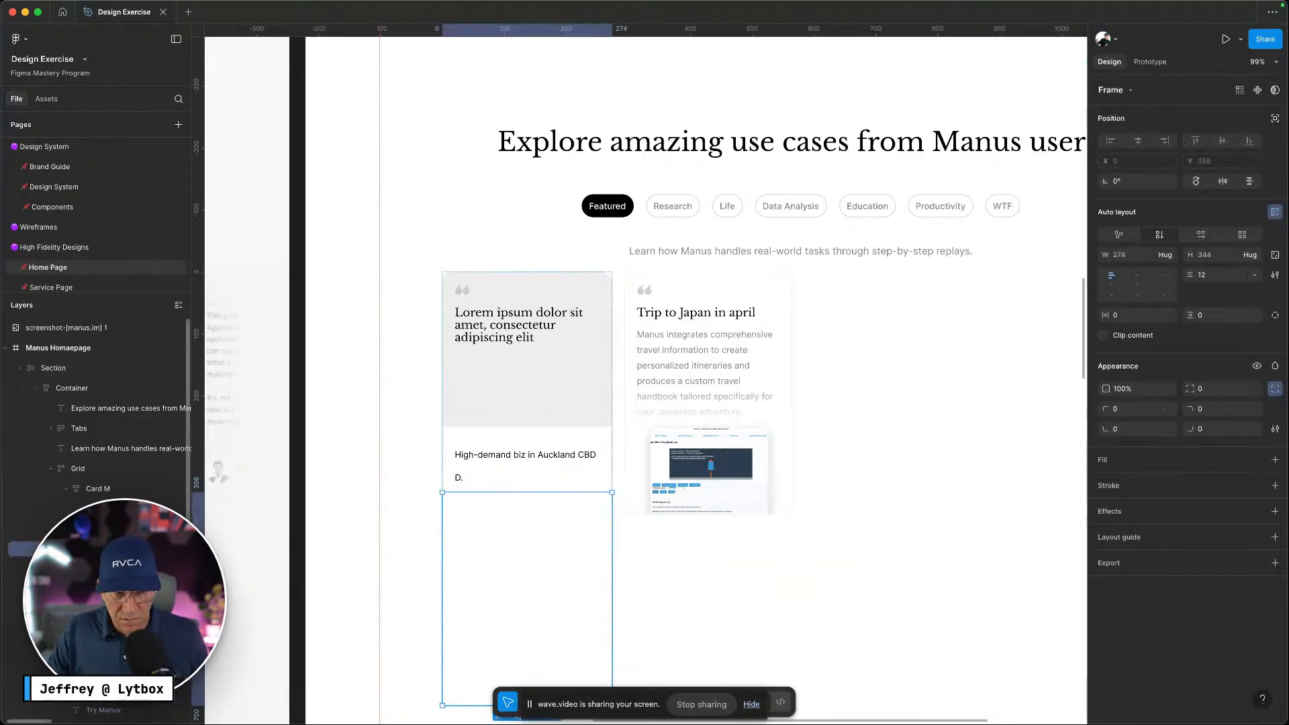
{"action": "key", "text": "Delete"}
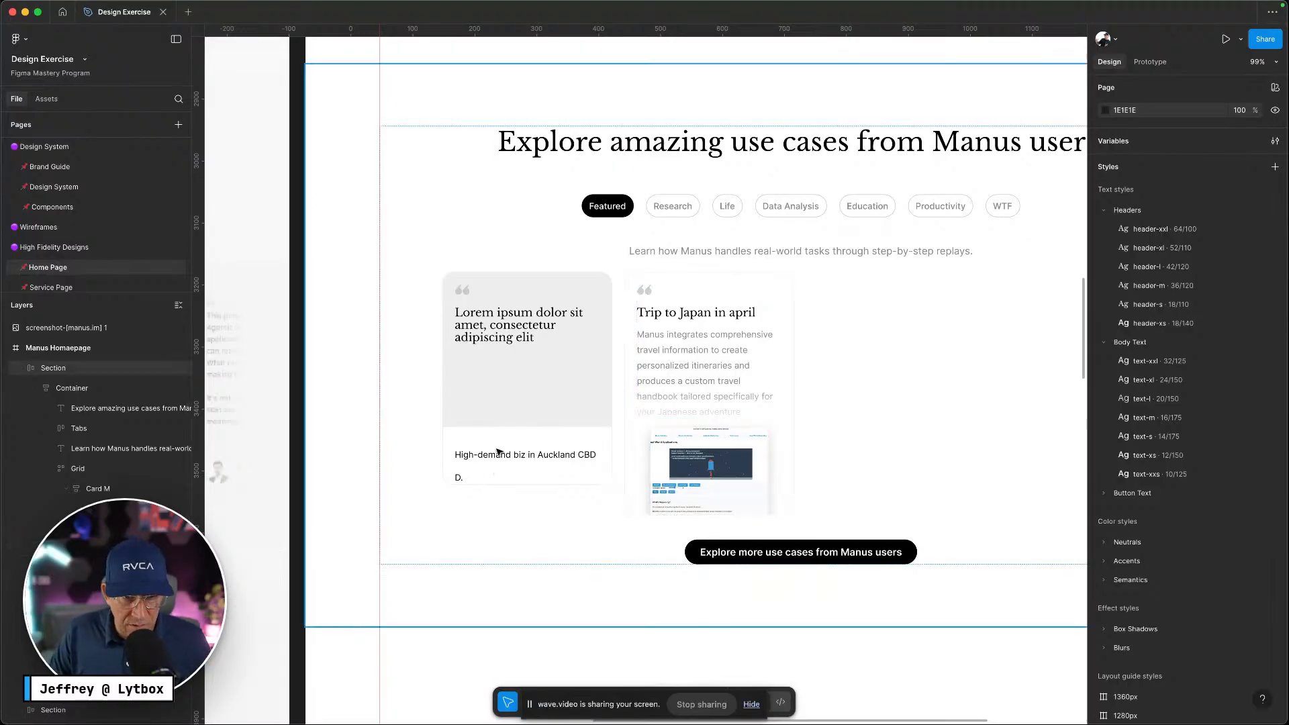
Apply the padding-20 variable to the caption panel's bottom padding, growing the card to 274 × 364
{"action": "double_click", "coordinate": [526, 451]}
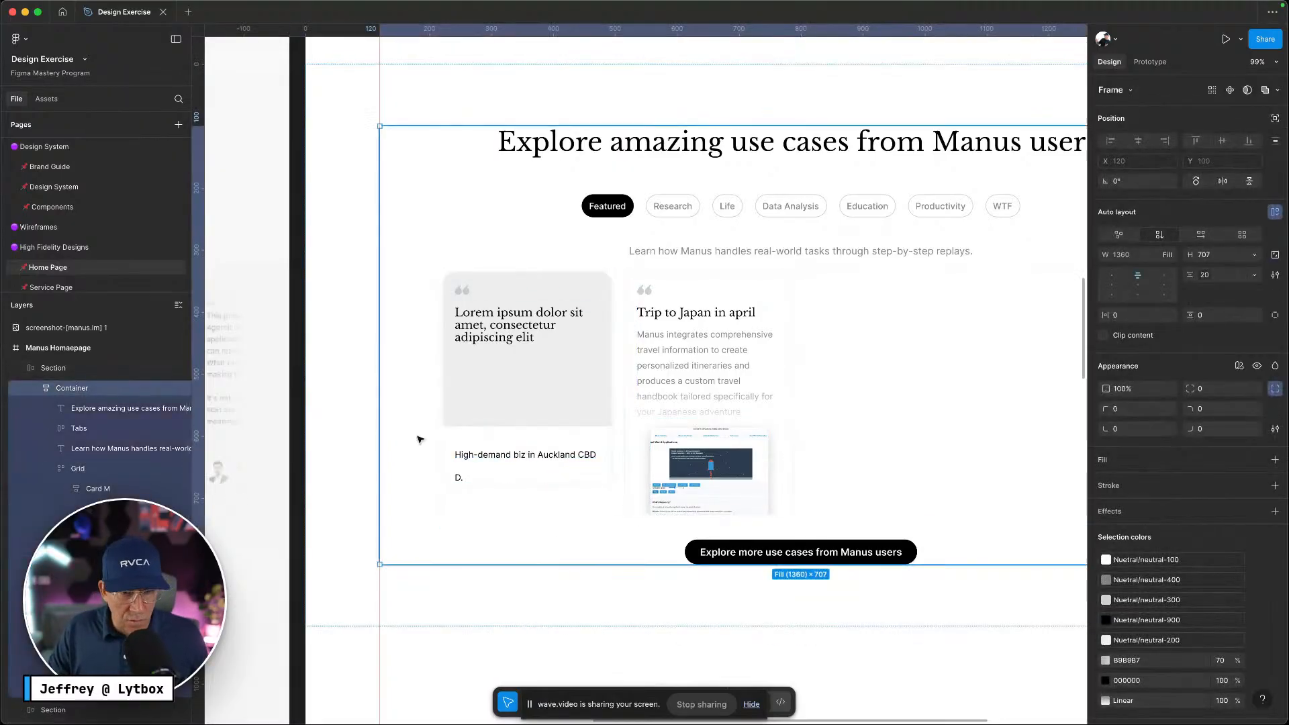
{"action": "double_click", "coordinate": [465, 431]}
{"action": "double_click", "coordinate": [466, 431]}
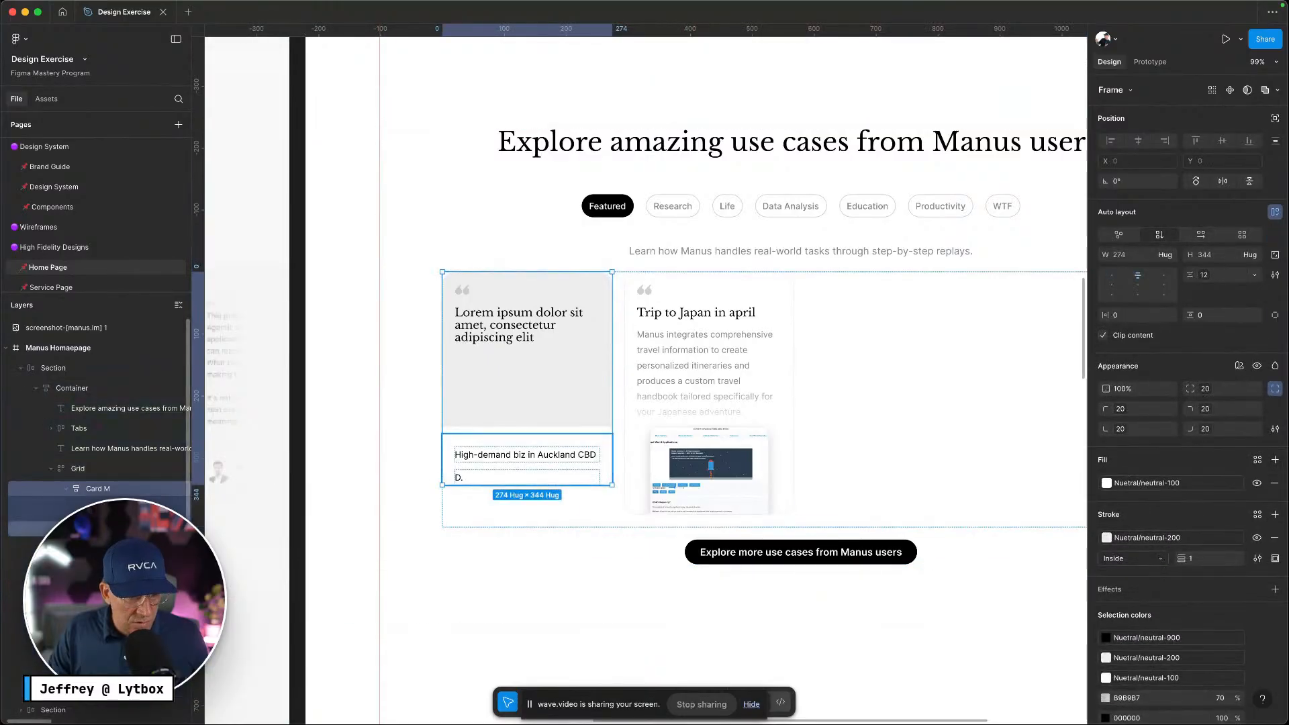
{"action": "double_click", "coordinate": [465, 437]}
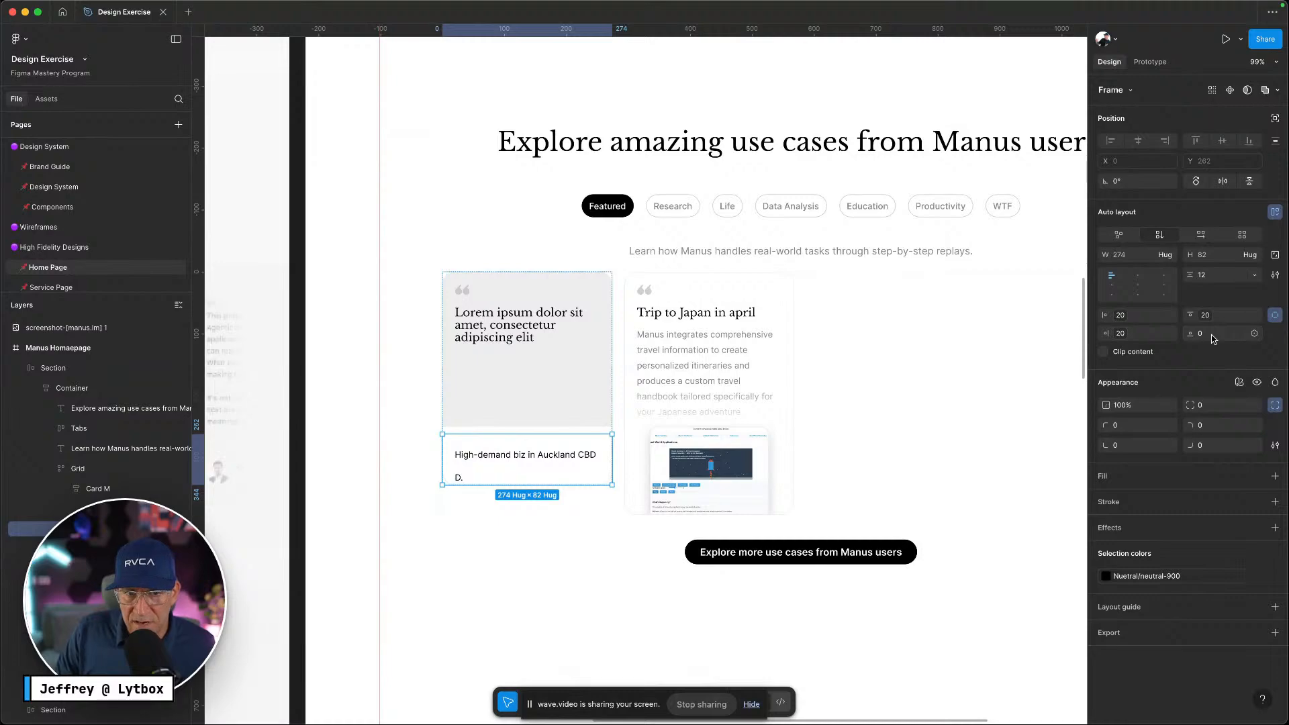
{"action": "left_click", "coordinate": [1254, 335]}
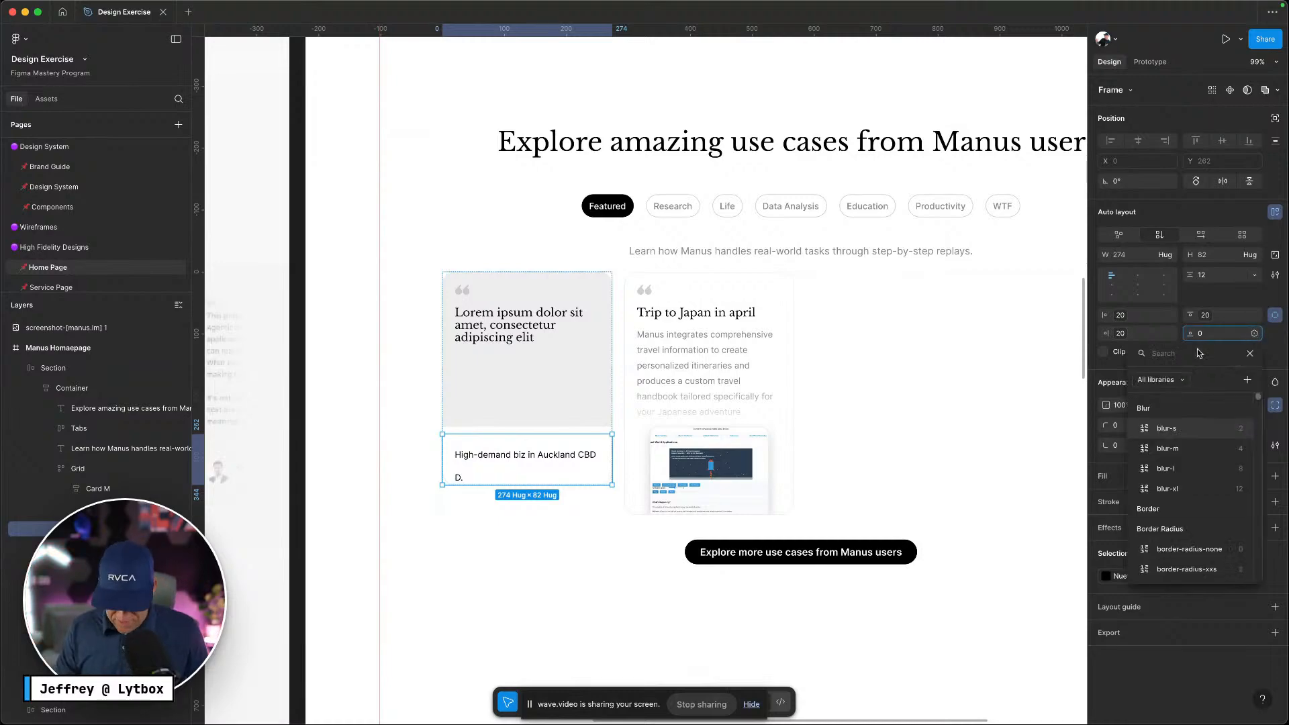
{"action": "type", "text": "padd"}
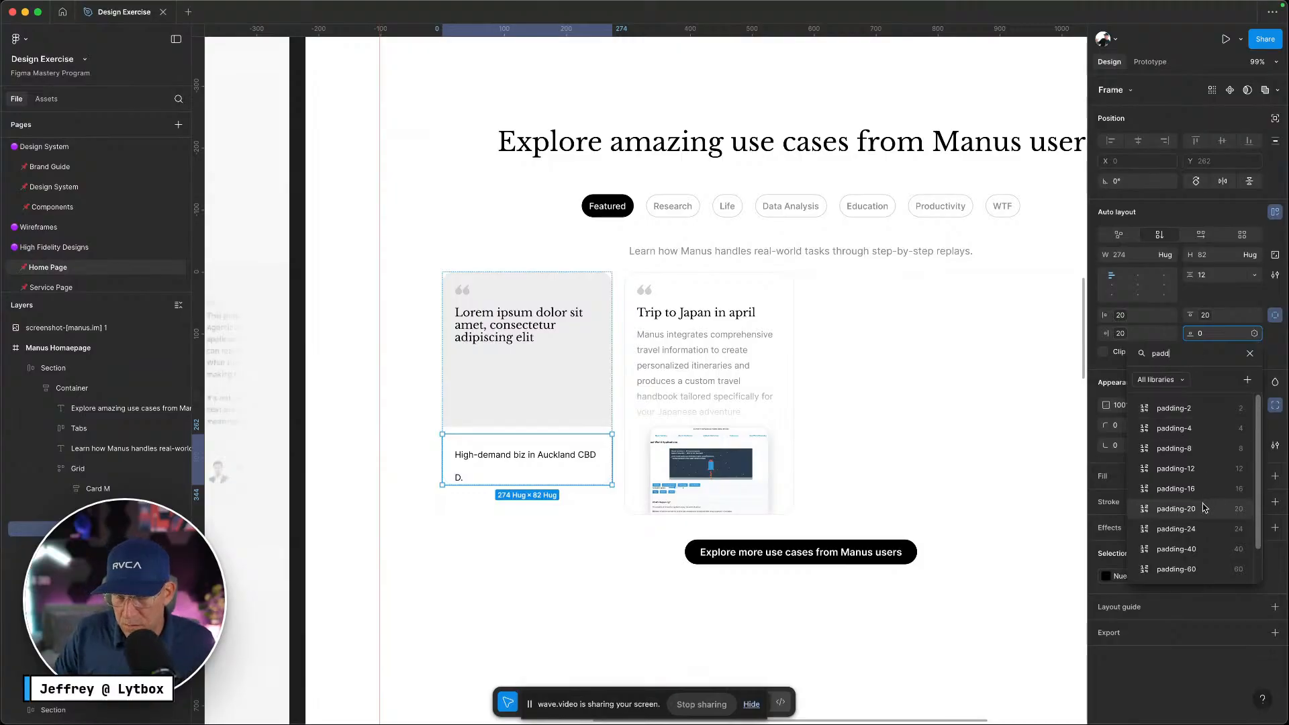
{"action": "left_click", "coordinate": [1205, 508]}
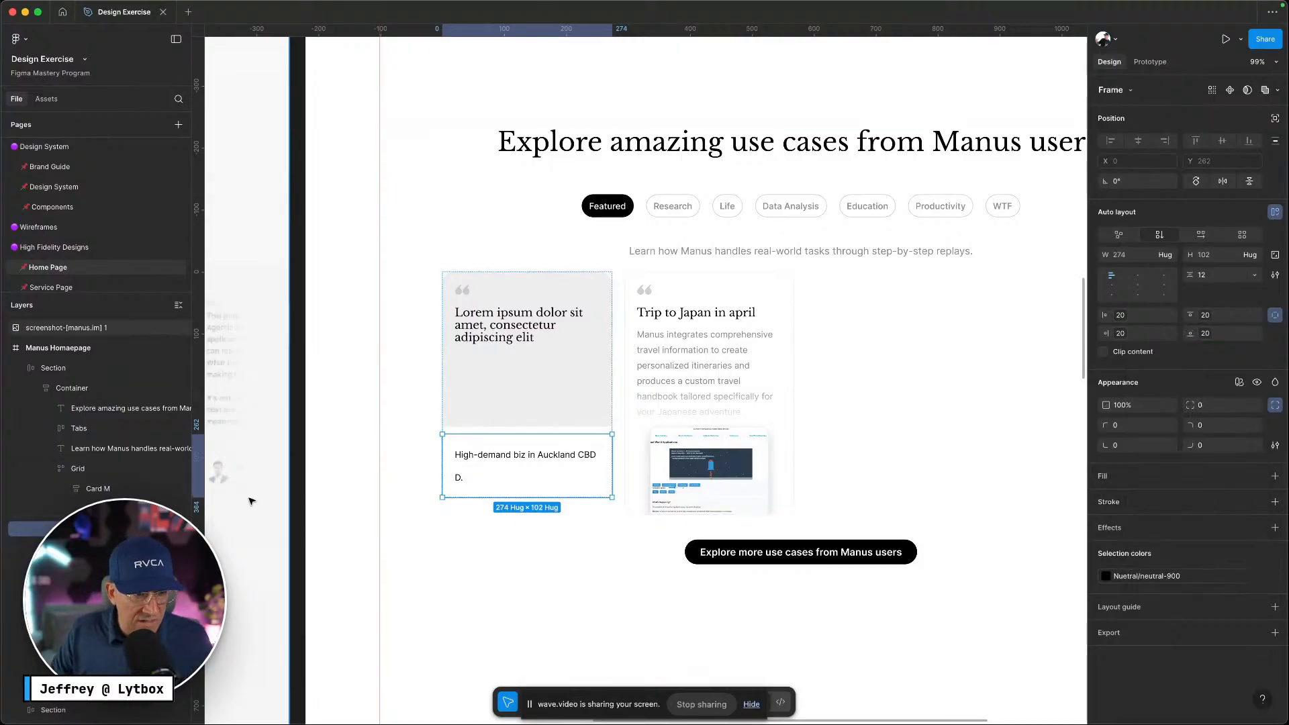
{"action": "left_click", "coordinate": [106, 490]}
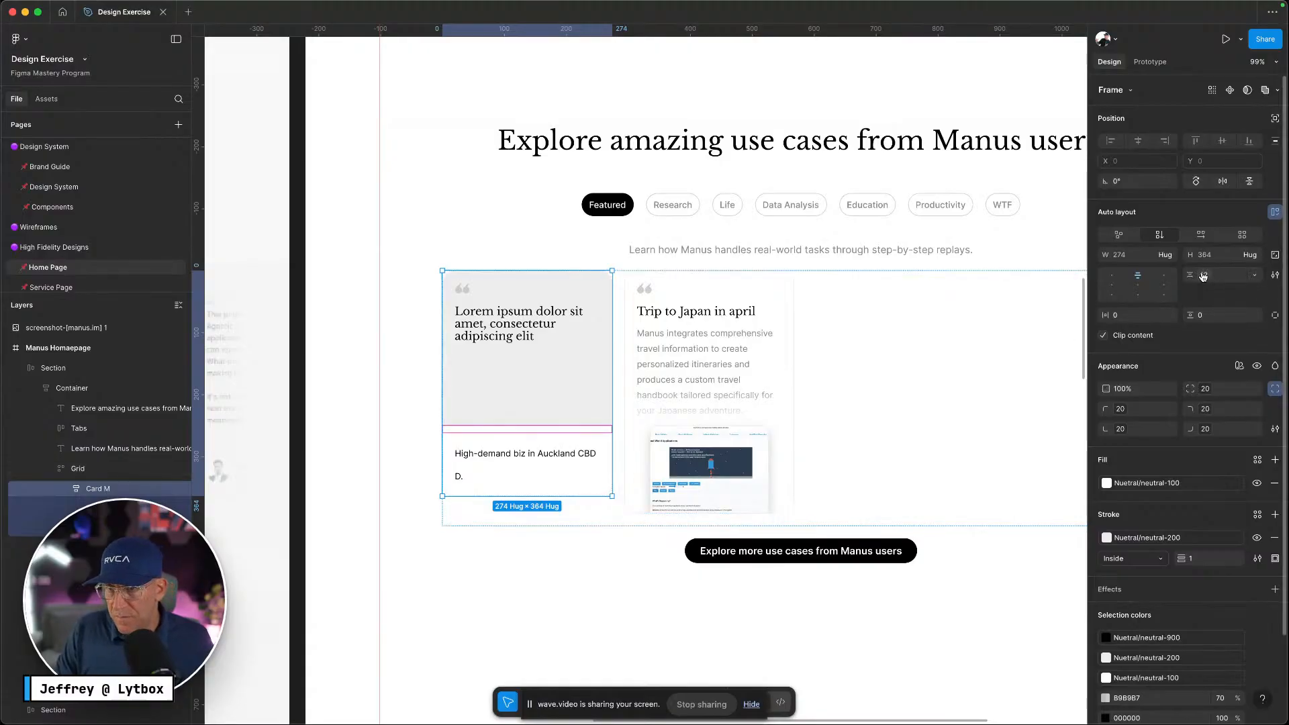
Change Card M's section gap from 12 to 0, then check the Manus page
{"action": "left_click", "coordinate": [1223, 278]}
{"action": "key", "text": "BackSpace"}
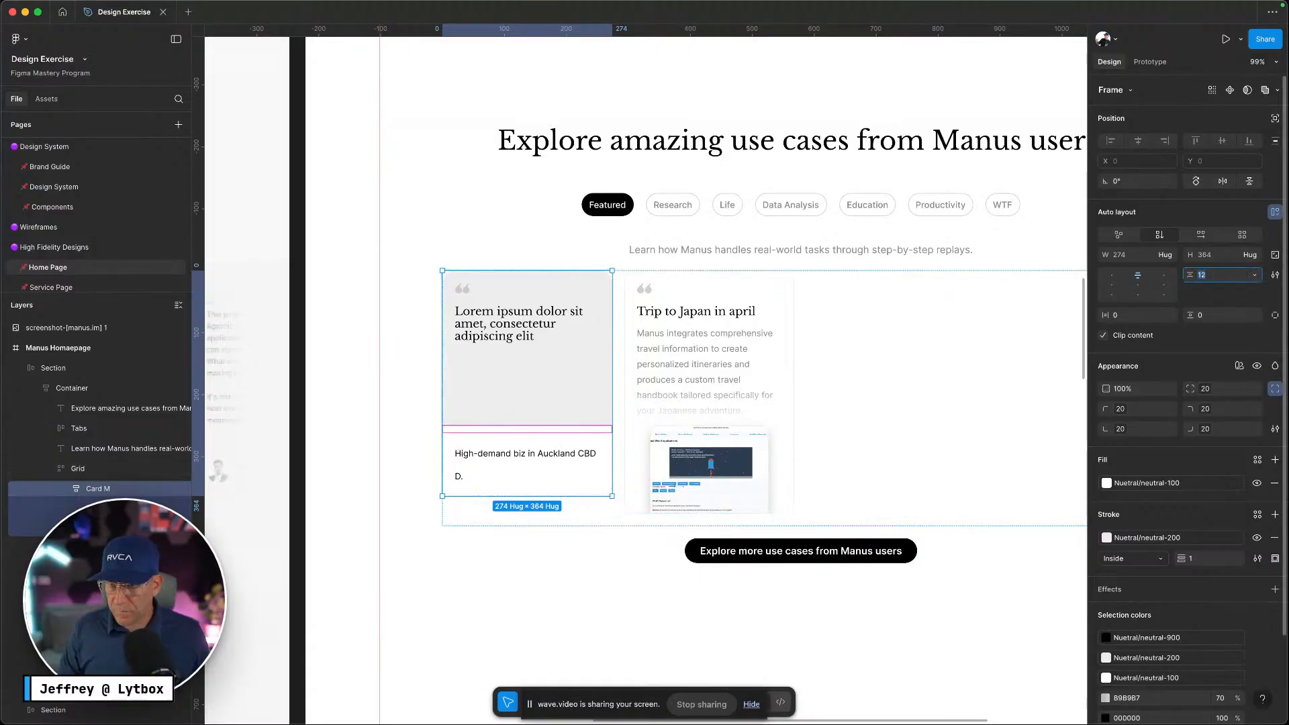
{"action": "type", "text": "0"}
{"action": "key", "text": "Return"}
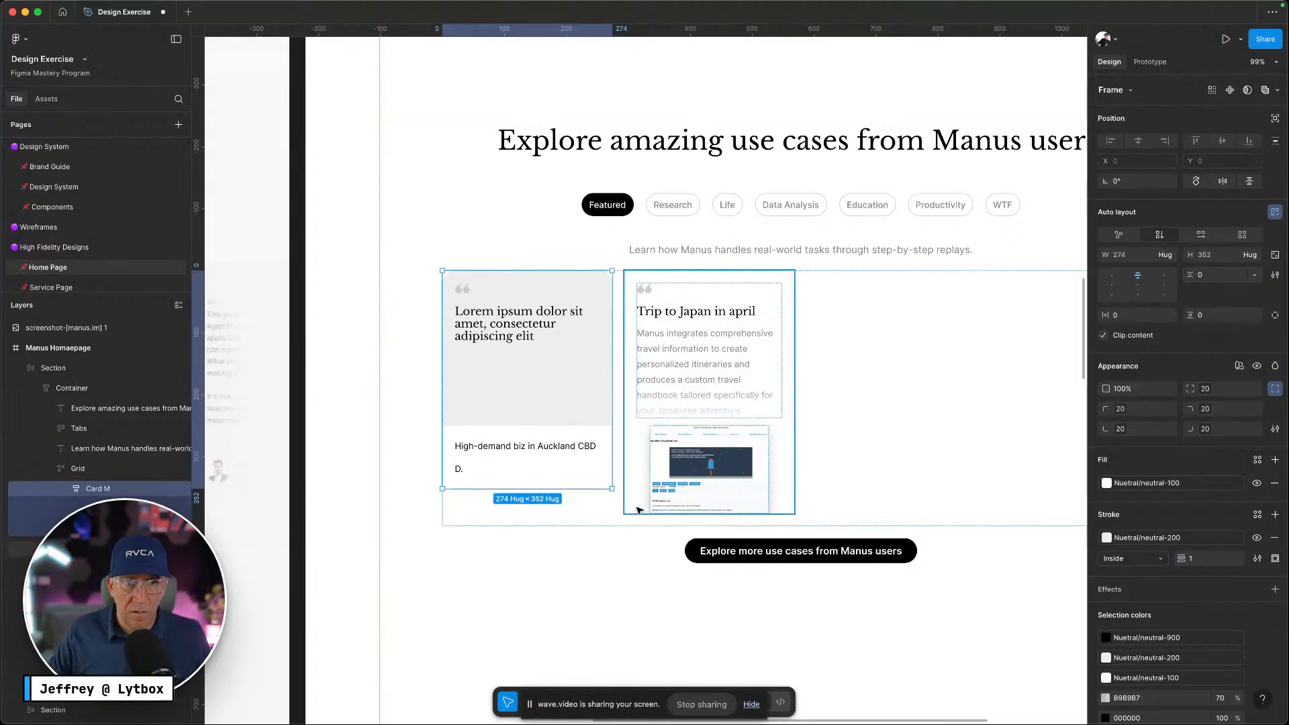
{"action": "left_click", "coordinate": [556, 611]}
{"action": "key", "text": "ctrl+Left"}
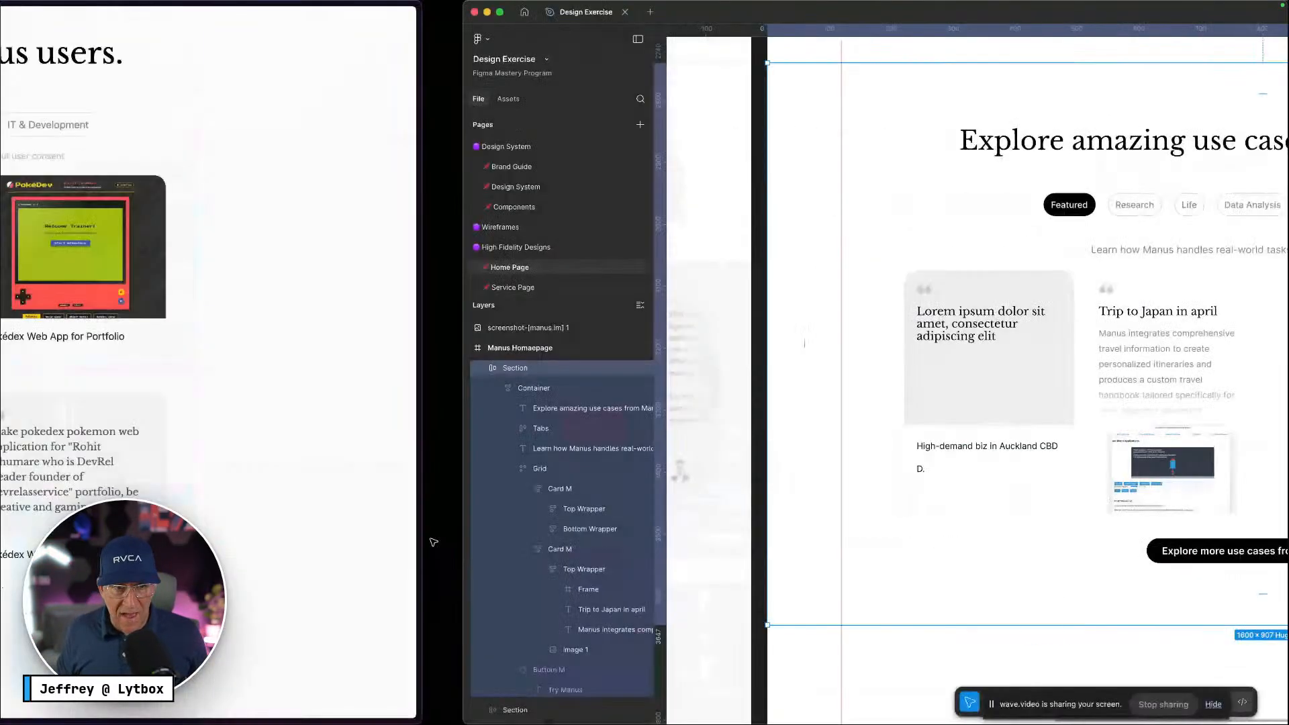
{"action": "key", "text": "ctrl+Right"}
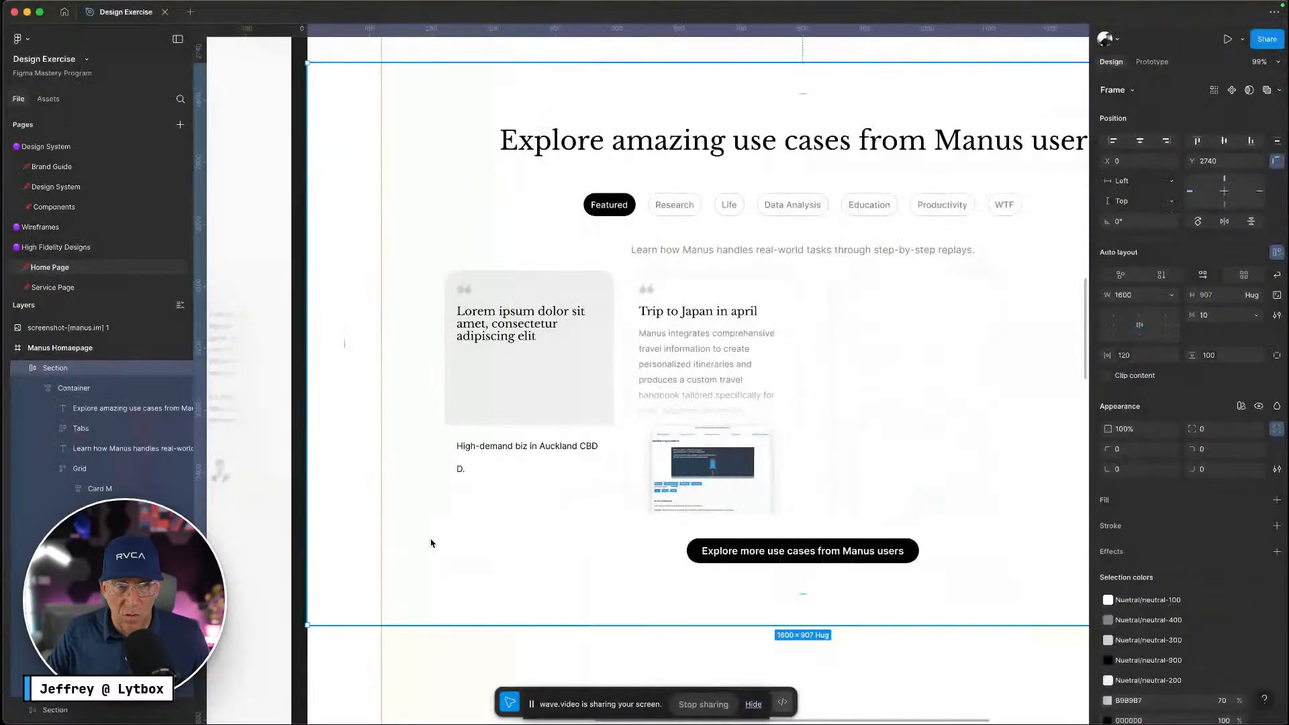
Colour the card's D. author initial with the Neutral-500 variable
{"action": "left_click", "coordinate": [516, 331]}
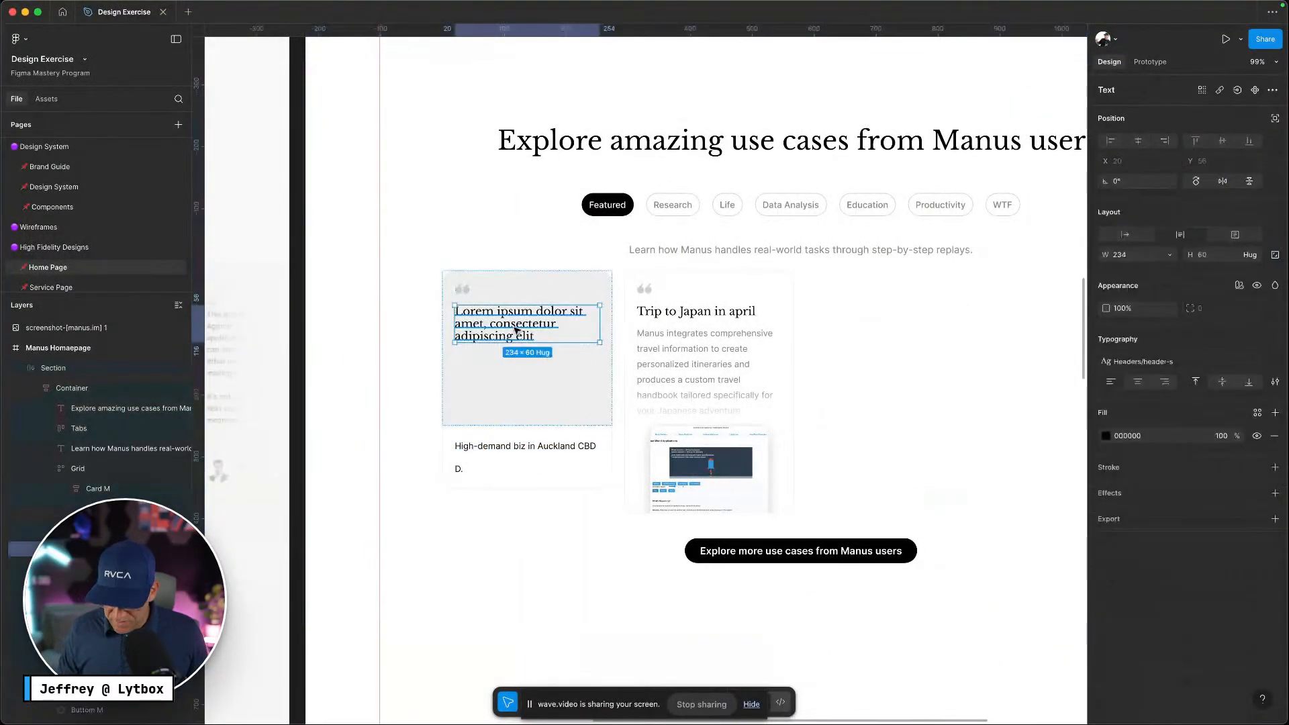
{"action": "key", "text": "ctrl+Left"}
{"action": "key", "text": "ctrl+Right"}
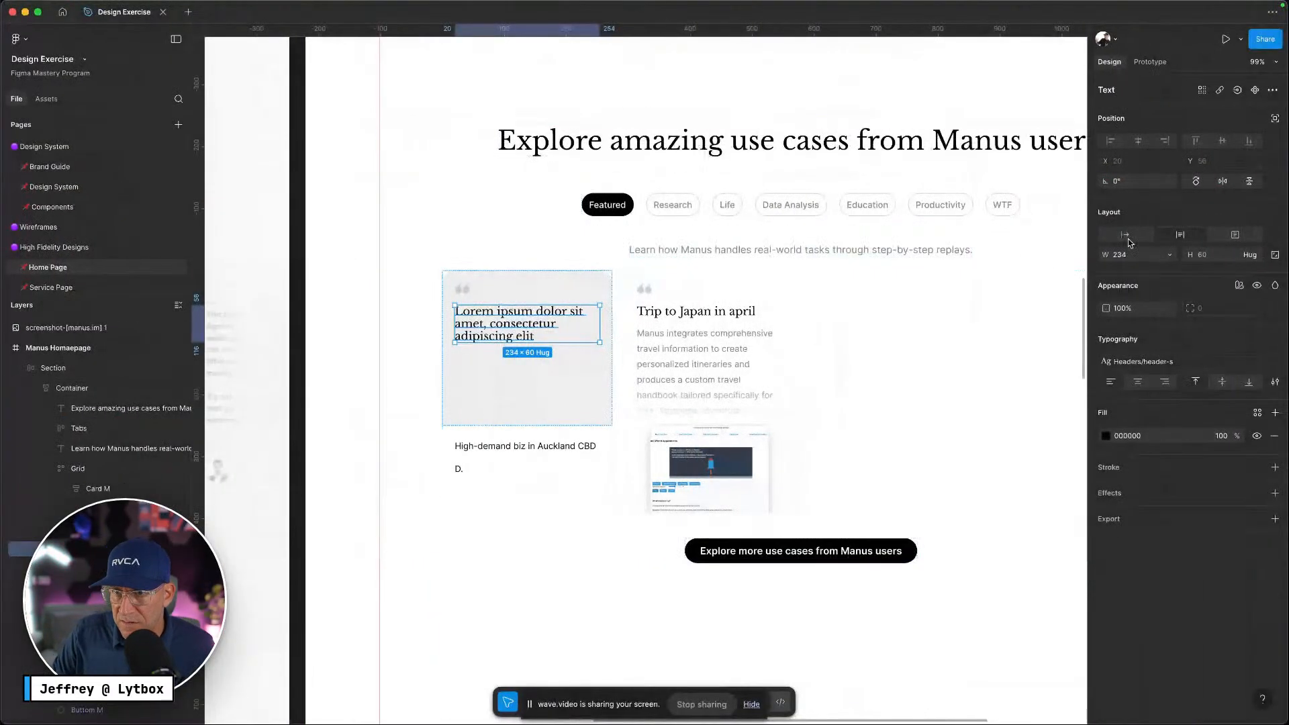
{"action": "left_click", "coordinate": [1167, 362]}
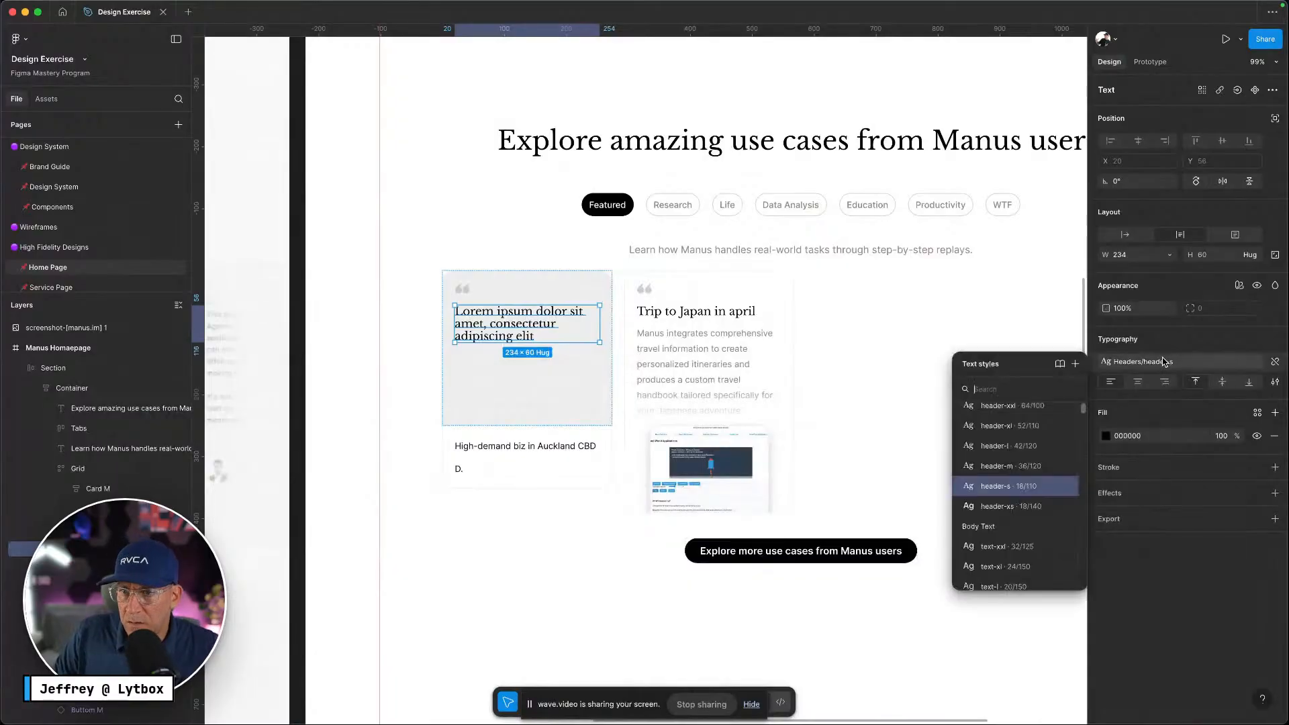
{"action": "key", "text": "ctrl+Left"}
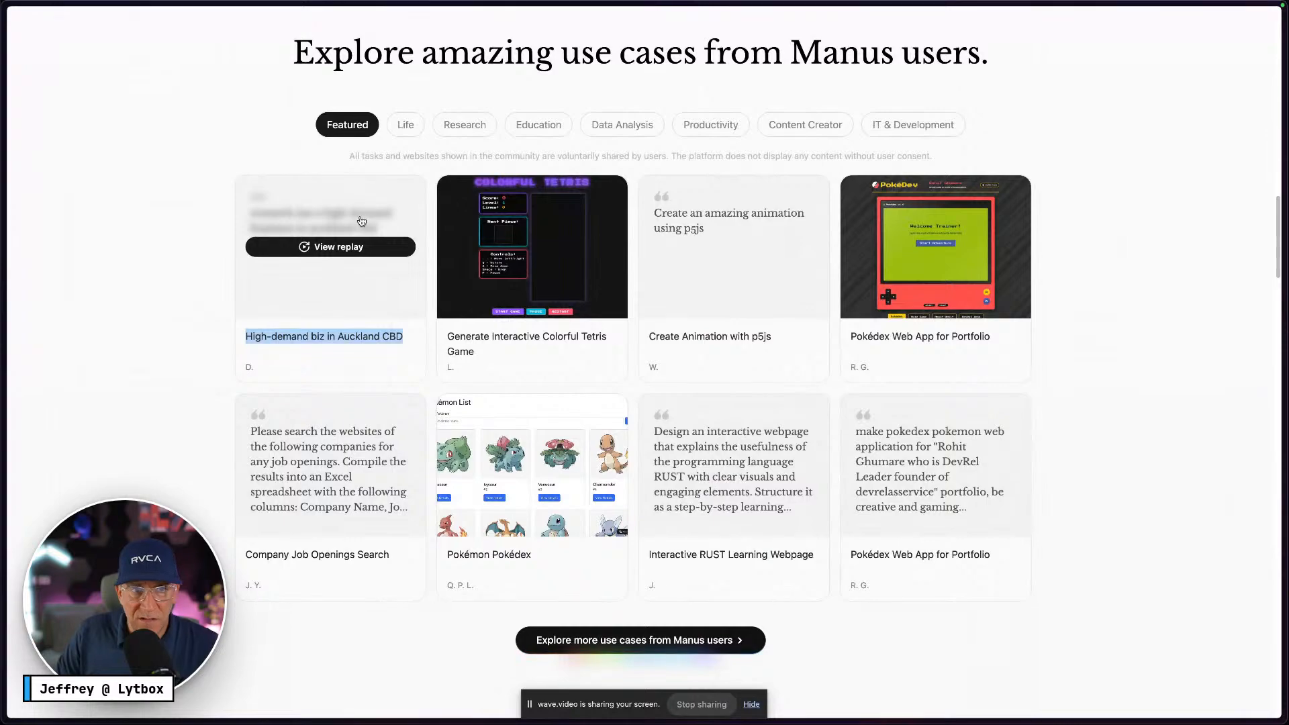
{"action": "key", "text": "ctrl+Right"}
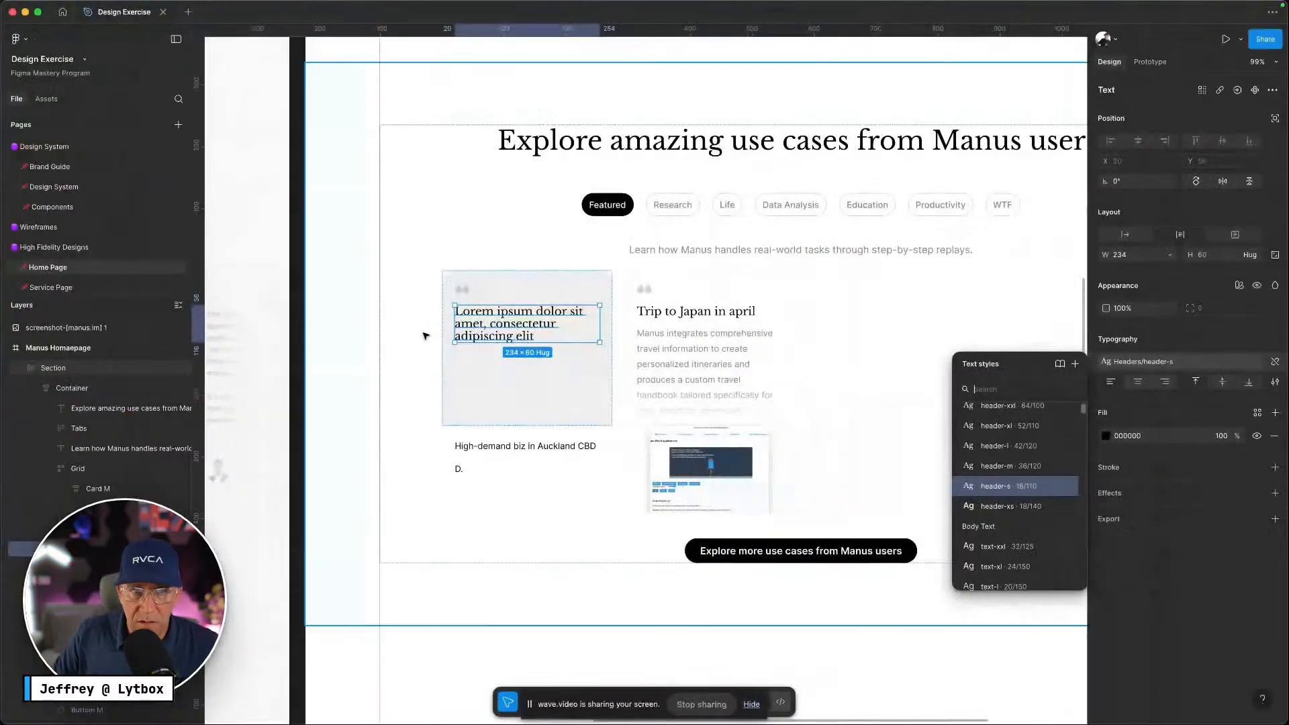
{"action": "key", "text": "ctrl+Left"}
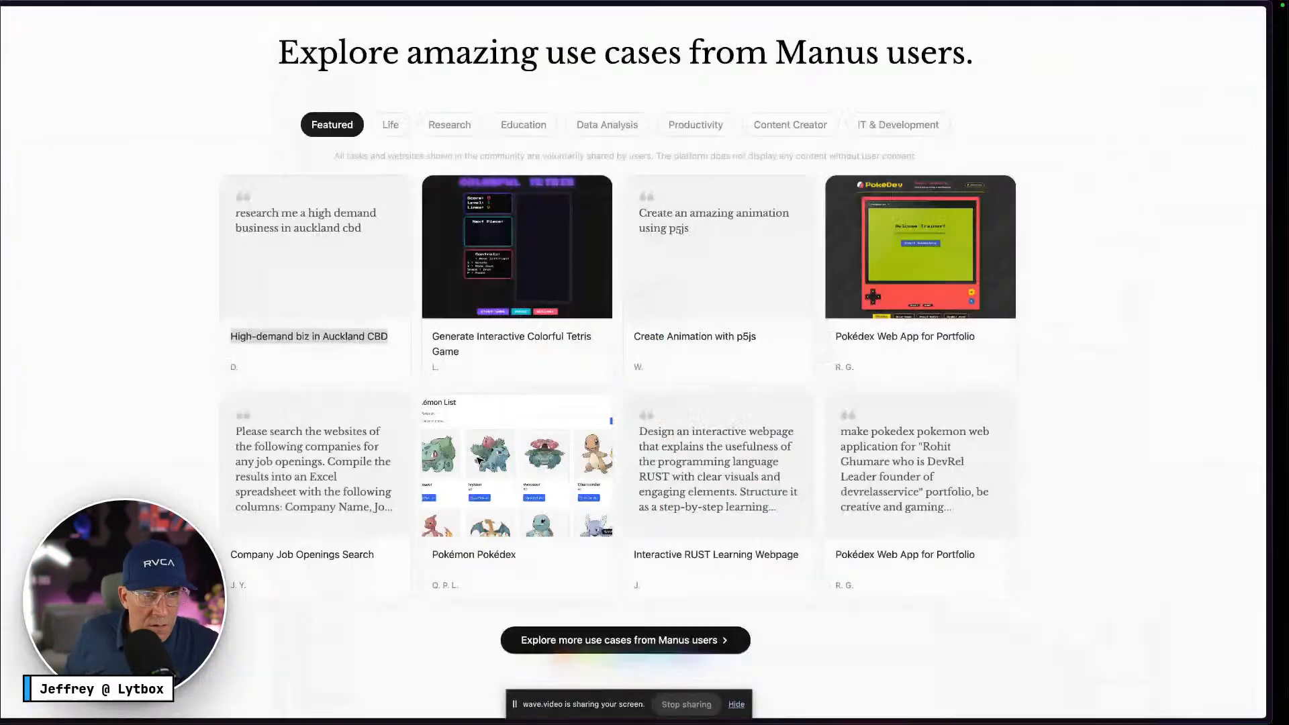
{"action": "key", "text": "ctrl+Right"}
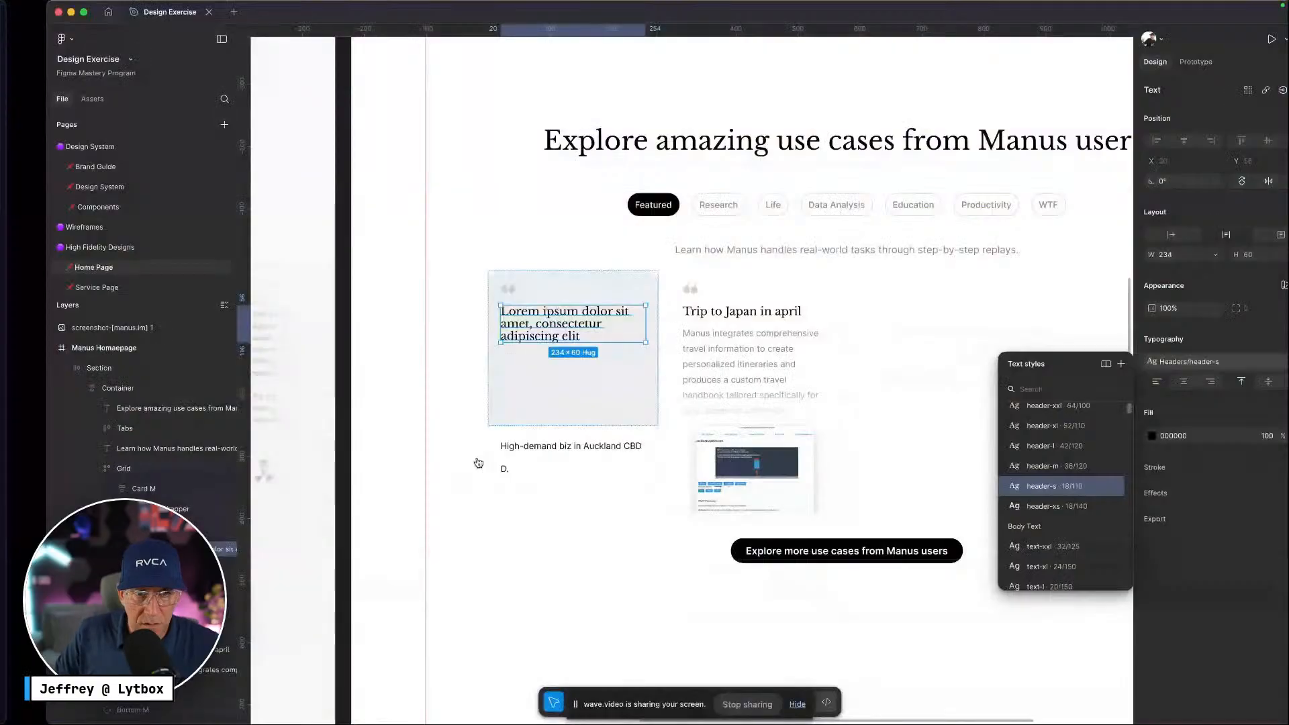
{"action": "left_click", "coordinate": [456, 470]}
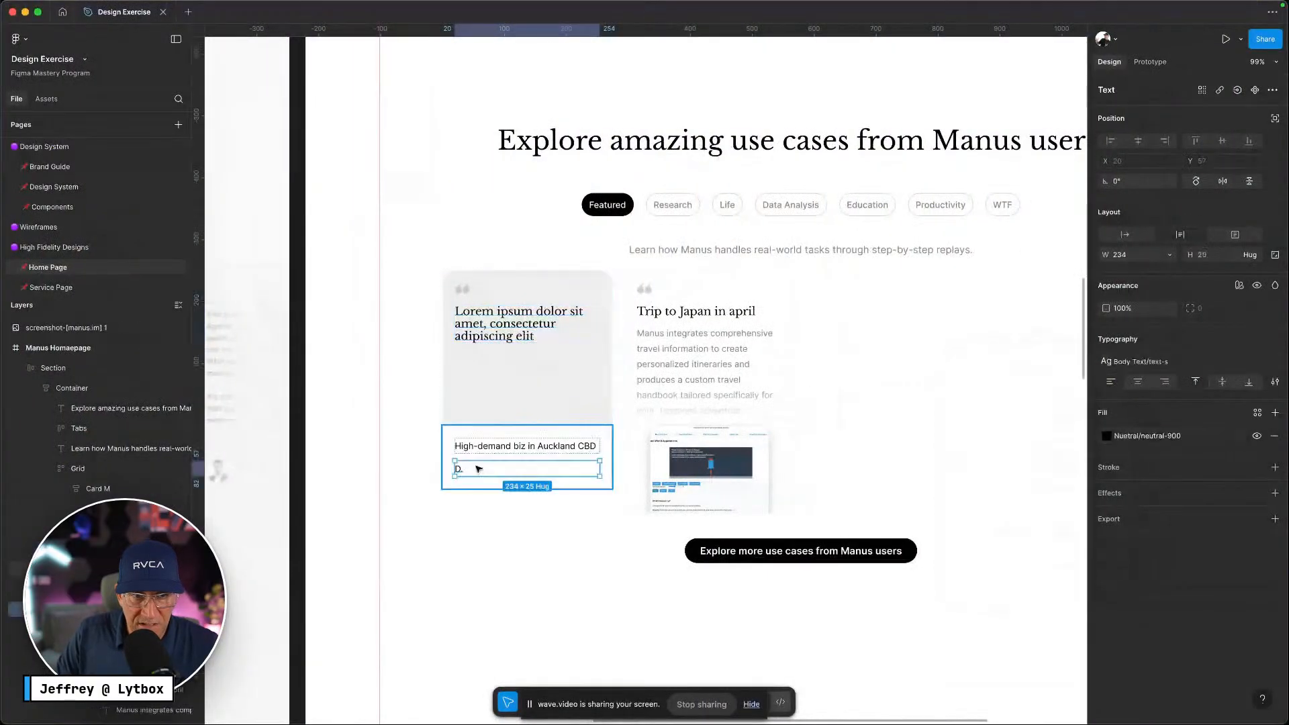
{"action": "left_click", "coordinate": [1128, 436]}
{"action": "left_click", "coordinate": [1046, 592]}
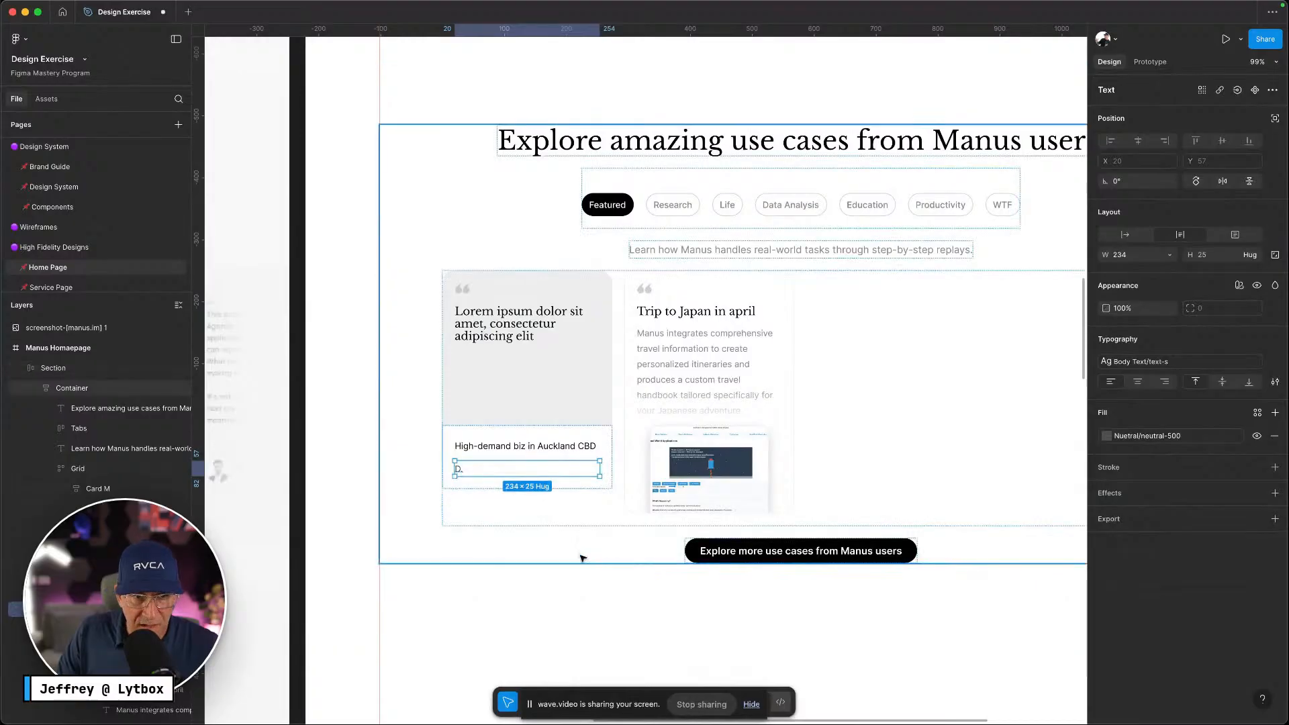
Delete the Trip to Japan card from the Grid
{"action": "left_click", "coordinate": [583, 556]}
{"action": "double_click", "coordinate": [733, 330]}
{"action": "double_click", "coordinate": [736, 330]}
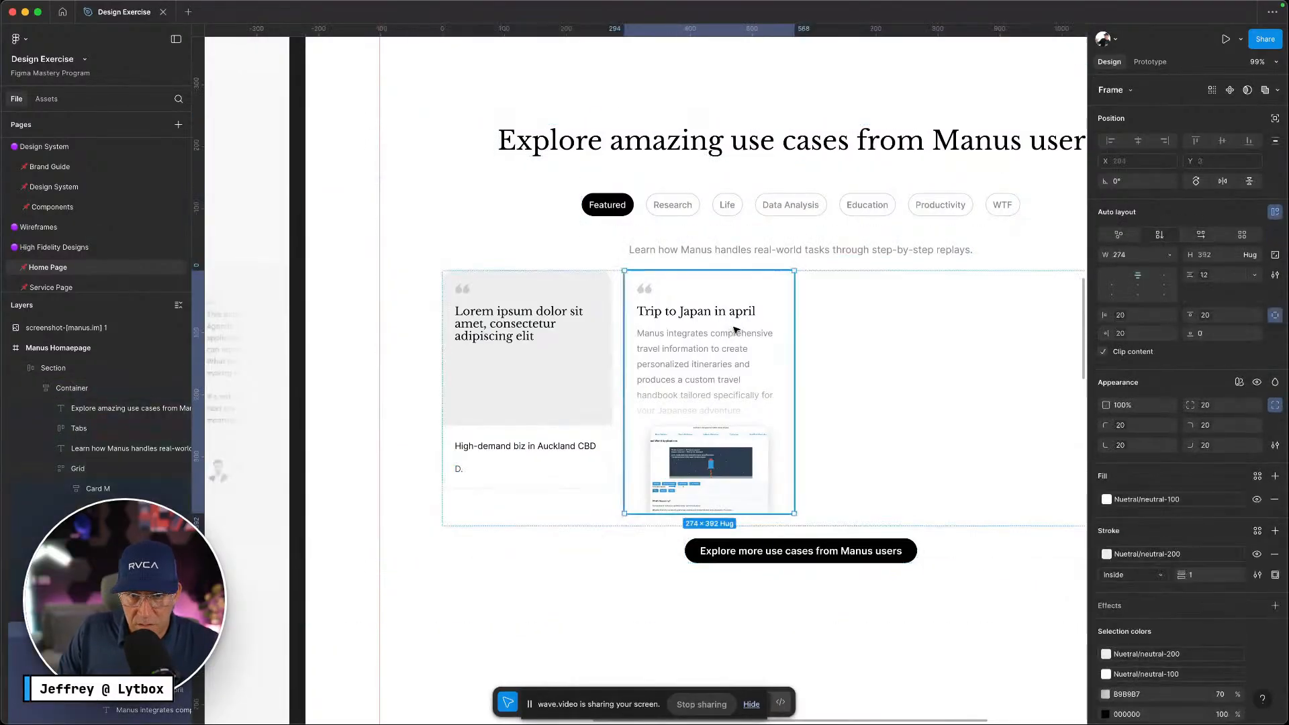
{"action": "key", "text": "ctrl+Left"}
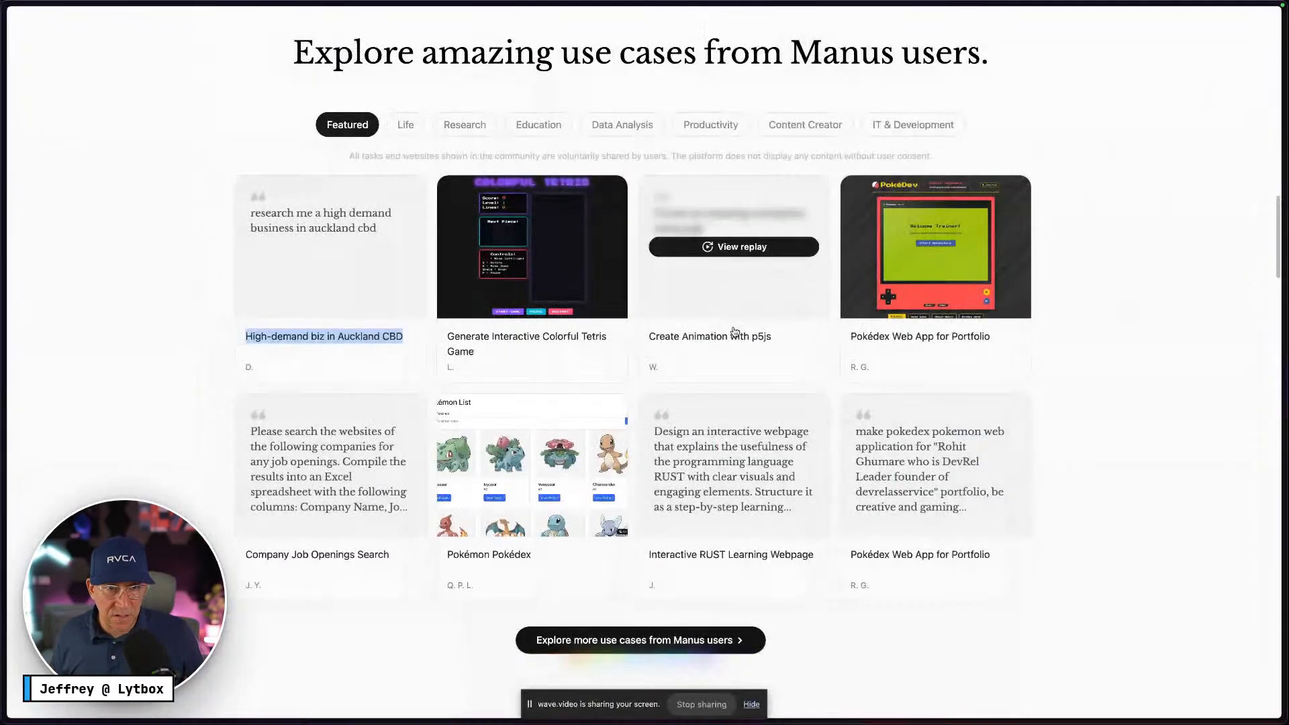
{"action": "key", "text": "ctrl+Right"}
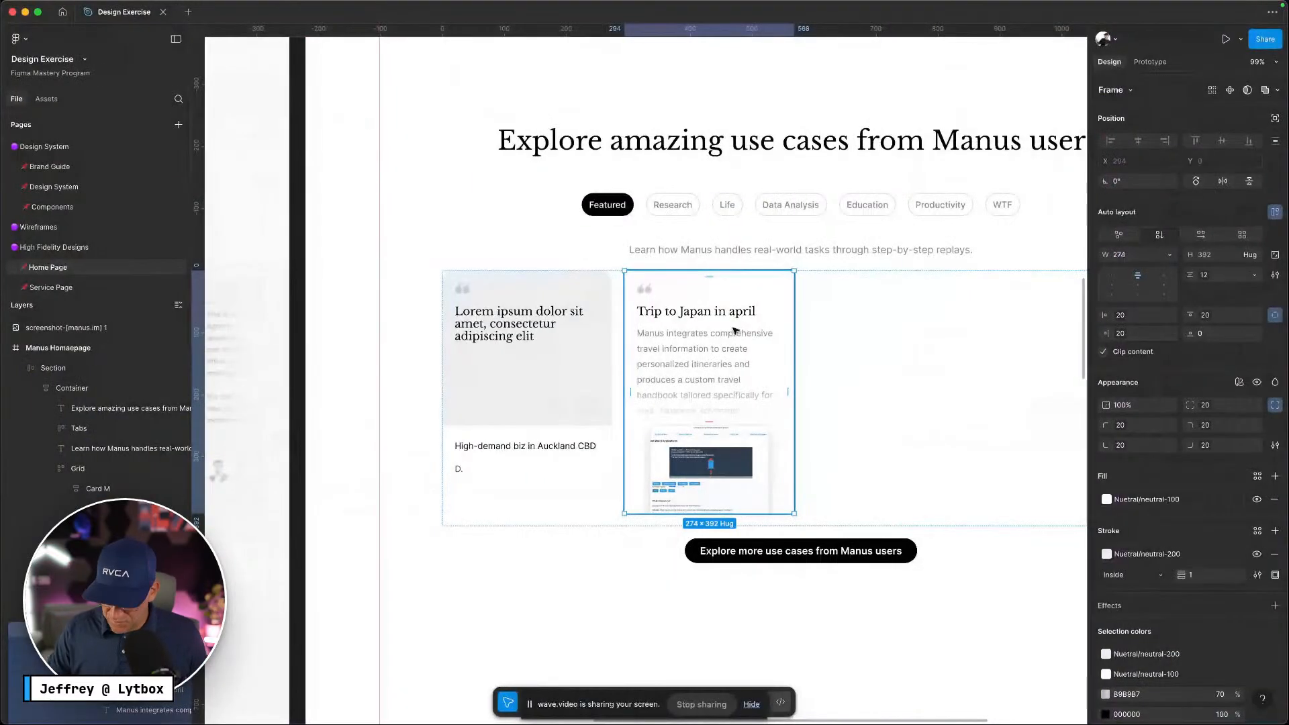
{"action": "key", "text": "Delete"}
{"action": "double_click", "coordinate": [563, 338]}
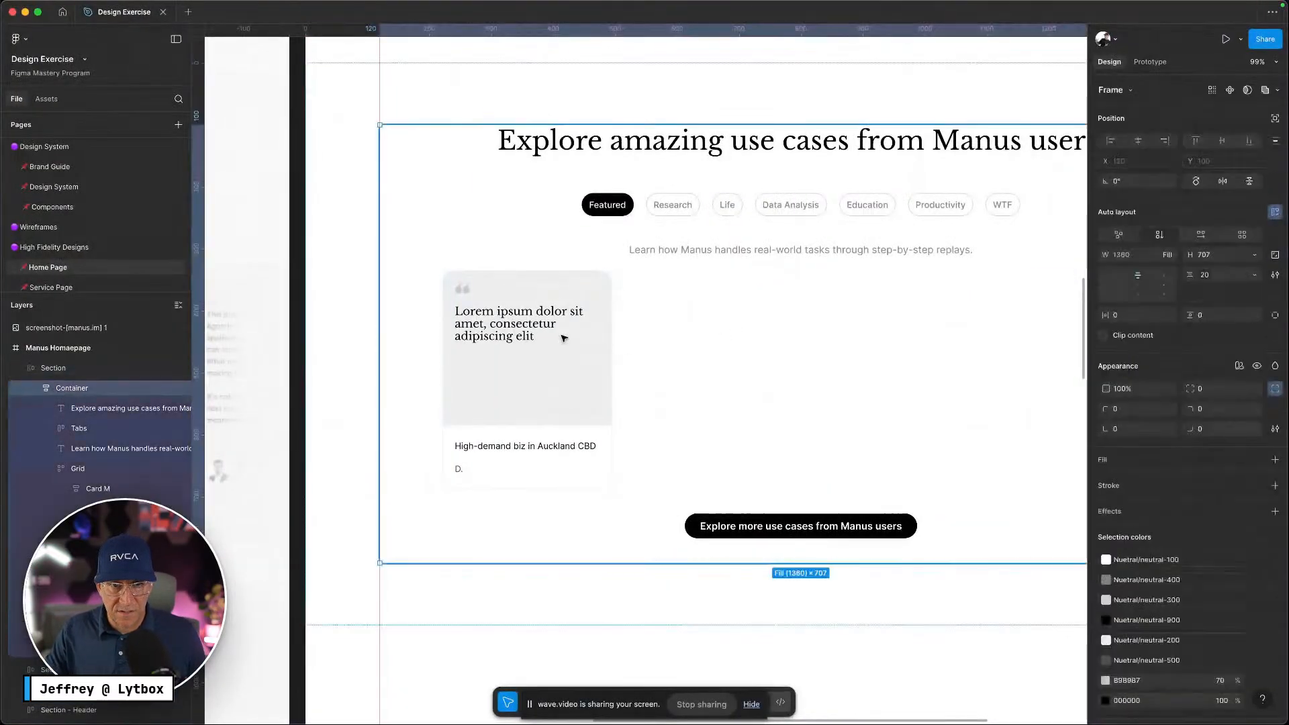
Duplicate Card M to create a second card beside it
{"action": "double_click", "coordinate": [564, 338]}
{"action": "double_click", "coordinate": [563, 338]}
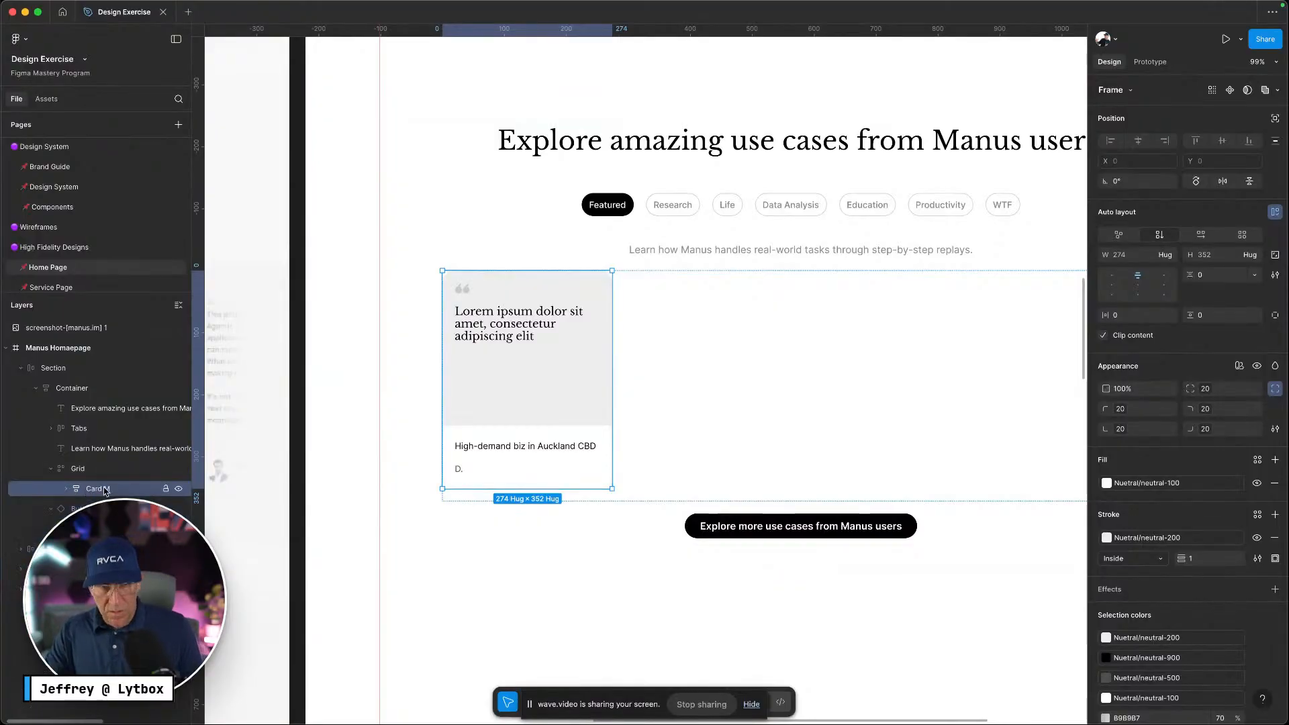
{"action": "key", "text": "super+d"}
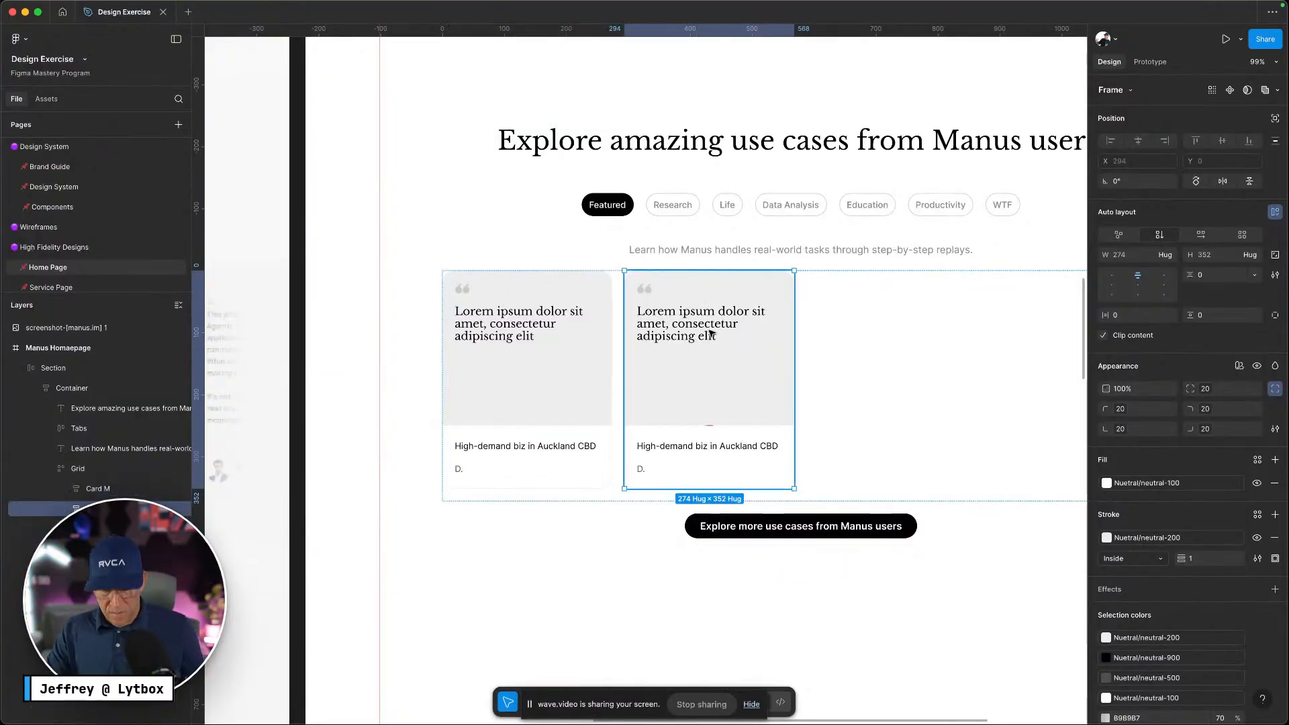
Copy the 'Generate Interactive Colorful Tetris Game' card title from the Manus page
{"action": "key", "text": "ctrl+Left"}
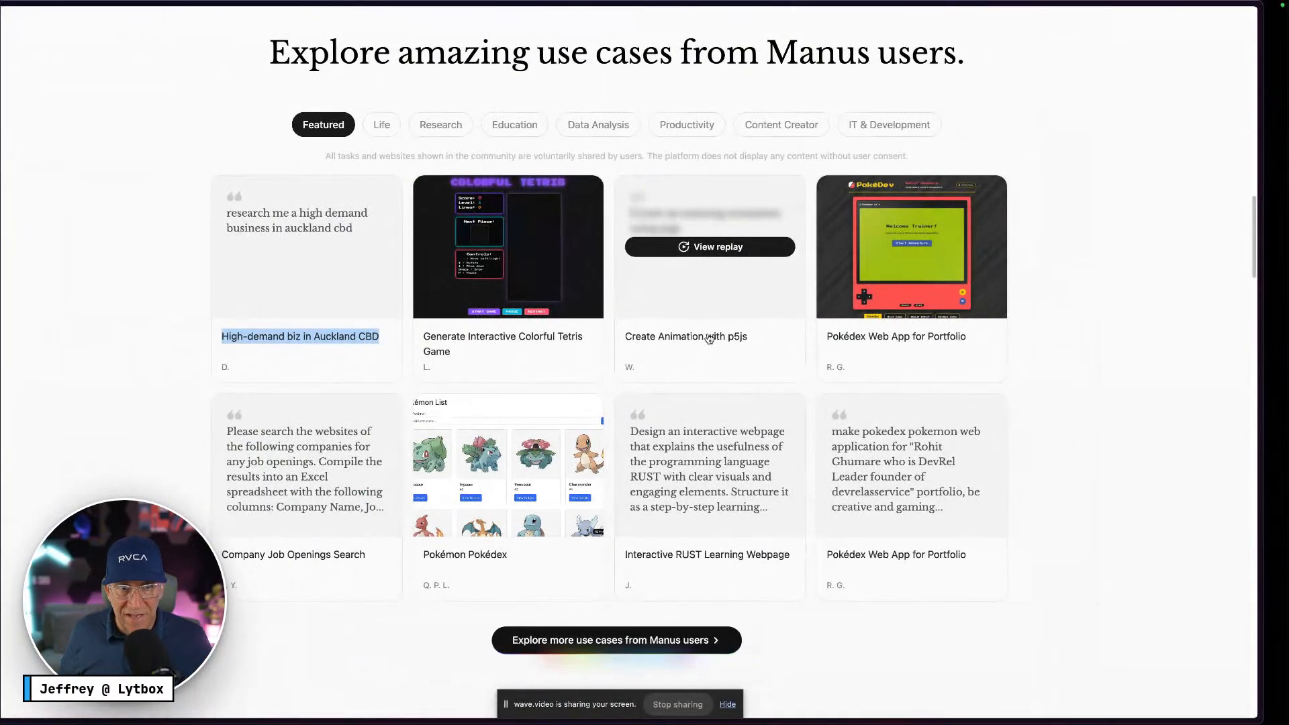
{"action": "key", "text": "ctrl+Right"}
{"action": "key", "text": "ctrl+Left"}
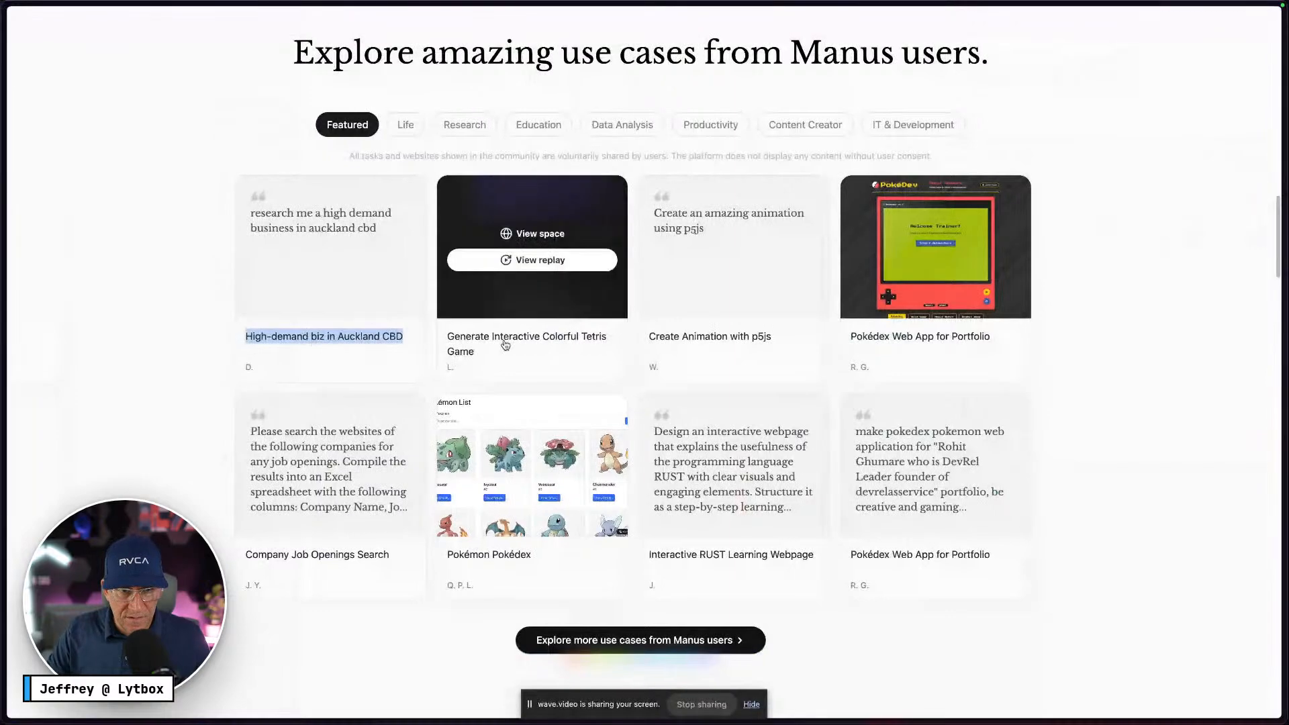
{"action": "right_click", "coordinate": [470, 338]}
{"action": "left_click", "coordinate": [478, 358]}
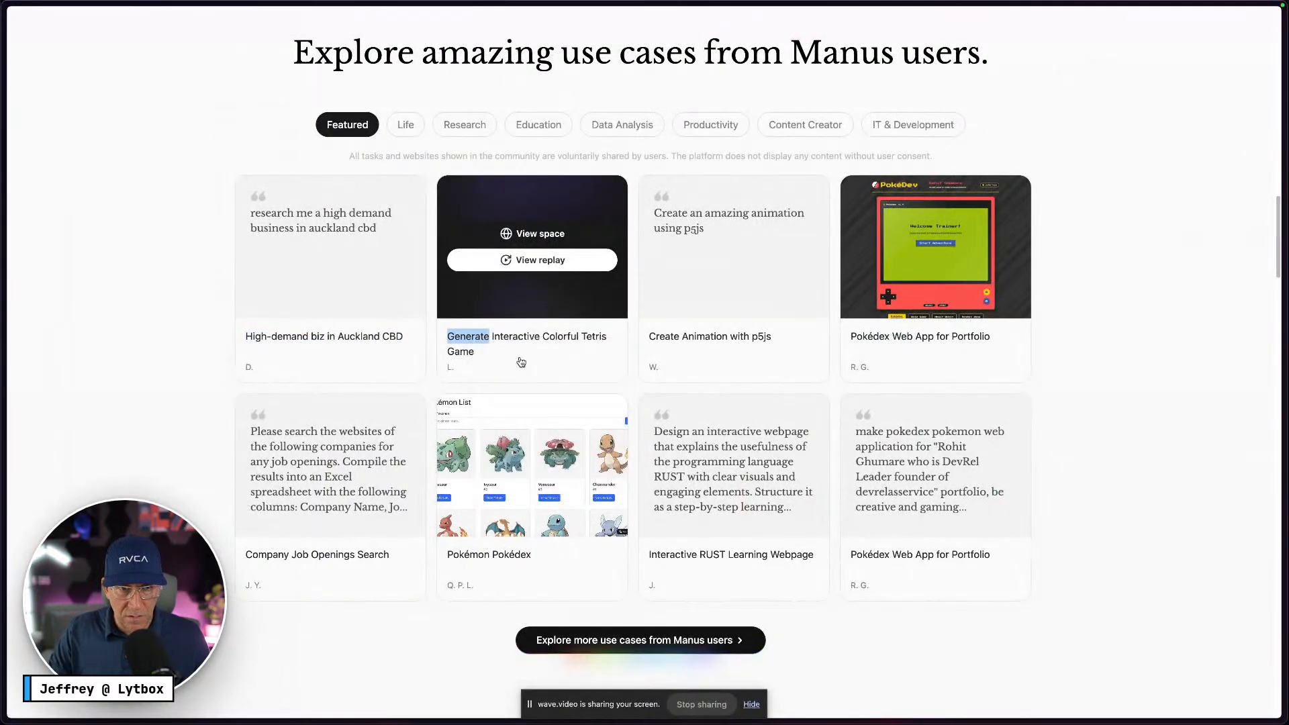
{"action": "left_click_drag", "start_coordinate": [487, 354], "coordinate": [447, 335]}
{"action": "mouse_move", "coordinate": [2, 278]}
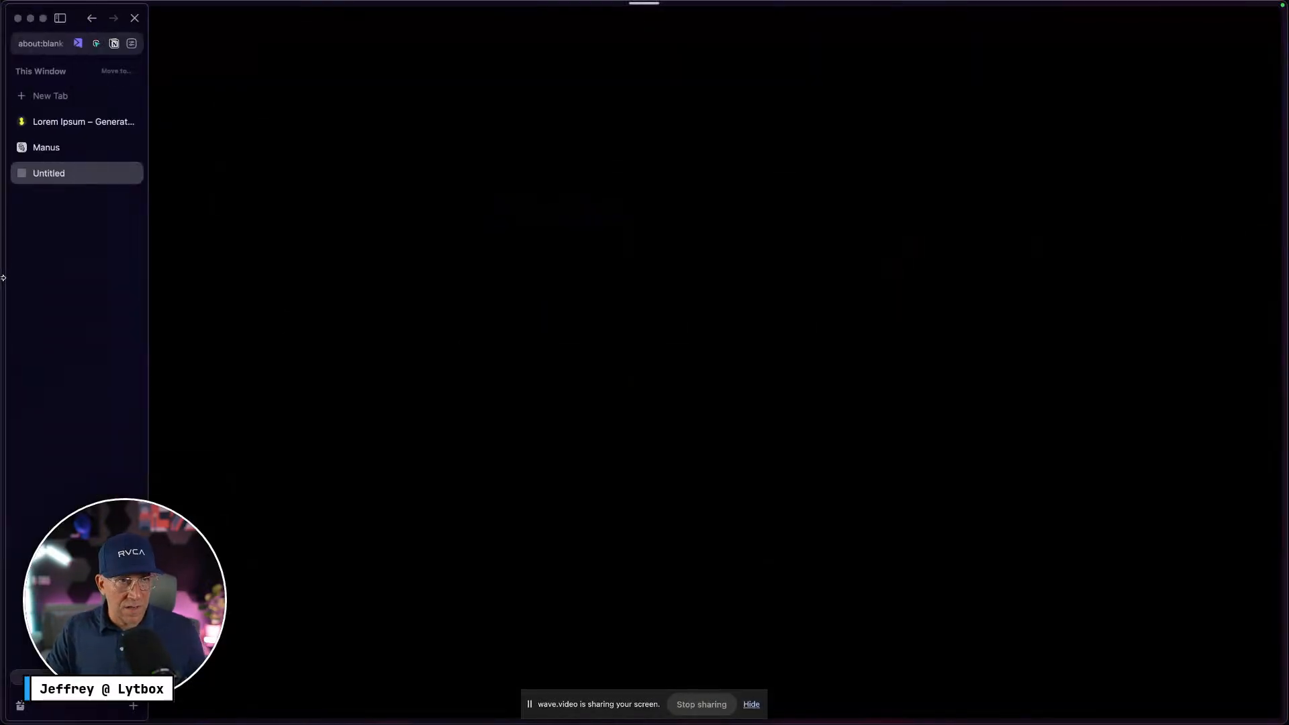
{"action": "left_click", "coordinate": [90, 18]}
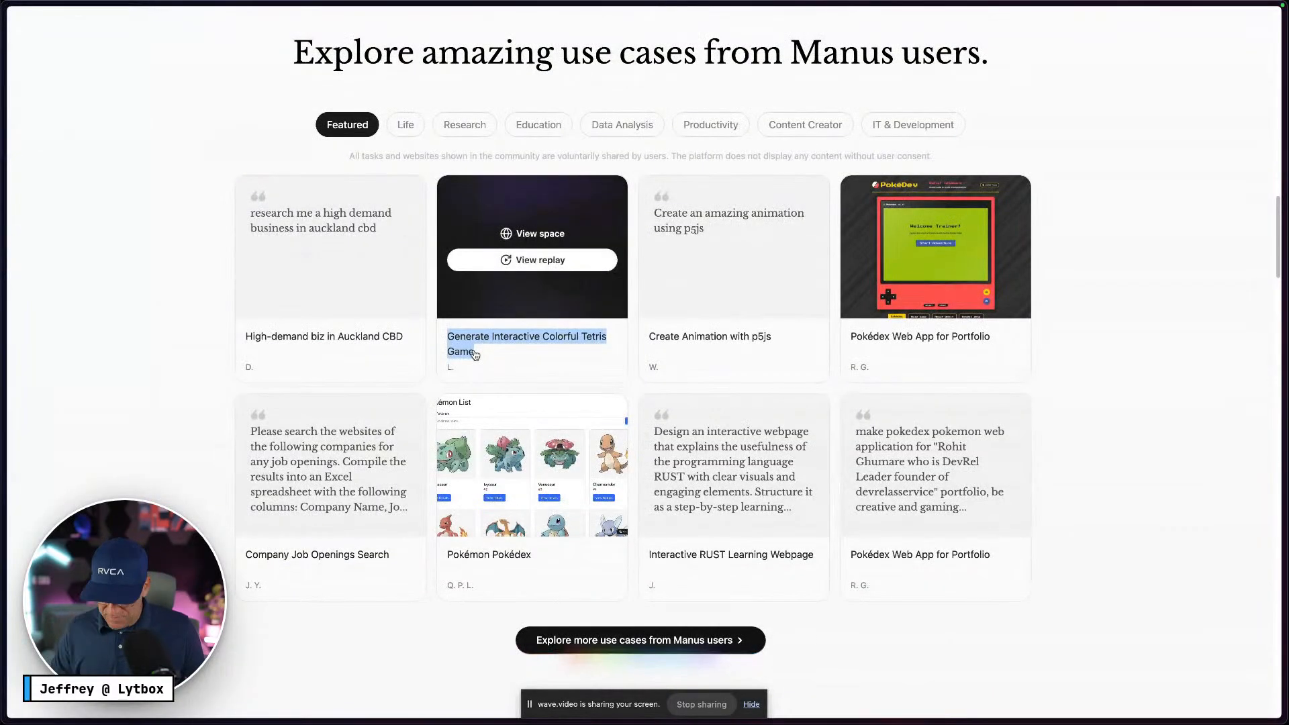
{"action": "key", "text": "ctrl+Right"}
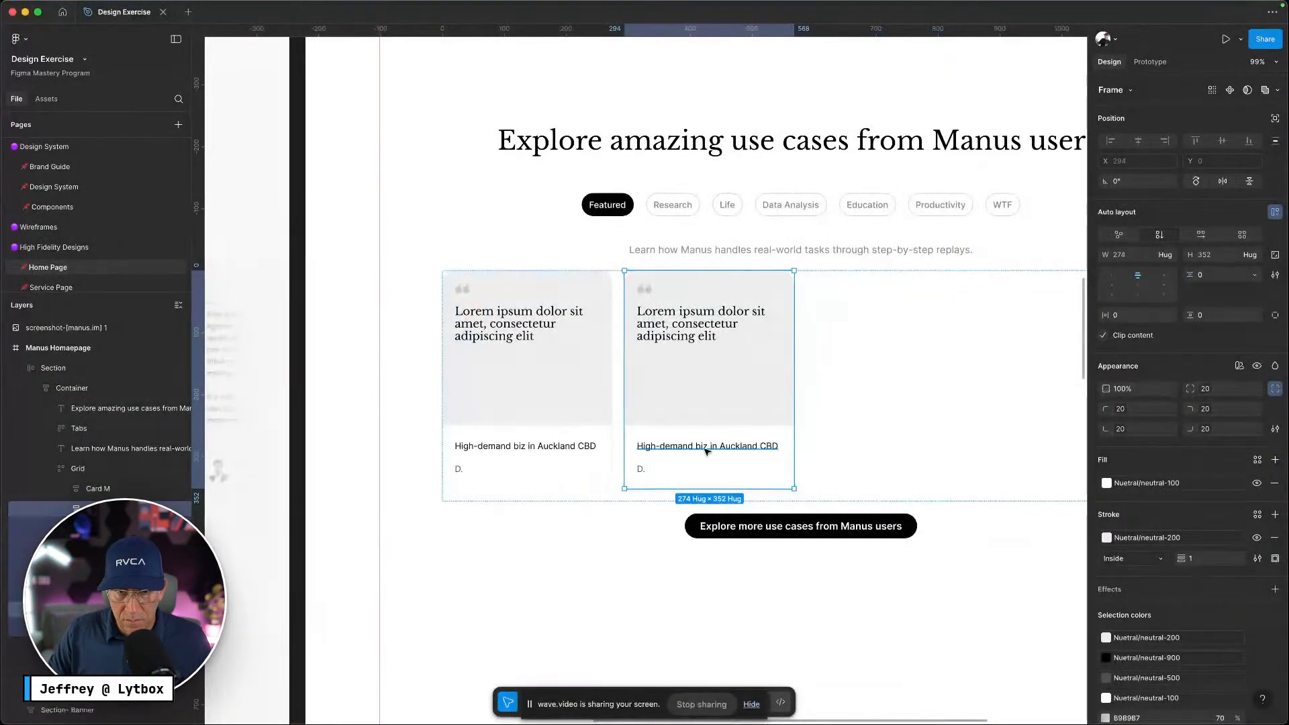
Paste the Tetris game title over the second card's caption title
{"action": "double_click", "coordinate": [706, 448]}
{"action": "key", "text": "super+v"}
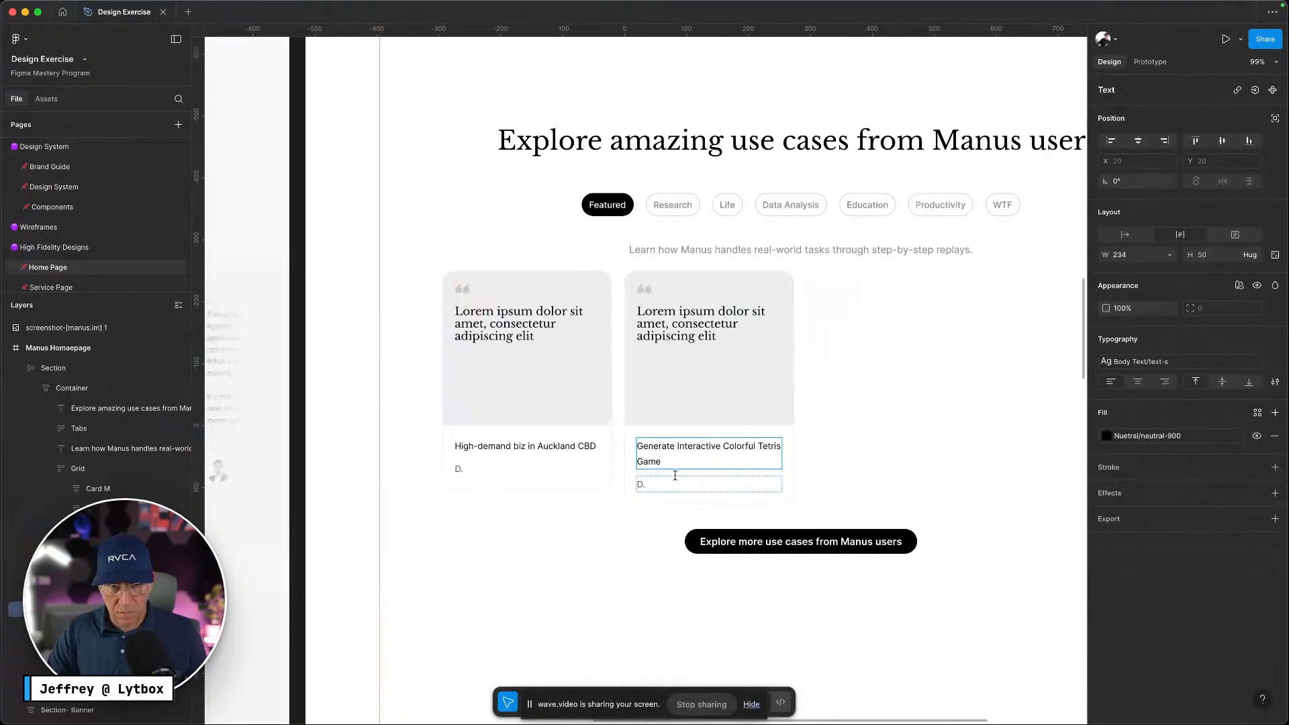
{"action": "key", "text": "ctrl+Left"}
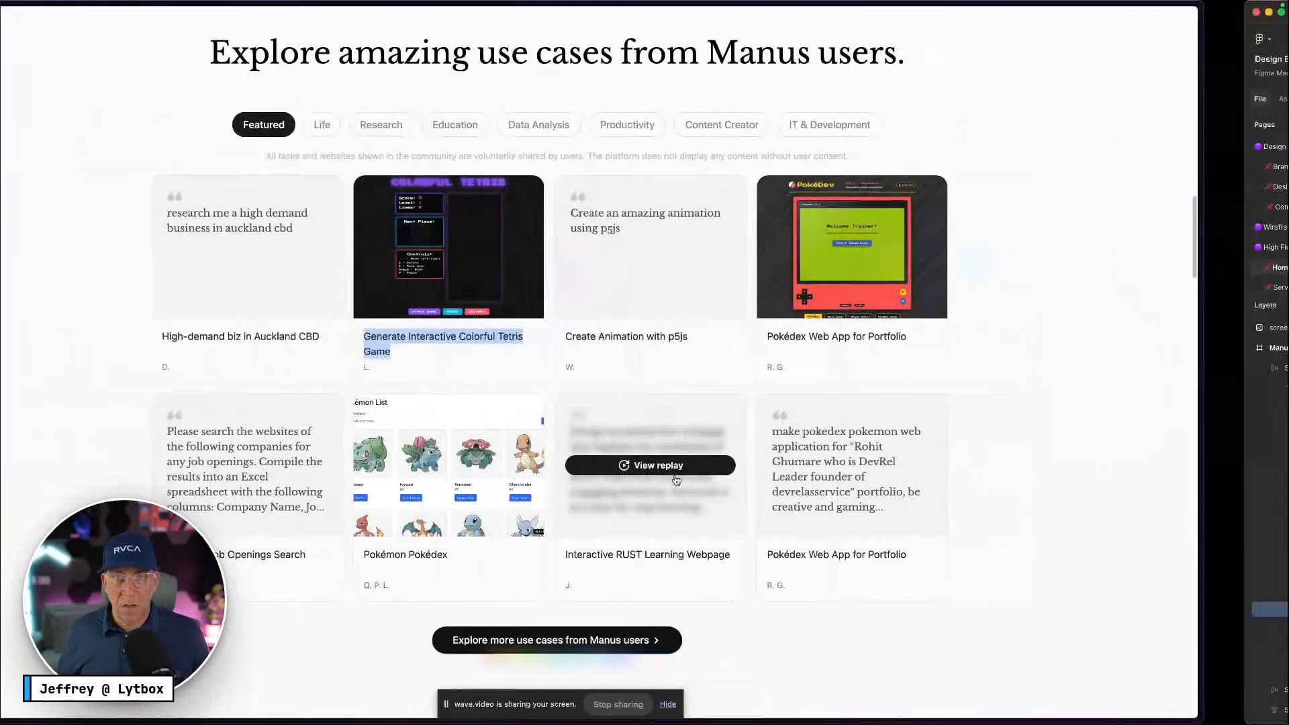
{"action": "key", "text": "ctrl+Right"}
Change the second card's initial to L. and delete its quote text
{"action": "left_click", "coordinate": [677, 483]}
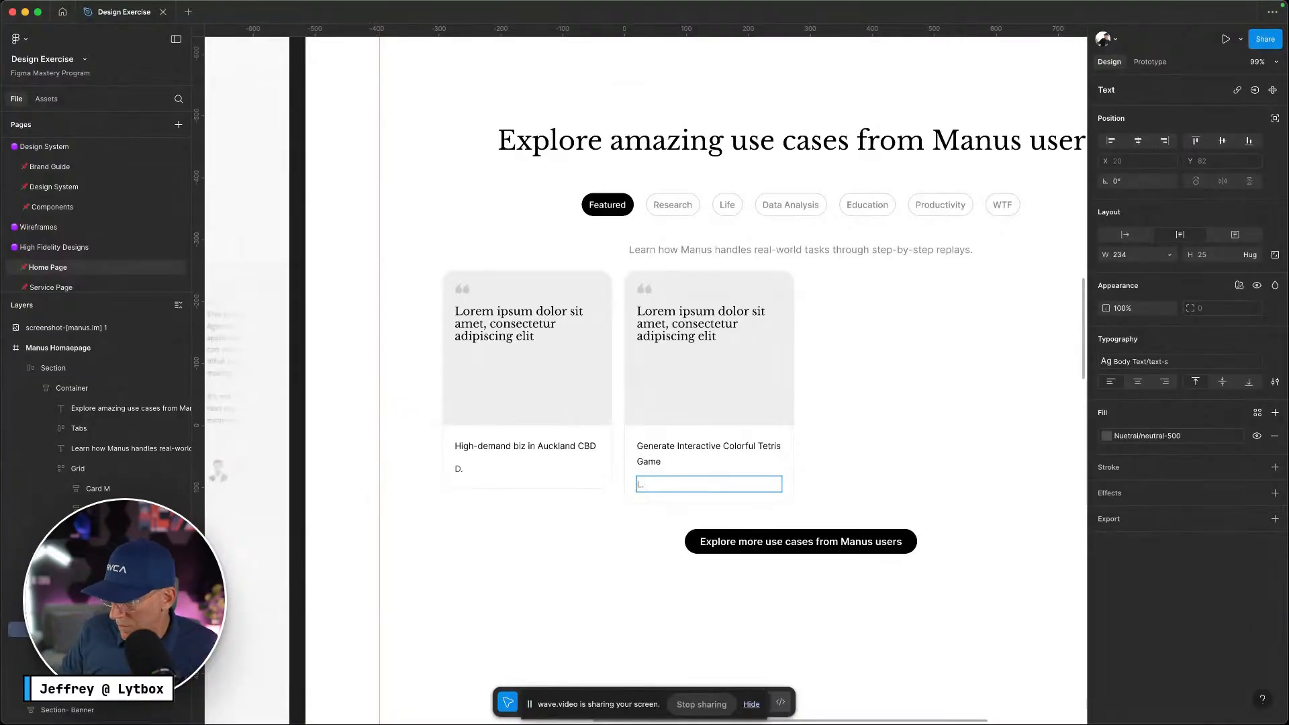
{"action": "left_click", "coordinate": [725, 326]}
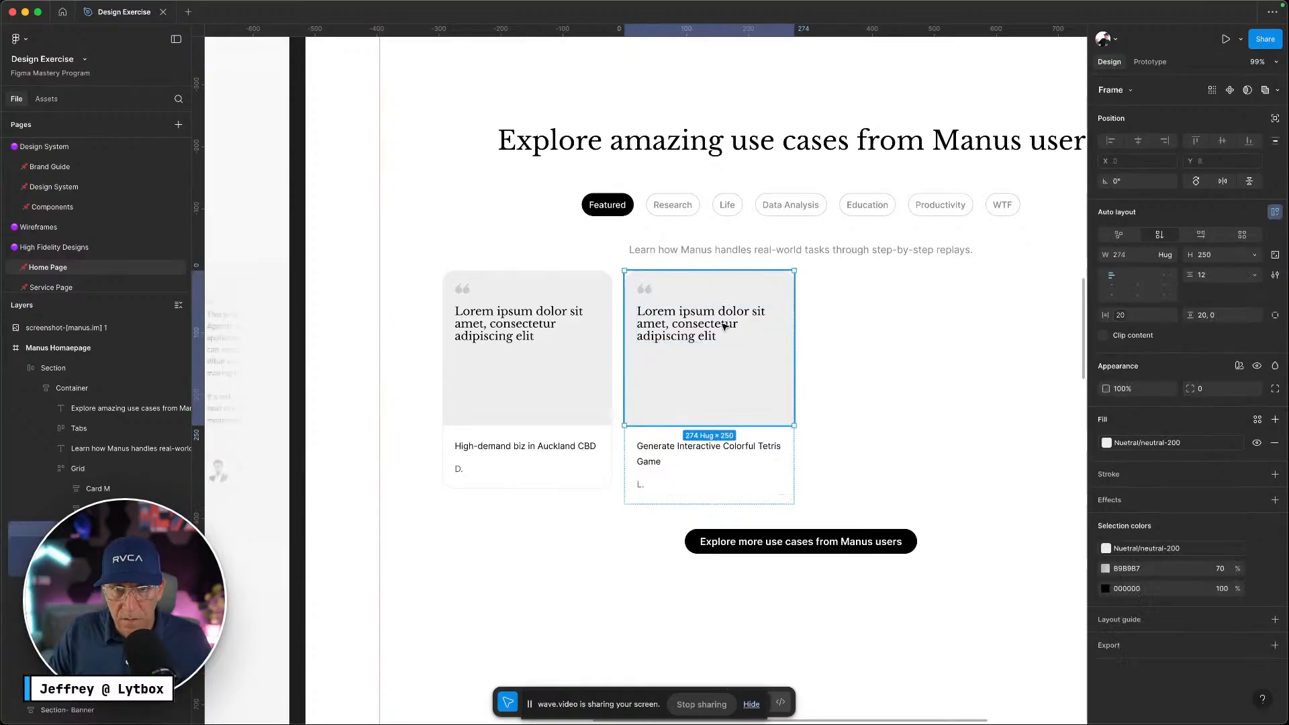
{"action": "left_click", "coordinate": [725, 326]}
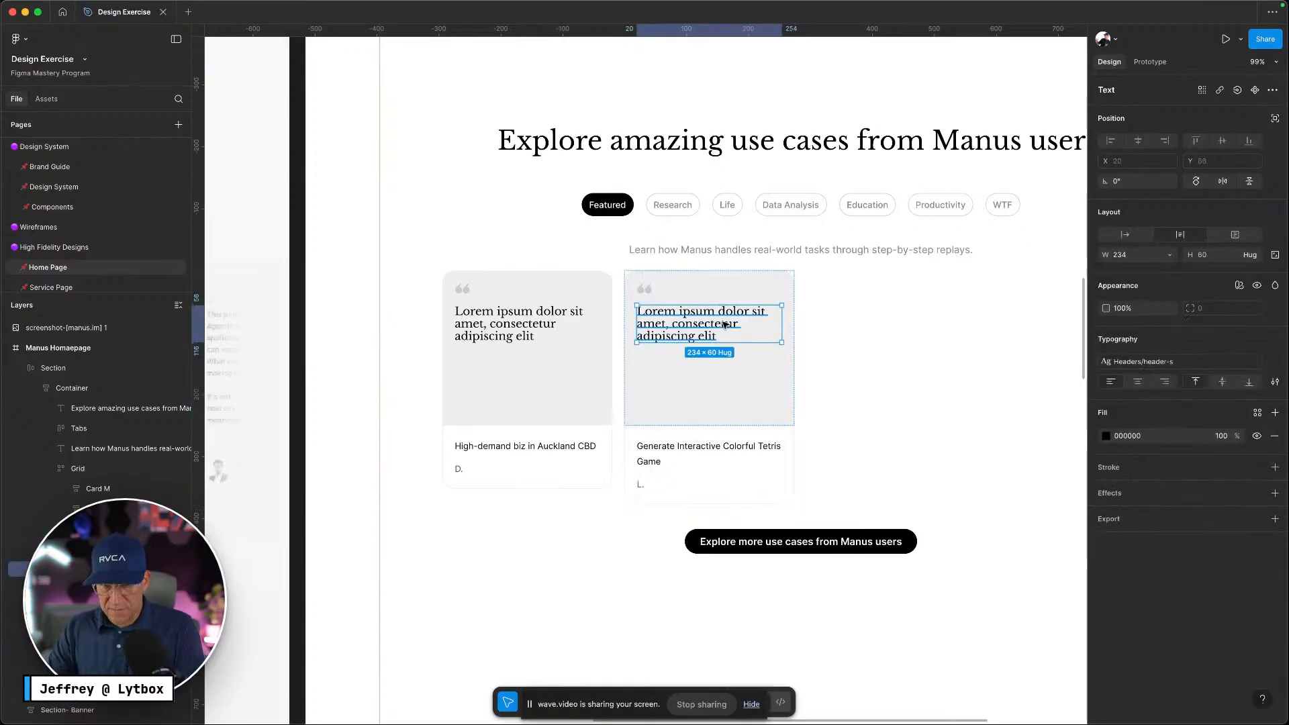
{"action": "key", "text": "Delete"}
Set the second card's image panel width to Fill container
{"action": "left_click", "coordinate": [724, 340]}
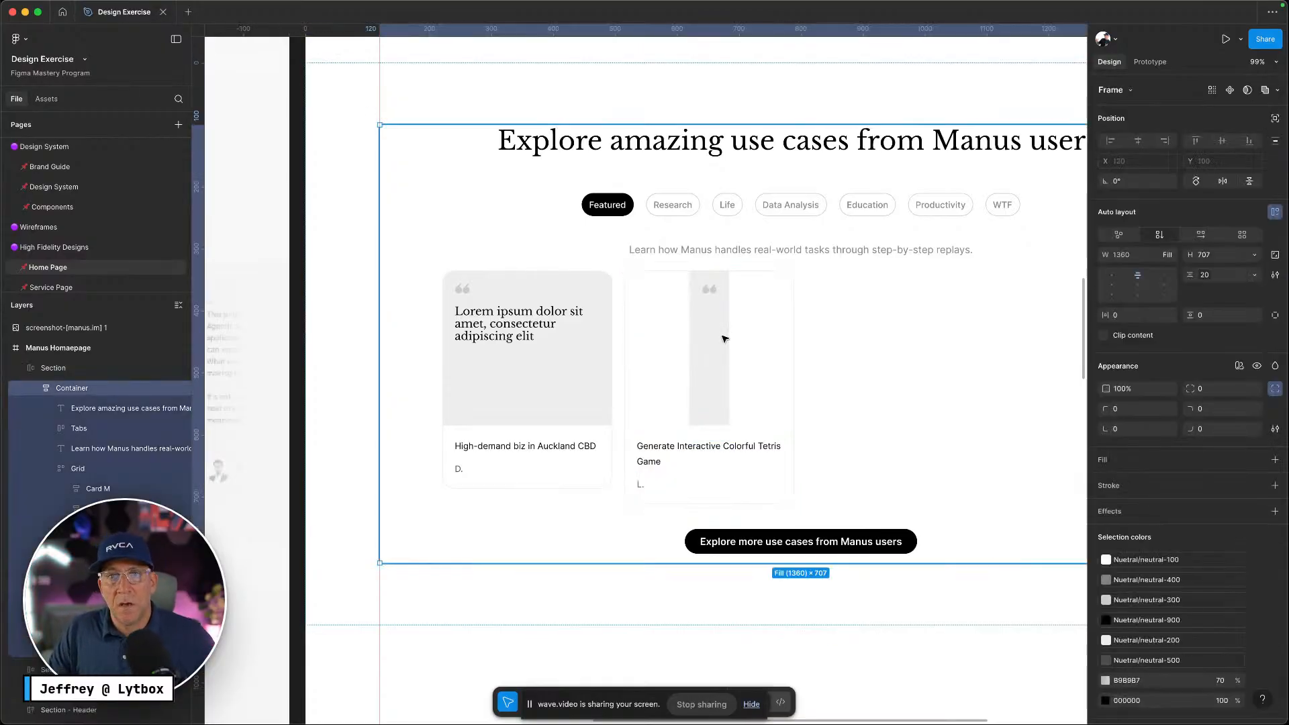
{"action": "left_click", "coordinate": [723, 338]}
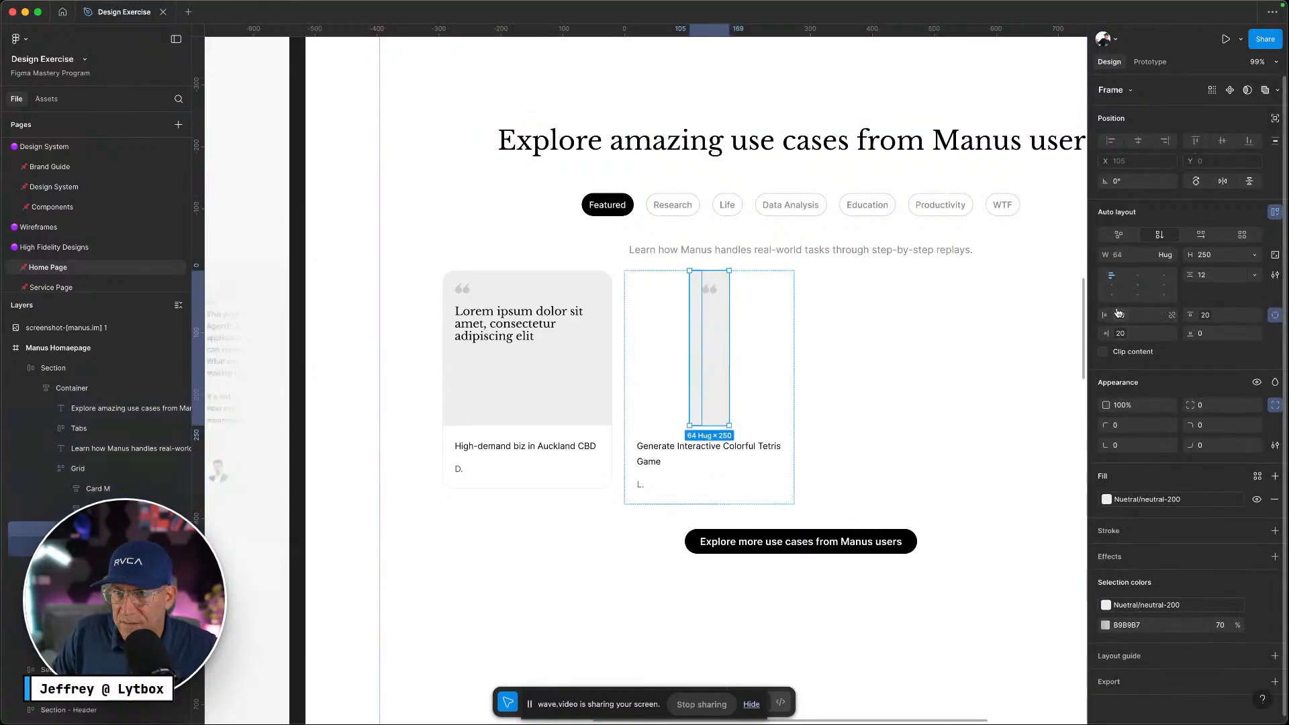
{"action": "left_click", "coordinate": [1167, 256]}
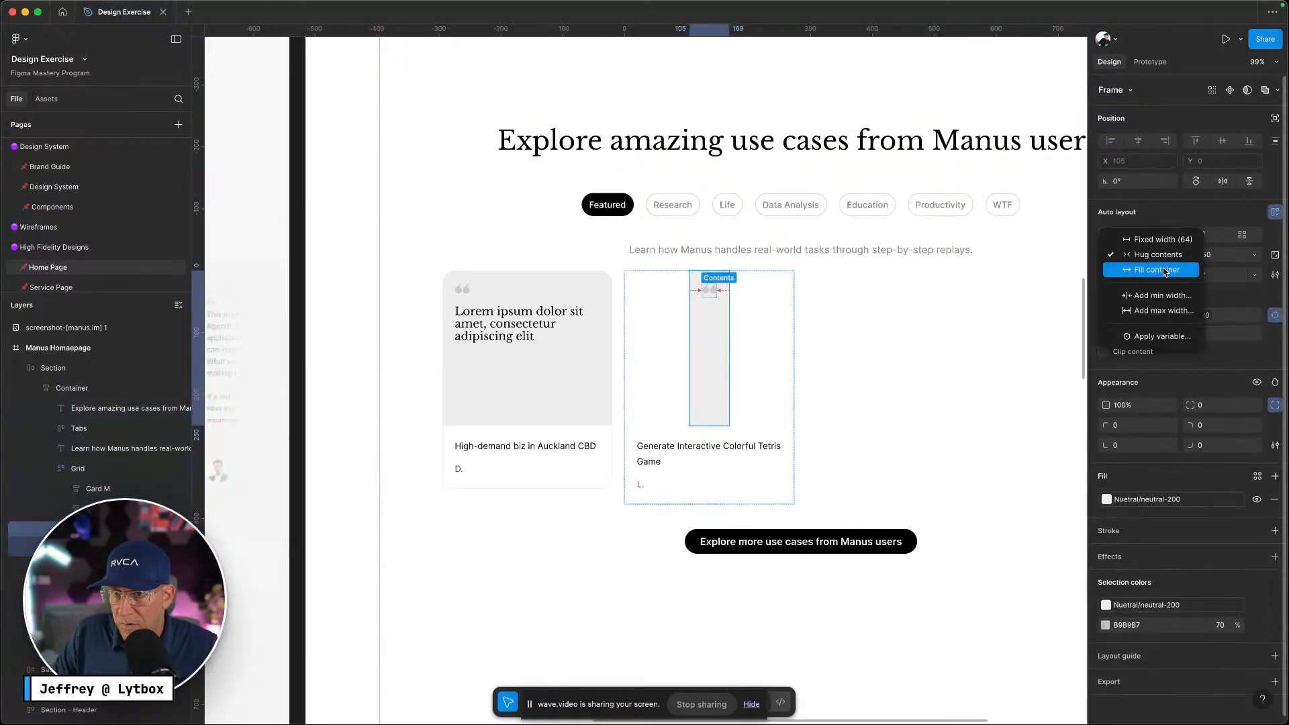
{"action": "left_click", "coordinate": [1164, 272]}
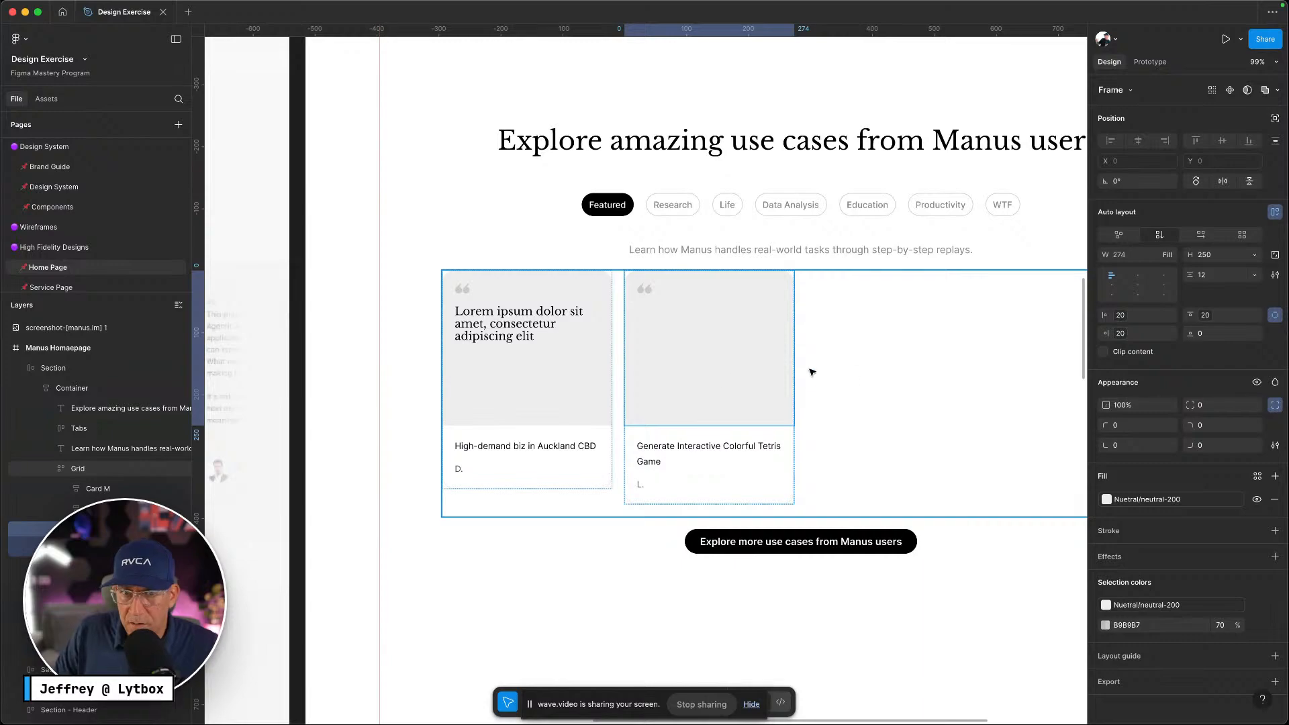
Fill the panel with a dark arcade photo from an Unsplash 'gaming' search
{"action": "right_click", "coordinate": [793, 401]}
{"action": "mouse_move", "coordinate": [793, 572]}
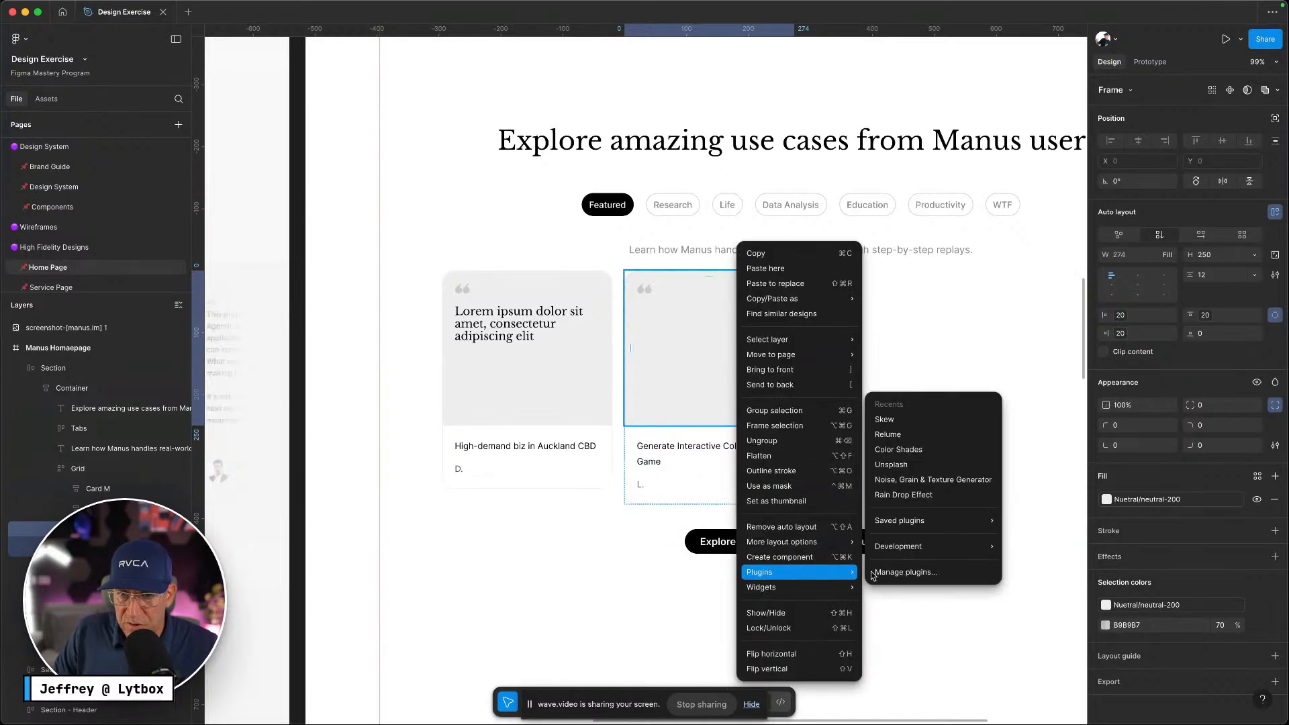
{"action": "left_click", "coordinate": [923, 465]}
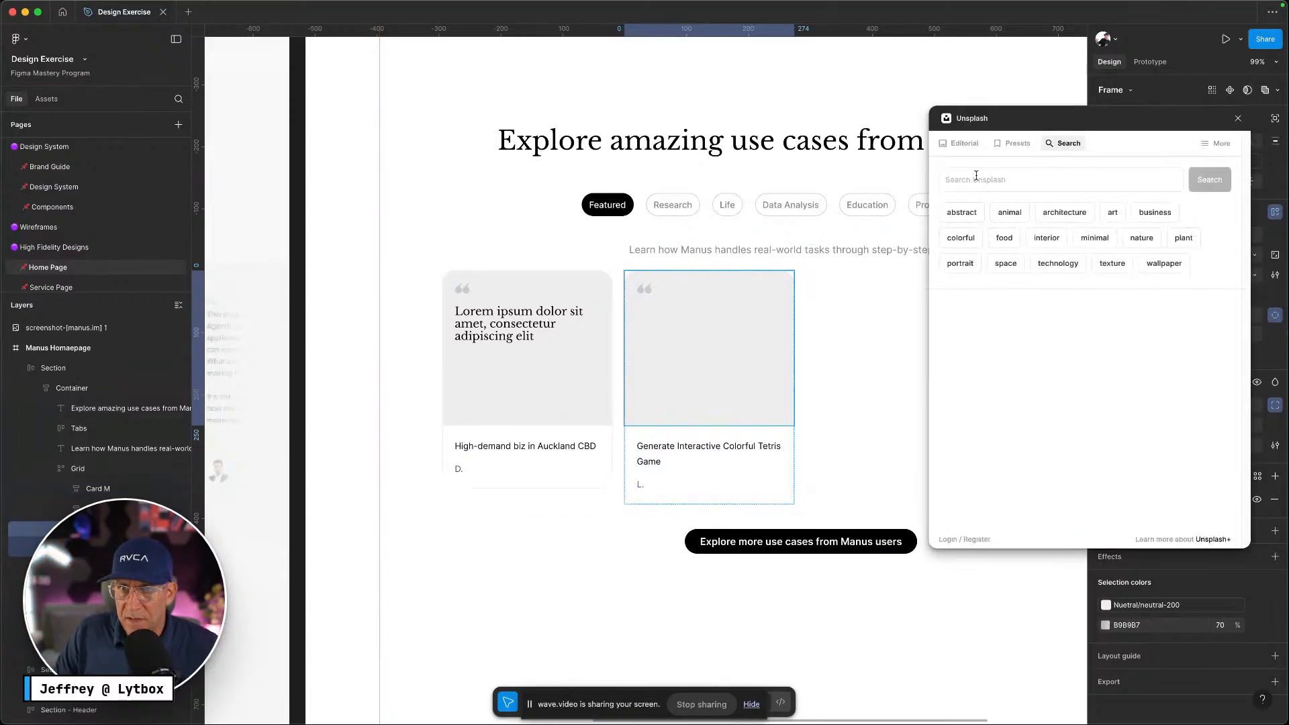
{"action": "left_click", "coordinate": [992, 177]}
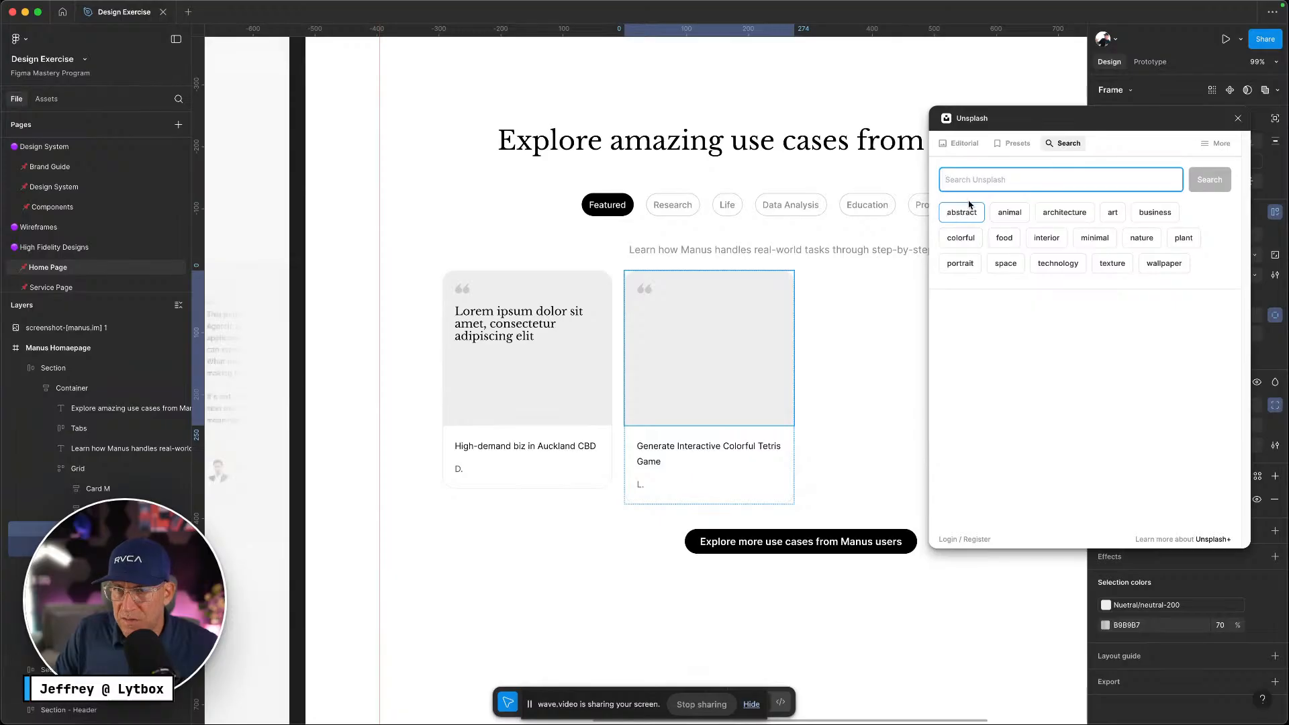
{"action": "type", "text": "gaming"}
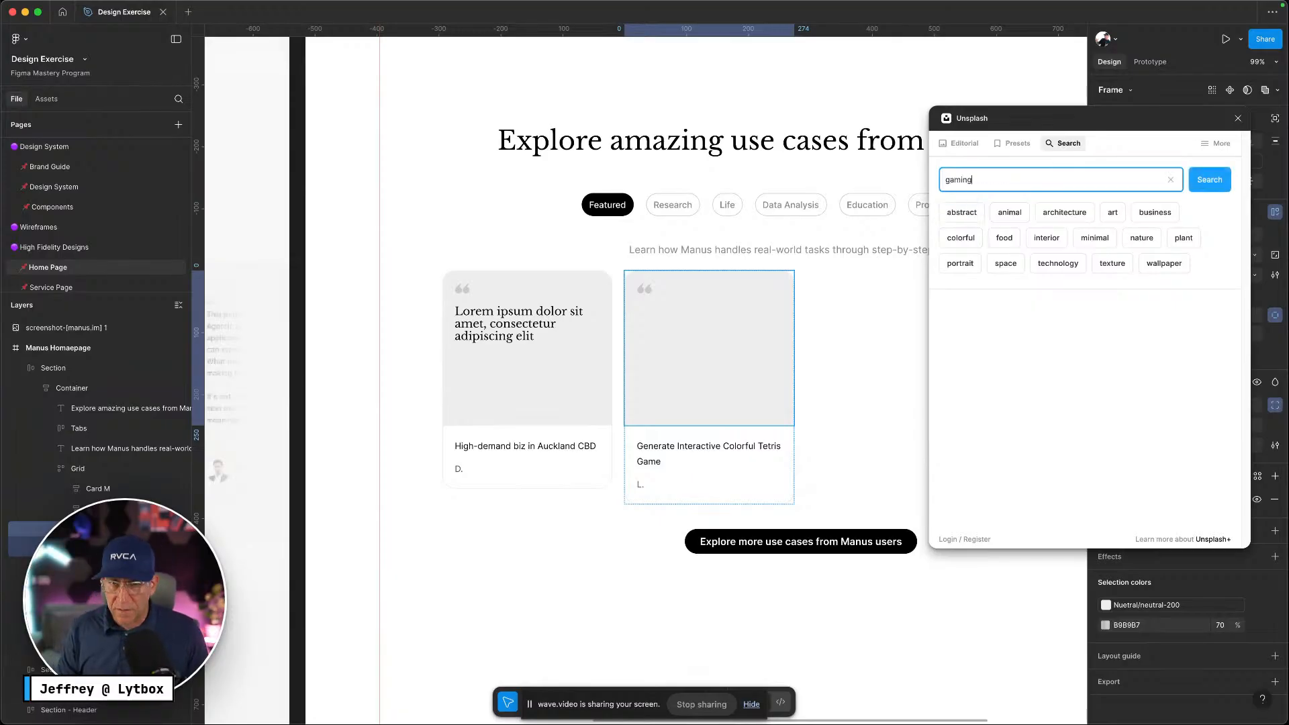
{"action": "key", "text": "Return"}
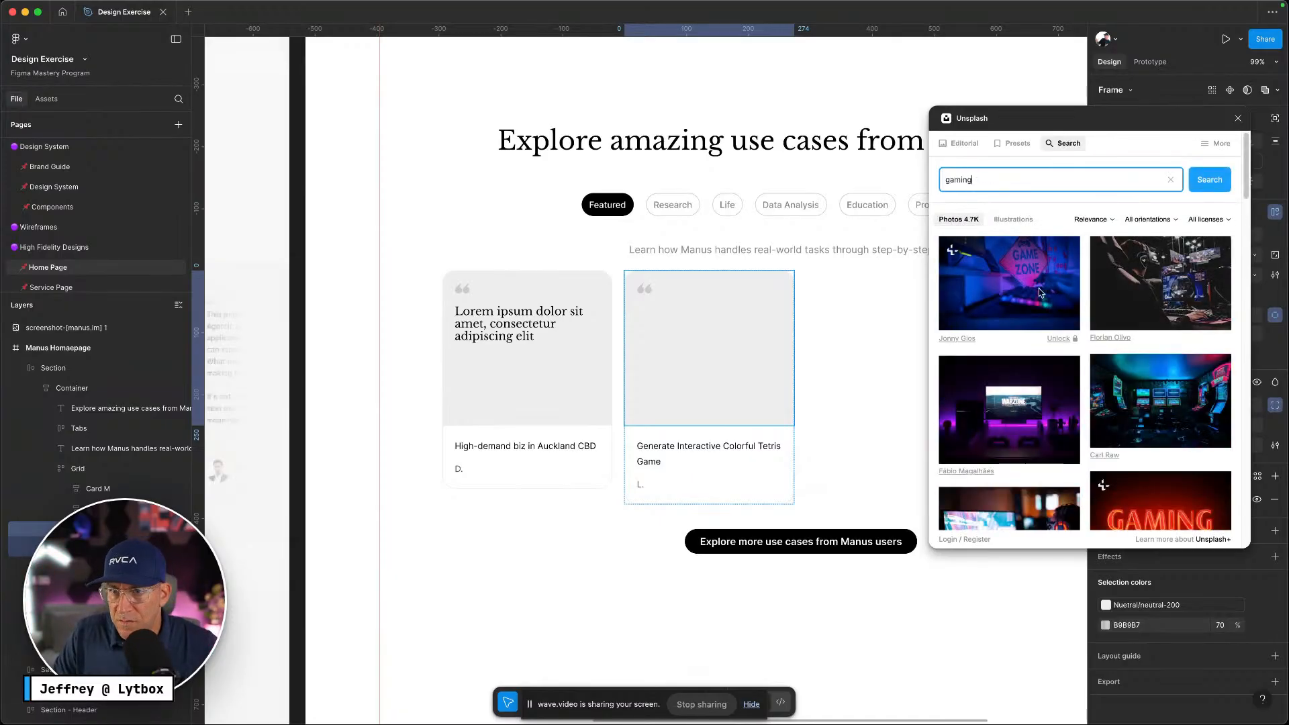
{"action": "scroll", "coordinate": [1152, 396], "scroll_direction": "down", "scroll_amount": 1}
{"action": "left_click", "coordinate": [1152, 397]}
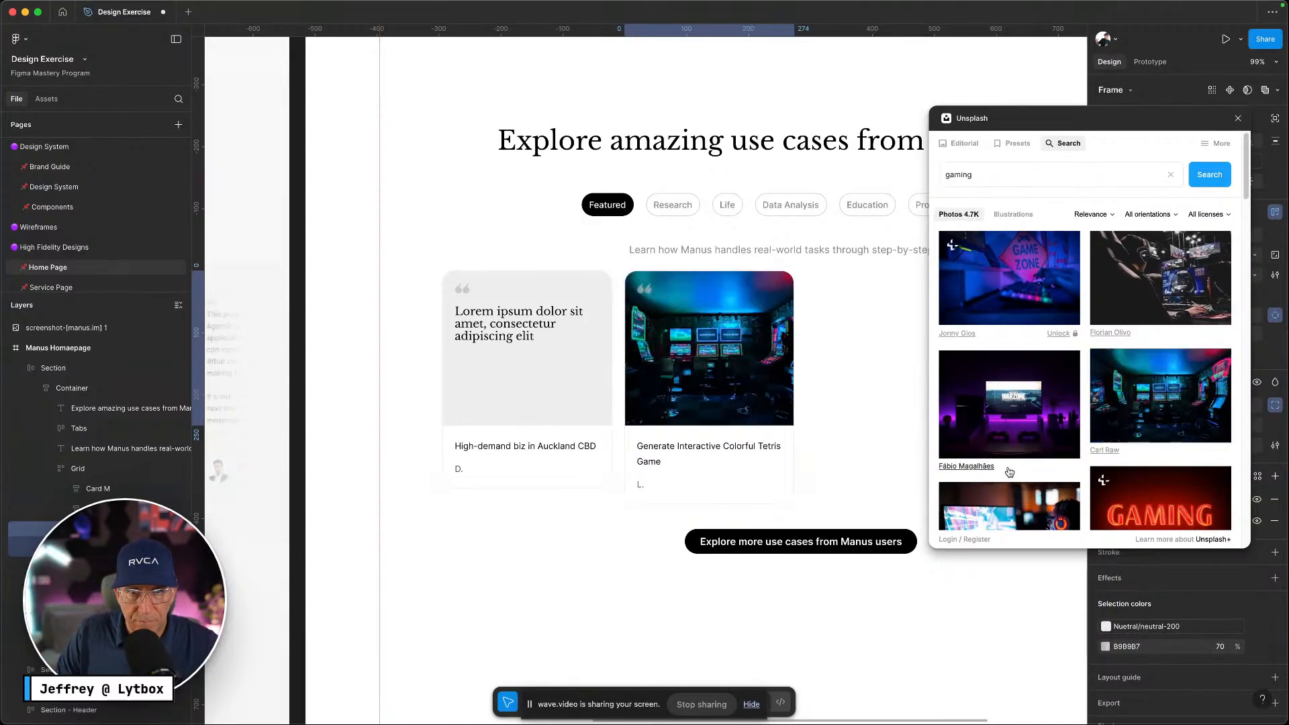
{"action": "left_click", "coordinate": [554, 549]}
{"action": "double_click", "coordinate": [589, 445]}
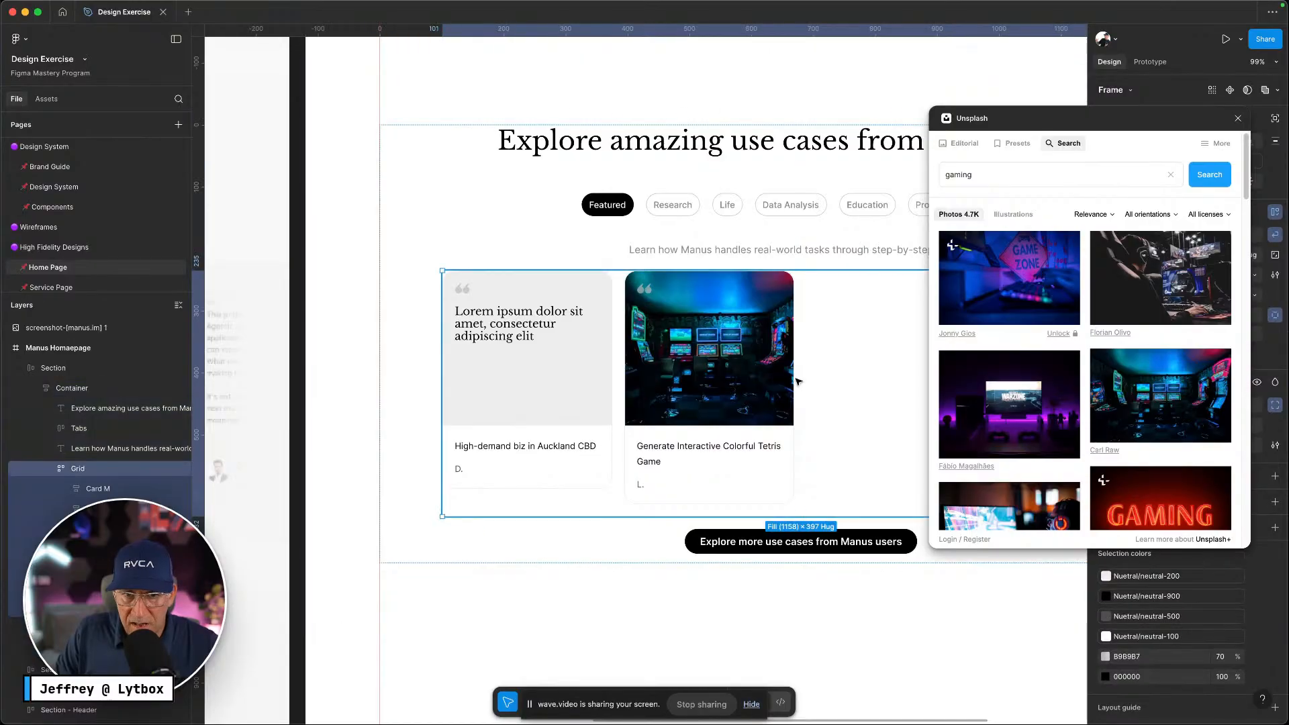
{"action": "left_click", "coordinate": [1240, 117]}
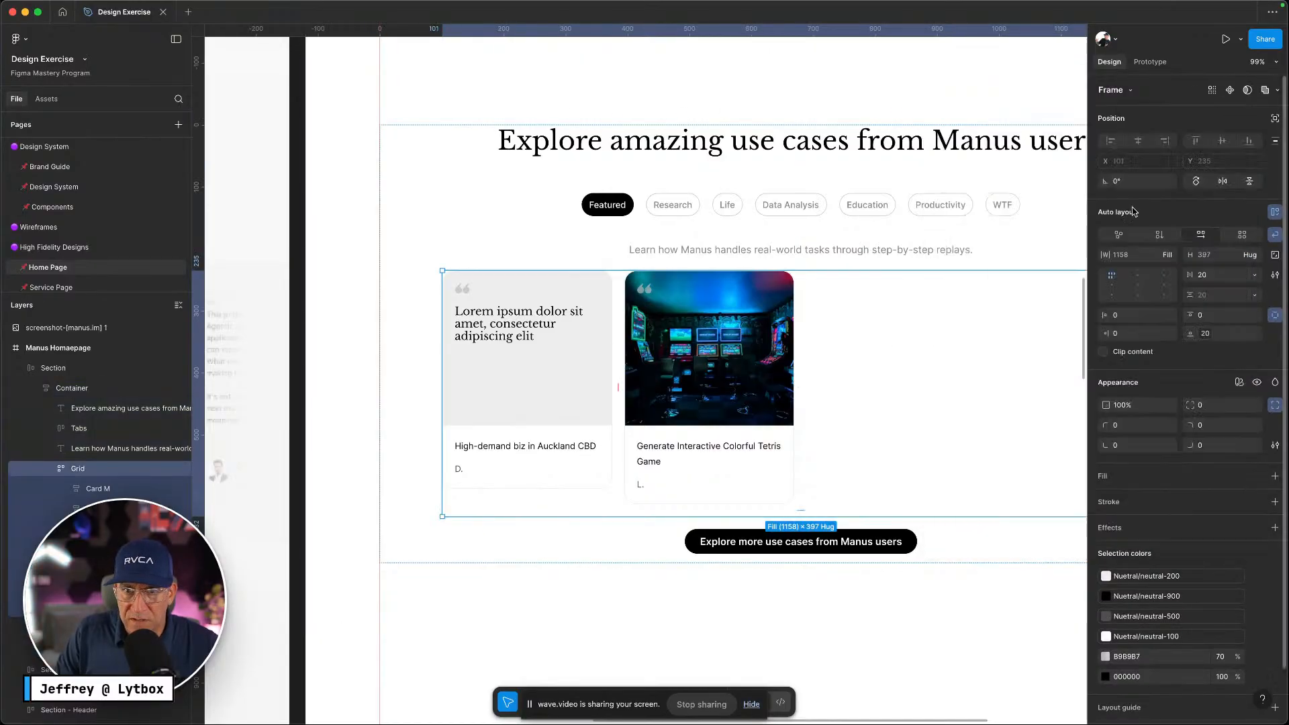
{"action": "scroll", "coordinate": [939, 313], "scroll_direction": "right", "scroll_amount": 1}
{"action": "scroll", "coordinate": [939, 314], "scroll_direction": "down", "scroll_amount": 5}
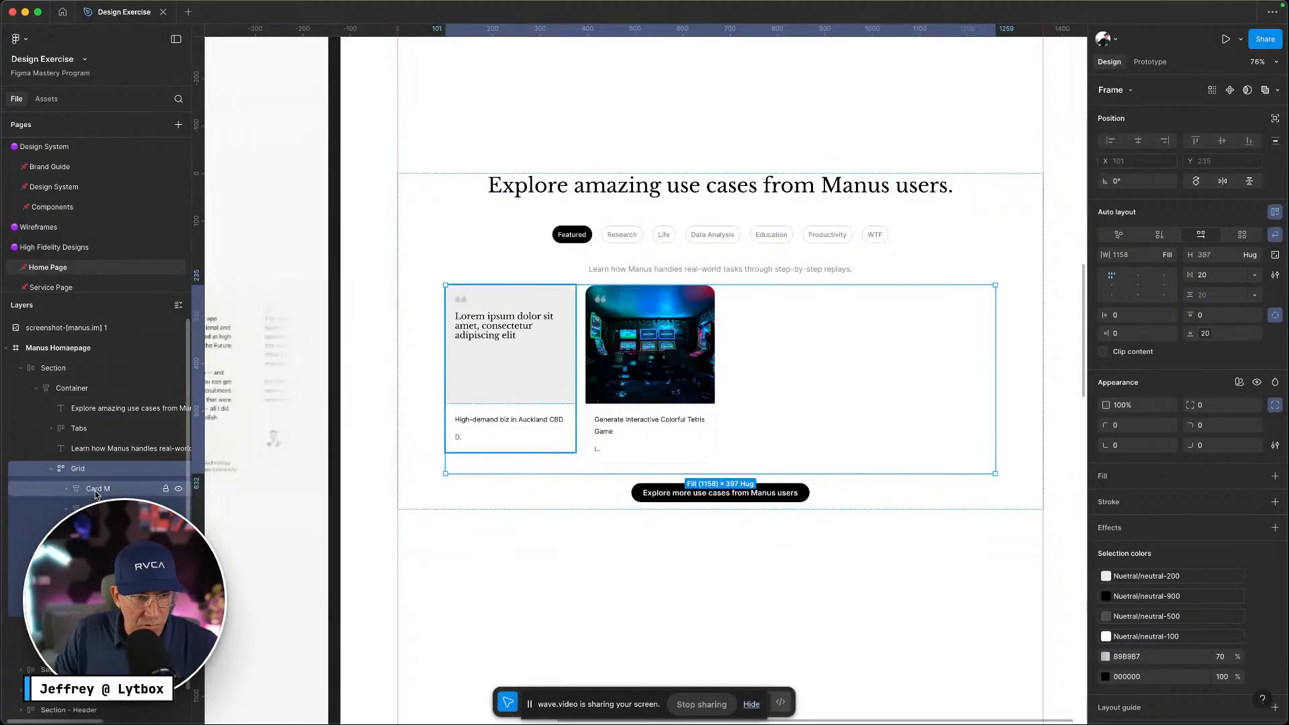
{"action": "left_click", "coordinate": [95, 490]}
{"action": "left_click", "coordinate": [94, 470]}
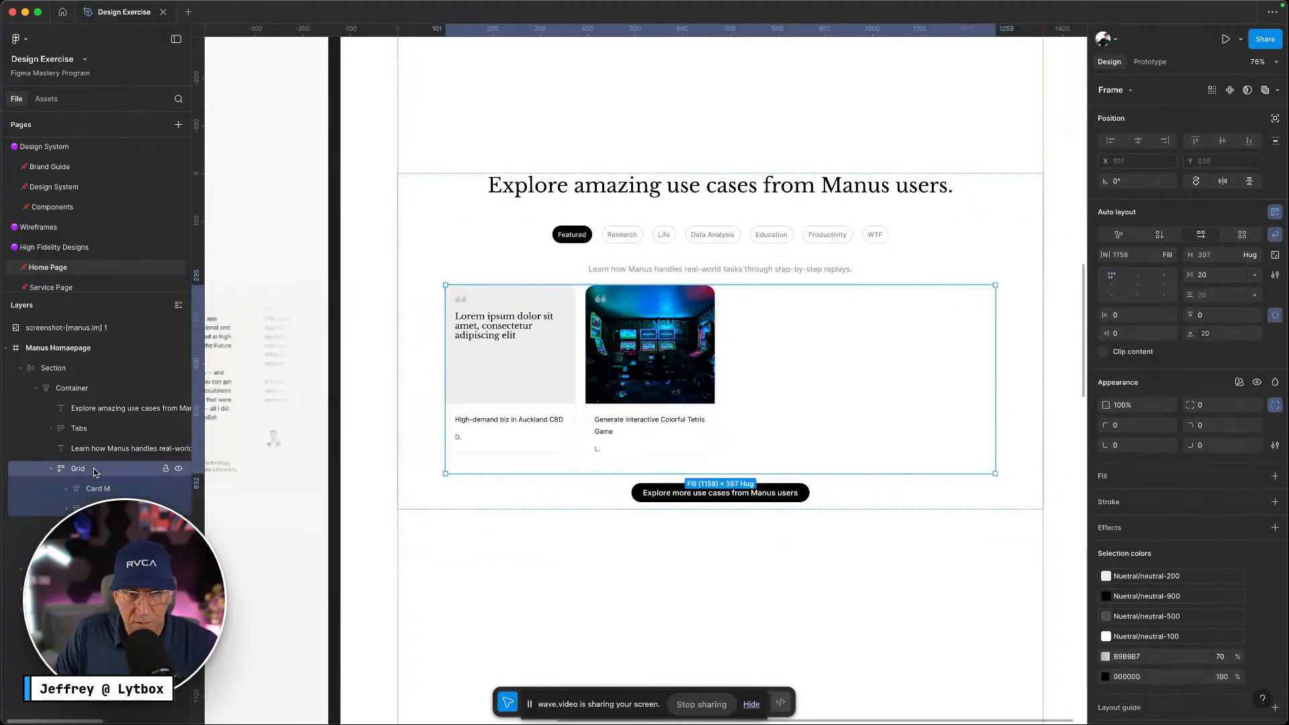
{"action": "left_click", "coordinate": [1250, 255]}
{"action": "left_click", "coordinate": [1239, 268]}
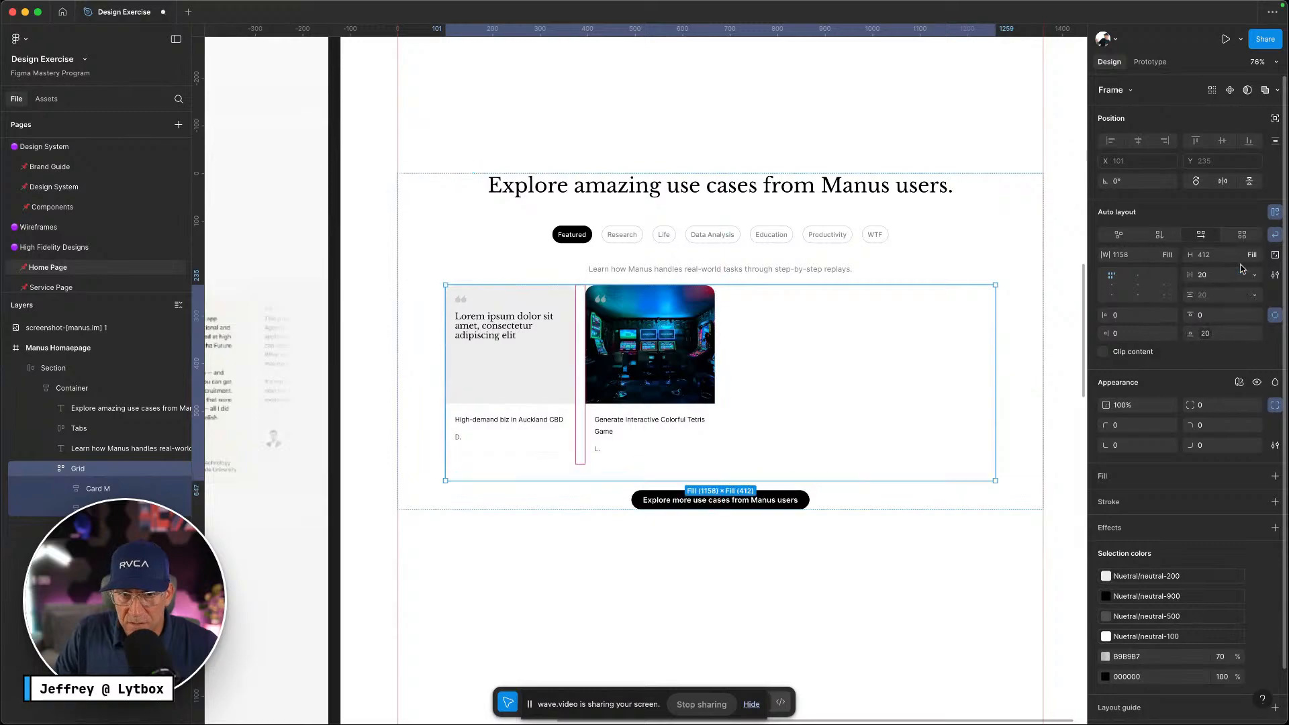
{"action": "left_click", "coordinate": [1252, 255]}
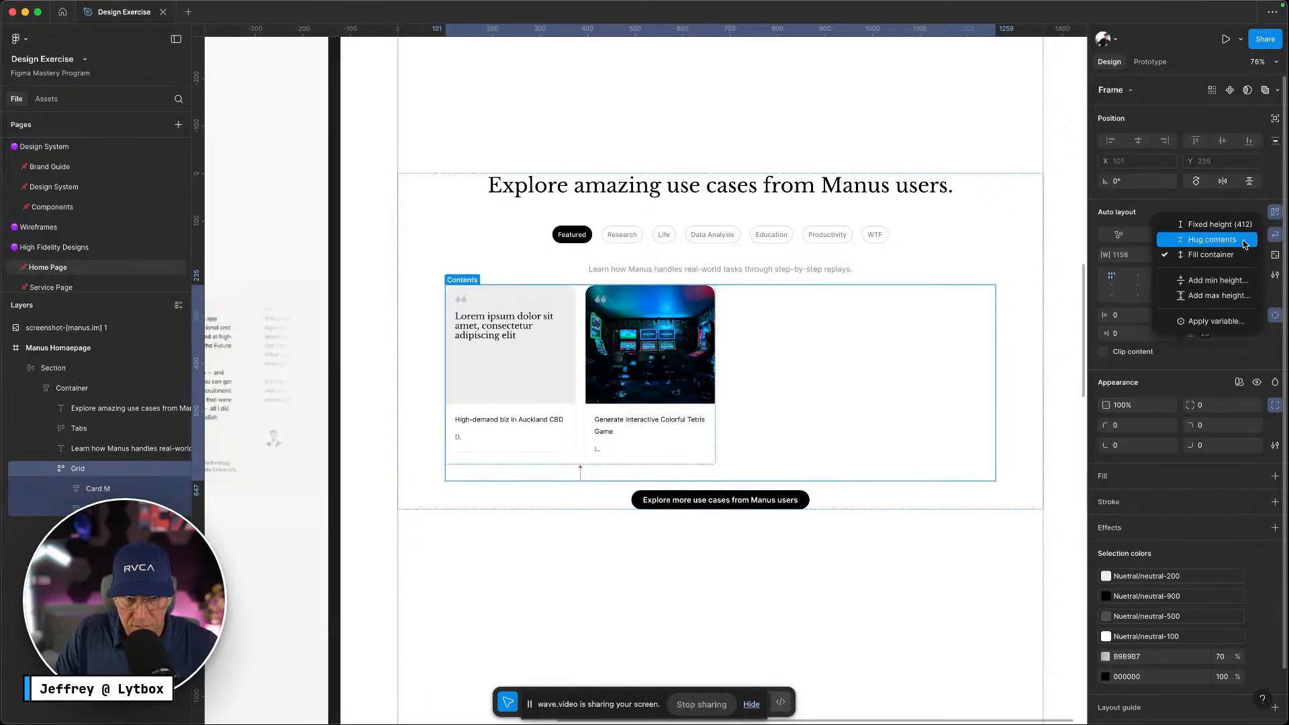
{"action": "left_click", "coordinate": [1233, 245]}
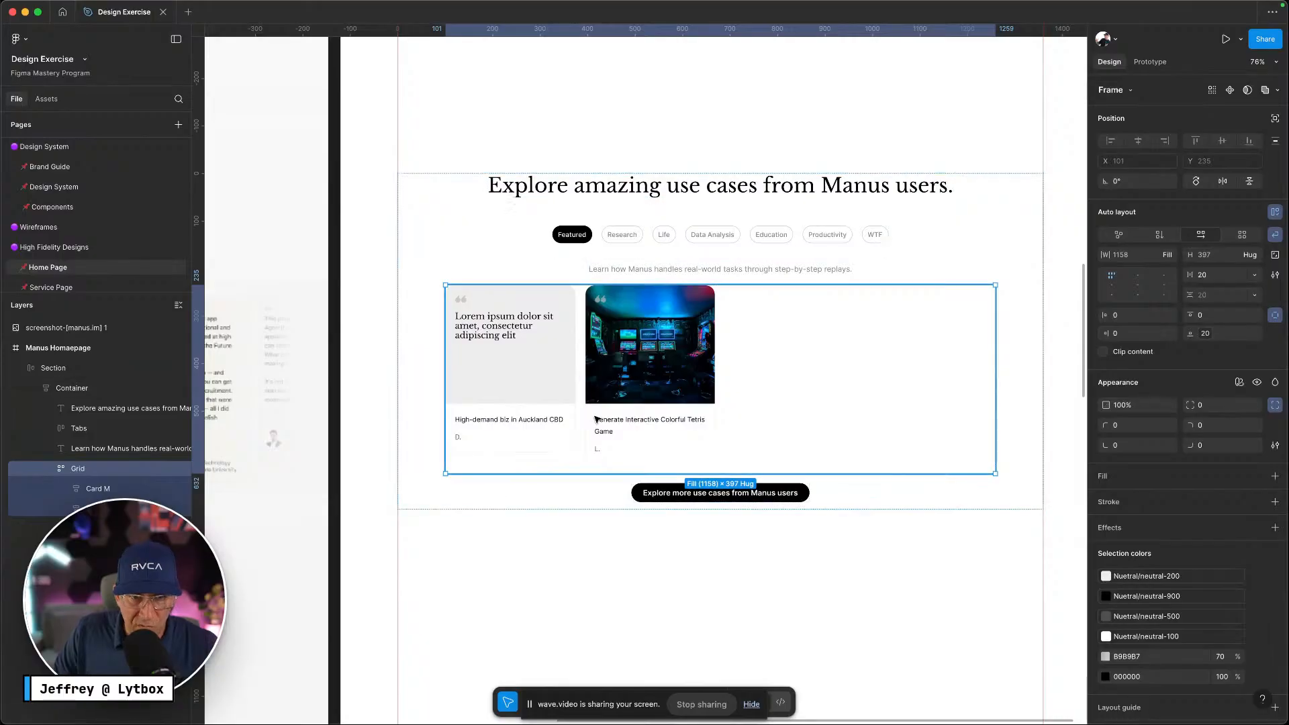
{"action": "left_click", "coordinate": [82, 490]}
Duplicate both cards into eight and arrange them alternating quote and photo cards in two rows
{"action": "left_click", "coordinate": [81, 508], "text": "shift"}
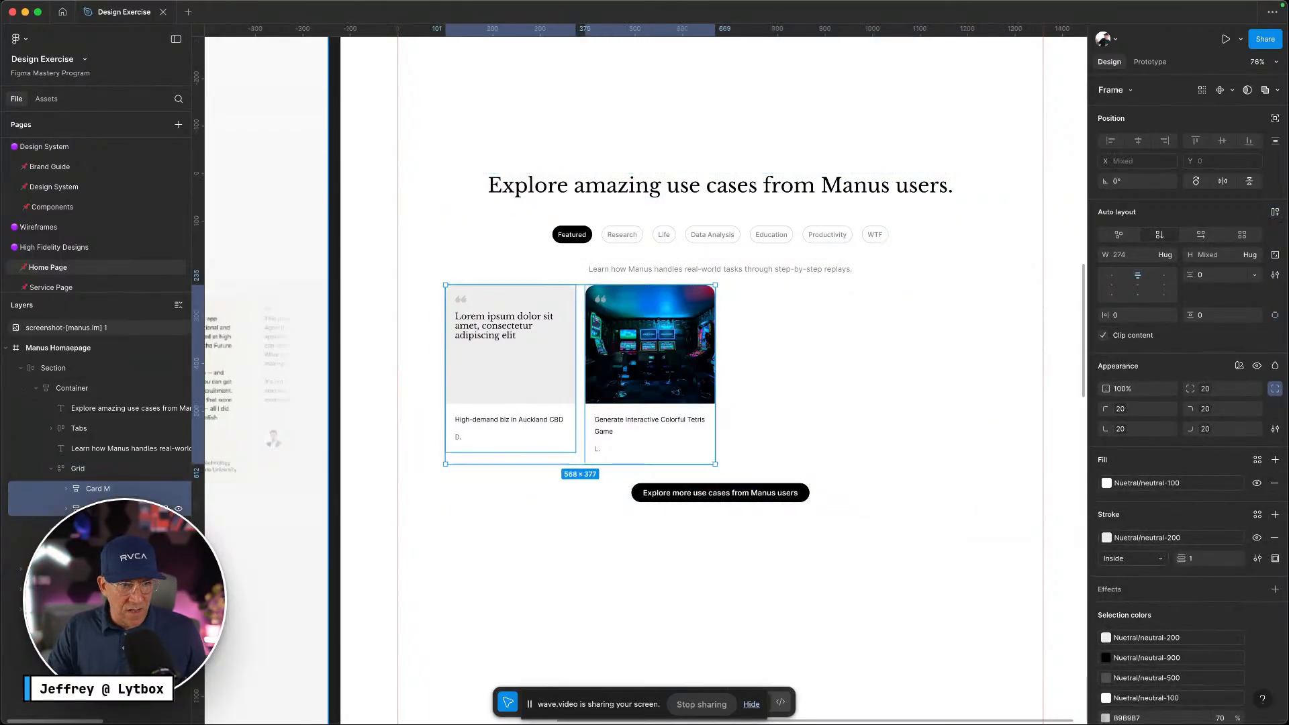
{"action": "key", "text": "super+d"}
{"action": "key", "text": "super+d"}
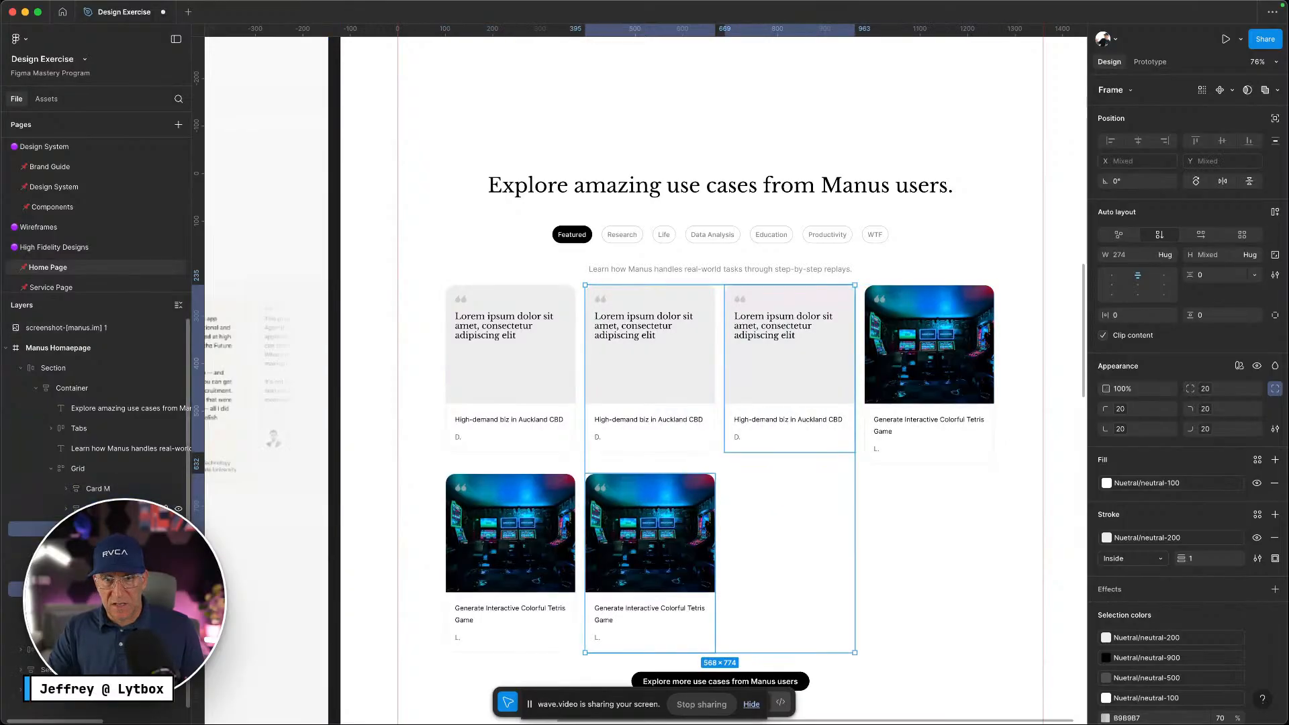
{"action": "key", "text": "super+d"}
{"action": "left_click_drag", "start_coordinate": [651, 342], "coordinate": [644, 557]}
{"action": "left_click_drag", "start_coordinate": [826, 541], "coordinate": [702, 397]}
{"action": "left_click_drag", "start_coordinate": [654, 534], "coordinate": [510, 538]}
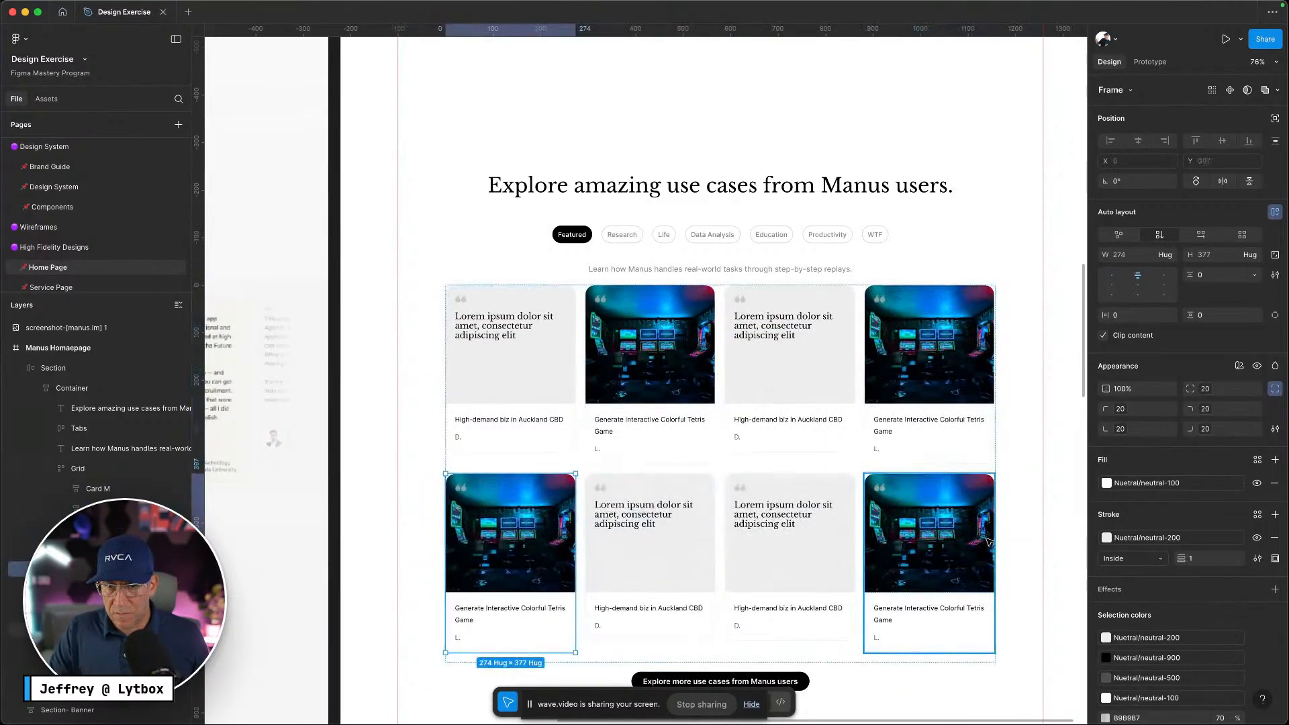
{"action": "left_click_drag", "start_coordinate": [989, 541], "coordinate": [850, 535]}
{"action": "scroll", "coordinate": [880, 530], "scroll_direction": "down", "scroll_amount": 5}
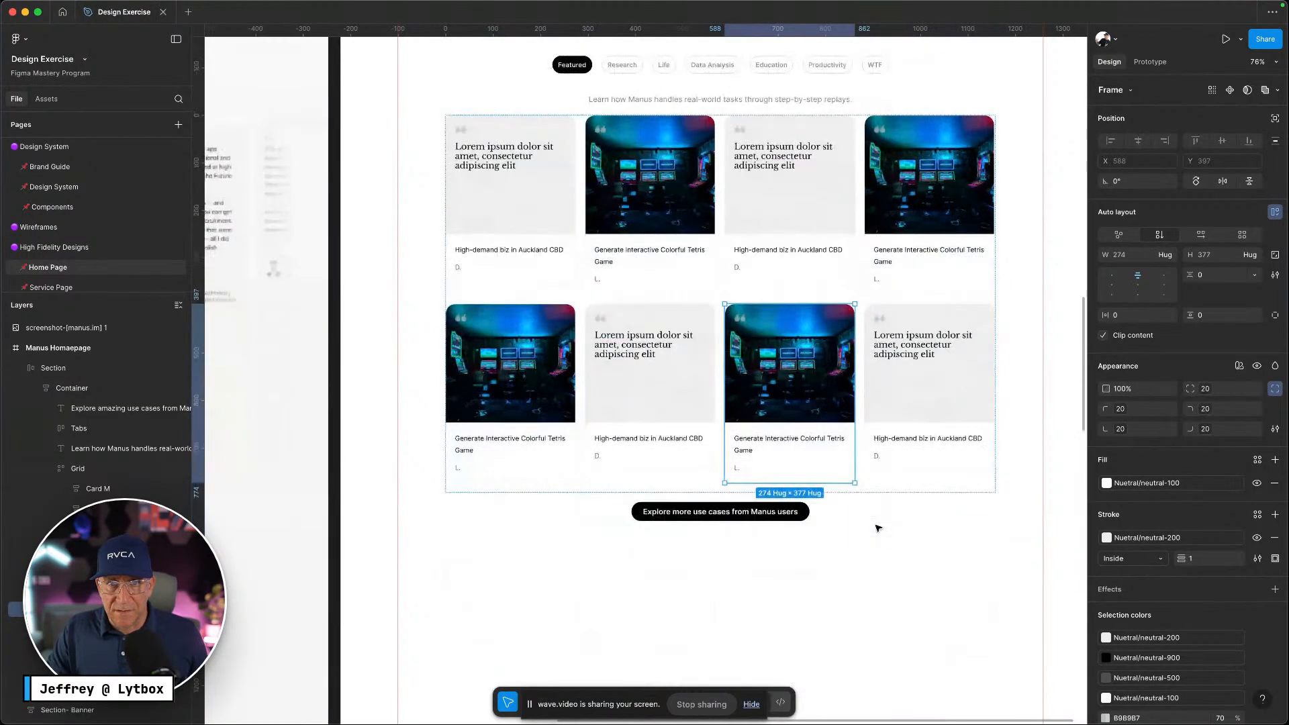
Stretch the four shorter cards to height 377 to match the others
{"action": "left_click", "coordinate": [566, 279]}
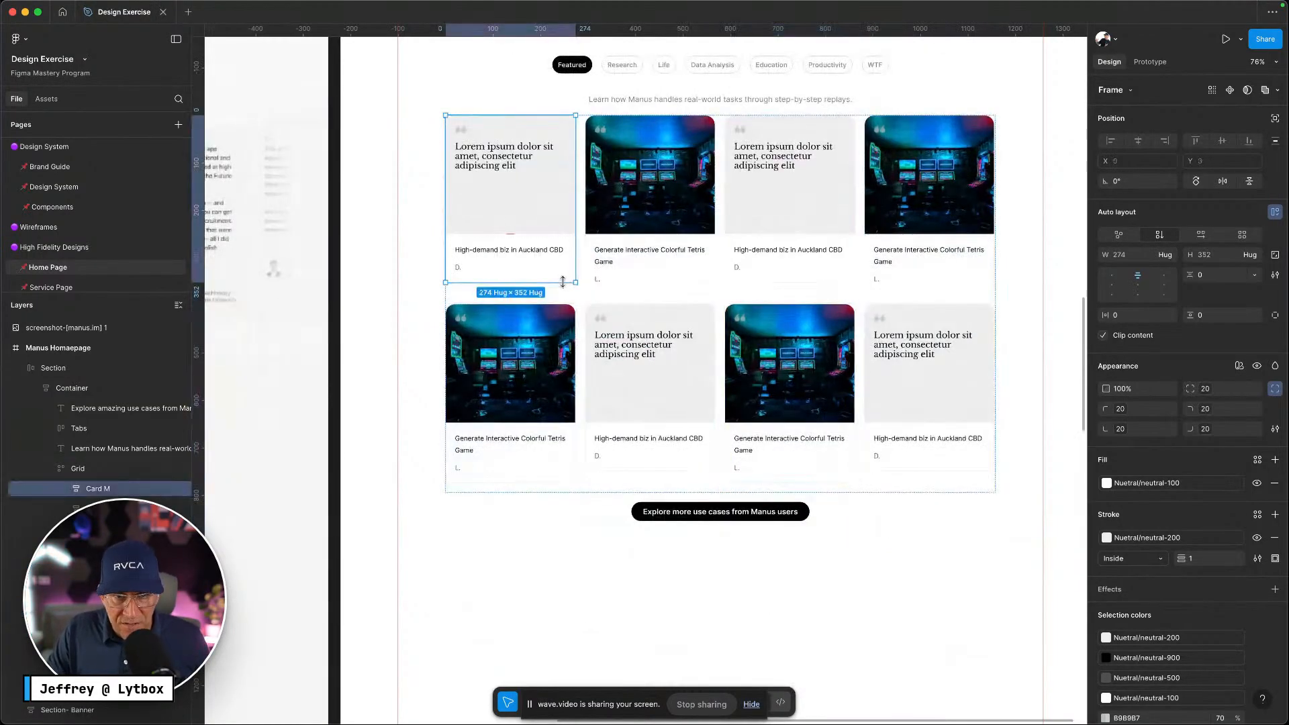
{"action": "left_click_drag", "start_coordinate": [563, 282], "coordinate": [562, 294]}
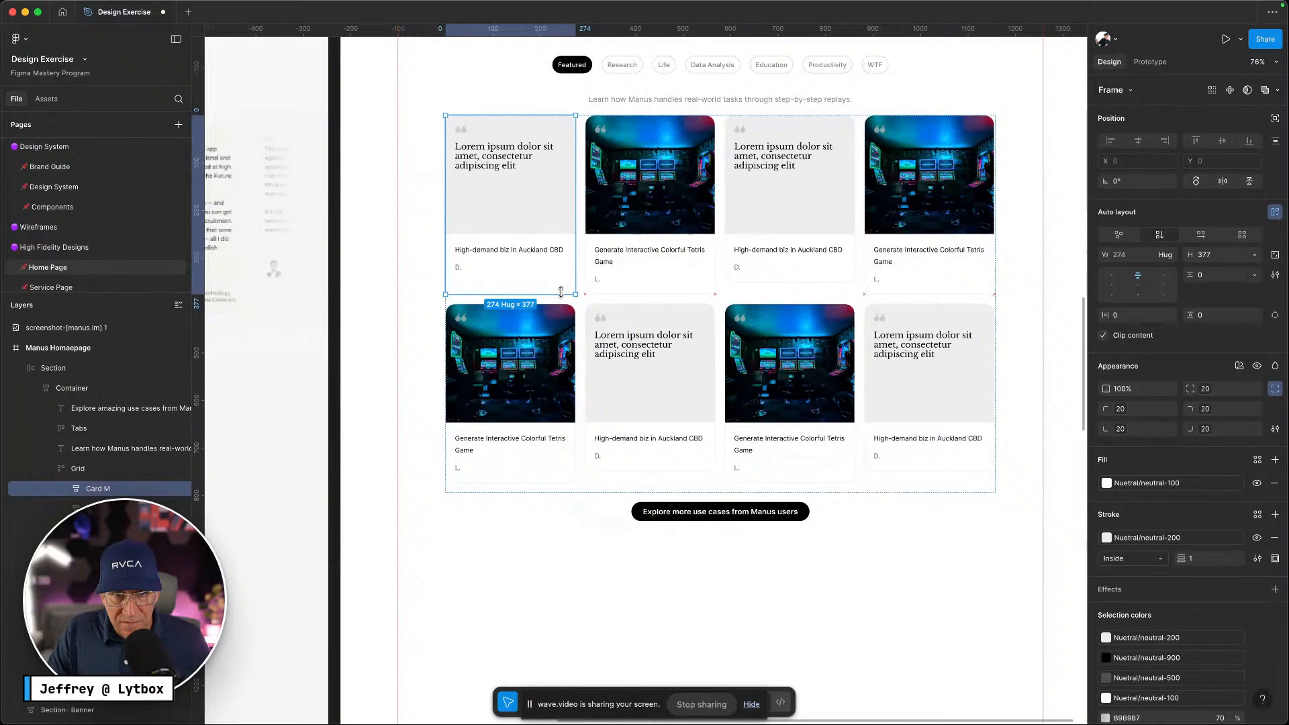
{"action": "left_click", "coordinate": [827, 277]}
{"action": "left_click_drag", "start_coordinate": [822, 282], "coordinate": [821, 293]}
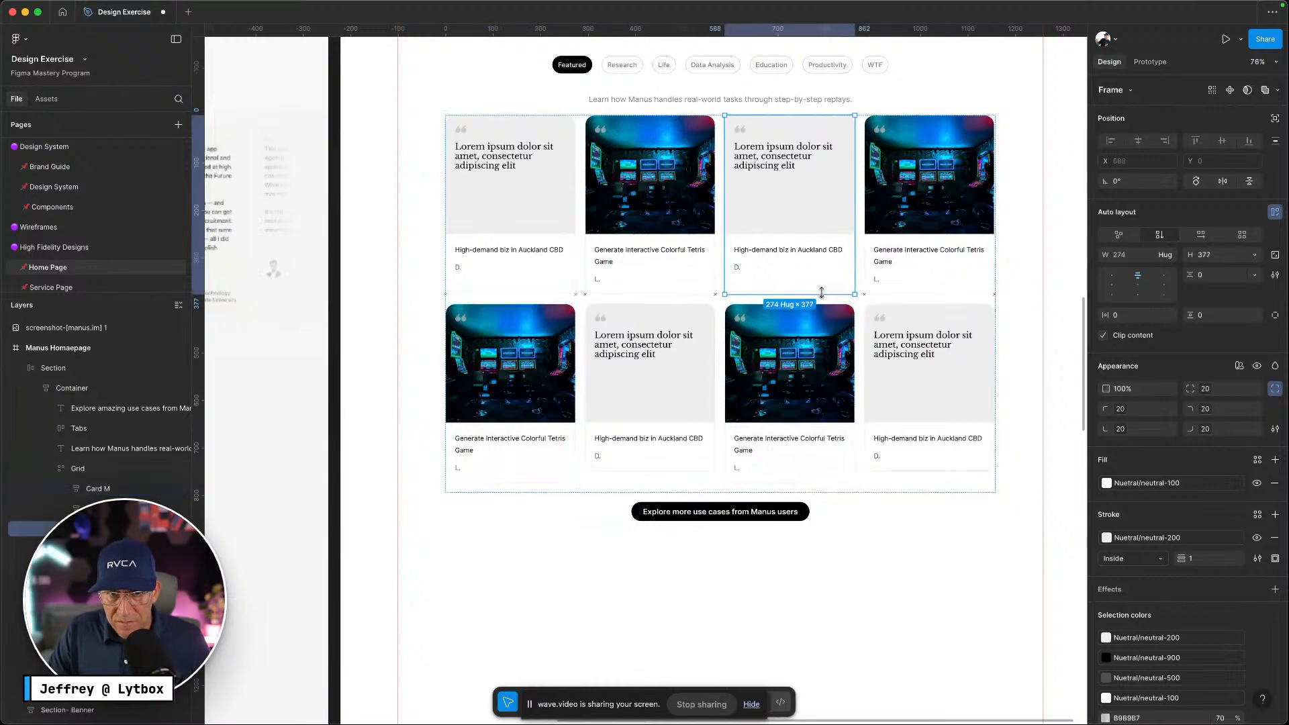
{"action": "scroll", "coordinate": [877, 377], "scroll_direction": "down", "scroll_amount": 2}
{"action": "left_click", "coordinate": [656, 422]}
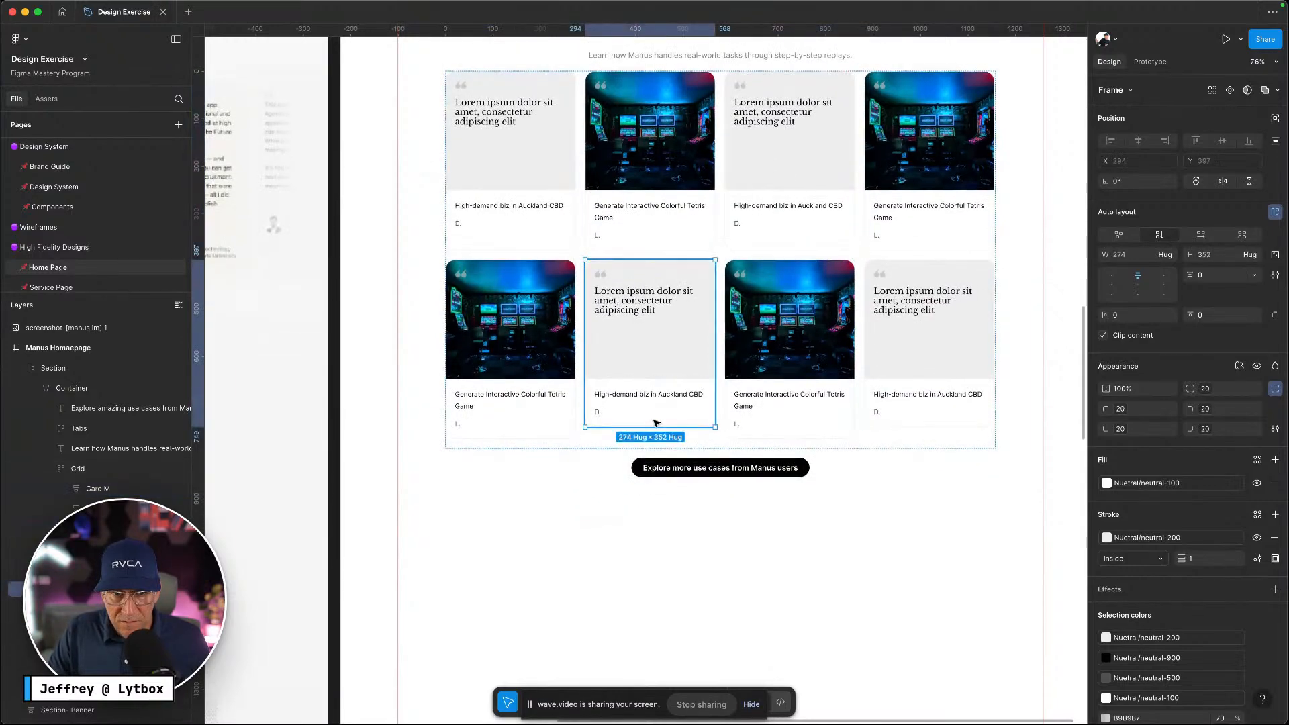
{"action": "left_click_drag", "start_coordinate": [655, 427], "coordinate": [655, 440]}
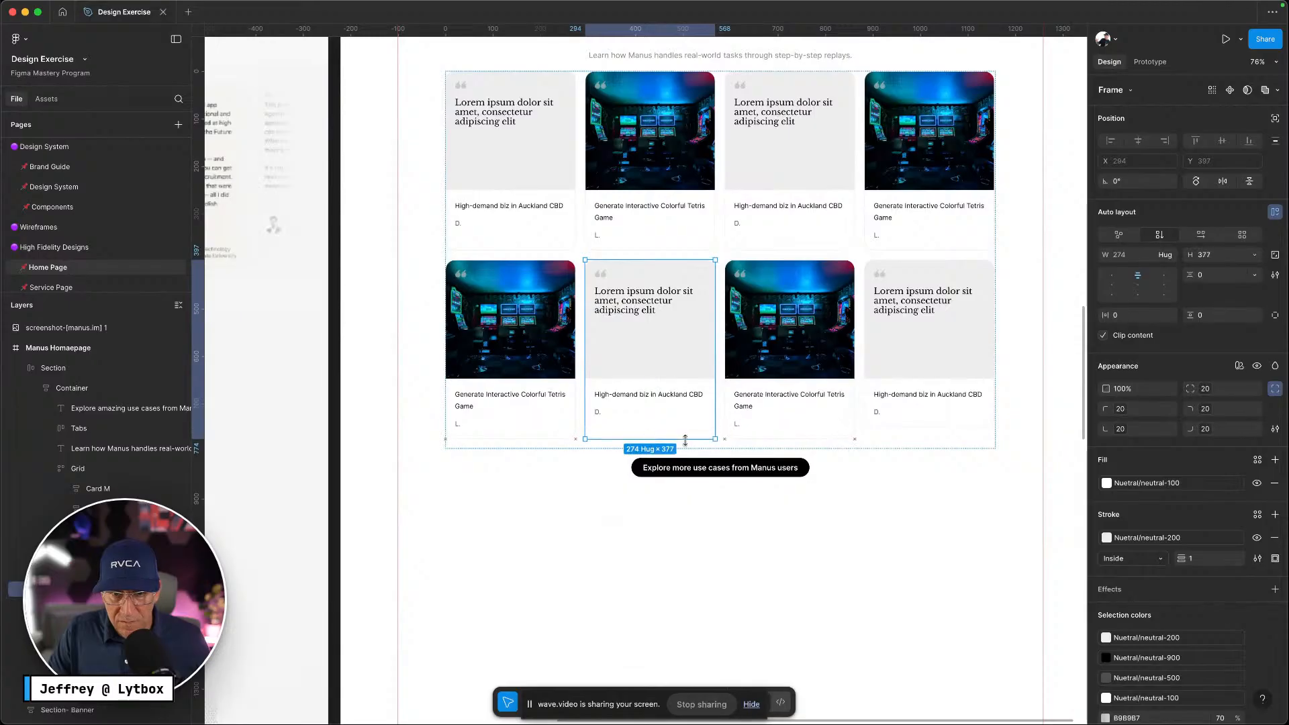
{"action": "left_click", "coordinate": [924, 413]}
{"action": "left_click_drag", "start_coordinate": [915, 427], "coordinate": [914, 437]}
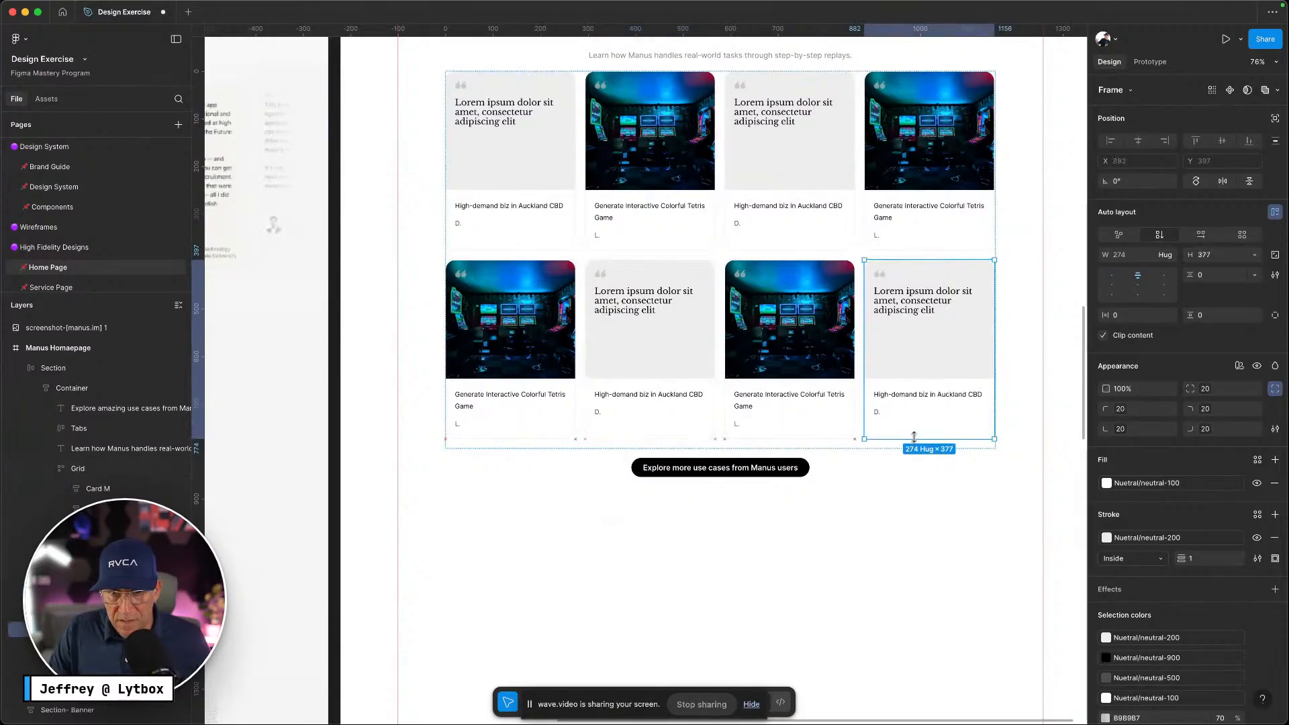
{"action": "left_click", "coordinate": [888, 489]}
Inspect the Section's sizing, trying a fixed 907 height before undoing back to Hug
{"action": "scroll", "coordinate": [834, 513], "scroll_direction": "down", "scroll_amount": 2}
{"action": "scroll", "coordinate": [834, 513], "scroll_direction": "down", "scroll_amount": 5}
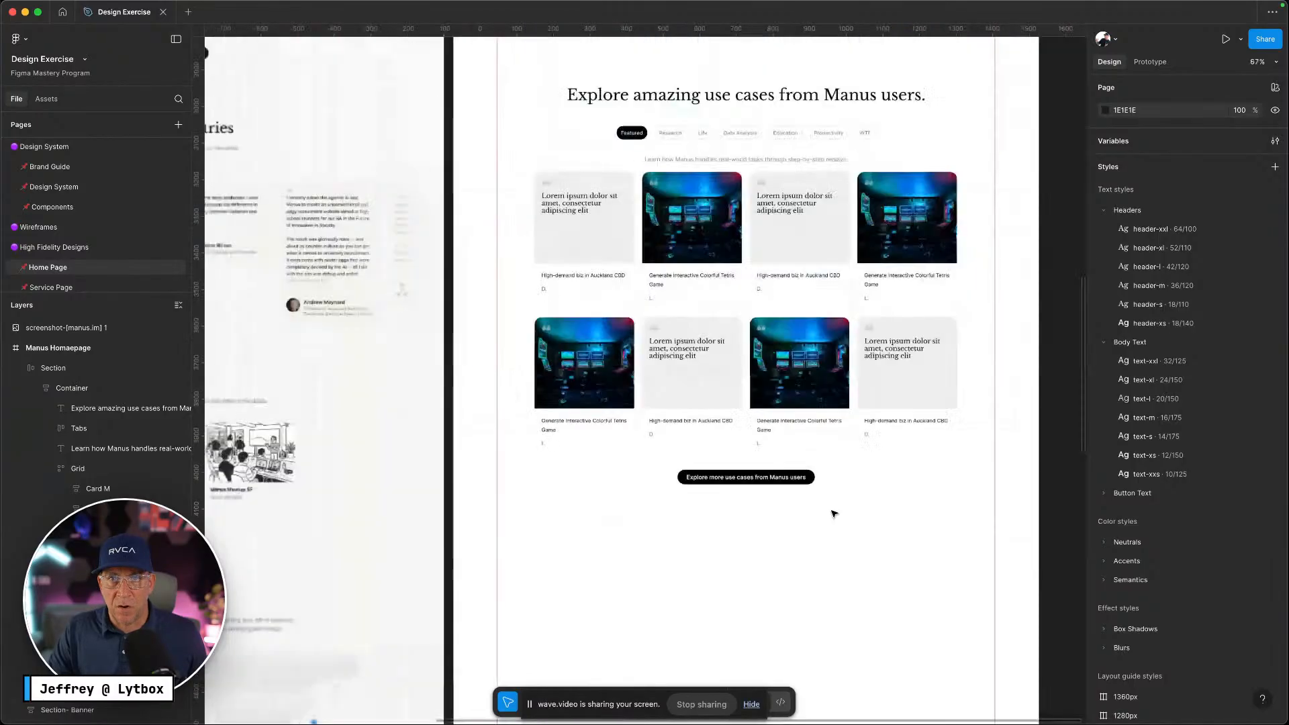
{"action": "left_click", "coordinate": [821, 406]}
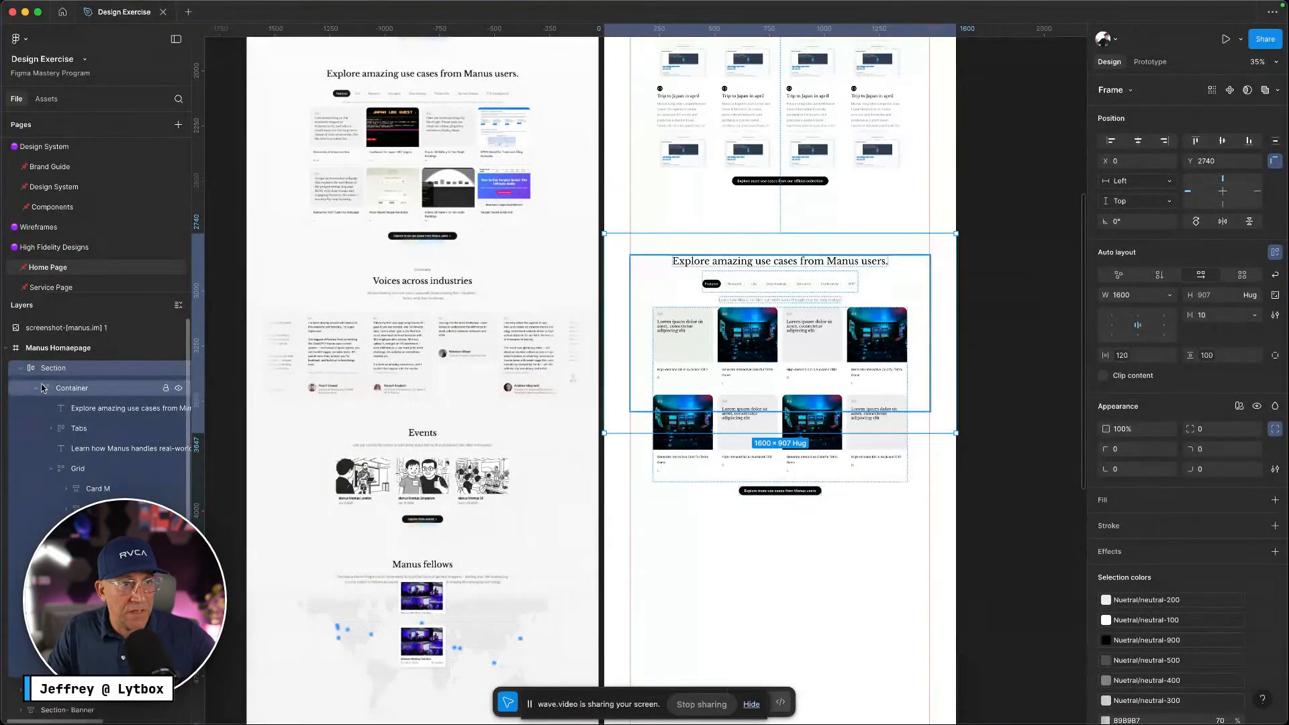
{"action": "scroll", "coordinate": [545, 442], "scroll_direction": "up", "scroll_amount": 5}
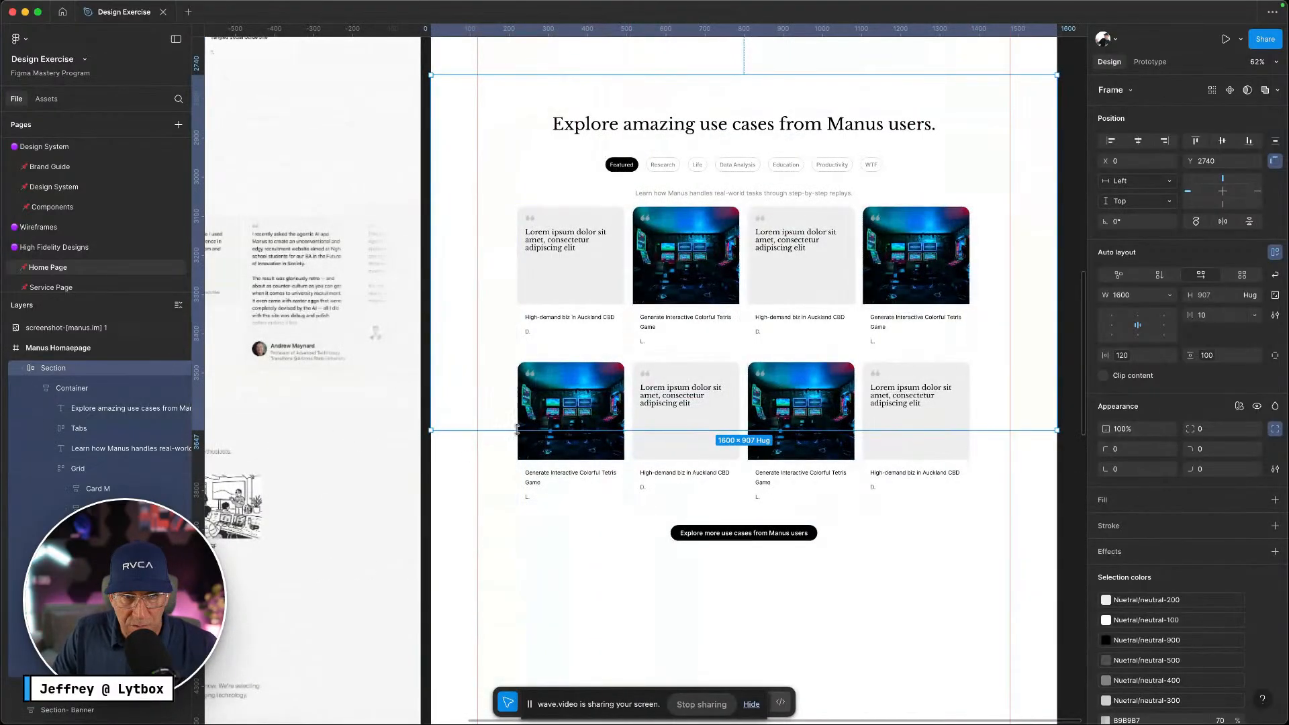
{"action": "key", "text": "alt+l"}
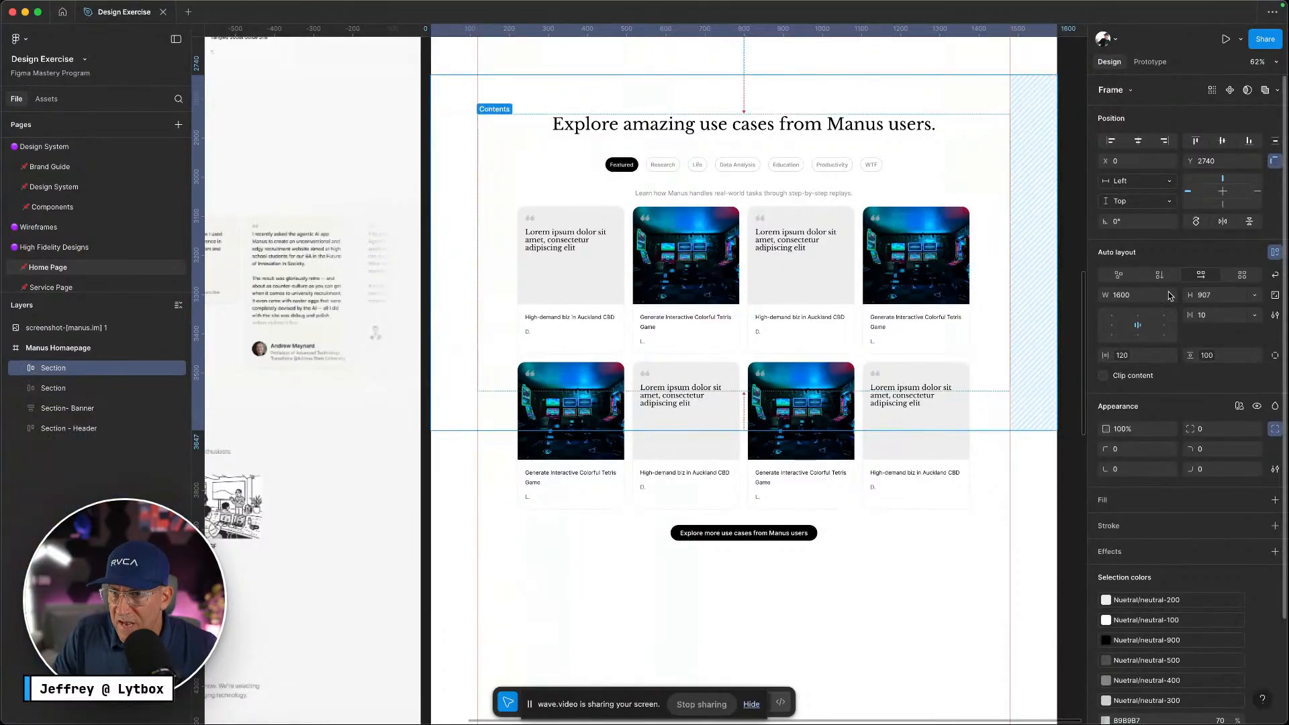
{"action": "left_click", "coordinate": [1250, 297]}
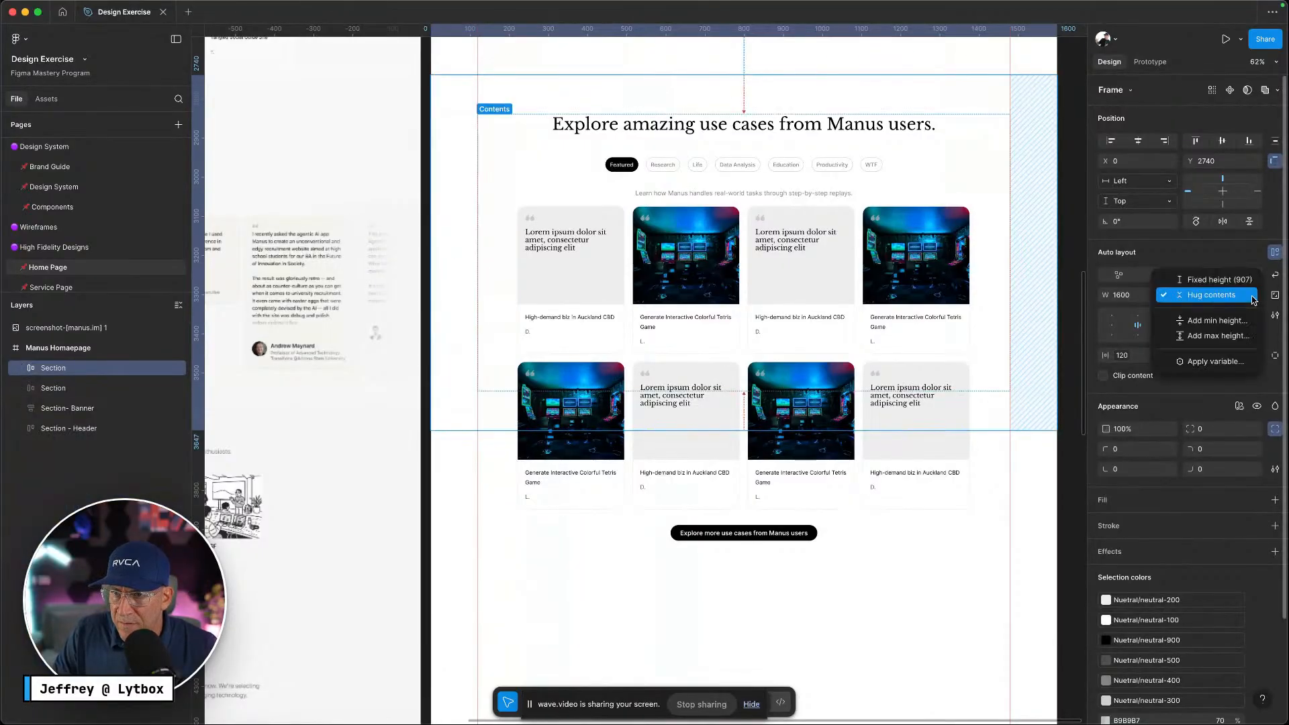
{"action": "left_click", "coordinate": [1219, 280]}
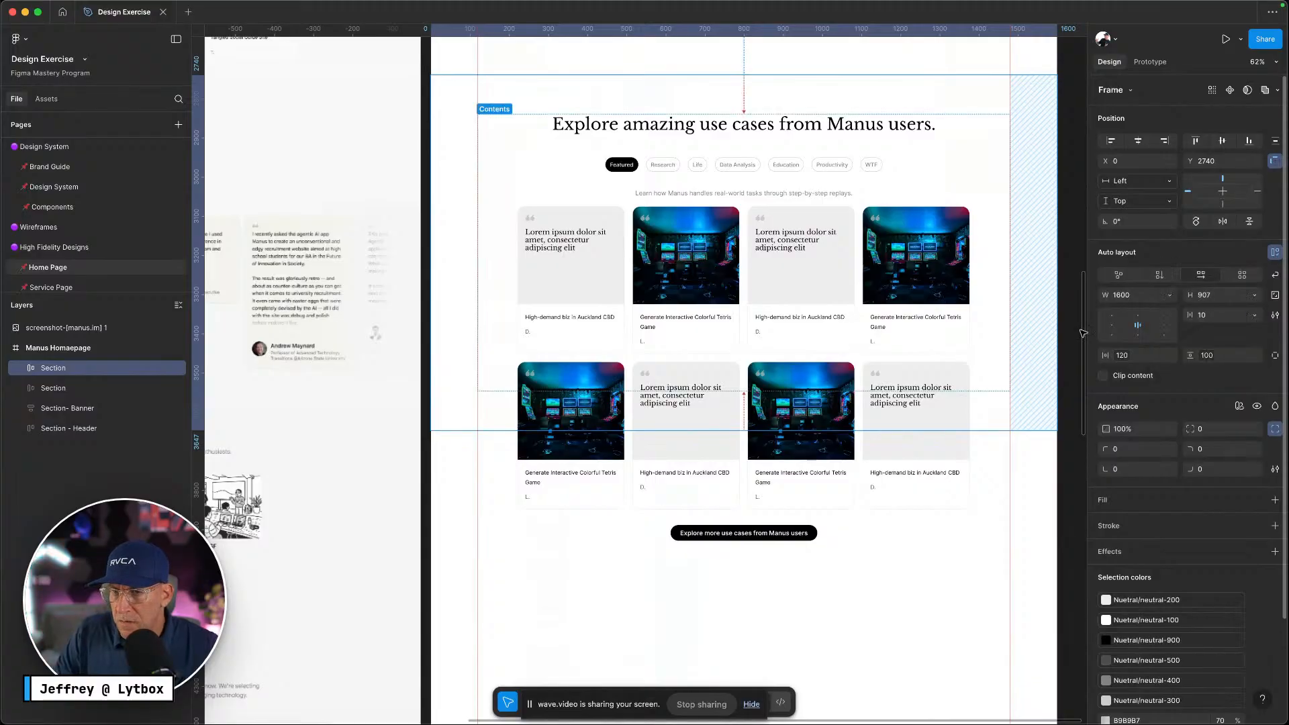
{"action": "key", "text": "ctrl+z"}
{"action": "left_click", "coordinate": [1169, 296]}
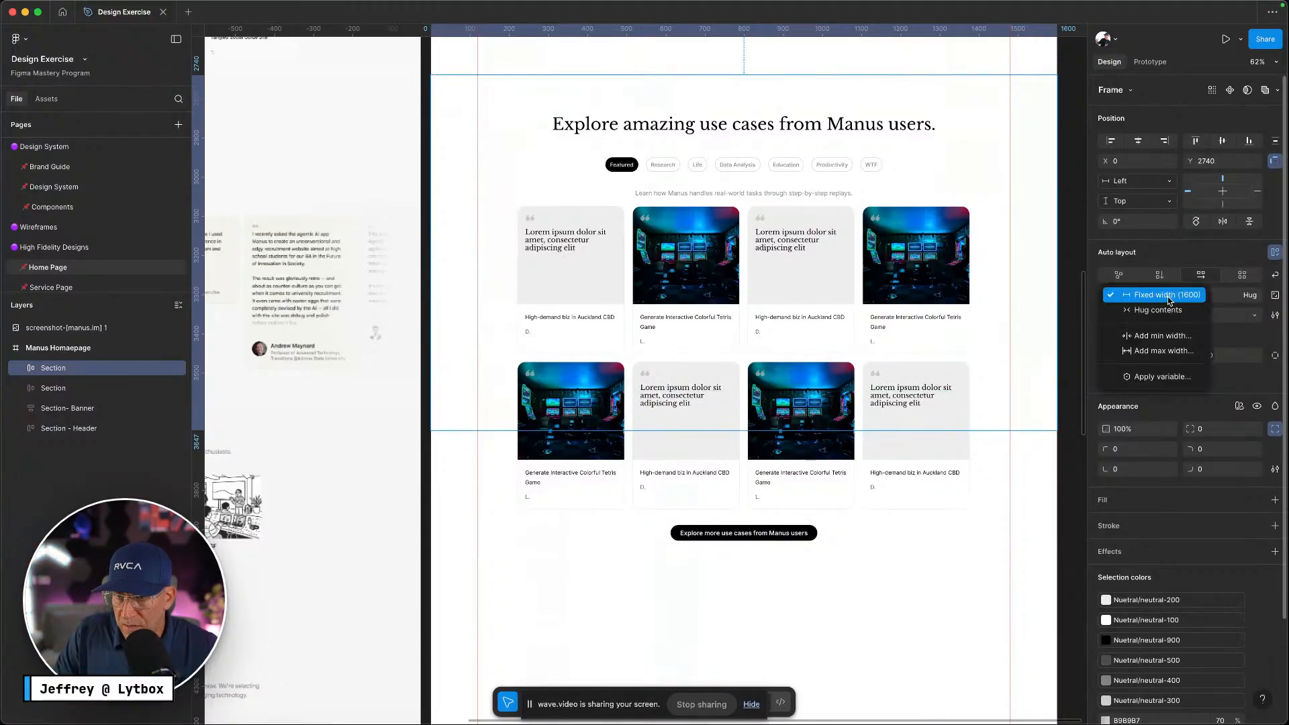
{"action": "left_click", "coordinate": [21, 374]}
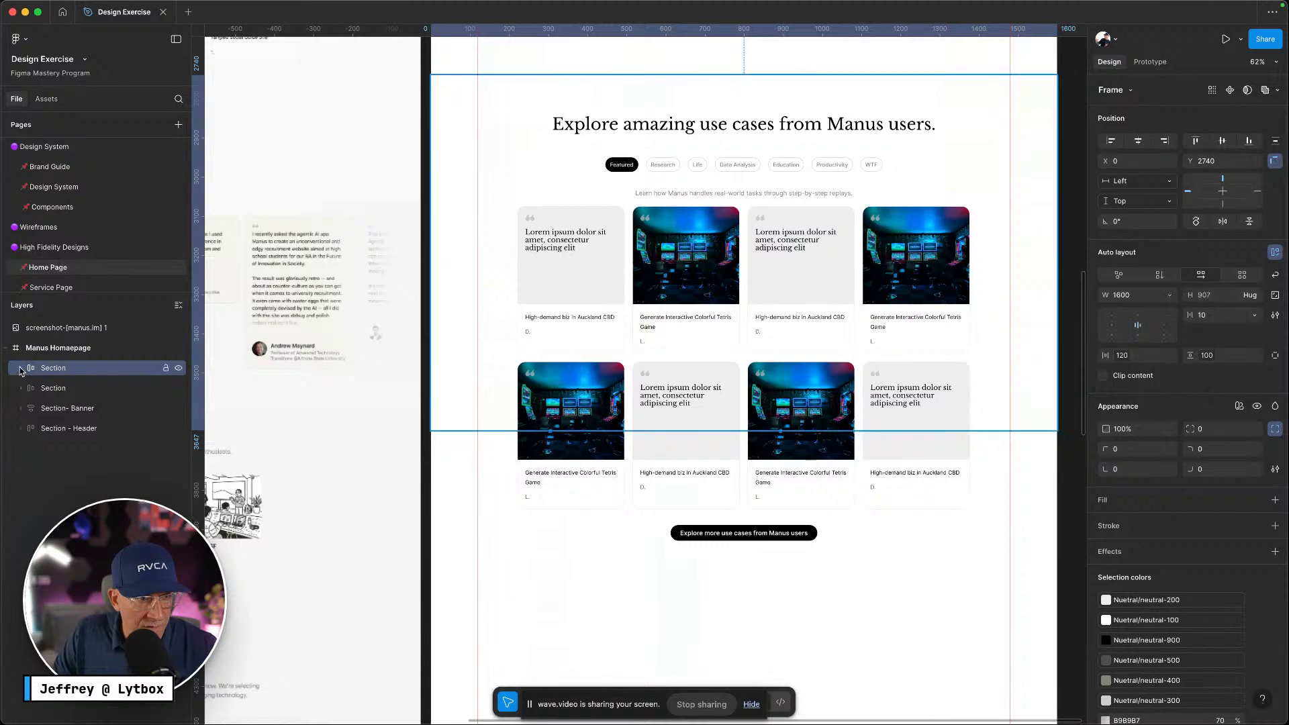
{"action": "left_click", "coordinate": [20, 374]}
Set the Container's height to Fill container so the Section hugs at 1600 × 1289
{"action": "left_click", "coordinate": [55, 387]}
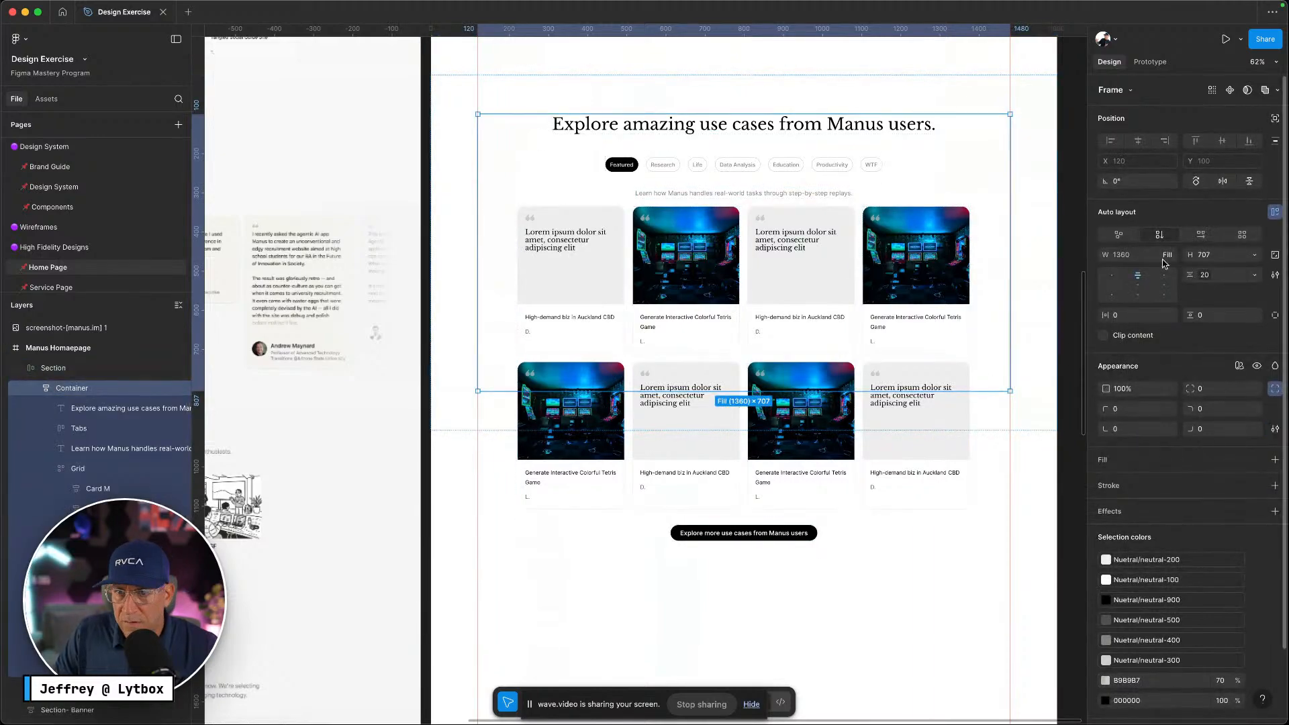
{"action": "left_click", "coordinate": [1254, 255]}
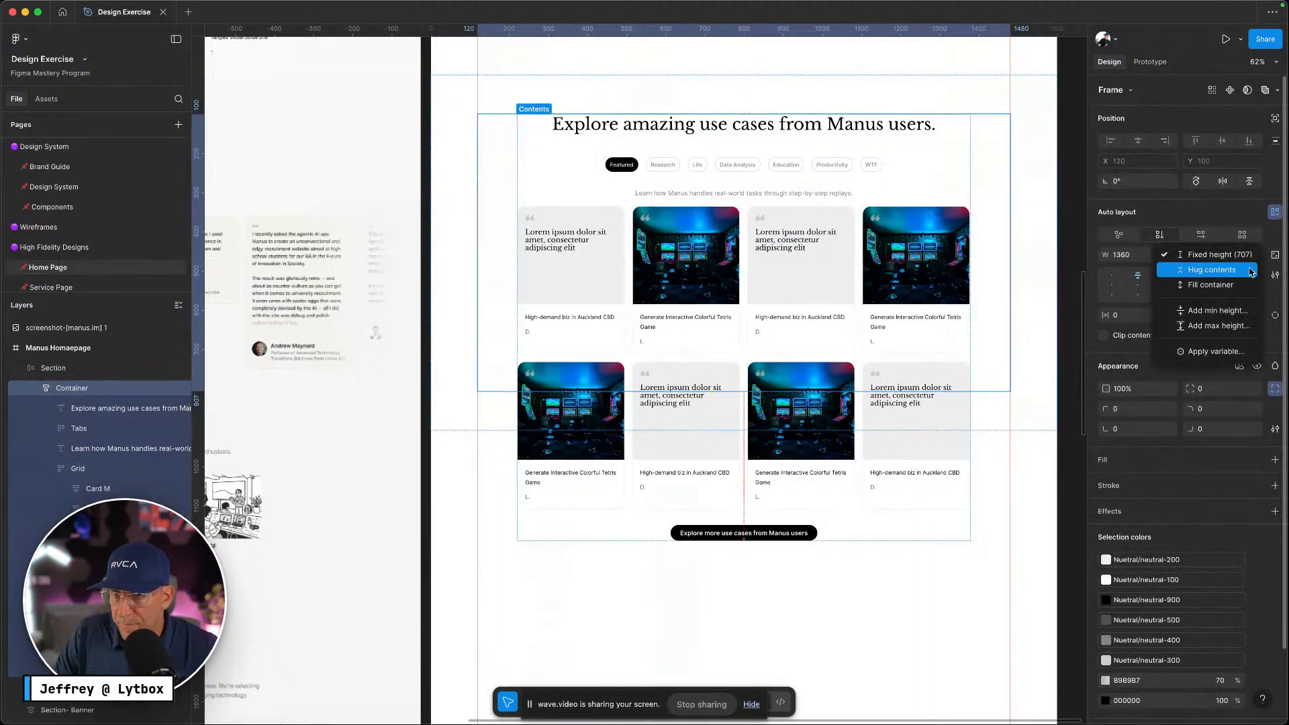
{"action": "left_click", "coordinate": [1239, 285]}
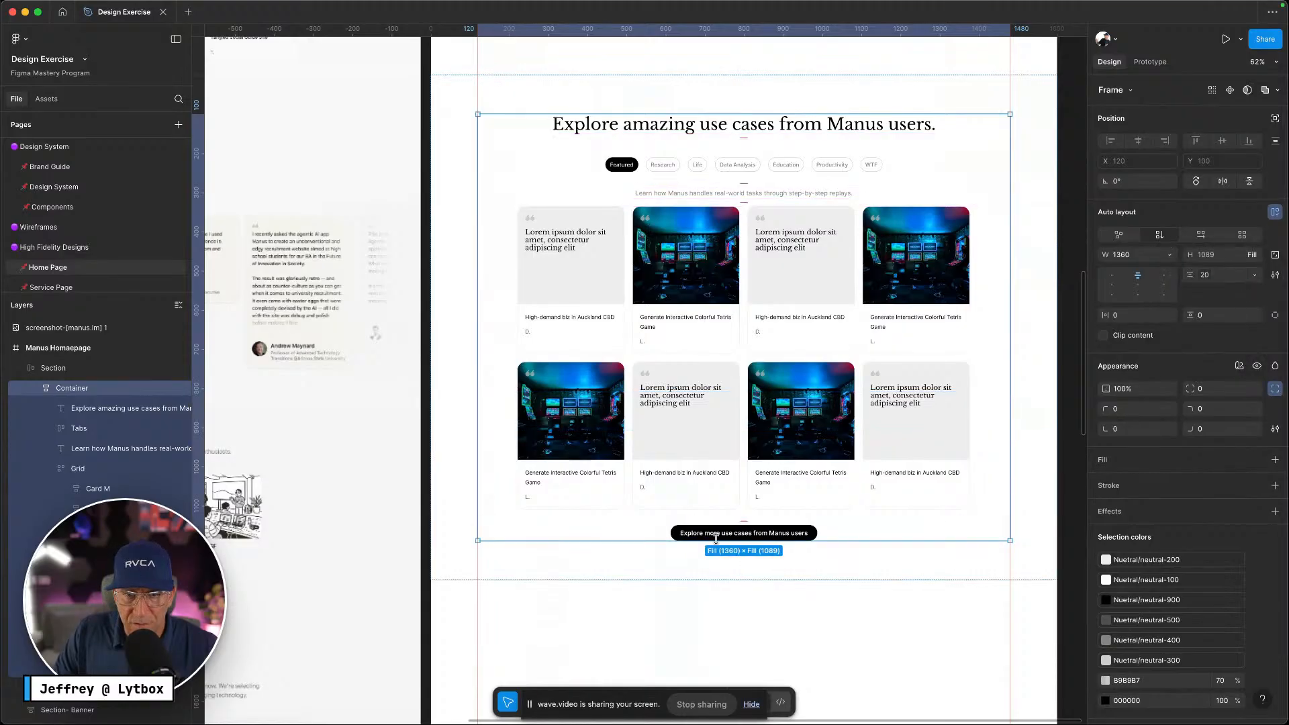
{"action": "left_click", "coordinate": [92, 369]}
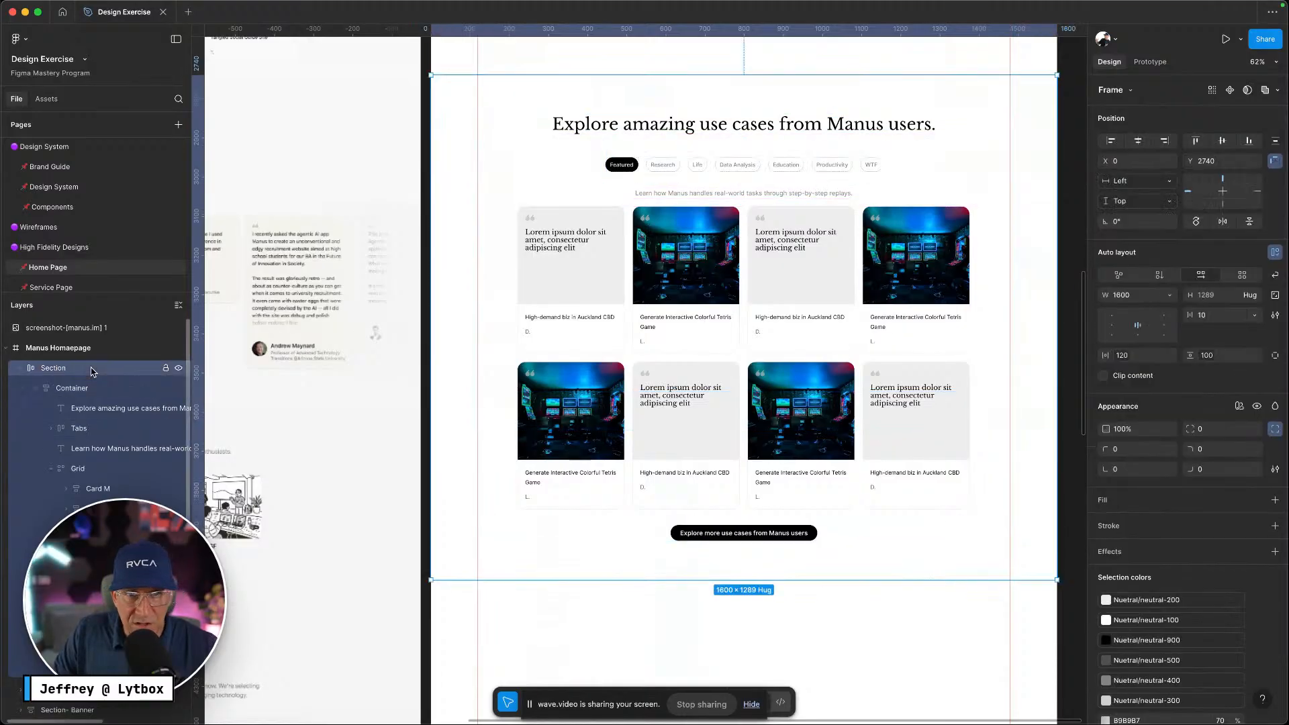
{"action": "left_click", "coordinate": [20, 368]}
{"action": "left_click", "coordinate": [674, 585]}
{"action": "scroll", "coordinate": [686, 568], "scroll_direction": "down", "scroll_amount": 10}
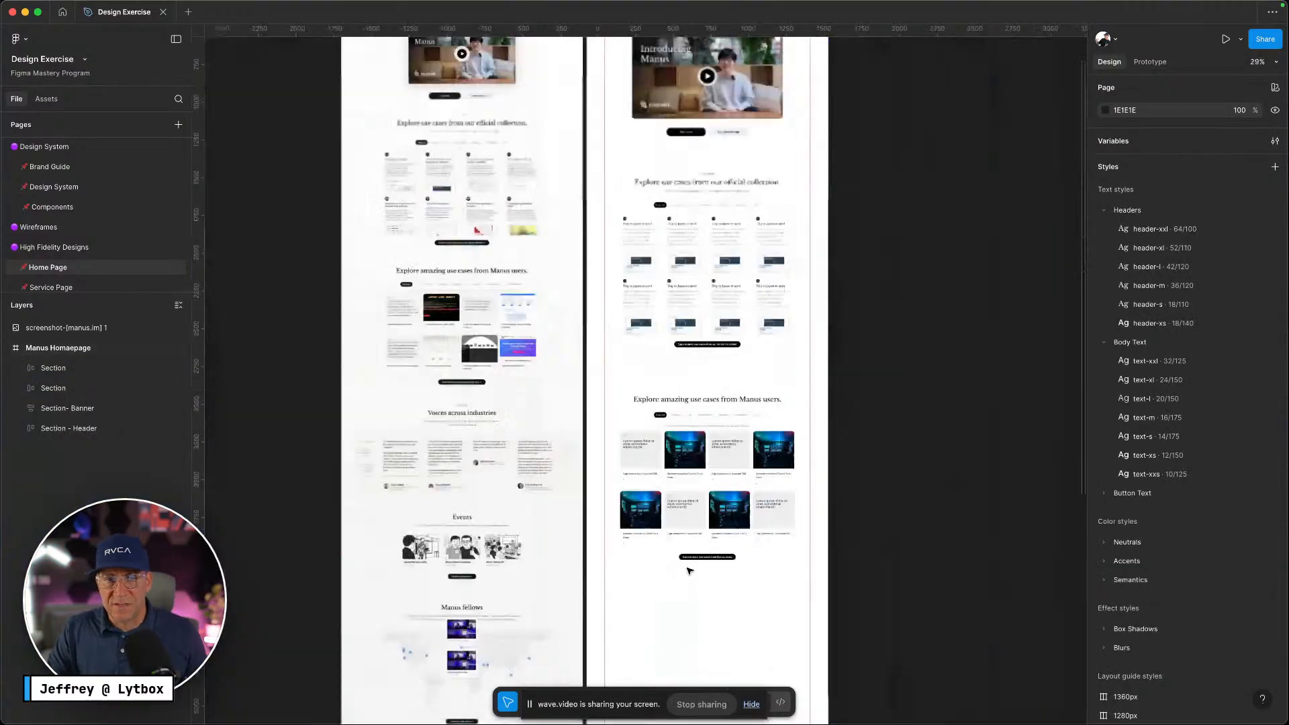
{"action": "scroll", "coordinate": [685, 565], "scroll_direction": "down", "scroll_amount": 3}
{"action": "scroll", "coordinate": [576, 445], "scroll_direction": "up", "scroll_amount": 5}
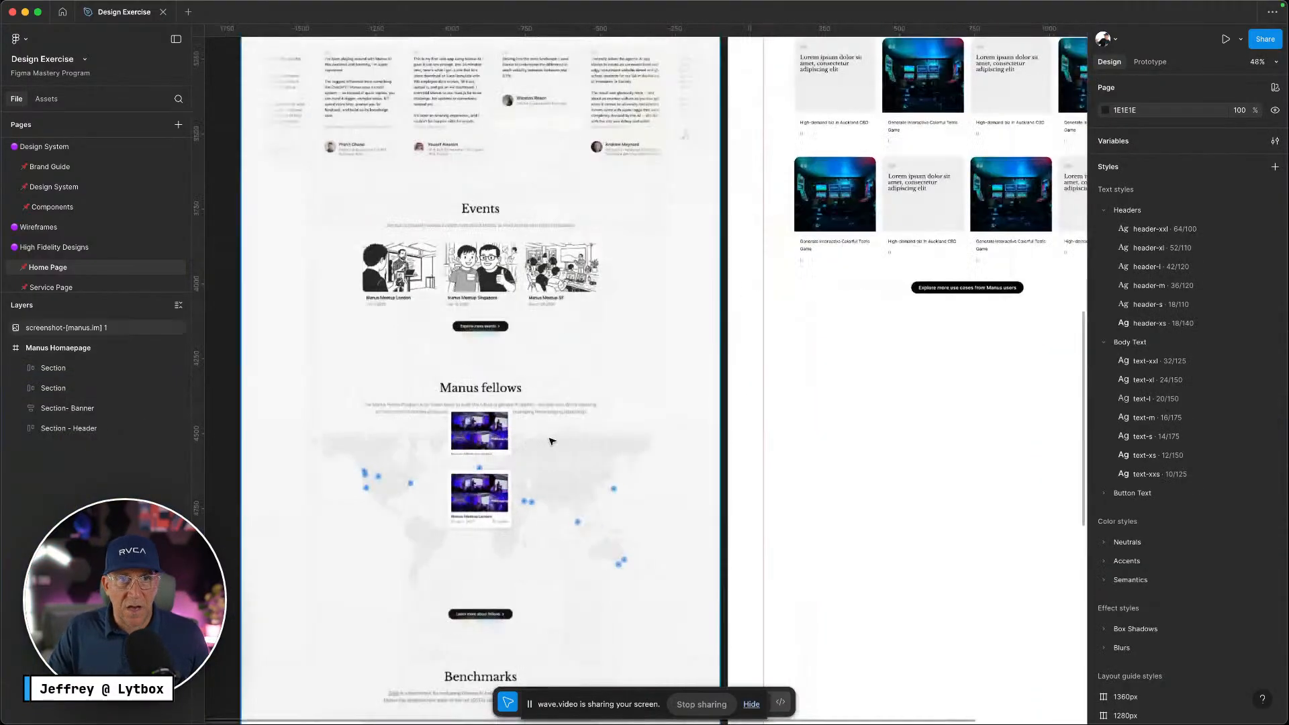
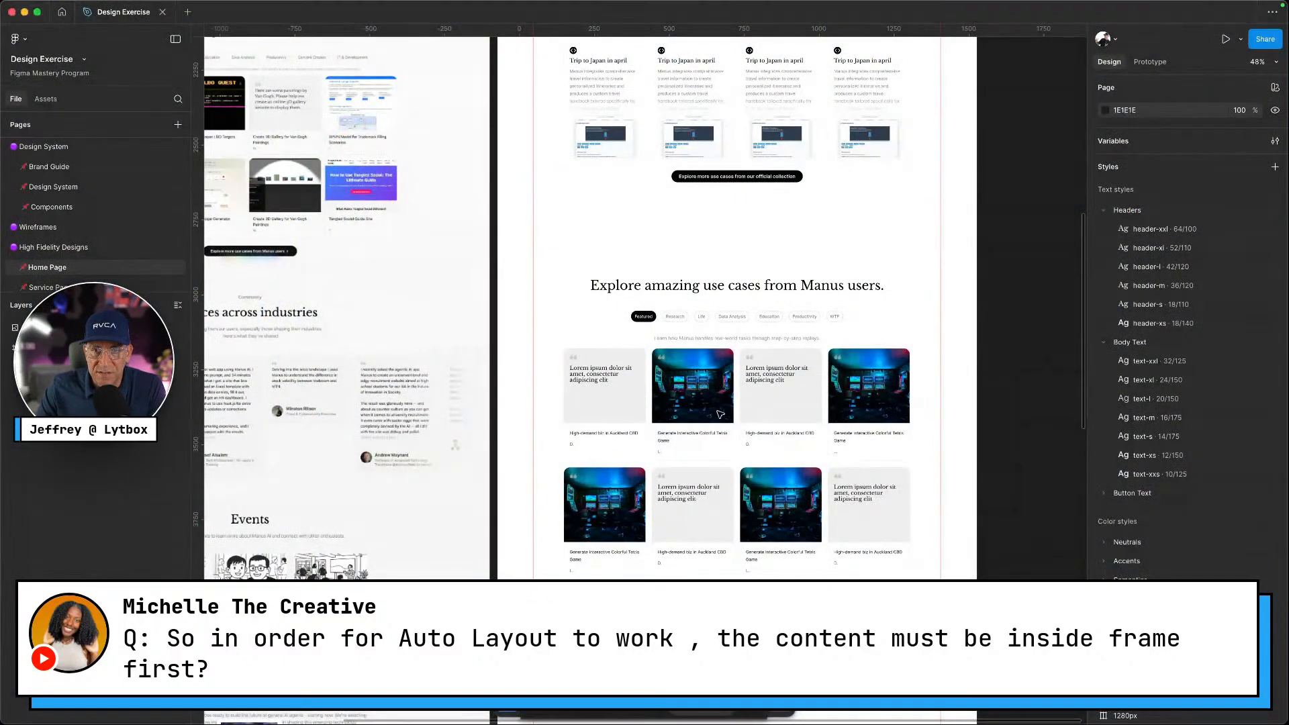
Remove and re-add auto layout on the Explore use-cases section frame
{"action": "double_click", "coordinate": [708, 400]}
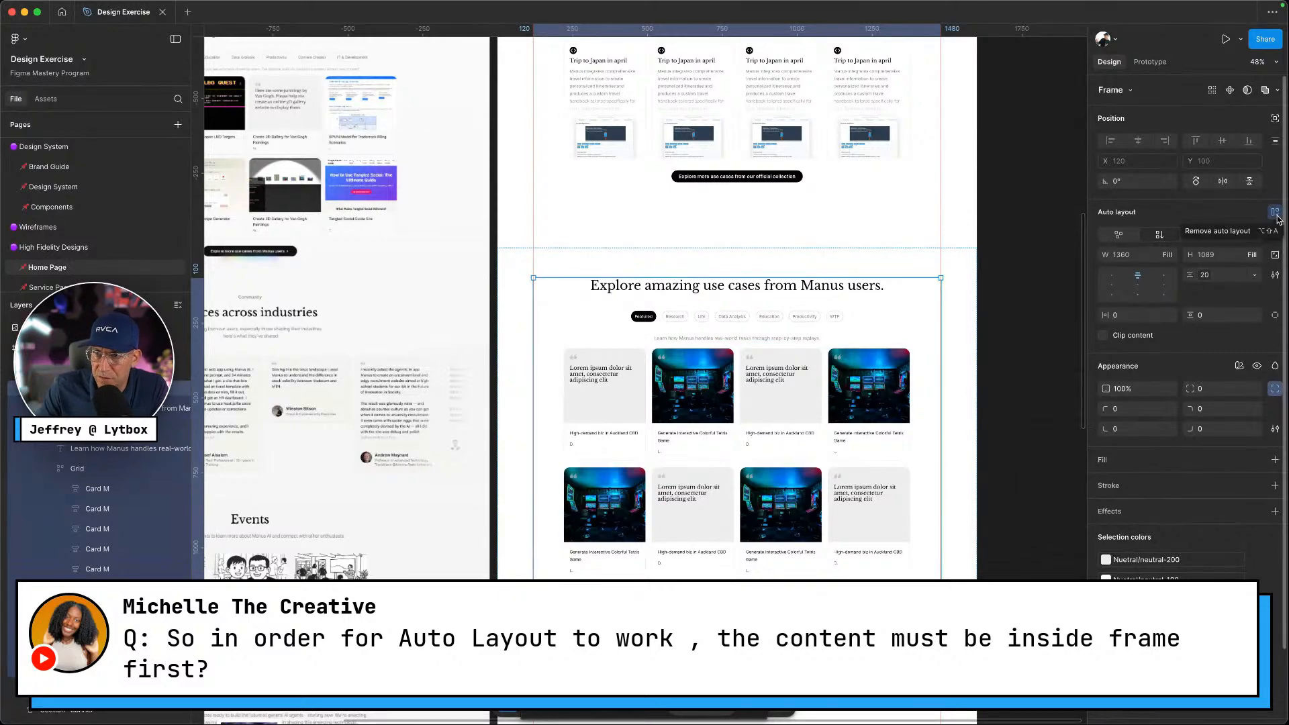
{"action": "left_click", "coordinate": [1276, 214]}
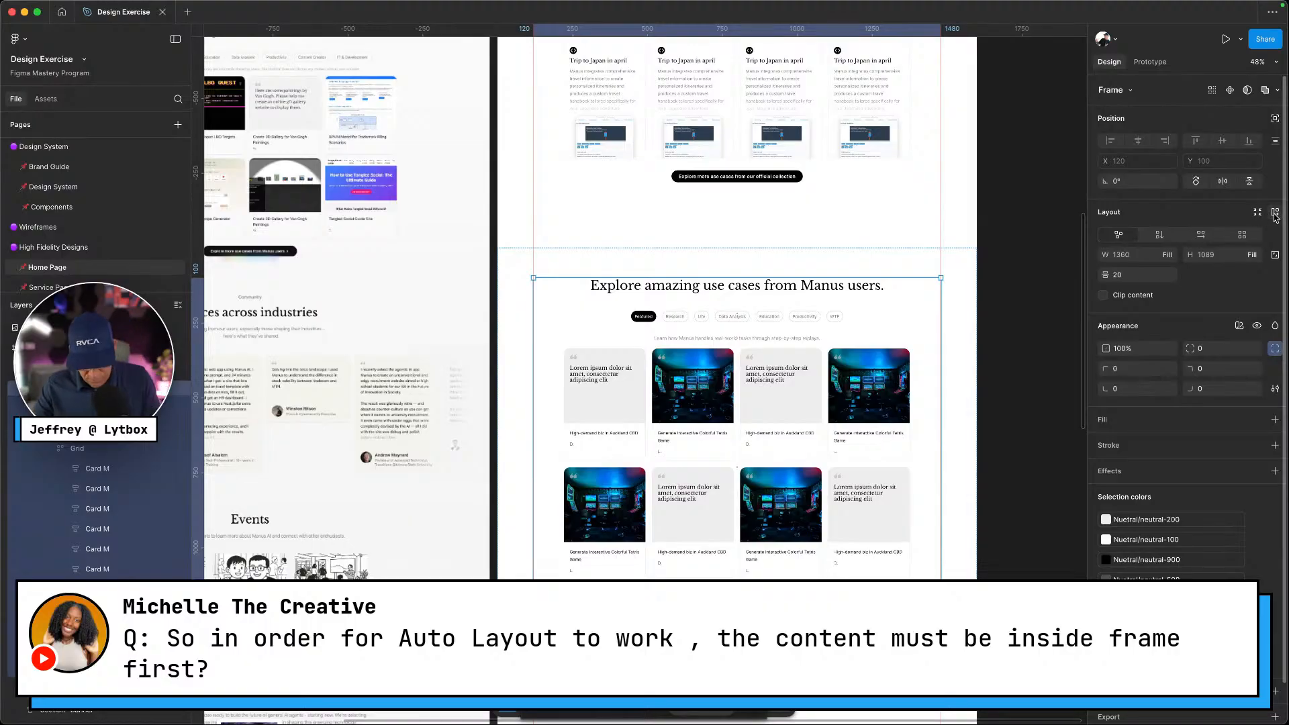
{"action": "left_click", "coordinate": [1256, 215]}
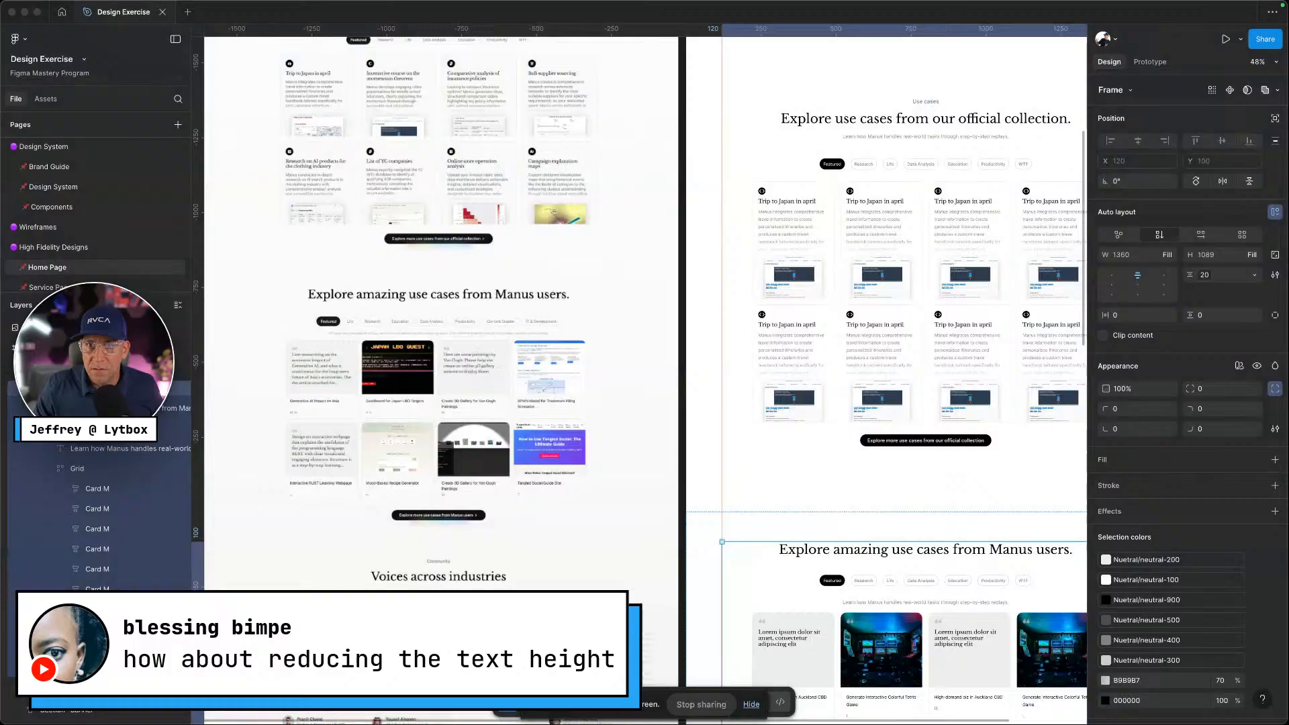
Select the first card's description text and its section frame, then clear the selection
{"action": "scroll", "coordinate": [752, 262], "scroll_direction": "up", "scroll_amount": 5}
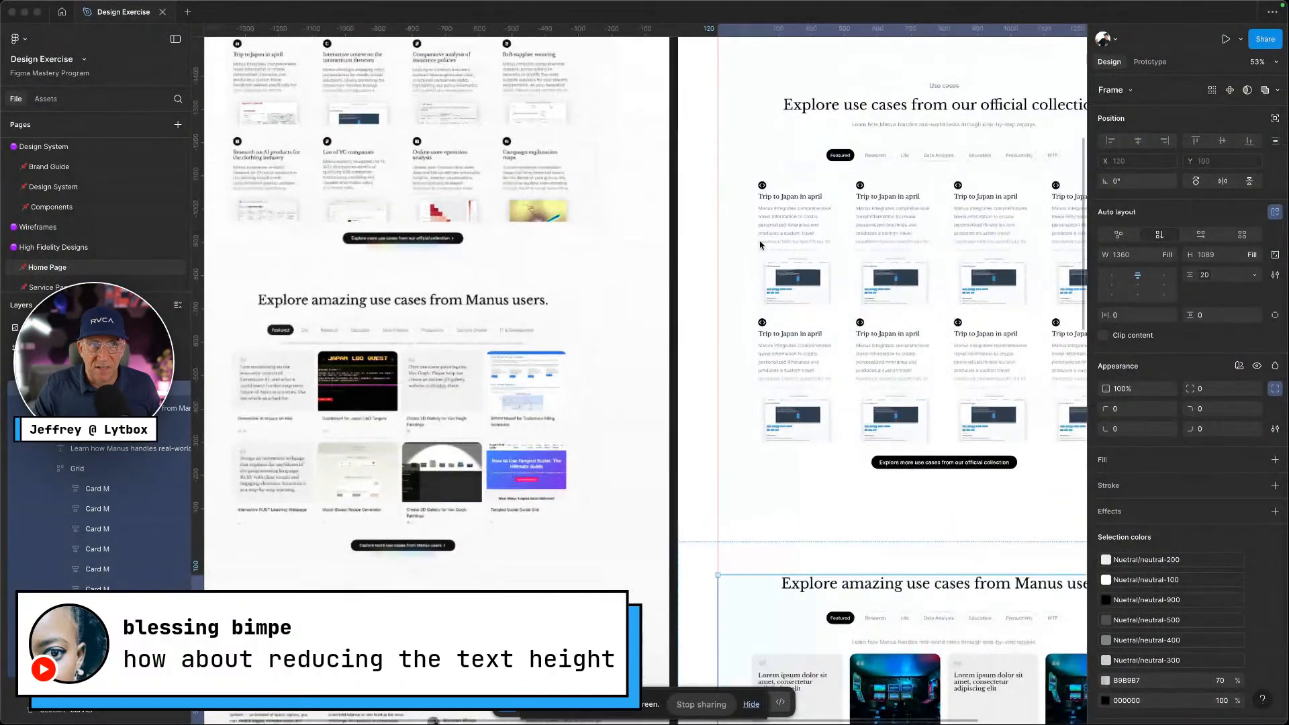
{"action": "scroll", "coordinate": [752, 262], "scroll_direction": "up", "scroll_amount": 2}
{"action": "scroll", "coordinate": [752, 264], "scroll_direction": "up", "scroll_amount": 5}
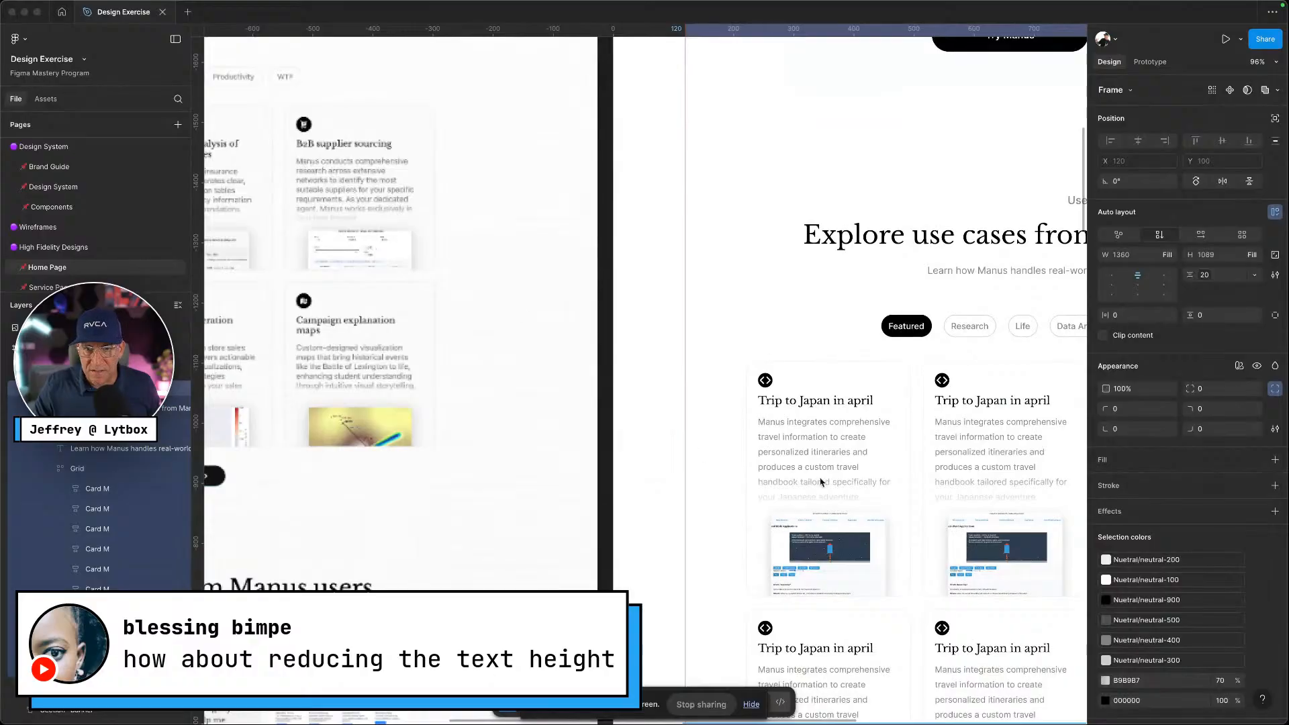
{"action": "left_click", "coordinate": [821, 454]}
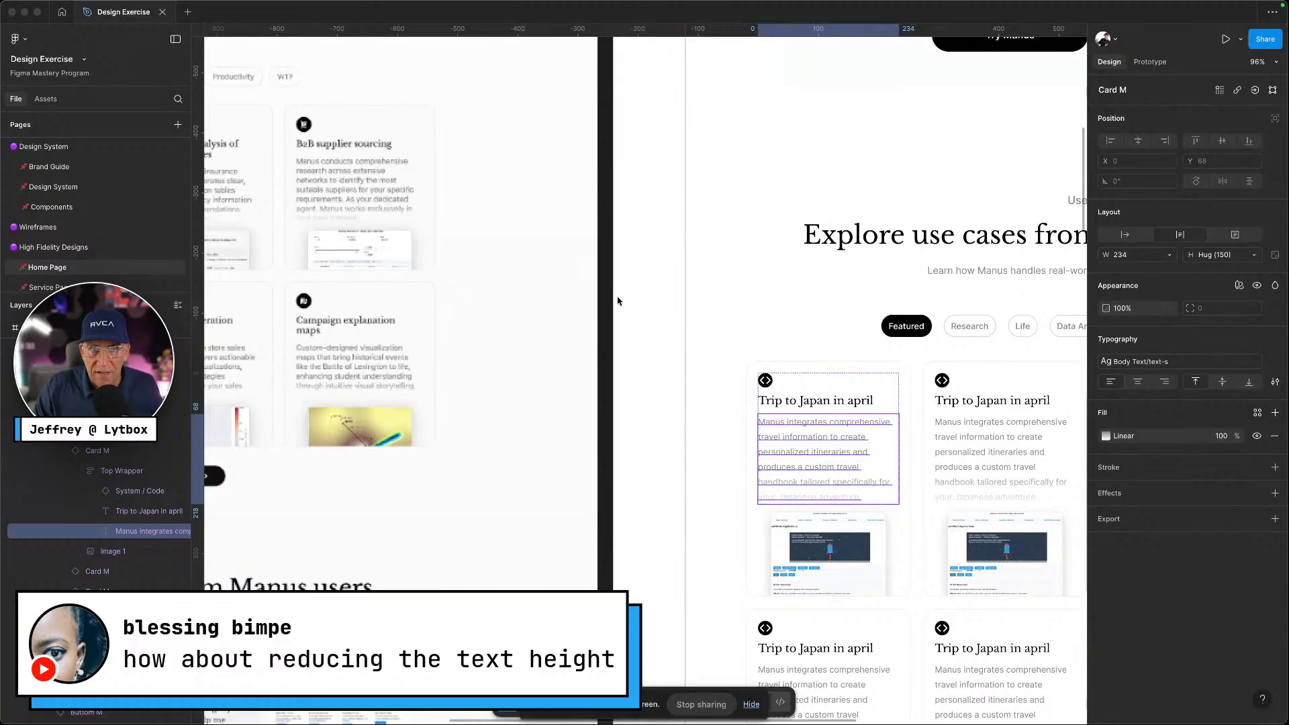
{"action": "left_click", "coordinate": [695, 310]}
{"action": "left_click", "coordinate": [705, 311]}
{"action": "key", "text": "Escape"}
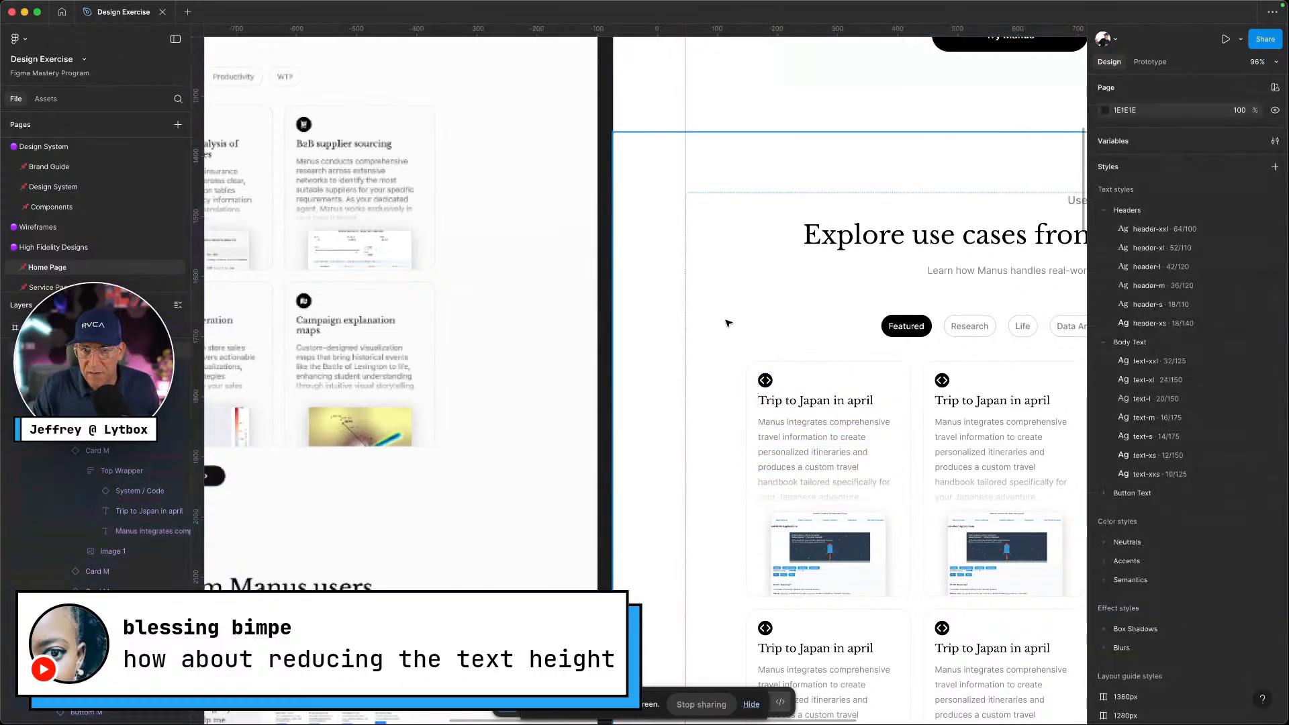
{"action": "left_click", "coordinate": [677, 201]}
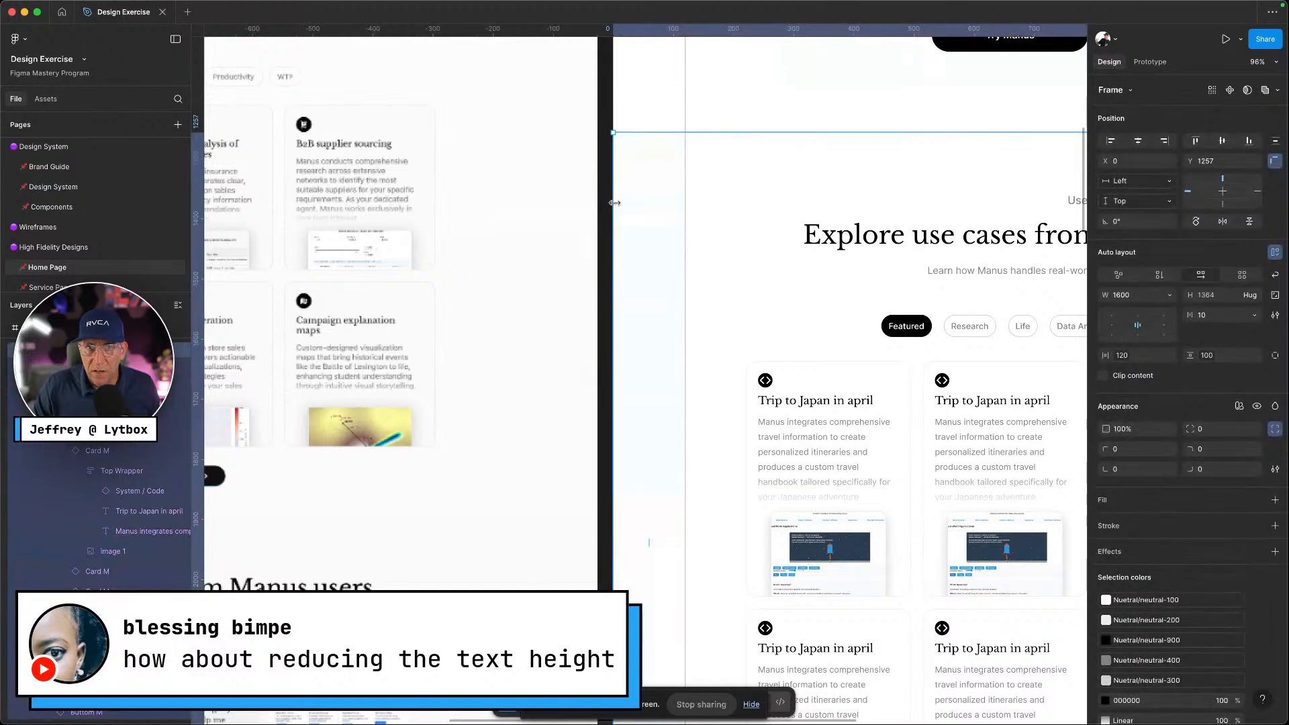
{"action": "left_click", "coordinate": [607, 209]}
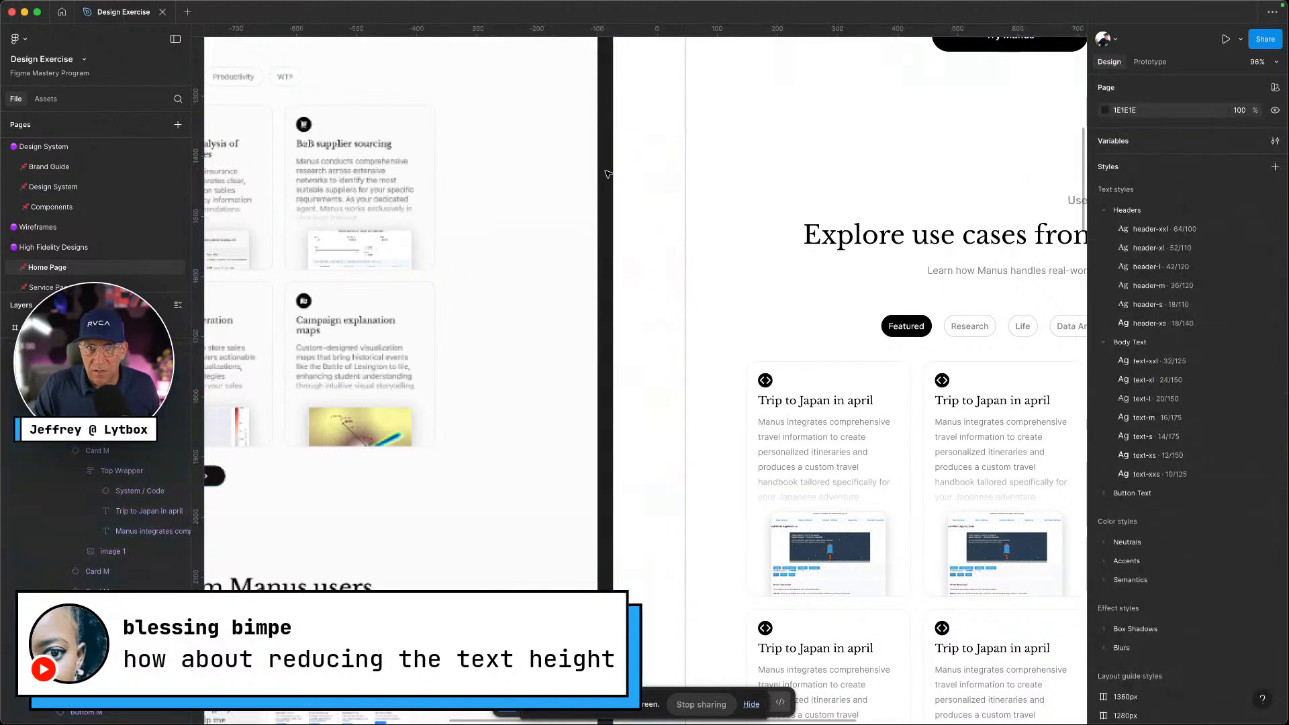
Review the document's variables in a repositioned variables window, then close it
{"action": "left_click", "coordinate": [1275, 141]}
{"action": "scroll", "coordinate": [1061, 169], "scroll_direction": "right", "scroll_amount": 3}
{"action": "scroll", "coordinate": [1061, 169], "scroll_direction": "right", "scroll_amount": 1}
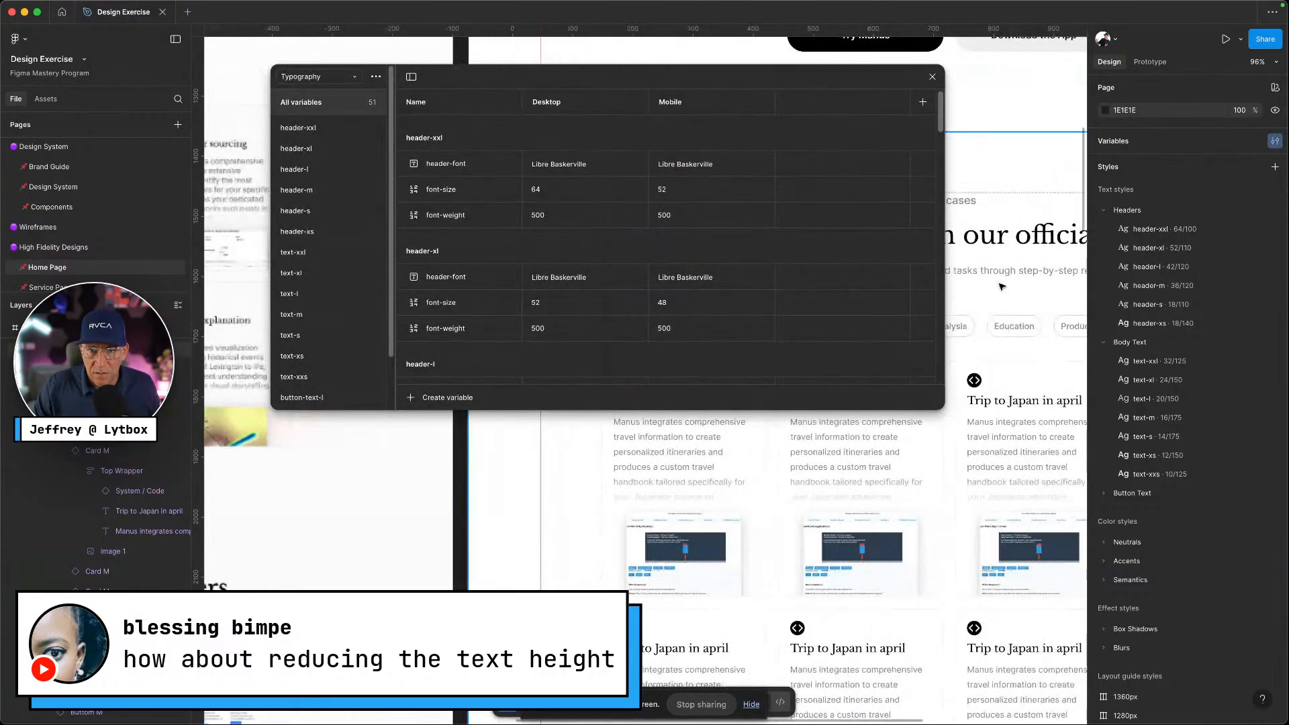
{"action": "scroll", "coordinate": [939, 417], "scroll_direction": "up", "scroll_amount": 3}
{"action": "scroll", "coordinate": [931, 414], "scroll_direction": "down", "scroll_amount": 2}
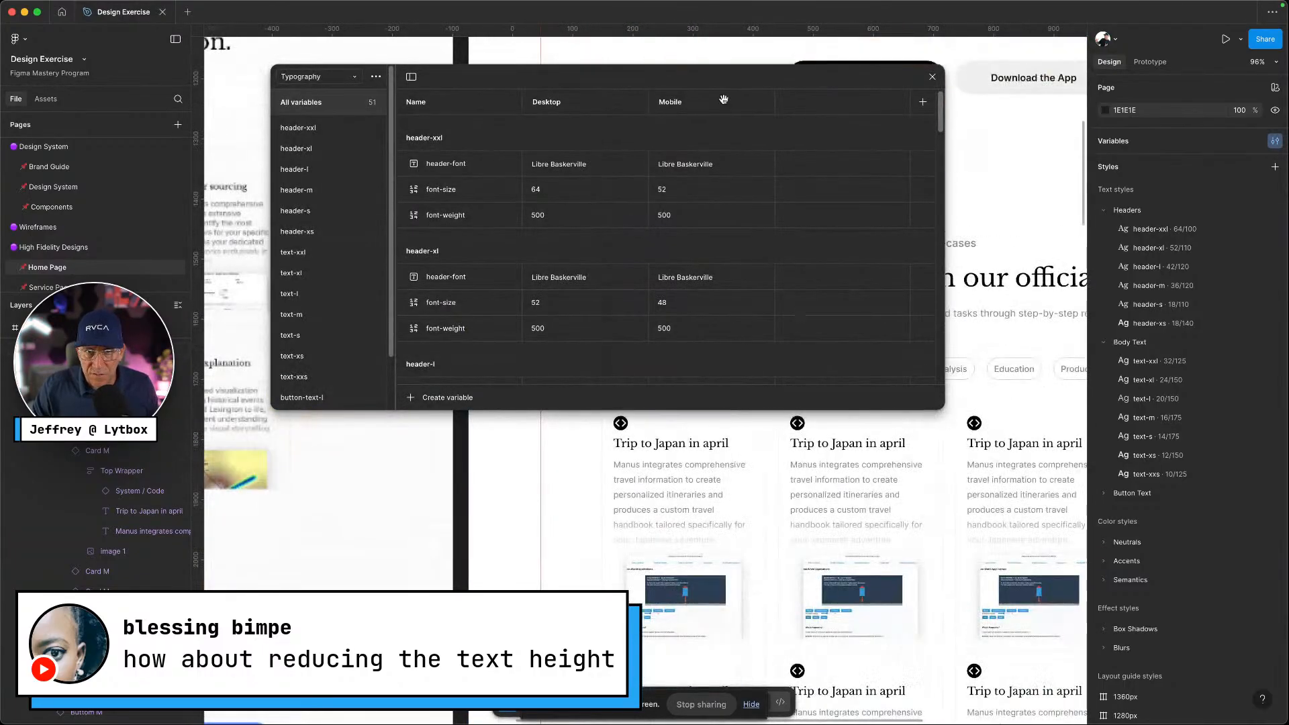
{"action": "left_click_drag", "start_coordinate": [723, 86], "coordinate": [976, 71]}
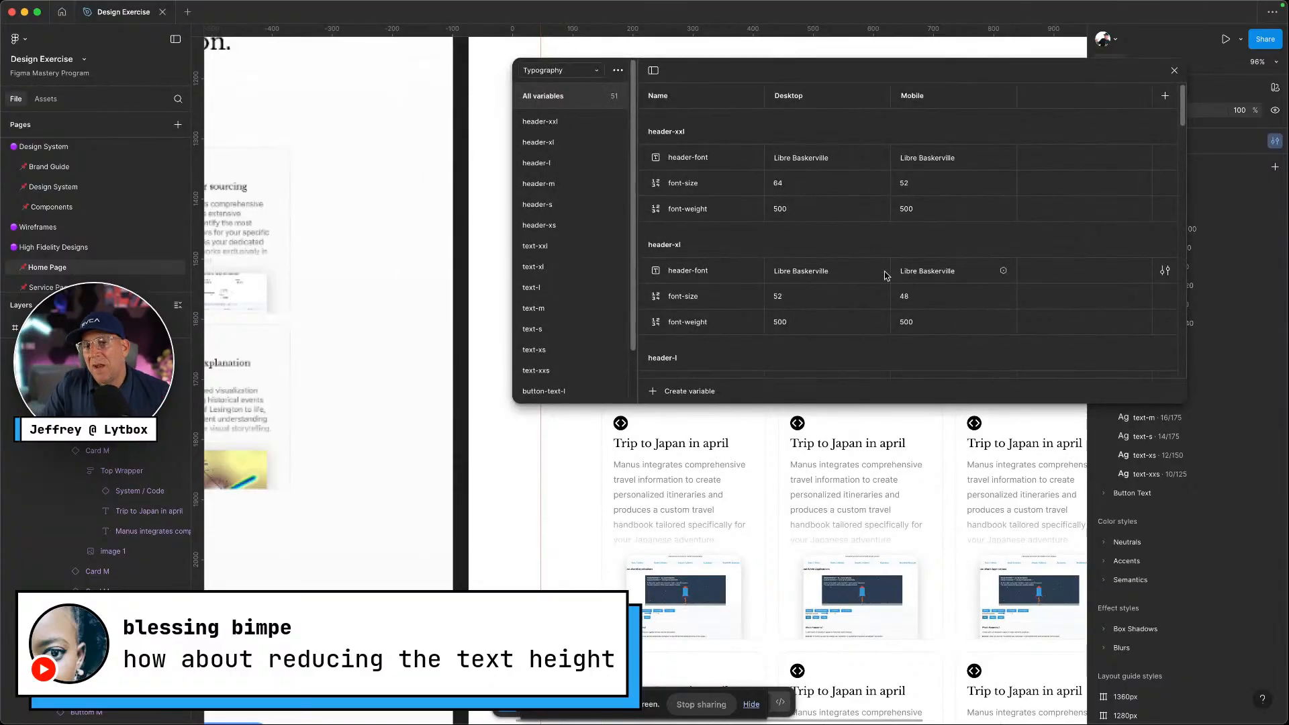
{"action": "left_click", "coordinate": [1173, 71]}
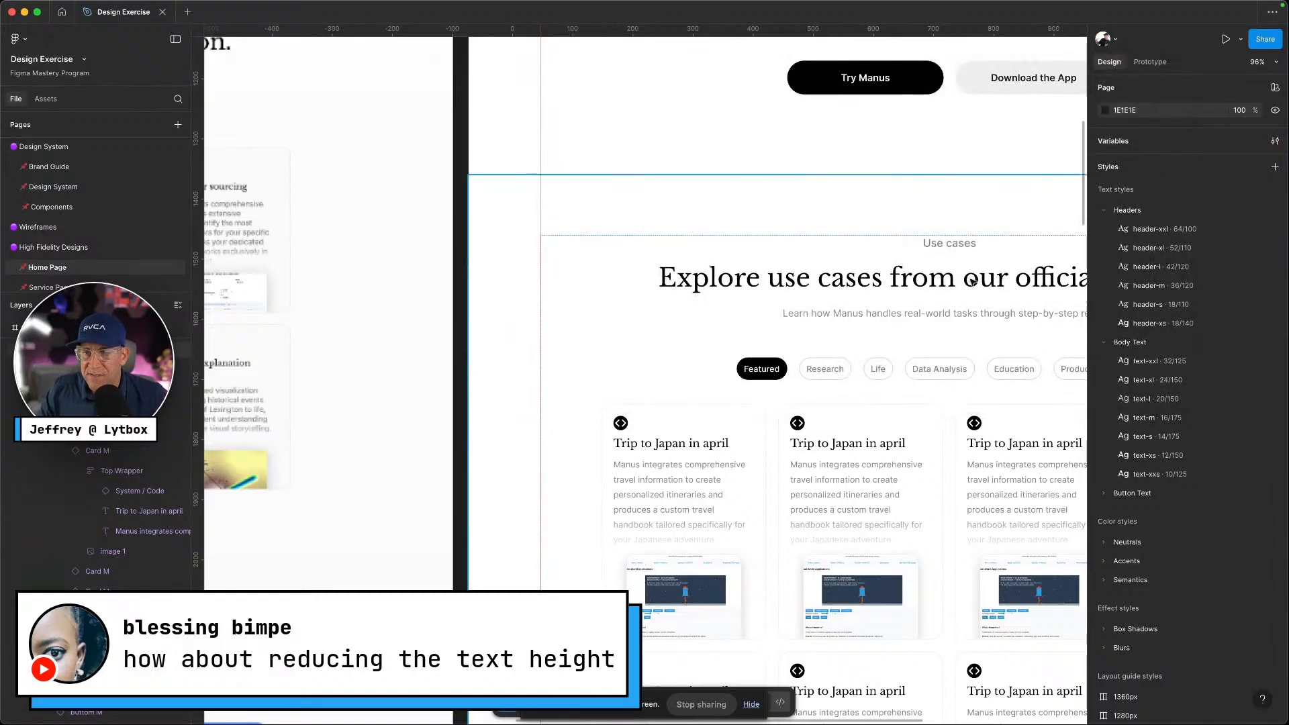
Edit the text-s style, stepping its line height down from 175% to 150%
{"action": "scroll", "coordinate": [973, 283], "scroll_direction": "down", "scroll_amount": 5}
{"action": "scroll", "coordinate": [973, 283], "scroll_direction": "down", "scroll_amount": 1}
{"action": "scroll", "coordinate": [973, 283], "scroll_direction": "right", "scroll_amount": 1}
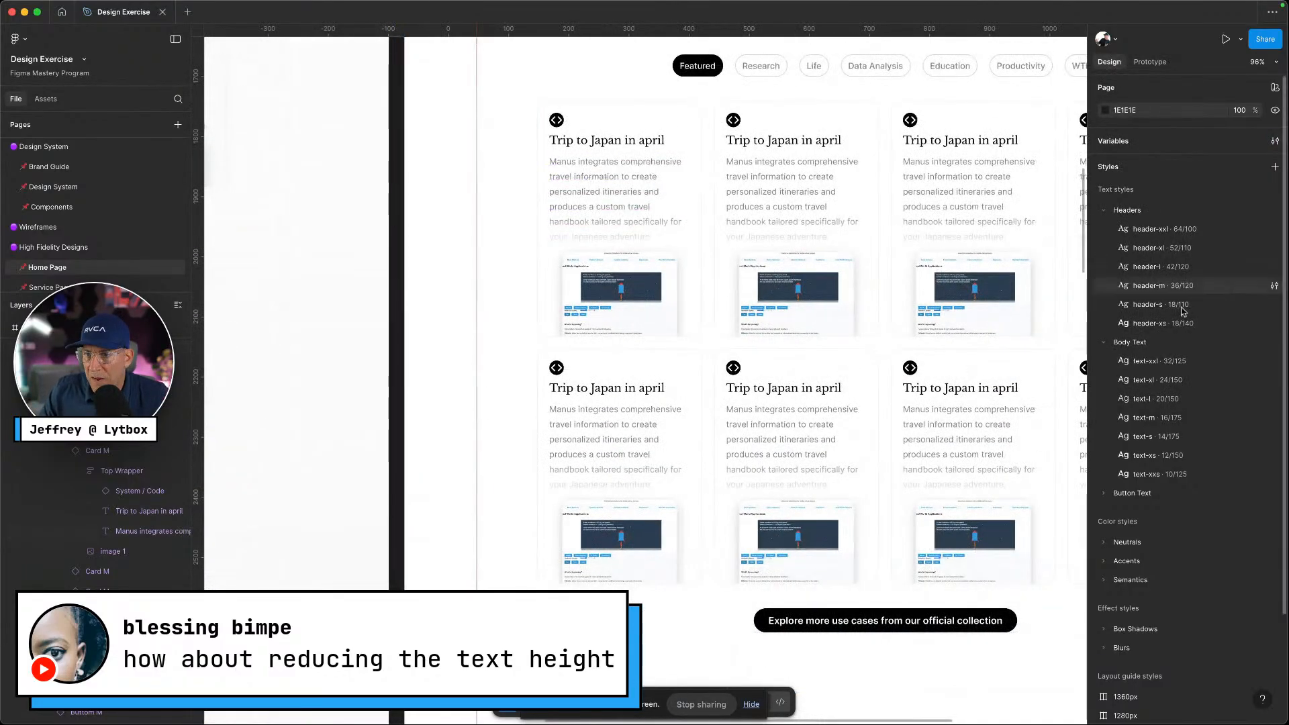
{"action": "left_click", "coordinate": [1152, 438]}
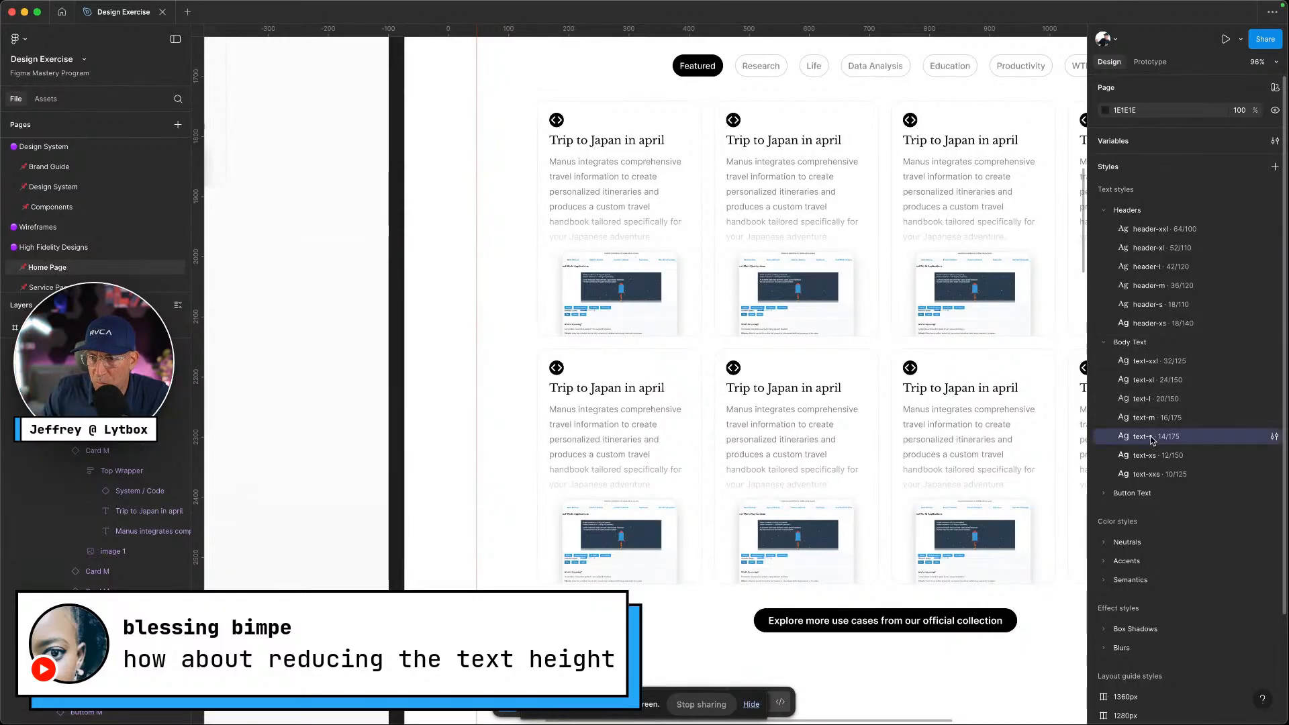
{"action": "left_click", "coordinate": [1274, 437]}
{"action": "left_click", "coordinate": [966, 651]}
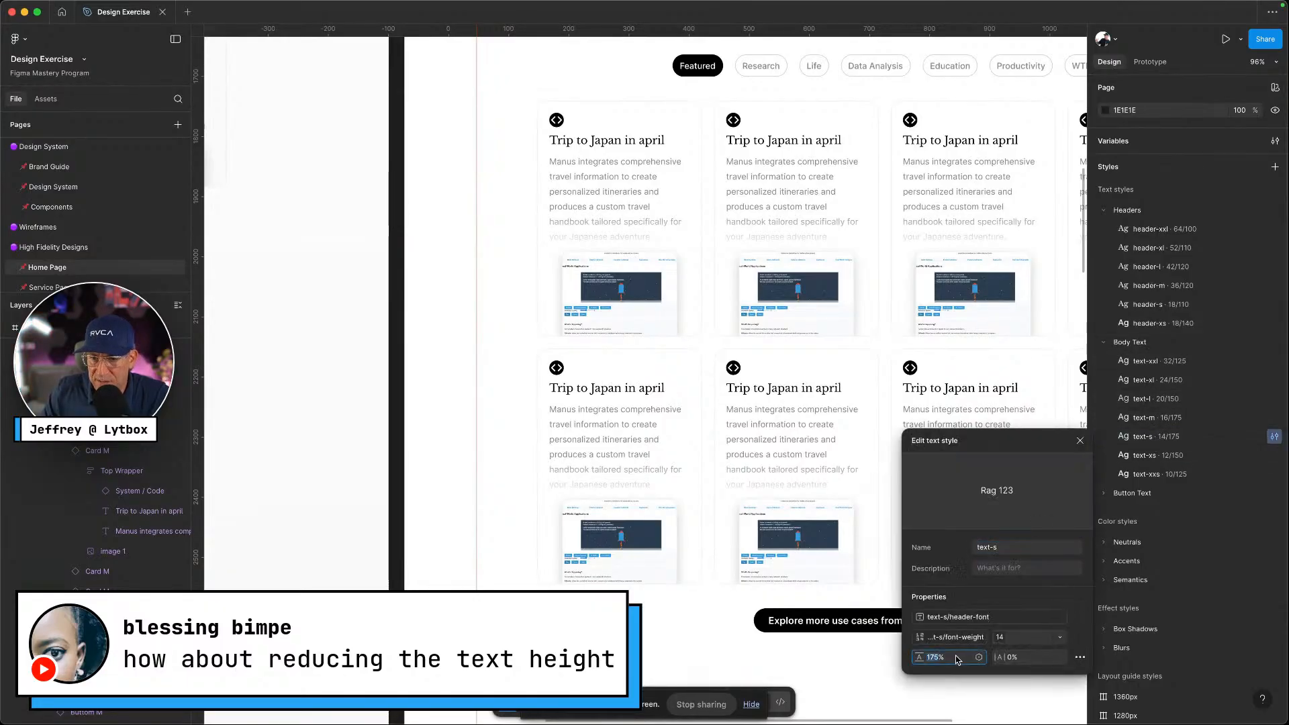
{"action": "key", "text": "Down"}
{"action": "key", "text": "Down"}
{"action": "key", "text": "Down"}
{"action": "key", "text": "Down"}
{"action": "key", "text": "Down"}
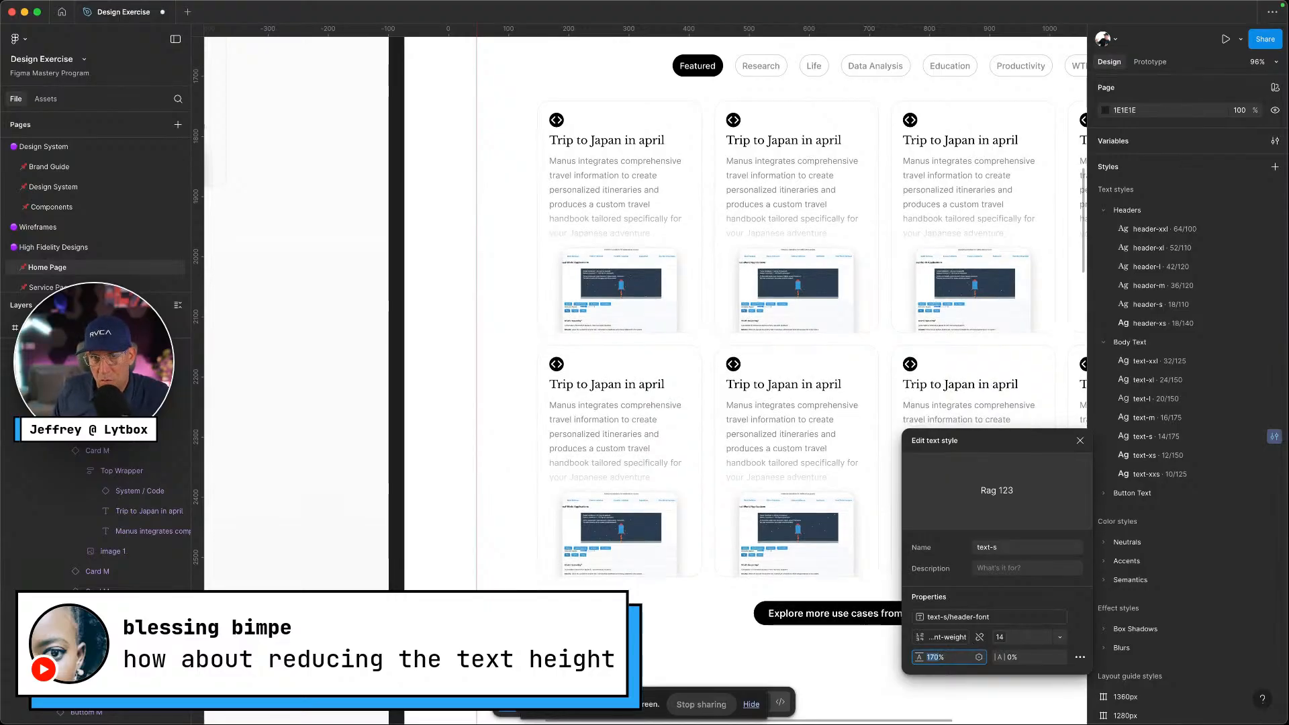
{"action": "key", "text": "Down"}
{"action": "key", "text": "Down"}
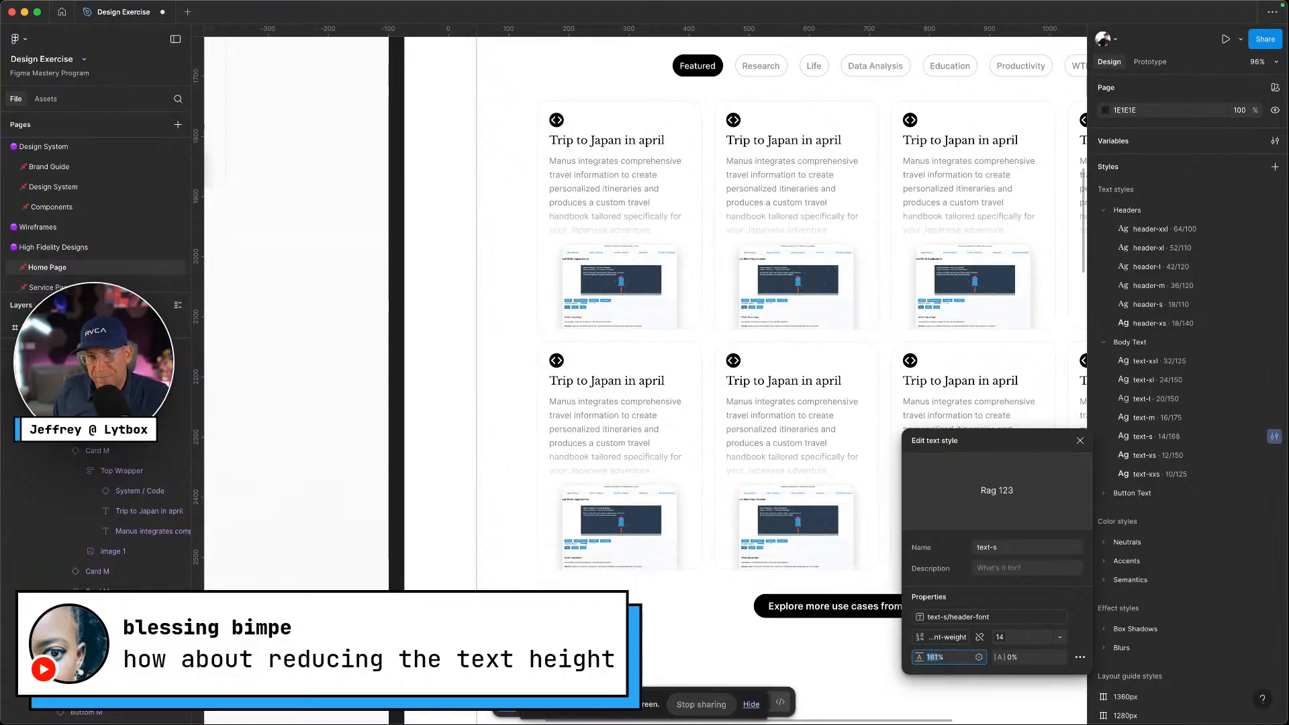
{"action": "key", "text": "Down"}
{"action": "key", "text": "Down"}
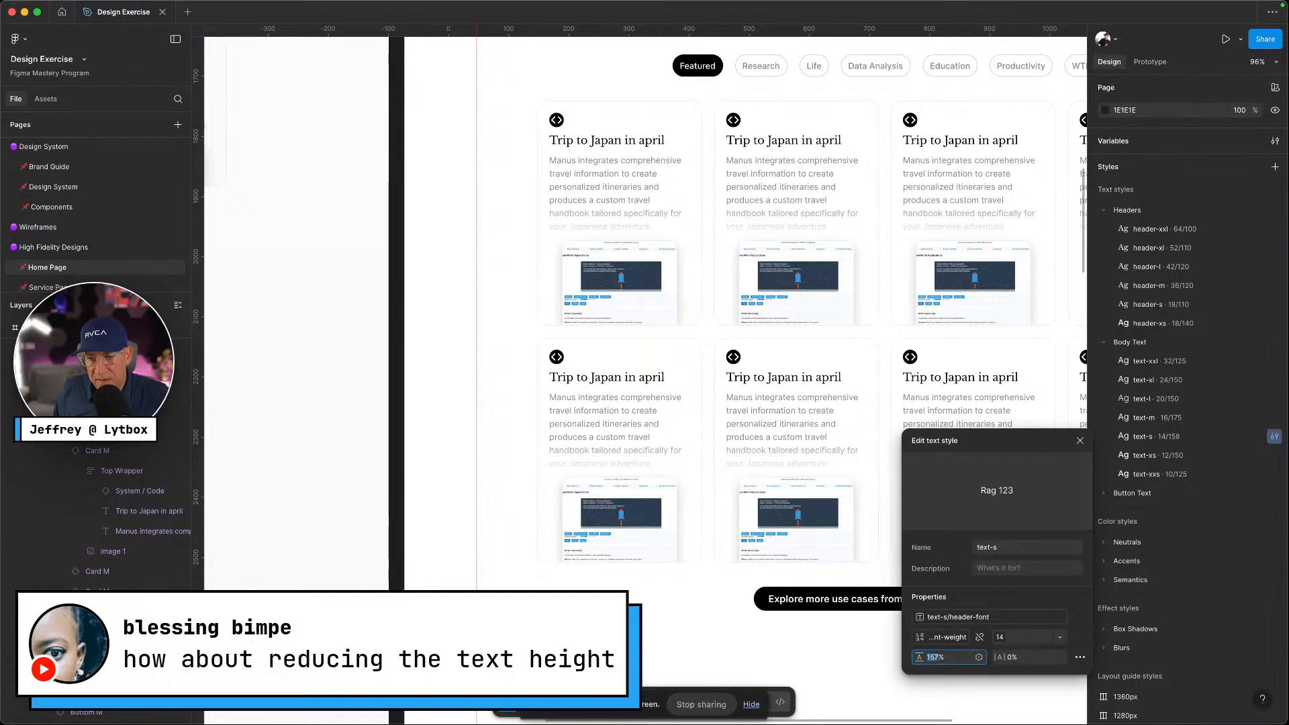
{"action": "key", "text": "Down"}
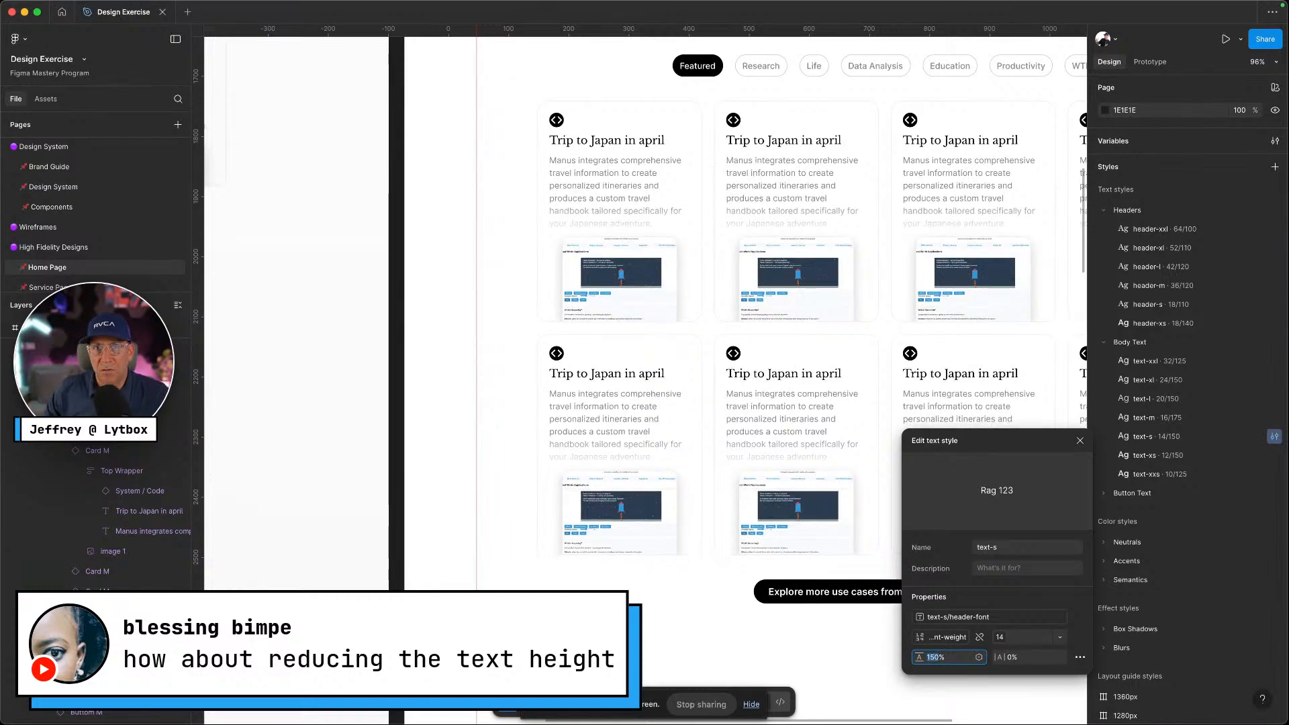
{"action": "scroll", "coordinate": [394, 210], "scroll_direction": "left", "scroll_amount": 3}
{"action": "key", "text": "ctrl+Left"}
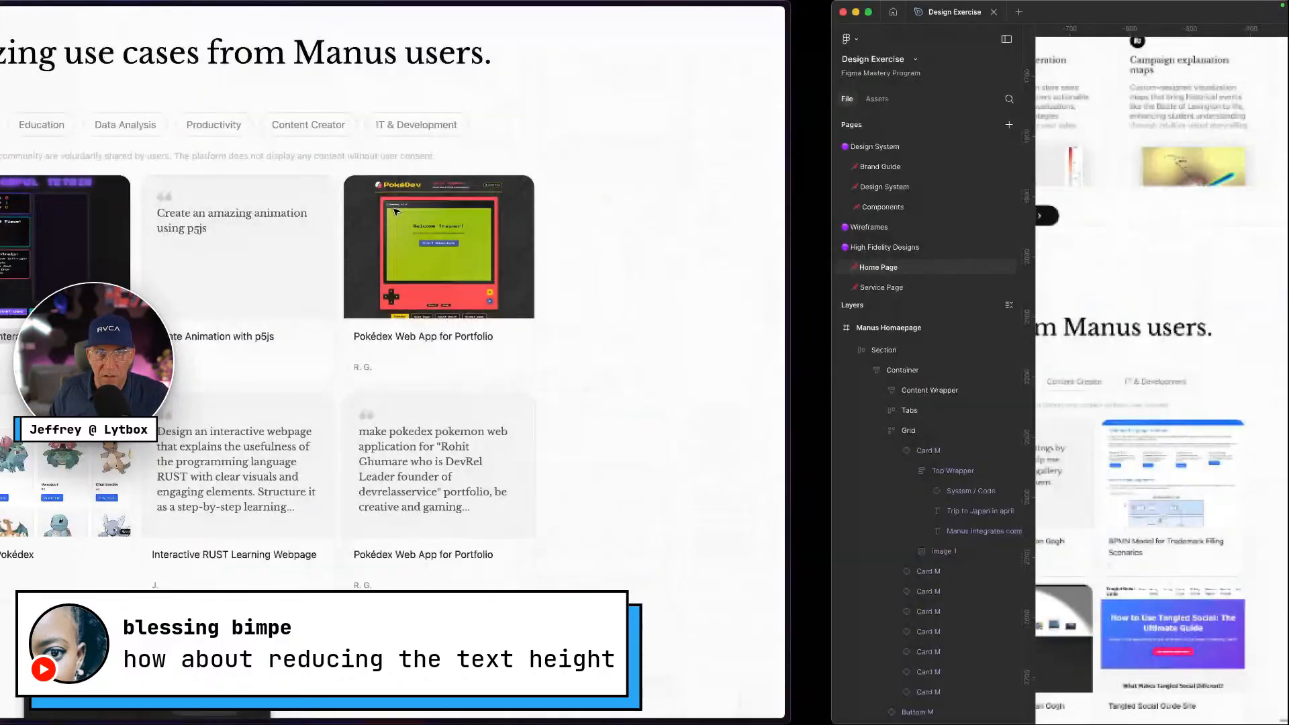
{"action": "scroll", "coordinate": [925, 515], "scroll_direction": "up", "scroll_amount": 5}
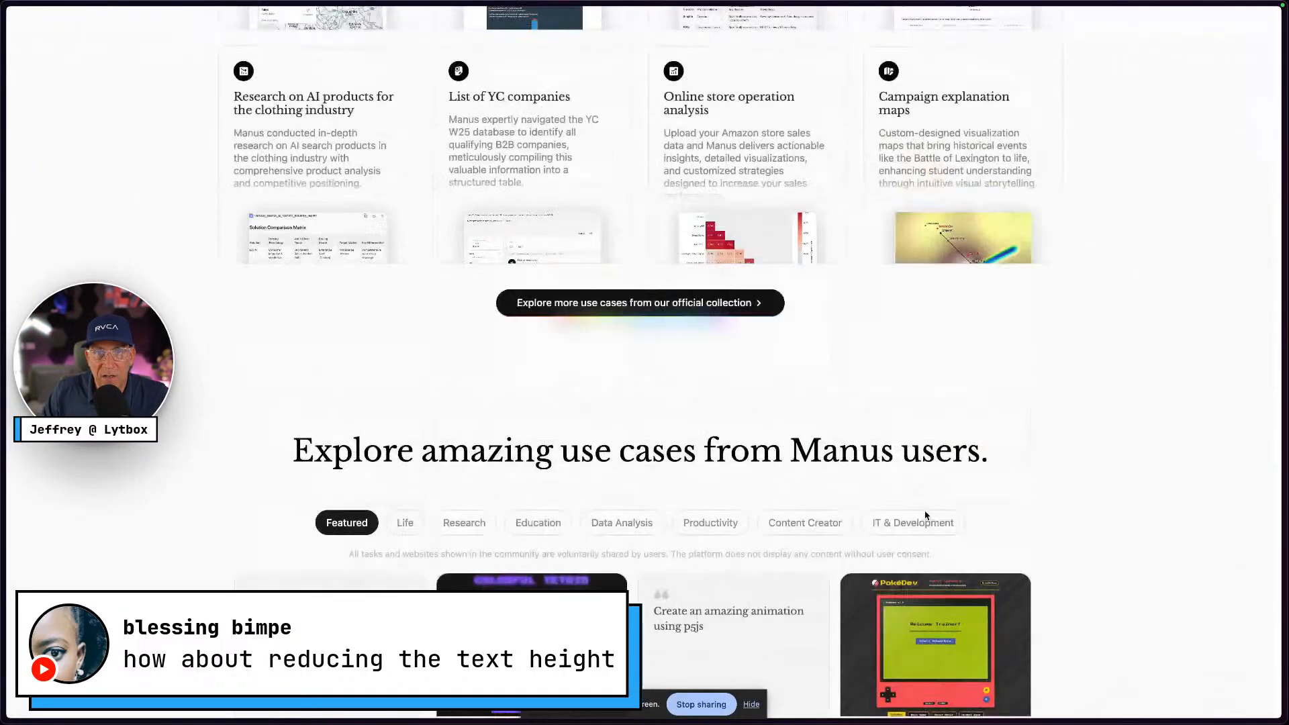
{"action": "scroll", "coordinate": [925, 515], "scroll_direction": "up", "scroll_amount": 2}
{"action": "scroll", "coordinate": [925, 515], "scroll_direction": "down", "scroll_amount": 9}
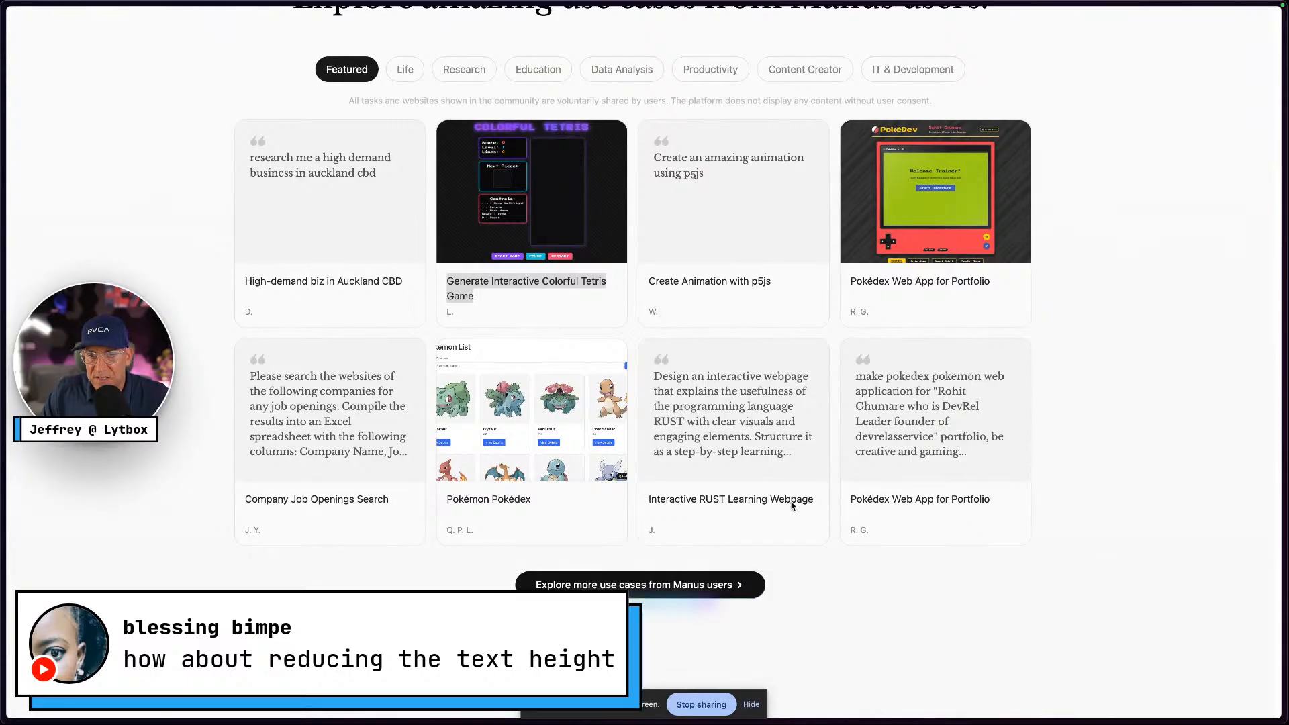
{"action": "scroll", "coordinate": [674, 533], "scroll_direction": "down", "scroll_amount": 5}
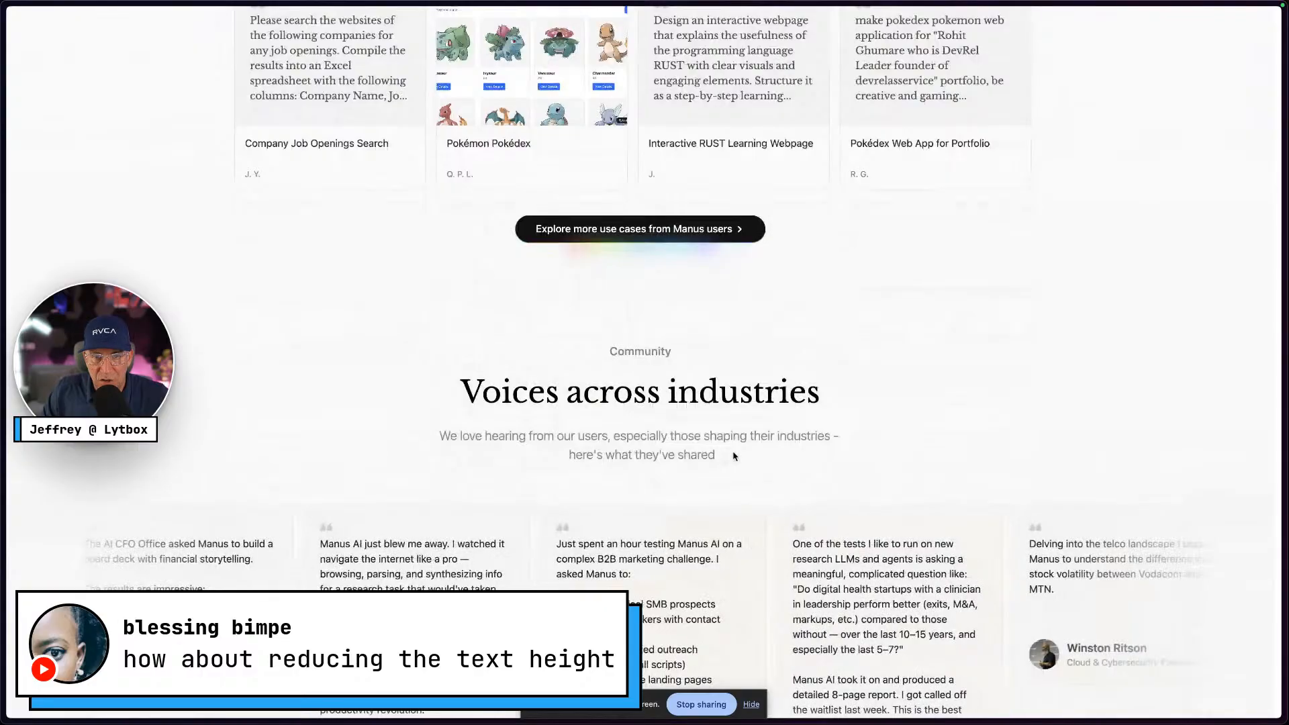
{"action": "scroll", "coordinate": [411, 424], "scroll_direction": "up", "scroll_amount": 3}
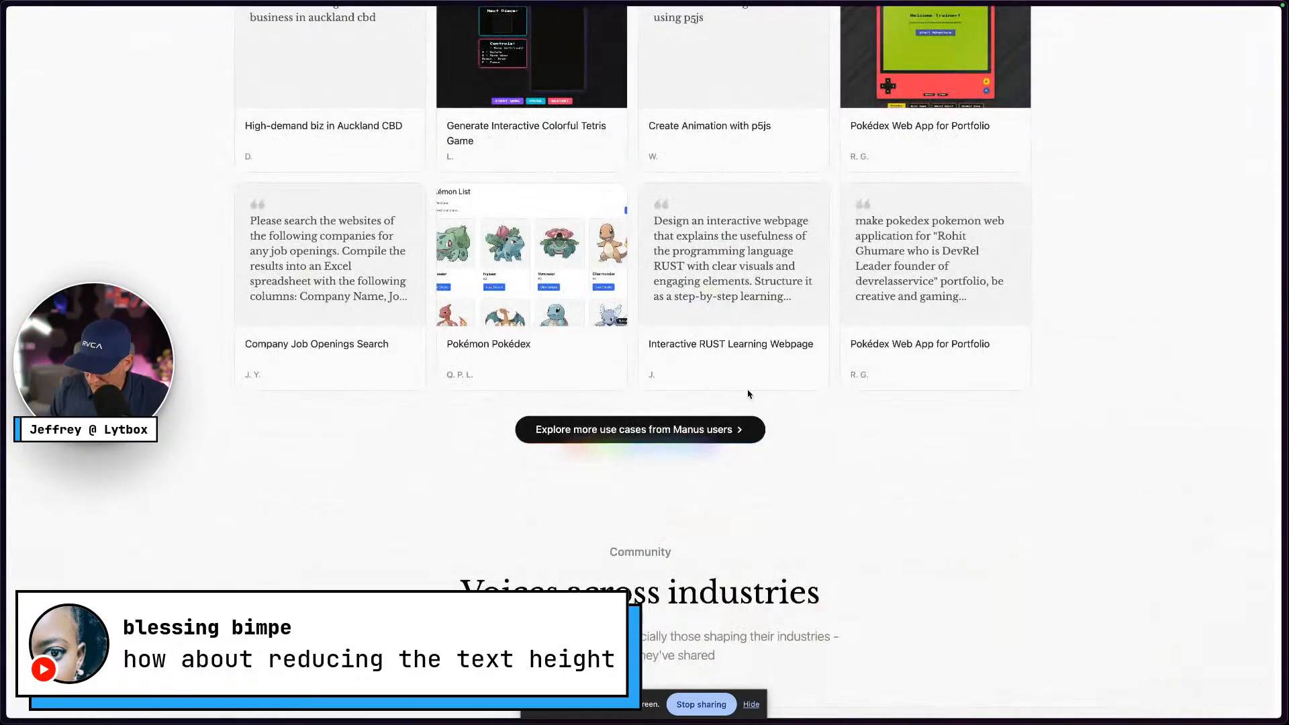
{"action": "key", "text": "ctrl+Right"}
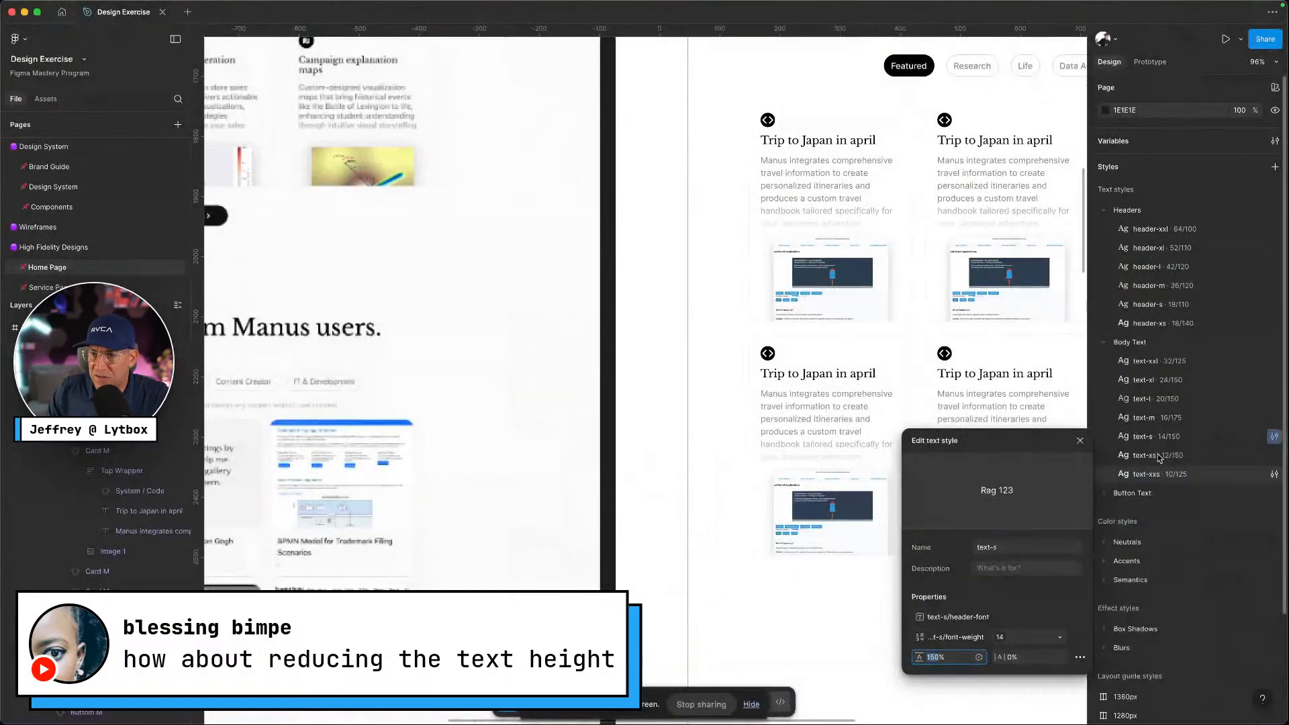
Close the text-s style editor and scroll down to the Home Page use-case cards
{"action": "scroll", "coordinate": [1068, 403], "scroll_direction": "right", "scroll_amount": 5}
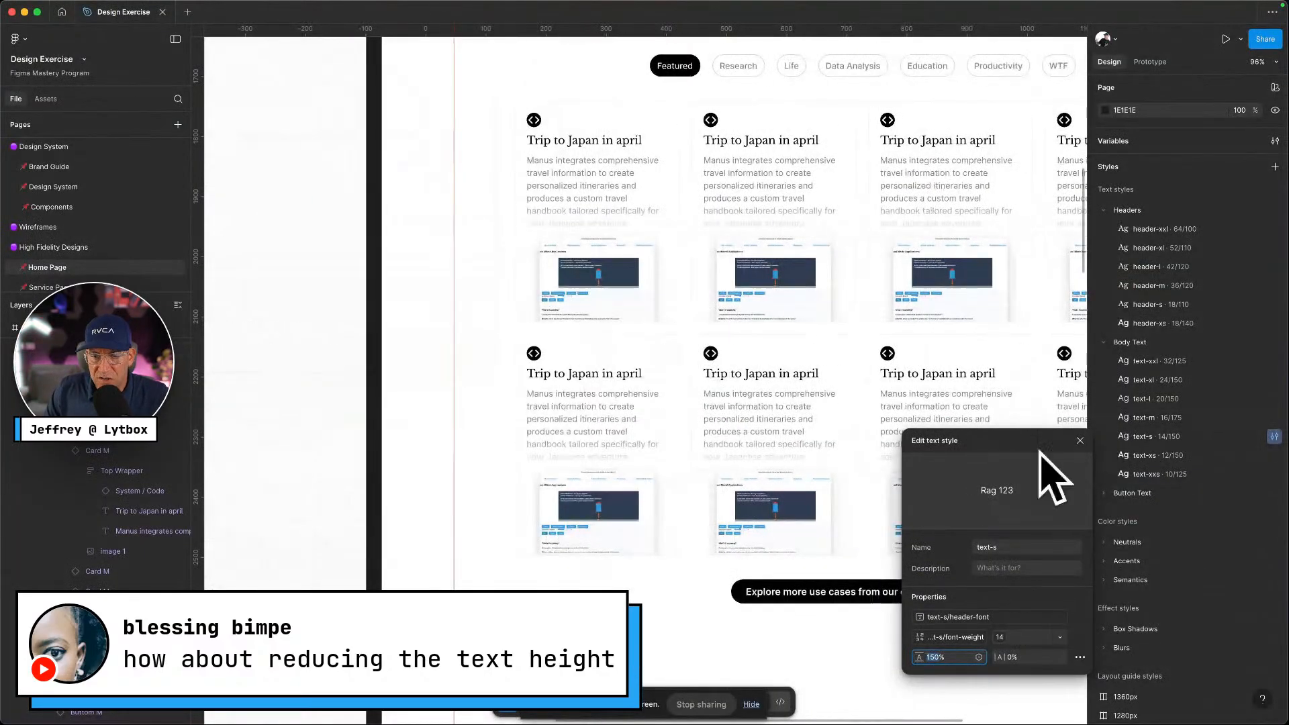
{"action": "left_click", "coordinate": [382, 504]}
{"action": "scroll", "coordinate": [494, 485], "scroll_direction": "up", "scroll_amount": 15}
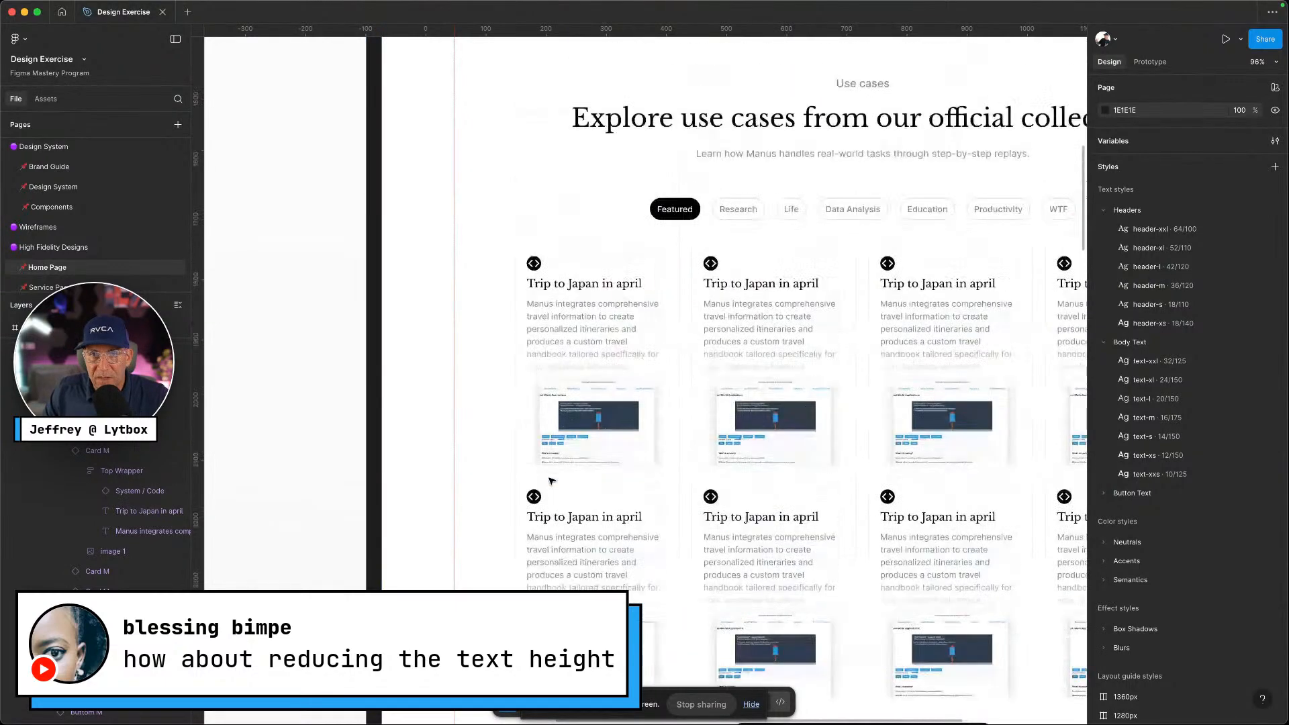
{"action": "scroll", "coordinate": [586, 477], "scroll_direction": "down", "scroll_amount": 1}
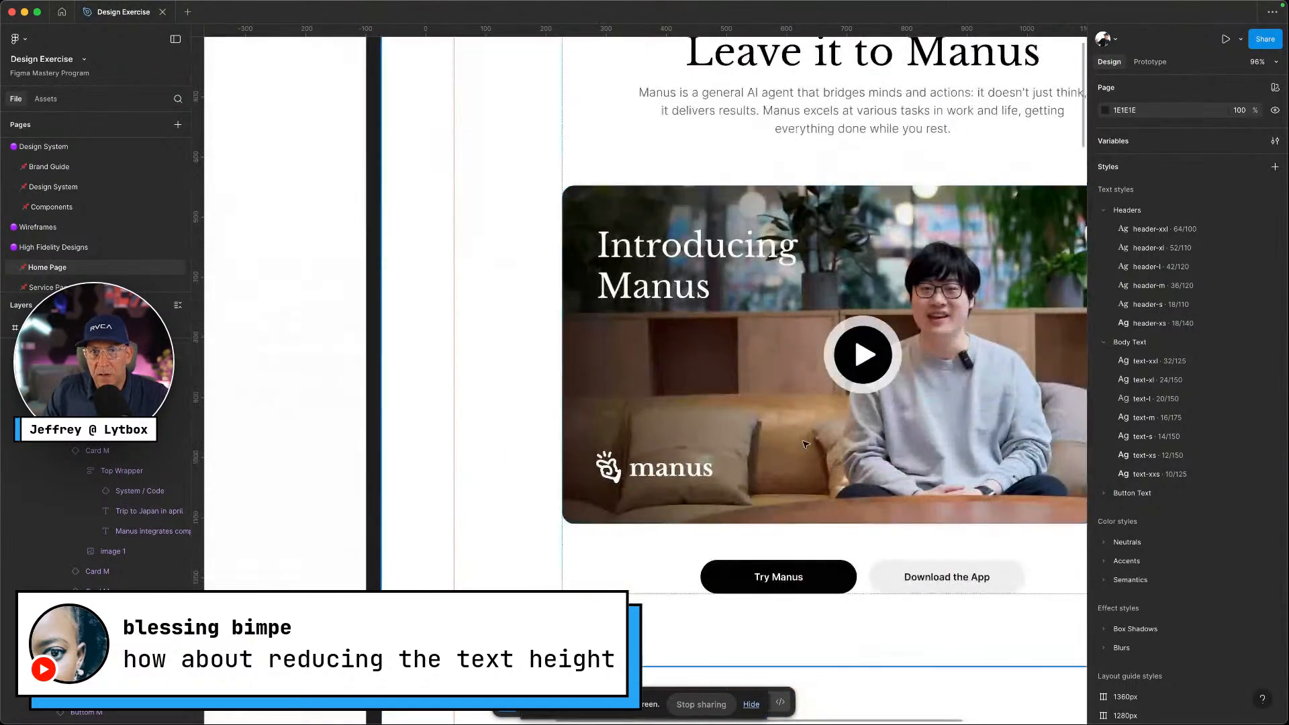
{"action": "scroll", "coordinate": [809, 343], "scroll_direction": "up", "scroll_amount": 4}
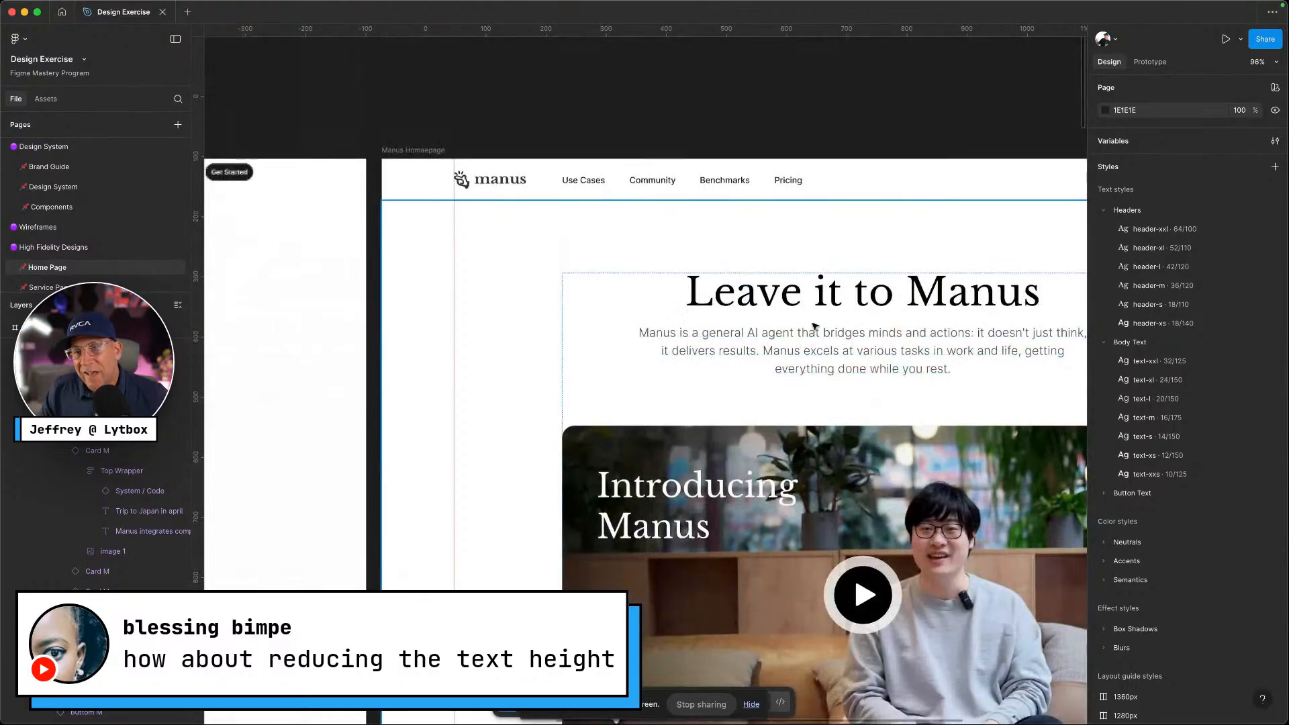
{"action": "scroll", "coordinate": [811, 336], "scroll_direction": "down", "scroll_amount": 4}
{"action": "scroll", "coordinate": [818, 320], "scroll_direction": "right", "scroll_amount": 3}
{"action": "scroll", "coordinate": [819, 320], "scroll_direction": "right", "scroll_amount": 2}
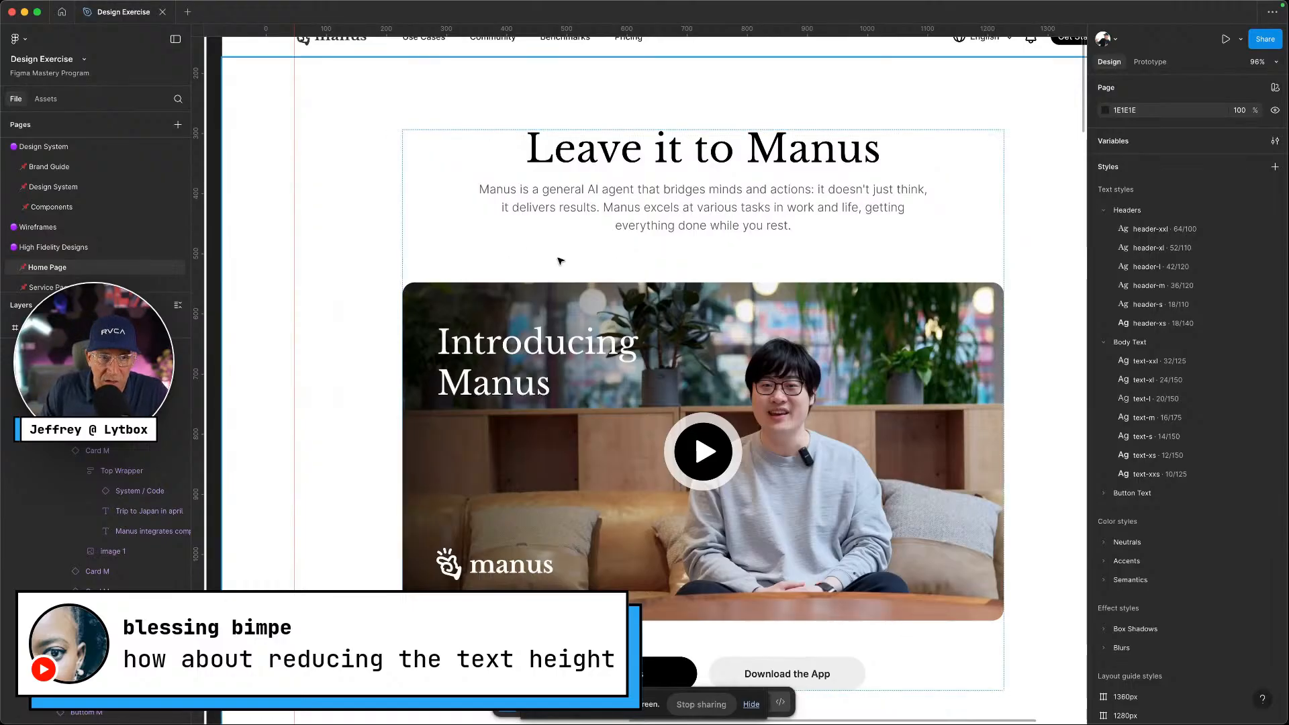
{"action": "scroll", "coordinate": [561, 261], "scroll_direction": "down", "scroll_amount": 20}
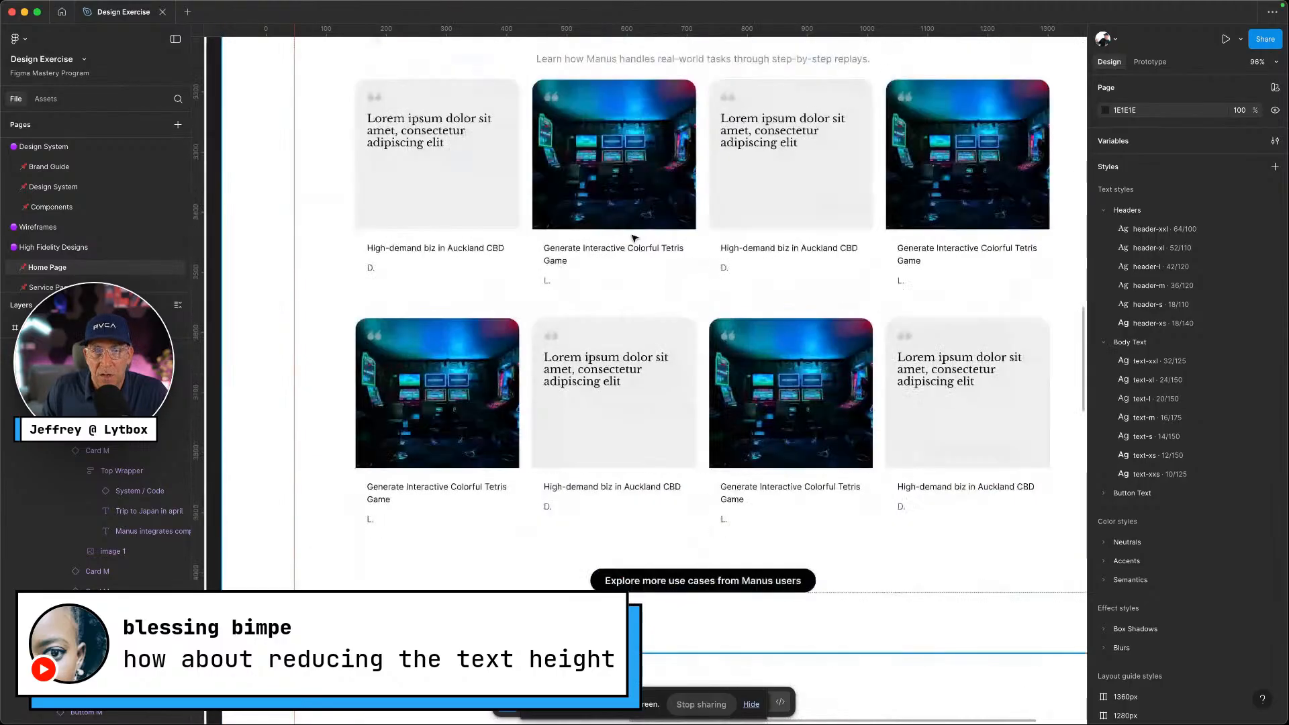
{"action": "scroll", "coordinate": [635, 238], "scroll_direction": "down", "scroll_amount": 5}
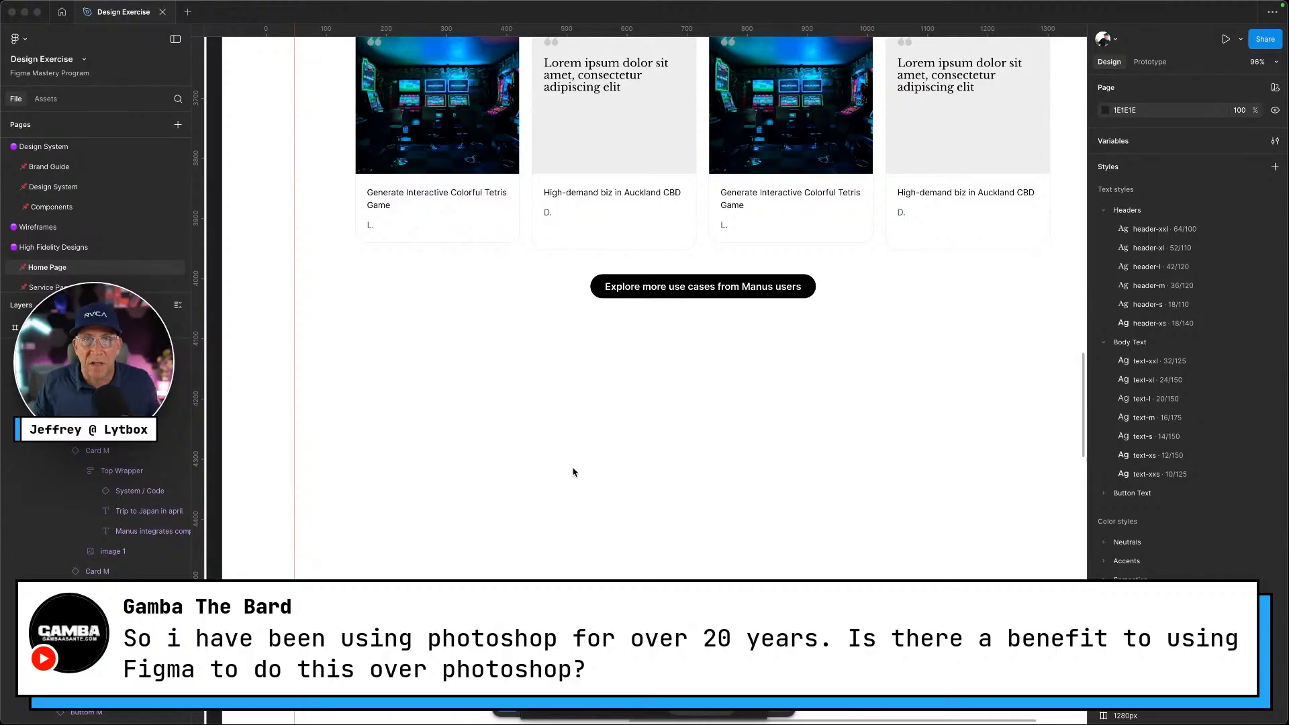
{"action": "scroll", "coordinate": [578, 474], "scroll_direction": "up", "scroll_amount": 2}
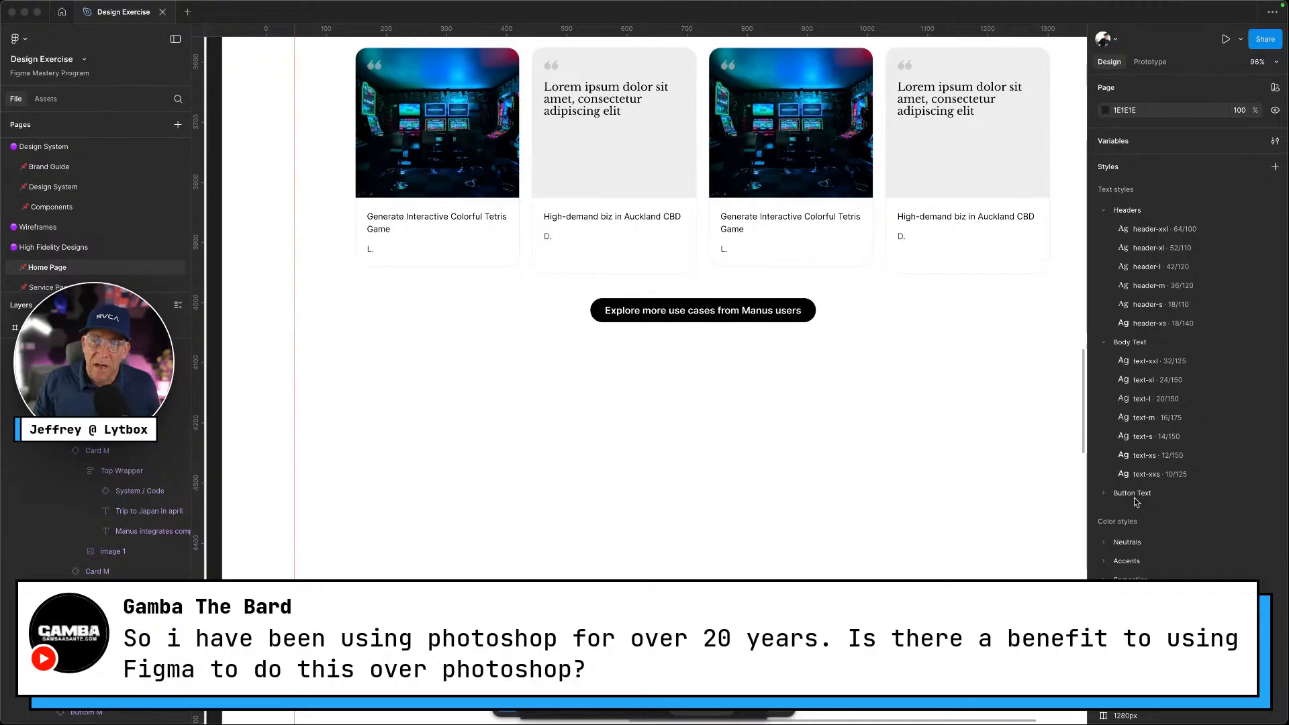
{"action": "scroll", "coordinate": [1061, 460], "scroll_direction": "right", "scroll_amount": 5}
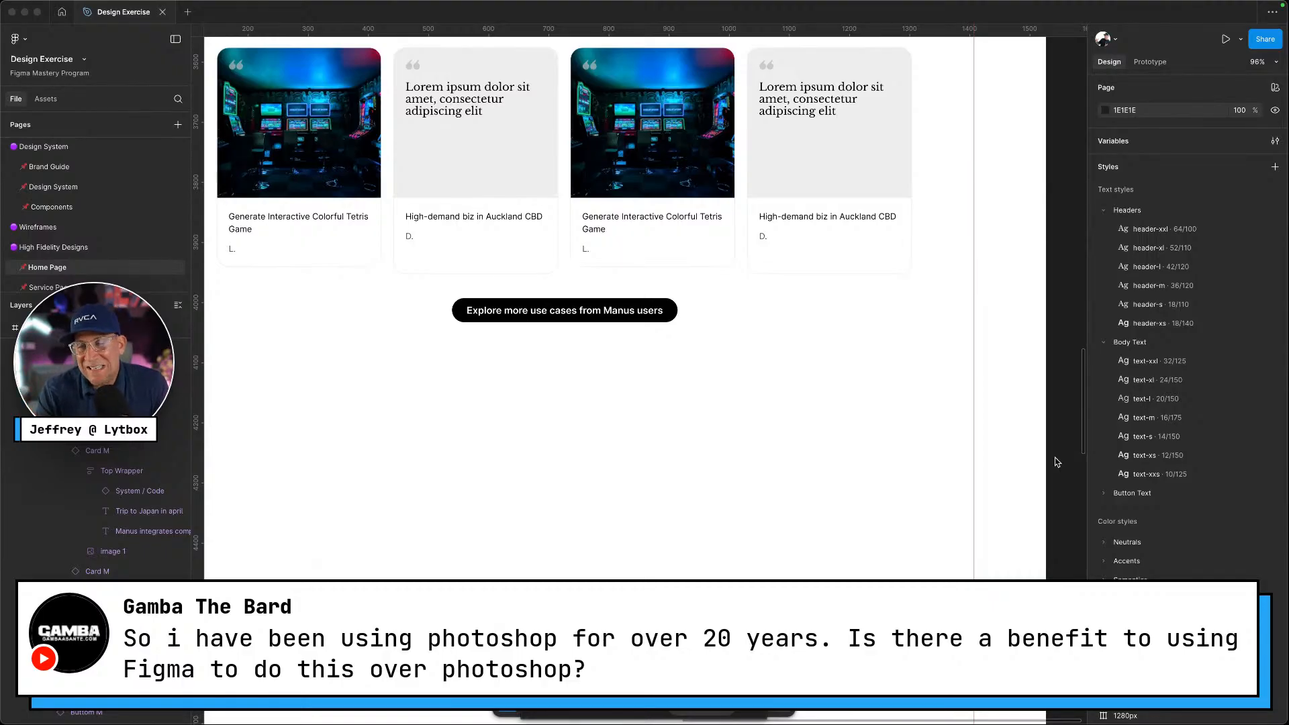
{"action": "left_click", "coordinate": [1055, 458]}
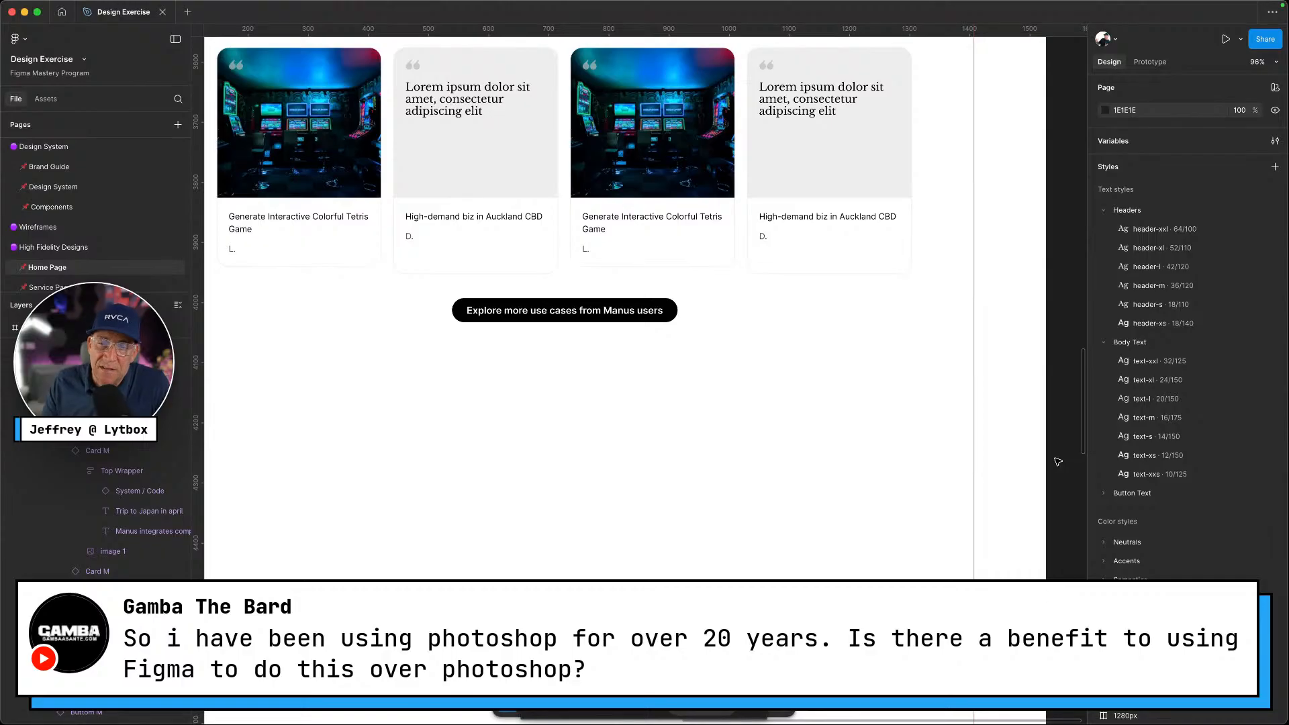
{"action": "scroll", "coordinate": [1058, 462], "scroll_direction": "up", "scroll_amount": 3}
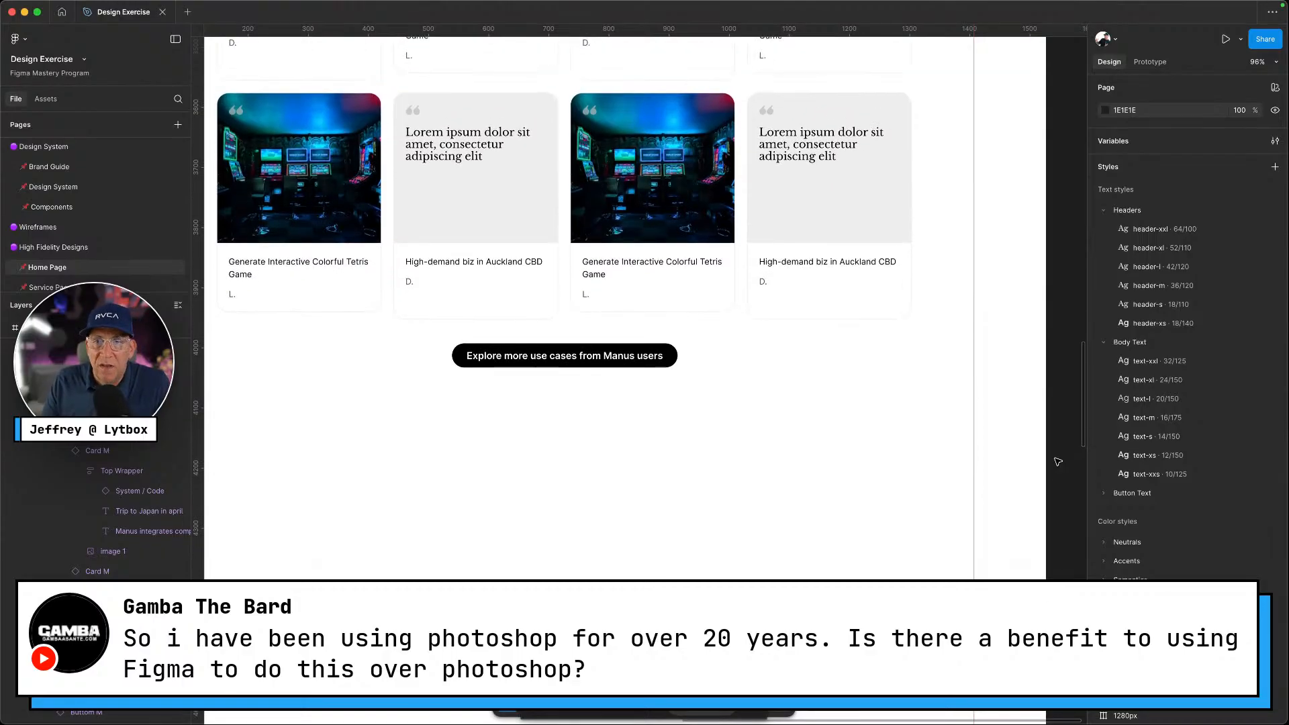
{"action": "scroll", "coordinate": [1058, 462], "scroll_direction": "up", "scroll_amount": 5}
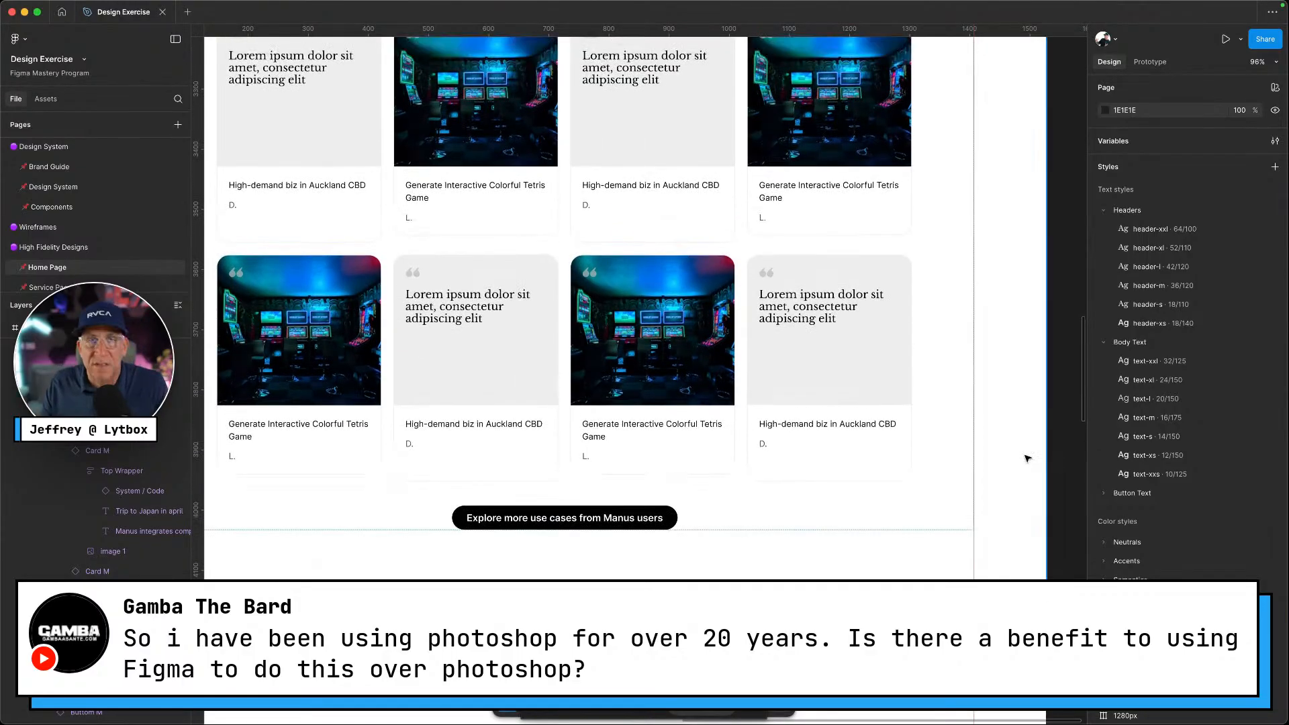
{"action": "scroll", "coordinate": [738, 545], "scroll_direction": "left", "scroll_amount": 3}
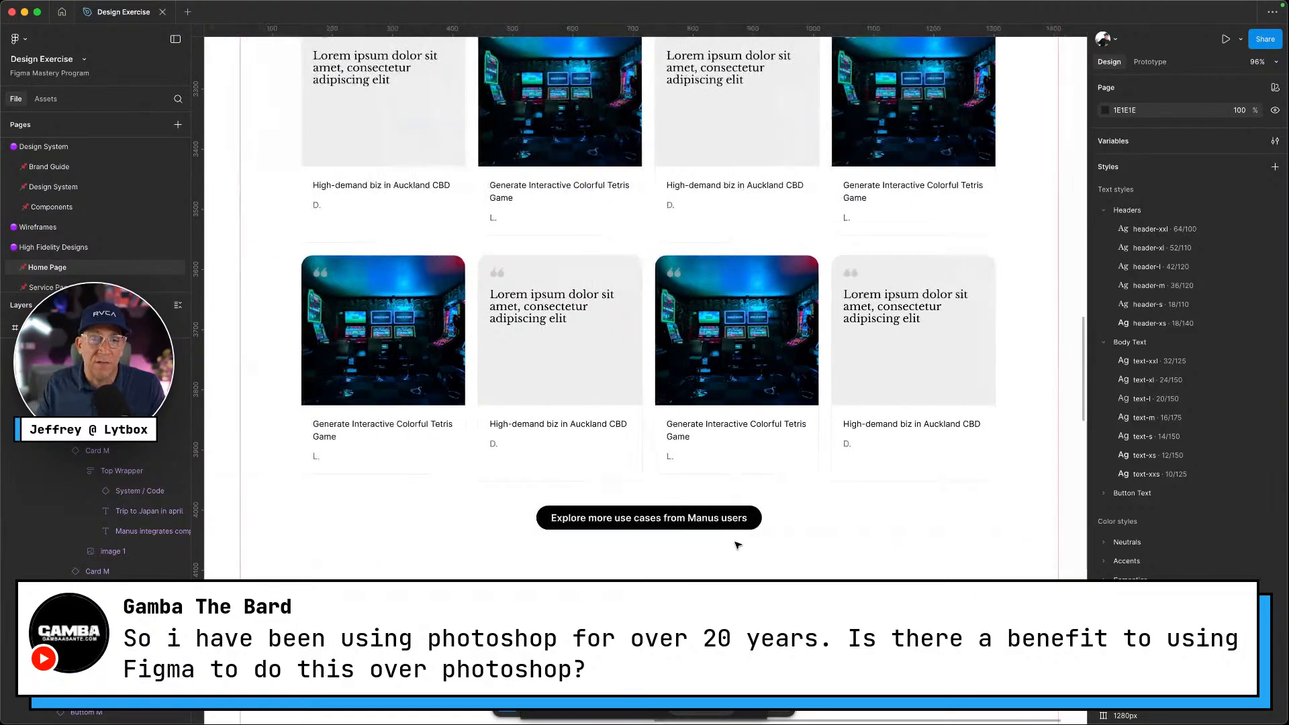
Select the Explore more use cases button instance and enable independent corner radii
{"action": "left_click", "coordinate": [749, 541]}
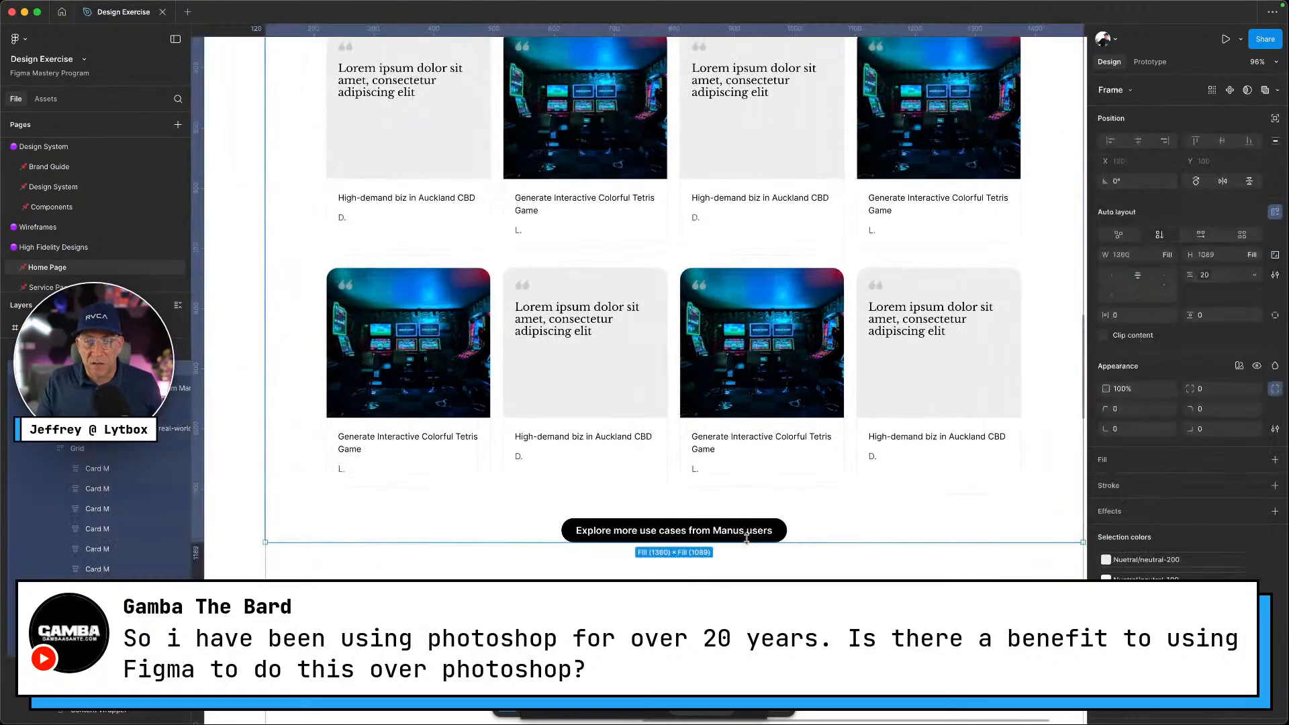
{"action": "left_click", "coordinate": [751, 534], "text": "super"}
{"action": "left_click", "coordinate": [781, 530], "text": "super"}
{"action": "left_click", "coordinate": [1274, 403]}
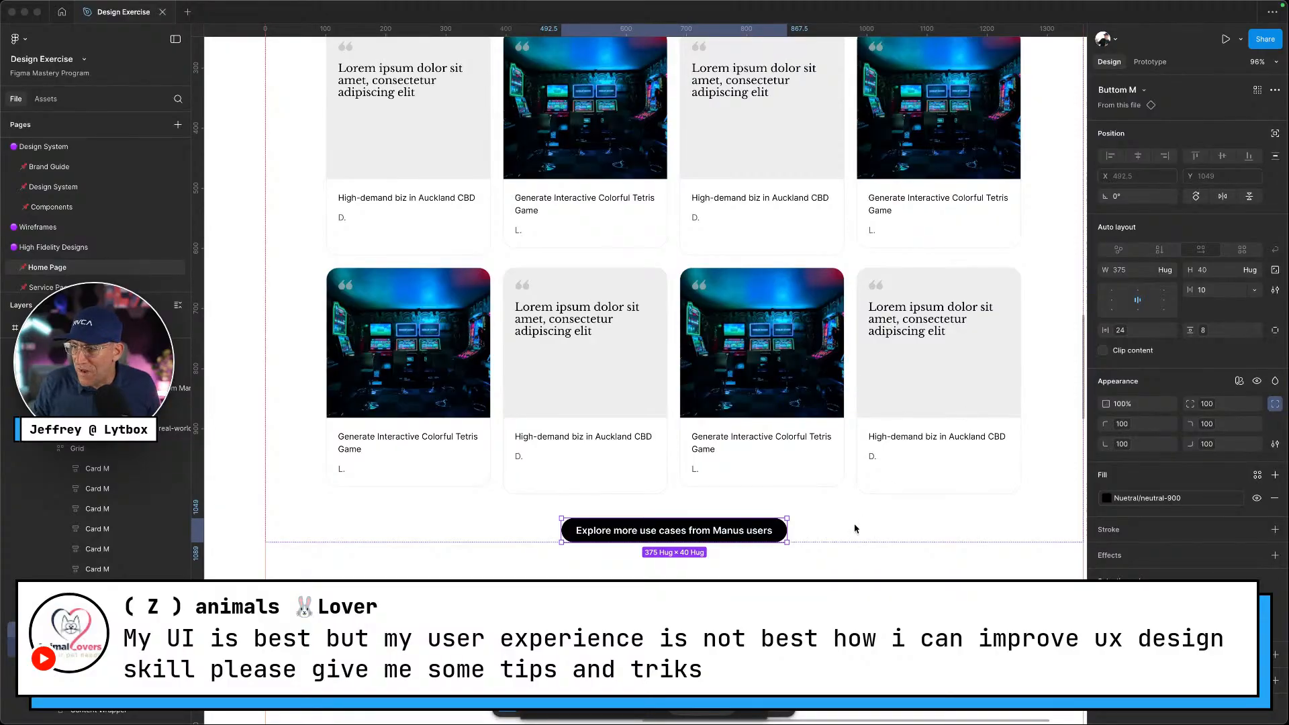
{"action": "scroll", "coordinate": [644, 309], "scroll_direction": "down", "scroll_amount": 3}
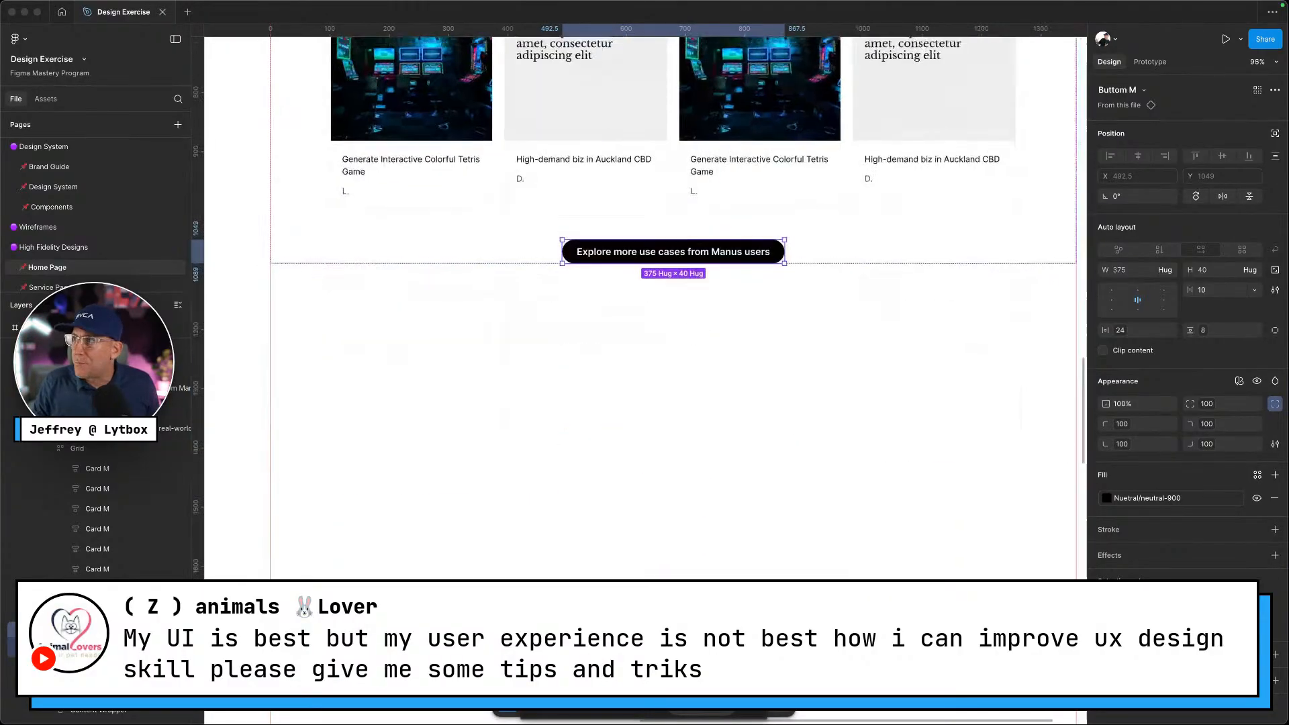
{"action": "scroll", "coordinate": [584, 470], "scroll_direction": "down", "scroll_amount": 2, "text": "ctrl"}
{"action": "scroll", "coordinate": [574, 171], "scroll_direction": "down", "scroll_amount": 3, "text": "ctrl"}
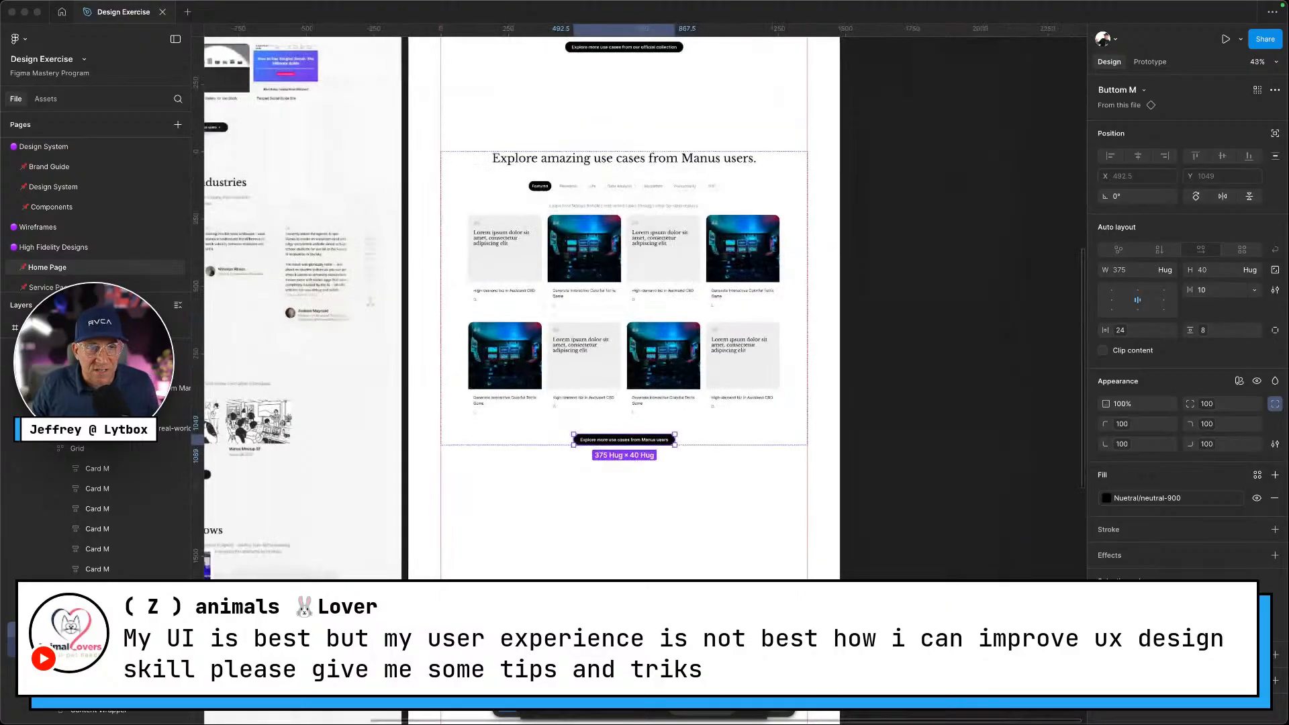
{"action": "scroll", "coordinate": [599, 520], "scroll_direction": "left", "scroll_amount": 5}
{"action": "scroll", "coordinate": [599, 520], "scroll_direction": "up", "scroll_amount": 5}
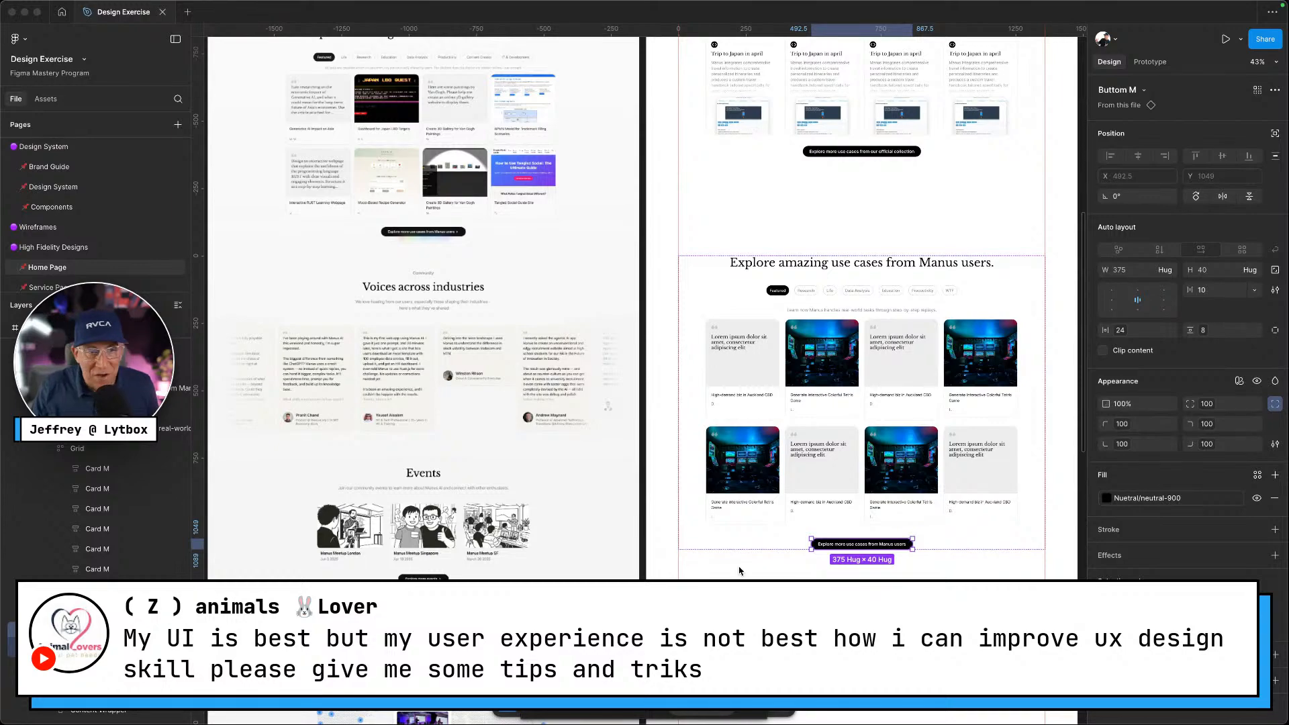
{"action": "scroll", "coordinate": [742, 514], "scroll_direction": "down", "scroll_amount": 1}
{"action": "scroll", "coordinate": [742, 514], "scroll_direction": "down", "scroll_amount": 2}
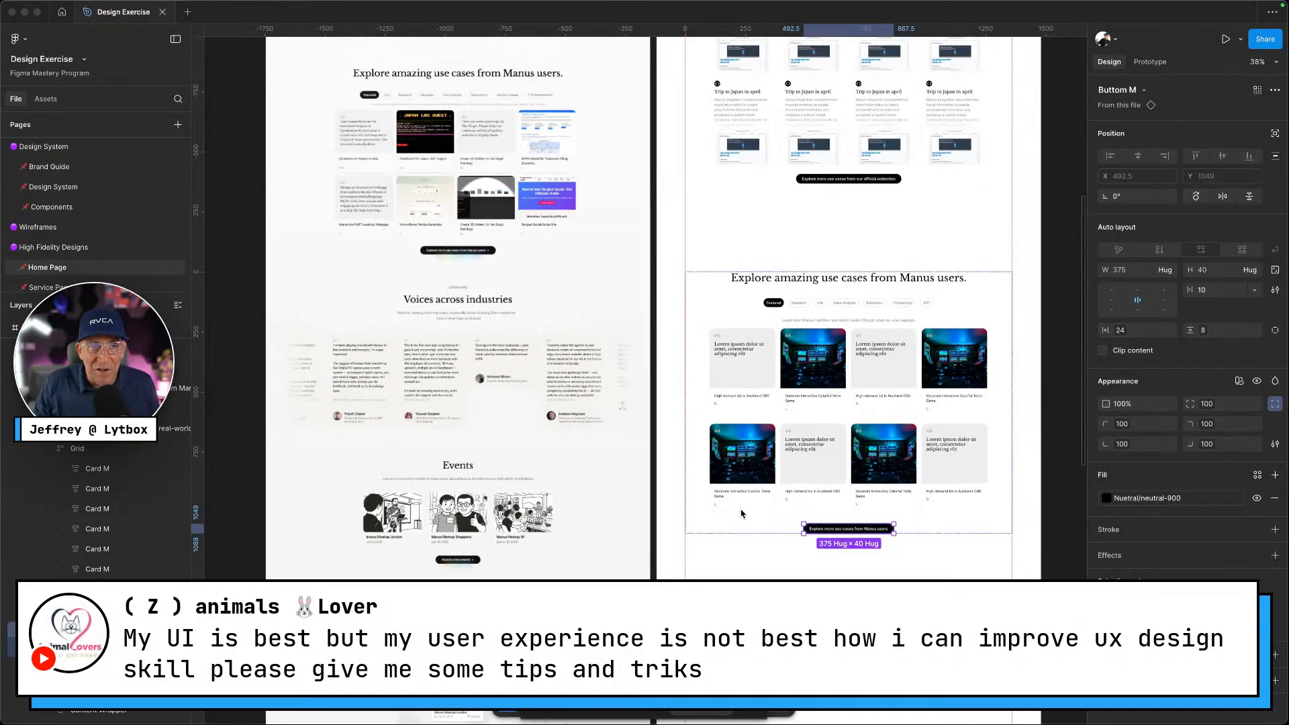
{"action": "scroll", "coordinate": [670, 547], "scroll_direction": "up", "scroll_amount": 2}
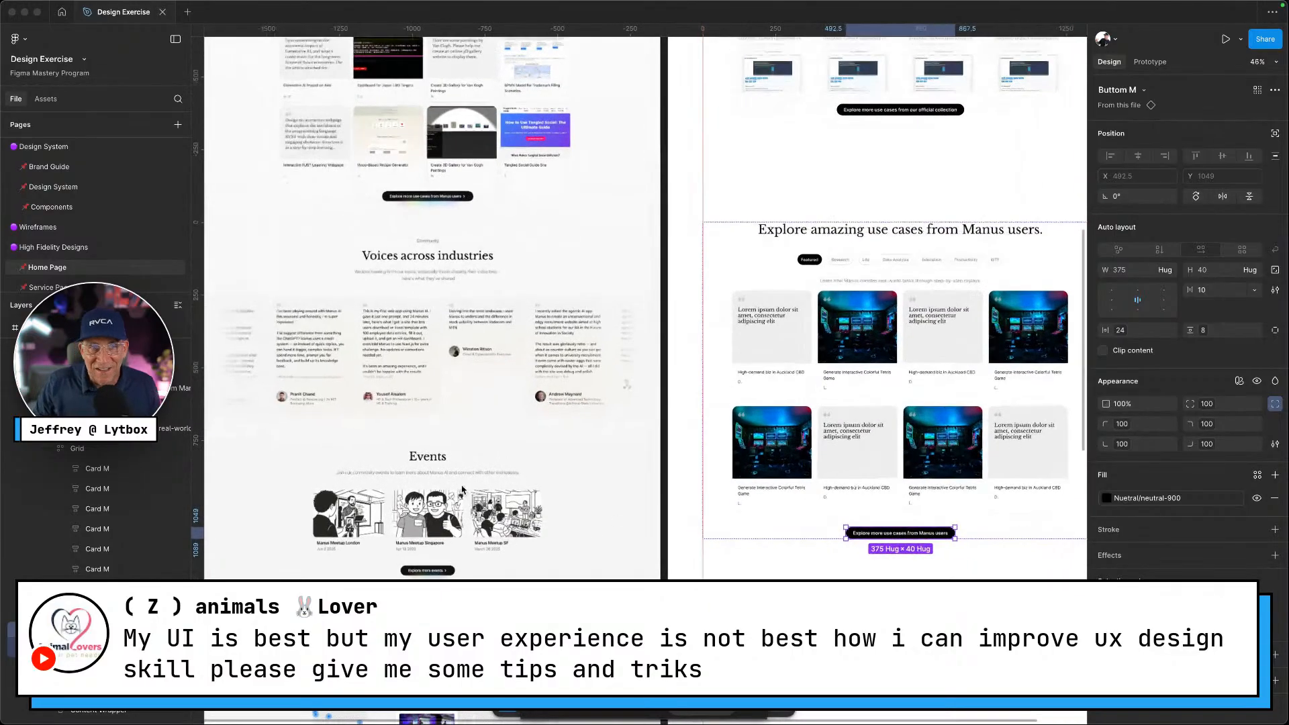
{"action": "scroll", "coordinate": [463, 283], "scroll_direction": "up", "scroll_amount": 3}
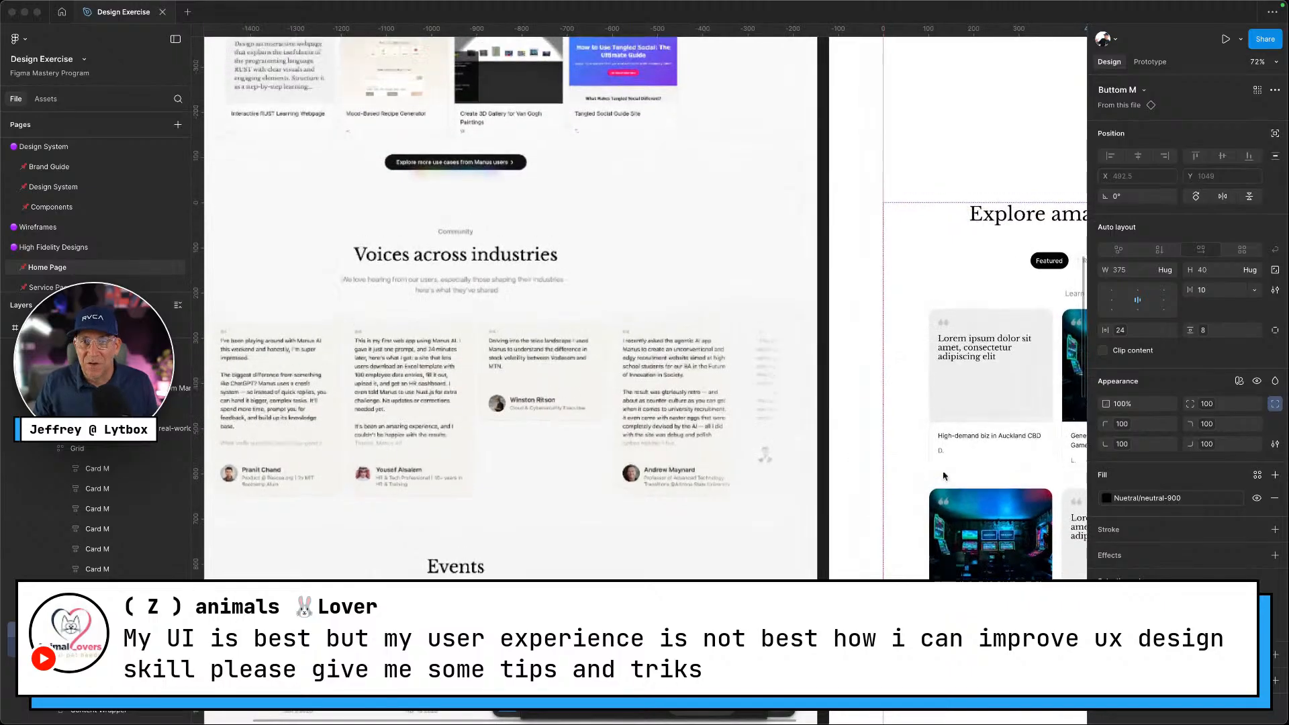
{"action": "scroll", "coordinate": [442, 349], "scroll_direction": "up", "scroll_amount": 2}
{"action": "scroll", "coordinate": [708, 374], "scroll_direction": "right", "scroll_amount": 10}
{"action": "scroll", "coordinate": [708, 373], "scroll_direction": "up", "scroll_amount": 10}
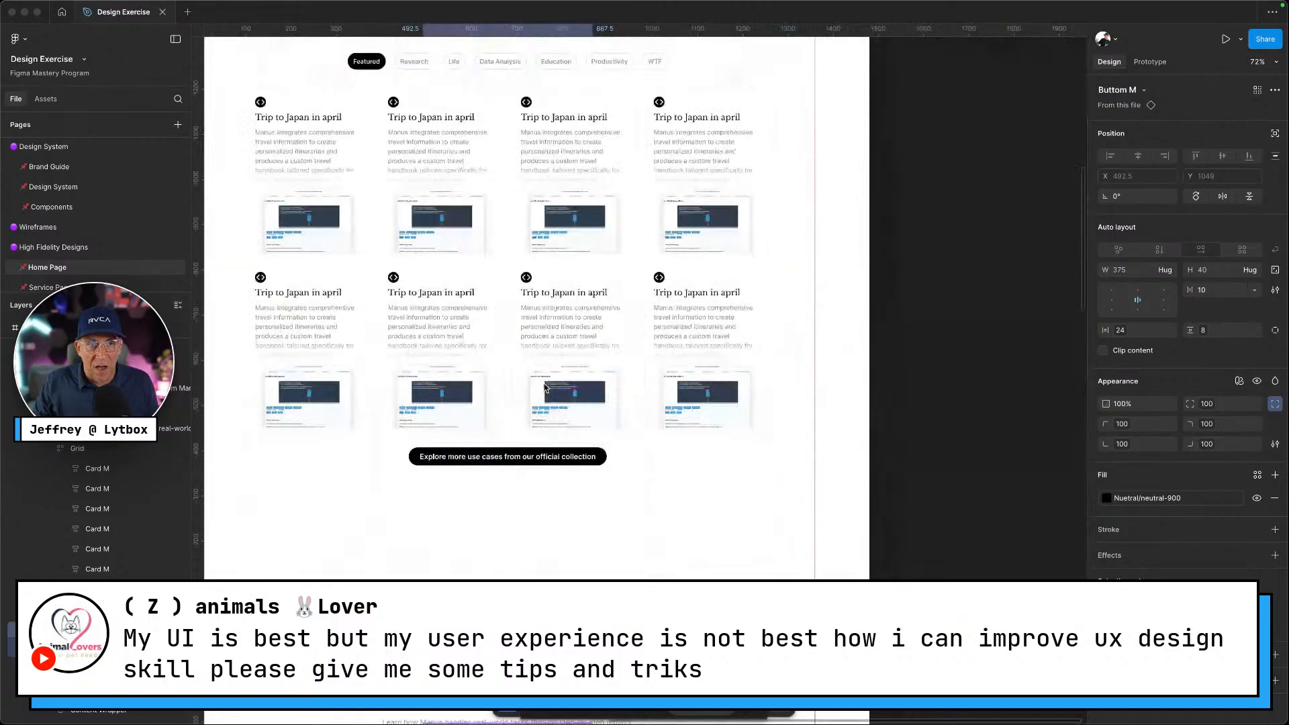
Check the live Manus site, then inspect the Explore use cases section and its heading group
{"action": "key", "text": "ctrl+Left"}
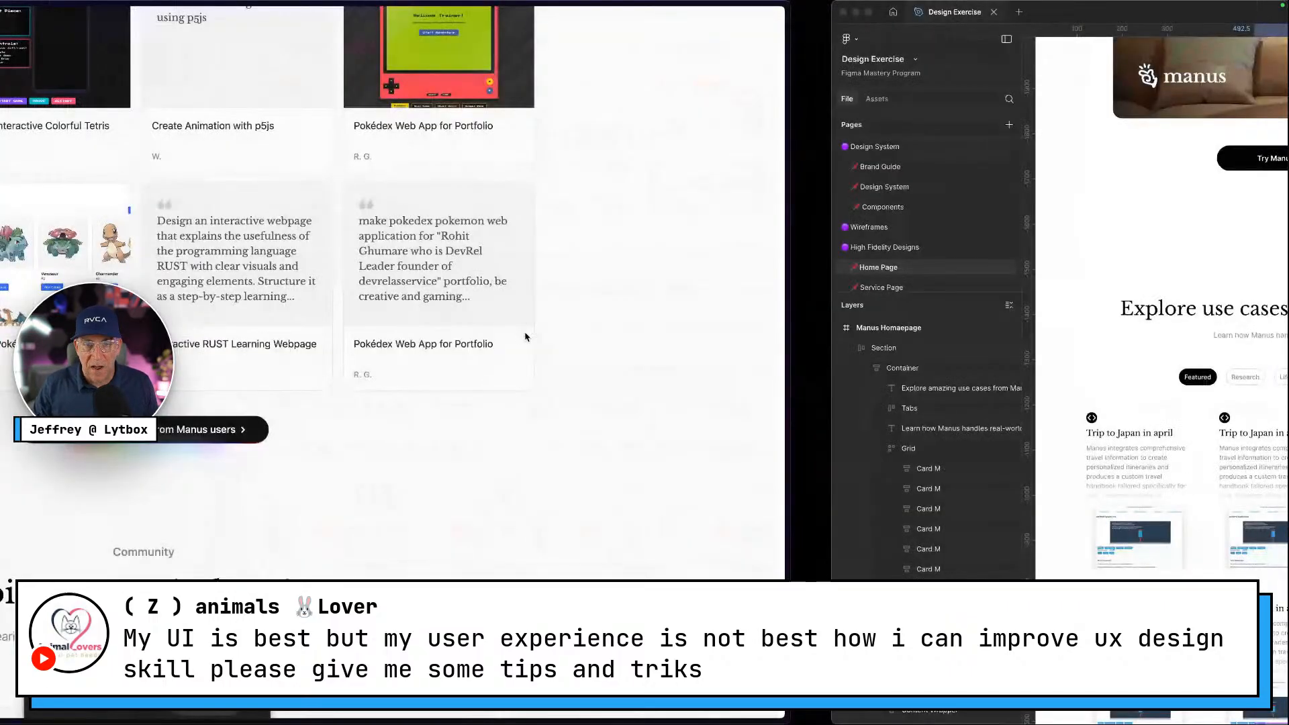
{"action": "scroll", "coordinate": [762, 278], "scroll_direction": "down", "scroll_amount": 4}
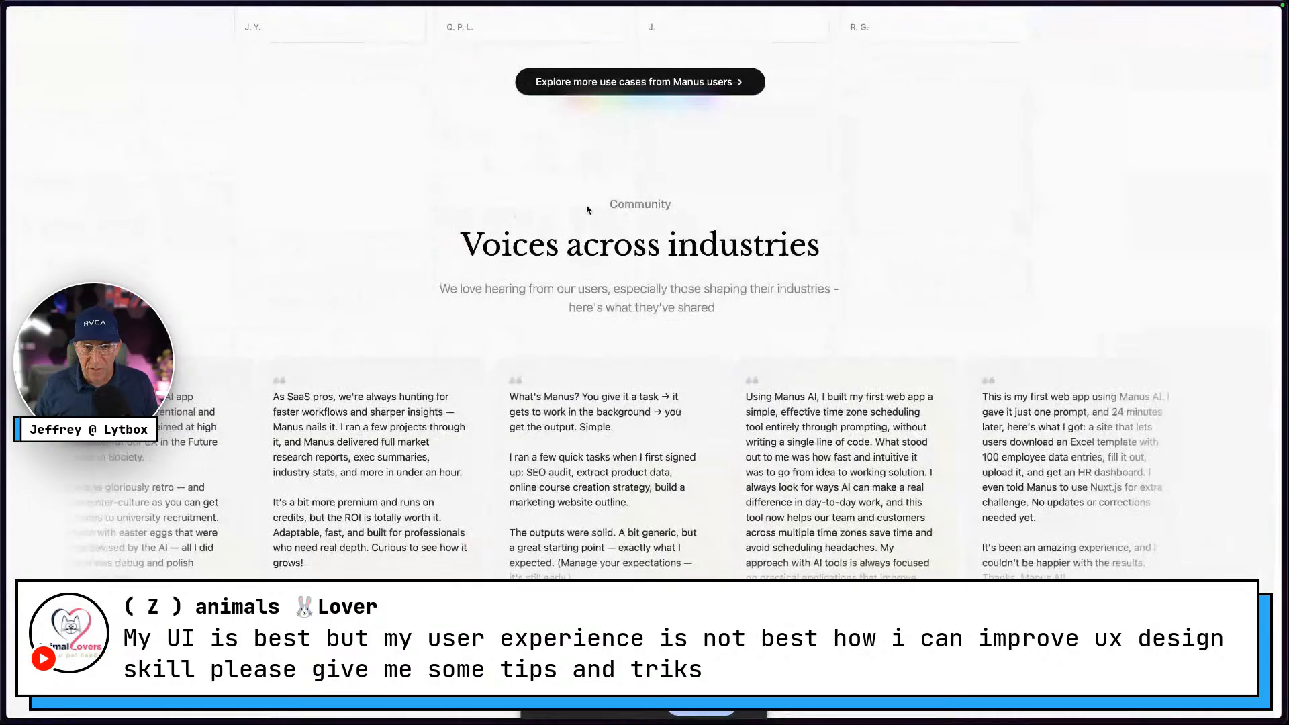
{"action": "key", "text": "ctrl+Right"}
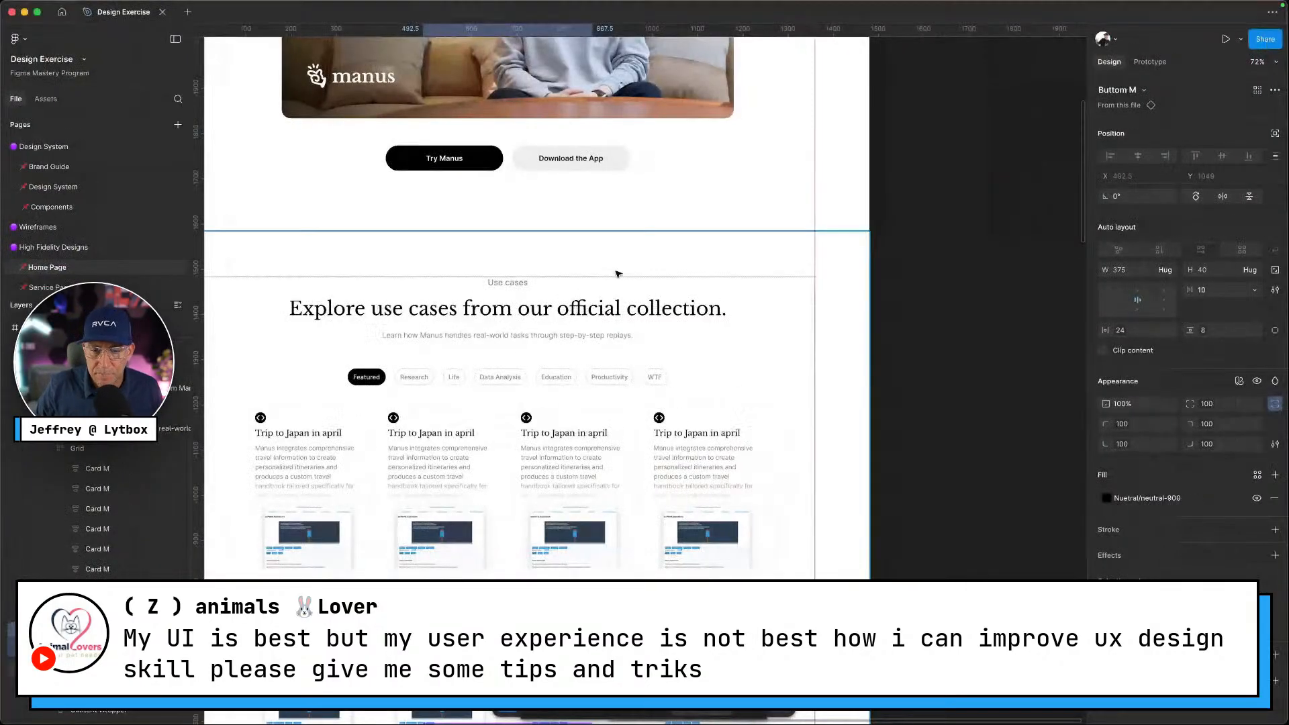
{"action": "scroll", "coordinate": [558, 210], "scroll_direction": "up", "scroll_amount": 5}
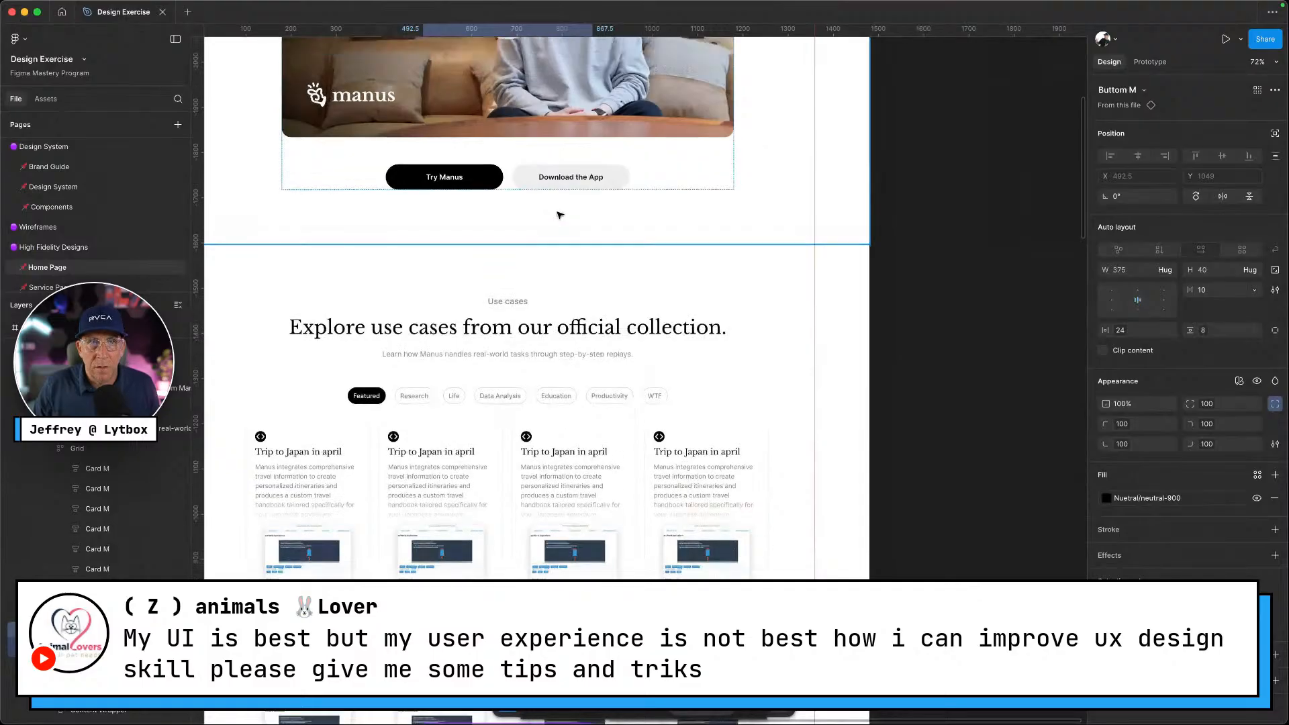
{"action": "scroll", "coordinate": [549, 201], "scroll_direction": "up", "scroll_amount": 2}
{"action": "scroll", "coordinate": [547, 336], "scroll_direction": "down", "scroll_amount": 8}
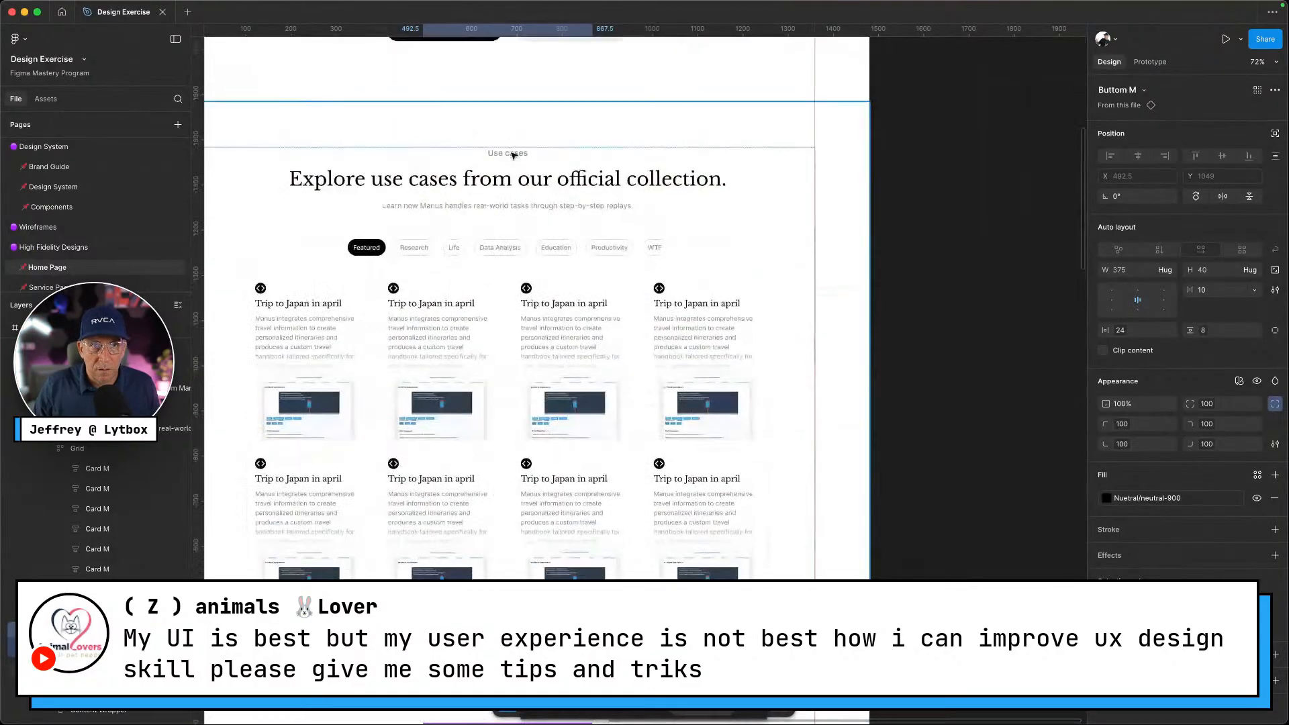
{"action": "left_click", "coordinate": [511, 170]}
{"action": "left_click", "coordinate": [507, 185]}
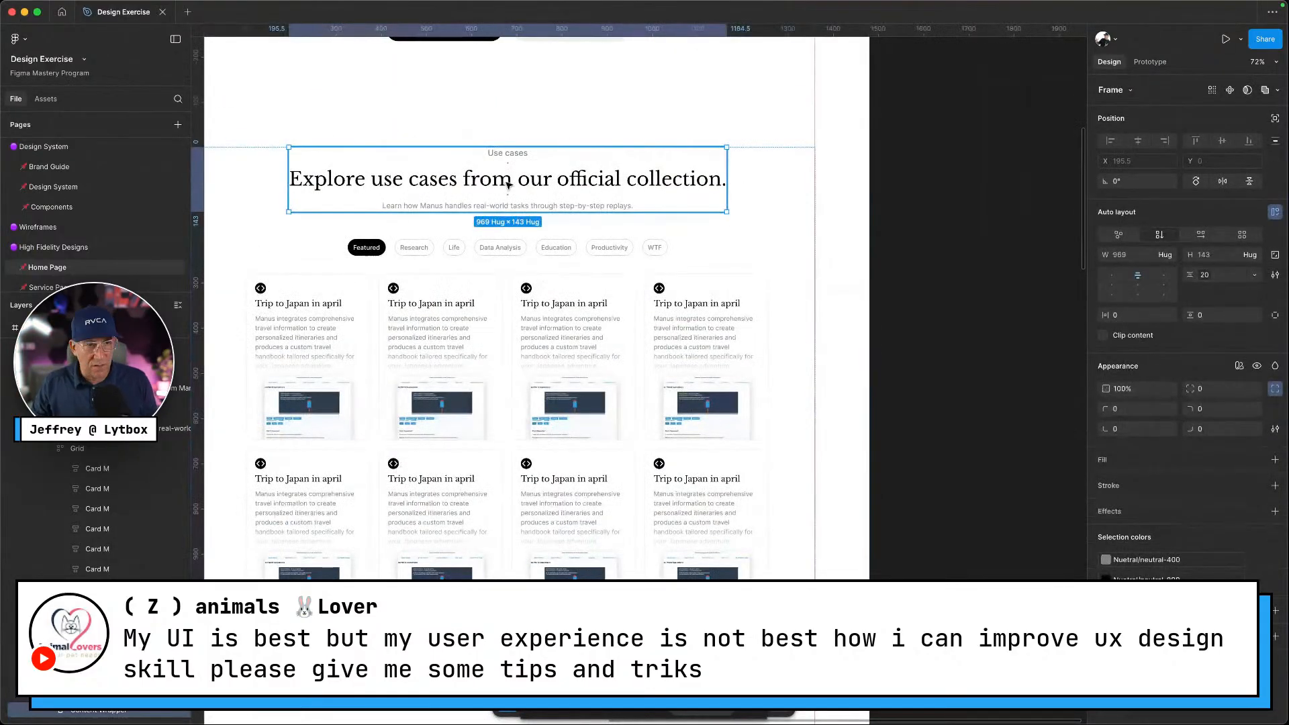
{"action": "scroll", "coordinate": [508, 185], "scroll_direction": "down", "scroll_amount": 15}
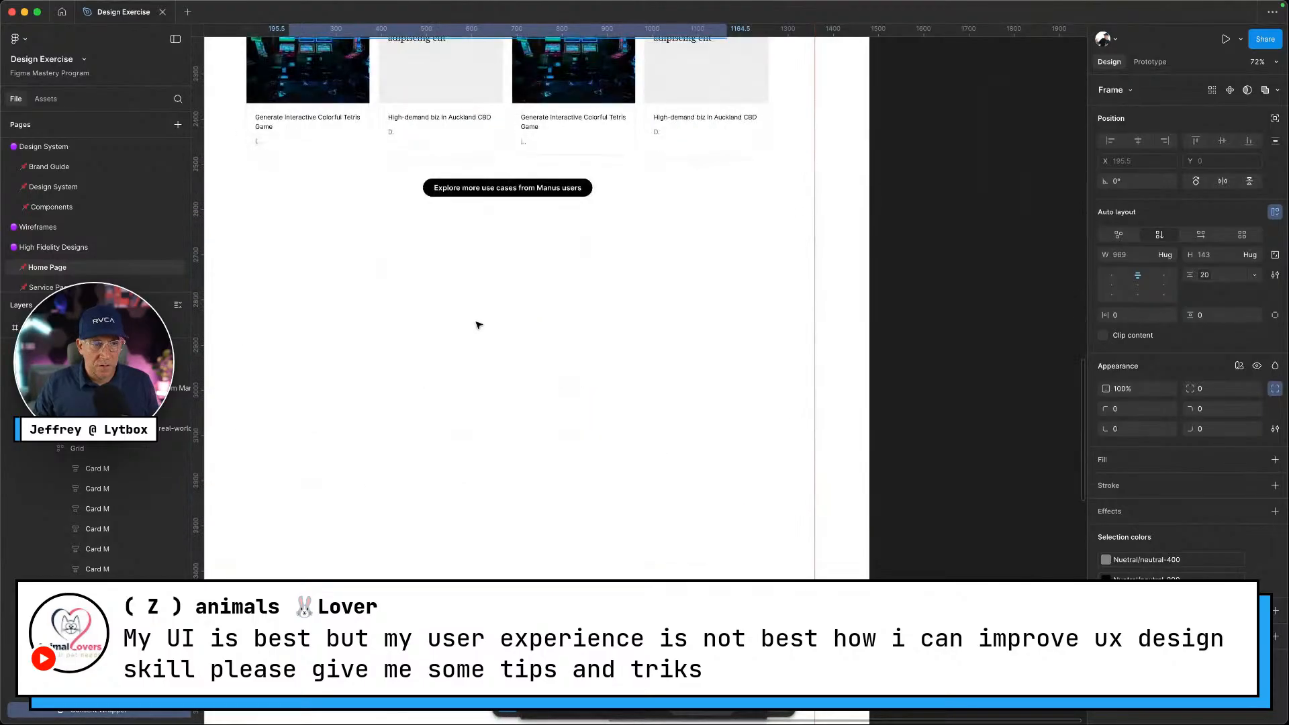
{"action": "left_click", "coordinate": [479, 325]}
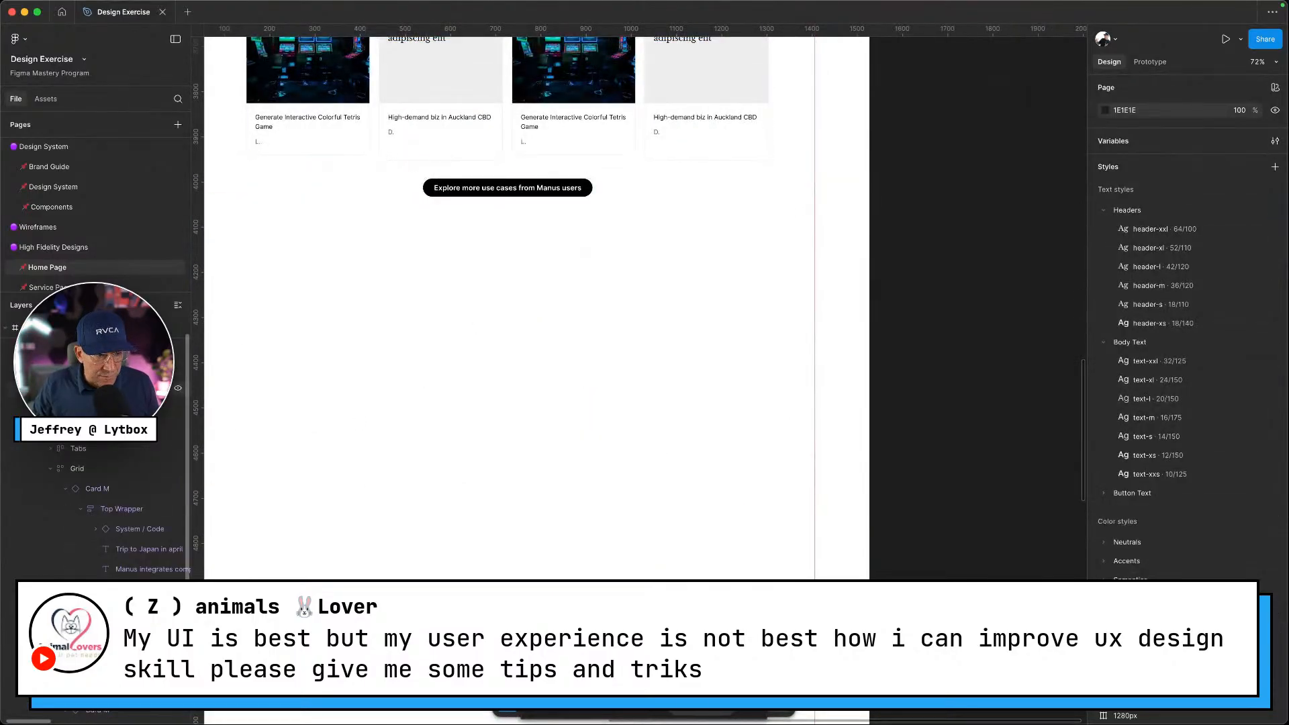
Collapse the Section, Container and Grid layers, then paste the header section below the button
{"action": "left_click", "coordinate": [35, 368]}
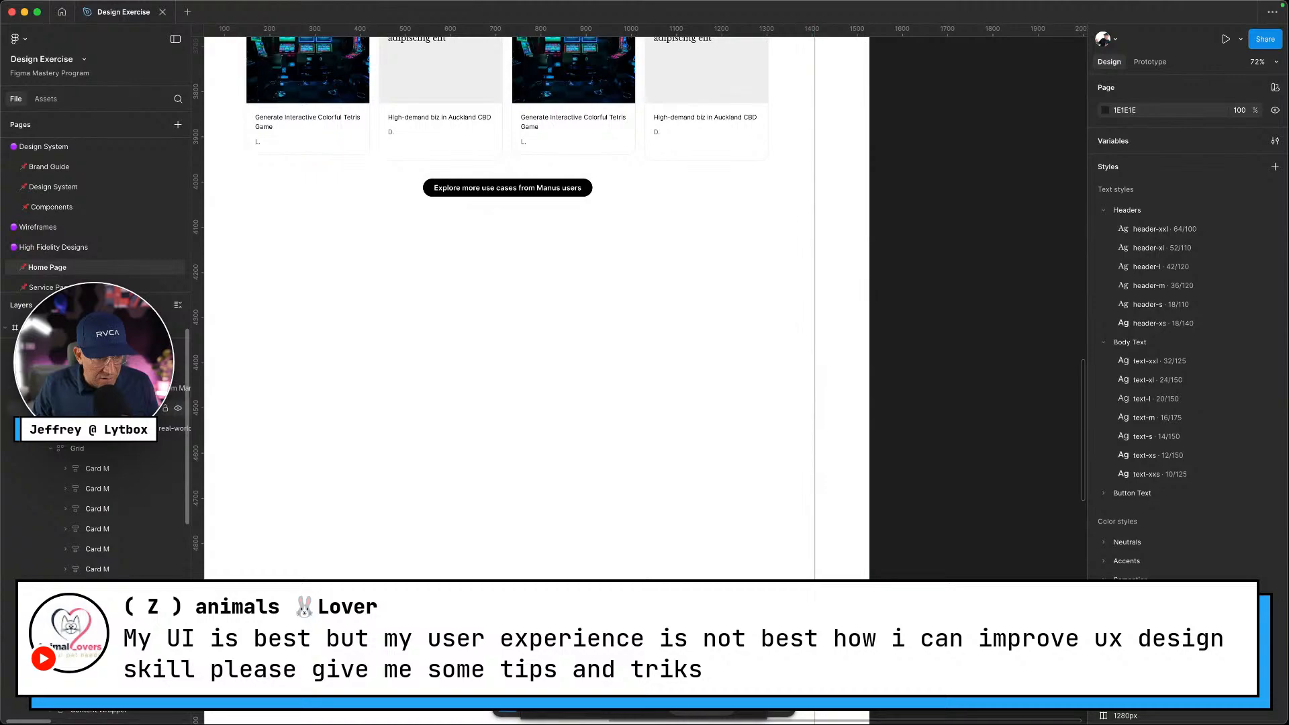
{"action": "left_click", "coordinate": [45, 448]}
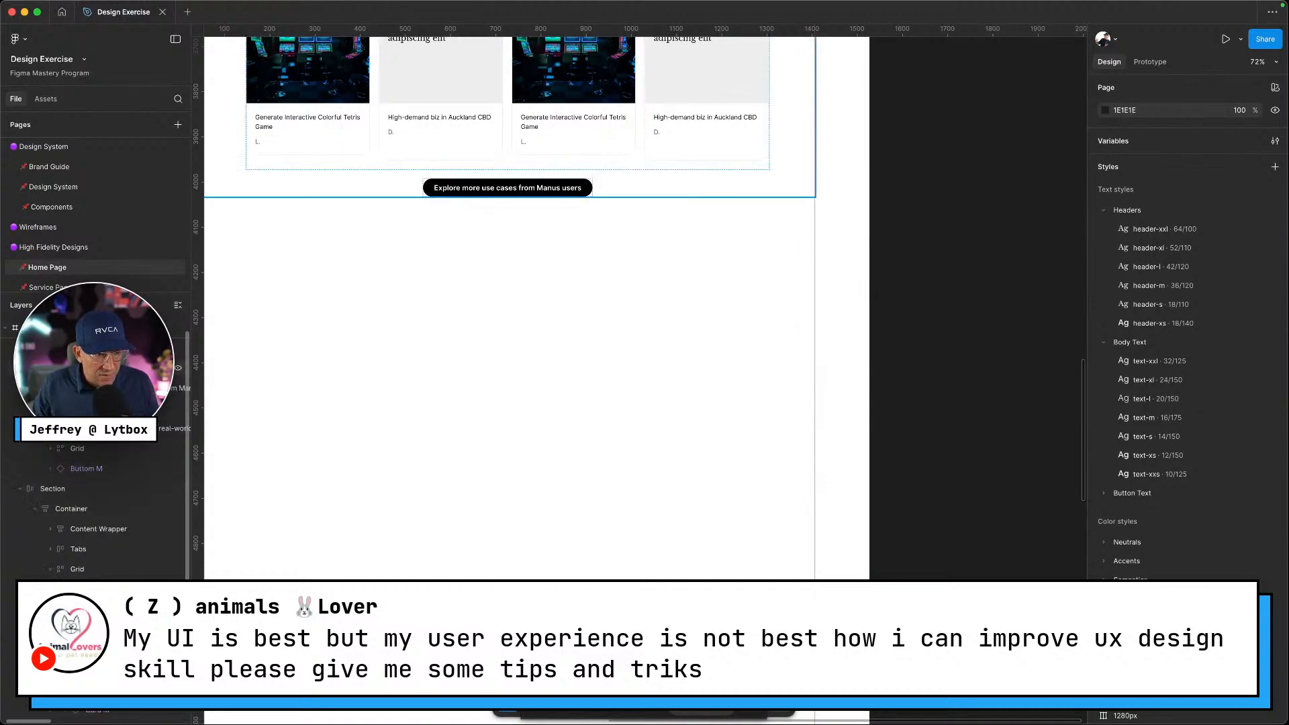
{"action": "left_click", "coordinate": [35, 368]}
{"action": "left_click", "coordinate": [21, 348]}
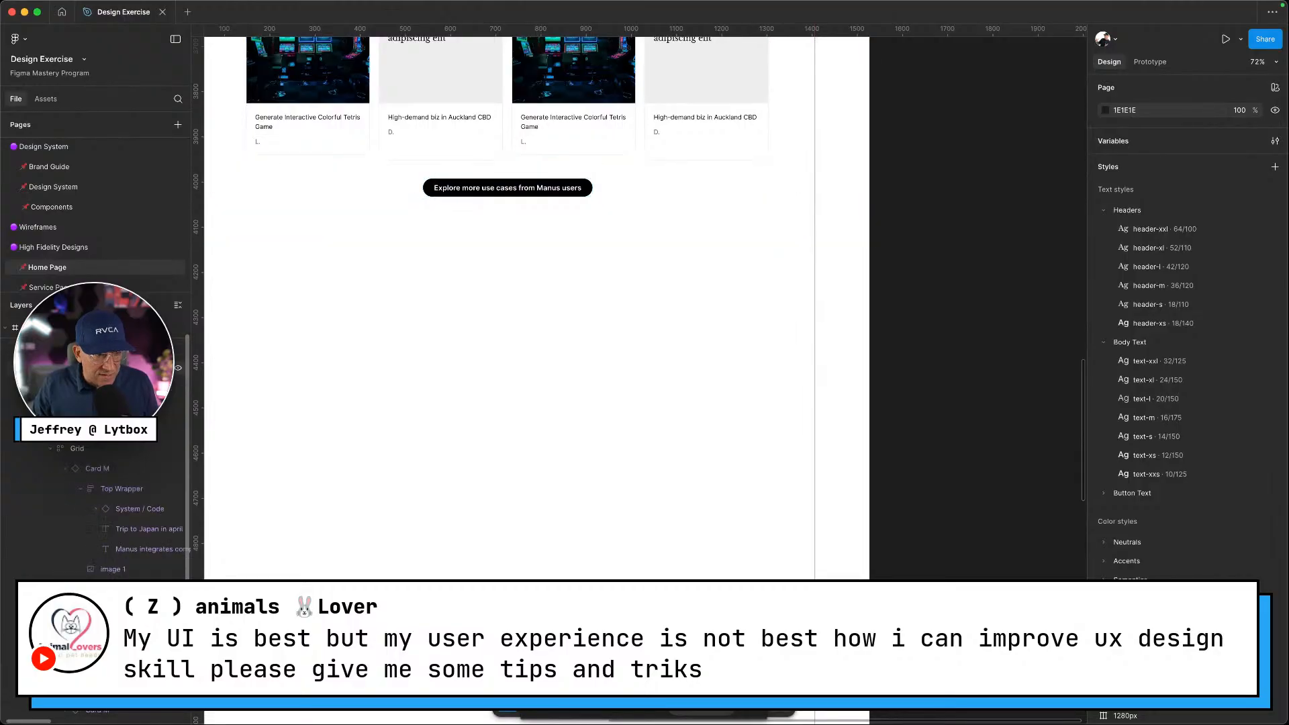
{"action": "left_click", "coordinate": [51, 450]}
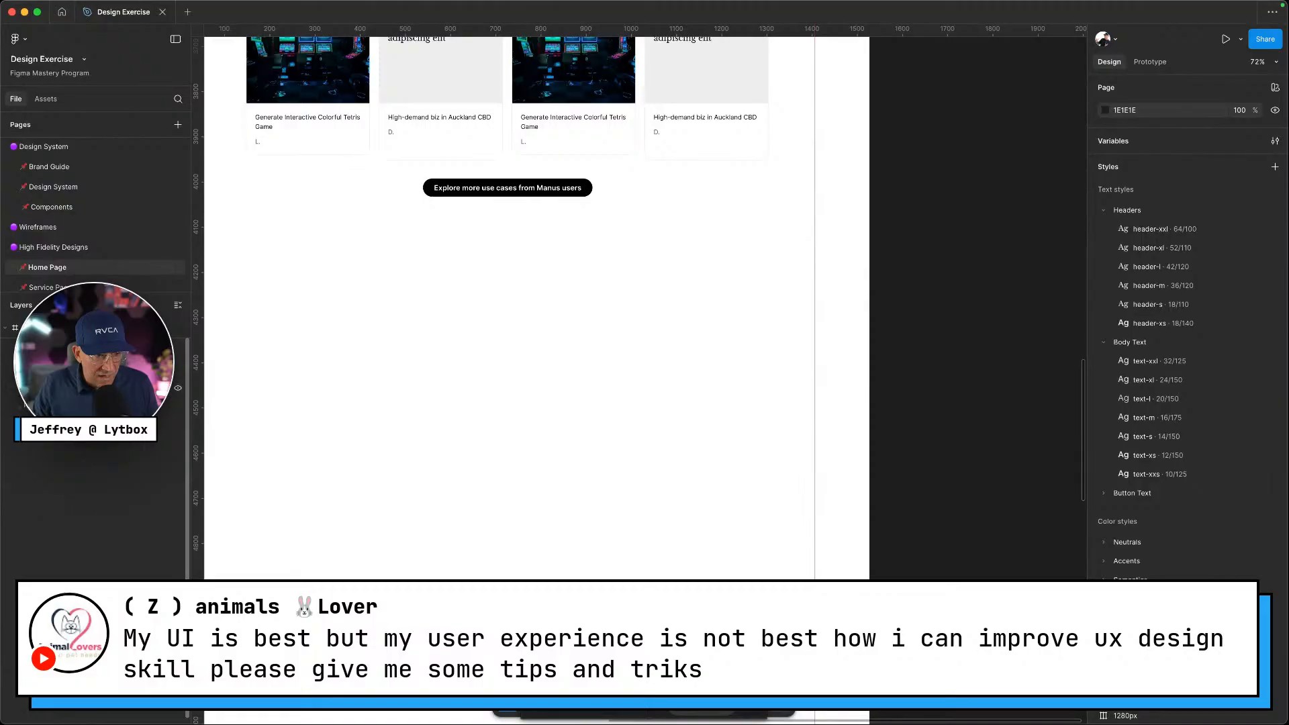
{"action": "right_click", "coordinate": [448, 386]}
{"action": "left_click", "coordinate": [474, 247]}
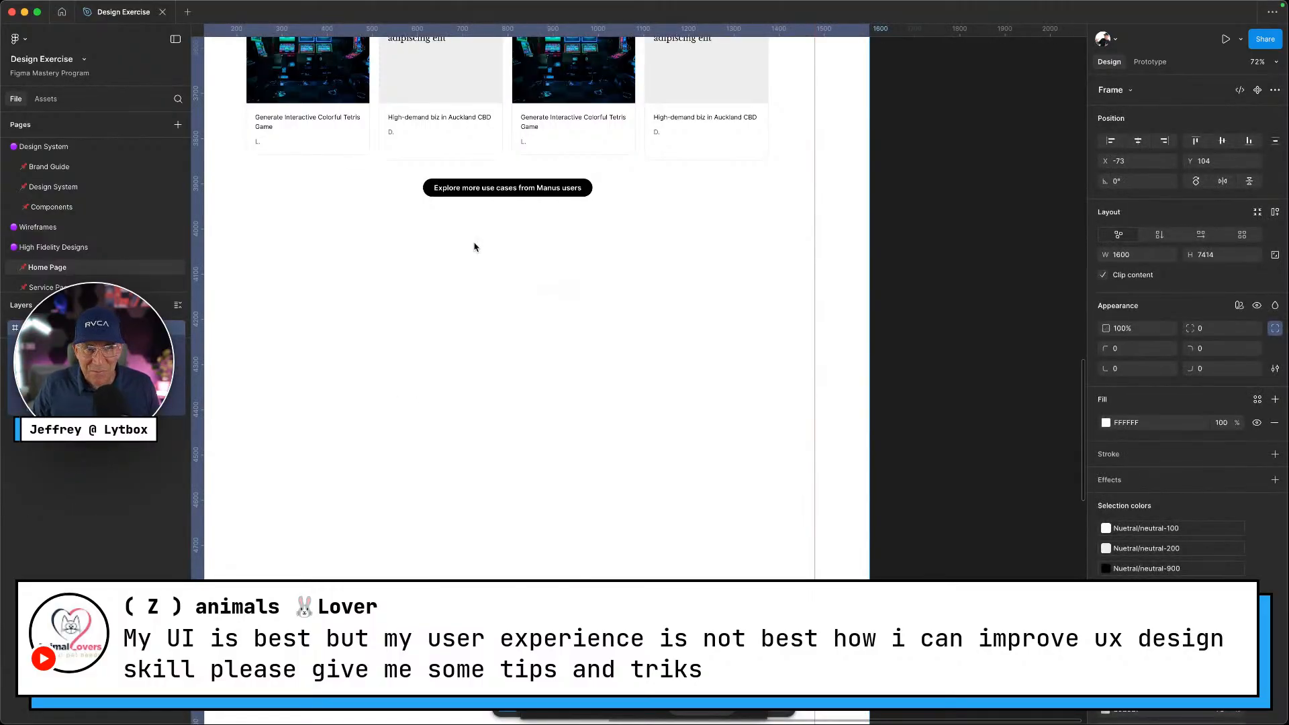
Position the pasted section below the button and replace its Use cases label with Community
{"action": "left_click_drag", "start_coordinate": [656, 411], "coordinate": [497, 311]}
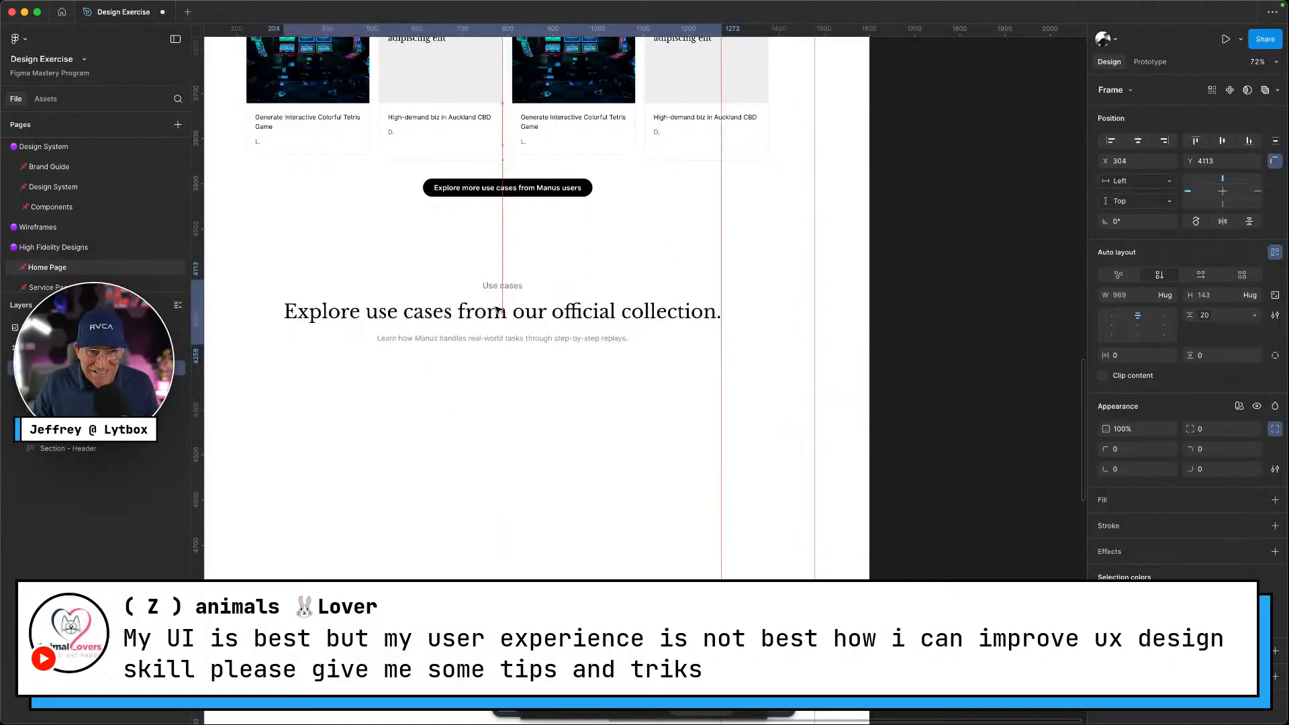
{"action": "key", "text": "ctrl+Left"}
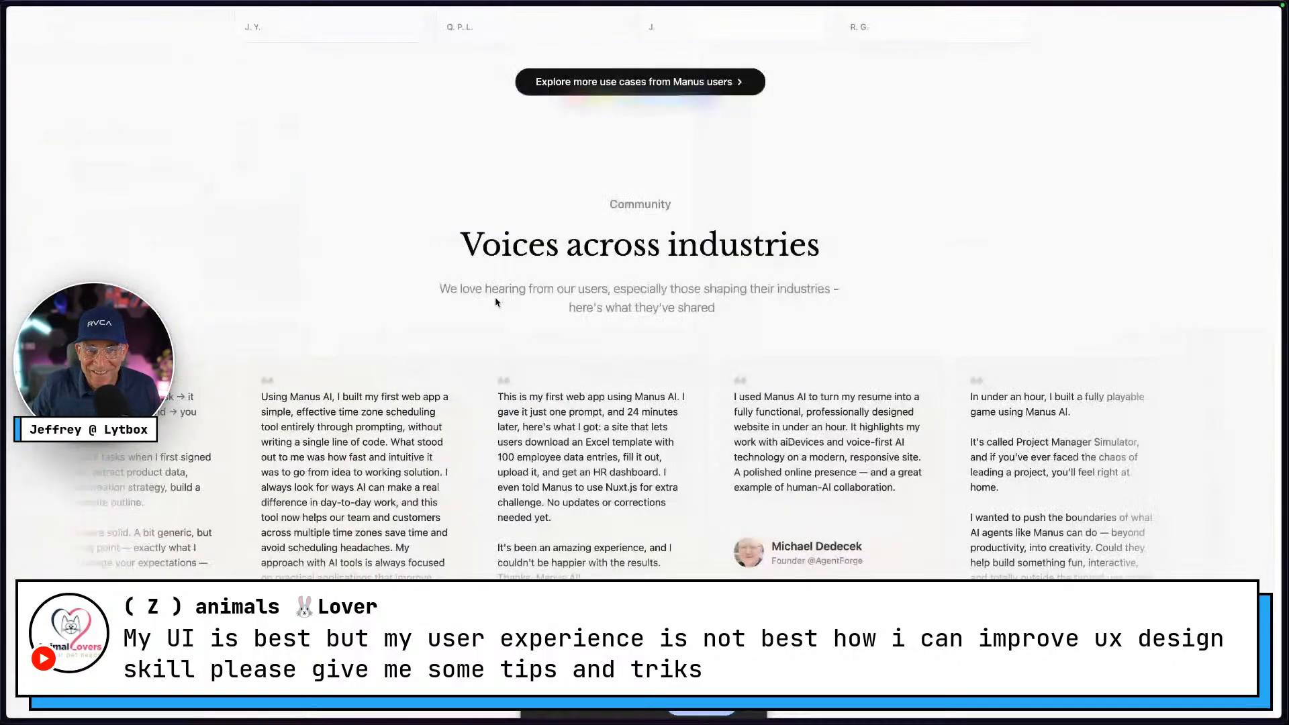
{"action": "right_click", "coordinate": [668, 206]}
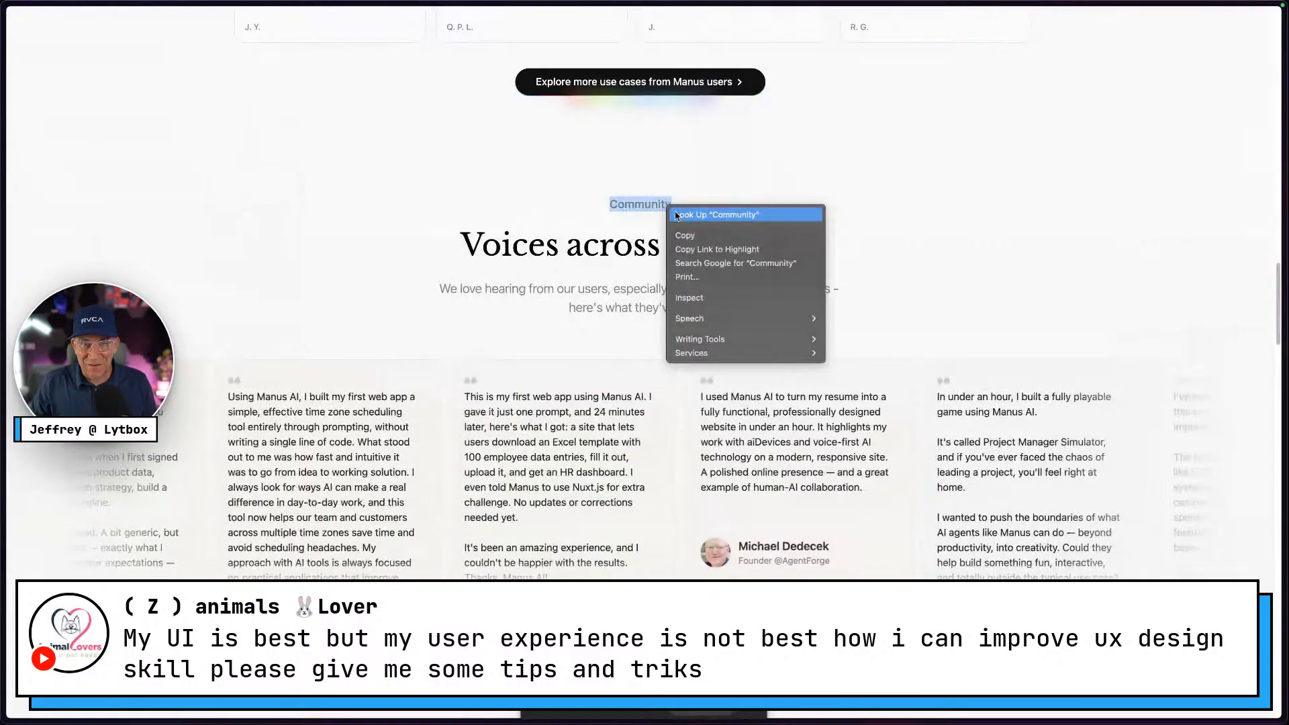
{"action": "left_click", "coordinate": [685, 235]}
{"action": "key", "text": "ctrl+Right"}
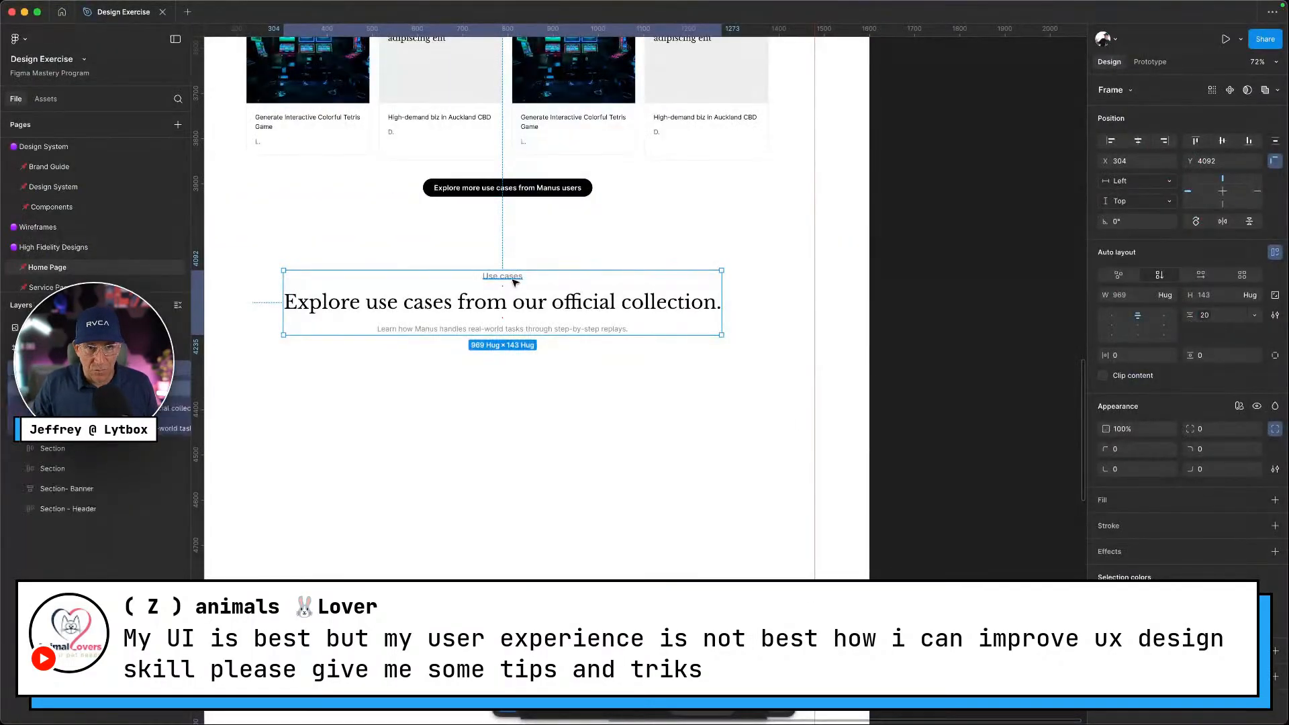
{"action": "double_click", "coordinate": [514, 279]}
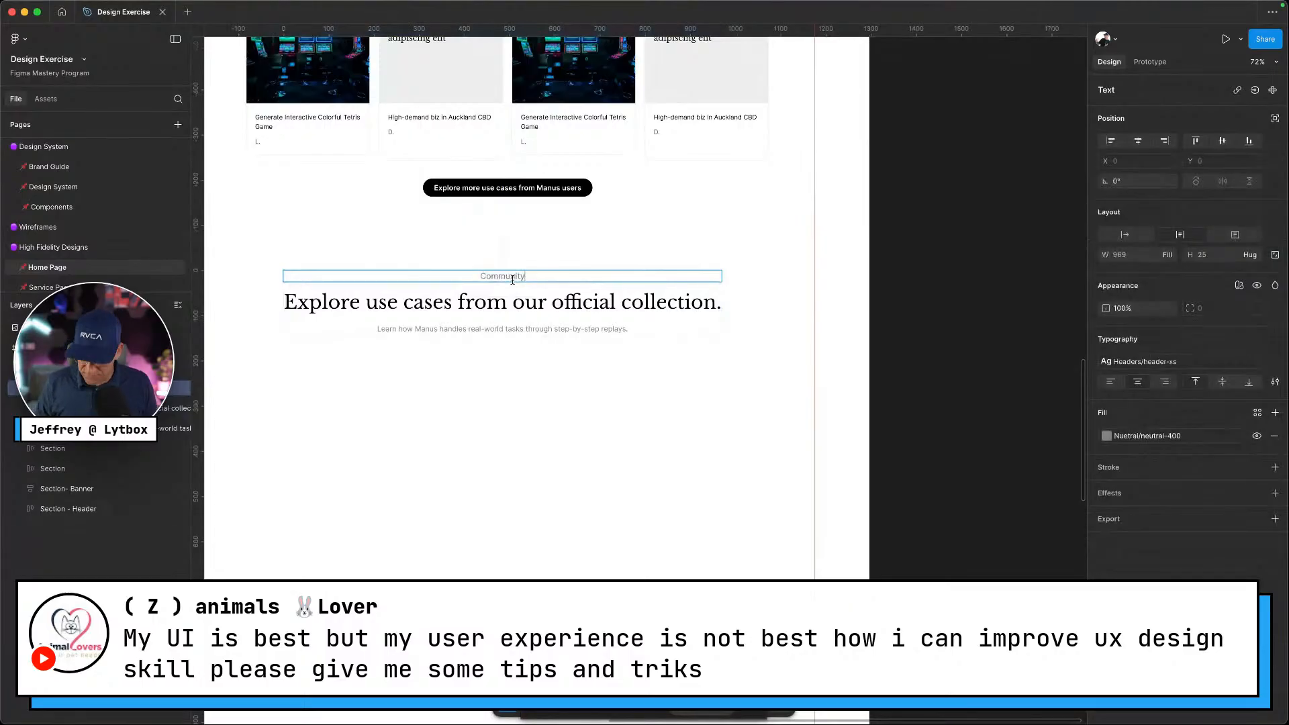
Replace the large heading with 'Voices across industries' copied from the Manus site
{"action": "key", "text": "ctrl+Left"}
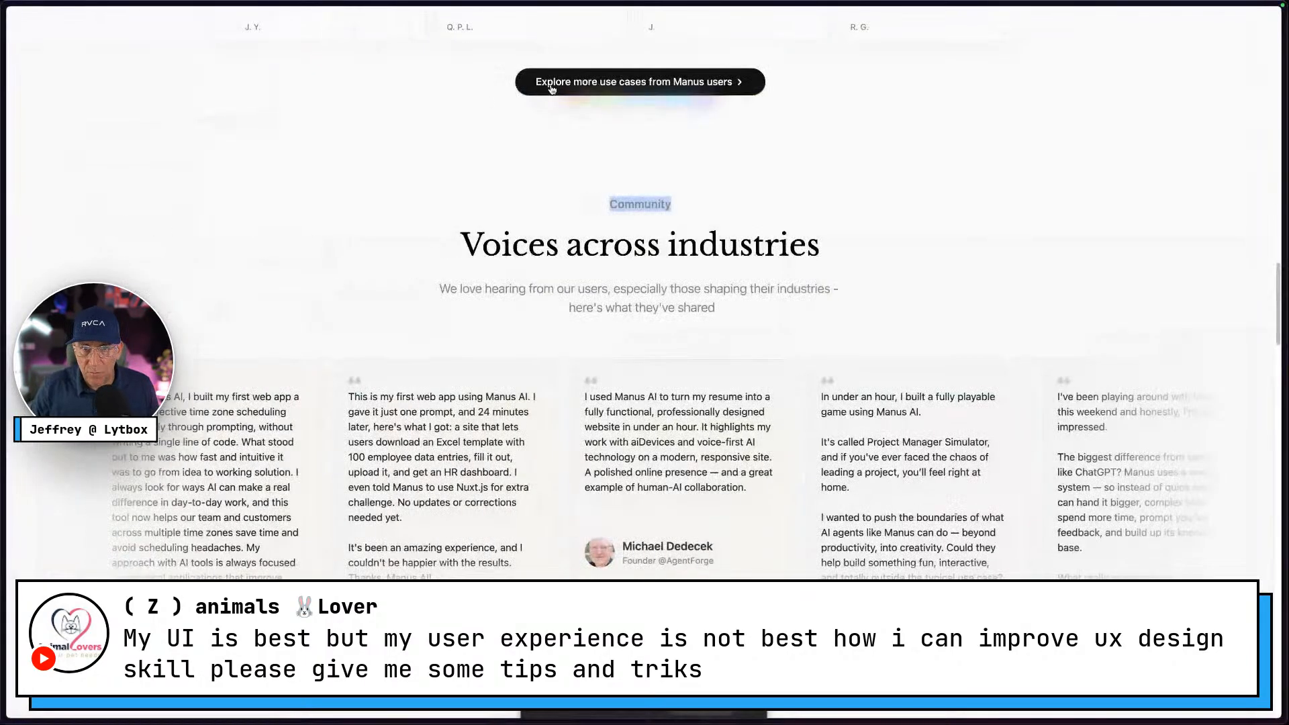
{"action": "left_click_drag", "start_coordinate": [842, 249], "coordinate": [485, 234]}
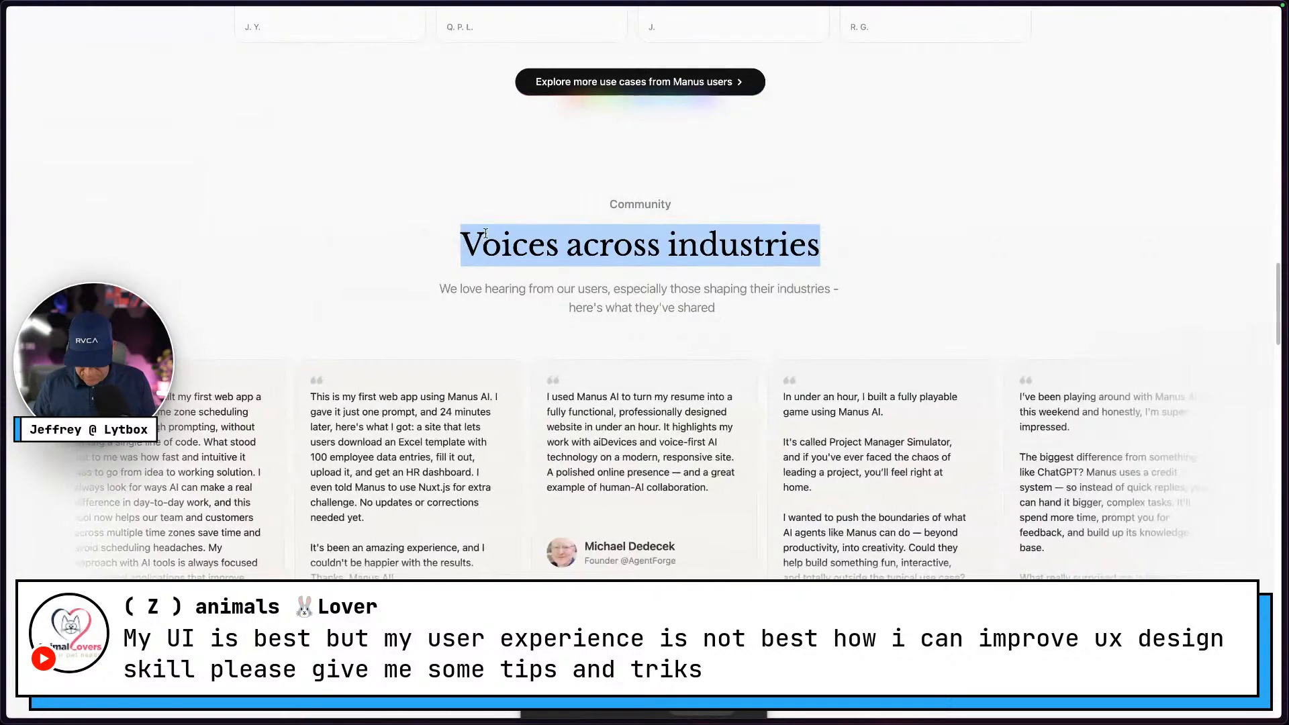
{"action": "key", "text": "ctrl+Right"}
{"action": "left_click", "coordinate": [599, 302]}
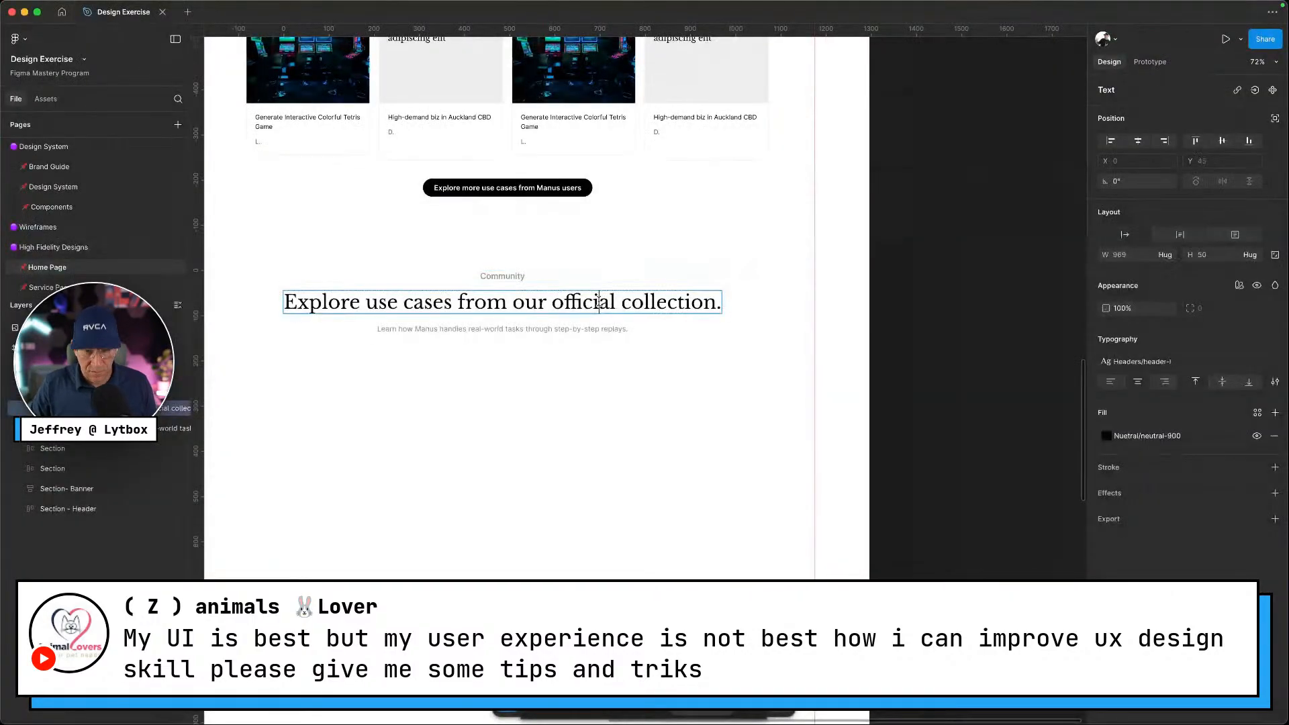
{"action": "triple_click", "coordinate": [602, 303]}
{"action": "key", "text": "super+v"}
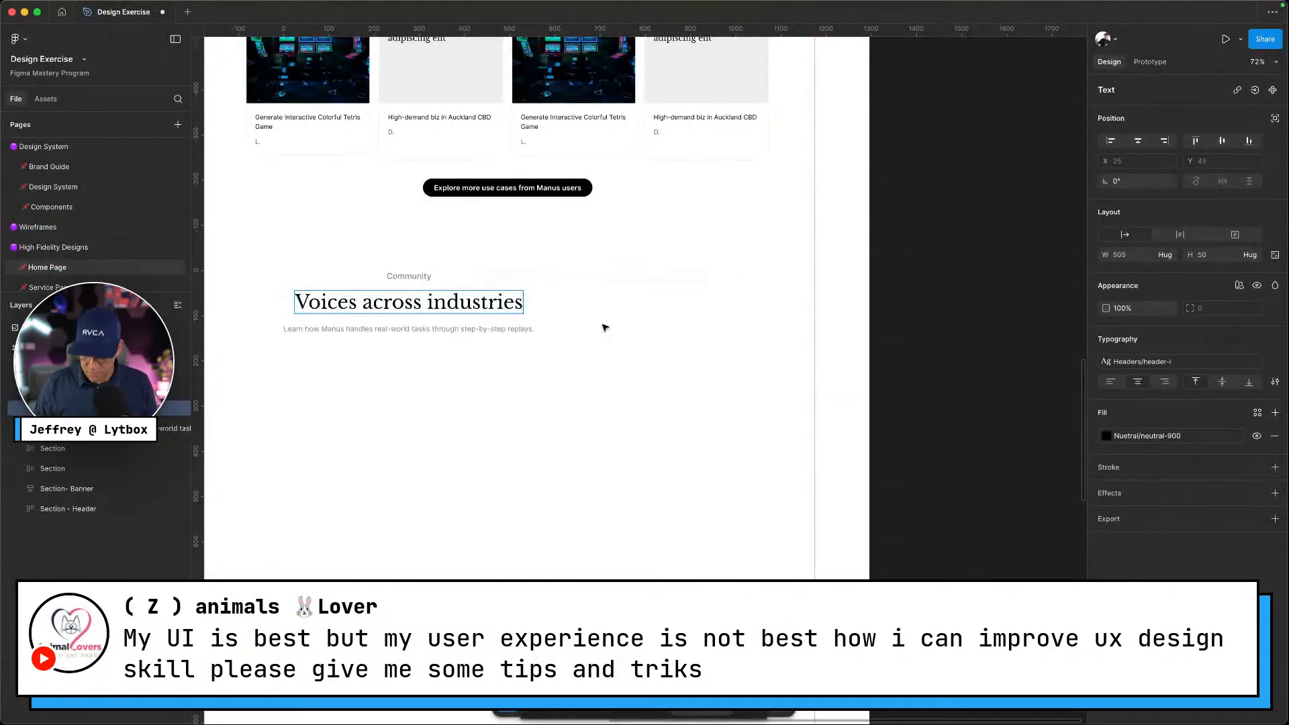
Paste the Manus site's subtitle about hearing from users into the section's subtitle layer
{"action": "key", "text": "ctrl+Left"}
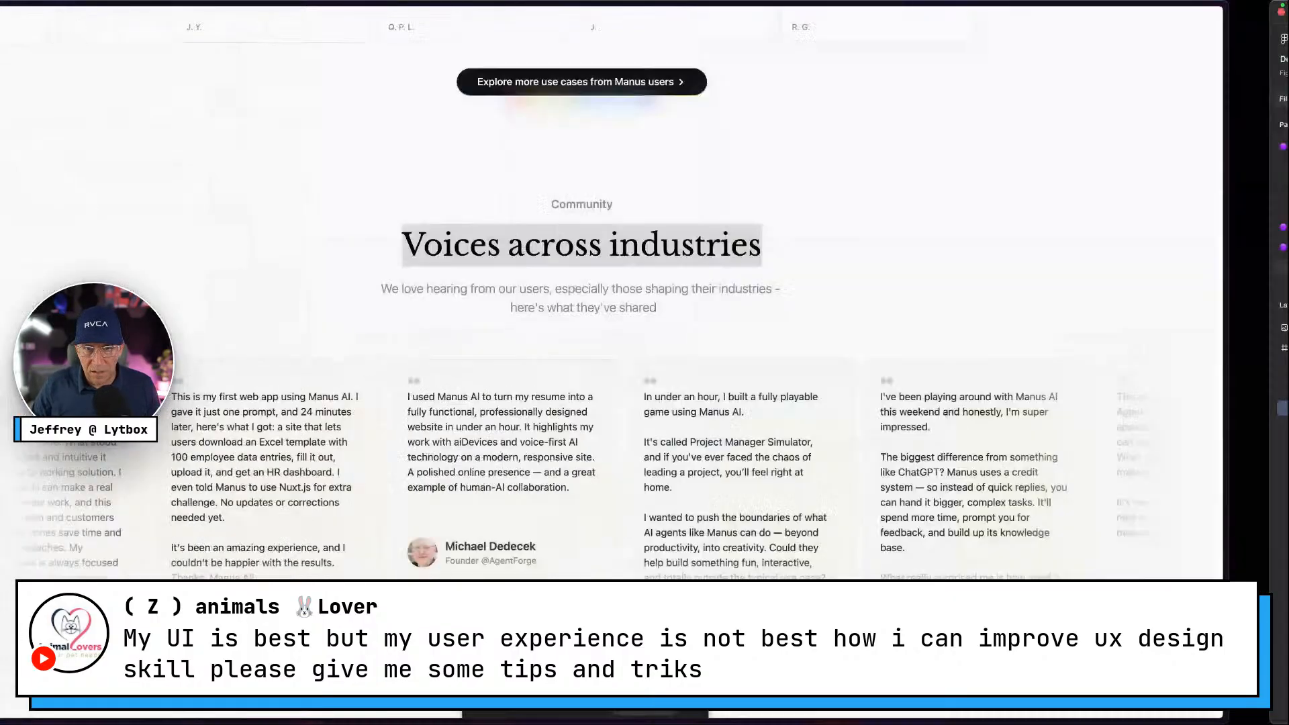
{"action": "left_click_drag", "start_coordinate": [719, 311], "coordinate": [414, 291]}
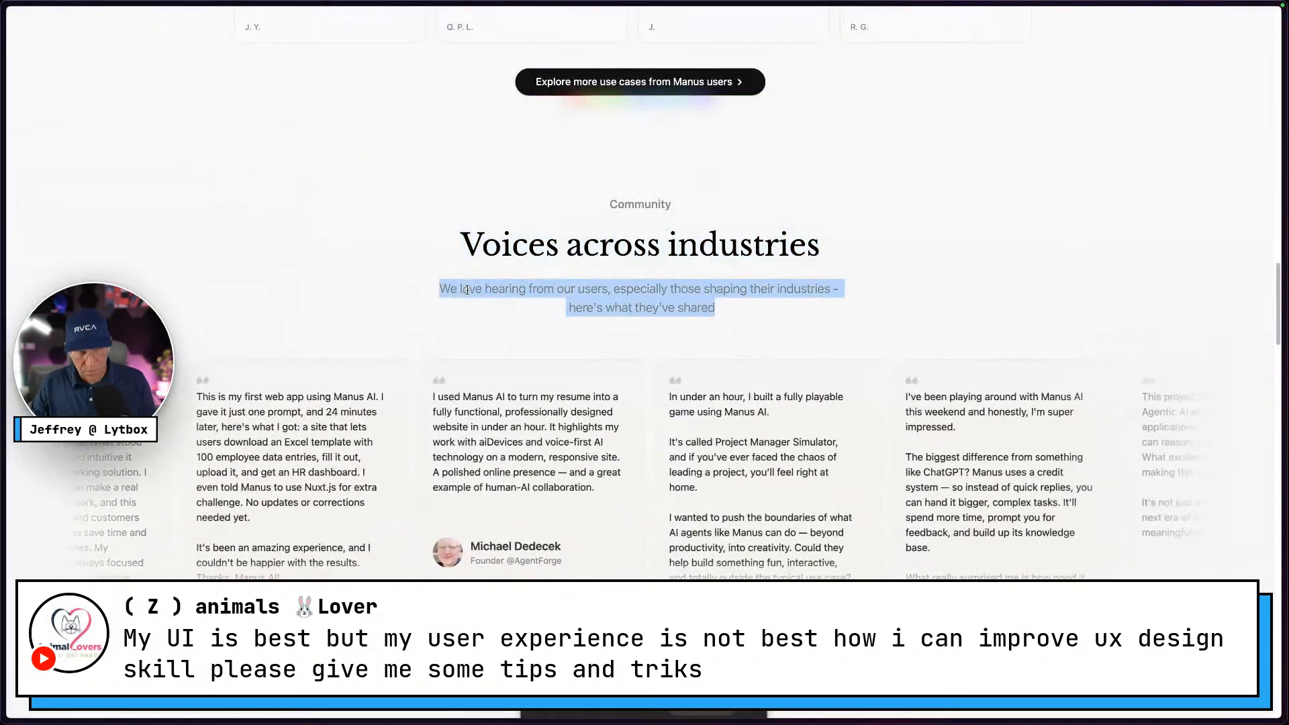
{"action": "key", "text": "ctrl+Right"}
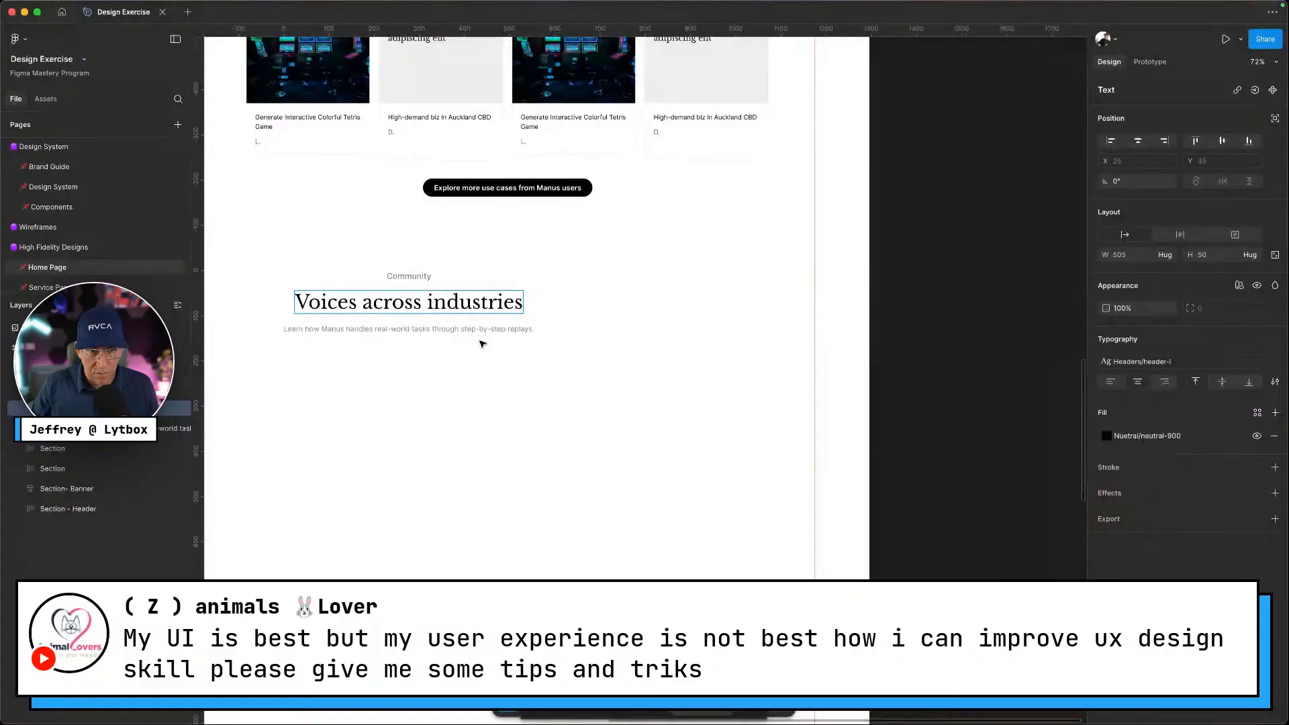
{"action": "left_click", "coordinate": [485, 331]}
{"action": "key", "text": "Return"}
{"action": "key", "text": "super+v"}
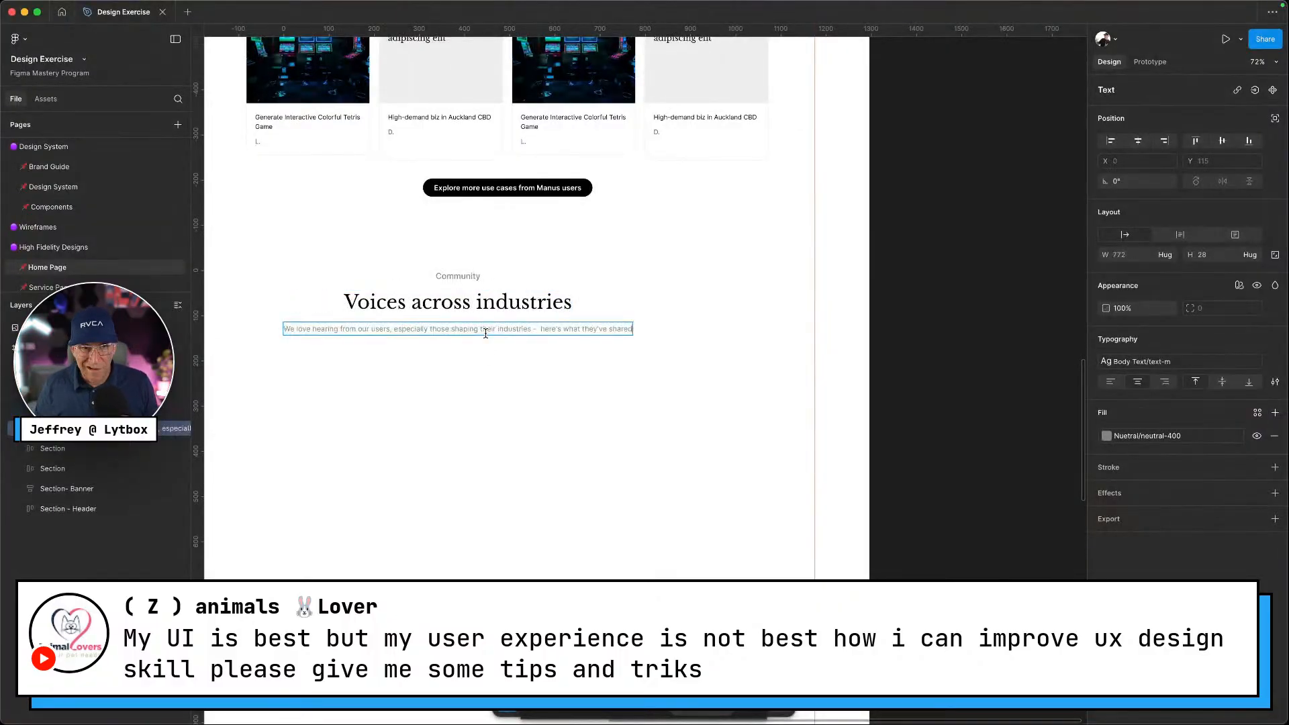
{"action": "key", "text": "ctrl+Left"}
{"action": "key", "text": "ctrl+Right"}
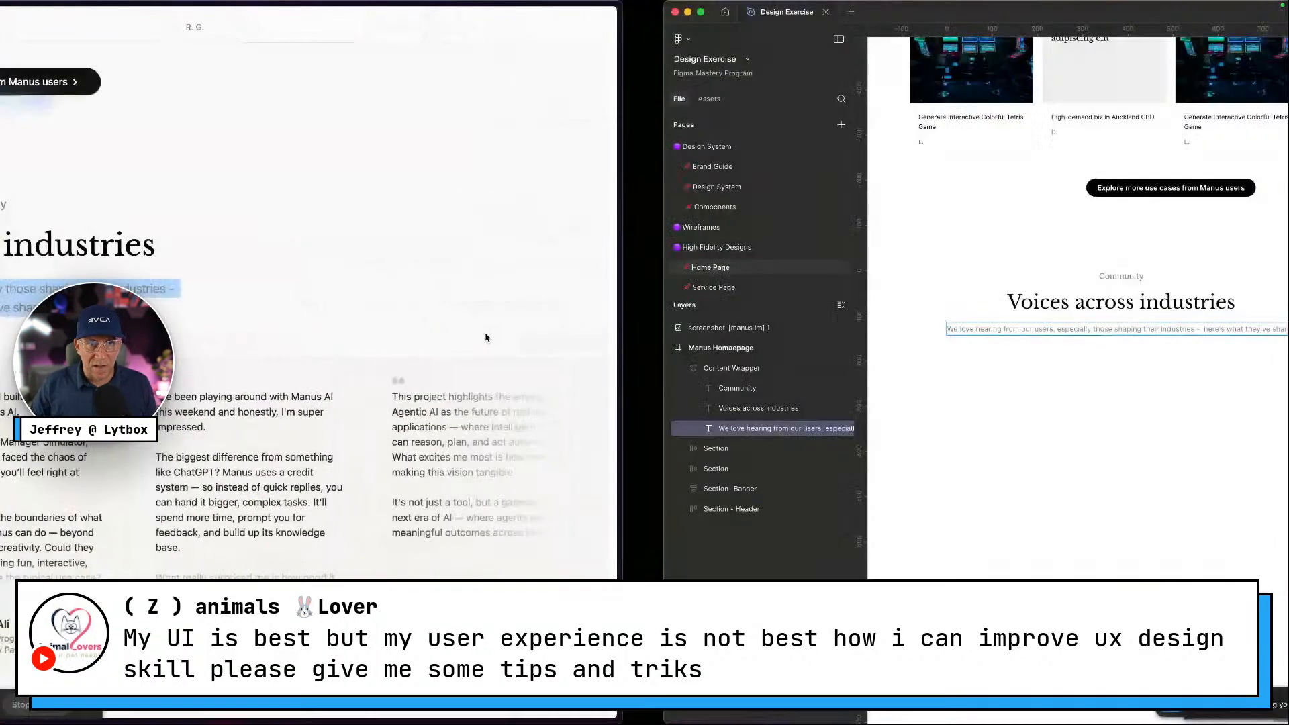
{"action": "key", "text": "Escape"}
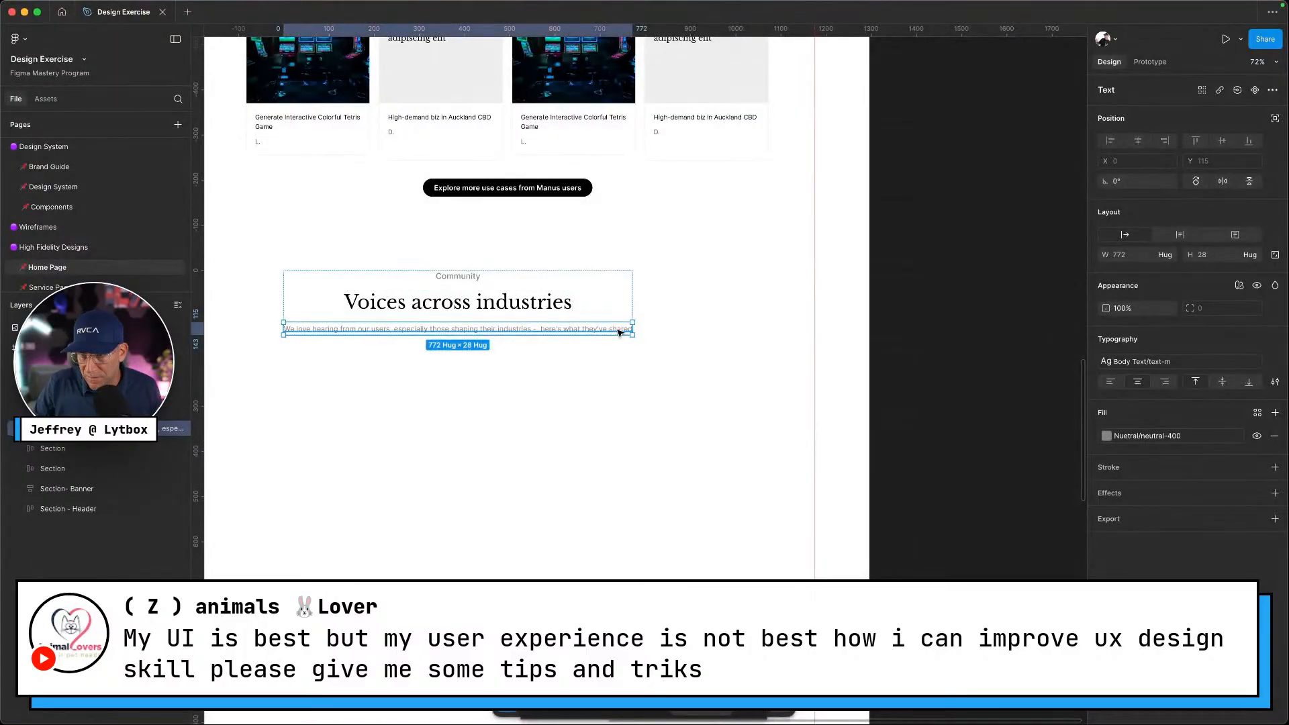
{"action": "key", "text": "ctrl+Left"}
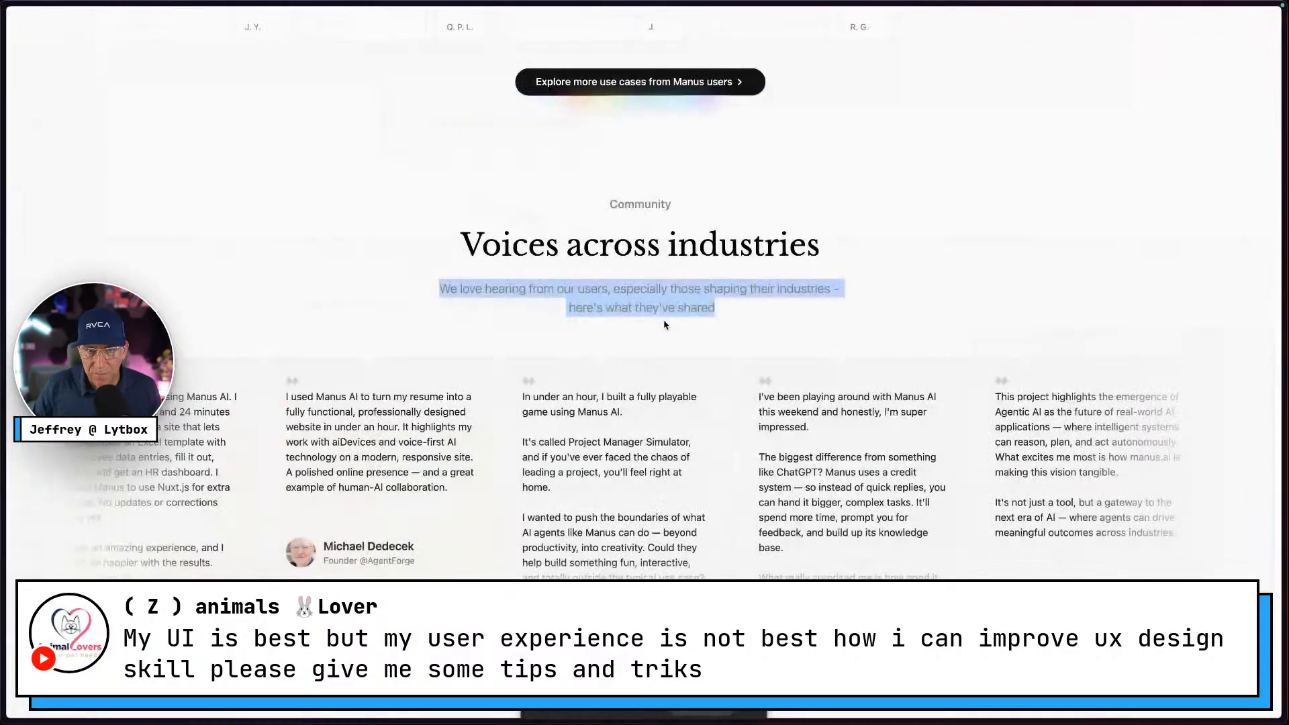
Inspect the Manus site subtitle's styling in developer tools
{"action": "right_click", "coordinate": [664, 311]}
{"action": "left_click", "coordinate": [828, 397]}
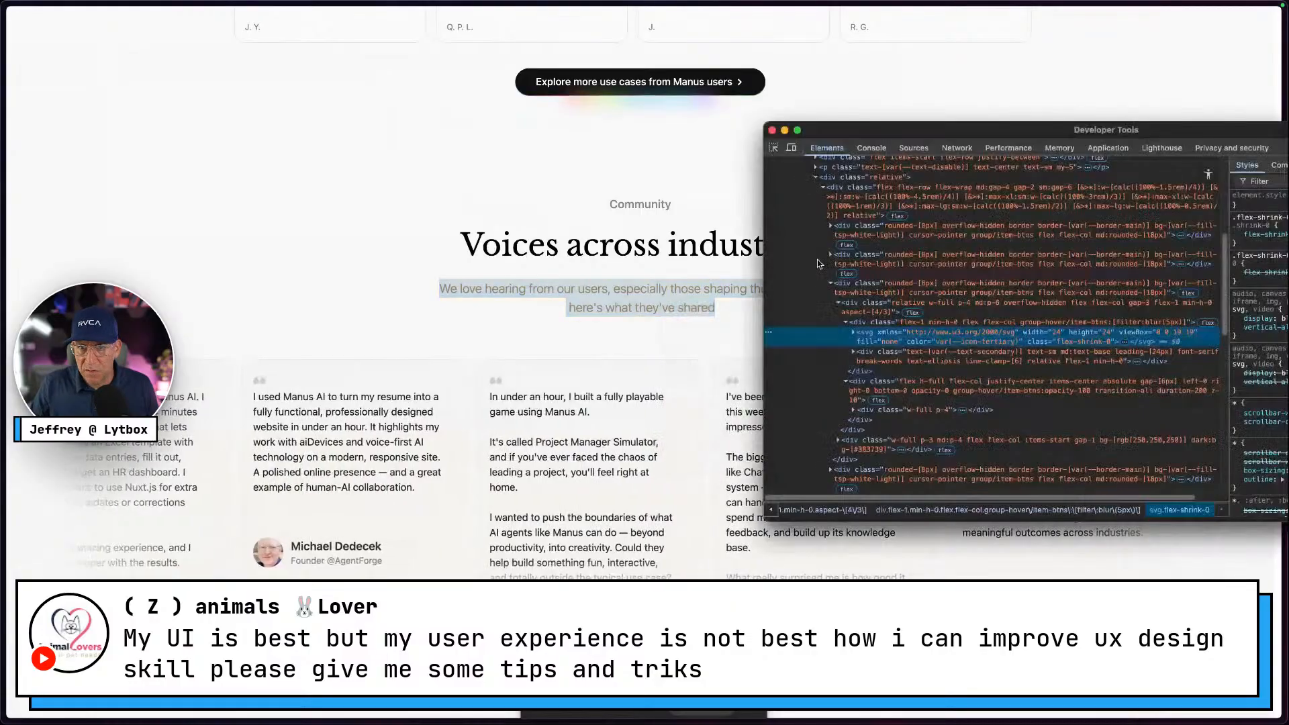
{"action": "left_click_drag", "start_coordinate": [949, 130], "coordinate": [605, 96]}
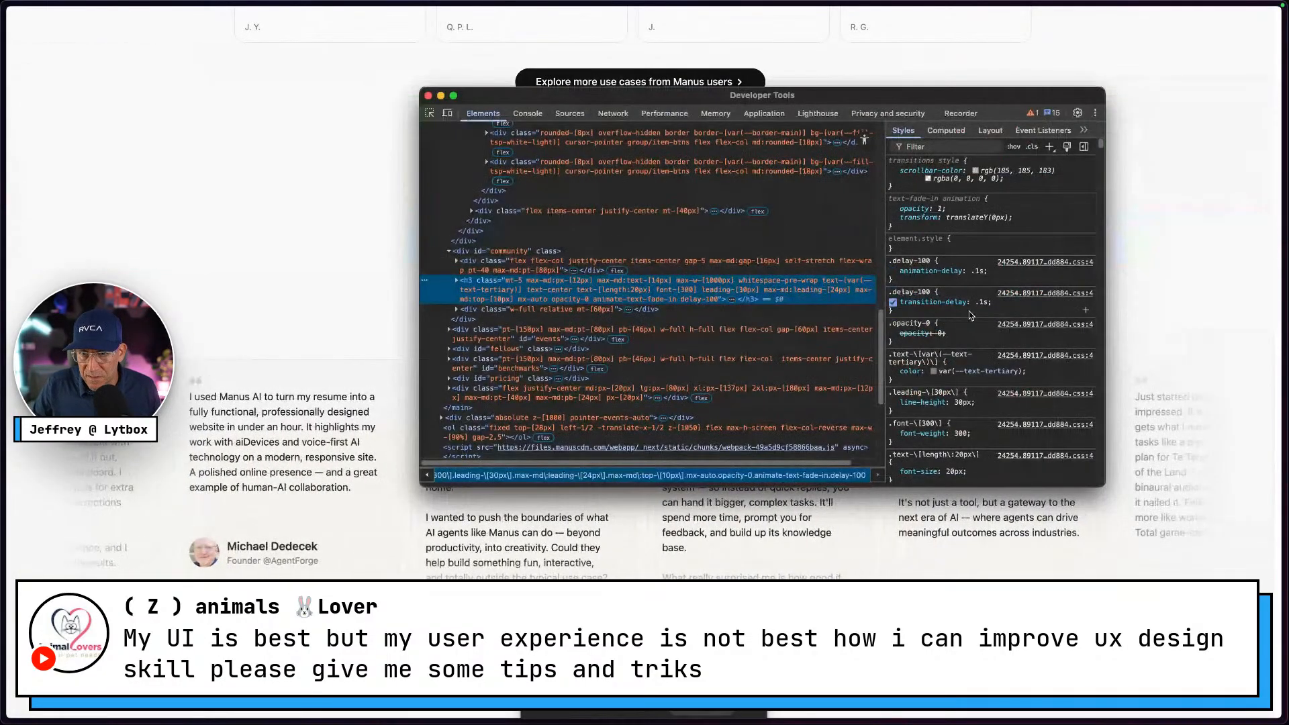
{"action": "scroll", "coordinate": [970, 376], "scroll_direction": "down", "scroll_amount": 1}
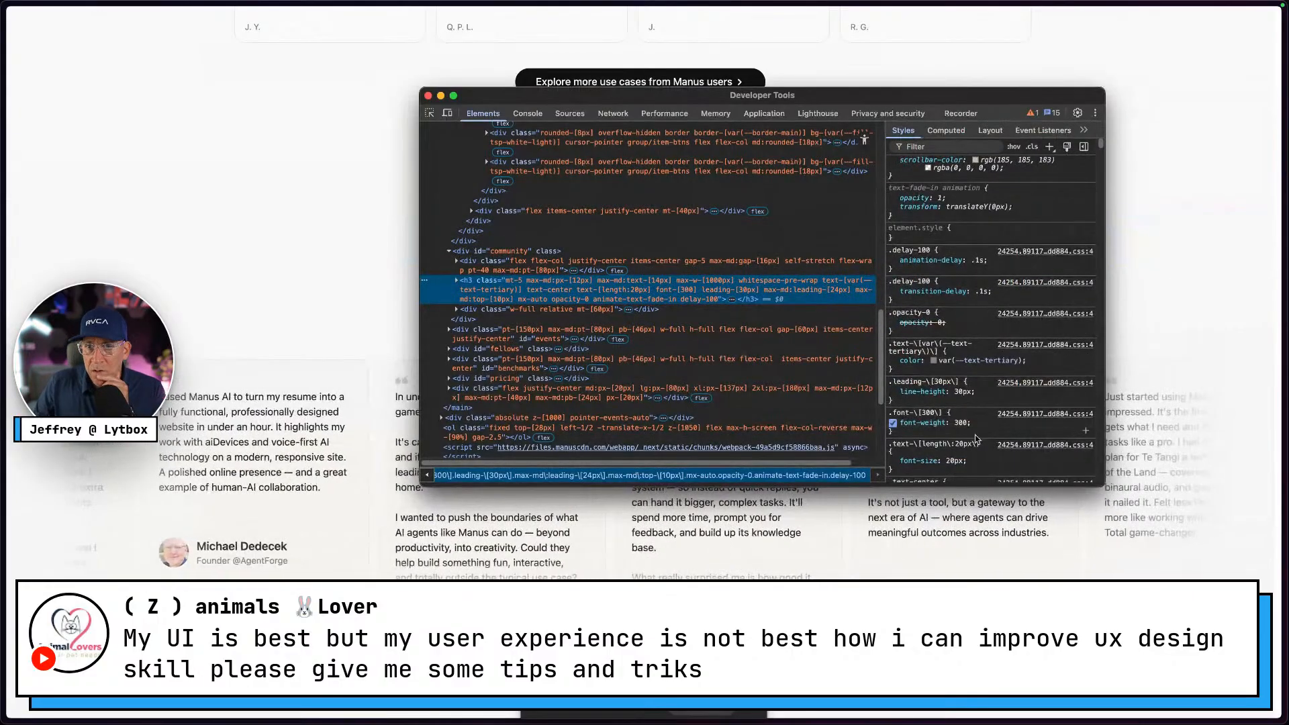
{"action": "scroll", "coordinate": [975, 439], "scroll_direction": "down", "scroll_amount": 1}
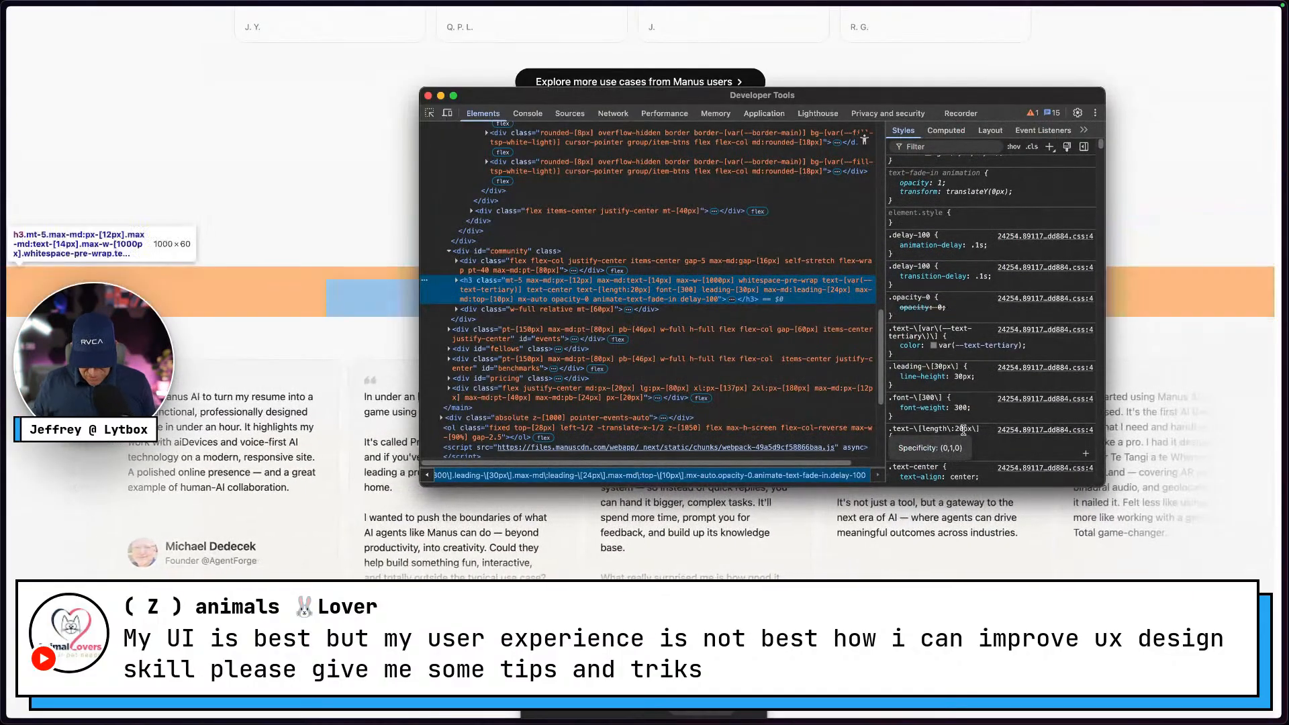
Apply the text-l style to the Voices across industries subtitle in Figma
{"action": "key", "text": "ctrl+Right"}
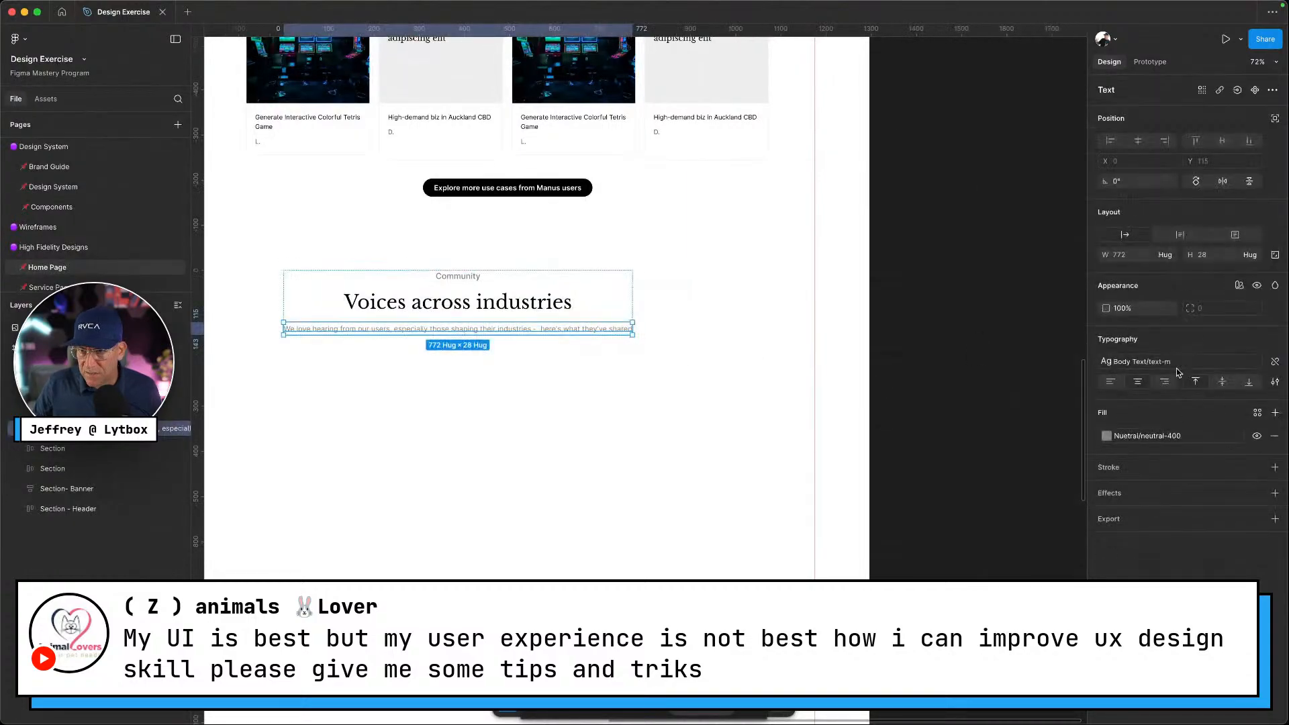
{"action": "left_click", "coordinate": [1177, 368]}
{"action": "left_click", "coordinate": [1004, 466]}
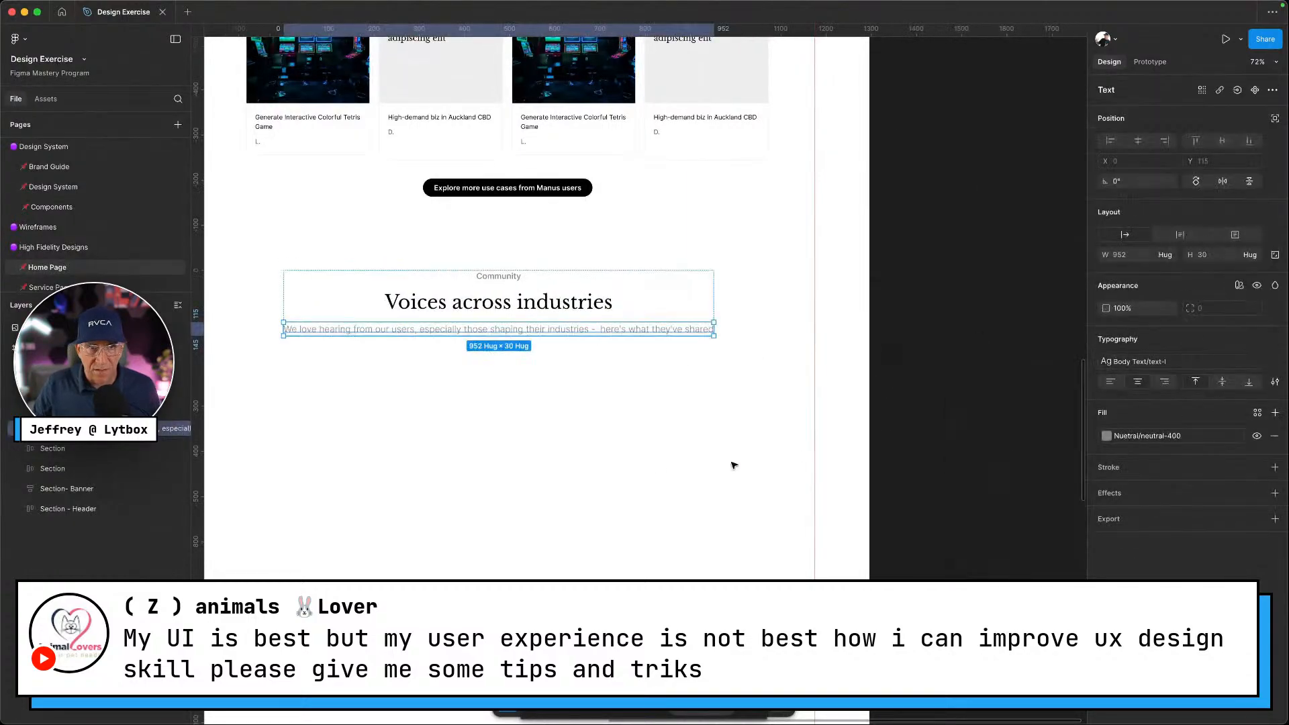
{"action": "scroll", "coordinate": [633, 461], "scroll_direction": "up", "scroll_amount": 10}
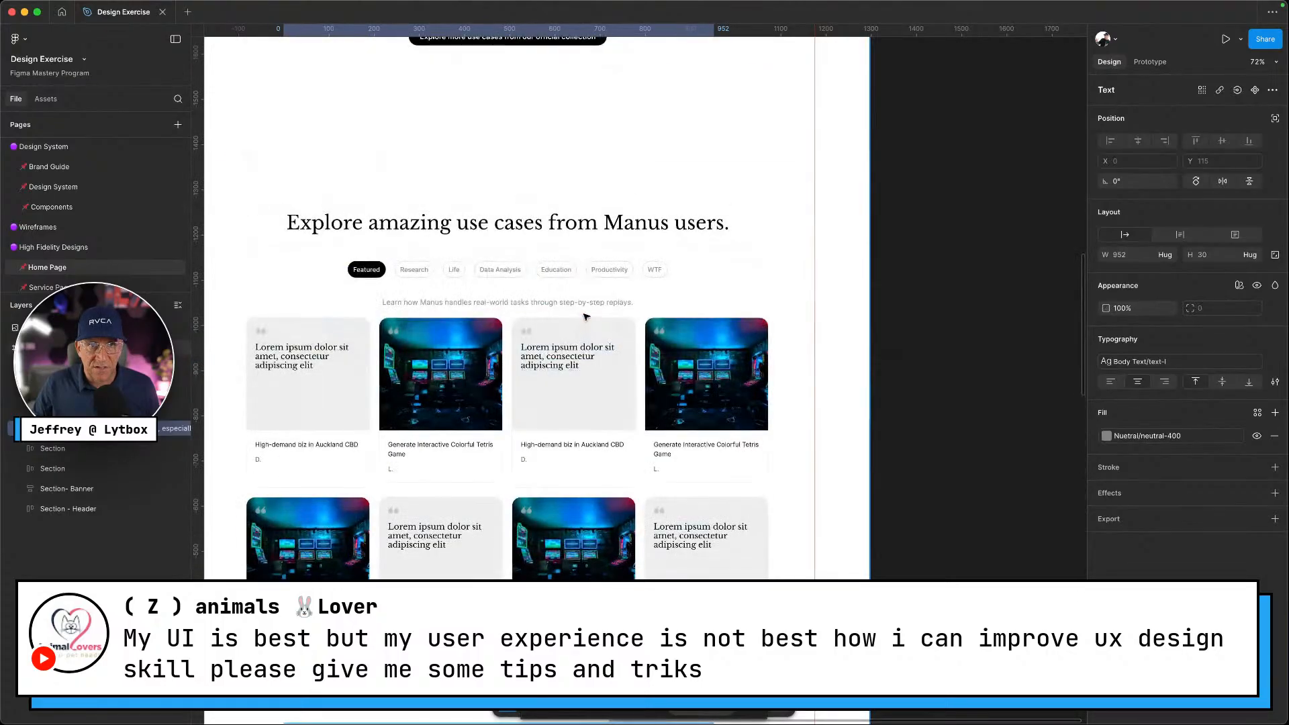
{"action": "scroll", "coordinate": [584, 311], "scroll_direction": "up", "scroll_amount": 10}
{"action": "scroll", "coordinate": [555, 303], "scroll_direction": "up", "scroll_amount": 2, "text": "ctrl"}
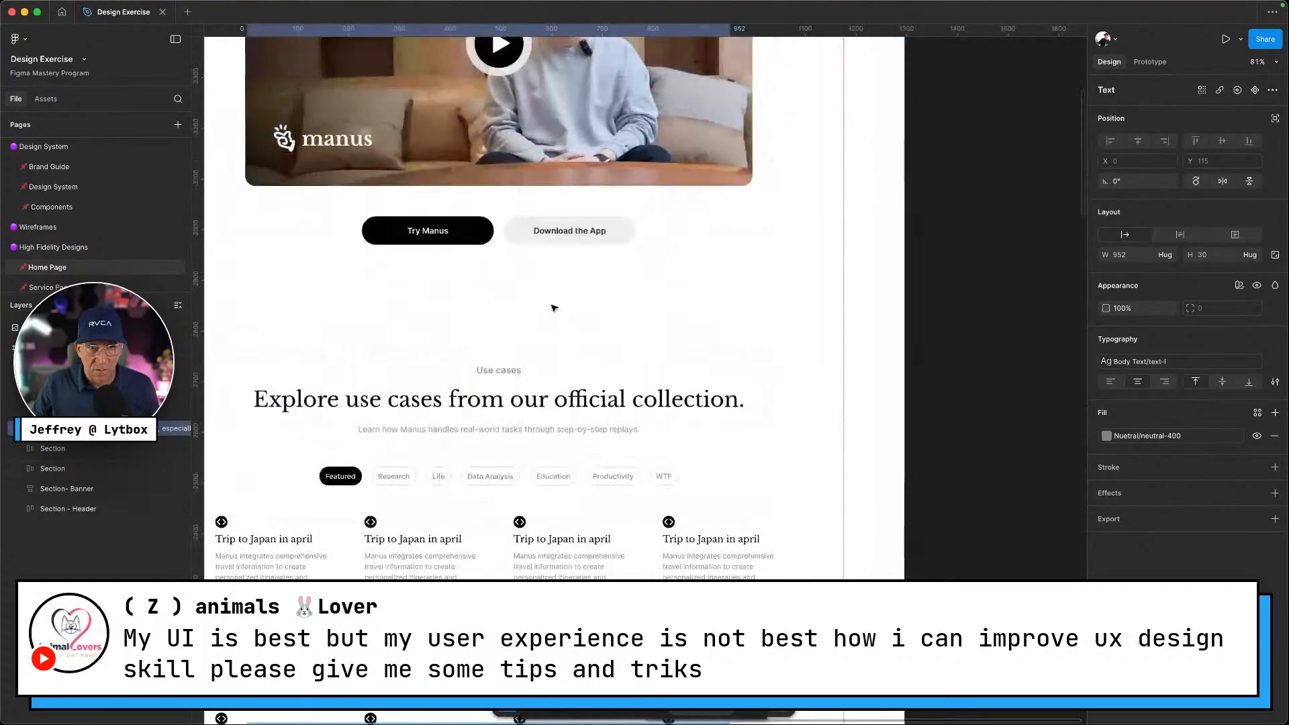
Give the Explore use cases section's 'Learn how Manus handles…' subtitle the text-m style
{"action": "left_click", "coordinate": [518, 430]}
{"action": "left_click", "coordinate": [1141, 362]}
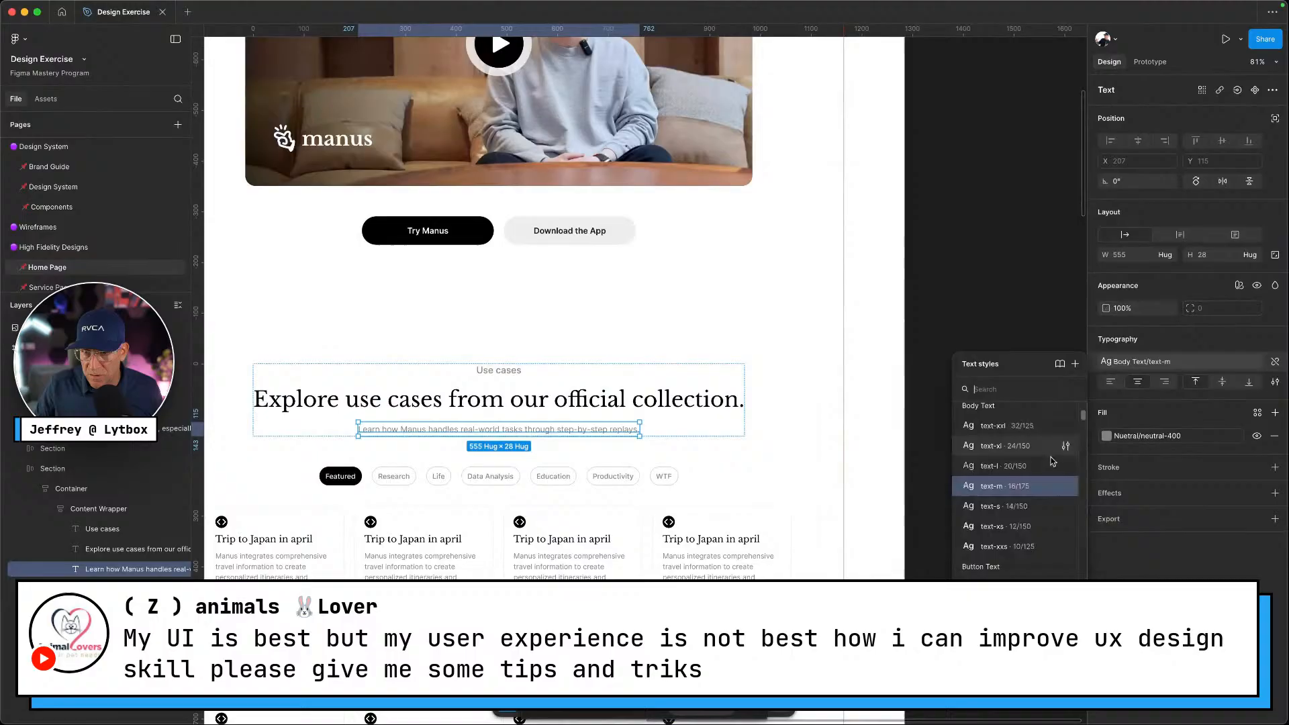
{"action": "left_click", "coordinate": [1007, 472]}
{"action": "left_click", "coordinate": [868, 468]}
{"action": "scroll", "coordinate": [867, 468], "scroll_direction": "down", "scroll_amount": 8}
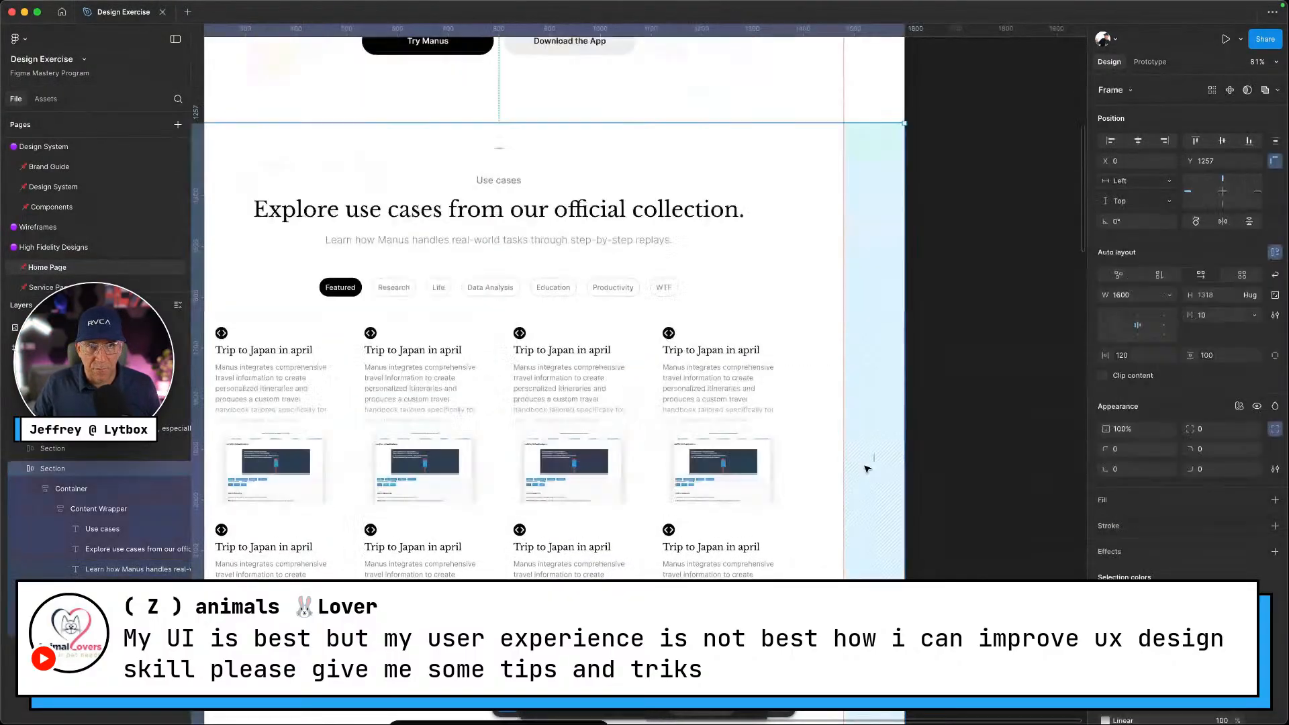
{"action": "scroll", "coordinate": [699, 461], "scroll_direction": "down", "scroll_amount": 10}
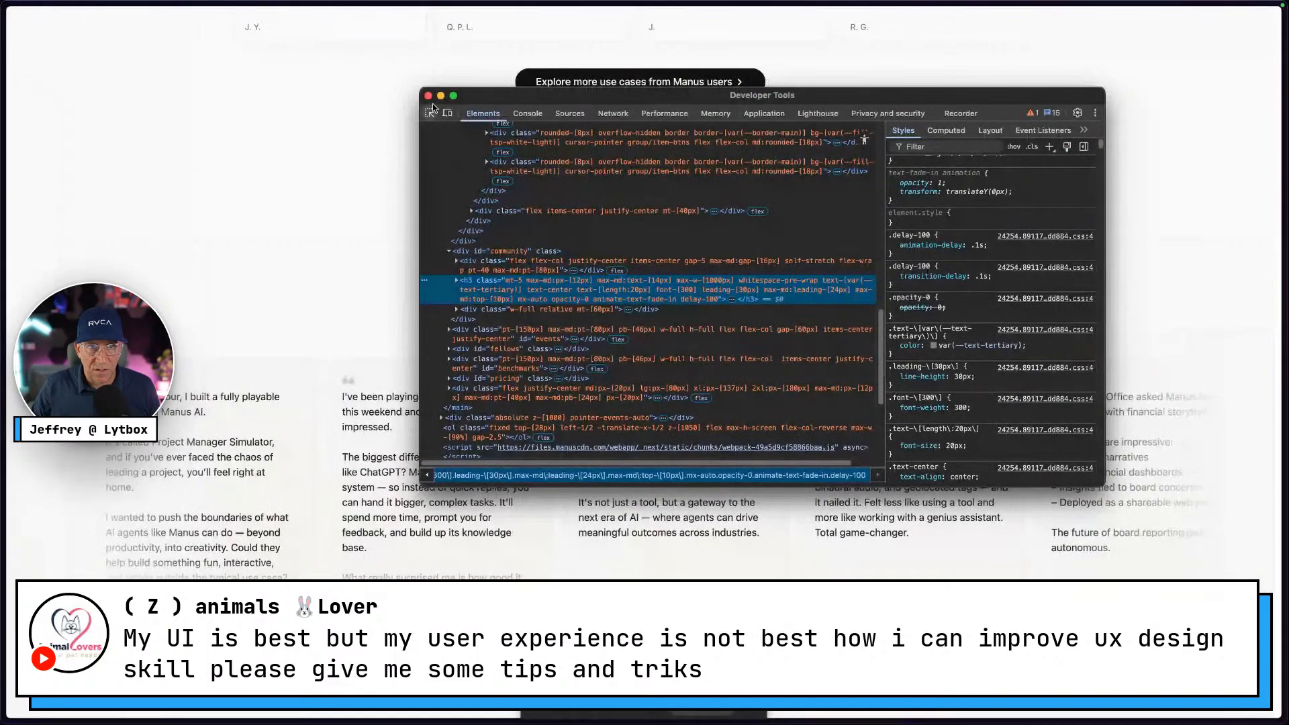
{"action": "left_click", "coordinate": [429, 96]}
{"action": "scroll", "coordinate": [575, 262], "scroll_direction": "up", "scroll_amount": 12}
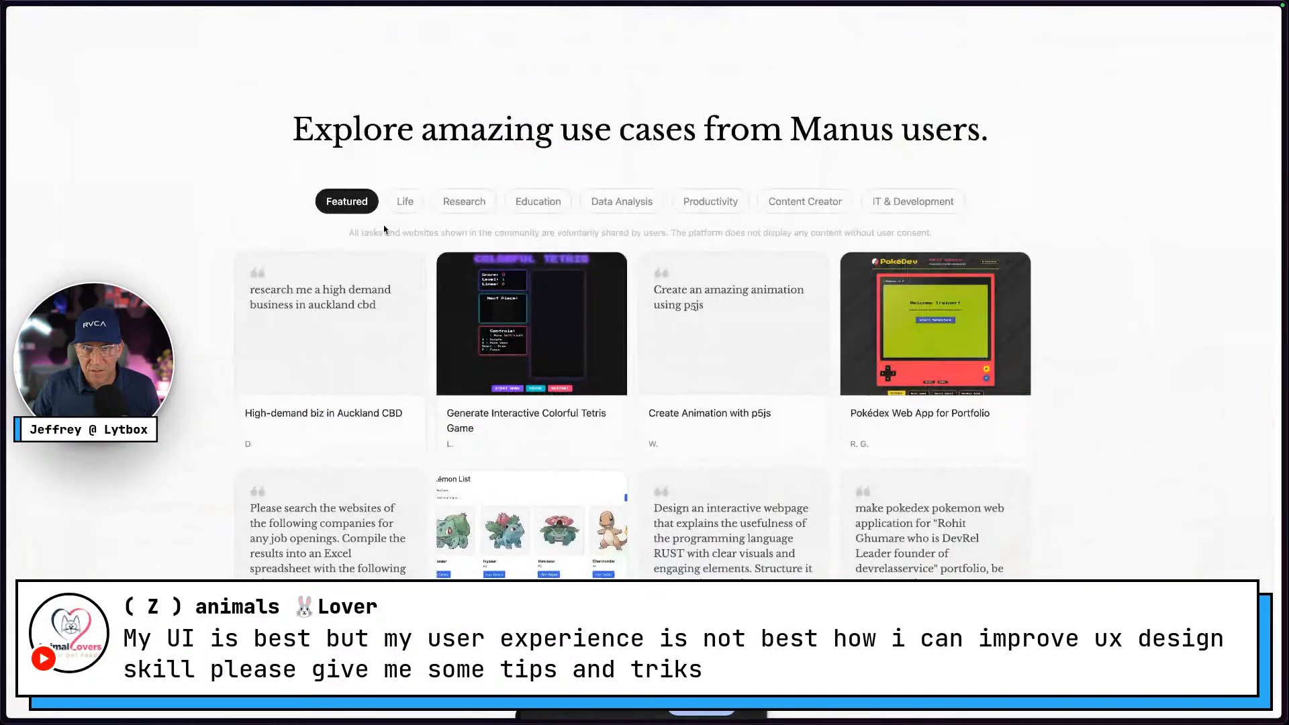
{"action": "key", "text": "ctrl+Right"}
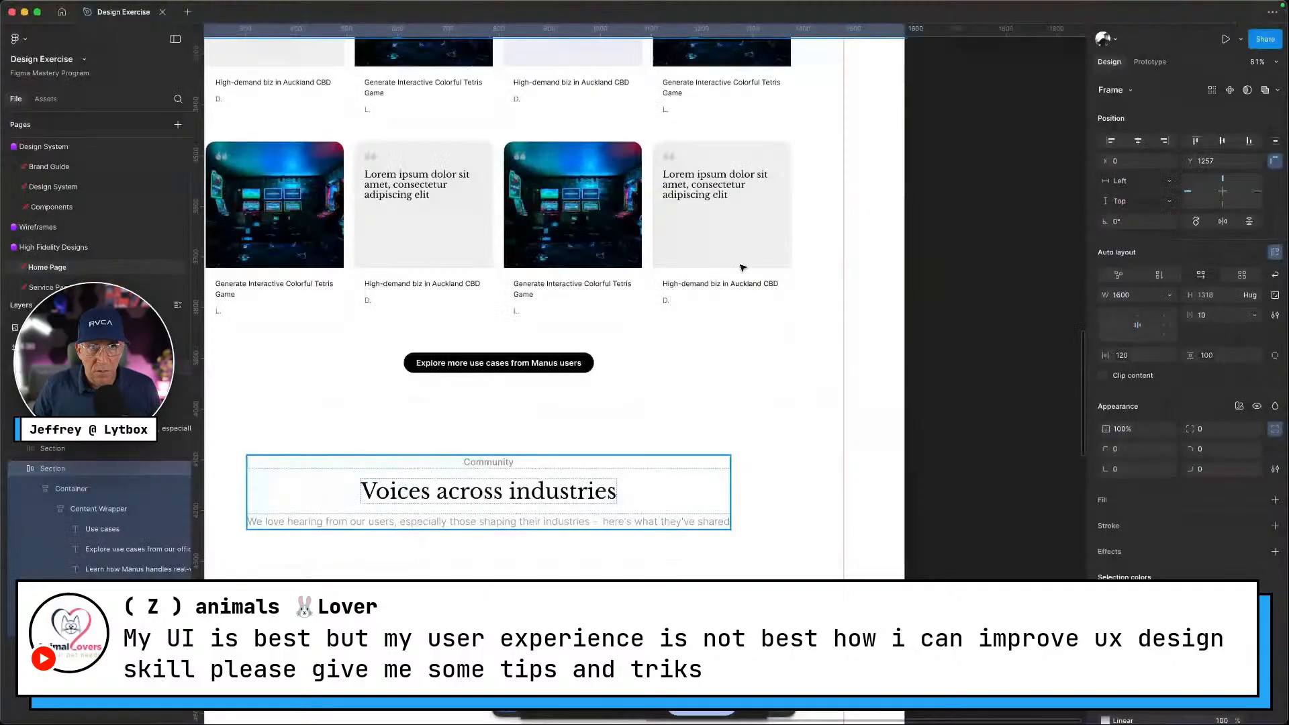
{"action": "scroll", "coordinate": [645, 298], "scroll_direction": "up", "scroll_amount": 8}
Apply the text-s style to the step-by-step replays subtitle
{"action": "left_click", "coordinate": [481, 309]}
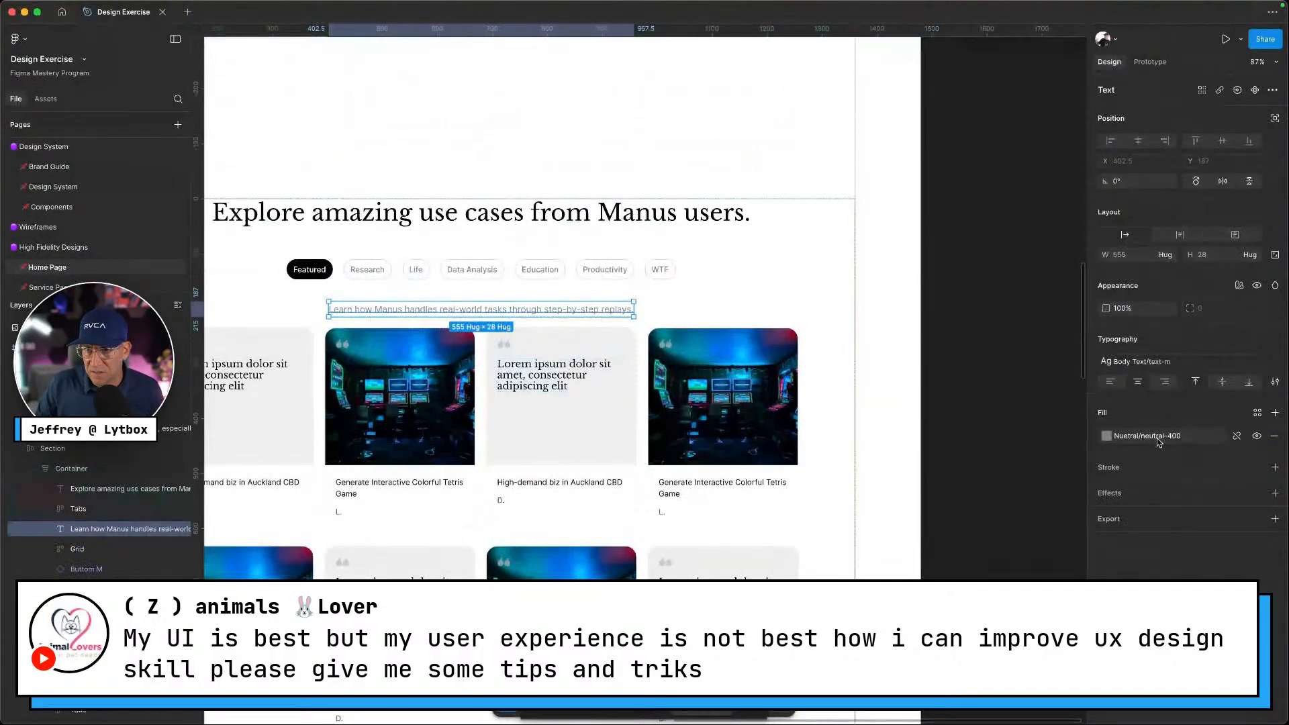
{"action": "left_click", "coordinate": [1141, 361]}
{"action": "left_click", "coordinate": [1015, 507]}
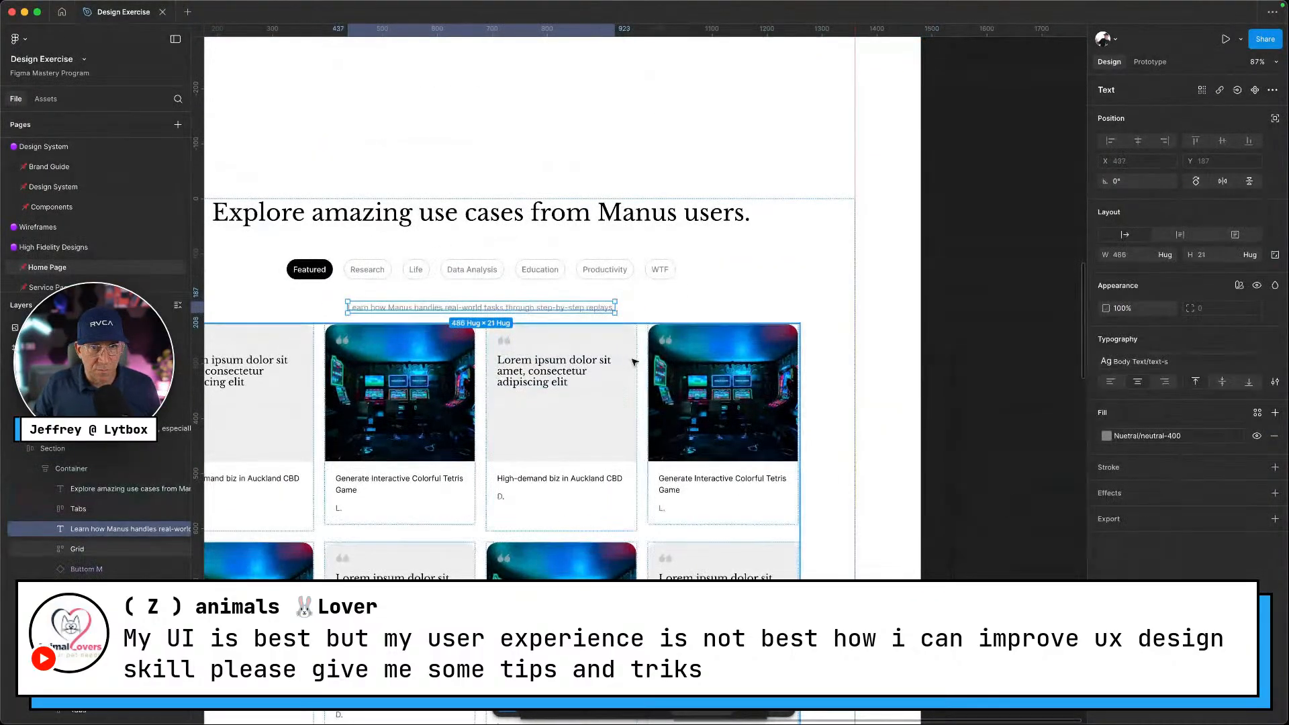
{"action": "scroll", "coordinate": [470, 349], "scroll_direction": "up", "scroll_amount": 2}
Set the Tabs row's bottom padding to 0 and bind its padding to padding-40
{"action": "left_click", "coordinate": [460, 353]}
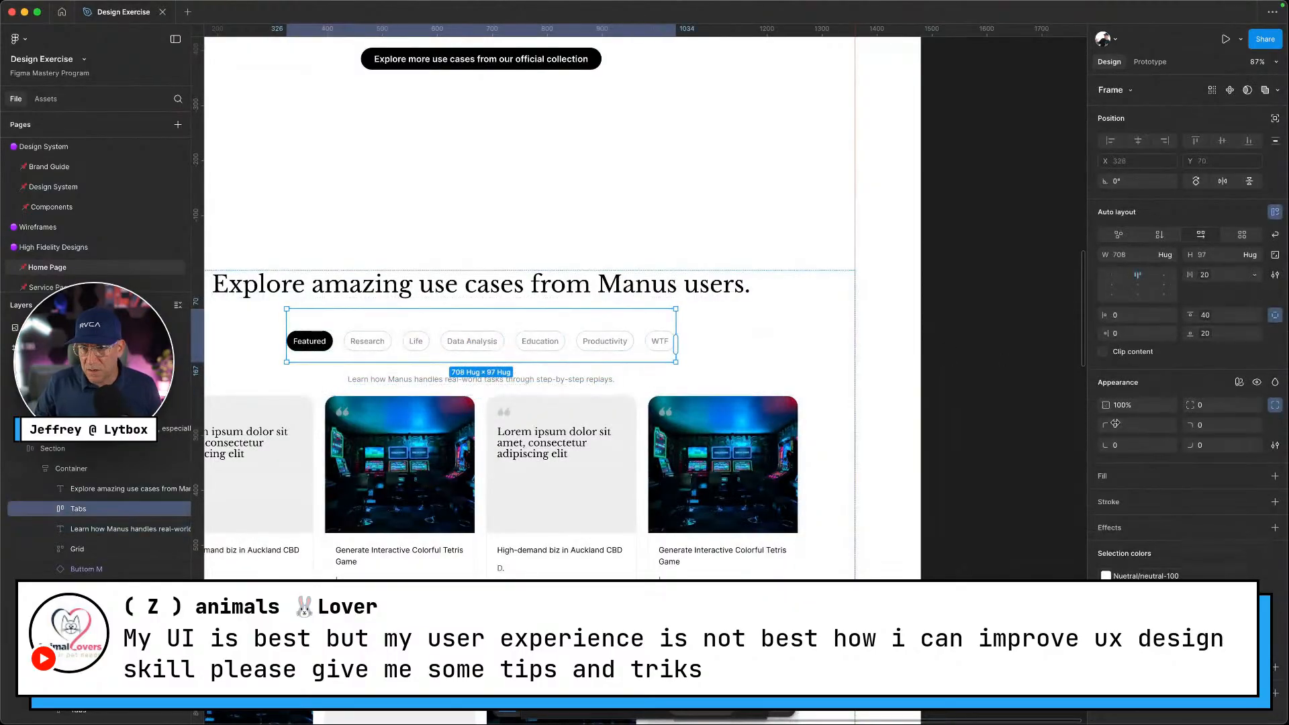
{"action": "left_click", "coordinate": [1231, 335]}
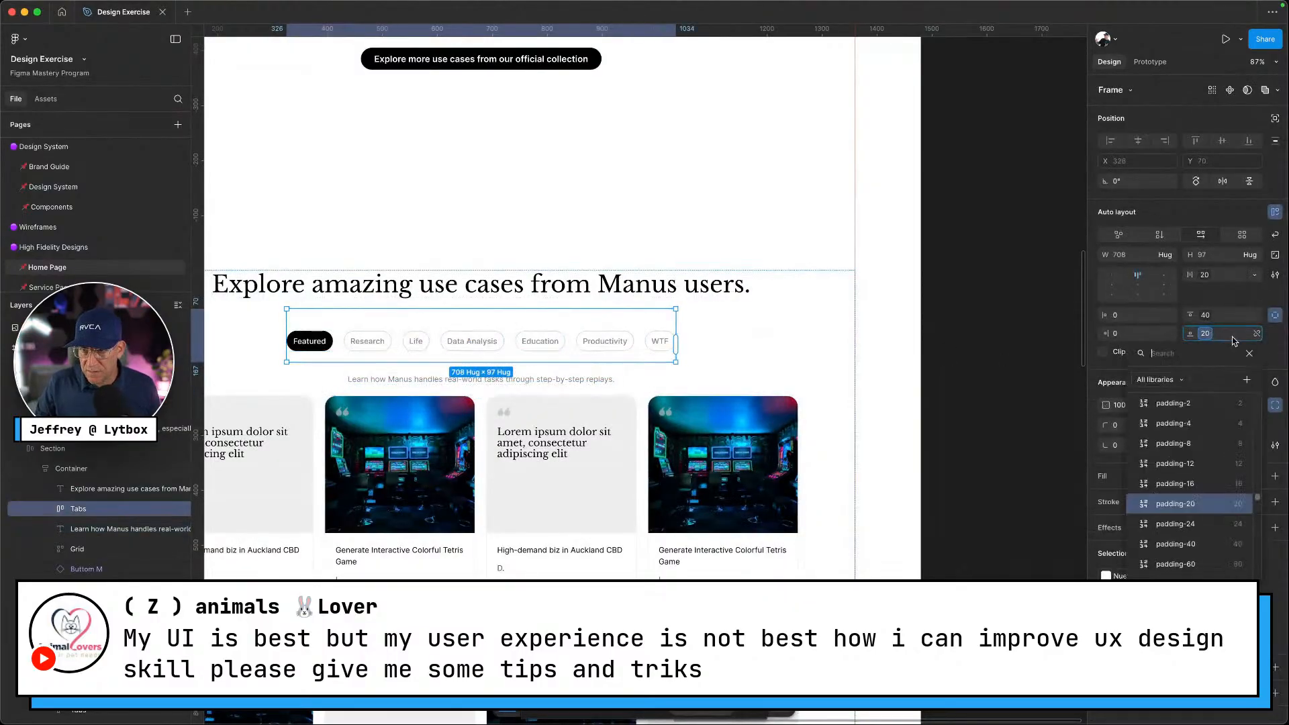
{"action": "left_click", "coordinate": [1258, 336]}
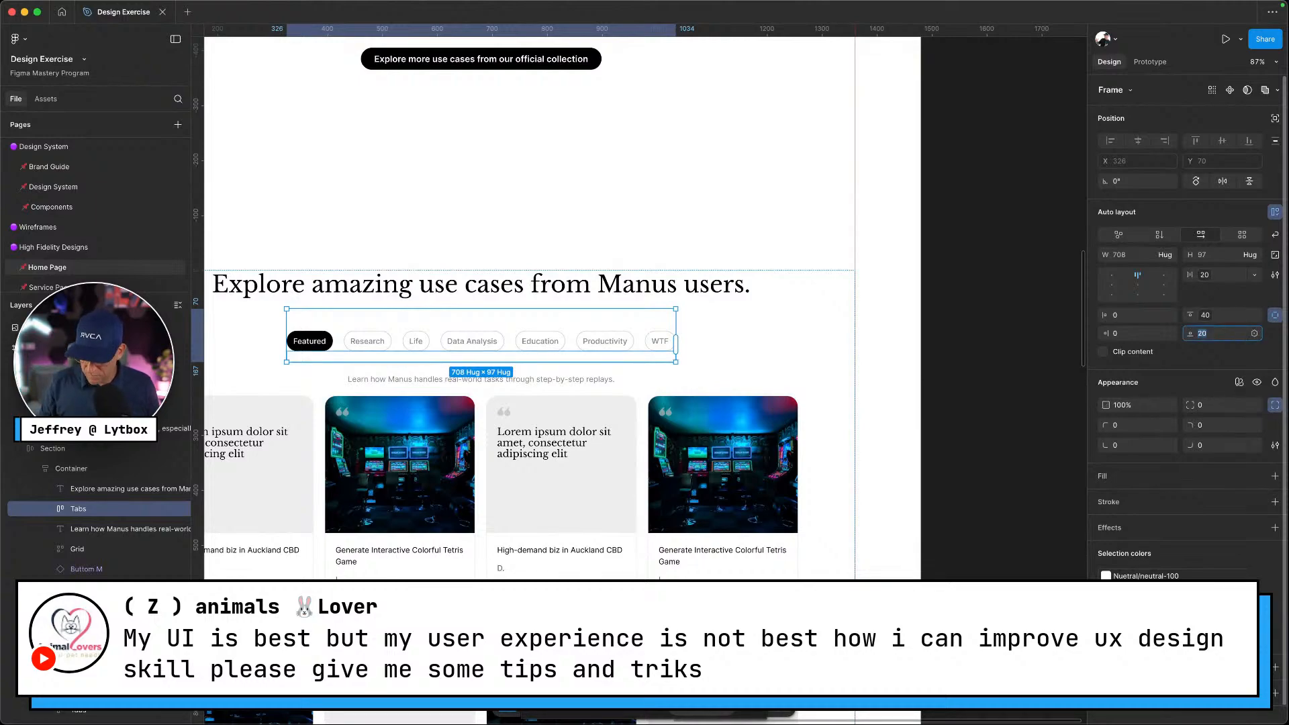
{"action": "key", "text": "Return"}
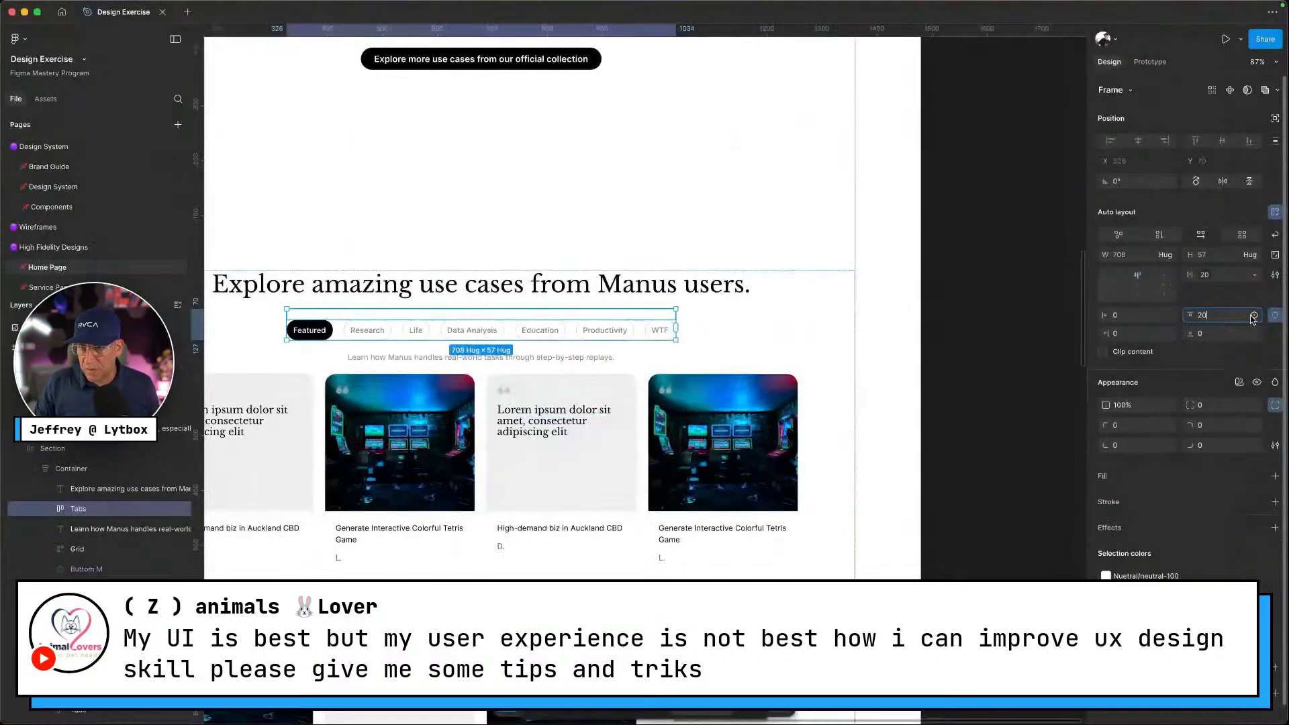
{"action": "left_click", "coordinate": [1254, 315]}
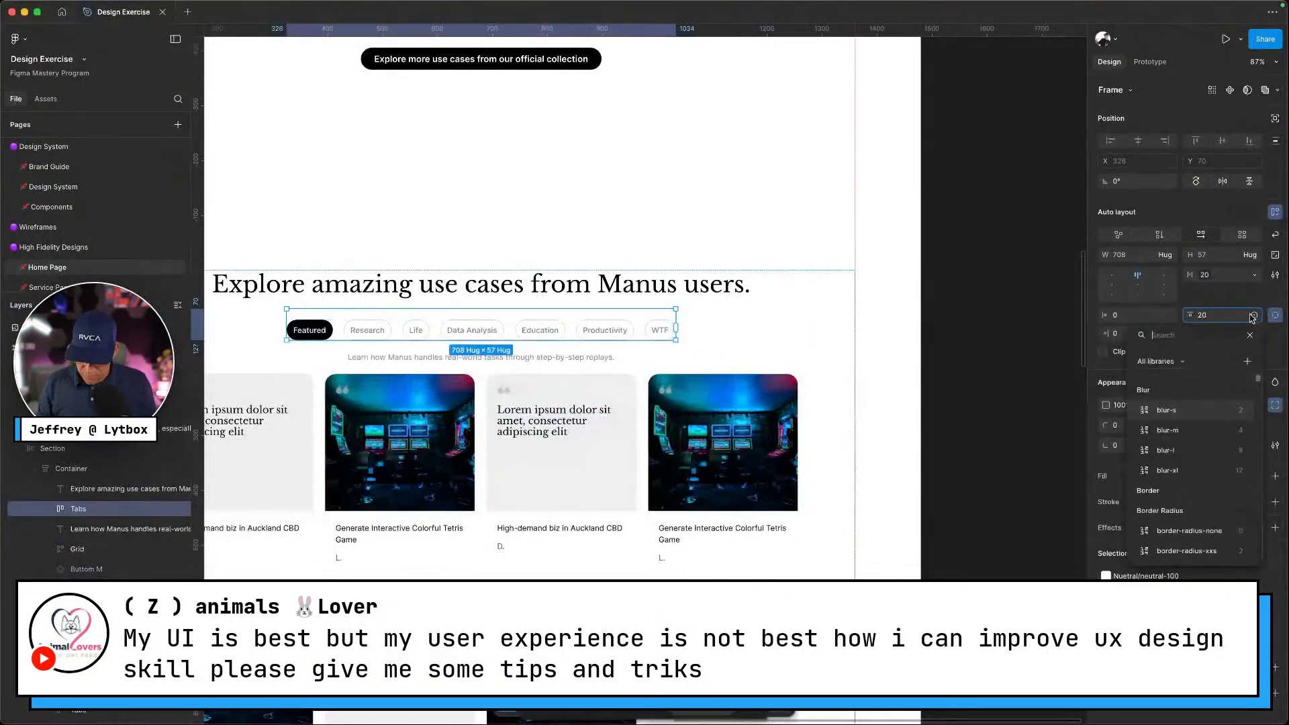
{"action": "type", "text": "paddiong"}
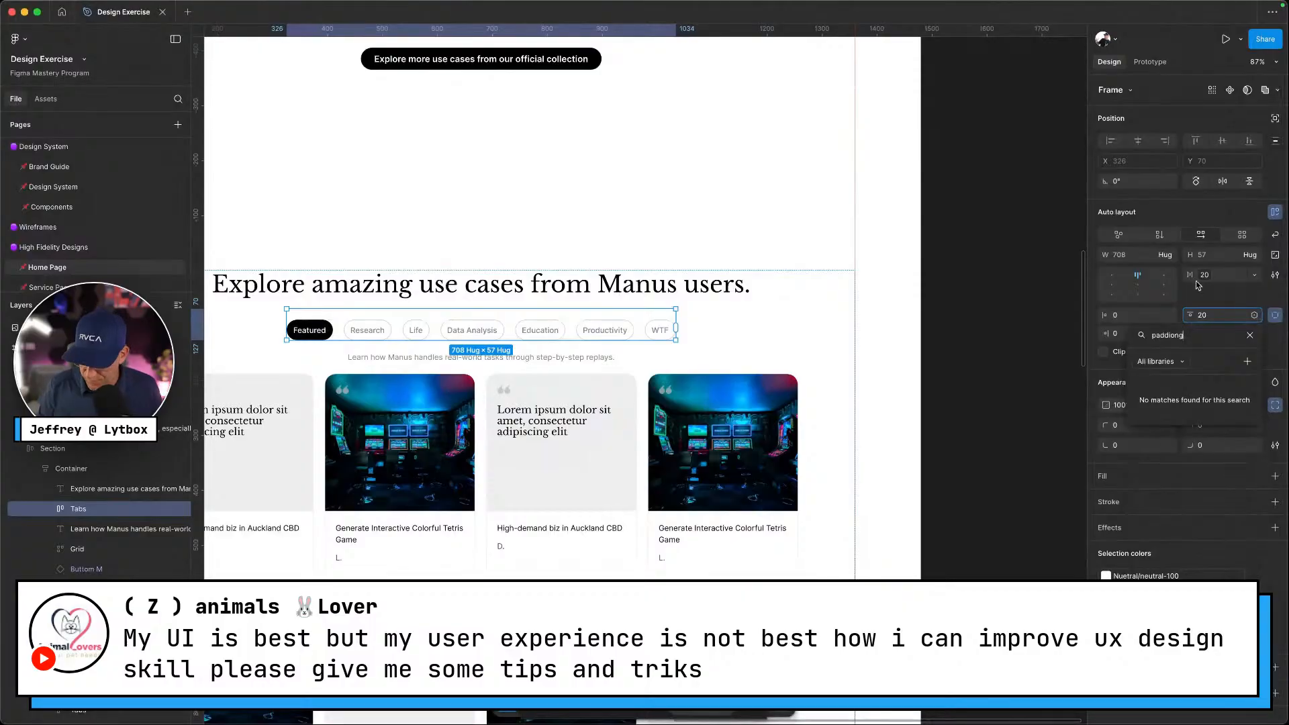
{"action": "key", "text": "BackSpace"}
{"action": "key", "text": "BackSpace"}
{"action": "key", "text": "BackSpace"}
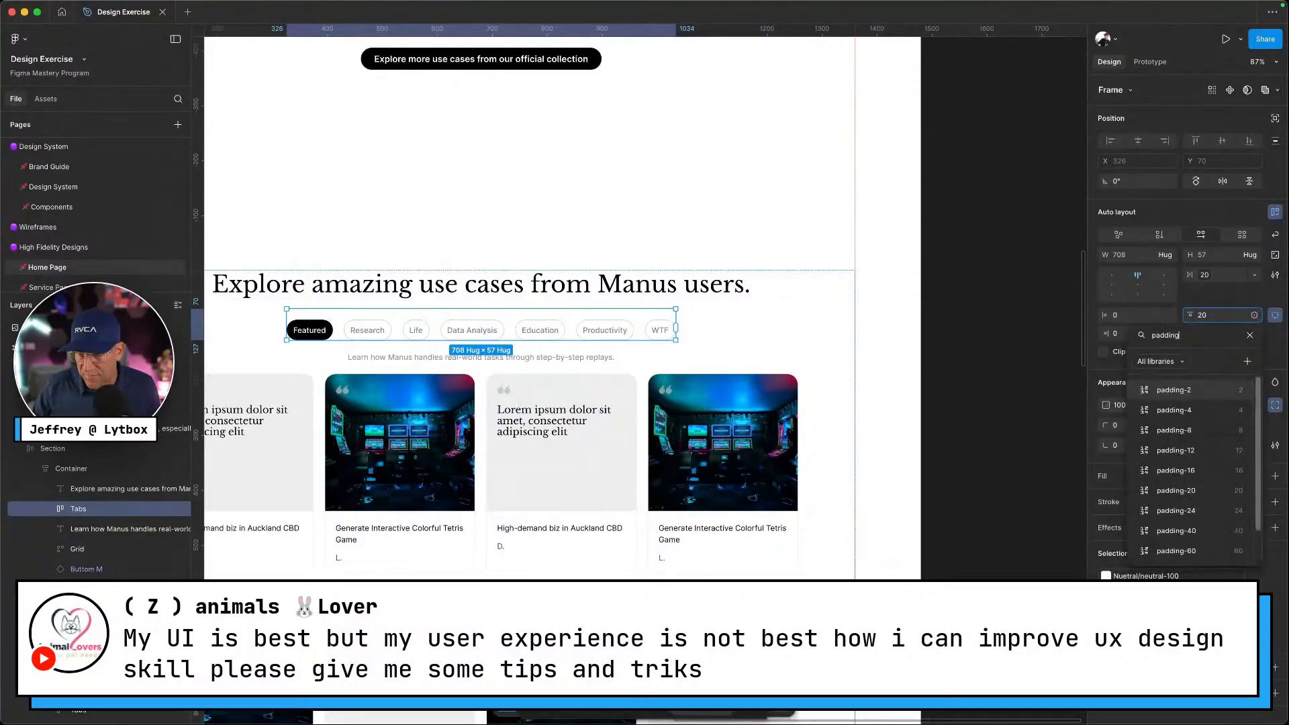
{"action": "left_click", "coordinate": [1176, 531]}
{"action": "left_click", "coordinate": [987, 492]}
{"action": "scroll", "coordinate": [900, 482], "scroll_direction": "left", "scroll_amount": 3}
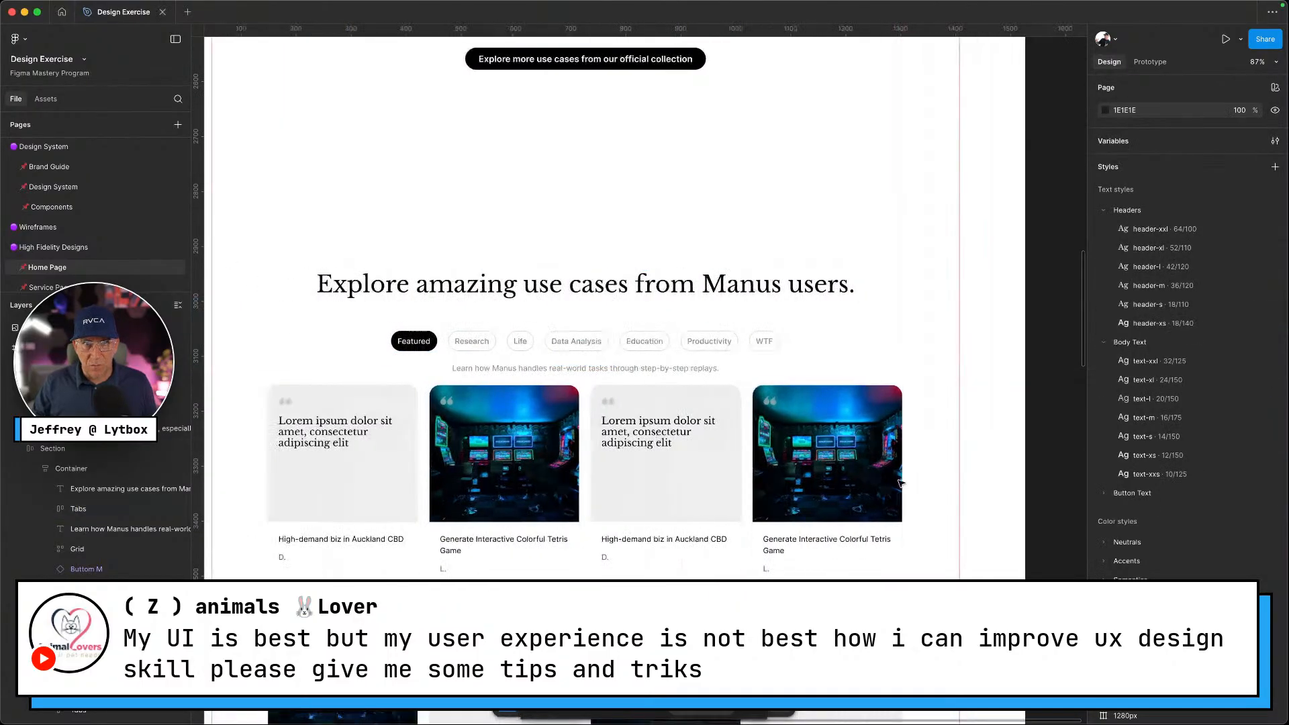
{"action": "scroll", "coordinate": [831, 468], "scroll_direction": "down", "scroll_amount": 10}
{"action": "scroll", "coordinate": [543, 308], "scroll_direction": "up", "scroll_amount": 3}
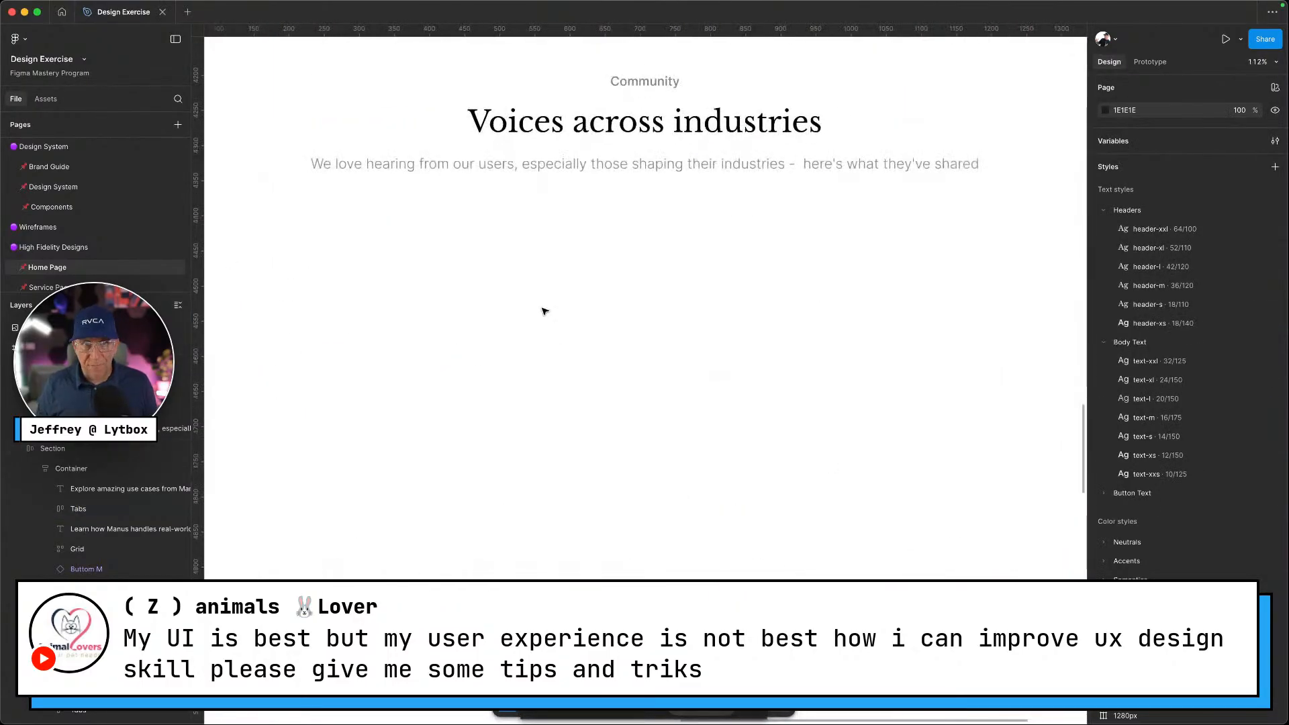
{"action": "key", "text": "ctrl+Left"}
{"action": "scroll", "coordinate": [415, 345], "scroll_direction": "down", "scroll_amount": 8}
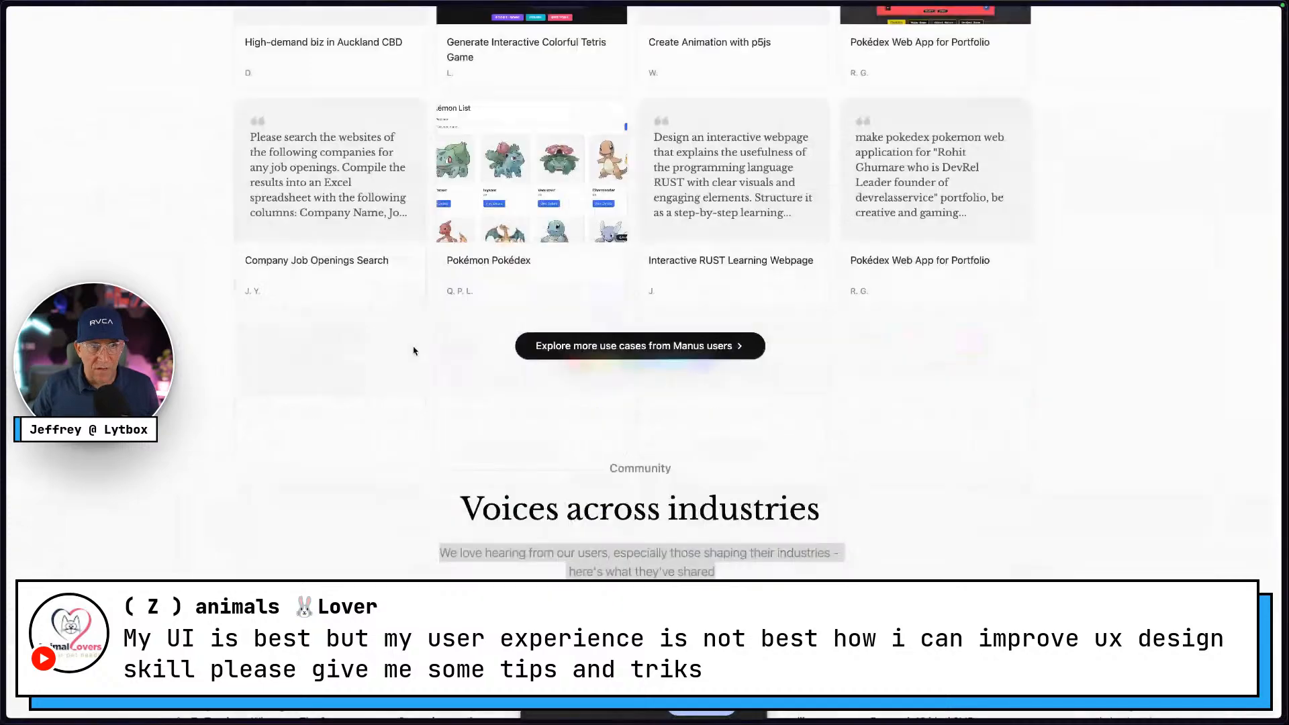
{"action": "scroll", "coordinate": [418, 346], "scroll_direction": "down", "scroll_amount": 3}
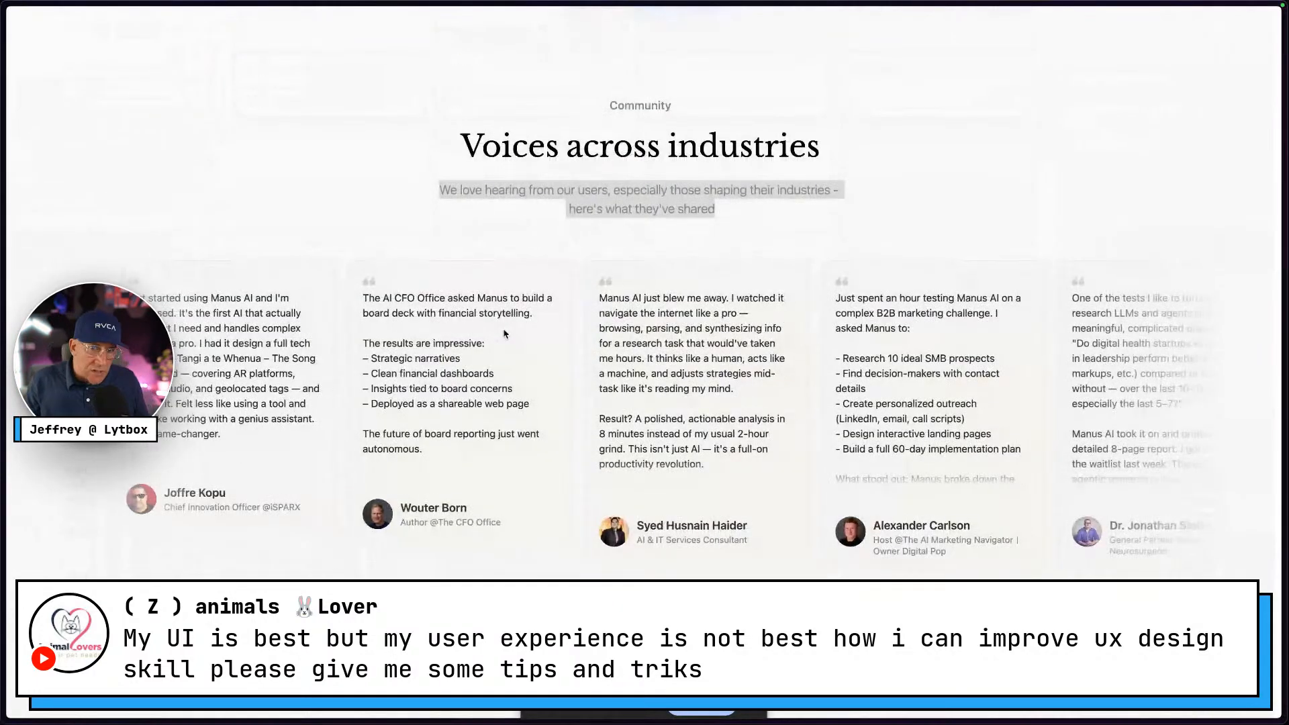
{"action": "scroll", "coordinate": [505, 332], "scroll_direction": "down", "scroll_amount": 3}
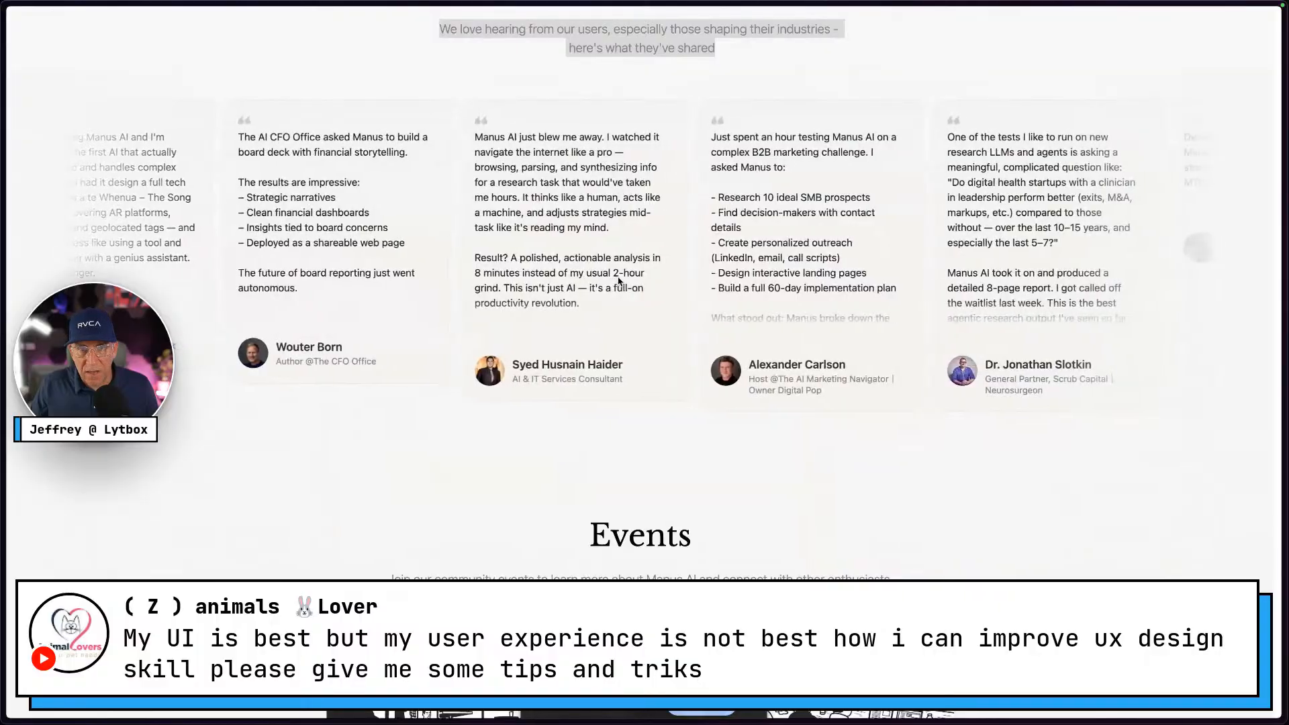
{"action": "scroll", "coordinate": [620, 281], "scroll_direction": "up", "scroll_amount": 1}
{"action": "key", "text": "Escape"}
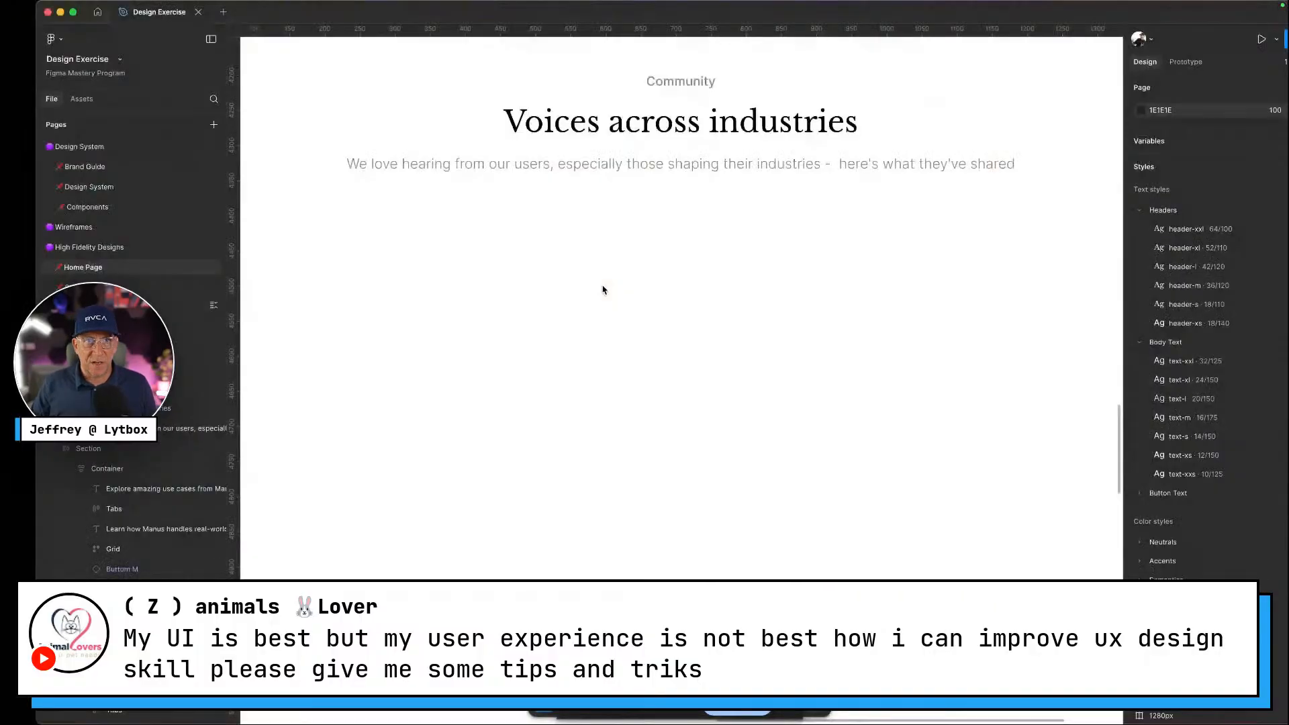
{"action": "scroll", "coordinate": [602, 290], "scroll_direction": "up", "scroll_amount": 10}
{"action": "scroll", "coordinate": [602, 290], "scroll_direction": "up", "scroll_amount": 15}
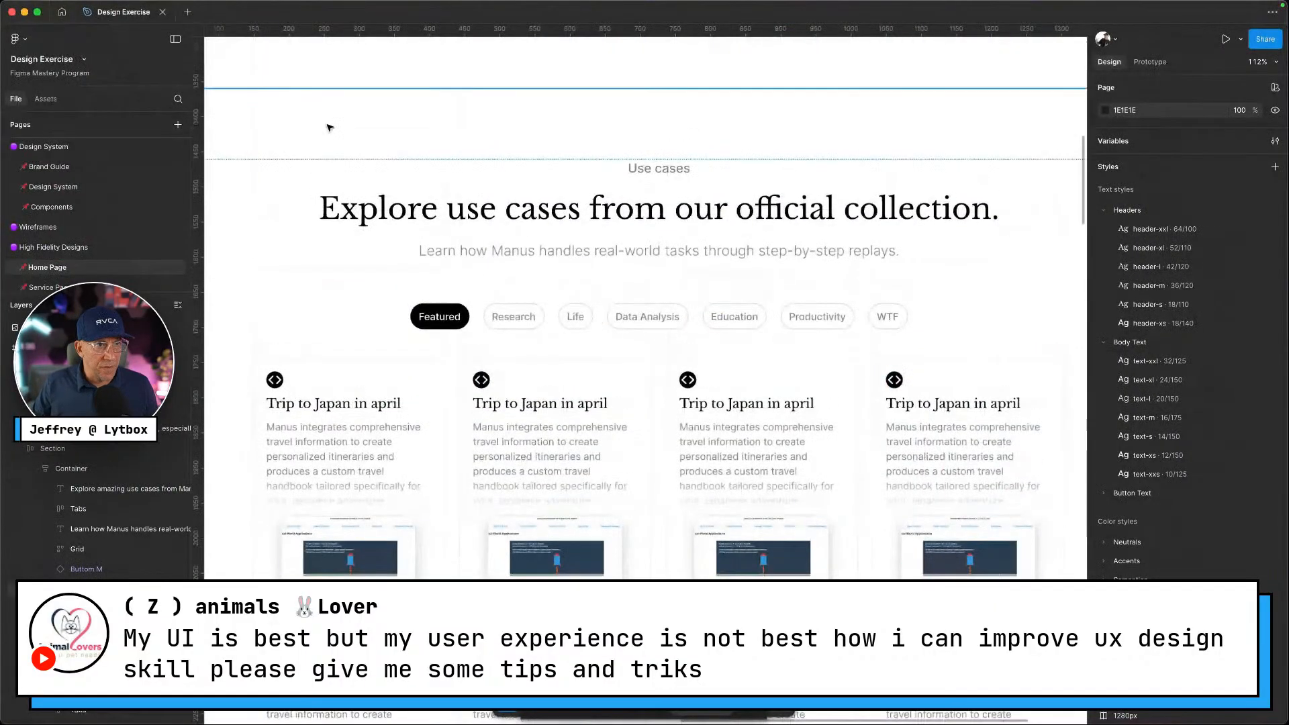
{"action": "left_click", "coordinate": [62, 212]}
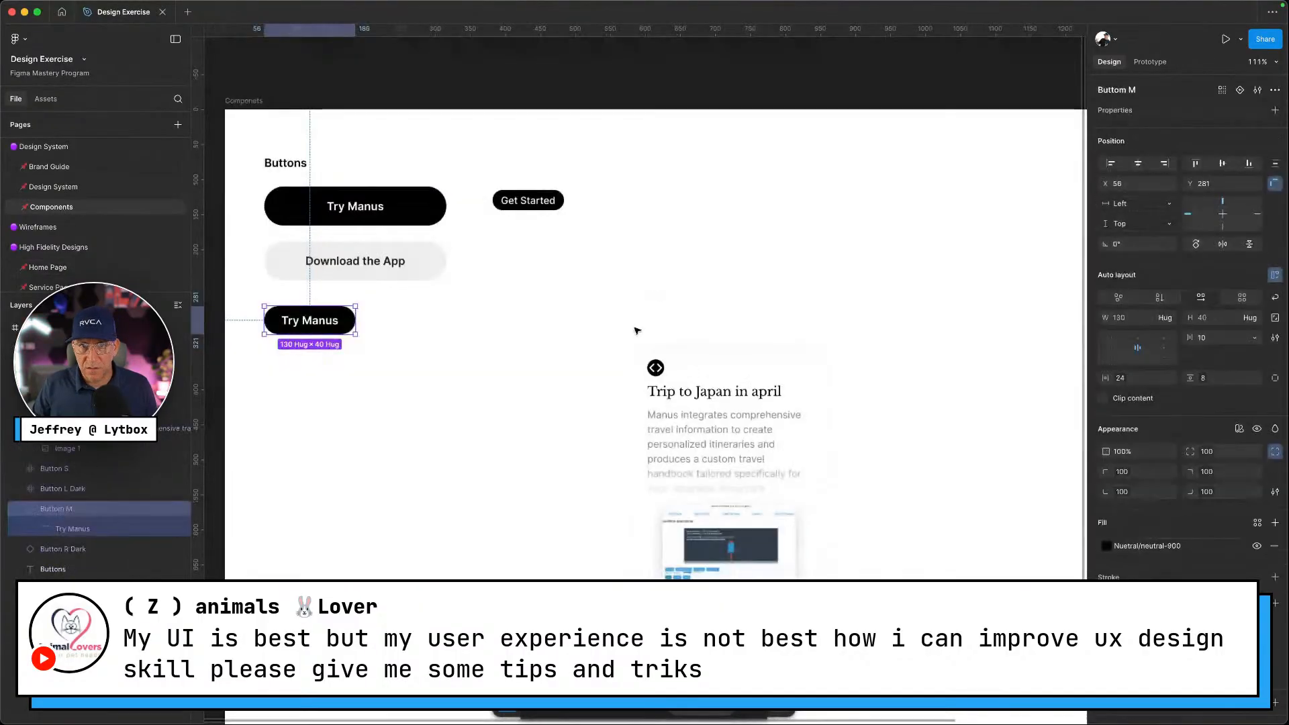
{"action": "scroll", "coordinate": [636, 331], "scroll_direction": "down", "scroll_amount": 3}
{"action": "scroll", "coordinate": [608, 353], "scroll_direction": "down", "scroll_amount": 1}
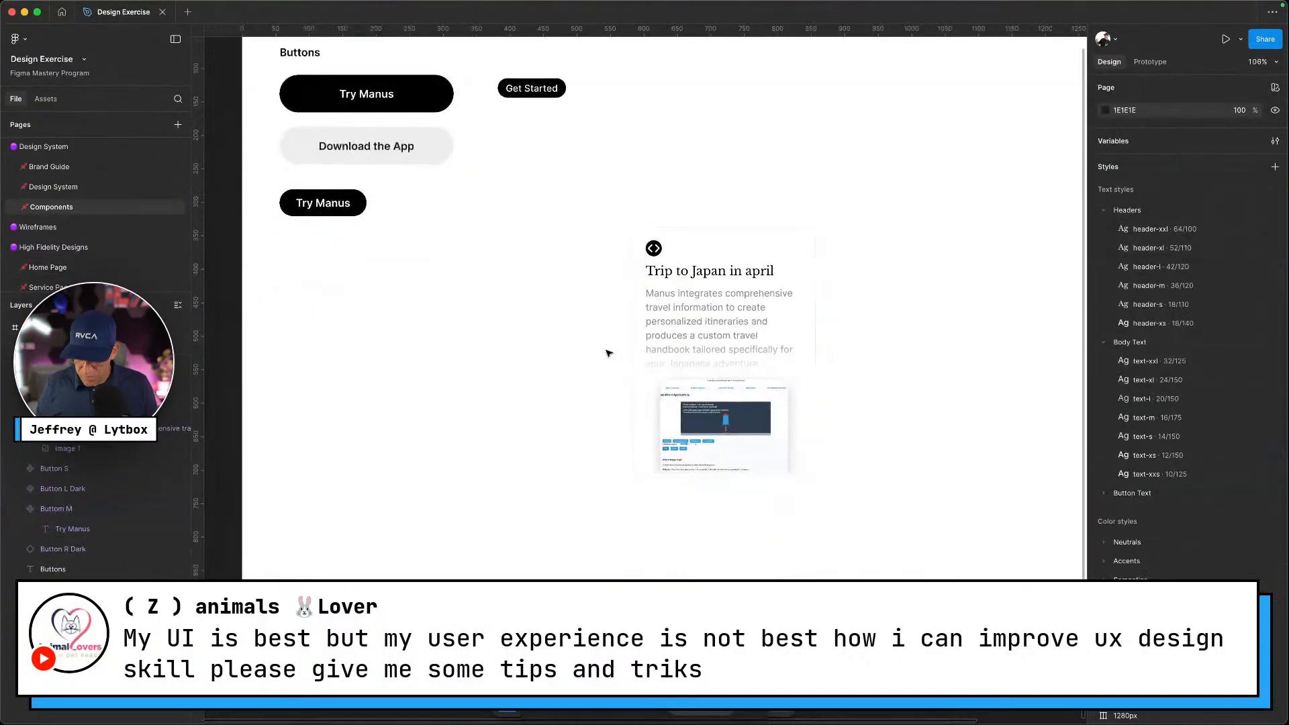
{"action": "key", "text": "ctrl+Left"}
{"action": "scroll", "coordinate": [696, 394], "scroll_direction": "down", "scroll_amount": 2}
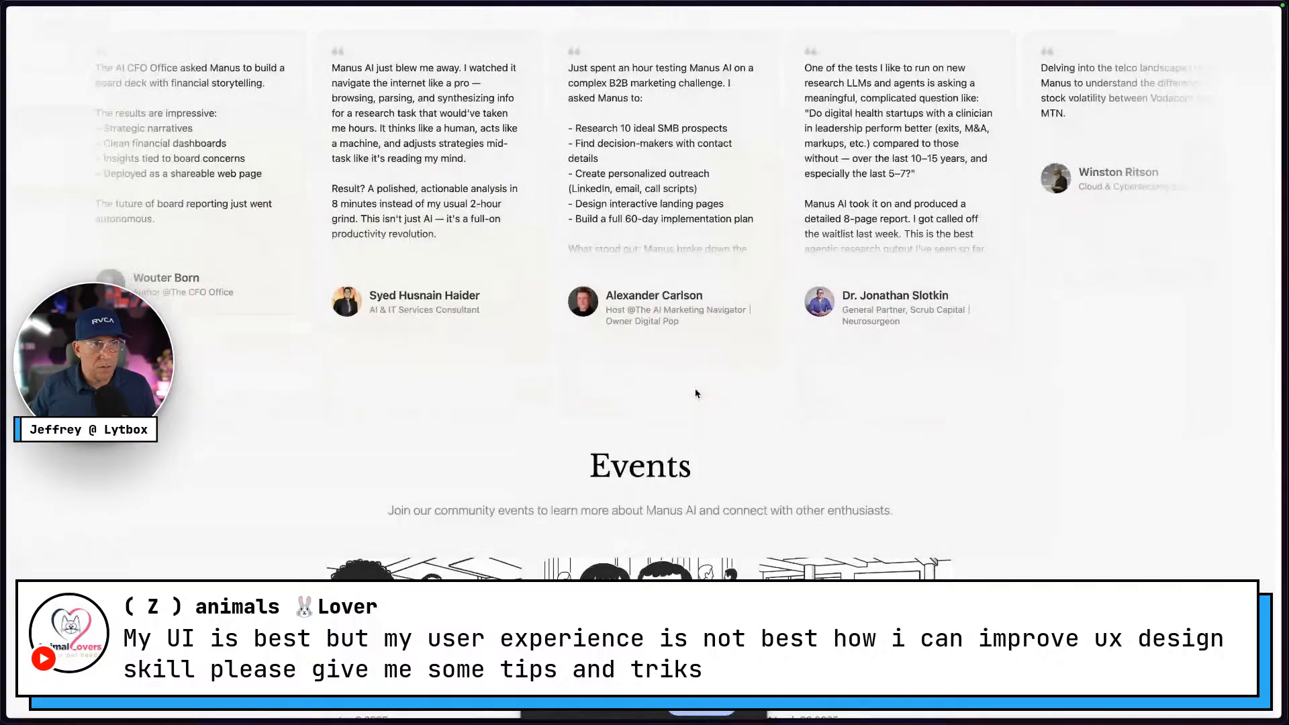
{"action": "key", "text": "ctrl+Right"}
{"action": "left_click", "coordinate": [81, 269]}
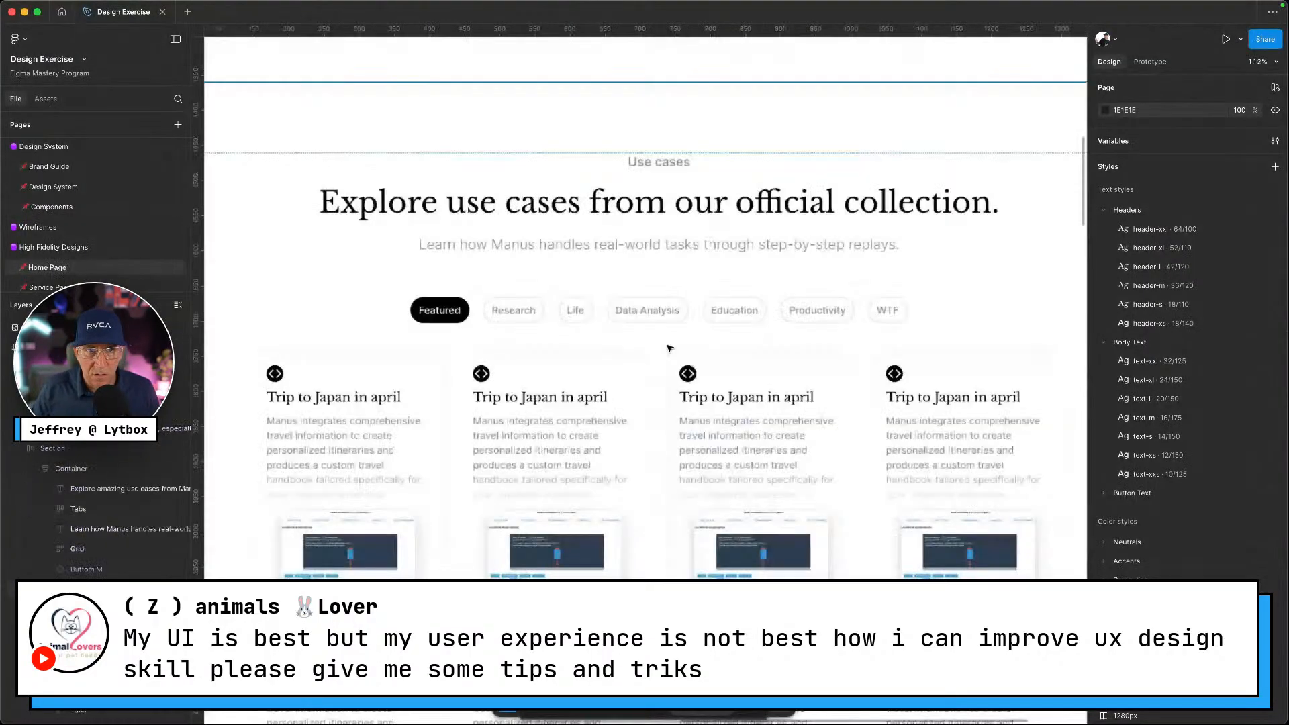
{"action": "scroll", "coordinate": [518, 403], "scroll_direction": "down", "scroll_amount": 8}
{"action": "scroll", "coordinate": [519, 405], "scroll_direction": "down", "scroll_amount": 8}
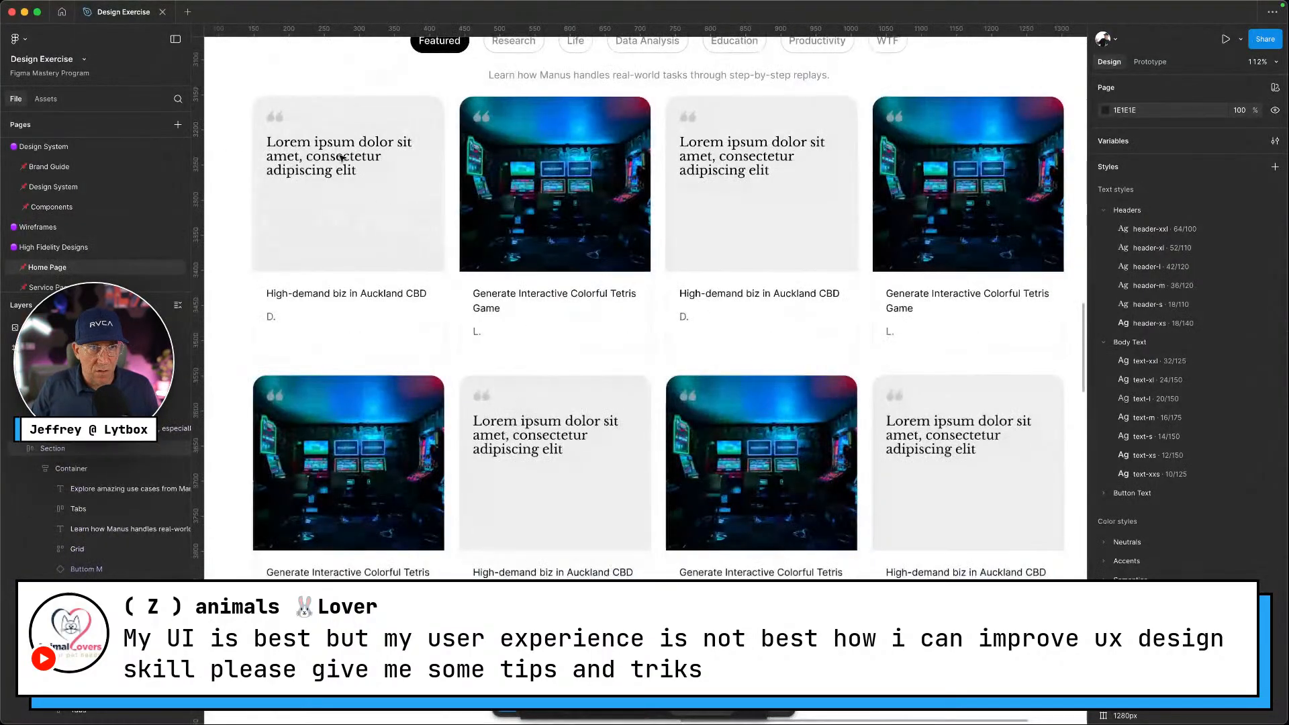
Drill down through Container, Grid and the first Card M to select its quote icon
{"action": "double_click", "coordinate": [279, 122]}
{"action": "double_click", "coordinate": [279, 123]}
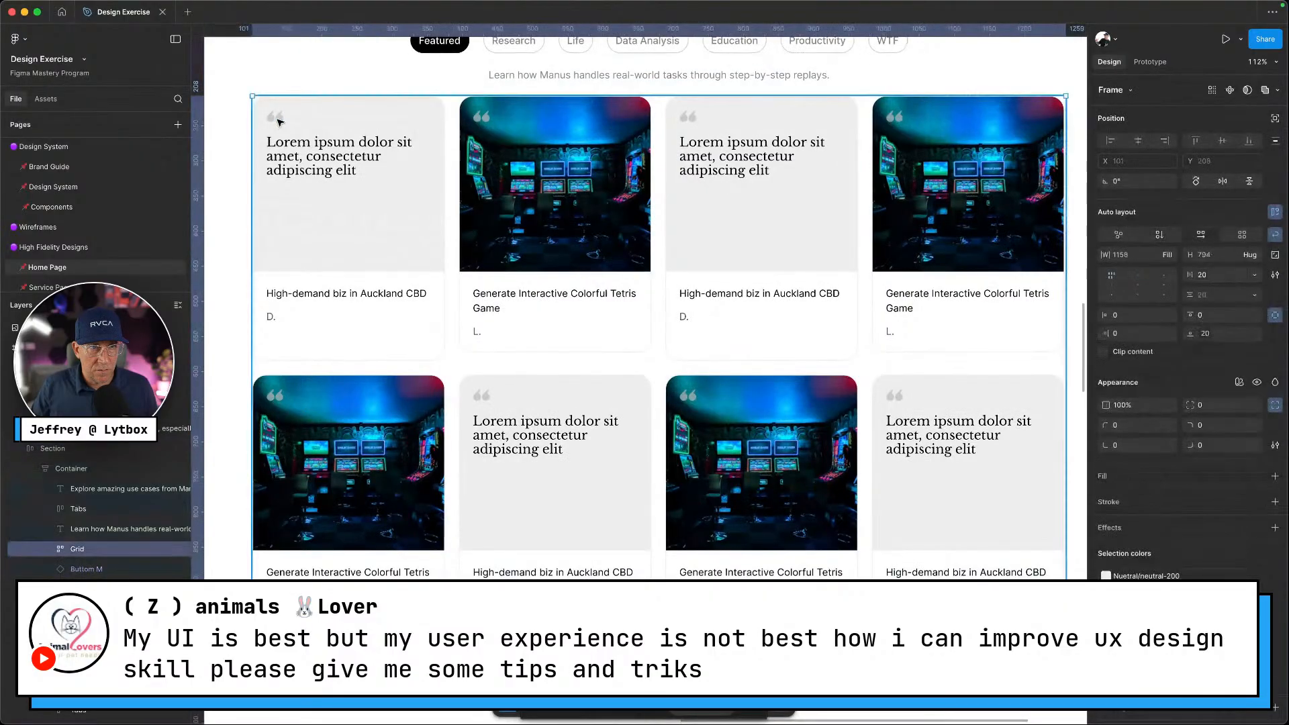
{"action": "double_click", "coordinate": [280, 122]}
{"action": "double_click", "coordinate": [280, 122]}
{"action": "double_click", "coordinate": [281, 123]}
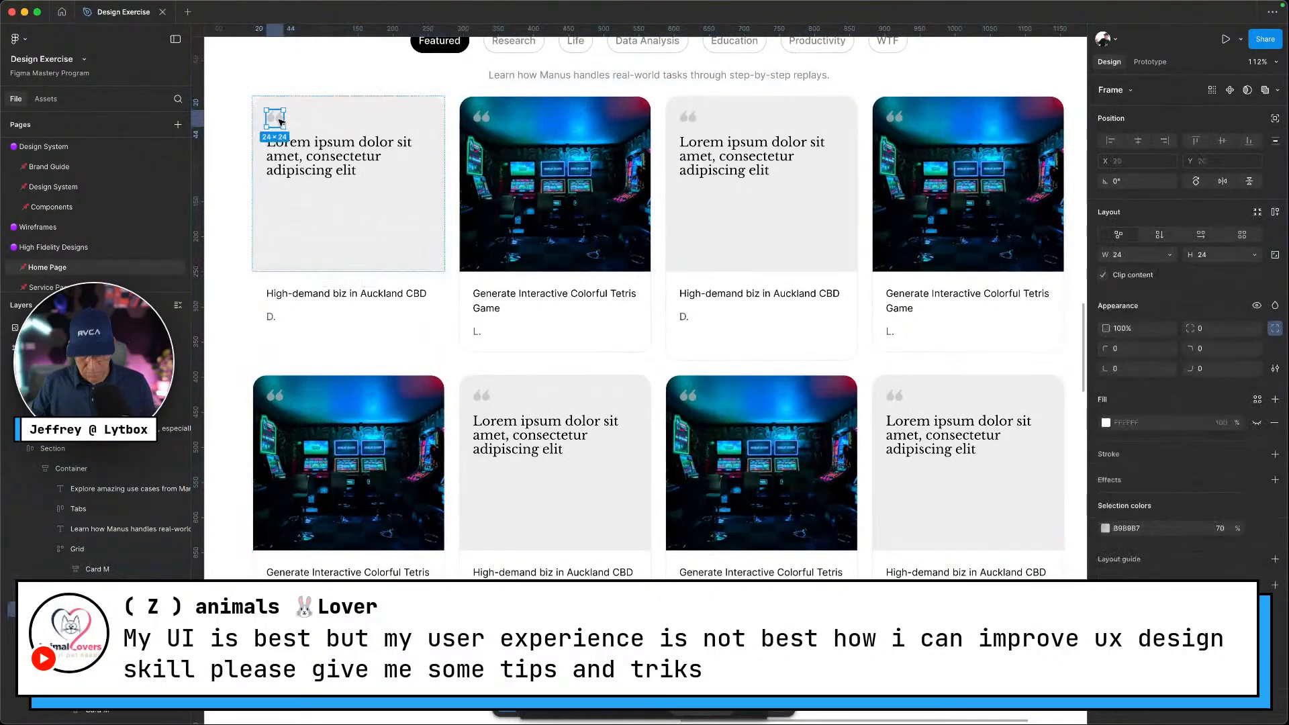
On the Components page, move the Trip to Japan card up and to the left
{"action": "left_click", "coordinate": [41, 206]}
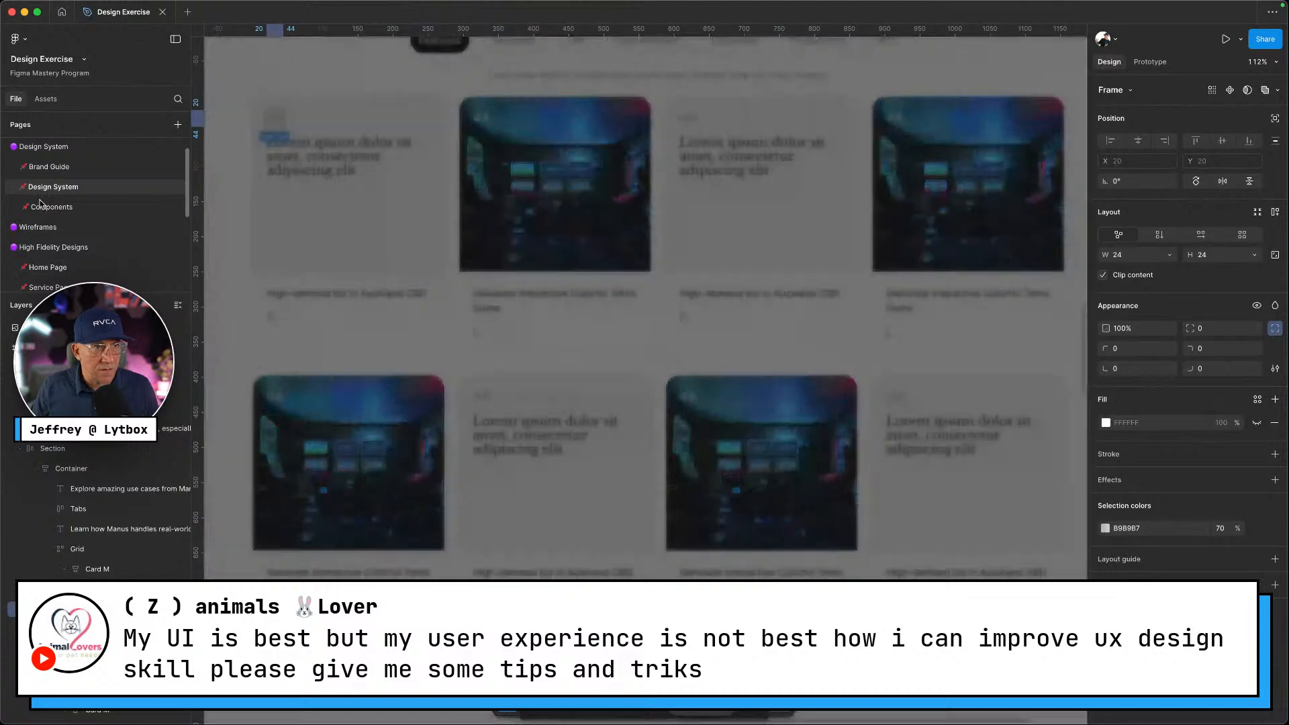
{"action": "scroll", "coordinate": [839, 231], "scroll_direction": "right", "scroll_amount": 5}
{"action": "left_click", "coordinate": [514, 295]}
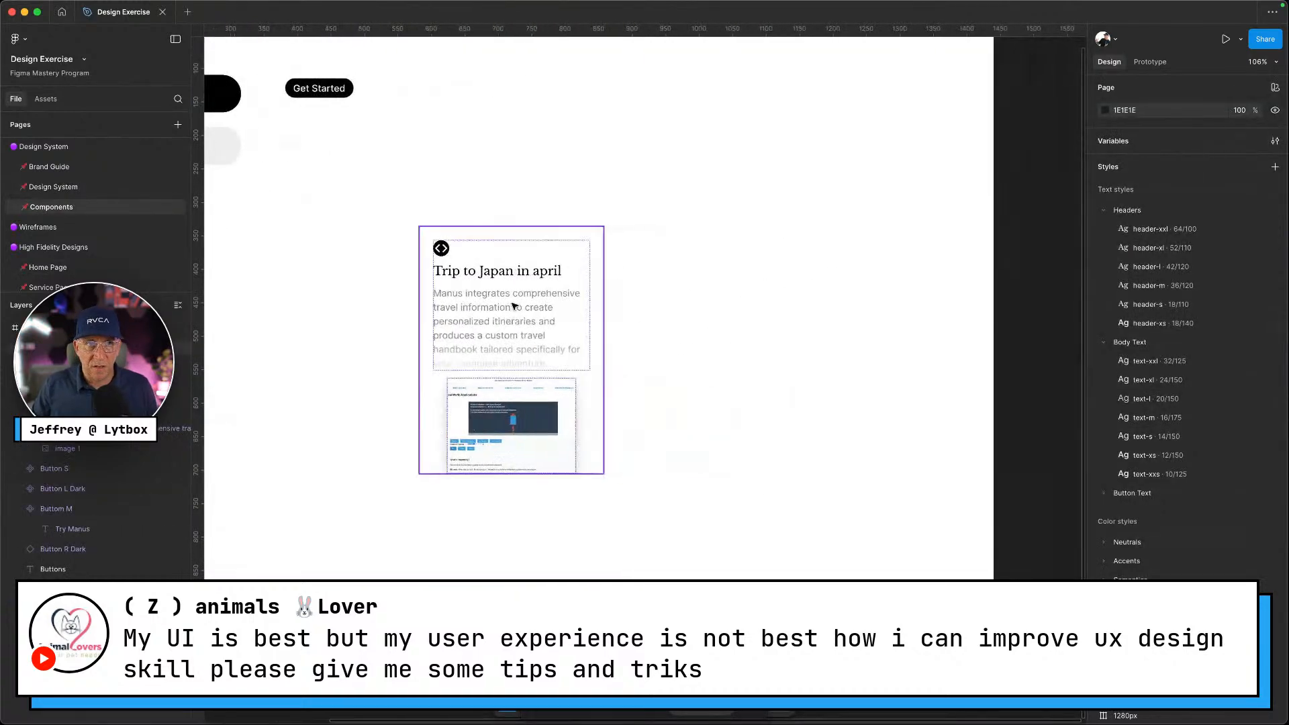
{"action": "left_click_drag", "start_coordinate": [548, 144], "coordinate": [465, 116]}
Copy and paste the page frame, then undo the paste
{"action": "right_click", "coordinate": [701, 135]}
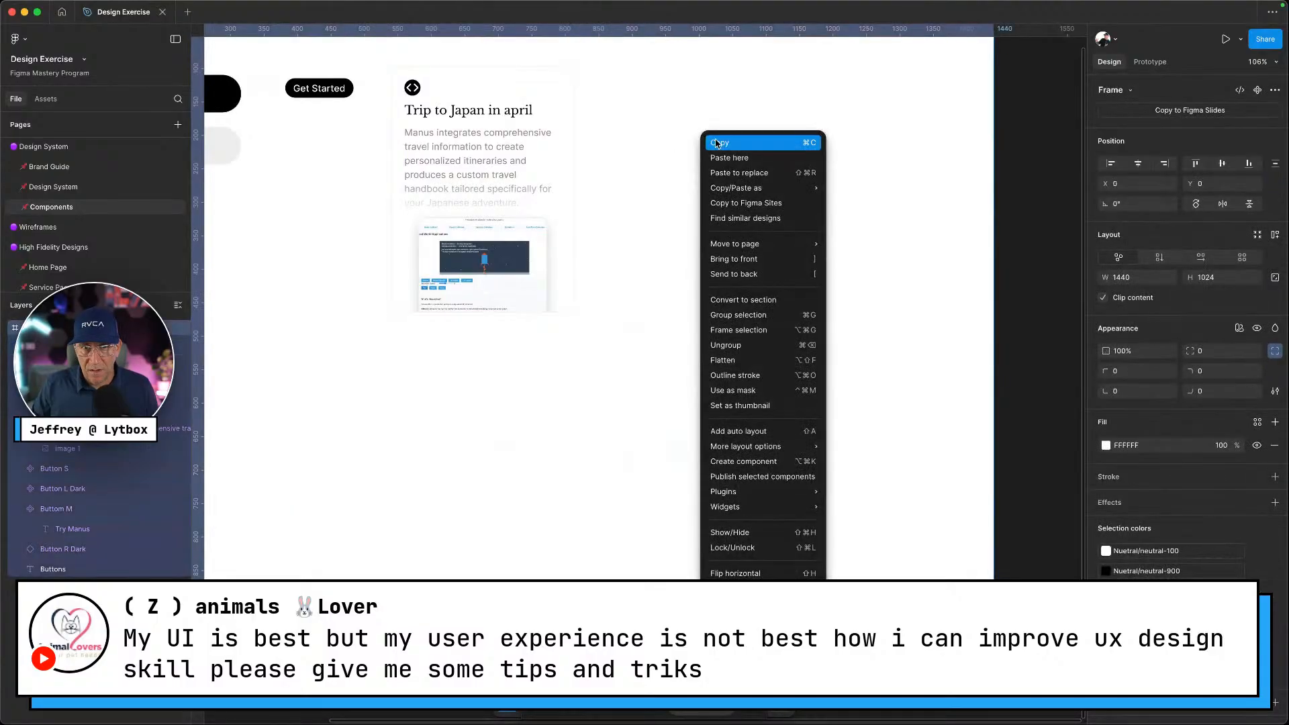
{"action": "left_click", "coordinate": [717, 143]}
{"action": "right_click", "coordinate": [706, 149]}
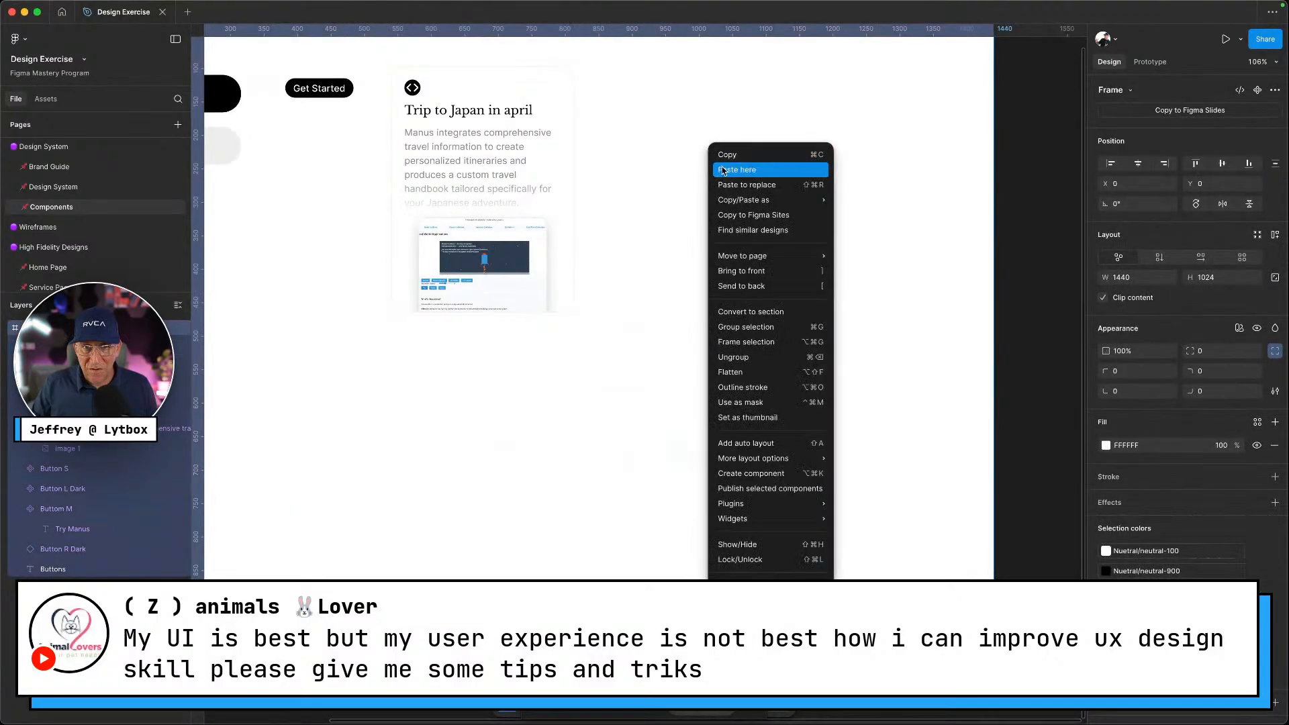
{"action": "left_click", "coordinate": [723, 170]}
{"action": "key", "text": "ctrl+z"}
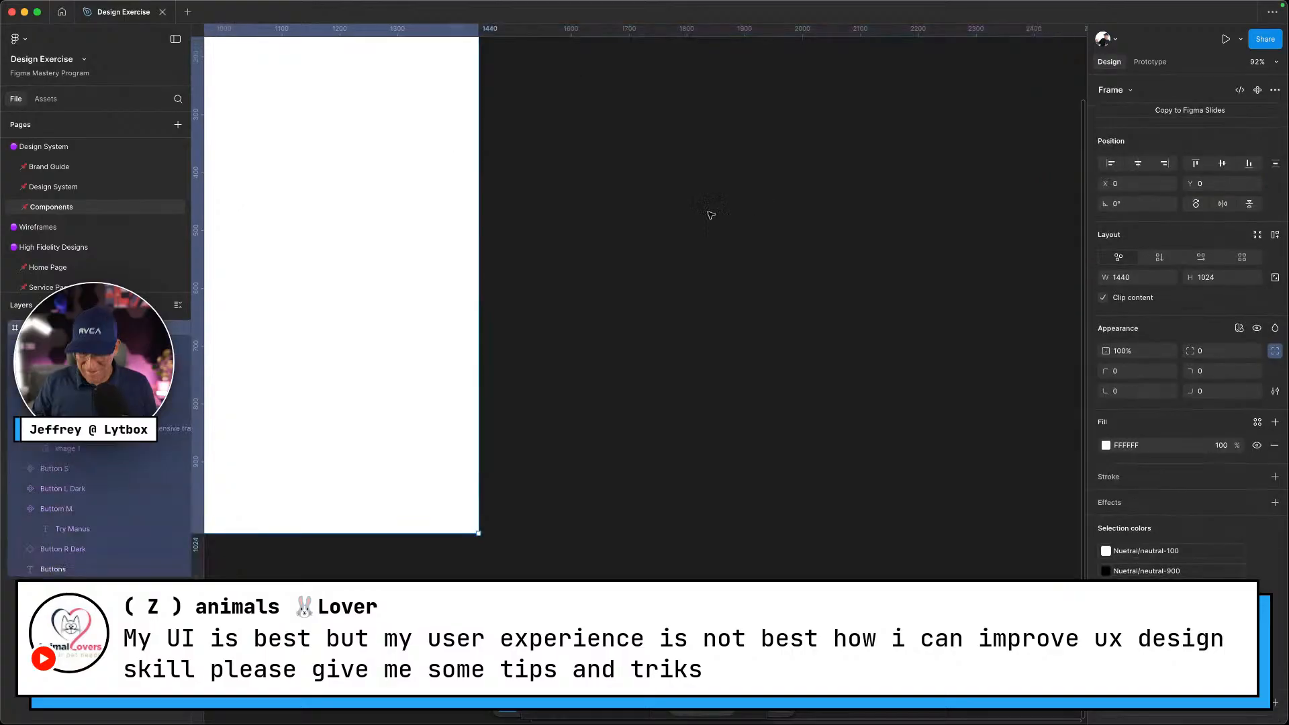
{"action": "key", "text": "ctrl+Left"}
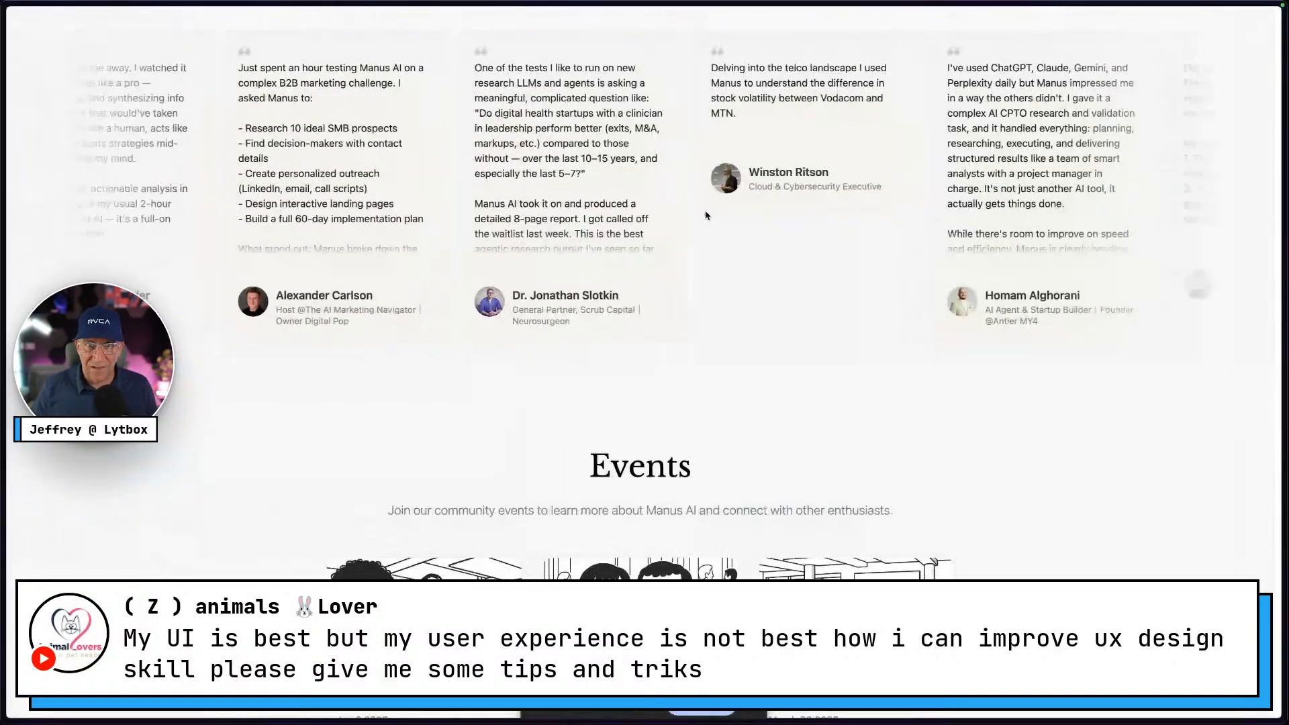
{"action": "key", "text": "ctrl+Right"}
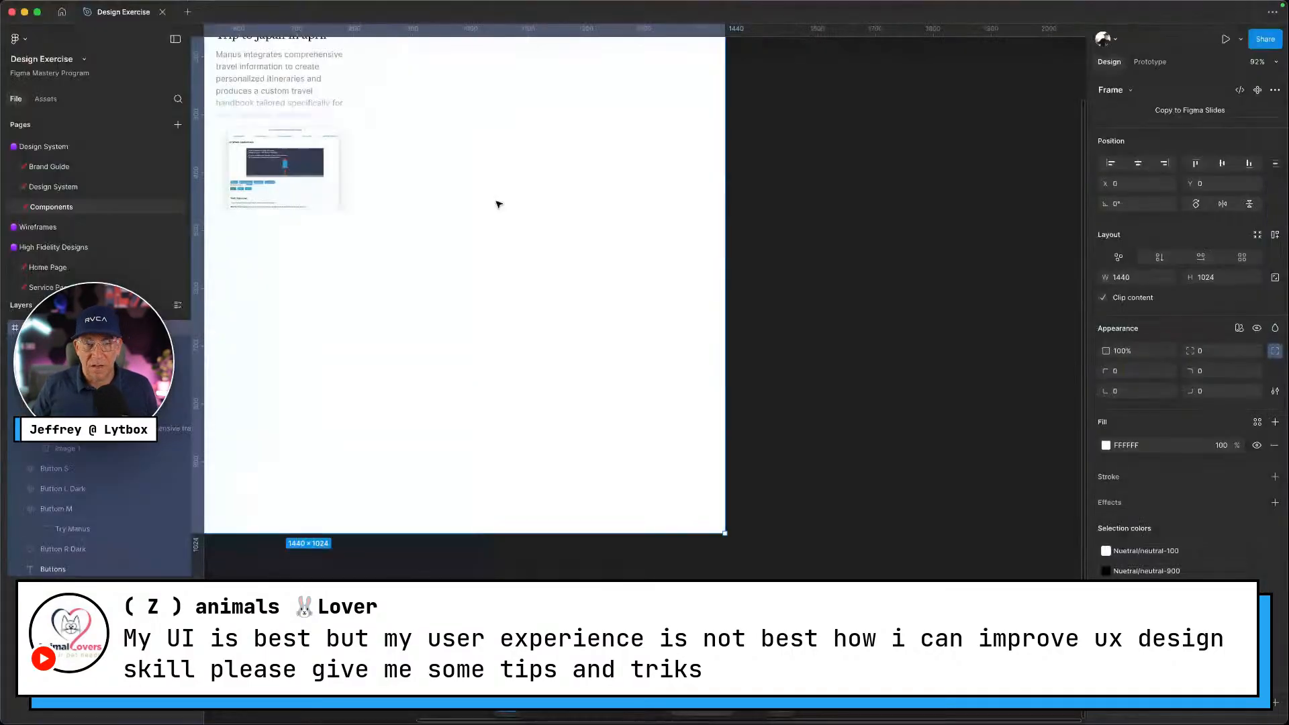
Copy the quote icon from a card on the Home Page
{"action": "scroll", "coordinate": [60, 246], "scroll_direction": "down", "scroll_amount": 2}
{"action": "left_click", "coordinate": [54, 235]}
{"action": "scroll", "coordinate": [665, 346], "scroll_direction": "down", "scroll_amount": 10}
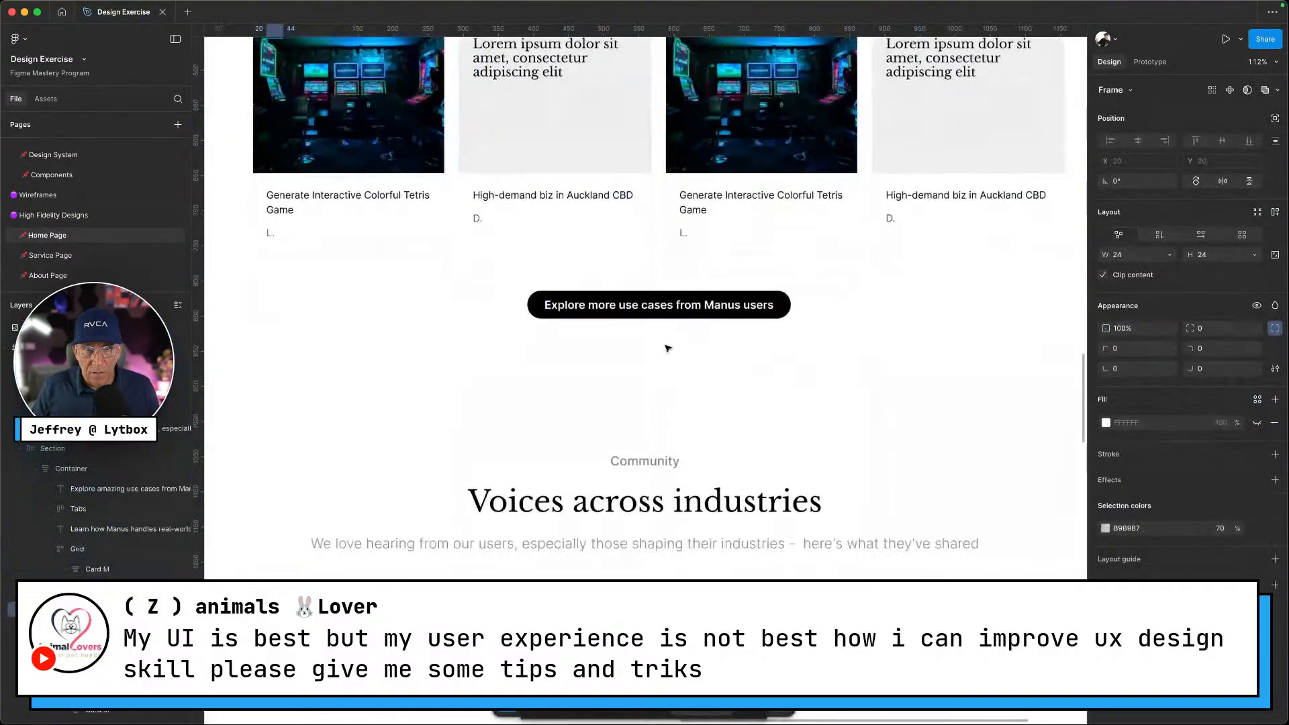
{"action": "scroll", "coordinate": [593, 351], "scroll_direction": "up", "scroll_amount": 12}
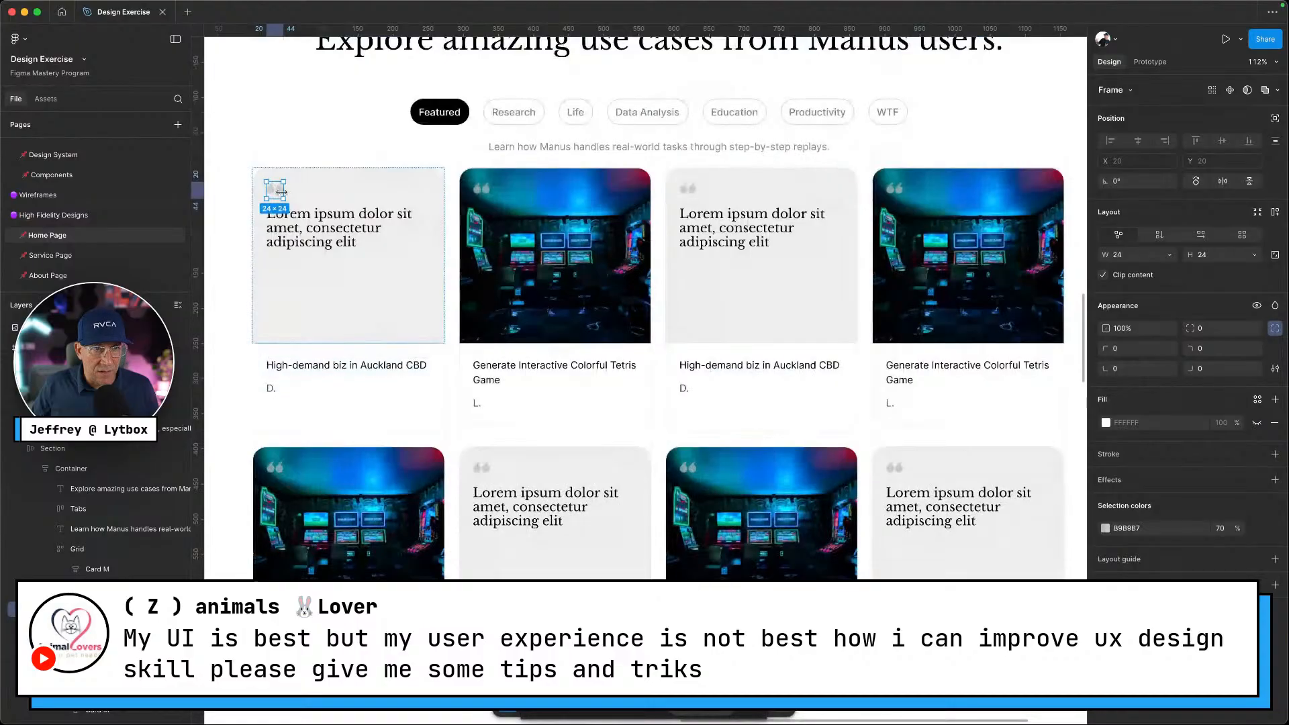
{"action": "right_click", "coordinate": [275, 190]}
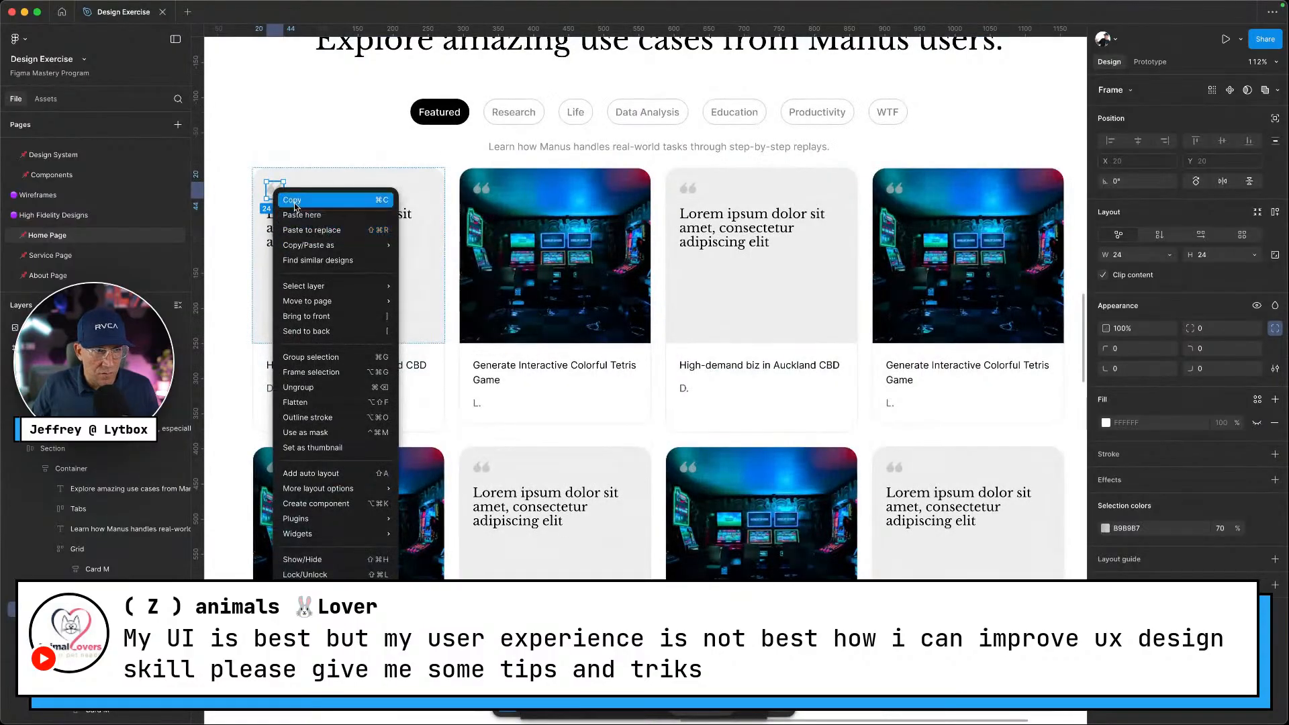
{"action": "left_click", "coordinate": [294, 200]}
Paste the quote icon on the Components page beside the Japan card, then compare with Manus testimonials
{"action": "scroll", "coordinate": [67, 201], "scroll_direction": "up", "scroll_amount": 2}
{"action": "left_click", "coordinate": [51, 226]}
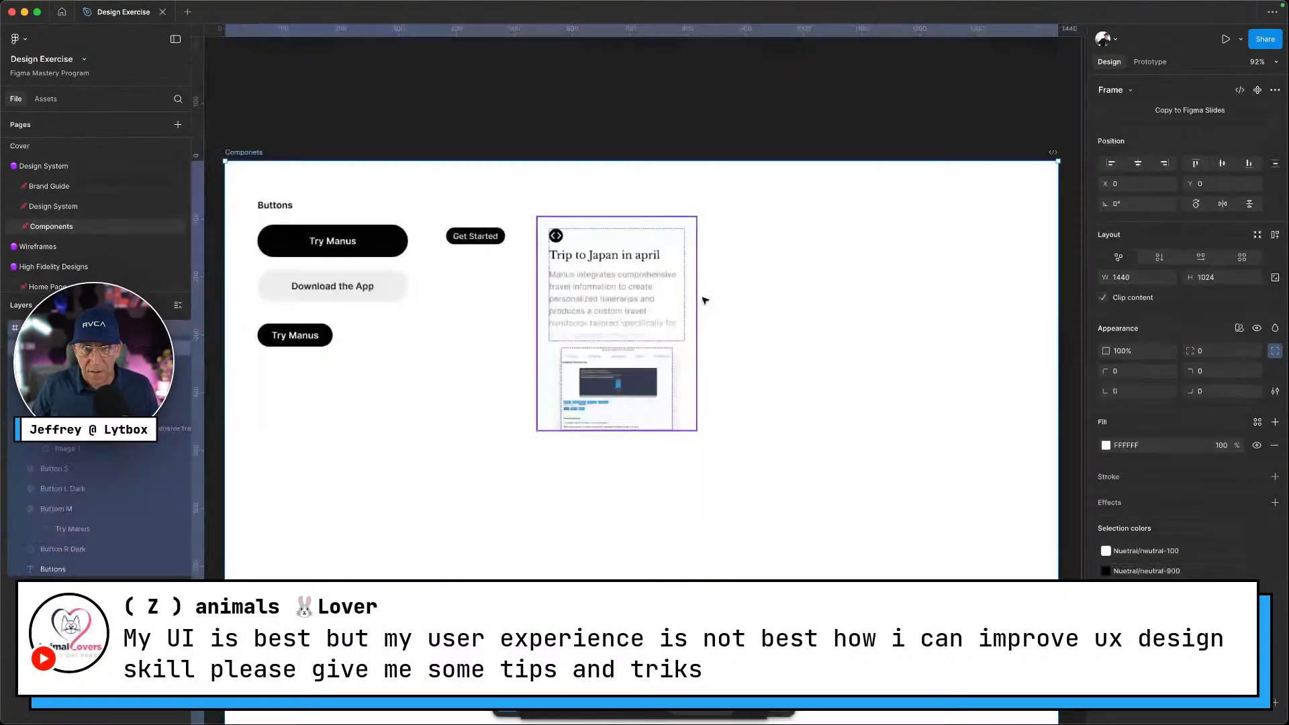
{"action": "right_click", "coordinate": [762, 262]}
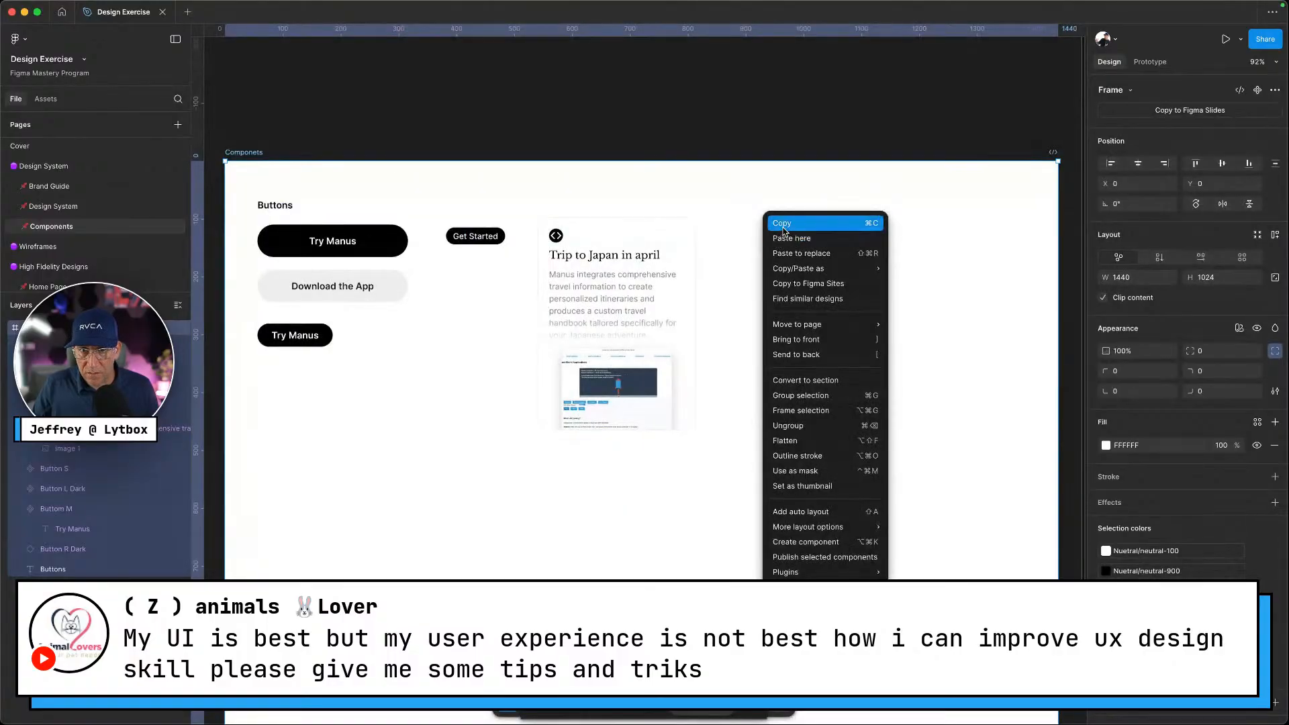
{"action": "left_click", "coordinate": [787, 238]}
{"action": "key", "text": "ctrl+Up"}
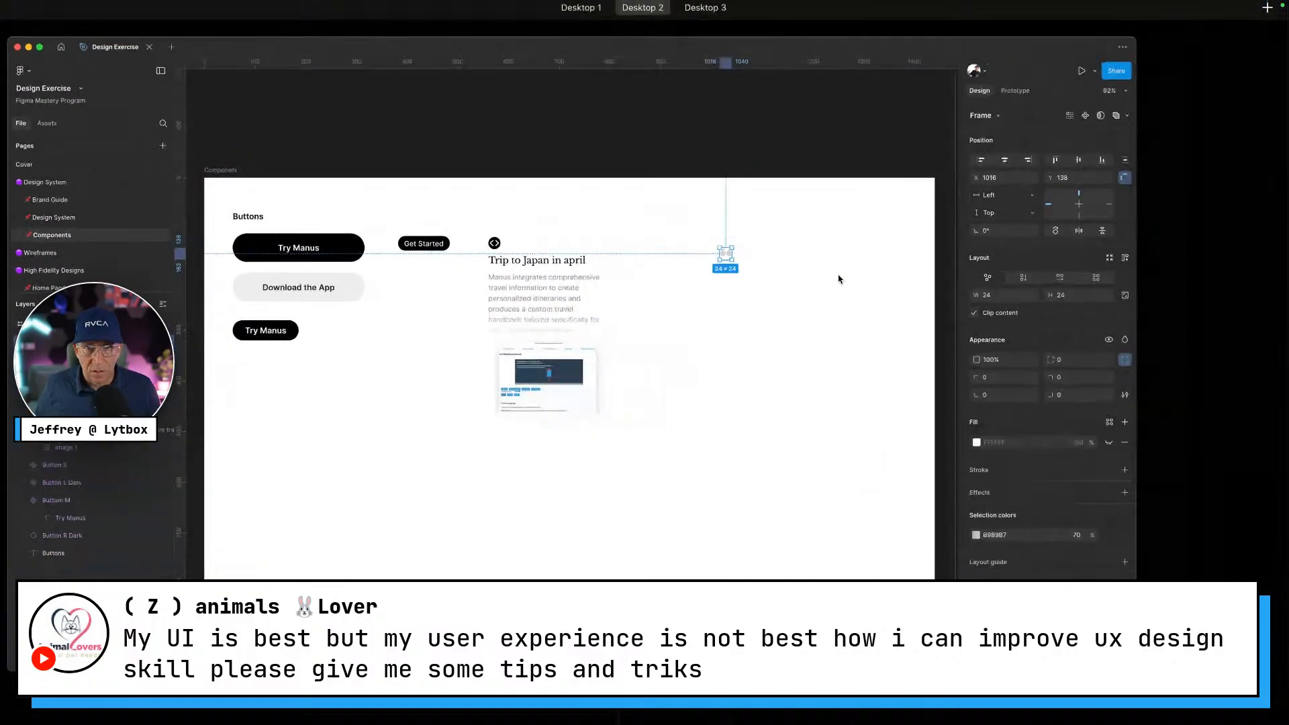
{"action": "key", "text": "ctrl+Left"}
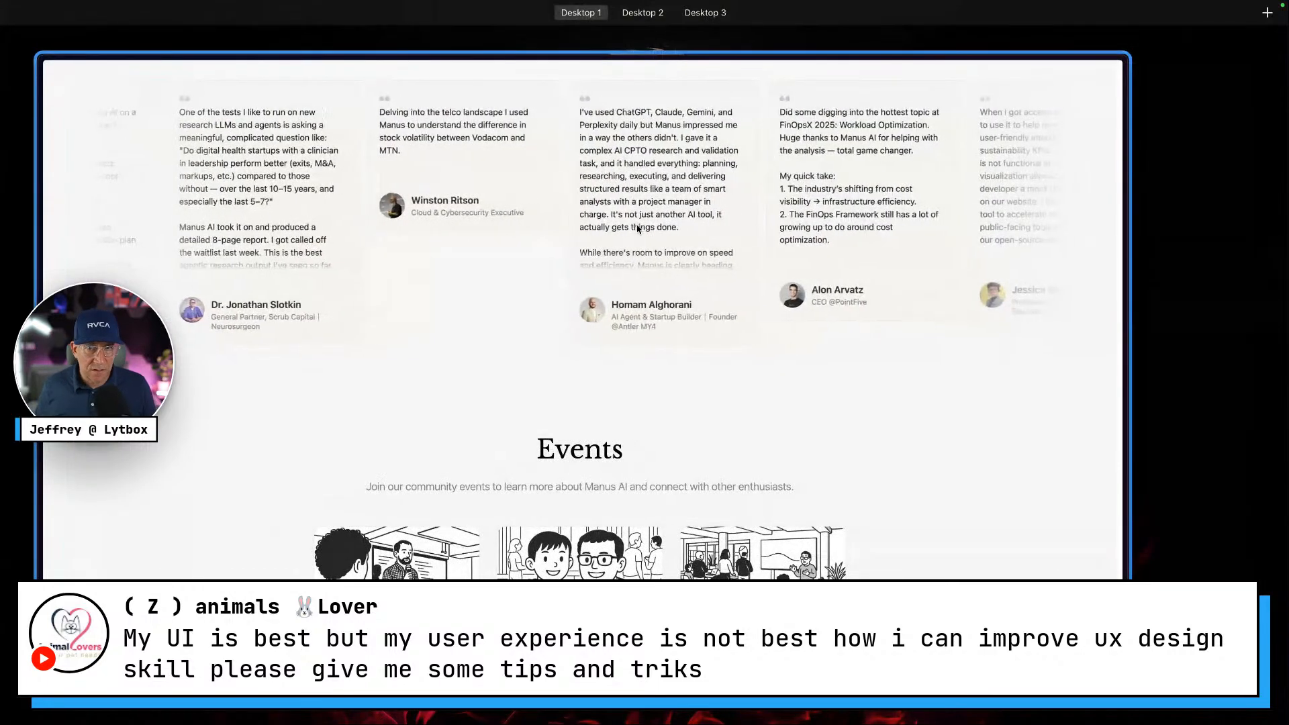
{"action": "key", "text": "ctrl+Right"}
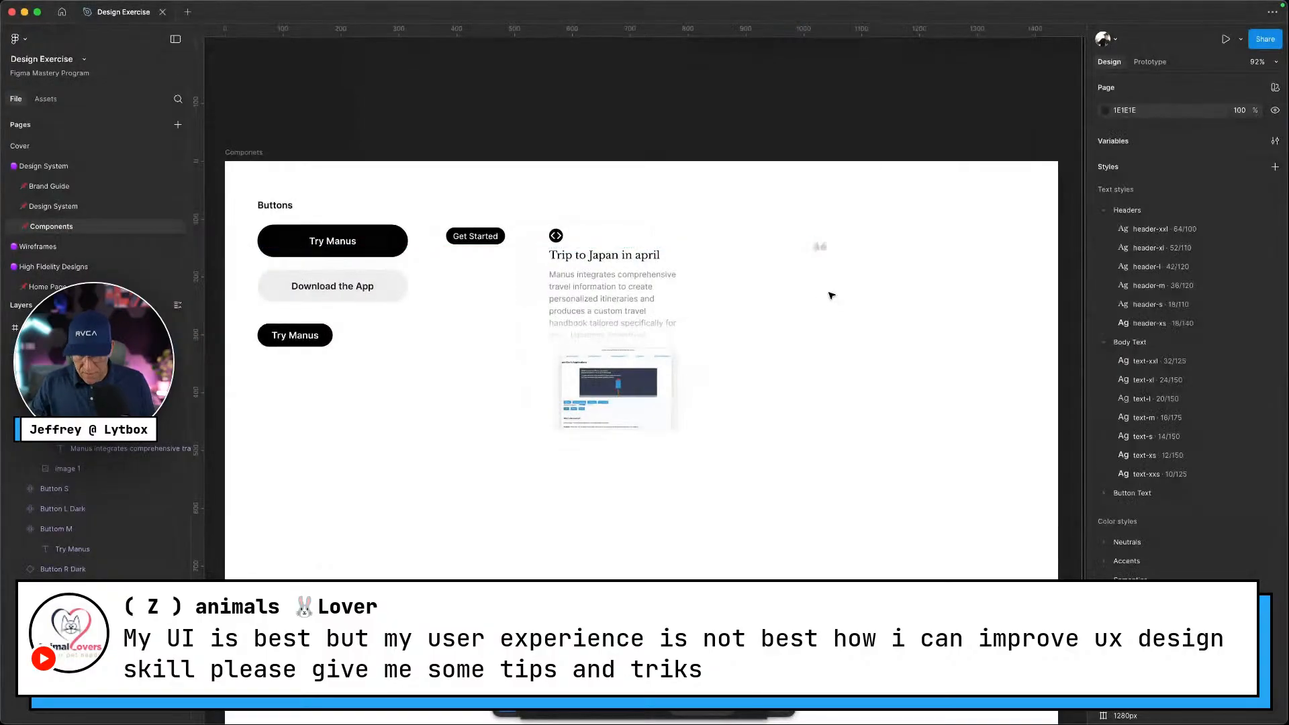
Create a text layer holding Lorem ipsum copied from the browser generator
{"action": "key", "text": "t"}
{"action": "left_click", "coordinate": [827, 271]}
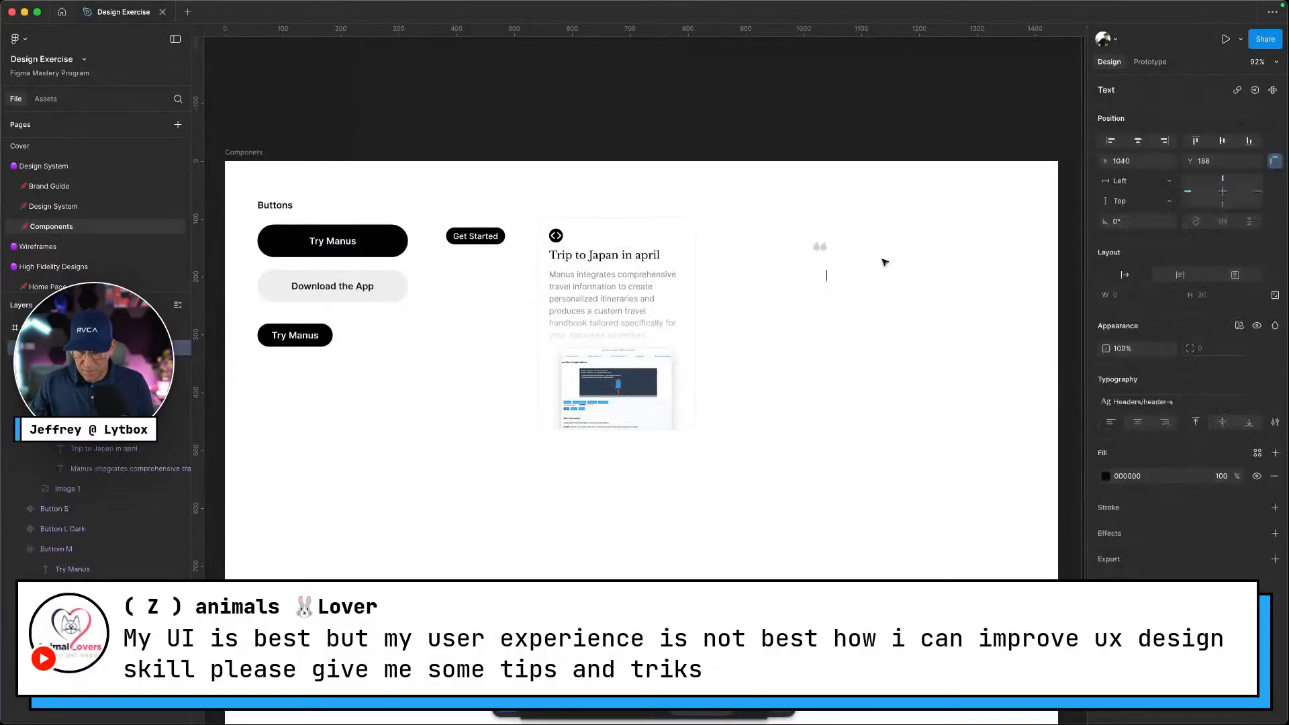
{"action": "key", "text": "ctrl+Left"}
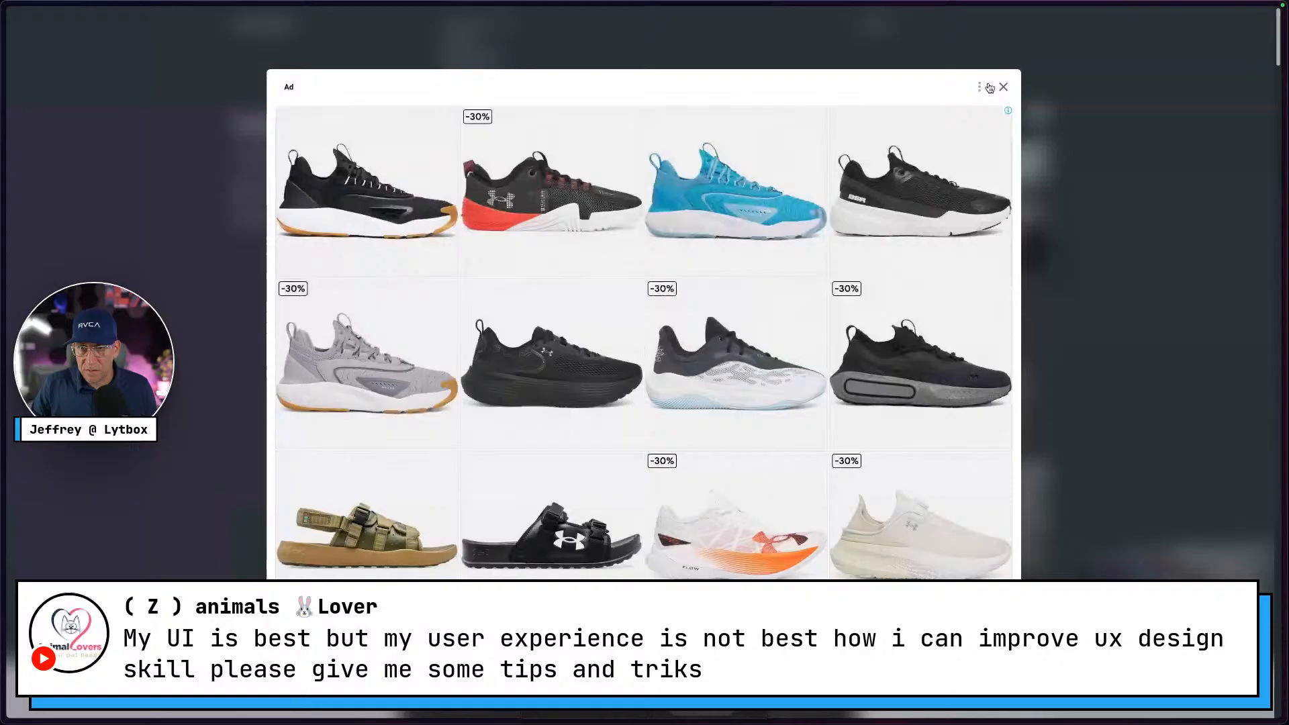
{"action": "left_click", "coordinate": [1000, 87]}
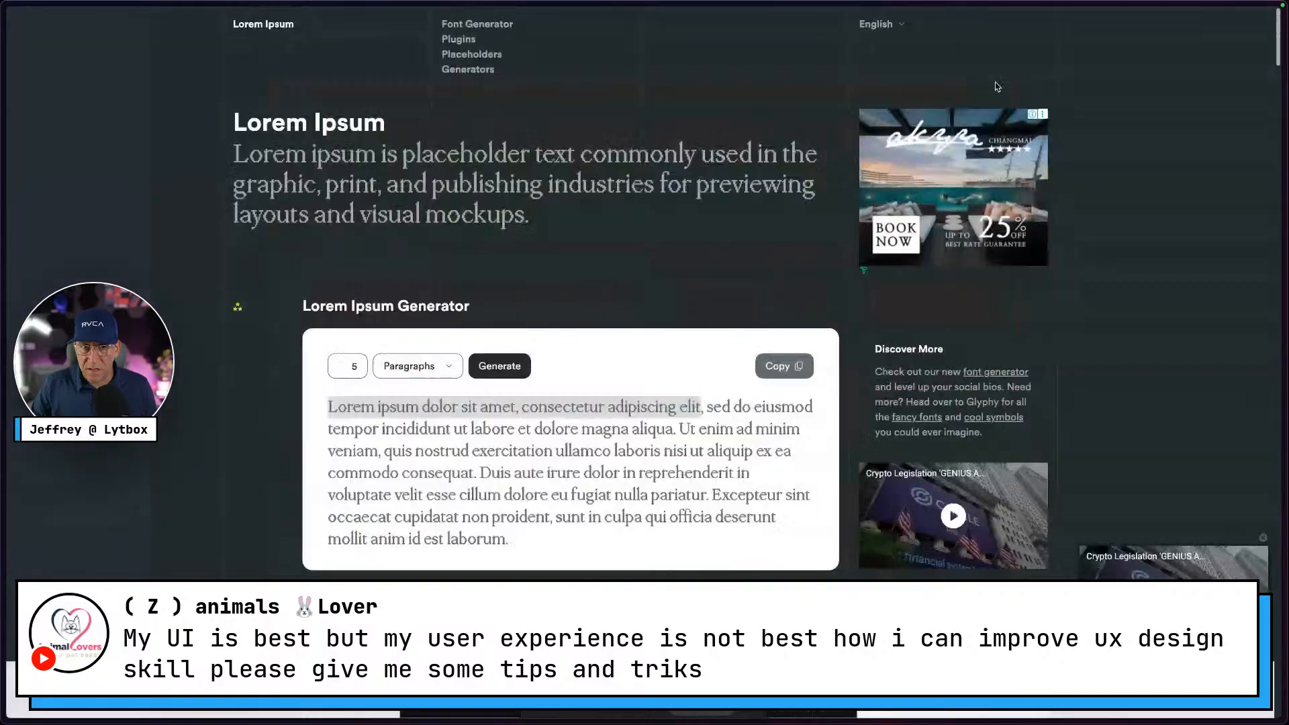
{"action": "left_click_drag", "start_coordinate": [492, 473], "coordinate": [640, 468]}
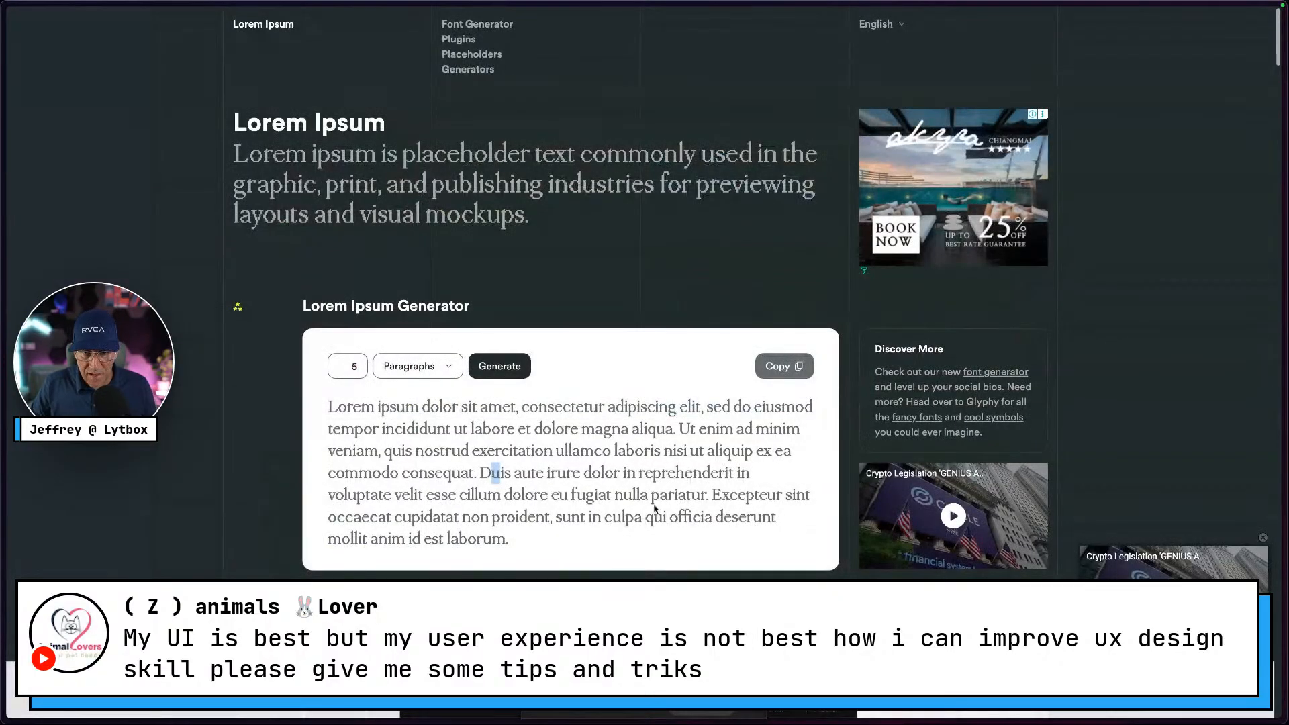
{"action": "left_click_drag", "start_coordinate": [709, 494], "coordinate": [317, 401]}
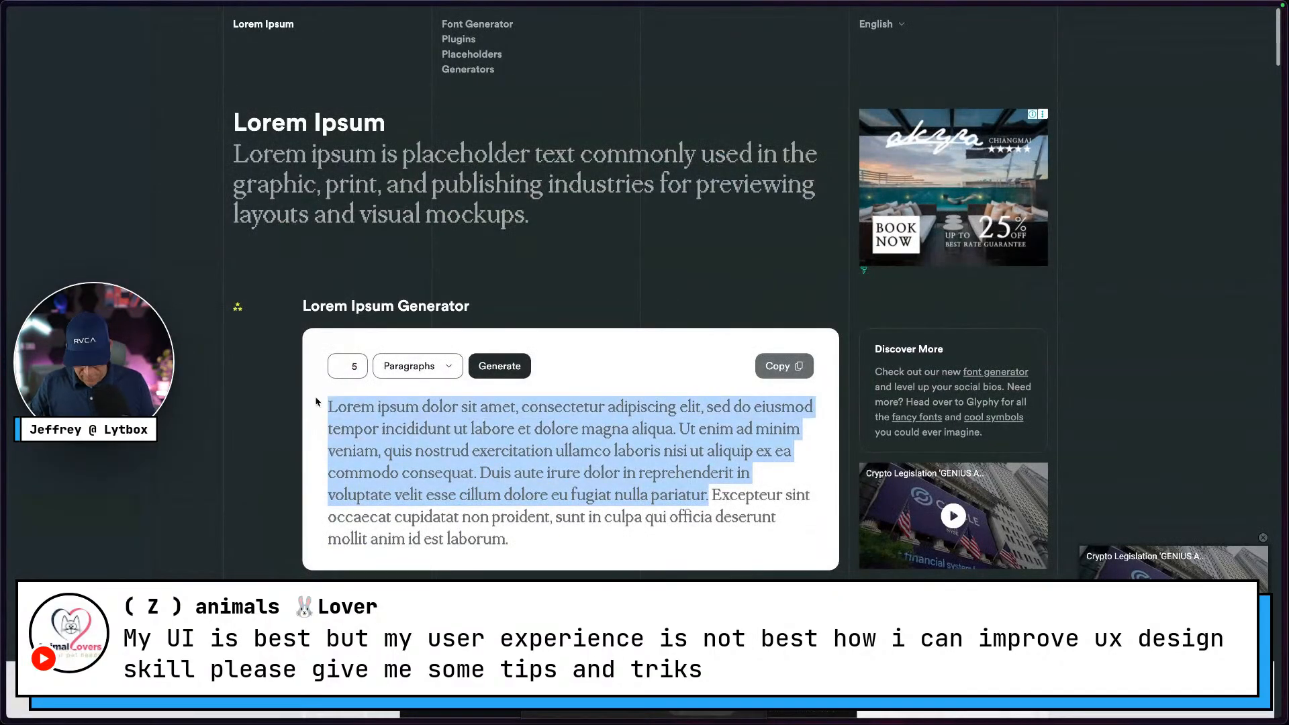
{"action": "key", "text": "ctrl+Right"}
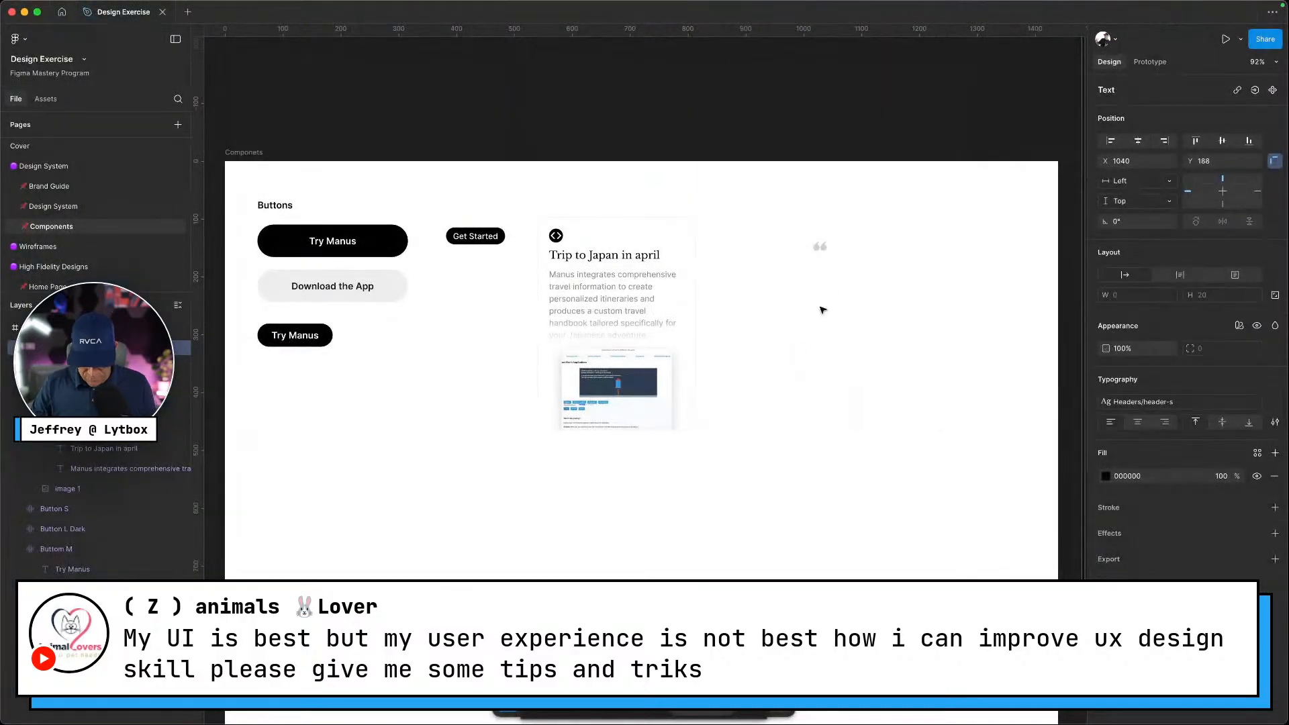
{"action": "key", "text": "super+v"}
{"action": "key", "text": "Escape"}
Place the Lorem text below the Japan card with the quote icon above it
{"action": "left_click_drag", "start_coordinate": [848, 282], "coordinate": [816, 274]}
{"action": "left_click_drag", "start_coordinate": [796, 330], "coordinate": [548, 513]}
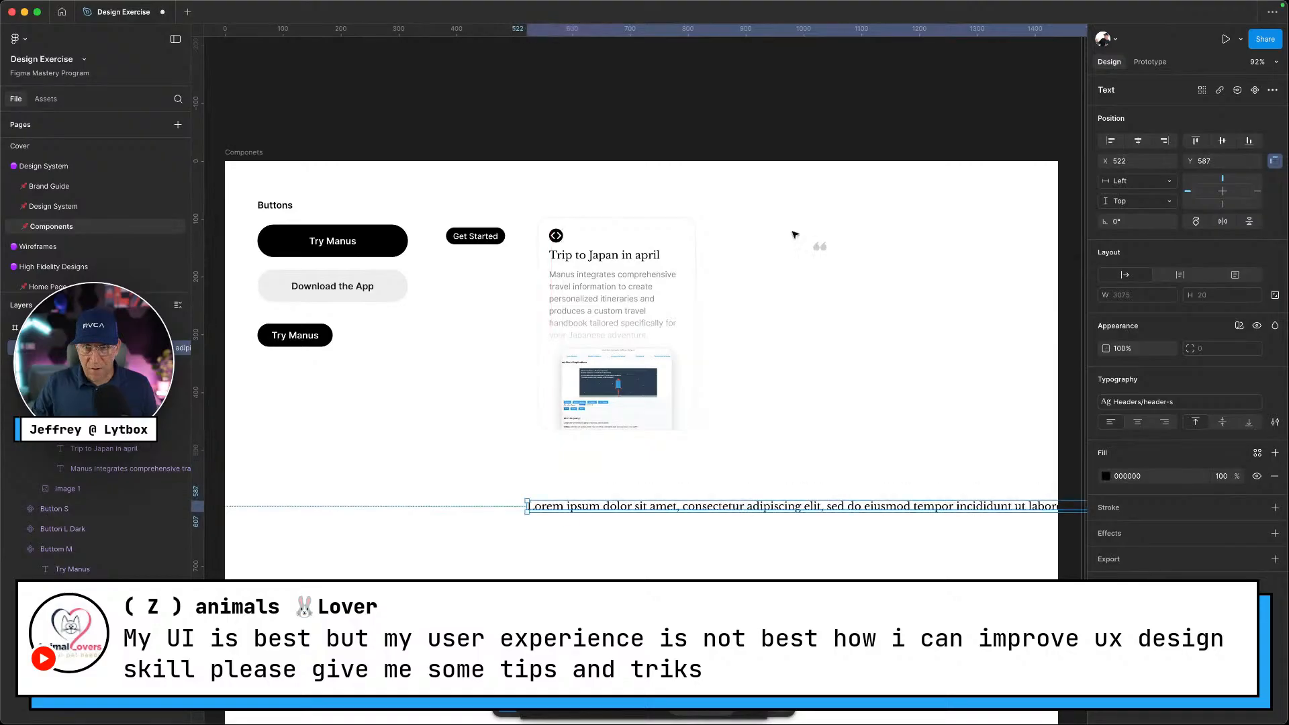
{"action": "left_click_drag", "start_coordinate": [818, 247], "coordinate": [509, 492]}
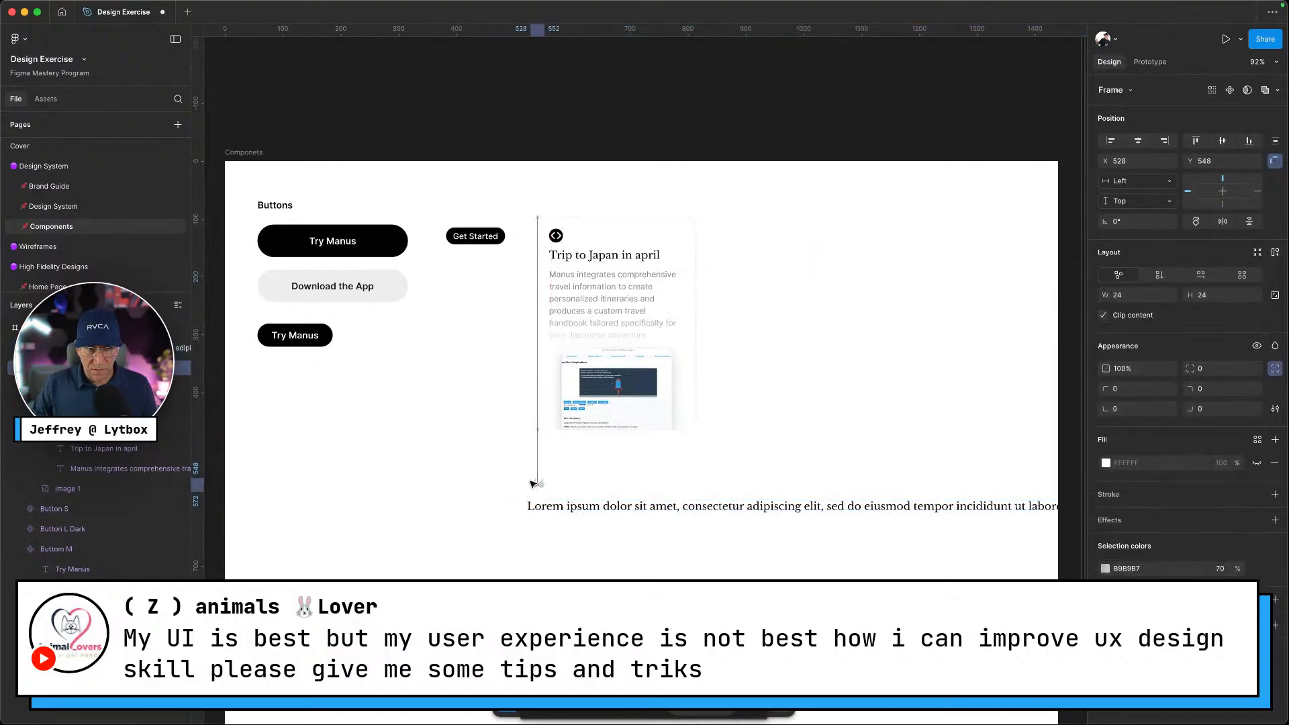
{"action": "scroll", "coordinate": [509, 492], "scroll_direction": "up", "scroll_amount": 3}
{"action": "scroll", "coordinate": [562, 504], "scroll_direction": "down", "scroll_amount": 1}
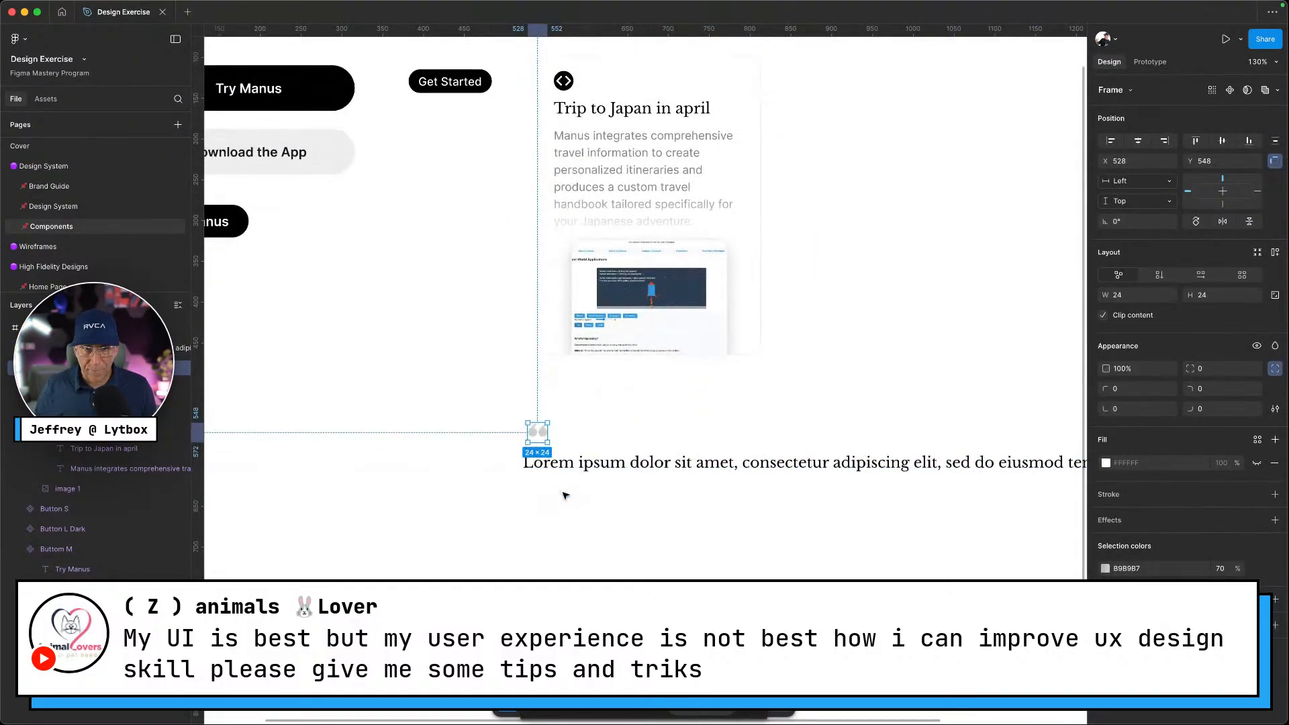
{"action": "key", "text": "ctrl+Left"}
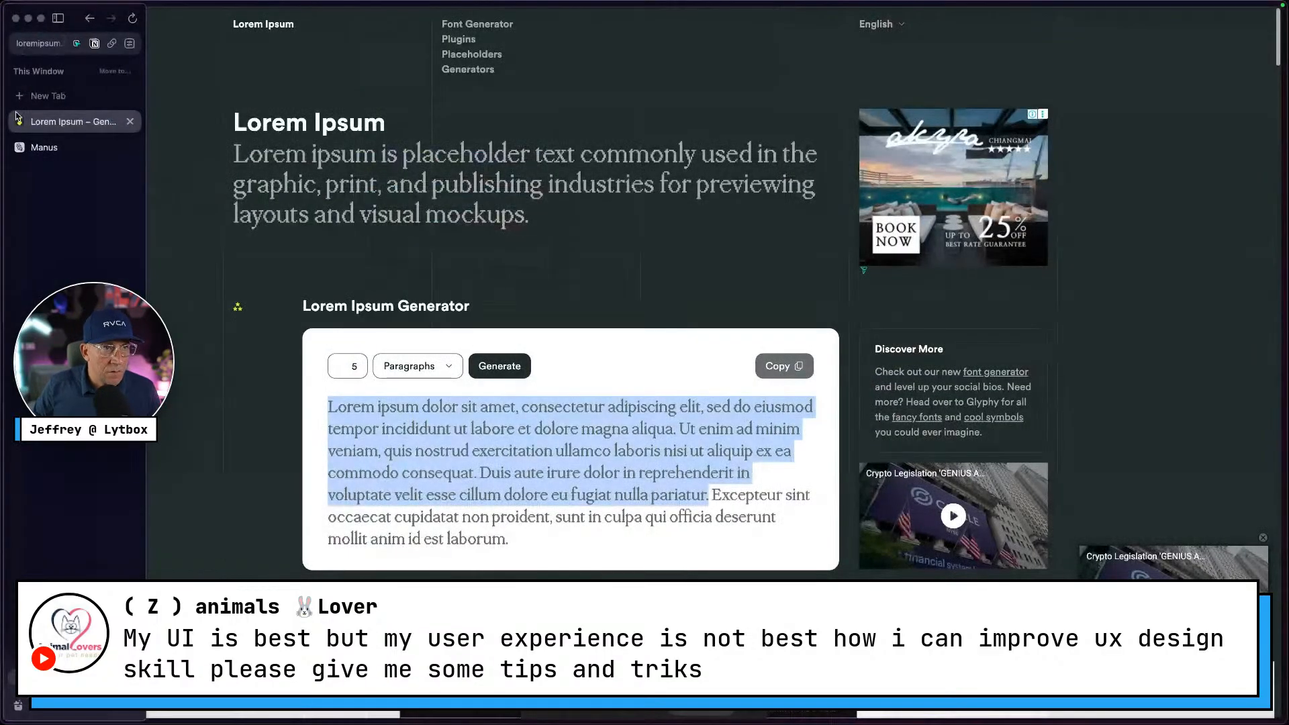
{"action": "left_click", "coordinate": [69, 152]}
{"action": "scroll", "coordinate": [705, 336], "scroll_direction": "up", "scroll_amount": 3}
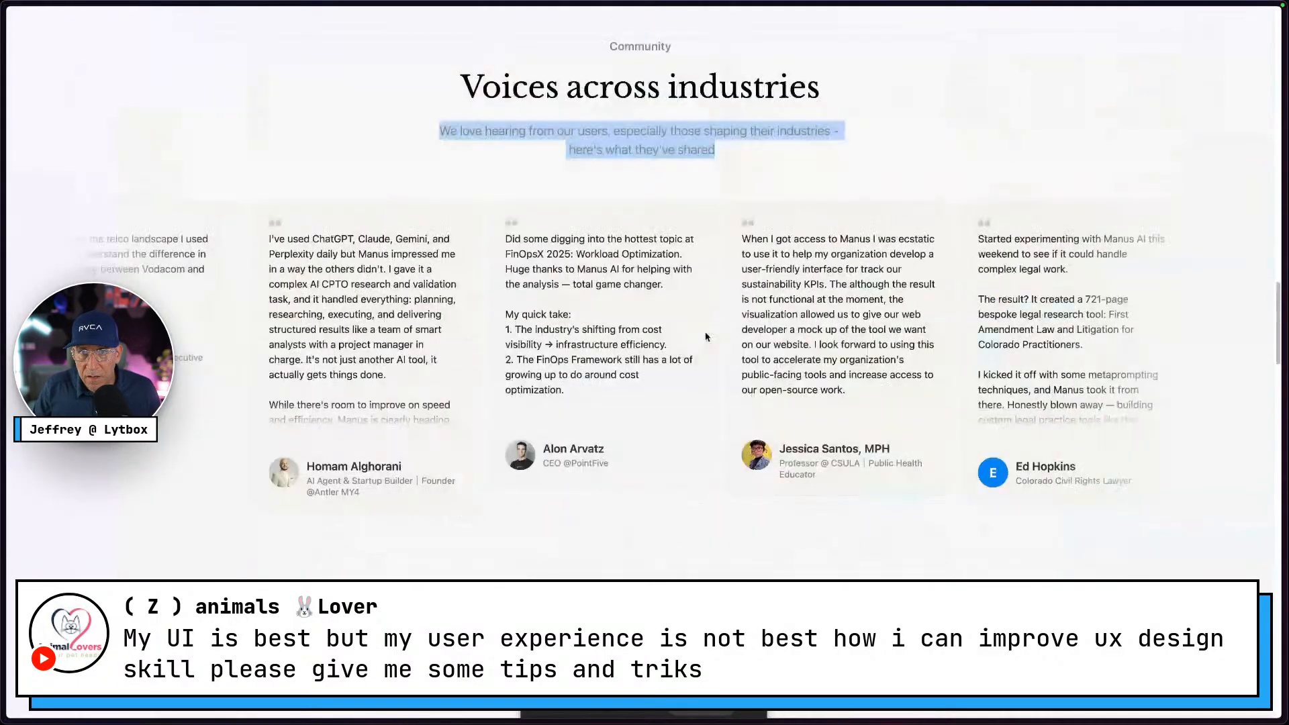
{"action": "key", "text": "ctrl+Right"}
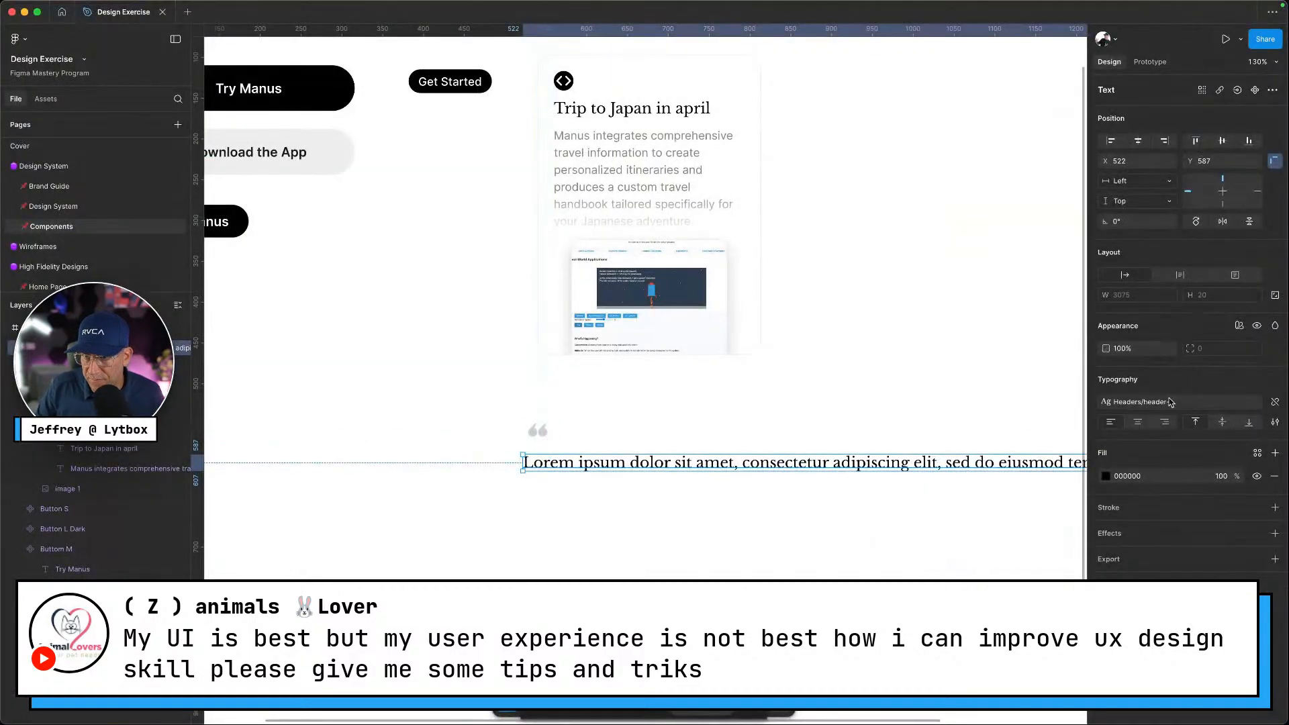
Apply the Body Text/text-m style to the Lorem ipsum text
{"action": "left_click", "coordinate": [1168, 402]}
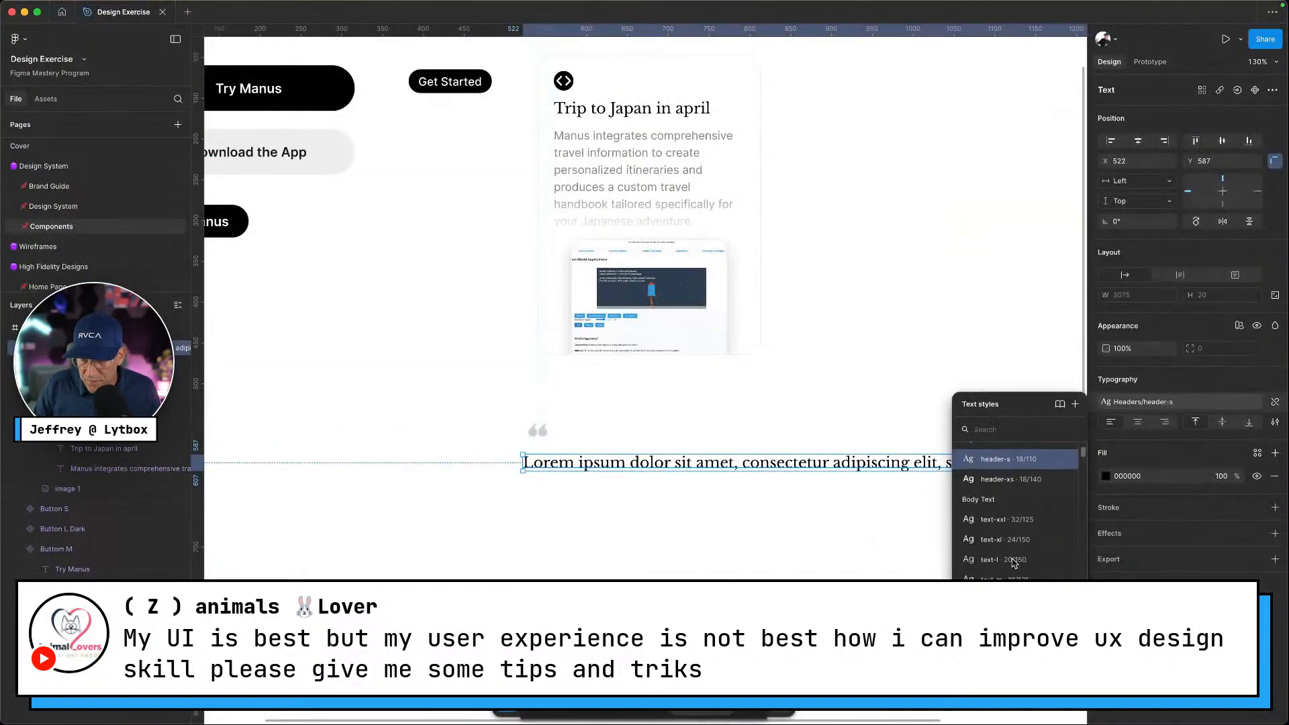
{"action": "left_click", "coordinate": [1016, 558]}
{"action": "left_click", "coordinate": [776, 453]}
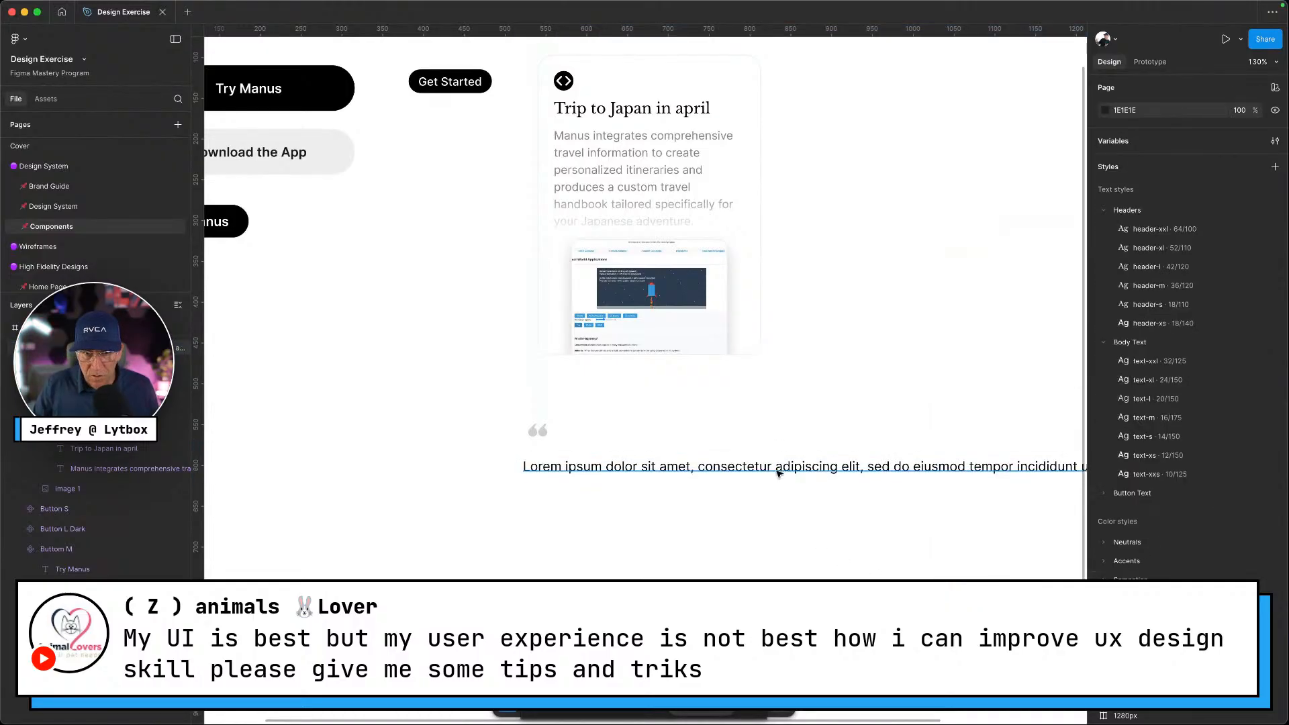
{"action": "left_click", "coordinate": [777, 468]}
Narrow the paragraph to 343 wide so it wraps under the card
{"action": "scroll", "coordinate": [532, 470], "scroll_direction": "down", "scroll_amount": 3}
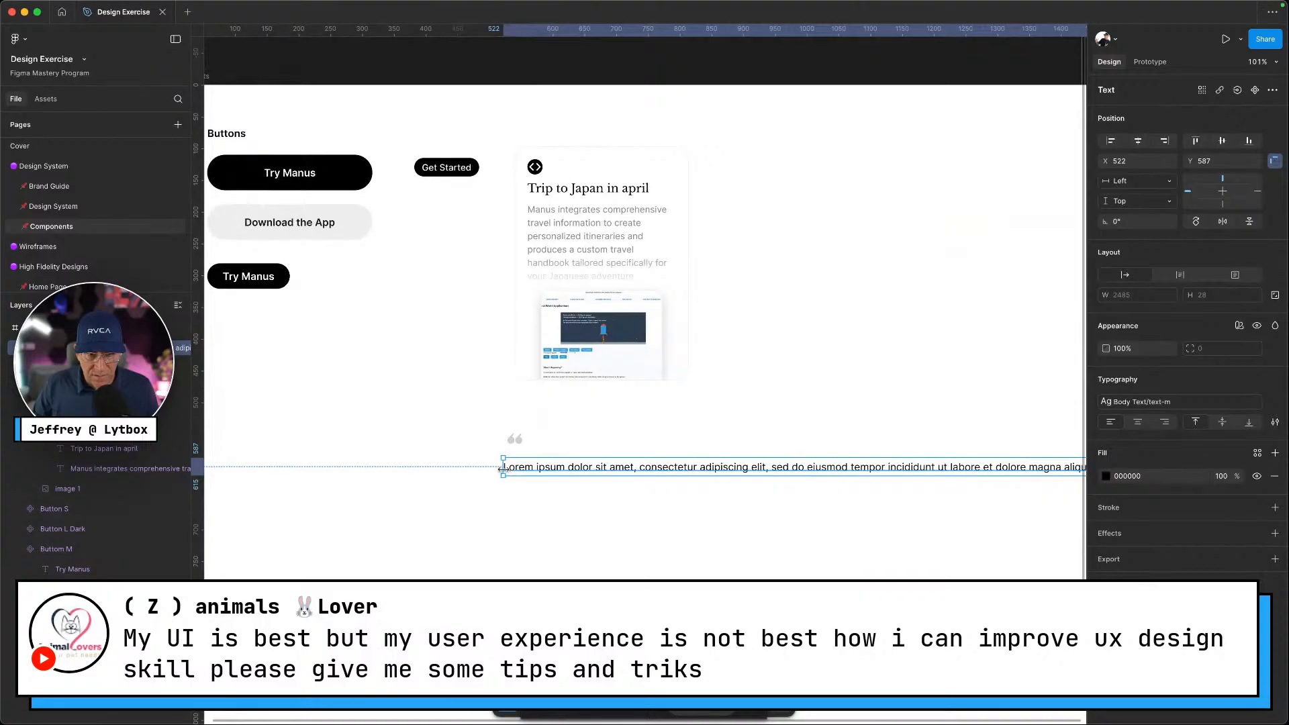
{"action": "left_click_drag", "start_coordinate": [503, 468], "coordinate": [603, 468]}
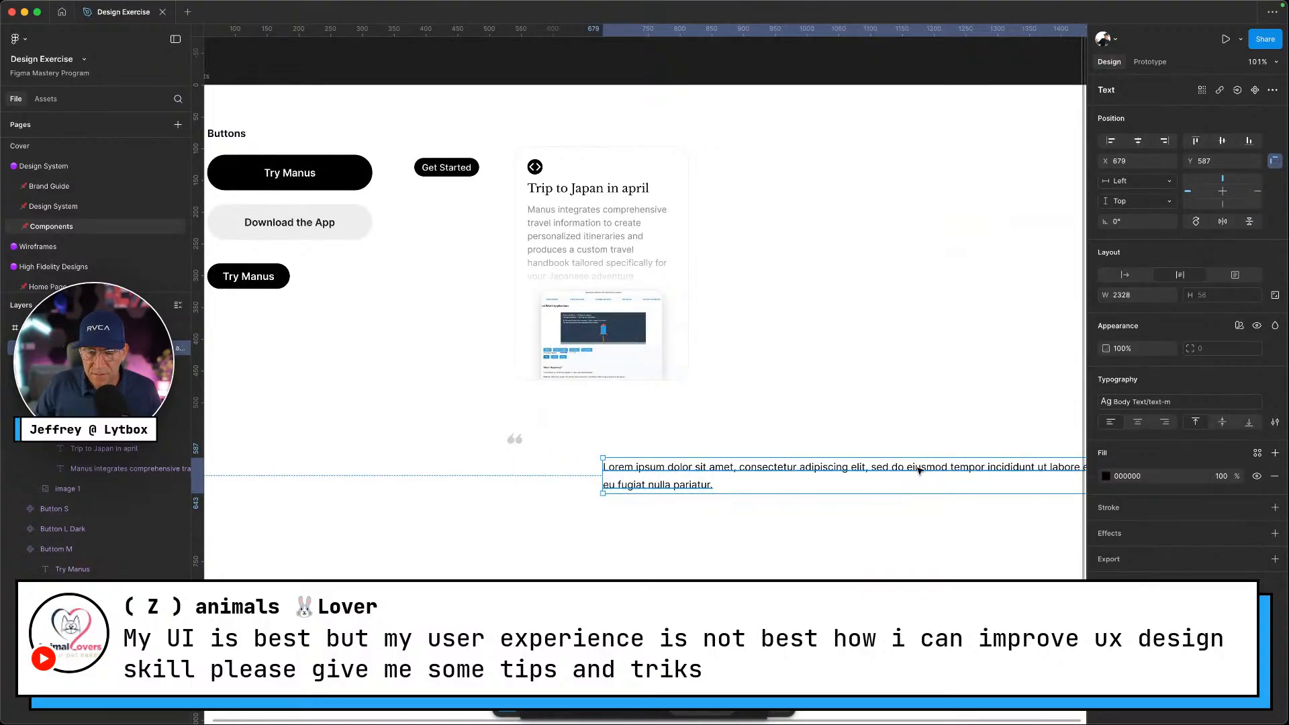
{"action": "left_click_drag", "start_coordinate": [915, 466], "coordinate": [607, 484]}
{"action": "scroll", "coordinate": [960, 494], "scroll_direction": "down", "scroll_amount": 5}
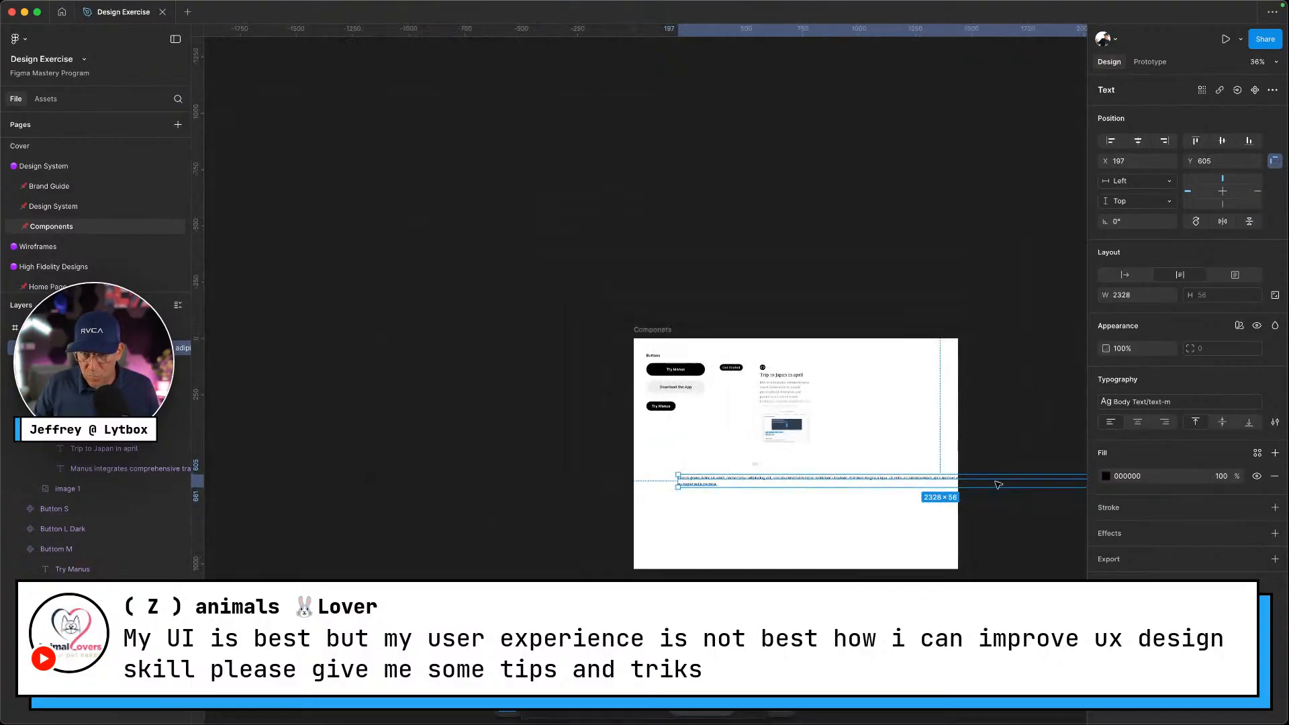
{"action": "scroll", "coordinate": [974, 487], "scroll_direction": "right", "scroll_amount": 5}
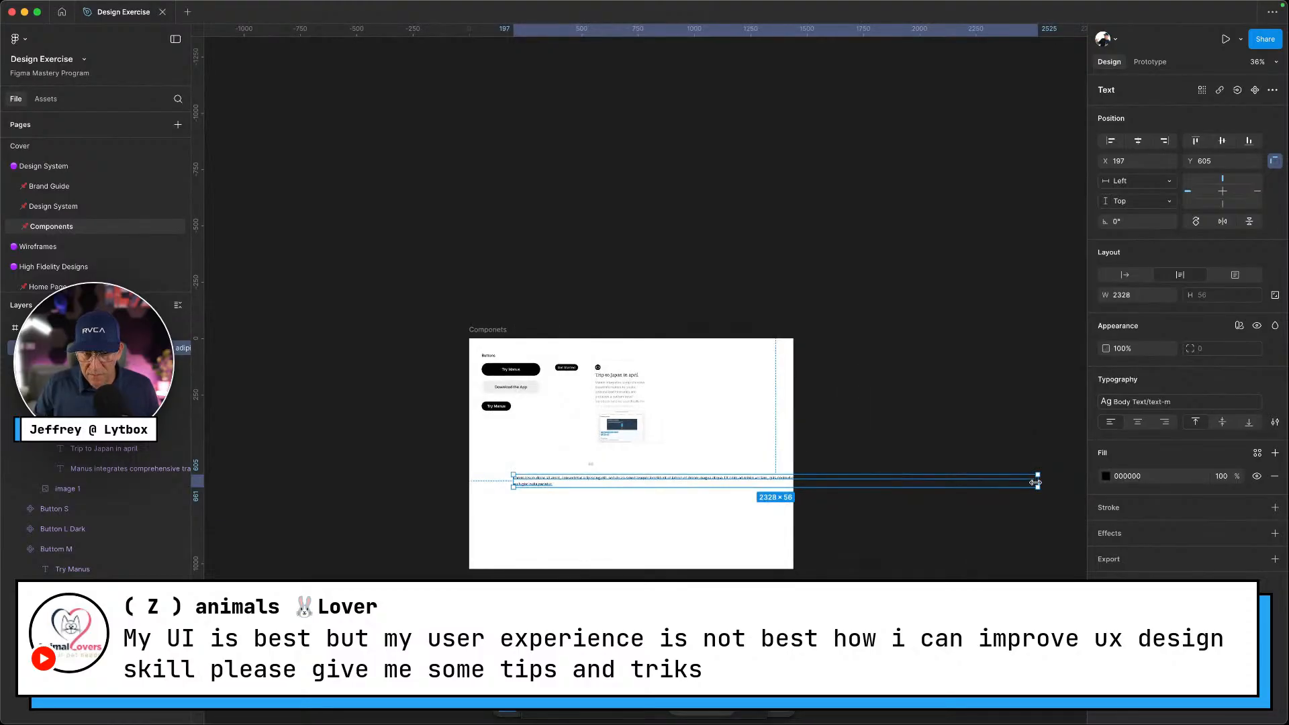
{"action": "left_click_drag", "start_coordinate": [1035, 483], "coordinate": [627, 482]}
{"action": "scroll", "coordinate": [625, 482], "scroll_direction": "up", "scroll_amount": 5}
{"action": "scroll", "coordinate": [664, 561], "scroll_direction": "down", "scroll_amount": 1}
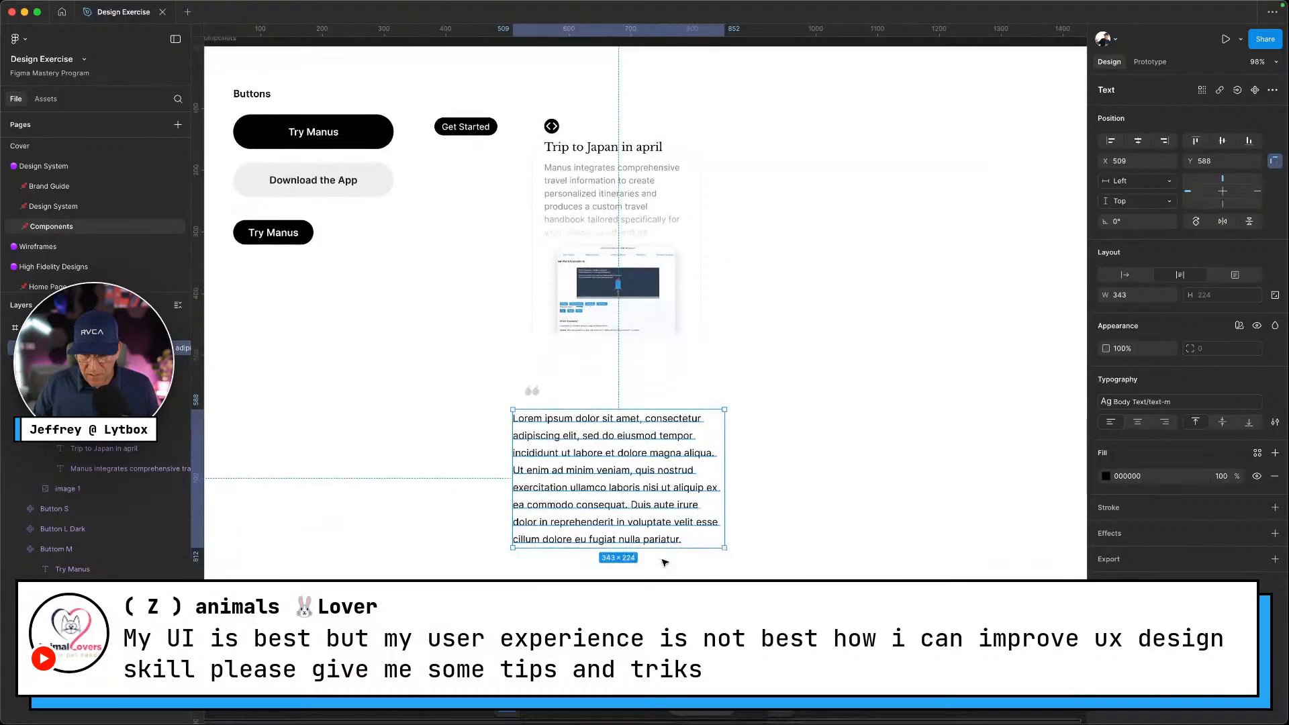
Draw an ellipse below the paragraph as the avatar placeholder
{"action": "key", "text": "ctrl+Left"}
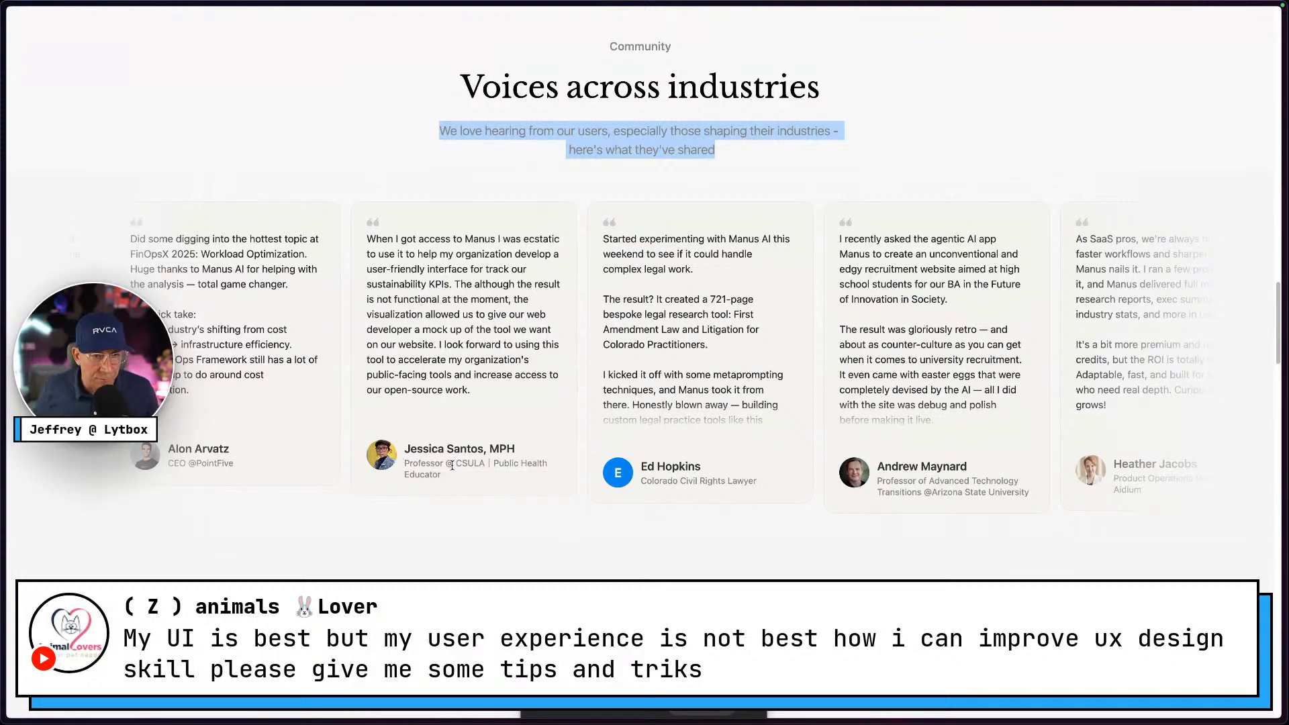
{"action": "key", "text": "ctrl+Right"}
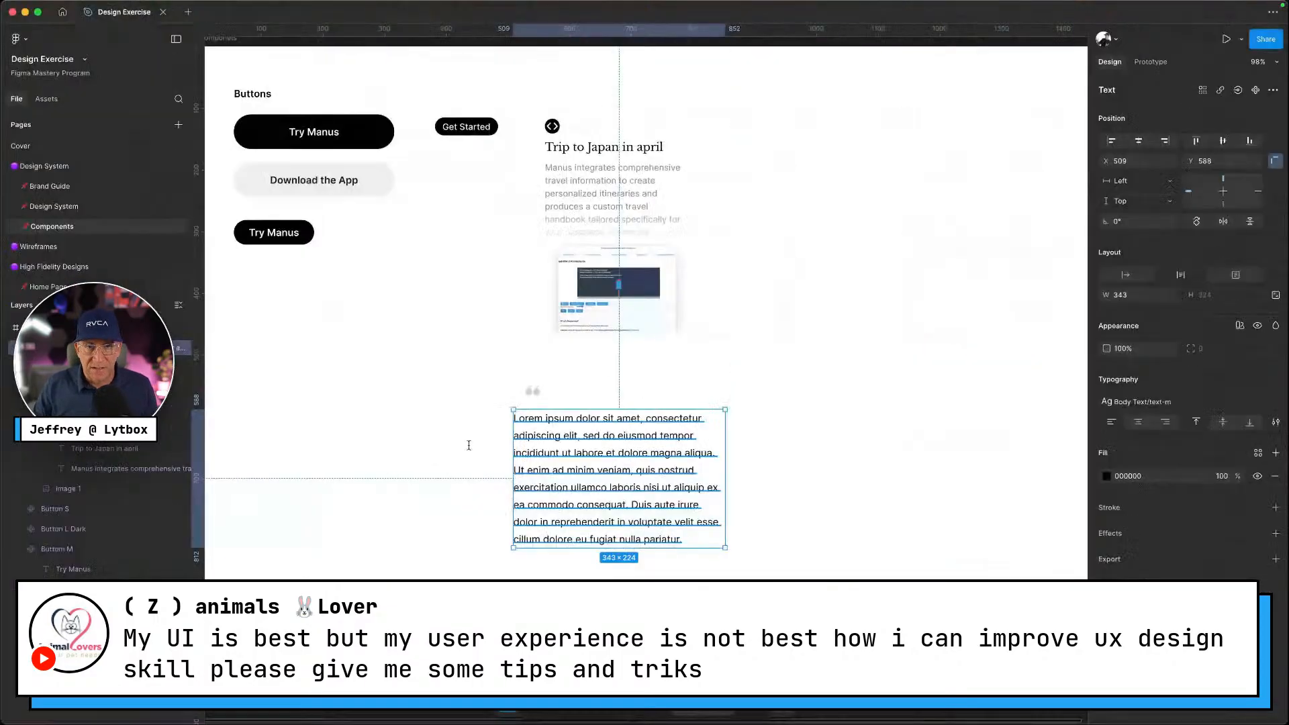
{"action": "scroll", "coordinate": [587, 428], "scroll_direction": "down", "scroll_amount": 3}
{"action": "key", "text": "Escape"}
{"action": "key", "text": "o"}
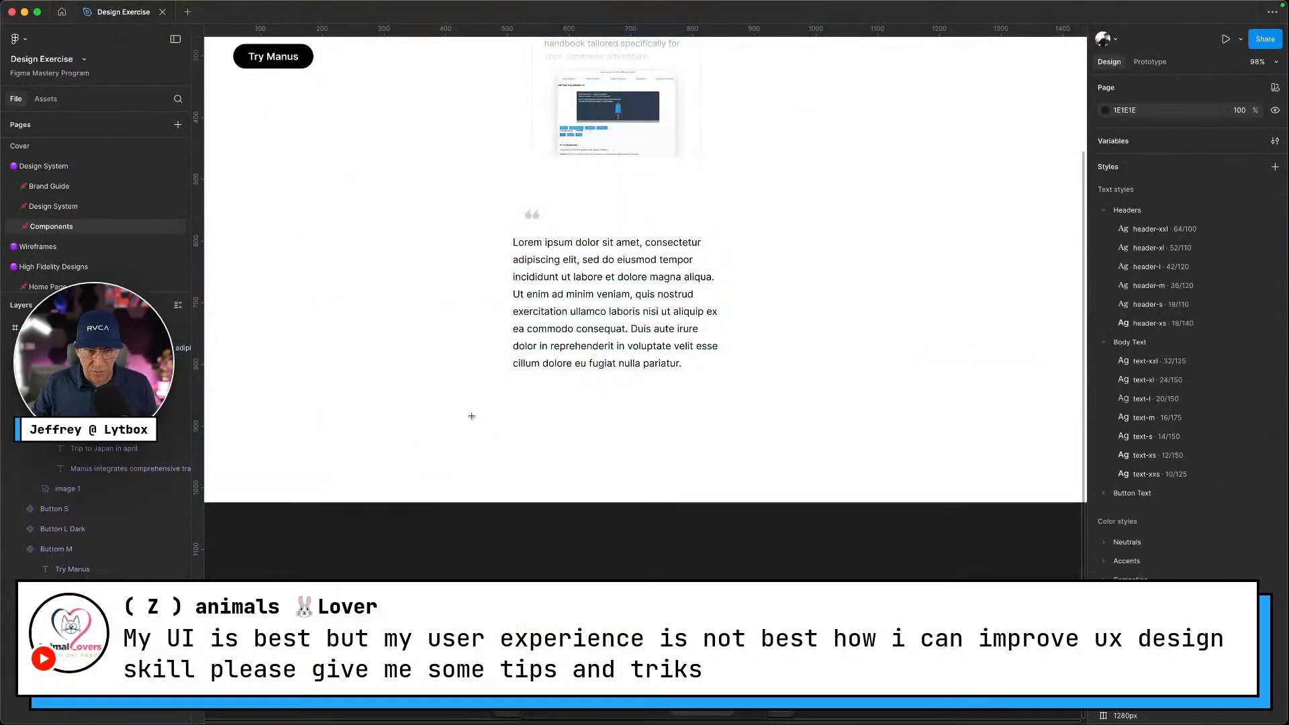
{"action": "left_click_drag", "start_coordinate": [506, 389], "coordinate": [534, 409]}
Inspect a reviewer's avatar image on the live site to check its size
{"action": "key", "text": "ctrl+Left"}
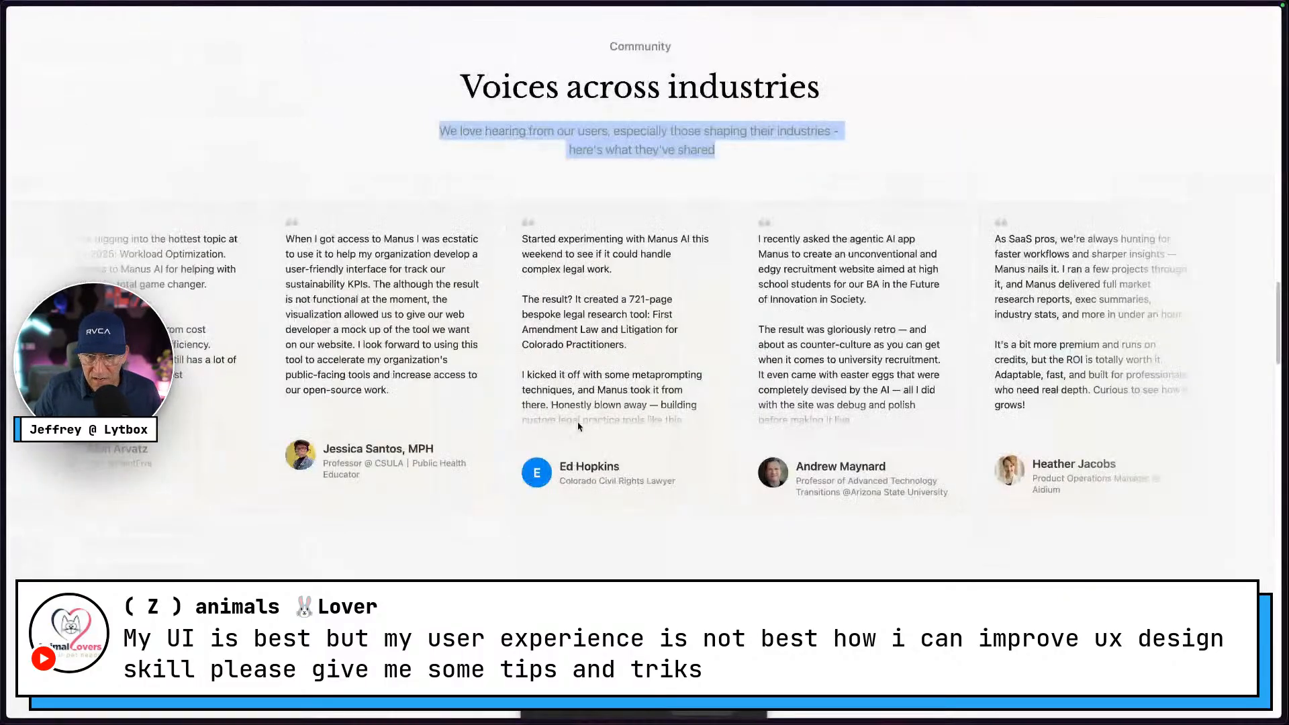
{"action": "right_click", "coordinate": [779, 469]}
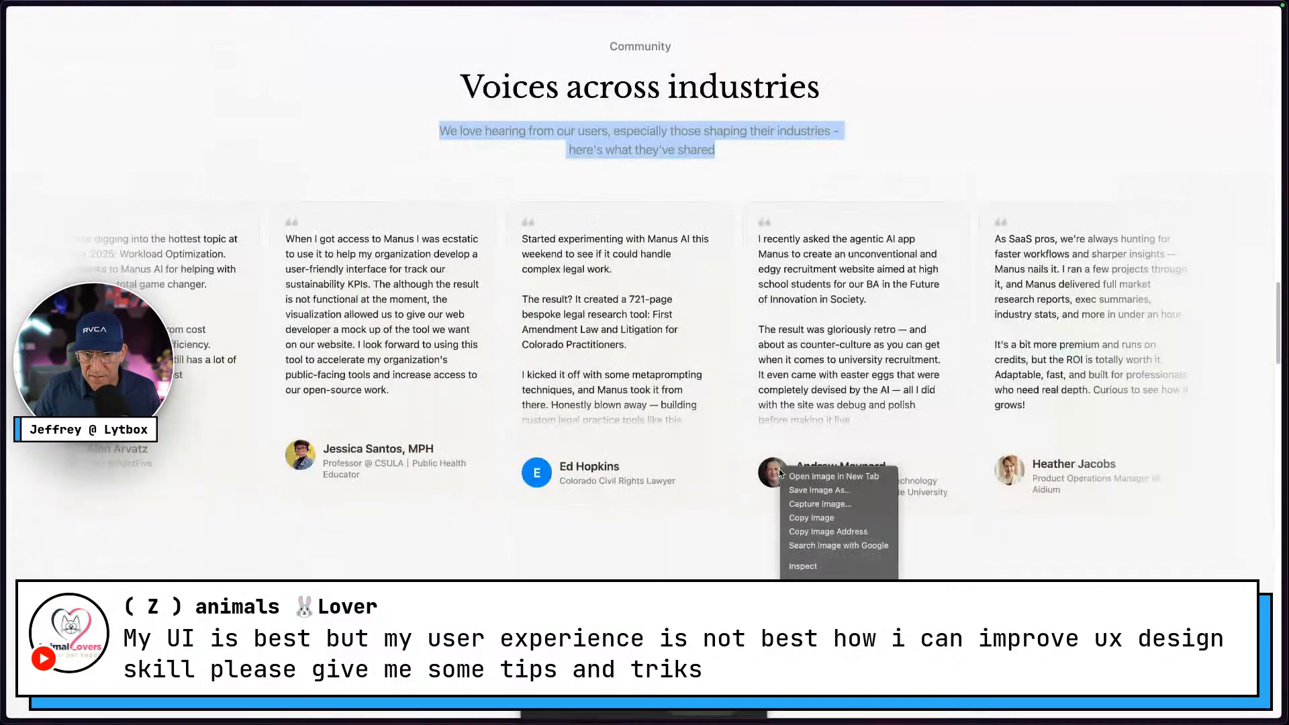
{"action": "left_click", "coordinate": [815, 571]}
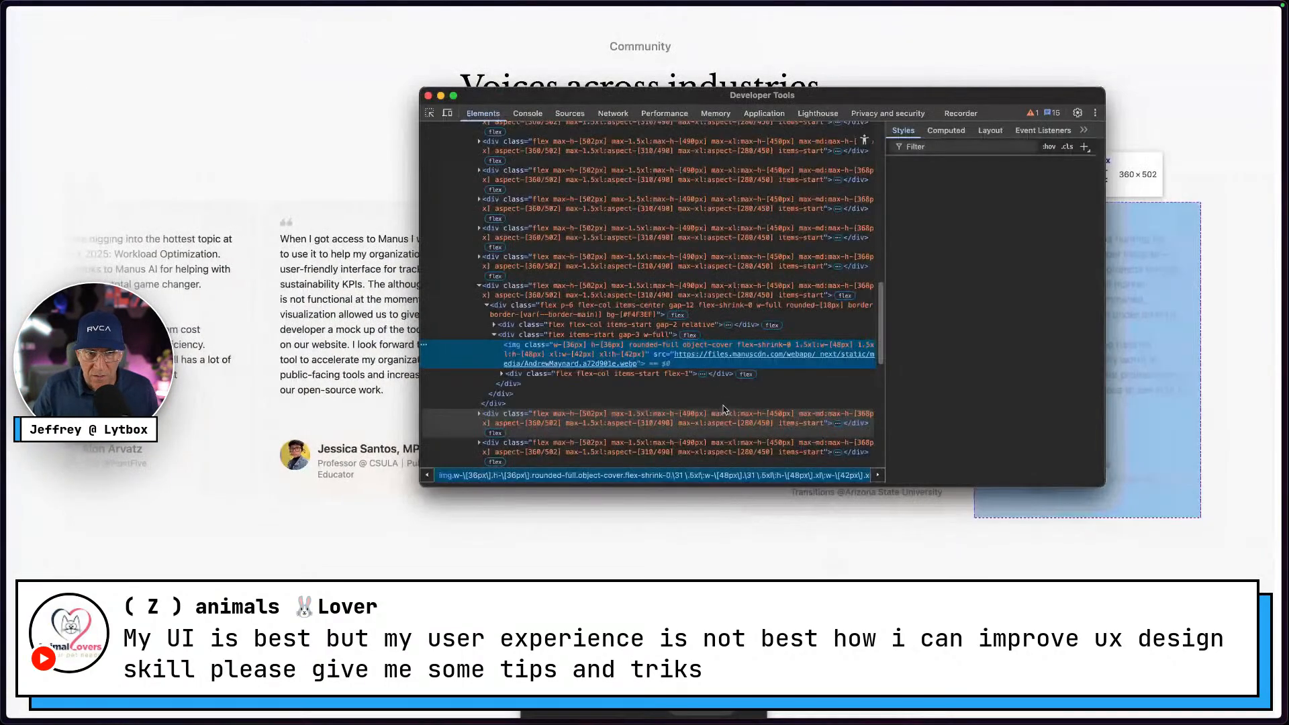
{"action": "left_click_drag", "start_coordinate": [782, 96], "coordinate": [829, 75]}
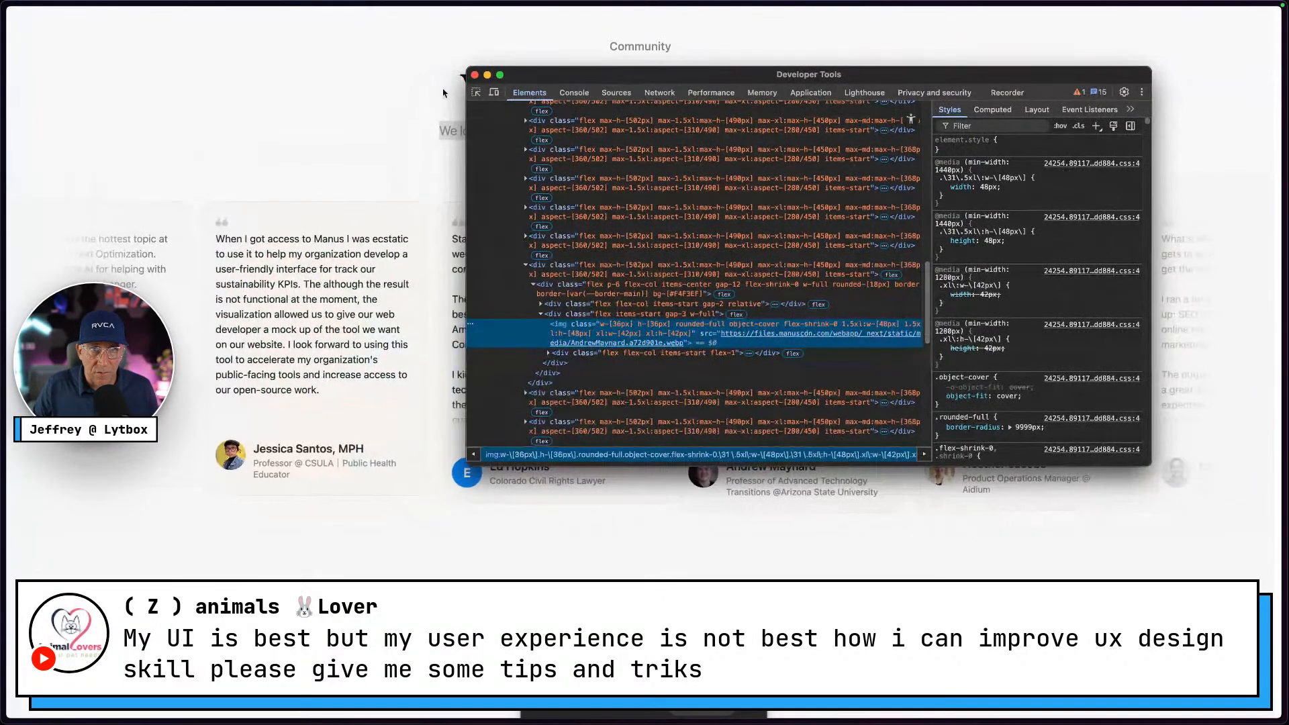
{"action": "left_click", "coordinate": [474, 75]}
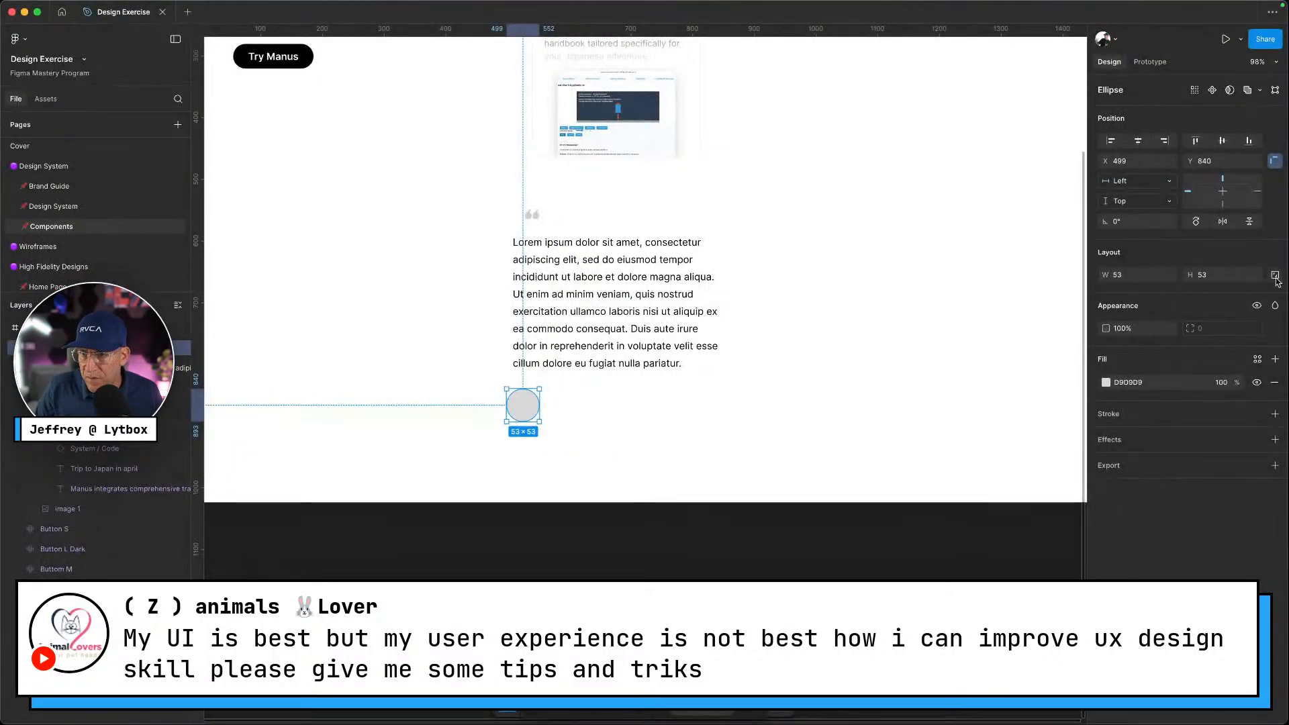
Lock the circle's proportions and set its width to 48
{"action": "left_click", "coordinate": [1275, 276]}
{"action": "left_click", "coordinate": [1136, 275]}
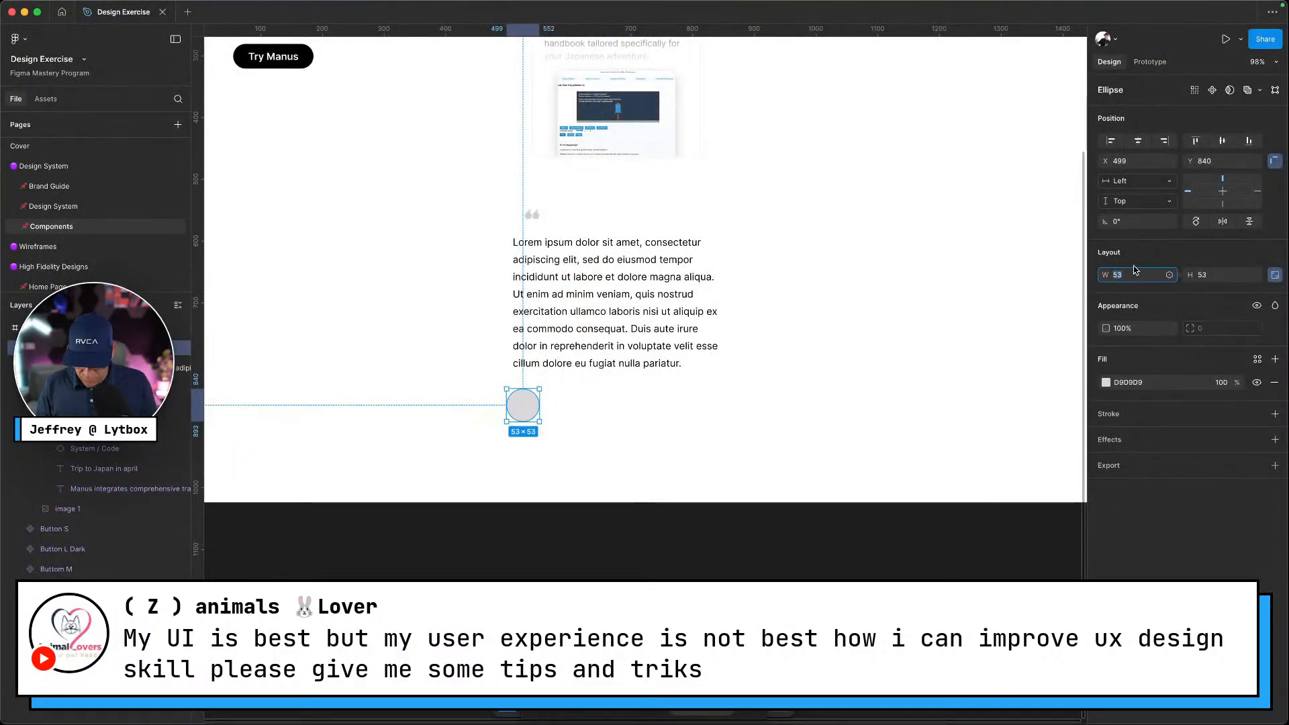
{"action": "type", "text": "48"}
{"action": "key", "text": "Return"}
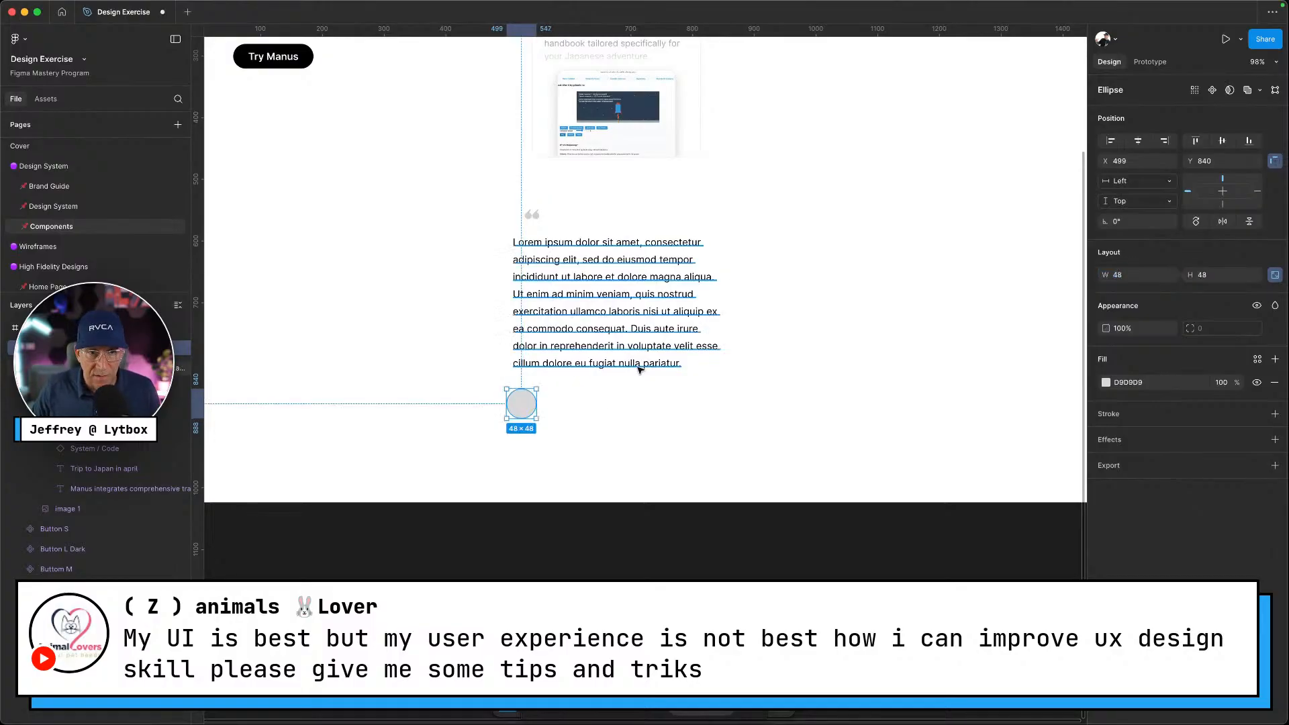
{"action": "right_click", "coordinate": [530, 406]}
{"action": "mouse_move", "coordinate": [590, 572]}
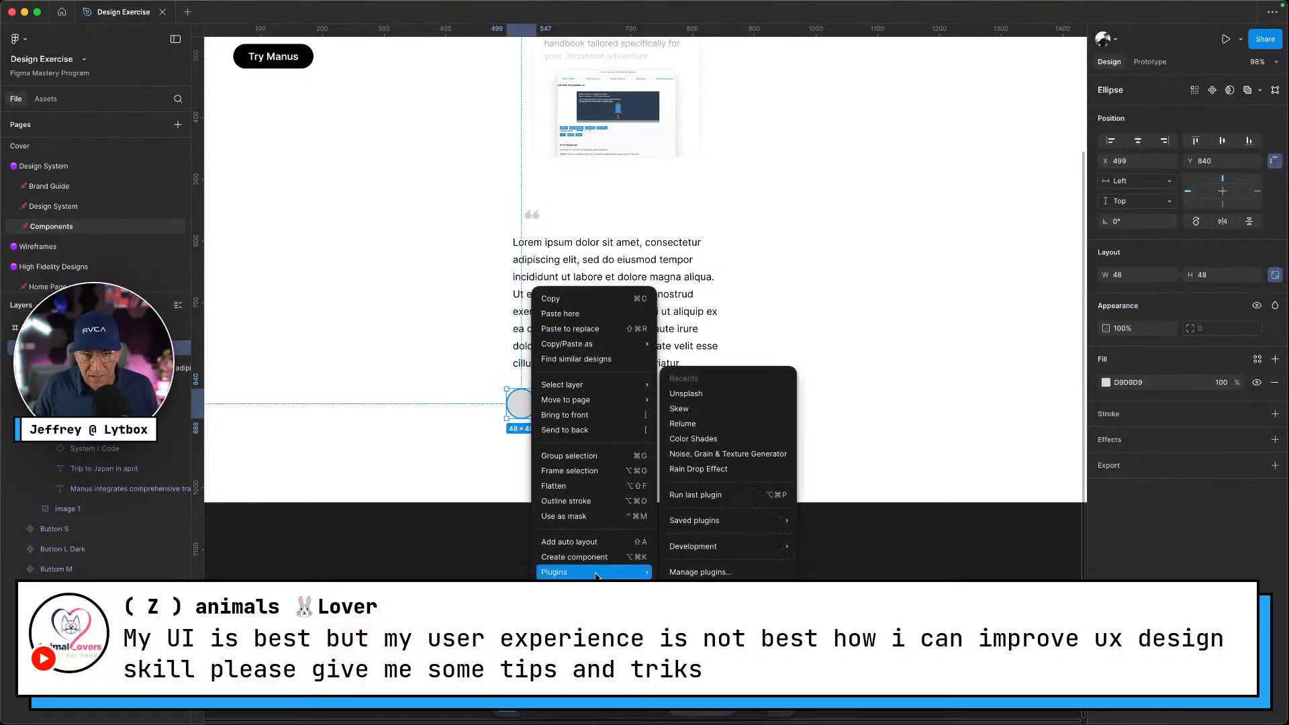
Fill the avatar circle with a portrait from an Unsplash 'profile' search
{"action": "left_click", "coordinate": [705, 397]}
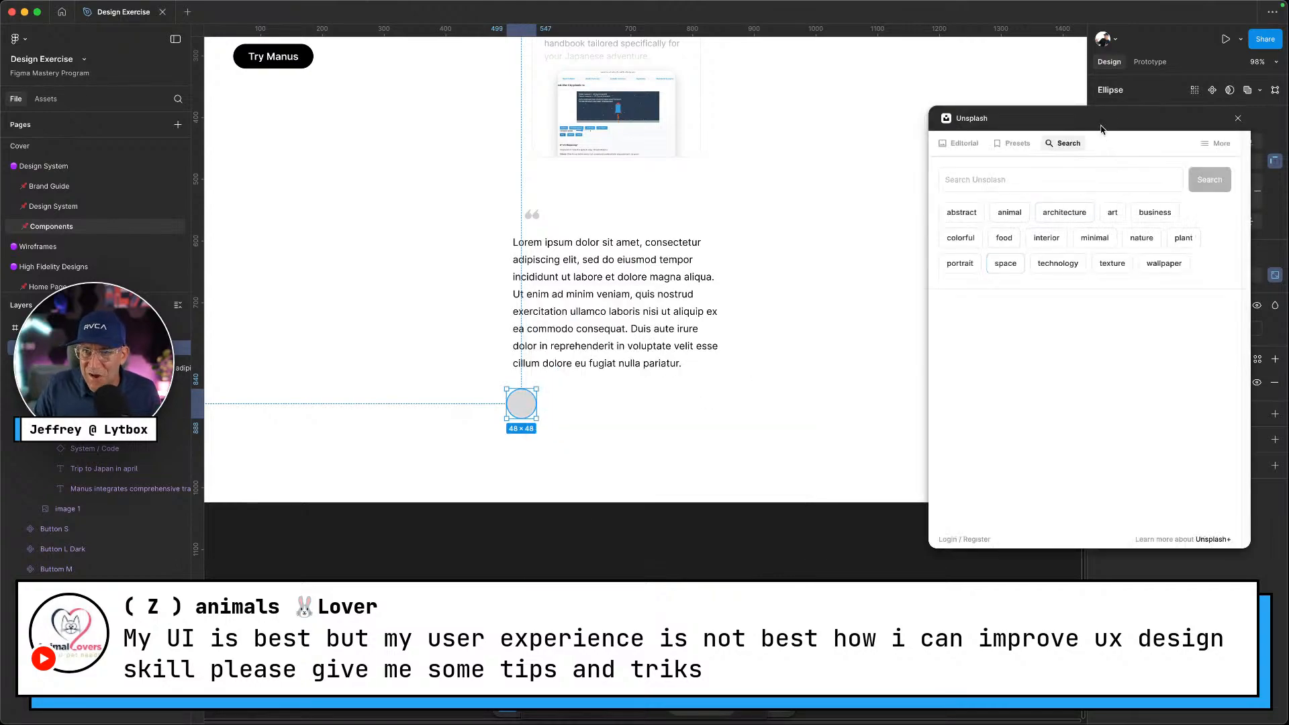
{"action": "left_click_drag", "start_coordinate": [1074, 125], "coordinate": [900, 129]}
{"action": "left_click", "coordinate": [817, 181]}
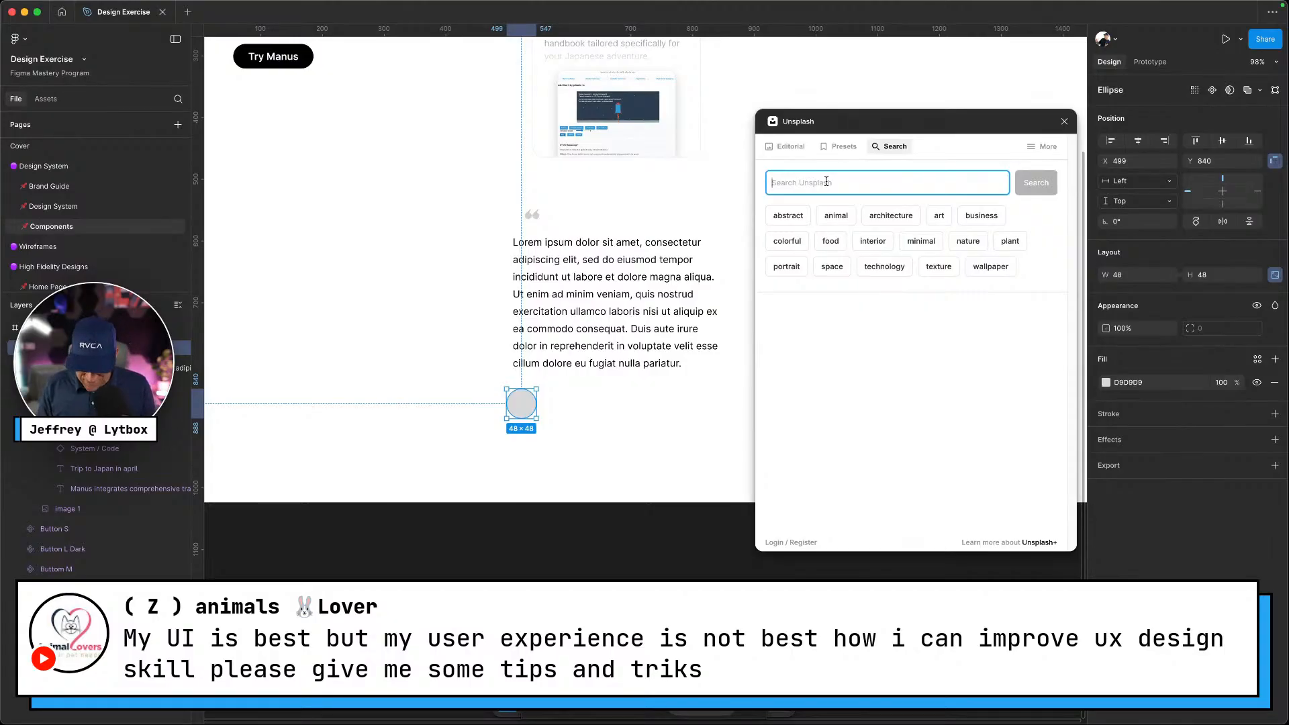
{"action": "type", "text": "pro"}
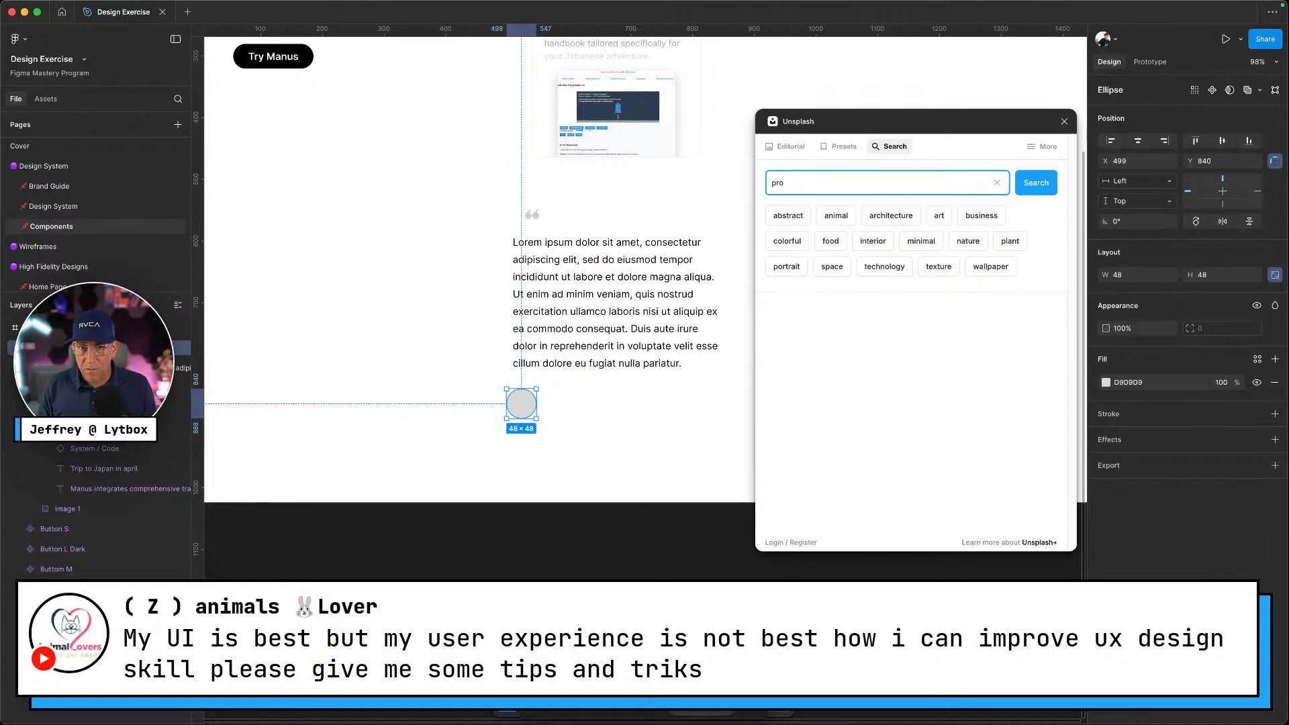
{"action": "type", "text": "file"}
{"action": "key", "text": "Return"}
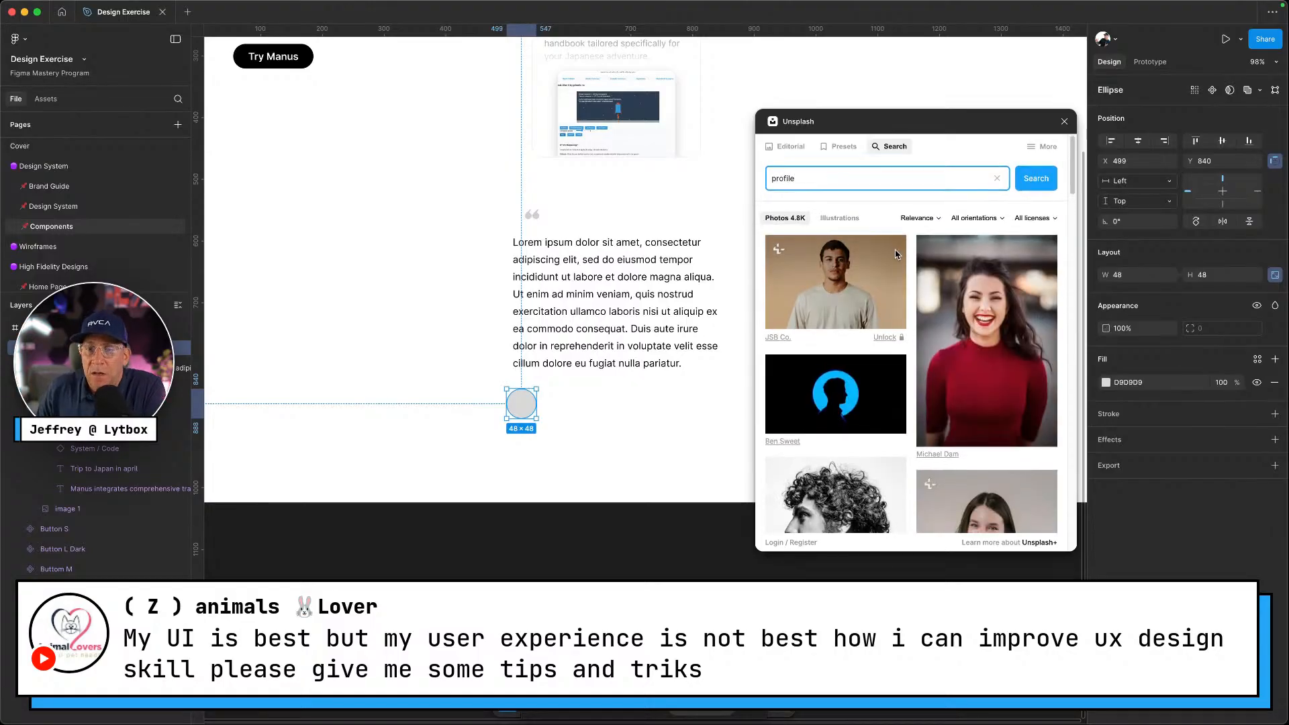
{"action": "scroll", "coordinate": [897, 253], "scroll_direction": "down", "scroll_amount": 3}
{"action": "scroll", "coordinate": [896, 254], "scroll_direction": "down", "scroll_amount": 4}
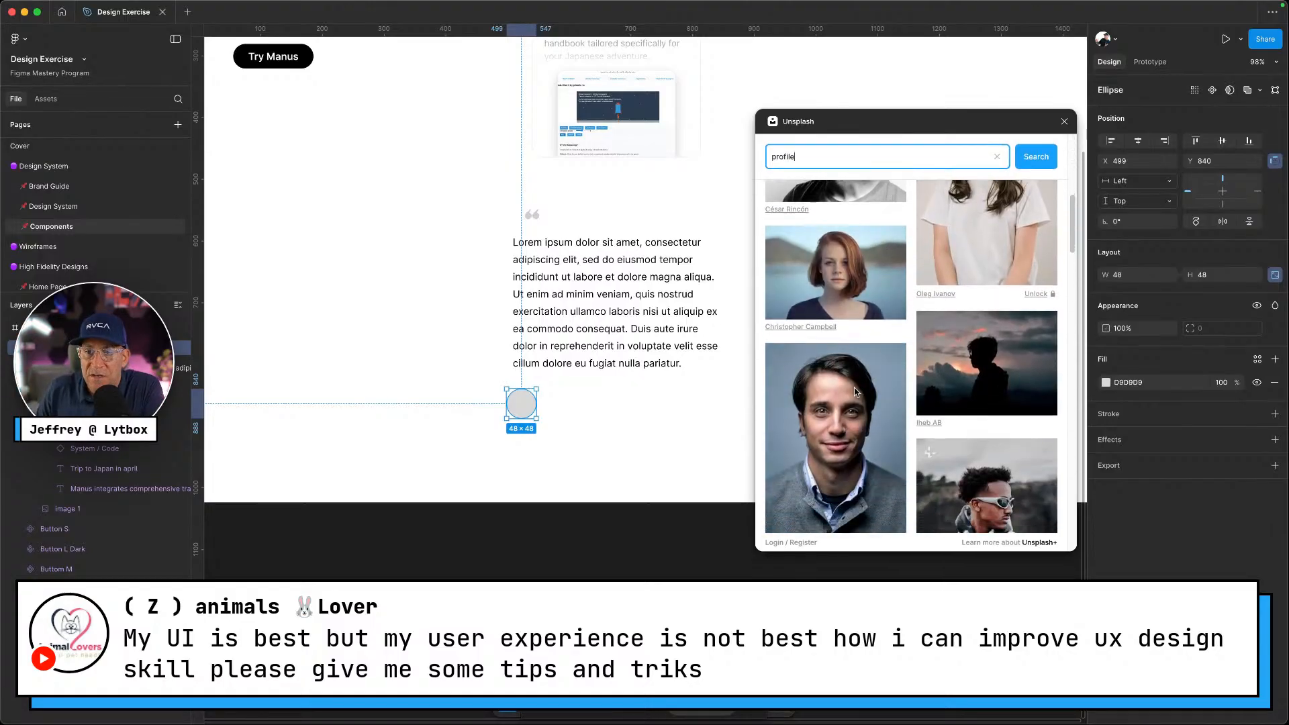
{"action": "left_click", "coordinate": [865, 274]}
{"action": "left_click", "coordinate": [611, 448]}
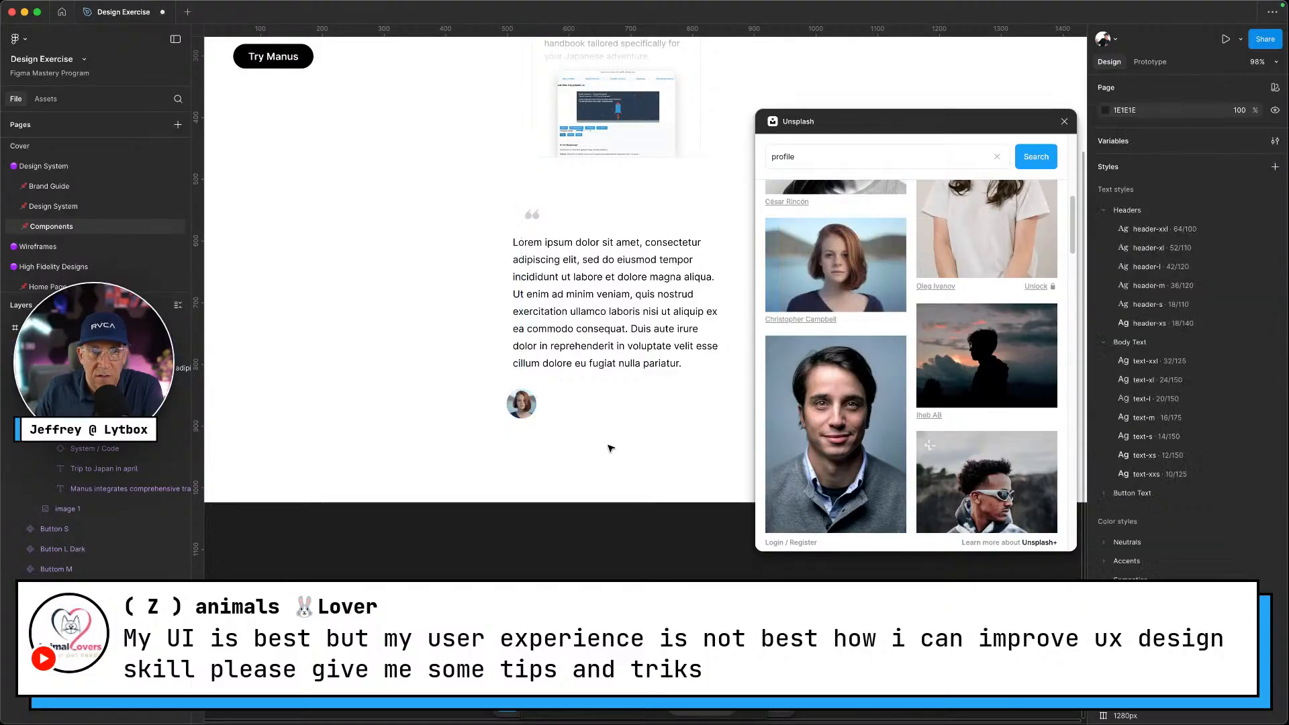
{"action": "left_click", "coordinate": [1064, 122]}
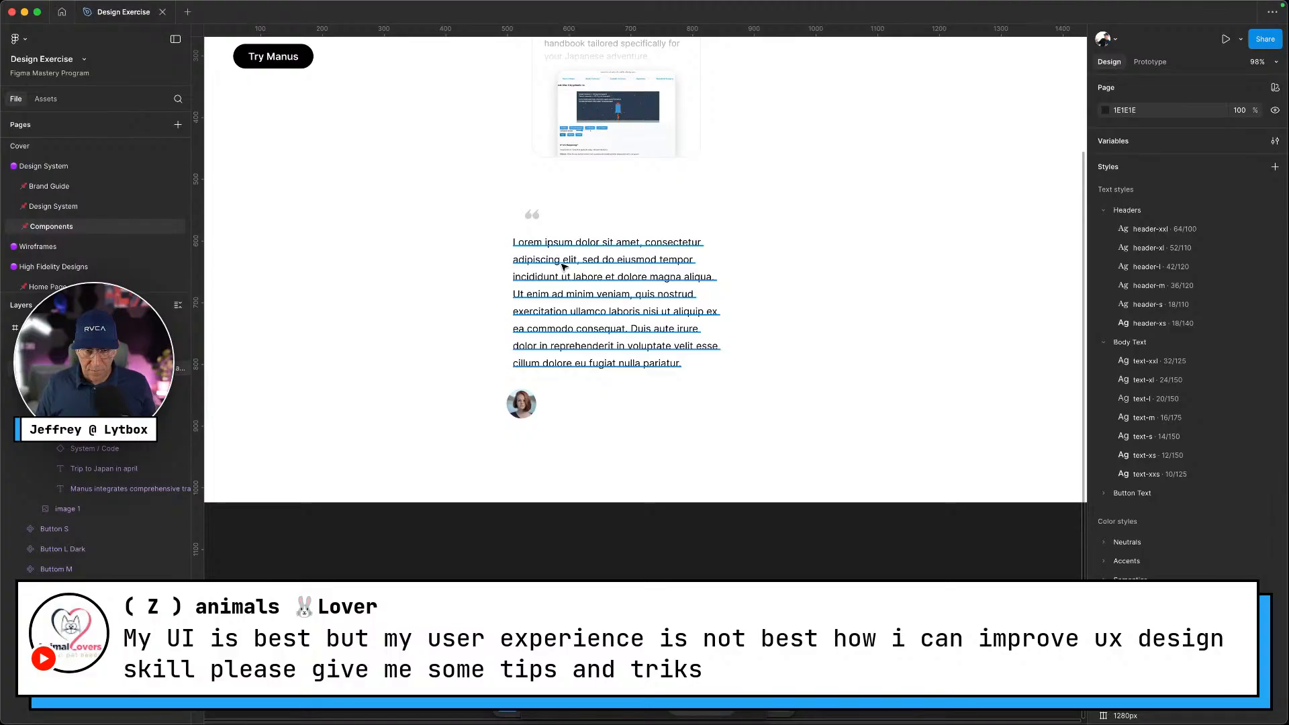
Add a text layer beside the avatar and type the reviewer's full name
{"action": "key", "text": "ctrl+Left"}
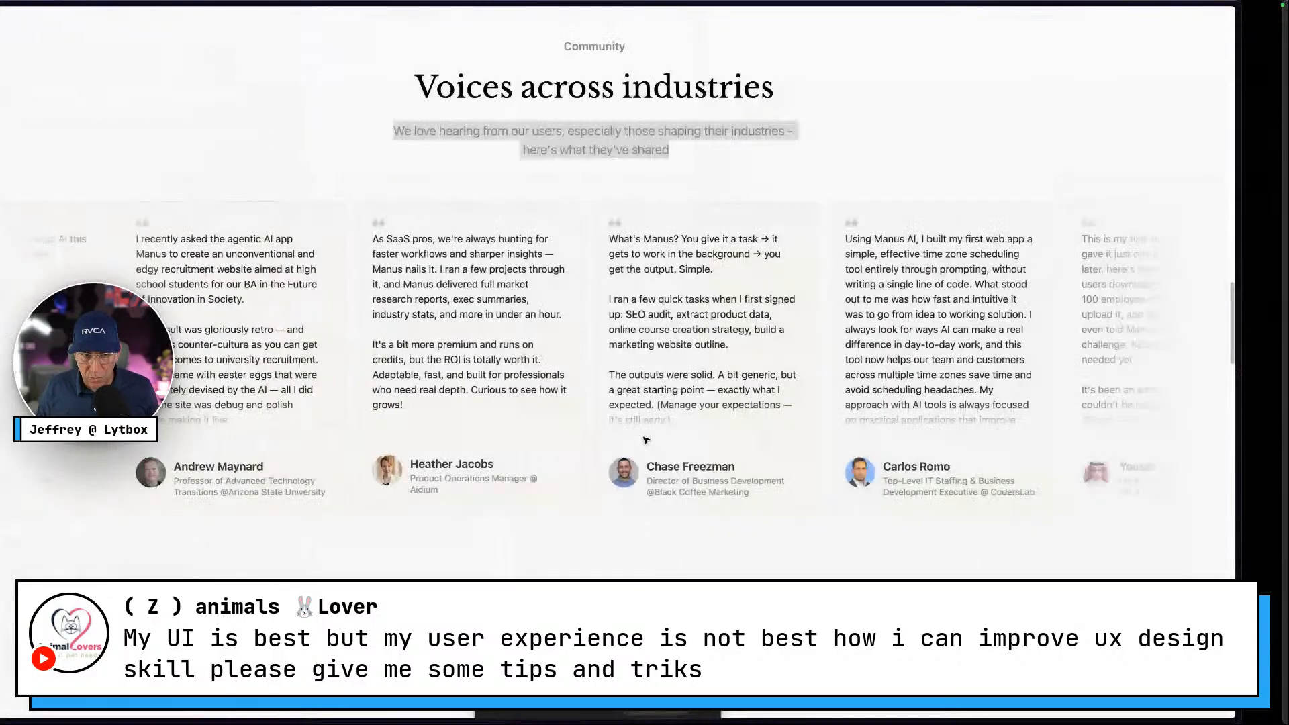
{"action": "key", "text": "ctrl+Right"}
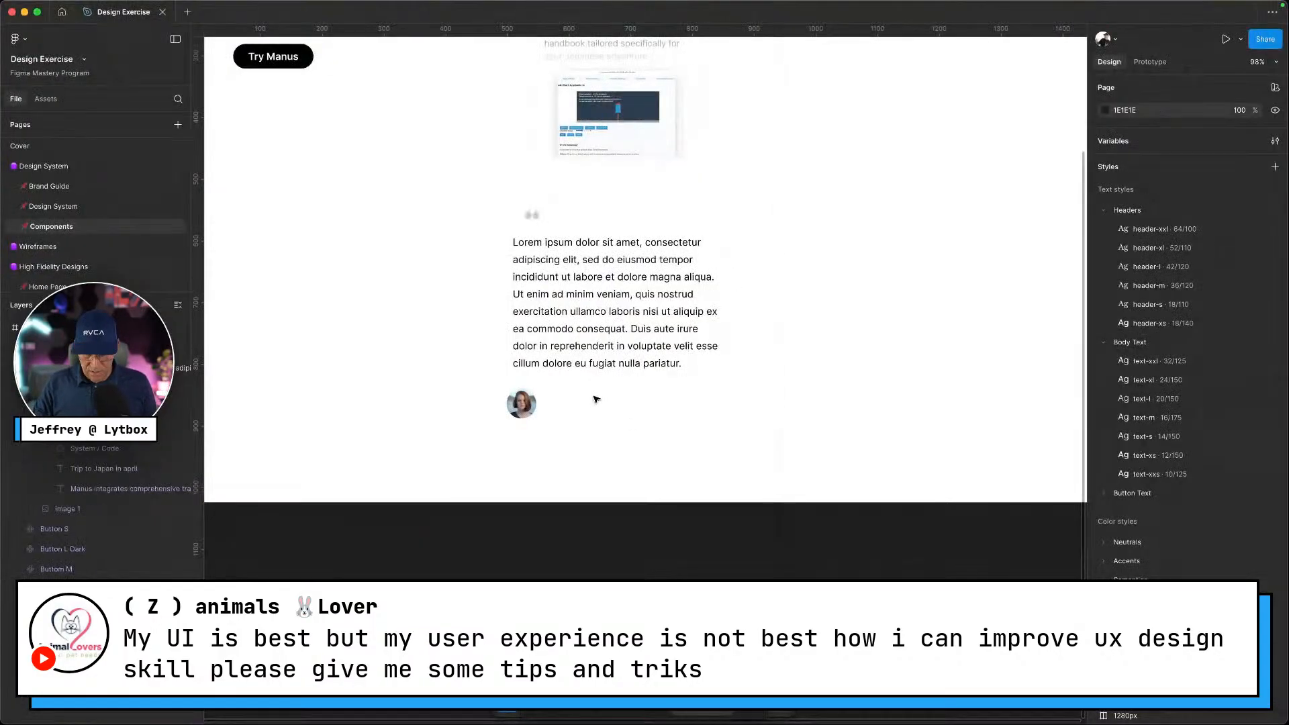
{"action": "key", "text": "t"}
{"action": "left_click", "coordinate": [588, 406]}
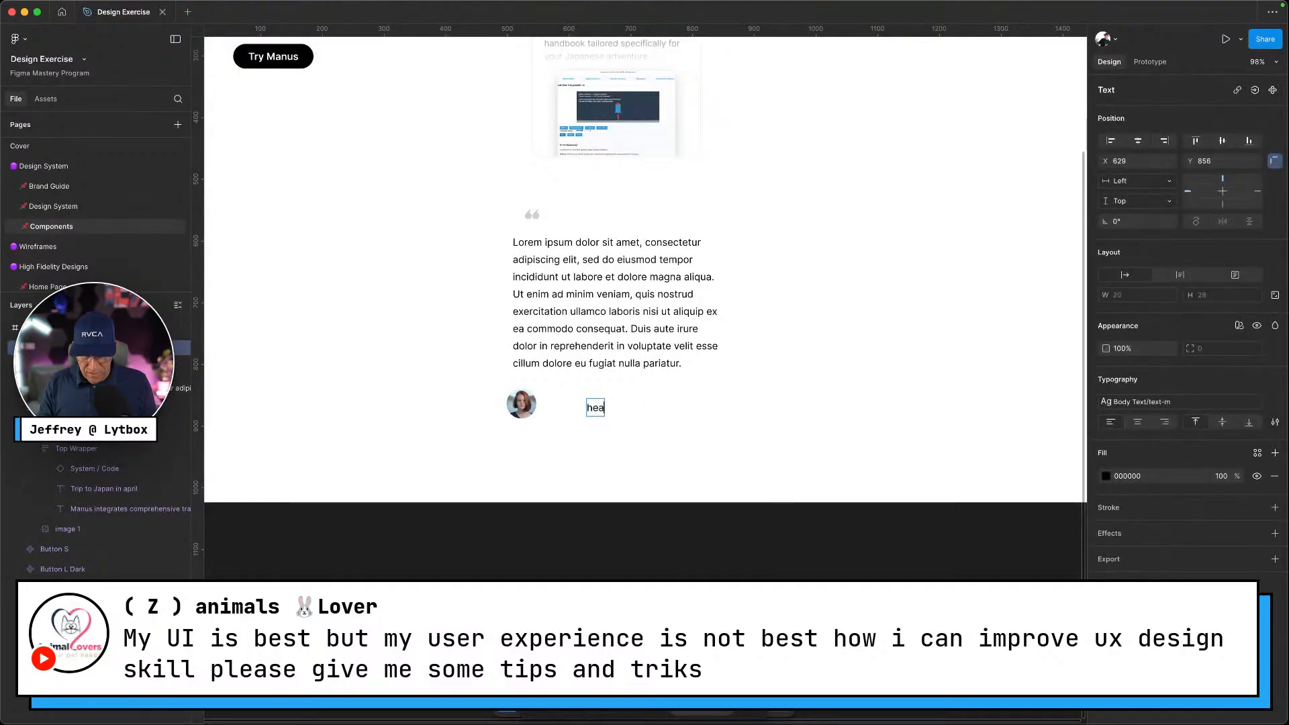
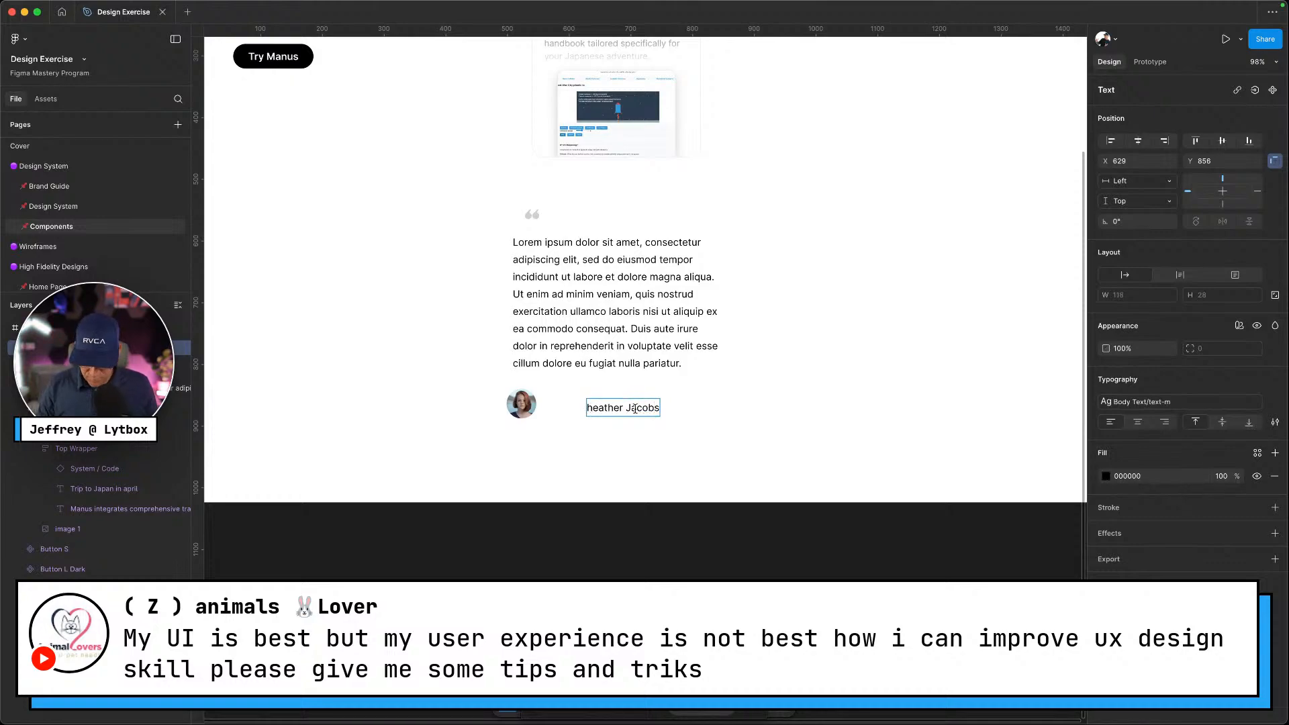
Capitalise the name's first letter and duplicate the name text below itself
{"action": "type", "text": "H"}
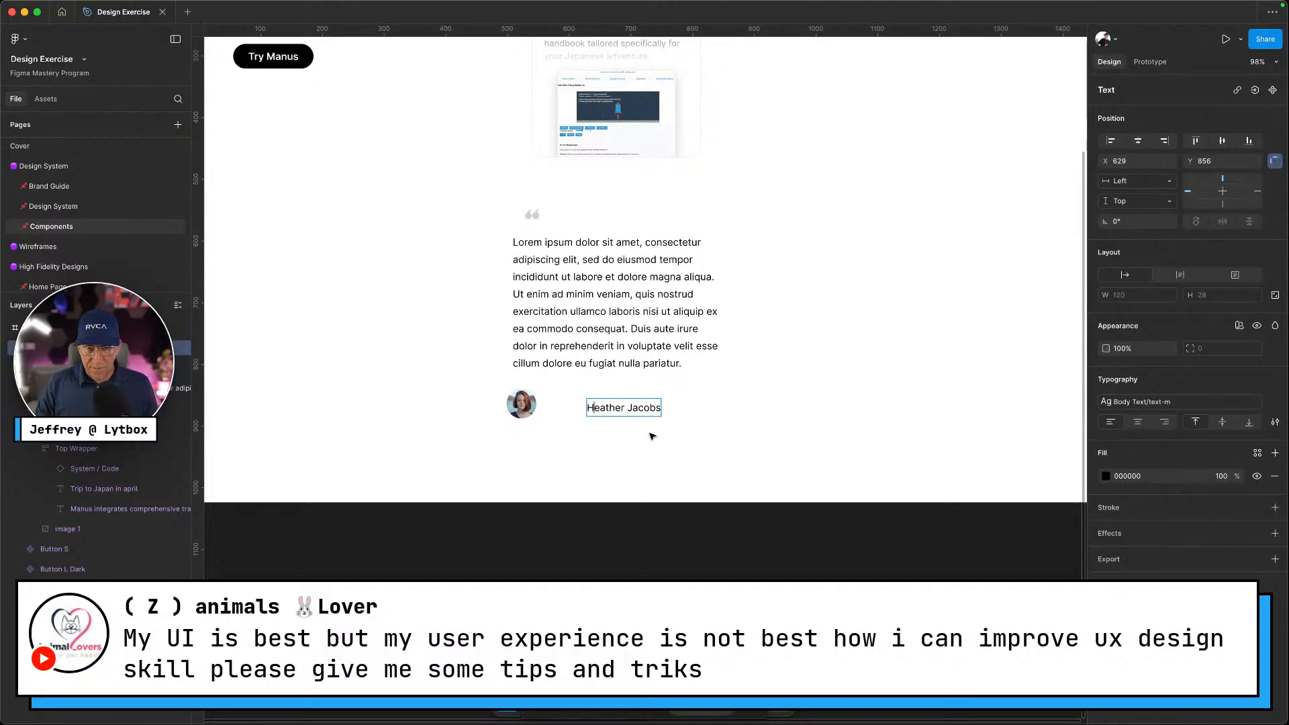
{"action": "key", "text": "Escape"}
{"action": "key", "text": "super+d"}
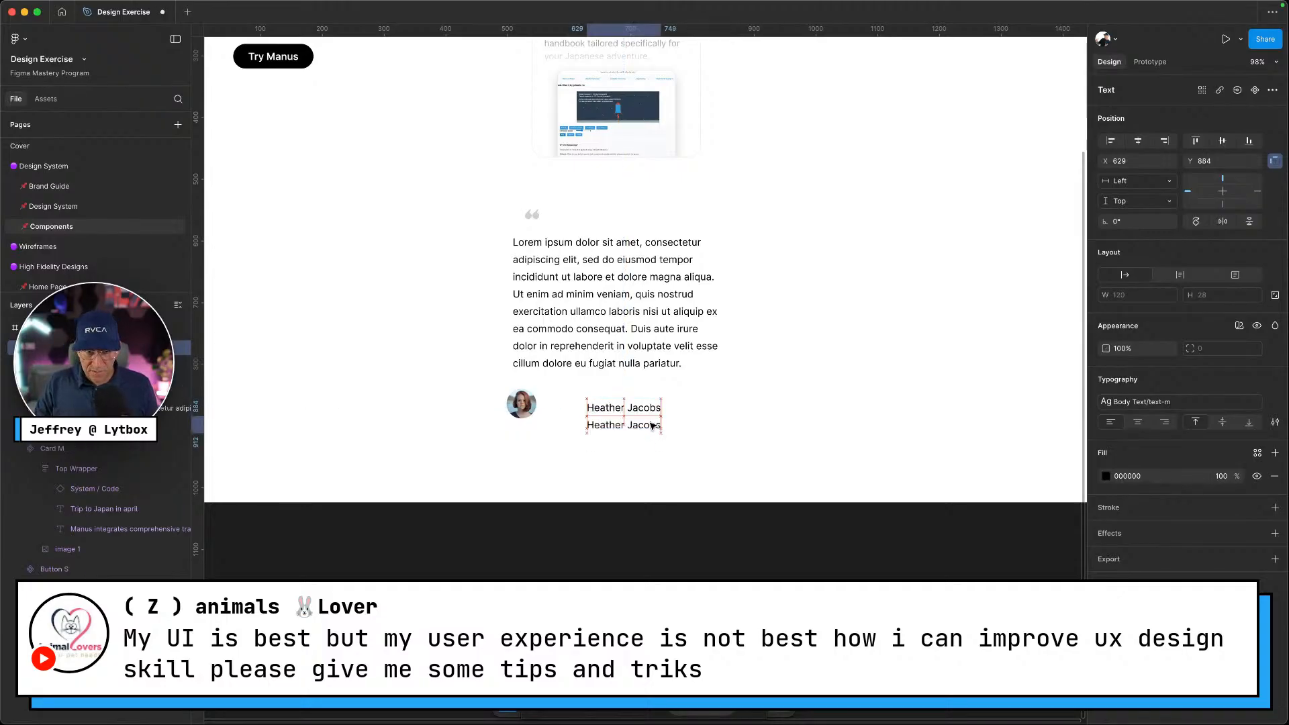
{"action": "left_click", "coordinate": [651, 425]}
Replace the duplicate's text with the reviewer's job title copied from the live site
{"action": "key", "text": "ctrl+Left"}
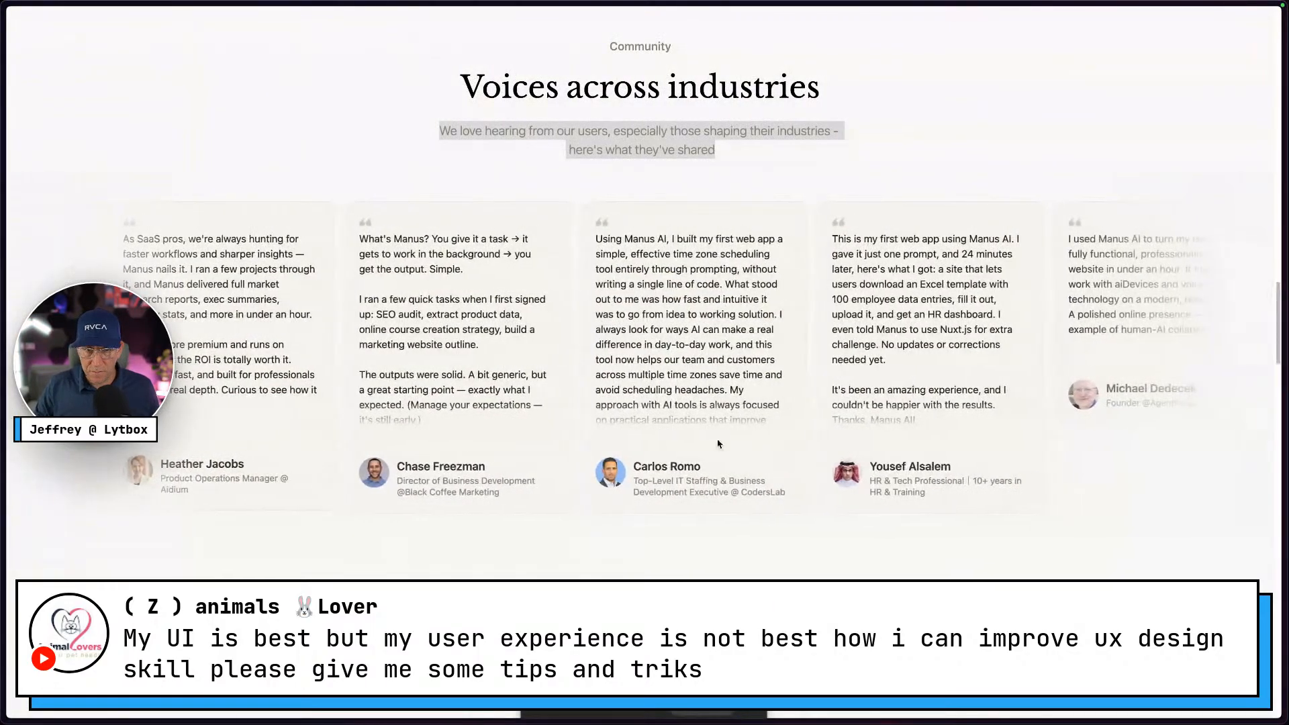
{"action": "left_click_drag", "start_coordinate": [512, 500], "coordinate": [395, 482]}
{"action": "key", "text": "super+c"}
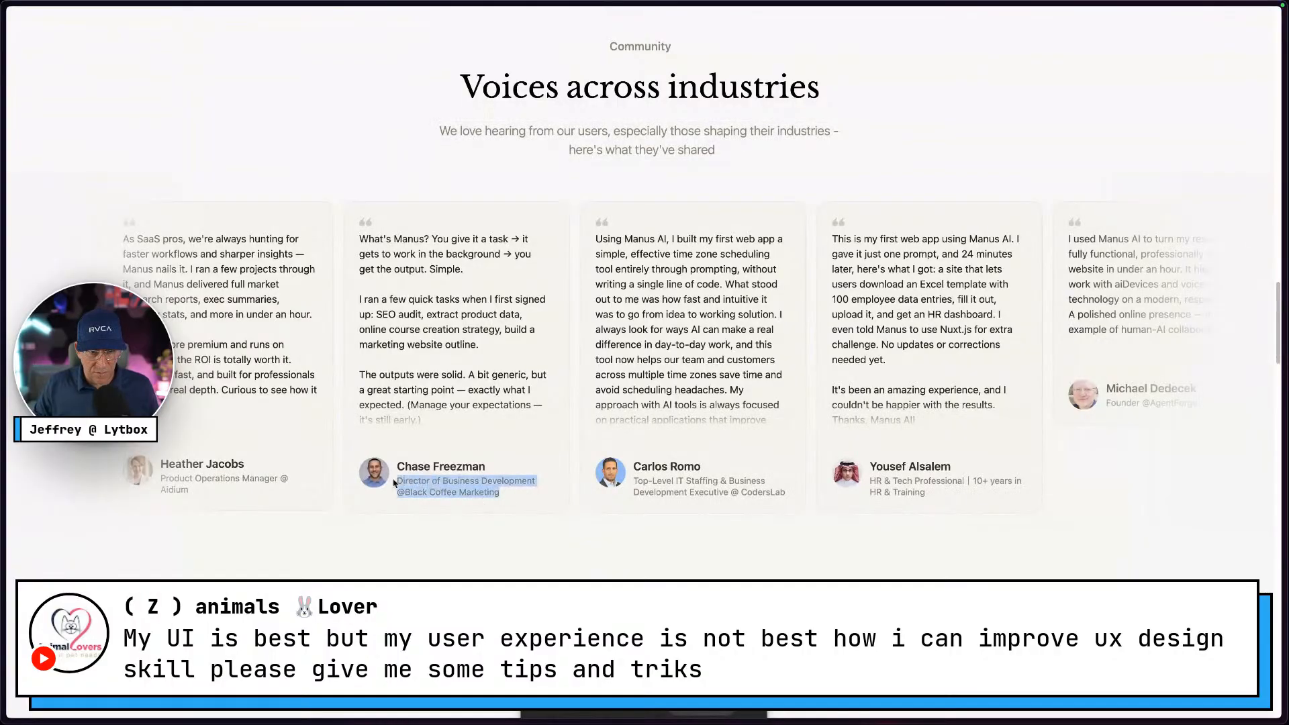
{"action": "key", "text": "ctrl+Right"}
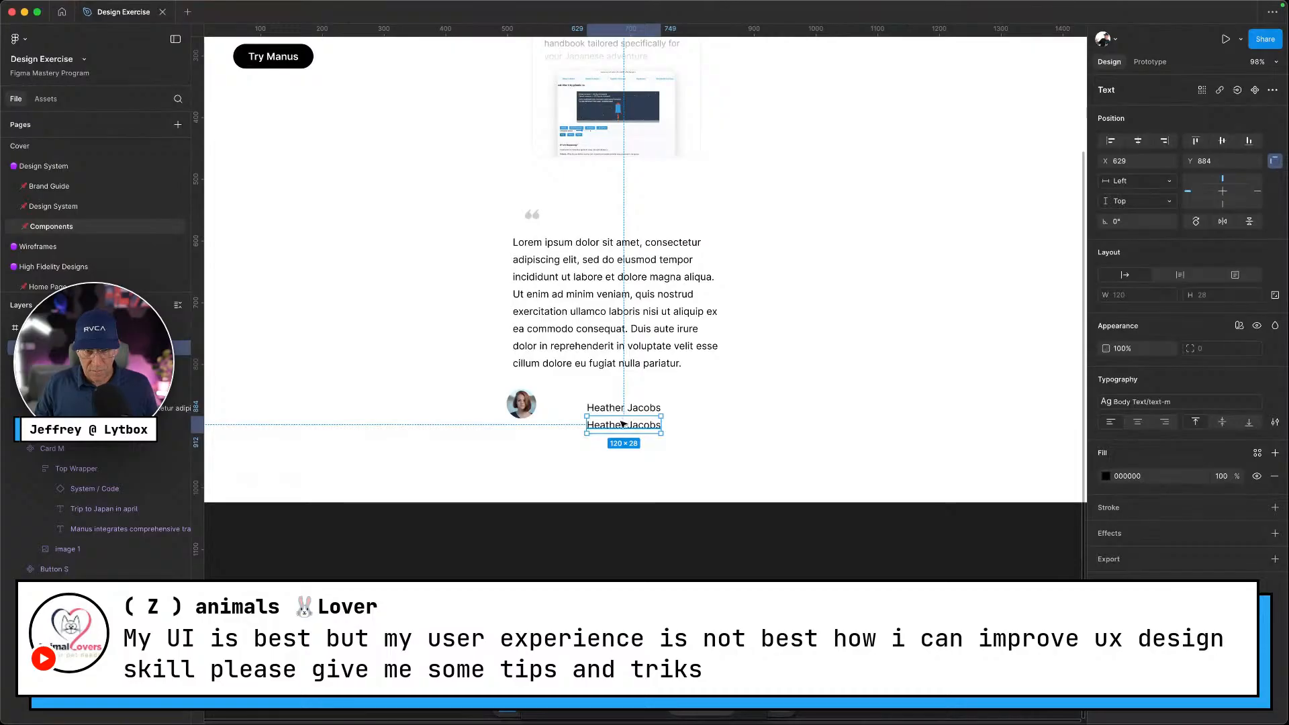
{"action": "double_click", "coordinate": [623, 424]}
{"action": "key", "text": "super+v"}
{"action": "key", "text": "Escape"}
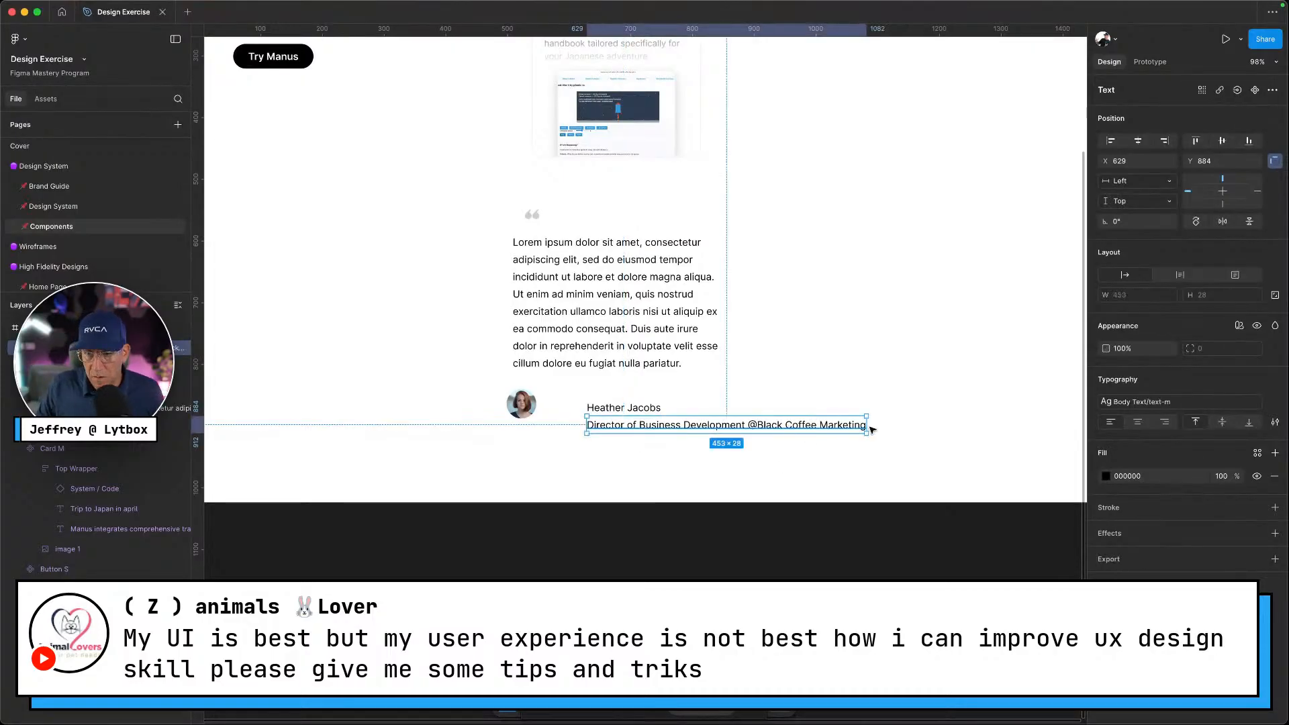
{"action": "key", "text": "ctrl+Left"}
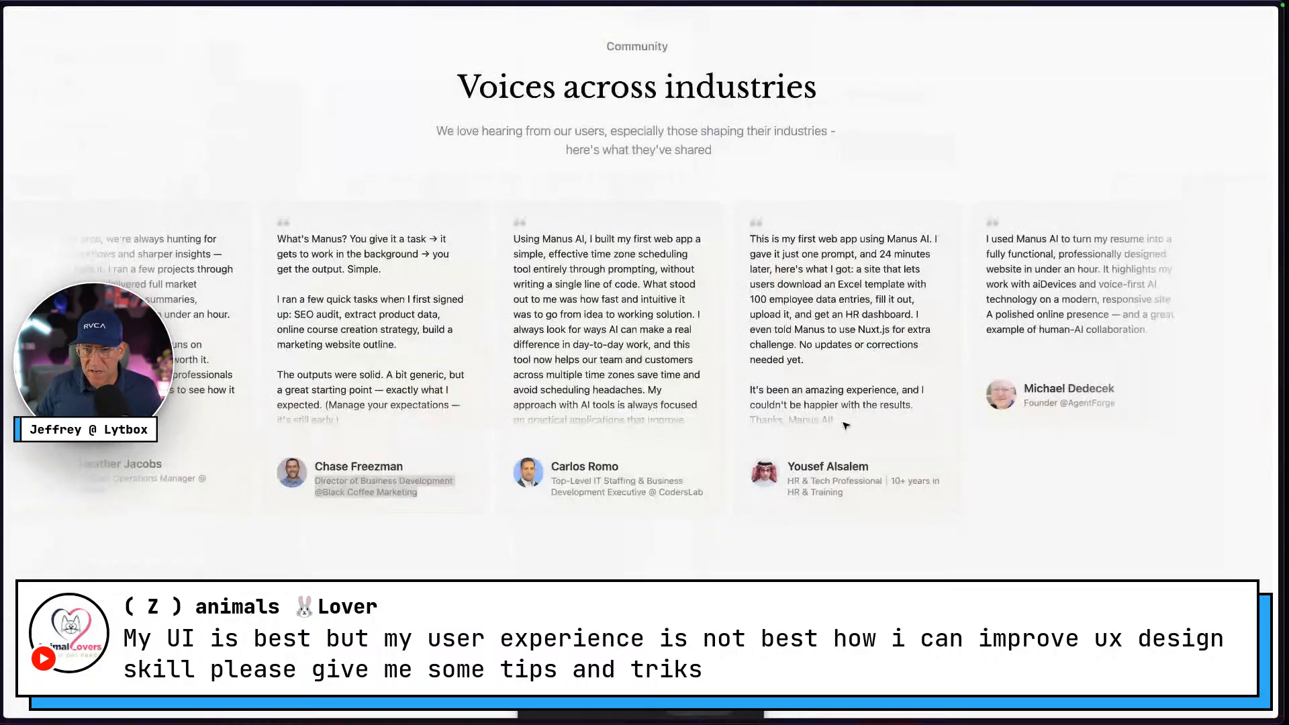
{"action": "key", "text": "ctrl+Right"}
{"action": "left_click", "coordinate": [649, 406]}
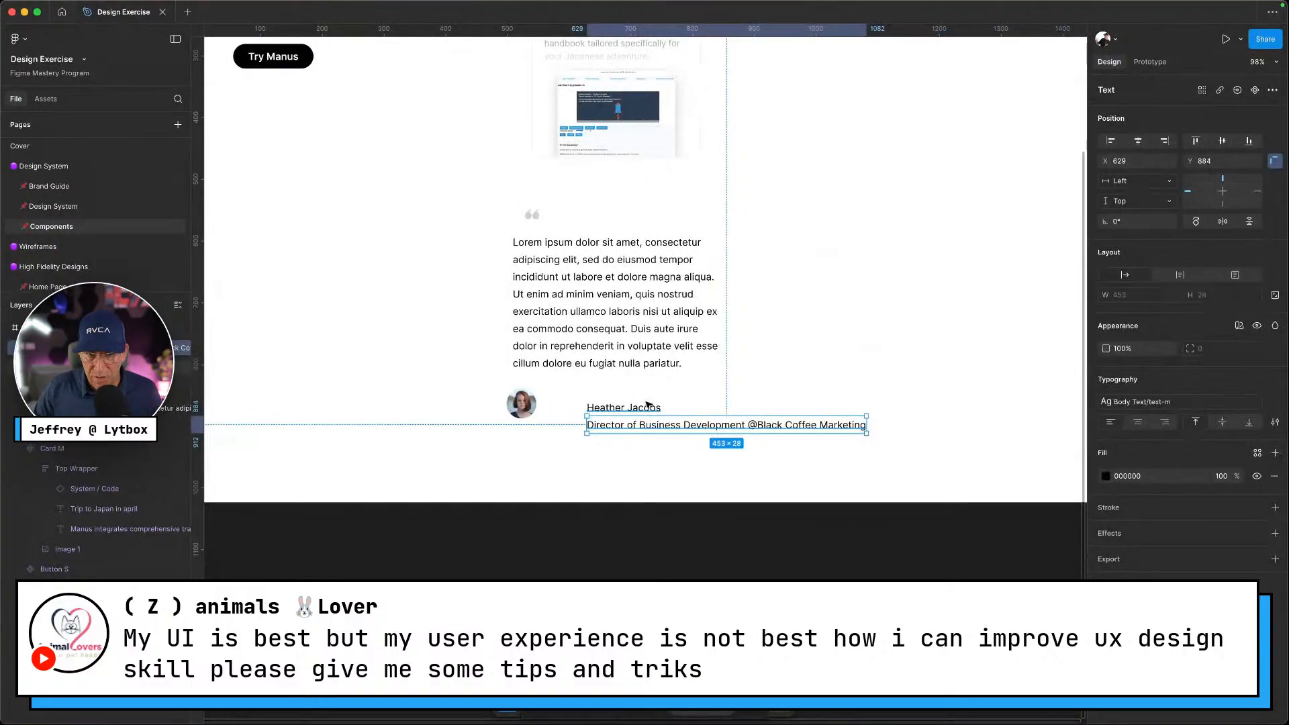
Apply button-text-m to the author name and text-s to the job title
{"action": "left_click", "coordinate": [1239, 407]}
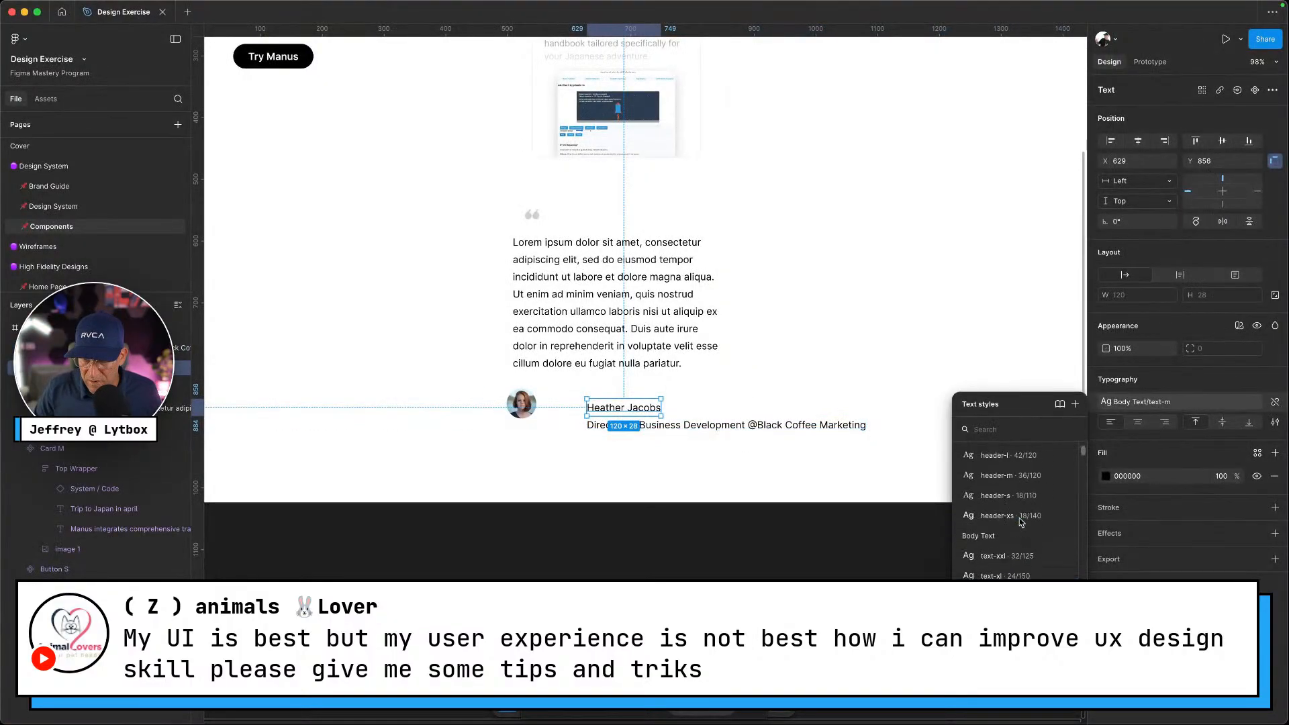
{"action": "scroll", "coordinate": [1018, 517], "scroll_direction": "down", "scroll_amount": 6}
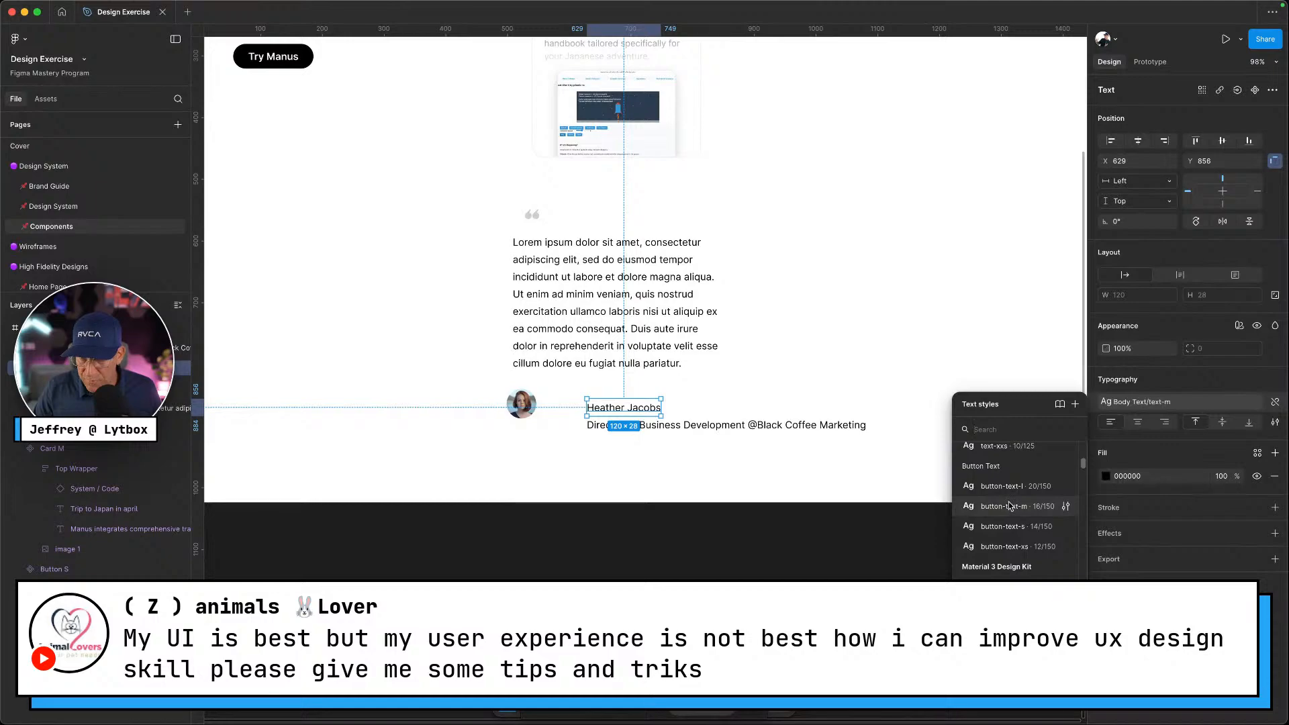
{"action": "left_click", "coordinate": [1010, 505]}
{"action": "left_click", "coordinate": [707, 468]}
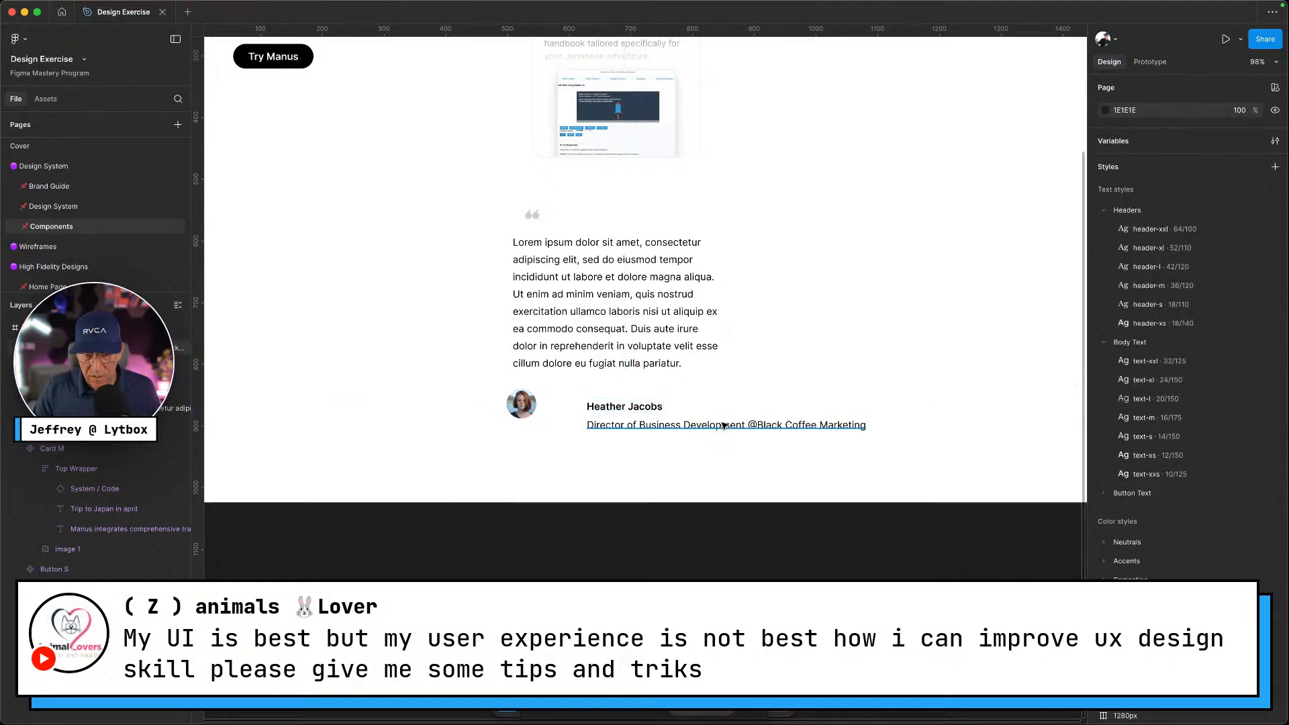
{"action": "left_click", "coordinate": [724, 425]}
{"action": "left_click", "coordinate": [1209, 401]}
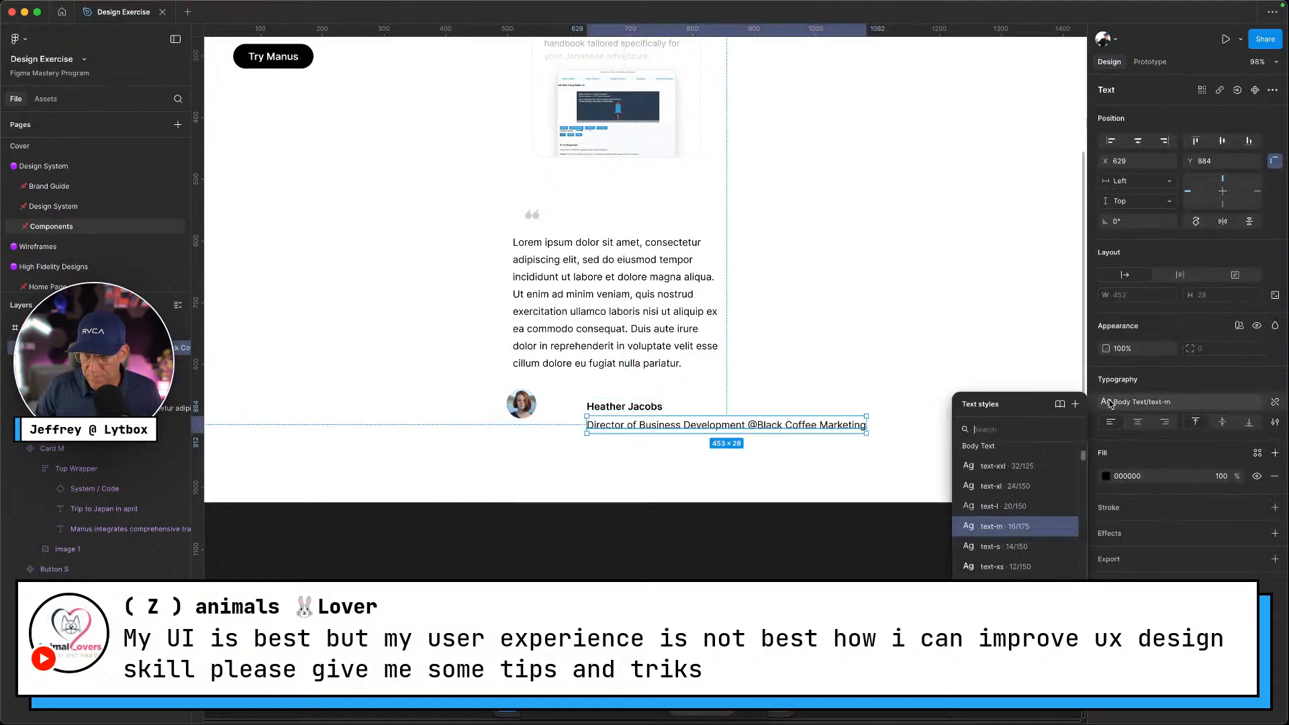
{"action": "left_click", "coordinate": [1000, 551]}
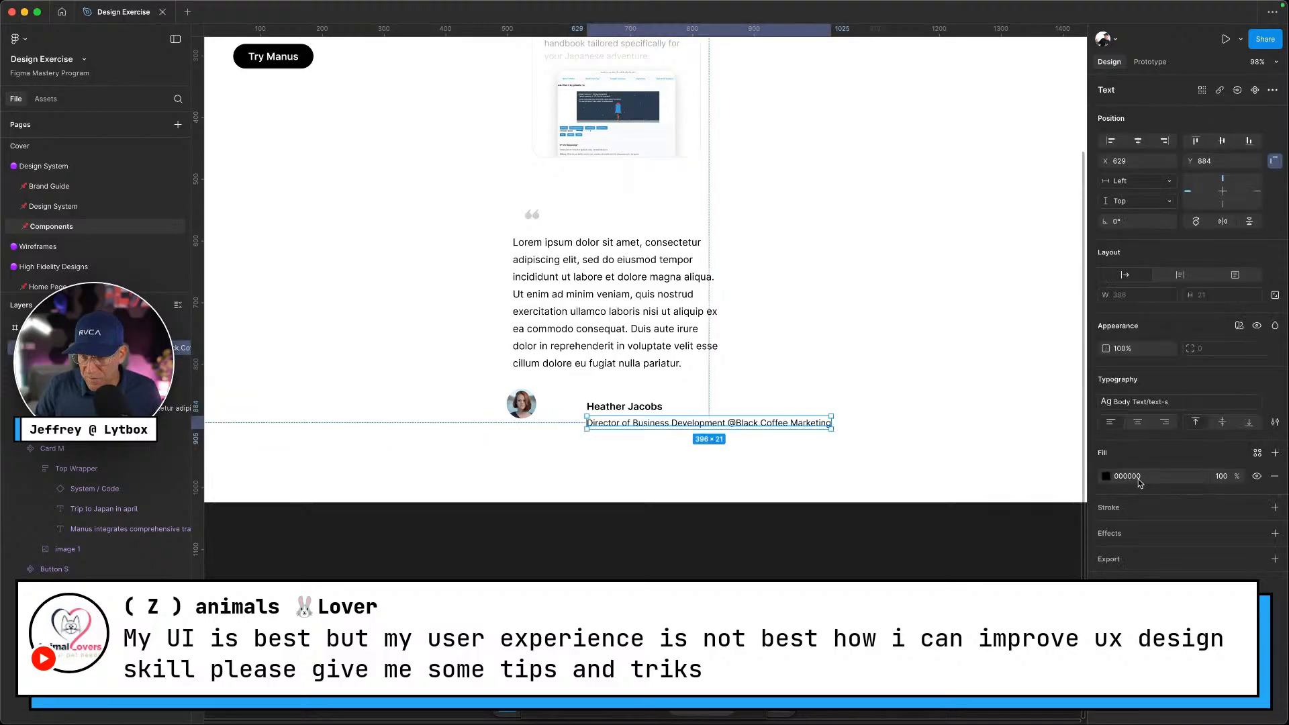
Give the job title, author name and quote text neutral colour styles
{"action": "left_click", "coordinate": [1258, 454]}
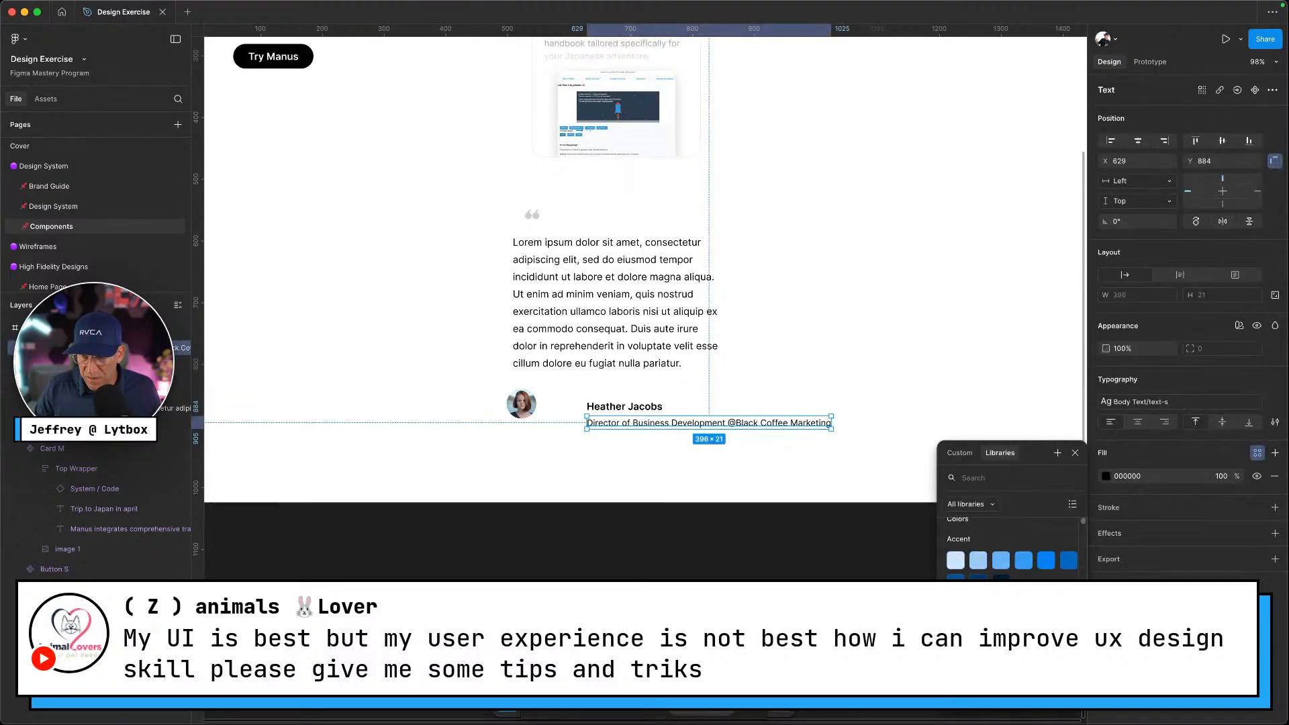
{"action": "left_click", "coordinate": [687, 444]}
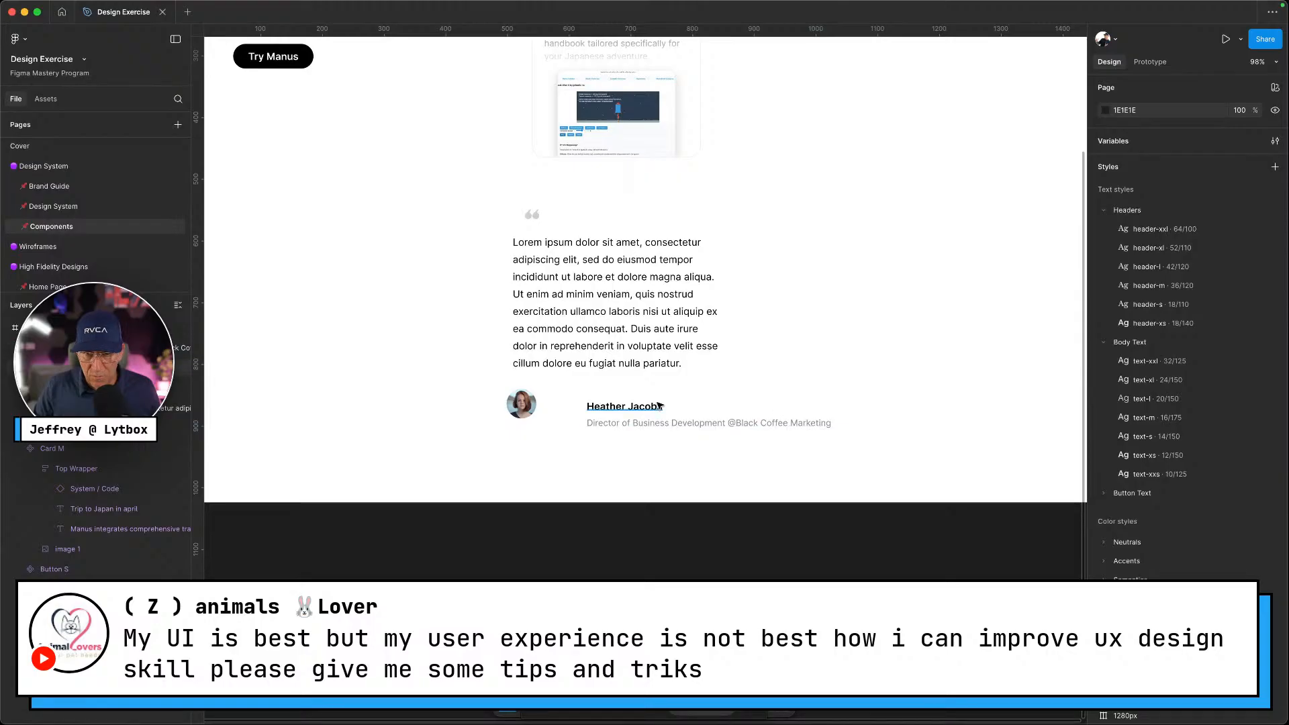
{"action": "left_click", "coordinate": [624, 406]}
{"action": "left_click", "coordinate": [1258, 453]}
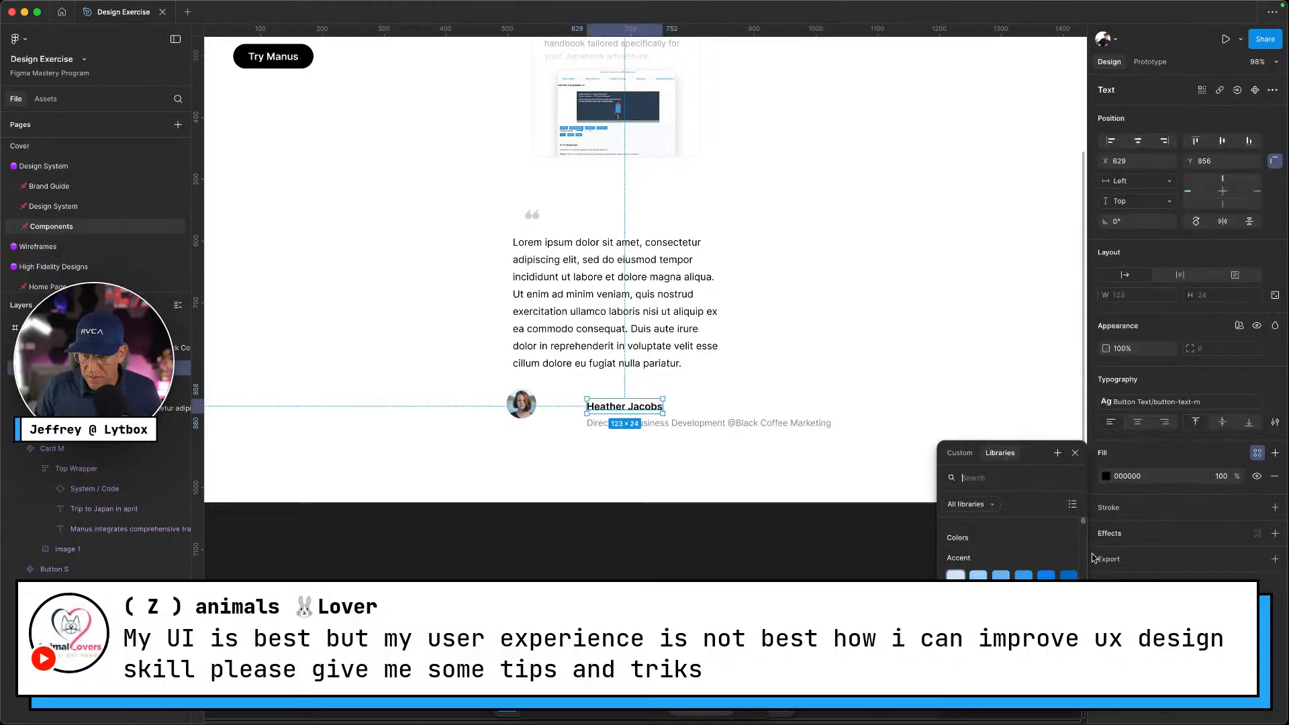
{"action": "left_click", "coordinate": [978, 573]}
{"action": "left_click", "coordinate": [650, 287]}
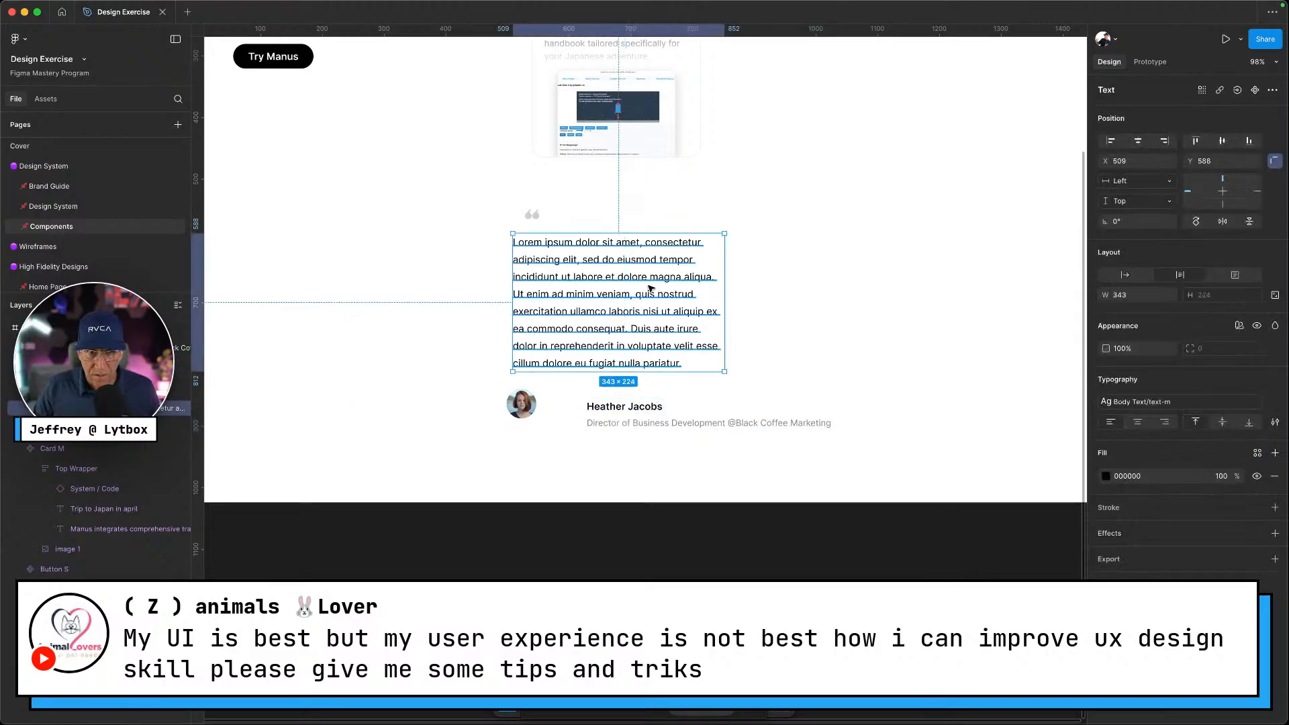
{"action": "left_click", "coordinate": [1256, 455]}
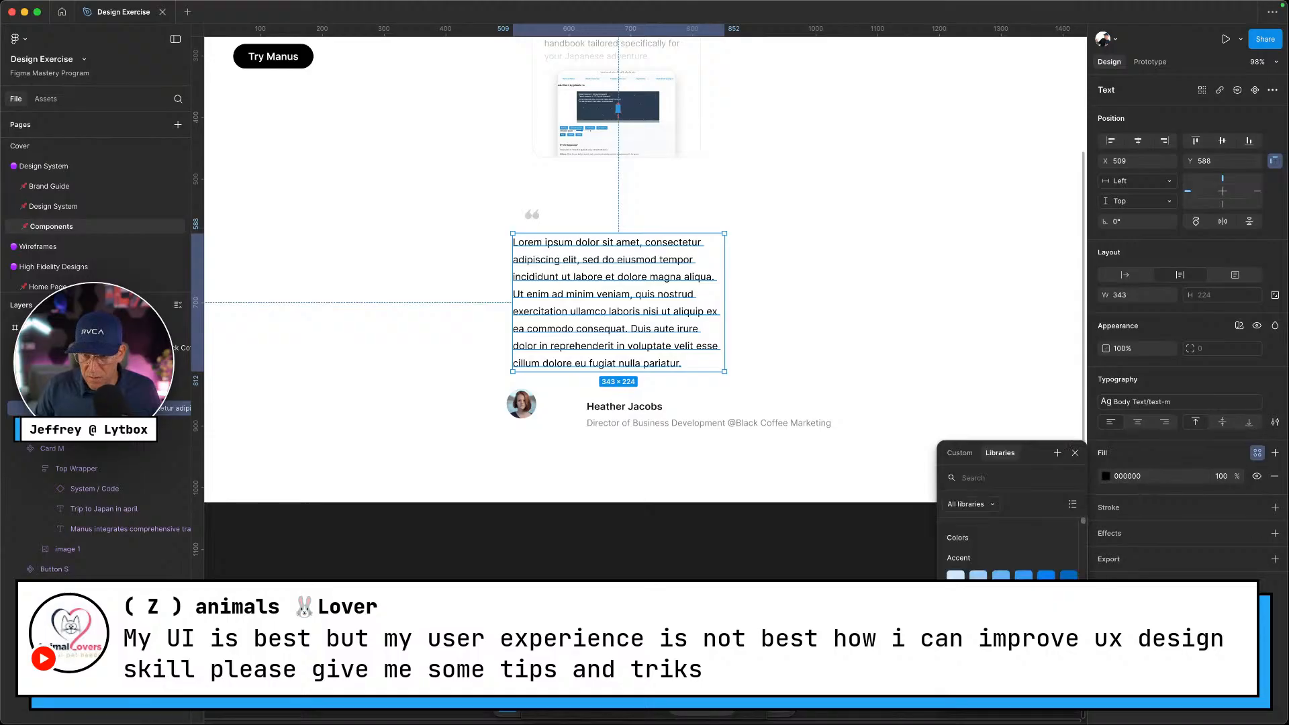
{"action": "left_click", "coordinate": [978, 648]}
{"action": "left_click", "coordinate": [799, 272]}
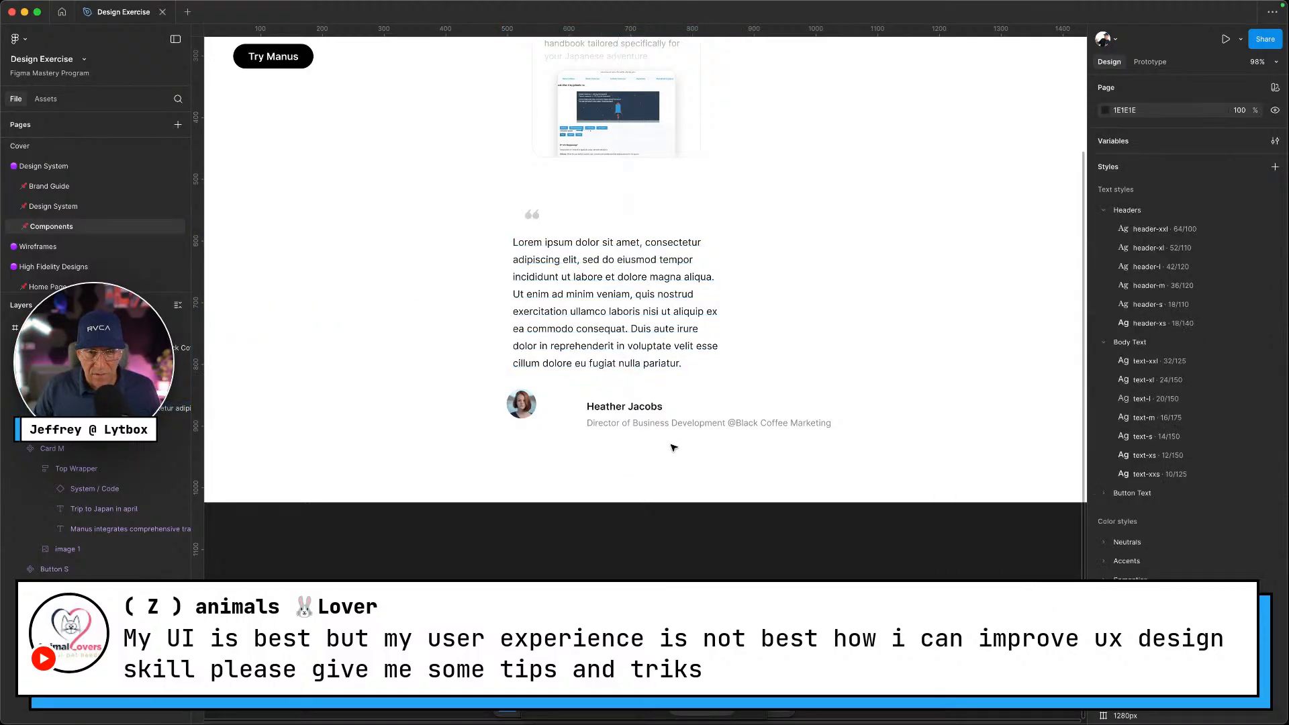
{"action": "left_click_drag", "start_coordinate": [659, 449], "coordinate": [584, 386]}
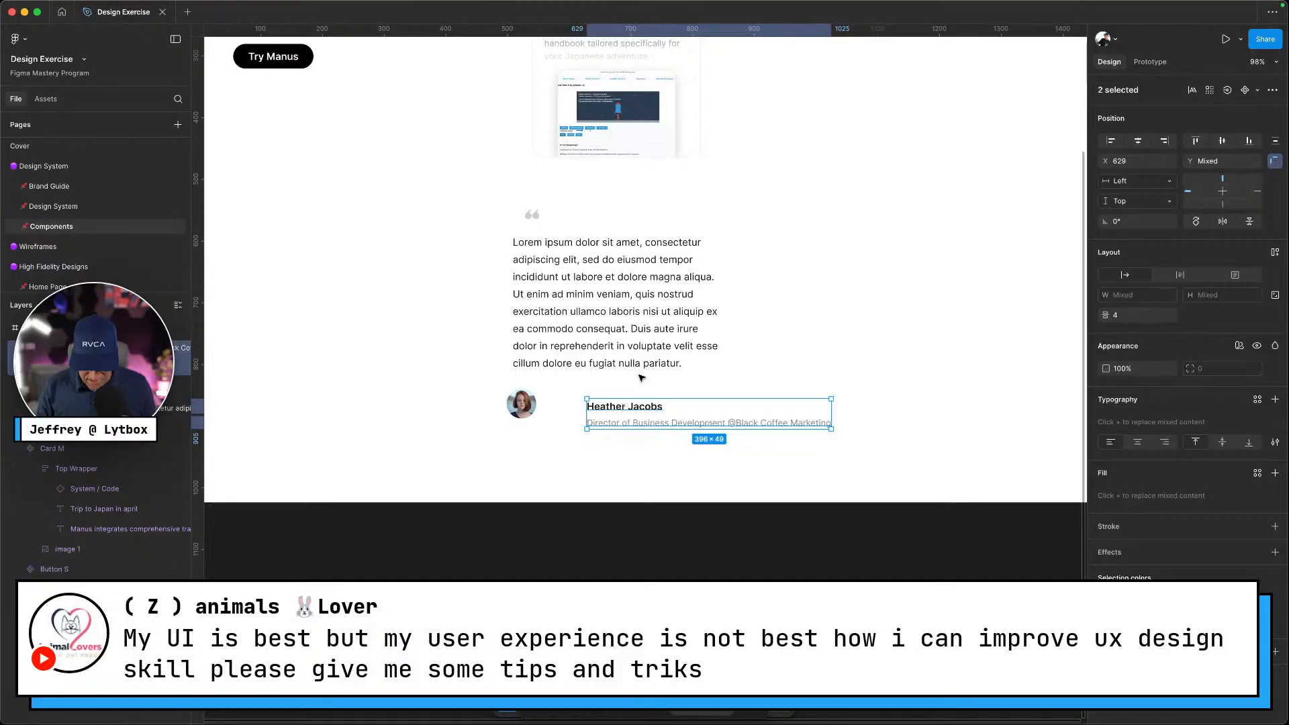
Auto-layout name and title, then wrap them with the avatar into a 463 × 49 row with 19 gap
{"action": "key", "text": "shift+a"}
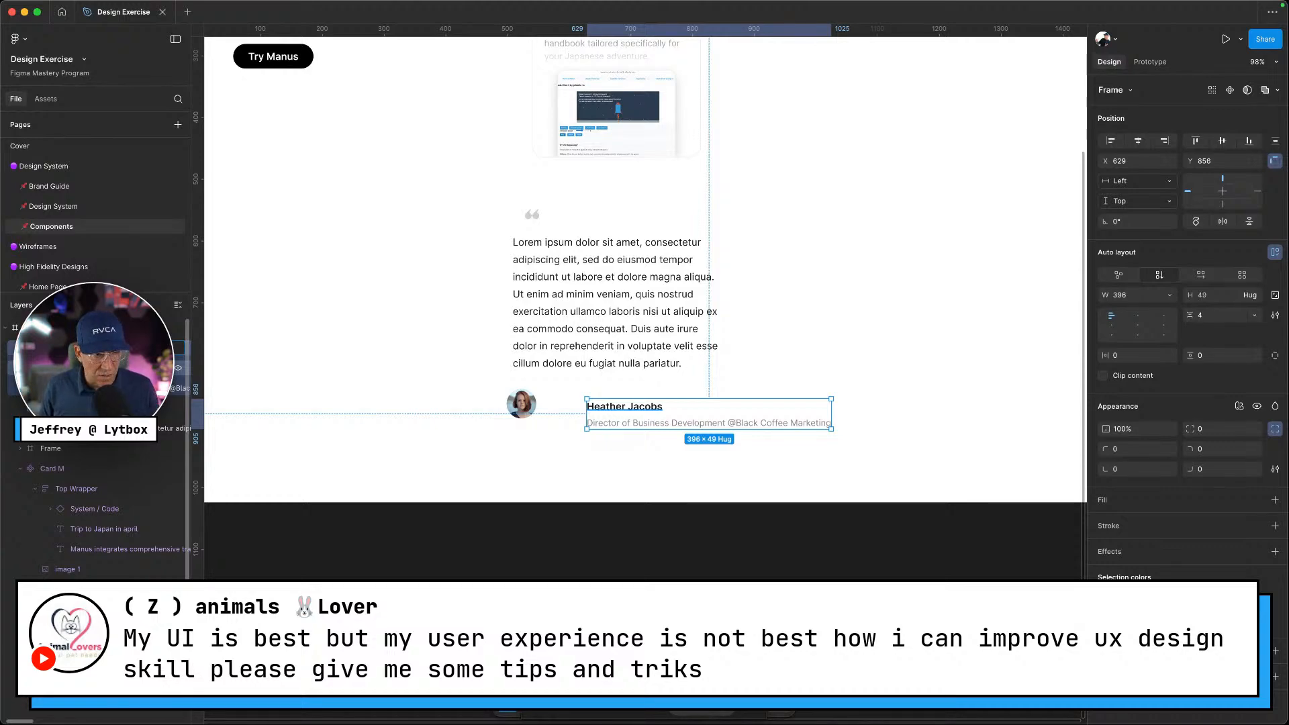
{"action": "left_click", "coordinate": [662, 492]}
{"action": "left_click_drag", "start_coordinate": [643, 422], "coordinate": [510, 405]}
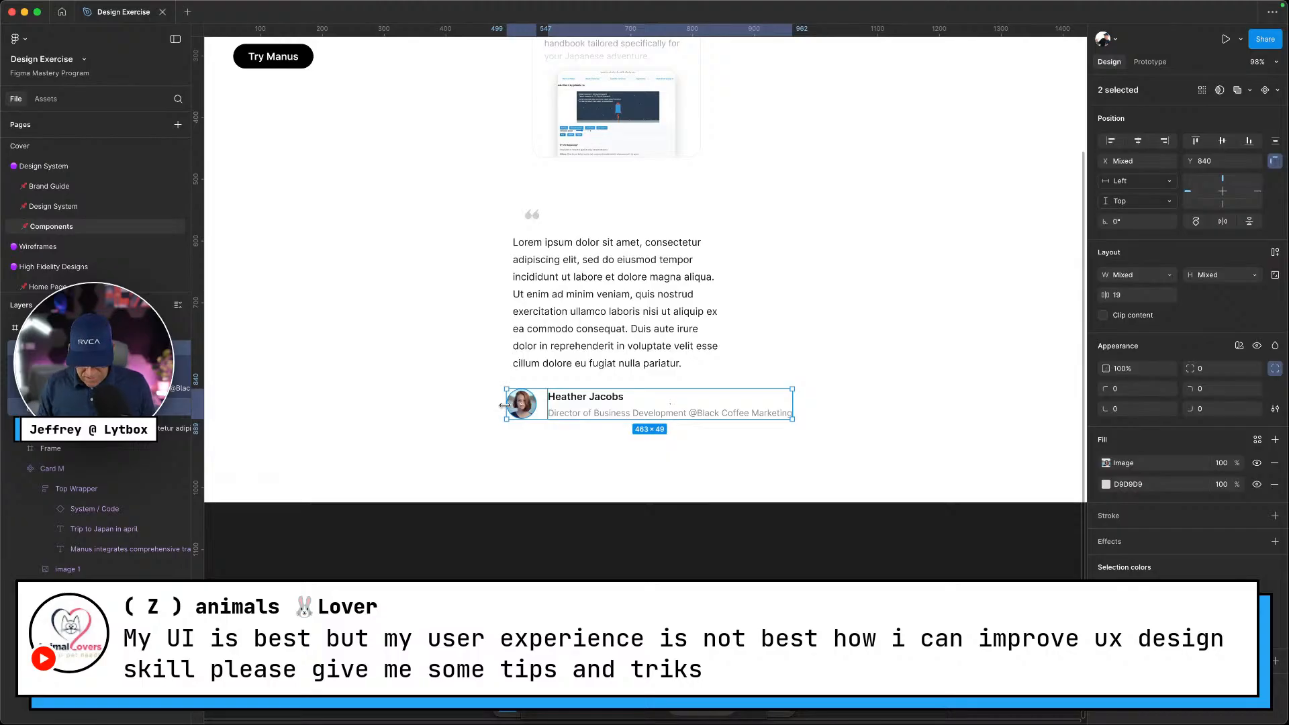
{"action": "key", "text": "shift+a"}
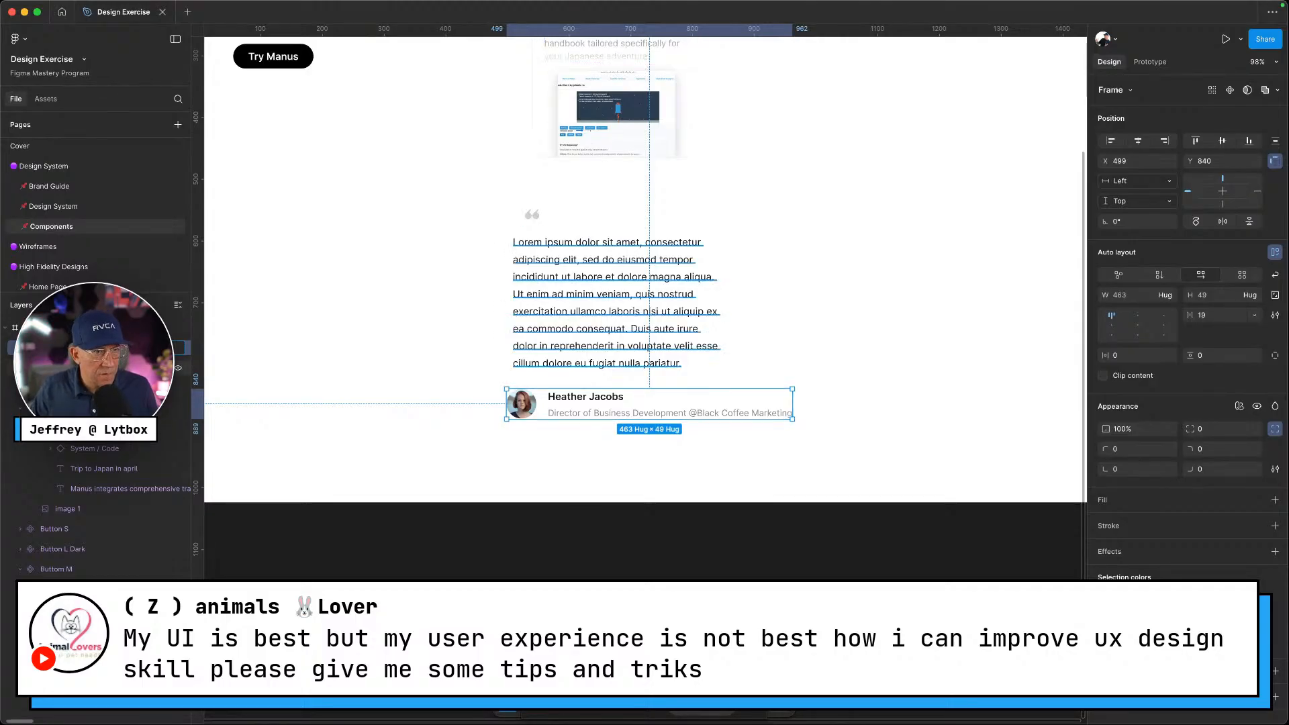
Set the name-and-title frame's spacing to the gap-xxs variable
{"action": "left_click", "coordinate": [593, 468]}
{"action": "left_click", "coordinate": [566, 413]}
{"action": "double_click", "coordinate": [573, 413]}
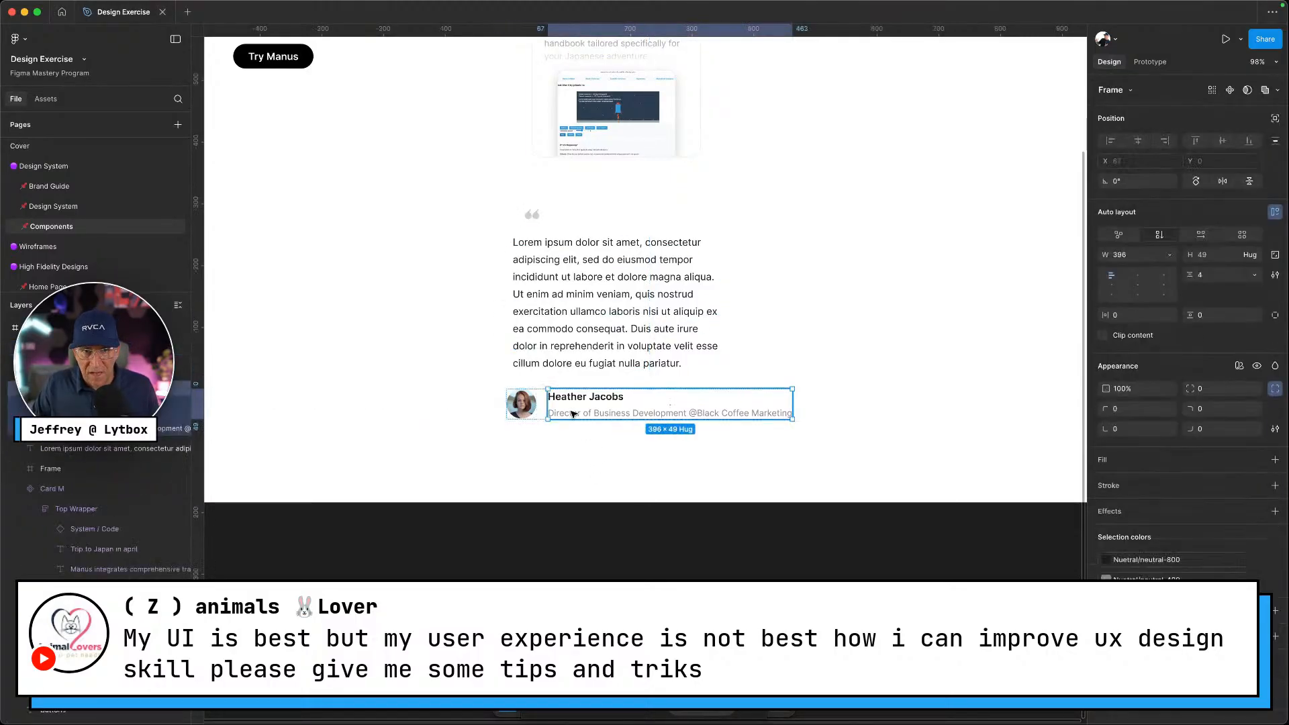
{"action": "left_click", "coordinate": [1255, 275]}
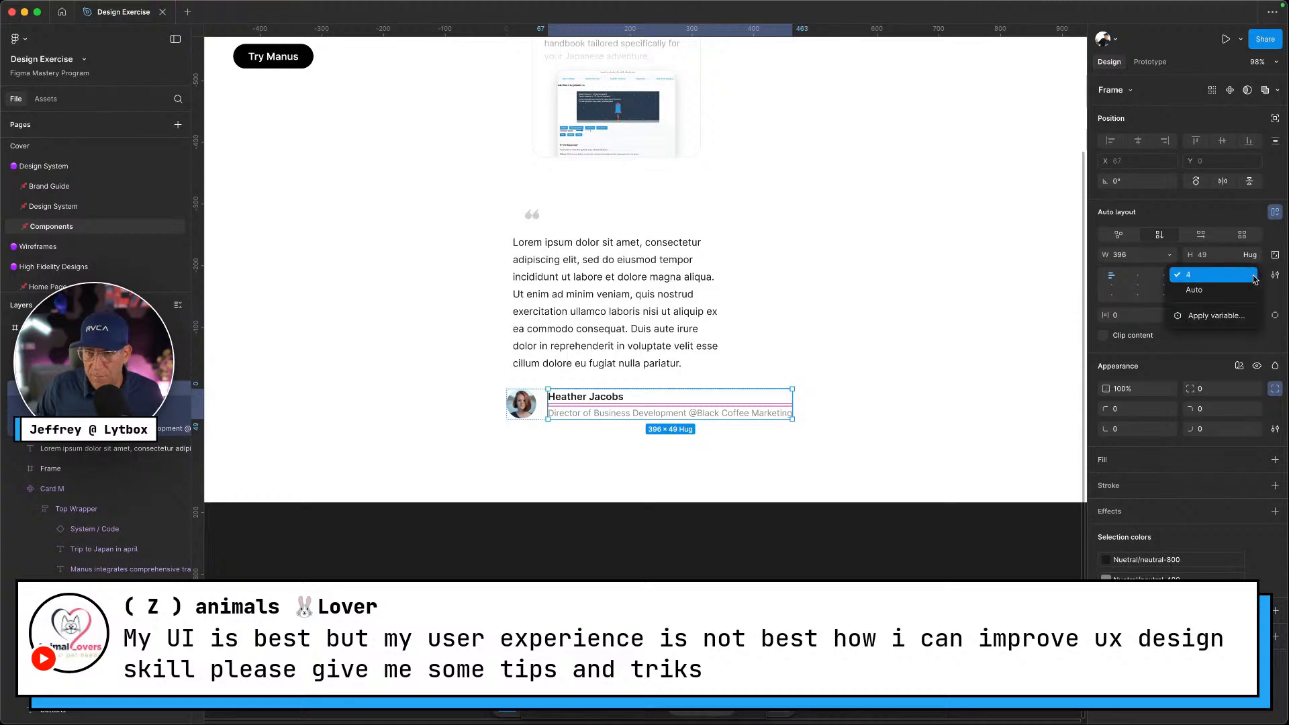
{"action": "left_click", "coordinate": [1213, 316]}
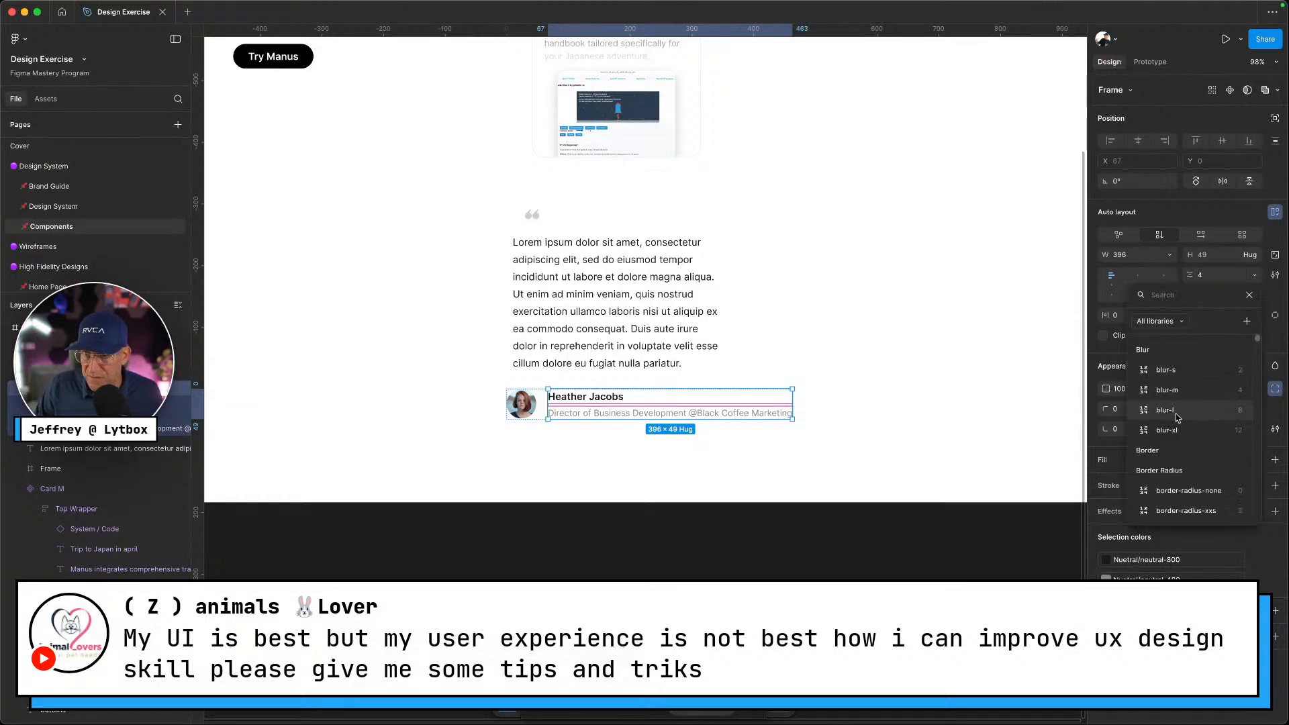
{"action": "type", "text": "gap"}
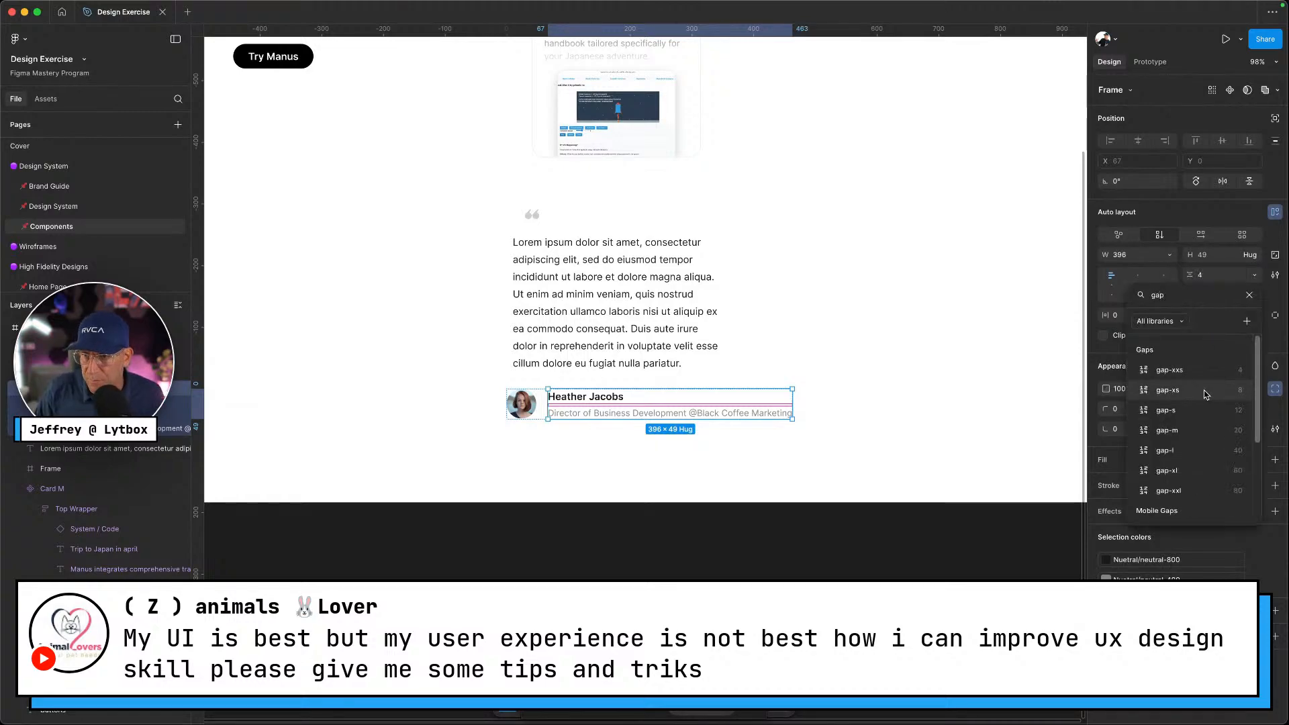
{"action": "left_click", "coordinate": [1216, 380]}
Link the author row's avatar-to-text spacing to the gap-m variable and realign it under the quote
{"action": "left_click", "coordinate": [534, 406]}
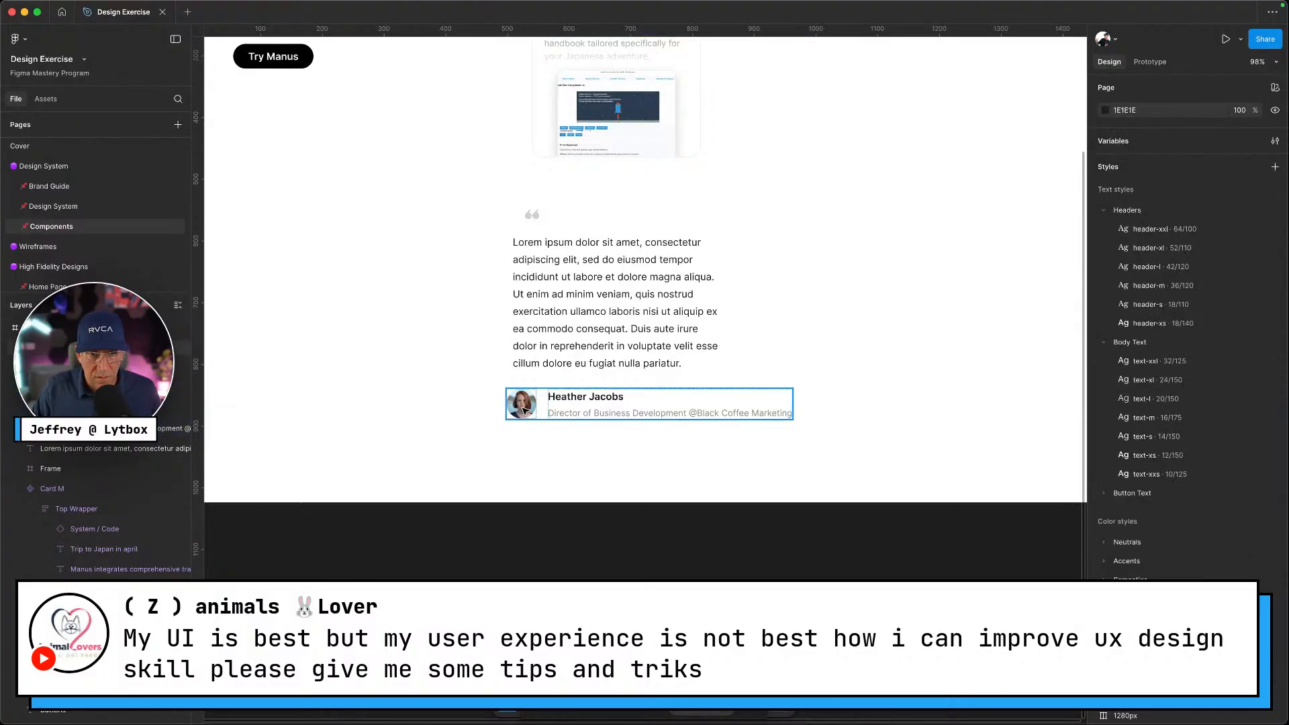
{"action": "left_click", "coordinate": [534, 407]}
{"action": "left_click", "coordinate": [575, 451]}
{"action": "left_click", "coordinate": [587, 415]}
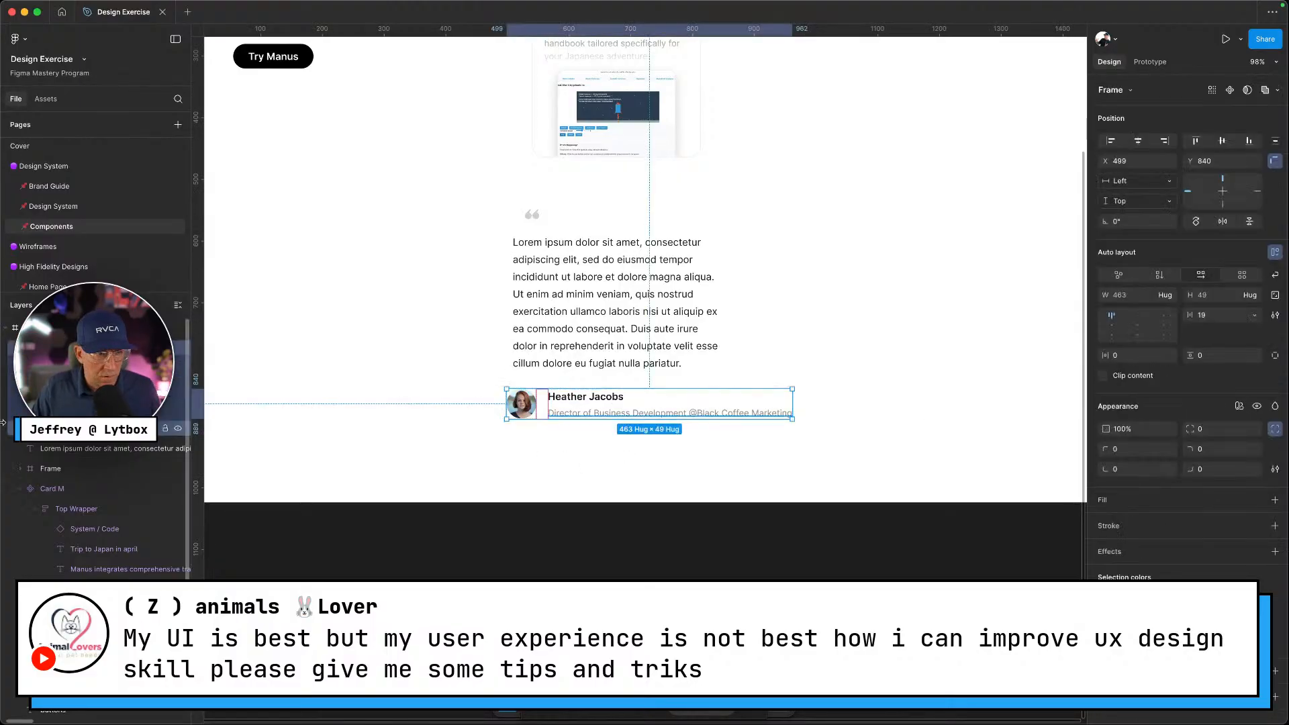
{"action": "scroll", "coordinate": [100, 484], "scroll_direction": "down", "scroll_amount": 2}
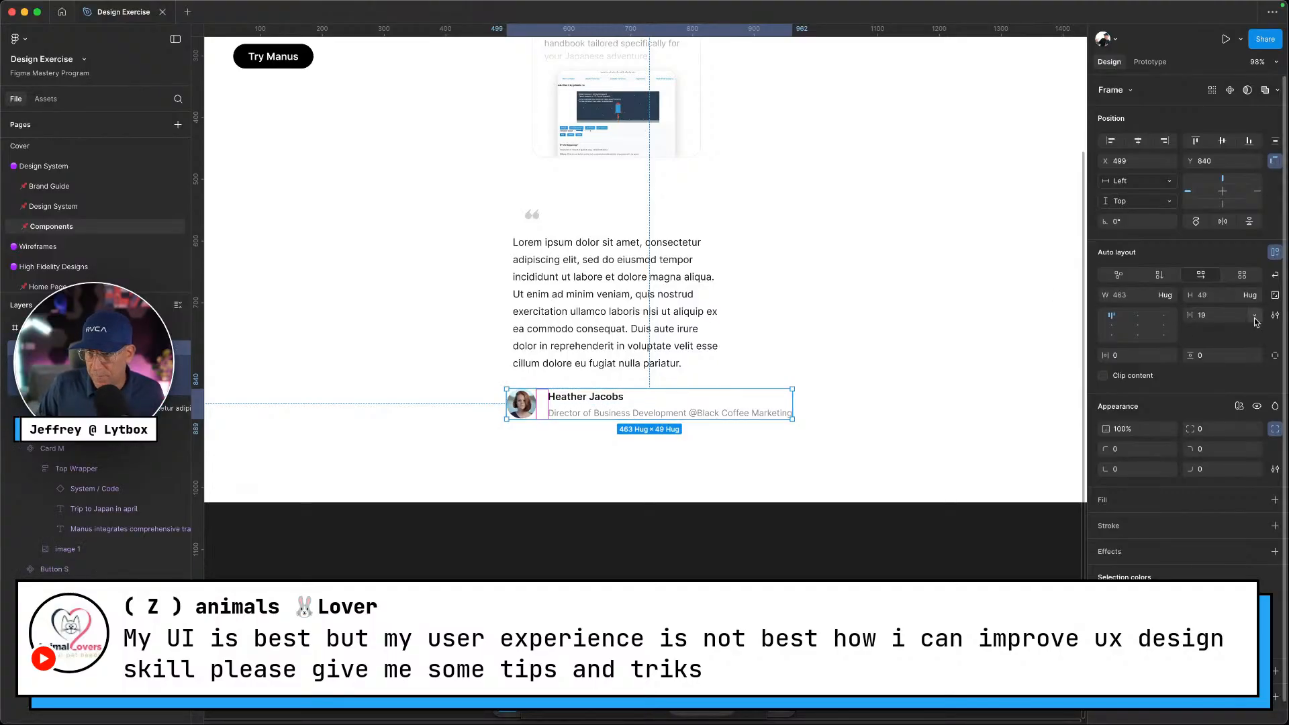
{"action": "left_click", "coordinate": [1254, 317]}
{"action": "left_click", "coordinate": [1219, 356]}
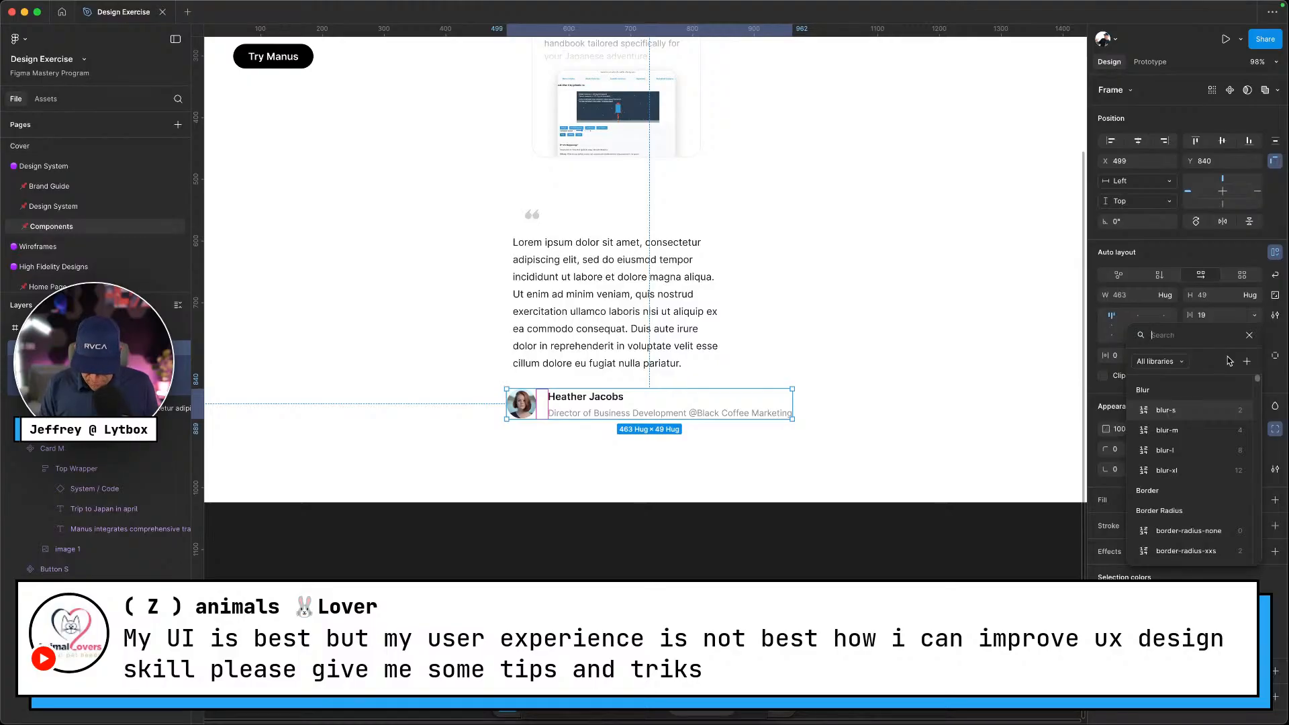
{"action": "type", "text": "gap"}
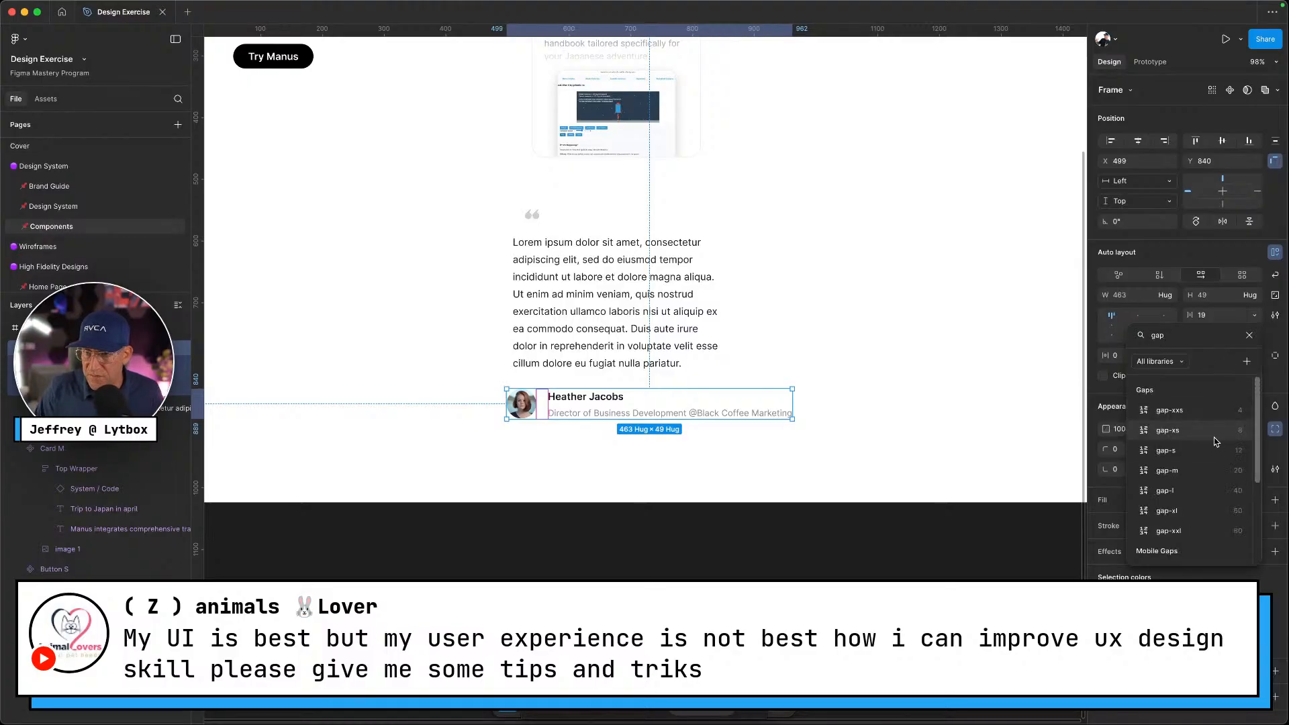
{"action": "left_click", "coordinate": [1197, 472]}
{"action": "left_click", "coordinate": [526, 435]}
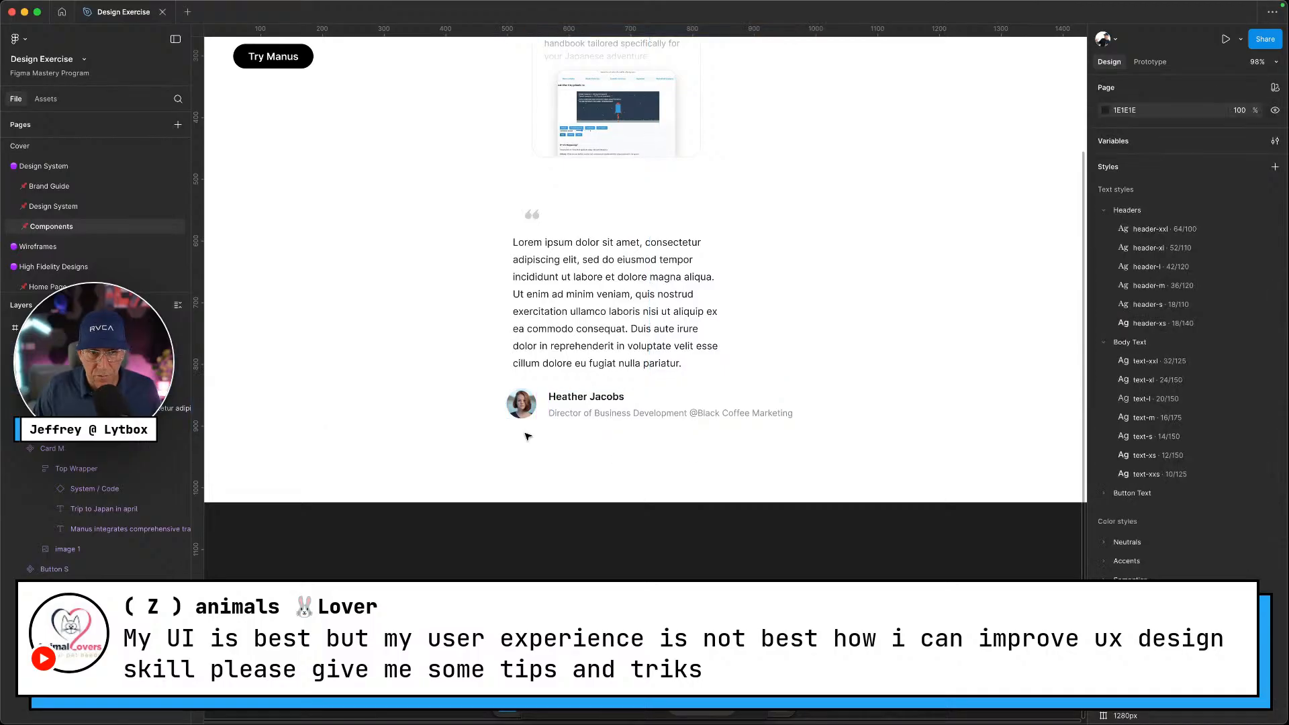
{"action": "left_click", "coordinate": [576, 402]}
{"action": "mouse_move", "coordinate": [576, 401]}
{"action": "left_mouse_down"}
{"action": "mouse_move", "coordinate": [602, 392]}
{"action": "mouse_move", "coordinate": [582, 399]}
{"action": "left_mouse_up"}
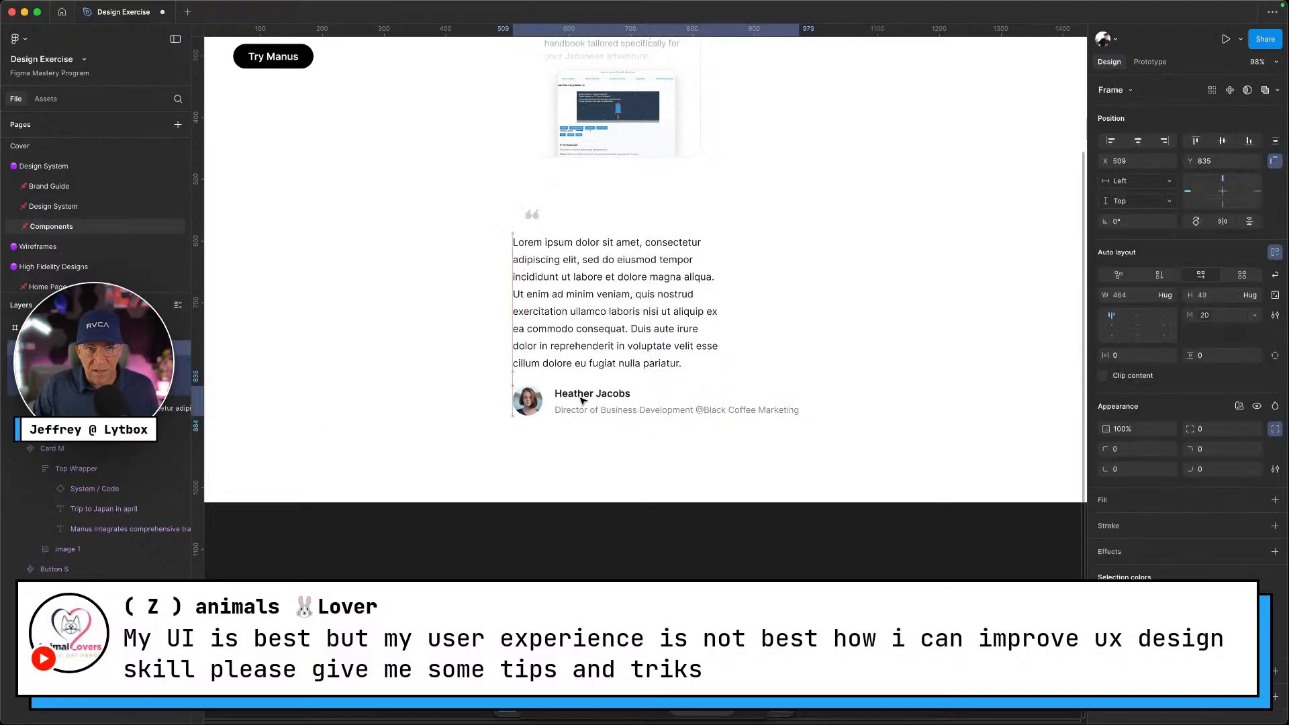
Try wrapping the quote mark and quote text in auto layout, then undo it
{"action": "left_click", "coordinate": [566, 348]}
{"action": "left_click", "coordinate": [533, 215], "text": "shift"}
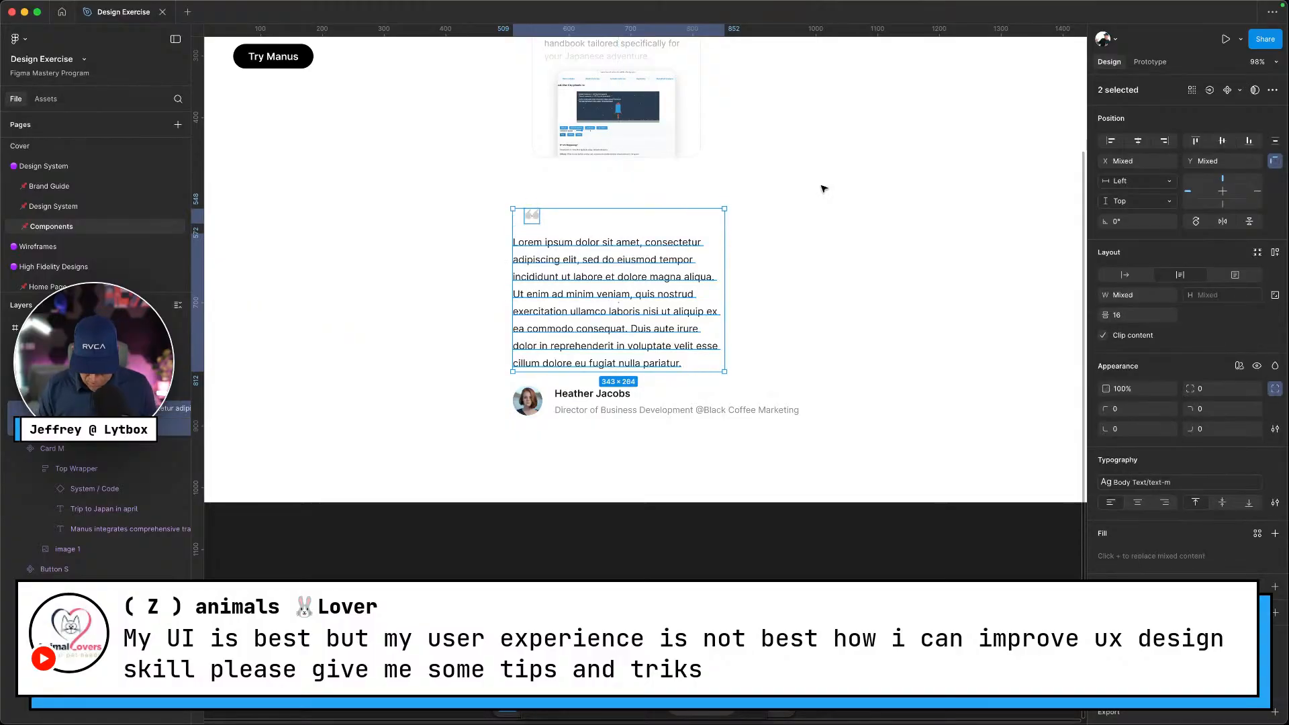
{"action": "key", "text": "shift+a"}
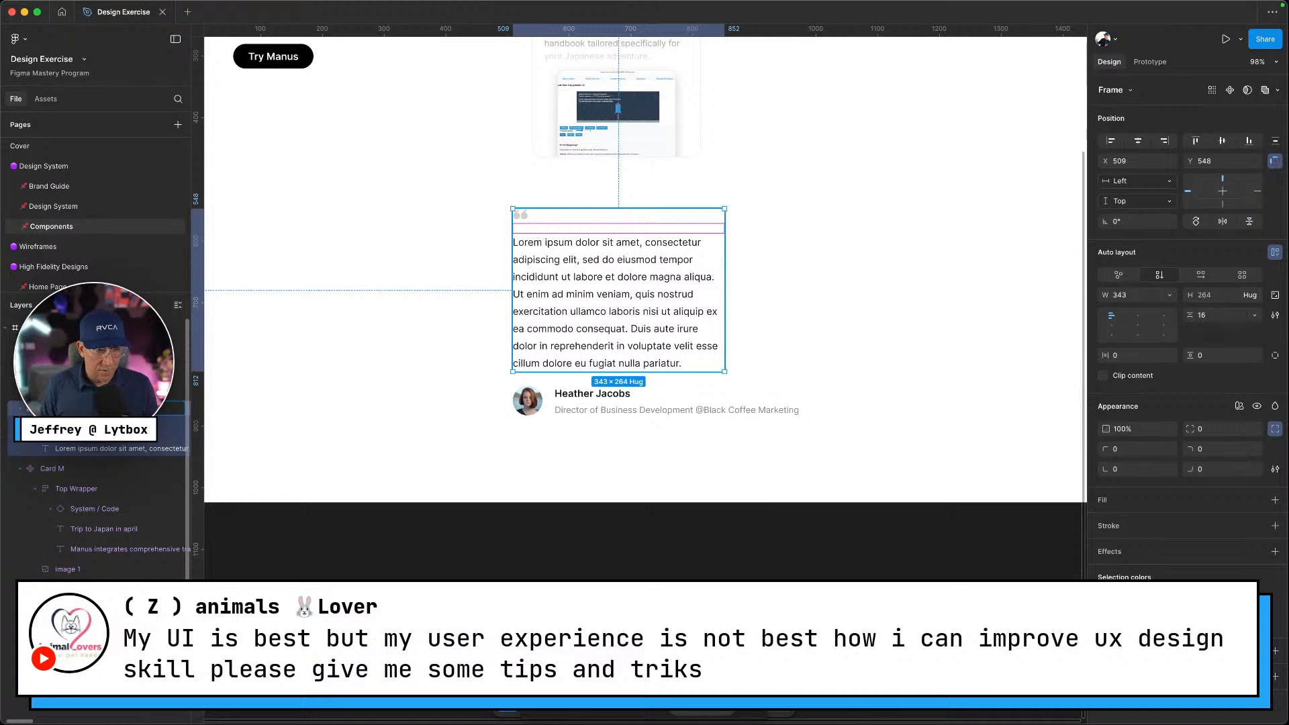
{"action": "left_click", "coordinate": [601, 401]}
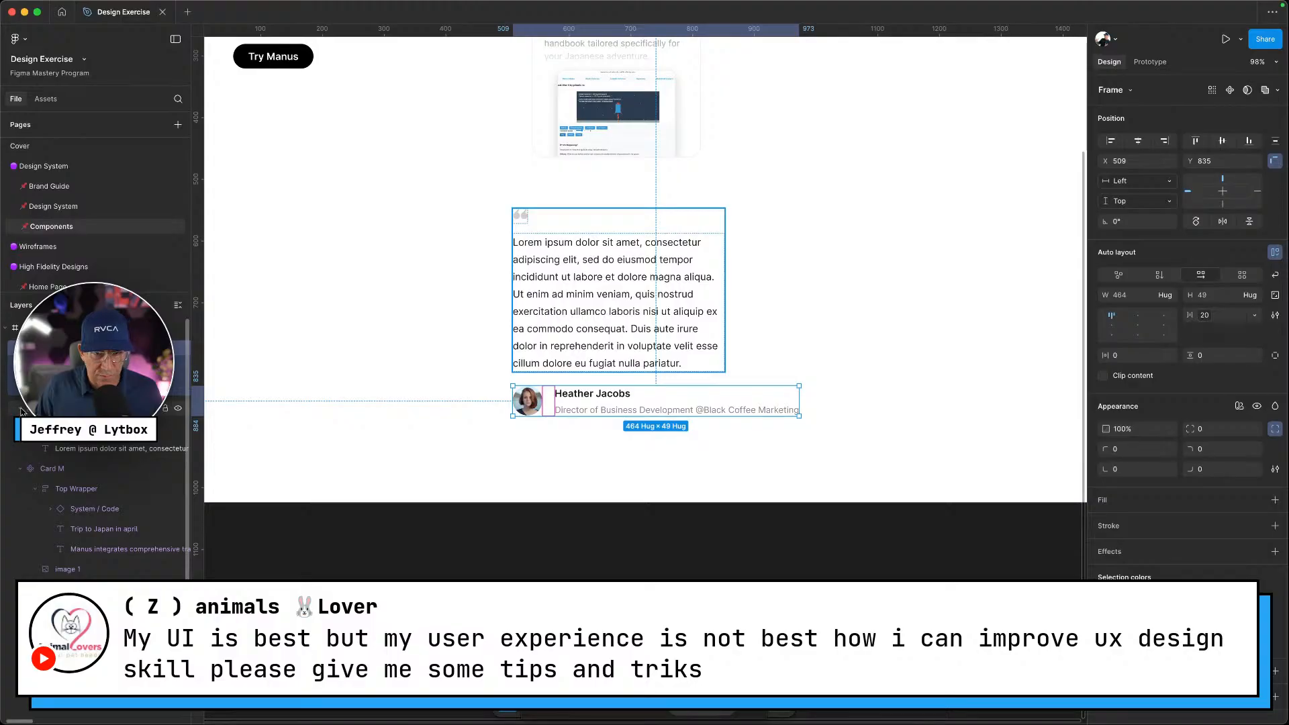
{"action": "left_click", "coordinate": [575, 457]}
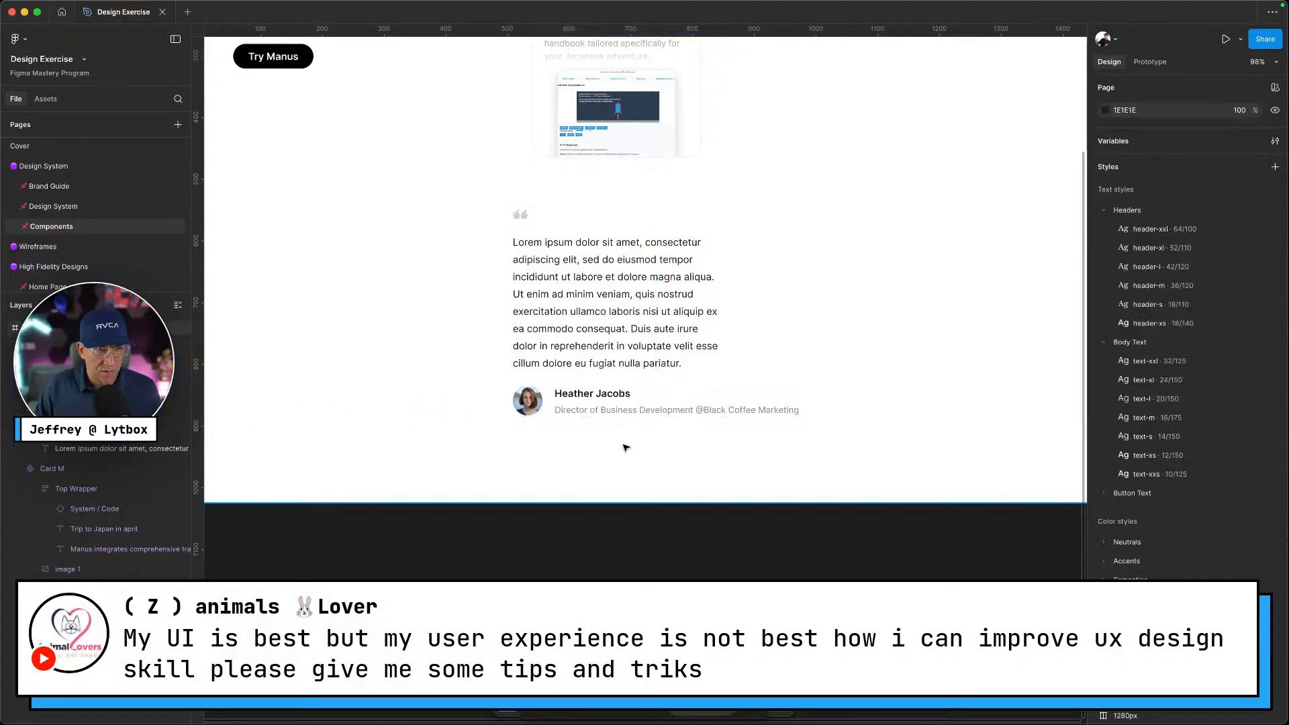
{"action": "key", "text": "super+z"}
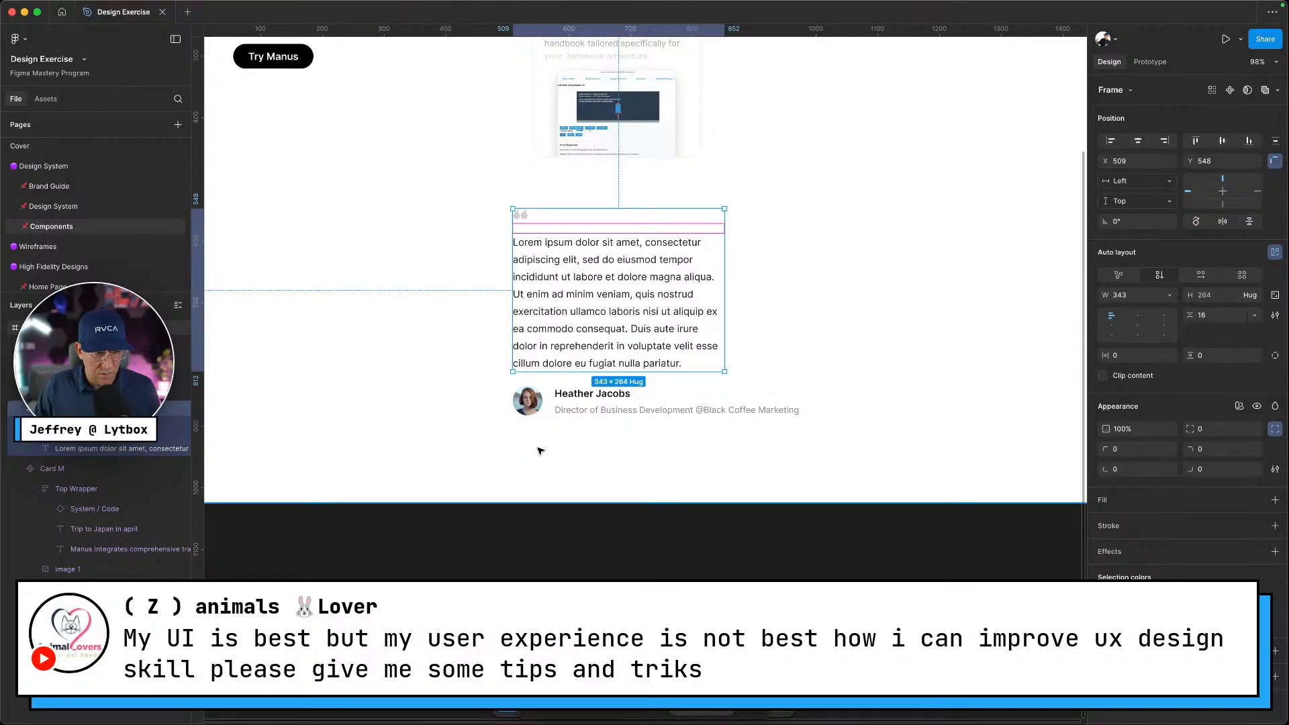
{"action": "key", "text": "super+z"}
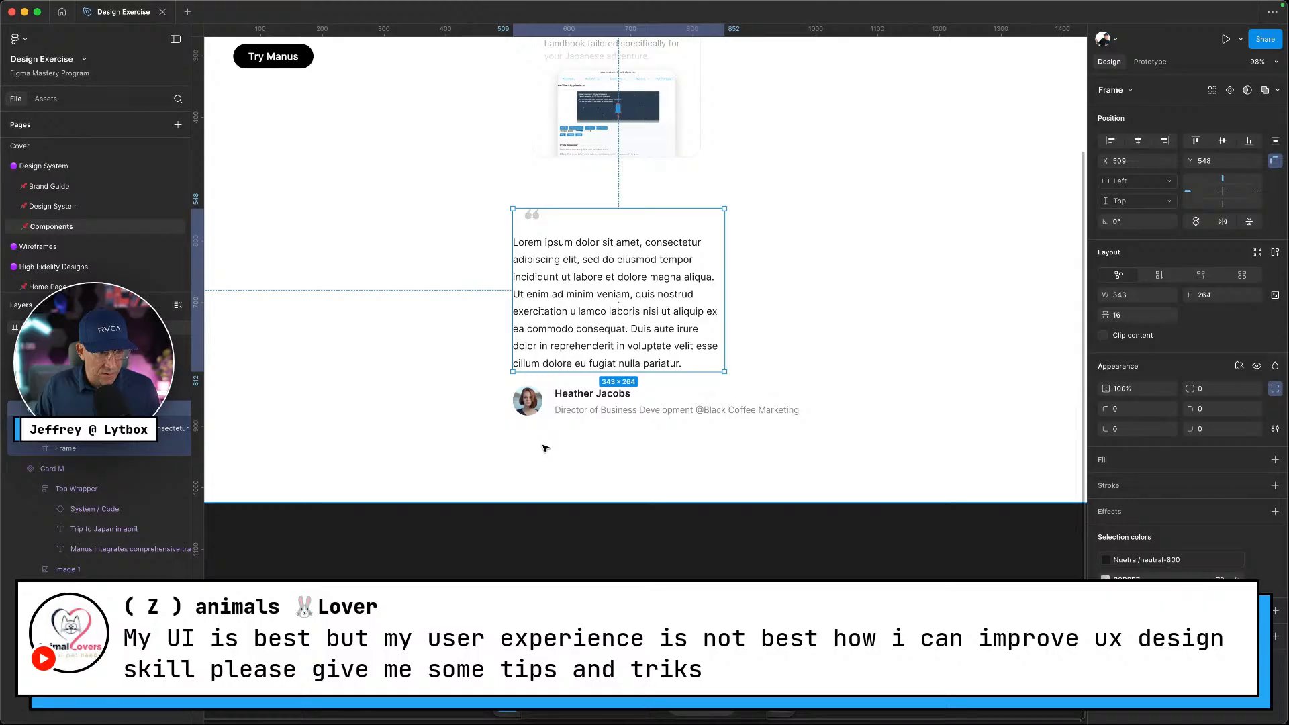
Wrap quote icon, quote text and author row in a vertical auto-layout frame and rename it
{"action": "left_click", "coordinate": [595, 452]}
{"action": "left_click", "coordinate": [584, 401]}
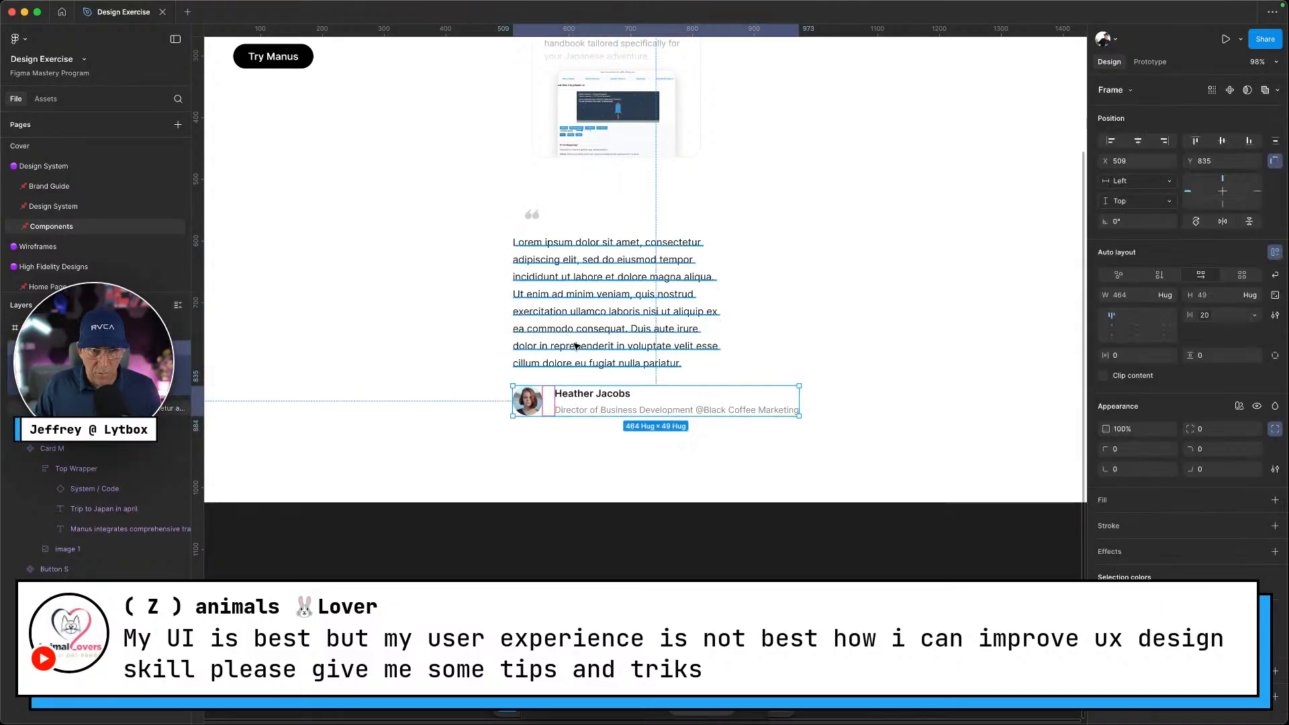
{"action": "left_click", "coordinate": [576, 345], "text": "shift"}
{"action": "left_click", "coordinate": [532, 216], "text": "shift"}
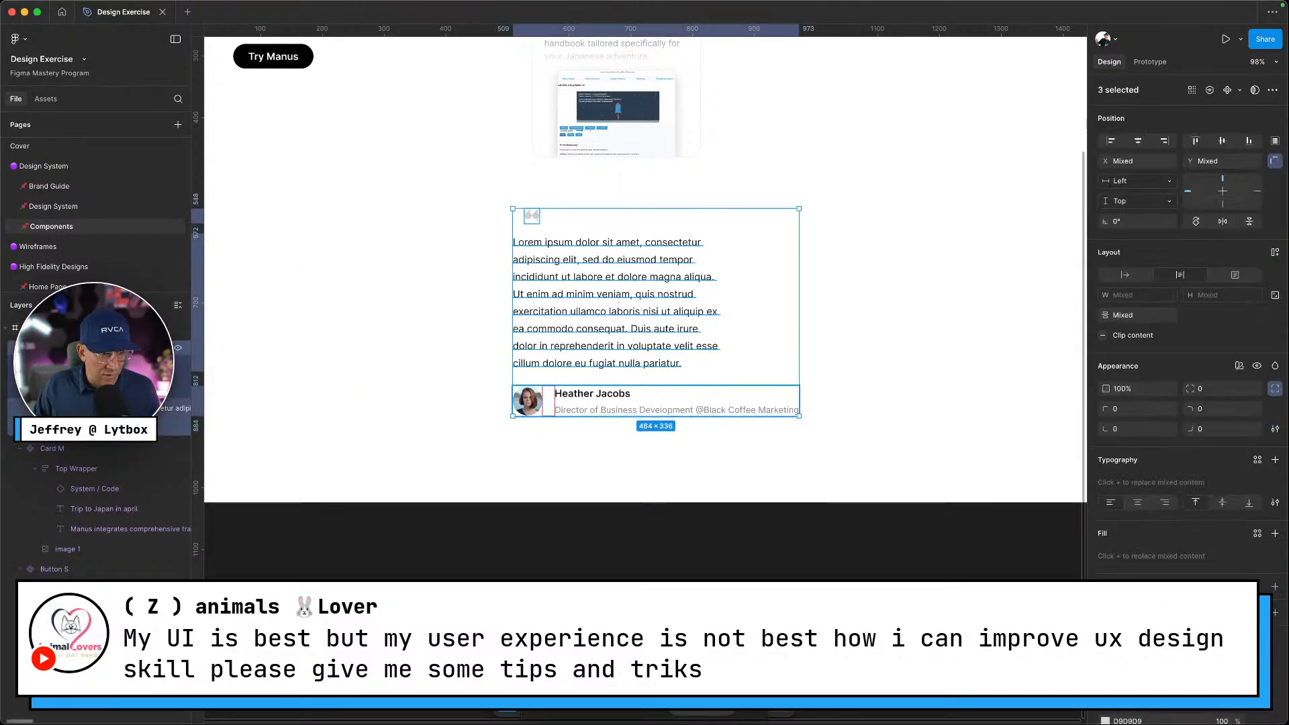
{"action": "left_click", "coordinate": [20, 348]}
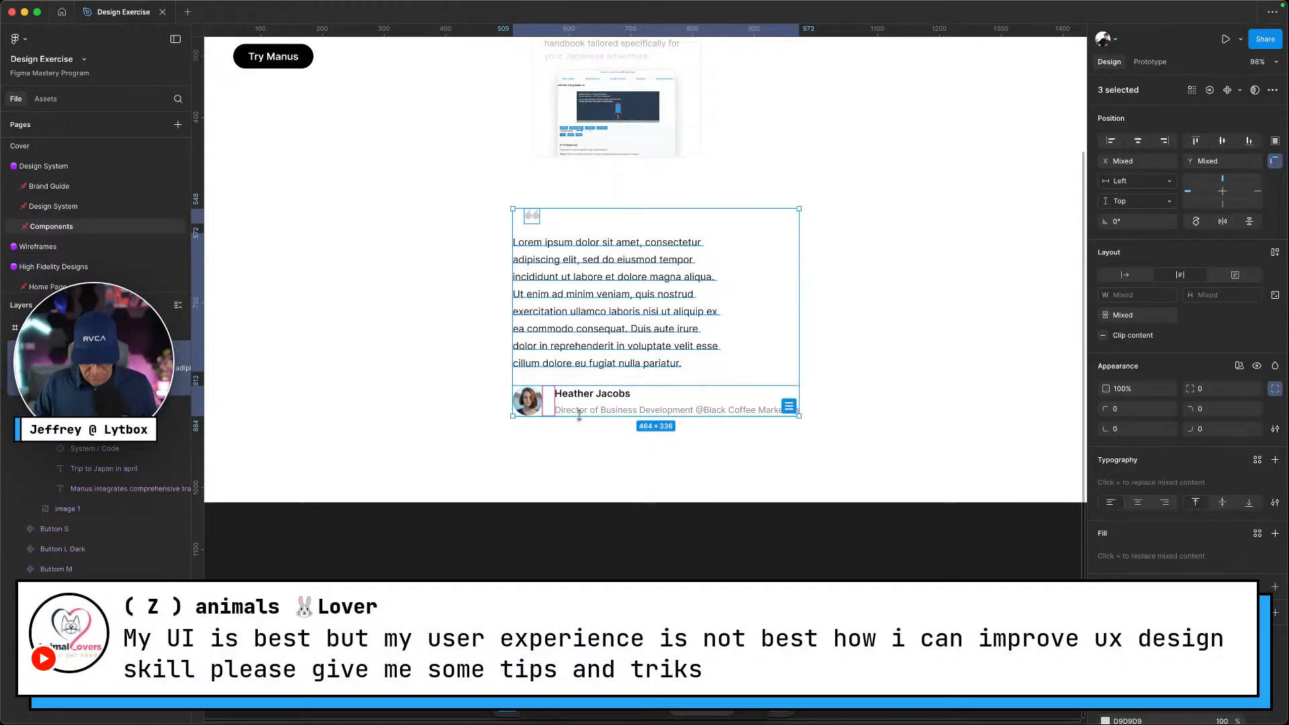
{"action": "key", "text": "shift+a"}
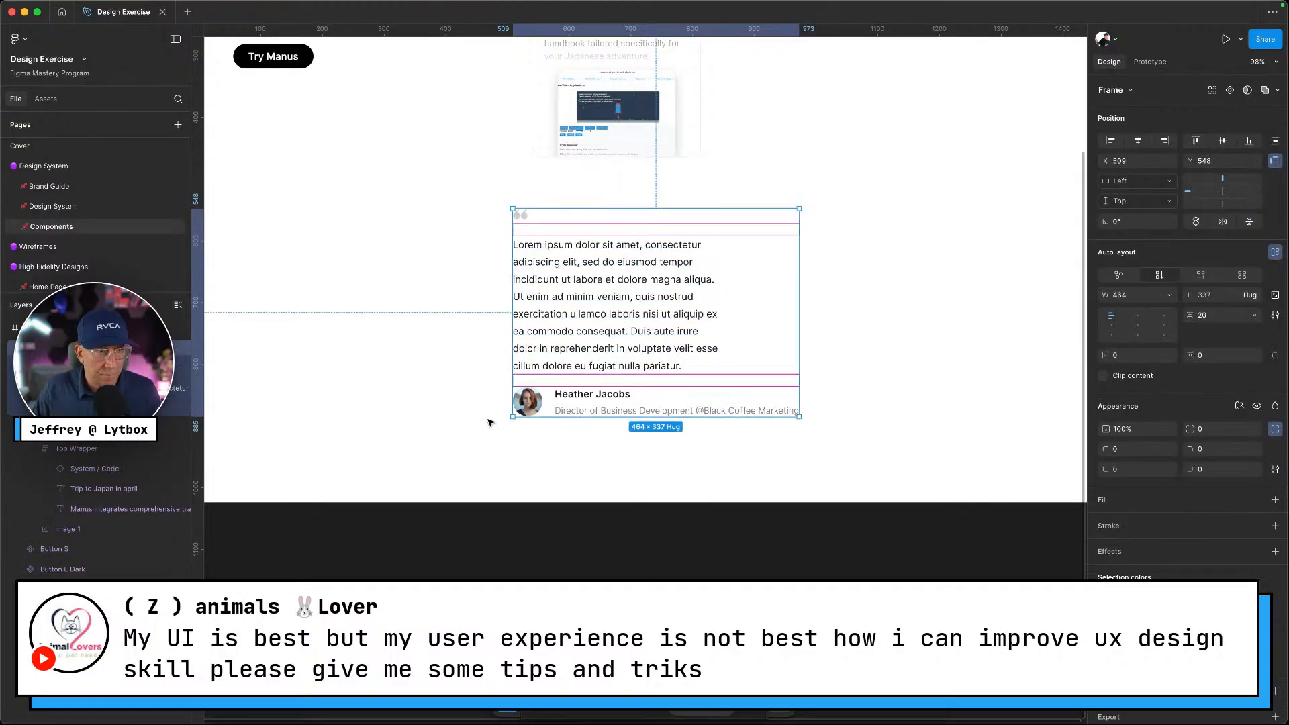
{"action": "double_click", "coordinate": [55, 348]}
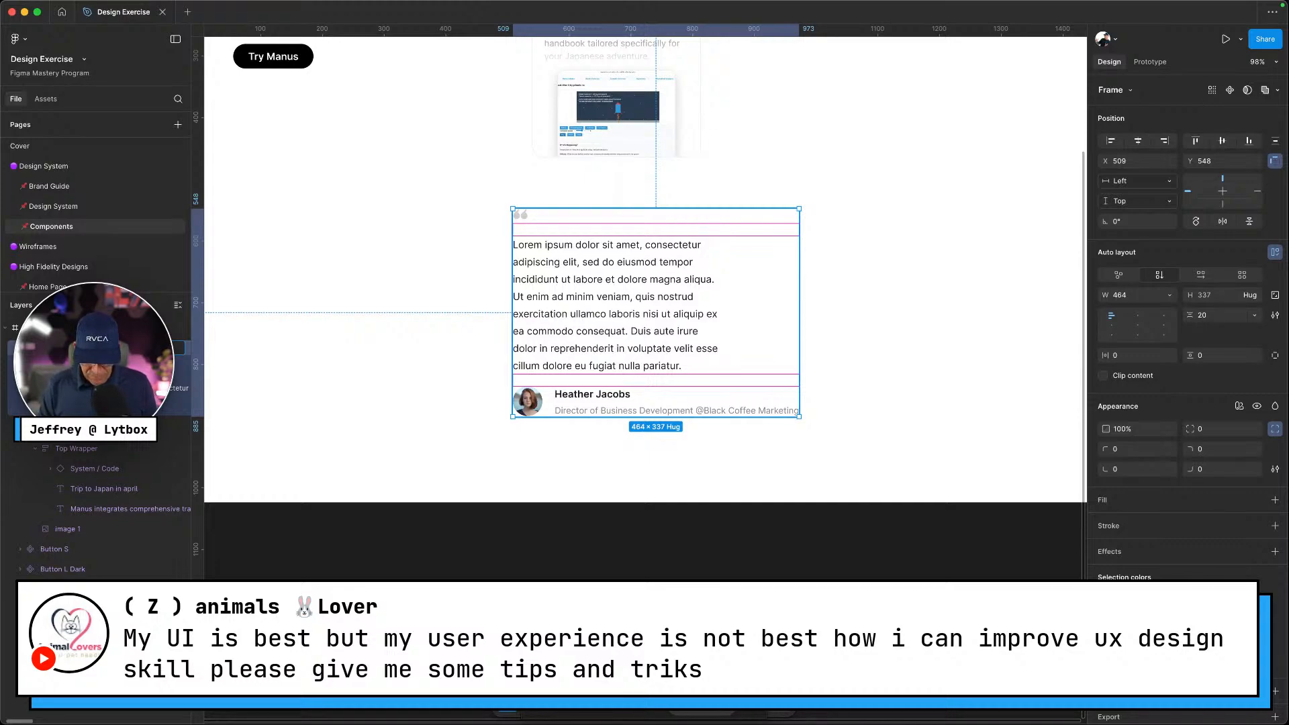
{"action": "key", "text": "Return"}
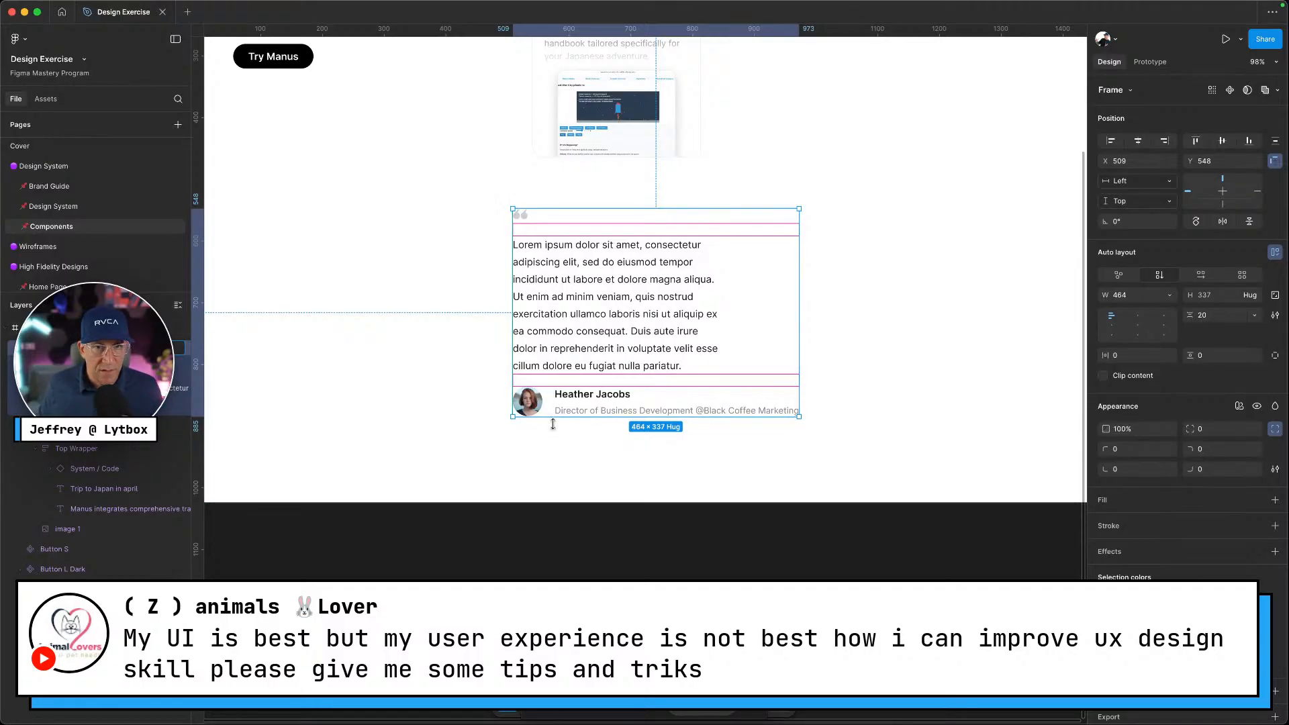
Drill down from the testimonial card into the author row's User Info frame
{"action": "left_click", "coordinate": [618, 452]}
{"action": "left_click", "coordinate": [613, 365]}
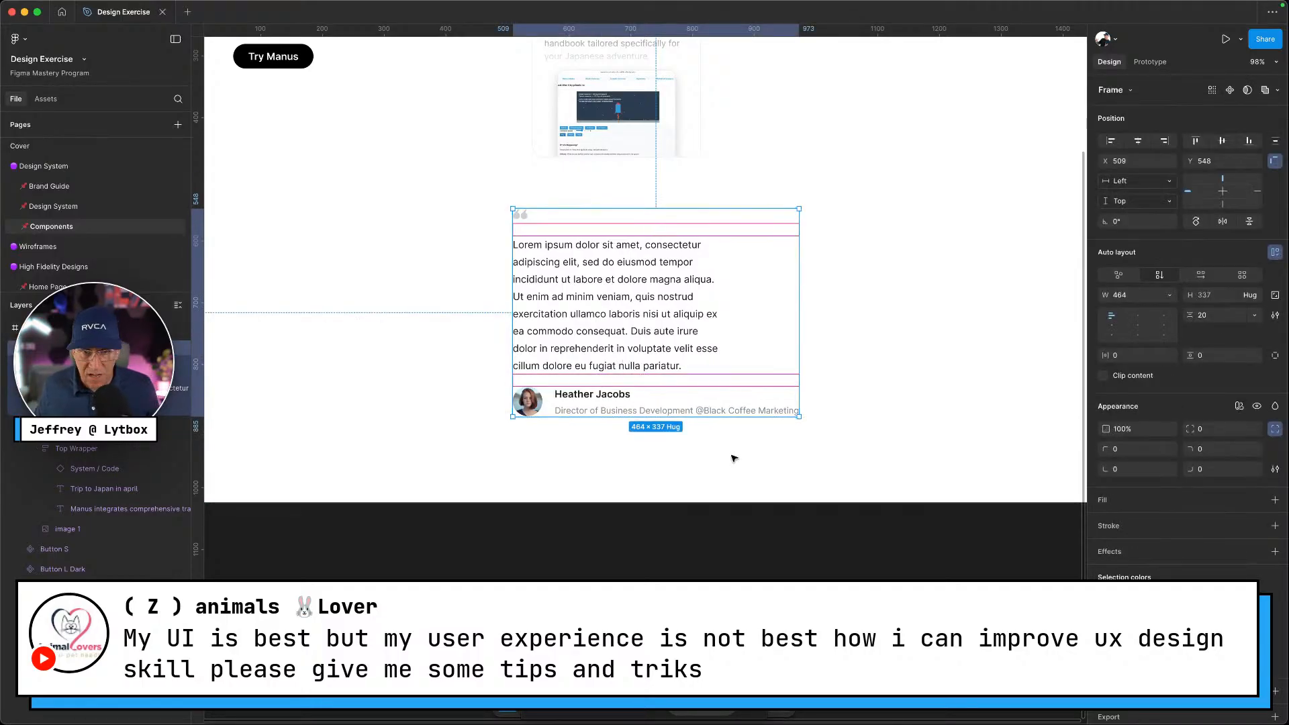
{"action": "double_click", "coordinate": [746, 413]}
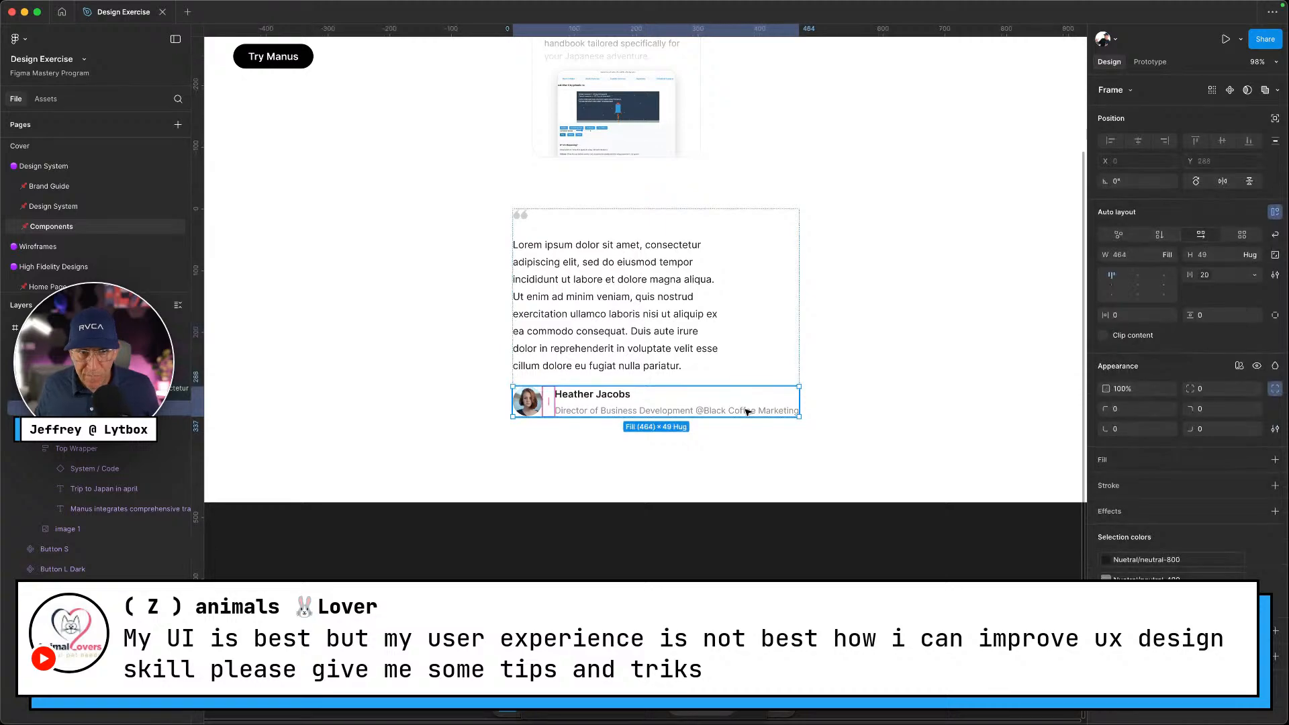
{"action": "double_click", "coordinate": [746, 412]}
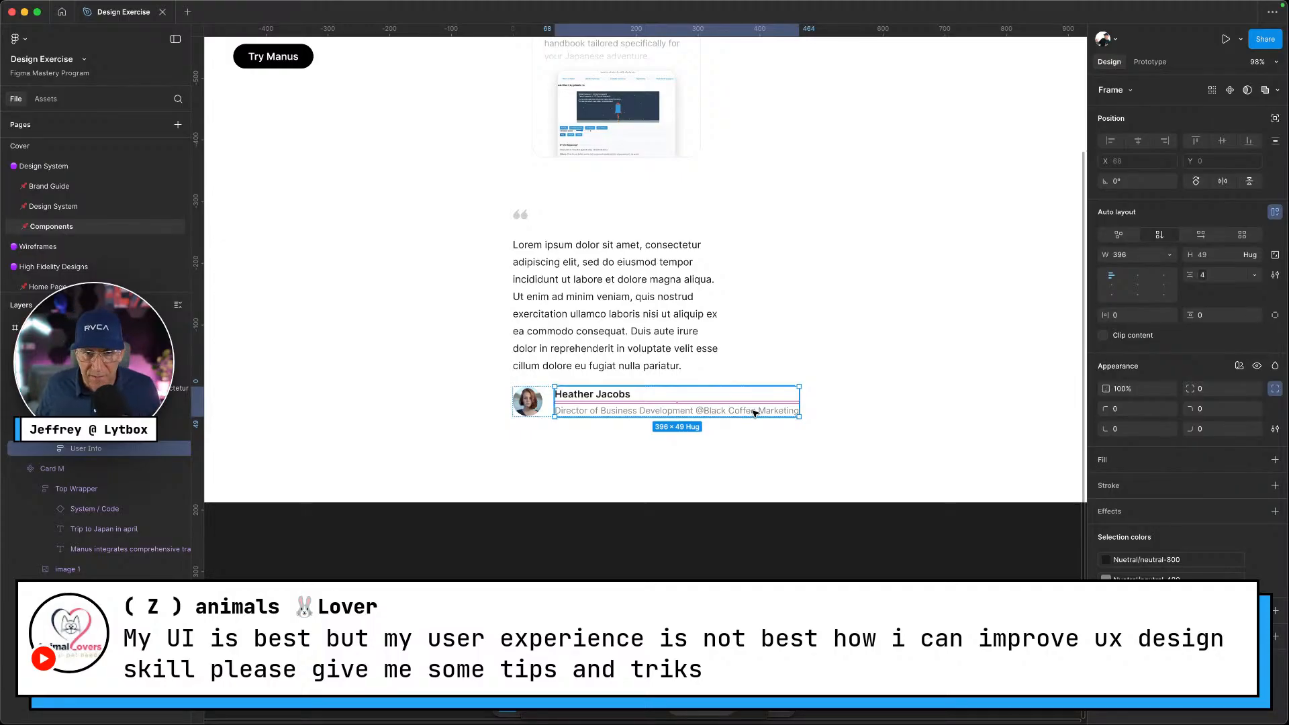
Wrap the Director of Business Development title onto two lines and make User Info hug its width
{"action": "left_click", "coordinate": [755, 411]}
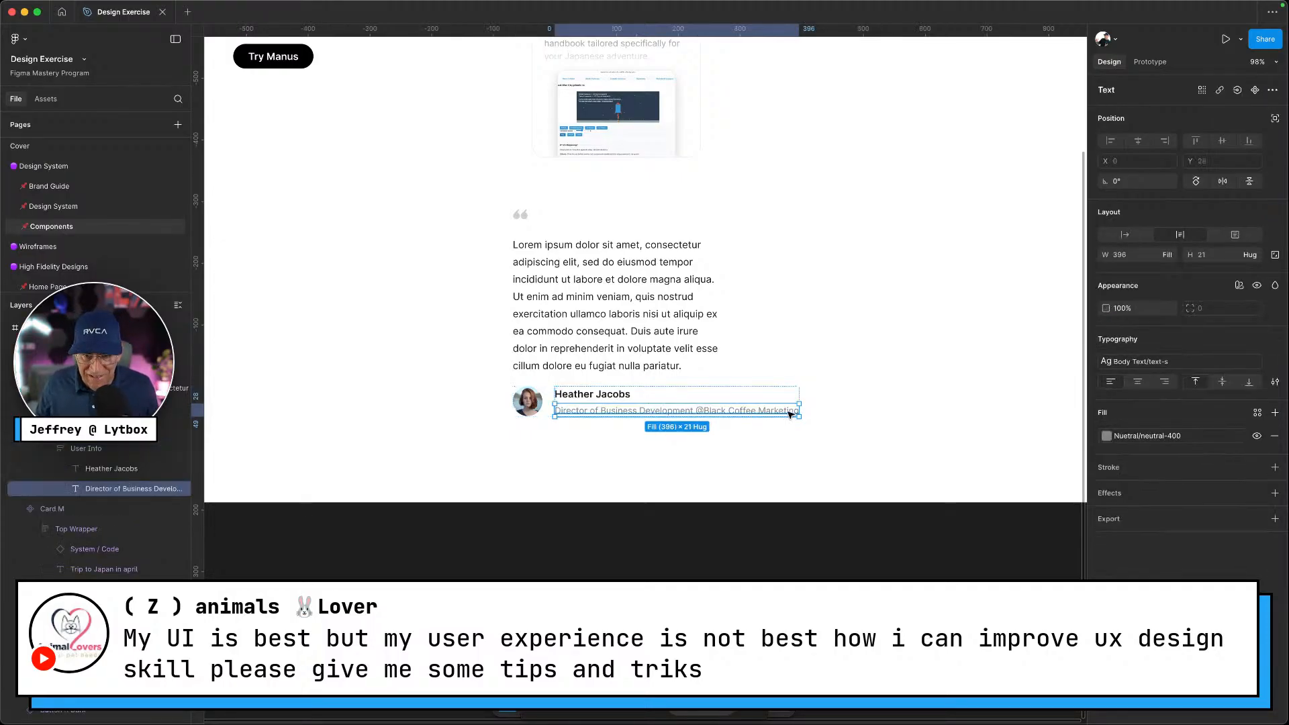
{"action": "left_click_drag", "start_coordinate": [799, 410], "coordinate": [696, 404]}
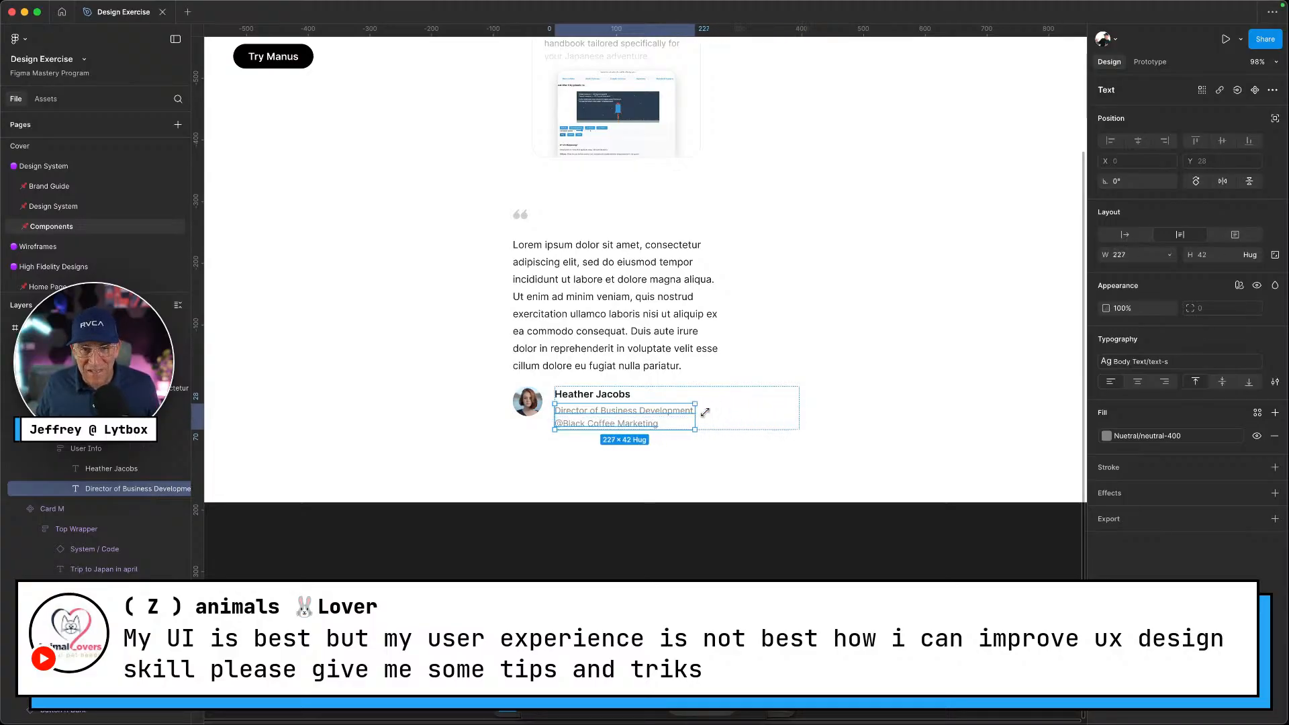
{"action": "left_click", "coordinate": [645, 455]}
{"action": "left_click", "coordinate": [605, 421]}
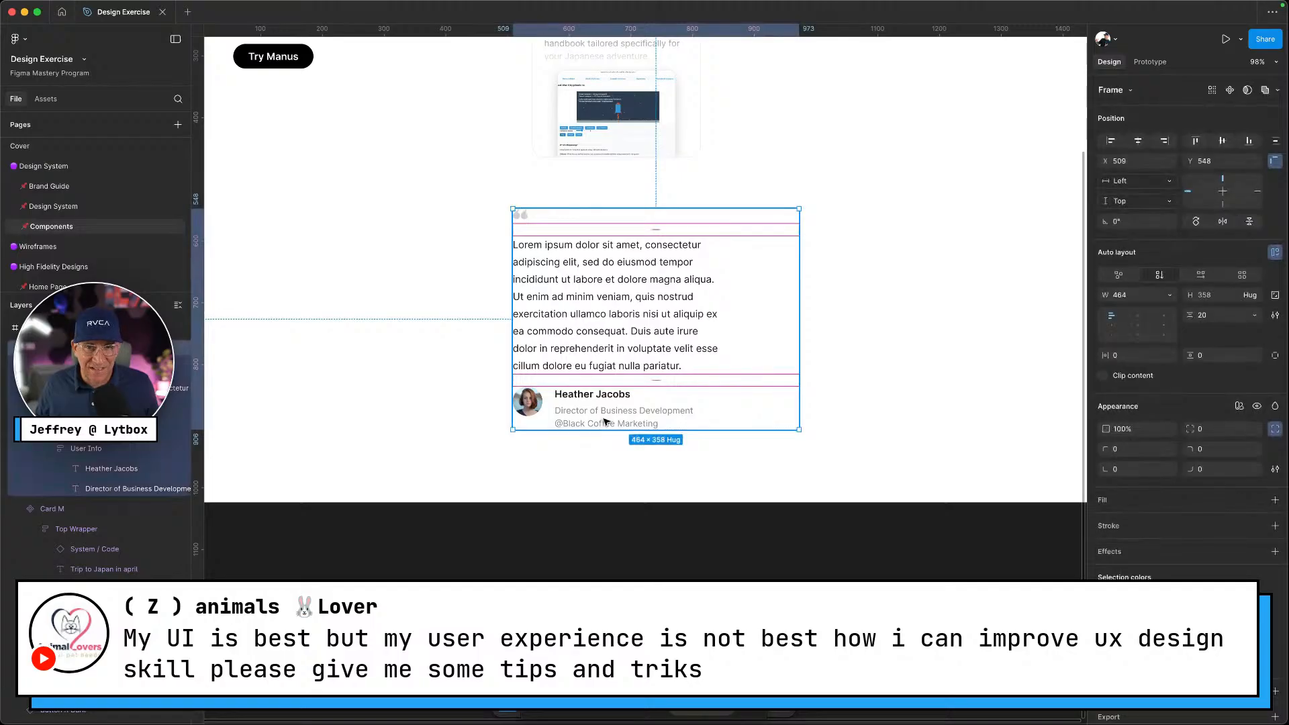
{"action": "double_click", "coordinate": [607, 422]}
{"action": "double_click", "coordinate": [609, 420]}
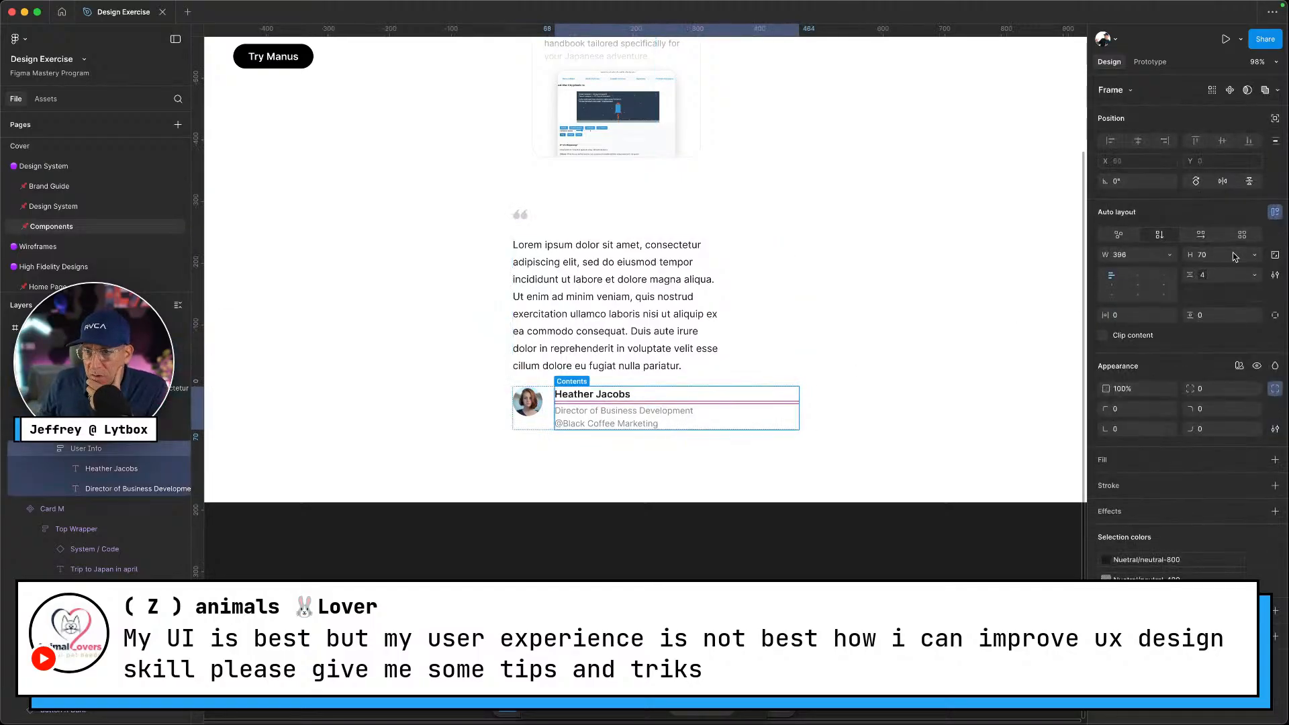
{"action": "left_click", "coordinate": [1170, 255]}
{"action": "left_click", "coordinate": [1163, 270]}
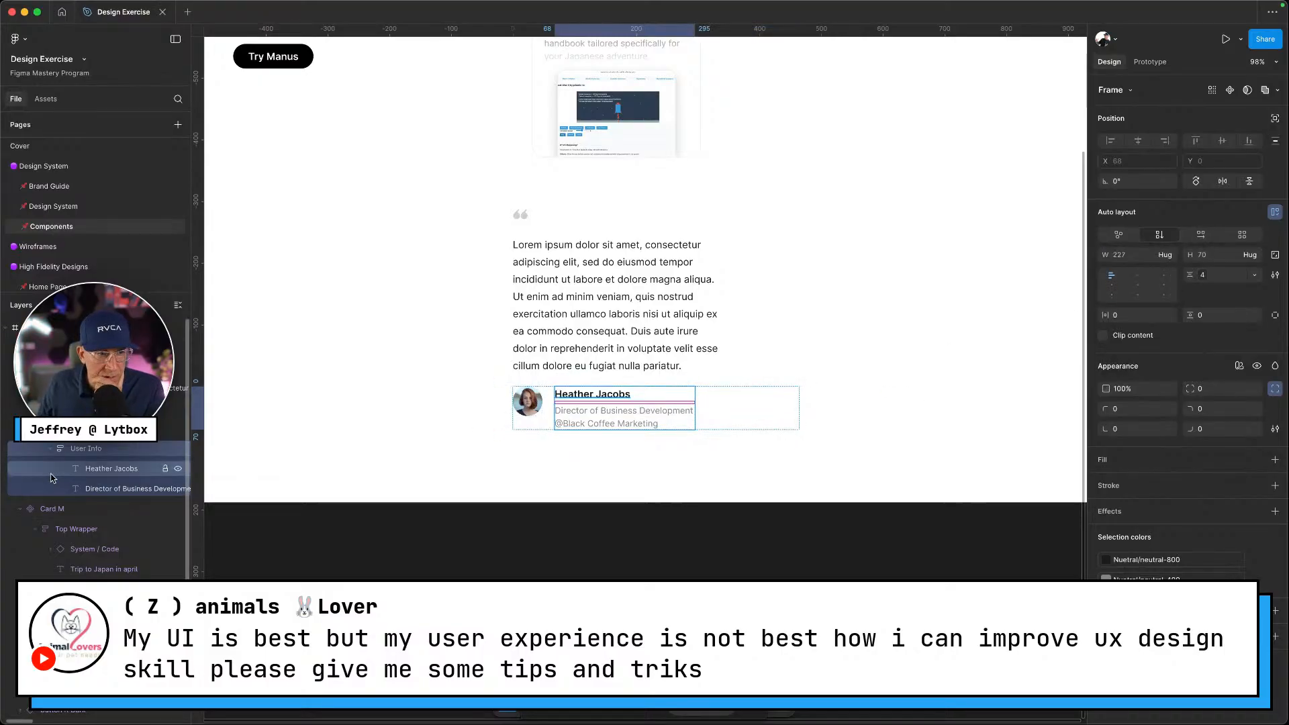
Set the author row's width to Hug contents
{"action": "left_click", "coordinate": [115, 489]}
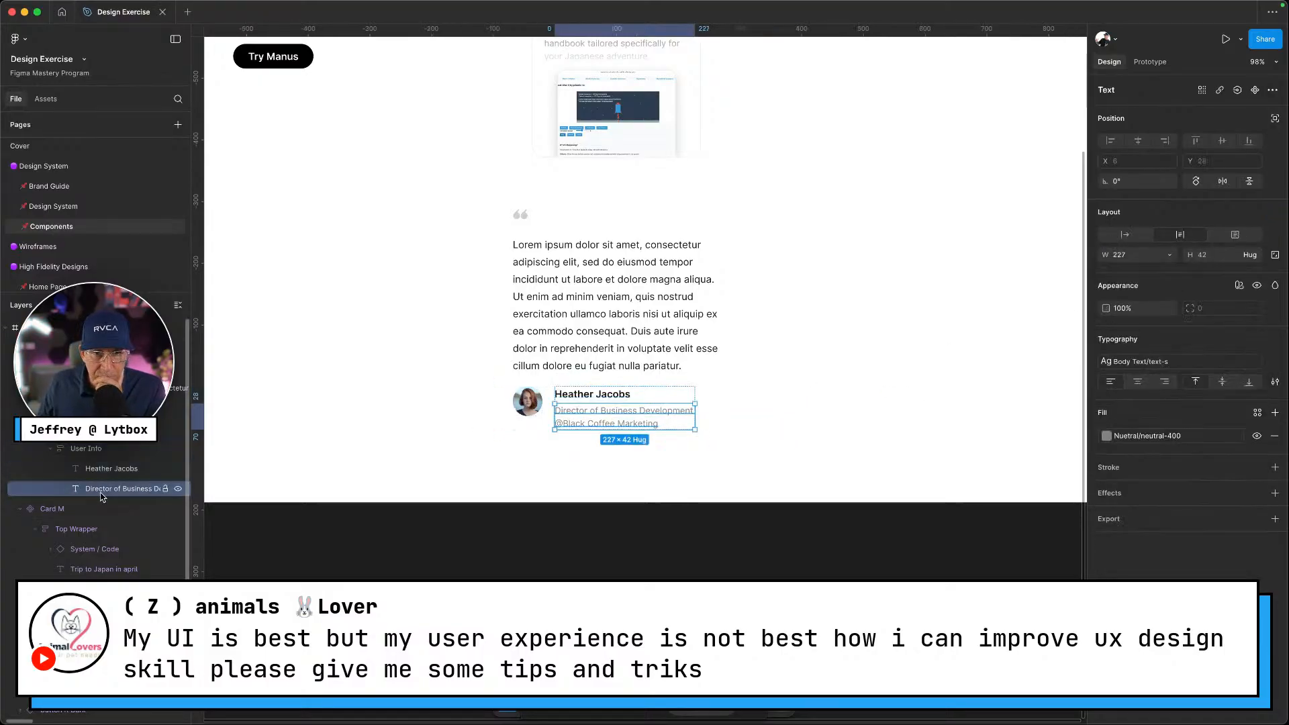
{"action": "left_click", "coordinate": [105, 449]}
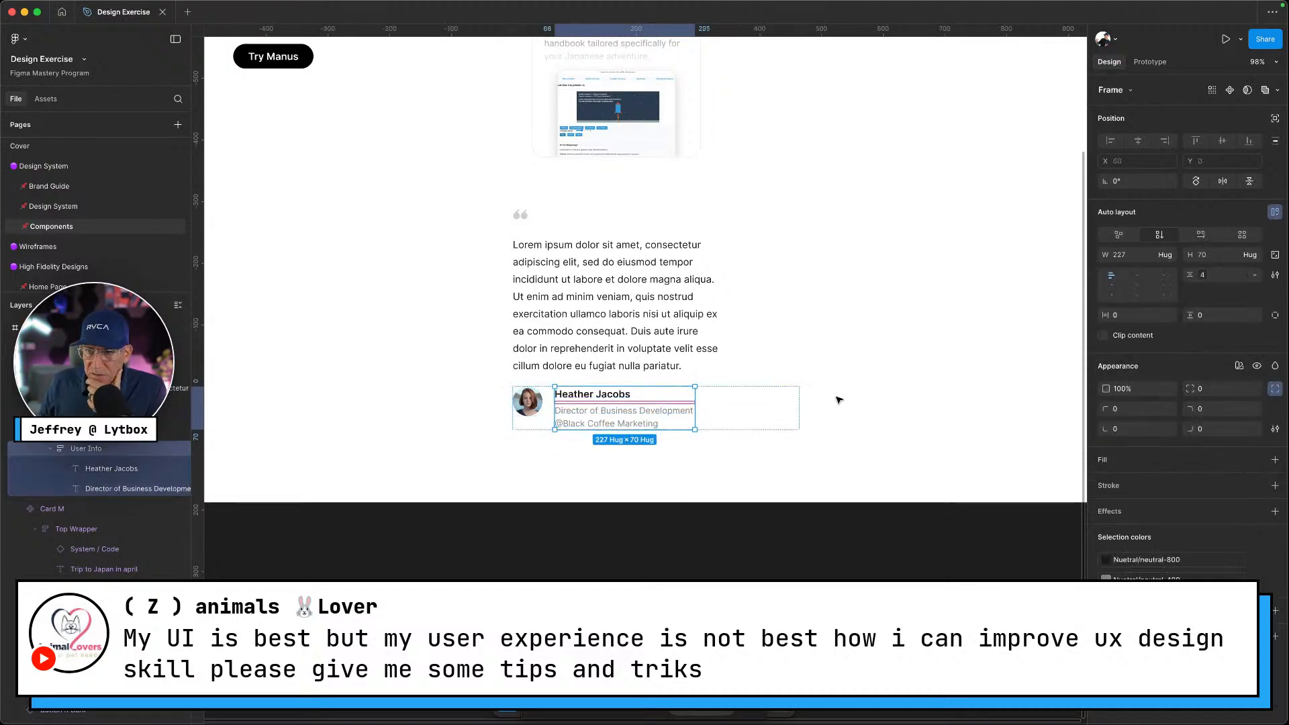
{"action": "left_click", "coordinate": [786, 415]}
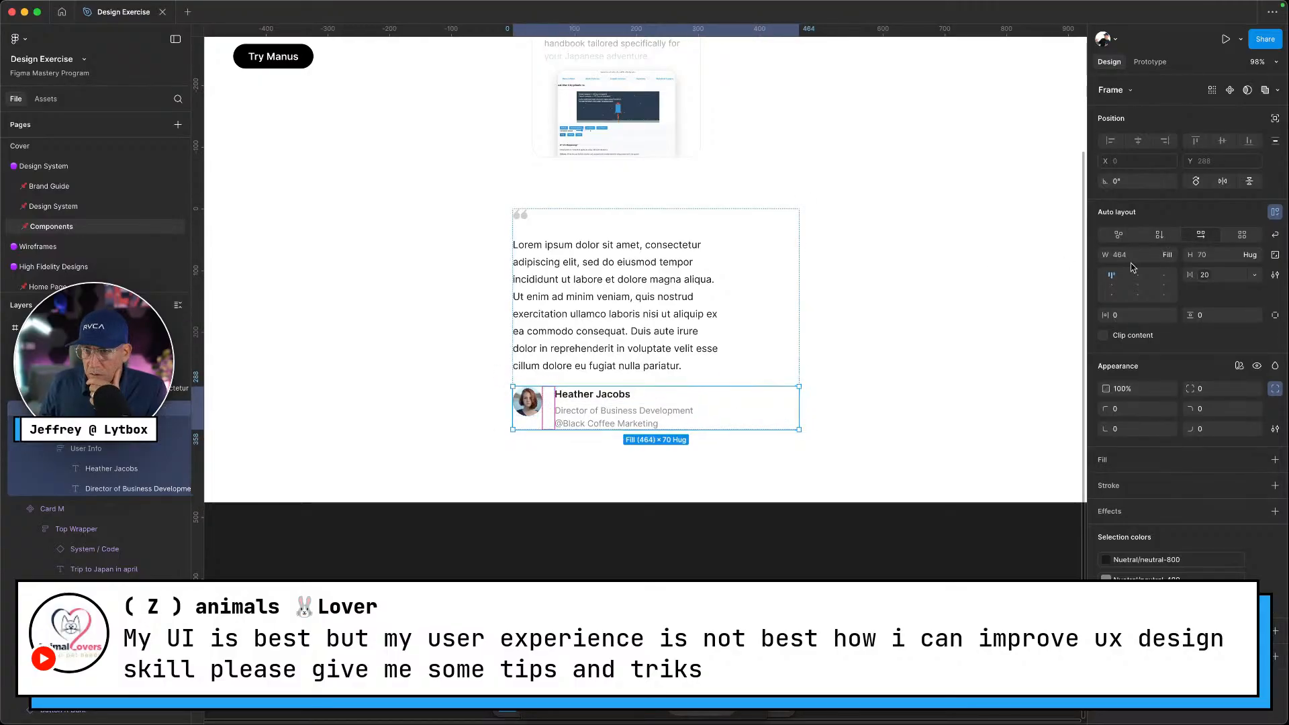
{"action": "left_click", "coordinate": [1167, 257]}
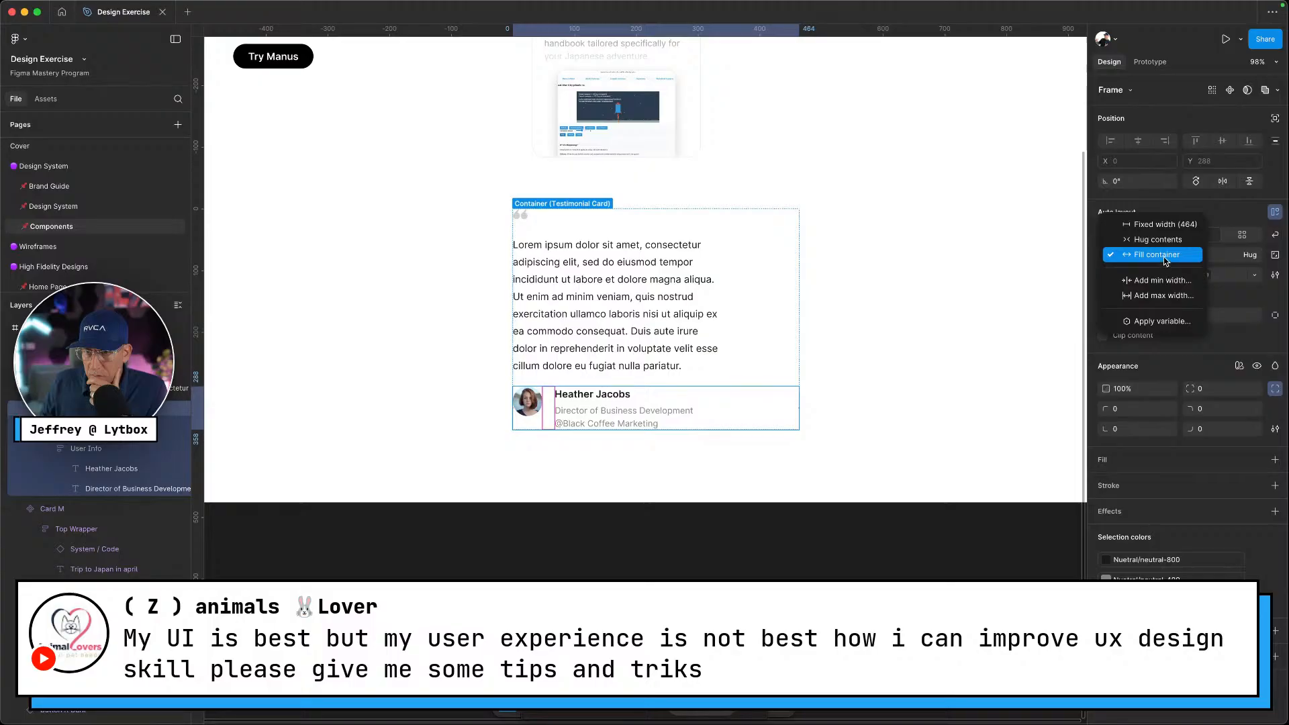
{"action": "left_click", "coordinate": [1161, 240]}
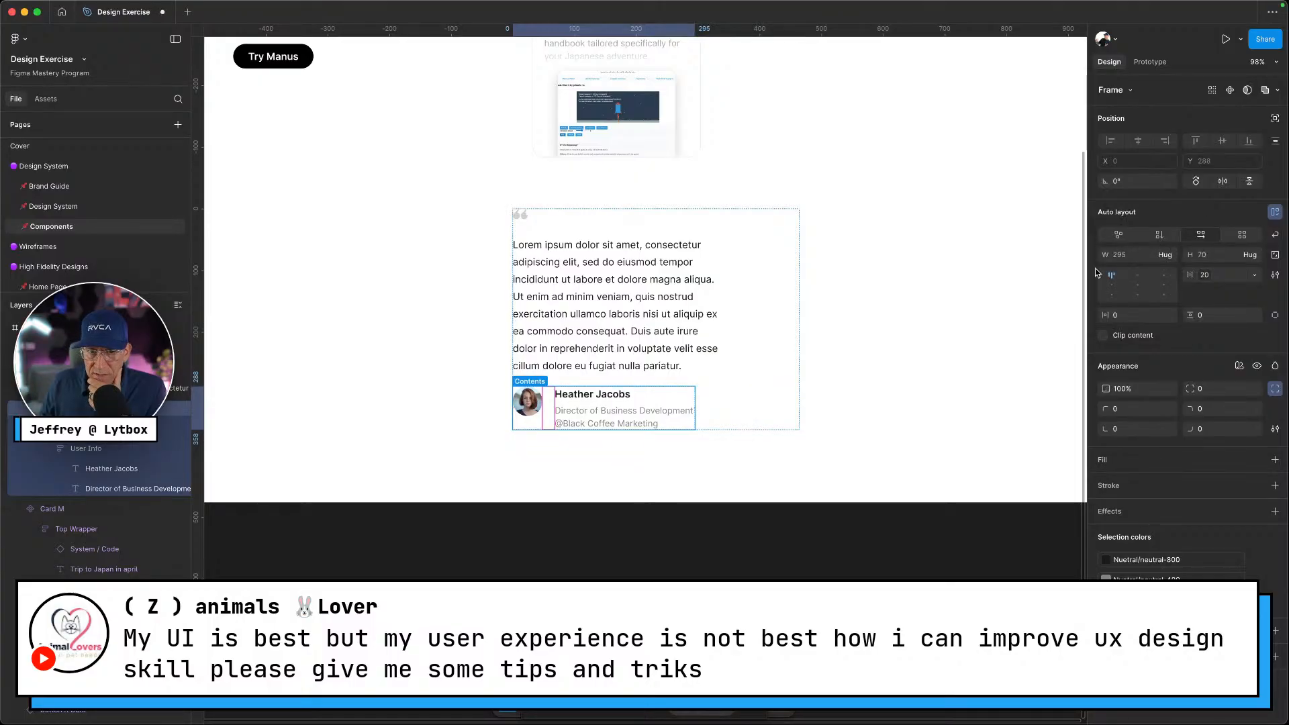
Set the testimonial card frame's width to Hug contents, giving 343 × 358
{"action": "left_click", "coordinate": [100, 430]}
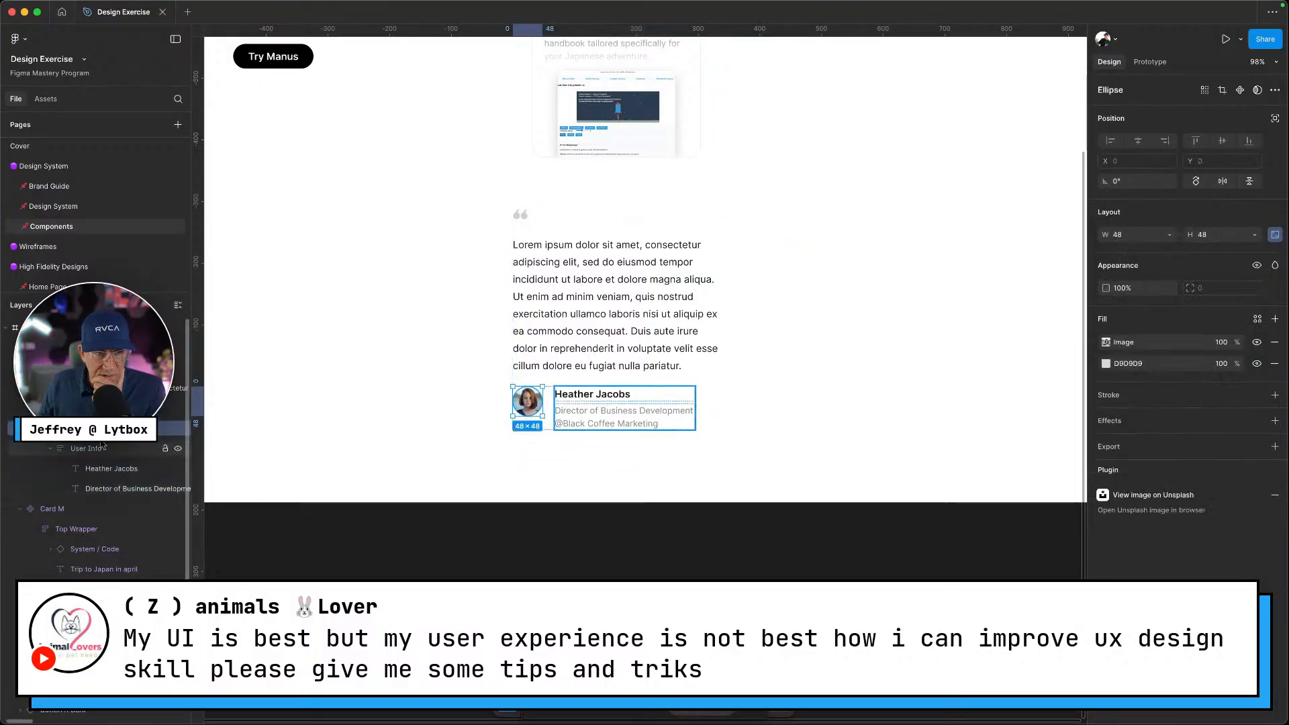
{"action": "left_click", "coordinate": [102, 446]}
{"action": "left_click", "coordinate": [102, 410]}
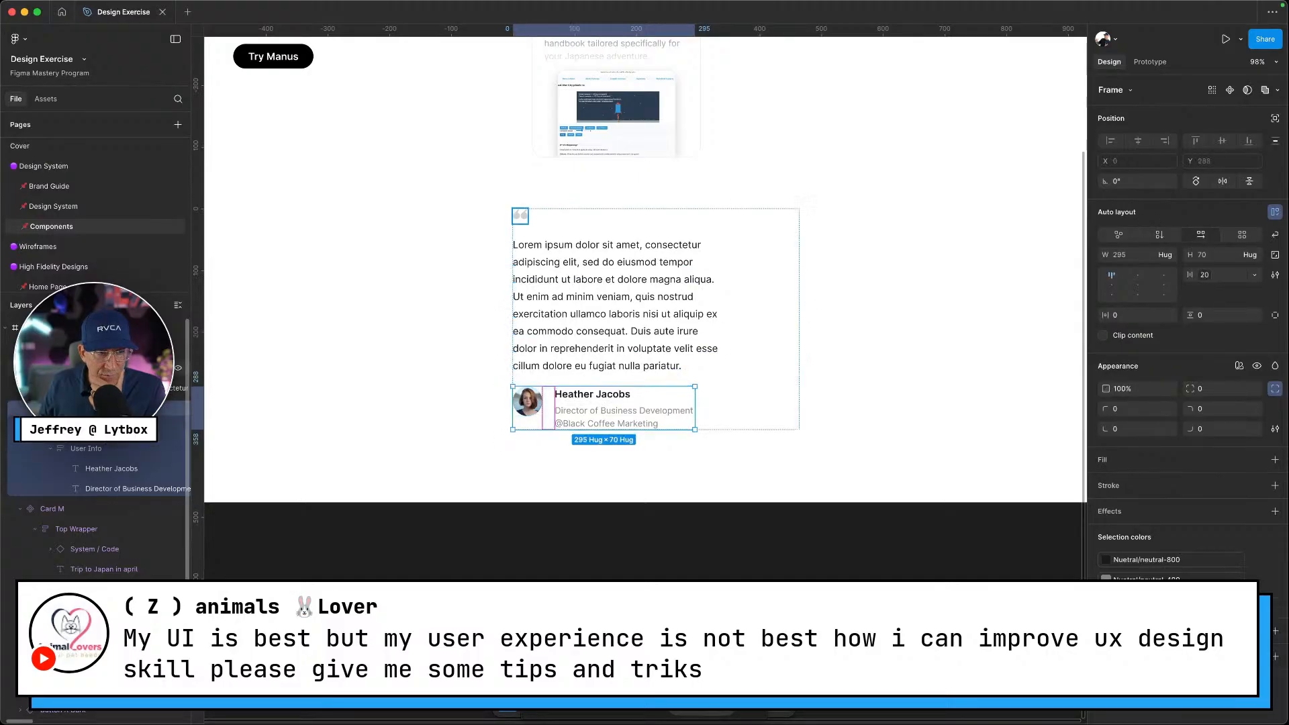
{"action": "left_click", "coordinate": [102, 368]}
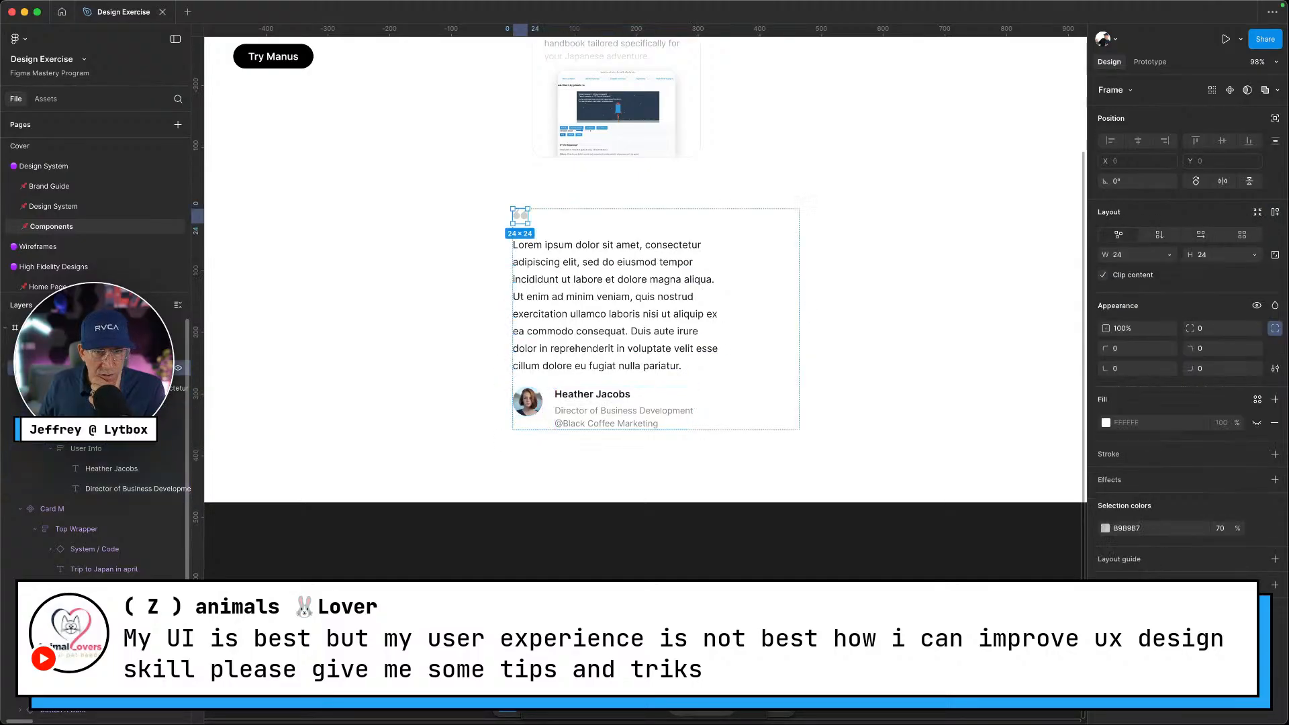
{"action": "left_click", "coordinate": [102, 388]}
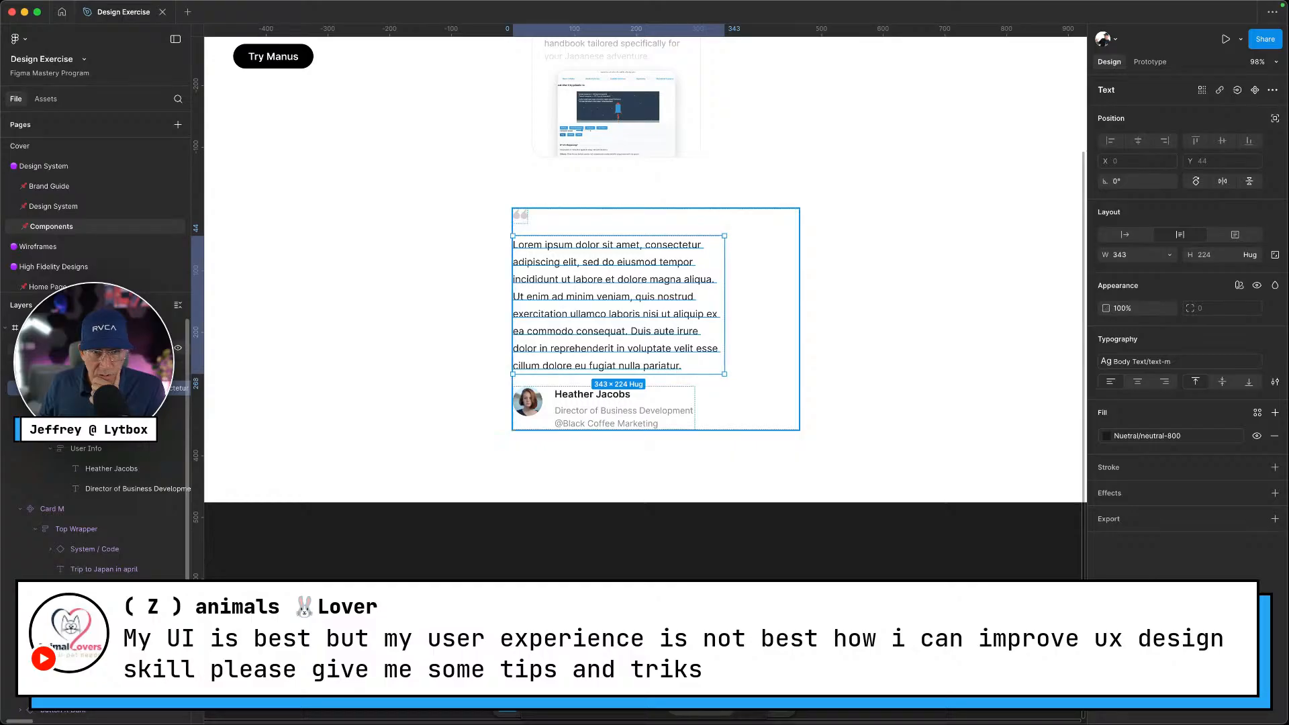
{"action": "left_click", "coordinate": [102, 351]}
{"action": "left_click", "coordinate": [1170, 295]}
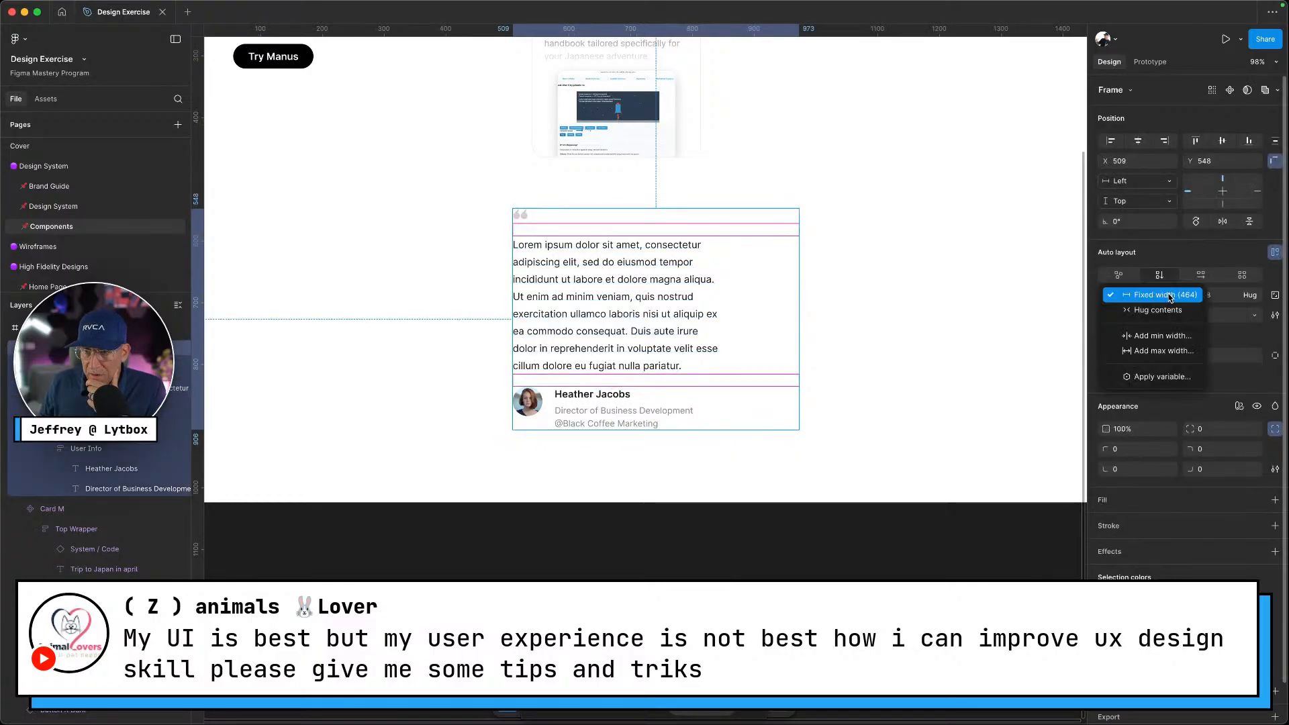
{"action": "left_click", "coordinate": [1157, 310]}
{"action": "left_click", "coordinate": [843, 388]}
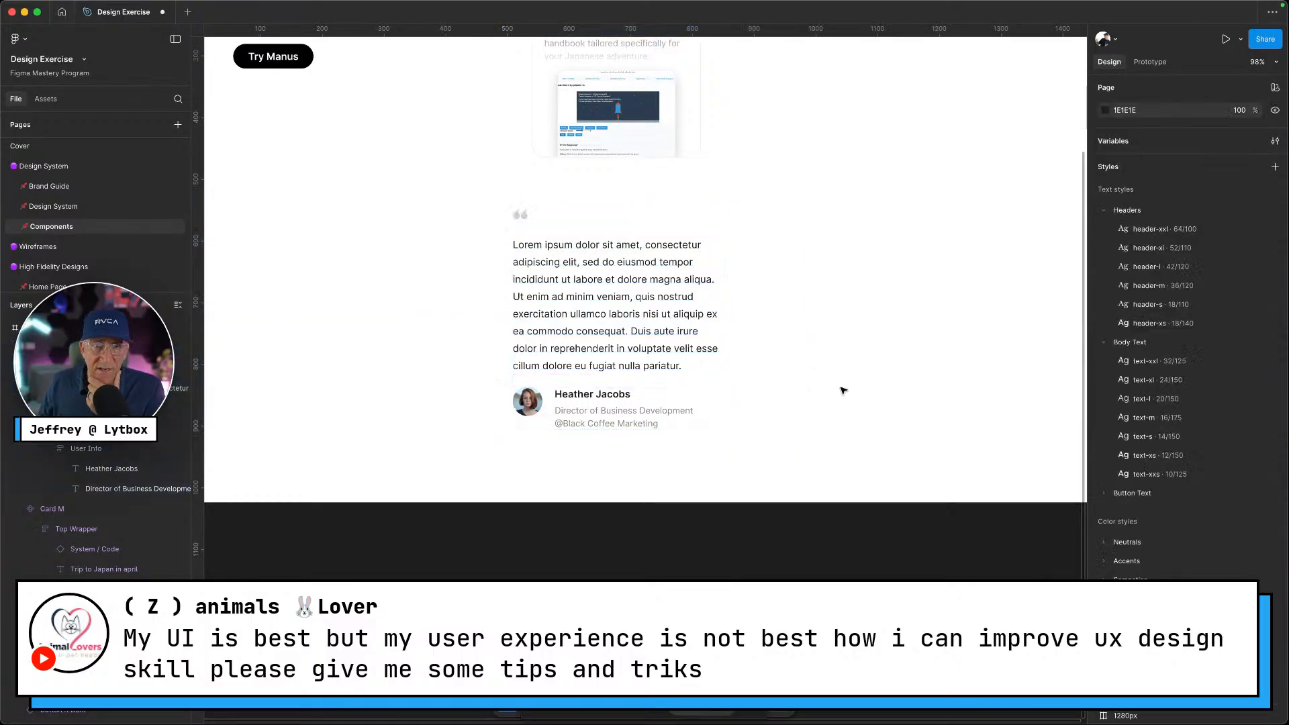
{"action": "left_click", "coordinate": [685, 363]}
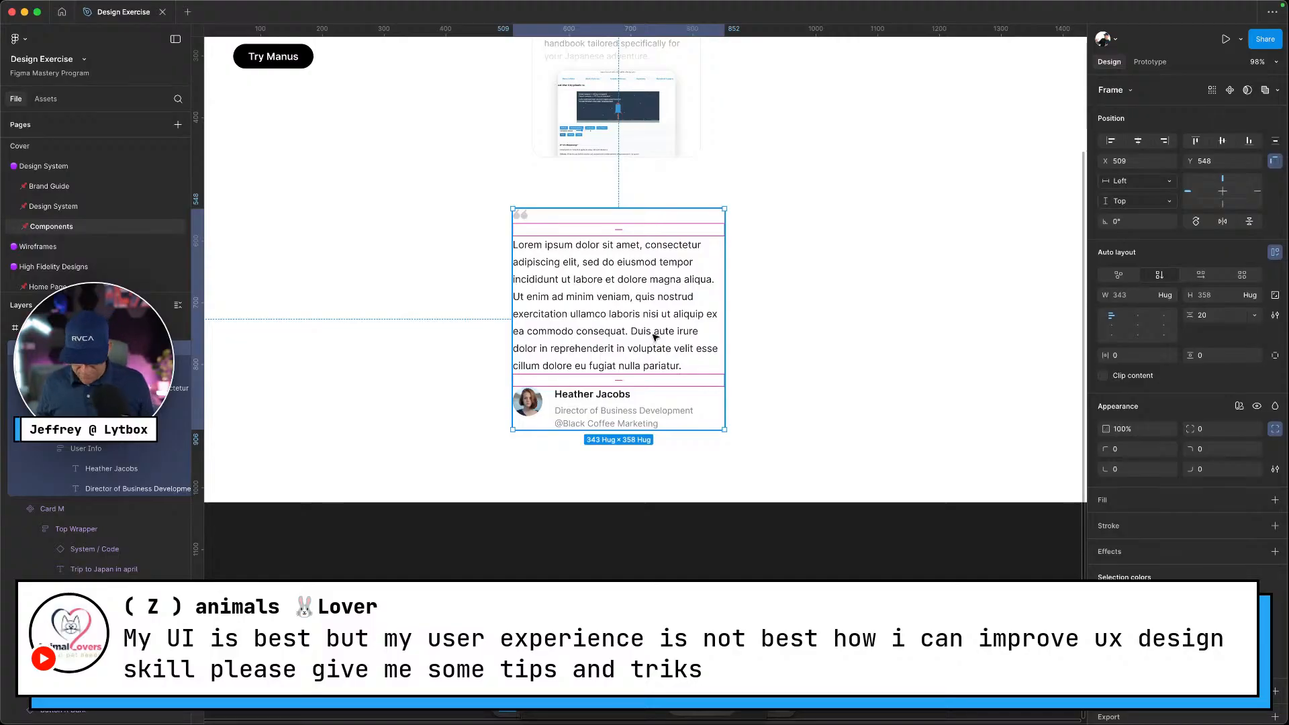
{"action": "key", "text": "ctrl+Left"}
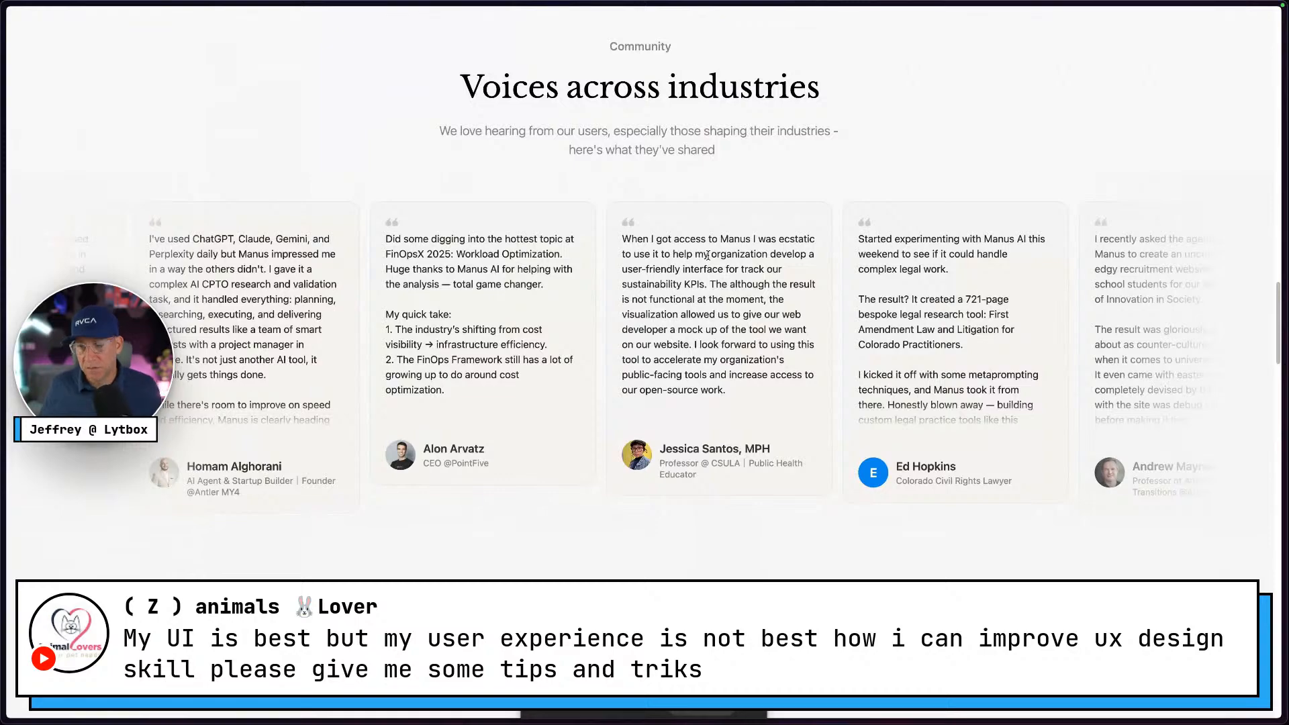
{"action": "key", "text": "ctrl+Right"}
{"action": "left_click", "coordinate": [835, 374]}
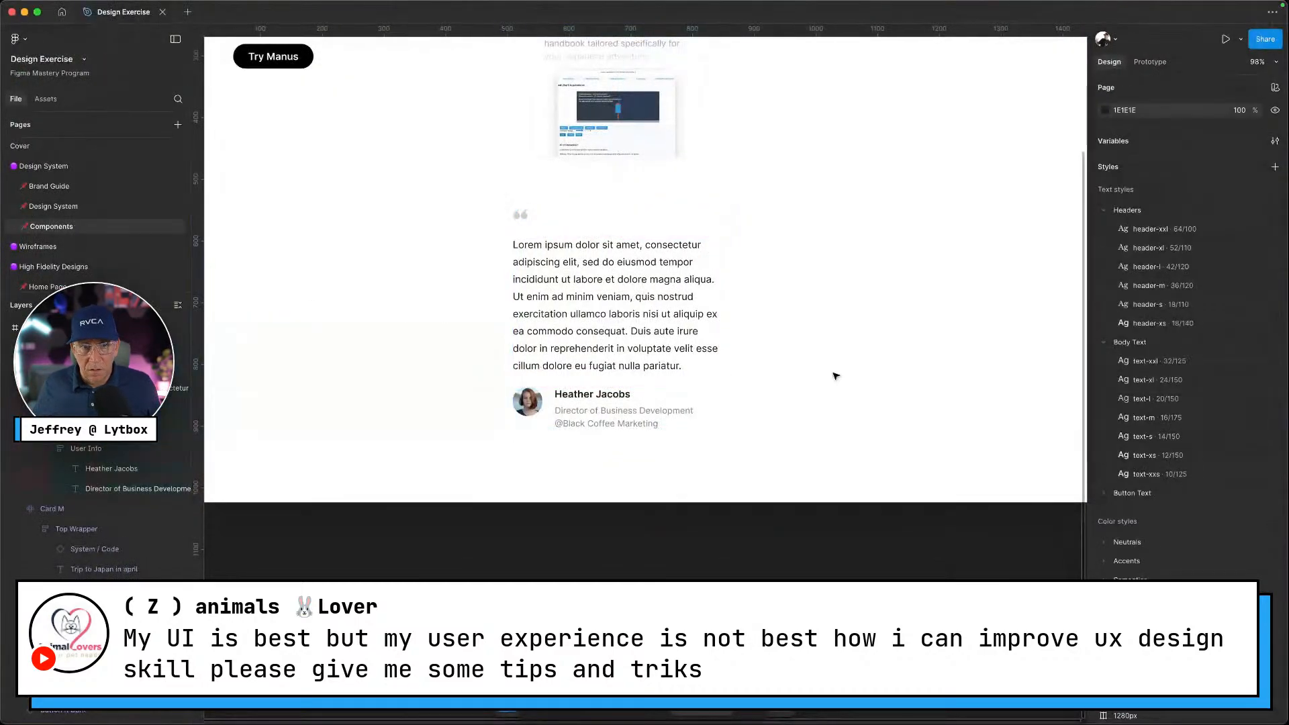
{"action": "left_click", "coordinate": [650, 348]}
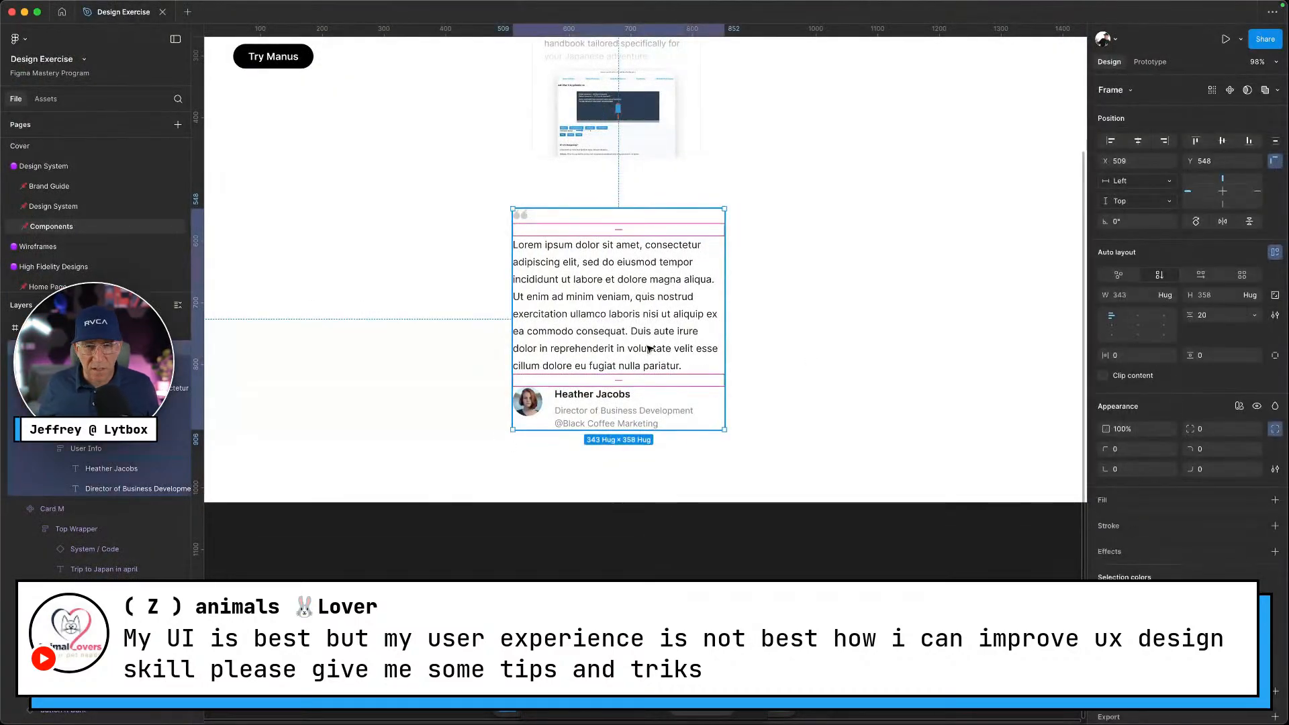
{"action": "key", "text": "ctrl+Left"}
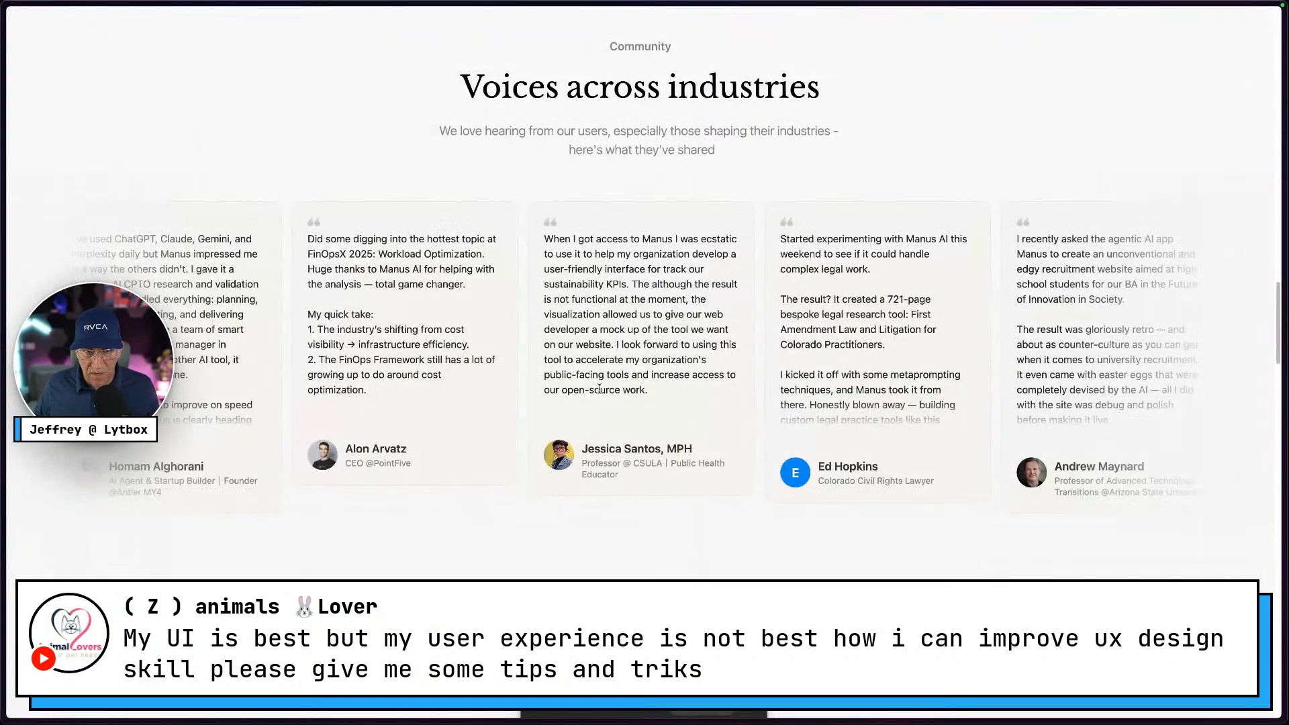
{"action": "key", "text": "ctrl+Right"}
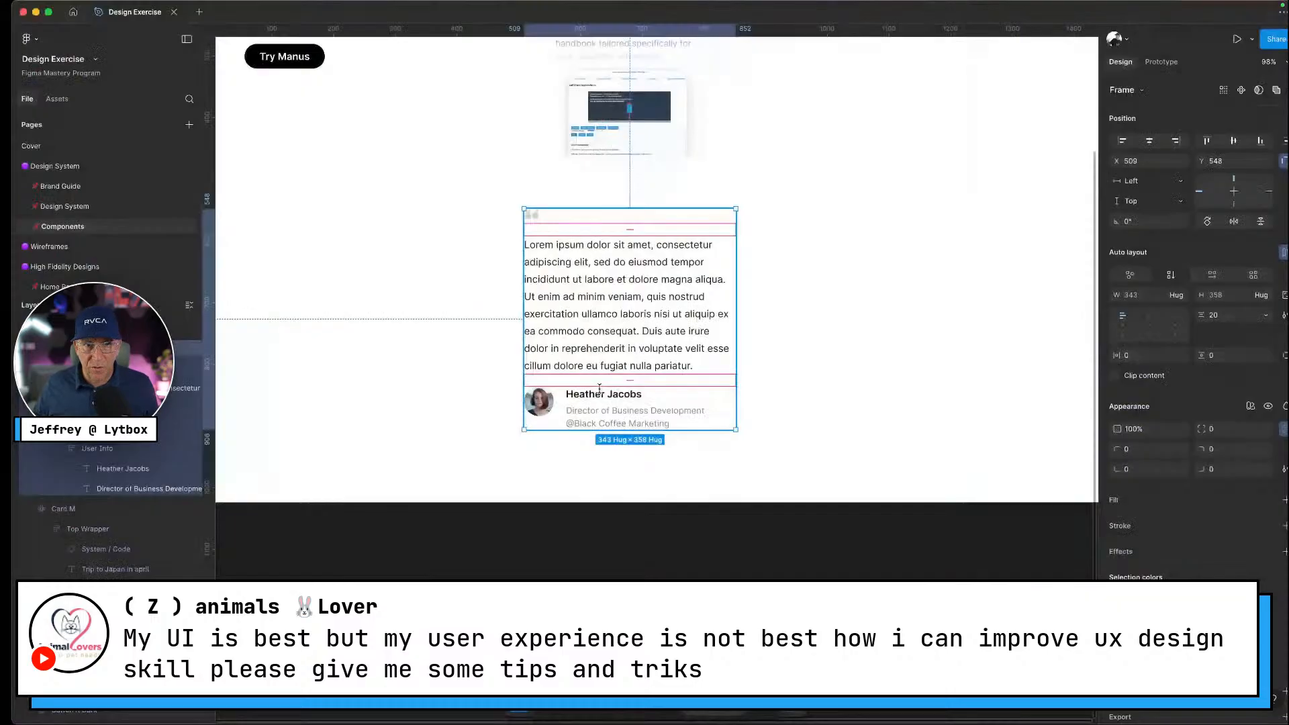
{"action": "double_click", "coordinate": [606, 334]}
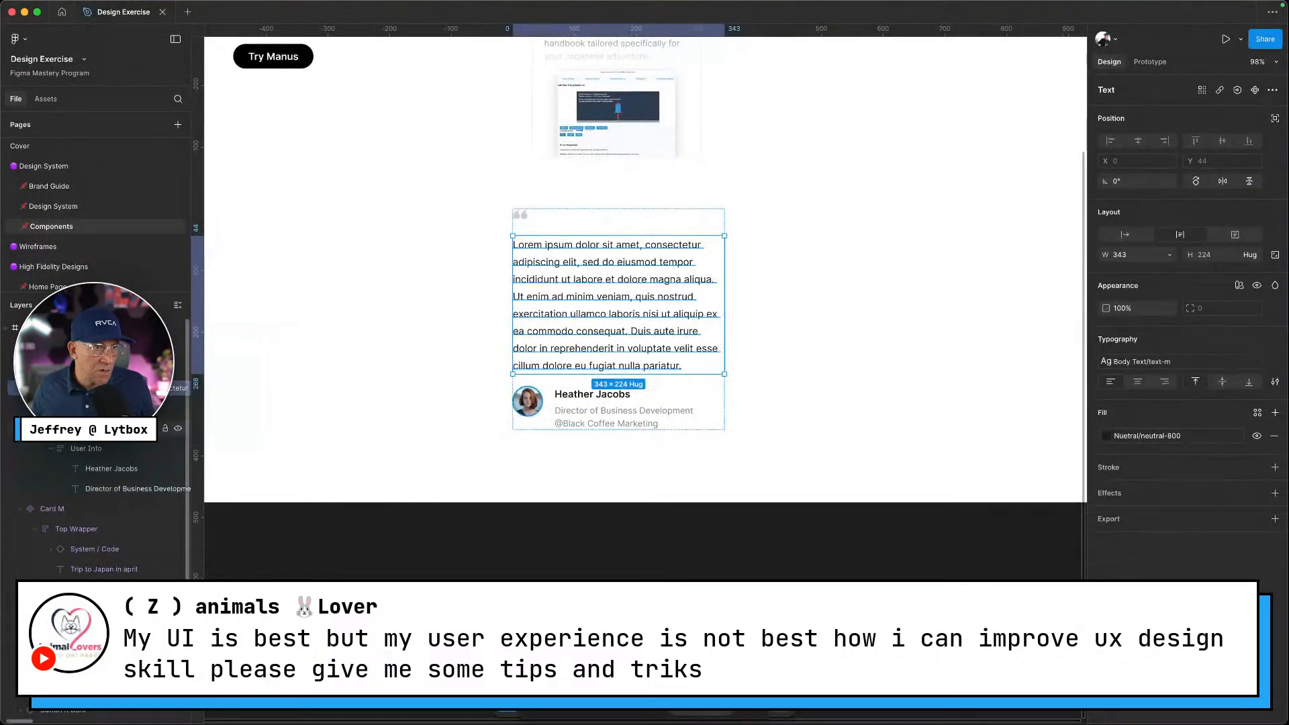
Give the author details frame a top padding of padding-40
{"action": "left_click", "coordinate": [101, 408]}
{"action": "left_click", "coordinate": [34, 408]}
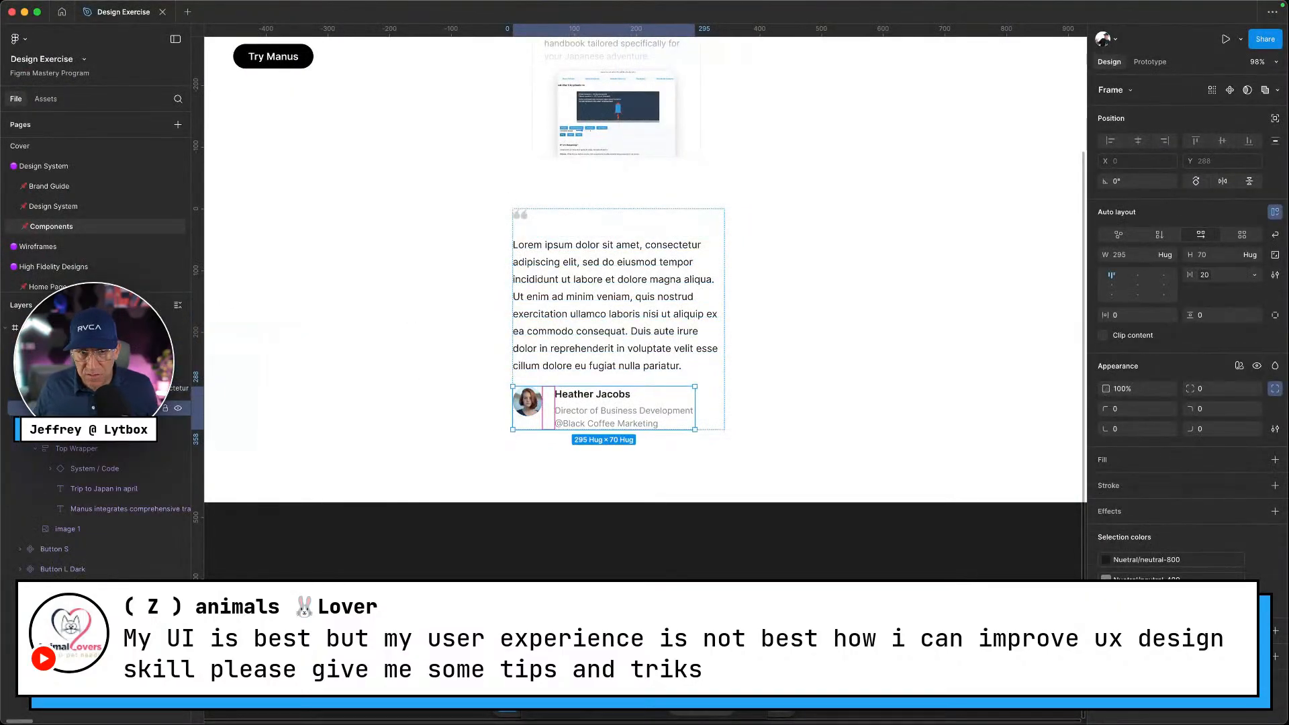
{"action": "left_click", "coordinate": [1275, 314]}
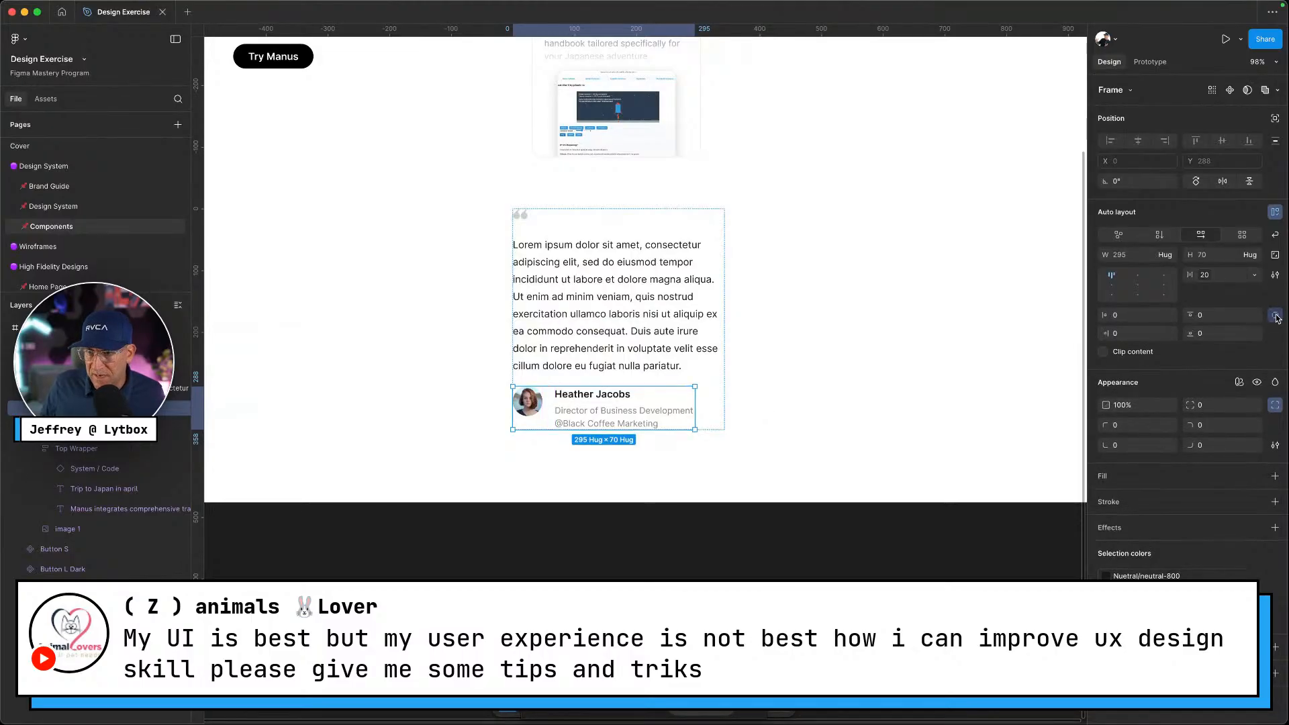
{"action": "left_click", "coordinate": [1255, 315]}
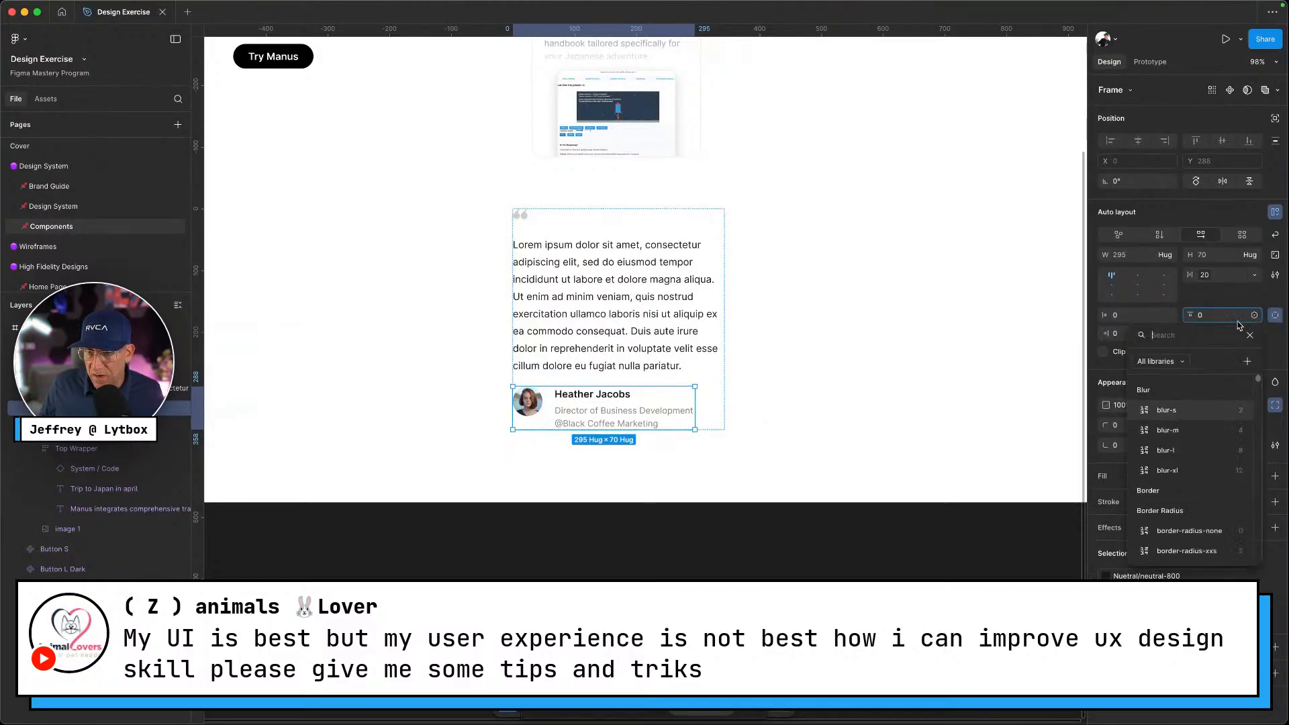
{"action": "type", "text": "padd"}
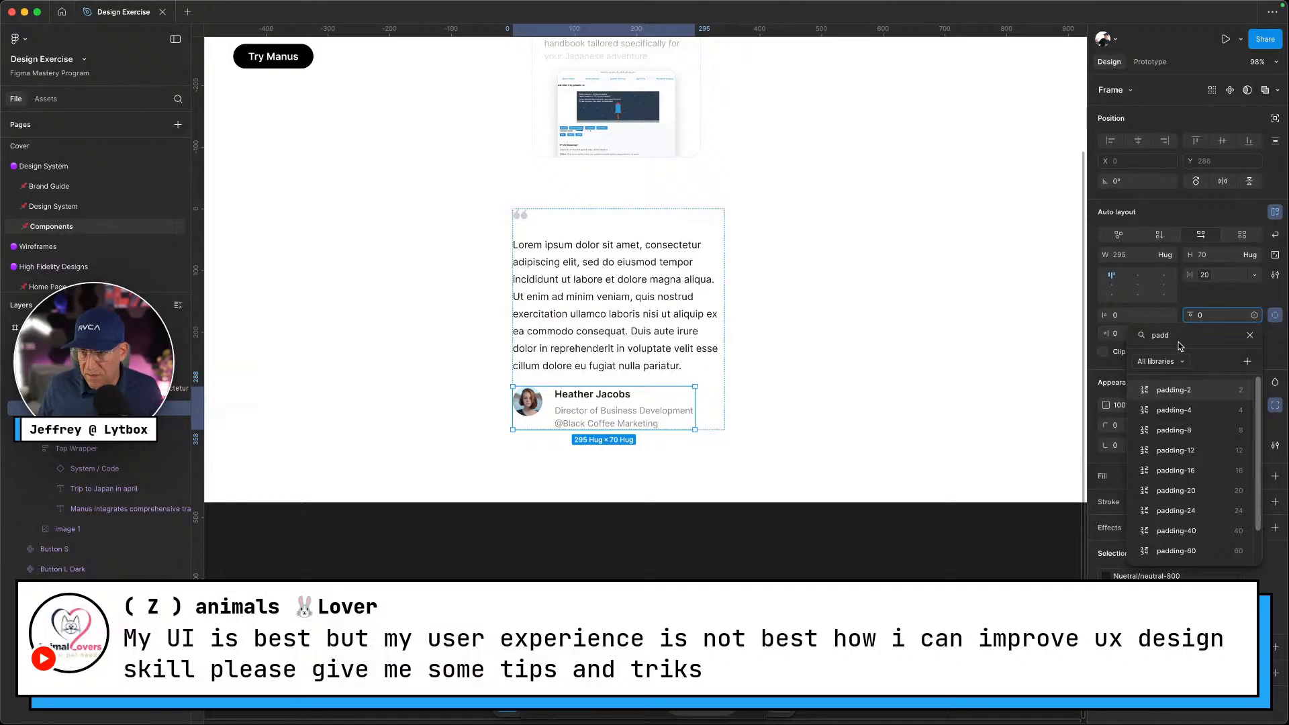
{"action": "left_click", "coordinate": [1186, 530]}
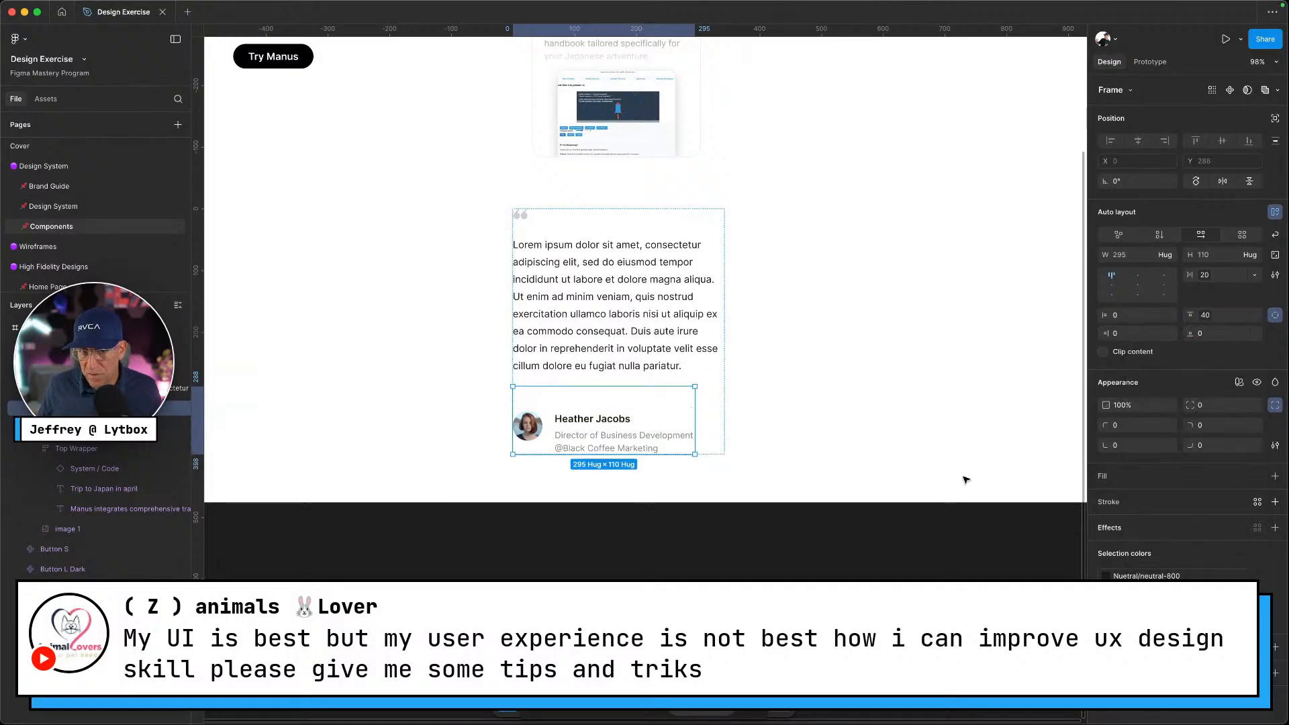
Set the card's horizontal and vertical padding to the padding-20 variable
{"action": "left_click", "coordinate": [803, 438]}
{"action": "left_click", "coordinate": [621, 307]}
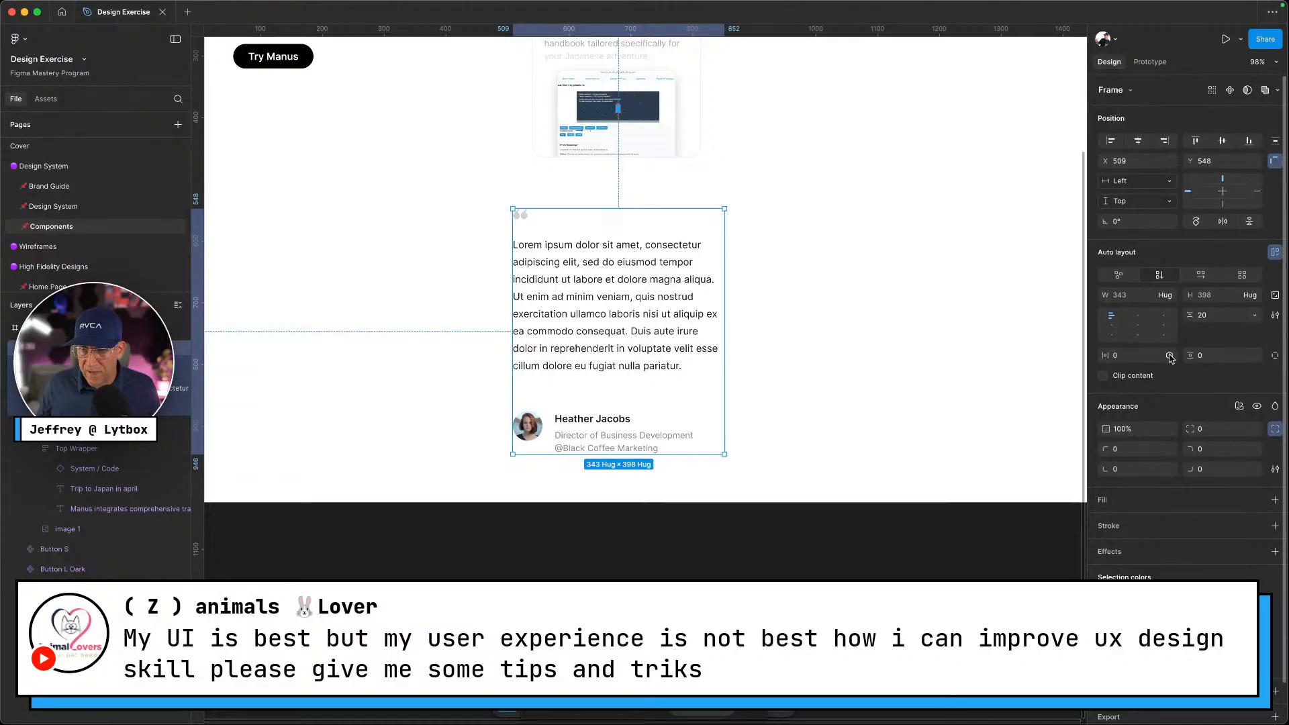
{"action": "left_click", "coordinate": [1169, 355]}
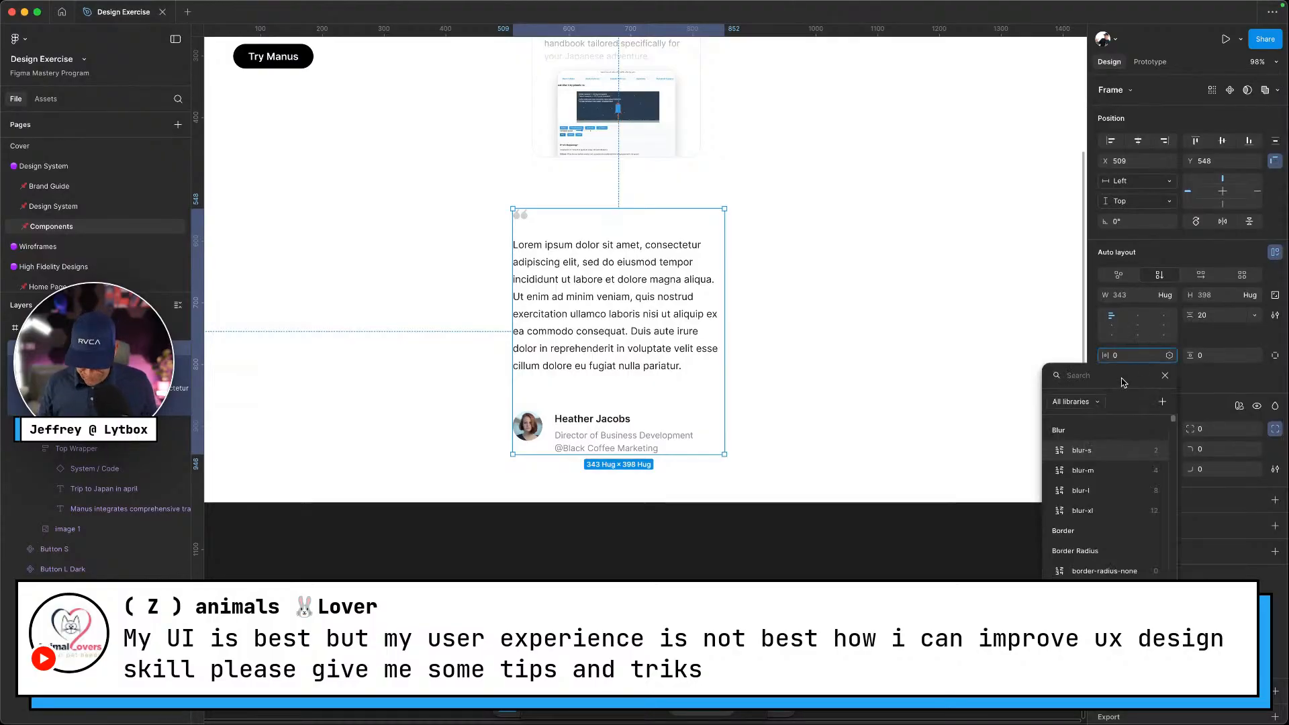
{"action": "type", "text": "padd"}
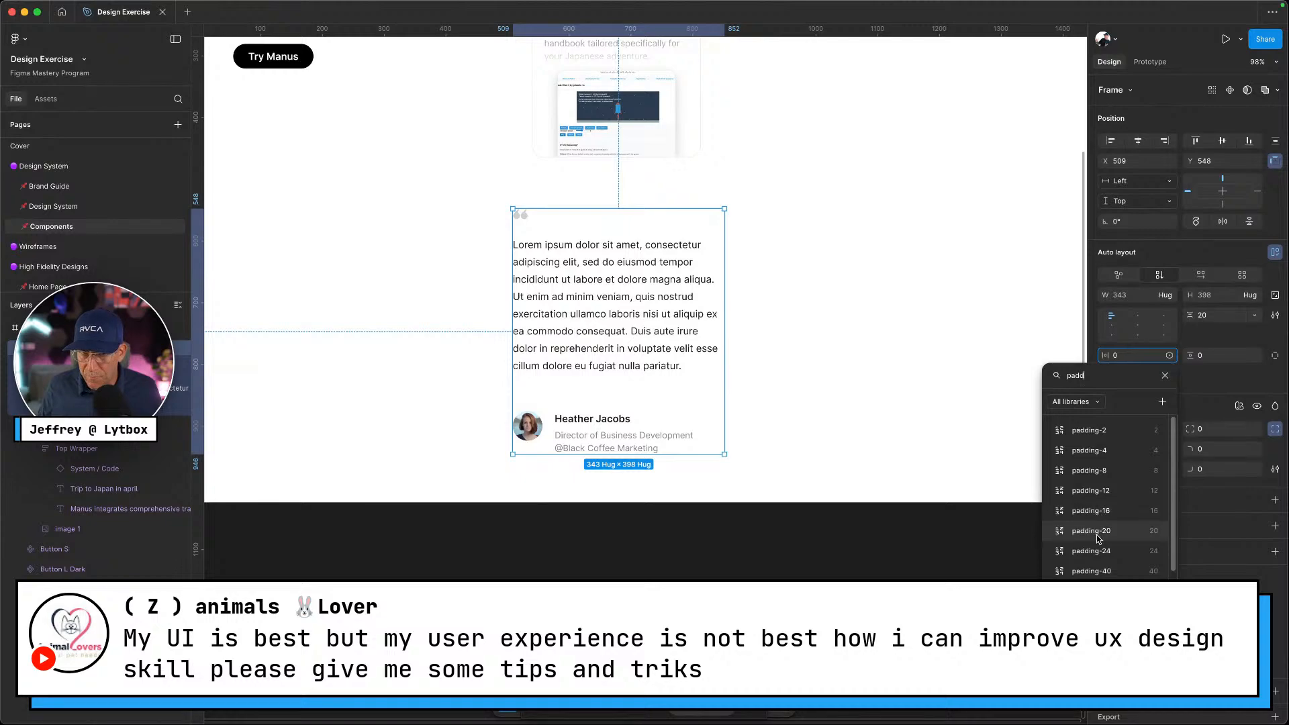
{"action": "left_click", "coordinate": [1099, 533]}
{"action": "left_click", "coordinate": [1255, 356]}
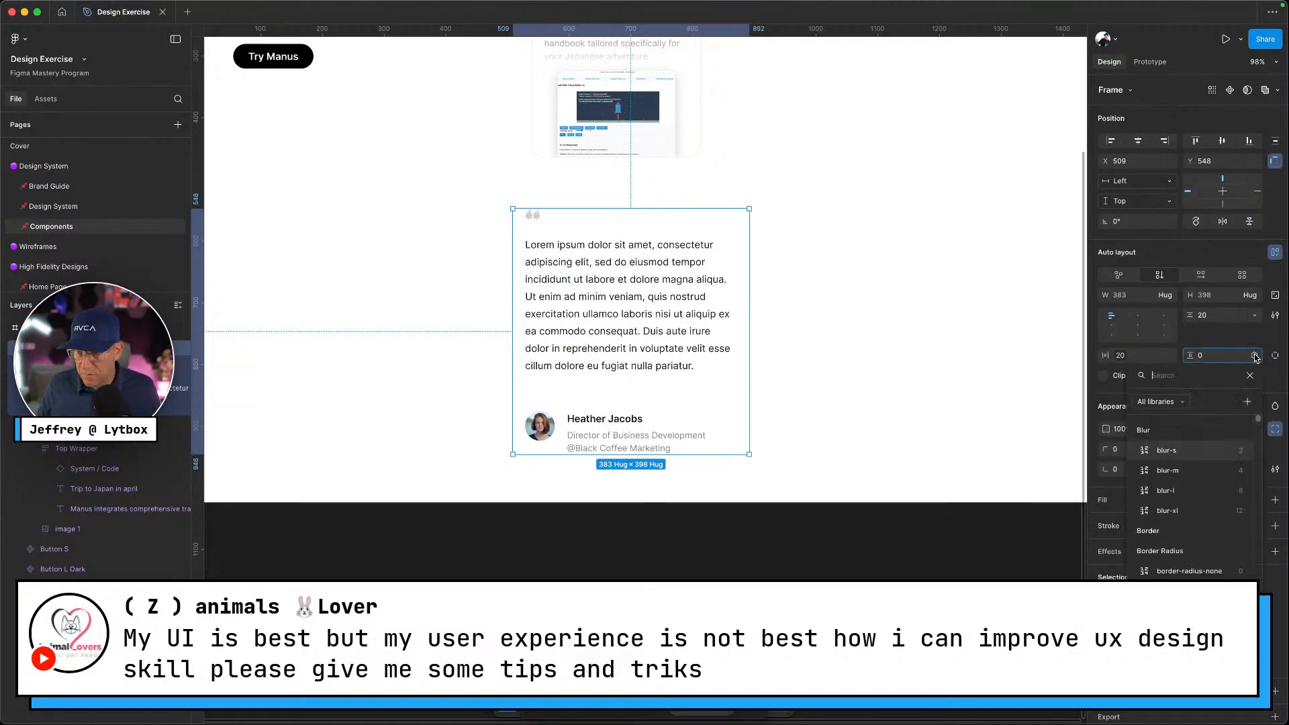
{"action": "type", "text": "pad"}
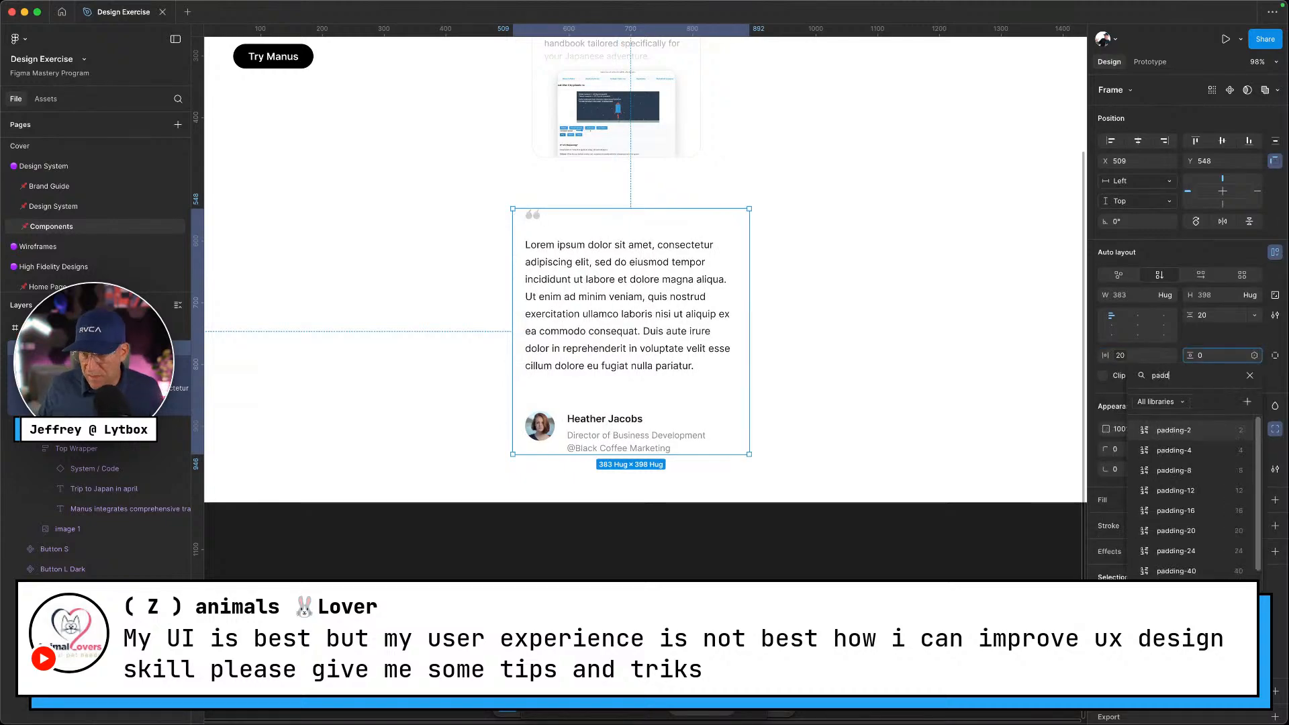
{"action": "type", "text": "d"}
{"action": "left_click", "coordinate": [1176, 531]}
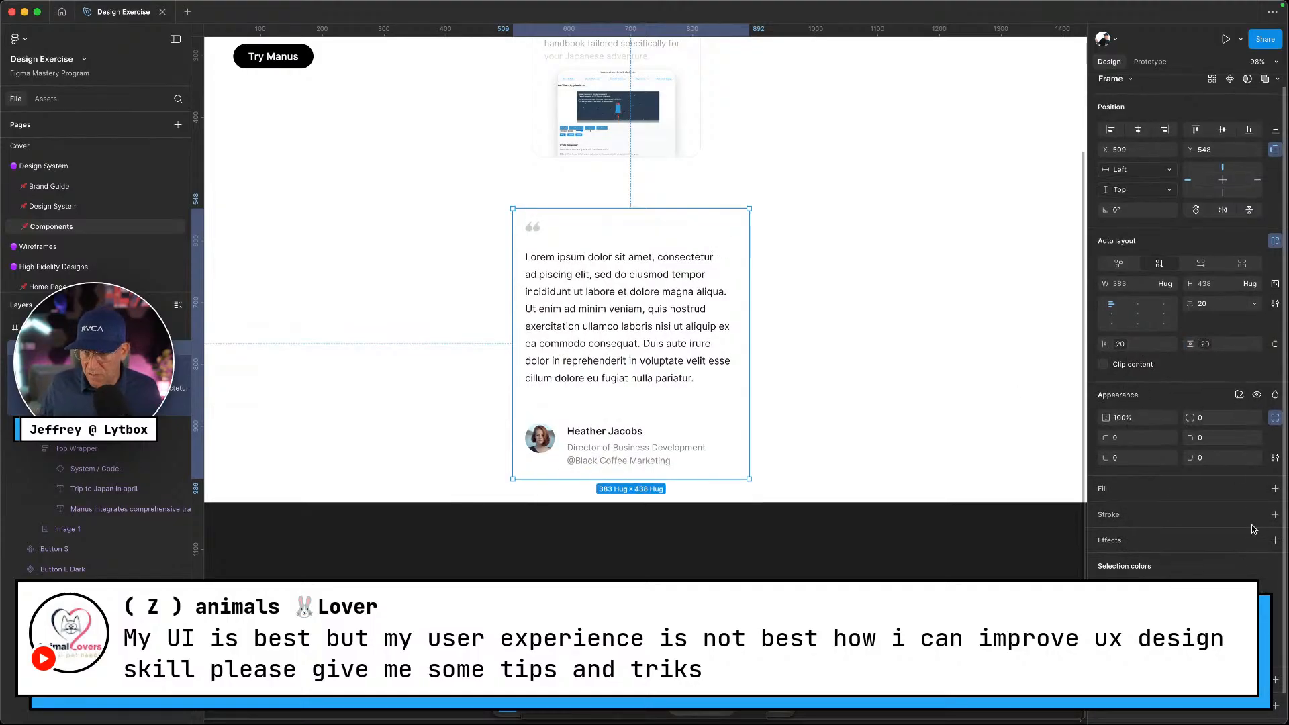
Fill the card with Neutral/neutral-200, comparing against the reference testimonials page
{"action": "left_click", "coordinate": [1257, 490]}
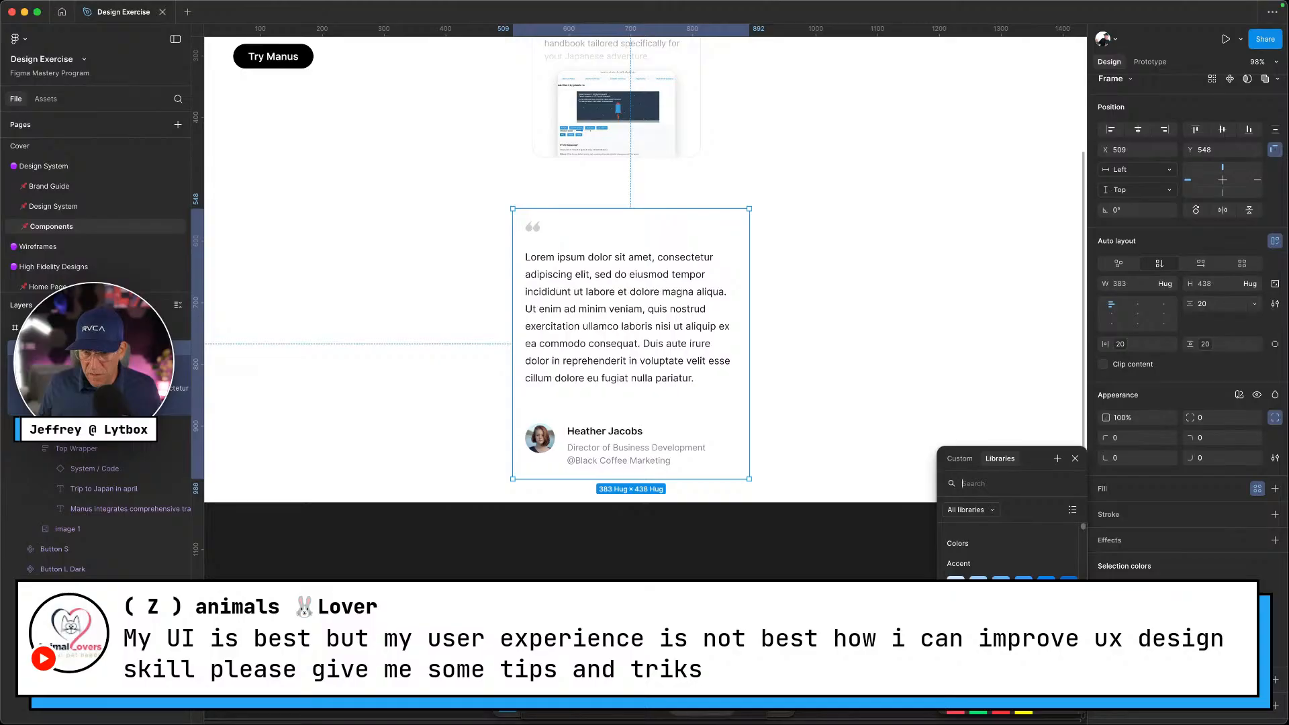
{"action": "left_click", "coordinate": [956, 626]}
{"action": "key", "text": "ctrl+Left"}
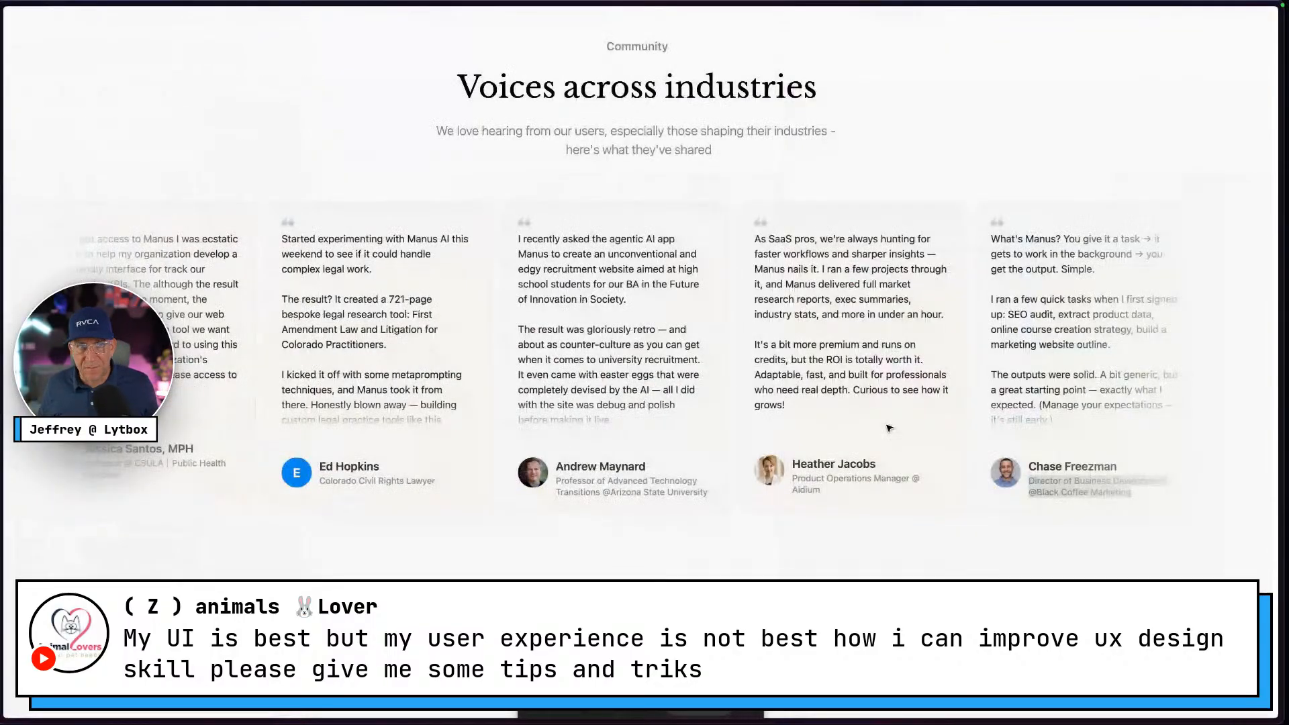
{"action": "key", "text": "ctrl+Right"}
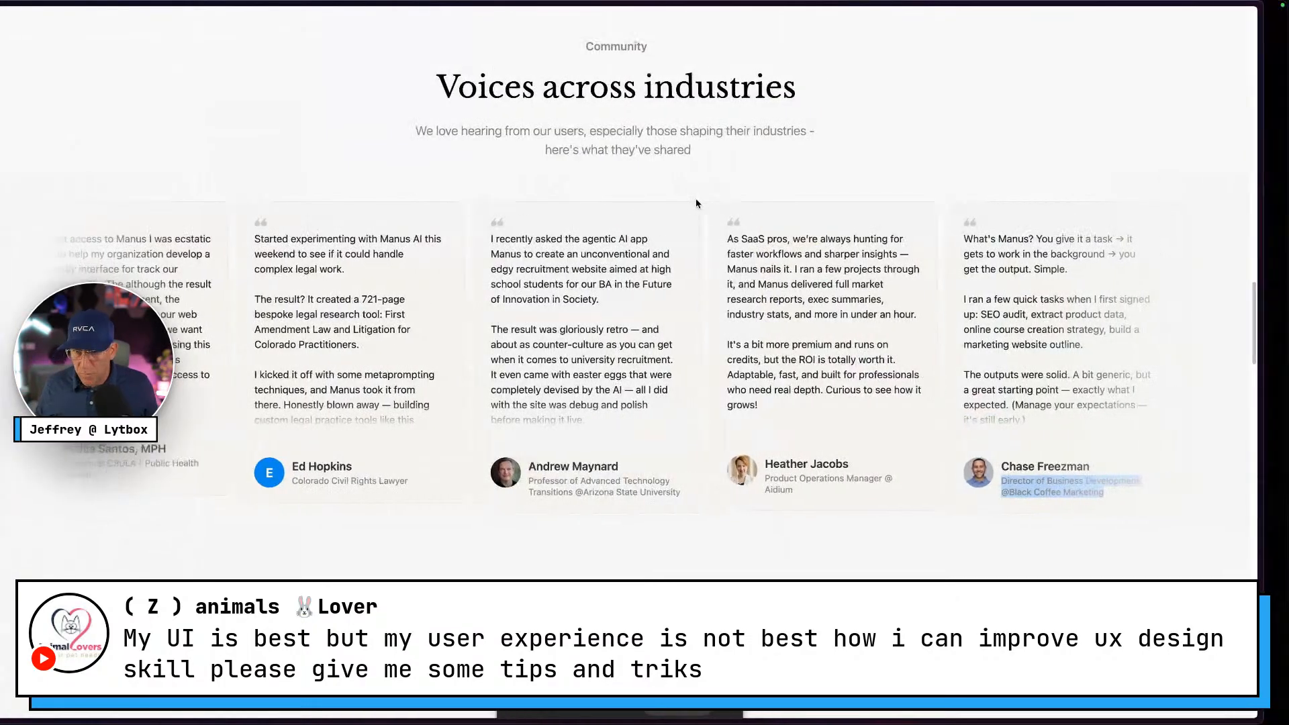
{"action": "left_click", "coordinate": [1105, 512]}
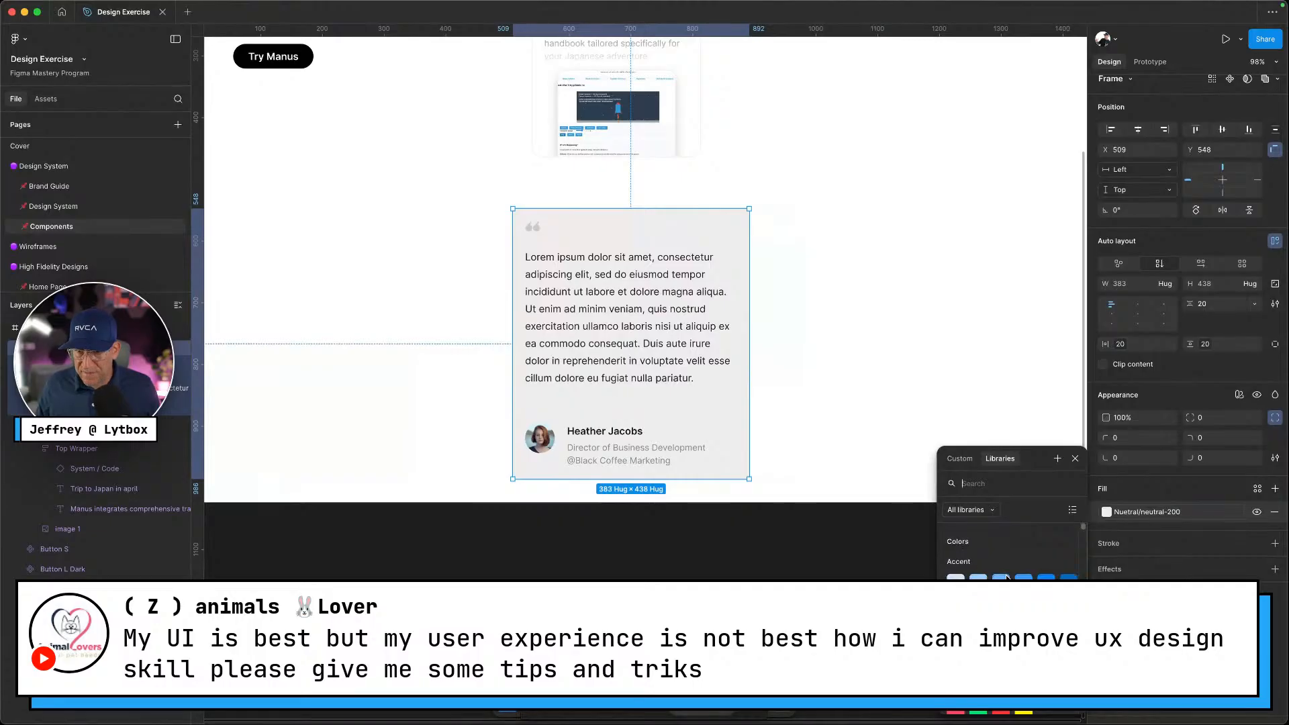
Switch the card's fill from neutral-200 to the lighter Neutral/neutral-100 swatch
{"action": "scroll", "coordinate": [1006, 576], "scroll_direction": "down", "scroll_amount": 2}
{"action": "scroll", "coordinate": [1007, 564], "scroll_direction": "down", "scroll_amount": 1}
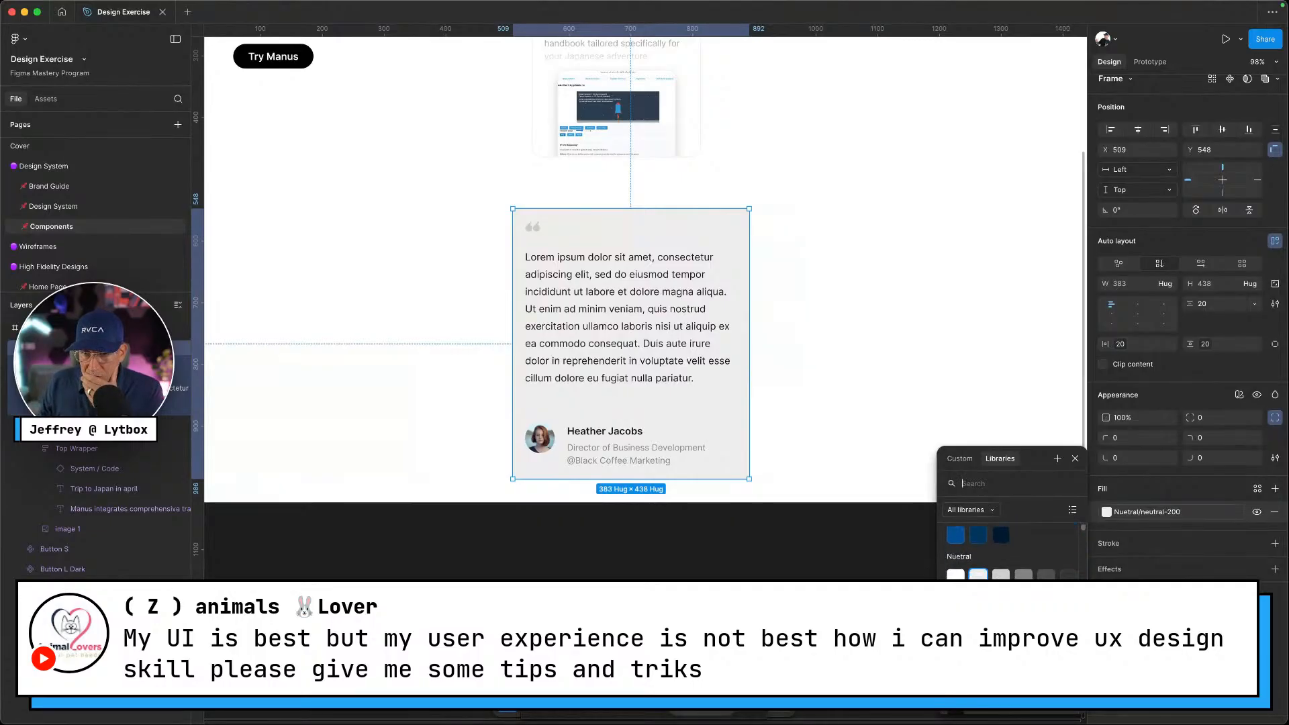
{"action": "left_click", "coordinate": [956, 576]}
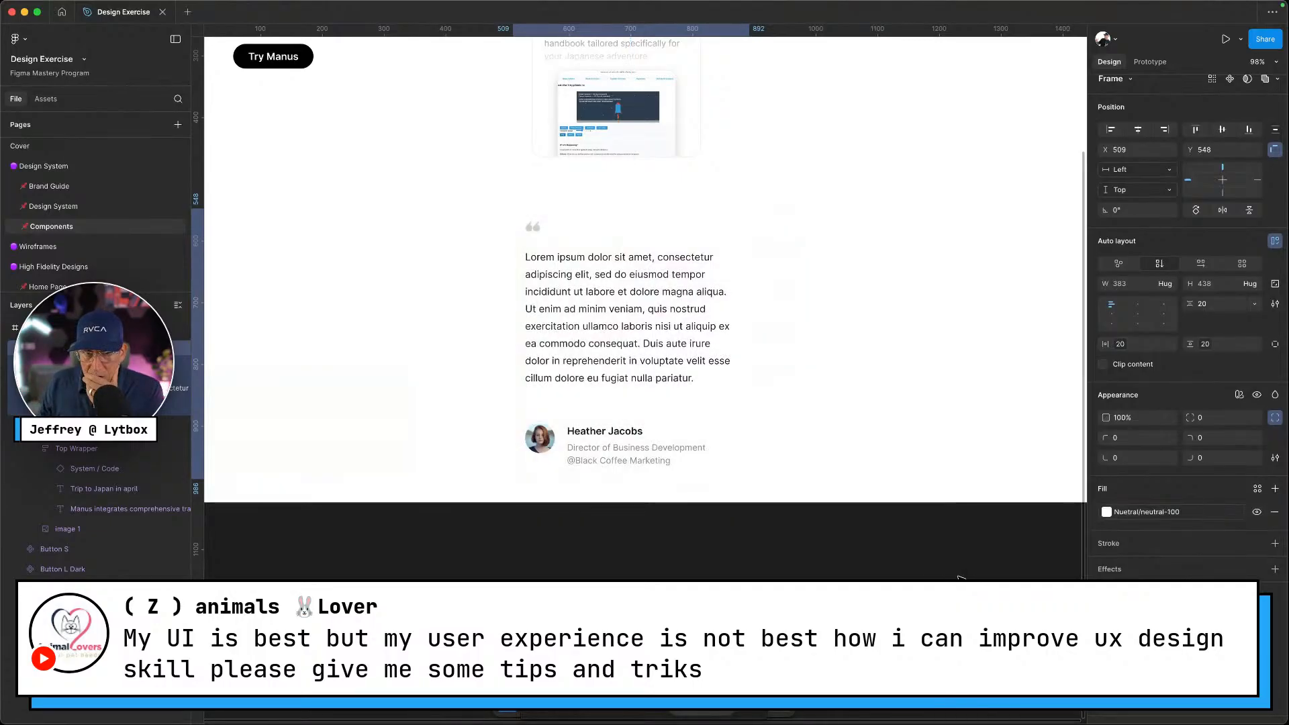
{"action": "left_click", "coordinate": [1107, 512]}
{"action": "scroll", "coordinate": [1026, 571], "scroll_direction": "down", "scroll_amount": 10}
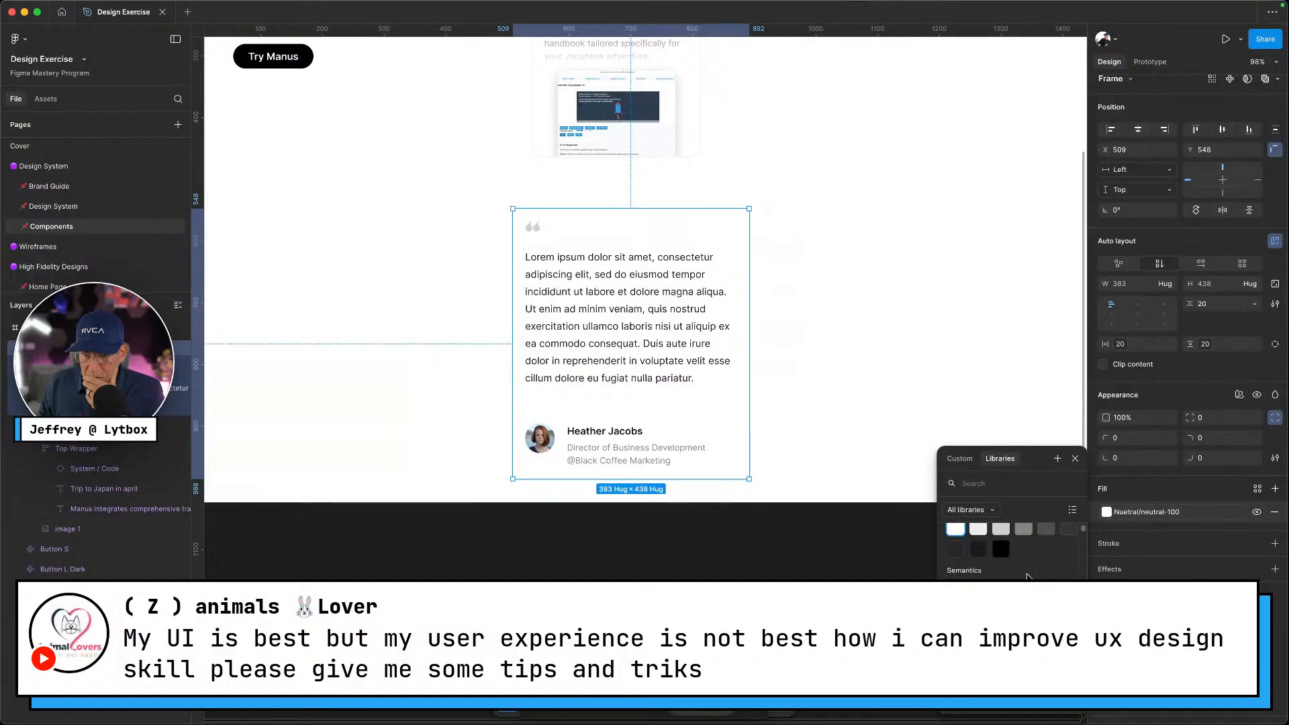
{"action": "scroll", "coordinate": [1026, 571], "scroll_direction": "down", "scroll_amount": 5}
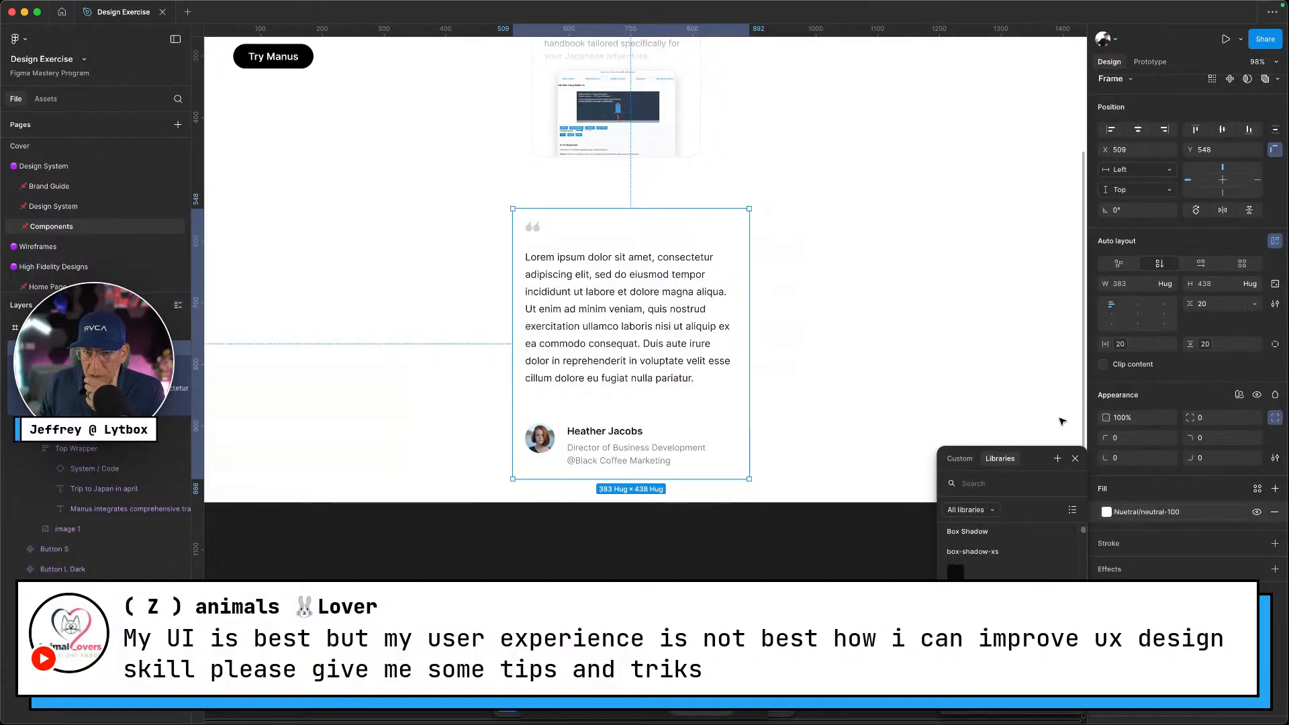
{"action": "left_click", "coordinate": [921, 399]}
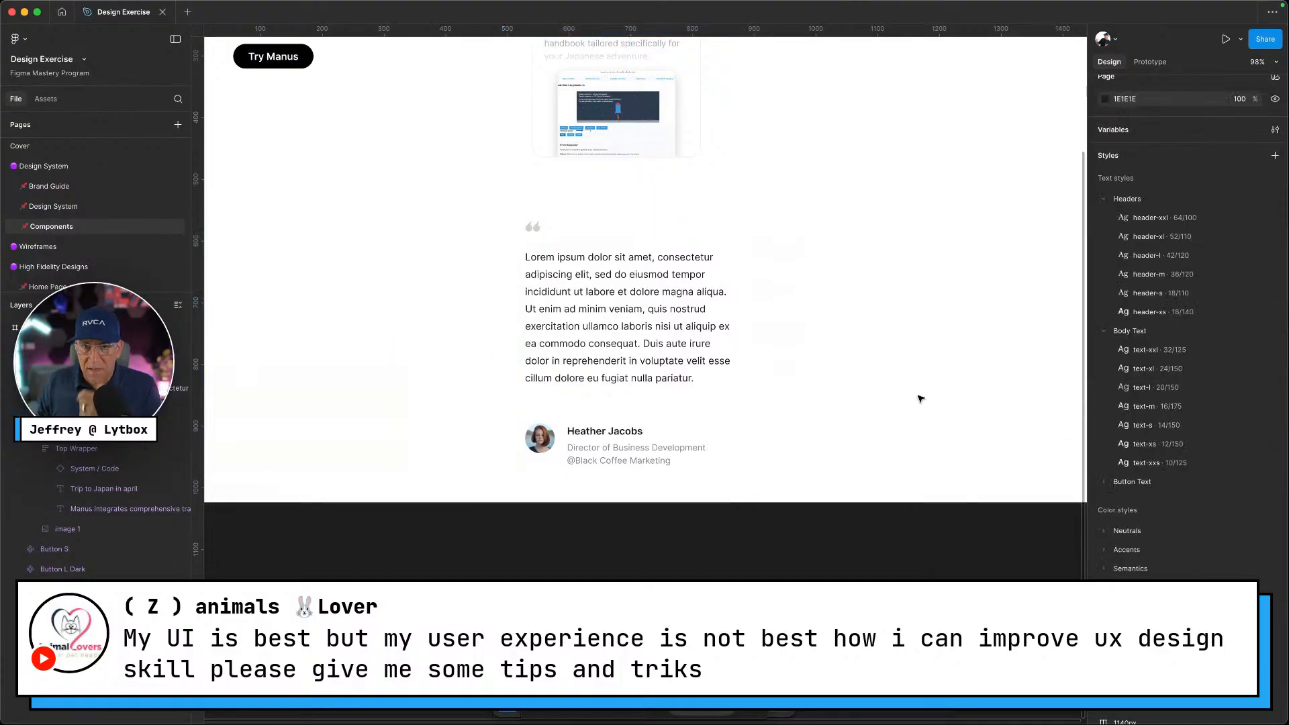
In the Colors variable collection, rename the Nuetral colour group to Primary
{"action": "left_click", "coordinate": [1275, 129]}
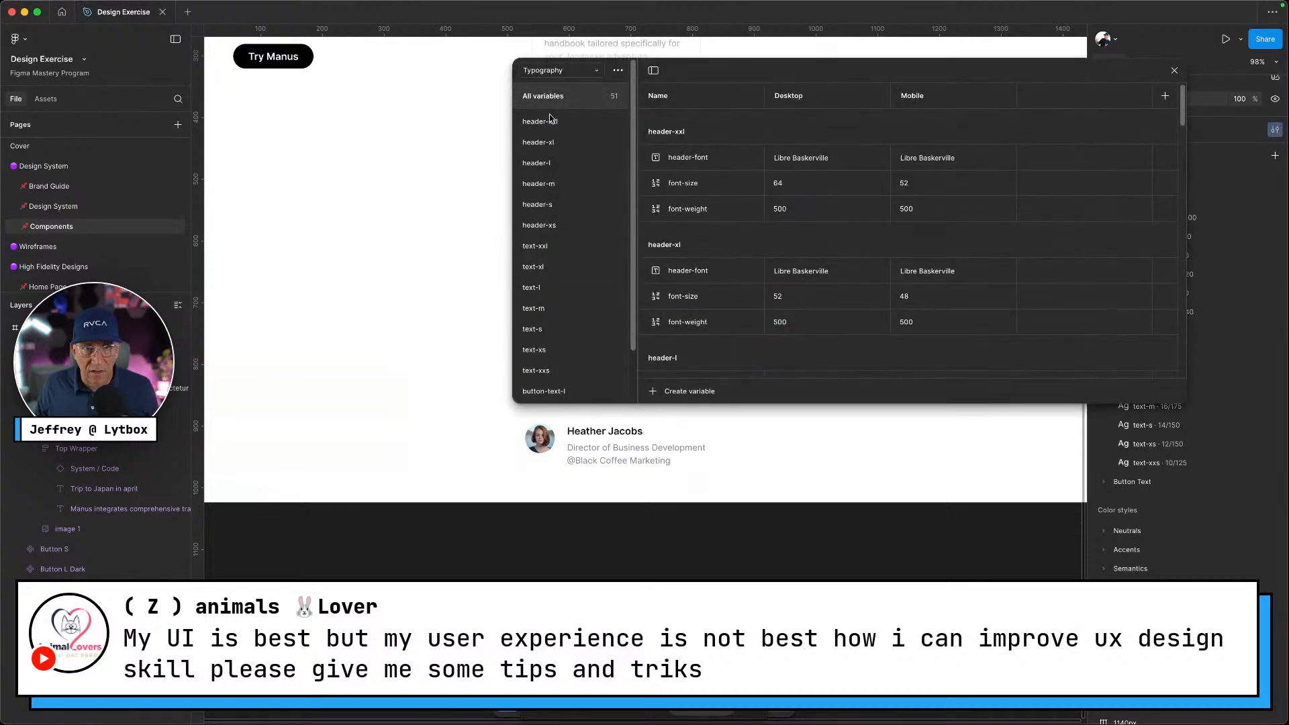
{"action": "left_click", "coordinate": [573, 69]}
{"action": "left_click", "coordinate": [563, 71]}
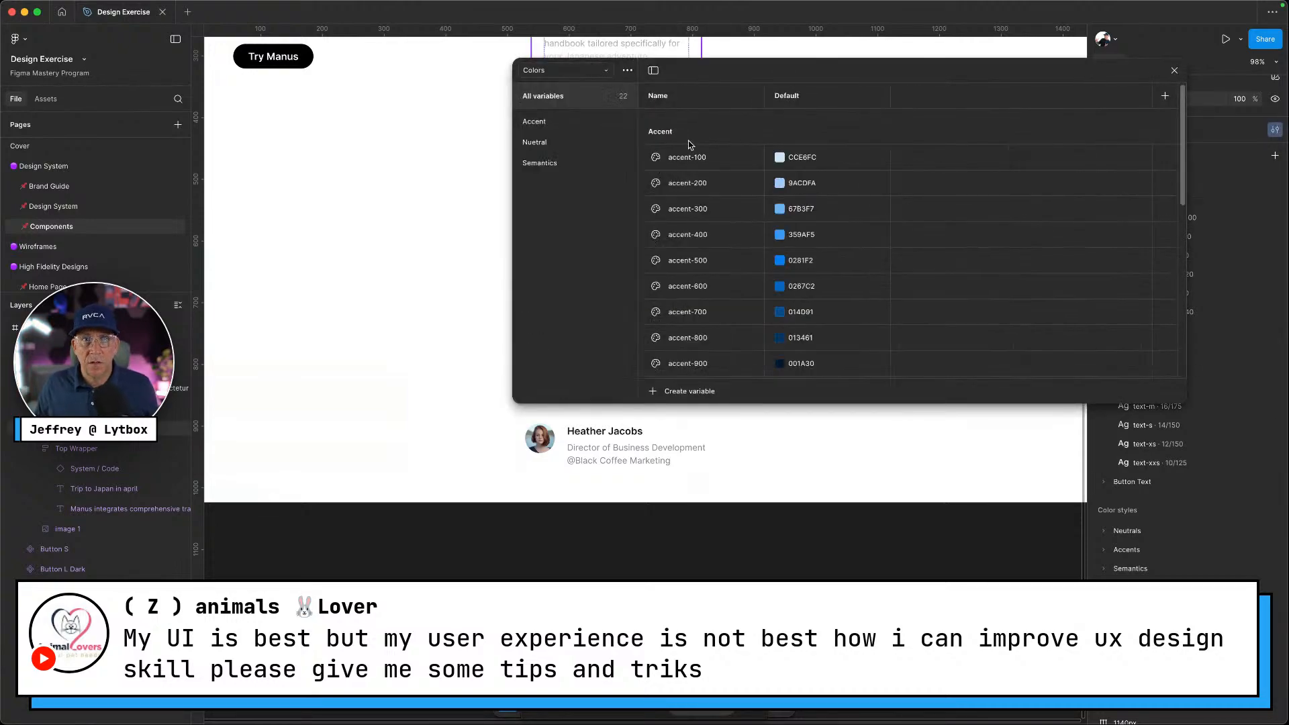
{"action": "left_click", "coordinate": [568, 127]}
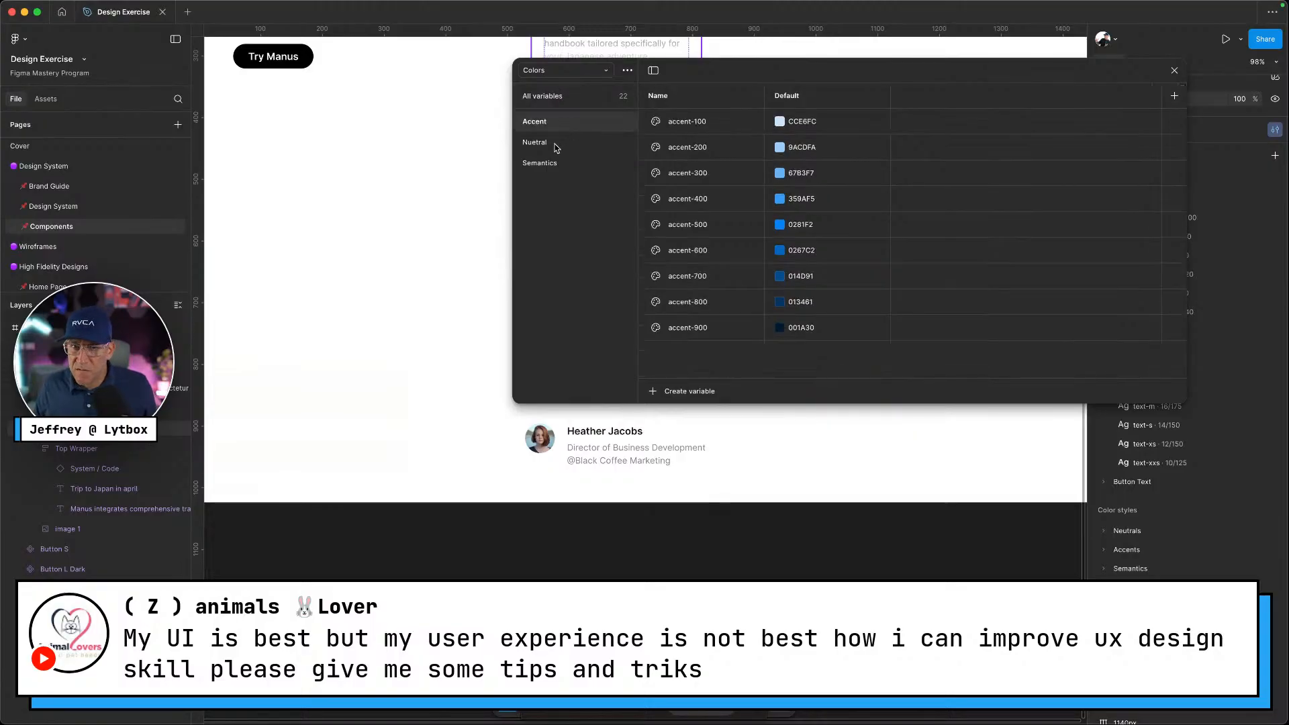
{"action": "left_click", "coordinate": [557, 148]}
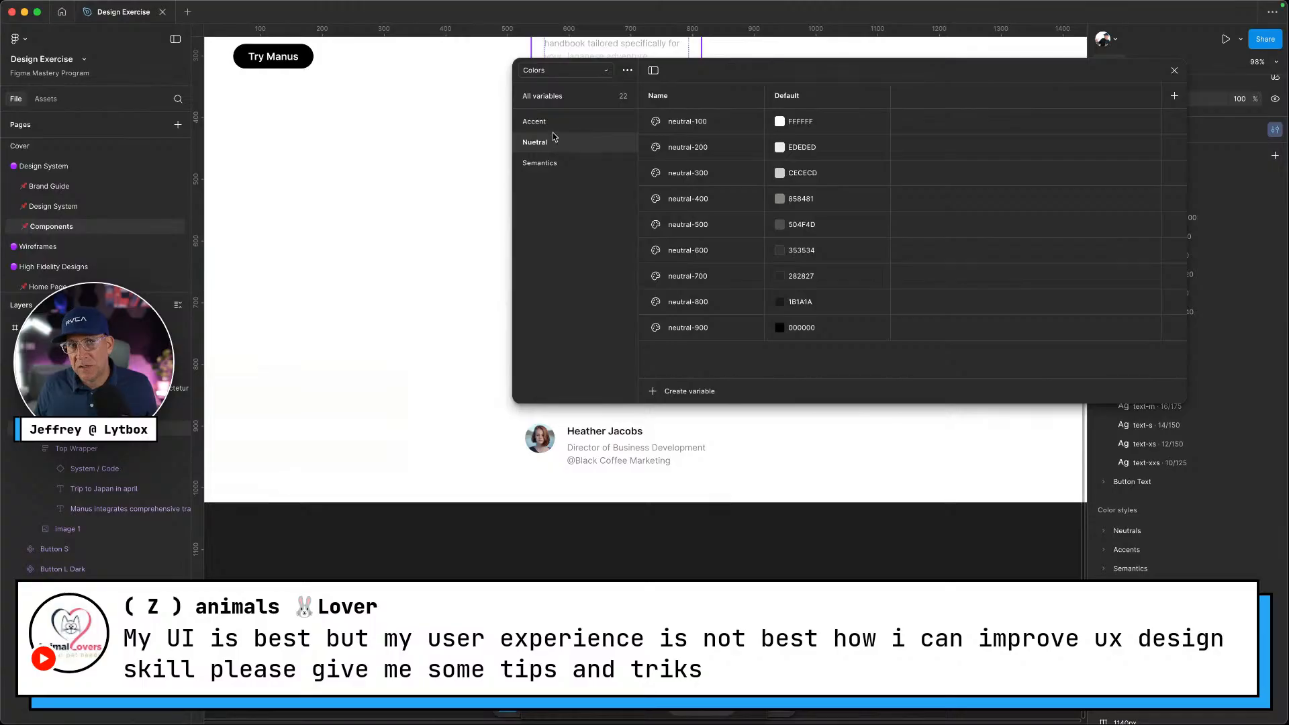
{"action": "double_click", "coordinate": [547, 144]}
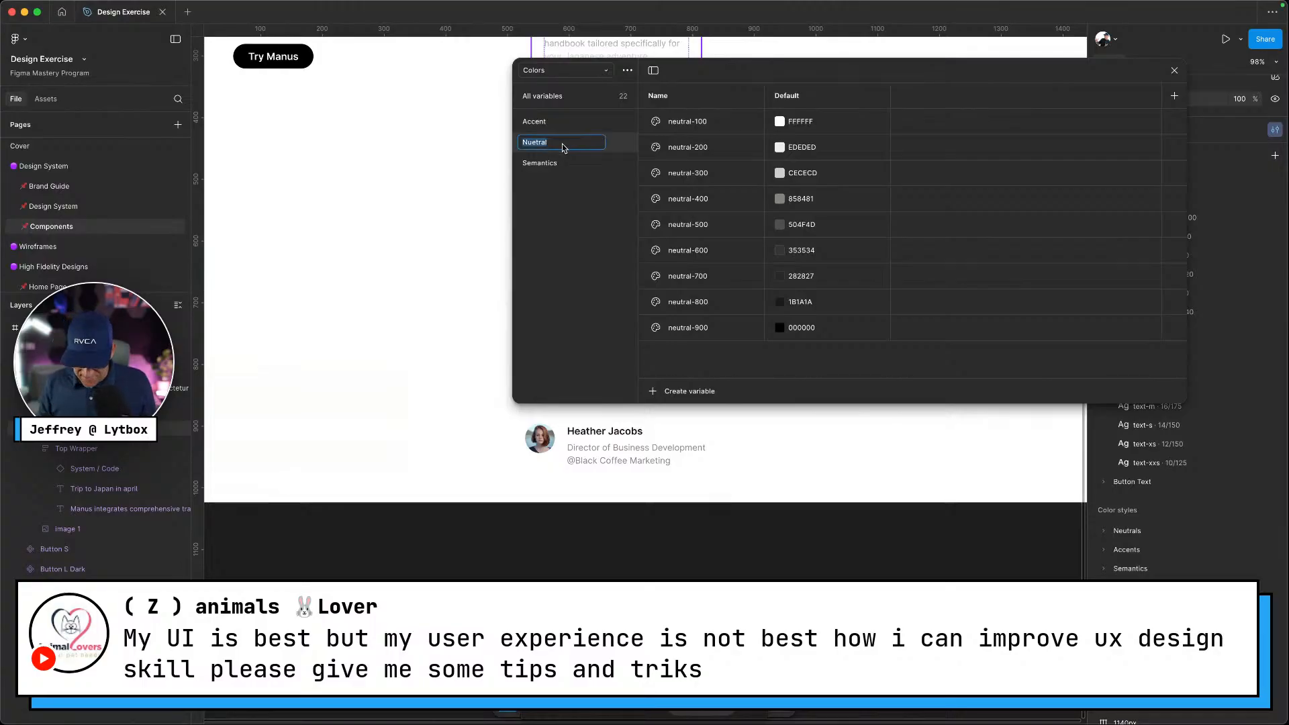
{"action": "type", "text": "Primary"}
{"action": "key", "text": "Return"}
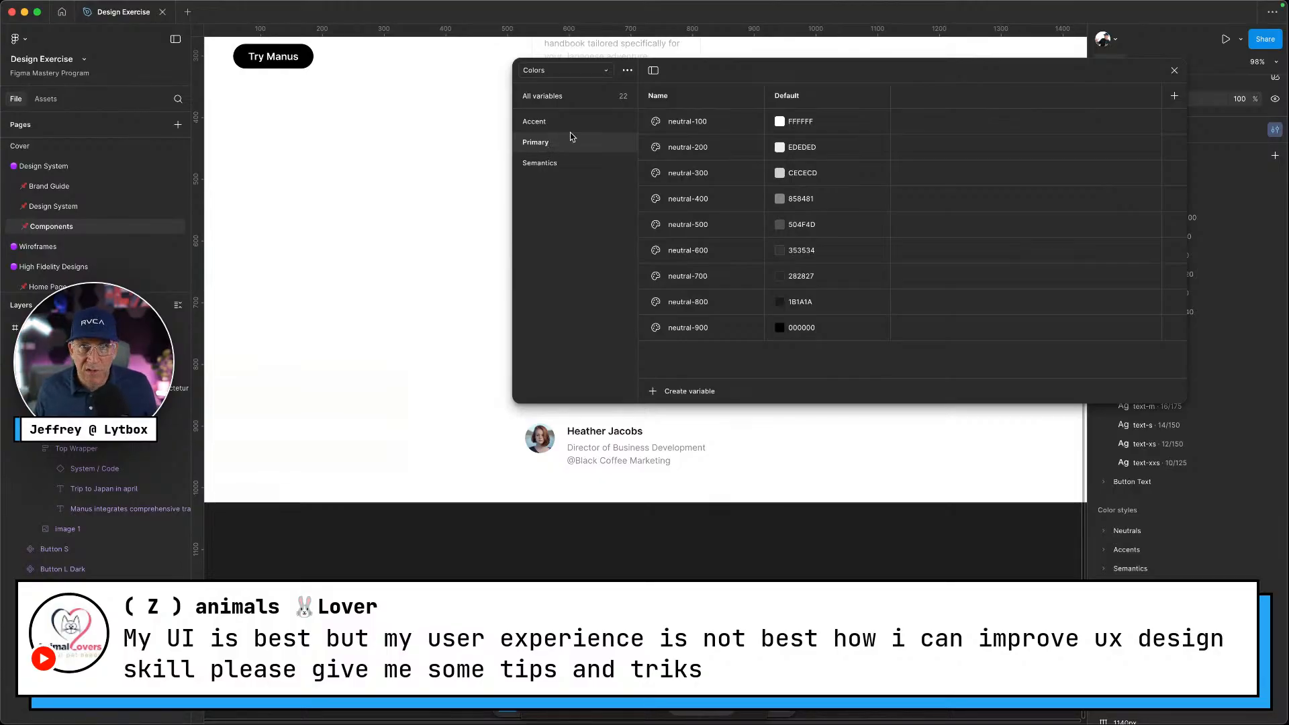
Duplicate the neutral-100 variable and rename the copy to neutral-150
{"action": "left_click", "coordinate": [1062, 123]}
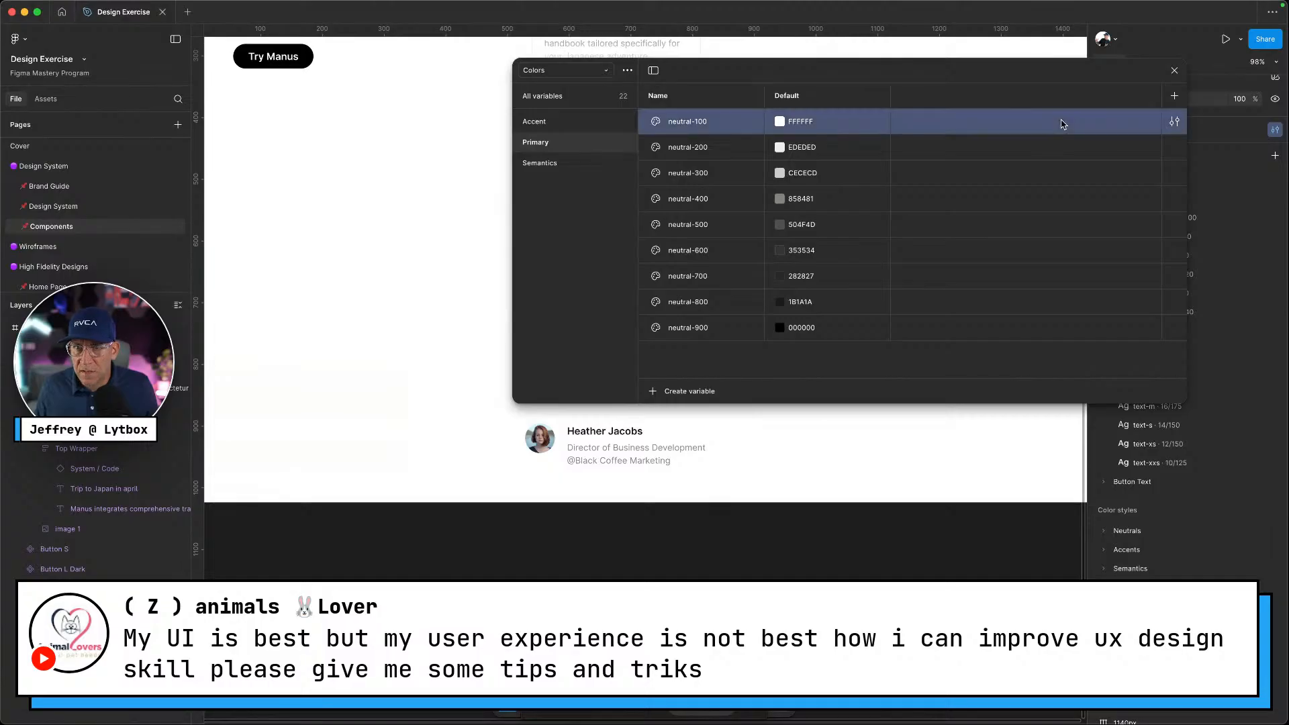
{"action": "right_click", "coordinate": [1064, 122]}
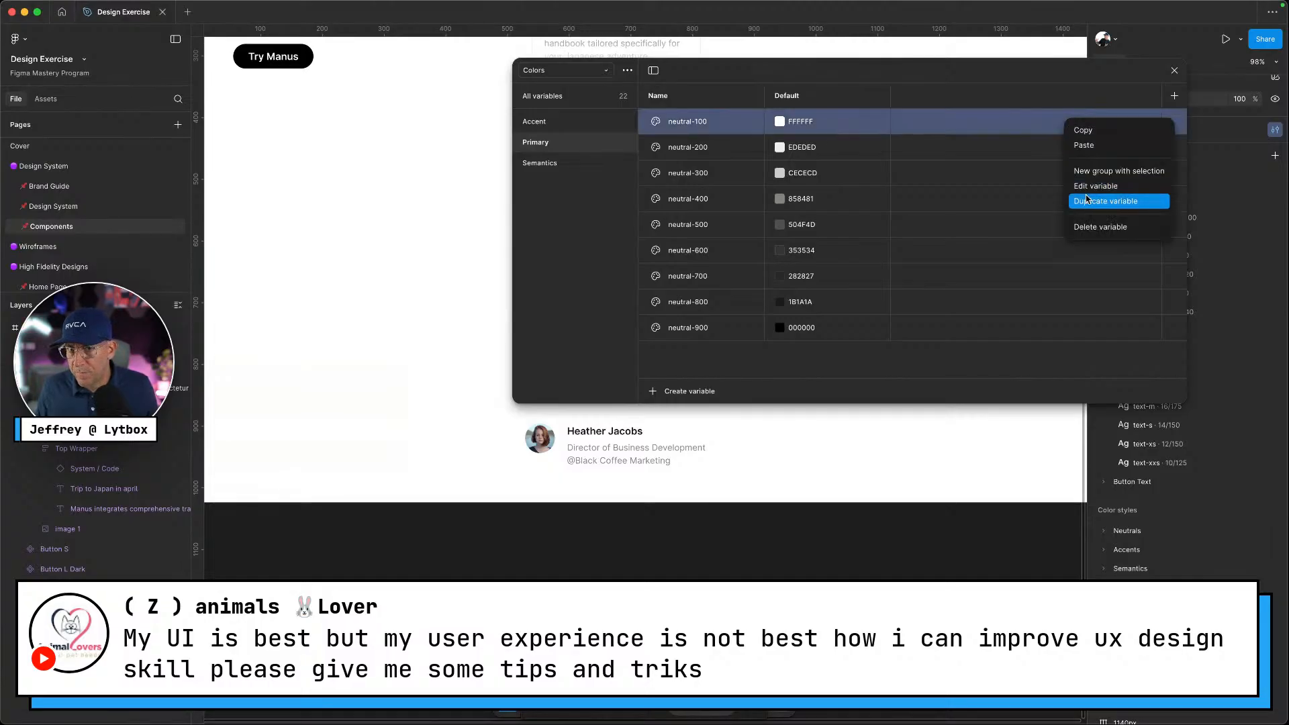
{"action": "left_click", "coordinate": [1088, 200]}
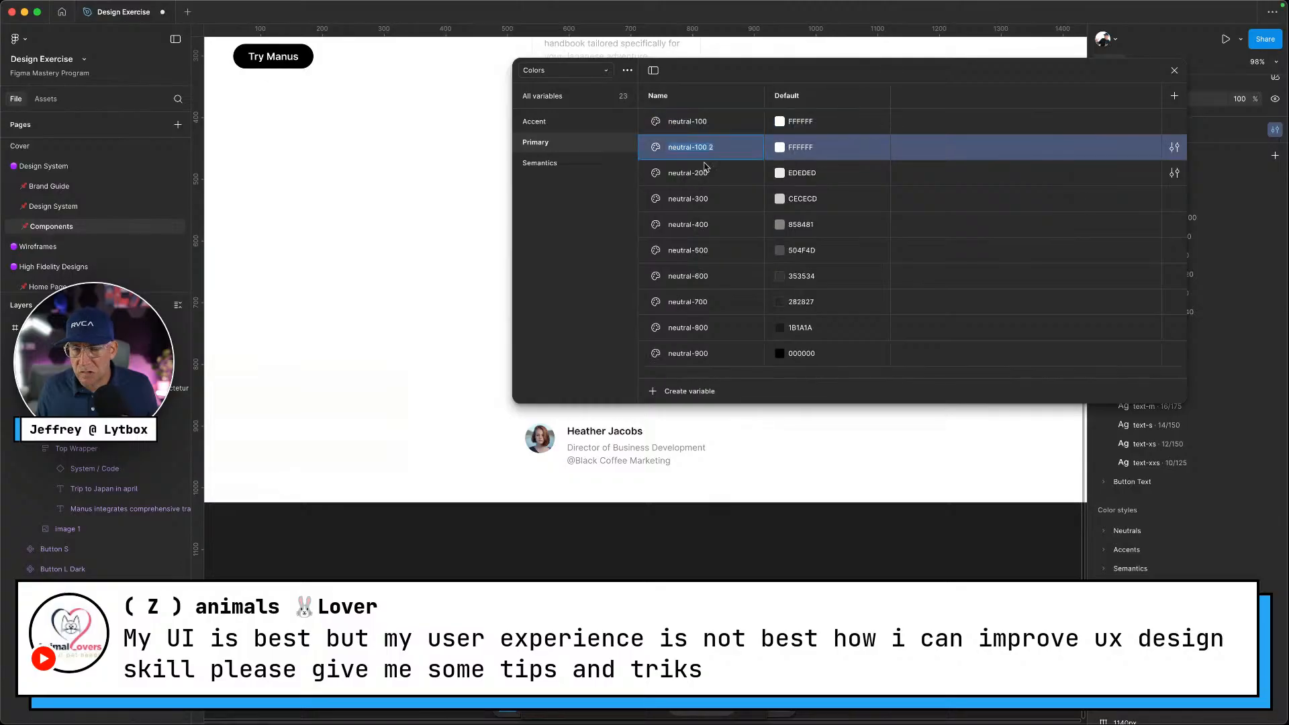
{"action": "left_click_drag", "start_coordinate": [710, 146], "coordinate": [715, 143]}
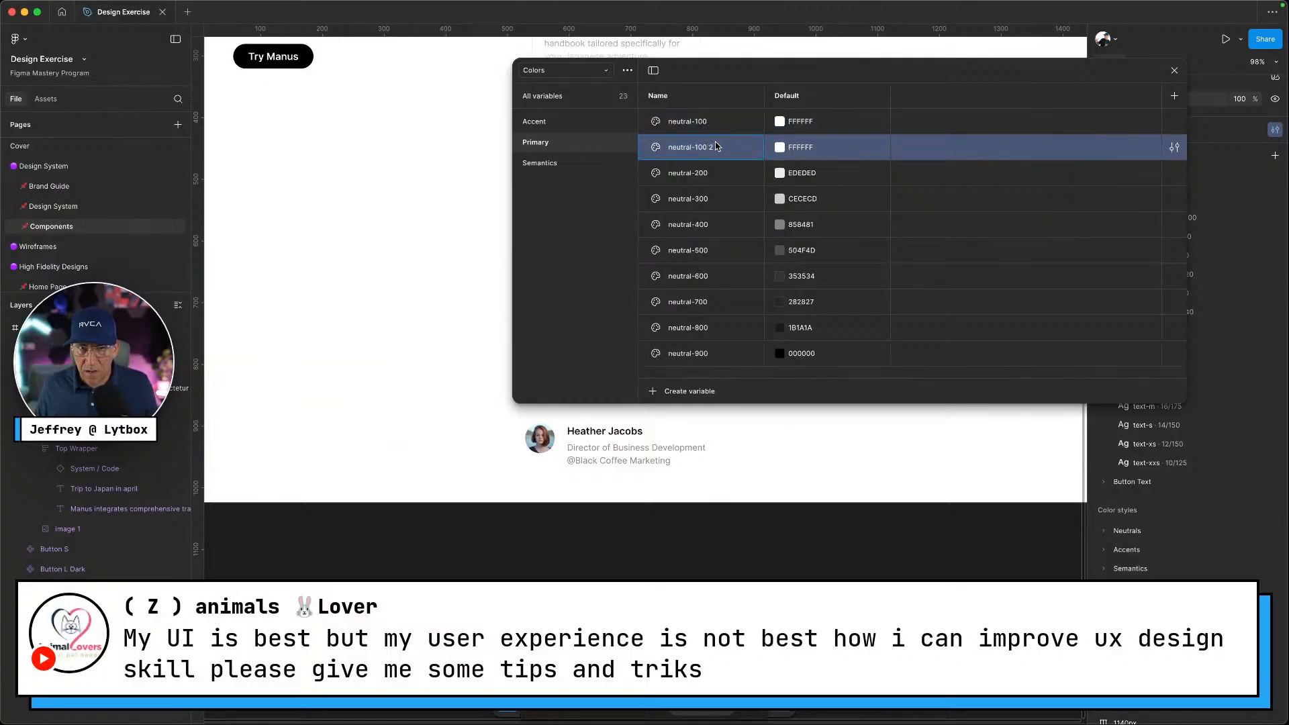
{"action": "key", "text": "BackSpace"}
{"action": "key", "text": "BackSpace"}
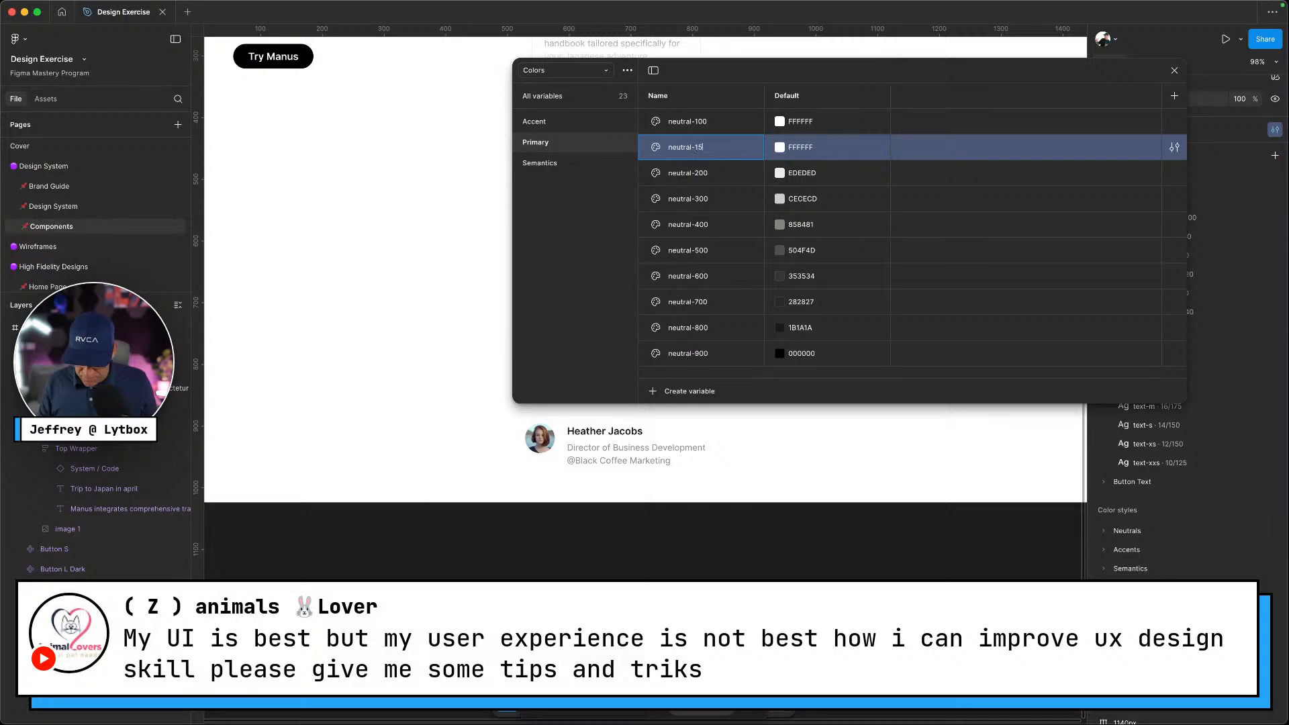
{"action": "type", "text": "50"}
{"action": "key", "text": "Return"}
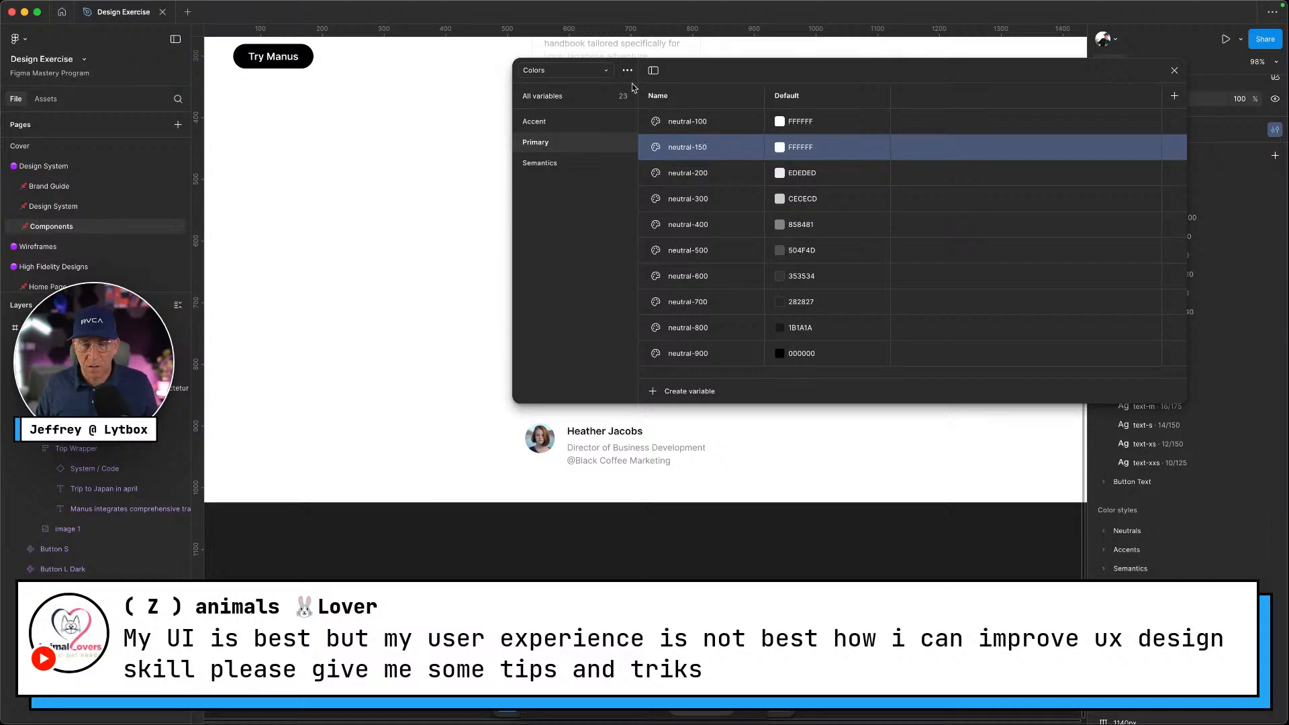
{"action": "scroll", "coordinate": [387, 206], "scroll_direction": "down", "scroll_amount": 10}
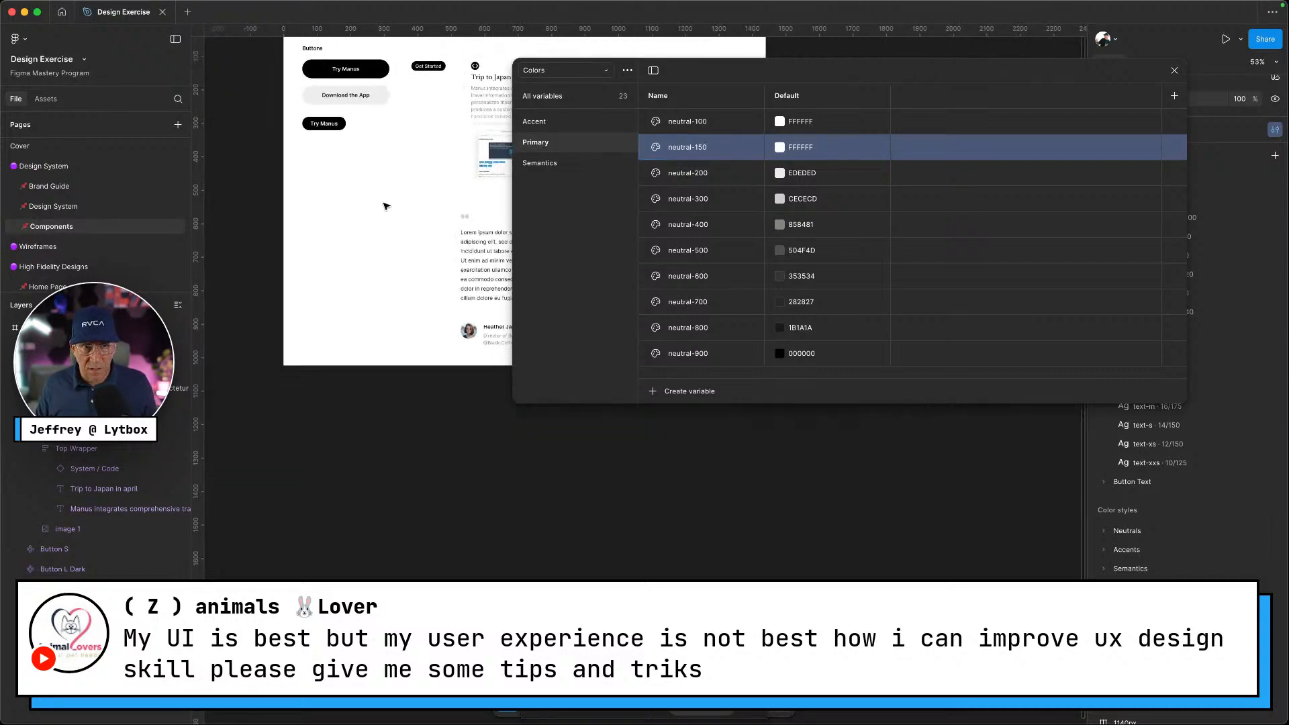
{"action": "scroll", "coordinate": [393, 202], "scroll_direction": "left", "scroll_amount": 6}
{"action": "scroll", "coordinate": [394, 201], "scroll_direction": "up", "scroll_amount": 3}
{"action": "scroll", "coordinate": [389, 198], "scroll_direction": "down", "scroll_amount": 4}
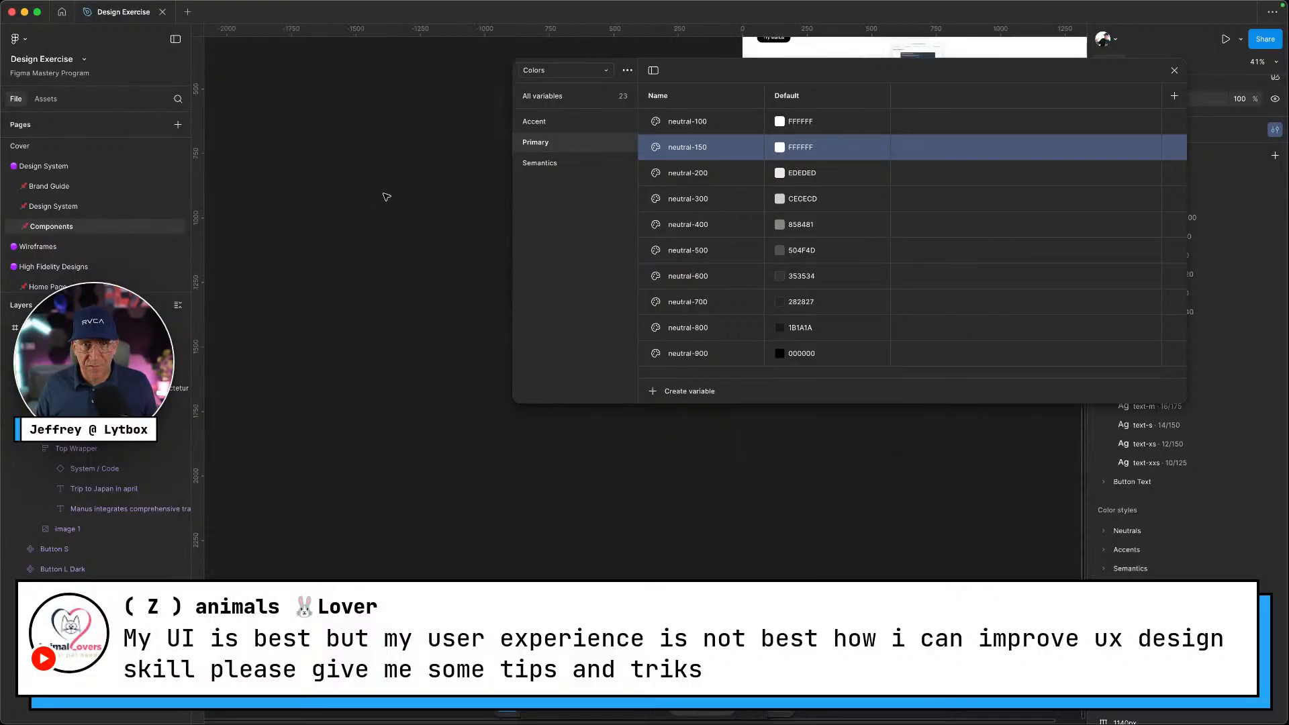
{"action": "scroll", "coordinate": [386, 196], "scroll_direction": "right", "scroll_amount": 3}
{"action": "scroll", "coordinate": [387, 196], "scroll_direction": "right", "scroll_amount": 4}
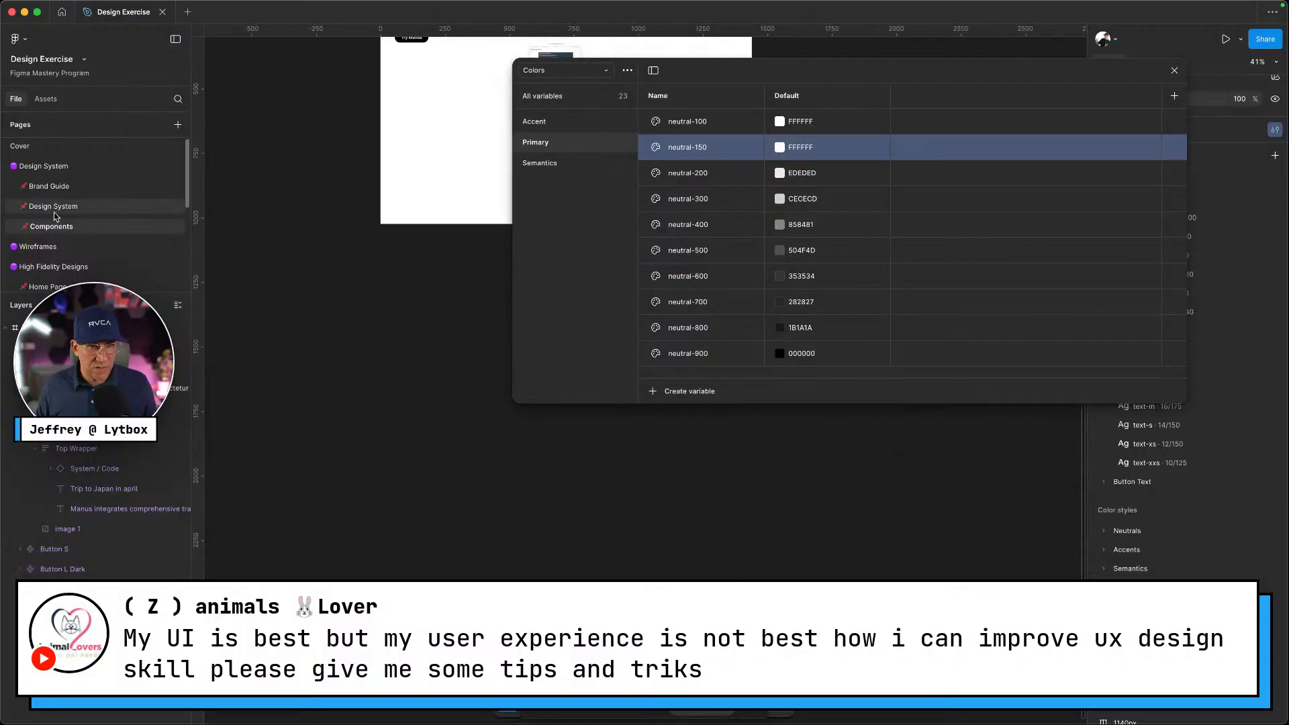
{"action": "key", "text": "ctrl+Left"}
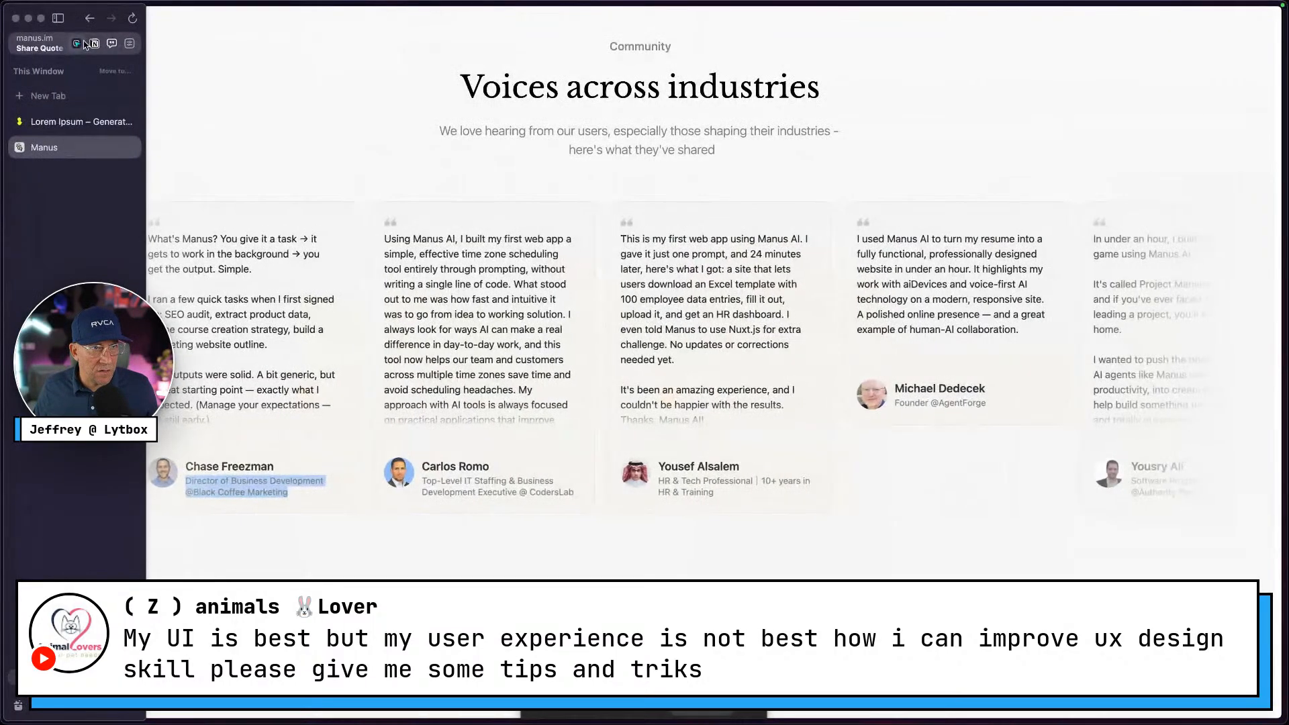
Sample the Manus testimonial card background with Hoverify's eyedropper and copy #F4F3EE
{"action": "left_click", "coordinate": [78, 44]}
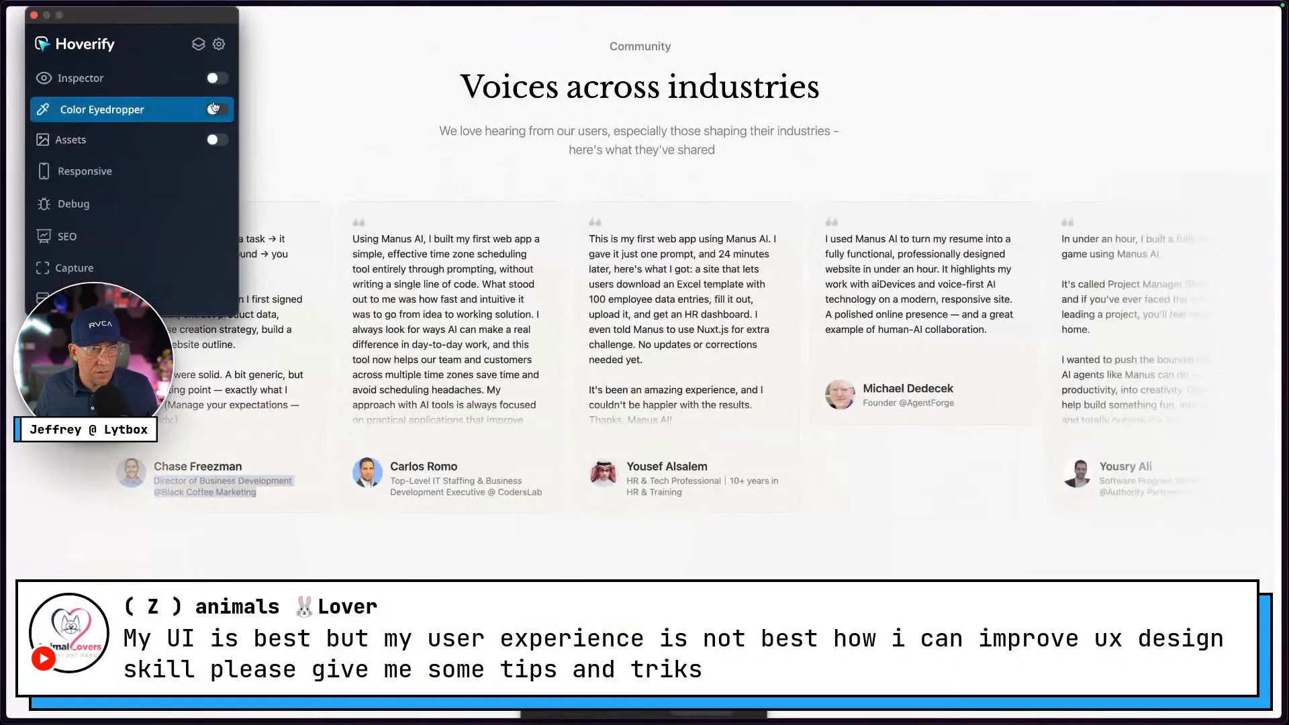
{"action": "left_click", "coordinate": [213, 110]}
{"action": "left_click", "coordinate": [461, 222]}
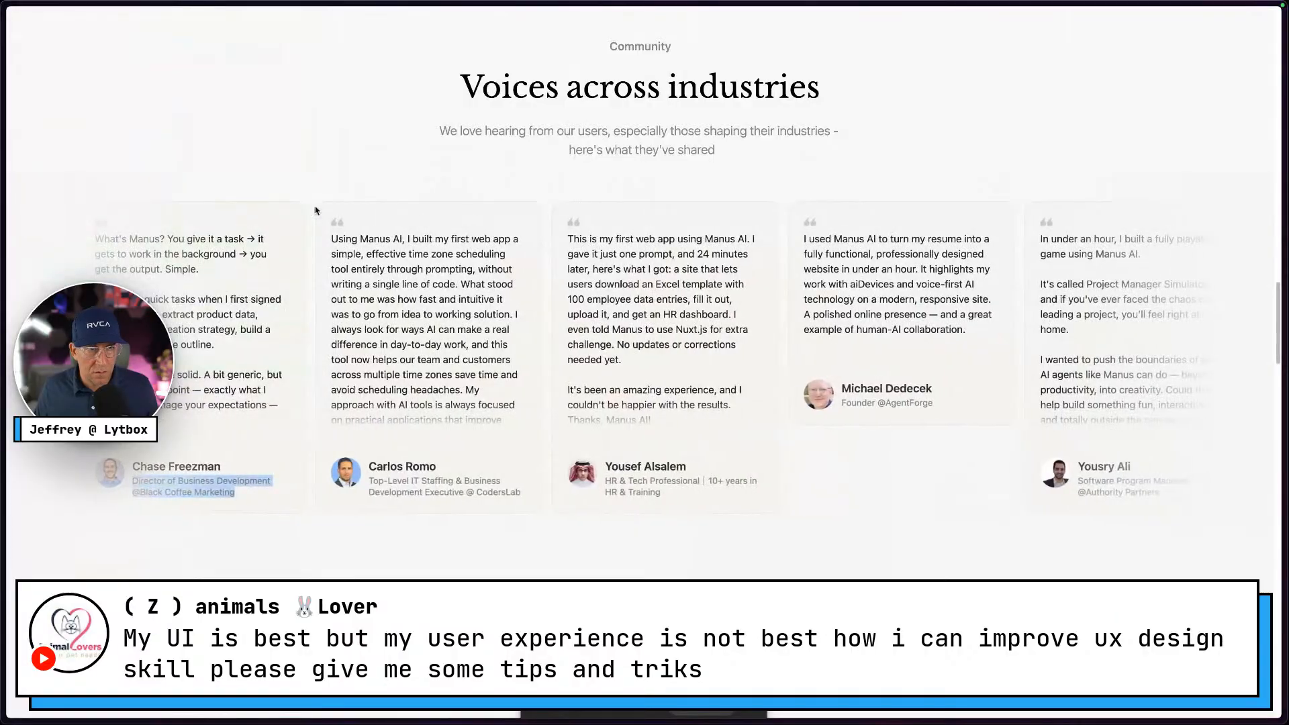
{"action": "mouse_move", "coordinate": [55, 69]}
{"action": "left_click", "coordinate": [74, 44]}
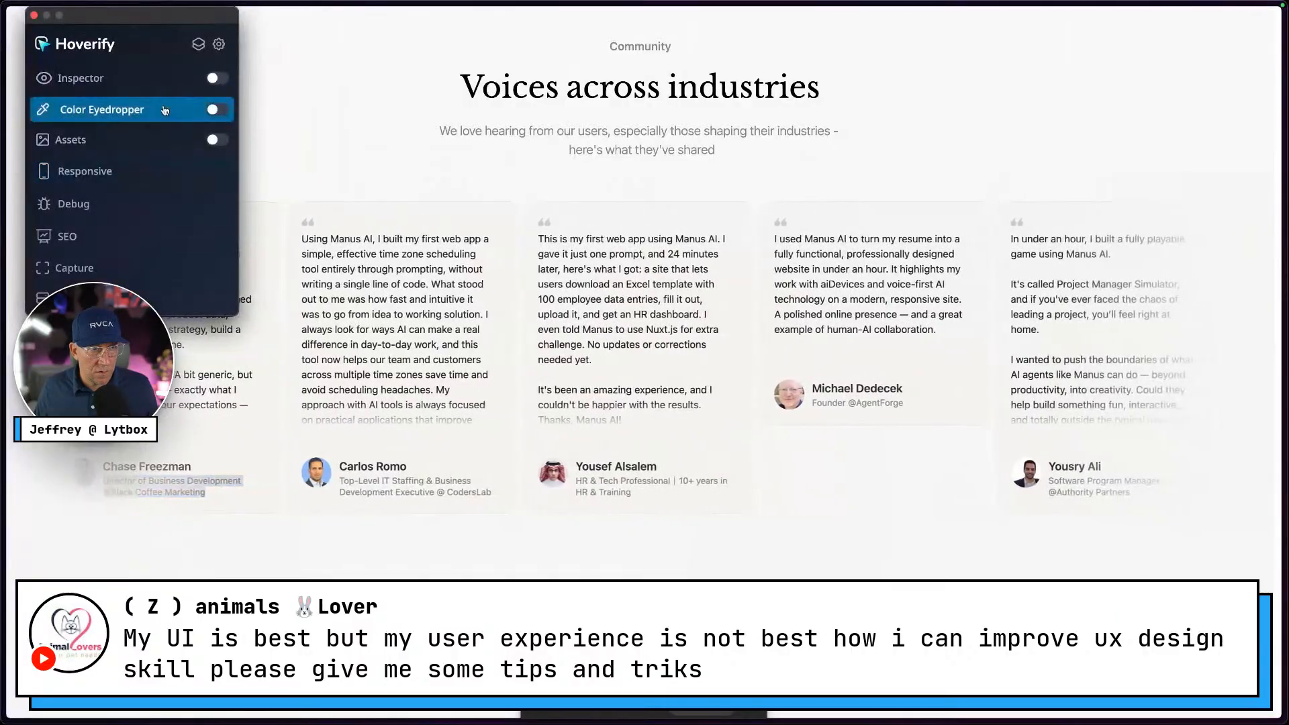
{"action": "left_click", "coordinate": [214, 110]}
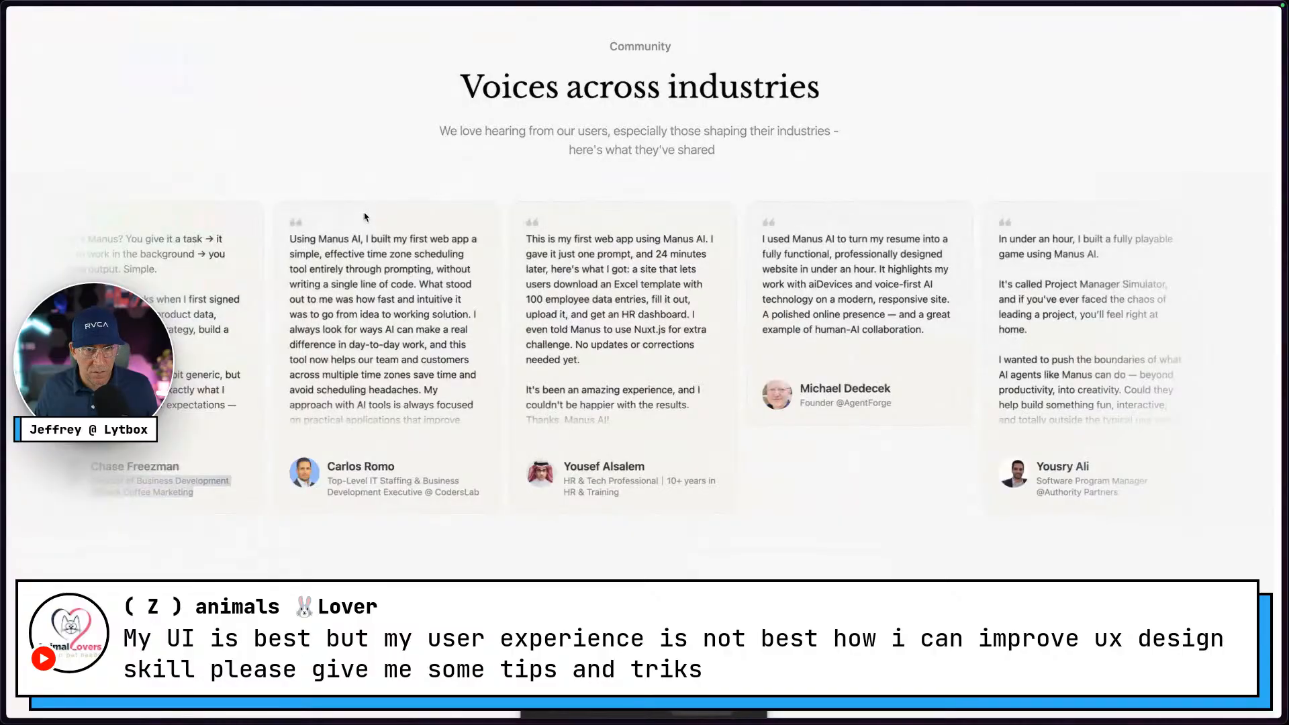
{"action": "left_click", "coordinate": [453, 219]}
{"action": "left_click", "coordinate": [547, 232]}
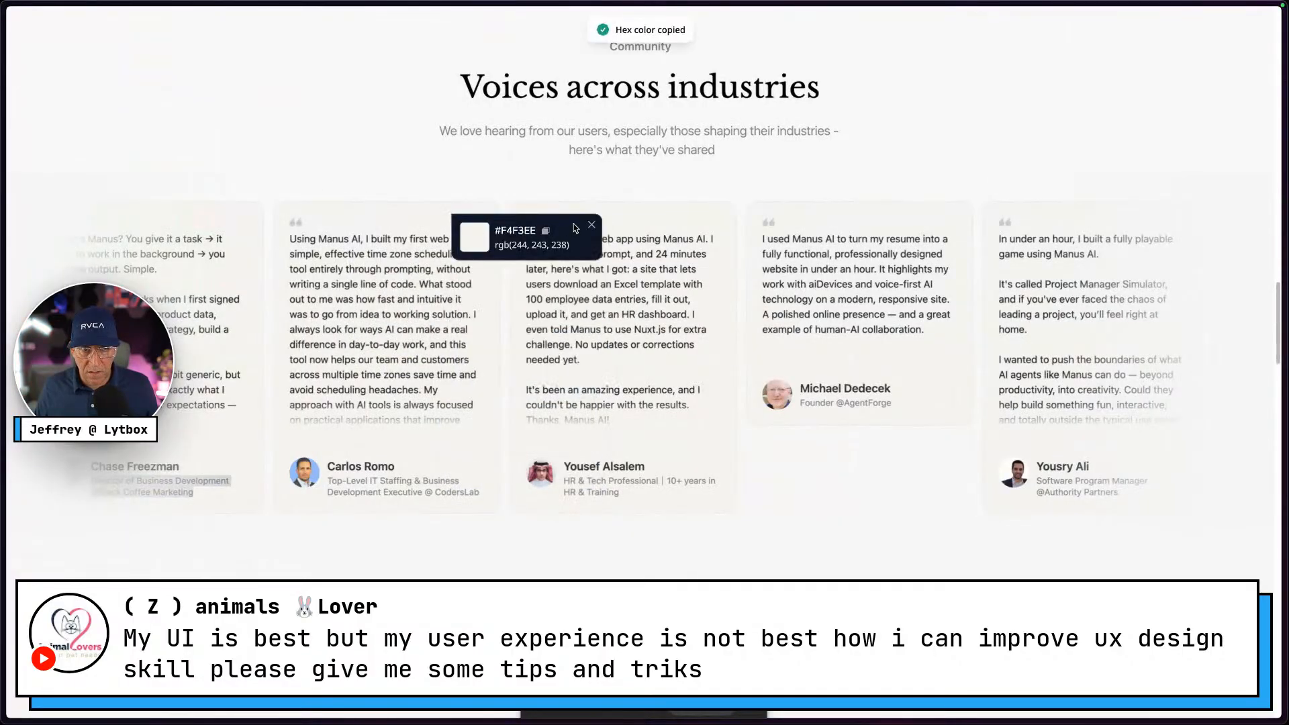
{"action": "left_click", "coordinate": [590, 225]}
{"action": "key", "text": "ctrl+Right"}
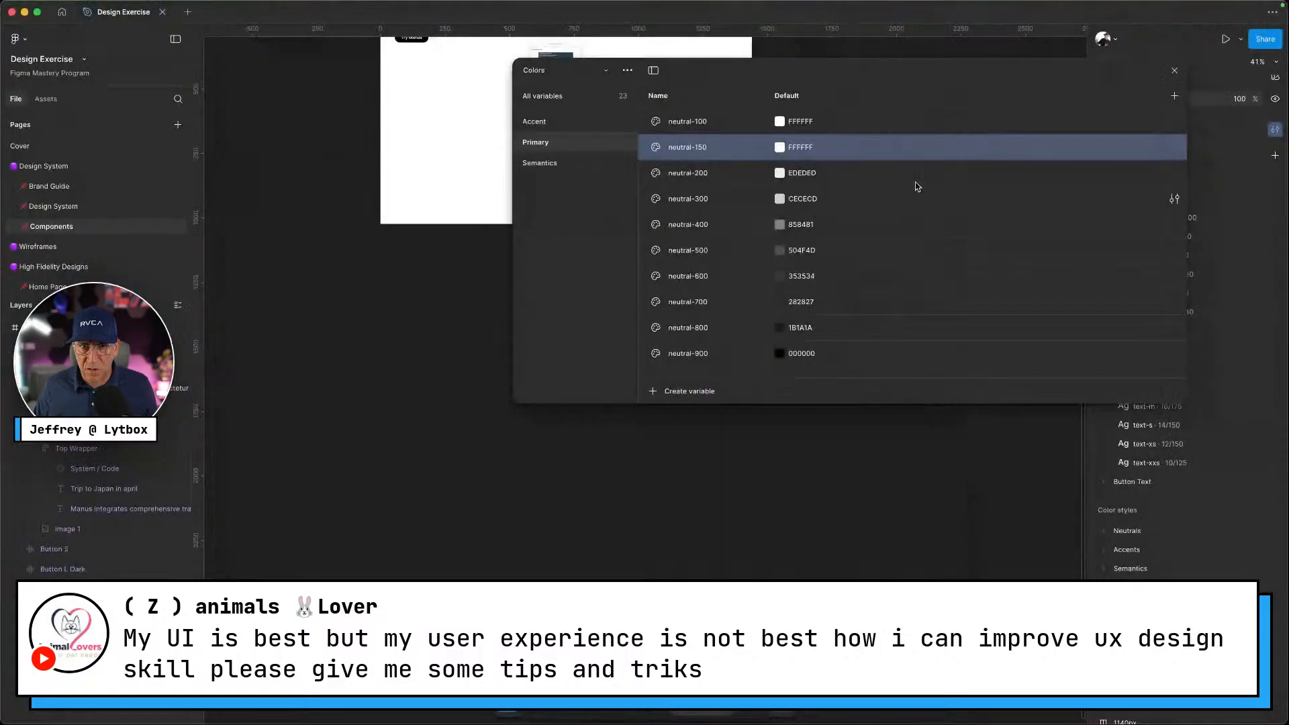
Paste F4F3EE as neutral-150's Default value and close the Variables window
{"action": "left_click", "coordinate": [809, 149]}
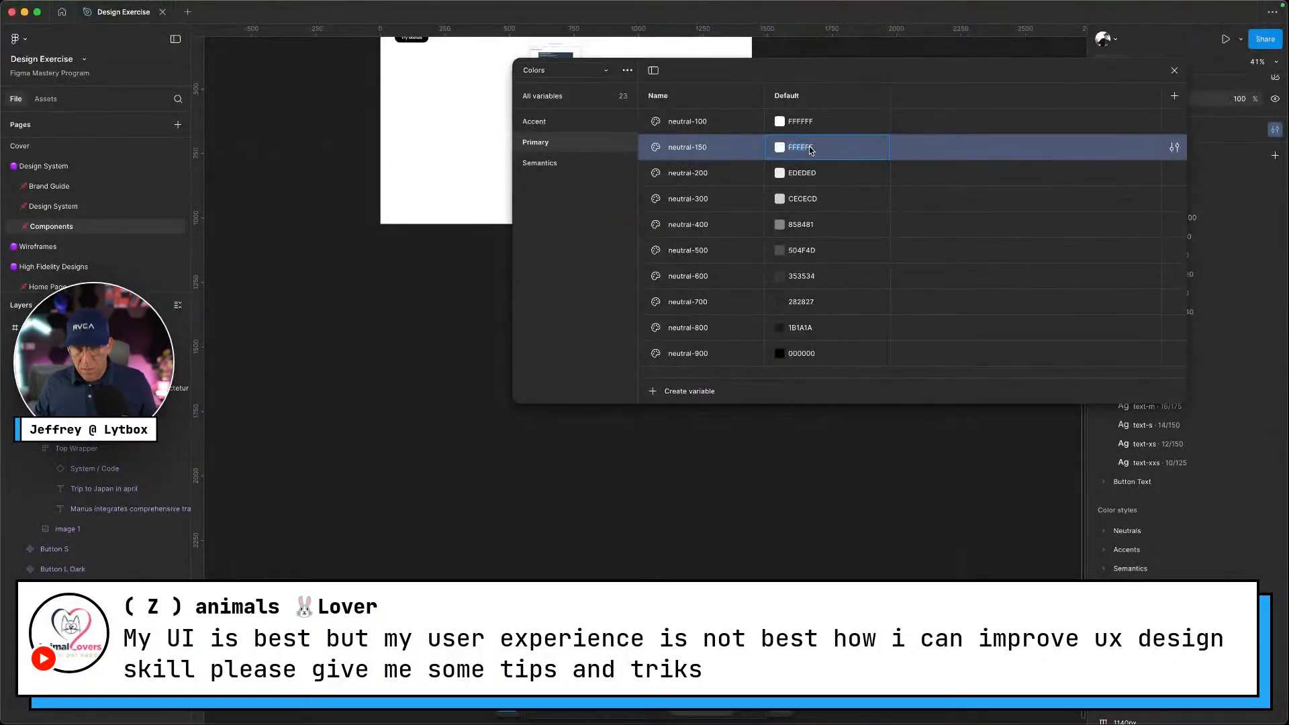
{"action": "key", "text": "ctrl+v"}
{"action": "key", "text": "Return"}
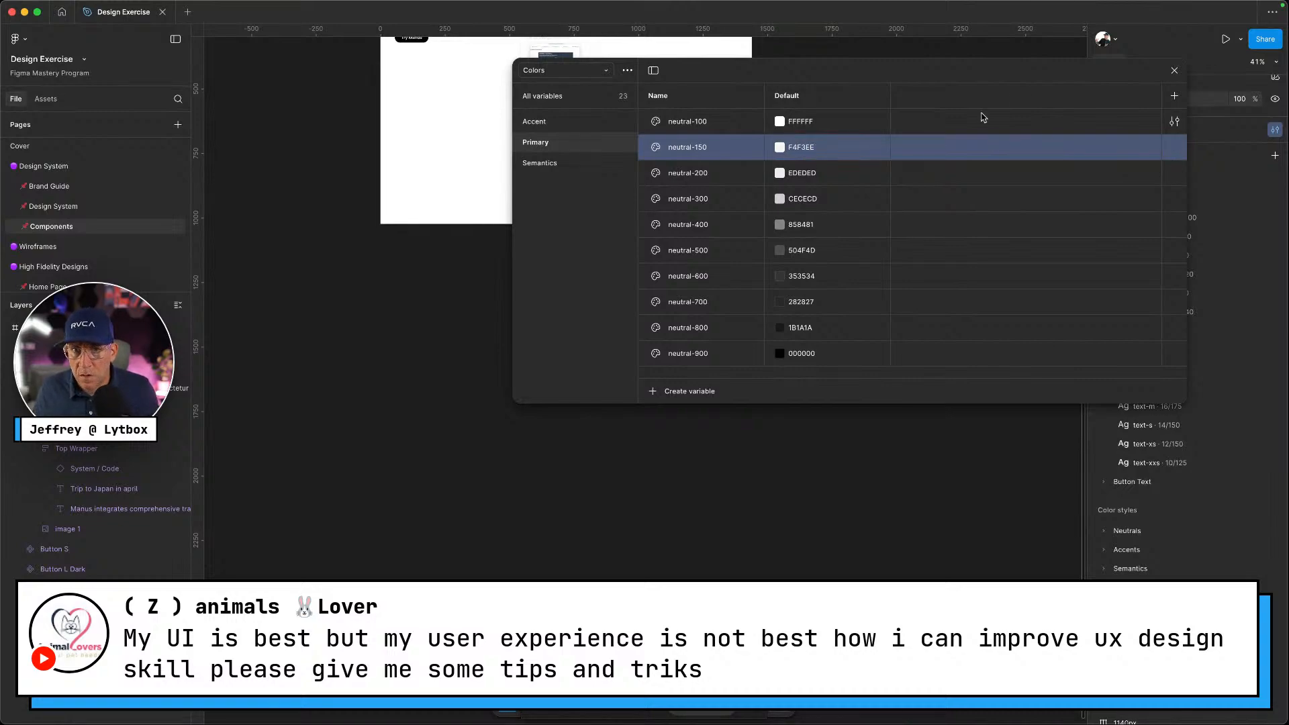
{"action": "left_click", "coordinate": [1175, 71]}
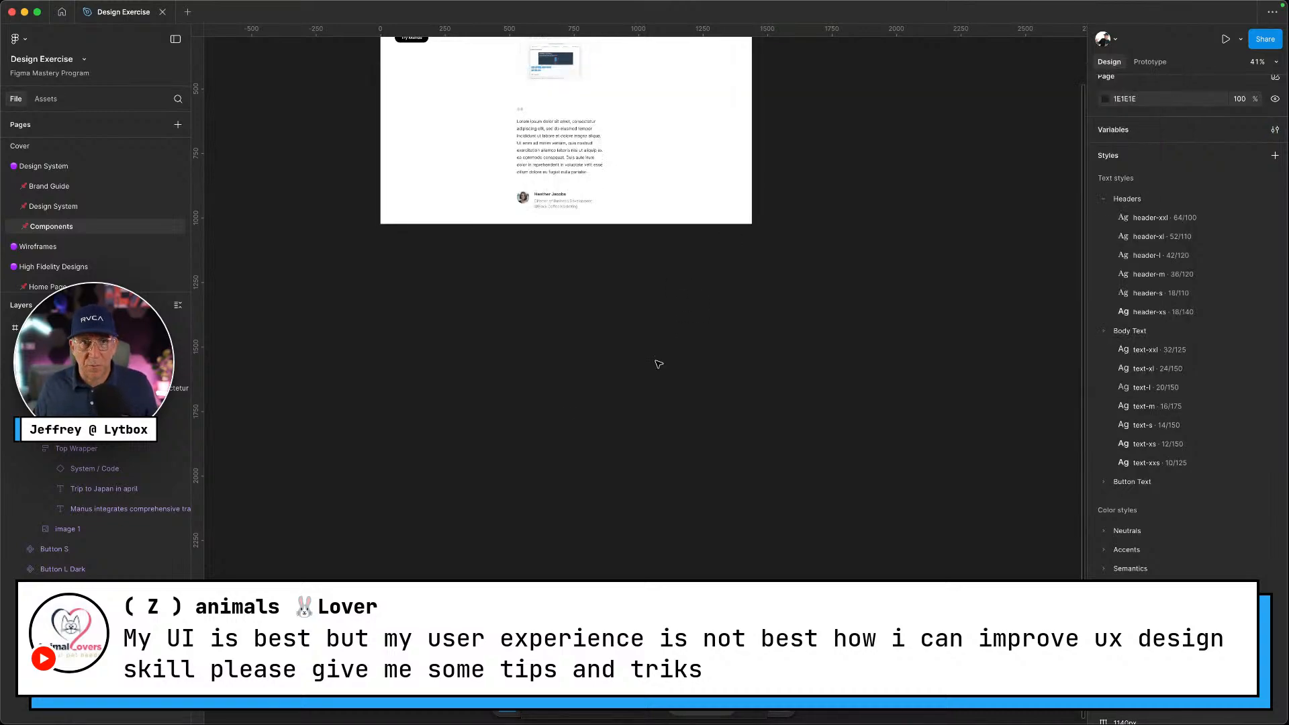
Move the testimonial card to X 540, Y 485
{"action": "scroll", "coordinate": [685, 304], "scroll_direction": "up", "scroll_amount": 5}
{"action": "scroll", "coordinate": [502, 452], "scroll_direction": "up", "scroll_amount": 5}
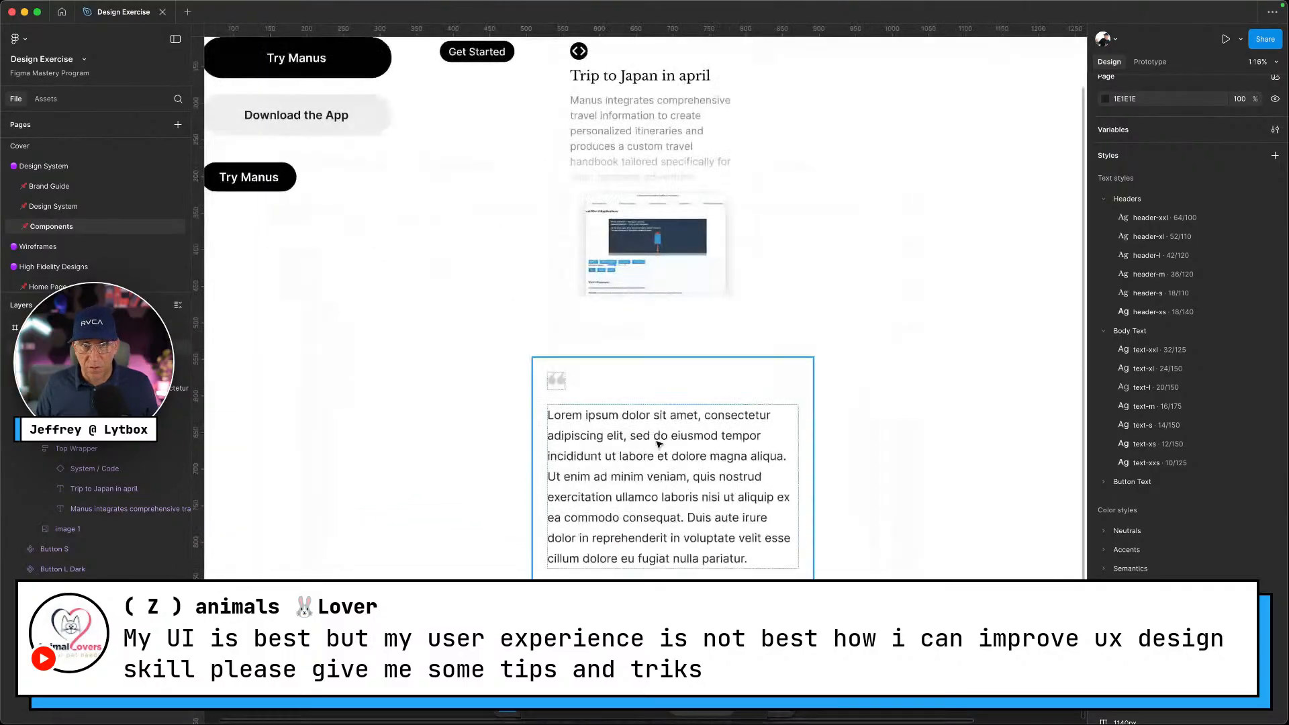
{"action": "left_click", "coordinate": [659, 445]}
{"action": "scroll", "coordinate": [659, 445], "scroll_direction": "down", "scroll_amount": 1}
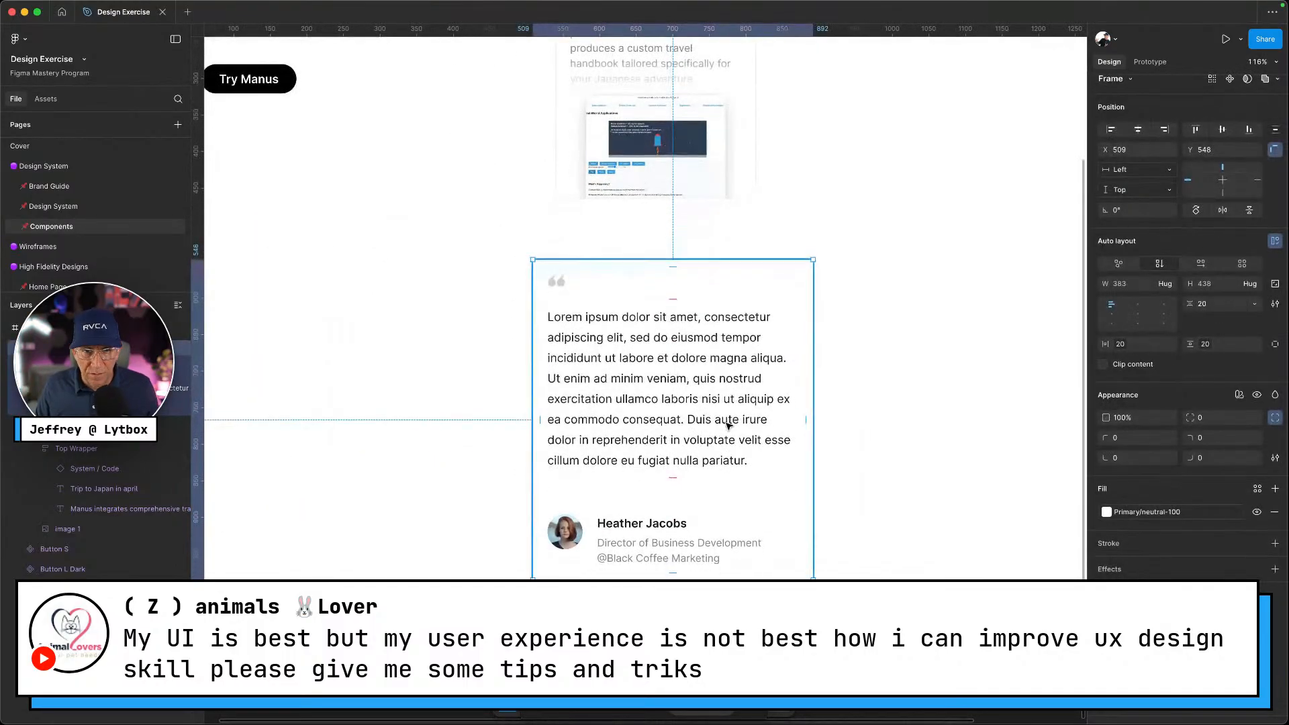
{"action": "scroll", "coordinate": [690, 380], "scroll_direction": "down", "scroll_amount": 4}
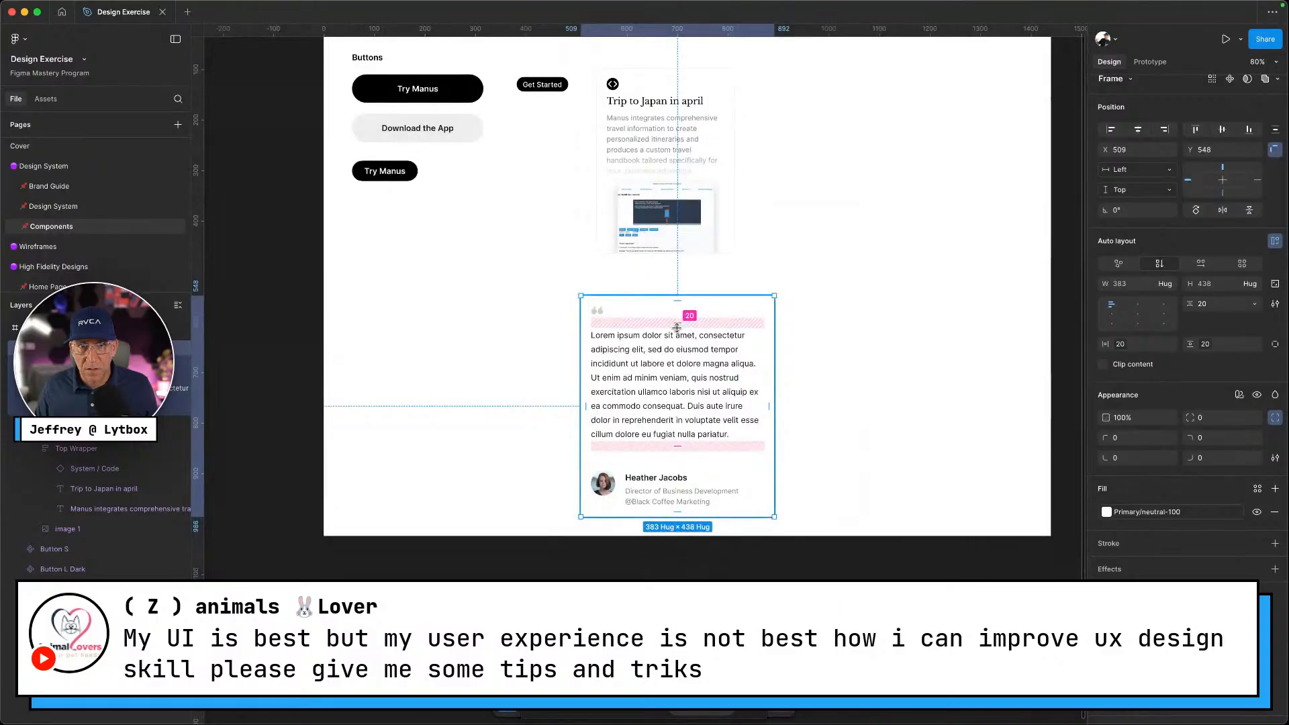
{"action": "left_click_drag", "start_coordinate": [662, 350], "coordinate": [681, 318]}
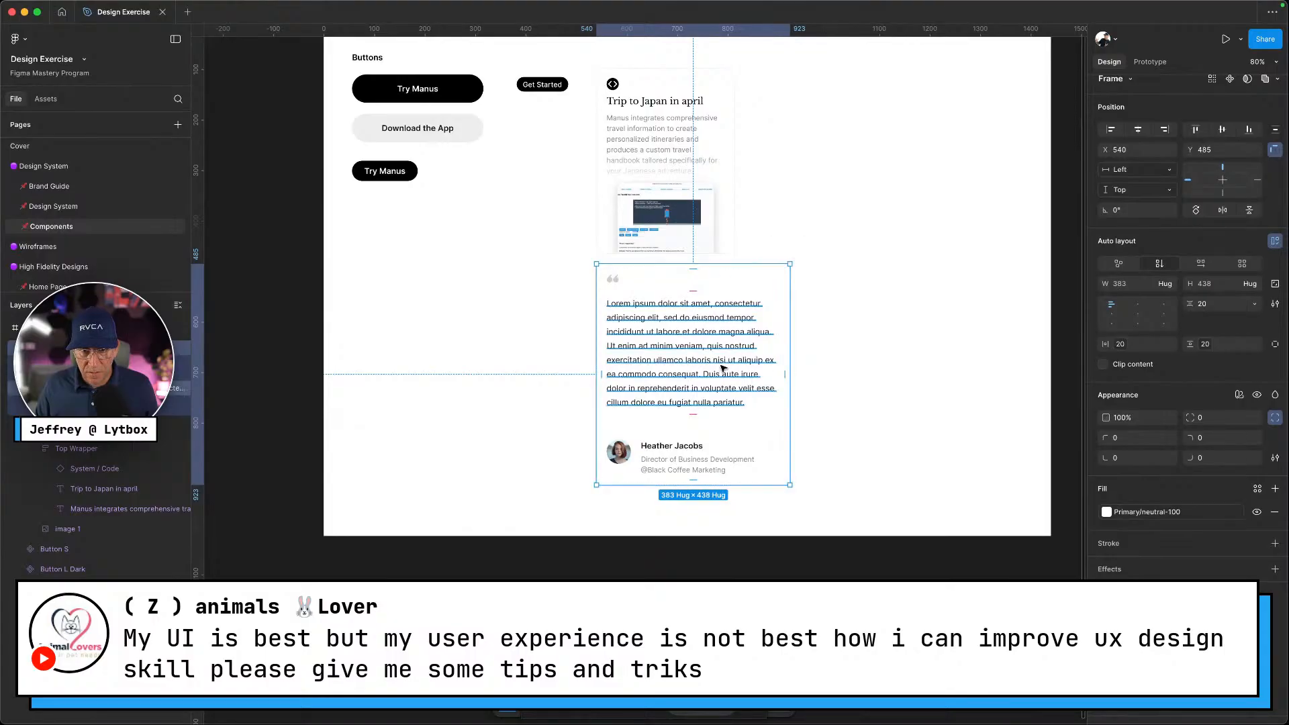
Narrow the quote text to 296 wide so the card hugs 336 × 494
{"action": "left_click", "coordinate": [776, 359]}
{"action": "left_click_drag", "start_coordinate": [776, 355], "coordinate": [759, 355]}
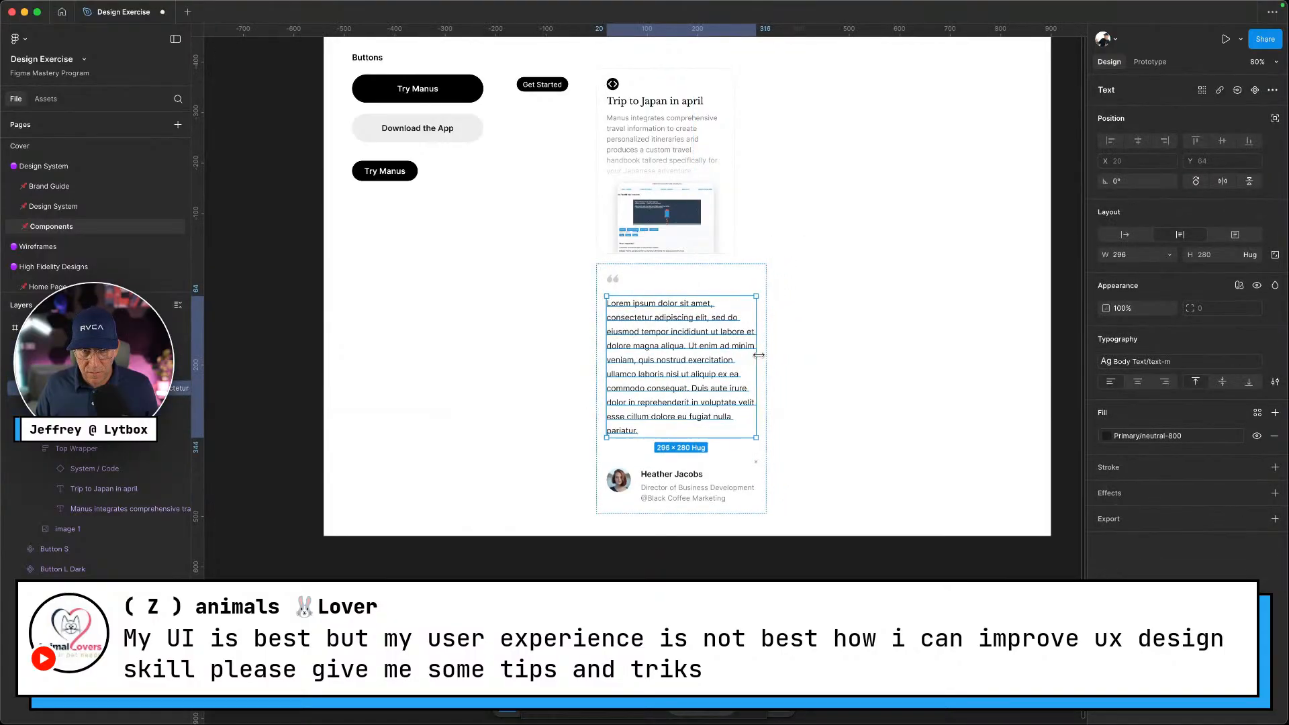
{"action": "left_click", "coordinate": [810, 379]}
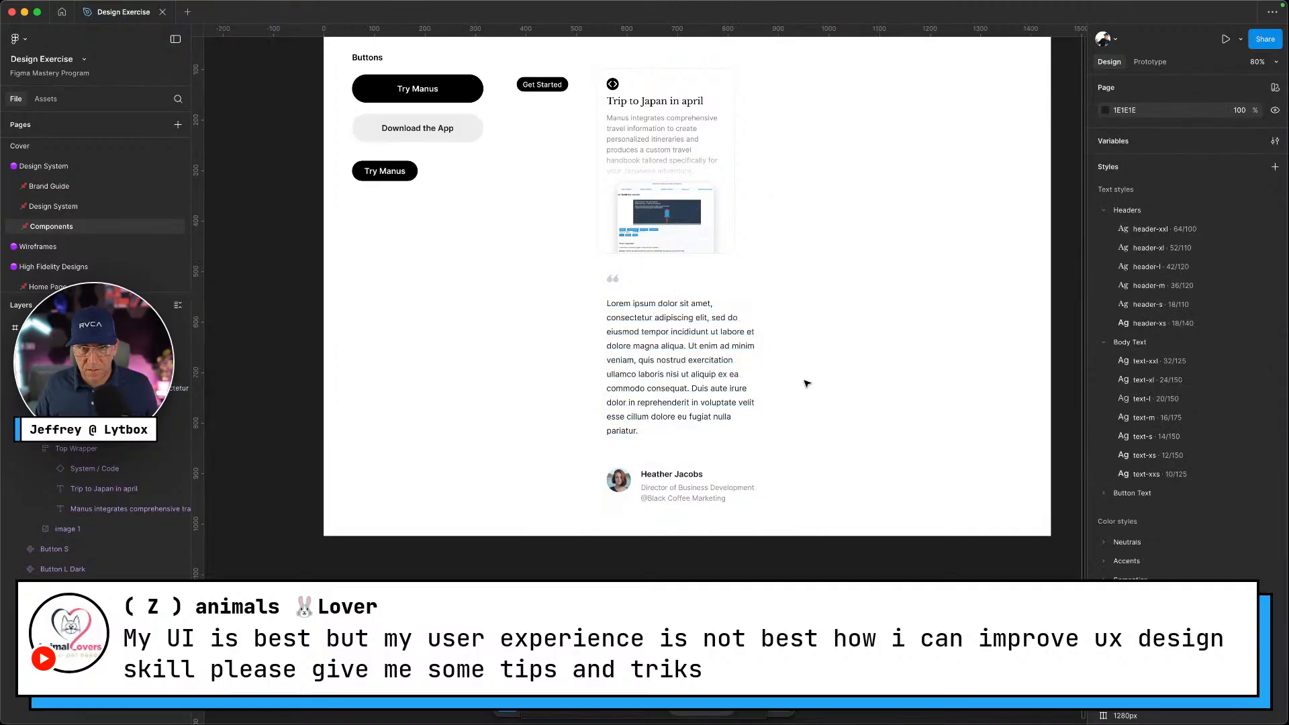
{"action": "scroll", "coordinate": [804, 383], "scroll_direction": "down", "scroll_amount": 3}
{"action": "left_click", "coordinate": [739, 344]}
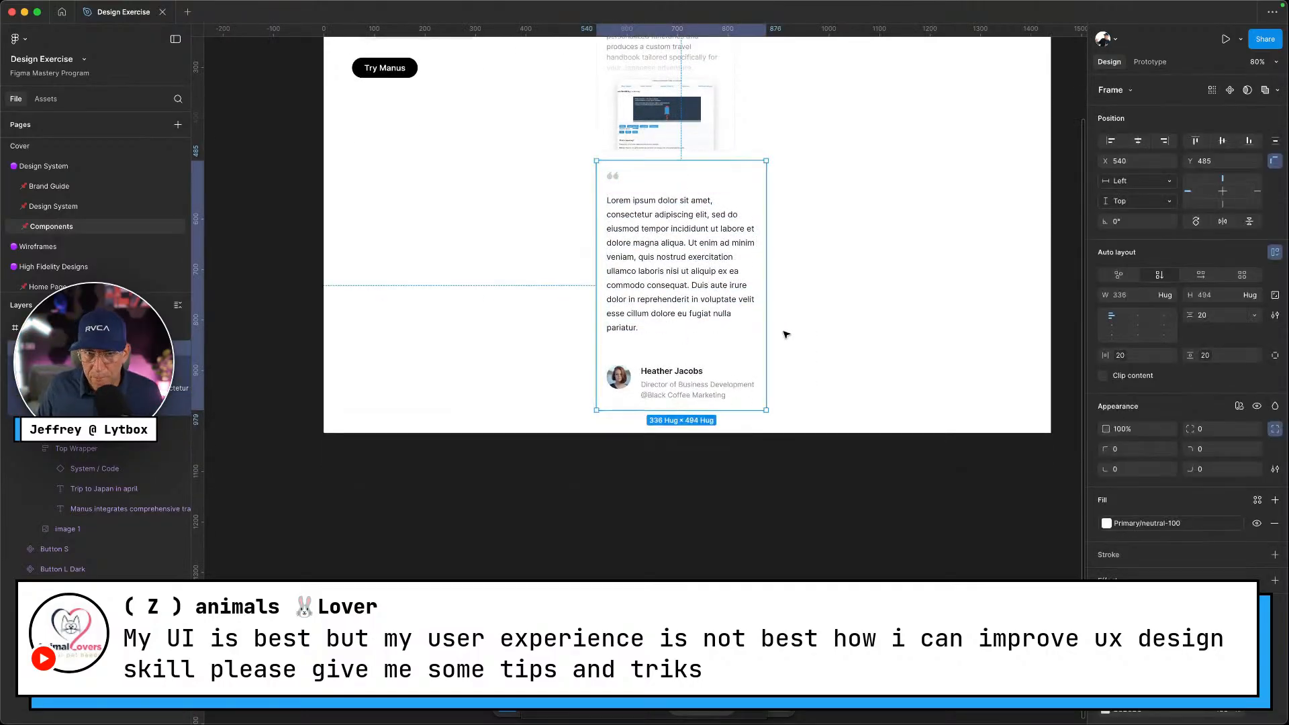
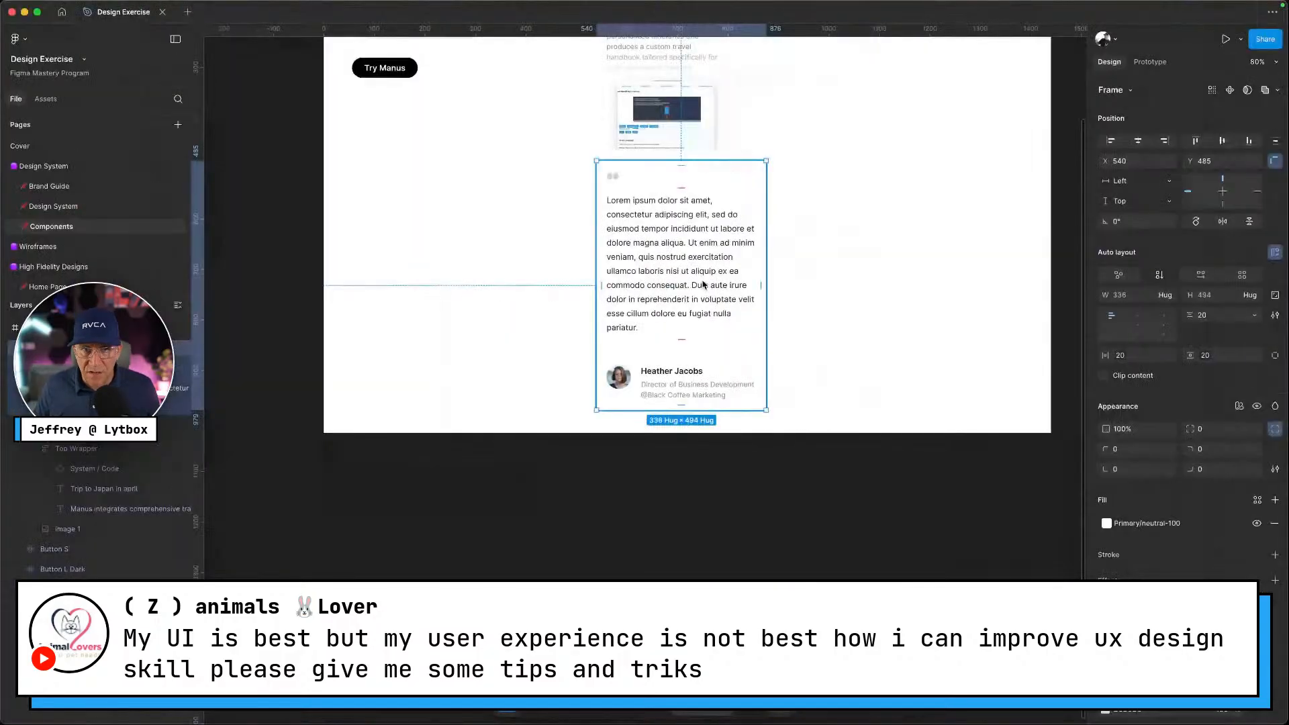
Fill the testimonial card with the Primary/neutral-150 colour style
{"action": "left_click", "coordinate": [848, 262]}
{"action": "scroll", "coordinate": [804, 270], "scroll_direction": "up", "scroll_amount": 1}
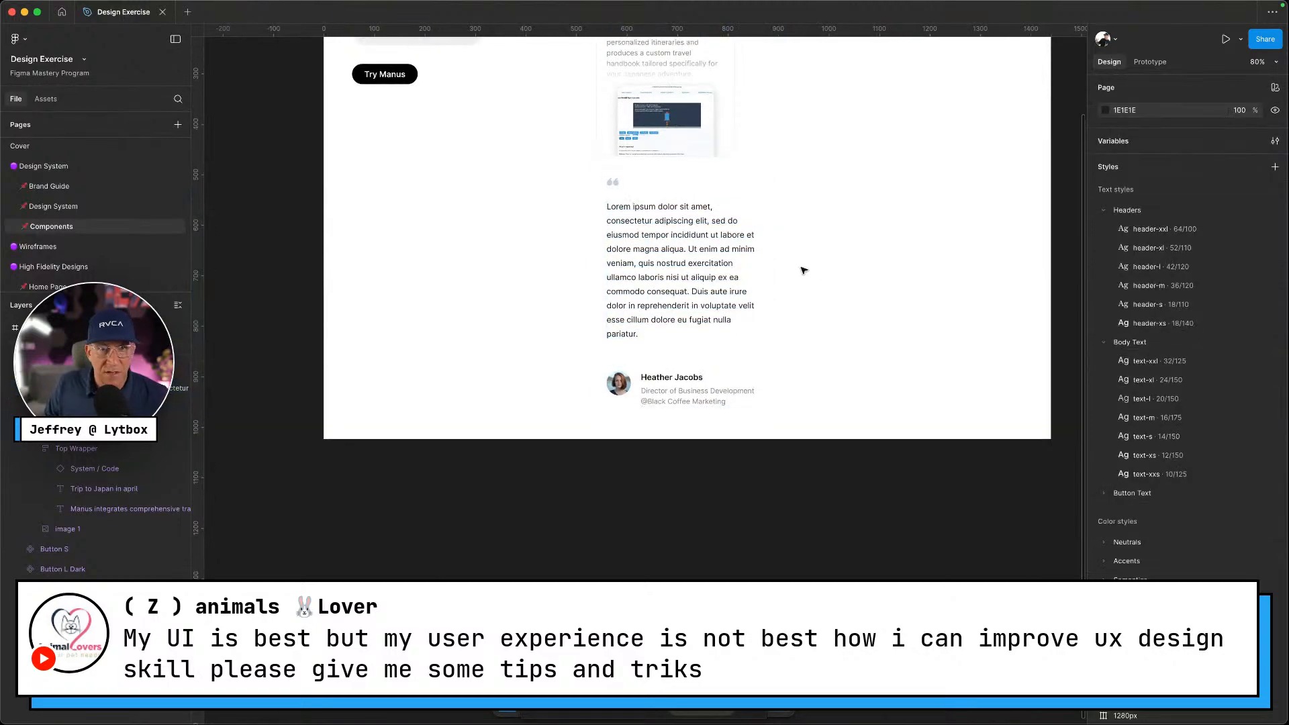
{"action": "double_click", "coordinate": [728, 277]}
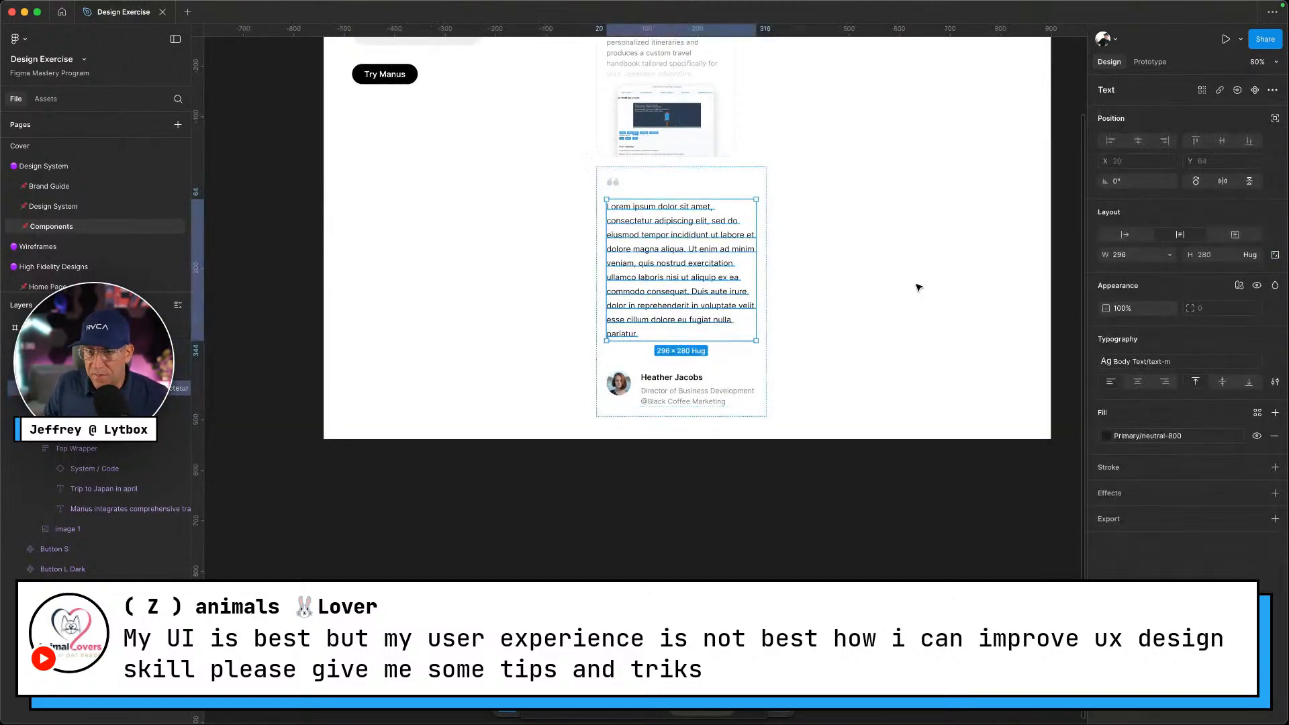
{"action": "left_click", "coordinate": [797, 357]}
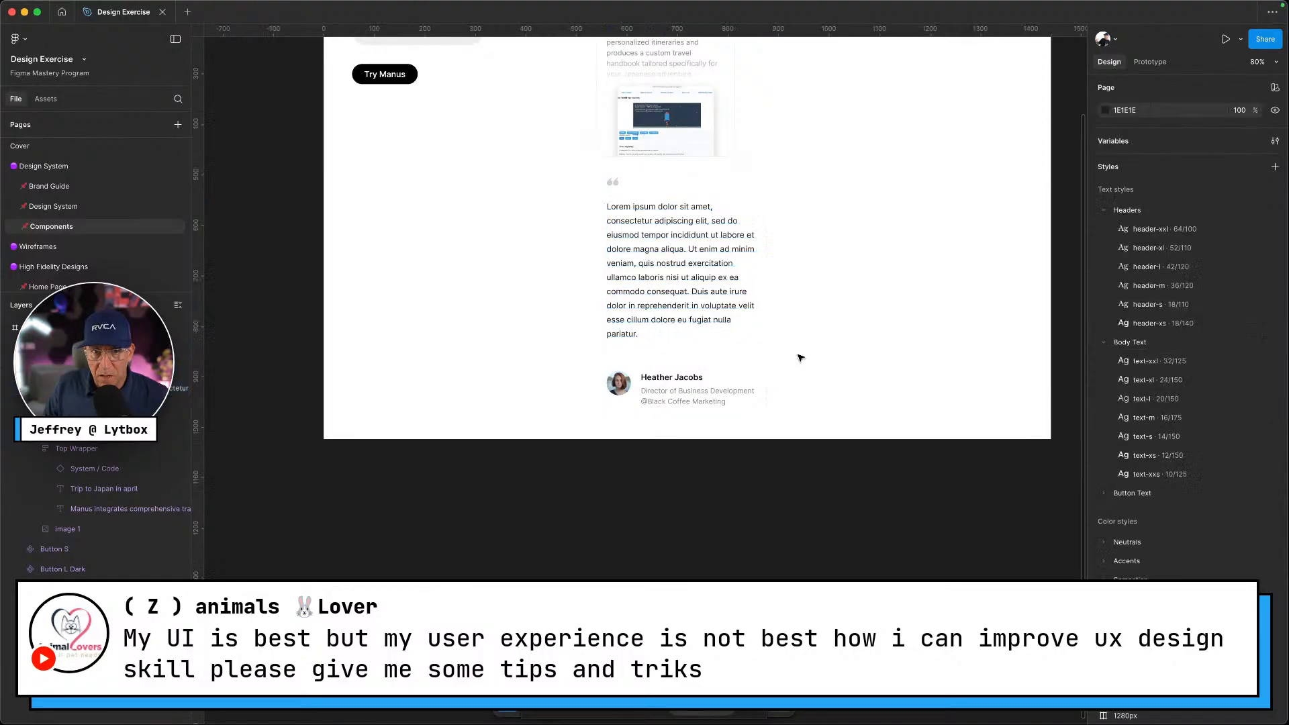
{"action": "left_click", "coordinate": [743, 369]}
{"action": "left_click", "coordinate": [1124, 527]}
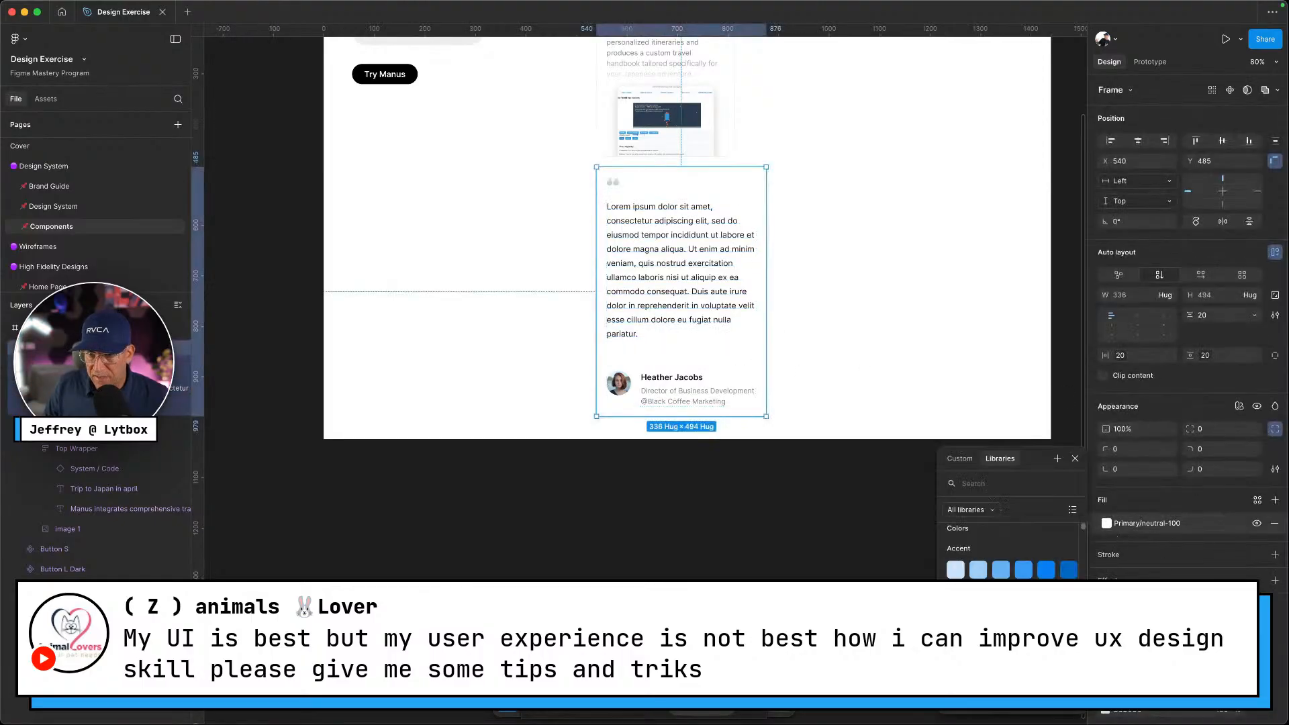
{"action": "left_click", "coordinate": [978, 617]}
{"action": "left_click", "coordinate": [648, 487]}
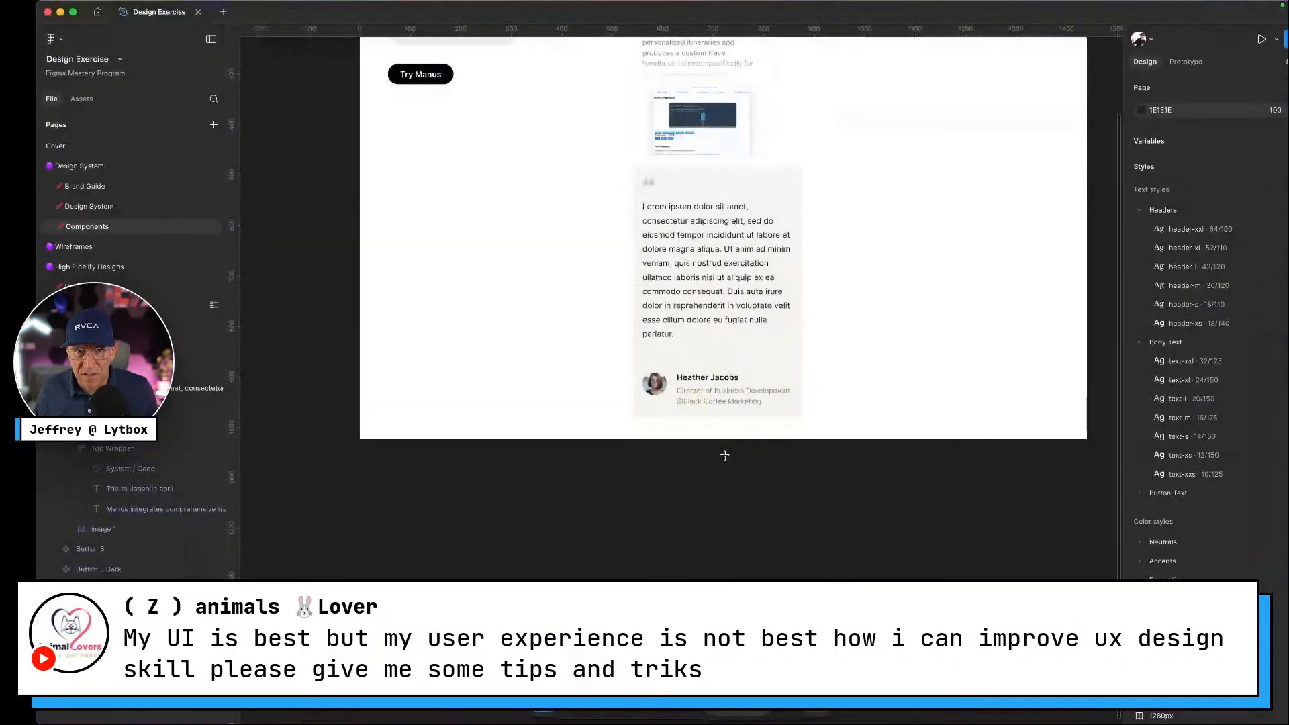
Sample and copy the F4F3EE background colour from the reference site's cards
{"action": "left_click", "coordinate": [791, 316]}
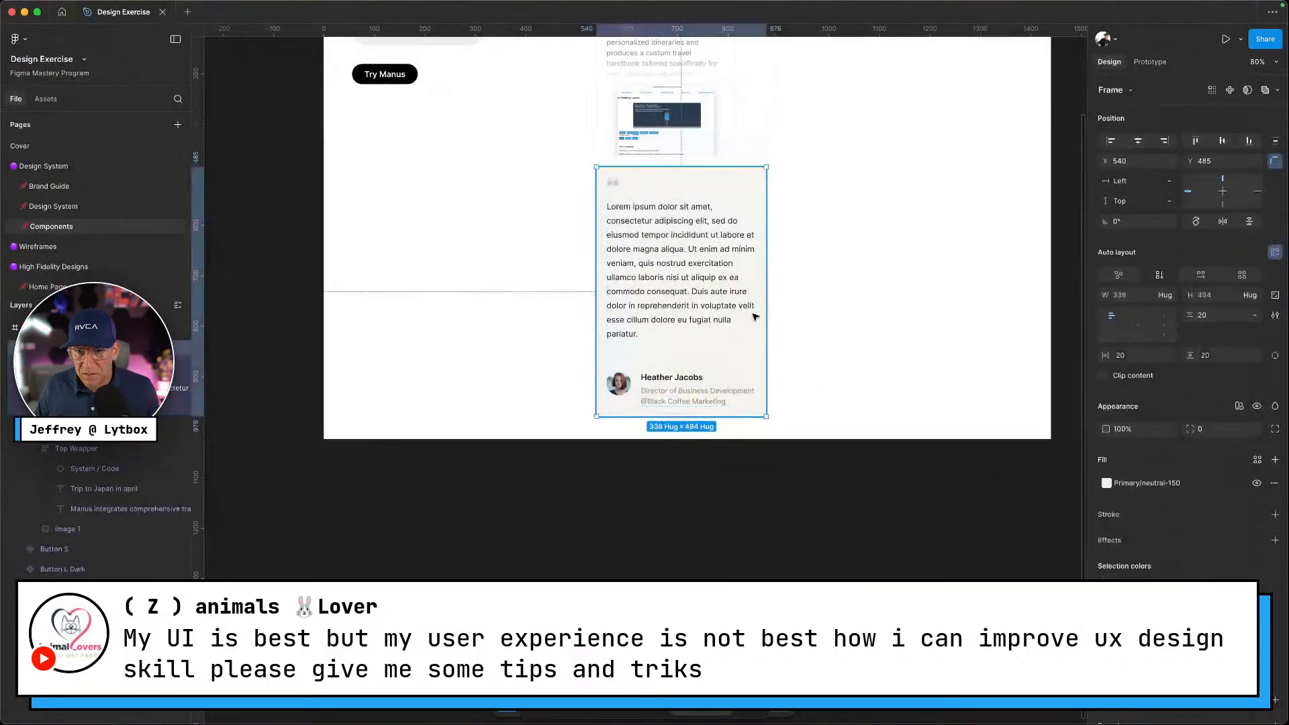
{"action": "left_click", "coordinate": [1121, 522]}
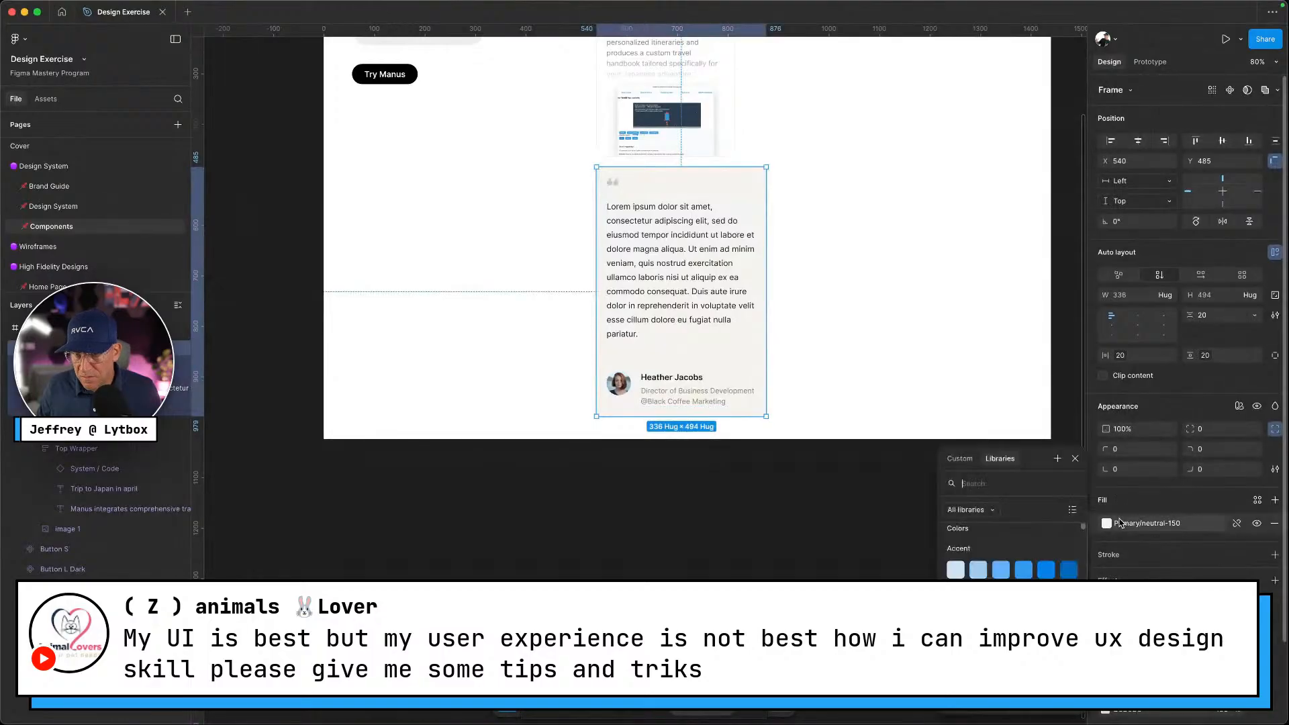
{"action": "left_click", "coordinate": [792, 522]}
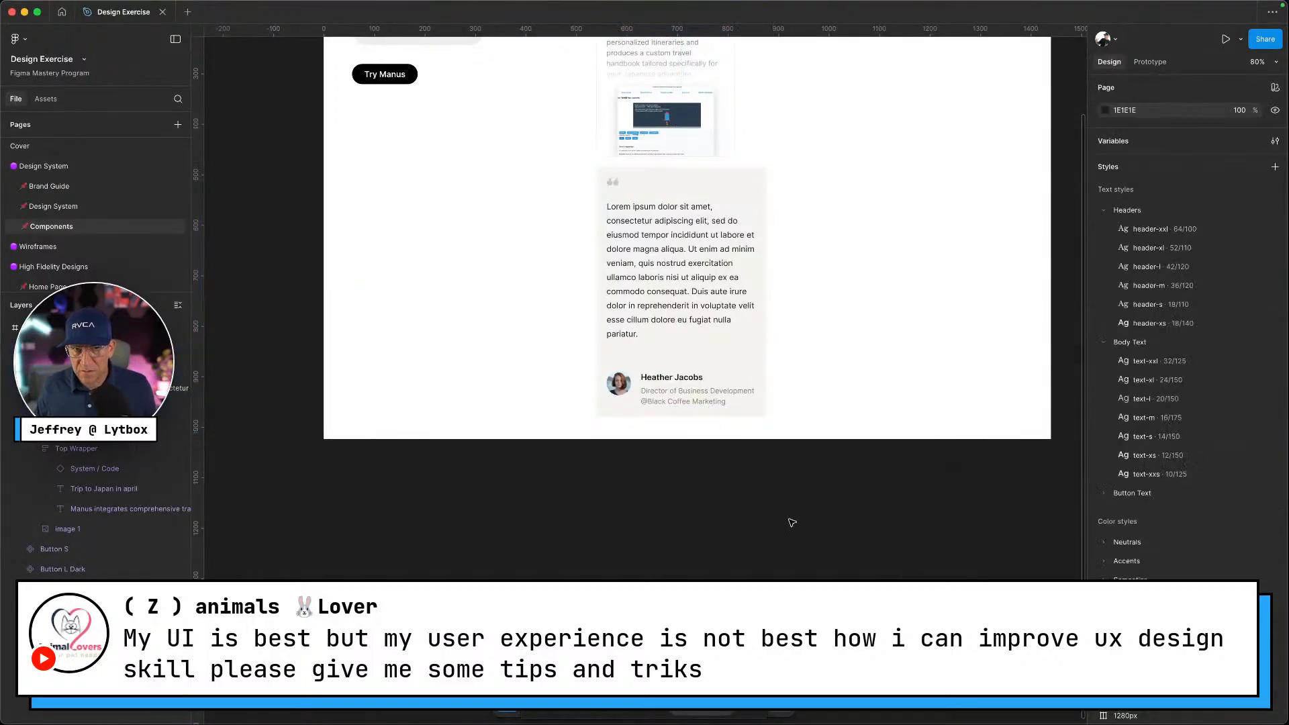
{"action": "key", "text": "ctrl+Left"}
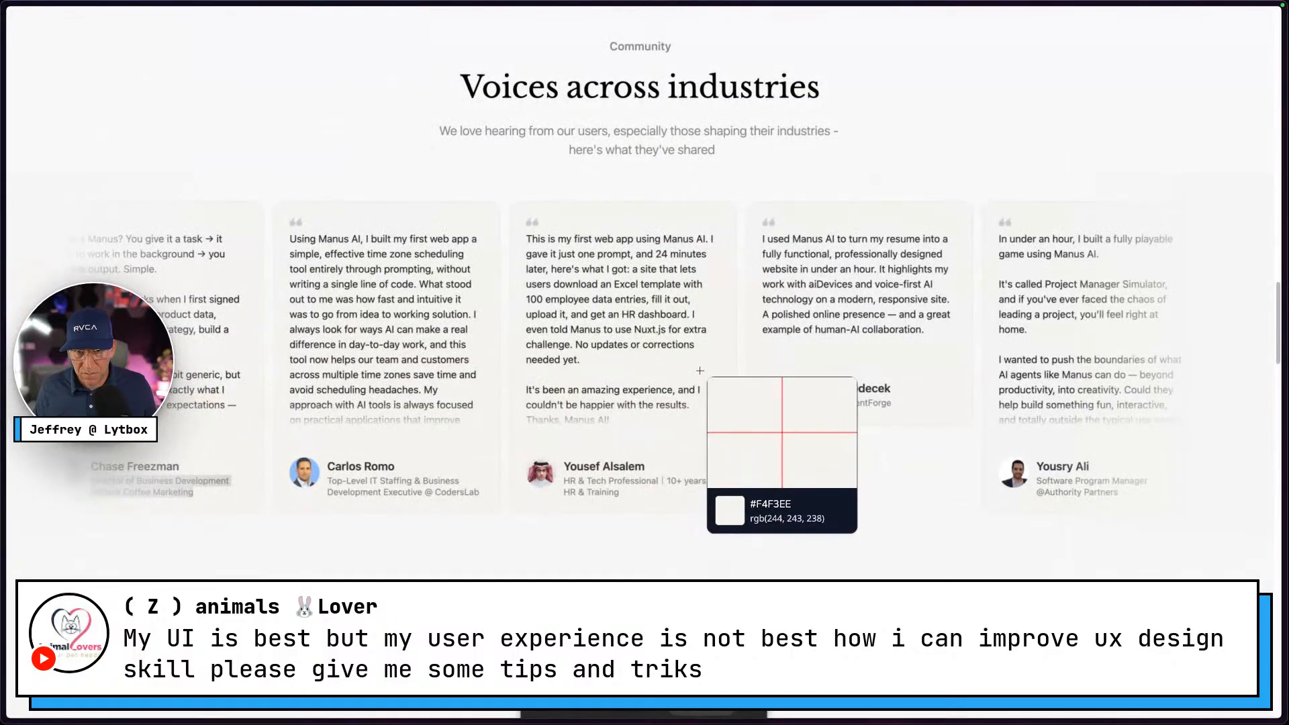
{"action": "left_click", "coordinate": [699, 371]}
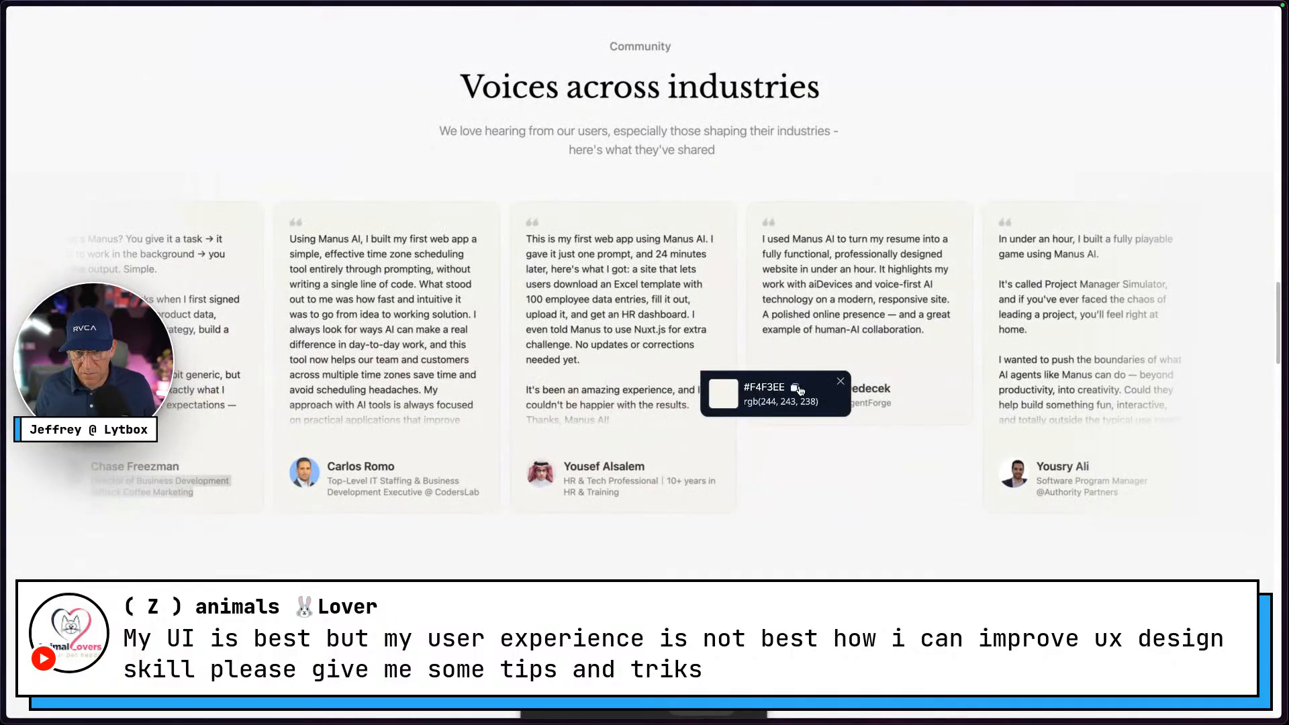
{"action": "left_click", "coordinate": [796, 389]}
{"action": "key", "text": "ctrl+Right"}
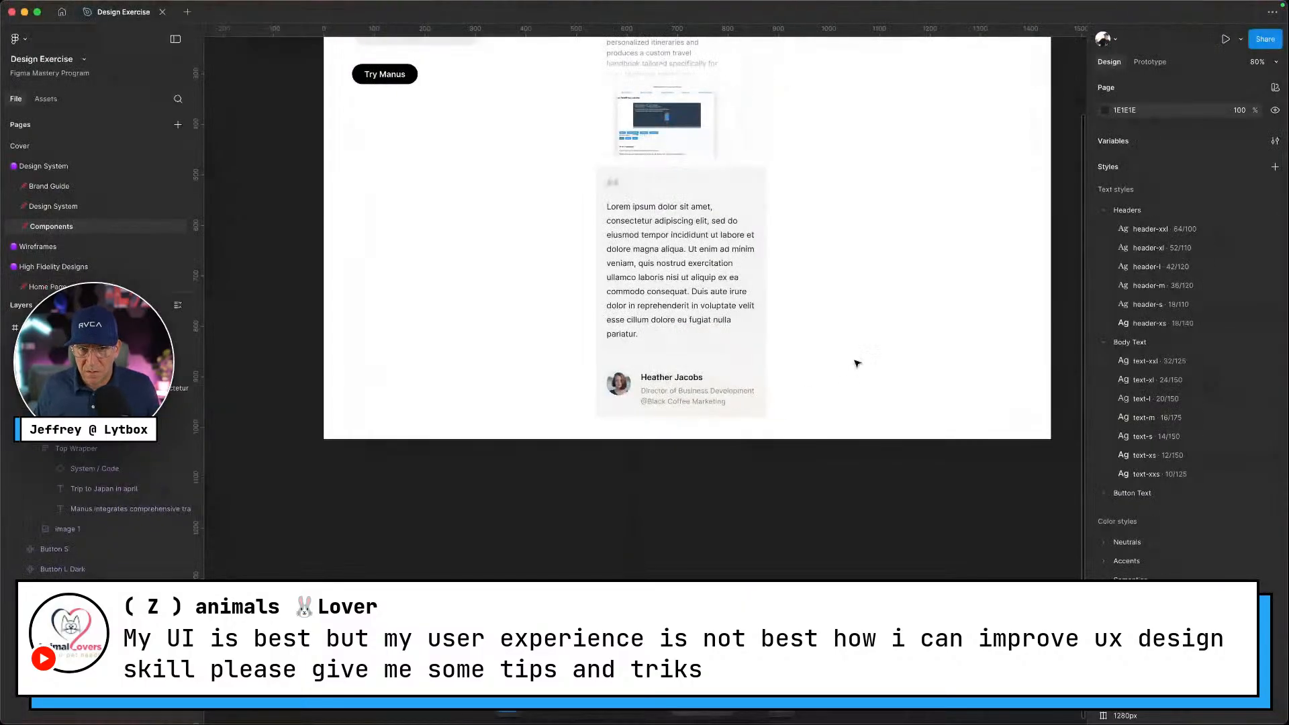
{"action": "right_click", "coordinate": [874, 297]}
{"action": "left_click", "coordinate": [852, 366]}
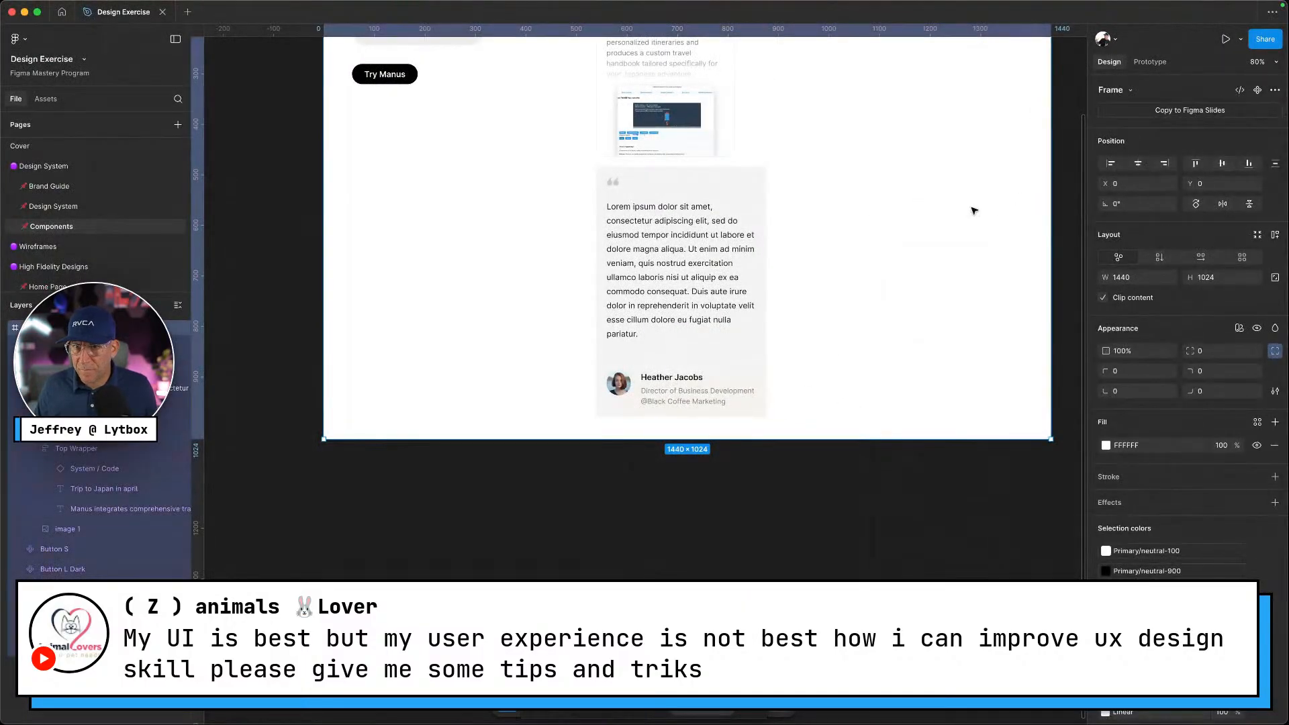
{"action": "left_click", "coordinate": [1067, 221]}
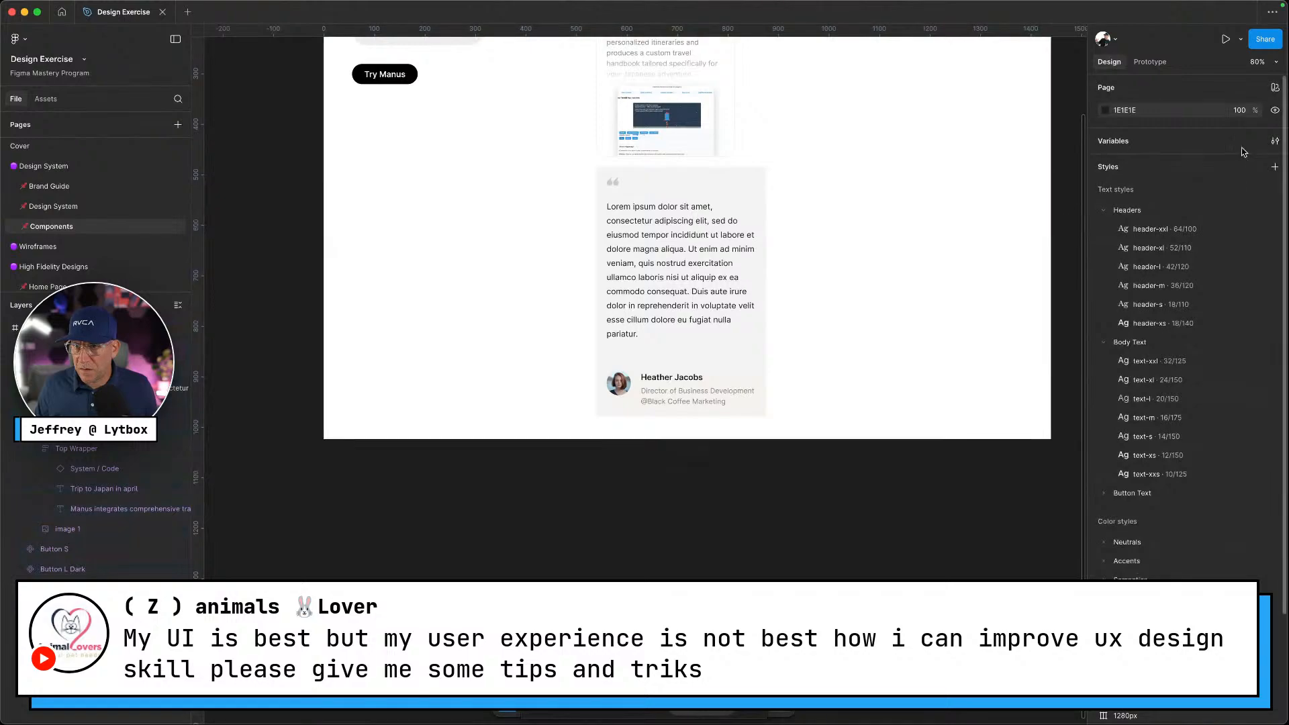
Update the Primary/neutral-150 colour variable's value to F4F3EE in Local Variables
{"action": "left_click", "coordinate": [1276, 142]}
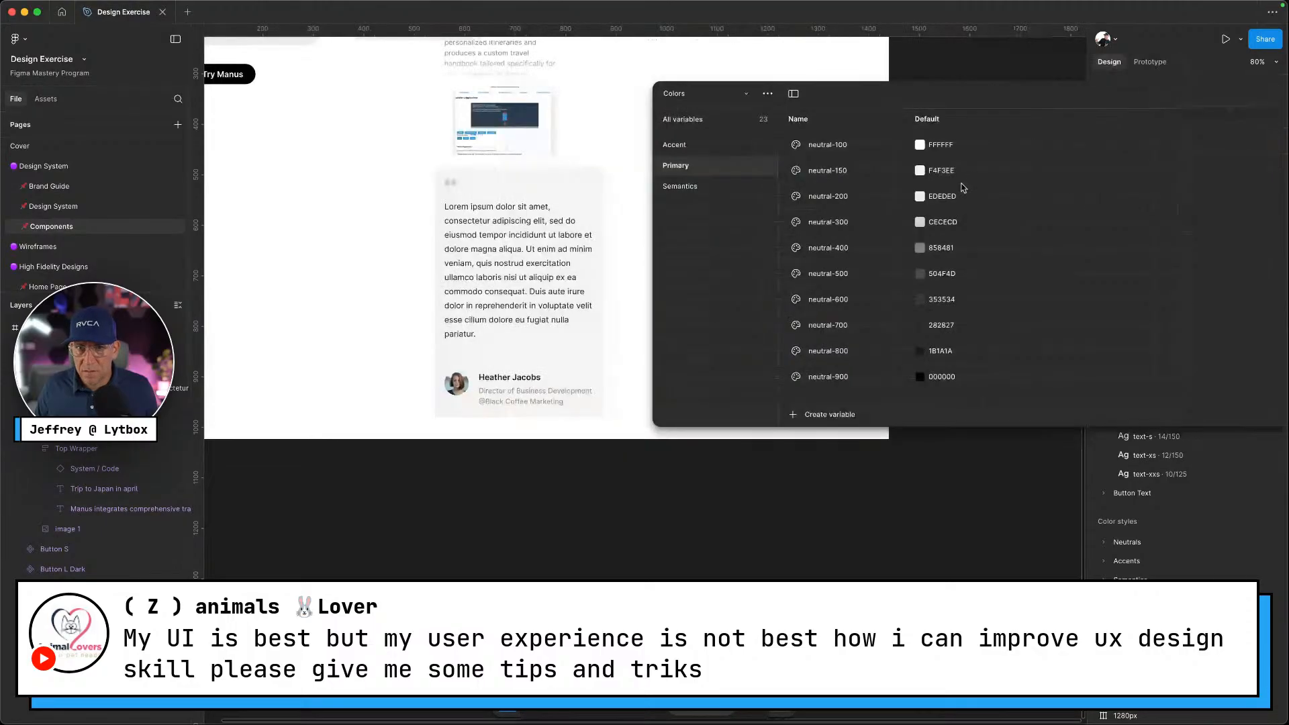
{"action": "left_click", "coordinate": [961, 177]}
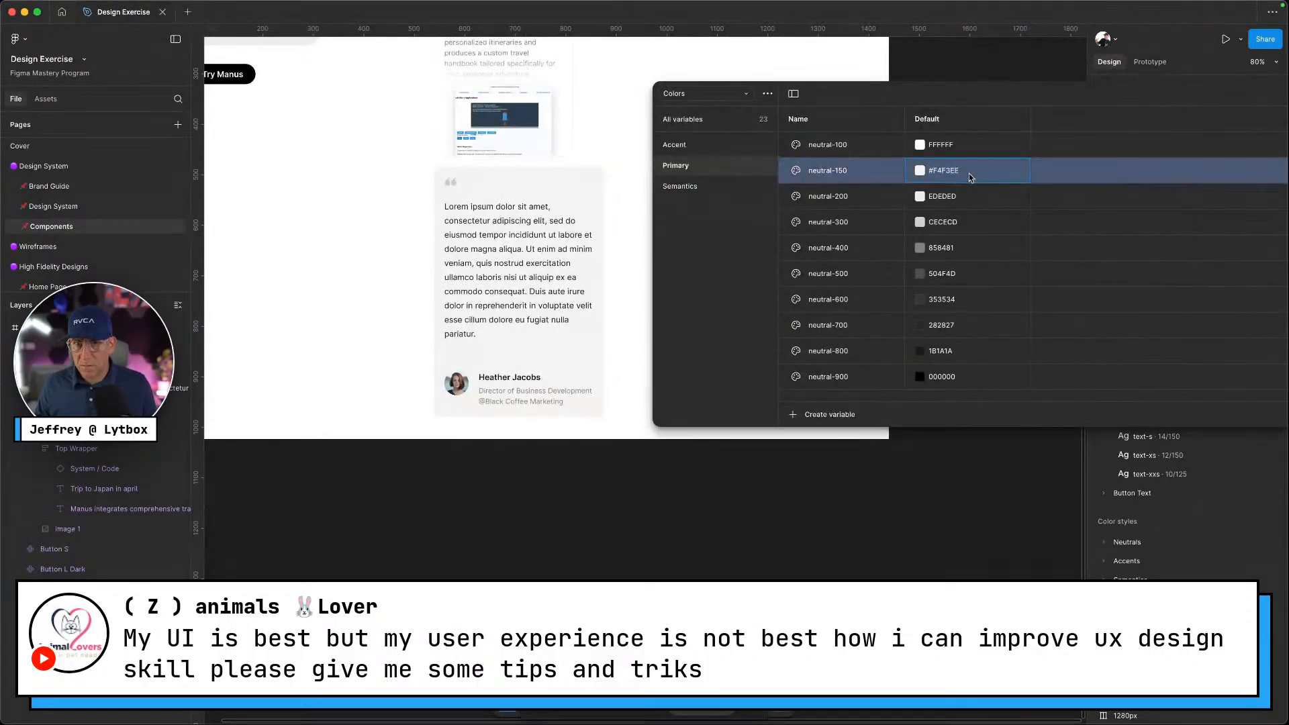
{"action": "left_click", "coordinate": [939, 176]}
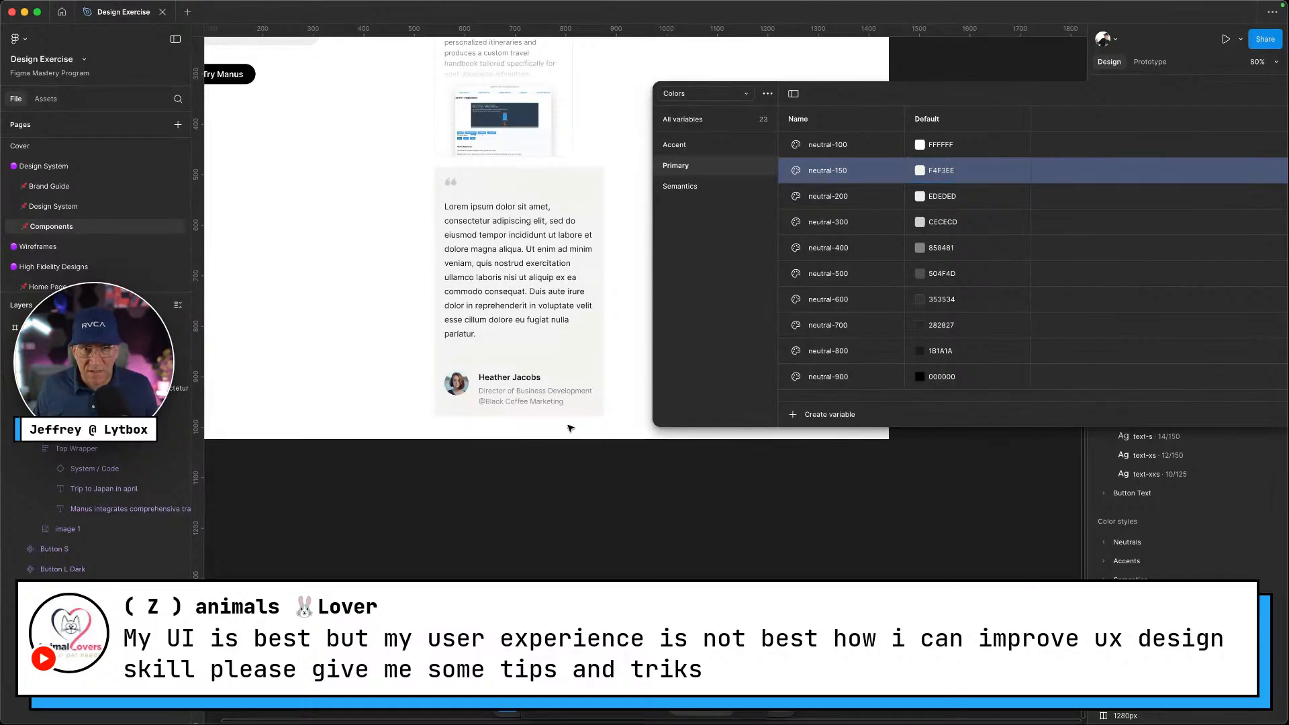
{"action": "left_click_drag", "start_coordinate": [1068, 99], "coordinate": [976, 94]}
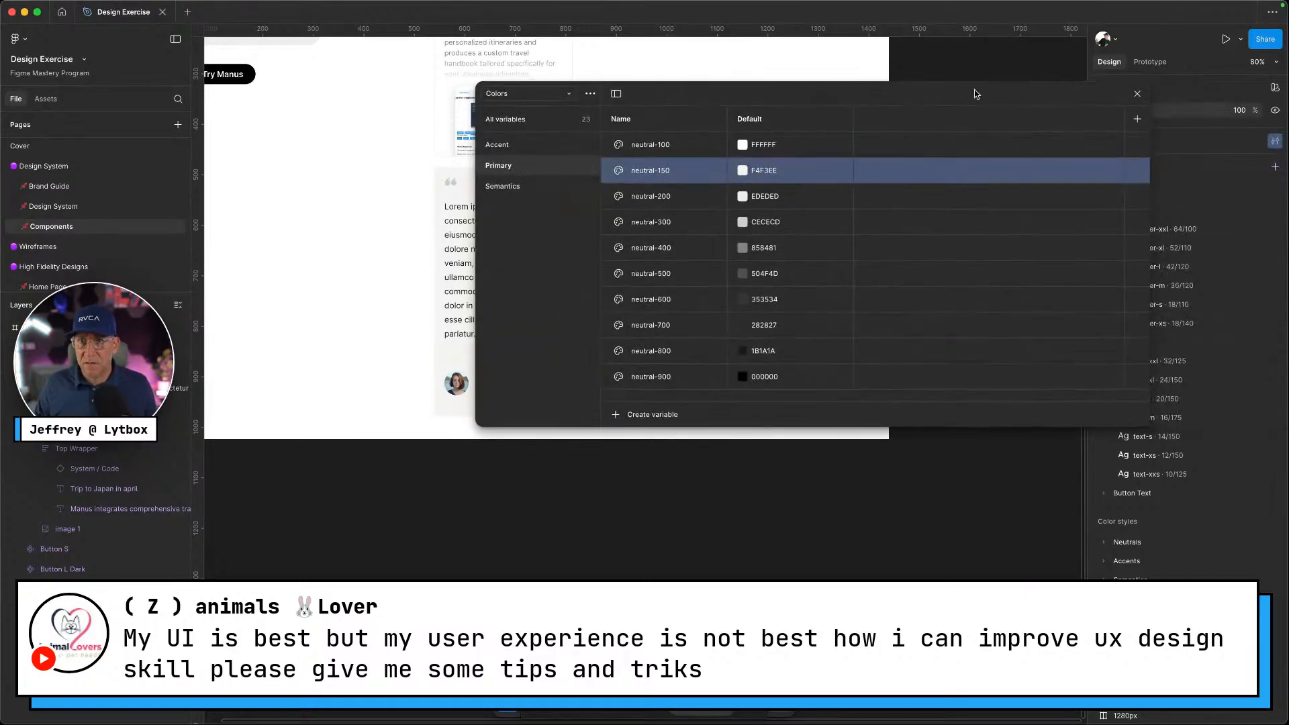
{"action": "left_click", "coordinate": [1135, 92]}
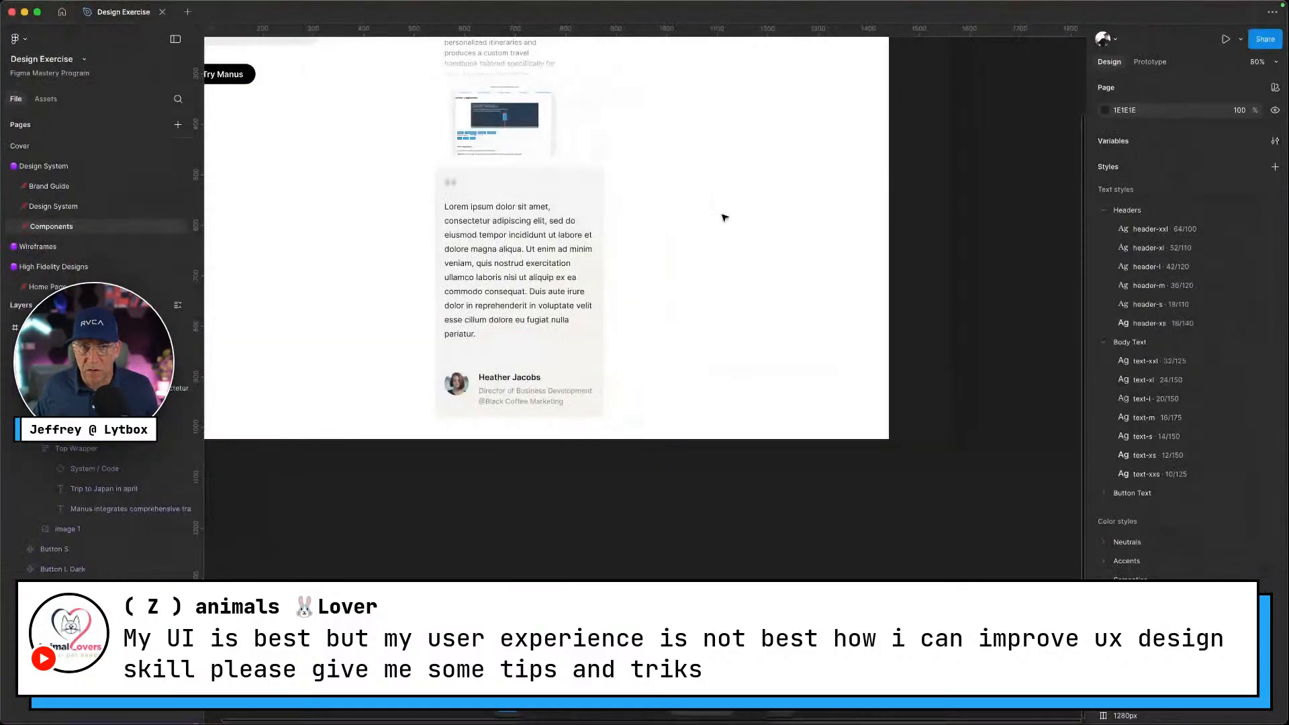
Add a Primary/neutral-200 stroke border to the testimonial card
{"action": "left_click", "coordinate": [555, 181]}
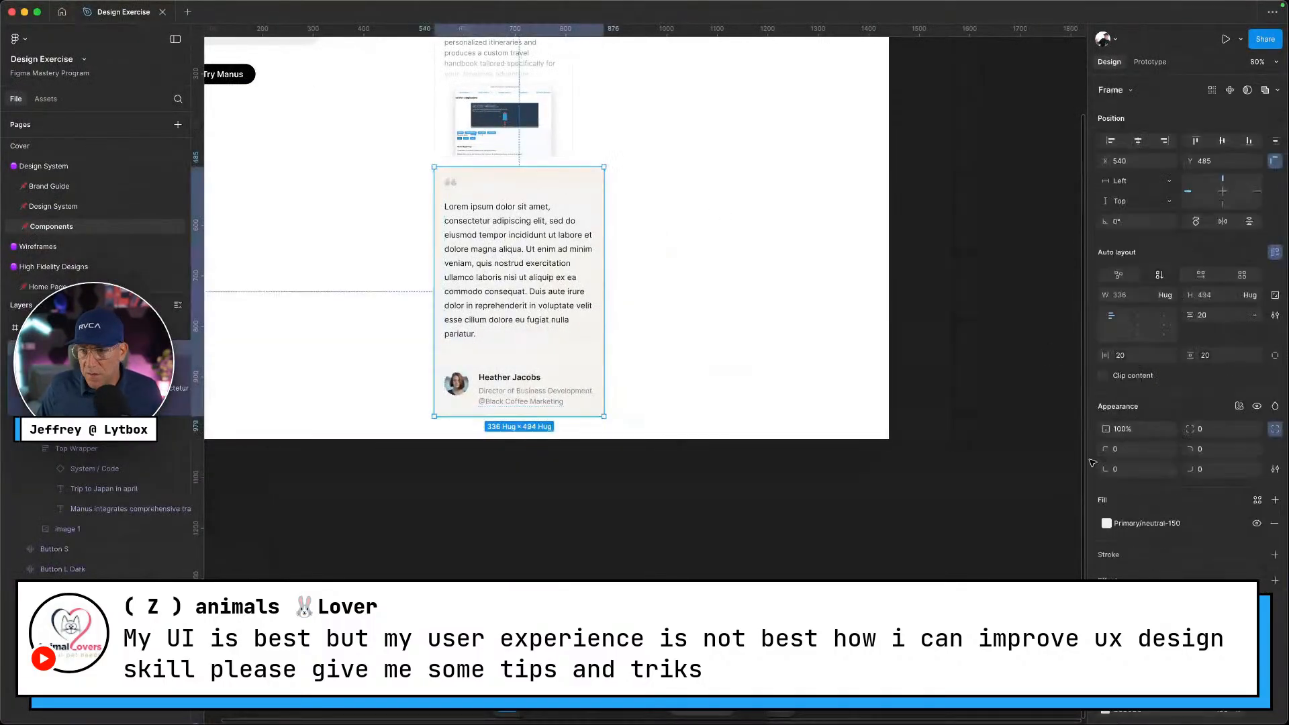
{"action": "left_click", "coordinate": [1275, 555]}
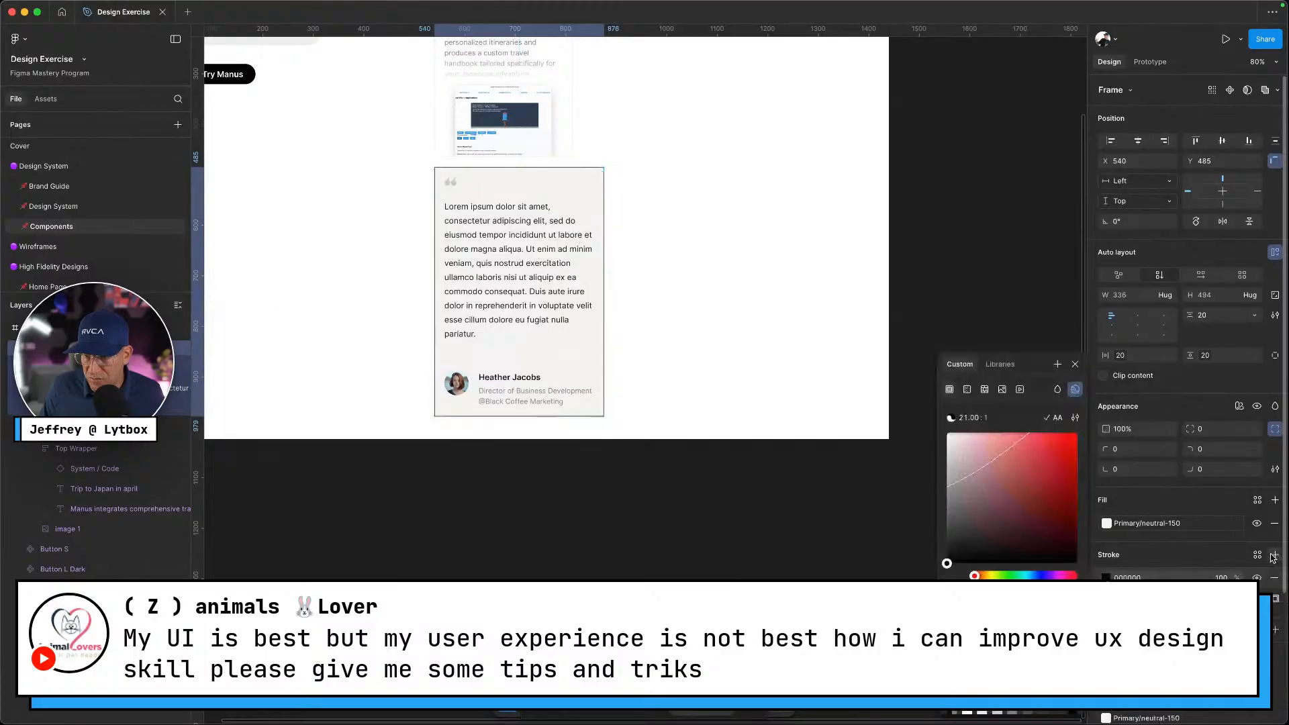
{"action": "left_click", "coordinate": [1257, 555]}
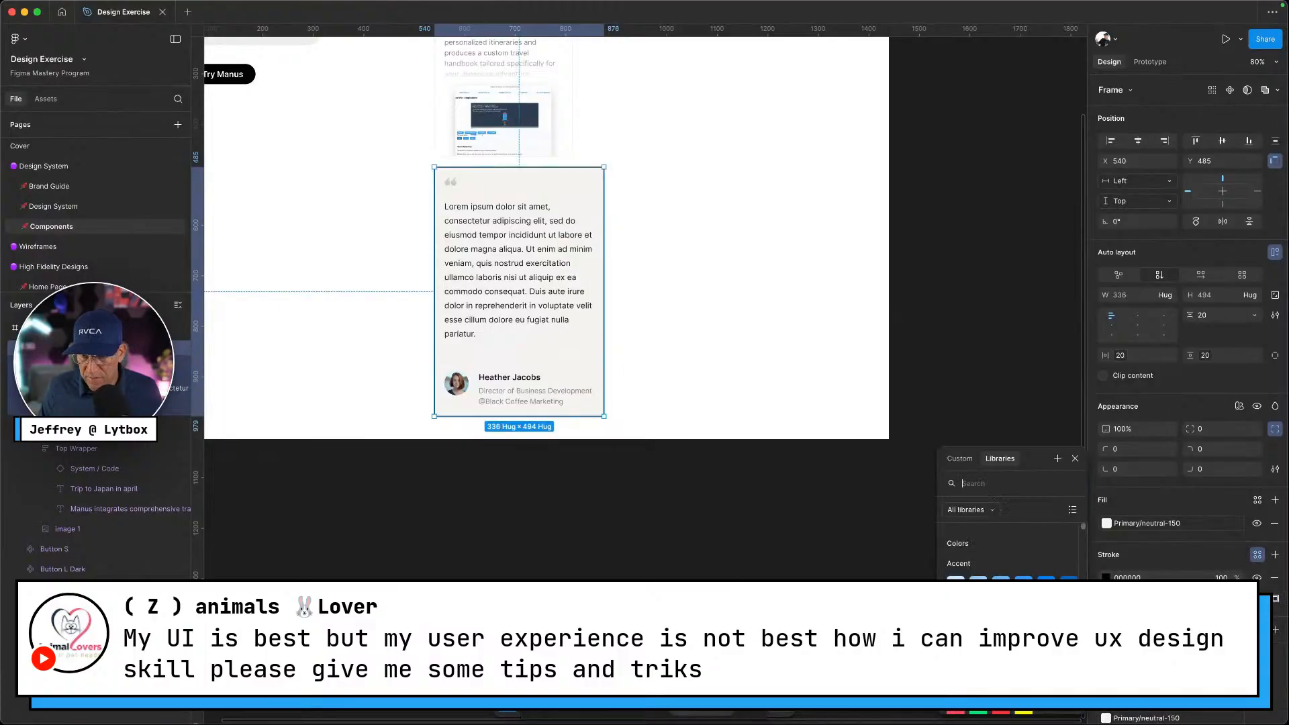
{"action": "left_click", "coordinate": [1025, 643]}
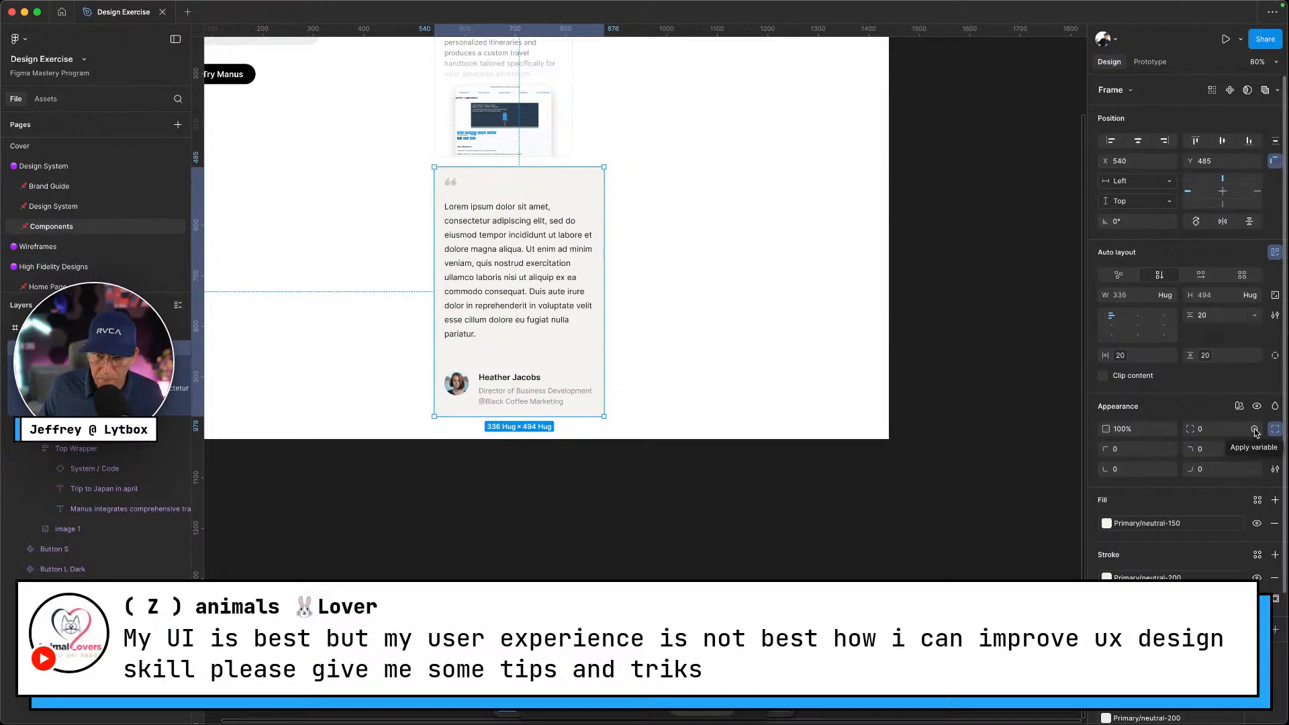
Round the card's corners with the 20 border-radius variable
{"action": "left_click", "coordinate": [1255, 430]}
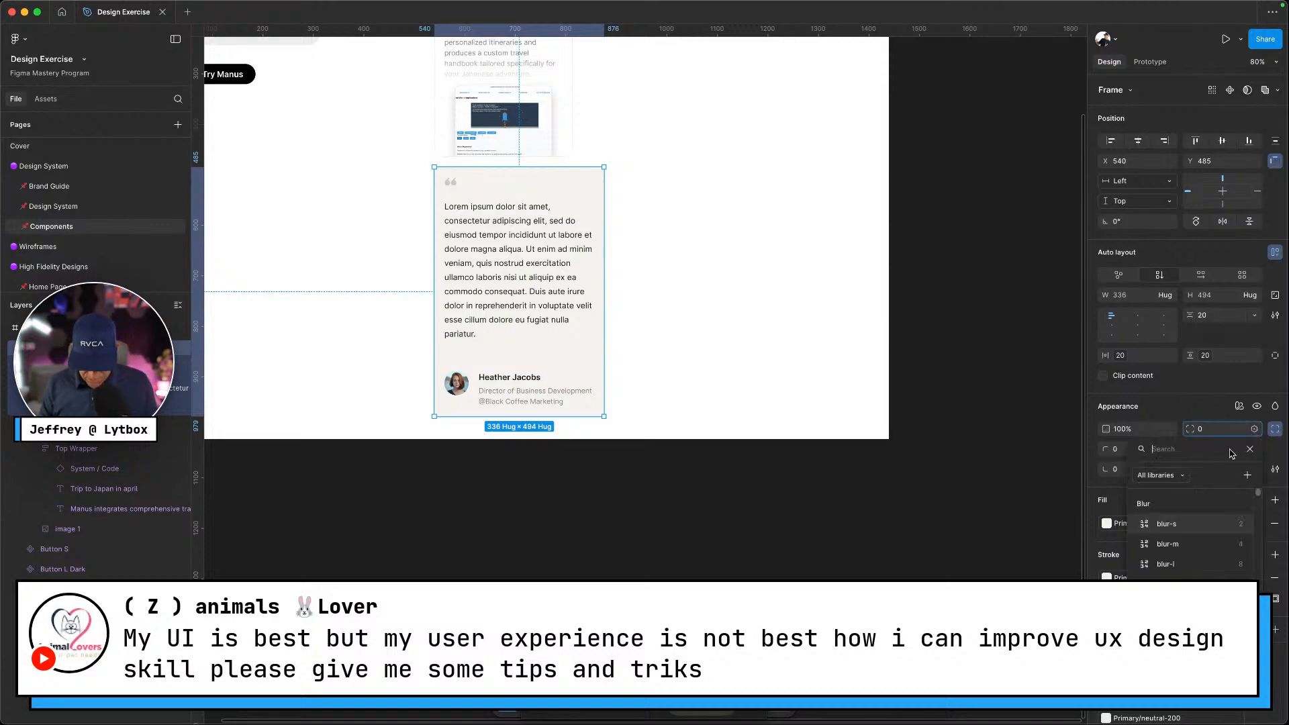
{"action": "type", "text": "radiu"}
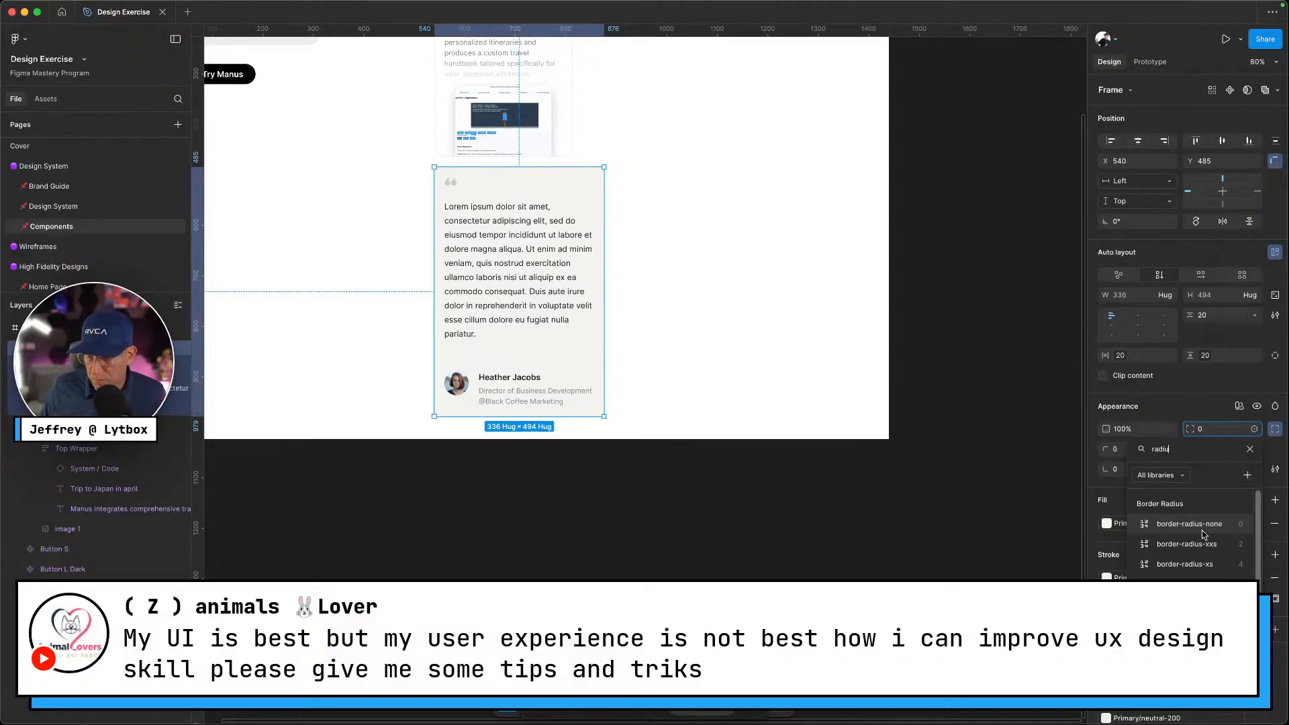
{"action": "left_click", "coordinate": [1187, 624]}
{"action": "left_click", "coordinate": [636, 527]}
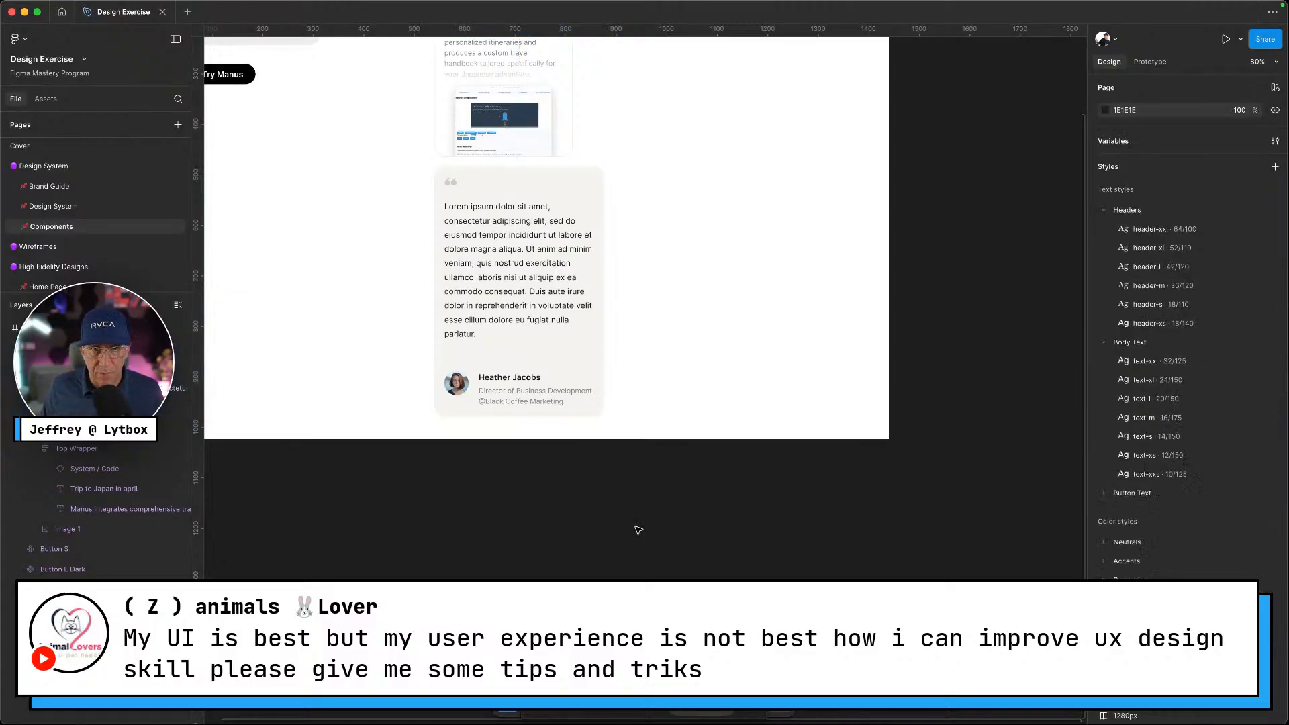
{"action": "left_click", "coordinate": [539, 299]}
{"action": "scroll", "coordinate": [482, 370], "scroll_direction": "up", "scroll_amount": 5}
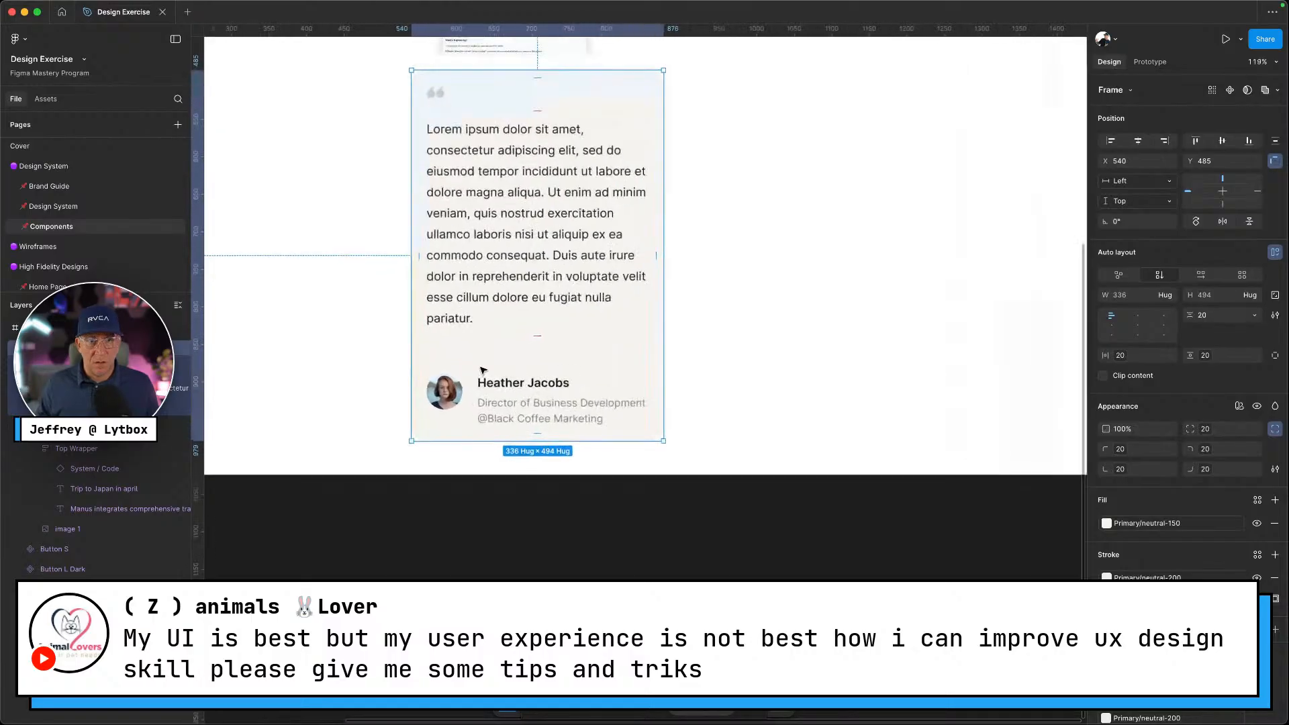
{"action": "key", "text": "ctrl+Left"}
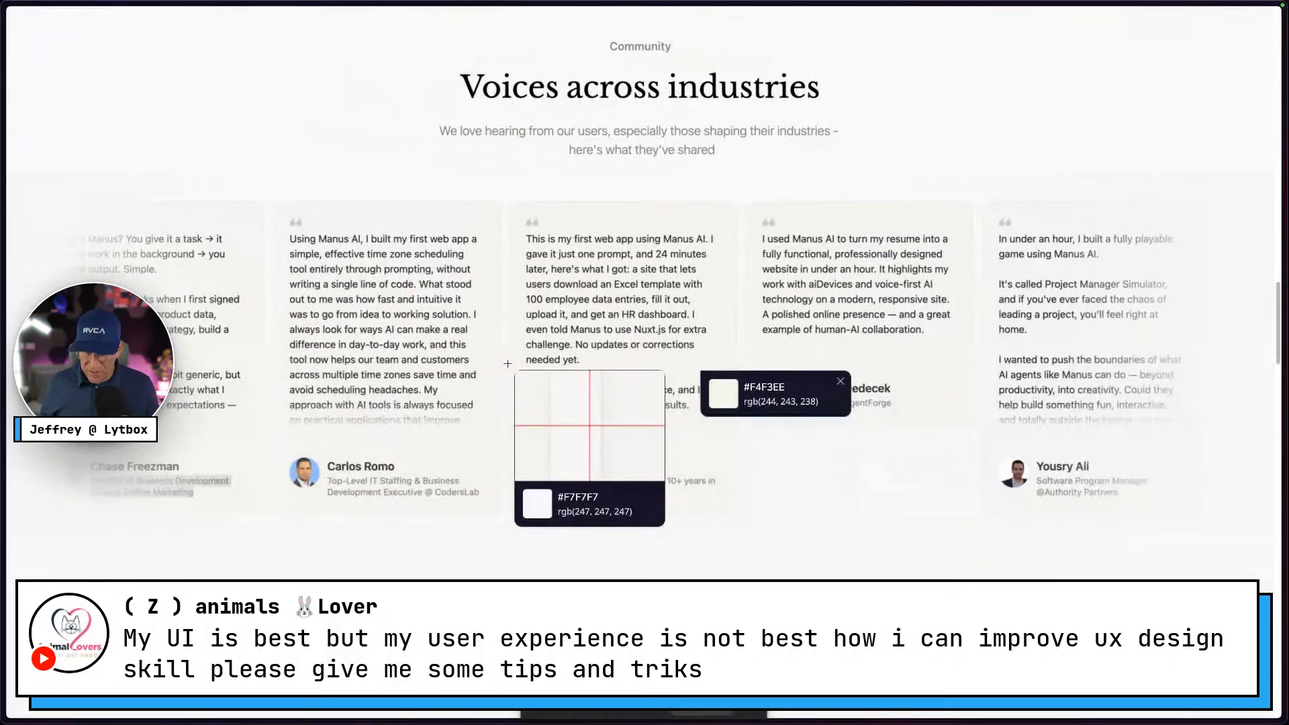
{"action": "key", "text": "ctrl+Right"}
Change the User Info row's gap from 20 to the gap-s variable (12)
{"action": "left_click", "coordinate": [530, 393]}
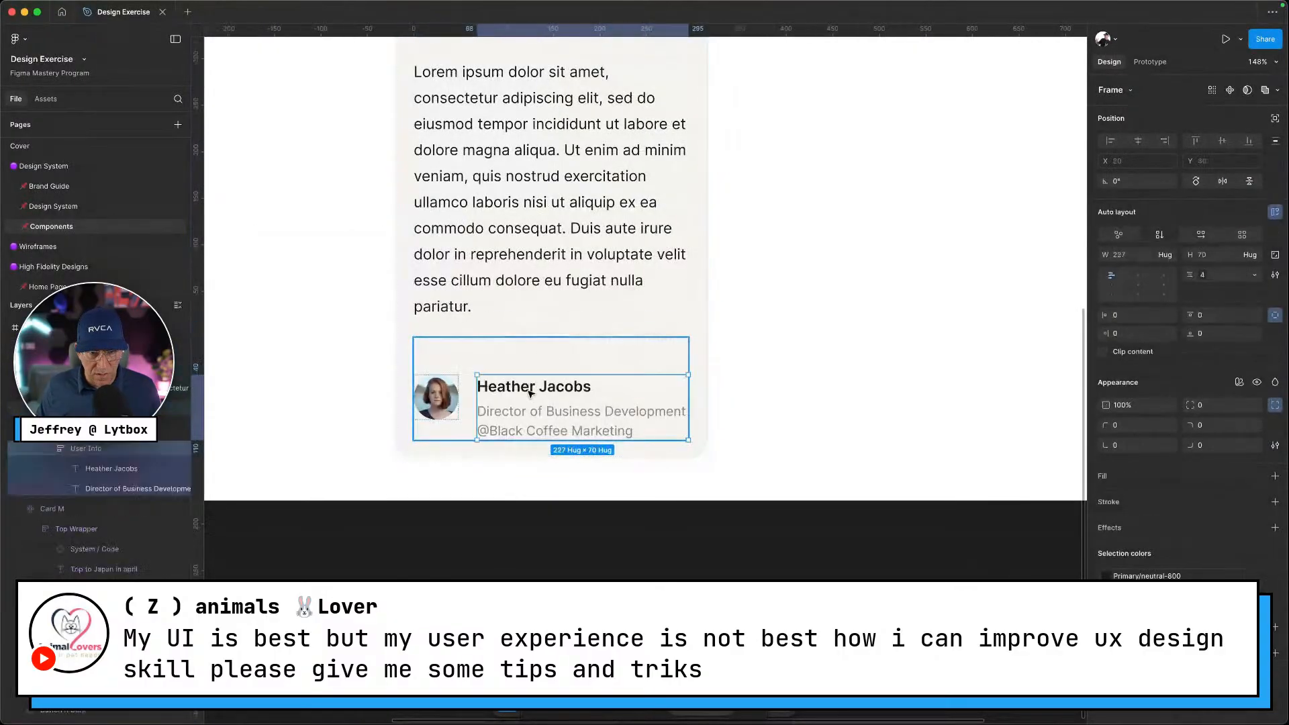
{"action": "left_click", "coordinate": [446, 409]}
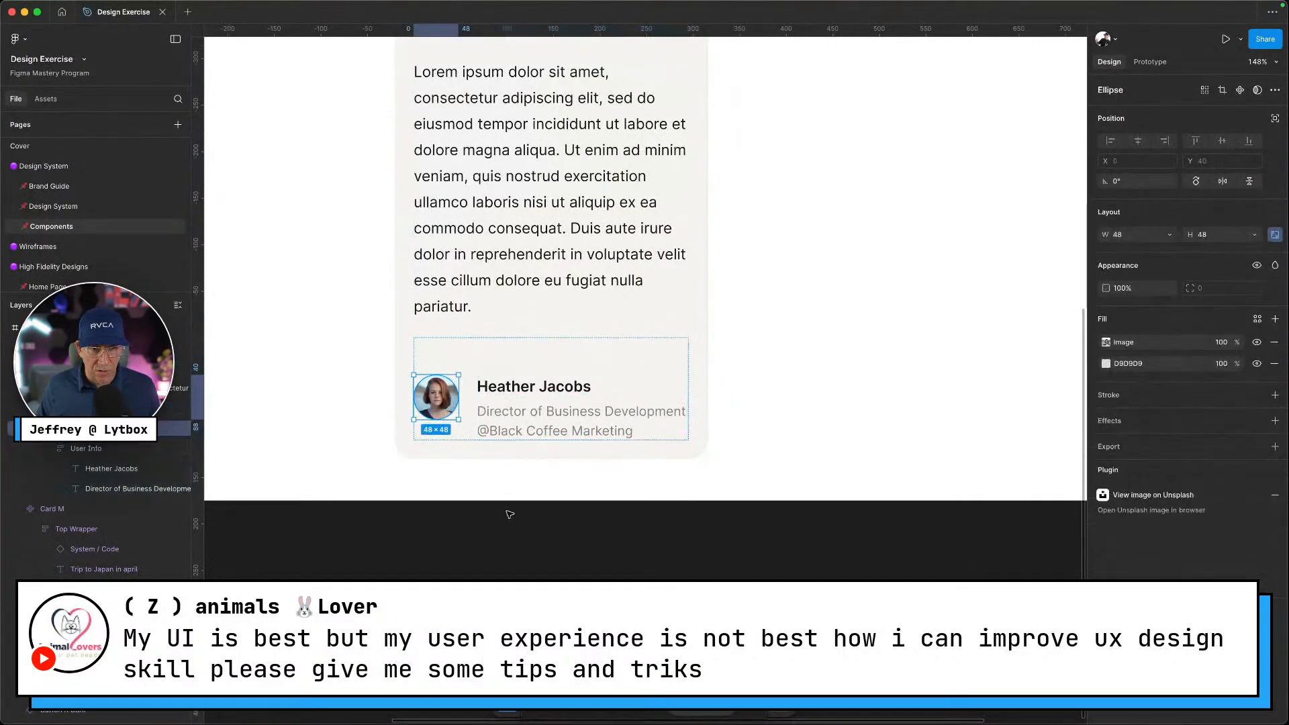
{"action": "left_click", "coordinate": [525, 397]}
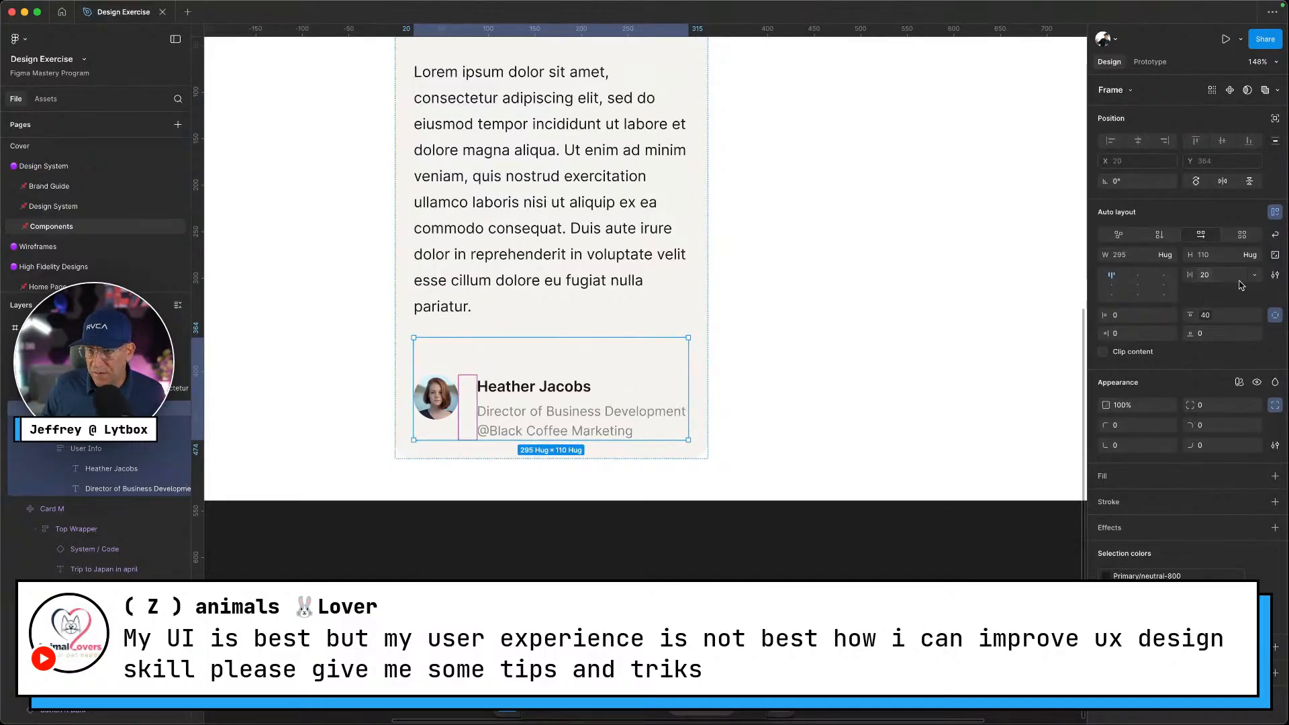
{"action": "left_click", "coordinate": [1254, 276]}
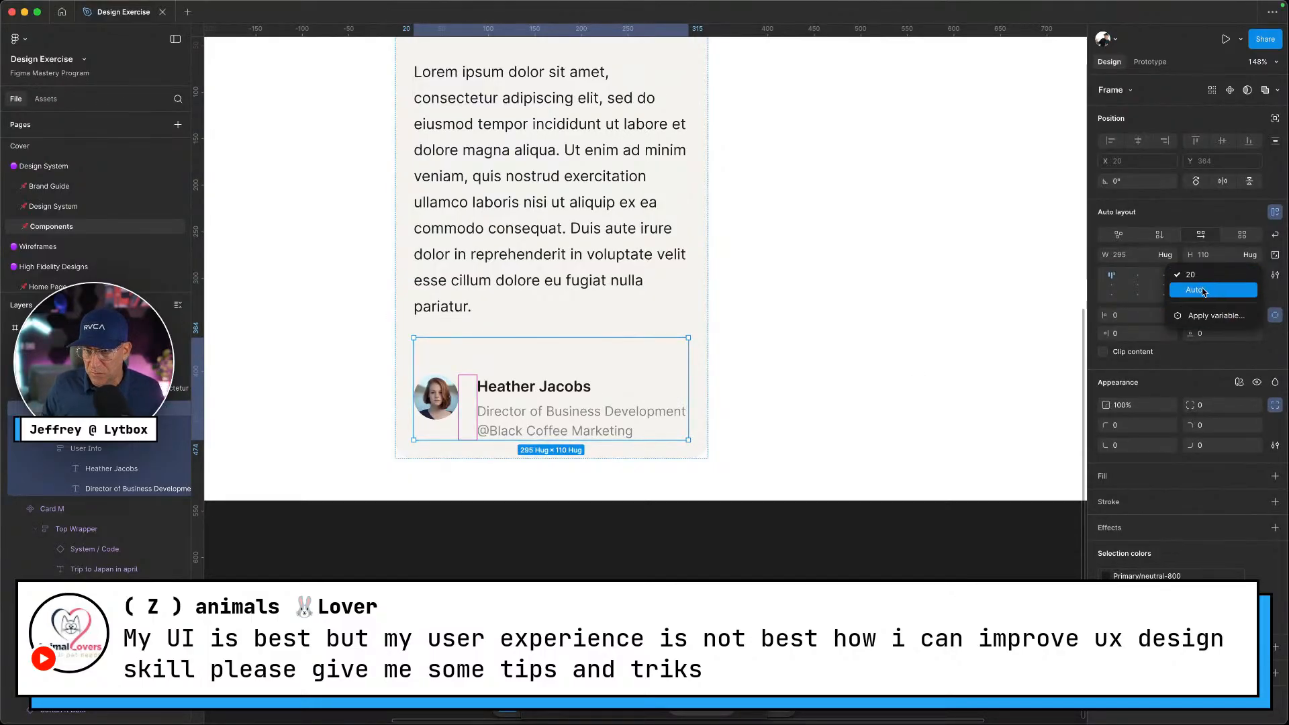
{"action": "left_click", "coordinate": [1127, 318]}
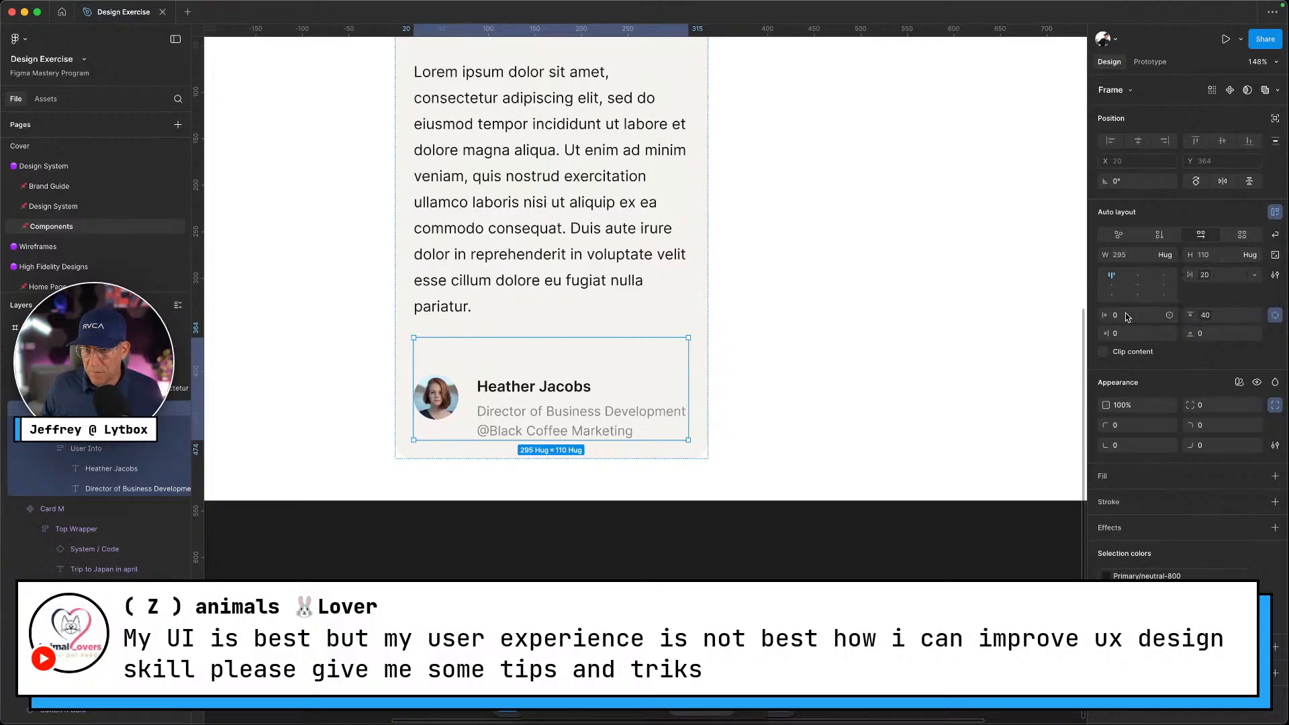
{"action": "left_click", "coordinate": [1204, 276]}
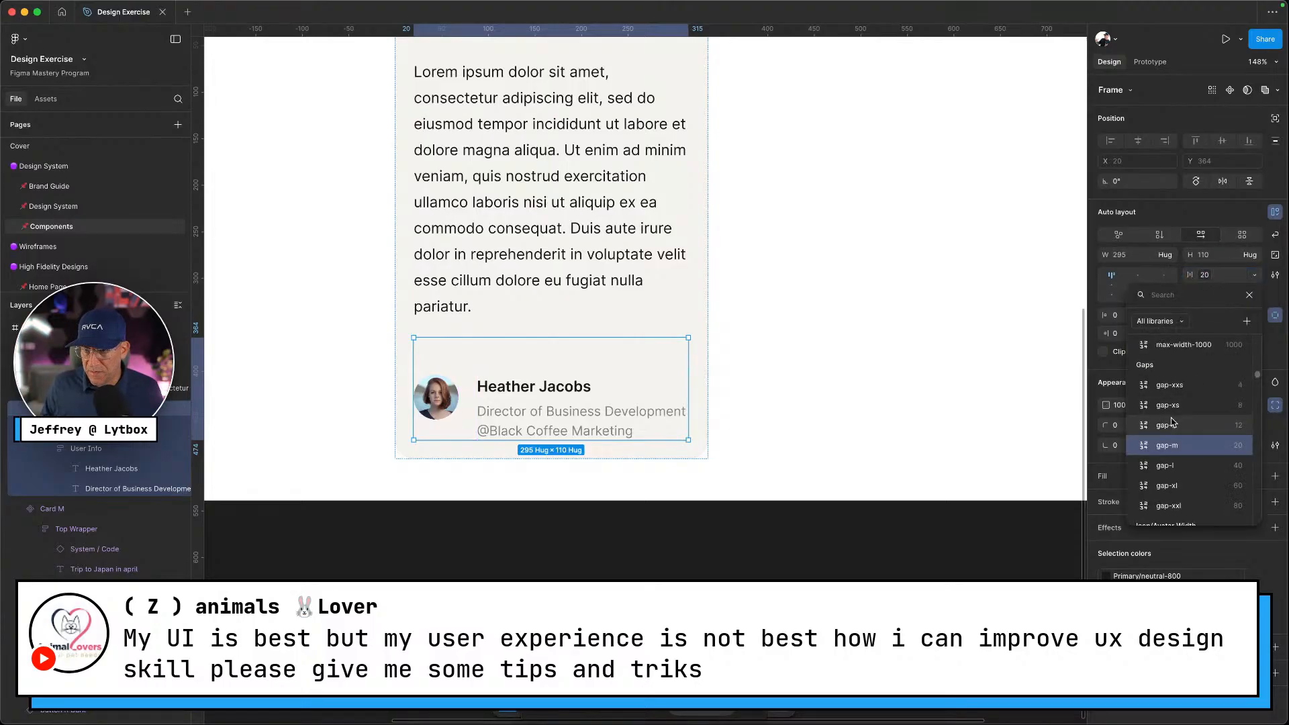
{"action": "left_click", "coordinate": [1172, 423]}
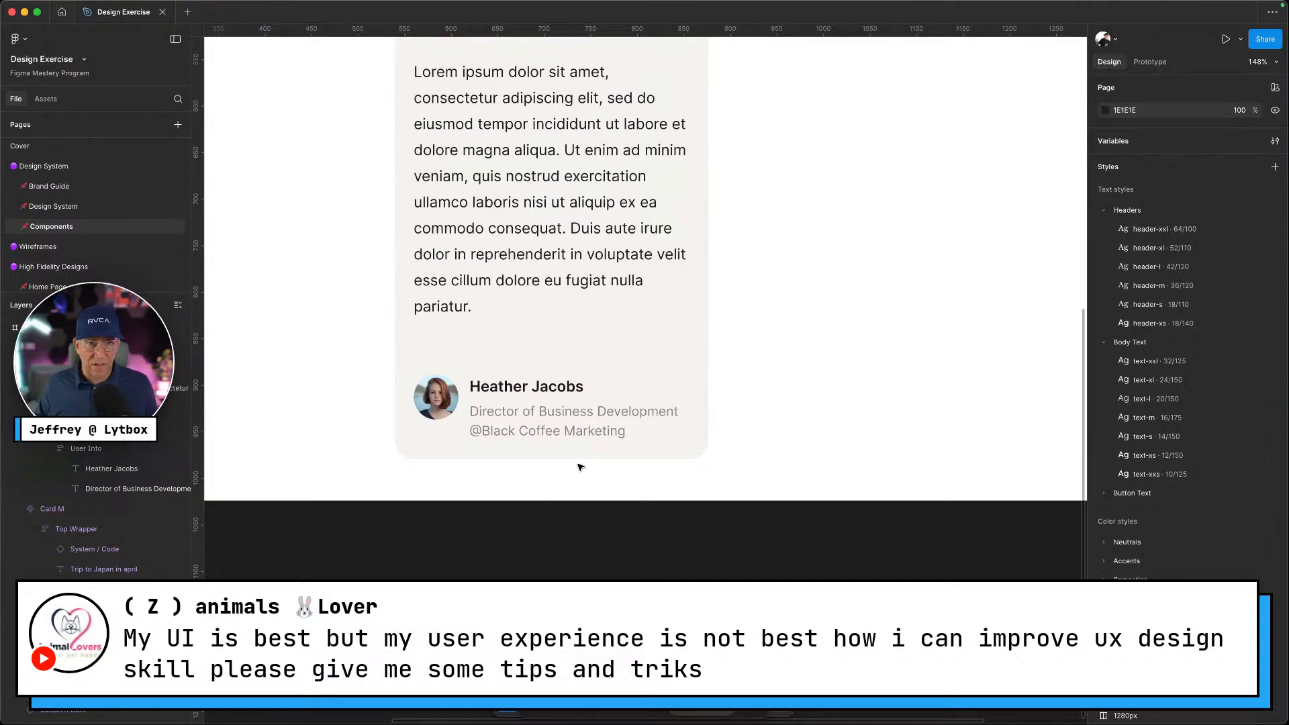
{"action": "scroll", "coordinate": [613, 537], "scroll_direction": "down", "scroll_amount": 3}
Make the testimonial card a Testimonial Card component and move it up and right
{"action": "scroll", "coordinate": [613, 538], "scroll_direction": "down", "scroll_amount": 3}
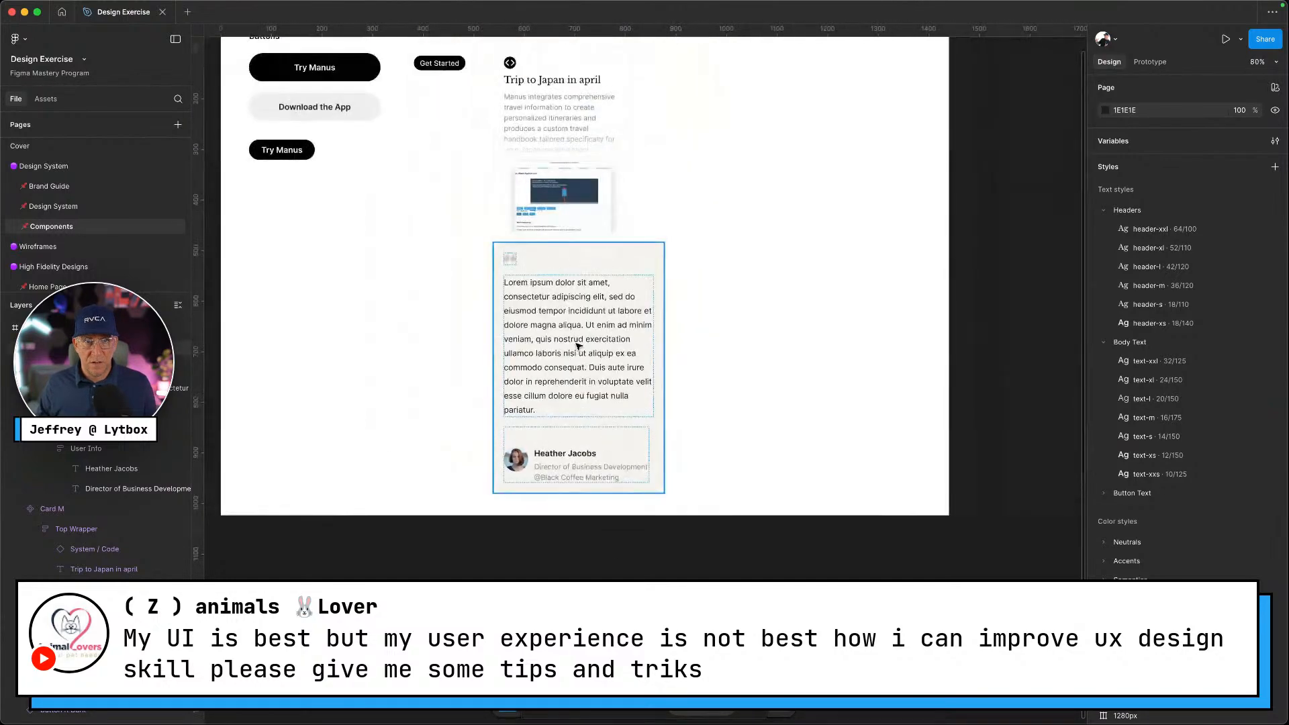
{"action": "right_click", "coordinate": [576, 346]}
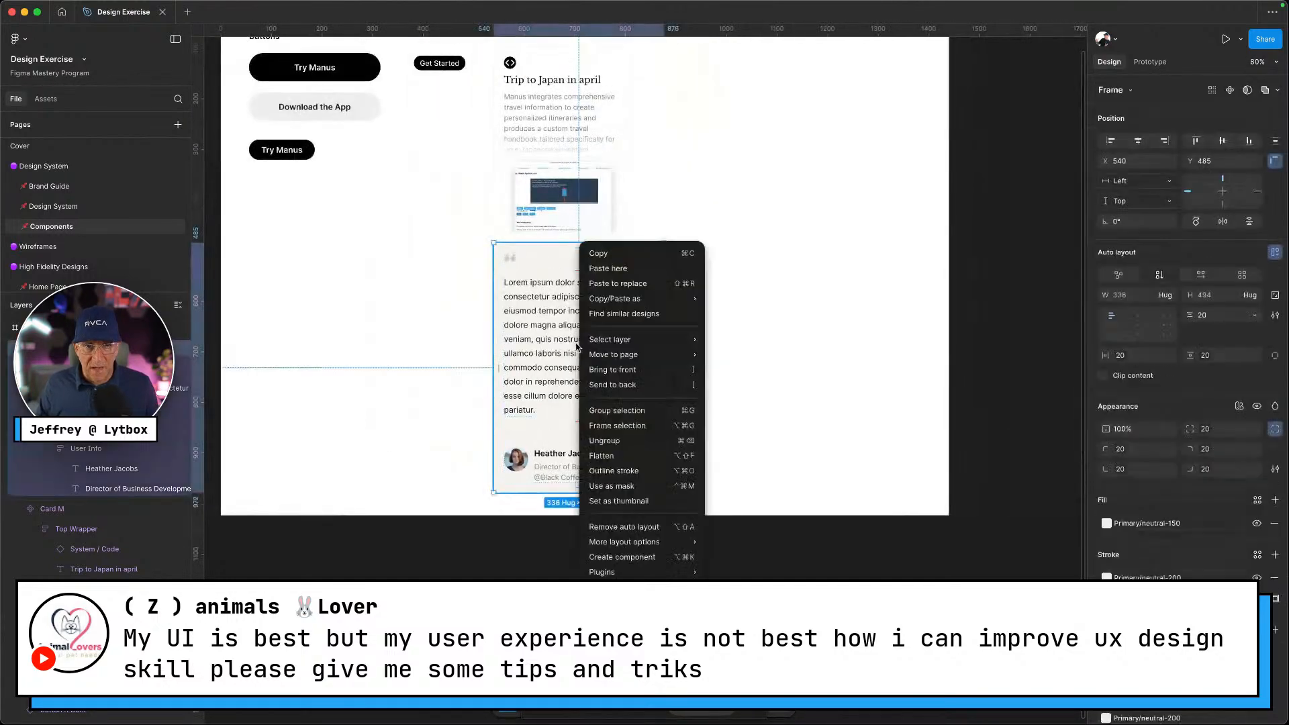
{"action": "left_click", "coordinate": [630, 559]}
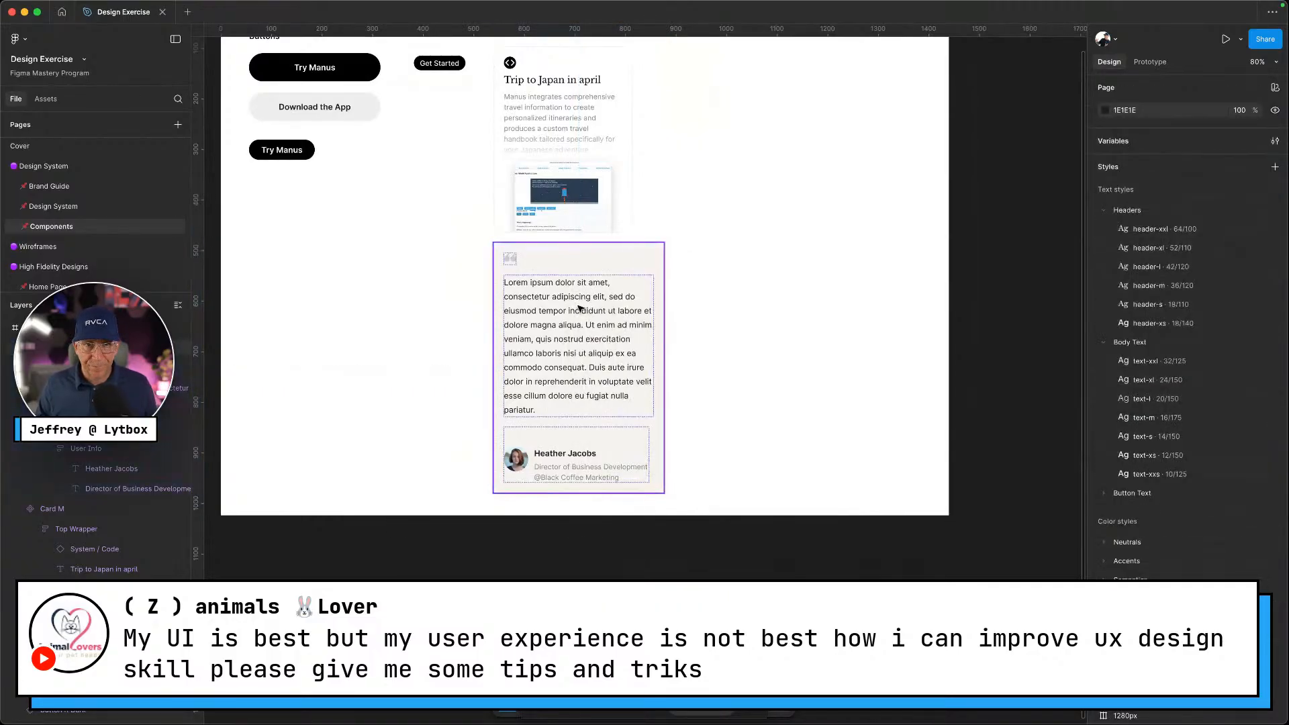
{"action": "left_click_drag", "start_coordinate": [580, 463], "coordinate": [752, 274]}
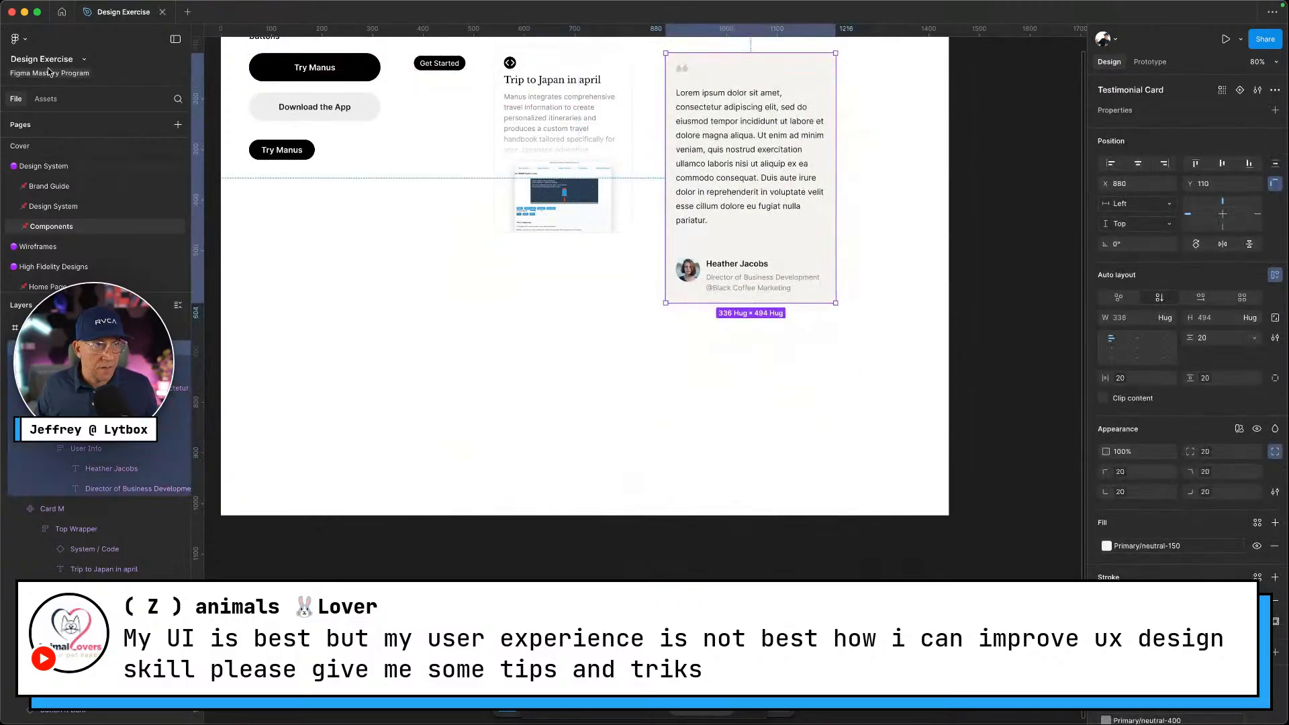
Go to the Home Page and scroll to the 'Voices across industries' section
{"action": "scroll", "coordinate": [64, 269], "scroll_direction": "down", "scroll_amount": 3}
{"action": "left_click", "coordinate": [47, 212]}
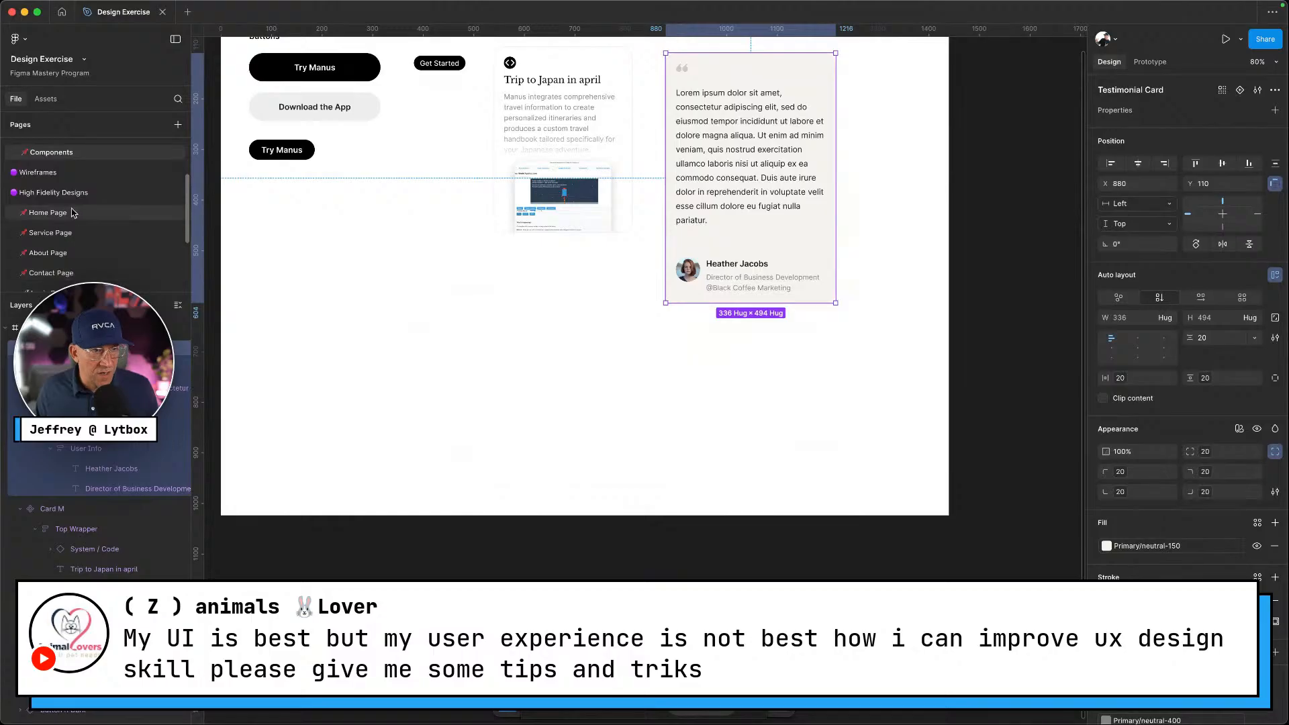
{"action": "scroll", "coordinate": [636, 386], "scroll_direction": "right", "scroll_amount": 2}
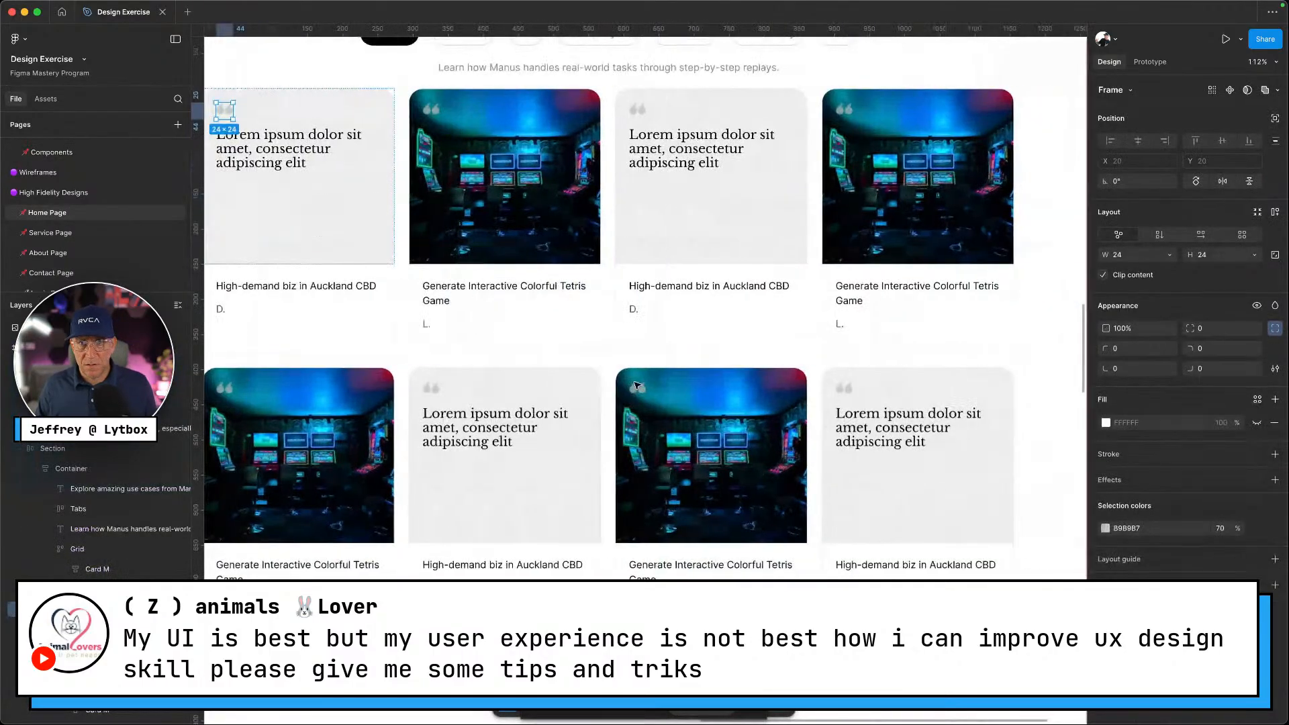
{"action": "scroll", "coordinate": [604, 403], "scroll_direction": "down", "scroll_amount": 5, "text": "ctrl"}
Drag a Testimonial Card from Assets below the 'Voices across industries' heading and show layout grids
{"action": "scroll", "coordinate": [521, 429], "scroll_direction": "down", "scroll_amount": 5}
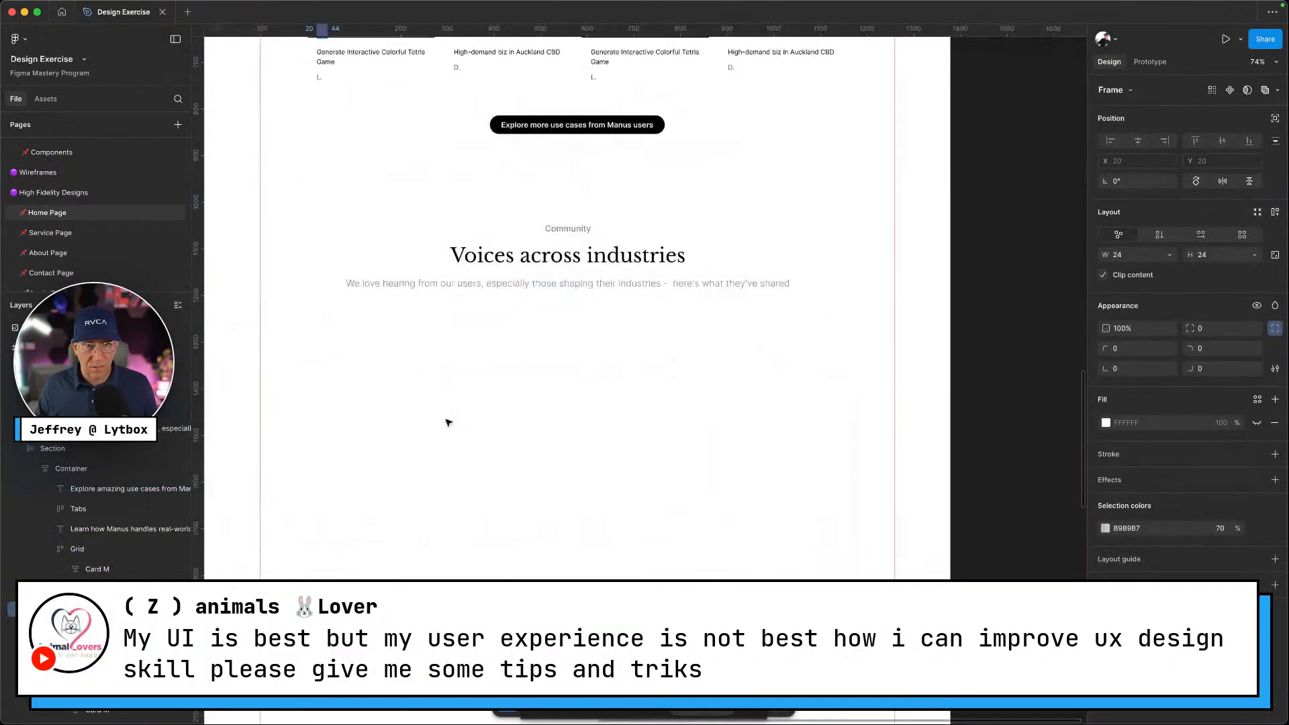
{"action": "left_click", "coordinate": [46, 99]}
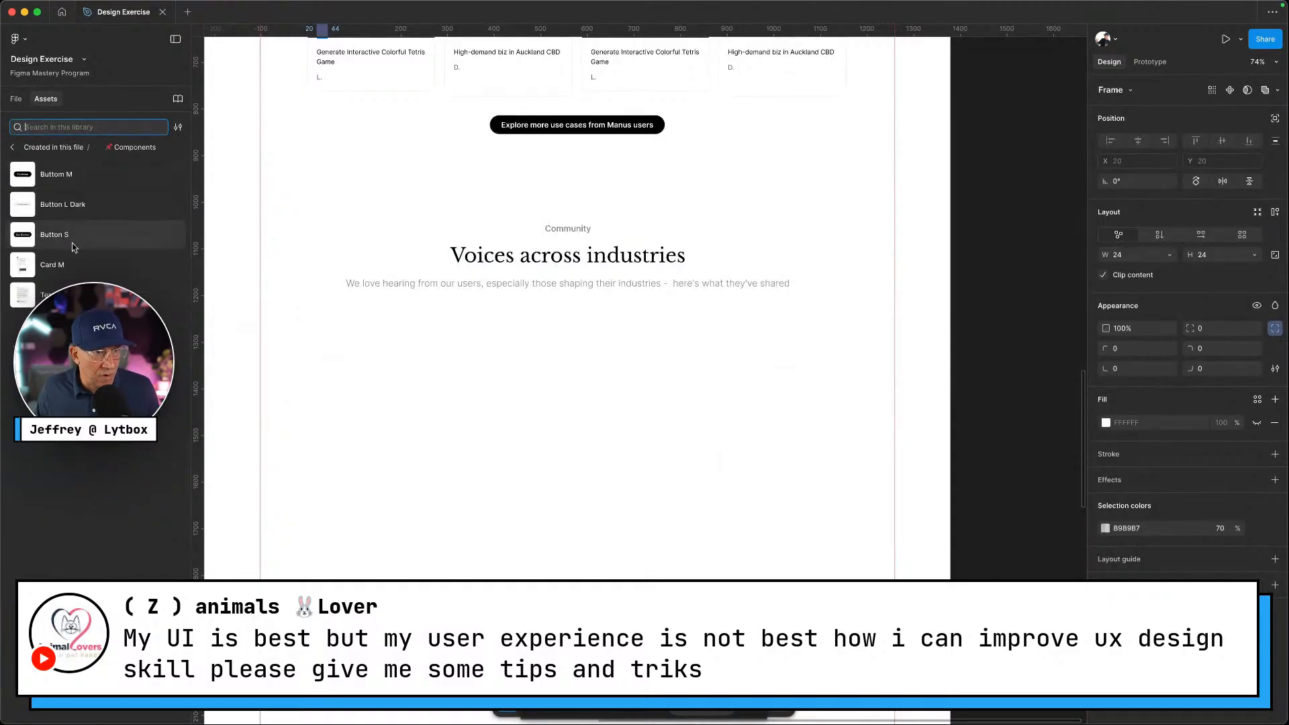
{"action": "left_click_drag", "start_coordinate": [27, 294], "coordinate": [330, 414]}
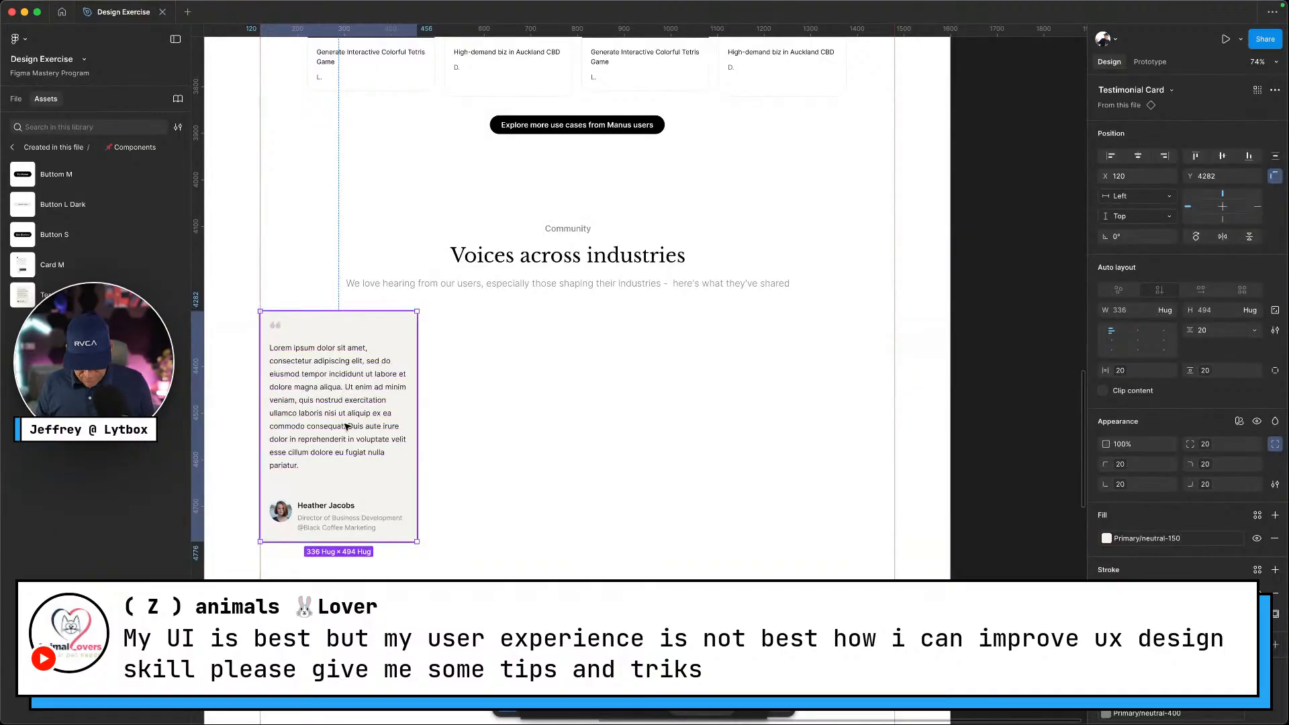
{"action": "key", "text": "ctrl+g"}
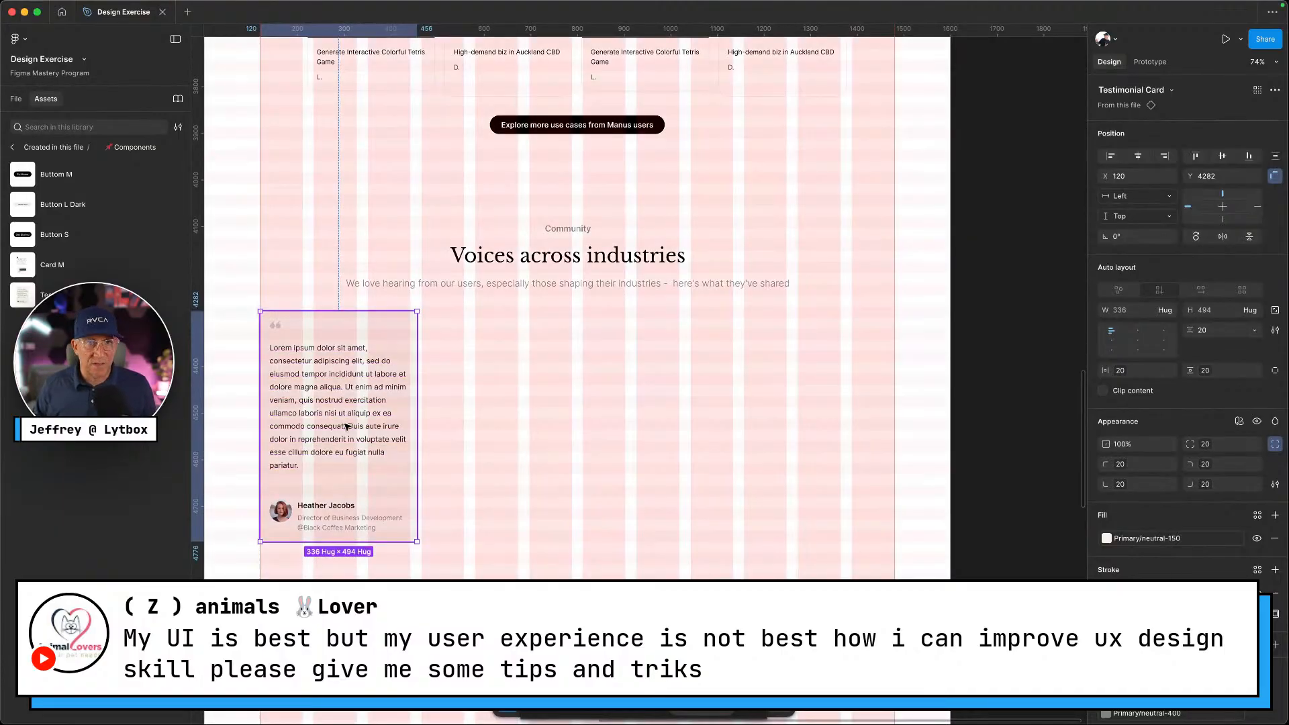
{"action": "key", "text": "ctrl+Left"}
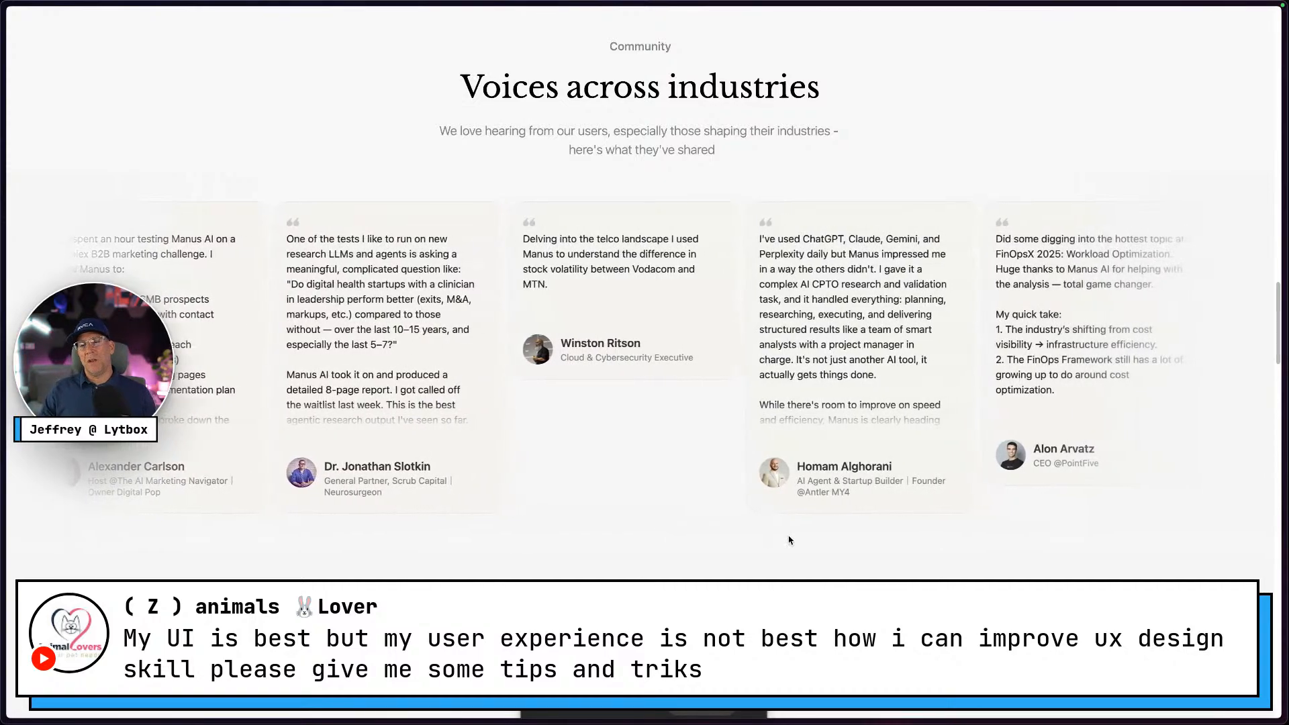
{"action": "key", "text": "ctrl+Right"}
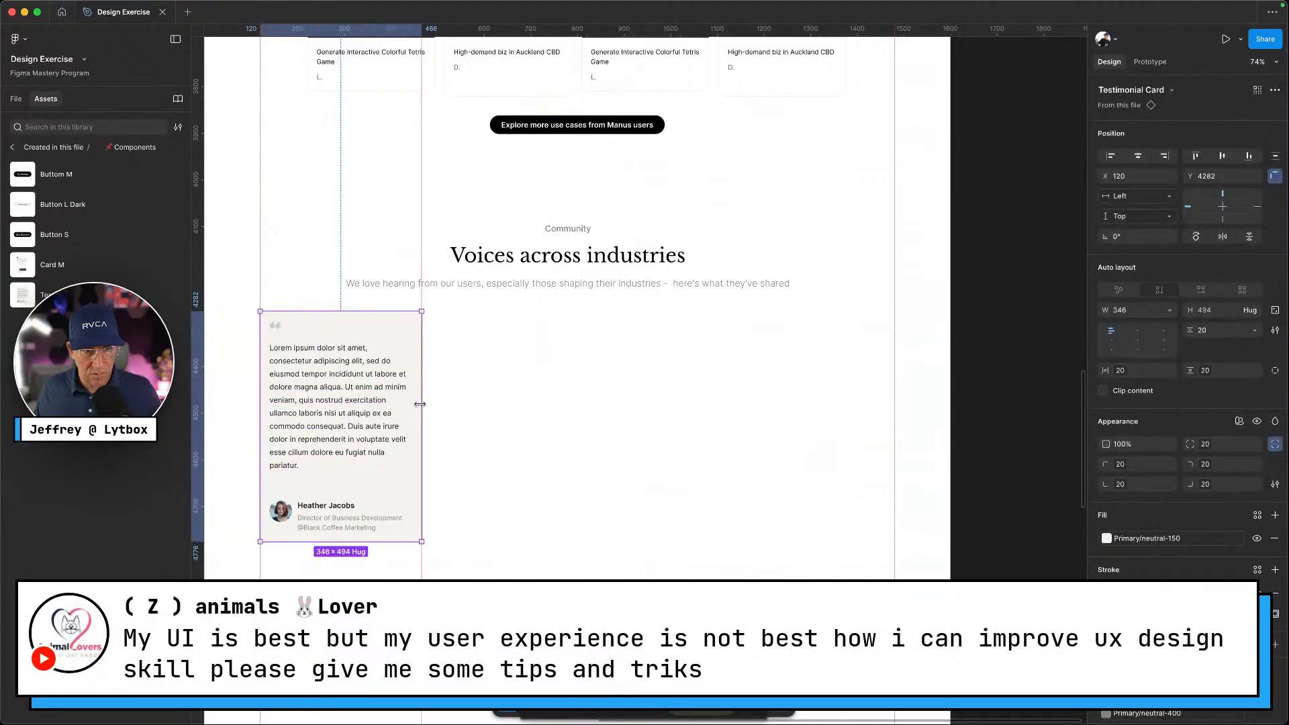
Duplicate the testimonial card into a row of five cards
{"action": "left_click", "coordinate": [461, 421]}
{"action": "left_click", "coordinate": [349, 412]}
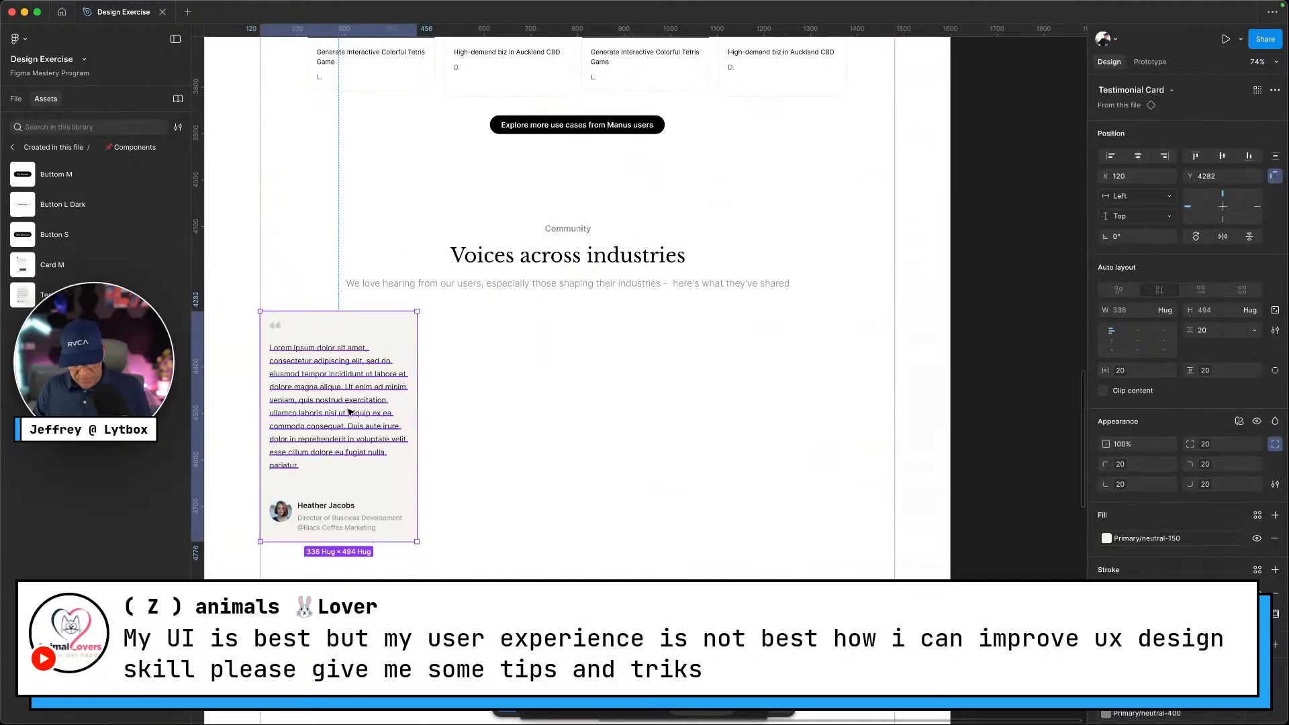
{"action": "left_click_drag", "start_coordinate": [348, 413], "coordinate": [514, 401]}
{"action": "key", "text": "super+d"}
{"action": "key", "text": "super+d"}
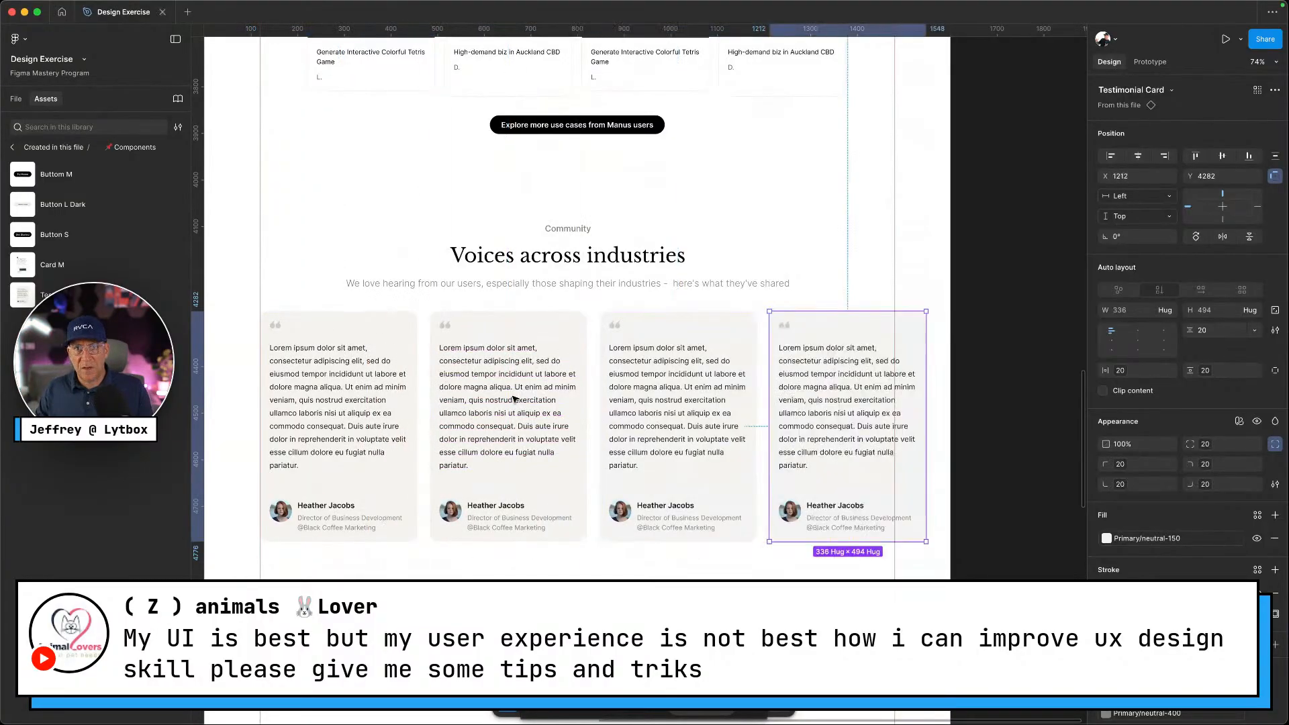
{"action": "key", "text": "super+d"}
{"action": "left_click", "coordinate": [583, 558]}
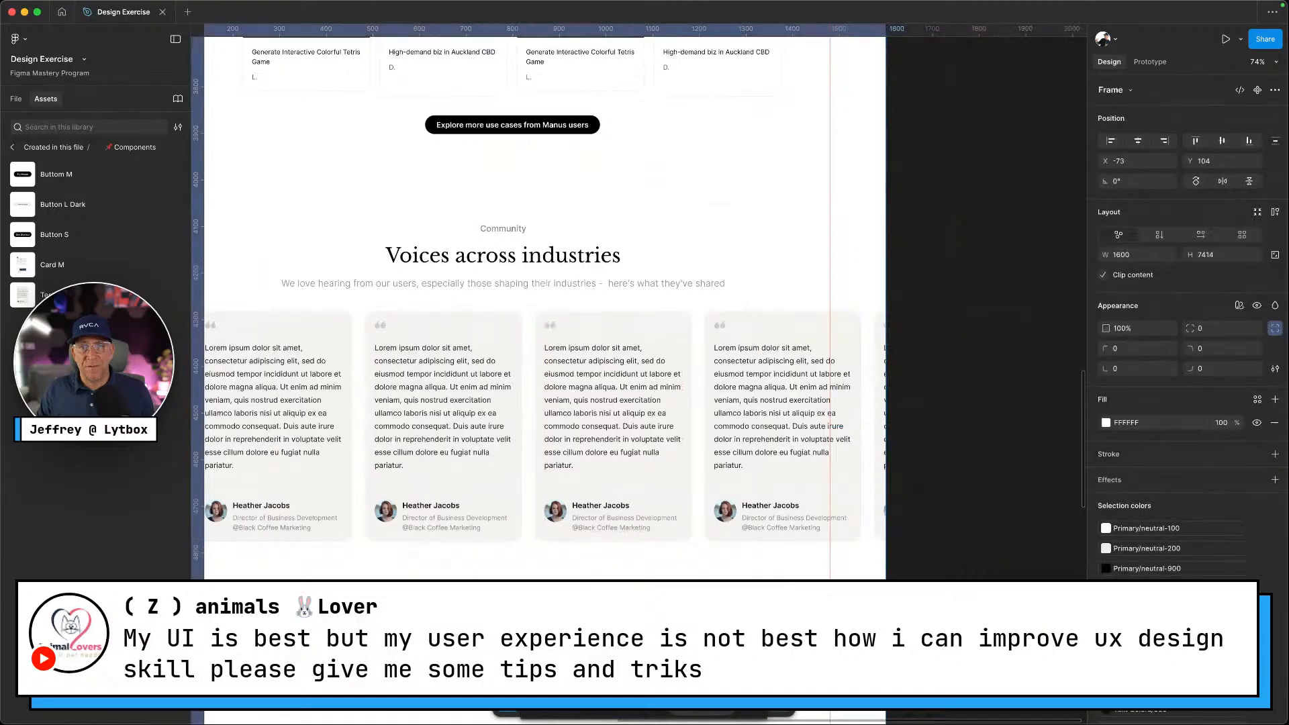
Select all five cards, wrap them in a frame and give it auto layout
{"action": "left_click_drag", "start_coordinate": [859, 424], "coordinate": [315, 437]}
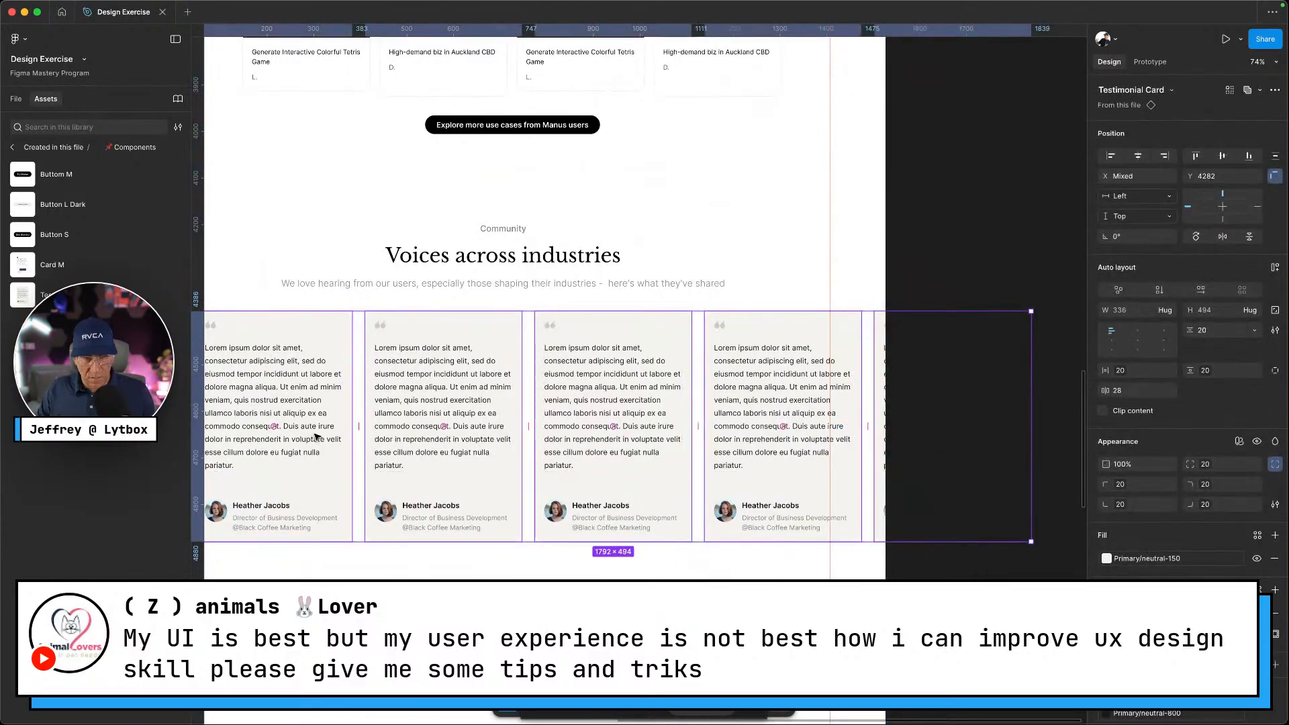
{"action": "scroll", "coordinate": [315, 437], "scroll_direction": "down", "scroll_amount": 3}
{"action": "scroll", "coordinate": [314, 437], "scroll_direction": "left", "scroll_amount": 3}
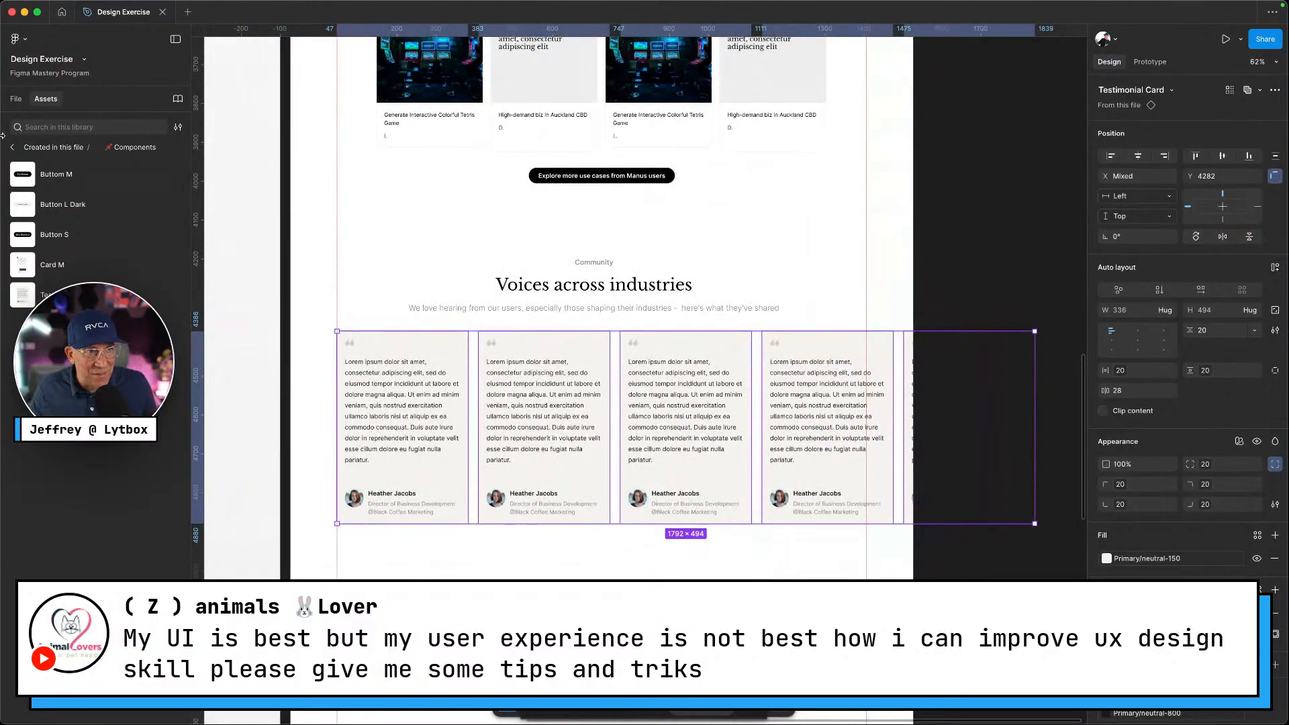
{"action": "left_click", "coordinate": [16, 99]}
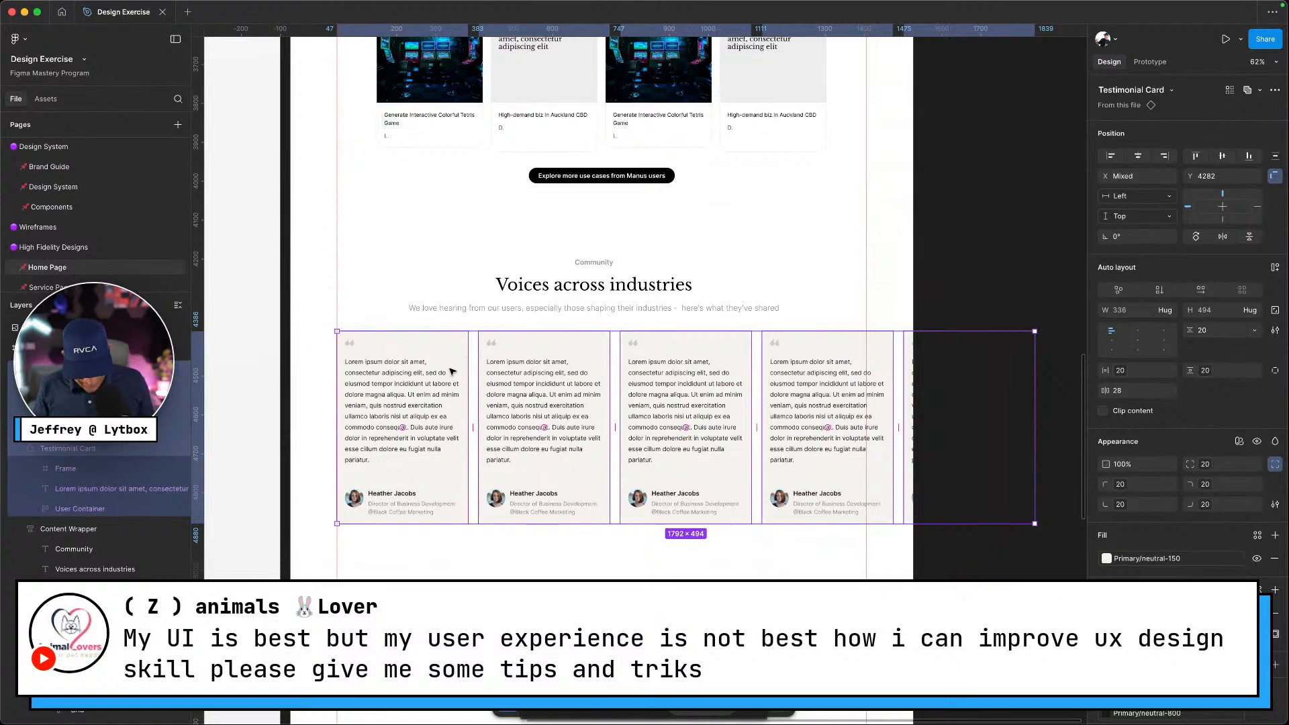
{"action": "key", "text": "alt+super+g"}
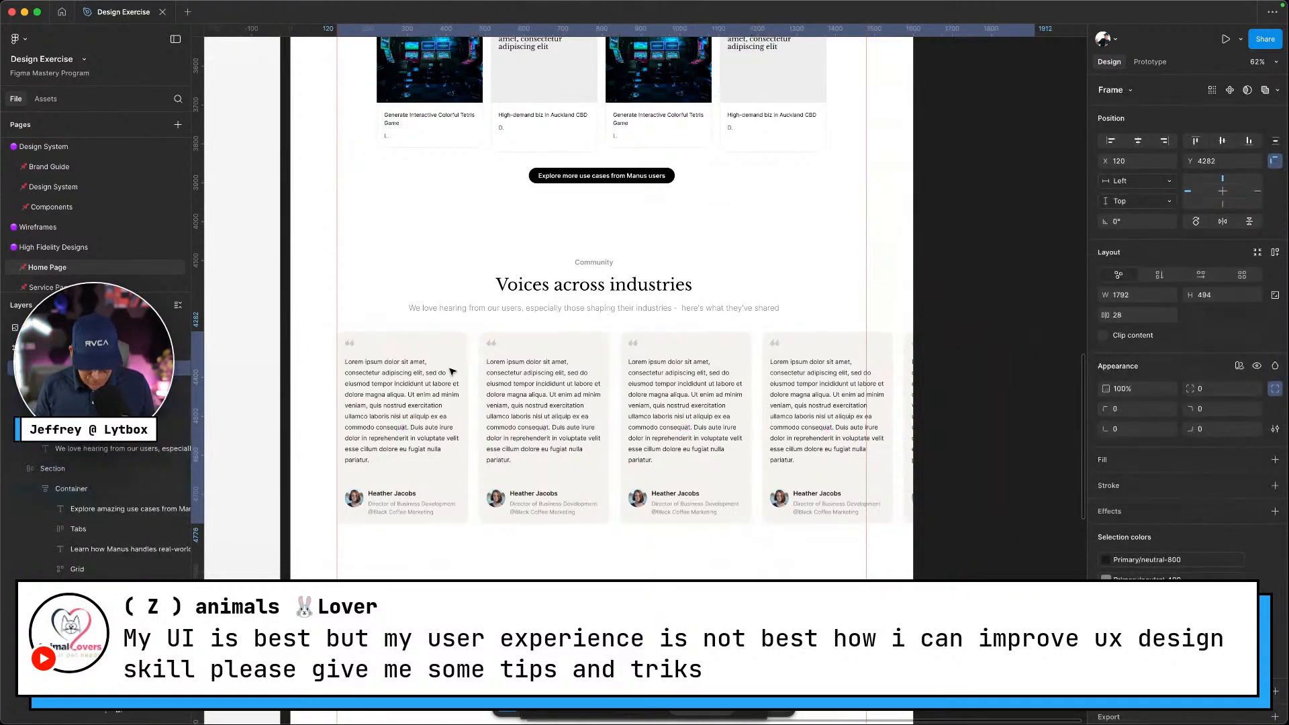
{"action": "key", "text": "shift+a"}
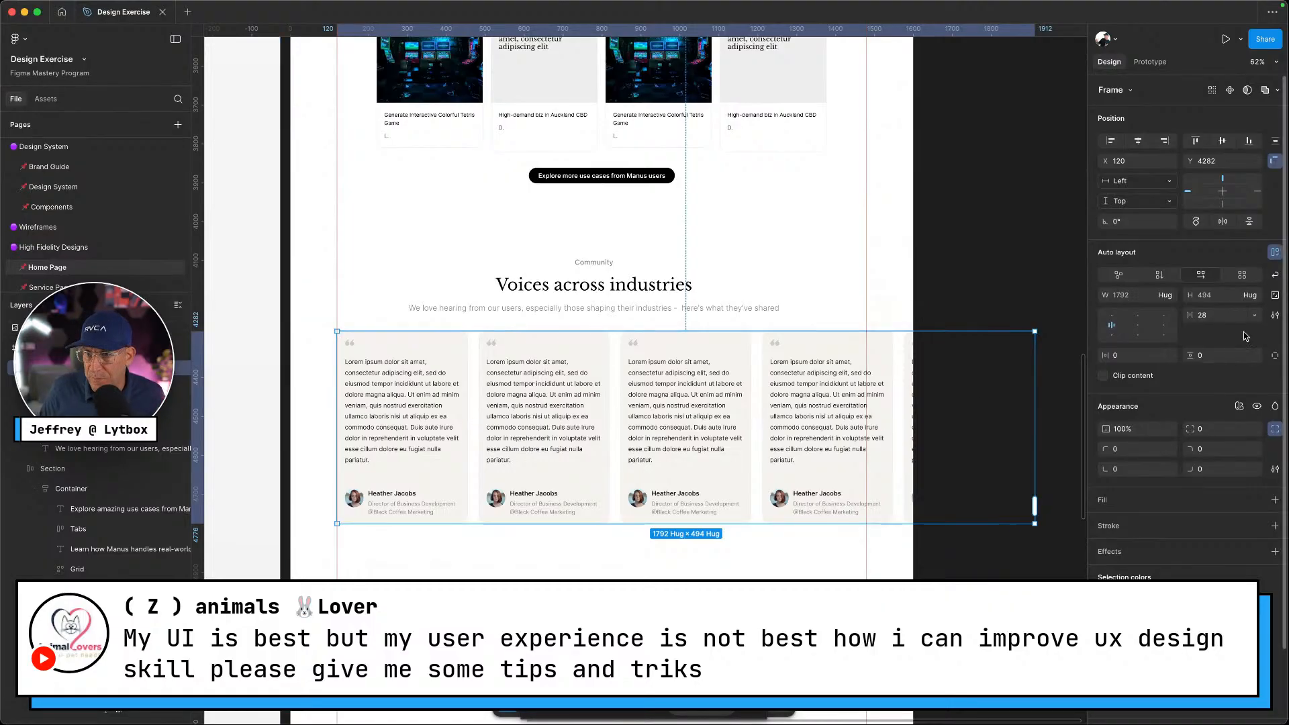
Apply the gap-m spacing variable (20) to the card row and centre it horizontally
{"action": "left_click", "coordinate": [1254, 315]}
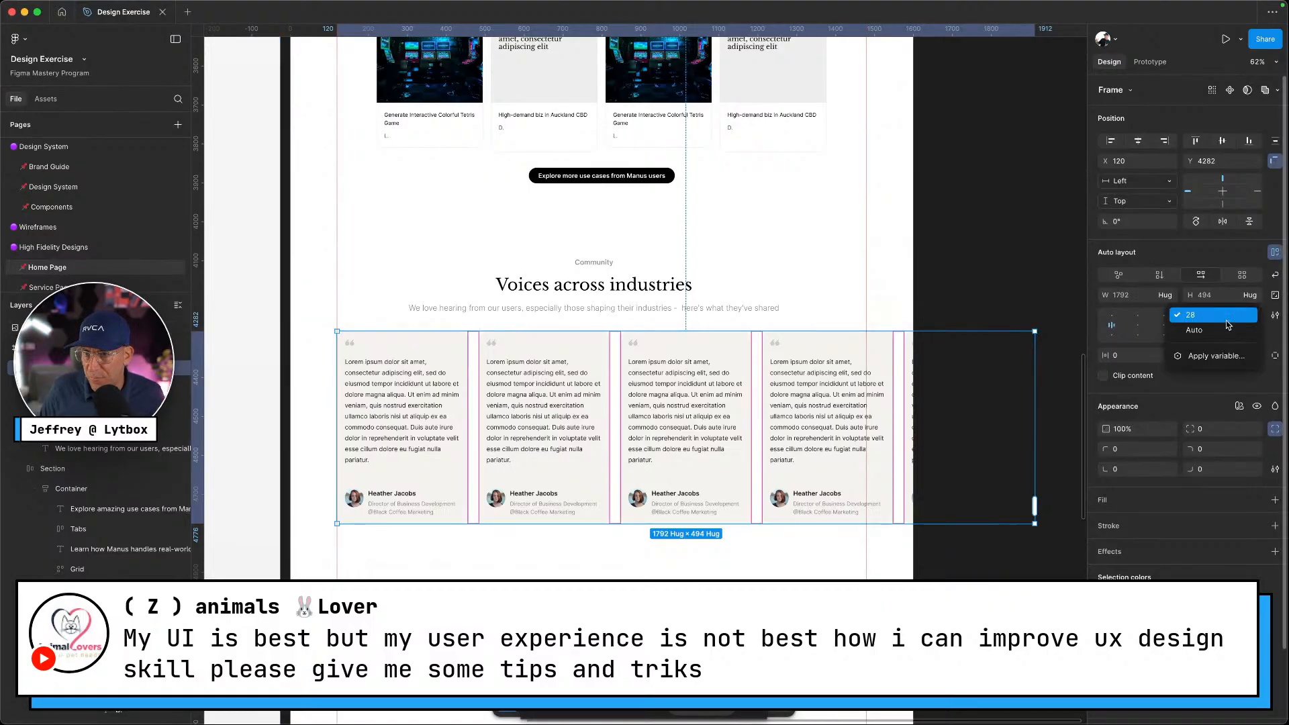
{"action": "left_click", "coordinate": [1221, 355]}
{"action": "type", "text": "gap"}
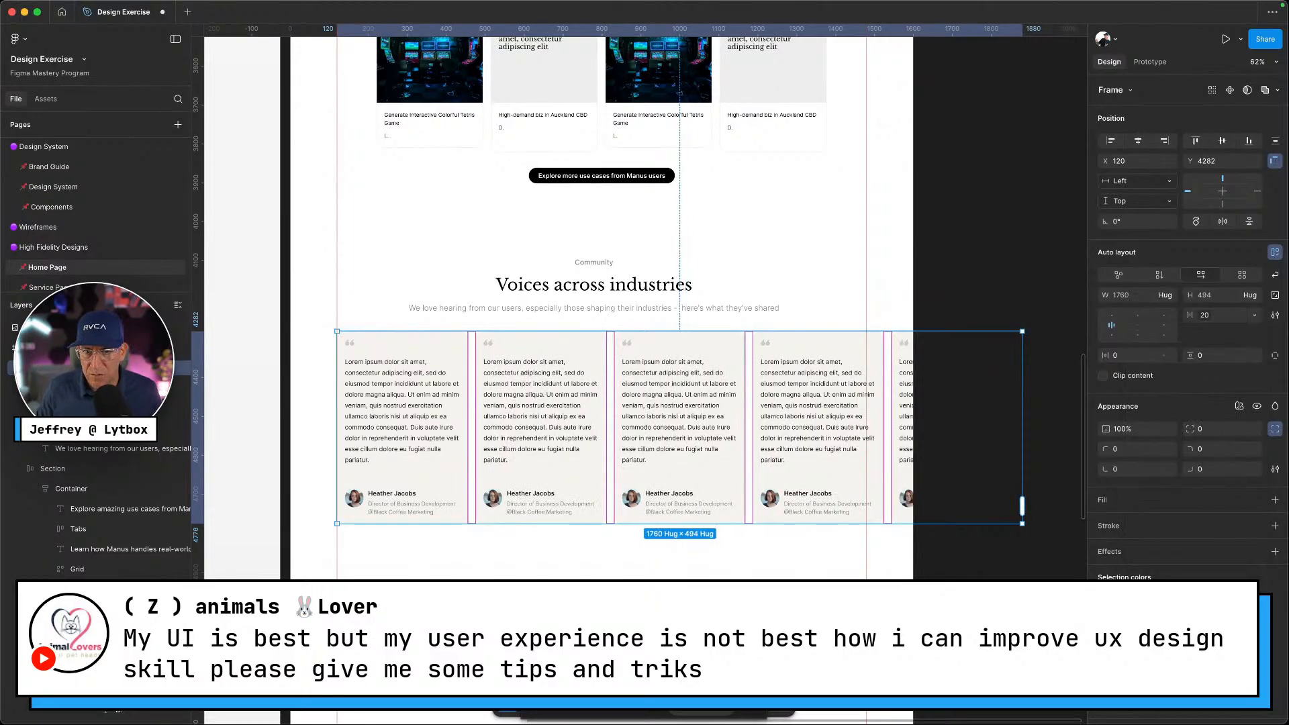
{"action": "left_click", "coordinate": [1185, 469]}
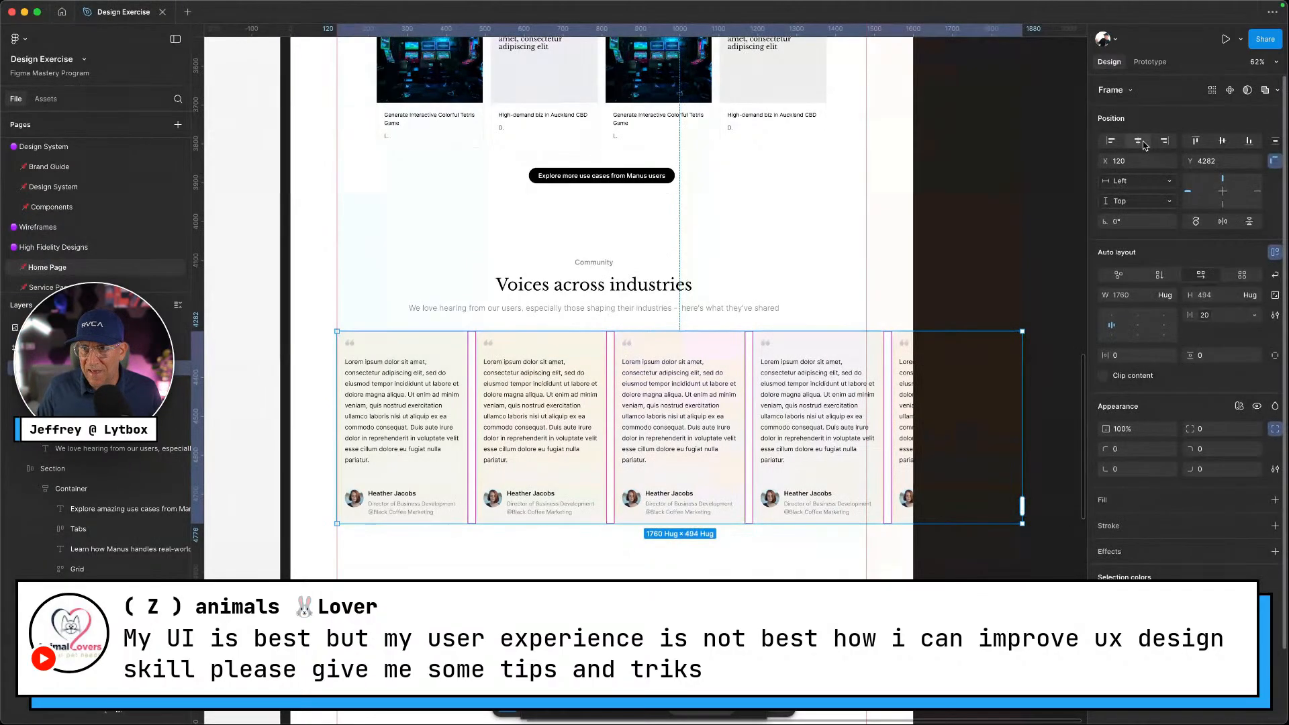
{"action": "left_click", "coordinate": [1138, 141]}
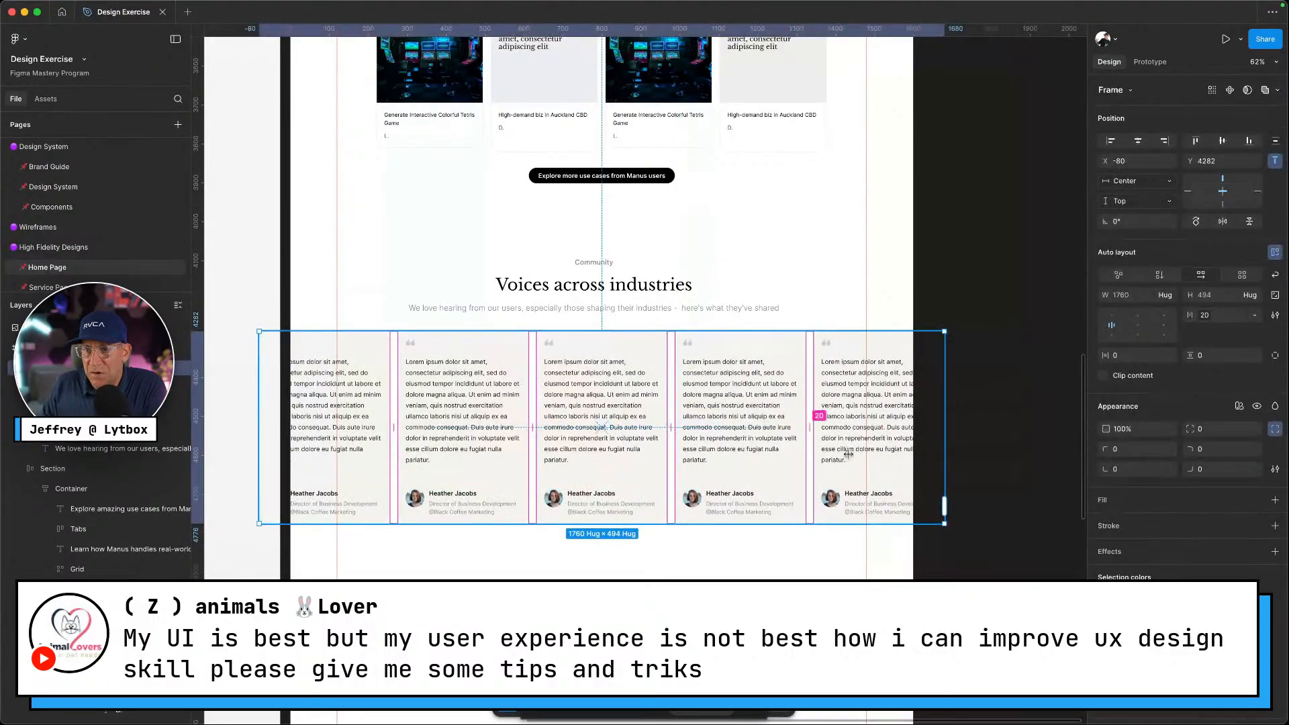
Try a linear gradient fill on the row frame, then delete the fill
{"action": "left_click", "coordinate": [1276, 501]}
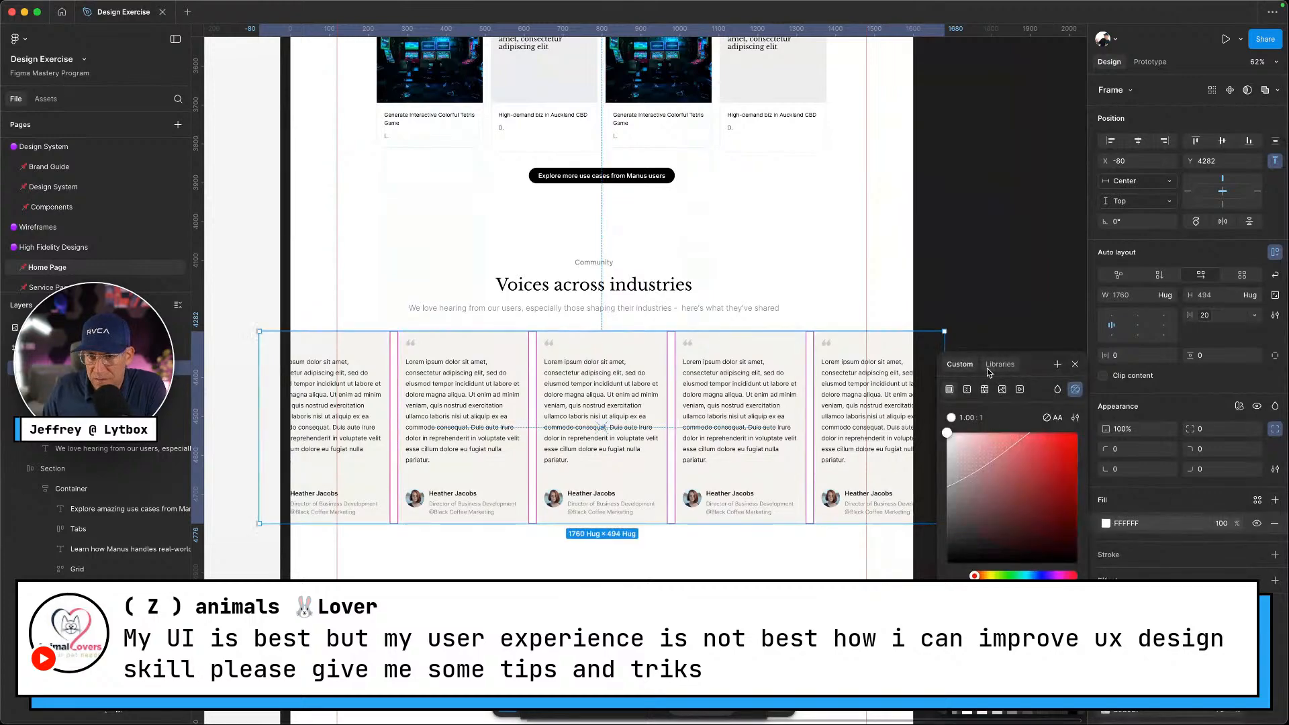
{"action": "left_click", "coordinate": [967, 390]}
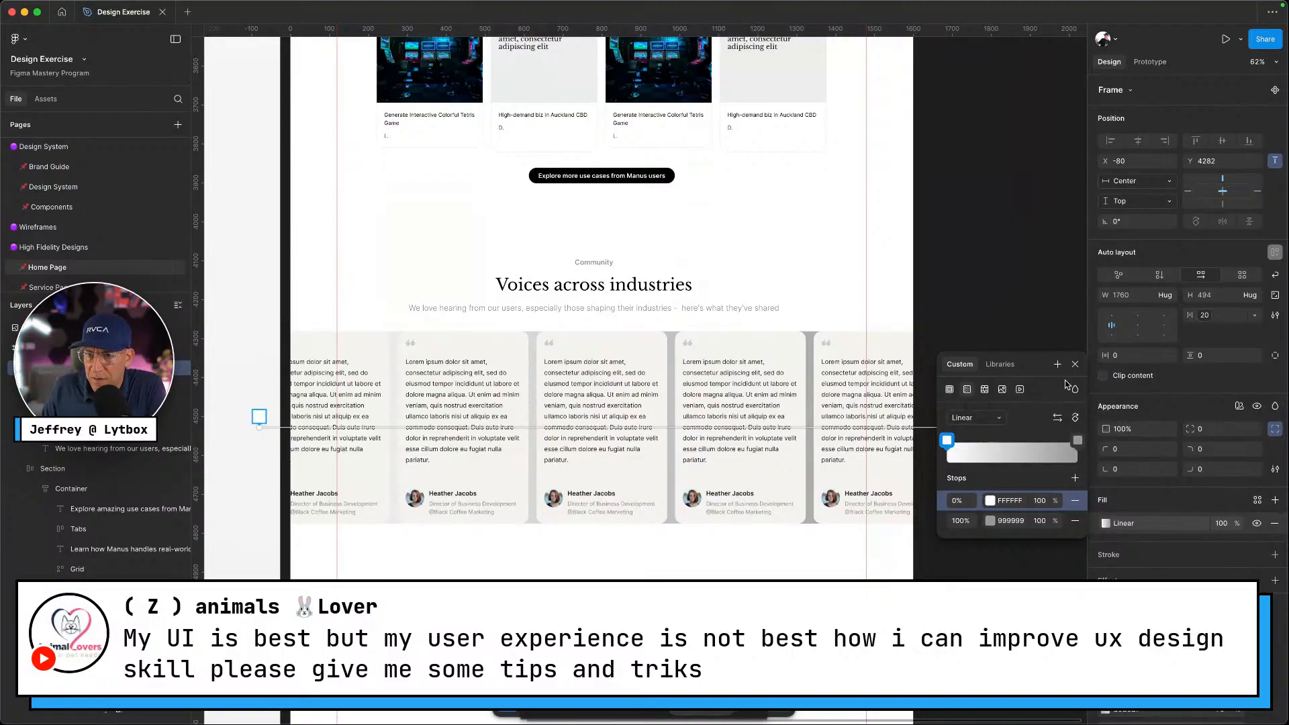
{"action": "left_click", "coordinate": [1190, 412]}
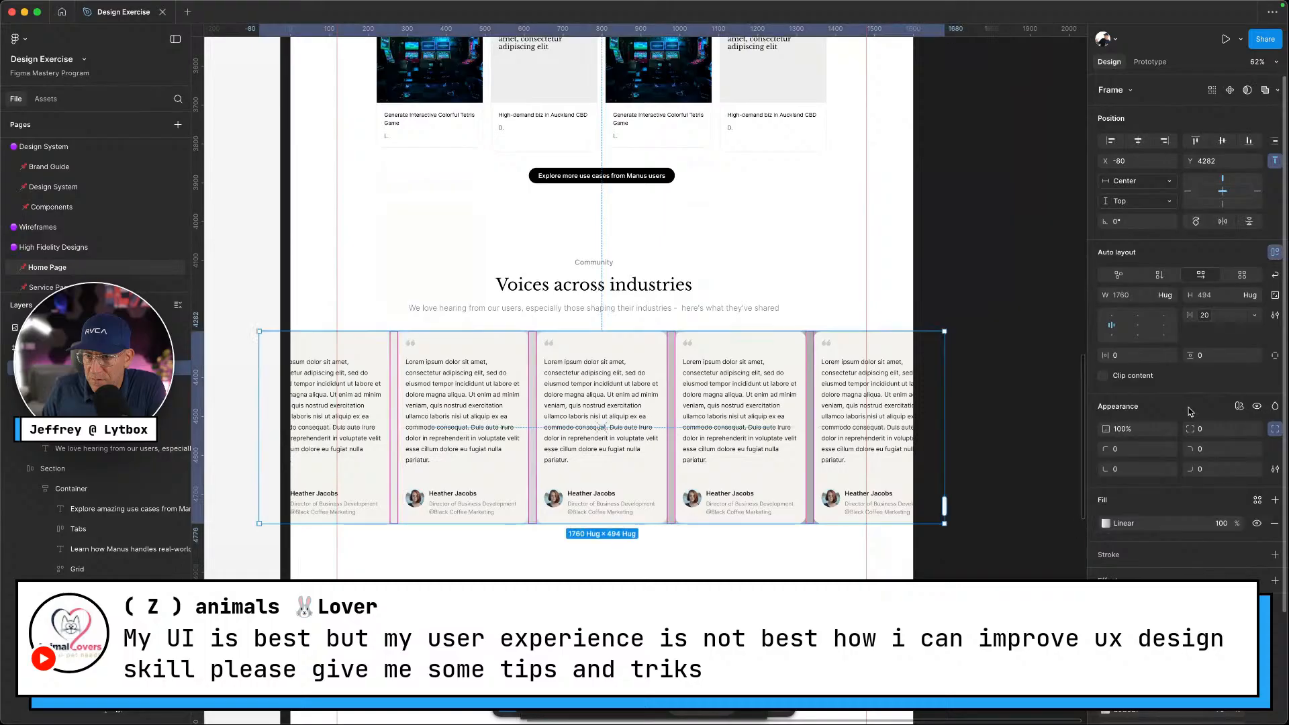
{"action": "left_click", "coordinate": [1276, 525]}
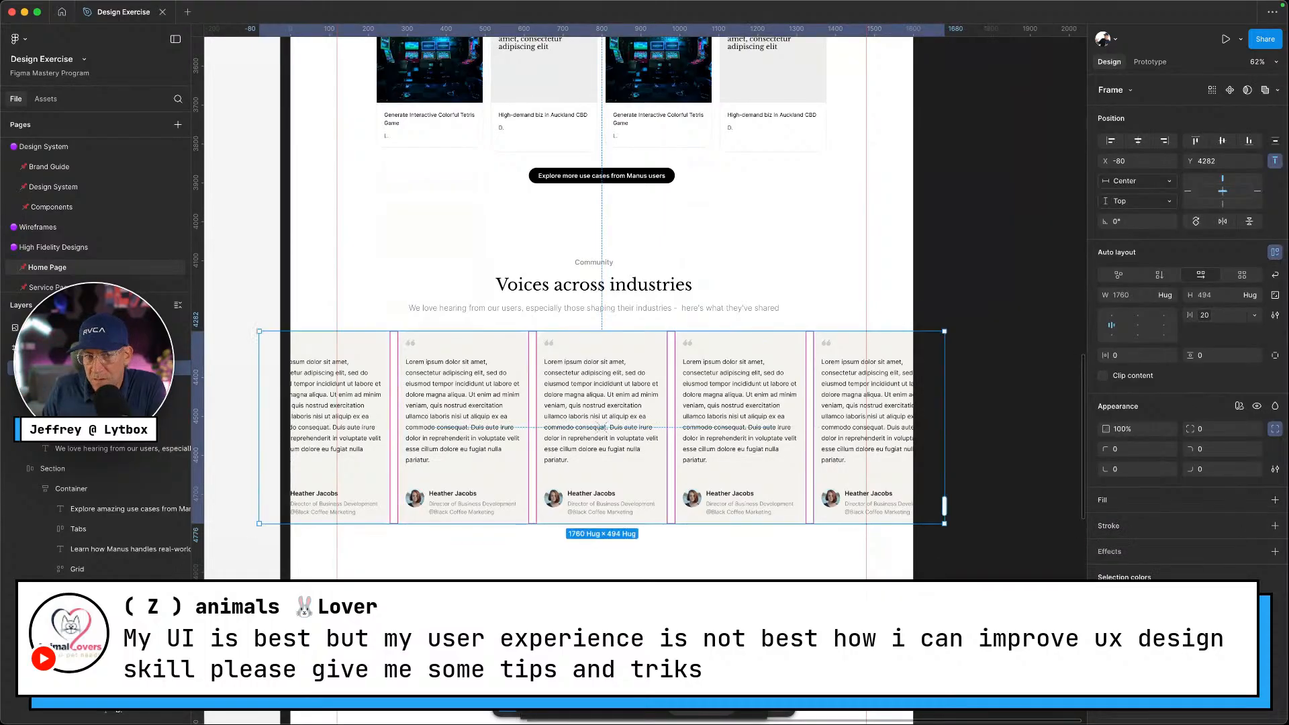
{"action": "left_click", "coordinate": [1007, 591]}
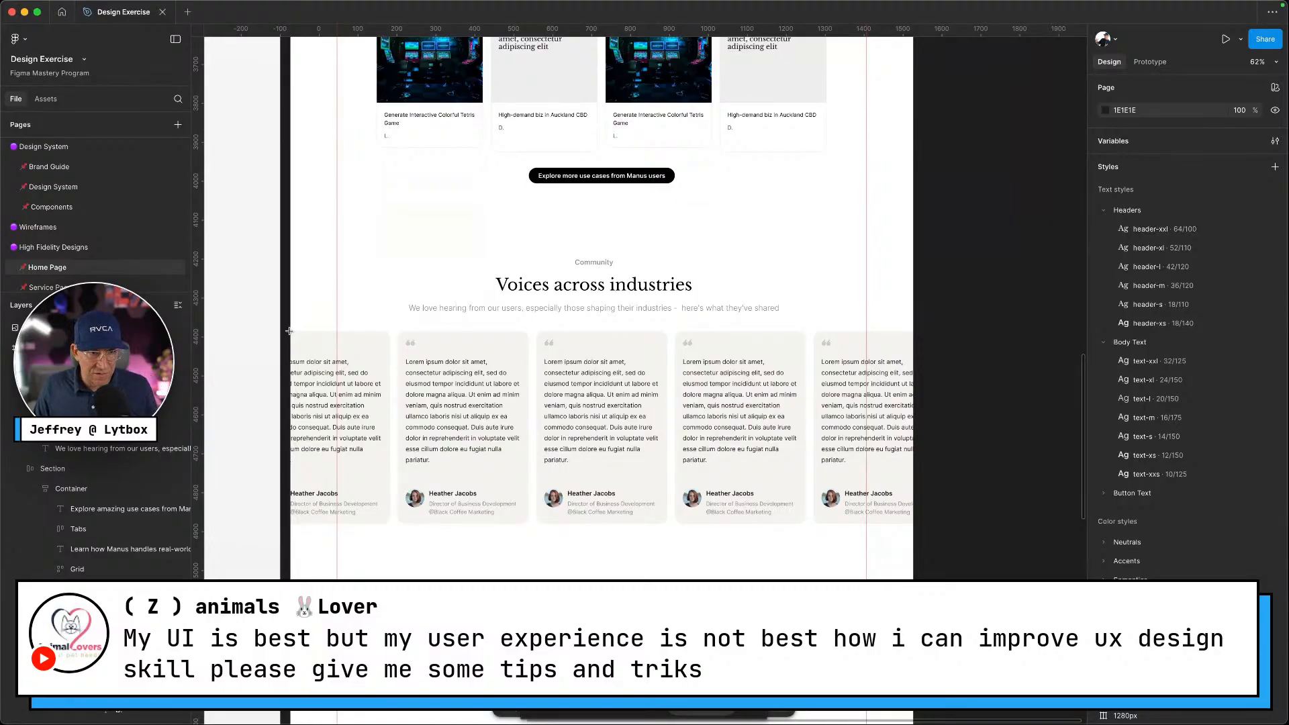
Draw an absolute-positioned D9D9D9 rectangle, stretch it to 1598 × 494 over the cards, and name it Shade
{"action": "mouse_move", "coordinate": [291, 331]}
{"action": "left_mouse_down"}
{"action": "mouse_move", "coordinate": [601, 444]}
{"action": "mouse_move", "coordinate": [615, 522]}
{"action": "left_mouse_up"}
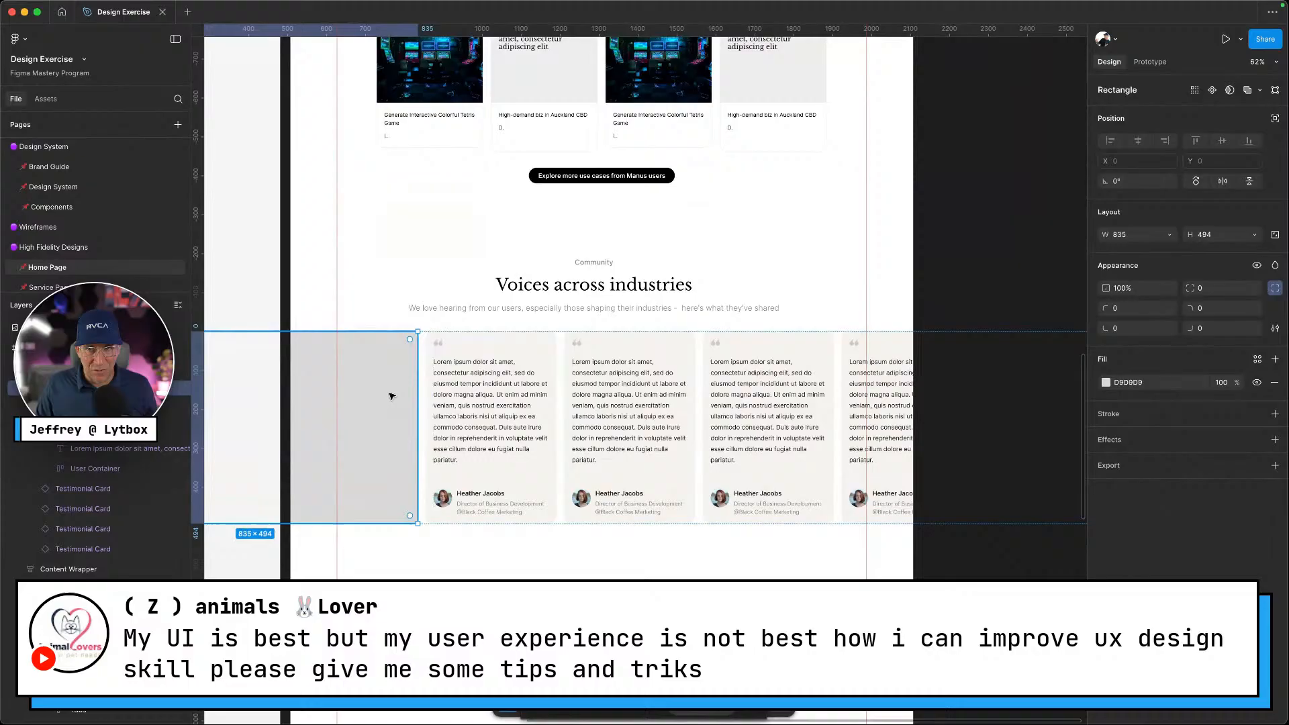
{"action": "left_click", "coordinate": [1275, 119]}
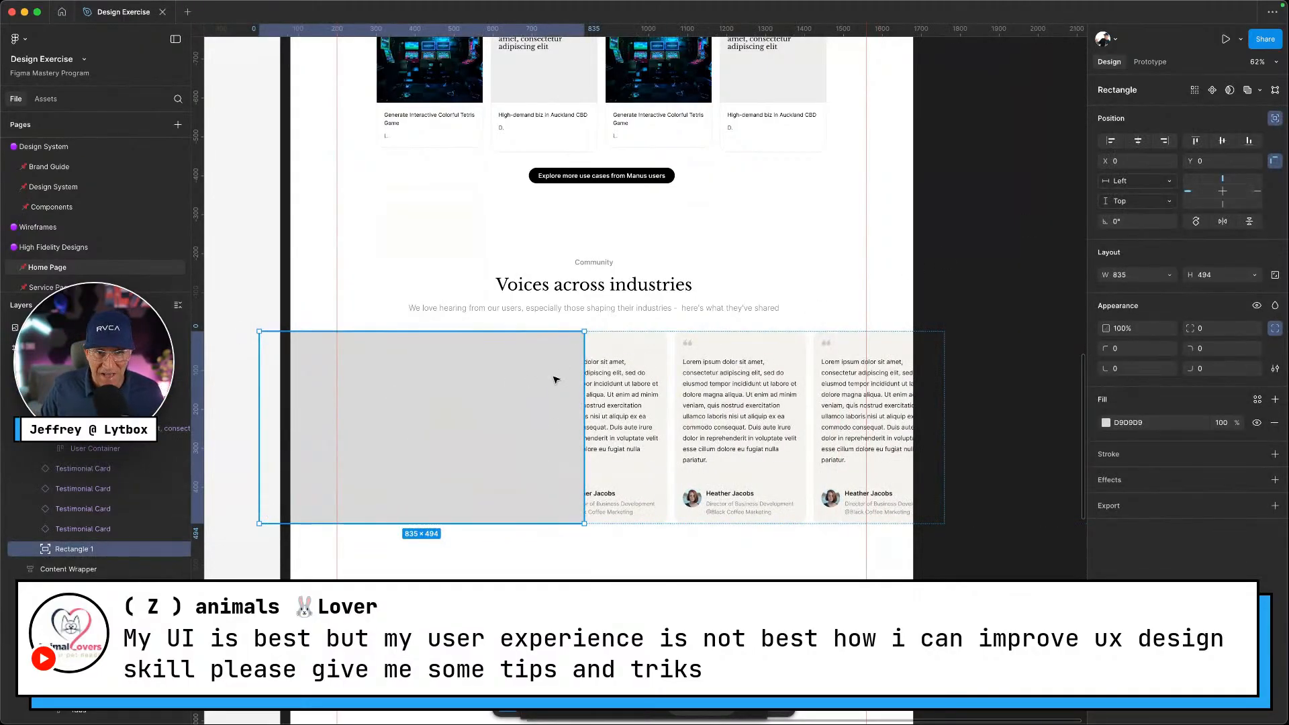
{"action": "left_click_drag", "start_coordinate": [555, 377], "coordinate": [708, 397]}
{"action": "scroll", "coordinate": [710, 396], "scroll_direction": "up", "scroll_amount": 2}
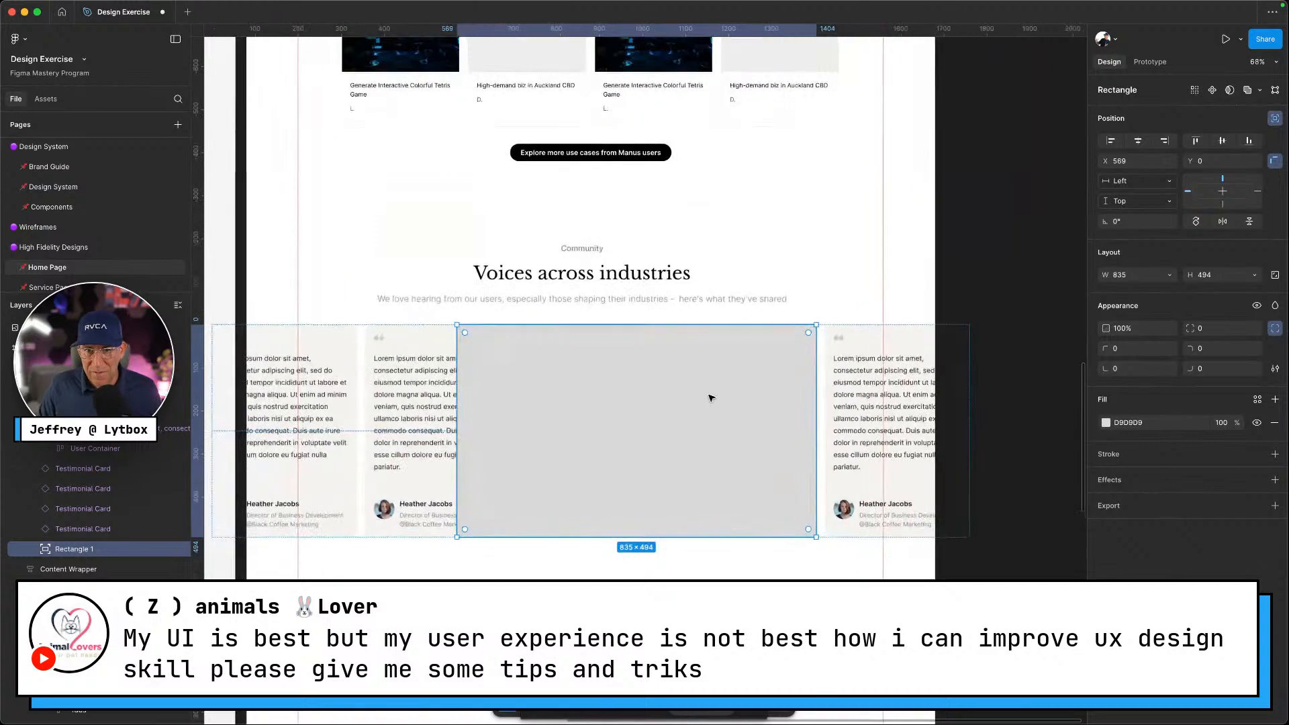
{"action": "left_click_drag", "start_coordinate": [816, 379], "coordinate": [935, 375]}
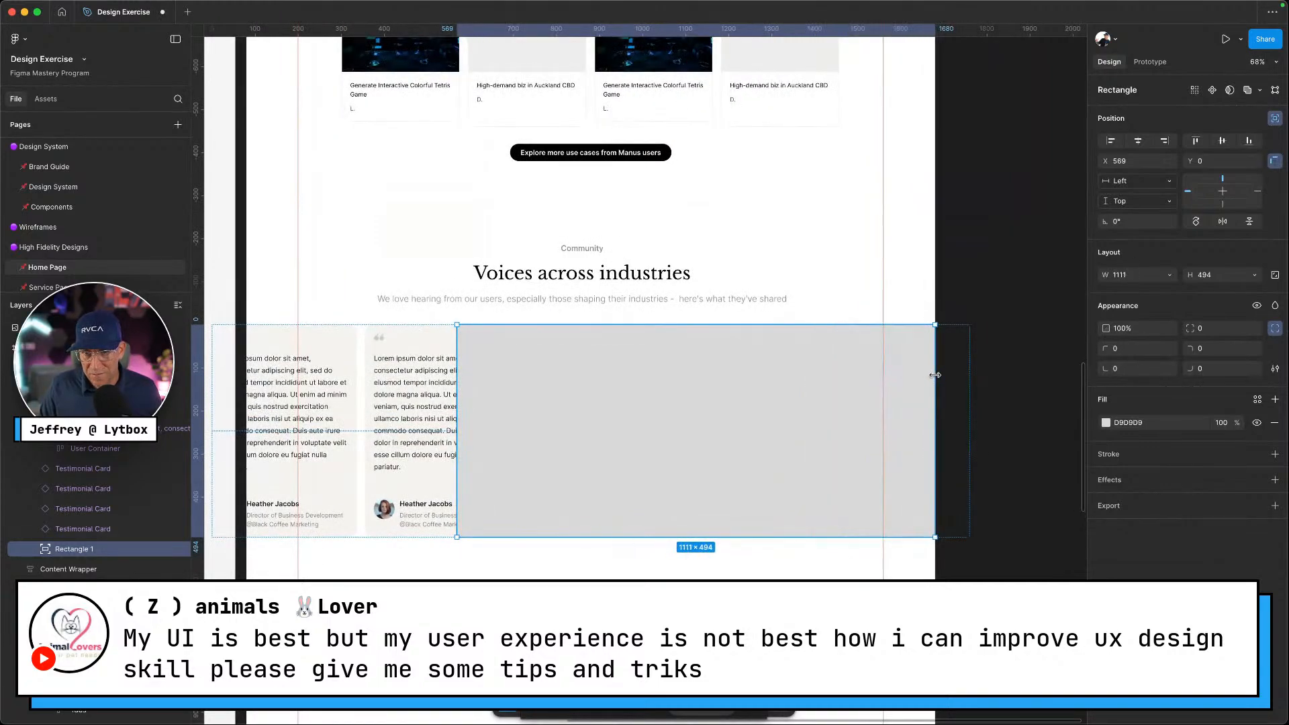
{"action": "left_click_drag", "start_coordinate": [458, 435], "coordinate": [250, 430]}
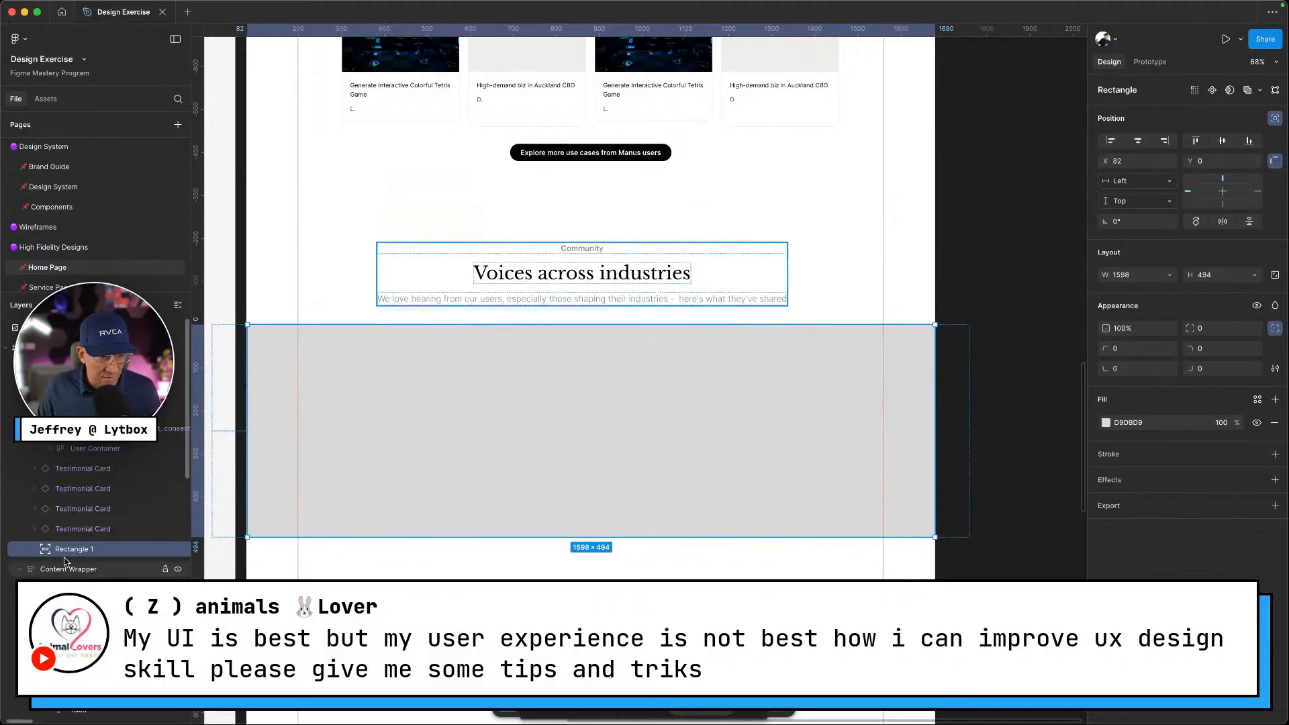
{"action": "type", "text": "Shade"}
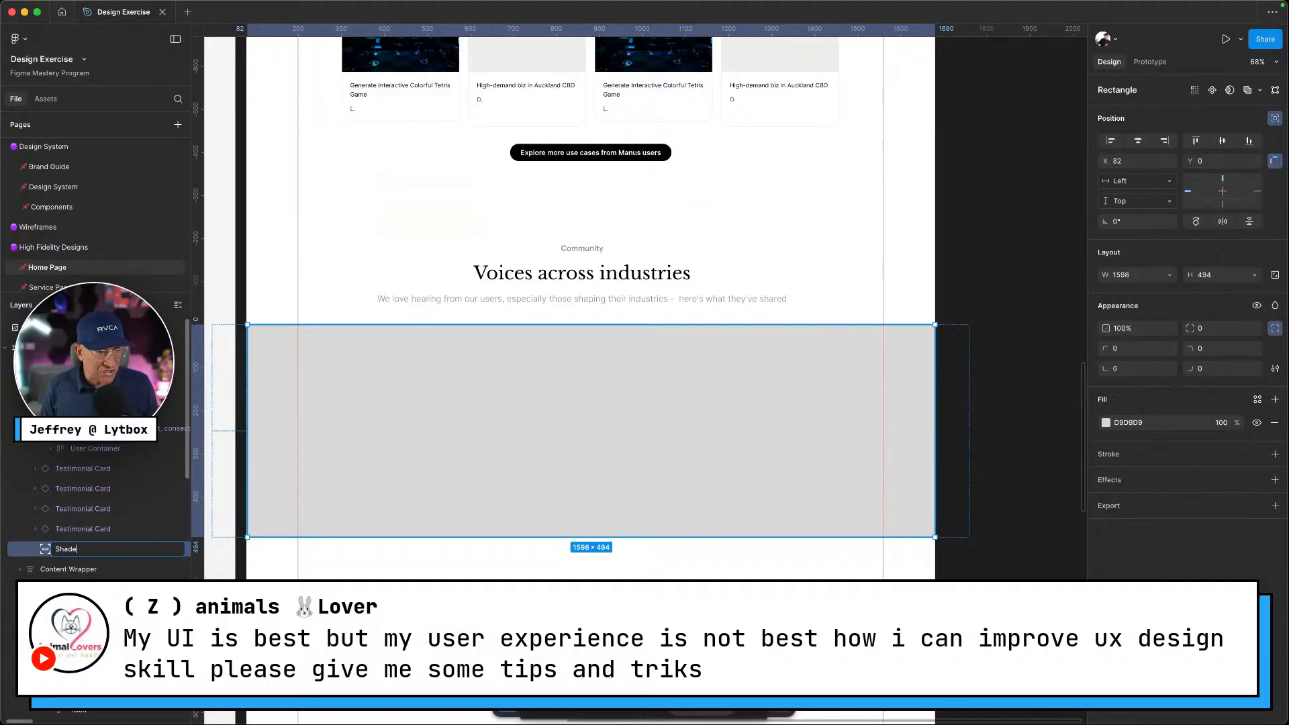
{"action": "key", "text": "Return"}
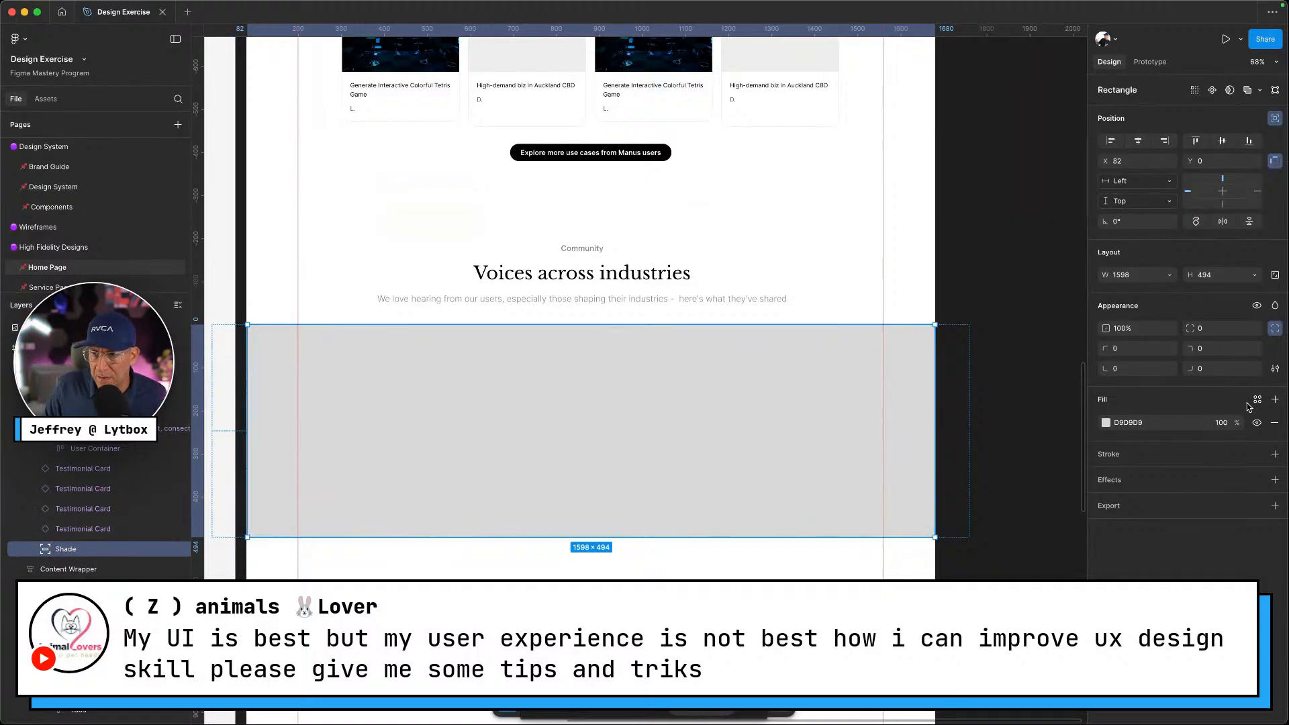
Switch Shade's fill to a linear gradient and add a middle stop at 51%
{"action": "left_click", "coordinate": [1106, 423]}
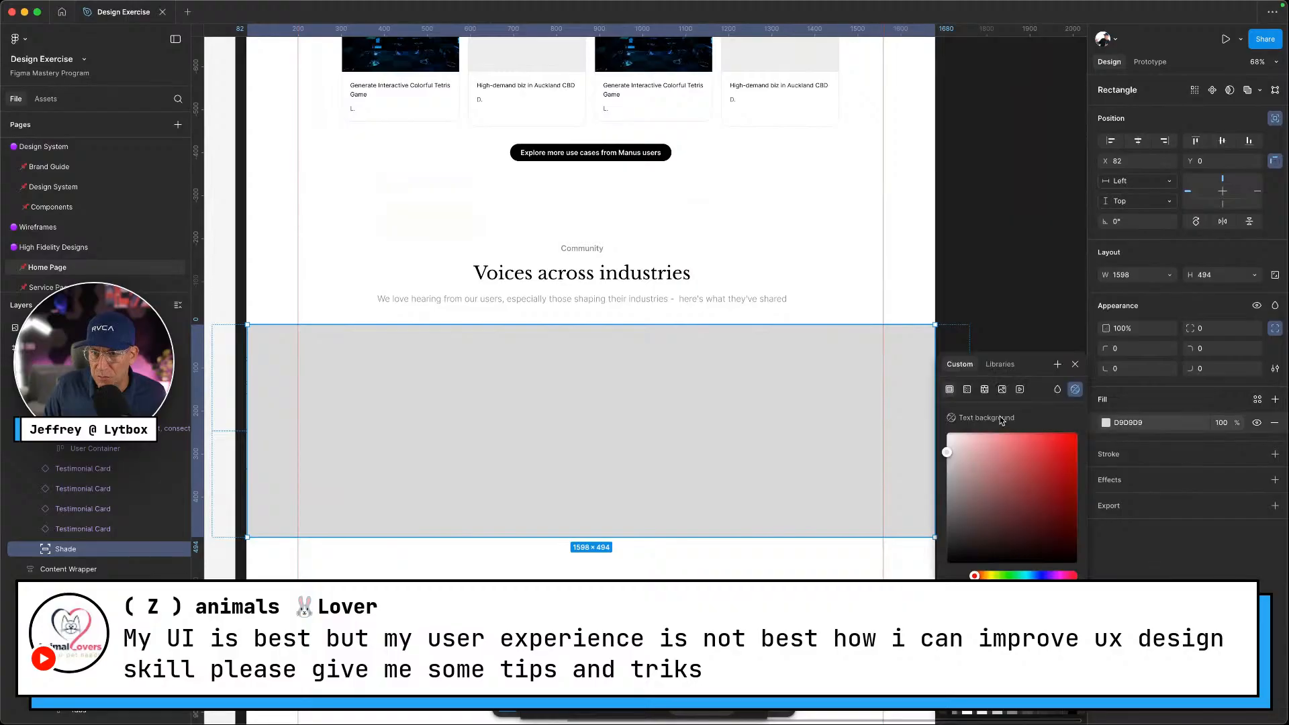
{"action": "left_click", "coordinate": [968, 390]}
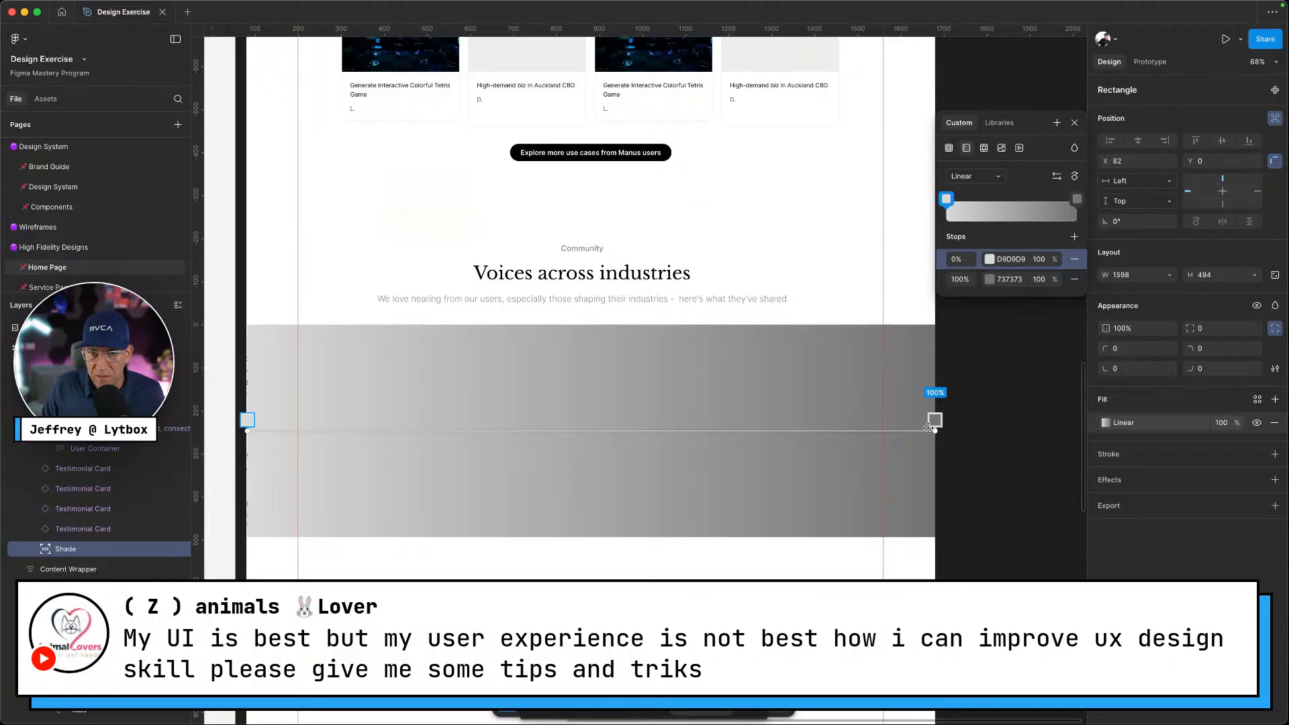
{"action": "left_click", "coordinate": [600, 429]}
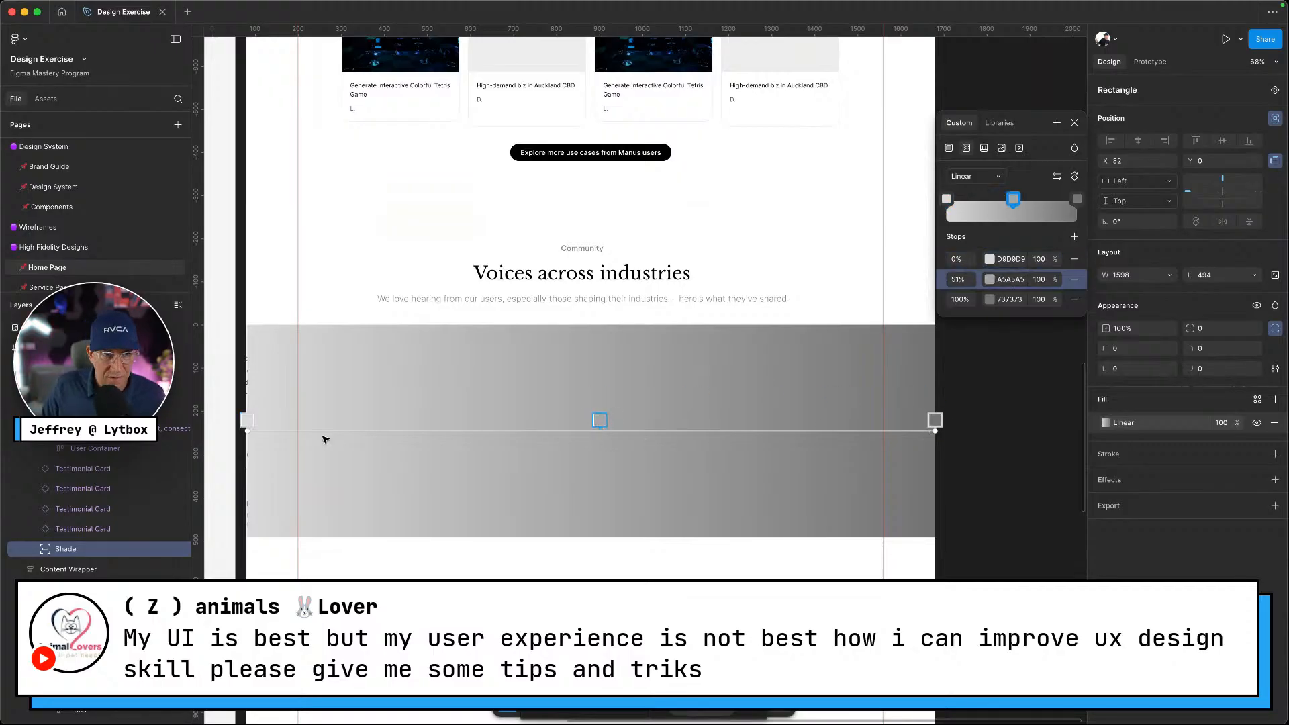
{"action": "left_click_drag", "start_coordinate": [247, 431], "coordinate": [247, 431]}
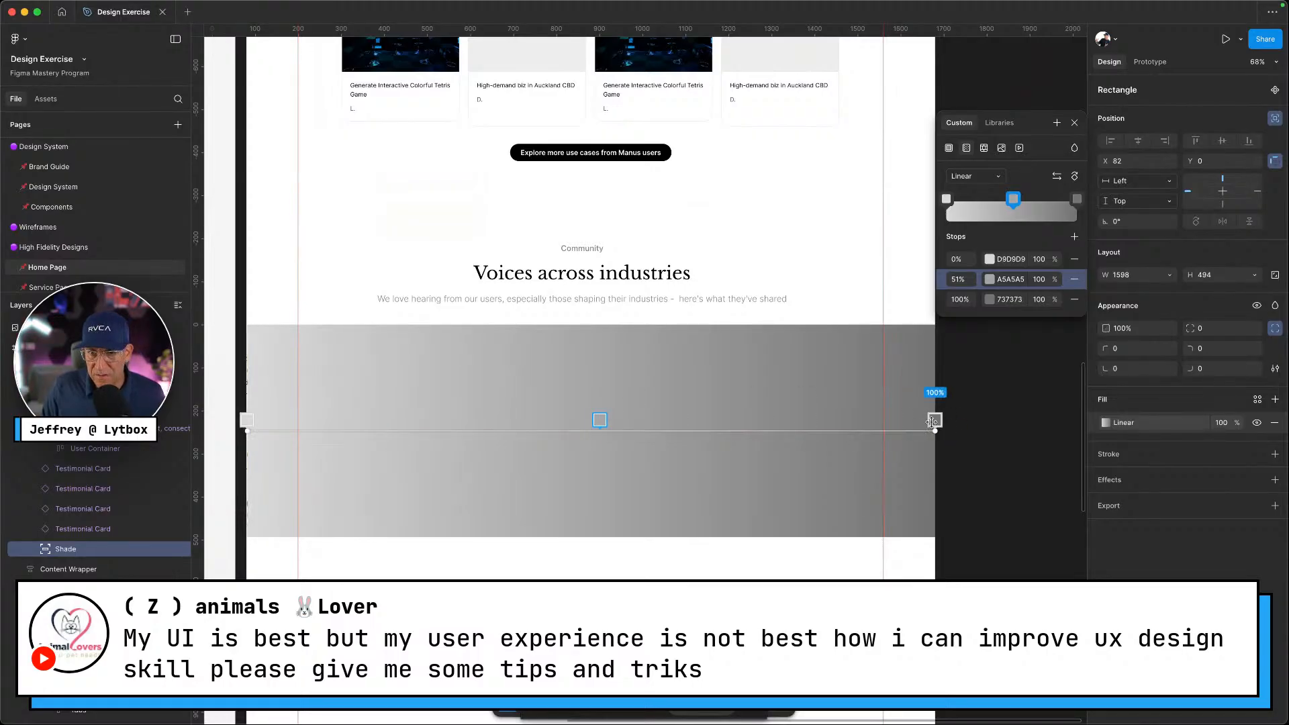
Set the gradient's 100% end stop to white Primary/neutral-100
{"action": "left_click", "coordinate": [935, 421]}
{"action": "left_click", "coordinate": [988, 301]}
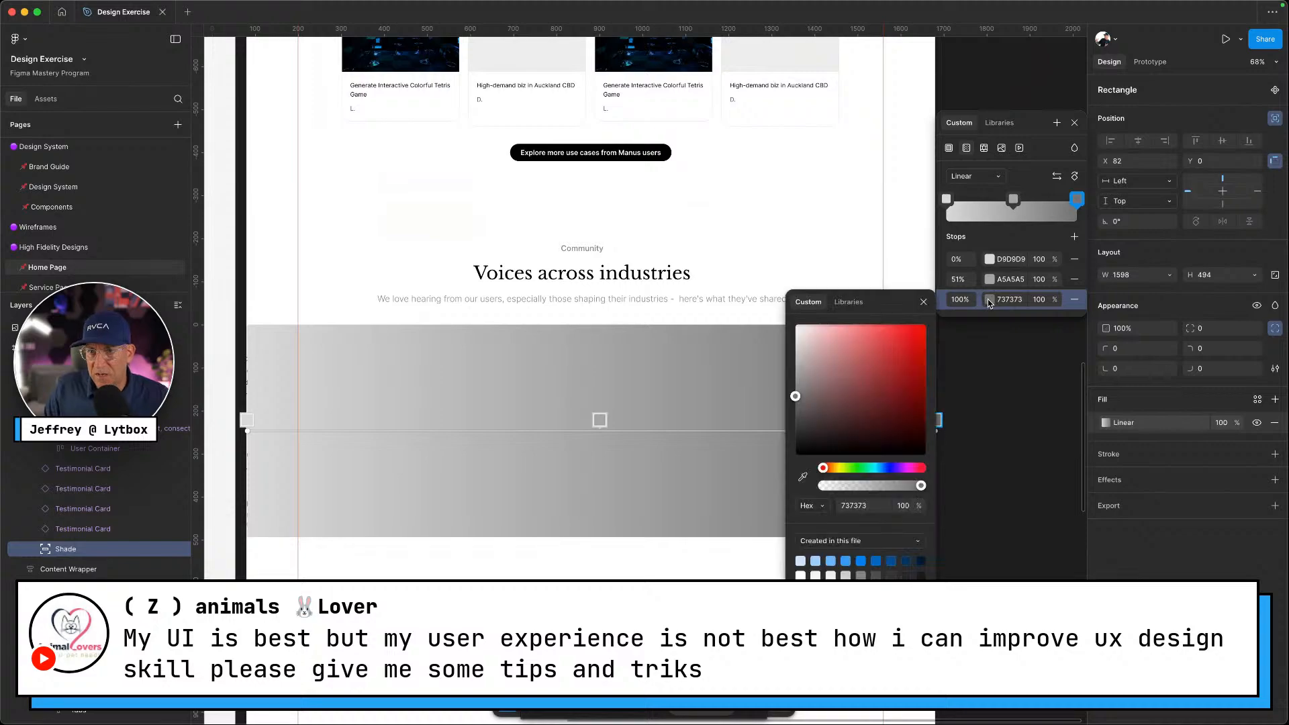
{"action": "left_click", "coordinate": [858, 541]}
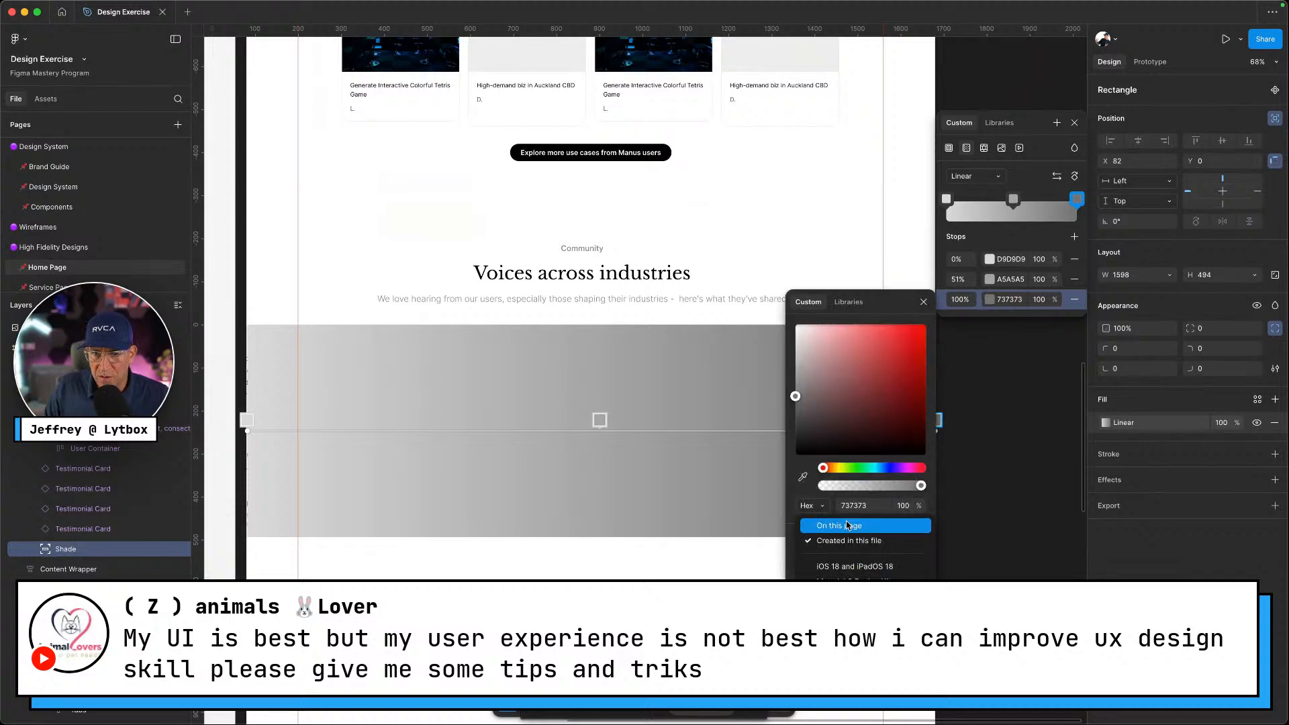
{"action": "left_click", "coordinate": [846, 526]}
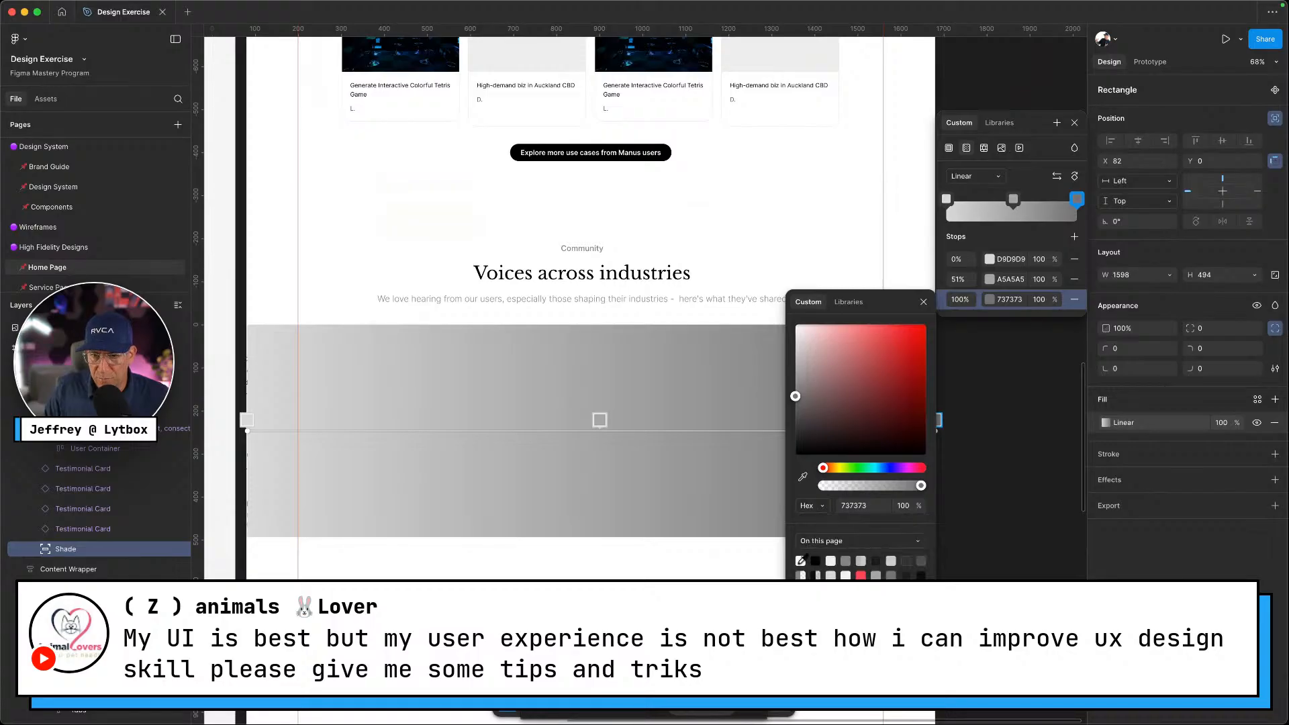
{"action": "left_click", "coordinate": [848, 302]}
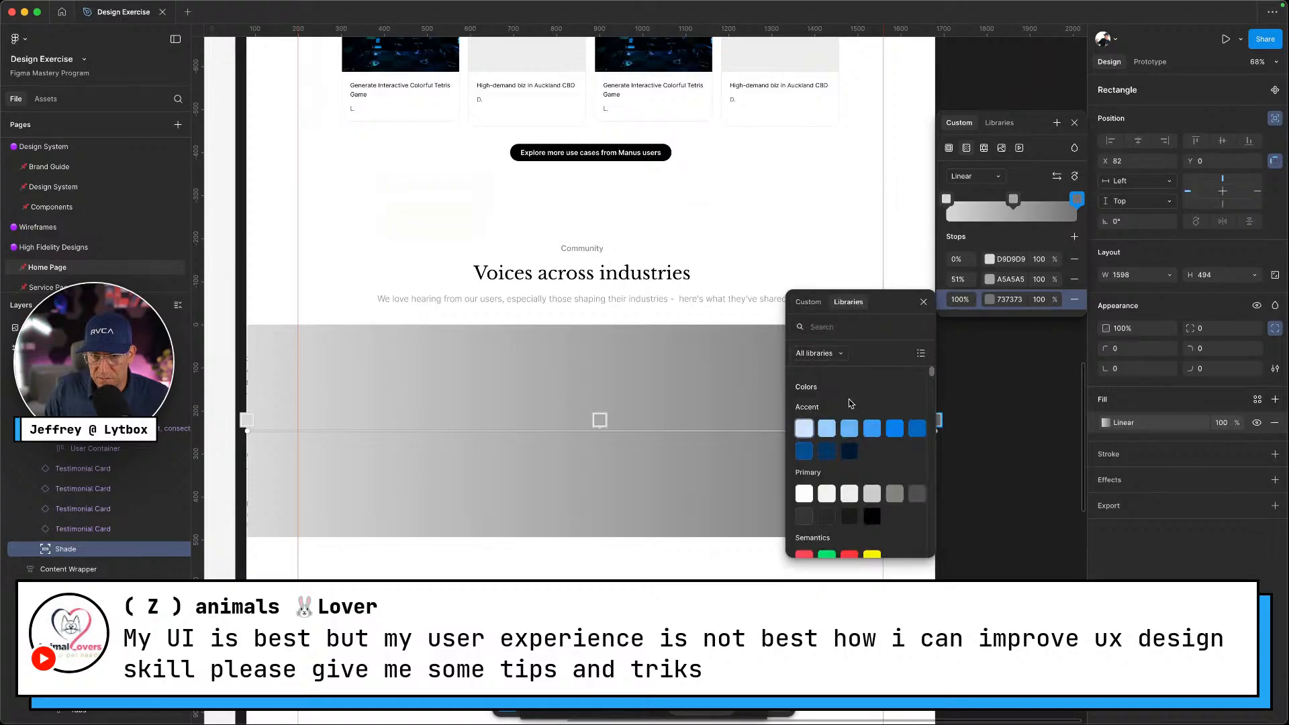
{"action": "left_click", "coordinate": [812, 492]}
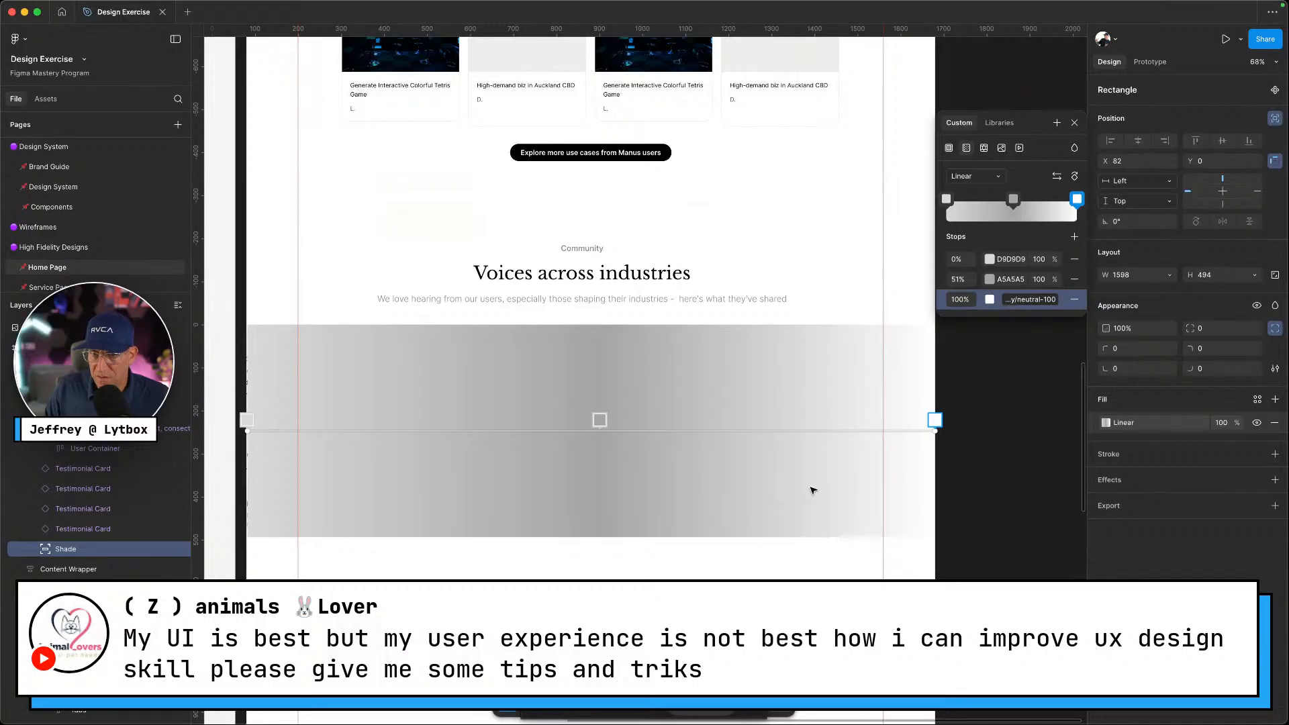
Set the 51% and 0% gradient stops to neutral-100 as well
{"action": "left_click", "coordinate": [599, 419]}
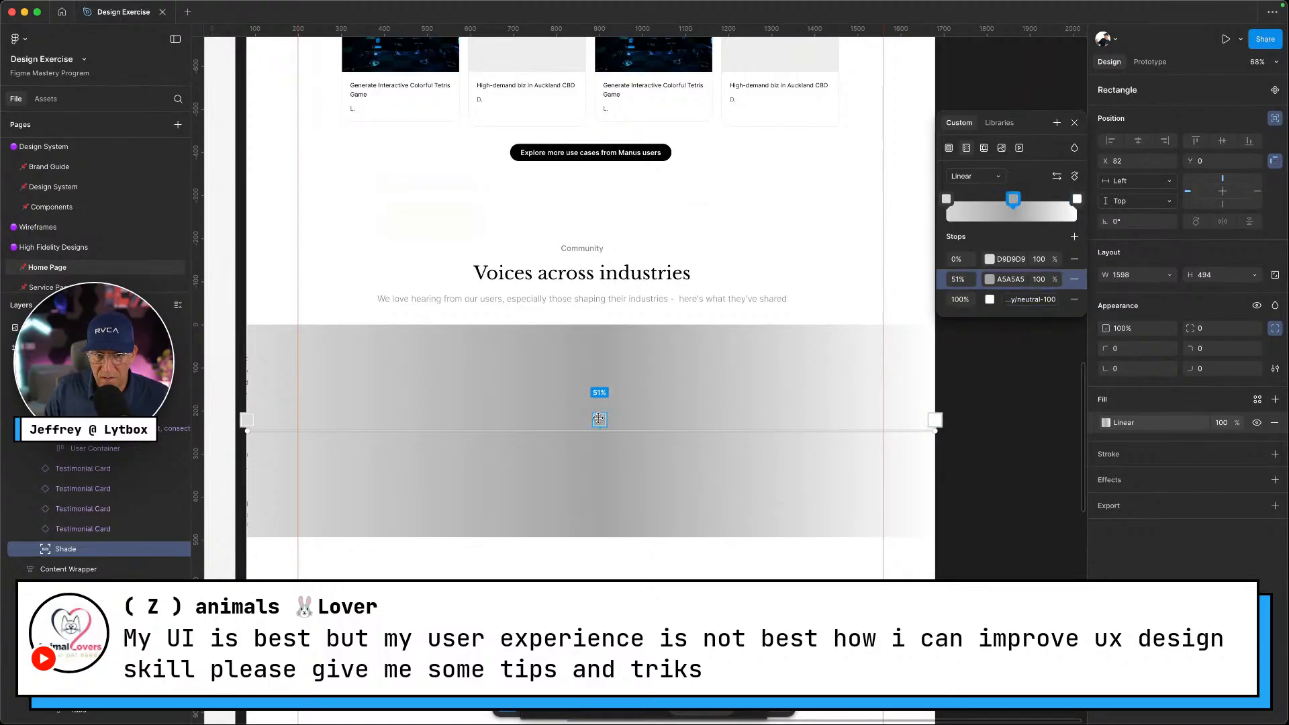
{"action": "left_click", "coordinate": [989, 280]}
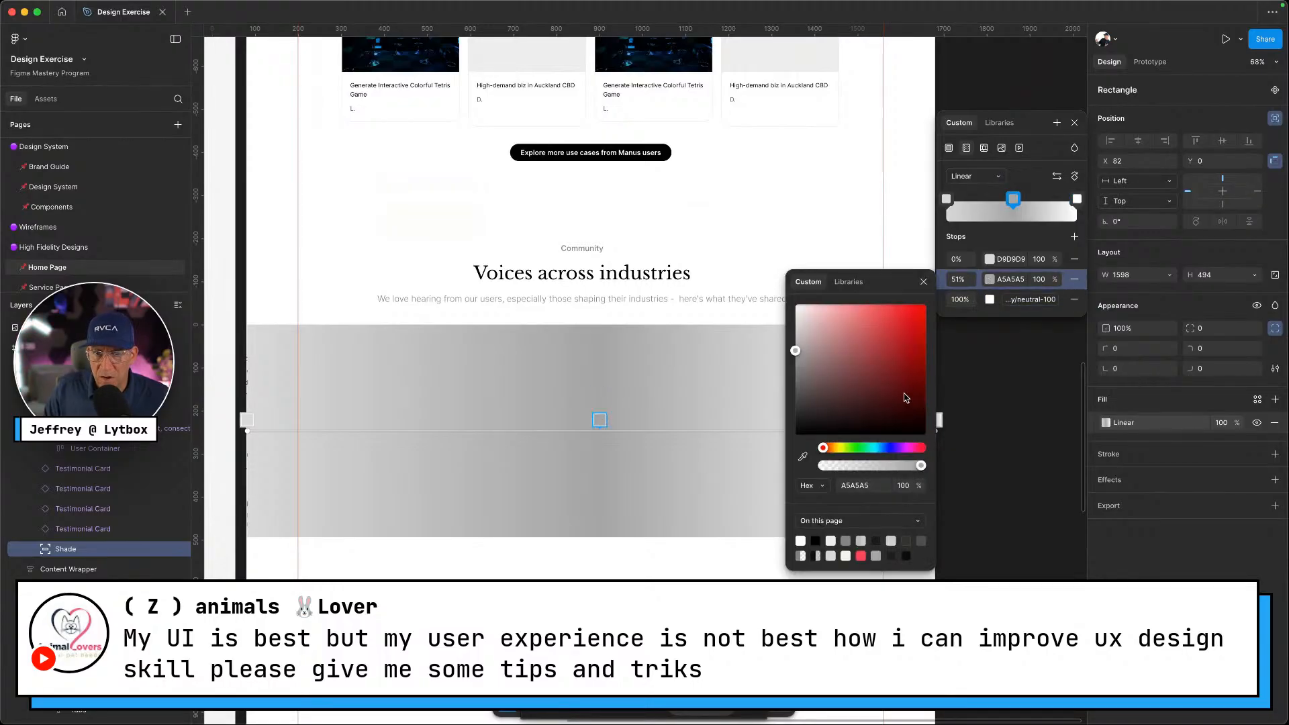
{"action": "left_click", "coordinate": [849, 282]}
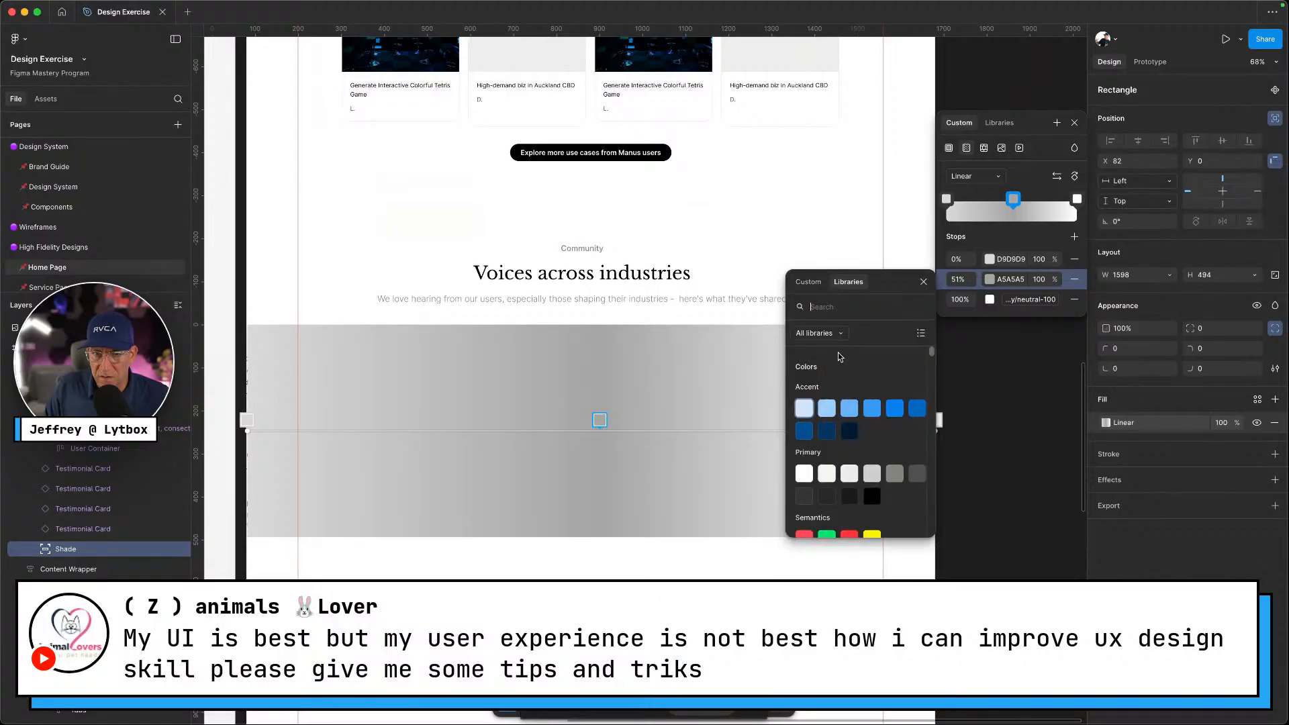
{"action": "left_click", "coordinate": [806, 473]}
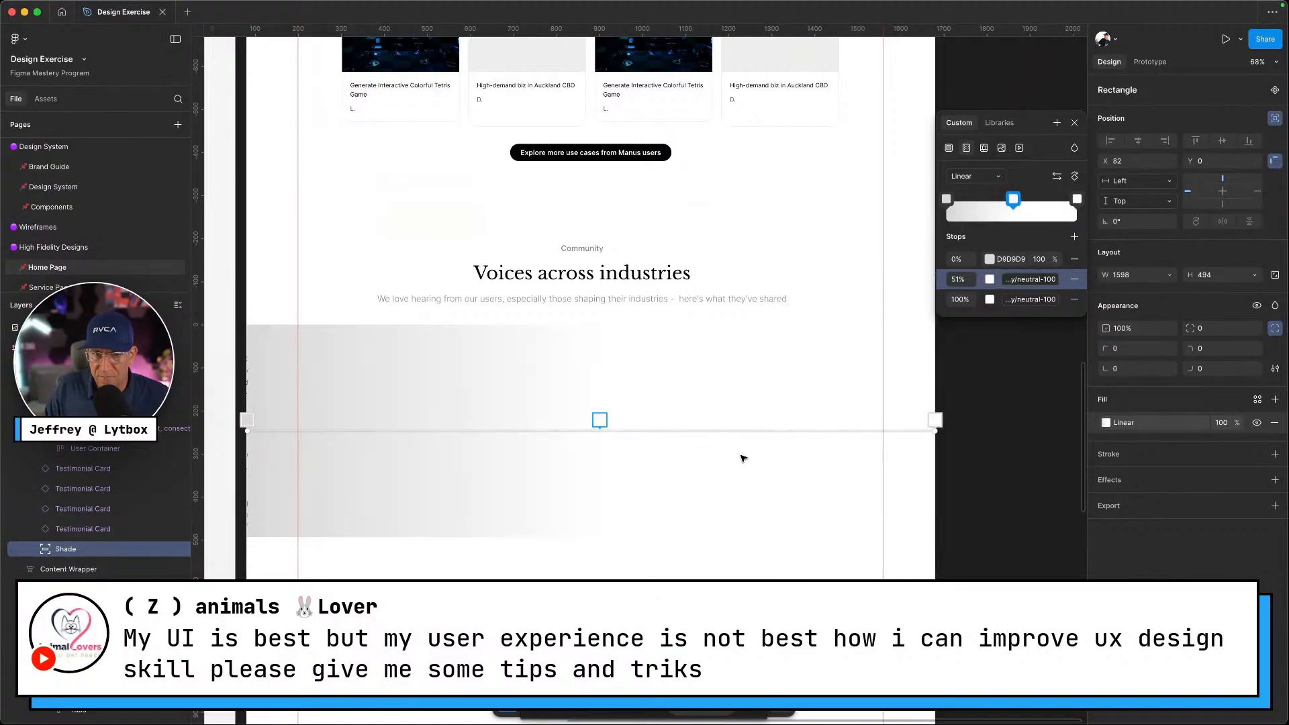
{"action": "left_click", "coordinate": [247, 419]}
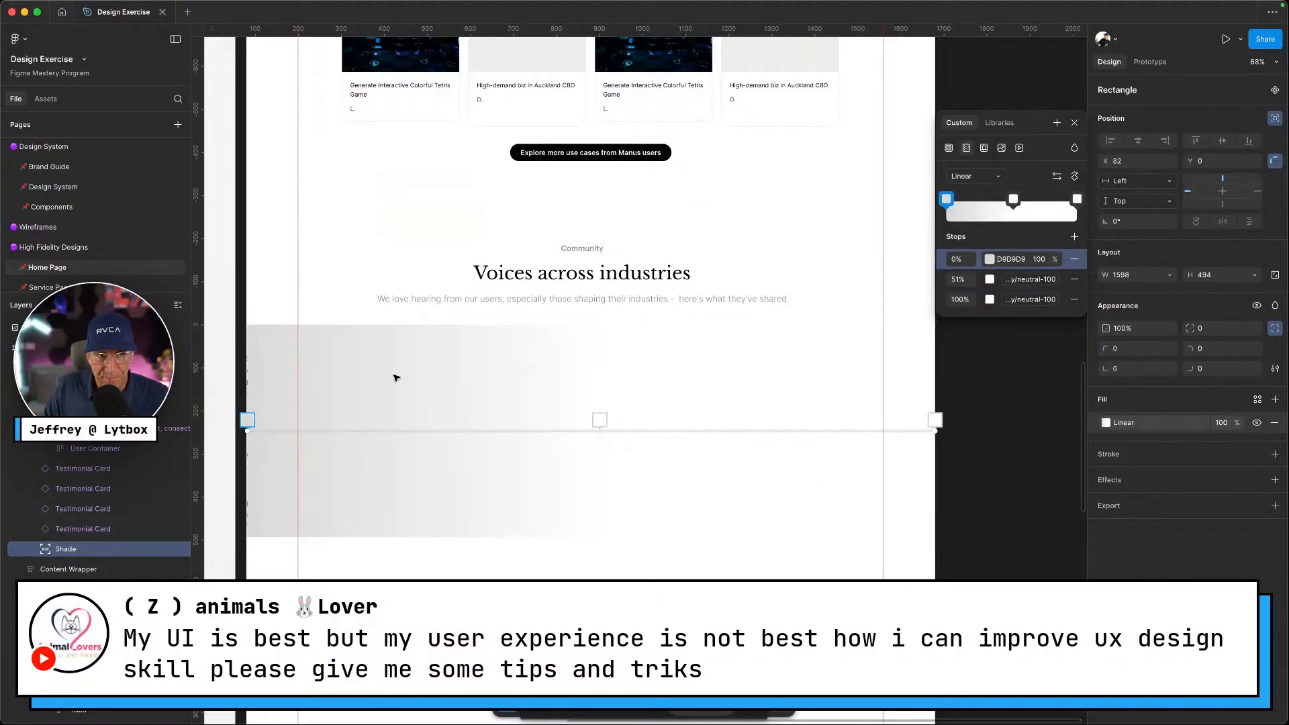
{"action": "left_click", "coordinate": [990, 259]}
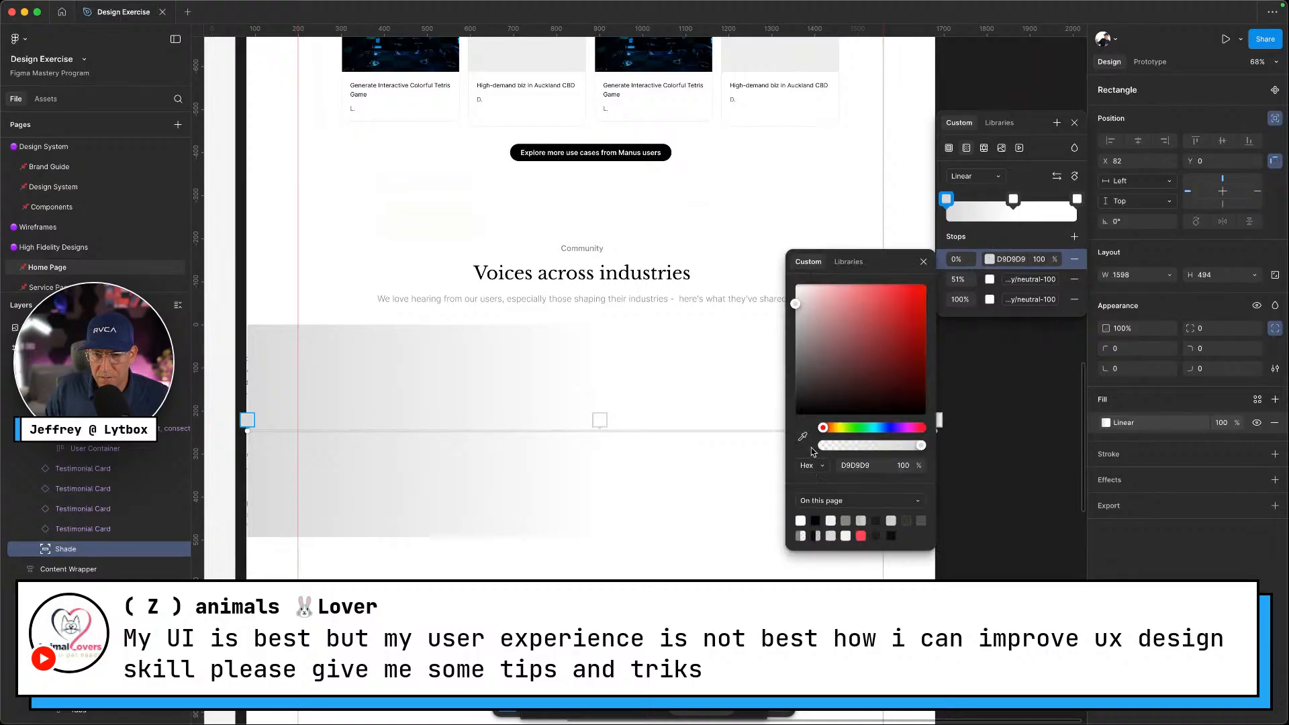
{"action": "left_click", "coordinate": [850, 266]}
{"action": "left_click", "coordinate": [805, 447]}
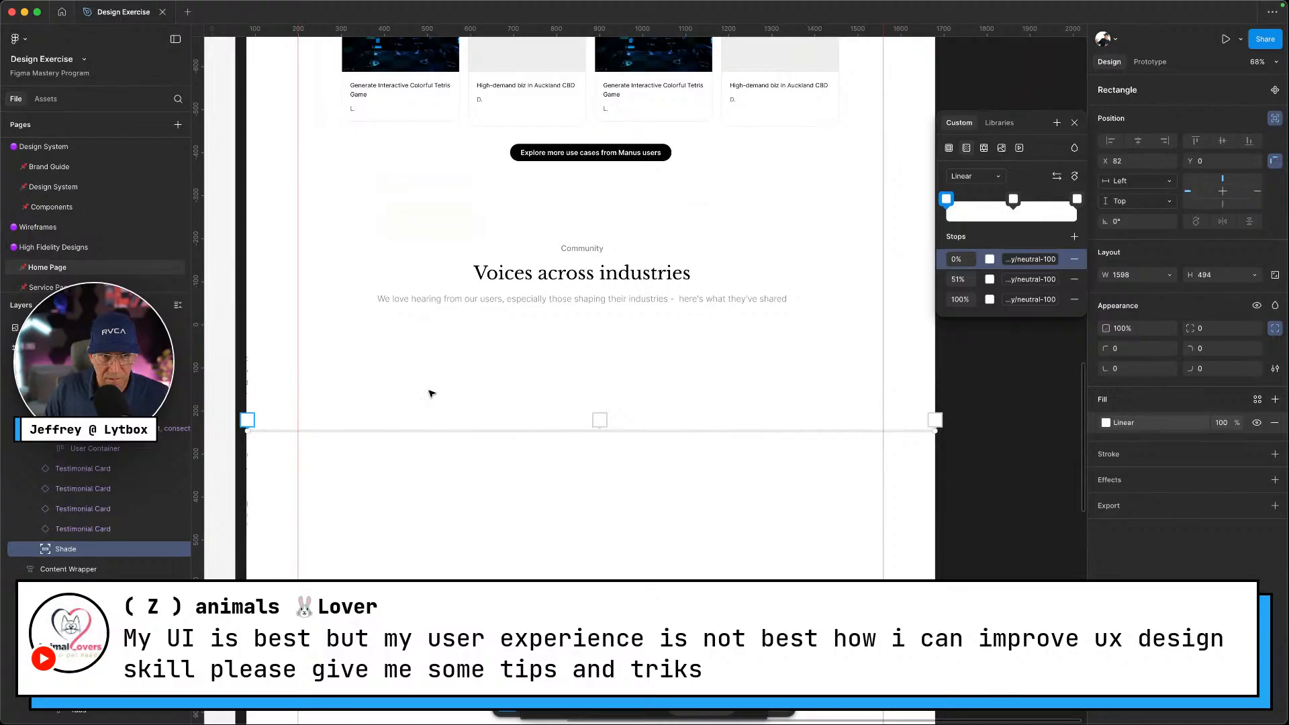
Detach the middle stop's colour variable and set its opacity to 0%
{"action": "left_click", "coordinate": [601, 420]}
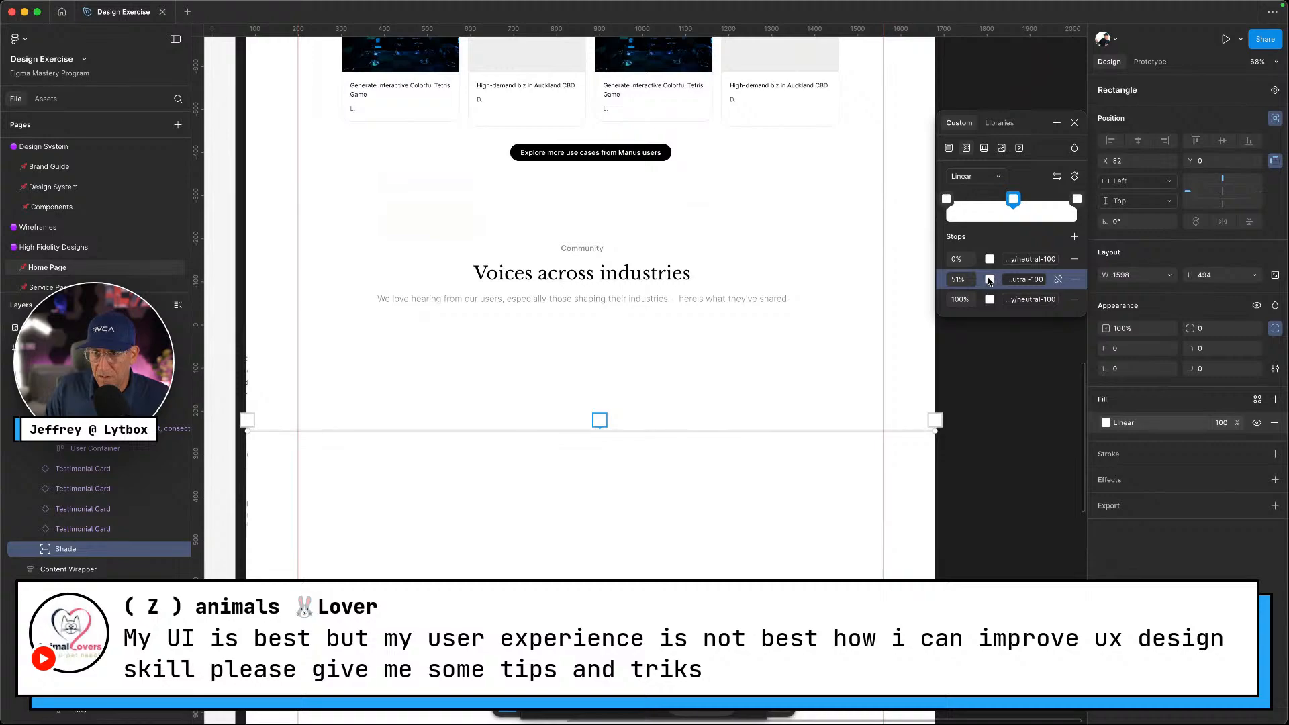
{"action": "left_click", "coordinate": [1058, 280]}
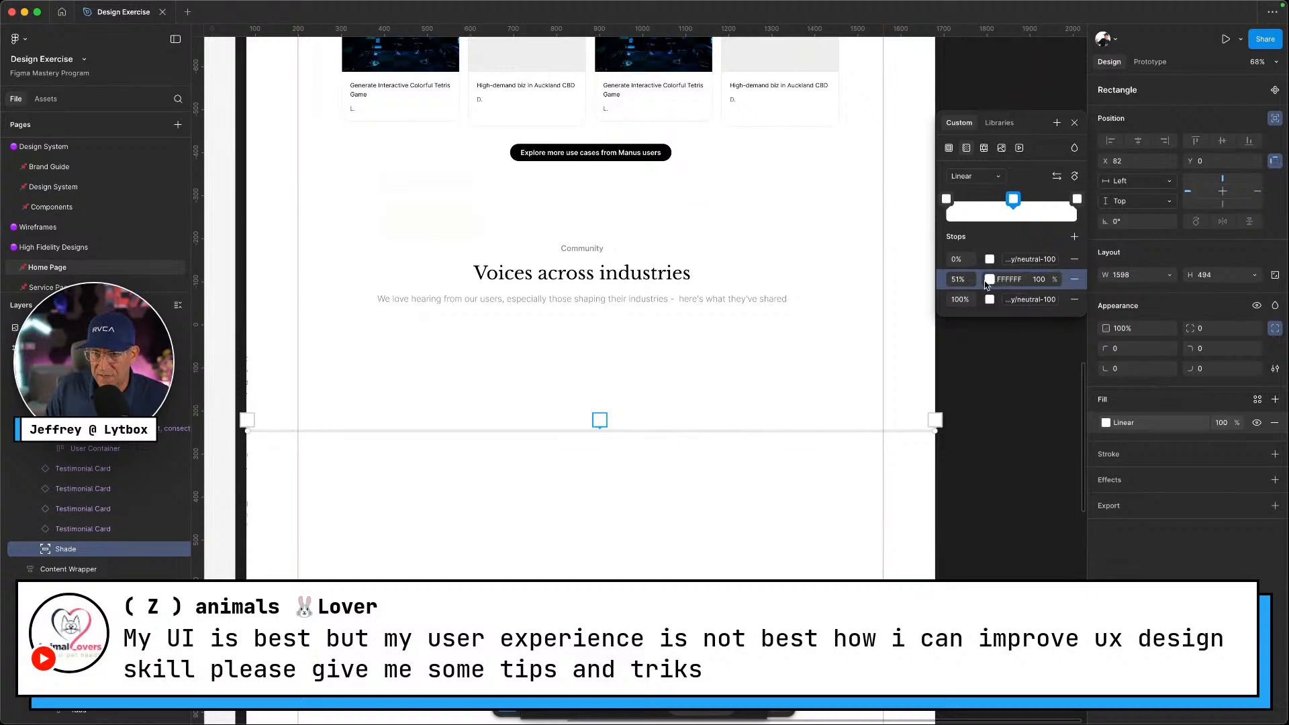
{"action": "left_click", "coordinate": [1045, 281]}
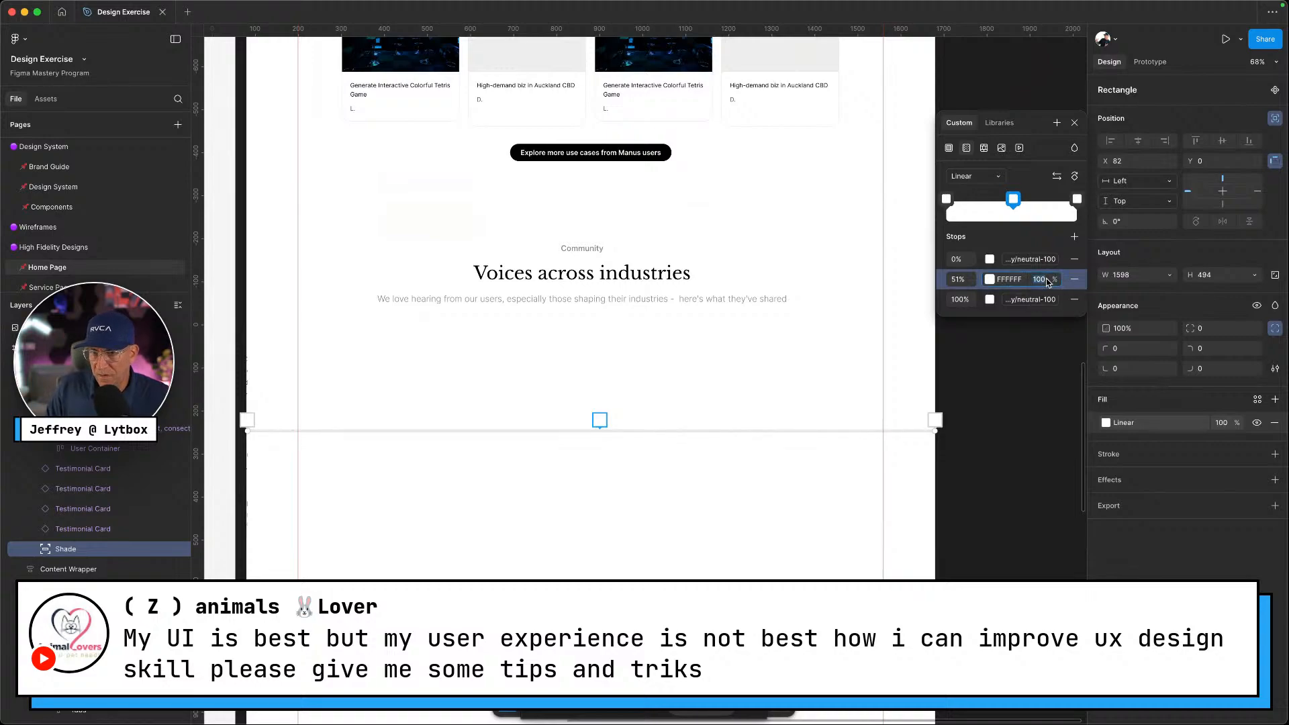
{"action": "type", "text": "0"}
{"action": "key", "text": "Return"}
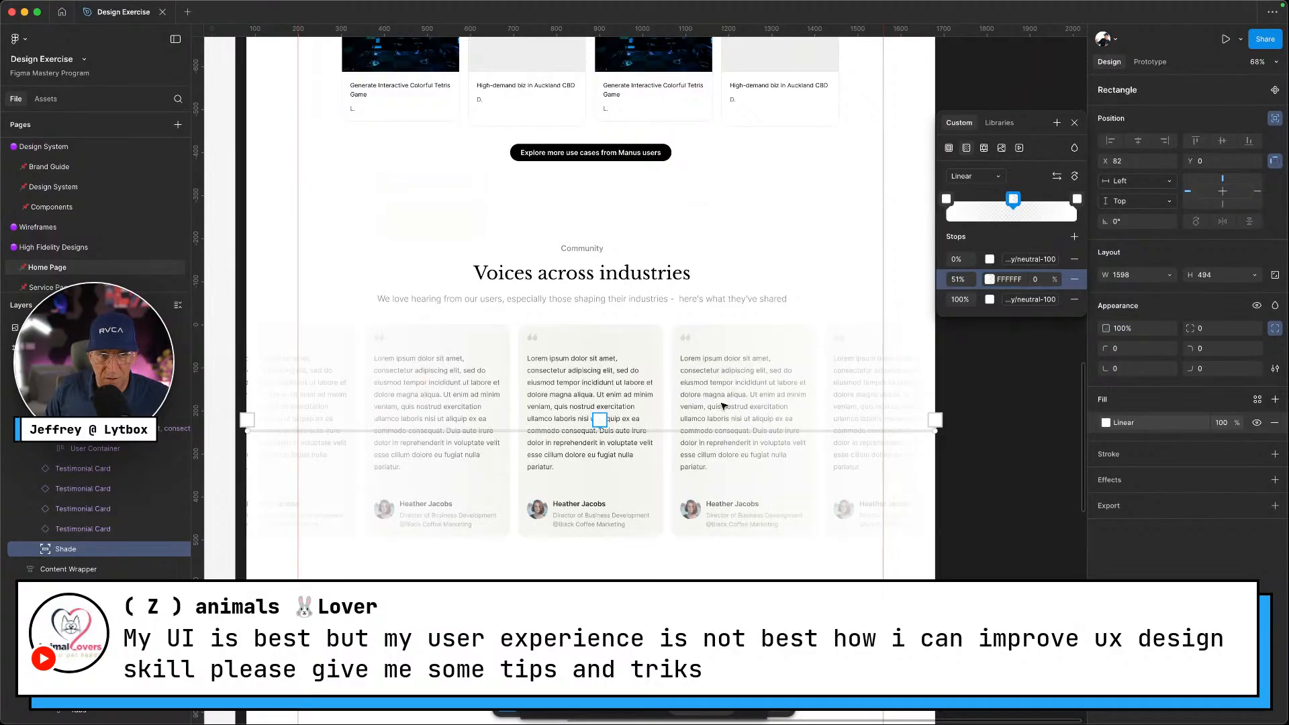
{"action": "scroll", "coordinate": [475, 476], "scroll_direction": "down", "scroll_amount": 3}
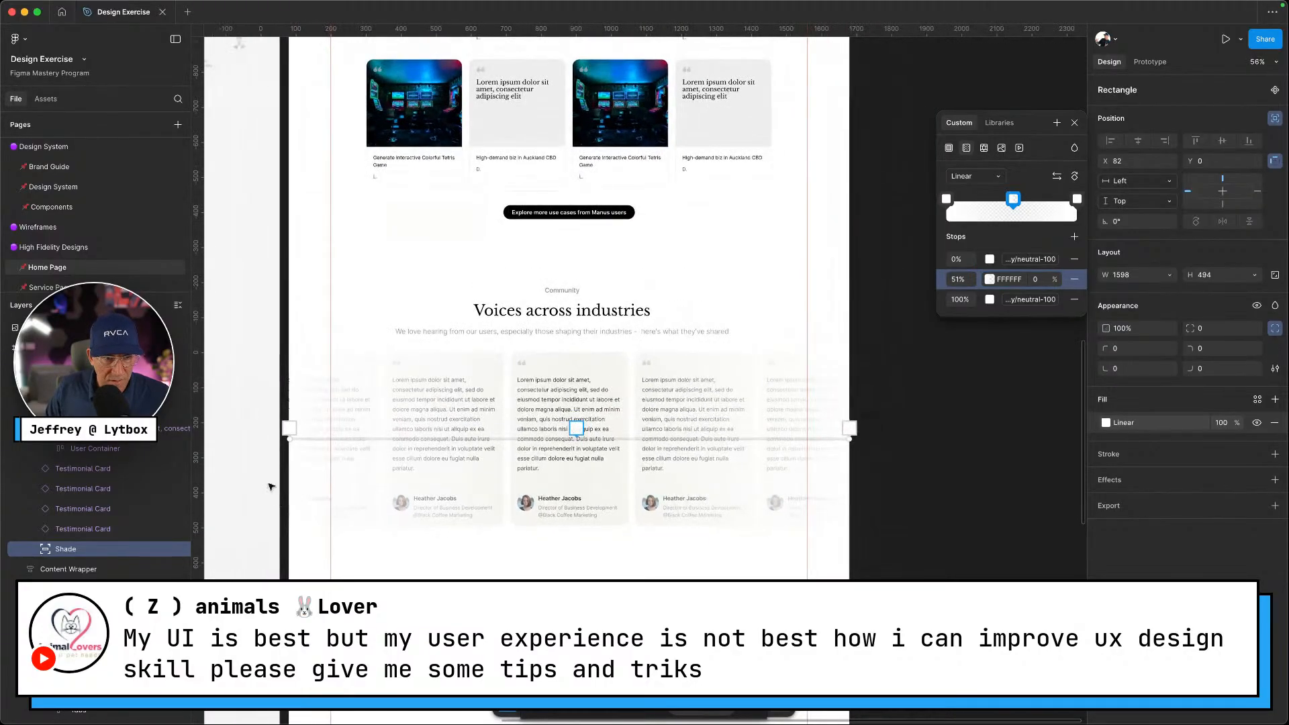
Drag the shade's gradient handles so the fade reaches past both ends of the testimonial row
{"action": "left_click_drag", "start_coordinate": [285, 440], "coordinate": [229, 440]}
{"action": "mouse_move", "coordinate": [850, 440]}
{"action": "left_mouse_down"}
{"action": "mouse_move", "coordinate": [945, 438]}
{"action": "mouse_move", "coordinate": [853, 438]}
{"action": "left_mouse_up"}
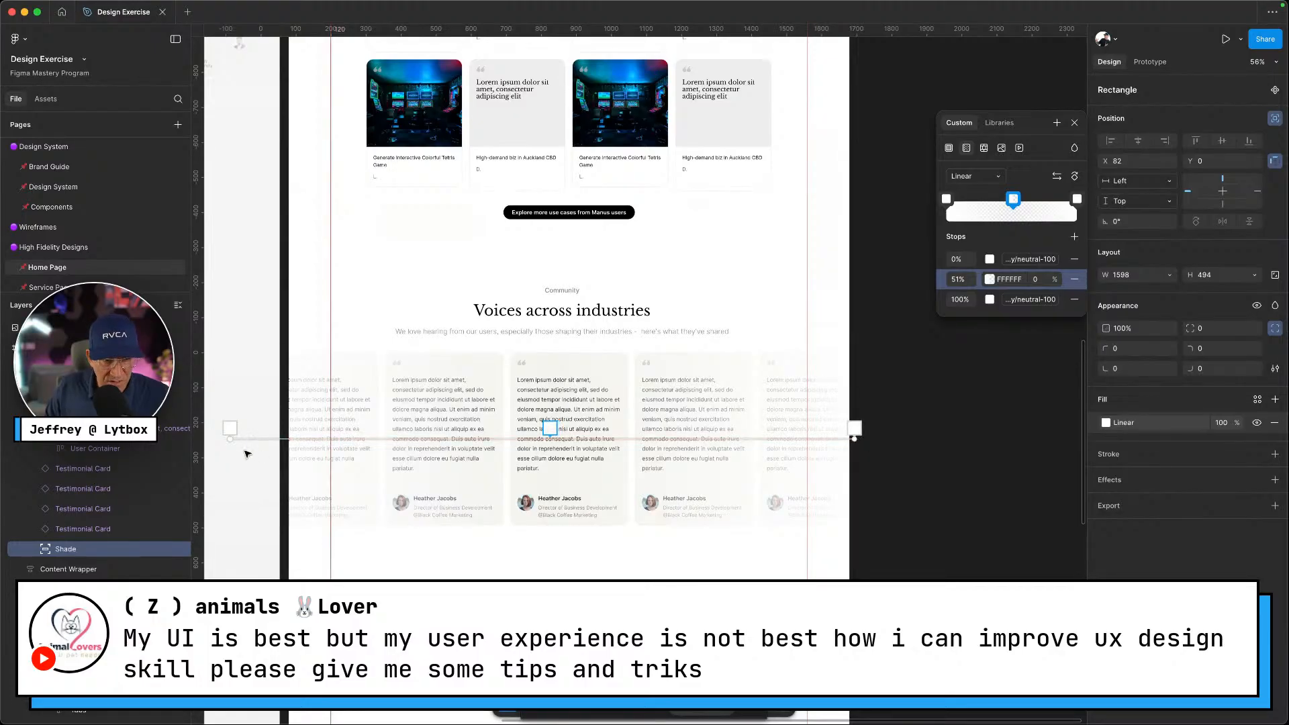
{"action": "left_click_drag", "start_coordinate": [230, 438], "coordinate": [275, 437]}
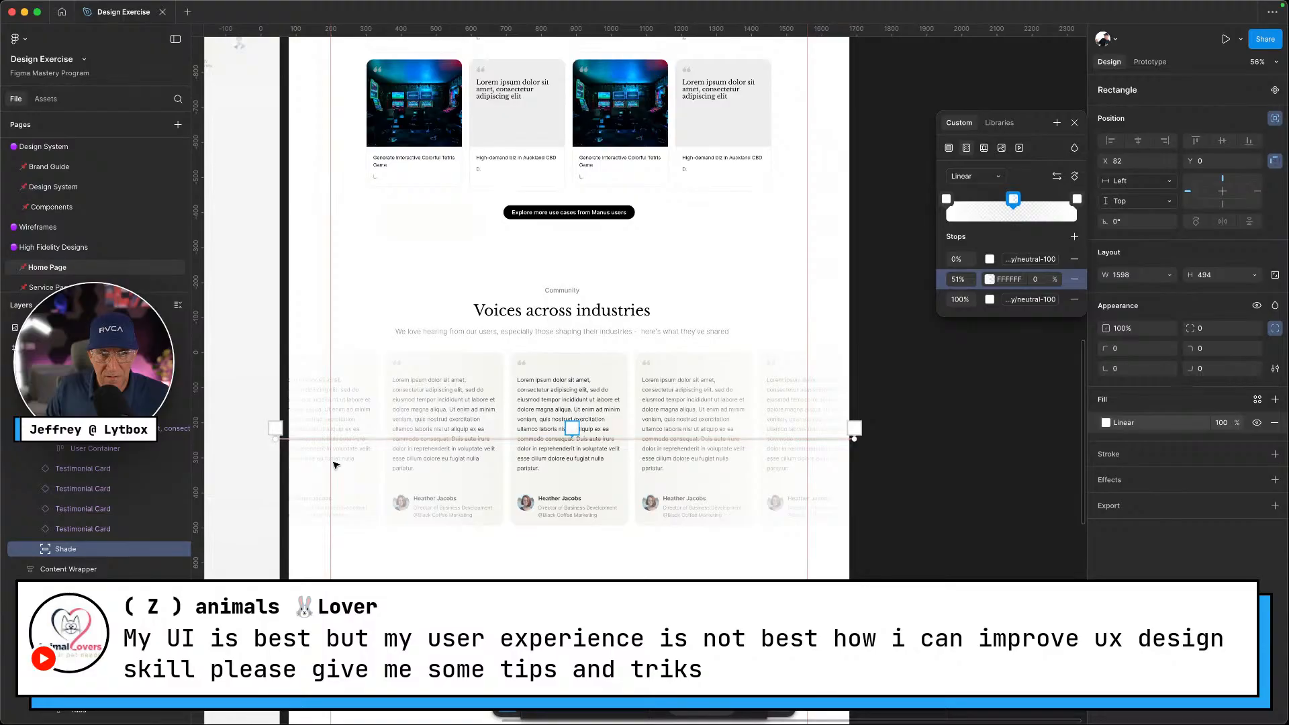
{"action": "key", "text": "Escape"}
{"action": "key", "text": "Escape"}
Stretch the Shade rectangle to X 80 and width 1600, then select its parent testimonial row frame
{"action": "left_click", "coordinate": [622, 421]}
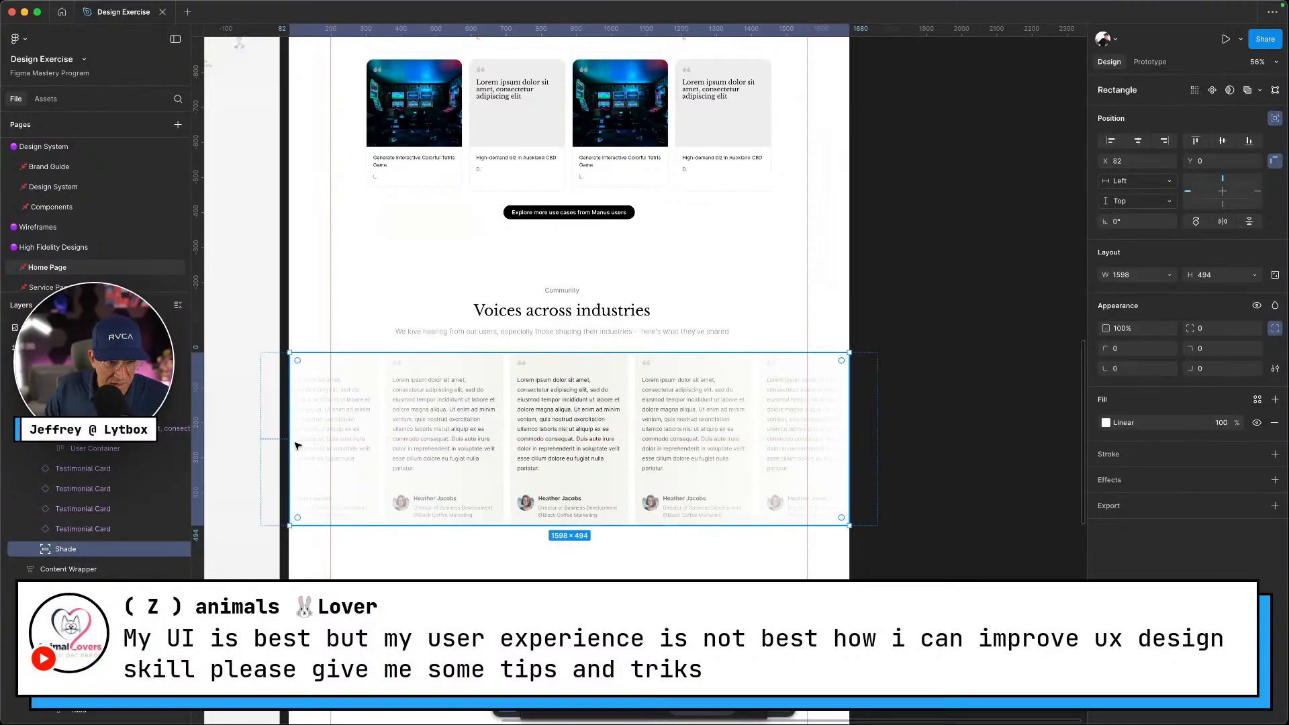
{"action": "left_click_drag", "start_coordinate": [297, 446], "coordinate": [296, 445]}
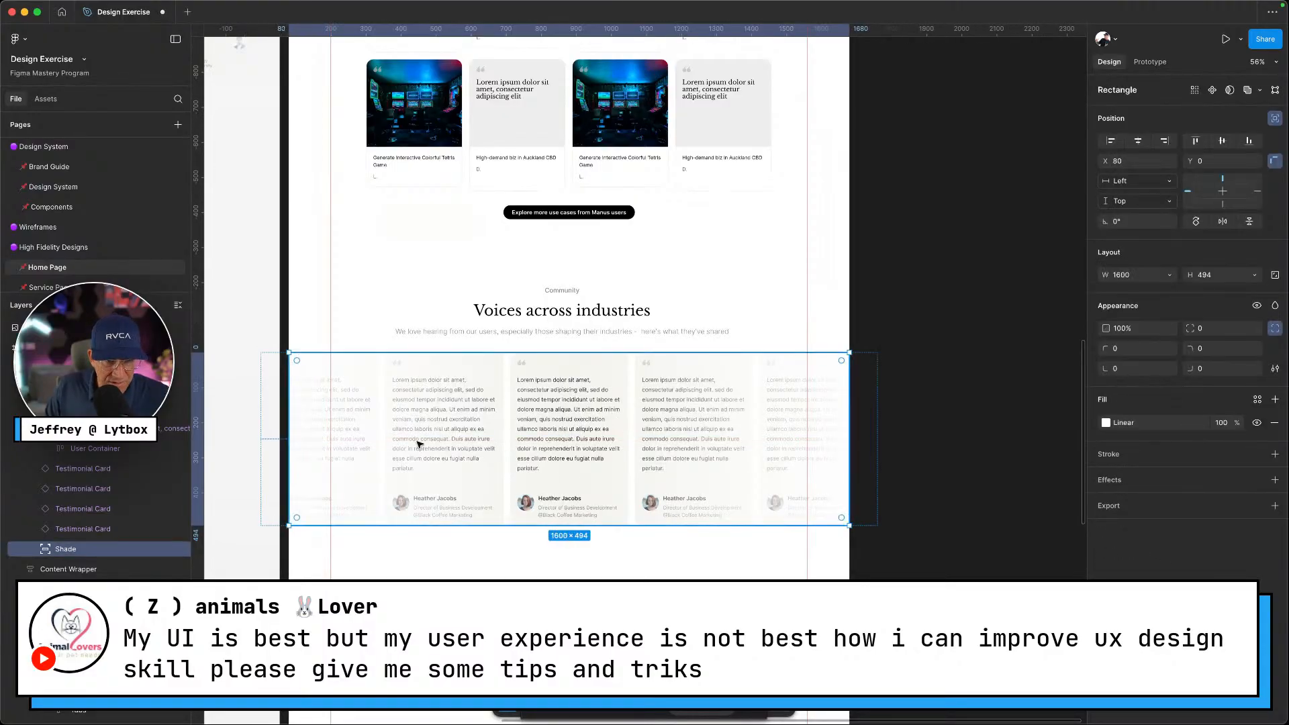
{"action": "left_click_drag", "start_coordinate": [852, 437], "coordinate": [849, 438]}
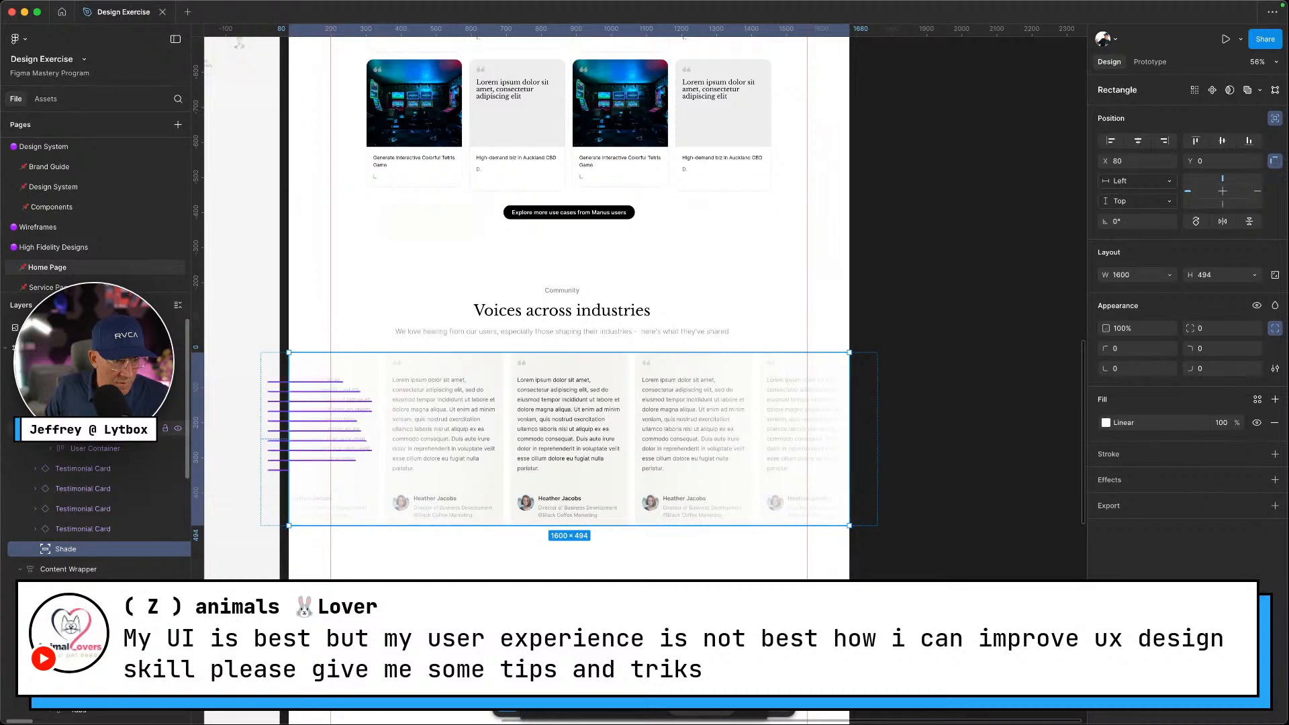
{"action": "scroll", "coordinate": [108, 403], "scroll_direction": "down", "scroll_amount": 2}
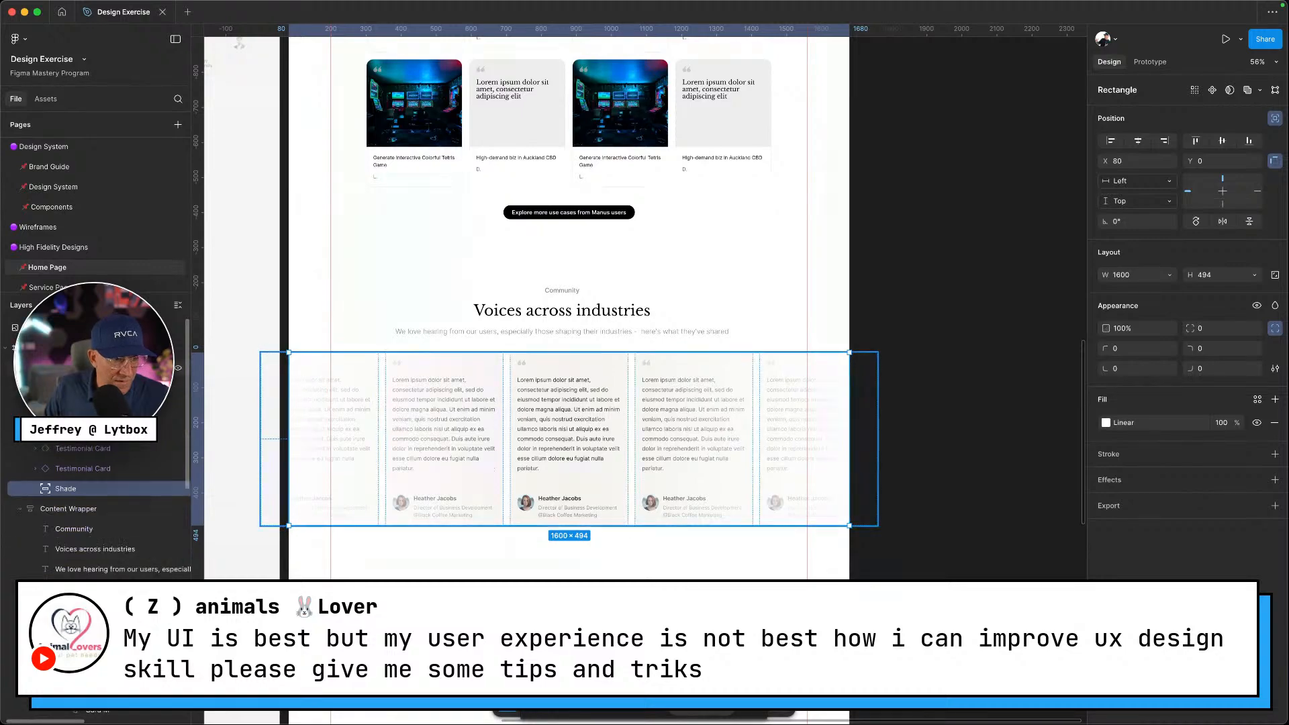
{"action": "left_click", "coordinate": [20, 368]}
{"action": "left_click", "coordinate": [20, 388]}
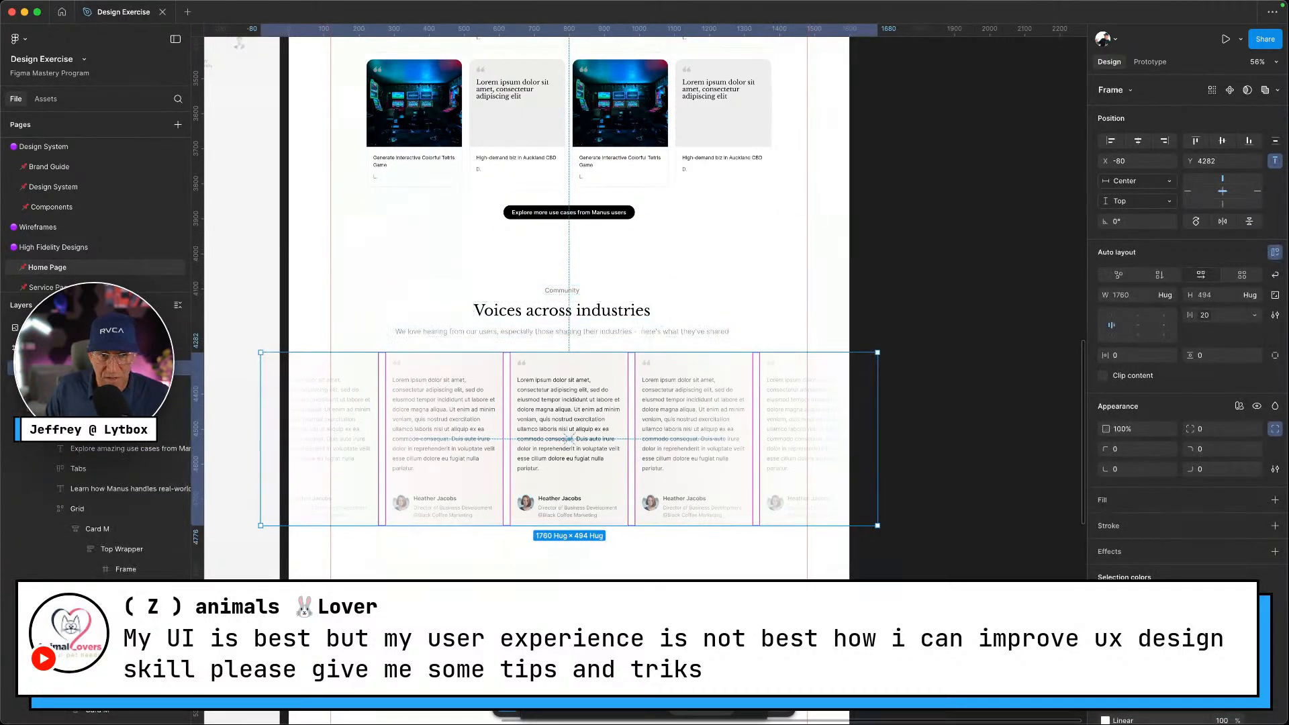
Wrap the testimonial row and the 'Voices across industries' heading in an auto-layout frame
{"action": "key", "text": "Escape"}
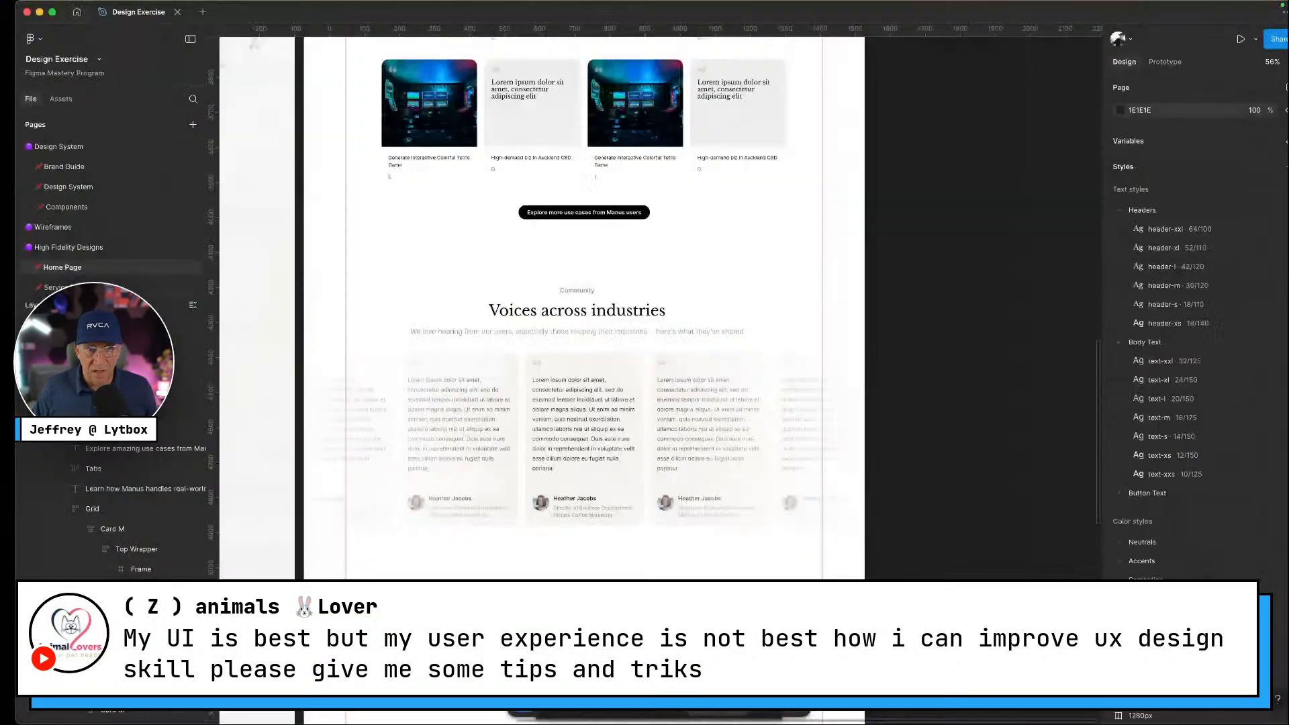
{"action": "scroll", "coordinate": [621, 555], "scroll_direction": "down", "scroll_amount": 3}
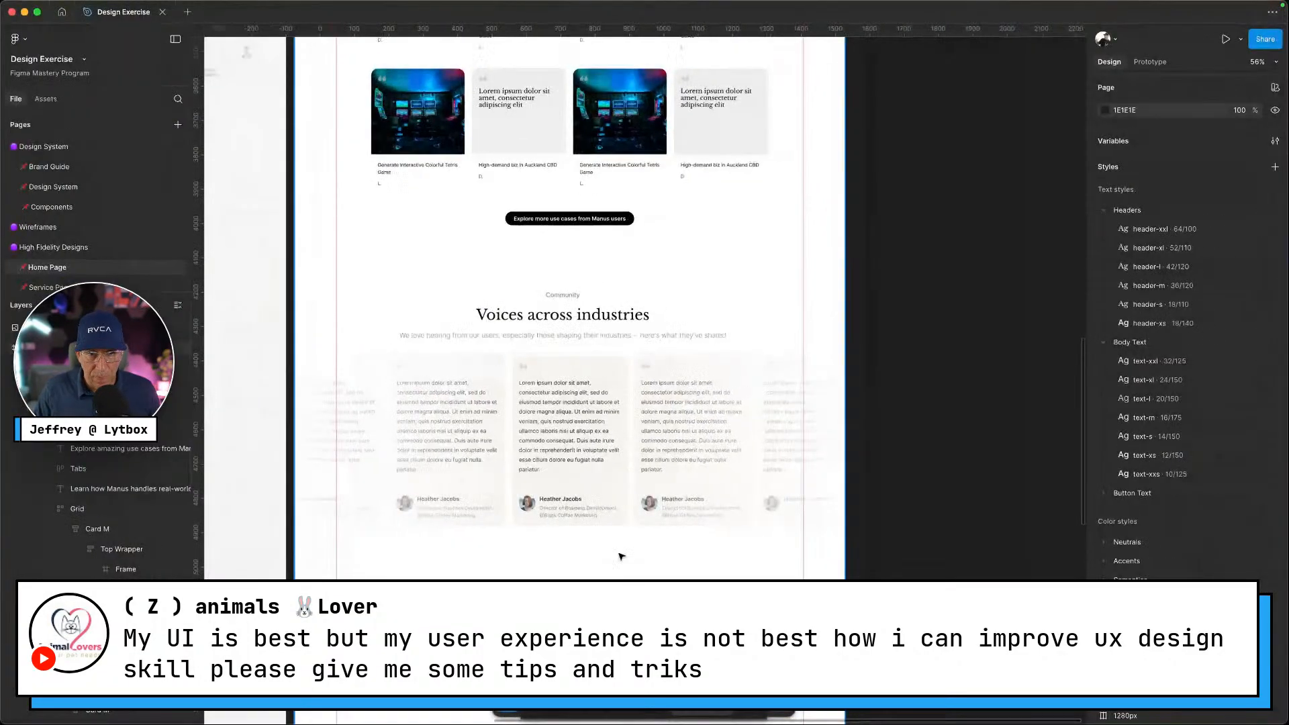
{"action": "left_click", "coordinate": [589, 477]}
{"action": "left_click", "coordinate": [582, 363], "text": "shift"}
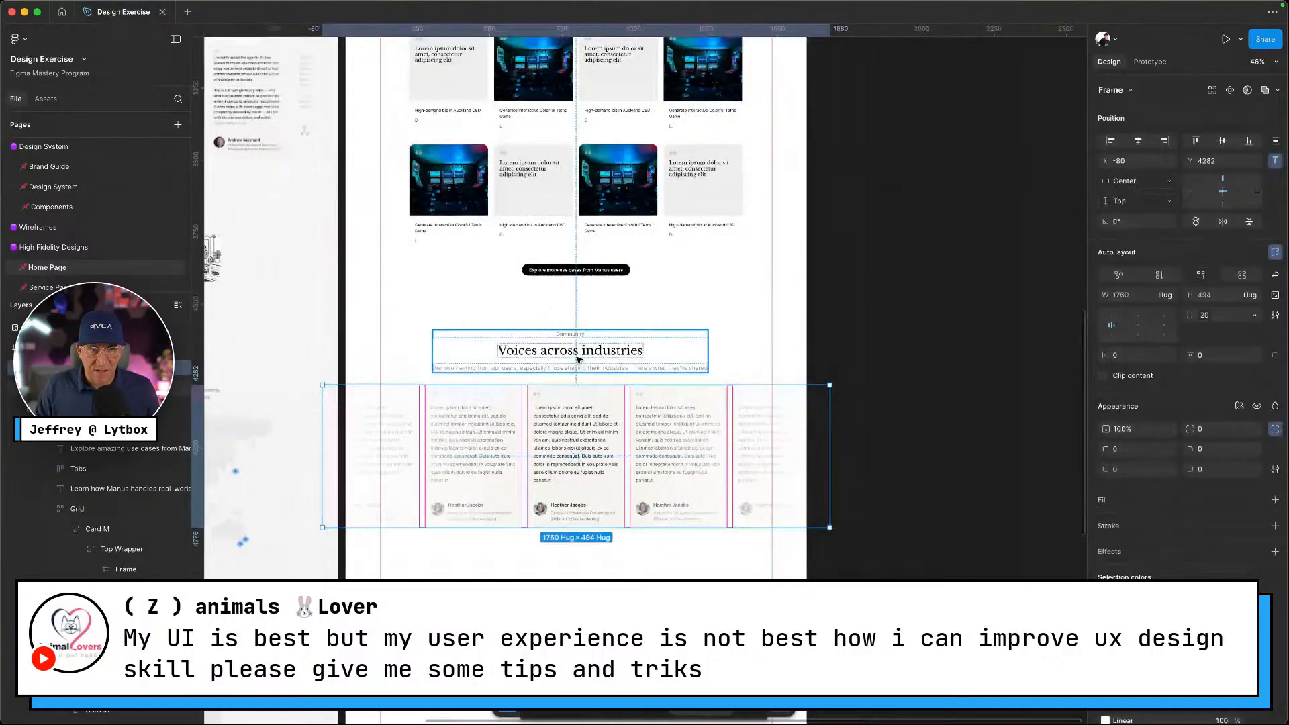
{"action": "key", "text": "shift+a"}
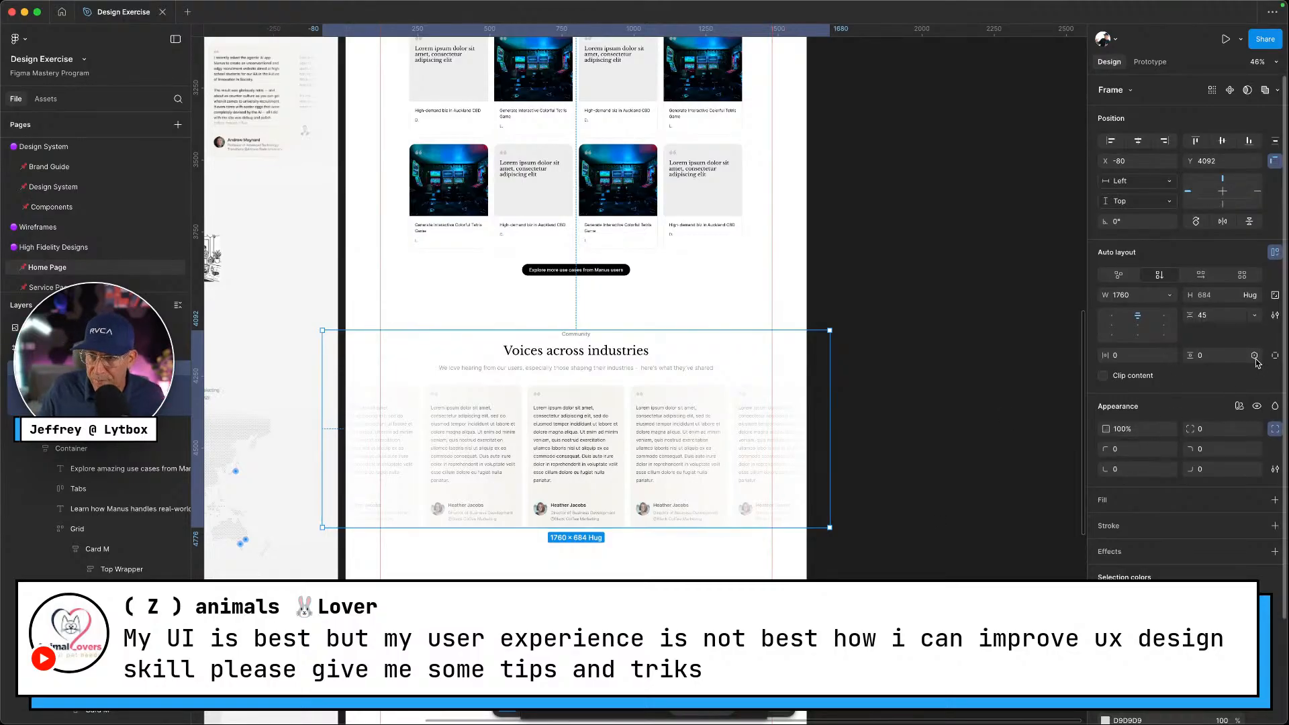
Apply the section-m Top Bottom variable (100) to the section's vertical padding
{"action": "left_click", "coordinate": [1255, 356]}
{"action": "type", "text": "section"}
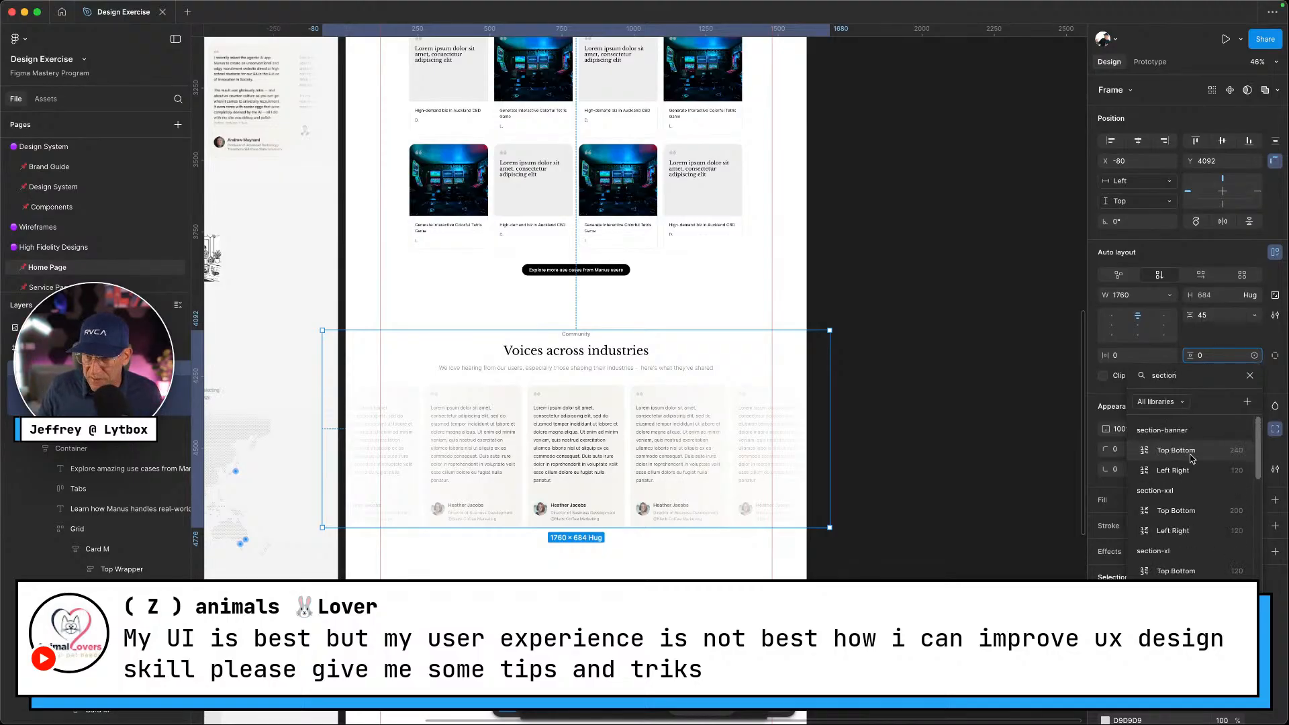
{"action": "scroll", "coordinate": [1194, 470], "scroll_direction": "down", "scroll_amount": 5}
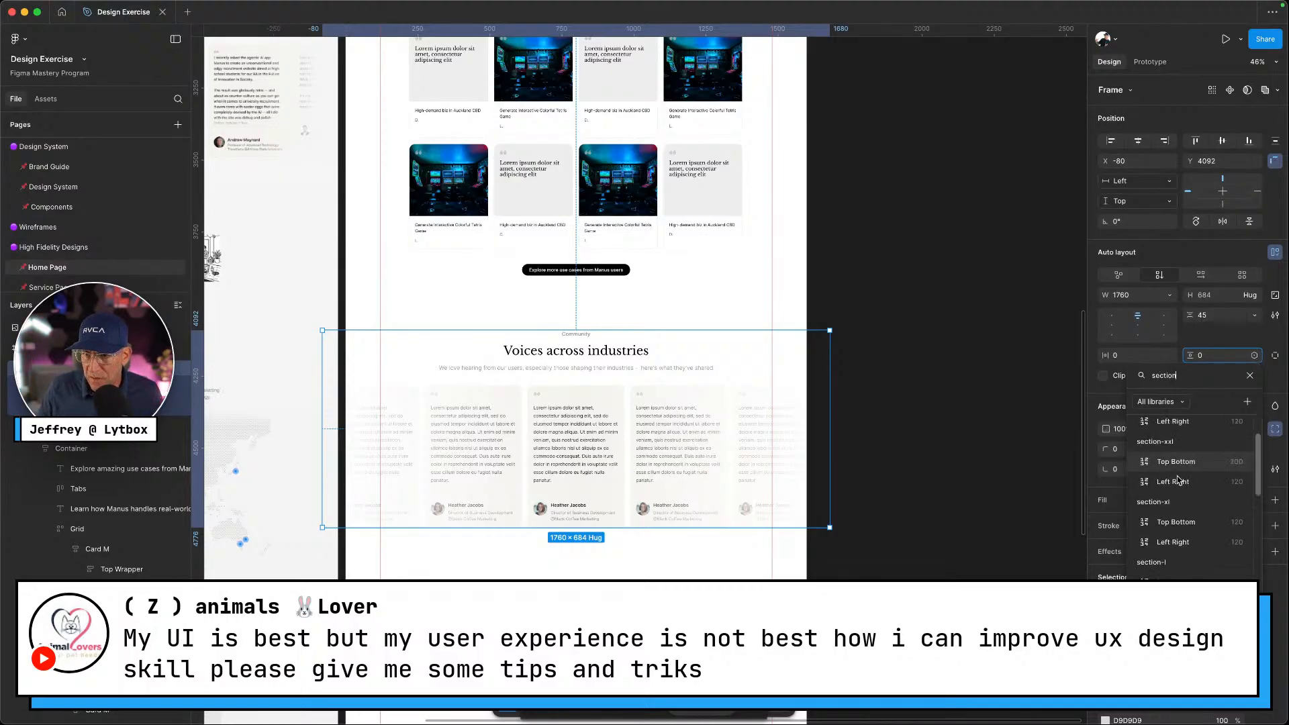
{"action": "scroll", "coordinate": [1194, 510], "scroll_direction": "down", "scroll_amount": 1}
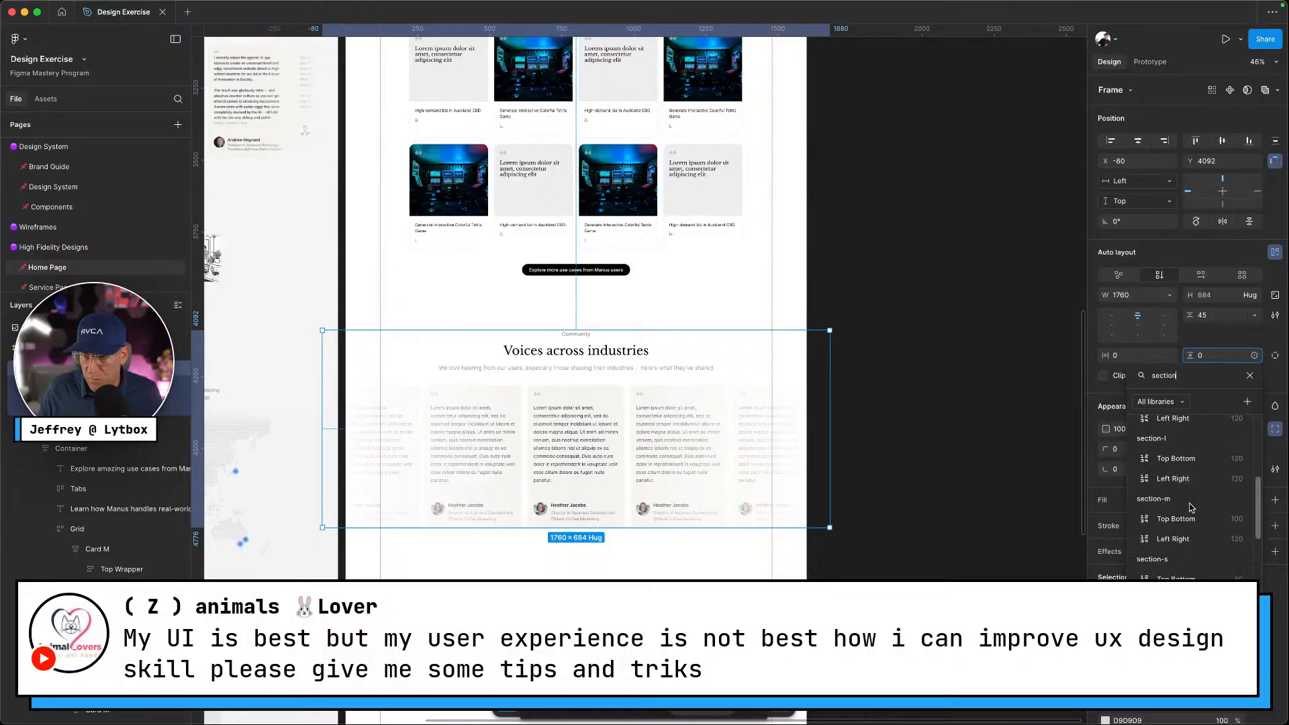
{"action": "left_click", "coordinate": [1187, 521]}
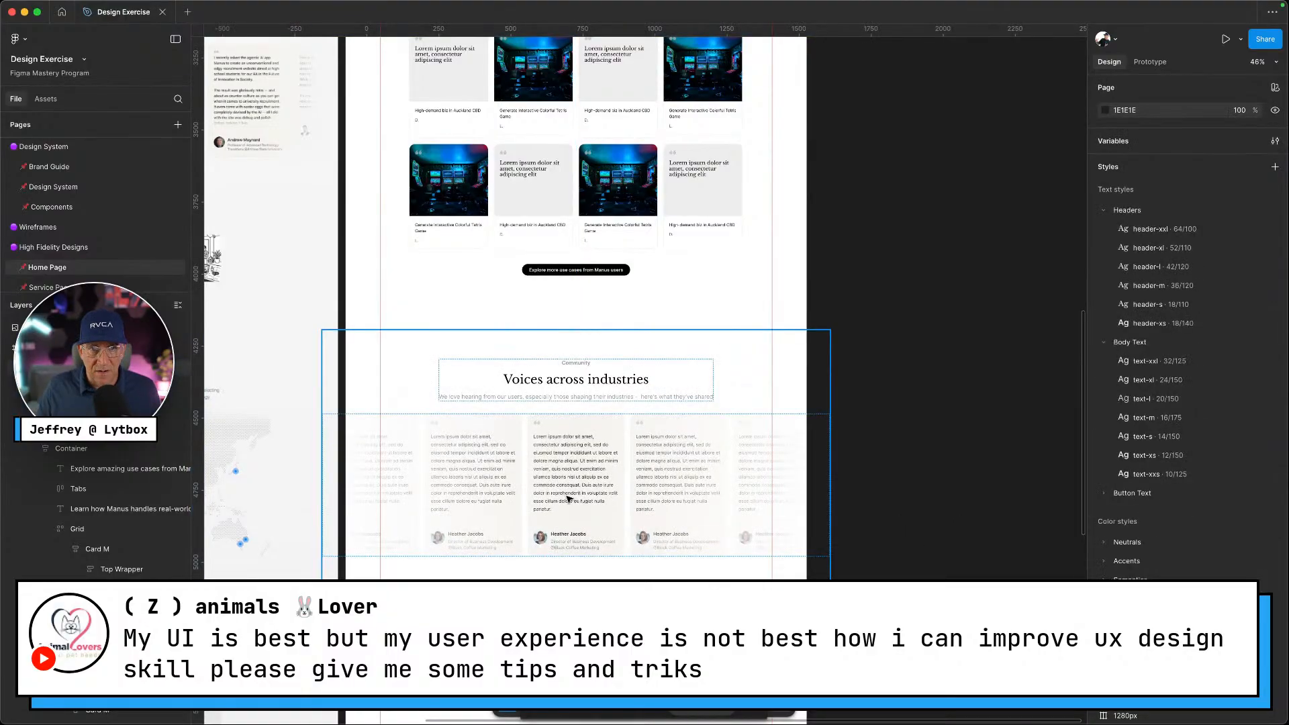
{"action": "left_click_drag", "start_coordinate": [563, 479], "coordinate": [565, 492]}
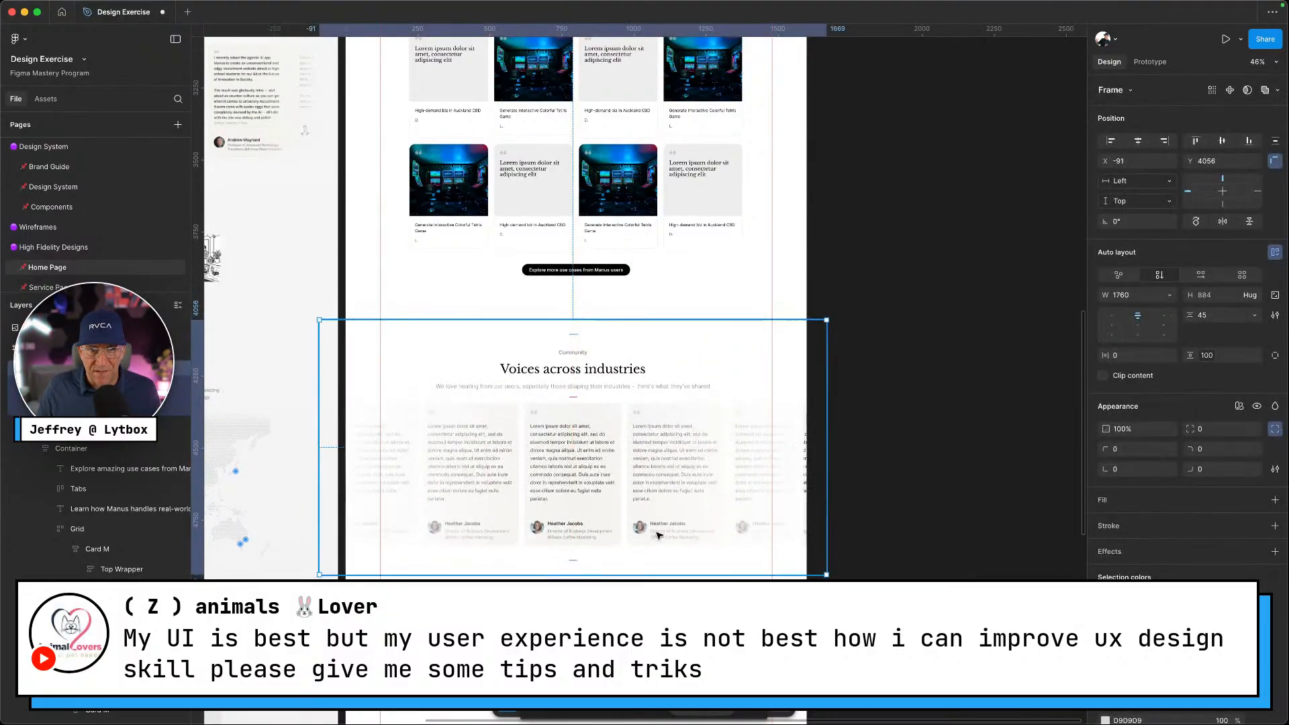
{"action": "scroll", "coordinate": [655, 535], "scroll_direction": "down", "scroll_amount": 4}
{"action": "left_click", "coordinate": [652, 534]}
Compare Figma with the Manus website, scrolling the site down to the Events section with its meetup cards
{"action": "key", "text": "ctrl+Left"}
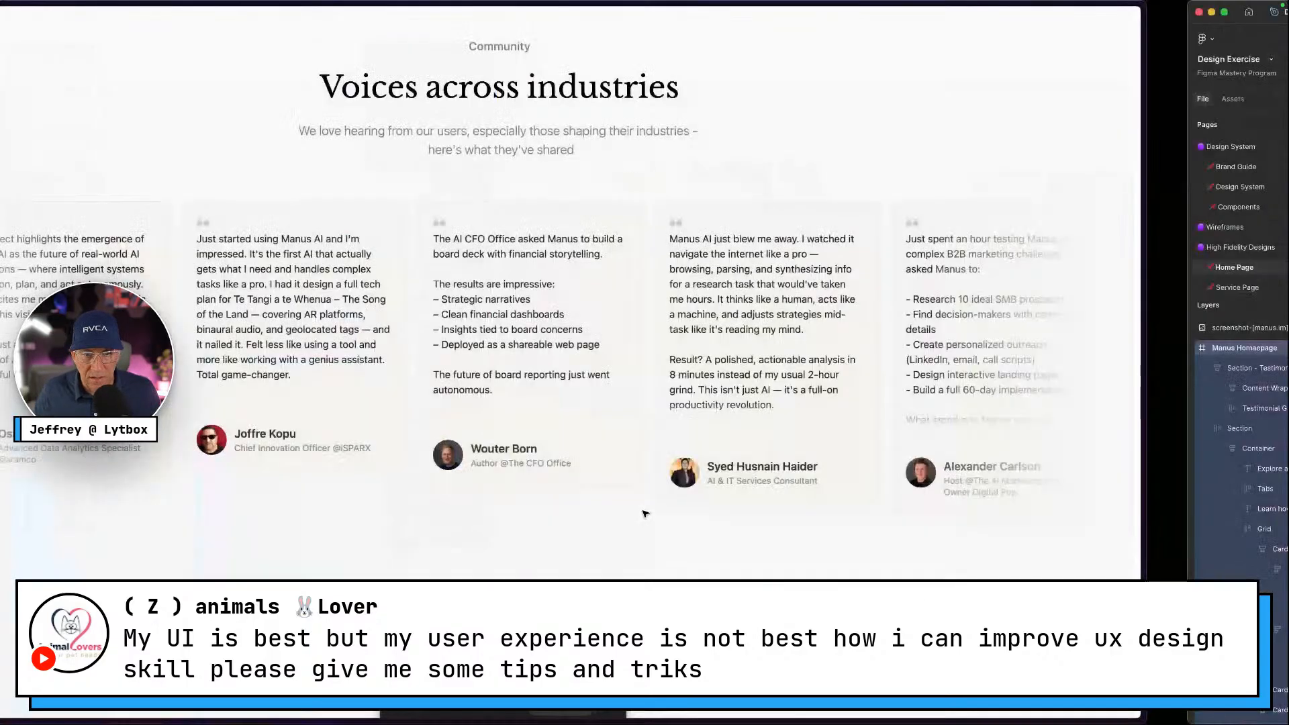
{"action": "scroll", "coordinate": [339, 299], "scroll_direction": "down", "scroll_amount": 6}
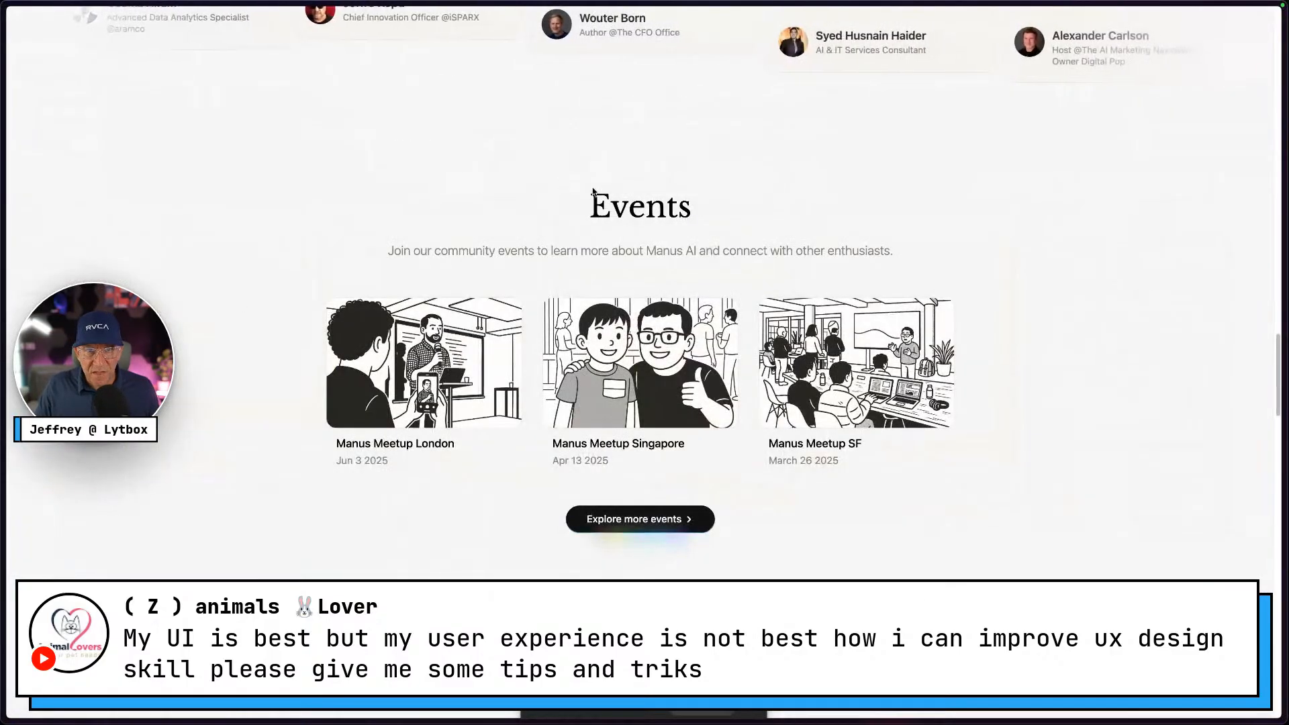
{"action": "key", "text": "ctrl+Right"}
{"action": "scroll", "coordinate": [674, 211], "scroll_direction": "up", "scroll_amount": 4}
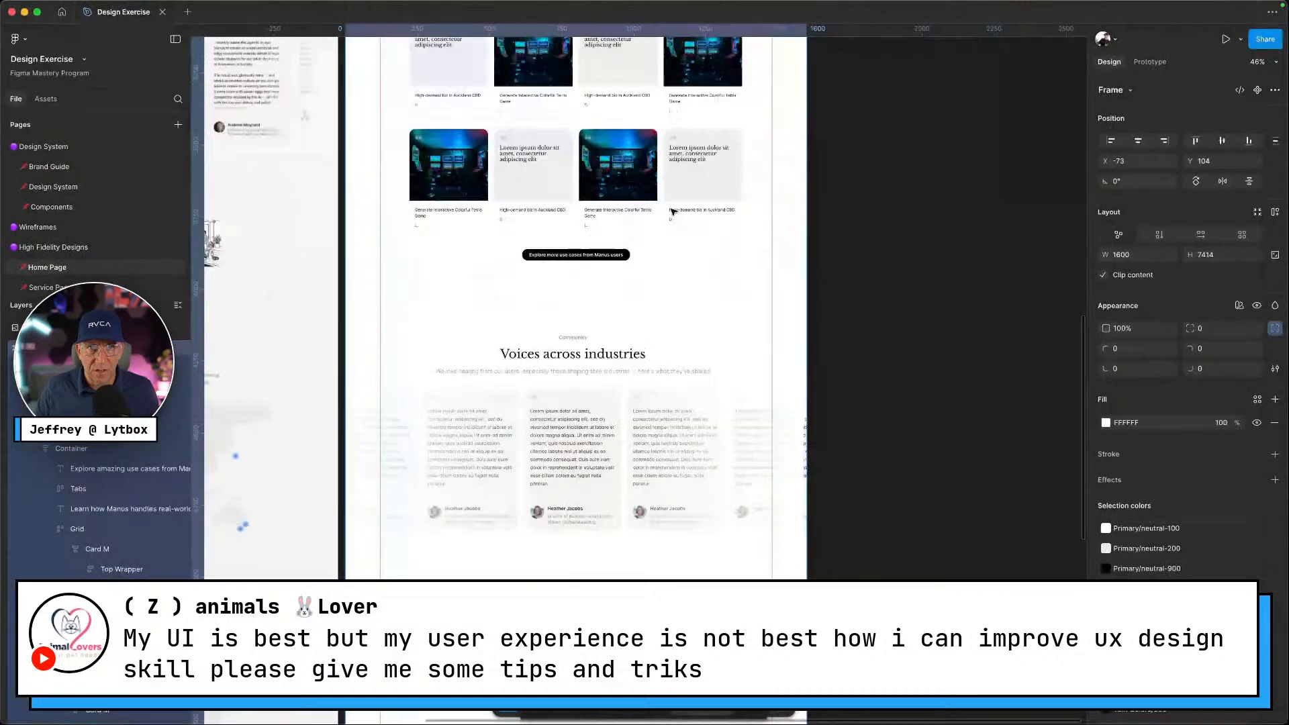
{"action": "scroll", "coordinate": [674, 211], "scroll_direction": "down", "scroll_amount": 5}
{"action": "key", "text": "ctrl+Left"}
{"action": "key", "text": "ctrl+Right"}
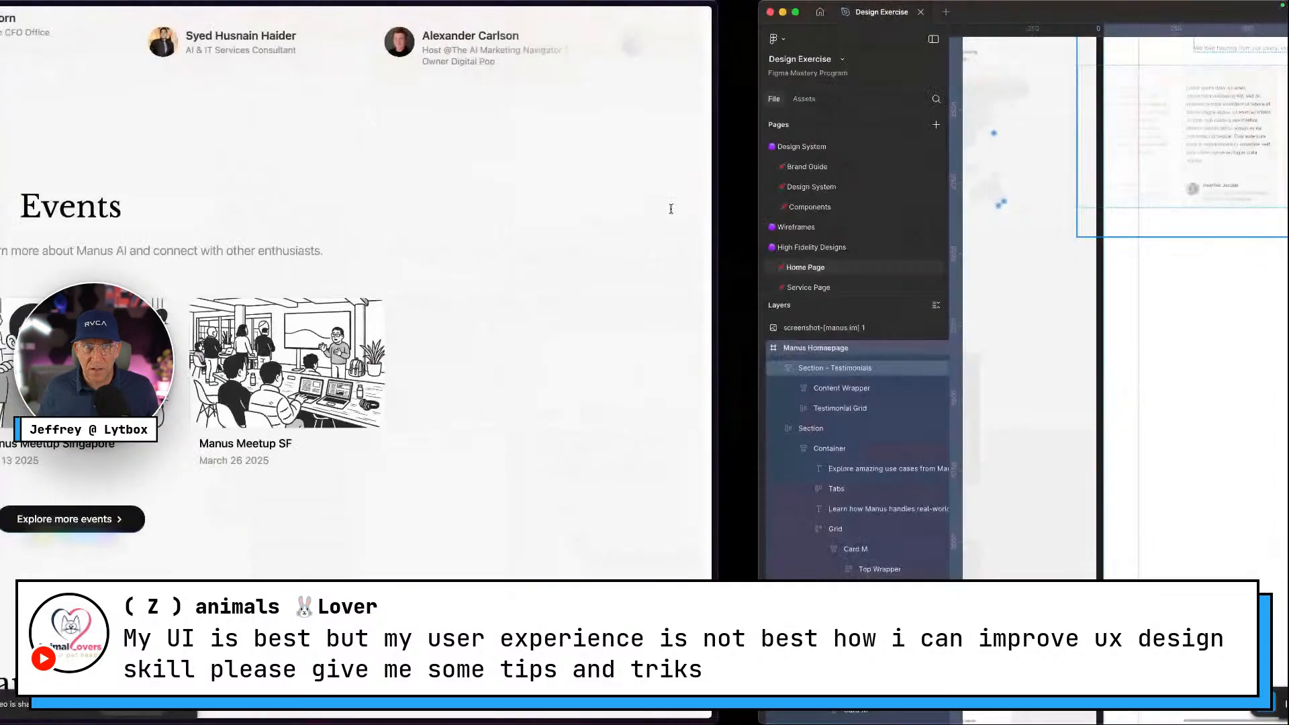
{"action": "scroll", "coordinate": [649, 213], "scroll_direction": "up", "scroll_amount": 5}
{"action": "scroll", "coordinate": [590, 433], "scroll_direction": "up", "scroll_amount": 4}
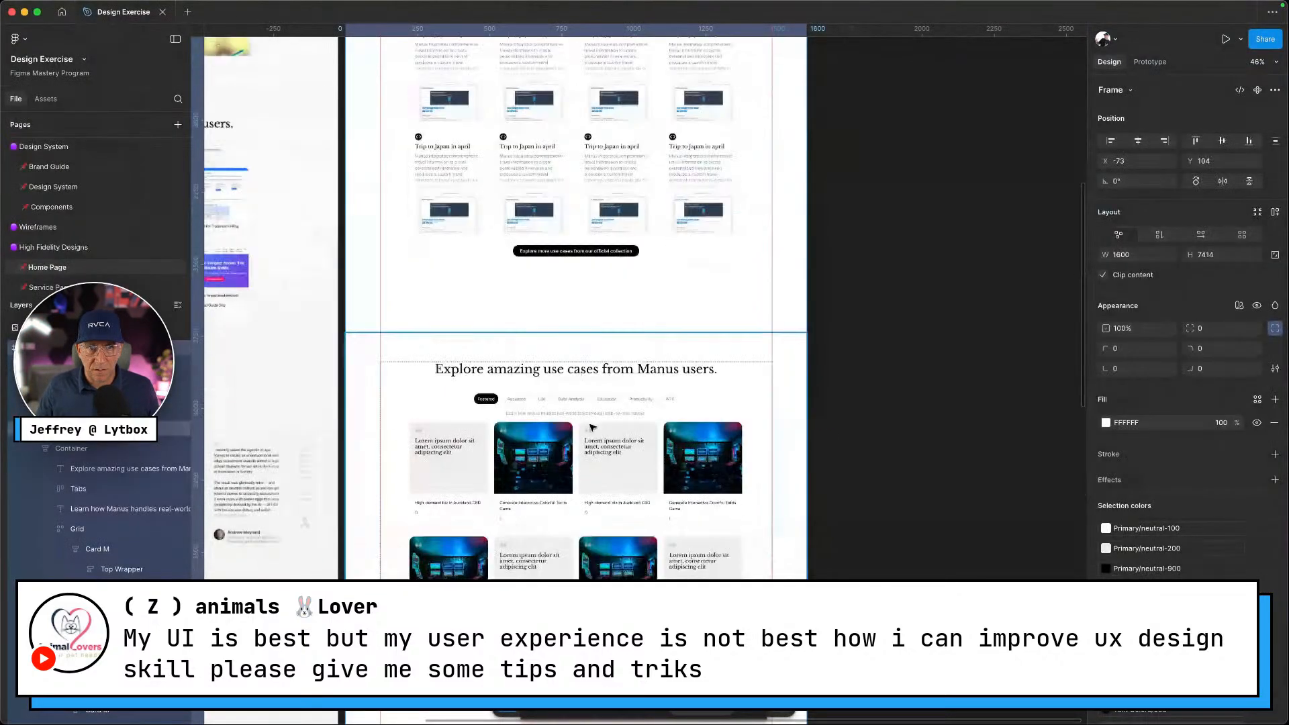
{"action": "key", "text": "ctrl+Left"}
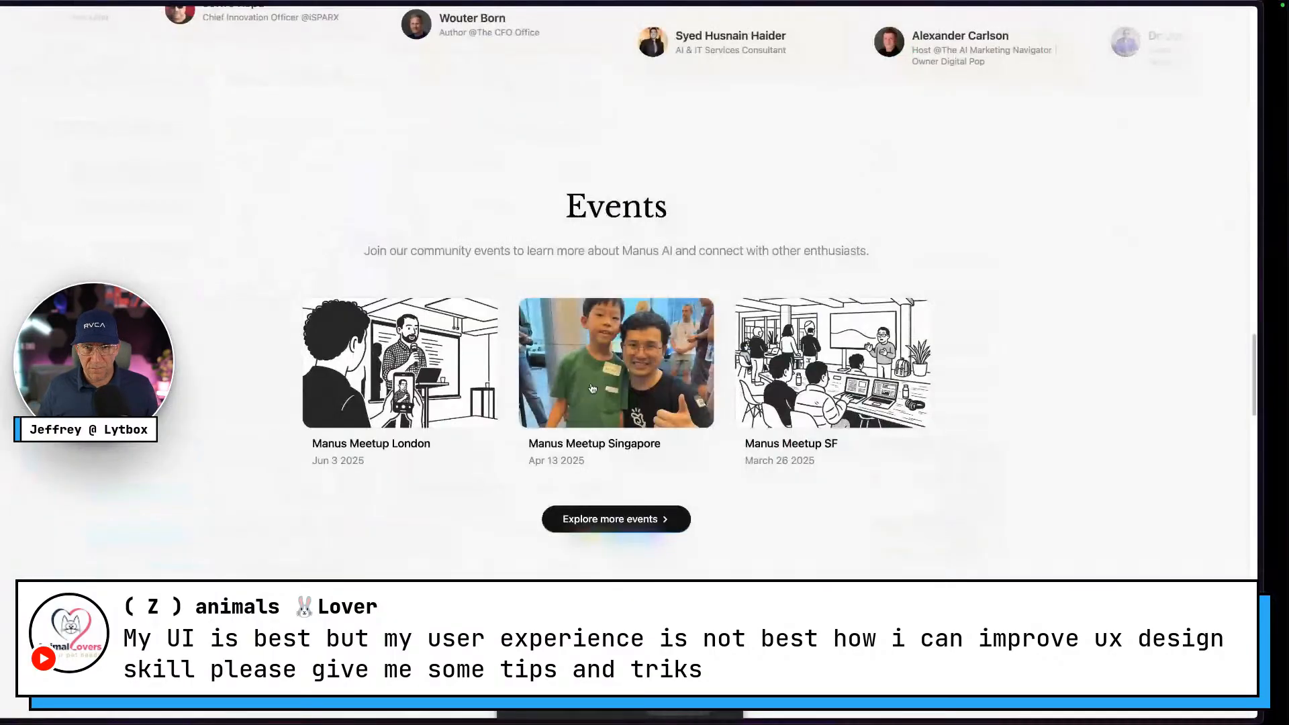
{"action": "key", "text": "ctrl+Right"}
{"action": "scroll", "coordinate": [548, 381], "scroll_direction": "down", "scroll_amount": 2}
Paste a copy of the section header below the testimonials and delete its Community label
{"action": "scroll", "coordinate": [548, 381], "scroll_direction": "down", "scroll_amount": 5}
{"action": "left_click", "coordinate": [591, 250]}
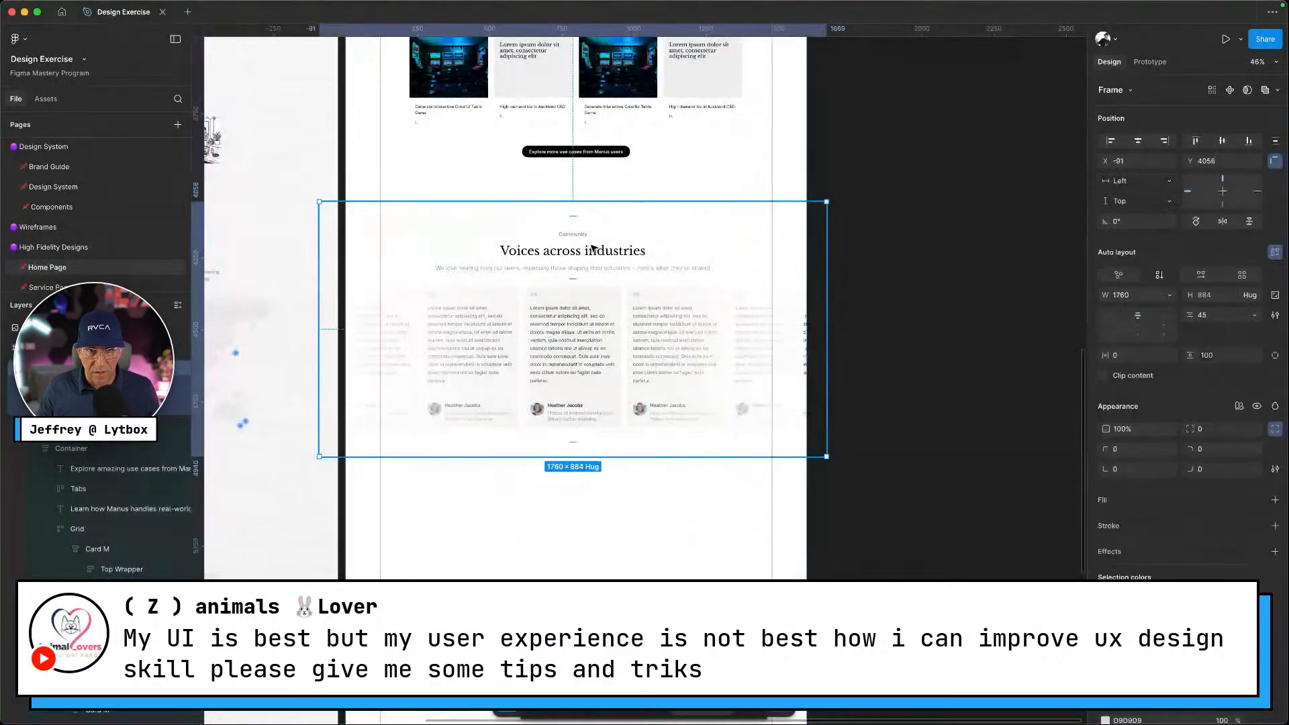
{"action": "left_click", "coordinate": [593, 249]}
{"action": "scroll", "coordinate": [570, 269], "scroll_direction": "down", "scroll_amount": 4}
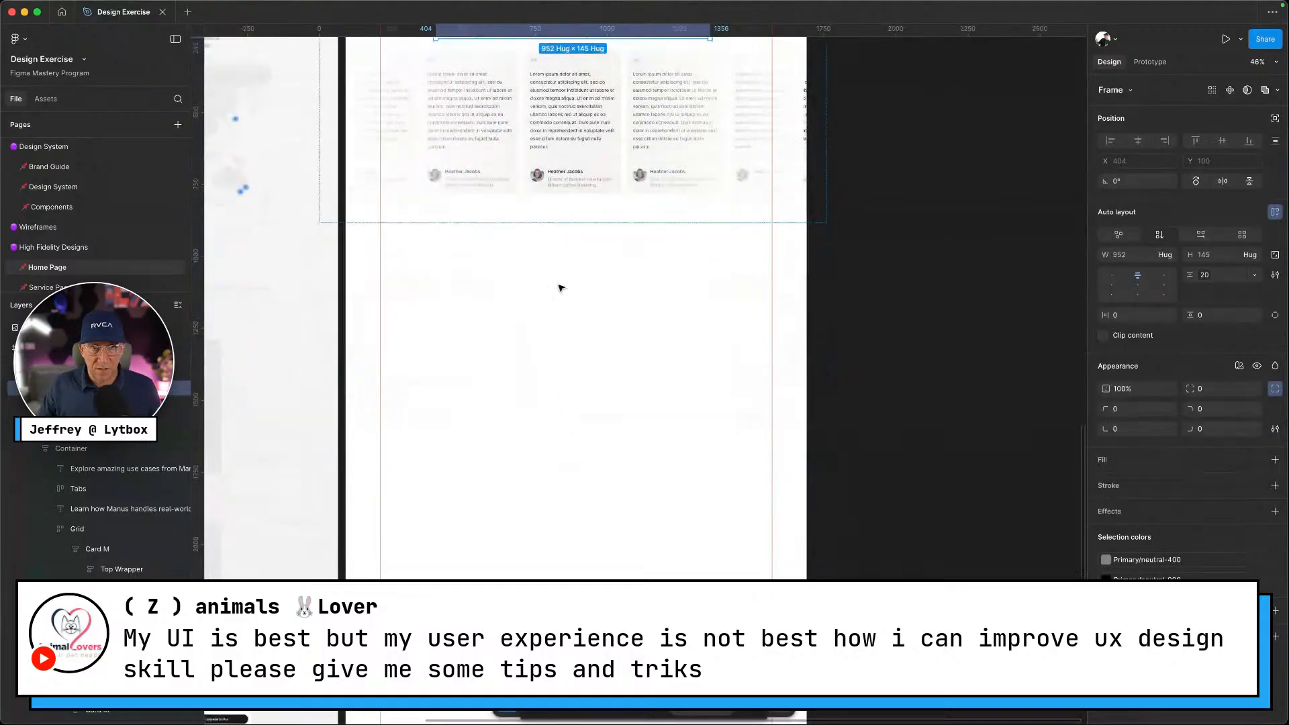
{"action": "left_click", "coordinate": [550, 274]}
{"action": "right_click", "coordinate": [551, 274]}
{"action": "left_click", "coordinate": [589, 254]}
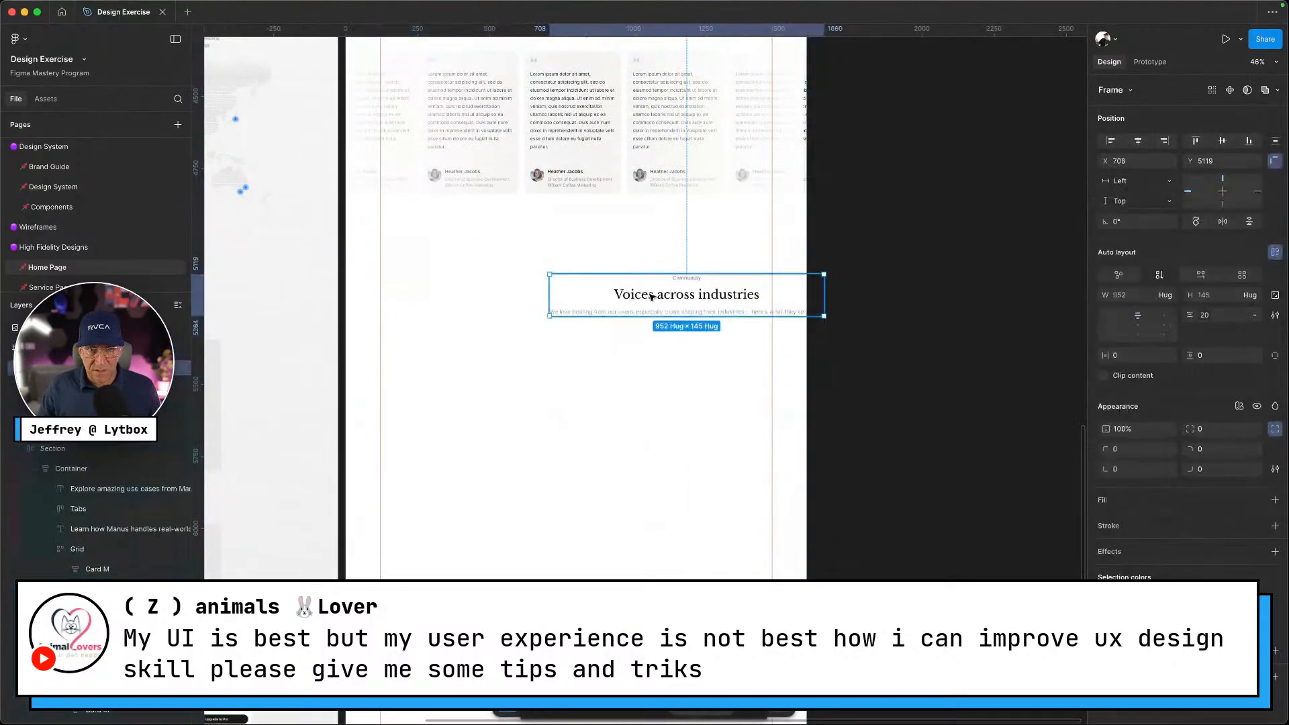
{"action": "left_click", "coordinate": [576, 252]}
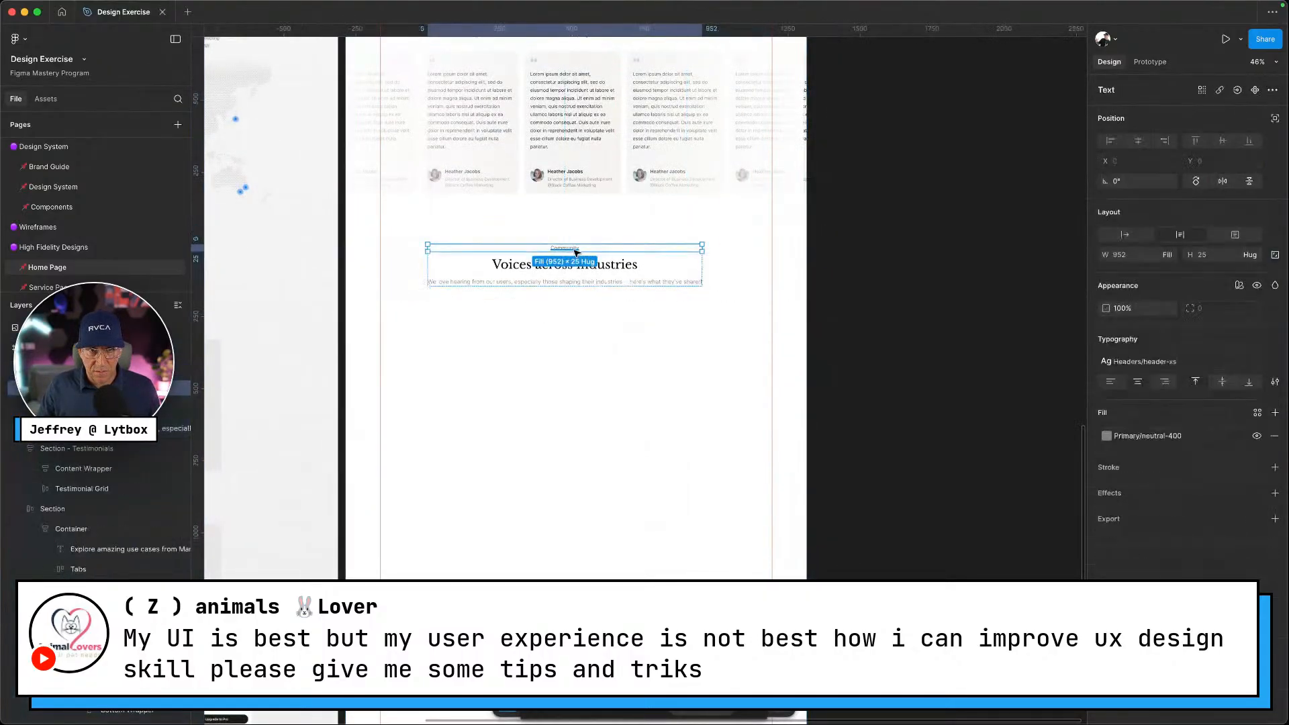
{"action": "key", "text": "Delete"}
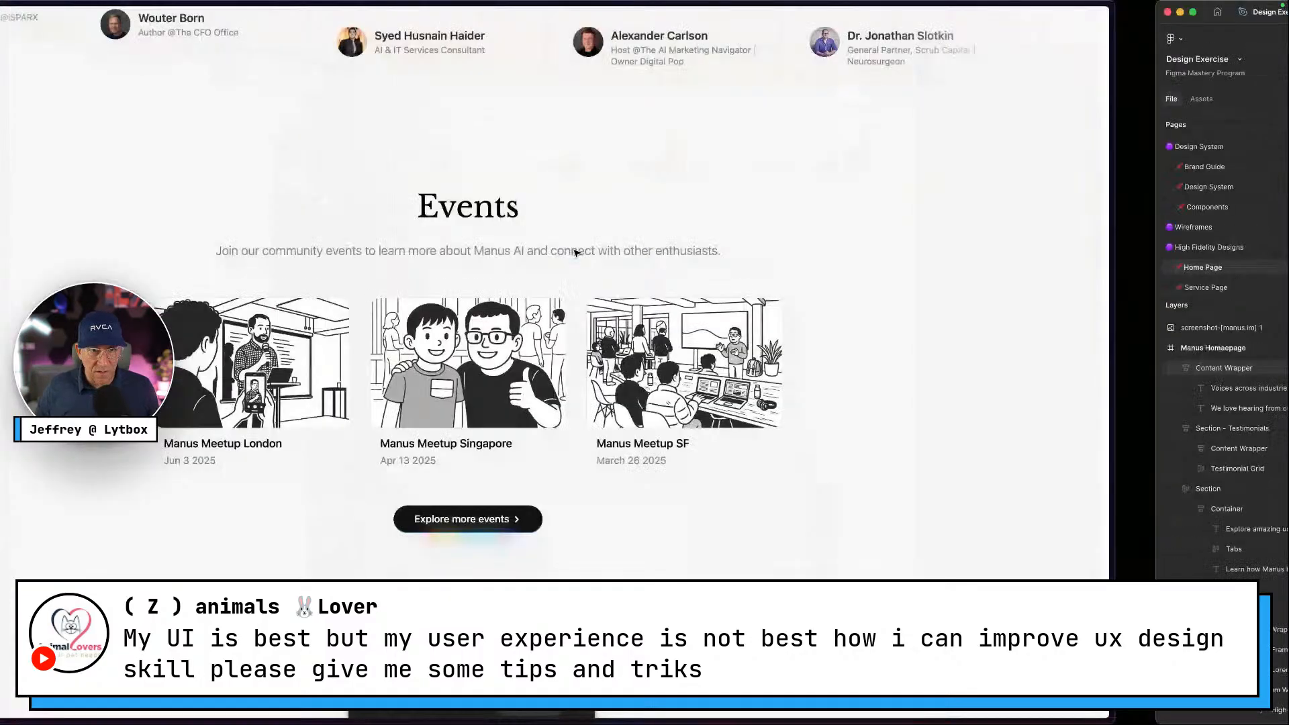
Retitle the copied heading 'Events' and replace its subtitle with the copied Events subtitle text
{"action": "left_click_drag", "start_coordinate": [388, 250], "coordinate": [901, 253]}
{"action": "key", "text": "super+c"}
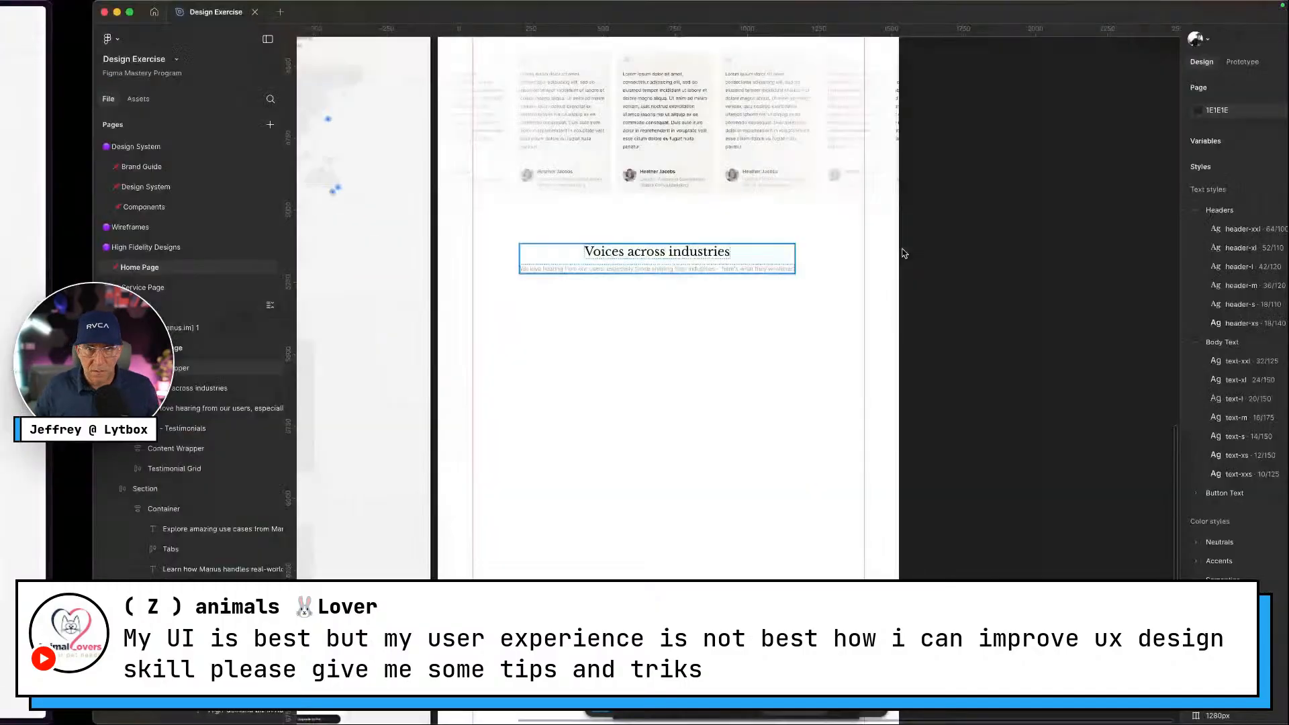
{"action": "scroll", "coordinate": [604, 249], "scroll_direction": "up", "scroll_amount": 5}
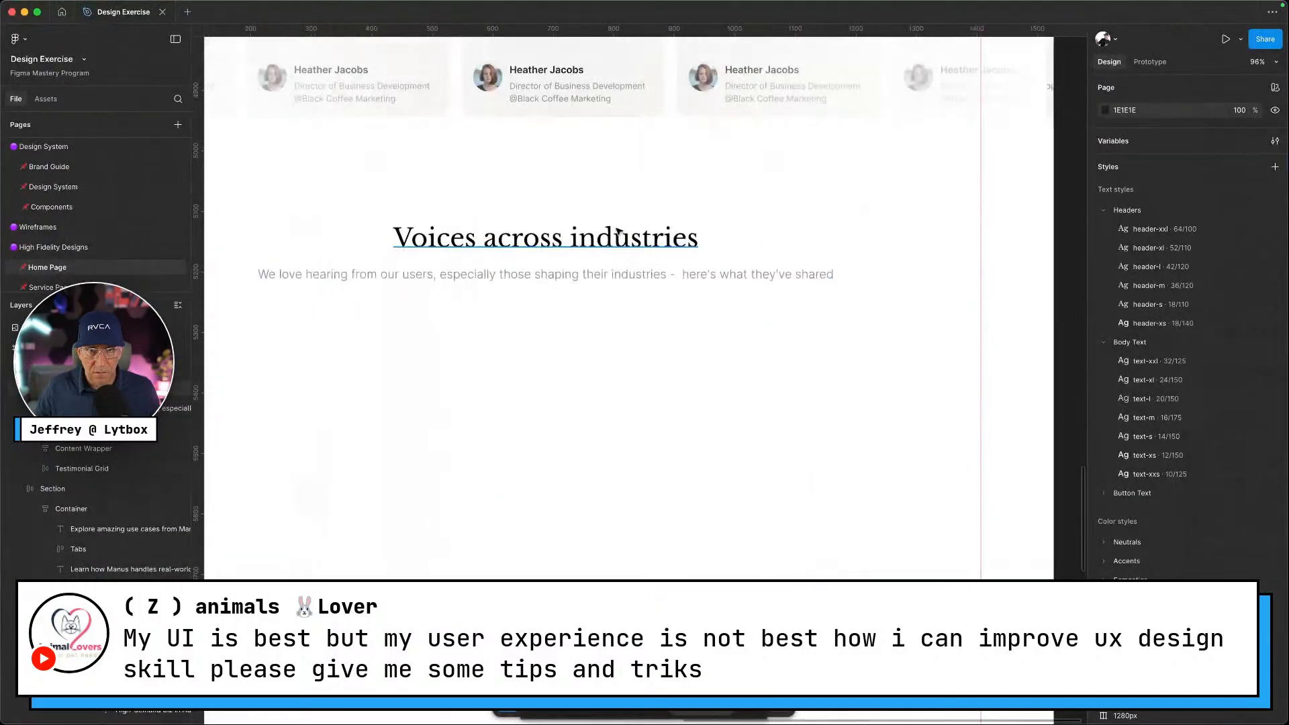
{"action": "double_click", "coordinate": [619, 231]}
{"action": "type", "text": "Events"}
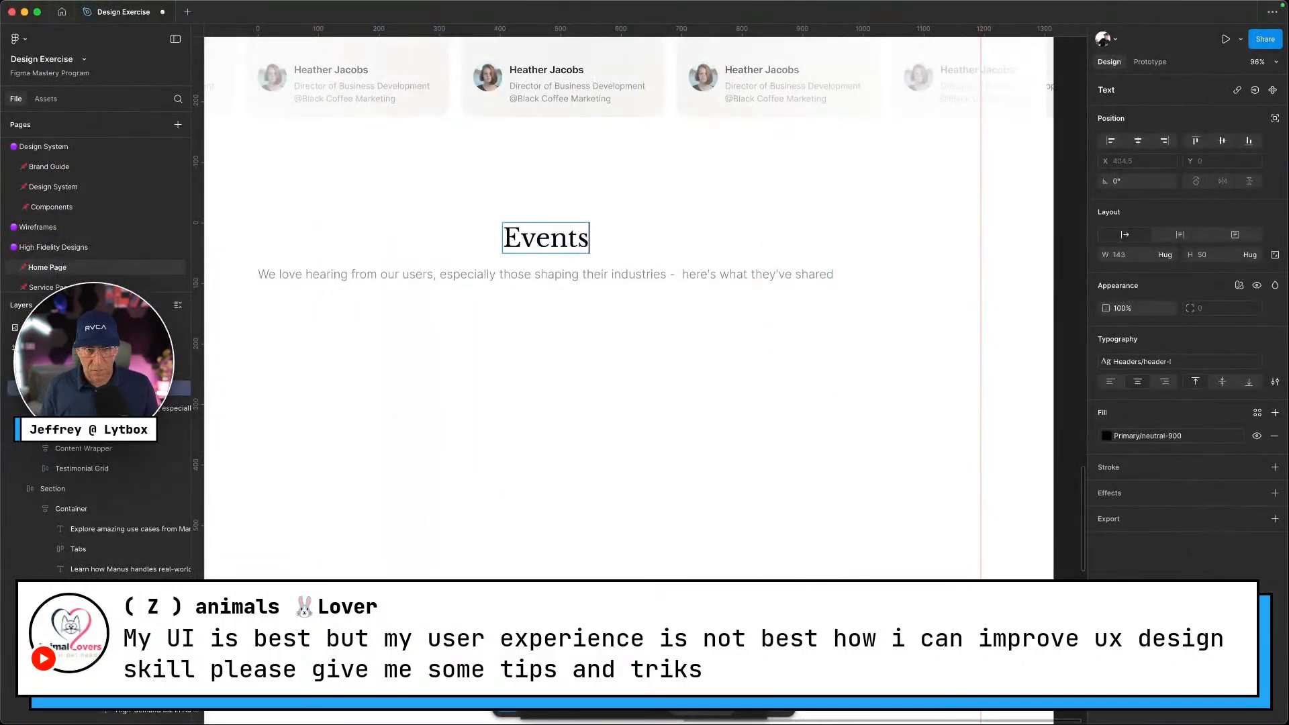
{"action": "left_click", "coordinate": [685, 265]}
{"action": "double_click", "coordinate": [685, 265]}
{"action": "key", "text": "super+a"}
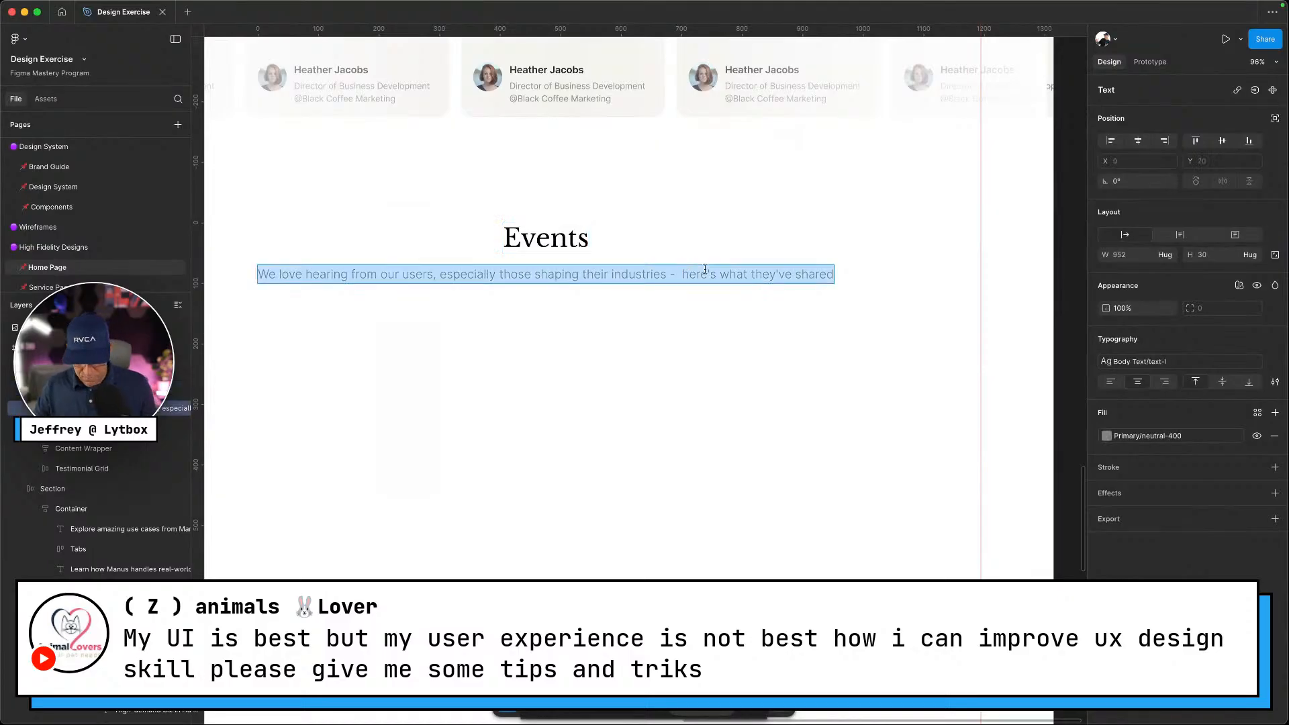
{"action": "key", "text": "super+v"}
{"action": "key", "text": "Escape"}
Centre the Events header frame horizontally and check it against the live website
{"action": "left_click", "coordinate": [654, 222]}
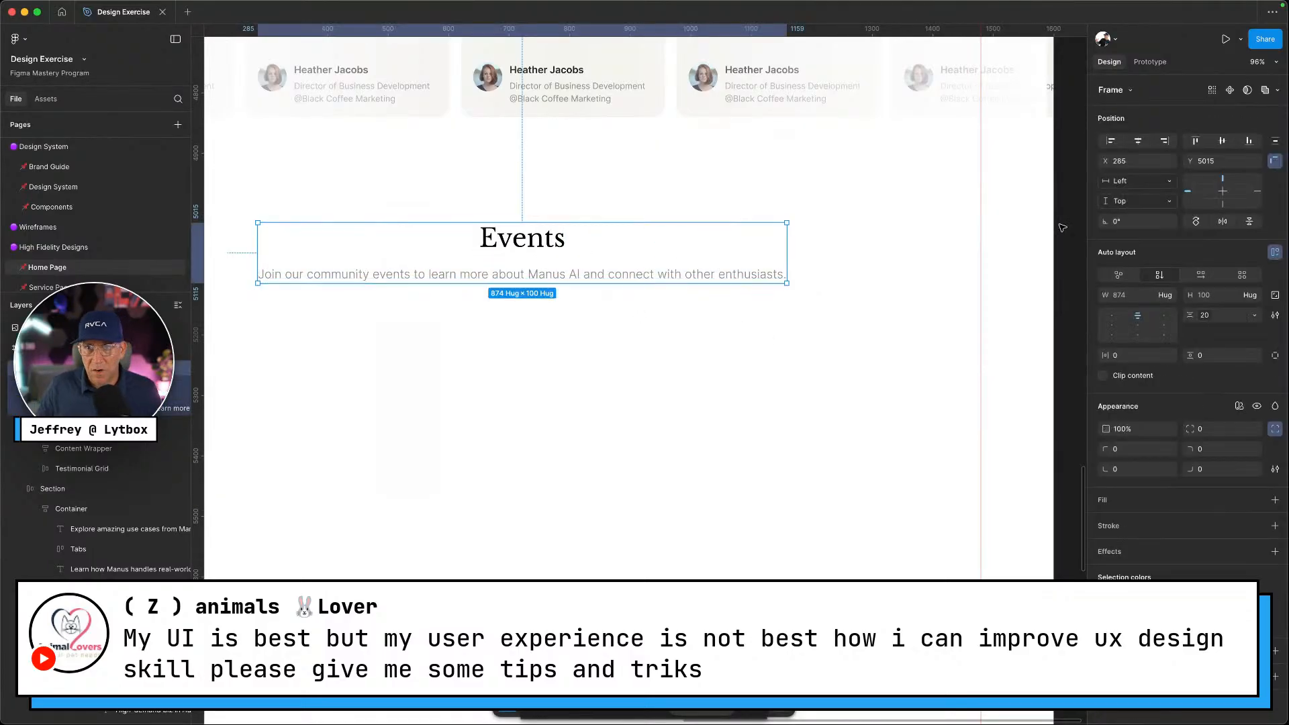
{"action": "left_click", "coordinate": [1139, 143]}
{"action": "left_click", "coordinate": [884, 309]}
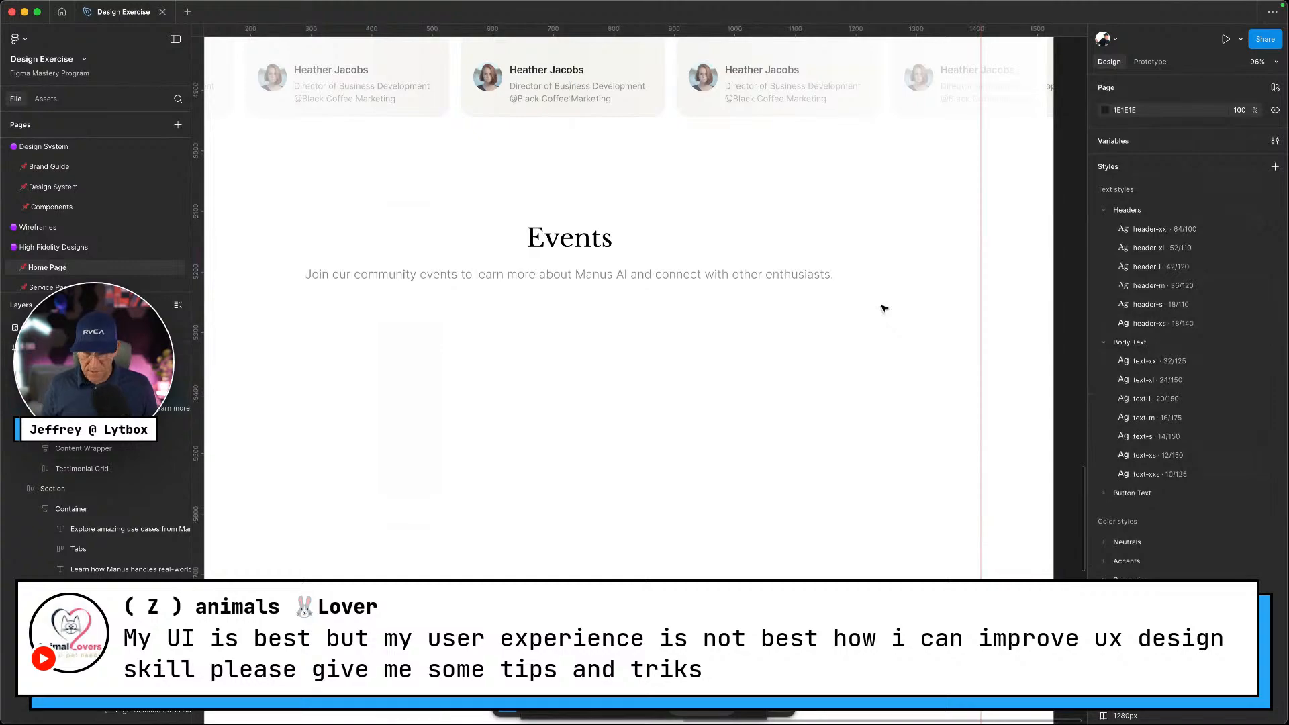
{"action": "key", "text": "ctrl+Left"}
{"action": "scroll", "coordinate": [501, 460], "scroll_direction": "down", "scroll_amount": 3}
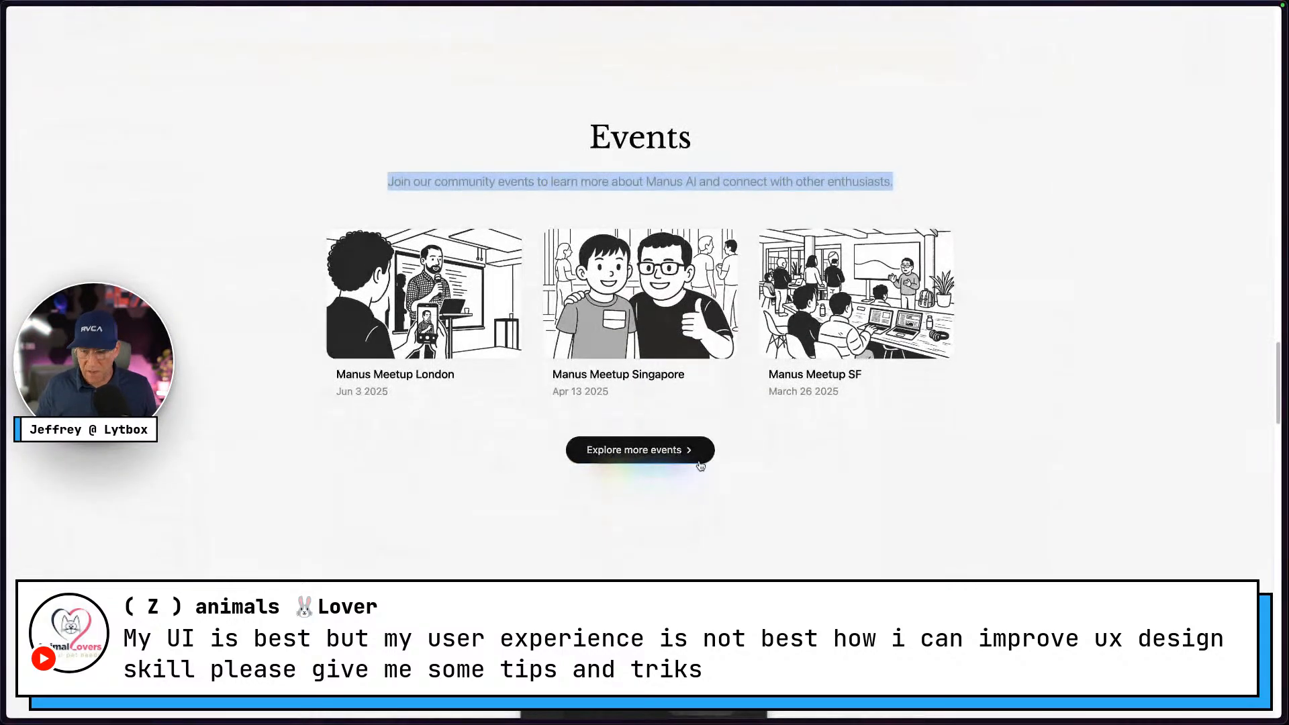
{"action": "key", "text": "ctrl+Right"}
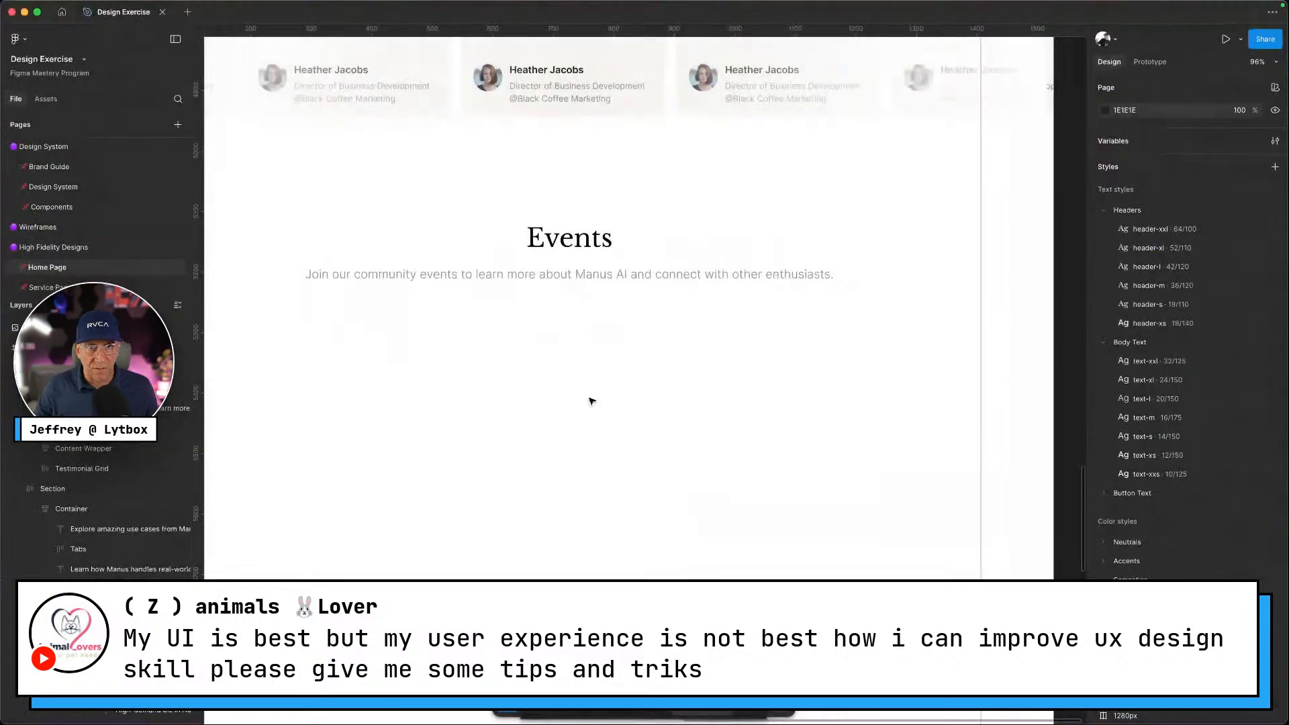
{"action": "scroll", "coordinate": [598, 394], "scroll_direction": "left", "scroll_amount": 5}
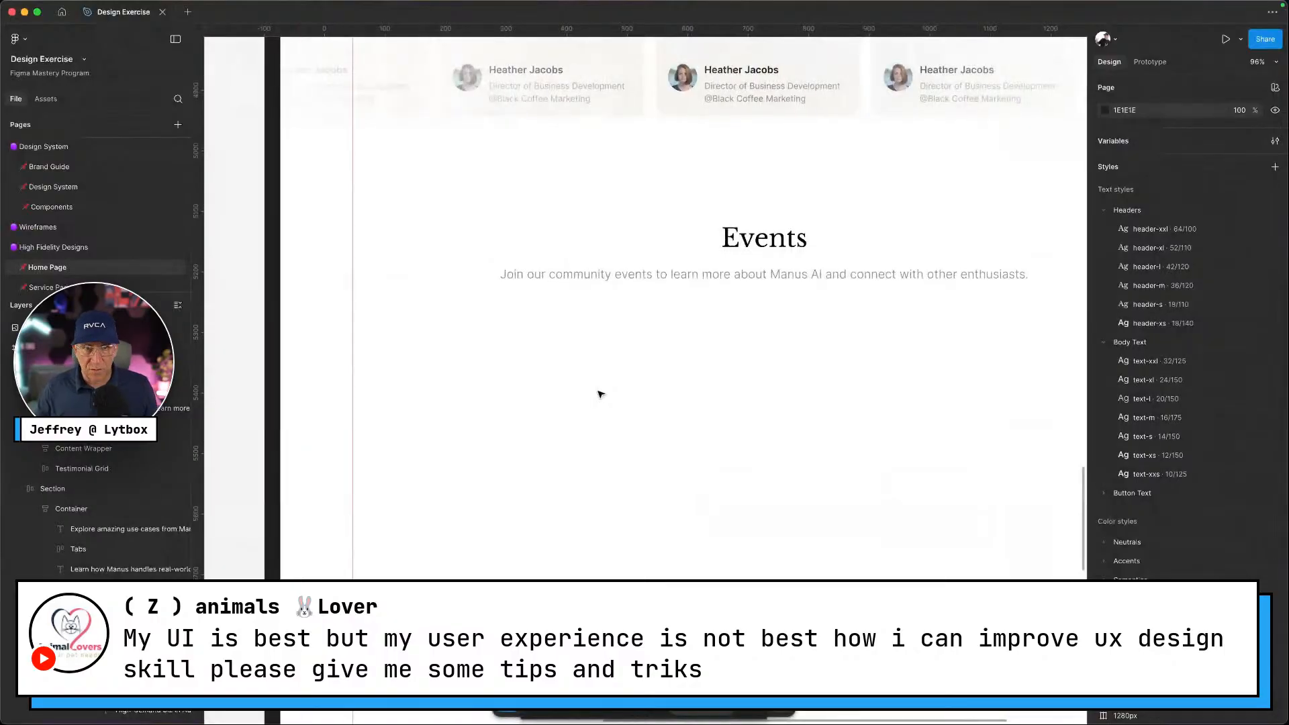
Show the column grid and draw a 369 × 233 grey placeholder rectangle under the subtitle
{"action": "key", "text": "ctrl+g"}
{"action": "left_click_drag", "start_coordinate": [462, 347], "coordinate": [687, 485]}
{"action": "key", "text": "ctrl+Left"}
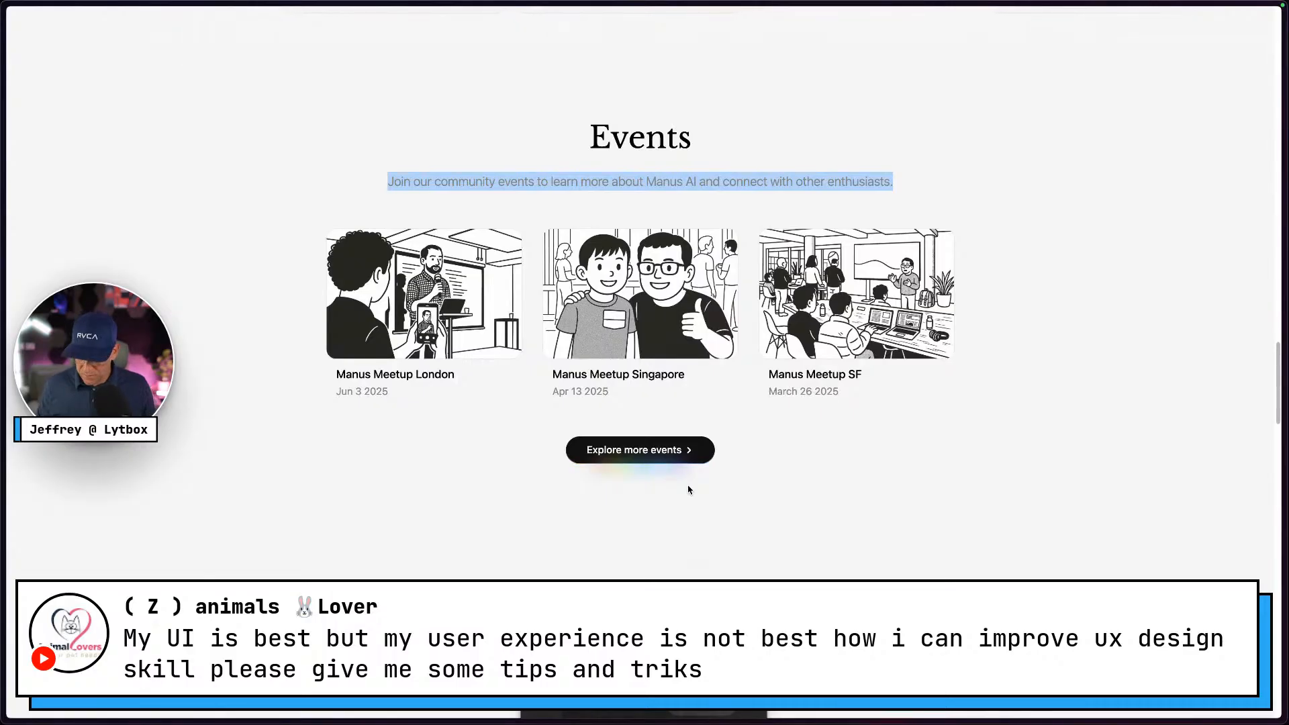
{"action": "key", "text": "ctrl+Right"}
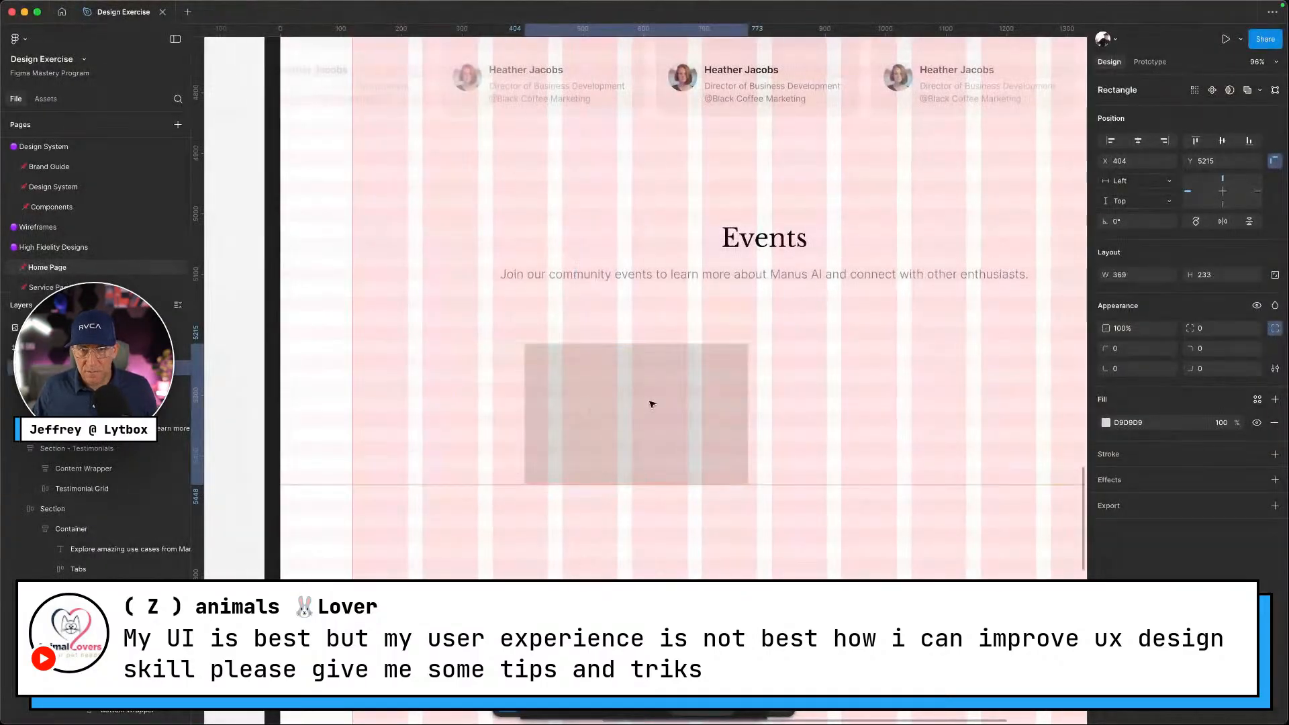
Fit the rectangle to 322 × 233 on the grid and duplicate it into three cards
{"action": "left_click_drag", "start_coordinate": [652, 404], "coordinate": [619, 400]}
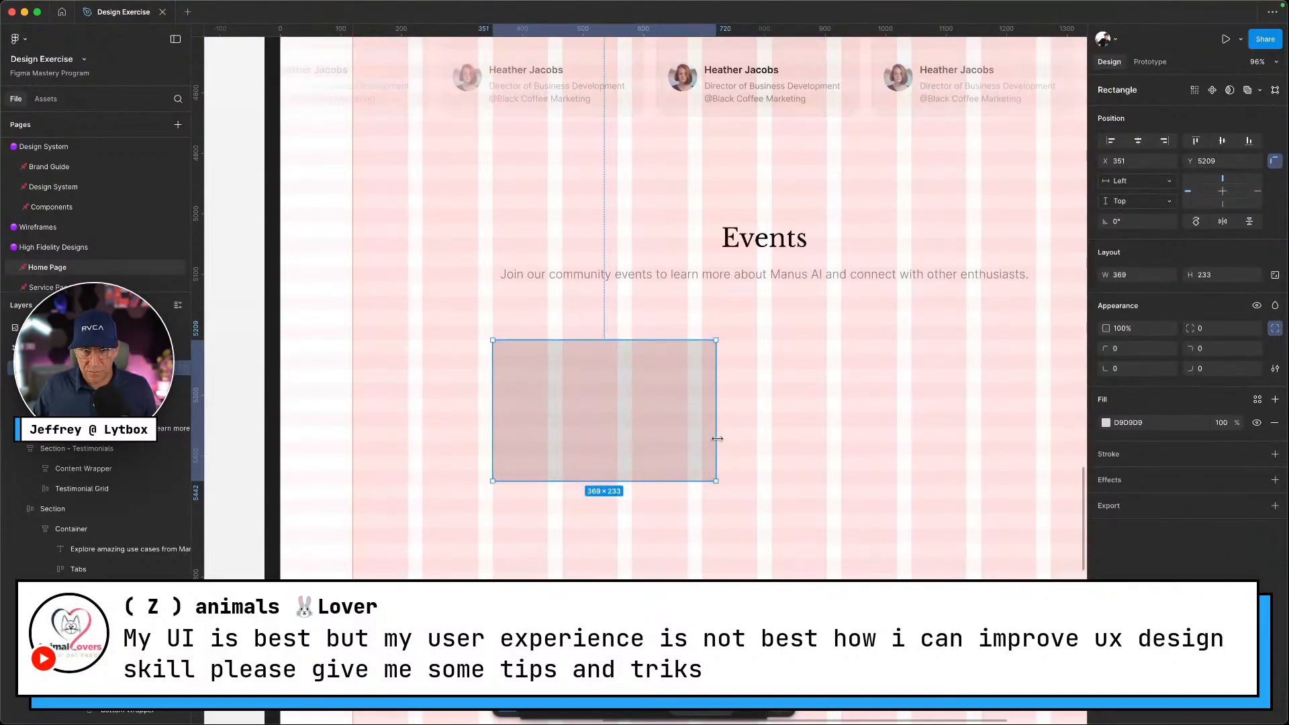
{"action": "left_click_drag", "start_coordinate": [716, 437], "coordinate": [688, 437]}
{"action": "scroll", "coordinate": [736, 455], "scroll_direction": "down", "scroll_amount": 5}
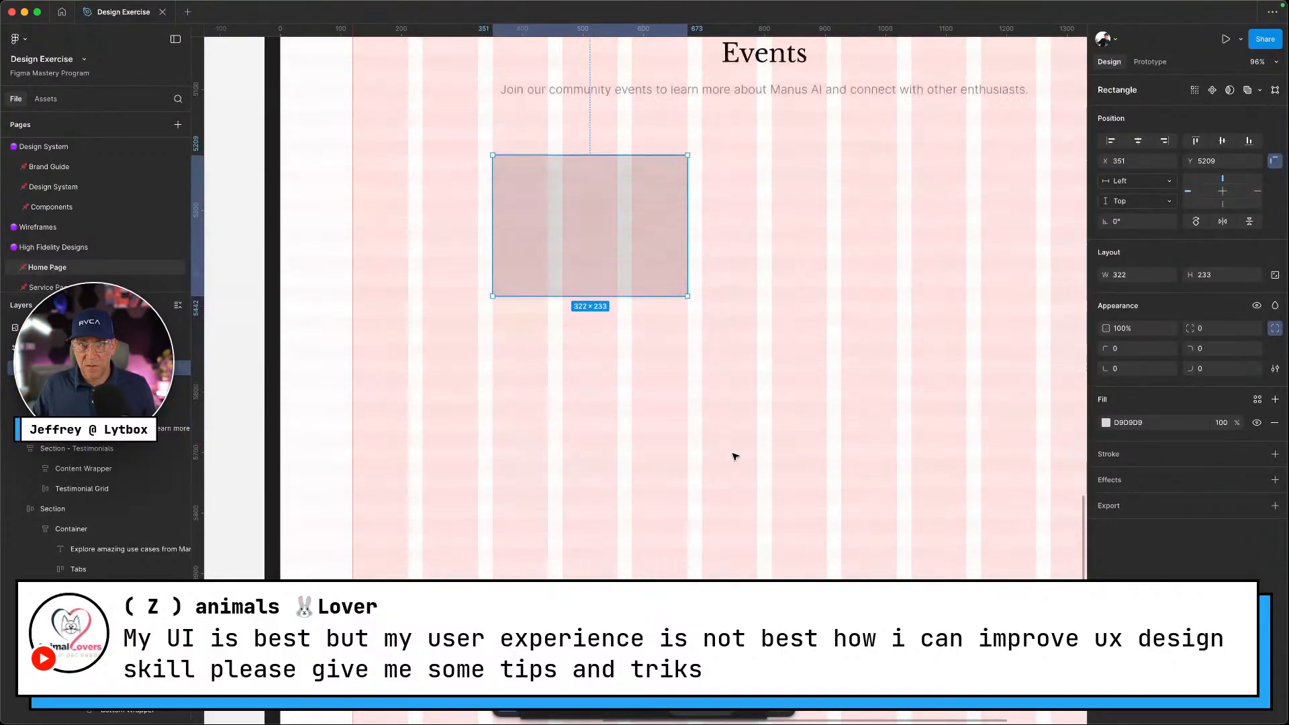
{"action": "left_click_drag", "start_coordinate": [607, 229], "coordinate": [814, 221]}
{"action": "key", "text": "super+d"}
{"action": "scroll", "coordinate": [800, 251], "scroll_direction": "right", "scroll_amount": 3}
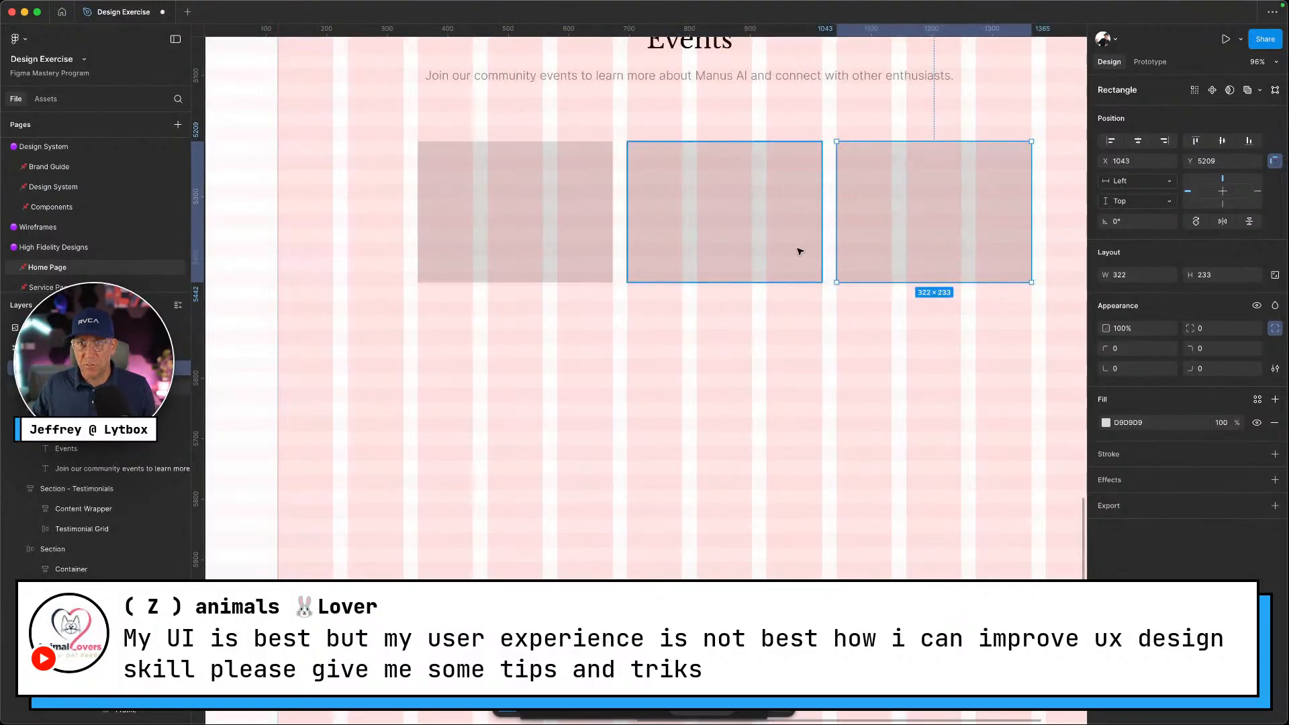
{"action": "scroll", "coordinate": [746, 248], "scroll_direction": "left", "scroll_amount": 3}
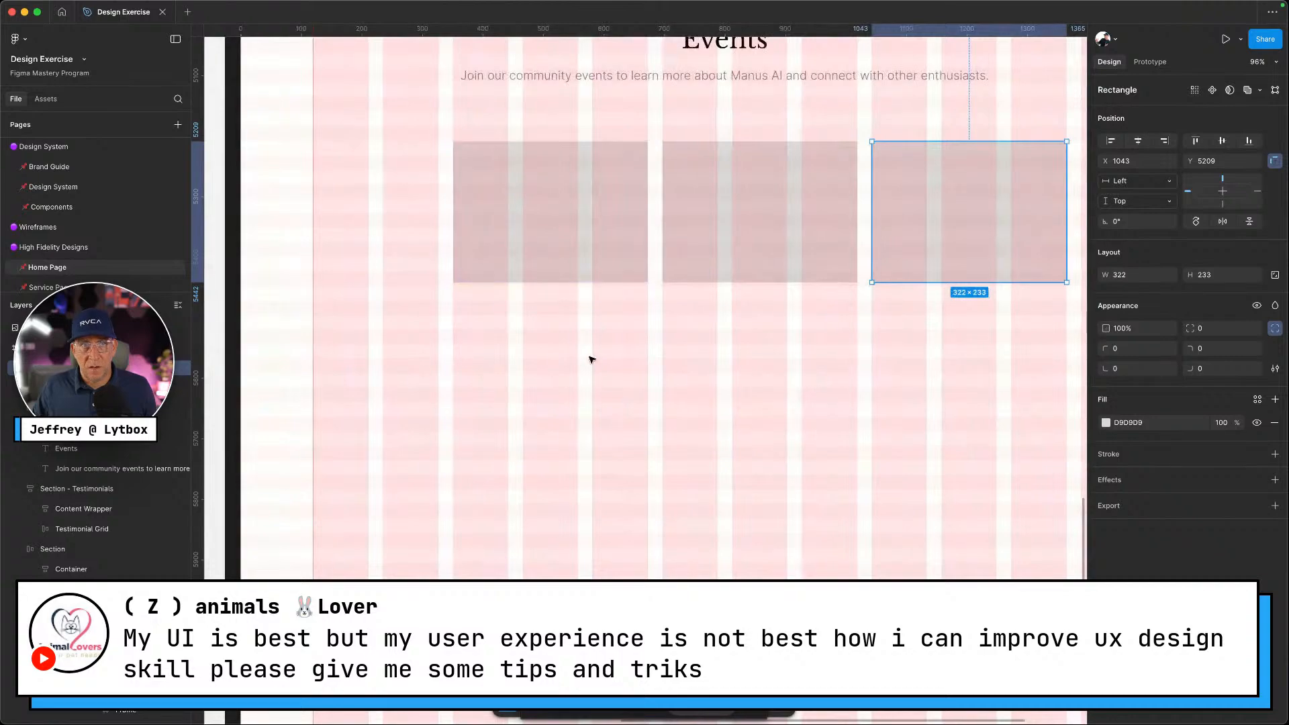
{"action": "left_click", "coordinate": [588, 356]}
Reposition the first and second placeholders, moving the second toward the first
{"action": "left_click", "coordinate": [506, 198]}
{"action": "mouse_move", "coordinate": [495, 195]}
{"action": "left_mouse_down"}
{"action": "mouse_move", "coordinate": [429, 196]}
{"action": "mouse_move", "coordinate": [506, 199]}
{"action": "left_mouse_up"}
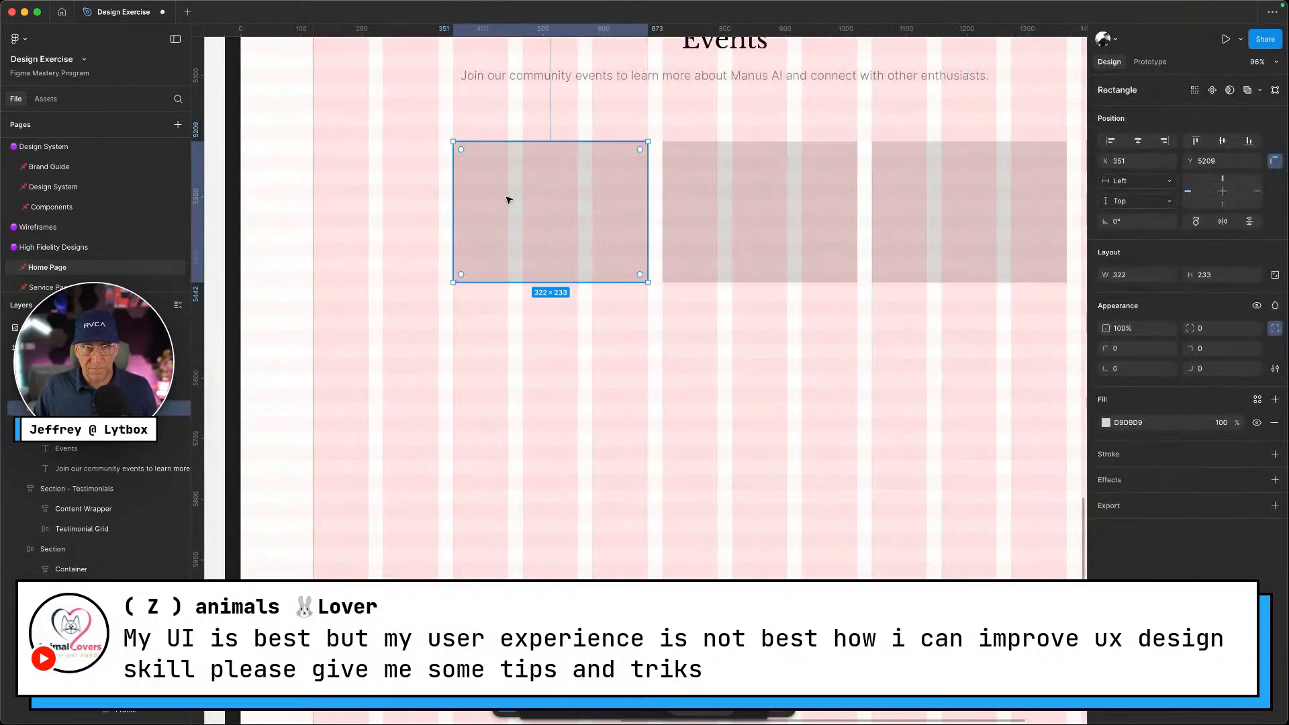
{"action": "scroll", "coordinate": [507, 199], "scroll_direction": "up", "scroll_amount": 1}
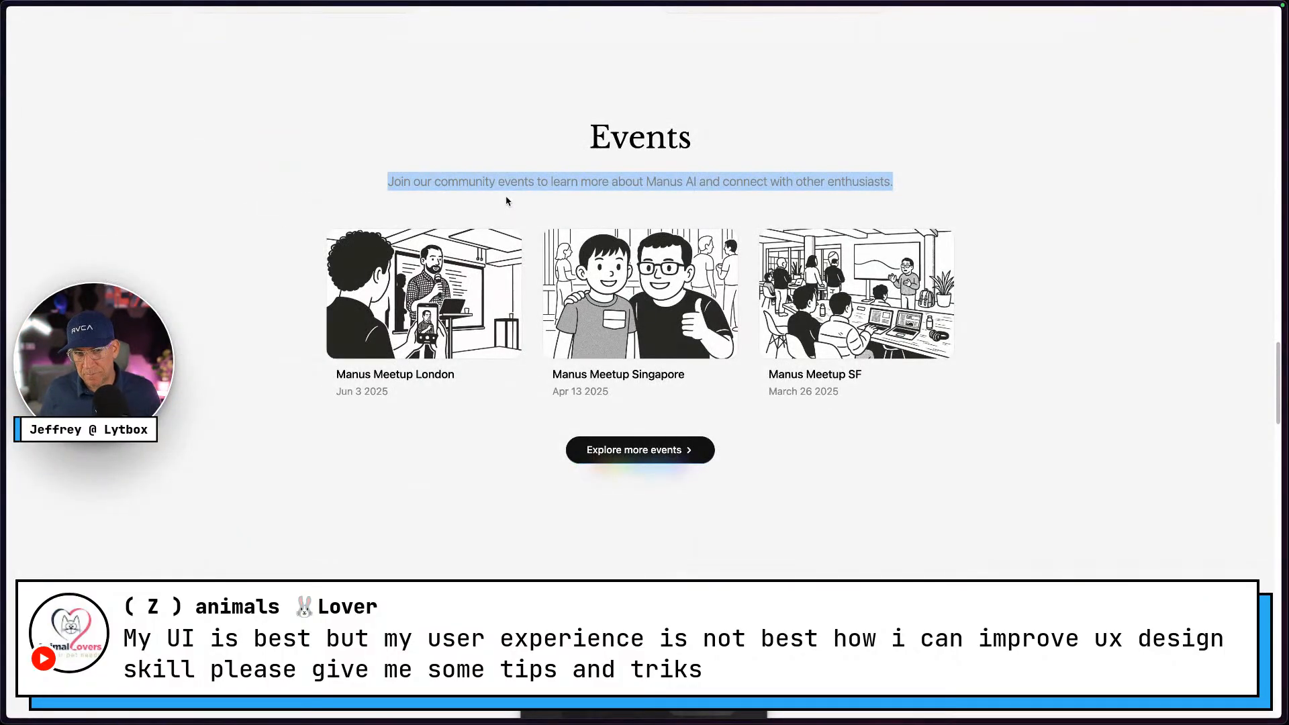
{"action": "key", "text": "ctrl+Right"}
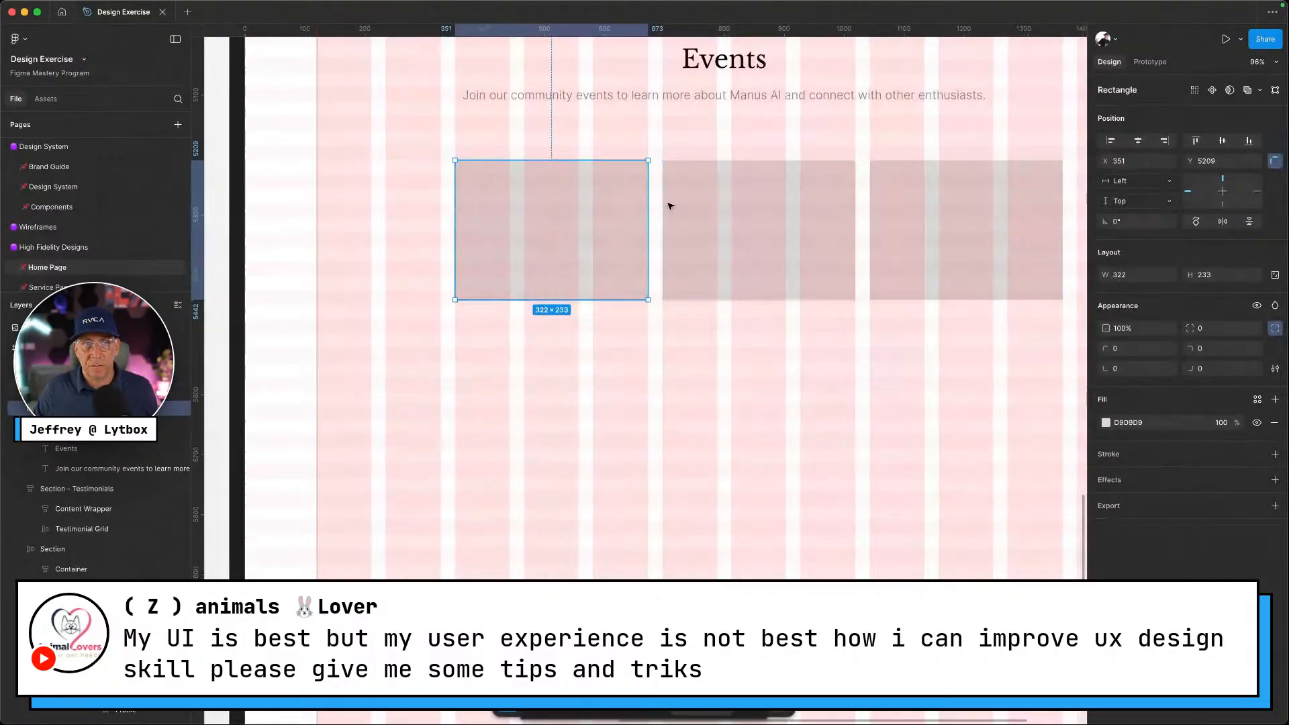
{"action": "scroll", "coordinate": [670, 205], "scroll_direction": "down", "scroll_amount": 5}
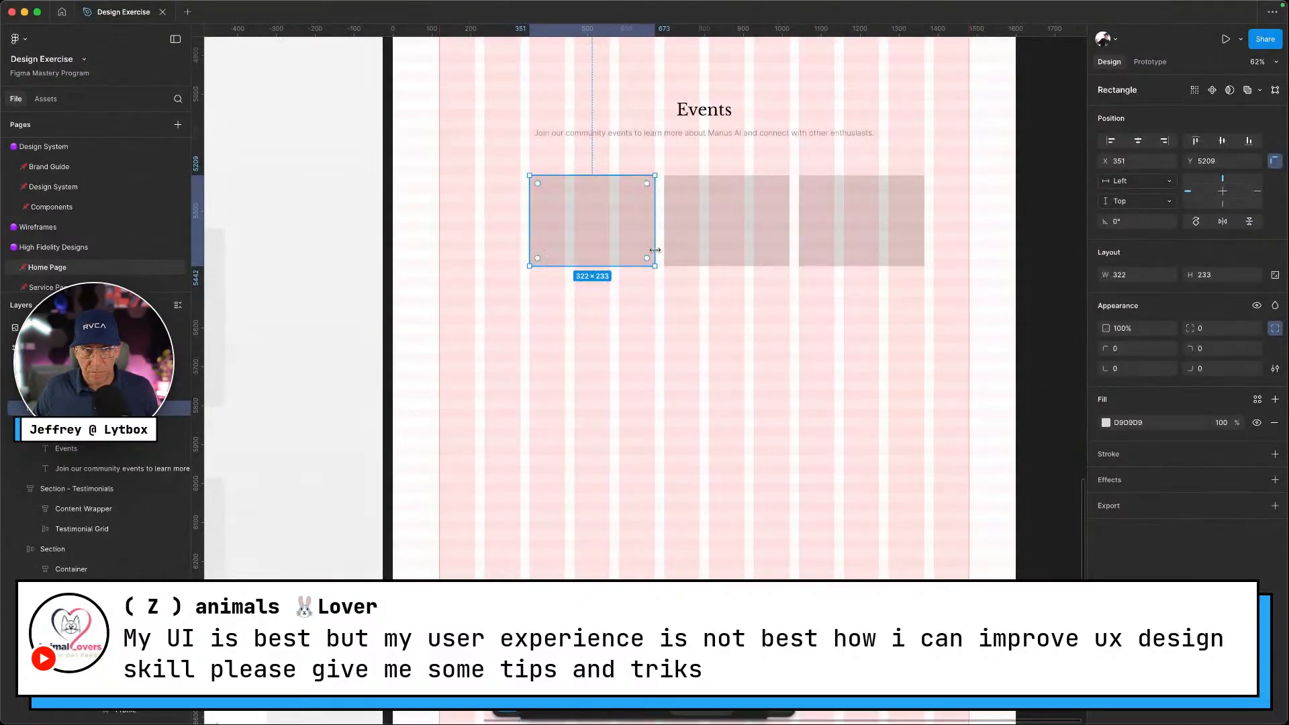
{"action": "left_click_drag", "start_coordinate": [614, 232], "coordinate": [568, 227]}
{"action": "left_click_drag", "start_coordinate": [699, 228], "coordinate": [664, 227]}
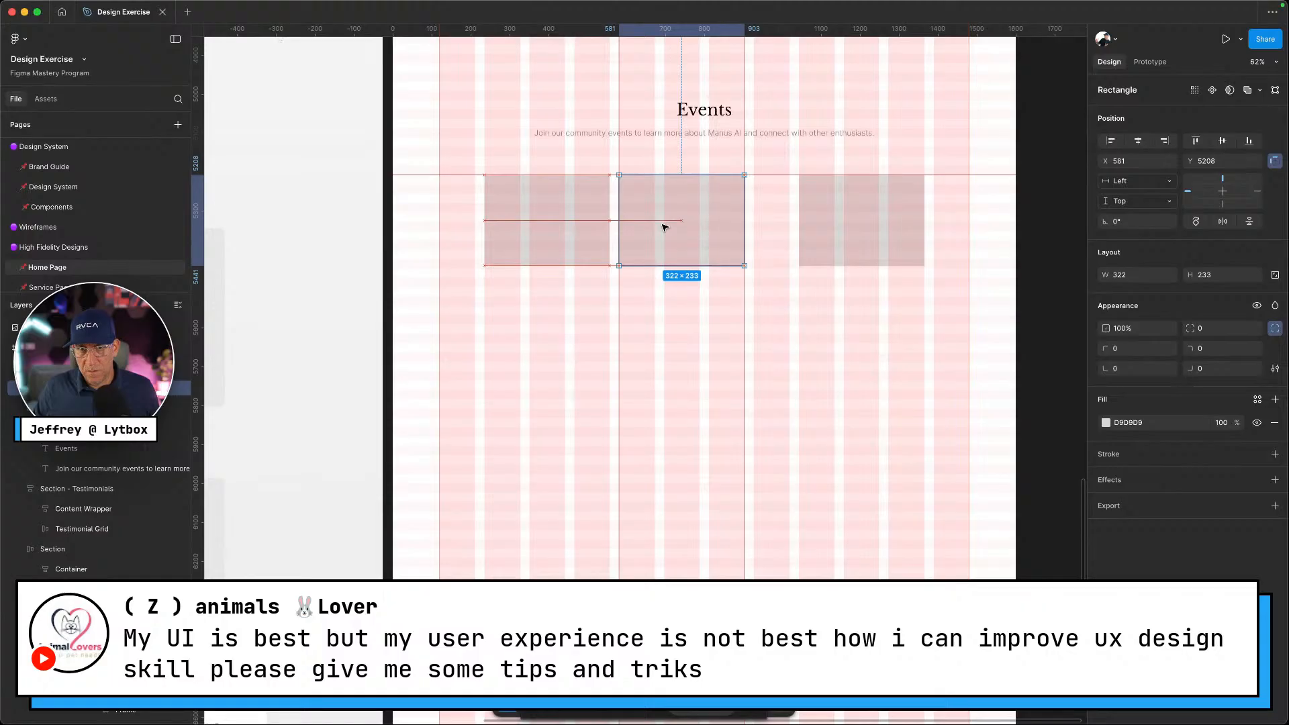
{"action": "scroll", "coordinate": [664, 227], "scroll_direction": "up", "scroll_amount": 5}
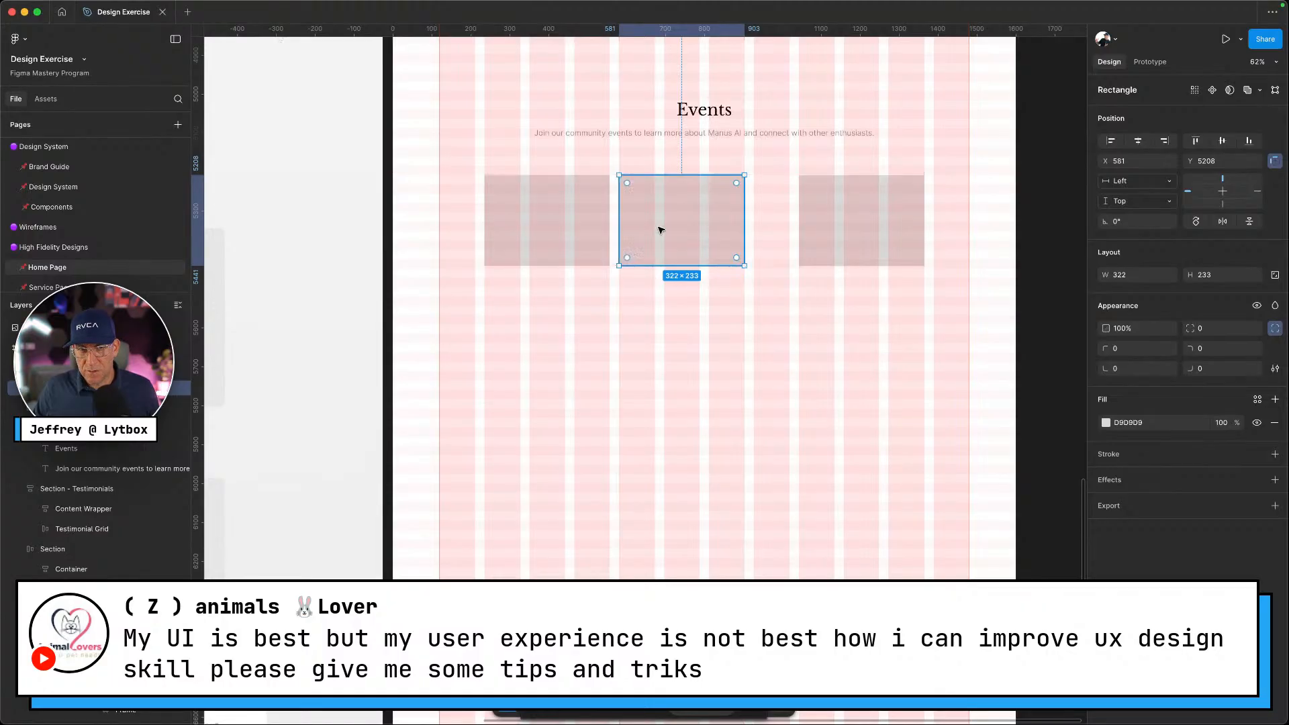
{"action": "scroll", "coordinate": [653, 233], "scroll_direction": "up", "scroll_amount": 5}
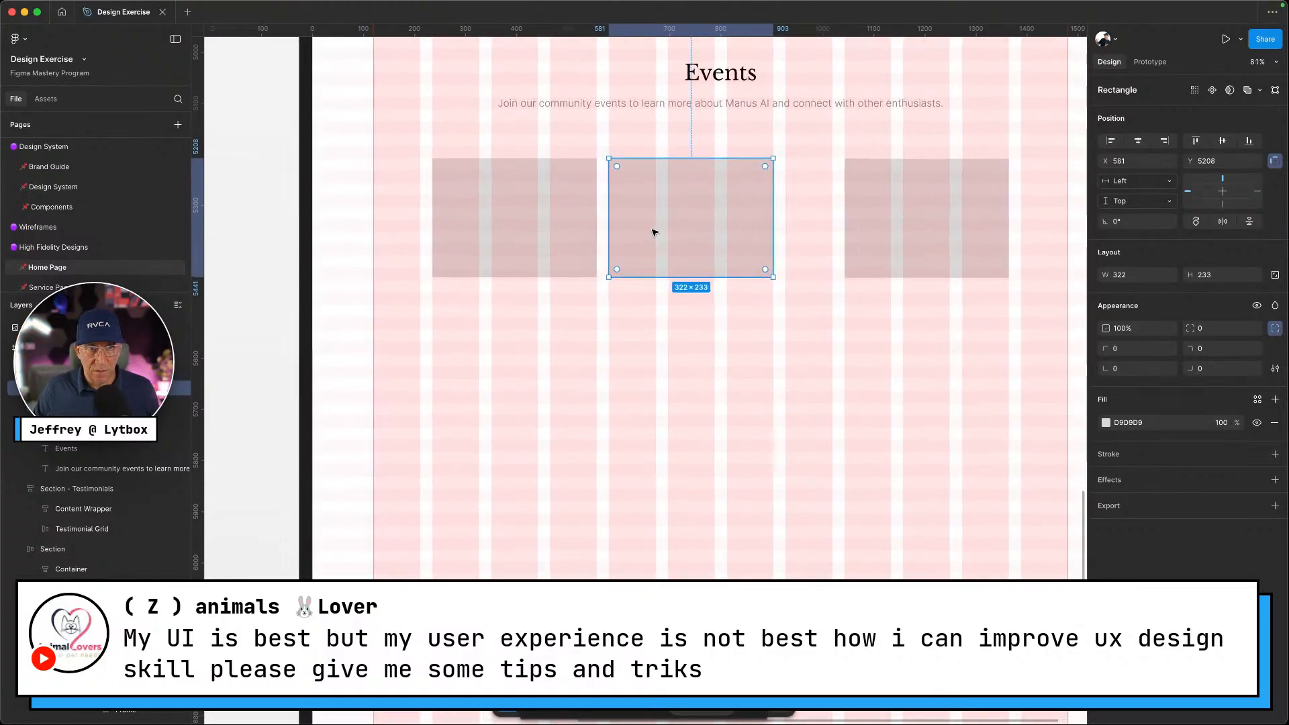
{"action": "scroll", "coordinate": [543, 258], "scroll_direction": "up", "scroll_amount": 2}
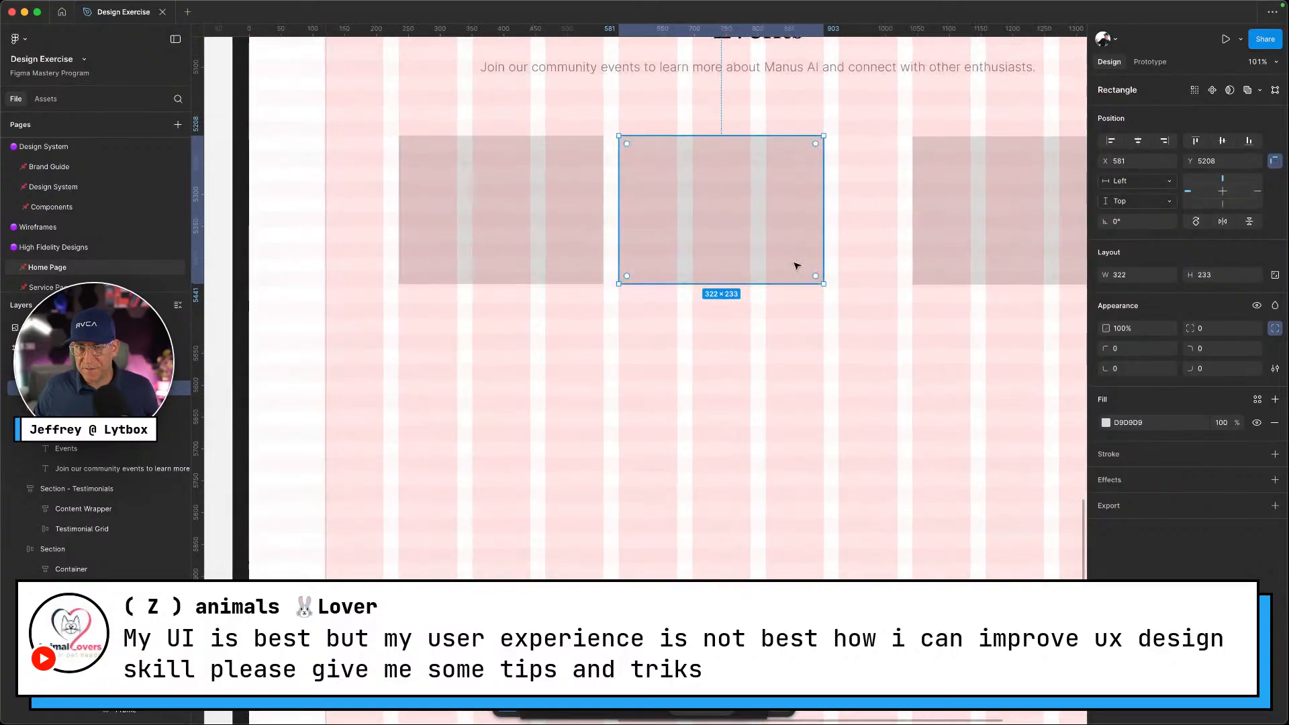
Place the third placeholder 24 px from the middle one, snapping it at X 927
{"action": "left_click", "coordinate": [920, 255]}
{"action": "left_click_drag", "start_coordinate": [1039, 253], "coordinate": [958, 250]}
{"action": "scroll", "coordinate": [958, 249], "scroll_direction": "down", "scroll_amount": 8}
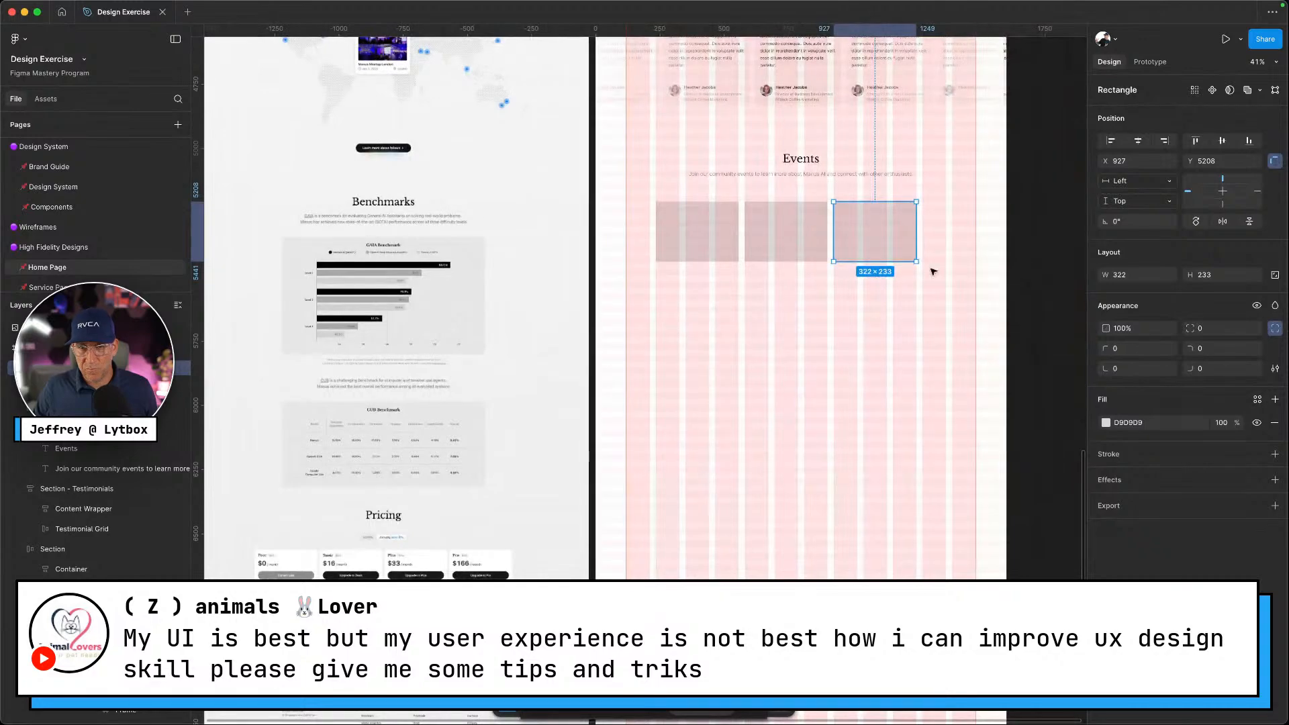
{"action": "left_click", "coordinate": [877, 271]}
{"action": "scroll", "coordinate": [880, 274], "scroll_direction": "up", "scroll_amount": 5}
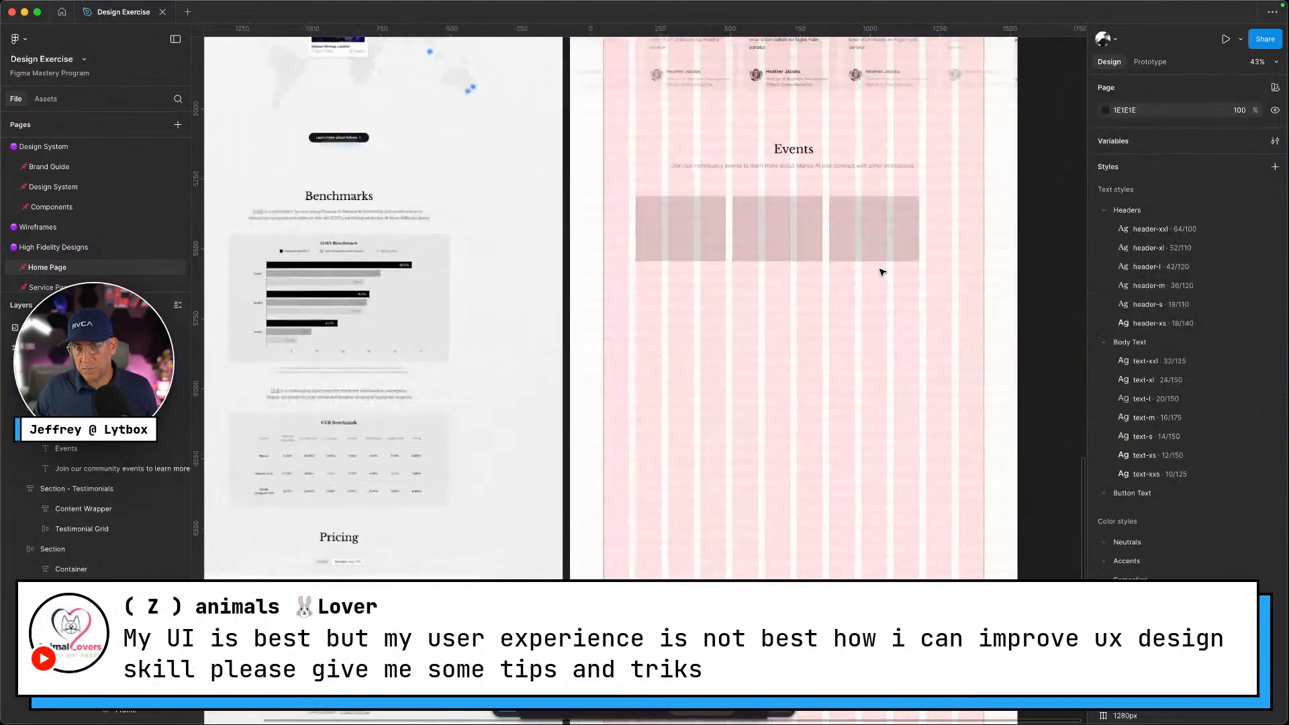
{"action": "mouse_move", "coordinate": [873, 215]}
{"action": "left_mouse_down"}
{"action": "mouse_move", "coordinate": [901, 216]}
{"action": "mouse_move", "coordinate": [875, 219]}
{"action": "left_mouse_up"}
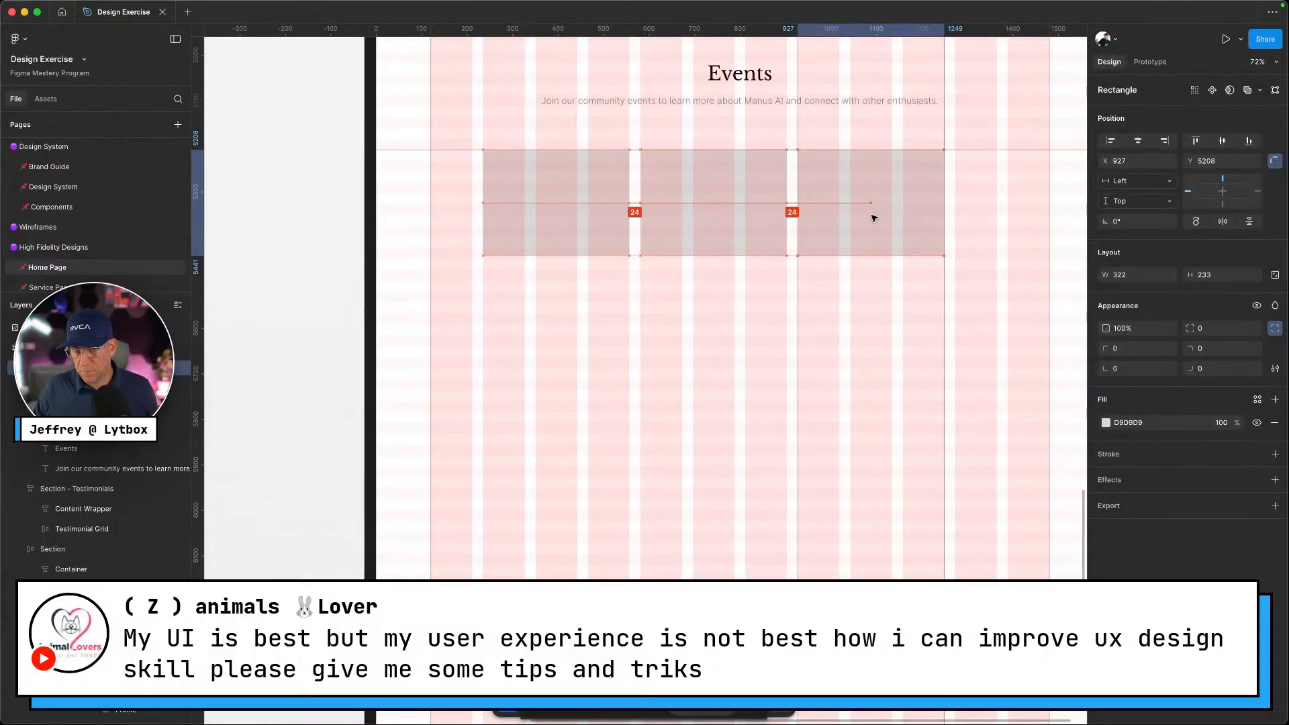
Shift the left placeholder and resize it back to 319 × 233
{"action": "left_click_drag", "start_coordinate": [596, 202], "coordinate": [646, 199]}
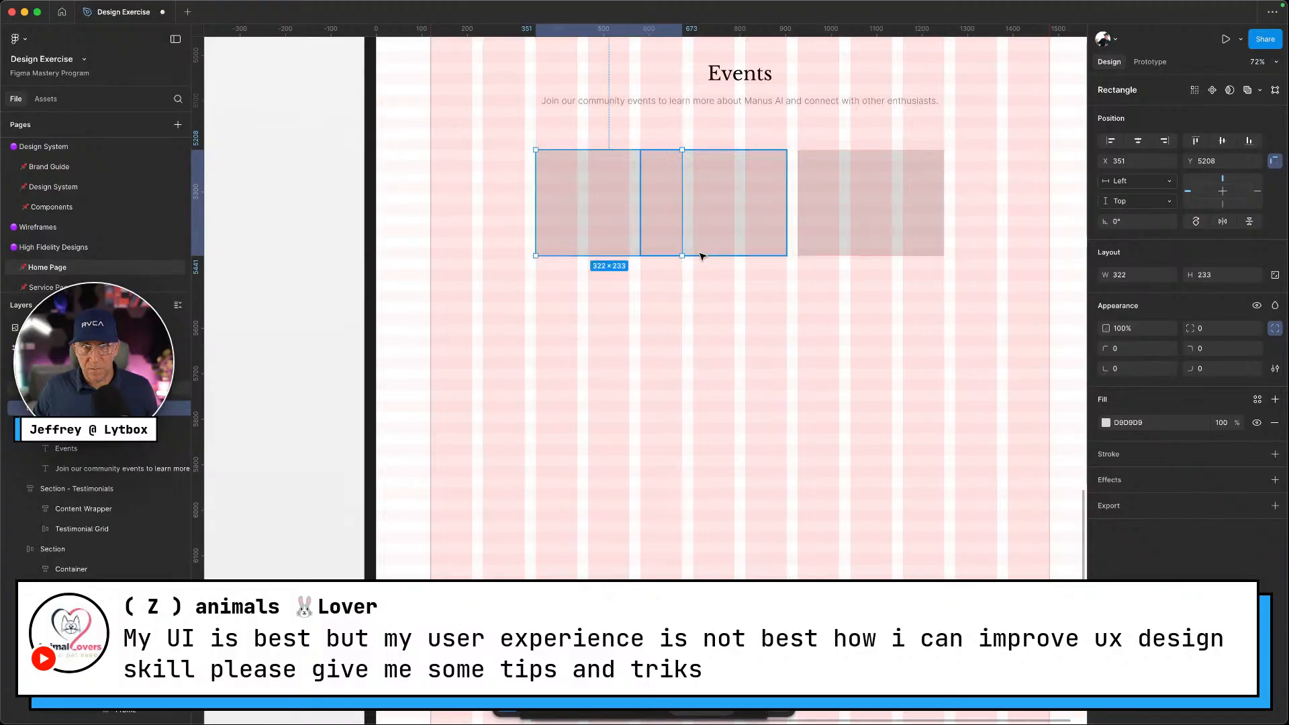
{"action": "left_click_drag", "start_coordinate": [682, 255], "coordinate": [687, 227]}
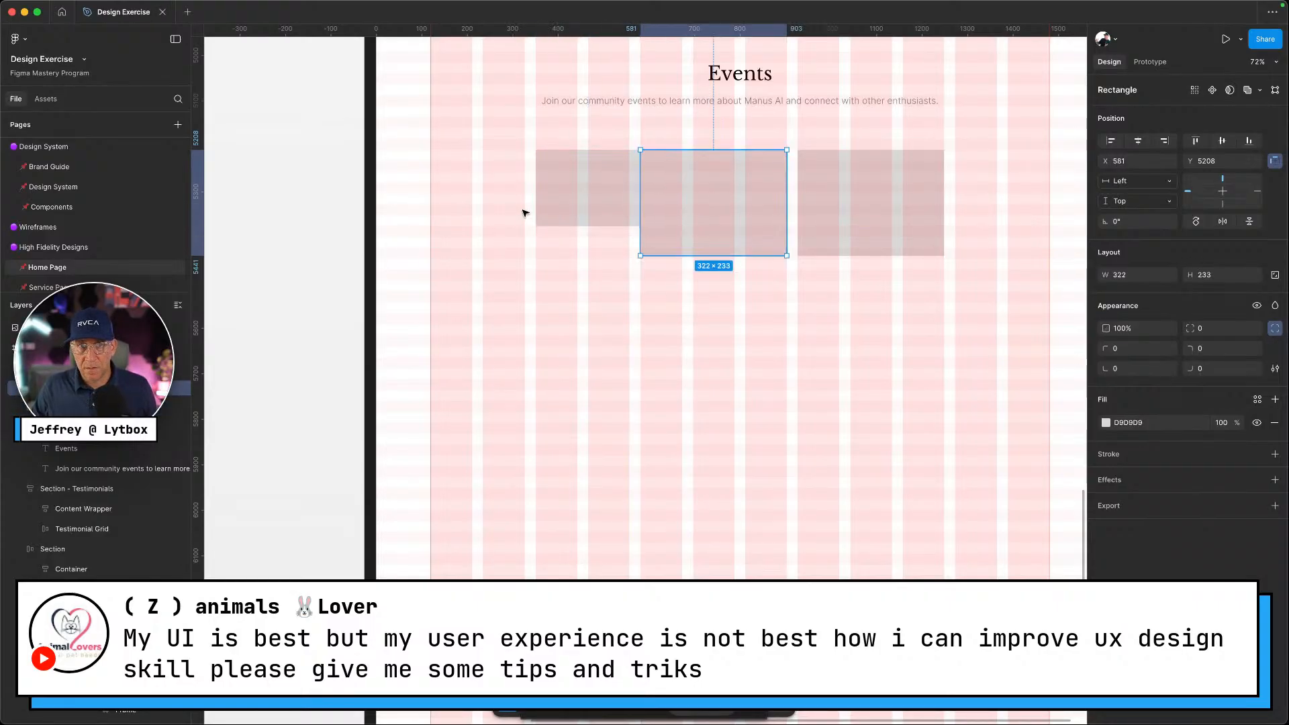
{"action": "left_click", "coordinate": [564, 195]}
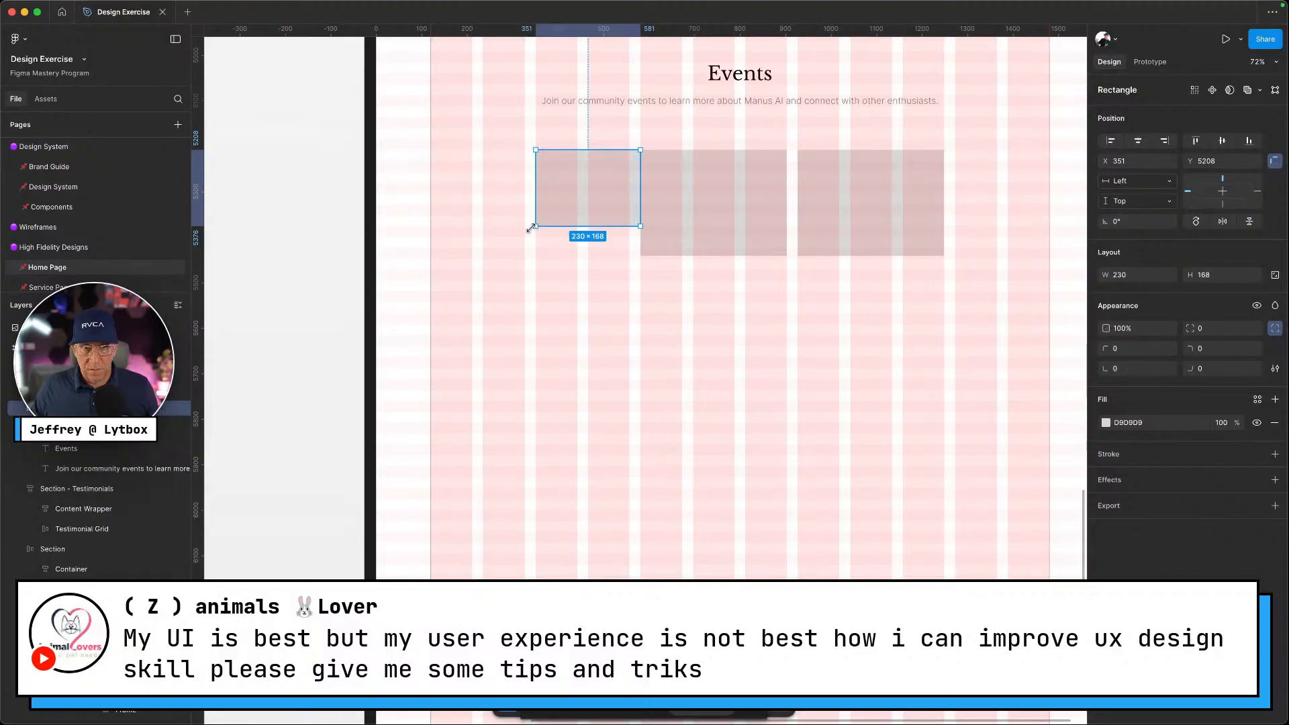
{"action": "mouse_move", "coordinate": [531, 228]}
{"action": "left_mouse_down"}
{"action": "mouse_move", "coordinate": [500, 256]}
{"action": "mouse_move", "coordinate": [538, 221]}
{"action": "left_mouse_up"}
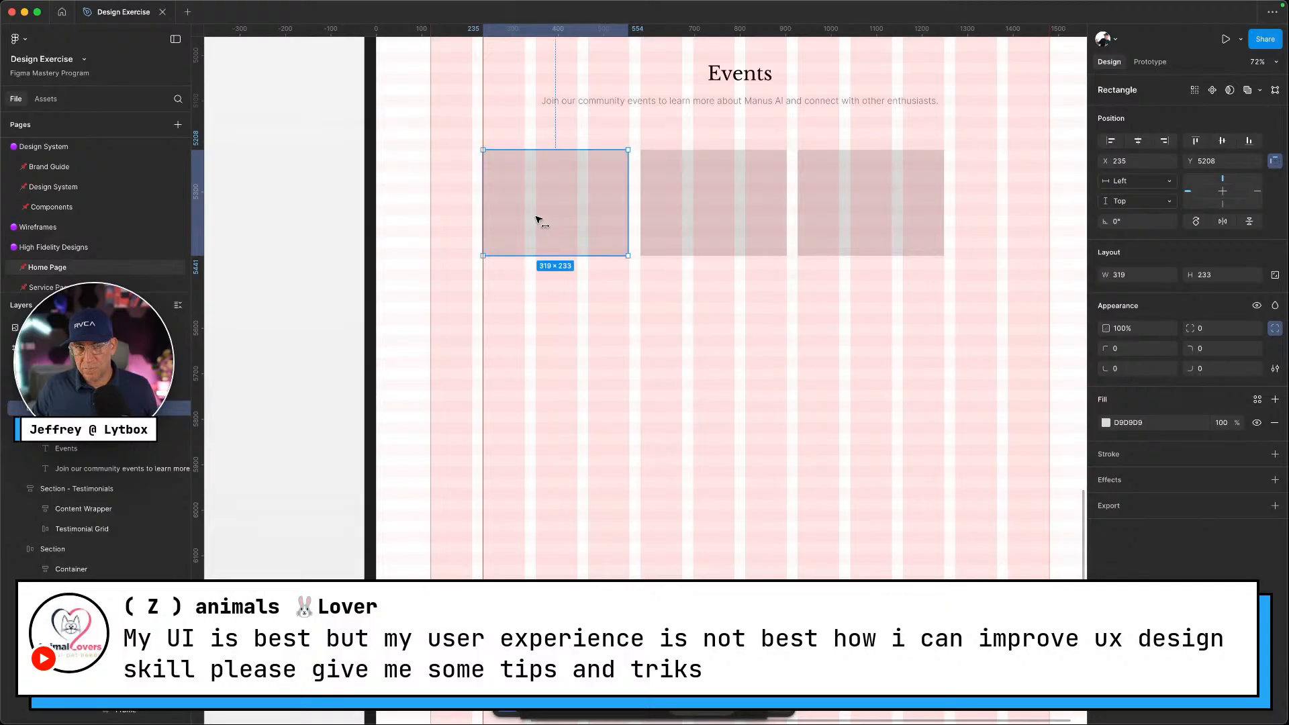
{"action": "scroll", "coordinate": [771, 282], "scroll_direction": "up", "scroll_amount": 1}
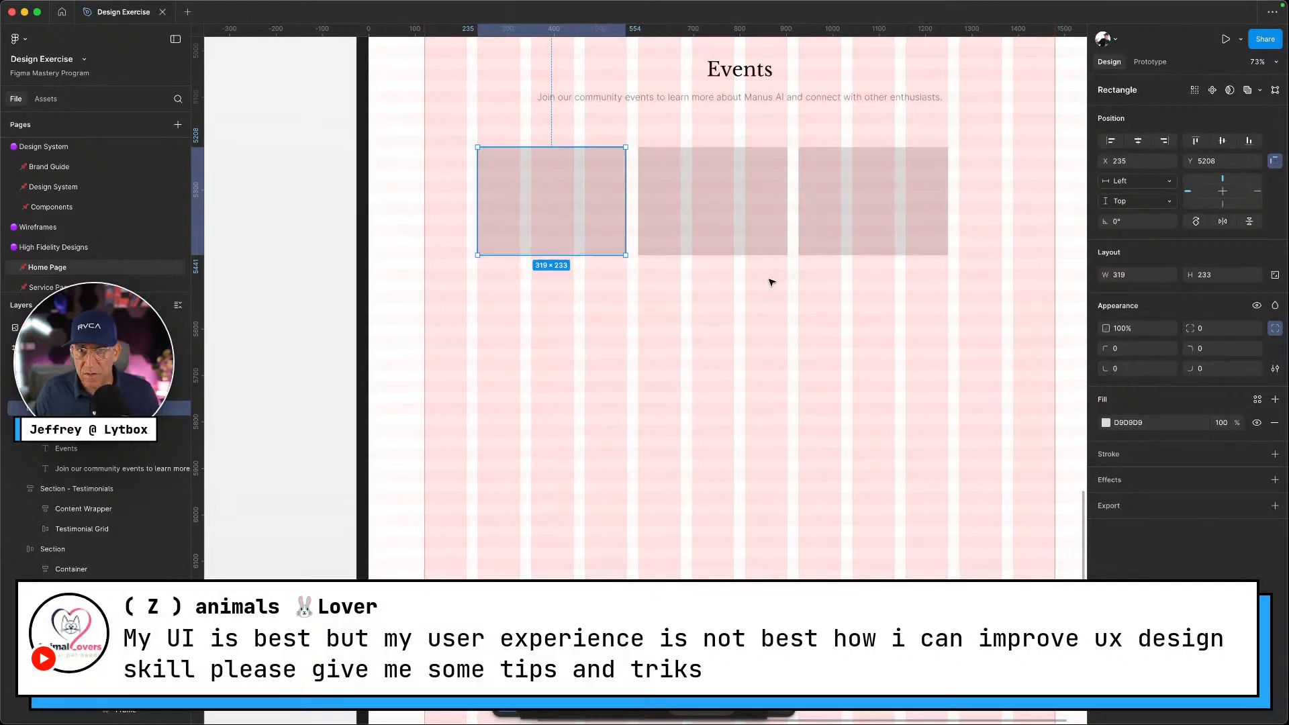
{"action": "scroll", "coordinate": [771, 282], "scroll_direction": "up", "scroll_amount": 3}
{"action": "scroll", "coordinate": [969, 291], "scroll_direction": "up", "scroll_amount": 2}
Move the three placeholders together, then shift the right one and enlarge it to 346 × 250
{"action": "left_click", "coordinate": [913, 410]}
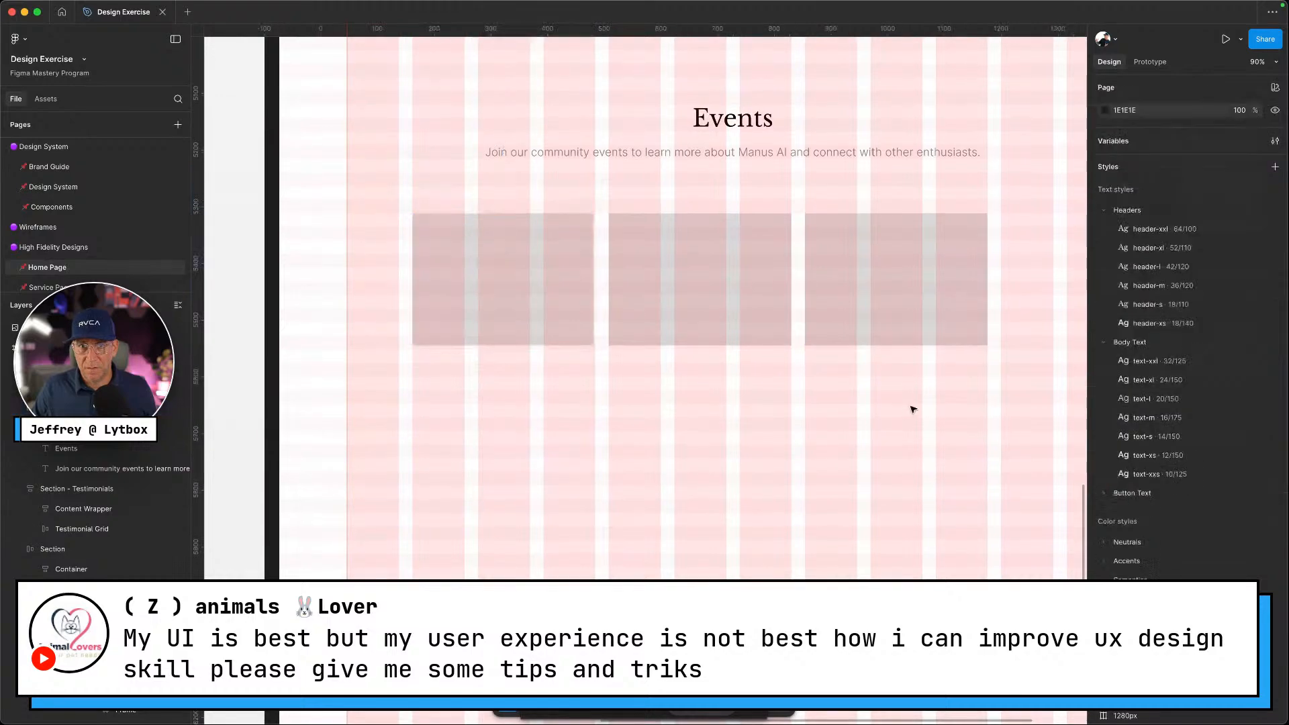
{"action": "left_click_drag", "start_coordinate": [929, 396], "coordinate": [563, 285]}
{"action": "left_click_drag", "start_coordinate": [710, 299], "coordinate": [733, 289]}
{"action": "left_click", "coordinate": [818, 382]}
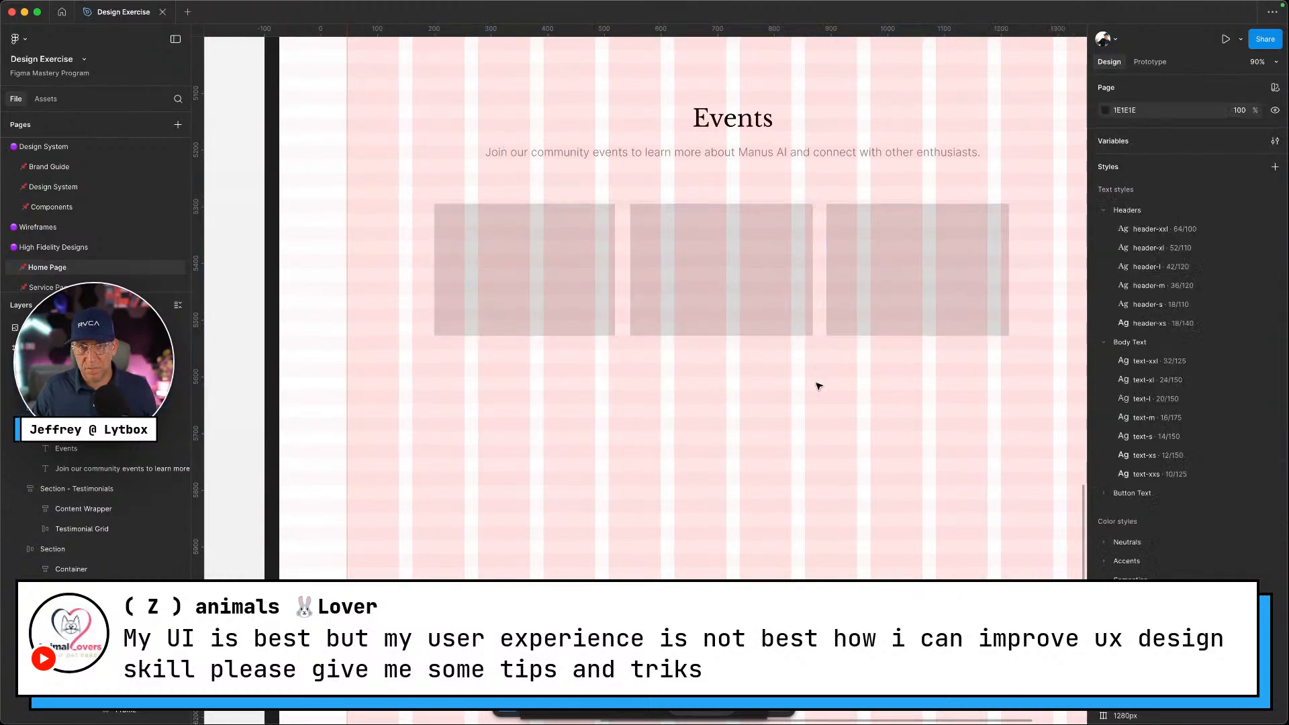
{"action": "left_click", "coordinate": [759, 288]}
{"action": "left_click_drag", "start_coordinate": [899, 279], "coordinate": [929, 279]}
{"action": "left_click_drag", "start_coordinate": [1041, 336], "coordinate": [1052, 346]}
Shrink the right placeholder to 337 × 242 and move the middle and left ones to X 697 and 354
{"action": "left_click", "coordinate": [570, 241]}
{"action": "left_click", "coordinate": [719, 271]}
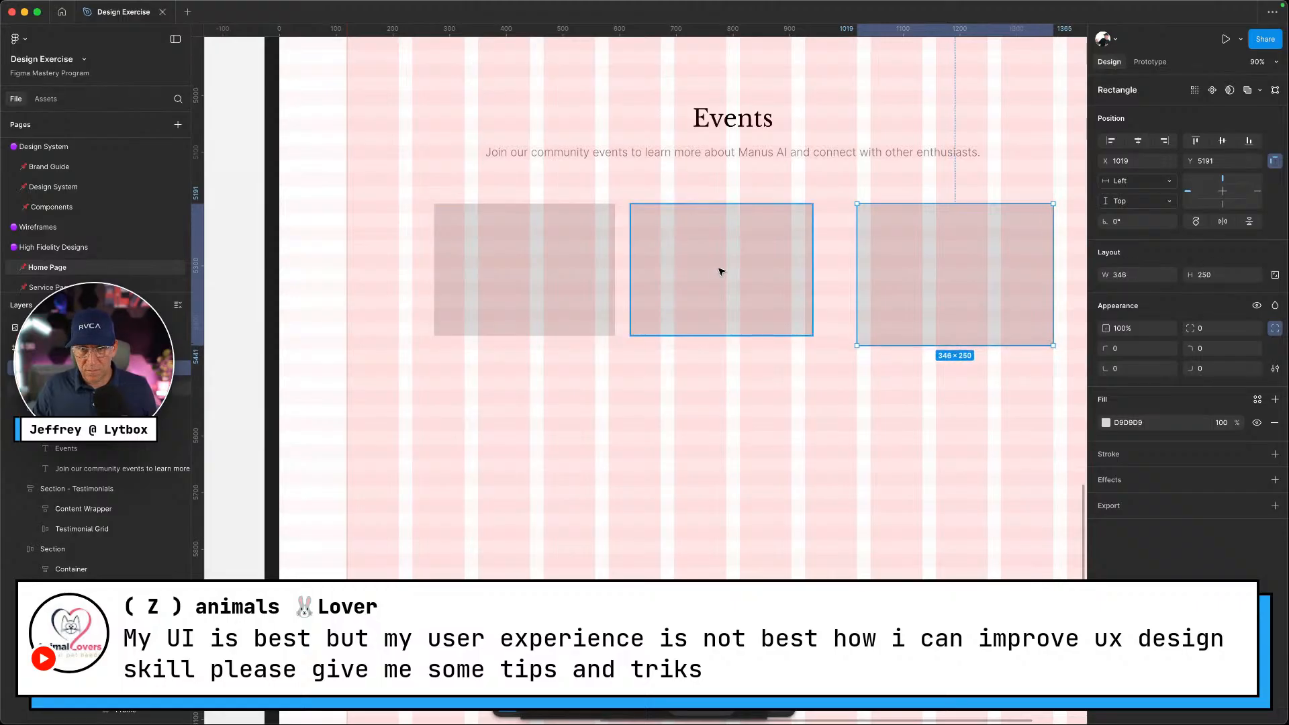
{"action": "left_click", "coordinate": [898, 319]}
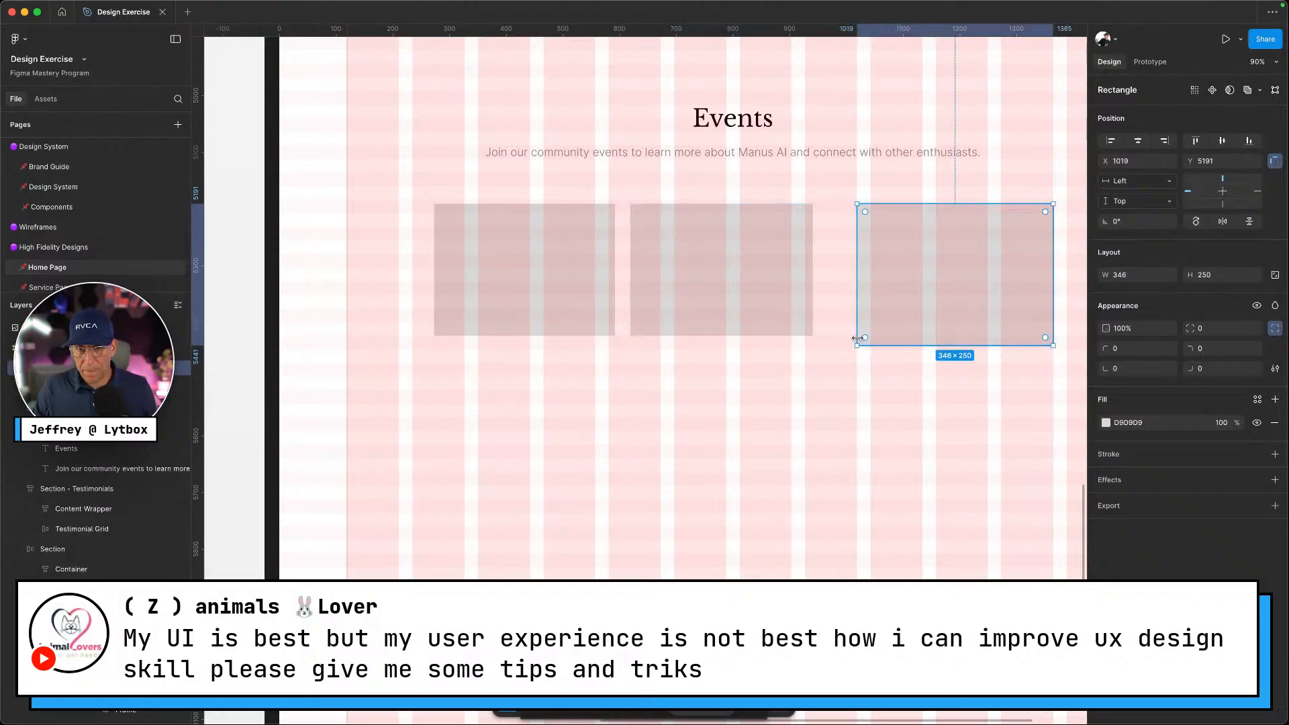
{"action": "left_click_drag", "start_coordinate": [859, 346], "coordinate": [871, 336]}
{"action": "left_click_drag", "start_coordinate": [728, 300], "coordinate": [772, 303]}
{"action": "left_click_drag", "start_coordinate": [567, 291], "coordinate": [611, 291]}
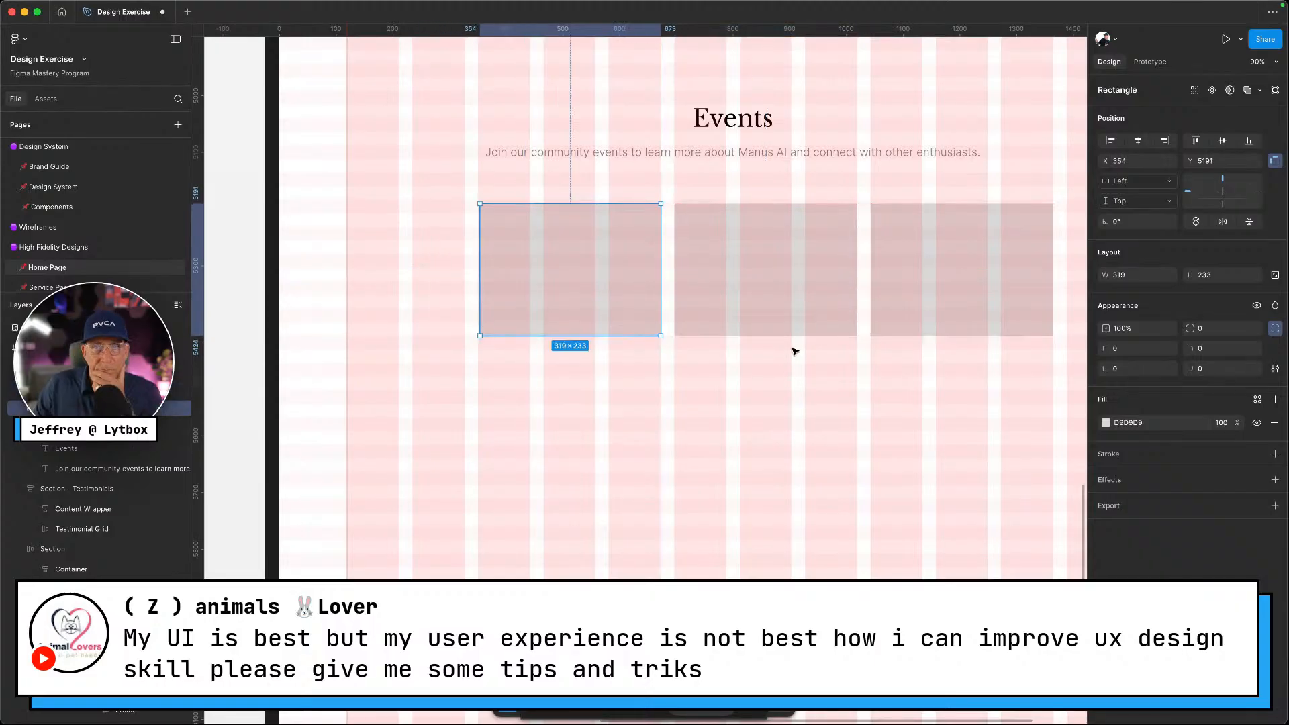
{"action": "scroll", "coordinate": [786, 331], "scroll_direction": "right", "scroll_amount": 4}
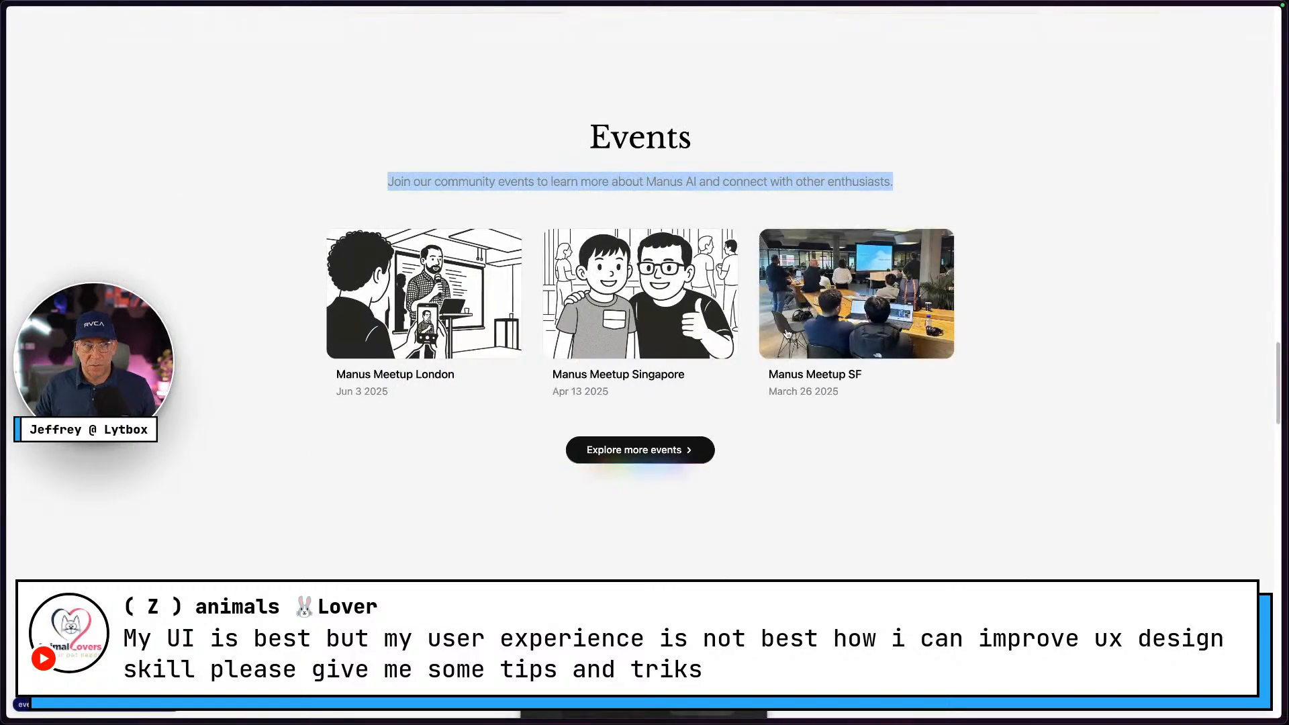
Hide the layout grid and move all three placeholders up just beneath the Events subtitle
{"action": "key", "text": "ctrl+Right"}
{"action": "left_click", "coordinate": [770, 395]}
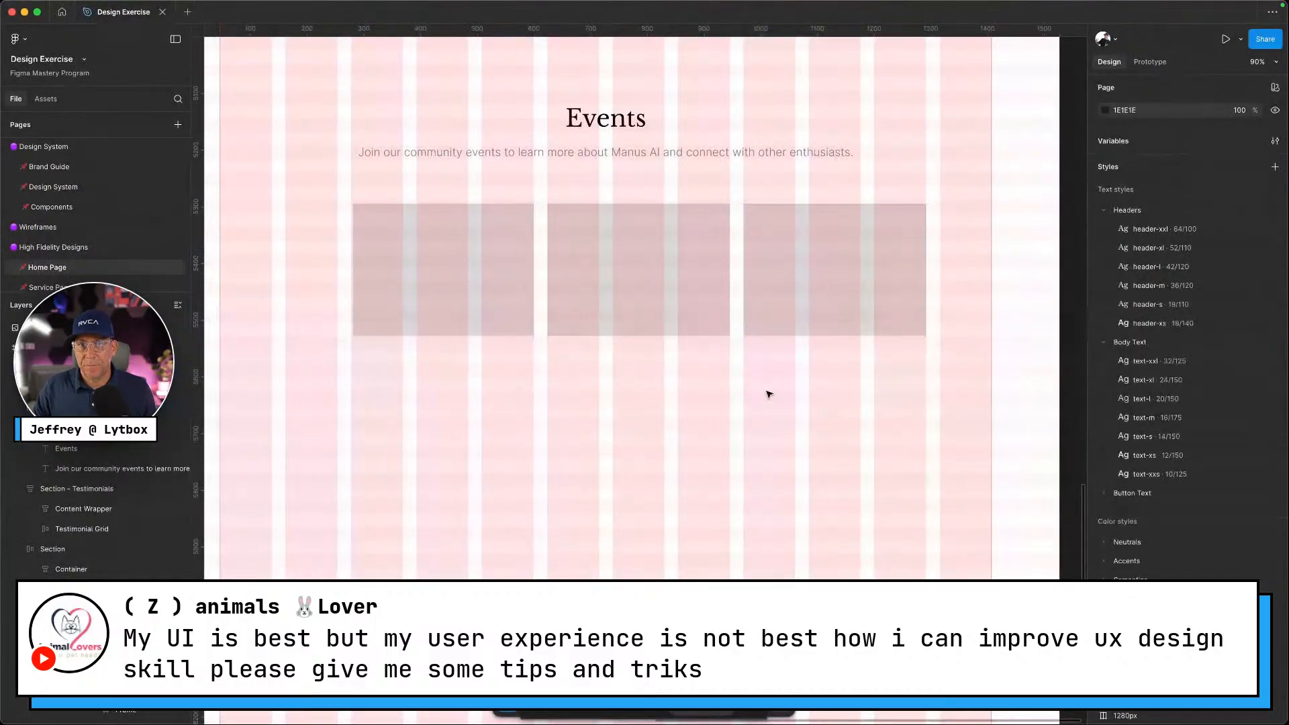
{"action": "key", "text": "shift+g"}
{"action": "scroll", "coordinate": [770, 395], "scroll_direction": "right", "scroll_amount": 1}
{"action": "left_click_drag", "start_coordinate": [957, 421], "coordinate": [443, 265]}
{"action": "left_click_drag", "start_coordinate": [537, 261], "coordinate": [498, 250]}
{"action": "scroll", "coordinate": [583, 350], "scroll_direction": "left", "scroll_amount": 3}
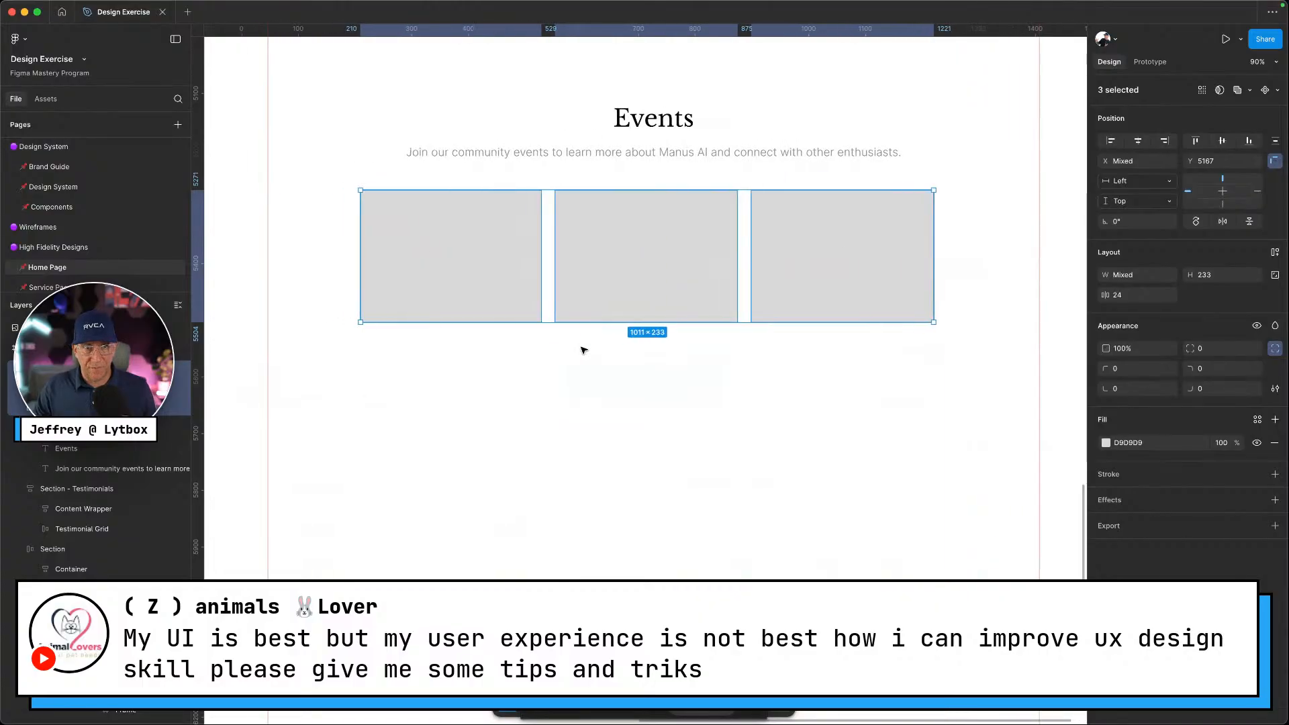
Give all three placeholders a Primary/neutral-200 outline, undoing an accidental extra fill
{"action": "left_click", "coordinate": [440, 336]}
{"action": "left_click", "coordinate": [469, 264]}
{"action": "left_click", "coordinate": [726, 299], "text": "shift"}
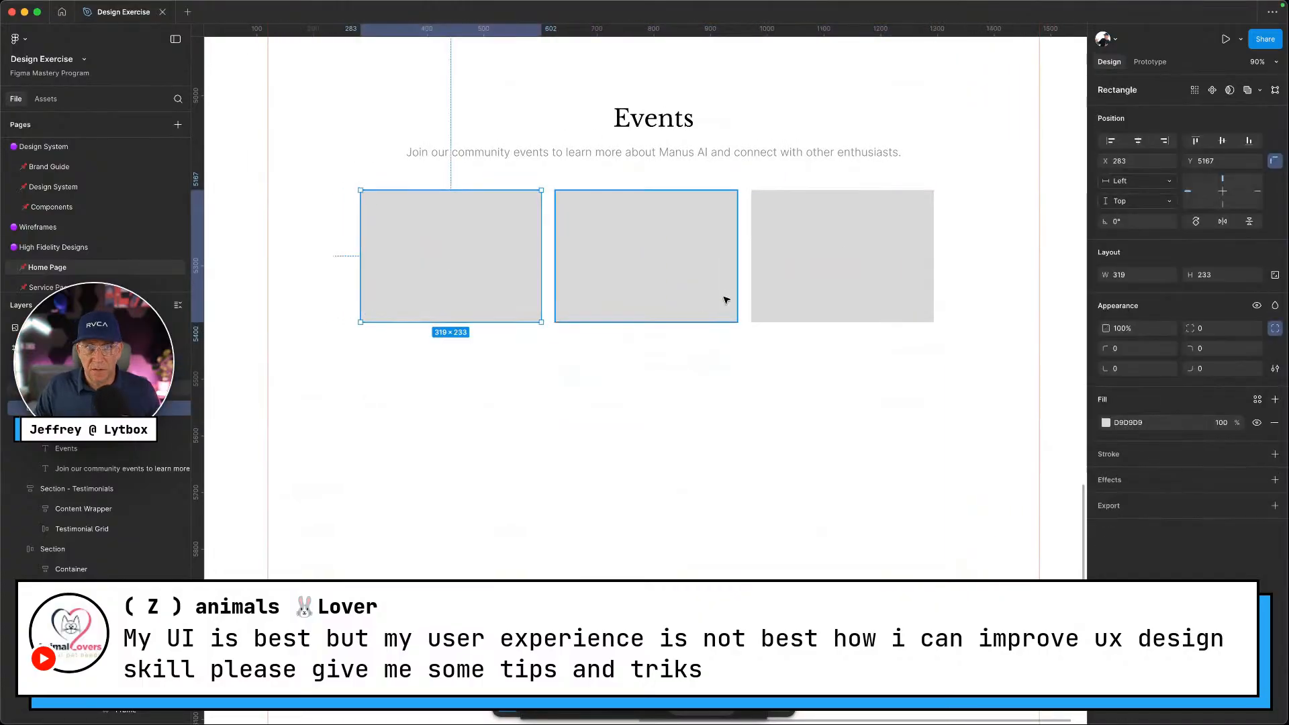
{"action": "left_click", "coordinate": [840, 290], "text": "shift"}
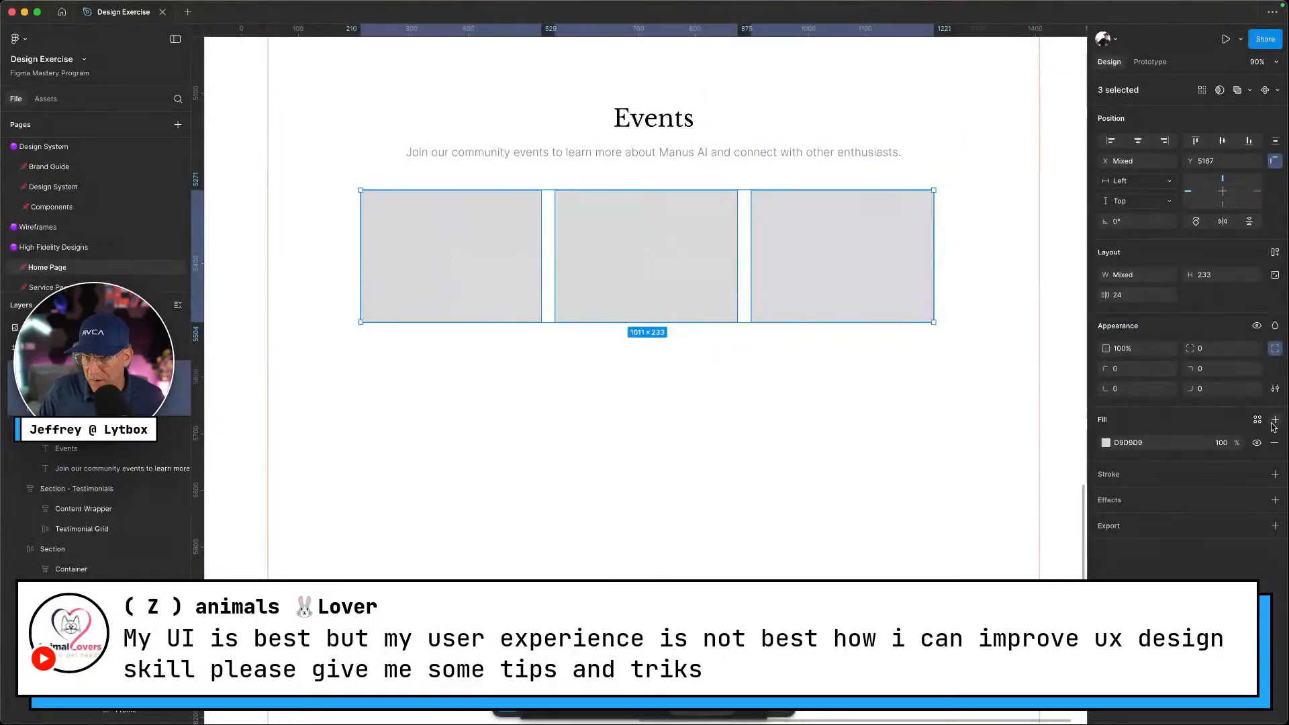
{"action": "left_click", "coordinate": [1276, 420]}
{"action": "left_click", "coordinate": [1106, 442]}
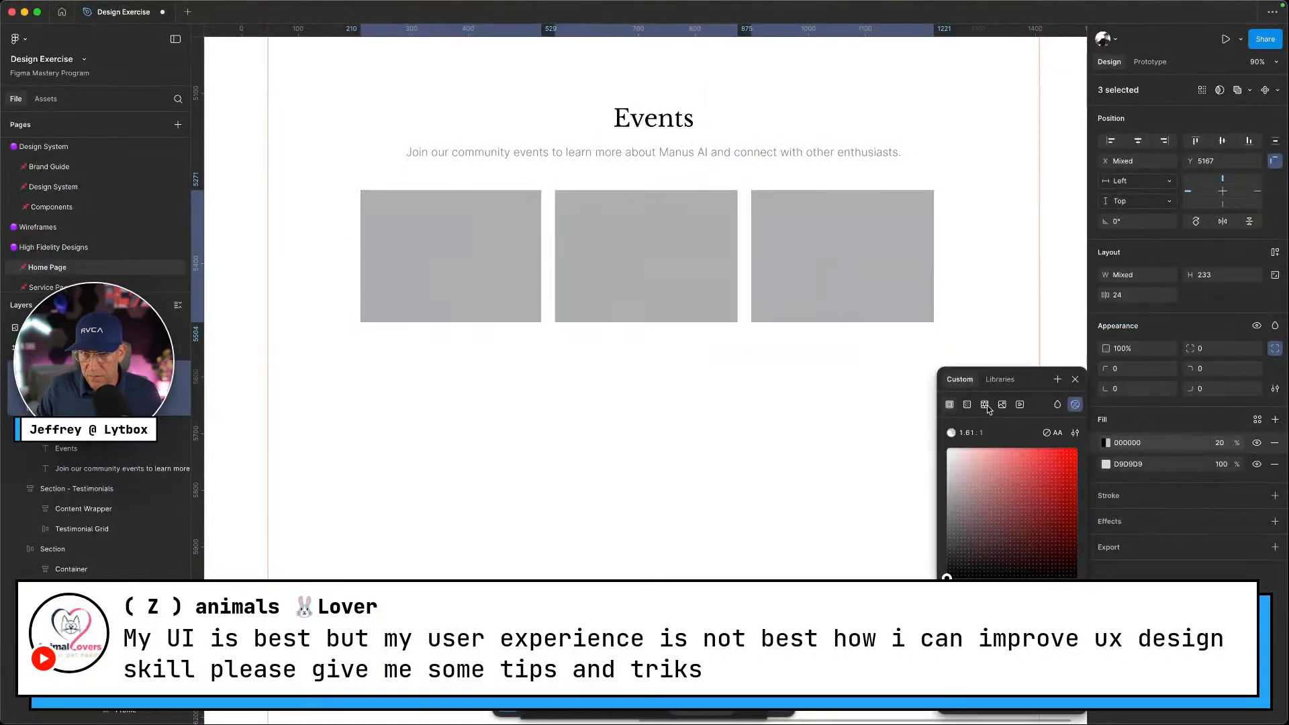
{"action": "left_click", "coordinate": [1184, 422]}
{"action": "key", "text": "super+z"}
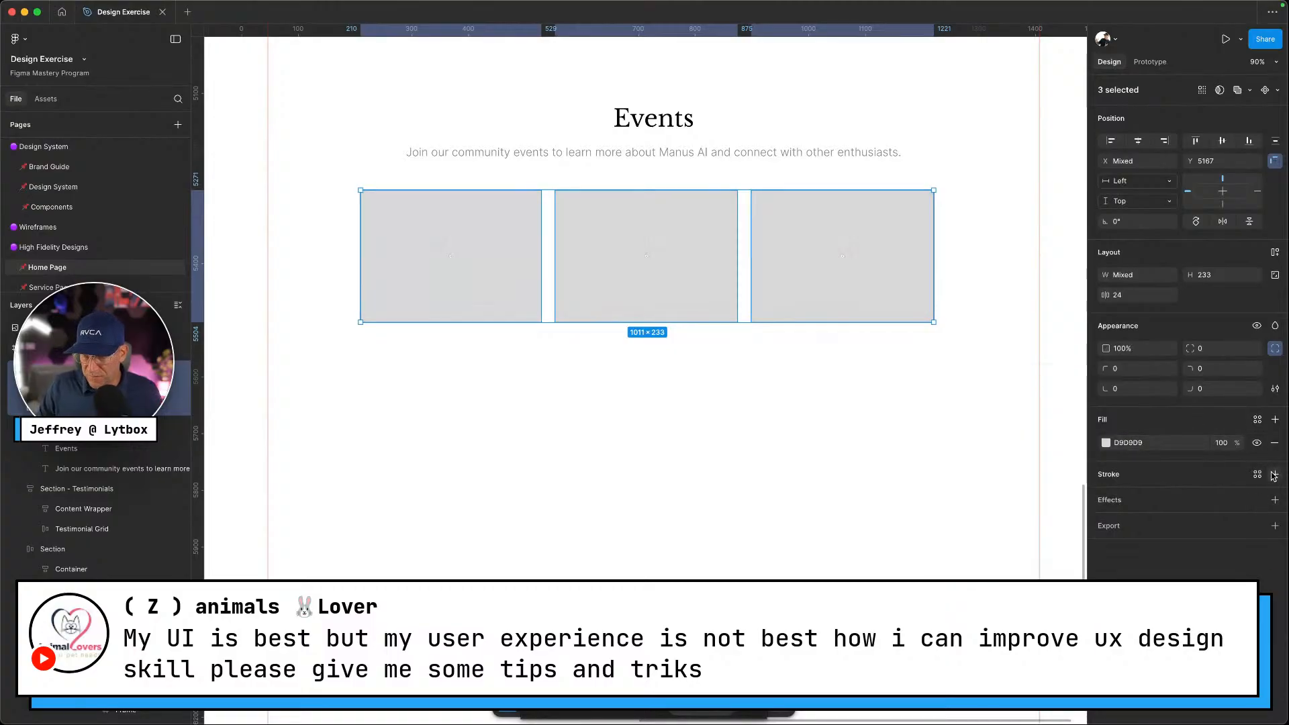
{"action": "left_click", "coordinate": [1274, 475]}
{"action": "left_click", "coordinate": [1257, 474]}
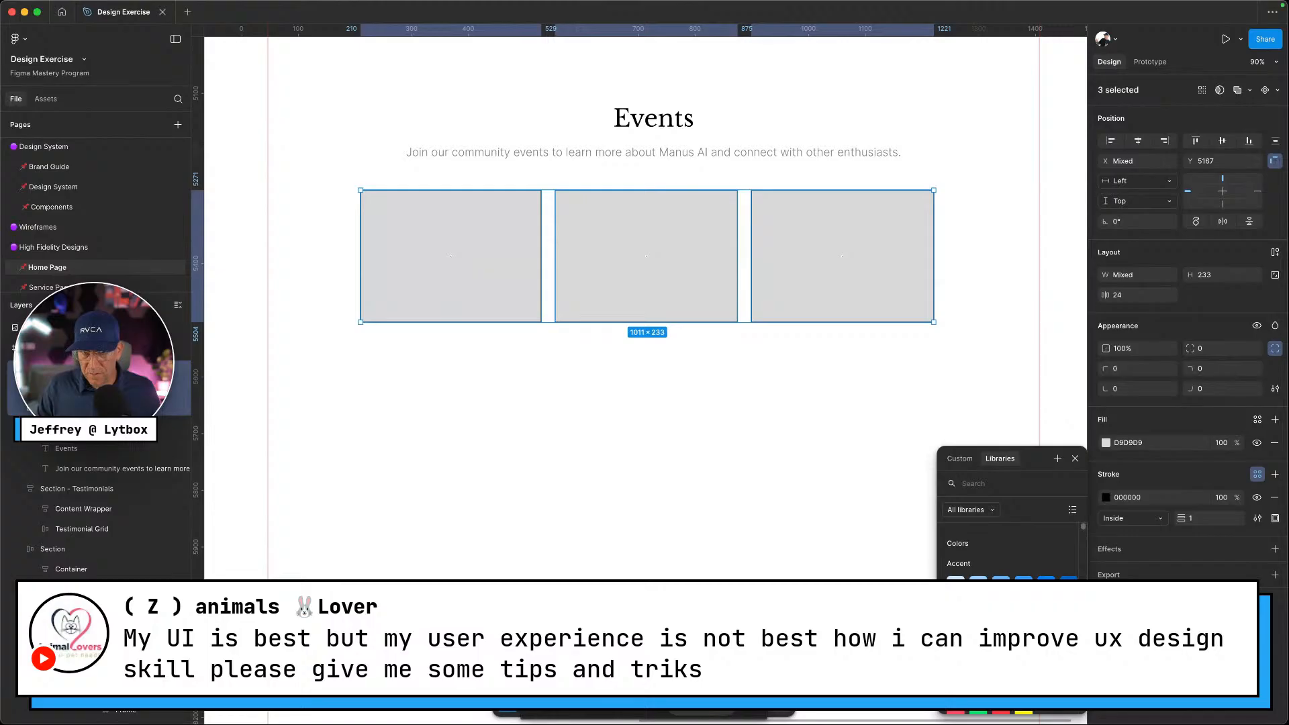
{"action": "left_click", "coordinate": [978, 651]}
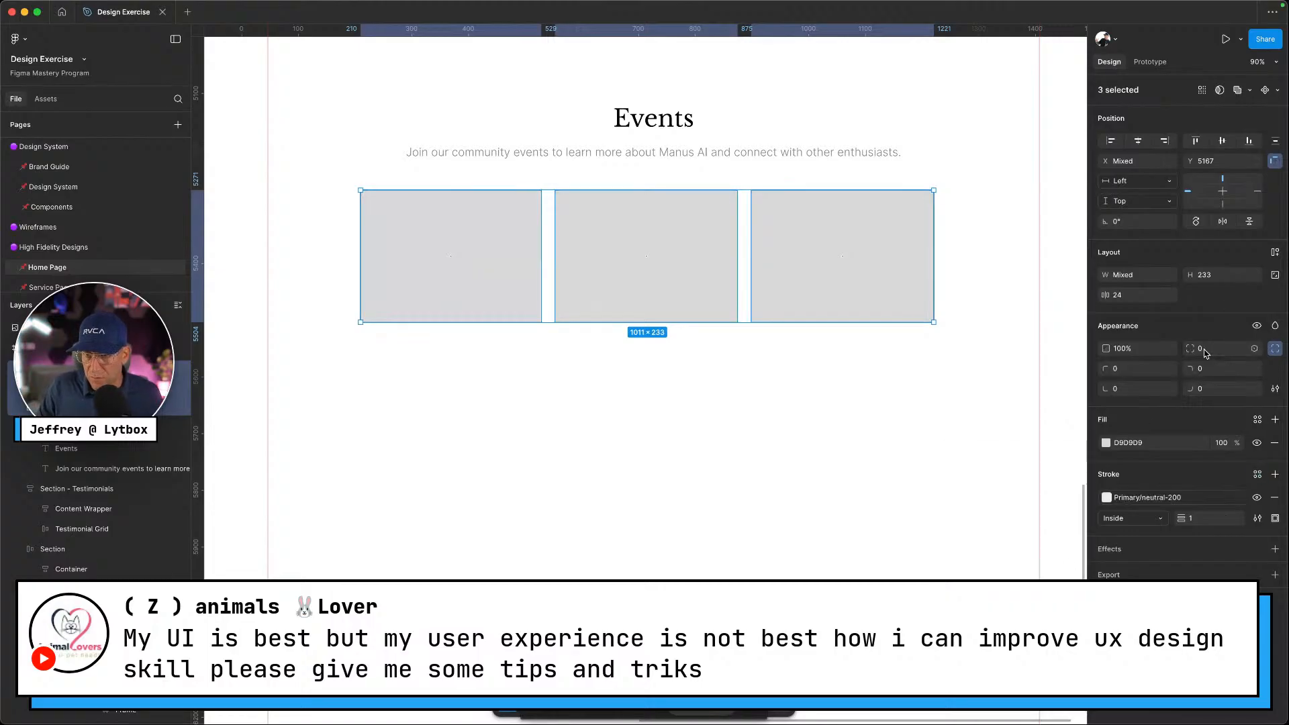
Round the placeholders' corners with the border-radius-l variable (20)
{"action": "left_click", "coordinate": [1254, 349]}
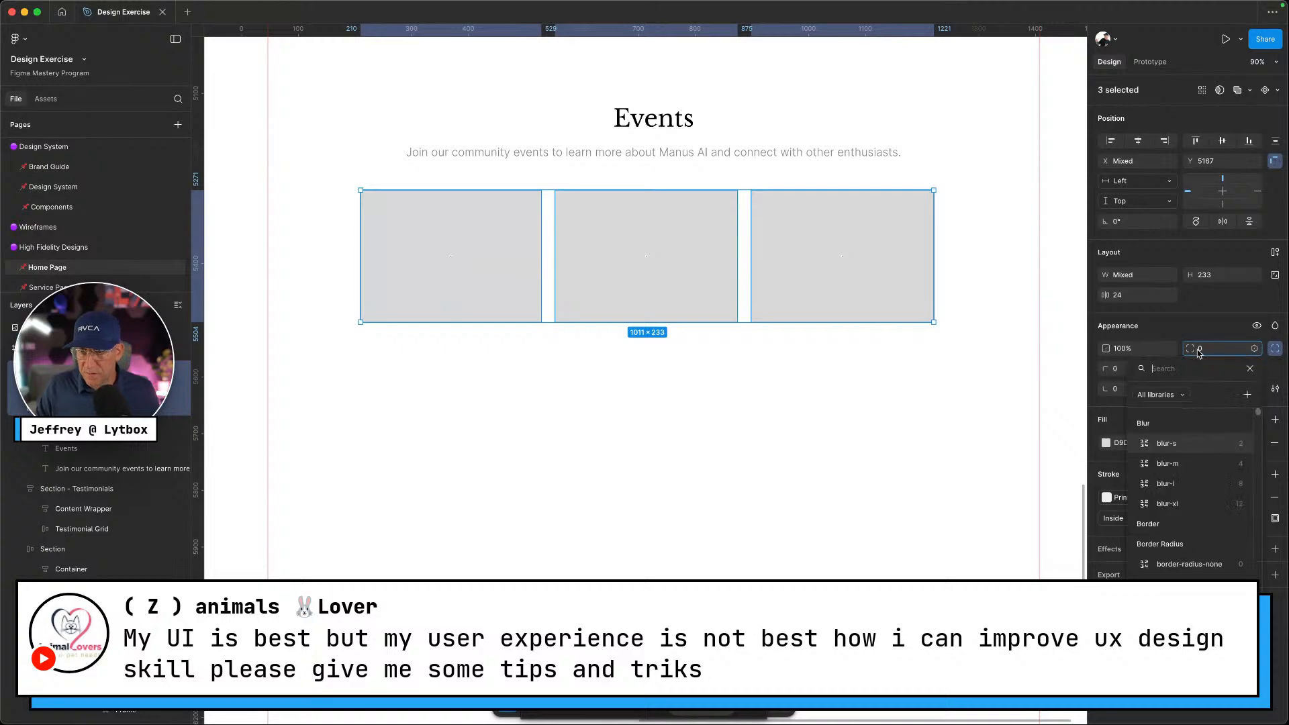
{"action": "type", "text": "radiu"}
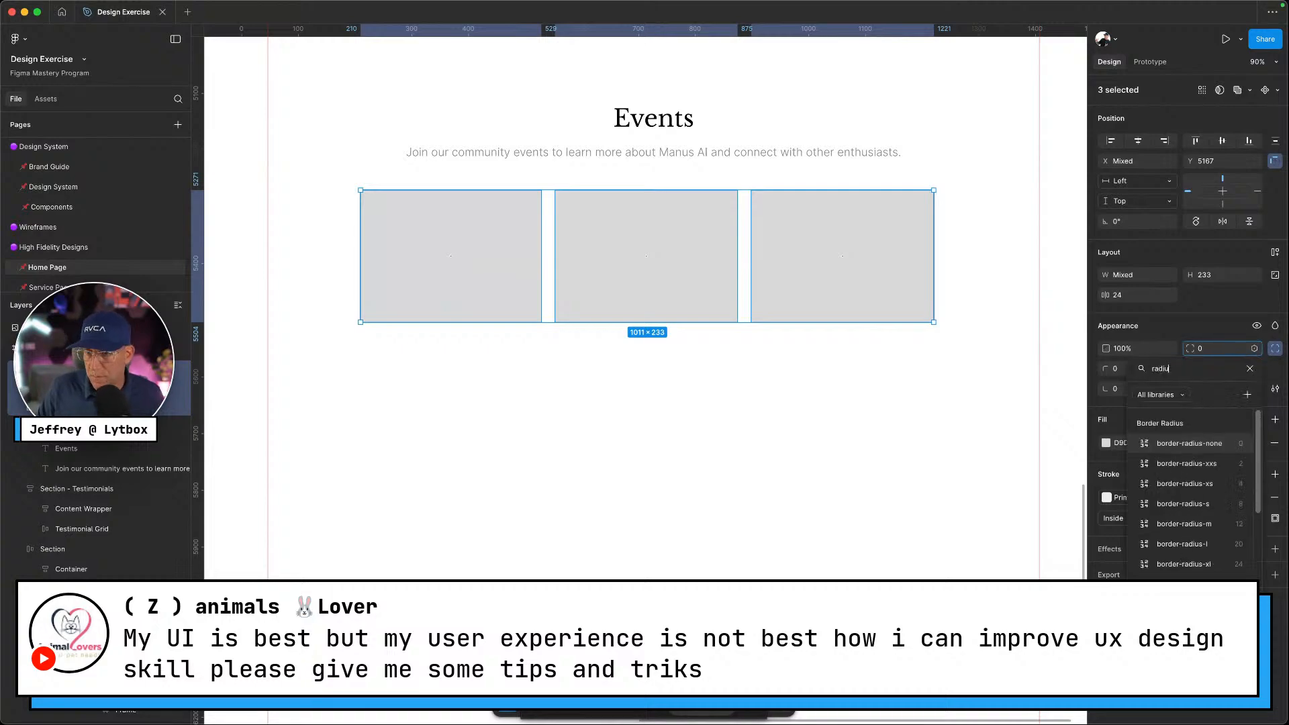
{"action": "left_click", "coordinate": [1208, 545]}
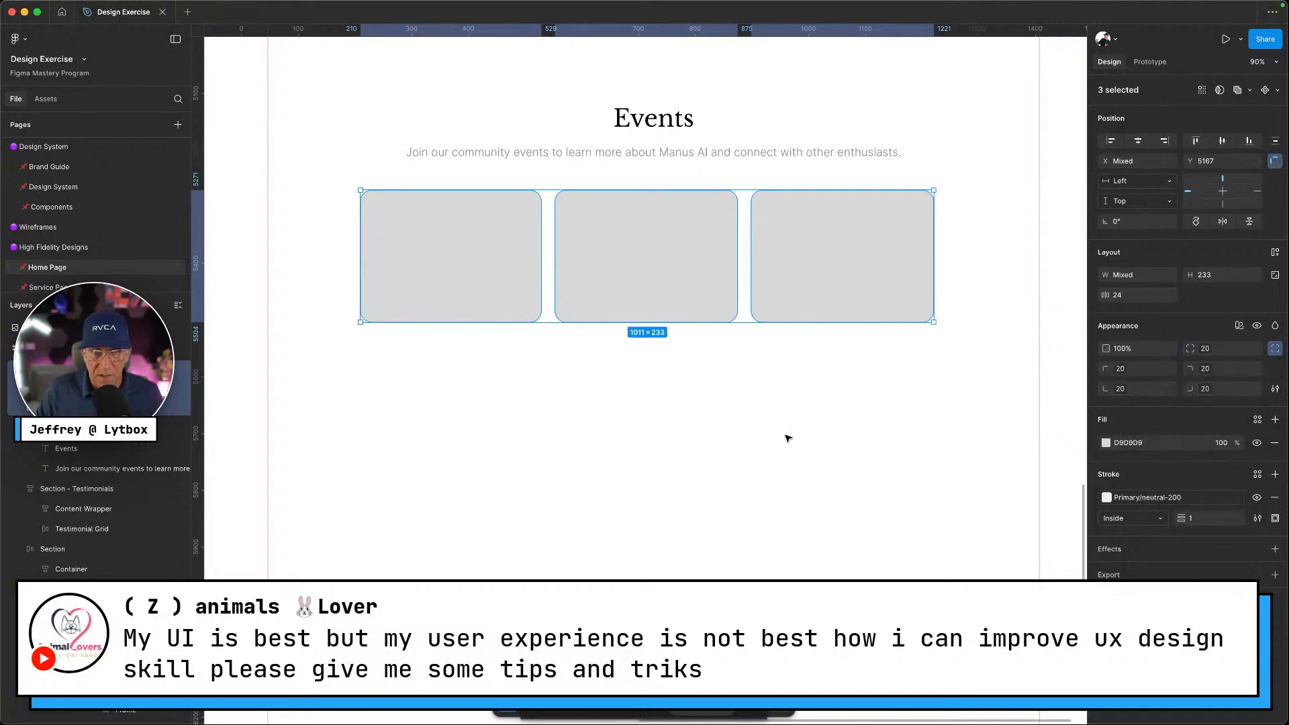
Run the Unsplash plugin on the first card and search for 'cartoon'
{"action": "left_click", "coordinate": [784, 439]}
{"action": "right_click", "coordinate": [410, 223]}
{"action": "mouse_move", "coordinate": [473, 509]}
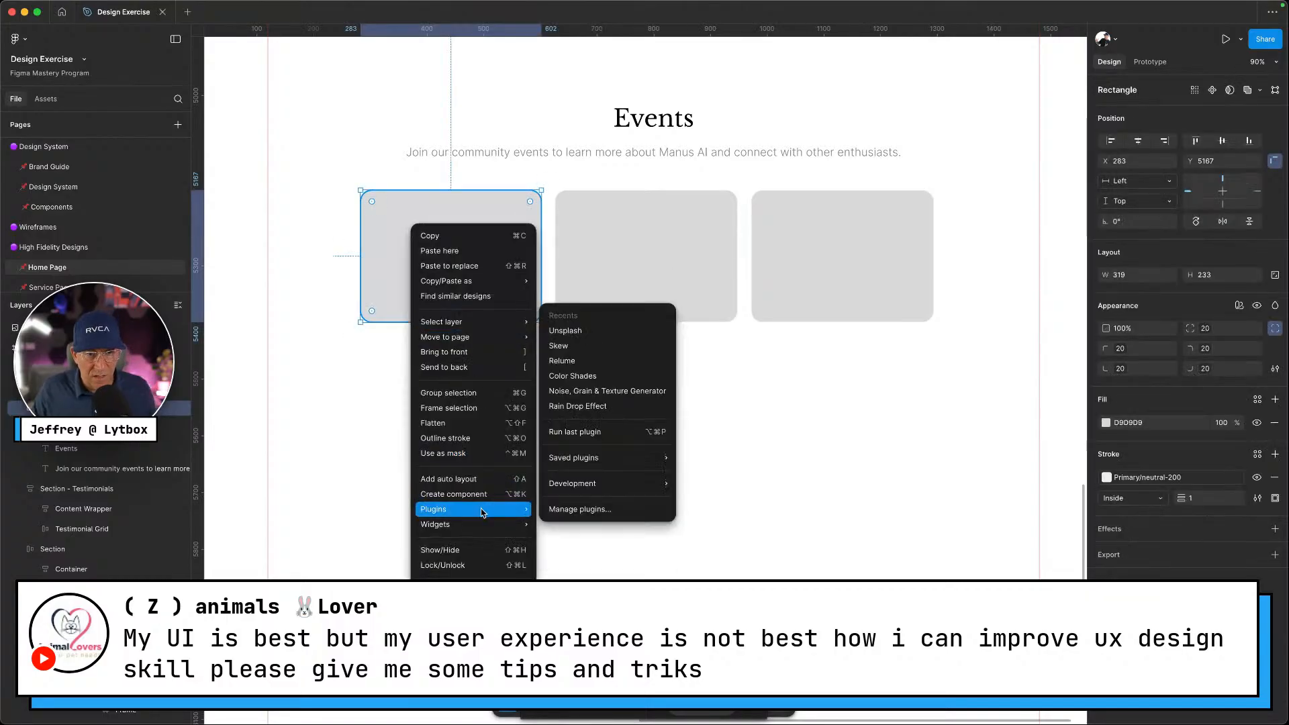
{"action": "mouse_move", "coordinate": [608, 457]}
{"action": "left_click", "coordinate": [584, 330]}
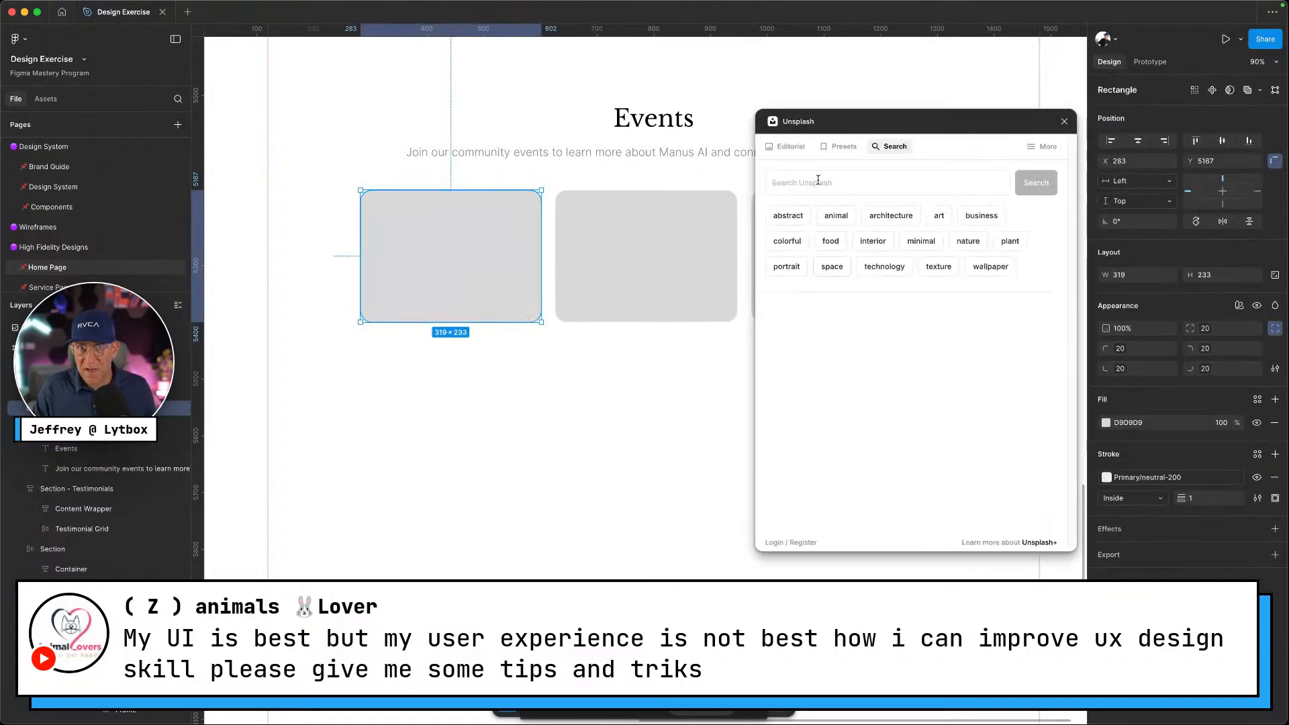
{"action": "left_click", "coordinate": [789, 186]}
{"action": "type", "text": "cart"}
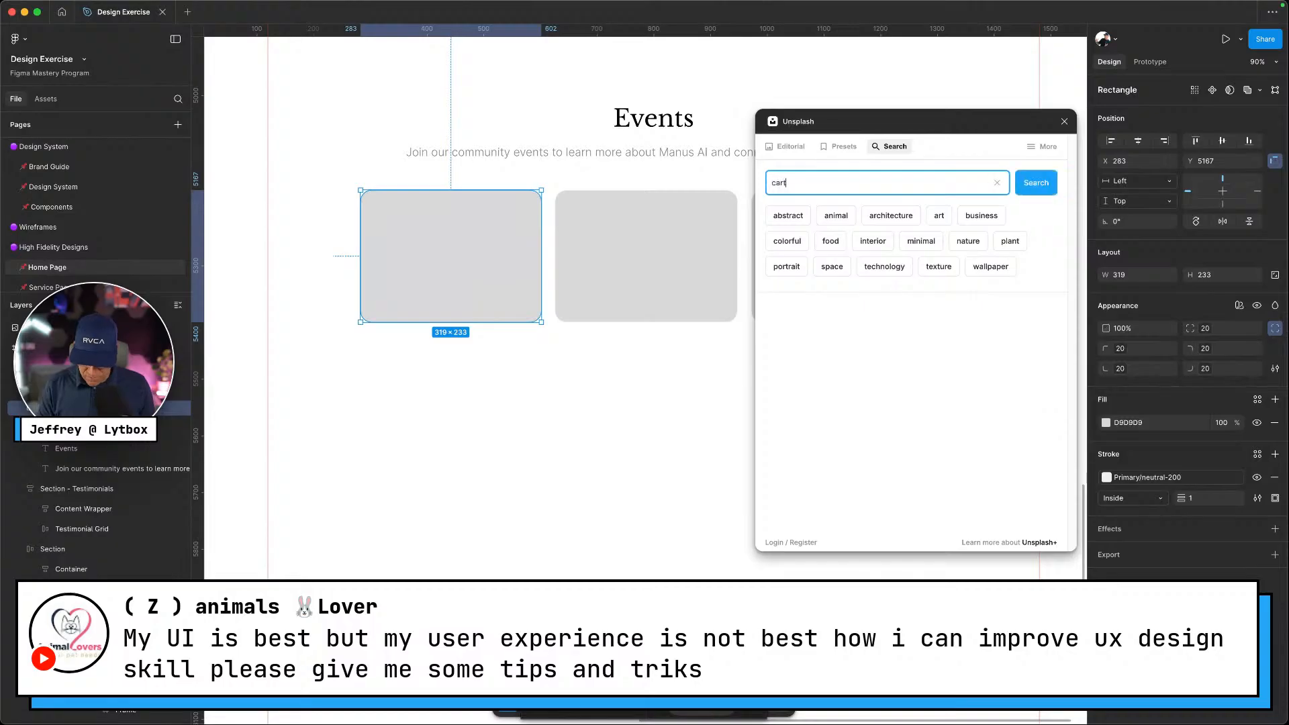
{"action": "type", "text": "oon"}
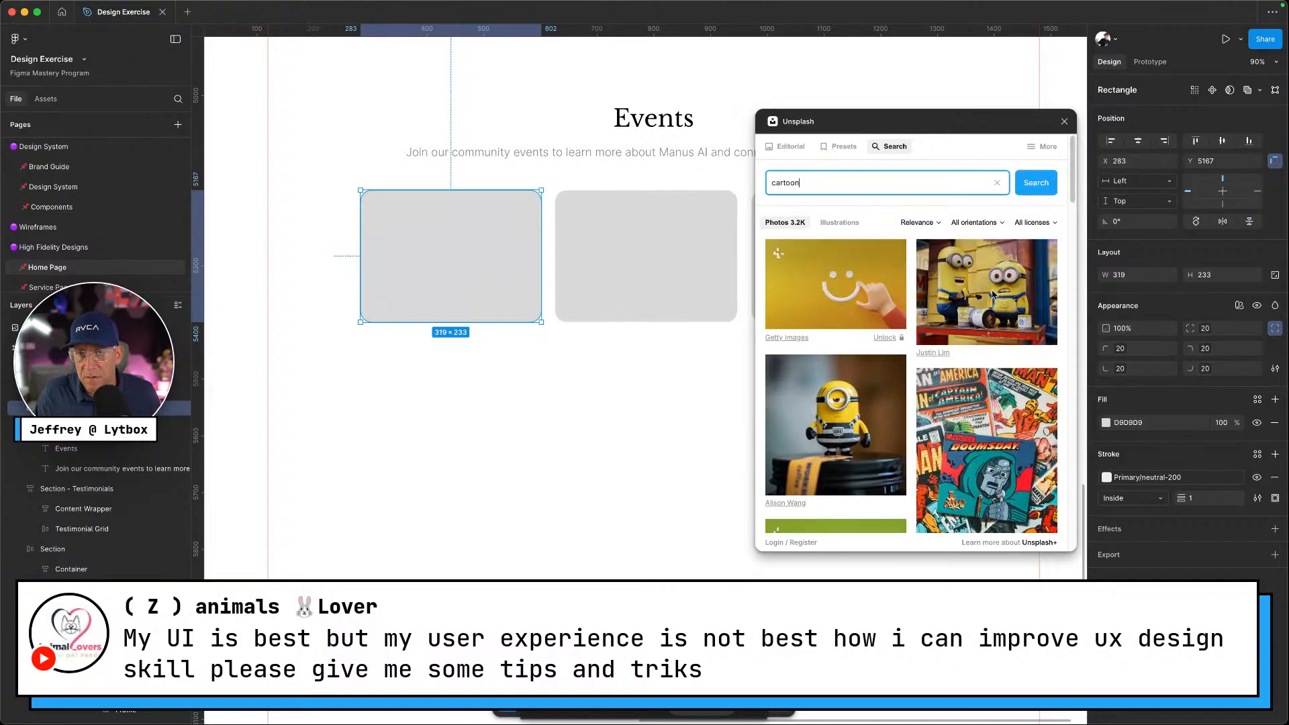
Fill the first card with the comic-book image from the results and close Unsplash
{"action": "scroll", "coordinate": [987, 409], "scroll_direction": "down", "scroll_amount": 8}
{"action": "scroll", "coordinate": [987, 409], "scroll_direction": "up", "scroll_amount": 3}
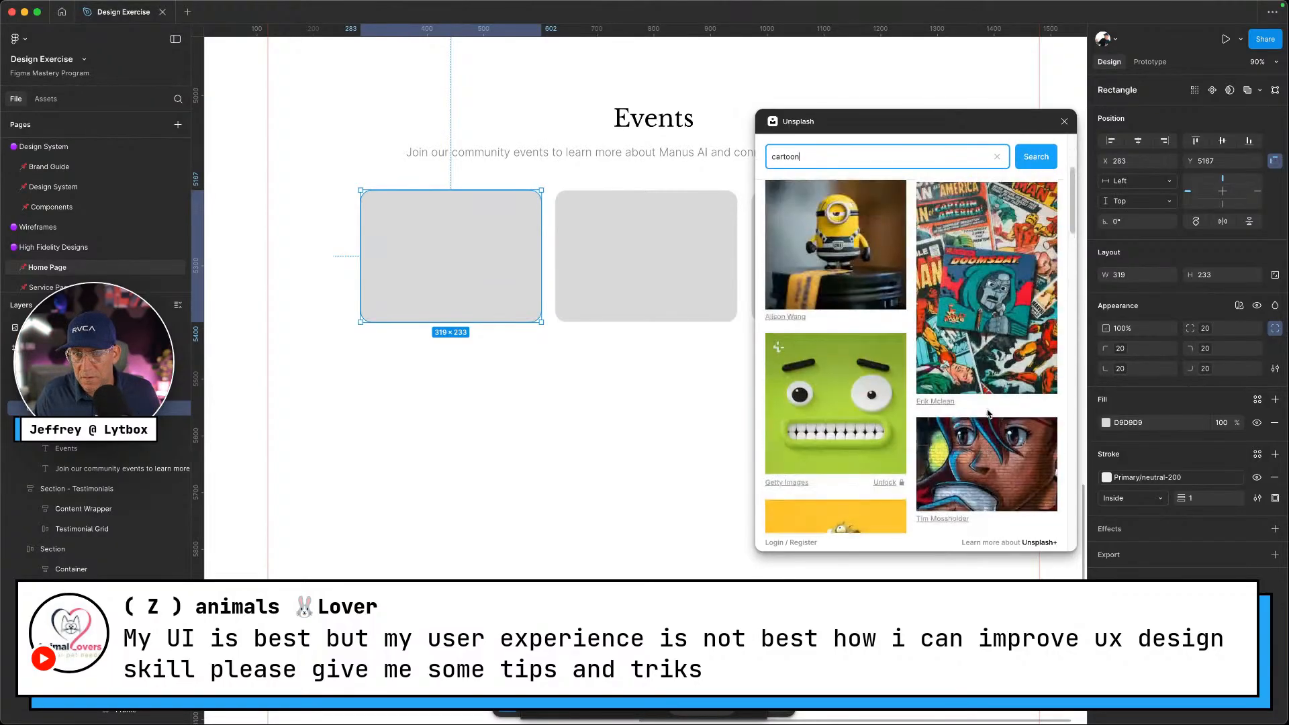
{"action": "scroll", "coordinate": [987, 403], "scroll_direction": "down", "scroll_amount": 3}
{"action": "scroll", "coordinate": [989, 376], "scroll_direction": "up", "scroll_amount": 3}
{"action": "left_click", "coordinate": [989, 371]}
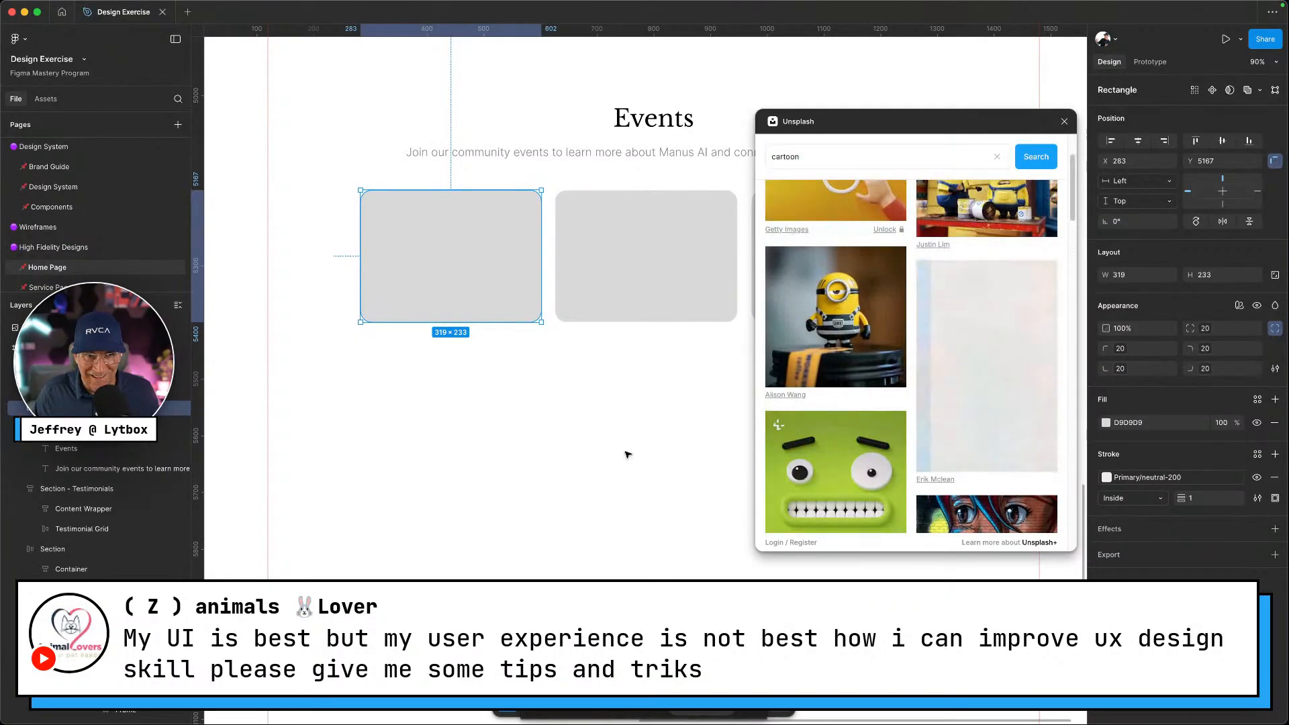
{"action": "scroll", "coordinate": [561, 403], "scroll_direction": "down", "scroll_amount": 3}
{"action": "scroll", "coordinate": [561, 403], "scroll_direction": "up", "scroll_amount": 3}
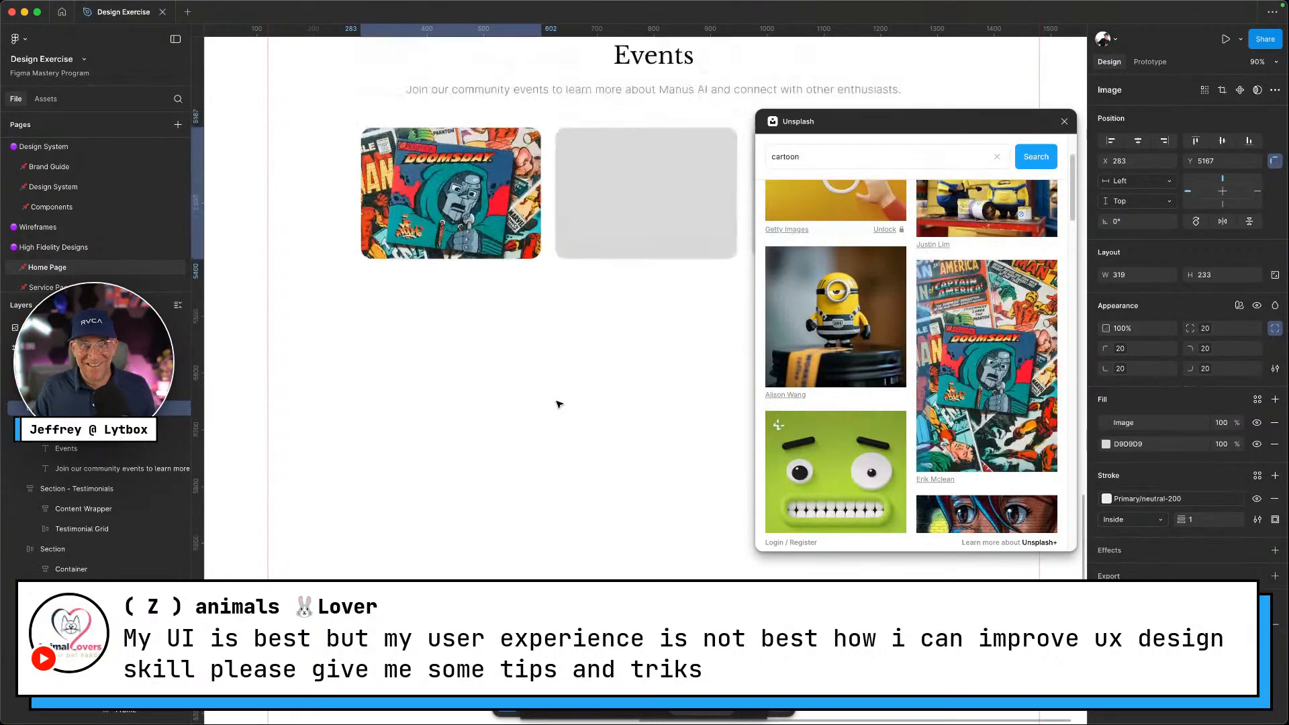
{"action": "left_click", "coordinate": [1064, 122]}
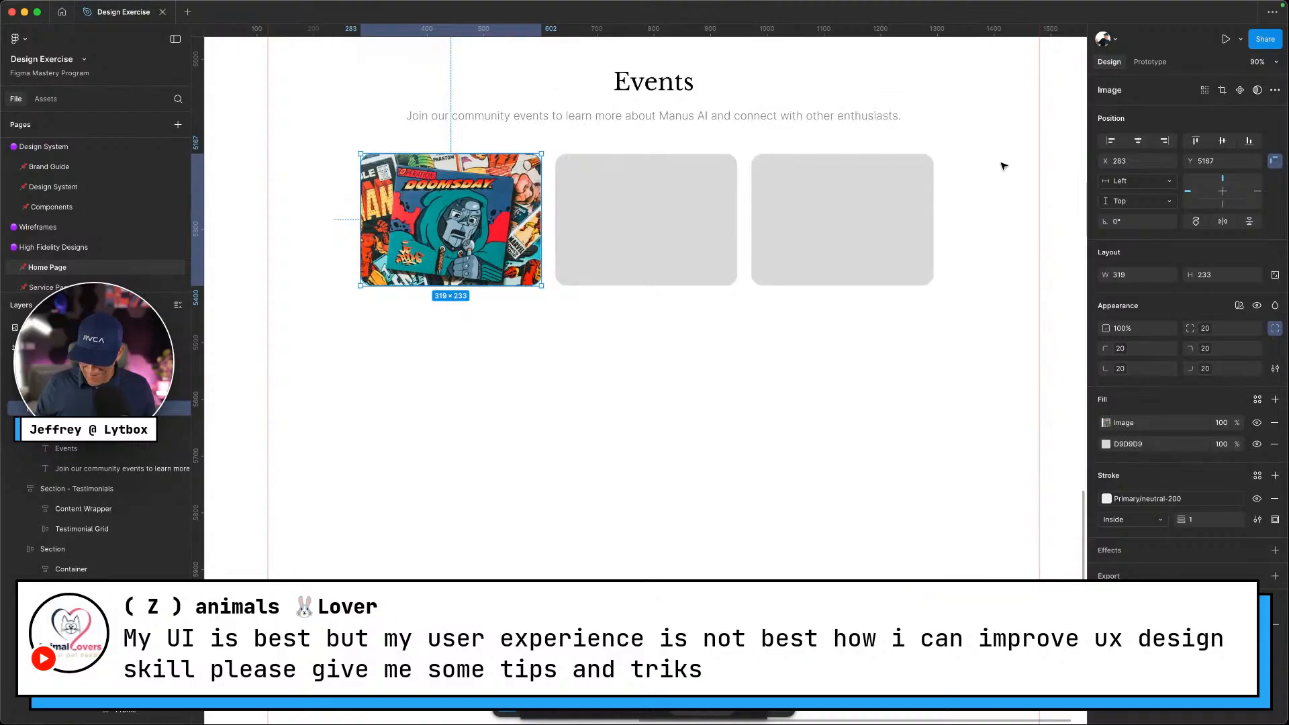
Compare with the Singapore event image on the live Events page
{"action": "key", "text": "ctrl+Left"}
{"action": "right_click", "coordinate": [604, 236]}
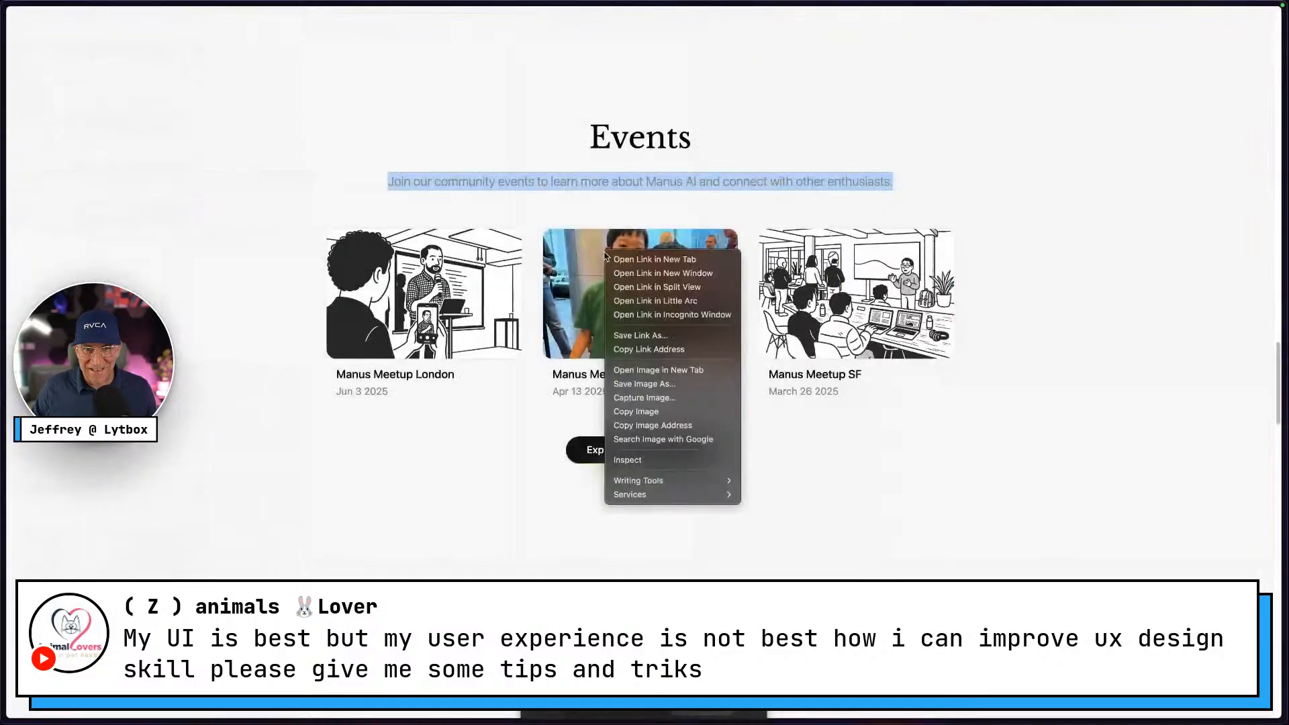
{"action": "left_click", "coordinate": [1001, 425]}
{"action": "key", "text": "ctrl+Right"}
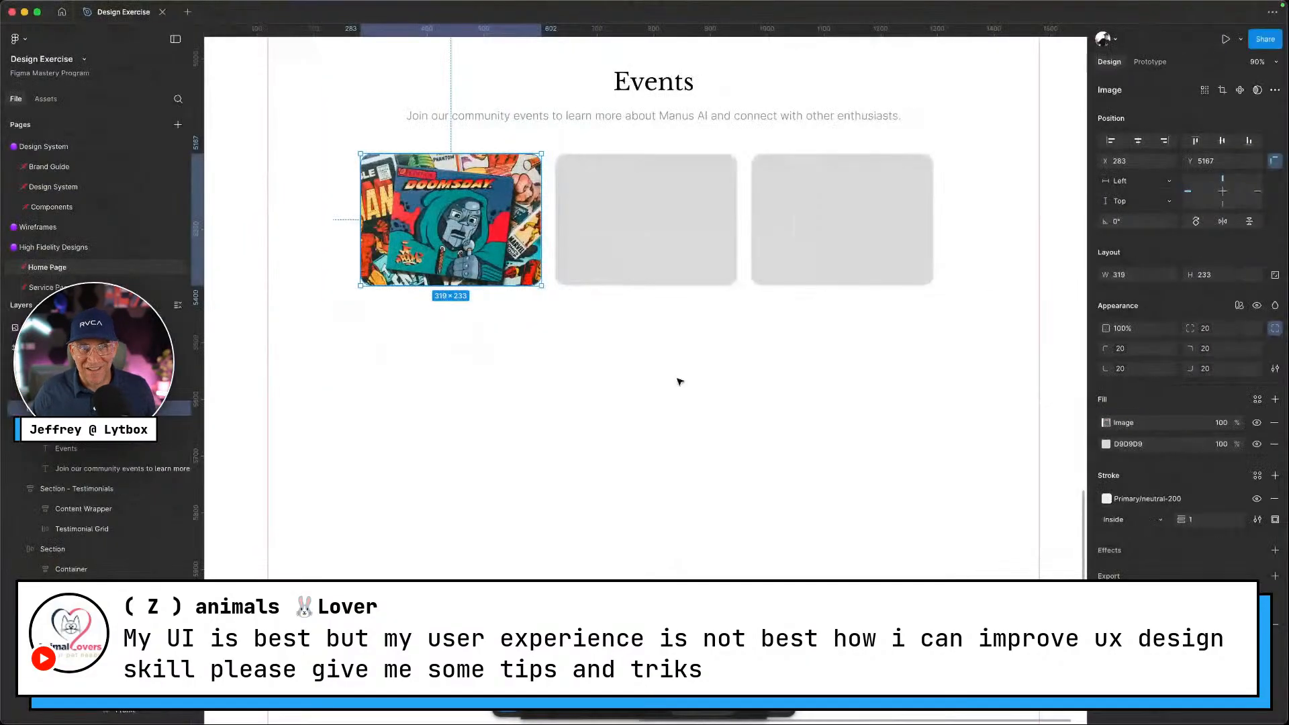
Delete the second and third grey placeholder cards
{"action": "left_click", "coordinate": [639, 262]}
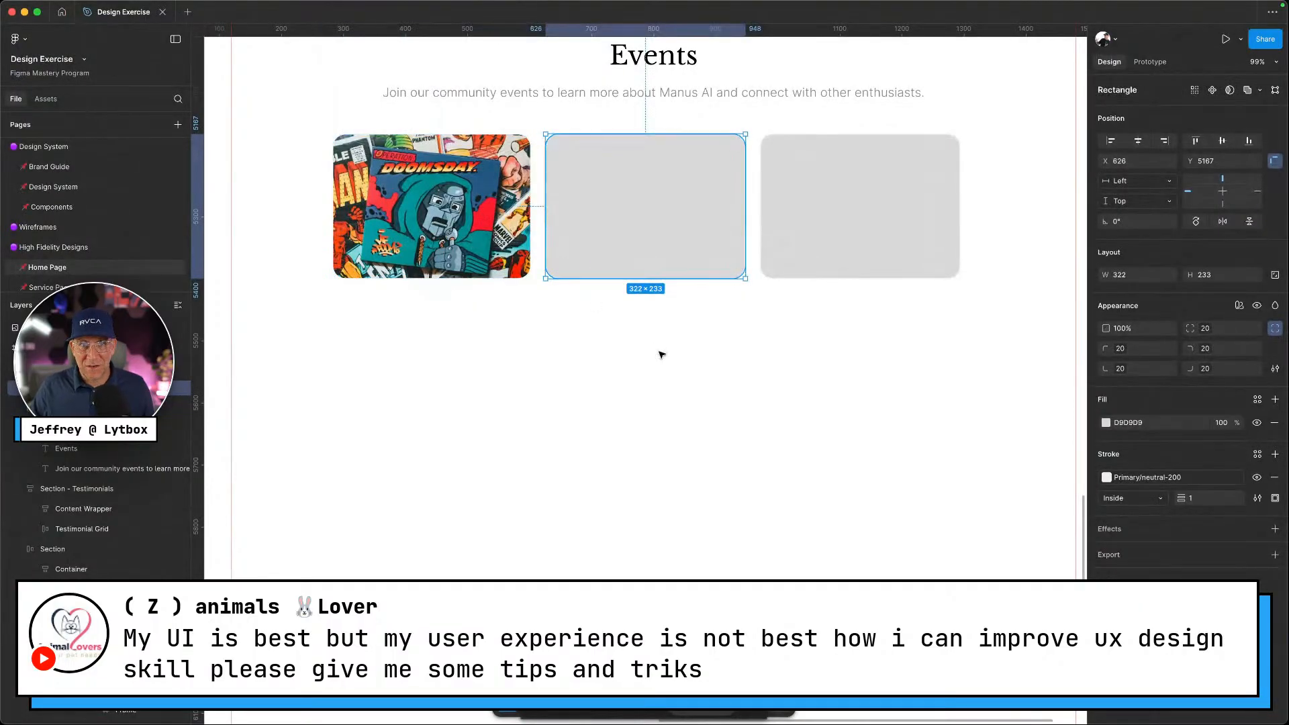
{"action": "left_click", "coordinate": [826, 234], "text": "shift"}
{"action": "key", "text": "Delete"}
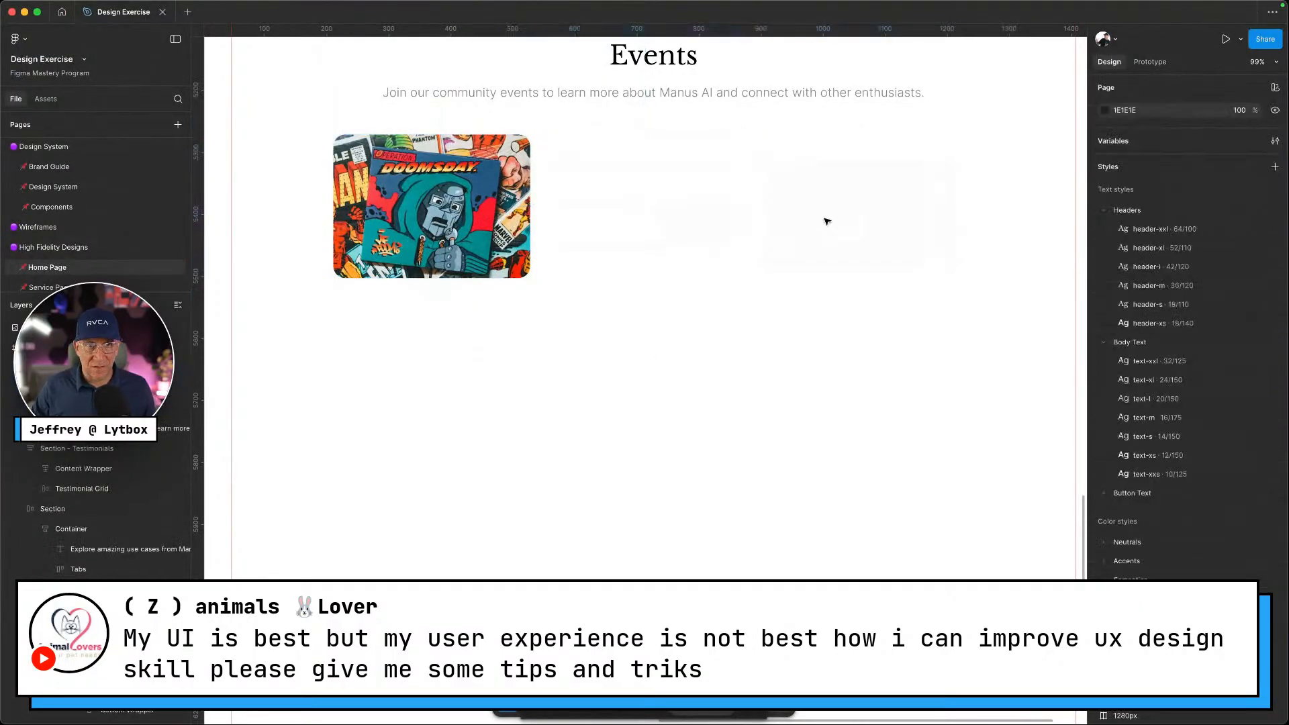
Duplicate the comic image card twice into the second and third slots
{"action": "left_click", "coordinate": [381, 191]}
{"action": "left_click_drag", "start_coordinate": [381, 191], "coordinate": [602, 209], "text": "alt"}
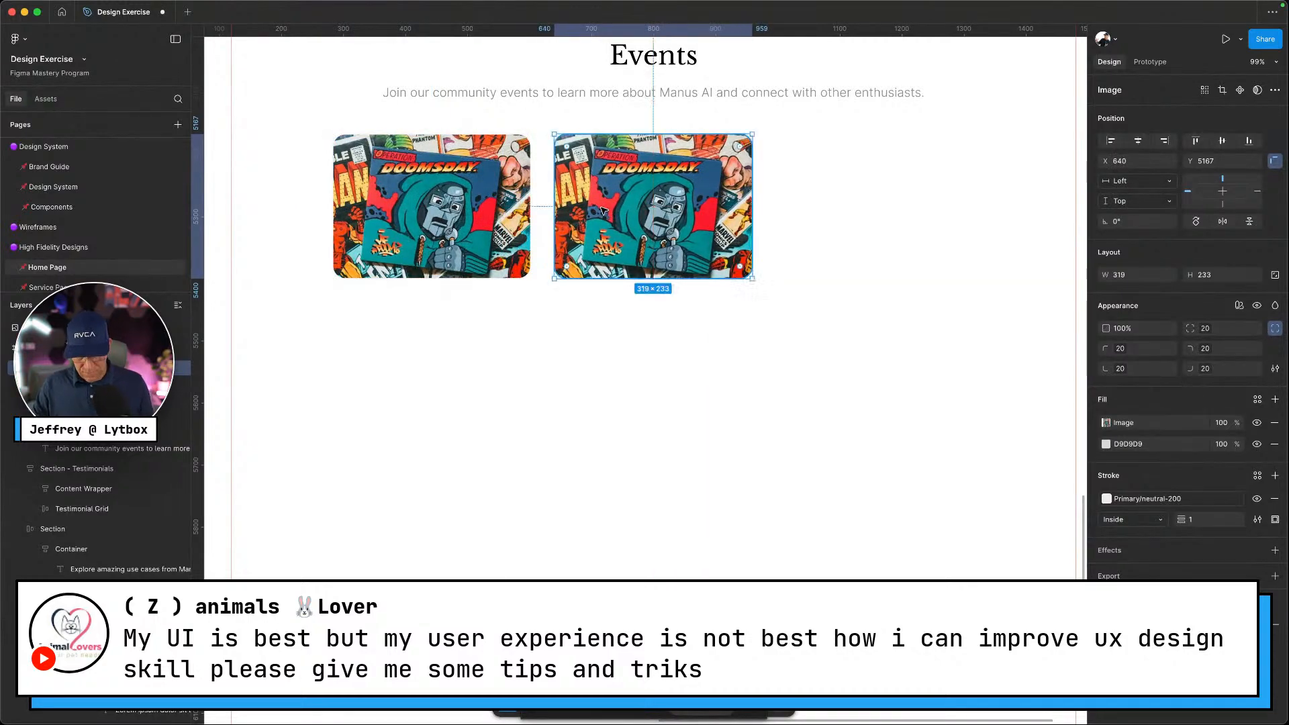
{"action": "key", "text": "super+d"}
{"action": "left_click", "coordinate": [779, 438]}
{"action": "left_click_drag", "start_coordinate": [907, 344], "coordinate": [329, 131]}
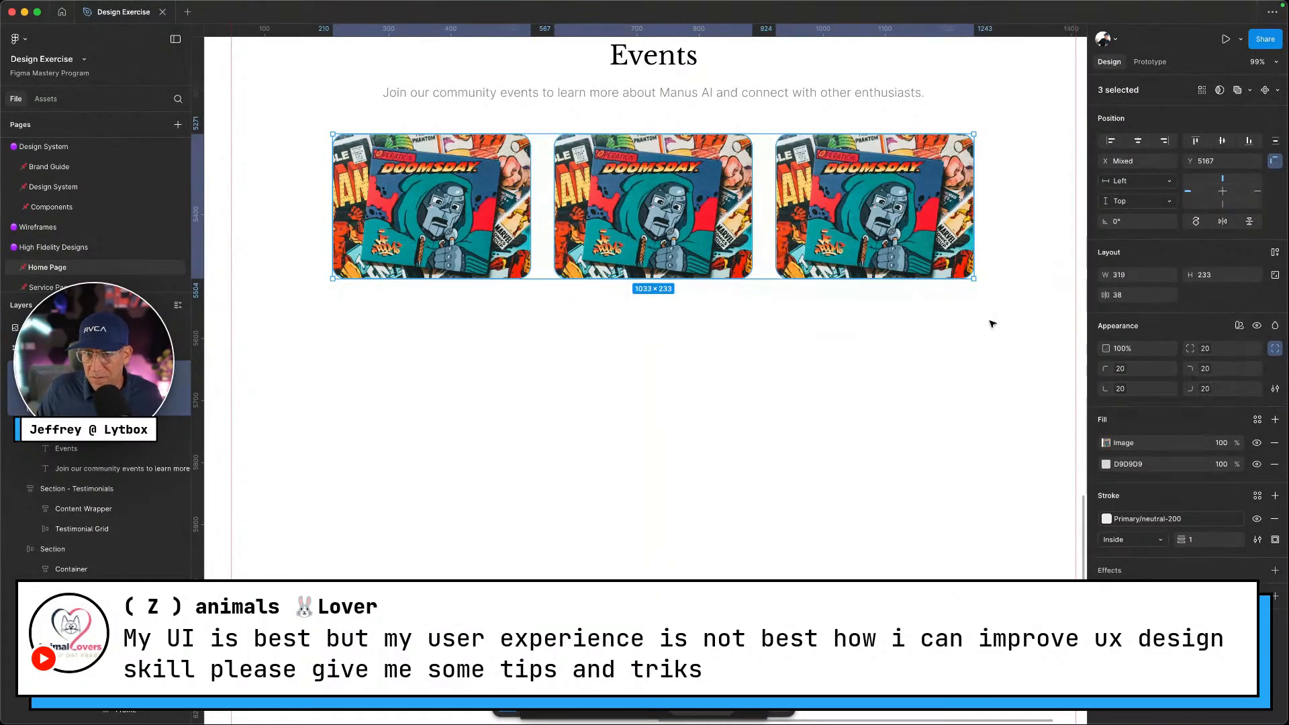
{"action": "left_click", "coordinate": [696, 306]}
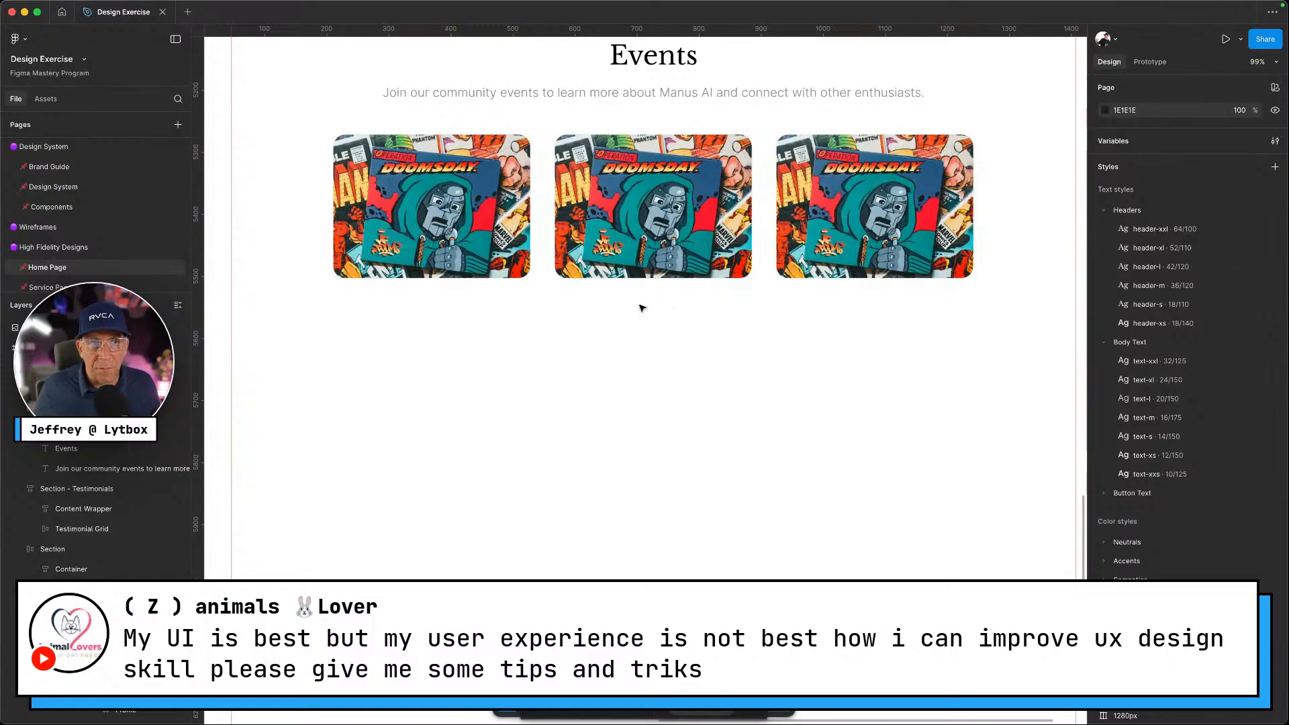
{"action": "left_click", "coordinate": [630, 228]}
{"action": "left_click", "coordinate": [880, 447]}
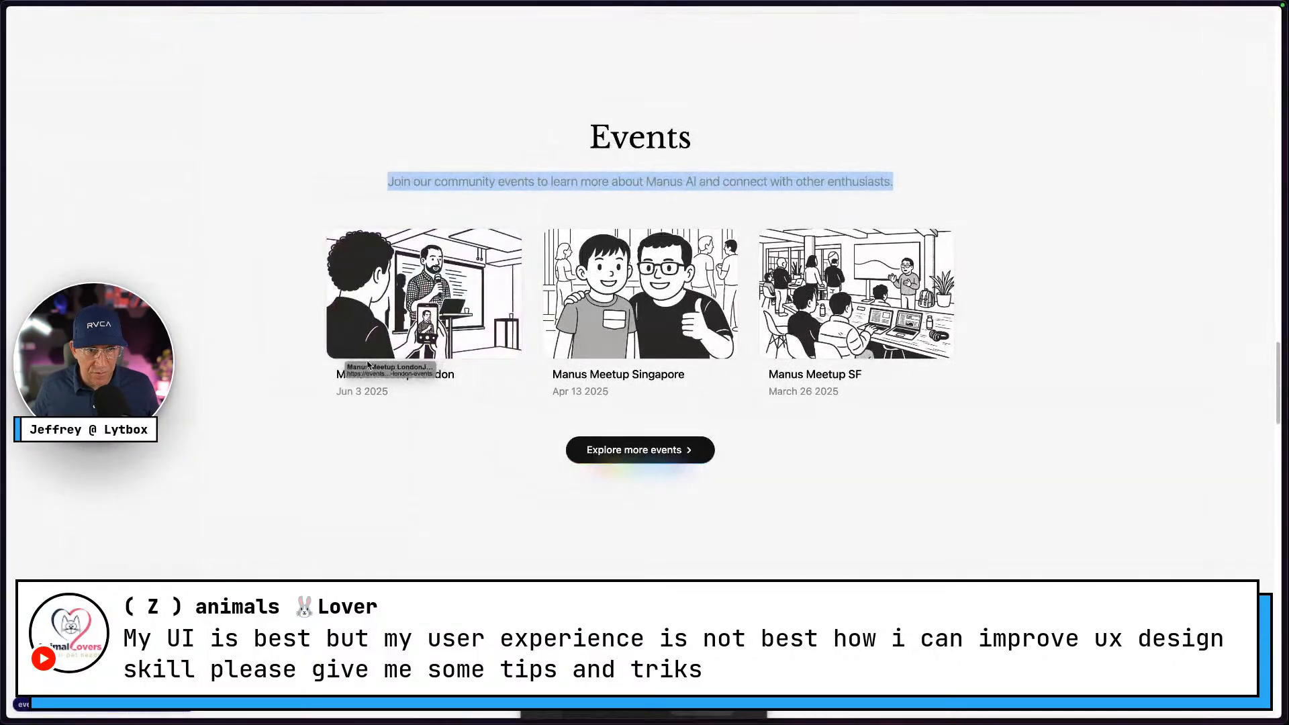
Copy the 'Manus Meetup London' title from the reference page and paste it under the first card
{"action": "left_click_drag", "start_coordinate": [334, 375], "coordinate": [452, 376]}
{"action": "key", "text": "super+c"}
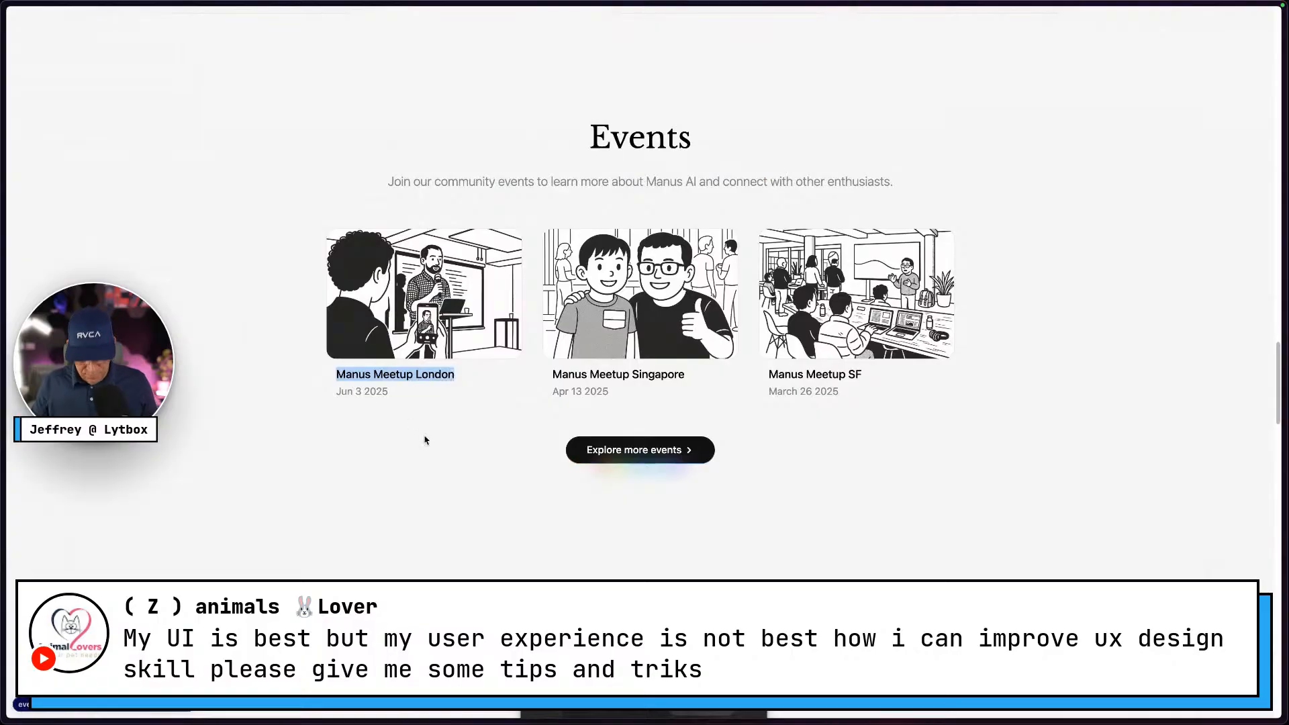
{"action": "key", "text": "ctrl+Right"}
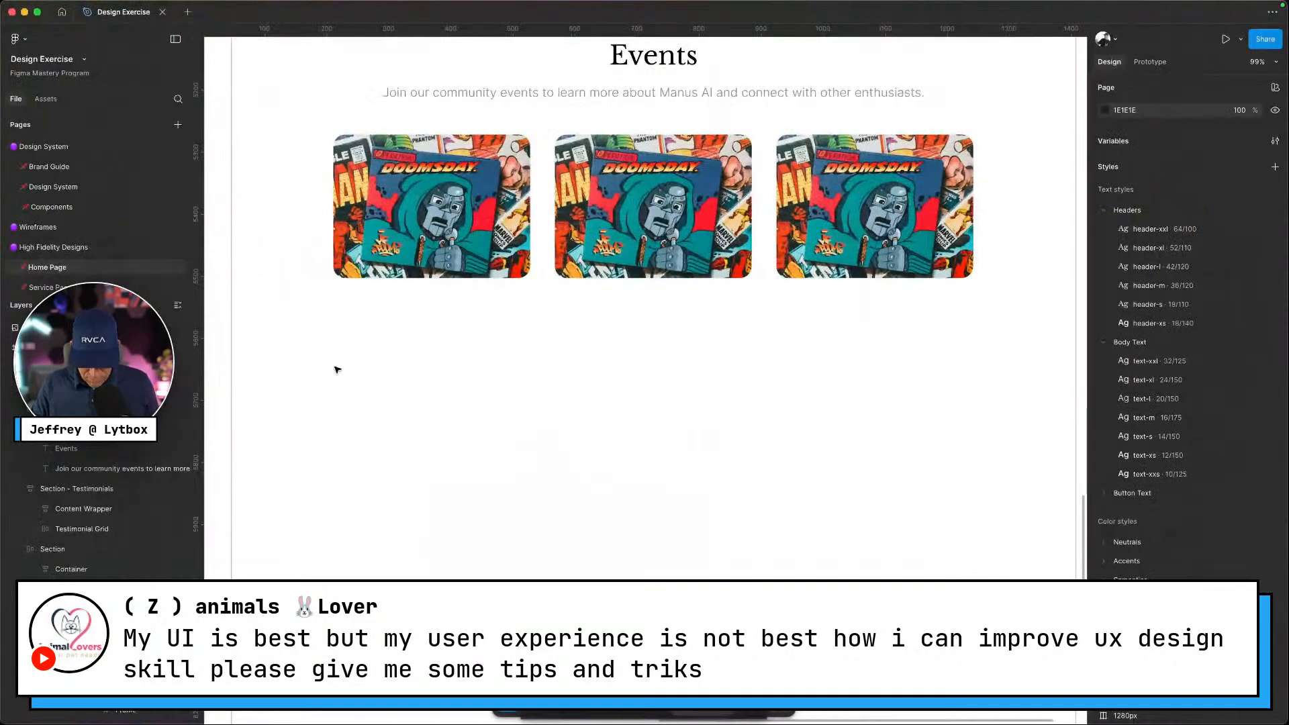
{"action": "left_click", "coordinate": [366, 313]}
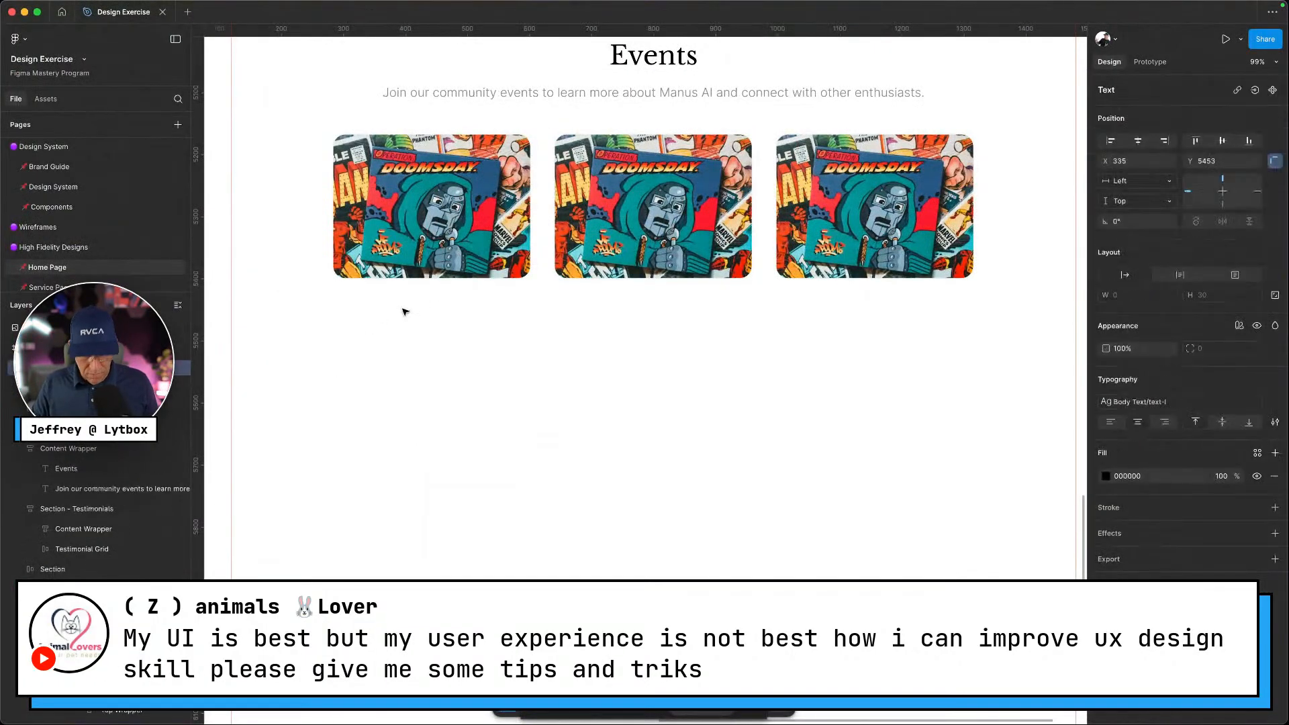
{"action": "key", "text": "super+v"}
{"action": "key", "text": "ctrl+Left"}
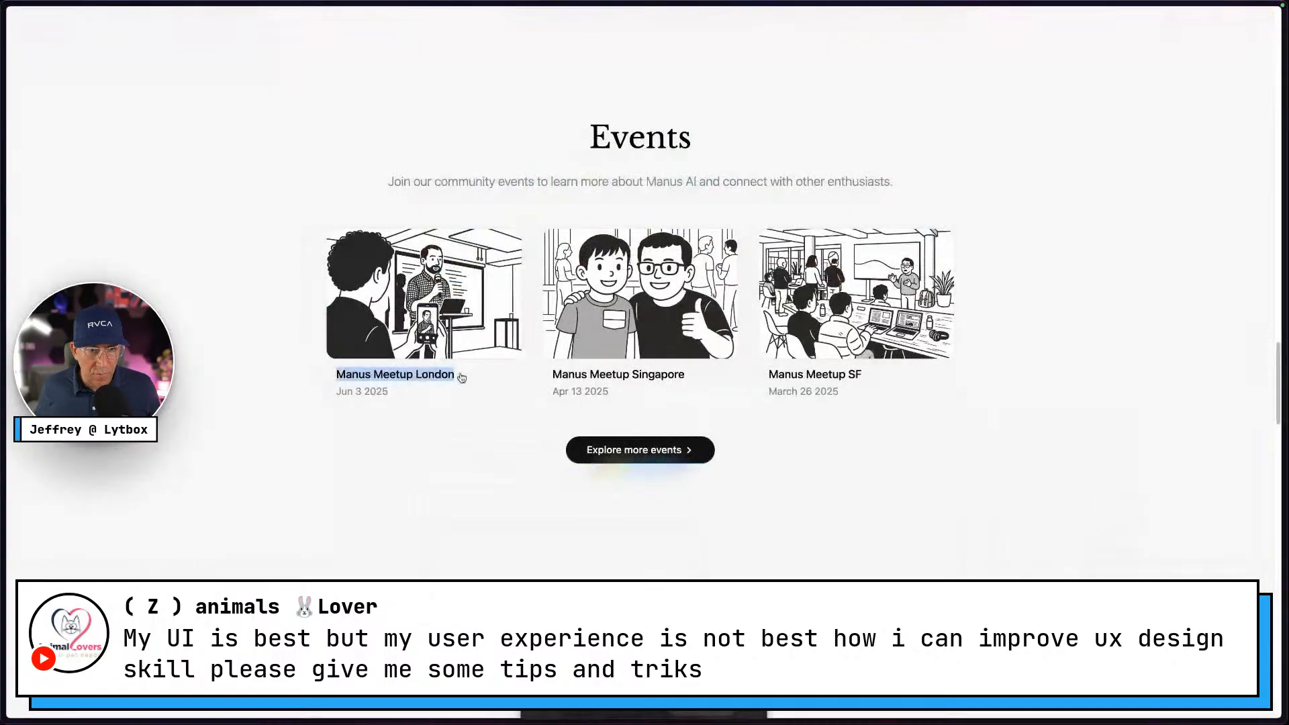
{"action": "key", "text": "ctrl+Right"}
{"action": "key", "text": "Escape"}
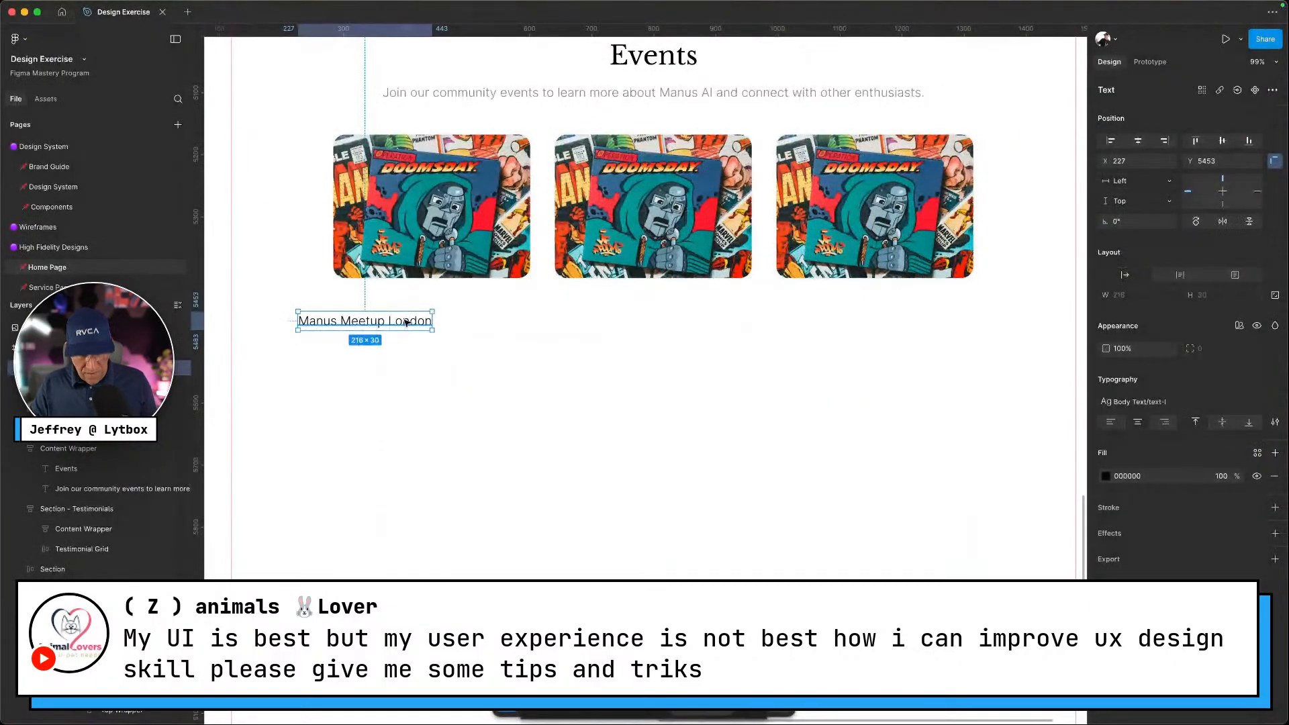
Duplicate the title just below and change the copy to 'June 3 2025'
{"action": "left_click_drag", "start_coordinate": [405, 325], "coordinate": [403, 339]}
{"action": "double_click", "coordinate": [401, 340]}
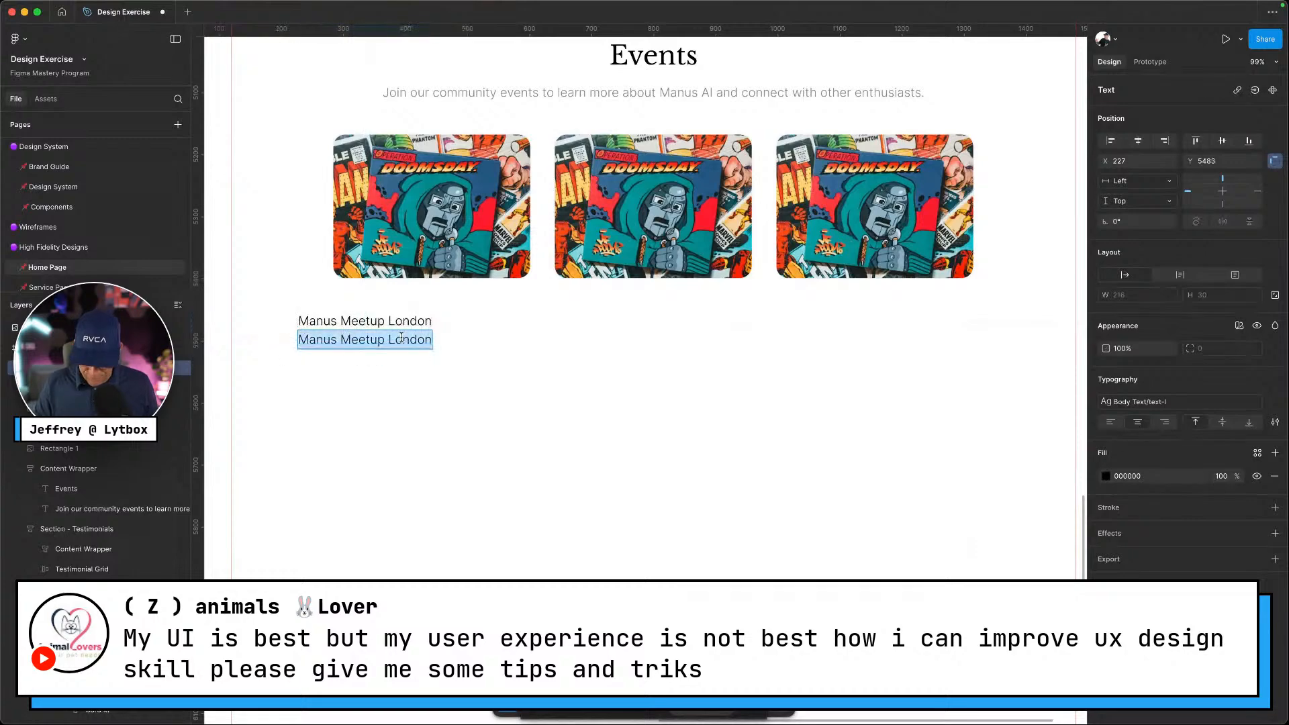
{"action": "type", "text": "June 3"}
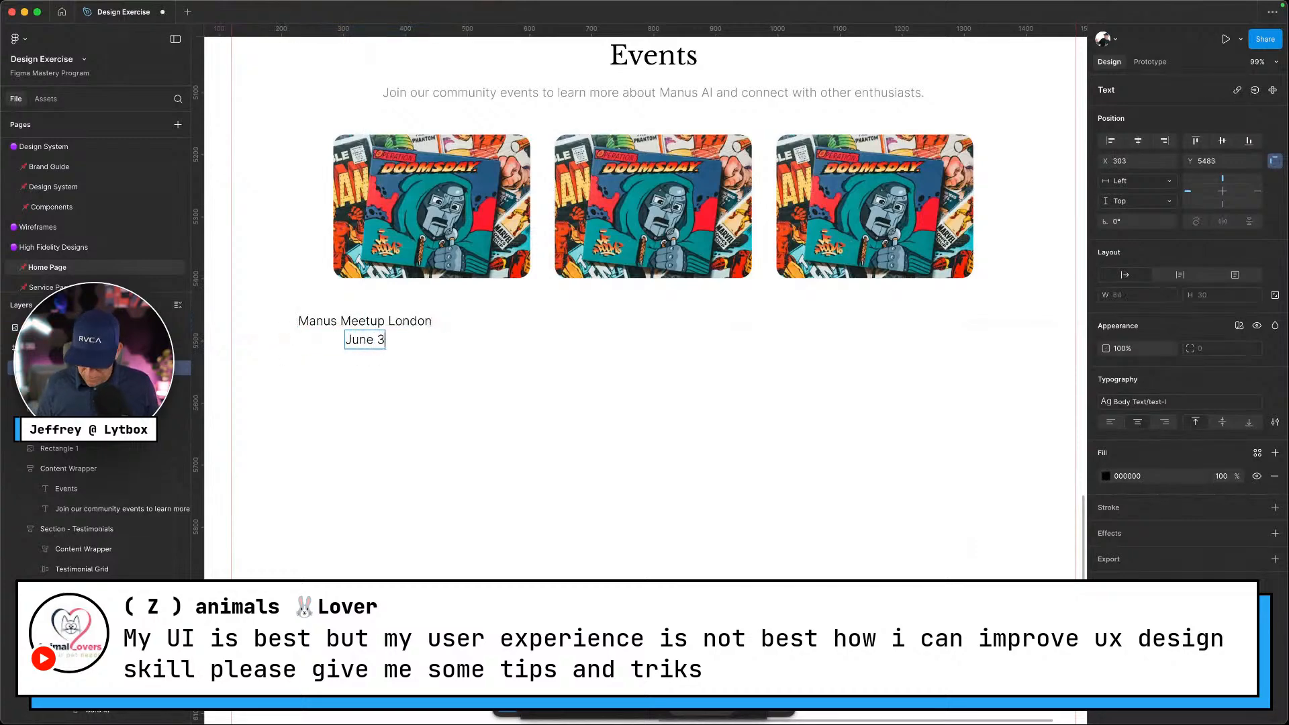
{"action": "type", "text": " 2025"}
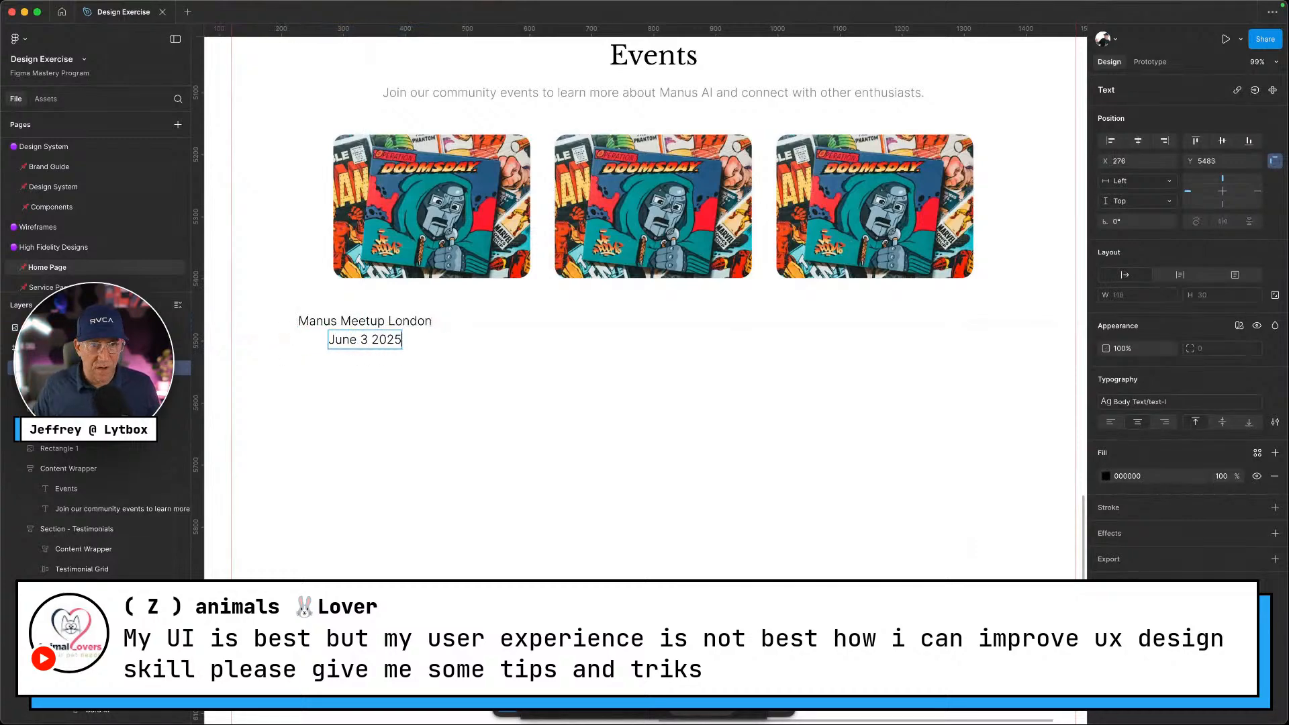
{"action": "left_click", "coordinate": [423, 322]}
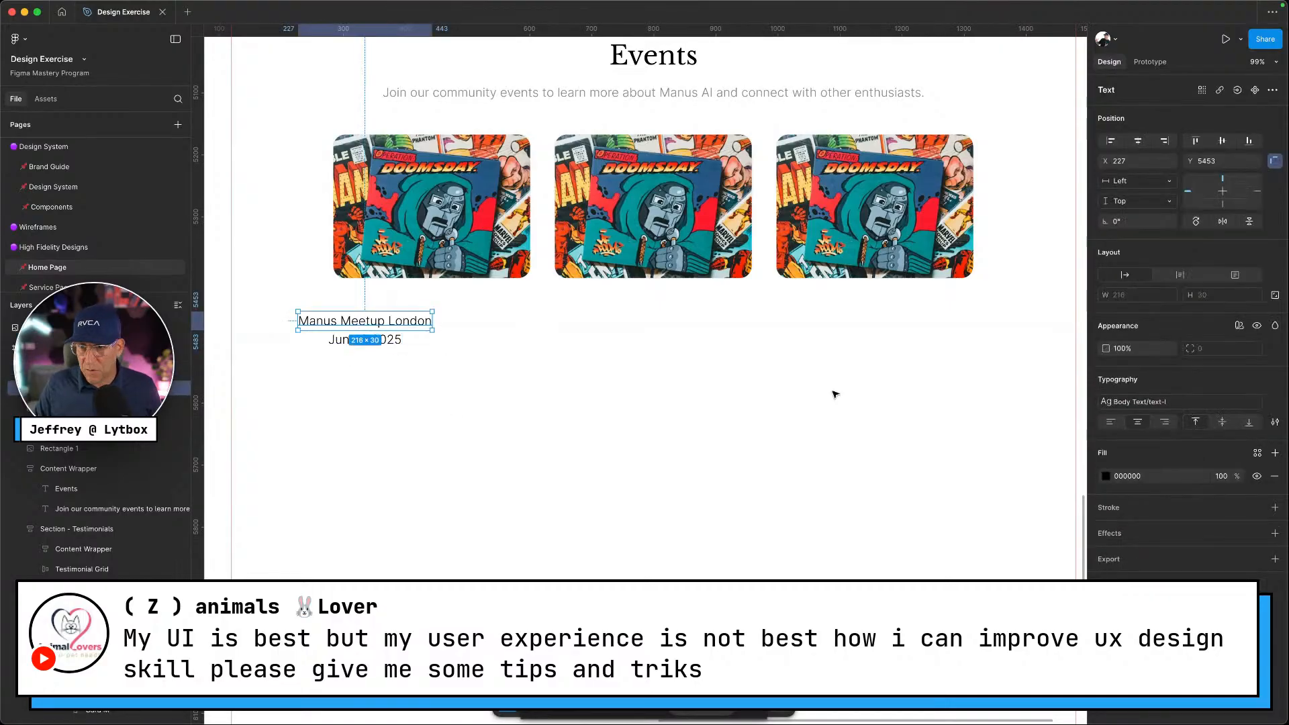
{"action": "key", "text": "ctrl+Left"}
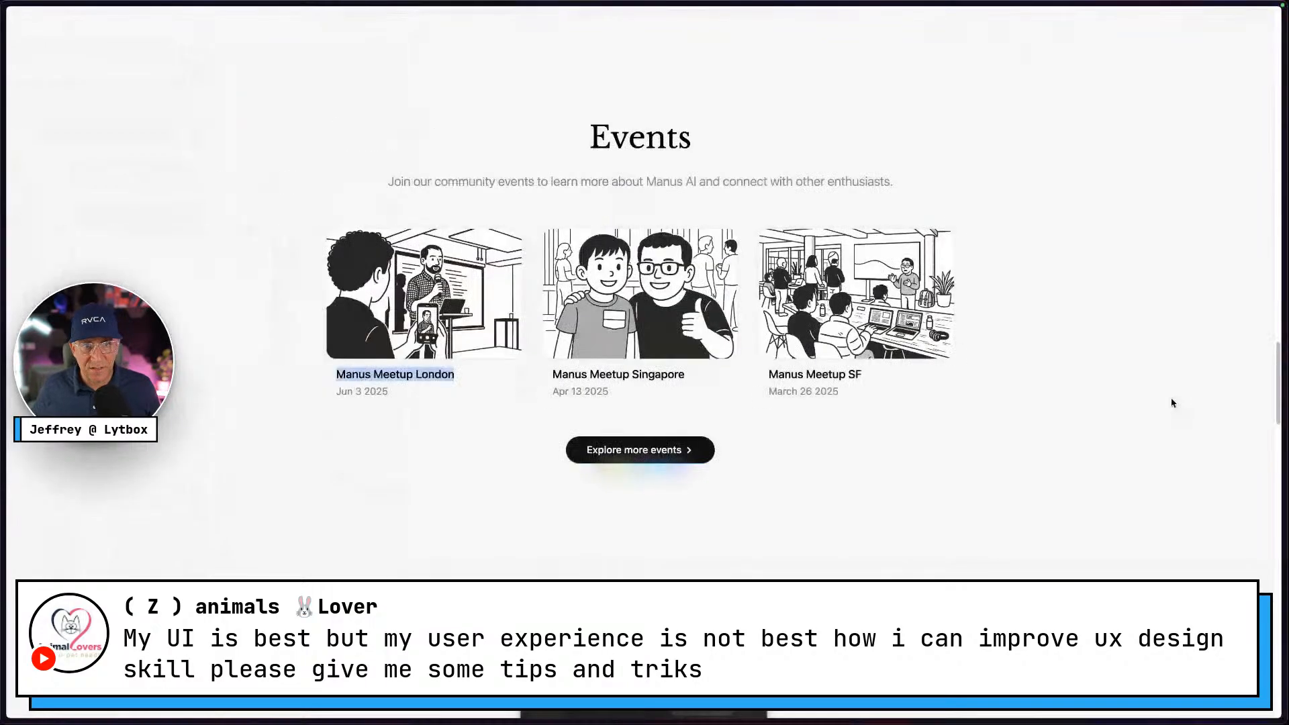
{"action": "key", "text": "ctrl+Right"}
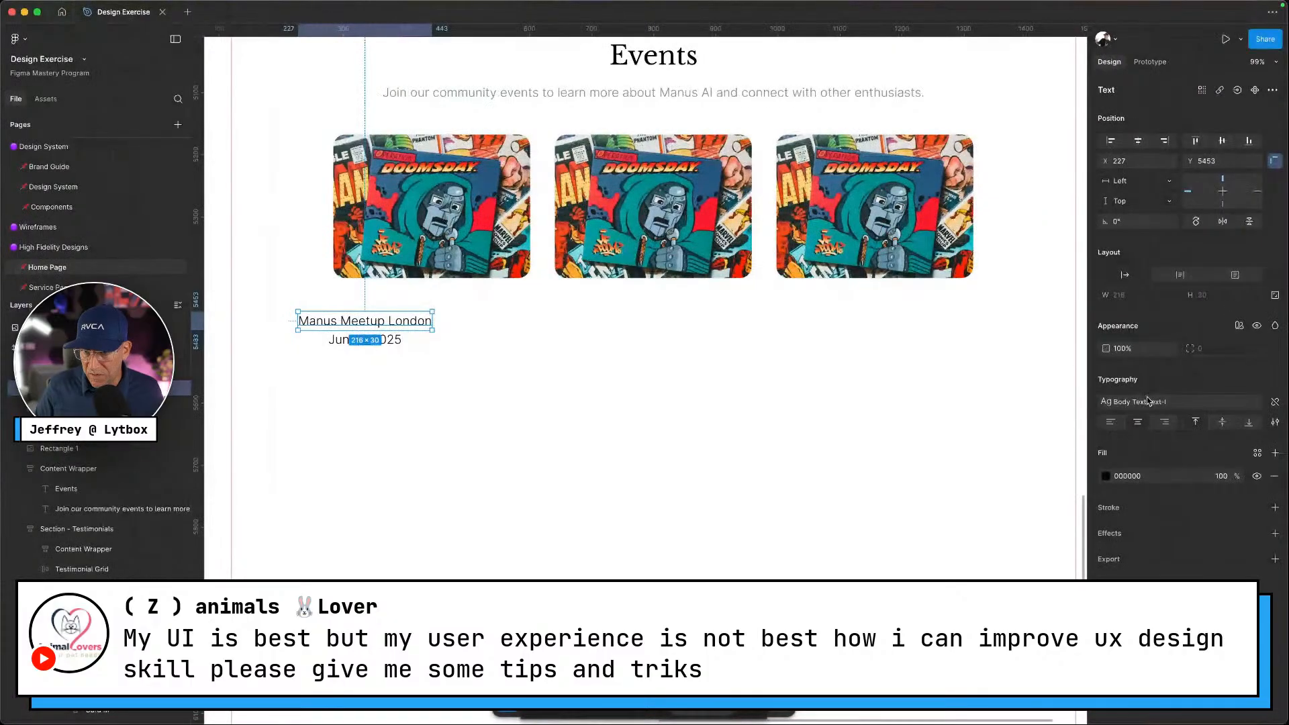
Apply the button-text-m text style to the 'Manus Meetup London' title
{"action": "left_click", "coordinate": [1141, 402]}
{"action": "scroll", "coordinate": [1038, 492], "scroll_direction": "down", "scroll_amount": 5}
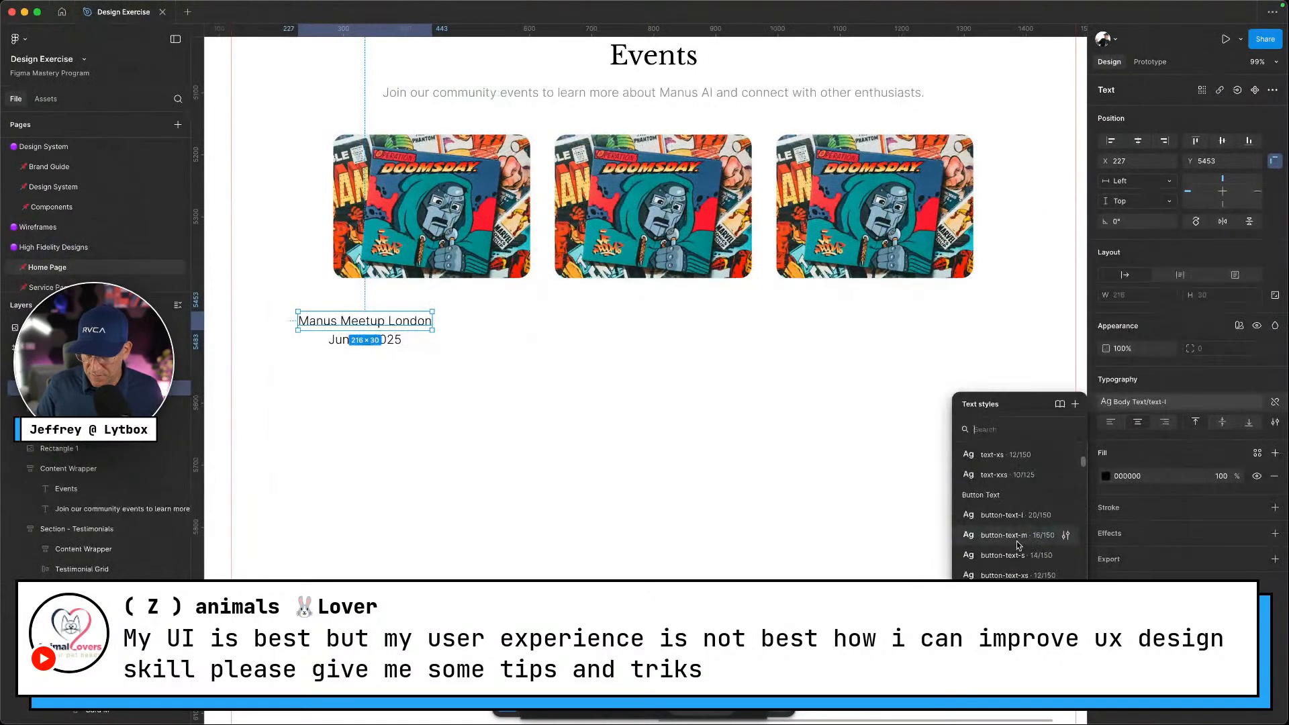
{"action": "left_click", "coordinate": [1014, 535]}
Give the 'June 3 2025' date the text-s style and a gray colour style
{"action": "left_click", "coordinate": [341, 345]}
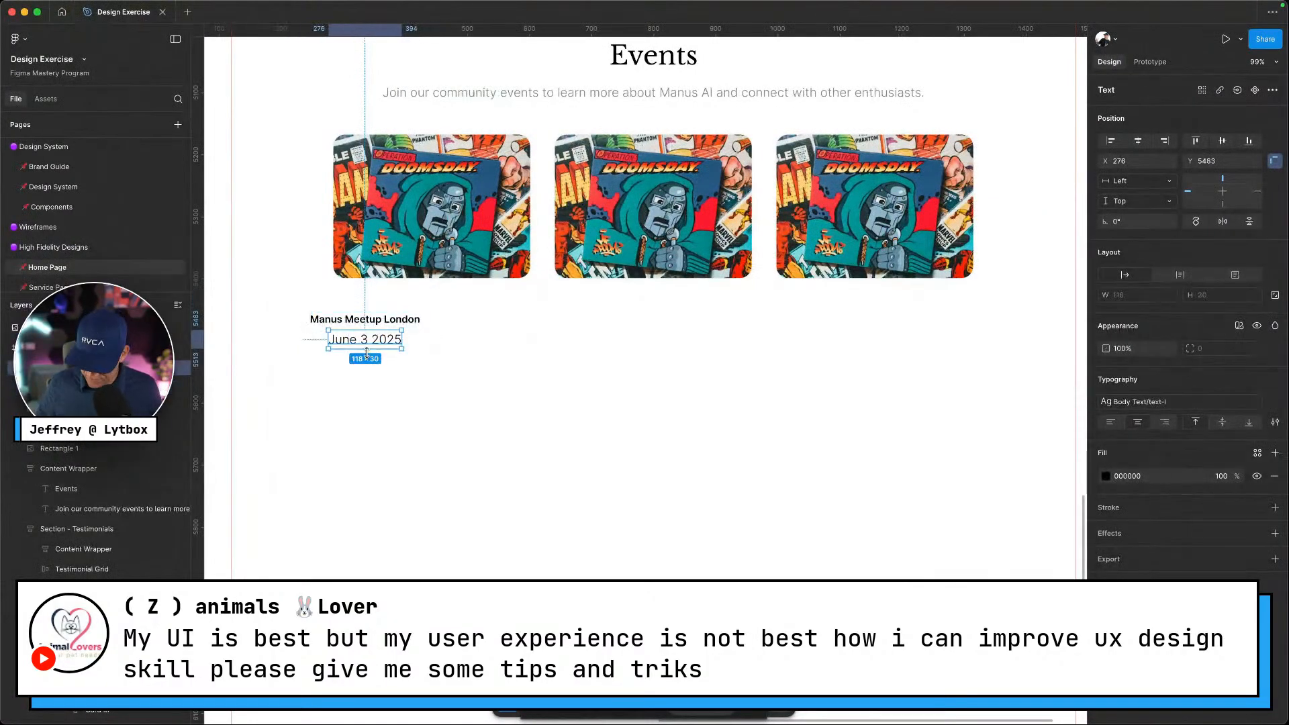
{"action": "key", "text": "ctrl+Left"}
{"action": "key", "text": "ctrl+Right"}
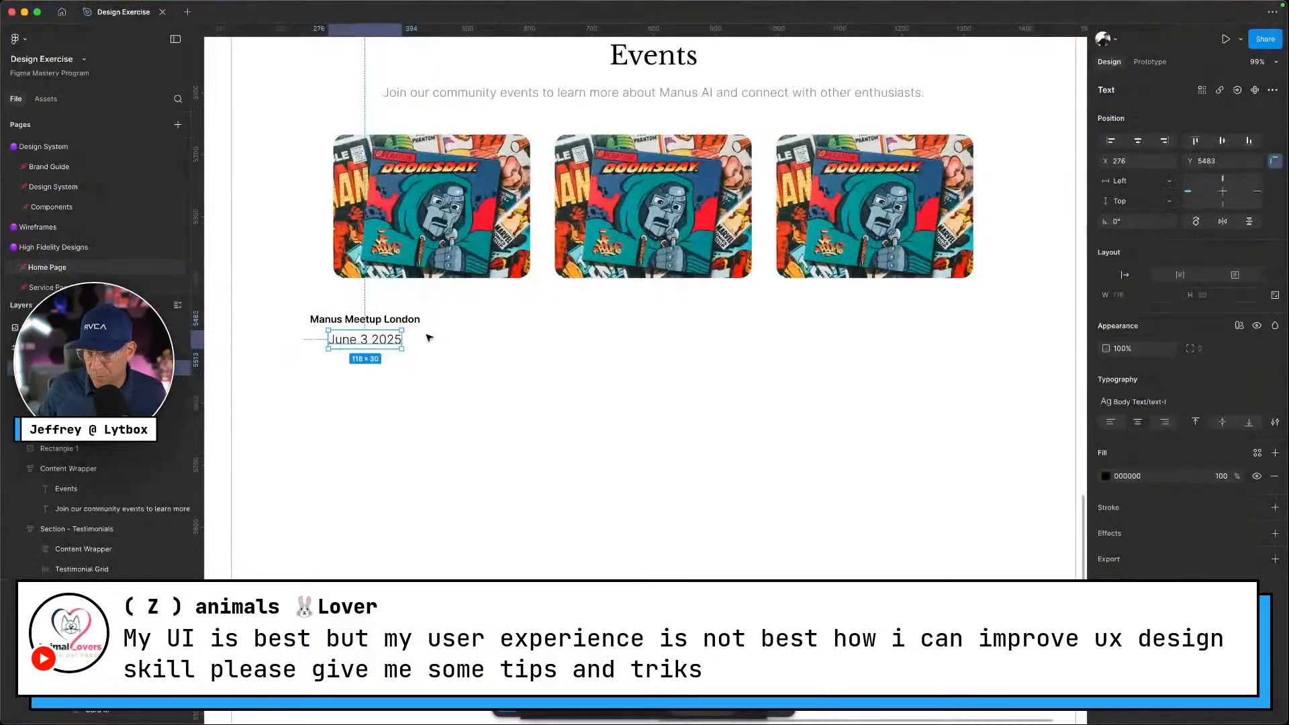
{"action": "left_click", "coordinate": [1127, 406]}
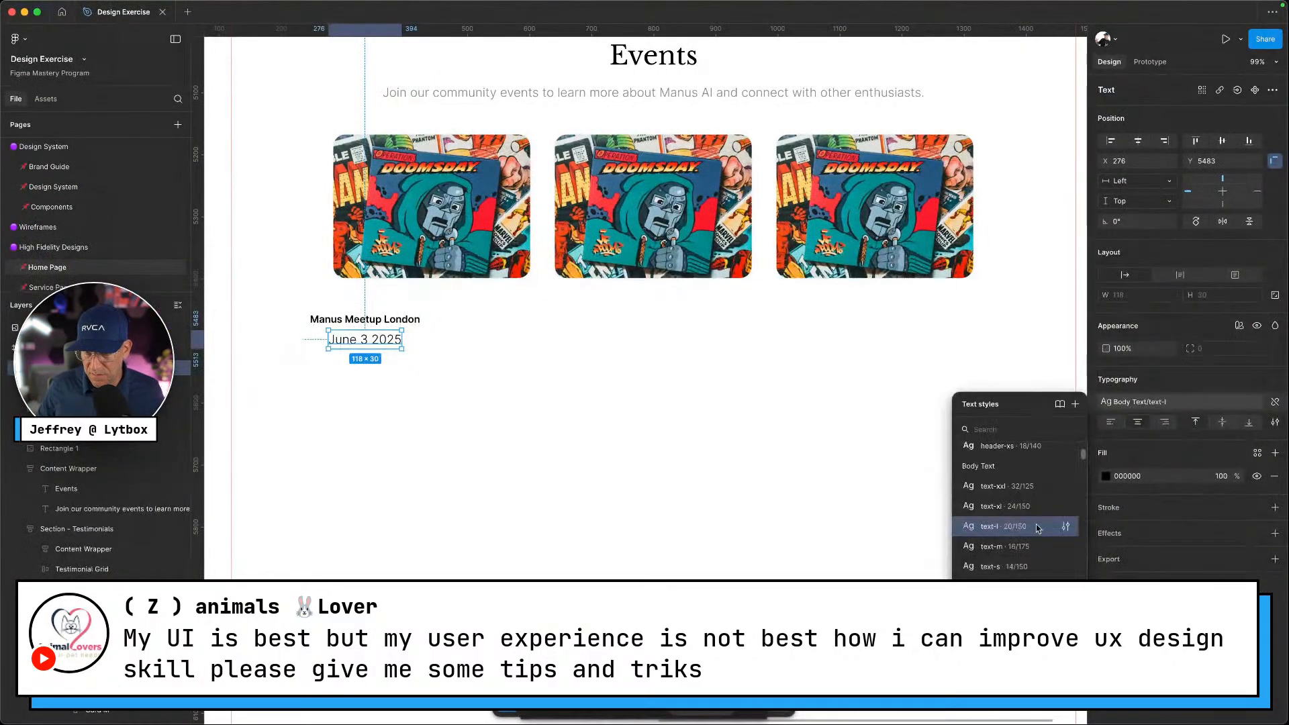
{"action": "left_click", "coordinate": [1006, 566]}
{"action": "left_click", "coordinate": [622, 406]}
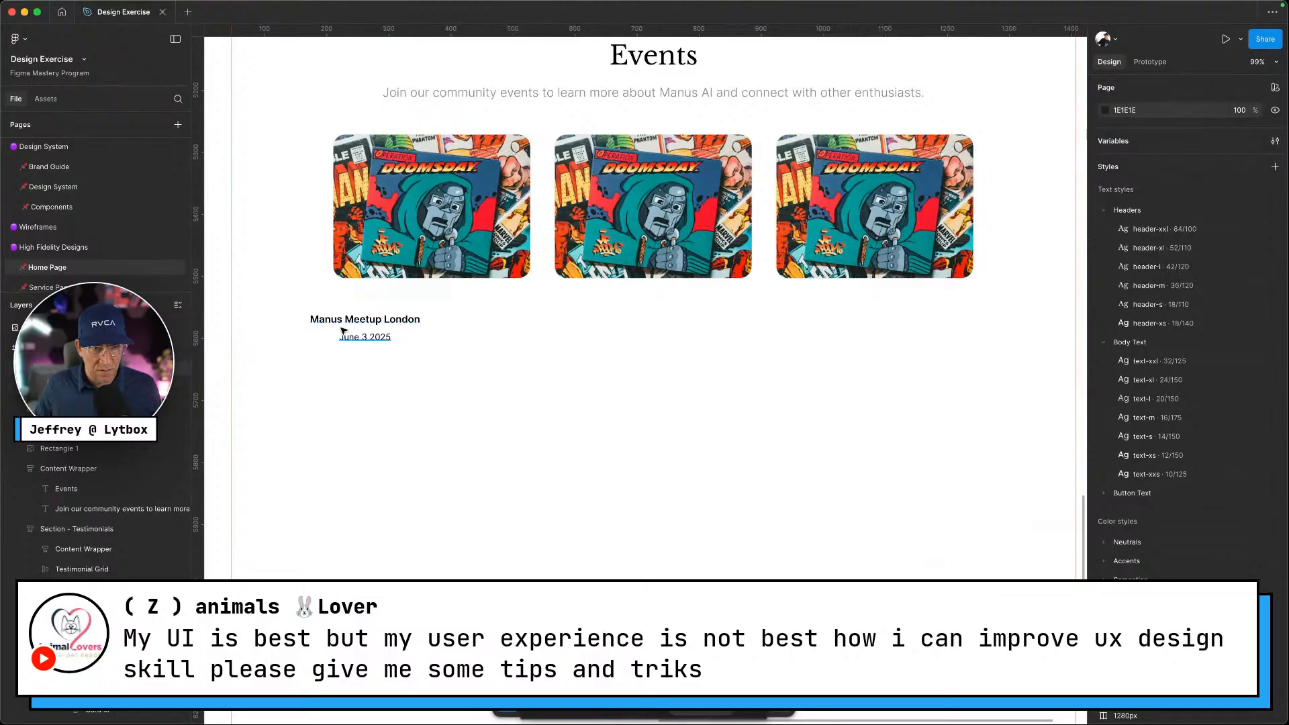
{"action": "left_click", "coordinate": [343, 334]}
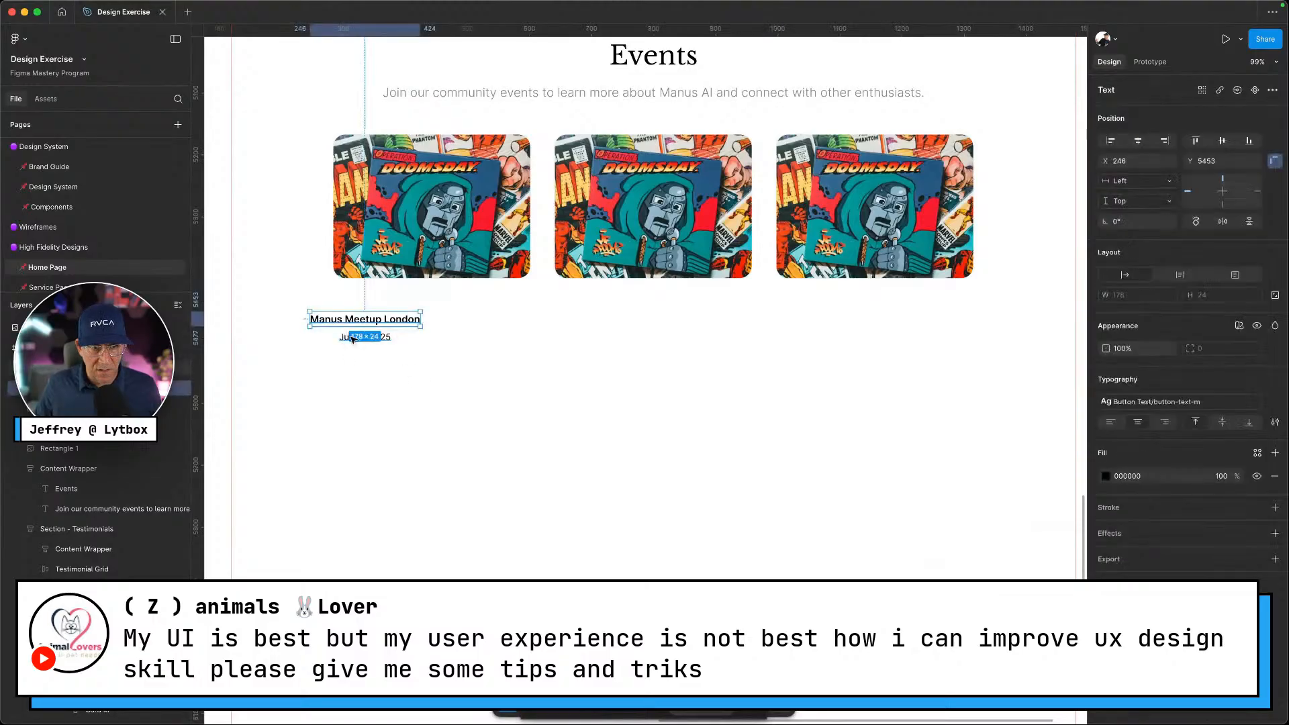
{"action": "left_click", "coordinate": [1258, 453]}
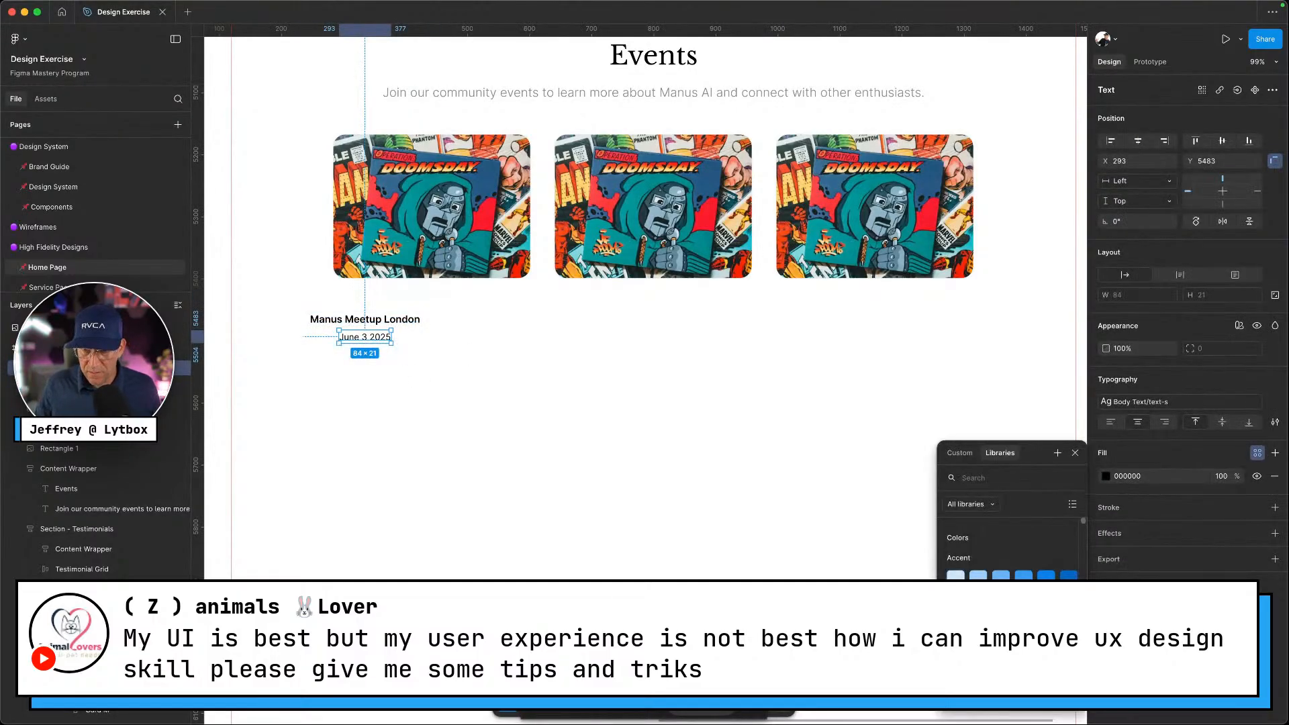
{"action": "left_click", "coordinate": [1021, 644]}
Apply a colour style to the title, then wrap image, title and date in auto layout
{"action": "left_click", "coordinate": [414, 322]}
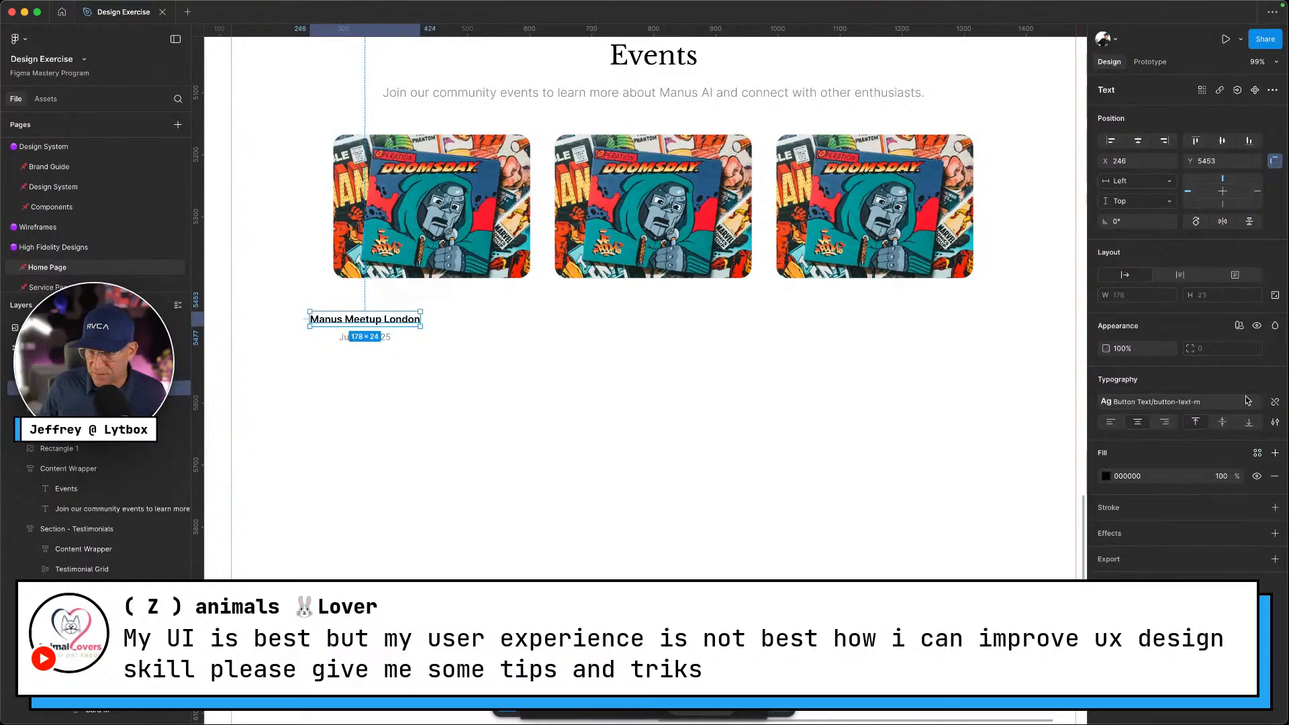
{"action": "left_click", "coordinate": [1258, 454]}
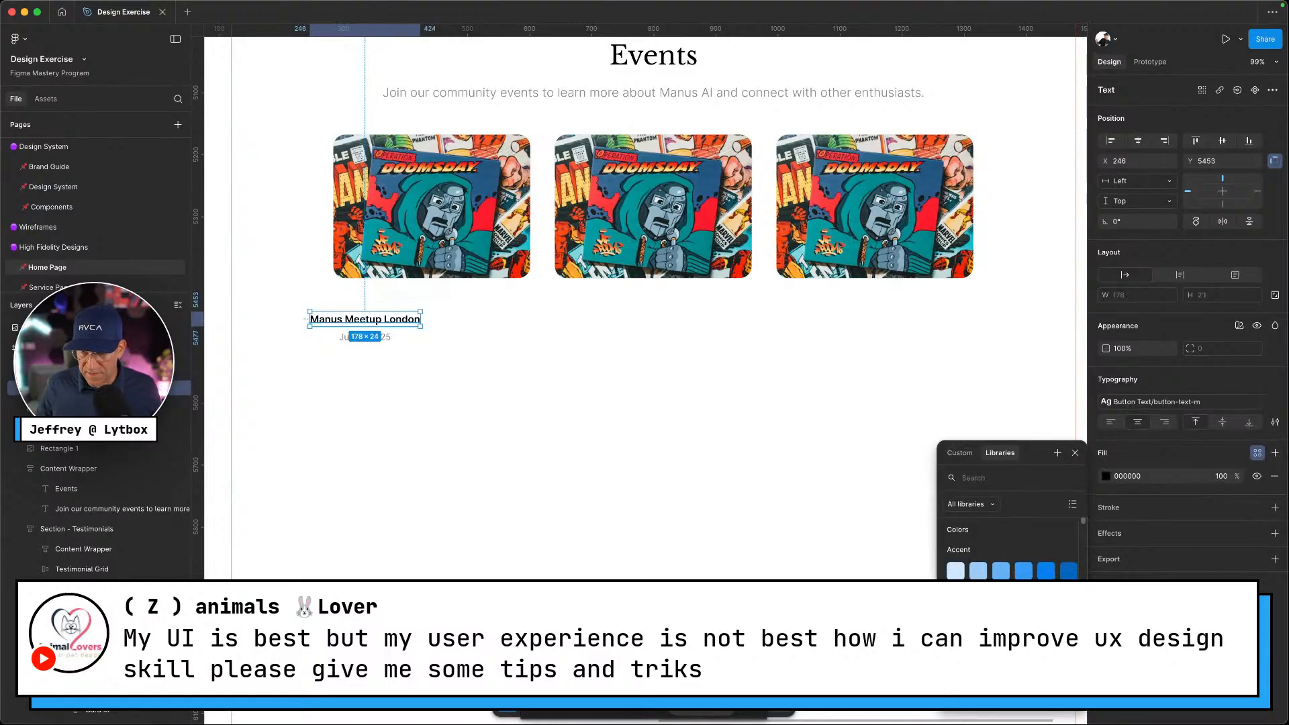
{"action": "left_click", "coordinate": [1041, 638]}
{"action": "left_click_drag", "start_coordinate": [358, 366], "coordinate": [361, 250]}
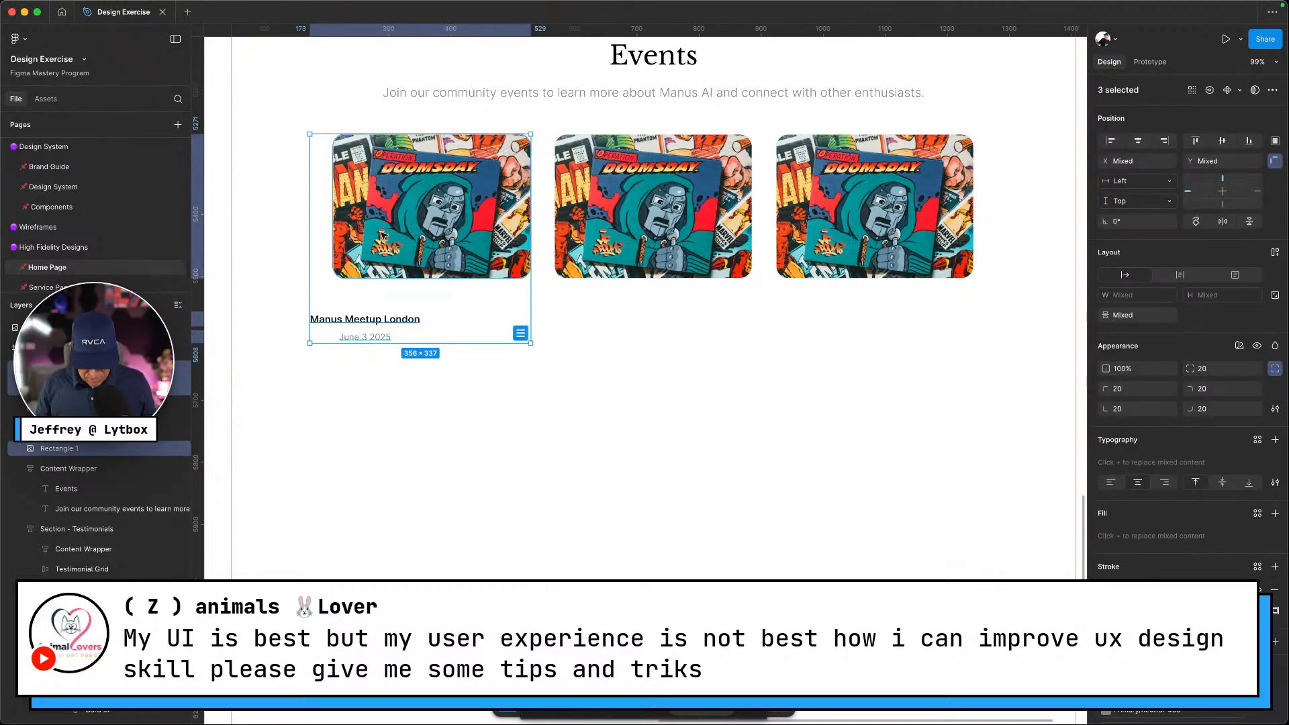
{"action": "key", "text": "shift+a"}
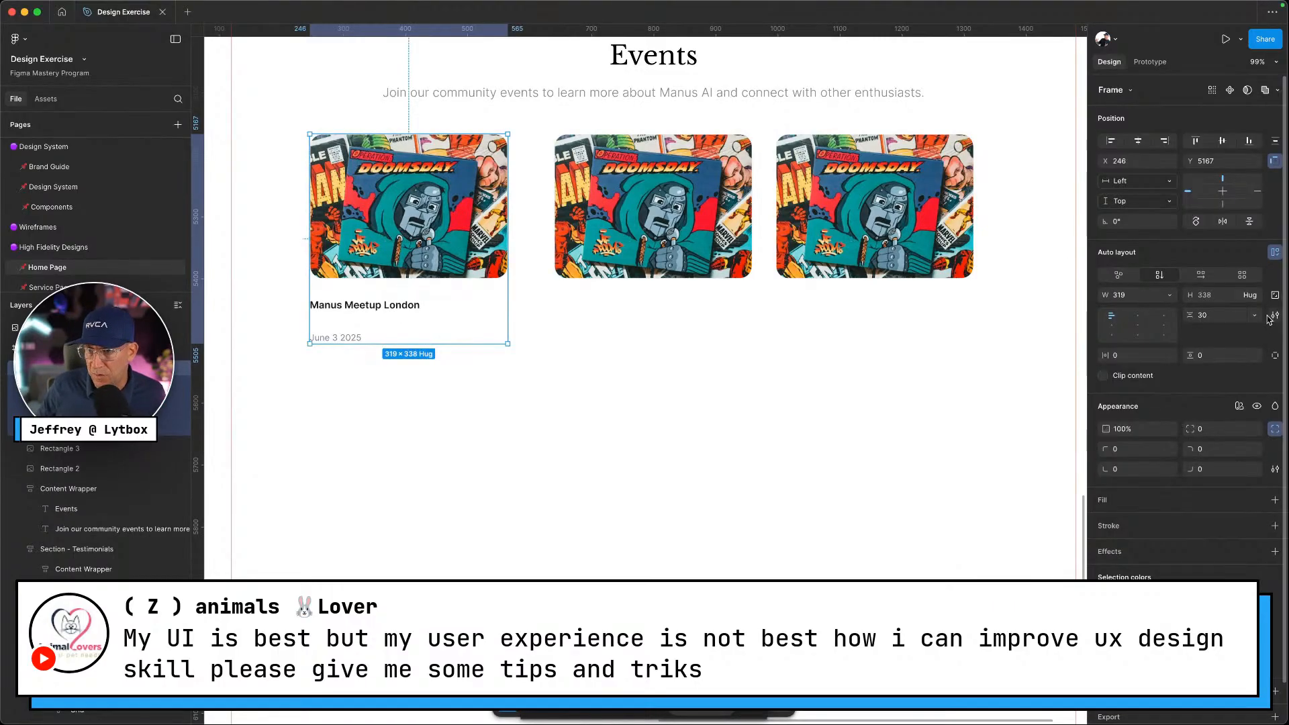
Link the card's auto-layout spacing to the gap-xs variable
{"action": "key", "text": "ctrl+Left"}
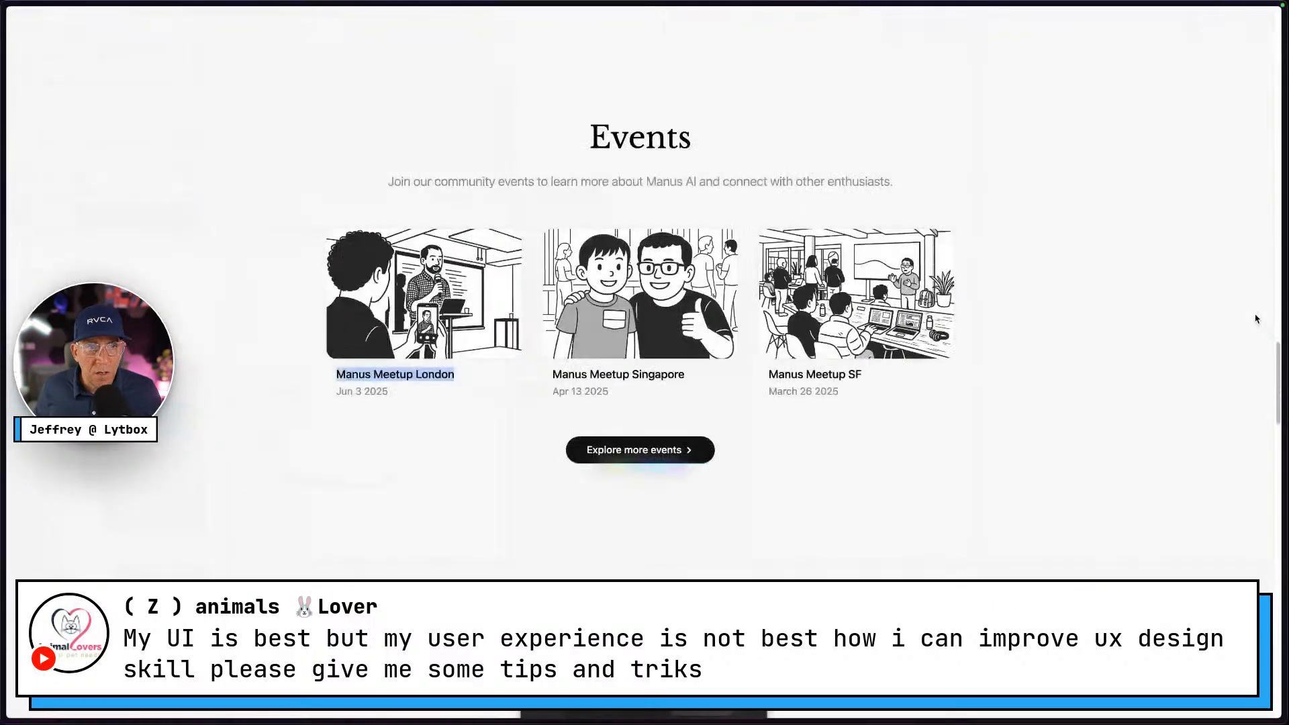
{"action": "key", "text": "ctrl+Right"}
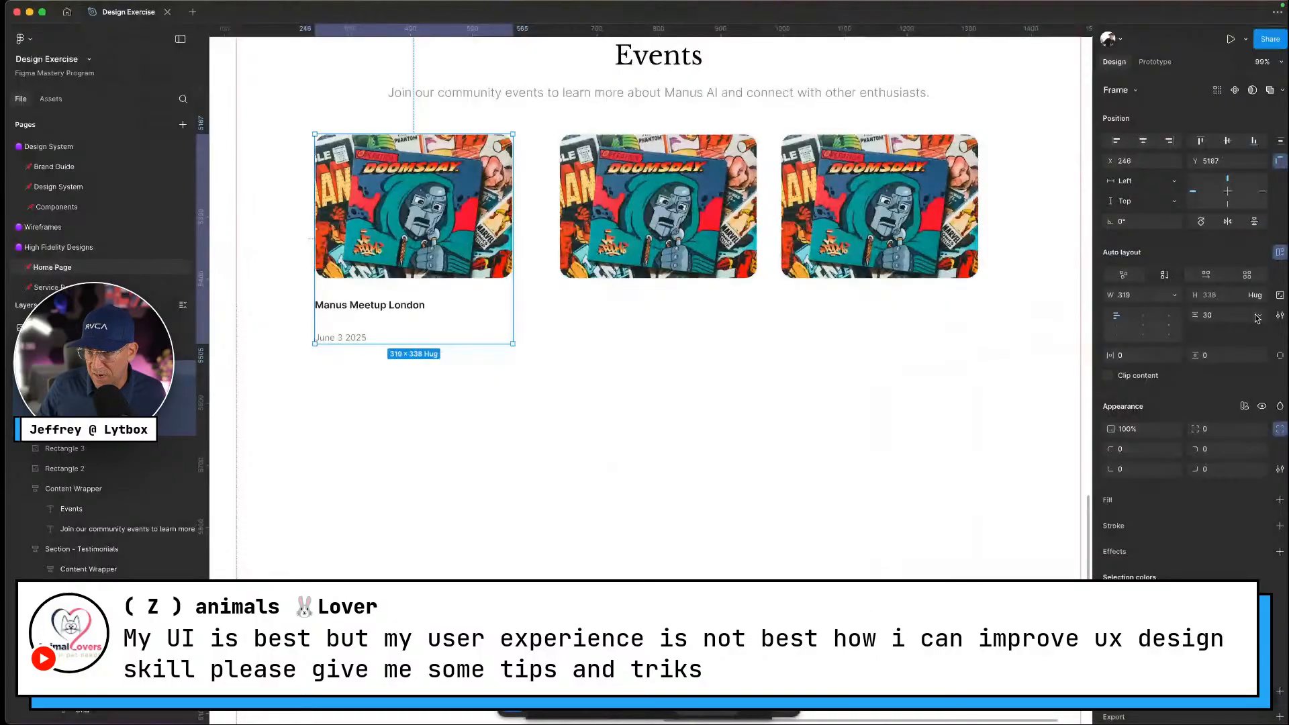
{"action": "left_click", "coordinate": [1258, 318]}
{"action": "left_click", "coordinate": [1219, 356]}
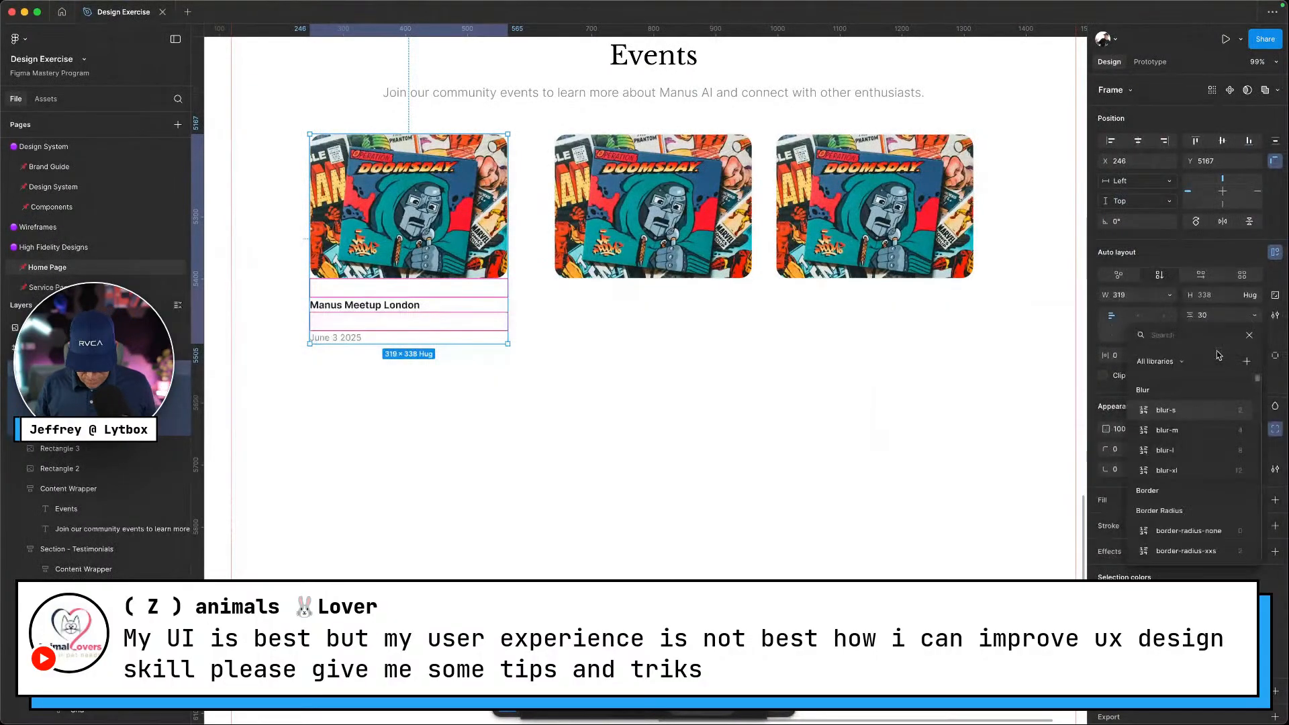
{"action": "type", "text": "gaps"}
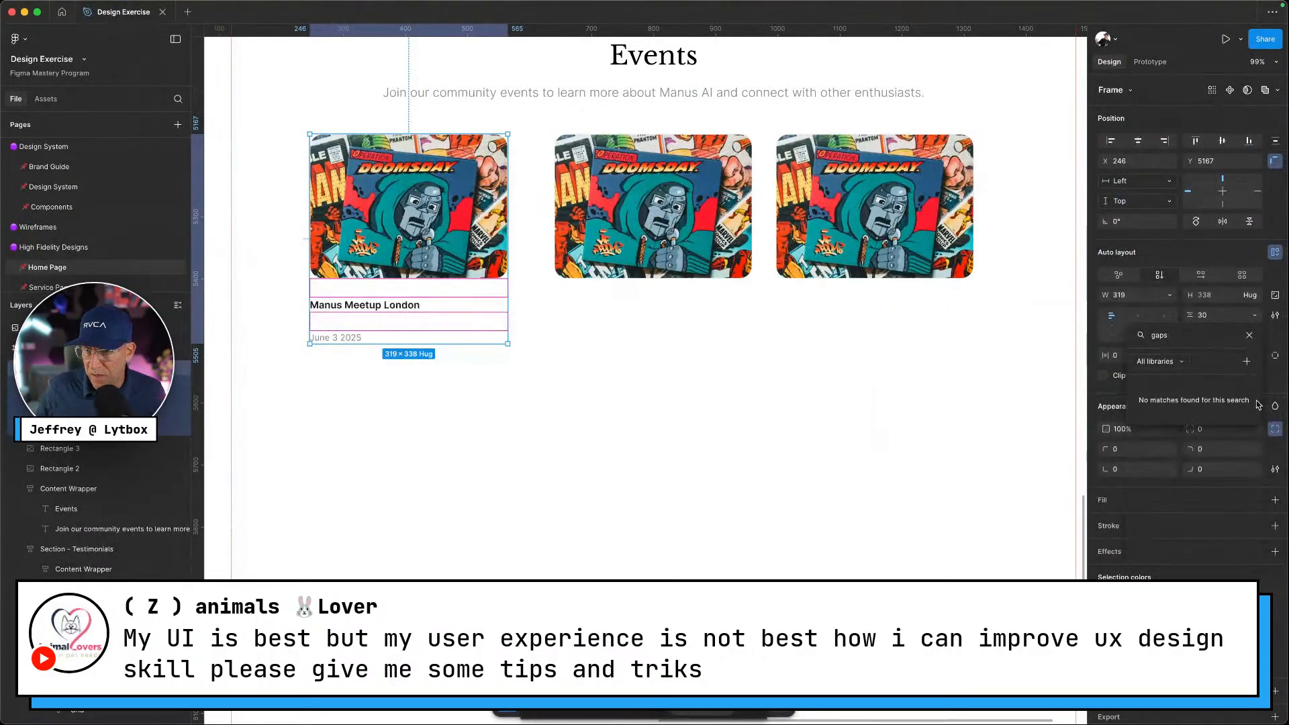
{"action": "key", "text": "BackSpace"}
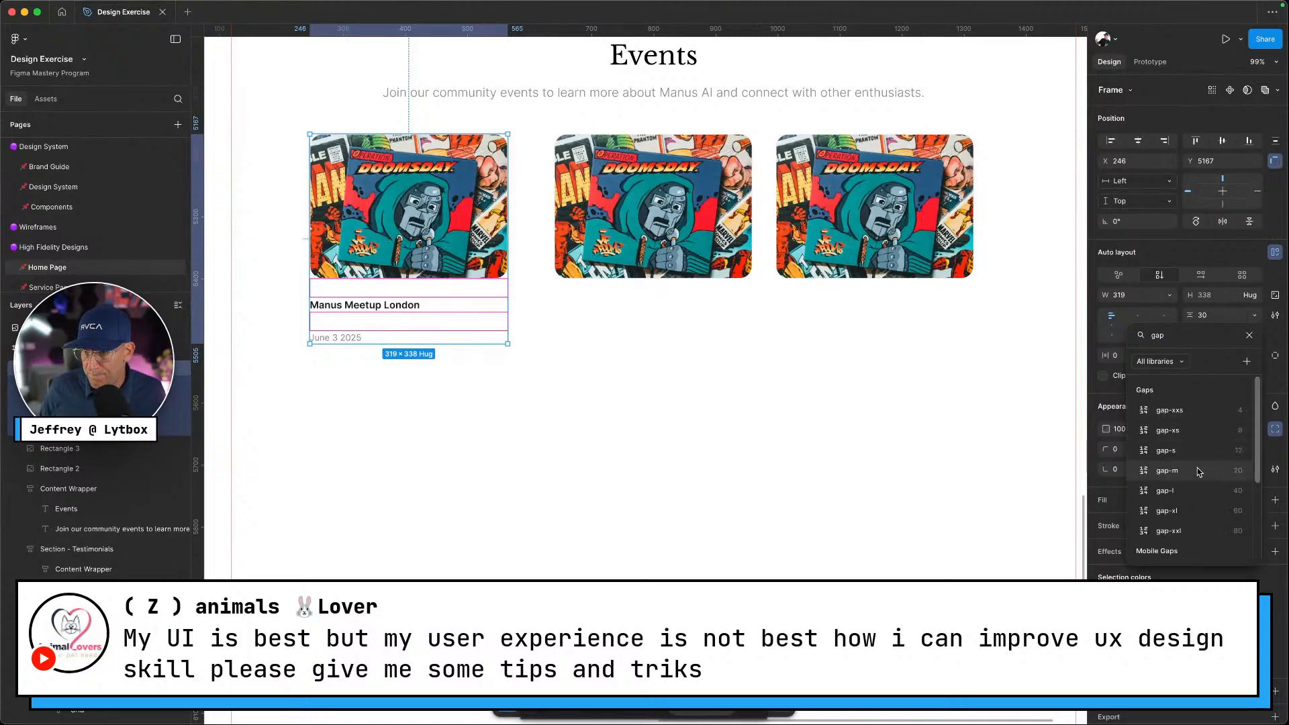
{"action": "left_click", "coordinate": [1195, 433]}
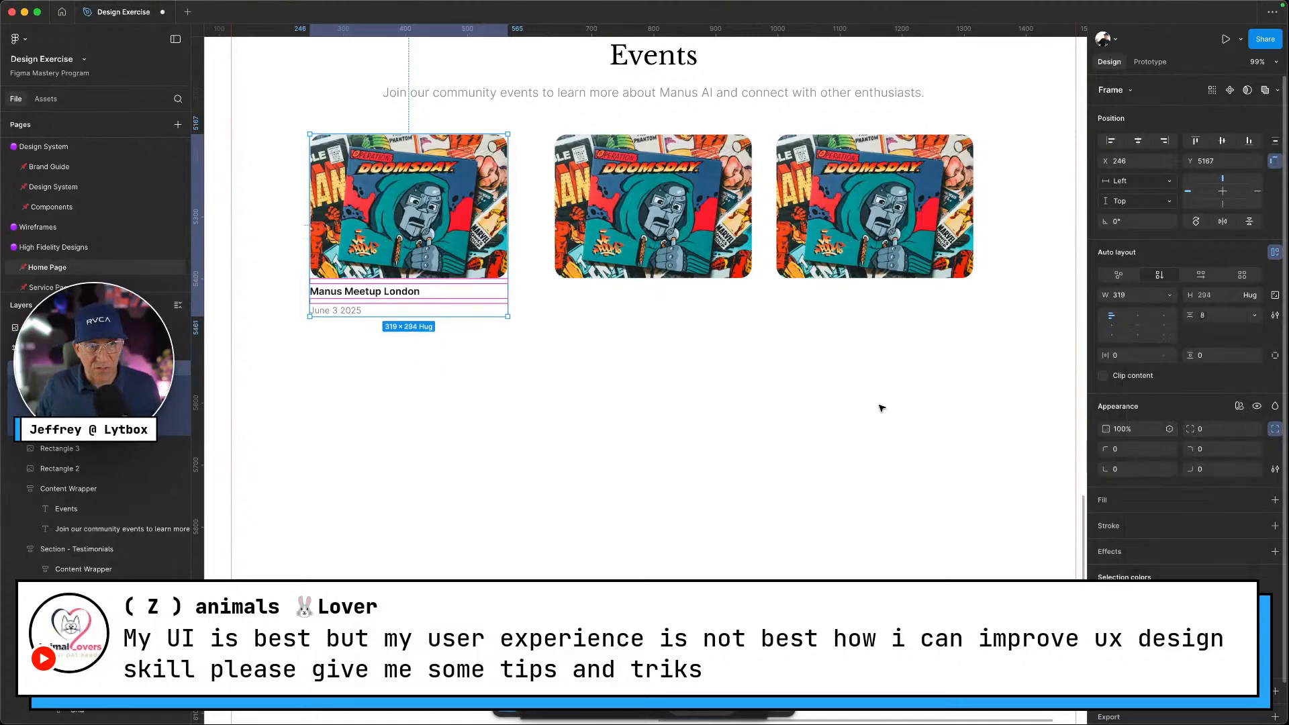
{"action": "left_click", "coordinate": [219, 389]}
Delete the second and third standalone event images
{"action": "left_click", "coordinate": [389, 238]}
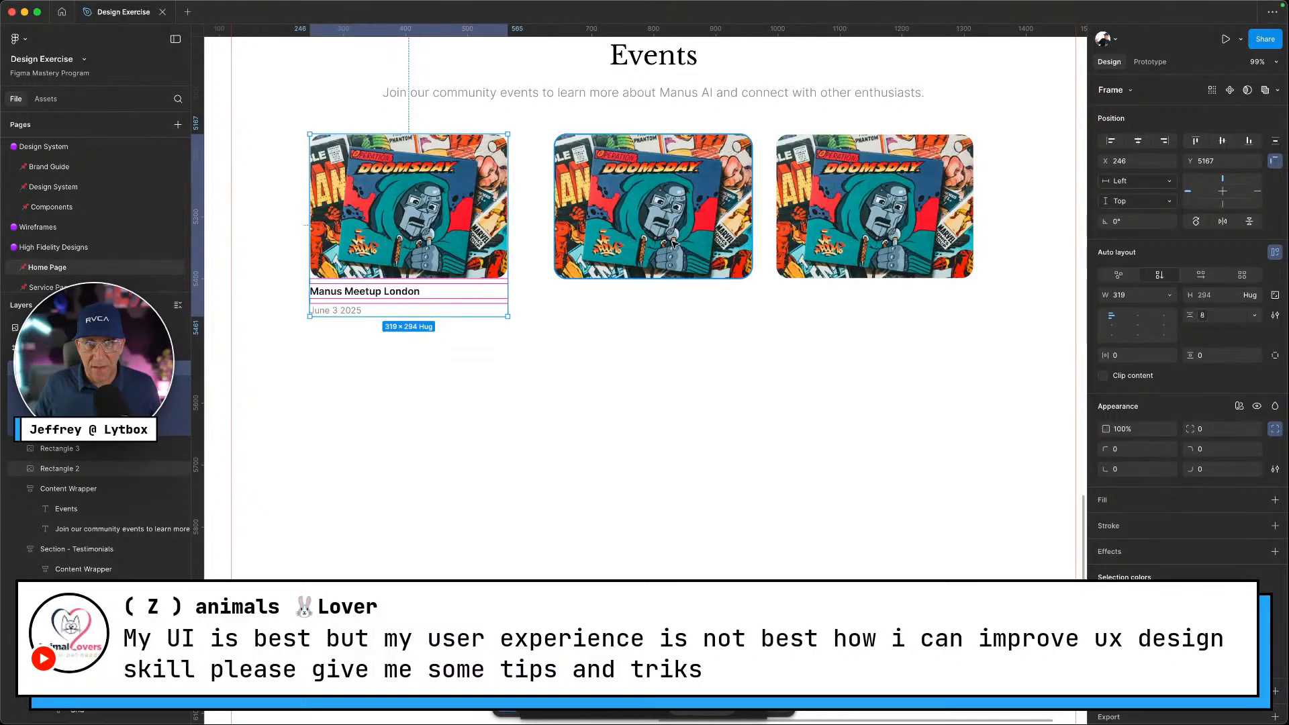
{"action": "left_click", "coordinate": [631, 240]}
{"action": "left_click", "coordinate": [817, 243], "text": "shift"}
{"action": "key", "text": "Delete"}
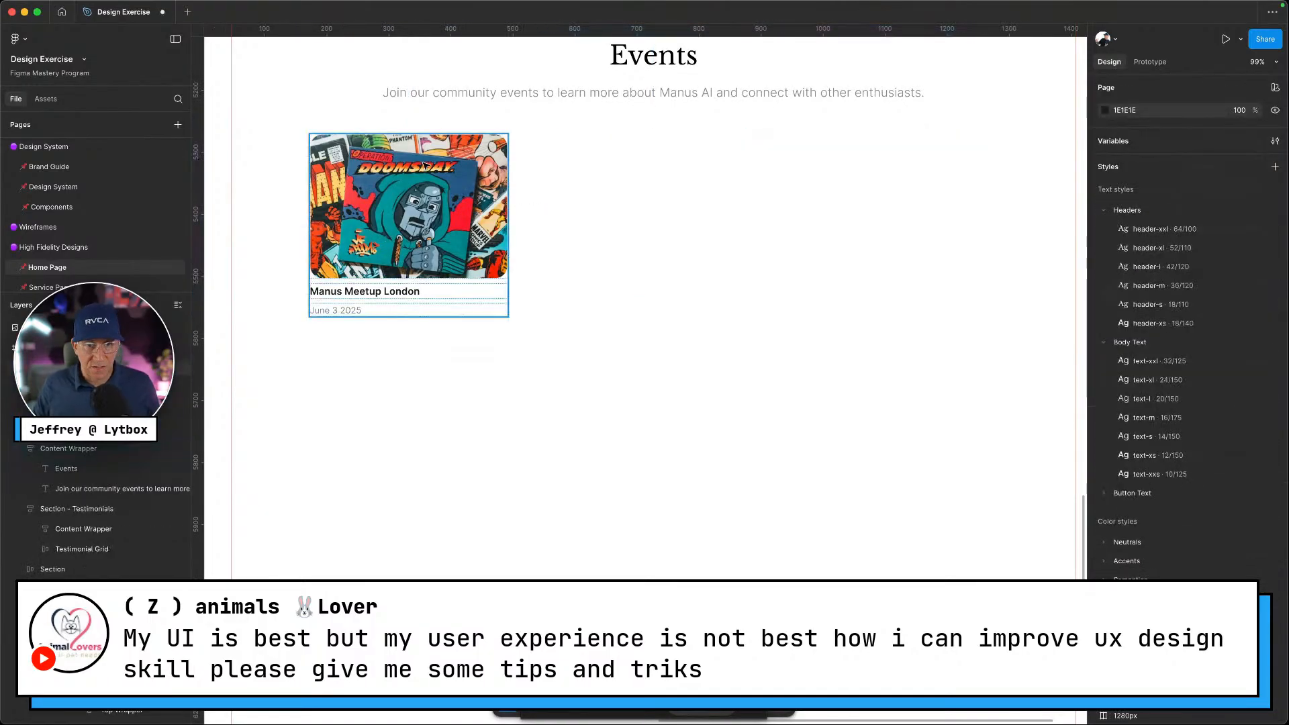
Duplicate the finished card twice and wrap the three cards in a horizontal auto layout
{"action": "left_click", "coordinate": [423, 165]}
{"action": "left_click_drag", "start_coordinate": [423, 165], "coordinate": [653, 166]}
{"action": "key", "text": "super+d"}
{"action": "left_click", "coordinate": [850, 346]}
{"action": "left_click_drag", "start_coordinate": [910, 374], "coordinate": [668, 225]}
{"action": "key", "text": "shift+a"}
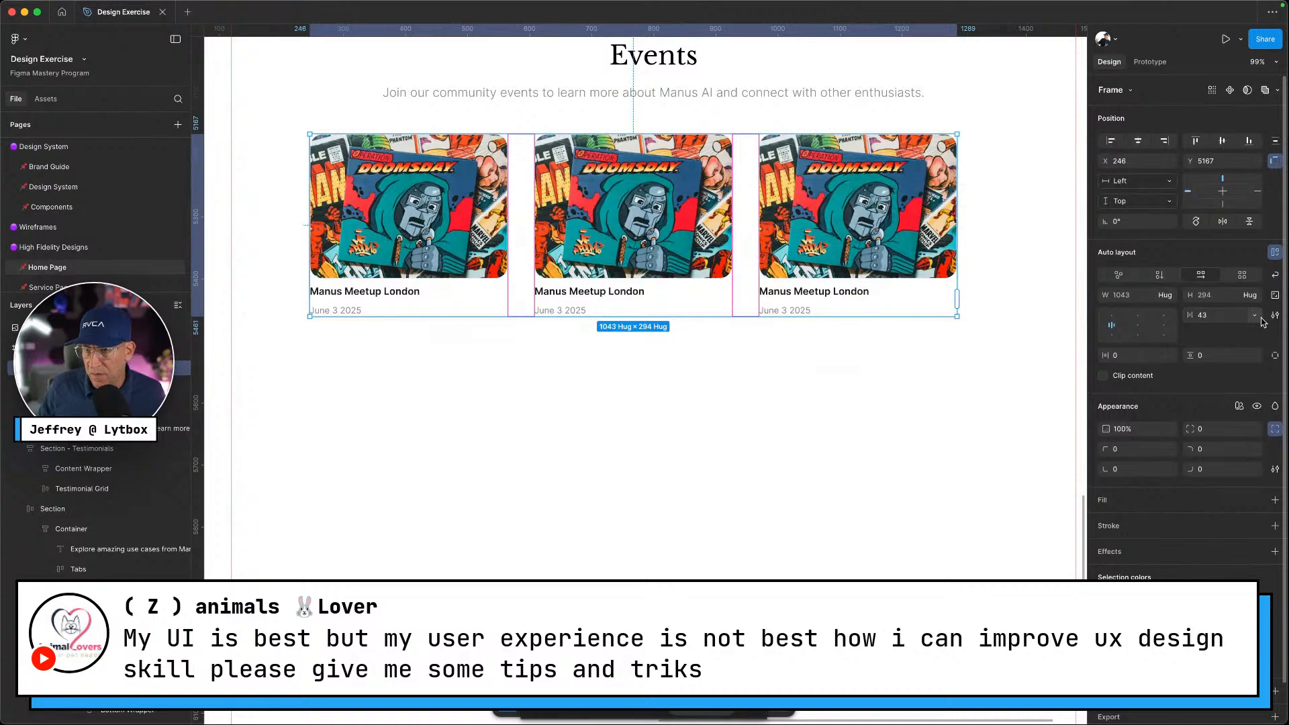
Set the spacing between the three cards to the gap-m variable
{"action": "left_click", "coordinate": [1255, 315]}
{"action": "left_click", "coordinate": [1232, 355]}
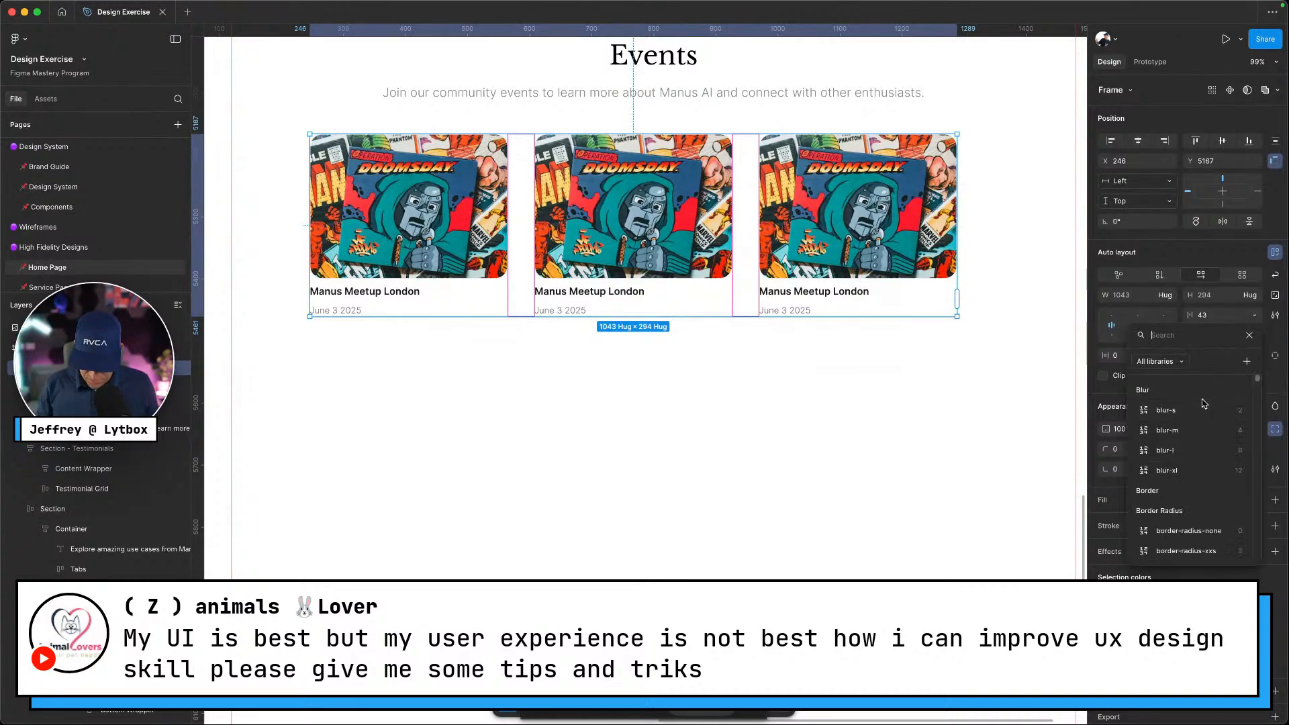
{"action": "type", "text": "gap"}
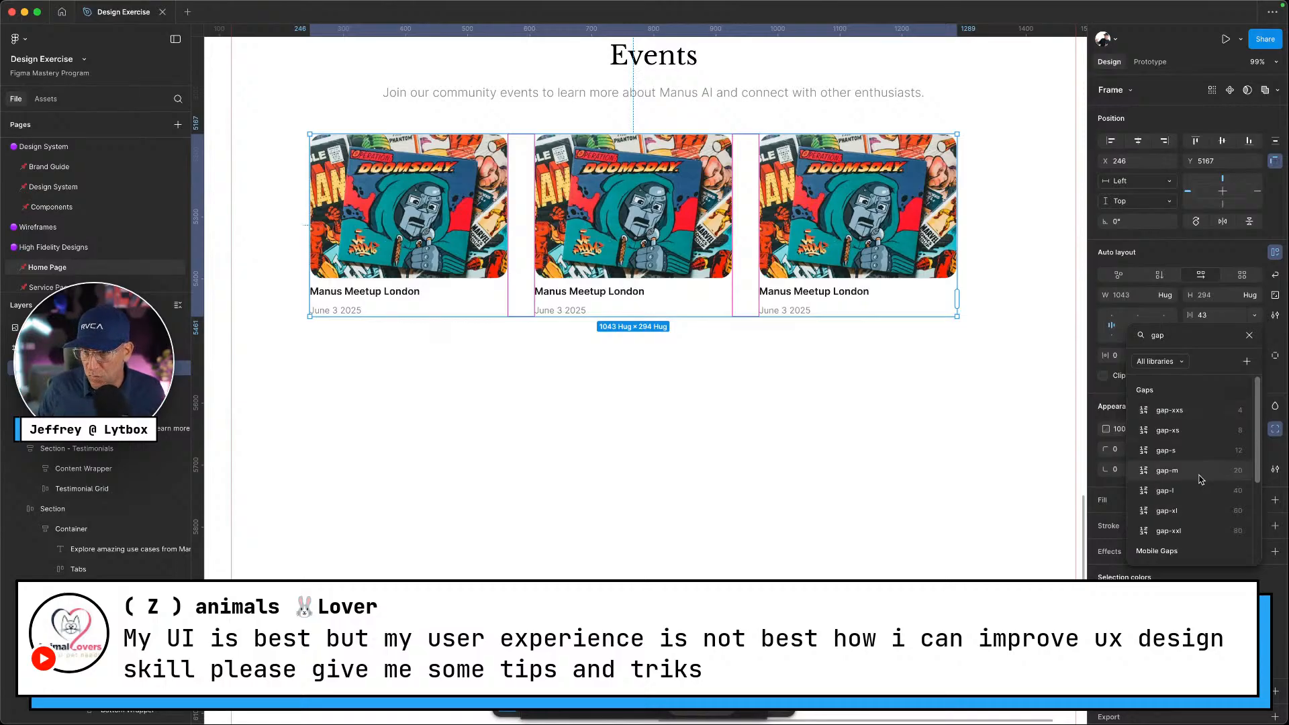
{"action": "left_click", "coordinate": [1199, 472]}
{"action": "left_click", "coordinate": [876, 435]}
{"action": "scroll", "coordinate": [850, 407], "scroll_direction": "down", "scroll_amount": 5}
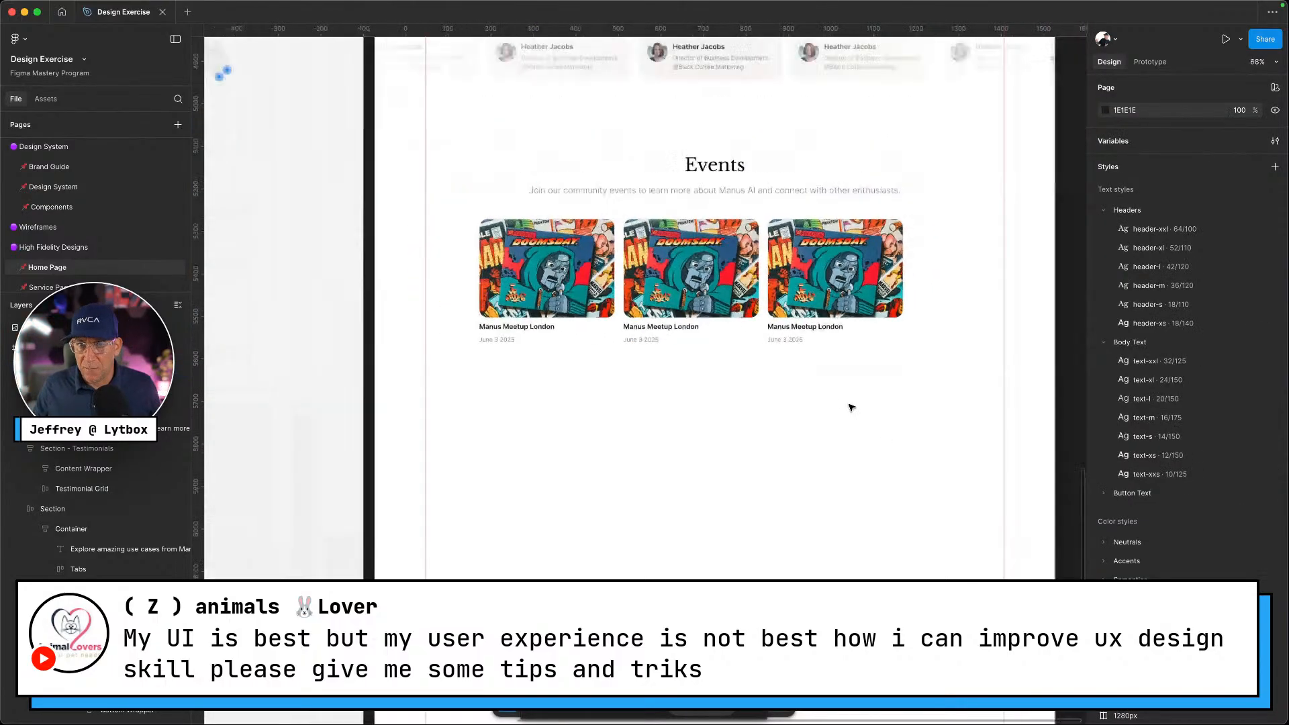
{"action": "scroll", "coordinate": [852, 408], "scroll_direction": "right", "scroll_amount": 2}
In the Gaps variable collection, set gap-m's Desktop and Mobile values both to 24
{"action": "left_click", "coordinate": [1275, 143]}
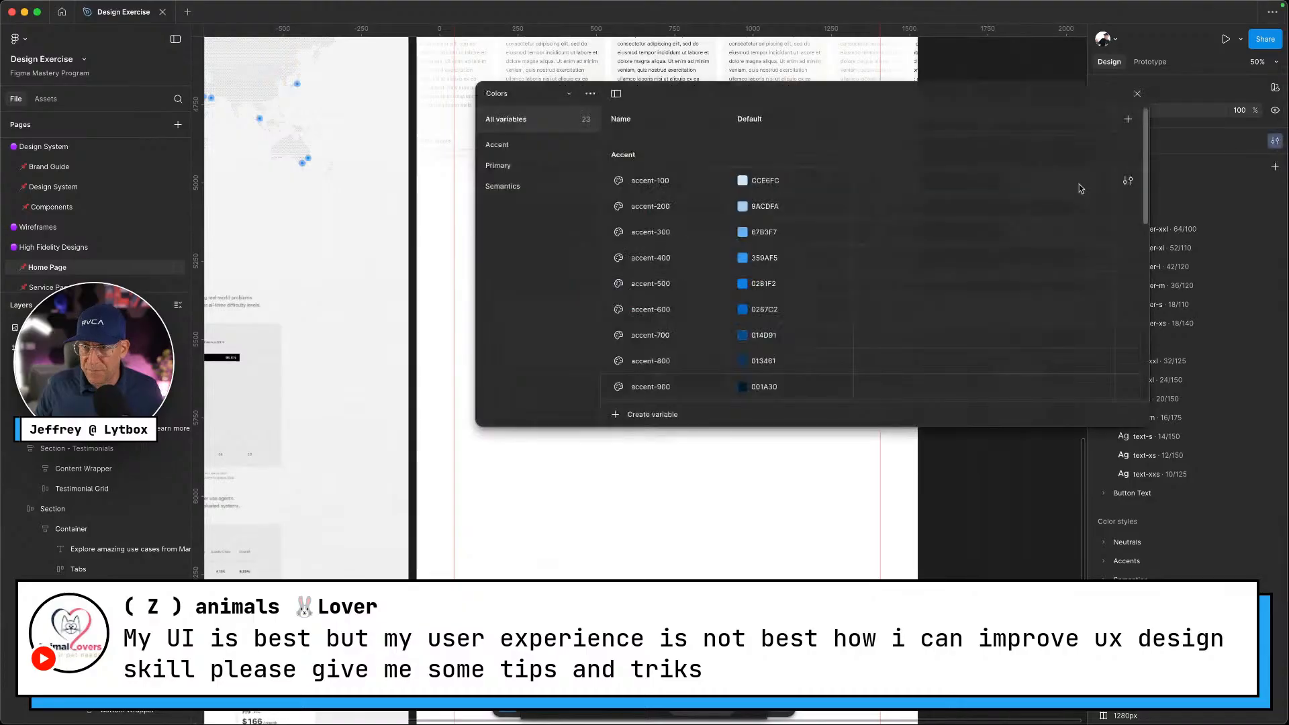
{"action": "left_click", "coordinate": [525, 98]}
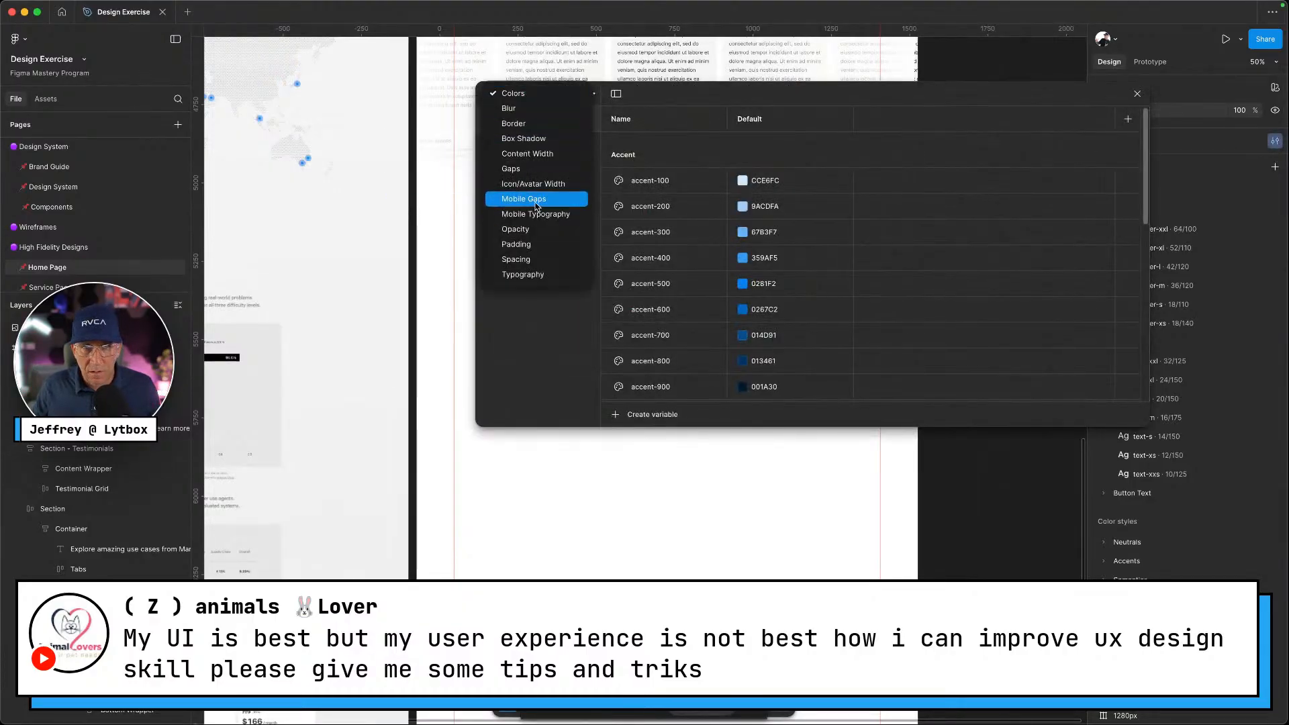
{"action": "left_click", "coordinate": [533, 169]}
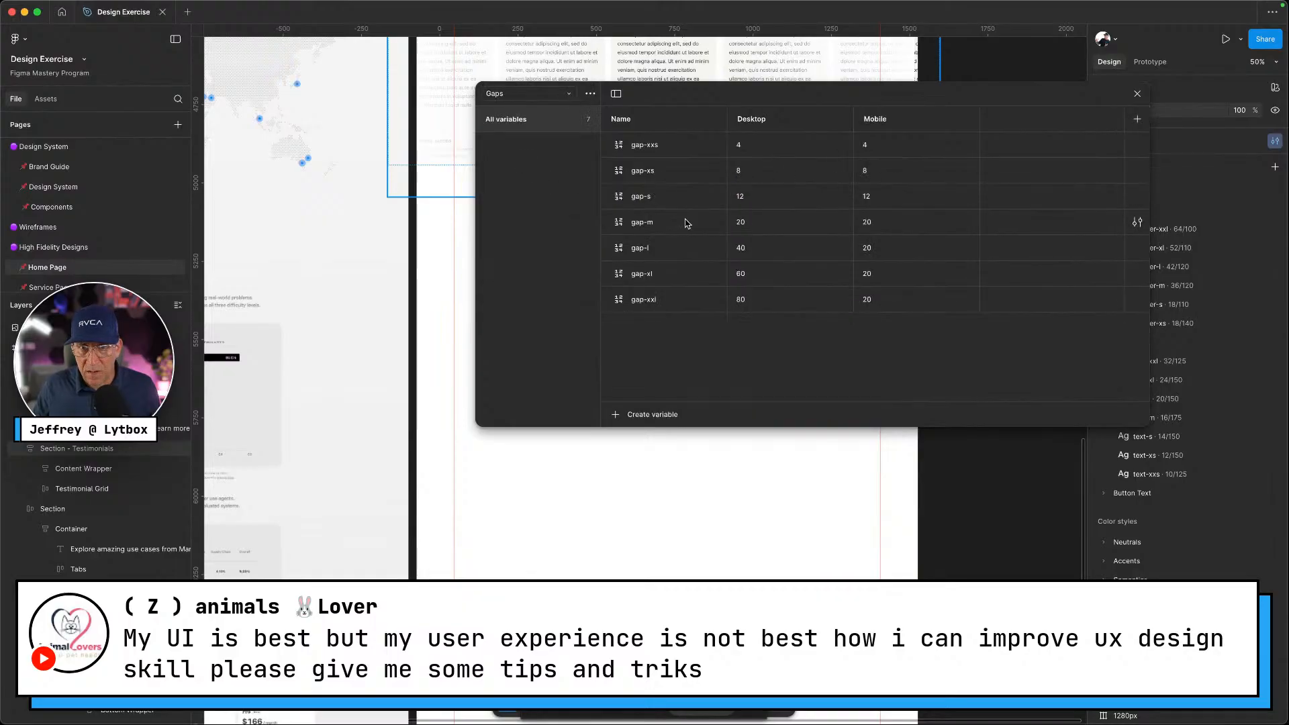
{"action": "left_click", "coordinate": [744, 230]}
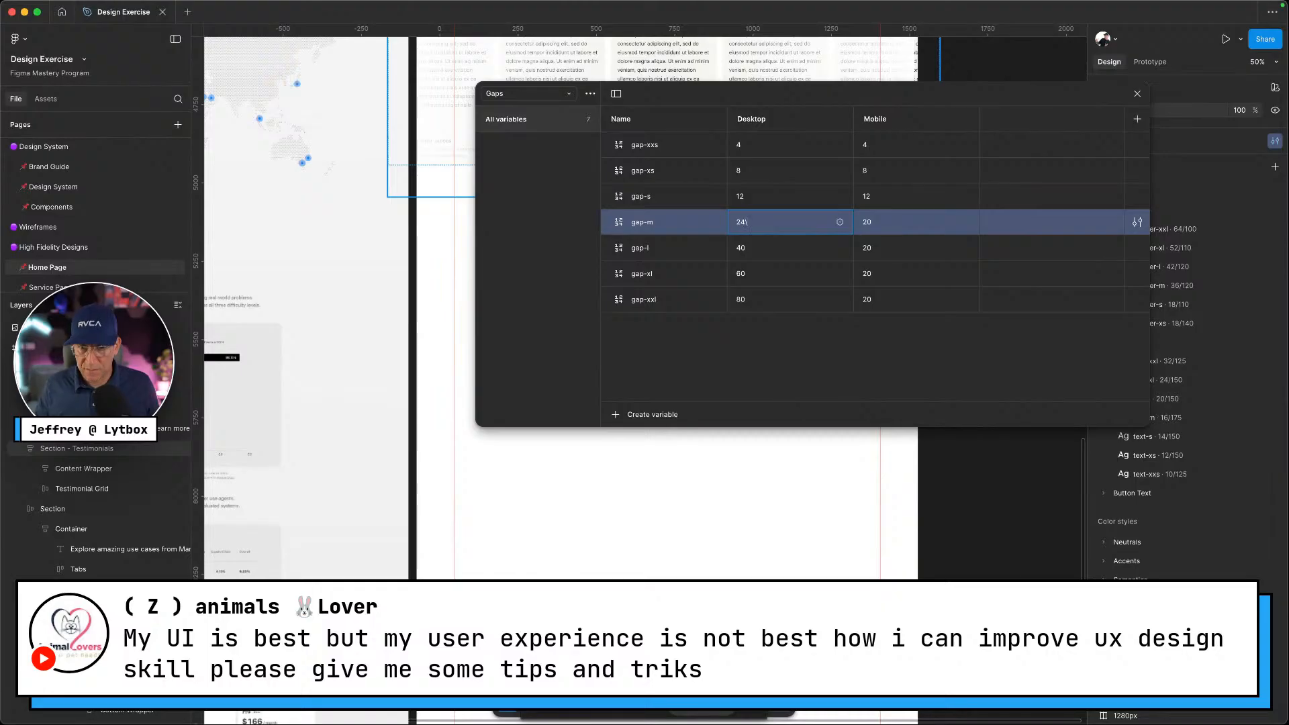
{"action": "left_click", "coordinate": [881, 227]}
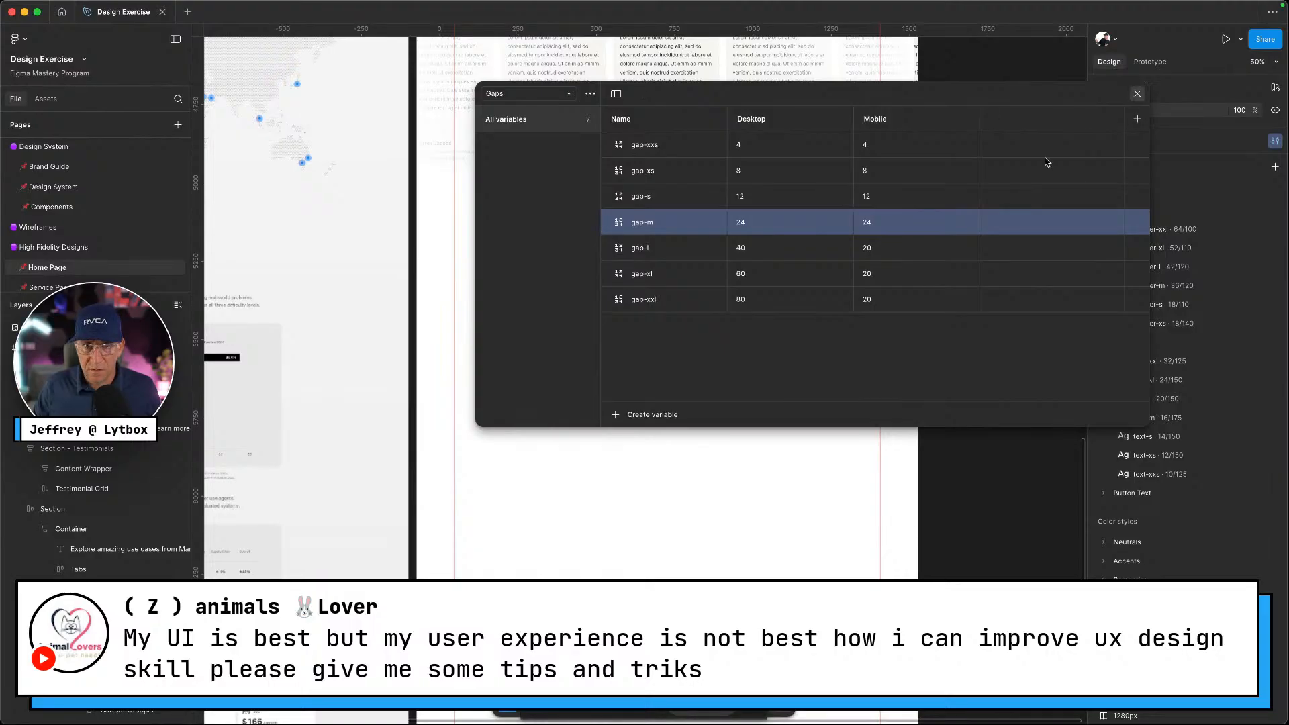
{"action": "left_click", "coordinate": [1136, 99]}
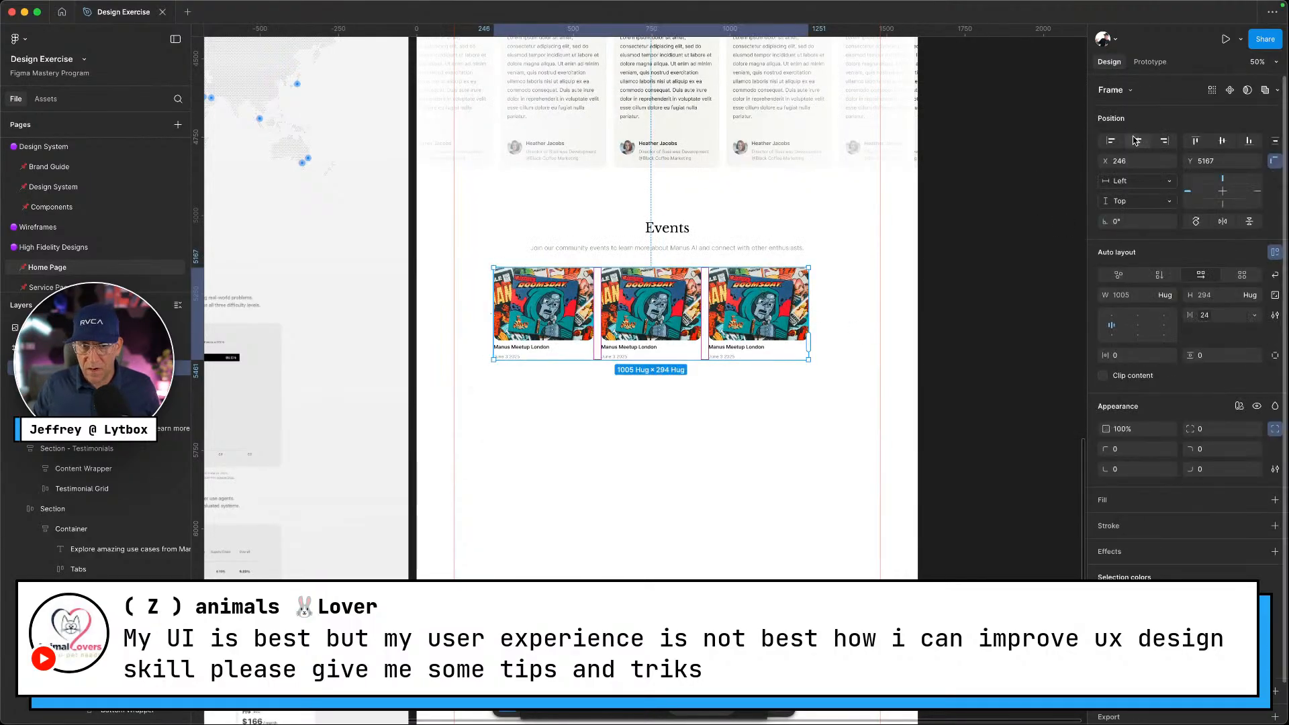
{"action": "left_click", "coordinate": [1137, 140]}
{"action": "left_click", "coordinate": [901, 364]}
{"action": "scroll", "coordinate": [637, 431], "scroll_direction": "up", "scroll_amount": 5, "text": "ctrl"}
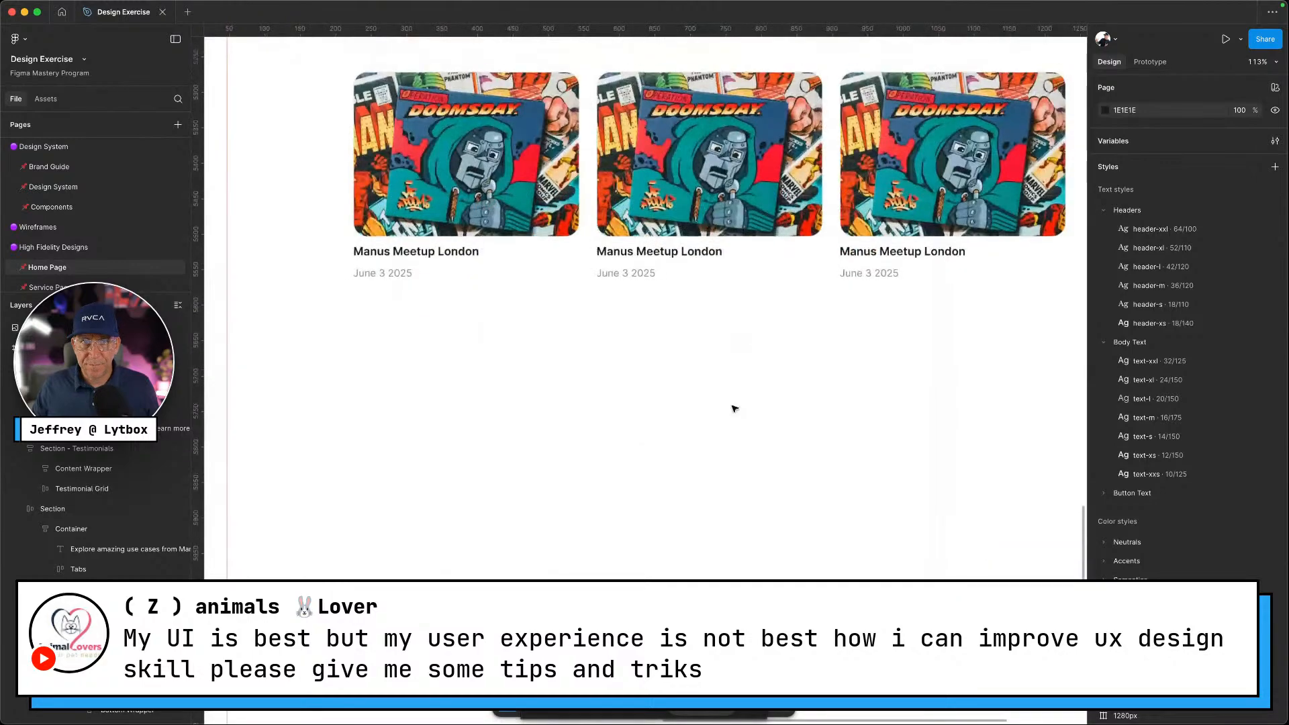
{"action": "scroll", "coordinate": [739, 369], "scroll_direction": "up", "scroll_amount": 3}
{"action": "left_click", "coordinate": [751, 319]}
{"action": "scroll", "coordinate": [750, 318], "scroll_direction": "down", "scroll_amount": 5, "text": "ctrl"}
{"action": "scroll", "coordinate": [751, 318], "scroll_direction": "down", "scroll_amount": 2, "text": "ctrl"}
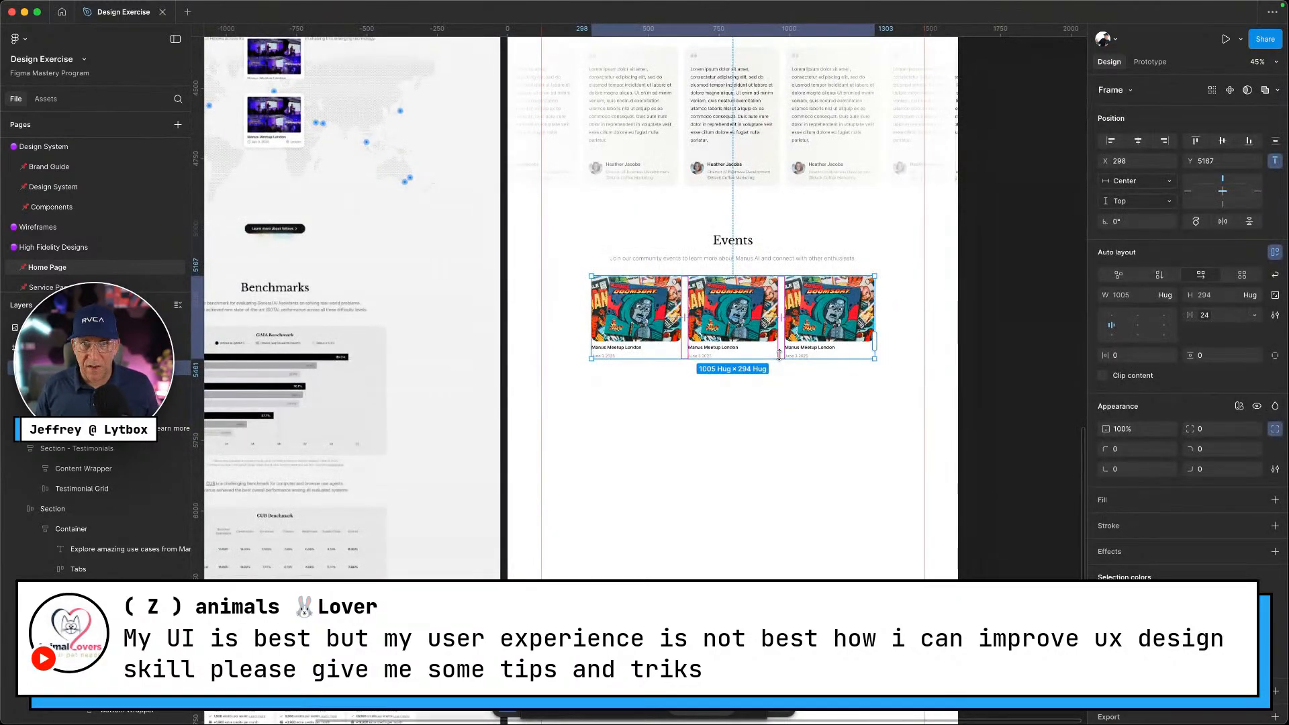
{"action": "key", "text": "ctrl+g"}
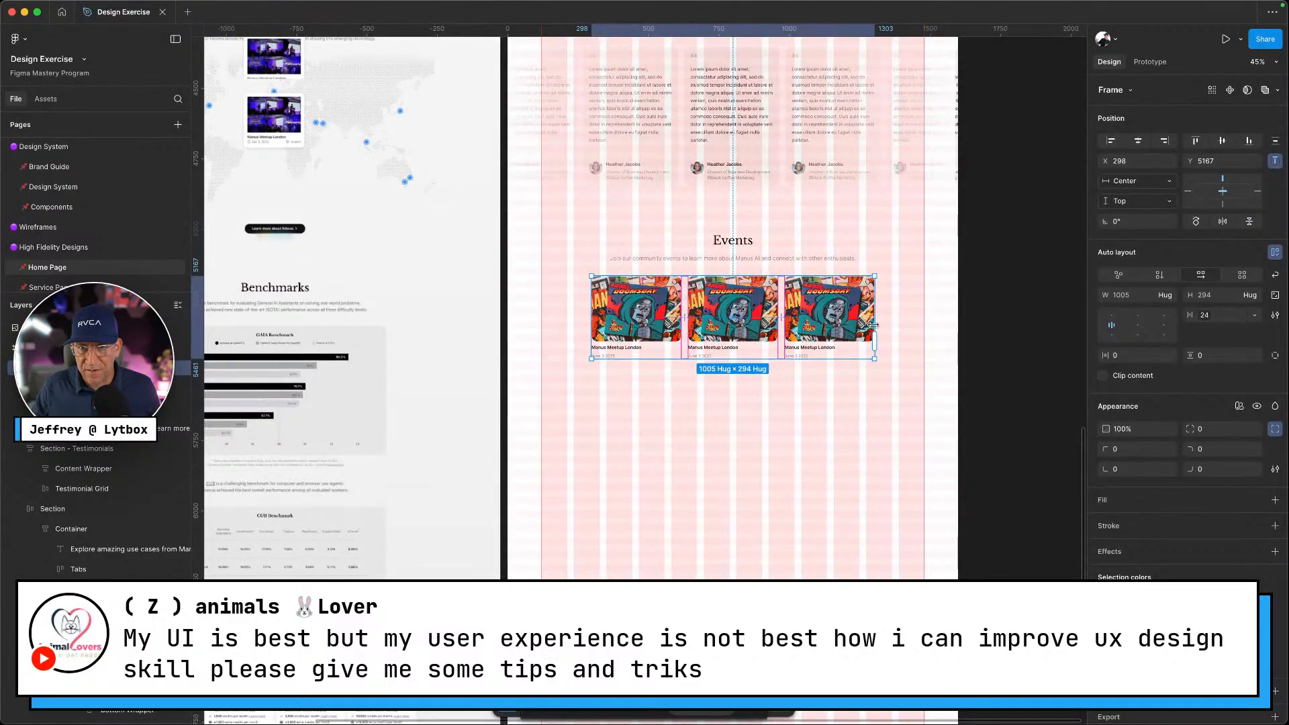
{"action": "left_click_drag", "start_coordinate": [879, 320], "coordinate": [860, 317]}
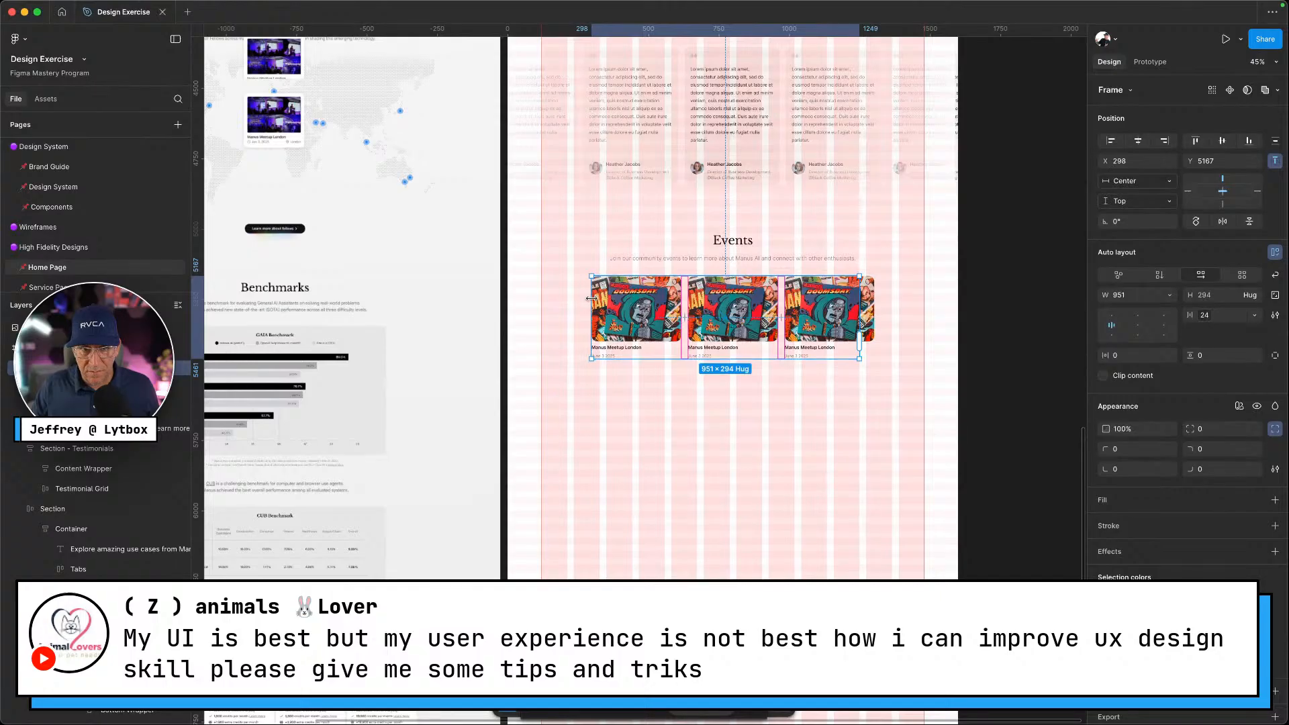
{"action": "left_click_drag", "start_coordinate": [594, 298], "coordinate": [606, 303]}
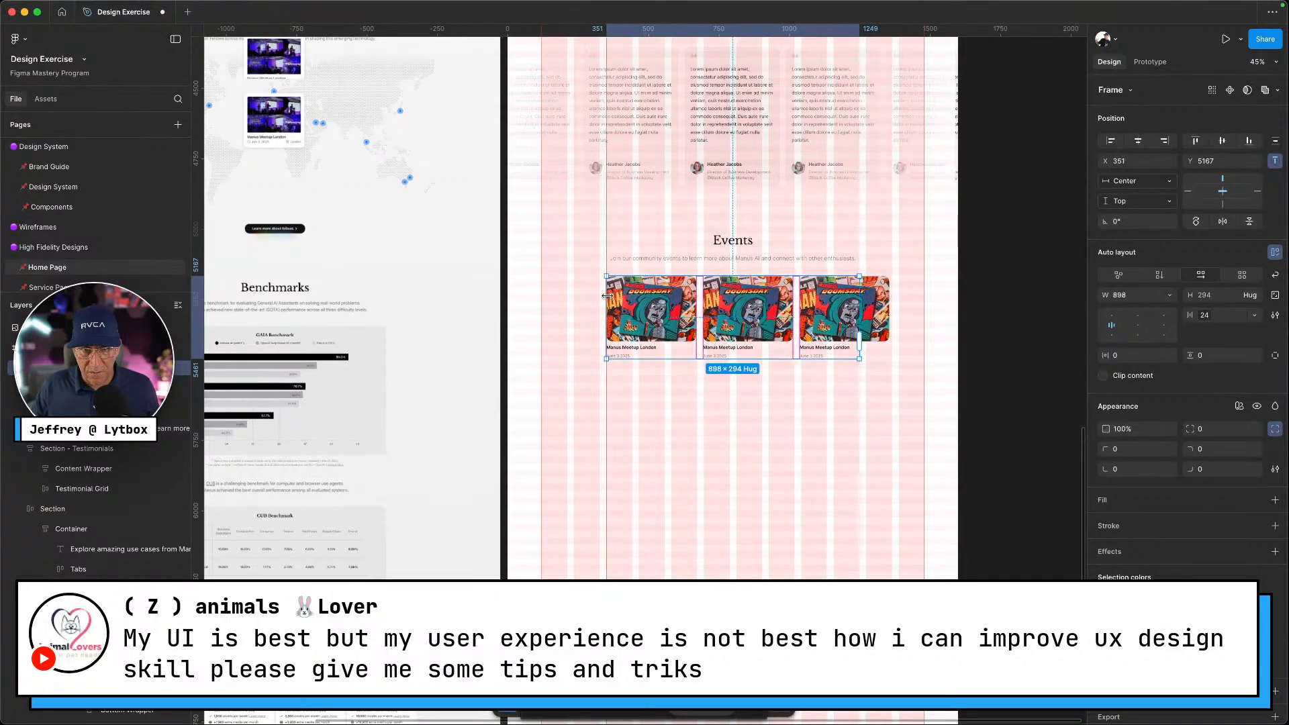
{"action": "scroll", "coordinate": [726, 369], "scroll_direction": "up", "scroll_amount": 5}
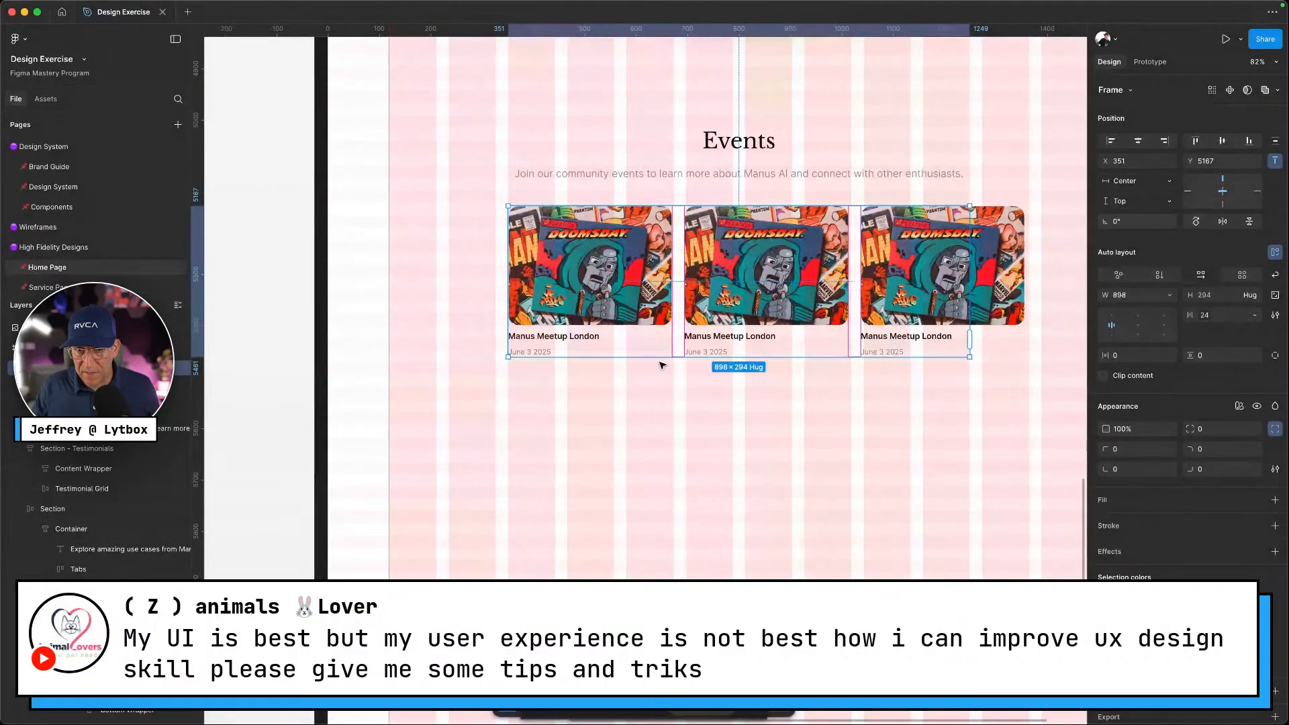
{"action": "key", "text": "ctrl+z"}
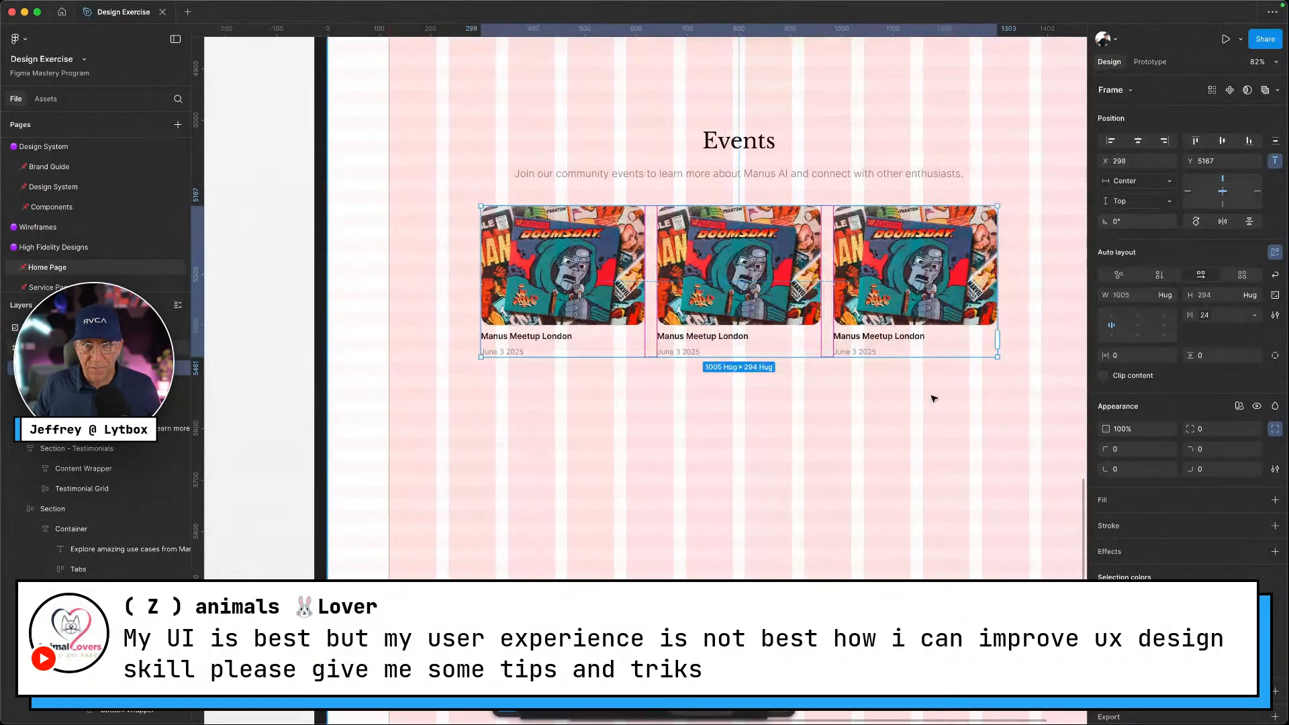
{"action": "left_click", "coordinate": [933, 399]}
{"action": "key", "text": "ctrl+g"}
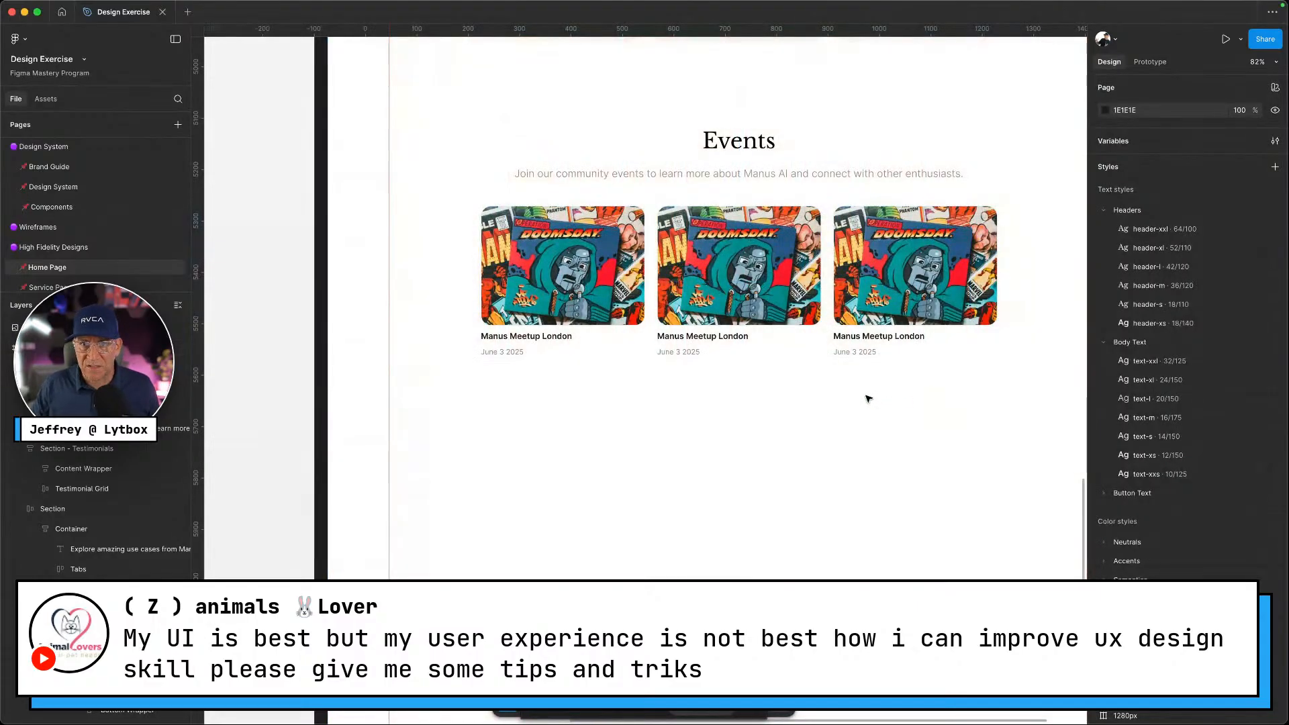
{"action": "left_click", "coordinate": [859, 299]}
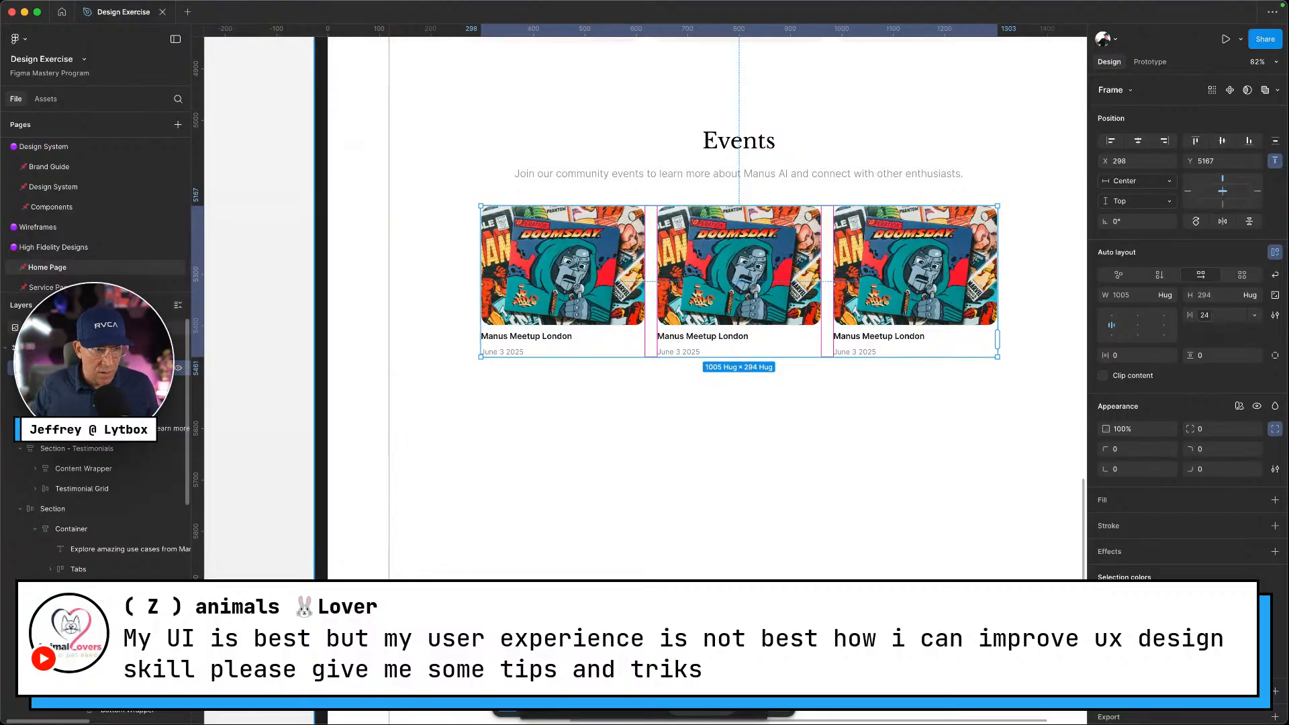
{"action": "scroll", "coordinate": [15, 389], "scroll_direction": "down", "scroll_amount": 2}
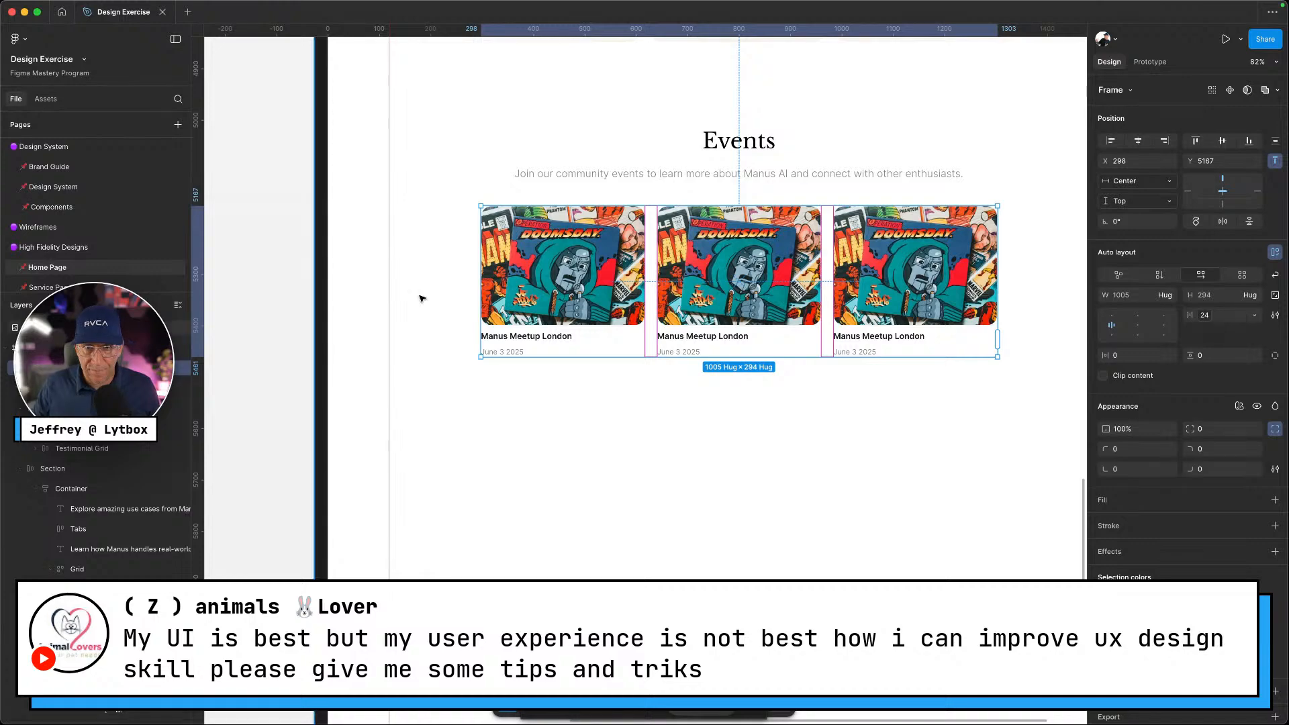
{"action": "left_click", "coordinate": [713, 149], "text": "shift"}
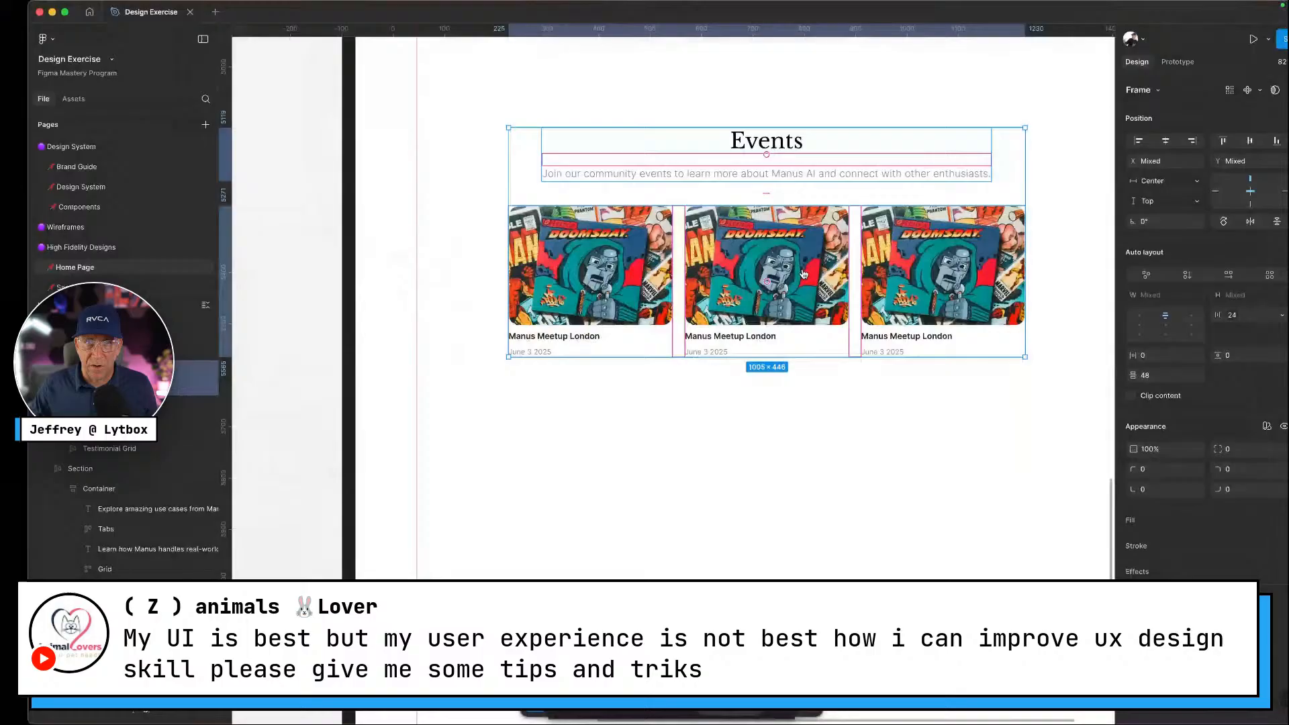
Copy the use-case button and paste it below the event cards
{"action": "scroll", "coordinate": [802, 302], "scroll_direction": "up", "scroll_amount": 15}
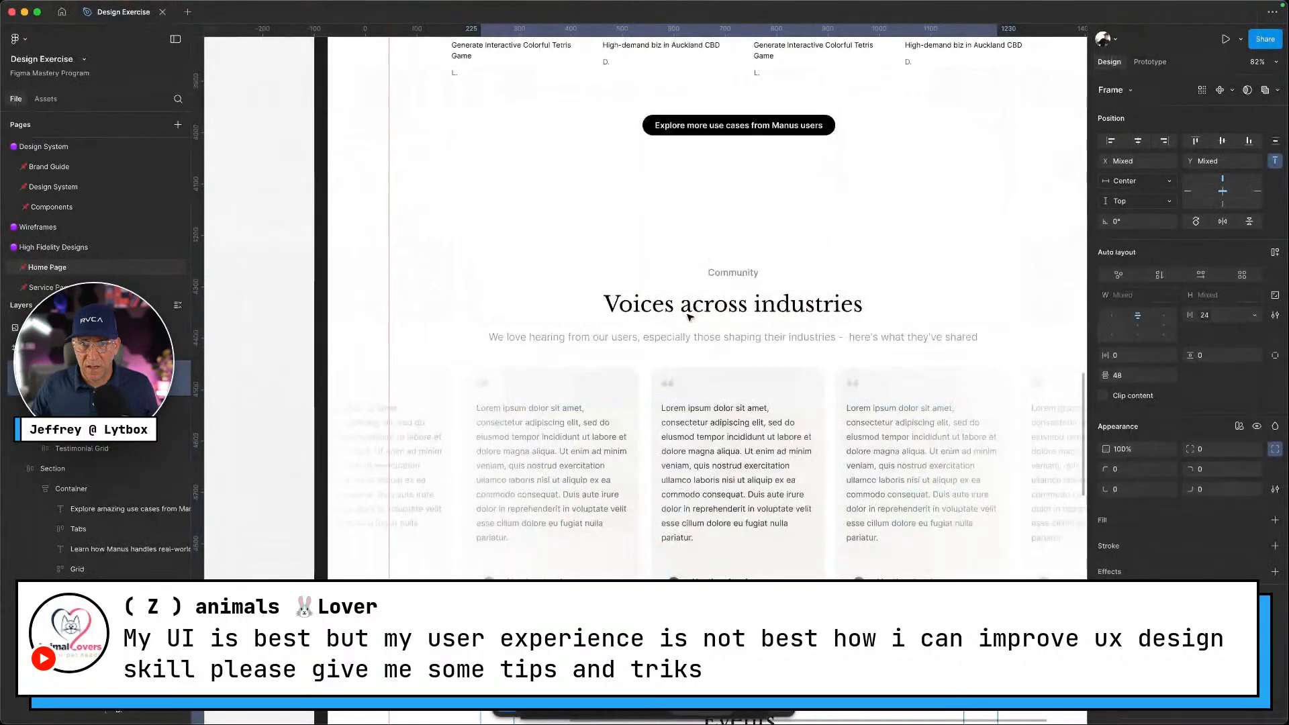
{"action": "left_click", "coordinate": [774, 404]}
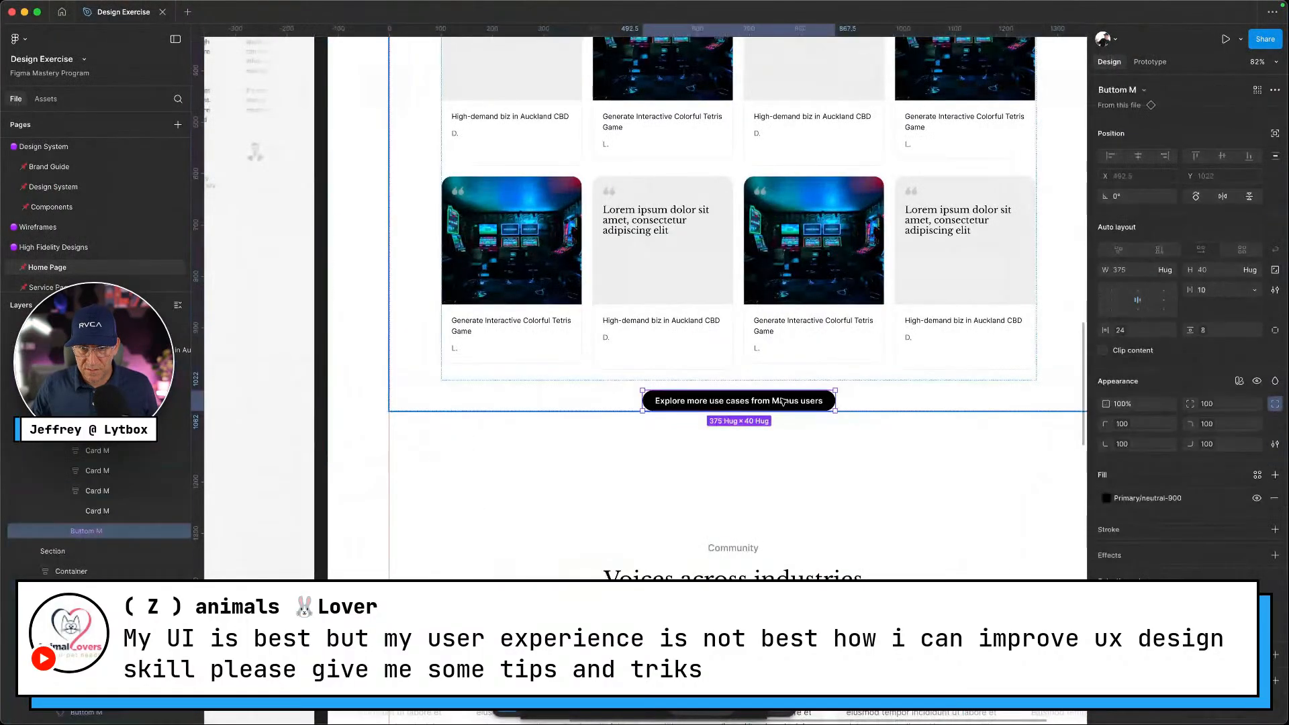
{"action": "scroll", "coordinate": [779, 403], "scroll_direction": "down", "scroll_amount": 15}
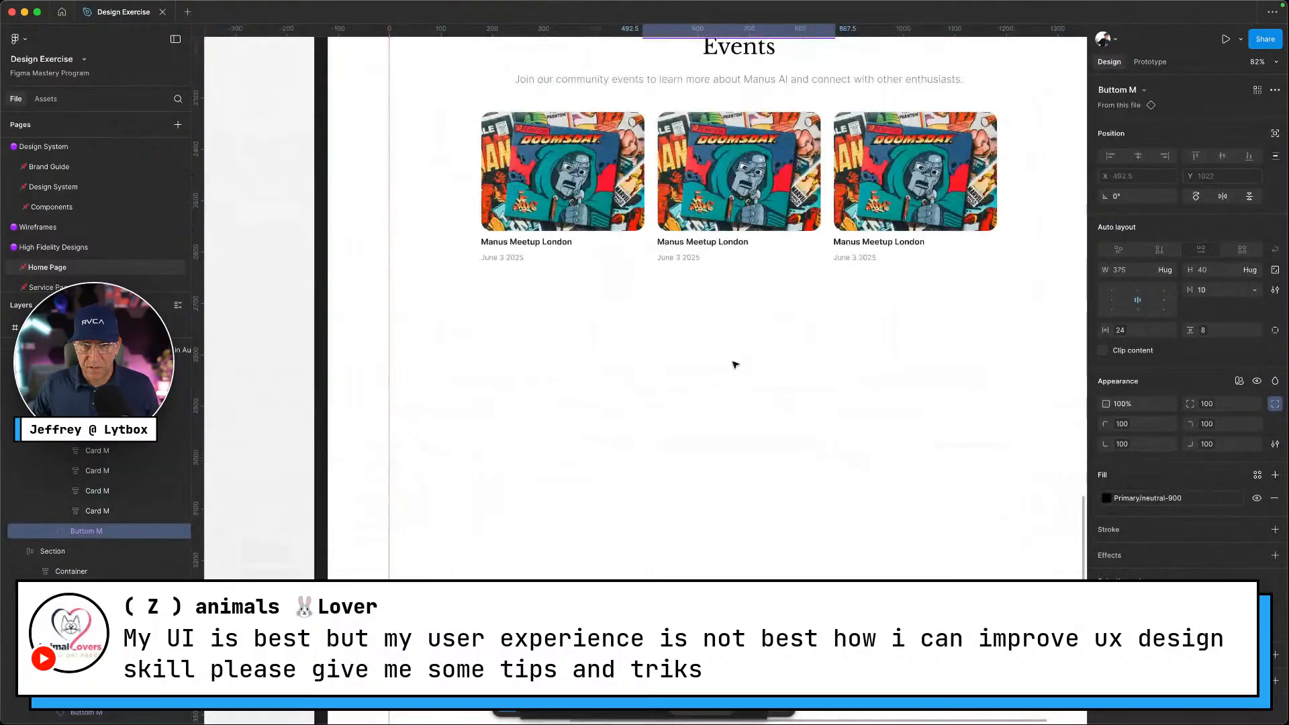
{"action": "right_click", "coordinate": [736, 365]}
{"action": "mouse_move", "coordinate": [785, 321]}
{"action": "left_click", "coordinate": [772, 239]}
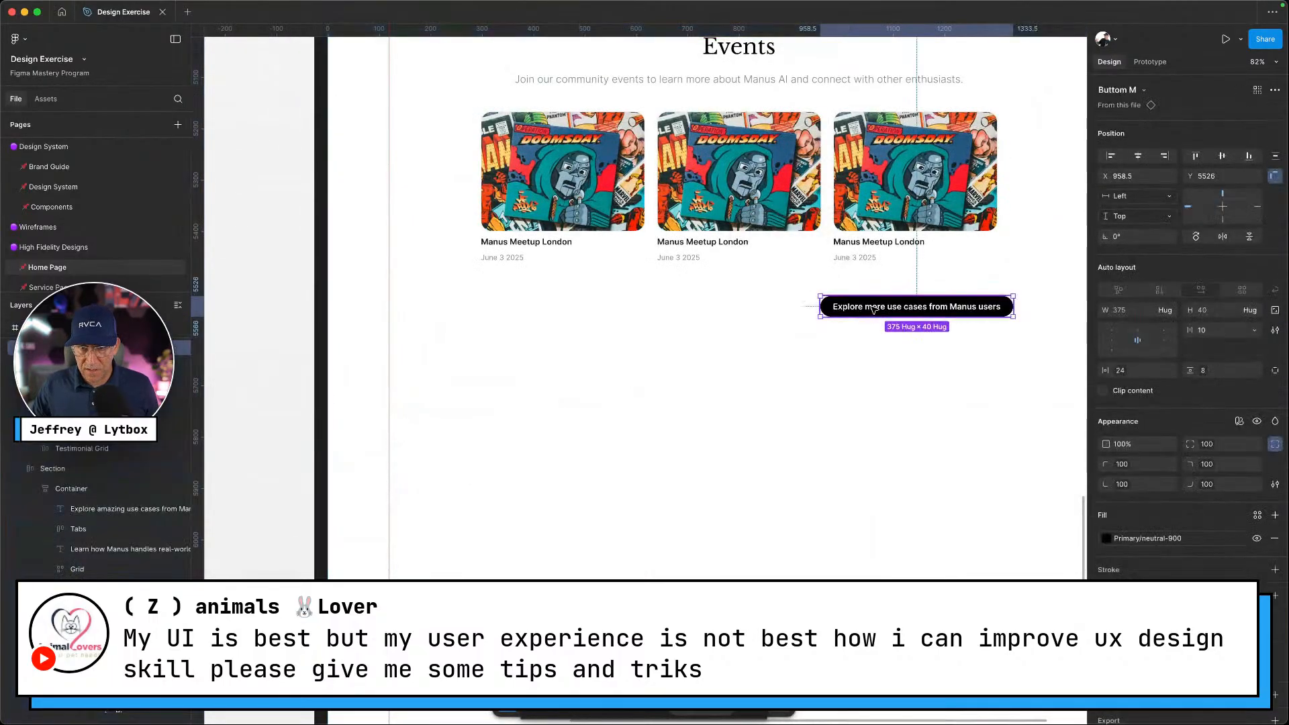
{"action": "left_click_drag", "start_coordinate": [875, 309], "coordinate": [698, 285]}
{"action": "key", "text": "ctrl+Left"}
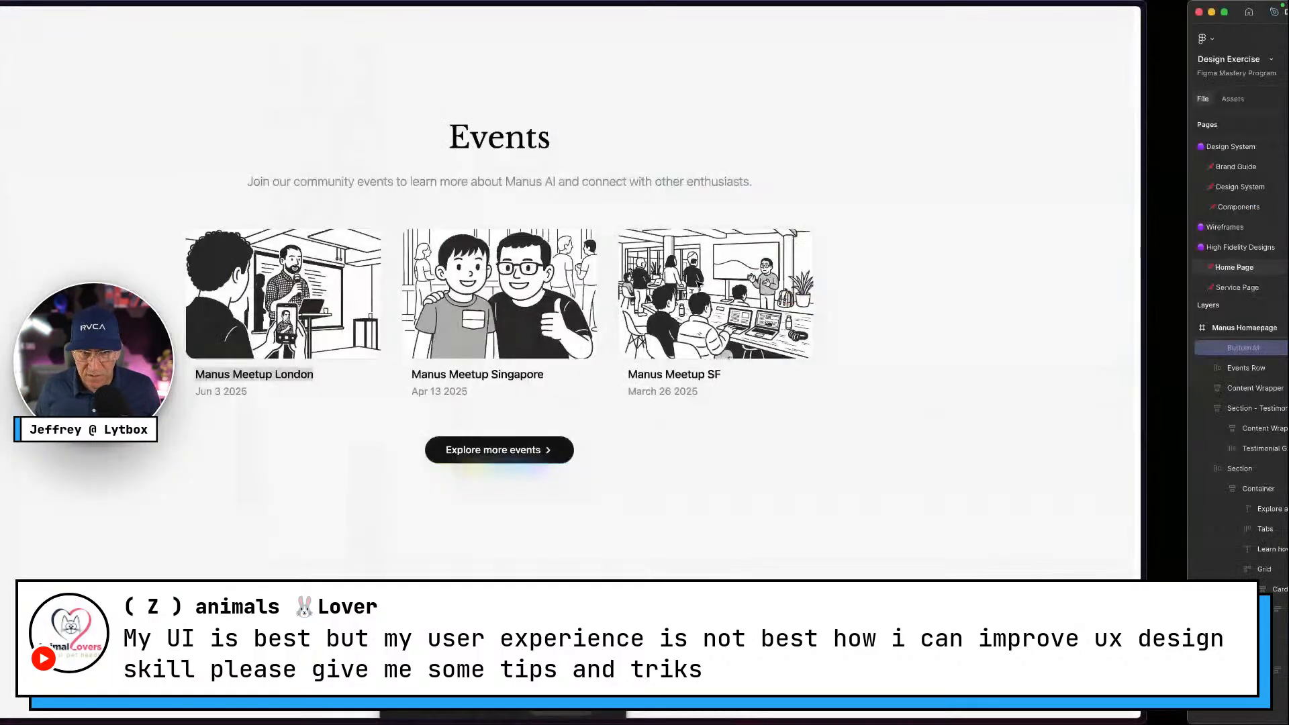
{"action": "key", "text": "ctrl+Right"}
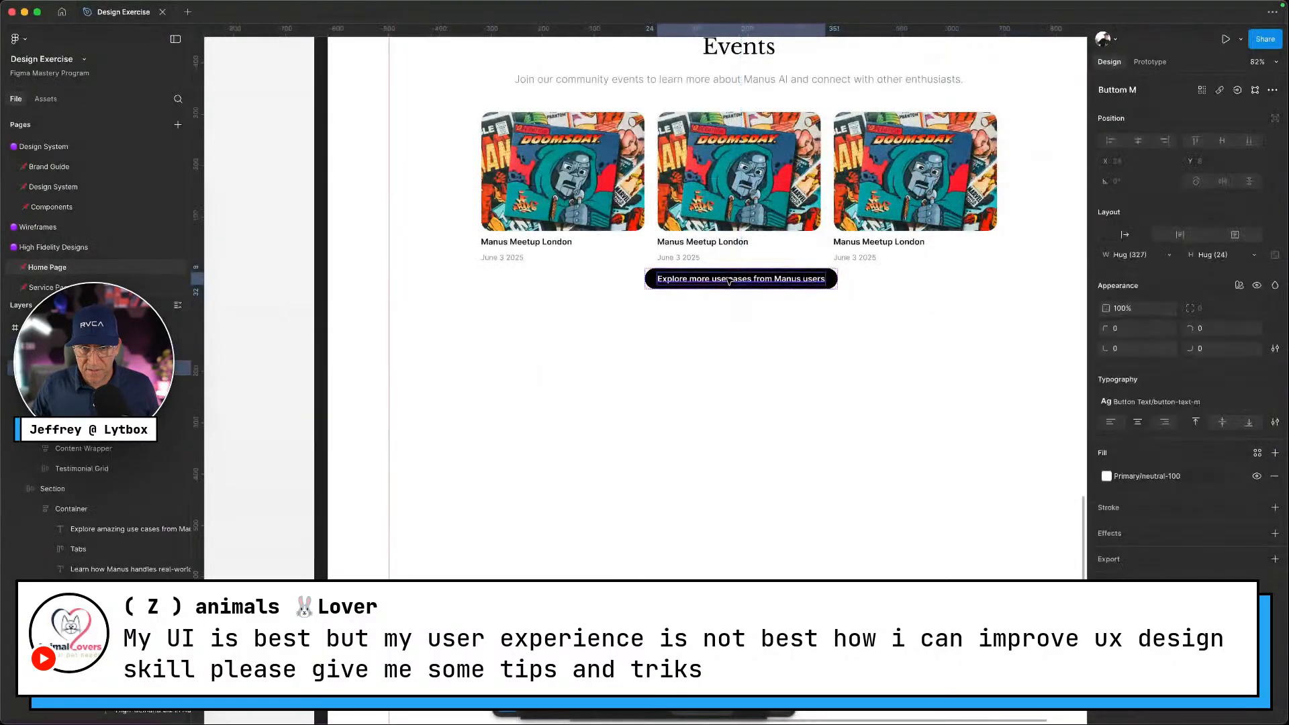
Relabel the button 'Explore More Events' and wrap heading, cards and button in vertical auto layout
{"action": "double_click", "coordinate": [727, 278]}
{"action": "type", "text": "Explore"}
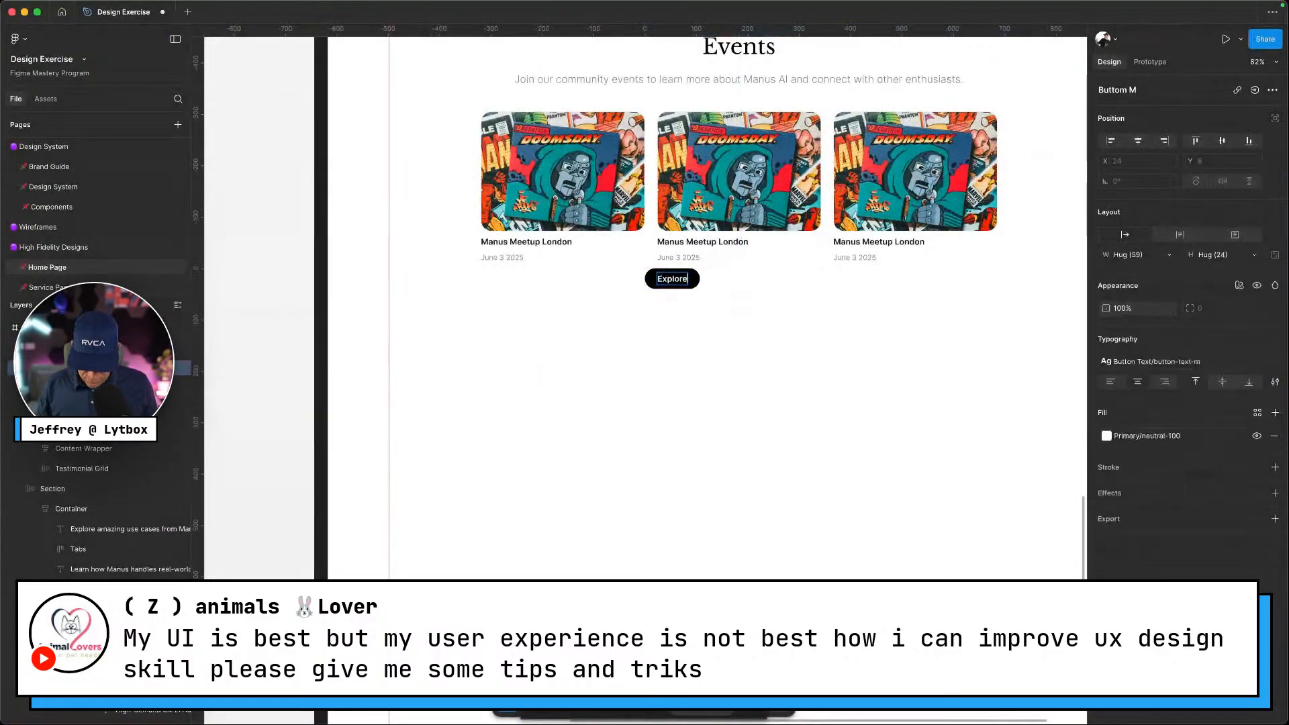
{"action": "type", "text": " More Events"}
{"action": "key", "text": "Return"}
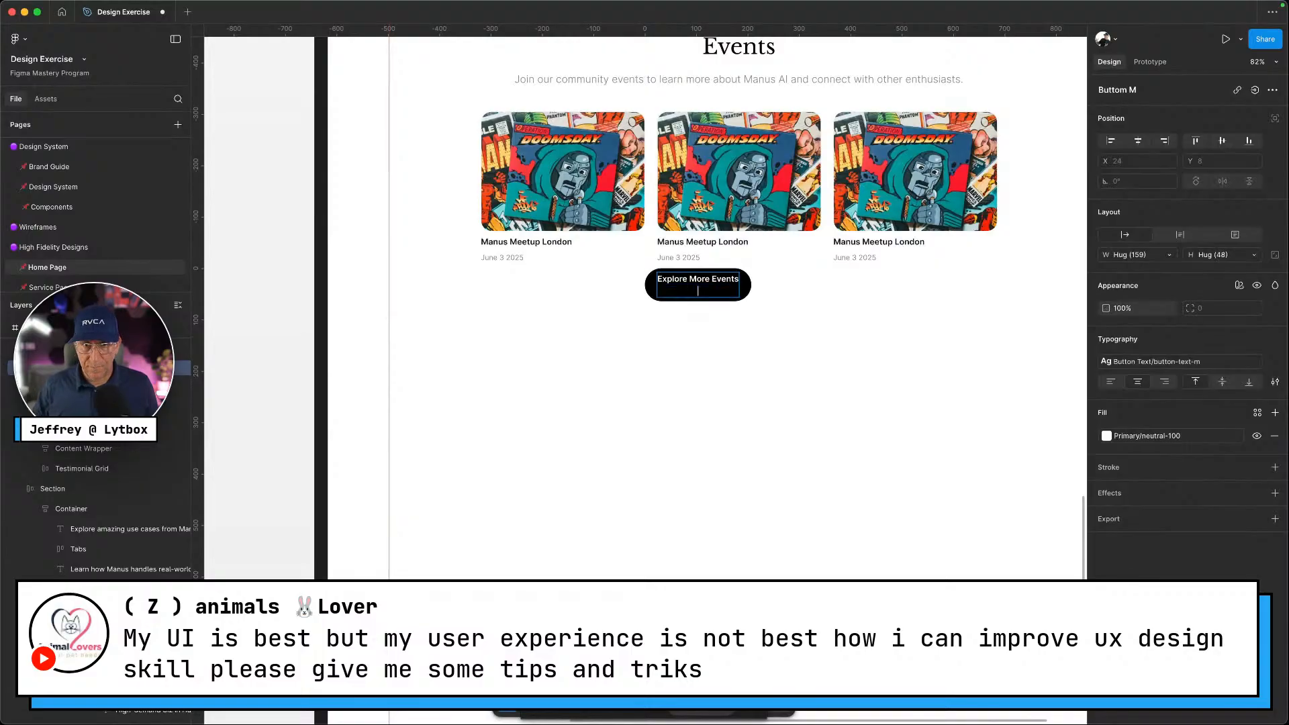
{"action": "key", "text": "BackSpace"}
{"action": "left_click", "coordinate": [788, 339]}
{"action": "left_click", "coordinate": [833, 395]}
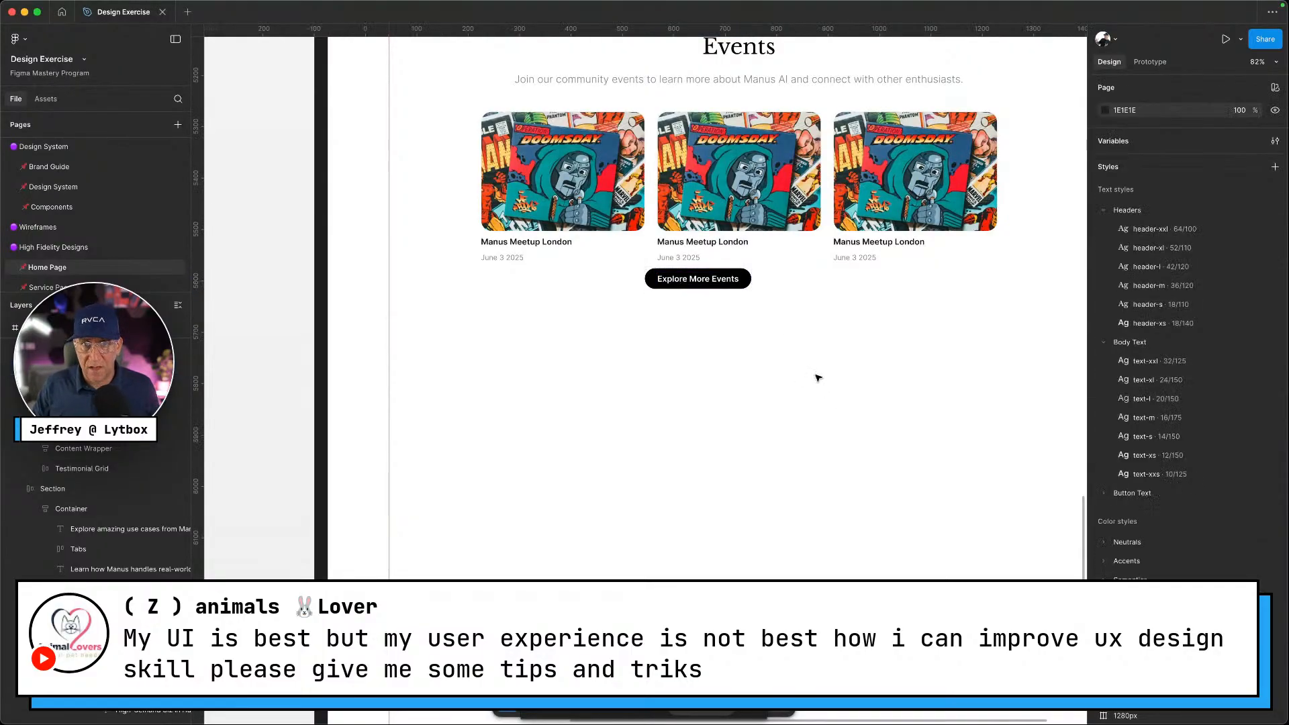
{"action": "left_click_drag", "start_coordinate": [820, 374], "coordinate": [633, 30]}
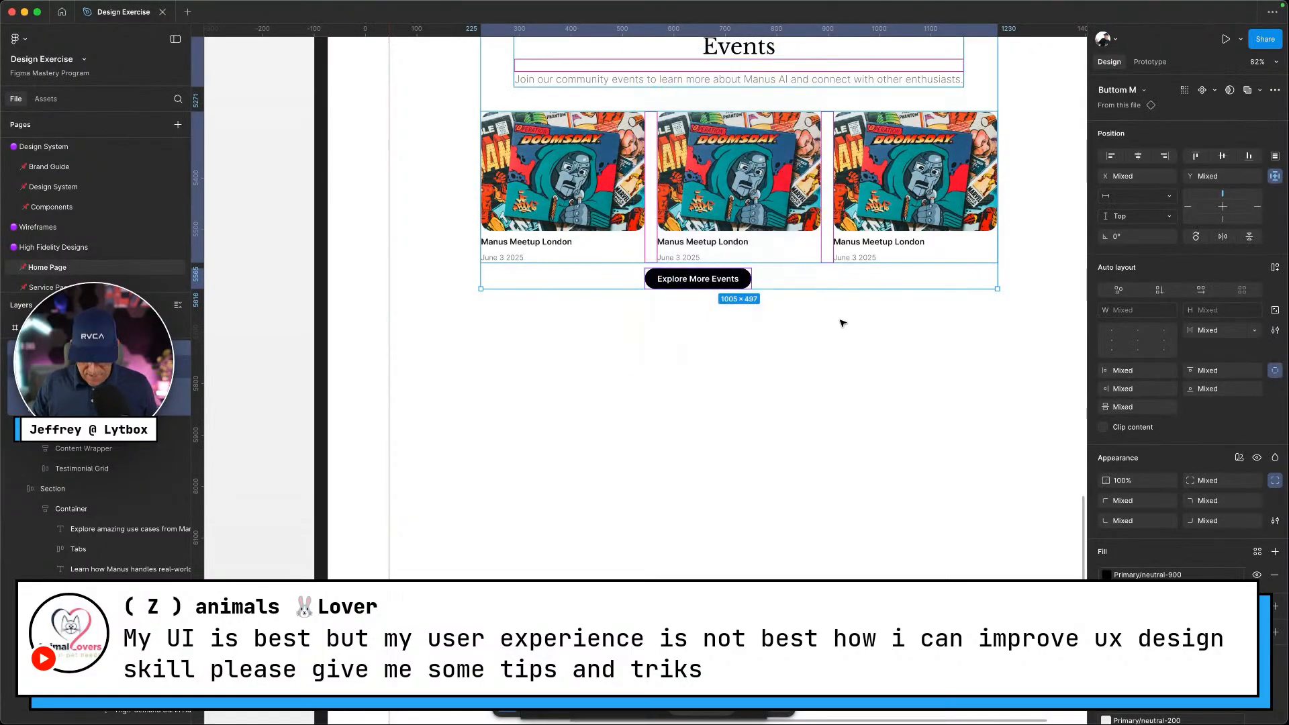
{"action": "key", "text": "shift+a"}
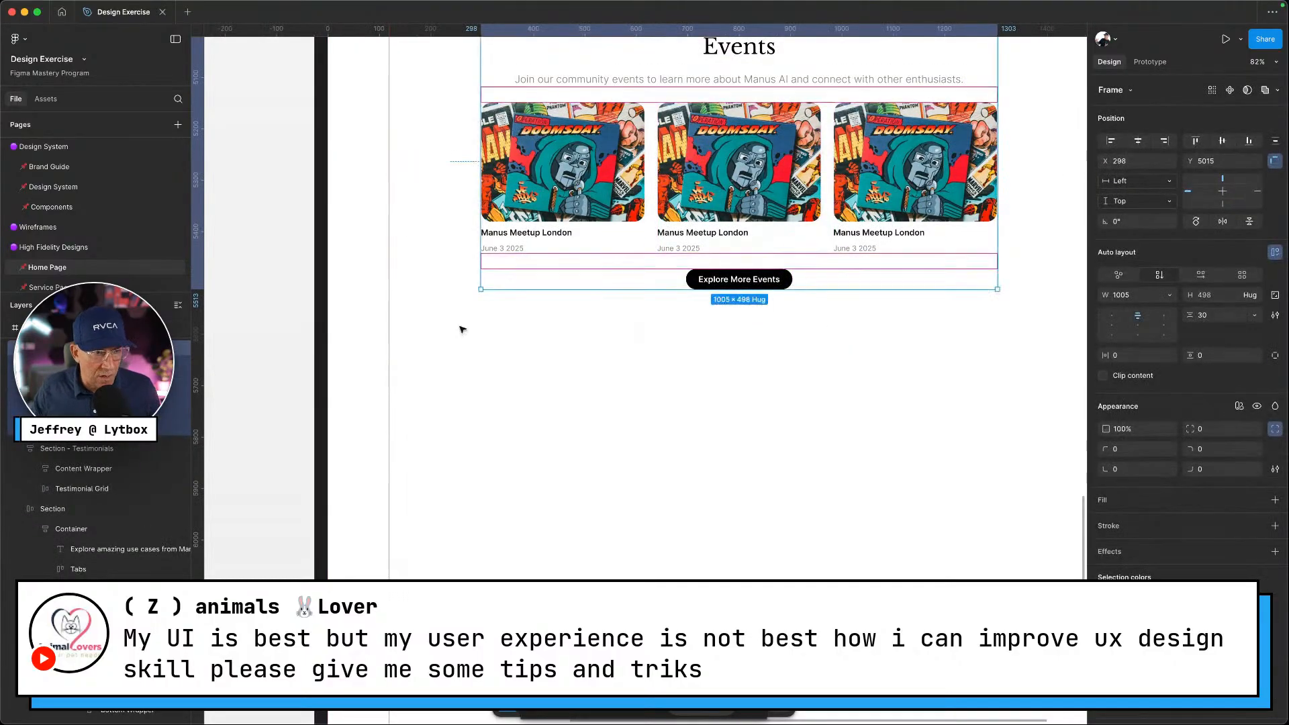
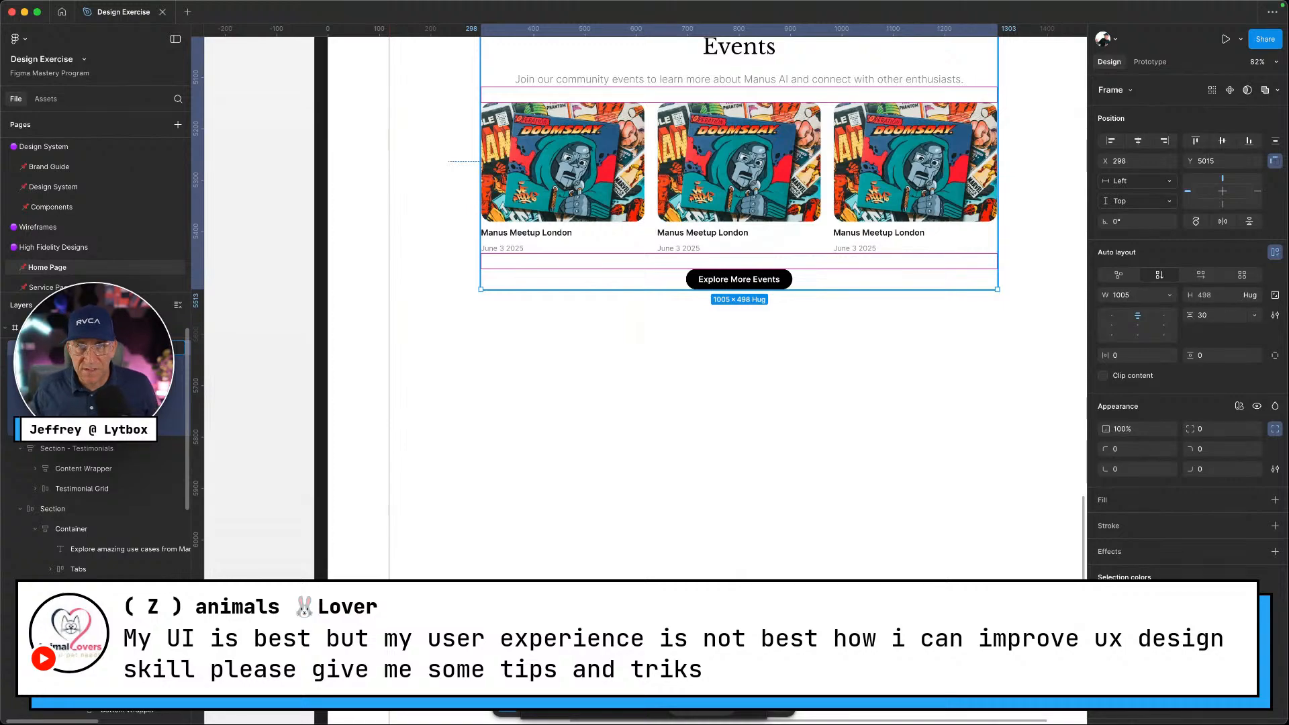
Widen the Events section to the full 1600 px page width at X 0
{"action": "scroll", "coordinate": [763, 452], "scroll_direction": "up", "scroll_amount": 5}
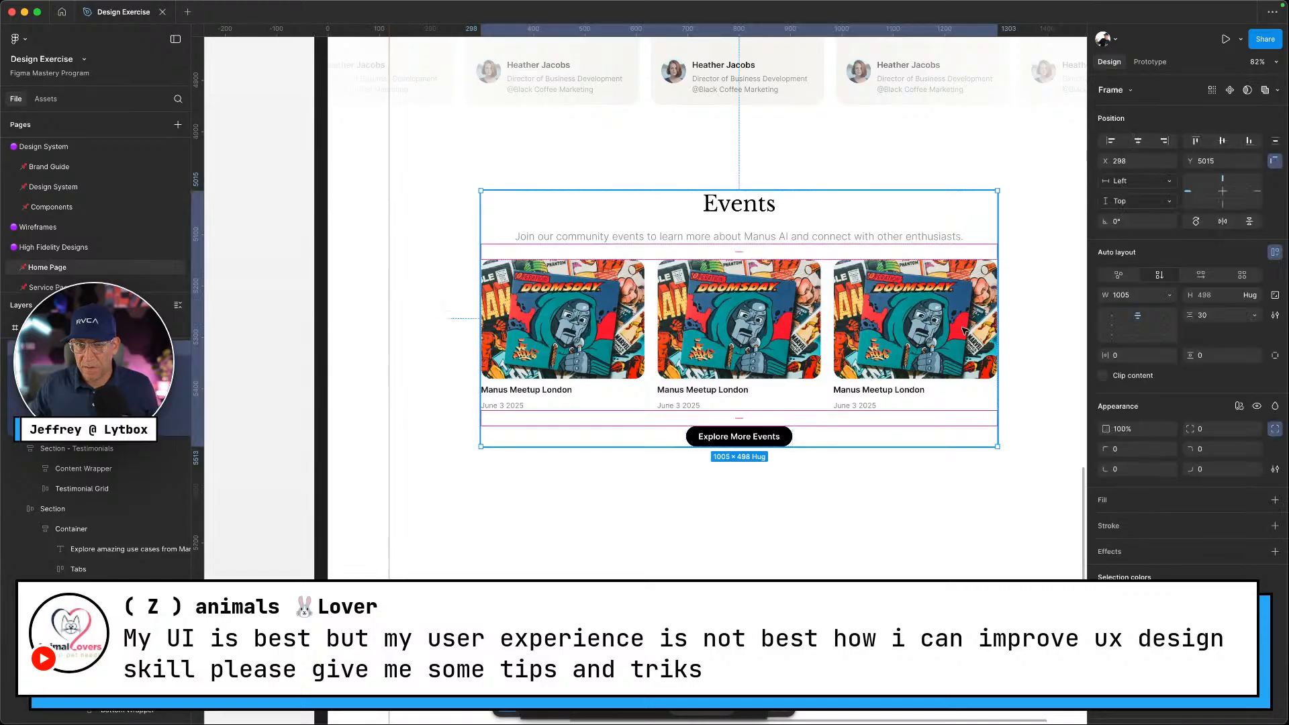
{"action": "scroll", "coordinate": [965, 330], "scroll_direction": "down", "scroll_amount": 3}
{"action": "scroll", "coordinate": [964, 330], "scroll_direction": "down", "scroll_amount": 2}
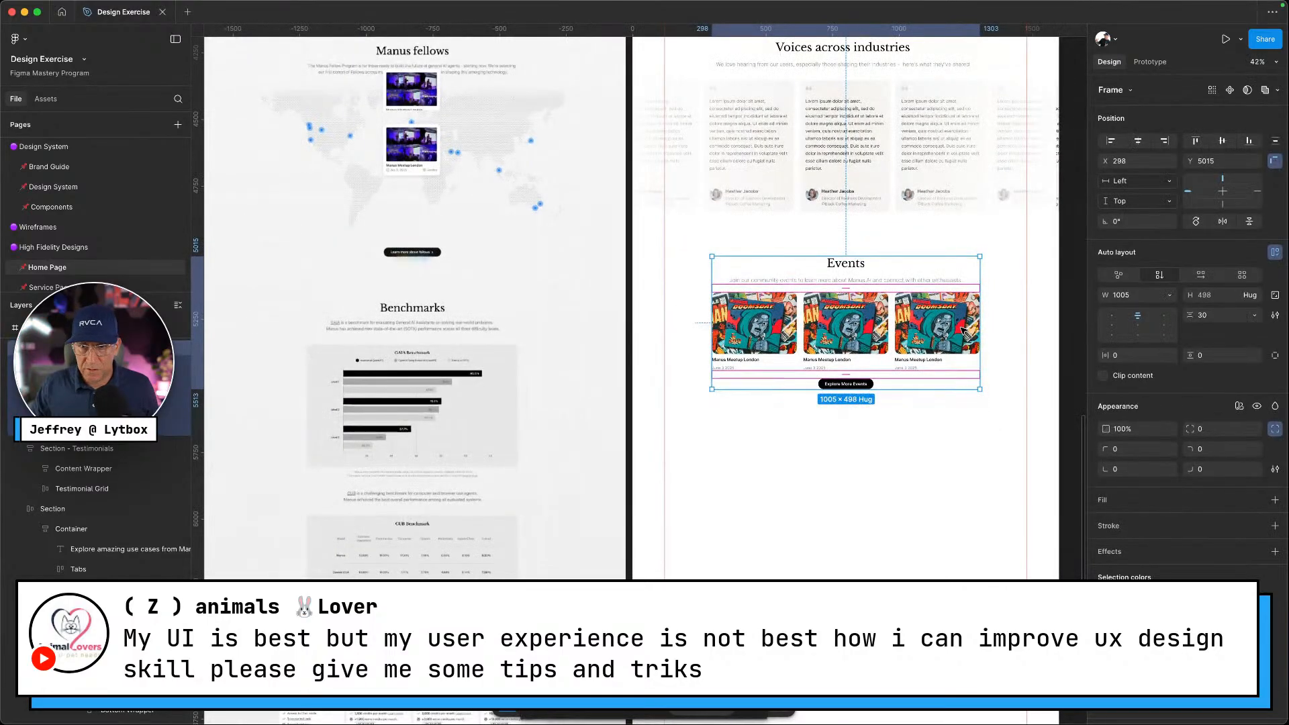
{"action": "left_click_drag", "start_coordinate": [980, 329], "coordinate": [1060, 327]}
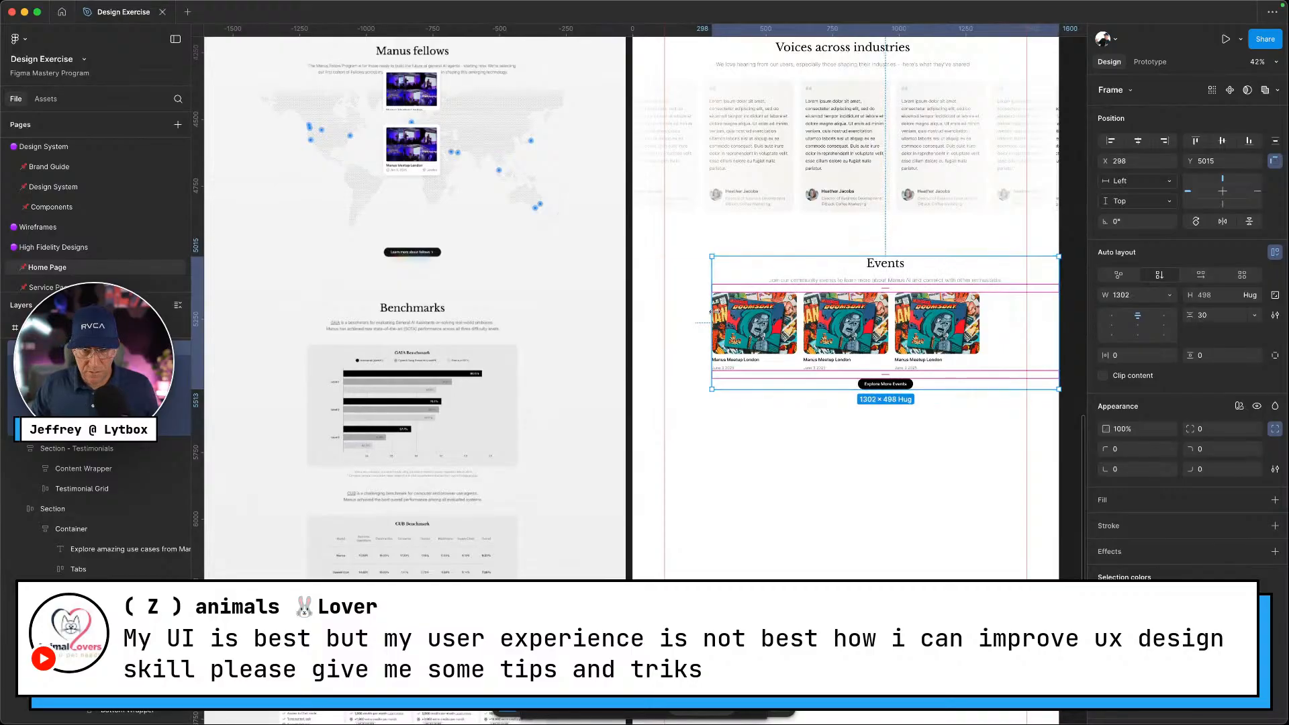
{"action": "left_click_drag", "start_coordinate": [712, 312], "coordinate": [632, 309]}
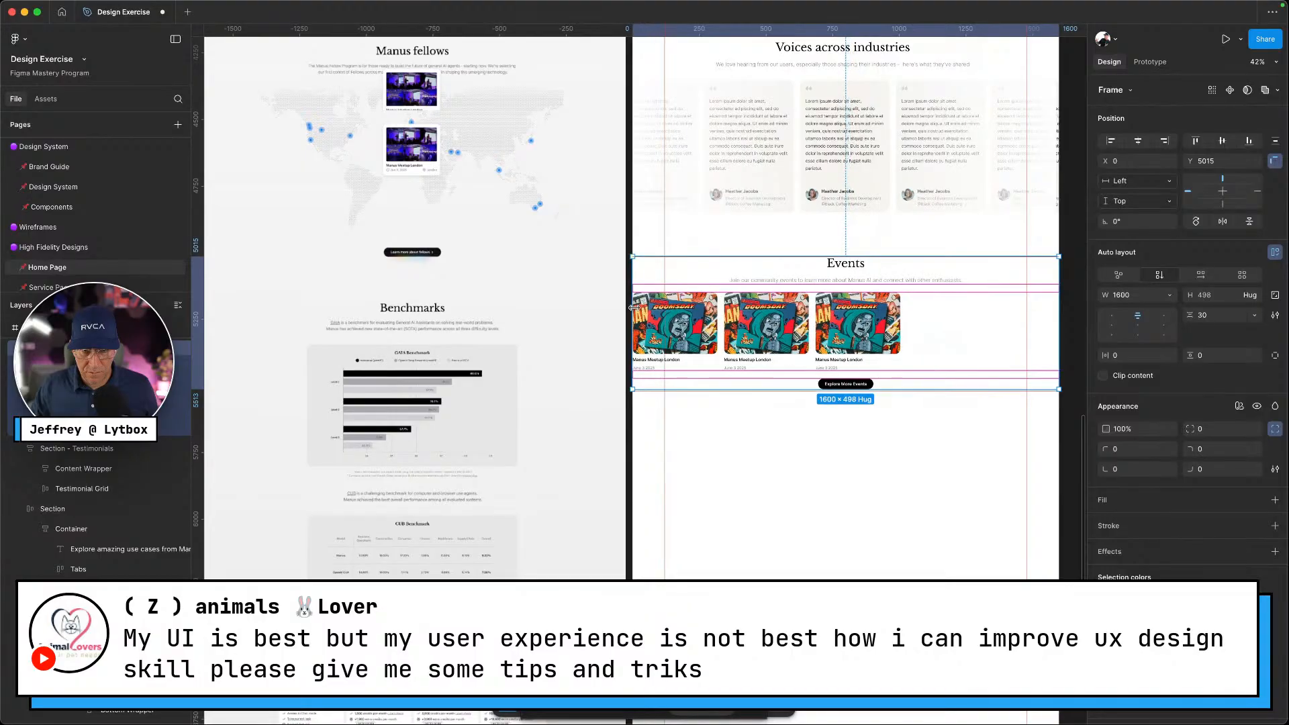
Center-align the Events frame content and its row of three event cards
{"action": "left_click", "coordinate": [1139, 327]}
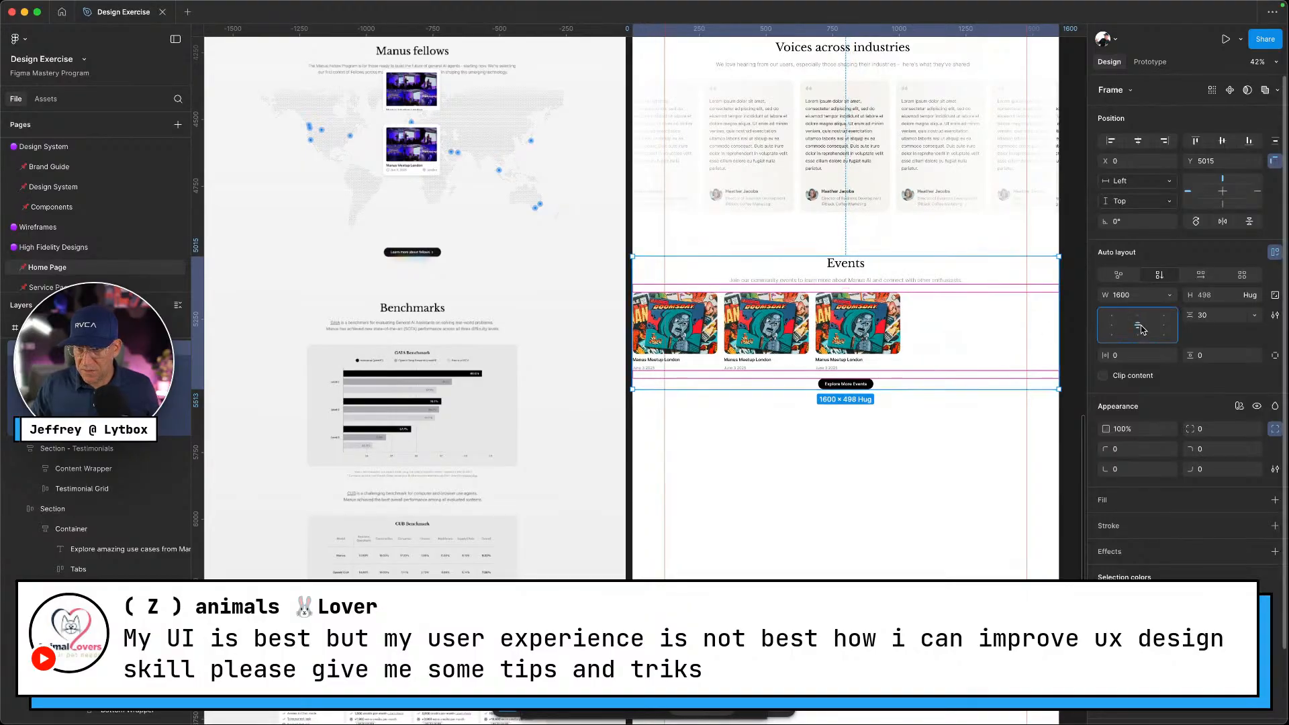
{"action": "left_click", "coordinate": [954, 333]}
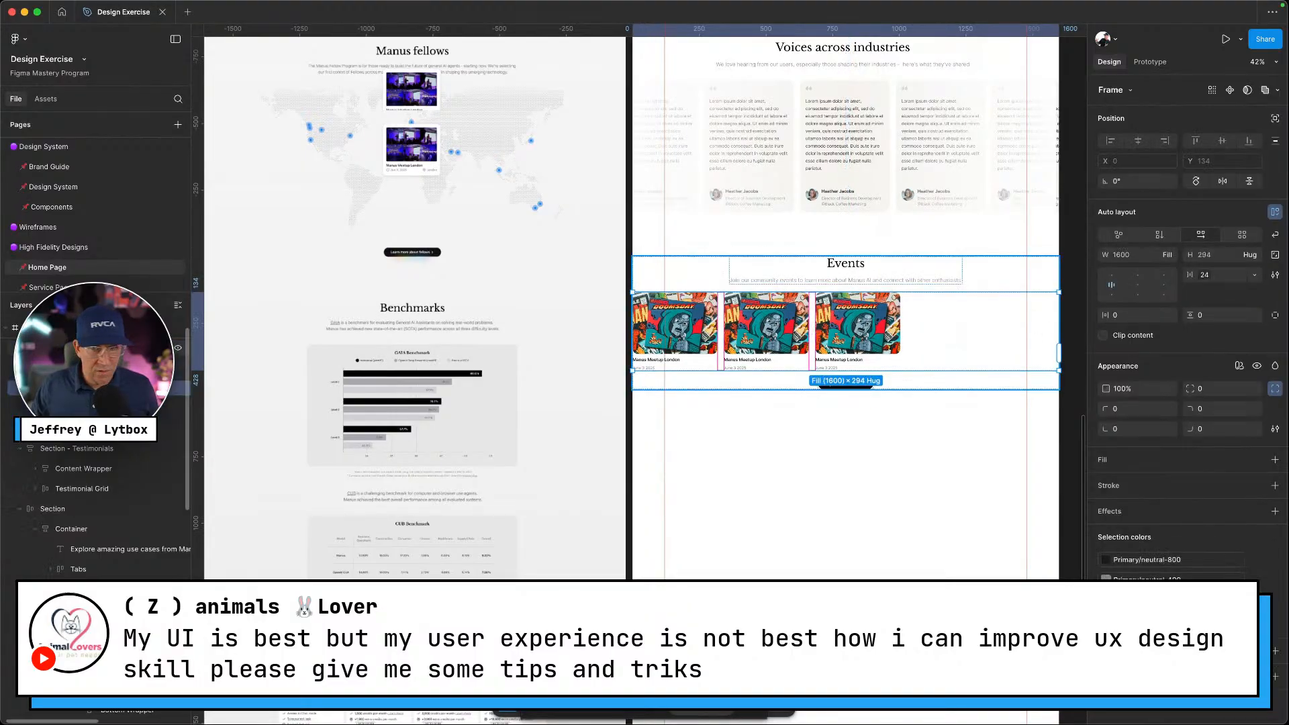
{"action": "left_click", "coordinate": [1138, 284]}
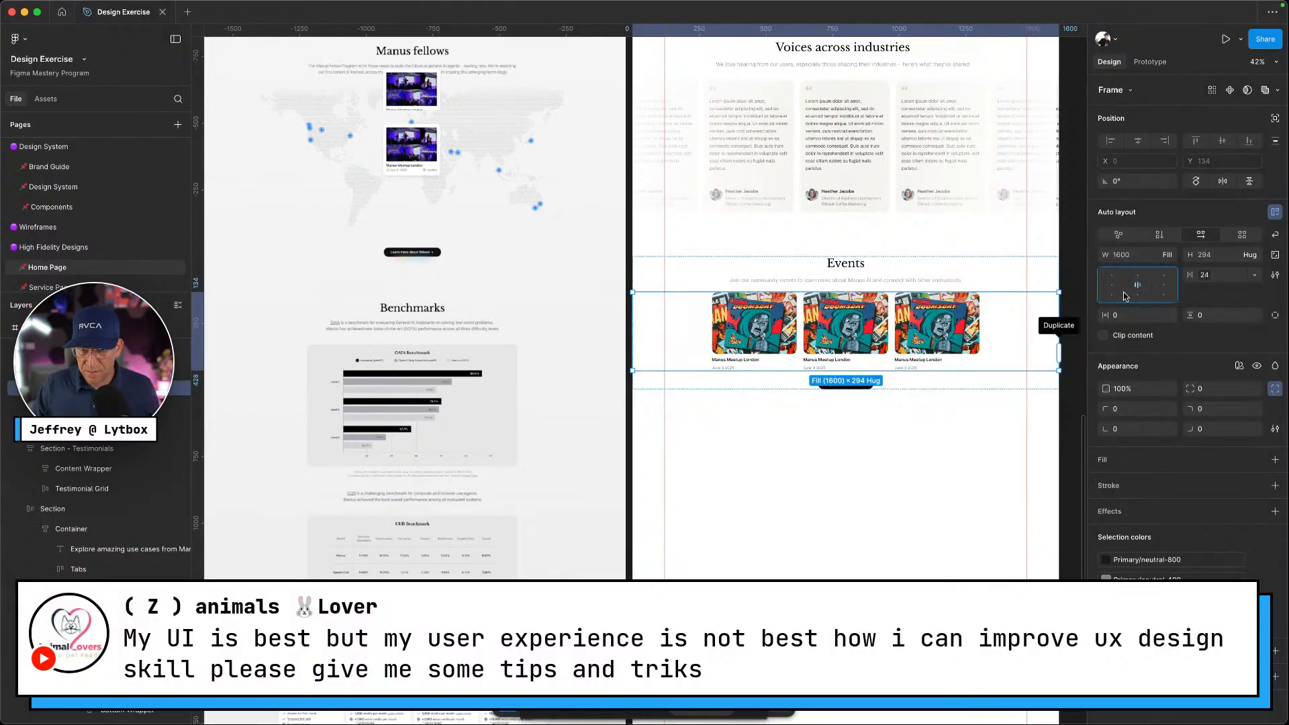
{"action": "left_click", "coordinate": [915, 418]}
{"action": "left_click", "coordinate": [883, 352]}
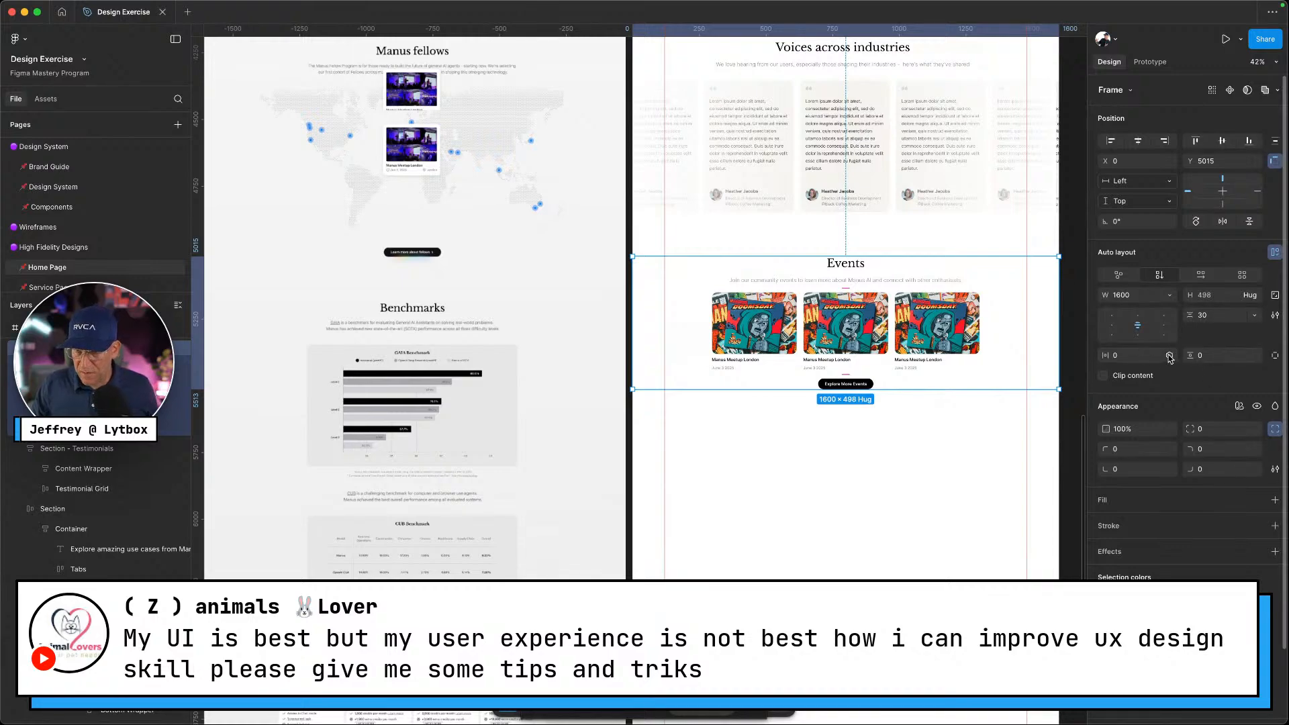
Apply the section Left Right 120 variable to the Events horizontal padding
{"action": "left_click", "coordinate": [1169, 357]}
{"action": "type", "text": "section"}
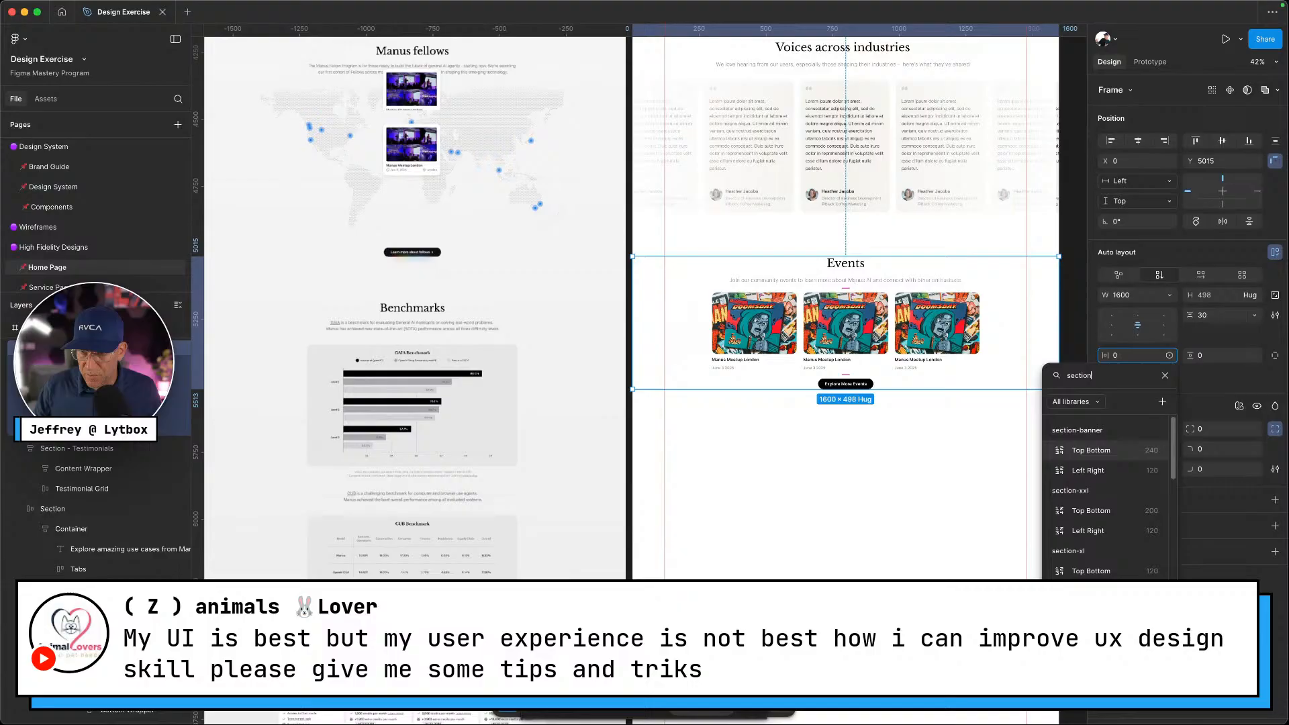
{"action": "scroll", "coordinate": [1142, 514], "scroll_direction": "down", "scroll_amount": 5}
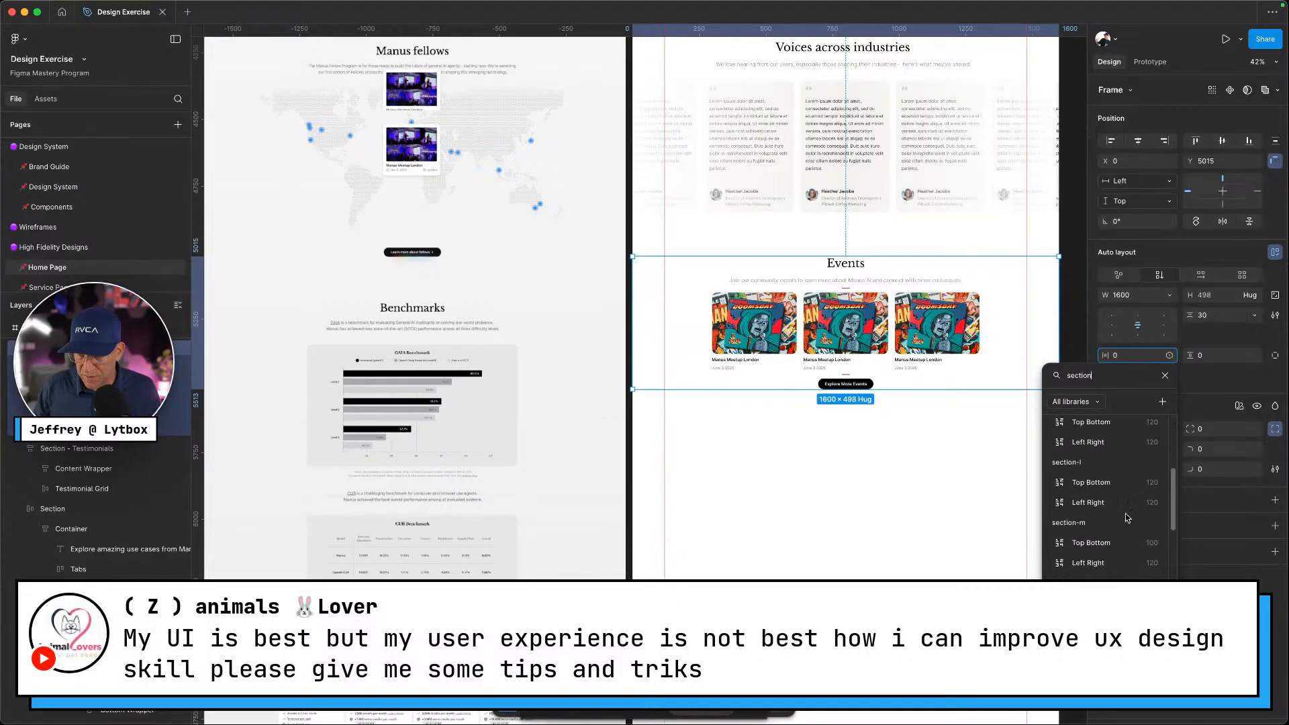
{"action": "scroll", "coordinate": [1125, 513], "scroll_direction": "down", "scroll_amount": 4}
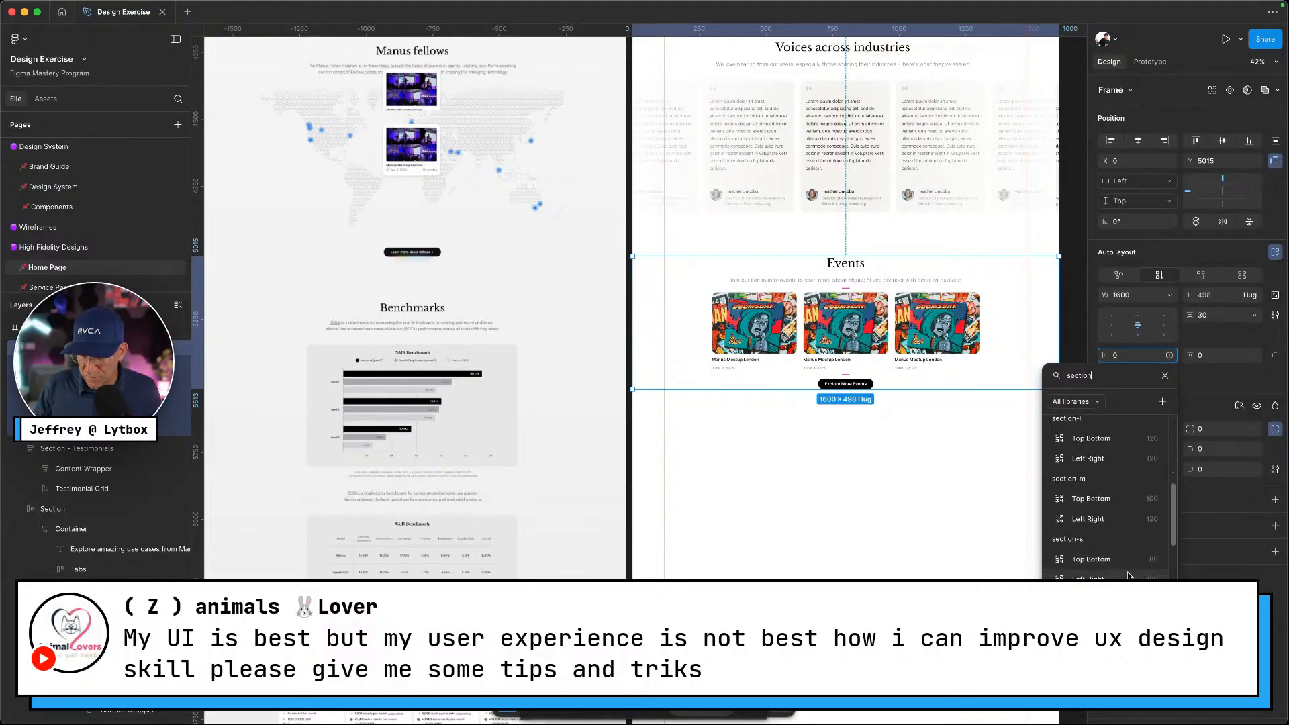
{"action": "left_click", "coordinate": [1125, 569]}
Set the Events top and bottom padding to the section-s 80 variable
{"action": "left_click", "coordinate": [1253, 354]}
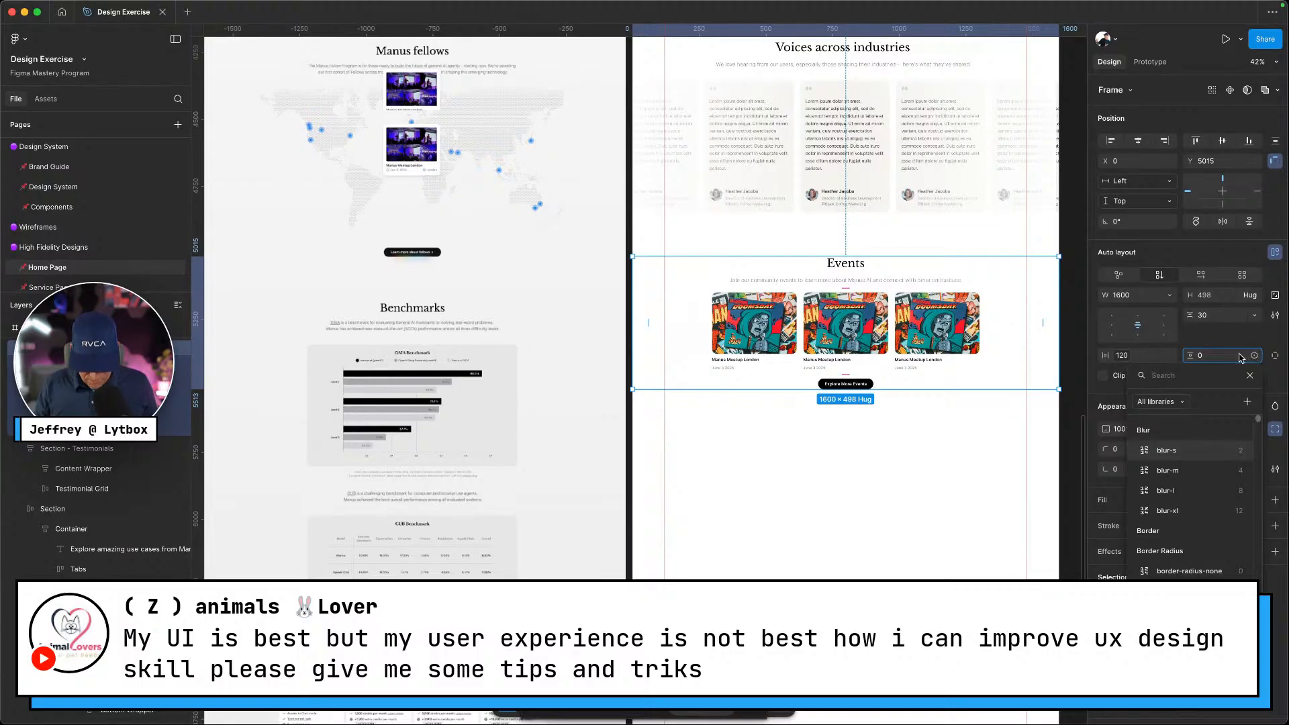
{"action": "type", "text": "section"}
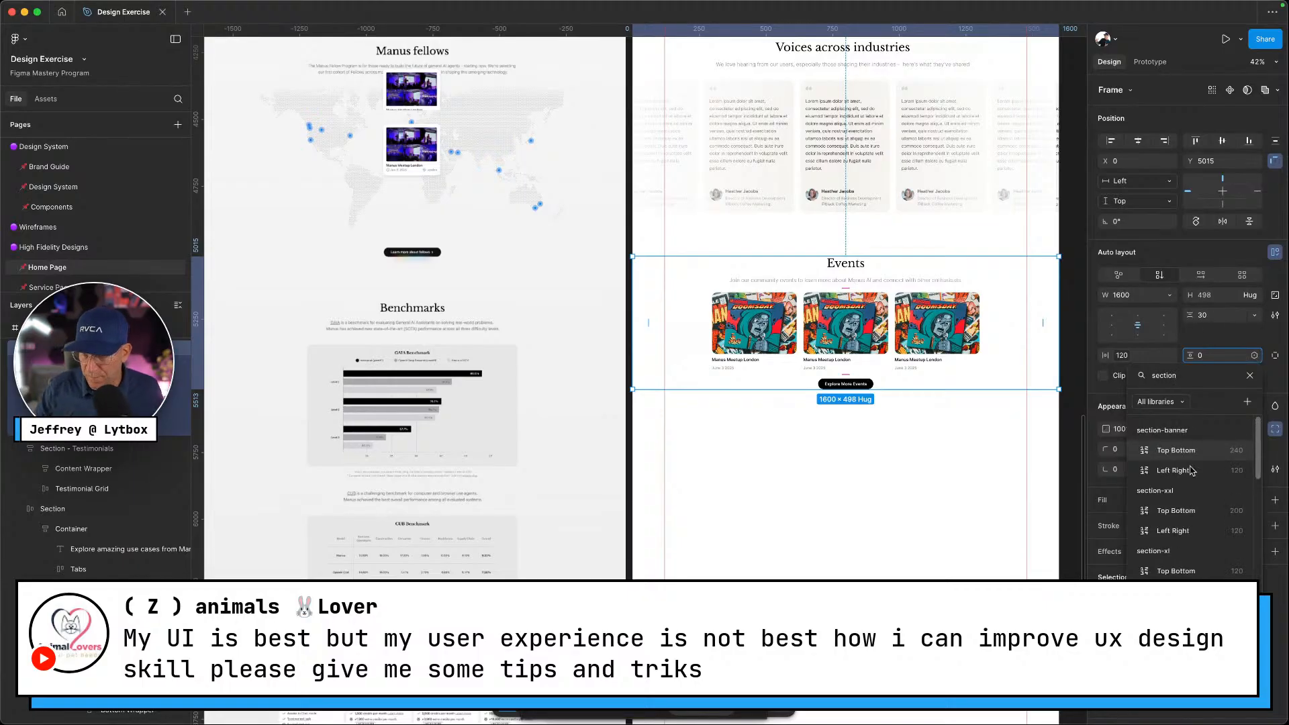
{"action": "scroll", "coordinate": [1165, 558], "scroll_direction": "down", "scroll_amount": 5}
{"action": "scroll", "coordinate": [1165, 557], "scroll_direction": "down", "scroll_amount": 2}
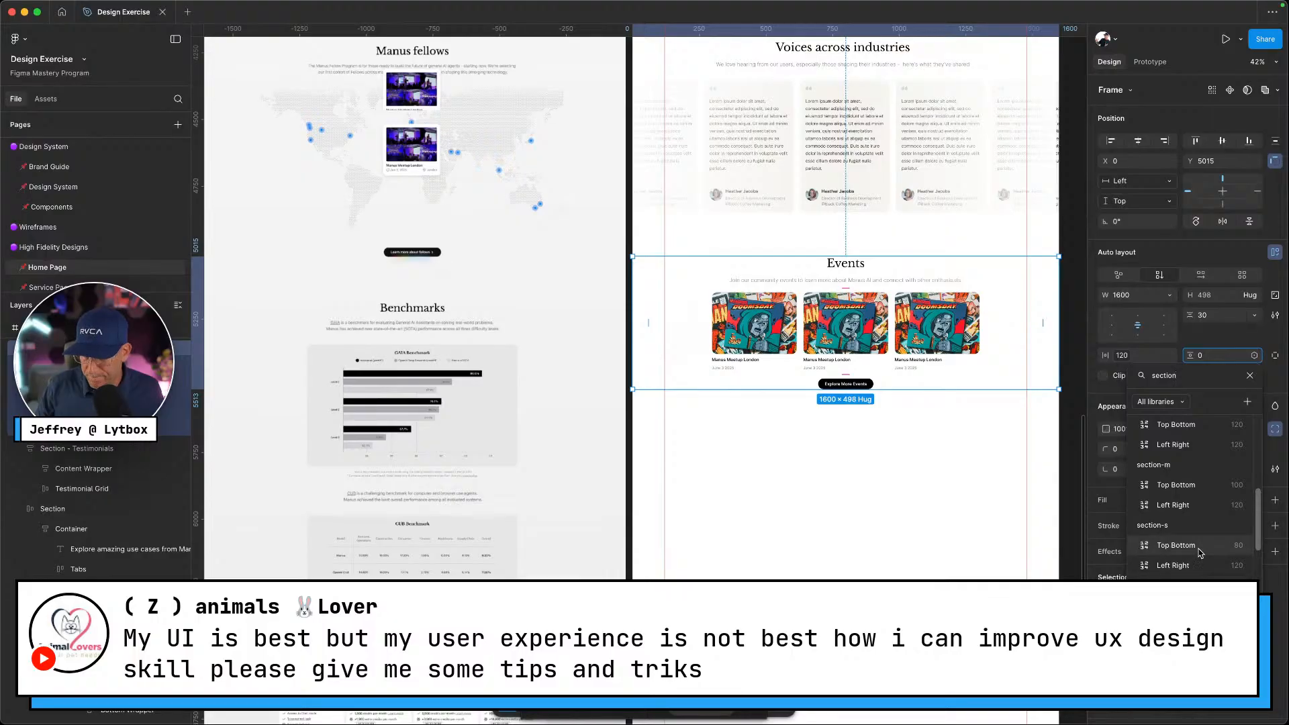
{"action": "left_click", "coordinate": [1200, 552]}
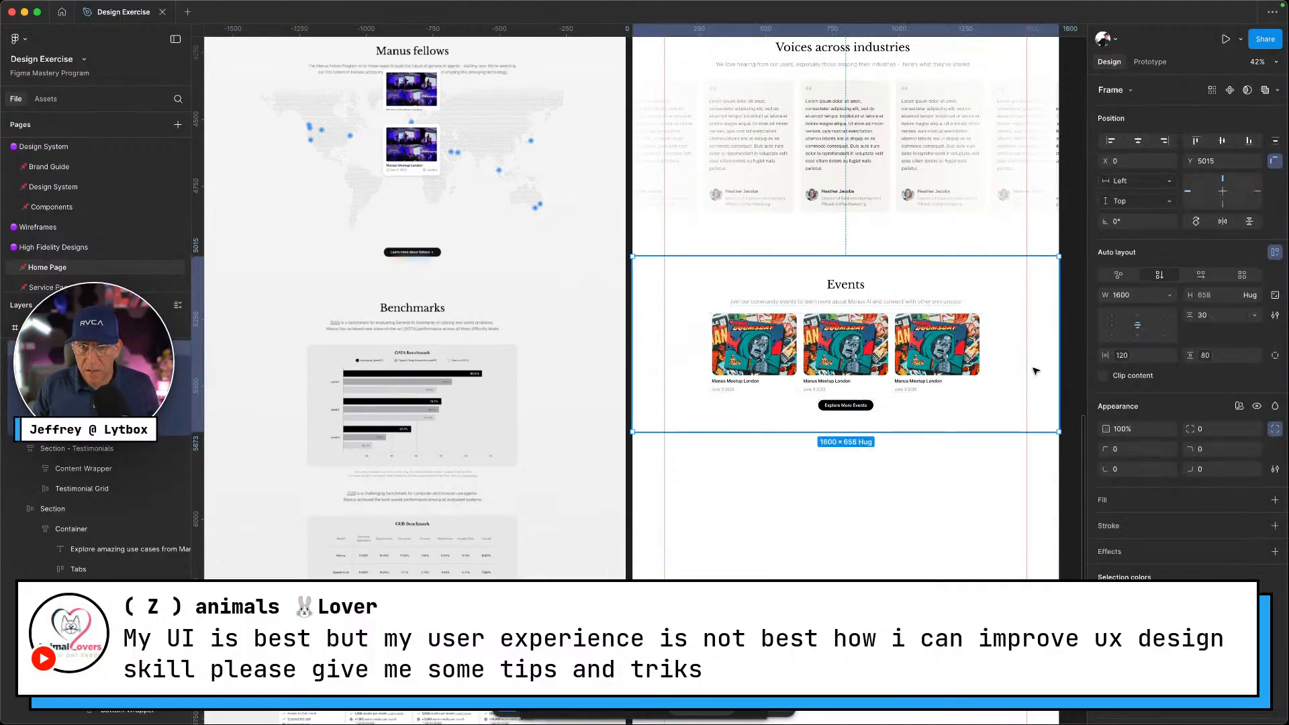
{"action": "scroll", "coordinate": [1019, 383], "scroll_direction": "up", "scroll_amount": 5}
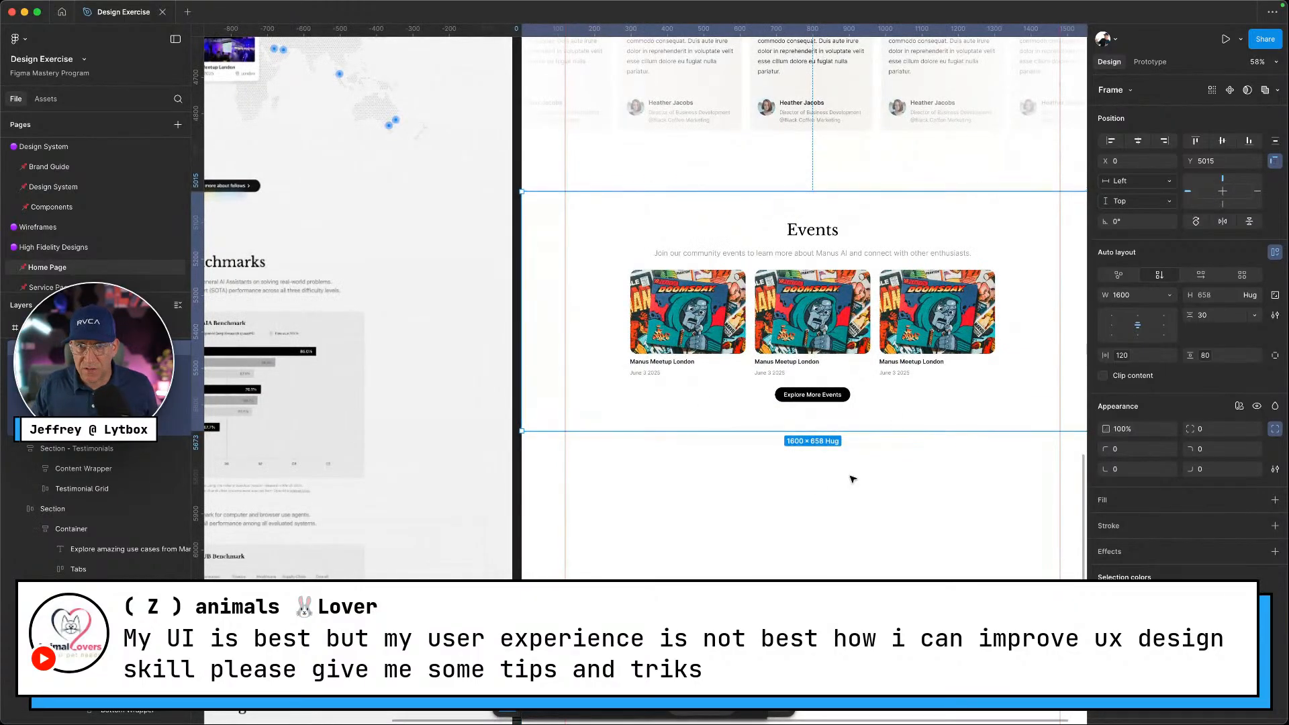
Deselect the section, collapse the expanded layer groups, and go to the Manus website
{"action": "left_click", "coordinate": [783, 498]}
{"action": "left_click", "coordinate": [20, 348]}
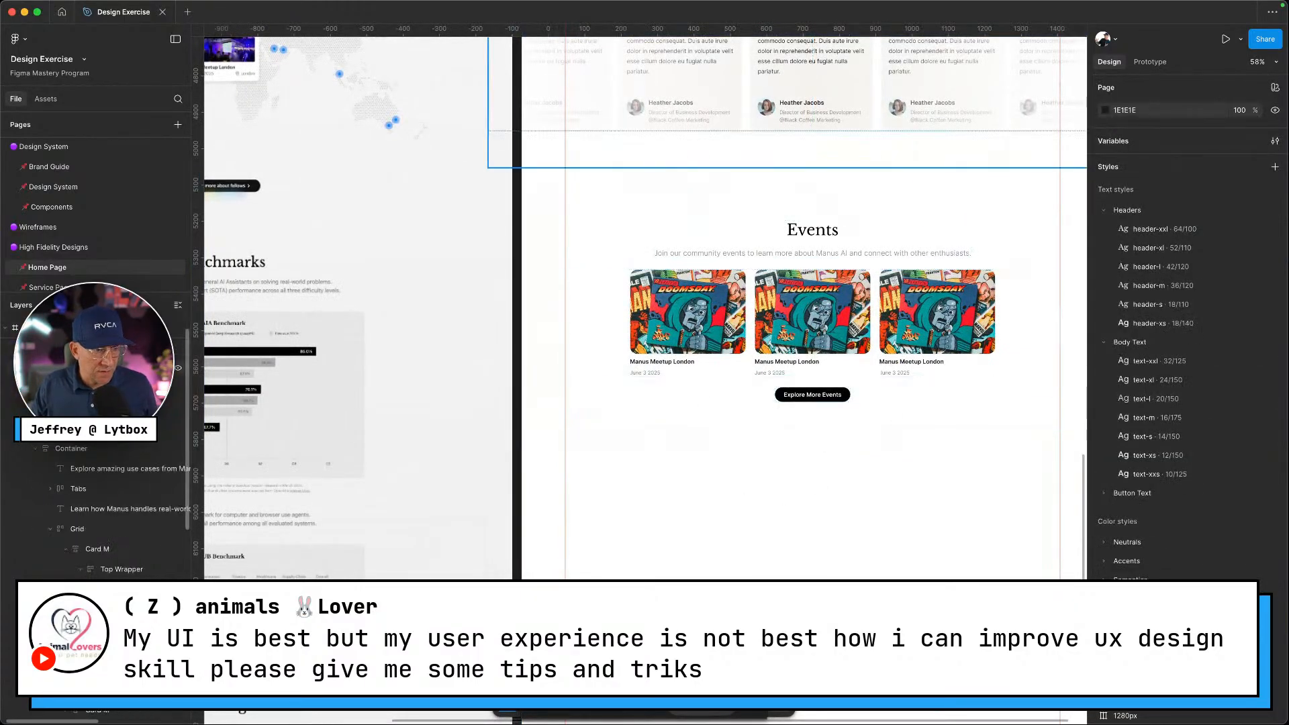
{"action": "left_click", "coordinate": [20, 368]}
{"action": "left_click", "coordinate": [20, 389]}
{"action": "left_click", "coordinate": [20, 408]}
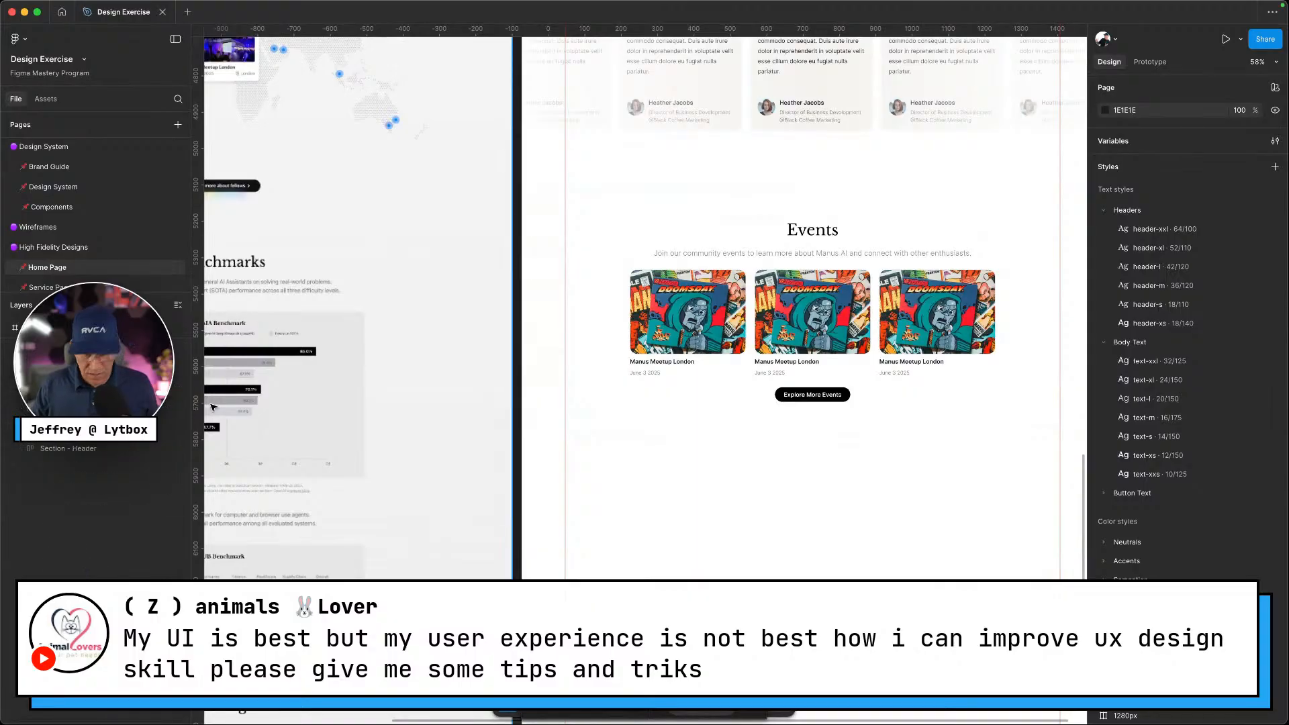
{"action": "key", "text": "ctrl+Left"}
Scroll the Manus site back to the fellows dotted world map and right-click it
{"action": "scroll", "coordinate": [1148, 423], "scroll_direction": "down", "scroll_amount": 12}
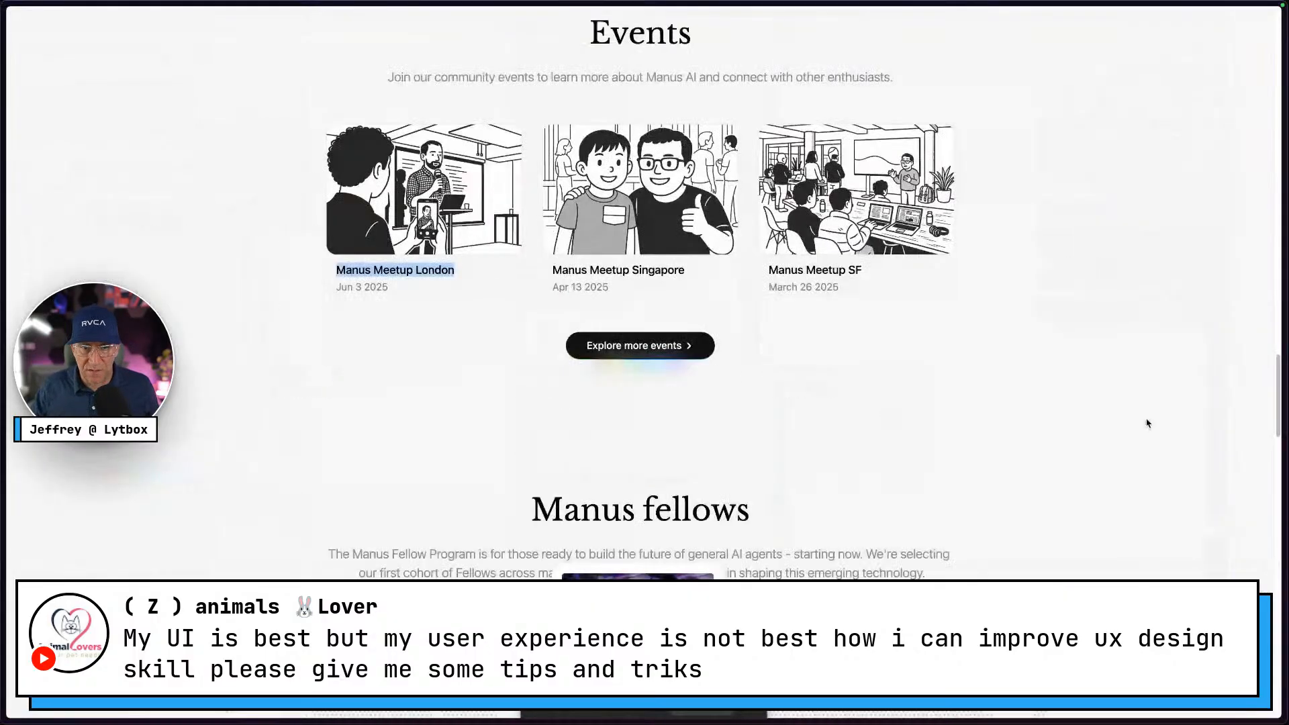
{"action": "scroll", "coordinate": [1099, 368], "scroll_direction": "down", "scroll_amount": 15}
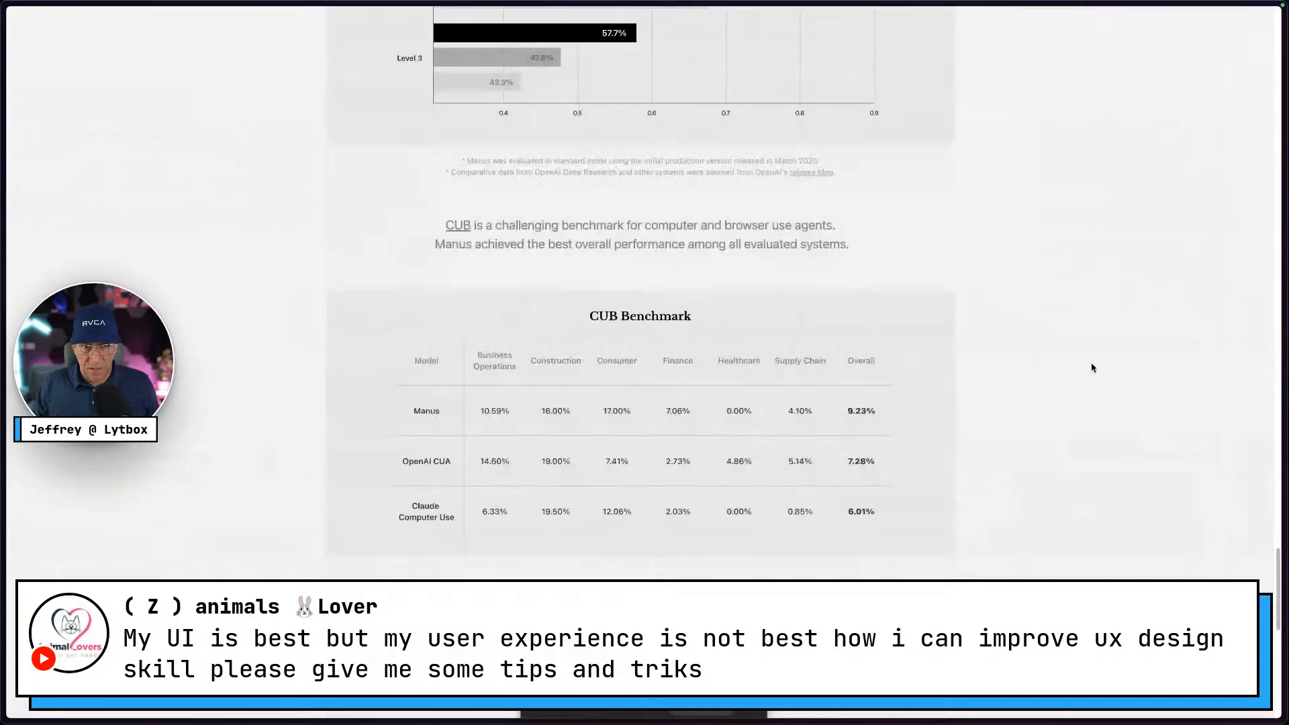
{"action": "scroll", "coordinate": [964, 211], "scroll_direction": "up", "scroll_amount": 2}
{"action": "scroll", "coordinate": [800, 248], "scroll_direction": "up", "scroll_amount": 3}
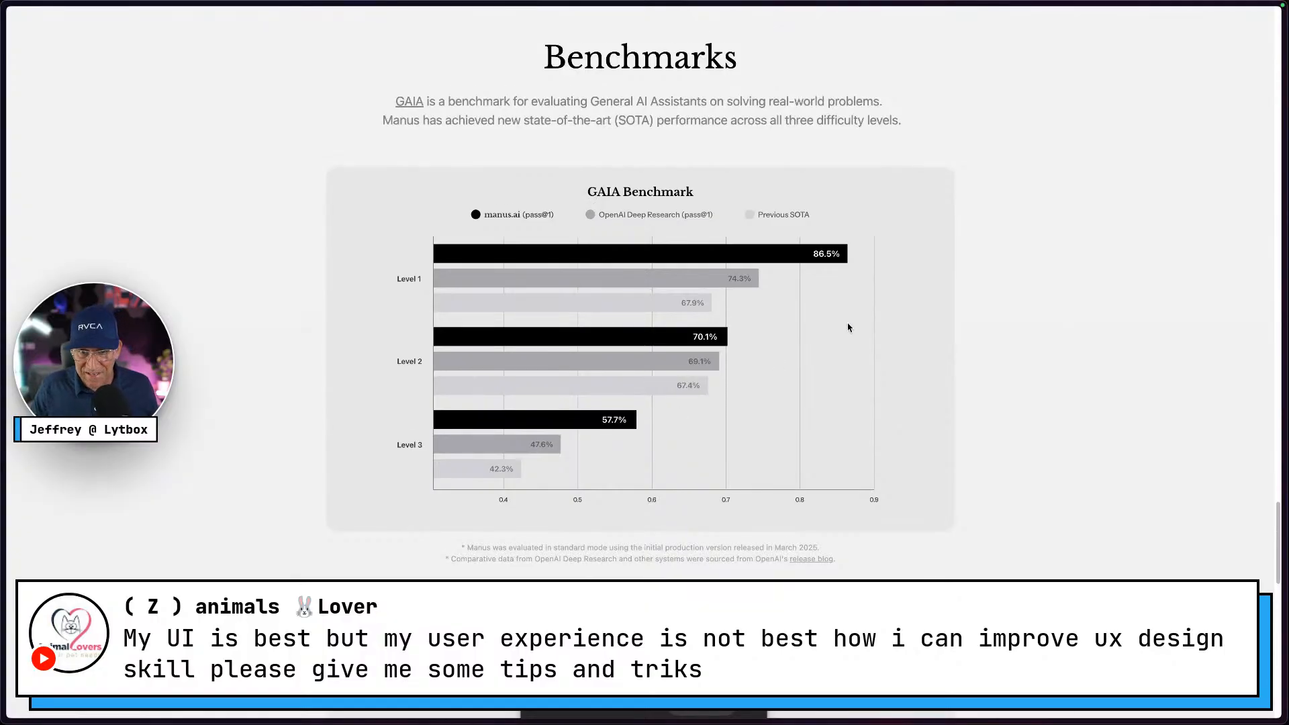
{"action": "scroll", "coordinate": [847, 329], "scroll_direction": "down", "scroll_amount": 2}
{"action": "scroll", "coordinate": [848, 328], "scroll_direction": "down", "scroll_amount": 1}
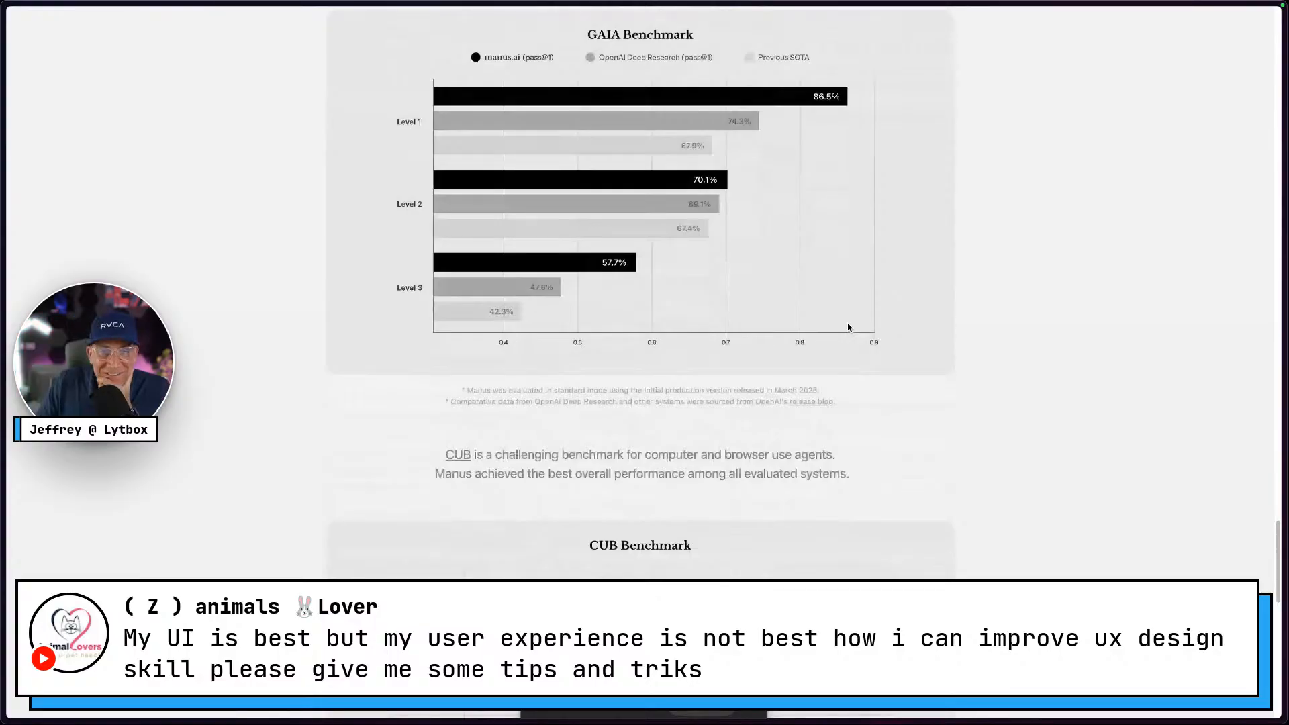
{"action": "scroll", "coordinate": [849, 328], "scroll_direction": "down", "scroll_amount": 14}
{"action": "scroll", "coordinate": [851, 328], "scroll_direction": "up", "scroll_amount": 15}
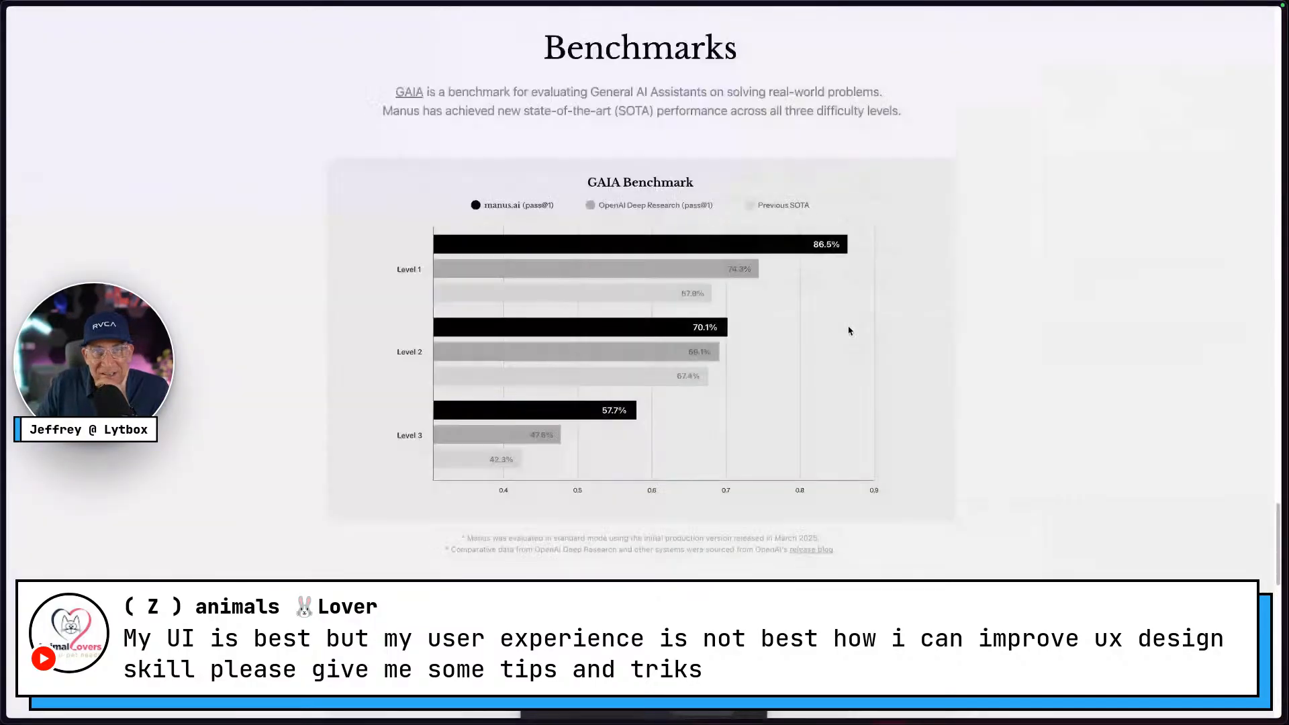
{"action": "scroll", "coordinate": [849, 332], "scroll_direction": "up", "scroll_amount": 13}
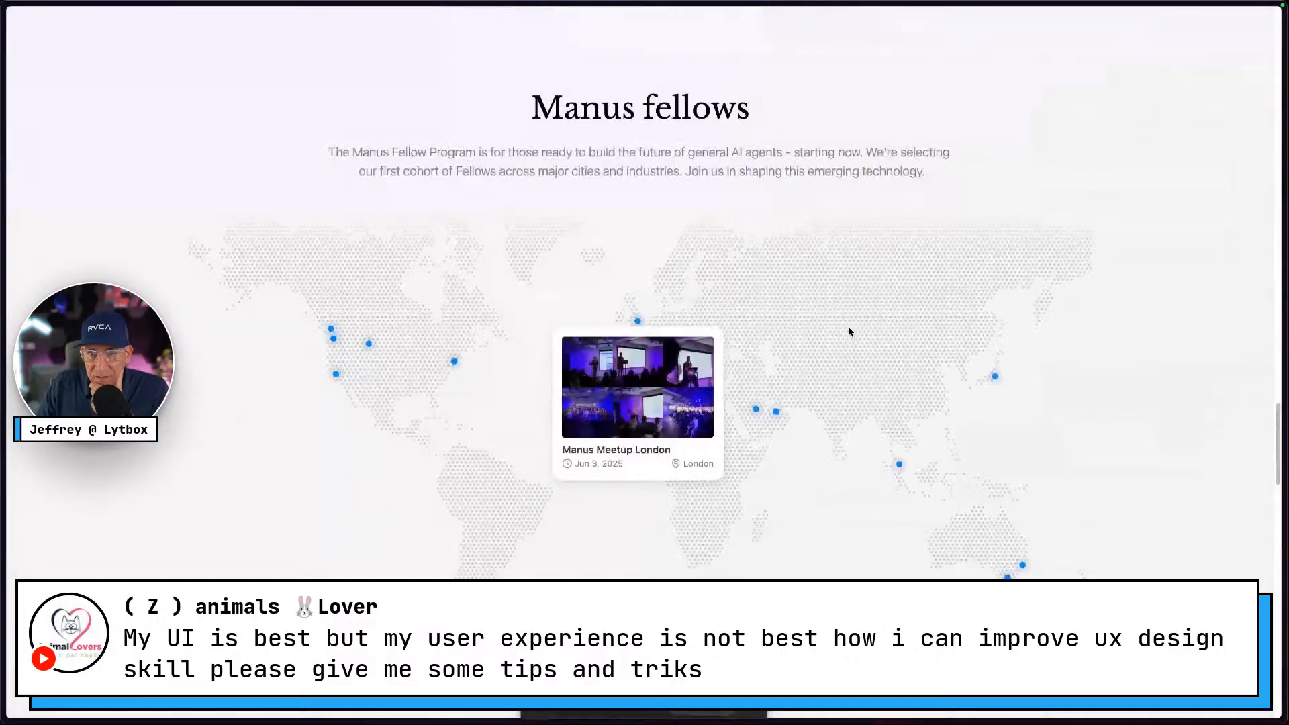
{"action": "right_click", "coordinate": [874, 279]}
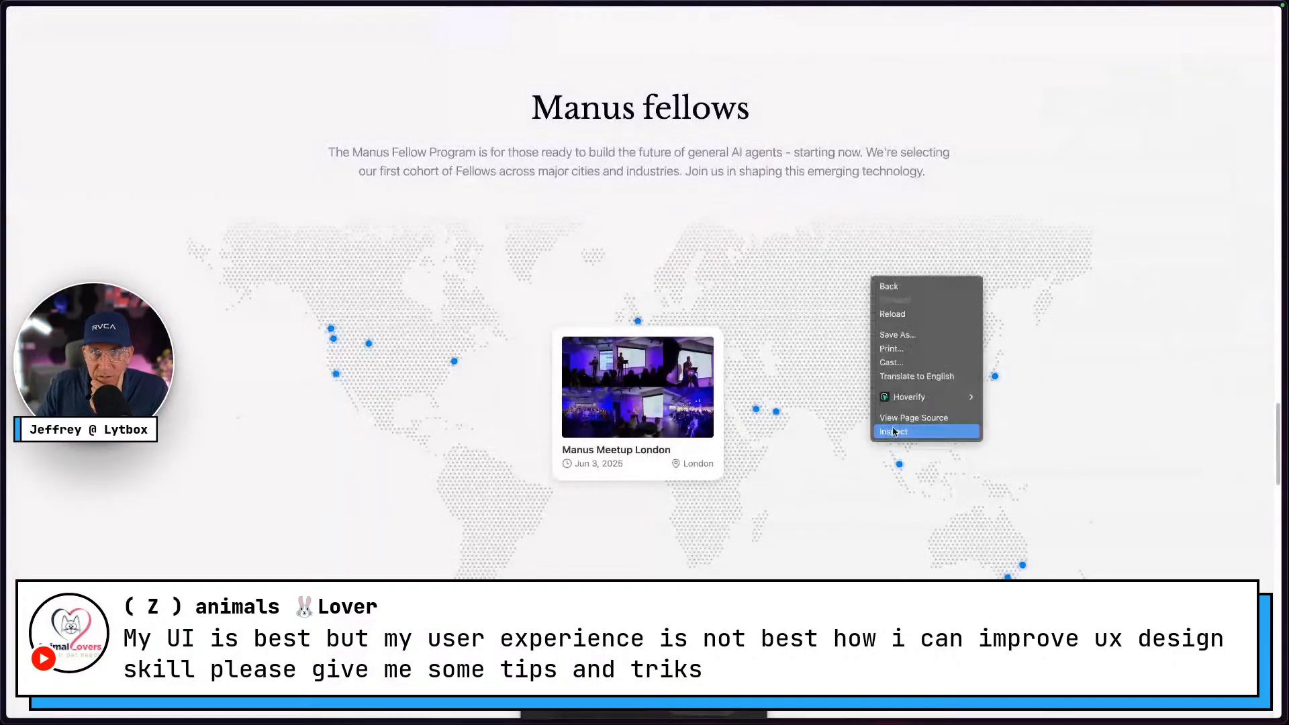
Inspect the fellows map and select its img node in DevTools
{"action": "left_click", "coordinate": [895, 432]}
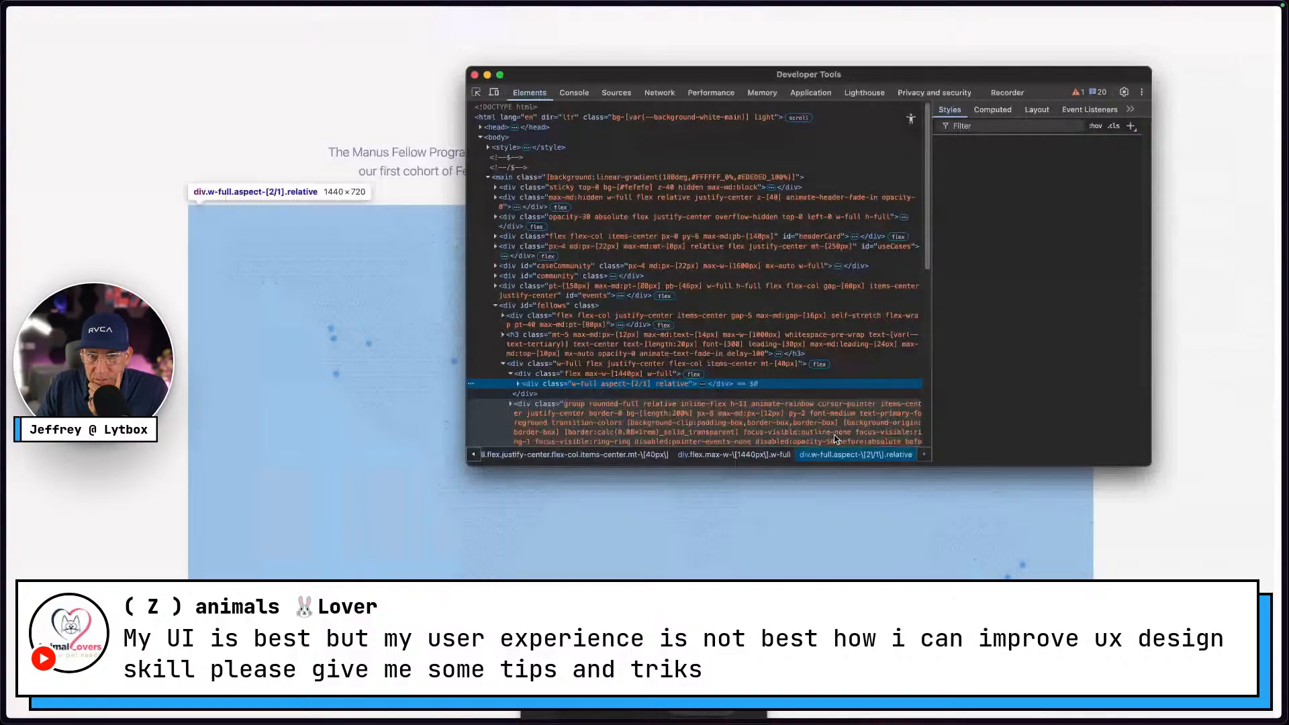
{"action": "left_click_drag", "start_coordinate": [893, 75], "coordinate": [1094, 20]}
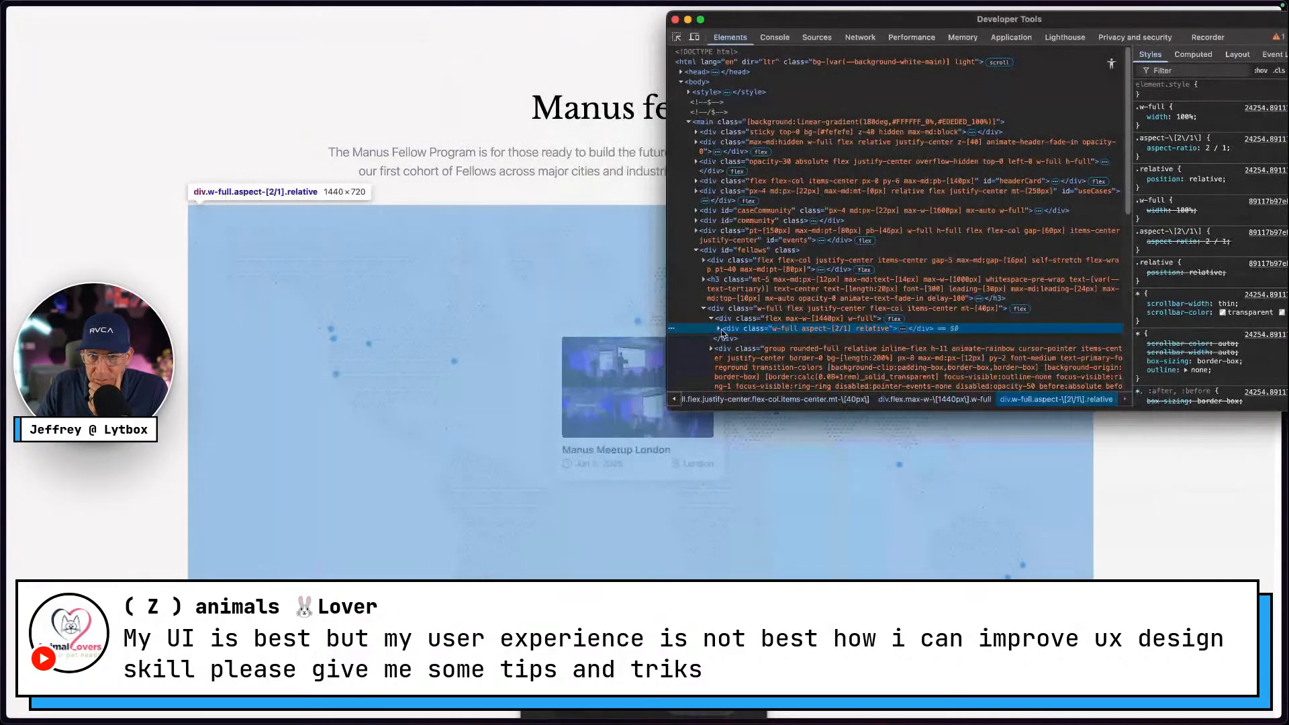
{"action": "left_click", "coordinate": [719, 329]}
{"action": "mouse_move", "coordinate": [894, 365]}
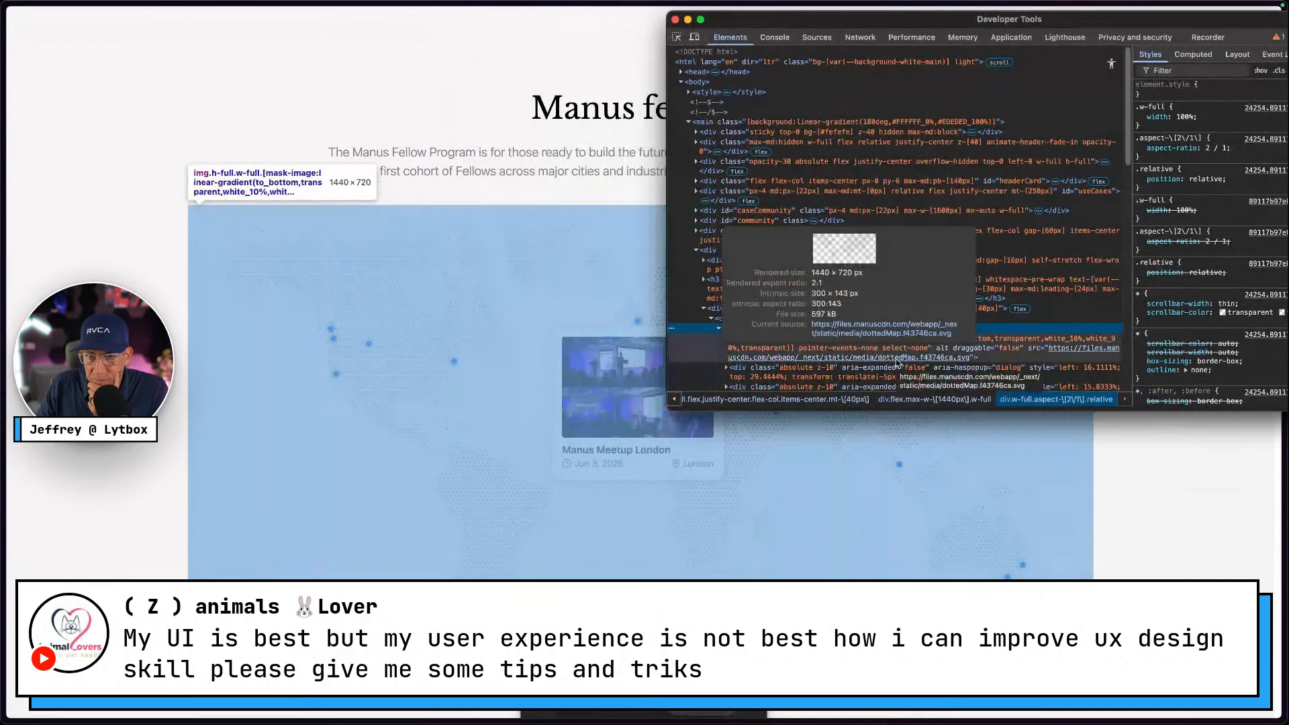
{"action": "left_click", "coordinate": [897, 363]}
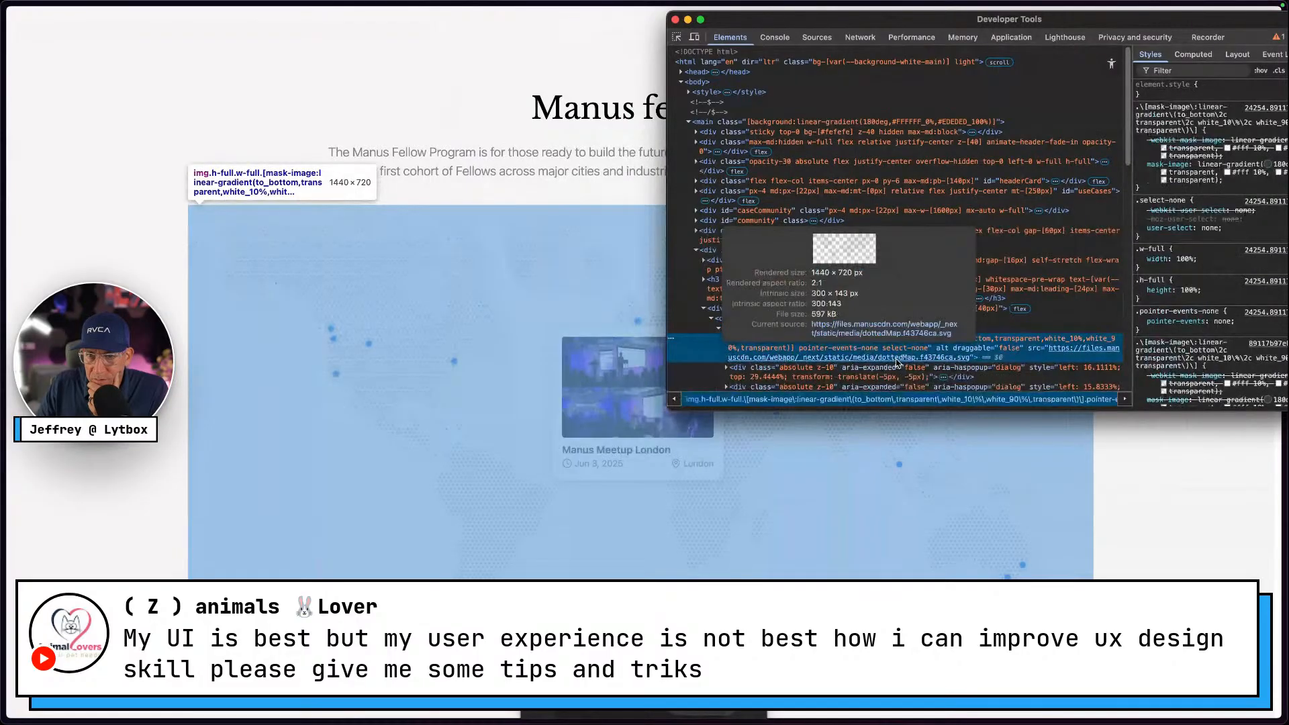
{"action": "right_click", "coordinate": [897, 363]}
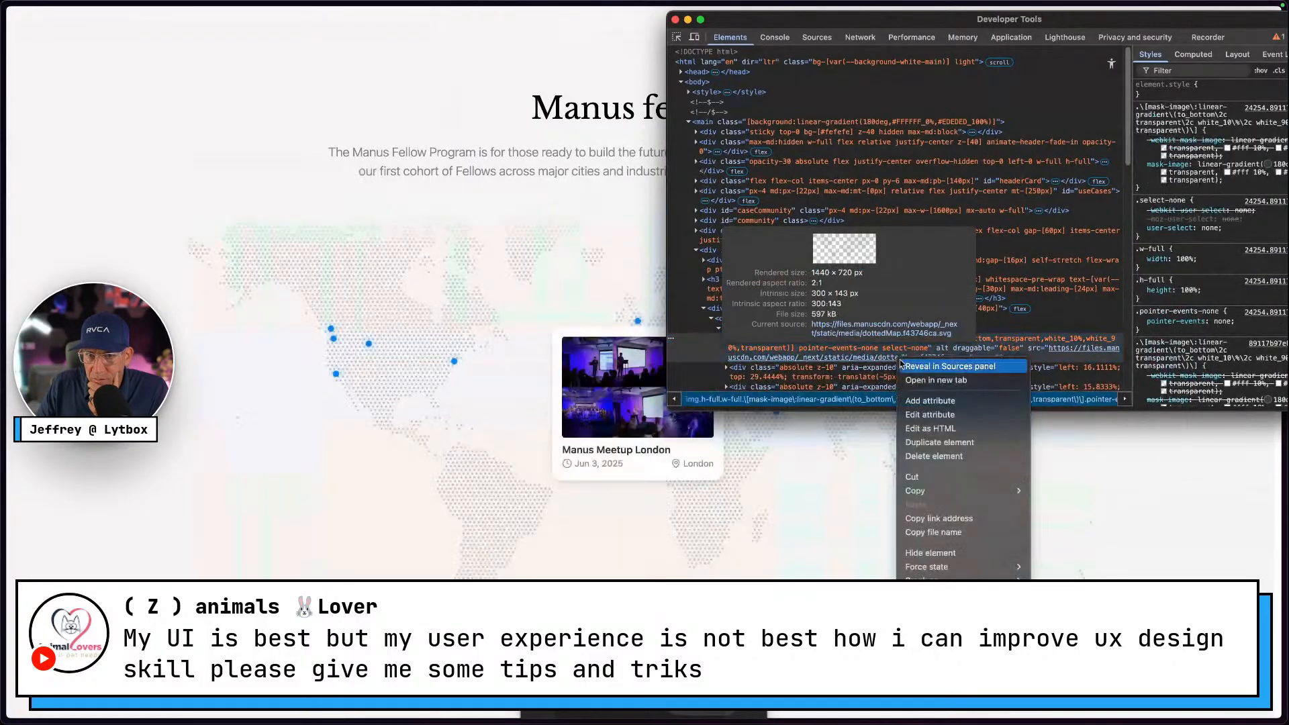
{"action": "left_click", "coordinate": [830, 360]}
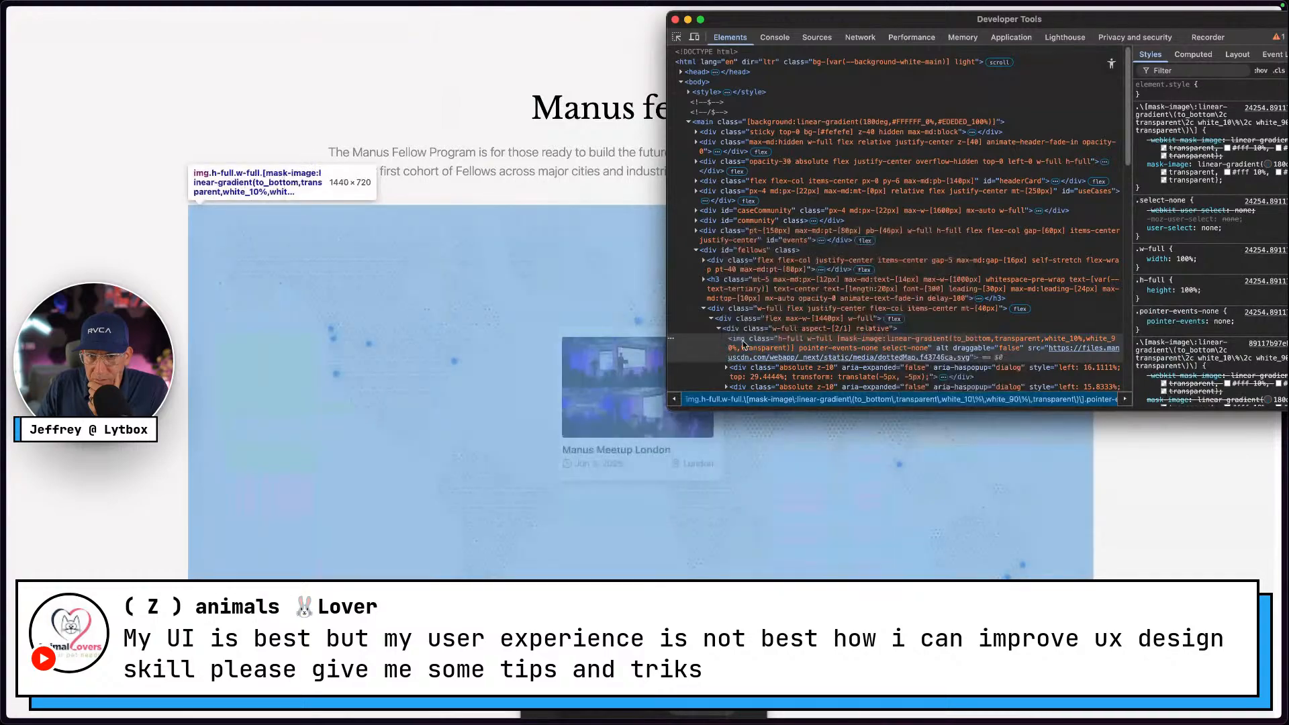
Copy the img element, paste it into Figma, and delete the resulting text layer
{"action": "right_click", "coordinate": [744, 345]}
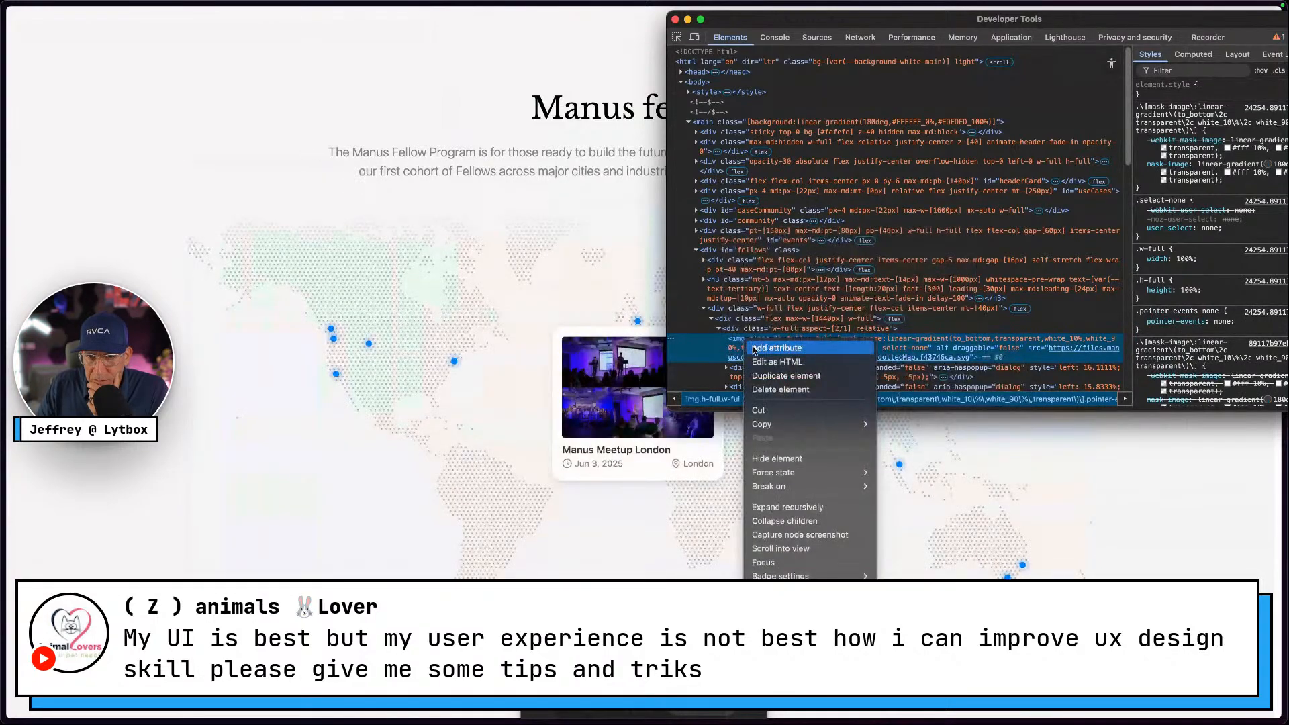
{"action": "mouse_move", "coordinate": [774, 423]}
{"action": "left_click", "coordinate": [891, 465]}
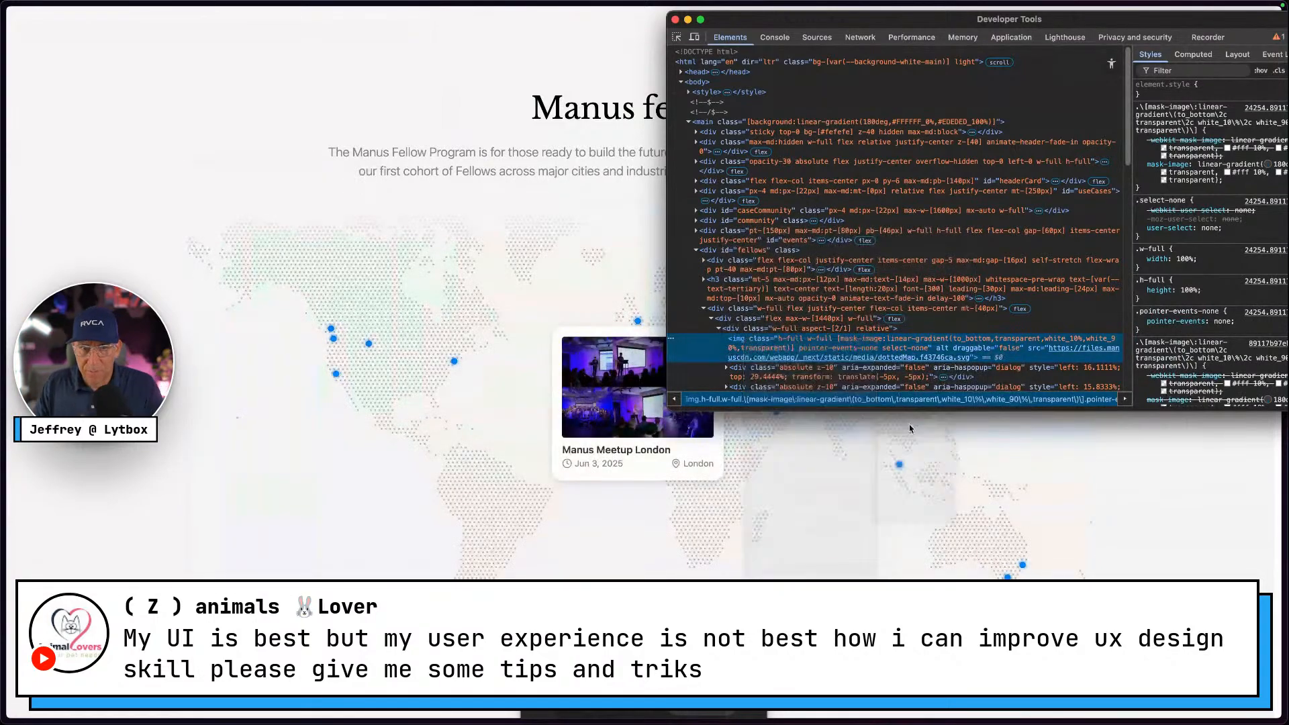
{"action": "key", "text": "super+Tab"}
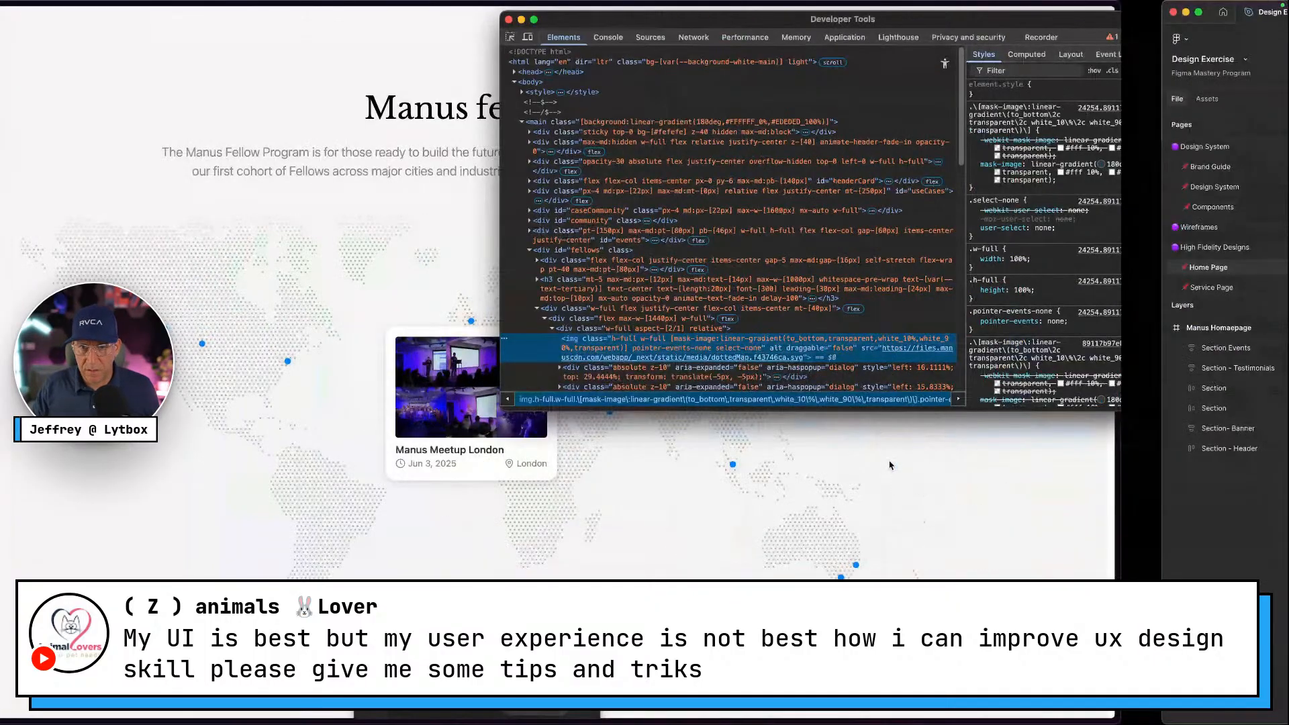
{"action": "scroll", "coordinate": [836, 481], "scroll_direction": "right", "scroll_amount": 5}
{"action": "right_click", "coordinate": [860, 425]}
{"action": "left_click", "coordinate": [890, 439]}
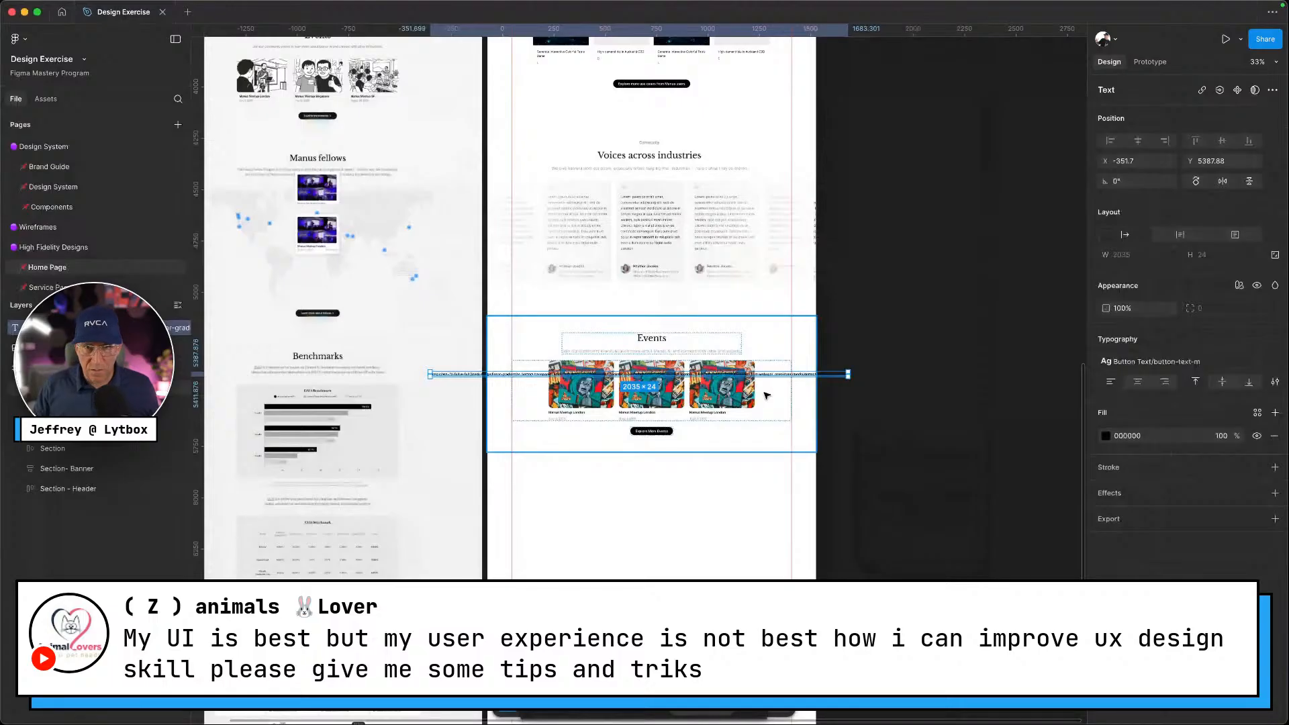
{"action": "key", "text": "Delete"}
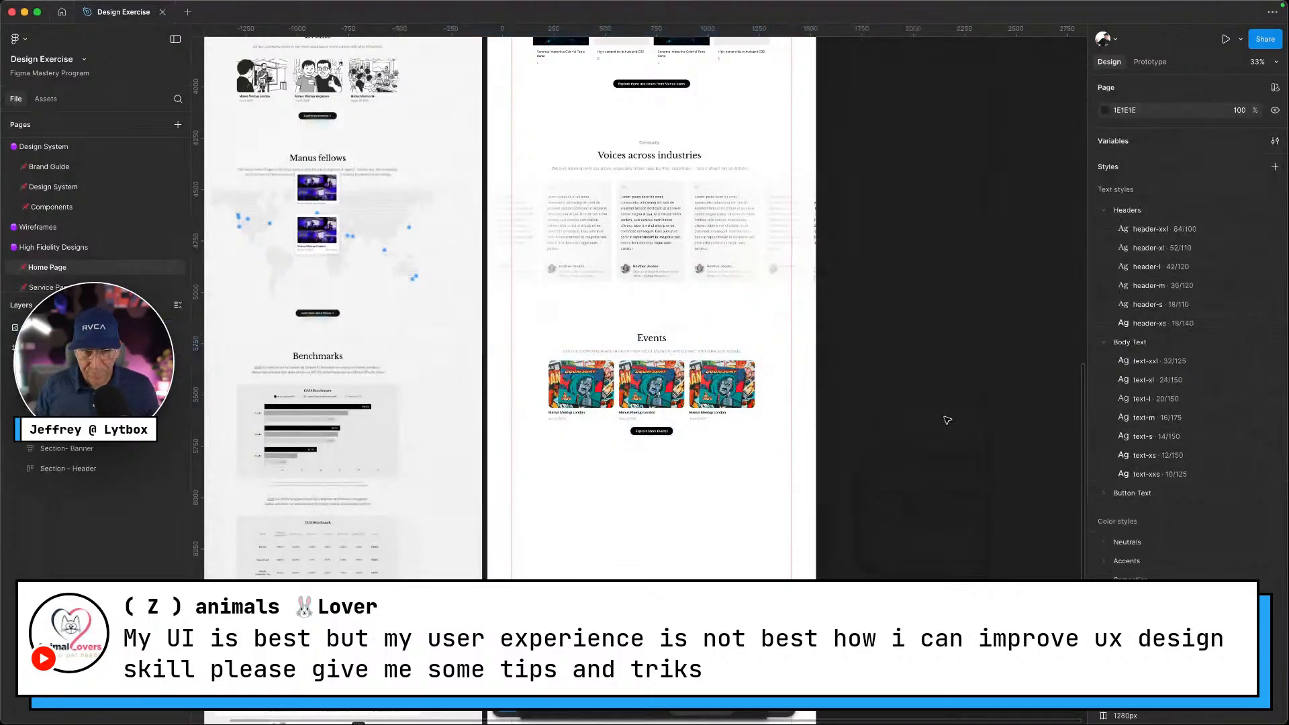
Copy the img element again, paste it into Figma, then open dottedMap.svg by itself
{"action": "key", "text": "super+Tab"}
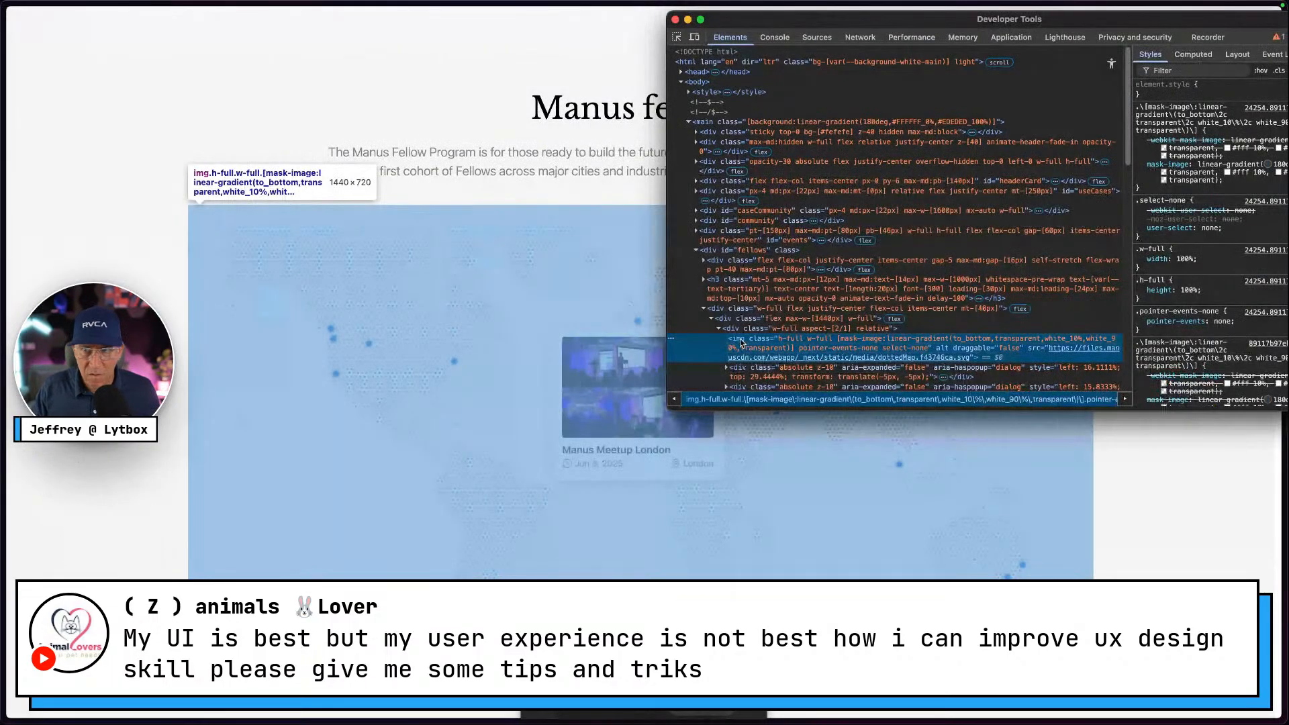
{"action": "right_click", "coordinate": [742, 342]}
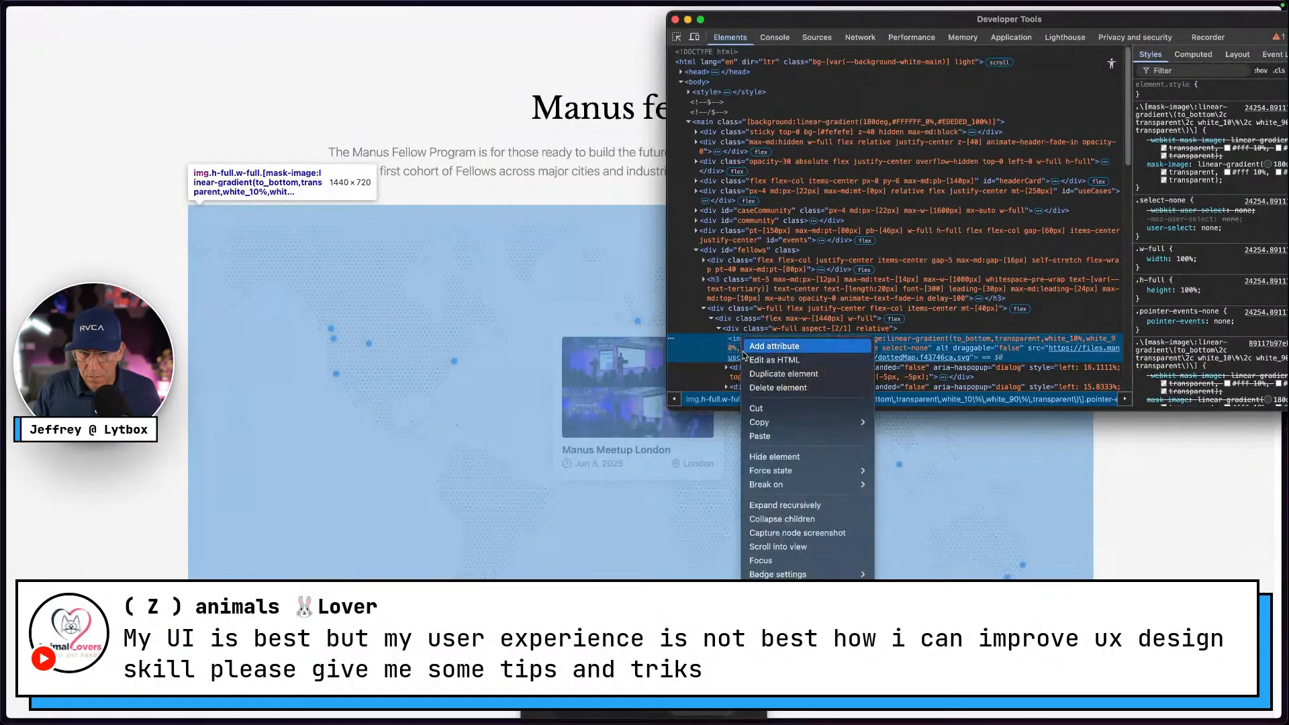
{"action": "mouse_move", "coordinate": [758, 422]}
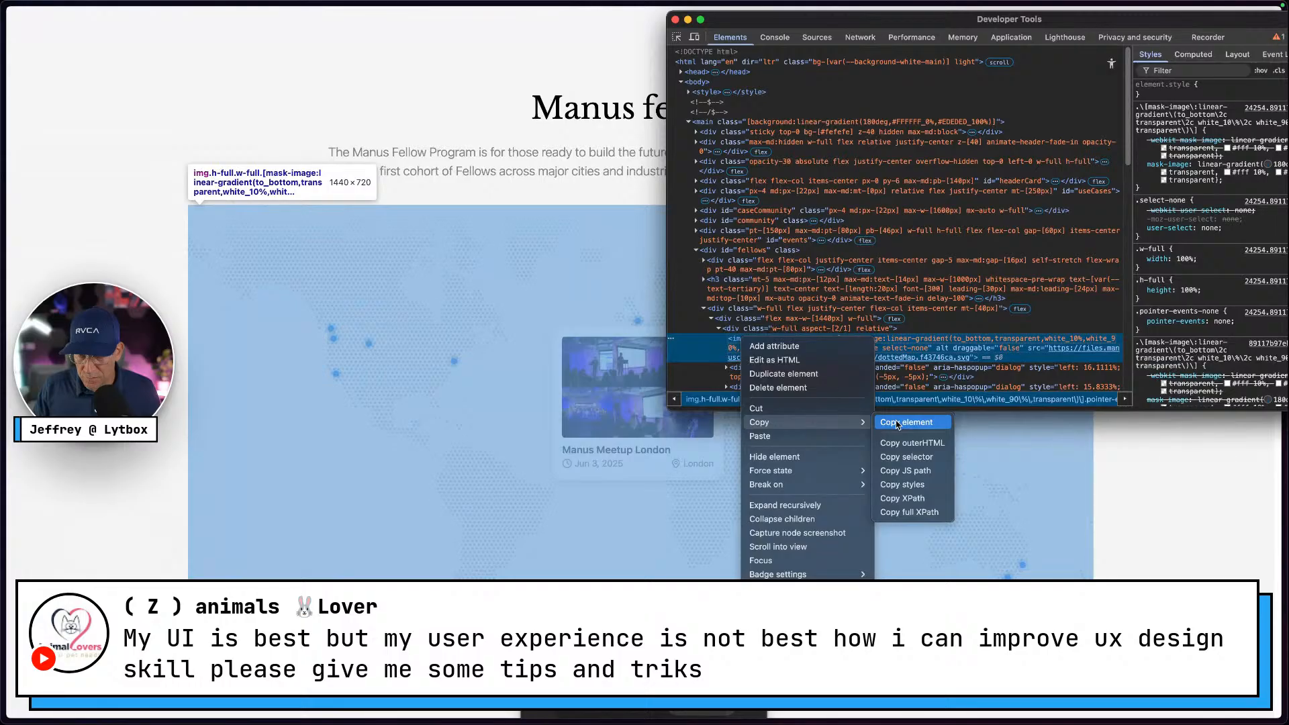
{"action": "left_click", "coordinate": [898, 425]}
{"action": "key", "text": "super+Tab"}
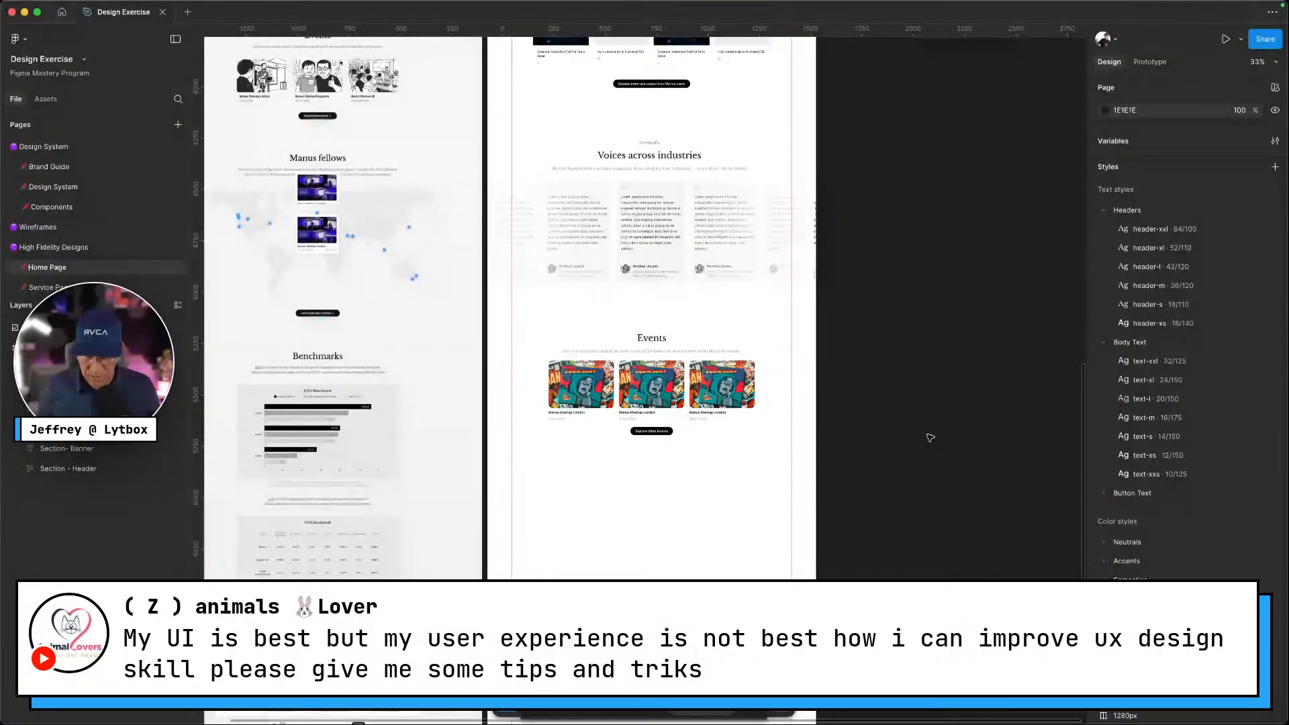
{"action": "key", "text": "super+v"}
{"action": "key", "text": "super+Tab"}
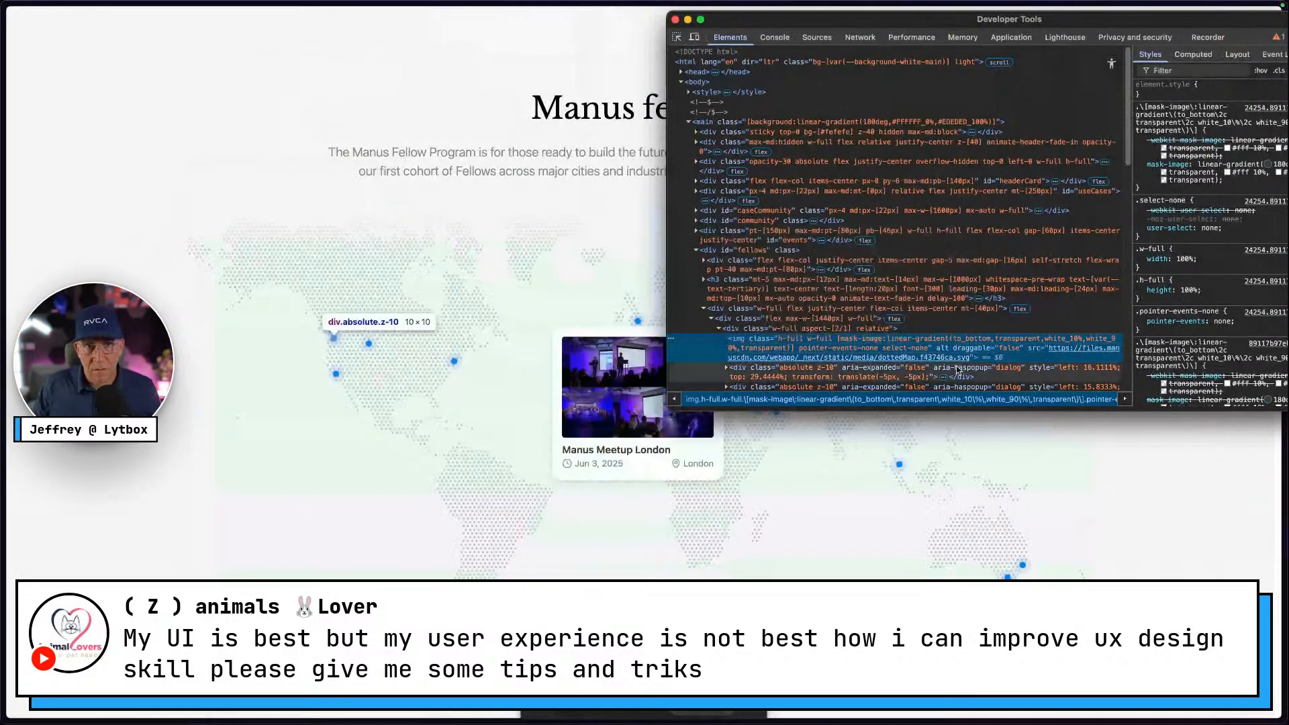
{"action": "left_click", "coordinate": [941, 333]}
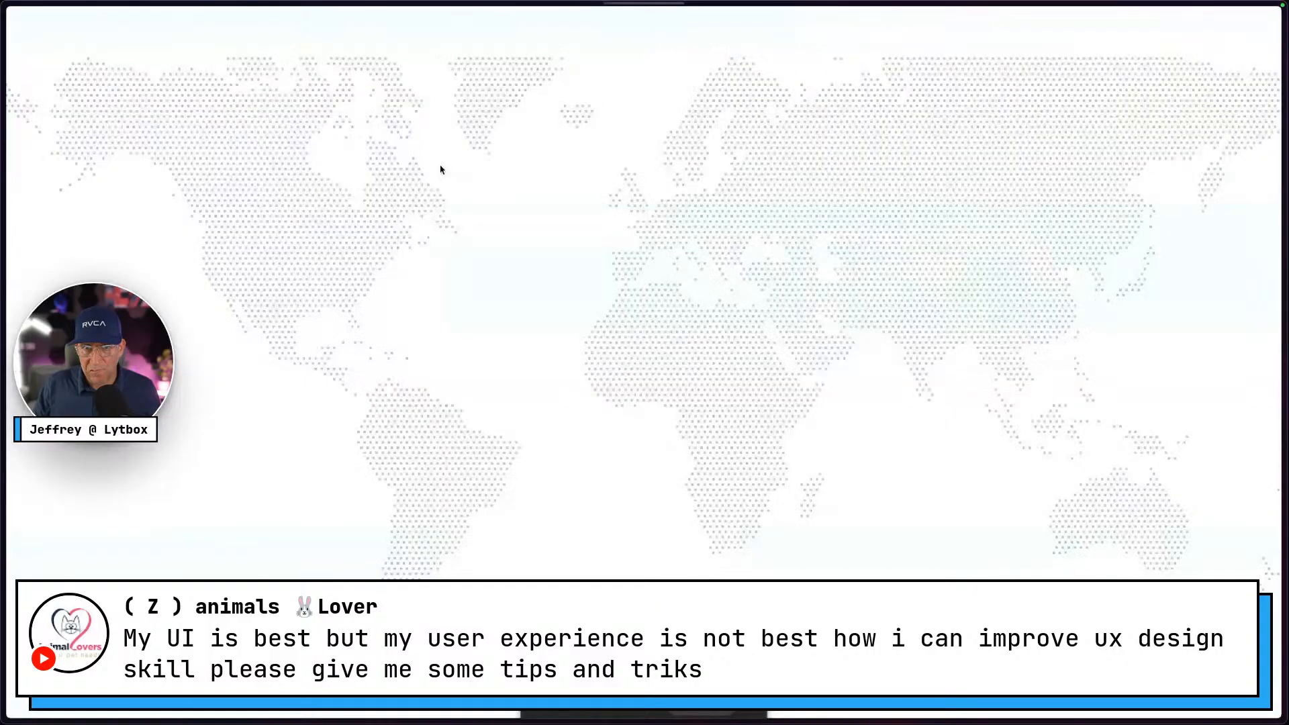
Inspect the standalone dotted map and copy its whole svg element with Copy element
{"action": "right_click", "coordinate": [732, 131]}
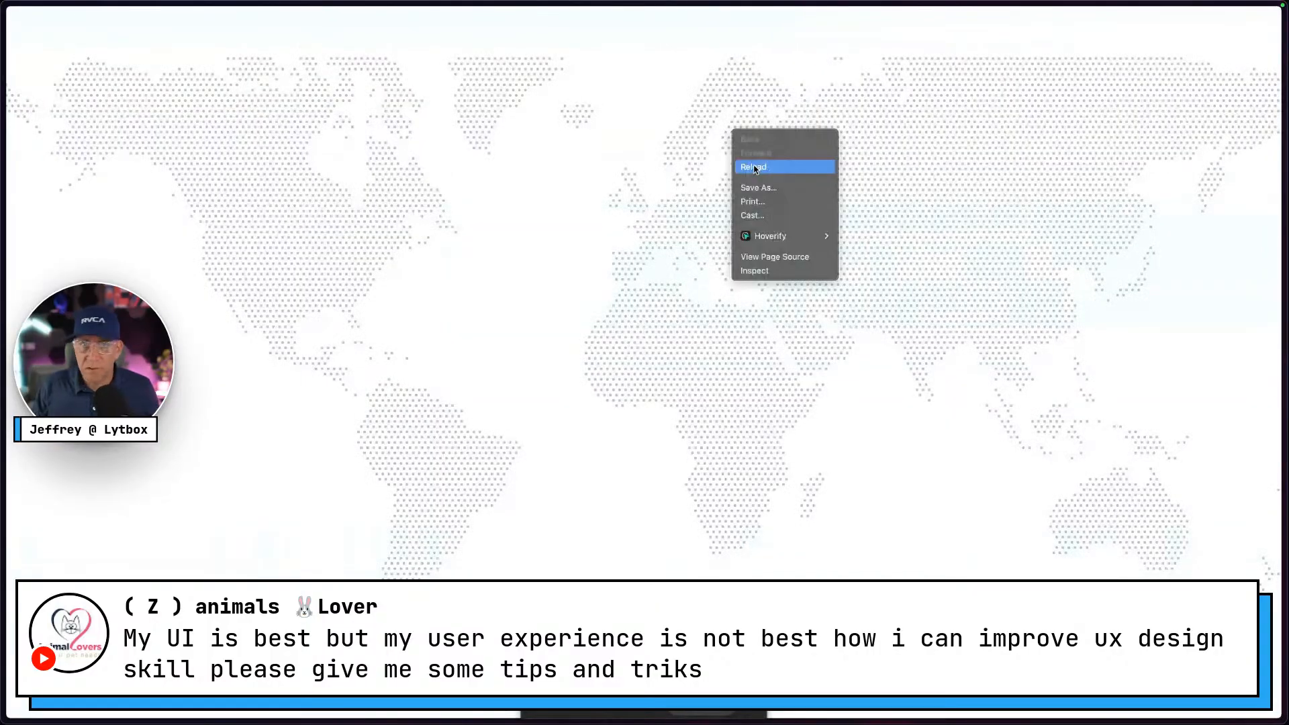
{"action": "left_click", "coordinate": [760, 272]}
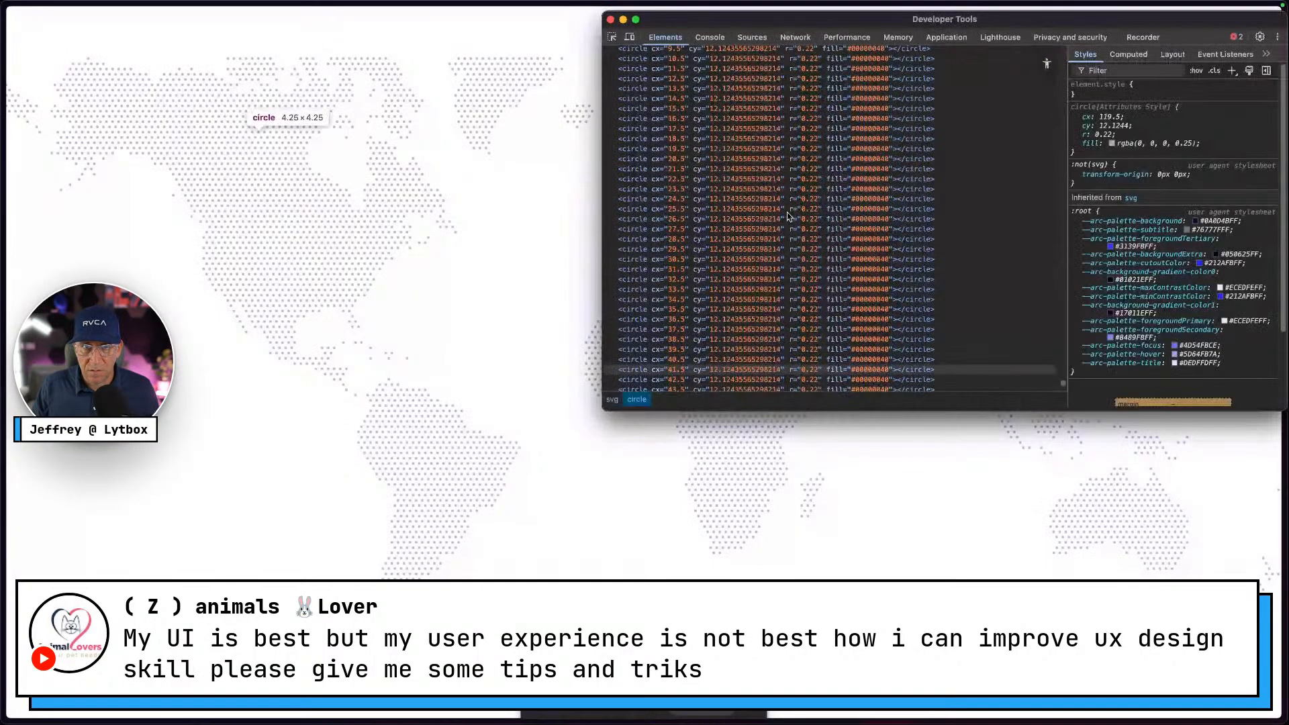
{"action": "scroll", "coordinate": [789, 217], "scroll_direction": "down", "scroll_amount": 10}
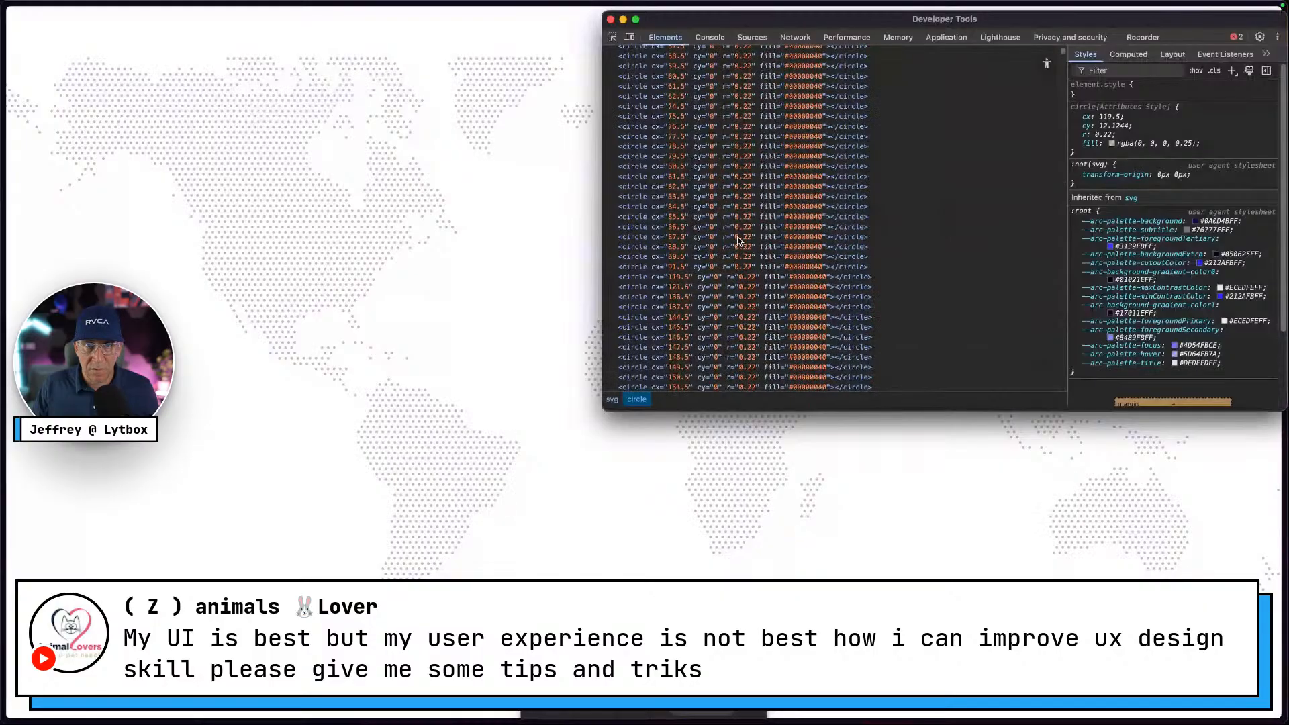
{"action": "scroll", "coordinate": [644, 134], "scroll_direction": "up", "scroll_amount": 15}
{"action": "left_click", "coordinate": [619, 52]}
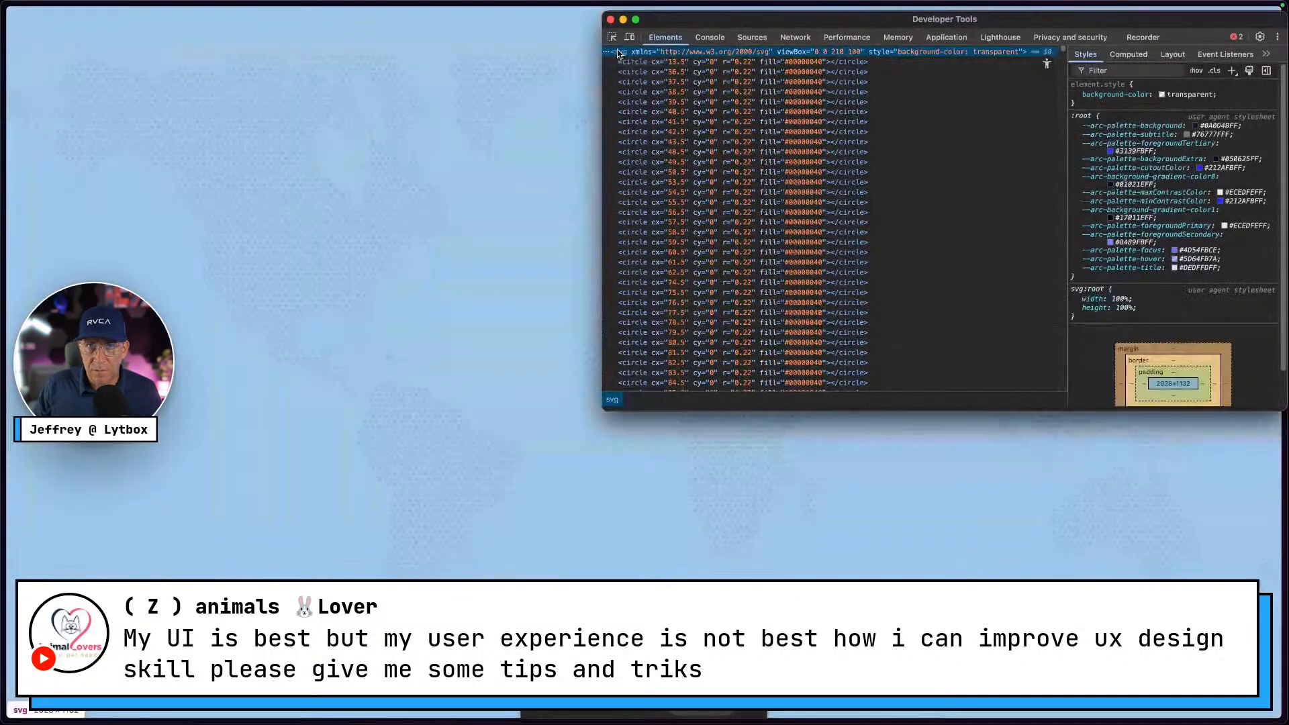
{"action": "right_click", "coordinate": [619, 52]}
{"action": "mouse_move", "coordinate": [672, 133]}
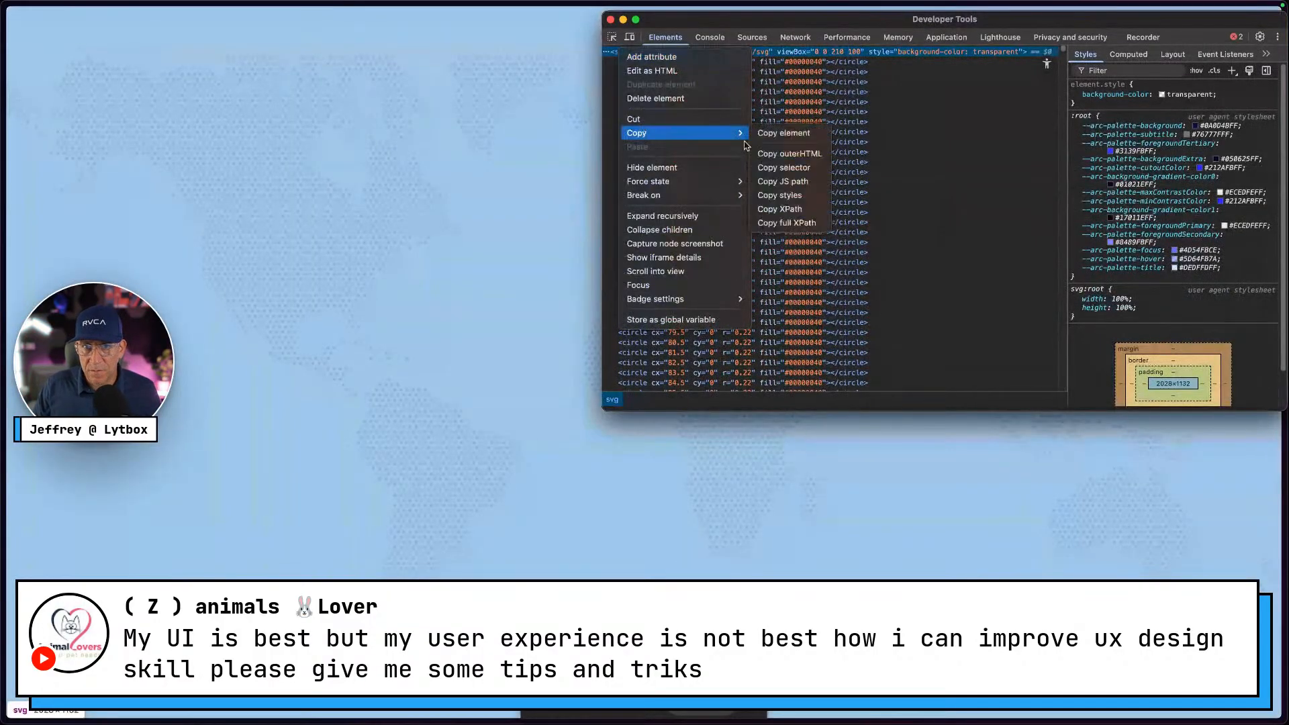
{"action": "left_click", "coordinate": [792, 134]}
{"action": "key", "text": "super+Tab"}
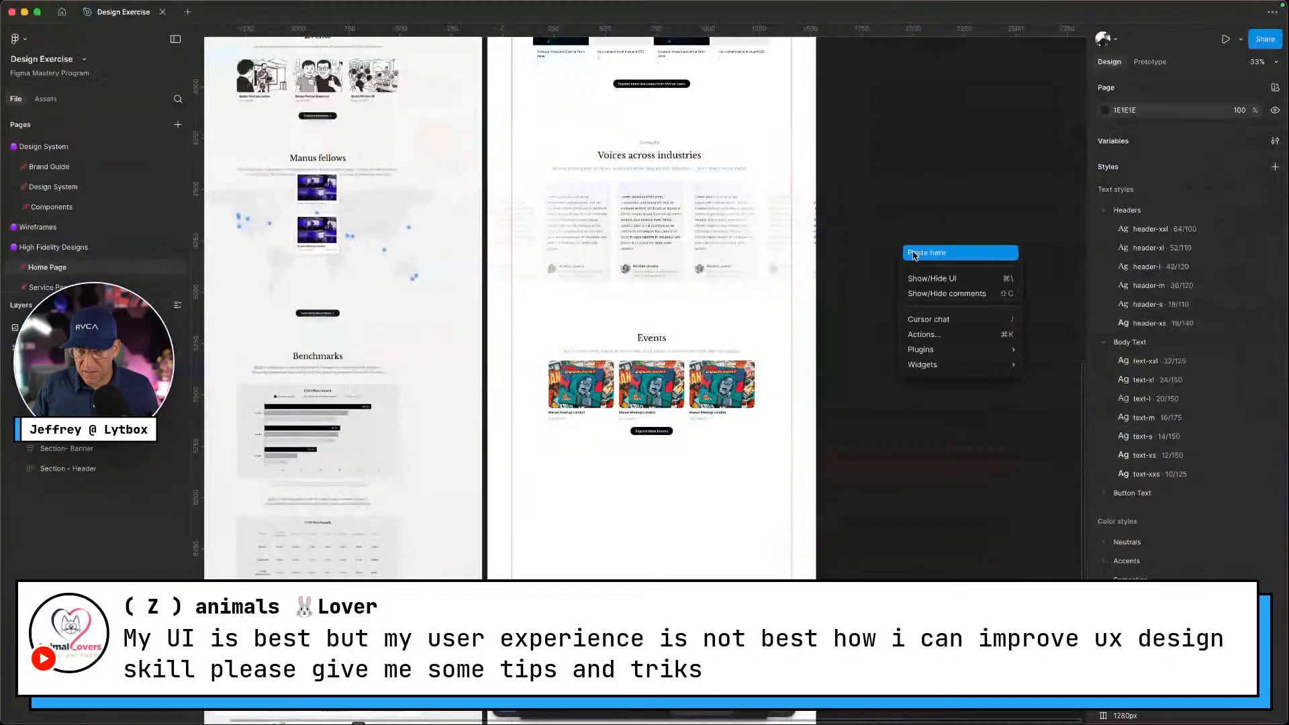
Paste the world map SVG and place it beneath the Explore More Events button
{"action": "key", "text": "super+v"}
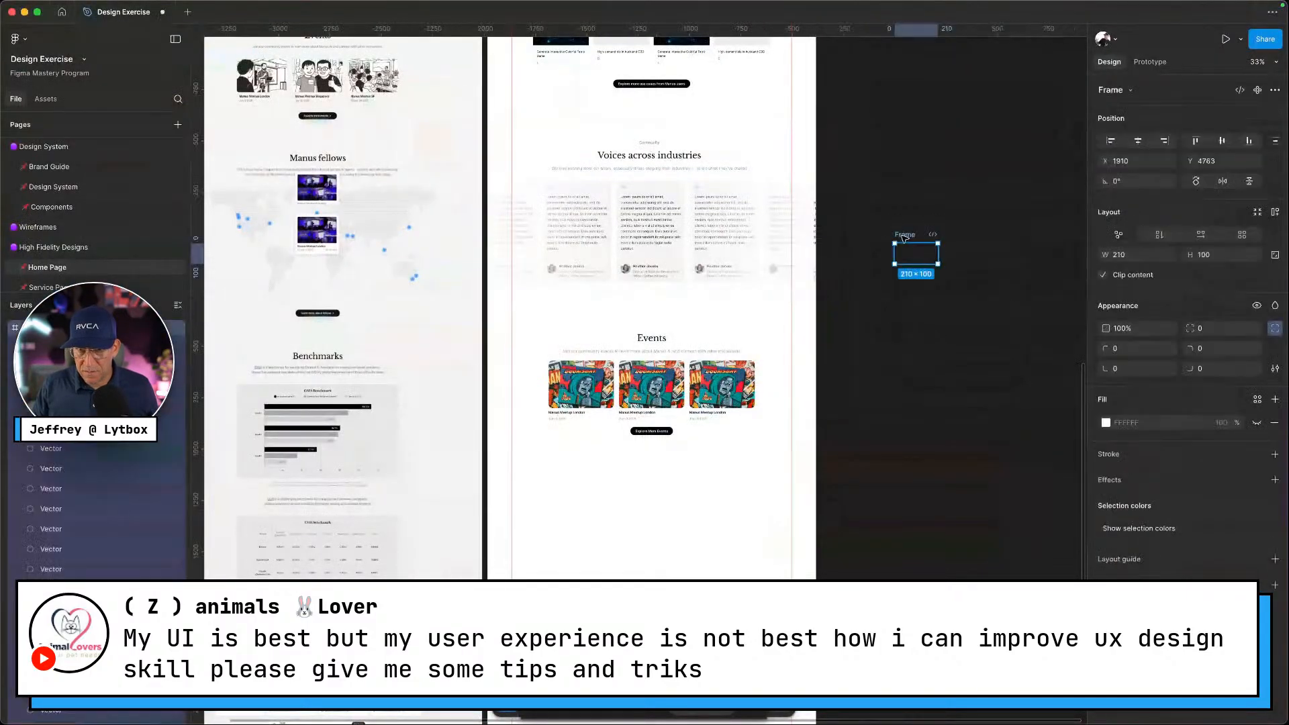
{"action": "left_click_drag", "start_coordinate": [915, 255], "coordinate": [632, 488]}
{"action": "scroll", "coordinate": [632, 488], "scroll_direction": "up", "scroll_amount": 10}
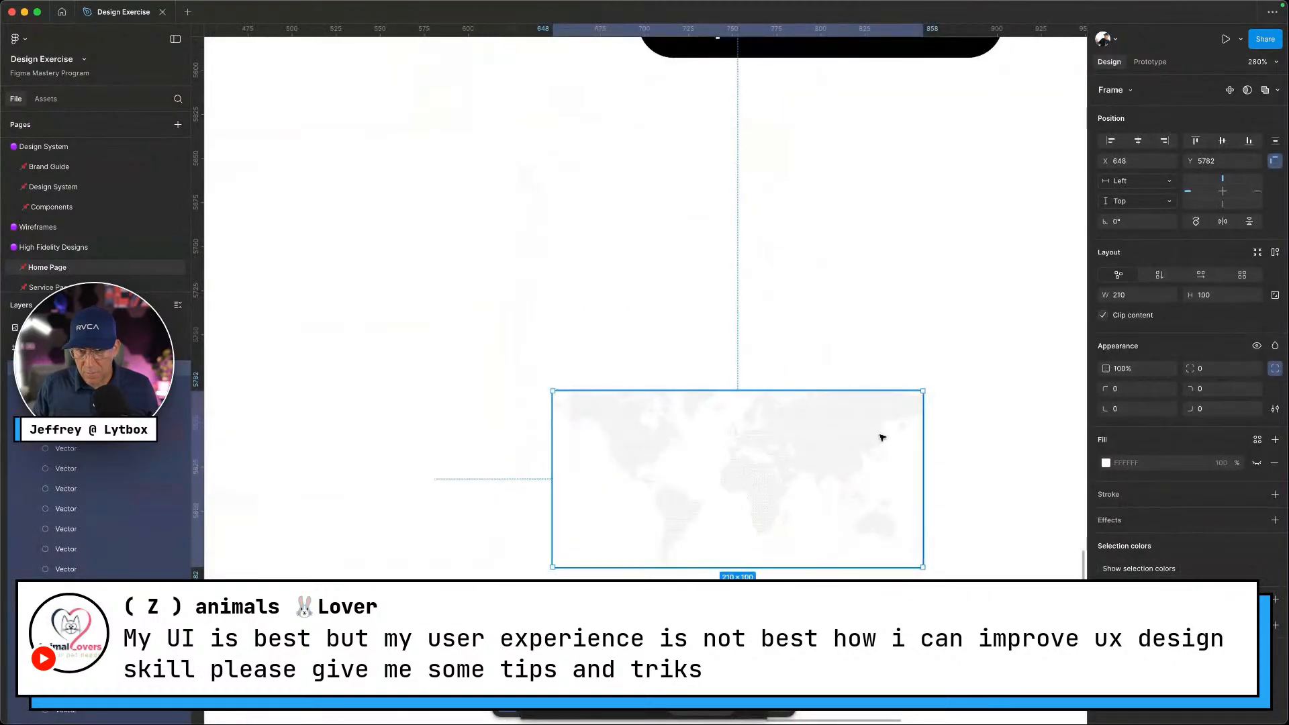
{"action": "scroll", "coordinate": [924, 452], "scroll_direction": "down", "scroll_amount": 2}
{"action": "scroll", "coordinate": [924, 452], "scroll_direction": "left", "scroll_amount": 3}
{"action": "scroll", "coordinate": [925, 453], "scroll_direction": "down", "scroll_amount": 2}
Scale the map frame up proportionally from its edges and bottom-left corner
{"action": "left_click_drag", "start_coordinate": [925, 452], "coordinate": [1010, 457]}
{"action": "scroll", "coordinate": [846, 471], "scroll_direction": "down", "scroll_amount": 5}
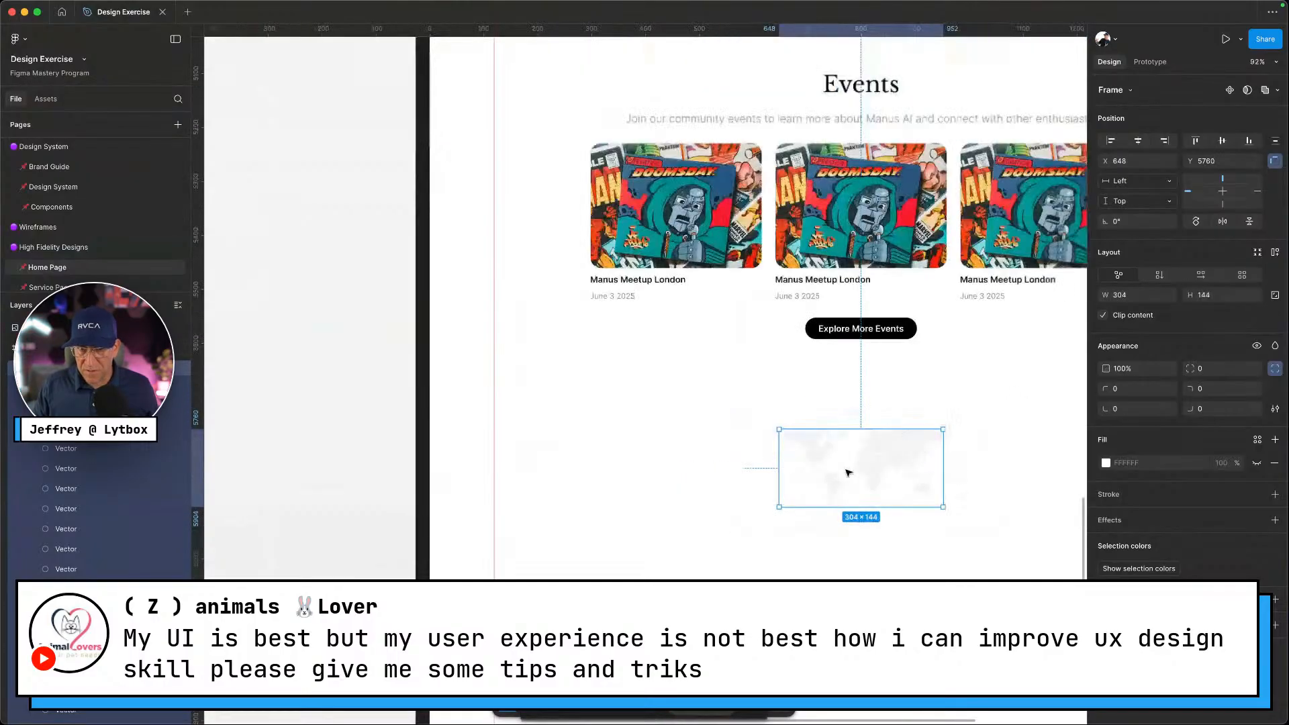
{"action": "scroll", "coordinate": [848, 473], "scroll_direction": "down", "scroll_amount": 2}
{"action": "scroll", "coordinate": [889, 455], "scroll_direction": "right", "scroll_amount": 4}
{"action": "left_click_drag", "start_coordinate": [661, 478], "coordinate": [914, 463]}
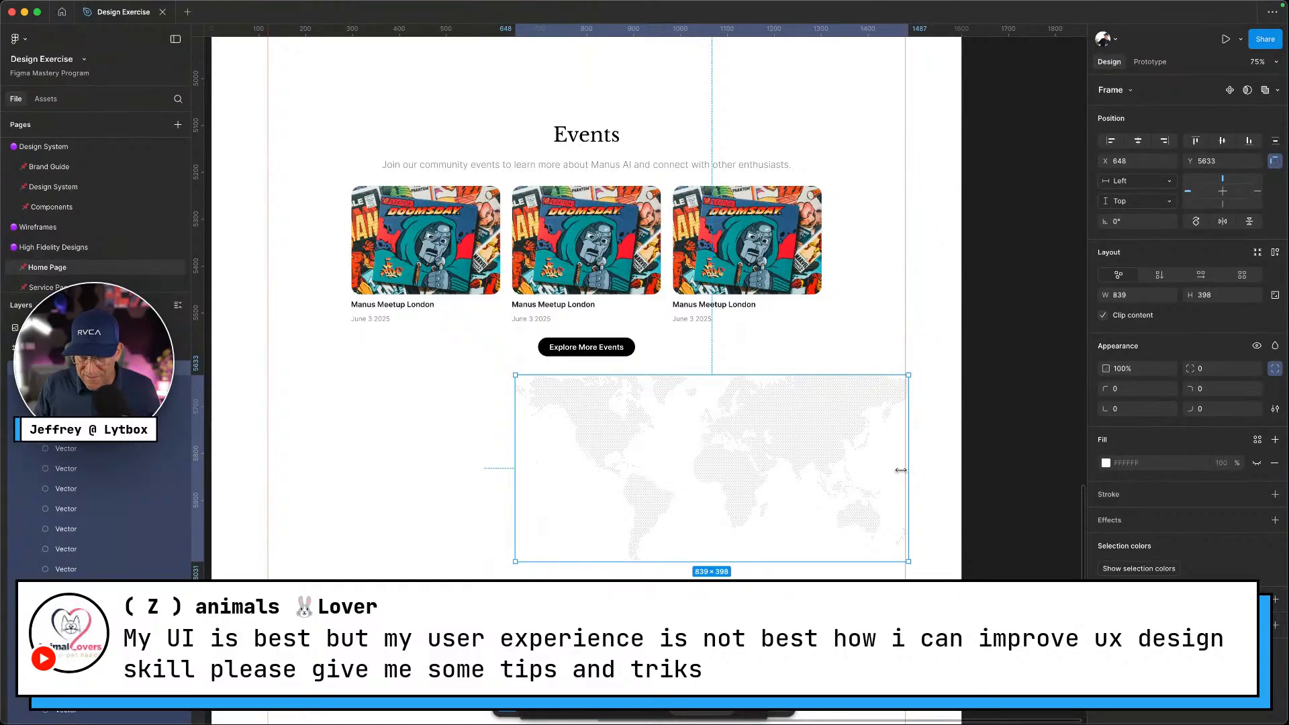
{"action": "left_click_drag", "start_coordinate": [901, 470], "coordinate": [865, 472]}
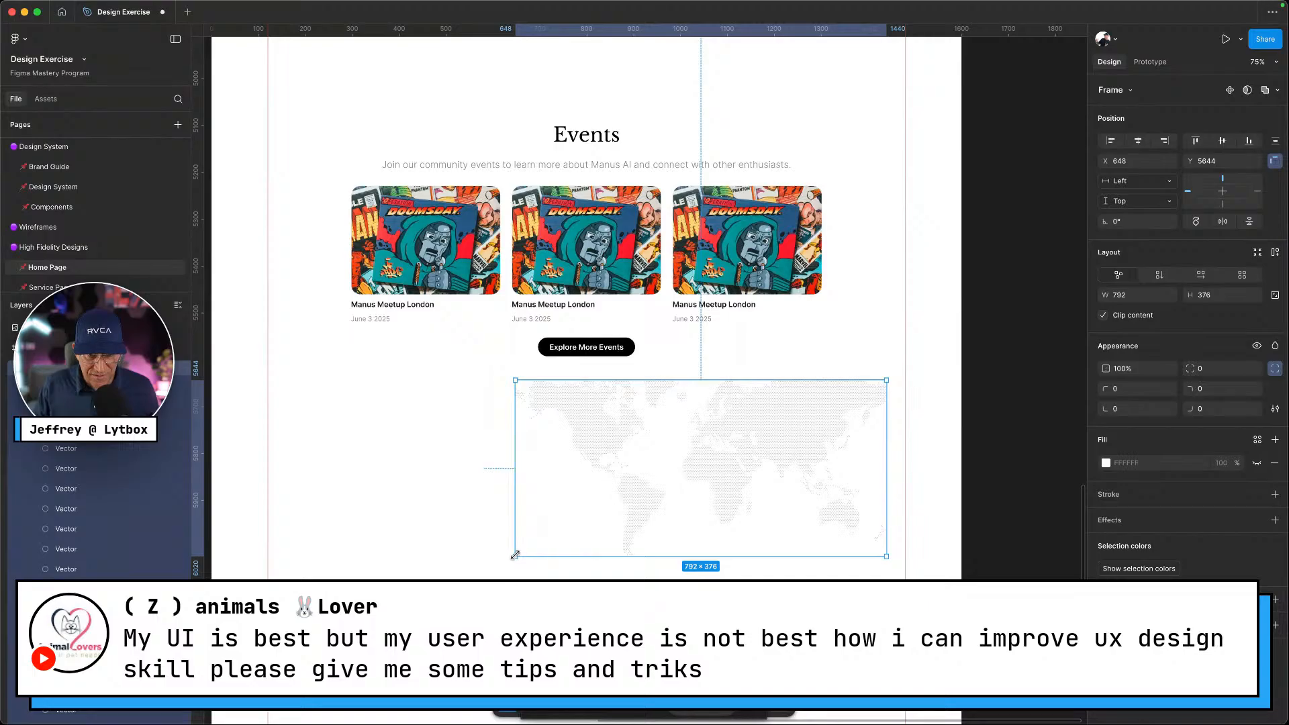
{"action": "left_click_drag", "start_coordinate": [515, 556], "coordinate": [258, 678]}
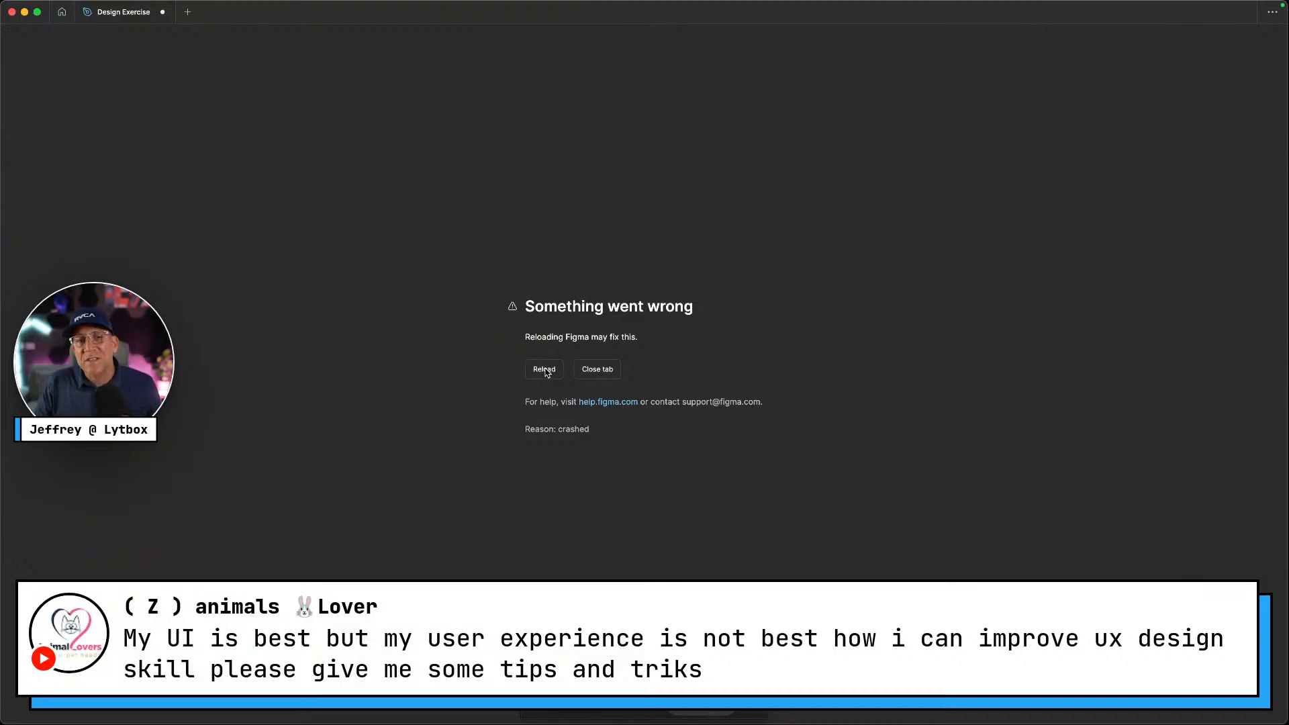
Reload Figma after the crash and align the world map with the content's left edge
{"action": "left_click", "coordinate": [546, 372]}
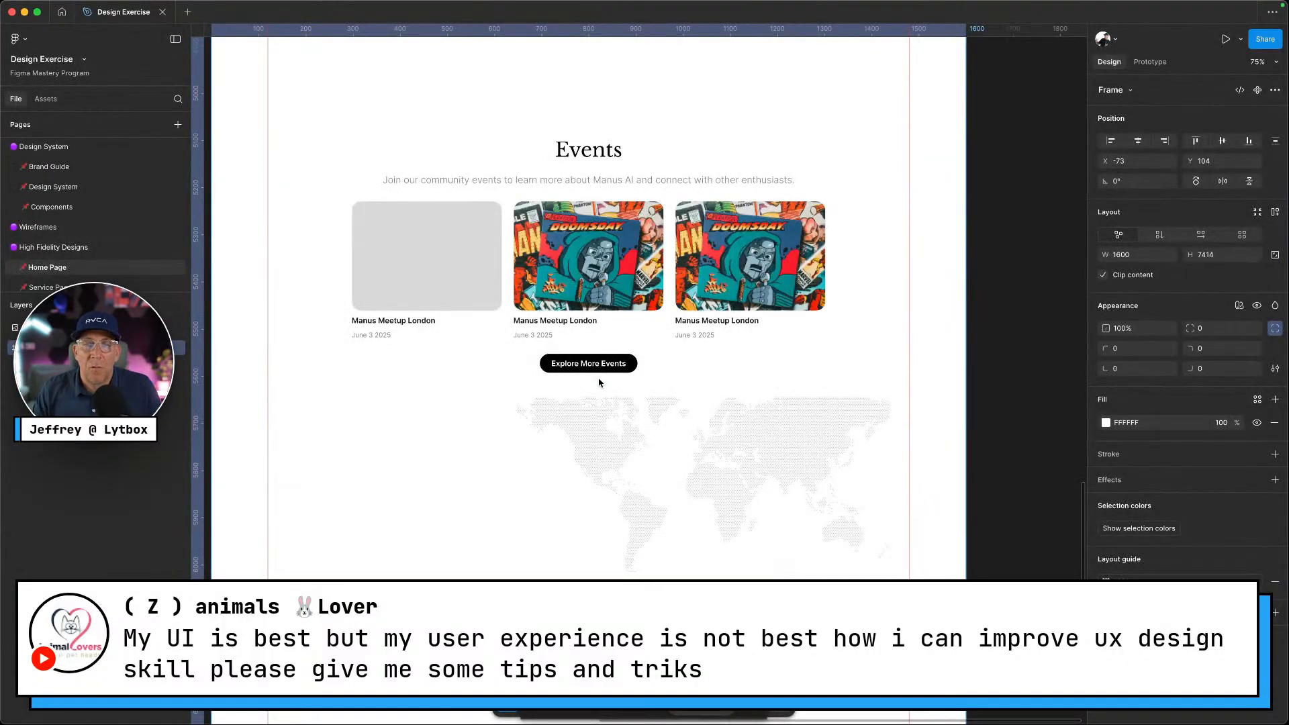
{"action": "double_click", "coordinate": [798, 454]}
{"action": "left_click_drag", "start_coordinate": [797, 454], "coordinate": [554, 488]}
{"action": "left_click", "coordinate": [759, 595]}
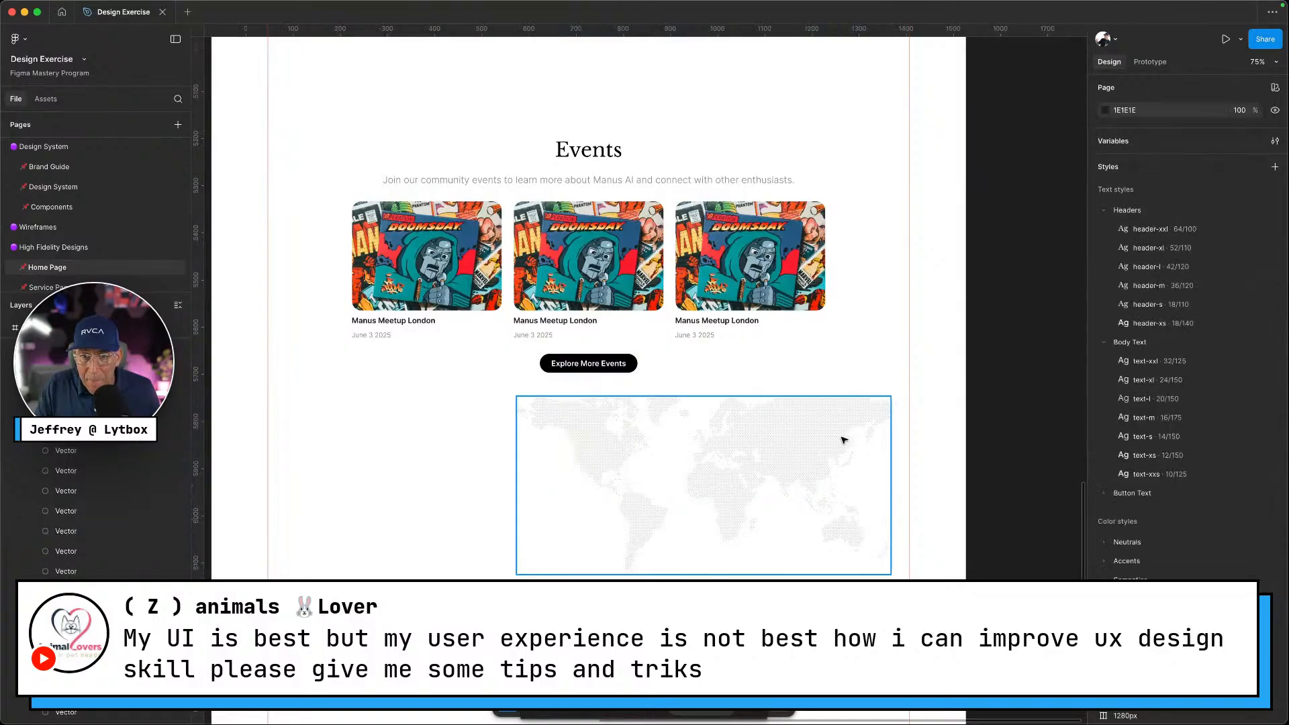
{"action": "left_click_drag", "start_coordinate": [819, 450], "coordinate": [598, 460]}
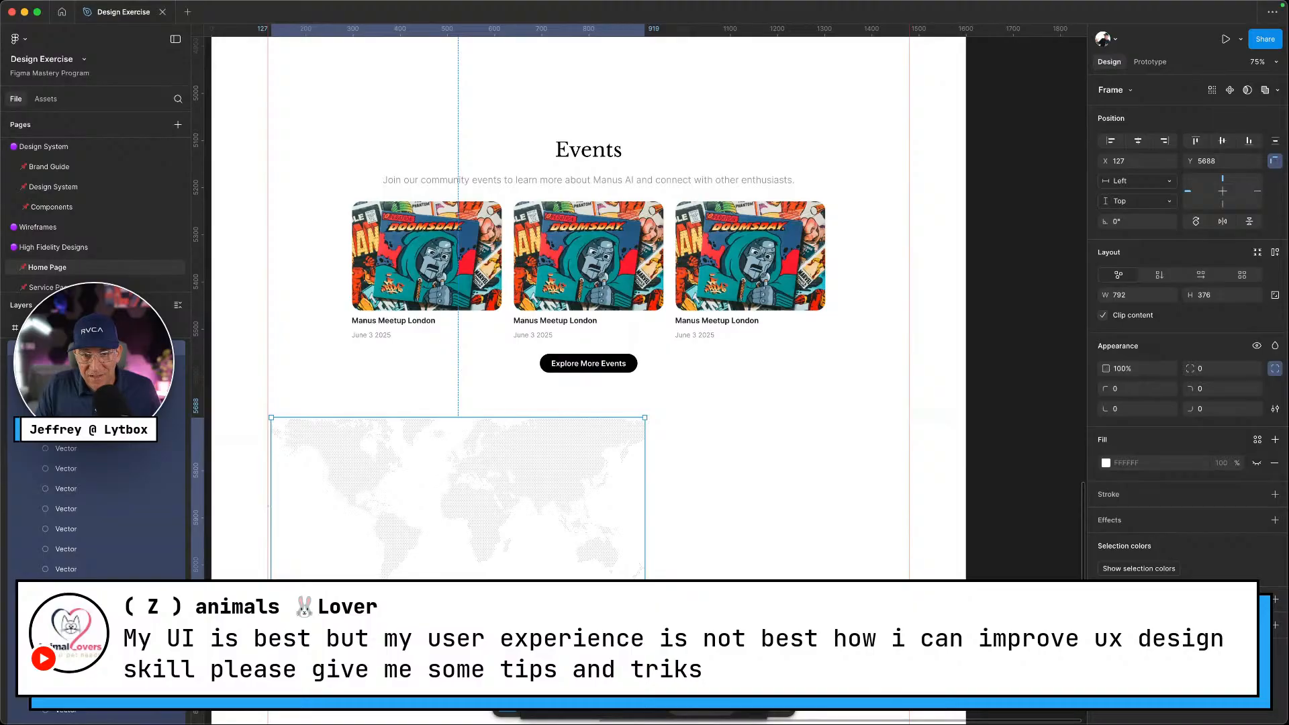
Enlarge the map to span the content width and lock it in place
{"action": "left_click_drag", "start_coordinate": [645, 594], "coordinate": [909, 720]}
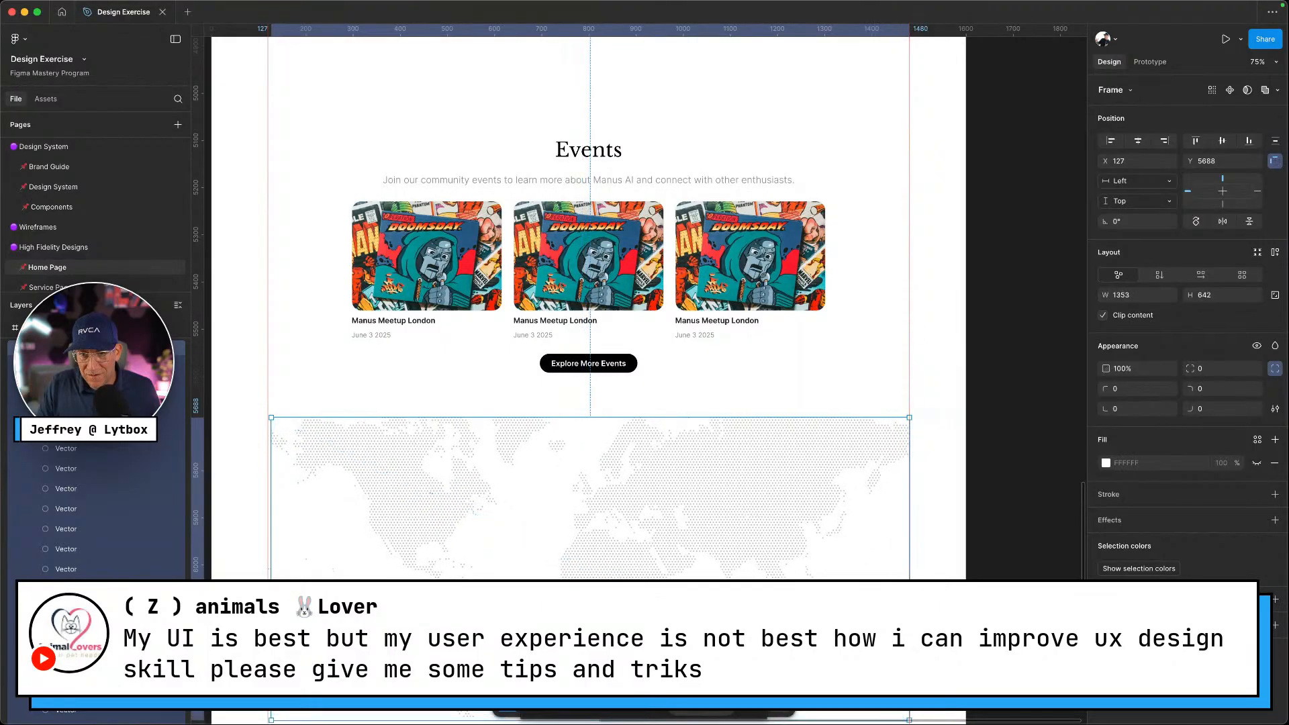
{"action": "right_click", "coordinate": [732, 490]}
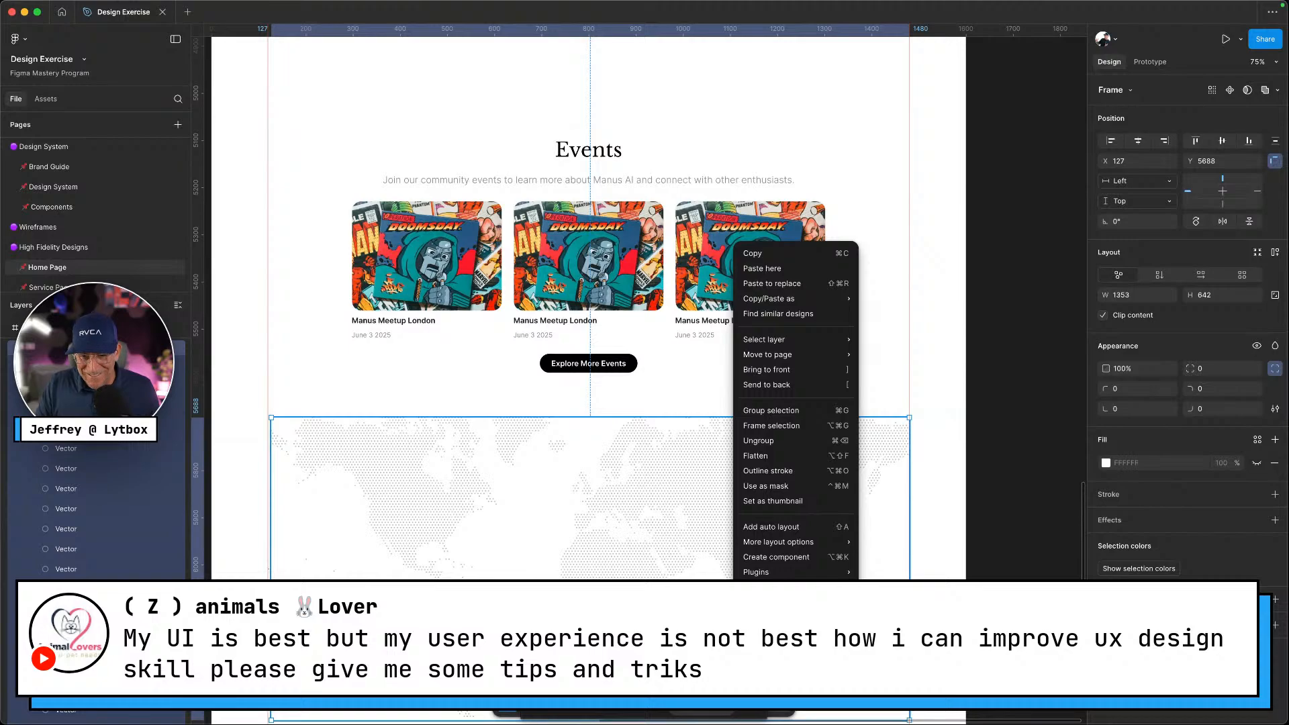
{"action": "left_click", "coordinate": [765, 629]}
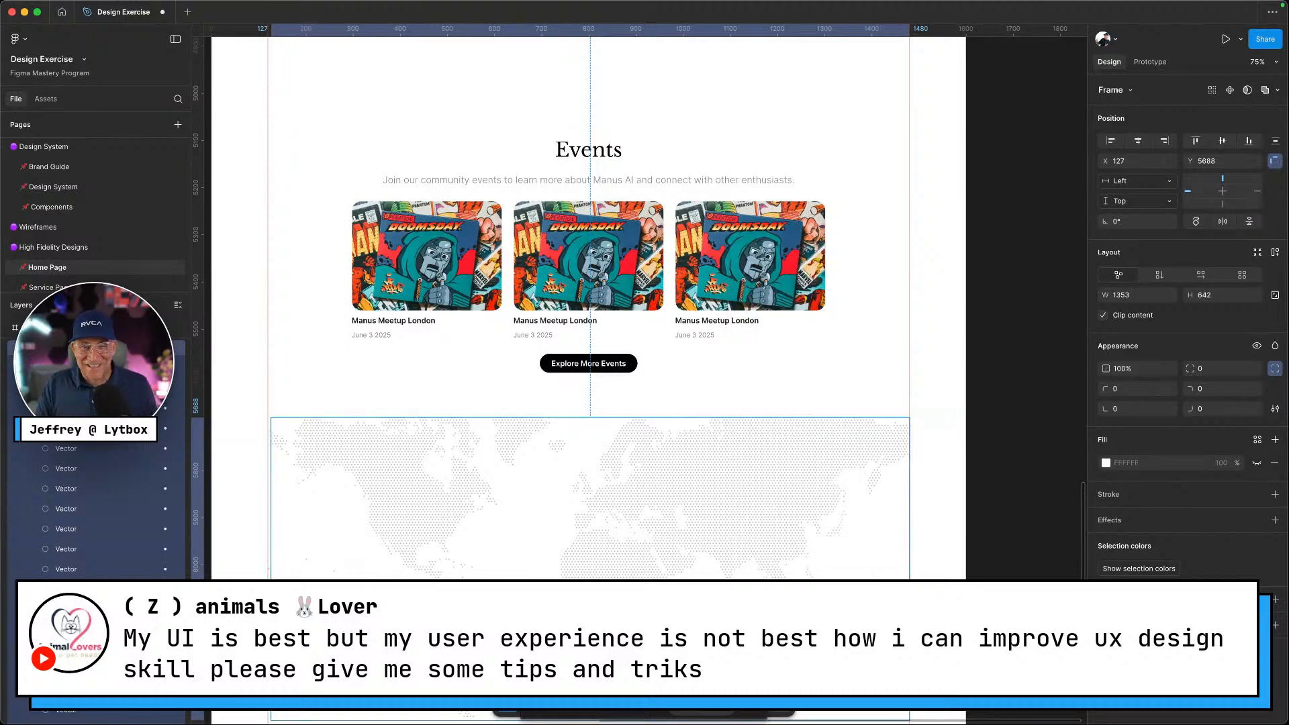
{"action": "left_click", "coordinate": [969, 457]}
{"action": "scroll", "coordinate": [883, 495], "scroll_direction": "up", "scroll_amount": 3}
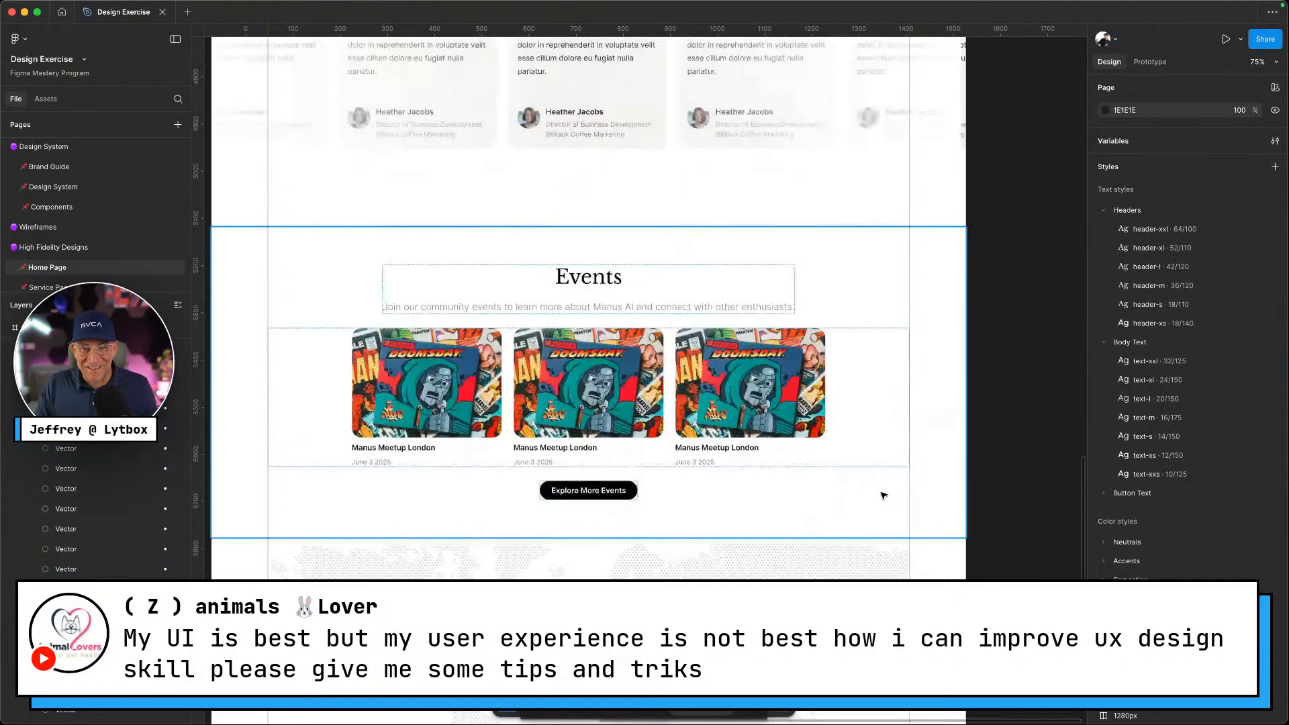
{"action": "scroll", "coordinate": [836, 463], "scroll_direction": "down", "scroll_amount": 4}
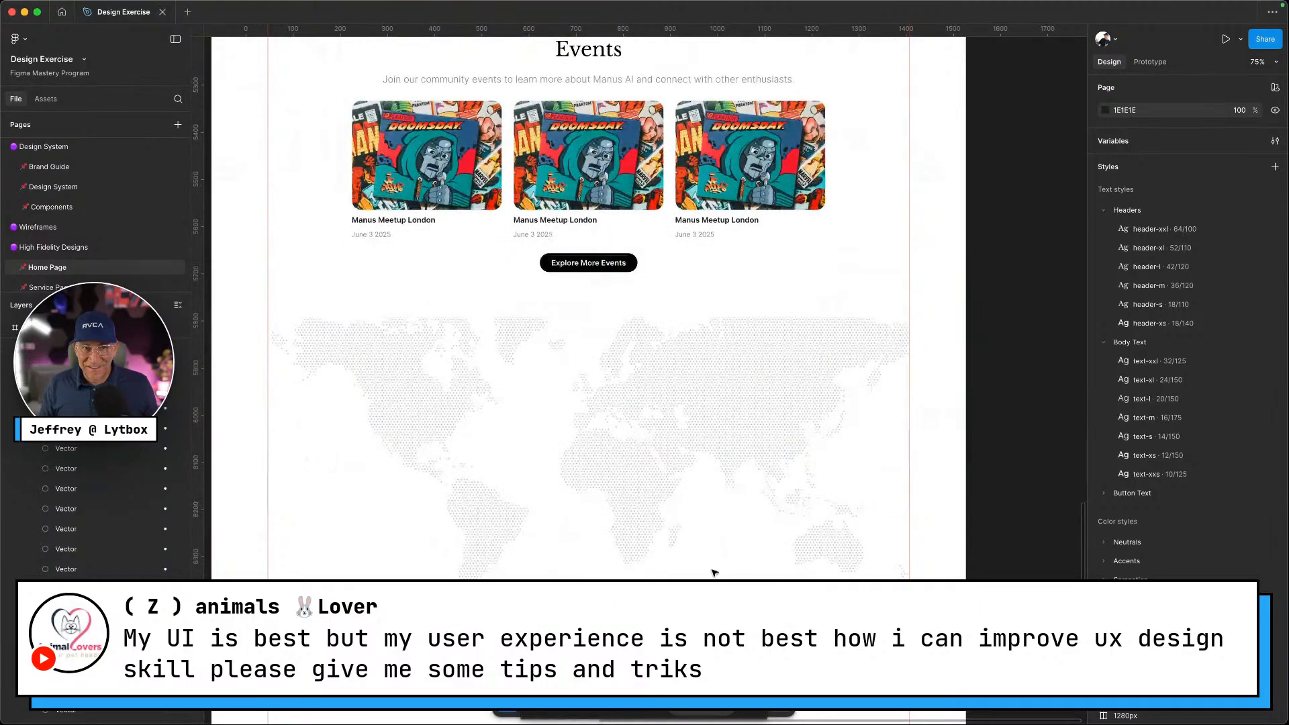
{"action": "key", "text": "ctrl+Left"}
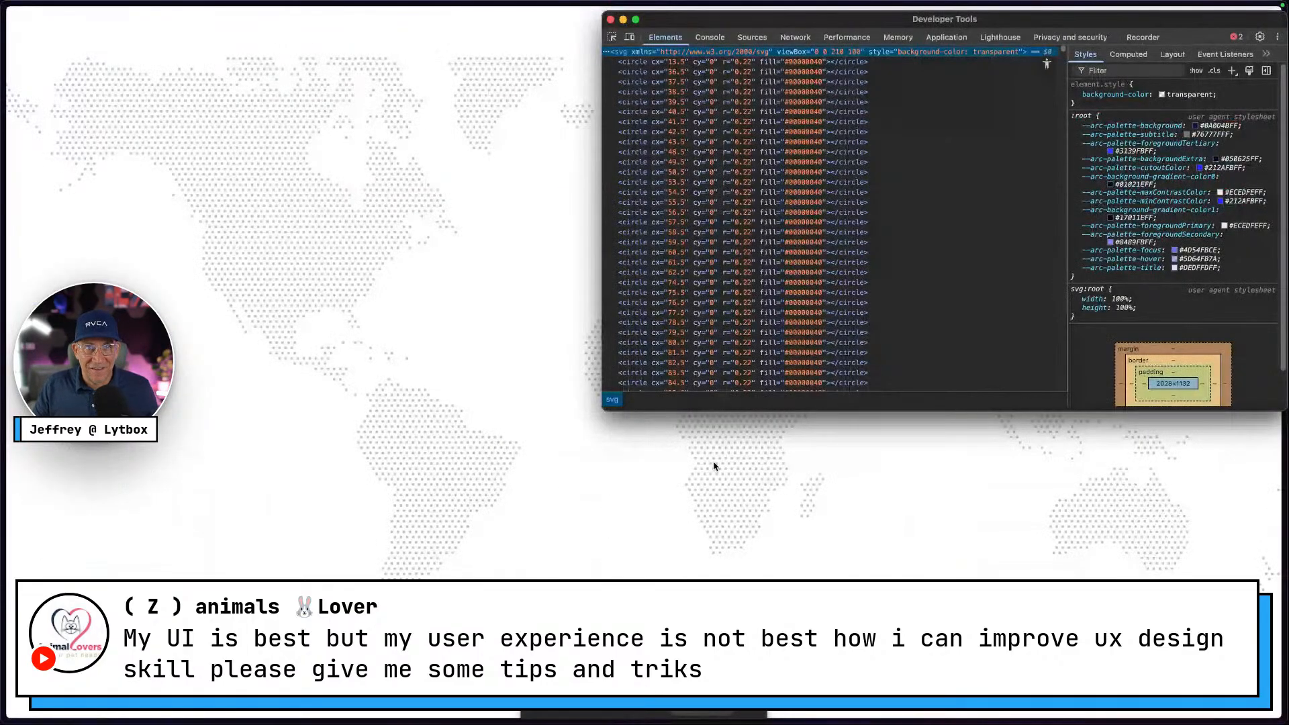
Close DevTools and return to the Manus tab at the fellows world map
{"action": "left_click", "coordinate": [611, 19]}
{"action": "mouse_move", "coordinate": [3, 288]}
{"action": "left_click", "coordinate": [58, 149]}
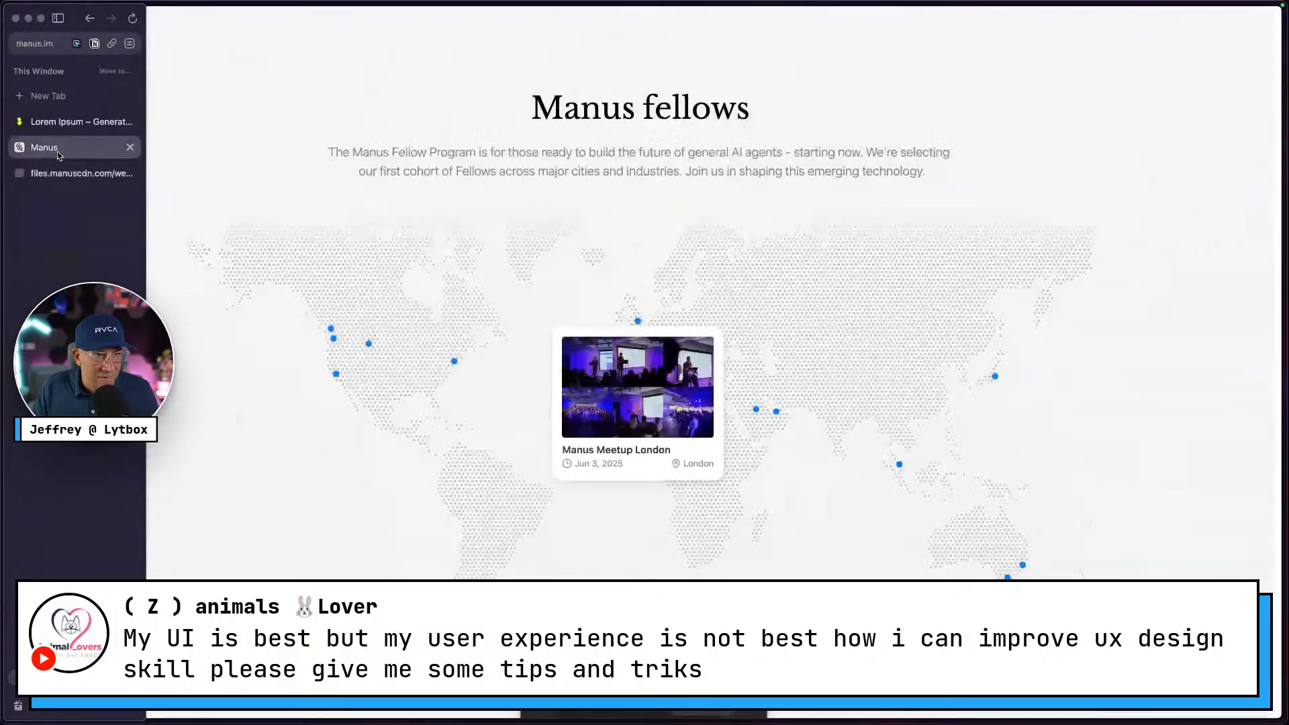
{"action": "scroll", "coordinate": [734, 233], "scroll_direction": "up", "scroll_amount": 3}
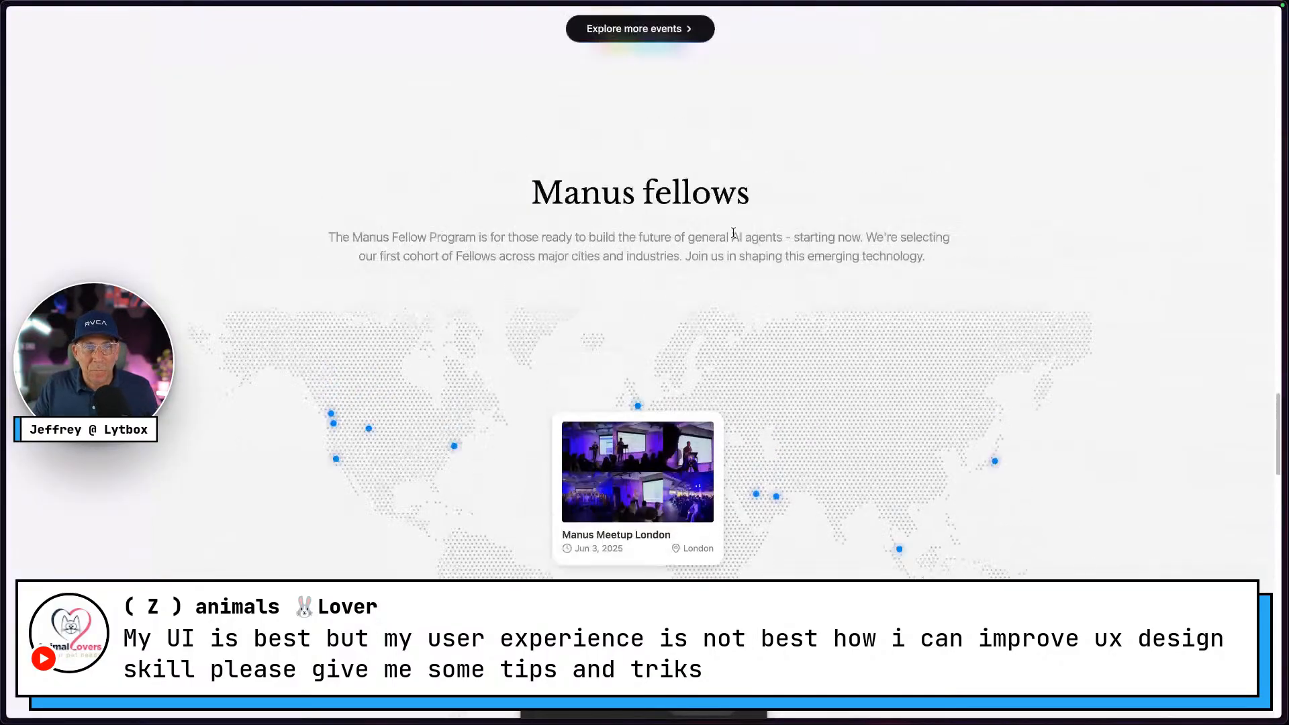
{"action": "scroll", "coordinate": [734, 233], "scroll_direction": "down", "scroll_amount": 3}
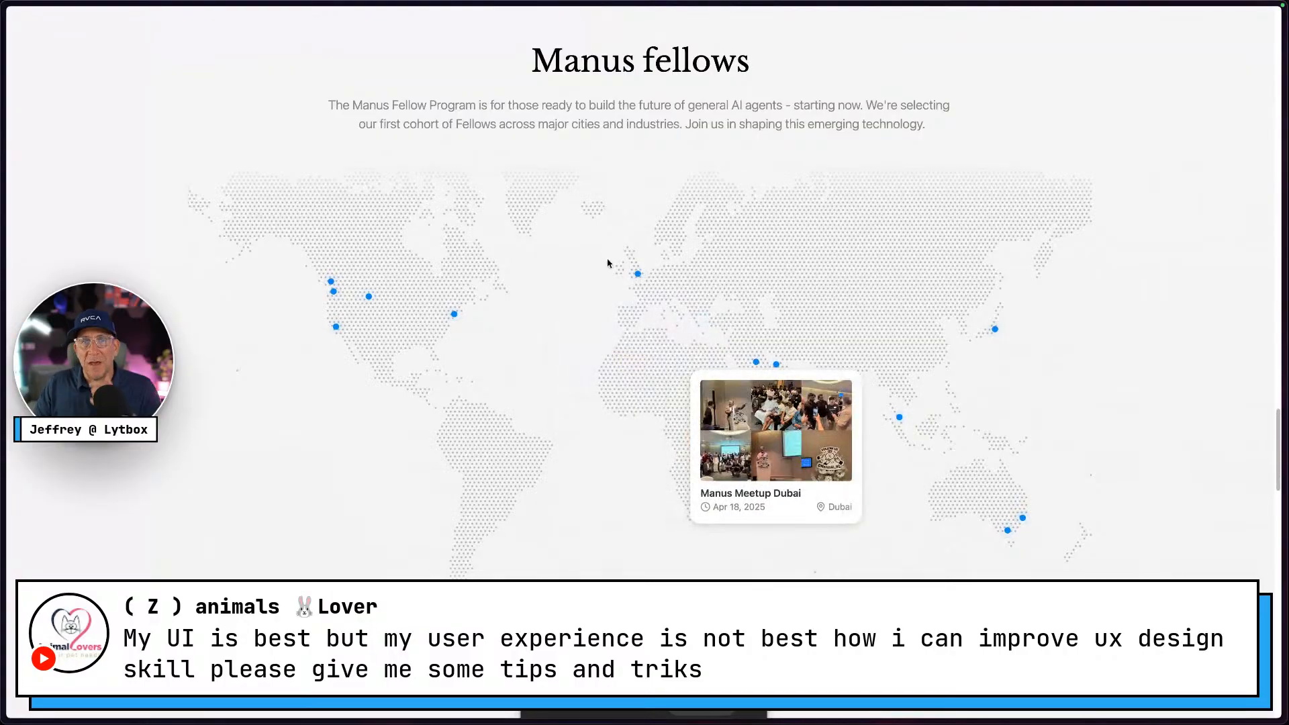
{"action": "mouse_move", "coordinate": [638, 273]}
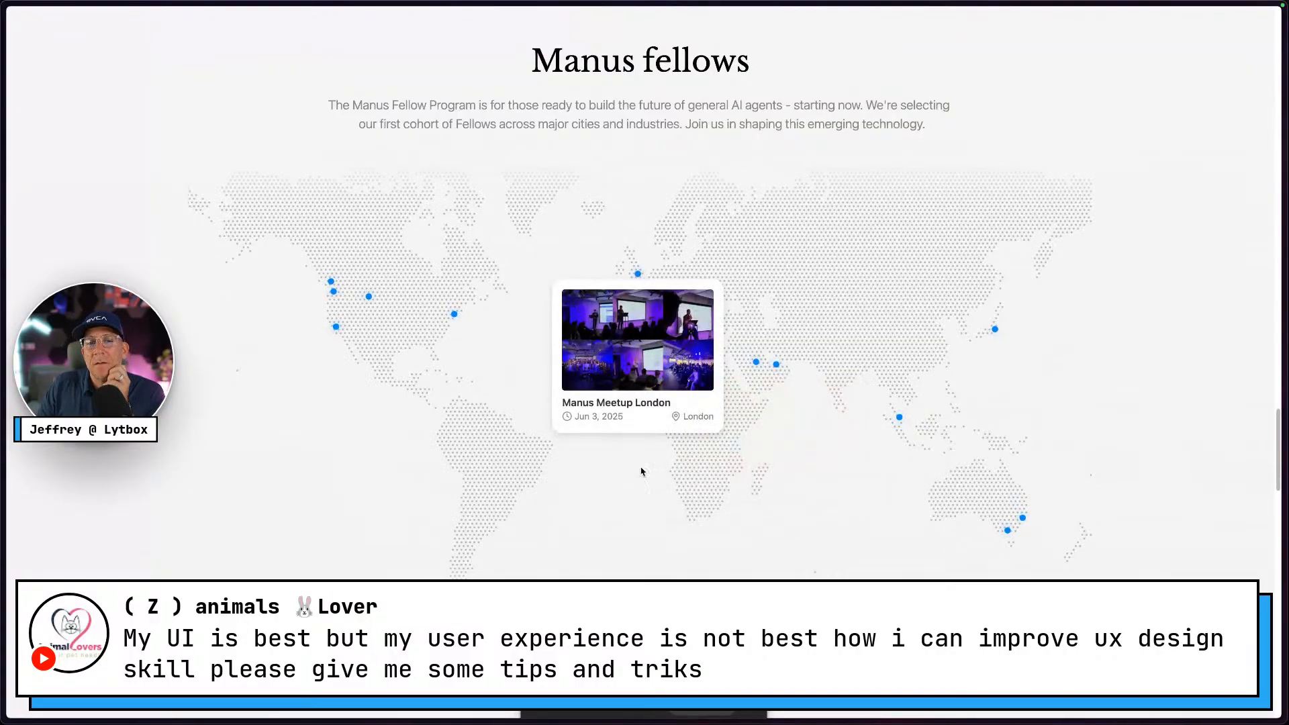
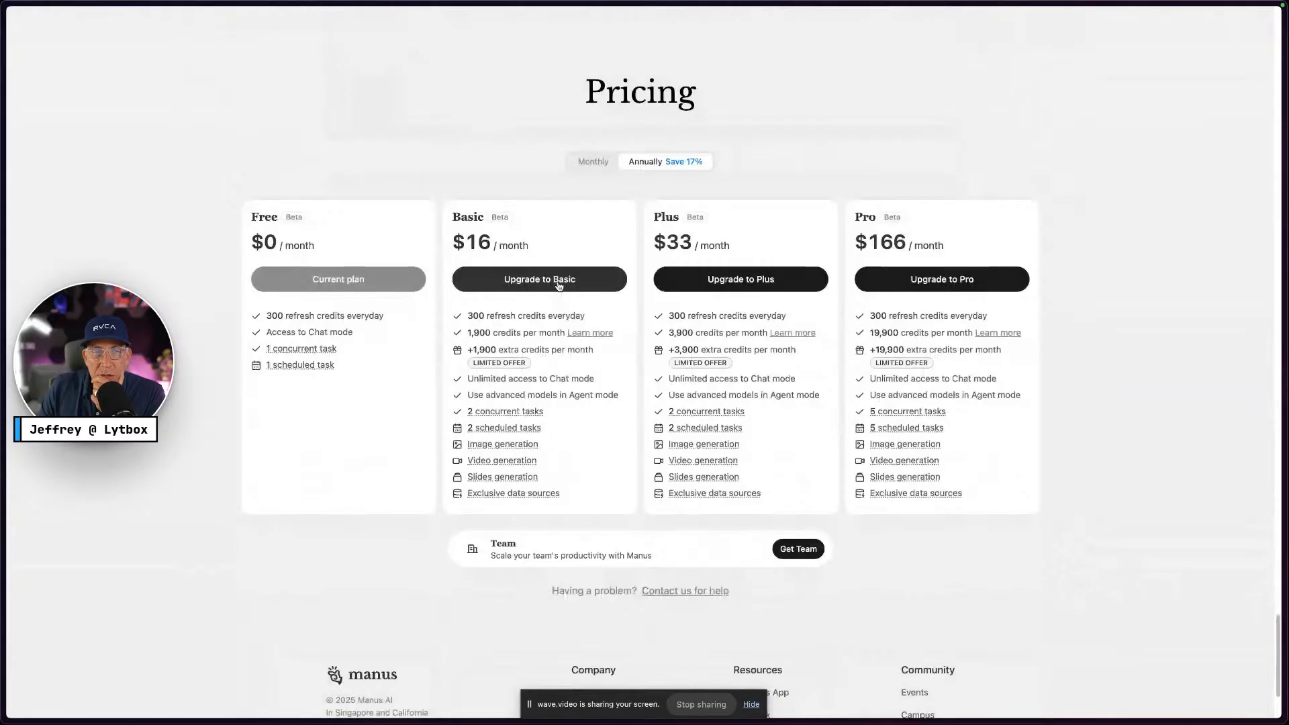
Scroll between Manus Pricing and the fellows map, preview the London dot, then return to Figma
{"action": "scroll", "coordinate": [605, 302], "scroll_direction": "down", "scroll_amount": 2}
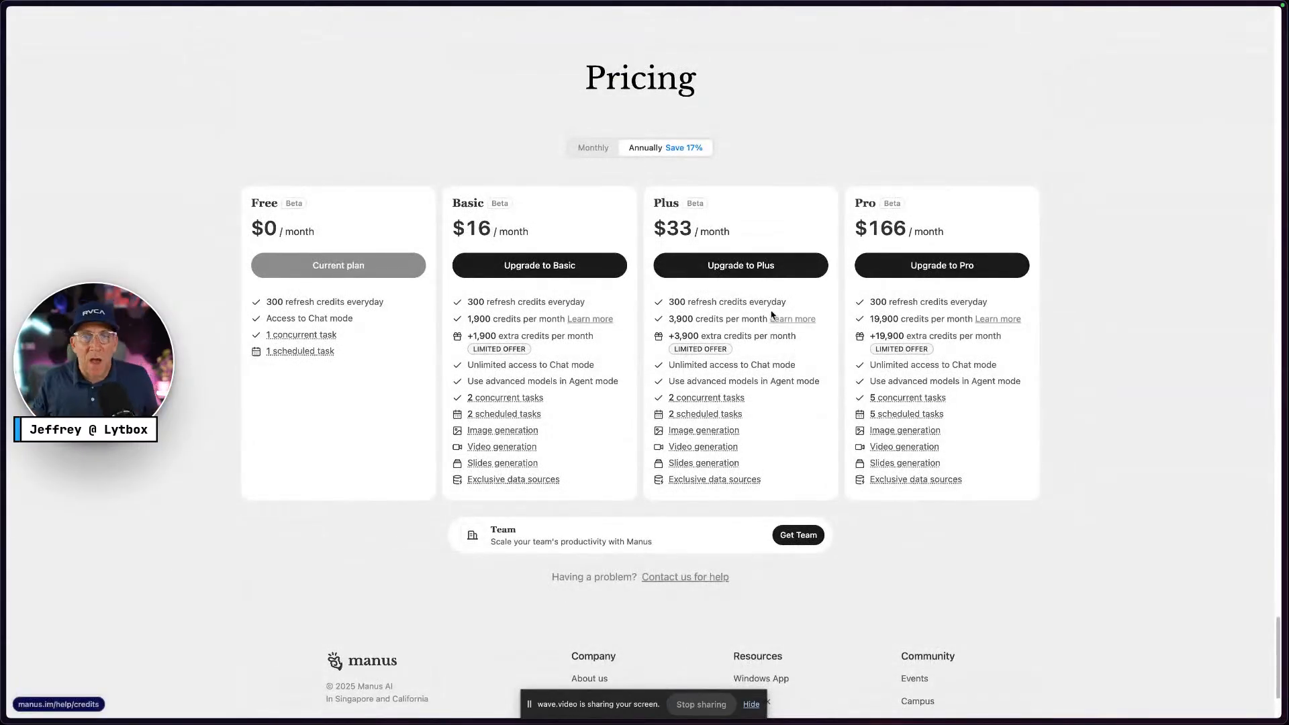
{"action": "scroll", "coordinate": [771, 315], "scroll_direction": "up", "scroll_amount": 15}
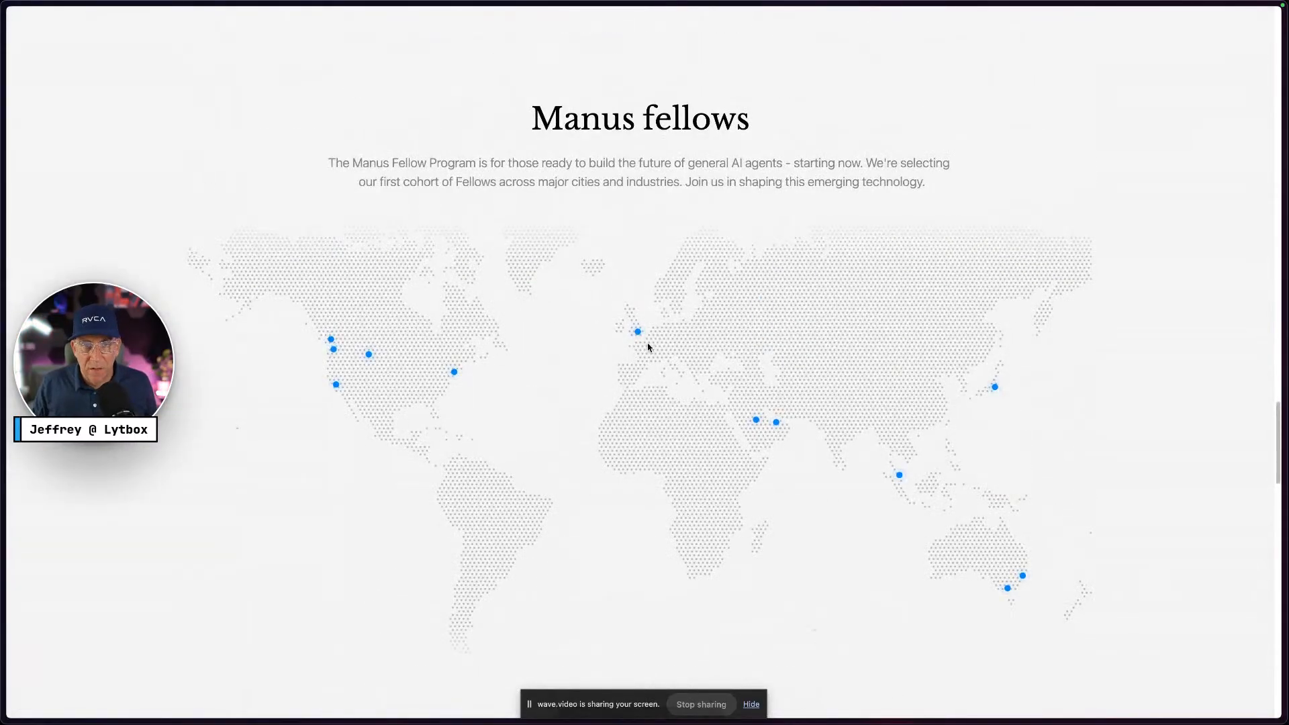
{"action": "mouse_move", "coordinate": [639, 333]}
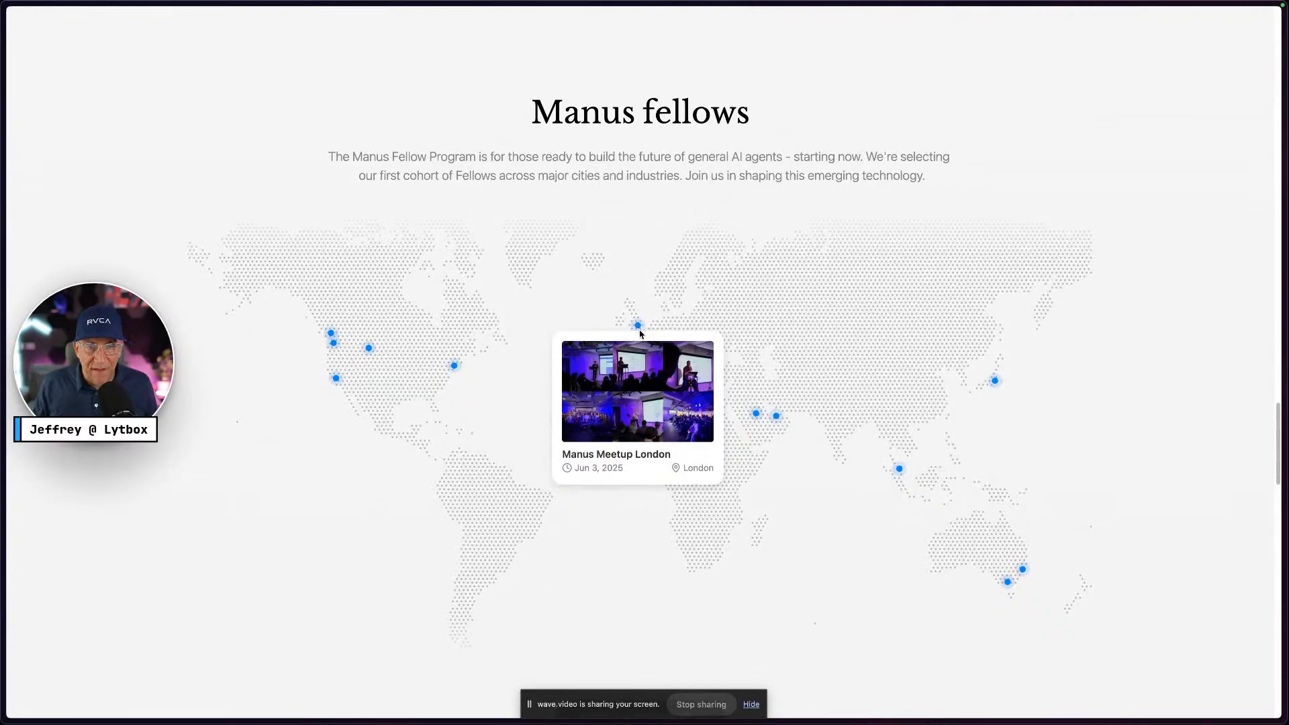
{"action": "scroll", "coordinate": [640, 334], "scroll_direction": "down", "scroll_amount": 10}
{"action": "scroll", "coordinate": [642, 334], "scroll_direction": "down", "scroll_amount": 15}
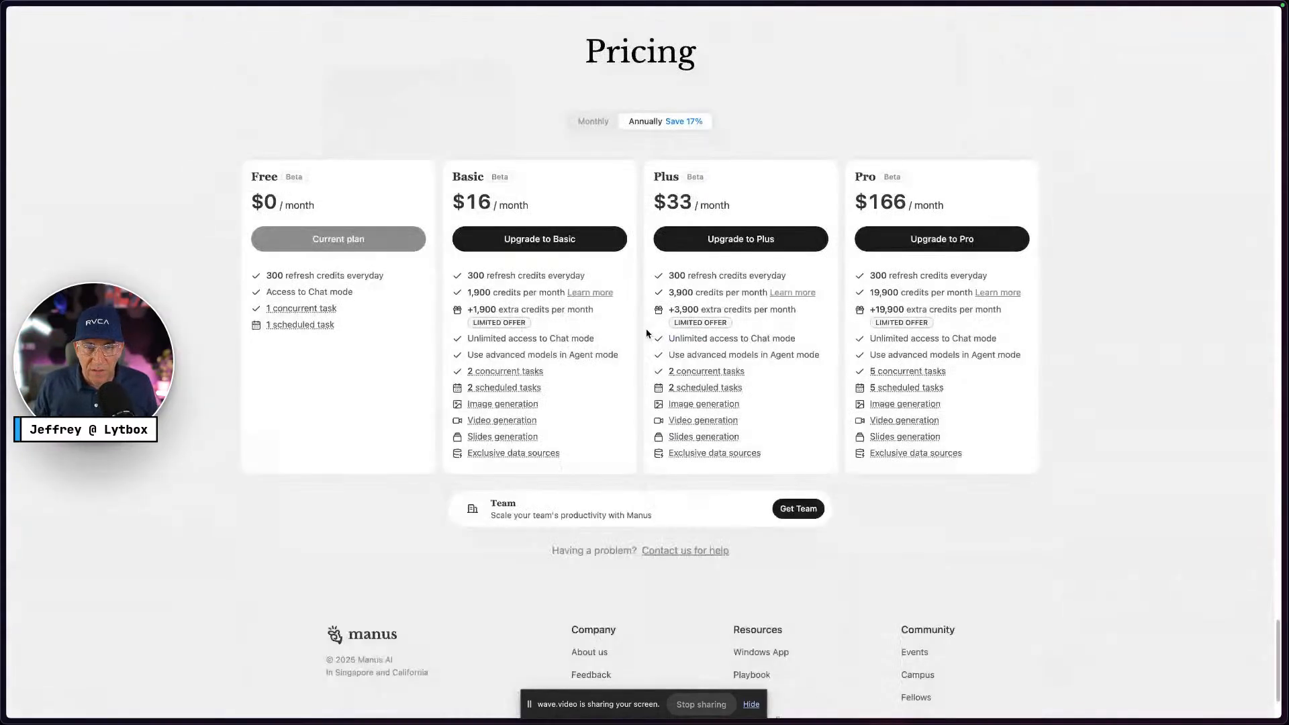
{"action": "scroll", "coordinate": [840, 478], "scroll_direction": "up", "scroll_amount": 3}
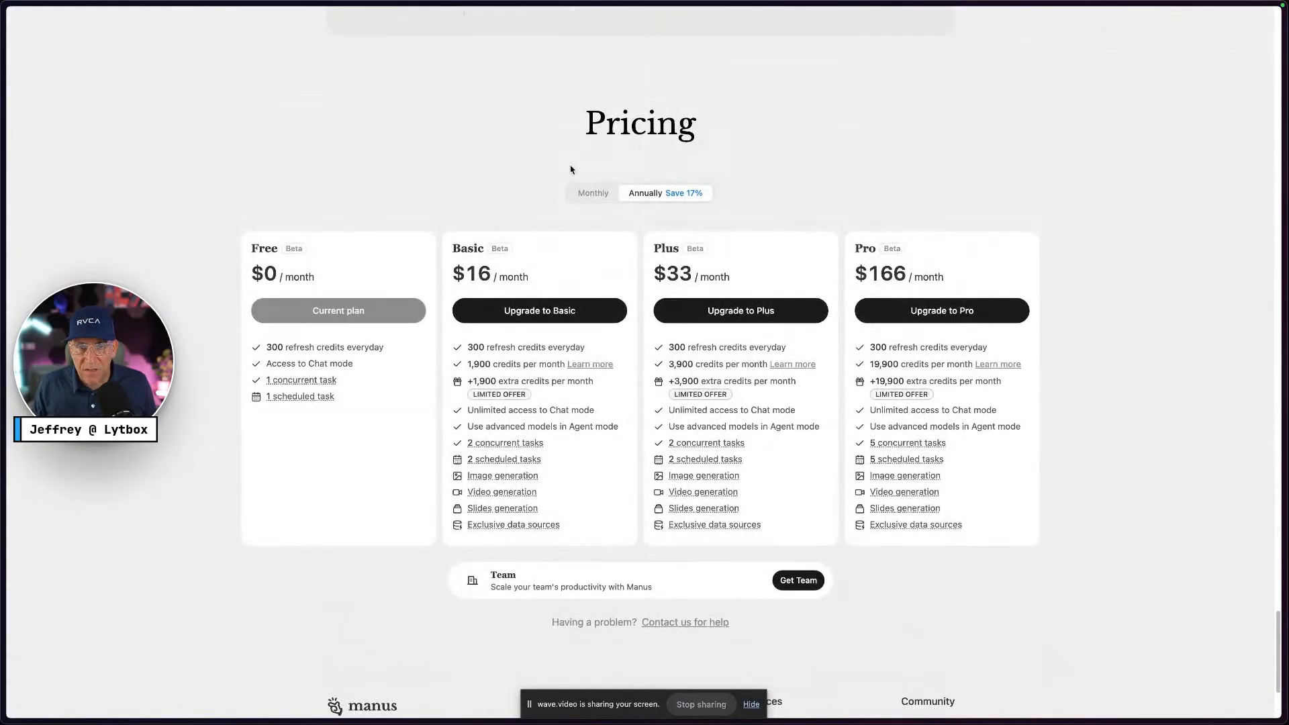
{"action": "scroll", "coordinate": [947, 463], "scroll_direction": "up", "scroll_amount": 20}
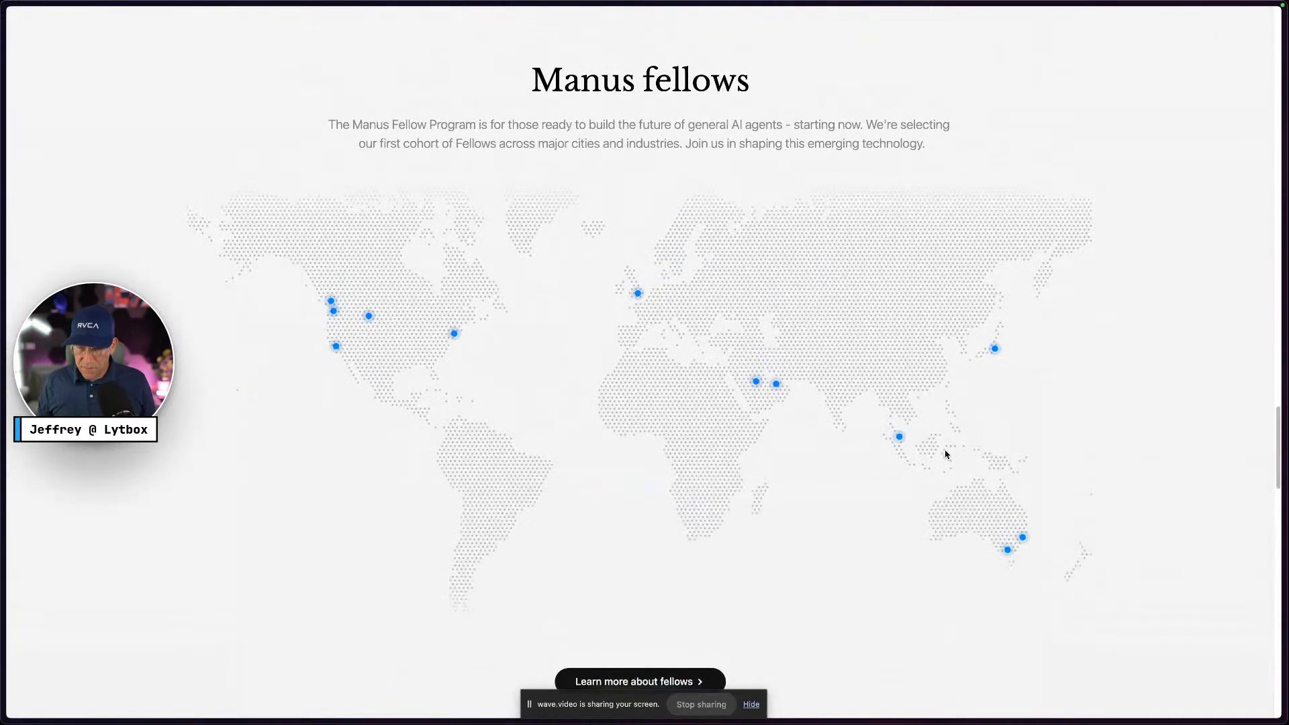
{"action": "key", "text": "ctrl+Right"}
{"action": "scroll", "coordinate": [692, 370], "scroll_direction": "up", "scroll_amount": 3}
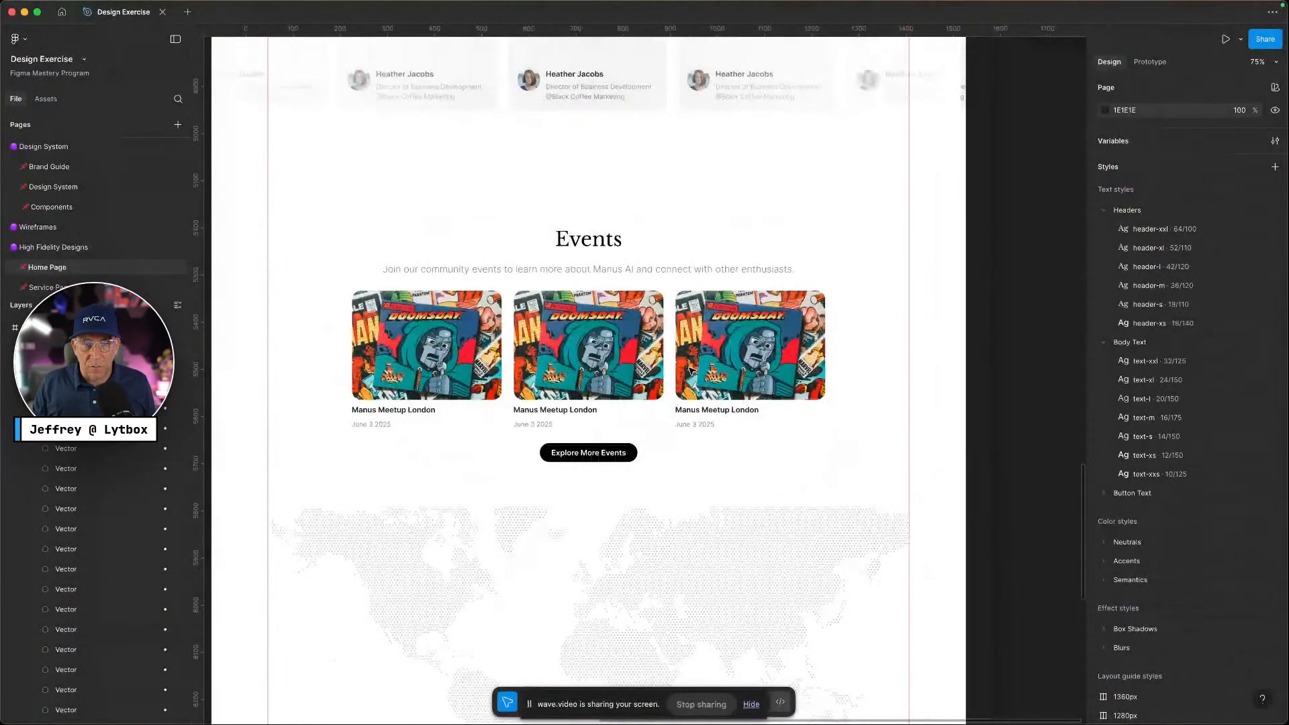
Paste the copied Events heading and description over the map and centre it above
{"action": "scroll", "coordinate": [691, 370], "scroll_direction": "down", "scroll_amount": 1}
{"action": "scroll", "coordinate": [672, 377], "scroll_direction": "up", "scroll_amount": 3}
{"action": "left_click", "coordinate": [607, 384]}
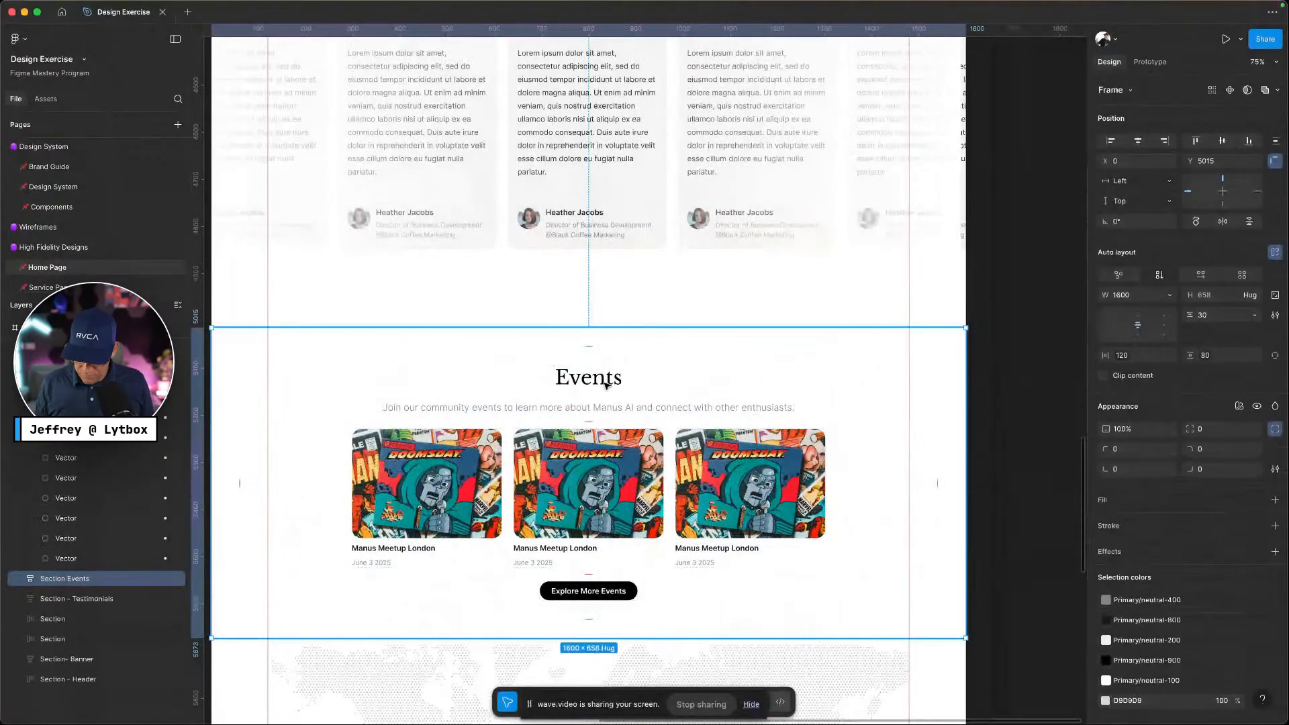
{"action": "key", "text": "ctrl+Left"}
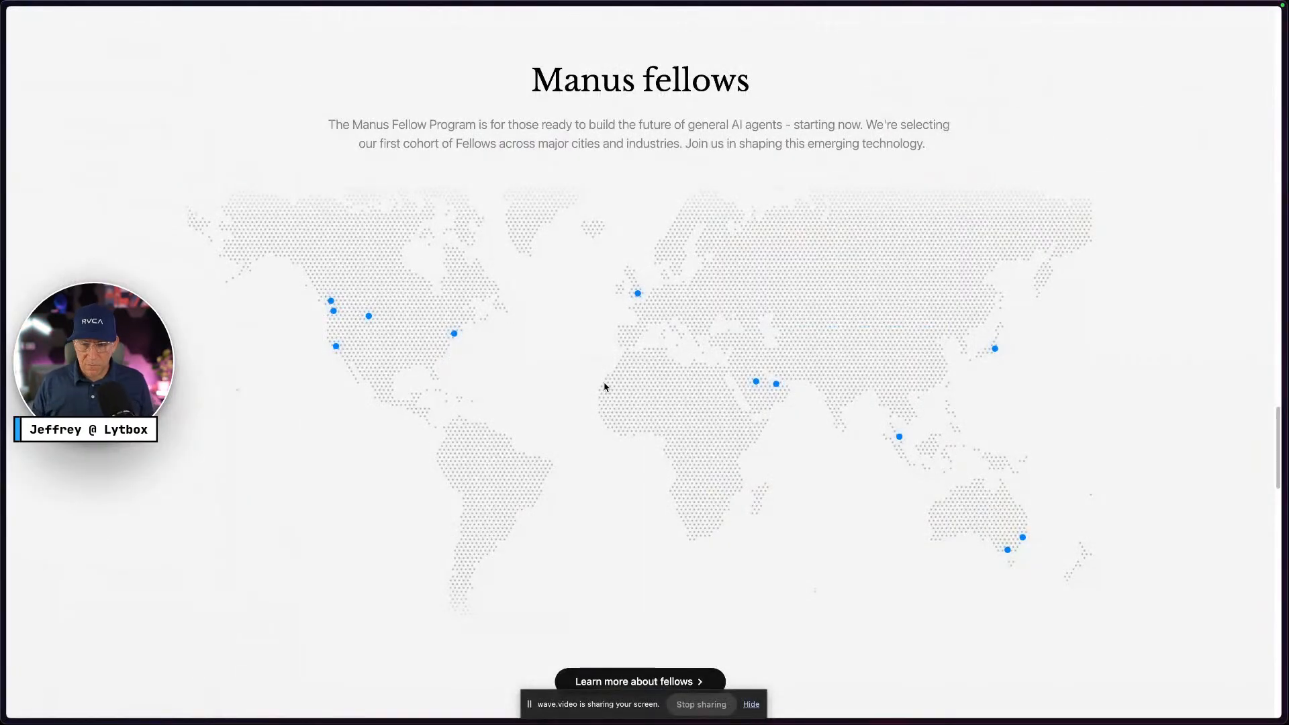
{"action": "key", "text": "ctrl+Right"}
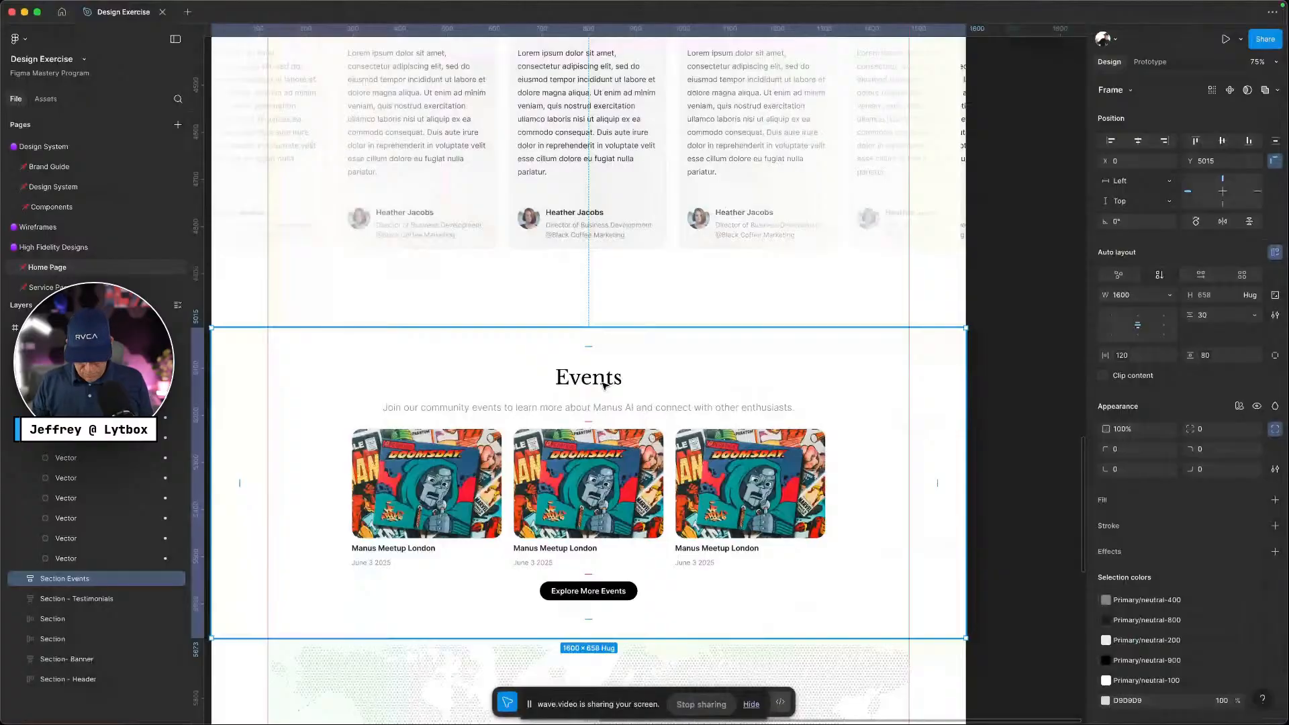
{"action": "scroll", "coordinate": [604, 384], "scroll_direction": "down", "scroll_amount": 5}
{"action": "key", "text": "Escape"}
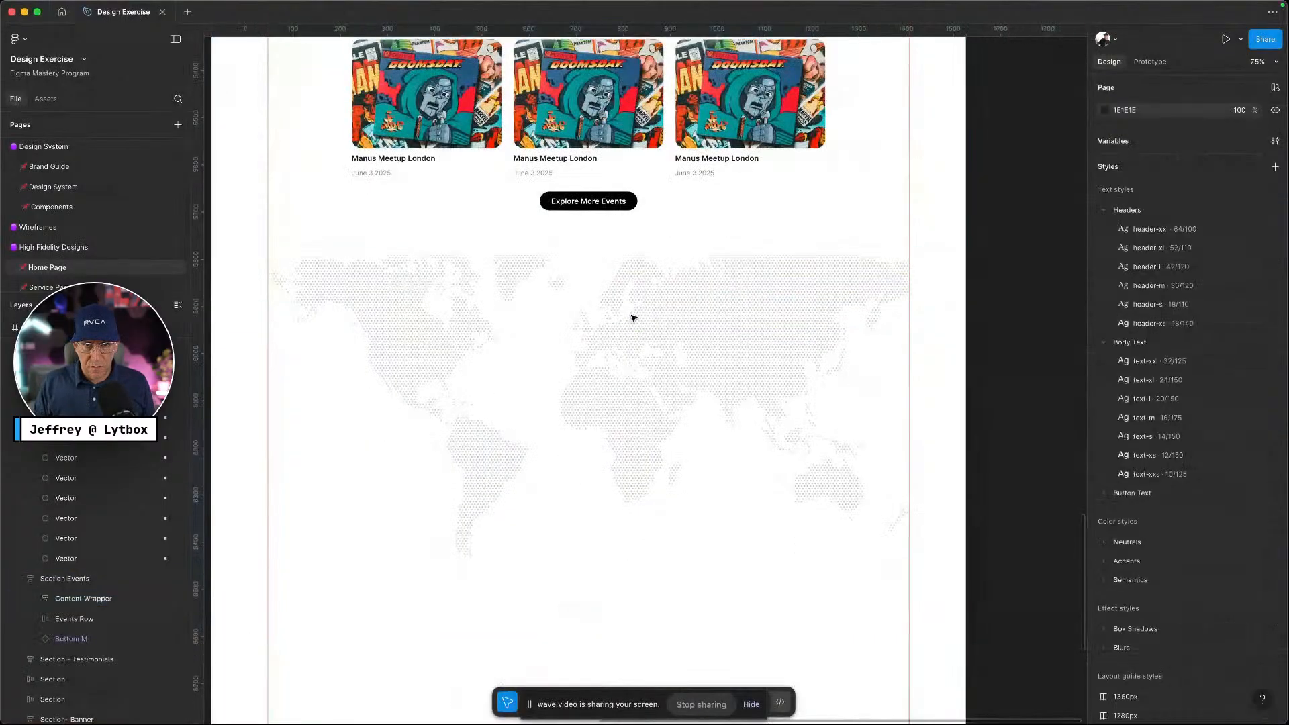
{"action": "right_click", "coordinate": [648, 421]}
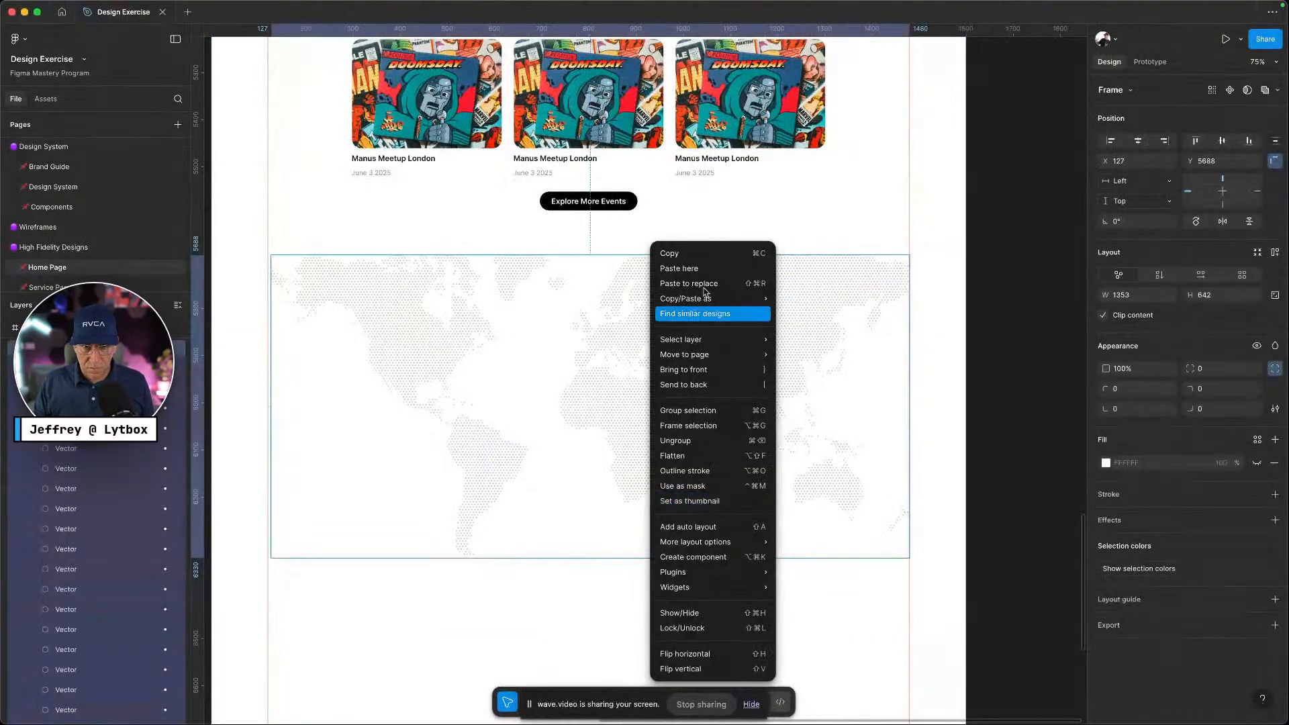
{"action": "left_click", "coordinate": [699, 264]}
{"action": "left_click_drag", "start_coordinate": [709, 302], "coordinate": [383, 261]}
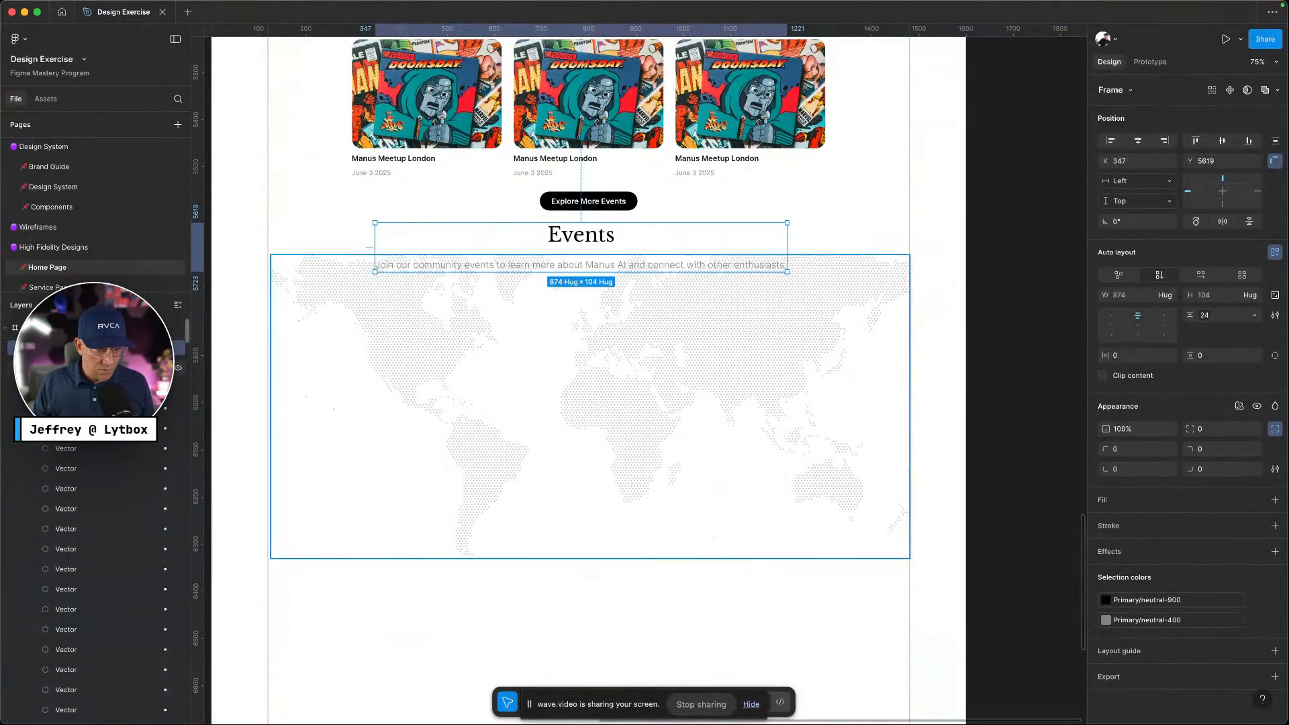
Move the world map just below the subtitle and select it together with the heading
{"action": "left_click", "coordinate": [20, 368]}
{"action": "double_click", "coordinate": [61, 368]}
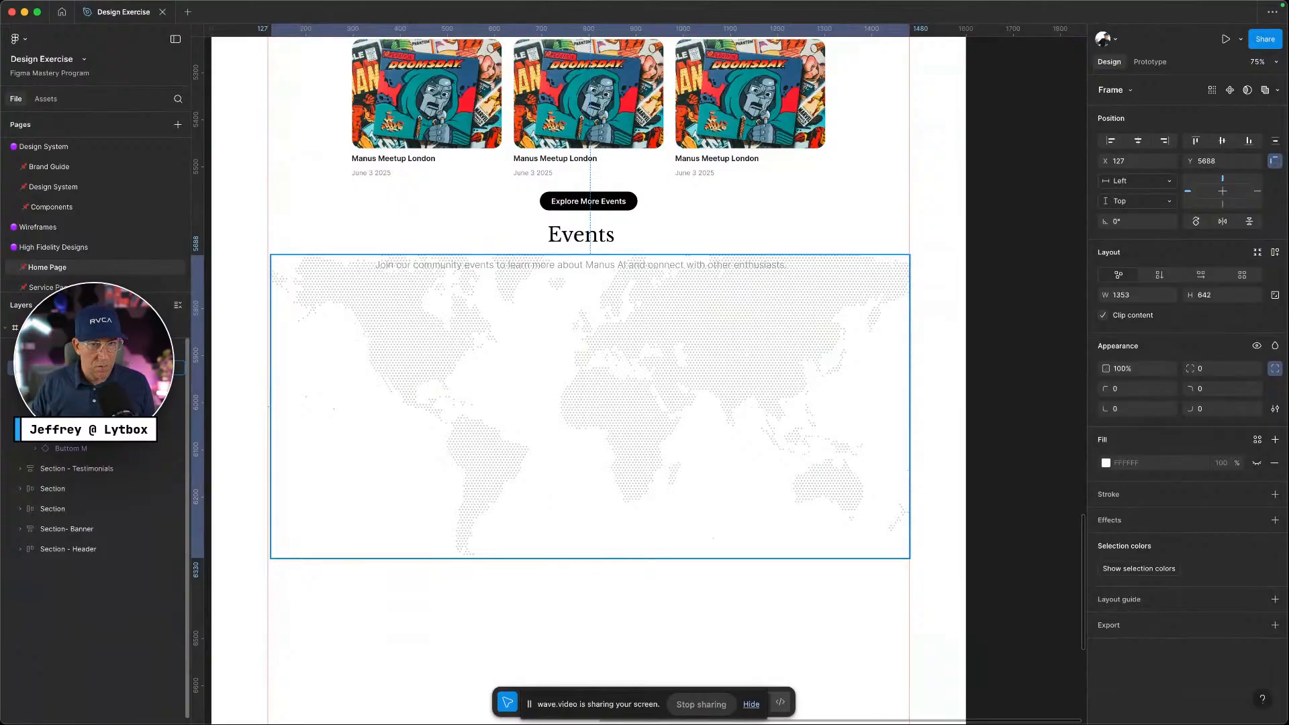
{"action": "left_click", "coordinate": [525, 642]}
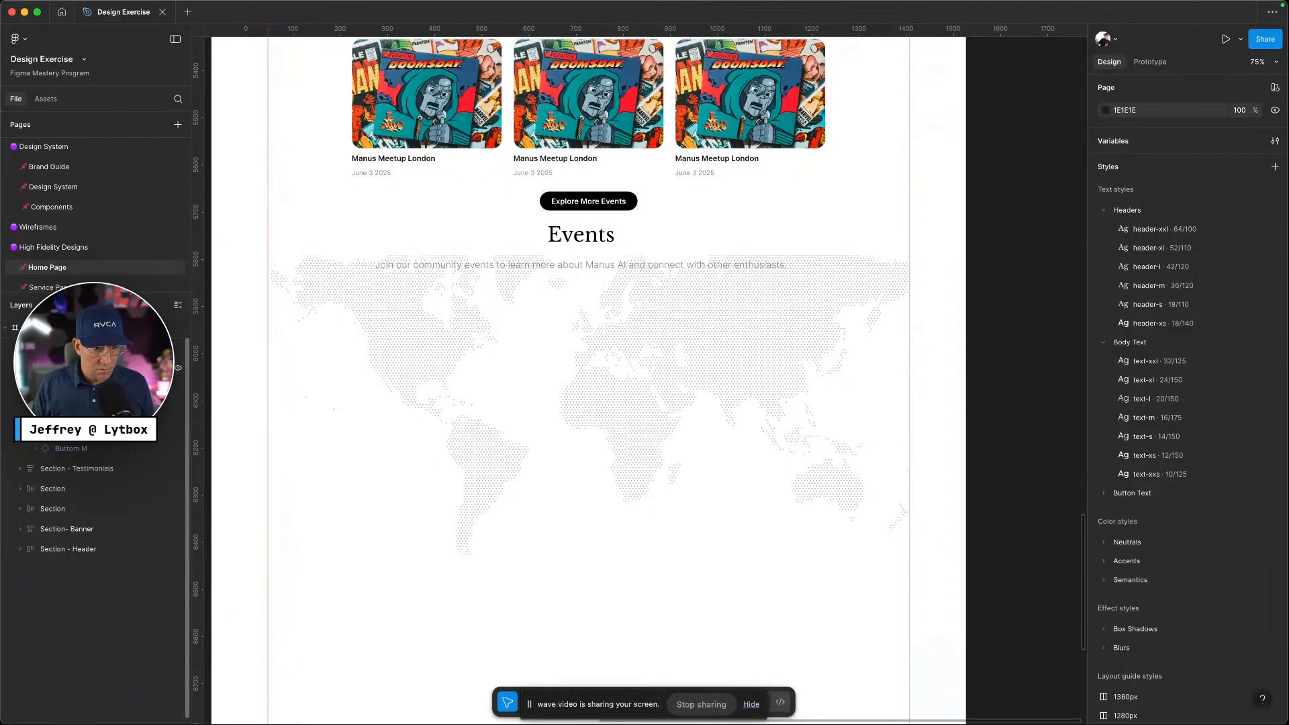
{"action": "left_click", "coordinate": [611, 313]}
{"action": "left_click_drag", "start_coordinate": [612, 315], "coordinate": [608, 349]}
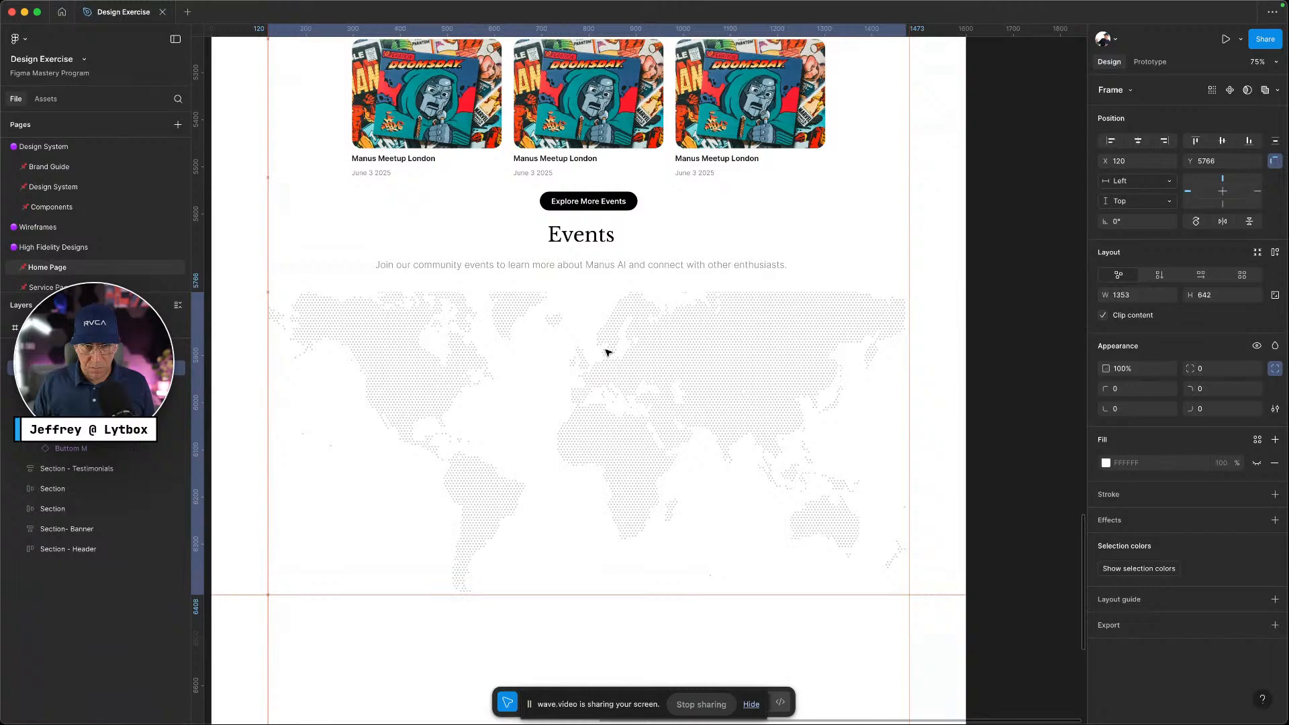
{"action": "left_click", "coordinate": [603, 253], "text": "shift"}
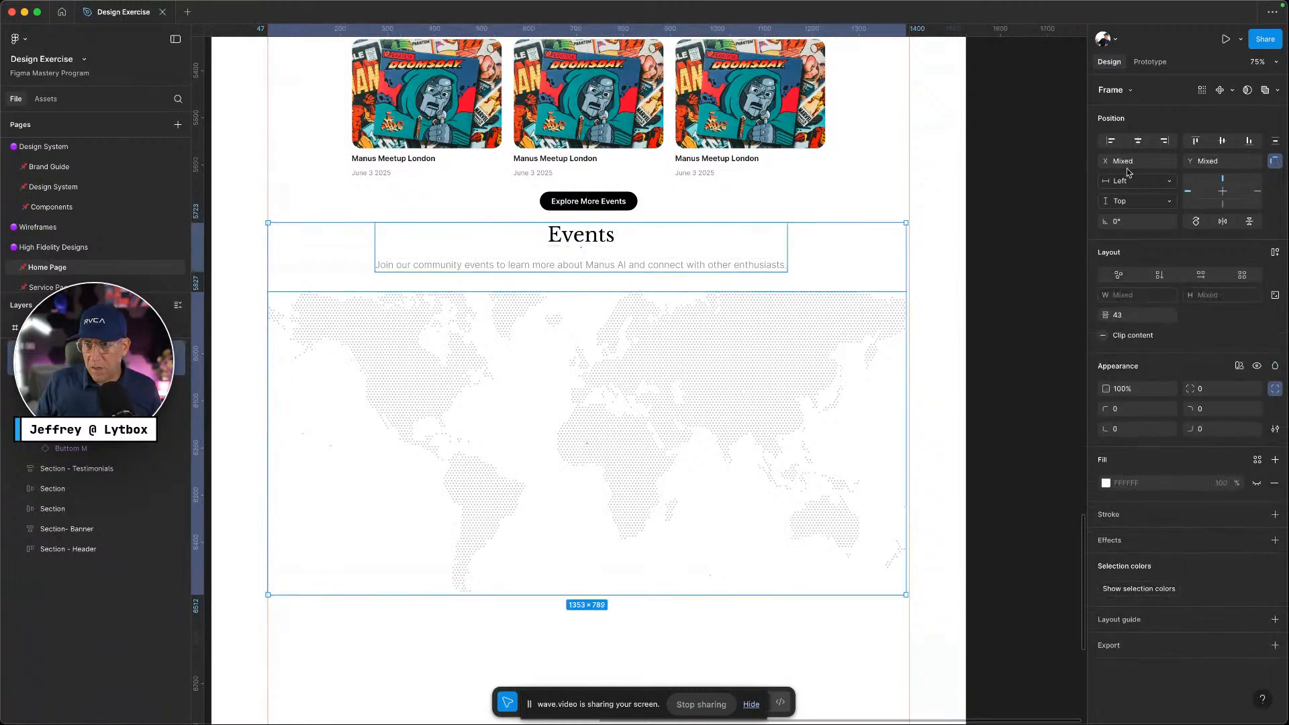
Centre the heading over the map and wrap both in a vertical auto layout
{"action": "left_click", "coordinate": [1139, 141]}
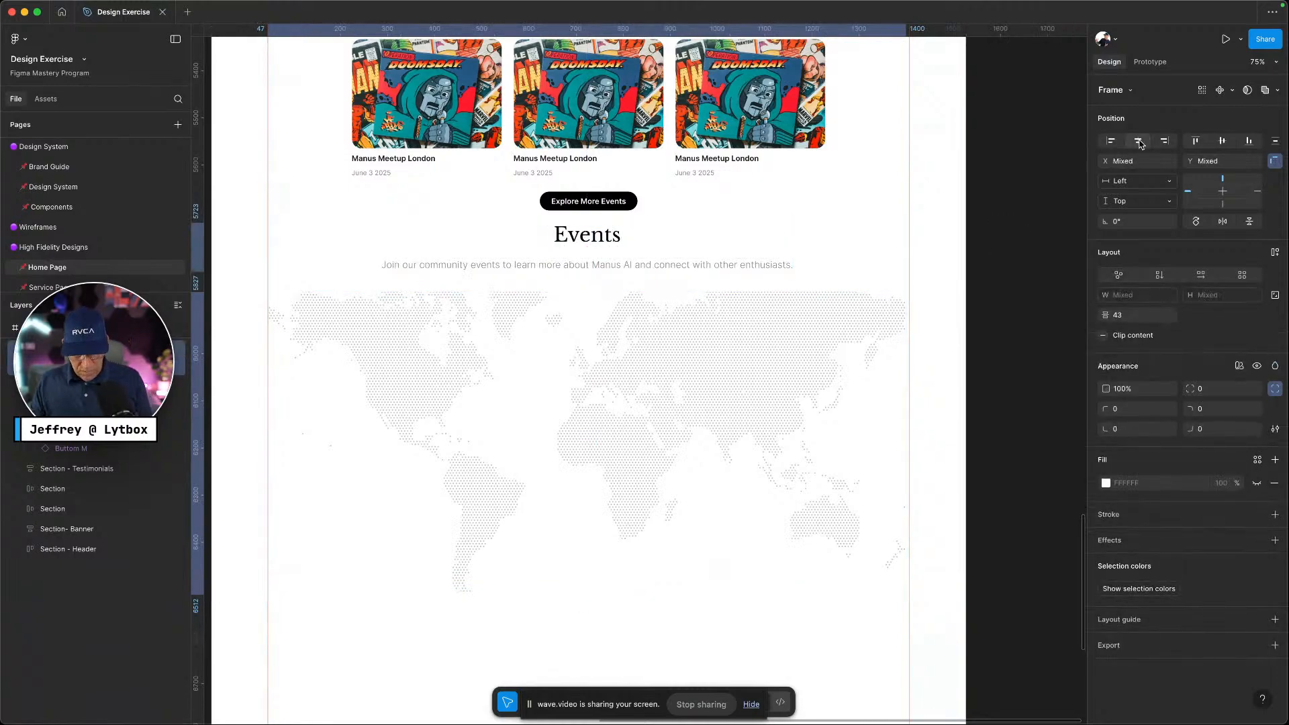
{"action": "key", "text": "shift+a"}
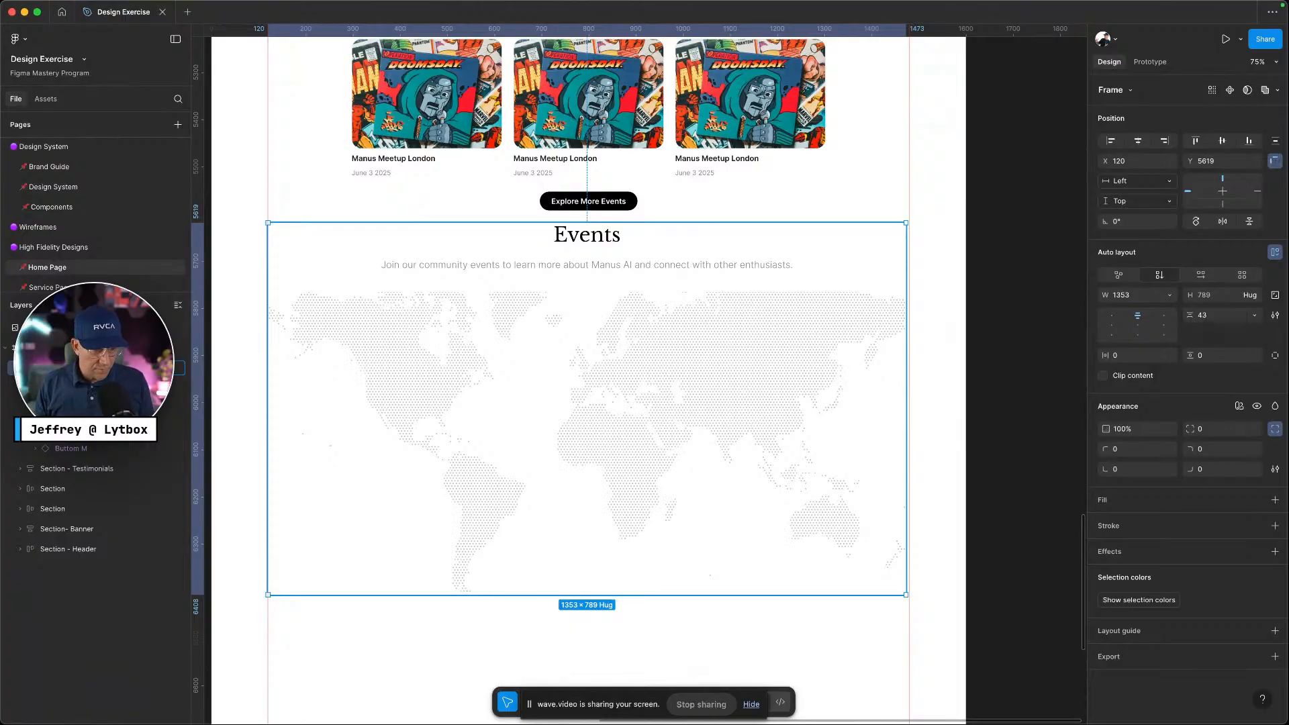
{"action": "left_click", "coordinate": [20, 388]}
{"action": "left_click_drag", "start_coordinate": [515, 362], "coordinate": [538, 405]}
{"action": "scroll", "coordinate": [542, 400], "scroll_direction": "down", "scroll_amount": 3}
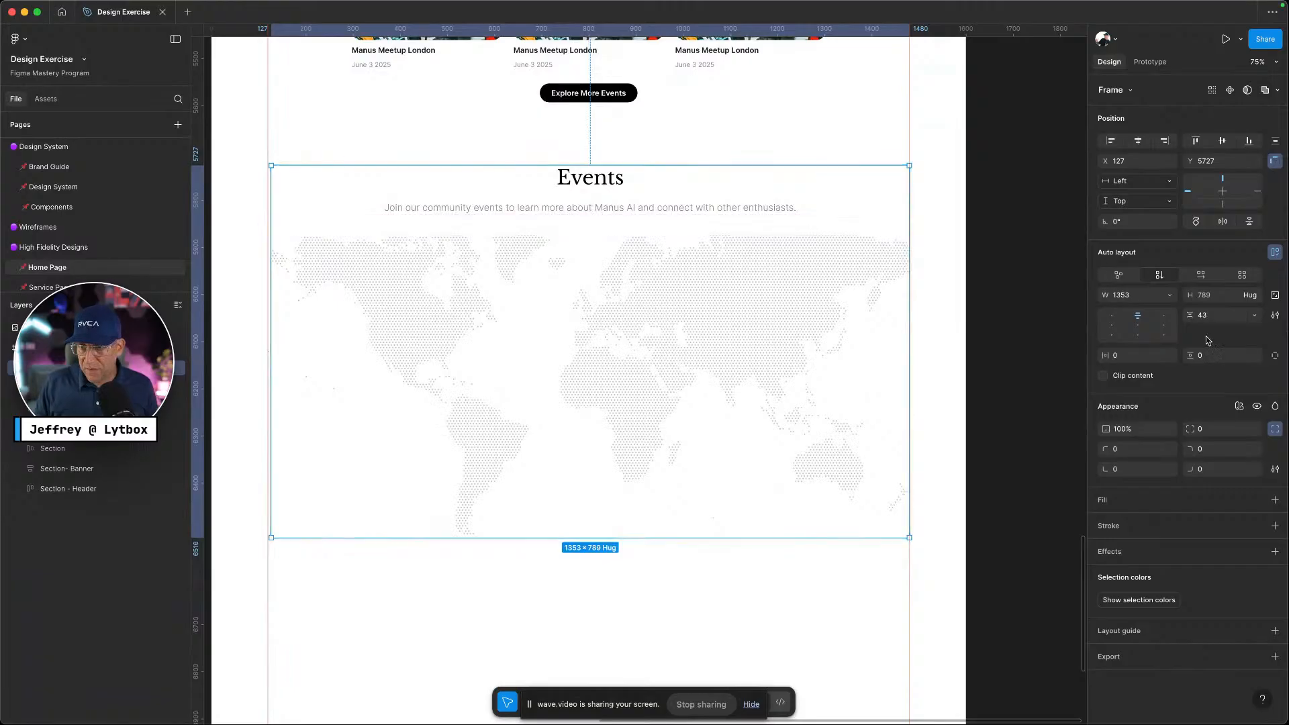
Bind the auto layout gap to the gap-l spacing variable (40)
{"action": "left_click", "coordinate": [1254, 315]}
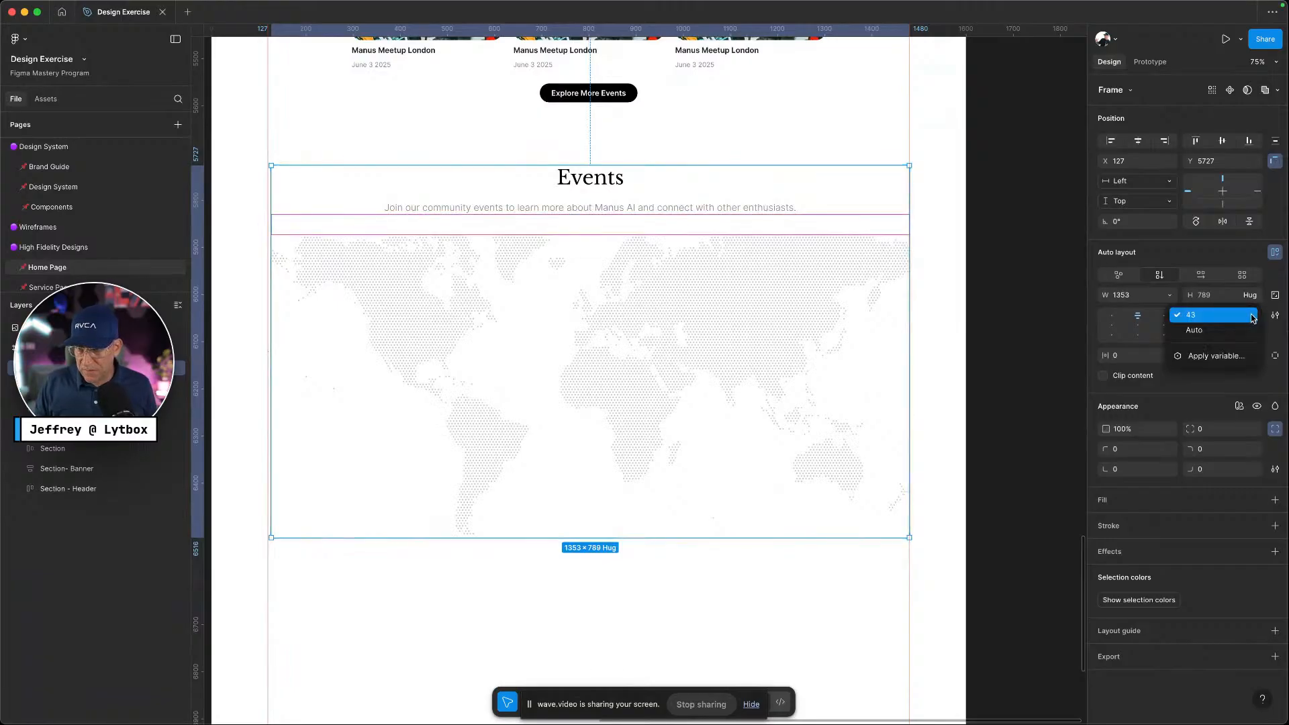
{"action": "left_click", "coordinate": [1226, 353]}
{"action": "type", "text": "gap"}
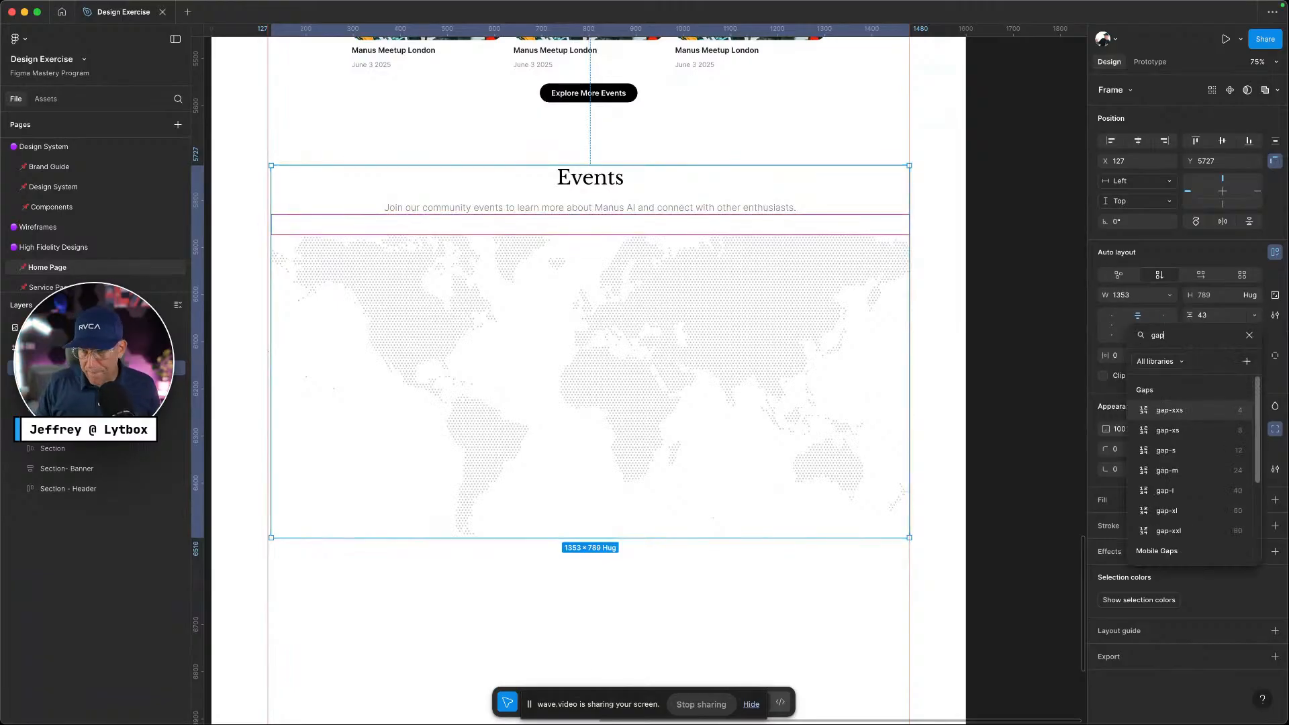
{"action": "left_click", "coordinate": [1211, 490]}
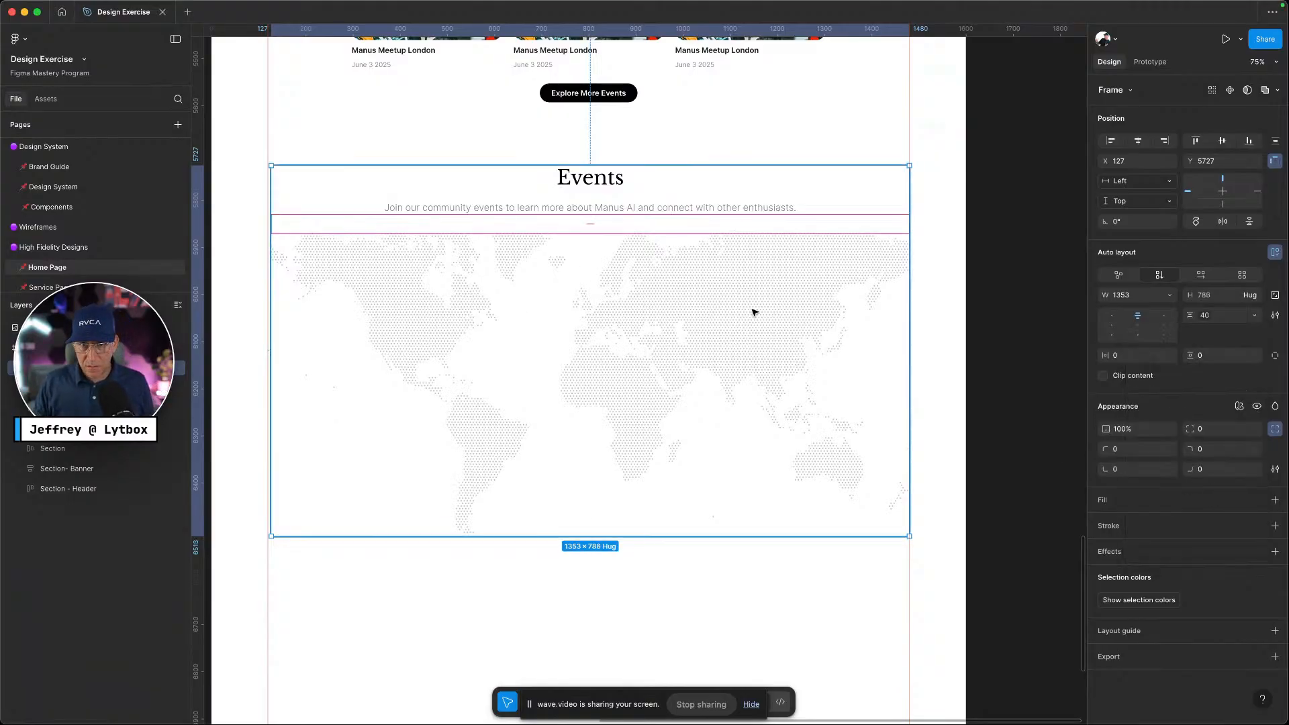
{"action": "left_click", "coordinate": [772, 312]}
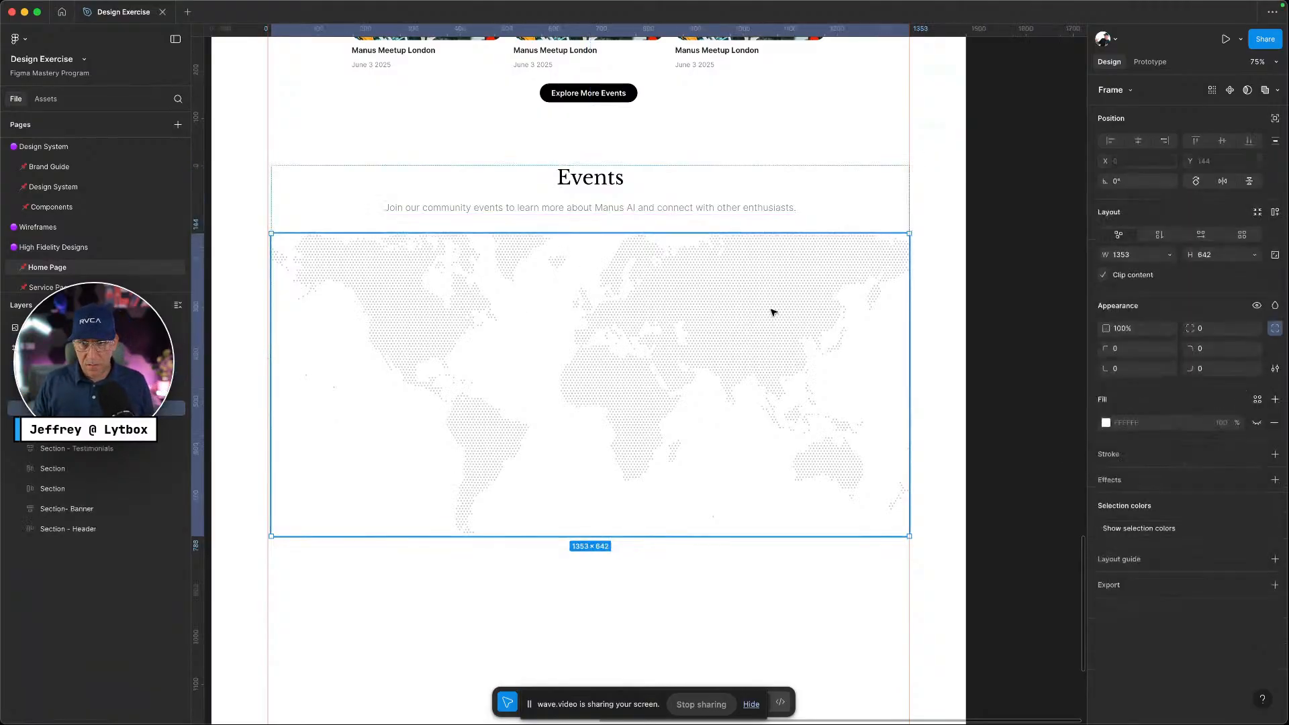
Add a second fill to the map frame at 100% opacity
{"action": "left_click", "coordinate": [1255, 424]}
{"action": "left_click", "coordinate": [1255, 424]}
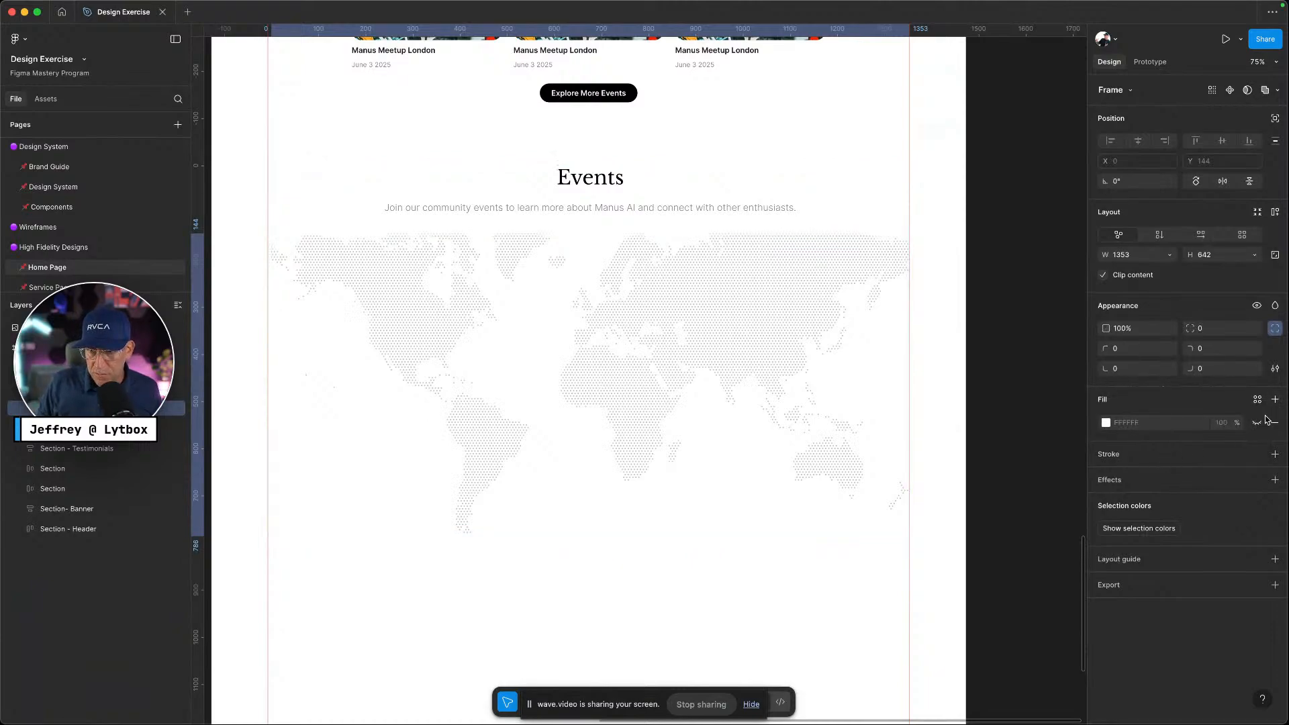
{"action": "left_click", "coordinate": [1275, 401]}
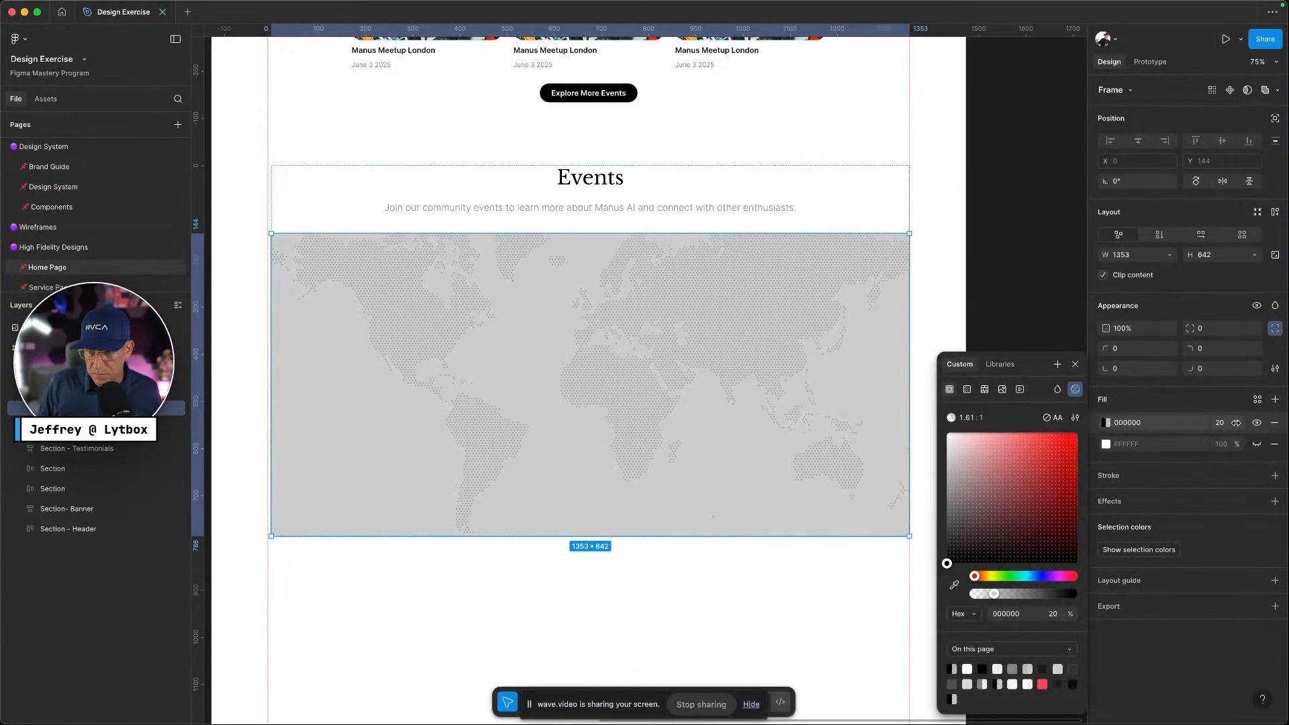
{"action": "left_click_drag", "start_coordinate": [1237, 423], "coordinate": [1288, 423]}
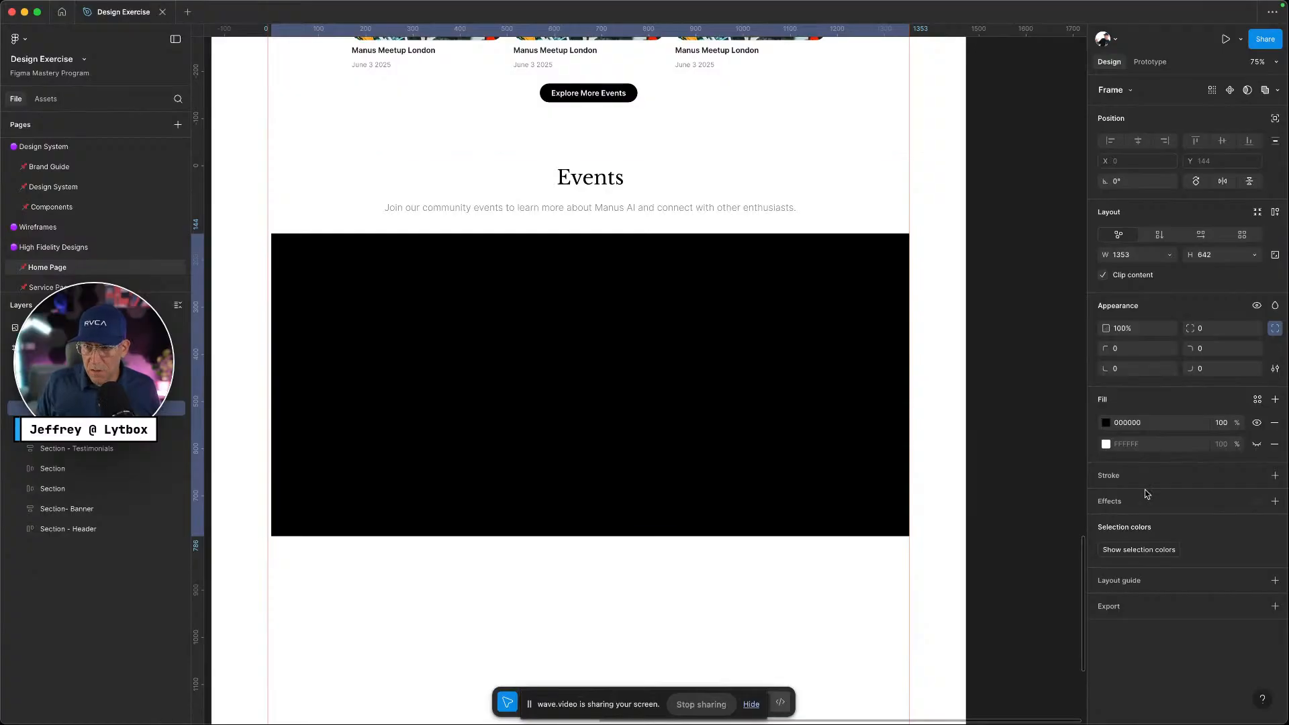
{"action": "left_click", "coordinate": [1222, 424]}
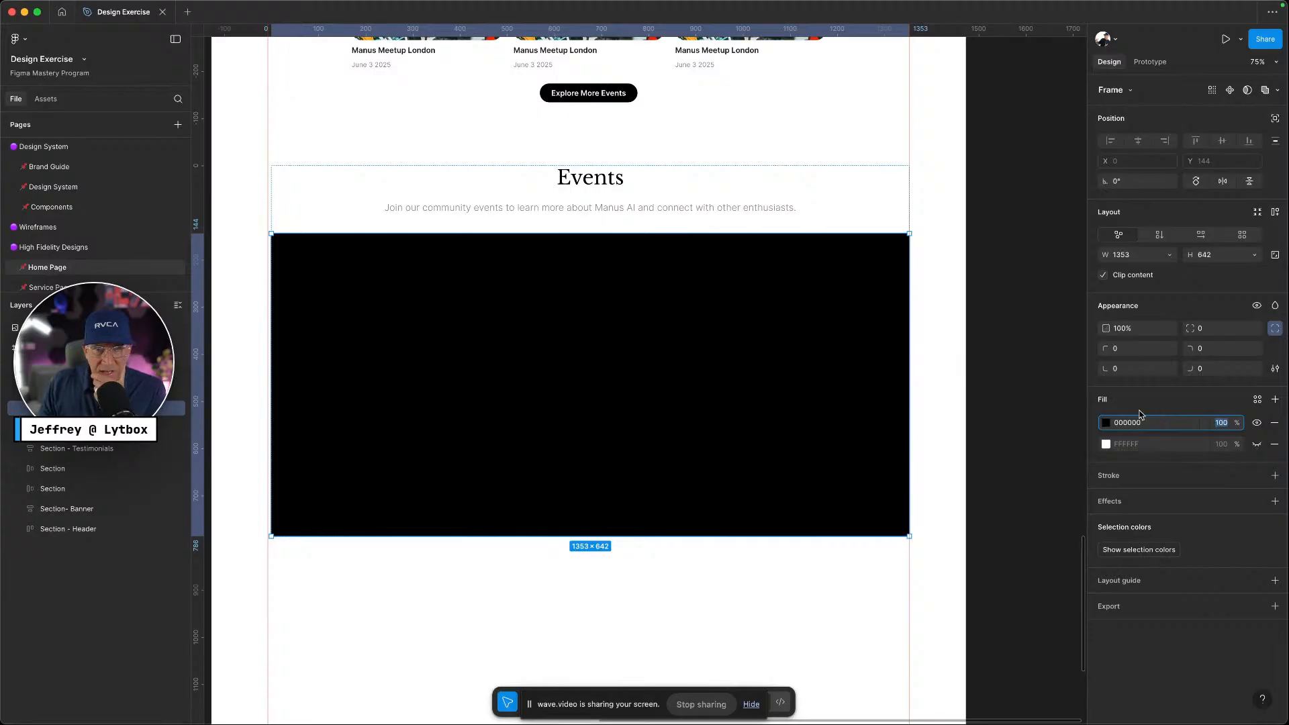
Make the fill a black-to-grey linear gradient (000000 to 666666) and compare with the Manus page
{"action": "left_click", "coordinate": [1107, 424]}
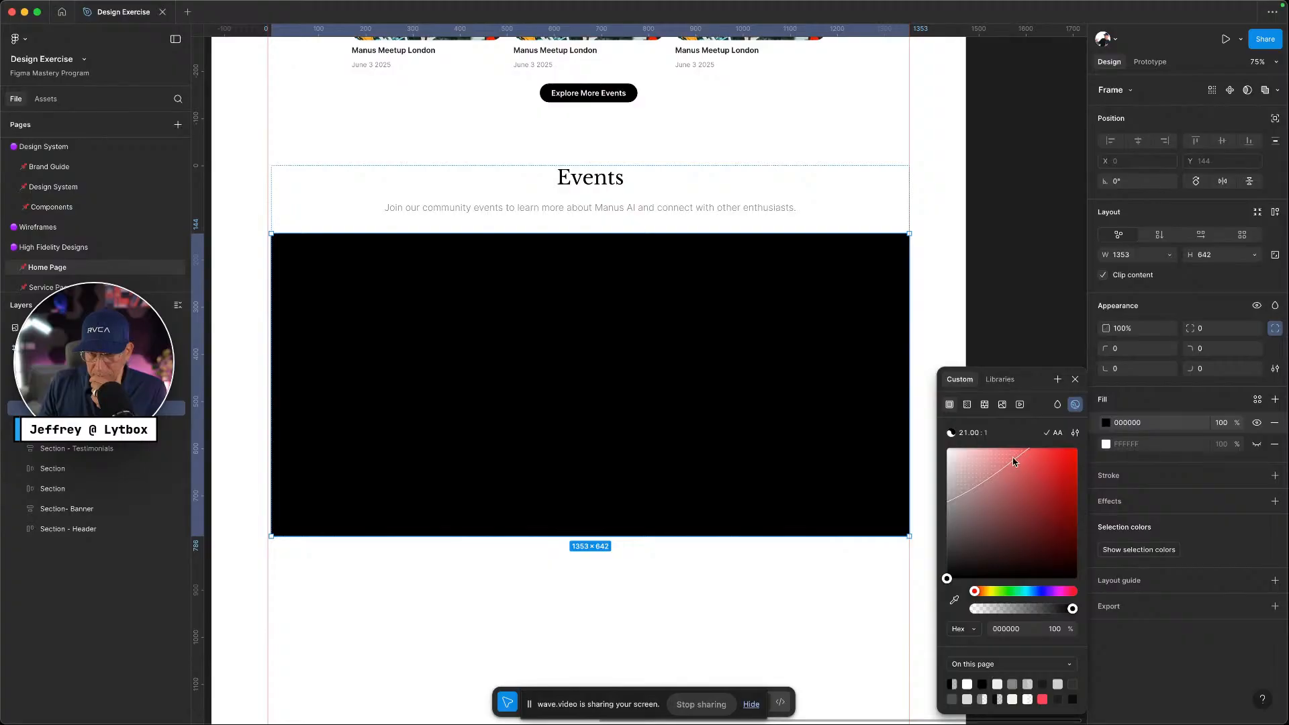
{"action": "left_click", "coordinate": [1000, 379]}
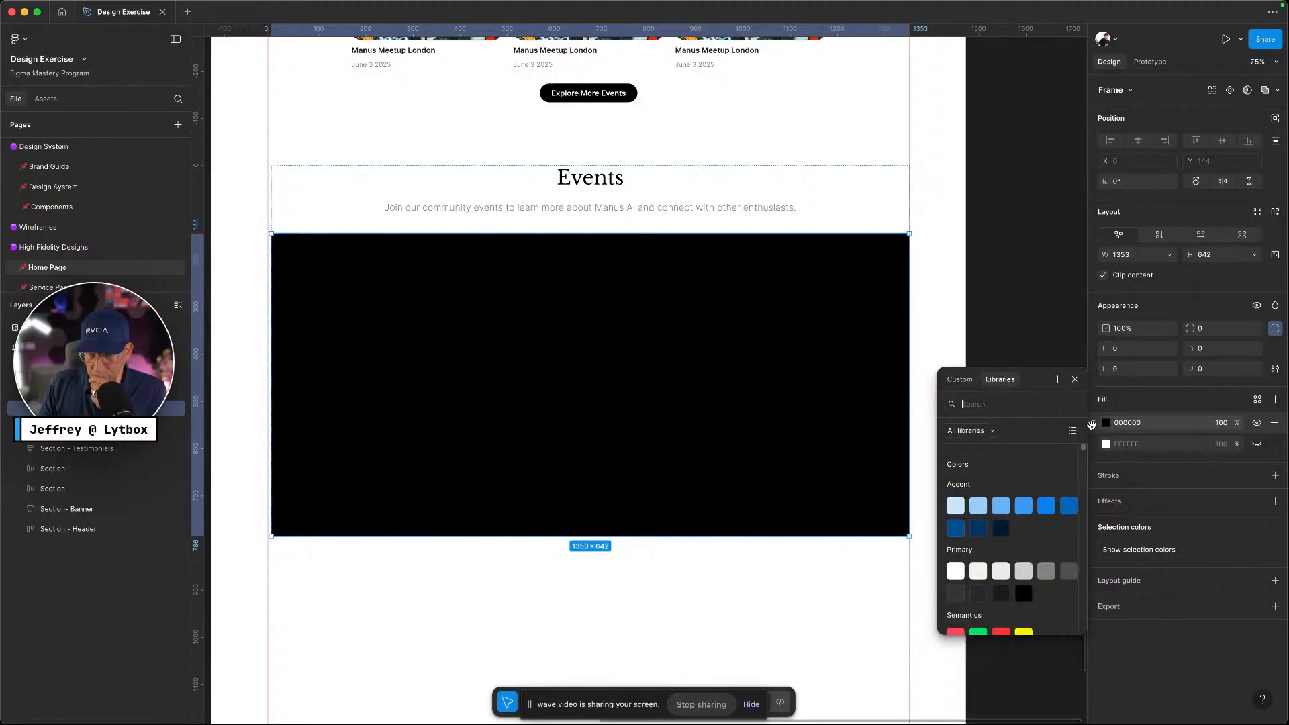
{"action": "left_click", "coordinate": [960, 380]}
{"action": "left_click", "coordinate": [967, 404]}
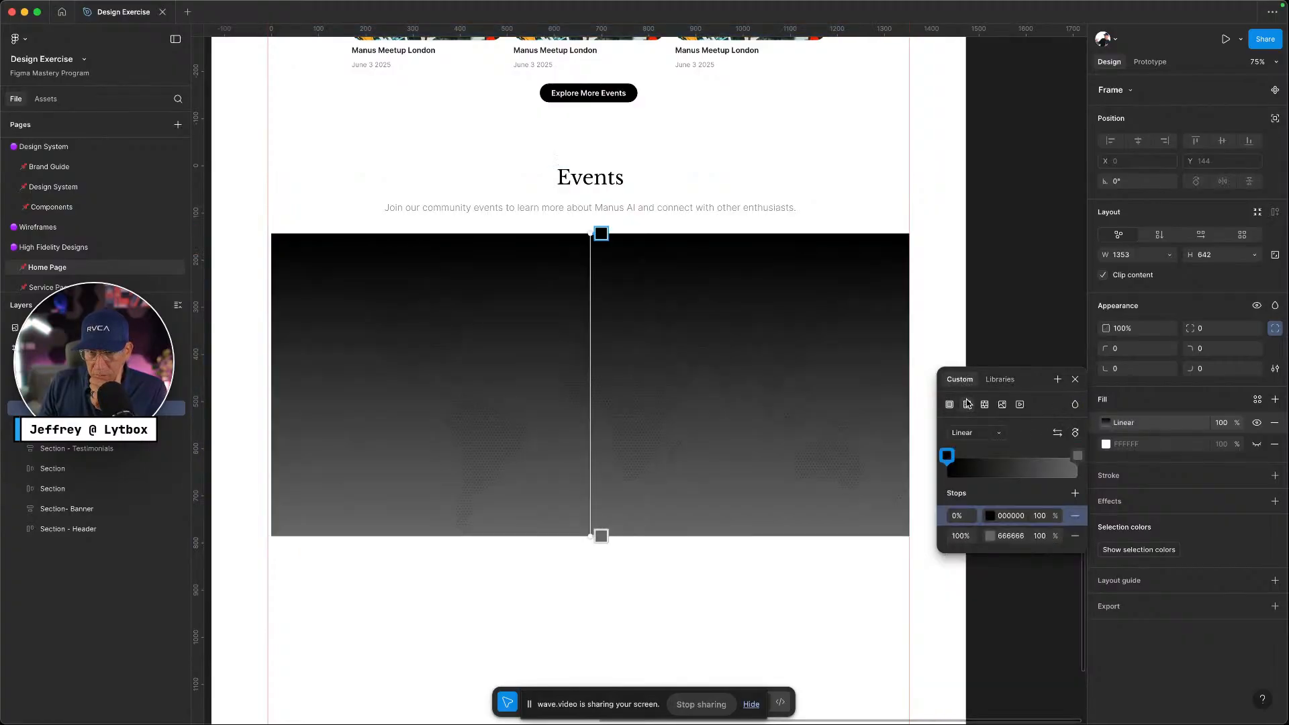
{"action": "left_click_drag", "start_coordinate": [590, 536], "coordinate": [591, 278]}
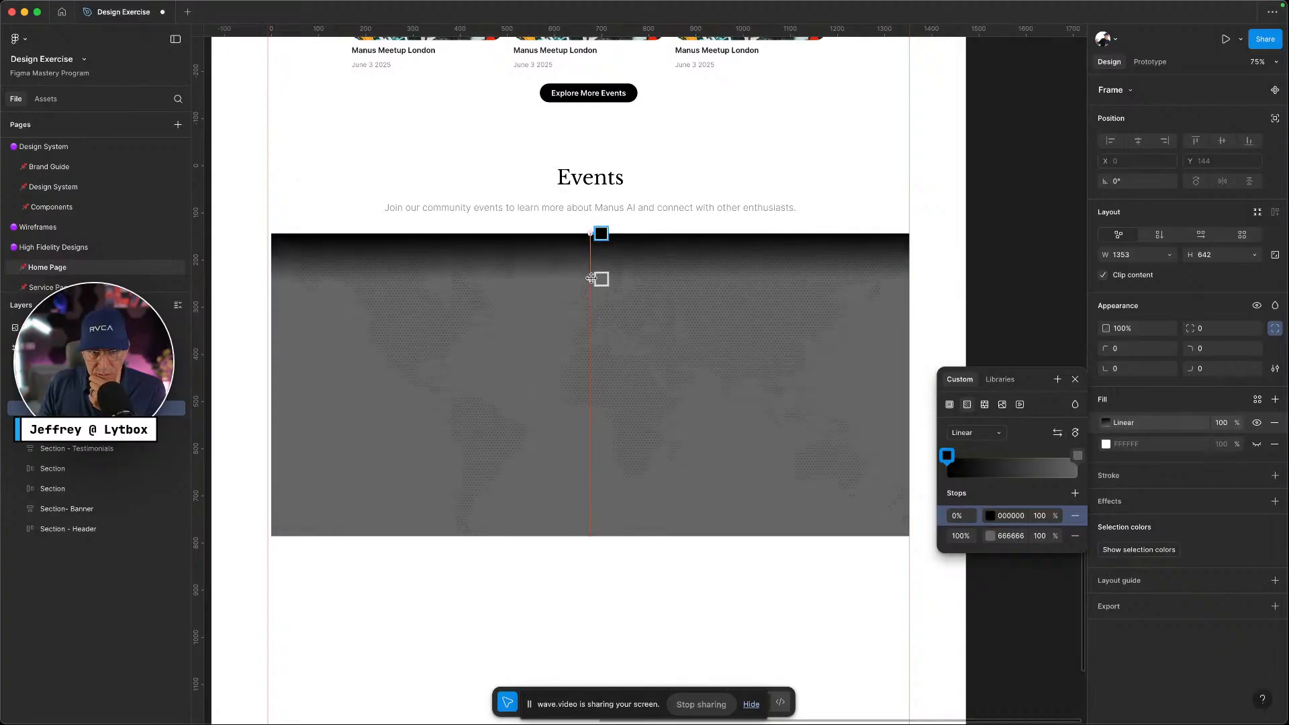
{"action": "left_click", "coordinate": [601, 278]}
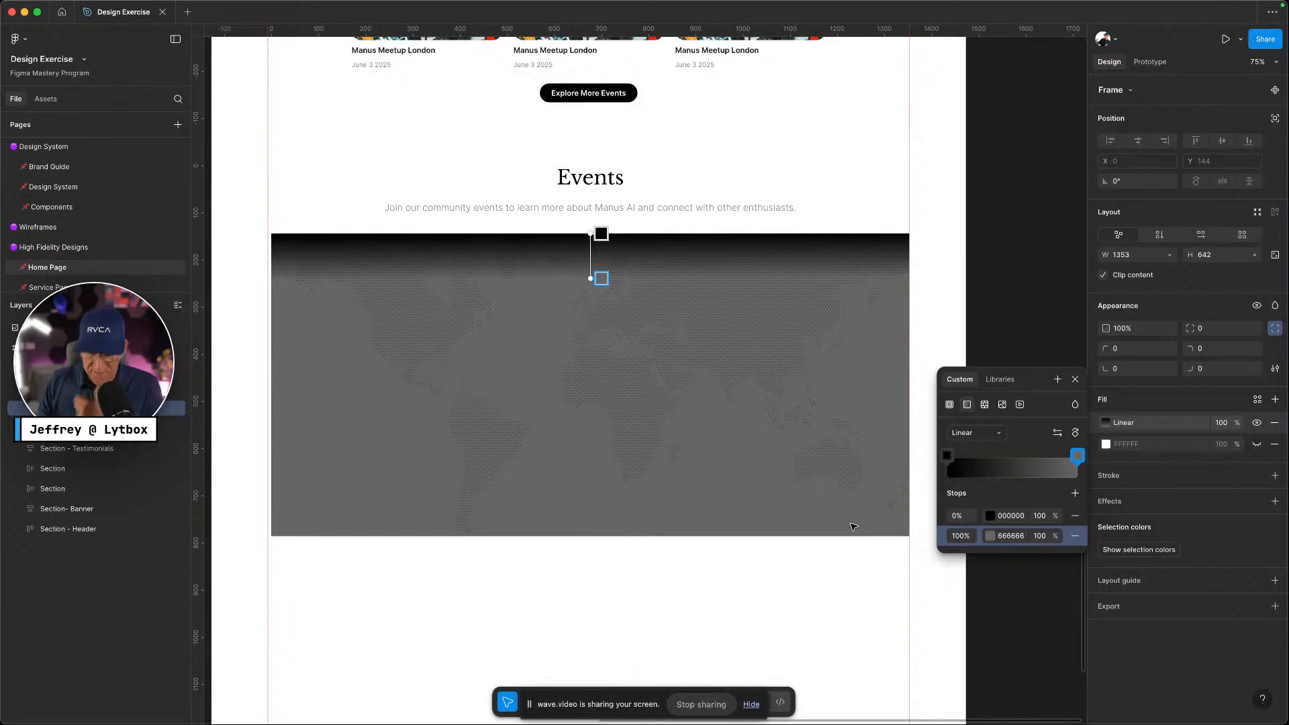
{"action": "key", "text": "ctrl+Left"}
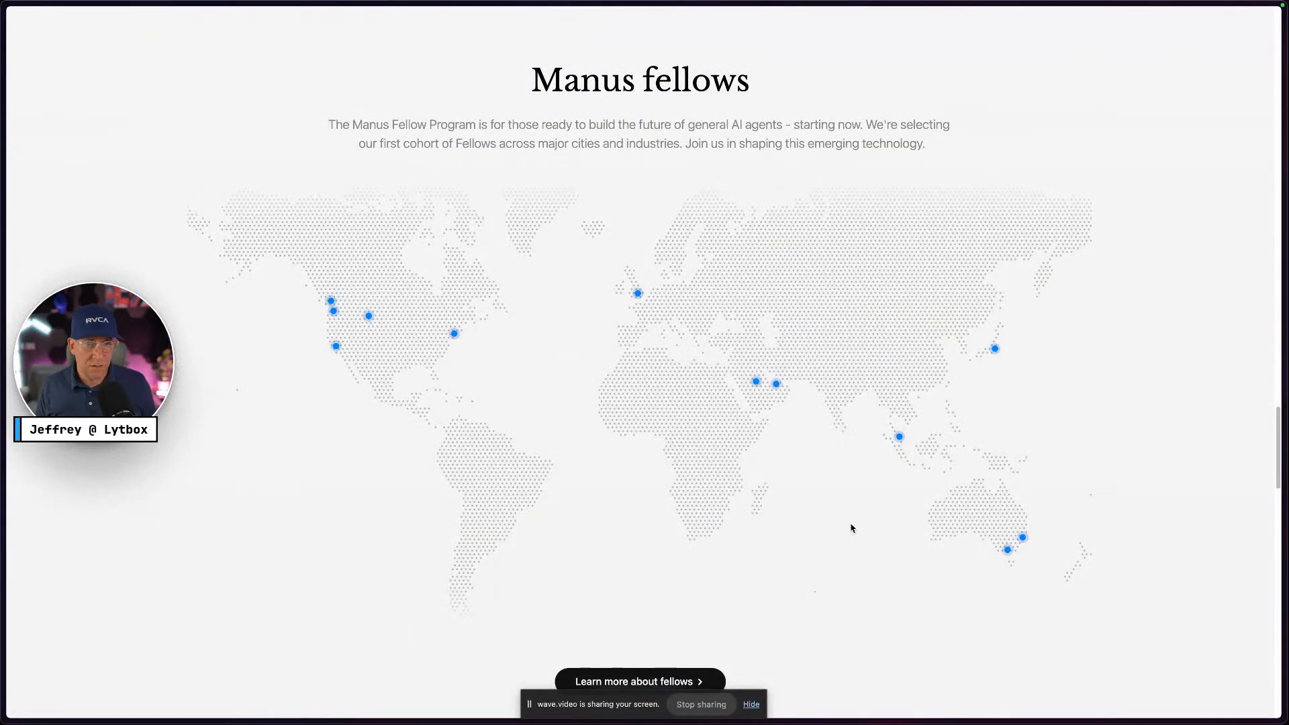
Replace the gradient stops with neutral-100, then delete that fill, leaving plain FFFFFF
{"action": "key", "text": "ctrl+Right"}
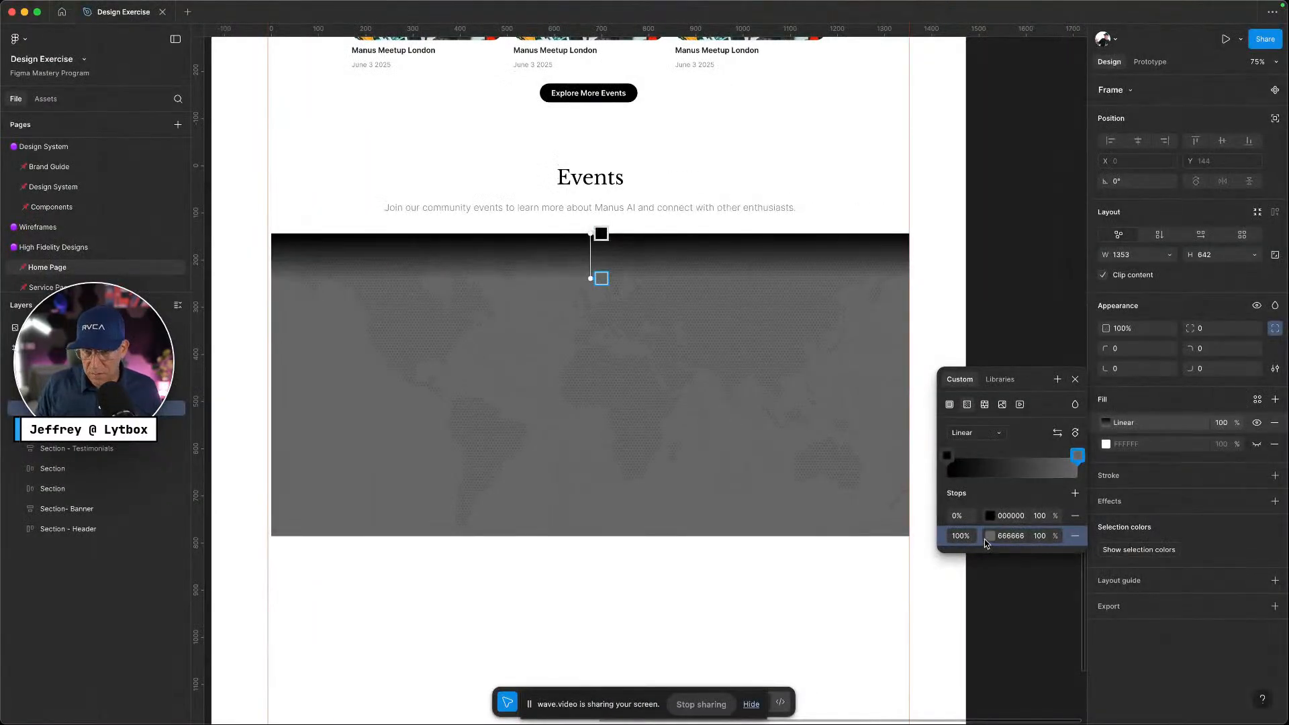
{"action": "left_click", "coordinate": [986, 542]}
{"action": "left_click", "coordinate": [849, 410]}
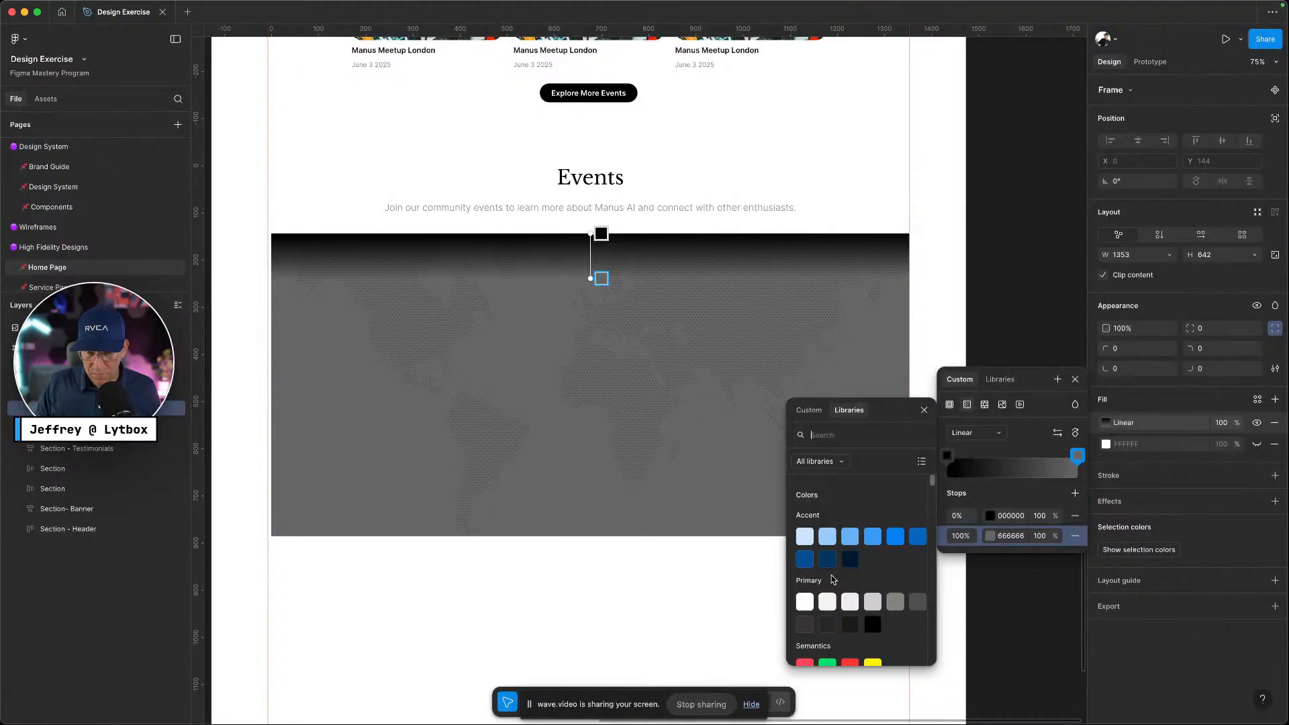
{"action": "left_click", "coordinate": [805, 601]}
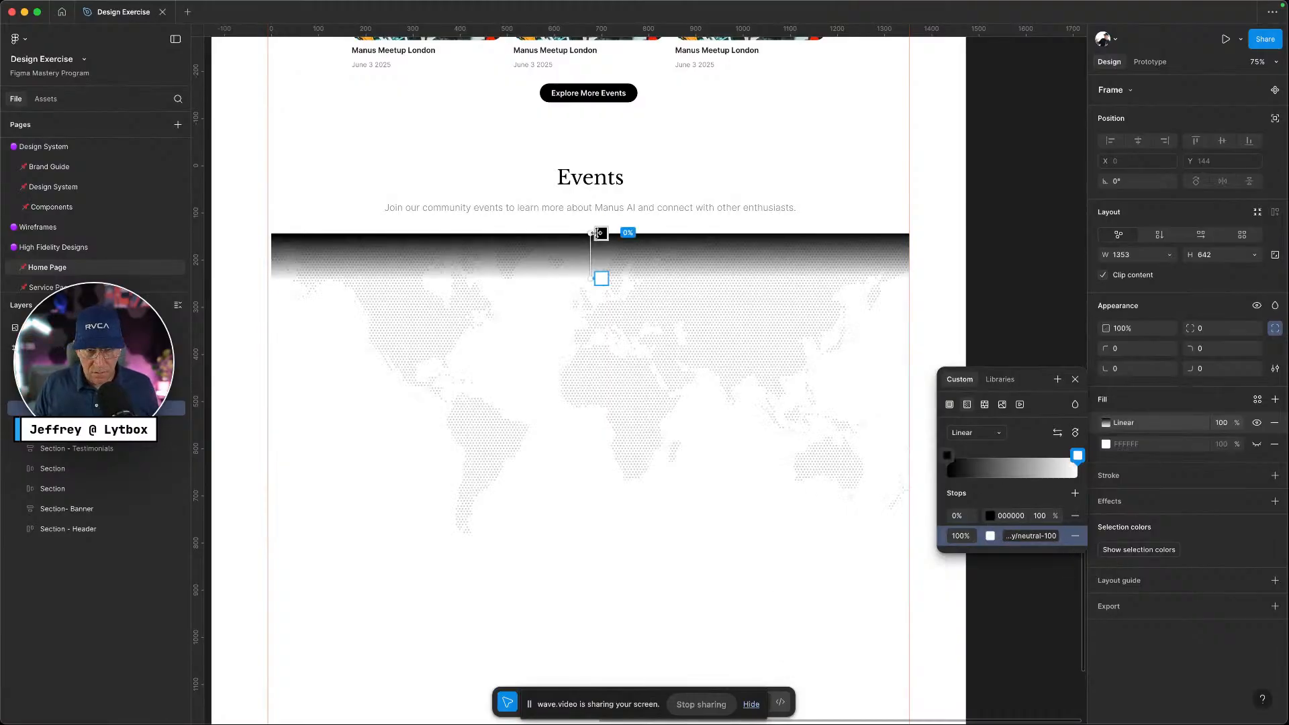
{"action": "left_click", "coordinate": [601, 233]}
{"action": "left_click", "coordinate": [990, 516]}
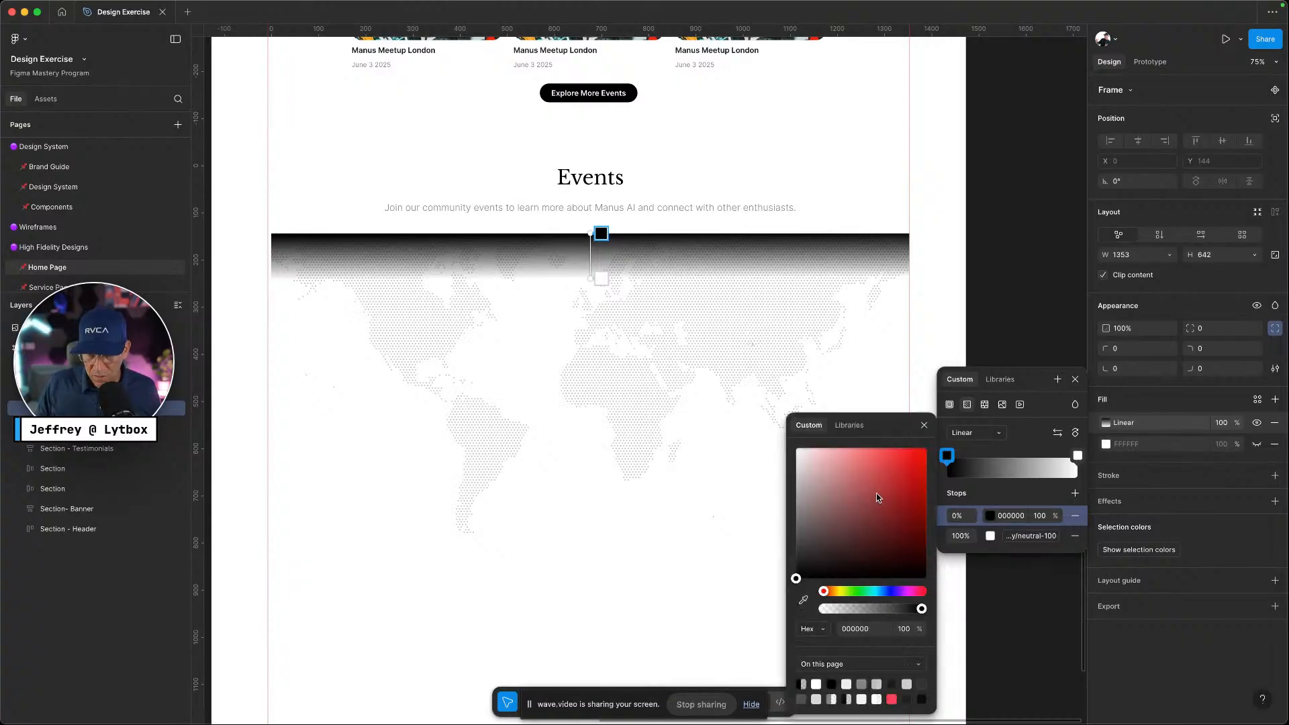
{"action": "left_click", "coordinate": [1000, 379]}
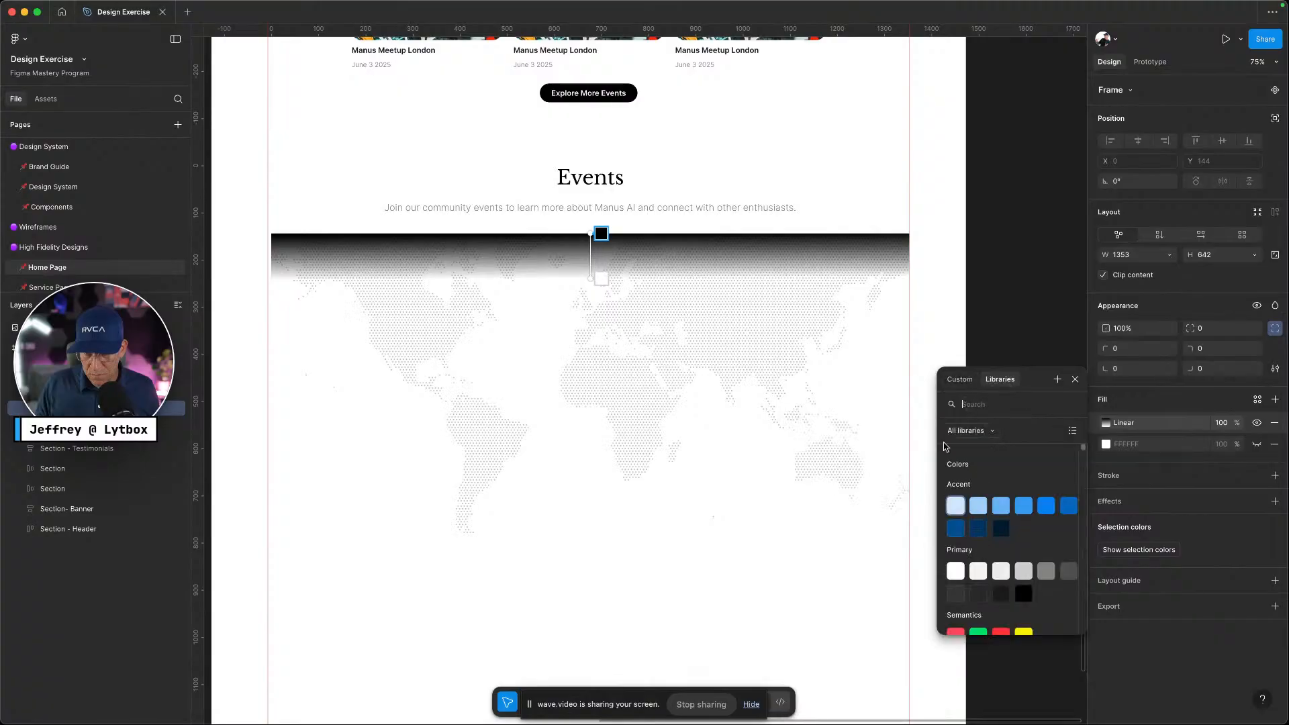
{"action": "left_click", "coordinate": [955, 571]}
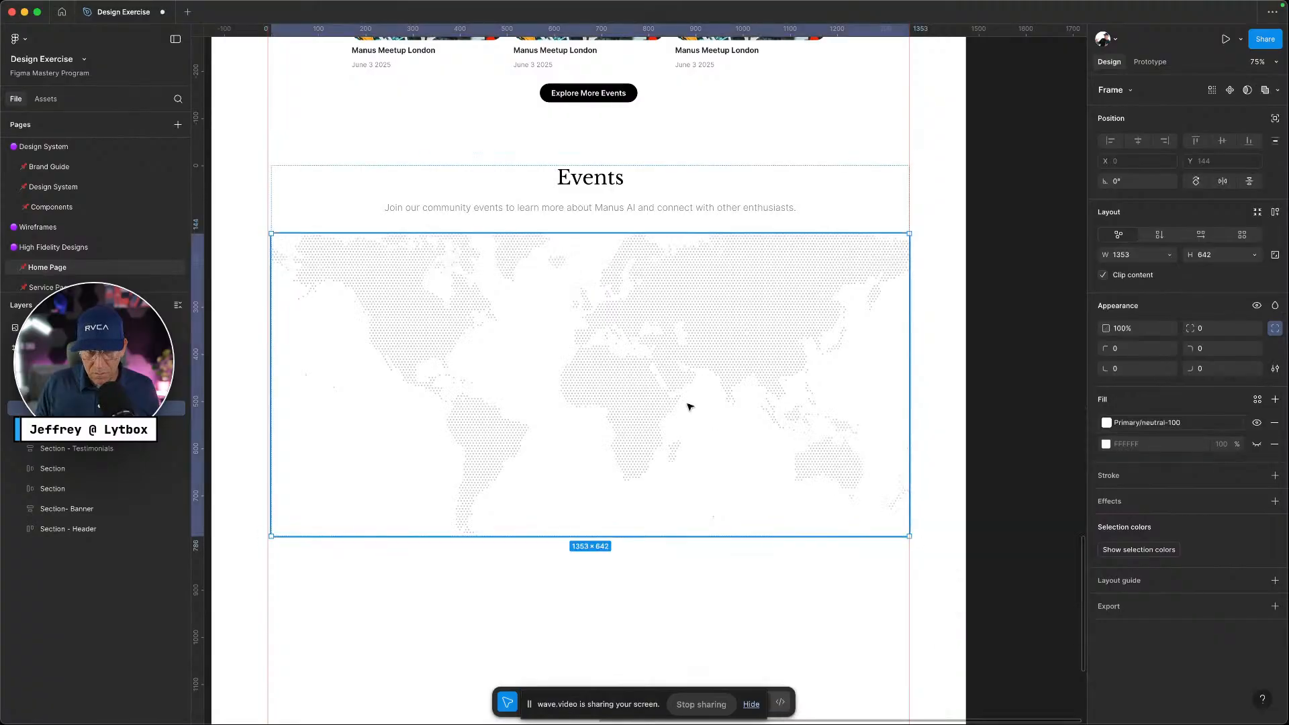
{"action": "left_click", "coordinate": [1274, 423]}
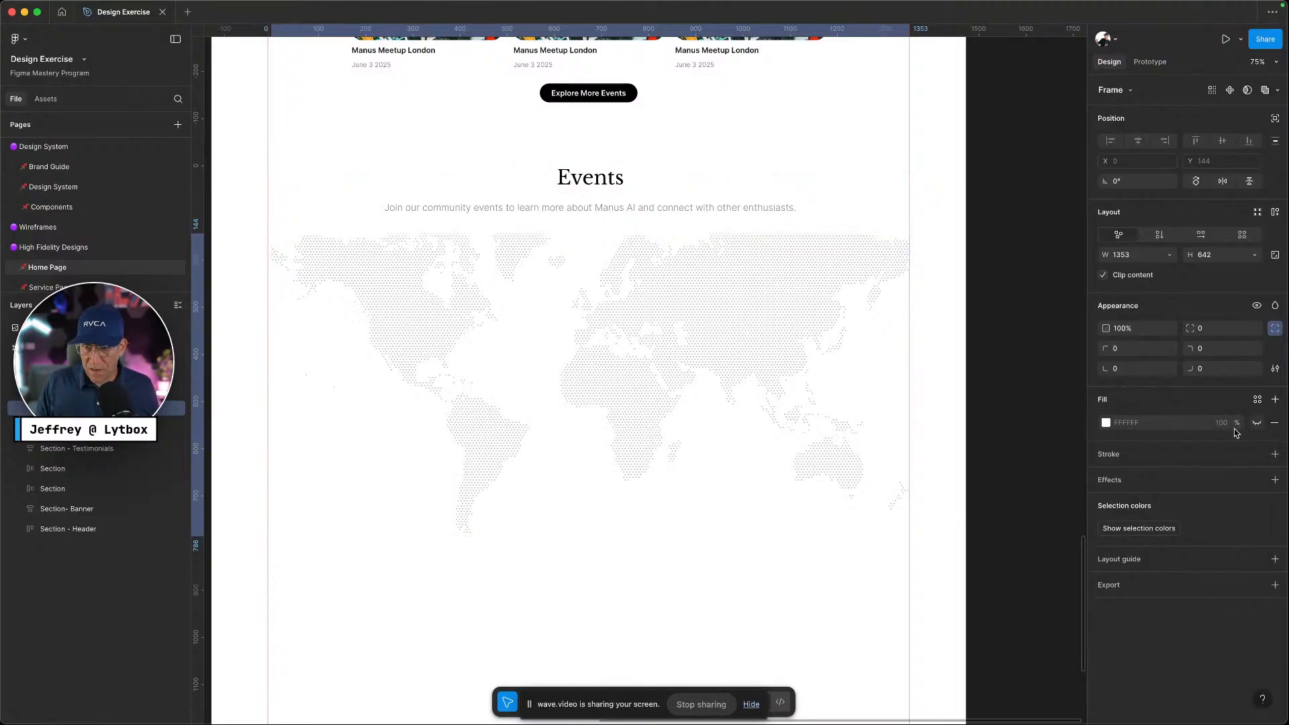
{"action": "left_click", "coordinate": [970, 433]}
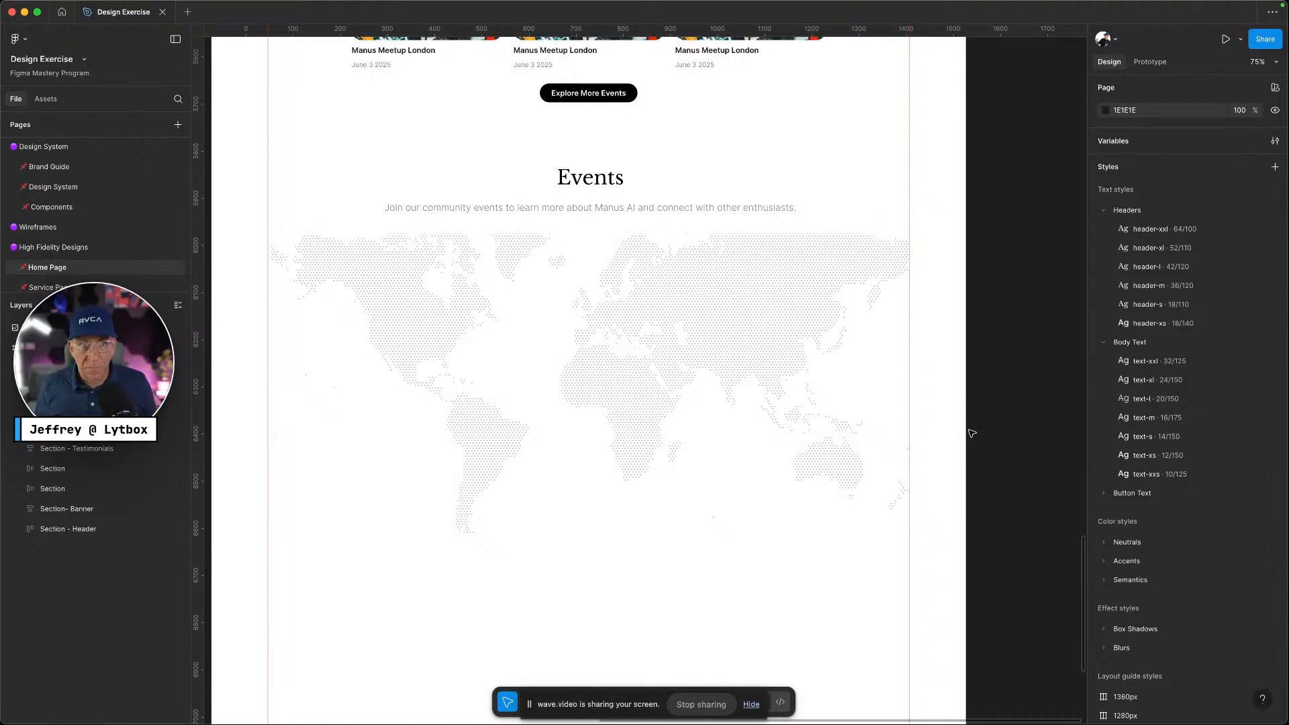
Compare against the Manus reference, then bring up the Events frame's layer options
{"action": "key", "text": "ctrl+Left"}
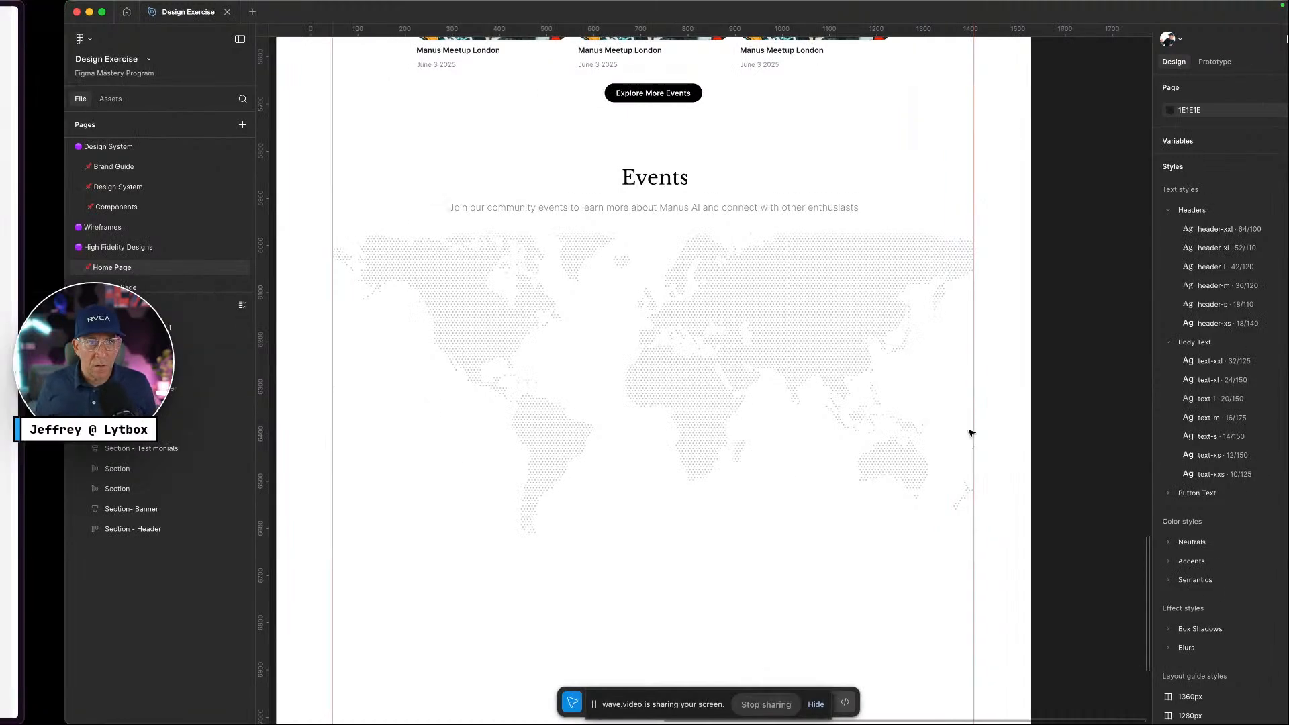
{"action": "key", "text": "ctrl+Right"}
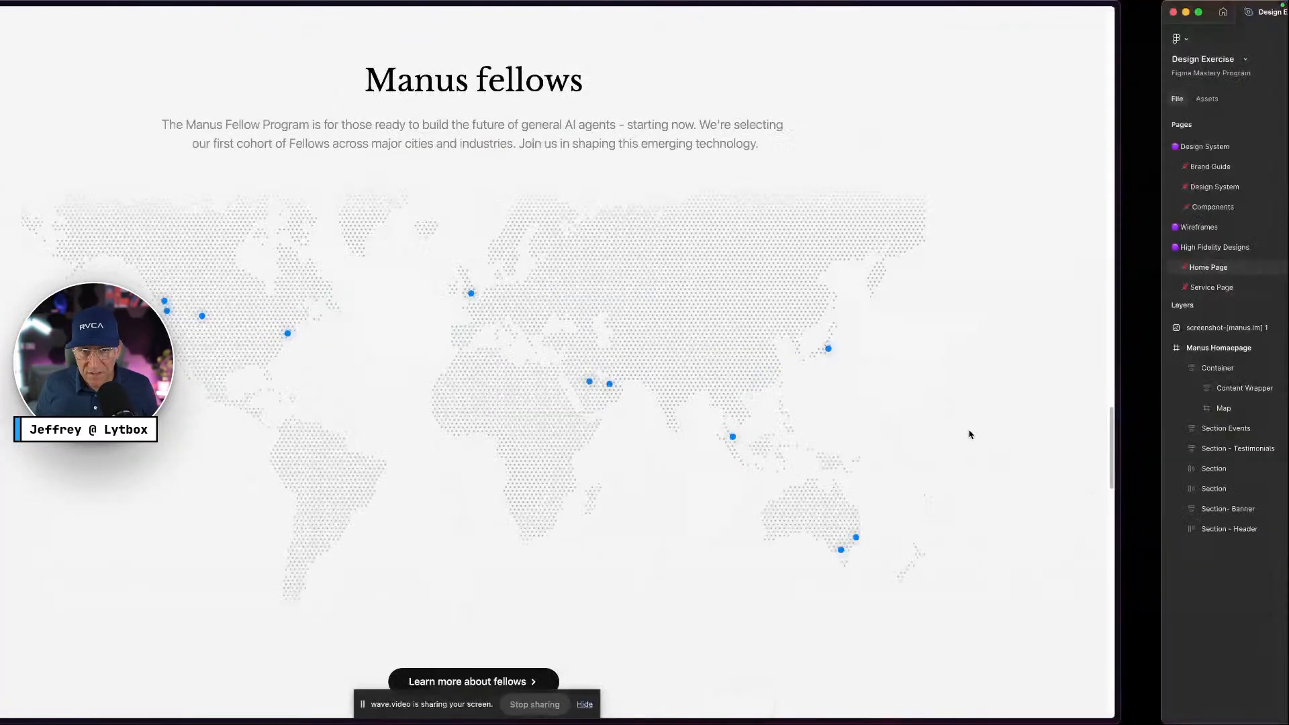
{"action": "key", "text": "ctrl+Left"}
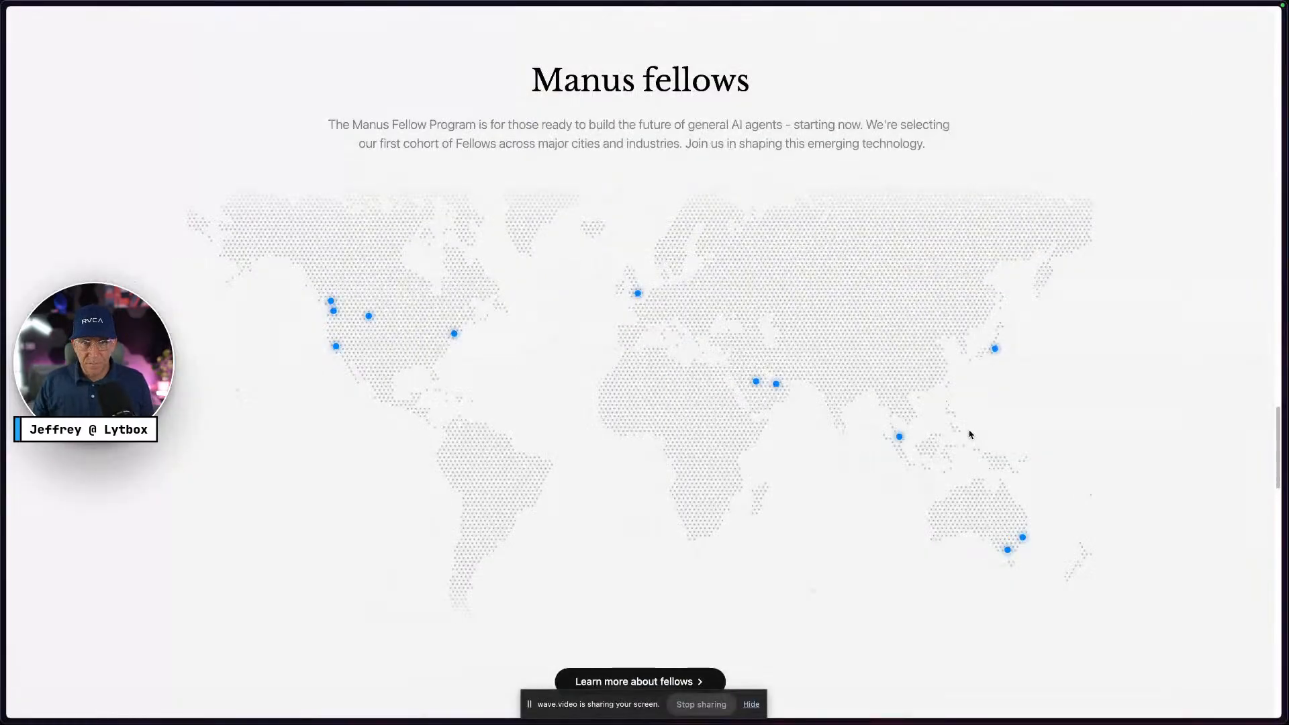
{"action": "key", "text": "ctrl+Right"}
{"action": "right_click", "coordinate": [732, 403]}
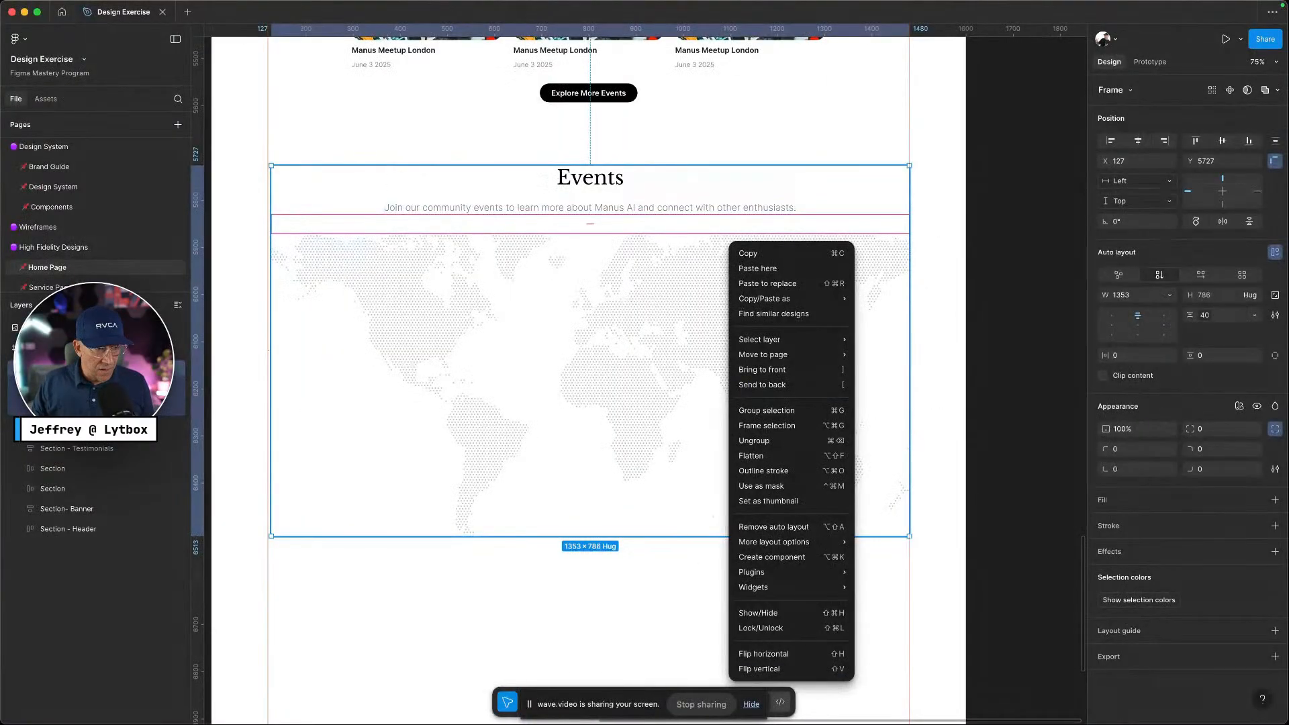
{"action": "left_click", "coordinate": [58, 376]}
{"action": "right_click", "coordinate": [58, 369]}
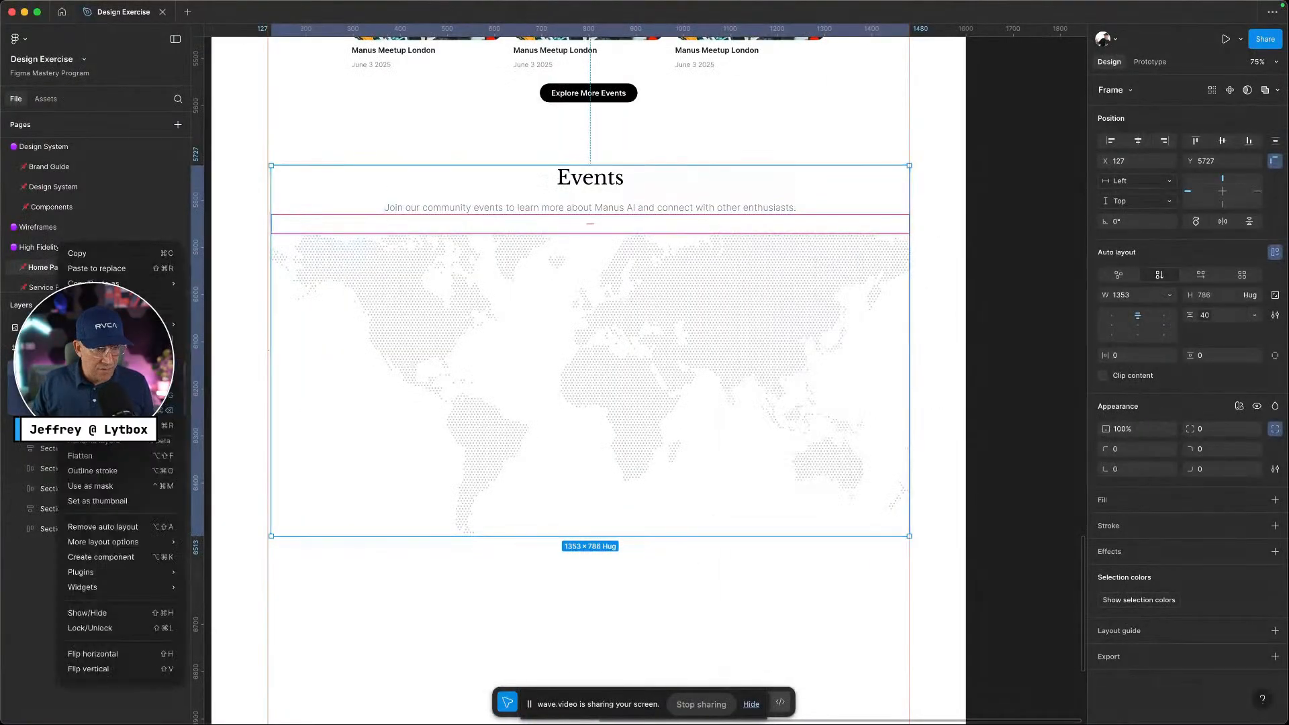
Lock the Events frame and the map layer
{"action": "left_click", "coordinate": [118, 628]}
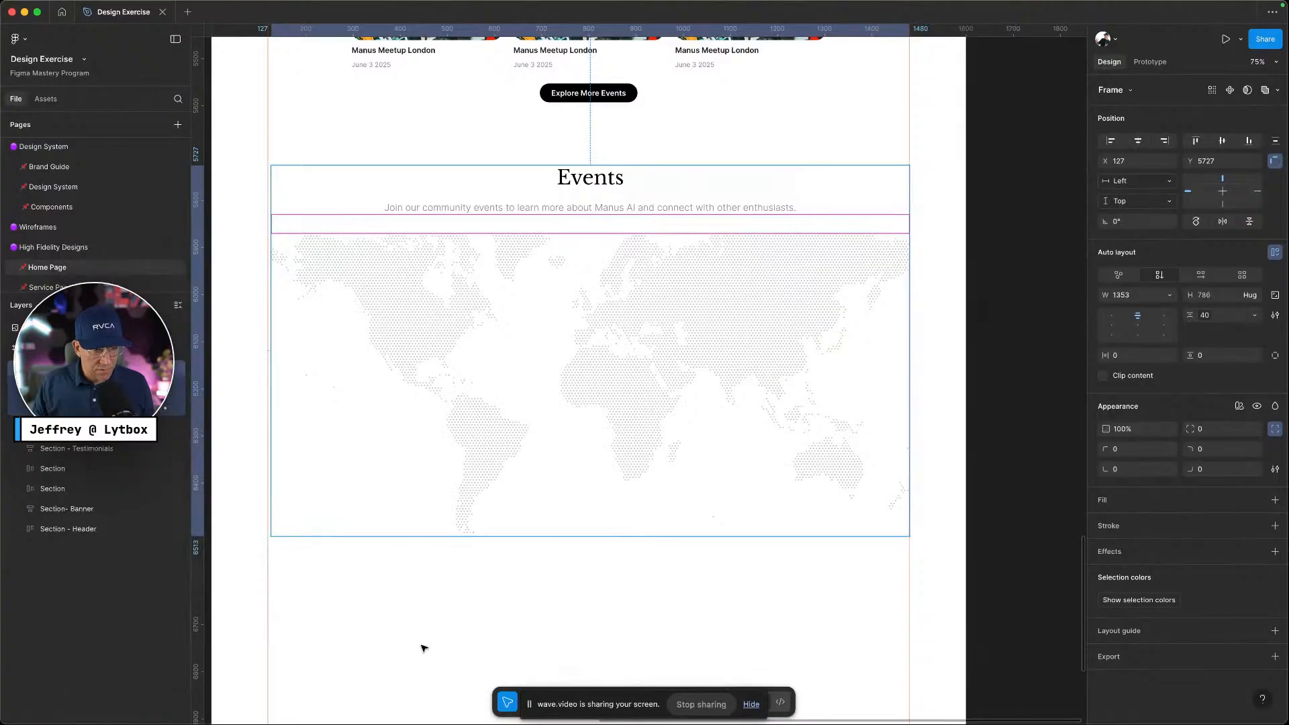
{"action": "left_click", "coordinate": [423, 648]}
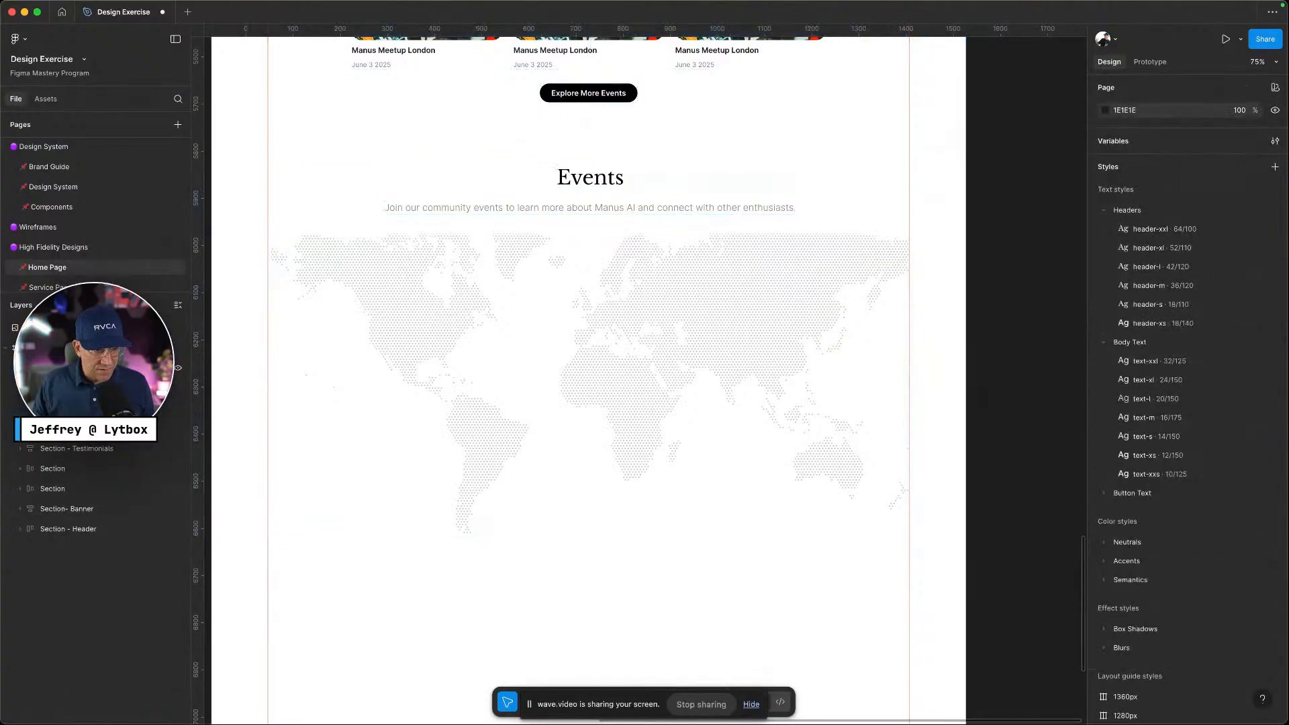
{"action": "left_click", "coordinate": [81, 409]}
{"action": "left_click", "coordinate": [166, 409]}
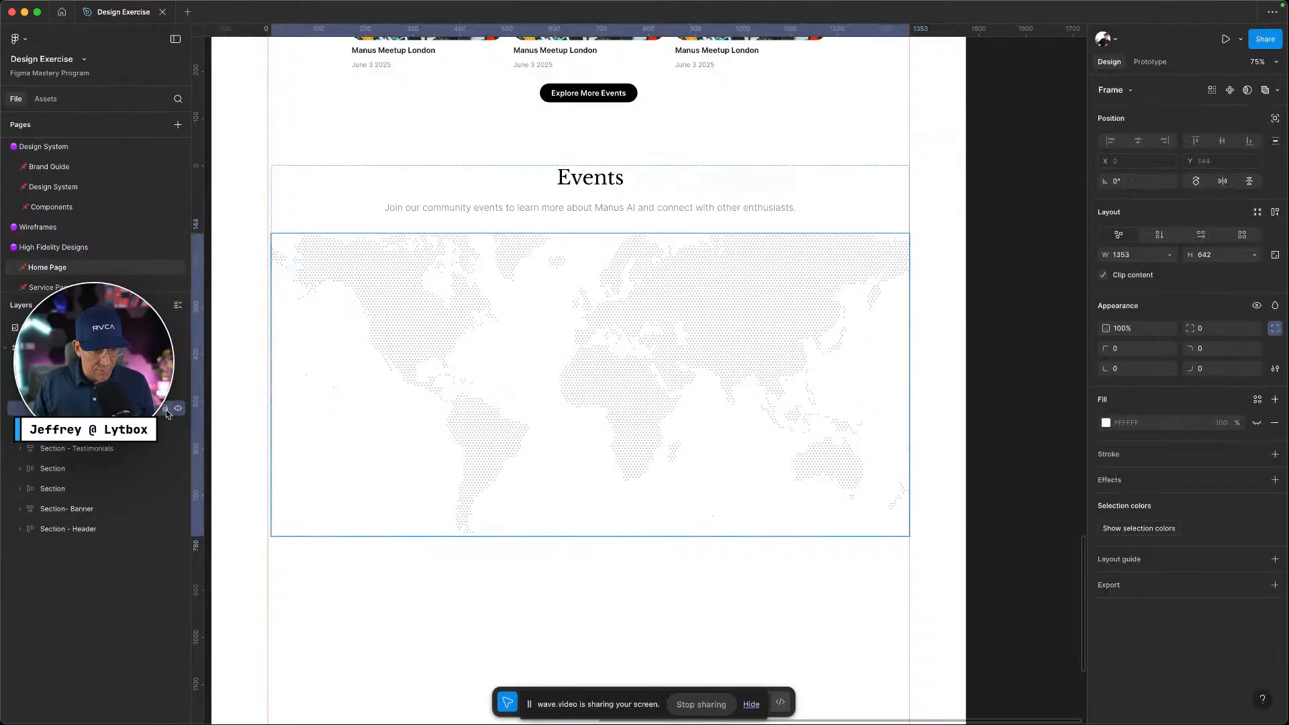
{"action": "left_click", "coordinate": [569, 453]}
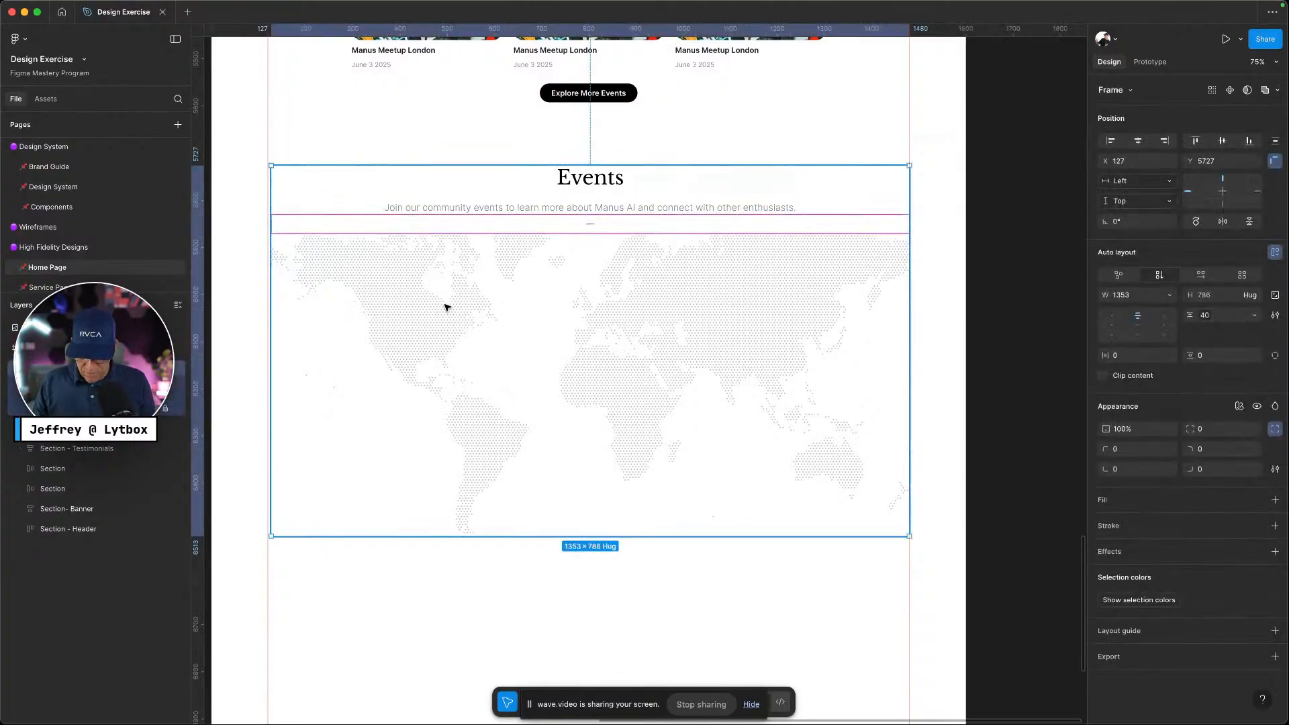
Undo a misplaced circle, then set the map to absolute position and lock it again
{"action": "key", "text": "o"}
{"action": "left_click_drag", "start_coordinate": [402, 300], "coordinate": [409, 307]}
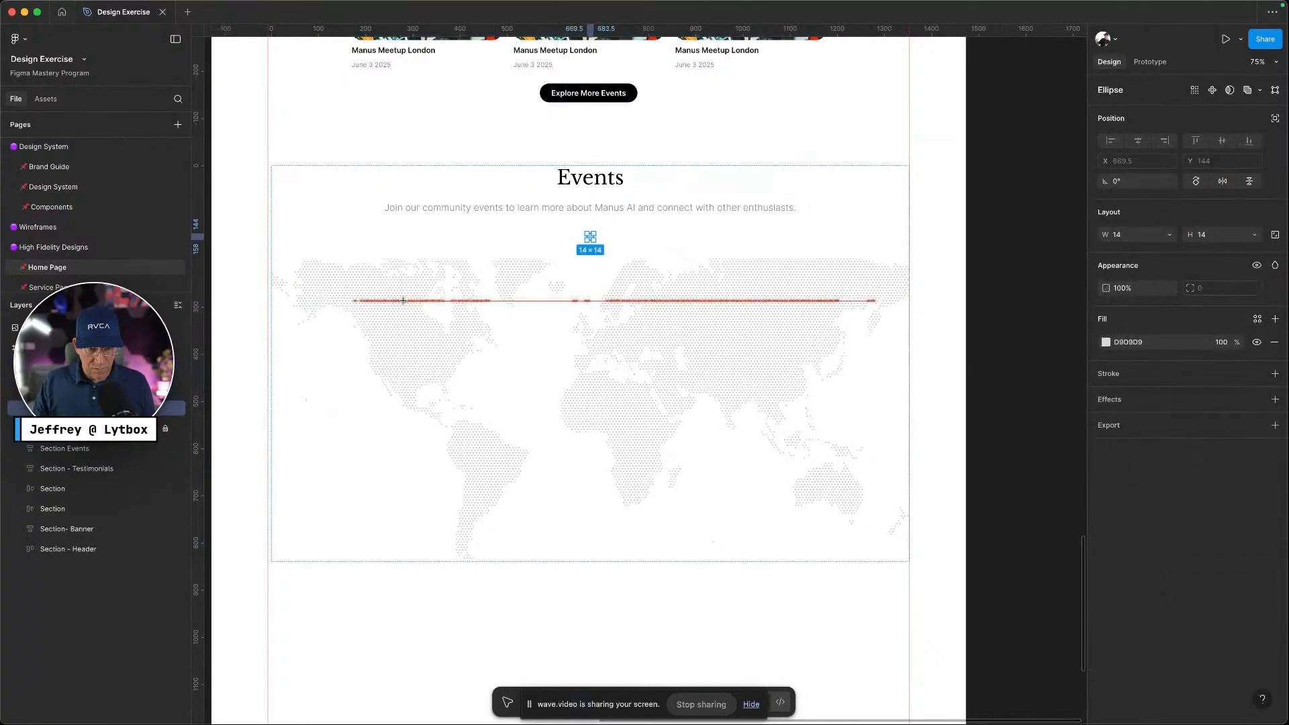
{"action": "key", "text": "super+z"}
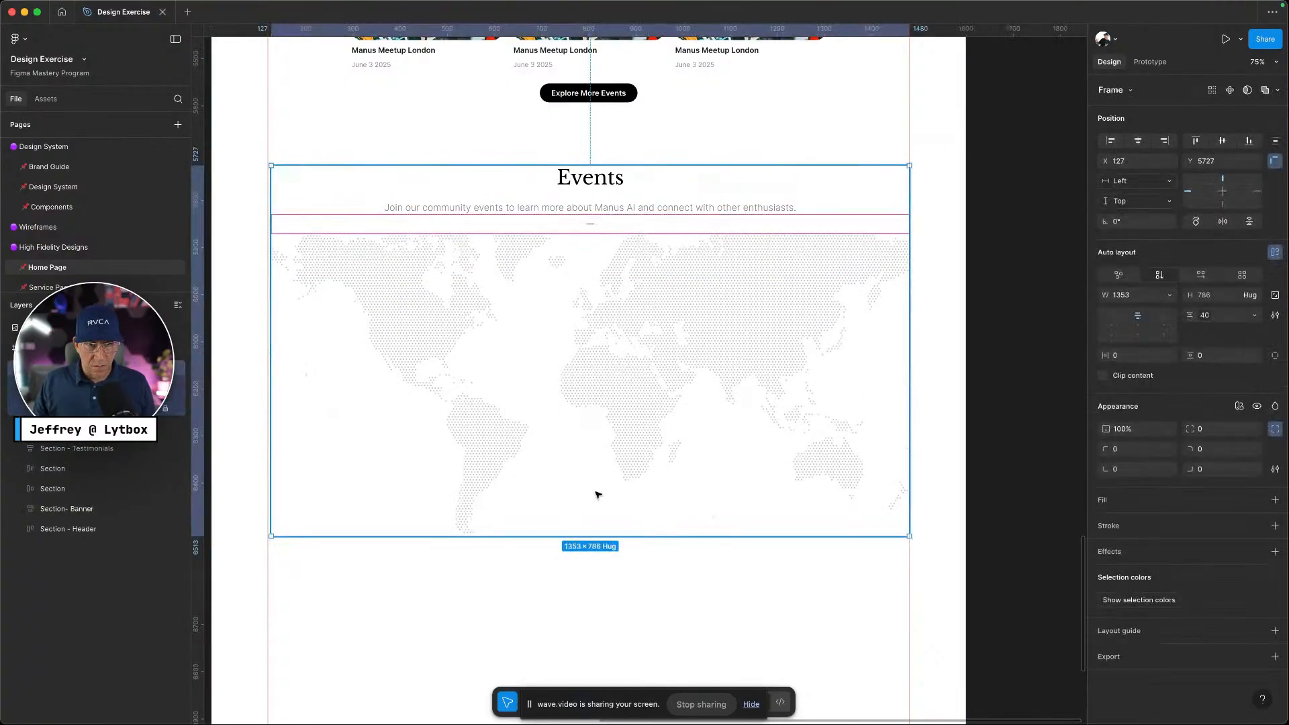
{"action": "left_click", "coordinate": [625, 583]}
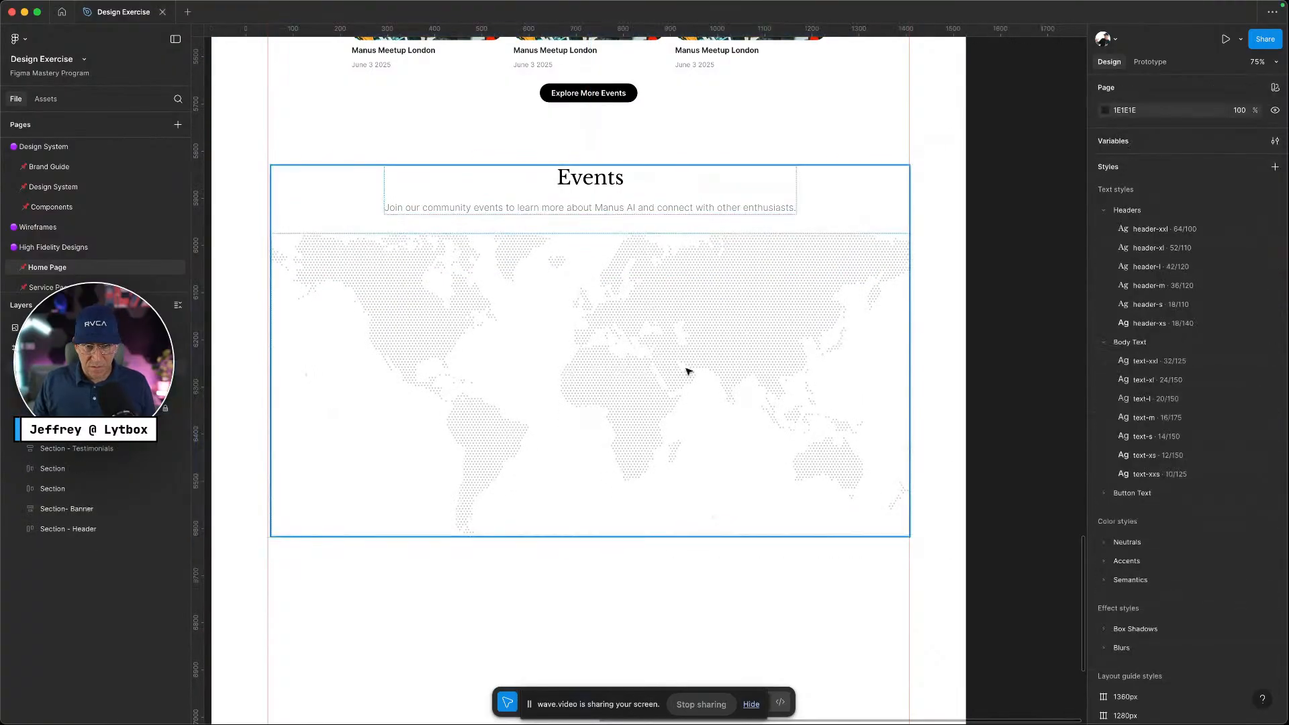
{"action": "left_click", "coordinate": [165, 409]}
{"action": "left_click", "coordinate": [644, 350], "text": "super"}
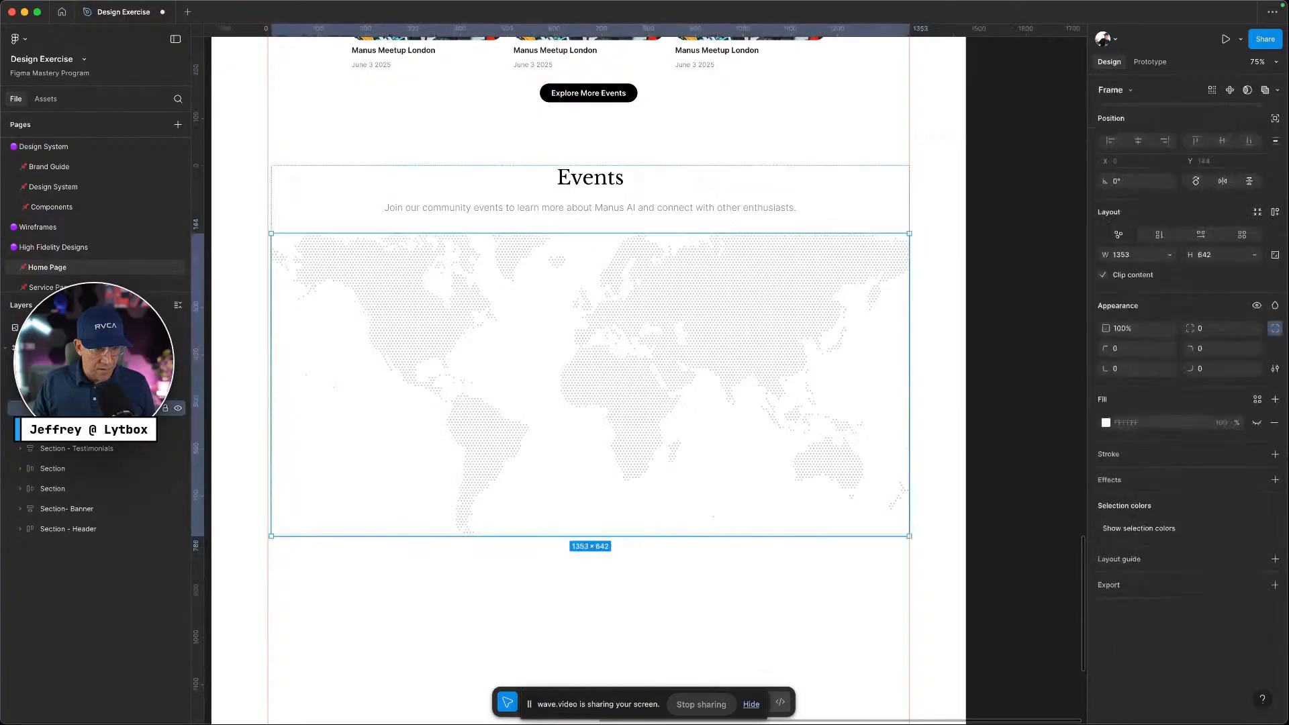
{"action": "left_click", "coordinate": [1276, 118]}
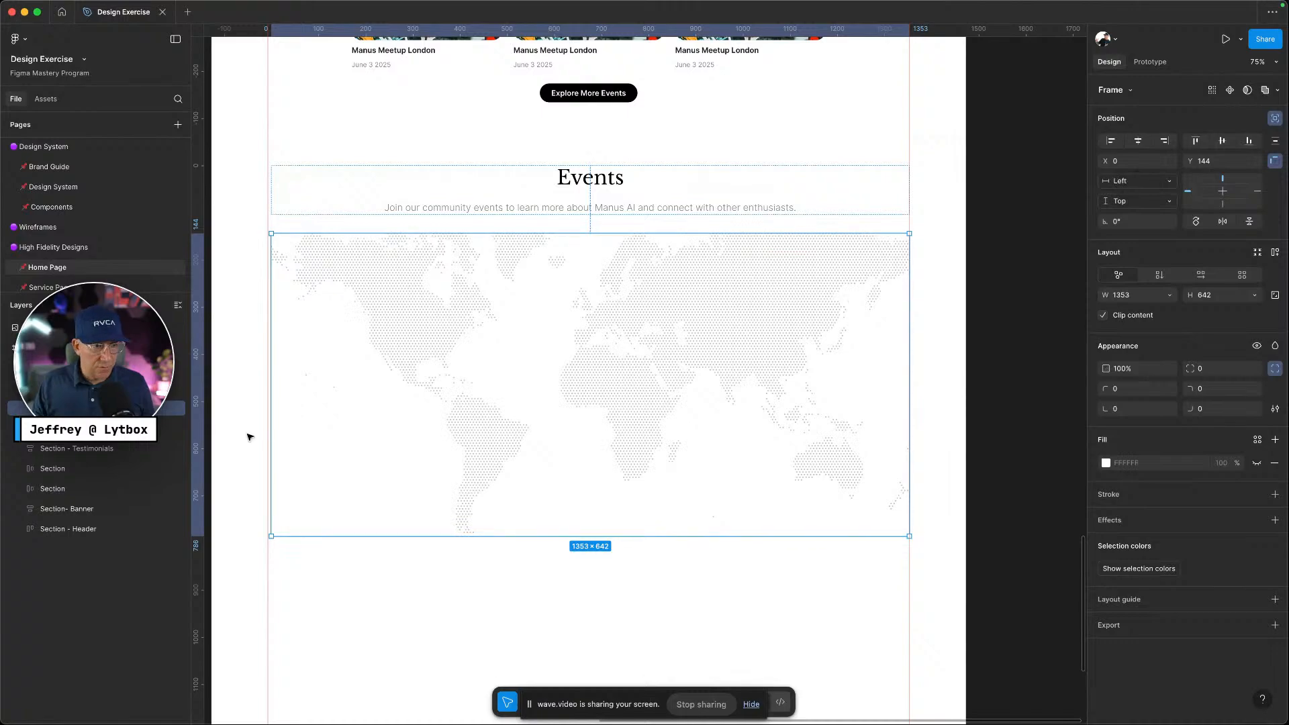
{"action": "left_click", "coordinate": [166, 409]}
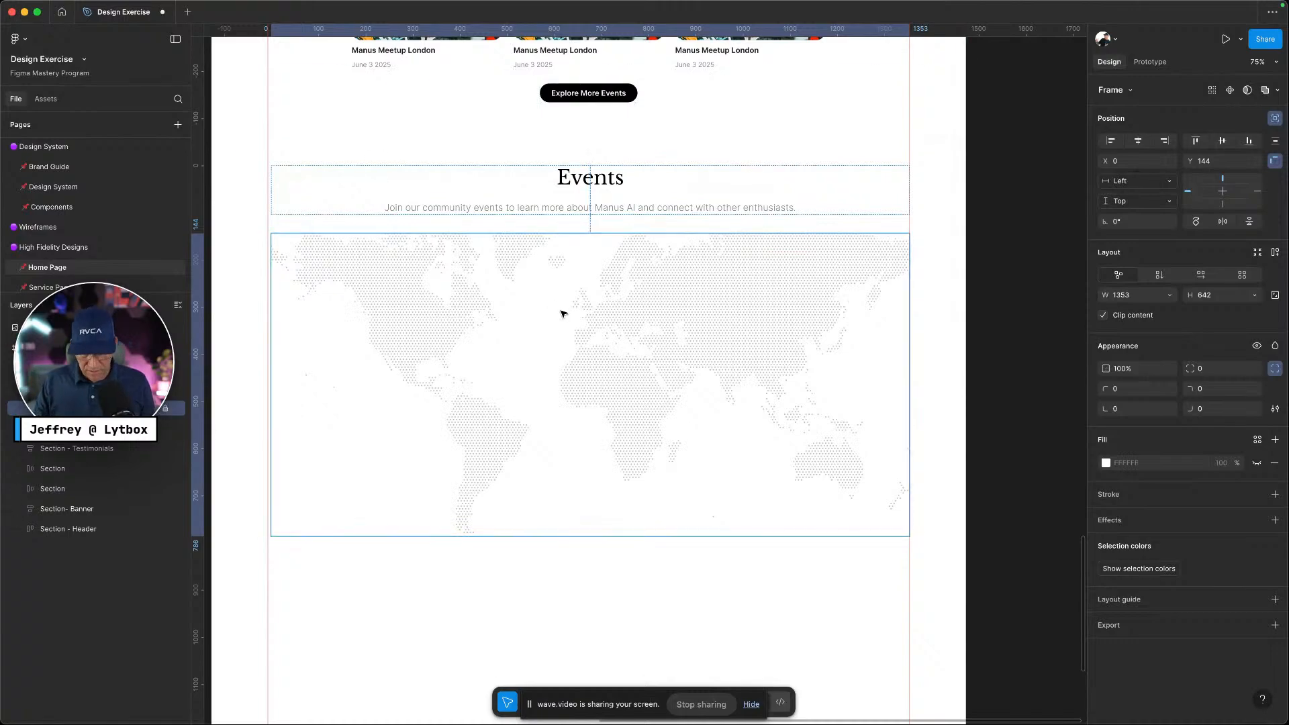
Draw a 15×15 marker circle over western North America
{"action": "key", "text": "o"}
{"action": "left_click_drag", "start_coordinate": [386, 294], "coordinate": [396, 304]}
{"action": "key", "text": "Escape"}
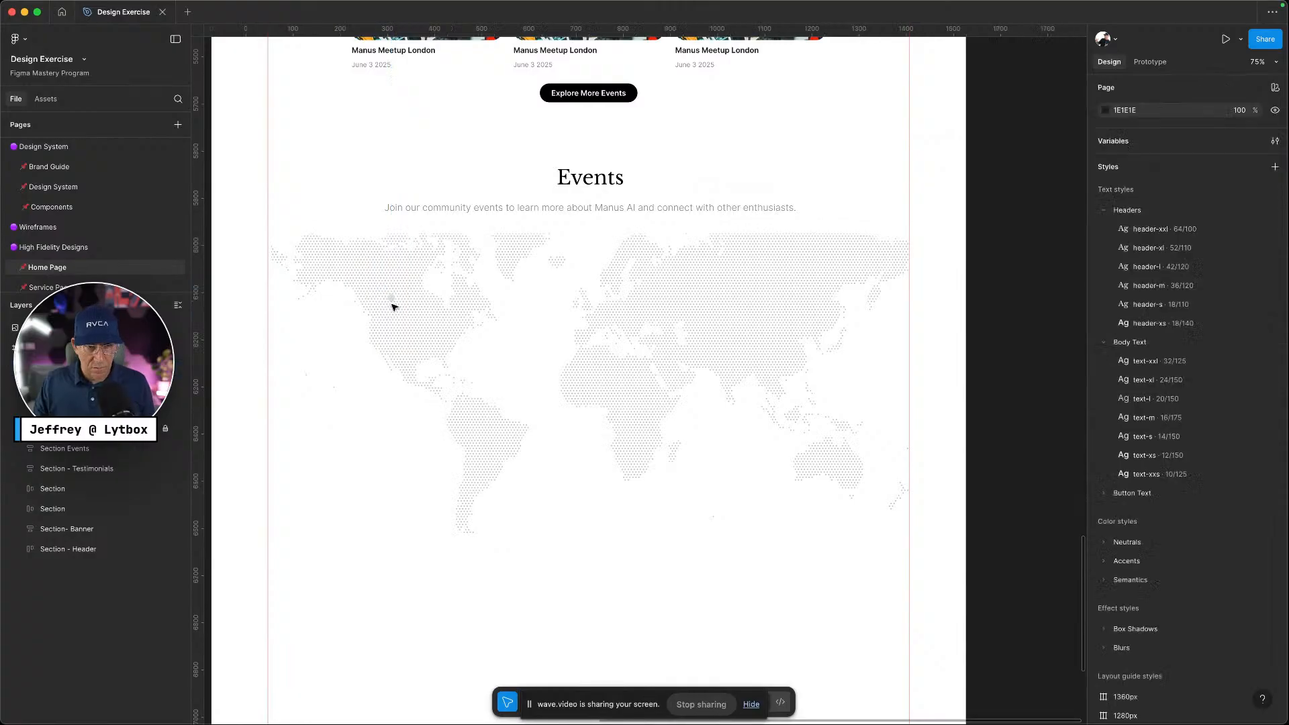
Fill the marker circle with the blue accent-500 colour style
{"action": "left_click", "coordinate": [393, 298]}
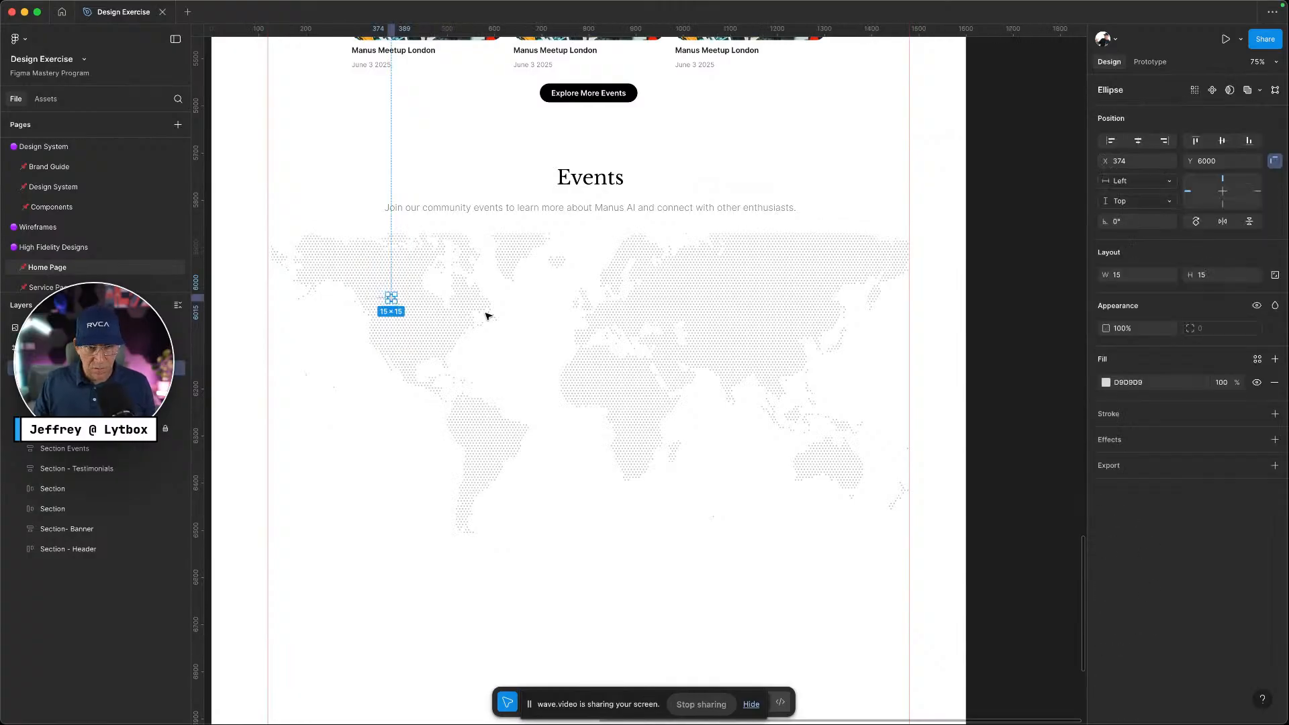
{"action": "left_click", "coordinate": [1105, 383]}
{"action": "left_click", "coordinate": [1257, 360]}
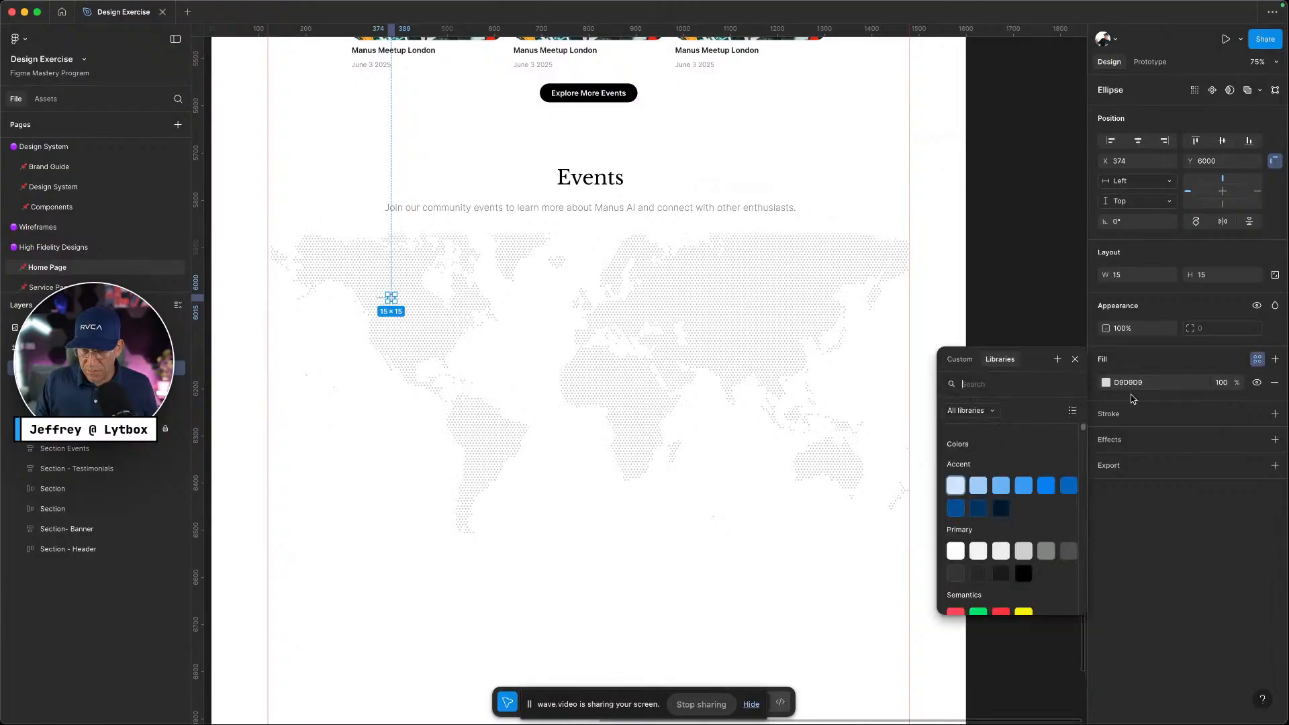
{"action": "left_click", "coordinate": [1042, 491]}
{"action": "key", "text": "Escape"}
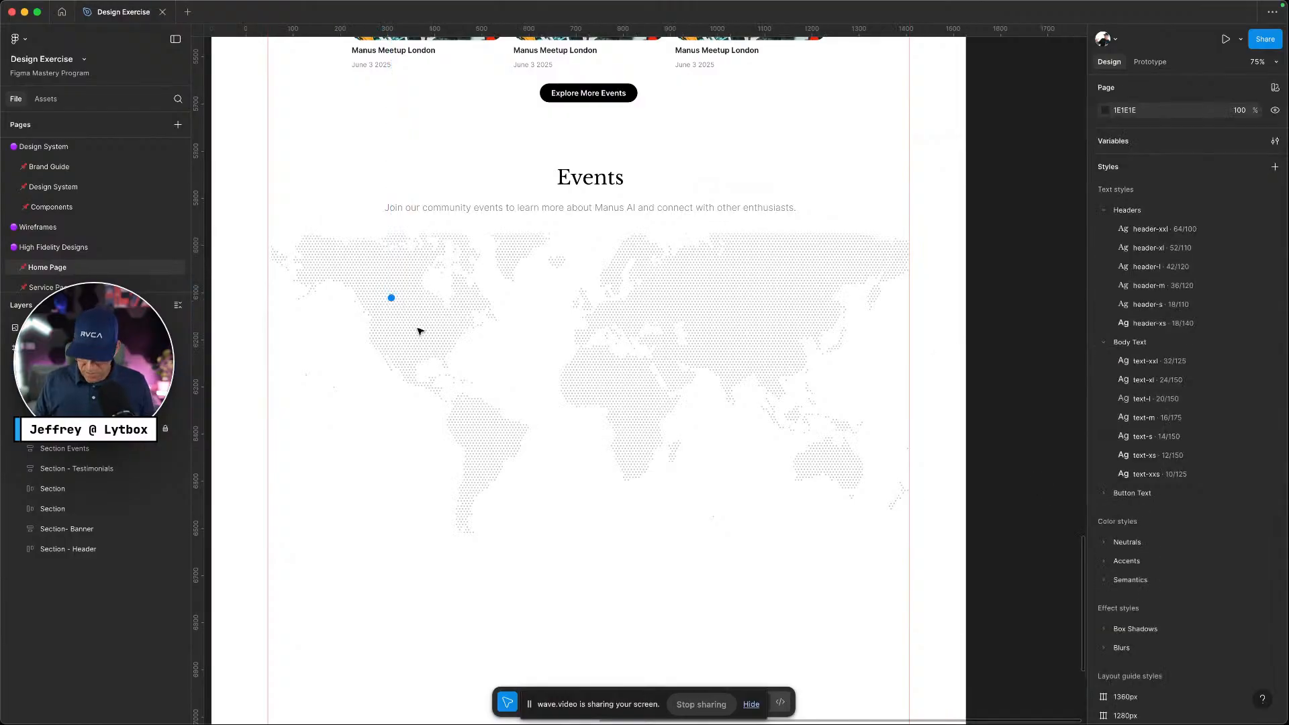
Check the Manus reference, then resize the blue dot slightly smaller
{"action": "key", "text": "ctrl+Left"}
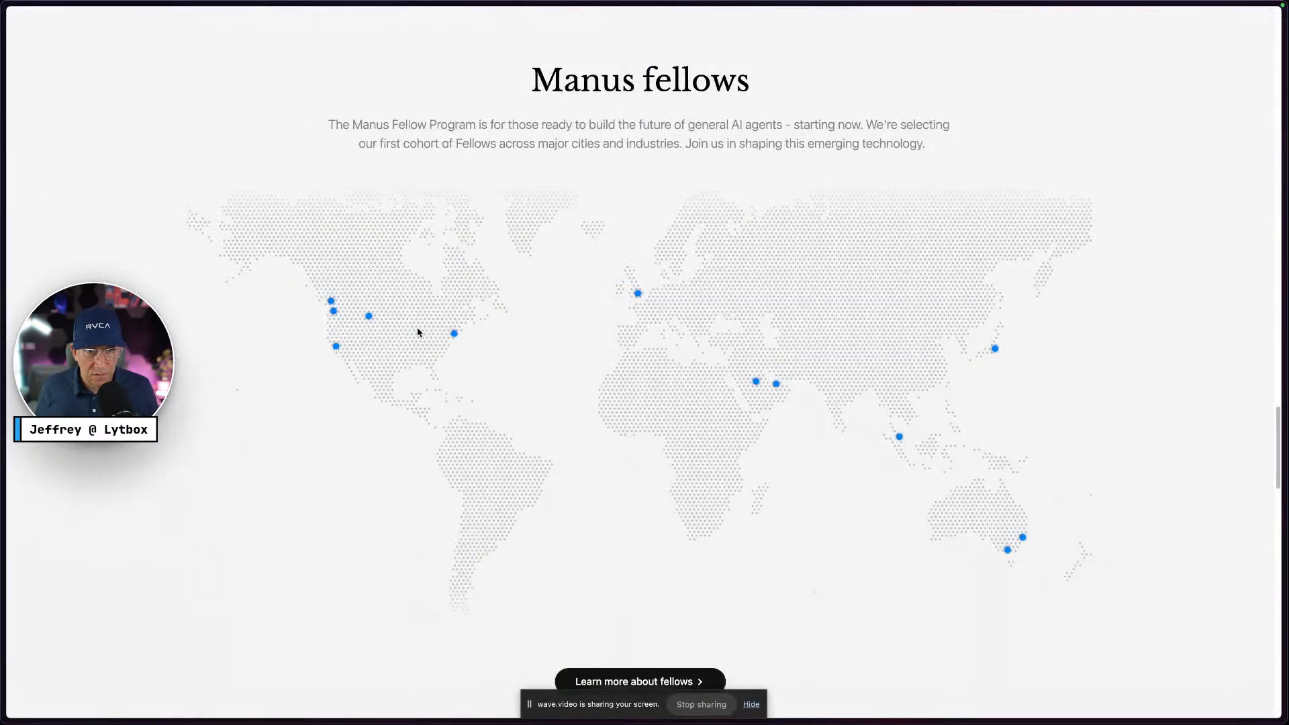
{"action": "key", "text": "ctrl+Right"}
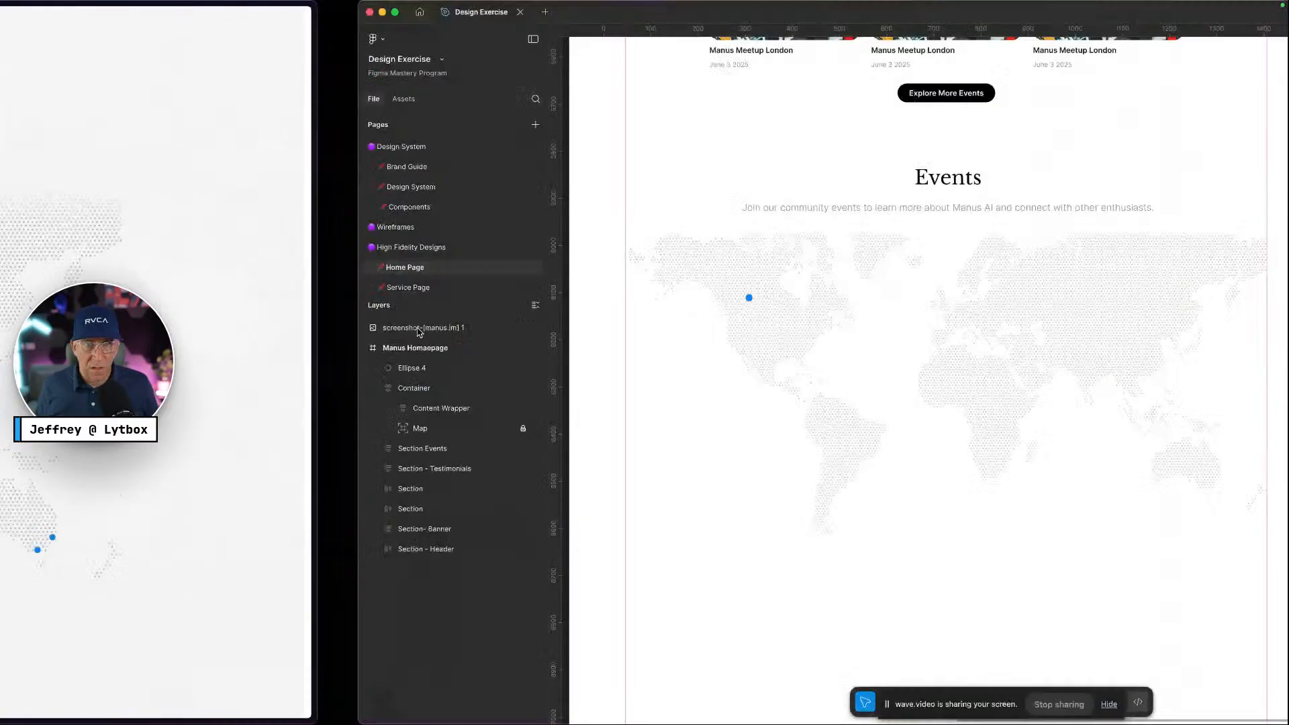
{"action": "scroll", "coordinate": [409, 330], "scroll_direction": "up", "scroll_amount": 5}
{"action": "scroll", "coordinate": [388, 282], "scroll_direction": "up", "scroll_amount": 3}
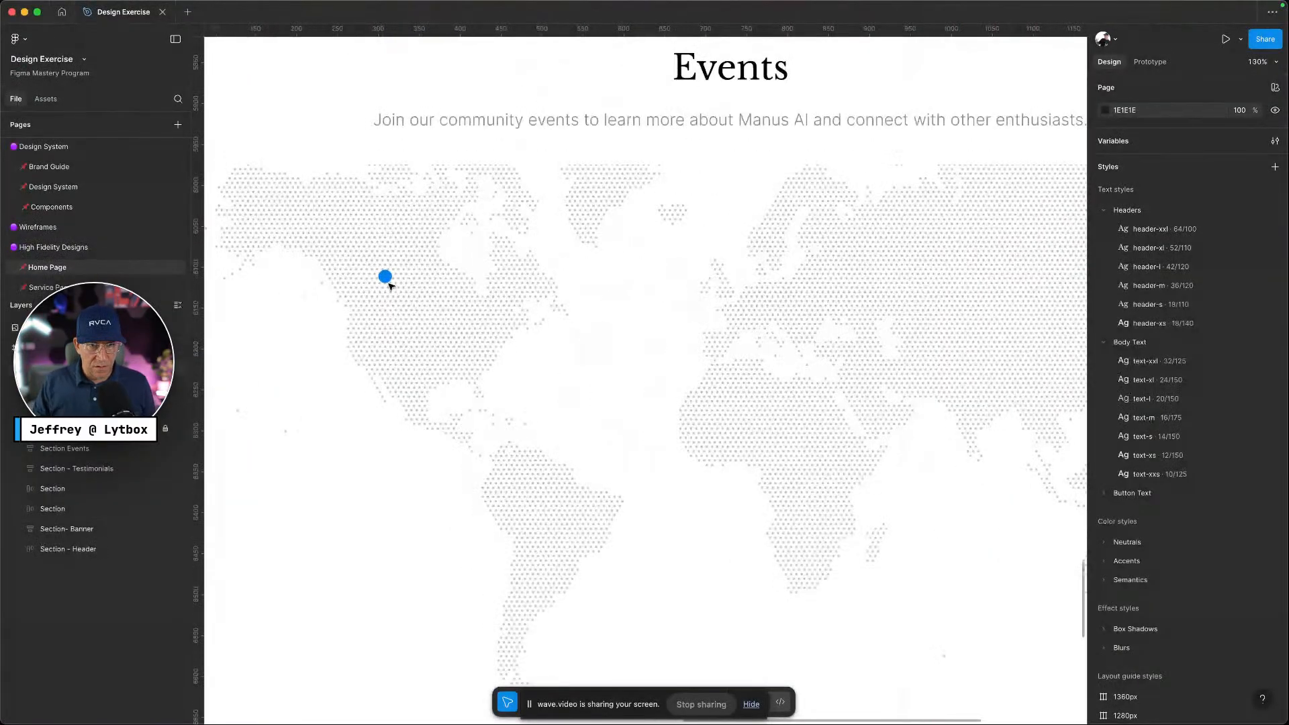
{"action": "left_click", "coordinate": [386, 276]}
{"action": "scroll", "coordinate": [393, 283], "scroll_direction": "up", "scroll_amount": 5}
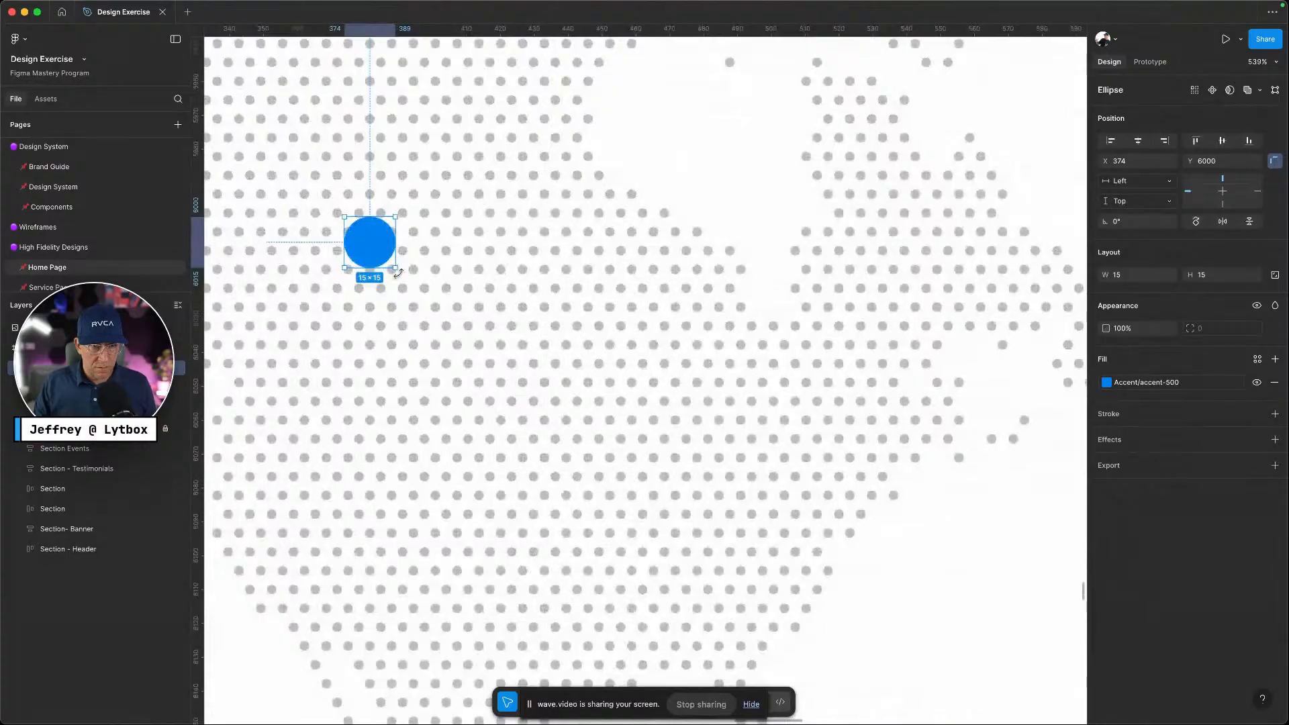
{"action": "left_click_drag", "start_coordinate": [399, 271], "coordinate": [379, 246]}
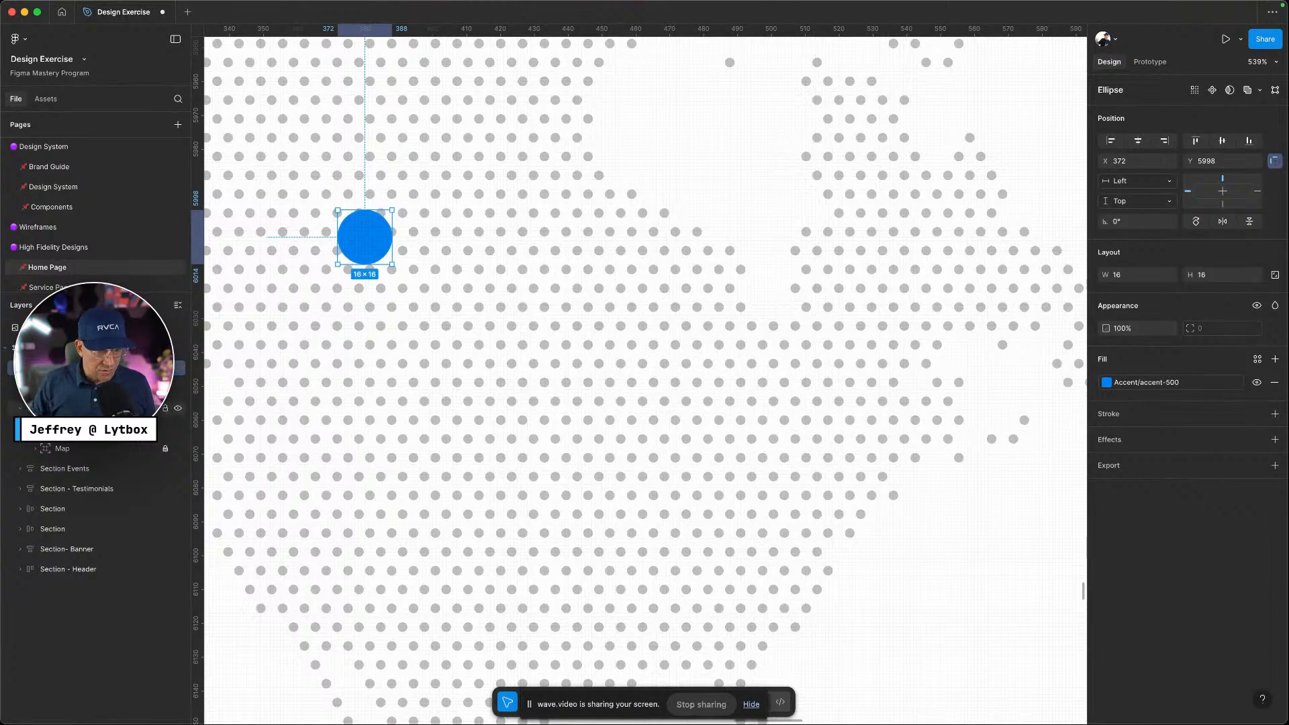
Set the outer 16 px circle's opacity to the opacity-20 variable
{"action": "left_click", "coordinate": [94, 388]}
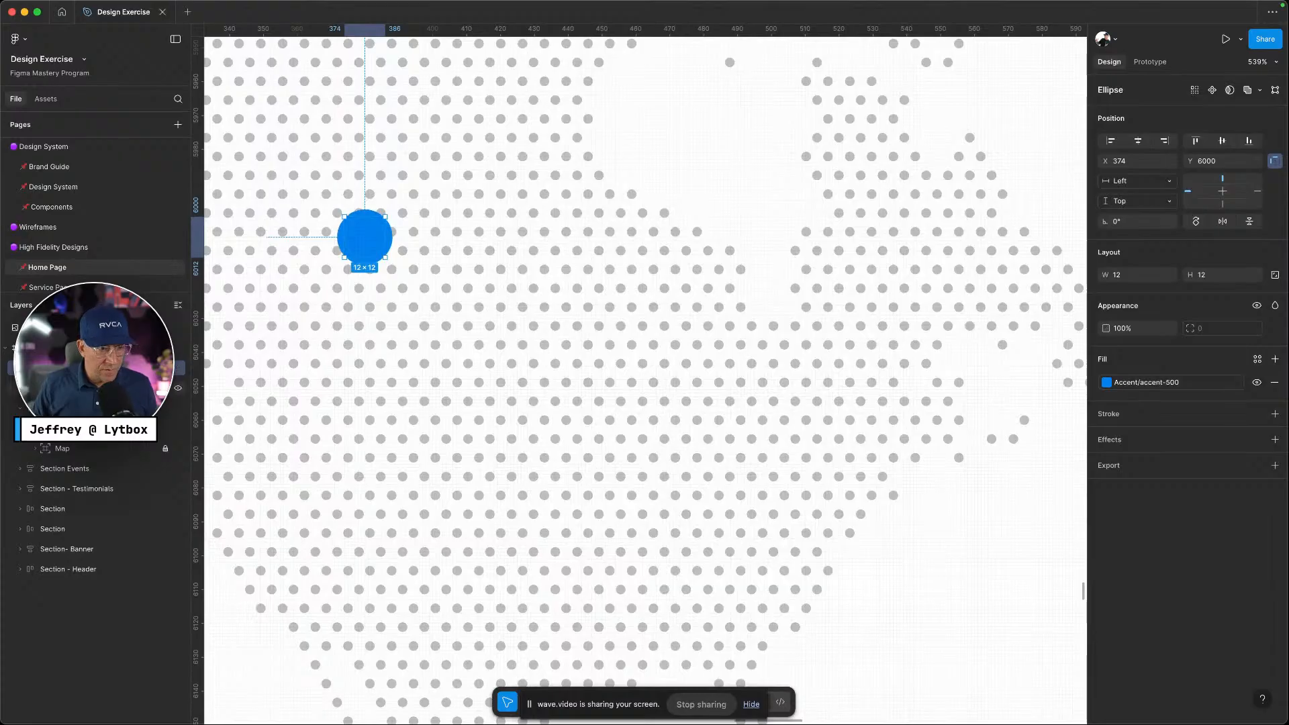
{"action": "left_click", "coordinate": [94, 388]}
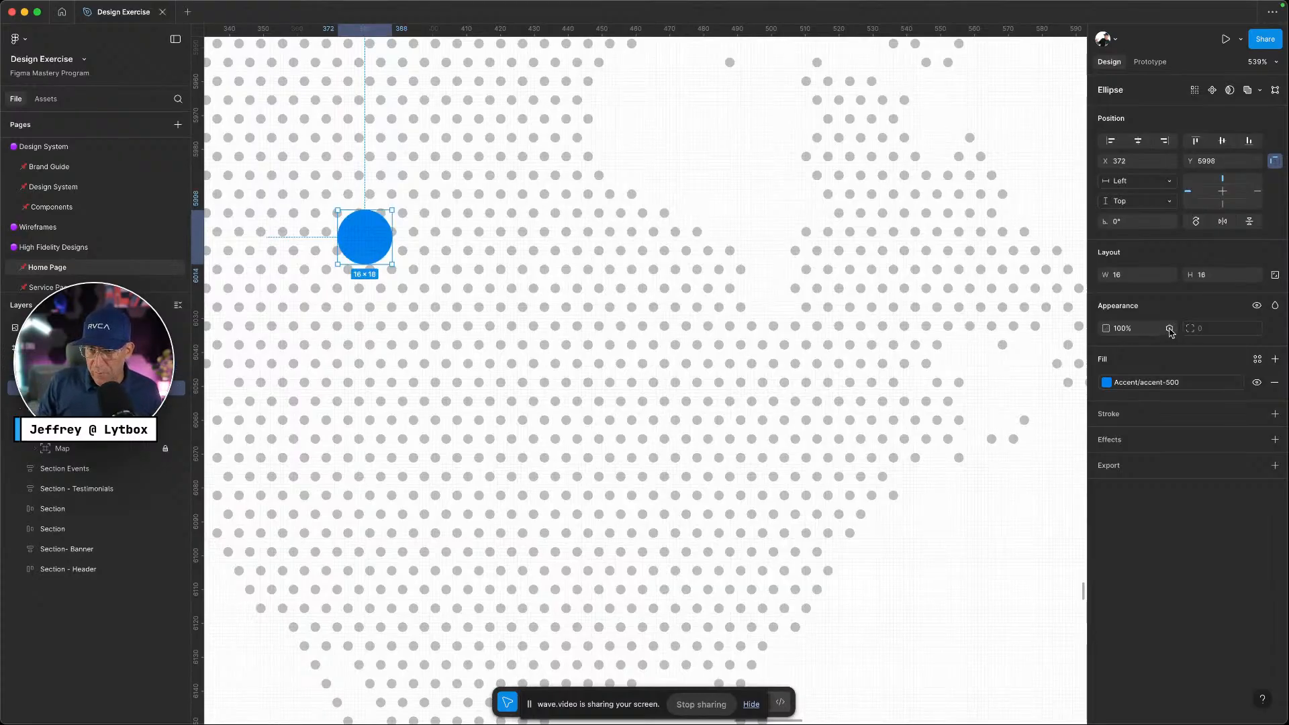
{"action": "left_click", "coordinate": [1170, 329]}
{"action": "type", "text": "opac"}
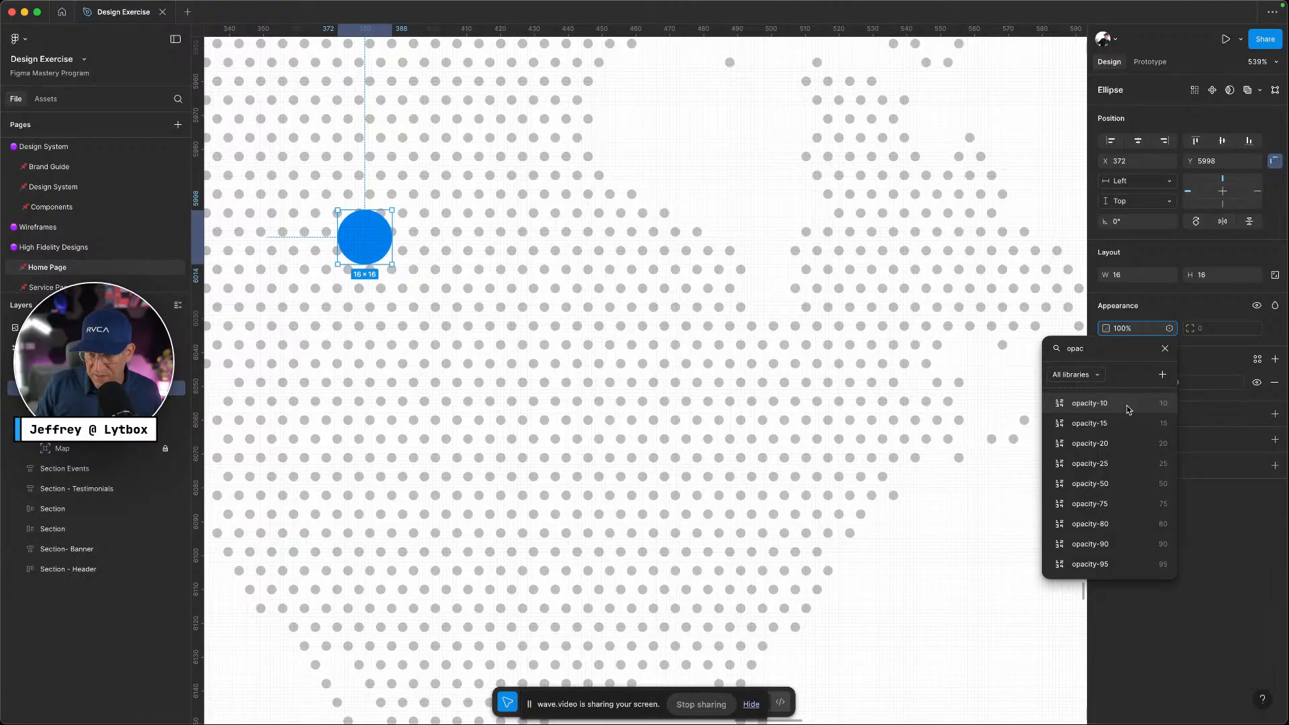
{"action": "left_click", "coordinate": [1089, 404]}
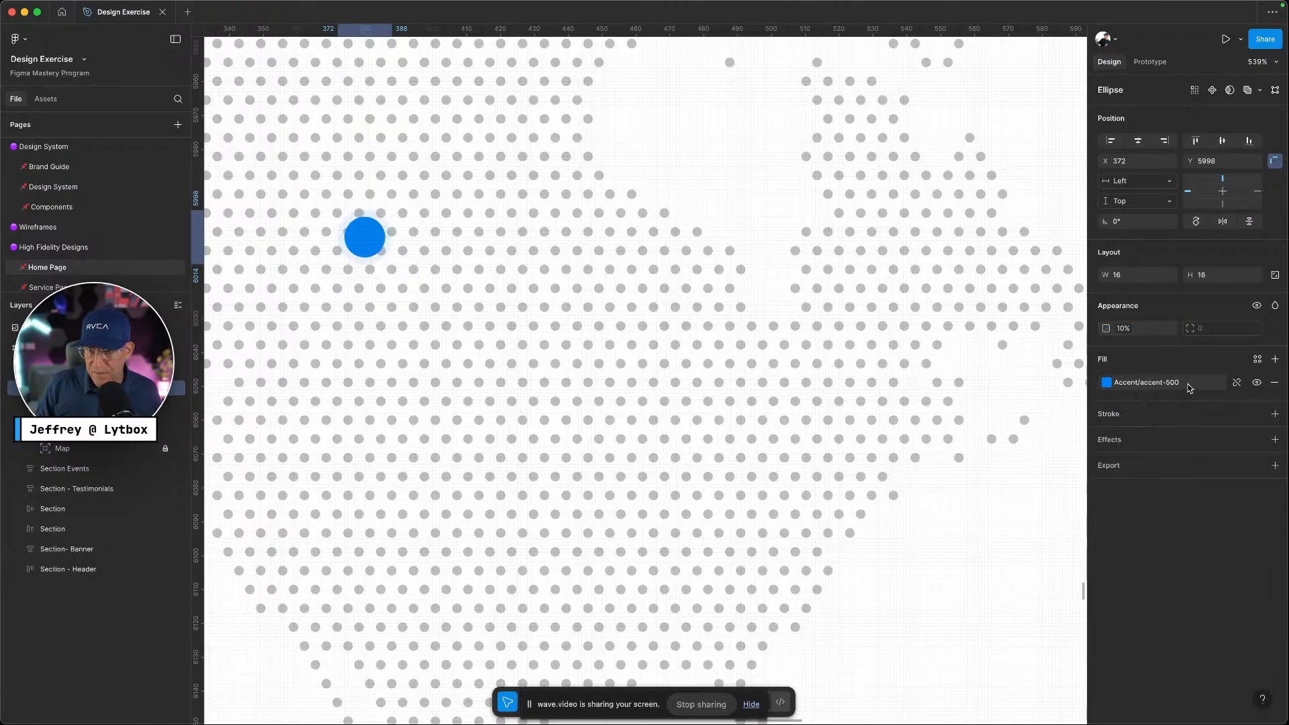
{"action": "left_click", "coordinate": [1127, 332]}
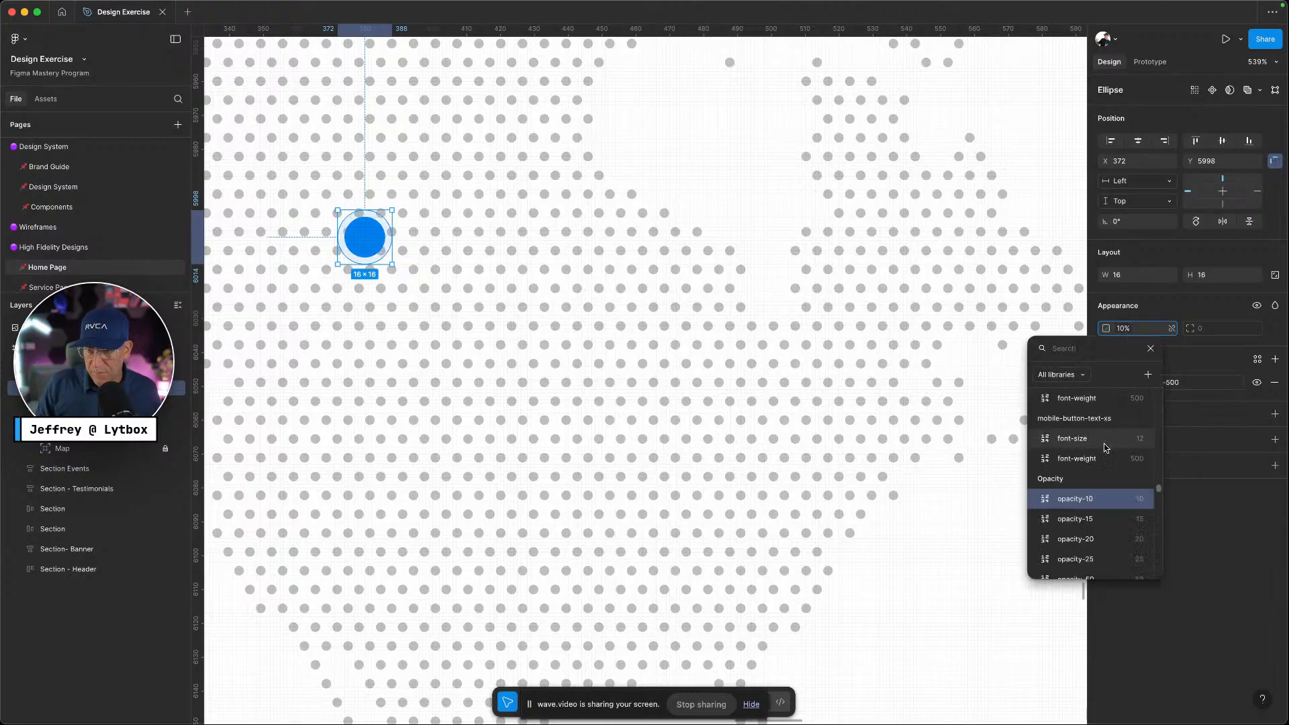
{"action": "left_click", "coordinate": [1090, 541]}
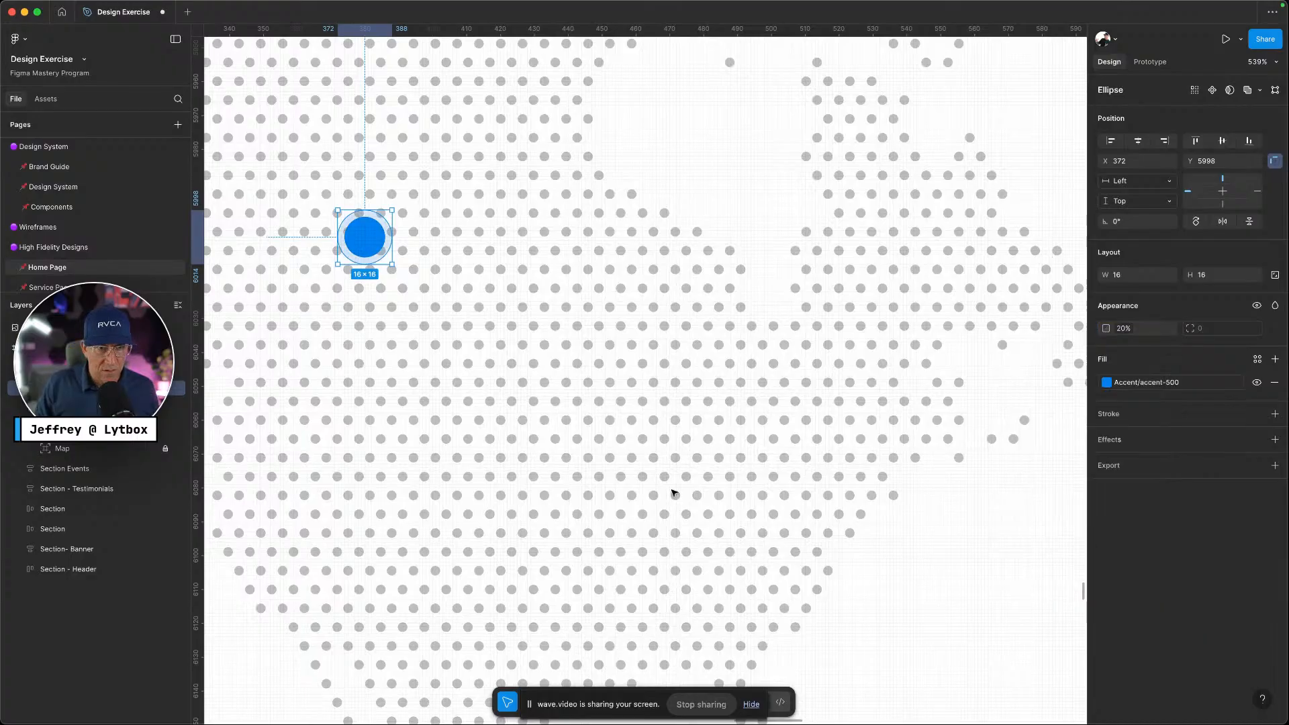
Marquee-select both concentric circles and group them into one marker
{"action": "left_click", "coordinate": [461, 374]}
{"action": "scroll", "coordinate": [450, 363], "scroll_direction": "down", "scroll_amount": 5}
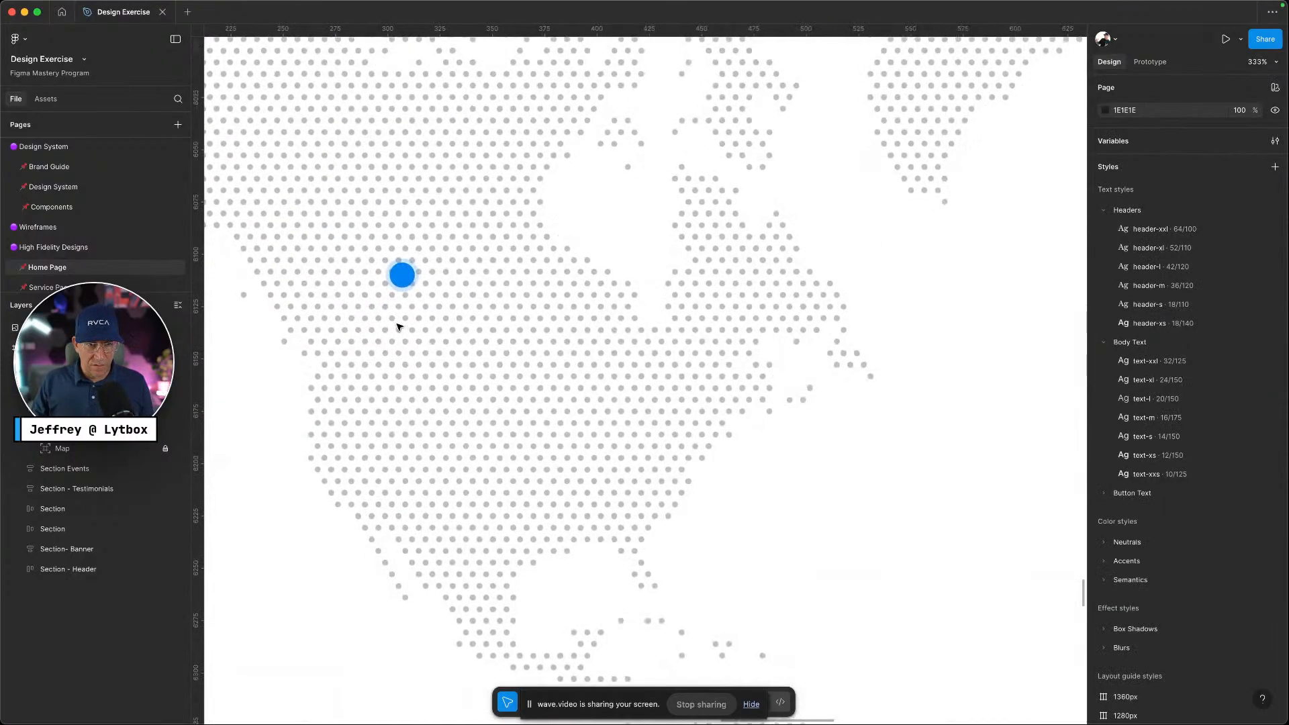
{"action": "scroll", "coordinate": [406, 301], "scroll_direction": "up", "scroll_amount": 1}
{"action": "left_click_drag", "start_coordinate": [374, 248], "coordinate": [448, 319]}
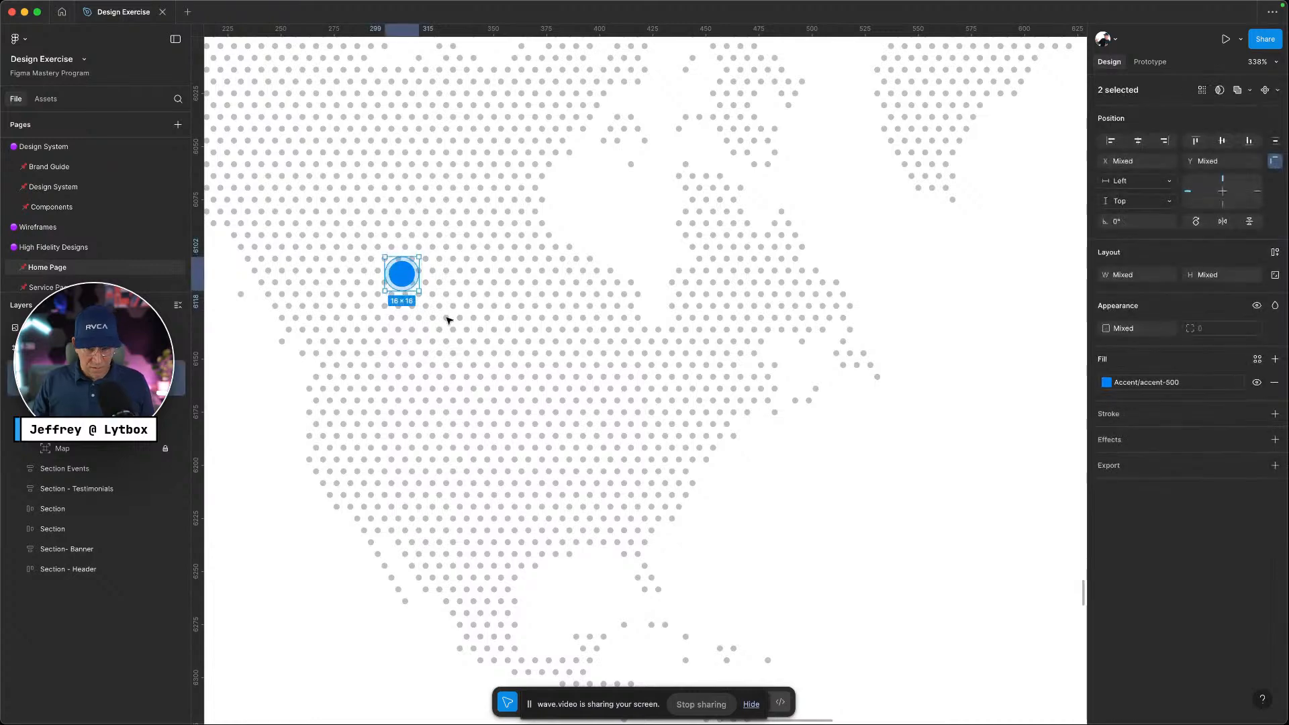
{"action": "key", "text": "super+g"}
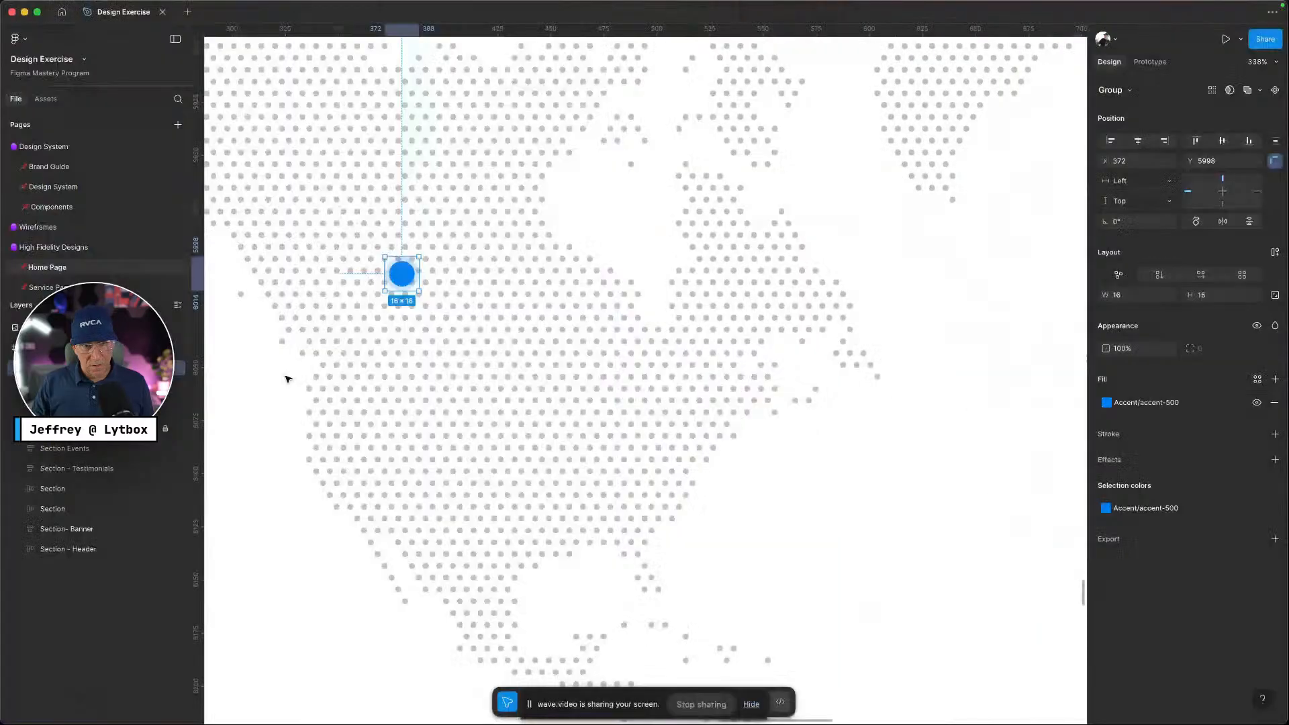
{"action": "scroll", "coordinate": [406, 395], "scroll_direction": "down", "scroll_amount": 5}
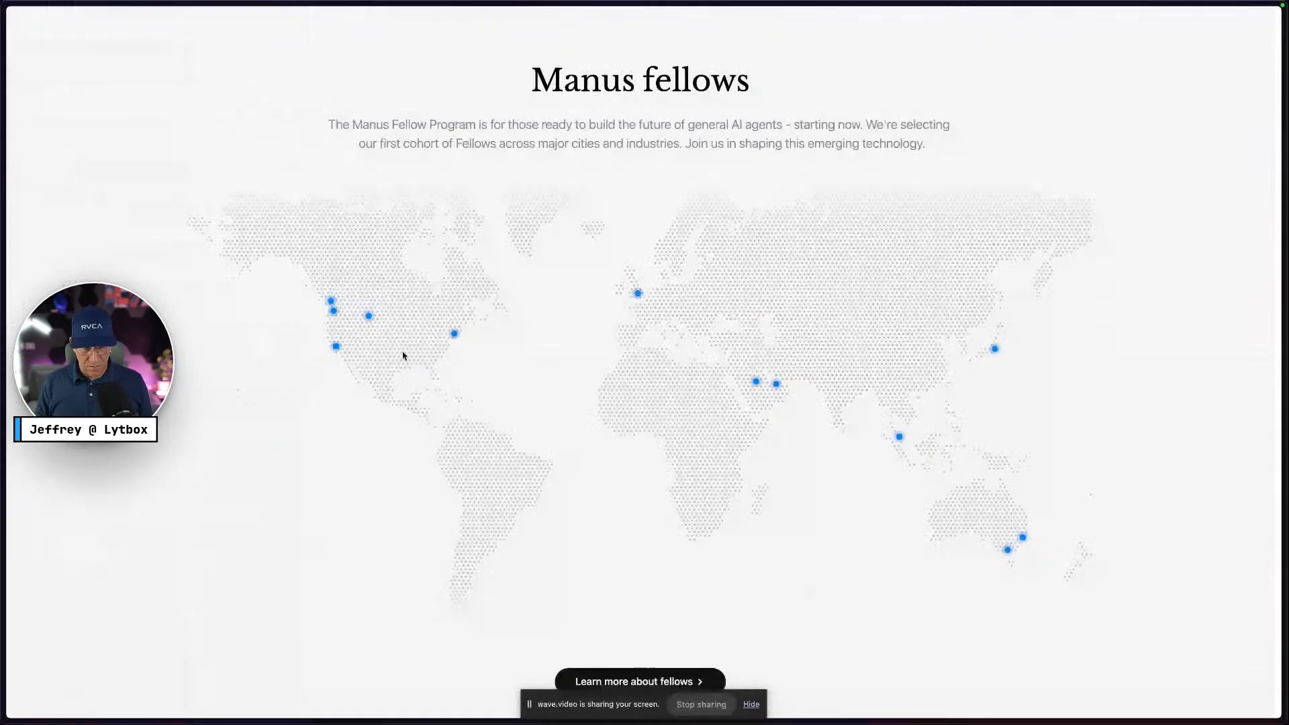
Inspect the San Francisco map marker in DevTools with the console showing, then return to Figma
{"action": "right_click", "coordinate": [332, 301]}
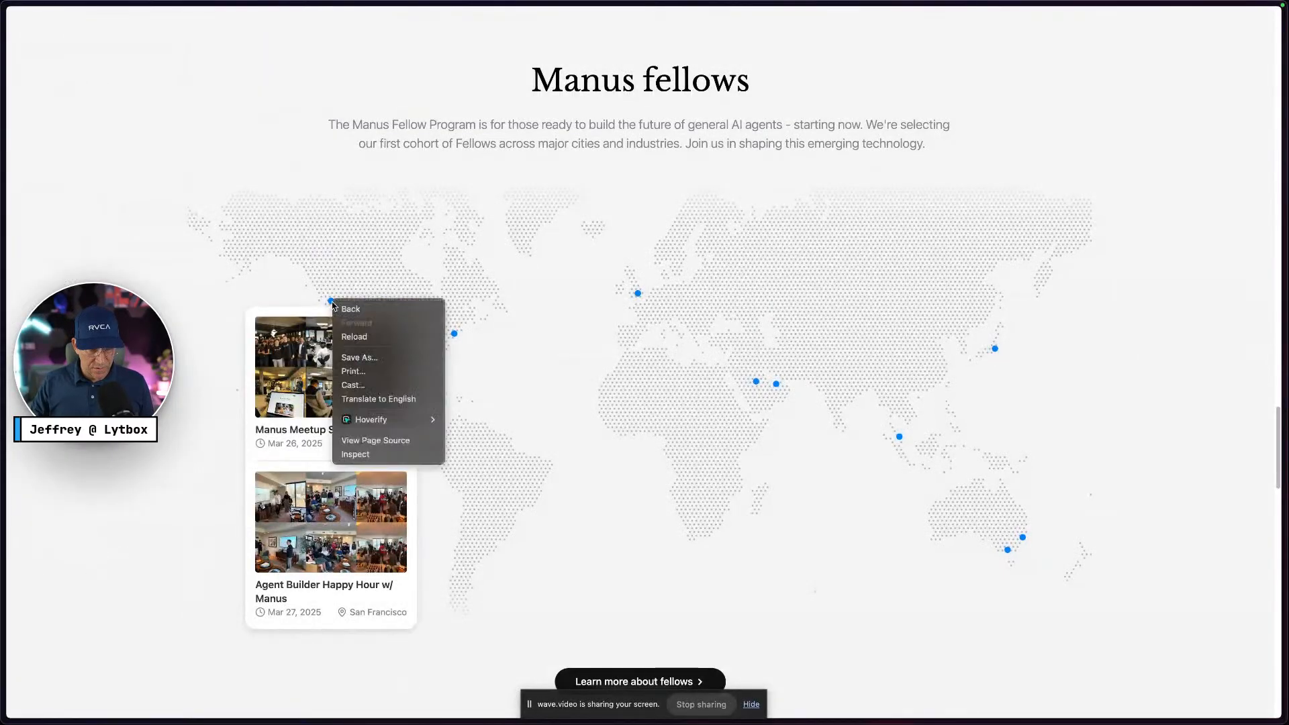
{"action": "left_click", "coordinate": [362, 454]}
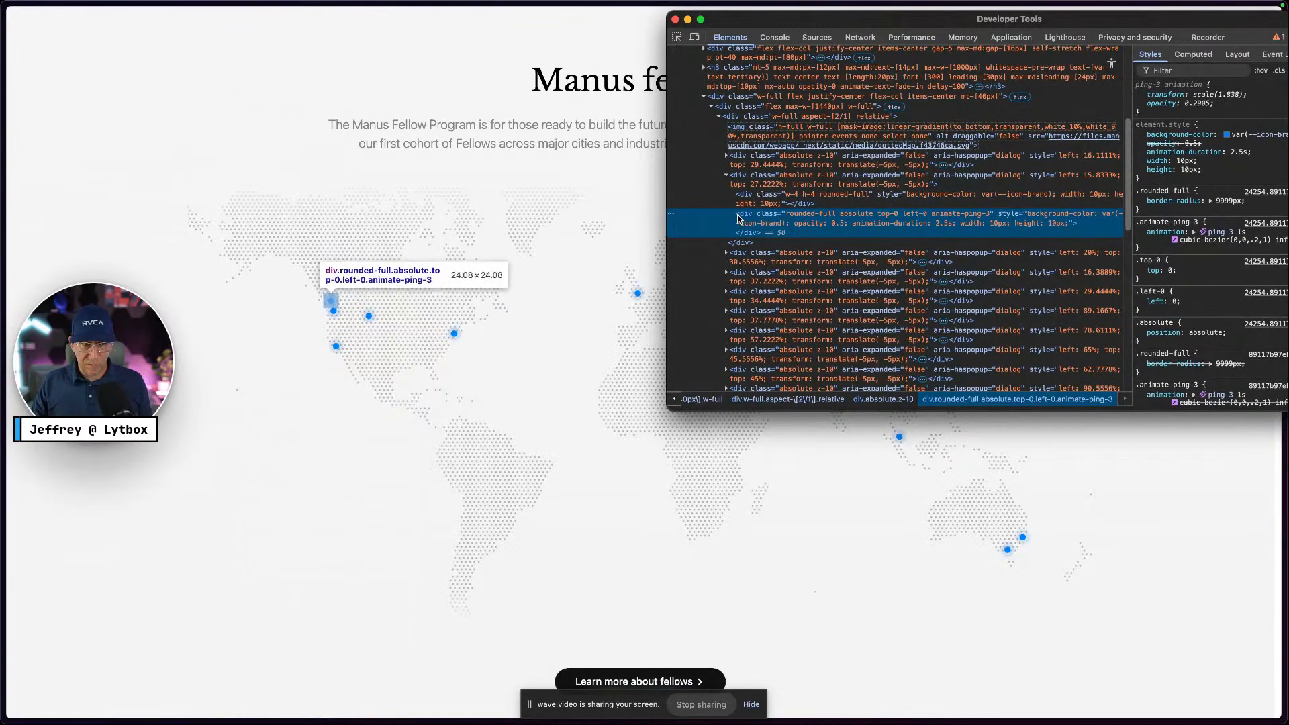
{"action": "key", "text": "Escape"}
{"action": "key", "text": "ctrl+Right"}
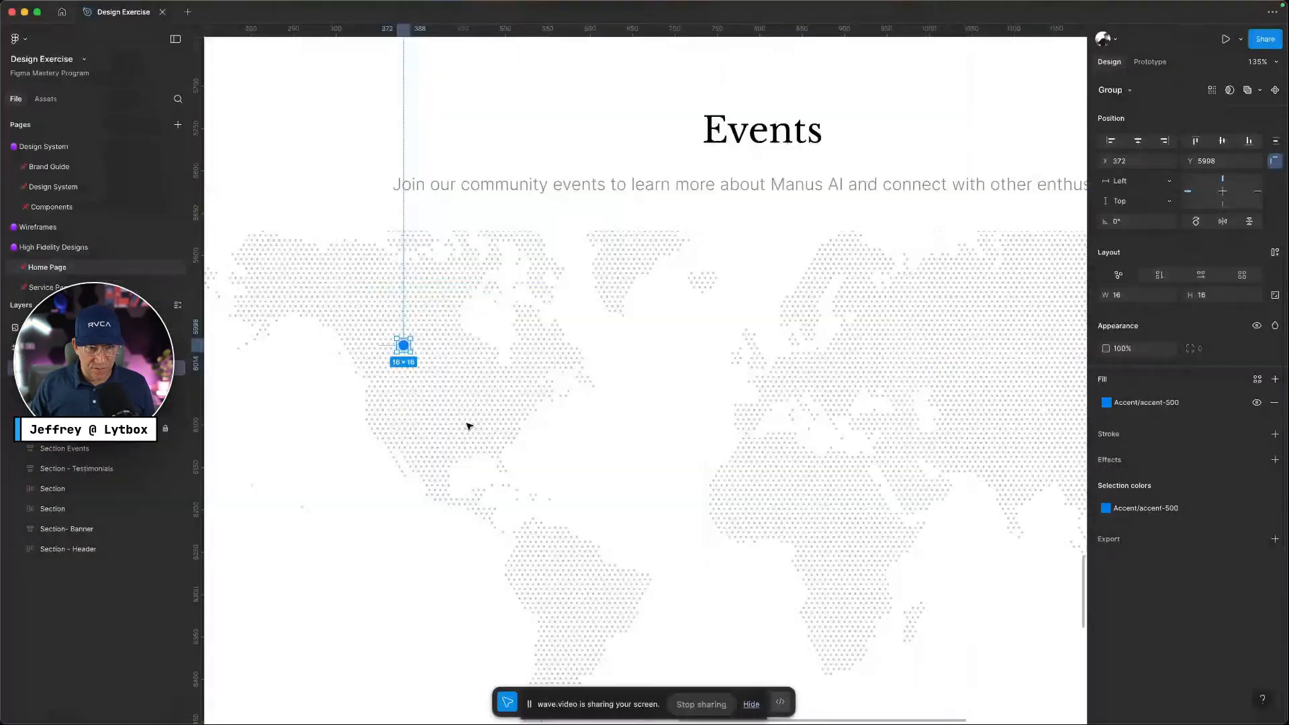
Resize the marker group to 14×14, place it on western North America, and duplicate it
{"action": "scroll", "coordinate": [360, 342], "scroll_direction": "up", "scroll_amount": 10}
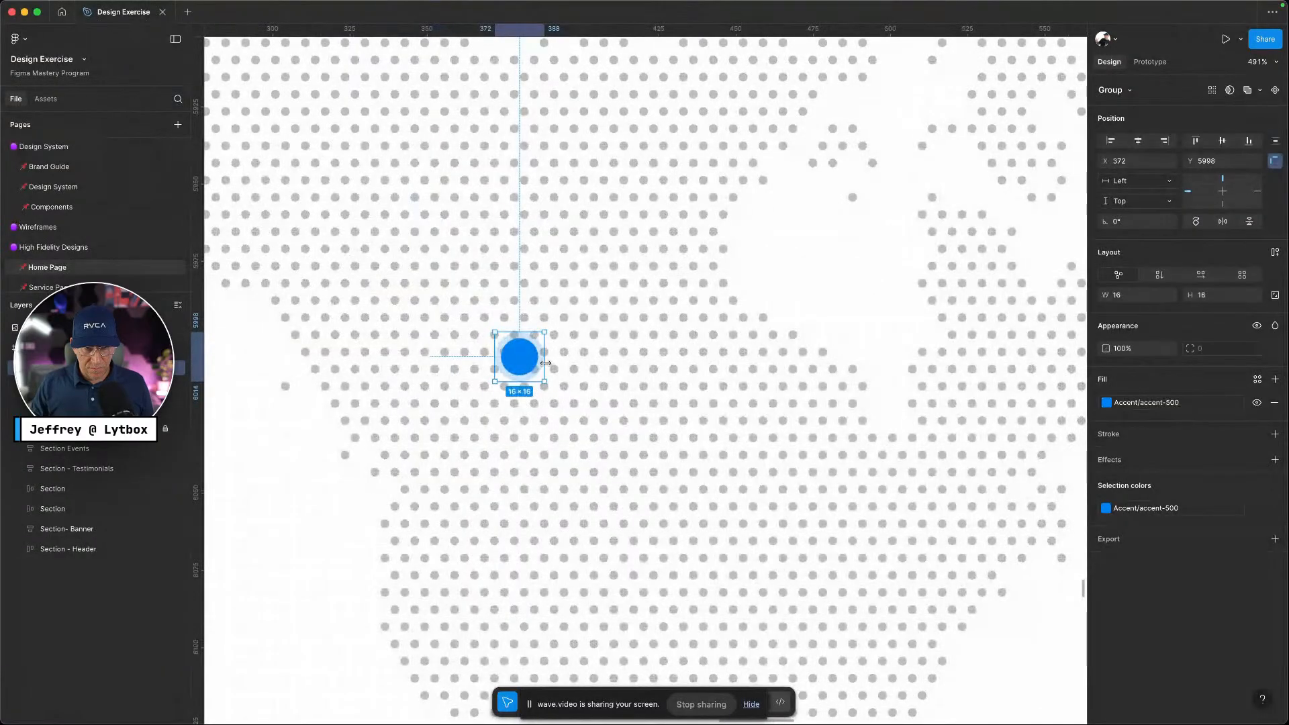
{"action": "left_click_drag", "start_coordinate": [545, 364], "coordinate": [533, 361]}
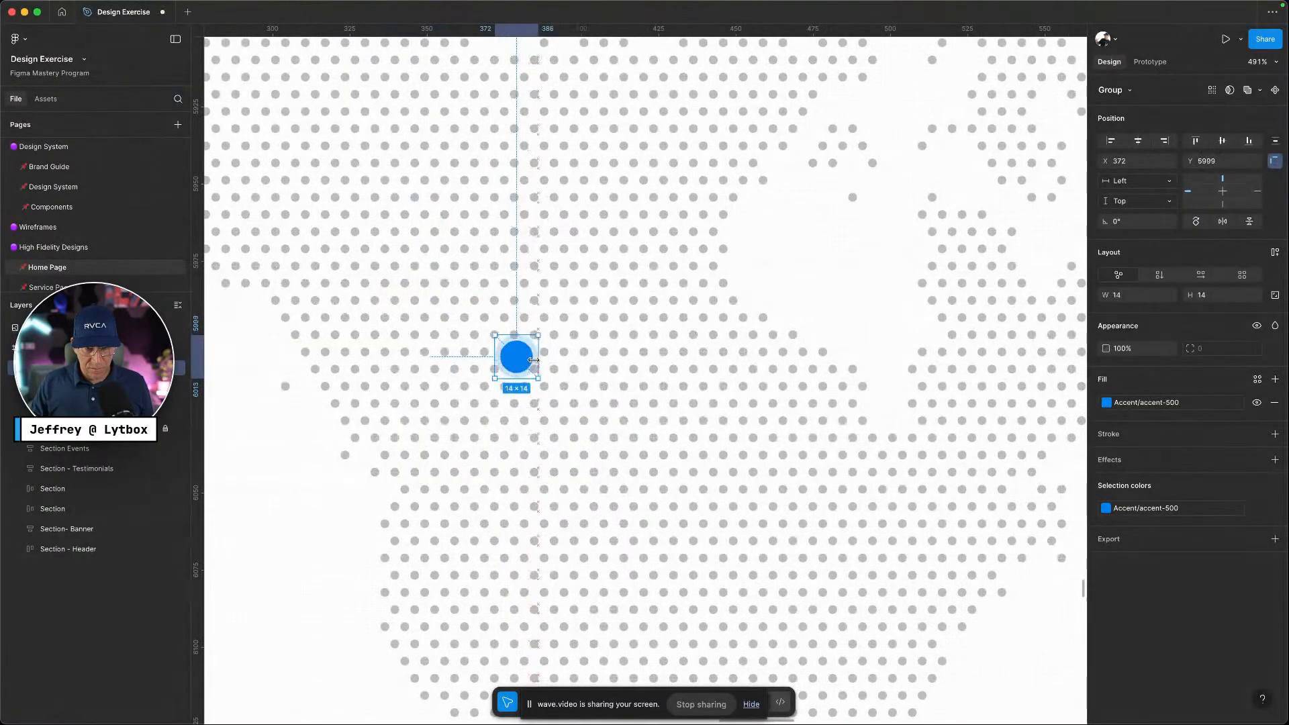
{"action": "scroll", "coordinate": [533, 361], "scroll_direction": "down", "scroll_amount": 10}
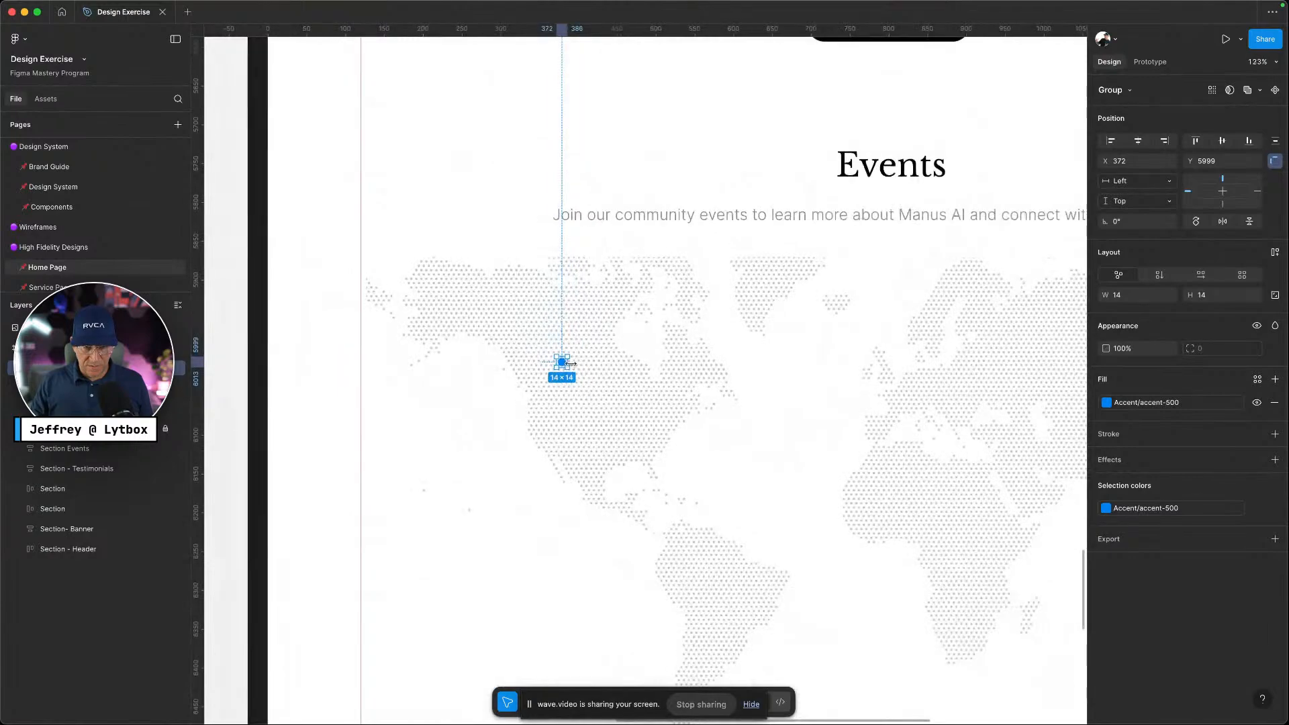
{"action": "left_click_drag", "start_coordinate": [564, 366], "coordinate": [546, 430]}
{"action": "key", "text": "super+d"}
{"action": "key", "text": "super+d"}
{"action": "key", "text": "super+d"}
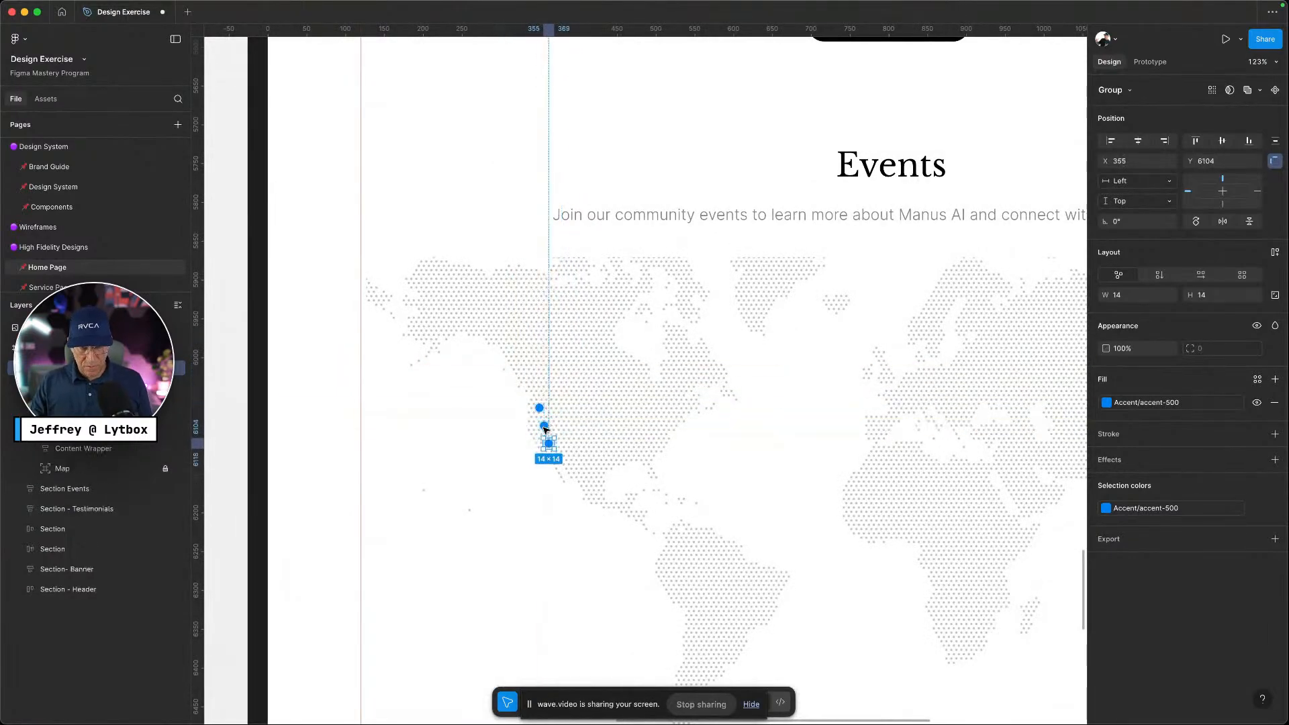
{"action": "key", "text": "super+d"}
{"action": "key", "text": "super+d"}
{"action": "key", "text": "super+d"}
{"action": "key", "text": "super+d"}
{"action": "key", "text": "super+d"}
Spread the copies across eastern North America, Europe, India, Africa, the Mediterranean and Australia
{"action": "scroll", "coordinate": [599, 509], "scroll_direction": "right", "scroll_amount": 5}
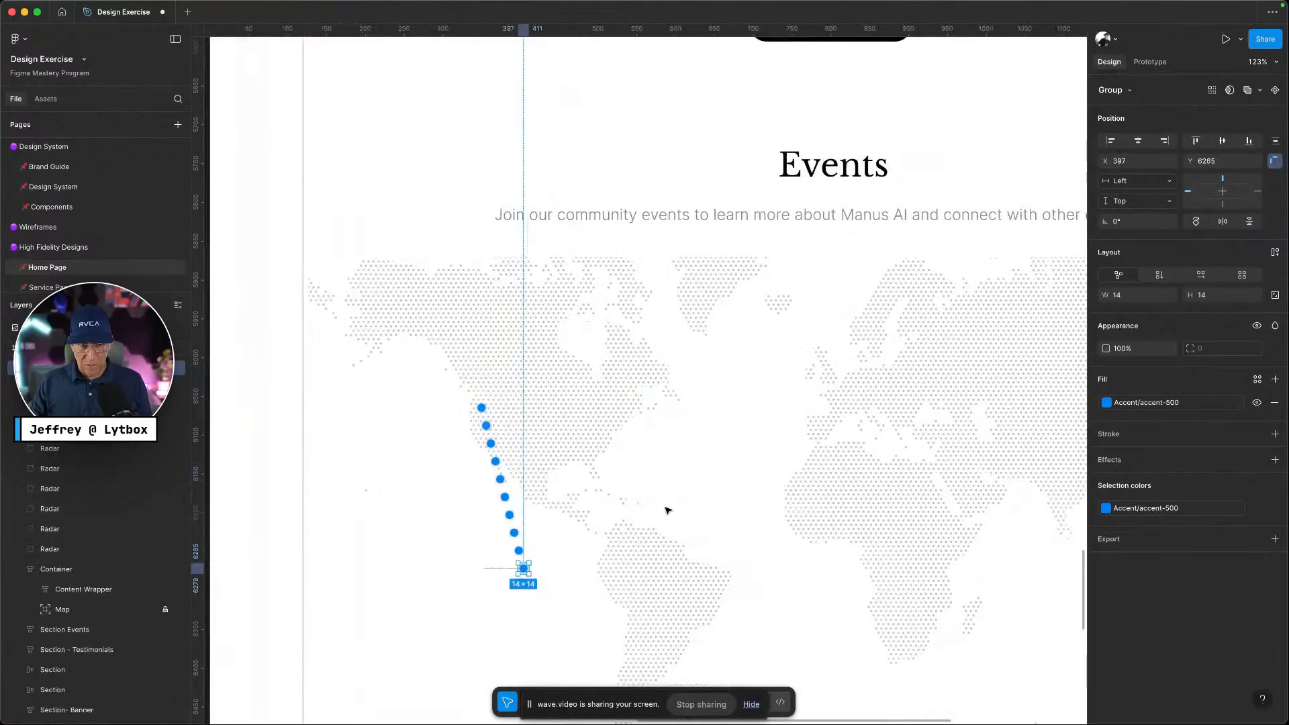
{"action": "left_click_drag", "start_coordinate": [386, 444], "coordinate": [524, 404]}
{"action": "left_click_drag", "start_coordinate": [394, 486], "coordinate": [726, 387]}
{"action": "left_click_drag", "start_coordinate": [398, 496], "coordinate": [685, 499]}
{"action": "scroll", "coordinate": [765, 482], "scroll_direction": "right", "scroll_amount": 5}
{"action": "scroll", "coordinate": [759, 490], "scroll_direction": "right", "scroll_amount": 3}
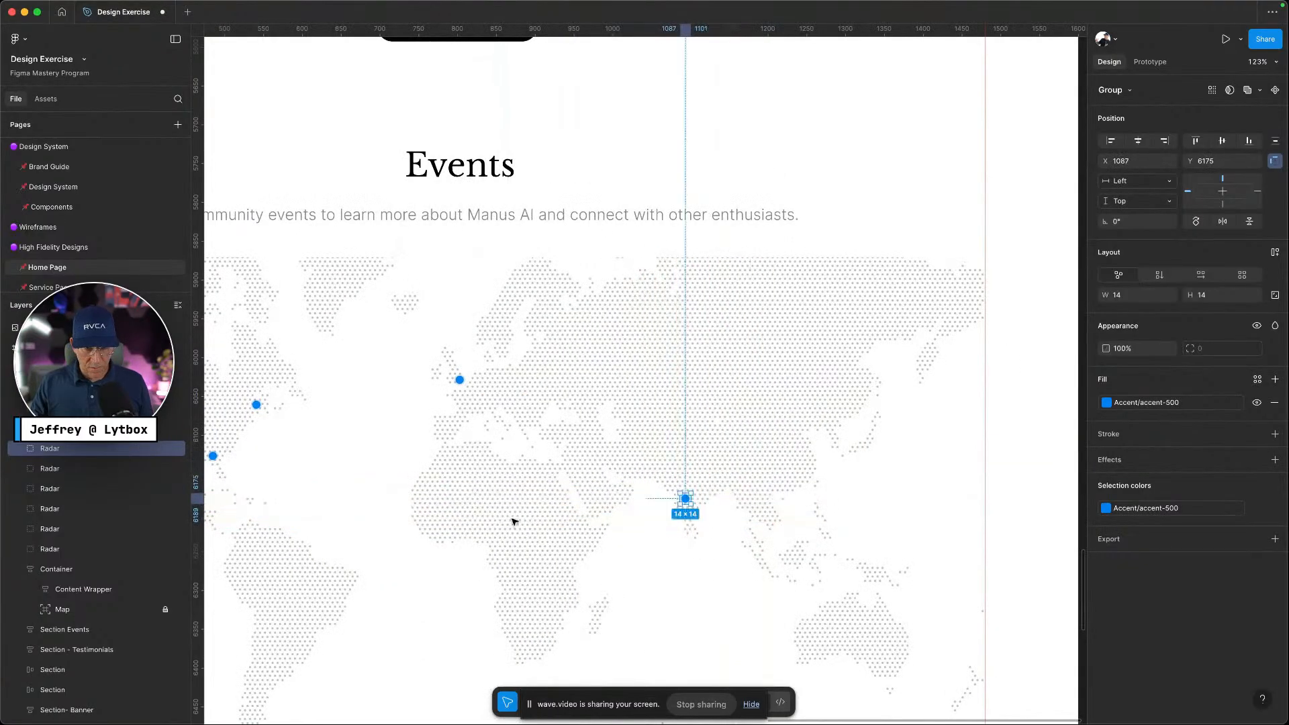
{"action": "scroll", "coordinate": [513, 518], "scroll_direction": "left", "scroll_amount": 5}
{"action": "left_click_drag", "start_coordinate": [295, 515], "coordinate": [665, 551]}
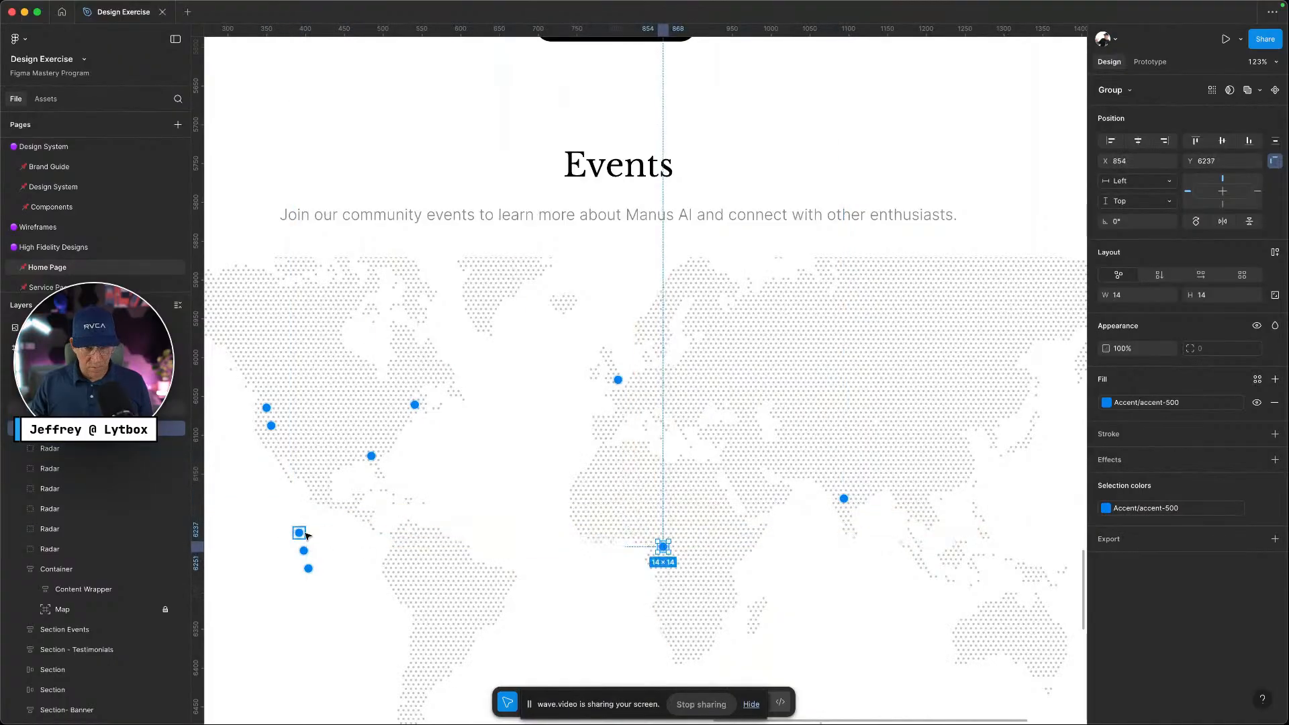
{"action": "left_click_drag", "start_coordinate": [301, 535], "coordinate": [668, 351]}
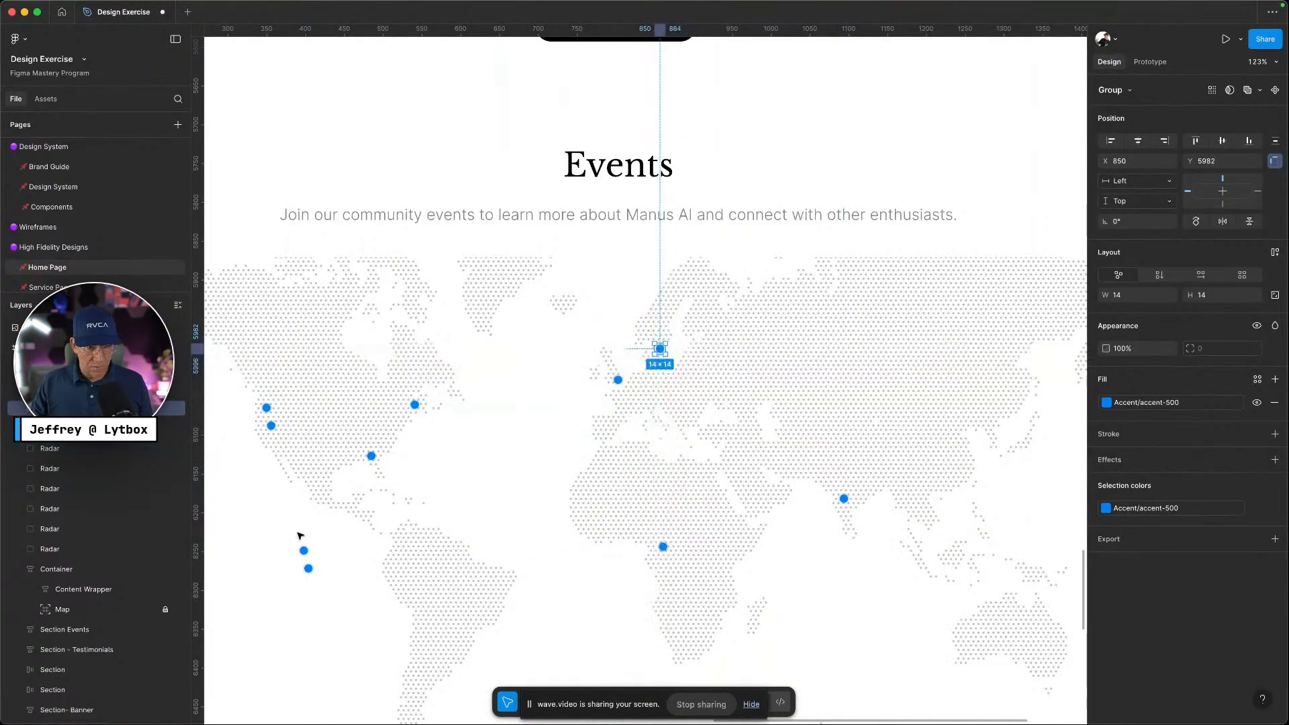
{"action": "left_click", "coordinate": [307, 561]}
{"action": "left_click_drag", "start_coordinate": [305, 556], "coordinate": [676, 417]}
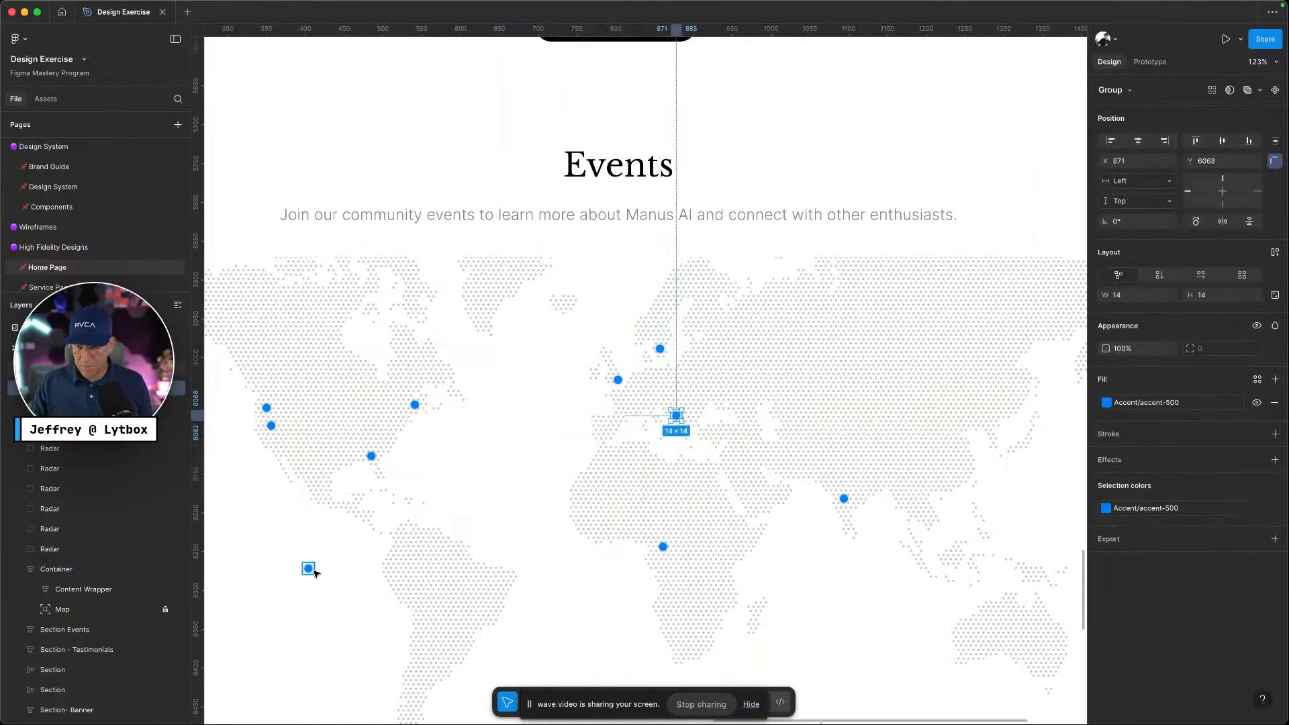
{"action": "left_click_drag", "start_coordinate": [310, 570], "coordinate": [994, 625]}
{"action": "scroll", "coordinate": [818, 592], "scroll_direction": "down", "scroll_amount": 1}
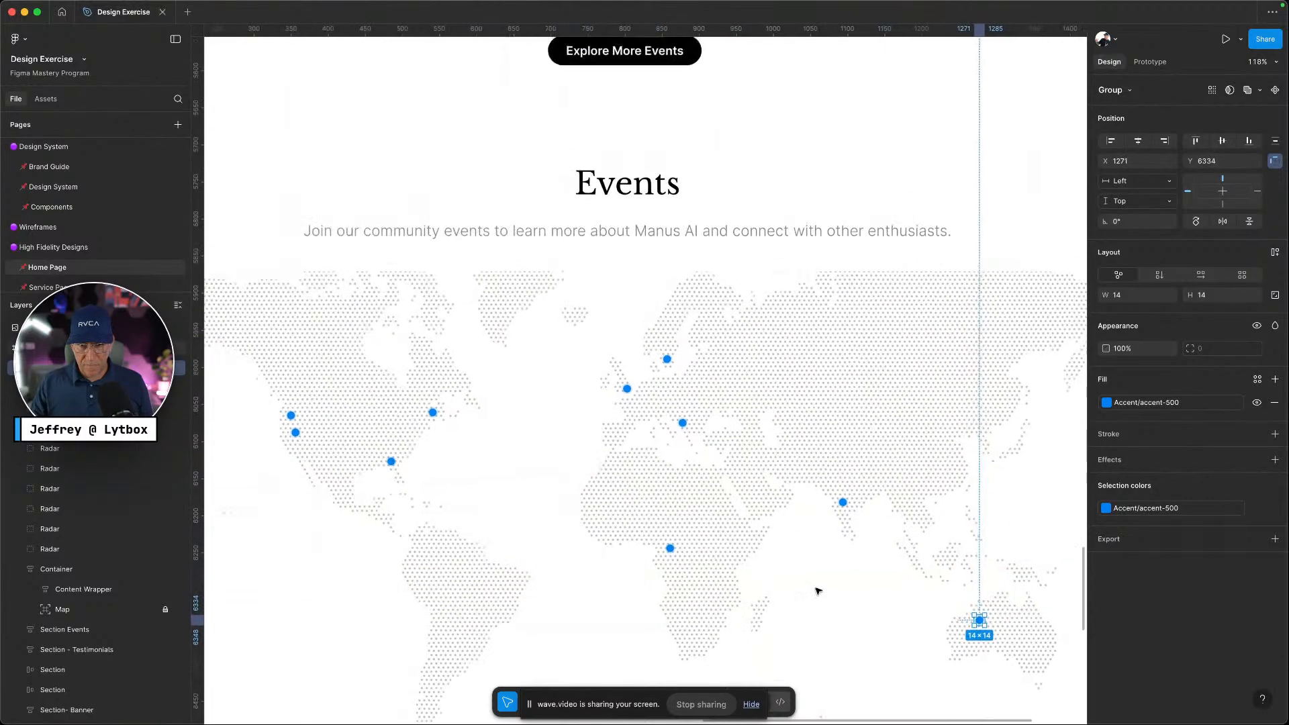
Close DevTools on the Manus page, preview the London marker's event card, then return to Figma
{"action": "left_click", "coordinate": [794, 537]}
{"action": "key", "text": "ctrl+Left"}
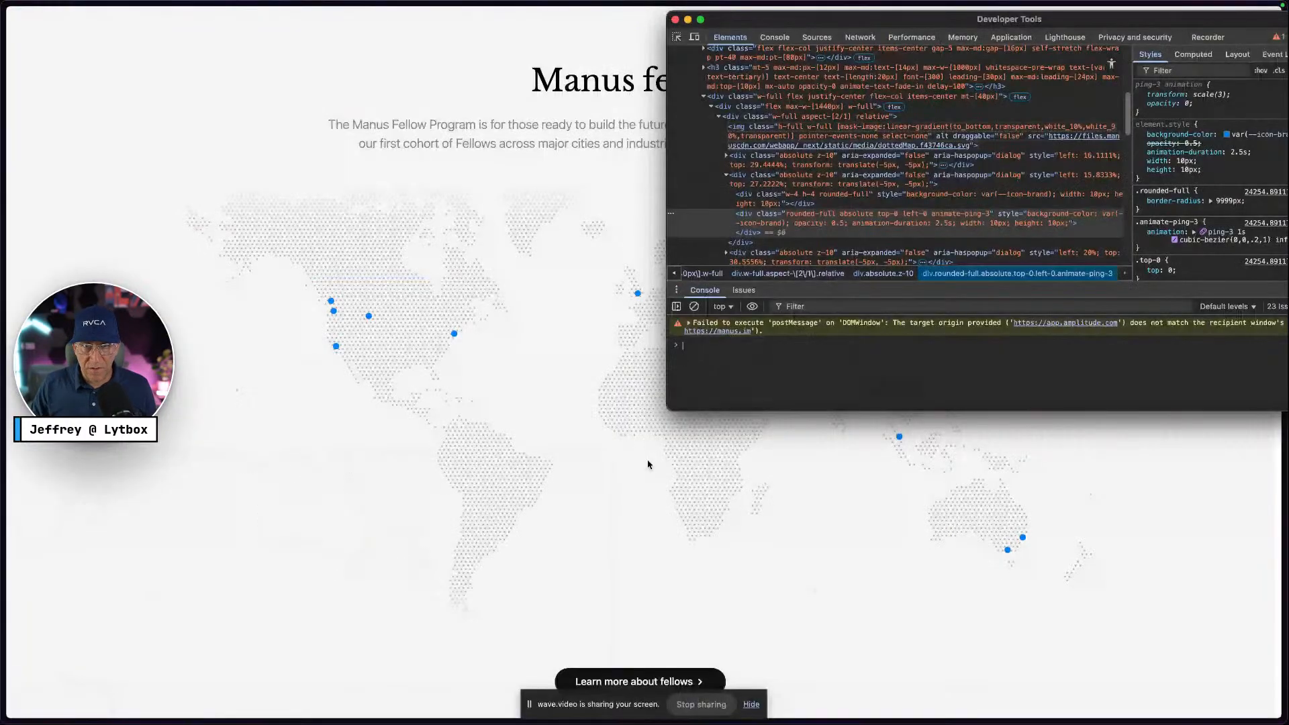
{"action": "left_click", "coordinate": [675, 19]}
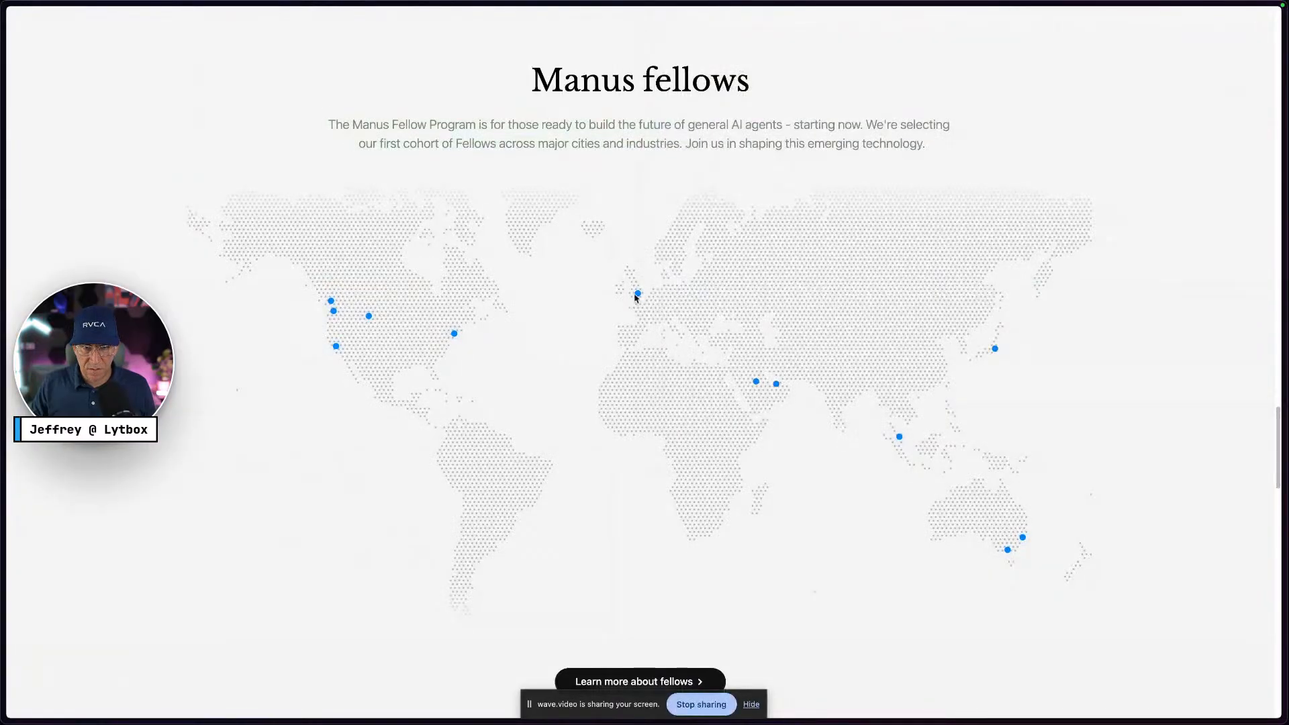
{"action": "mouse_move", "coordinate": [640, 296]}
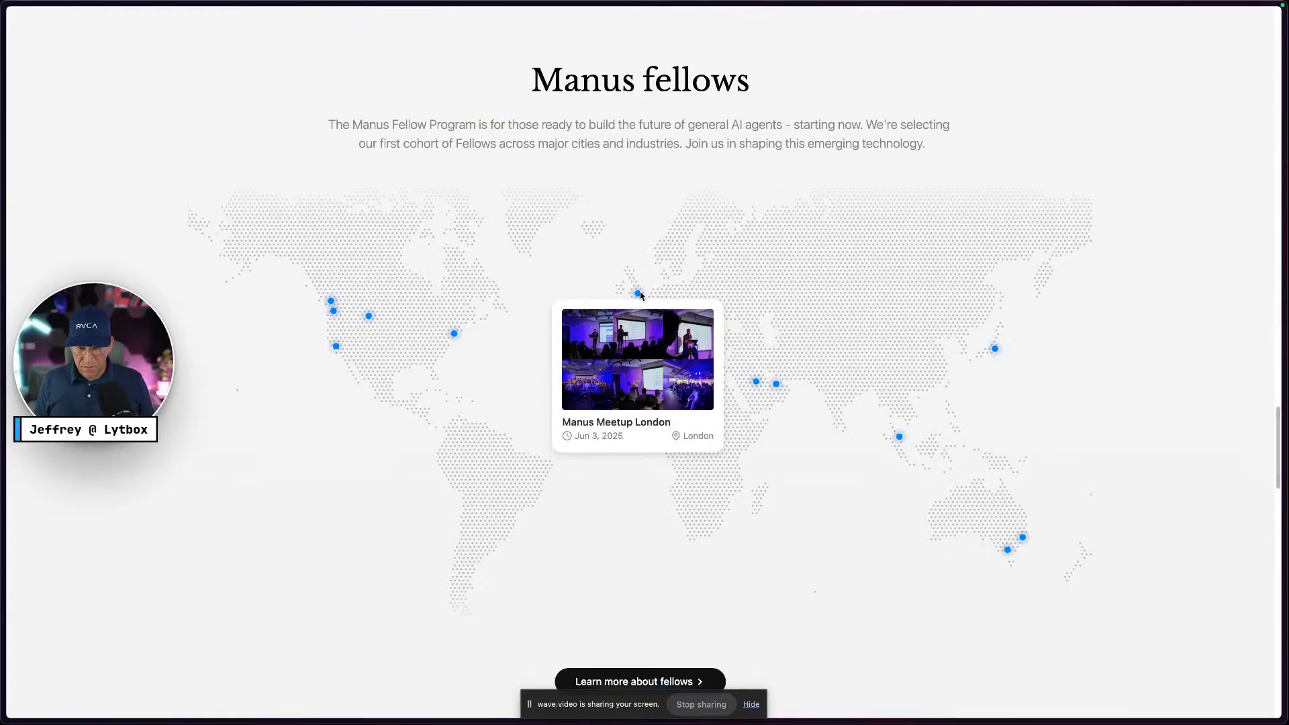
{"action": "key", "text": "ctrl+Right"}
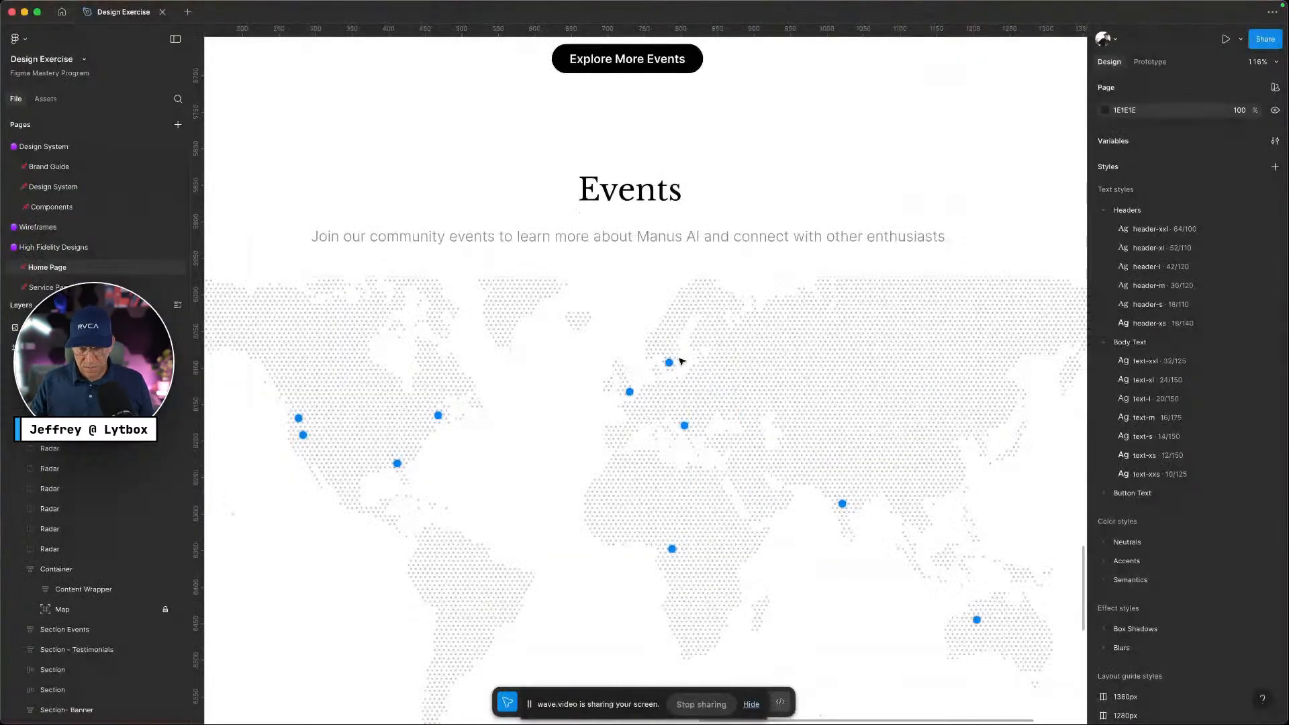
{"action": "scroll", "coordinate": [749, 399], "scroll_direction": "up", "scroll_amount": 2}
Draw an 85×60 rectangle over northern Asia on the map and run the Unsplash plugin on it
{"action": "key", "text": "r"}
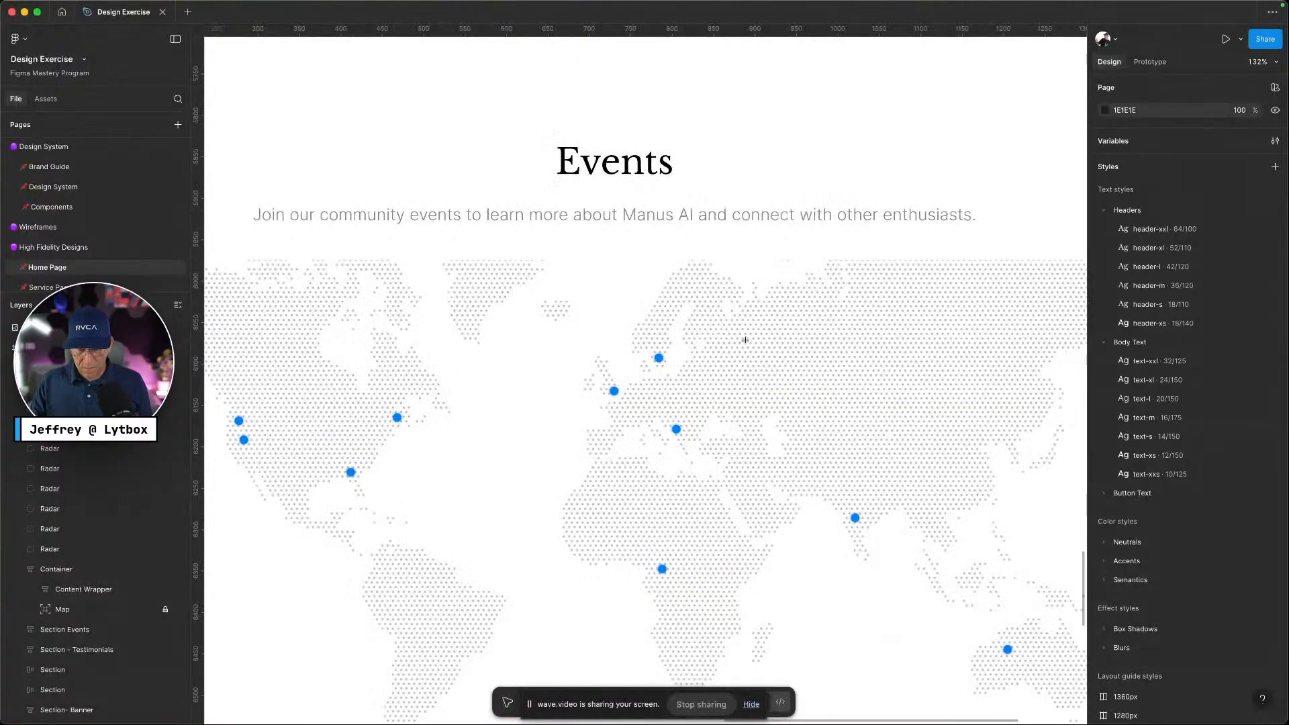
{"action": "mouse_move", "coordinate": [746, 341]}
{"action": "left_mouse_down"}
{"action": "mouse_move", "coordinate": [797, 390]}
{"action": "mouse_move", "coordinate": [816, 391]}
{"action": "left_mouse_up"}
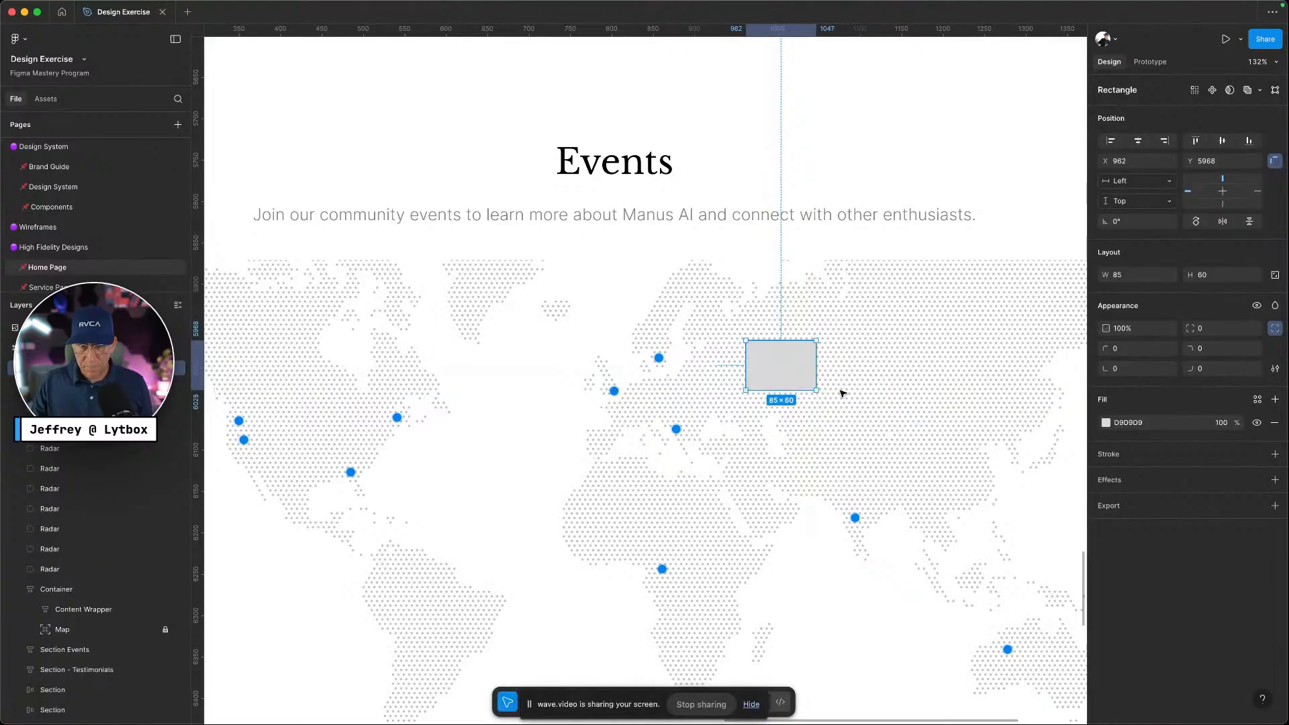
{"action": "right_click", "coordinate": [799, 363]}
{"action": "mouse_move", "coordinate": [862, 572]}
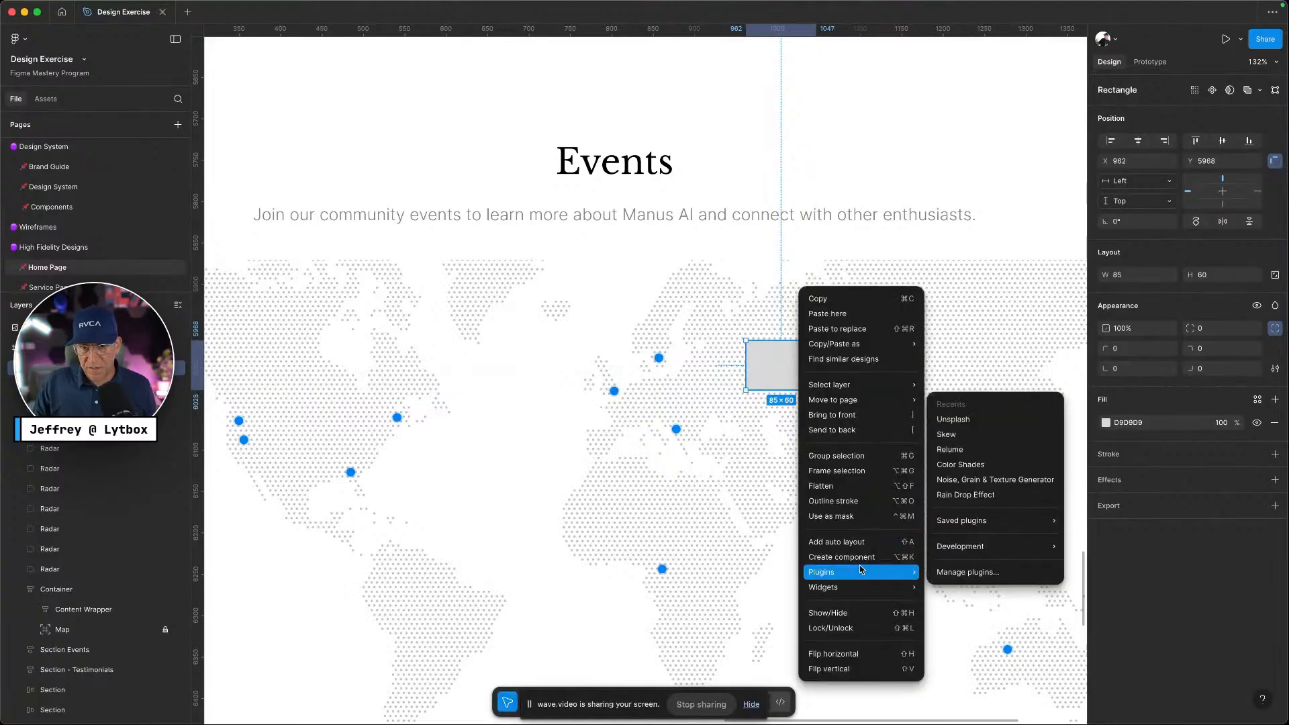
{"action": "left_click", "coordinate": [960, 419]}
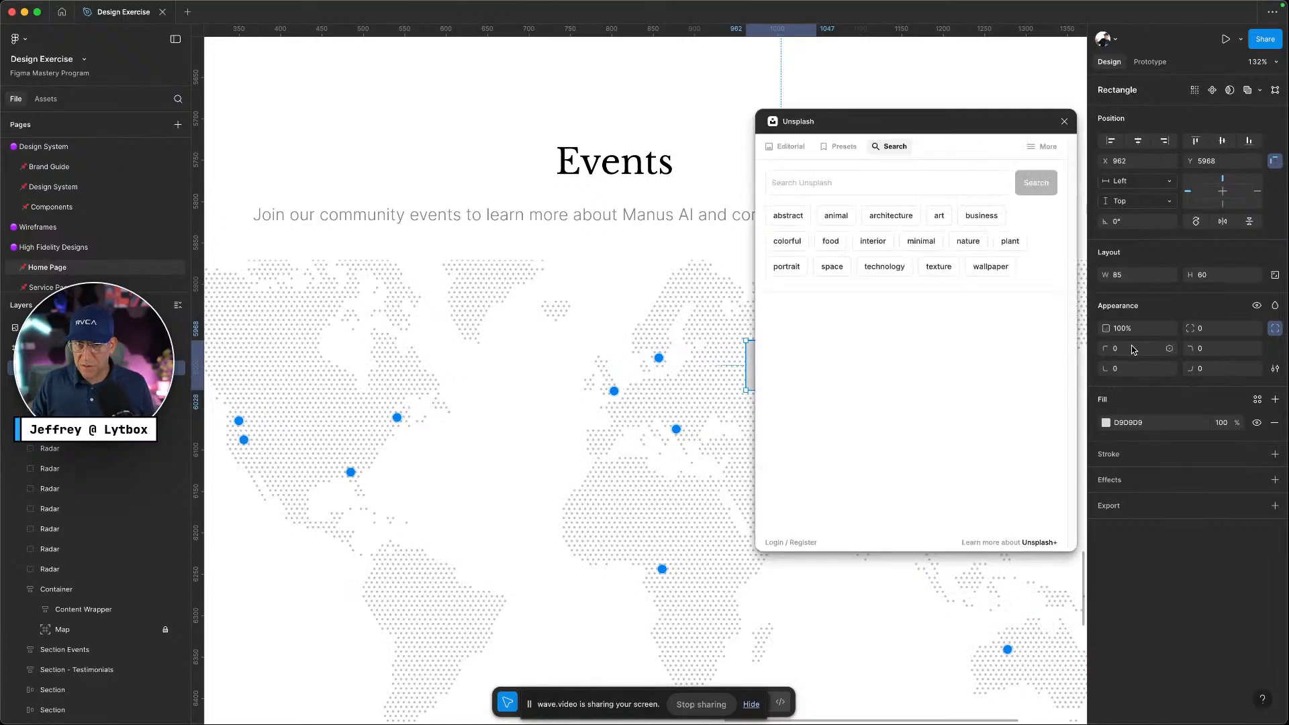
{"action": "left_click_drag", "start_coordinate": [893, 127], "coordinate": [1045, 114]}
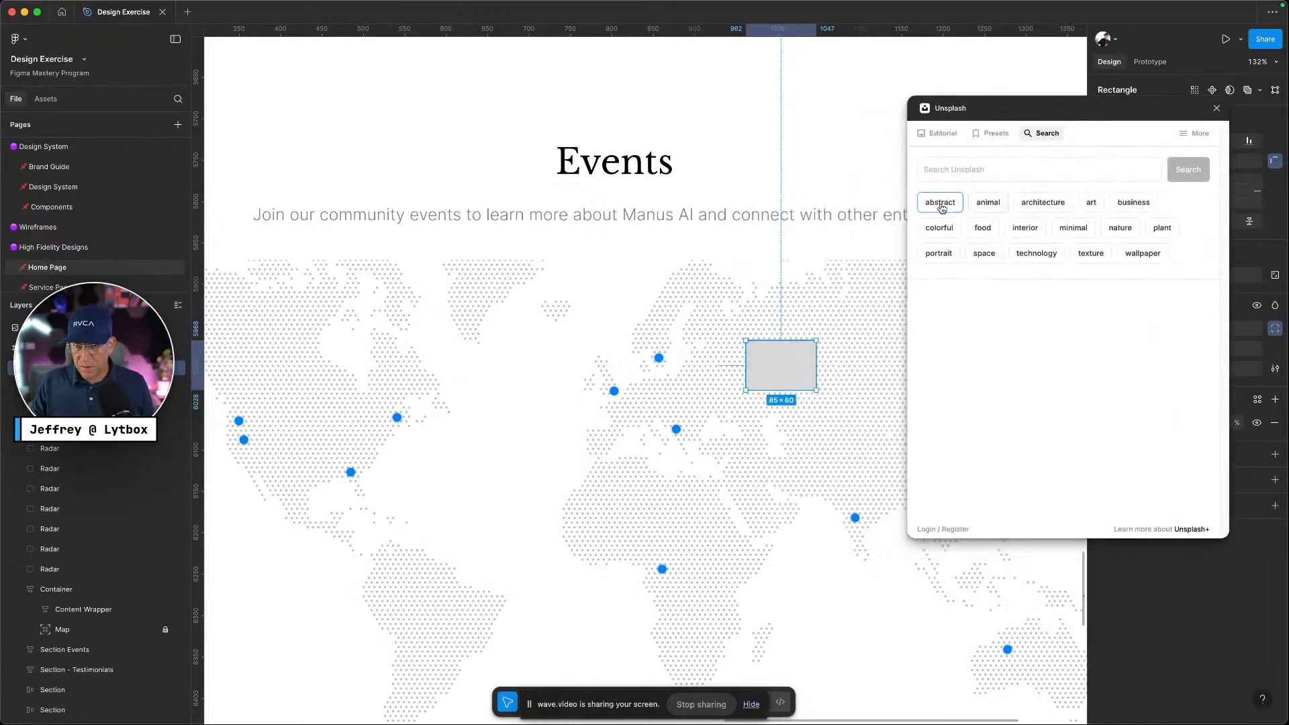
Fill the rectangle with the pastel-buildings photo from Unsplash's 'architecture' tag, then close the plugin
{"action": "left_click", "coordinate": [1043, 202]}
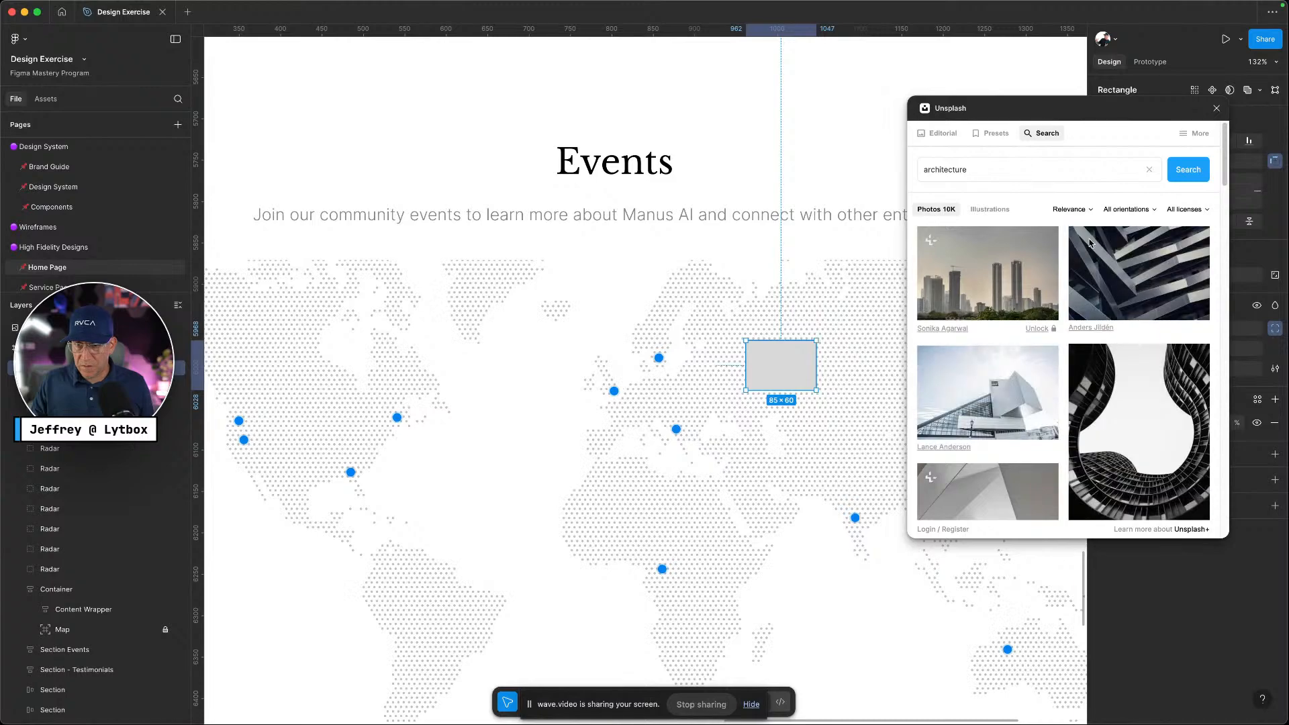
{"action": "scroll", "coordinate": [1089, 243], "scroll_direction": "down", "scroll_amount": 10}
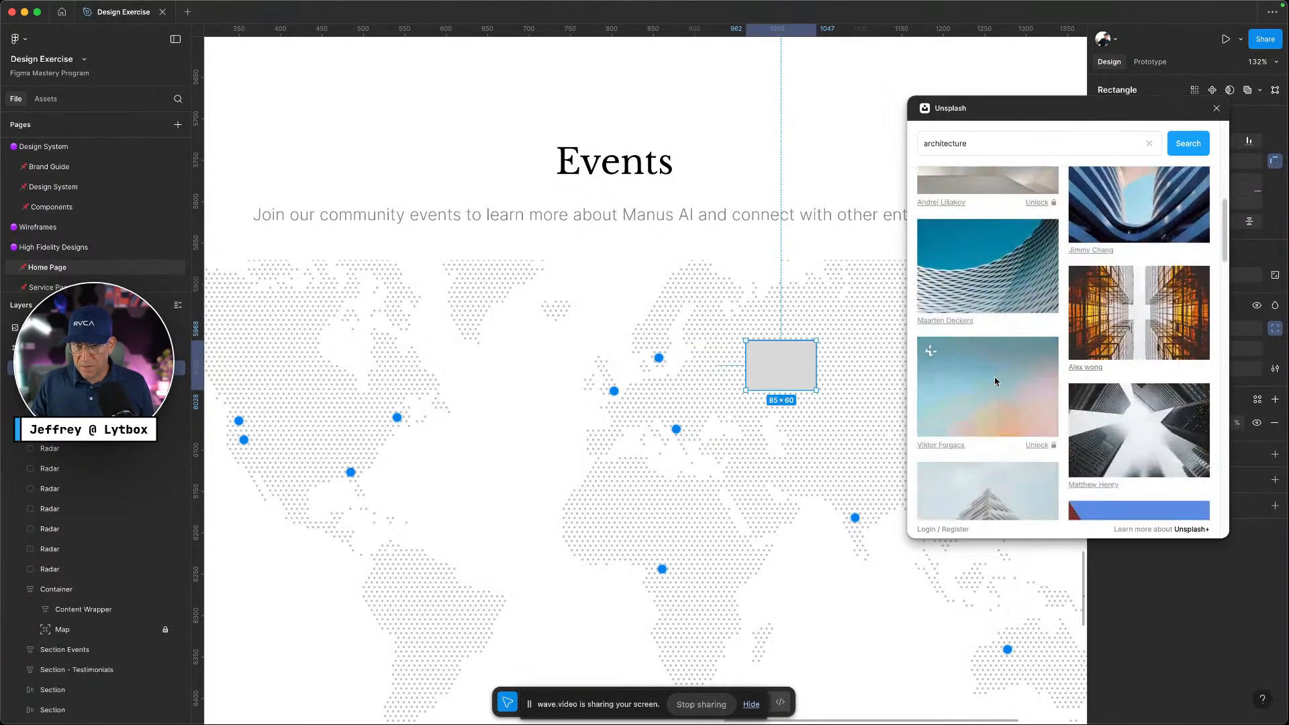
{"action": "left_click", "coordinate": [995, 382]}
{"action": "left_click", "coordinate": [820, 418]}
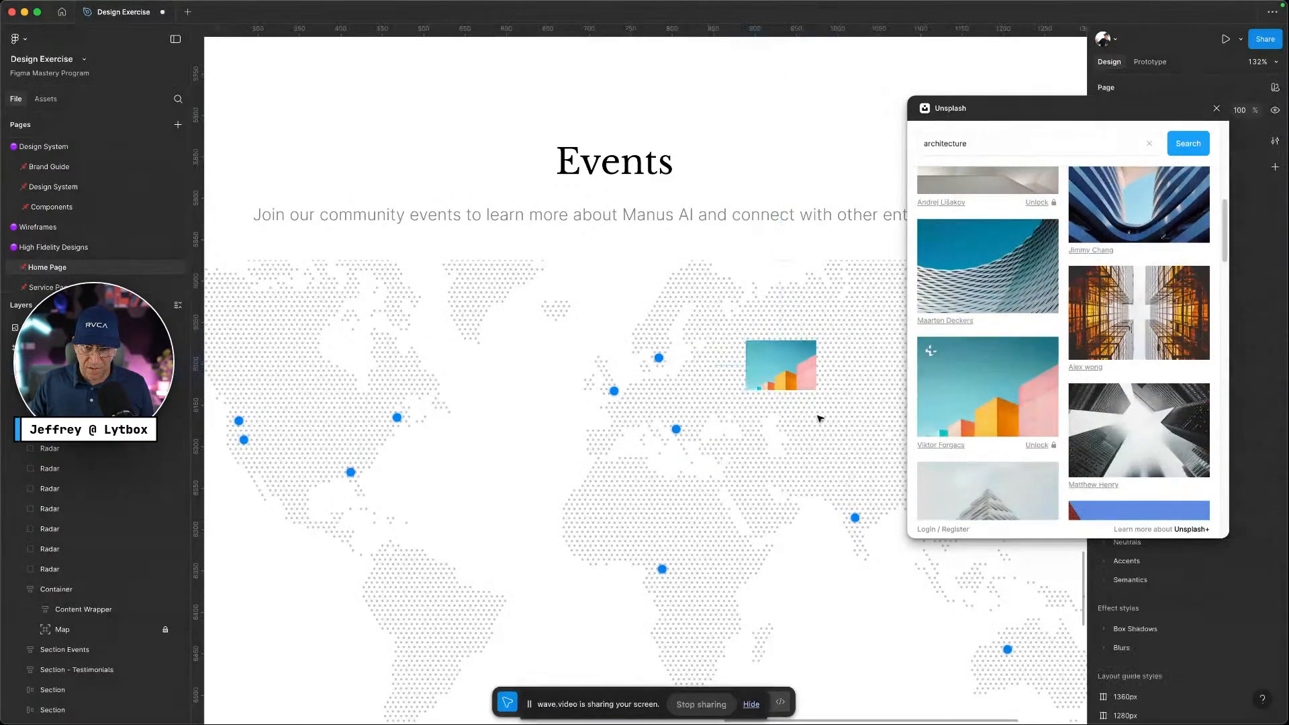
{"action": "left_click", "coordinate": [1216, 108]}
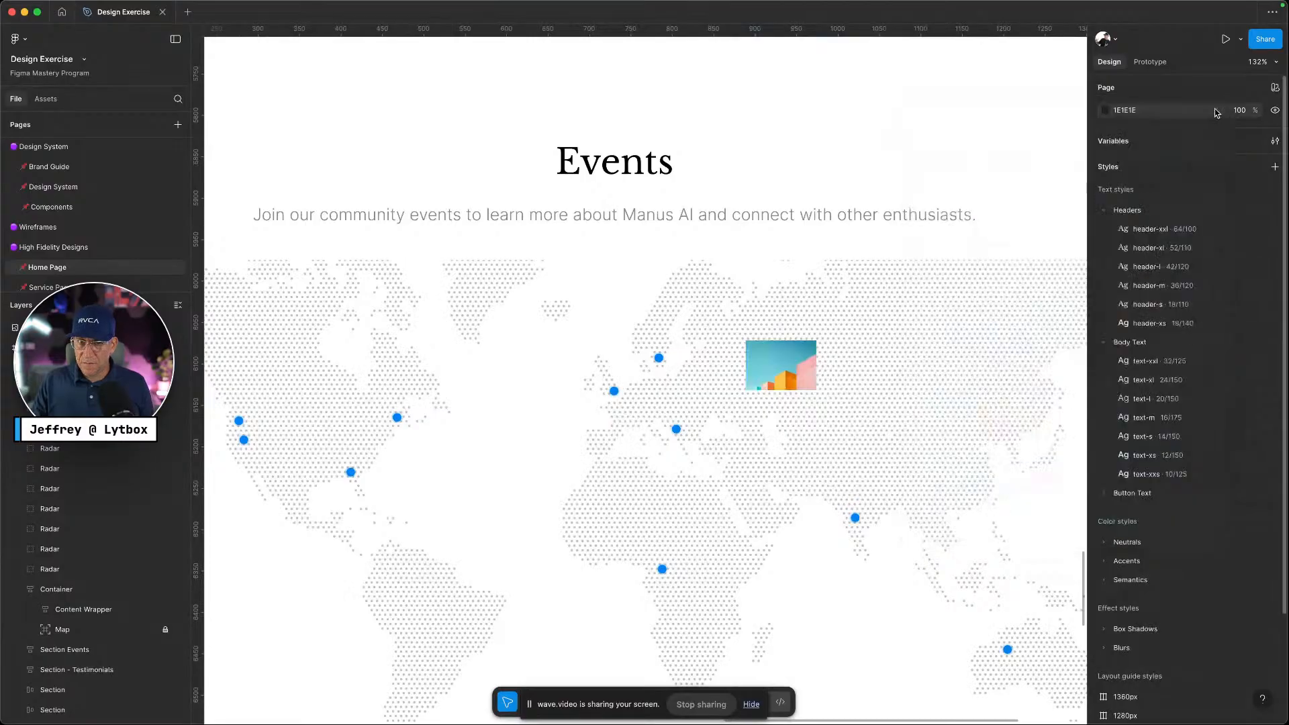
{"action": "left_click", "coordinate": [806, 365]}
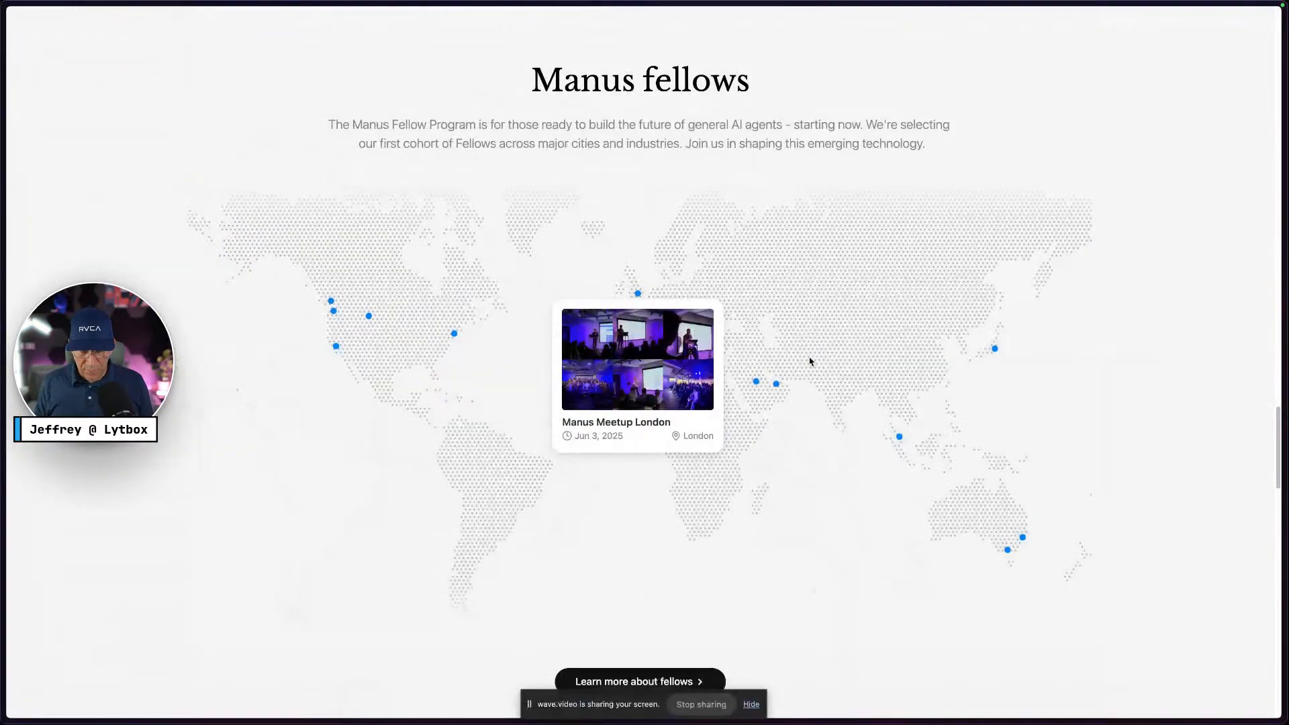
{"action": "key", "text": "ctrl+Right"}
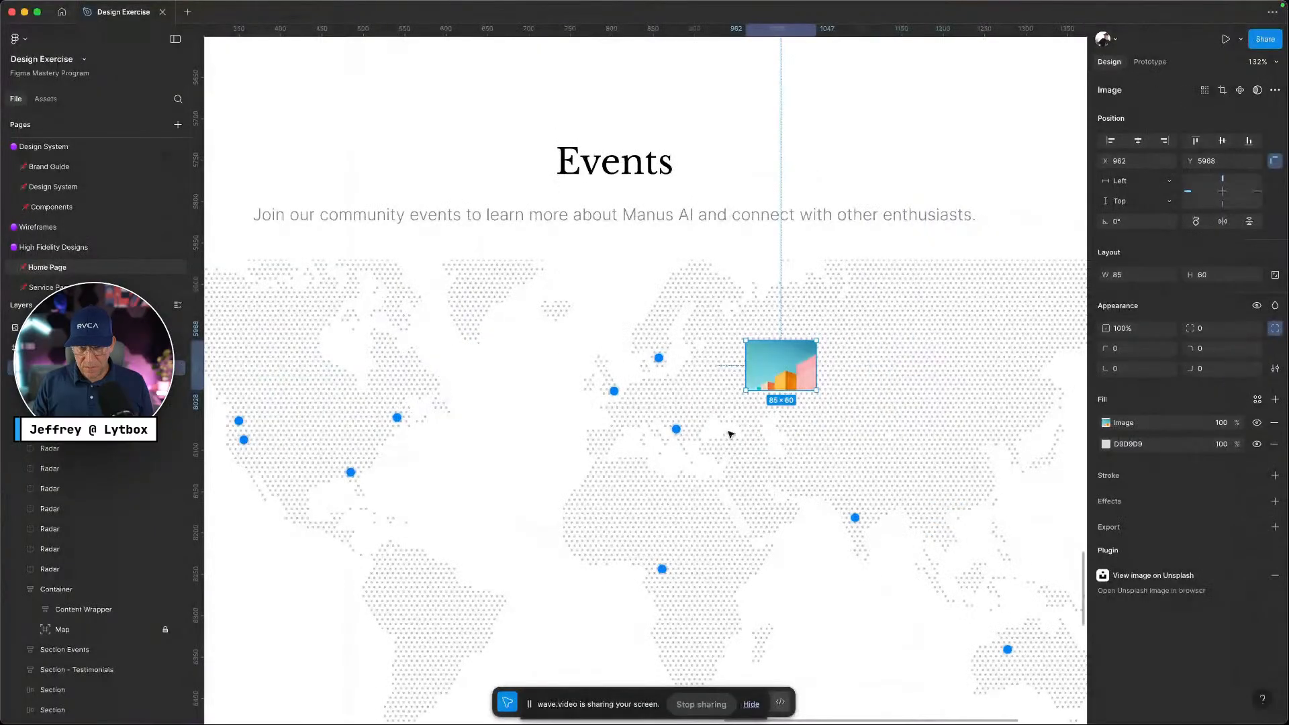
{"action": "scroll", "coordinate": [769, 408], "scroll_direction": "up", "scroll_amount": 5}
Add the text 'Name Goes Here' just below the photo
{"action": "key", "text": "Escape"}
{"action": "key", "text": "t"}
{"action": "left_click", "coordinate": [711, 396]}
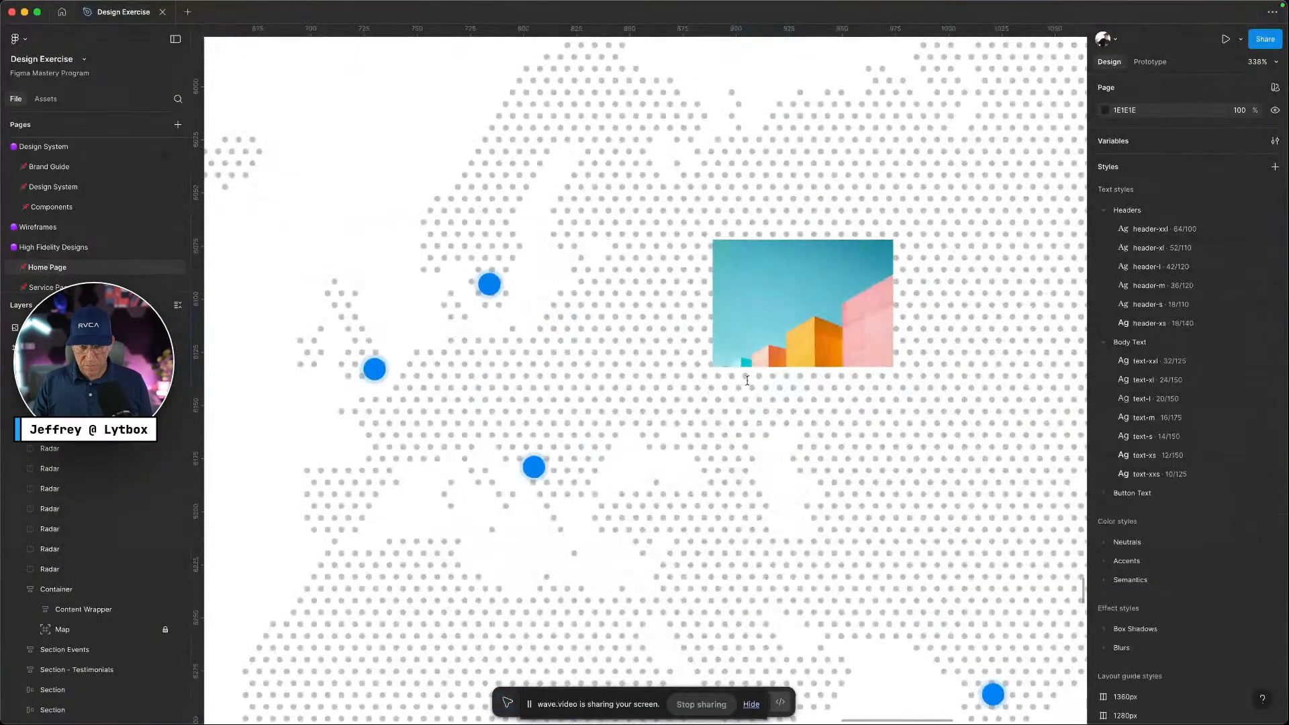
{"action": "type", "text": "Name"}
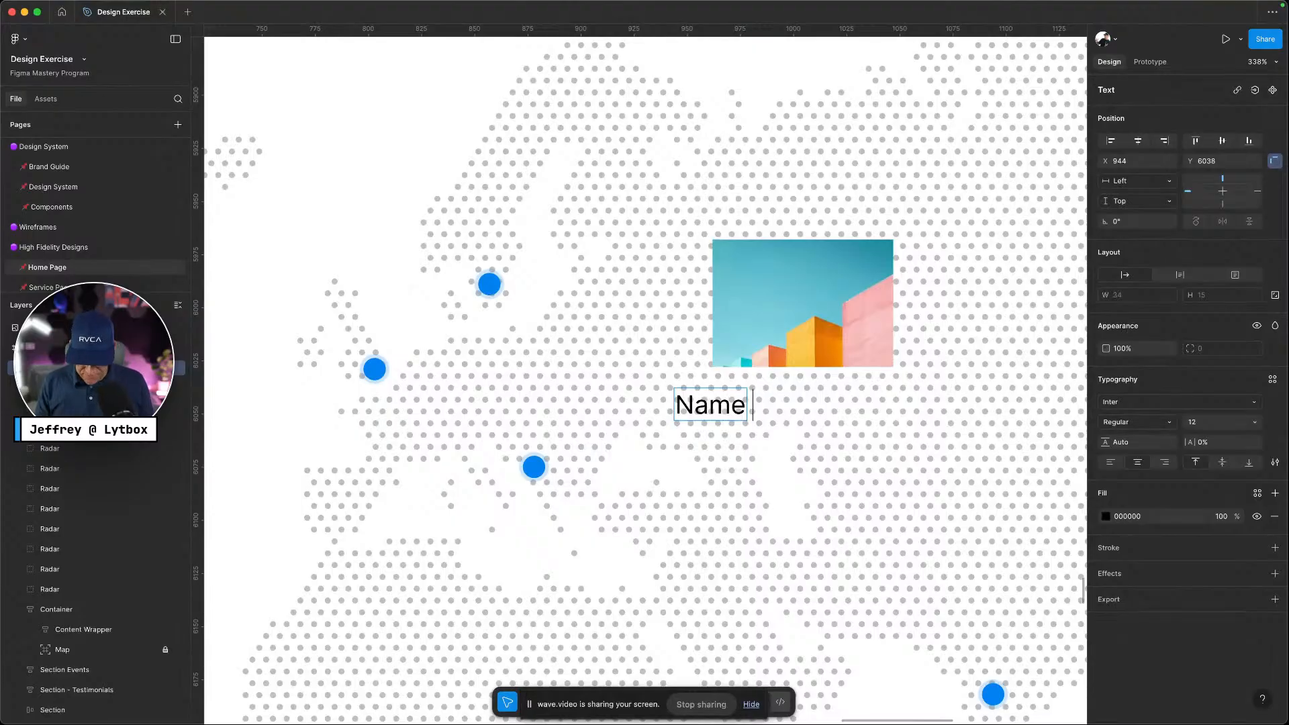
{"action": "type", "text": " Goes Here"}
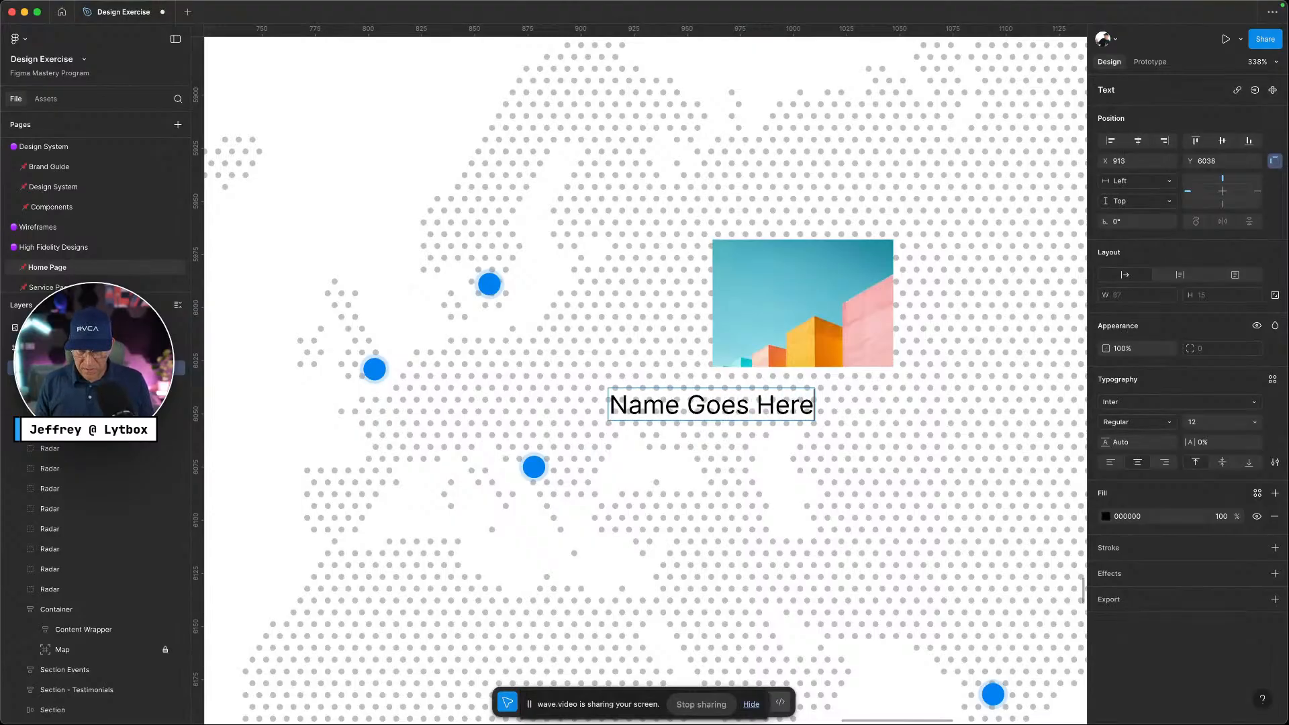
{"action": "key", "text": "ctrl+Left"}
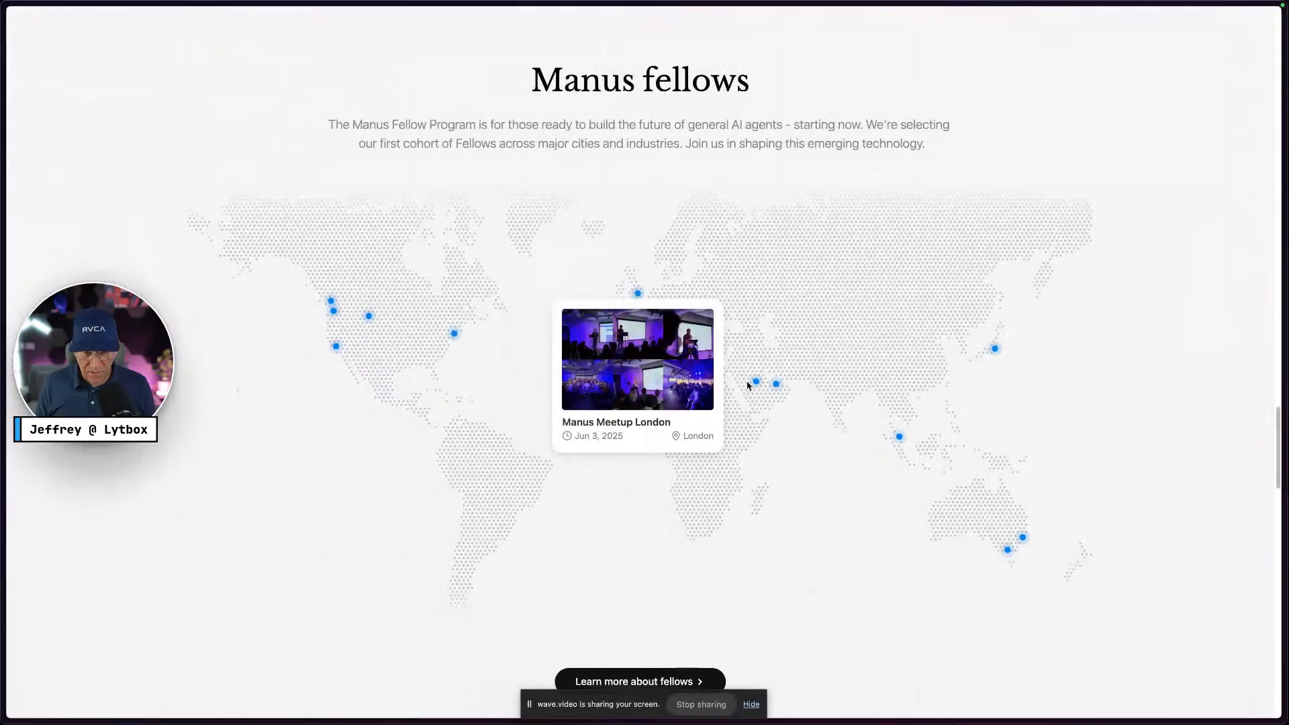
{"action": "key", "text": "ctrl+Right"}
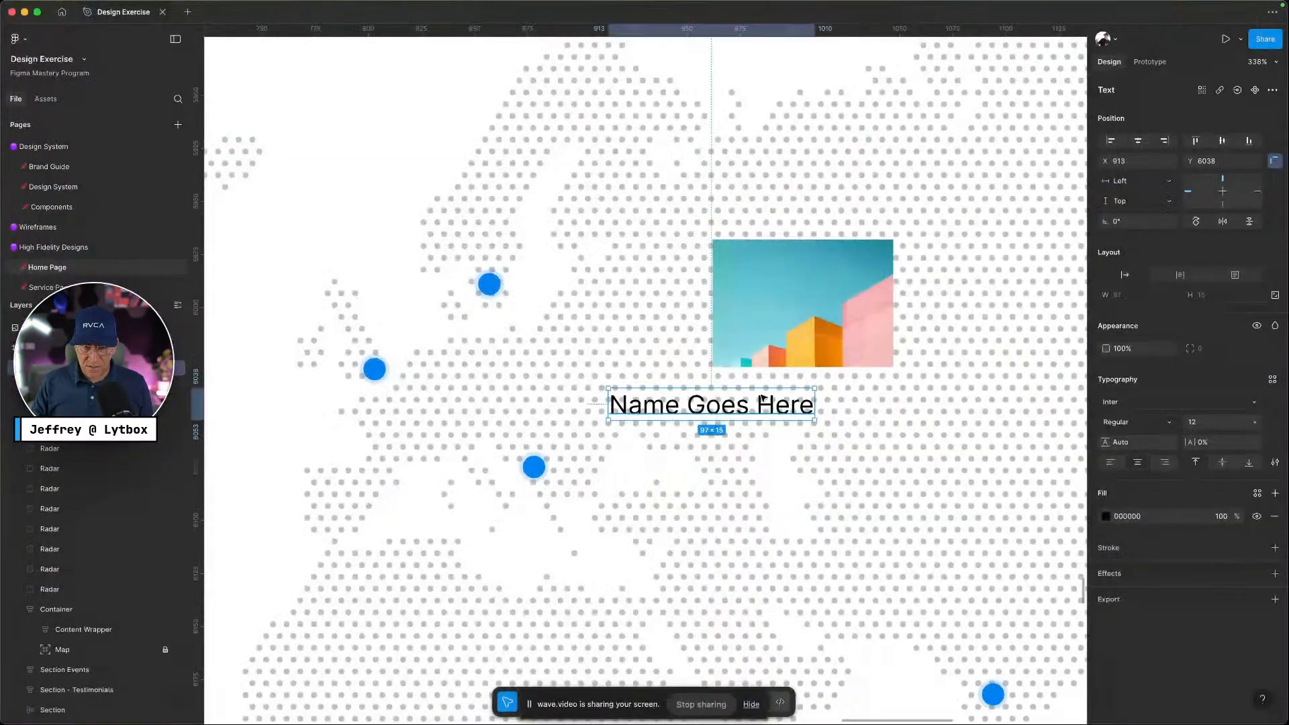
Duplicate the name text below itself and change it to 'June 23, 2025'
{"action": "left_click_drag", "start_coordinate": [762, 401], "coordinate": [763, 444]}
{"action": "double_click", "coordinate": [764, 444]}
{"action": "type", "text": "June "}
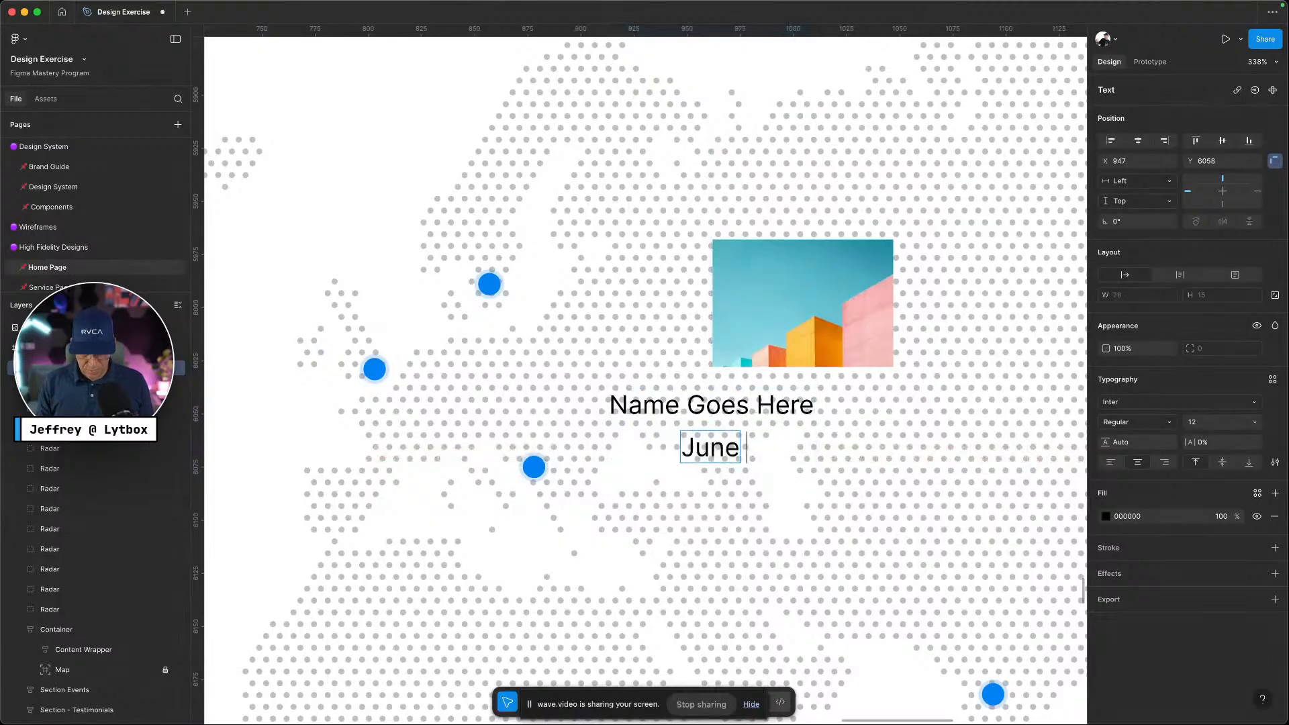
{"action": "type", "text": "23, 2025"}
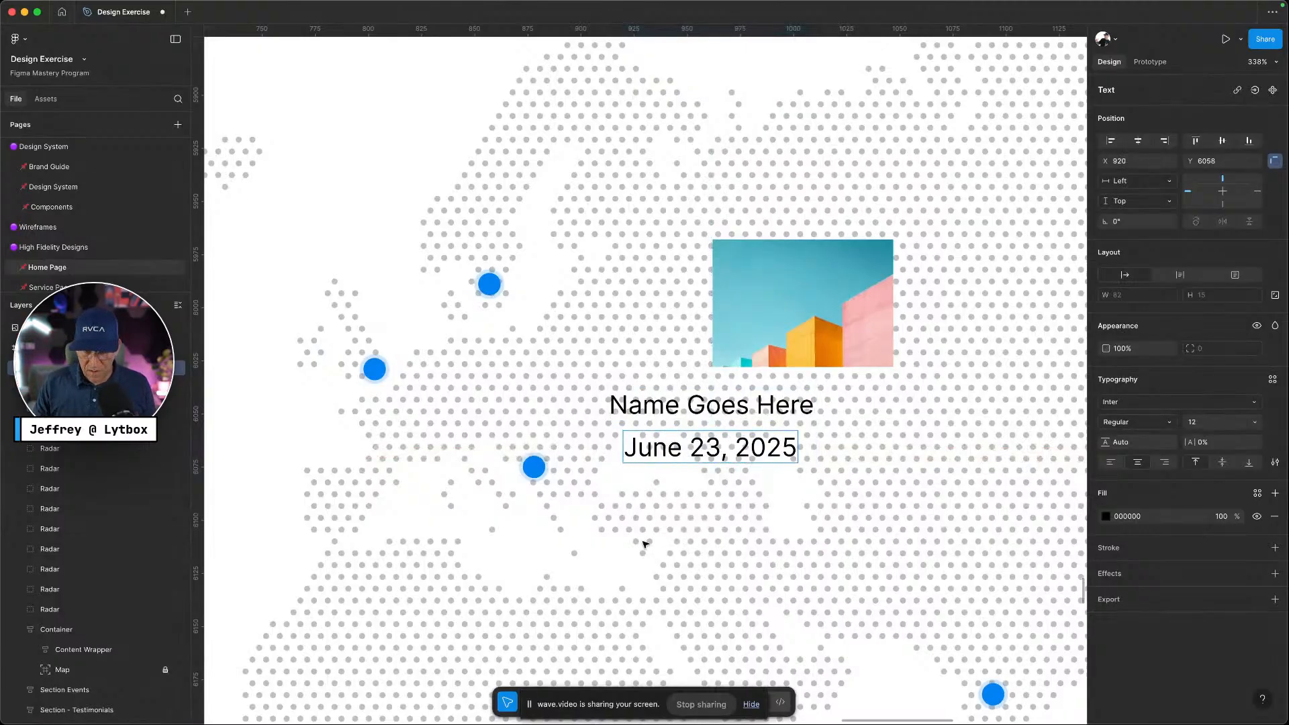
{"action": "key", "text": "Escape"}
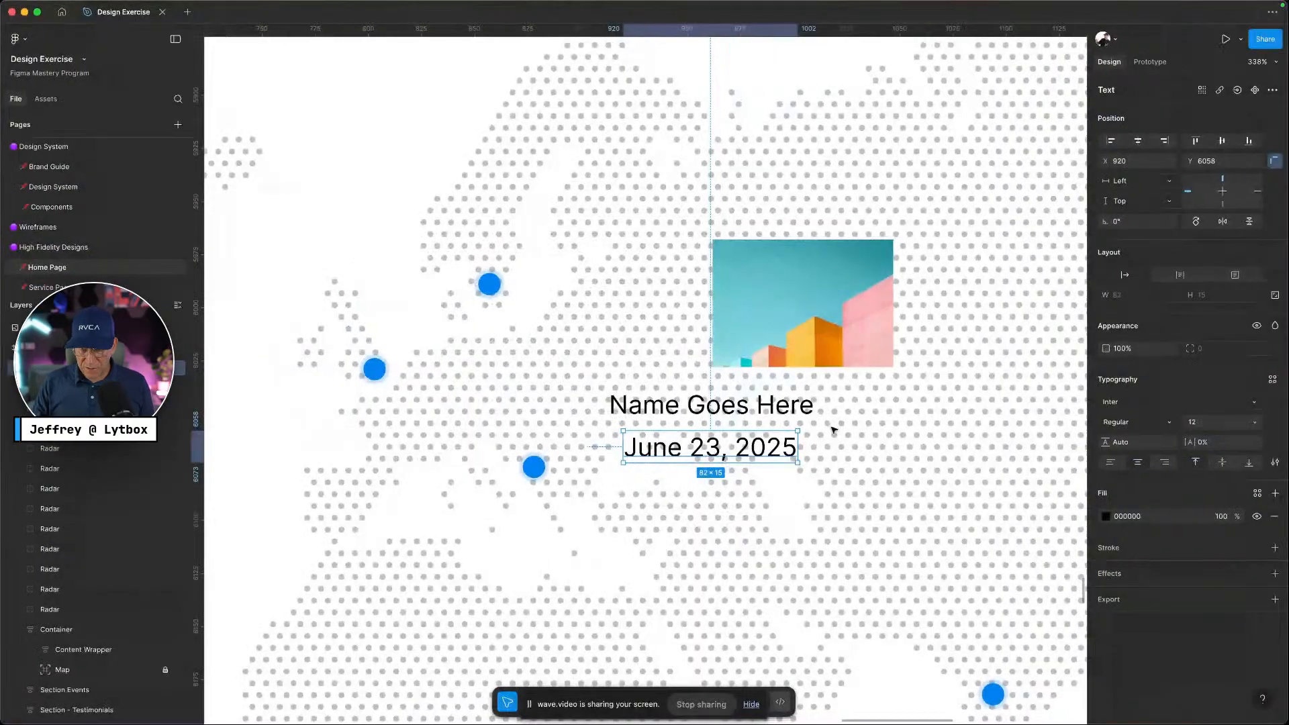
Add a 'London' text layer lined up beside the date
{"action": "key", "text": "t"}
{"action": "left_click", "coordinate": [838, 447]}
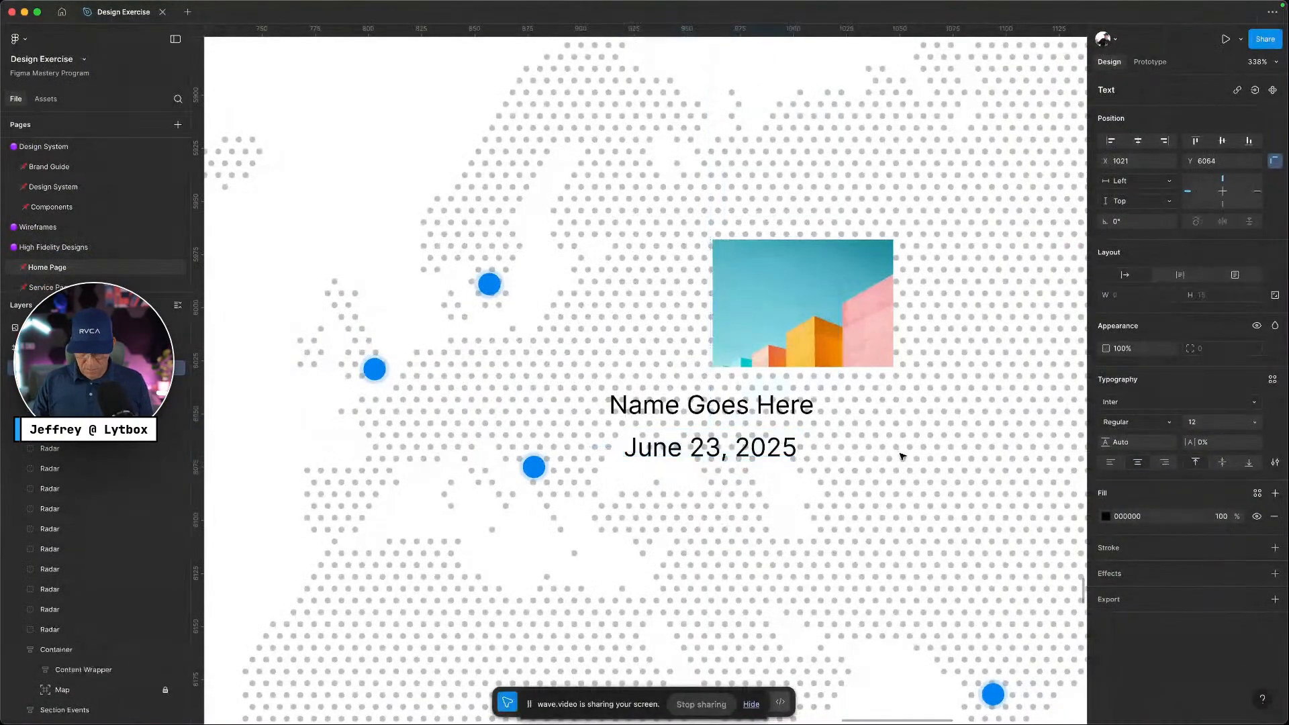
{"action": "type", "text": "London"}
{"action": "scroll", "coordinate": [900, 470], "scroll_direction": "right", "scroll_amount": 1}
{"action": "key", "text": "Escape"}
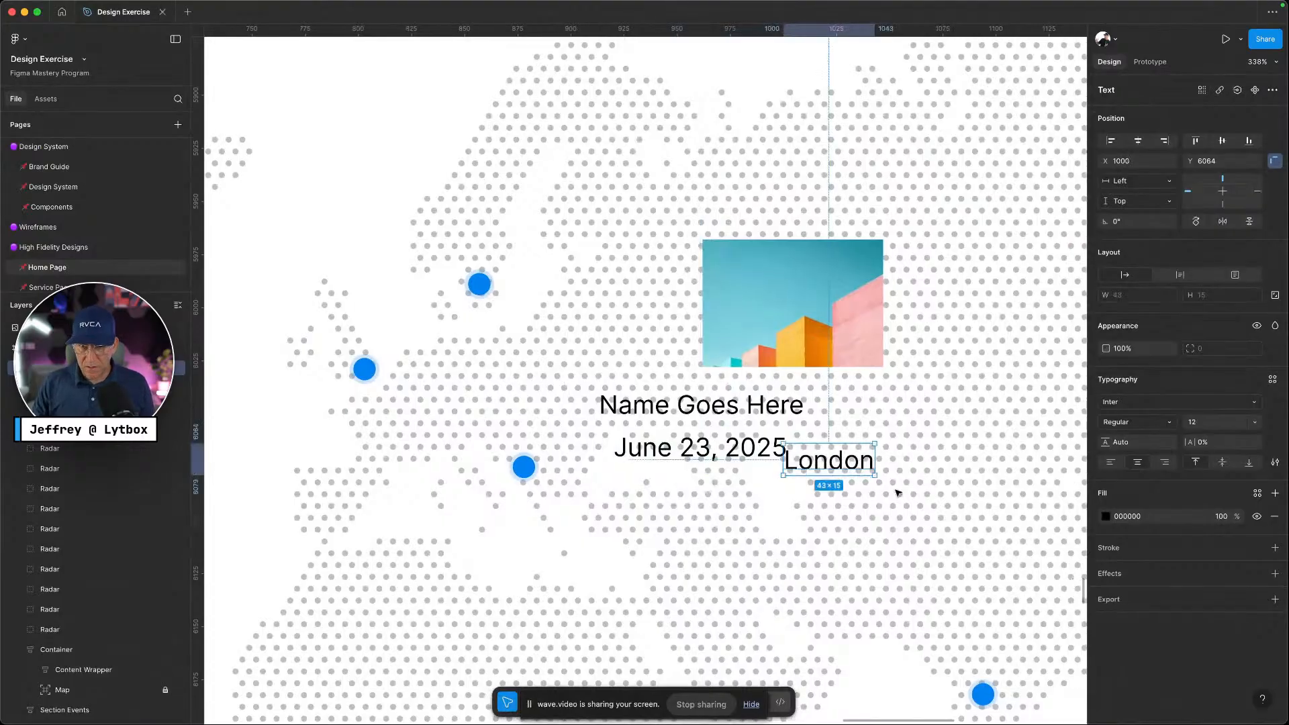
{"action": "left_click_drag", "start_coordinate": [850, 468], "coordinate": [897, 457]}
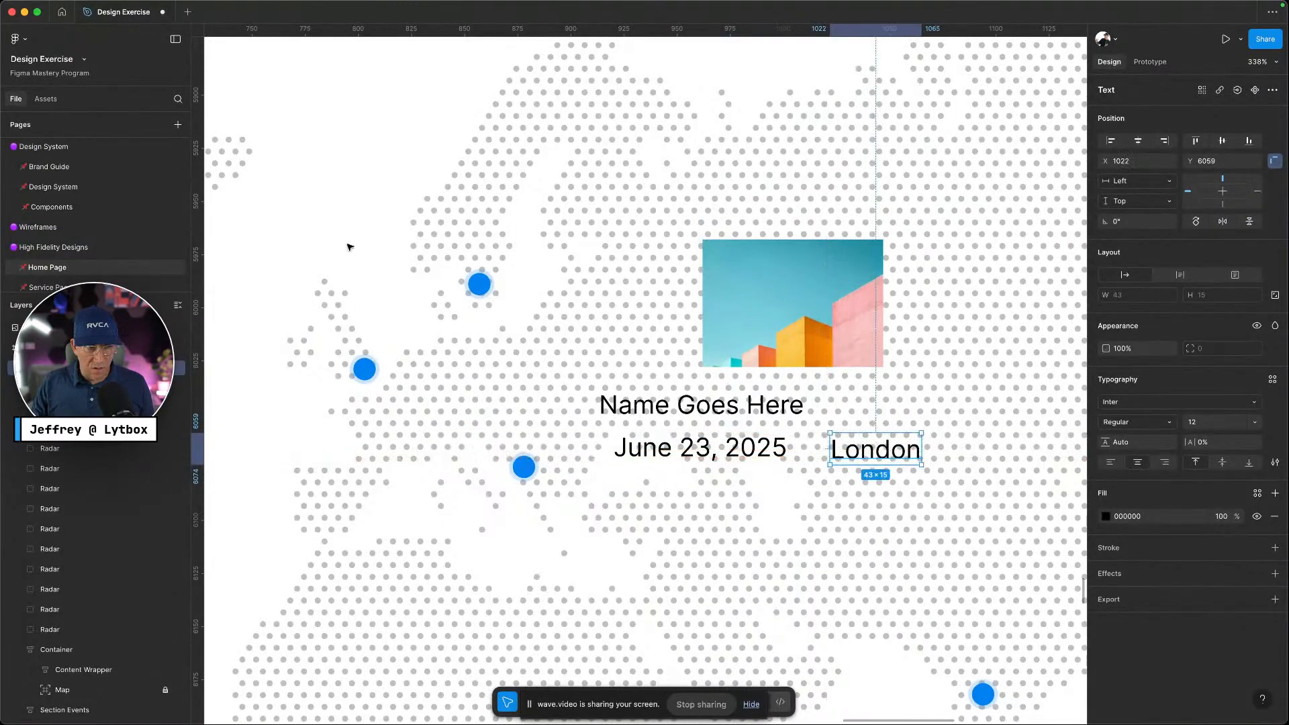
{"action": "scroll", "coordinate": [95, 251], "scroll_direction": "down", "scroll_amount": 5}
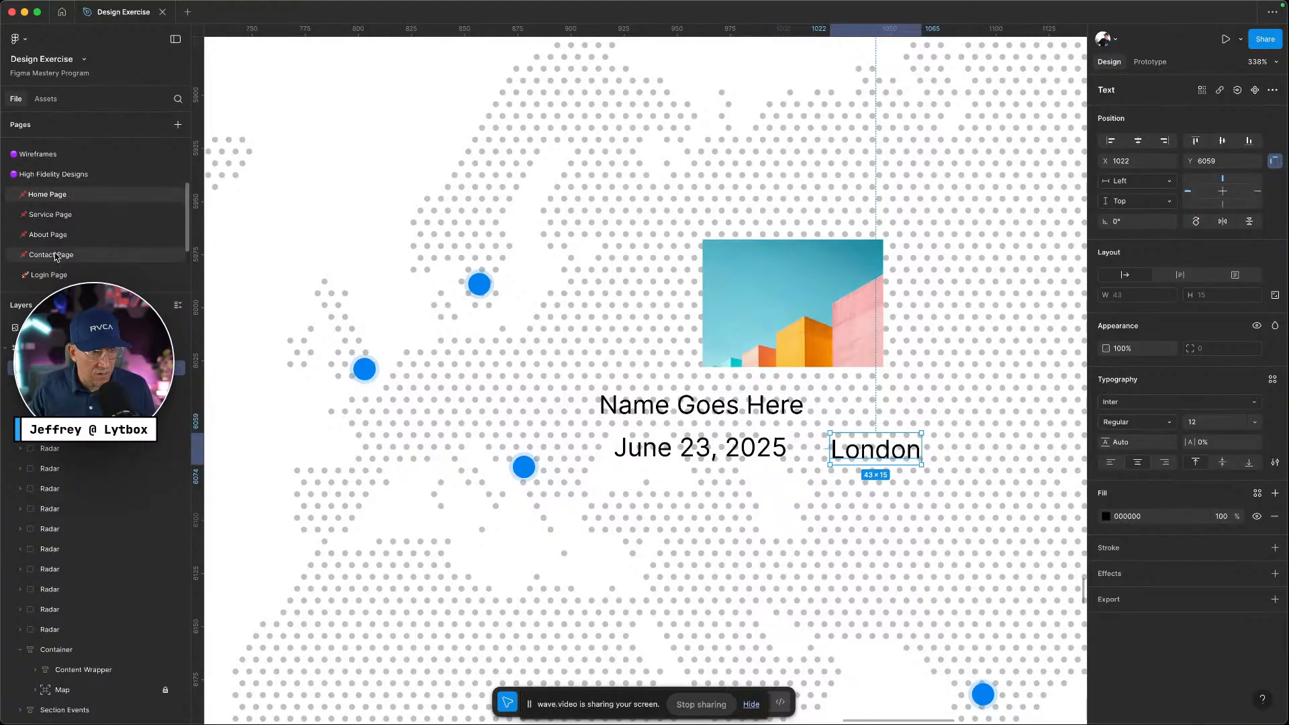
Search the file's Icons assets for 'map' and place the Map_Pin icon beside London
{"action": "left_click", "coordinate": [665, 446]}
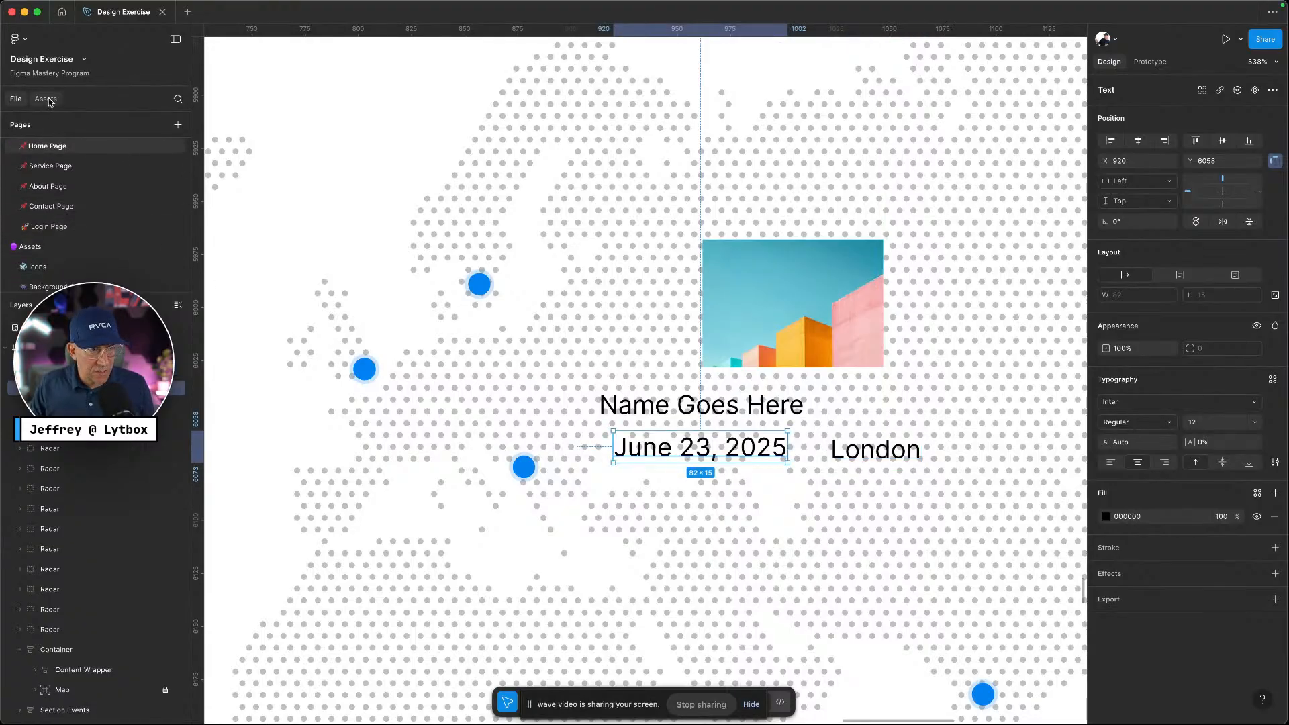
{"action": "left_click", "coordinate": [48, 101]}
{"action": "left_click", "coordinate": [86, 177]}
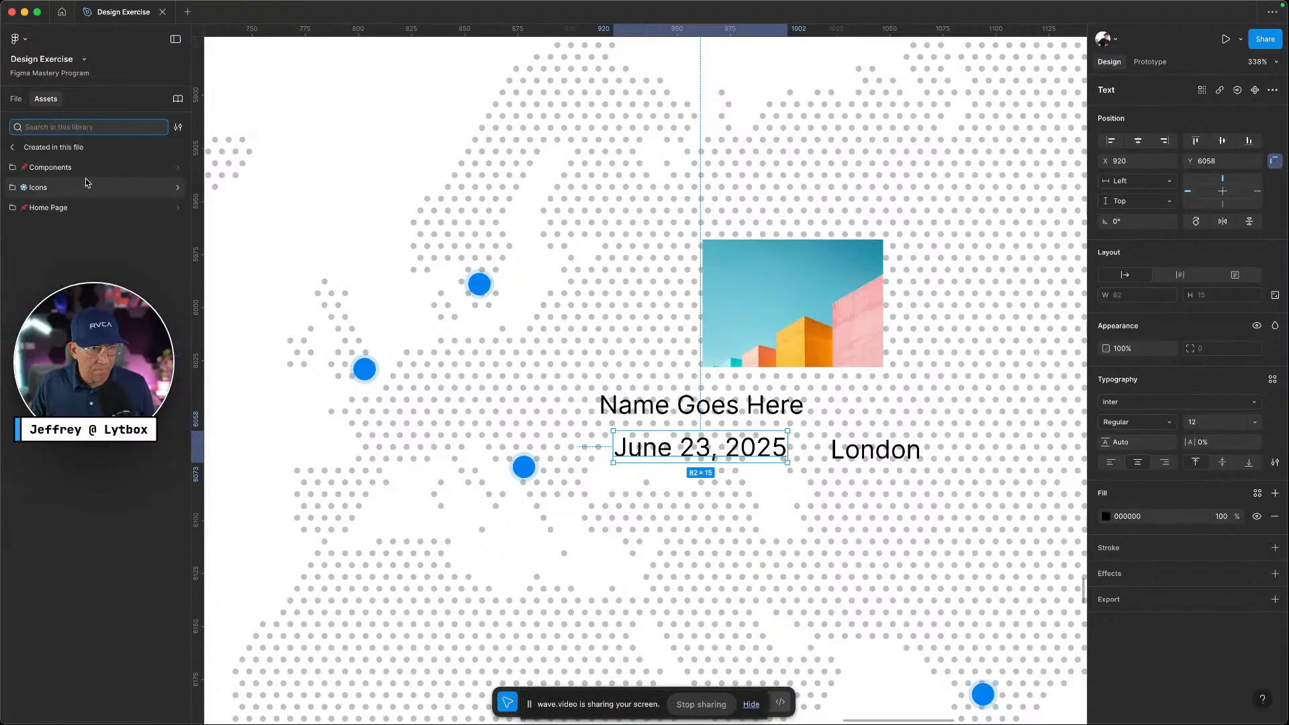
{"action": "left_click", "coordinate": [86, 184]}
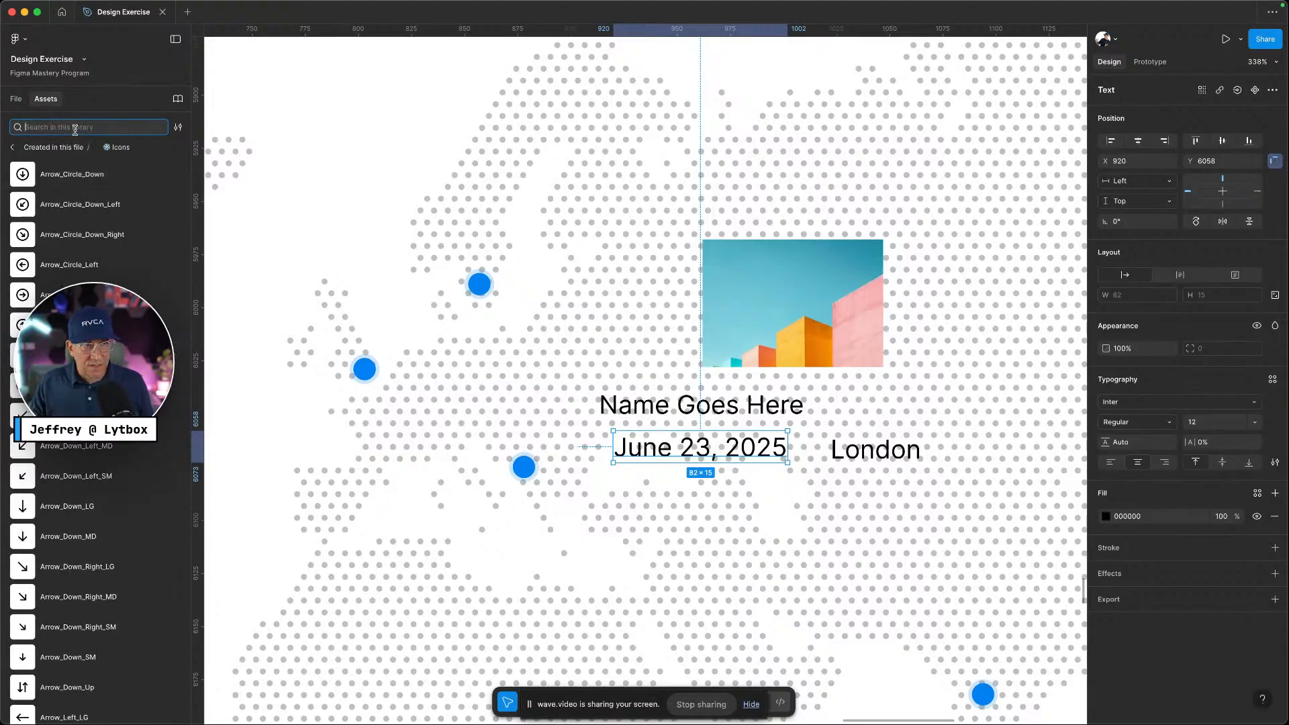
{"action": "type", "text": "loca"}
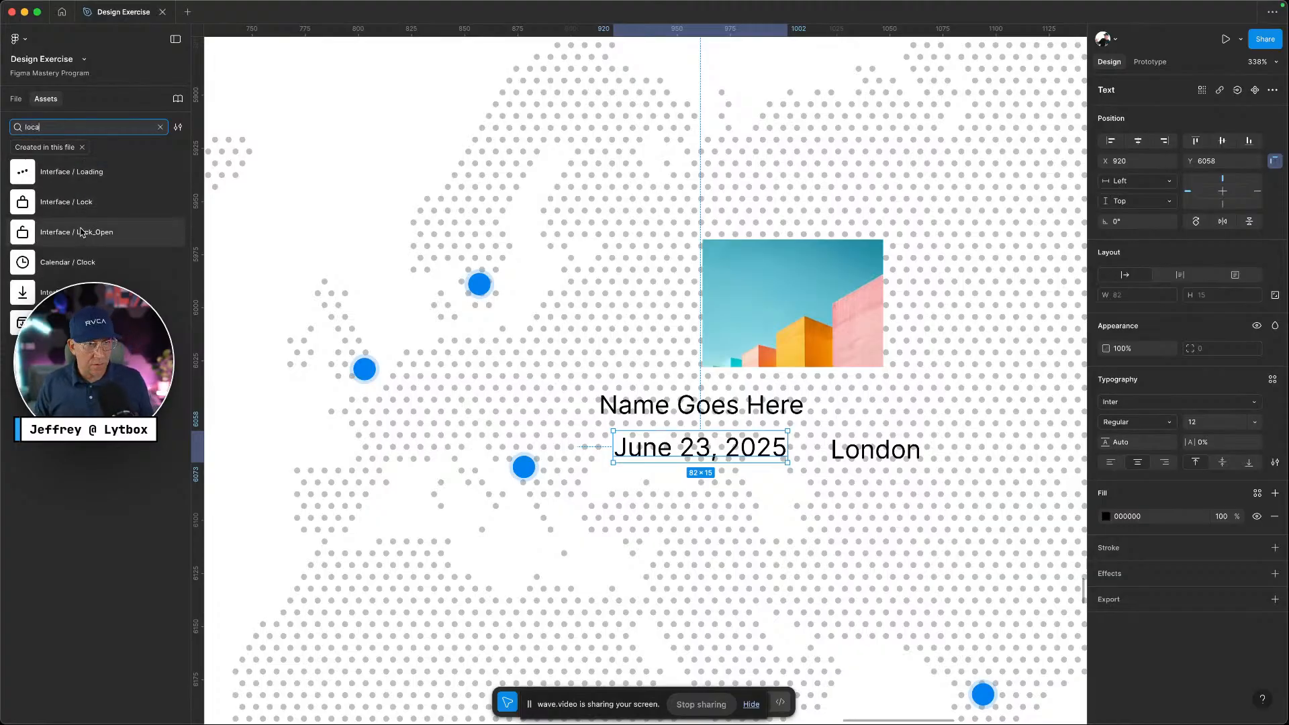
{"action": "key", "text": "BackSpace"}
{"action": "key", "text": "BackSpace"}
{"action": "key", "text": "BackSpace"}
{"action": "key", "text": "BackSpace"}
{"action": "type", "text": "map"}
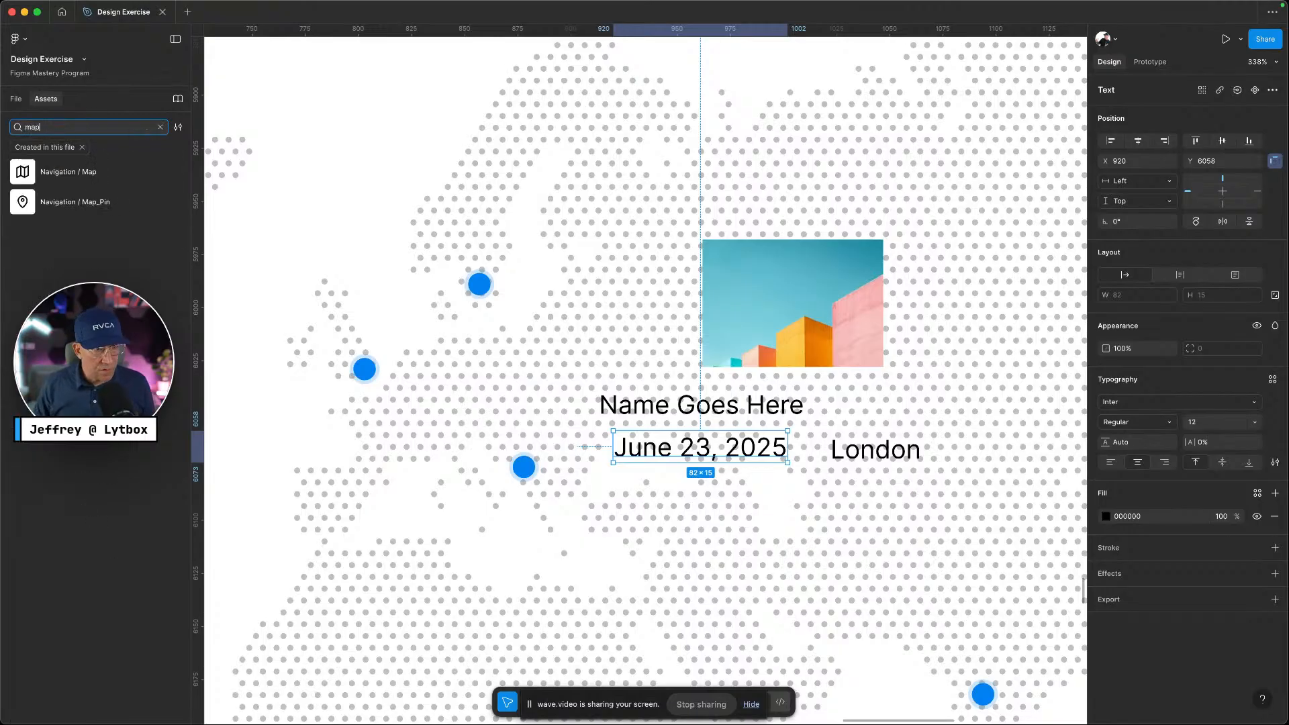
{"action": "left_click_drag", "start_coordinate": [22, 202], "coordinate": [826, 450]}
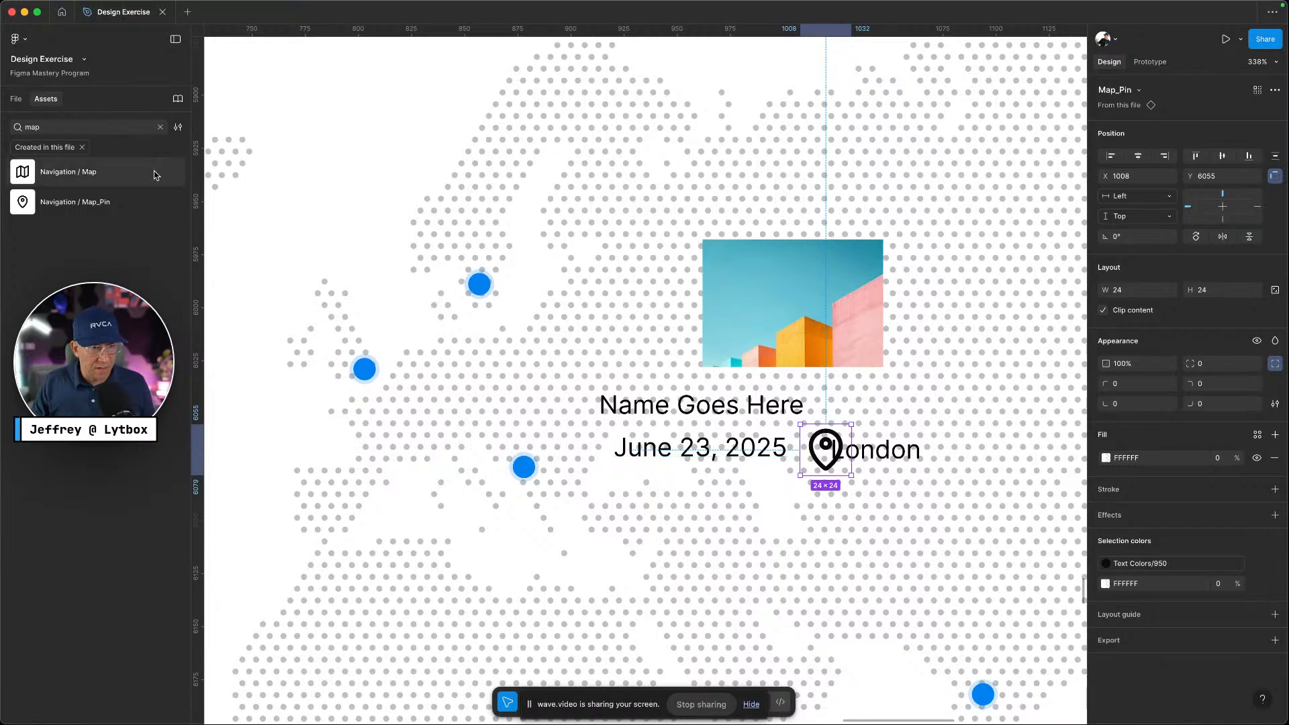
{"action": "key", "text": "ctrl+Left"}
{"action": "key", "text": "ctrl+Right"}
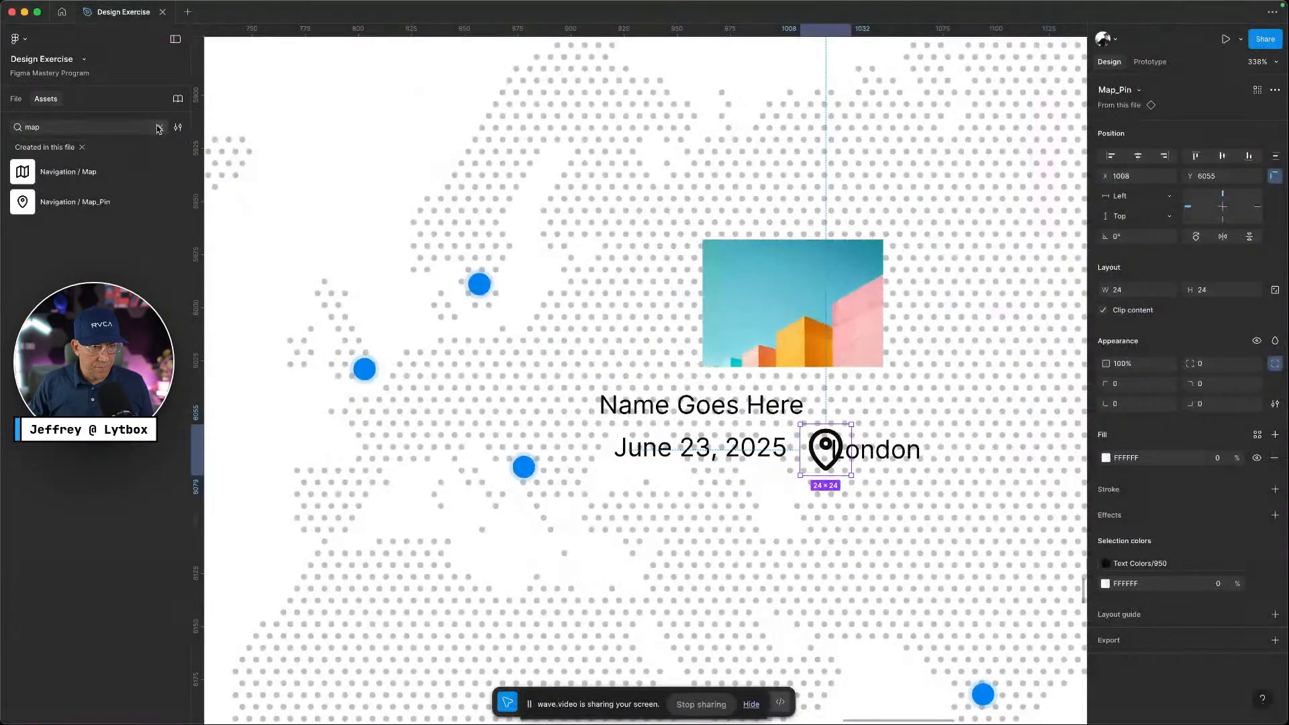
Search the icons for 'time' and place the Timer icon before June 23, 2025
{"action": "left_click", "coordinate": [159, 127]}
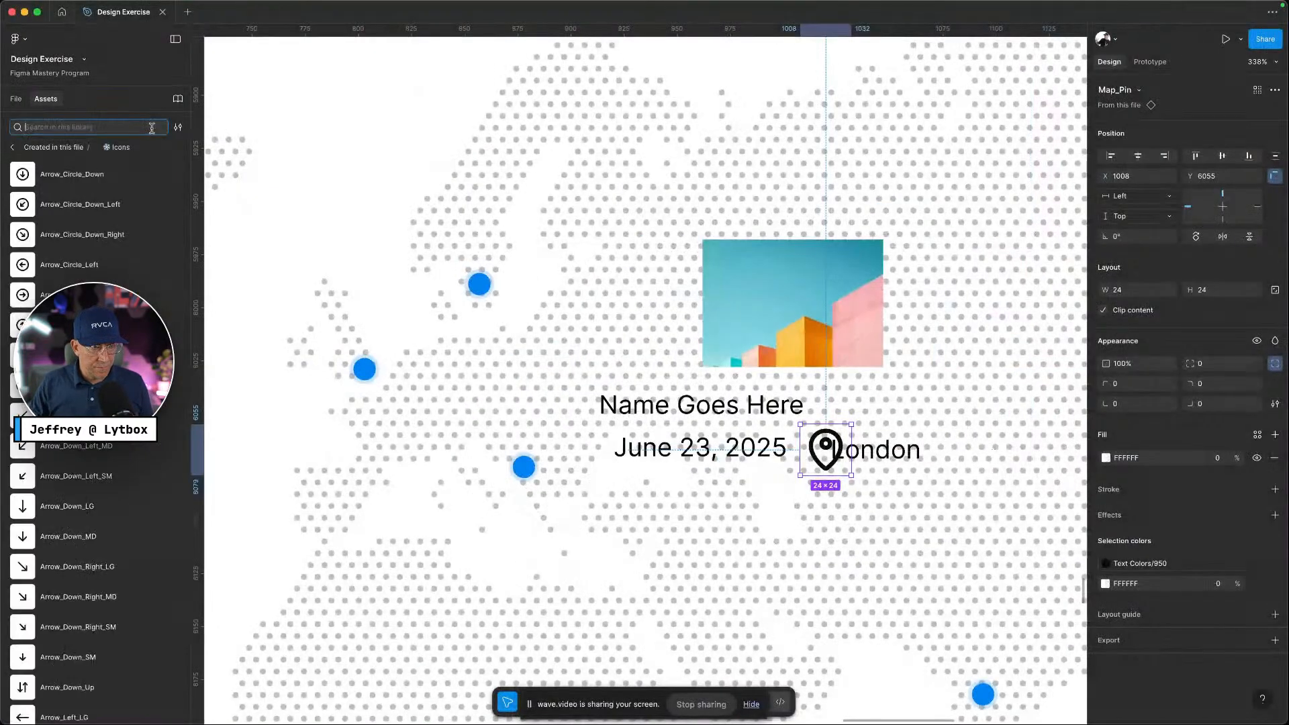
{"action": "type", "text": "time"}
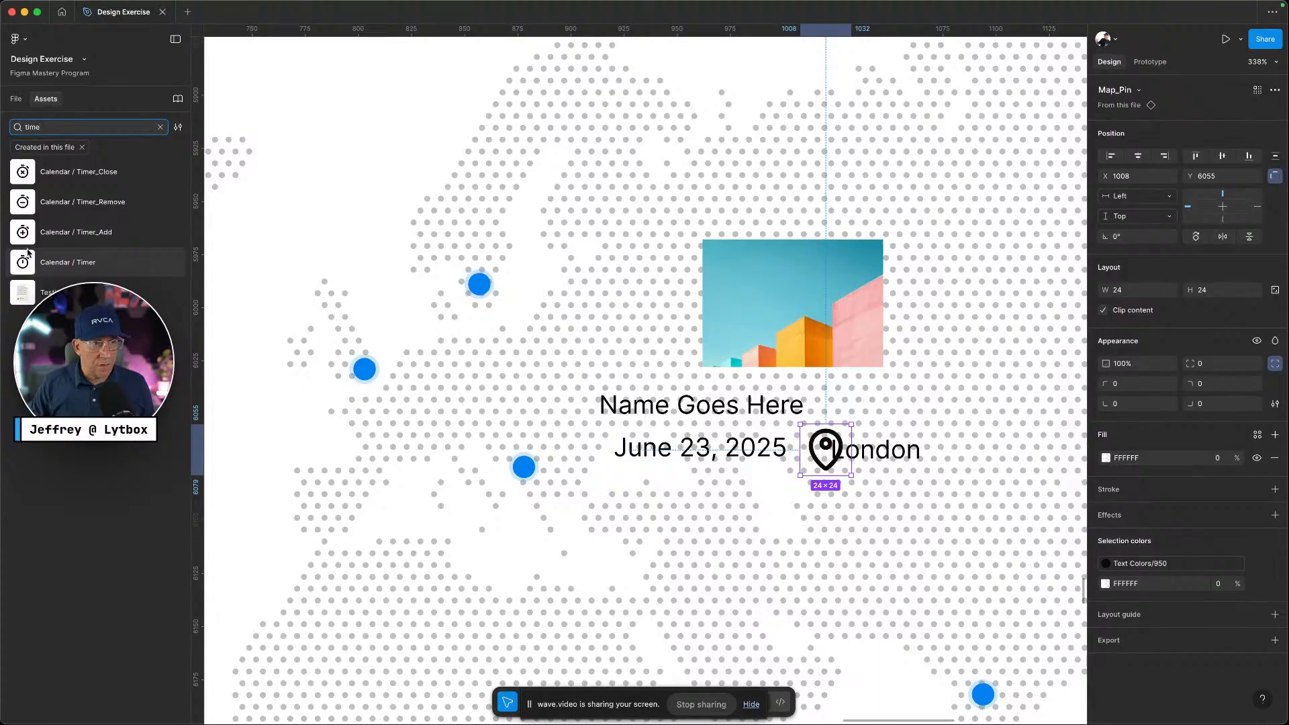
{"action": "left_click_drag", "start_coordinate": [120, 262], "coordinate": [604, 468]}
{"action": "double_click", "coordinate": [596, 462]}
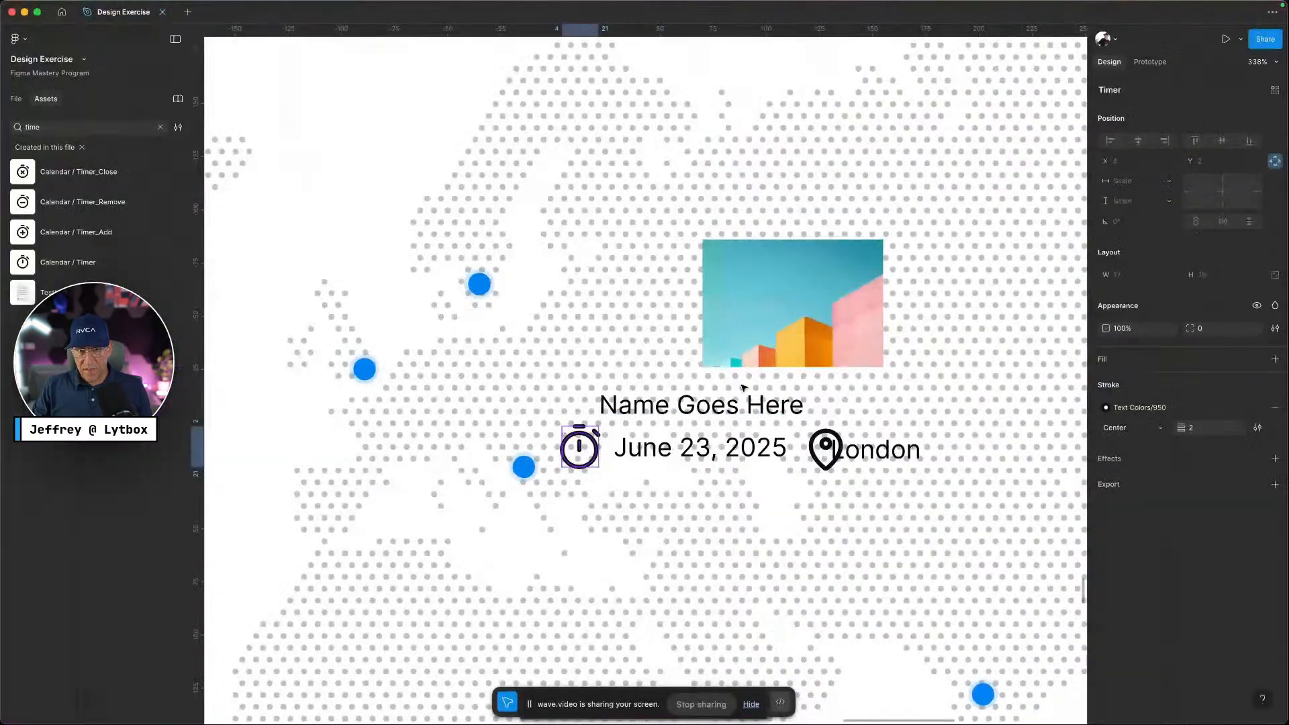
{"action": "scroll", "coordinate": [779, 408], "scroll_direction": "down", "scroll_amount": 5}
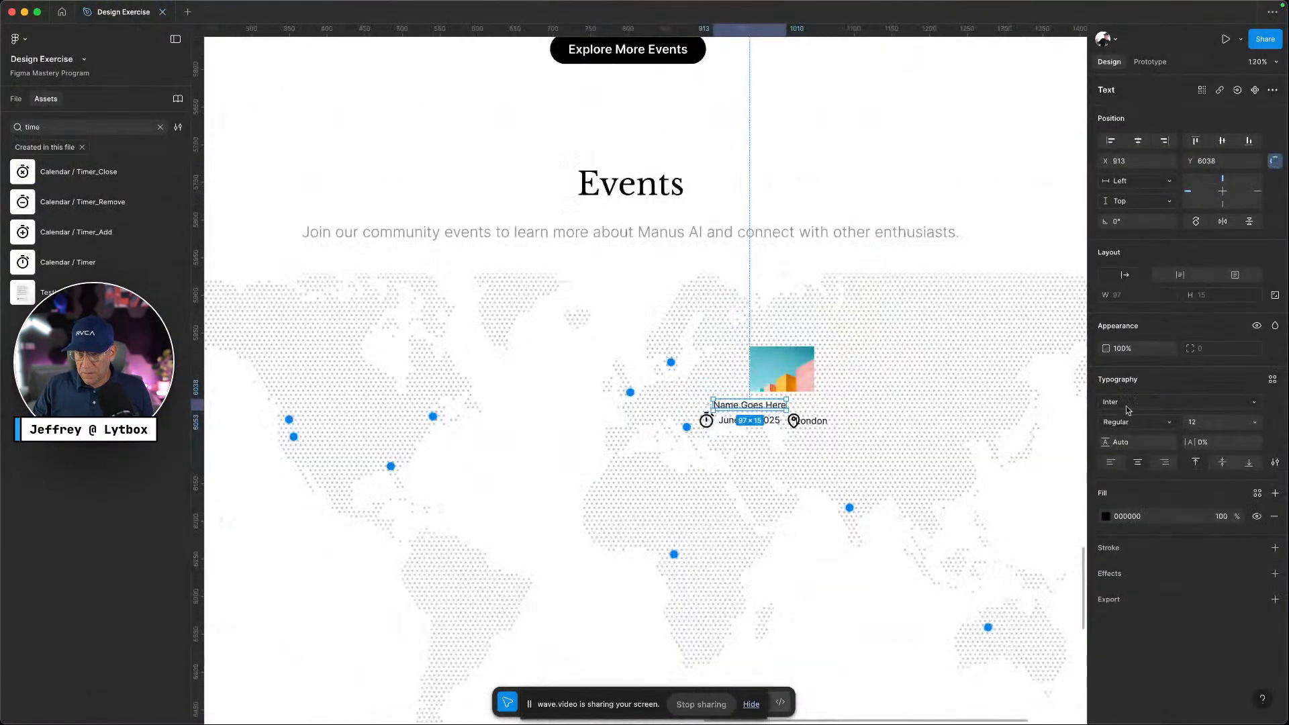
Try Button Text styles on the event name, first button-text-s, then button-text-xs
{"action": "left_click", "coordinate": [1272, 382]}
{"action": "scroll", "coordinate": [1021, 564], "scroll_direction": "down", "scroll_amount": 2}
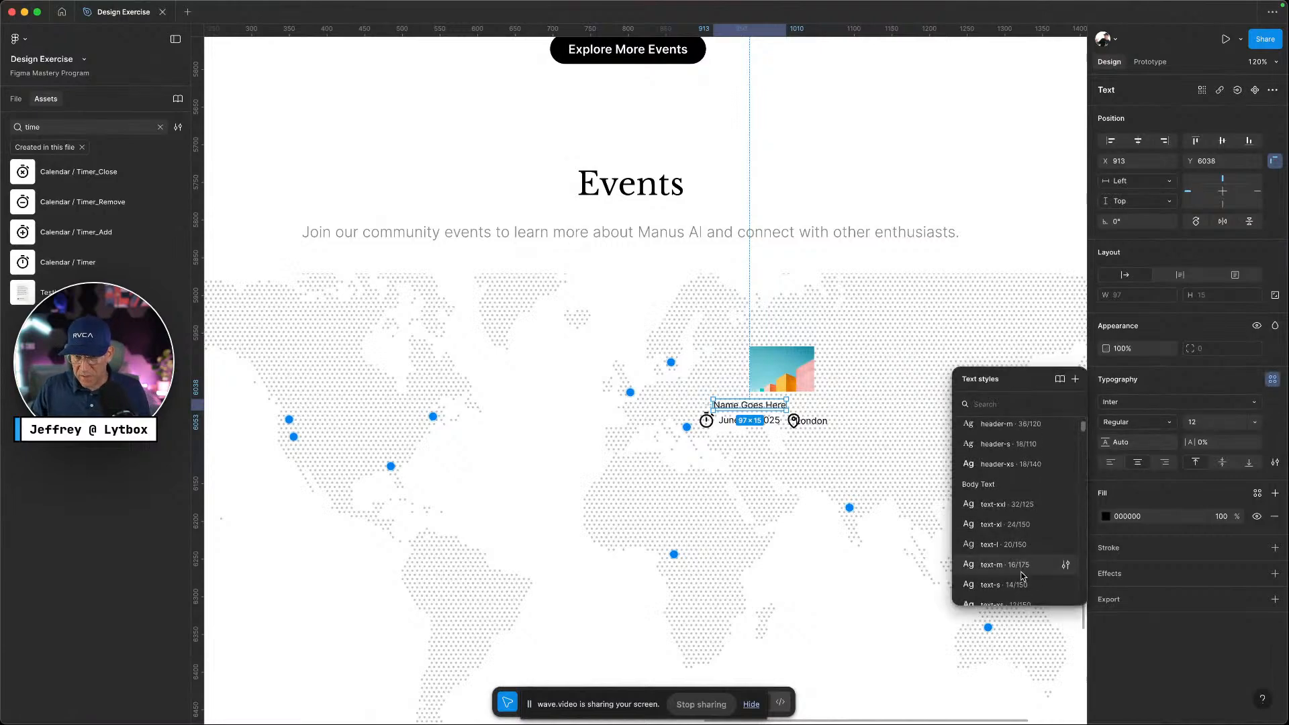
{"action": "scroll", "coordinate": [1007, 577], "scroll_direction": "down", "scroll_amount": 3}
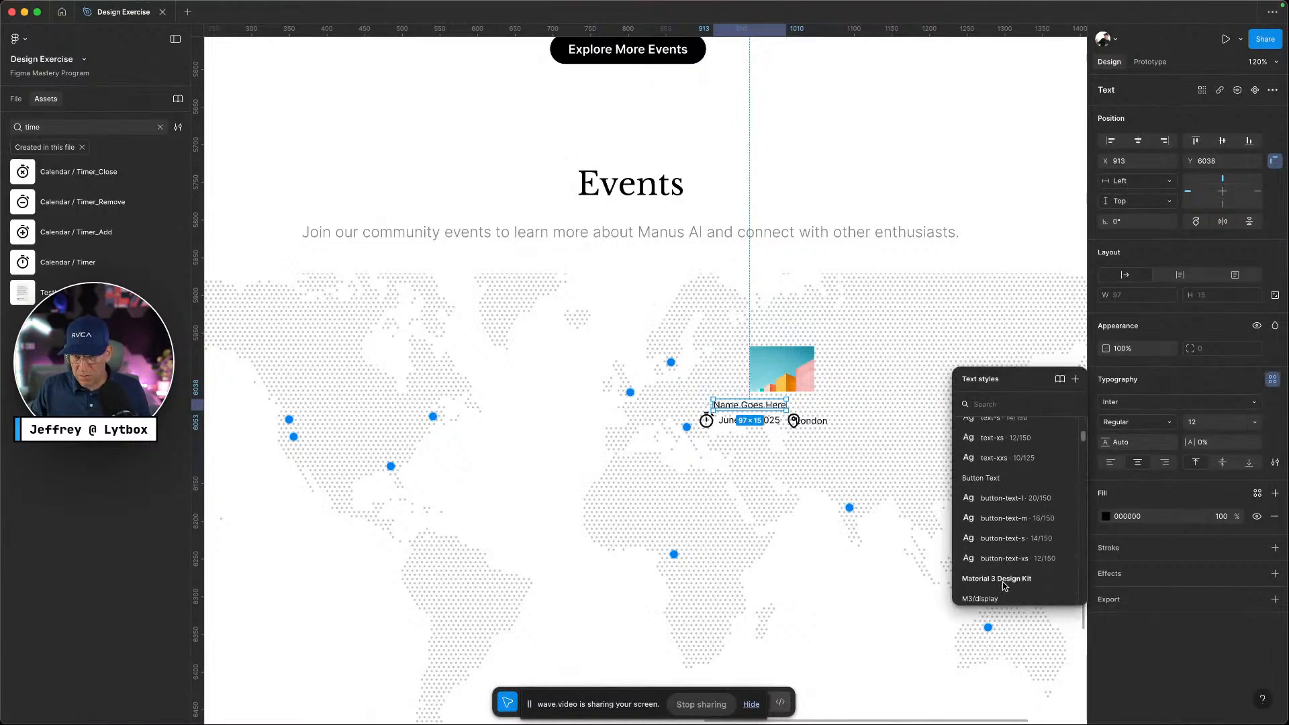
{"action": "scroll", "coordinate": [1019, 530], "scroll_direction": "down", "scroll_amount": 1}
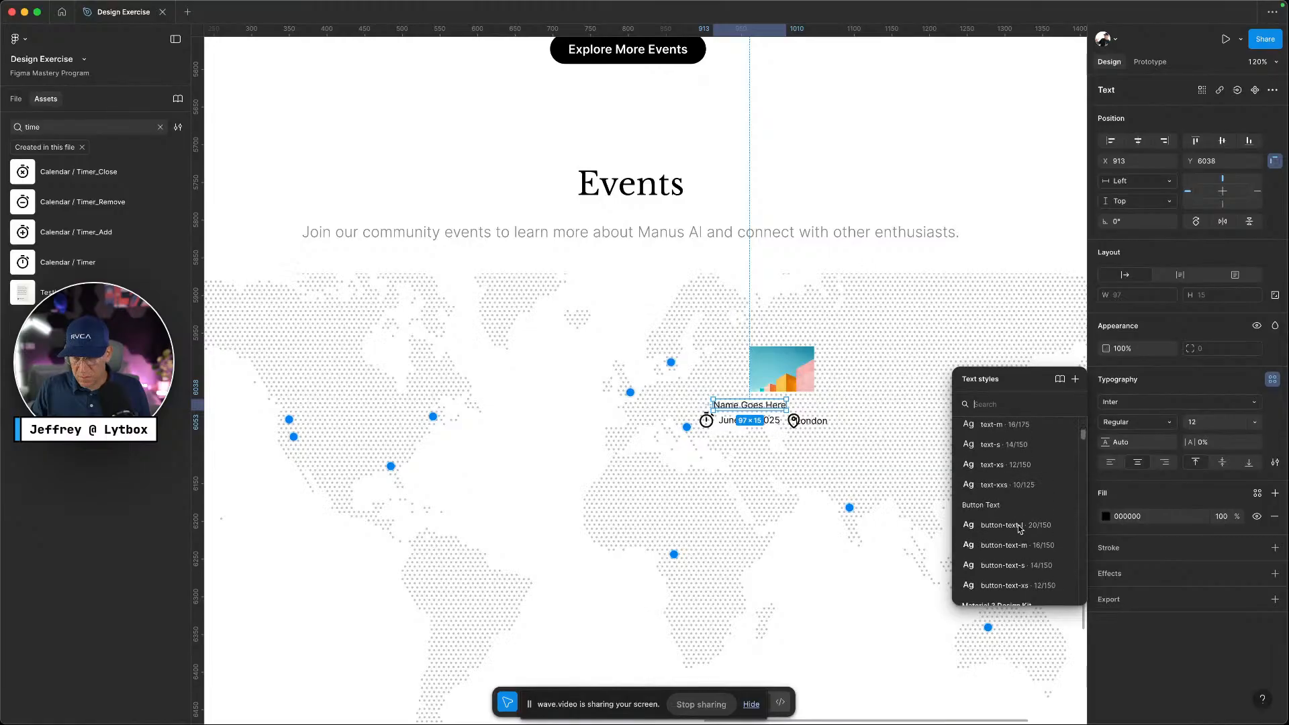
{"action": "left_click", "coordinate": [1011, 560]}
{"action": "left_click", "coordinate": [812, 488]}
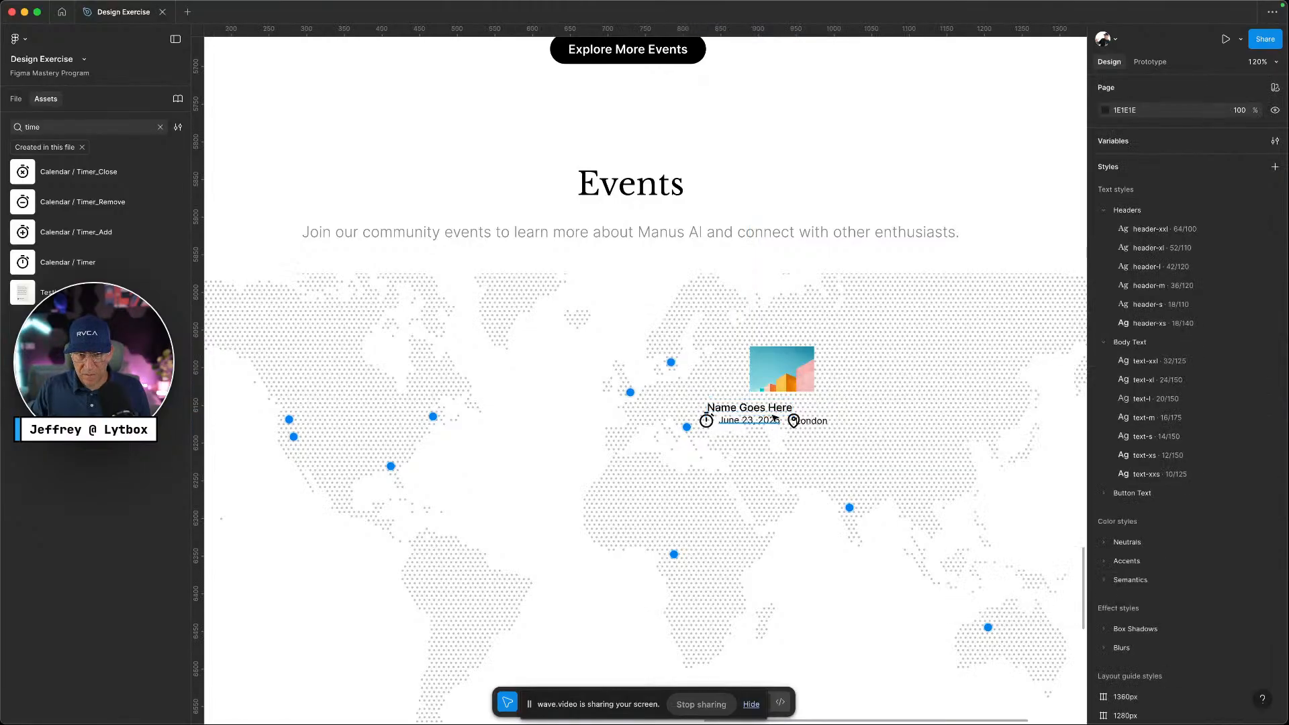
{"action": "left_click", "coordinate": [776, 412]}
{"action": "key", "text": "ctrl+Left"}
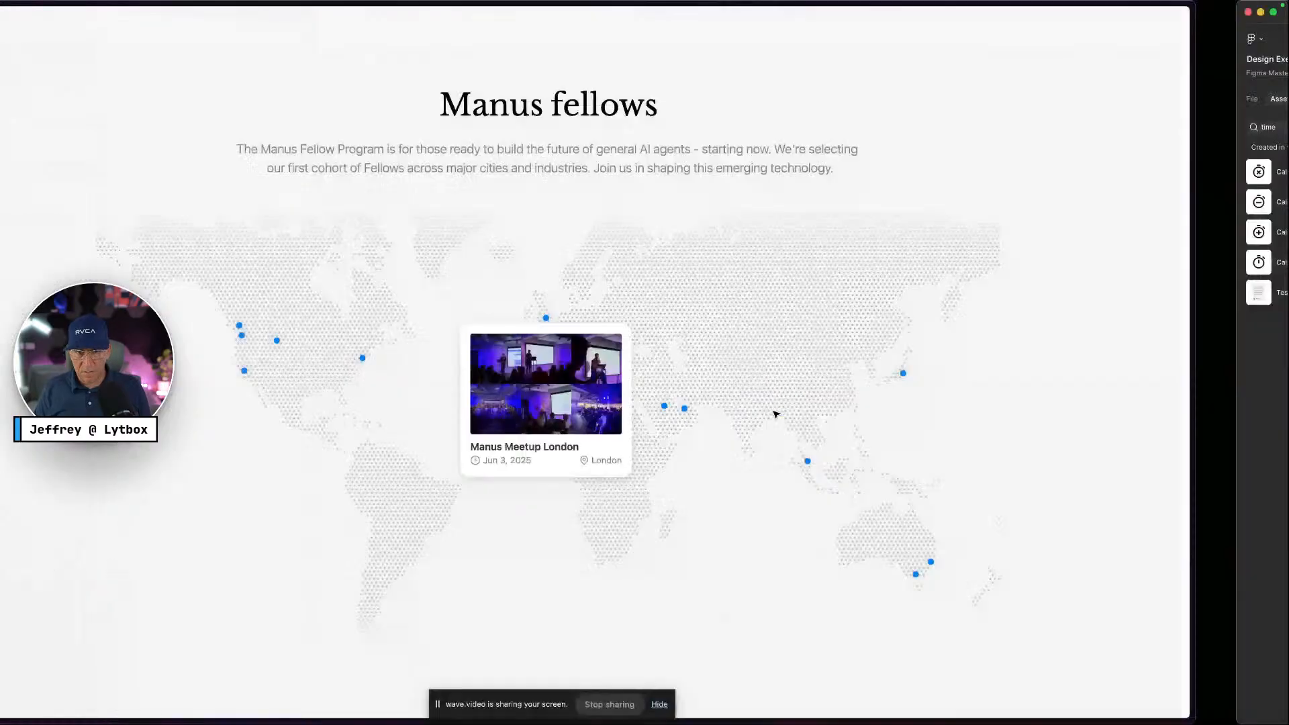
{"action": "key", "text": "ctrl+Right"}
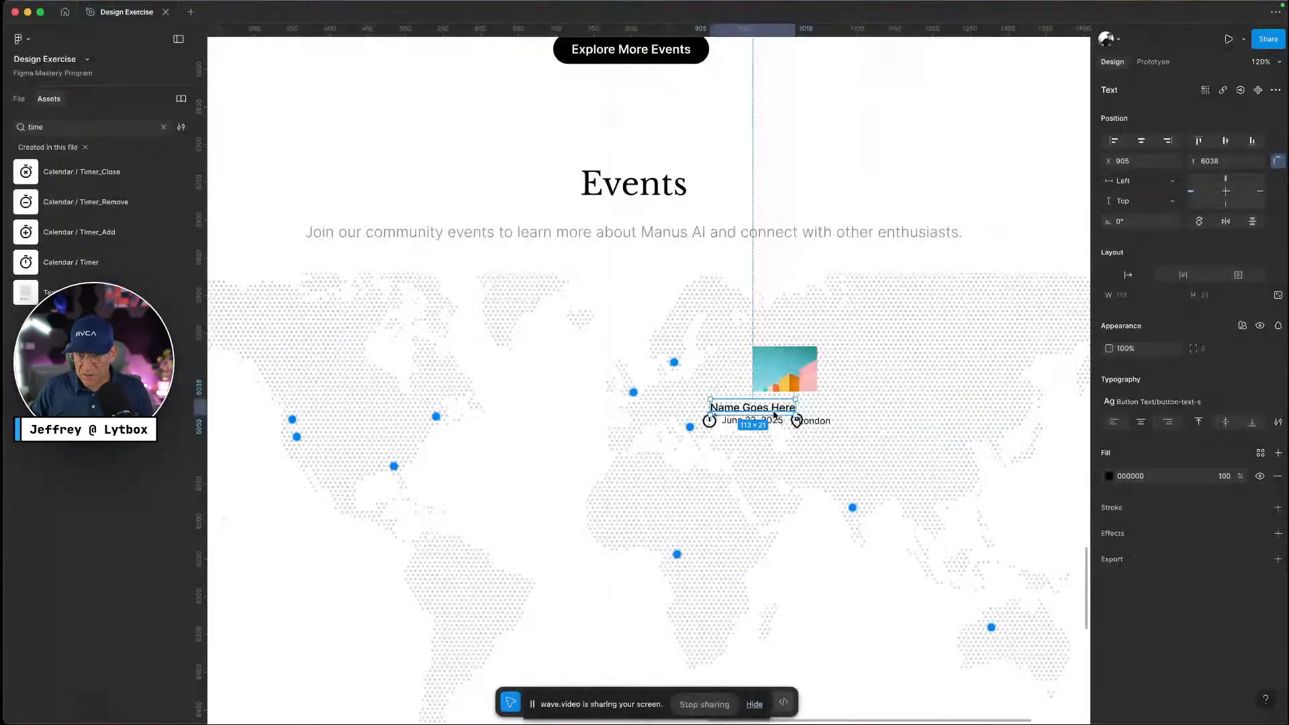
{"action": "left_click", "coordinate": [1154, 403]}
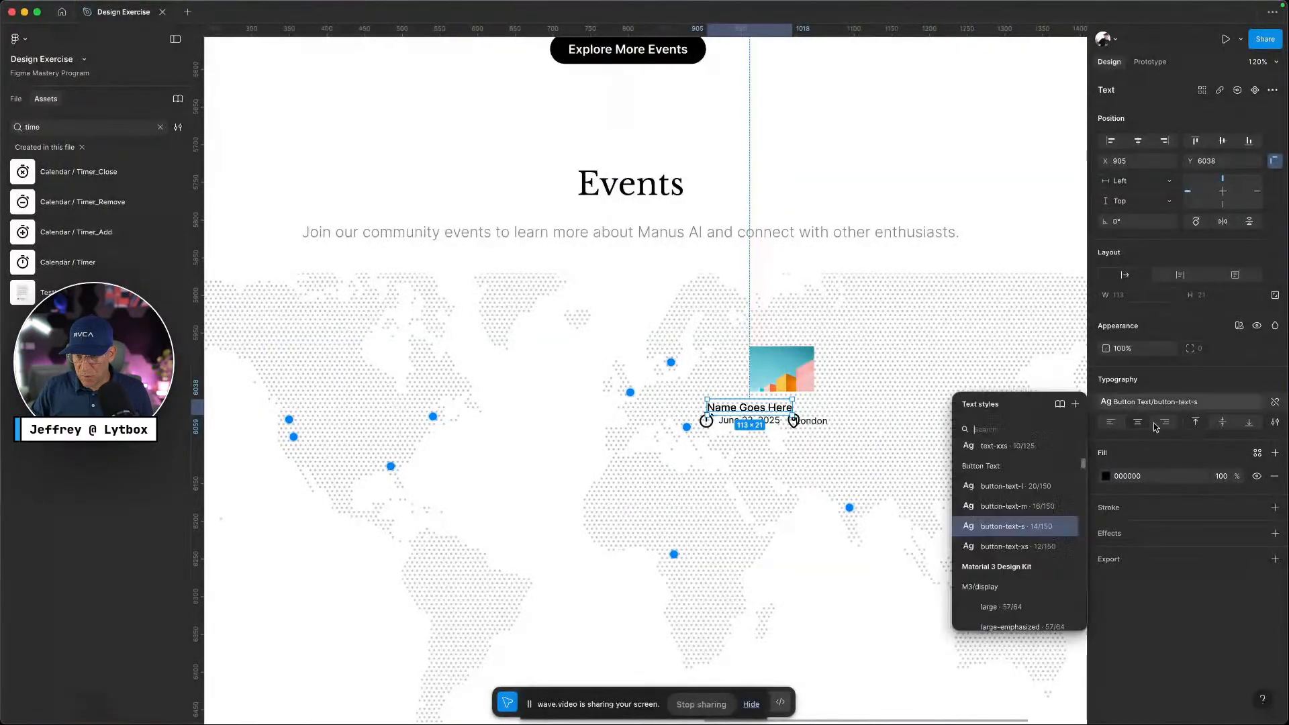
{"action": "left_click", "coordinate": [1016, 549]}
{"action": "left_click", "coordinate": [893, 486]}
Widen the card image to 98 px
{"action": "left_click", "coordinate": [796, 380]}
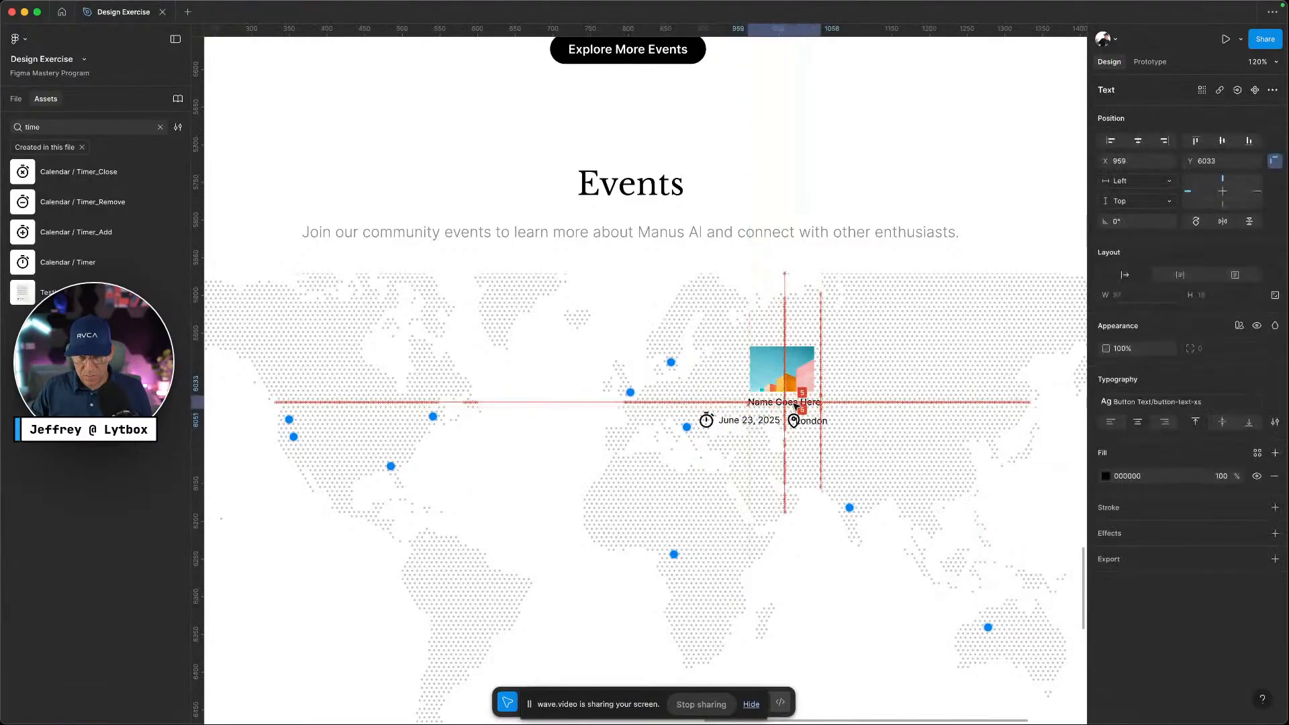
{"action": "left_click_drag", "start_coordinate": [815, 372], "coordinate": [840, 335]}
{"action": "left_click", "coordinate": [870, 388]}
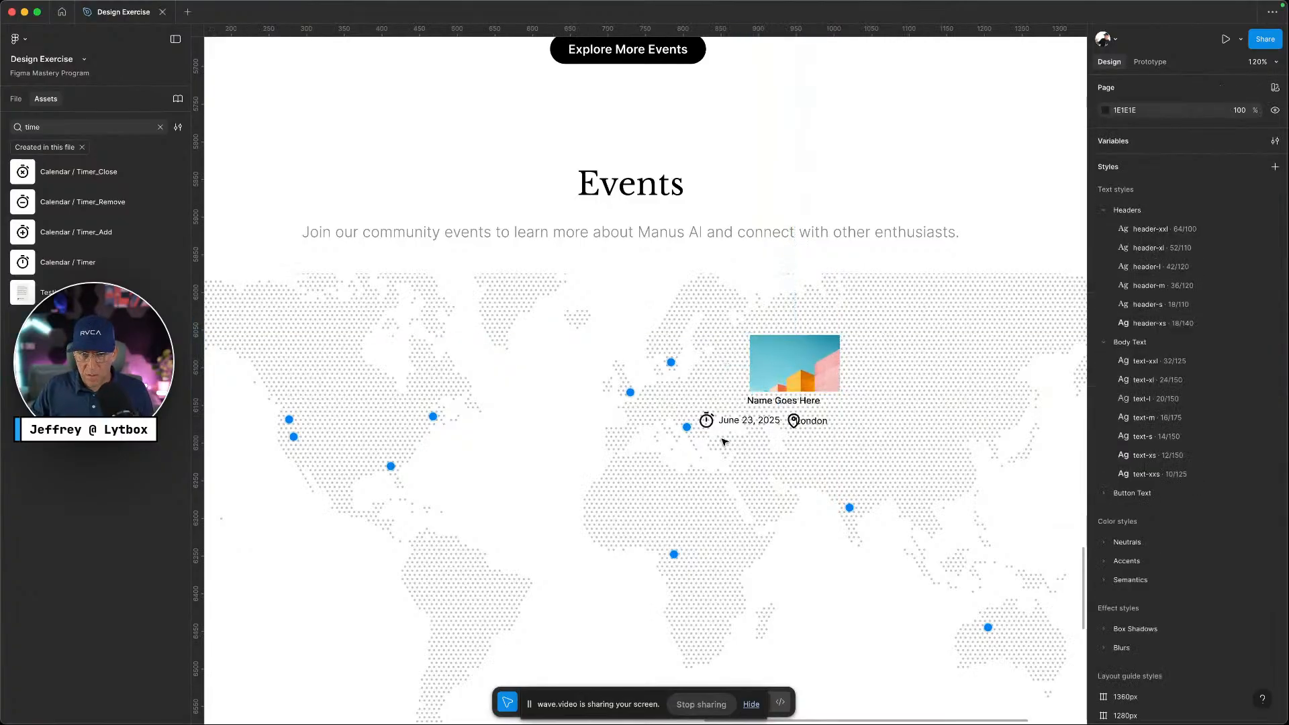
Give the date and London text Primary/neutral-400 fill and the Body Text/text-xs style
{"action": "left_click", "coordinate": [734, 426]}
{"action": "left_click", "coordinate": [812, 421], "text": "shift"}
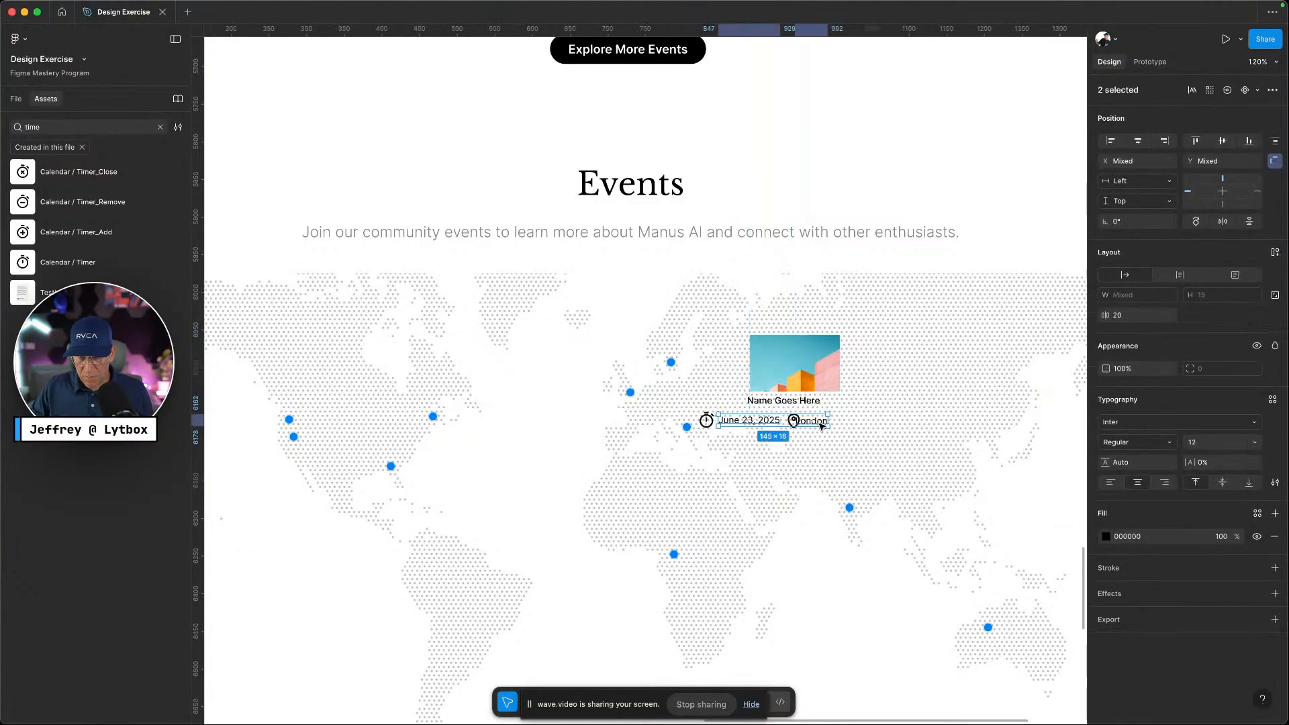
{"action": "left_click", "coordinate": [1257, 514]}
{"action": "left_click", "coordinate": [1044, 650]}
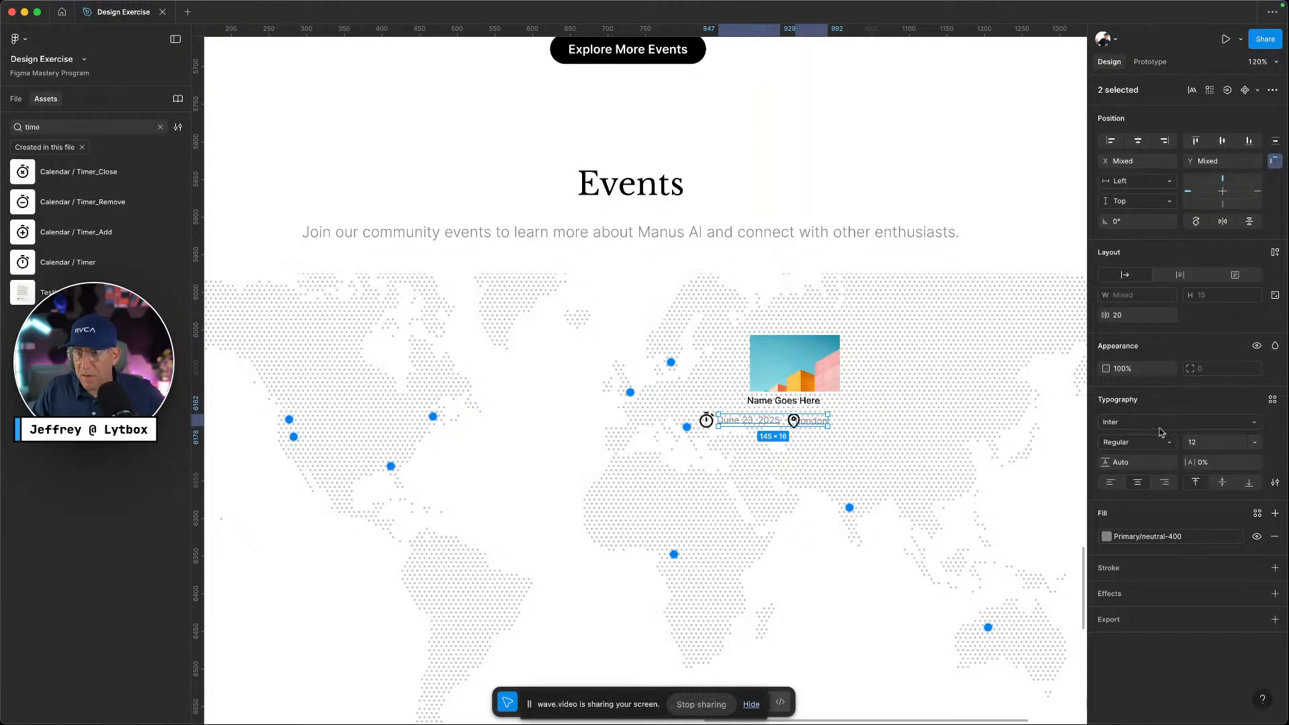
{"action": "left_click", "coordinate": [1273, 400]}
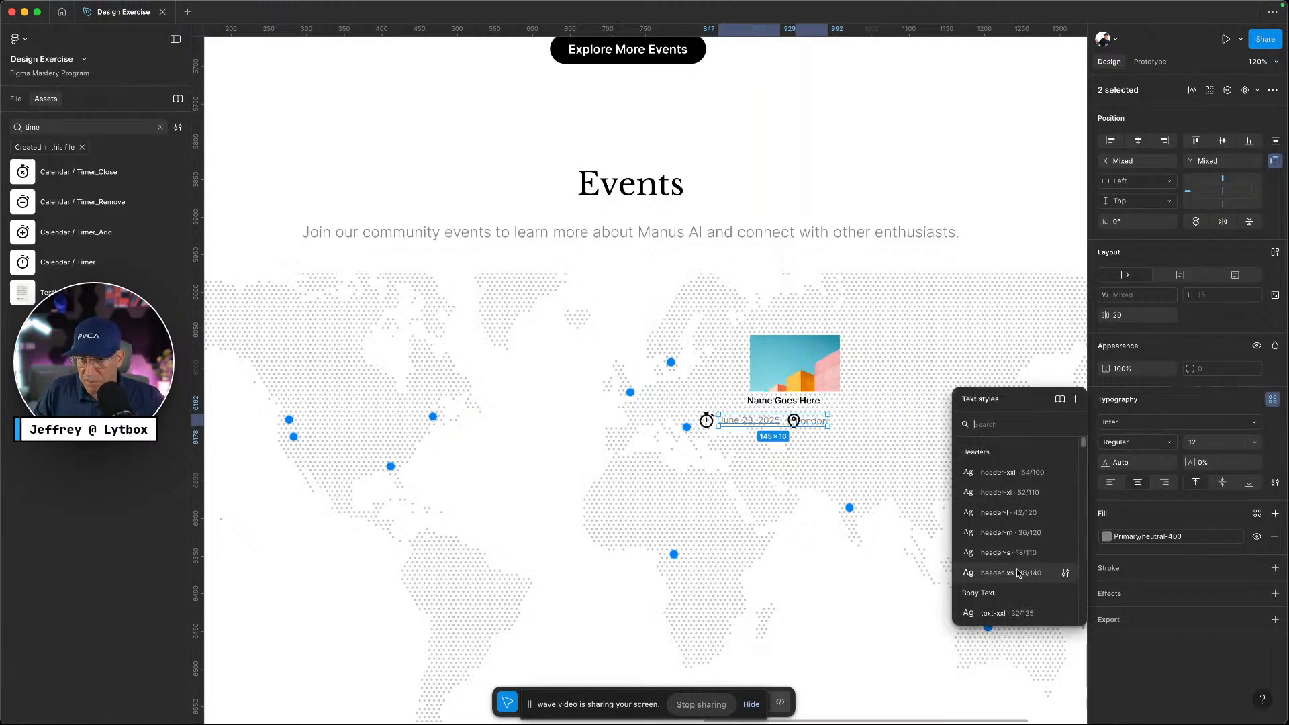
{"action": "scroll", "coordinate": [1016, 573], "scroll_direction": "down", "scroll_amount": 5}
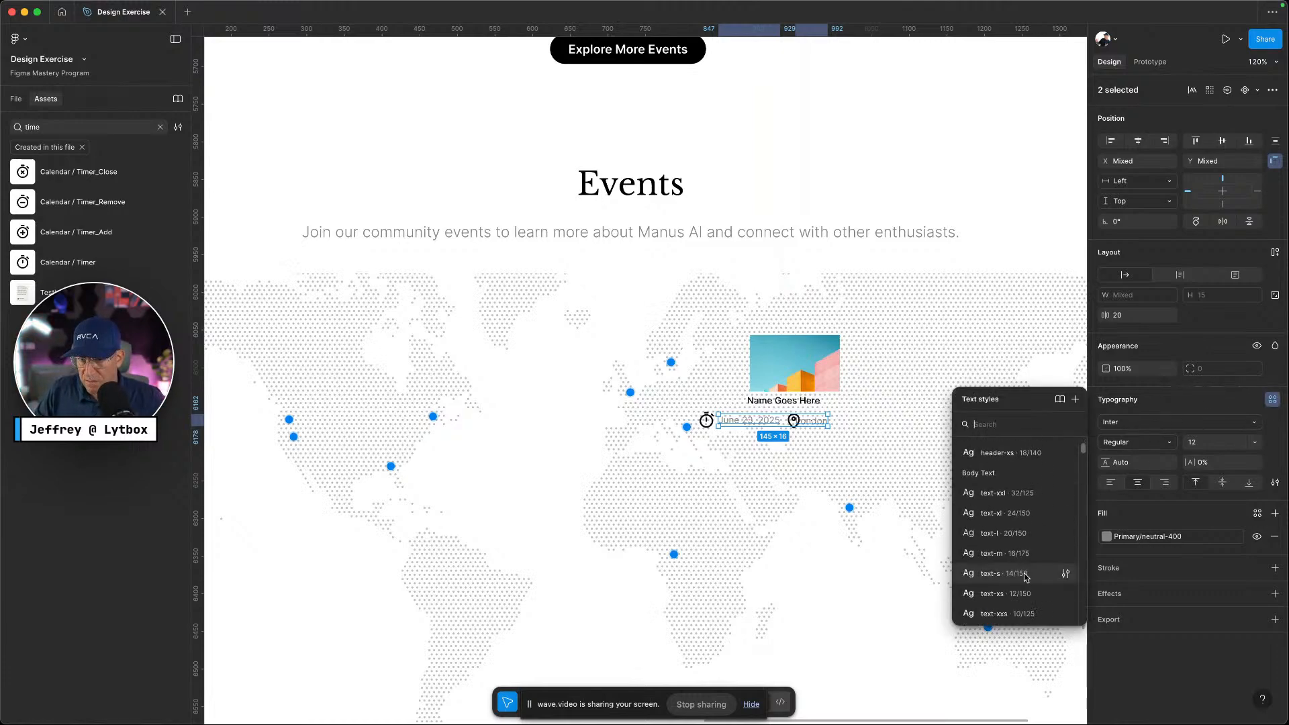
{"action": "left_click", "coordinate": [992, 588]}
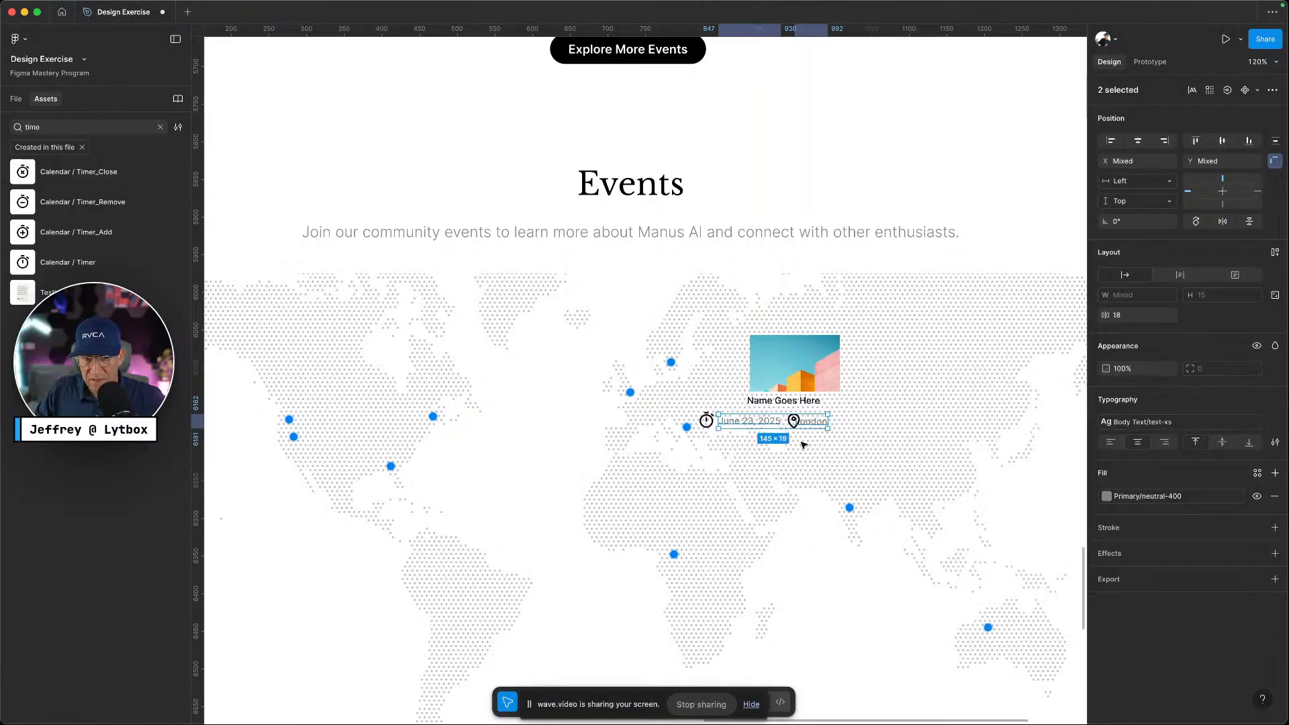
Set the event name back to button-text-s and nudge the image left to centre it
{"action": "key", "text": "ctrl+Left"}
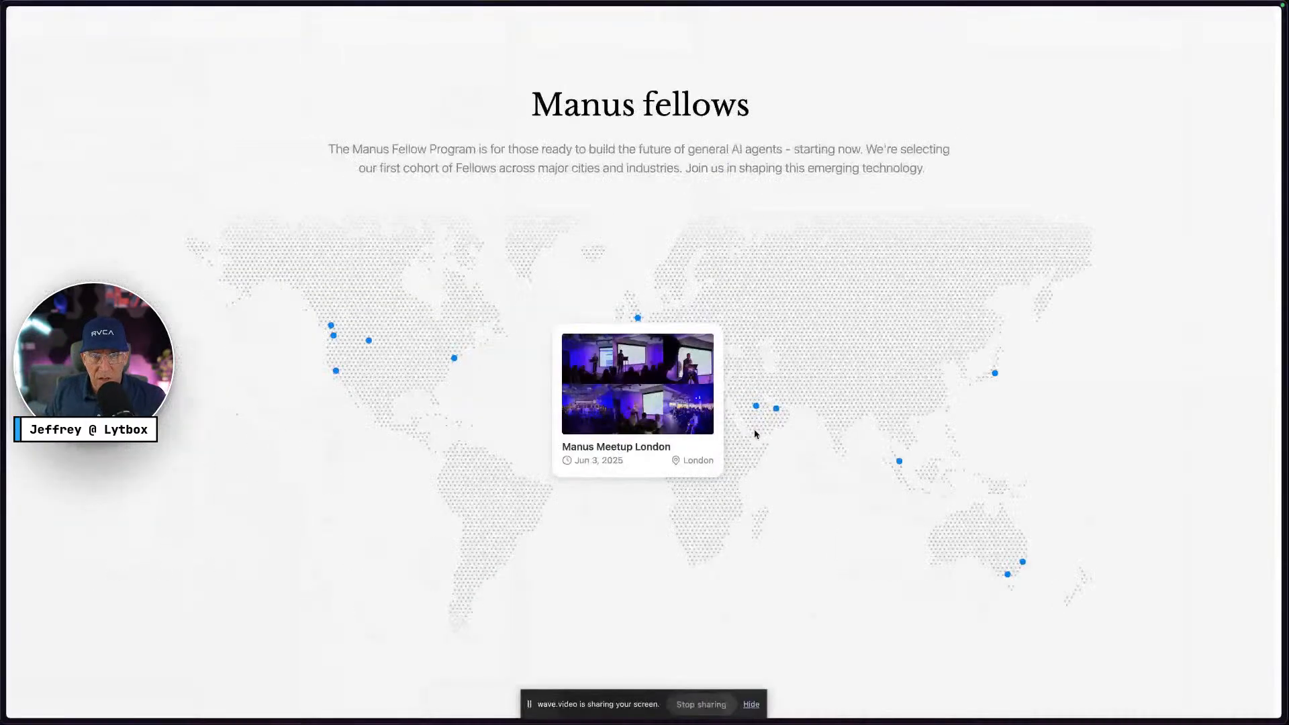
{"action": "key", "text": "ctrl+Right"}
{"action": "left_click", "coordinate": [771, 403]}
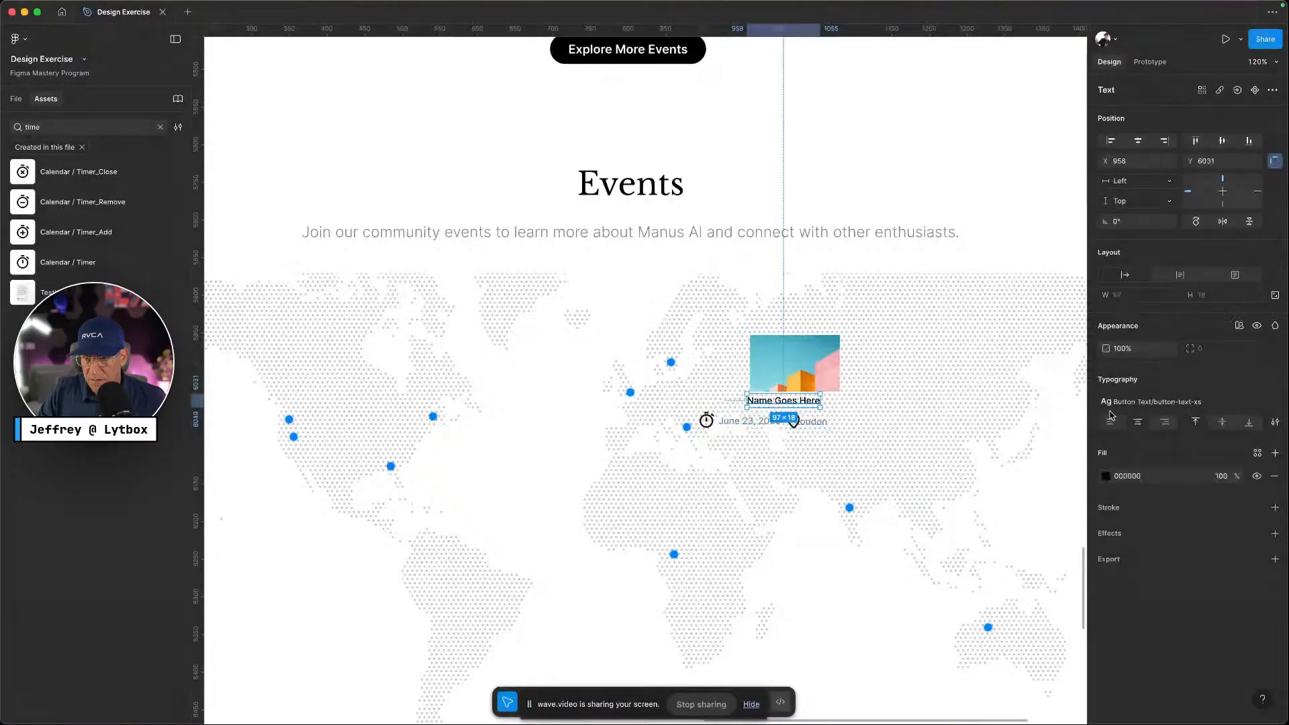
{"action": "left_click", "coordinate": [1155, 401]}
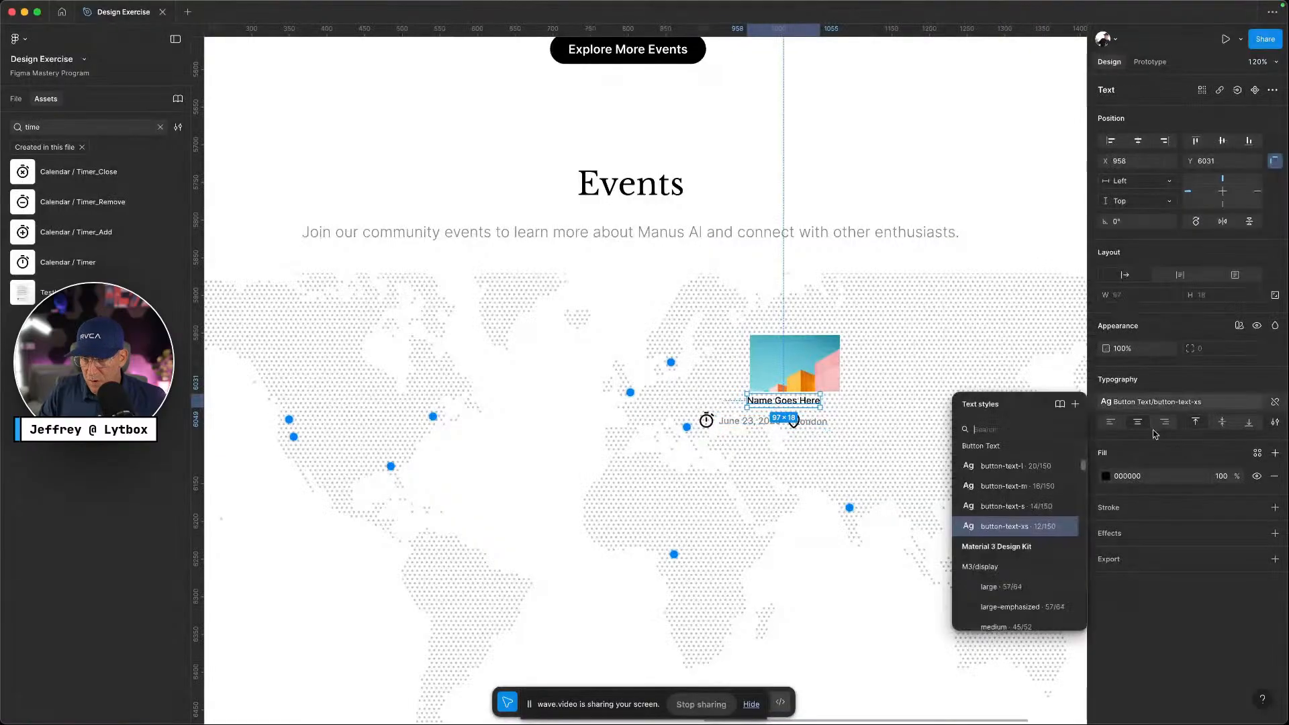
{"action": "left_click", "coordinate": [993, 510]}
{"action": "left_click", "coordinate": [811, 373]}
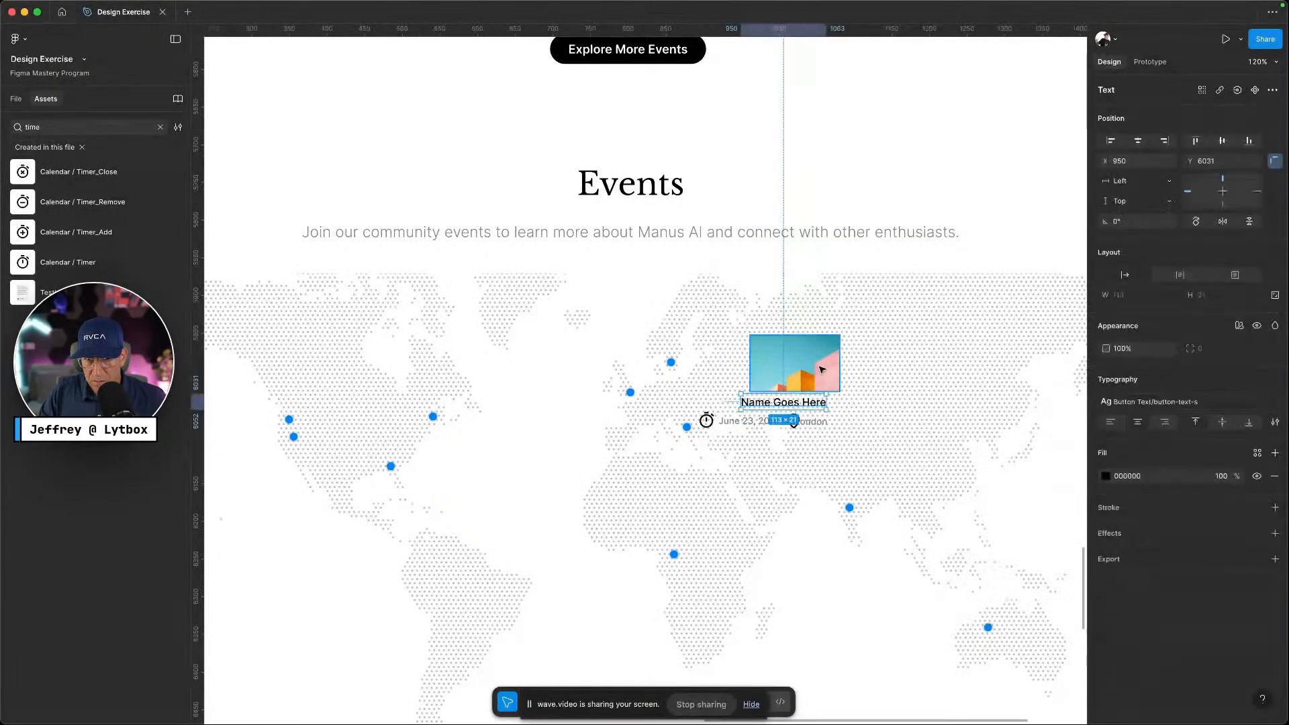
{"action": "left_click_drag", "start_coordinate": [812, 373], "coordinate": [803, 376]}
{"action": "scroll", "coordinate": [727, 433], "scroll_direction": "up", "scroll_amount": 5}
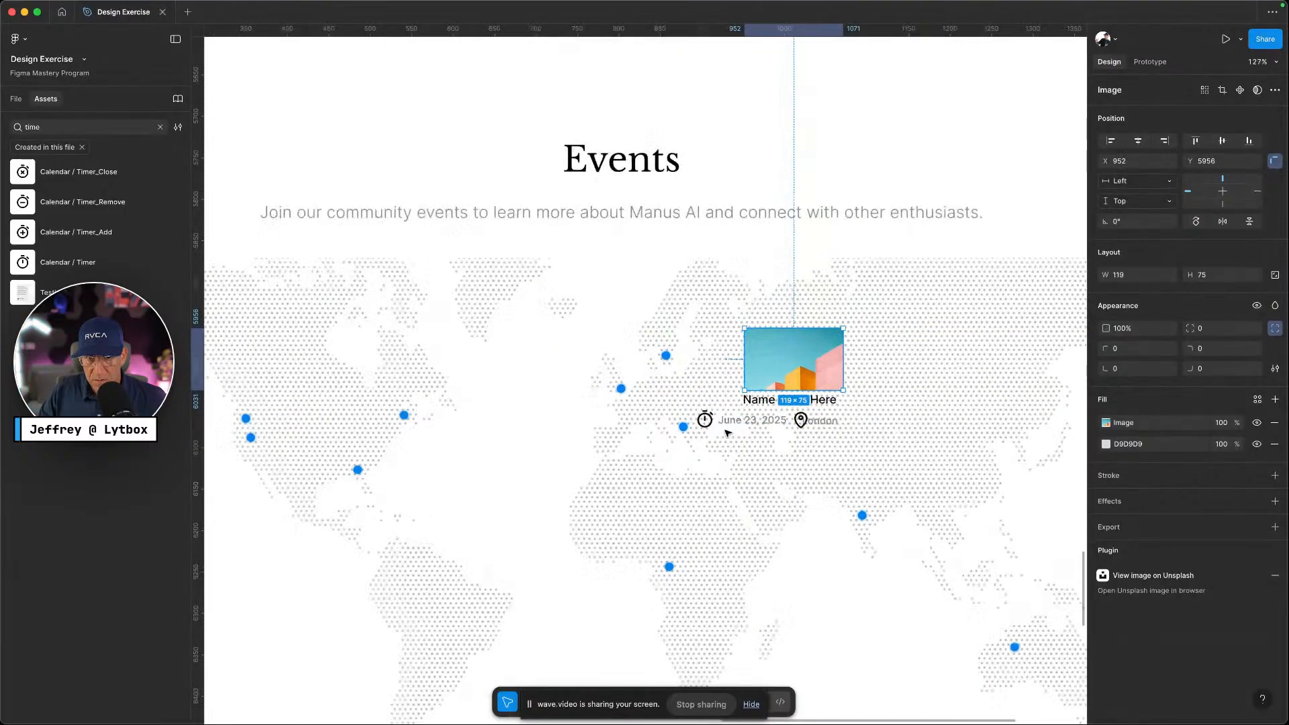
{"action": "scroll", "coordinate": [727, 433], "scroll_direction": "up", "scroll_amount": 2}
{"action": "left_click", "coordinate": [688, 417]}
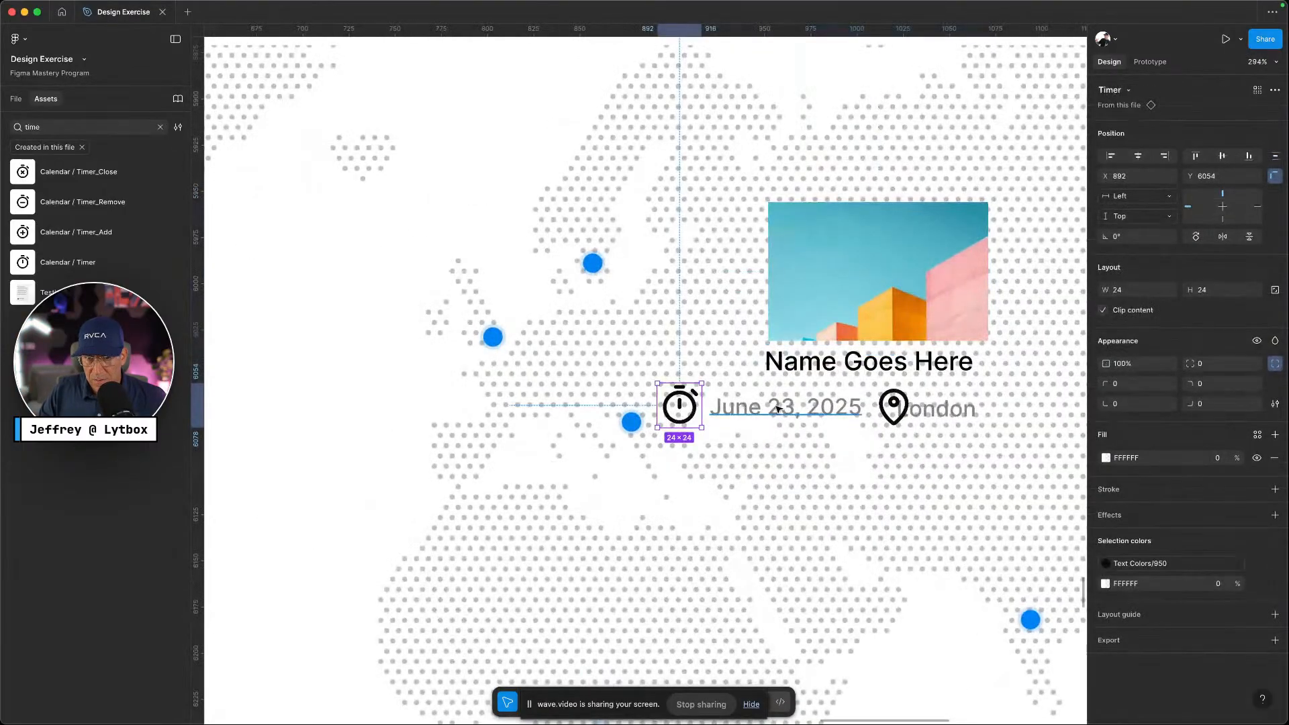
Recolour the timer icon's stroke to grey Primary/neutral-400
{"action": "left_click", "coordinate": [779, 411]}
{"action": "left_click", "coordinate": [697, 413]}
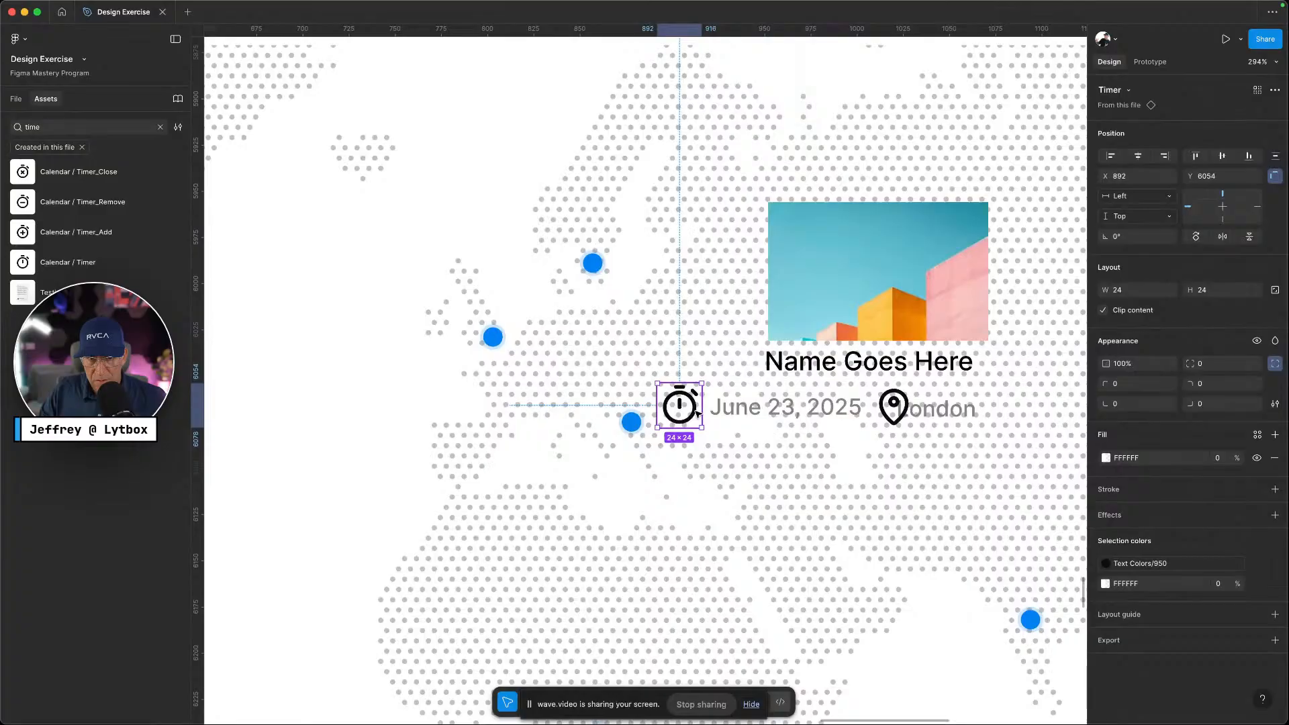
{"action": "double_click", "coordinate": [697, 415]}
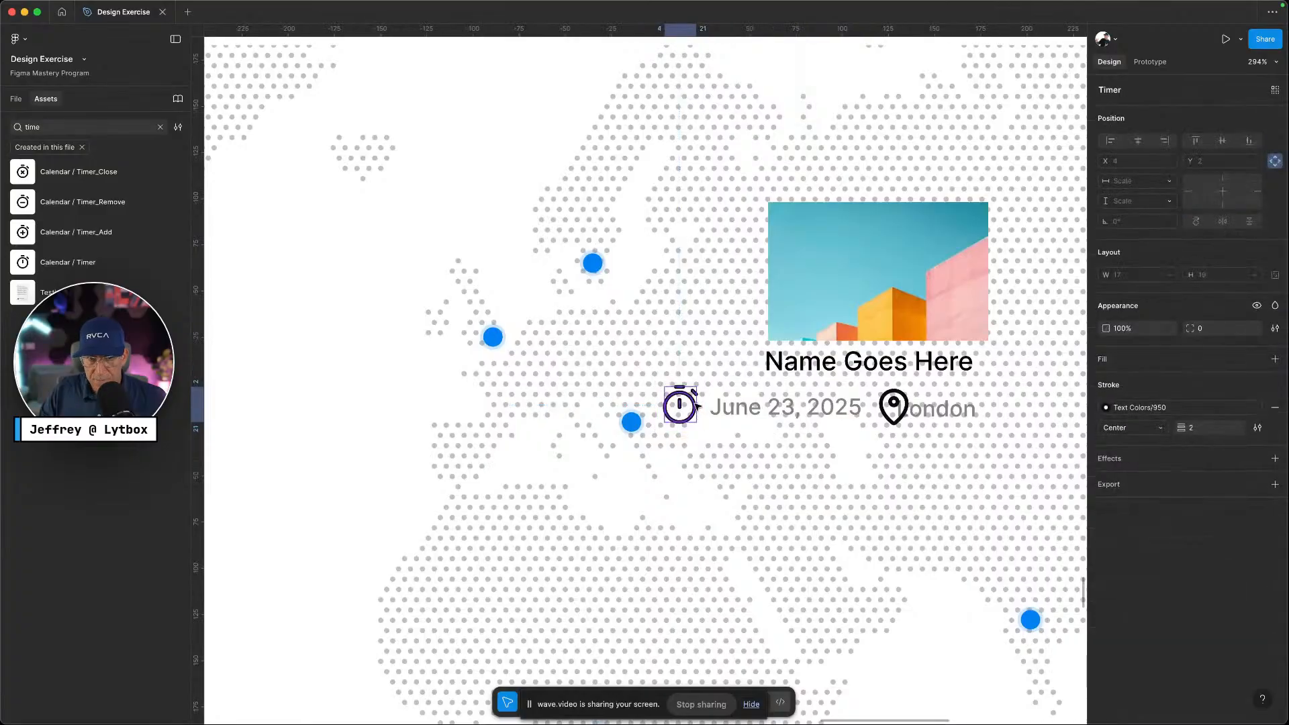
{"action": "key", "text": "ctrl+Left"}
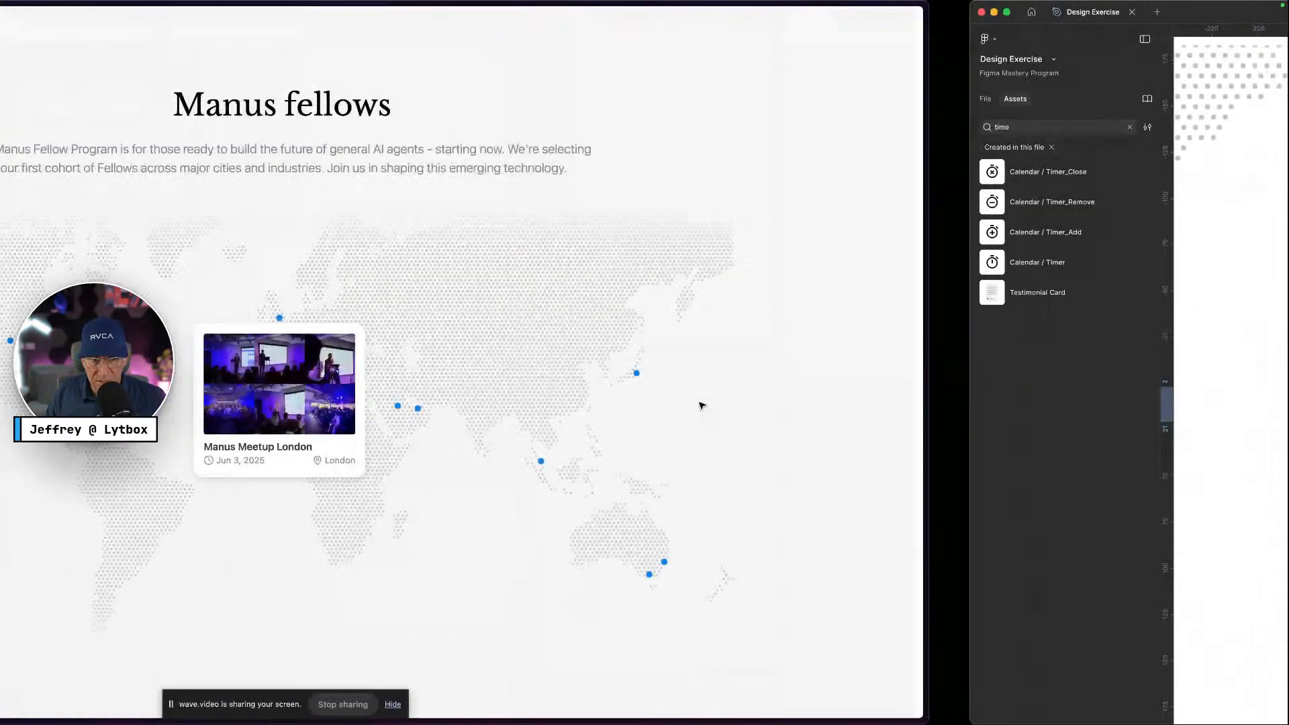
{"action": "key", "text": "ctrl+Right"}
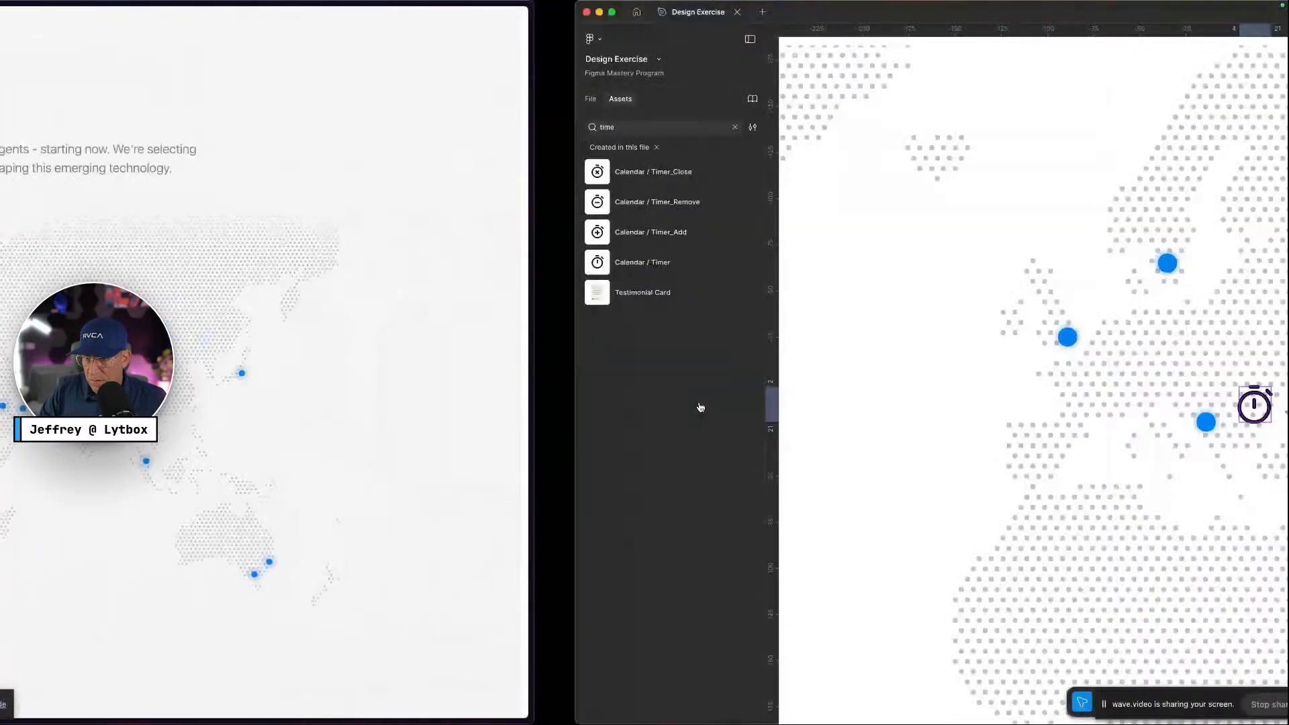
{"action": "left_click", "coordinate": [1142, 407]}
{"action": "left_click", "coordinate": [1046, 600]}
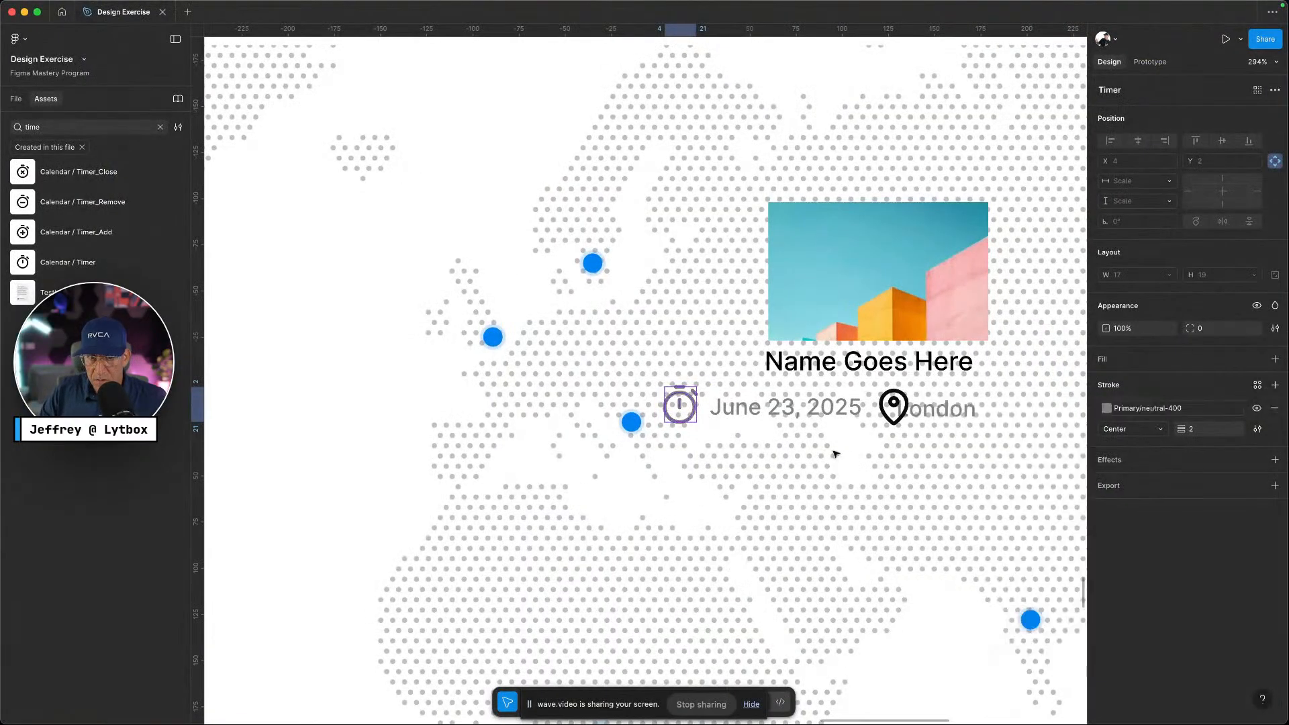
Detach the timer icon from its component
{"action": "right_click", "coordinate": [686, 396]}
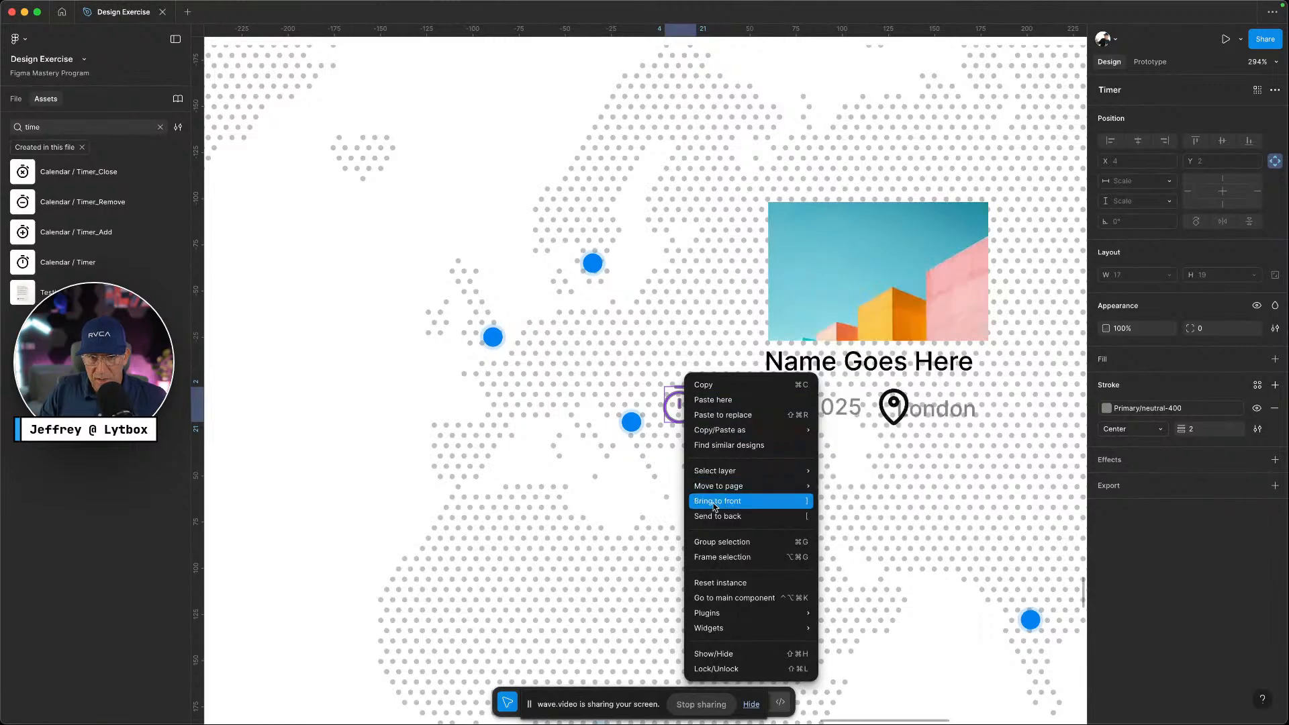
{"action": "mouse_move", "coordinate": [689, 425]}
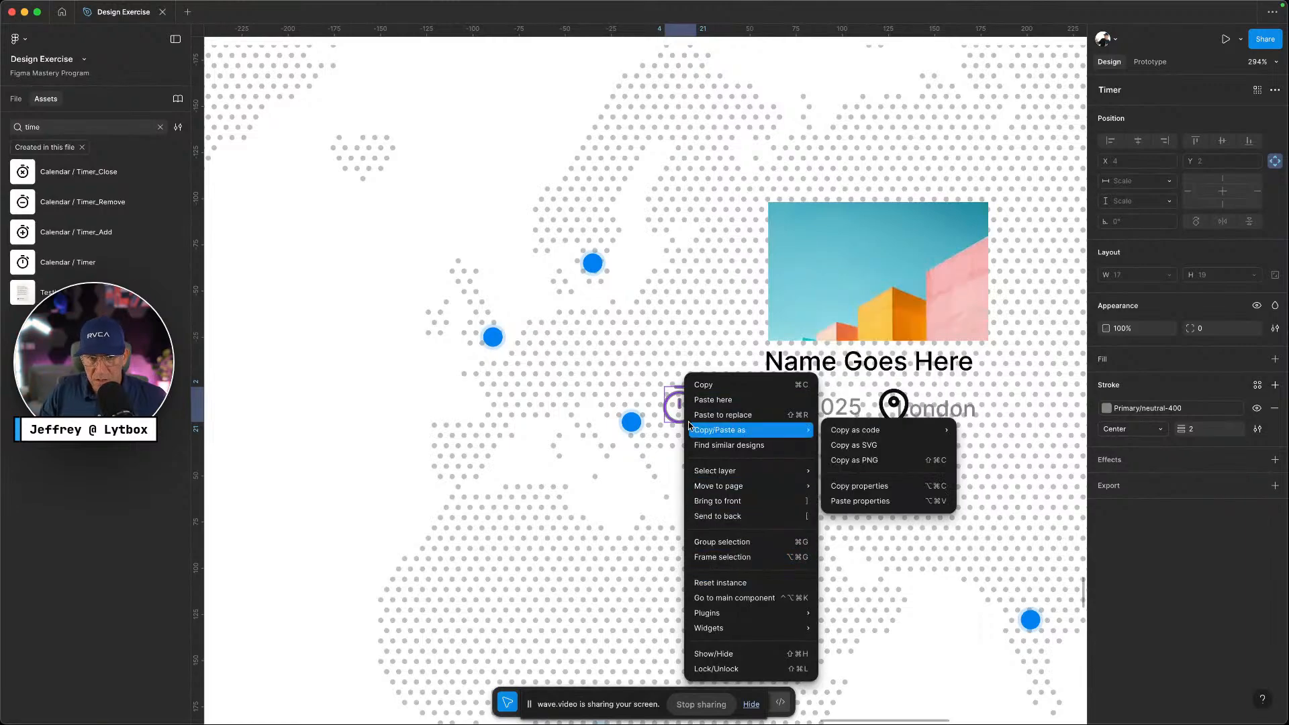
{"action": "key", "text": "Escape"}
{"action": "key", "text": "Escape"}
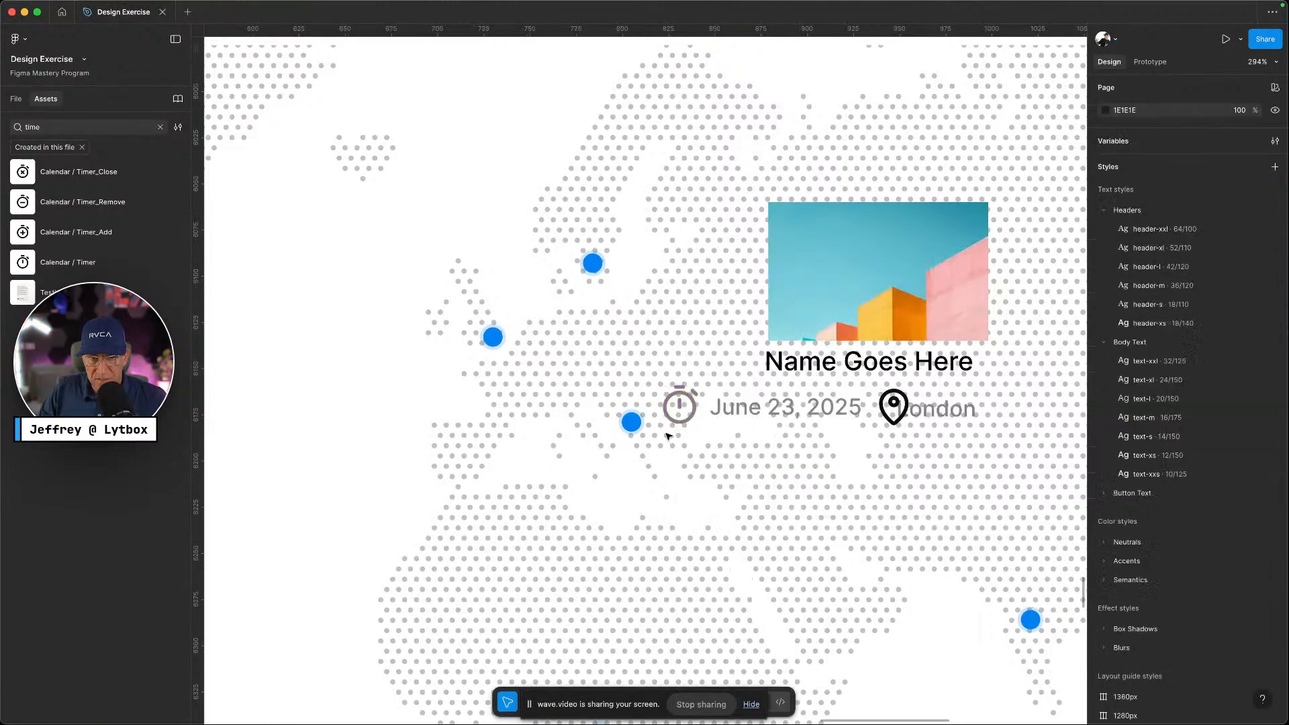
{"action": "right_click", "coordinate": [677, 413]}
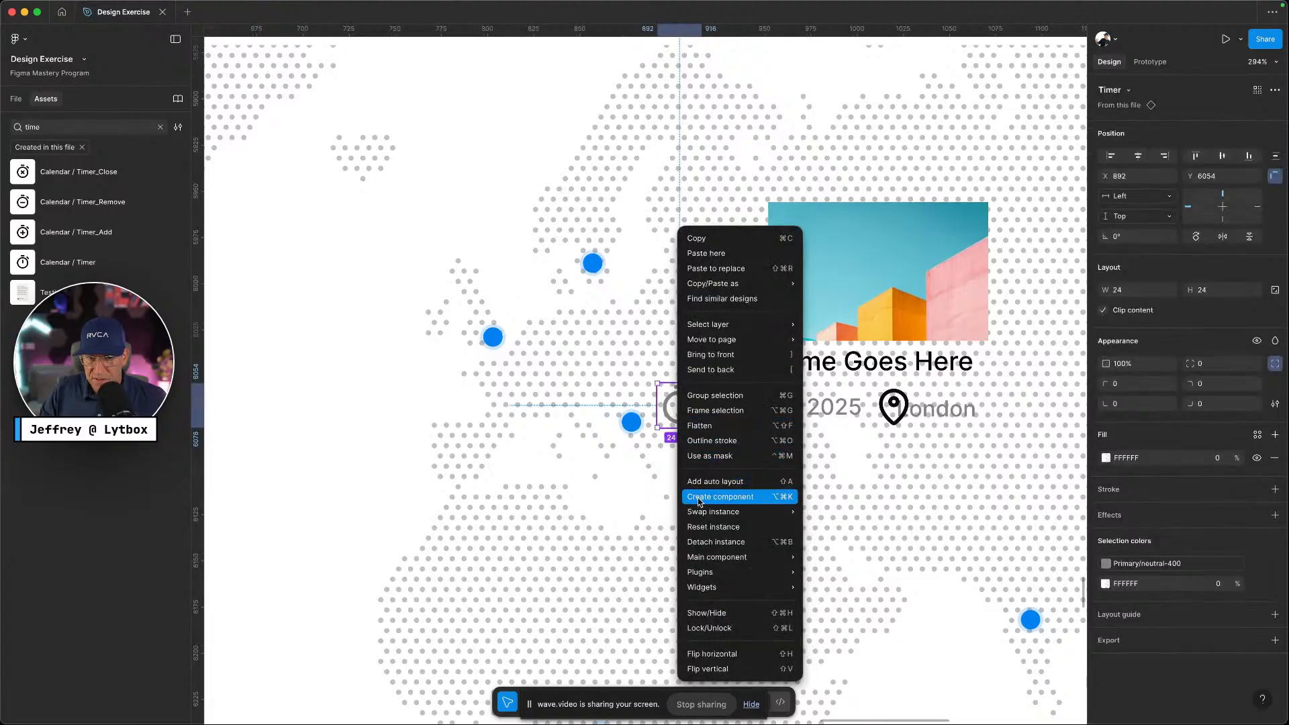
{"action": "left_click", "coordinate": [702, 541]}
{"action": "scroll", "coordinate": [705, 399], "scroll_direction": "up", "scroll_amount": 5}
Outline the timer's stroke into a solid fill and shrink the icon to 10×10
{"action": "double_click", "coordinate": [707, 394]}
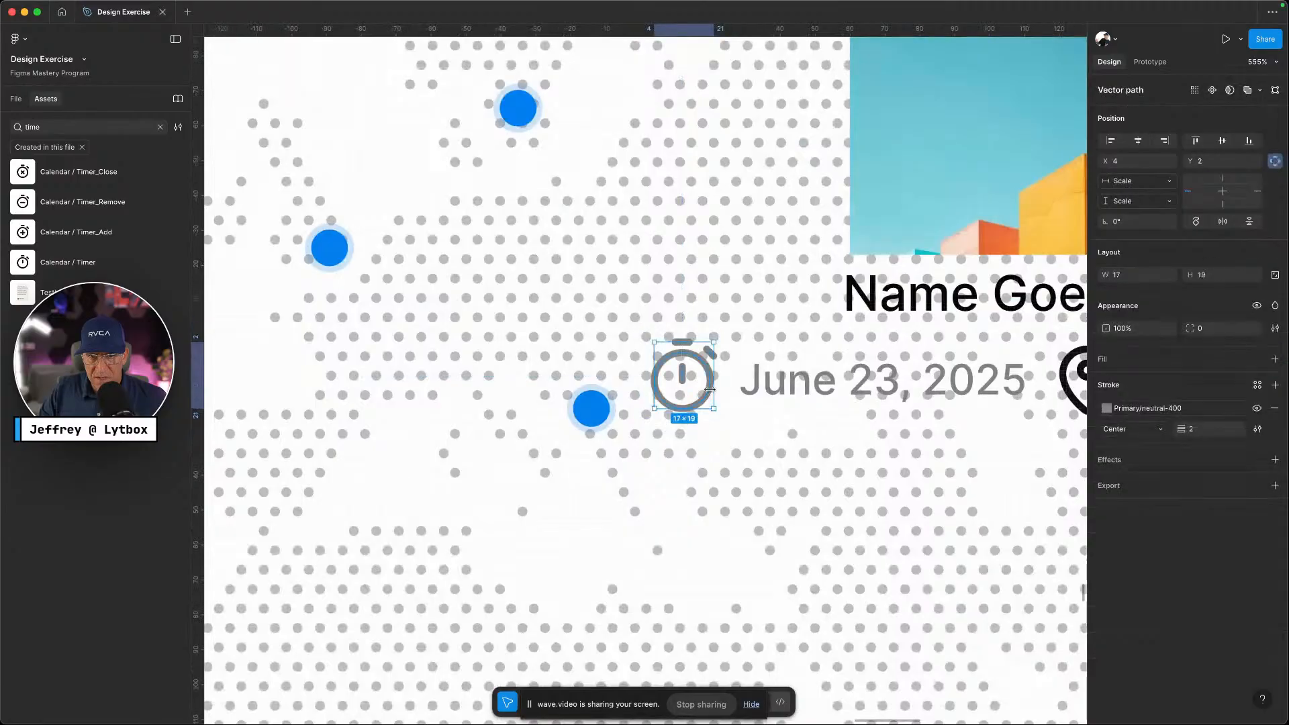
{"action": "mouse_move", "coordinate": [713, 387]}
{"action": "left_mouse_down"}
{"action": "mouse_move", "coordinate": [679, 384]}
{"action": "mouse_move", "coordinate": [712, 384]}
{"action": "left_mouse_up"}
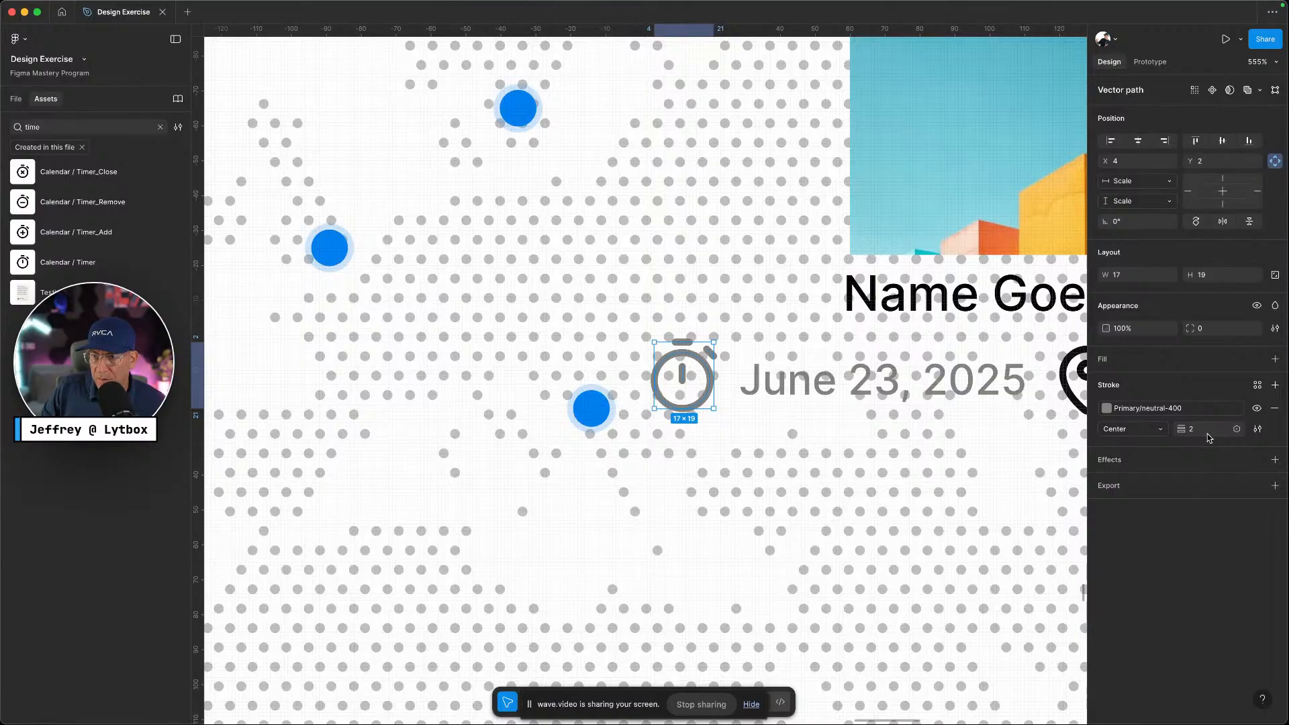
{"action": "right_click", "coordinate": [688, 356]}
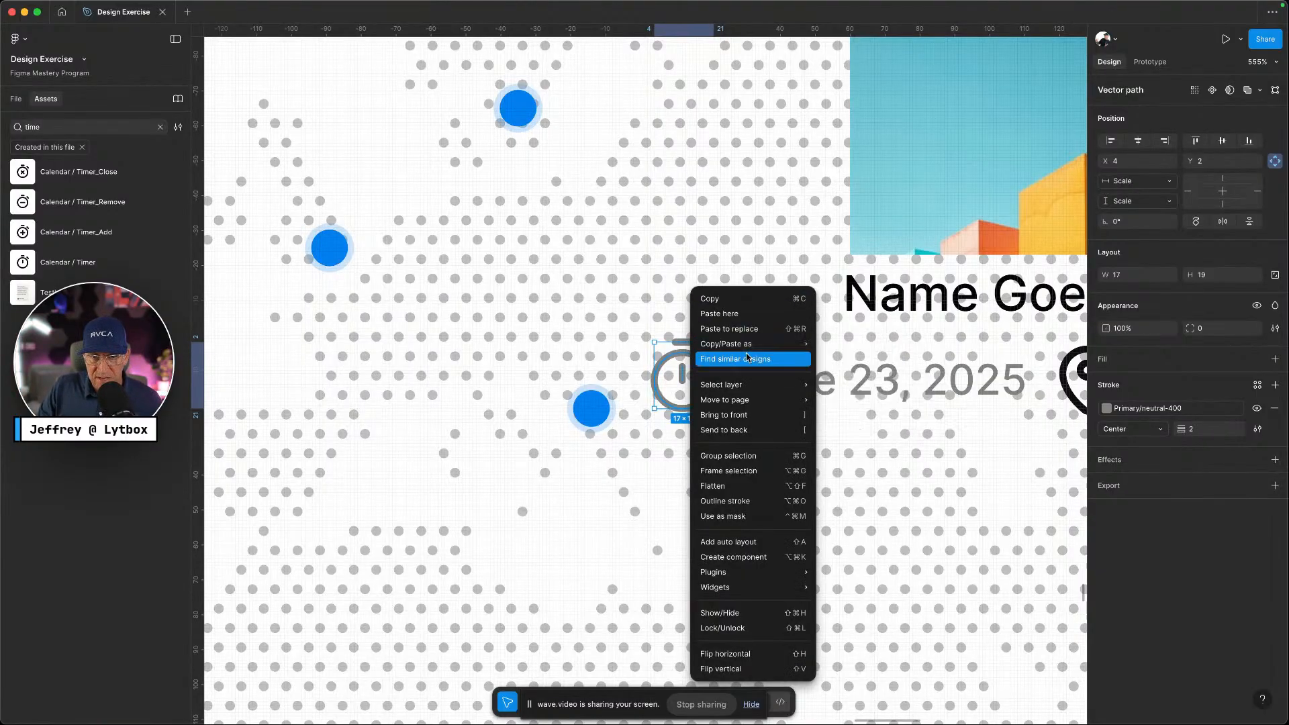
{"action": "left_click", "coordinate": [747, 500]}
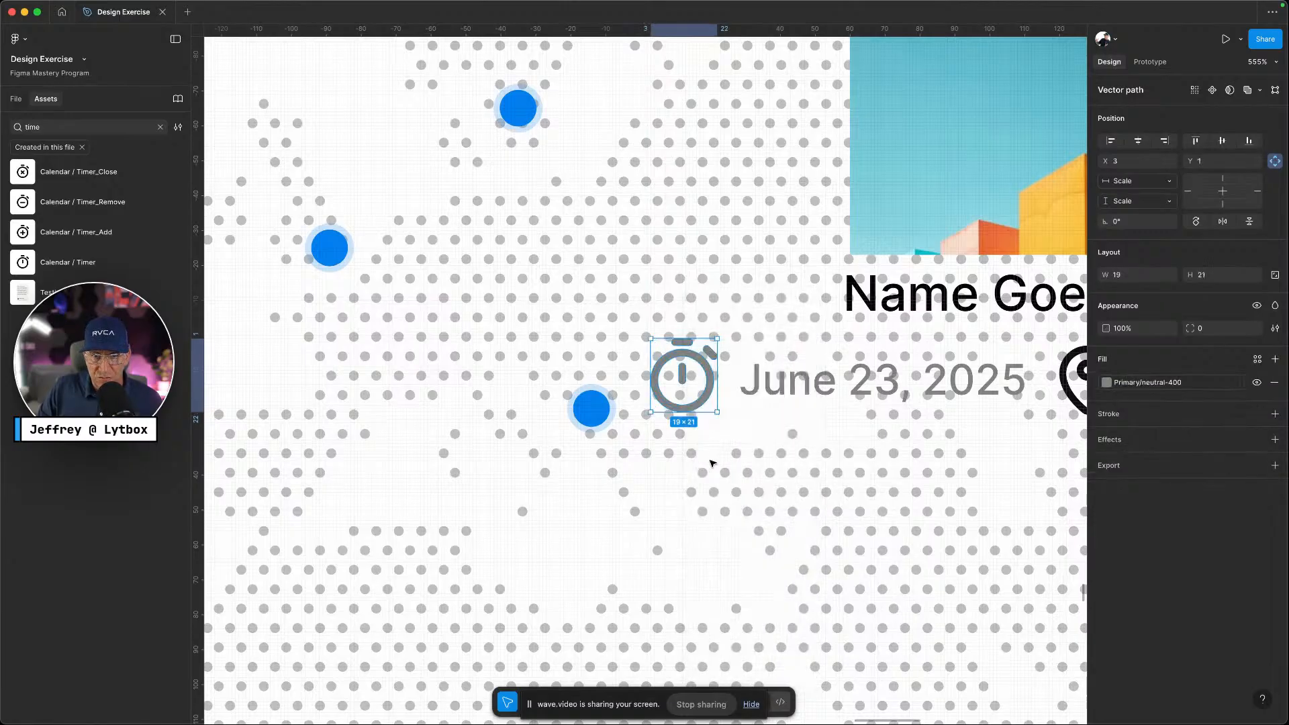
{"action": "left_click_drag", "start_coordinate": [715, 396], "coordinate": [741, 363]}
Detach the London map pin and set its stroke to Primary/neutral-400
{"action": "left_click", "coordinate": [771, 432]}
{"action": "scroll", "coordinate": [772, 432], "scroll_direction": "right", "scroll_amount": 5}
{"action": "left_click", "coordinate": [839, 384]}
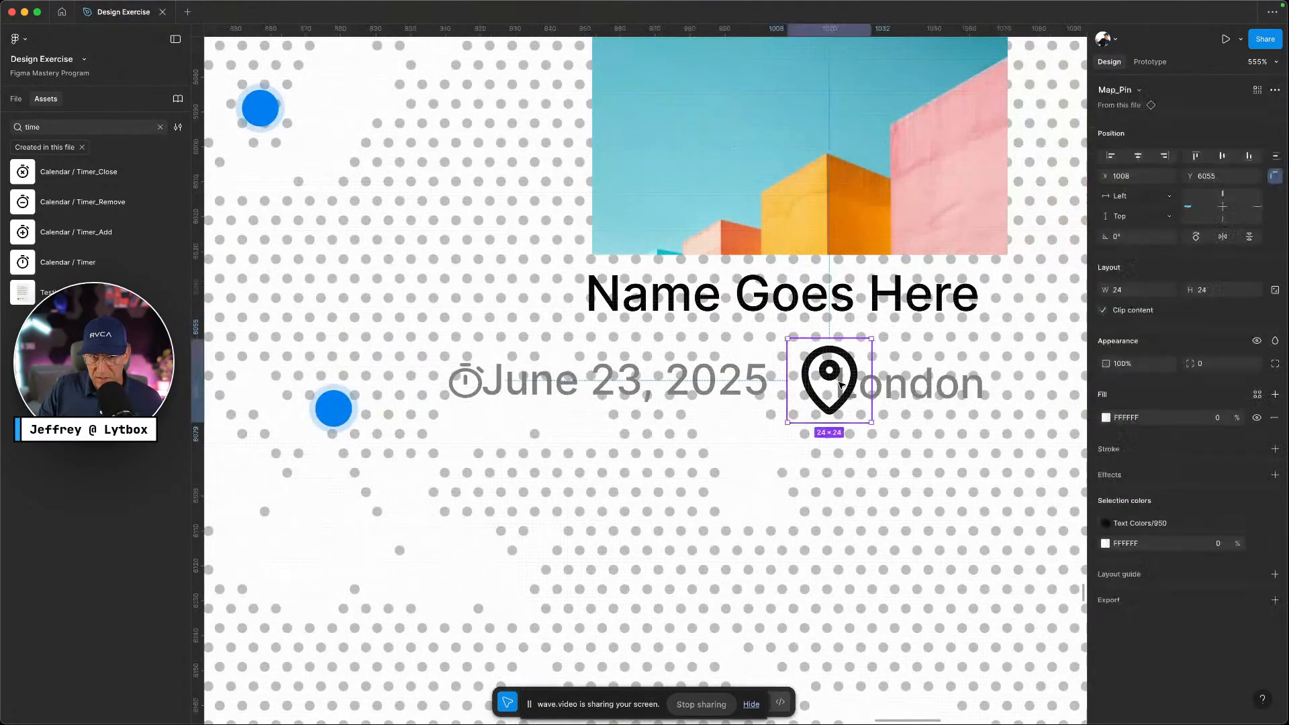
{"action": "right_click", "coordinate": [840, 385]}
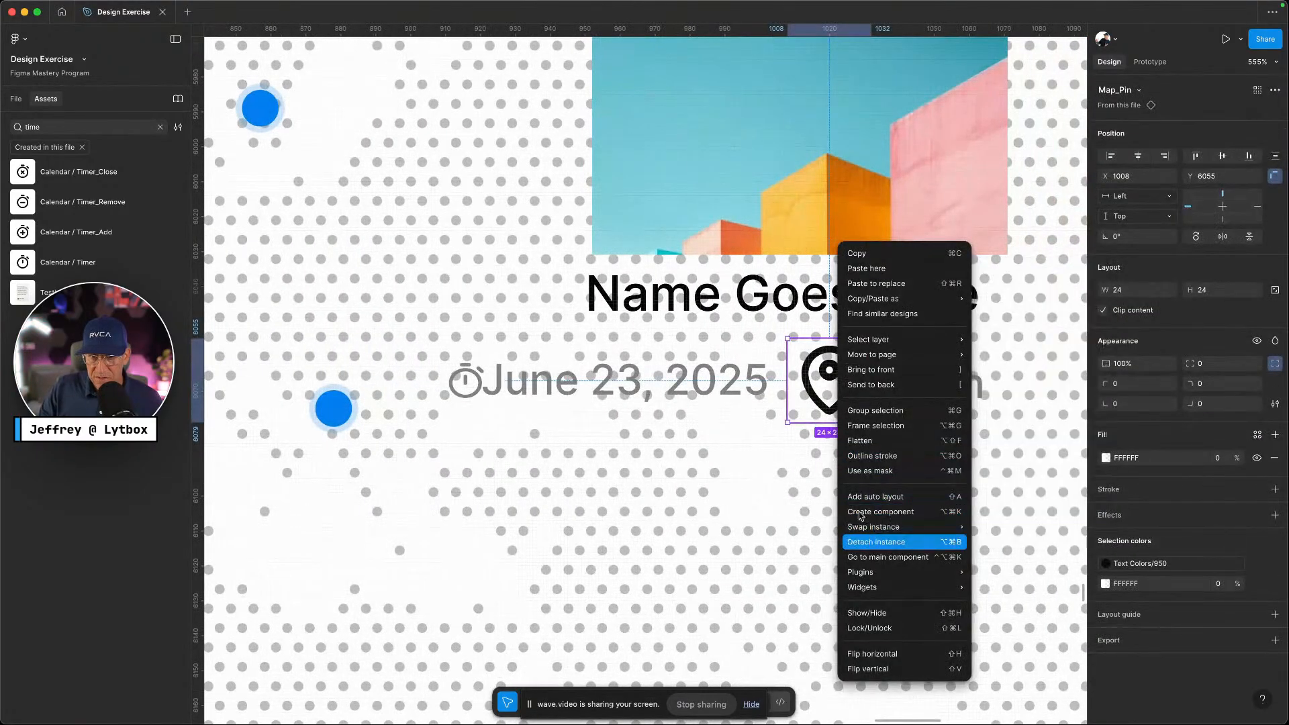
{"action": "left_click", "coordinate": [873, 542]}
{"action": "key", "text": "Return"}
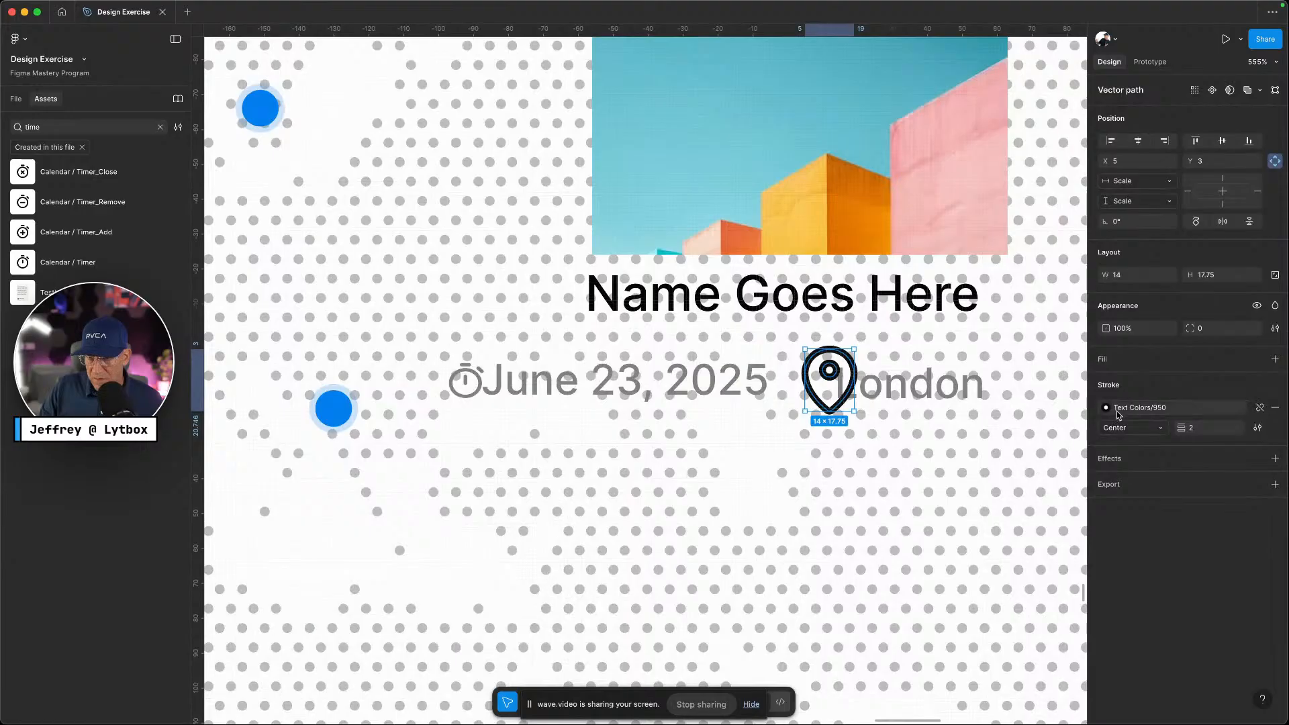
{"action": "left_click", "coordinate": [1118, 414]}
{"action": "left_click", "coordinate": [1049, 612]}
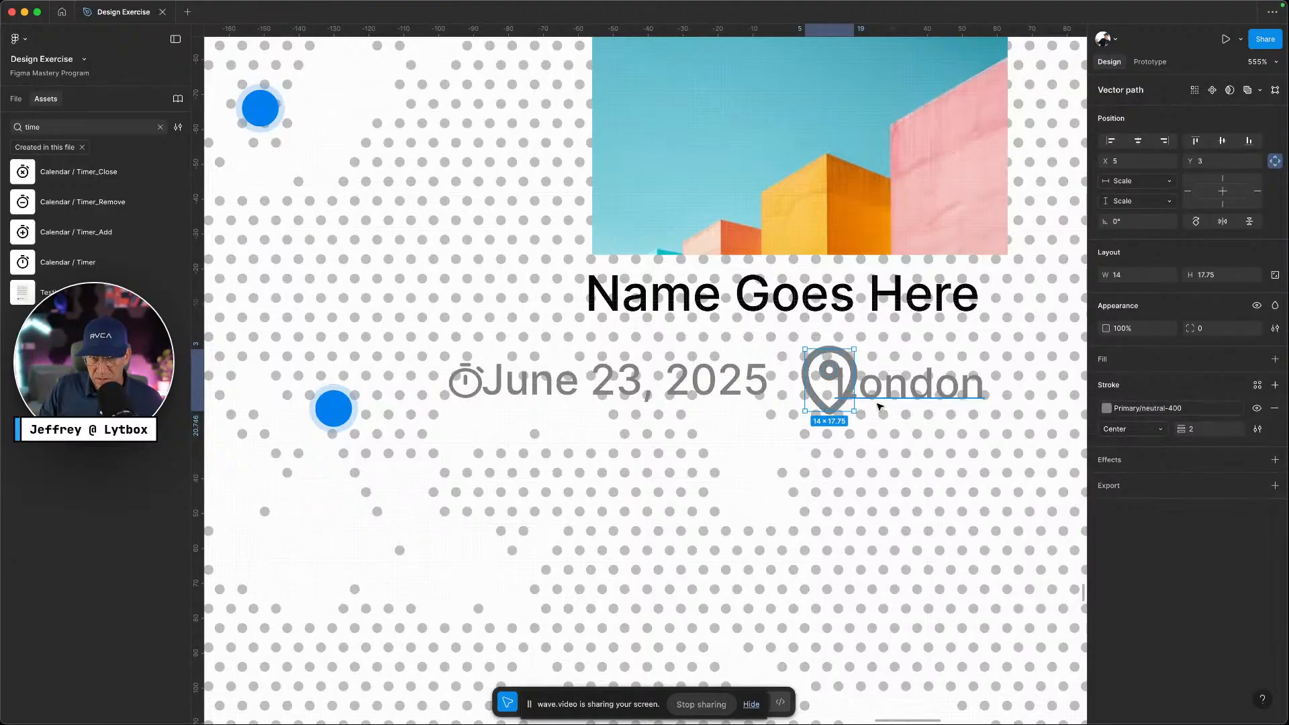
Outline the pin's stroke into a fill and scale the pin to 14×14
{"action": "right_click", "coordinate": [838, 408]}
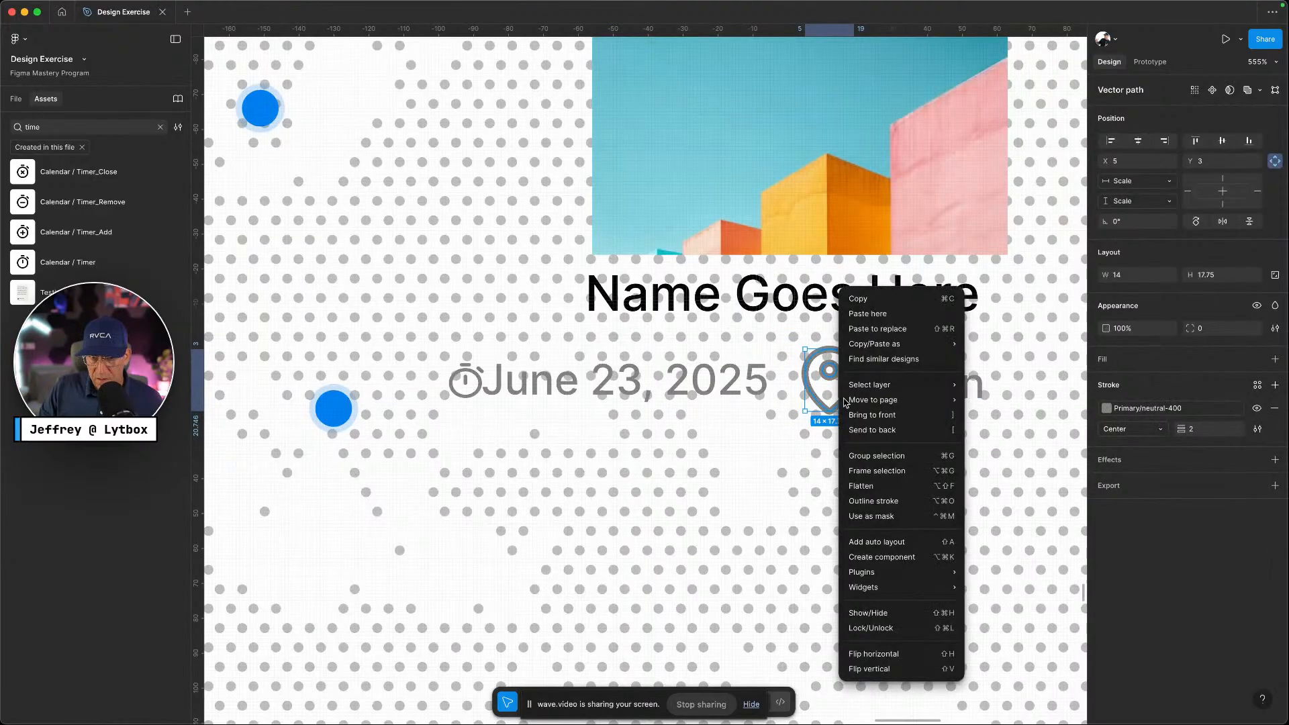
{"action": "left_click", "coordinate": [877, 503]}
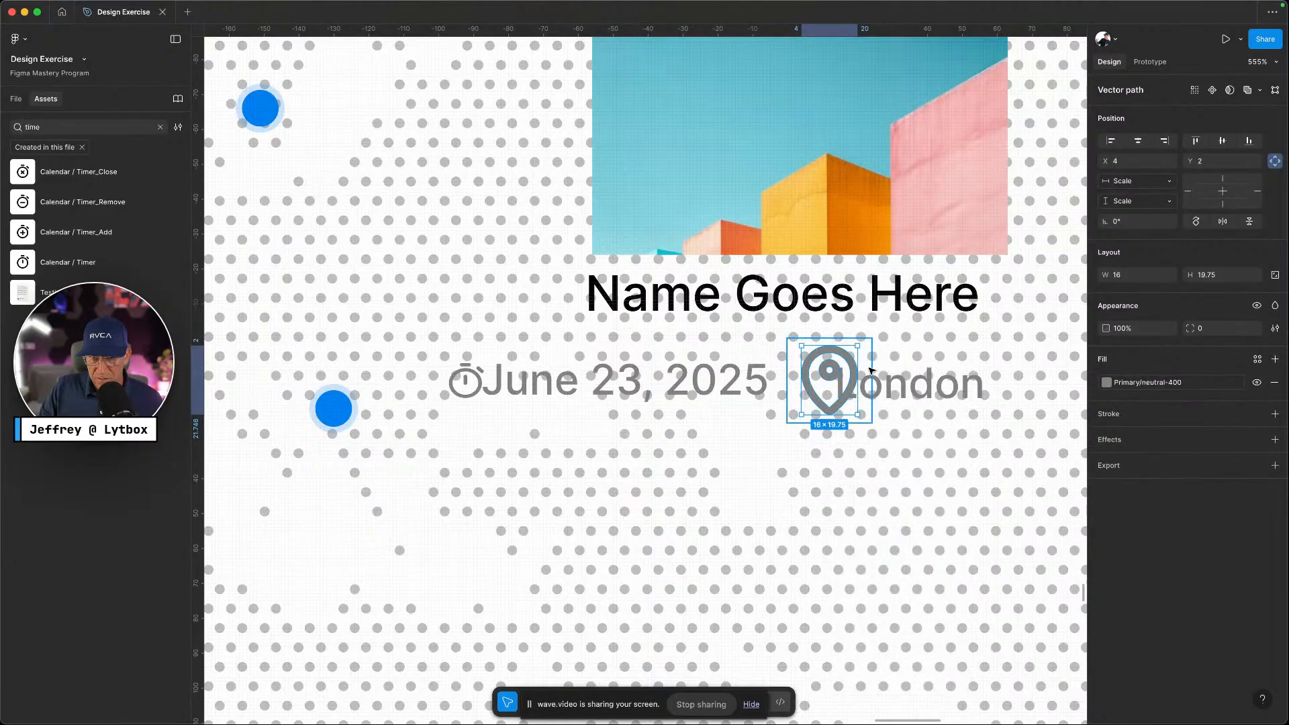
{"action": "left_click", "coordinate": [873, 371]}
{"action": "left_click_drag", "start_coordinate": [873, 371], "coordinate": [837, 367]}
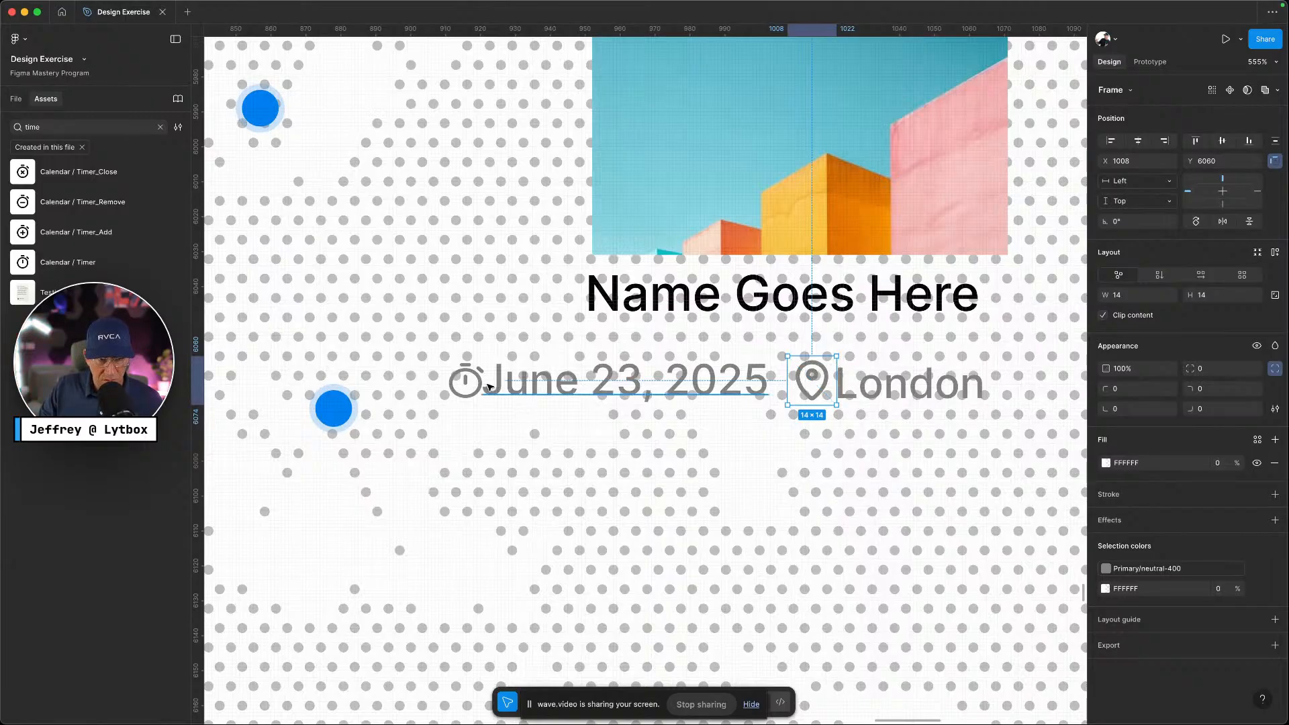
Enlarge the timer icon to 13×14 to match the pin
{"action": "left_click", "coordinate": [459, 384]}
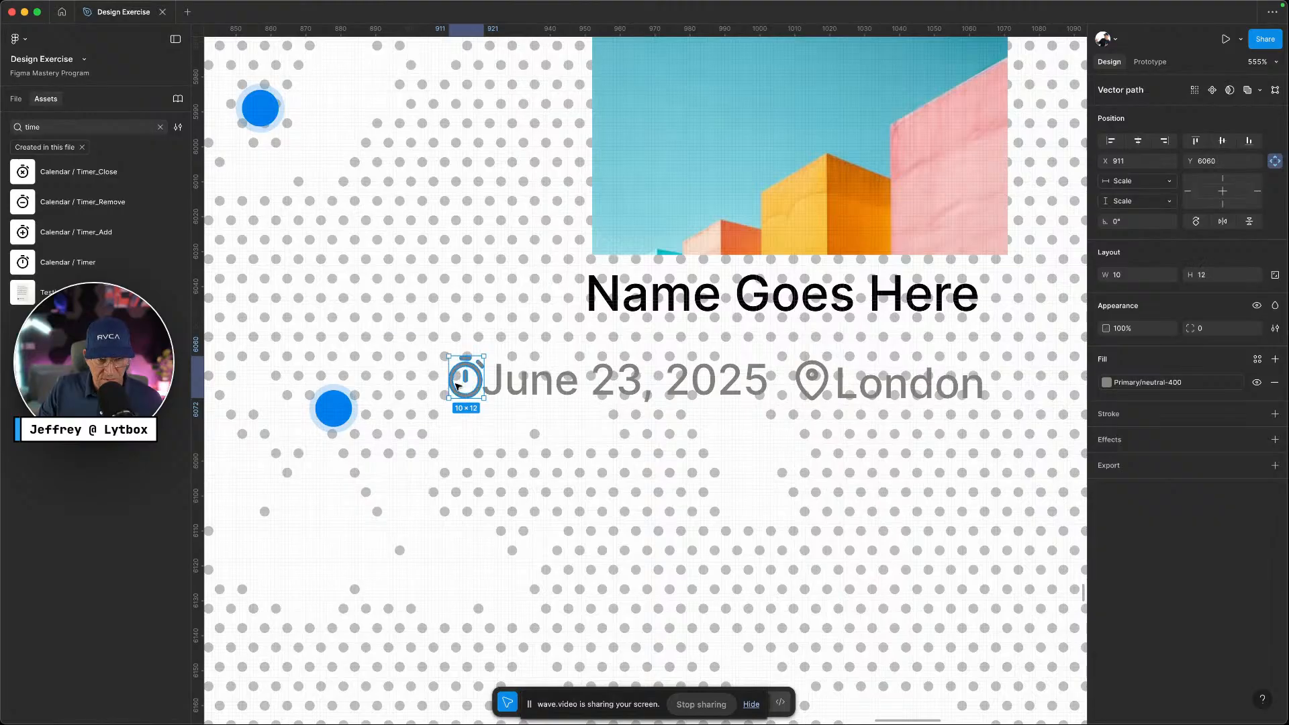
{"action": "left_click_drag", "start_coordinate": [447, 385], "coordinate": [493, 370]}
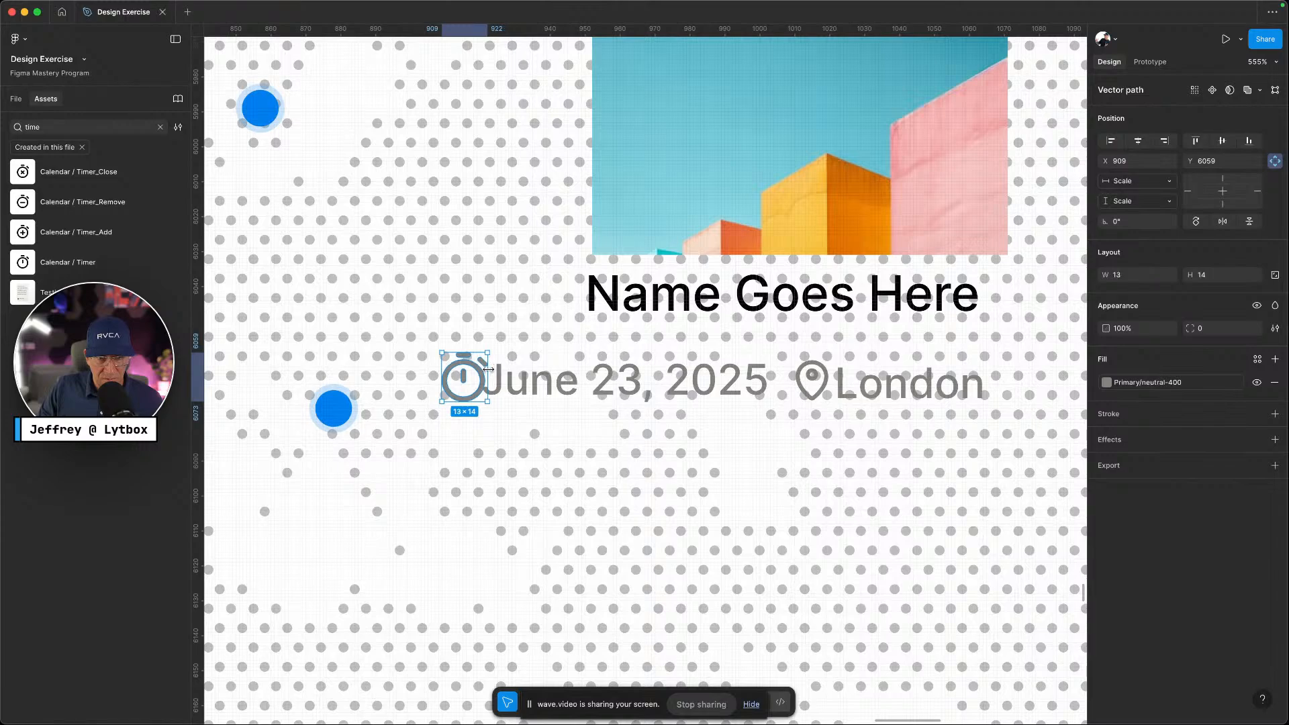
{"action": "left_click", "coordinate": [531, 397]}
{"action": "left_click", "coordinate": [474, 393], "text": "shift"}
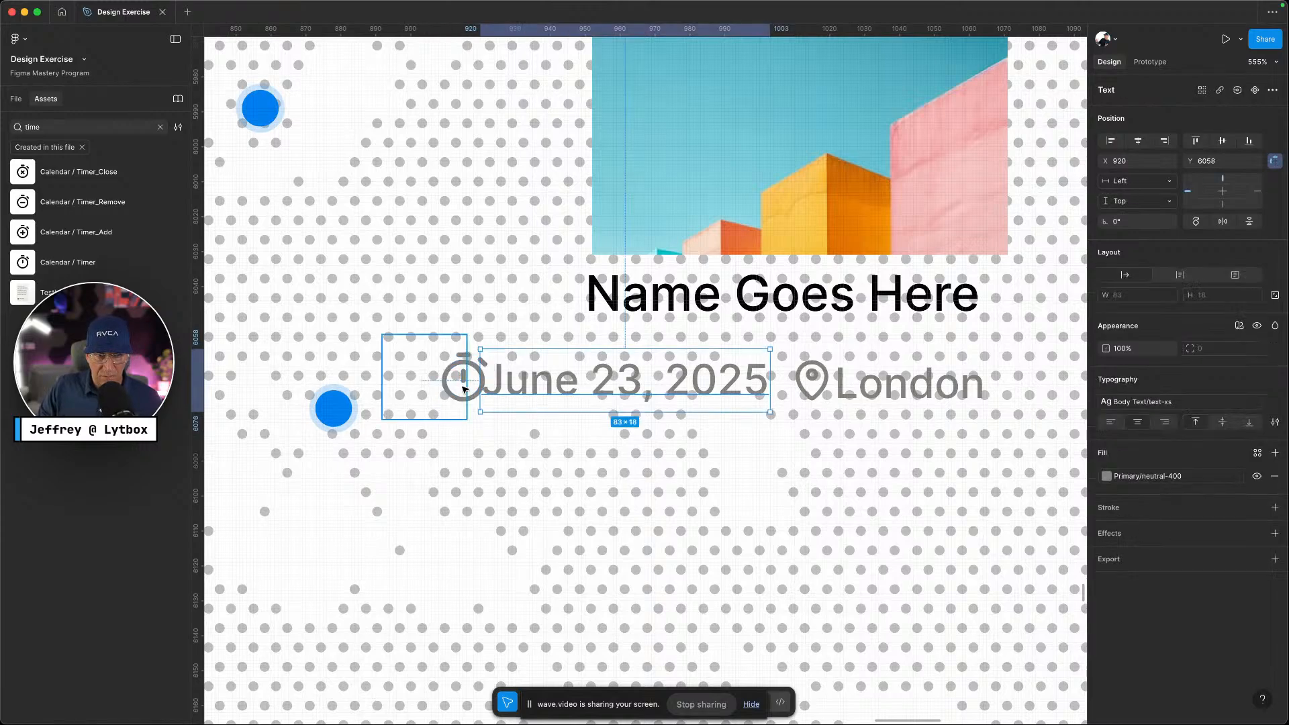
Delete the leftover empty 24×24 frame from the layers list
{"action": "left_click", "coordinate": [15, 99]}
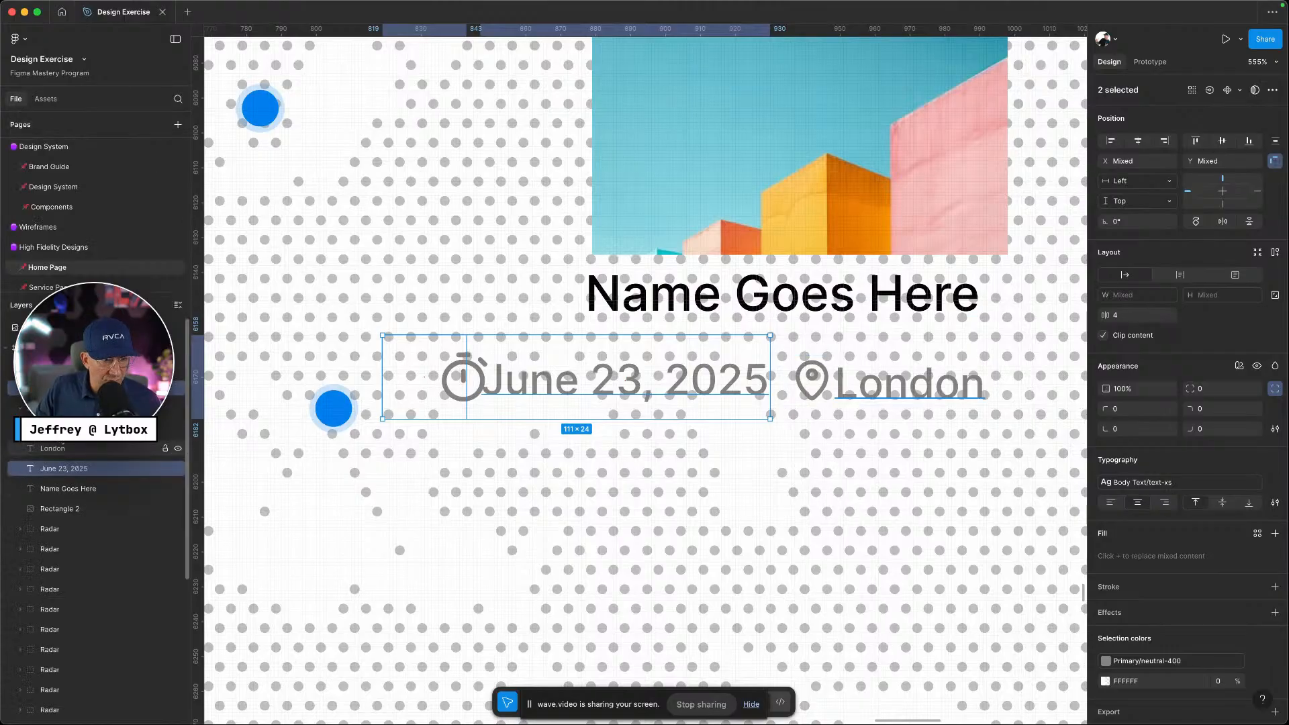
{"action": "left_click", "coordinate": [53, 388]}
{"action": "key", "text": "Delete"}
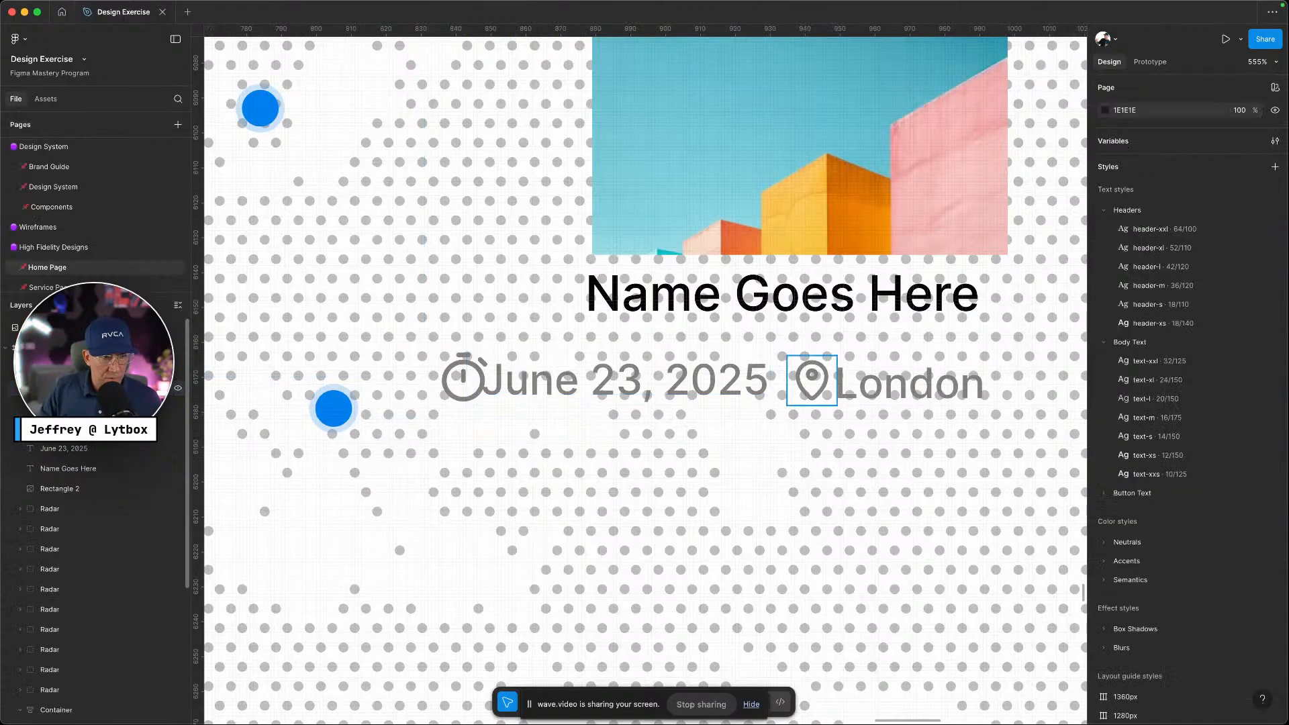
{"action": "left_click", "coordinate": [18, 394]}
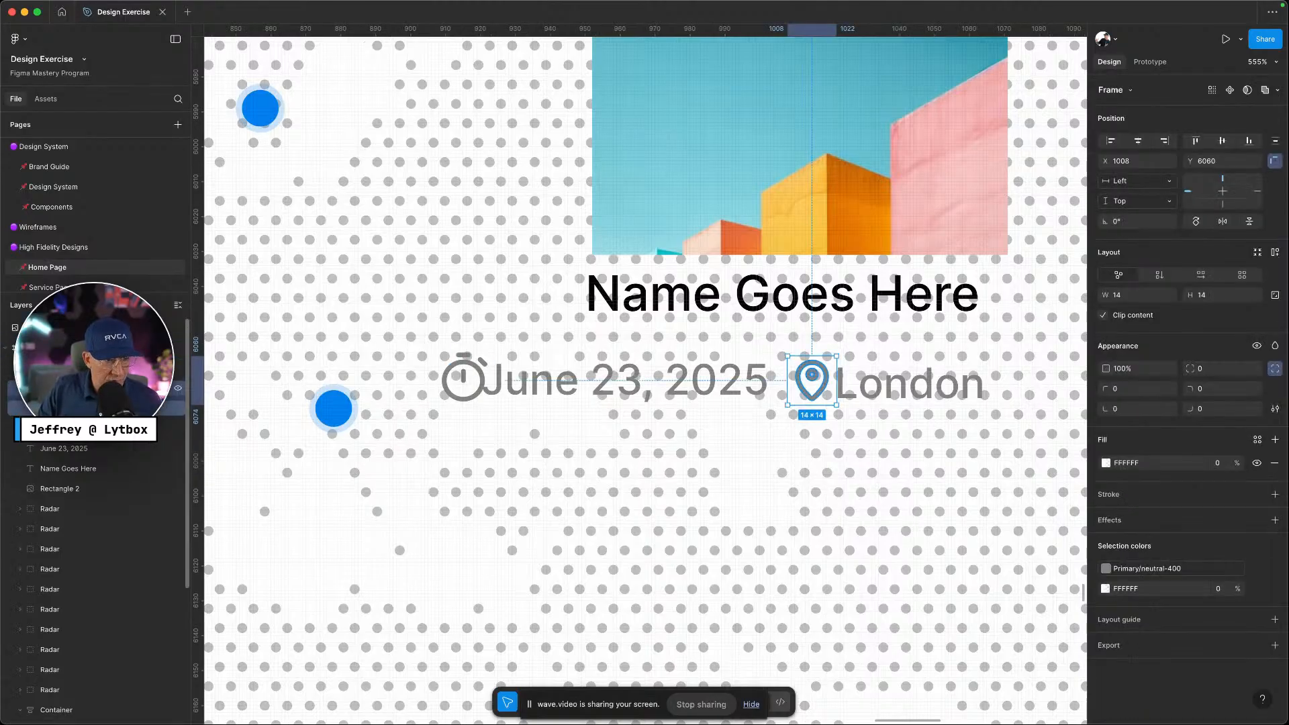
{"action": "key", "text": "Return"}
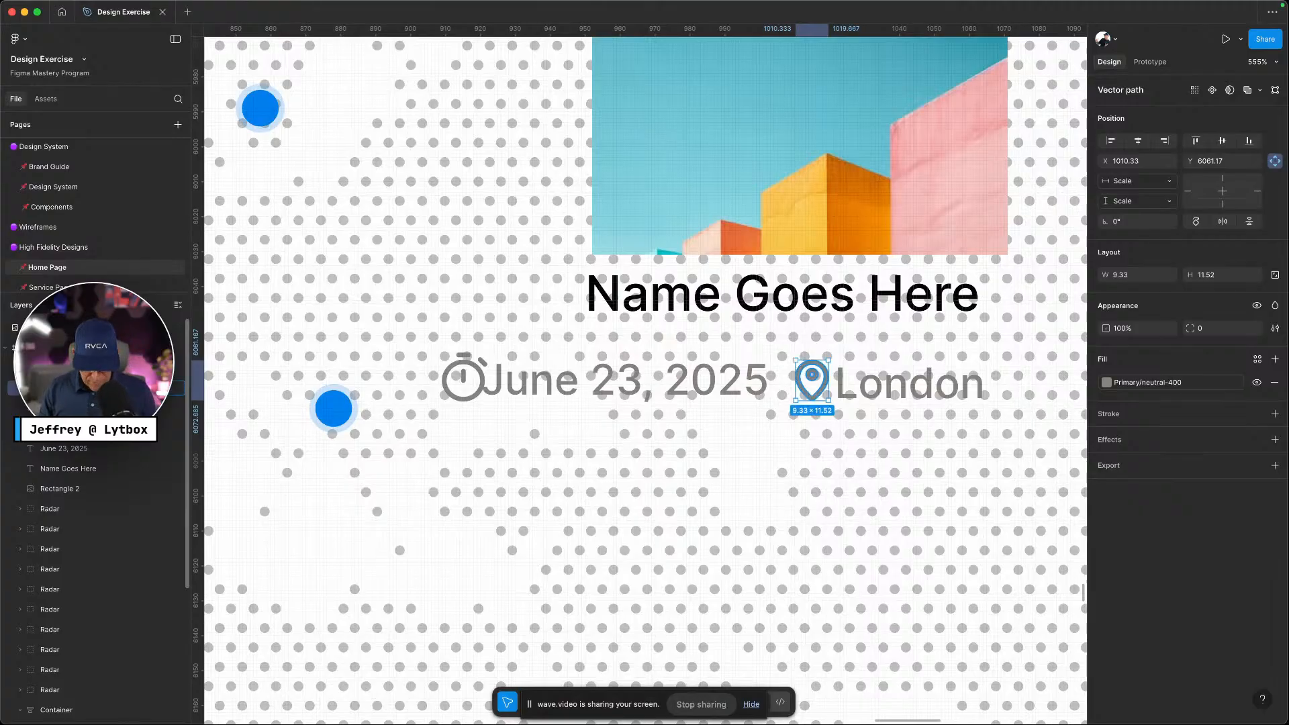
{"action": "left_click", "coordinate": [464, 378], "text": "super"}
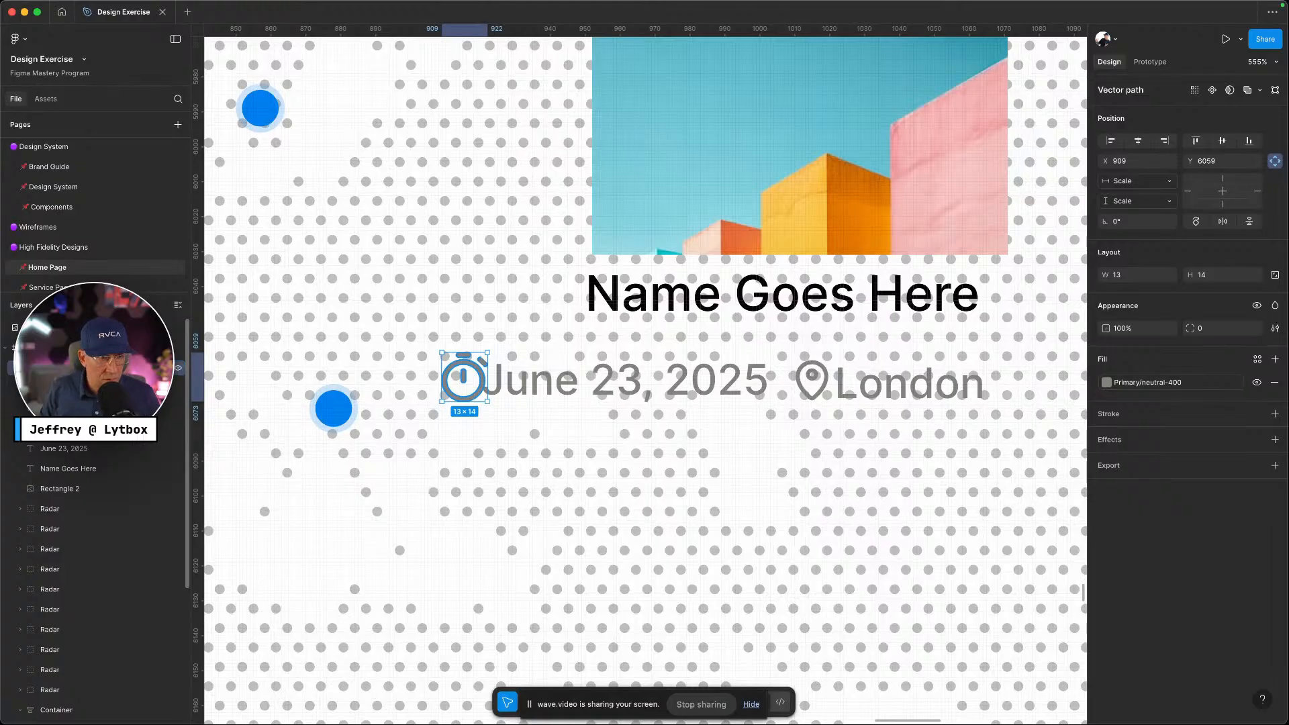
Wrap the timer icon and June 23, 2025 date in auto layout with gap-xxs spacing
{"action": "left_click", "coordinate": [478, 381]}
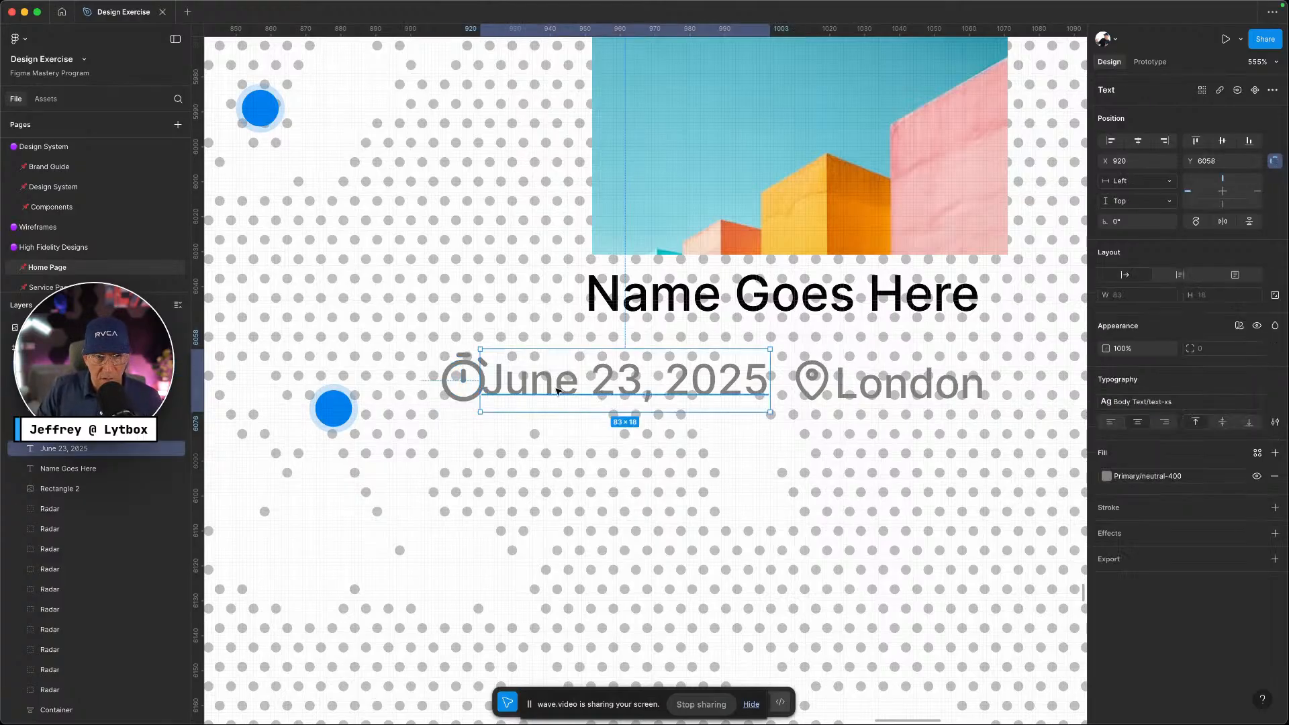
{"action": "left_click", "coordinate": [462, 380], "text": "shift"}
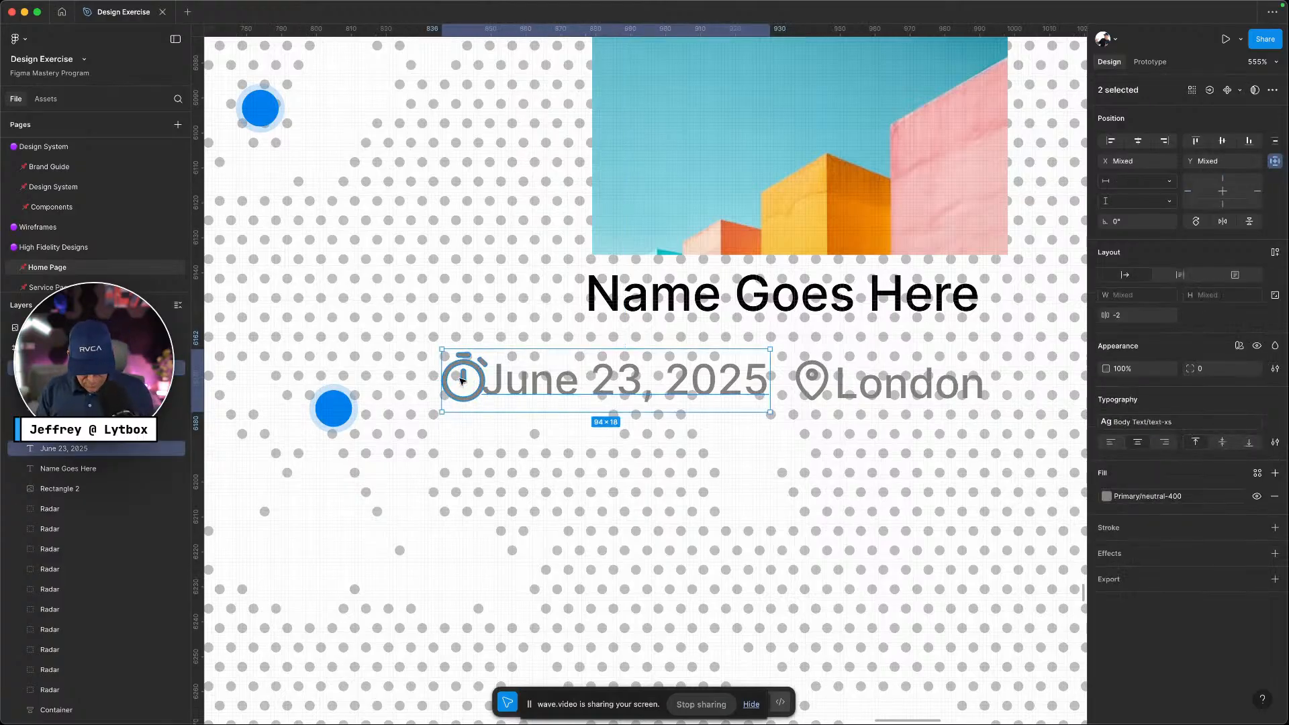
{"action": "key", "text": "shift+a"}
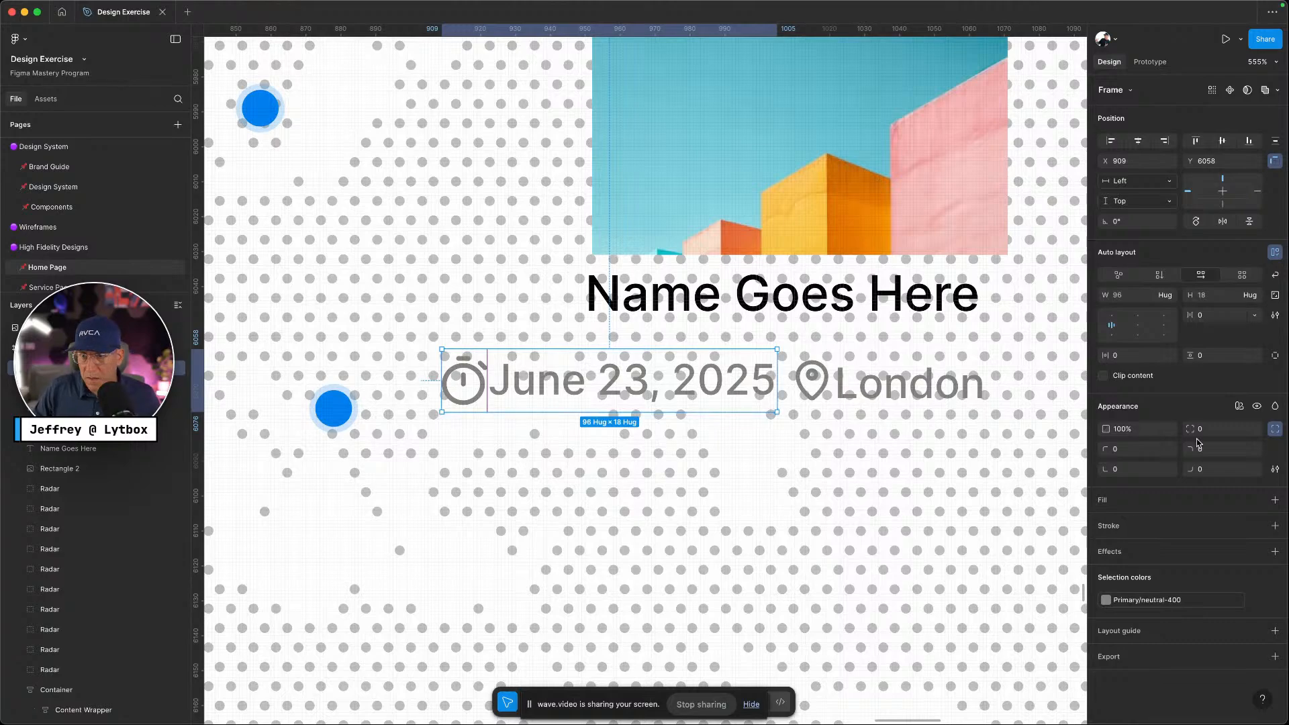
{"action": "left_click", "coordinate": [1254, 316]}
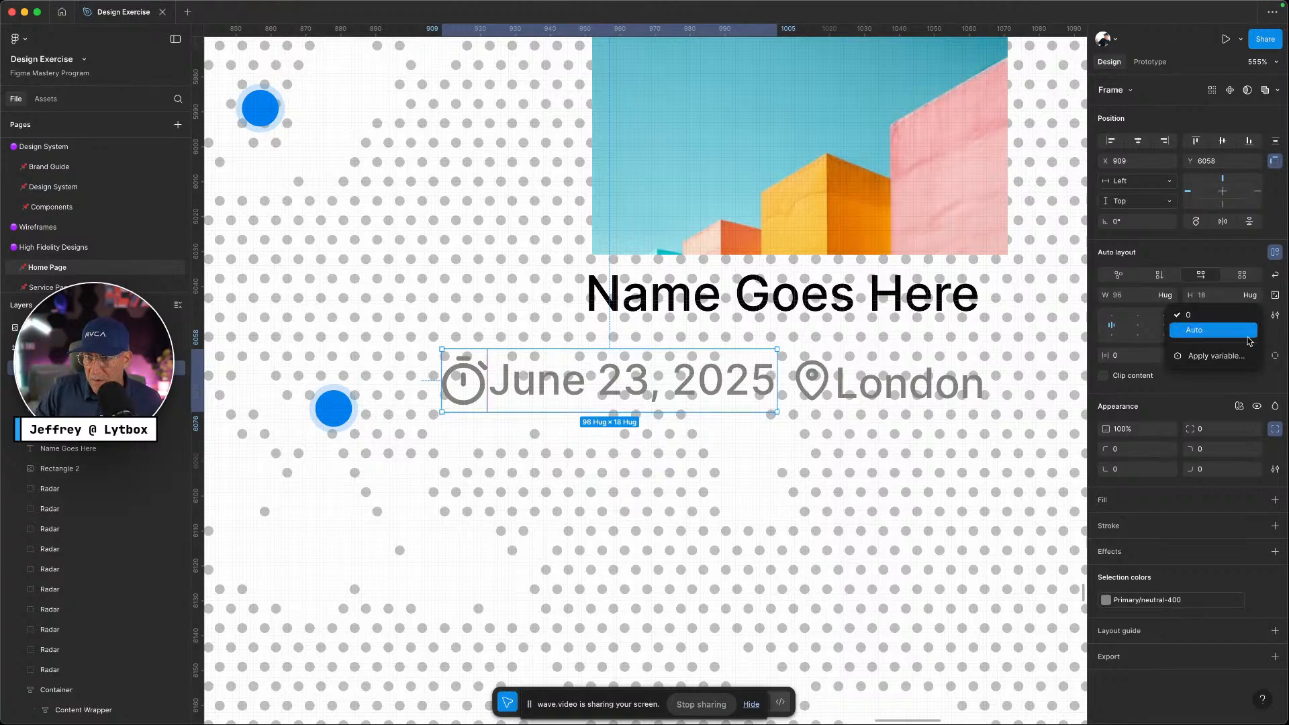
{"action": "left_click", "coordinate": [1240, 356]}
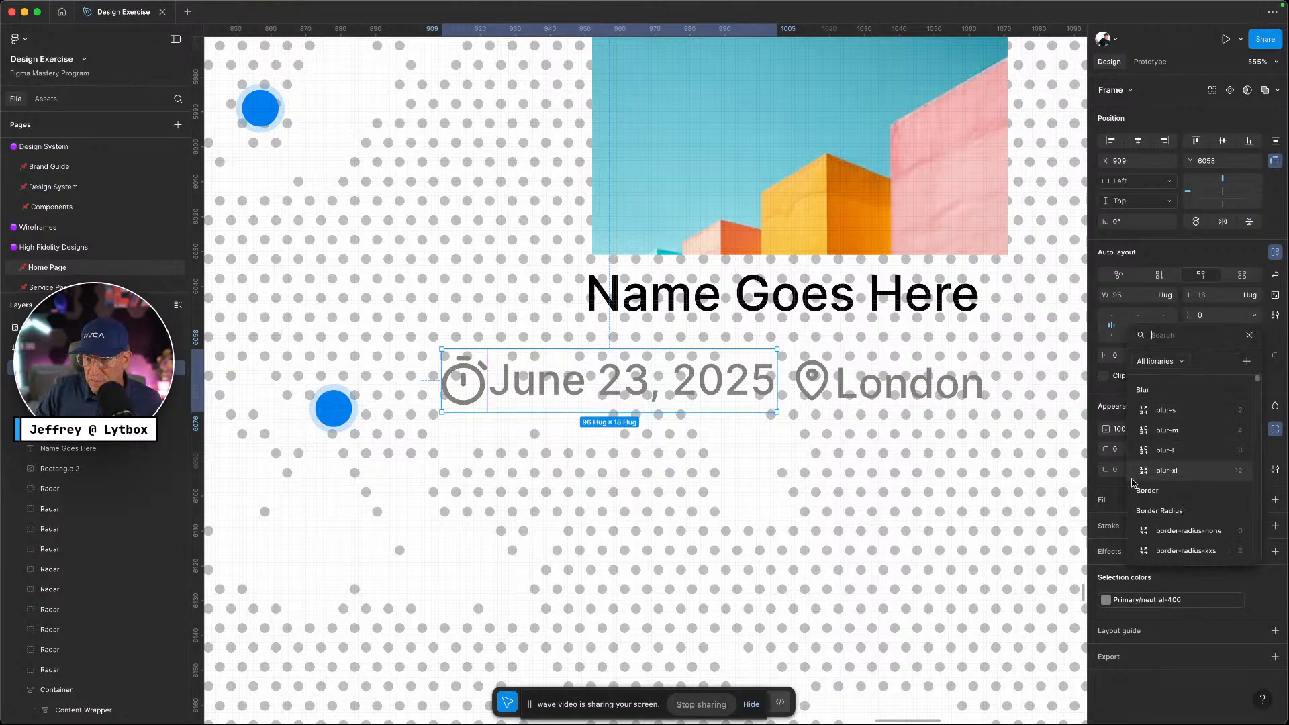
{"action": "type", "text": "gap"}
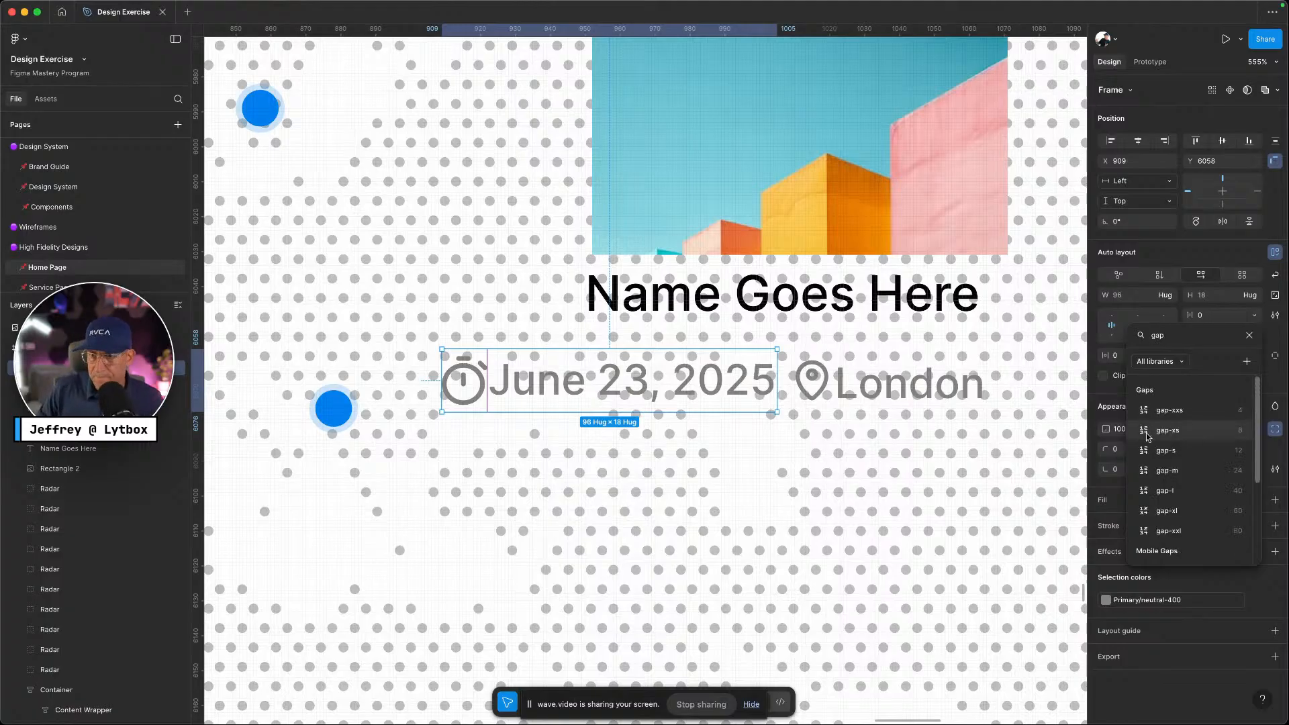
{"action": "left_click", "coordinate": [1182, 414]}
Frame the location pin and London text in auto layout with gap-xxs spacing
{"action": "left_click", "coordinate": [812, 383]}
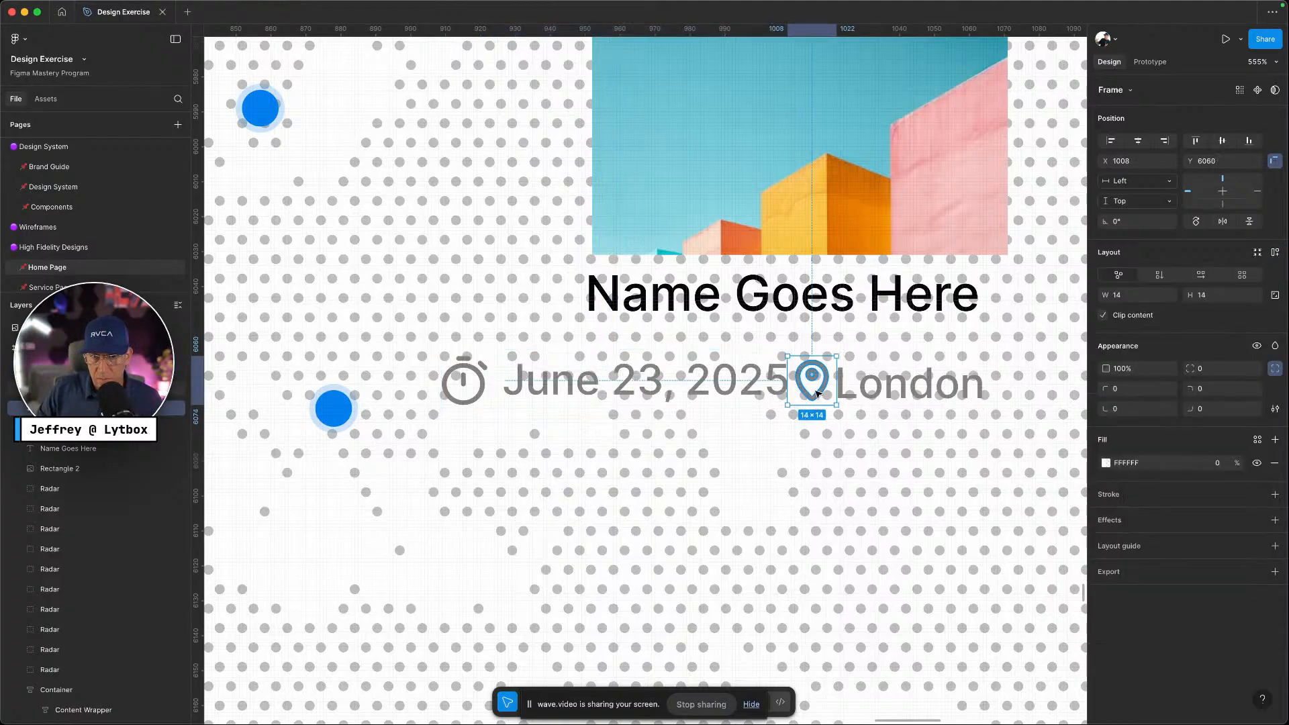
{"action": "left_click", "coordinate": [891, 392], "text": "shift"}
{"action": "key", "text": "super+alt+g"}
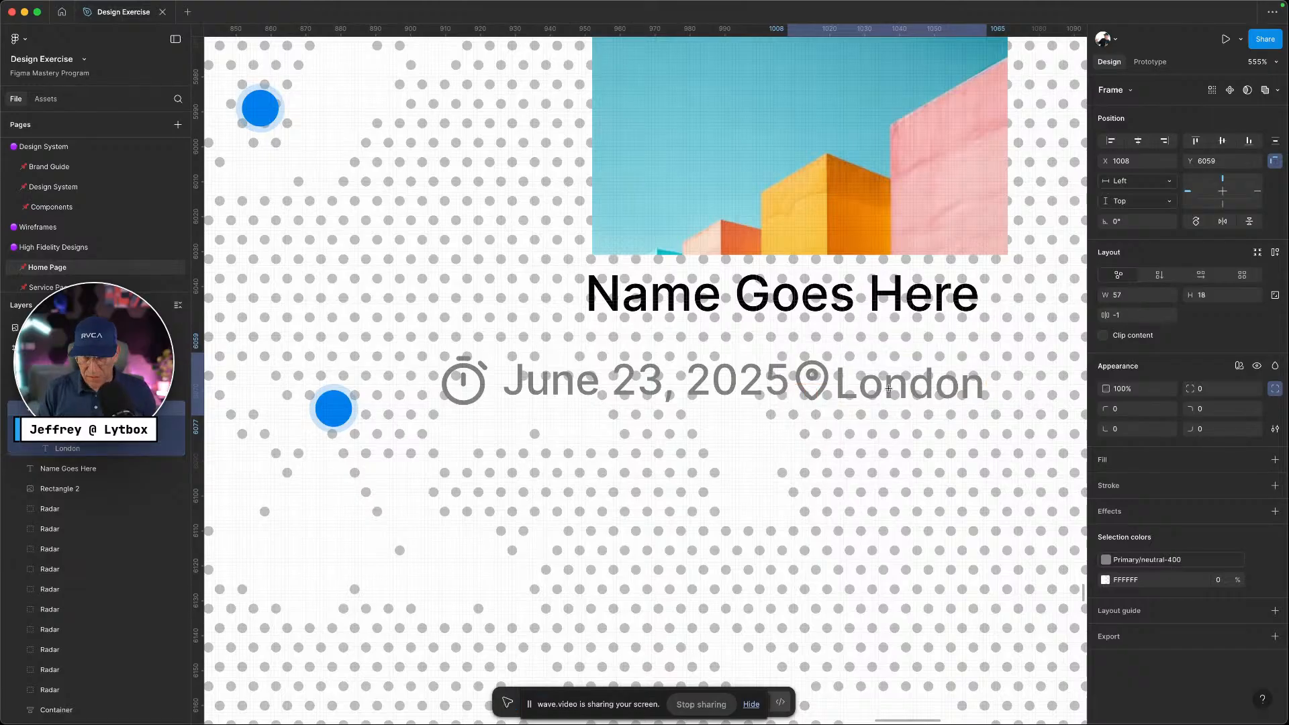
{"action": "key", "text": "shift+a"}
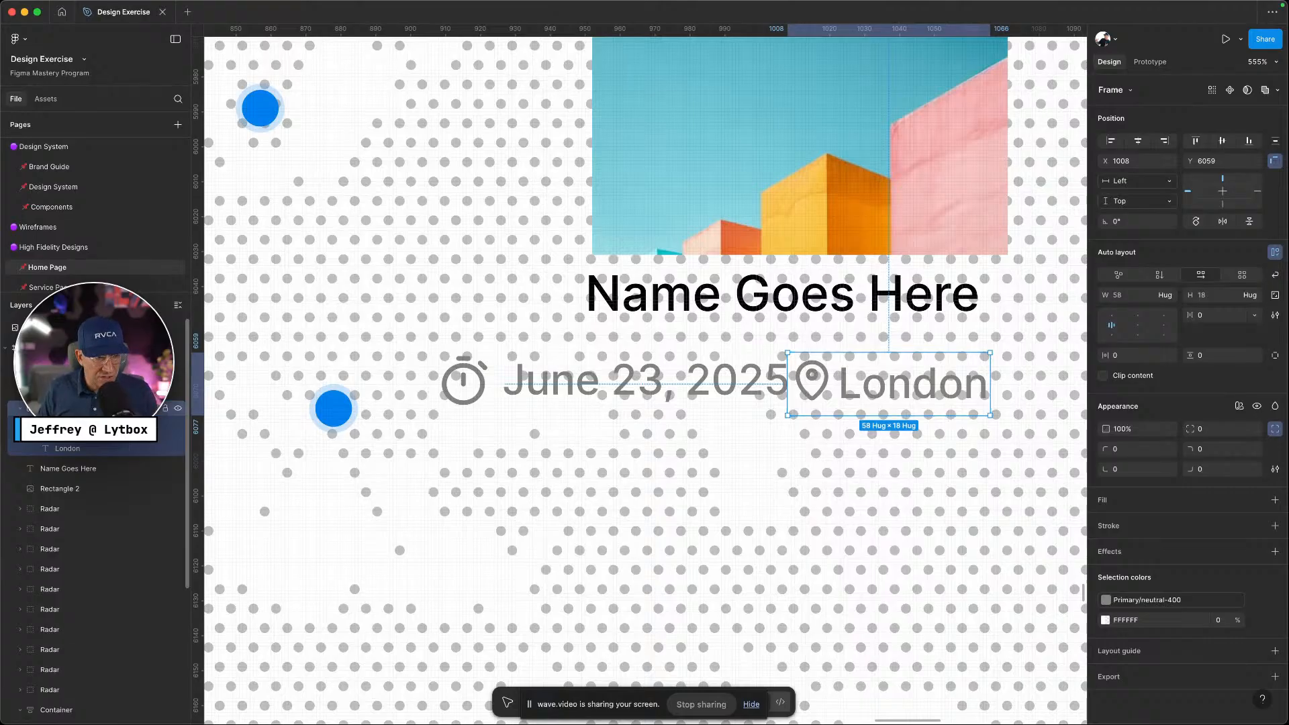
{"action": "left_click", "coordinate": [1254, 315]}
{"action": "left_click", "coordinate": [1234, 354]}
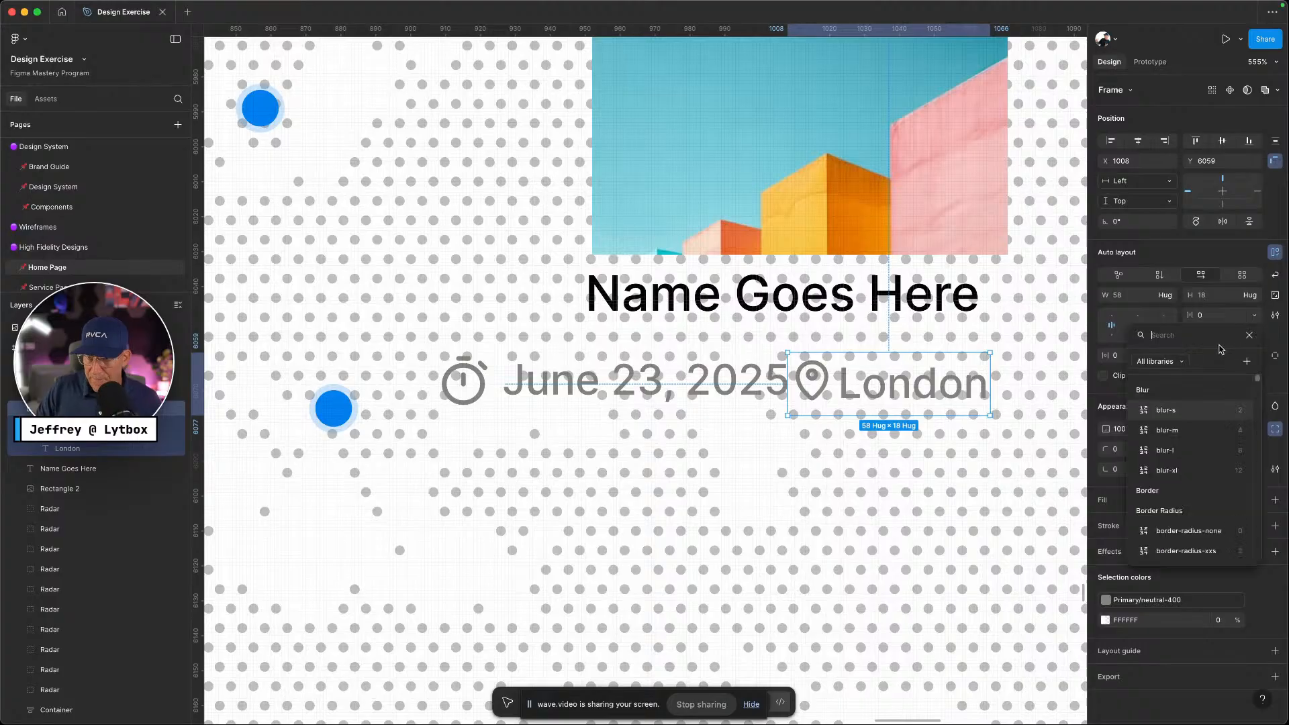
{"action": "type", "text": "gap"}
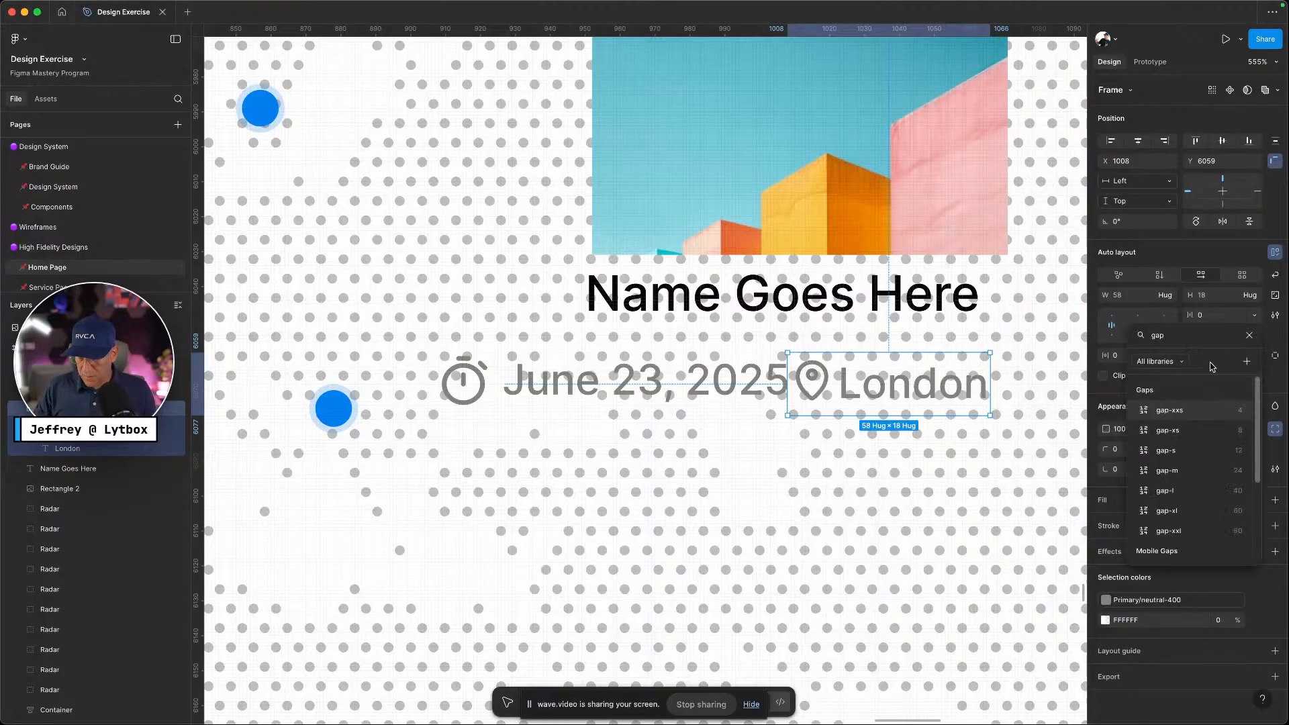
{"action": "left_click", "coordinate": [1203, 411]}
Move the accidentally created Section 1 off the event card and delete it
{"action": "left_click", "coordinate": [953, 414]}
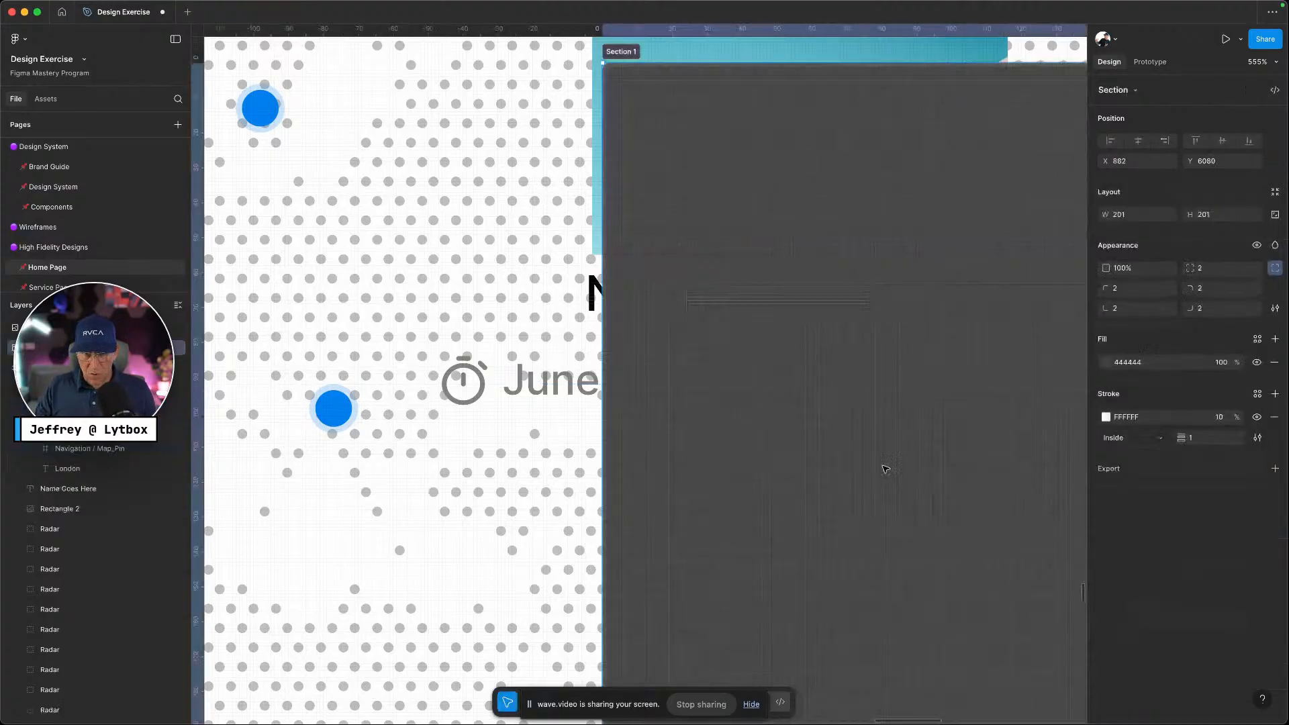
{"action": "left_click_drag", "start_coordinate": [885, 468], "coordinate": [888, 445]}
{"action": "left_click", "coordinate": [457, 139]}
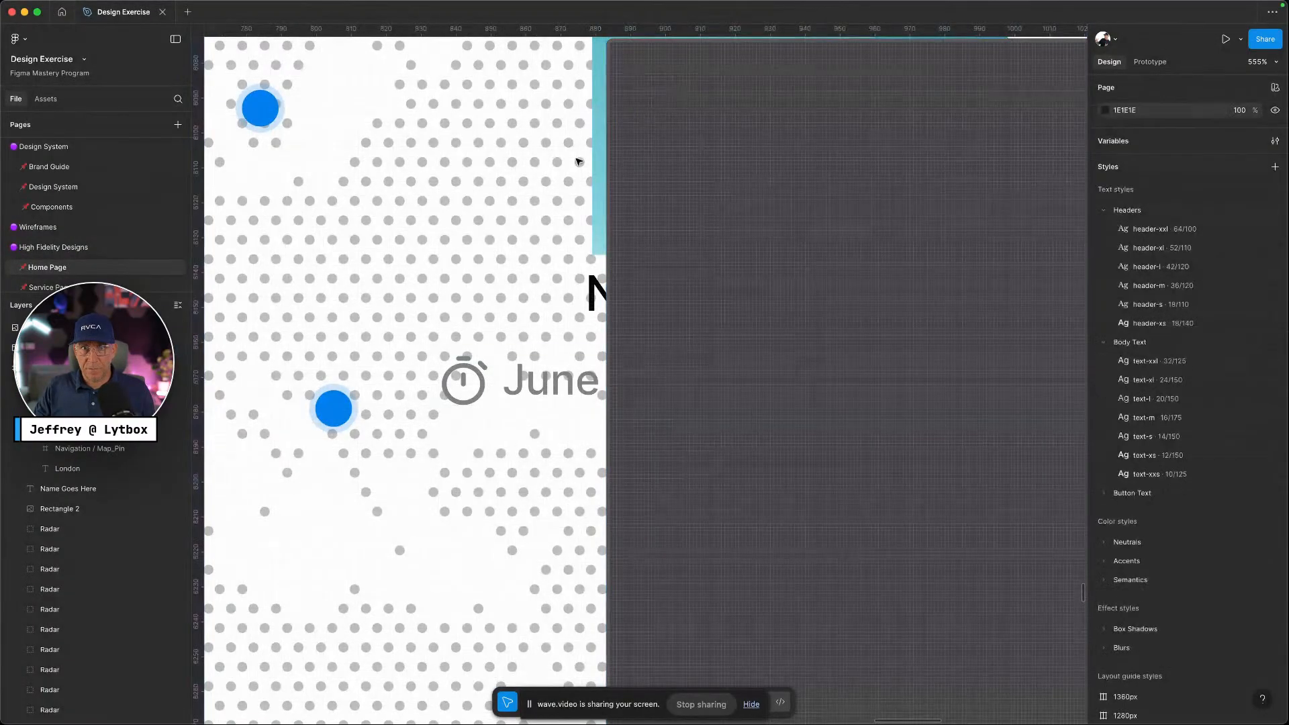
{"action": "scroll", "coordinate": [658, 262], "scroll_direction": "down", "scroll_amount": 10}
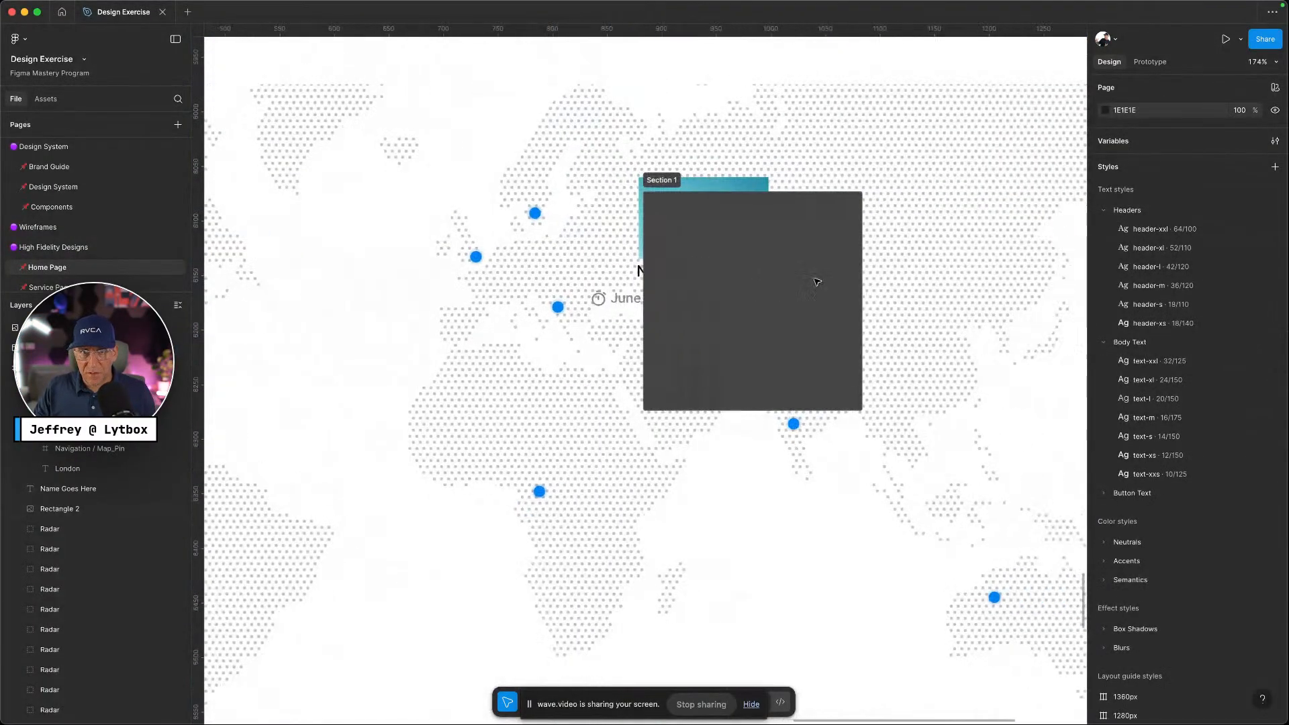
{"action": "scroll", "coordinate": [817, 282], "scroll_direction": "right", "scroll_amount": 3}
{"action": "left_click", "coordinate": [711, 250]}
{"action": "left_click_drag", "start_coordinate": [711, 251], "coordinate": [804, 279]}
{"action": "key", "text": "Delete"}
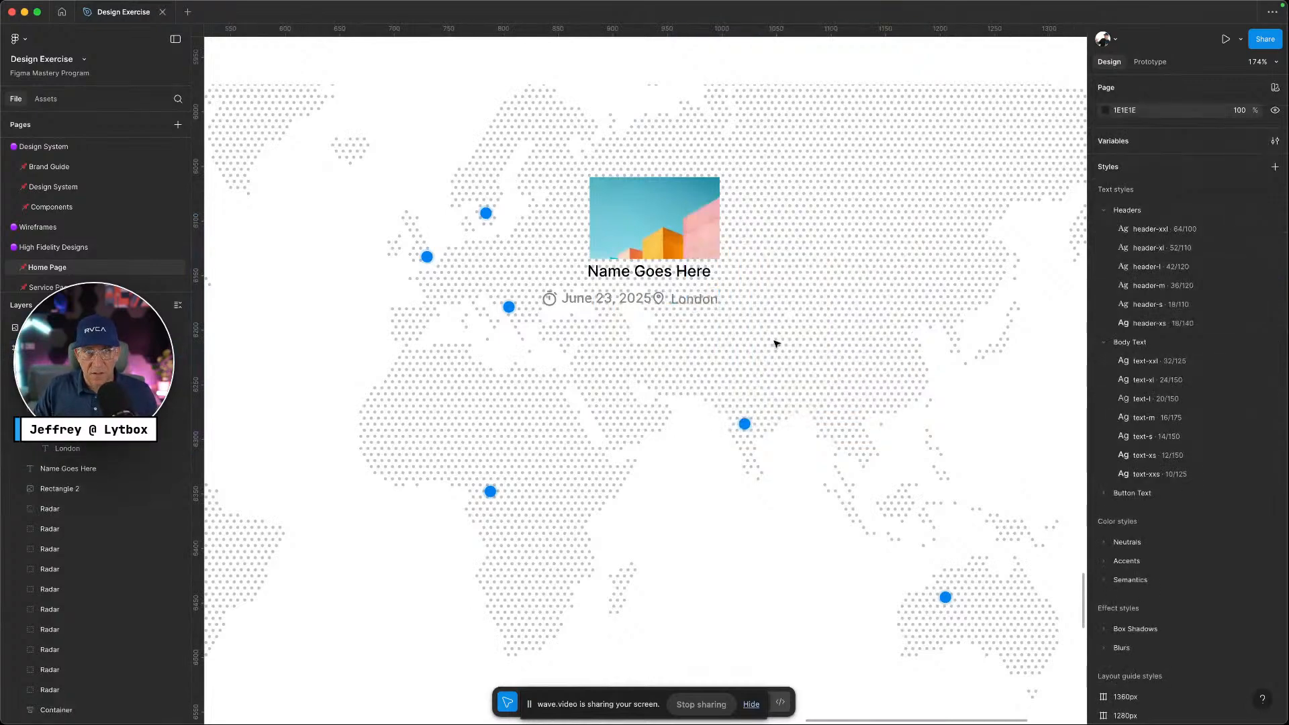
Select the event card's photo and switch to the reference site for comparison
{"action": "scroll", "coordinate": [688, 231], "scroll_direction": "down", "scroll_amount": 4}
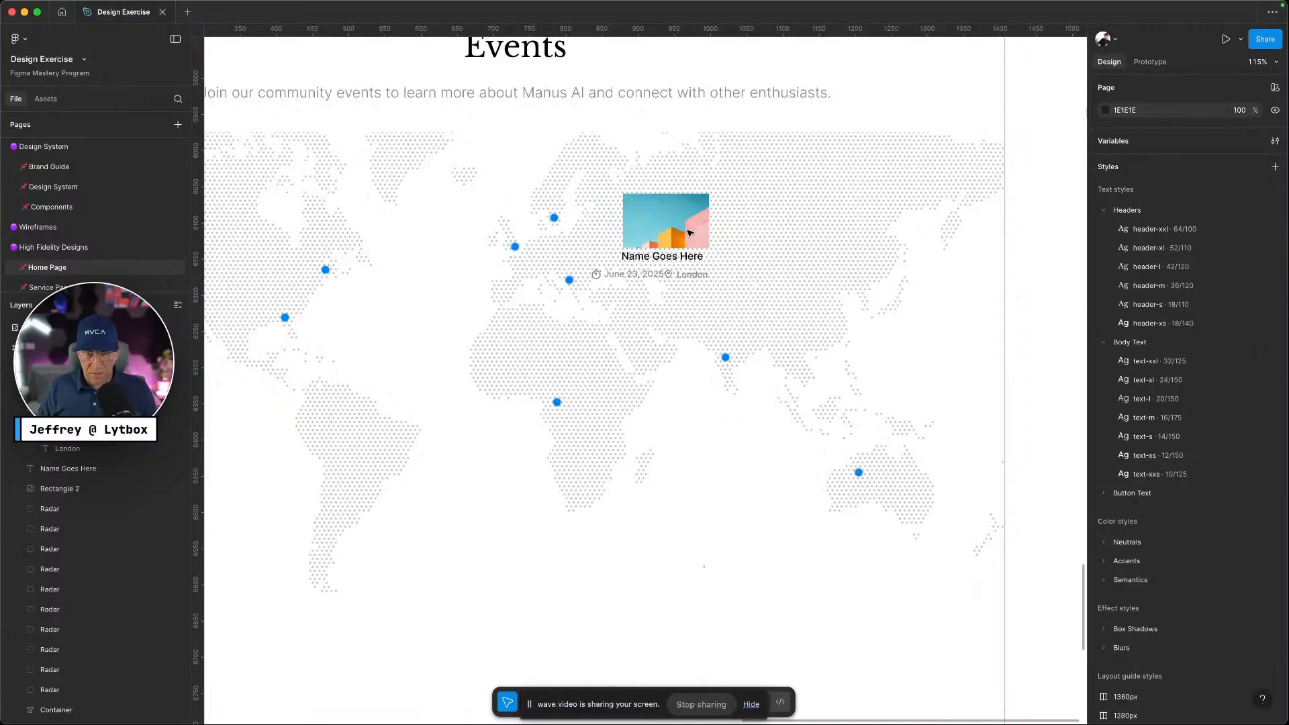
{"action": "left_click", "coordinate": [688, 233]}
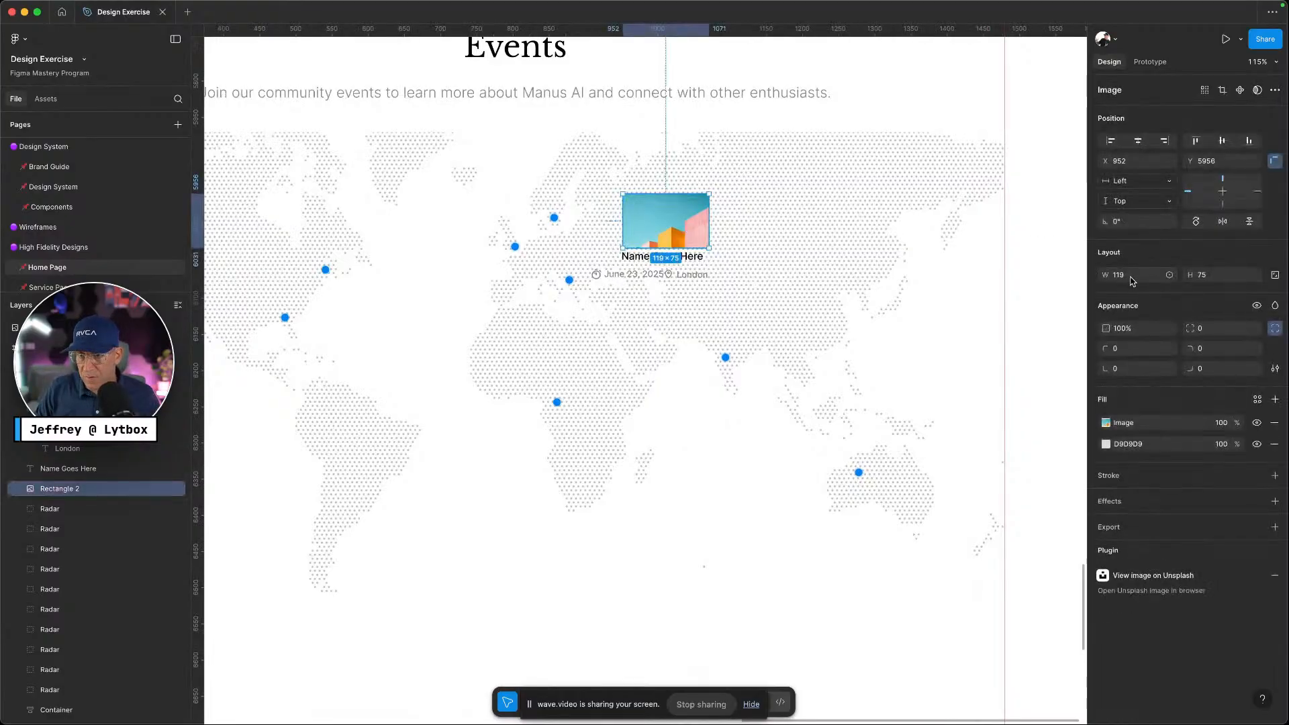
{"action": "key", "text": "ctrl+Left"}
Inspect the London meetup image in Chrome DevTools to read its size, then return to Figma
{"action": "right_click", "coordinate": [635, 365]}
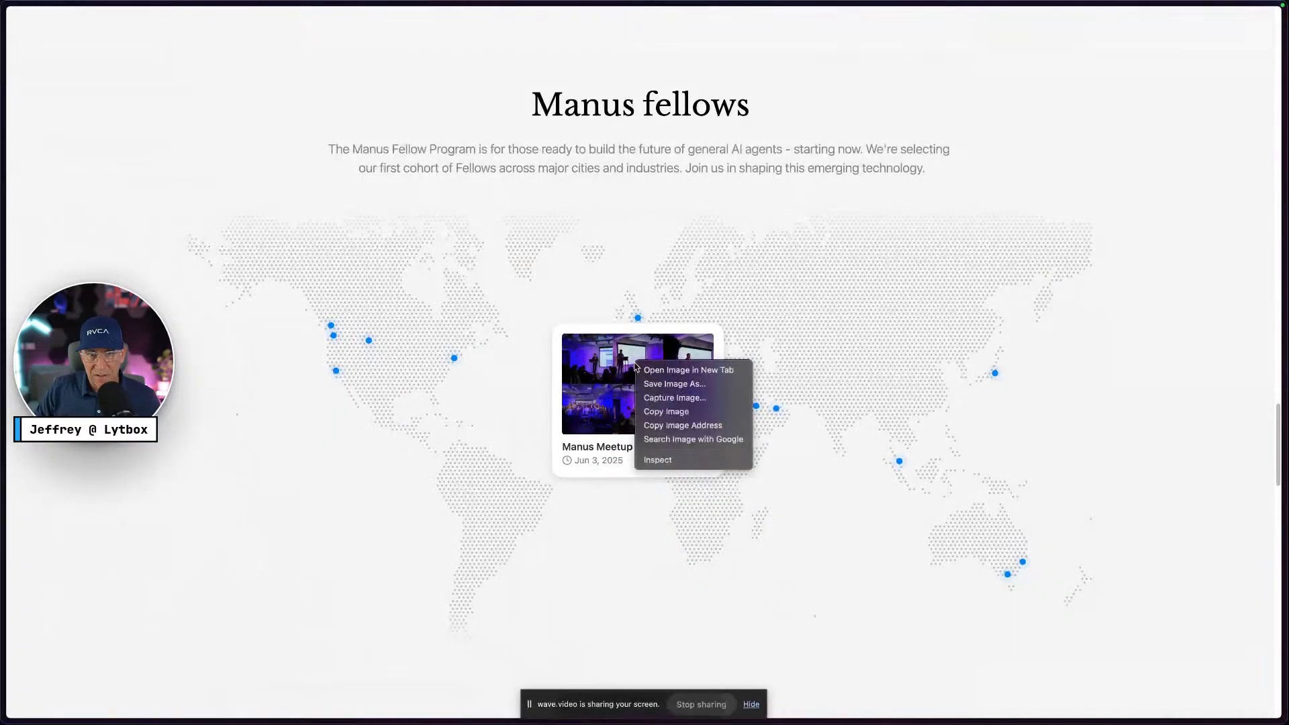
{"action": "left_click", "coordinate": [684, 460]}
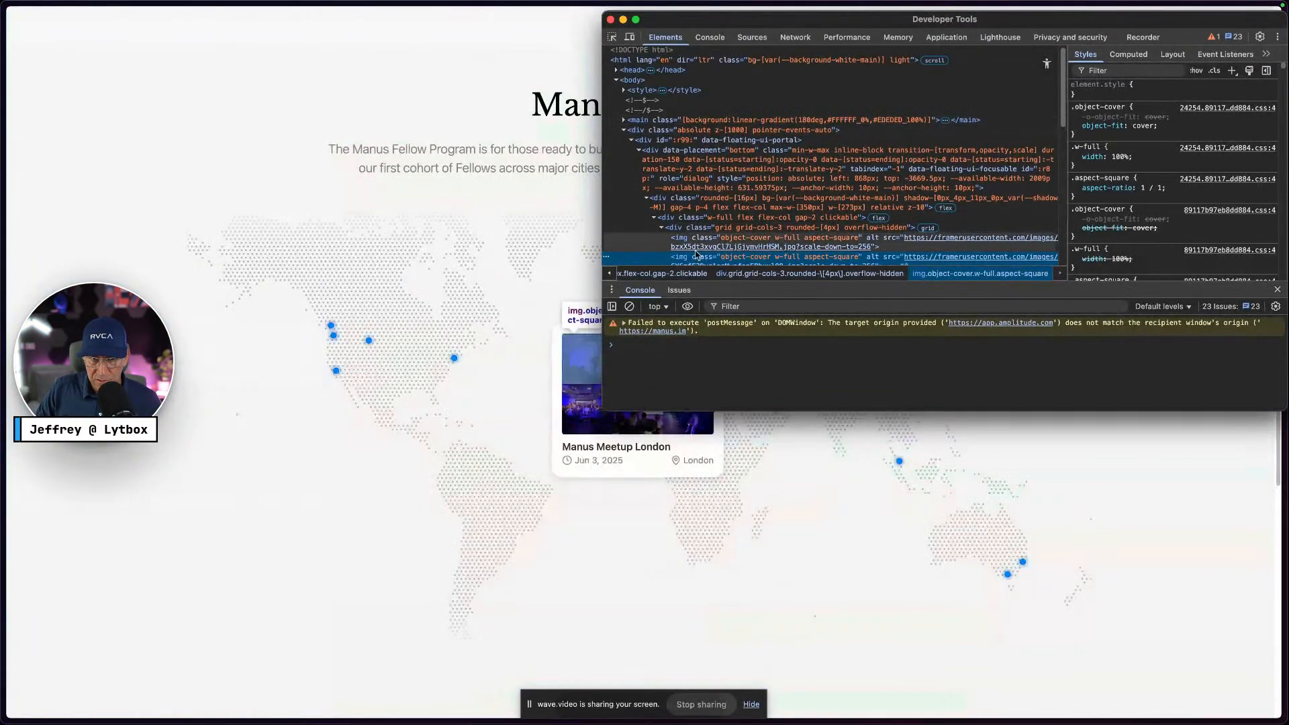
{"action": "mouse_move", "coordinate": [700, 249]}
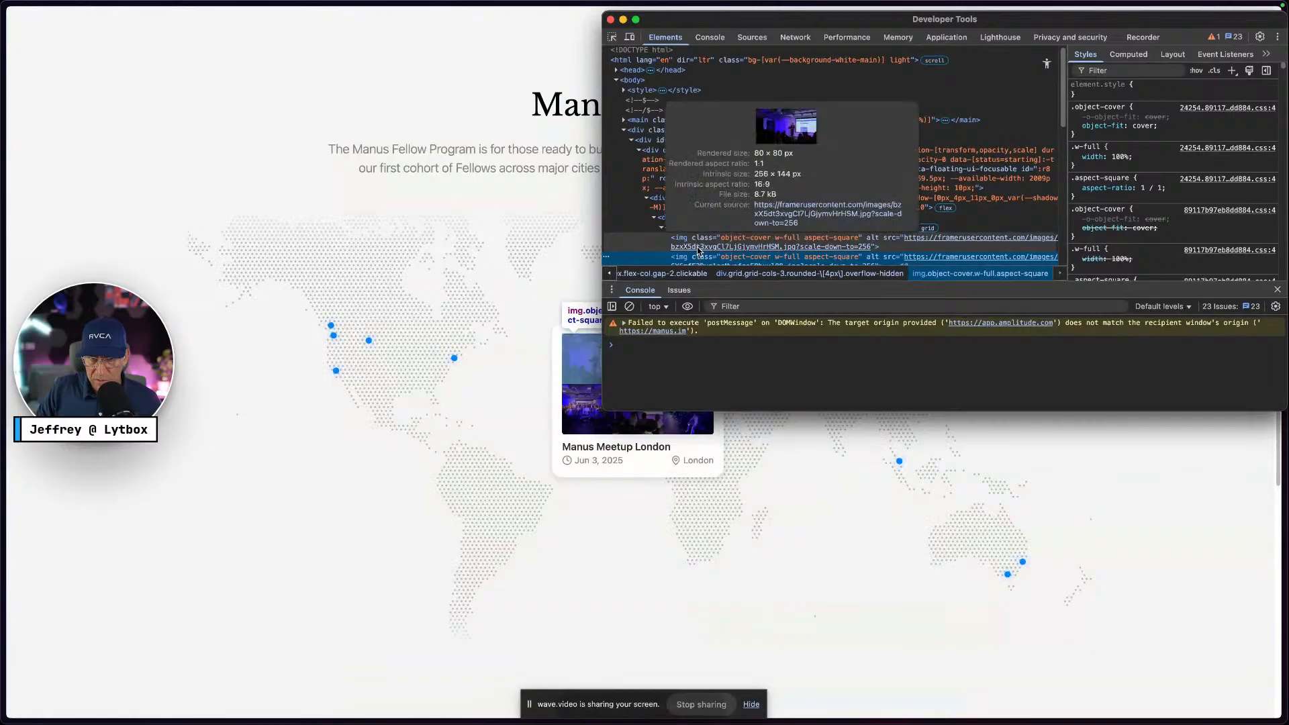
{"action": "left_click_drag", "start_coordinate": [758, 26], "coordinate": [955, 26]}
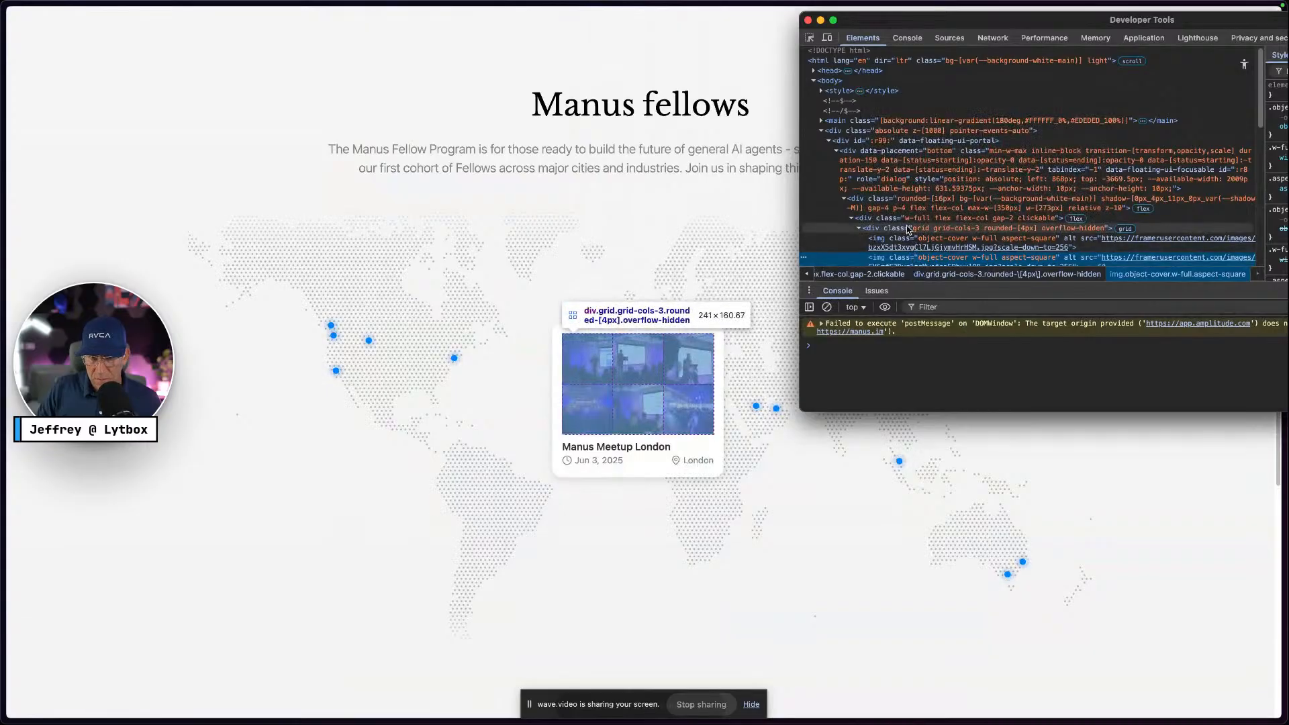
{"action": "key", "text": "ctrl+Right"}
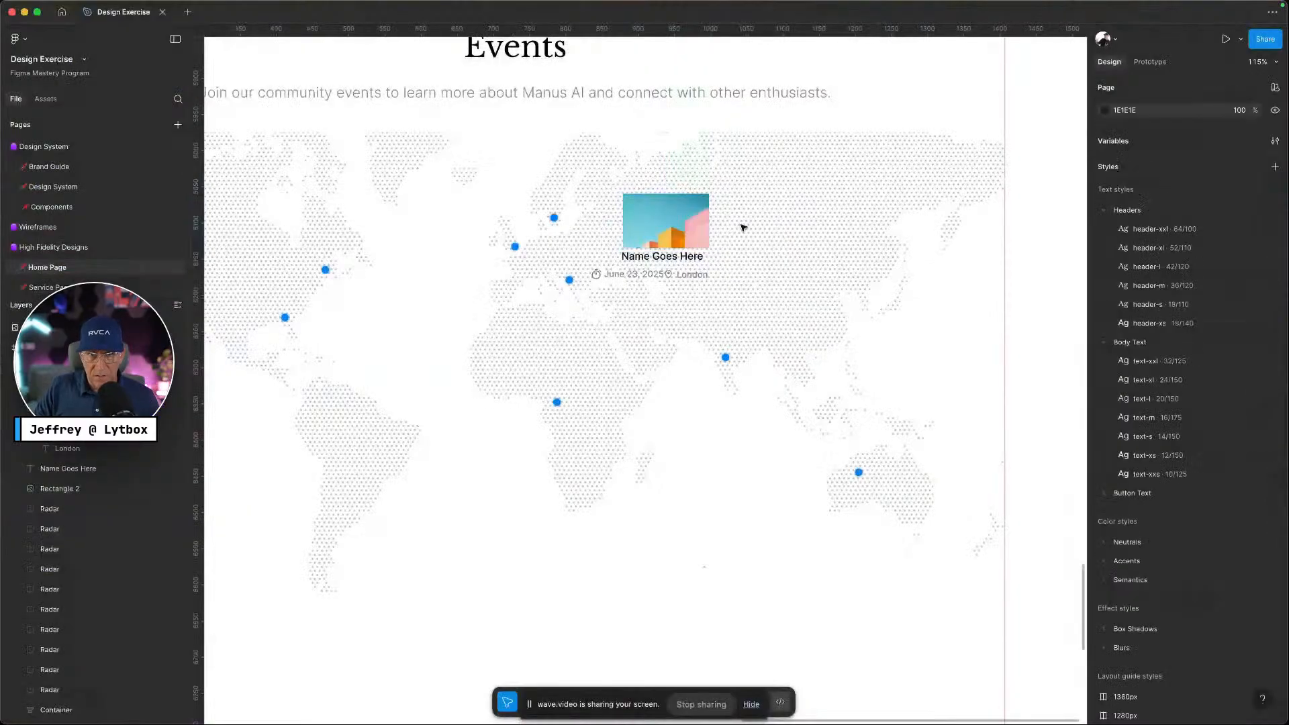
Resize the card image to 240×150 and place the Name Goes Here title beneath it
{"action": "left_click", "coordinate": [709, 218]}
{"action": "left_click_drag", "start_coordinate": [709, 194], "coordinate": [795, 144]}
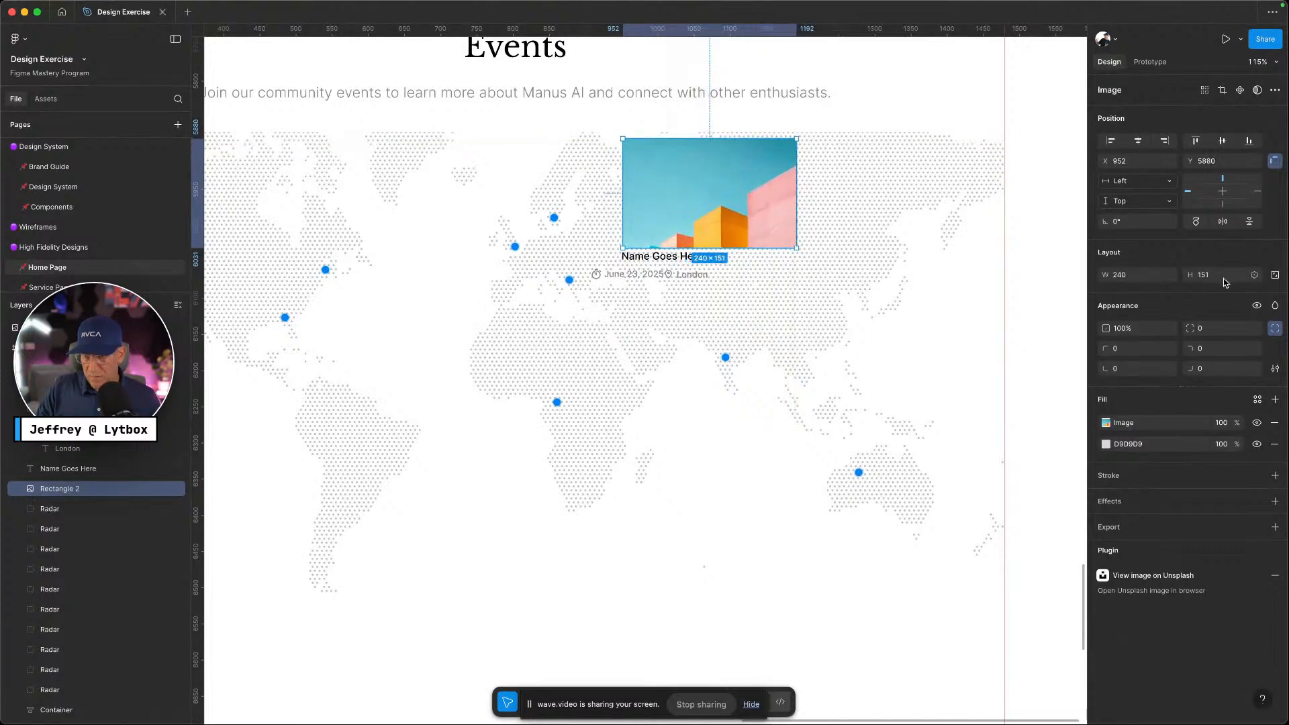
{"action": "left_click", "coordinate": [1232, 278]}
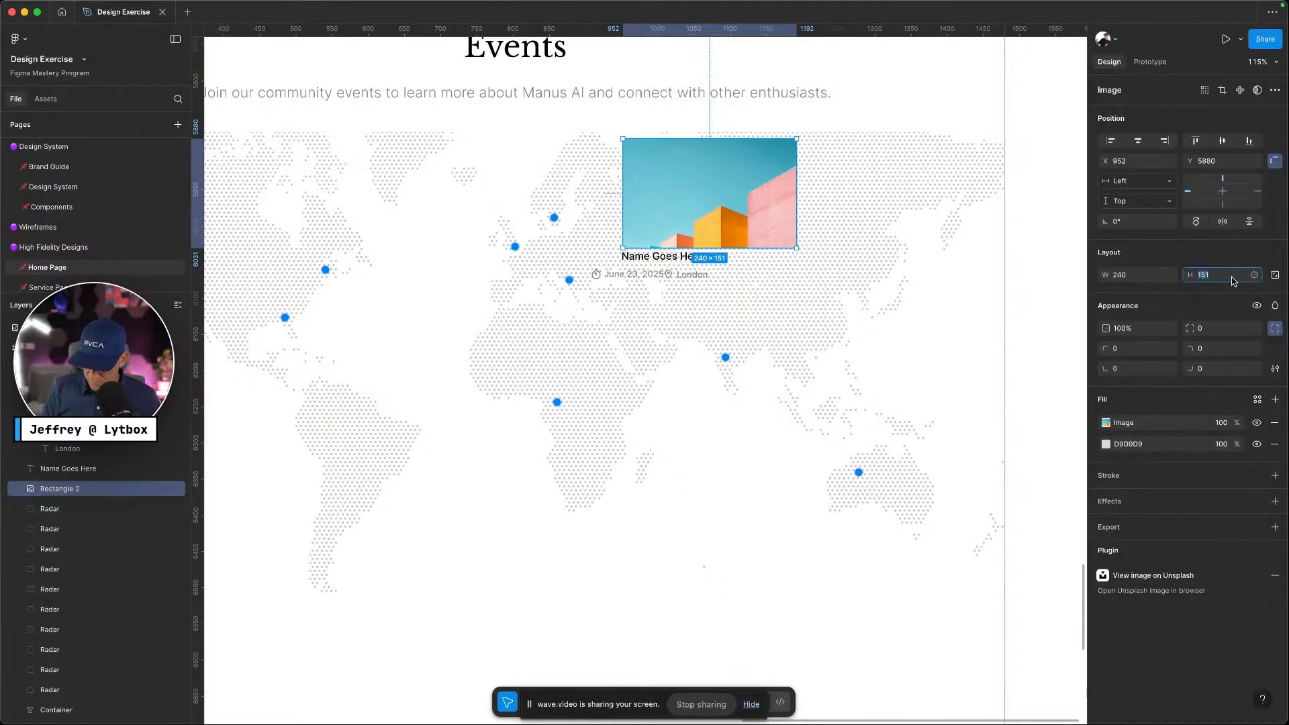
{"action": "key", "text": "Down"}
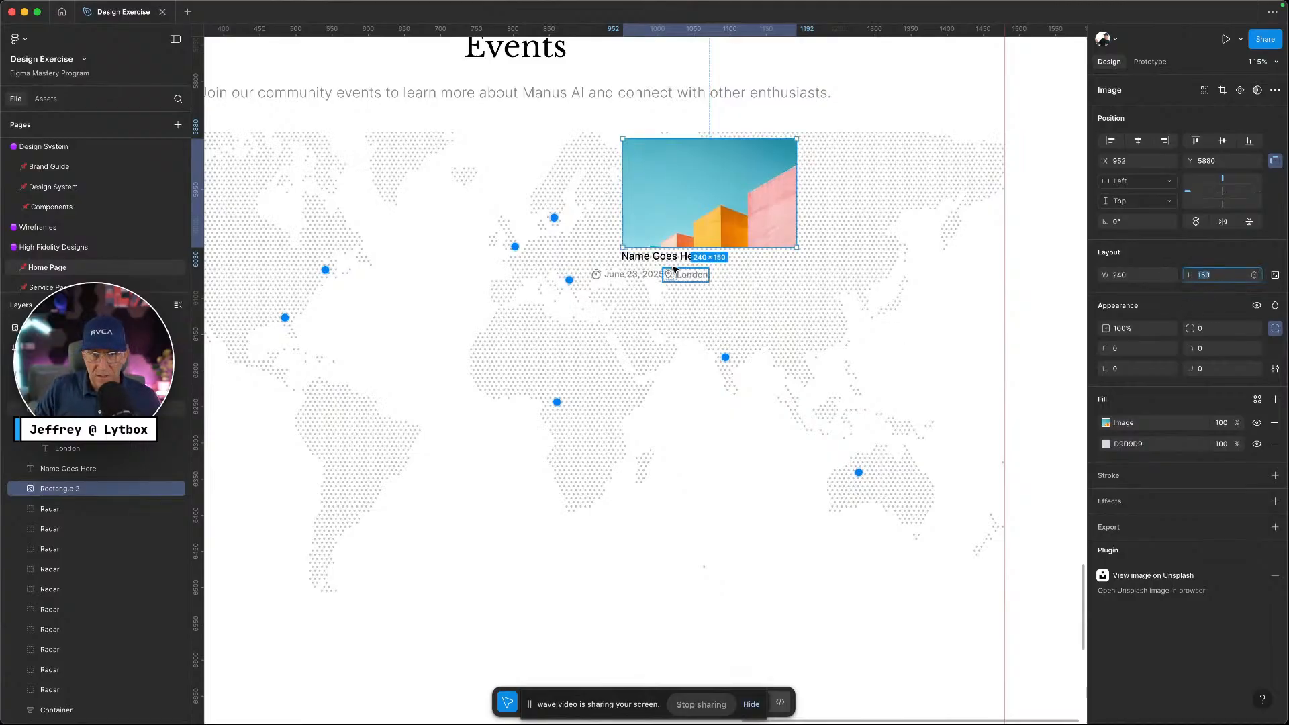
{"action": "left_click_drag", "start_coordinate": [670, 262], "coordinate": [673, 265]}
Auto-layout the date and London row, then wrap image, name and row in a vertical auto-layout card
{"action": "left_click", "coordinate": [671, 275]}
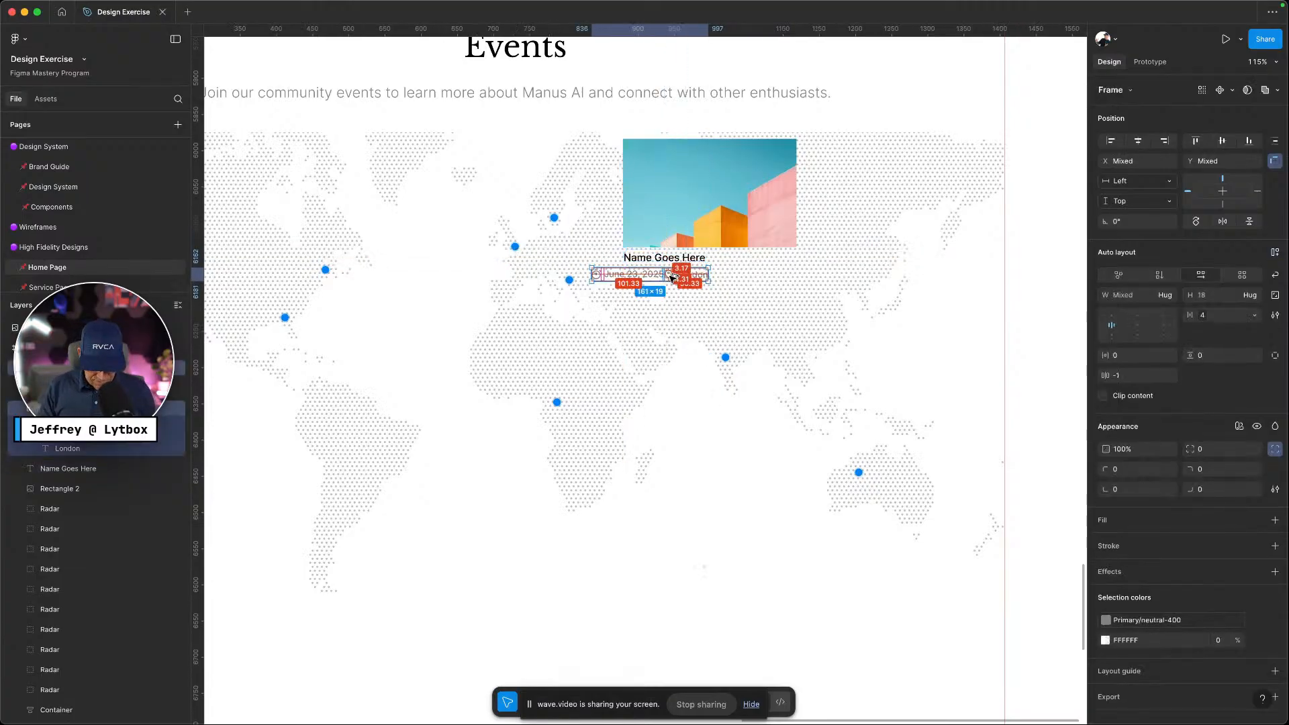
{"action": "key", "text": "shift+a"}
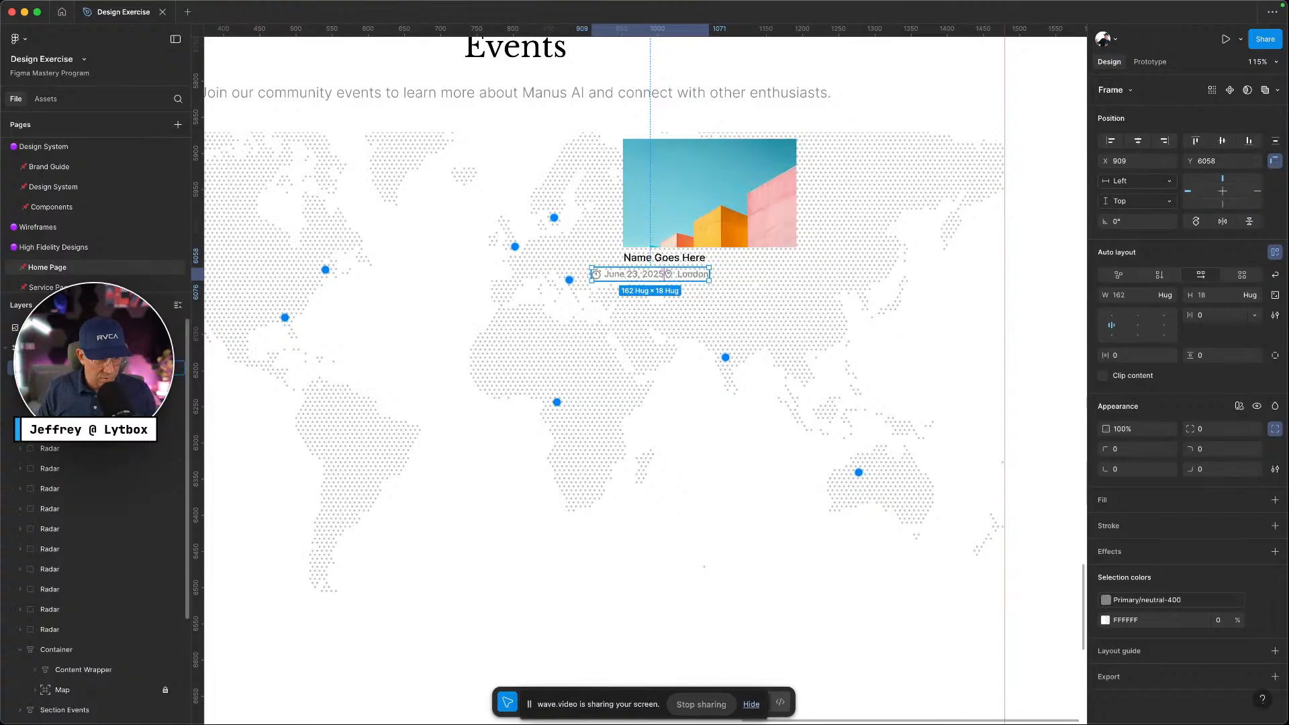
{"action": "left_click_drag", "start_coordinate": [620, 277], "coordinate": [625, 194]}
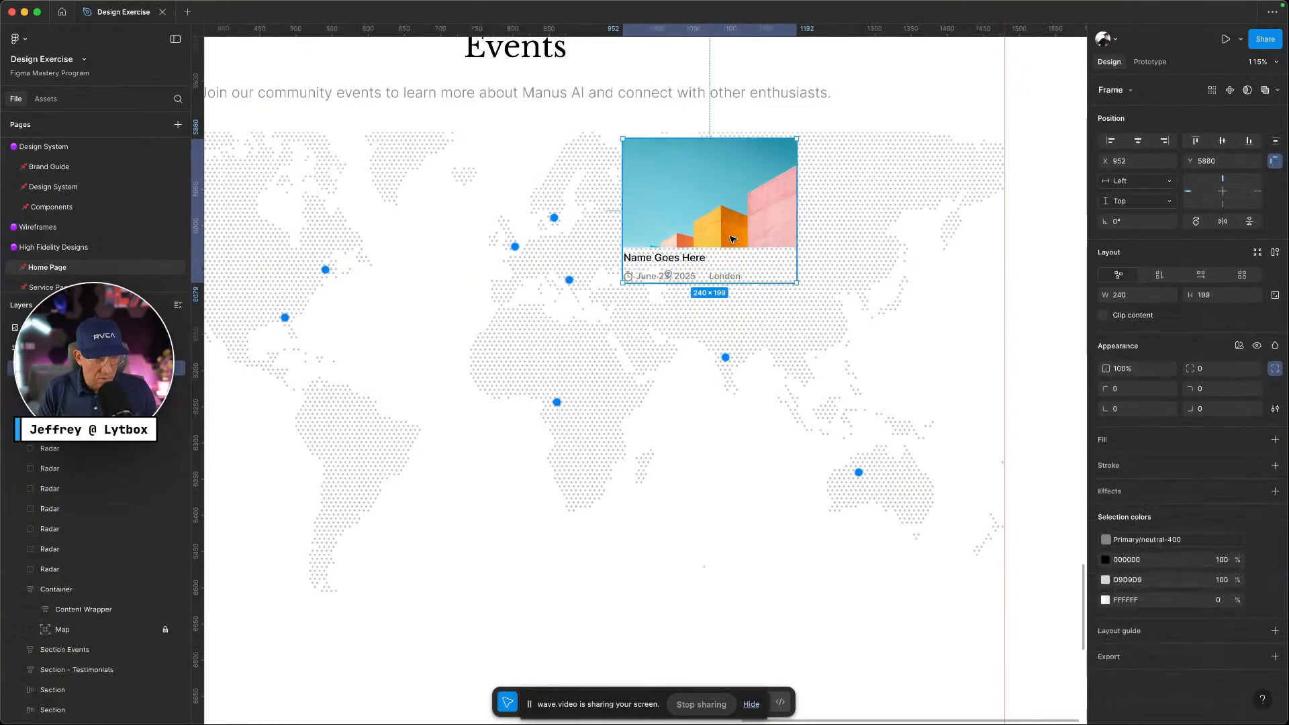
{"action": "key", "text": "shift+a"}
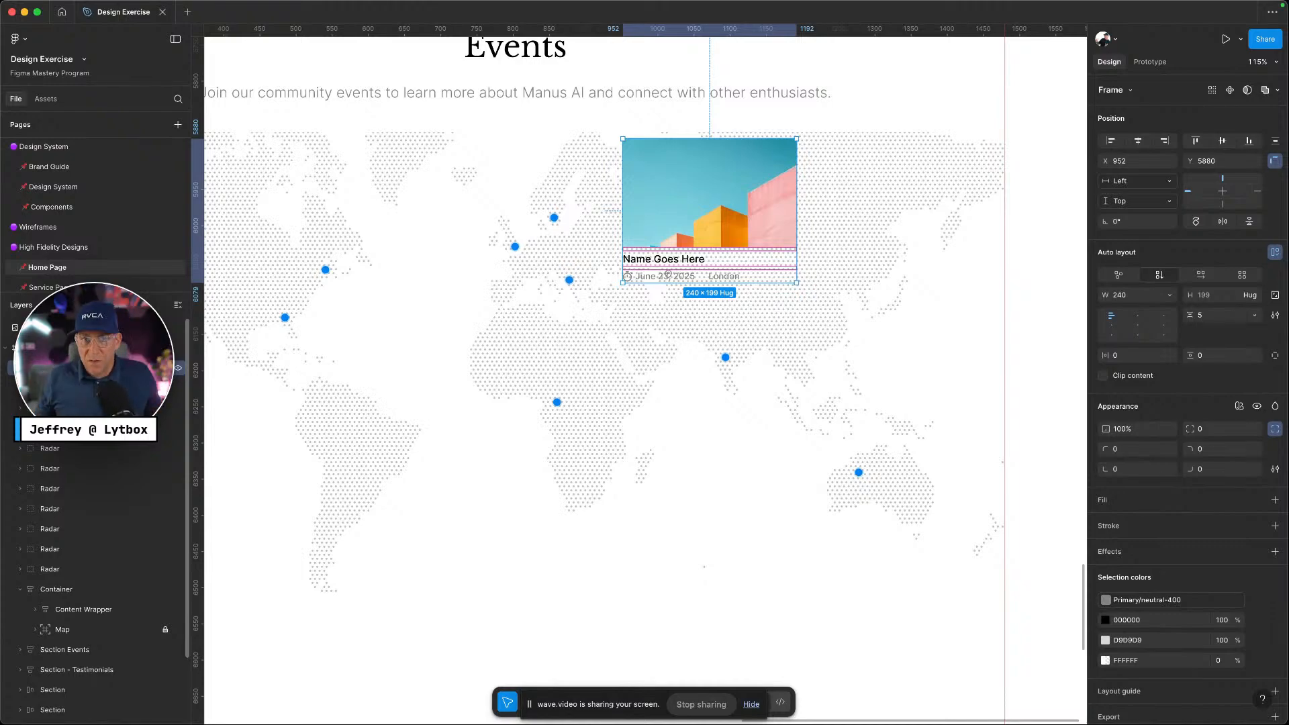
Set the event card's item spacing to the gap-xs variable
{"action": "left_click", "coordinate": [1254, 315]}
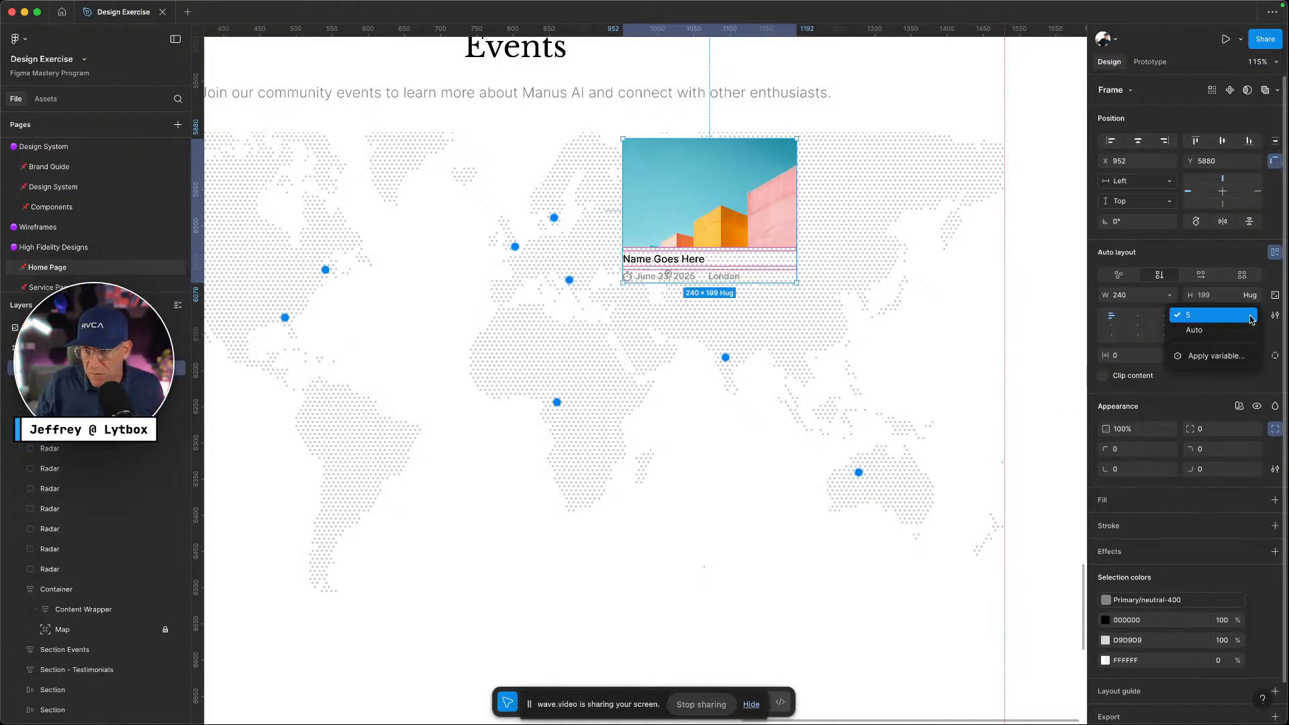
{"action": "left_click", "coordinate": [1221, 356]}
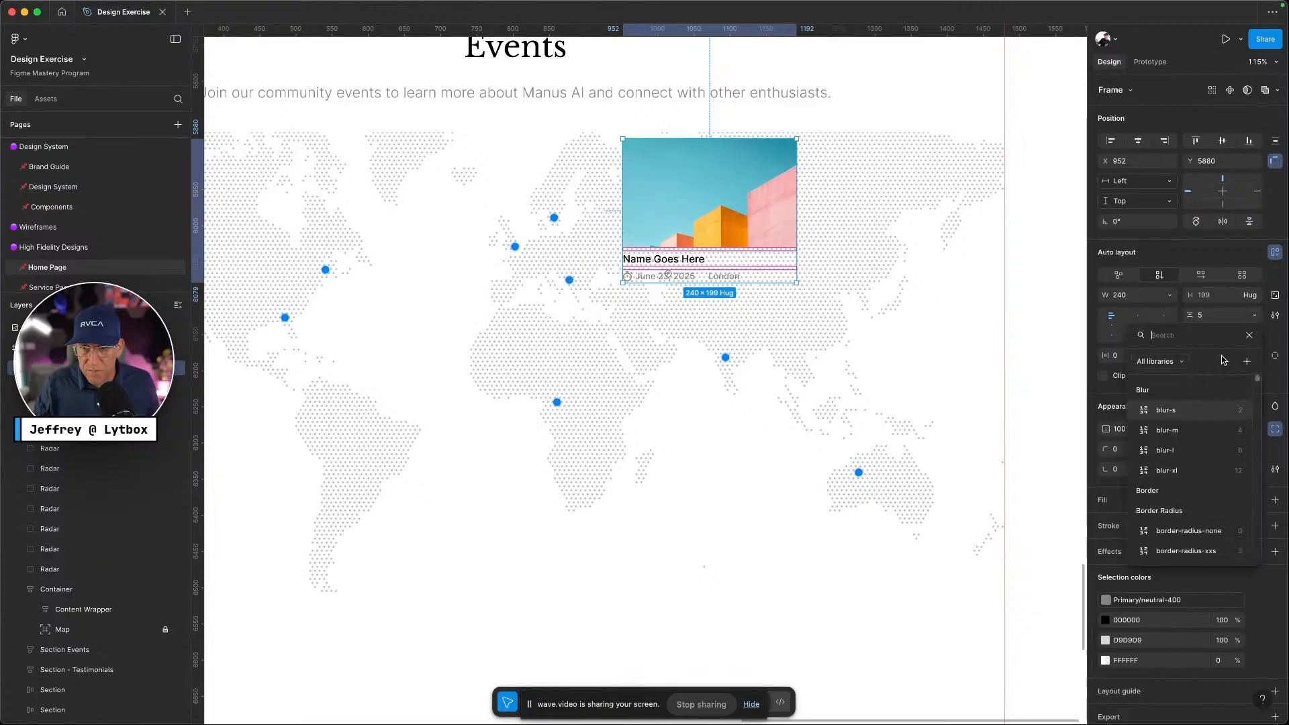
{"action": "type", "text": "gap"}
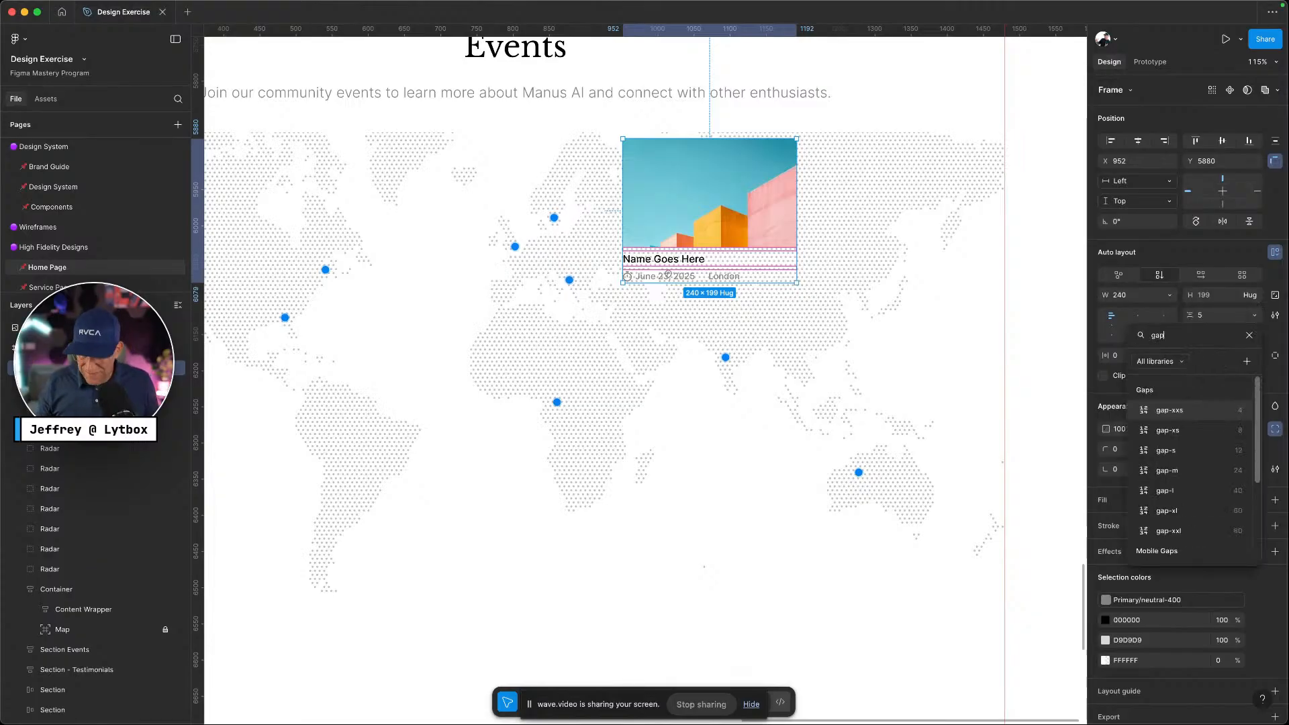
{"action": "left_click", "coordinate": [1195, 435]}
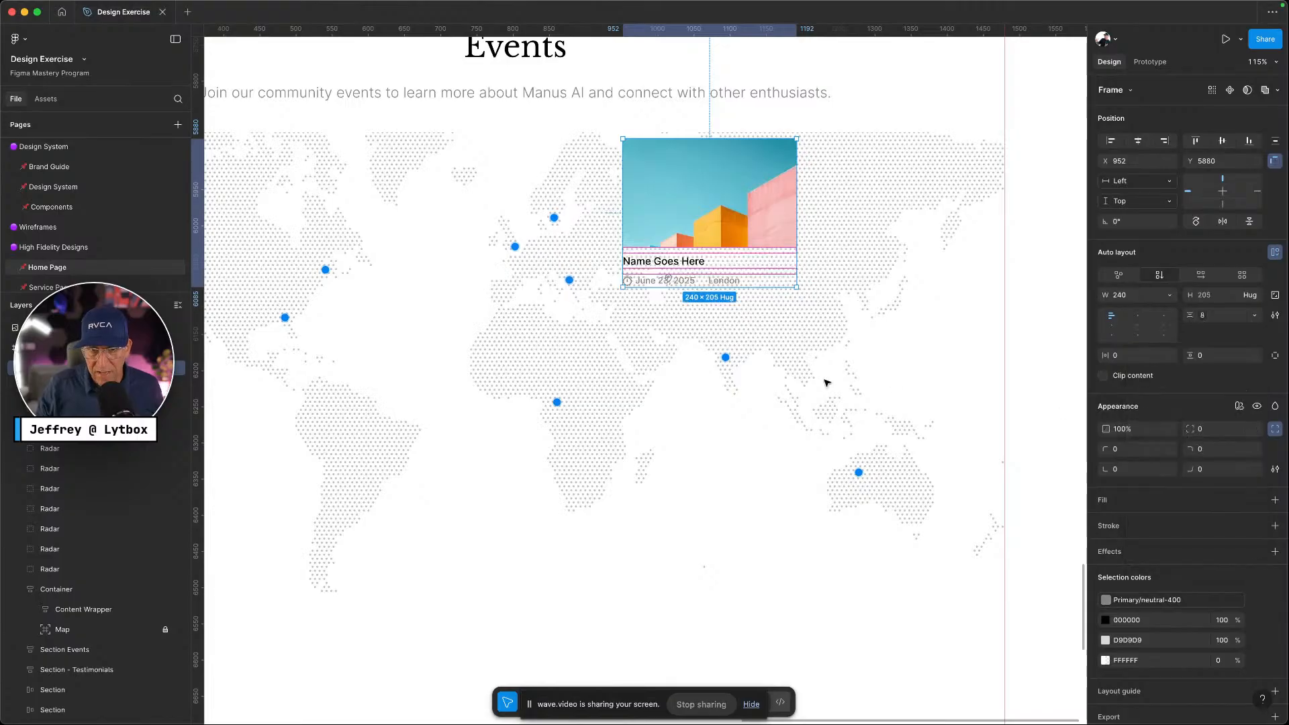
{"action": "left_click", "coordinate": [828, 384]}
{"action": "left_click", "coordinate": [707, 205]}
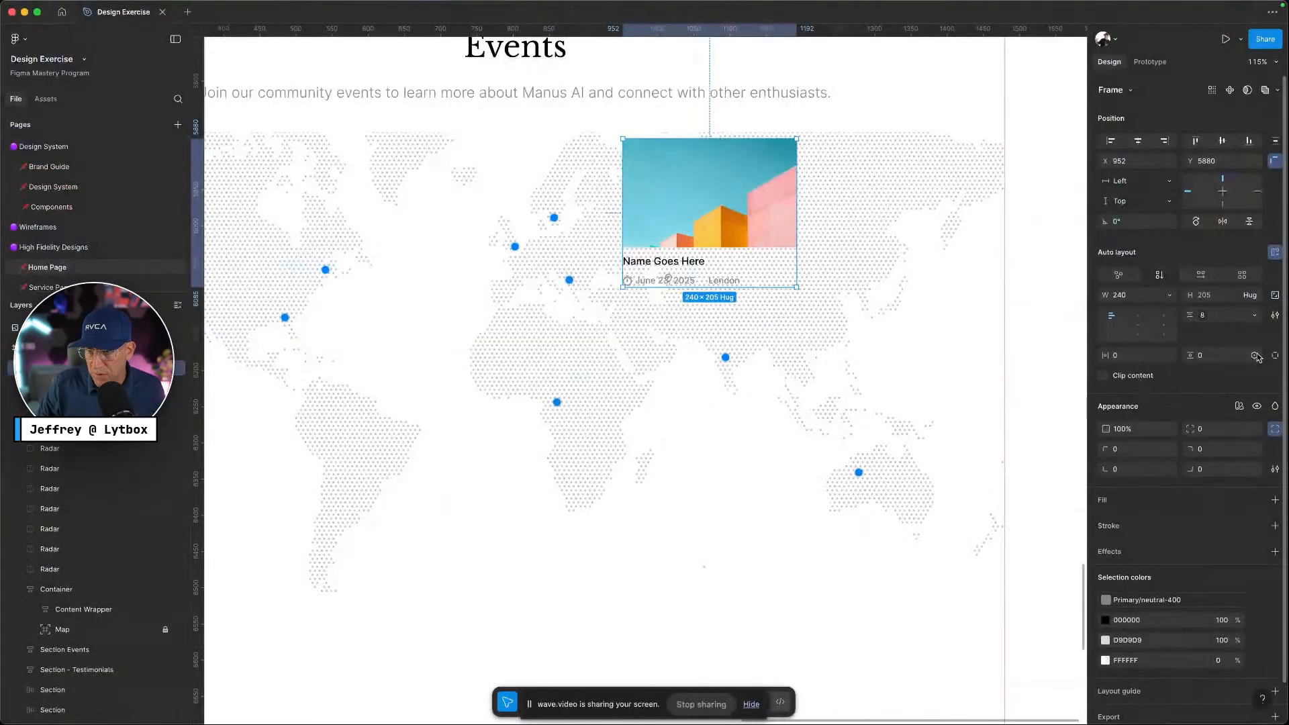
Apply padding-16 to the card's vertical and horizontal padding
{"action": "left_click", "coordinate": [1255, 356]}
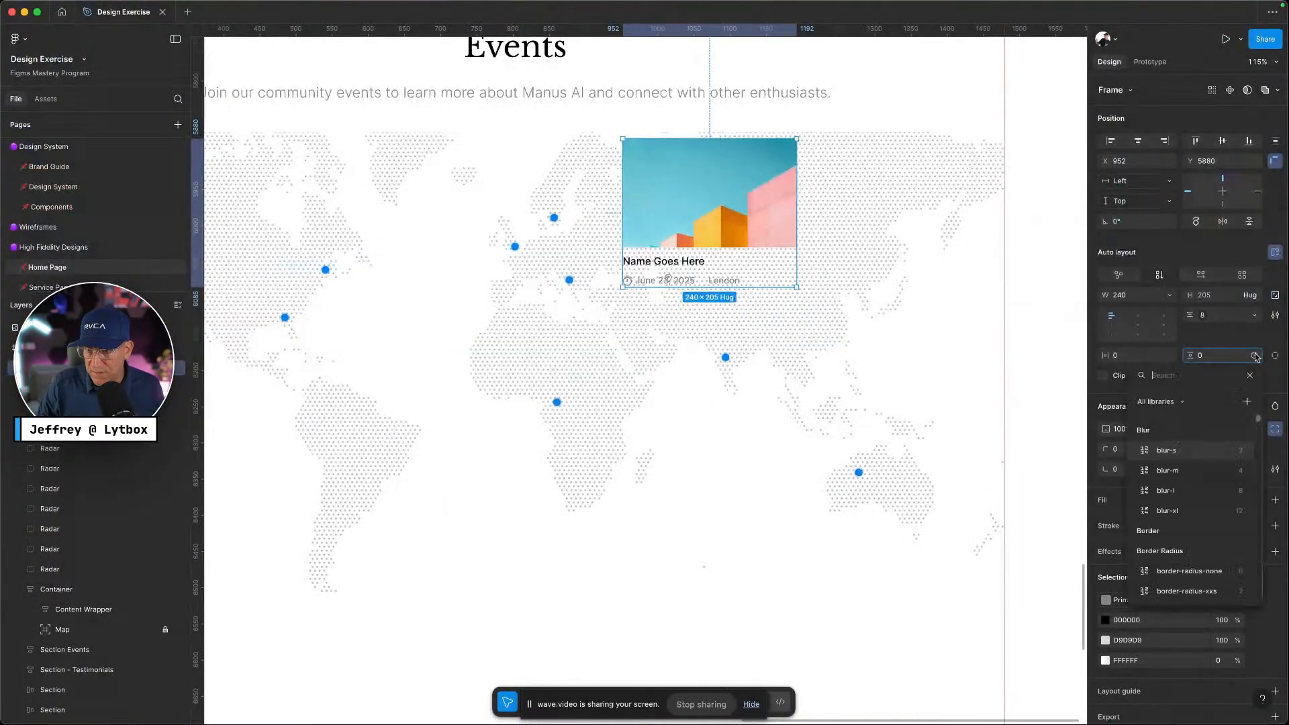
{"action": "type", "text": "padd"}
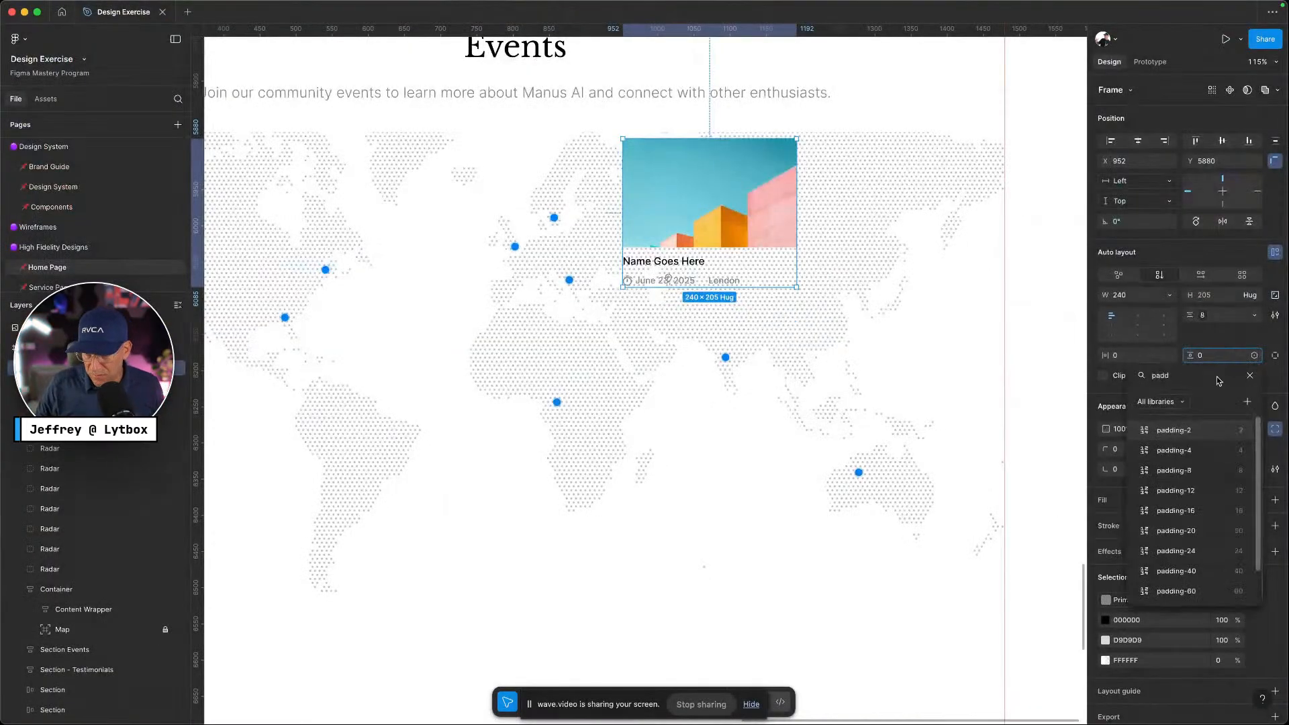
{"action": "left_click", "coordinate": [1180, 513]}
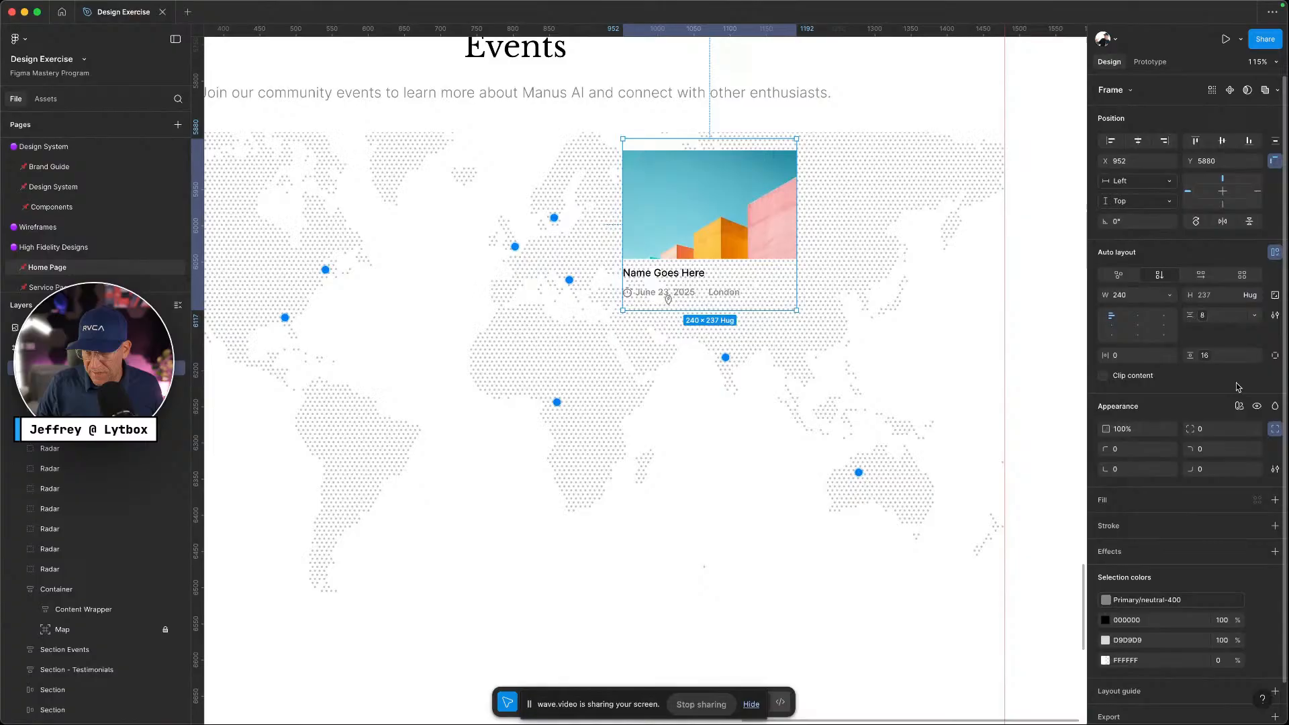
{"action": "left_click", "coordinate": [1171, 357]}
{"action": "type", "text": "padd"}
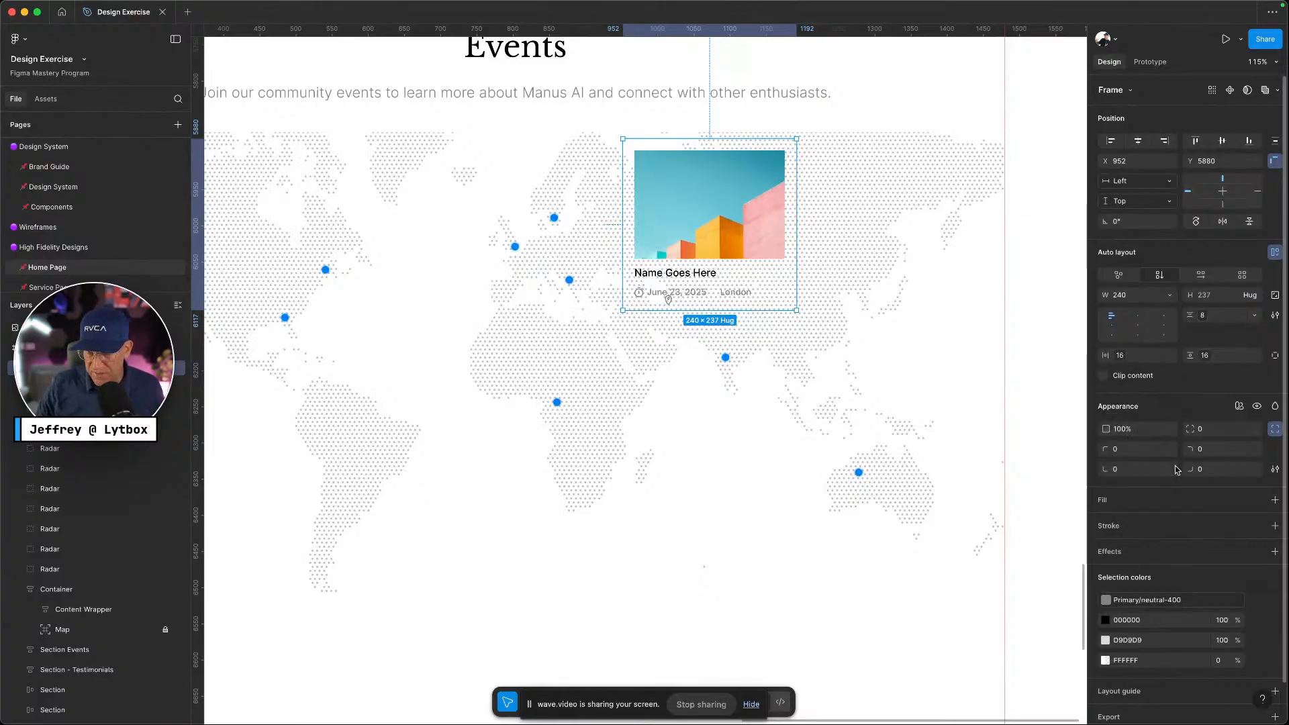
{"action": "left_click", "coordinate": [1135, 515]}
Fill the card with white Primary/neutral-100 and round its corners with border-radius-m
{"action": "left_click", "coordinate": [1257, 501]}
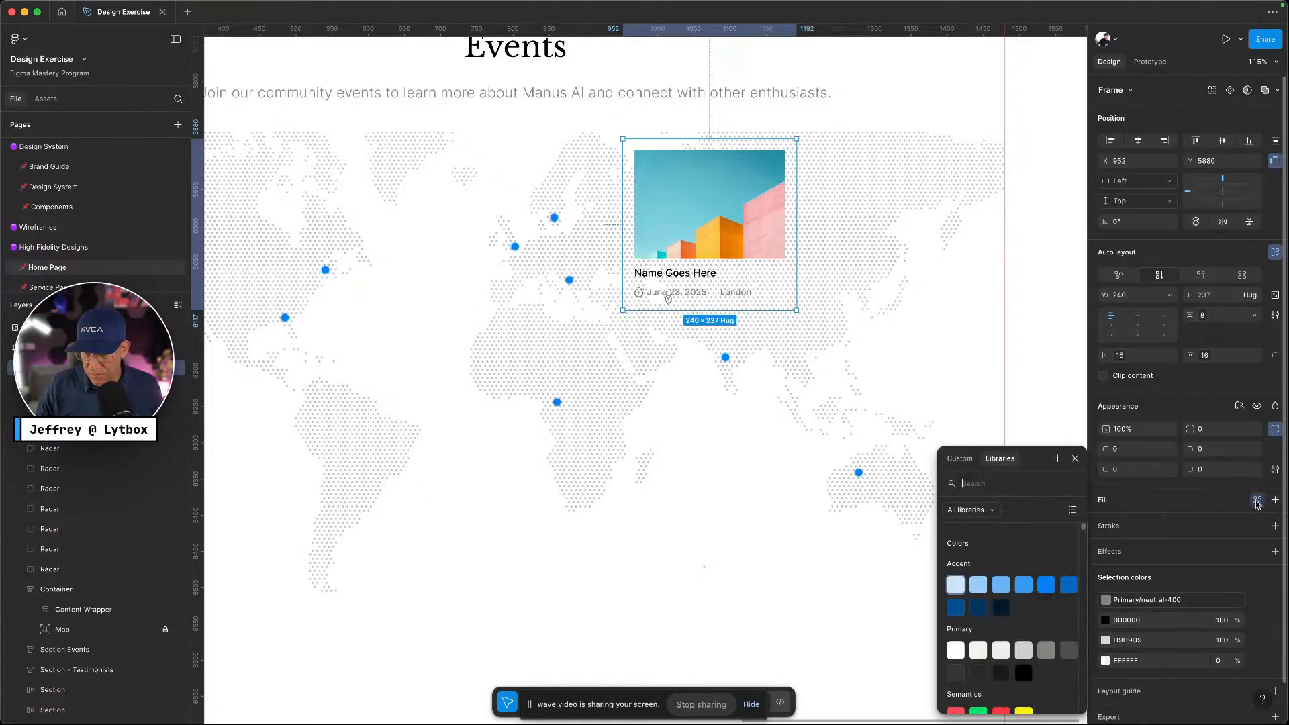
{"action": "left_click", "coordinate": [954, 650]}
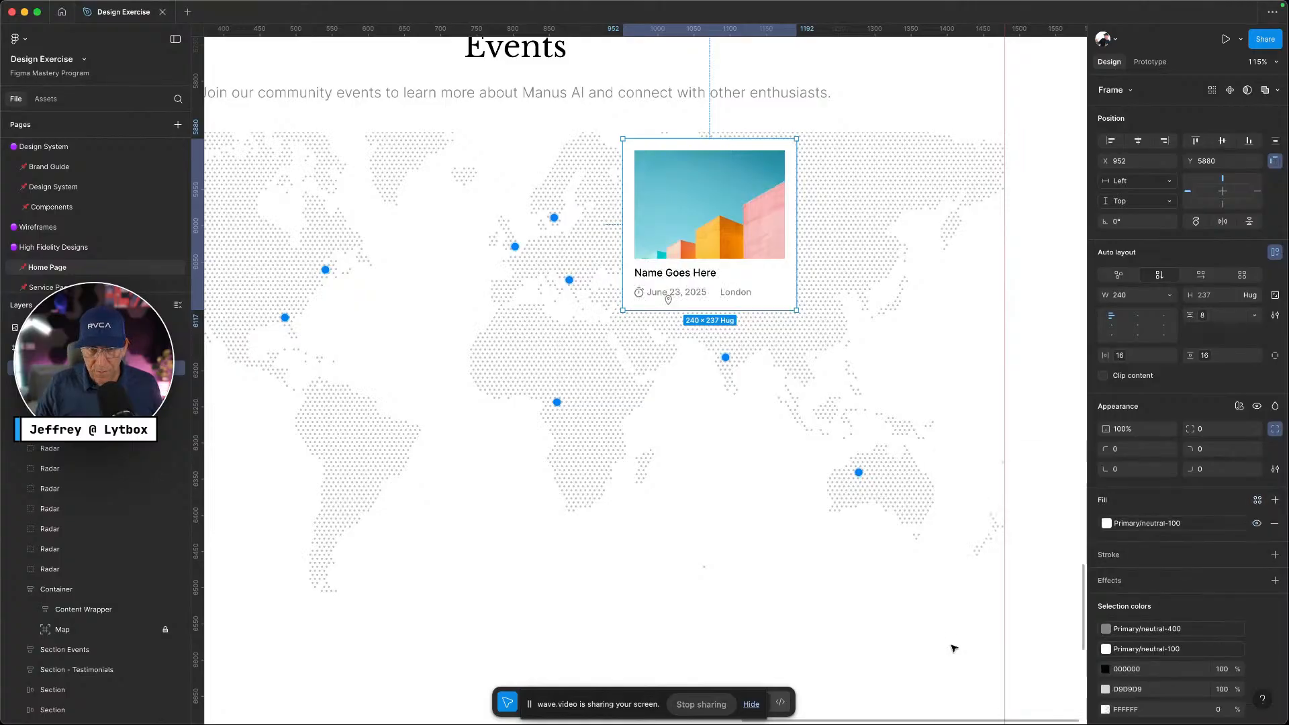
{"action": "key", "text": "ctrl+Left"}
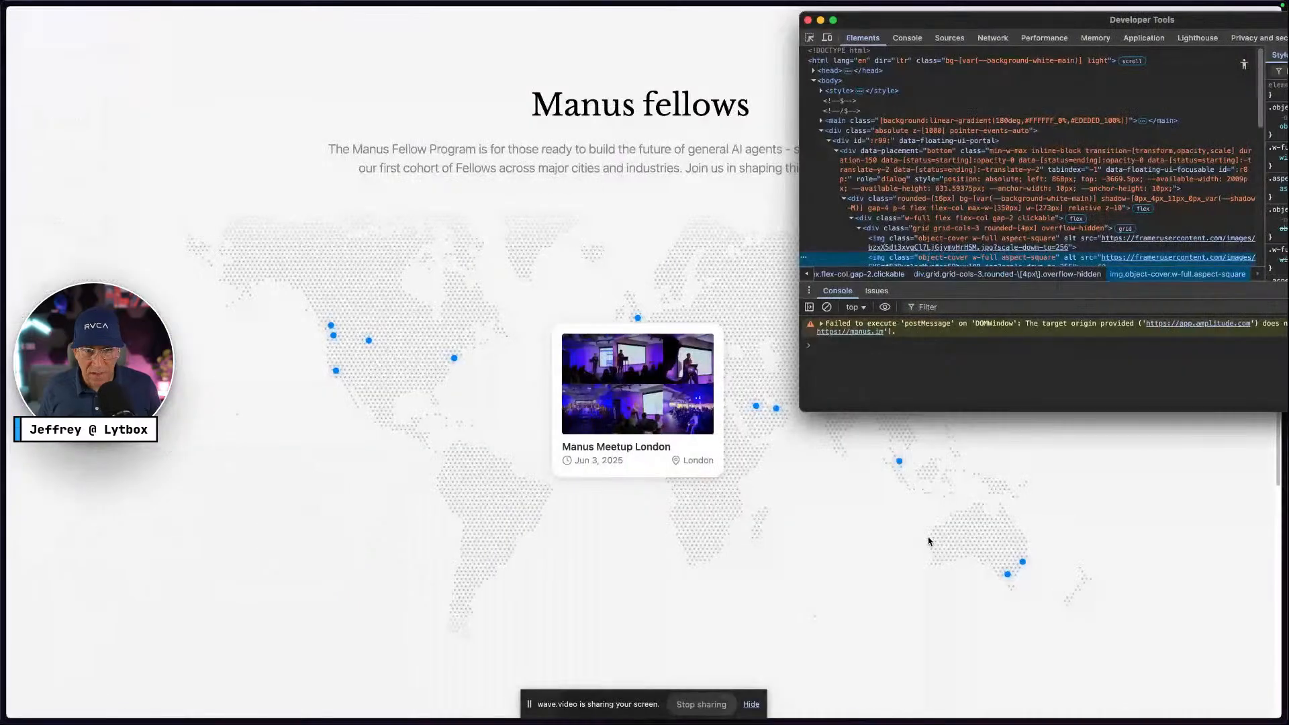
{"action": "key", "text": "ctrl+Right"}
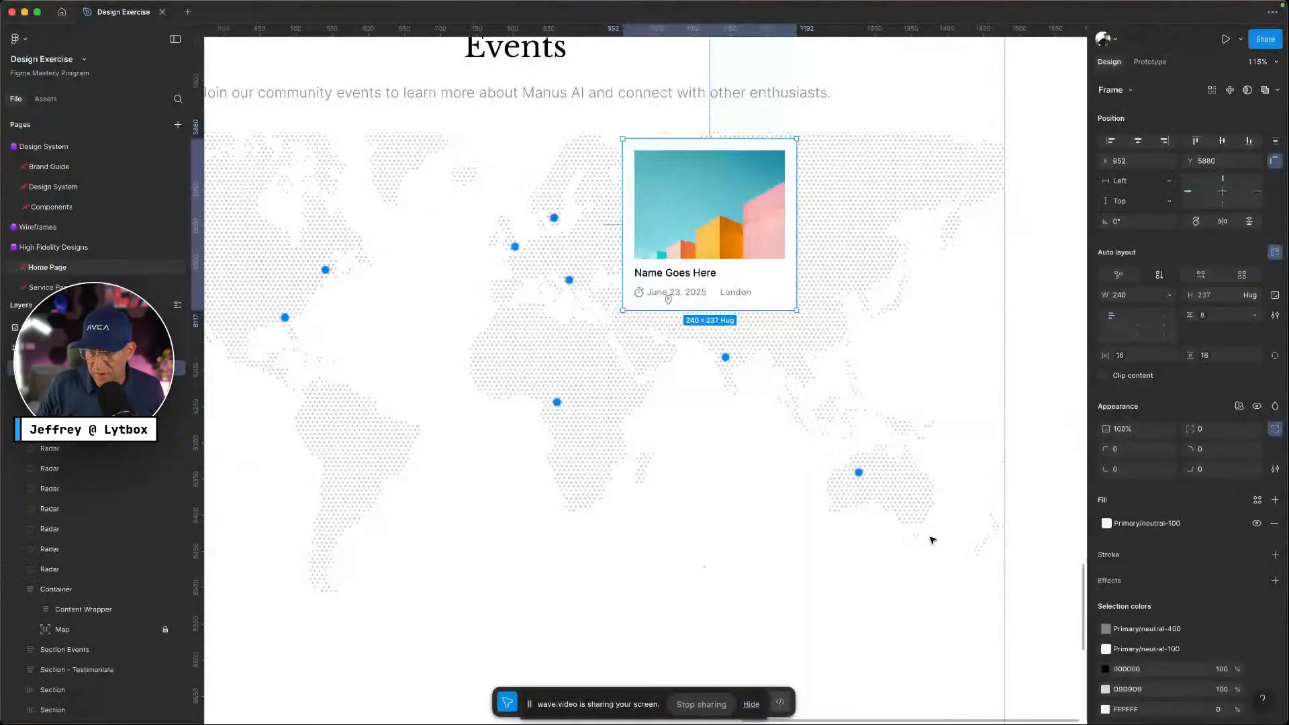
{"action": "left_click", "coordinate": [1256, 428]}
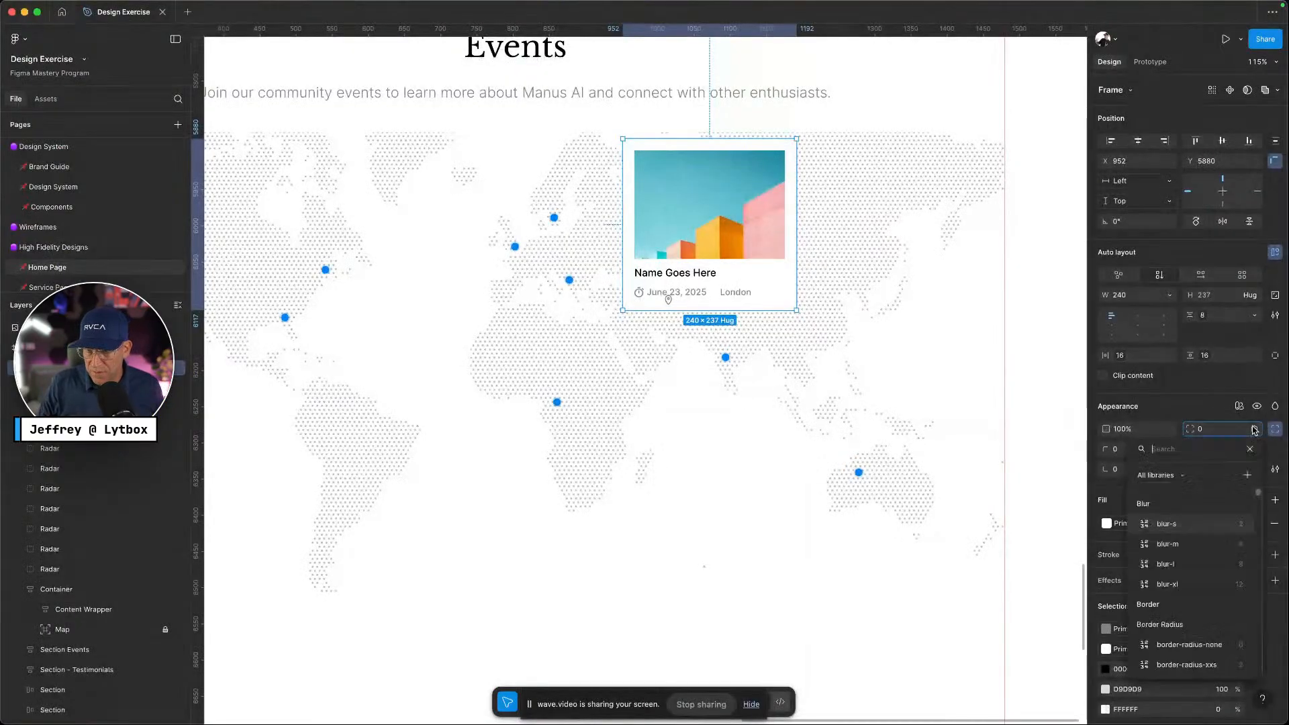
{"action": "type", "text": "radi"}
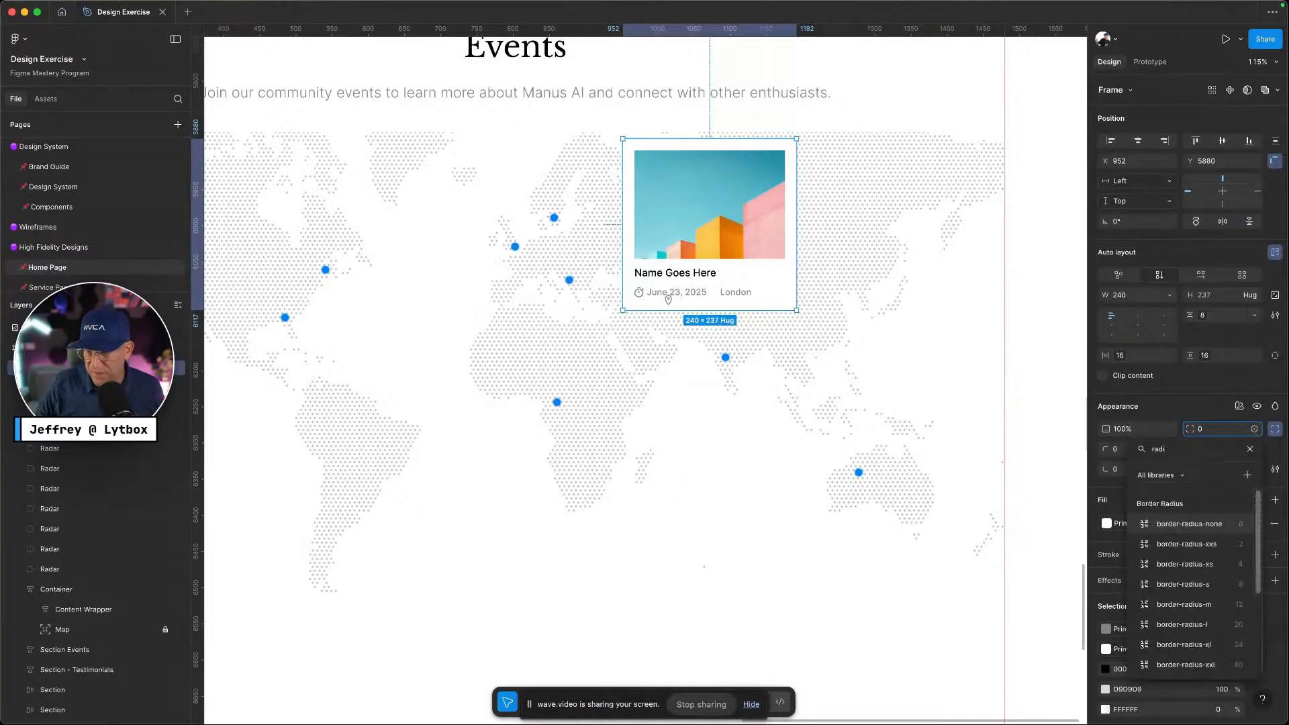
{"action": "left_click", "coordinate": [1208, 606]}
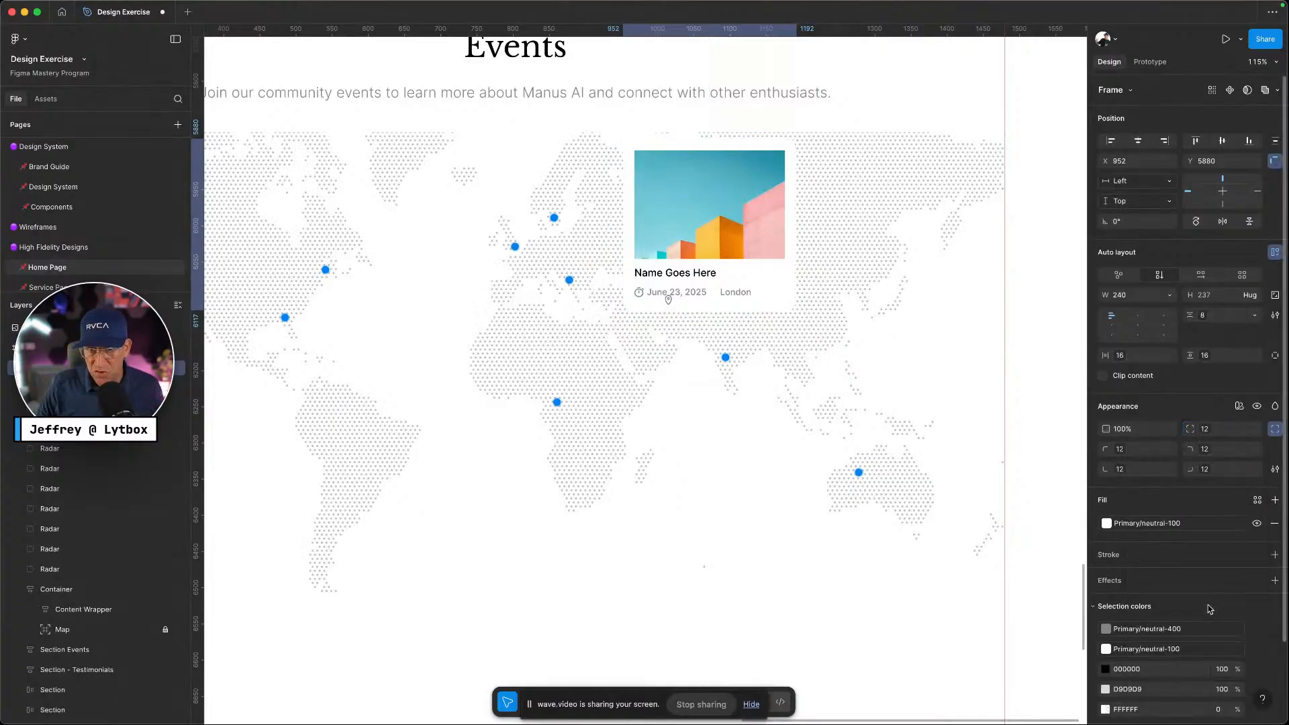
Add the box-shadow-m effect style to the event card
{"action": "scroll", "coordinate": [1214, 595], "scroll_direction": "down", "scroll_amount": 3}
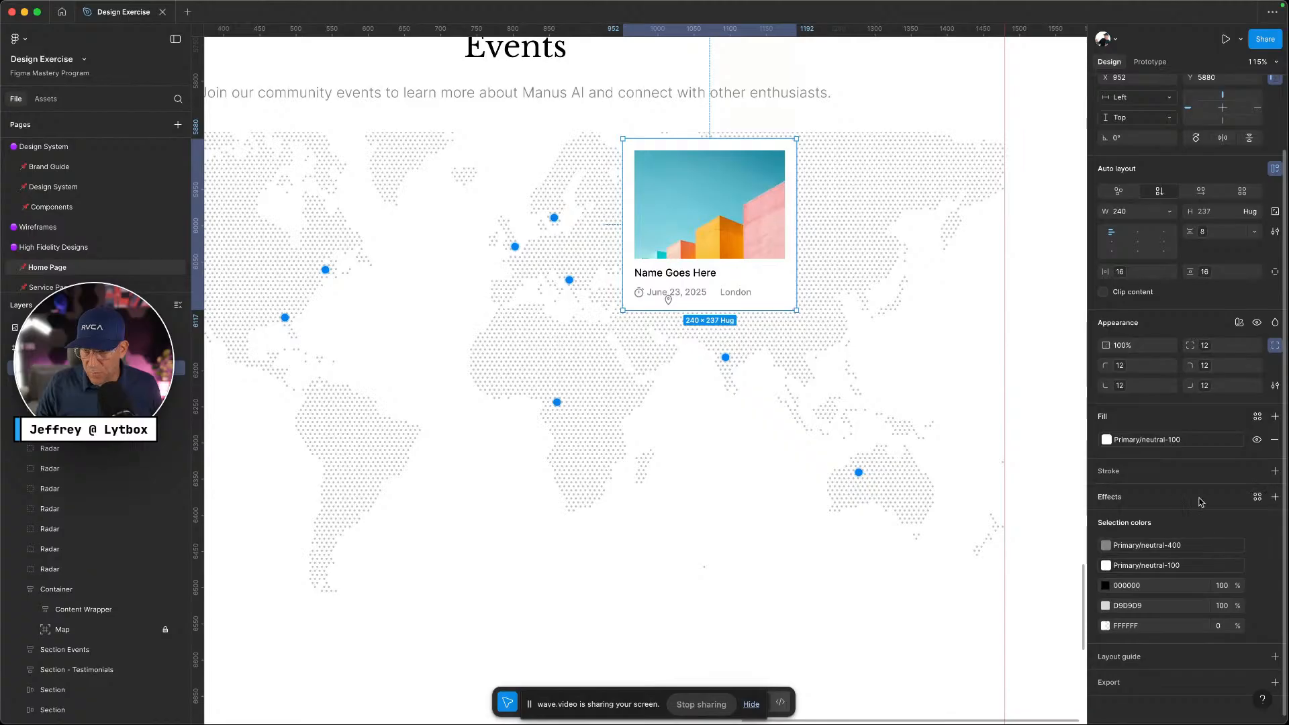
{"action": "left_click", "coordinate": [1259, 497]}
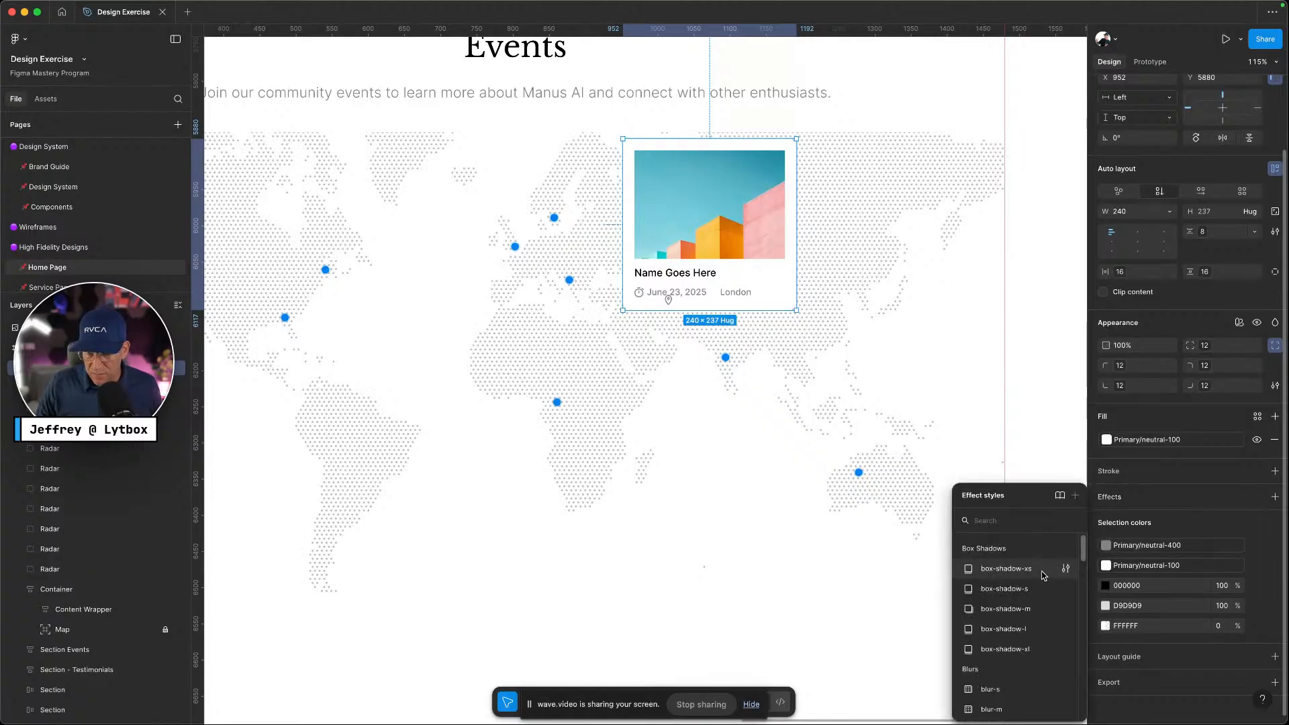
{"action": "left_click", "coordinate": [1035, 590]}
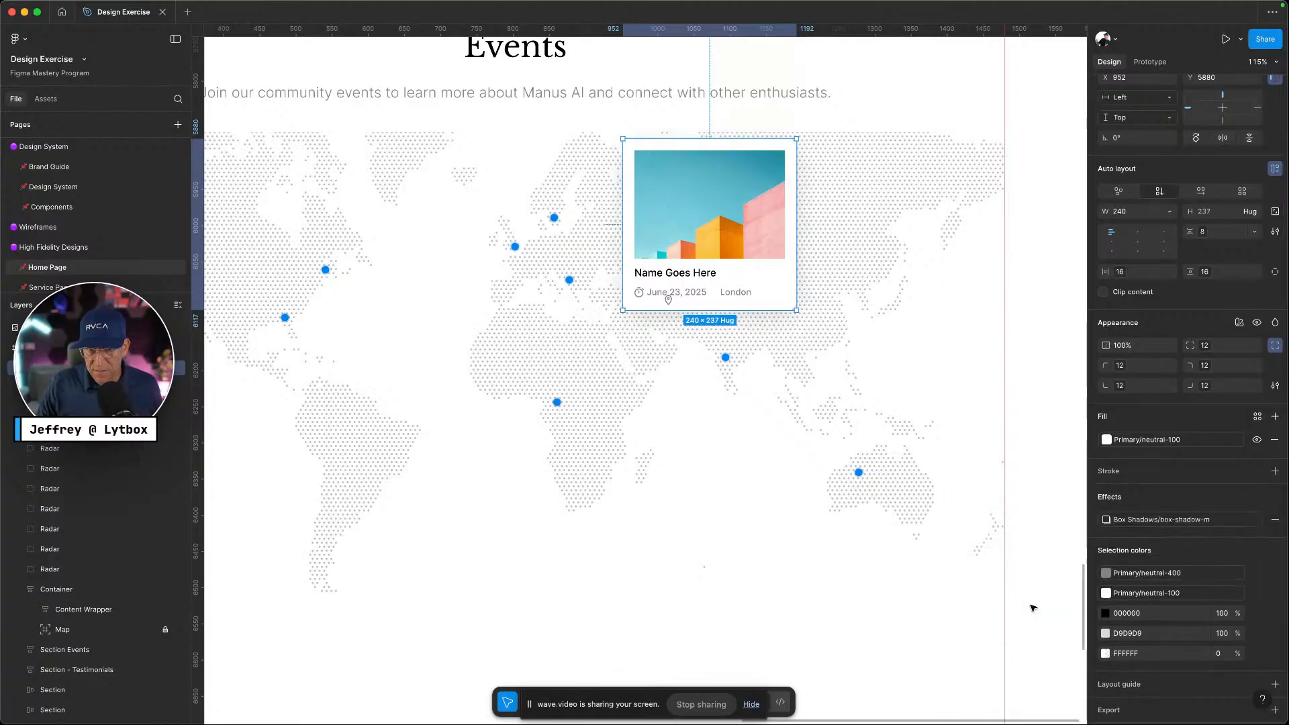
{"action": "left_click", "coordinate": [585, 262]}
{"action": "left_click", "coordinate": [679, 195], "text": "super"}
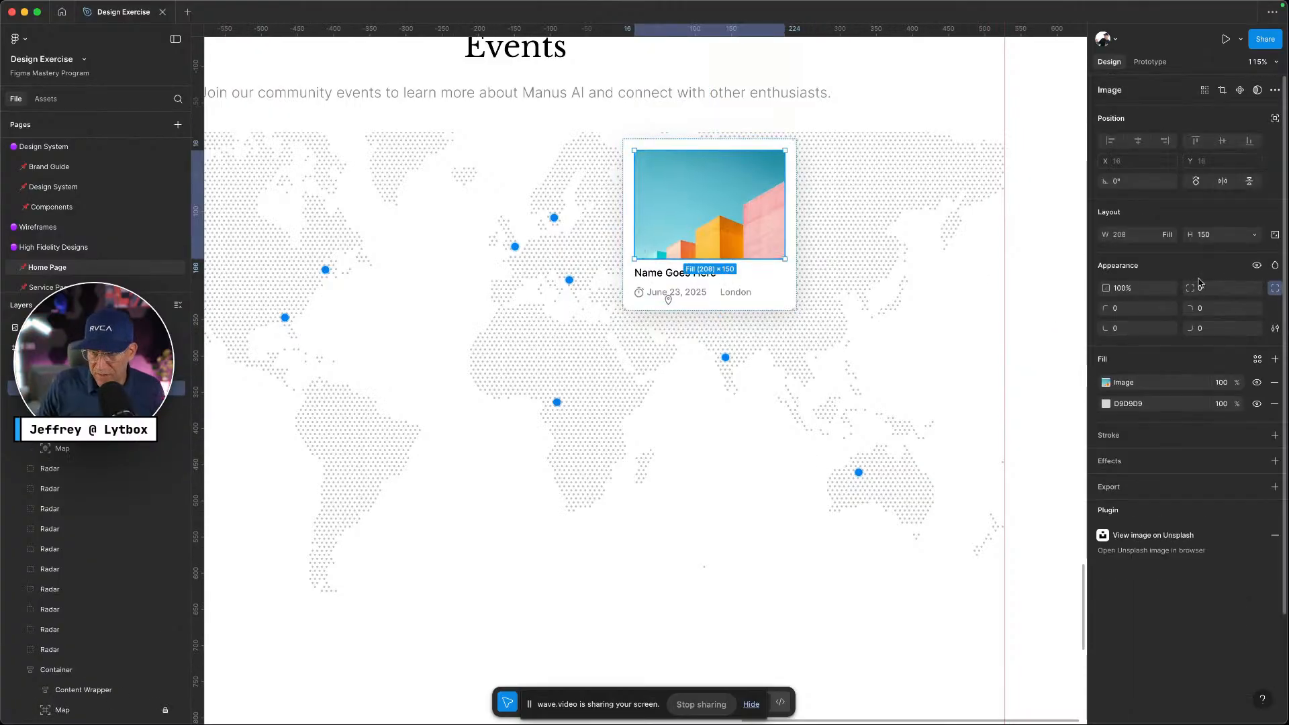
Round the card image's corners with border-radius-m, with the bottom-right corner at border-radius-s
{"action": "left_click", "coordinate": [1254, 288]}
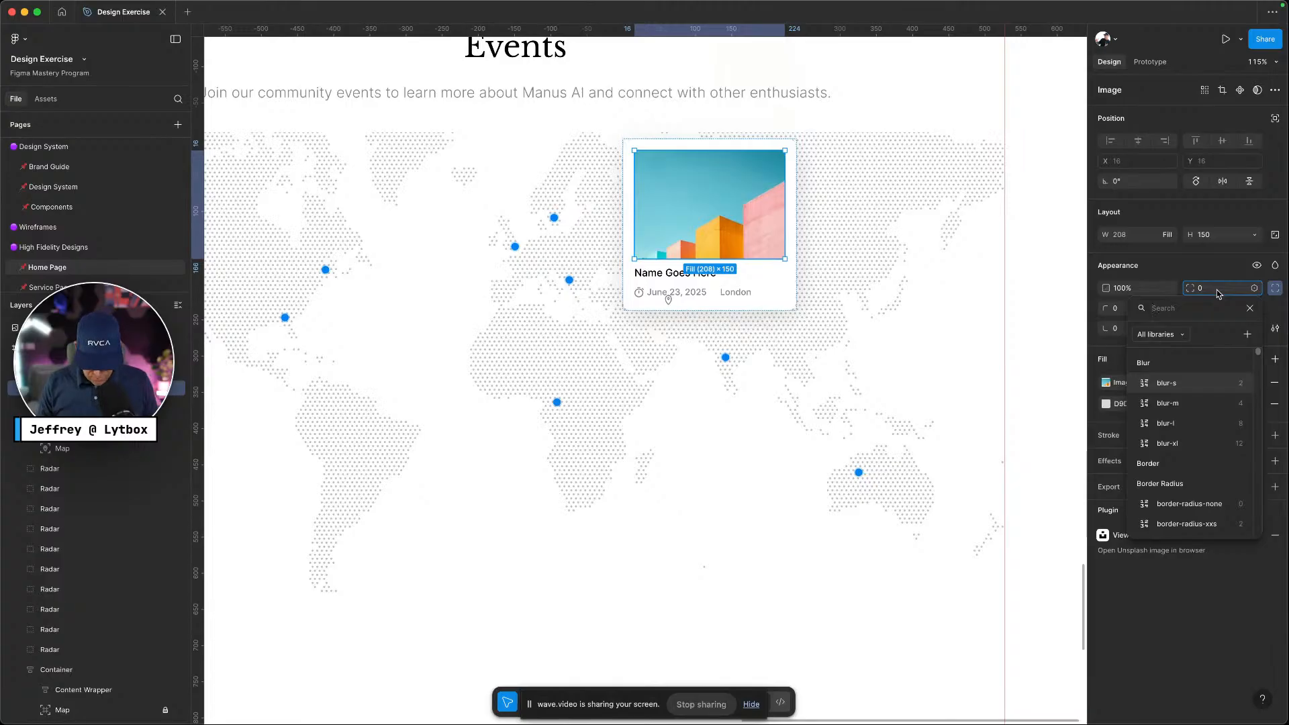
{"action": "type", "text": "radius"}
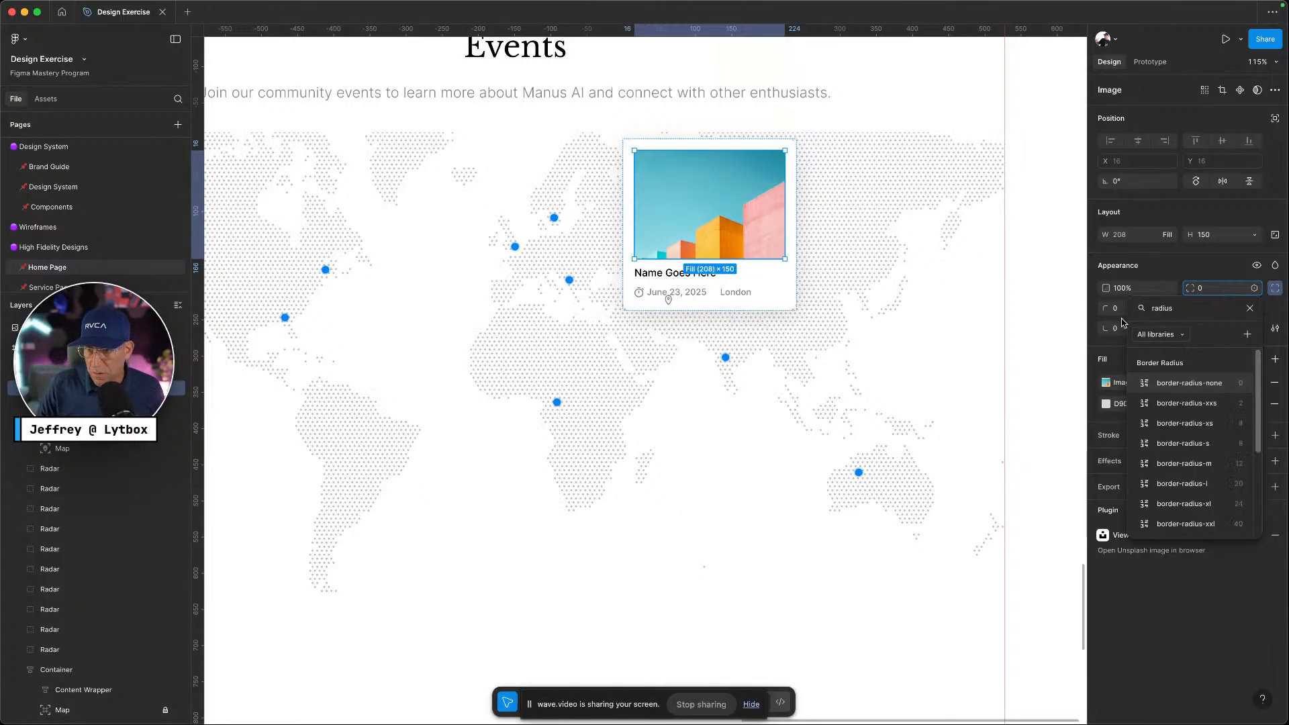
{"action": "left_click", "coordinate": [1177, 470]}
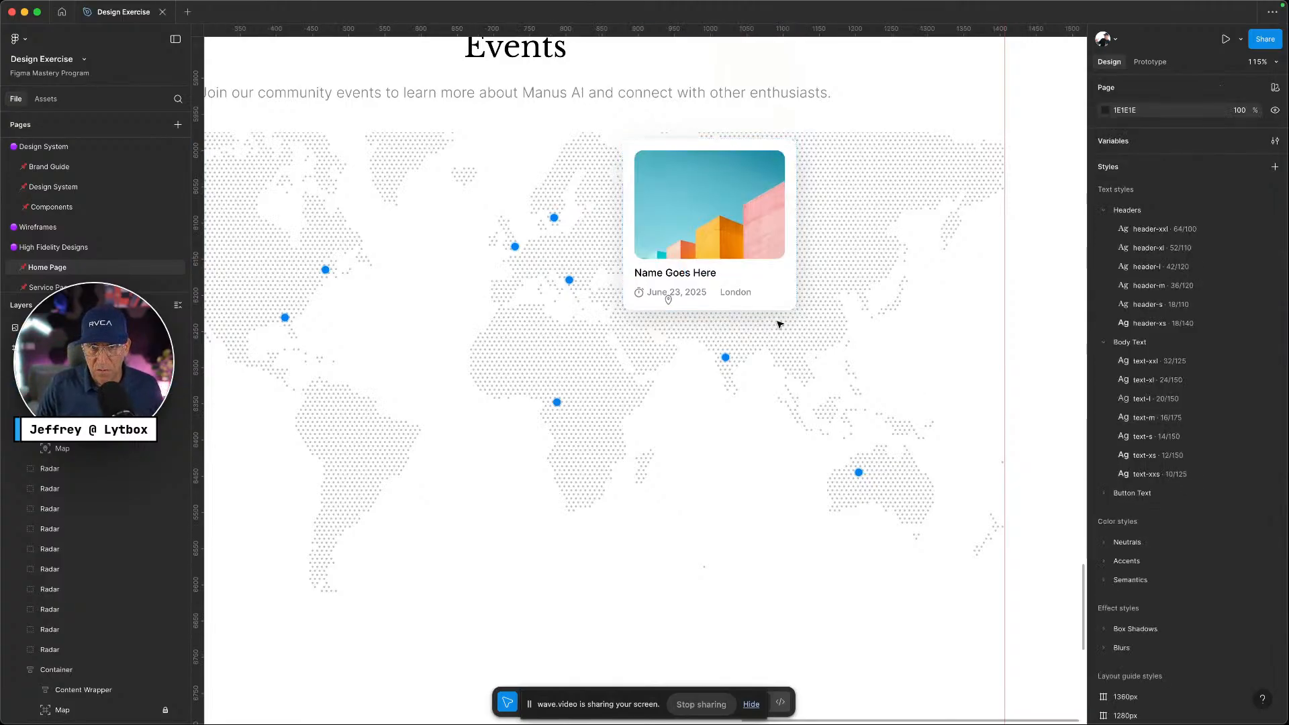
{"action": "left_click", "coordinate": [1208, 328]}
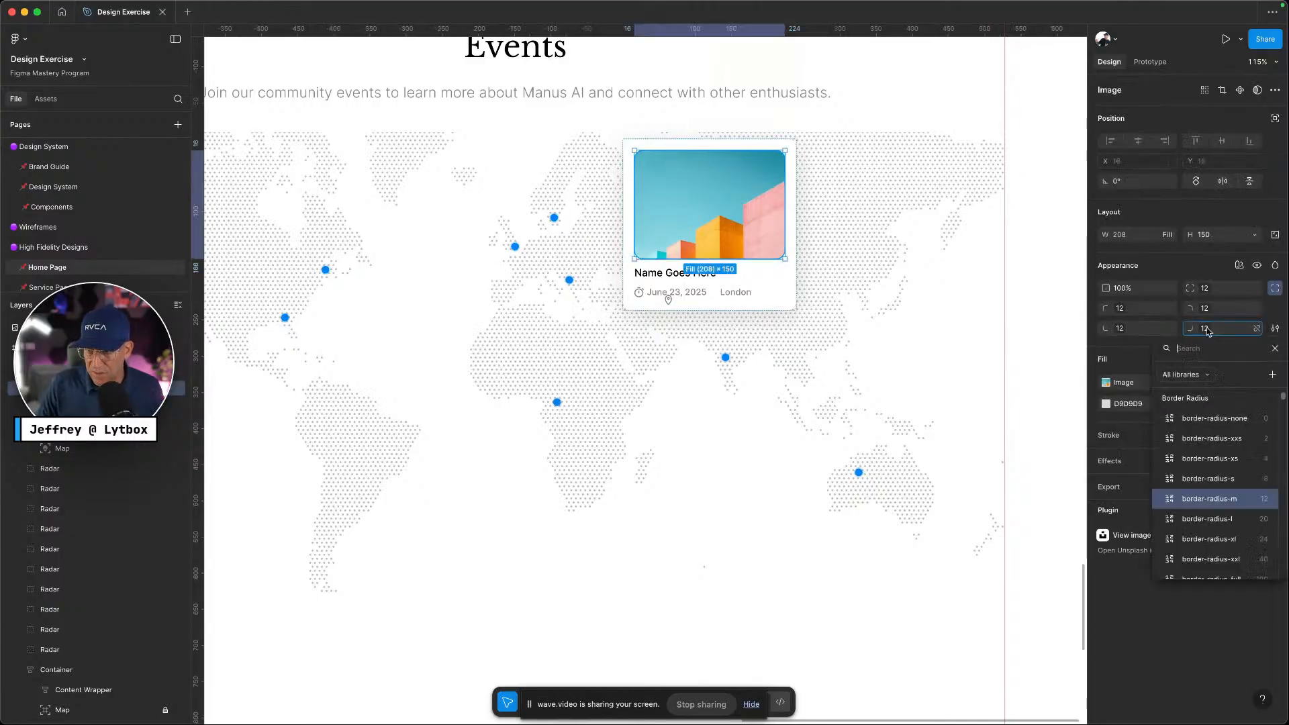
{"action": "left_click", "coordinate": [1211, 478]}
{"action": "left_click", "coordinate": [852, 241]}
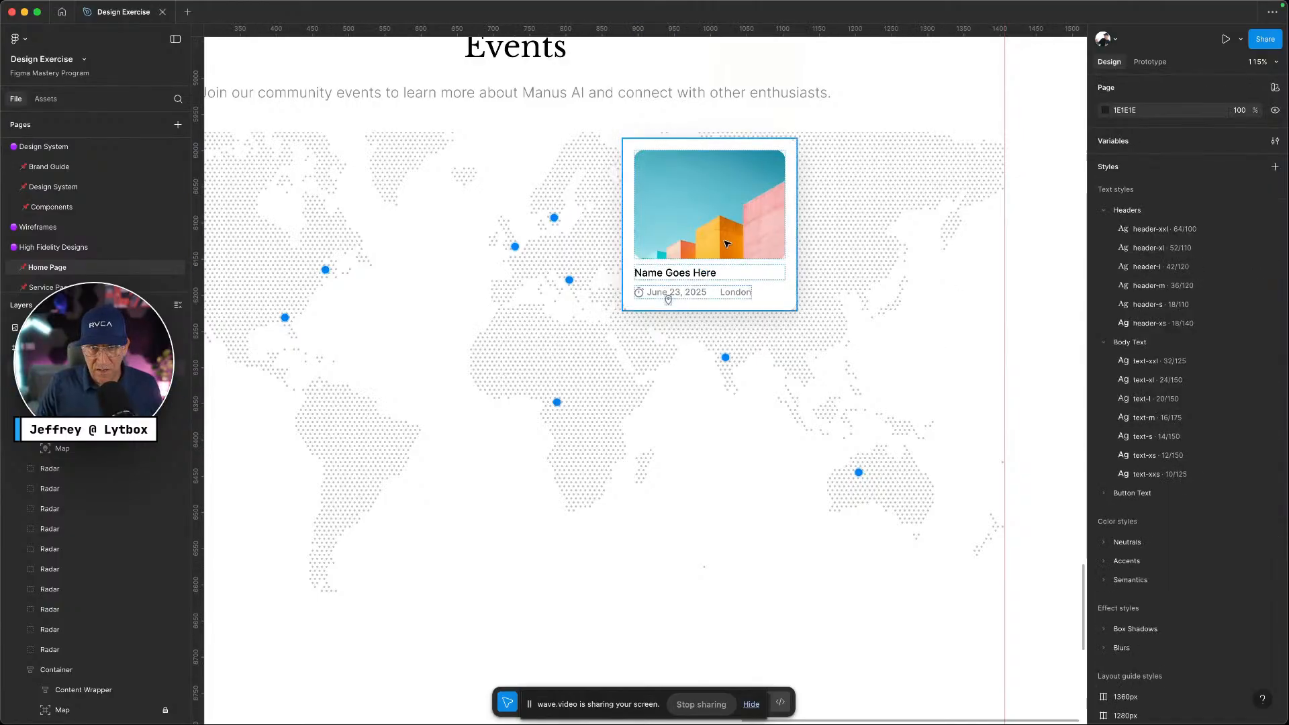
{"action": "left_click", "coordinate": [758, 222]}
{"action": "left_click", "coordinate": [761, 222]}
{"action": "left_click", "coordinate": [814, 315]}
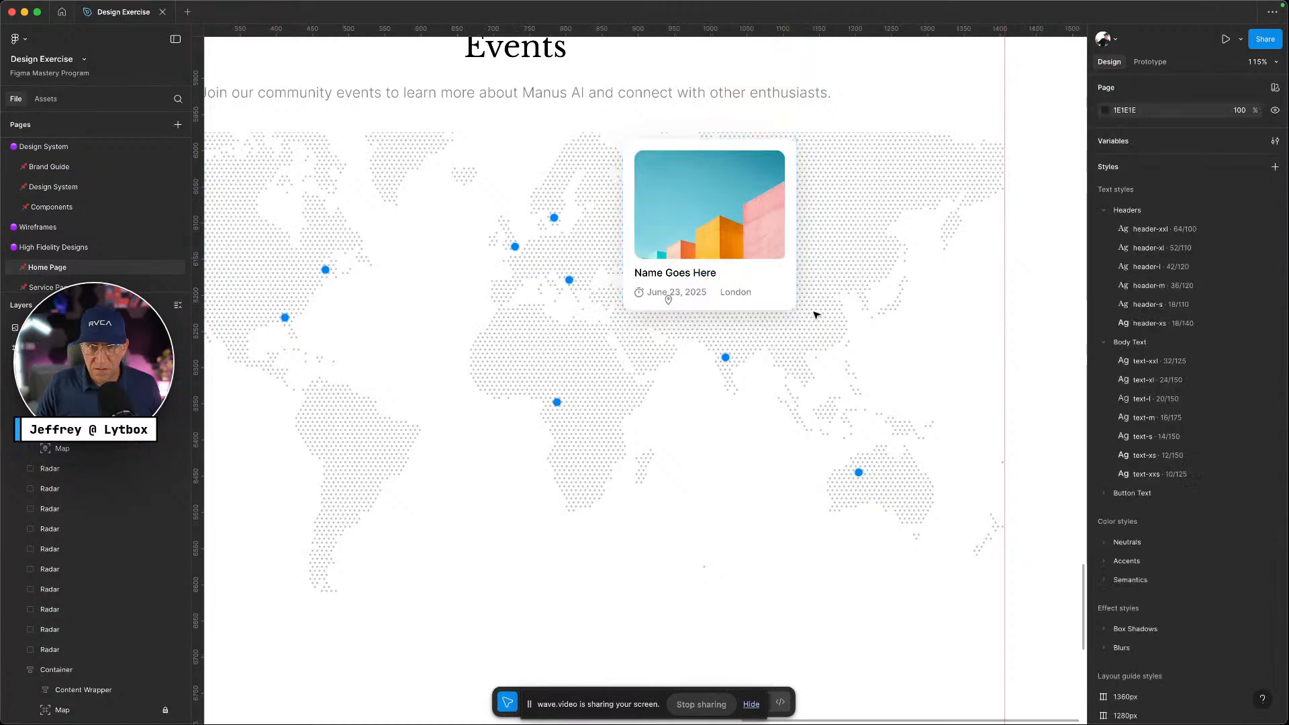
Select the card's map pin and expand the date and location row in Layers
{"action": "left_click", "coordinate": [771, 296]}
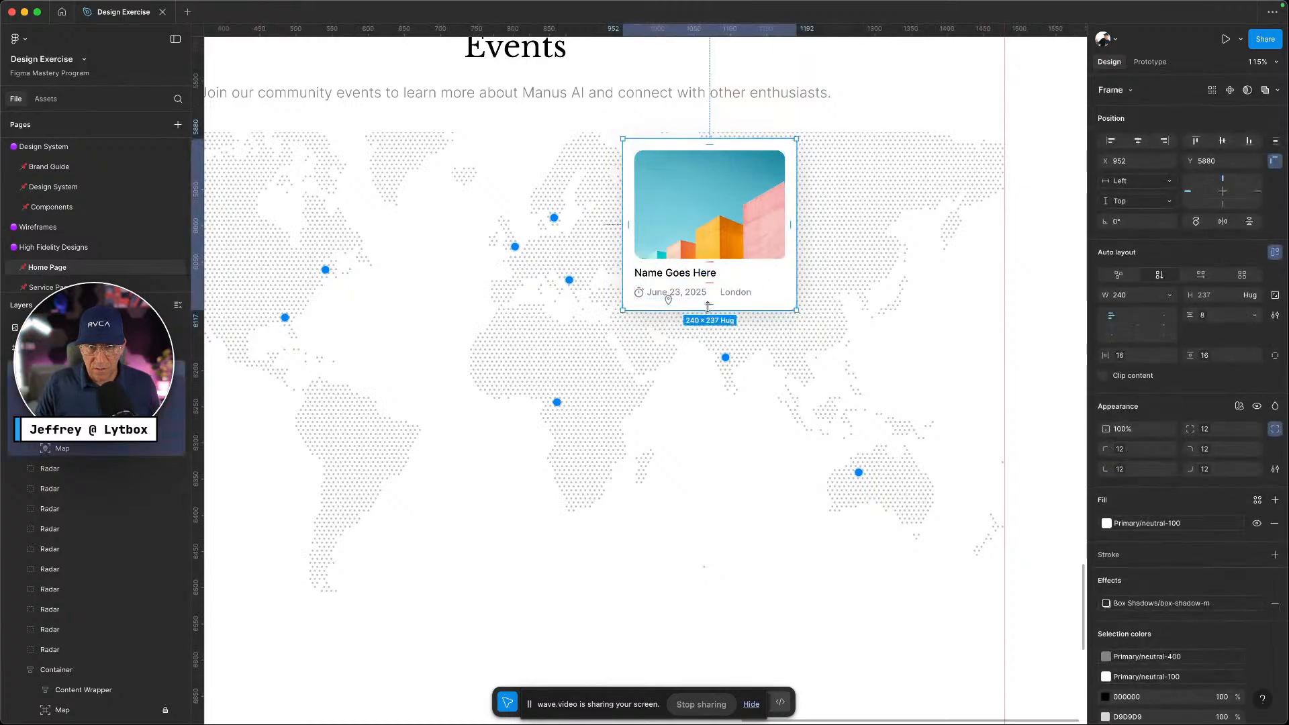
{"action": "scroll", "coordinate": [671, 297], "scroll_direction": "up", "scroll_amount": 10}
{"action": "double_click", "coordinate": [580, 276]}
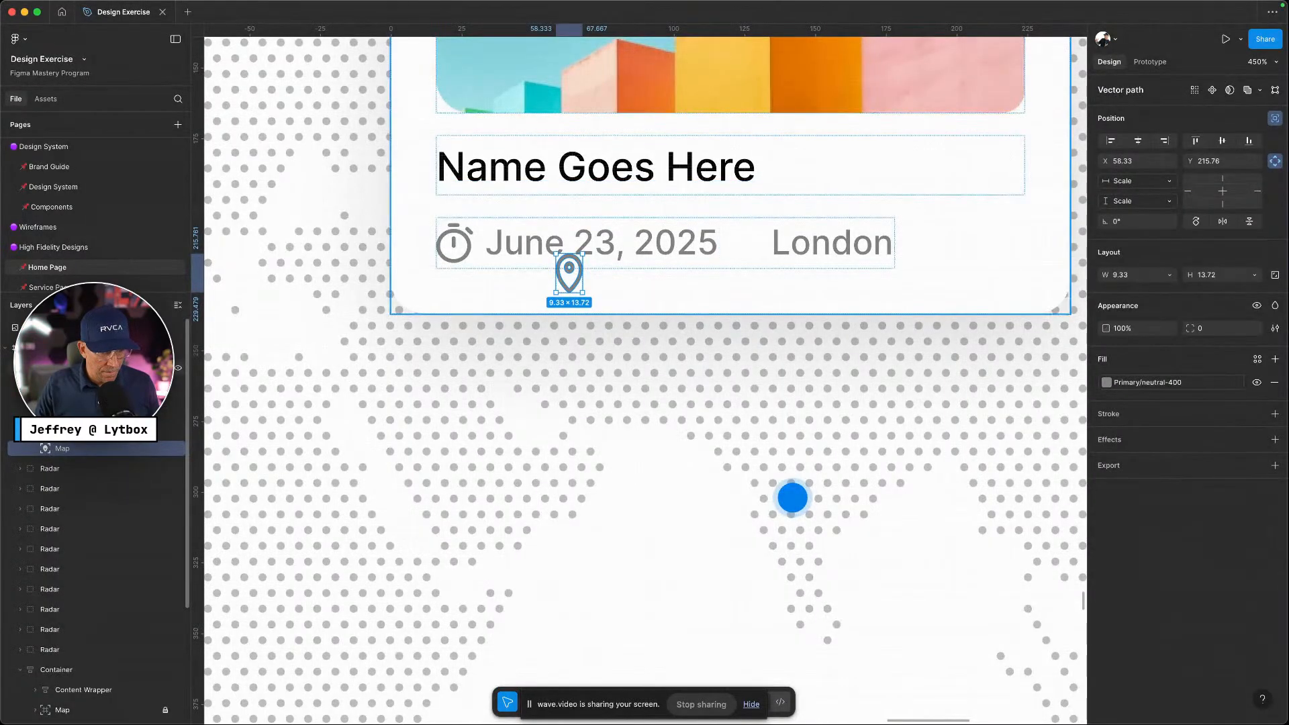
{"action": "left_click", "coordinate": [101, 388]}
{"action": "left_click", "coordinate": [100, 408]}
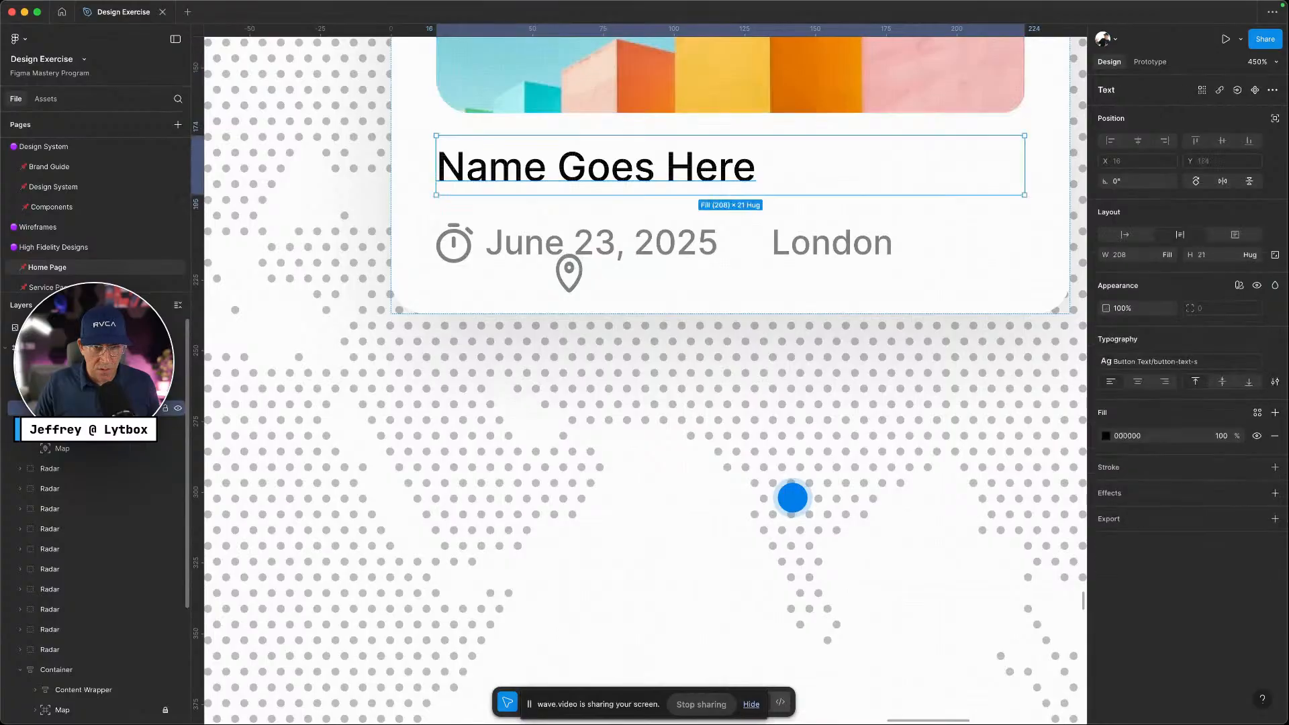
{"action": "left_click", "coordinate": [100, 388]}
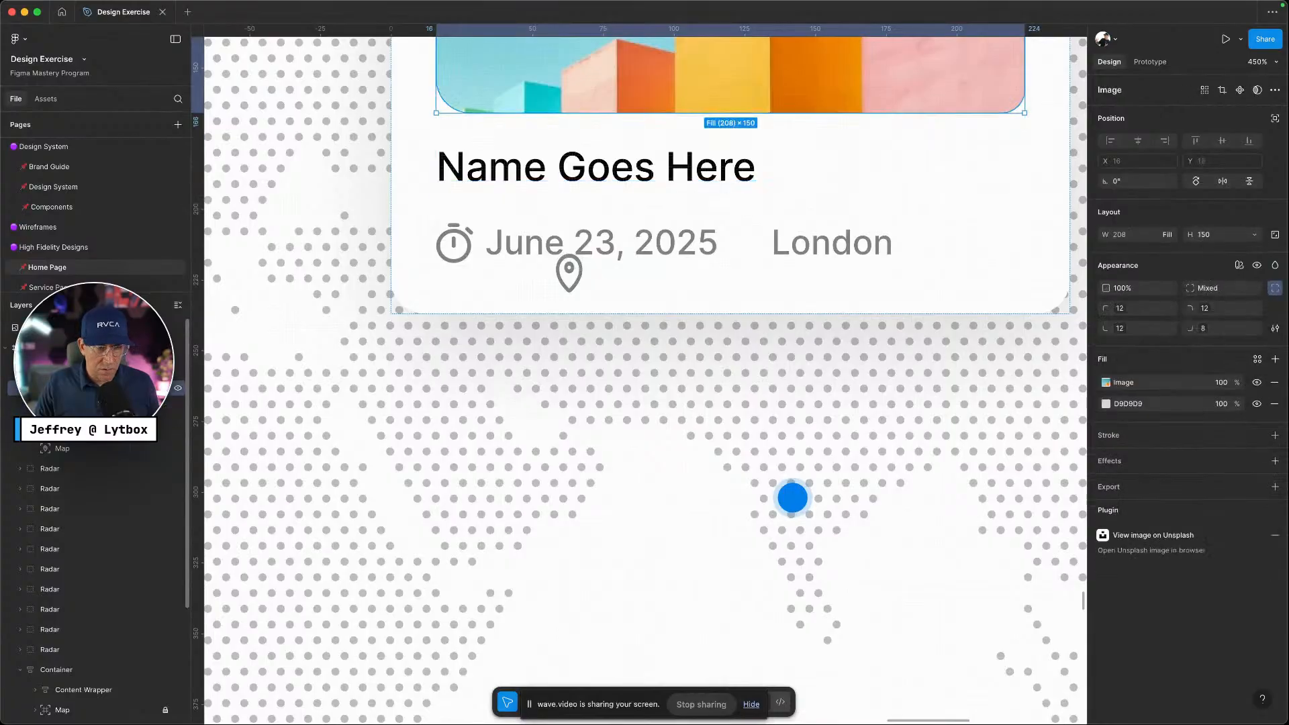
{"action": "left_click", "coordinate": [100, 408]}
{"action": "left_click", "coordinate": [101, 429]}
{"action": "left_click", "coordinate": [35, 428]}
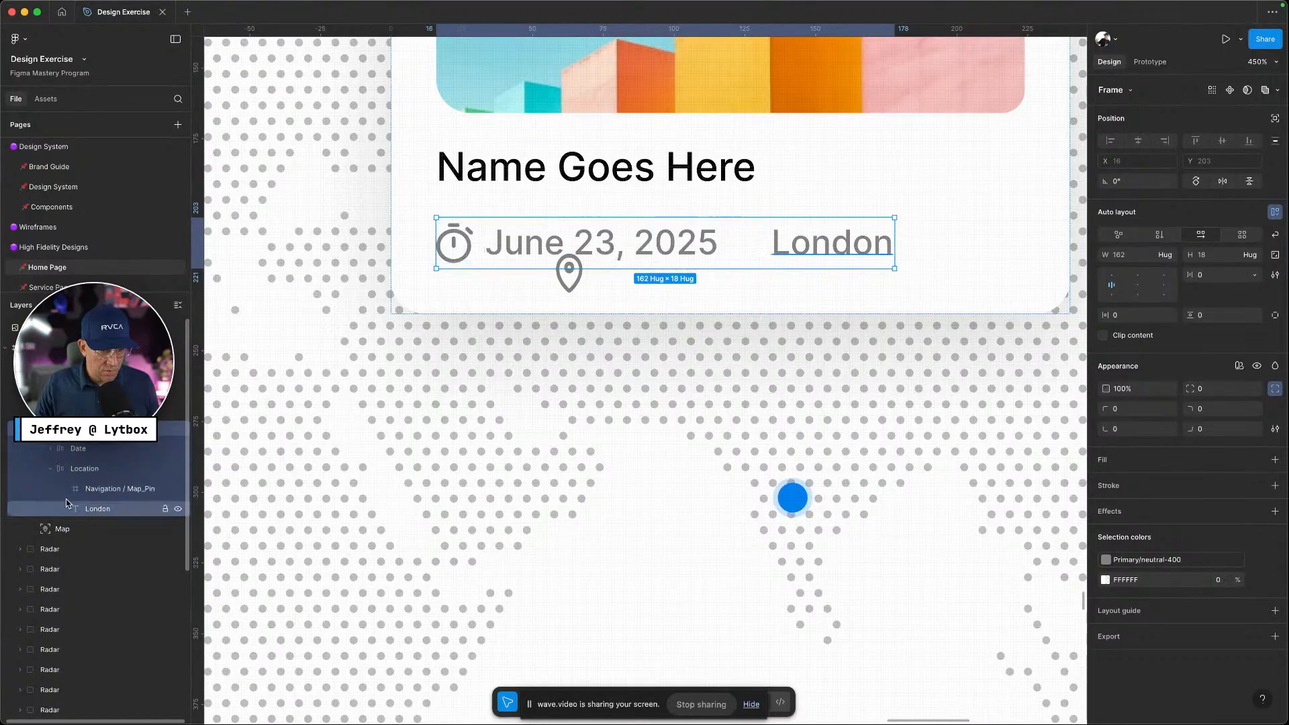
Move the map pin vector before London in the Location frame and delete the empty Map_Pin frame
{"action": "left_click_drag", "start_coordinate": [65, 528], "coordinate": [103, 482]}
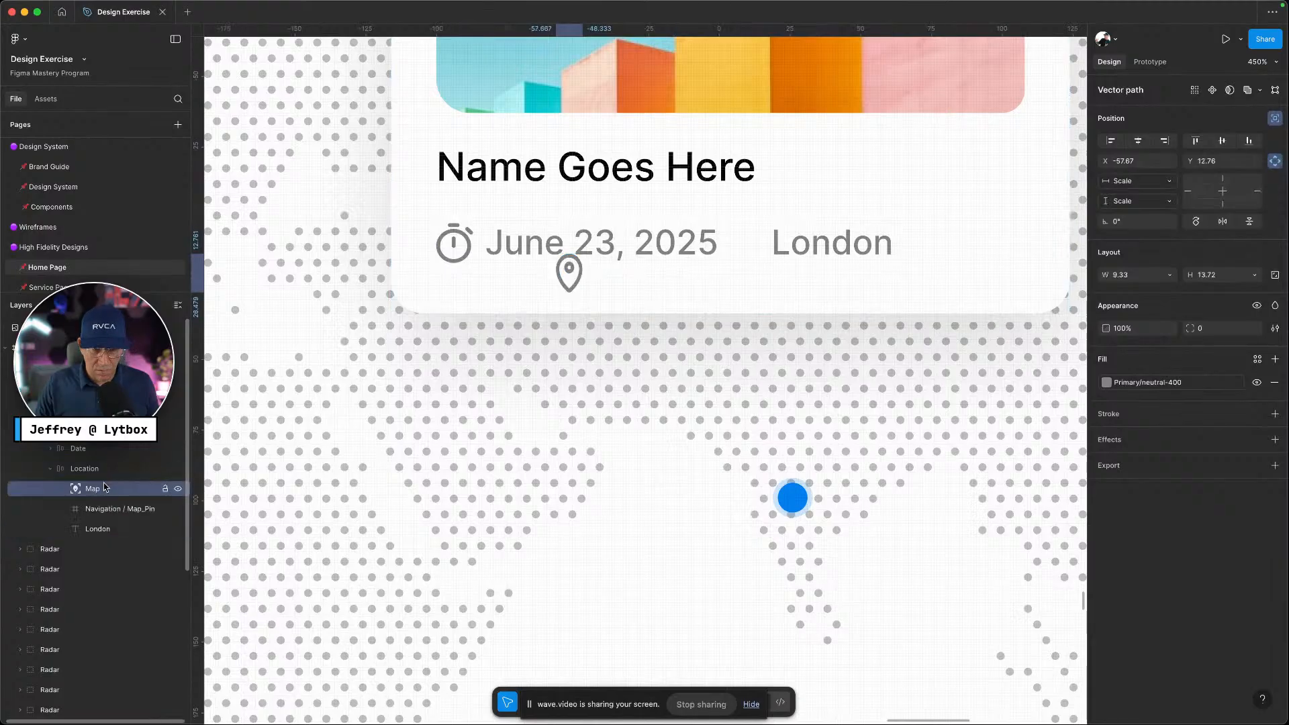
{"action": "left_click", "coordinate": [92, 469]}
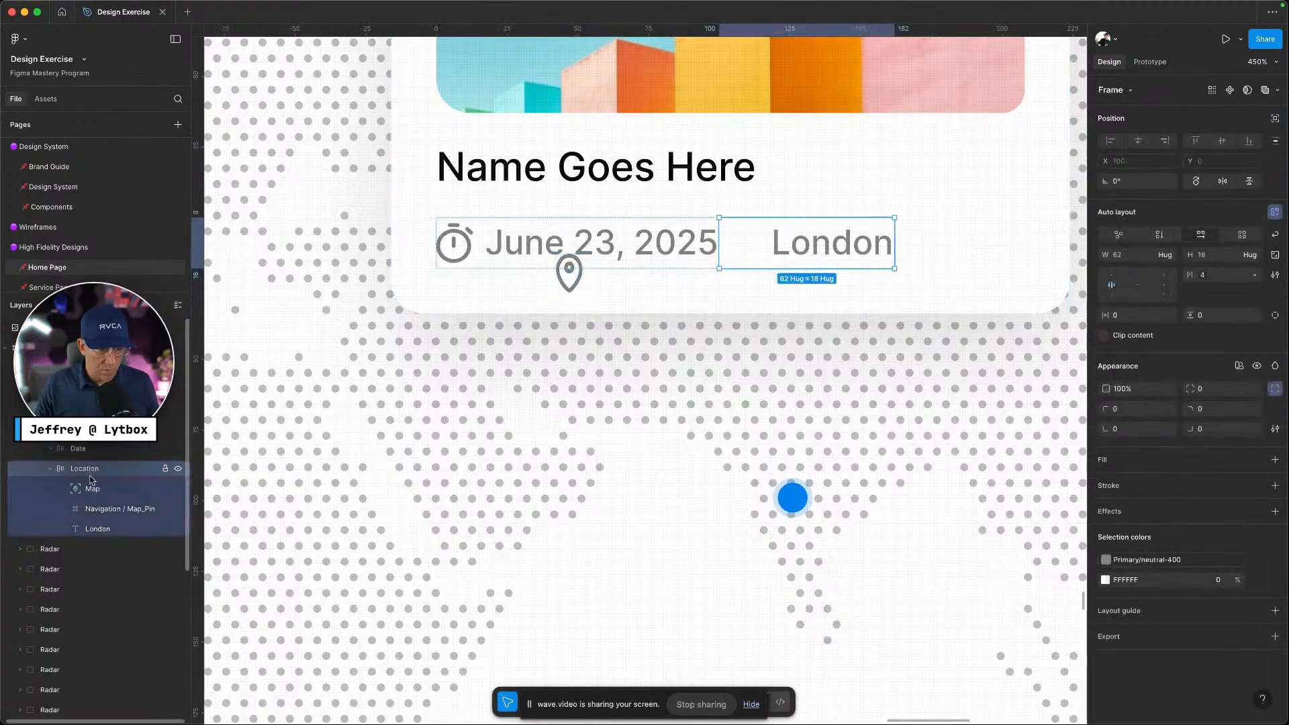
{"action": "left_click", "coordinate": [92, 481]}
{"action": "left_click", "coordinate": [92, 473]}
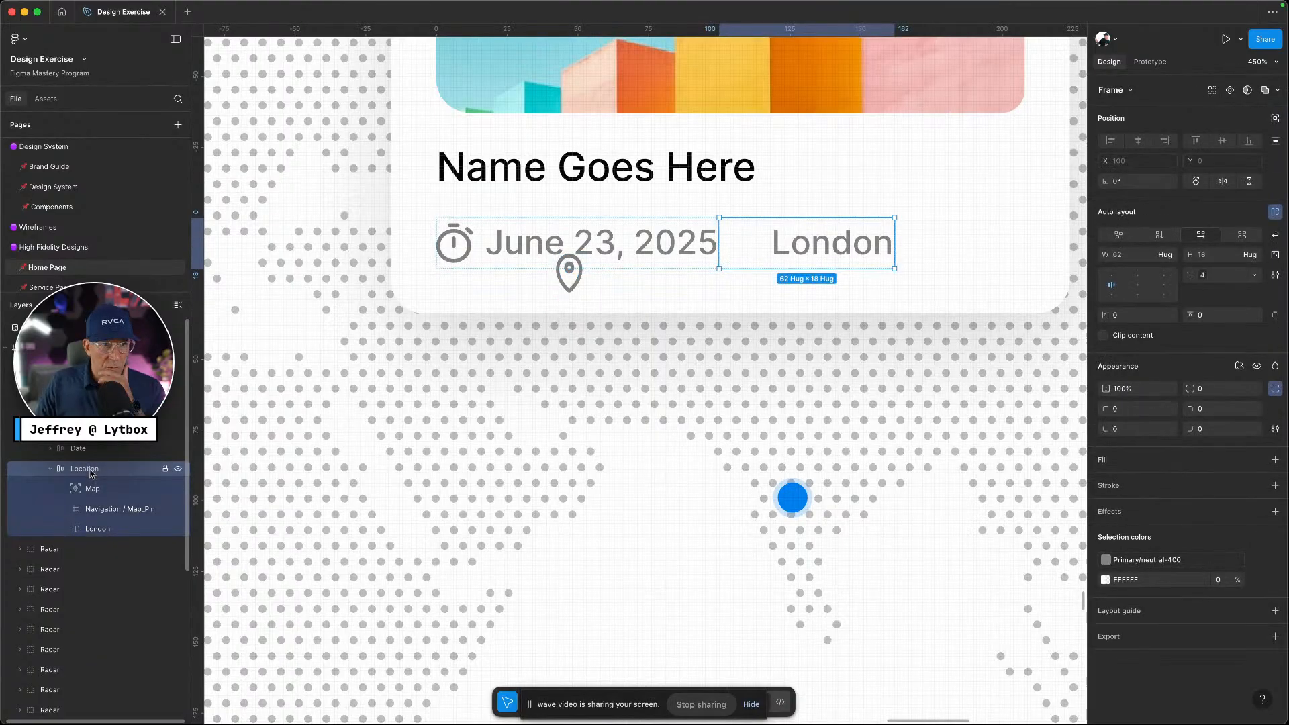
{"action": "left_click", "coordinate": [1159, 235]}
{"action": "left_click", "coordinate": [1201, 237]}
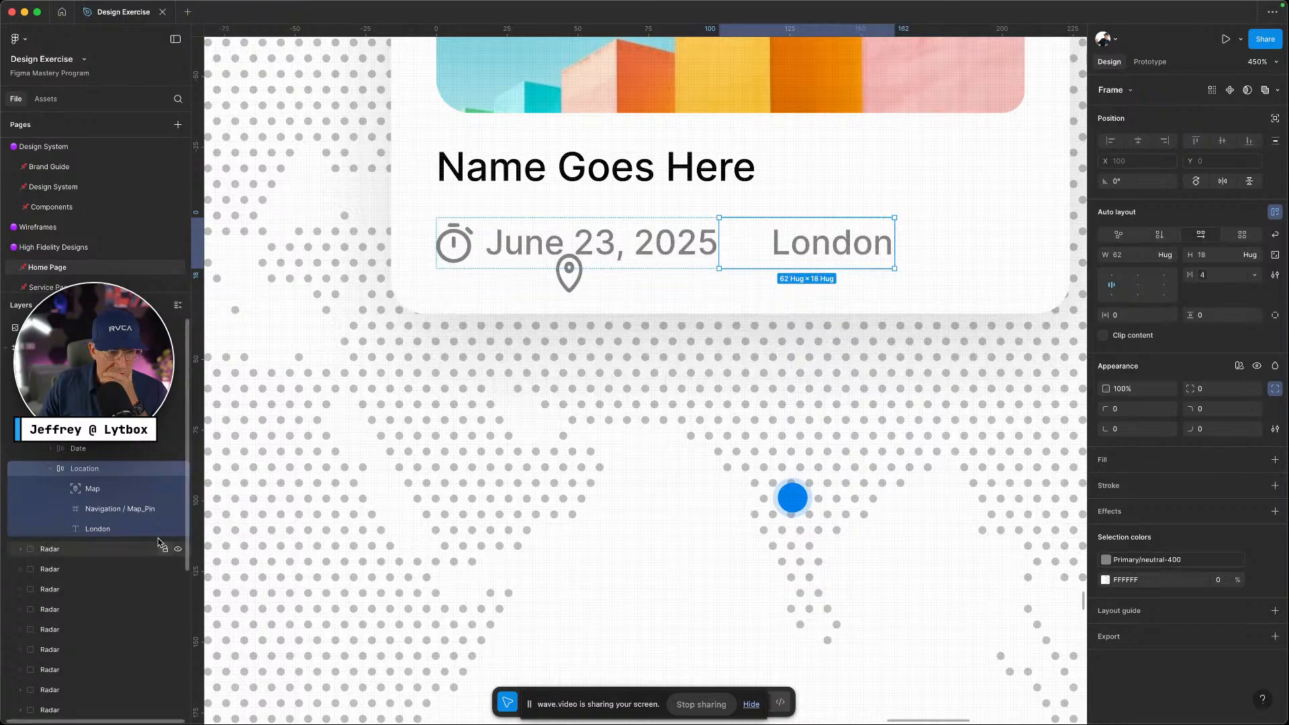
{"action": "left_click", "coordinate": [116, 482]}
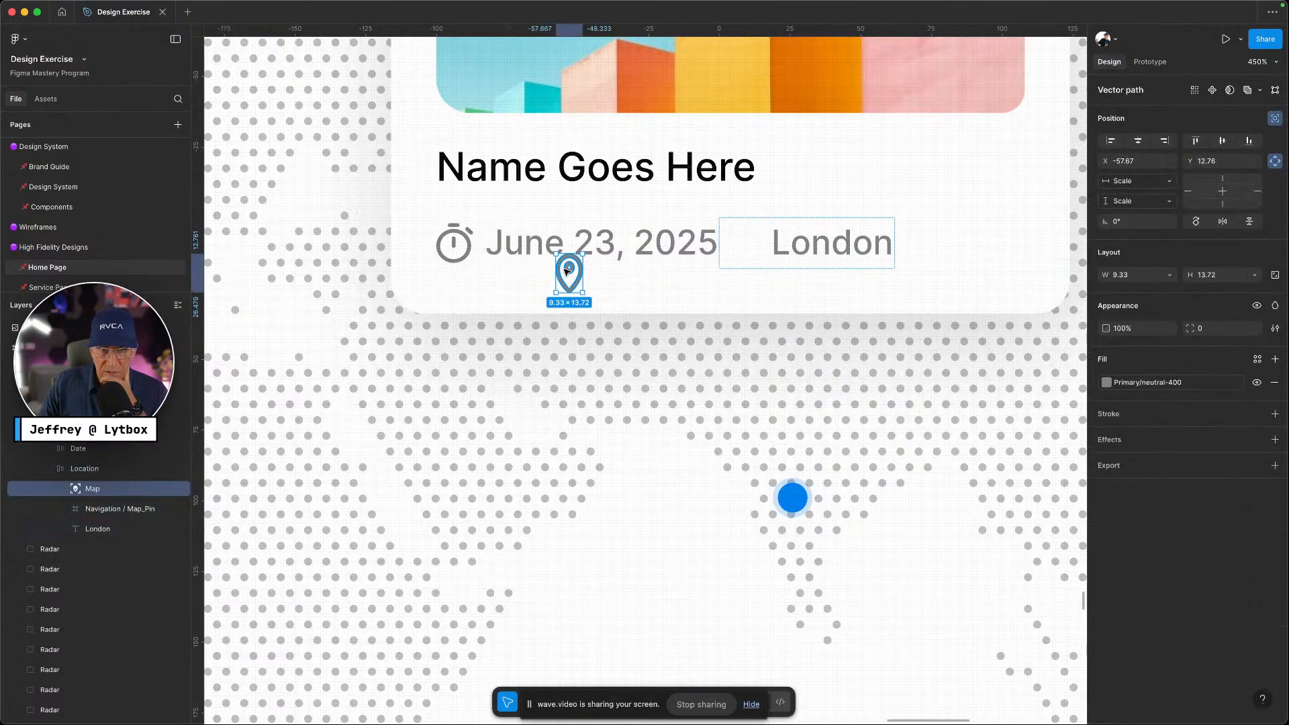
{"action": "left_click_drag", "start_coordinate": [569, 270], "coordinate": [746, 245]}
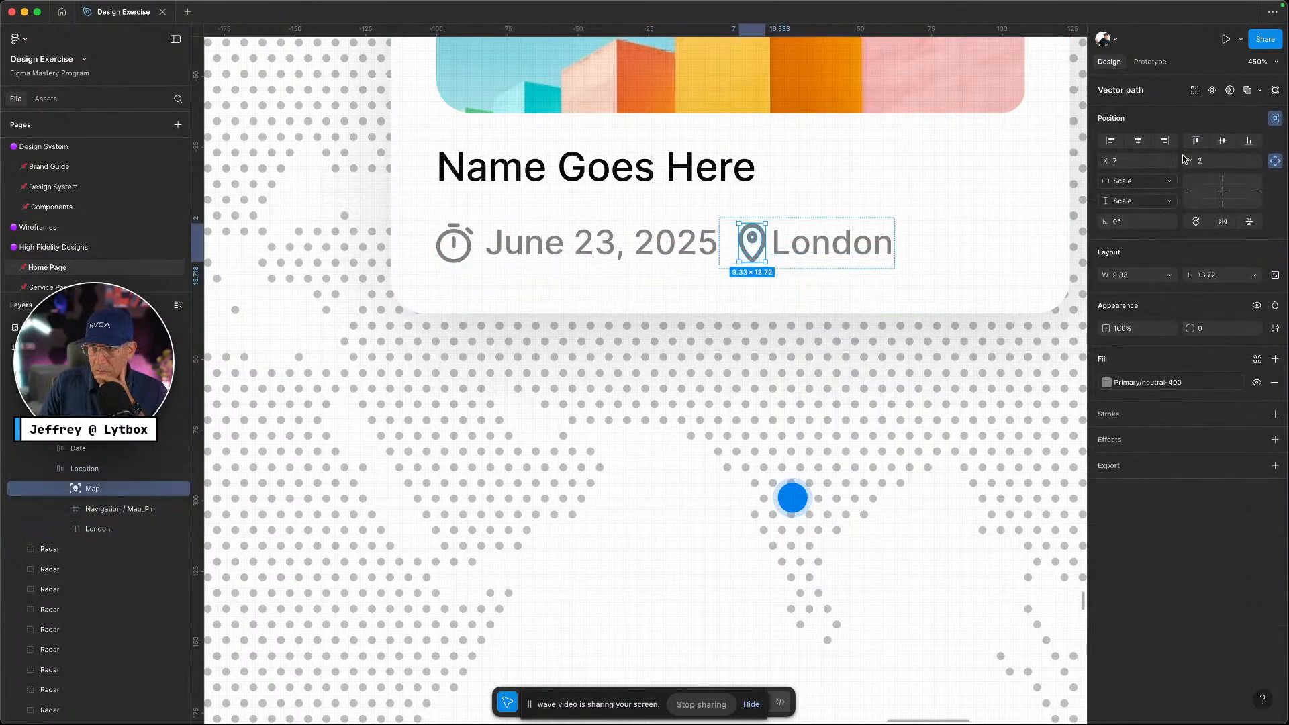
{"action": "left_click", "coordinate": [1276, 119]}
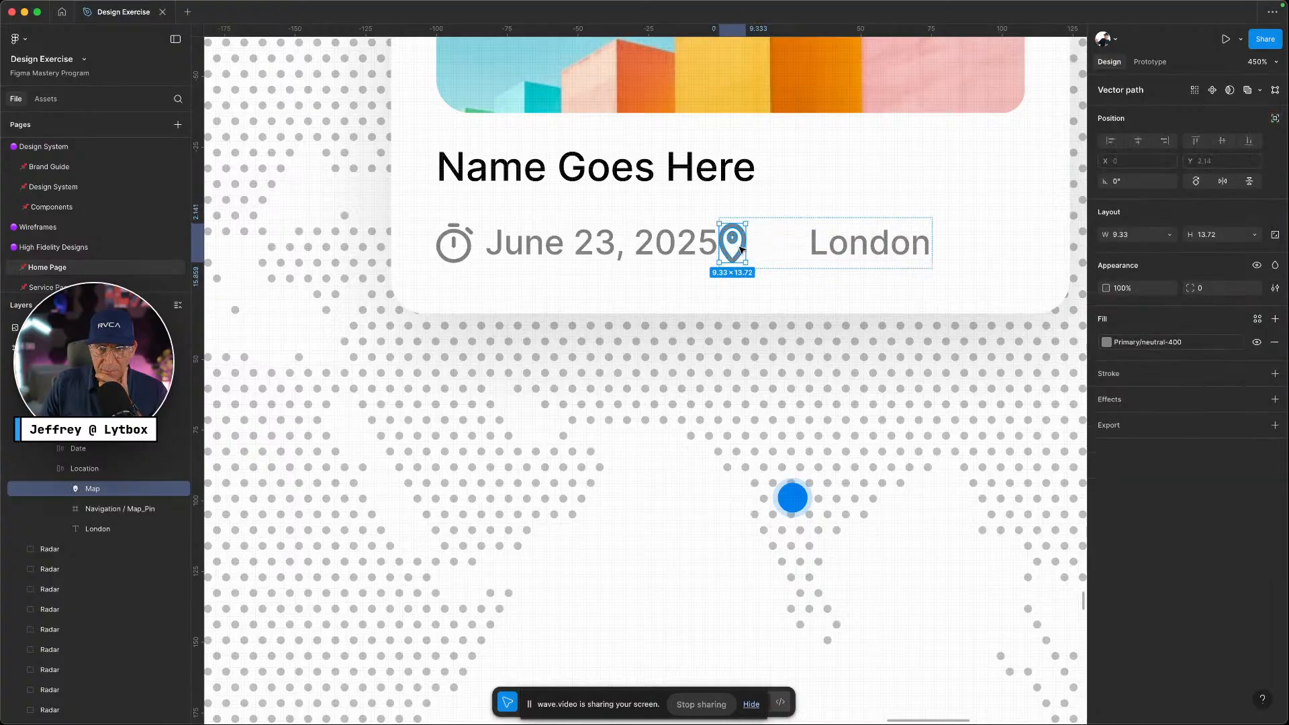
{"action": "left_click", "coordinate": [784, 254]}
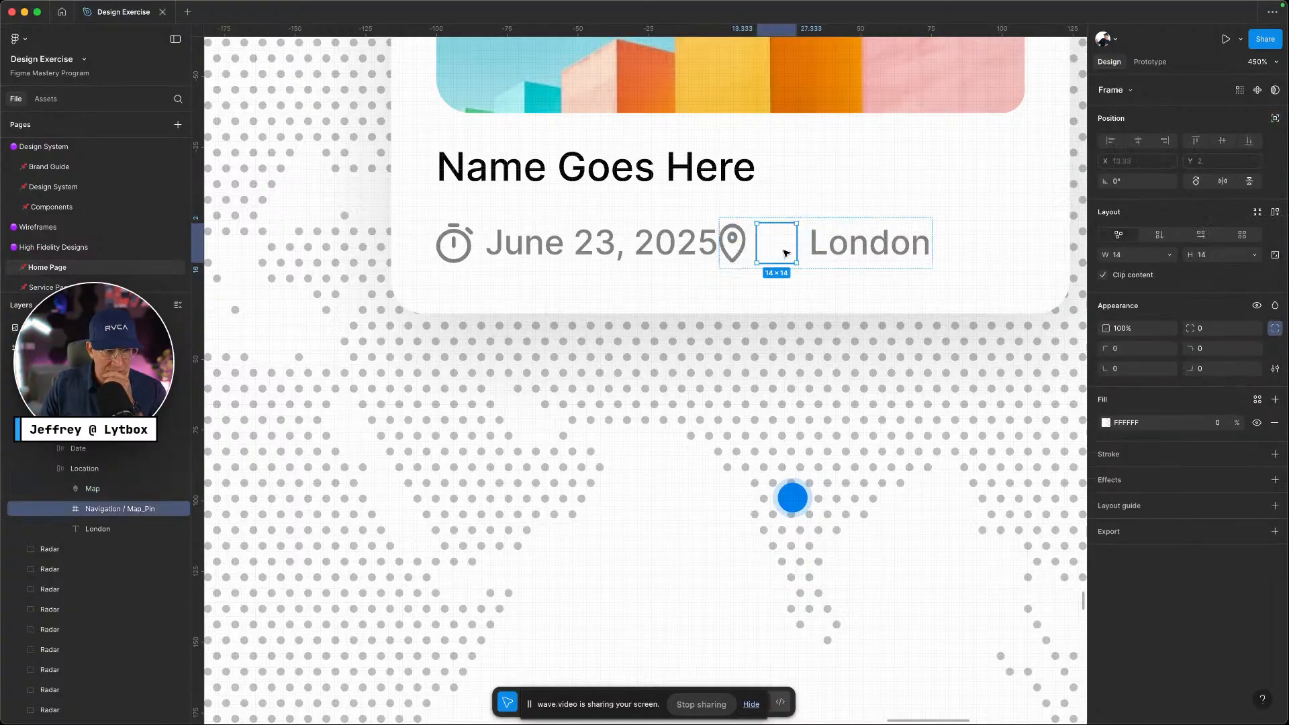
{"action": "key", "text": "Delete"}
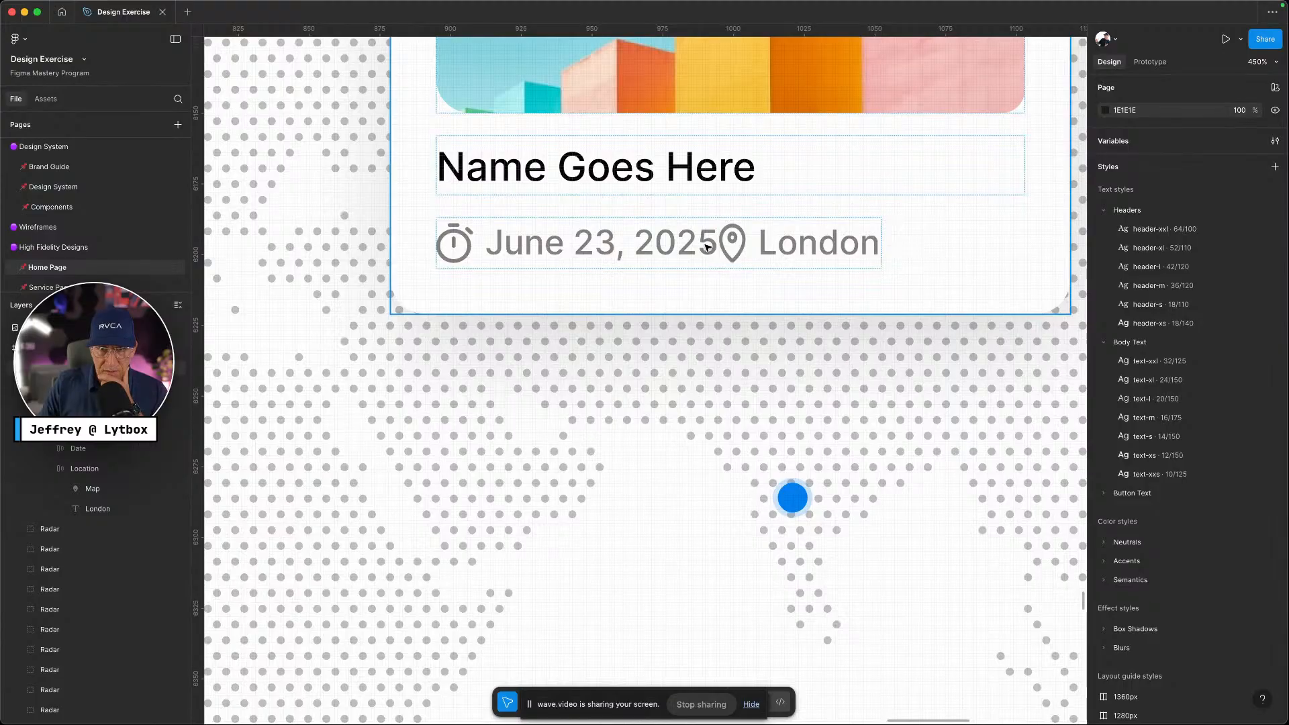
Space the date and location row with the gap-s variable
{"action": "left_click", "coordinate": [705, 249]}
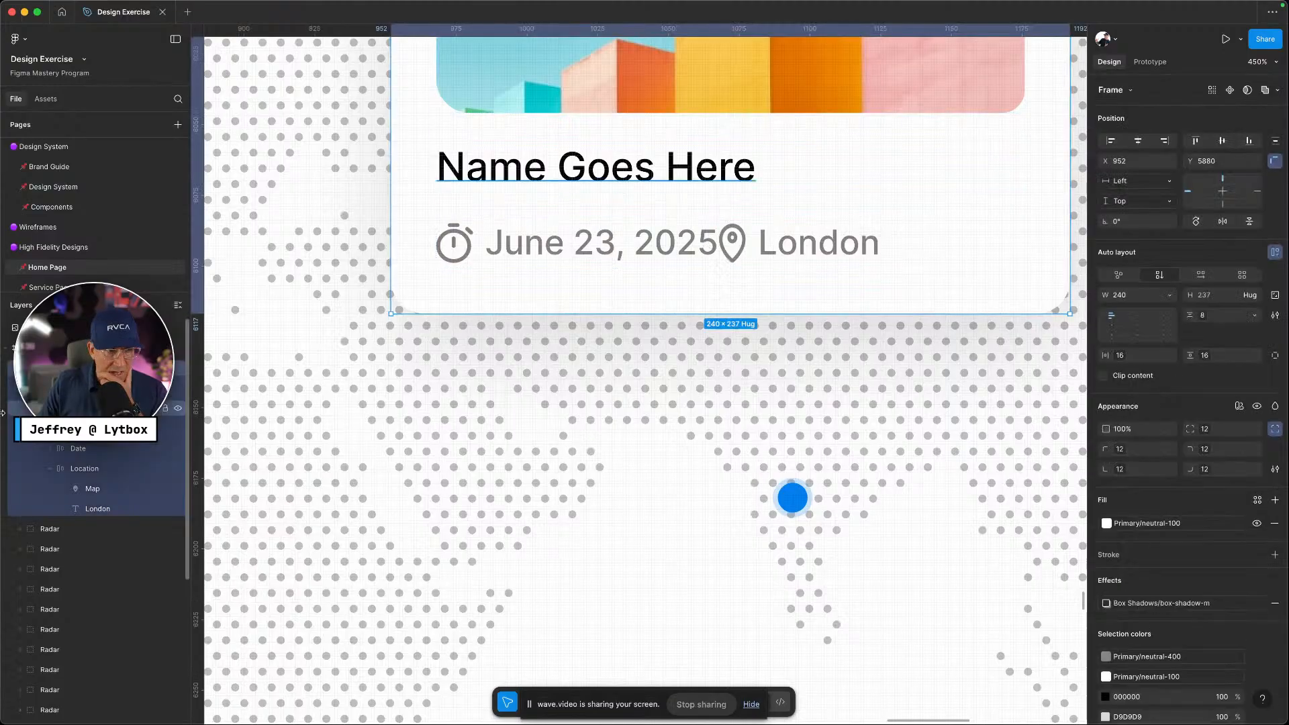
{"action": "left_click", "coordinate": [52, 469]}
{"action": "left_click", "coordinate": [735, 241]}
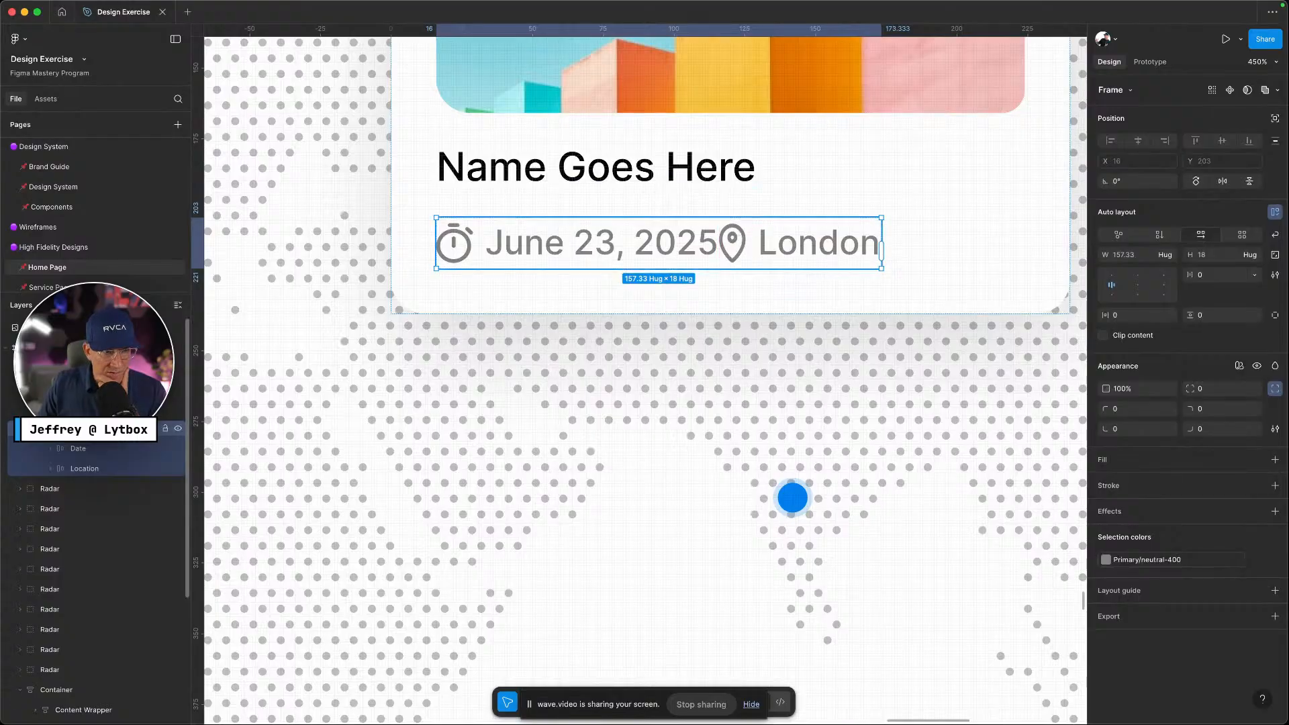
{"action": "left_click", "coordinate": [1254, 275]}
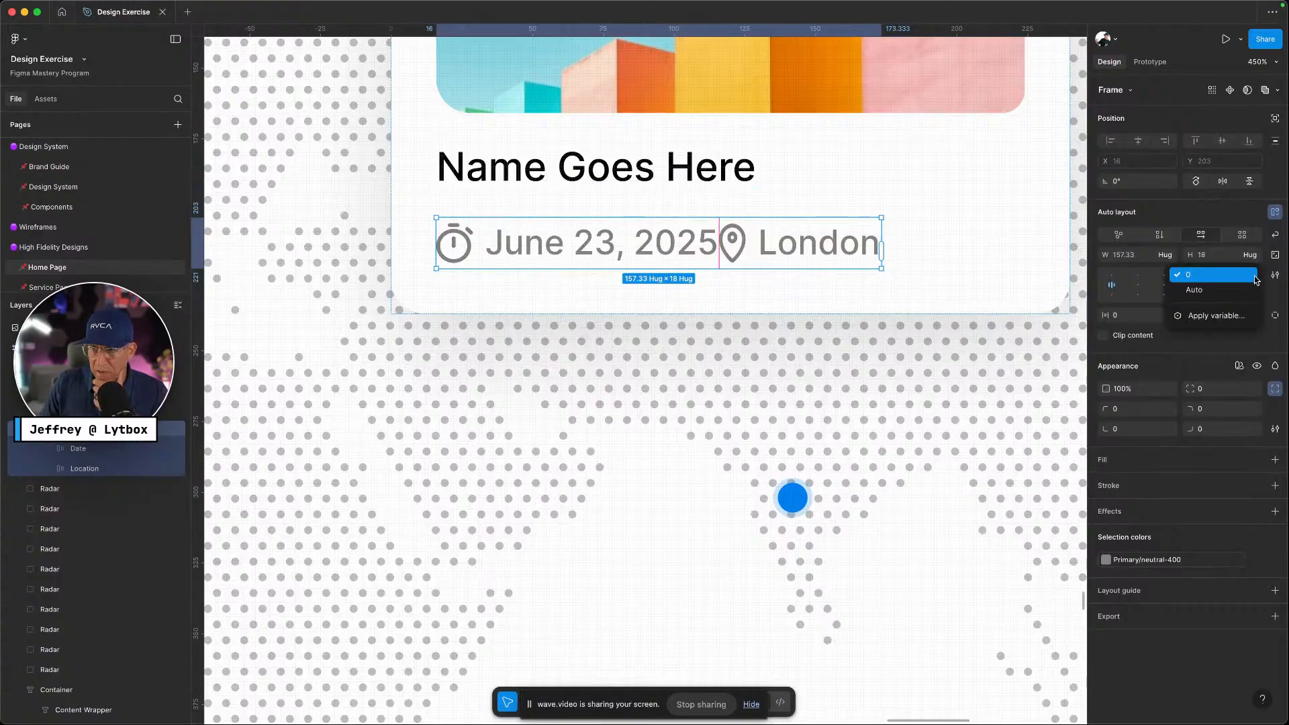
{"action": "left_click", "coordinate": [1235, 317]}
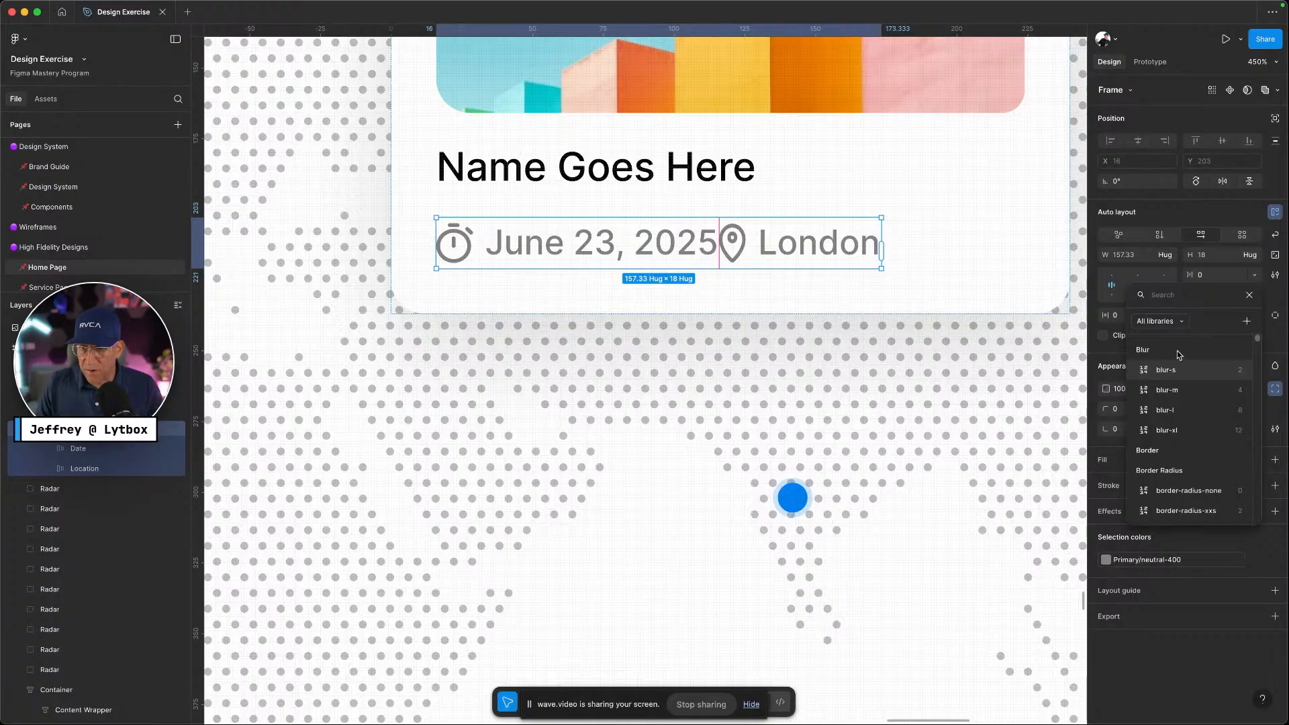
{"action": "type", "text": "gap"}
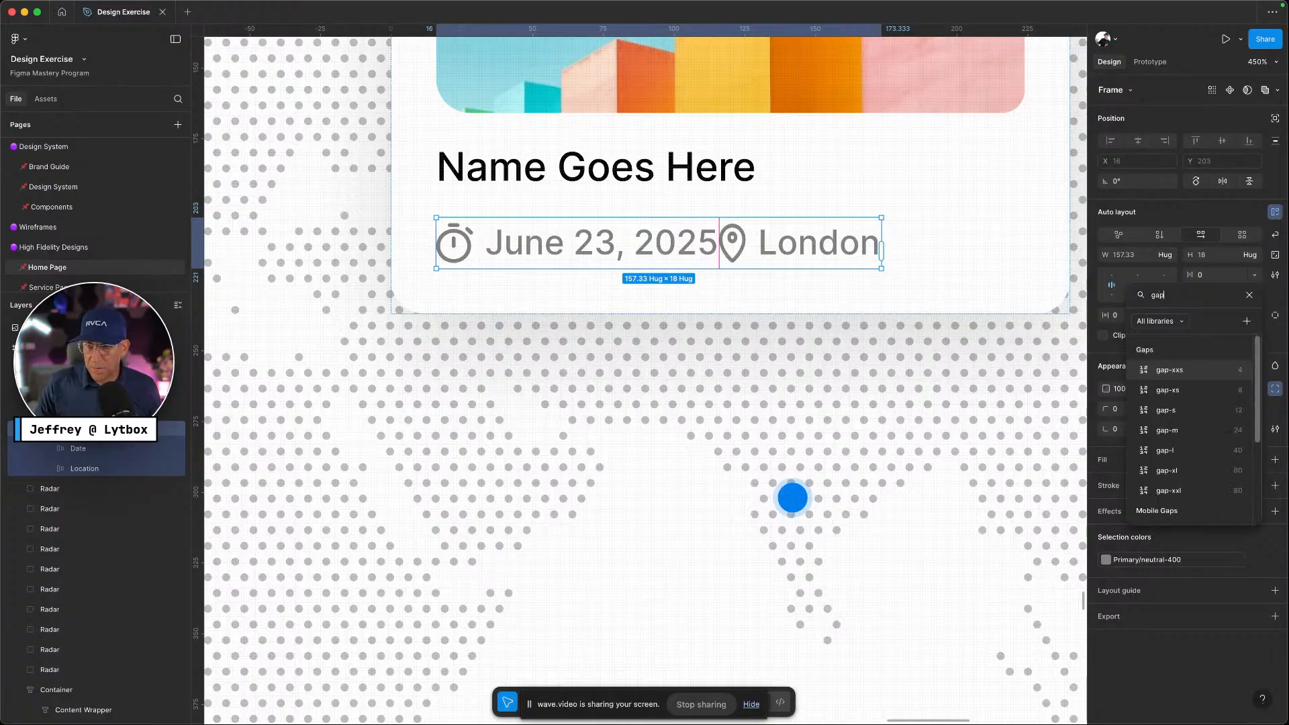
{"action": "left_click", "coordinate": [1168, 414]}
{"action": "left_click", "coordinate": [771, 336]}
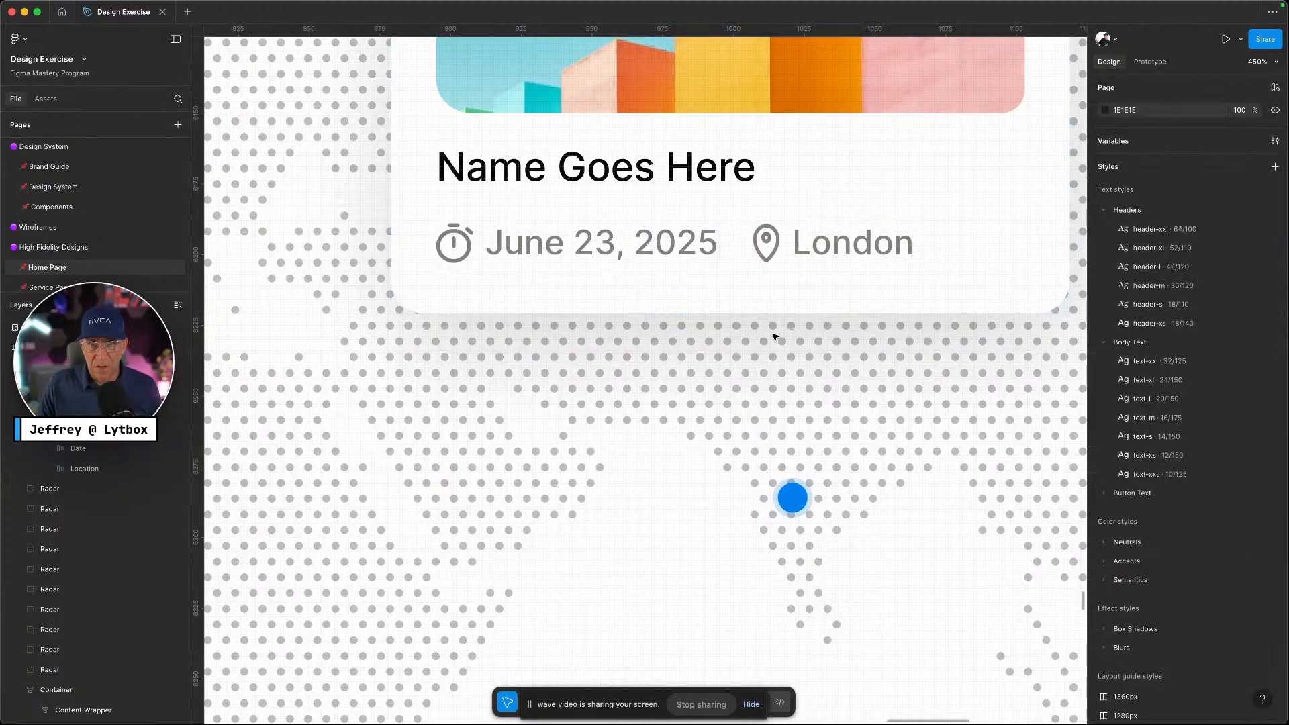
Reposition the event card on the map and compare it with the reference site
{"action": "scroll", "coordinate": [743, 351], "scroll_direction": "down", "scroll_amount": 5}
{"action": "scroll", "coordinate": [744, 352], "scroll_direction": "down", "scroll_amount": 1}
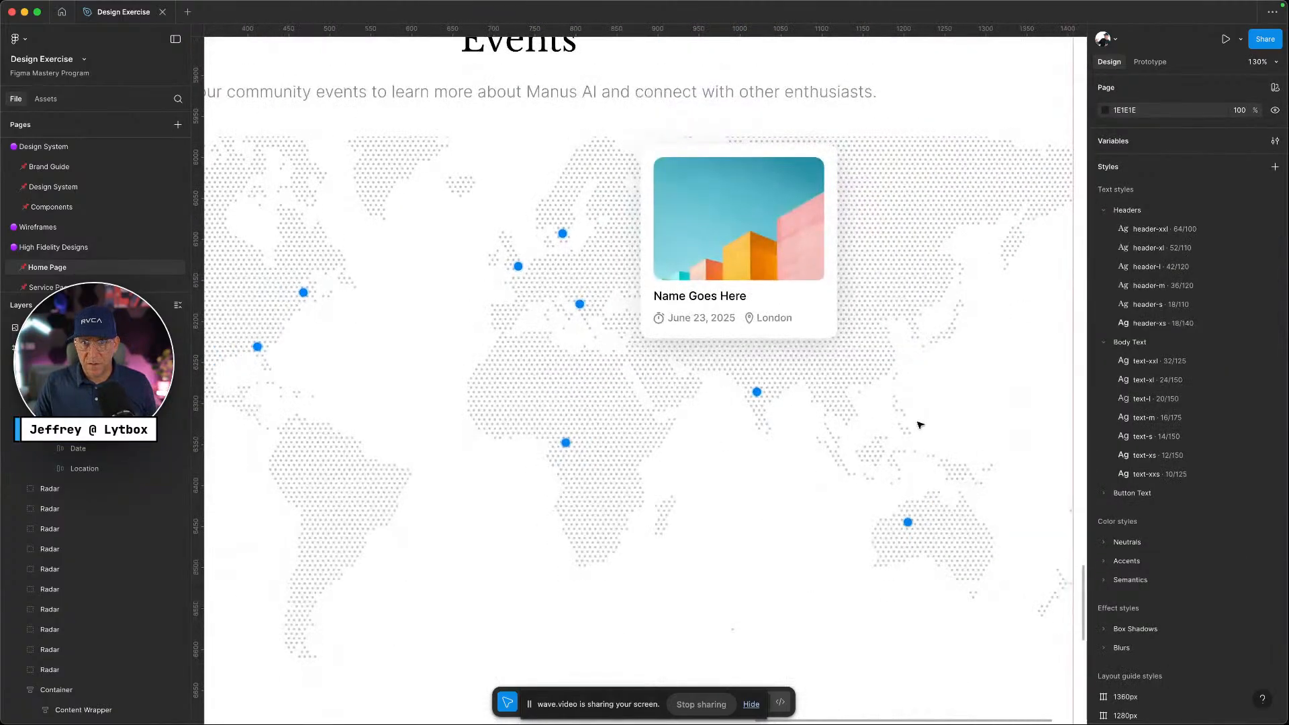
{"action": "scroll", "coordinate": [919, 424], "scroll_direction": "up", "scroll_amount": 2}
{"action": "left_click_drag", "start_coordinate": [784, 293], "coordinate": [553, 451]}
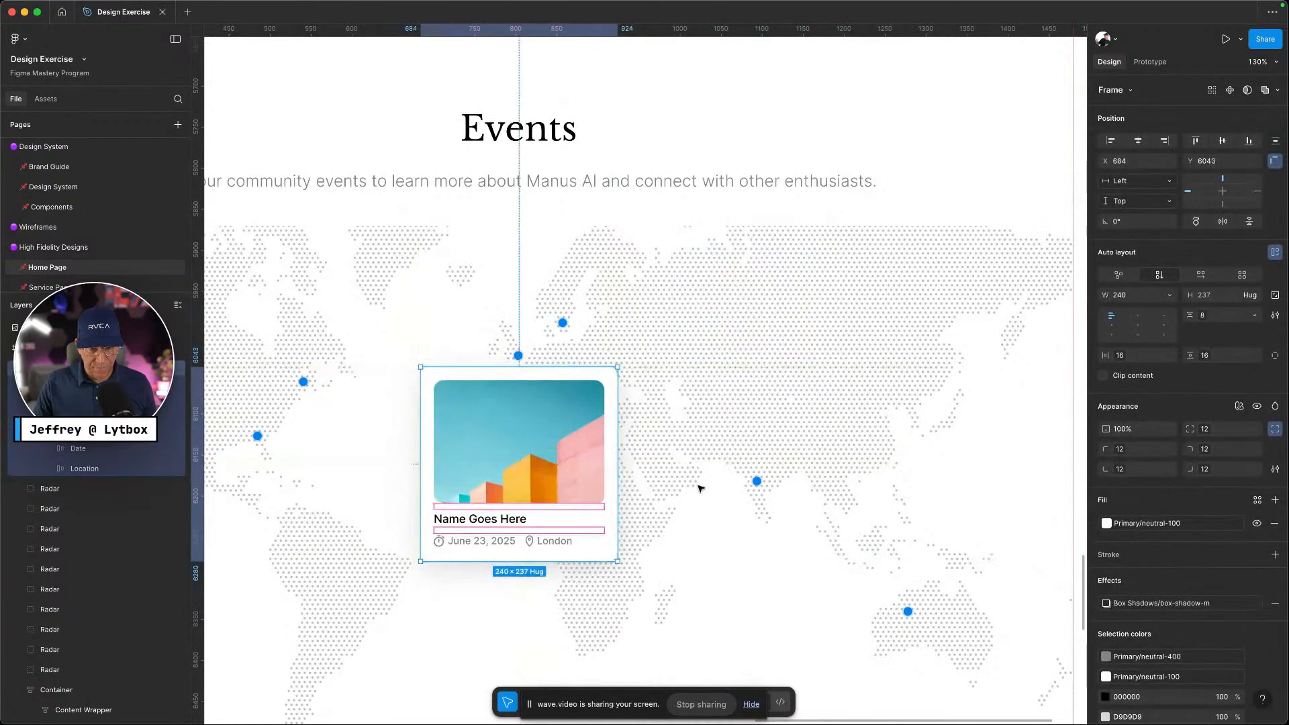
{"action": "left_click", "coordinate": [699, 486]}
{"action": "scroll", "coordinate": [658, 552], "scroll_direction": "up", "scroll_amount": 3}
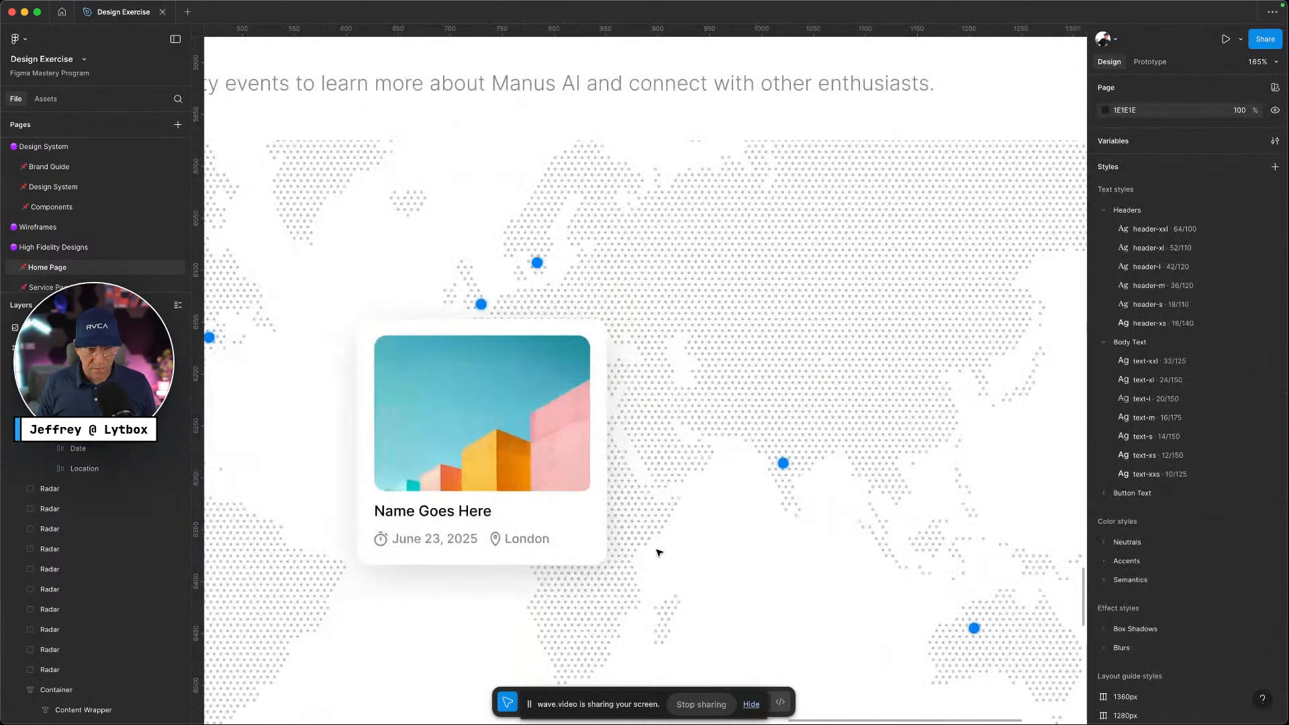
{"action": "key", "text": "ctrl+Left"}
{"action": "key", "text": "ctrl+Right"}
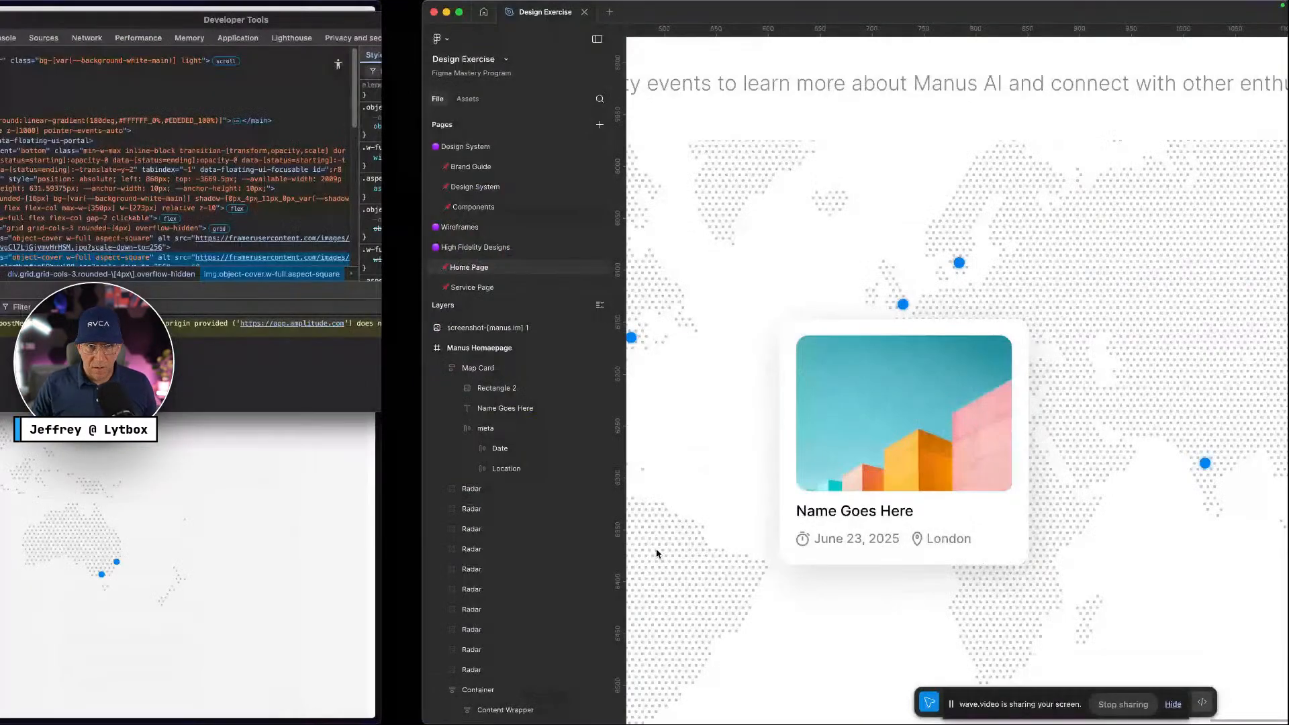
Give all four image corners a uniform border-radius-xs radius of 4
{"action": "left_click", "coordinate": [565, 463], "text": "super"}
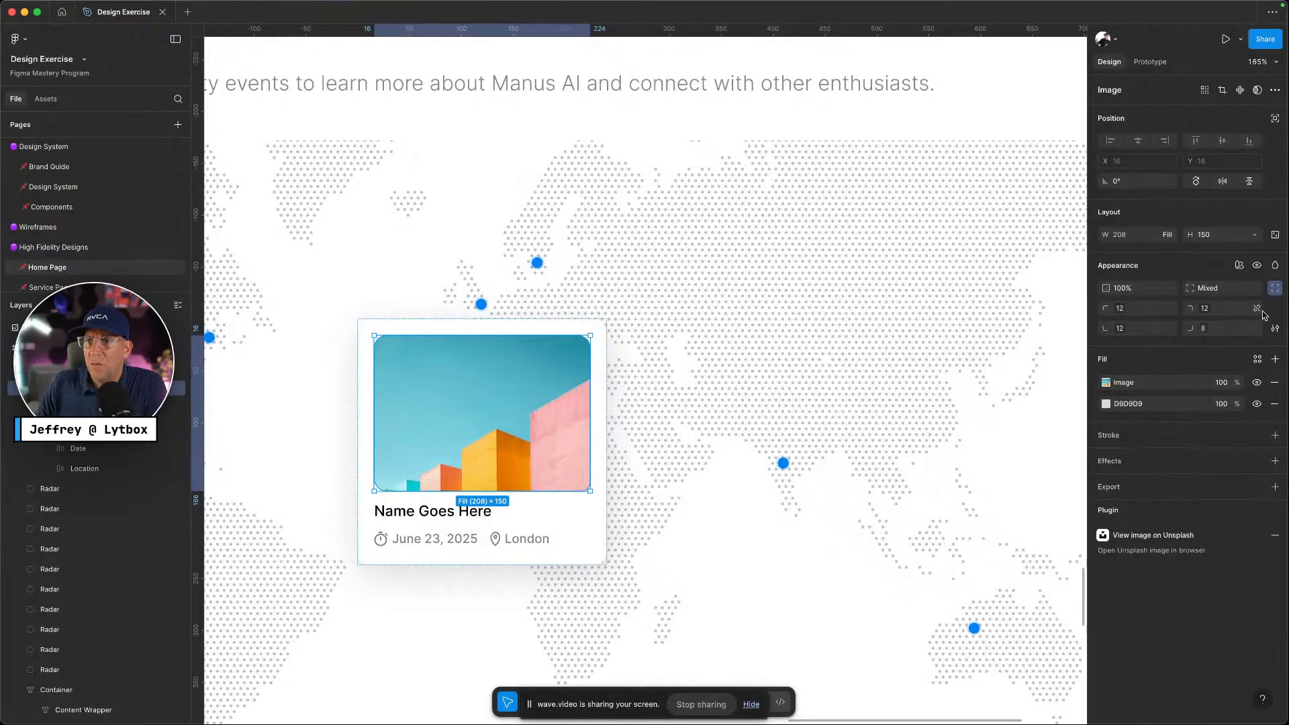
{"action": "left_click", "coordinate": [1275, 289]}
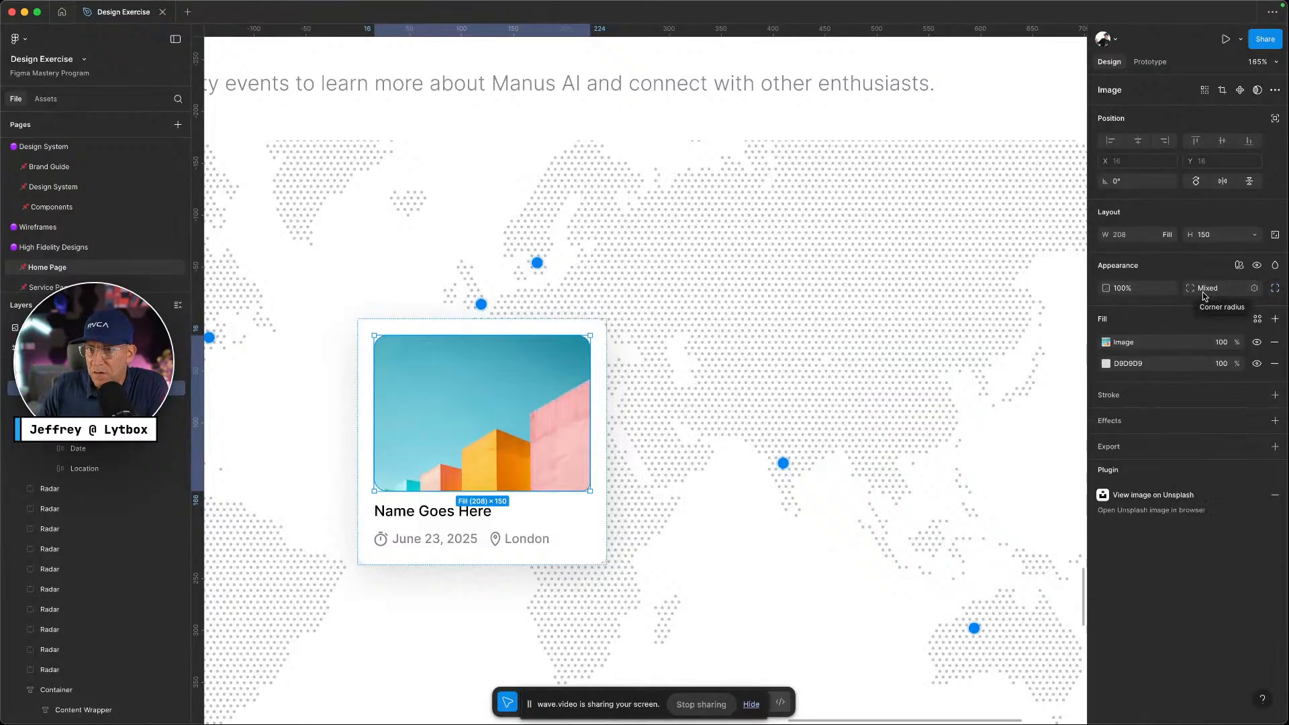
{"action": "left_click", "coordinate": [1254, 288]}
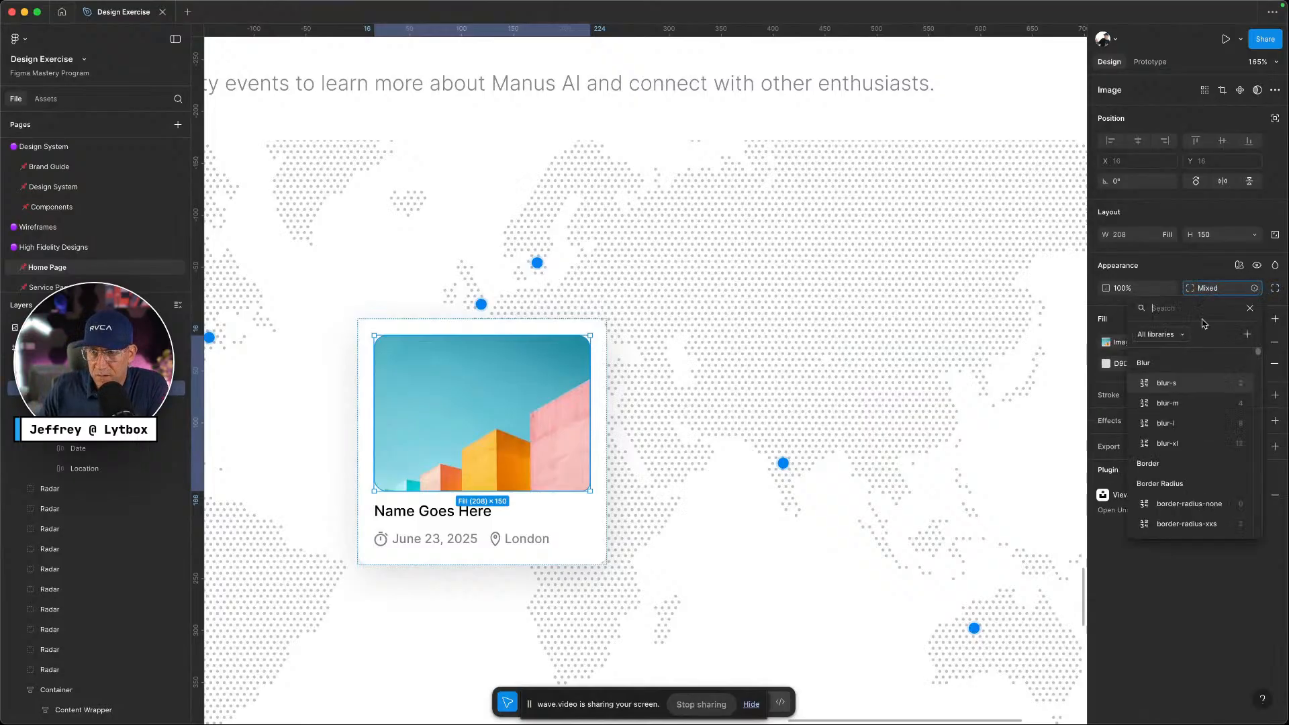
{"action": "type", "text": "rad"}
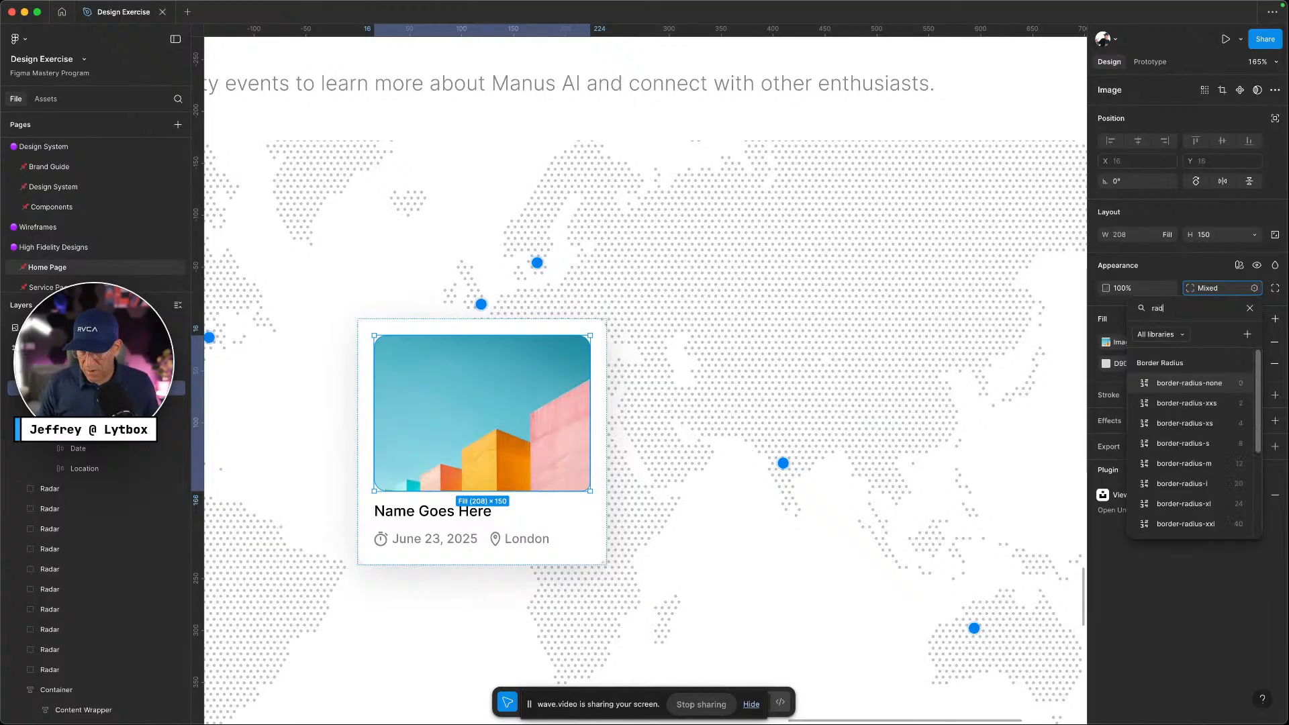
{"action": "left_click", "coordinate": [1185, 423]}
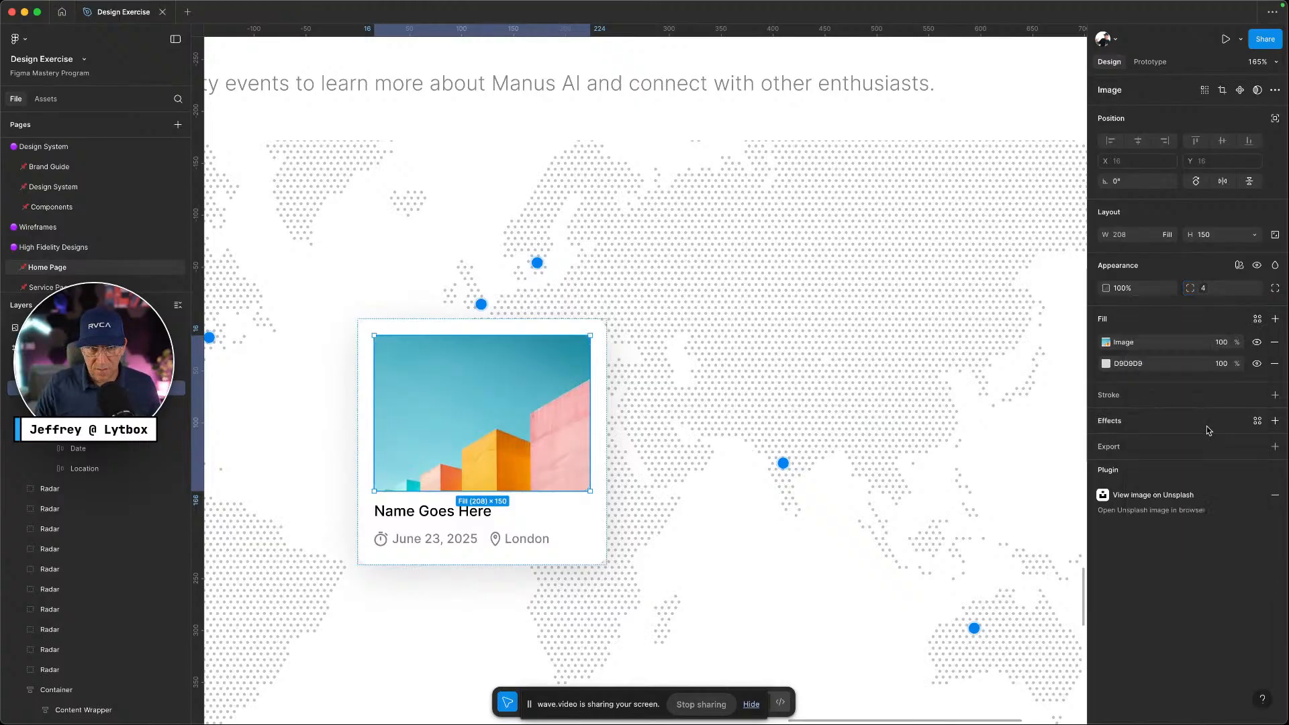
{"action": "key", "text": "Escape"}
{"action": "scroll", "coordinate": [649, 489], "scroll_direction": "down", "scroll_amount": 3}
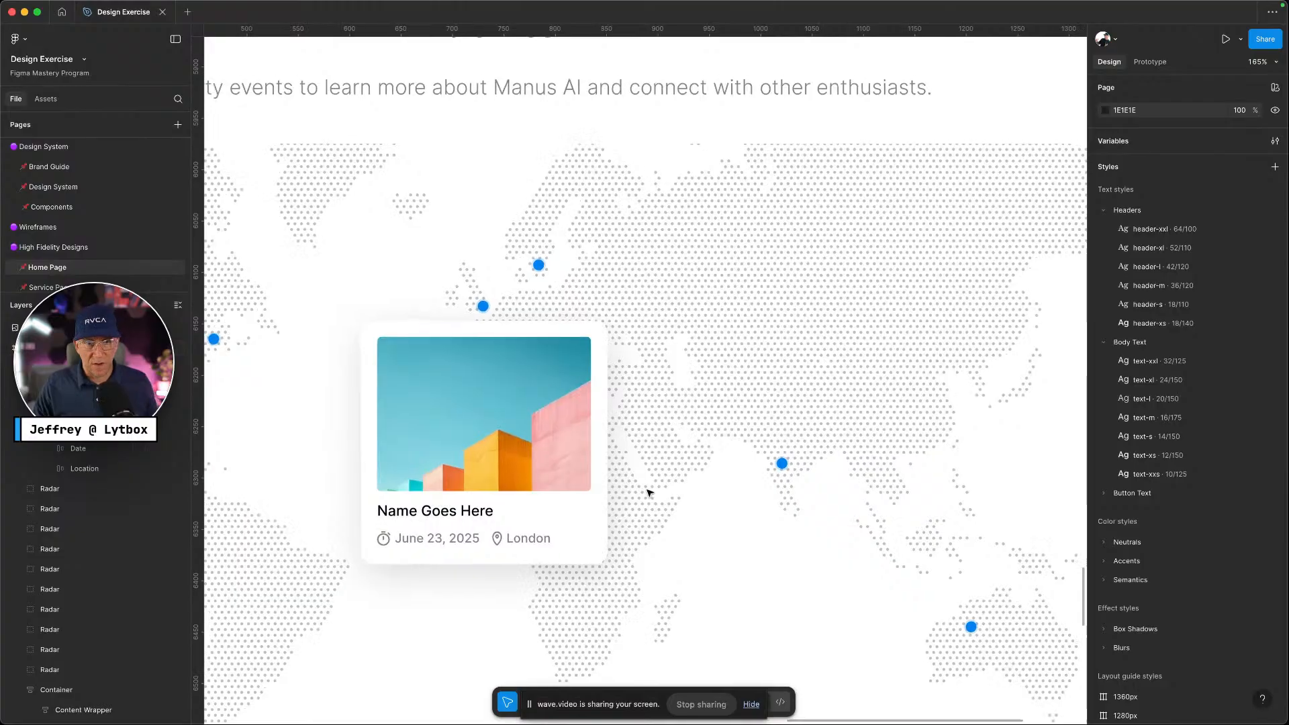
Select all ten Radar markers in Layers and group them into one 942×366 group
{"action": "scroll", "coordinate": [671, 512], "scroll_direction": "down", "scroll_amount": 5}
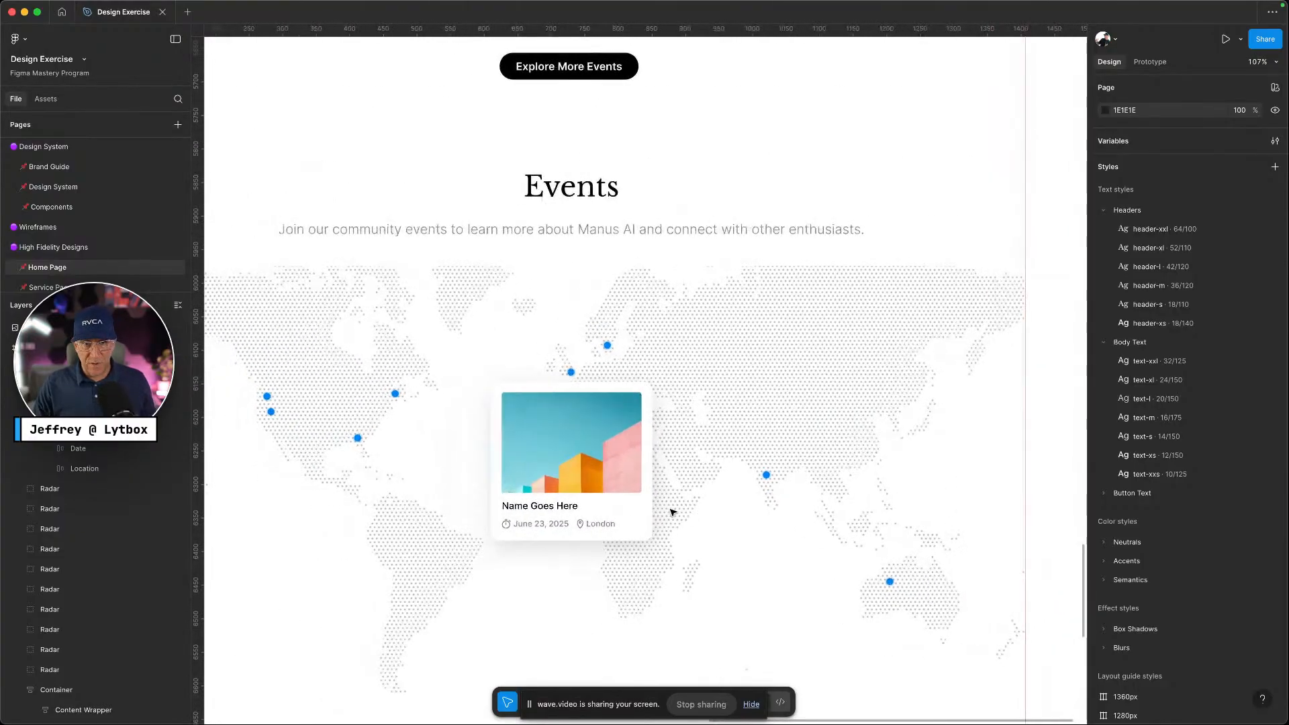
{"action": "scroll", "coordinate": [673, 512], "scroll_direction": "down", "scroll_amount": 6}
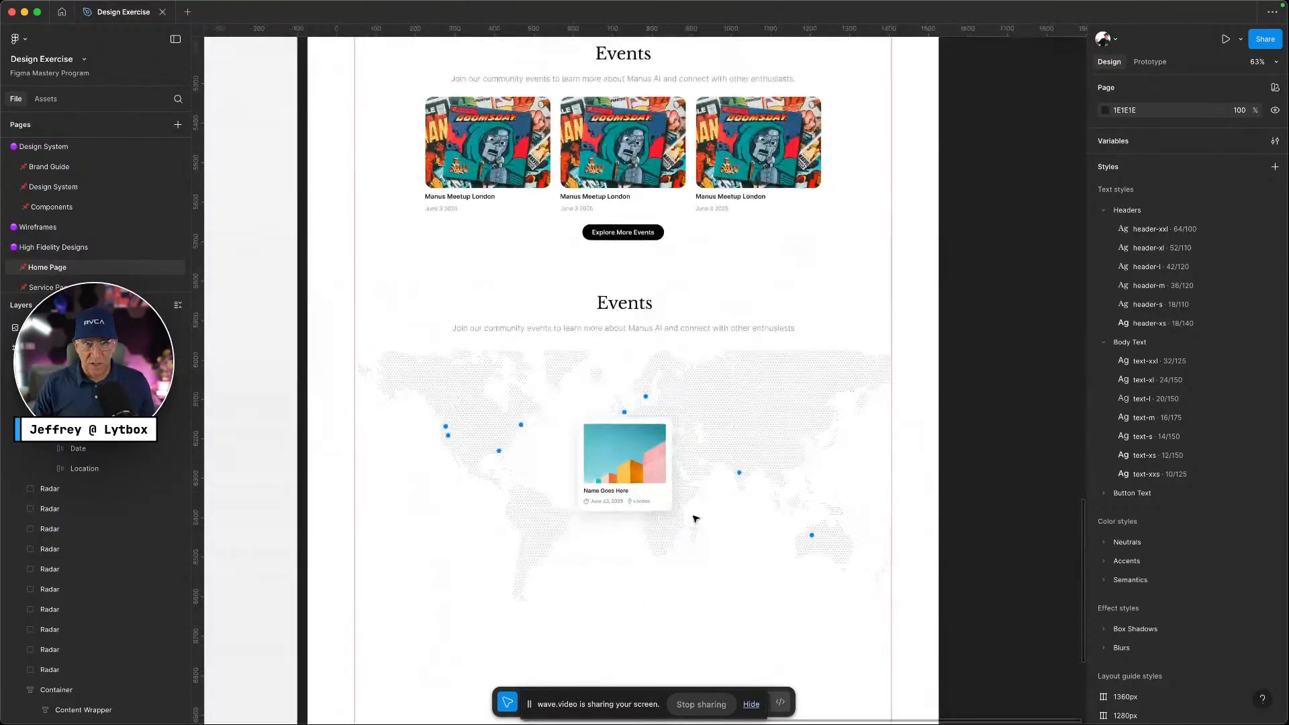
{"action": "scroll", "coordinate": [696, 517], "scroll_direction": "down", "scroll_amount": 3}
{"action": "left_click", "coordinate": [593, 329]}
{"action": "left_click", "coordinate": [592, 329]}
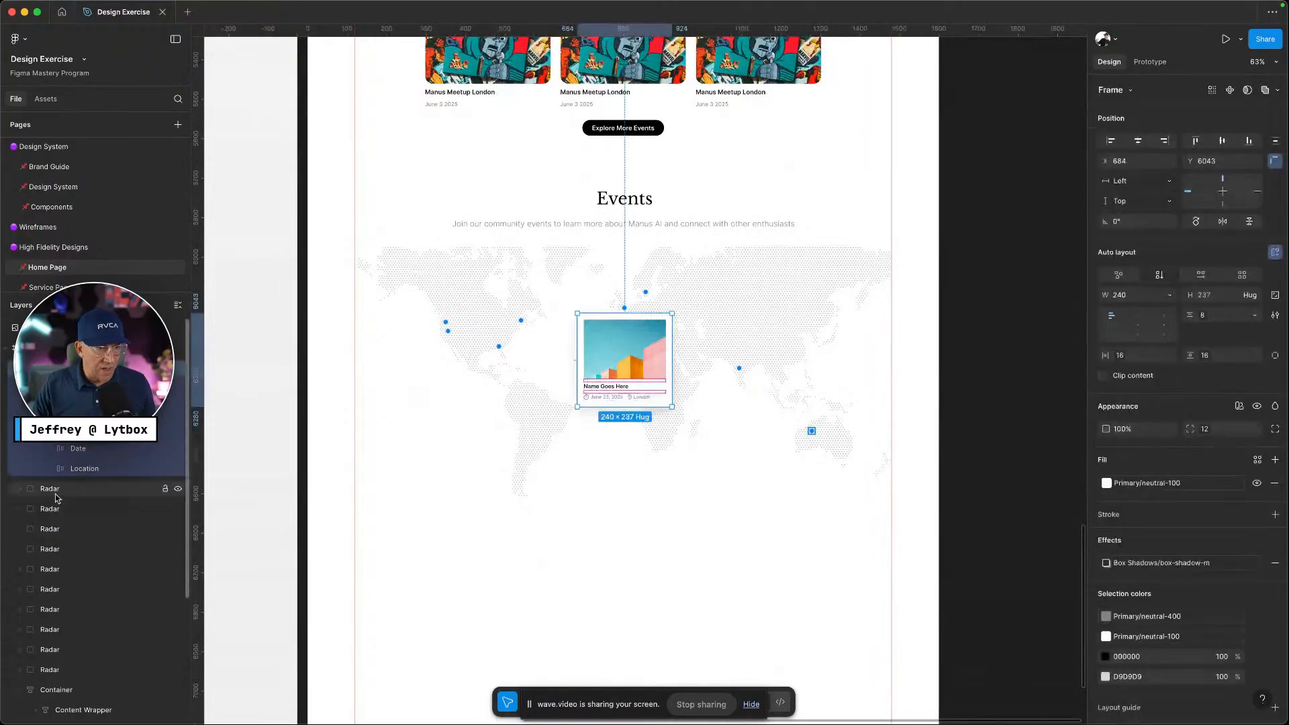
{"action": "left_click", "coordinate": [18, 490]}
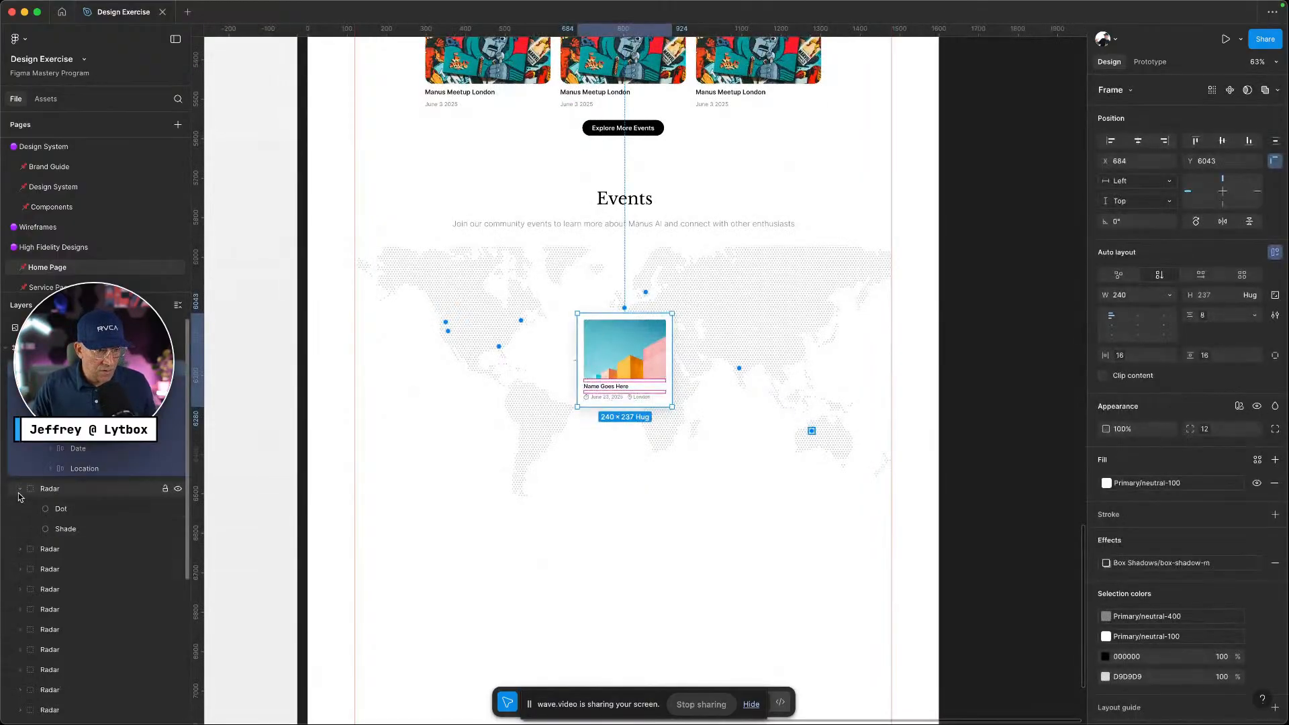
{"action": "left_click", "coordinate": [19, 490]}
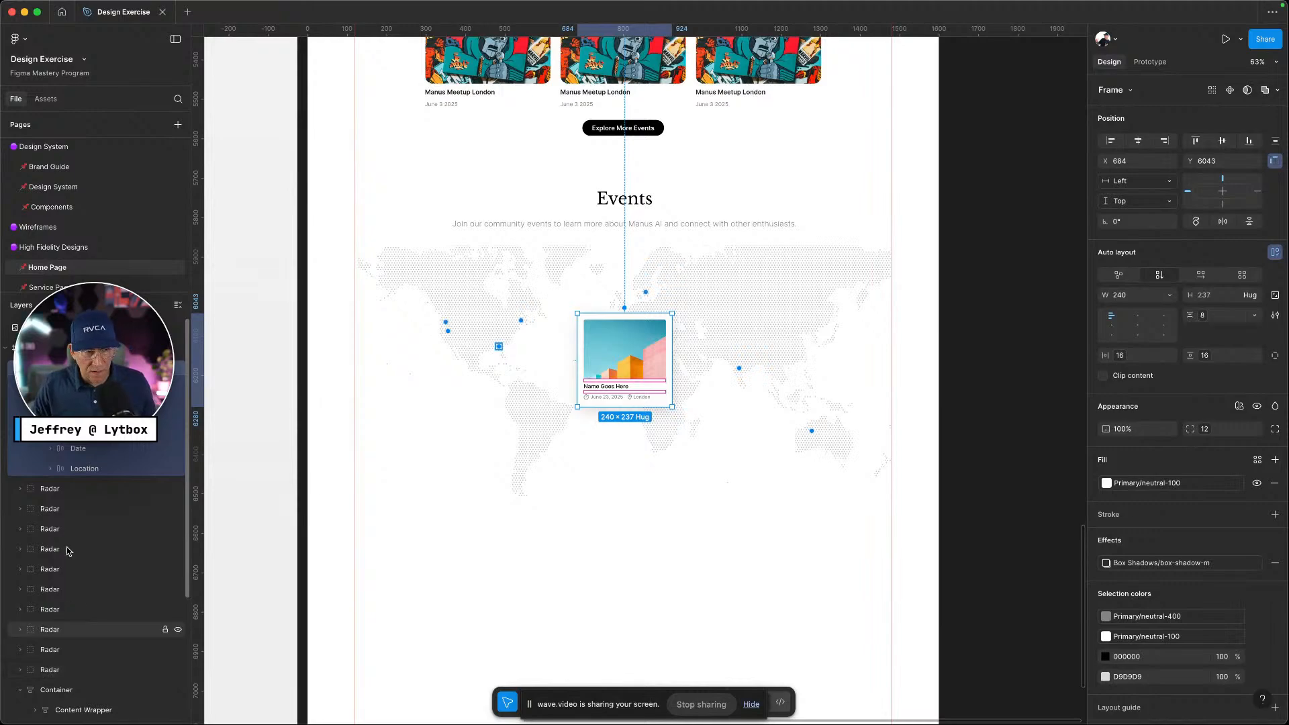
{"action": "left_click", "coordinate": [20, 368]}
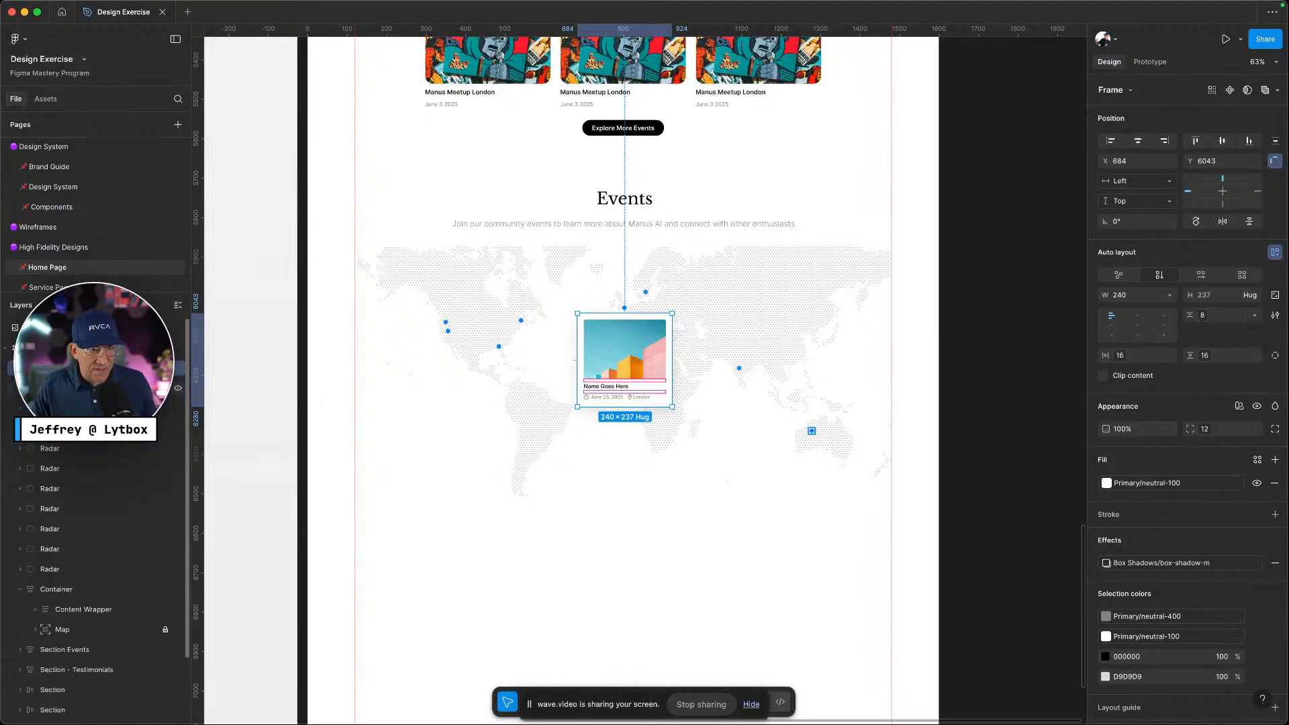
{"action": "left_click", "coordinate": [44, 388]}
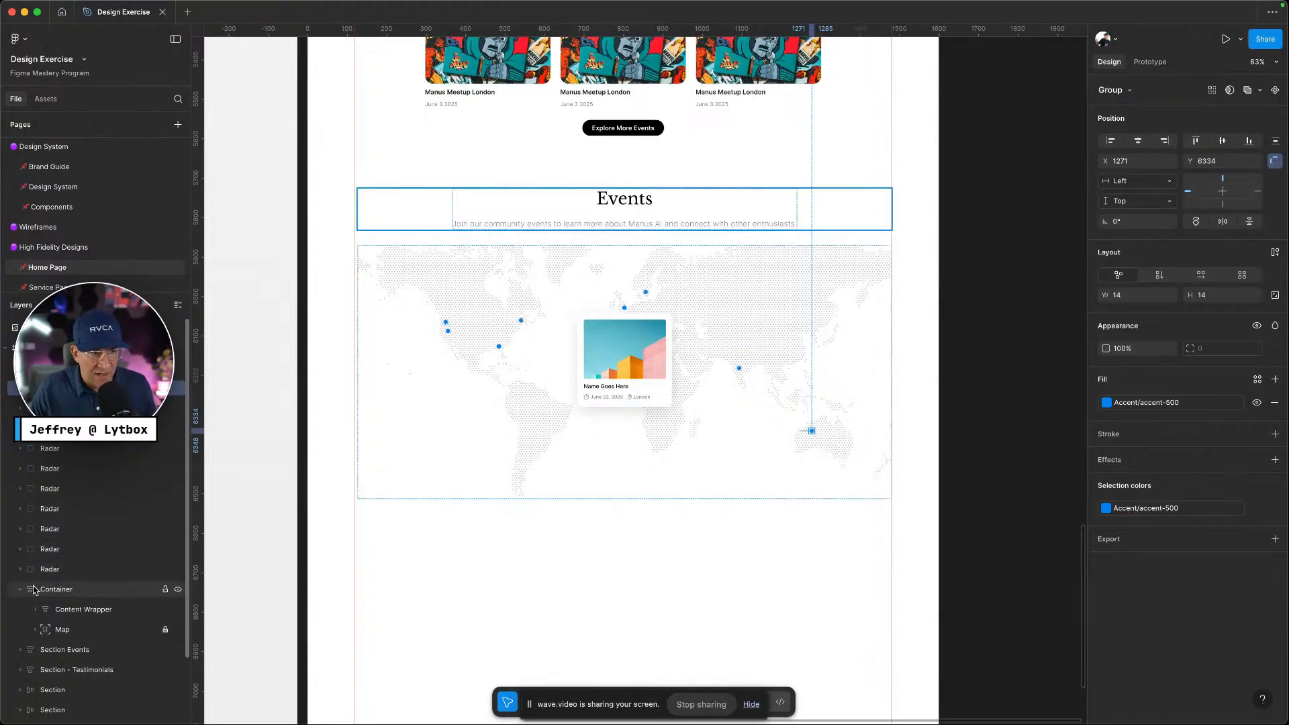
{"action": "left_click", "coordinate": [21, 589]}
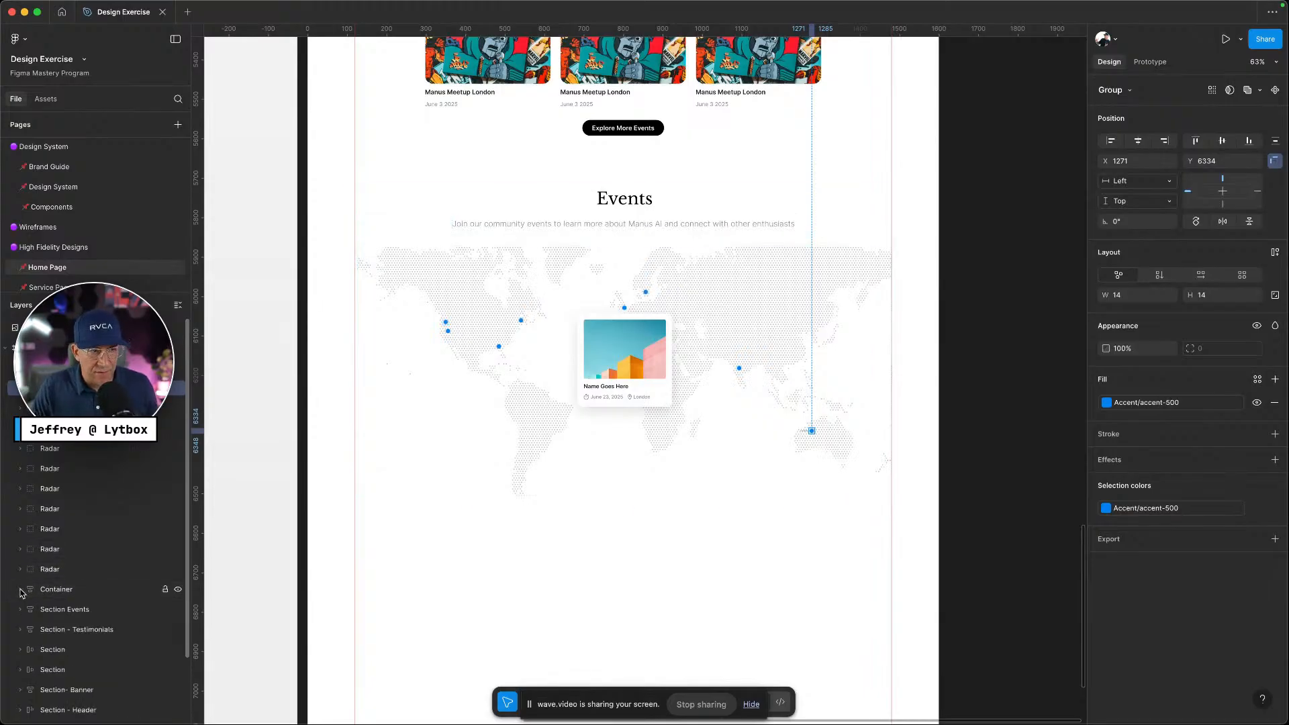
{"action": "left_click", "coordinate": [50, 572], "text": "shift"}
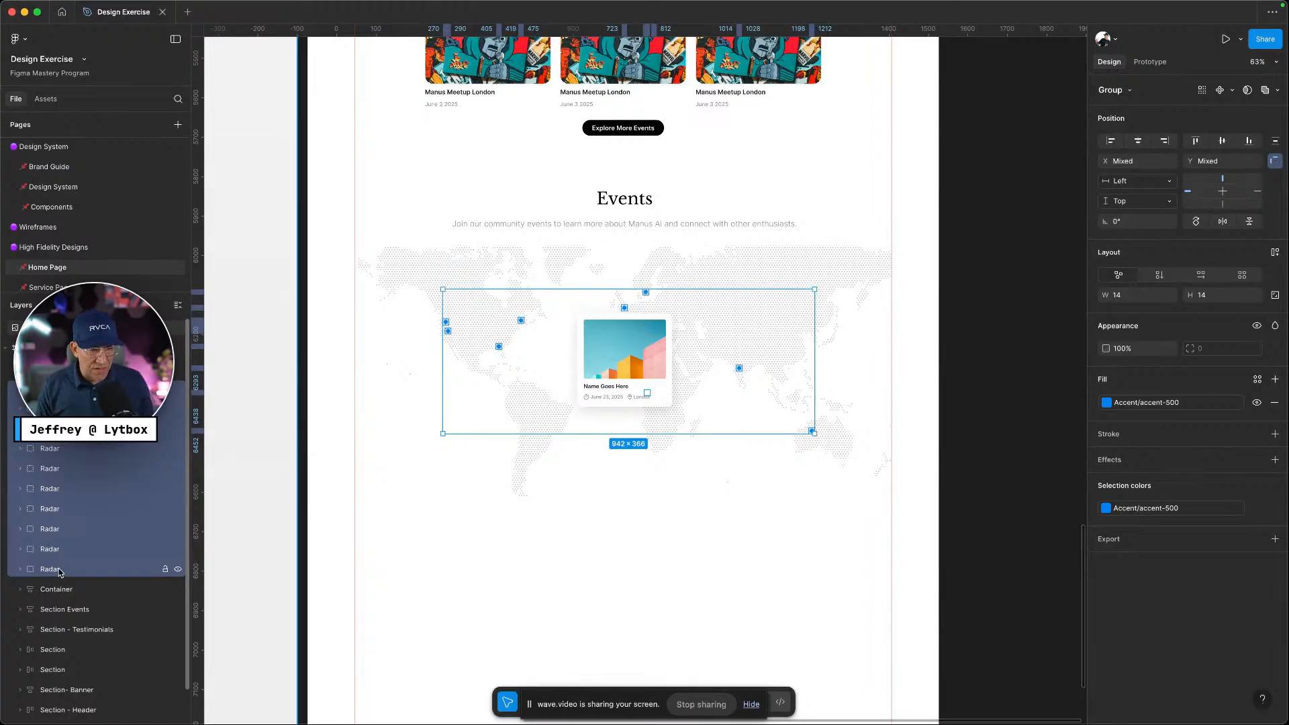
{"action": "key", "text": "super+g"}
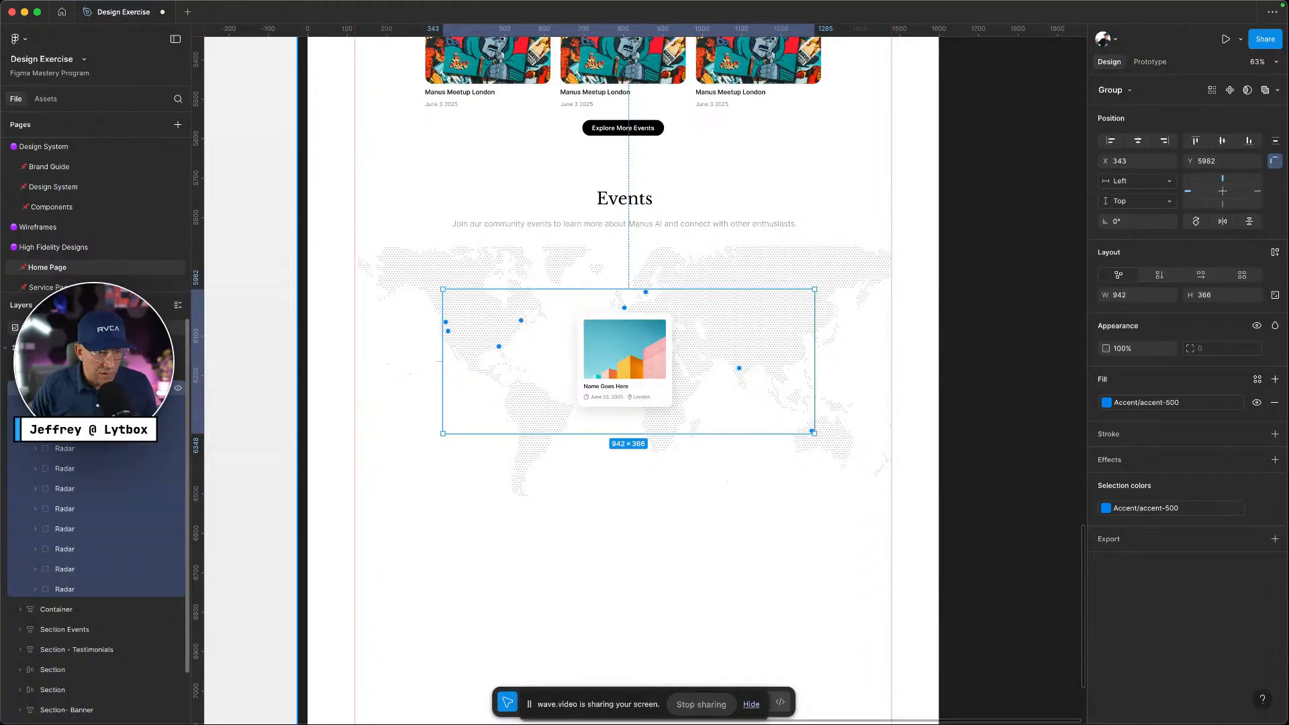
Multi-select the Events heading, the marker group and the event card in the Layers panel
{"action": "left_click", "coordinate": [20, 389]}
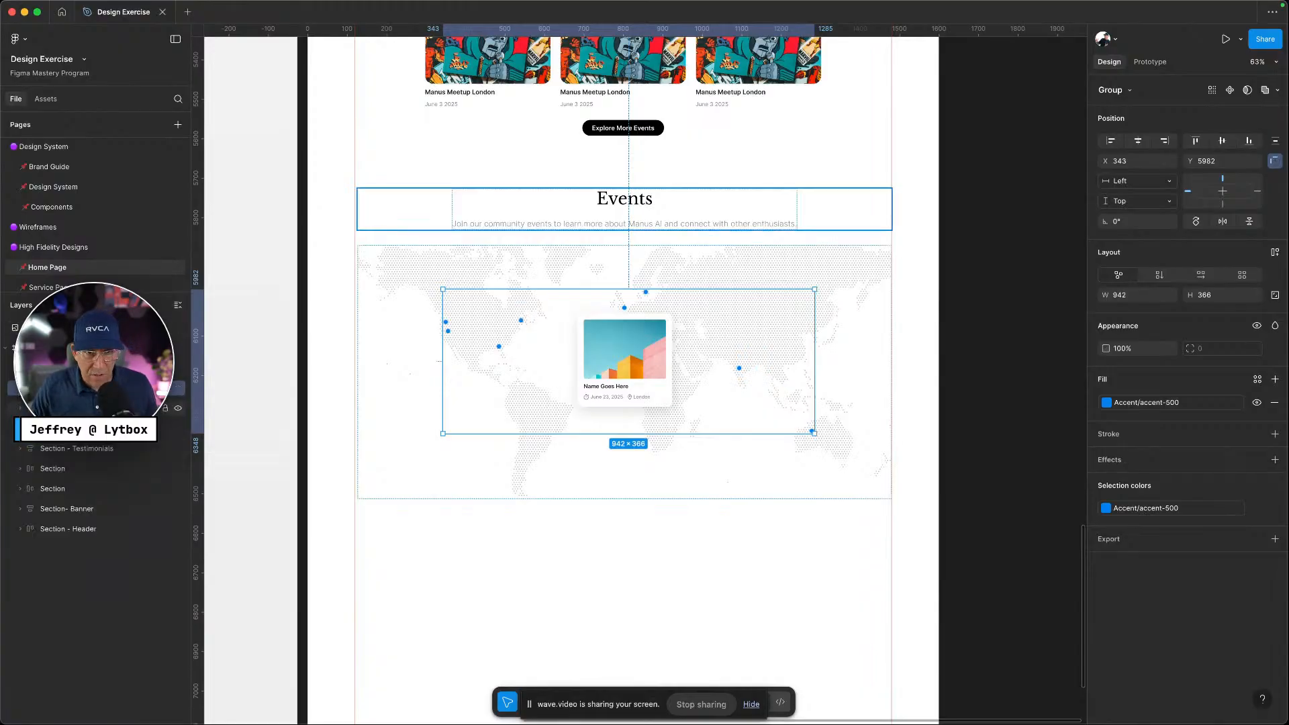
{"action": "left_click", "coordinate": [74, 408]}
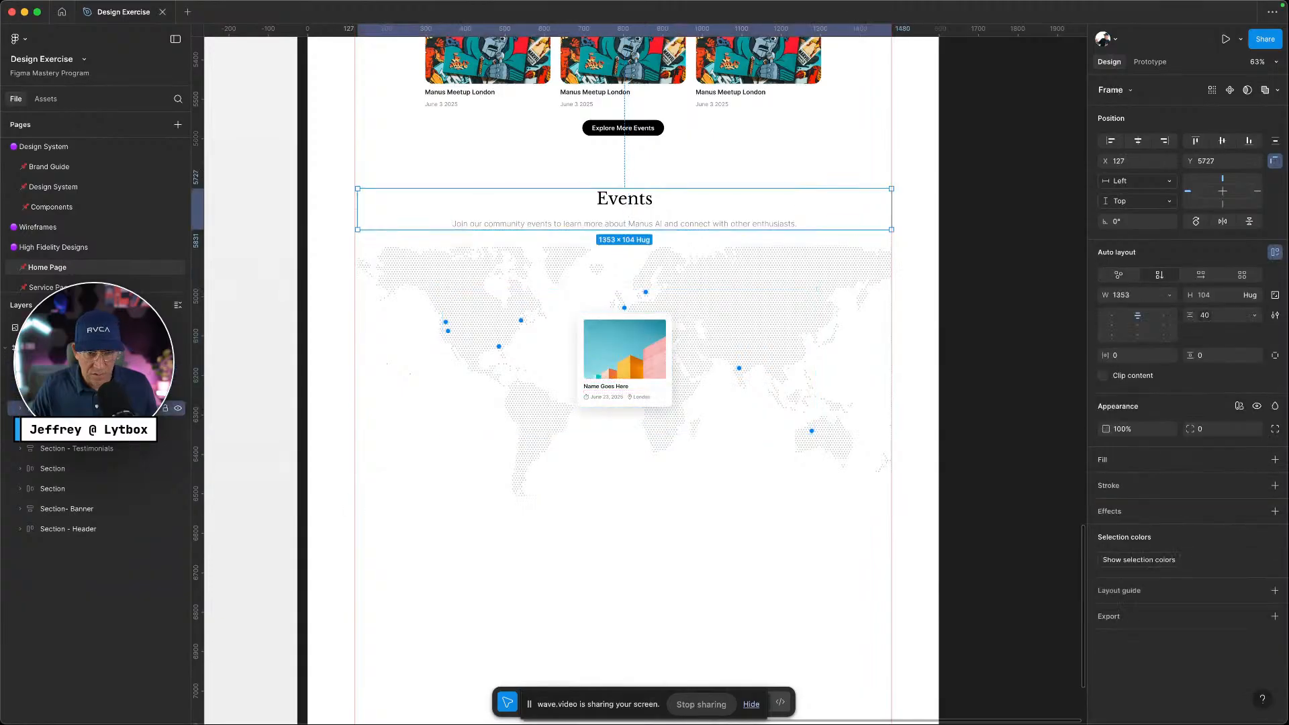
{"action": "left_click", "coordinate": [74, 389]}
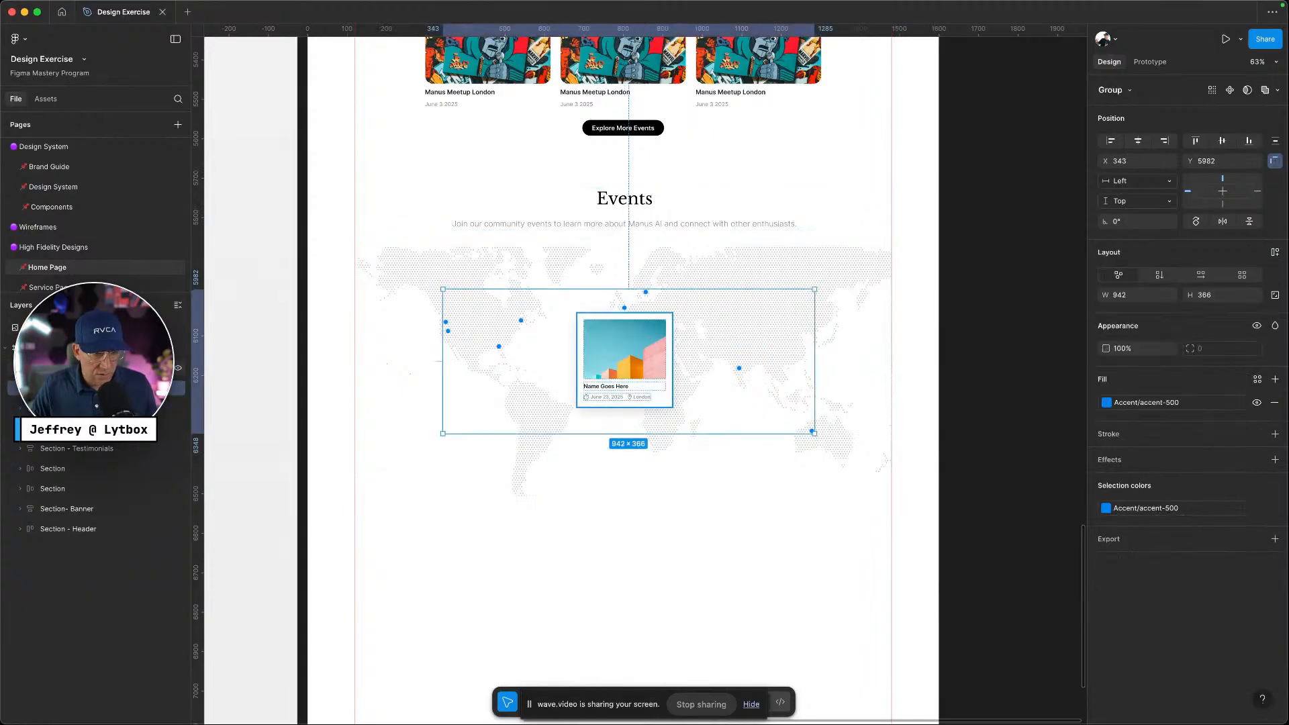
{"action": "left_click", "coordinate": [74, 368]}
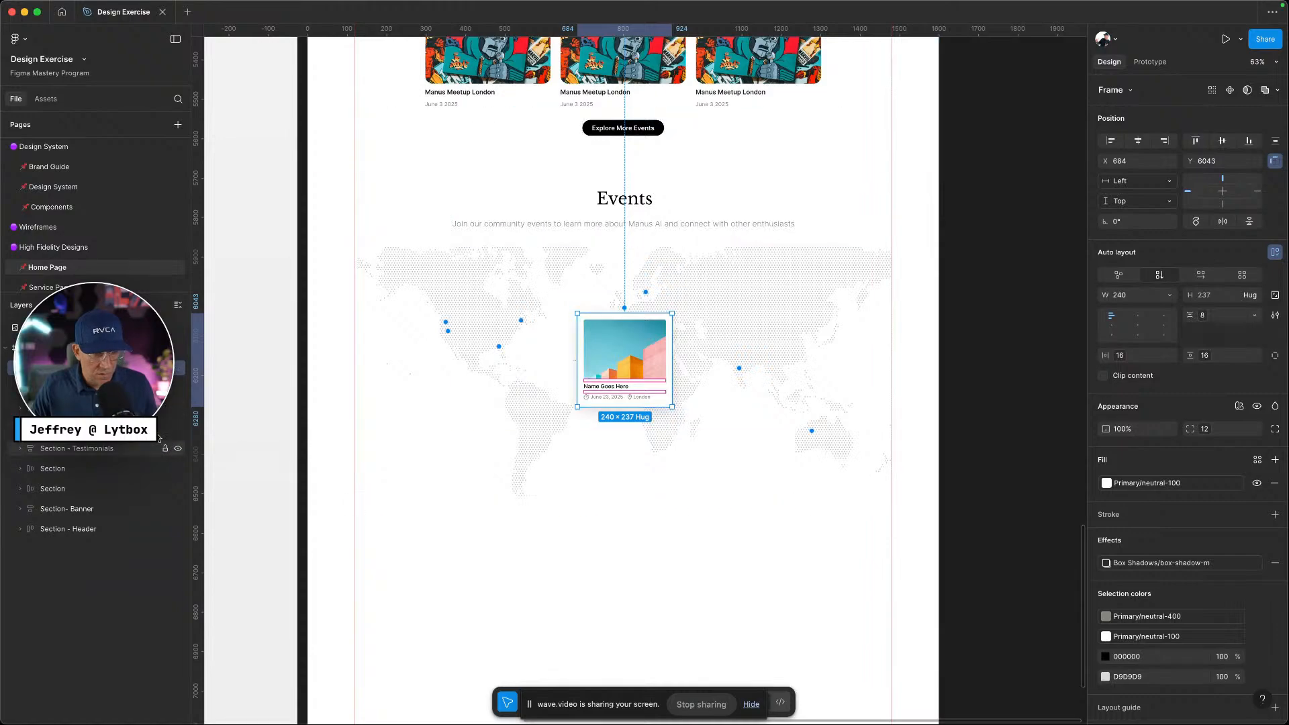
{"action": "scroll", "coordinate": [17, 396], "scroll_direction": "up", "scroll_amount": 2}
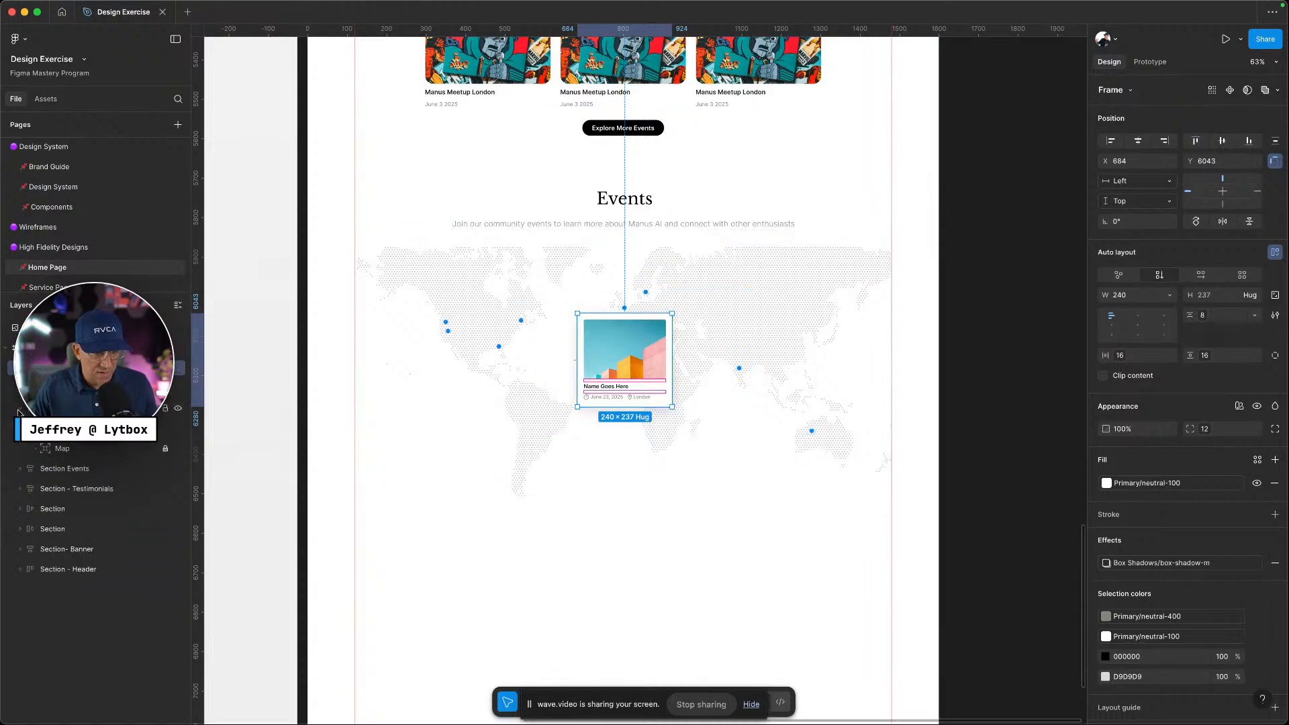
{"action": "left_click", "coordinate": [19, 410]}
{"action": "left_click", "coordinate": [60, 409]}
{"action": "left_click", "coordinate": [67, 368], "text": "shift"}
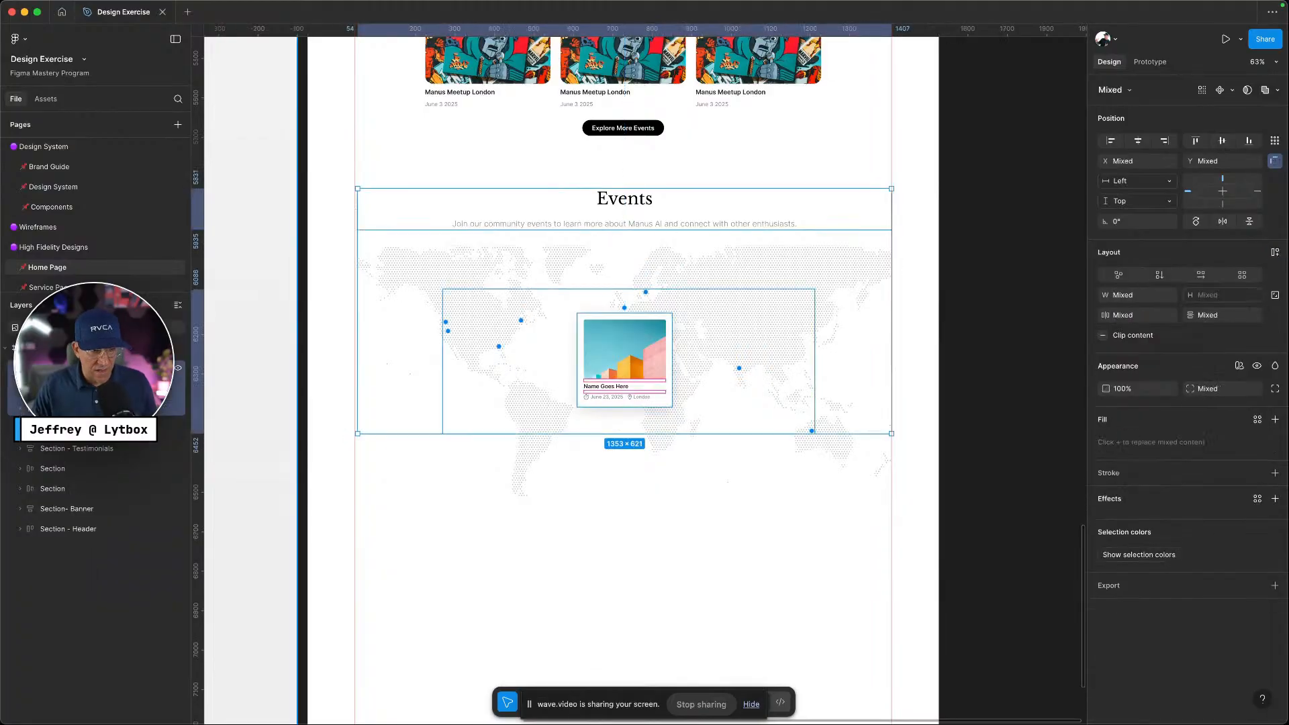
Frame the three layers in a 1353×621 vertical auto layout frame with 151 spacing
{"action": "key", "text": "super+alt+g"}
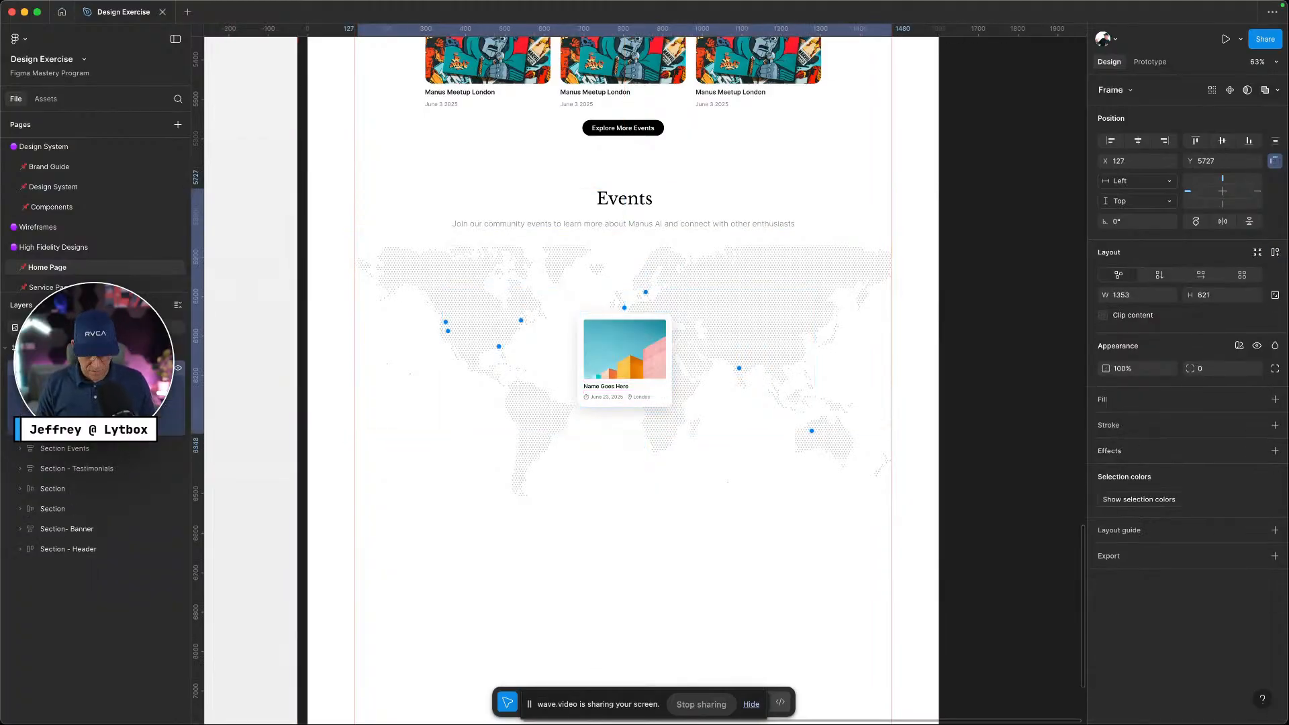
{"action": "key", "text": "shift+a"}
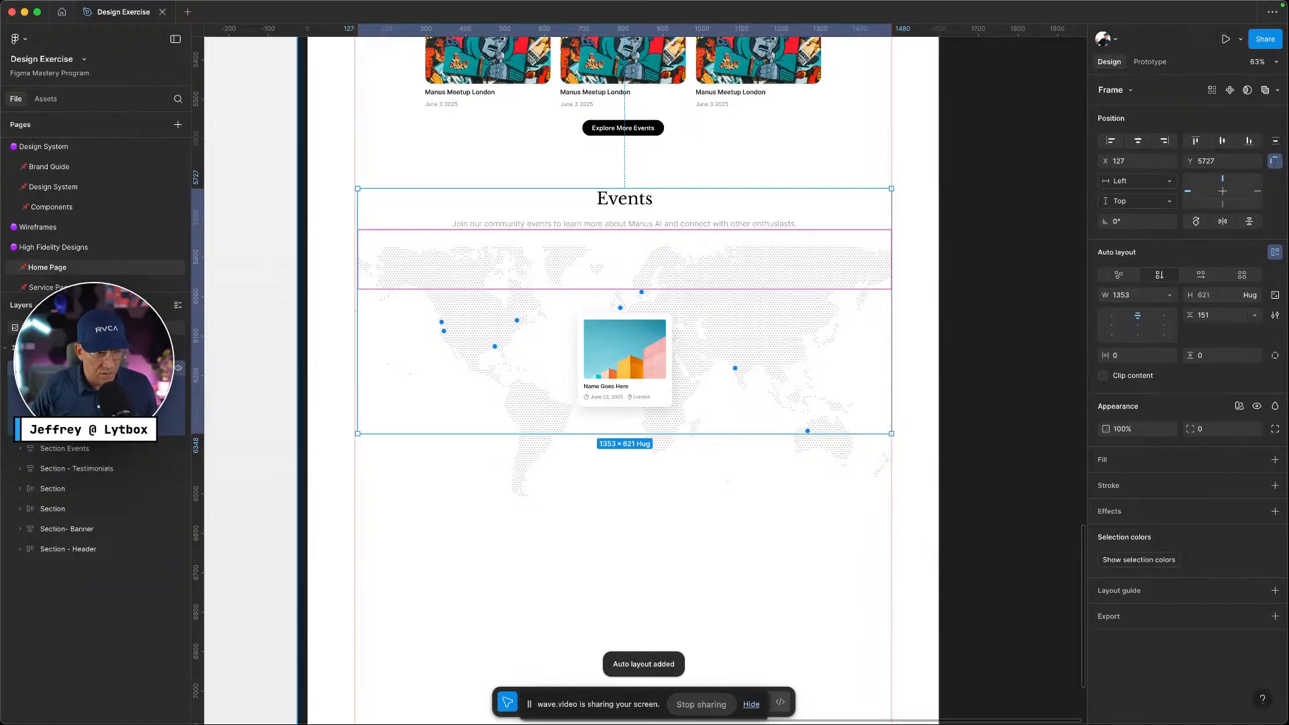
{"action": "left_click", "coordinate": [67, 408]}
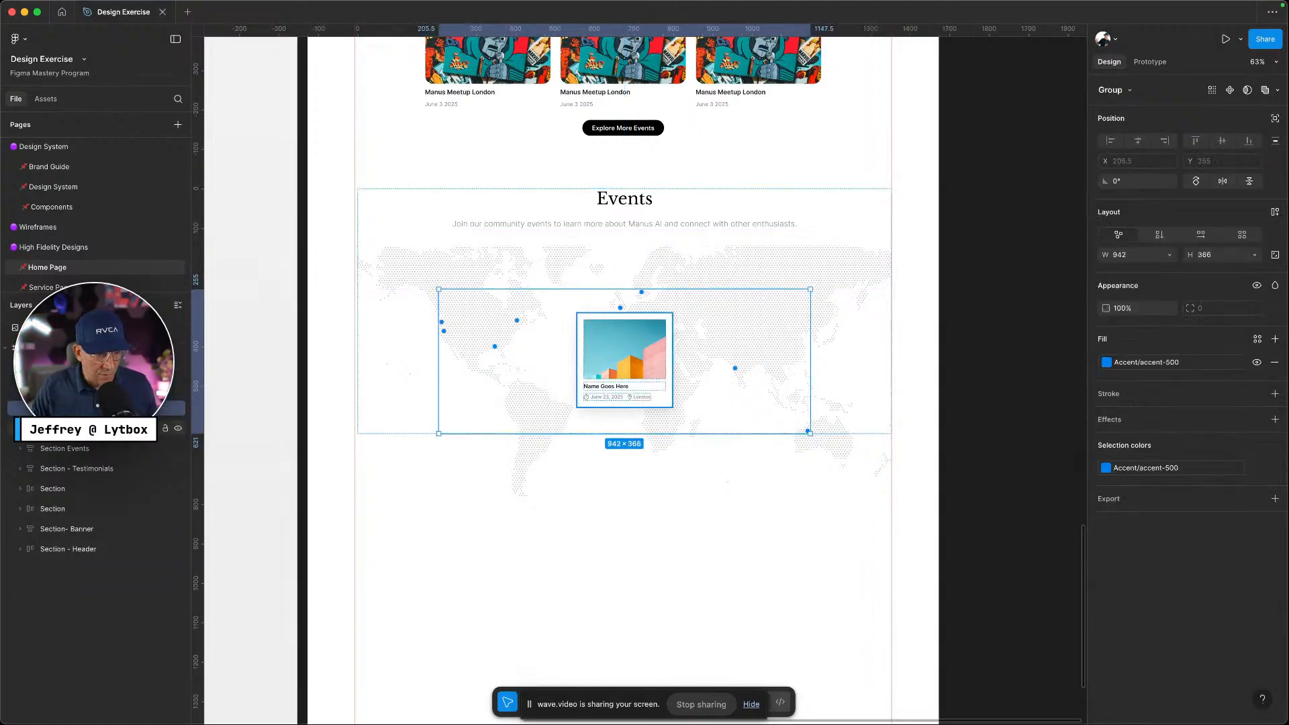
{"action": "left_click", "coordinate": [67, 428]}
{"action": "double_click", "coordinate": [67, 368]}
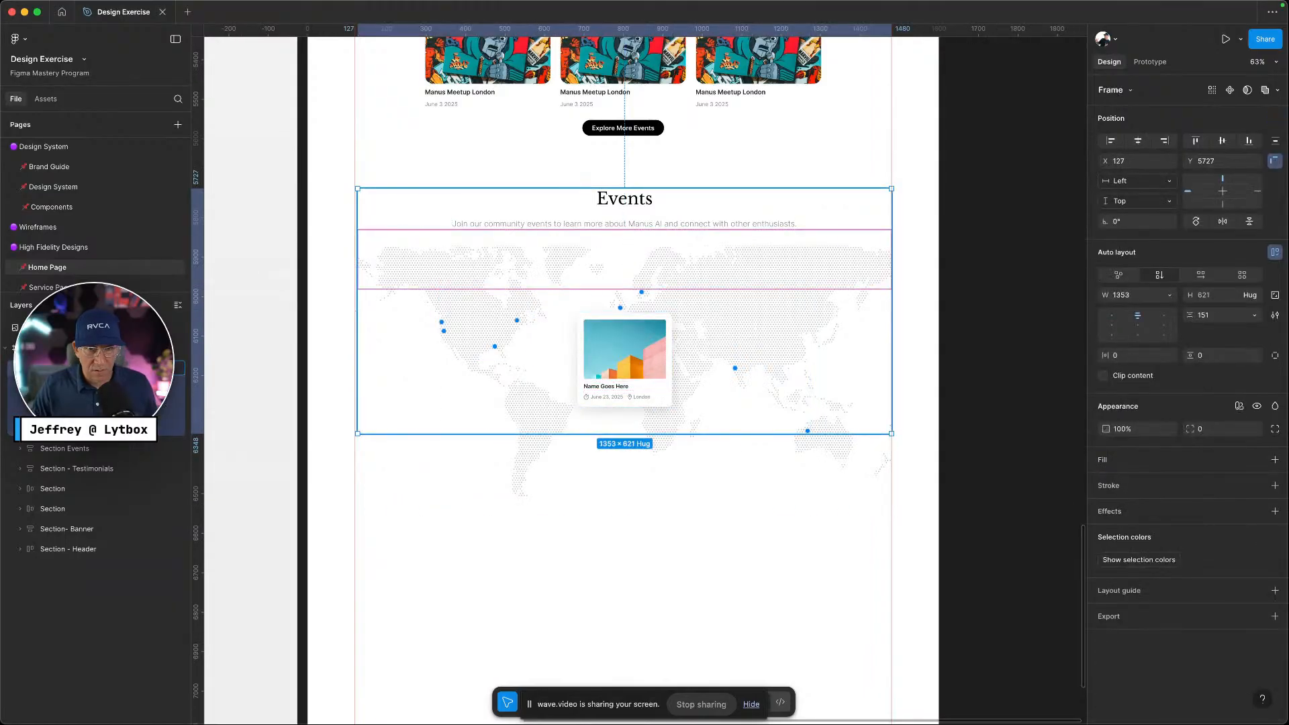
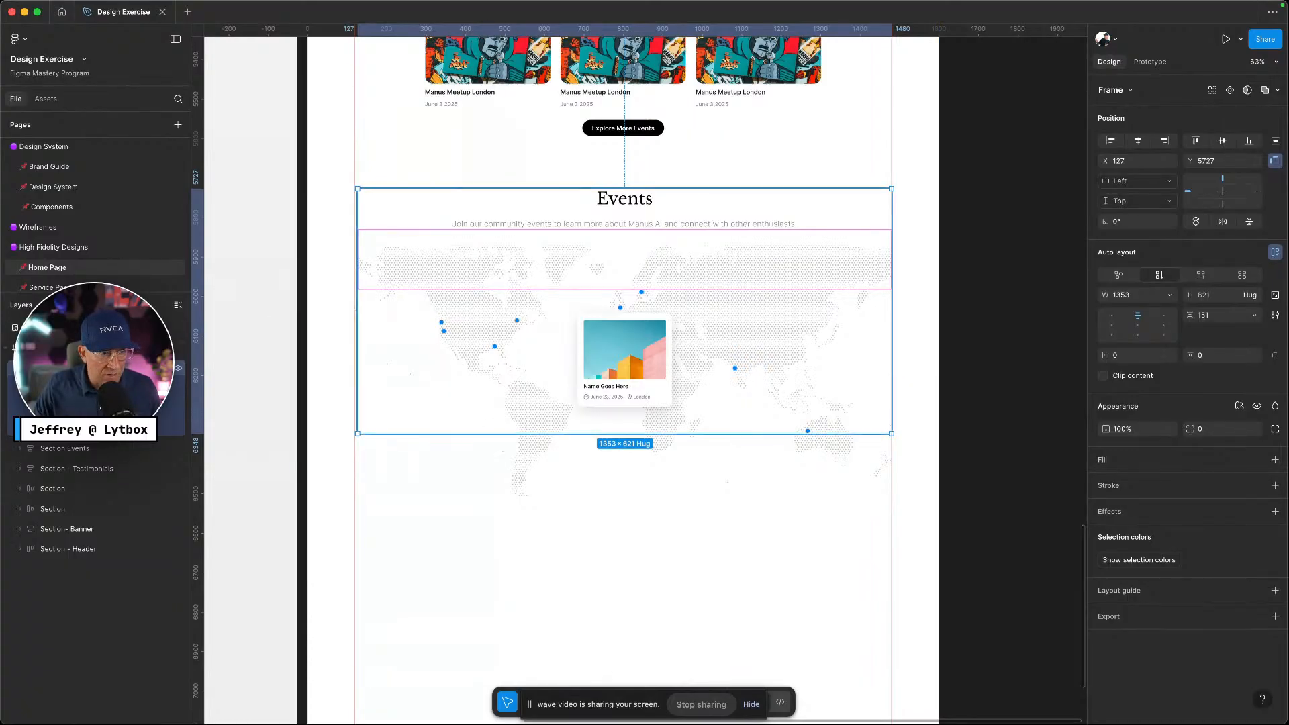
Set the Contents frame's width to Hug contents, shrinking it from 1353 to 942
{"action": "scroll", "coordinate": [380, 347], "scroll_direction": "up", "scroll_amount": 5}
{"action": "scroll", "coordinate": [380, 348], "scroll_direction": "up", "scroll_amount": 3}
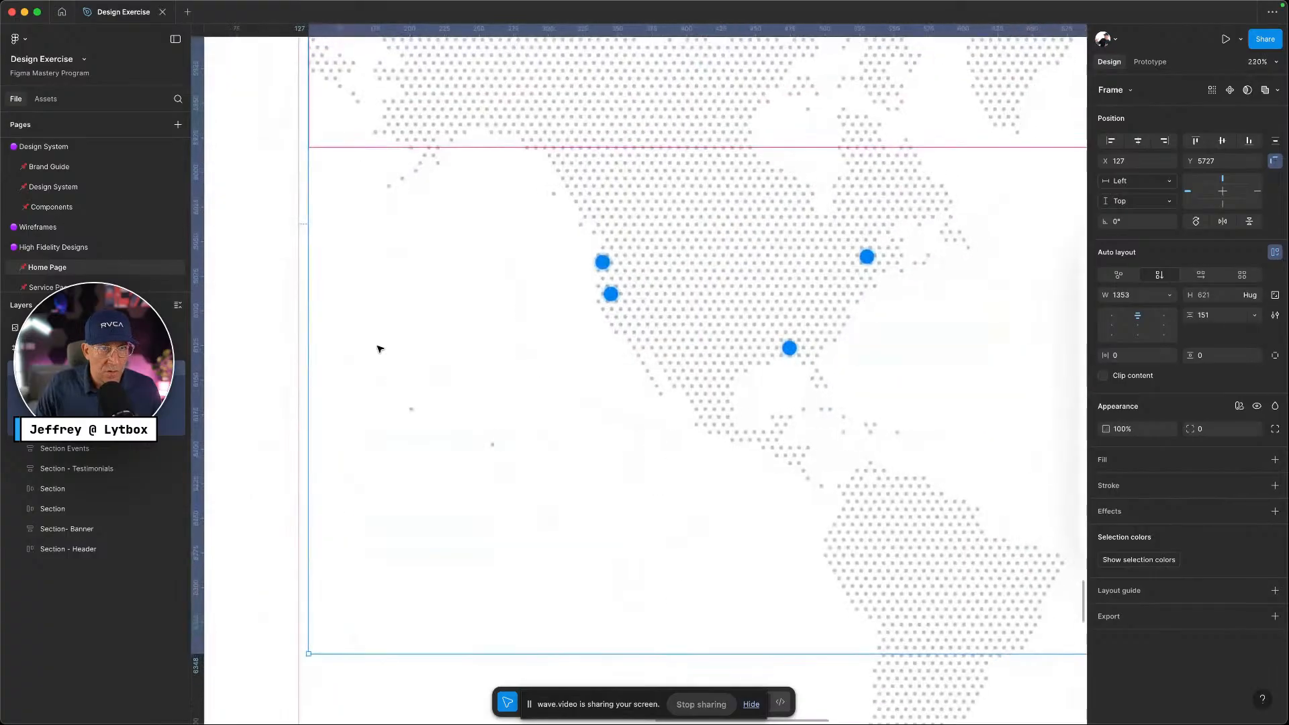
{"action": "scroll", "coordinate": [380, 348], "scroll_direction": "down", "scroll_amount": 3}
{"action": "scroll", "coordinate": [380, 348], "scroll_direction": "down", "scroll_amount": 1}
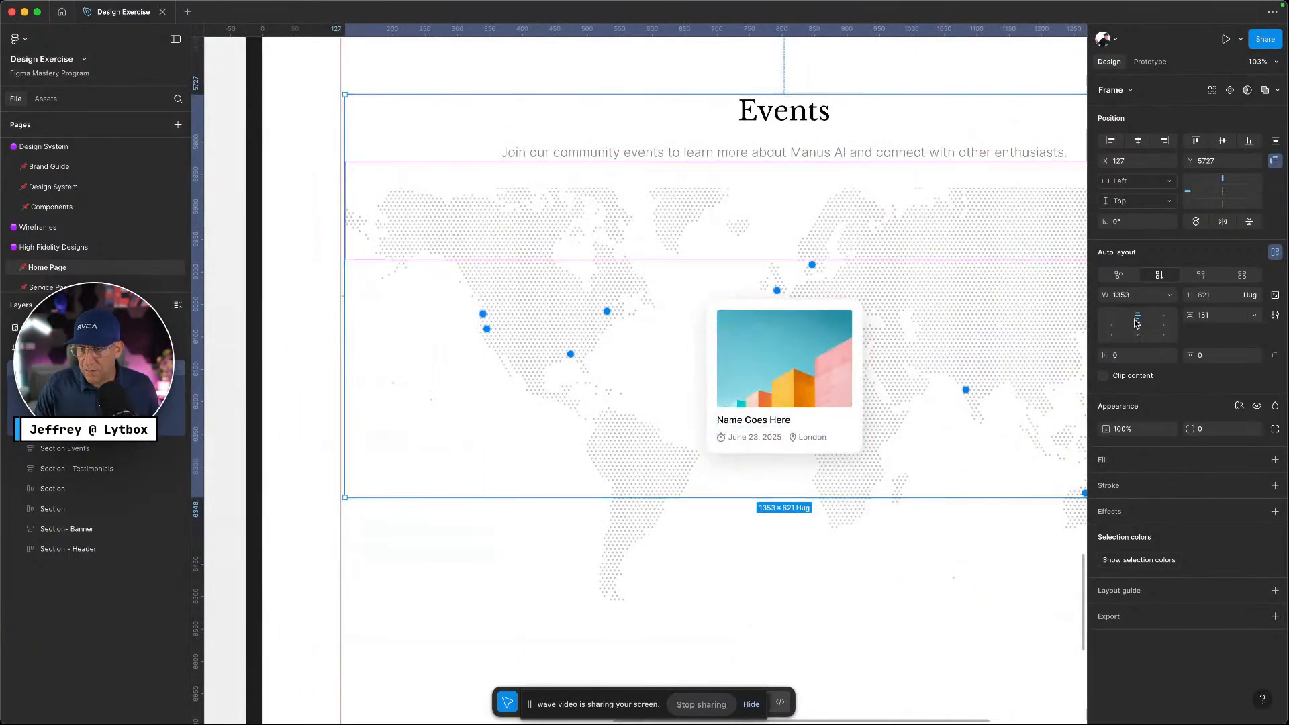
{"action": "left_click", "coordinate": [1255, 295]}
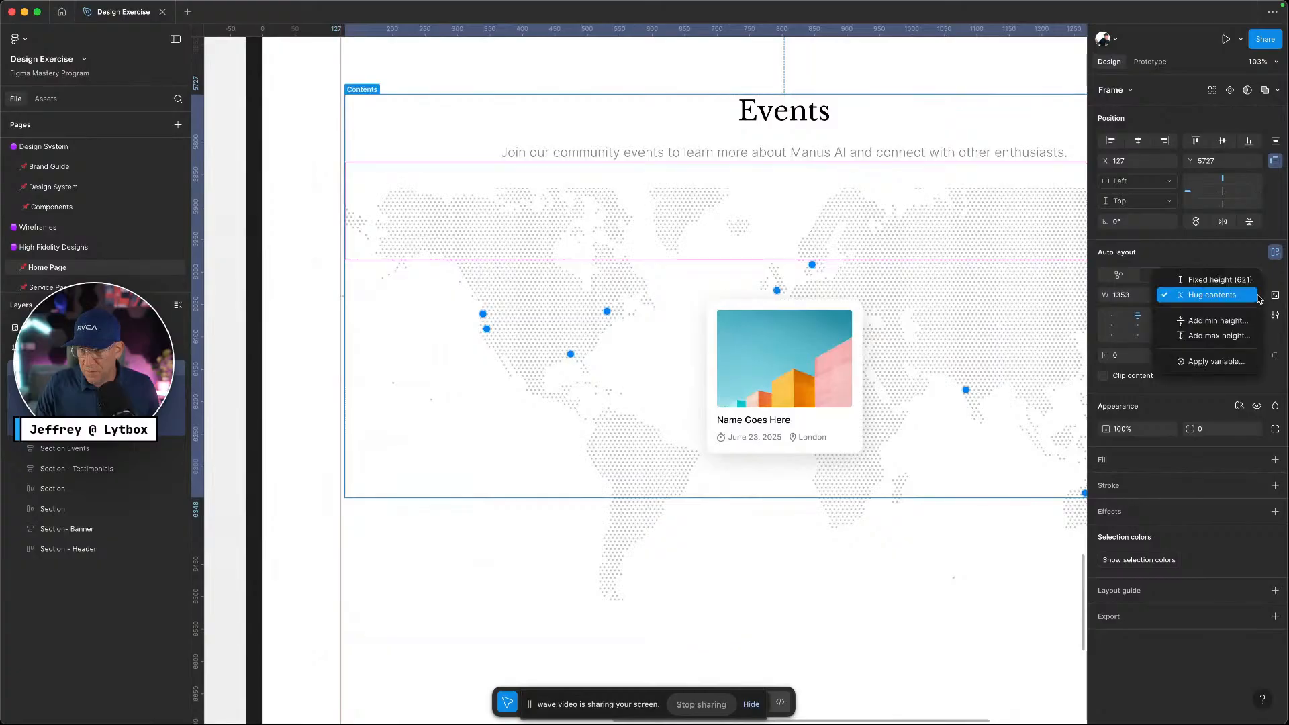
{"action": "left_click", "coordinate": [1131, 294]}
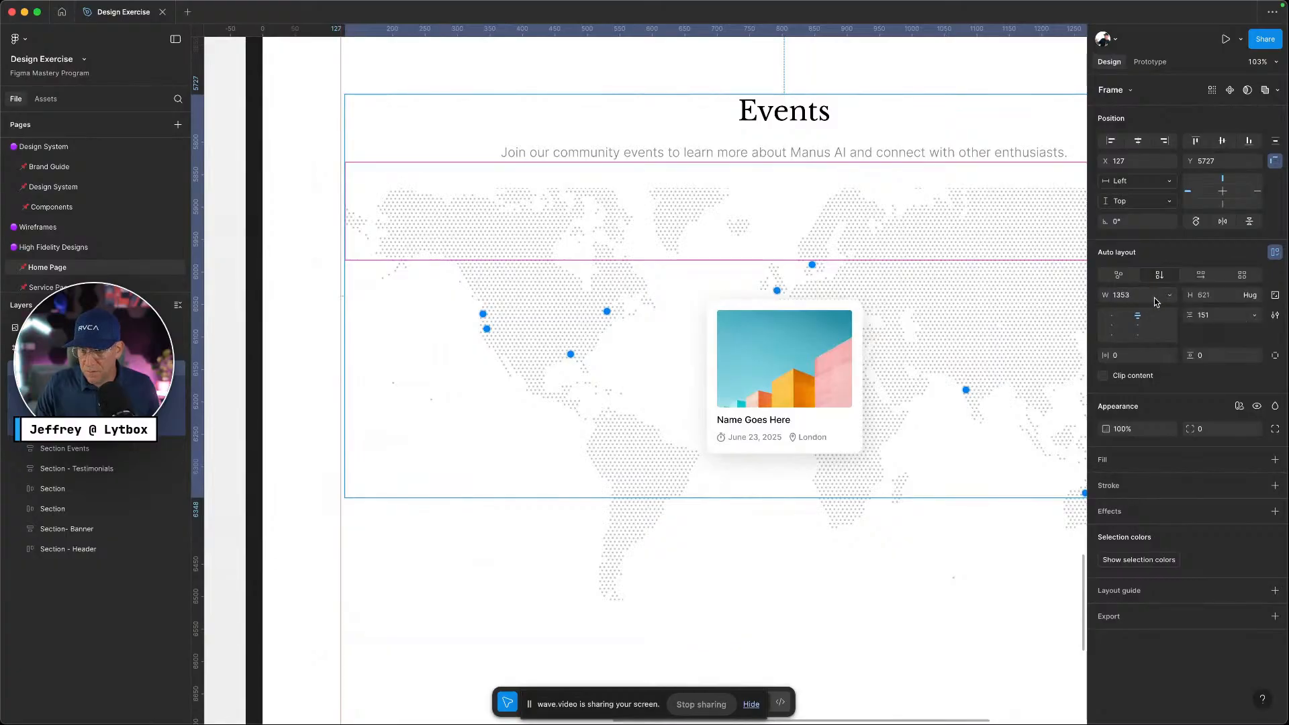
{"action": "left_click", "coordinate": [1173, 298]}
{"action": "left_click", "coordinate": [1171, 310]}
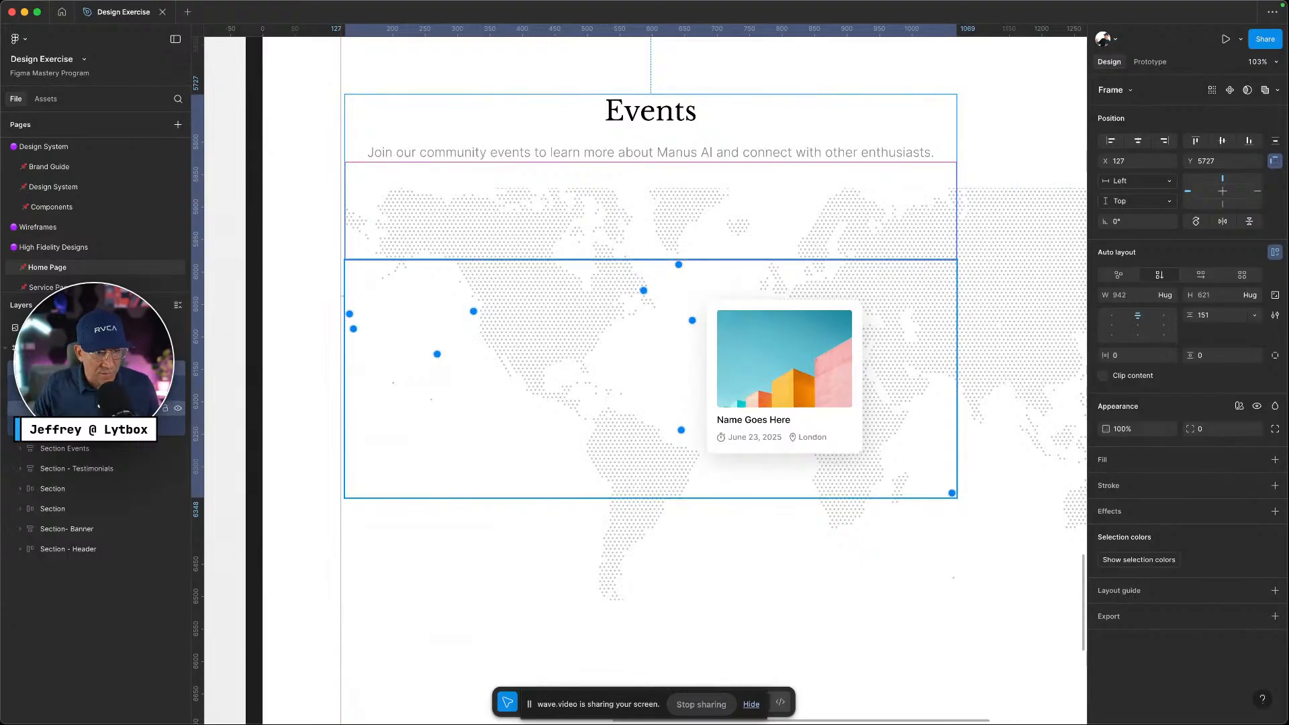
Reselect the Contents frame from the event card and confirm its width stays on Hug
{"action": "left_click", "coordinate": [92, 429]}
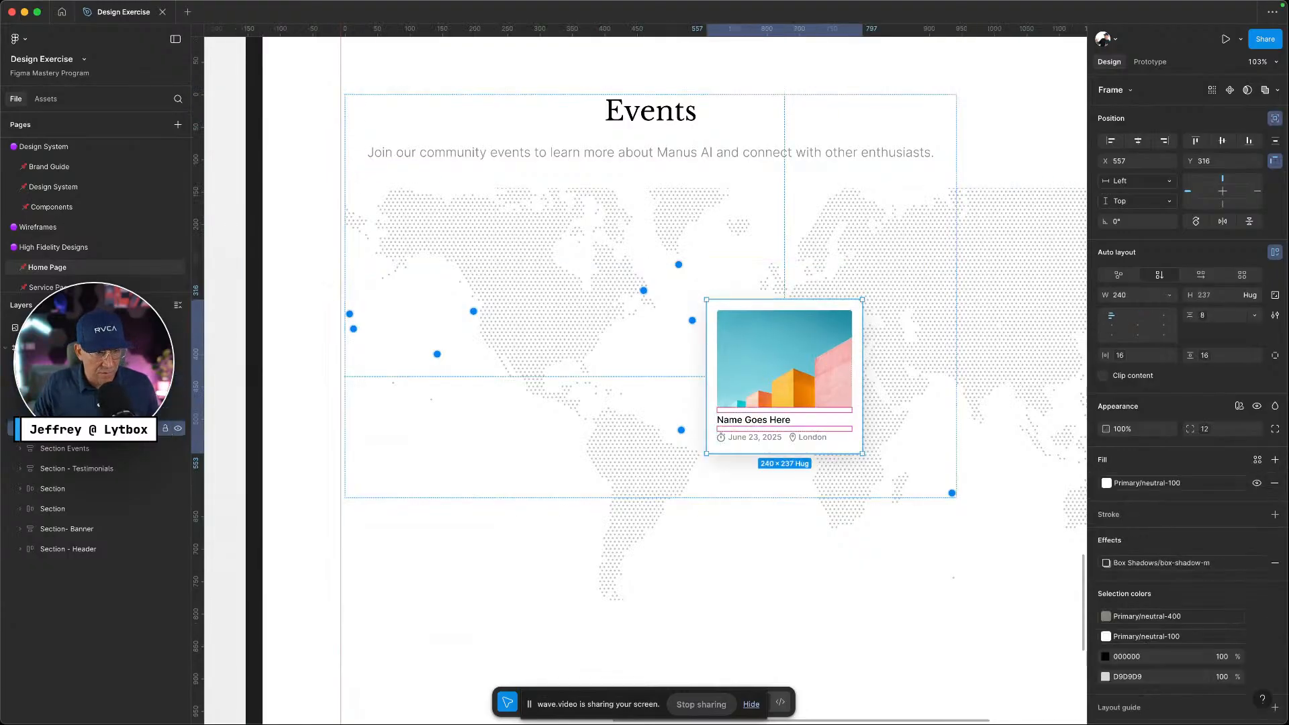
{"action": "left_click", "coordinate": [35, 388]}
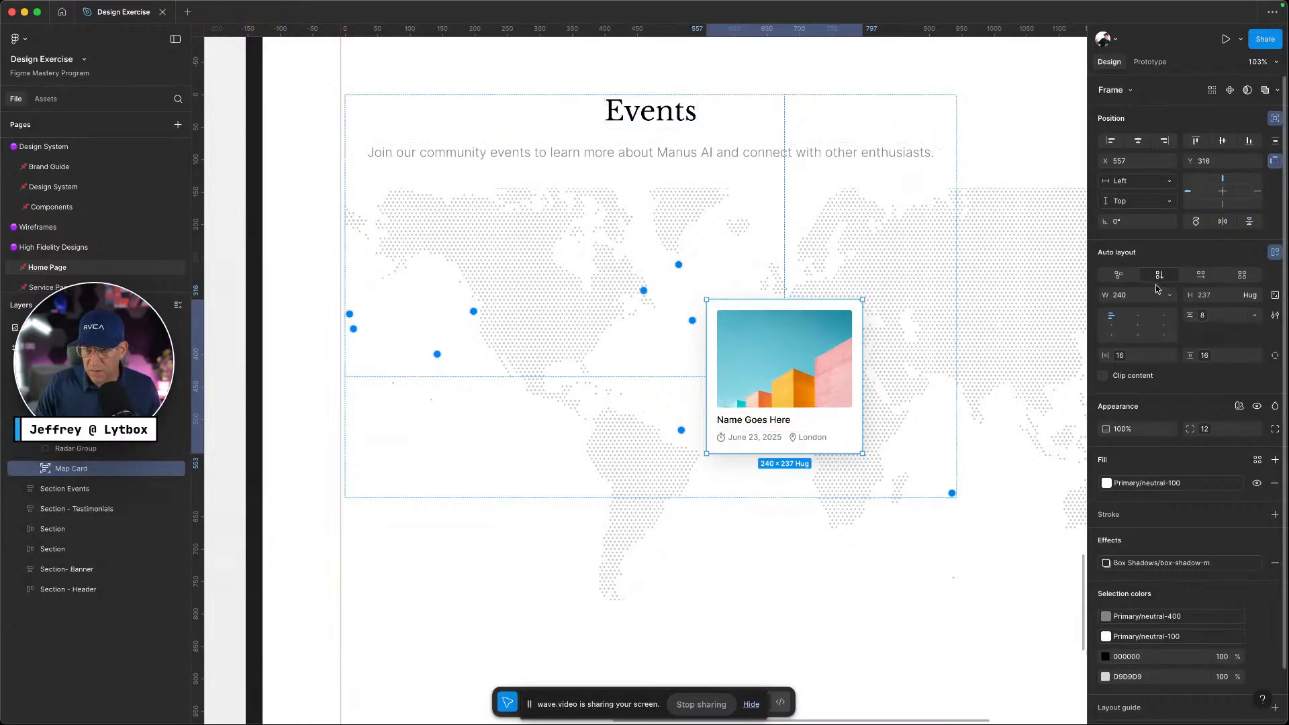
{"action": "left_click", "coordinate": [82, 368]}
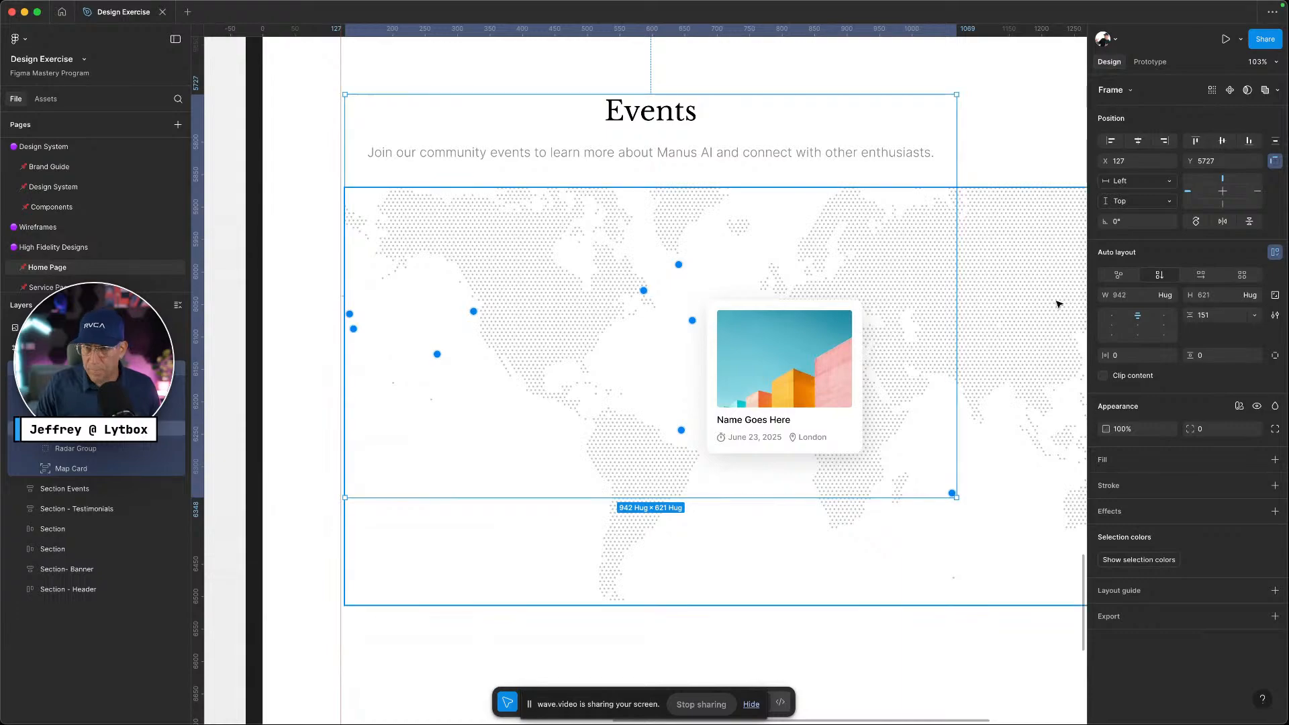
{"action": "left_click", "coordinate": [1168, 296]}
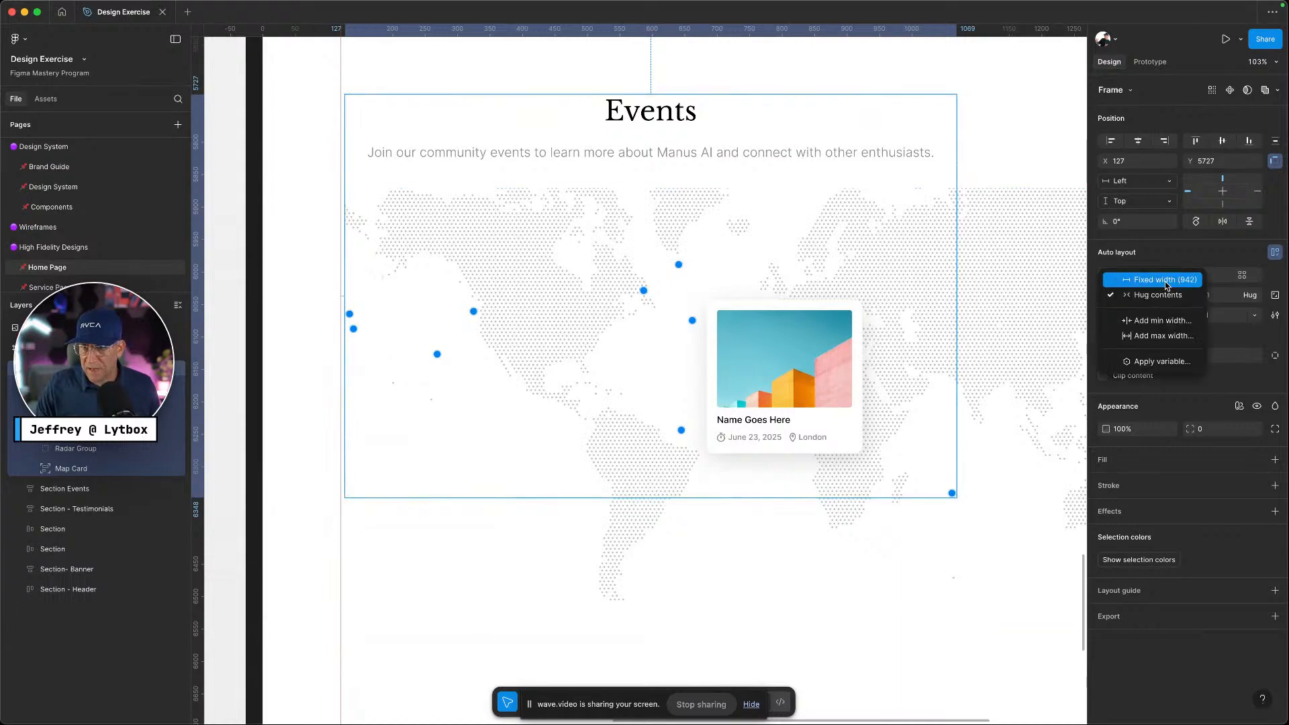
{"action": "left_click", "coordinate": [1168, 298]}
{"action": "left_click", "coordinate": [1172, 301]}
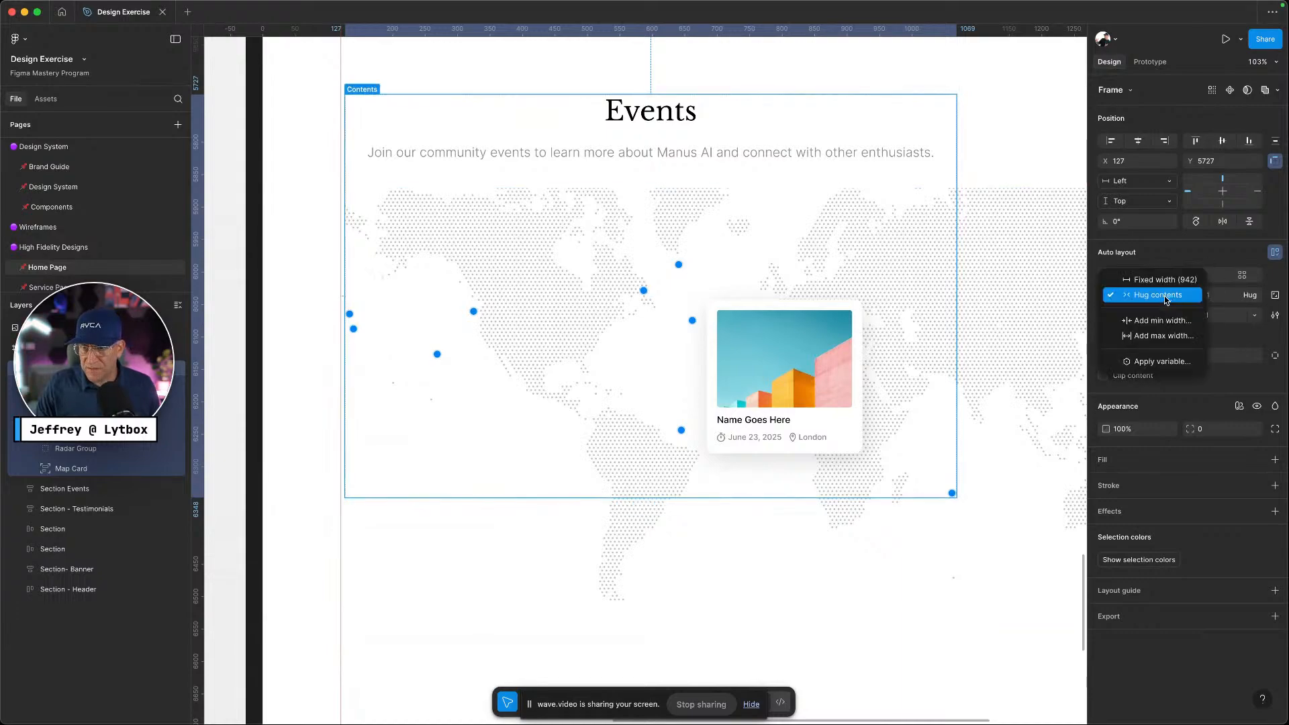
{"action": "left_click", "coordinate": [1164, 303]}
{"action": "left_click", "coordinate": [1161, 303]}
{"action": "left_click", "coordinate": [1160, 305]}
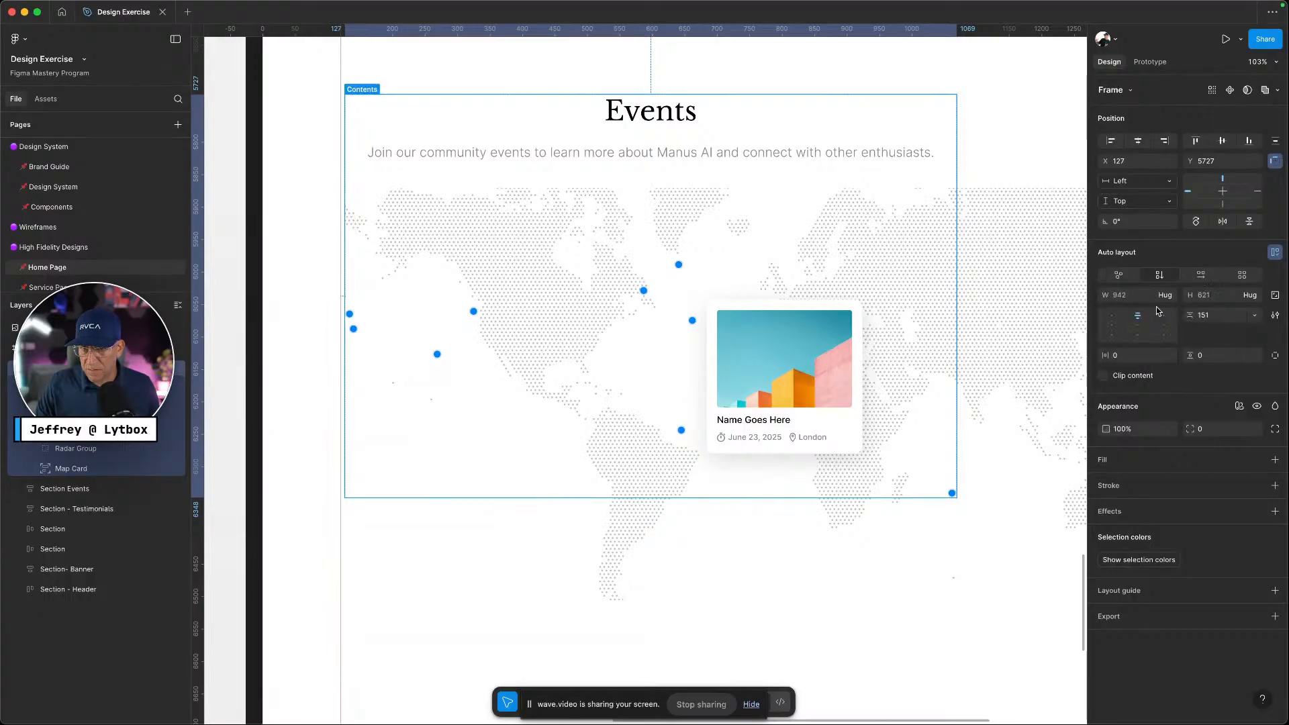
{"action": "scroll", "coordinate": [985, 359], "scroll_direction": "down", "scroll_amount": 5}
{"action": "scroll", "coordinate": [985, 360], "scroll_direction": "right", "scroll_amount": 5}
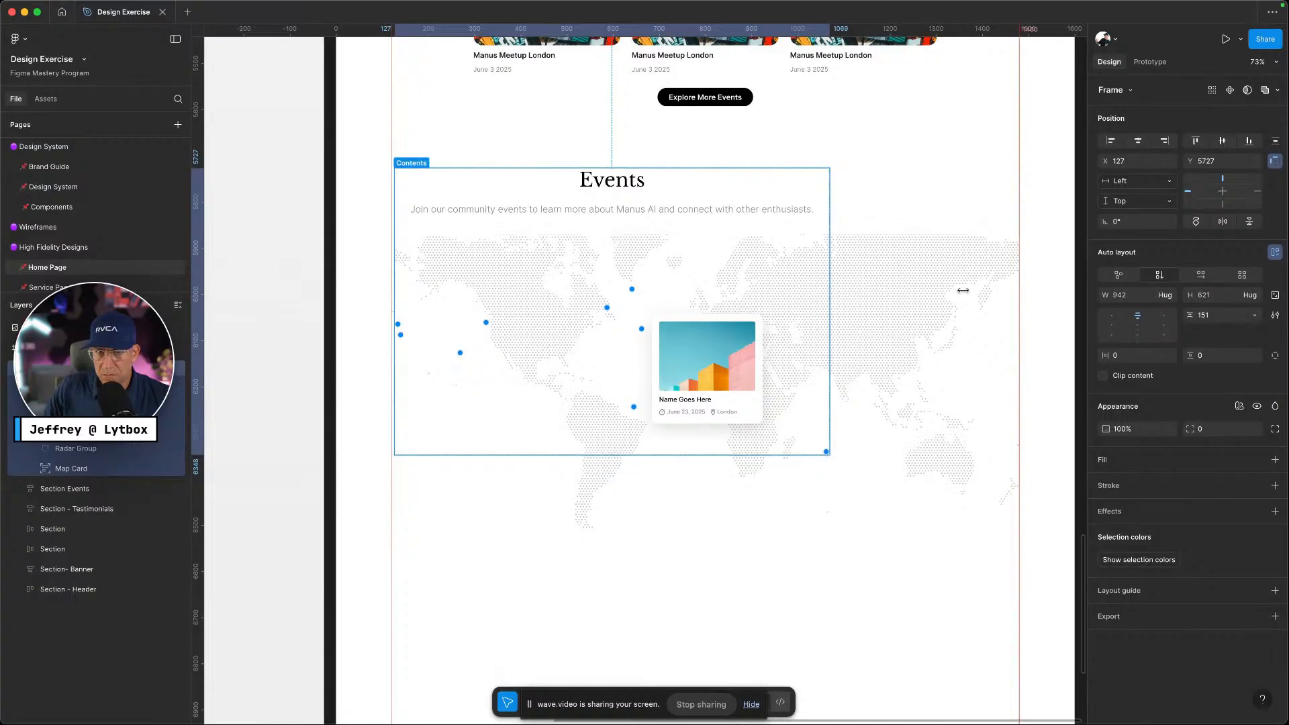
Try a fixed 621 height and horizontal layout, then restore Hug width, Hug height and vertical
{"action": "left_click", "coordinate": [1257, 296]}
{"action": "left_click", "coordinate": [1224, 280]}
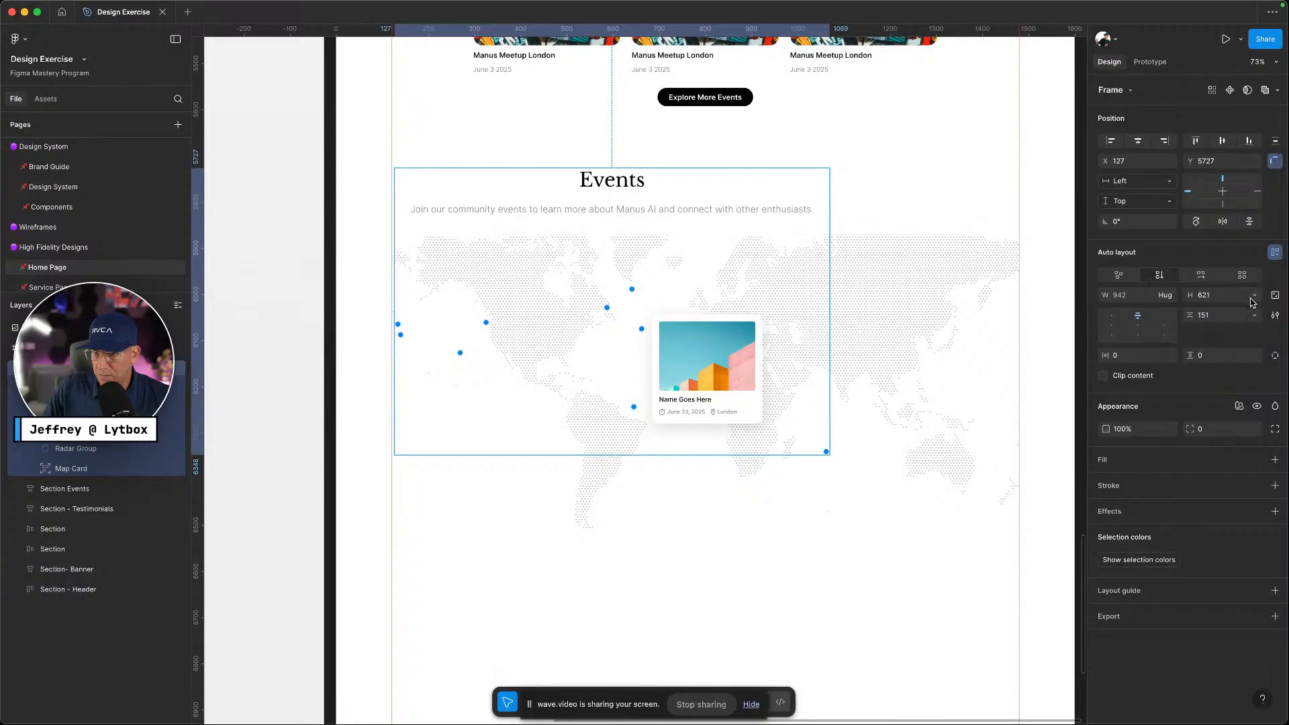
{"action": "left_click", "coordinate": [1254, 297]}
{"action": "left_click", "coordinate": [1212, 310]}
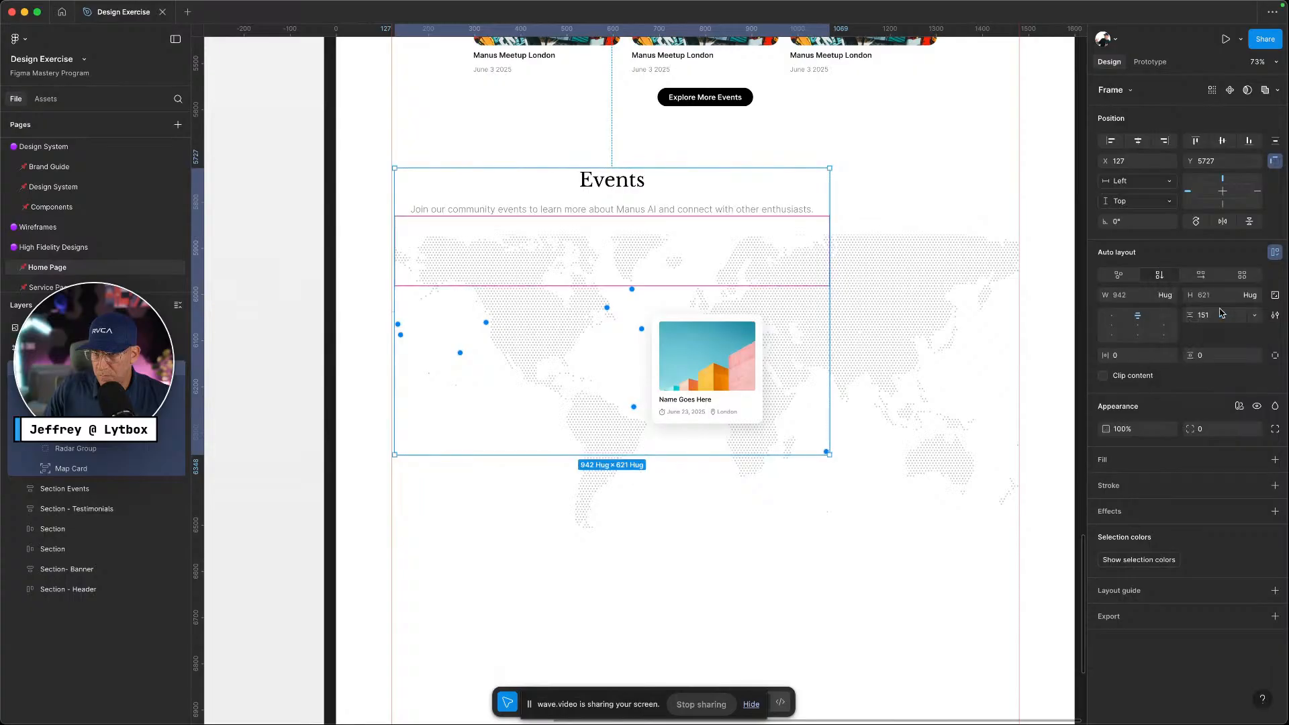
{"action": "left_click", "coordinate": [1199, 276]}
{"action": "left_click", "coordinate": [1160, 275]}
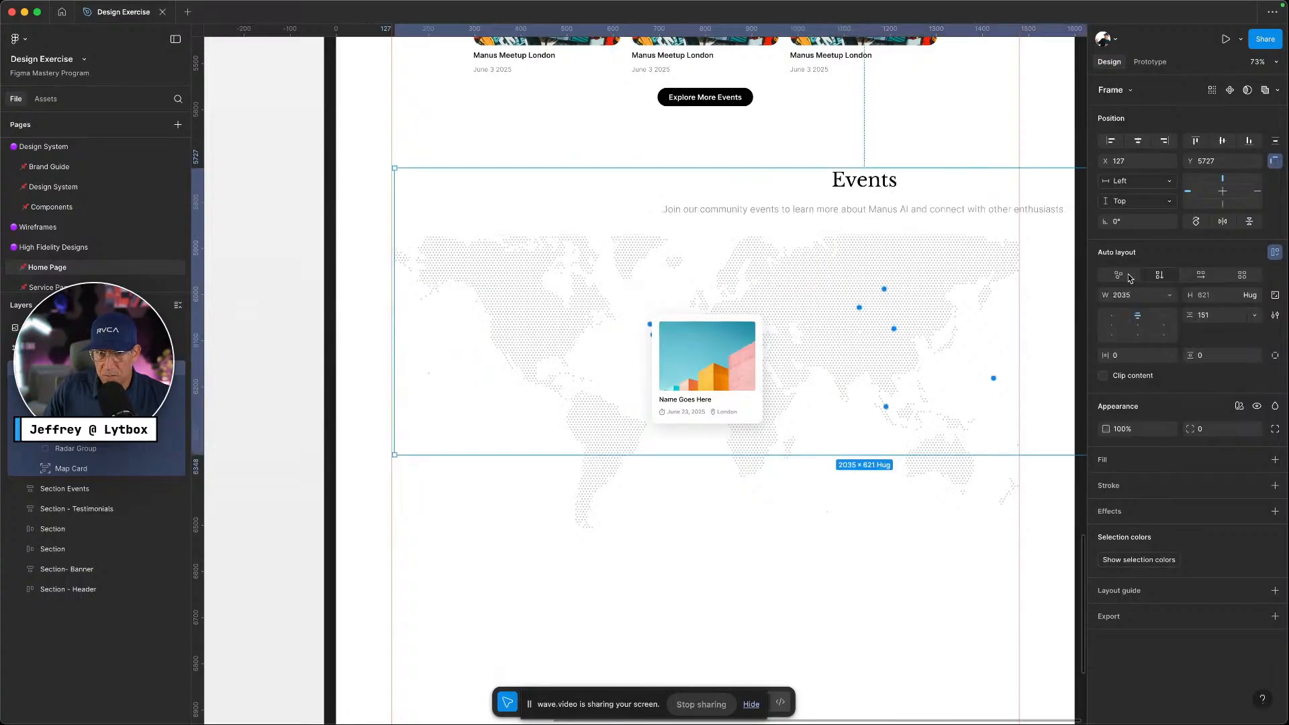
{"action": "left_click", "coordinate": [1169, 296]}
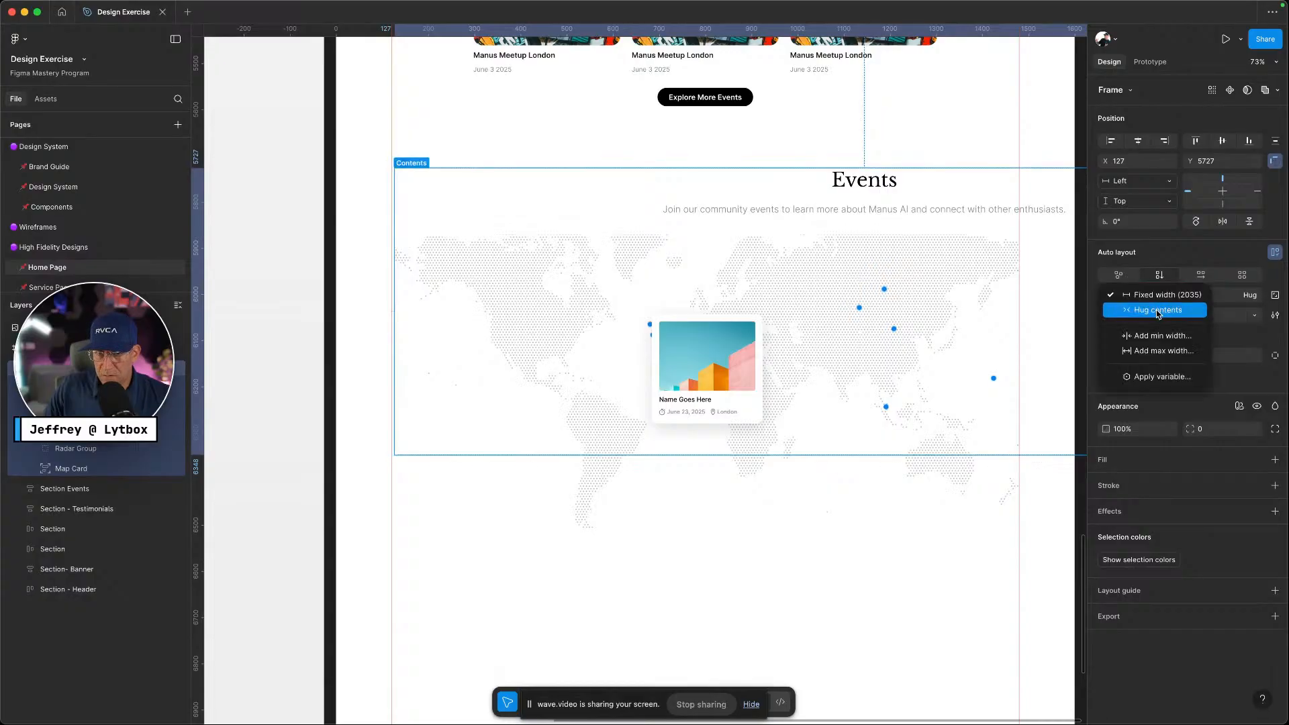
{"action": "left_click", "coordinate": [1157, 311]}
{"action": "left_click", "coordinate": [1250, 296]}
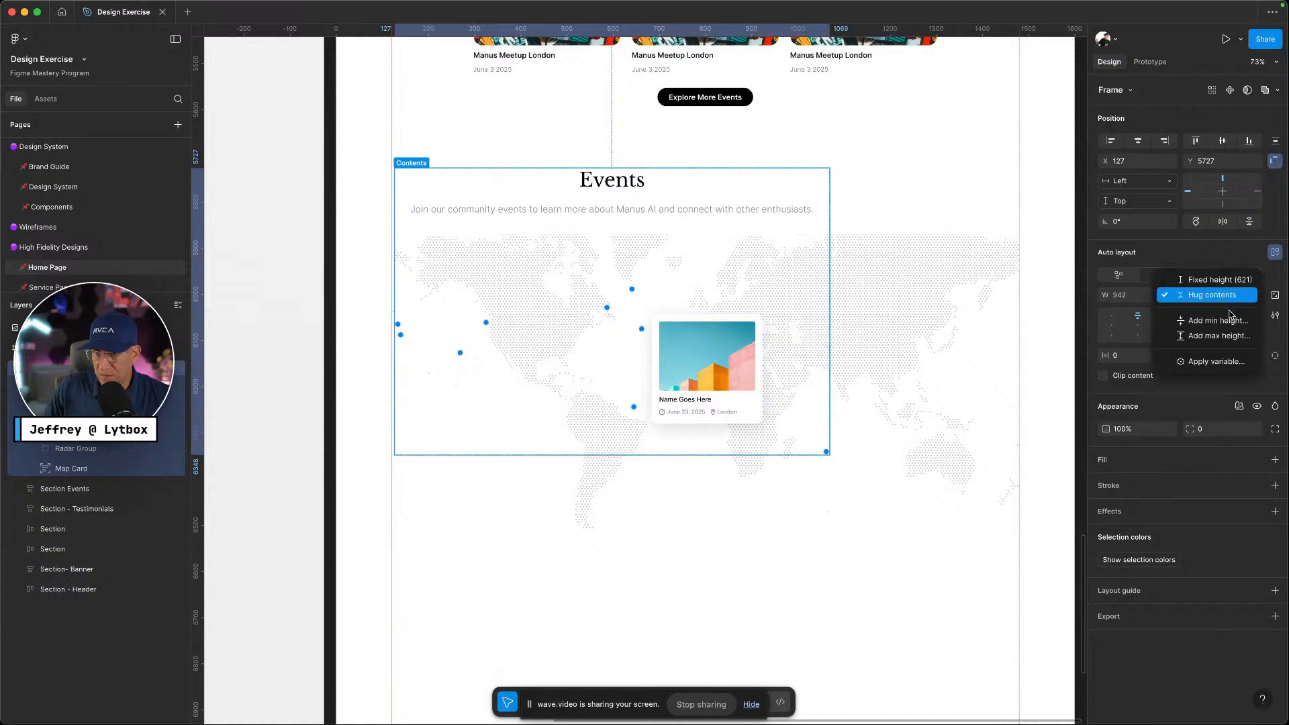
{"action": "left_click", "coordinate": [1230, 300]}
Inspect the nested header frame, Events heading and subtitle texts, then select the Map frame
{"action": "left_click", "coordinate": [94, 388]}
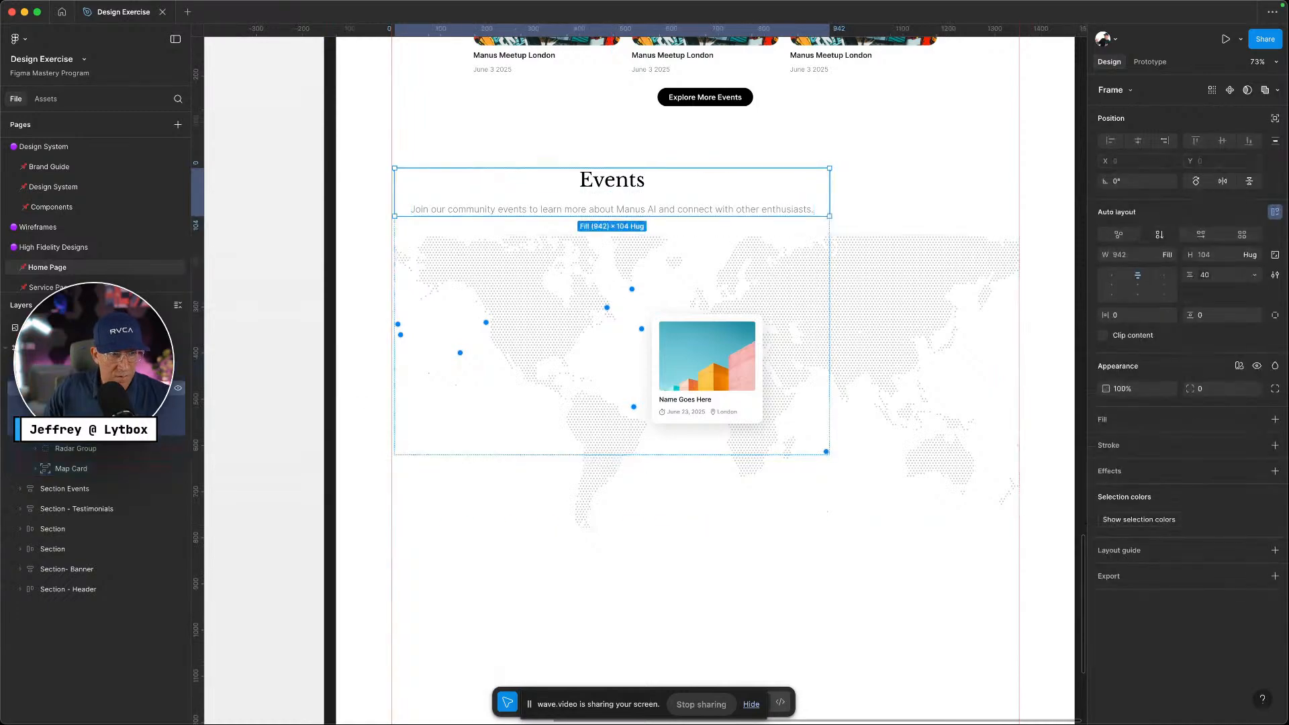
{"action": "left_click", "coordinate": [94, 409]}
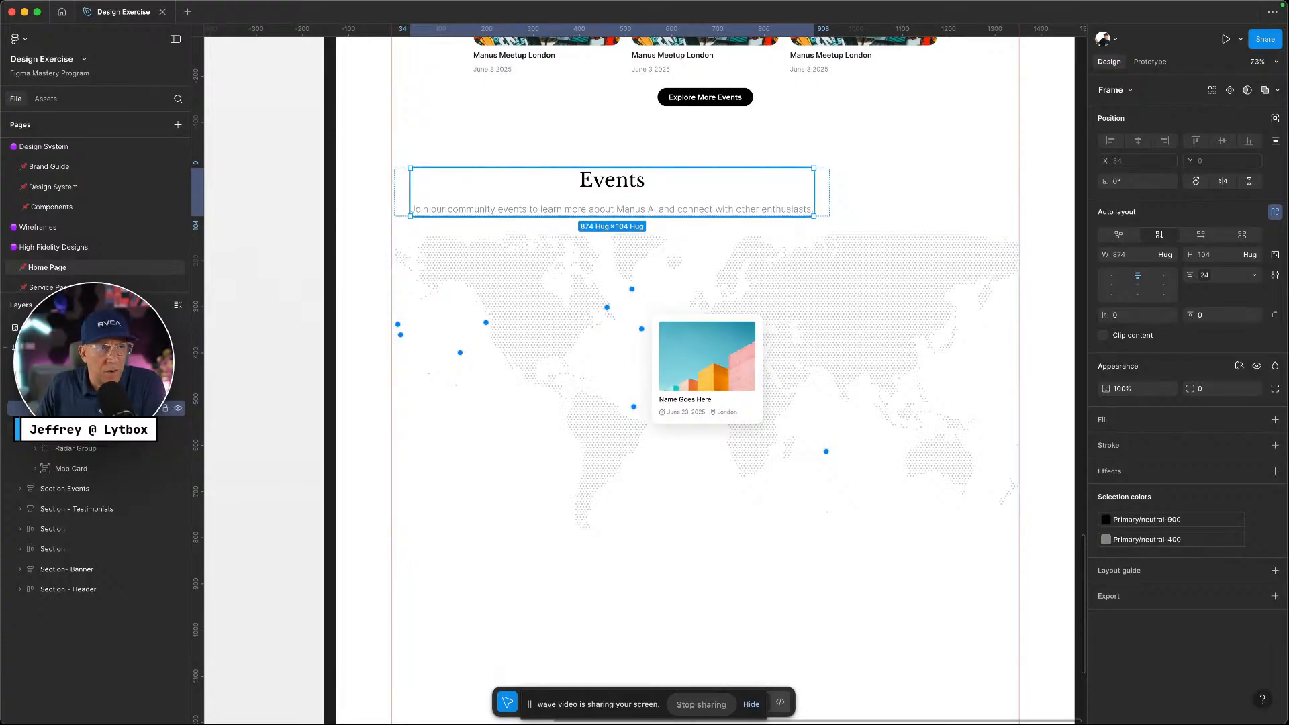
{"action": "left_click", "coordinate": [51, 408]}
{"action": "left_click", "coordinate": [94, 428]}
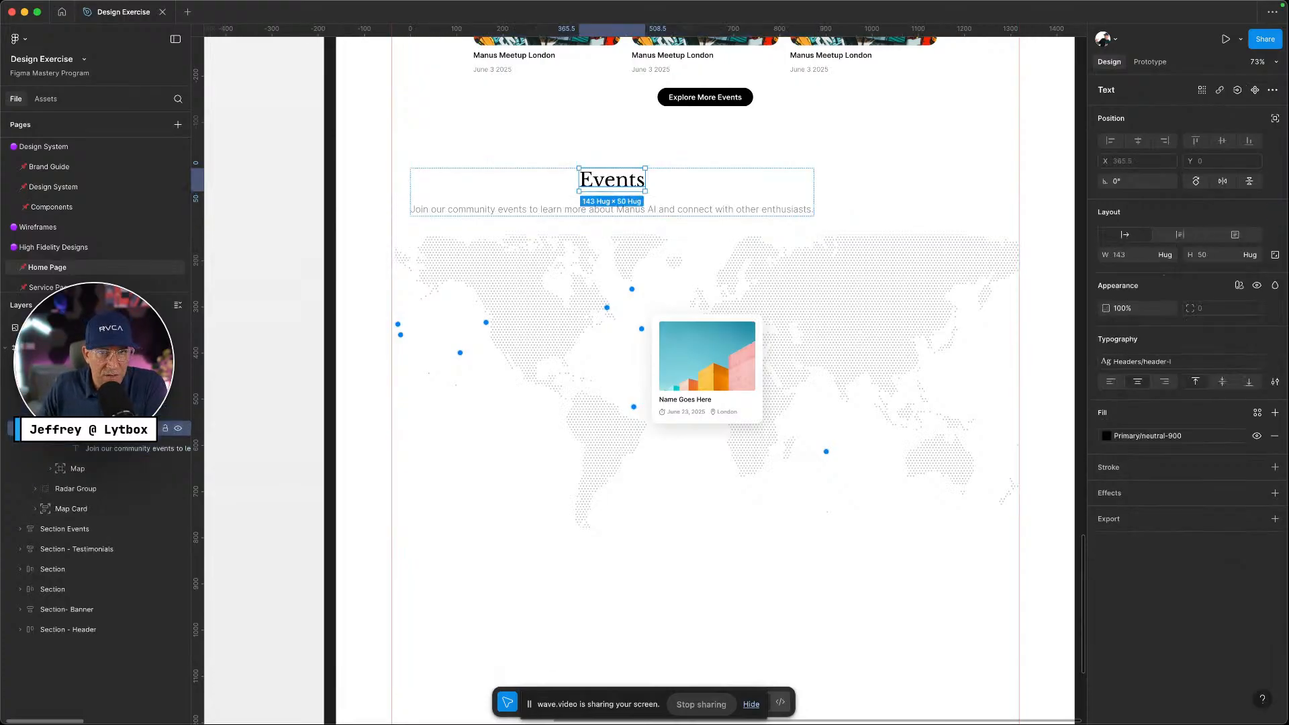
{"action": "left_click", "coordinate": [100, 448]}
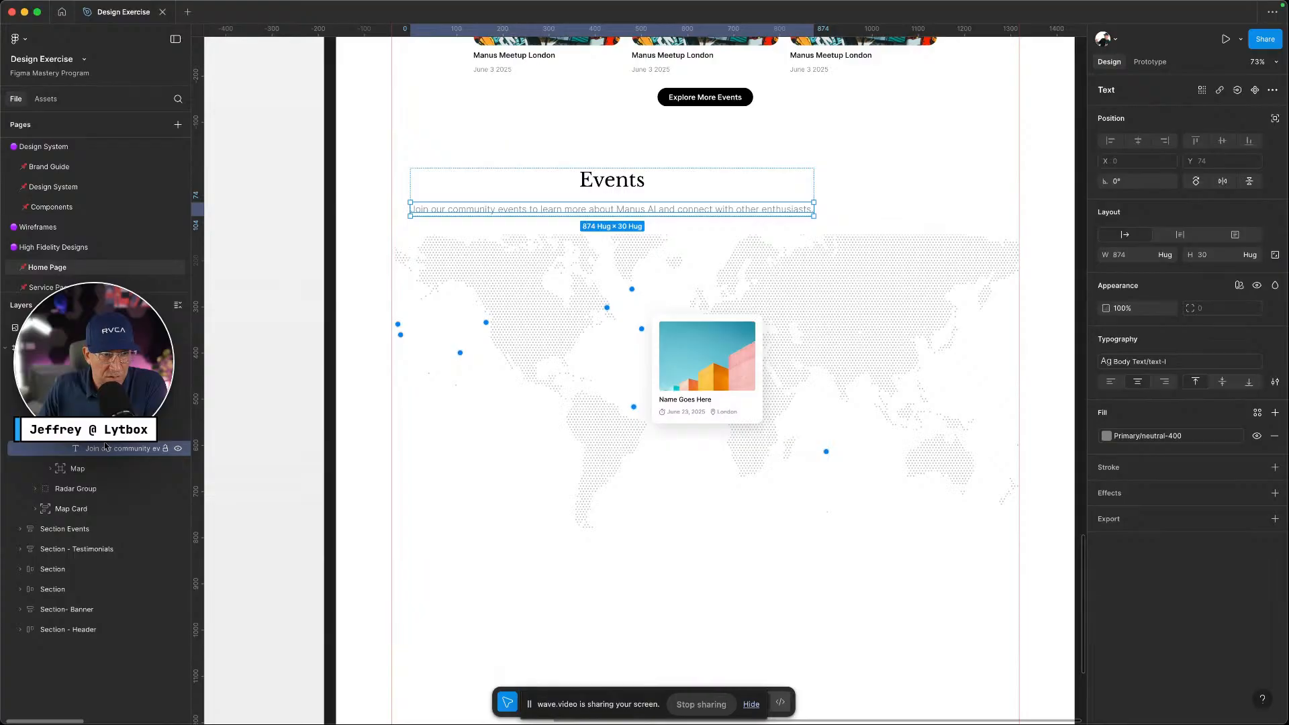
{"action": "left_click", "coordinate": [100, 408]}
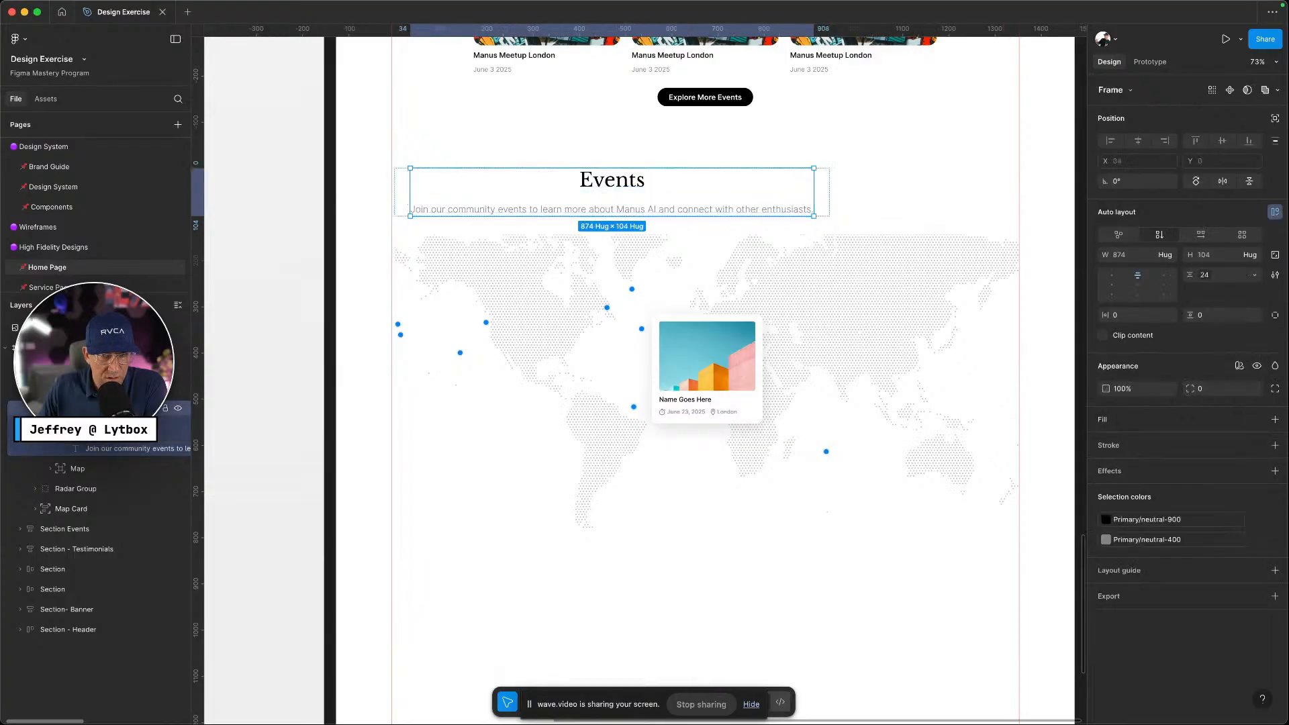
{"action": "left_click", "coordinate": [78, 468]}
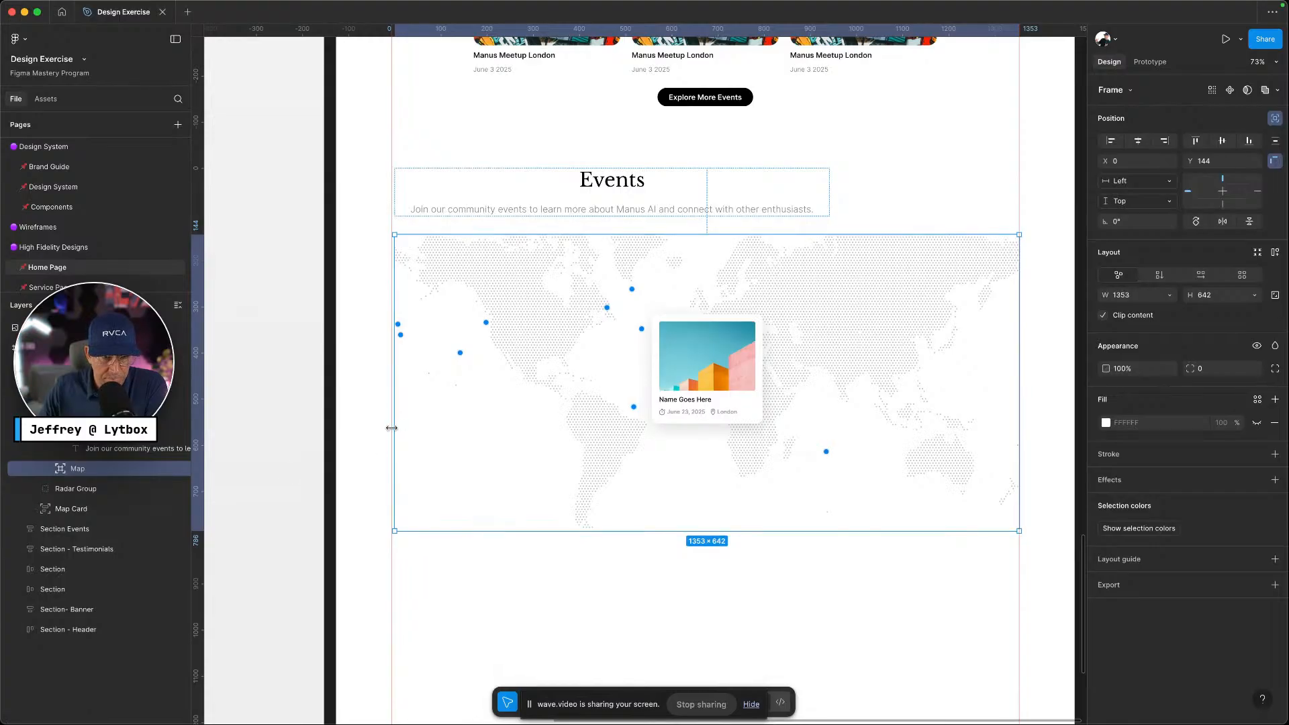
Extend the map's left edge 7 px and move Radar Group directly below the Map layer
{"action": "left_click_drag", "start_coordinate": [392, 428], "coordinate": [390, 428]}
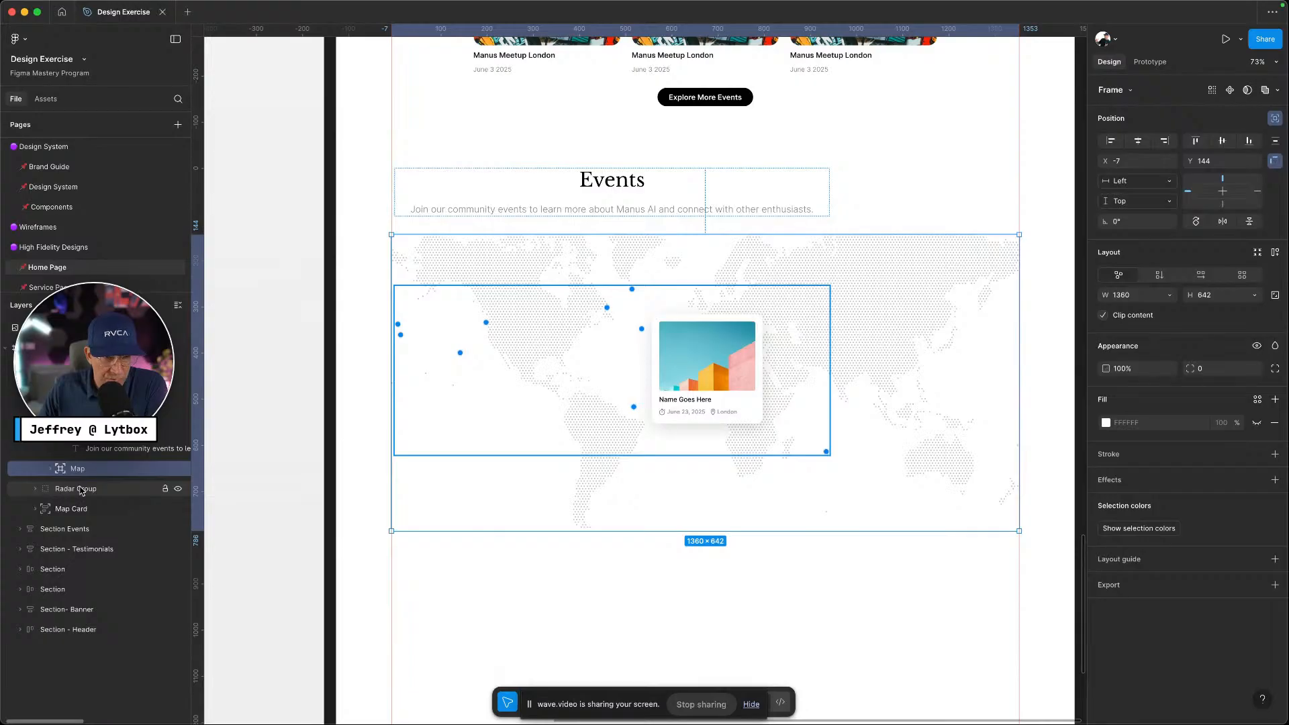
{"action": "left_click", "coordinate": [59, 490]}
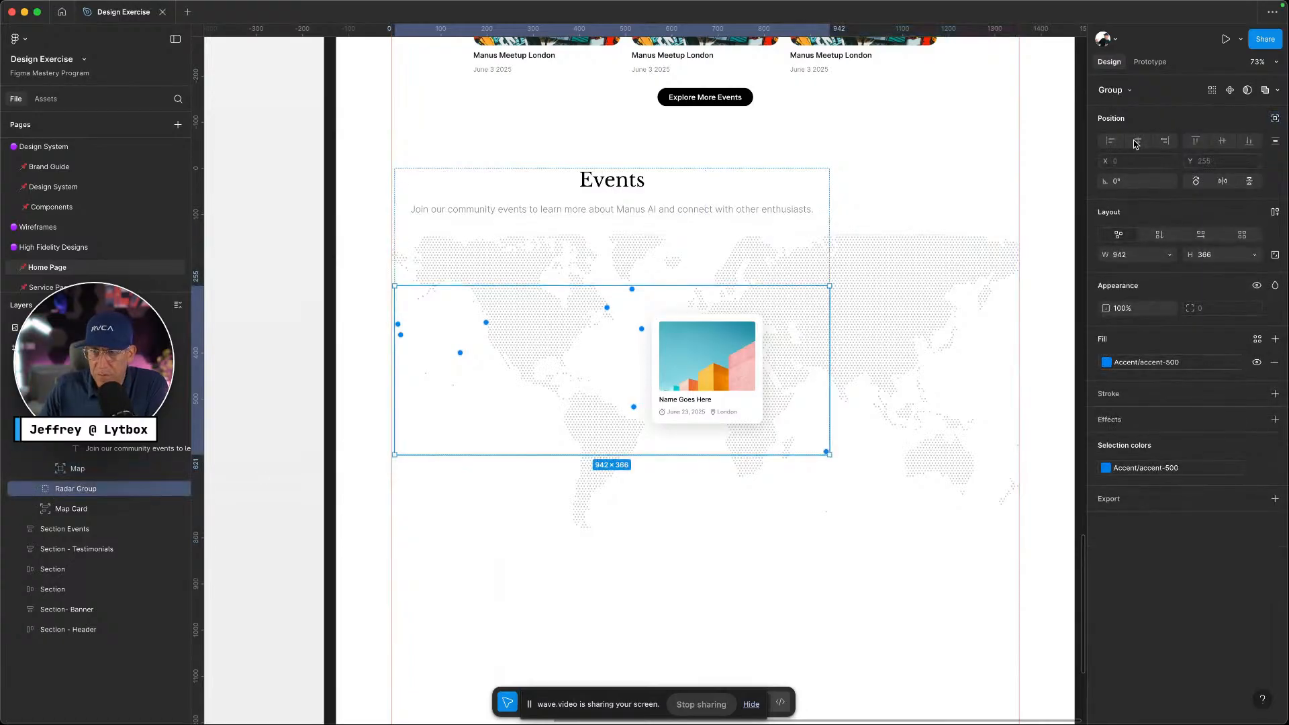
{"action": "left_click_drag", "start_coordinate": [67, 489], "coordinate": [100, 478]}
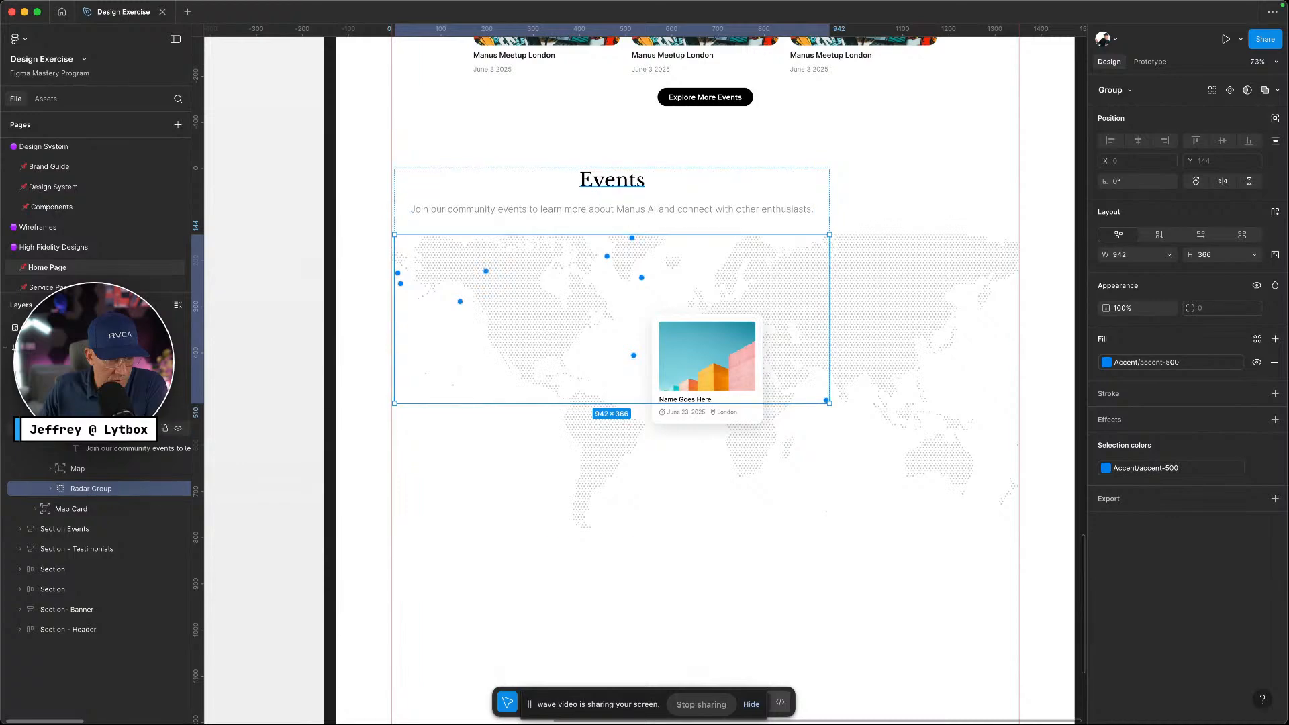
Hide the Radar Group's blue dots using its eye icon in the Layers panel
{"action": "scroll", "coordinate": [55, 483], "scroll_direction": "down", "scroll_amount": 2}
{"action": "left_click", "coordinate": [94, 409]}
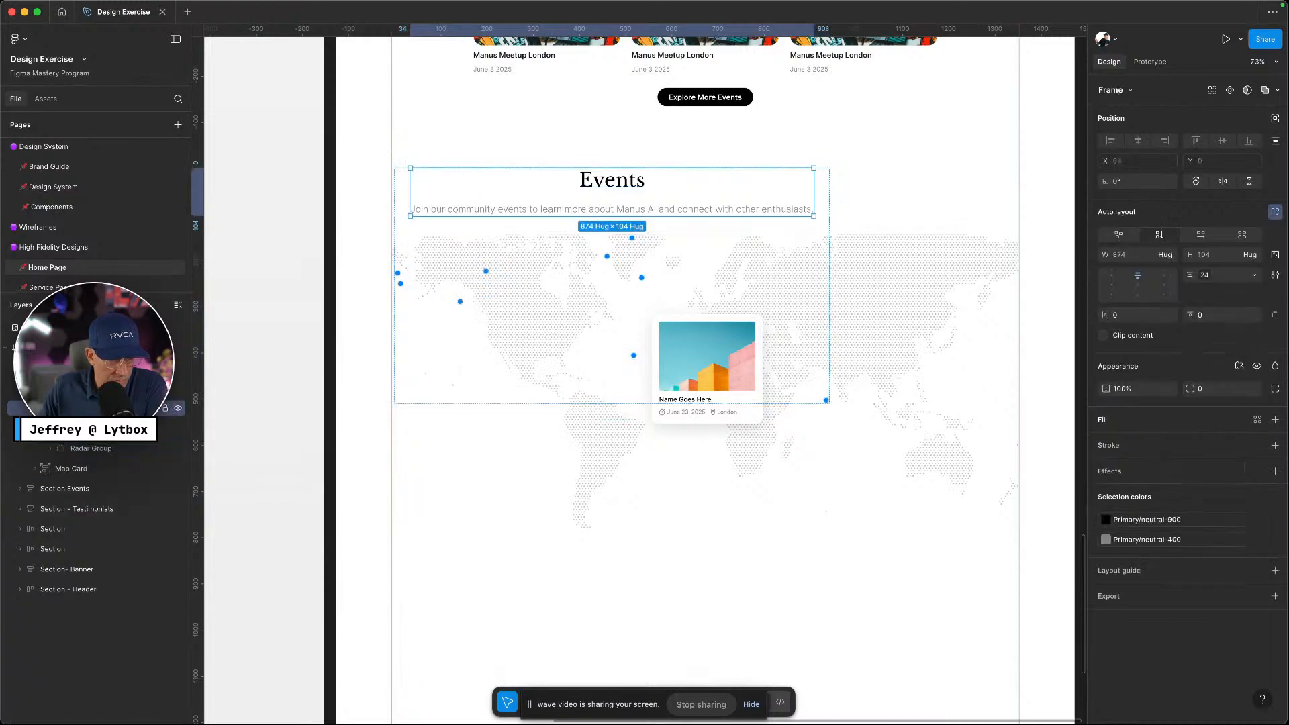
{"action": "left_click", "coordinate": [94, 429]}
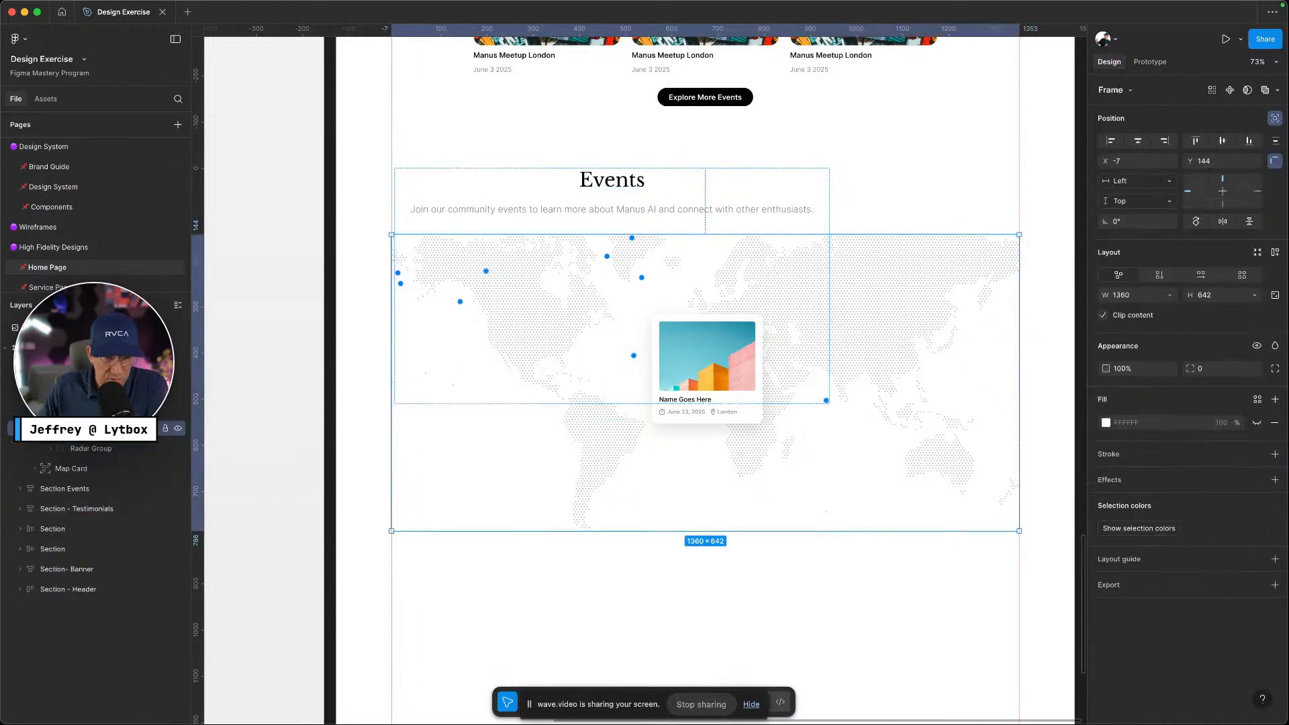
{"action": "left_click", "coordinate": [50, 429]}
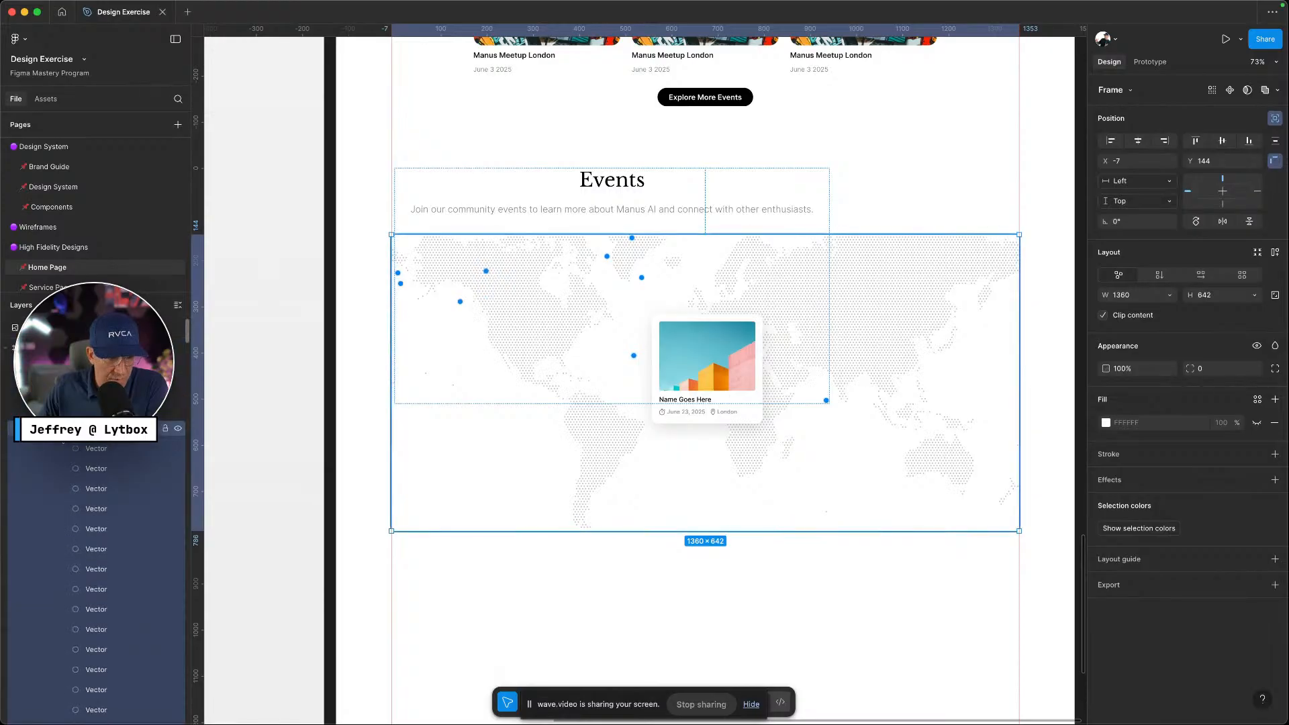
{"action": "left_click", "coordinate": [50, 428]}
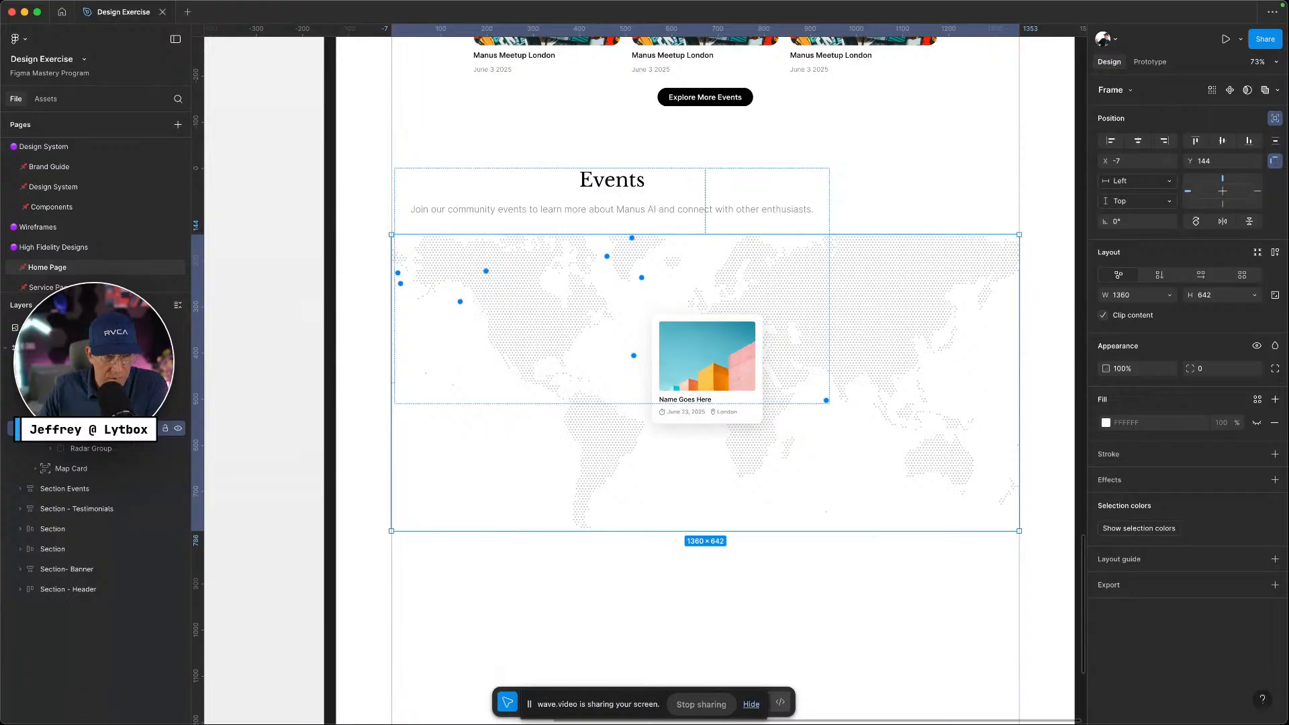
{"action": "left_click", "coordinate": [97, 409]}
{"action": "left_click", "coordinate": [96, 434]}
{"action": "left_click", "coordinate": [95, 449]}
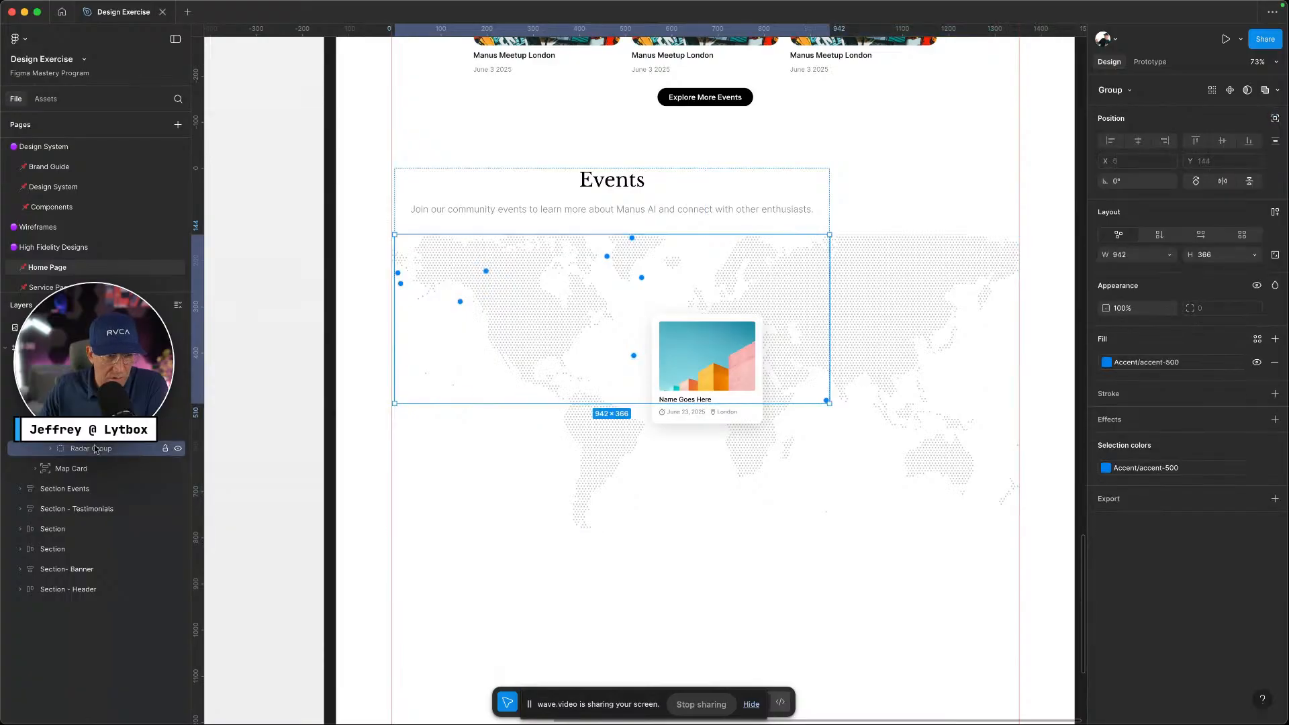
{"action": "left_click", "coordinate": [178, 449]}
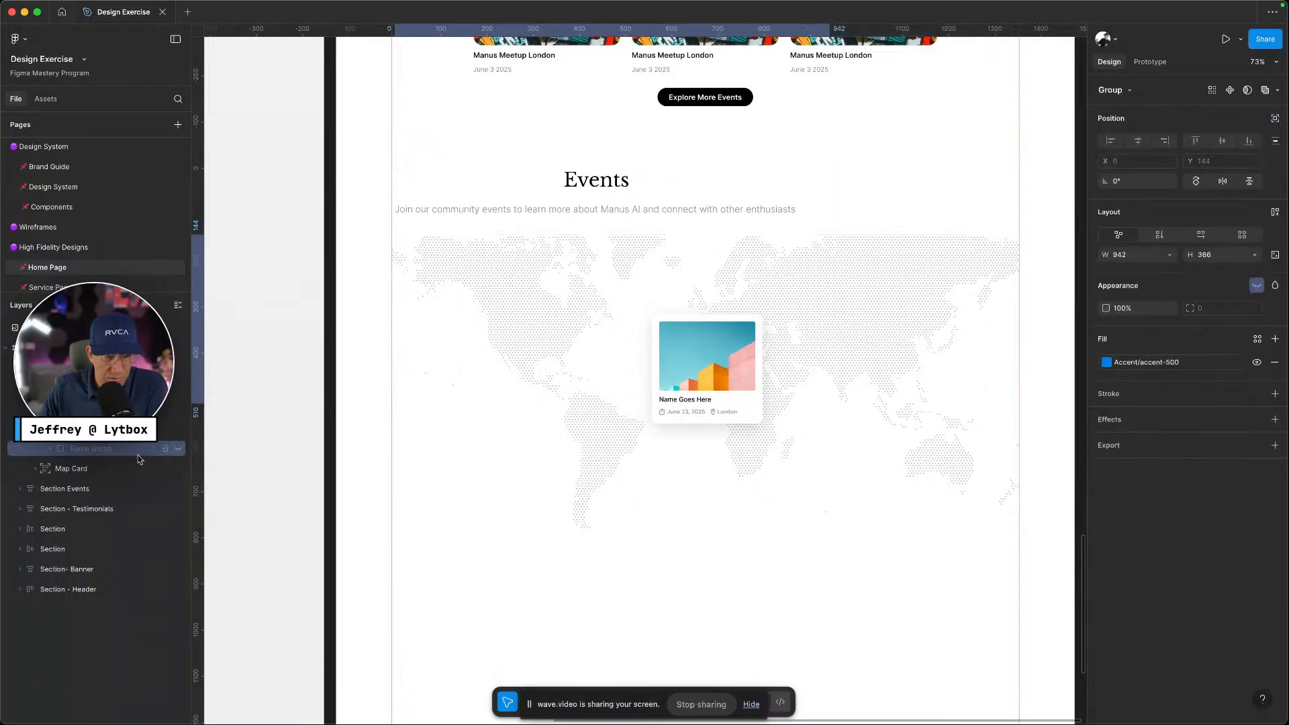
Check the Map, Events heading and hidden Radar Group layers in turn
{"action": "left_click", "coordinate": [97, 429]}
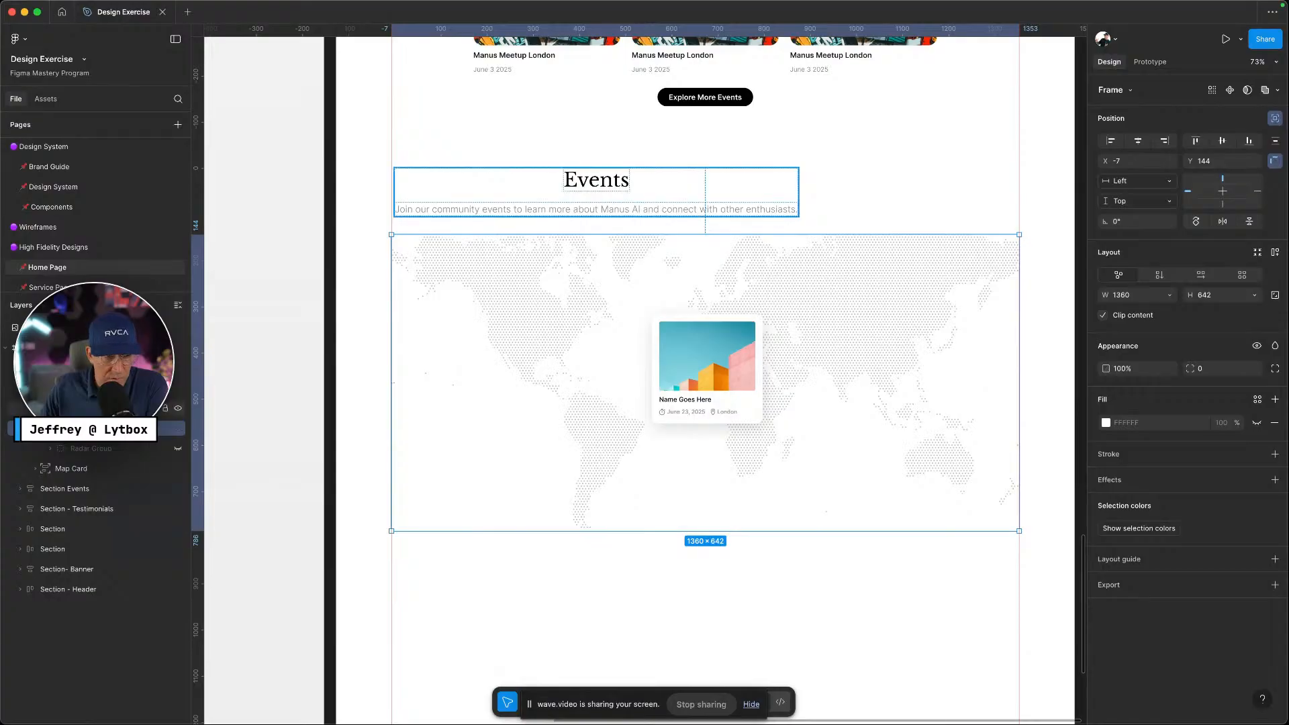
{"action": "left_click", "coordinate": [98, 409]}
{"action": "left_click", "coordinate": [97, 429]}
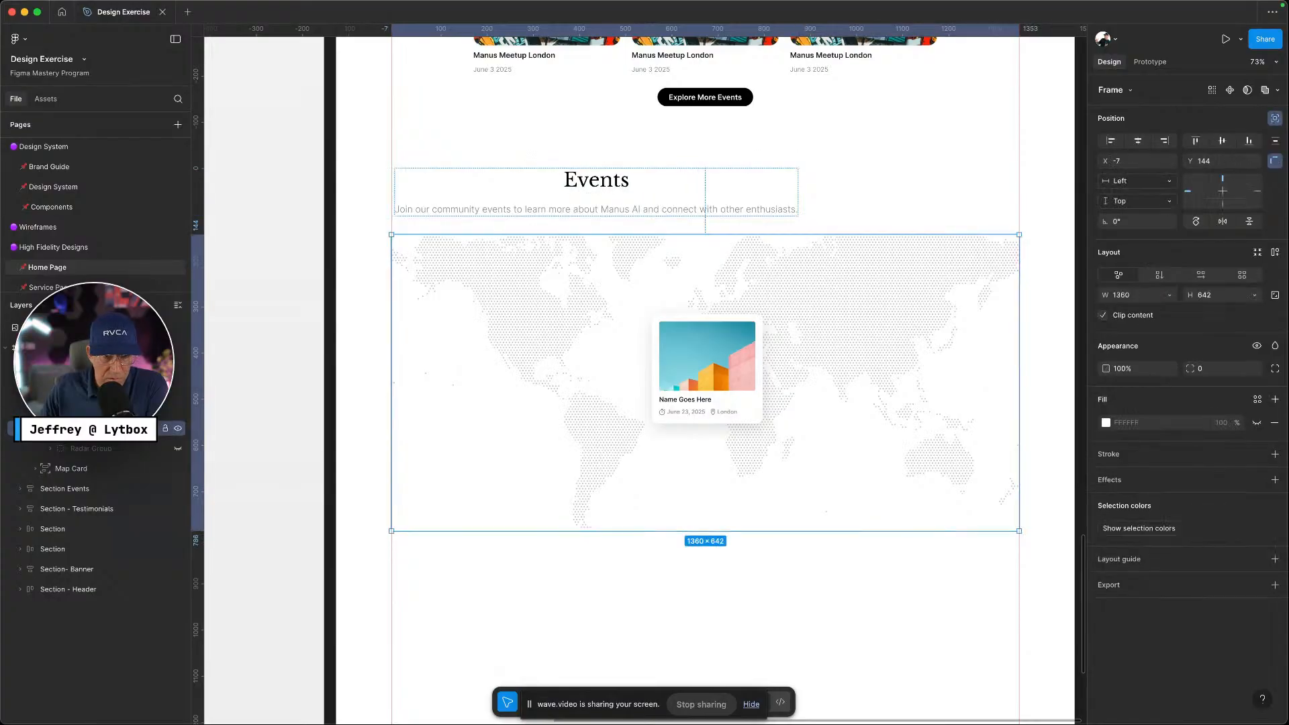
{"action": "left_click", "coordinate": [92, 449]}
Expand the Events heading frame and Map layers to reveal their child layers
{"action": "left_click", "coordinate": [97, 409]}
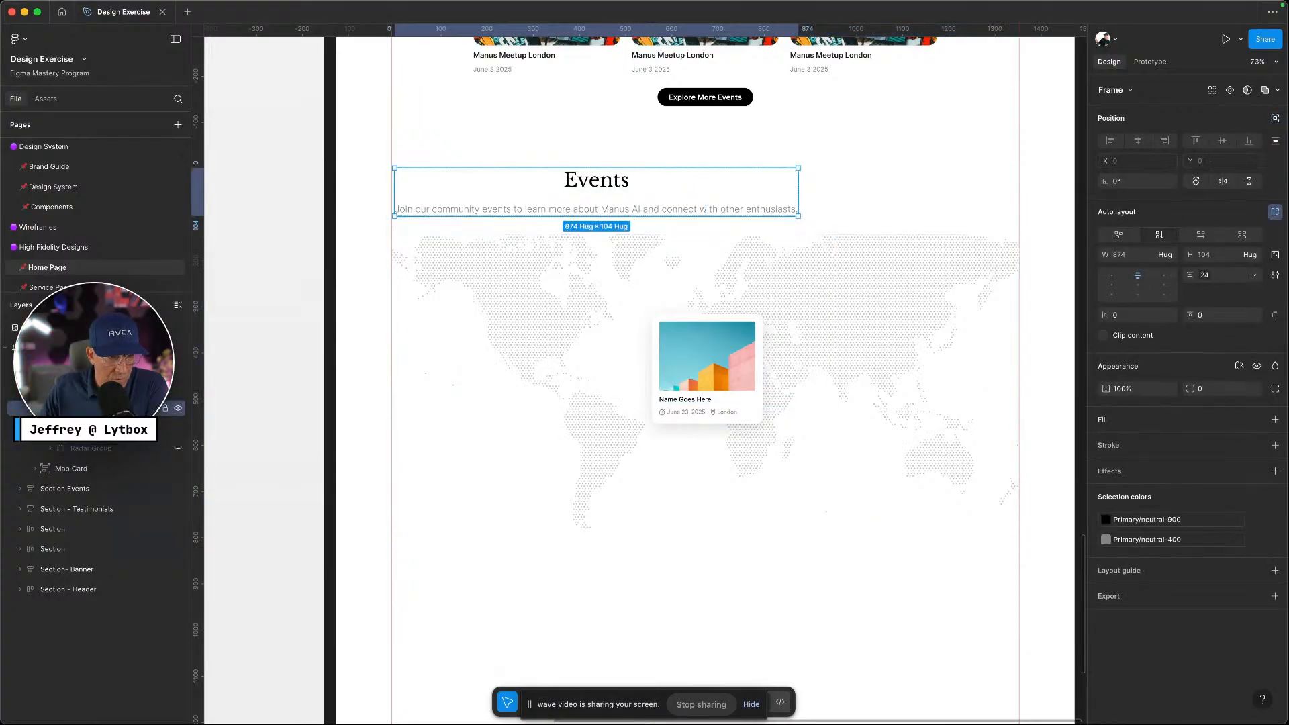
{"action": "left_click", "coordinate": [50, 408]}
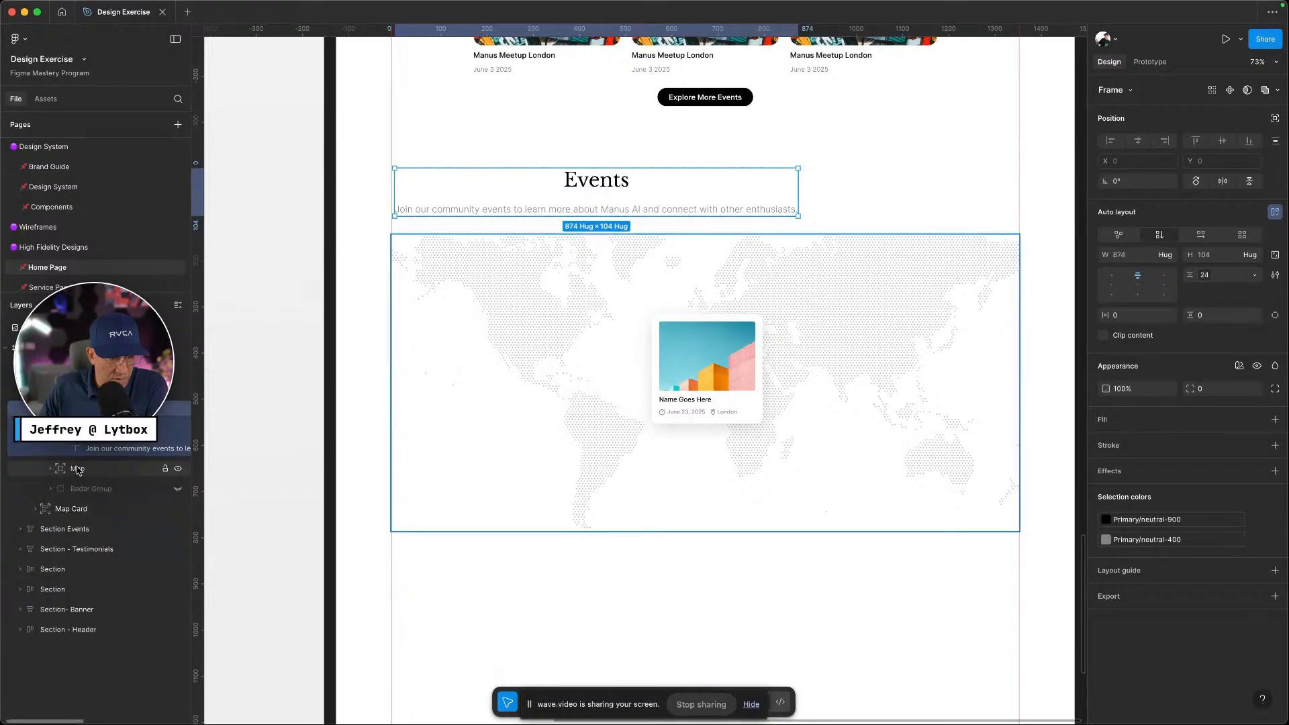
{"action": "left_click", "coordinate": [54, 470]}
{"action": "scroll", "coordinate": [134, 488], "scroll_direction": "down", "scroll_amount": 3}
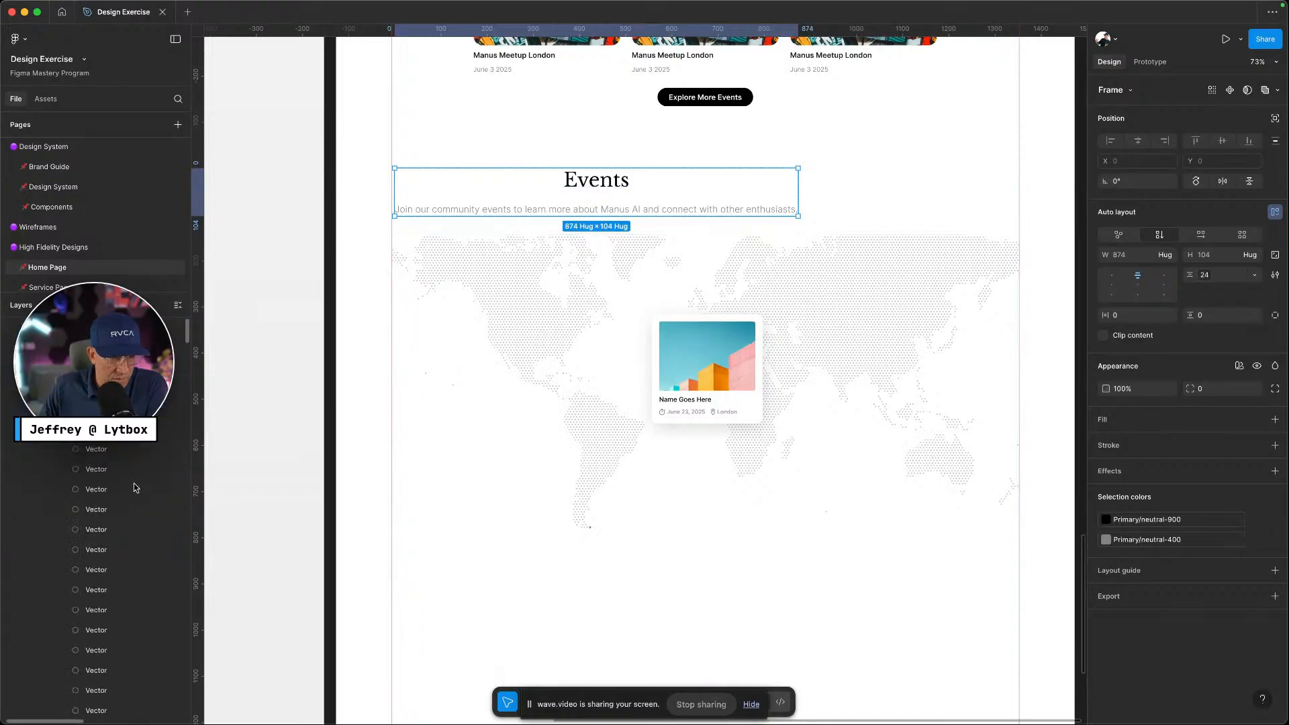
{"action": "scroll", "coordinate": [134, 489], "scroll_direction": "up", "scroll_amount": 3}
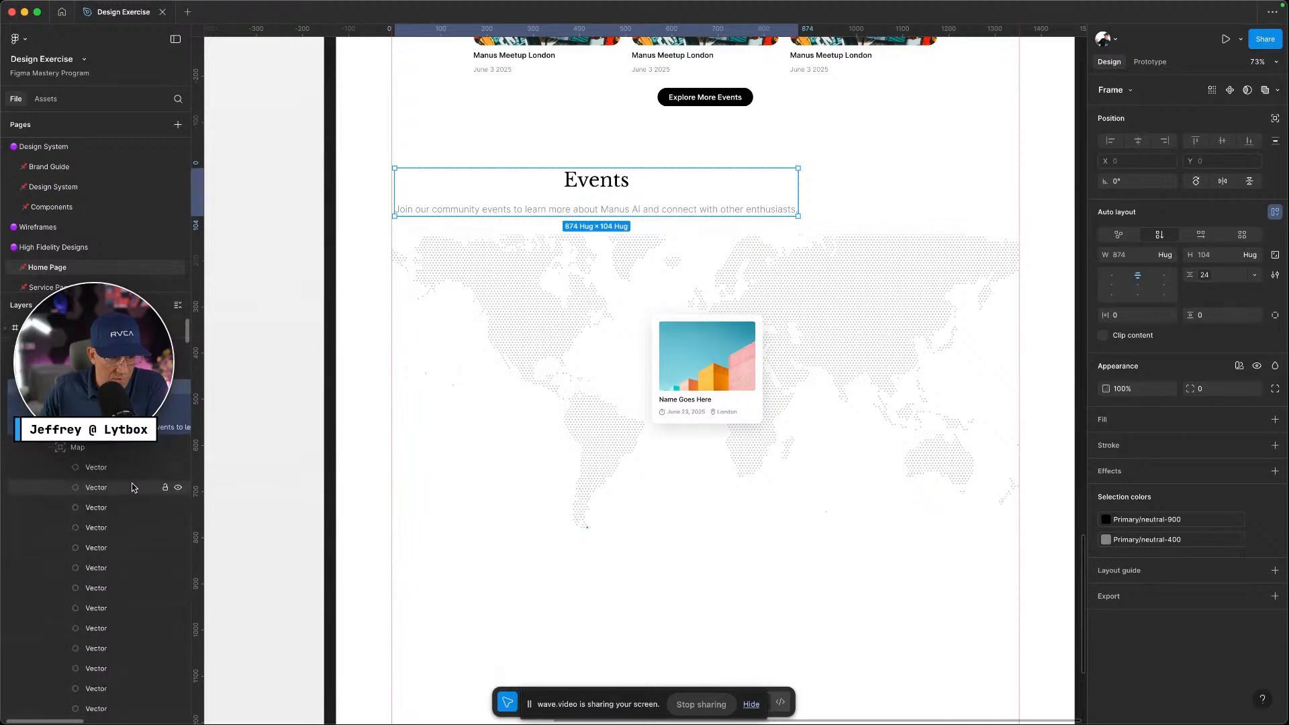
Select the Map Card on the map and scroll through the layers list
{"action": "left_click", "coordinate": [755, 372]}
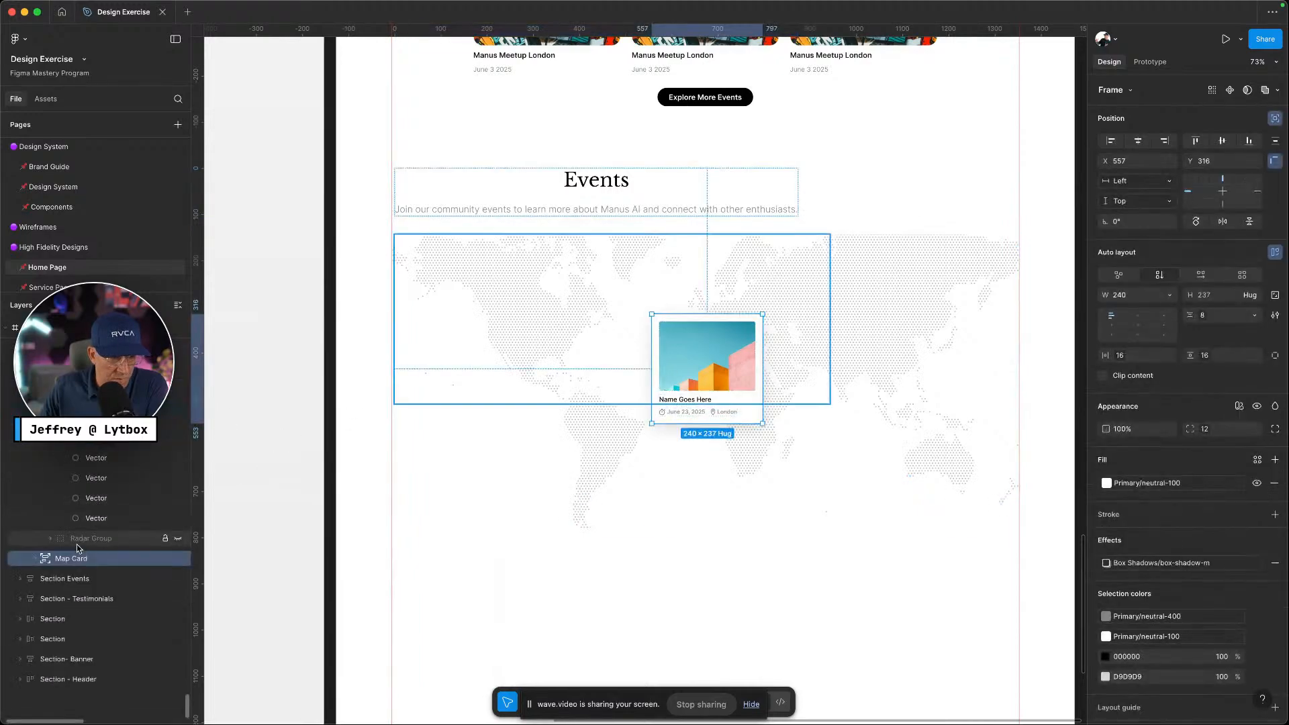
{"action": "scroll", "coordinate": [66, 554], "scroll_direction": "up", "scroll_amount": 1}
{"action": "scroll", "coordinate": [81, 551], "scroll_direction": "up", "scroll_amount": 5}
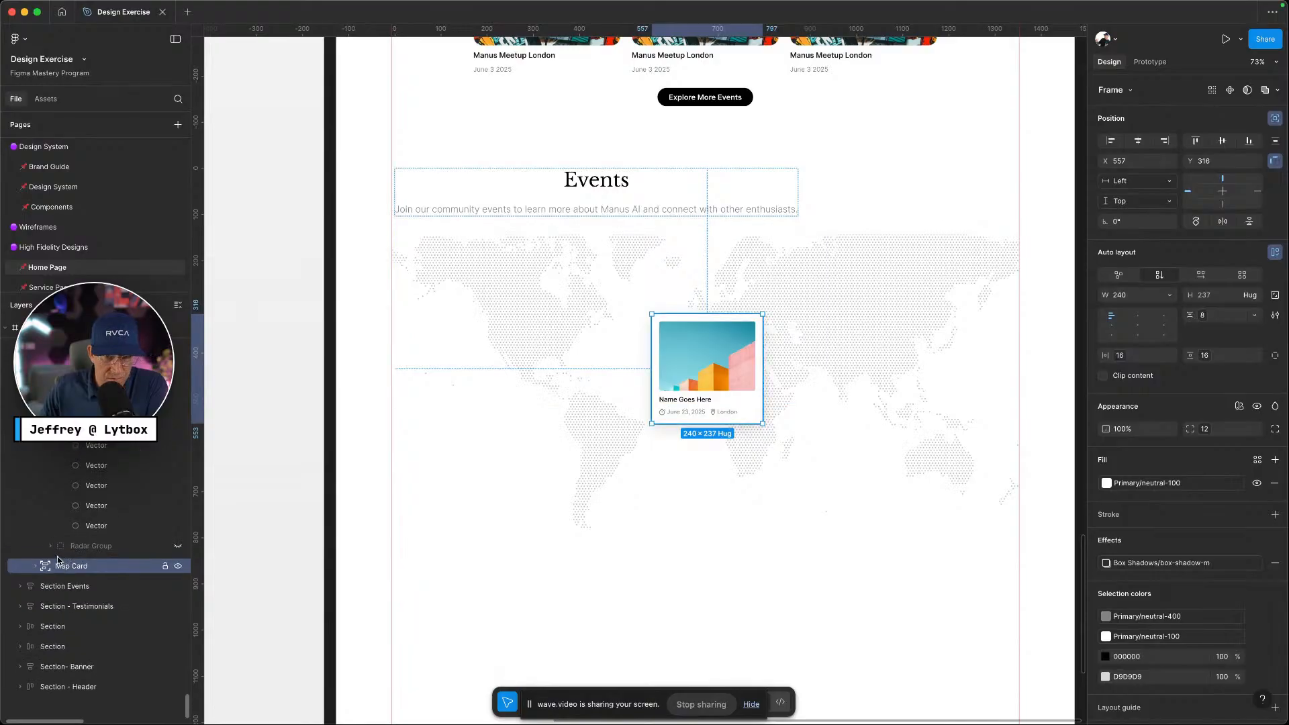
{"action": "scroll", "coordinate": [97, 549], "scroll_direction": "up", "scroll_amount": 3}
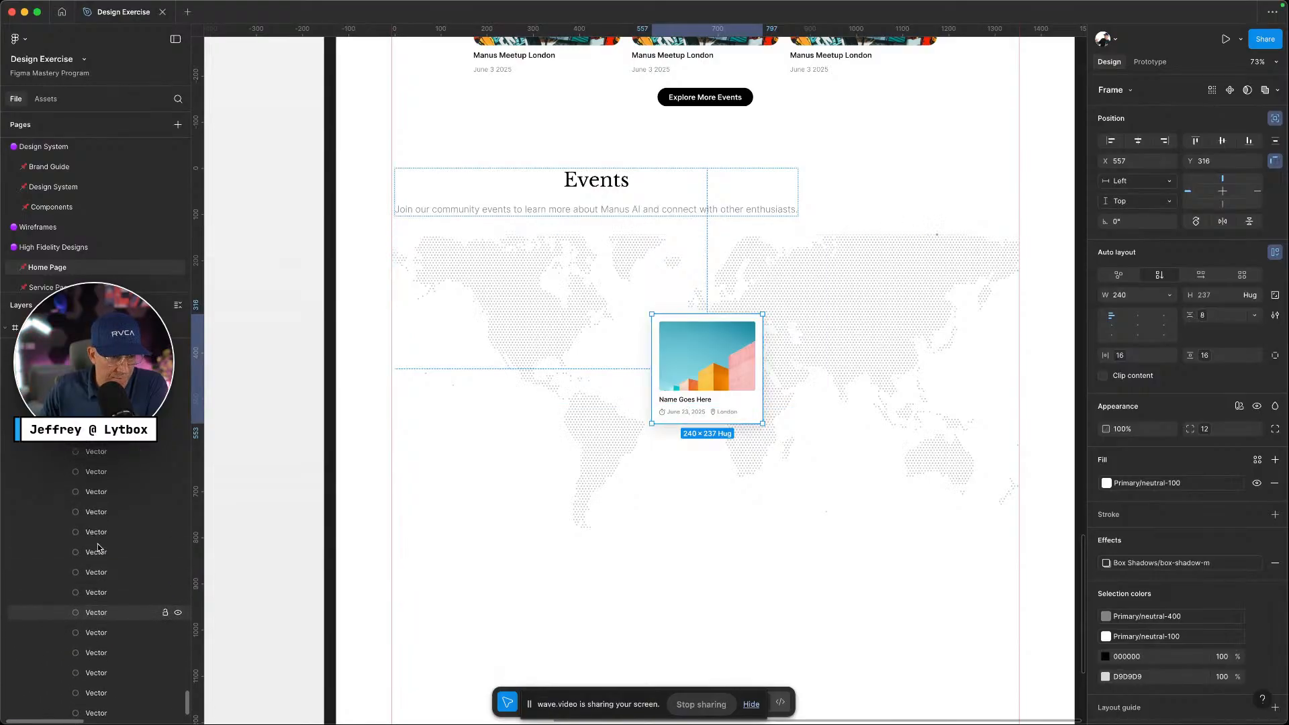
{"action": "scroll", "coordinate": [102, 542], "scroll_direction": "up", "scroll_amount": 4}
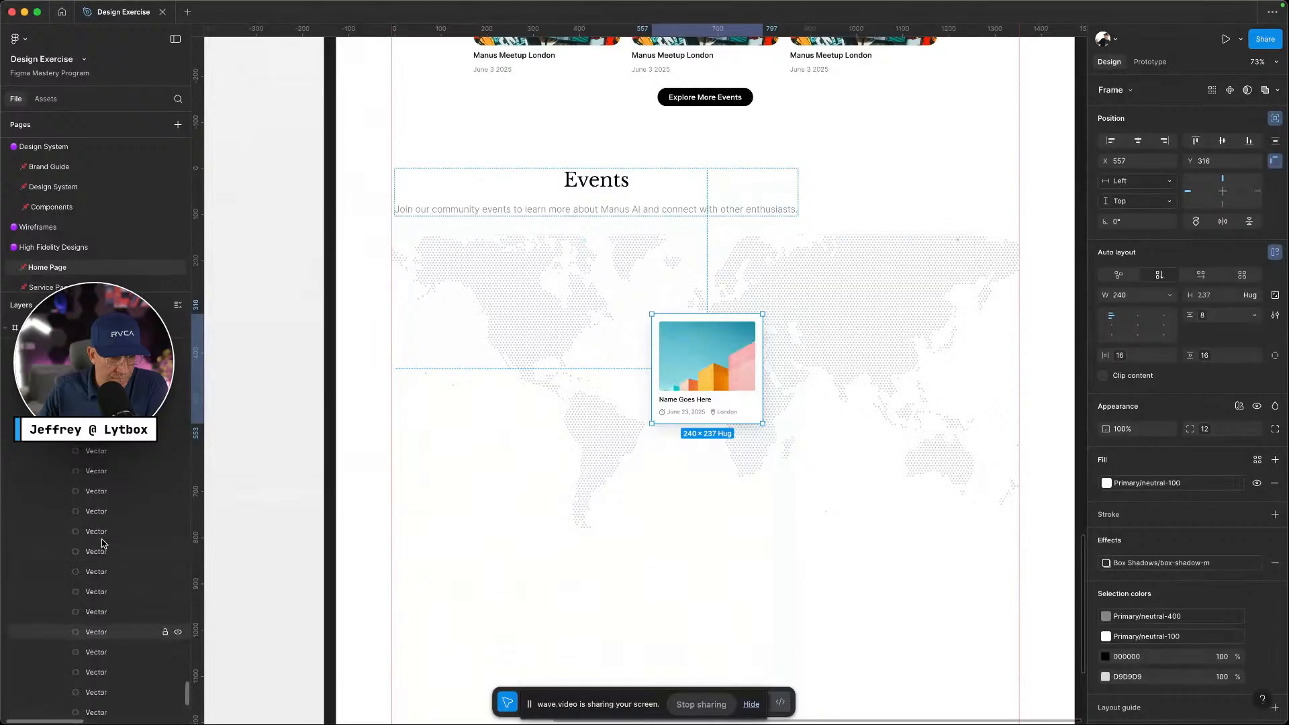
{"action": "scroll", "coordinate": [102, 544], "scroll_direction": "up", "scroll_amount": 3}
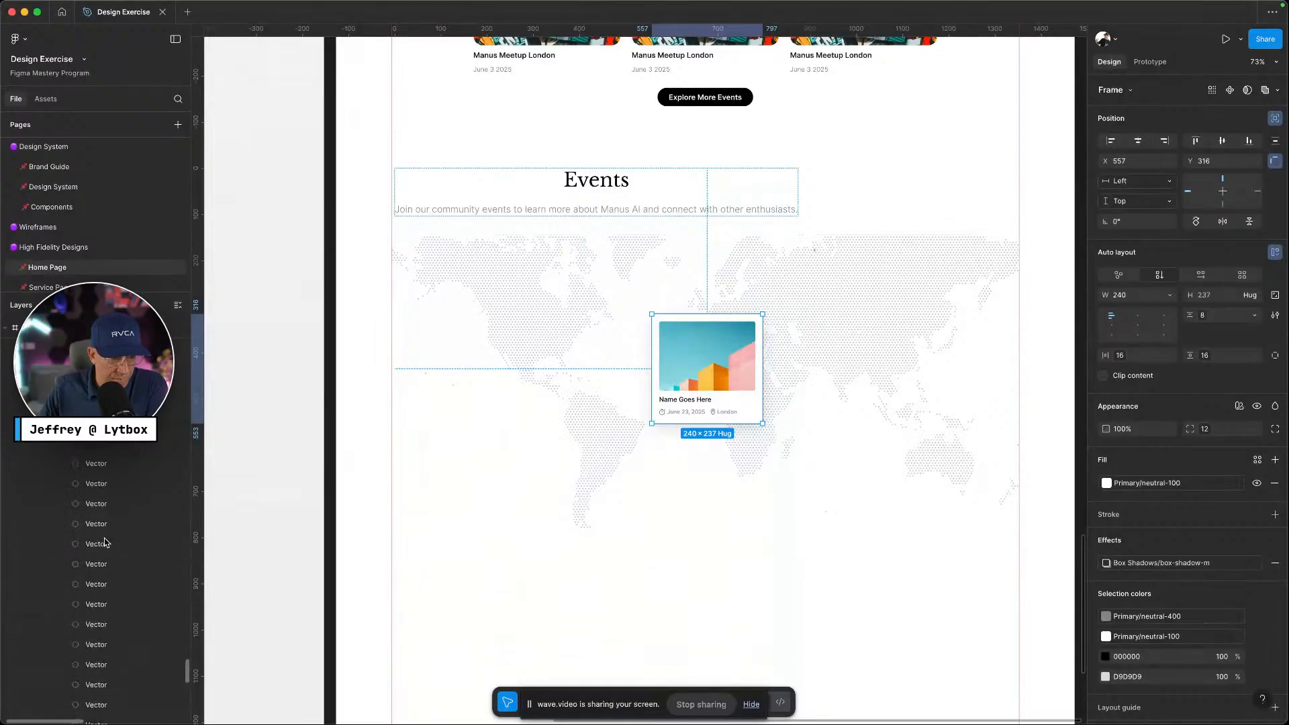
{"action": "scroll", "coordinate": [710, 258], "scroll_direction": "up", "scroll_amount": 4}
{"action": "scroll", "coordinate": [710, 258], "scroll_direction": "up", "scroll_amount": 20}
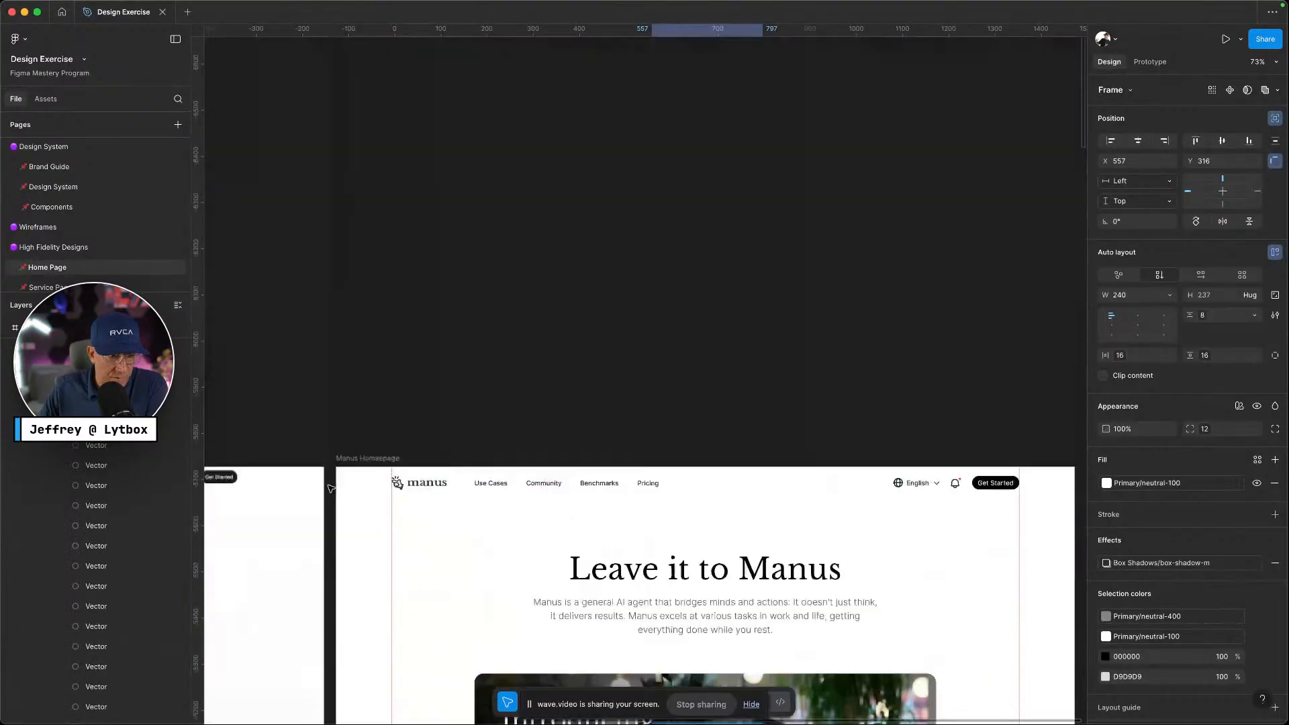
{"action": "scroll", "coordinate": [86, 522], "scroll_direction": "down", "scroll_amount": 5}
{"action": "scroll", "coordinate": [752, 523], "scroll_direction": "down", "scroll_amount": 20}
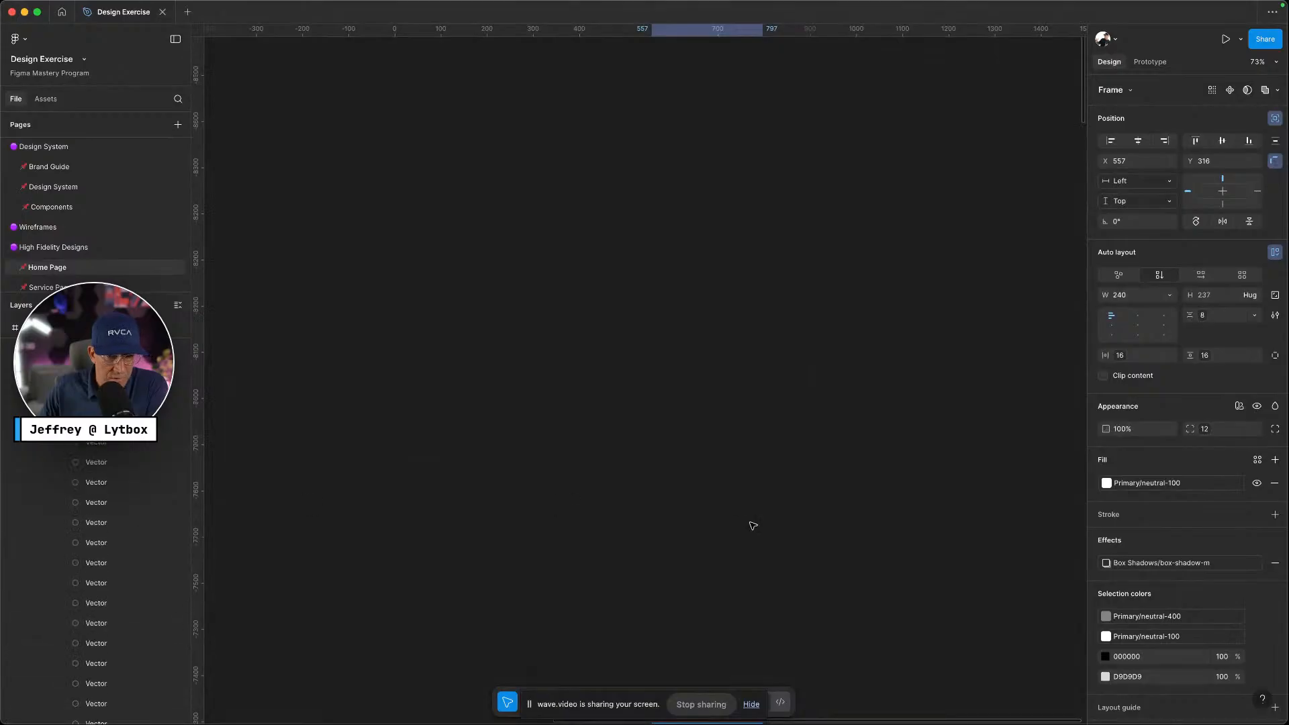
{"action": "scroll", "coordinate": [791, 515], "scroll_direction": "down", "scroll_amount": 20}
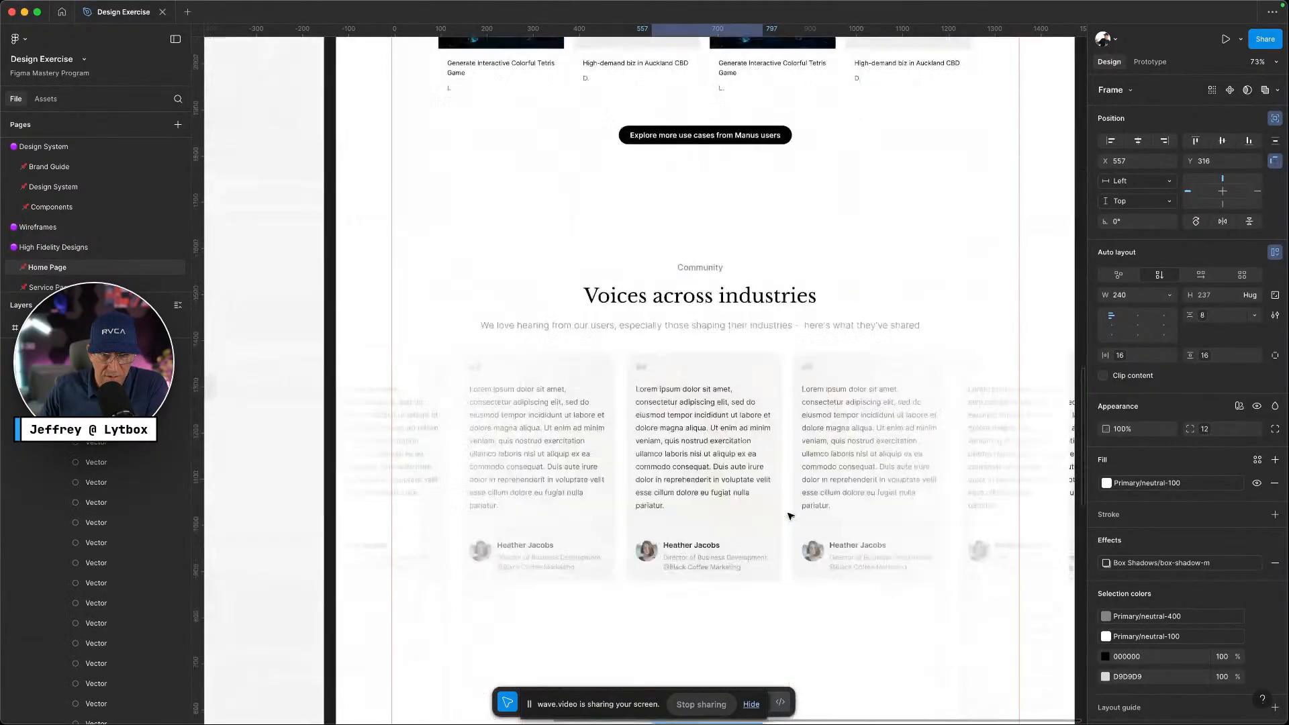
{"action": "scroll", "coordinate": [124, 443], "scroll_direction": "up", "scroll_amount": 5}
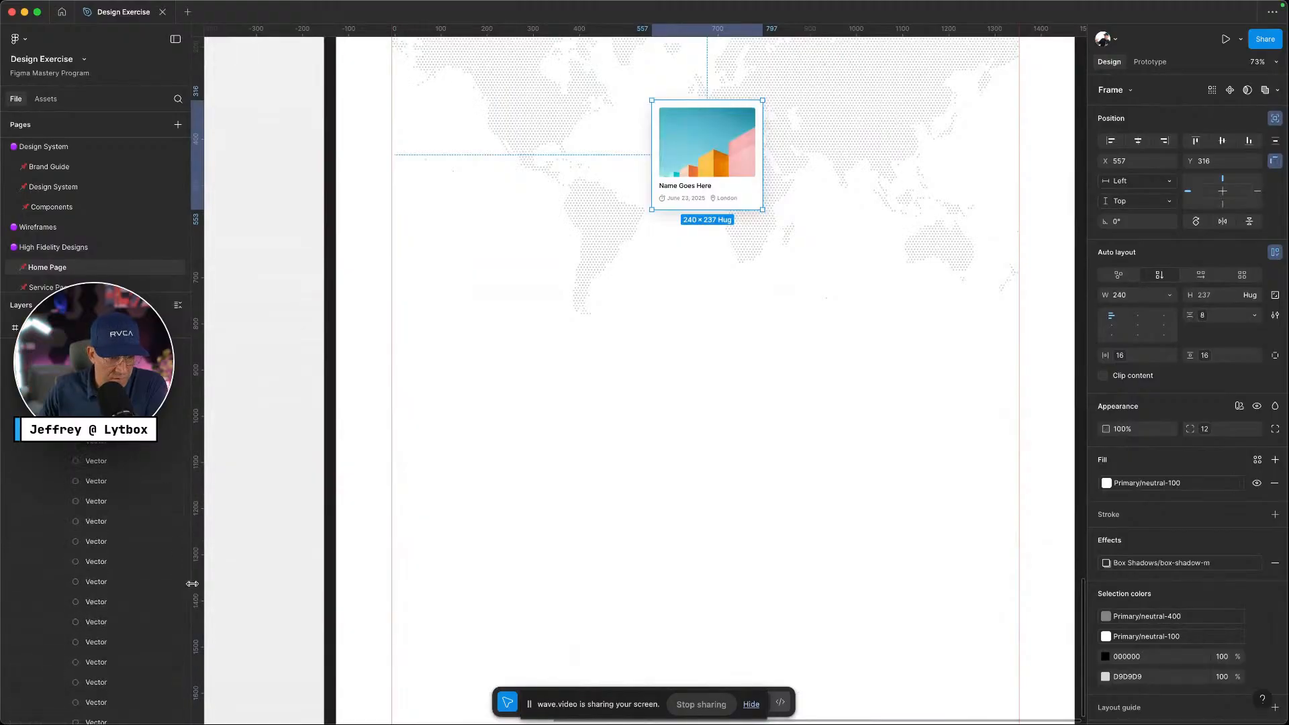
{"action": "left_click_drag", "start_coordinate": [187, 590], "coordinate": [188, 302]}
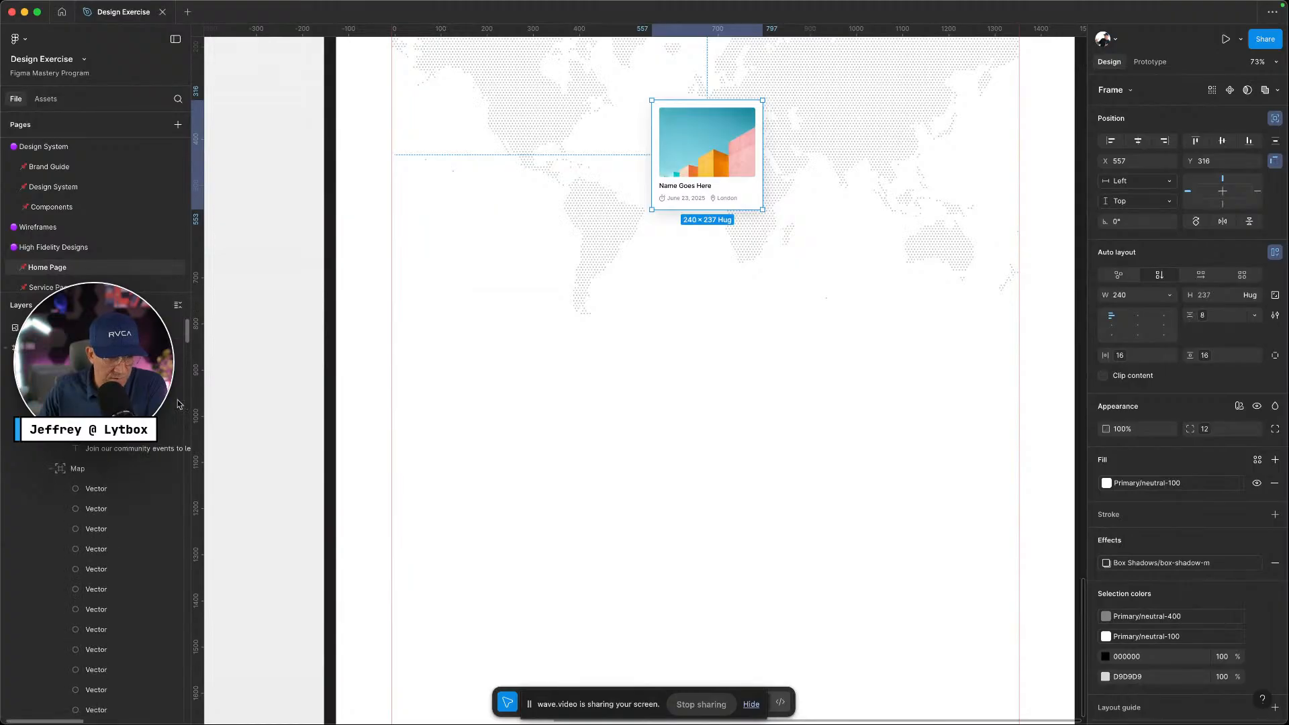
Collapse the Map layers and nudge the Map Card slightly right and down
{"action": "left_click", "coordinate": [48, 470]}
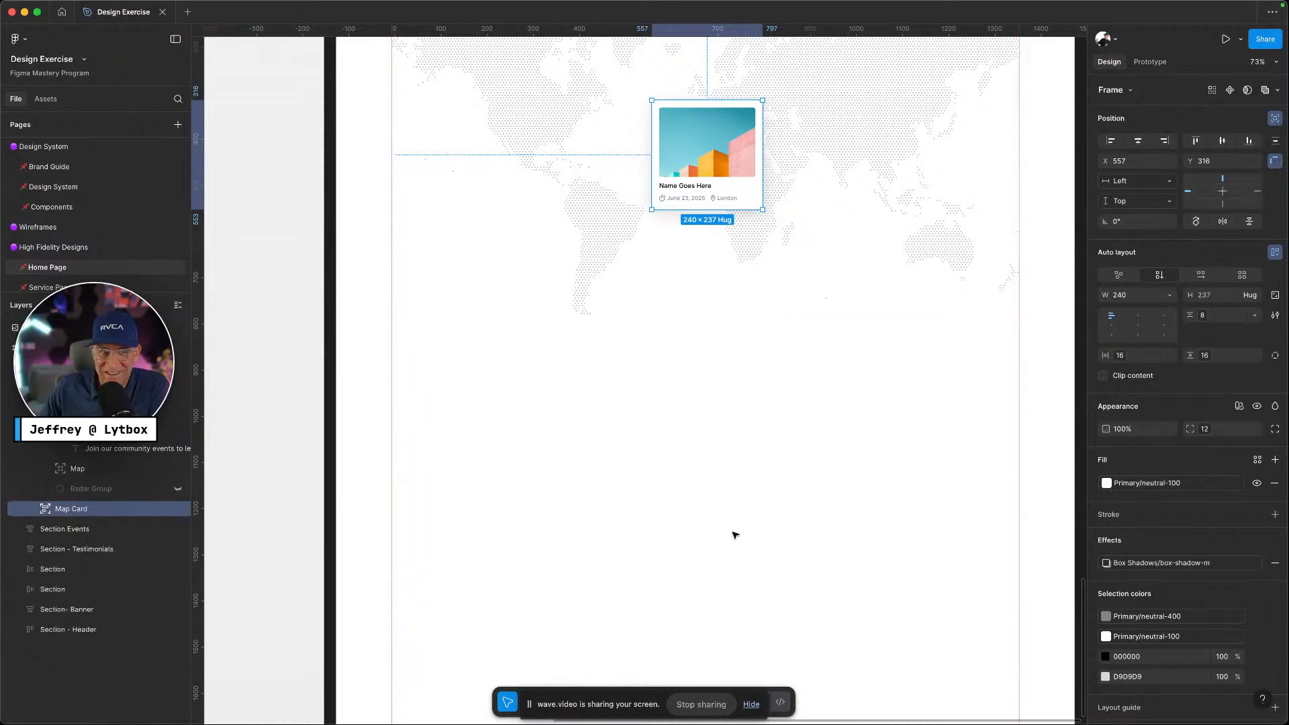
{"action": "scroll", "coordinate": [735, 535], "scroll_direction": "up", "scroll_amount": 10}
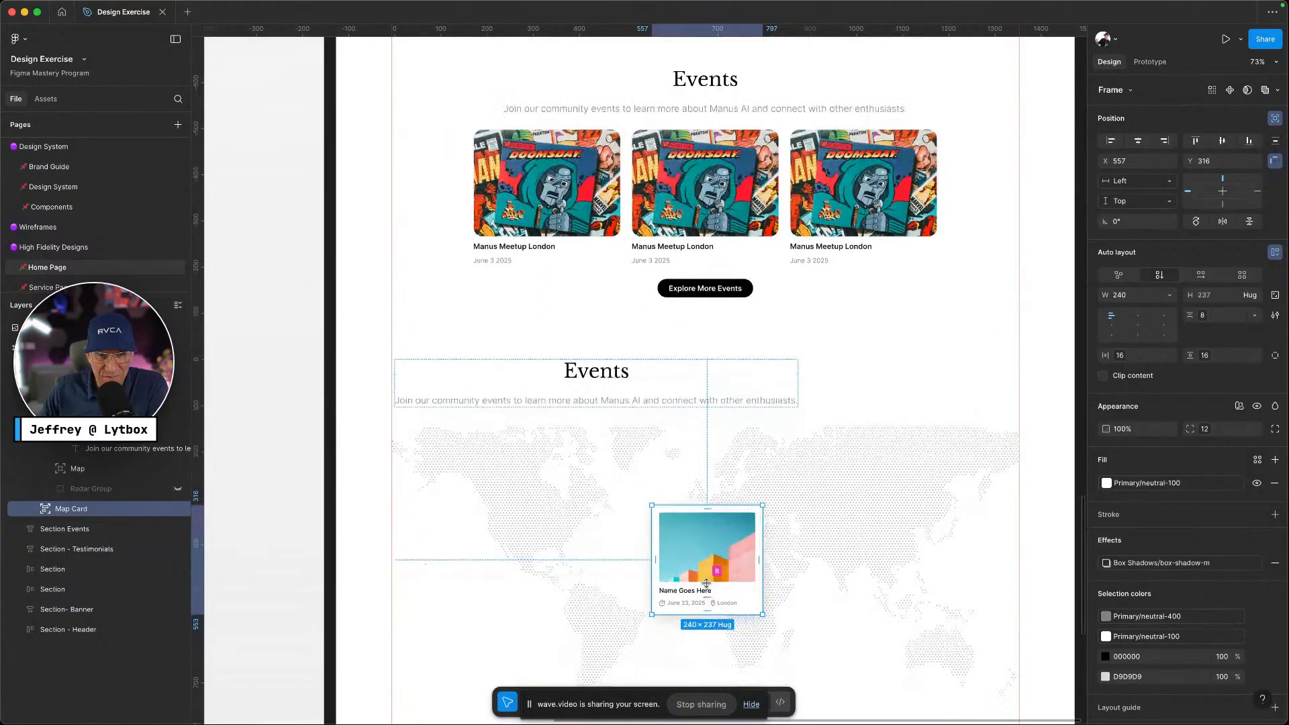
{"action": "scroll", "coordinate": [706, 583], "scroll_direction": "down", "scroll_amount": 1}
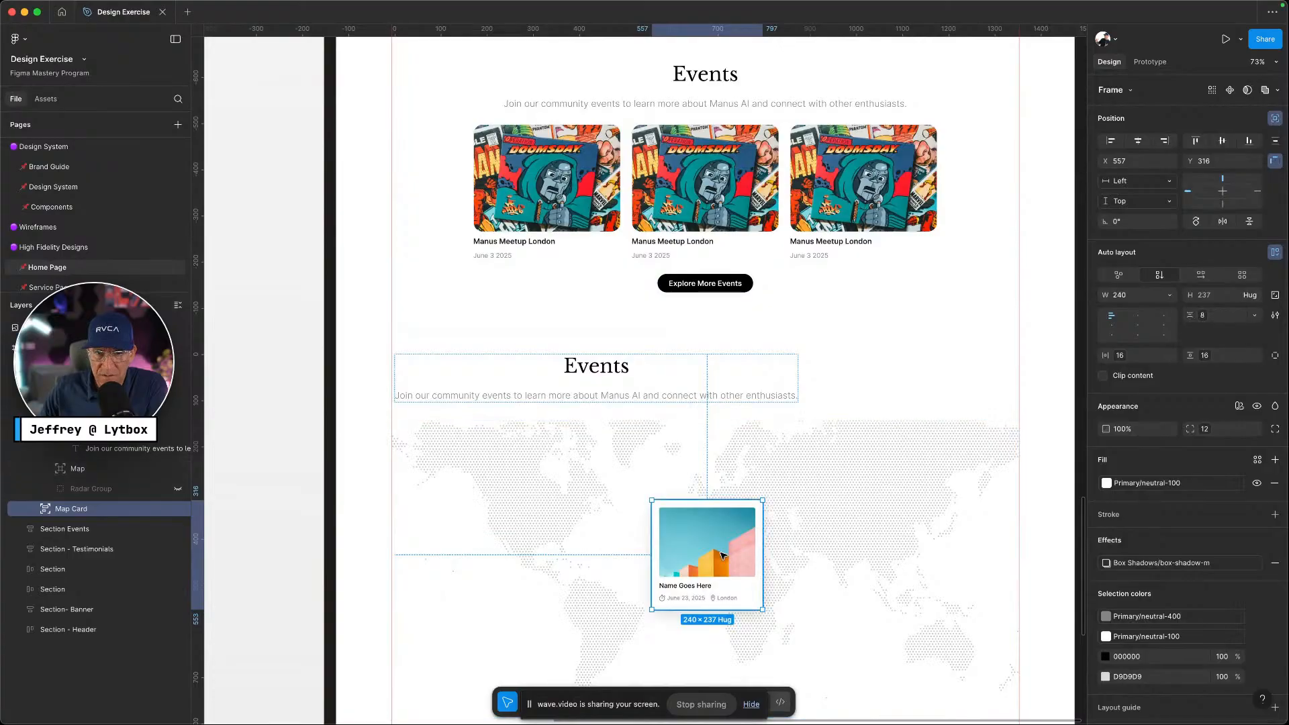
{"action": "mouse_move", "coordinate": [728, 560]}
{"action": "left_mouse_down"}
{"action": "mouse_move", "coordinate": [698, 538]}
{"action": "mouse_move", "coordinate": [736, 560]}
{"action": "left_mouse_up"}
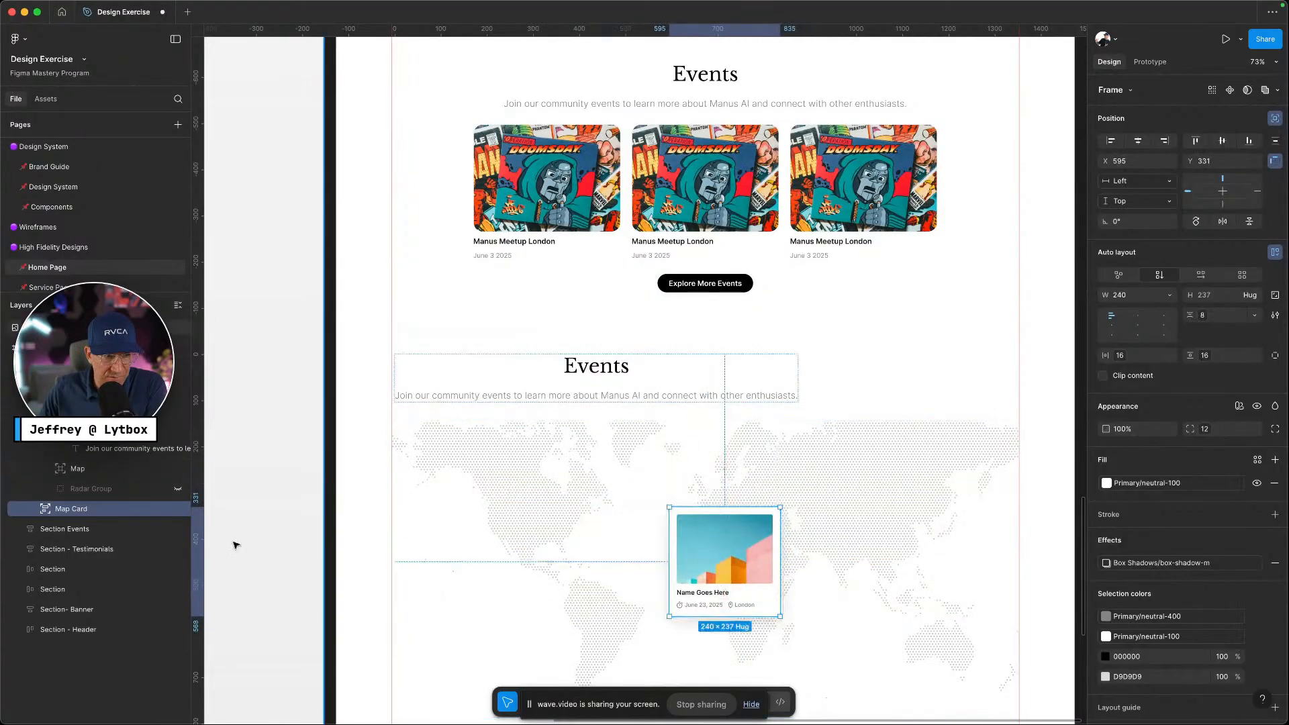
{"action": "left_click", "coordinate": [103, 493]}
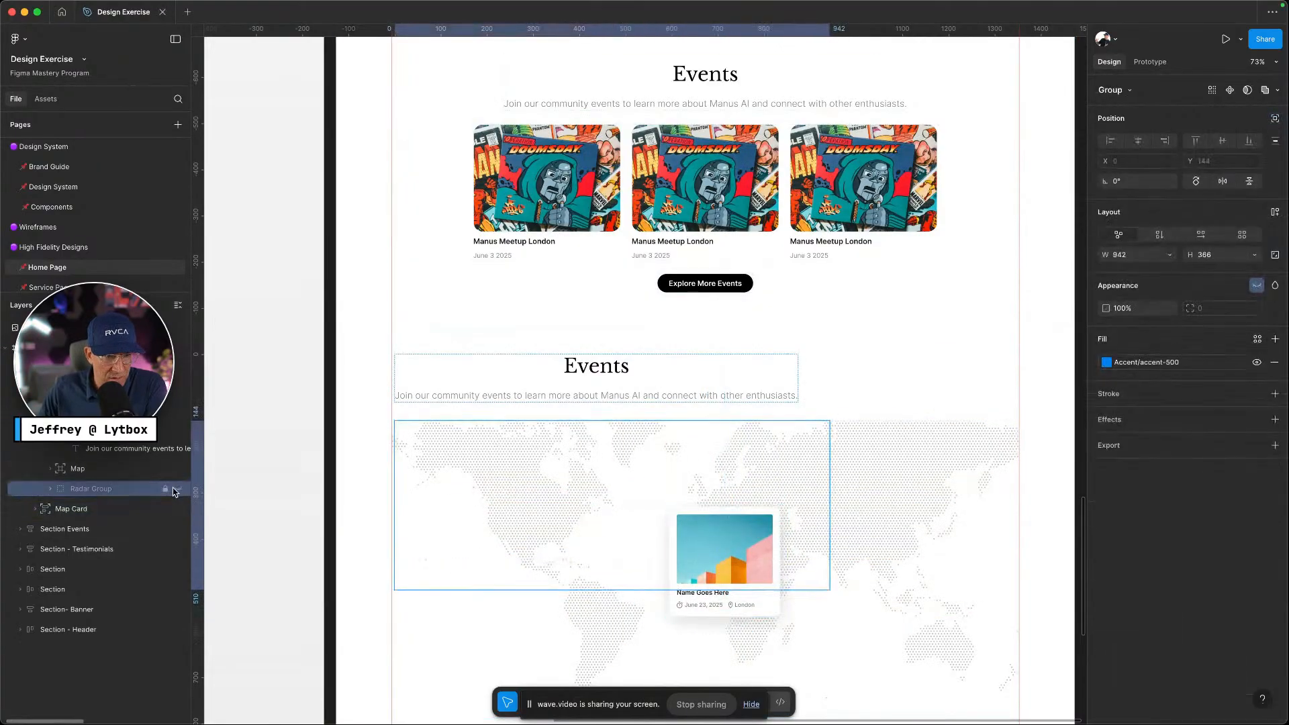
{"action": "left_click", "coordinate": [177, 489]}
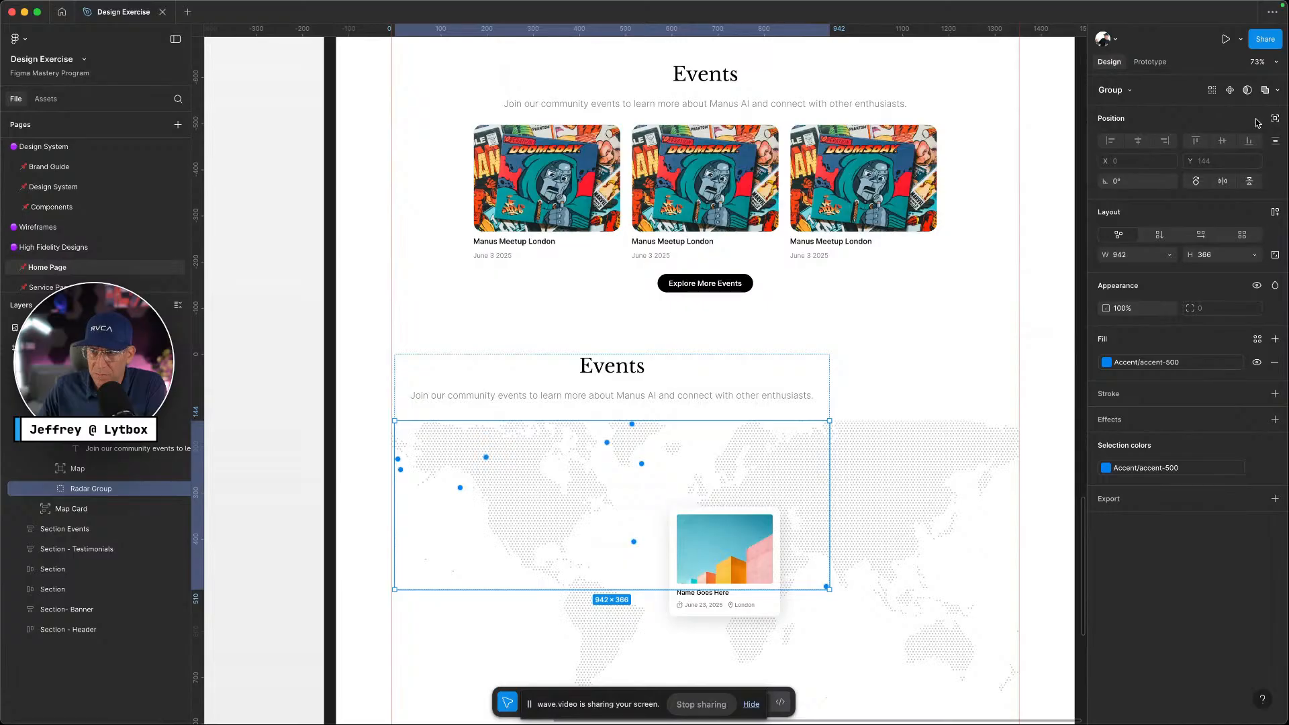
{"action": "left_click", "coordinate": [1276, 119]}
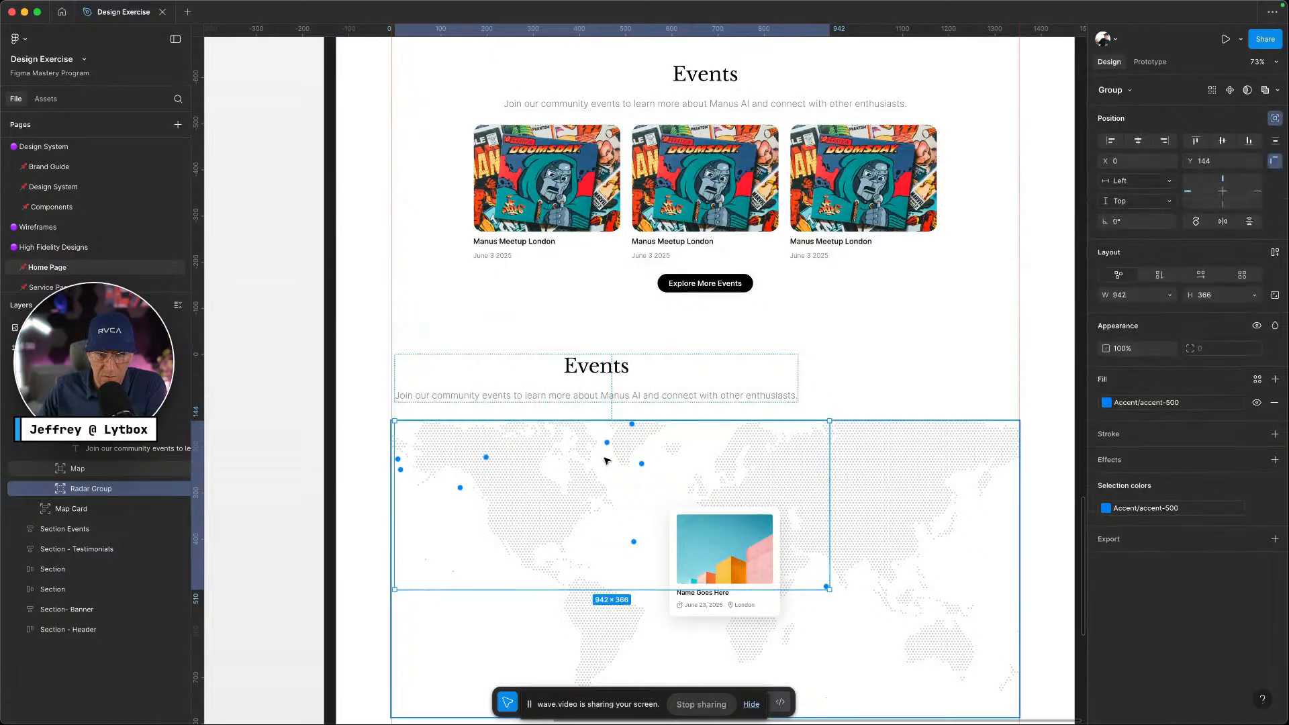
{"action": "left_click_drag", "start_coordinate": [607, 452], "coordinate": [681, 501]}
{"action": "scroll", "coordinate": [680, 500], "scroll_direction": "down", "scroll_amount": 1}
{"action": "scroll", "coordinate": [680, 501], "scroll_direction": "down", "scroll_amount": 5}
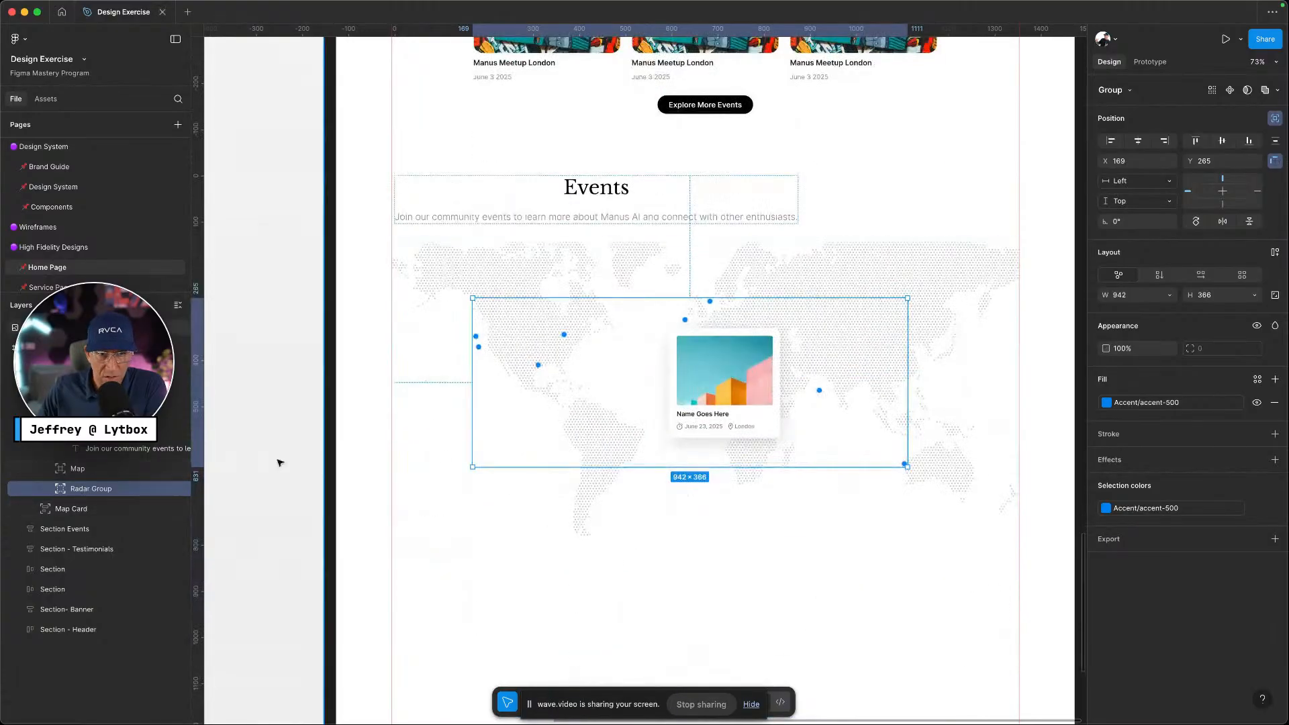
{"action": "left_click", "coordinate": [97, 470]}
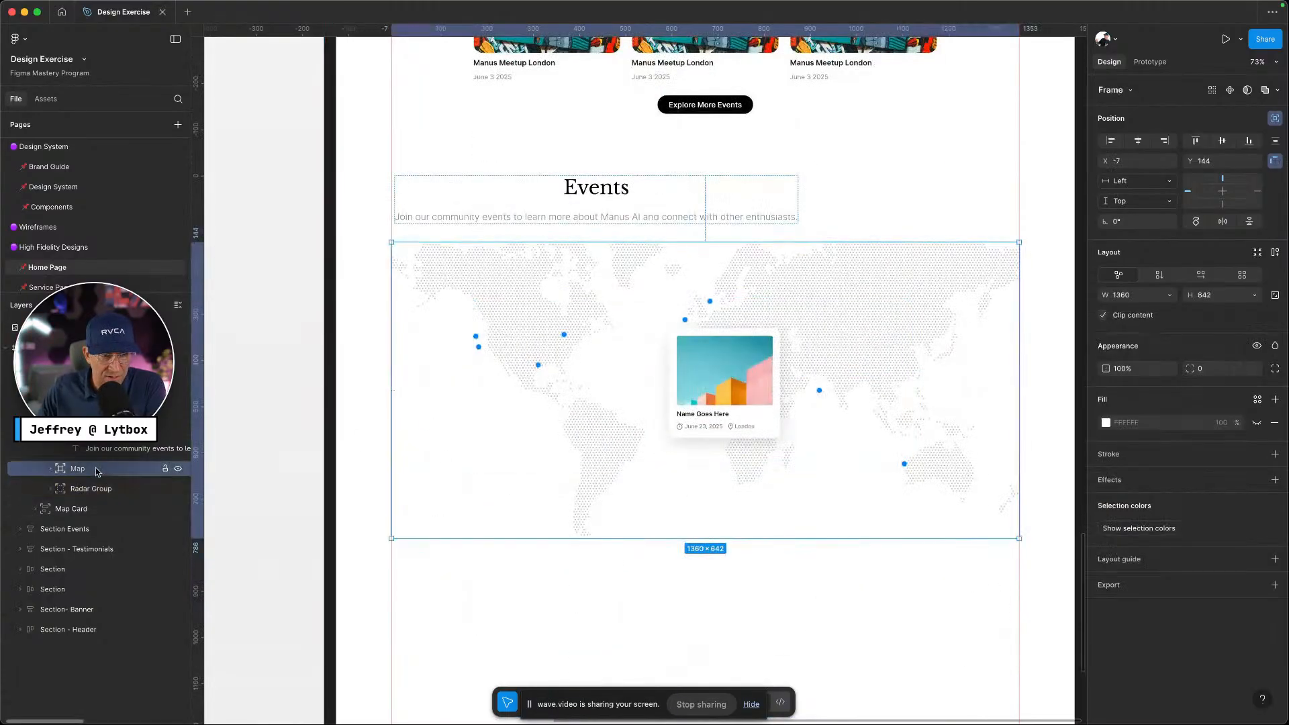
{"action": "left_click", "coordinate": [101, 407]}
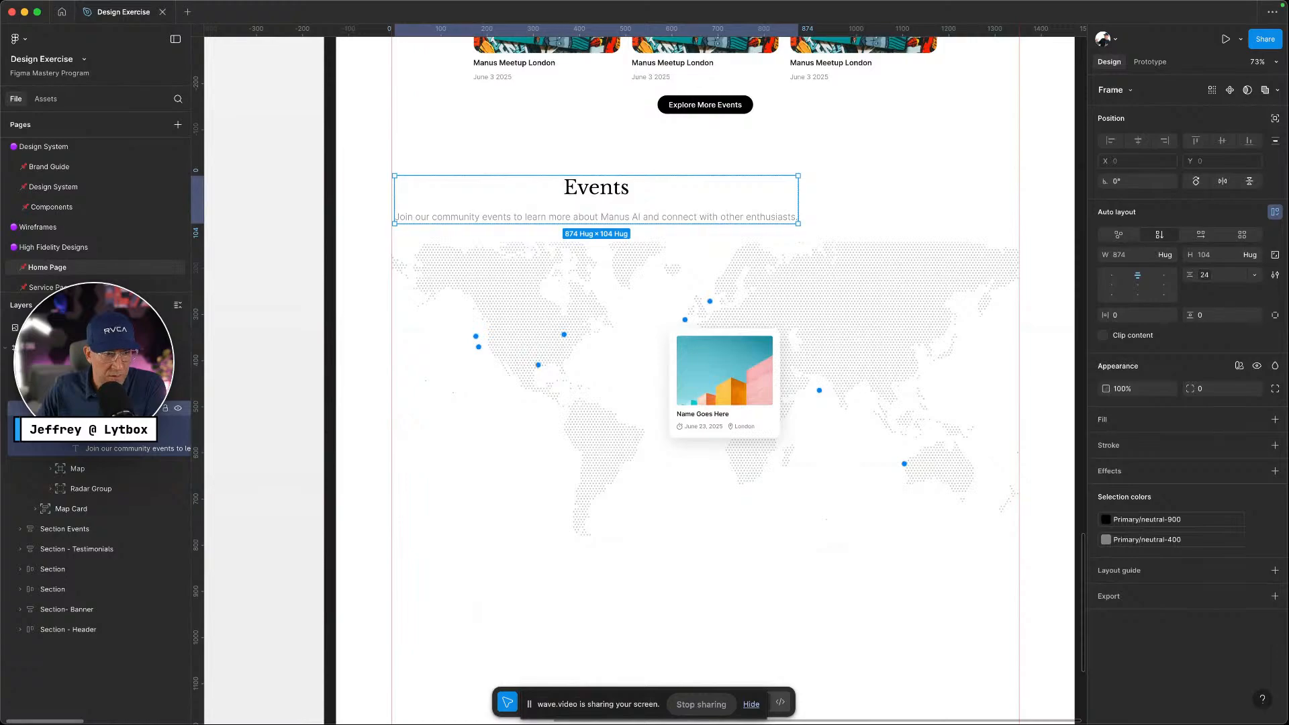
{"action": "left_click", "coordinate": [101, 388]}
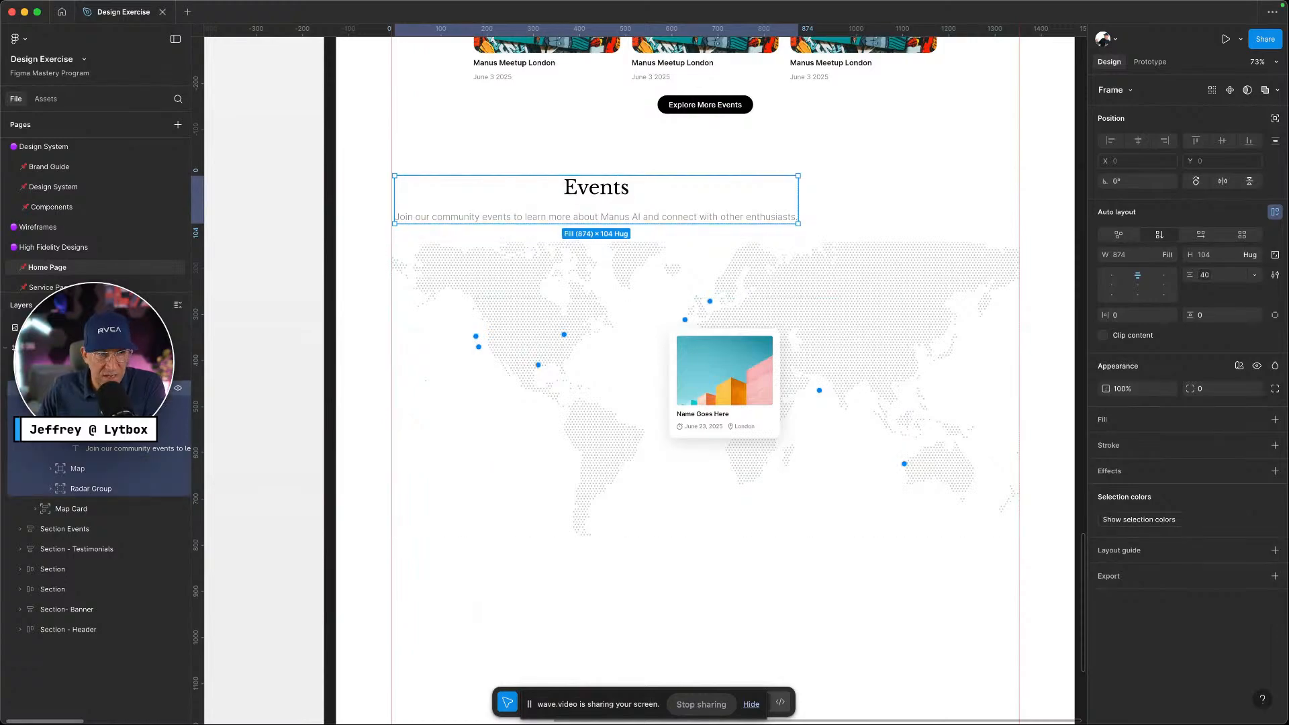
{"action": "left_click", "coordinate": [100, 408]}
{"action": "left_click", "coordinate": [36, 388]}
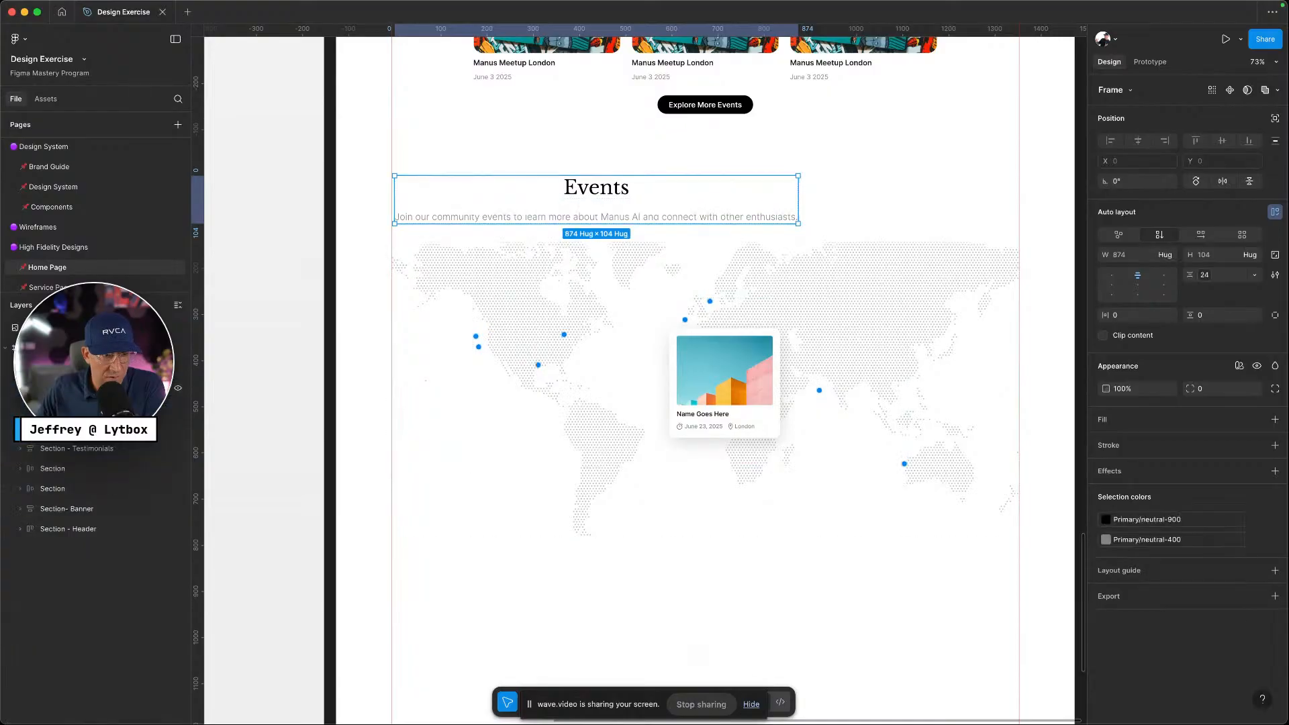
{"action": "left_click", "coordinate": [35, 388]}
{"action": "left_click", "coordinate": [100, 388]}
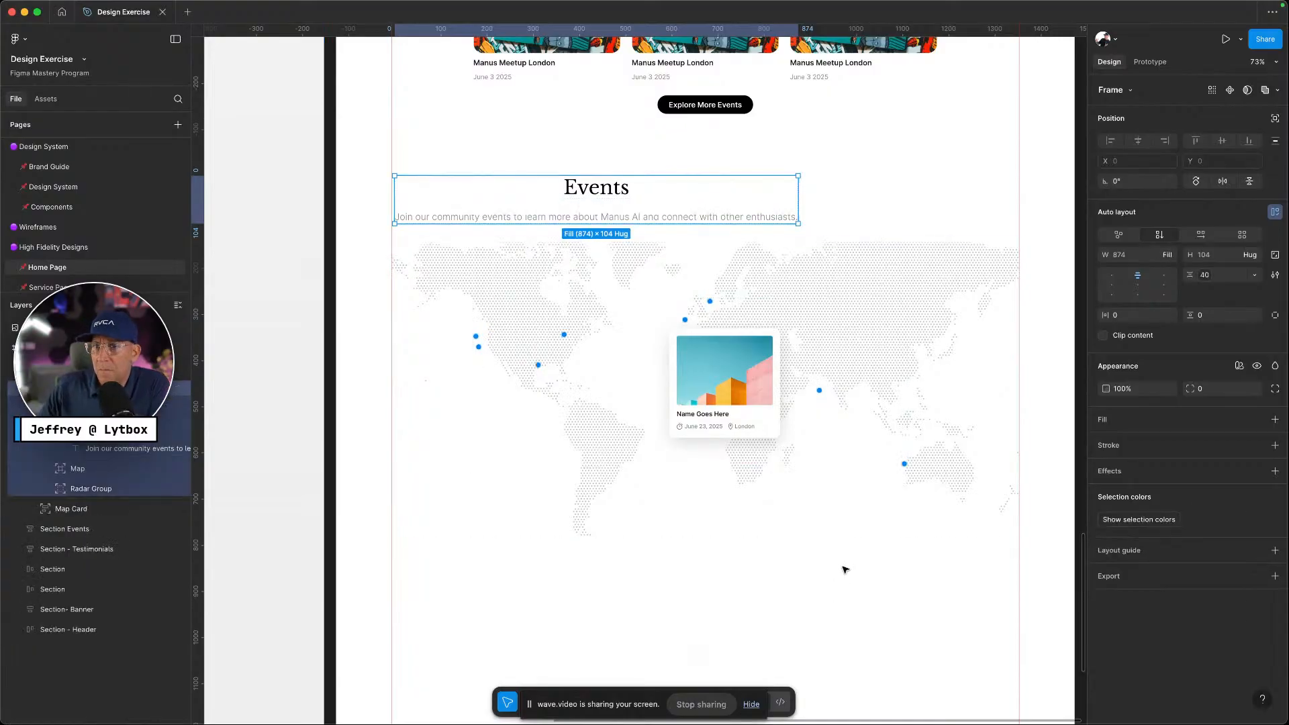
Set the Container's width to Hug contents and its height to Fill container
{"action": "left_click", "coordinate": [1171, 256]}
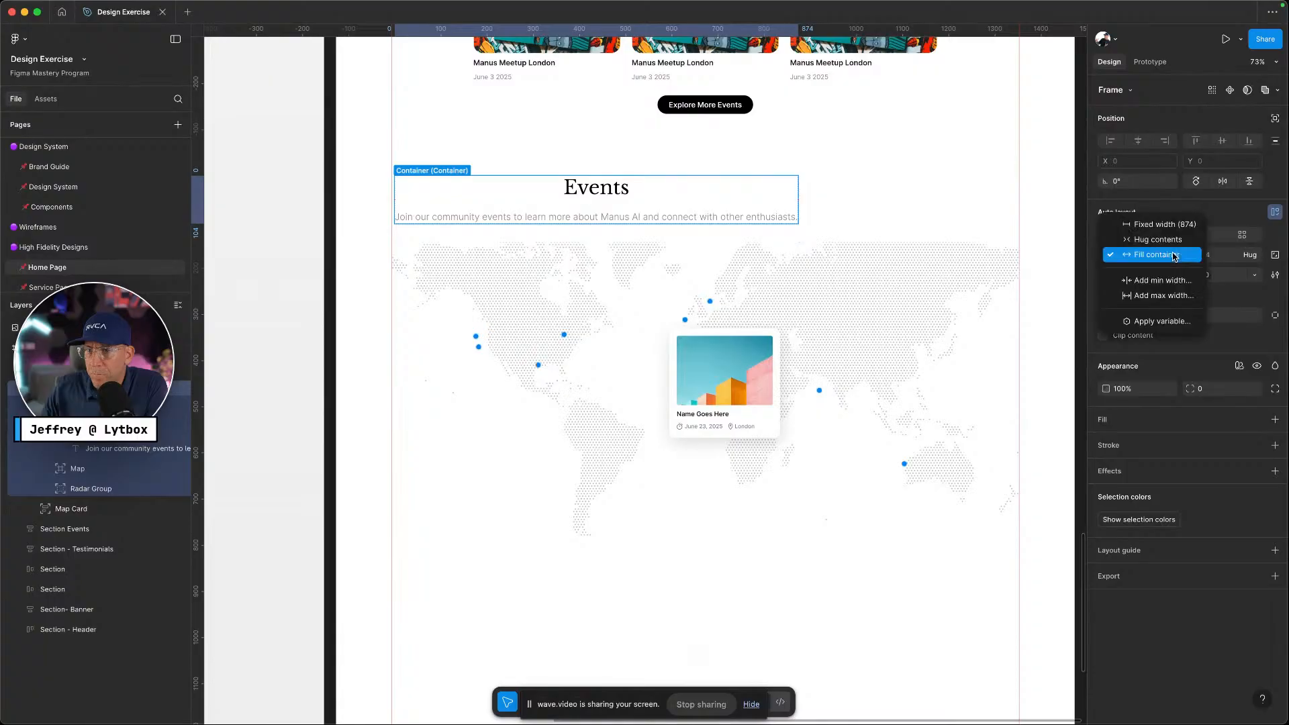
{"action": "left_click", "coordinate": [1158, 240]}
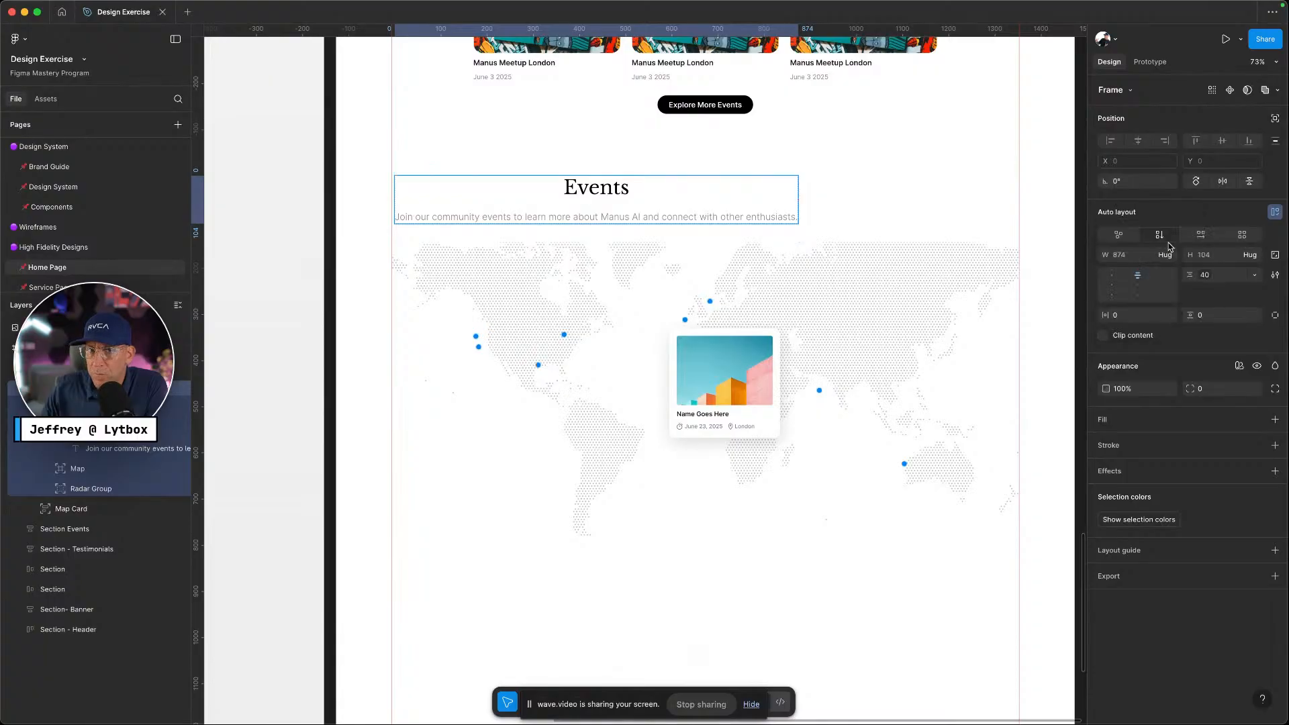
{"action": "left_click", "coordinate": [1257, 255]}
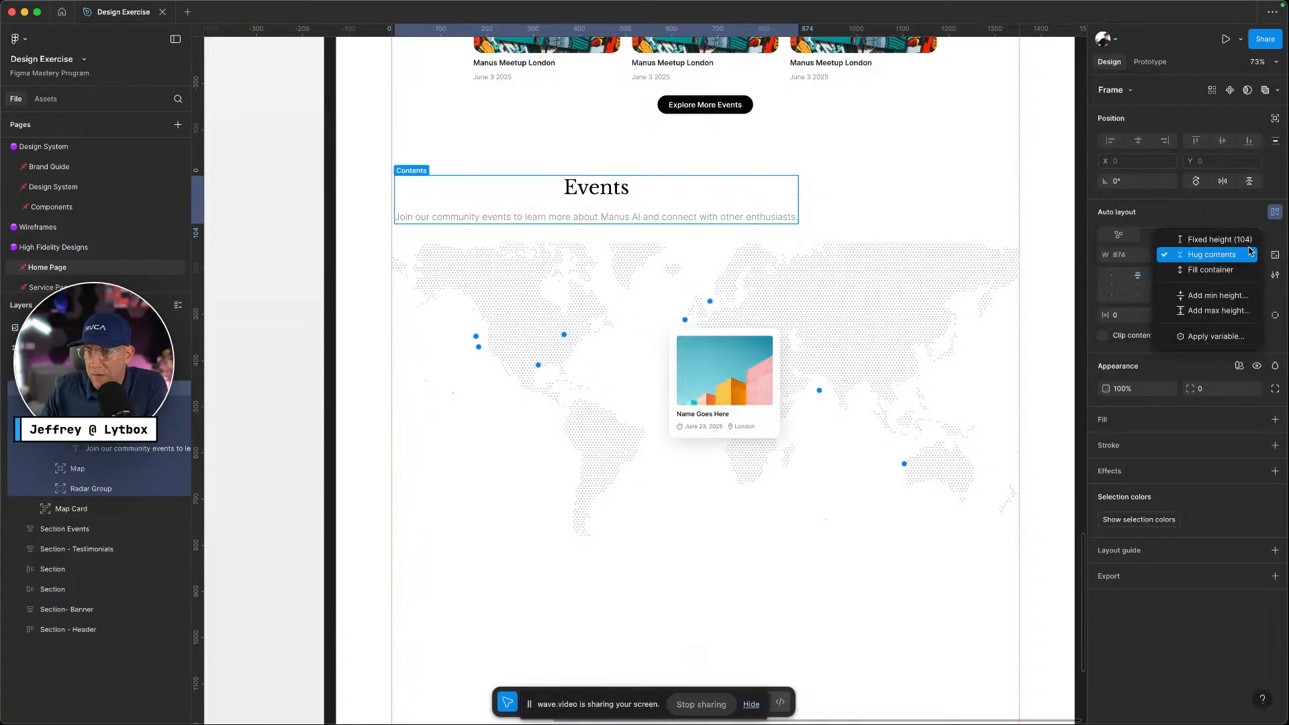
{"action": "left_click", "coordinate": [1241, 268]}
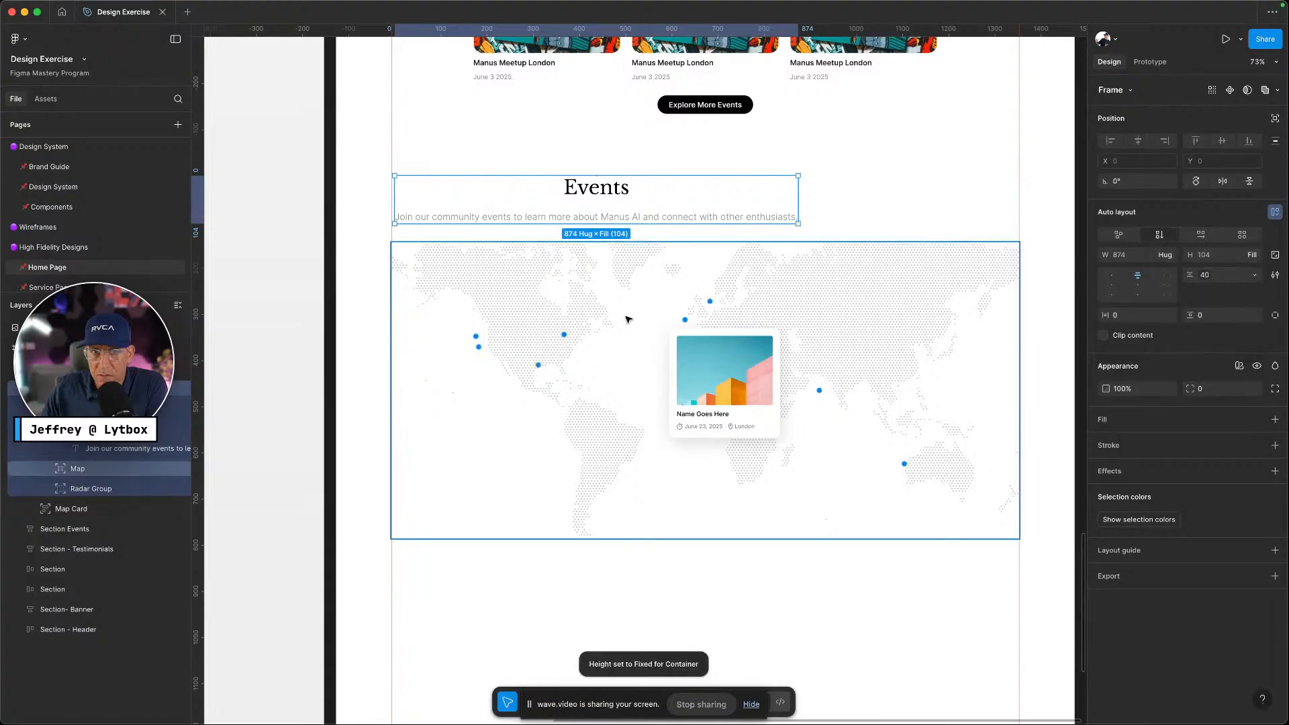
Collapse the Events heading frame and click through the header container and Radar Group layers
{"action": "left_click", "coordinate": [101, 408]}
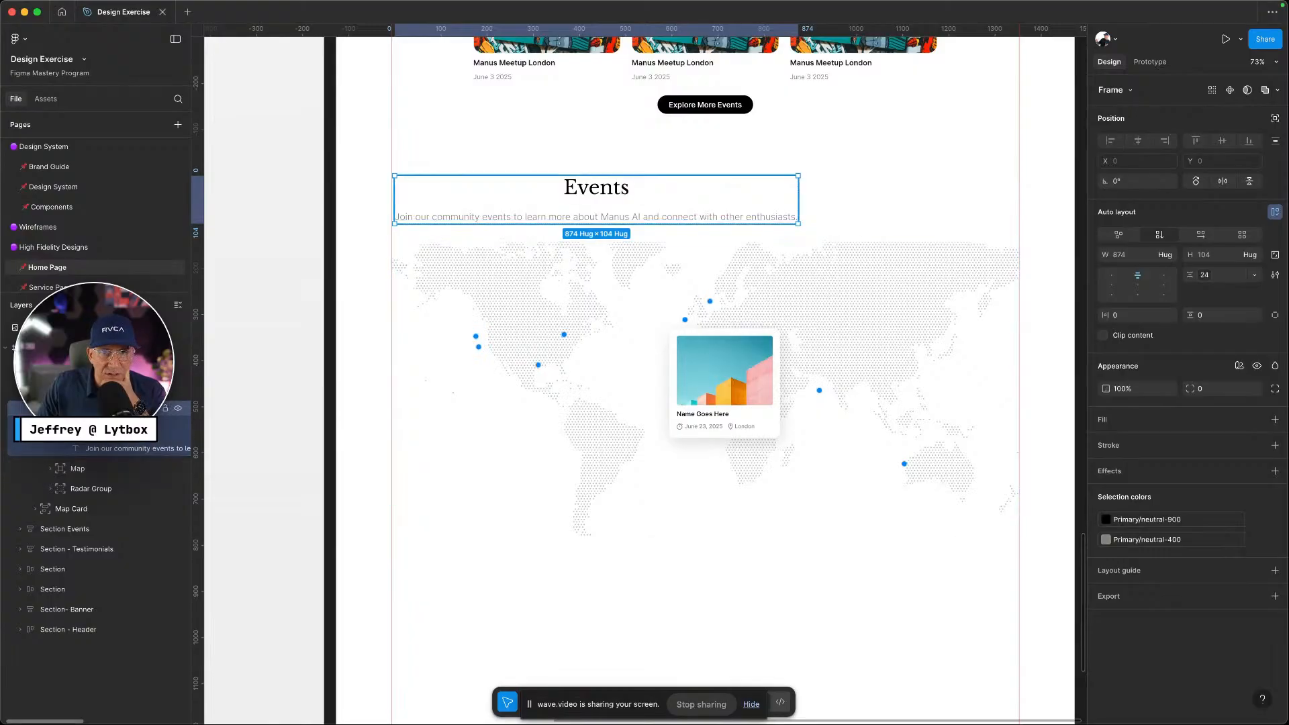
{"action": "left_click", "coordinate": [50, 408]}
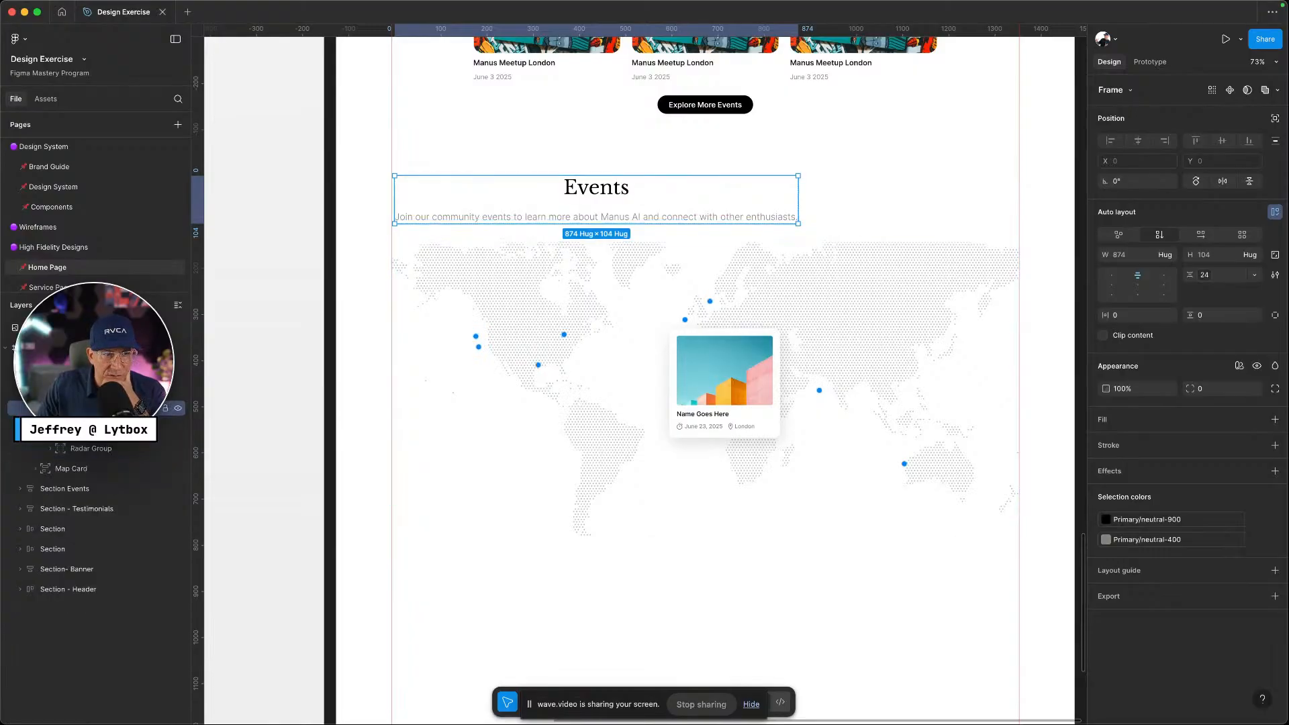
{"action": "left_click", "coordinate": [180, 409]}
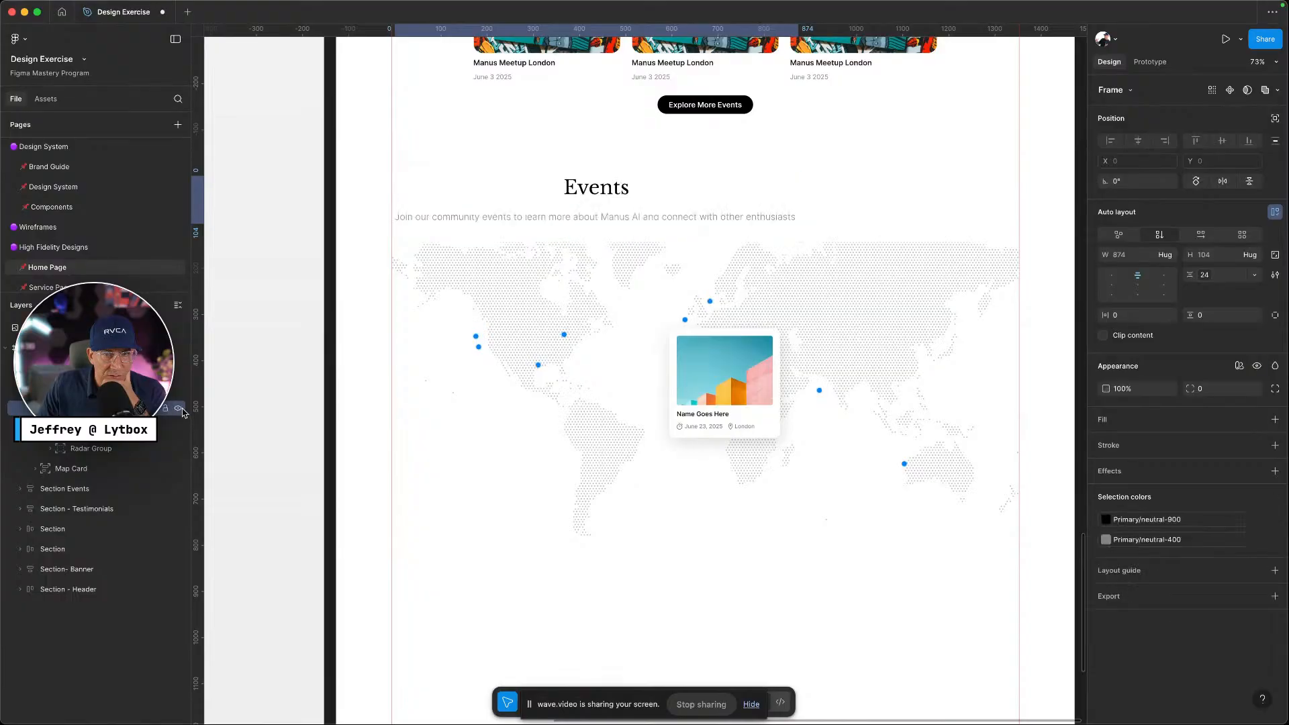
{"action": "left_click", "coordinate": [94, 388]}
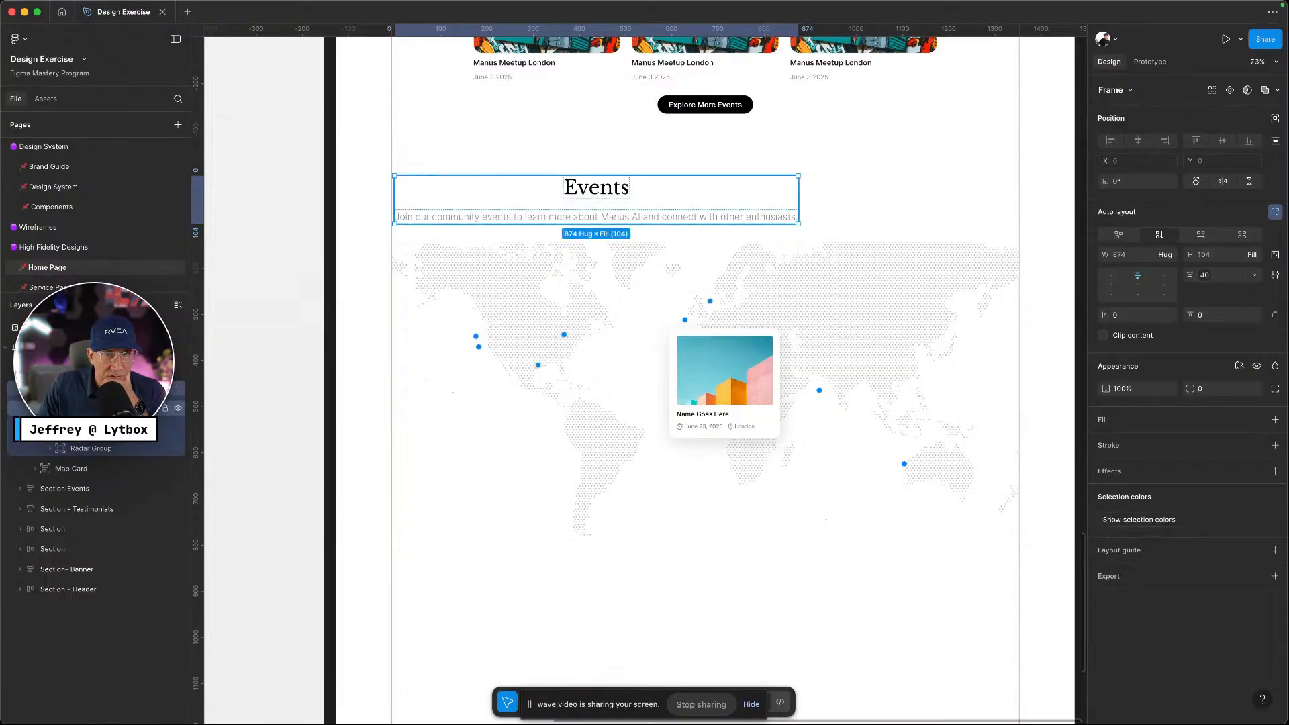
{"action": "left_click", "coordinate": [94, 408]}
{"action": "left_click", "coordinate": [94, 428]}
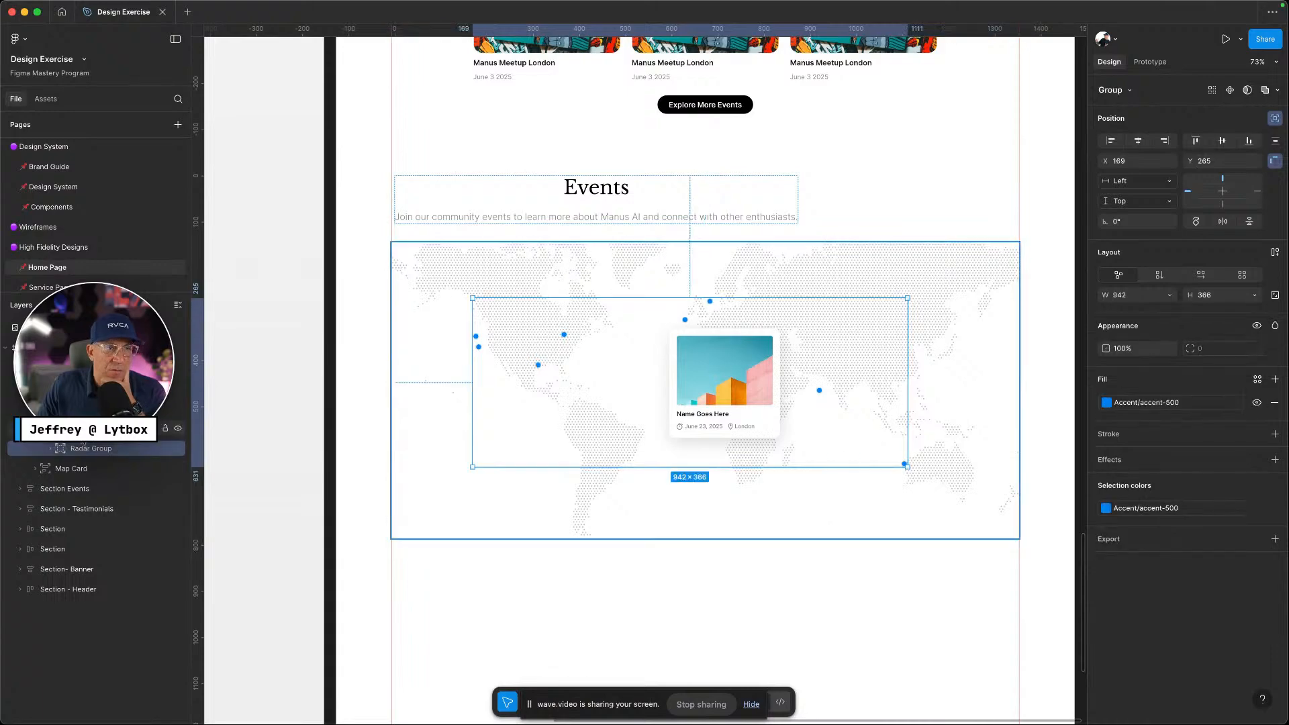
{"action": "left_click", "coordinate": [90, 448]}
{"action": "left_click", "coordinate": [94, 428]}
{"action": "left_click", "coordinate": [94, 409]}
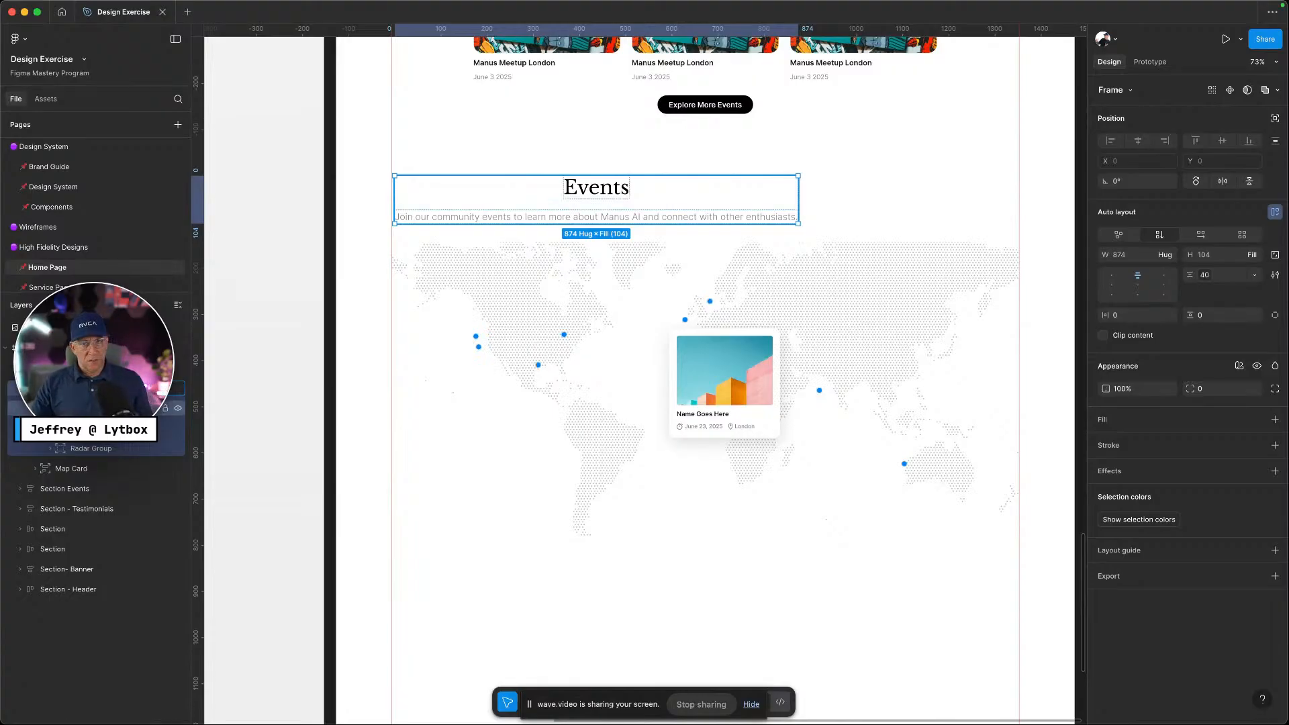
Collapse the map section, reselect the header container, and try then undo Shift+A auto layout
{"action": "left_click", "coordinate": [35, 388]}
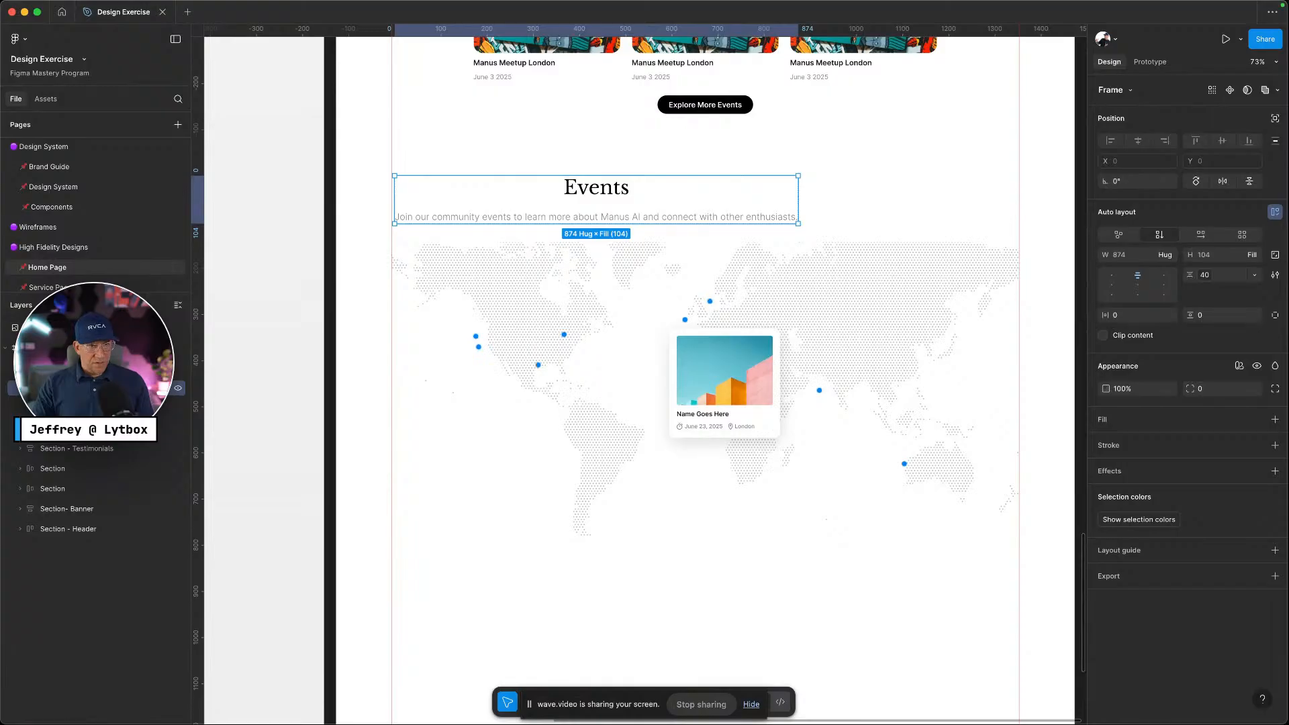
{"action": "left_click", "coordinate": [72, 408]}
{"action": "left_click", "coordinate": [35, 388]}
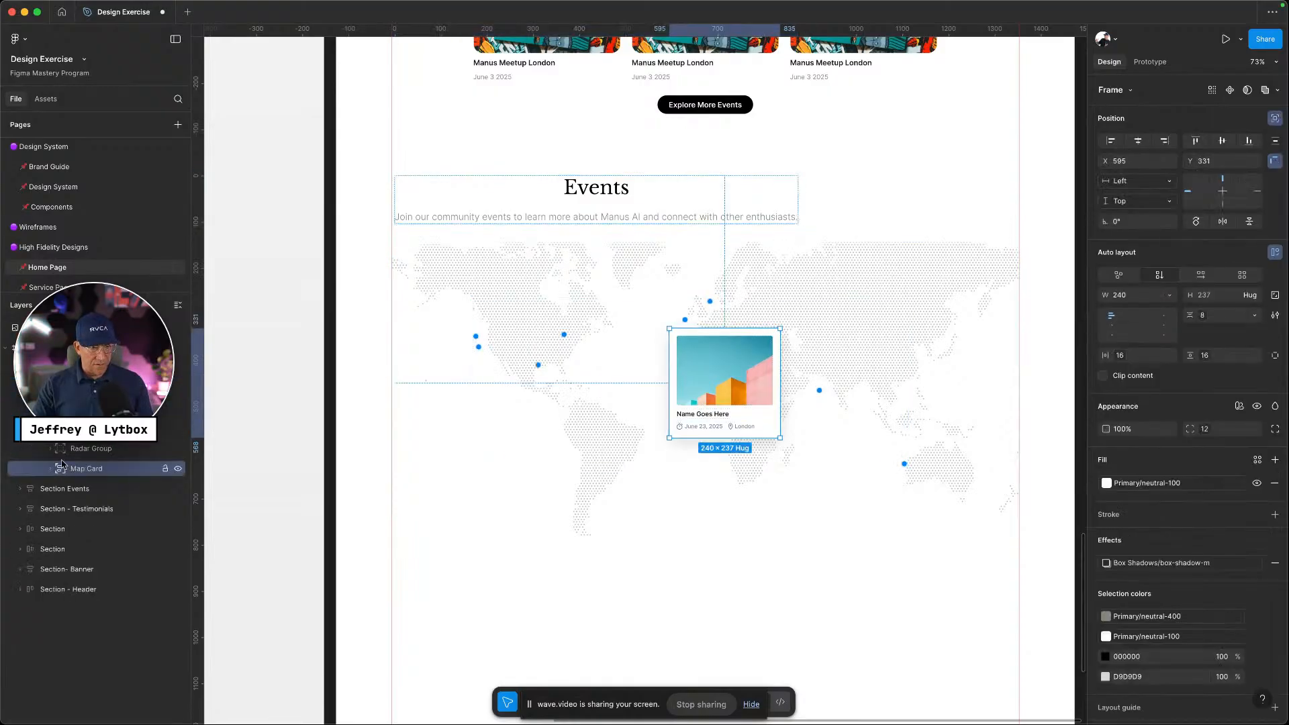
{"action": "left_click", "coordinate": [81, 388]}
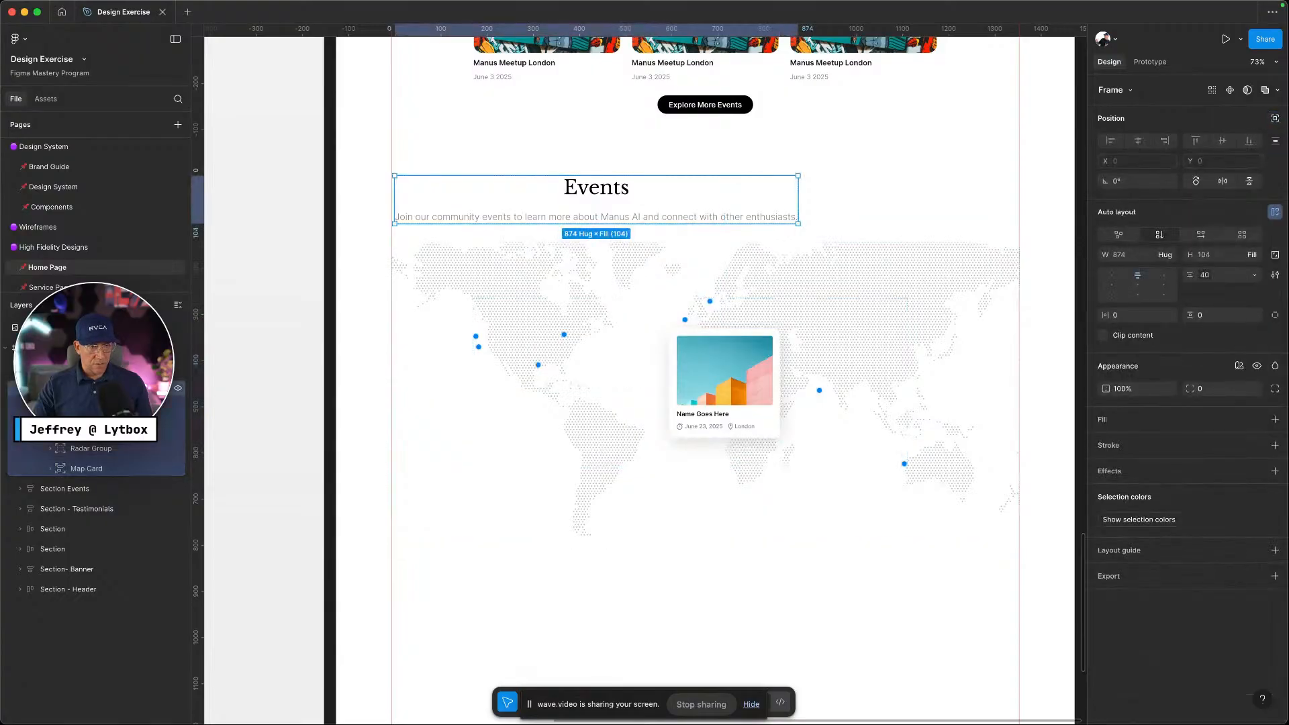
{"action": "scroll", "coordinate": [80, 388], "scroll_direction": "down", "scroll_amount": 3}
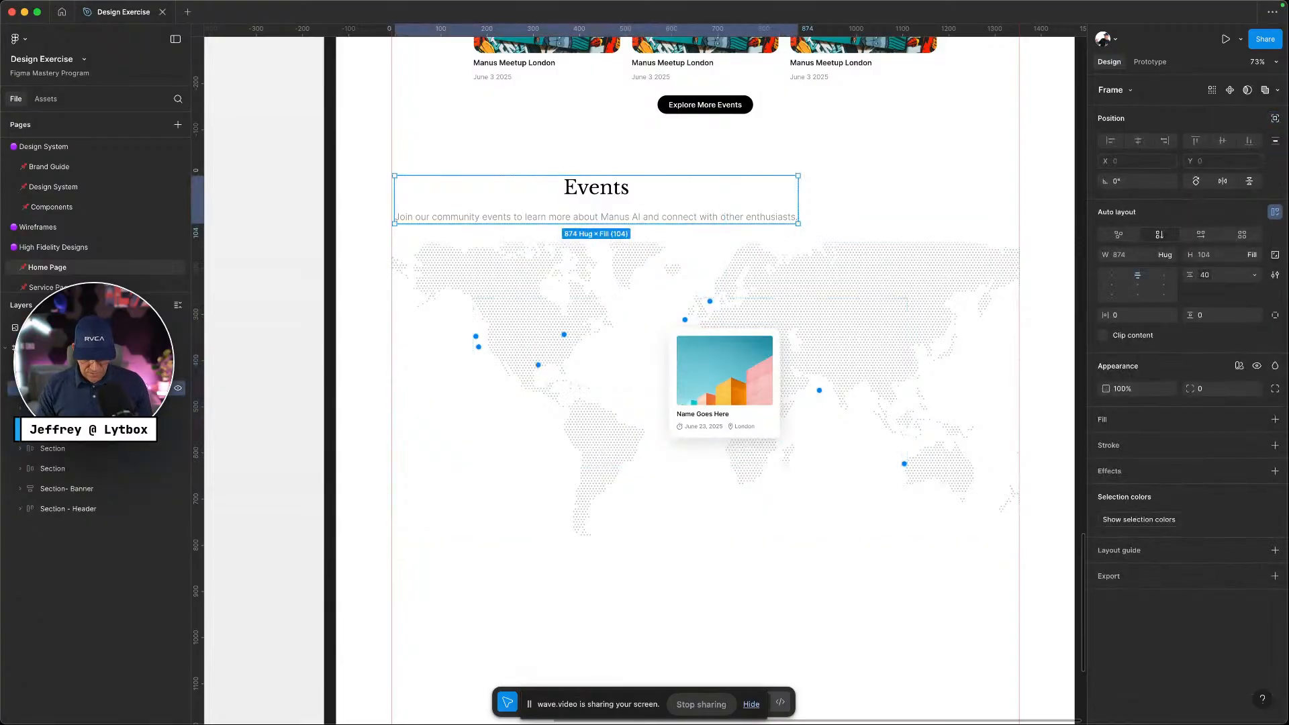
{"action": "key", "text": "shift+a"}
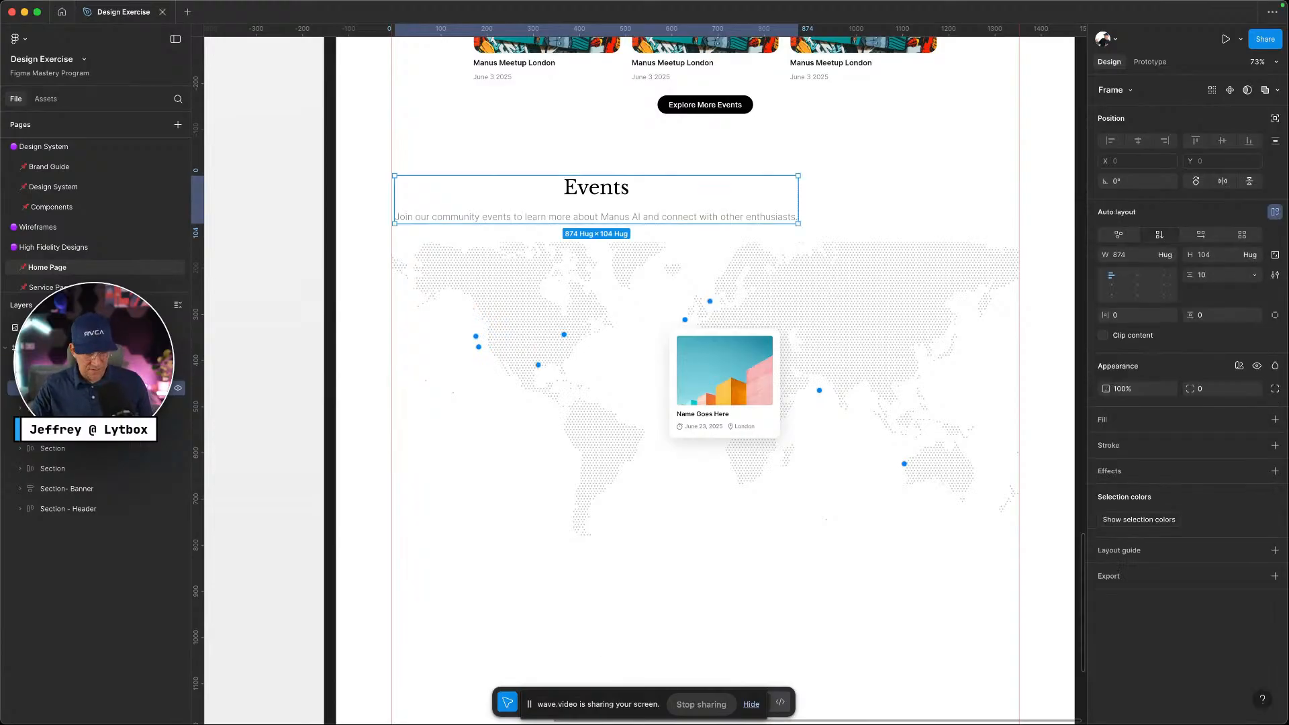
{"action": "key", "text": "super+z"}
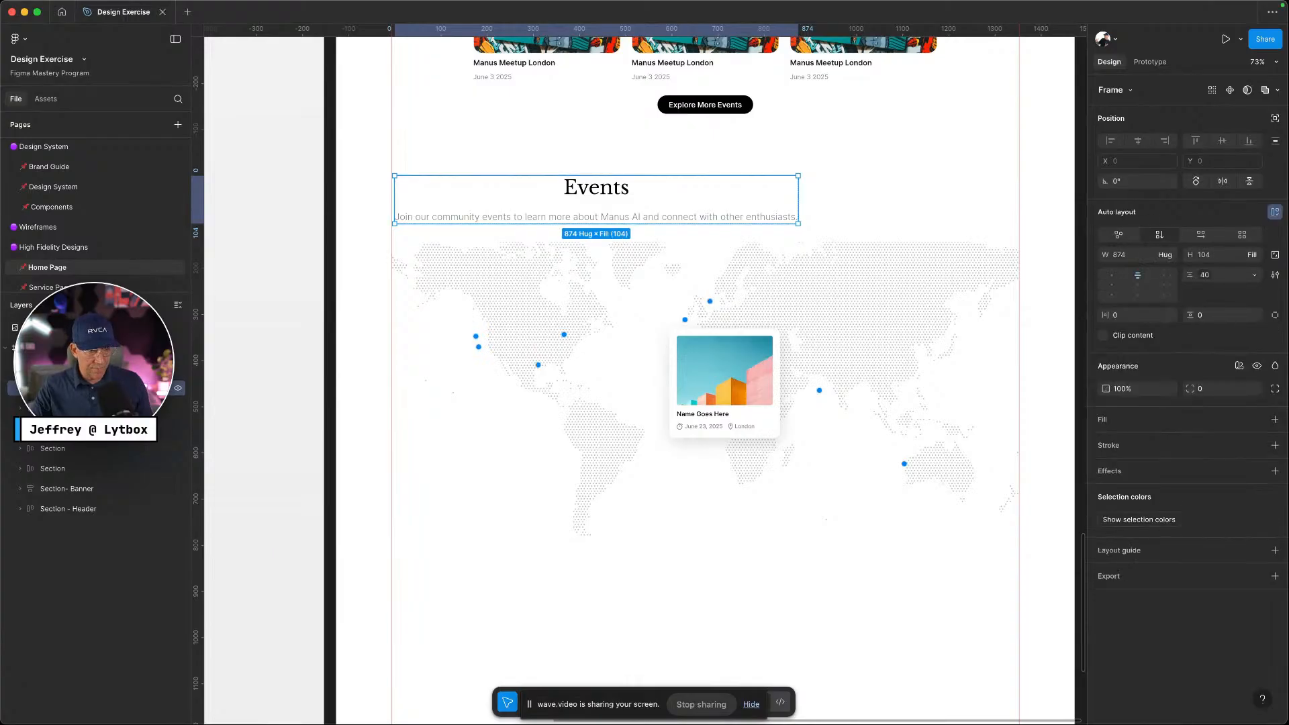
Select the Map Card, then the header container and finally its outer frame
{"action": "double_click", "coordinate": [725, 383]}
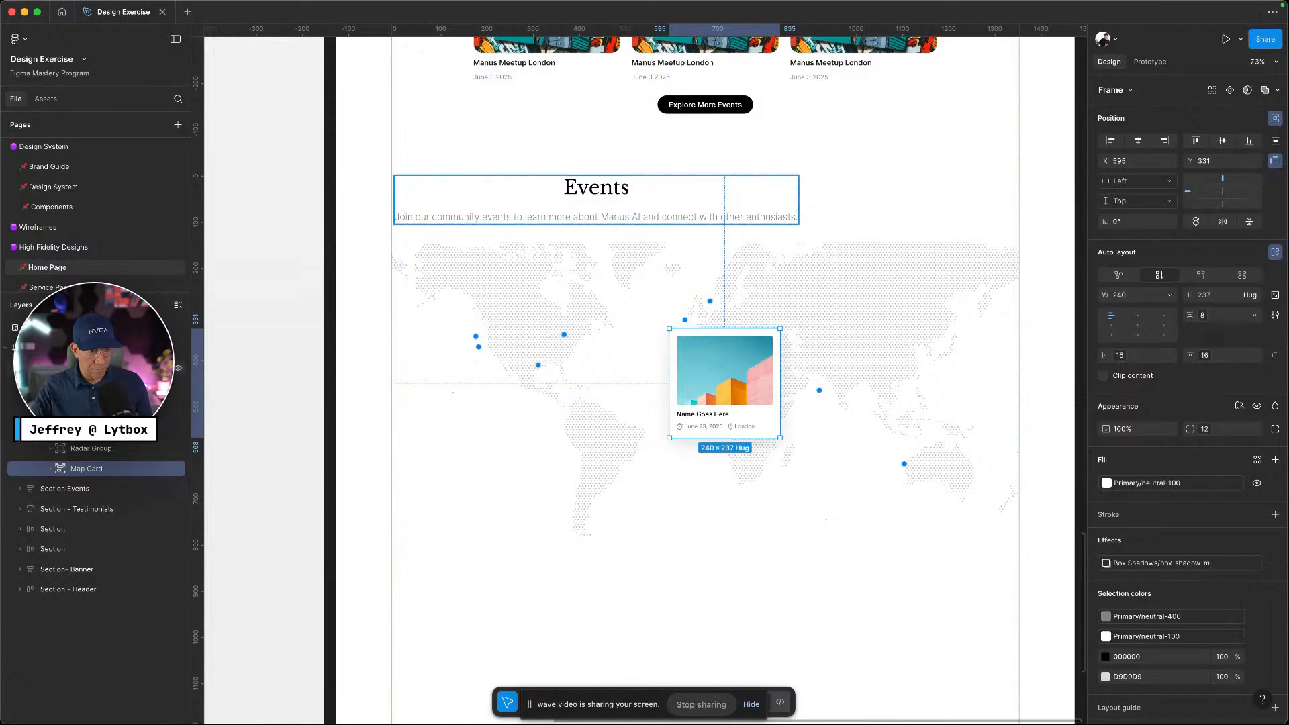
{"action": "left_click", "coordinate": [121, 388]}
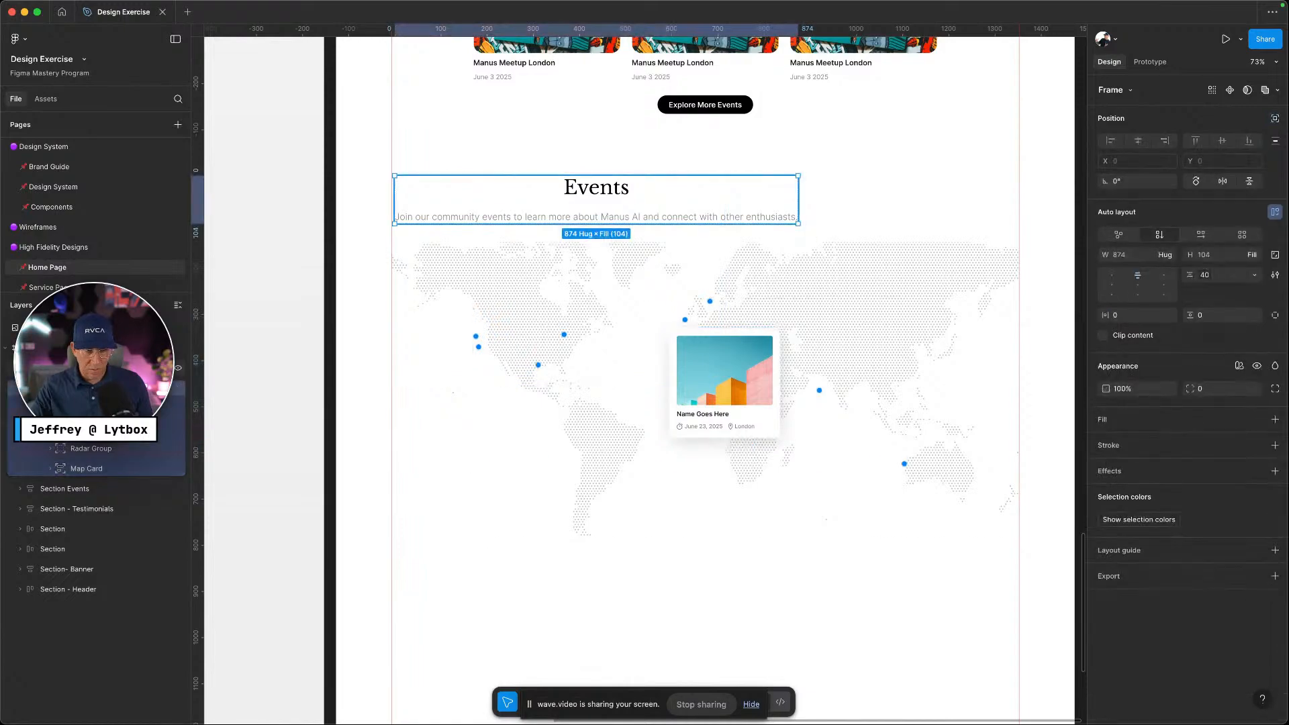
{"action": "double_click", "coordinate": [101, 368]}
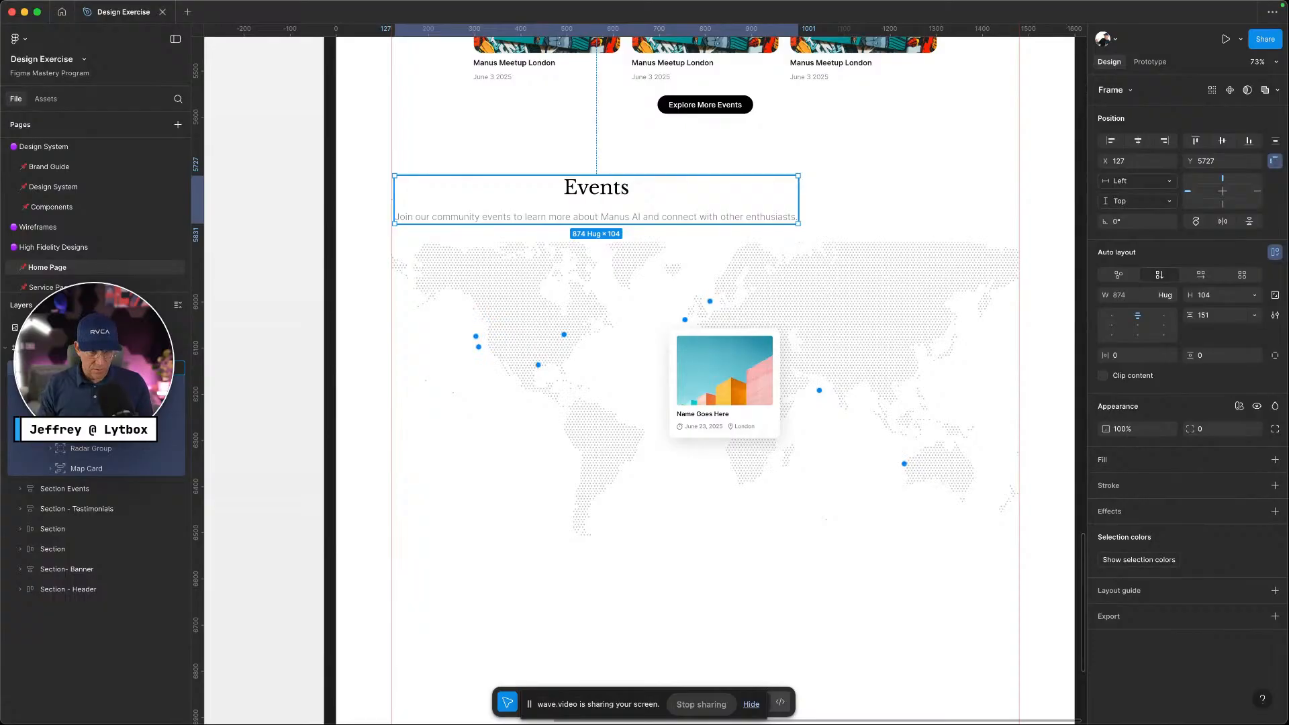
{"action": "left_click", "coordinate": [107, 388]}
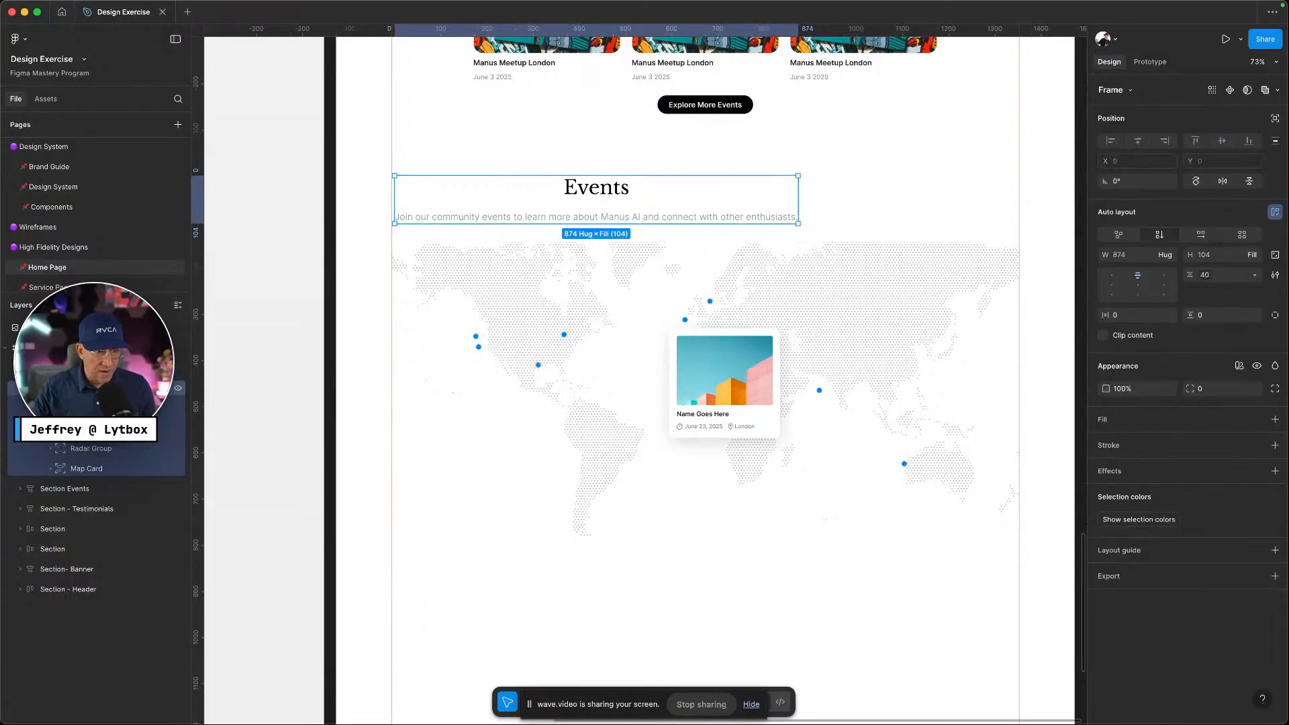
{"action": "left_click", "coordinate": [35, 388]}
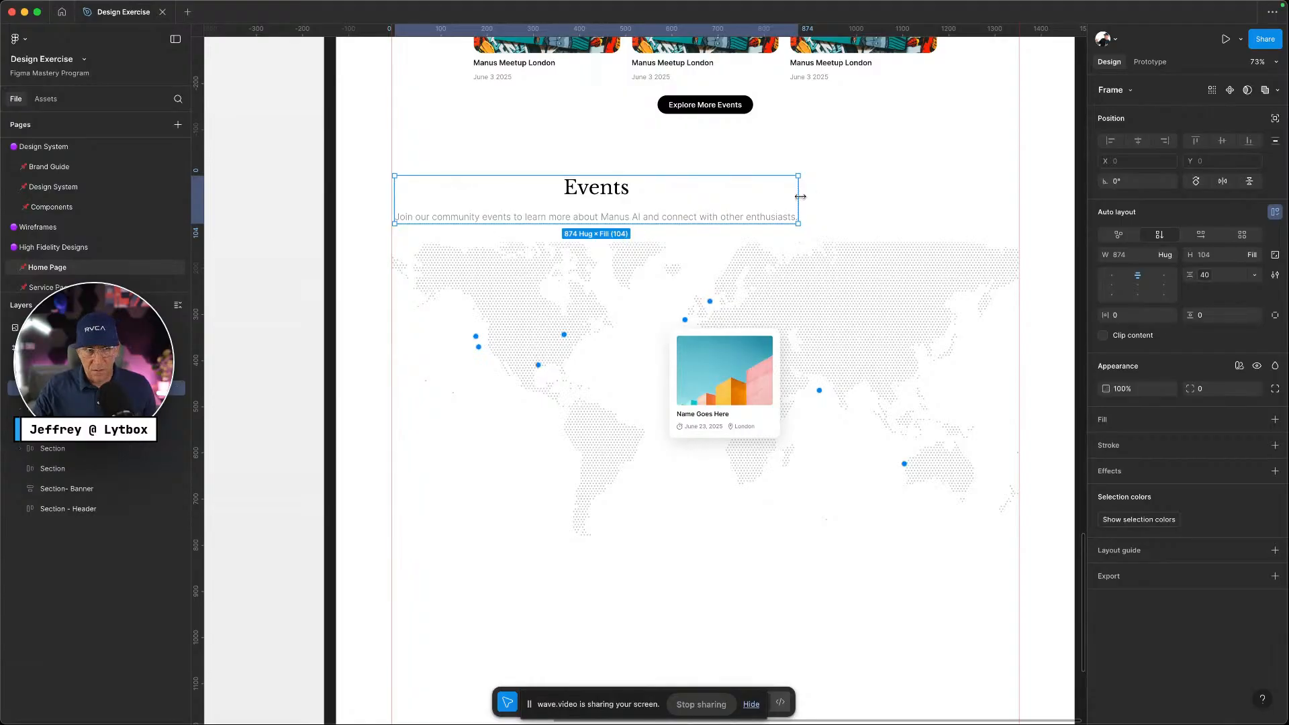
{"action": "left_click", "coordinate": [101, 368]}
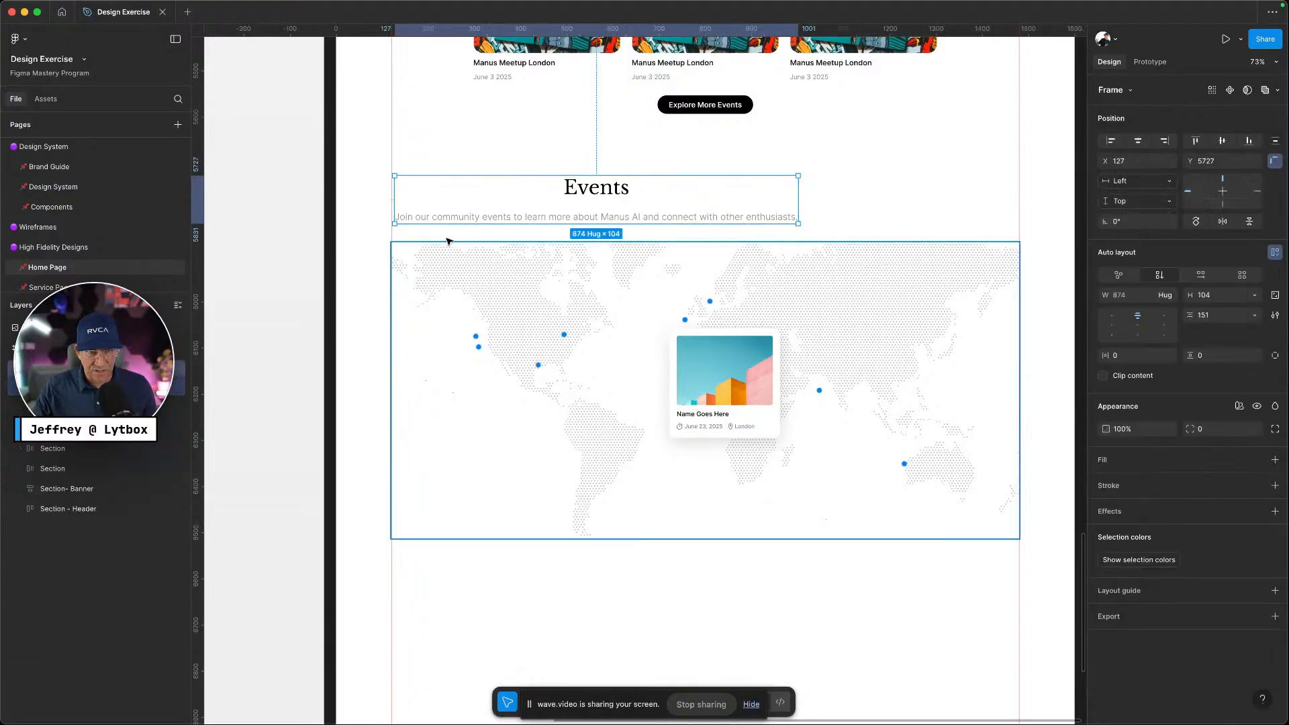
Stretch the outer Events frame to the full 1600 px page width
{"action": "left_click_drag", "start_coordinate": [391, 203], "coordinate": [336, 203]}
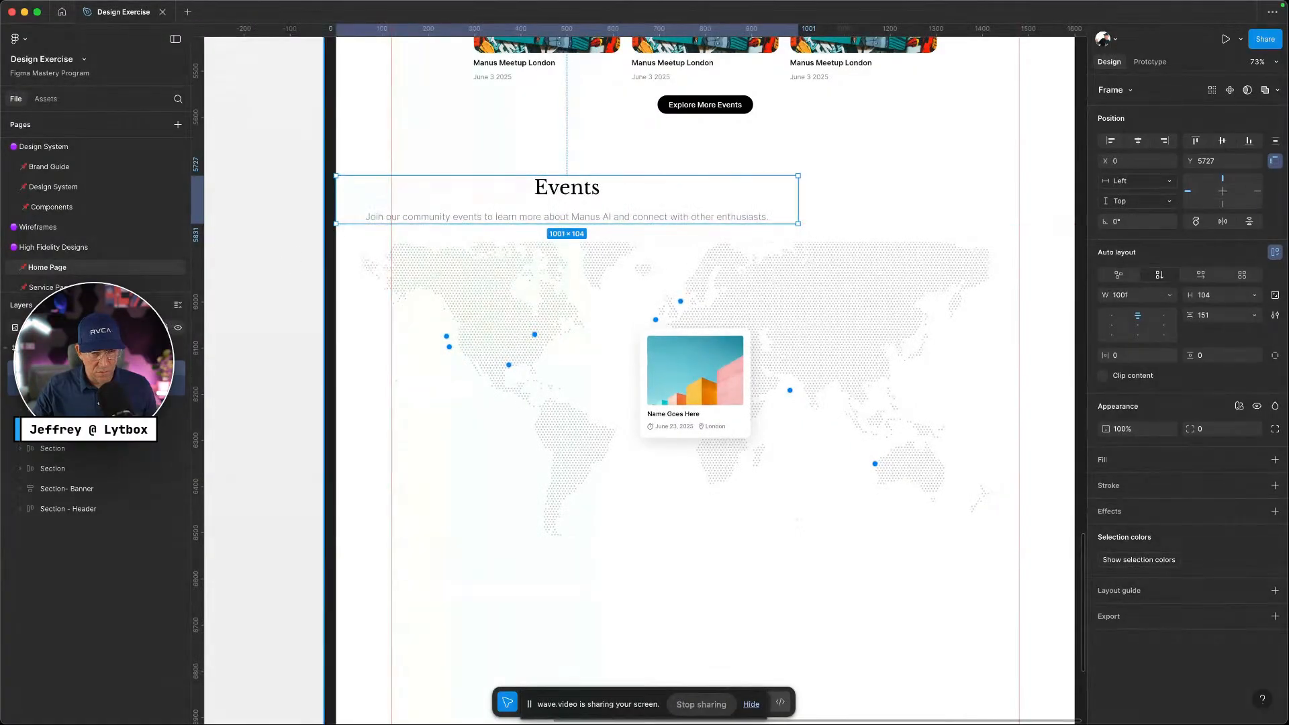
{"action": "scroll", "coordinate": [738, 309], "scroll_direction": "right", "scroll_amount": 5}
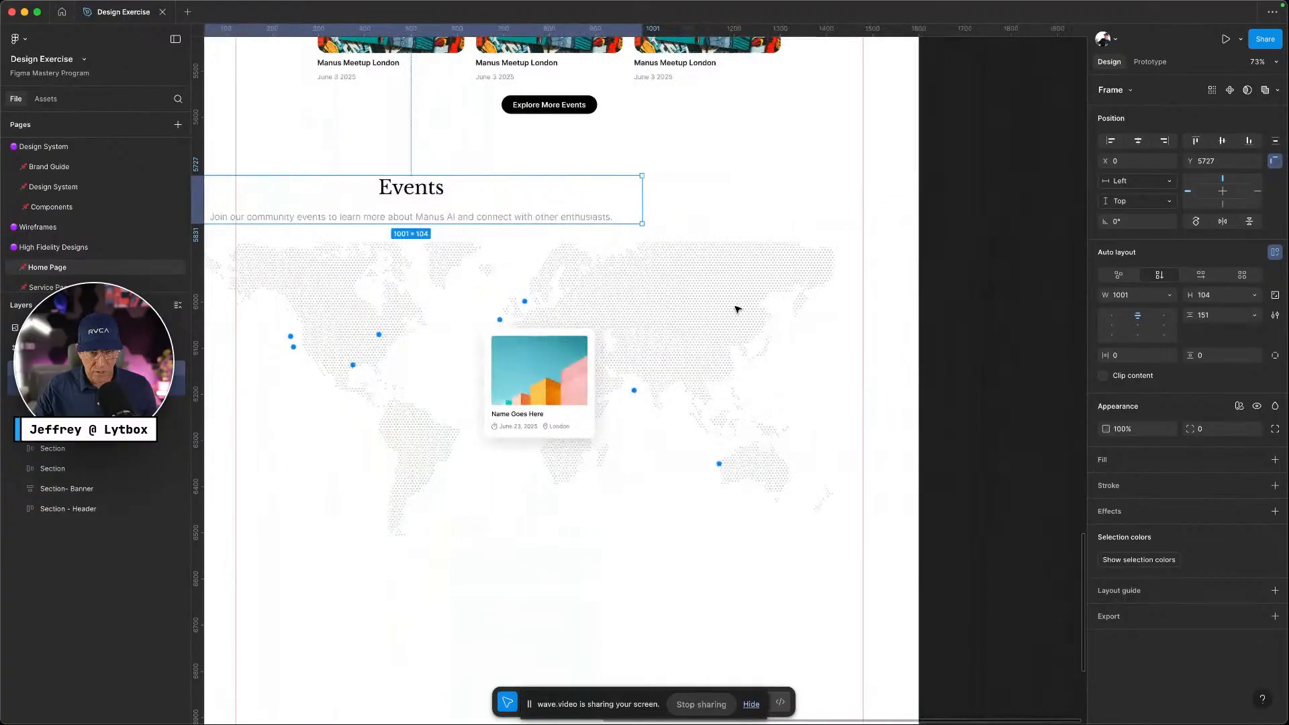
{"action": "left_click_drag", "start_coordinate": [623, 192], "coordinate": [896, 203]}
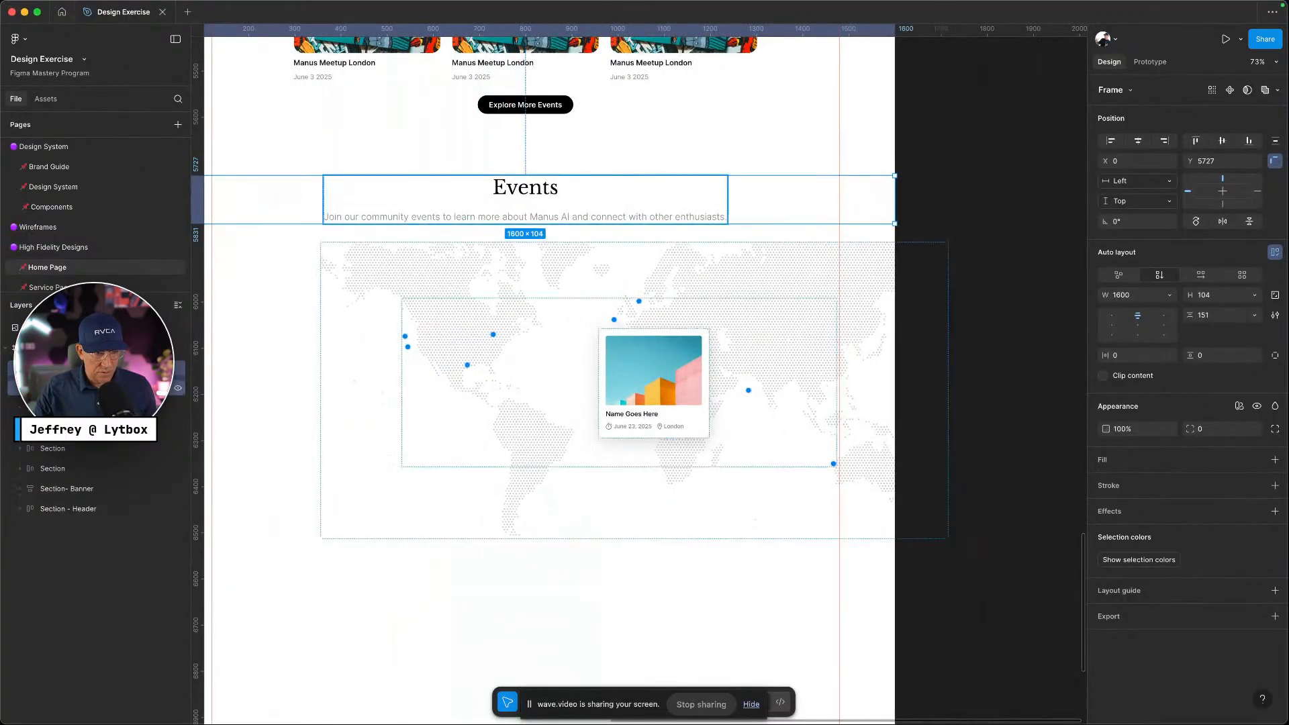
{"action": "left_click", "coordinate": [101, 388]}
Centre the heading content horizontally within its full-width frame
{"action": "scroll", "coordinate": [705, 385], "scroll_direction": "down", "scroll_amount": 1}
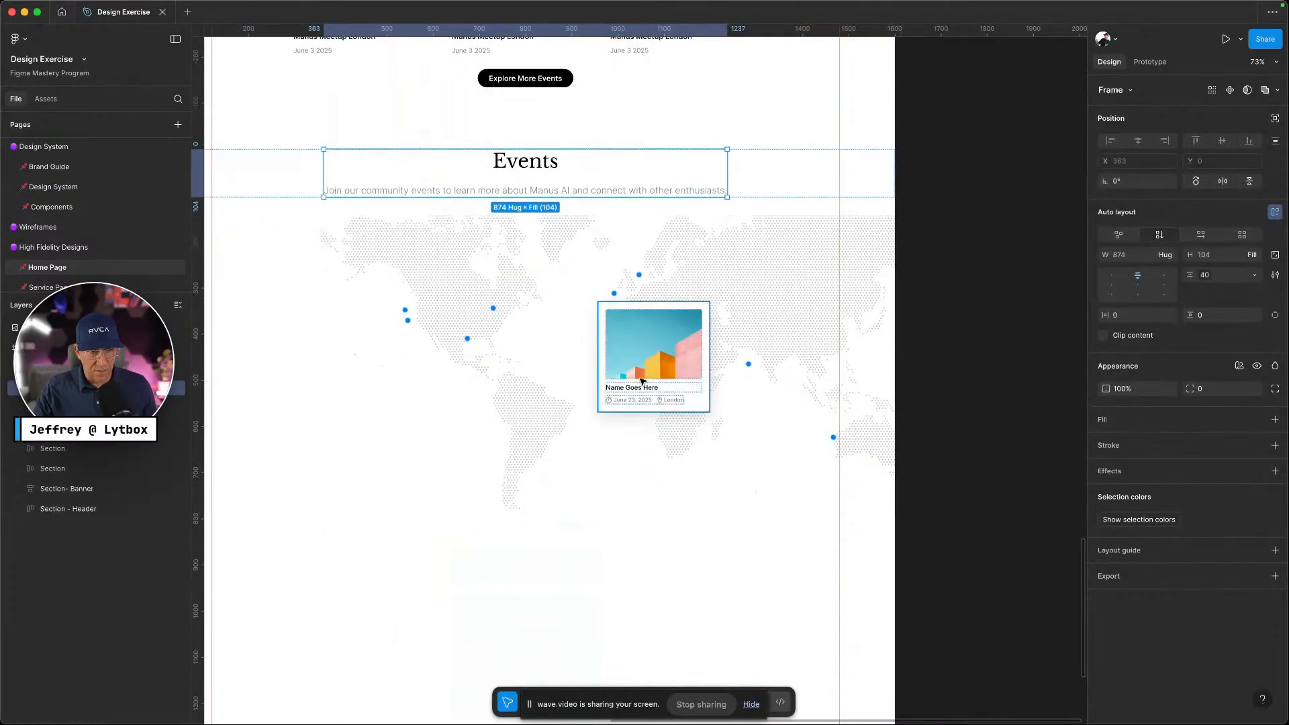
{"action": "scroll", "coordinate": [642, 378], "scroll_direction": "left", "scroll_amount": 5}
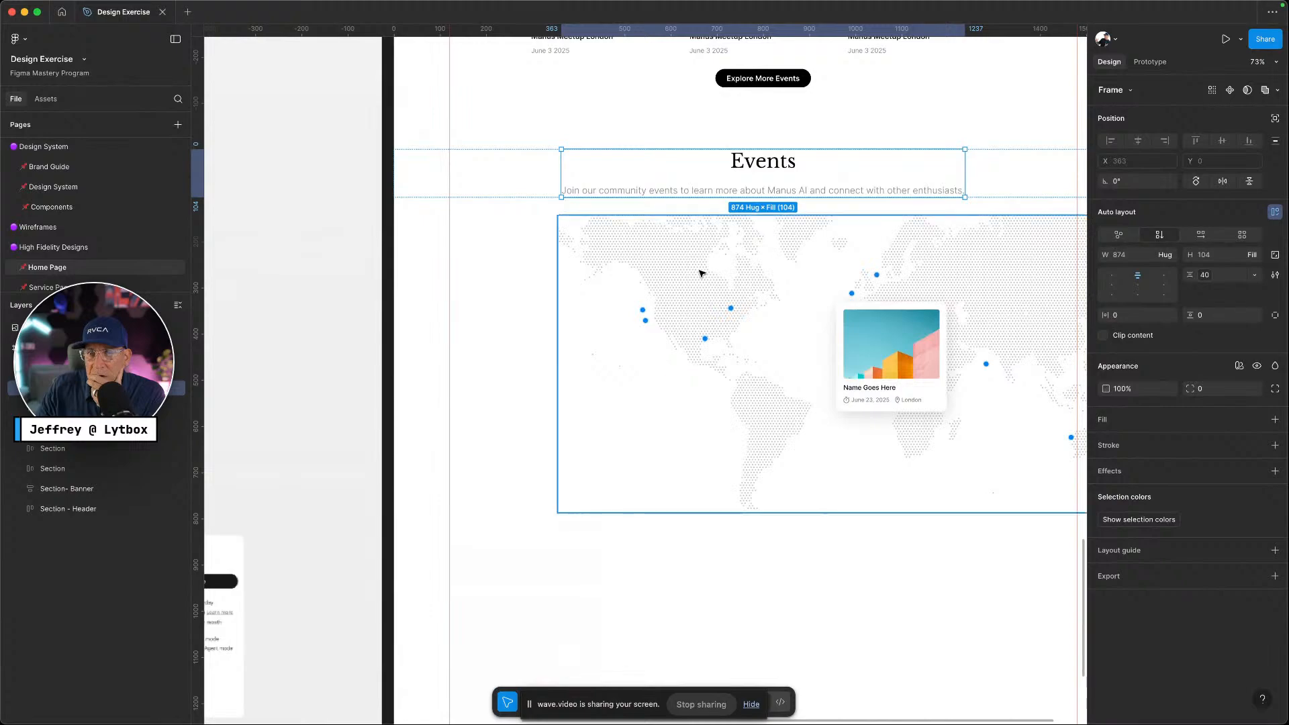
{"action": "scroll", "coordinate": [698, 271], "scroll_direction": "right", "scroll_amount": 4}
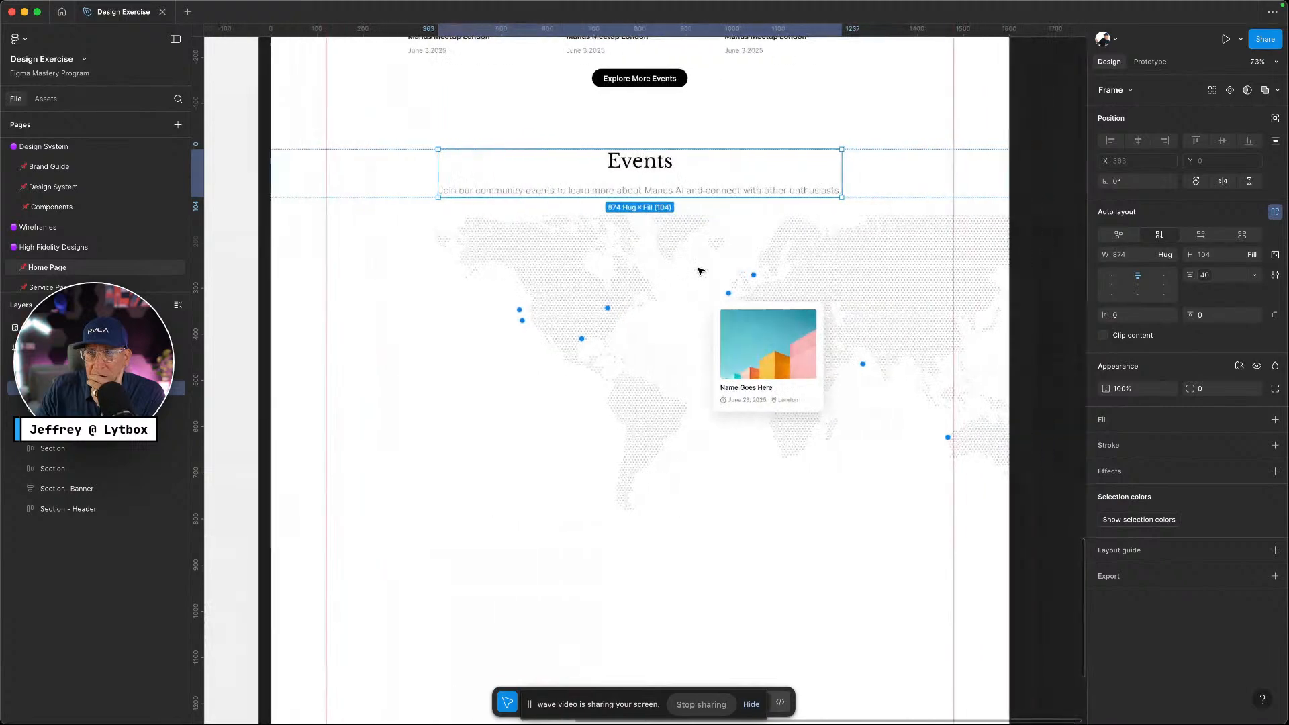
{"action": "left_click", "coordinate": [1138, 285]}
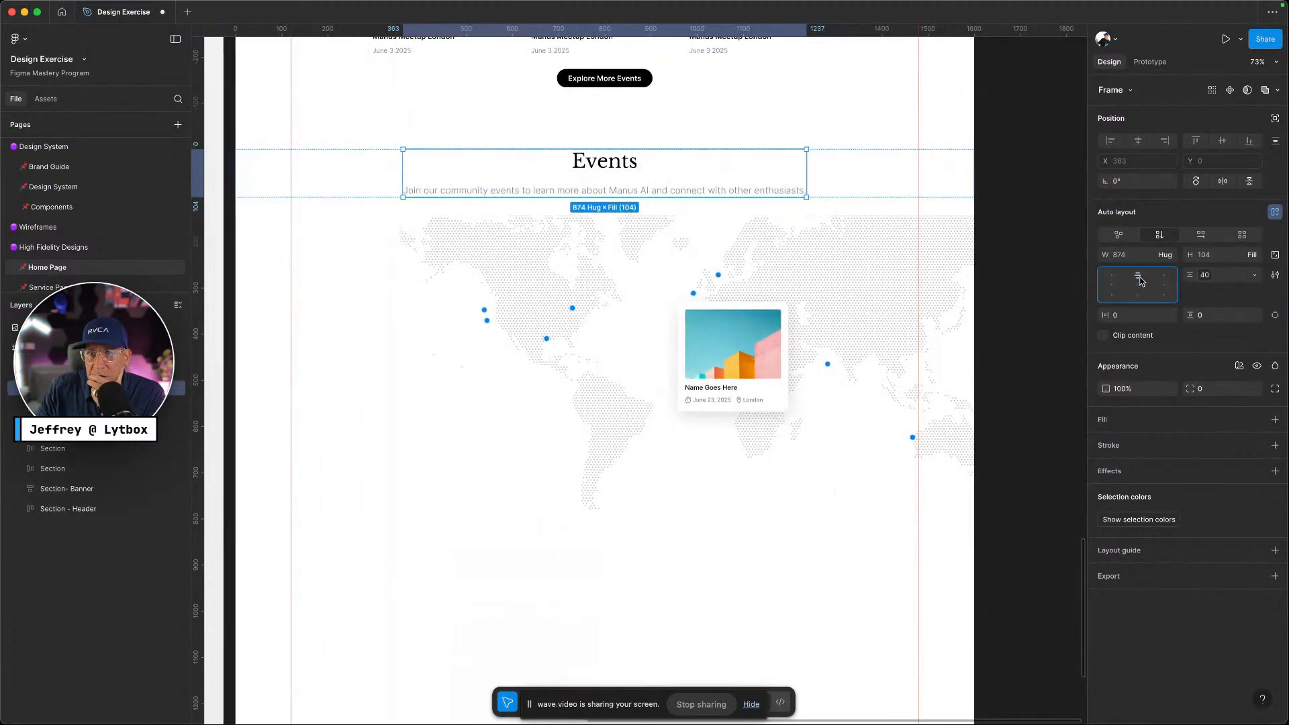
{"action": "left_click", "coordinate": [121, 368]}
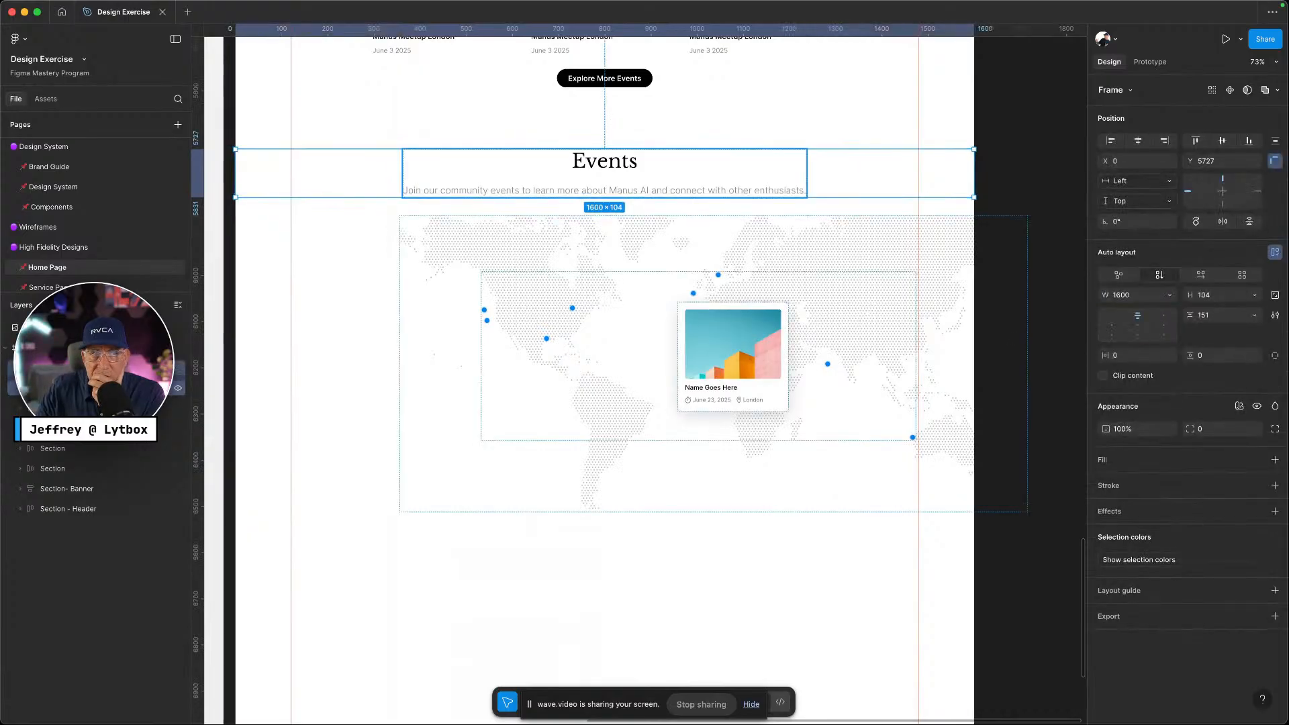
{"action": "left_click", "coordinate": [121, 388]}
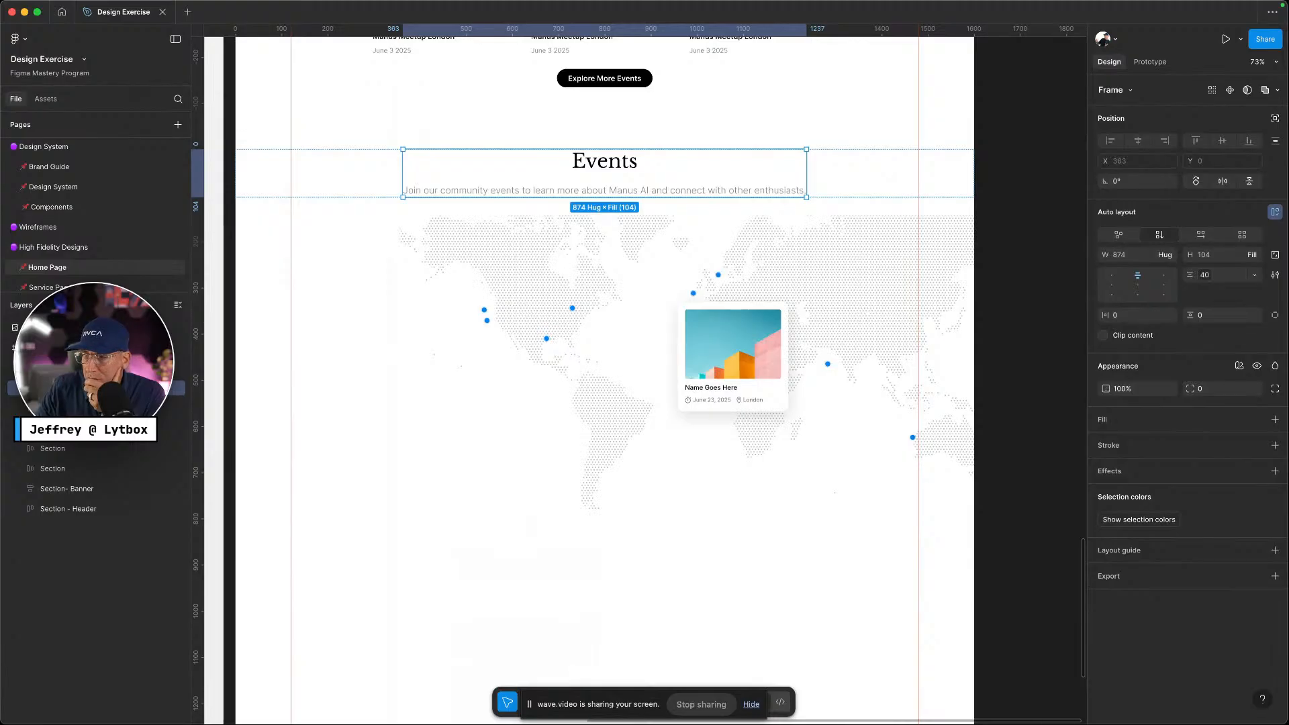
Horizontally centre the map frame and Radar Group dots, and move the Map Card toward centre
{"action": "left_click", "coordinate": [813, 319]}
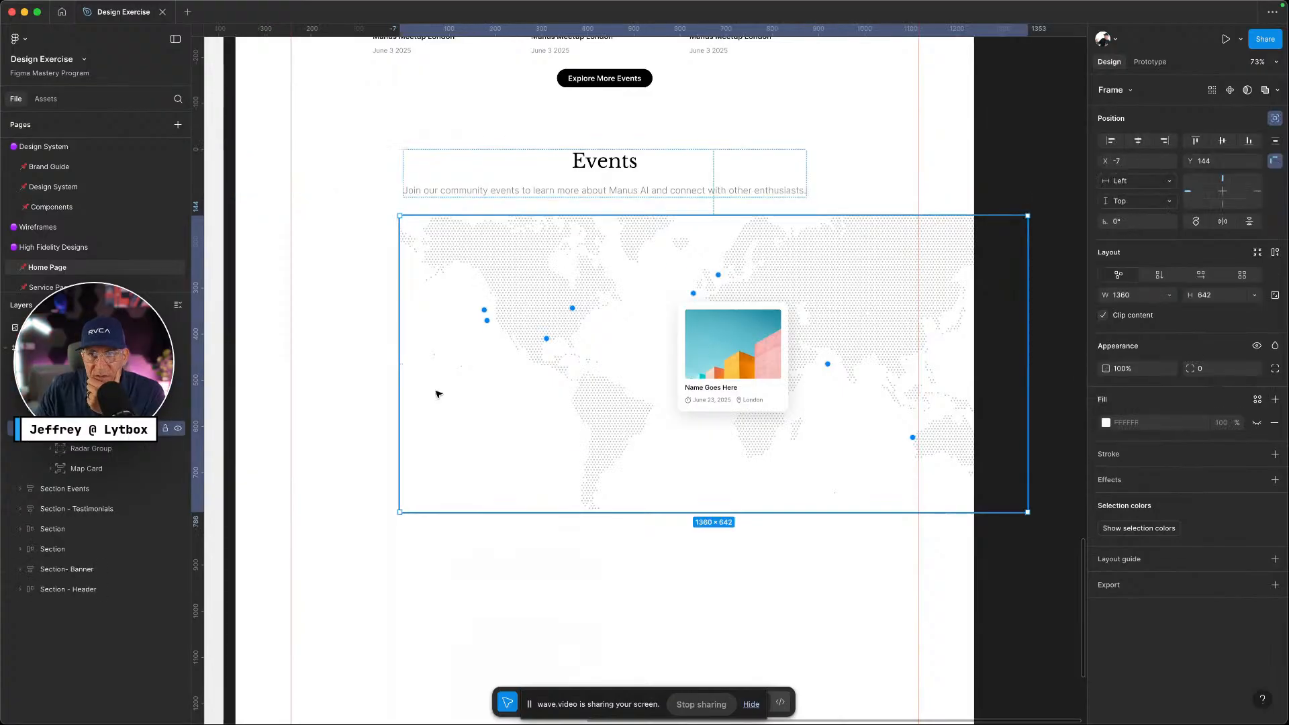
{"action": "left_click", "coordinate": [1138, 142]}
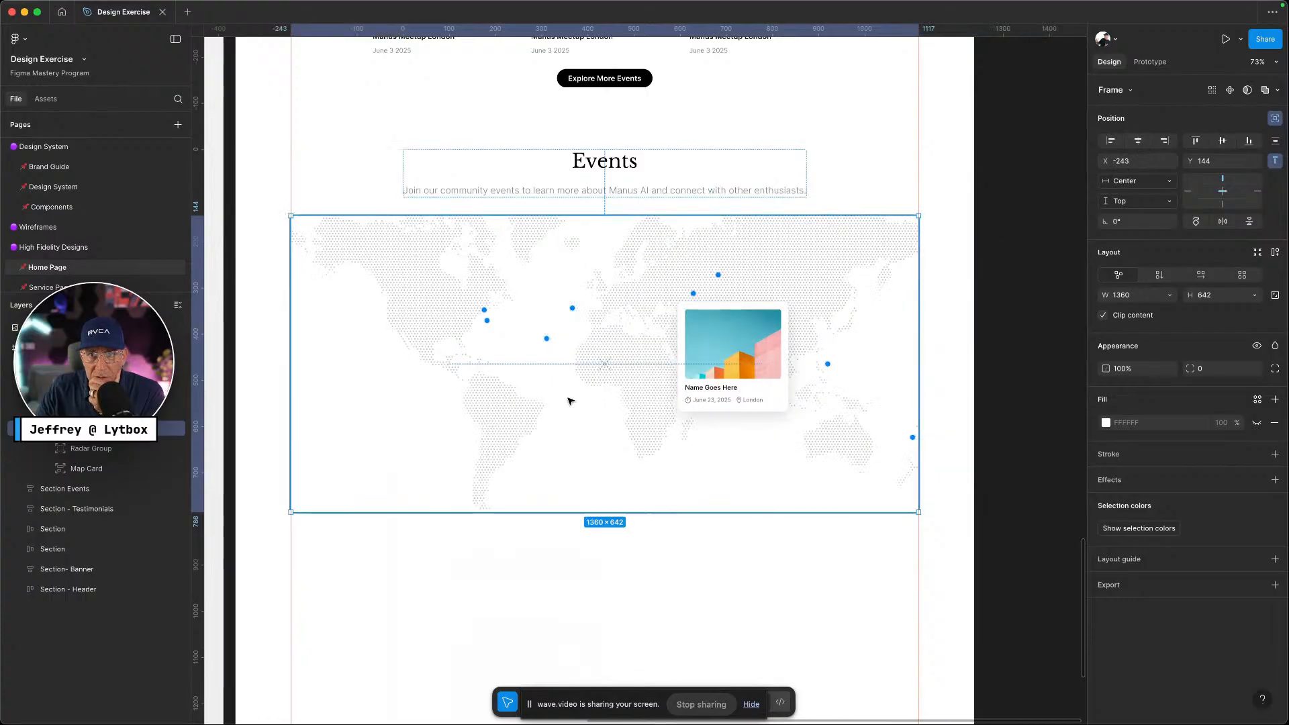
{"action": "left_click", "coordinate": [75, 450]}
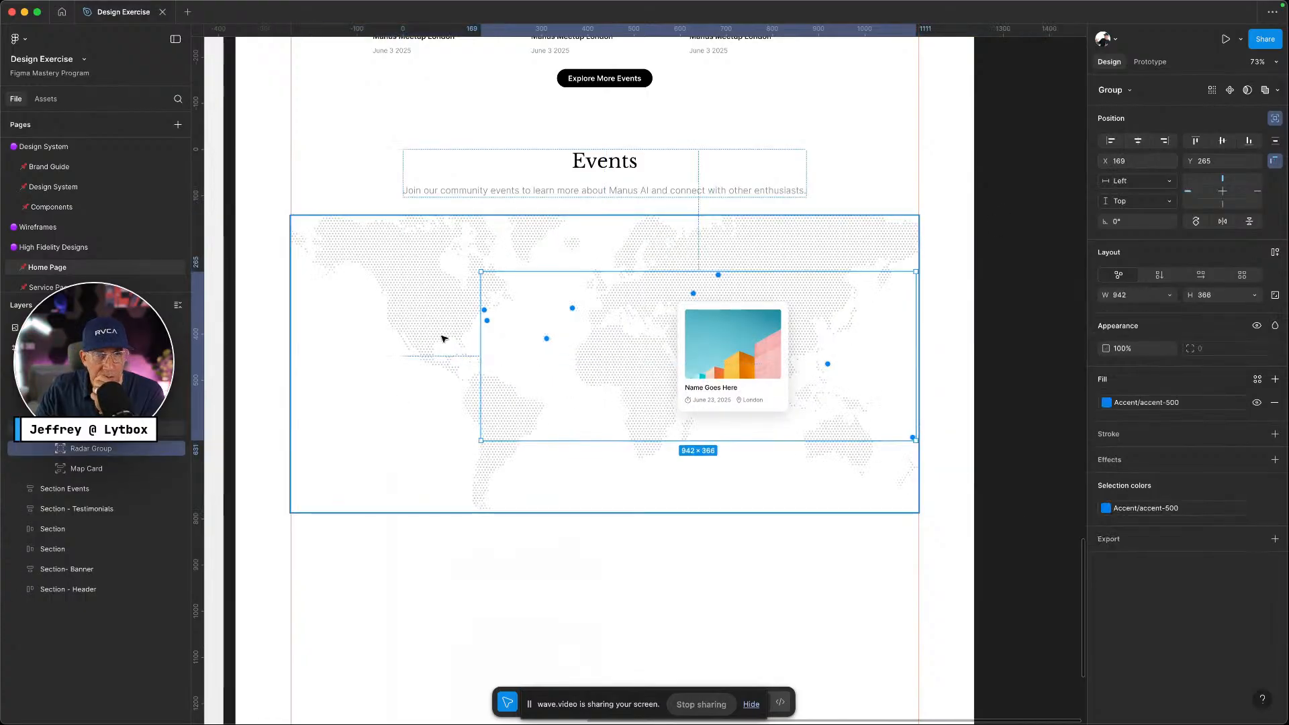
{"action": "left_click", "coordinate": [1138, 142]}
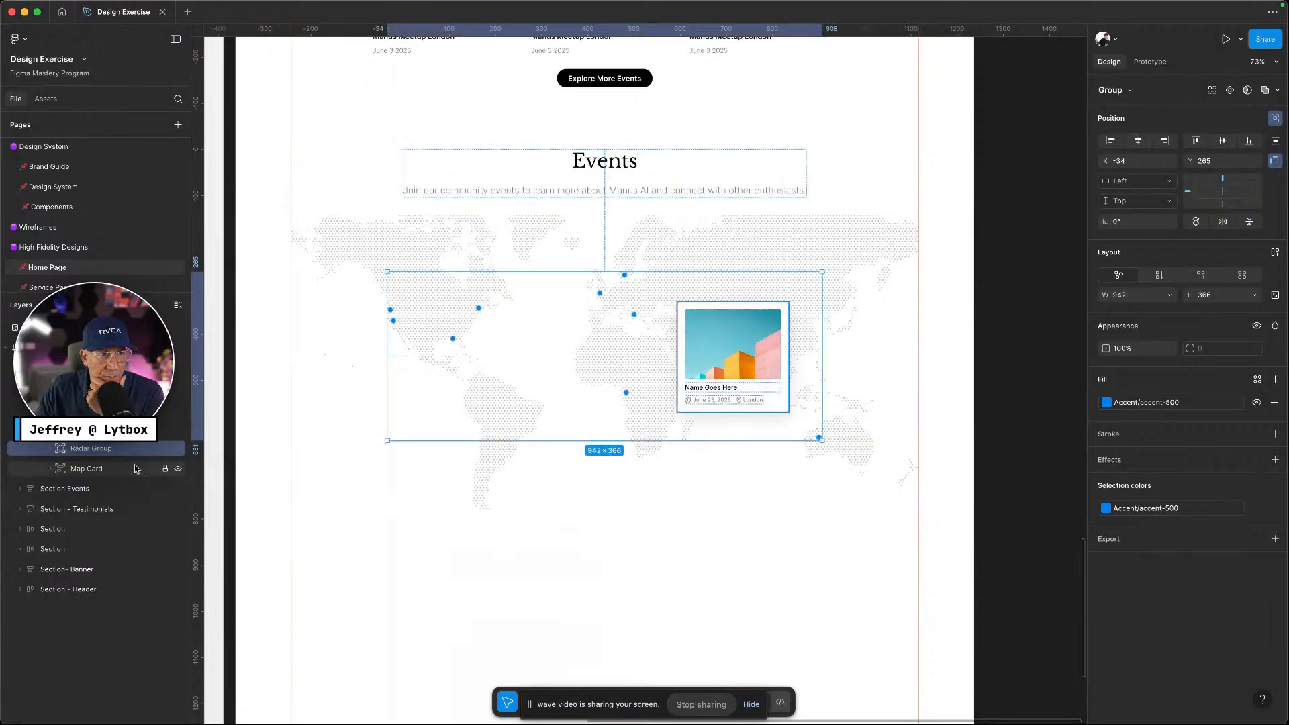
{"action": "left_click", "coordinate": [734, 353]}
{"action": "left_click_drag", "start_coordinate": [738, 349], "coordinate": [654, 359]}
Extend the Events frame down to 1600 × 784 so it encloses the map
{"action": "left_click", "coordinate": [639, 194]}
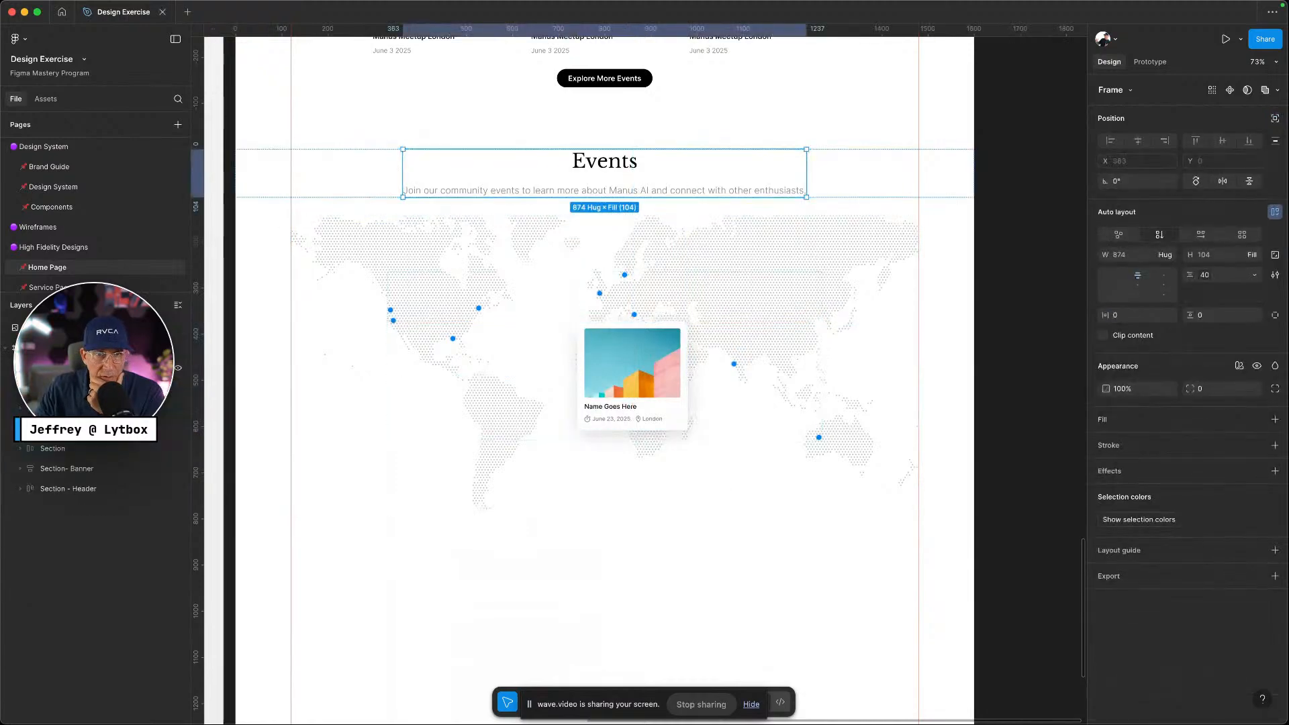
{"action": "key", "text": "Escape"}
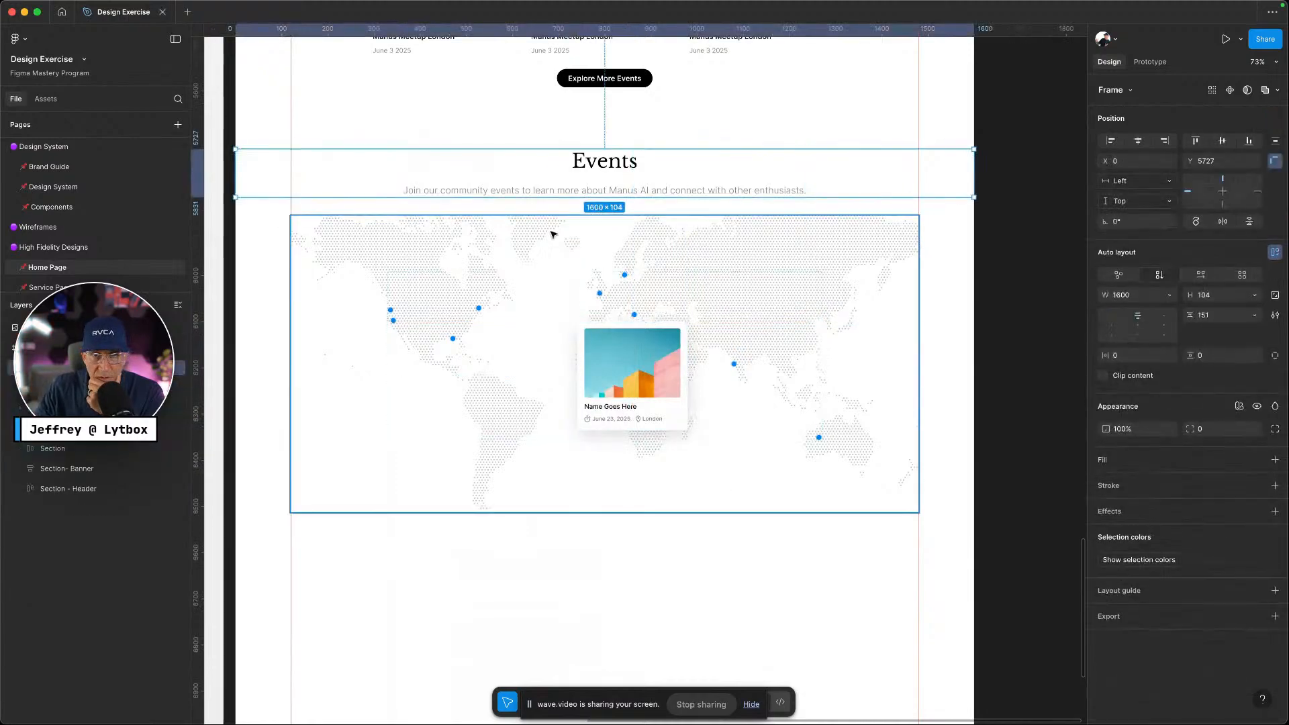
{"action": "left_click_drag", "start_coordinate": [591, 205], "coordinate": [578, 522]}
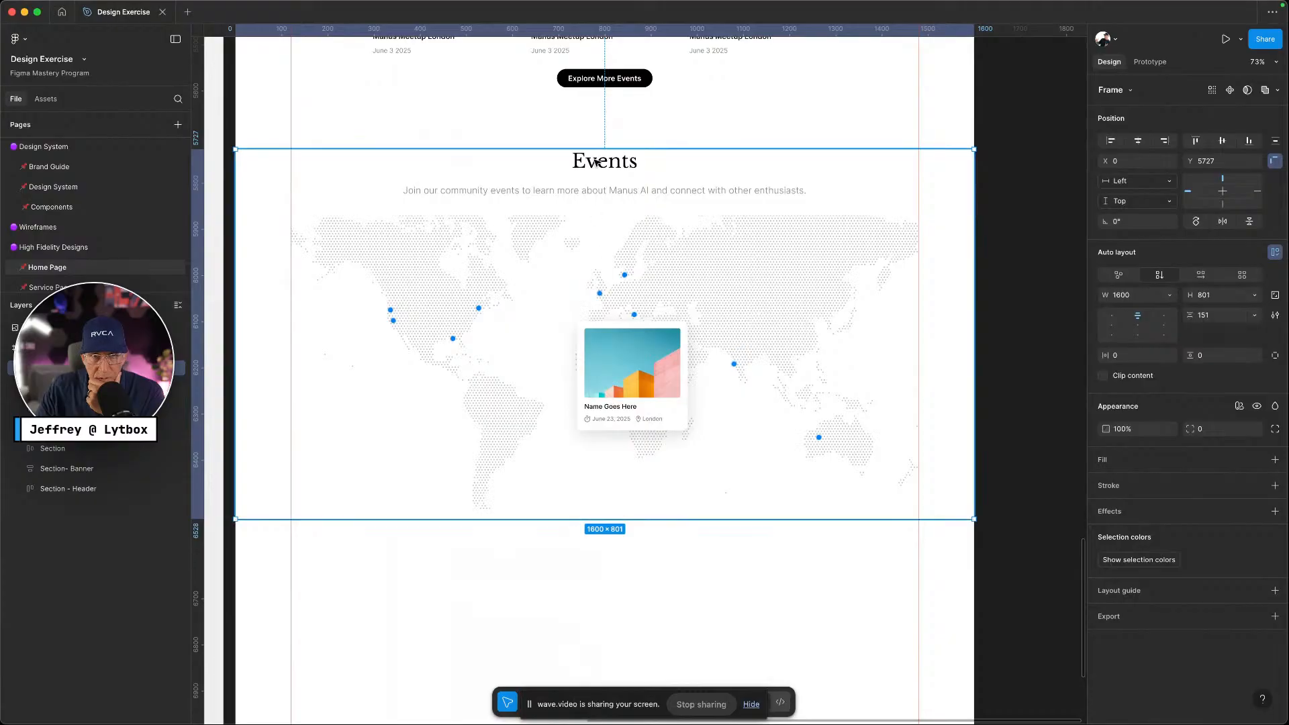
{"action": "mouse_move", "coordinate": [597, 149]}
{"action": "left_mouse_down"}
{"action": "mouse_move", "coordinate": [603, 118]}
{"action": "mouse_move", "coordinate": [601, 158]}
{"action": "left_mouse_up"}
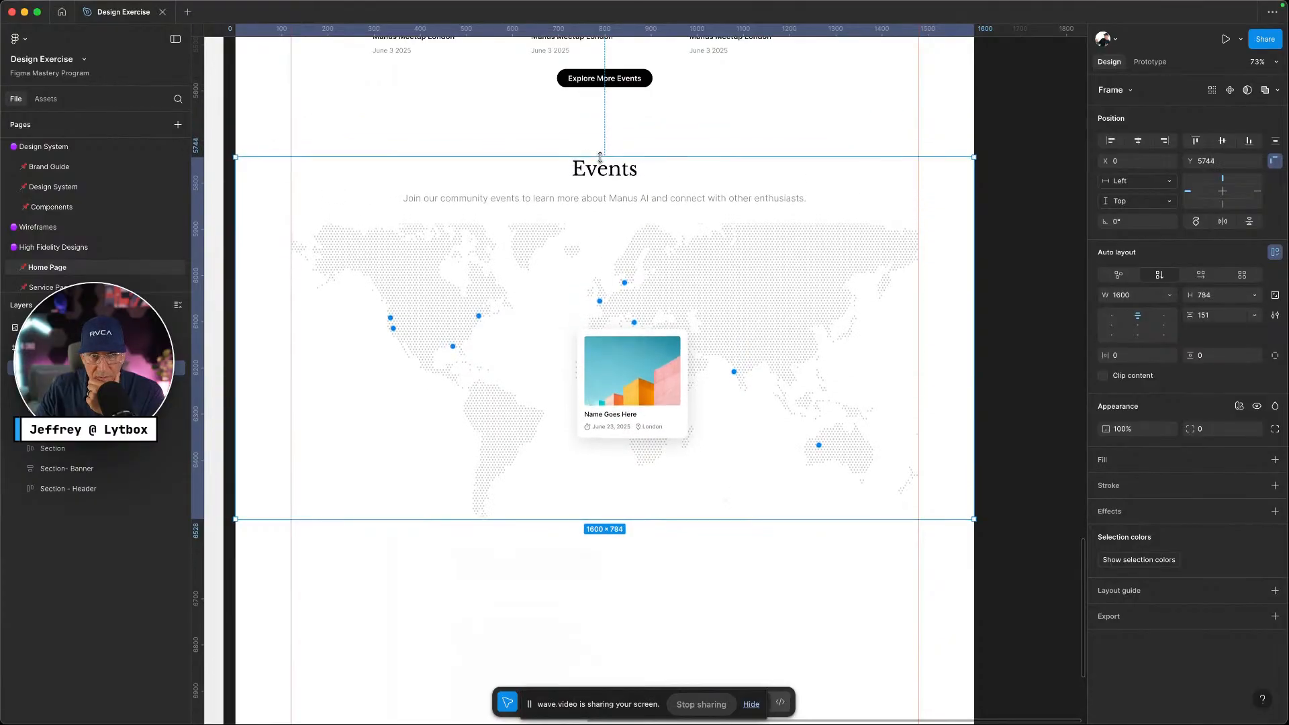
{"action": "left_click", "coordinate": [649, 575]}
Give the Events frame section-l 120 side padding and an 80 section variable for top/bottom padding
{"action": "scroll", "coordinate": [739, 447], "scroll_direction": "down", "scroll_amount": 3}
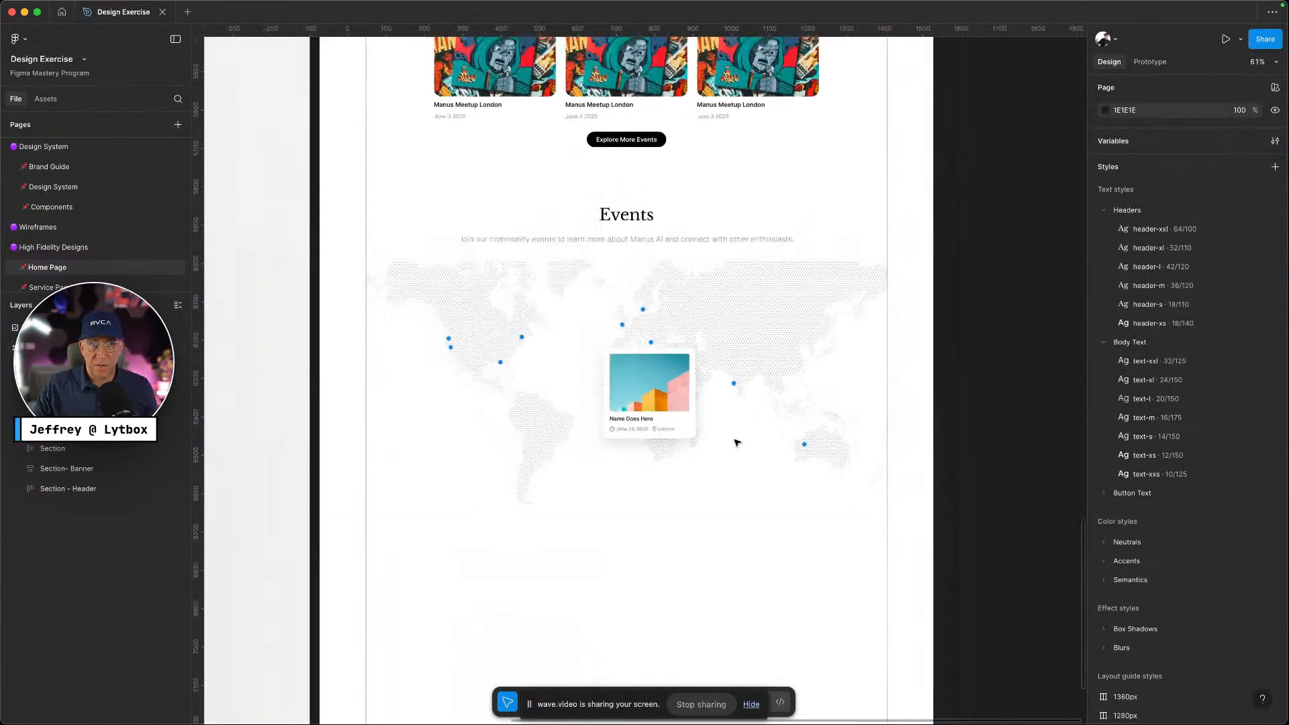
{"action": "left_click", "coordinate": [722, 313]}
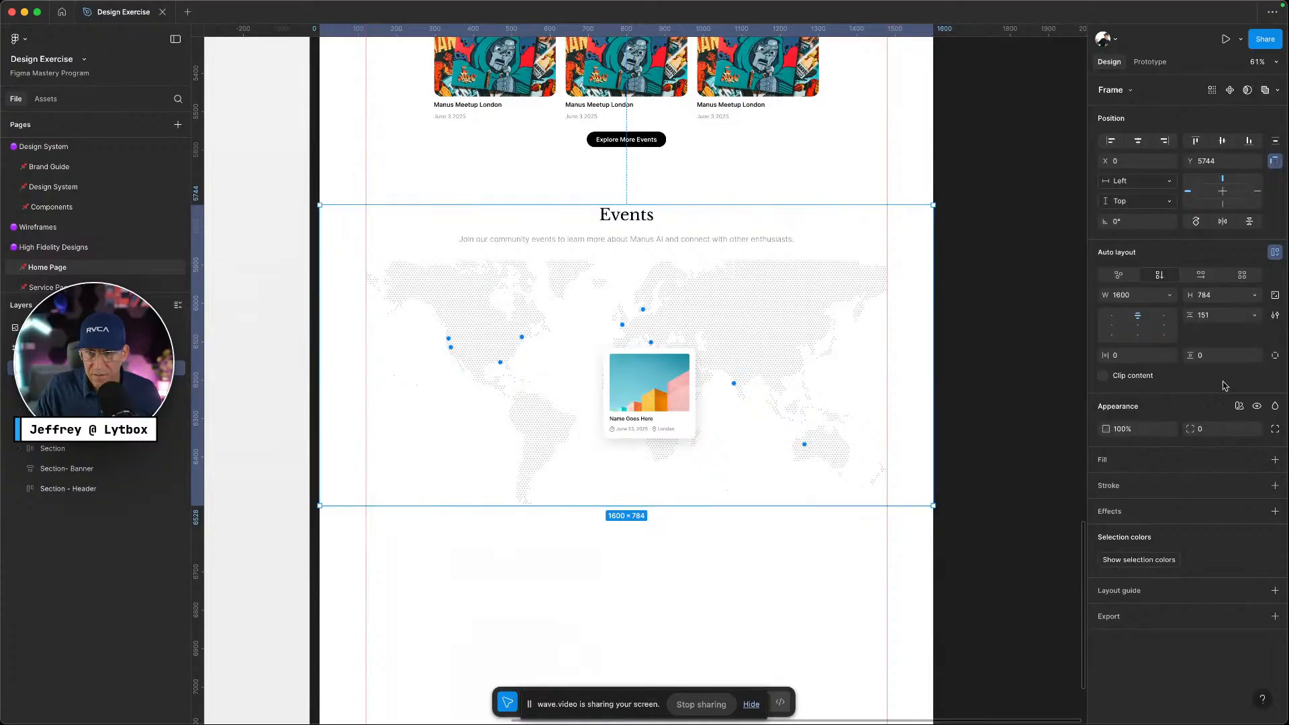
{"action": "left_click", "coordinate": [1170, 356]}
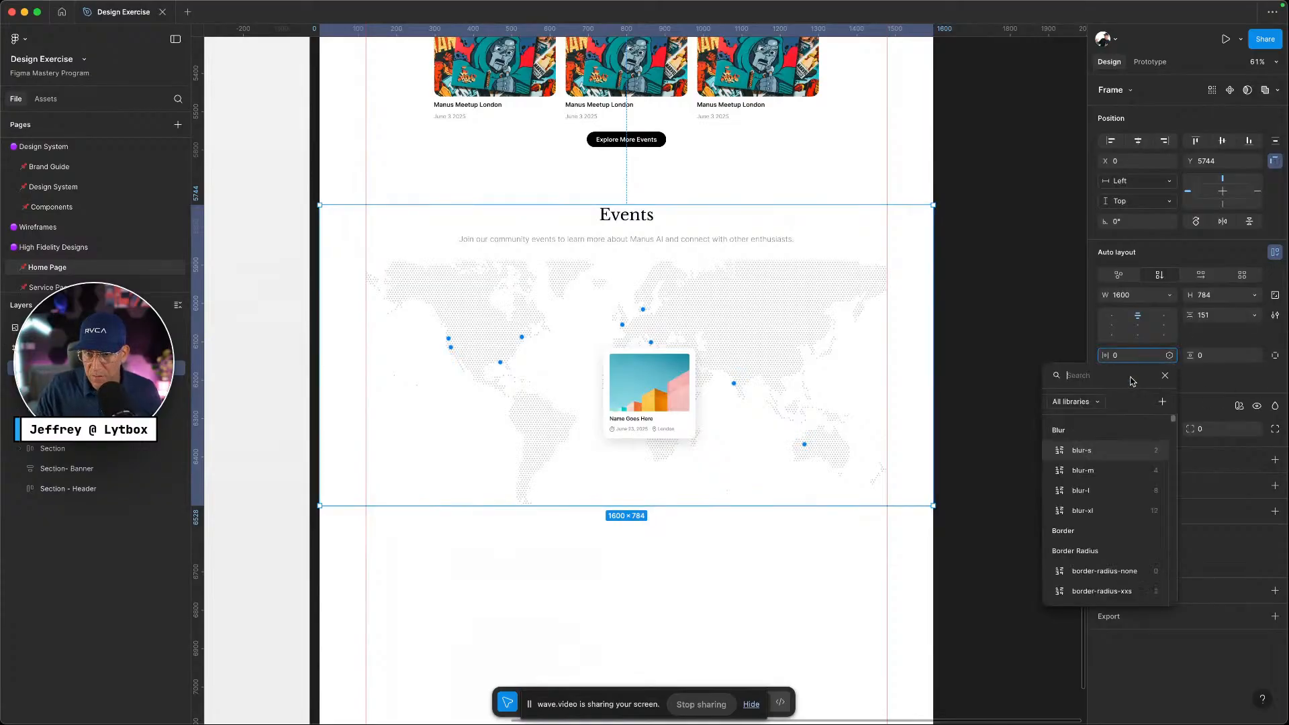
{"action": "type", "text": "sect"}
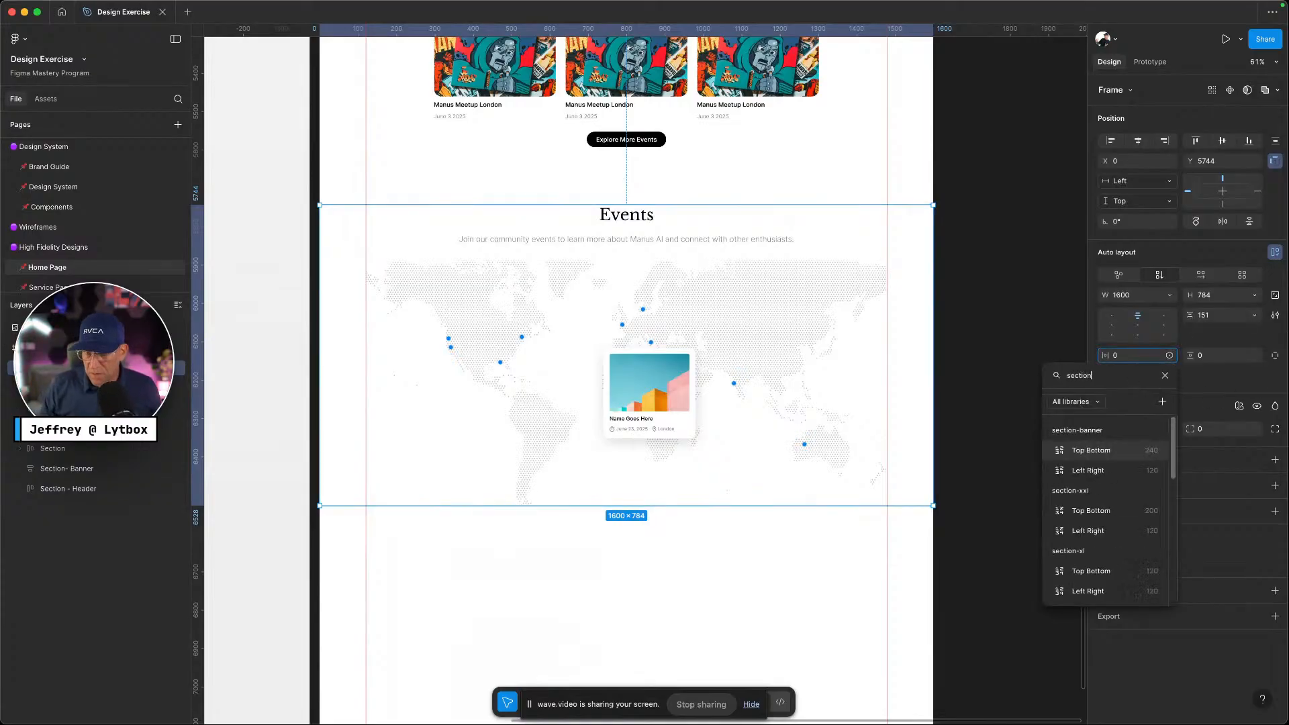
{"action": "type", "text": "ion"}
{"action": "scroll", "coordinate": [1131, 516], "scroll_direction": "down", "scroll_amount": 1}
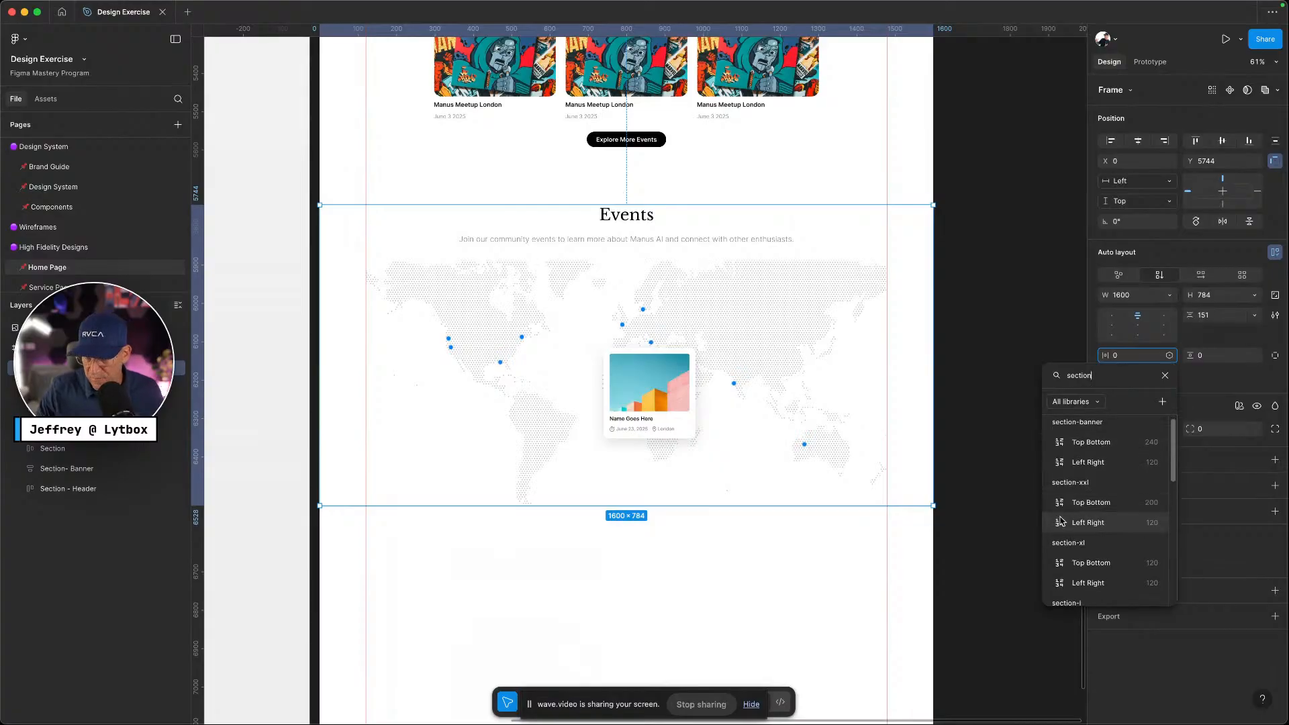
{"action": "scroll", "coordinate": [1106, 526], "scroll_direction": "down", "scroll_amount": 4}
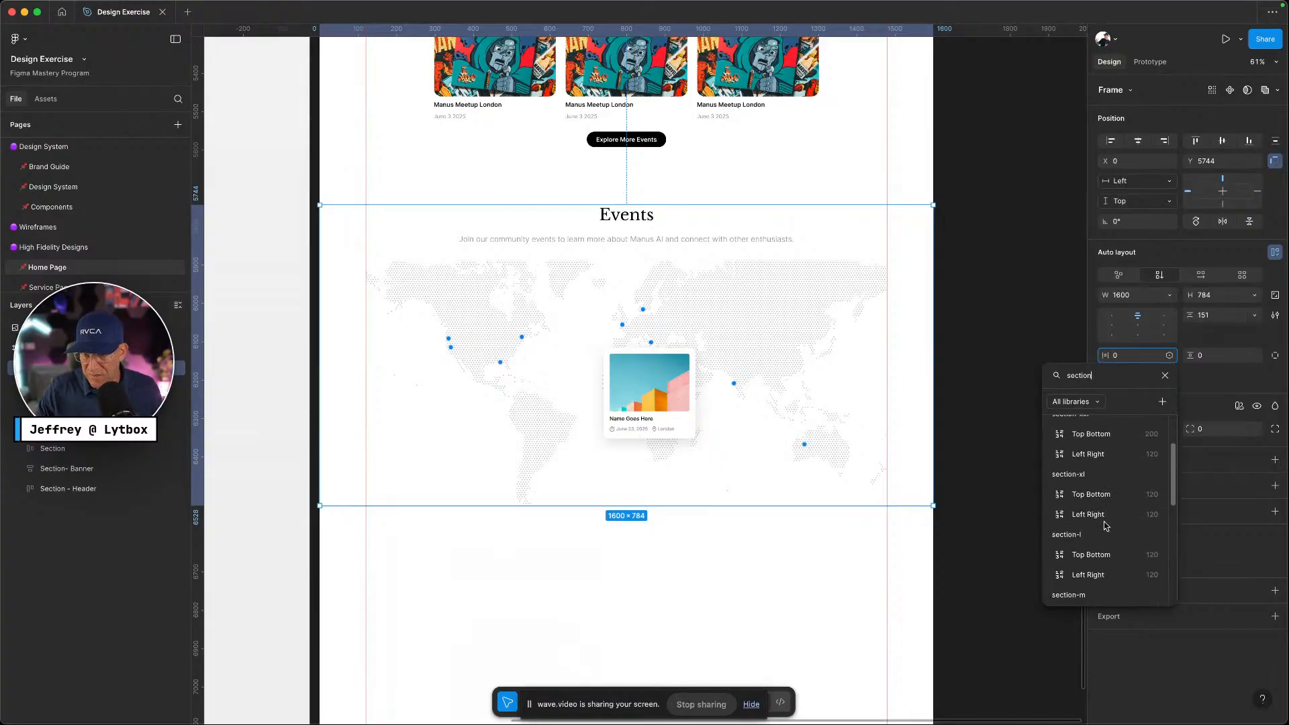
{"action": "left_click", "coordinate": [1102, 535]}
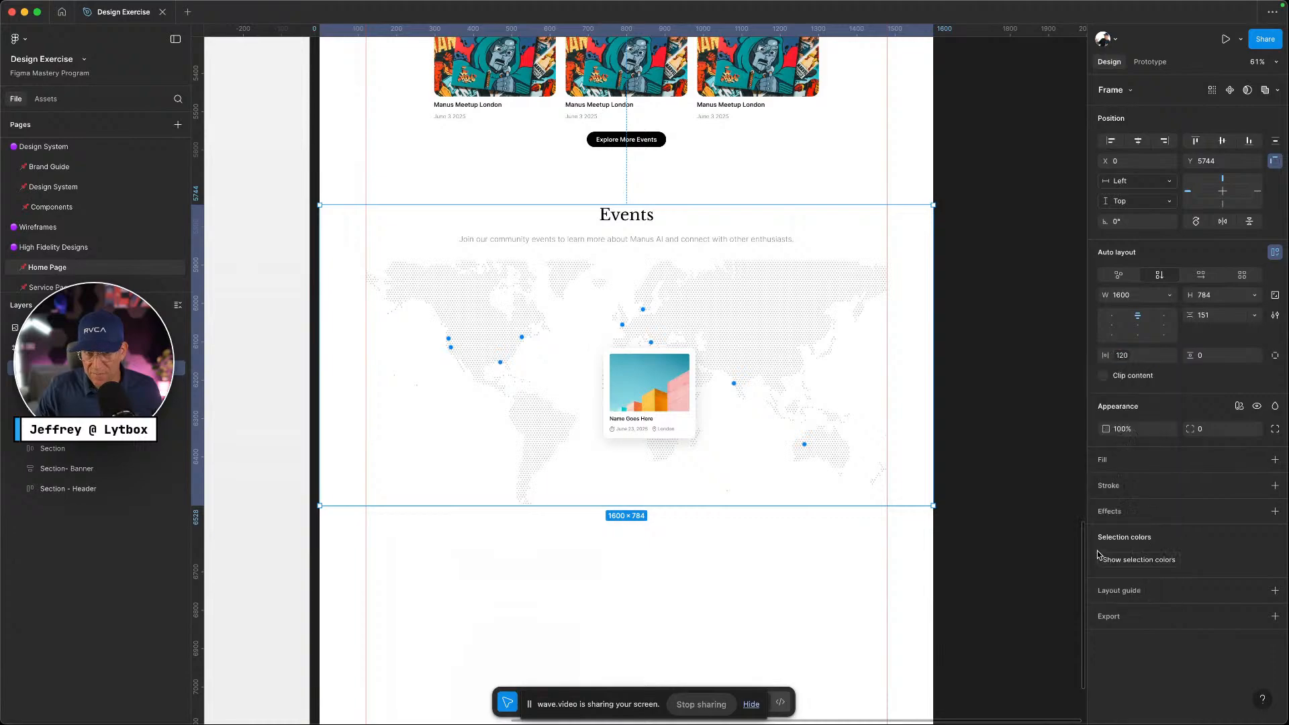
{"action": "left_click", "coordinate": [1255, 357]}
{"action": "type", "text": "sectio"}
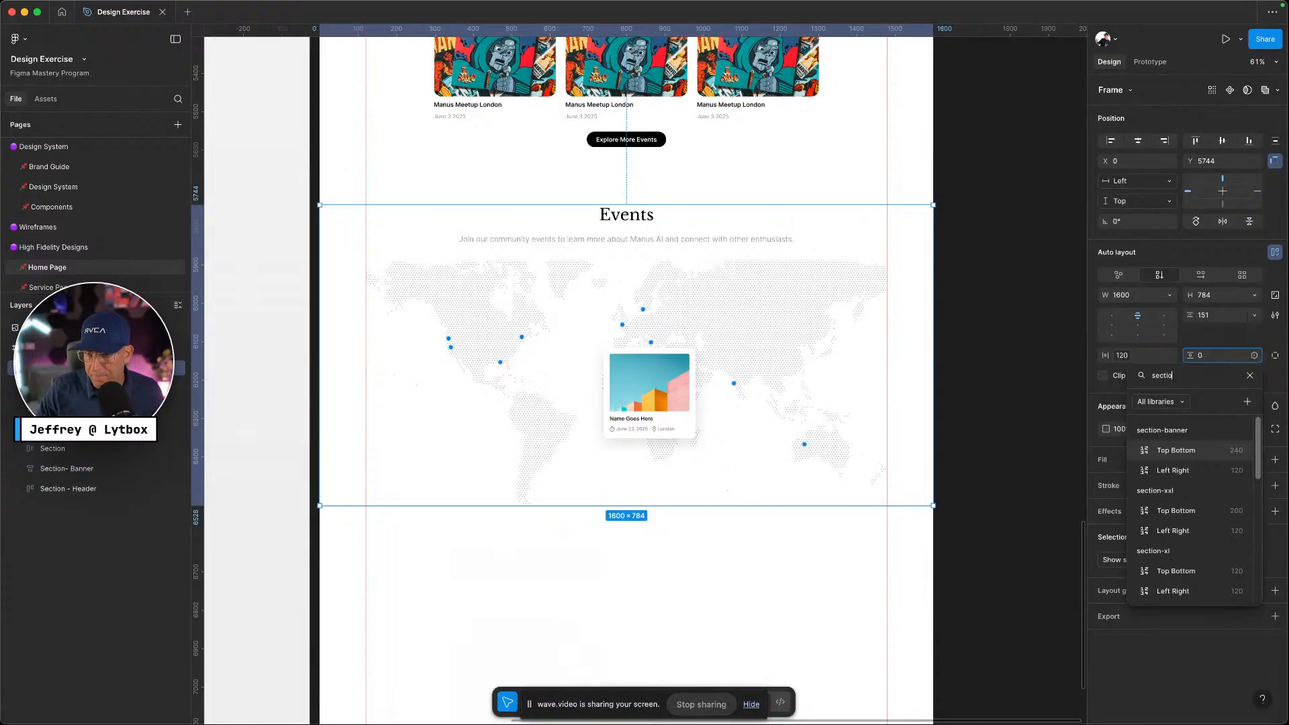
{"action": "scroll", "coordinate": [1189, 524], "scroll_direction": "down", "scroll_amount": 3}
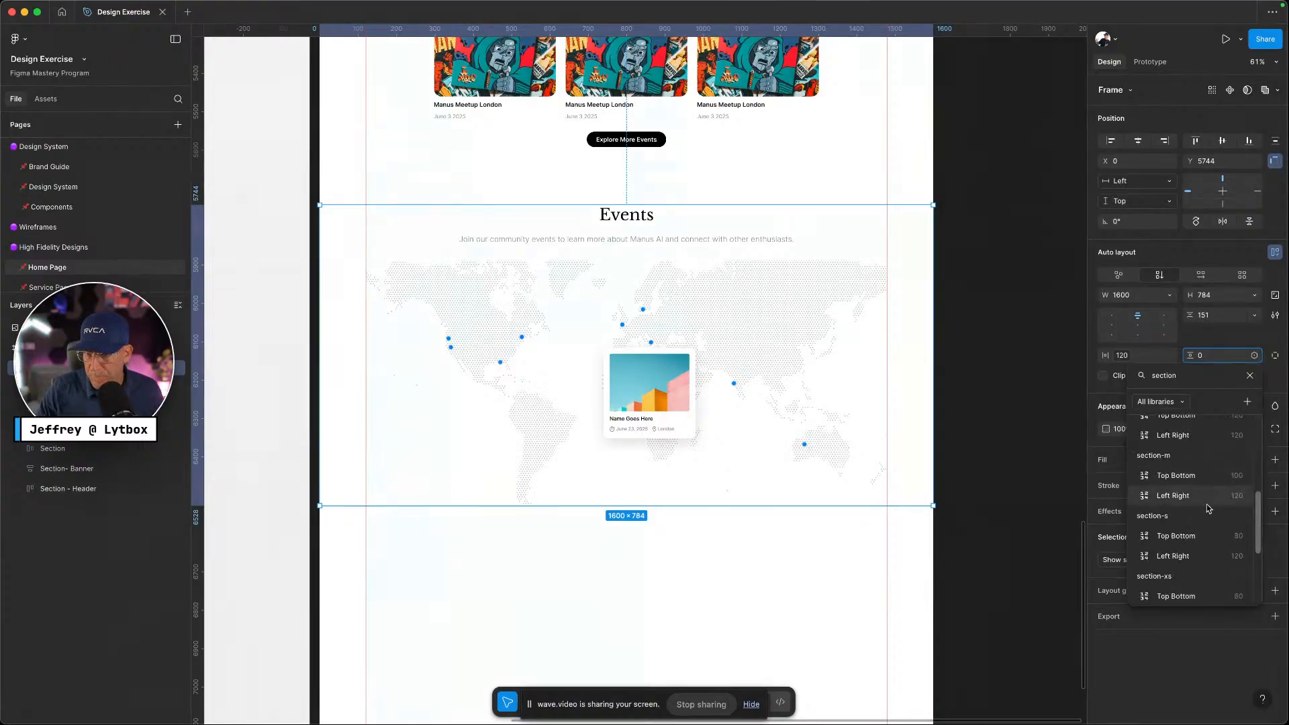
{"action": "left_click", "coordinate": [1182, 537]}
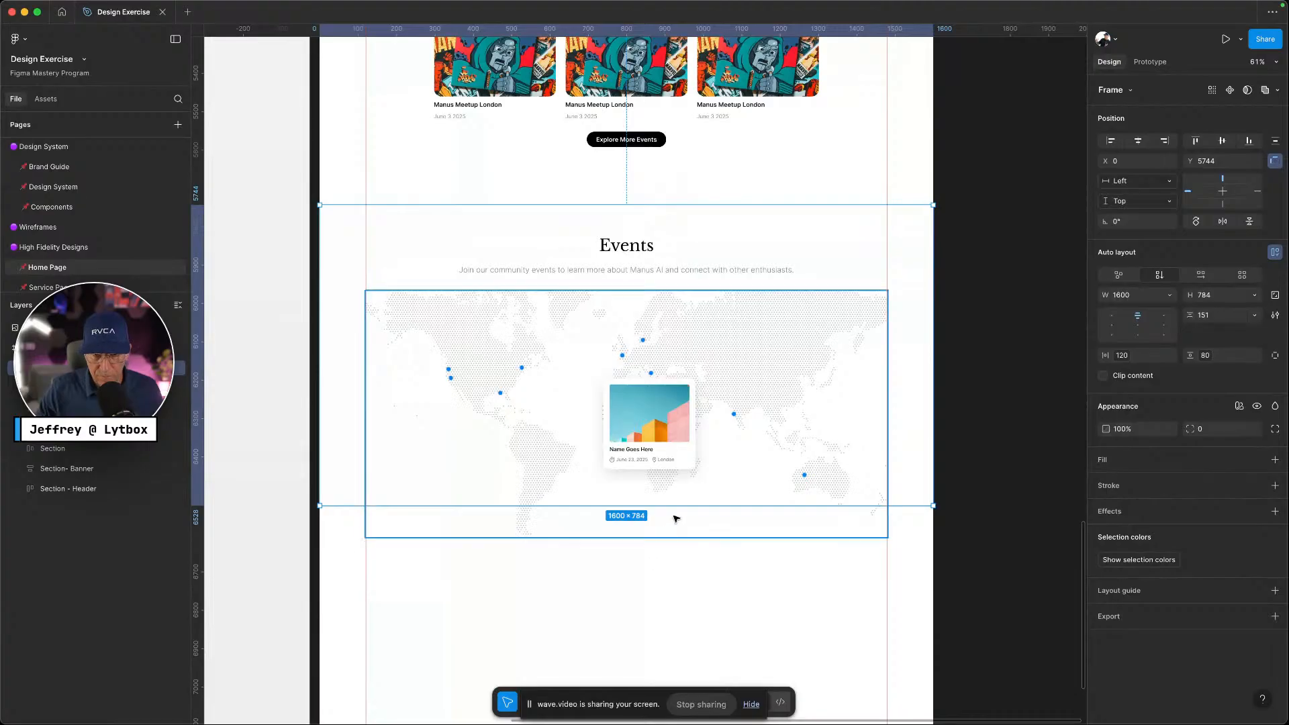
Keep the Events frame height Fixed and stretch it to 928 tall
{"action": "left_click", "coordinate": [1256, 293]}
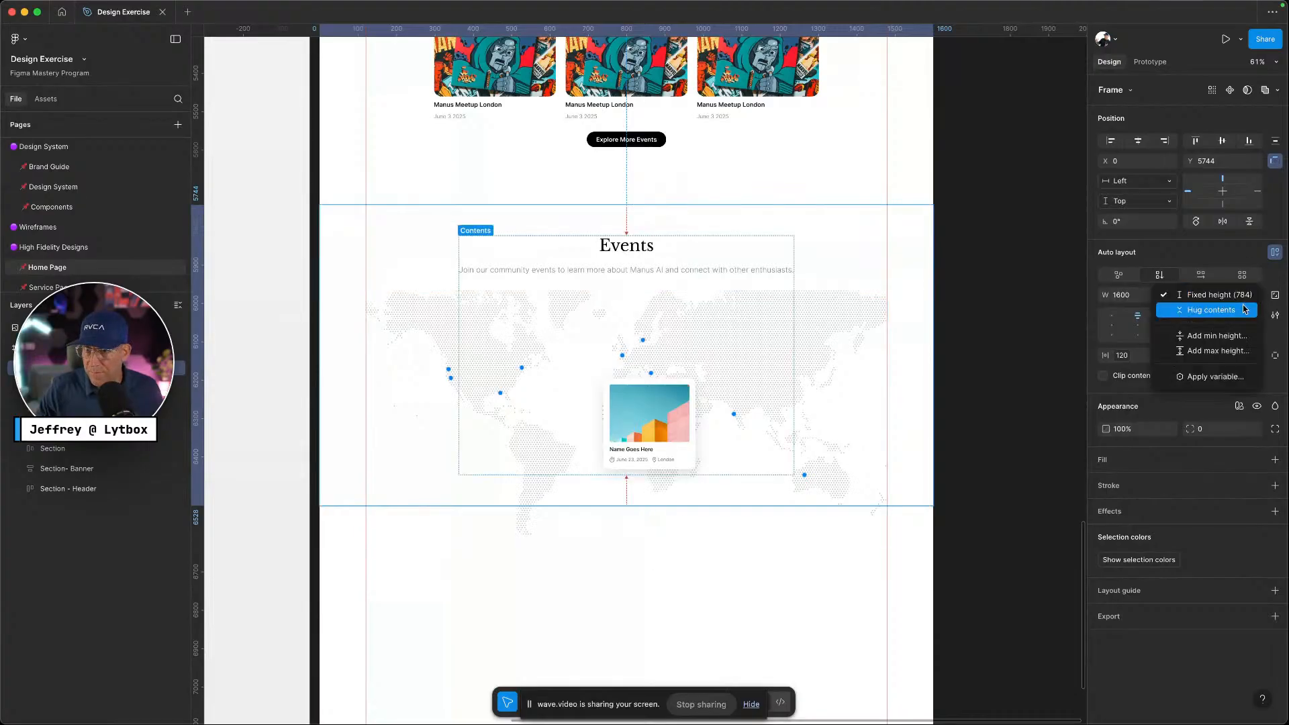
{"action": "left_click", "coordinate": [1245, 308]}
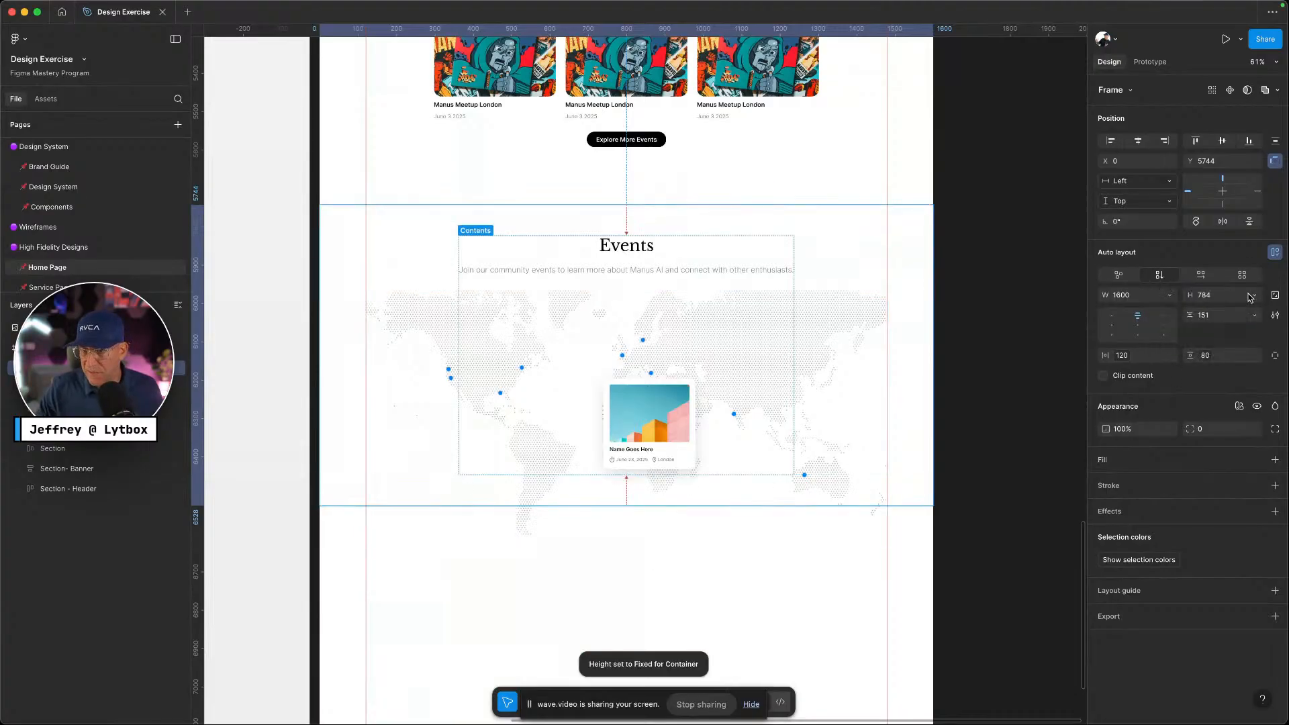
{"action": "left_click", "coordinate": [1254, 296]}
{"action": "left_click", "coordinate": [1239, 282]}
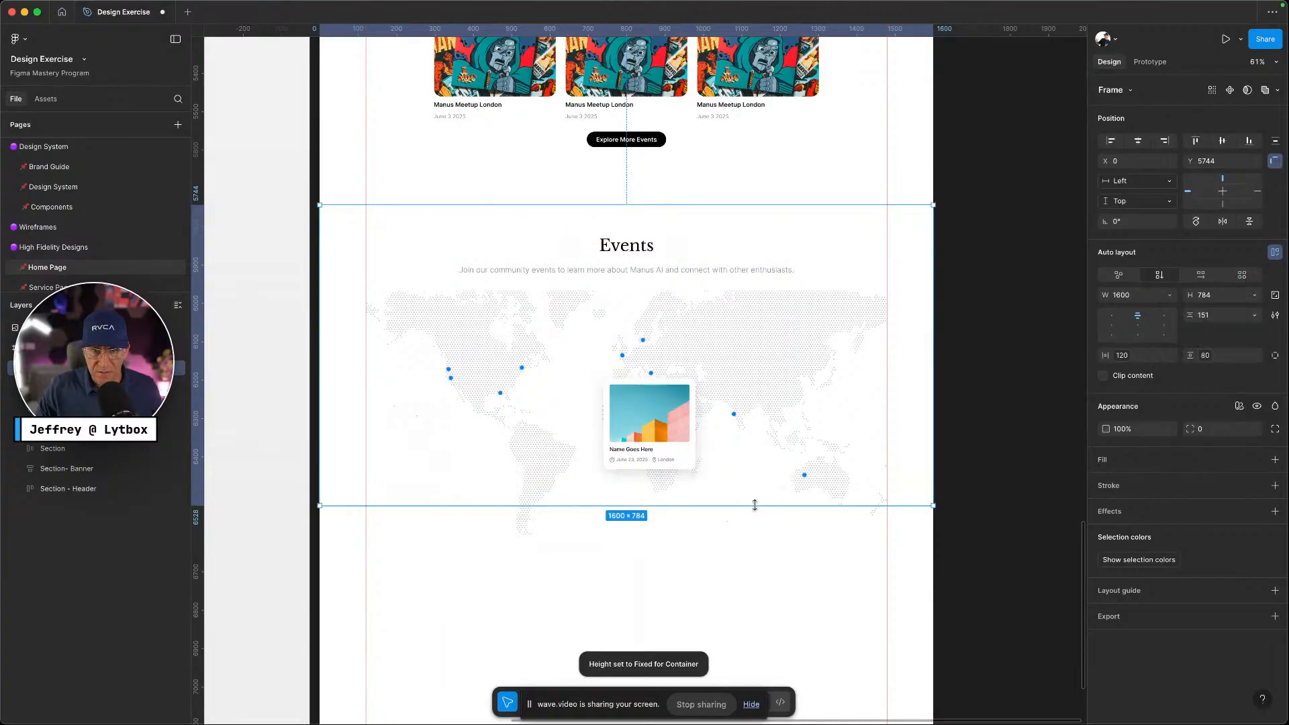
{"action": "left_click_drag", "start_coordinate": [753, 508], "coordinate": [740, 561]}
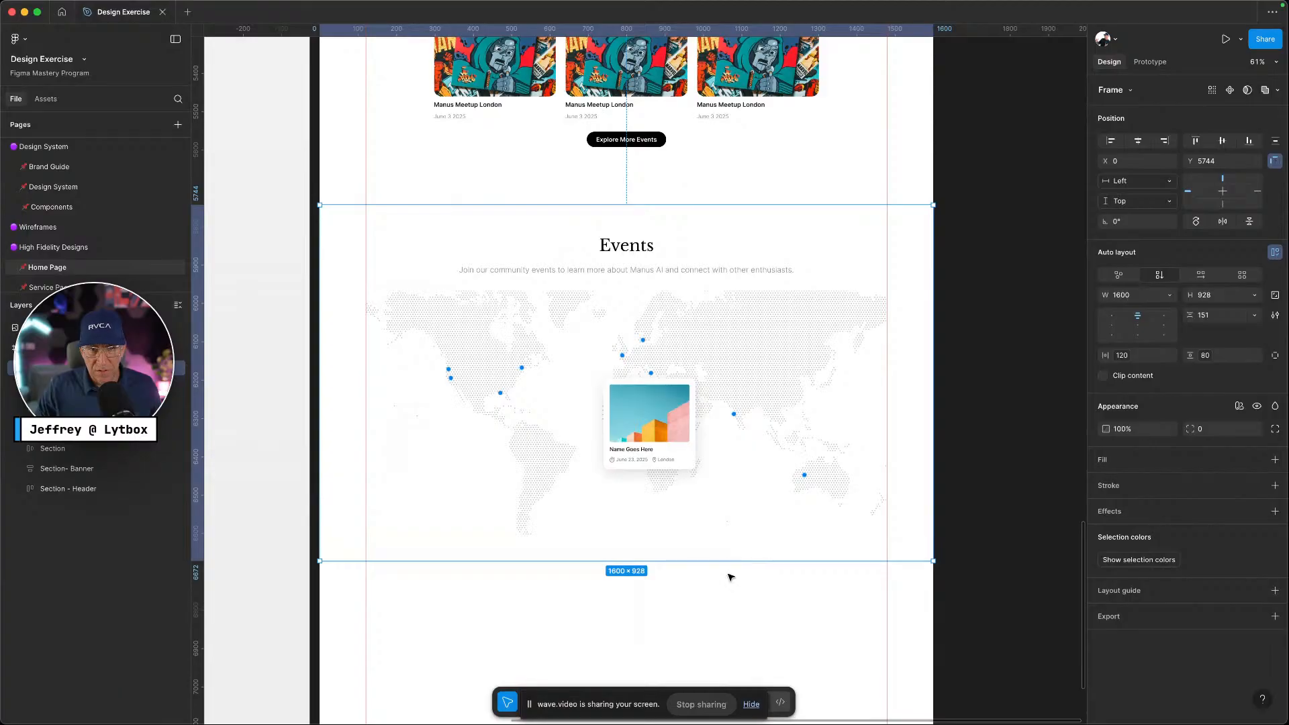
{"action": "left_click", "coordinate": [623, 605]}
{"action": "left_click", "coordinate": [719, 532]}
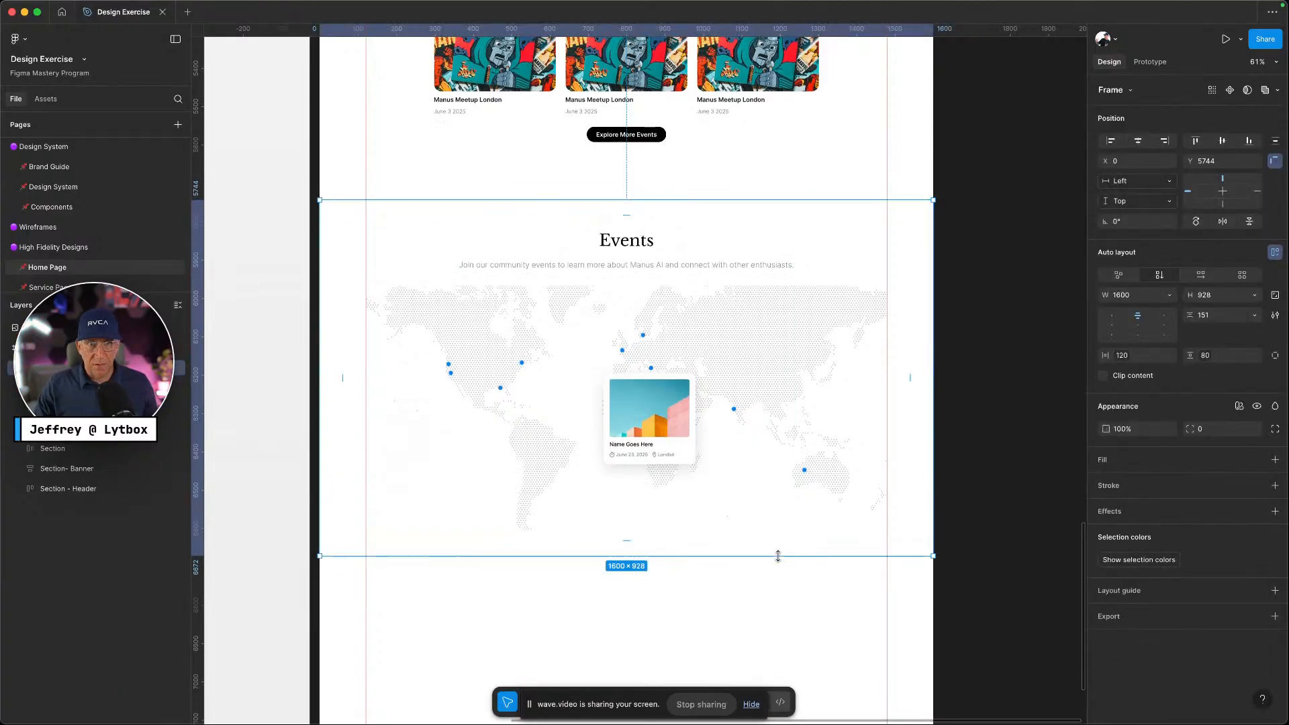
{"action": "scroll", "coordinate": [574, 592], "scroll_direction": "down", "scroll_amount": 1}
{"action": "scroll", "coordinate": [575, 592], "scroll_direction": "down", "scroll_amount": 2}
{"action": "left_click", "coordinate": [576, 593]}
{"action": "scroll", "coordinate": [575, 592], "scroll_direction": "down", "scroll_amount": 3}
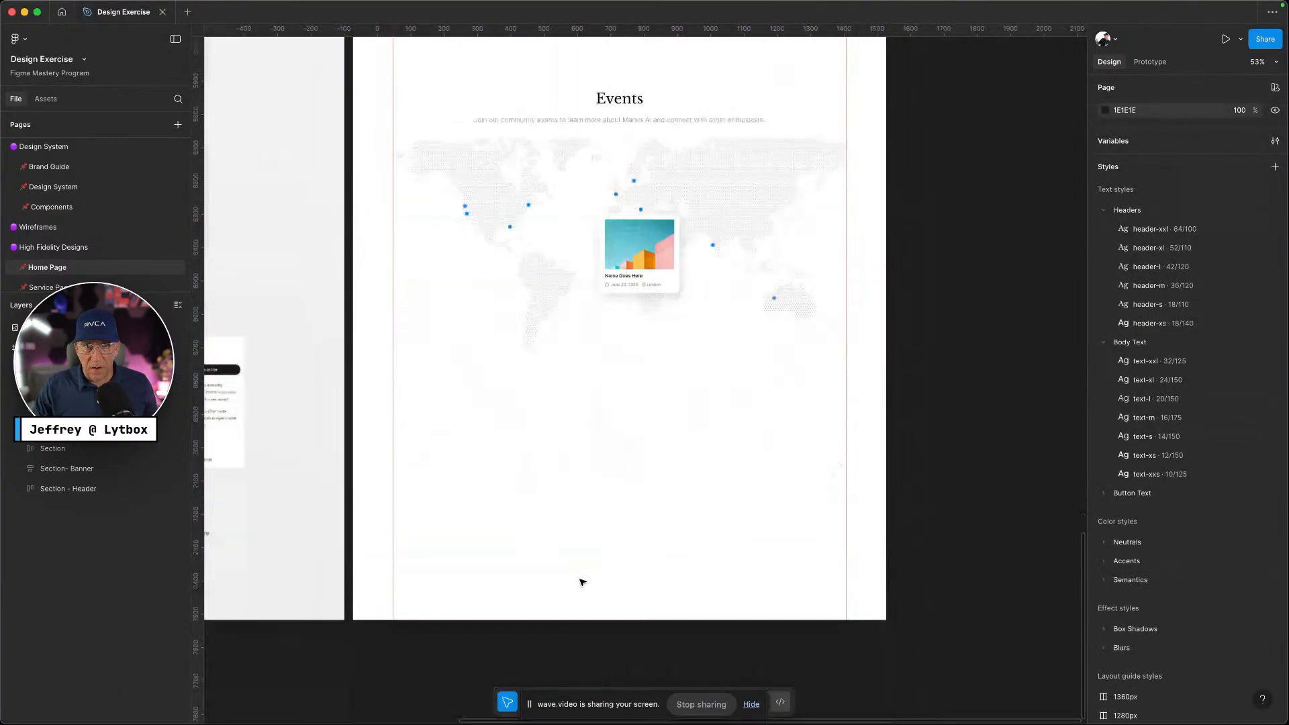
Extend the homepage frame's bottom edge to make room below the events map
{"action": "scroll", "coordinate": [650, 490], "scroll_direction": "up", "scroll_amount": 3}
{"action": "left_click", "coordinate": [650, 489]}
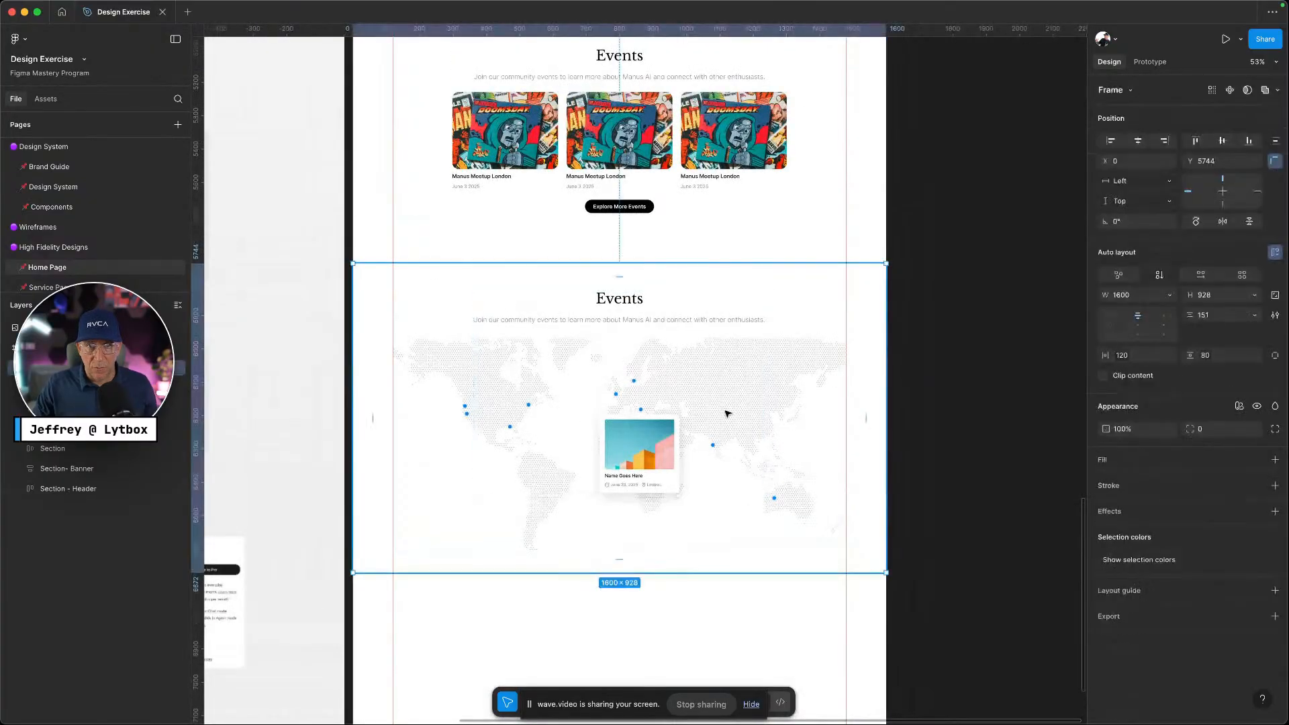
{"action": "scroll", "coordinate": [729, 412], "scroll_direction": "down", "scroll_amount": 3}
{"action": "scroll", "coordinate": [675, 413], "scroll_direction": "up", "scroll_amount": 10}
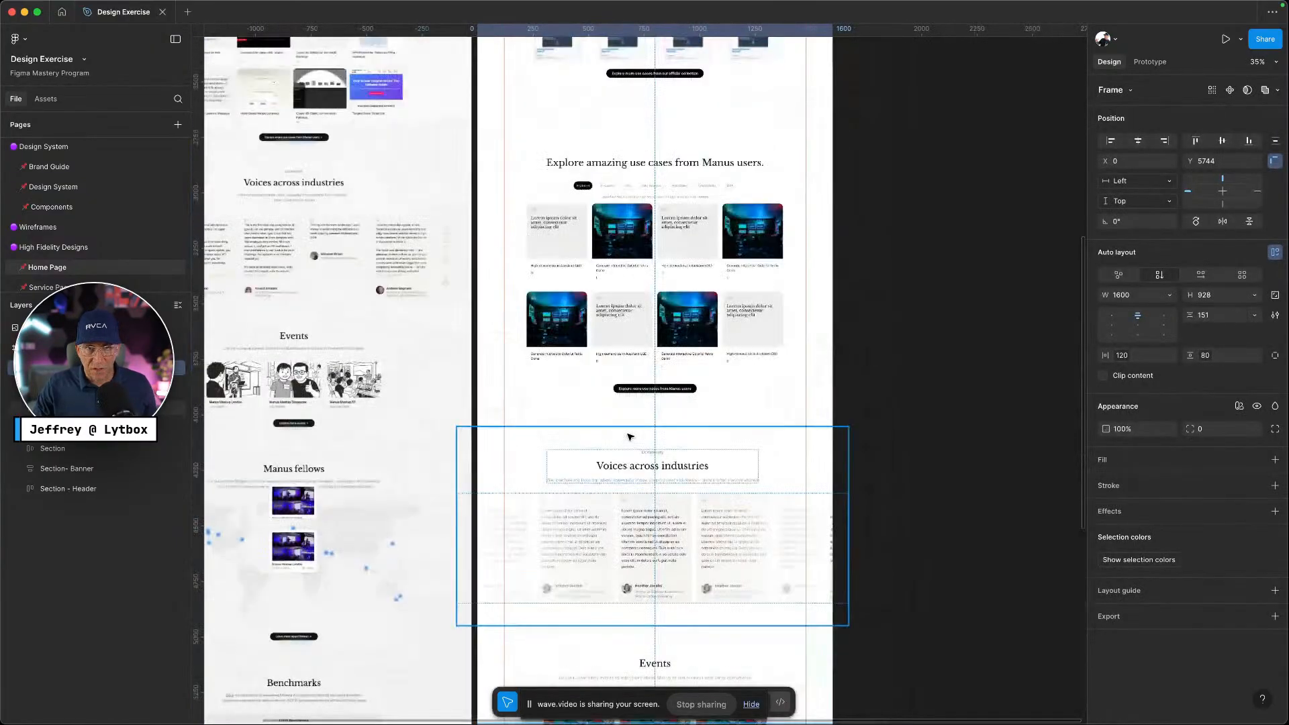
{"action": "scroll", "coordinate": [631, 429], "scroll_direction": "up", "scroll_amount": 4}
{"action": "left_click", "coordinate": [491, 251]}
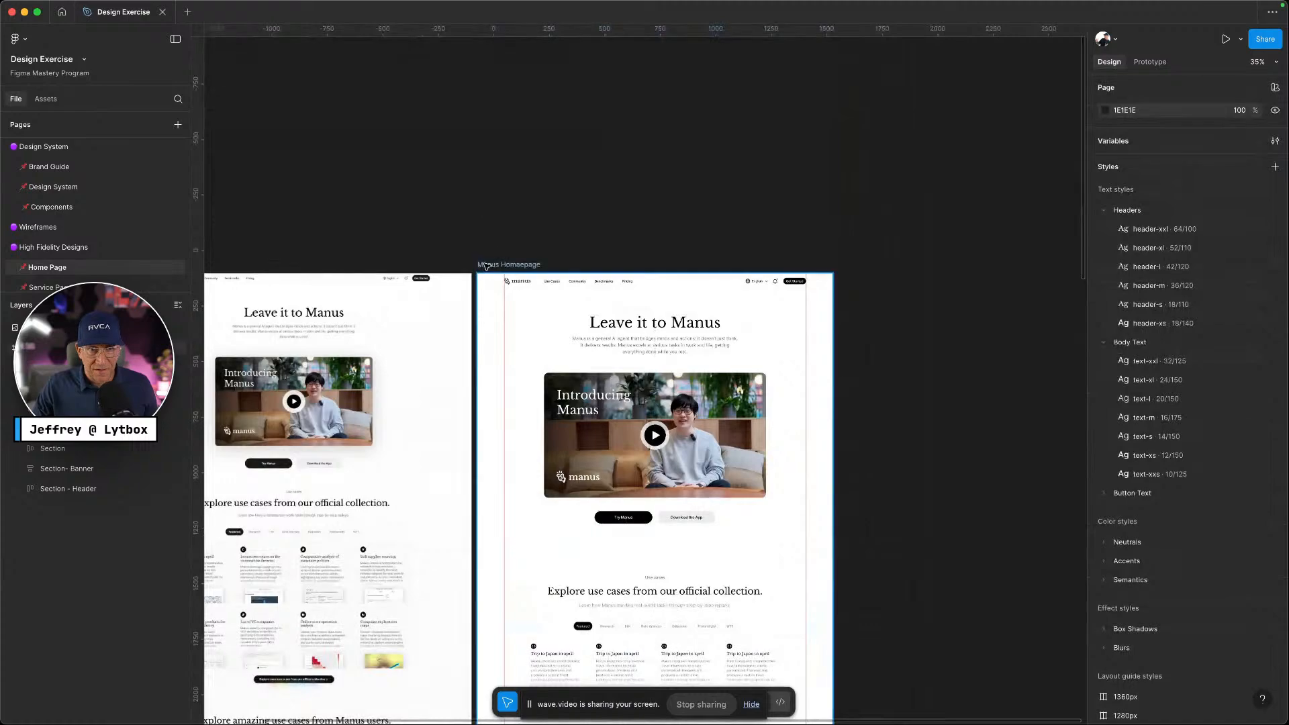
{"action": "left_click", "coordinate": [509, 265]}
{"action": "scroll", "coordinate": [610, 284], "scroll_direction": "down", "scroll_amount": 2}
{"action": "scroll", "coordinate": [618, 292], "scroll_direction": "down", "scroll_amount": 20}
{"action": "scroll", "coordinate": [634, 296], "scroll_direction": "up", "scroll_amount": 2}
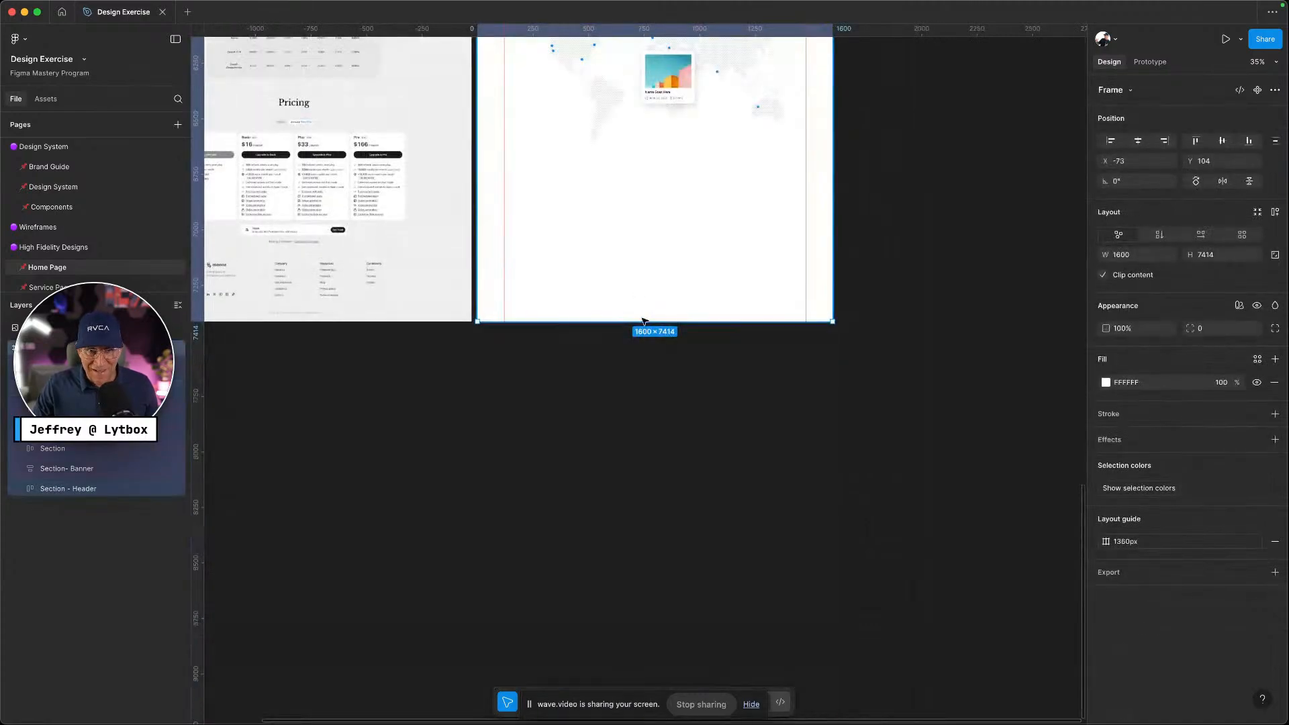
{"action": "left_click_drag", "start_coordinate": [645, 325], "coordinate": [609, 483]}
{"action": "scroll", "coordinate": [595, 469], "scroll_direction": "up", "scroll_amount": 6}
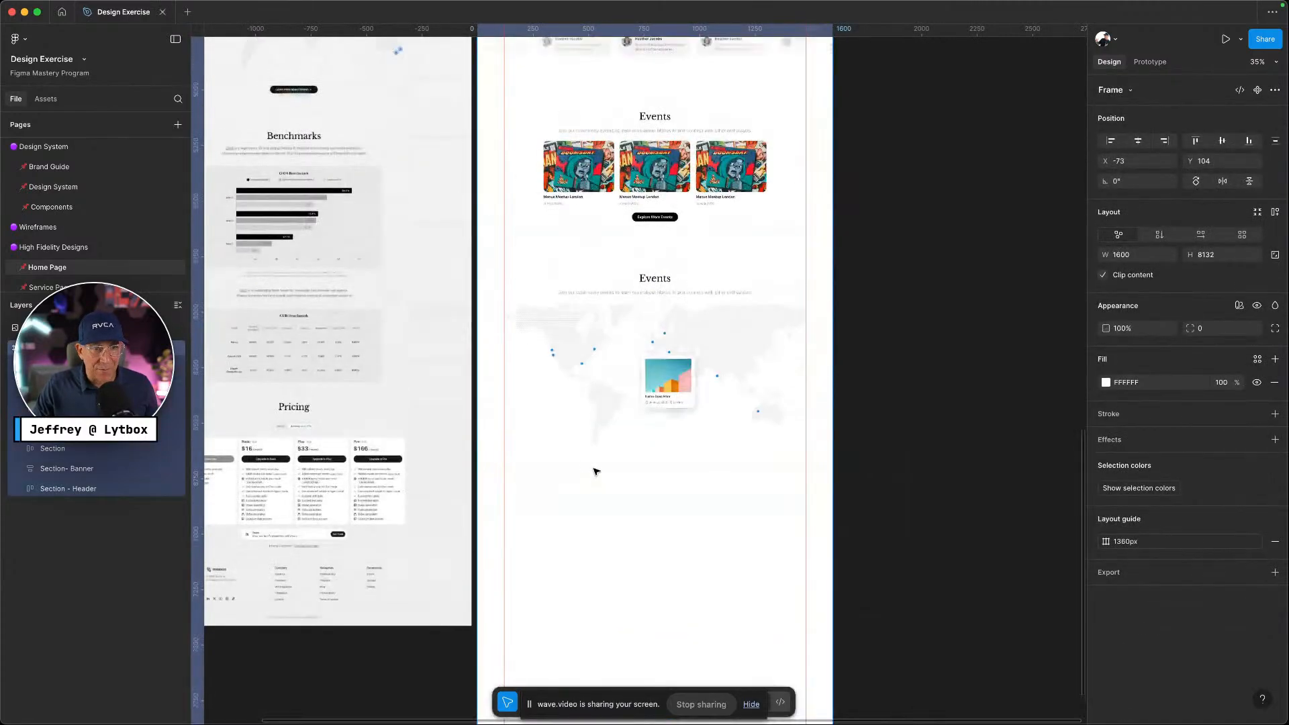
{"action": "key", "text": "Escape"}
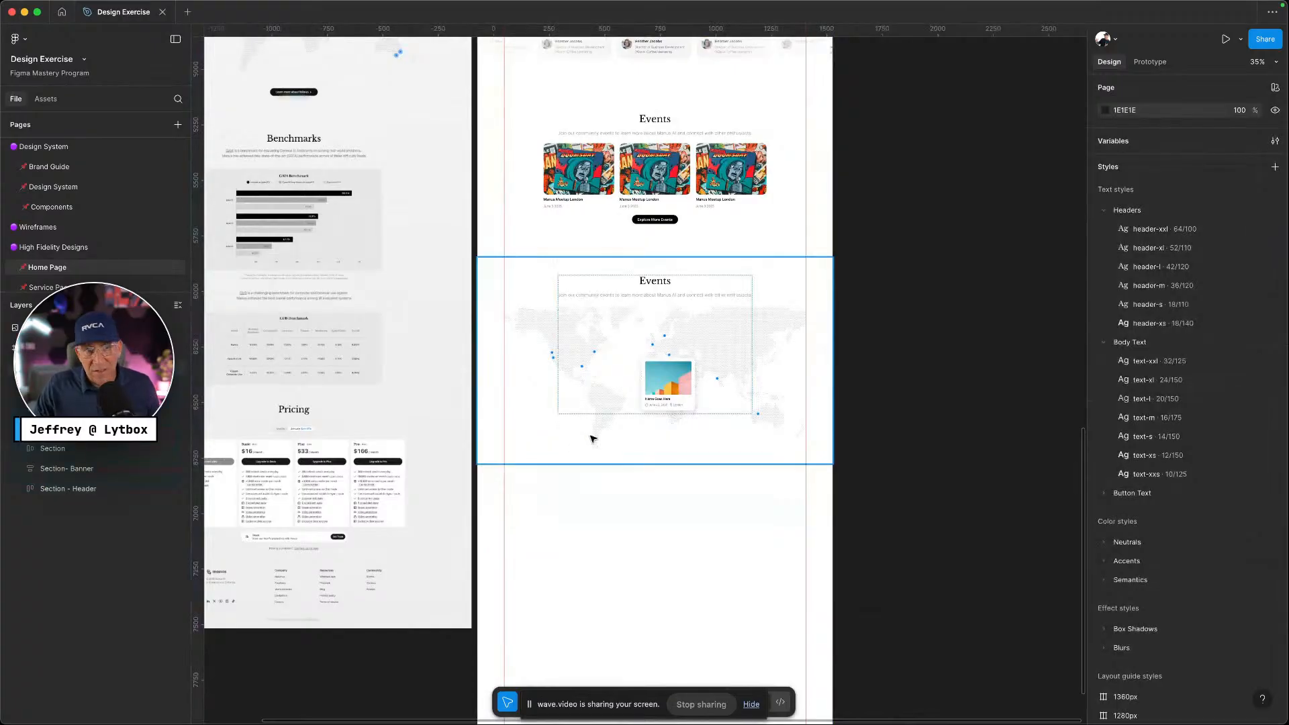
Paste a copy of the Events header block and position it below the map
{"action": "scroll", "coordinate": [567, 533], "scroll_direction": "left", "scroll_amount": 4}
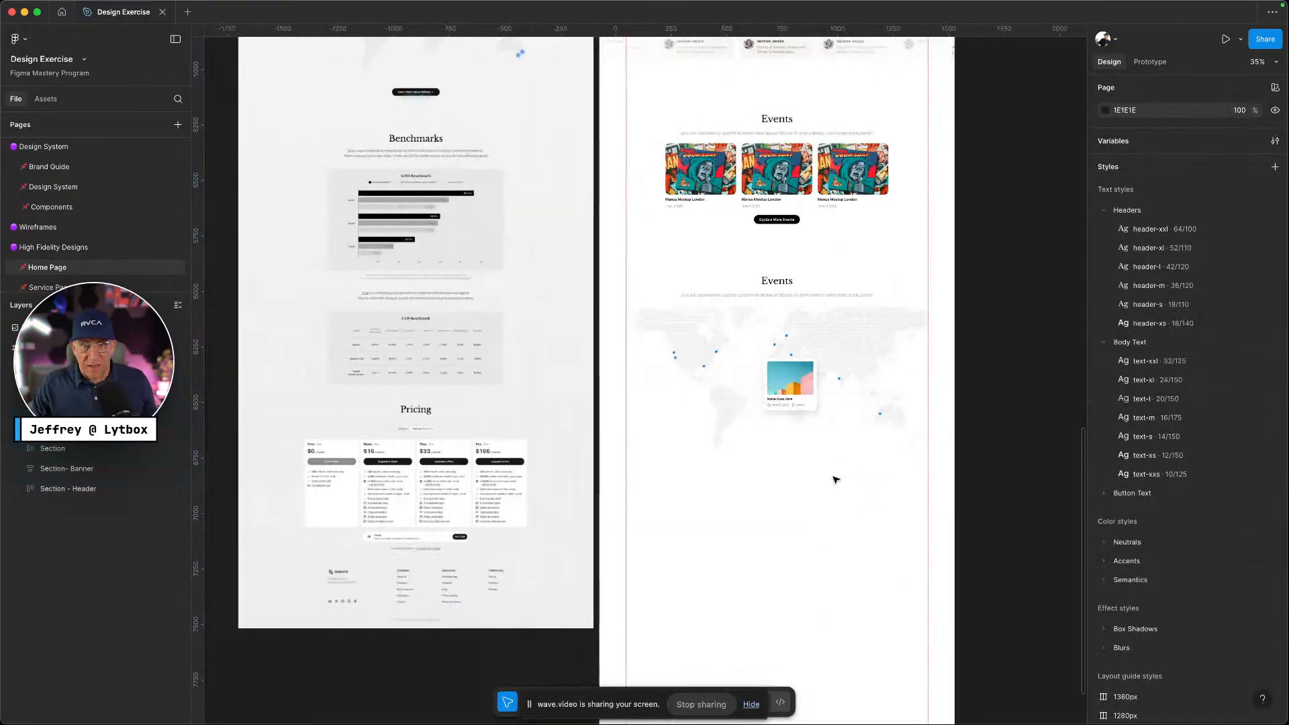
{"action": "scroll", "coordinate": [834, 481], "scroll_direction": "up", "scroll_amount": 6}
{"action": "left_click", "coordinate": [791, 529]}
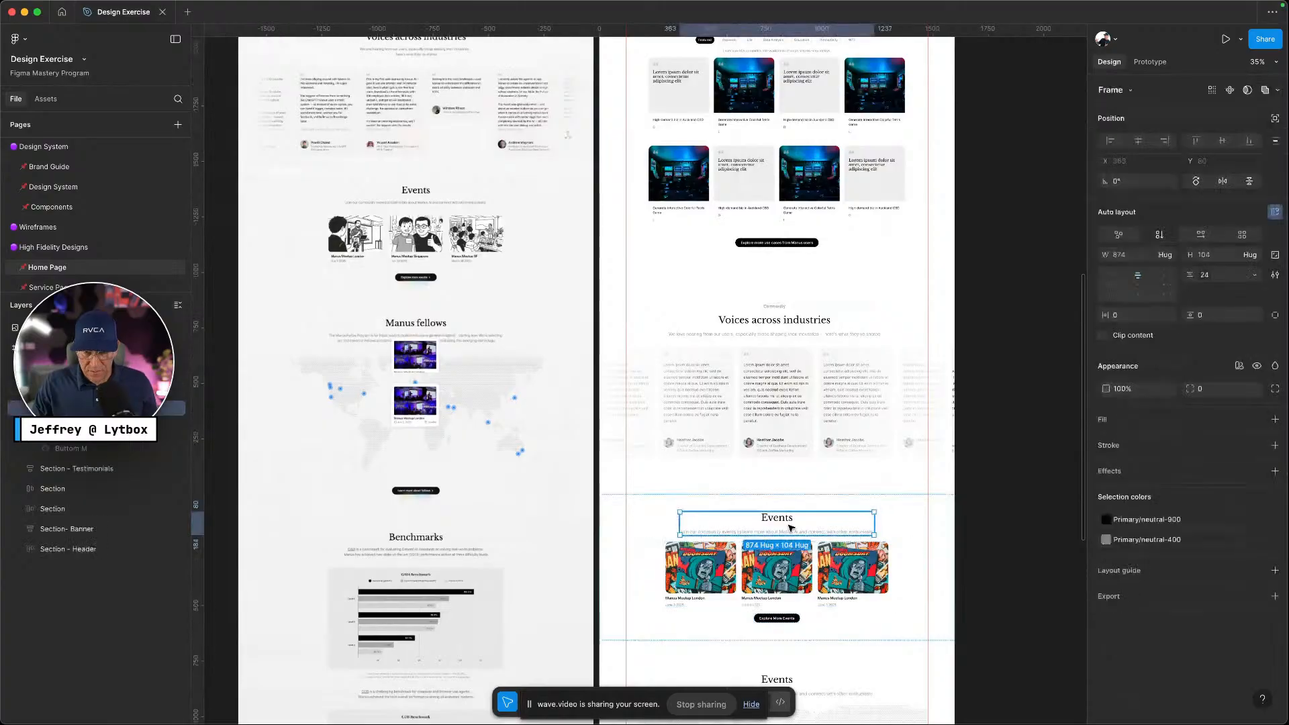
{"action": "left_click", "coordinate": [791, 529]}
{"action": "scroll", "coordinate": [739, 297], "scroll_direction": "down", "scroll_amount": 10}
{"action": "right_click", "coordinate": [755, 214]}
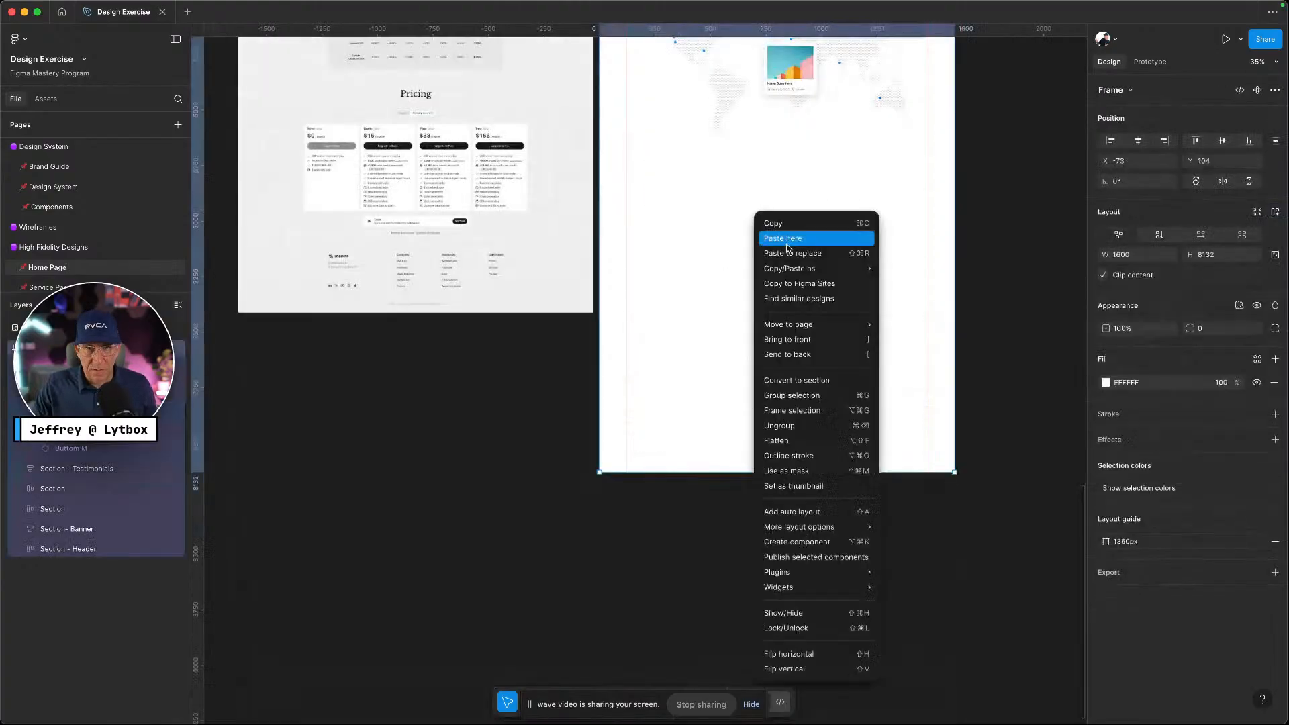
{"action": "left_click", "coordinate": [793, 237]}
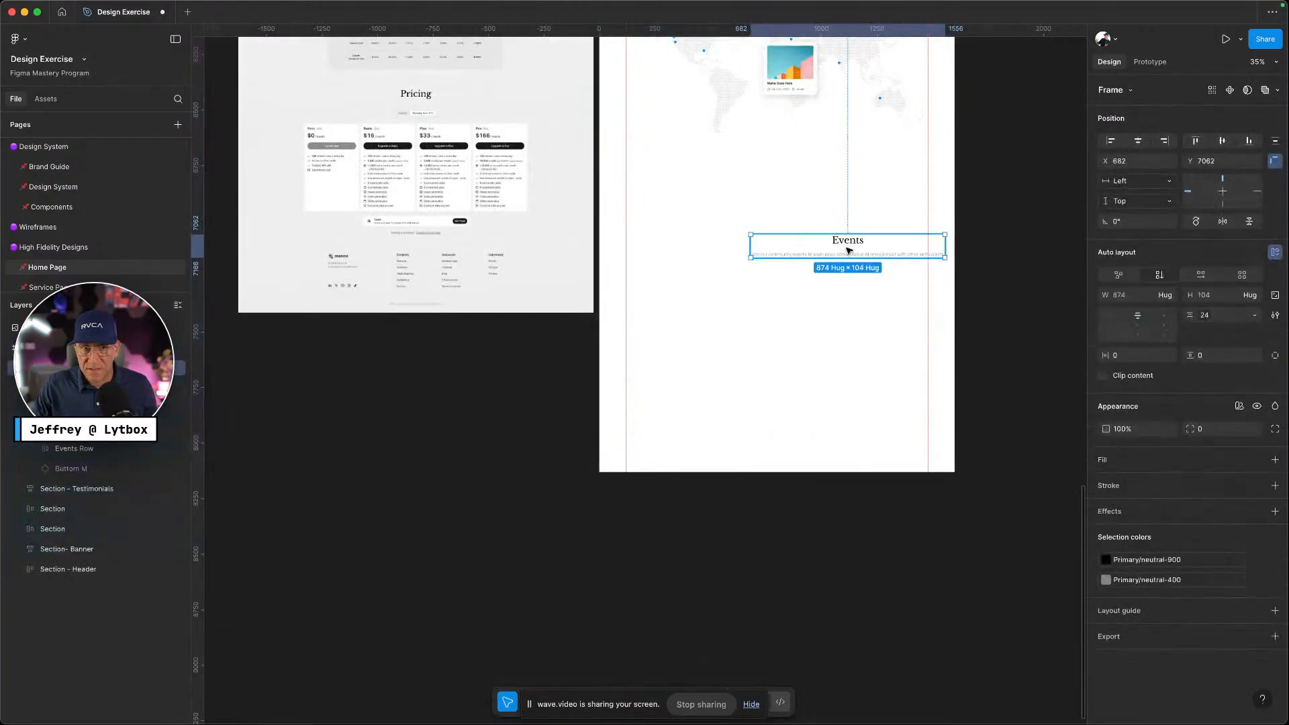
{"action": "left_click_drag", "start_coordinate": [845, 248], "coordinate": [781, 183]}
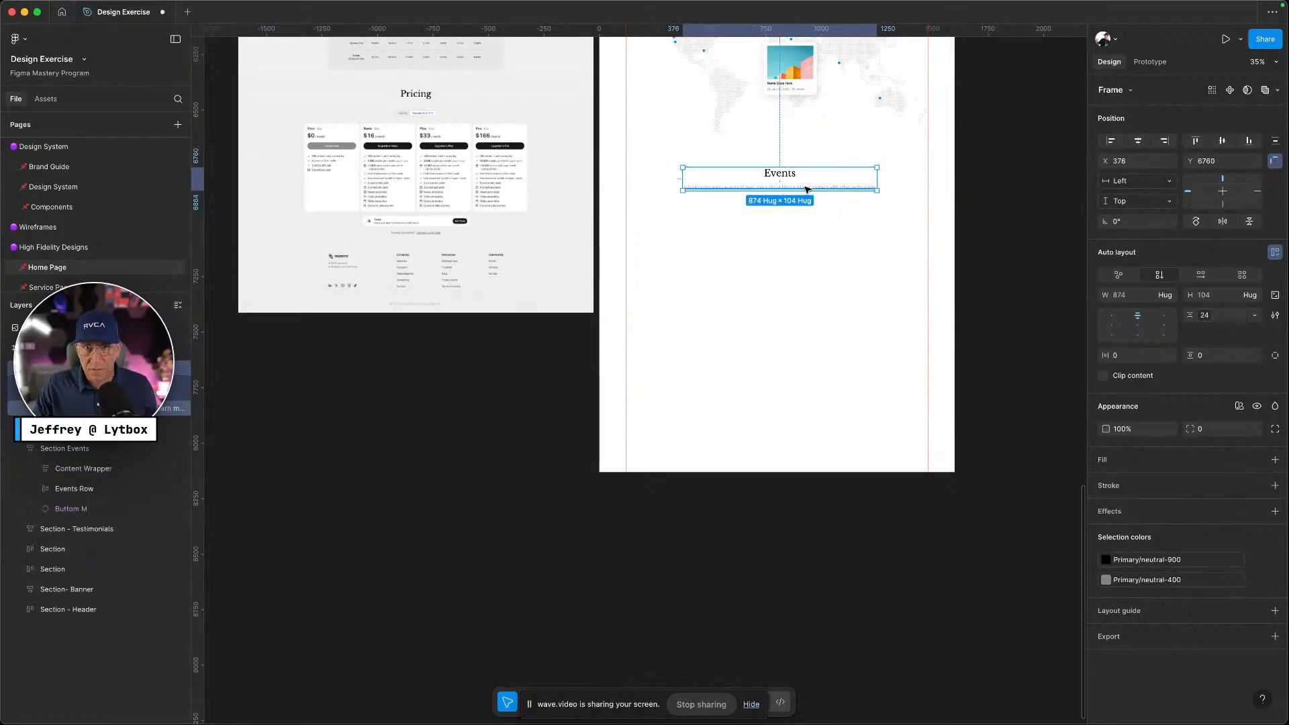
Delete the pasted subtitle and rename the heading to 'Pricing'
{"action": "double_click", "coordinate": [808, 190]}
{"action": "key", "text": "Delete"}
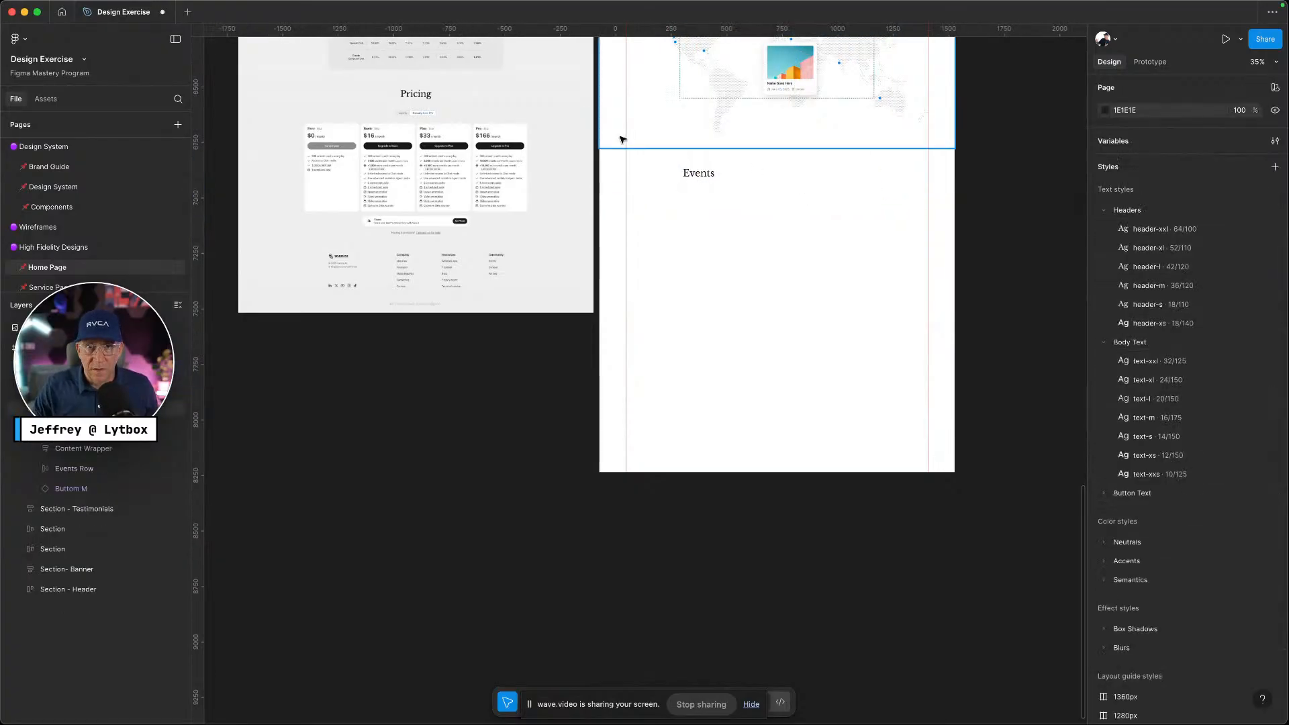
{"action": "left_click", "coordinate": [697, 176]}
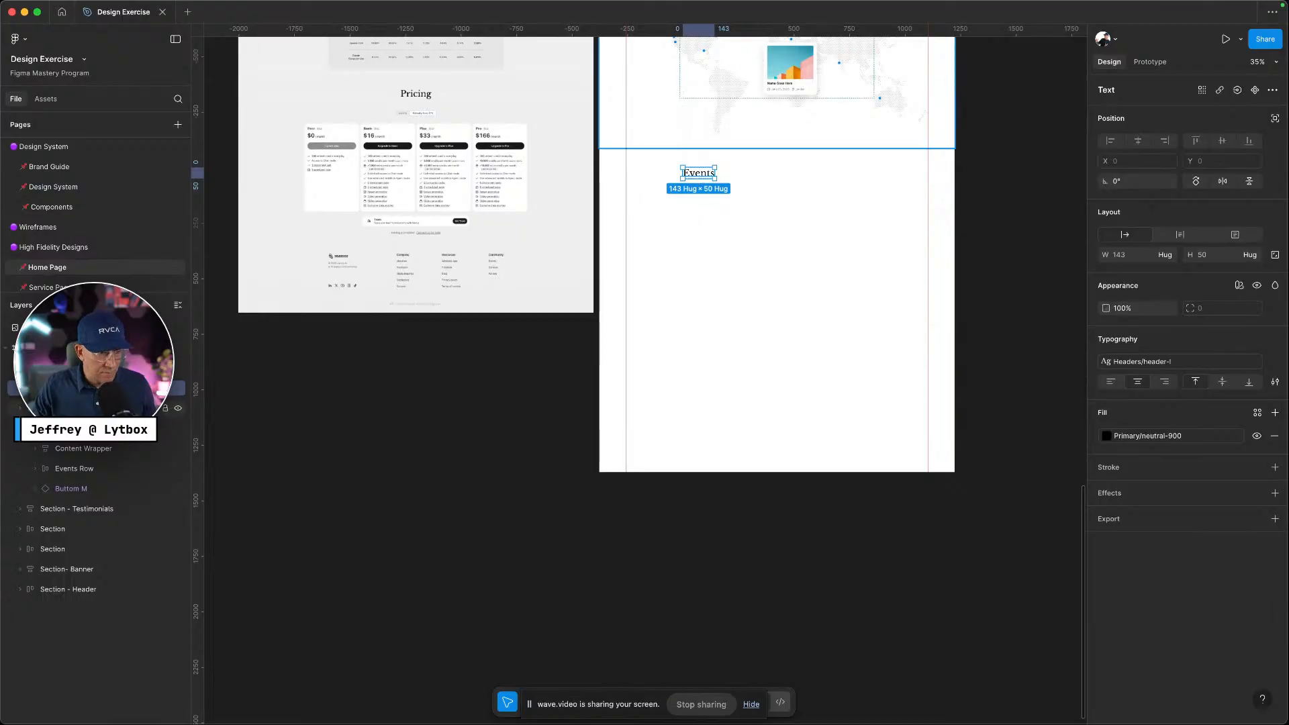
{"action": "left_click_drag", "start_coordinate": [94, 388], "coordinate": [94, 357]}
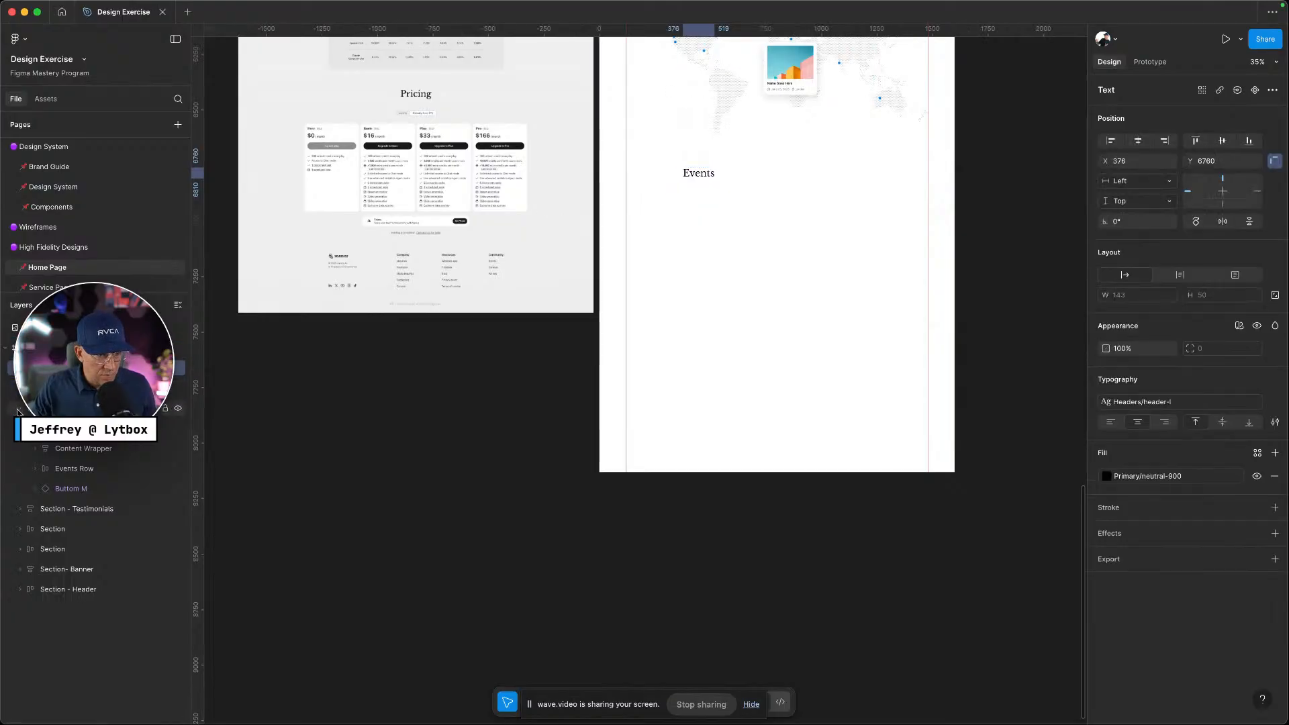
{"action": "left_click", "coordinate": [94, 388]}
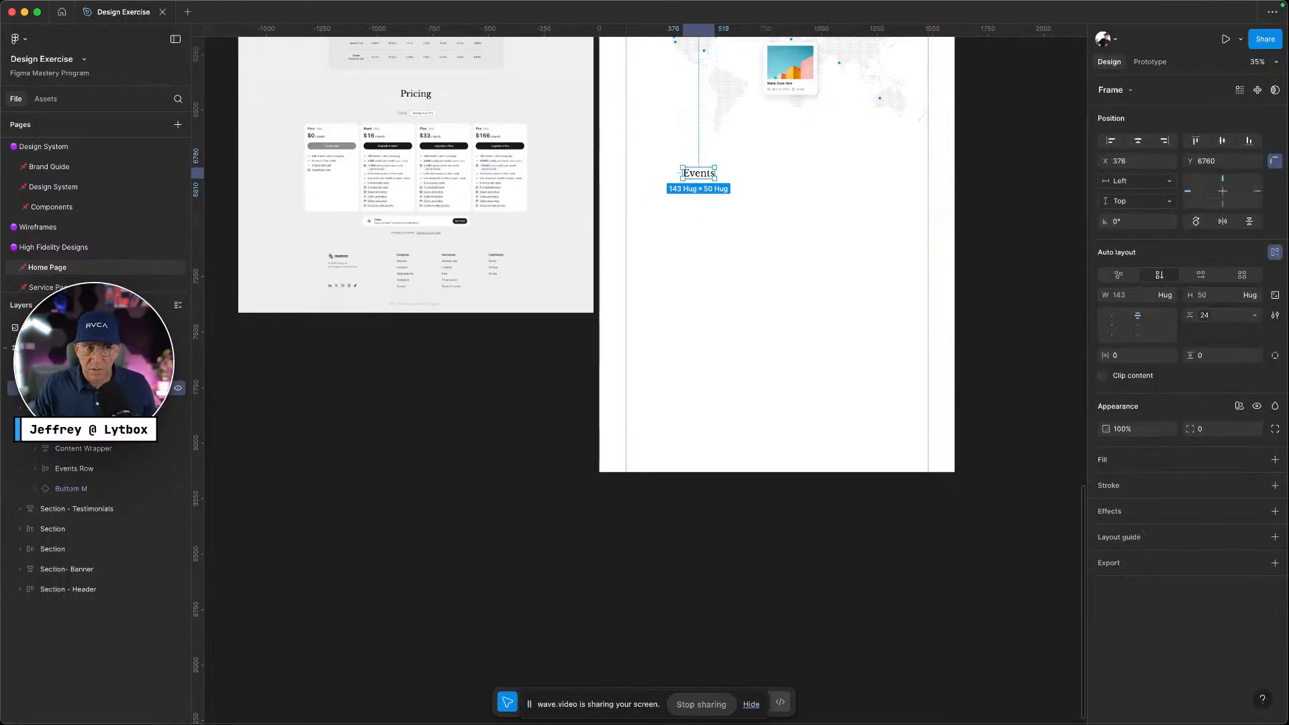
{"action": "left_click", "coordinate": [94, 368]}
{"action": "key", "text": "super+z"}
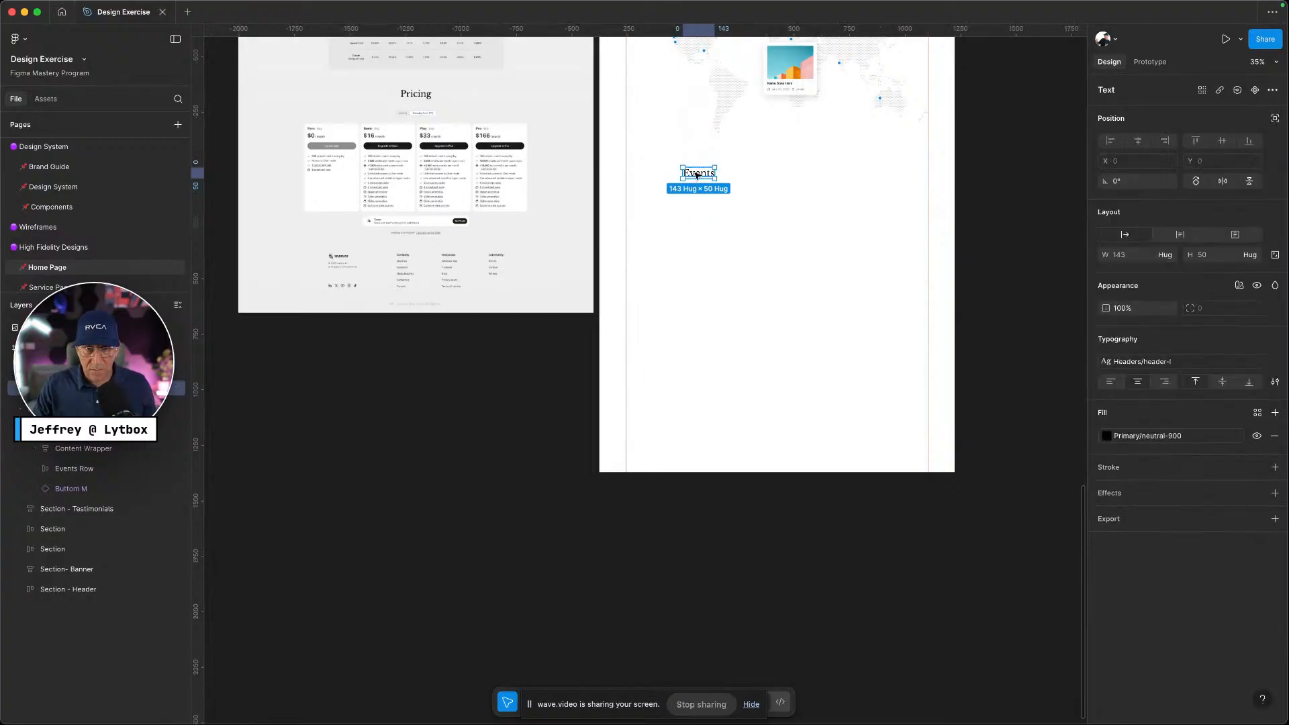
{"action": "double_click", "coordinate": [697, 173]}
{"action": "type", "text": "Pric"}
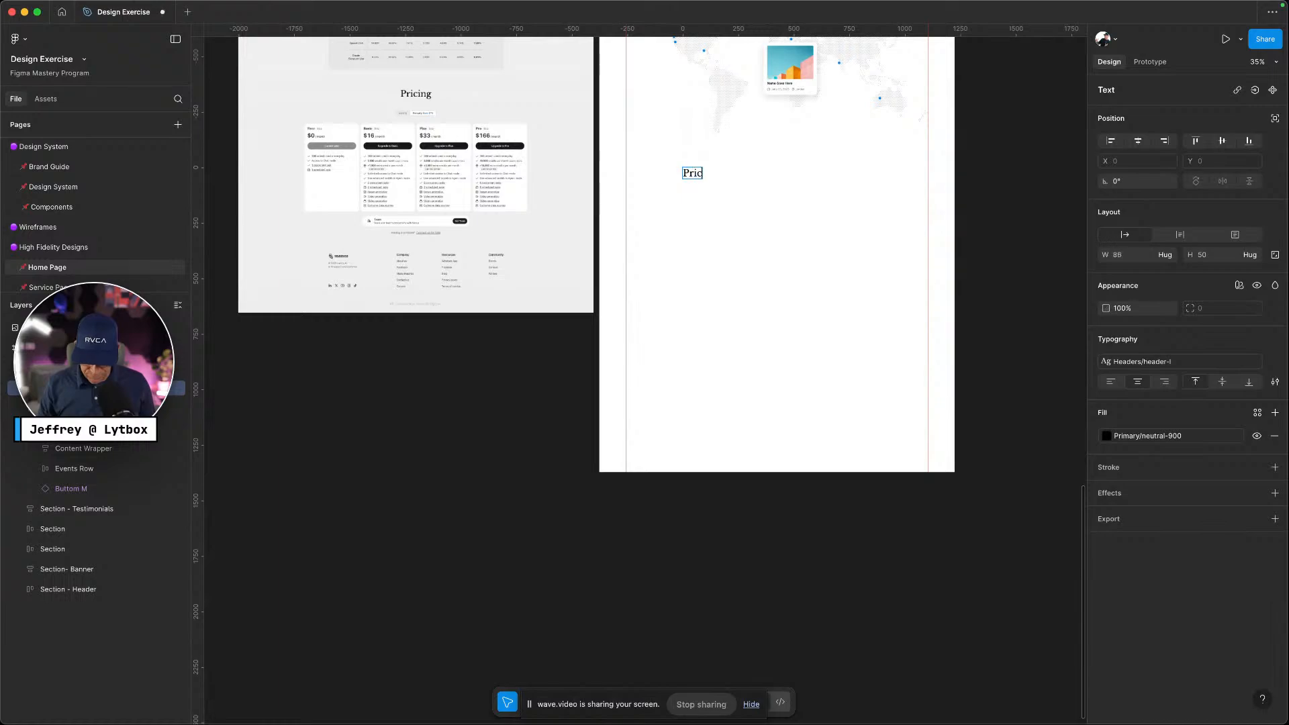
{"action": "type", "text": "ing"}
{"action": "key", "text": "Escape"}
Wrap the Pricing heading in an auto layout frame and centre it horizontally
{"action": "scroll", "coordinate": [762, 277], "scroll_direction": "up", "scroll_amount": 1}
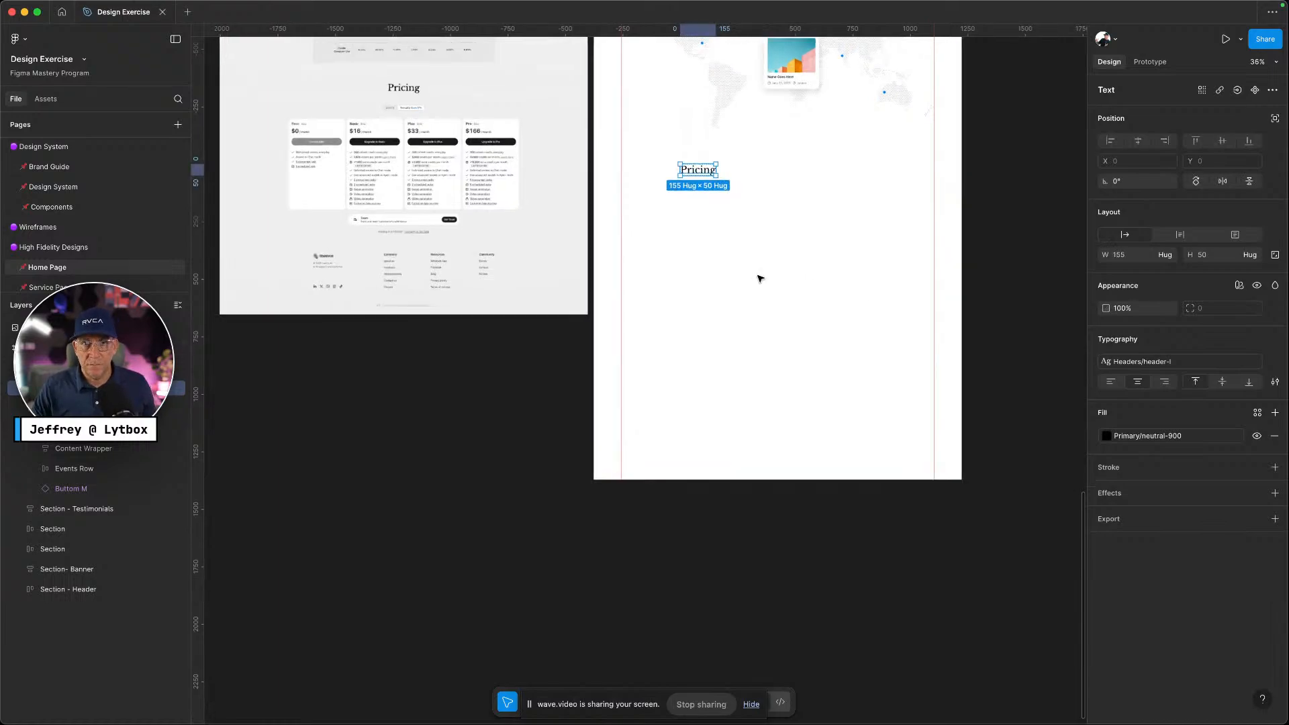
{"action": "scroll", "coordinate": [760, 278], "scroll_direction": "up", "scroll_amount": 5}
{"action": "scroll", "coordinate": [759, 276], "scroll_direction": "up", "scroll_amount": 5}
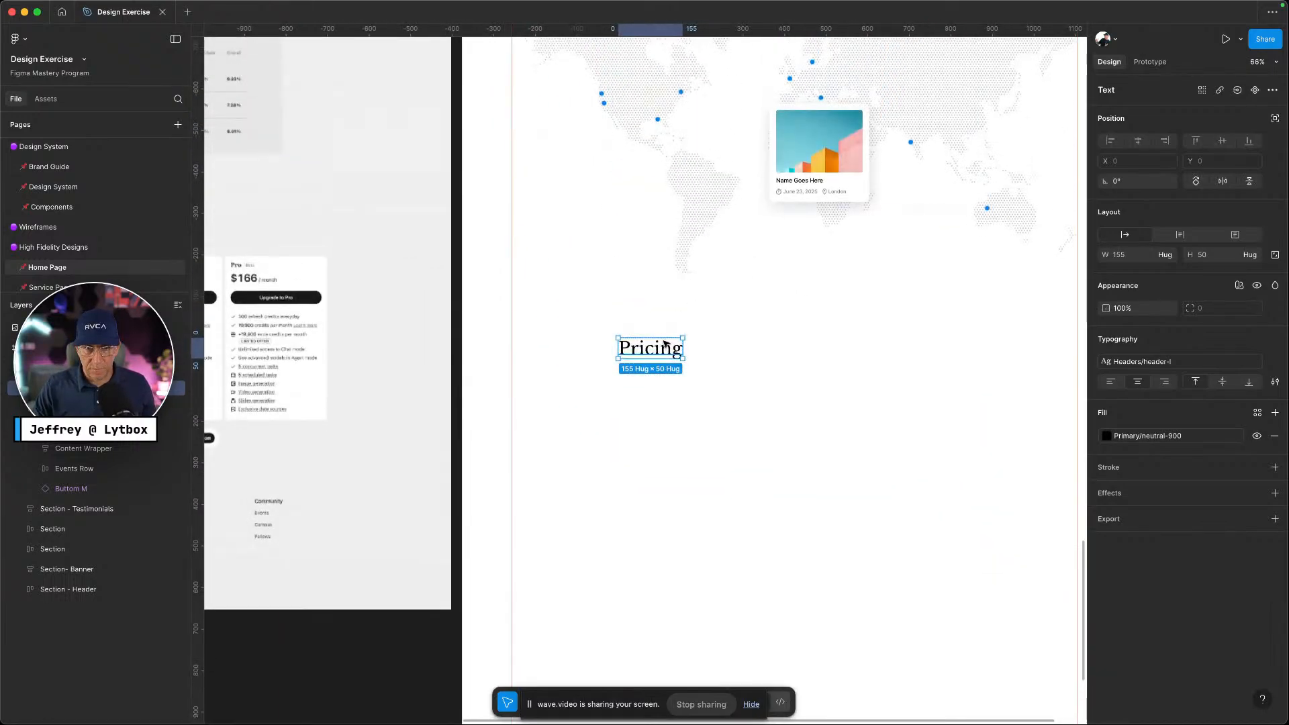
{"action": "key", "text": "shift+a"}
{"action": "left_click", "coordinate": [1137, 141]}
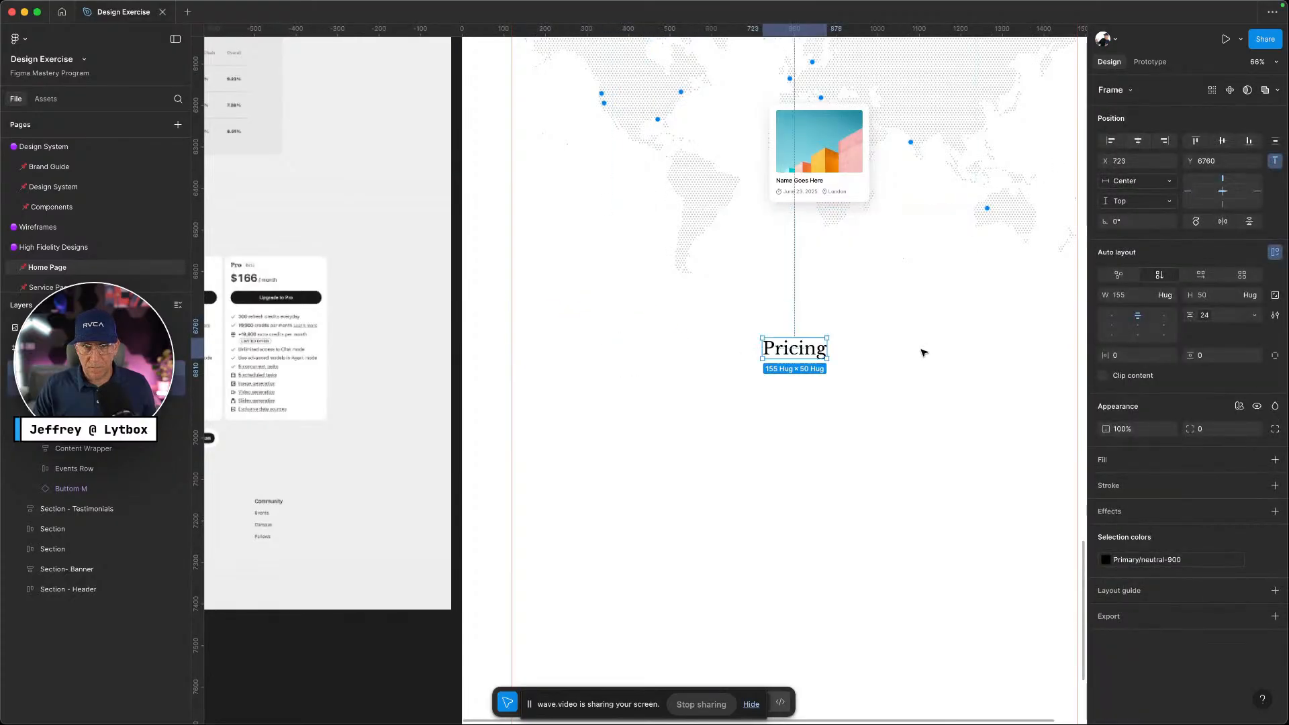
{"action": "left_click", "coordinate": [923, 353]}
{"action": "left_click", "coordinate": [770, 267]}
{"action": "left_click", "coordinate": [936, 408]}
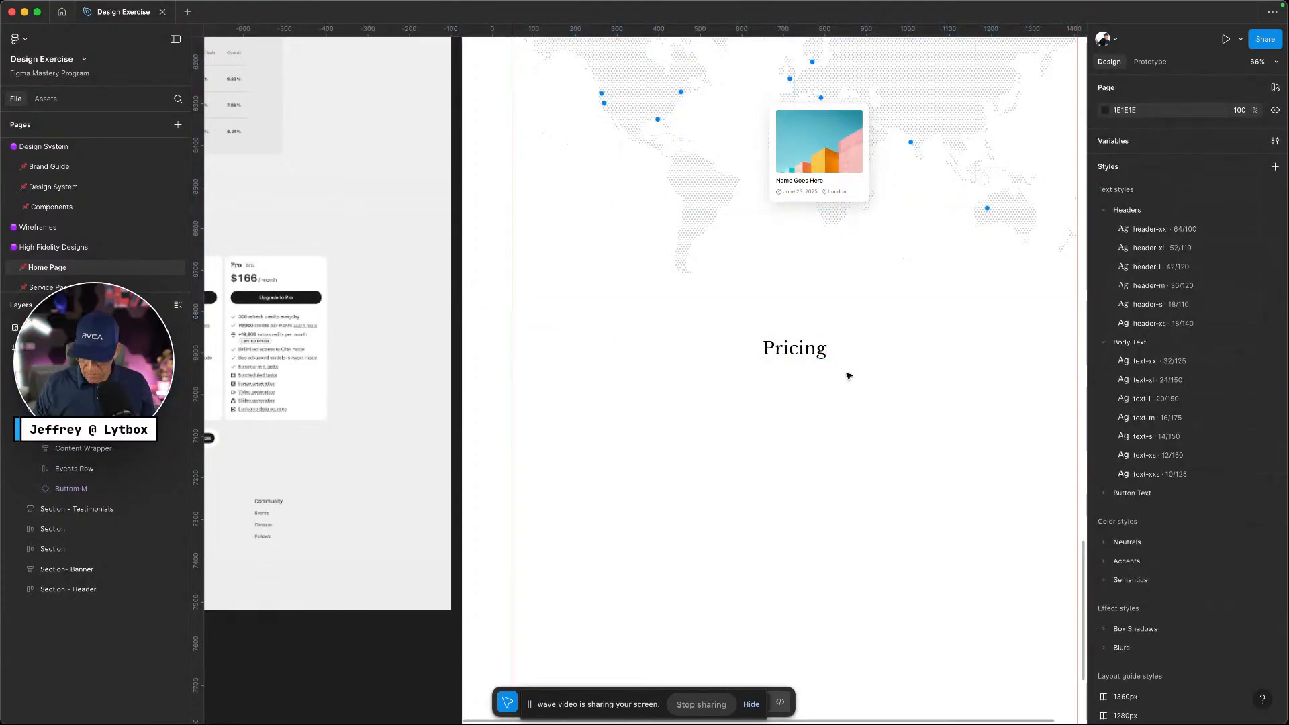
Review the reference pricing page in the browser and close its developer tools
{"action": "key", "text": "ctrl+Left"}
{"action": "scroll", "coordinate": [631, 363], "scroll_direction": "down", "scroll_amount": 5}
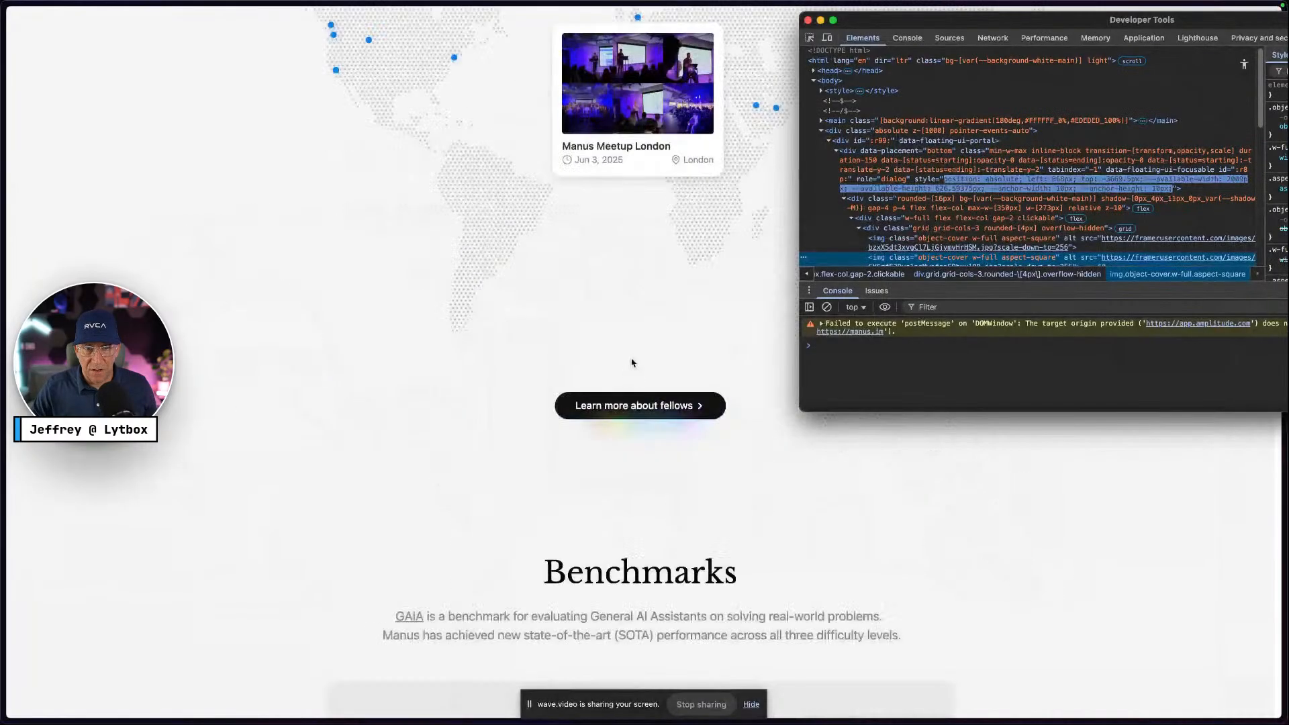
{"action": "scroll", "coordinate": [631, 363], "scroll_direction": "down", "scroll_amount": 15}
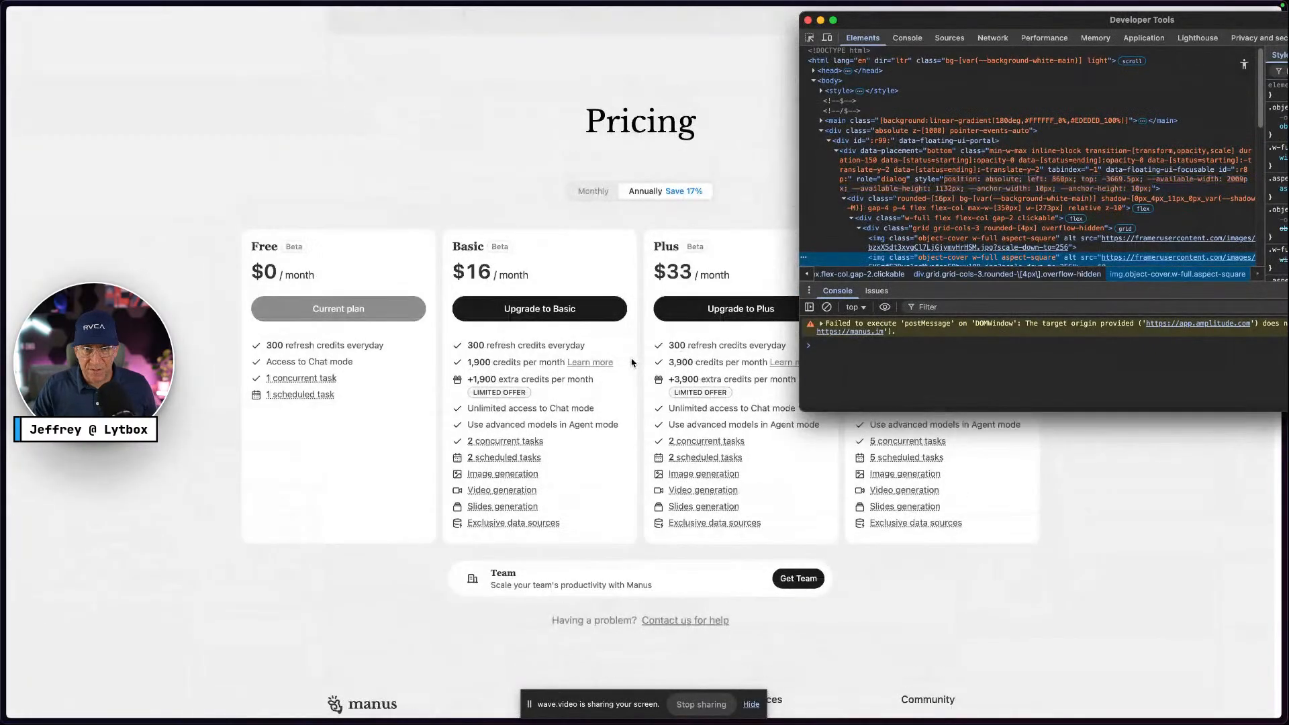
{"action": "scroll", "coordinate": [631, 363], "scroll_direction": "up", "scroll_amount": 2}
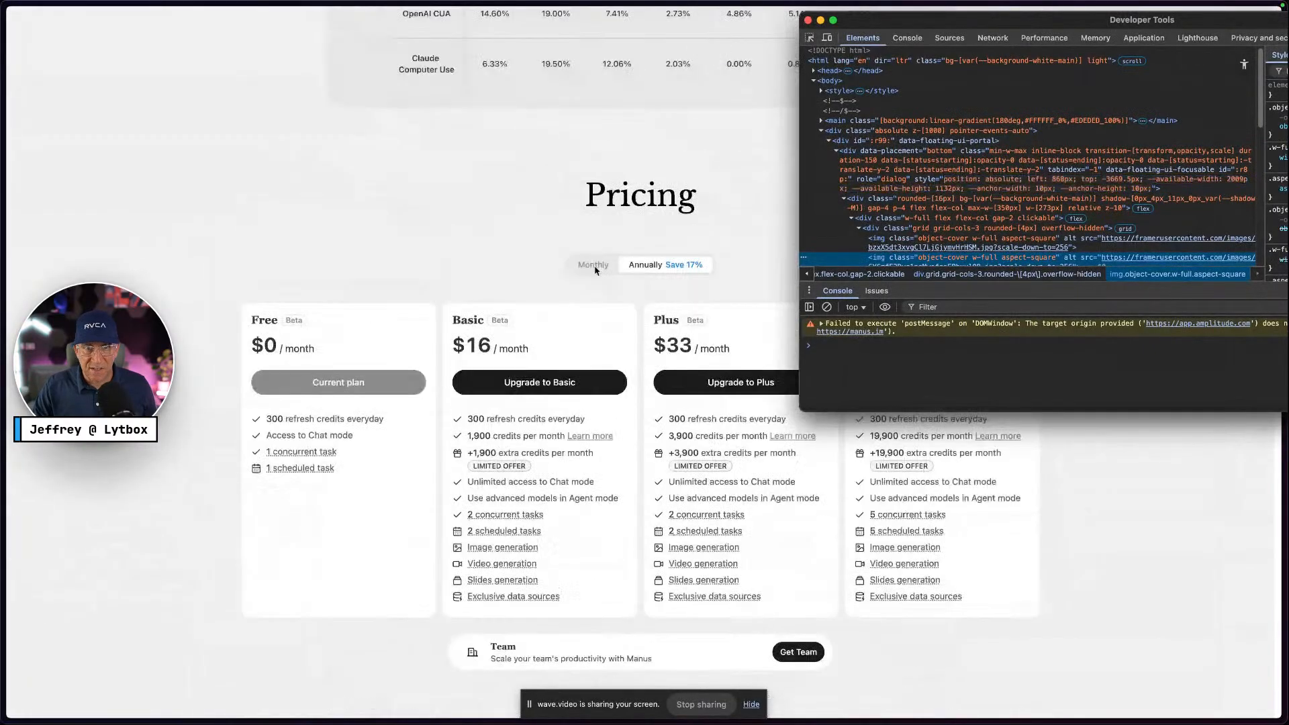
{"action": "left_click", "coordinate": [809, 20]}
{"action": "key", "text": "ctrl+Right"}
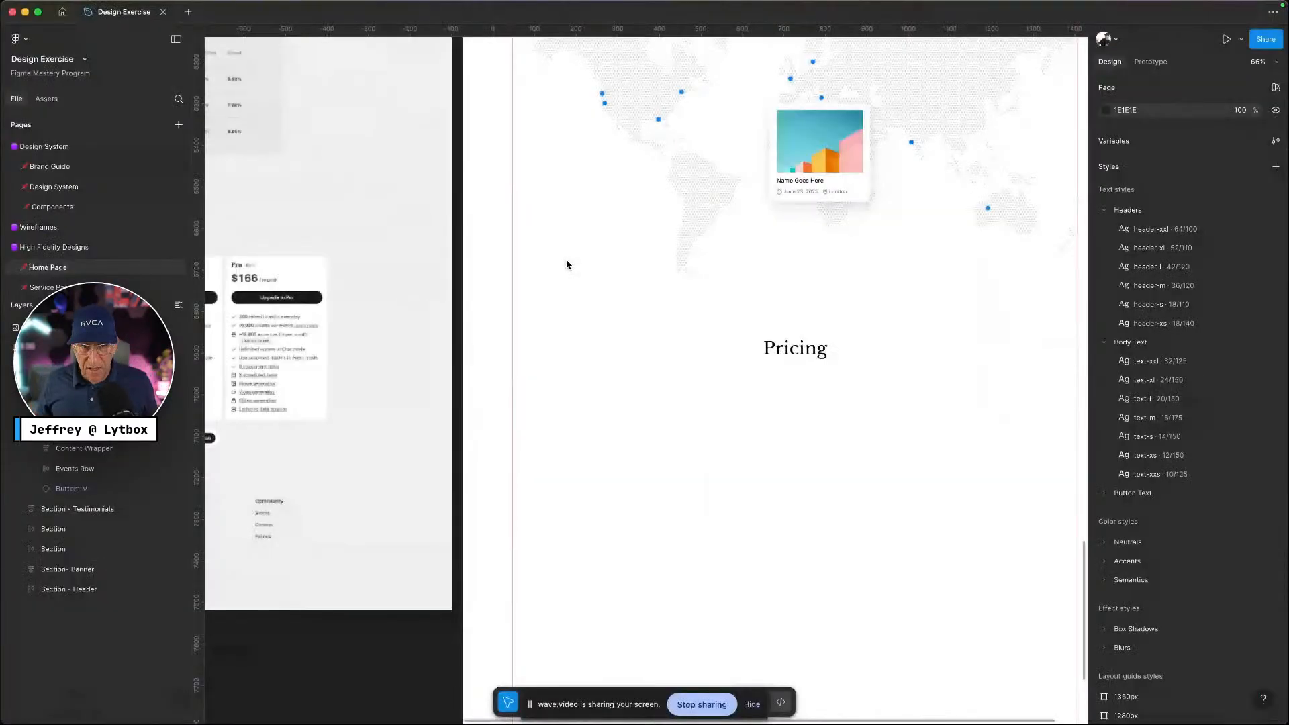
Add a 'Monthly' text label under Pricing in the button-text-s style
{"action": "key", "text": "ctrl+Left"}
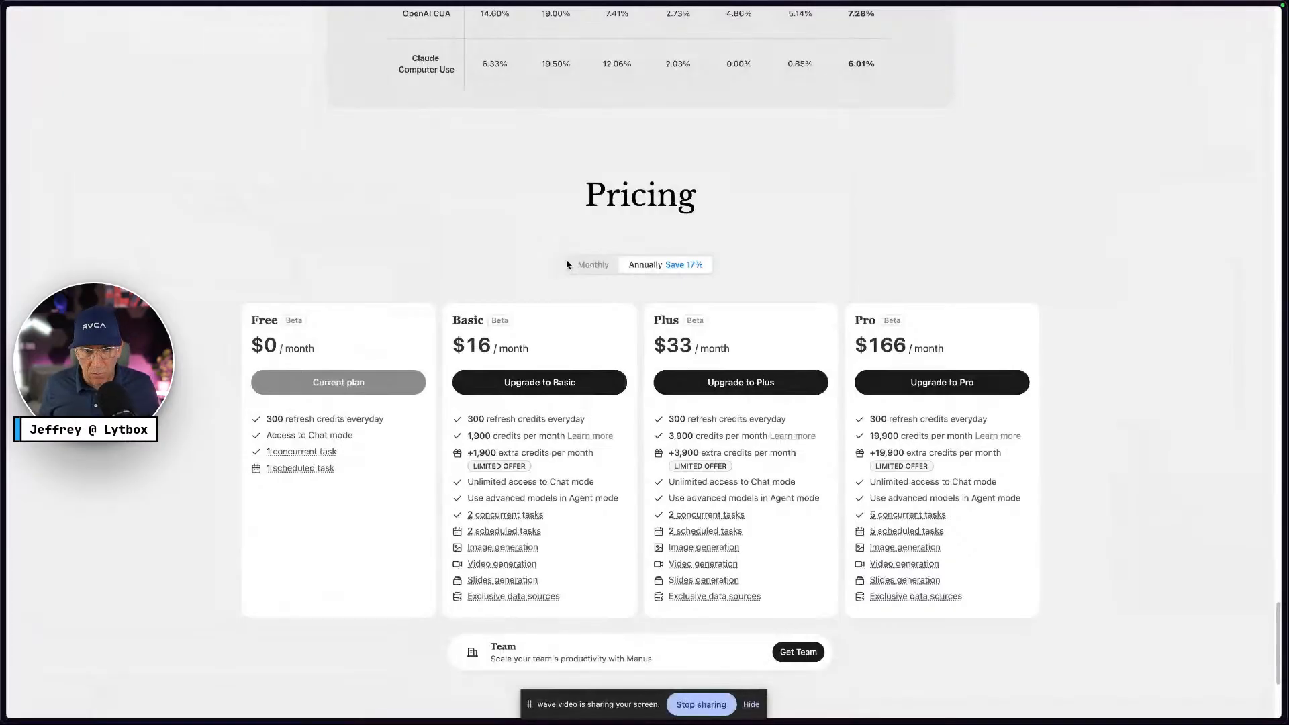
{"action": "key", "text": "ctrl+Right"}
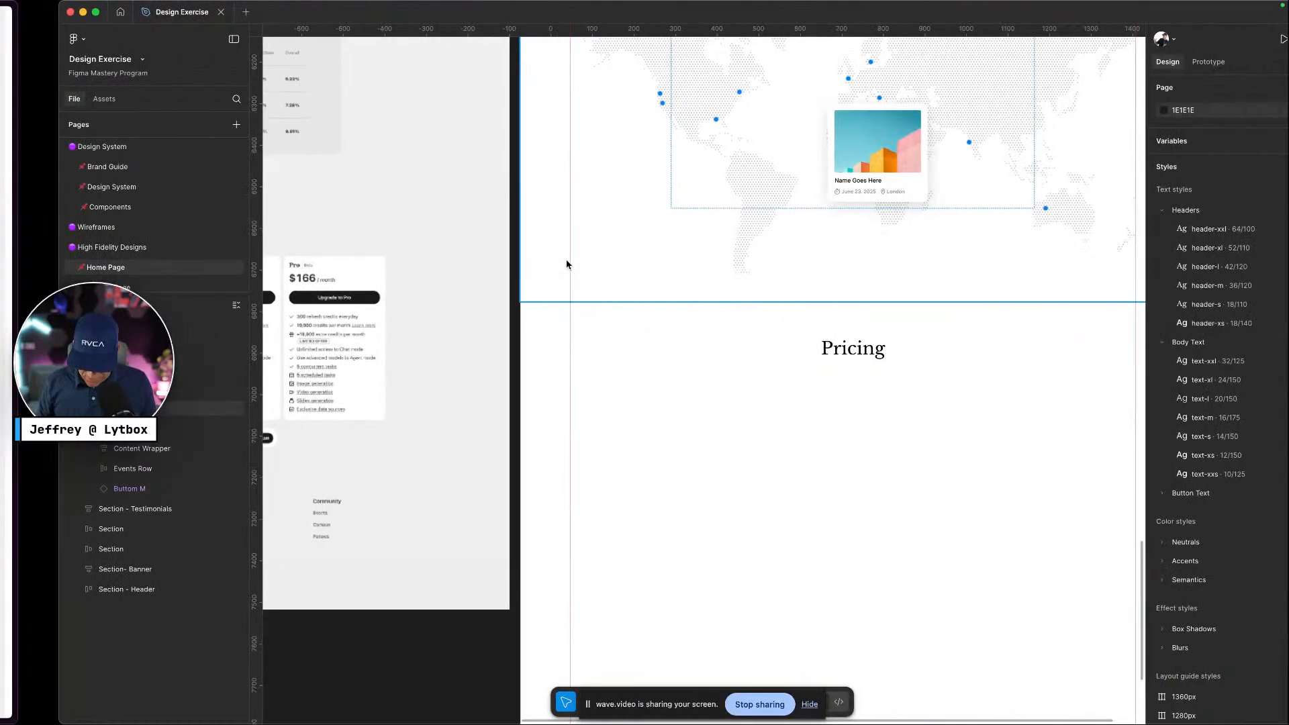
{"action": "key", "text": "t"}
{"action": "left_click", "coordinate": [782, 399]}
{"action": "type", "text": "Monthly"}
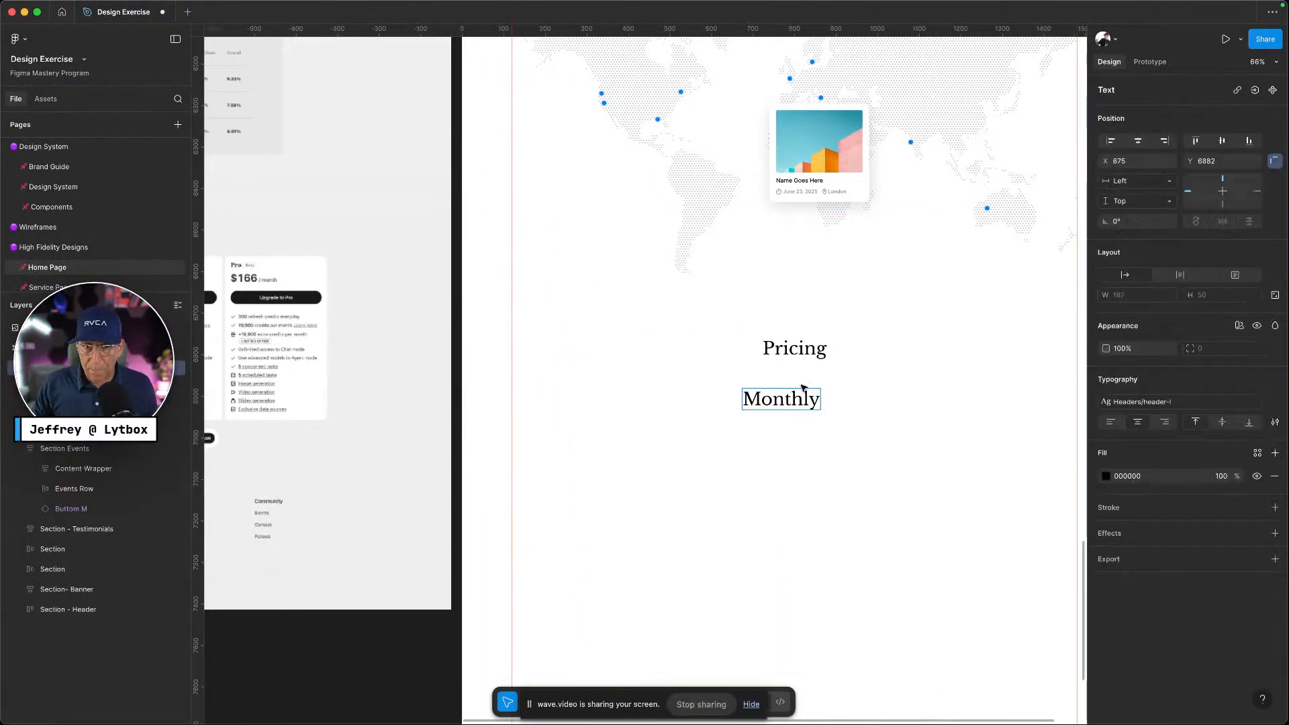
{"action": "key", "text": "Escape"}
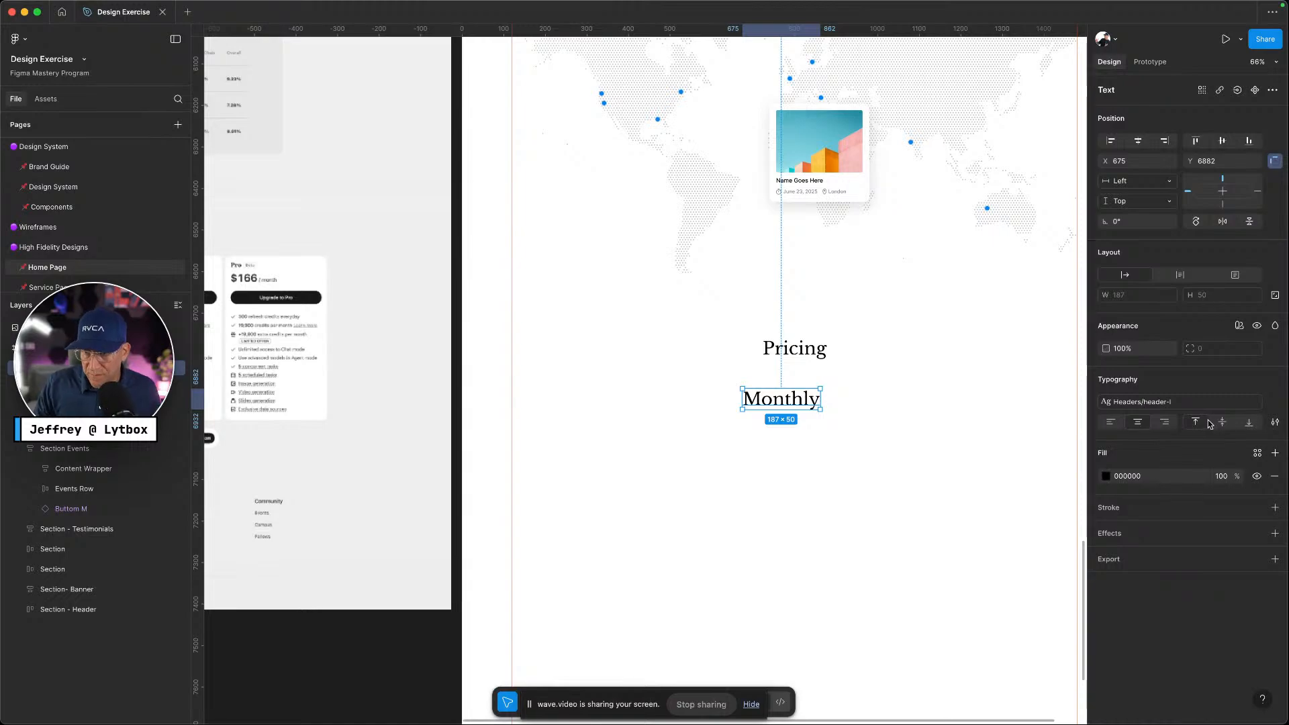
{"action": "left_click", "coordinate": [1205, 403]}
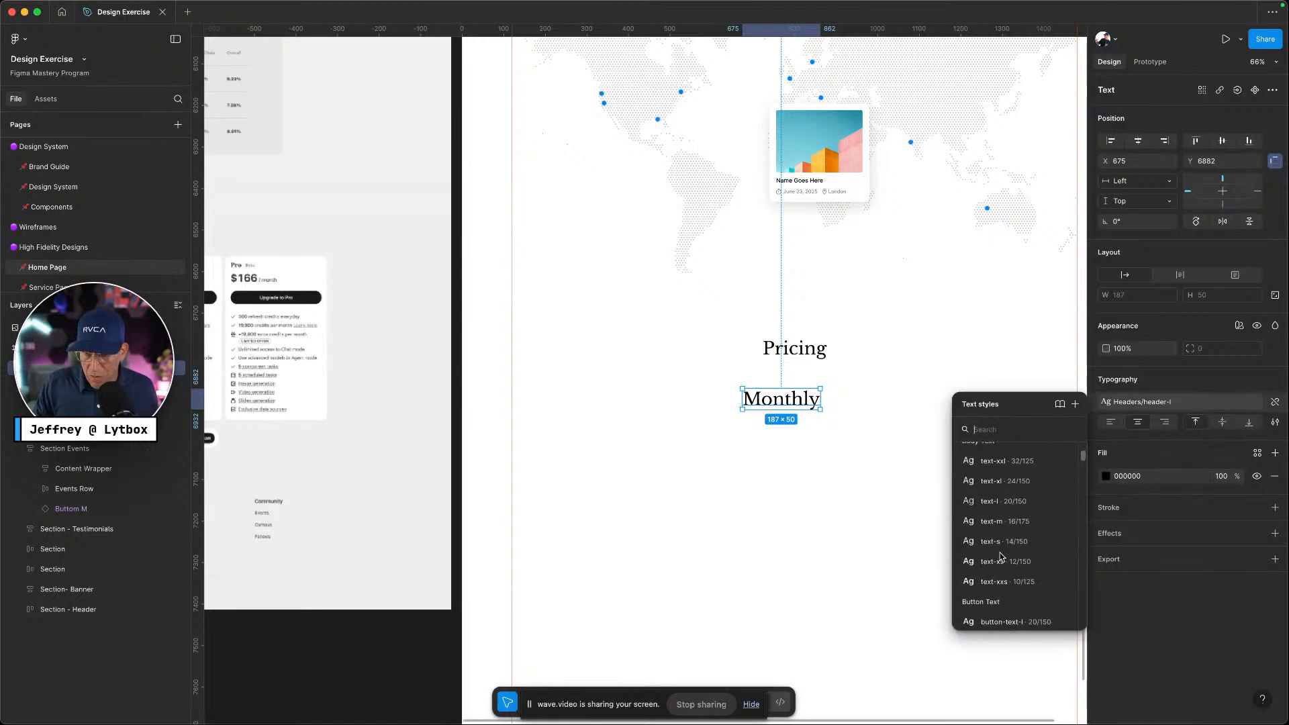
{"action": "scroll", "coordinate": [1001, 556], "scroll_direction": "down", "scroll_amount": 3}
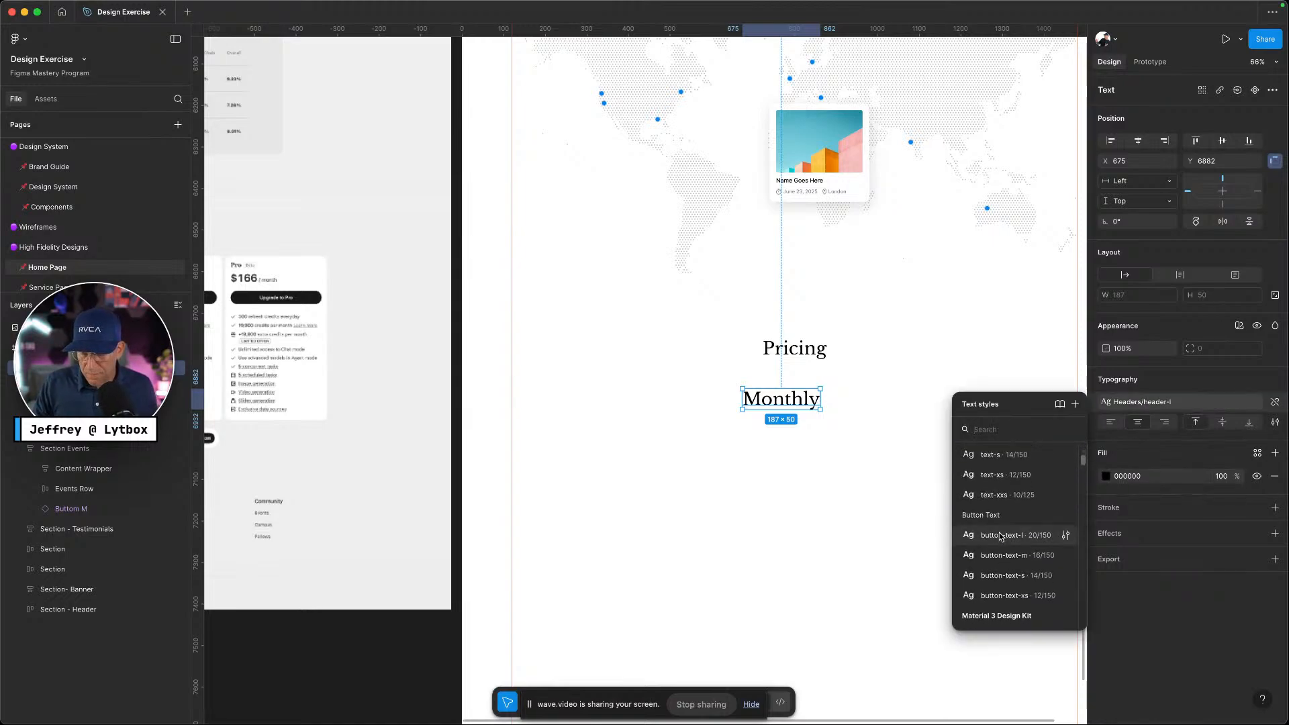
{"action": "left_click", "coordinate": [999, 575]}
{"action": "left_click", "coordinate": [846, 470]}
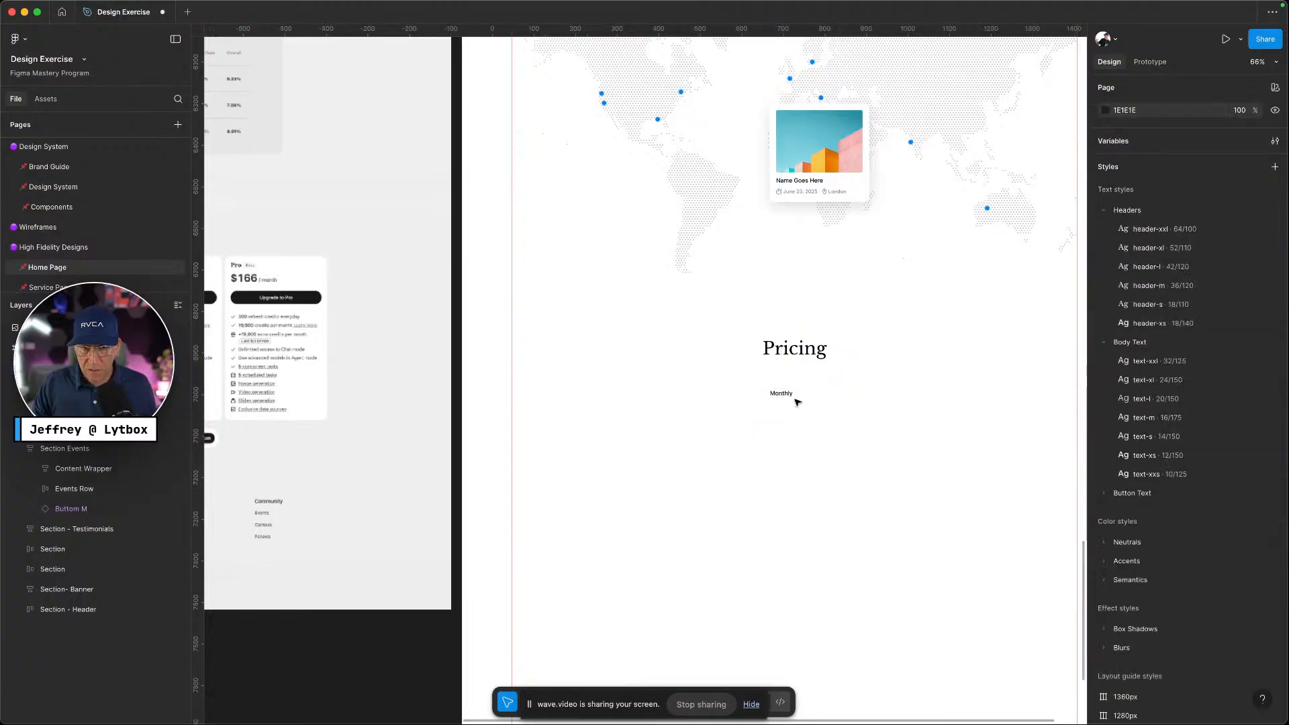
{"action": "left_click", "coordinate": [787, 395]}
Duplicate Monthly to its right and retype the copy as 'Annually 17%'
{"action": "scroll", "coordinate": [795, 401], "scroll_direction": "up", "scroll_amount": 5}
{"action": "scroll", "coordinate": [793, 406], "scroll_direction": "right", "scroll_amount": 3}
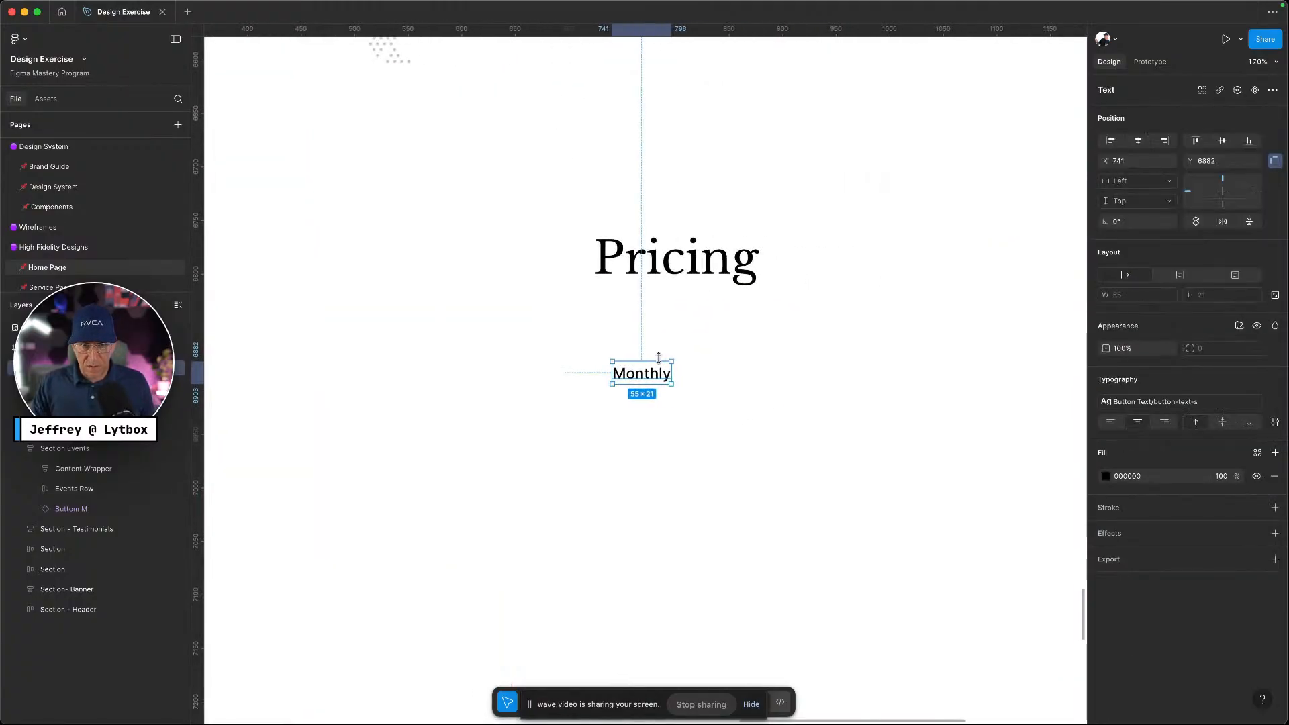
{"action": "left_click_drag", "start_coordinate": [640, 375], "coordinate": [744, 374]}
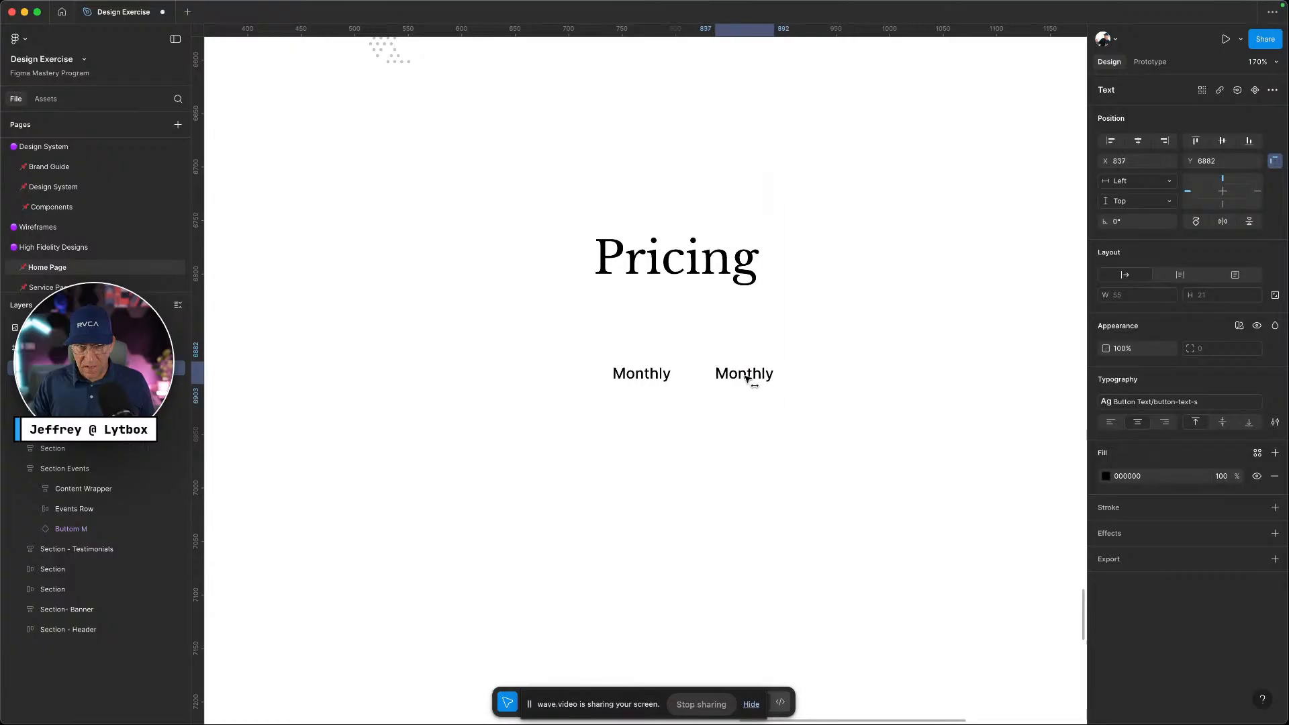
{"action": "double_click", "coordinate": [746, 376]}
{"action": "type", "text": "Annually"}
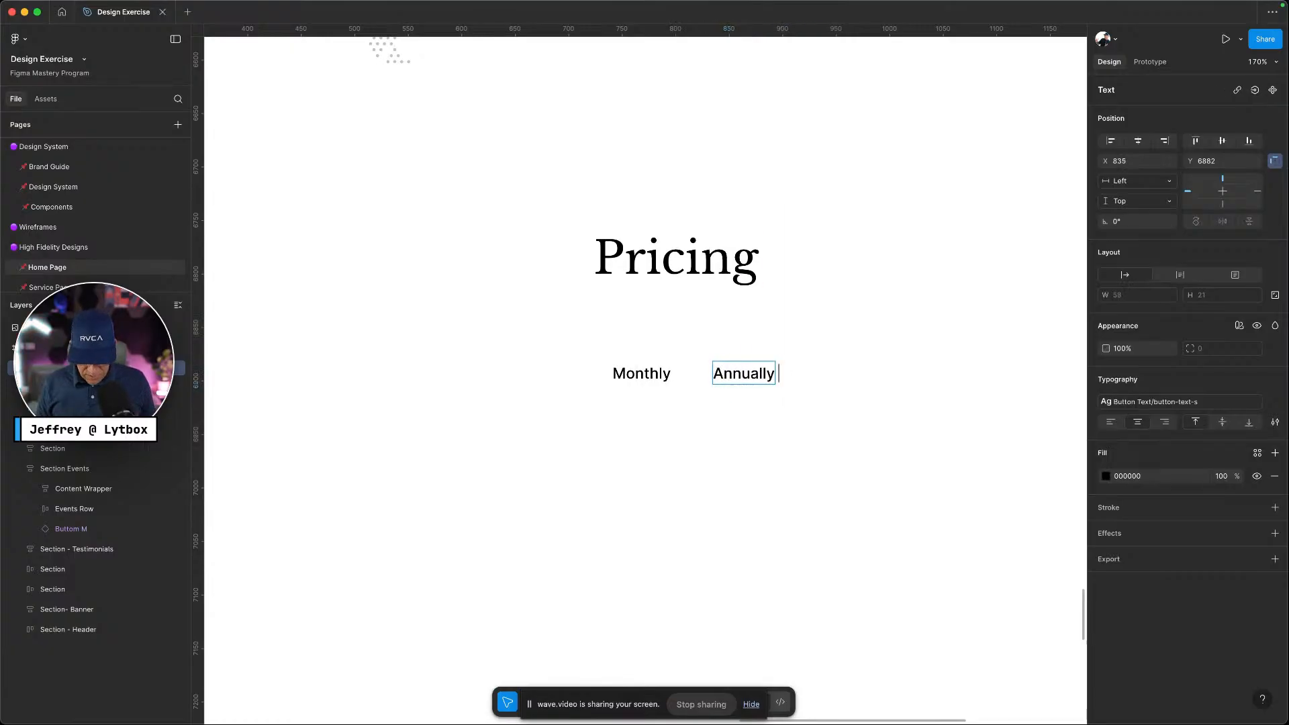
{"action": "type", "text": " 17%"}
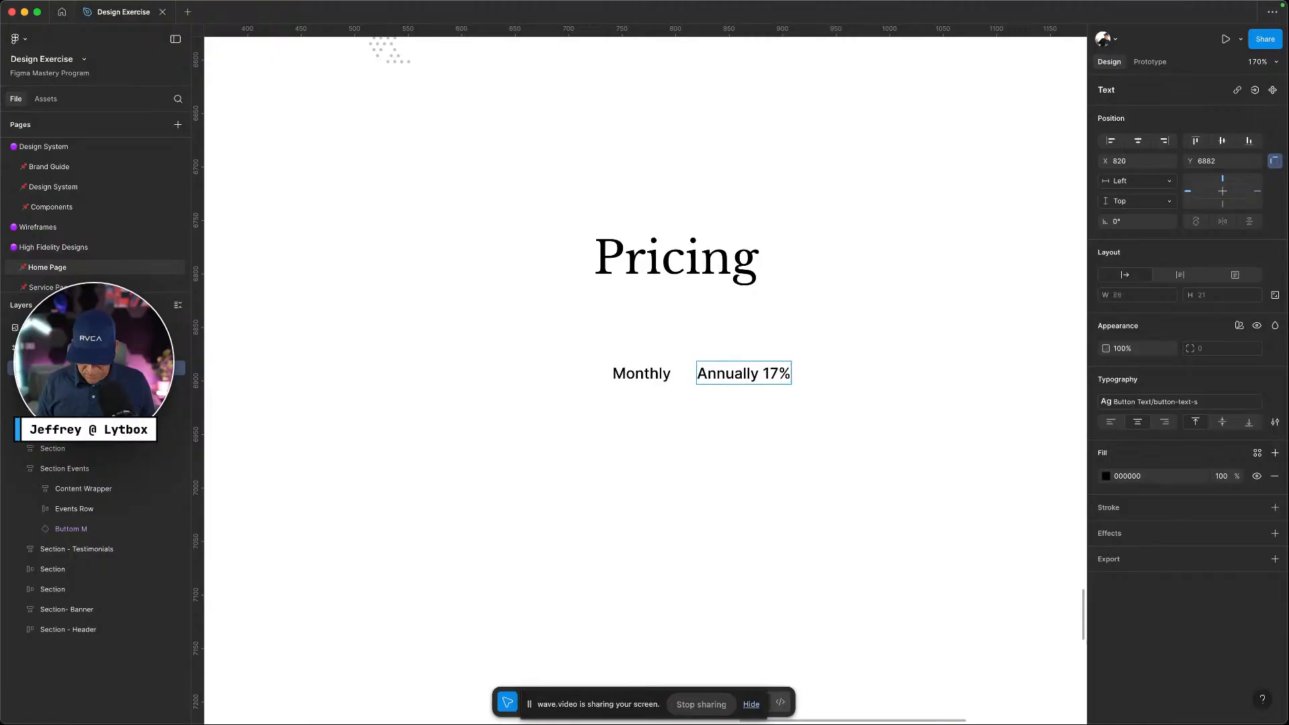
Match the reference wording by completing the label as 'Annually Save 17%'
{"action": "key", "text": "ctrl+Left"}
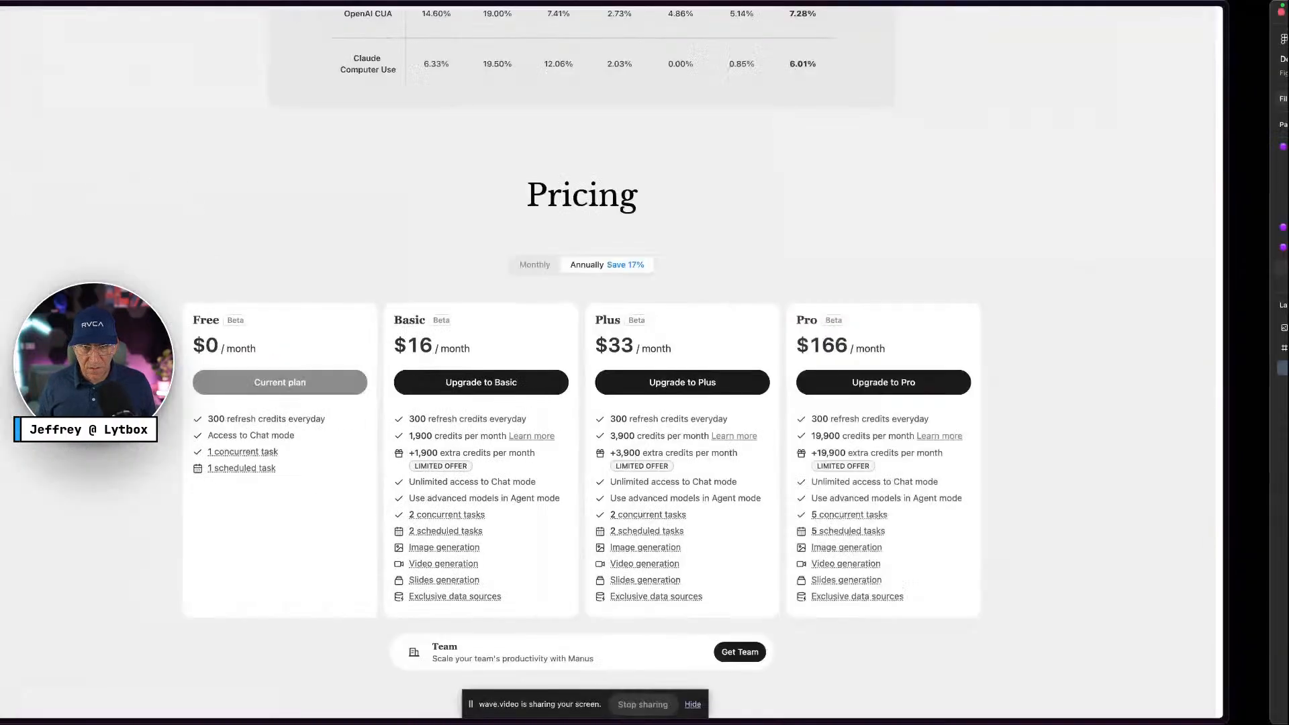
{"action": "key", "text": "ctrl+Right"}
{"action": "key", "text": "ctrl+Left"}
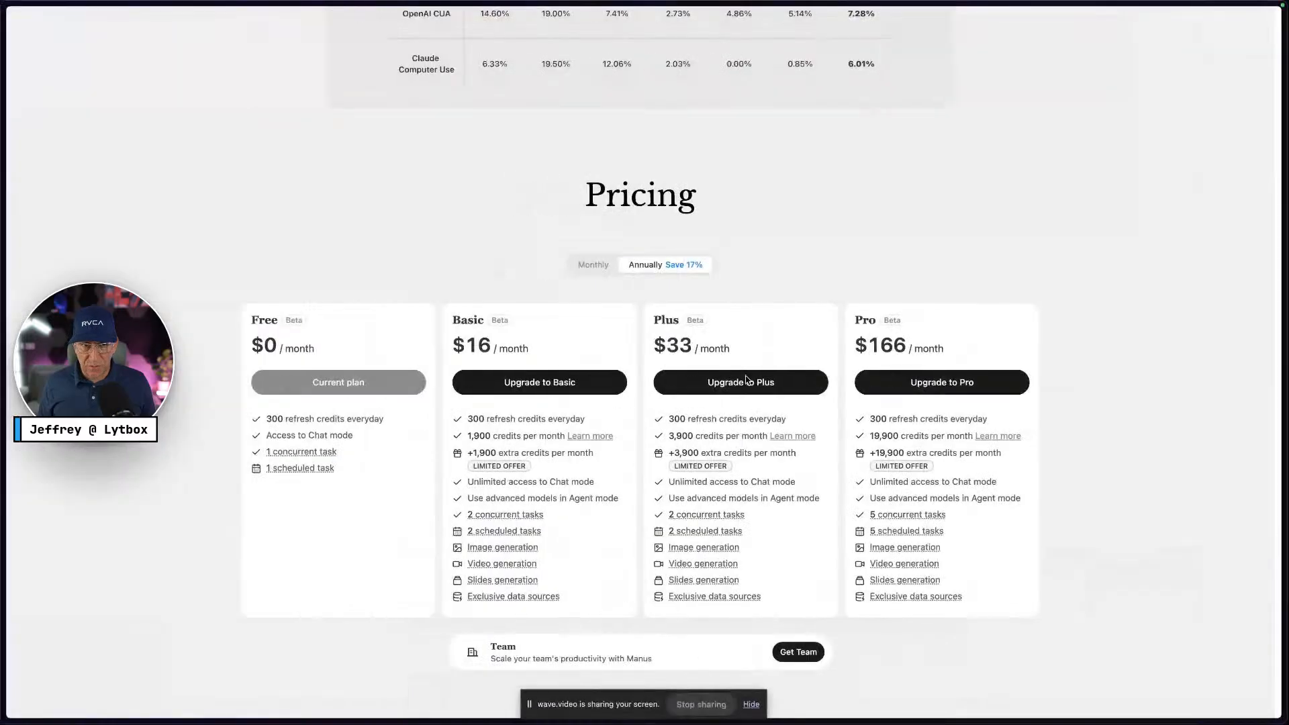
{"action": "key", "text": "ctrl+Right"}
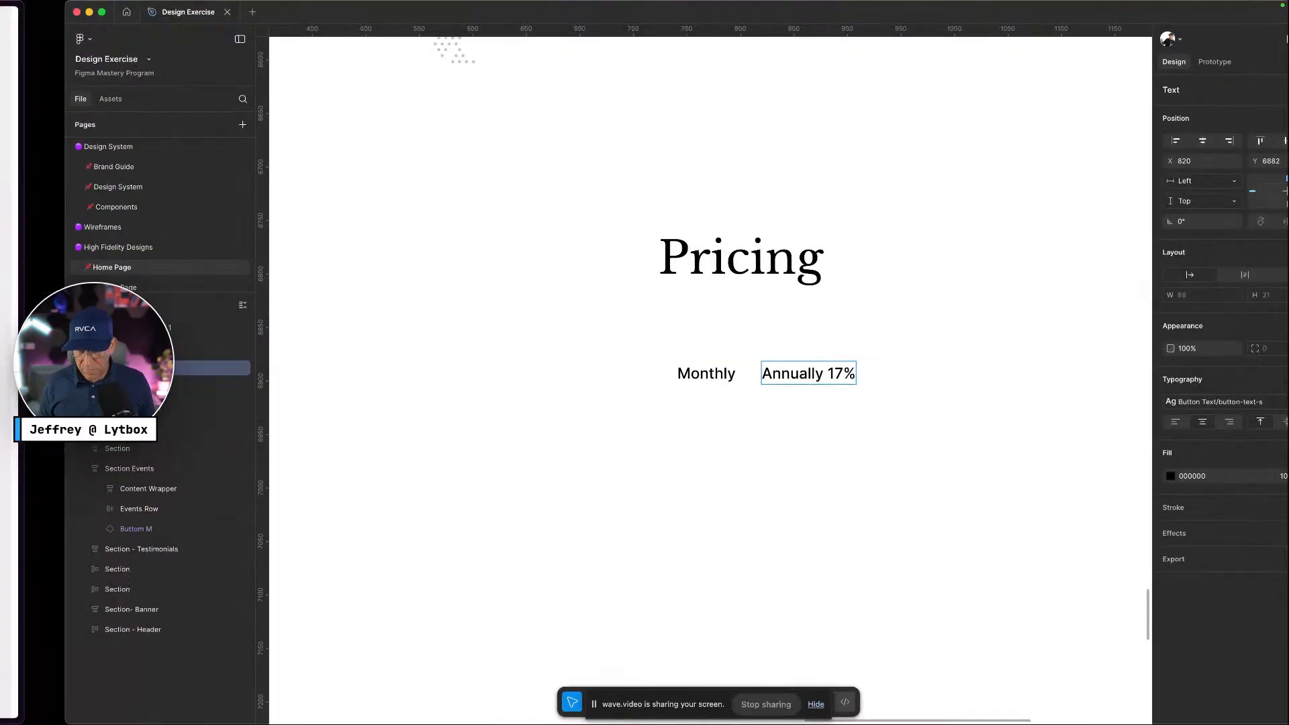
{"action": "key", "text": "ctrl+Left"}
{"action": "key", "text": "ctrl+Right"}
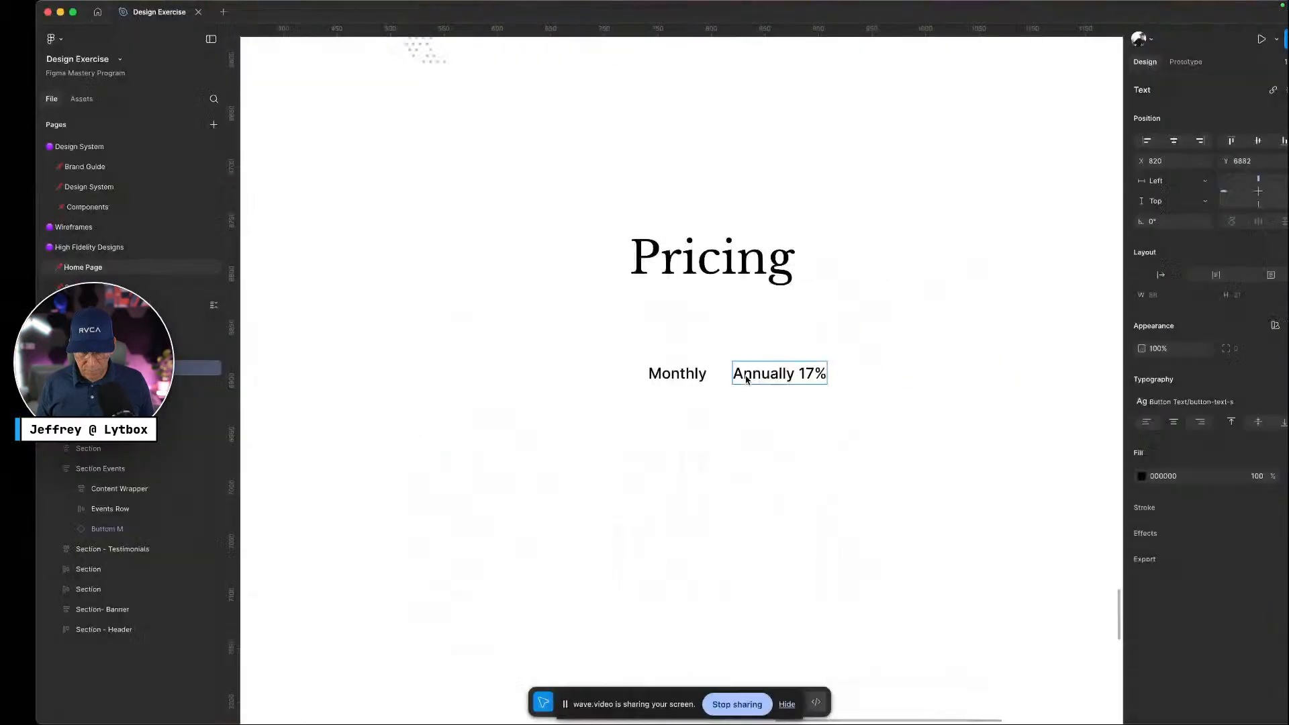
{"action": "type", "text": "Save"}
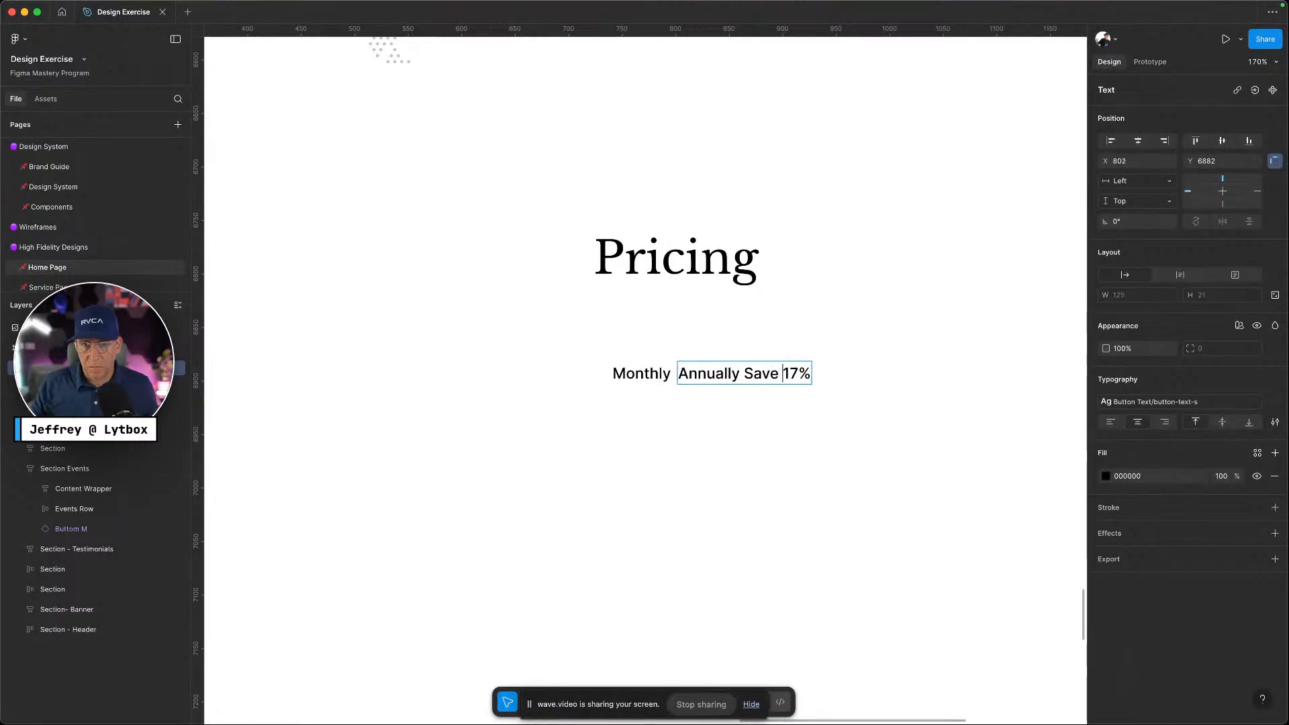
{"action": "key", "text": "Escape"}
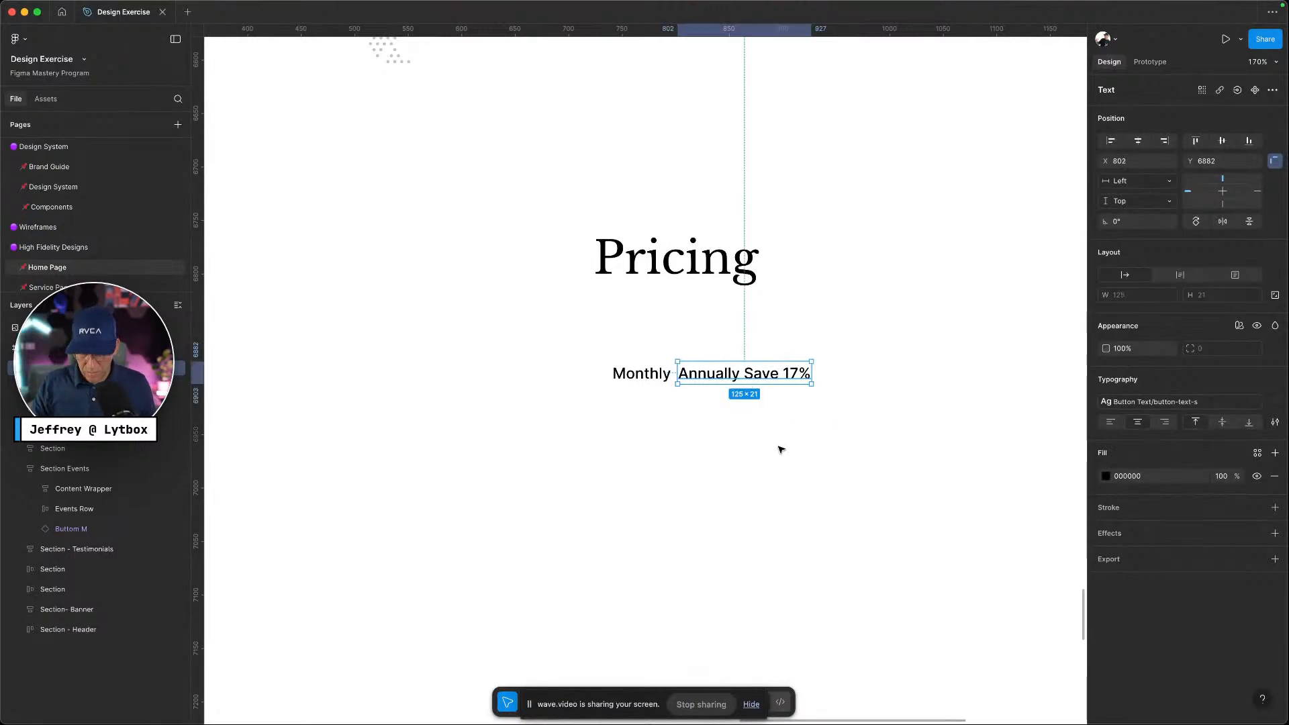
{"action": "key", "text": "ctrl+Left"}
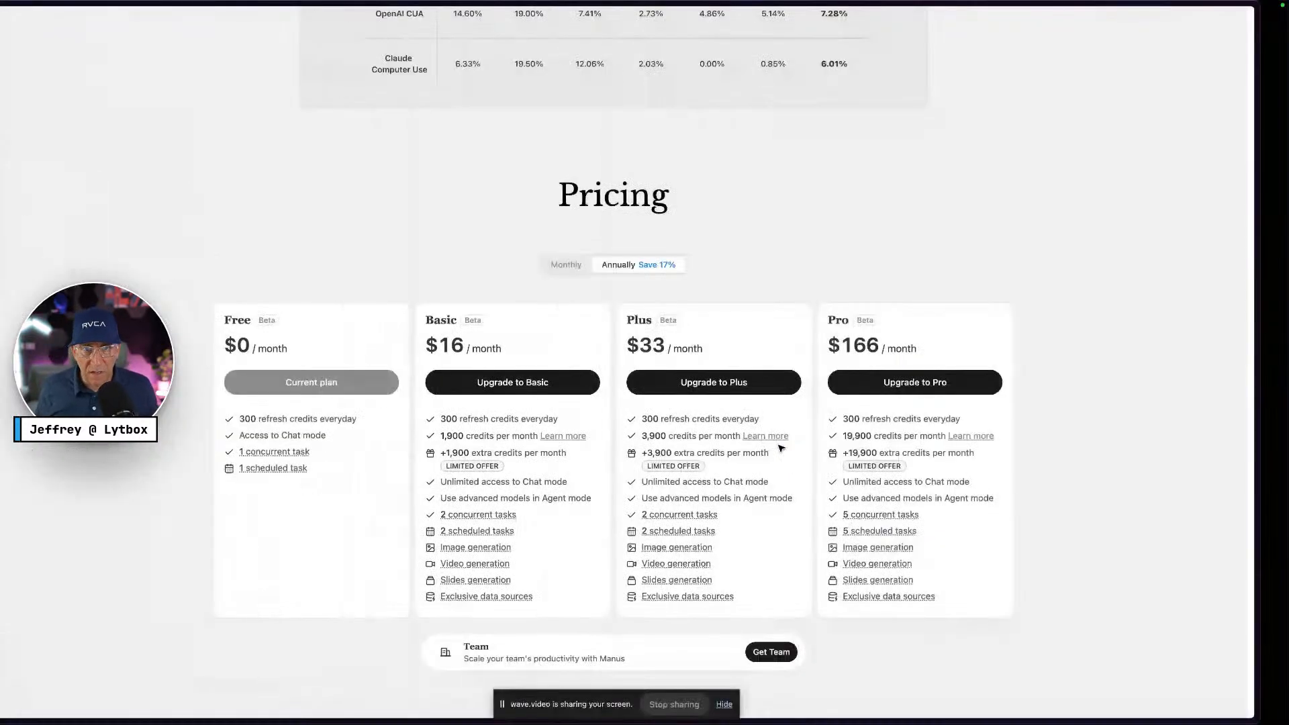
{"action": "key", "text": "ctrl+Right"}
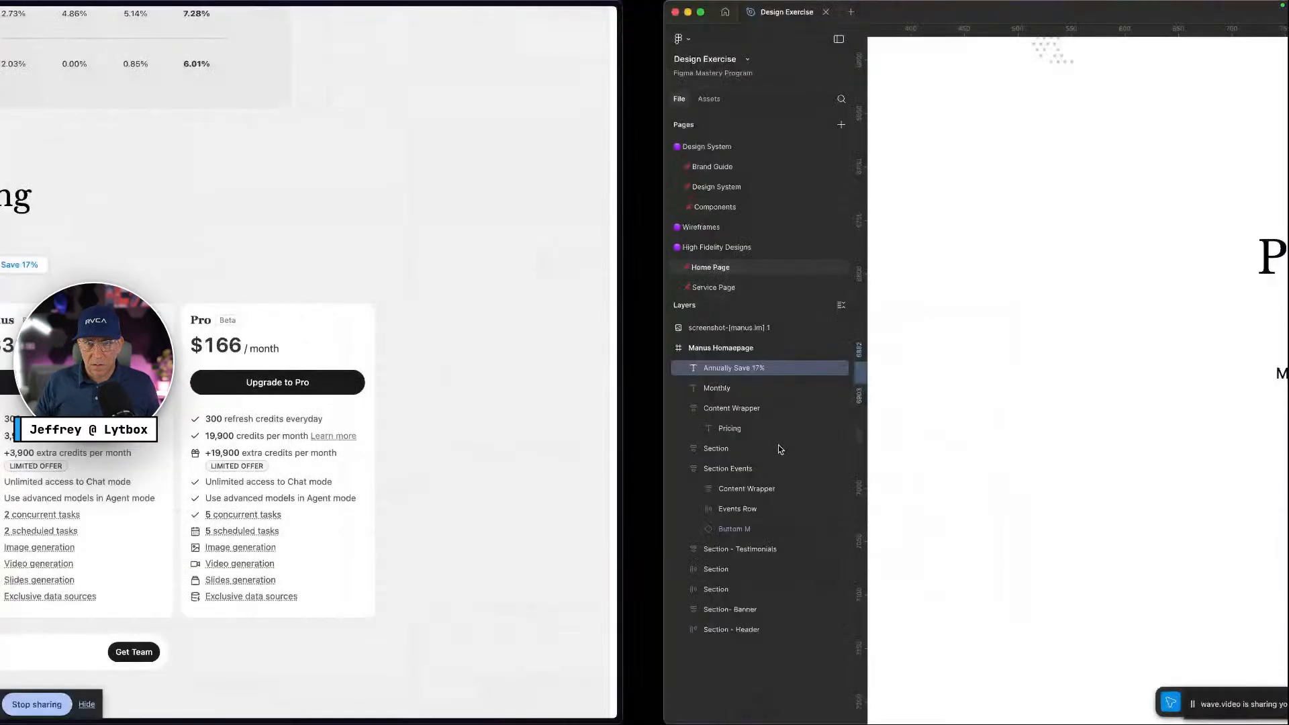
Colour Monthly with Primary/neutral-400 and the Annually label with Primary/neutral-800
{"action": "left_click", "coordinate": [649, 371]}
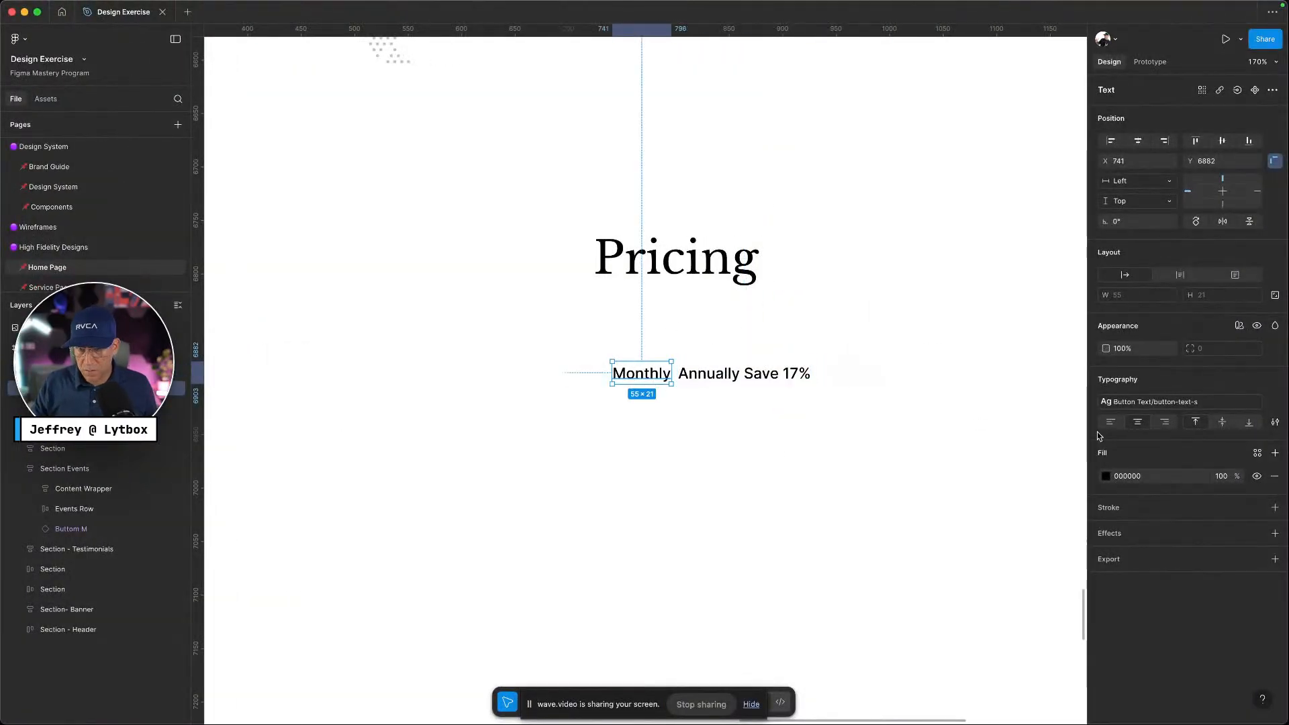
{"action": "left_click", "coordinate": [1257, 455]}
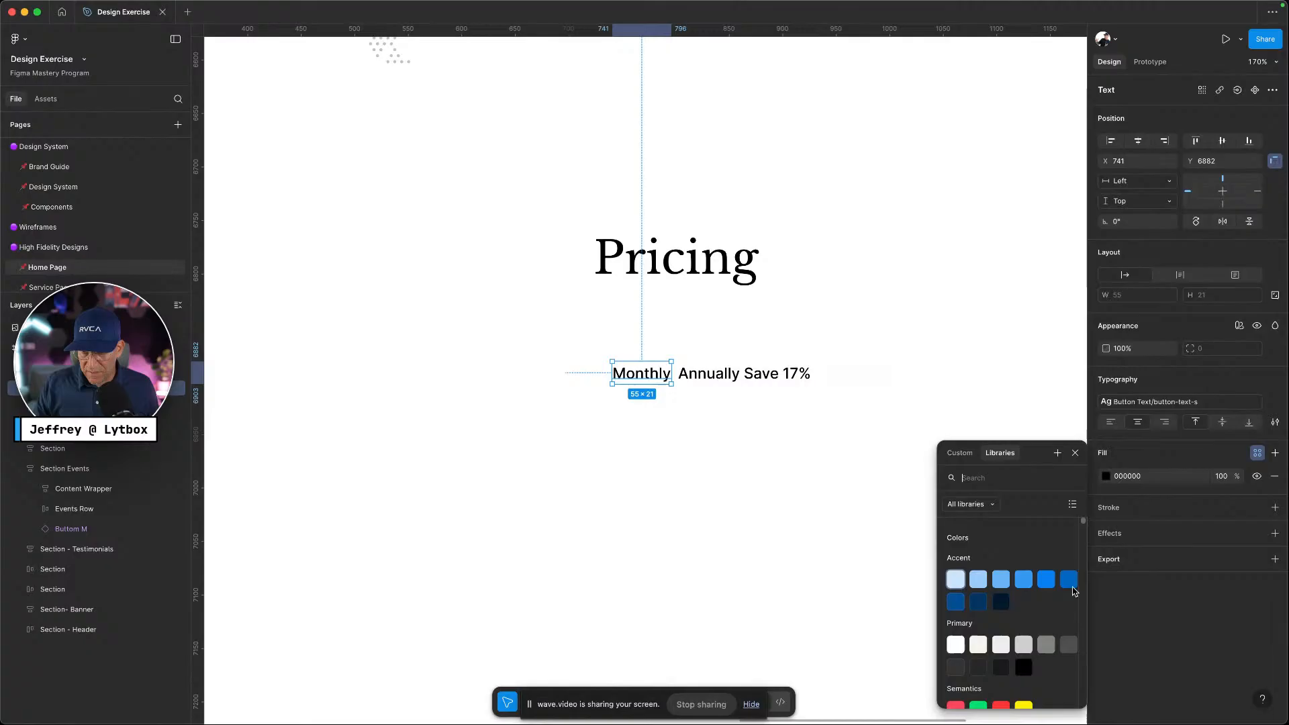
{"action": "left_click", "coordinate": [1044, 642]}
{"action": "key", "text": "Tab"}
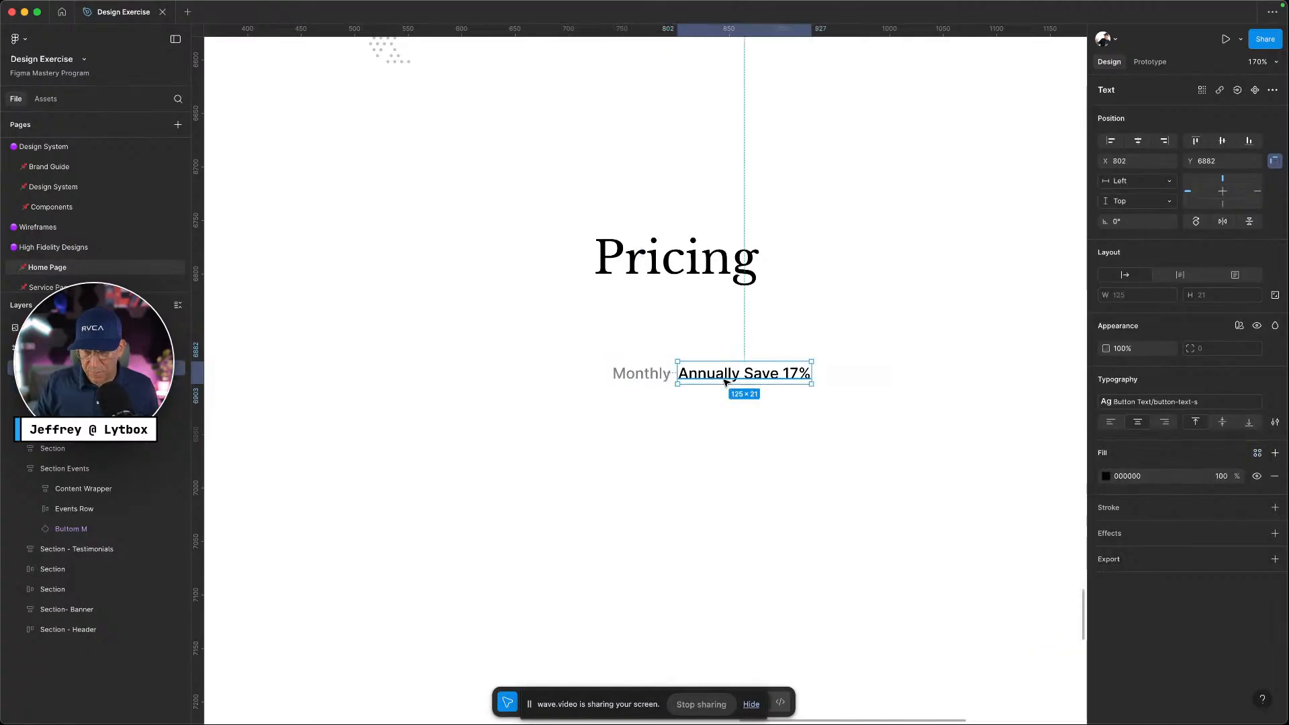
{"action": "left_click", "coordinate": [1258, 455]}
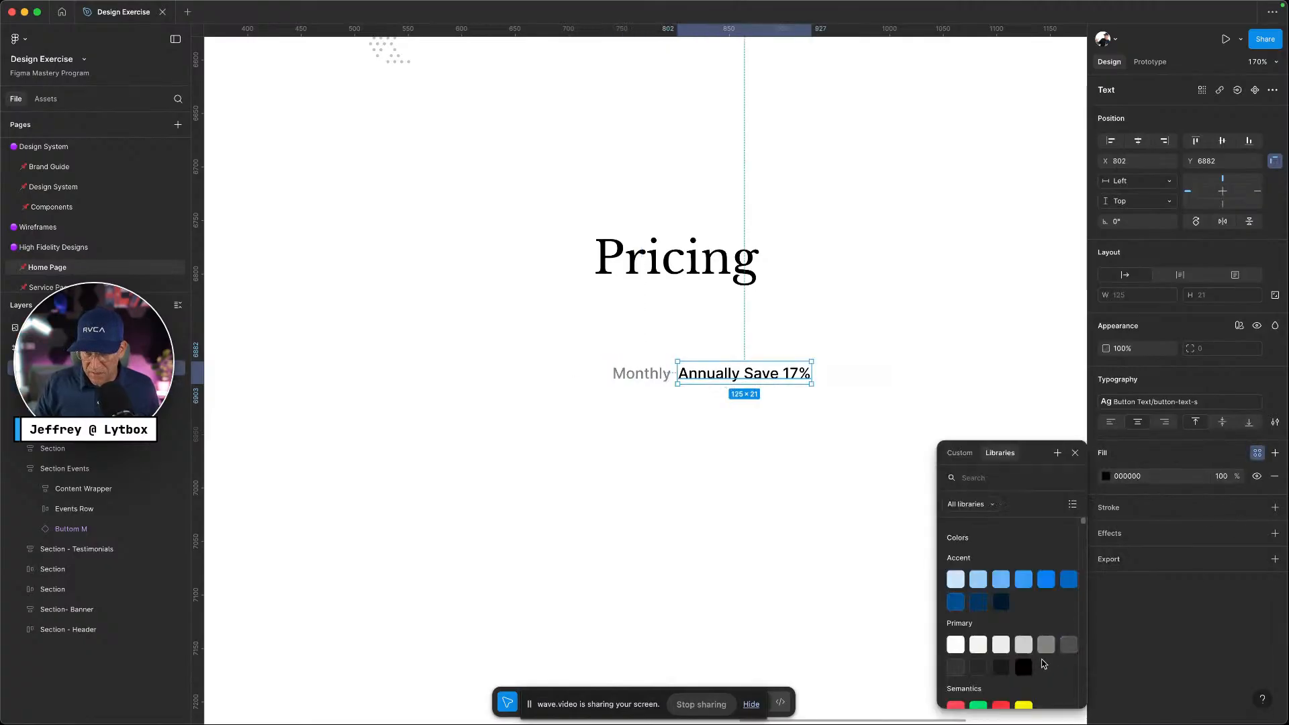
{"action": "left_click", "coordinate": [1000, 667]}
Colour just the words 'Save 17%' with the Accent blue style
{"action": "double_click", "coordinate": [786, 379]}
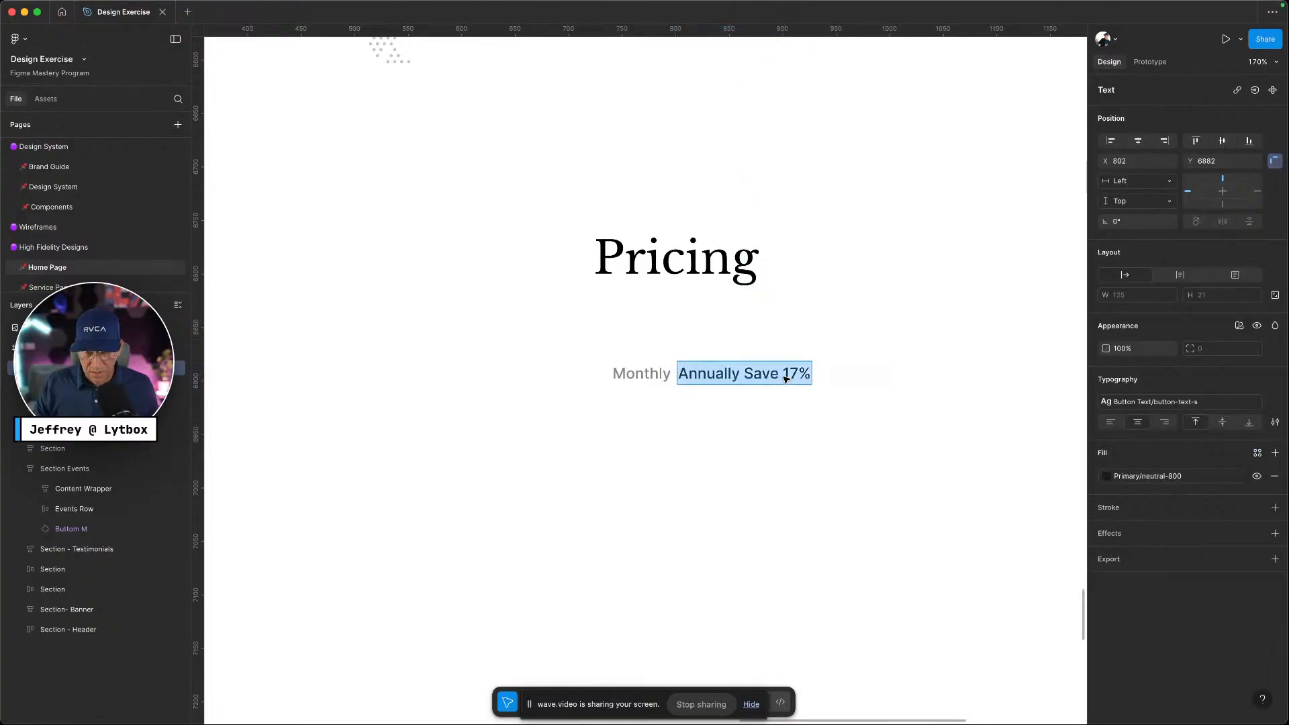
{"action": "left_click_drag", "start_coordinate": [741, 370], "coordinate": [806, 374]}
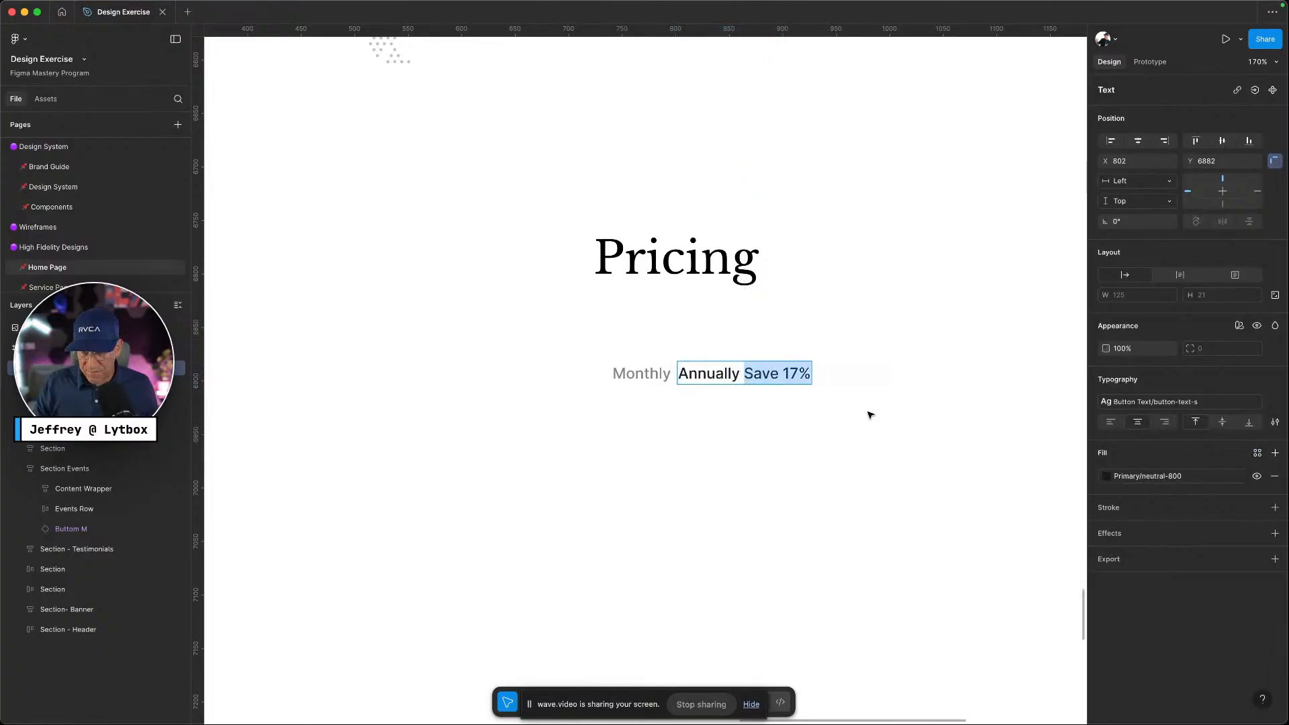
{"action": "left_click", "coordinate": [1150, 485]}
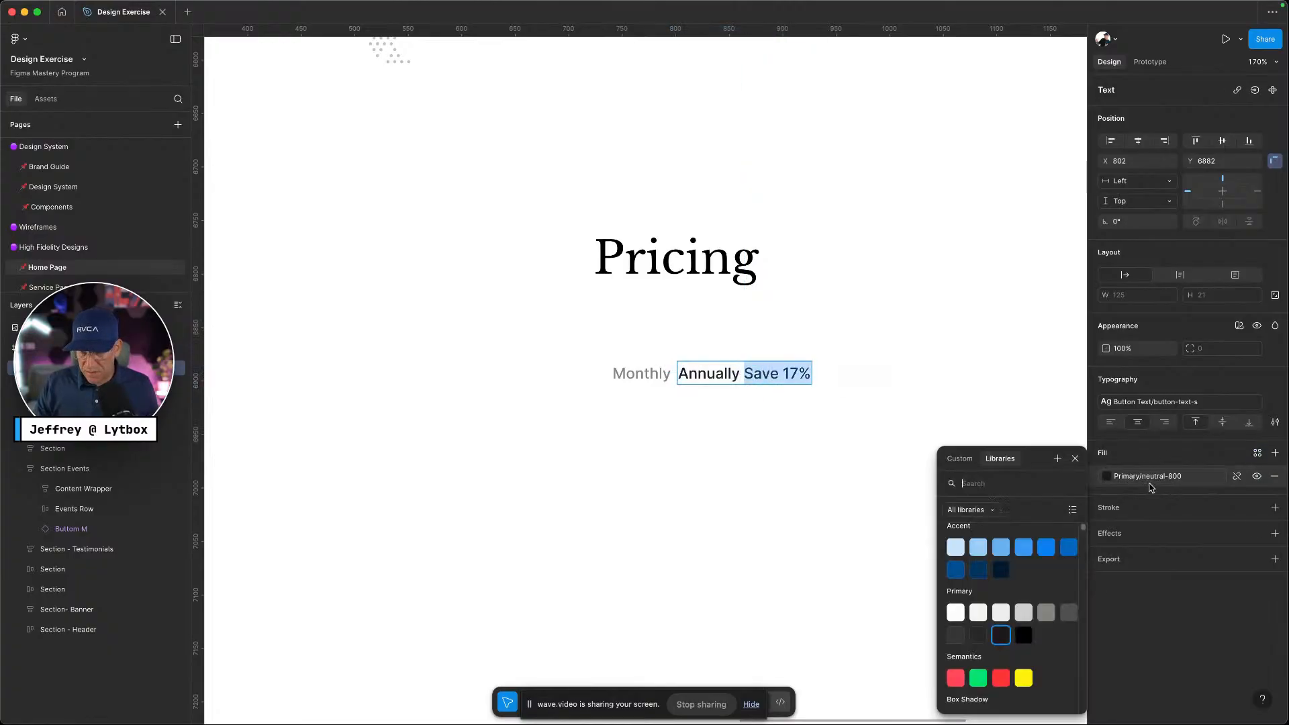
{"action": "left_click", "coordinate": [1046, 547]}
{"action": "key", "text": "Escape"}
{"action": "key", "text": "ctrl+Left"}
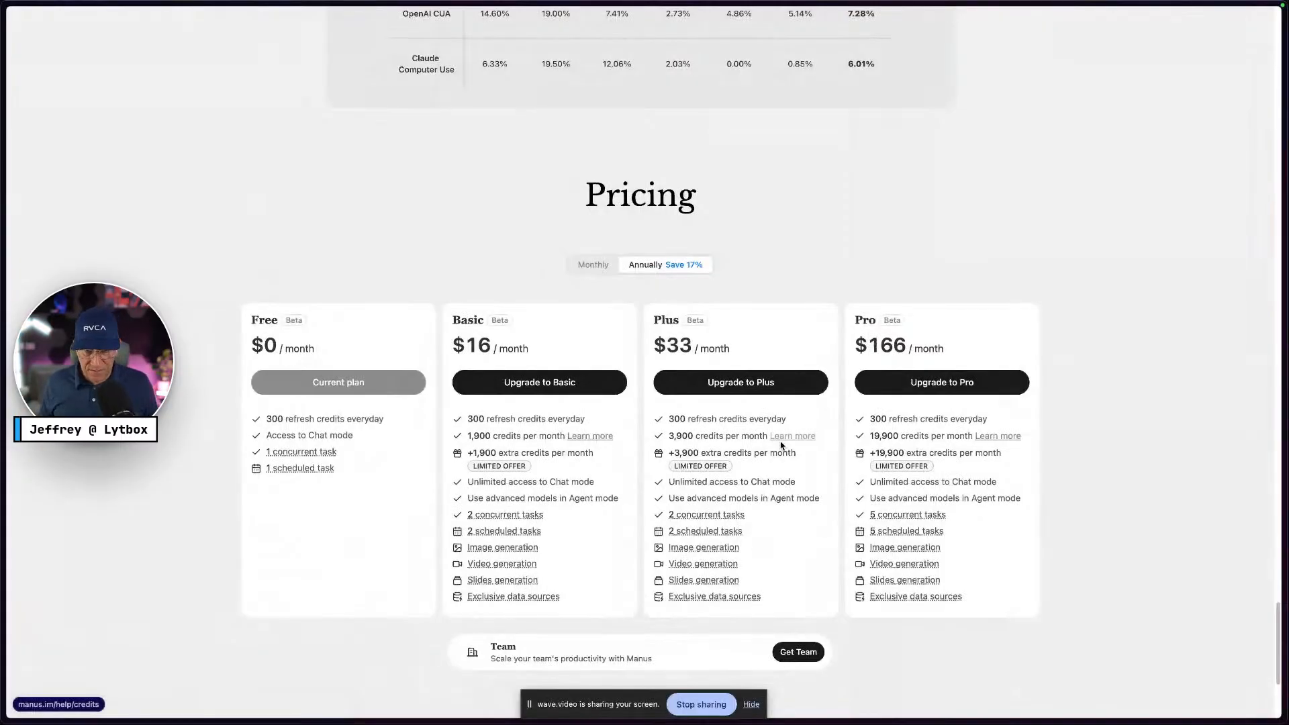
{"action": "key", "text": "ctrl+Right"}
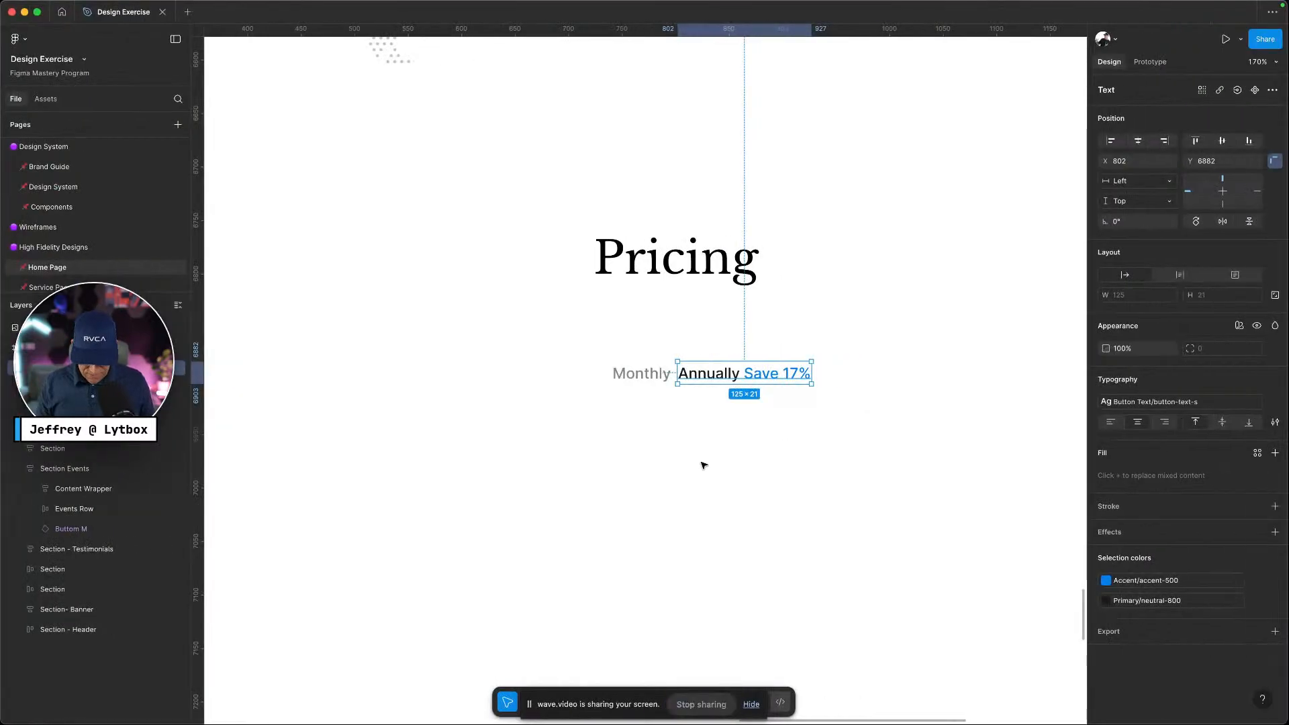
{"action": "left_click", "coordinate": [674, 403]}
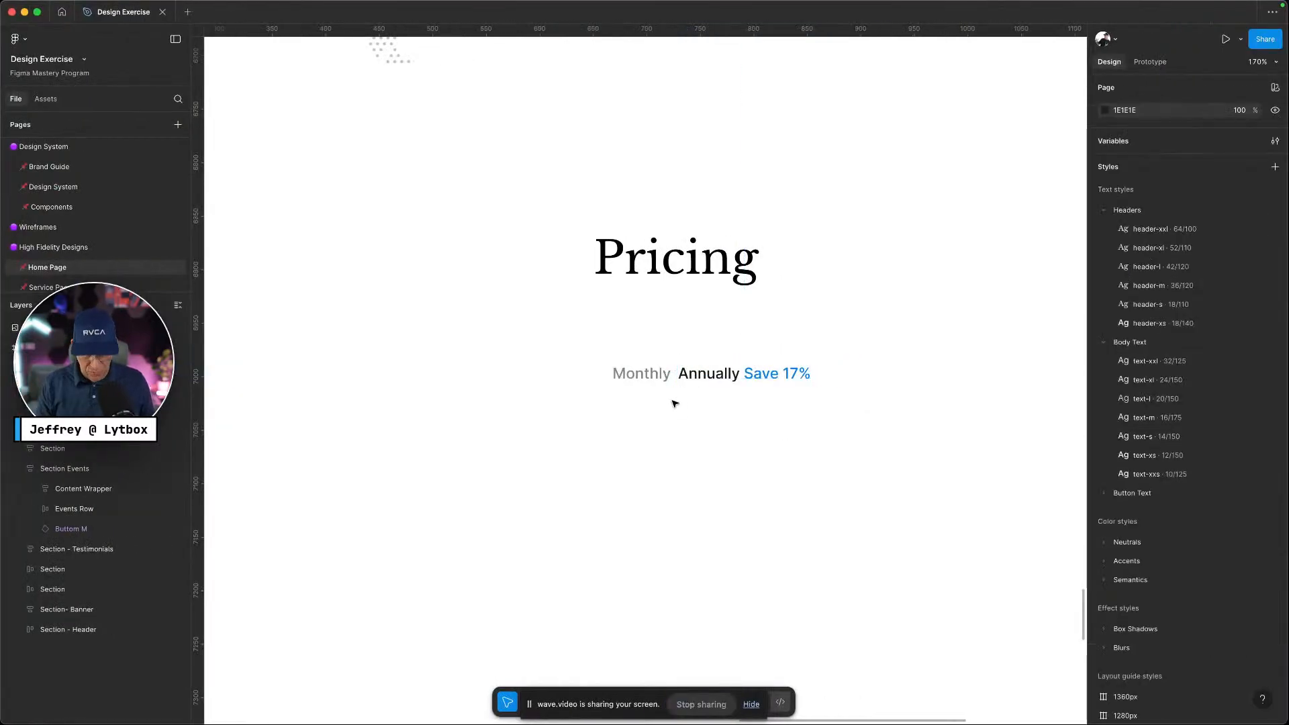
Wrap Monthly in an auto layout frame with a light grey library fill
{"action": "left_click", "coordinate": [661, 381]}
{"action": "key", "text": "shift+a"}
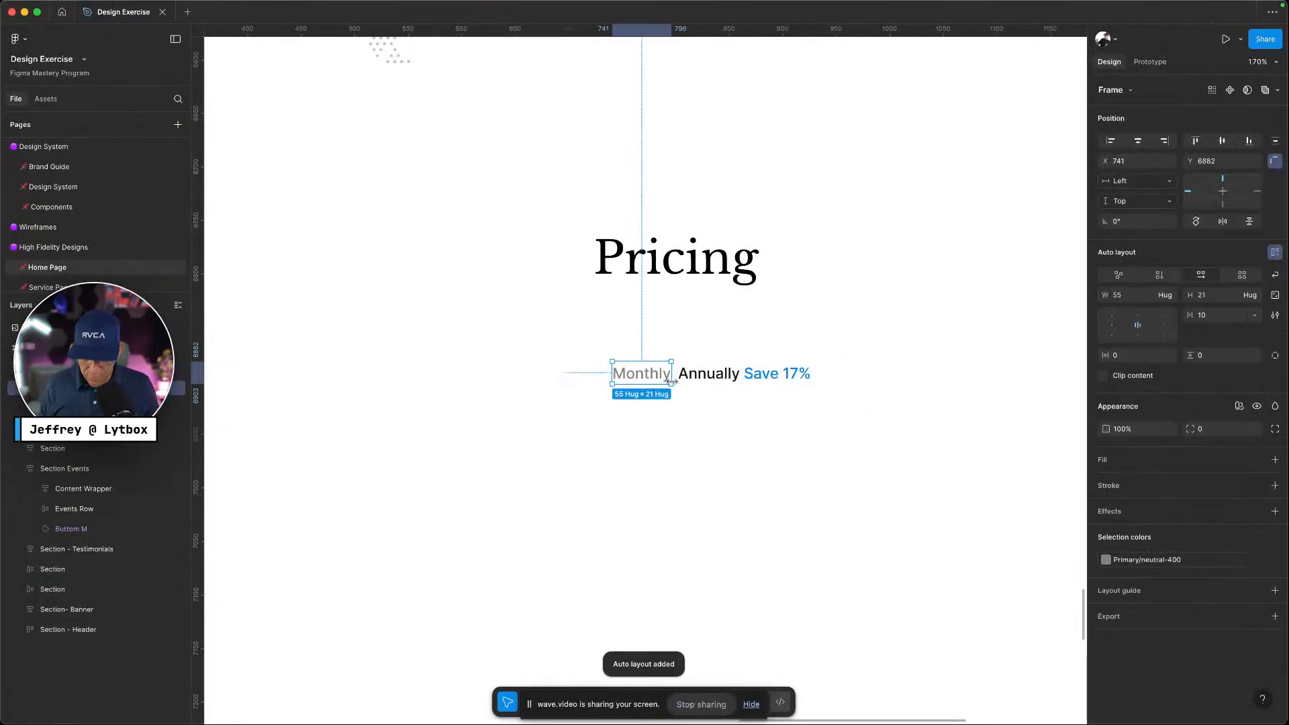
{"action": "key", "text": "ctrl+Left"}
{"action": "key", "text": "ctrl+Right"}
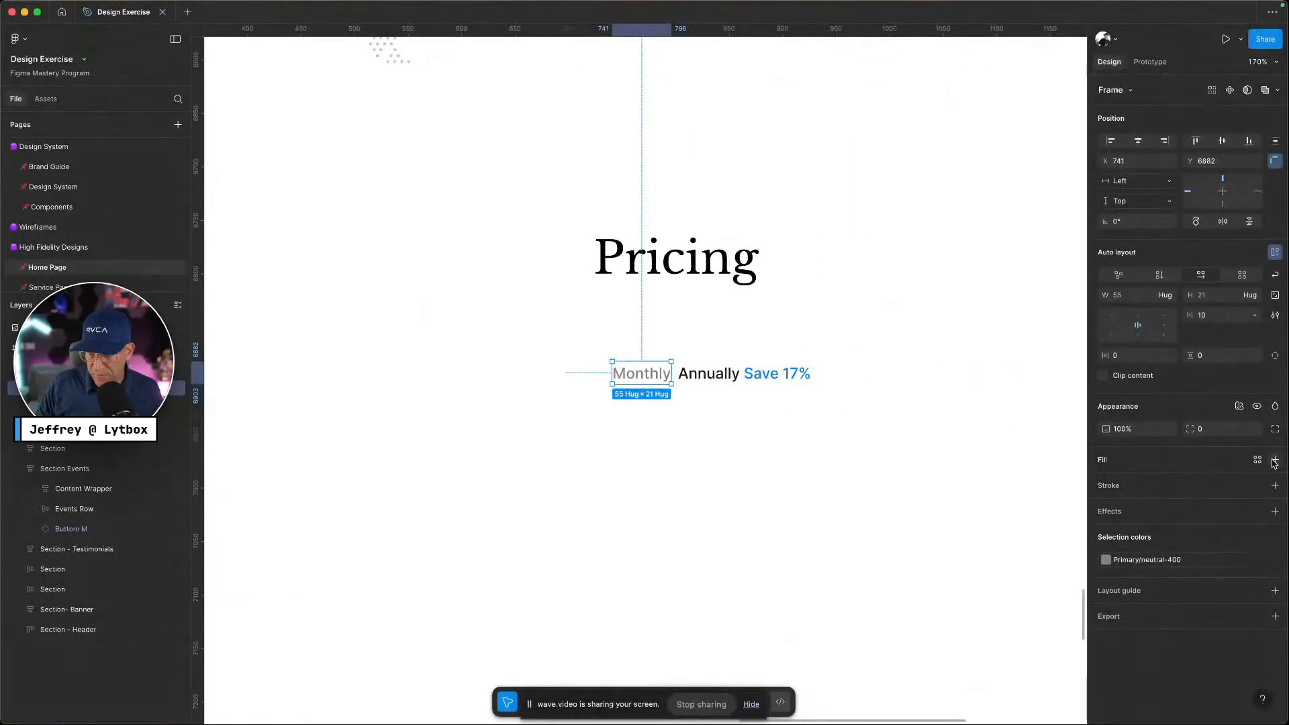
{"action": "left_click", "coordinate": [1259, 461]}
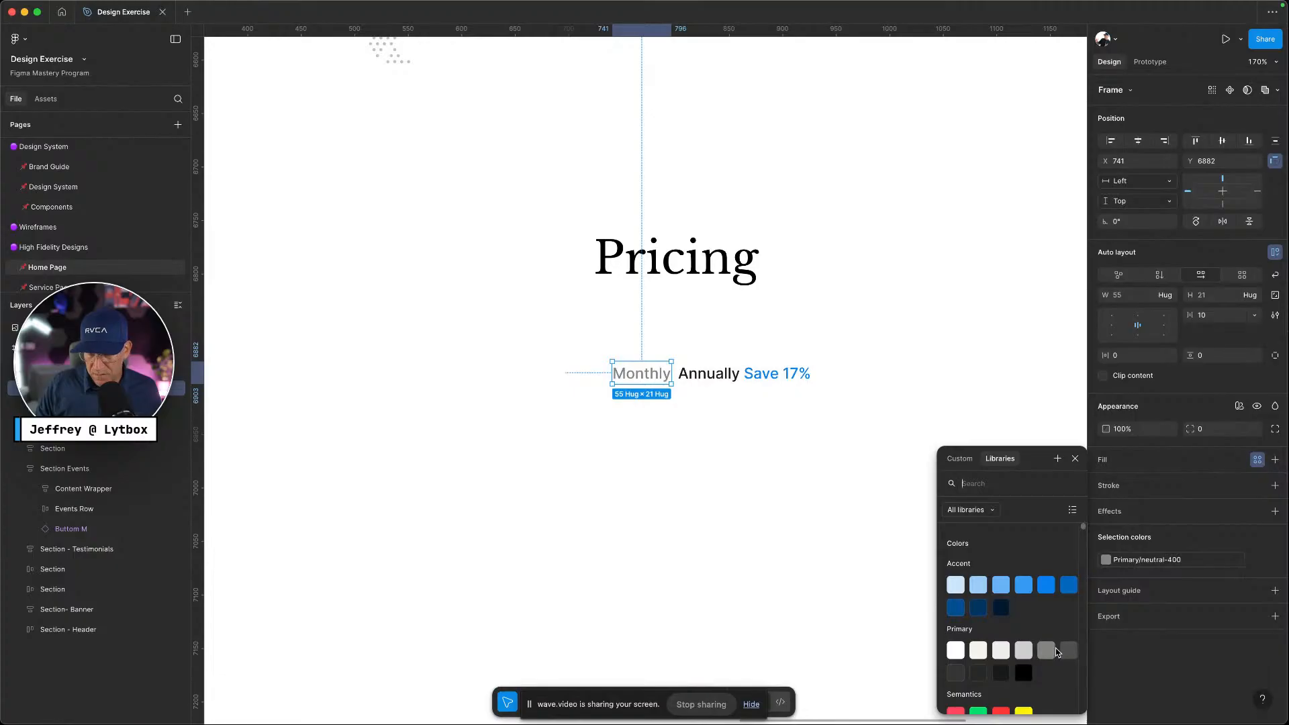
{"action": "left_click", "coordinate": [1047, 650]}
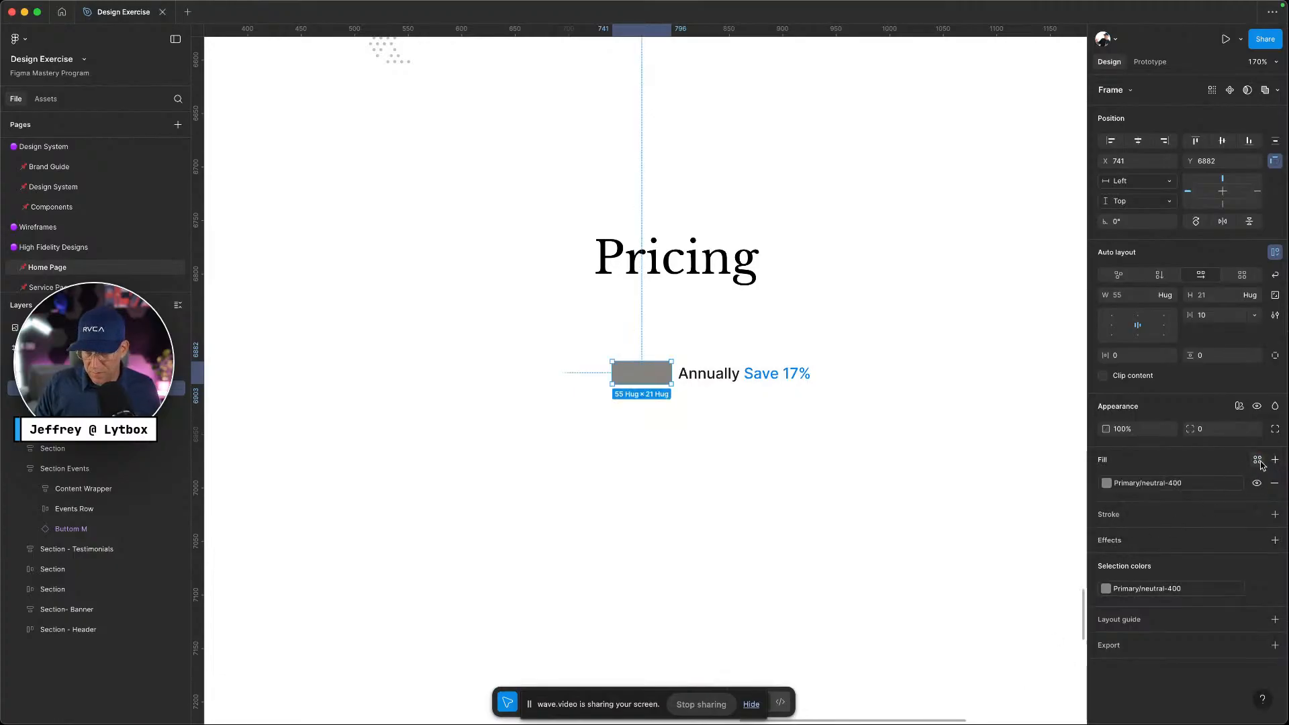
{"action": "left_click", "coordinate": [980, 637]}
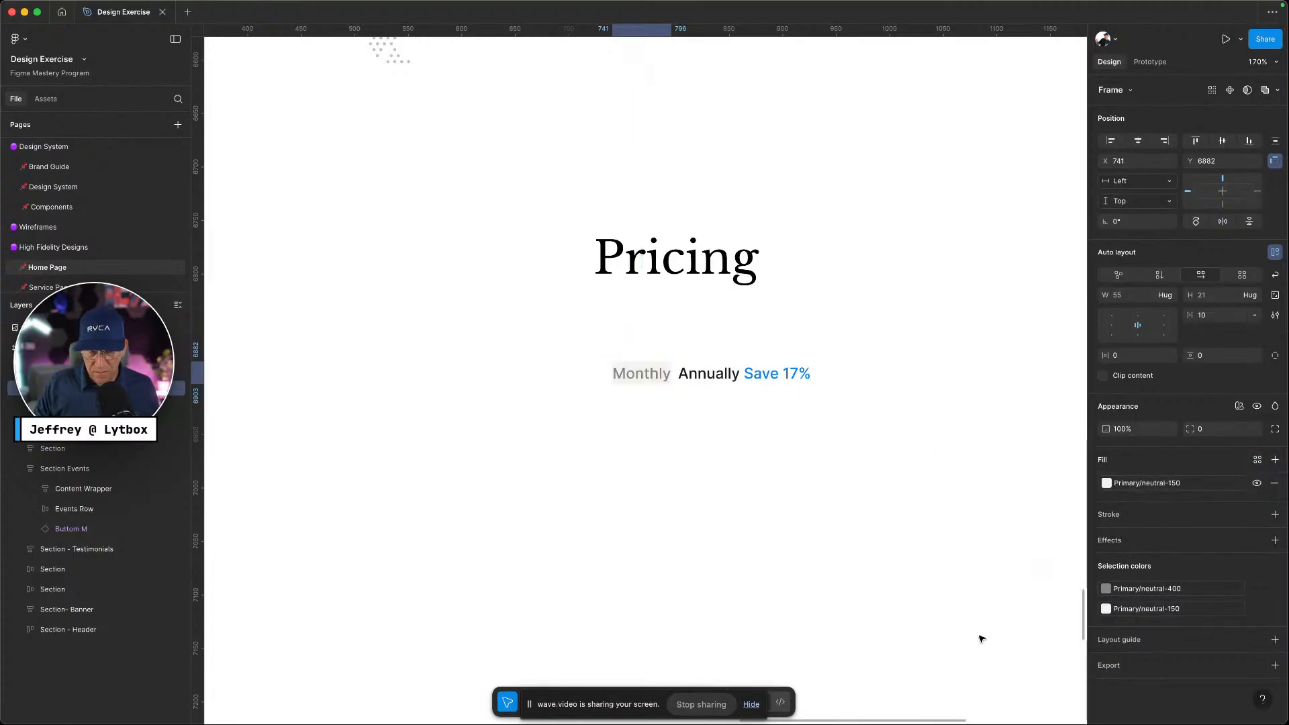
{"action": "key", "text": "ctrl+Left"}
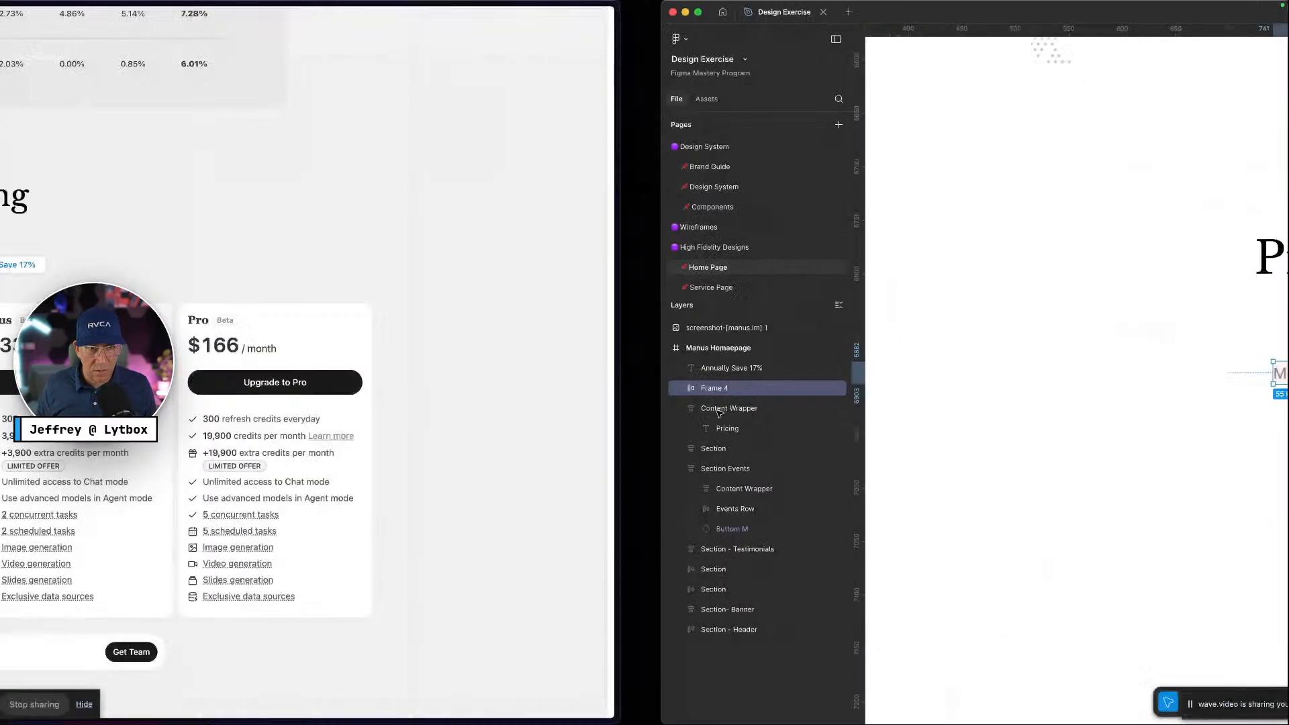
{"action": "key", "text": "ctrl+Right"}
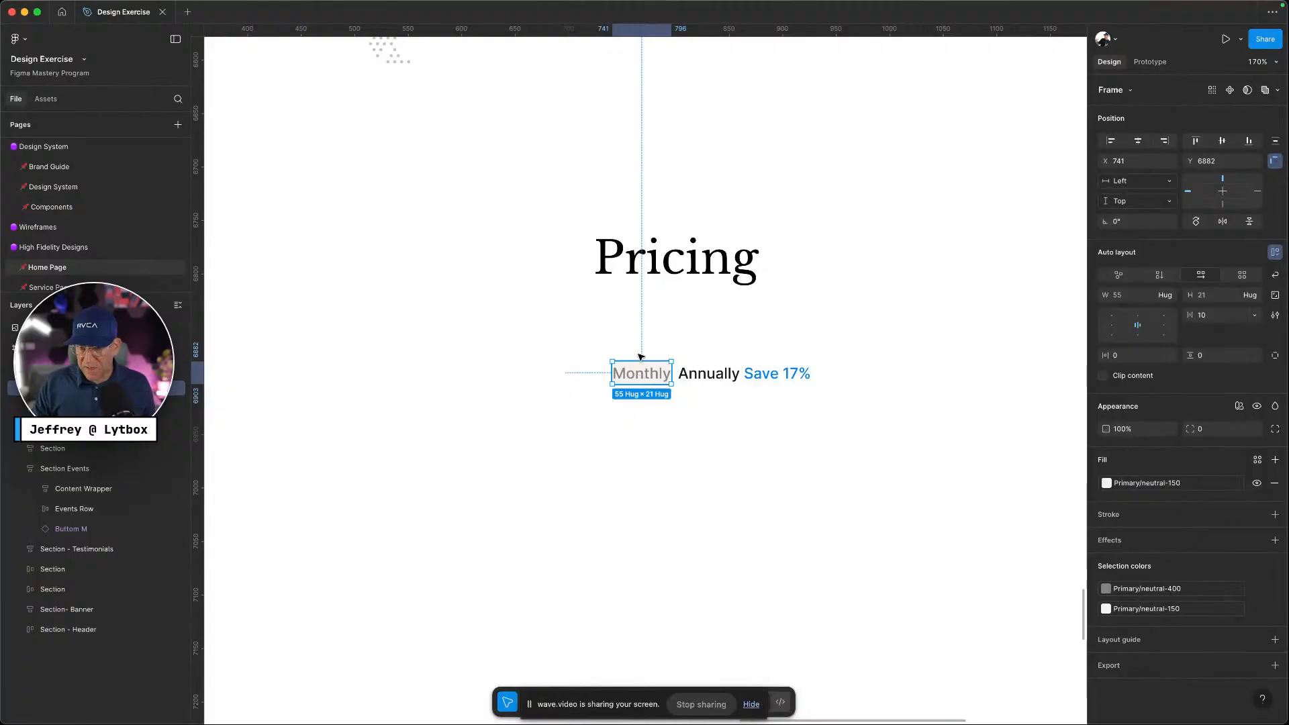
Add a Primary/neutral-300 border to the Monthly frame
{"action": "left_click", "coordinate": [1274, 515]}
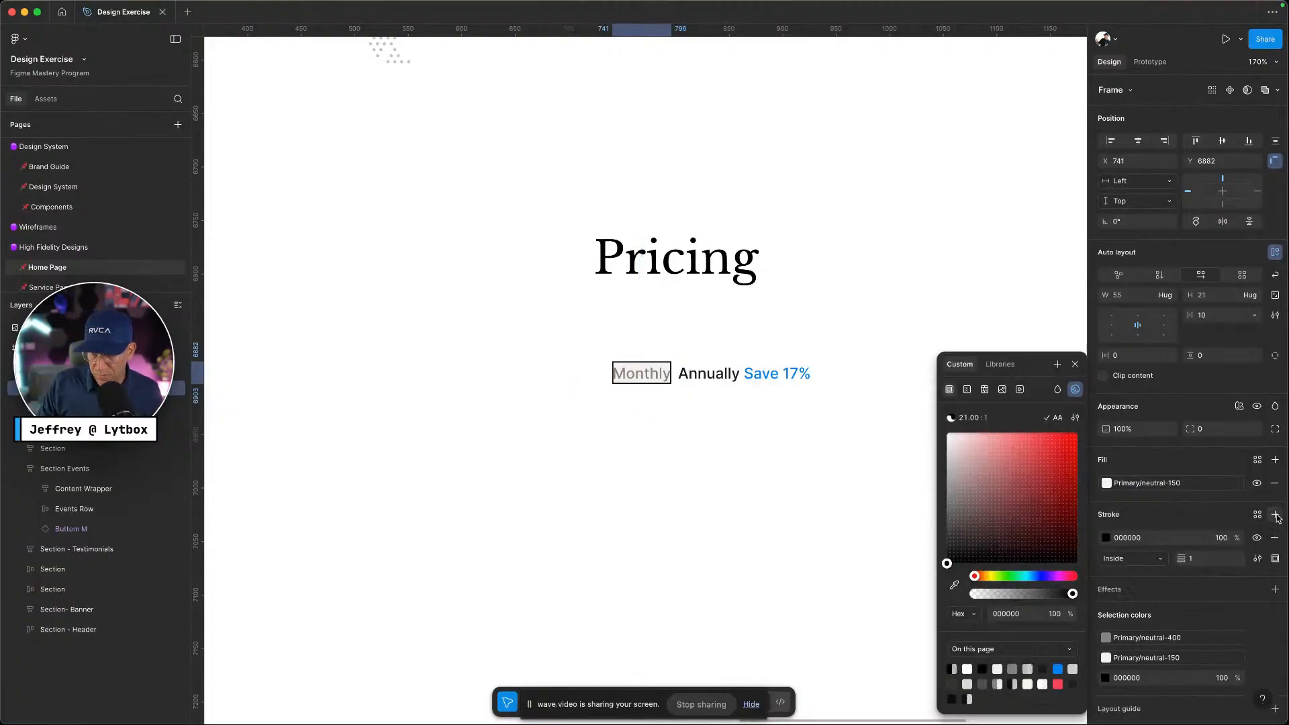
{"action": "left_click", "coordinate": [1256, 515]}
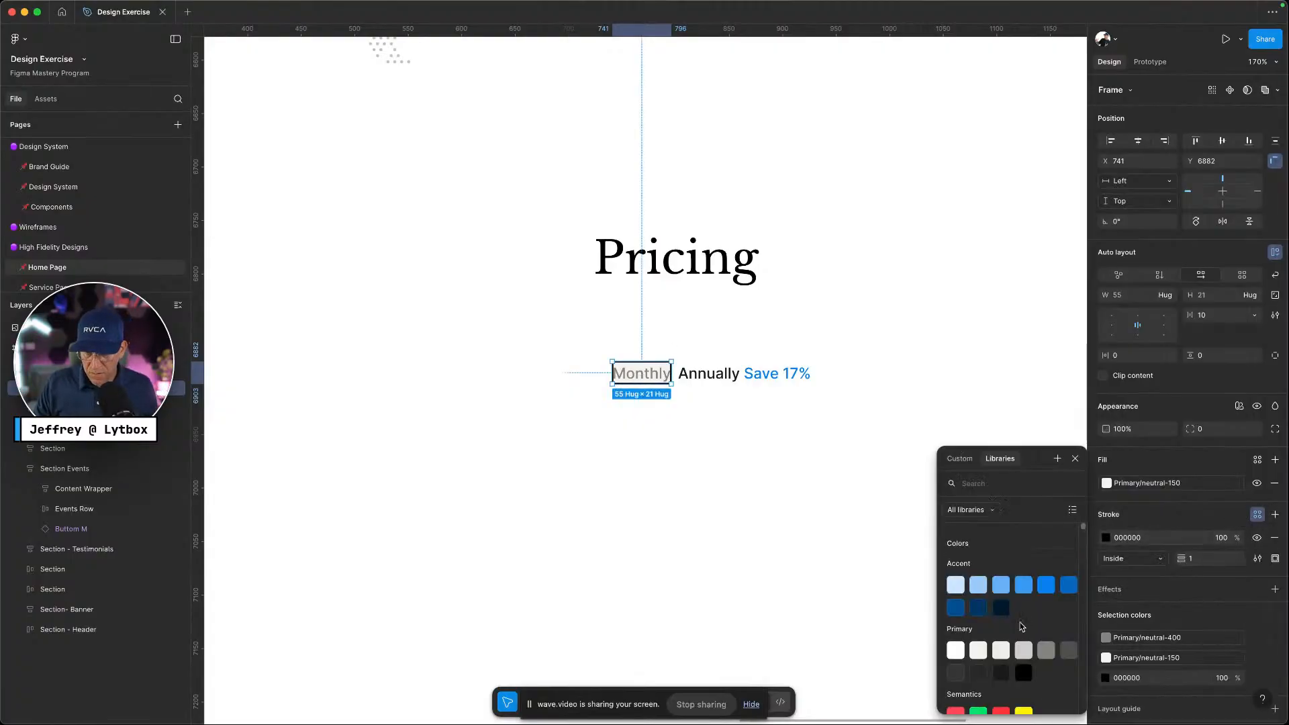
{"action": "left_click", "coordinate": [994, 651]}
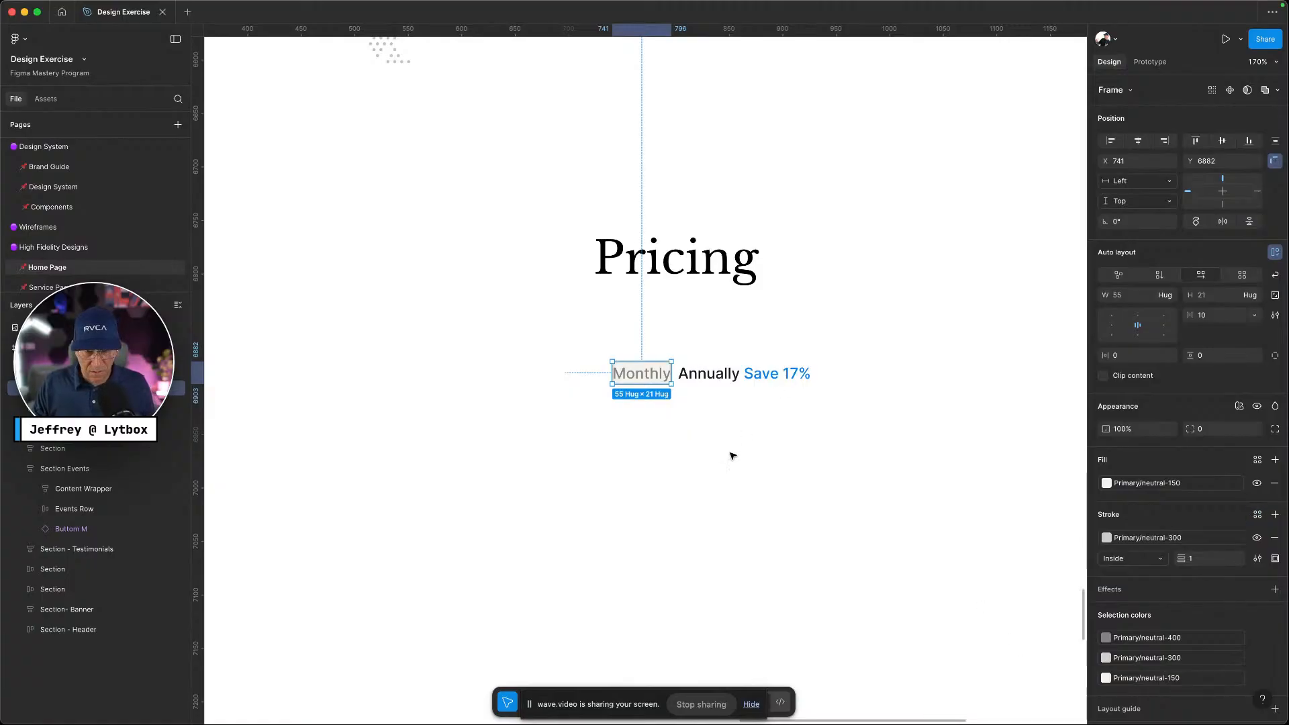
{"action": "left_click", "coordinate": [732, 456]}
{"action": "key", "text": "ctrl+Left"}
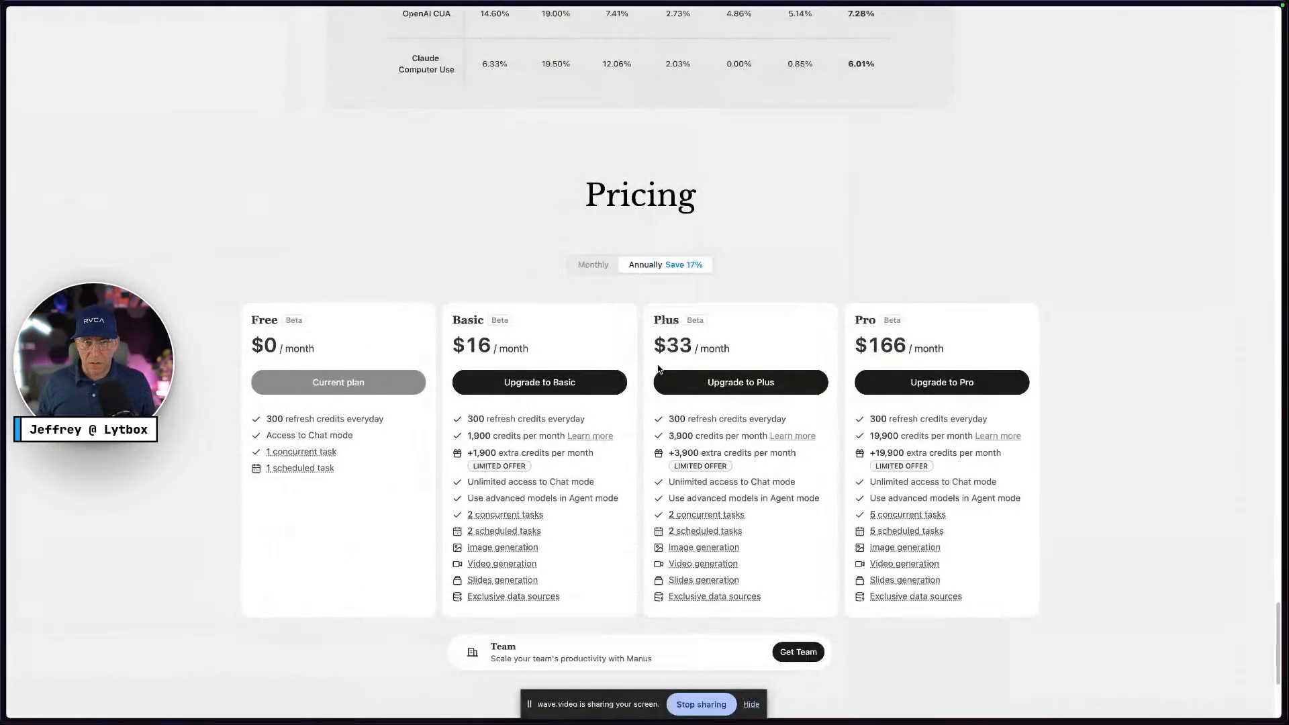
{"action": "key", "text": "ctrl+Right"}
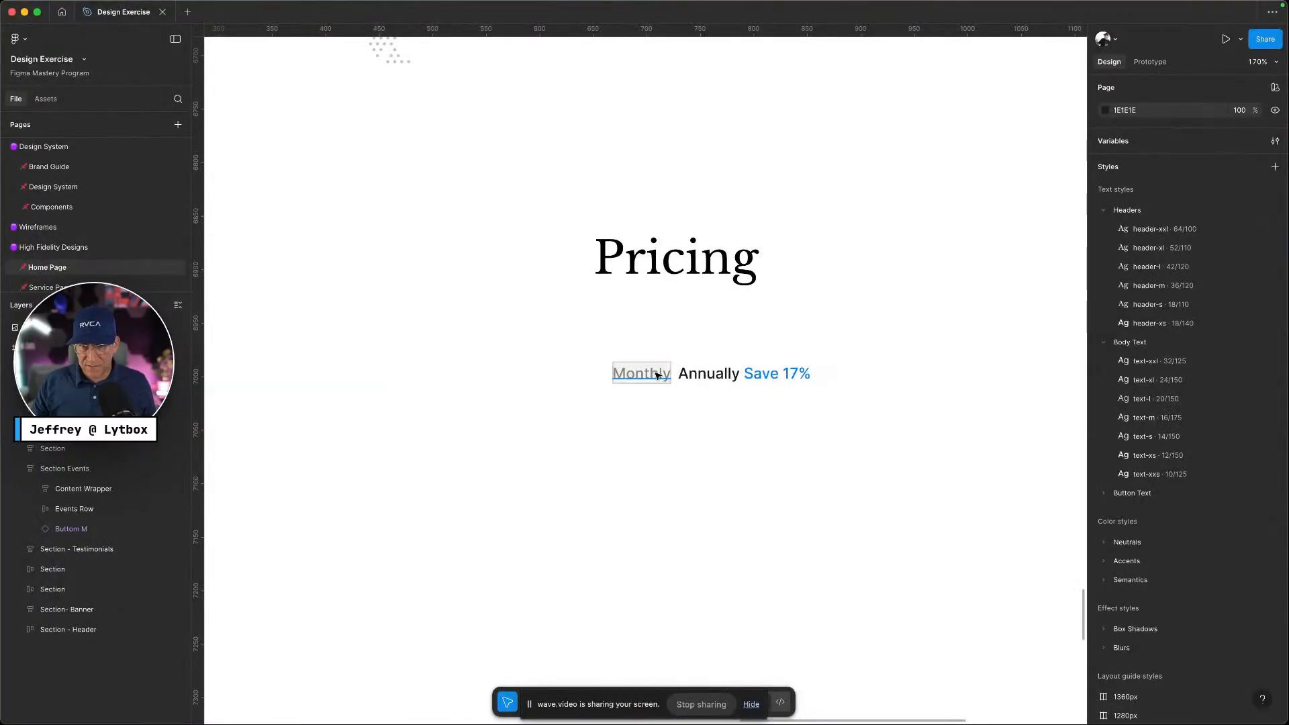
Apply the button-text-xs style to both Monthly and Annually Save 17%
{"action": "double_click", "coordinate": [665, 373]}
{"action": "left_click", "coordinate": [1194, 360]}
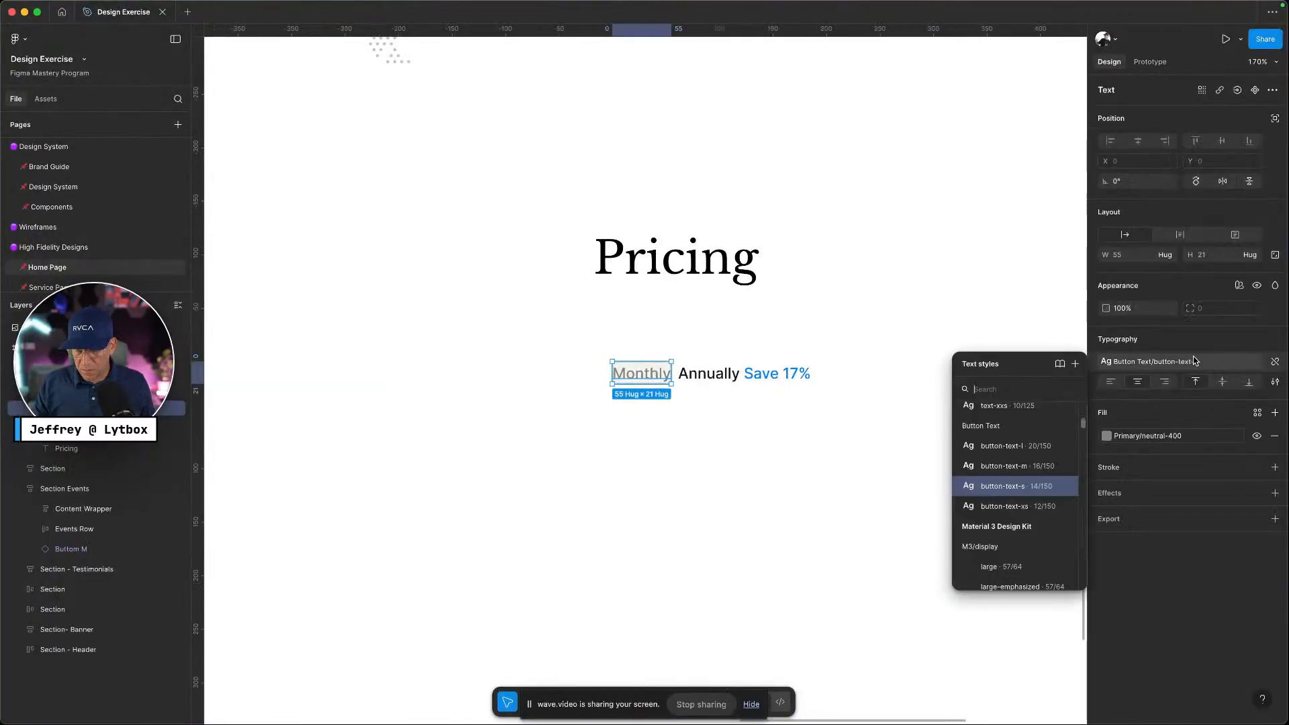
{"action": "left_click", "coordinate": [1044, 507]}
{"action": "left_click", "coordinate": [712, 374]}
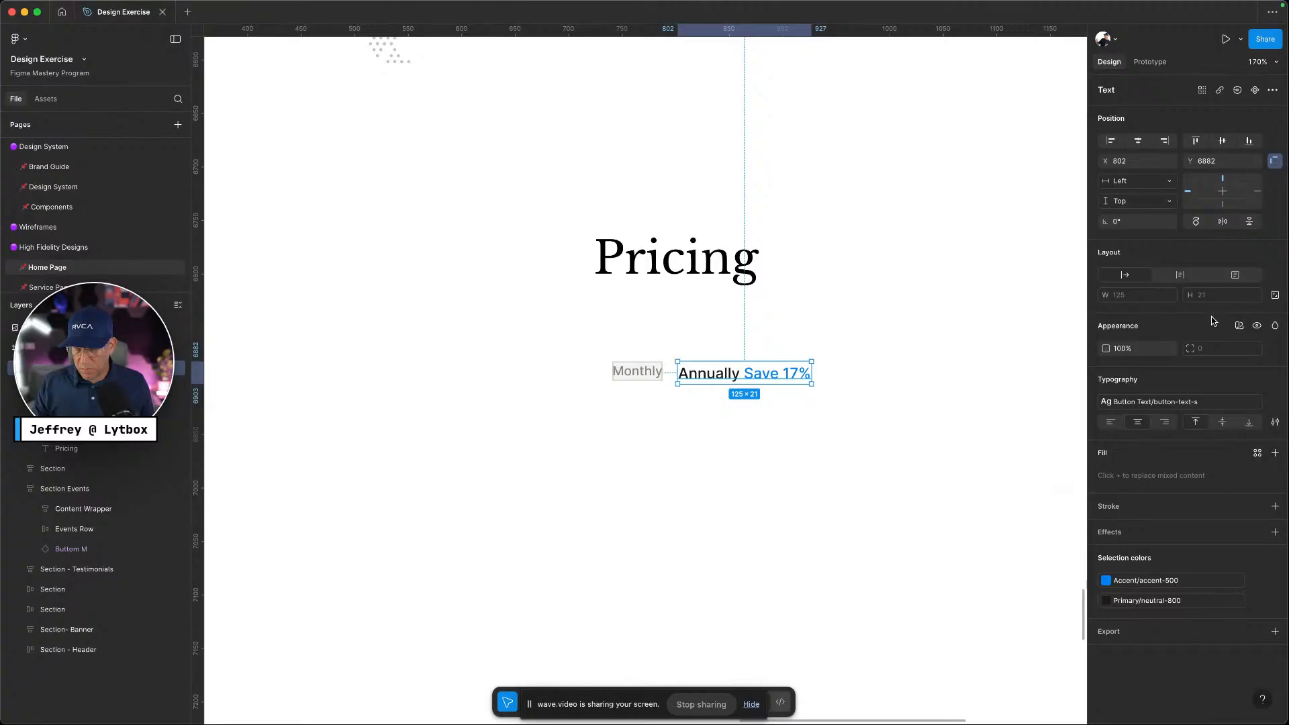
{"action": "left_click", "coordinate": [1182, 402]}
{"action": "left_click", "coordinate": [1010, 544]}
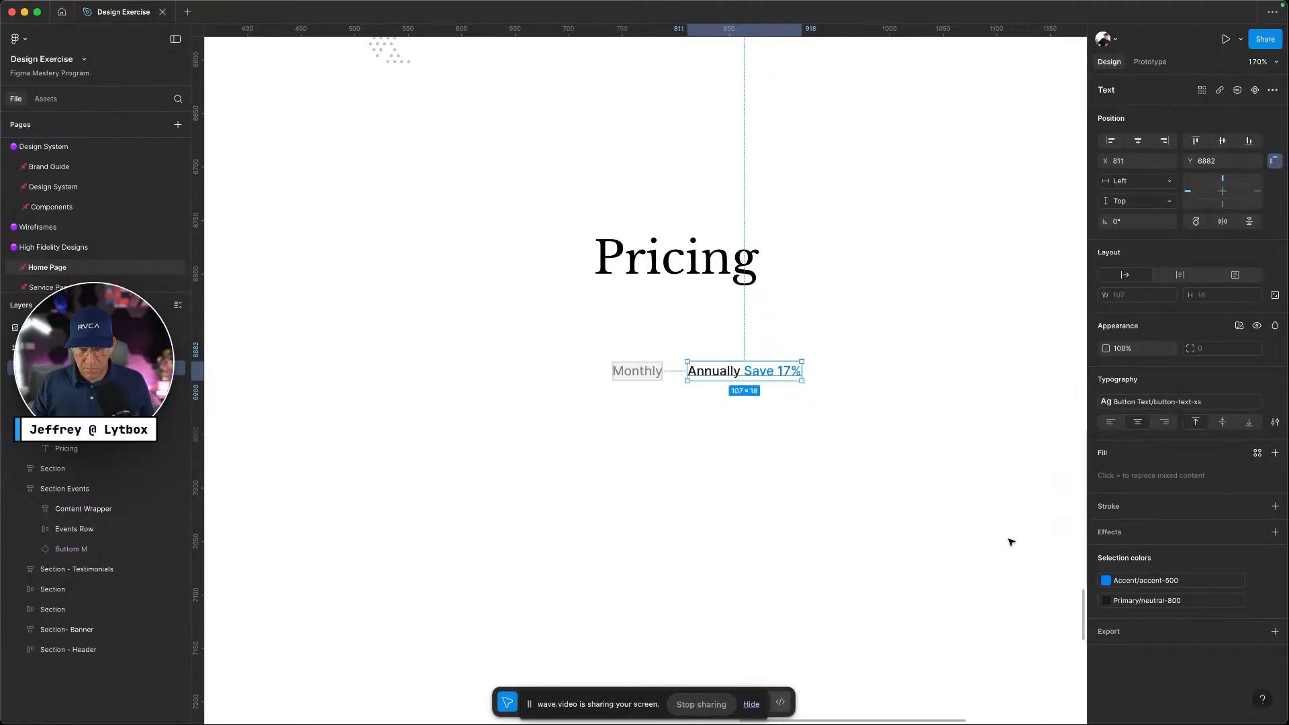
{"action": "left_click", "coordinate": [664, 391]}
Wrap Annually Save 17% in an auto layout frame filled with Primary/neutral-100
{"action": "left_click", "coordinate": [708, 372]}
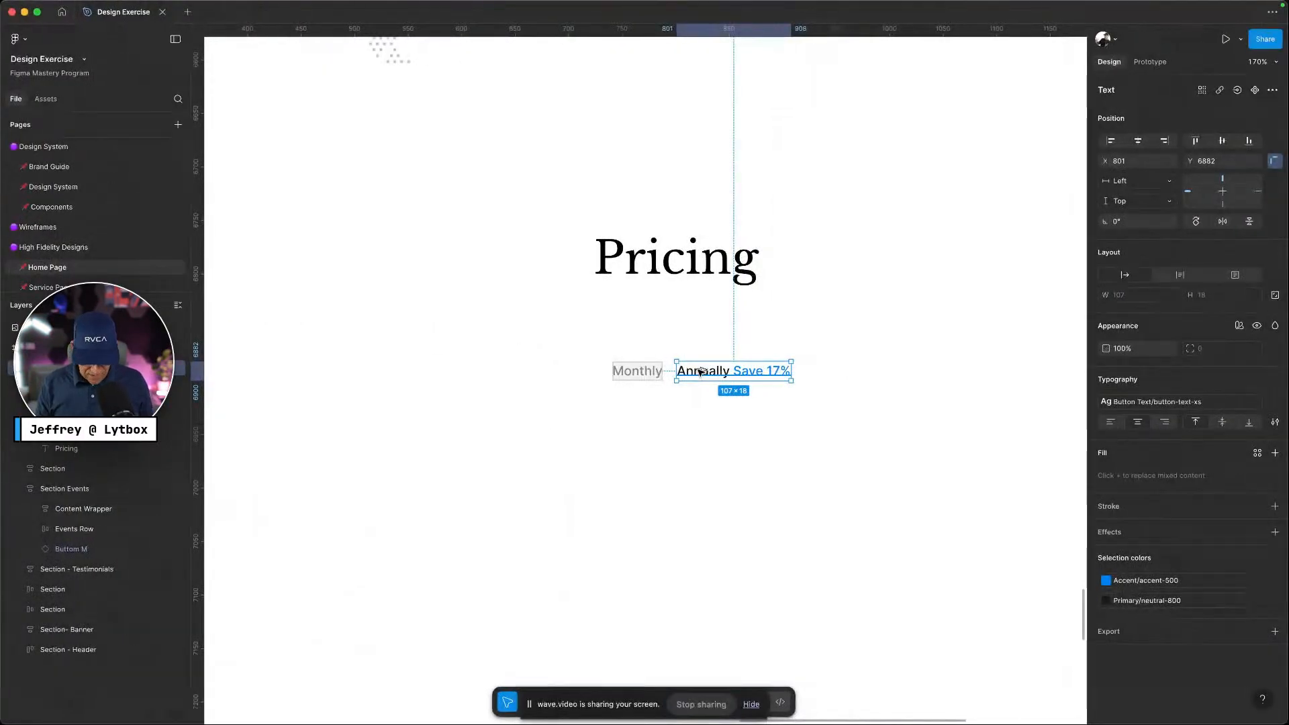
{"action": "key", "text": "shift+a"}
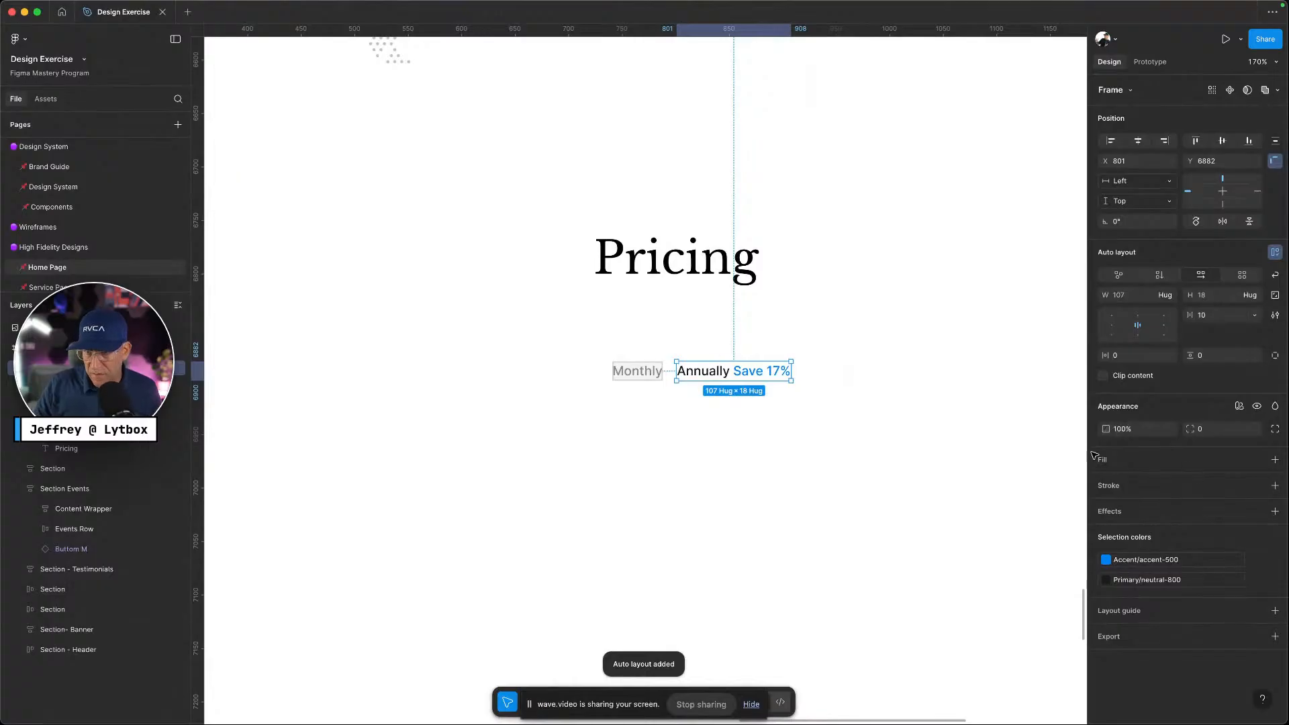
{"action": "left_click", "coordinate": [1258, 460]}
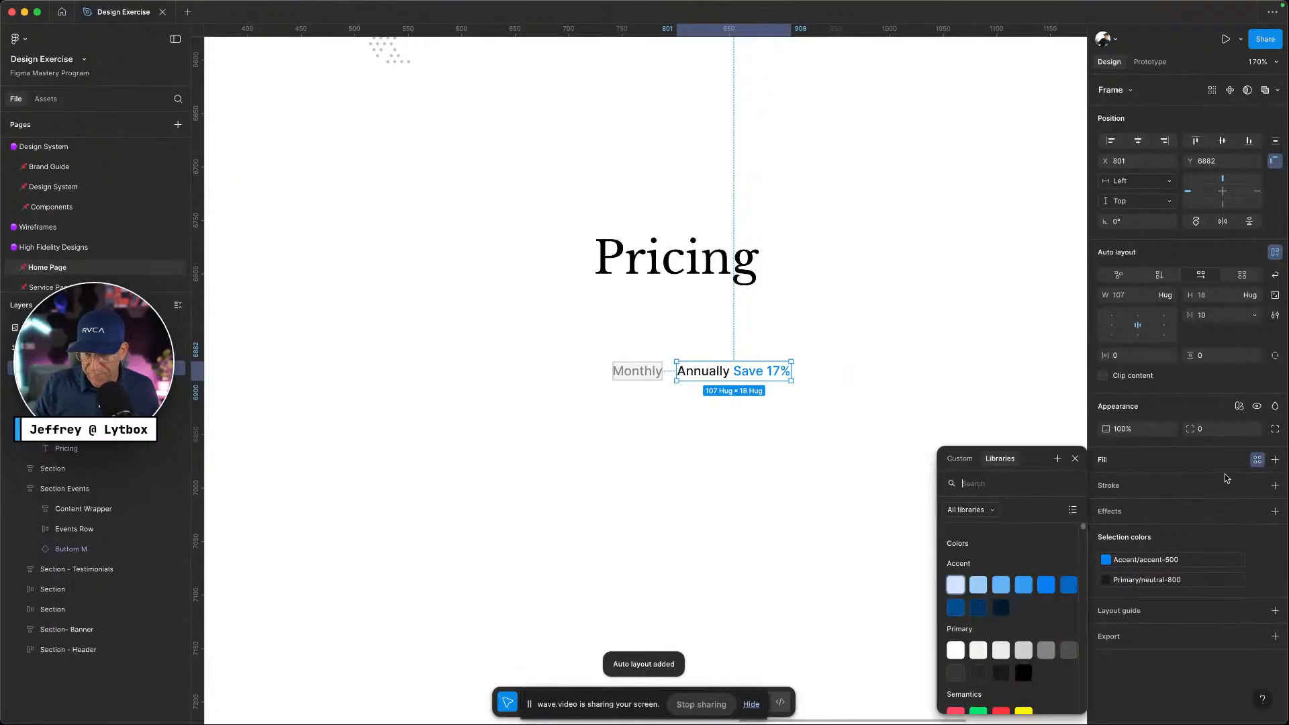
{"action": "left_click", "coordinate": [953, 650]}
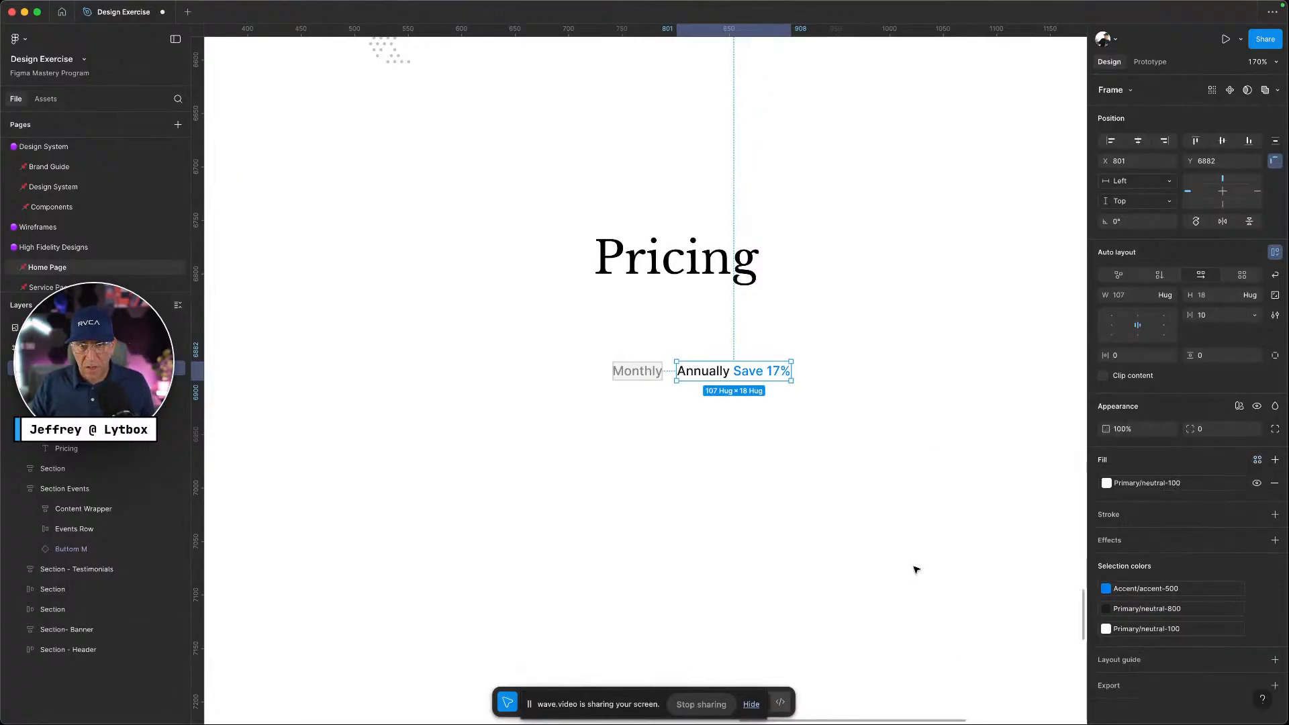
{"action": "scroll", "coordinate": [914, 567], "scroll_direction": "down", "scroll_amount": 5}
{"action": "scroll", "coordinate": [915, 567], "scroll_direction": "up", "scroll_amount": 20}
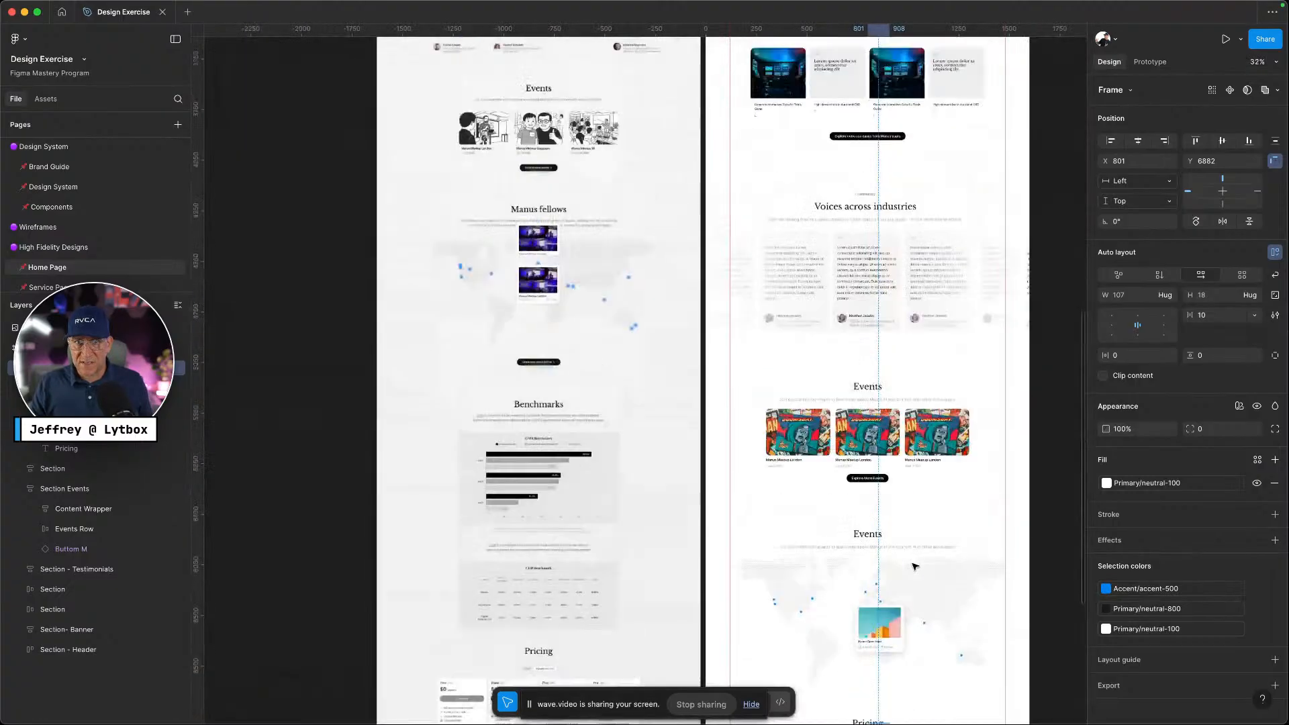
Change the homepage frame's fill to a linear gradient ending at EDEDED
{"action": "left_click", "coordinate": [724, 159]}
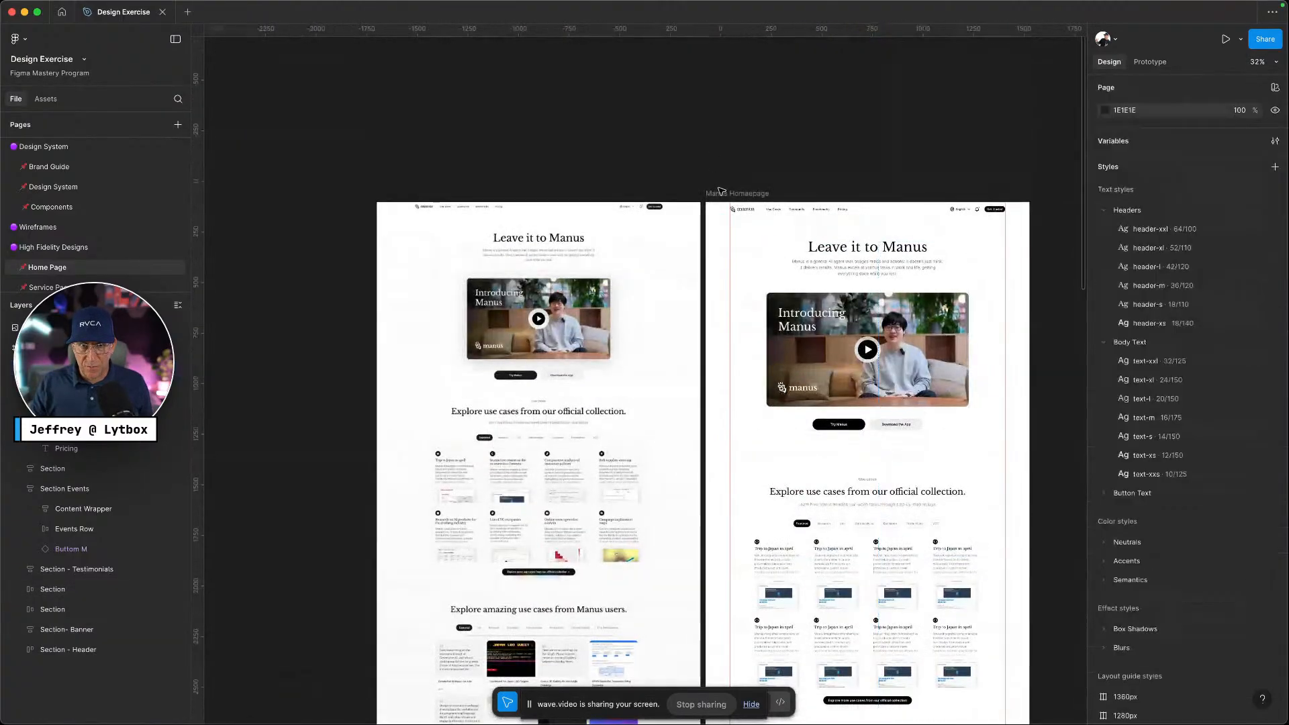
{"action": "left_click", "coordinate": [723, 192]}
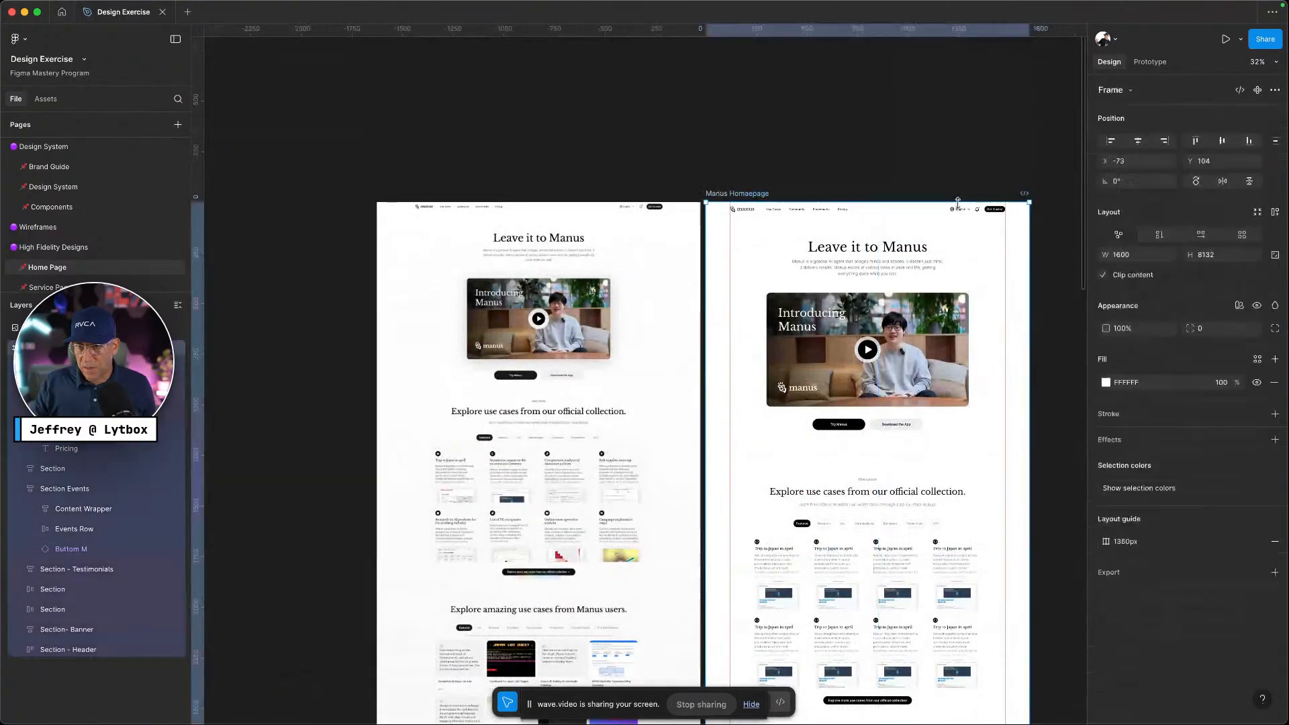
{"action": "left_click", "coordinate": [1105, 382]}
{"action": "left_click", "coordinate": [967, 390]}
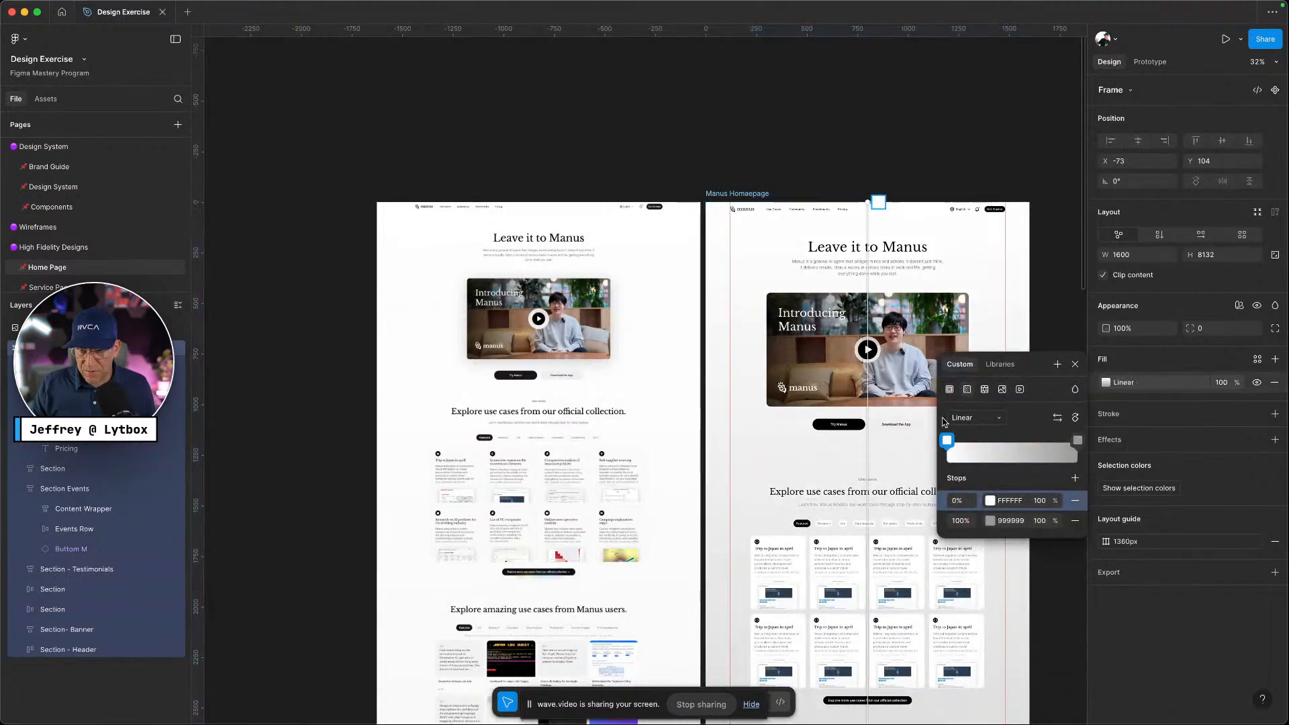
{"action": "left_click", "coordinate": [948, 440]}
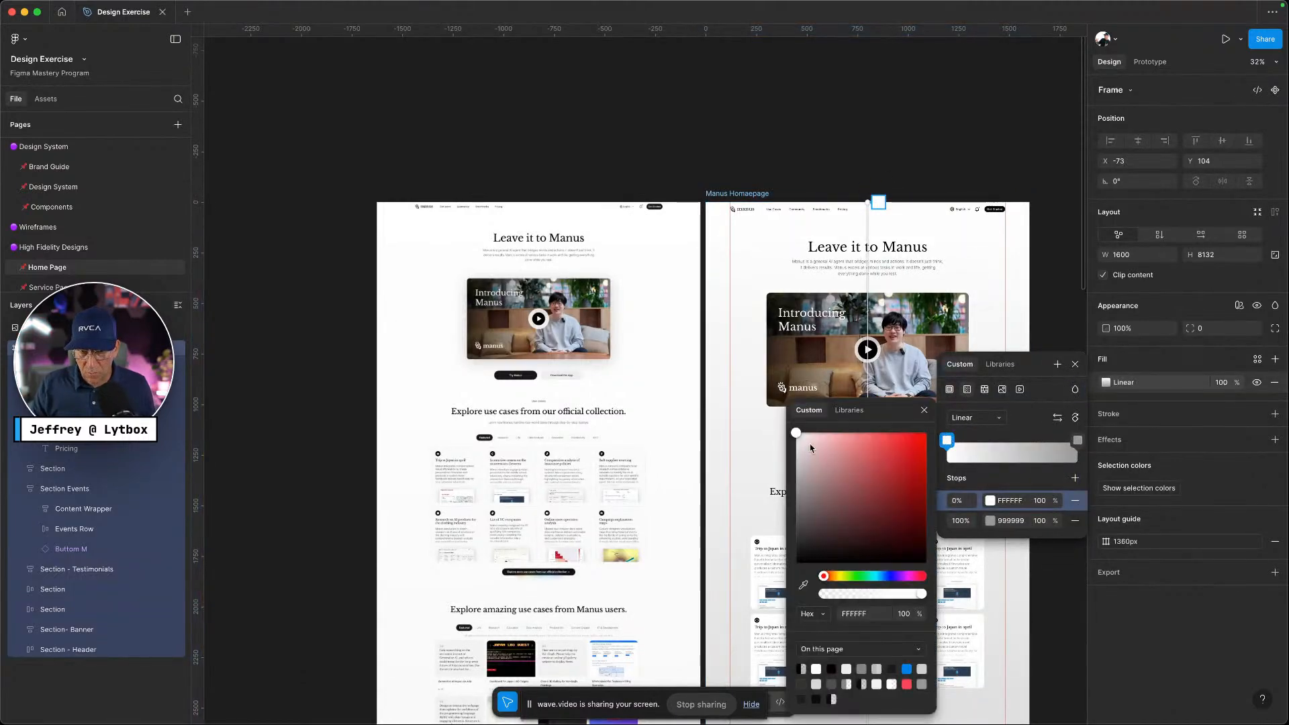
{"action": "left_click", "coordinate": [987, 525]}
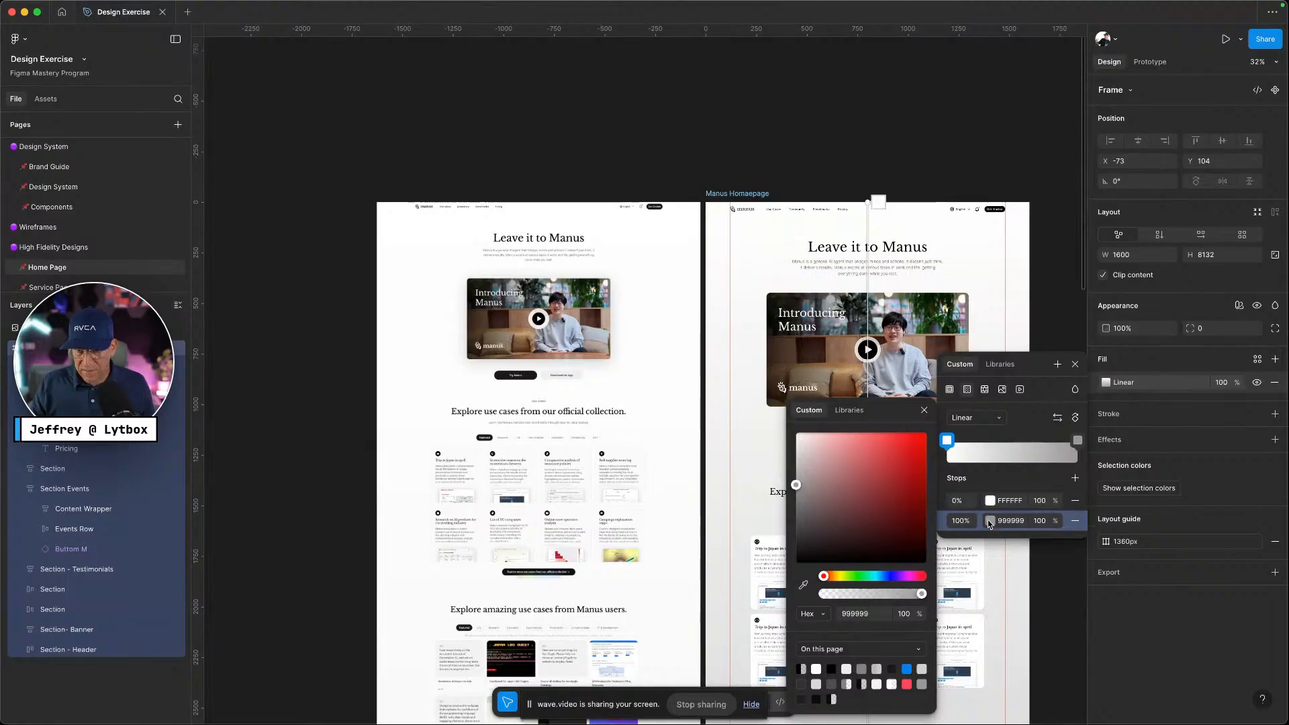
{"action": "left_click", "coordinate": [848, 616]}
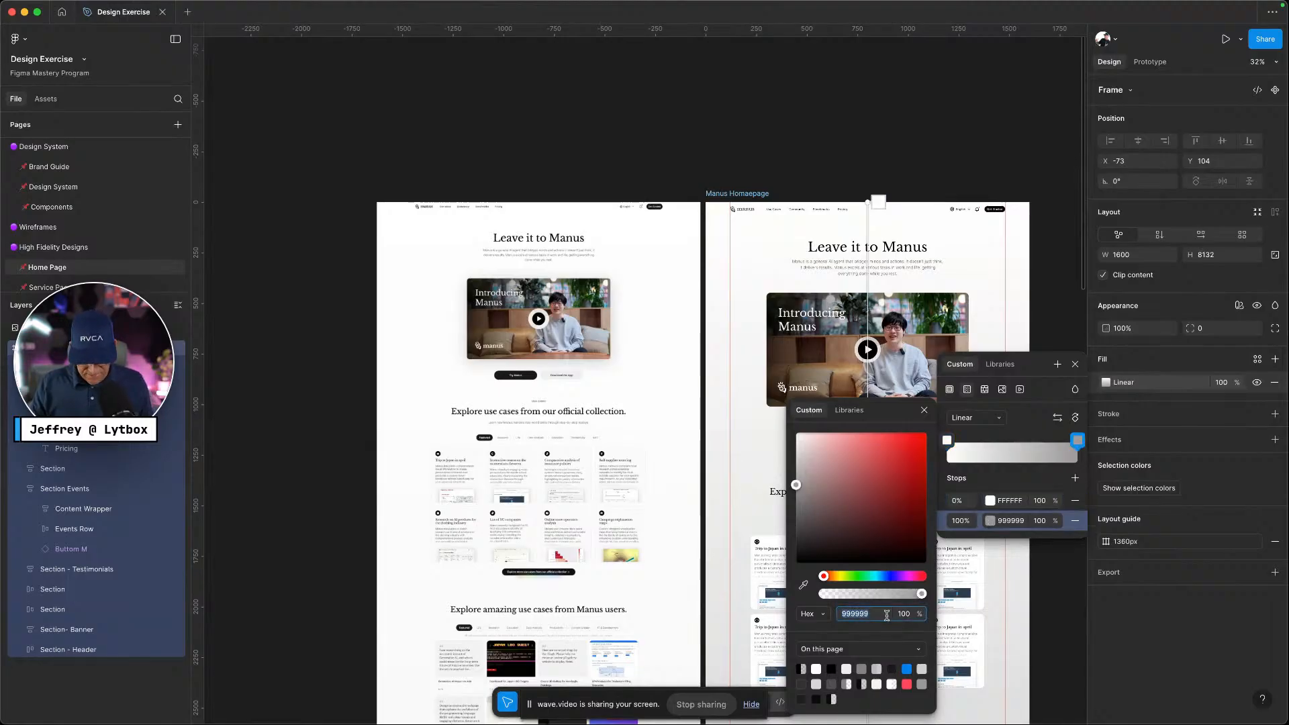
{"action": "type", "text": "edede"}
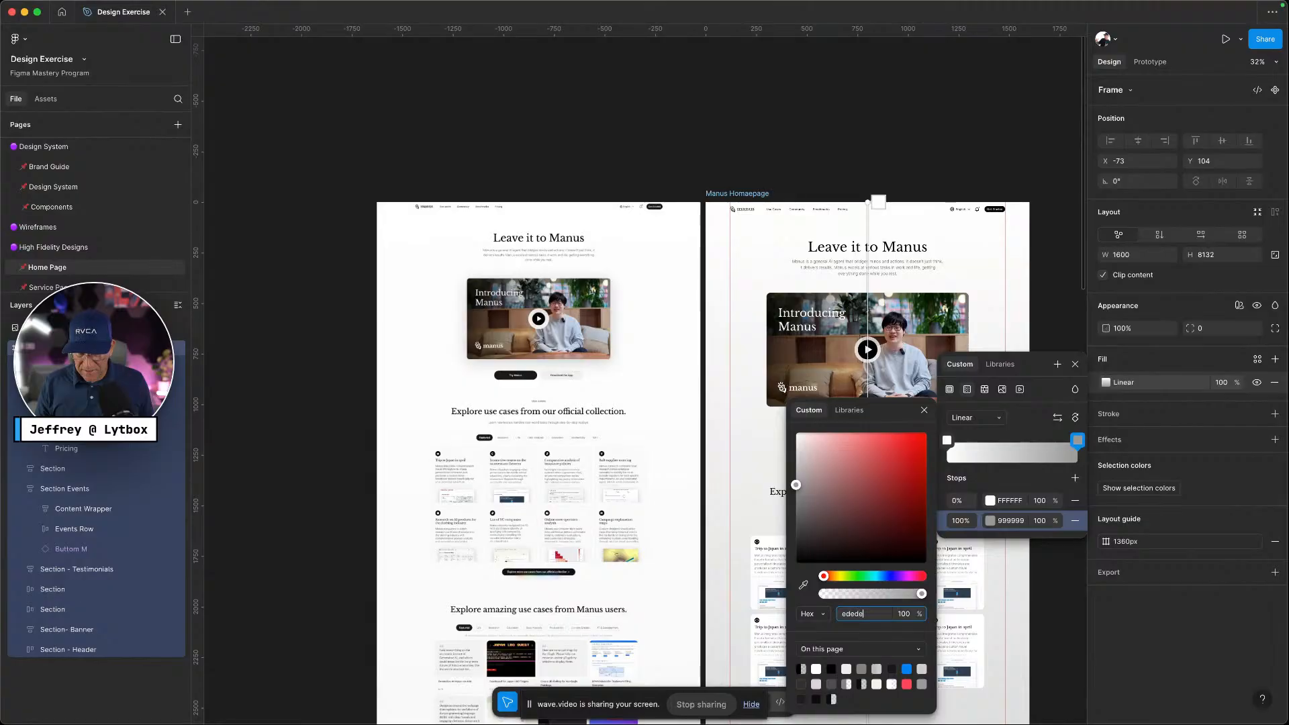
{"action": "type", "text": "d"}
{"action": "key", "text": "Return"}
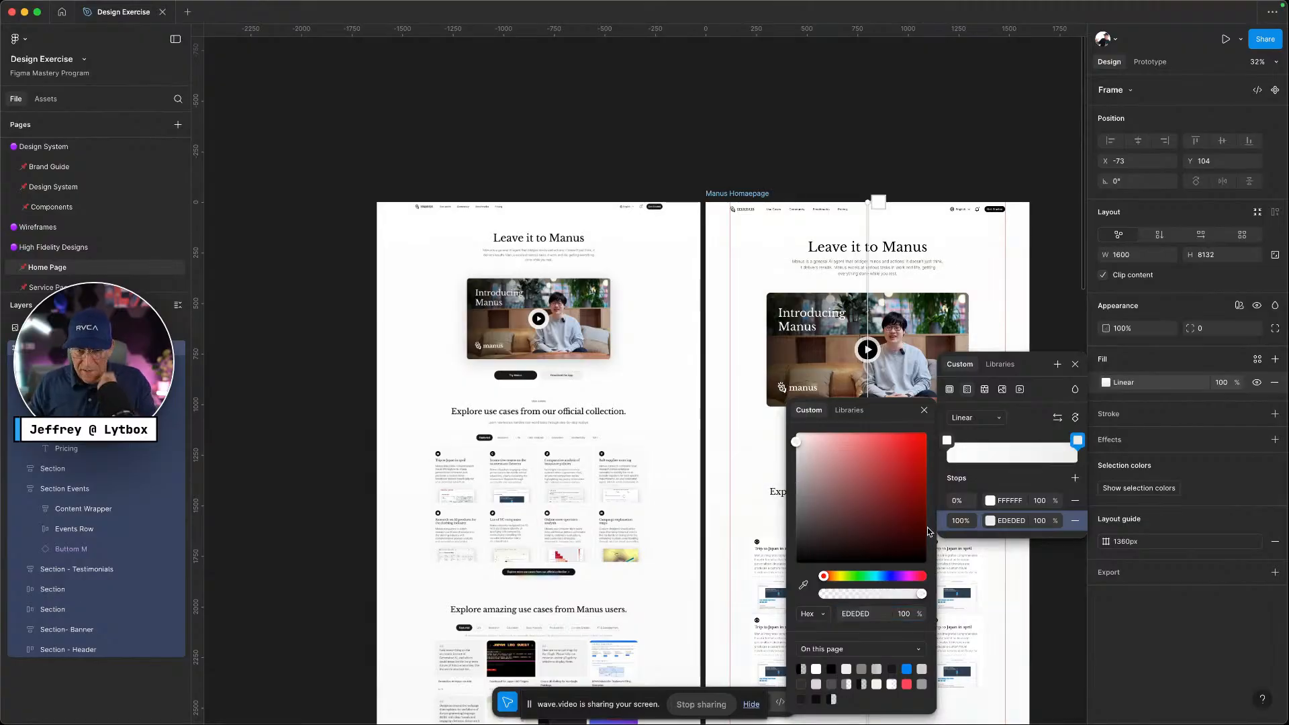
{"action": "left_click", "coordinate": [924, 411]}
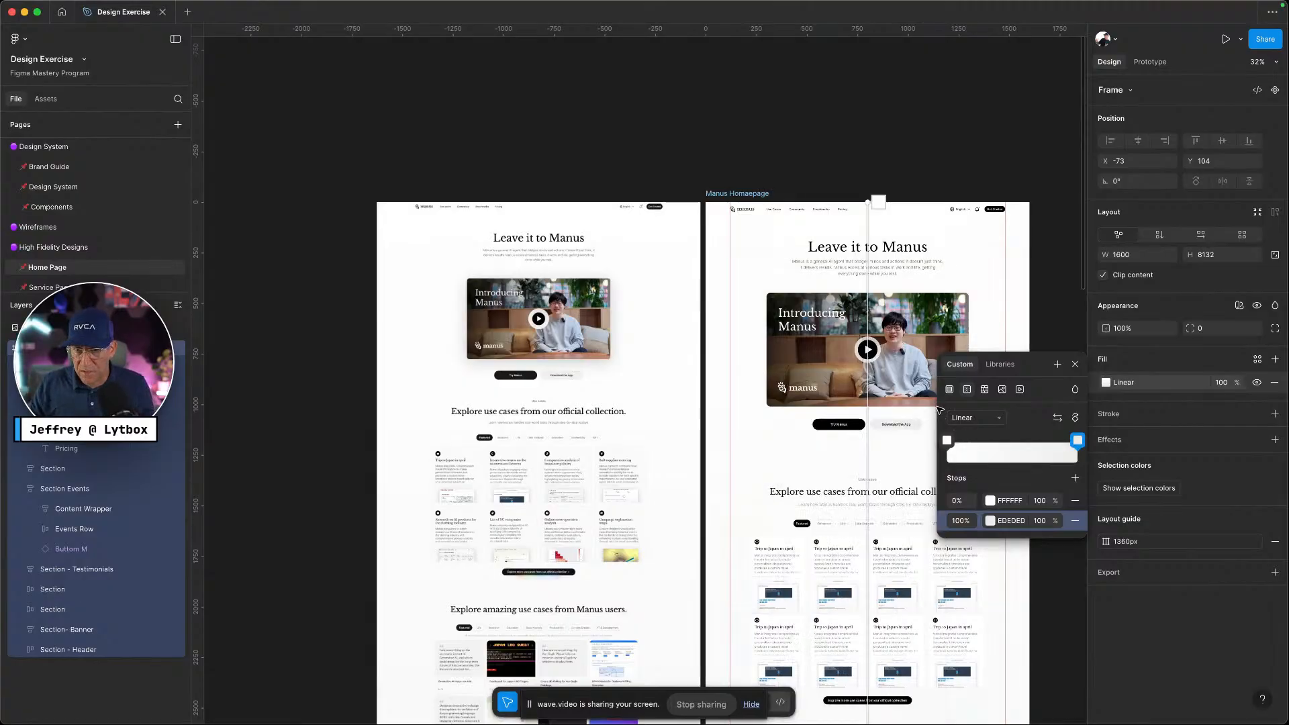
{"action": "left_click", "coordinate": [1075, 364]}
Reopen the homepage gradient fill to confirm the FFFFFF to EDEDED stops
{"action": "scroll", "coordinate": [985, 430], "scroll_direction": "down", "scroll_amount": 5}
{"action": "scroll", "coordinate": [986, 430], "scroll_direction": "up", "scroll_amount": 6}
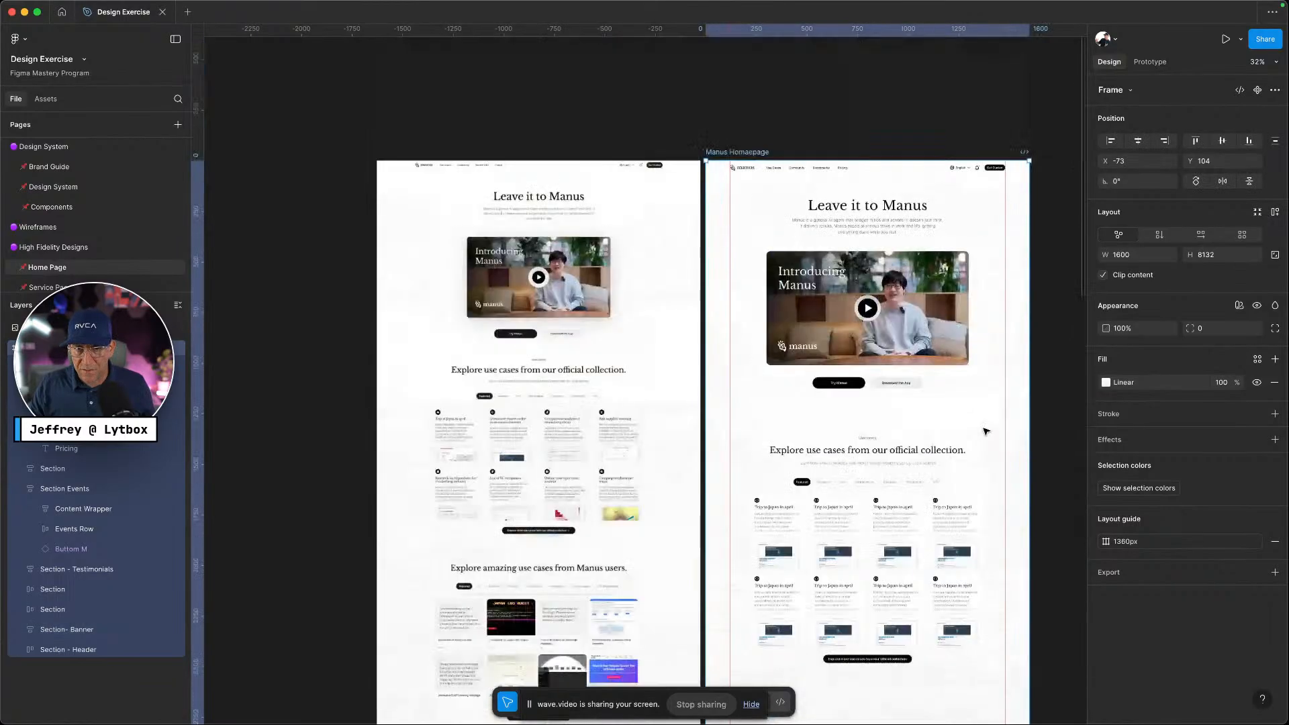
{"action": "left_click", "coordinate": [1106, 382]}
{"action": "scroll", "coordinate": [831, 542], "scroll_direction": "down", "scroll_amount": 7}
{"action": "scroll", "coordinate": [832, 543], "scroll_direction": "down", "scroll_amount": 15}
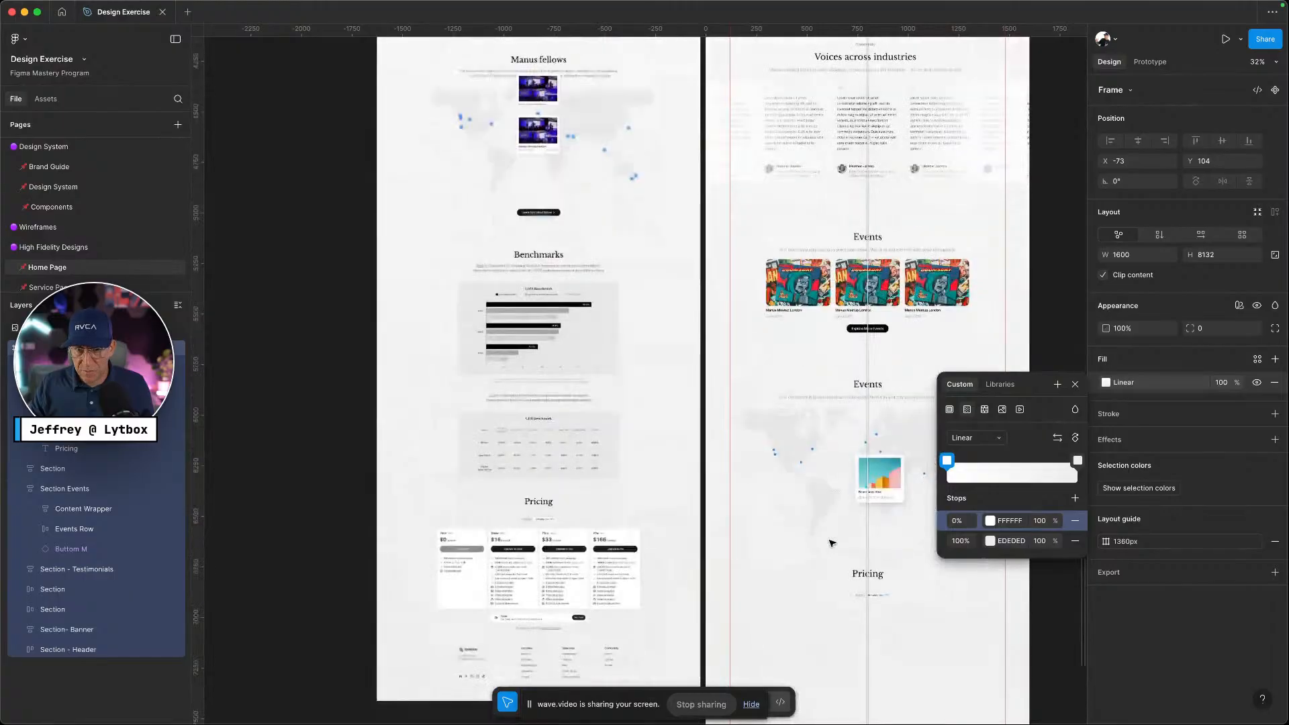
{"action": "scroll", "coordinate": [932, 413], "scroll_direction": "up", "scroll_amount": 4}
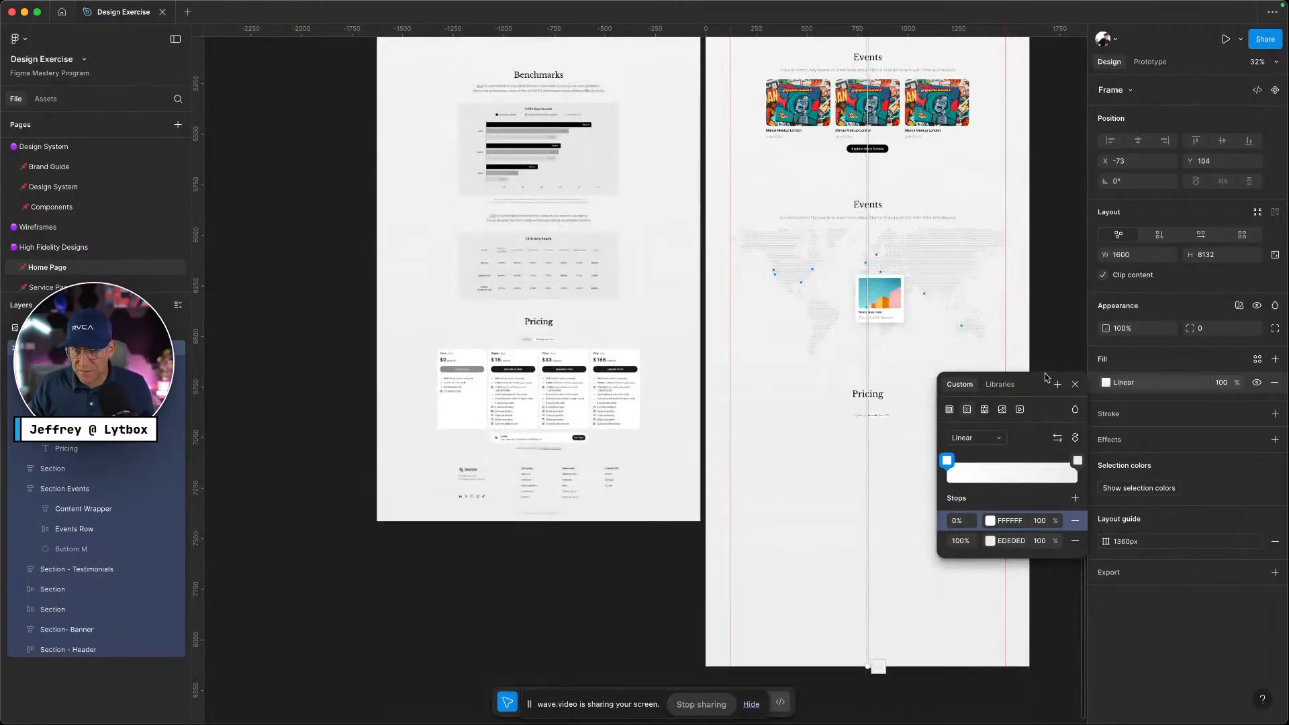
{"action": "left_click", "coordinate": [1075, 385]}
{"action": "left_click", "coordinate": [966, 486]}
{"action": "scroll", "coordinate": [950, 489], "scroll_direction": "up", "scroll_amount": 6}
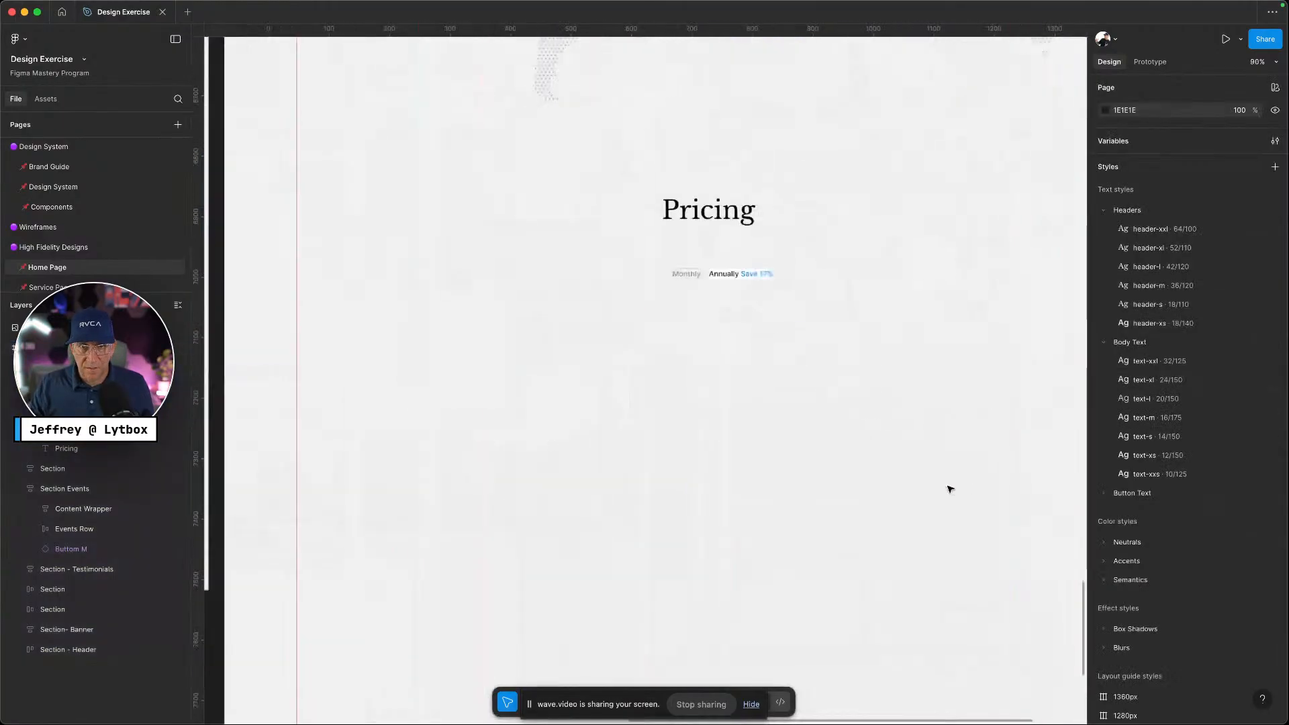
Set the Annually Save 17% frame's vertical padding to the padding-4 variable
{"action": "scroll", "coordinate": [761, 439], "scroll_direction": "up", "scroll_amount": 4}
{"action": "scroll", "coordinate": [761, 440], "scroll_direction": "up", "scroll_amount": 3}
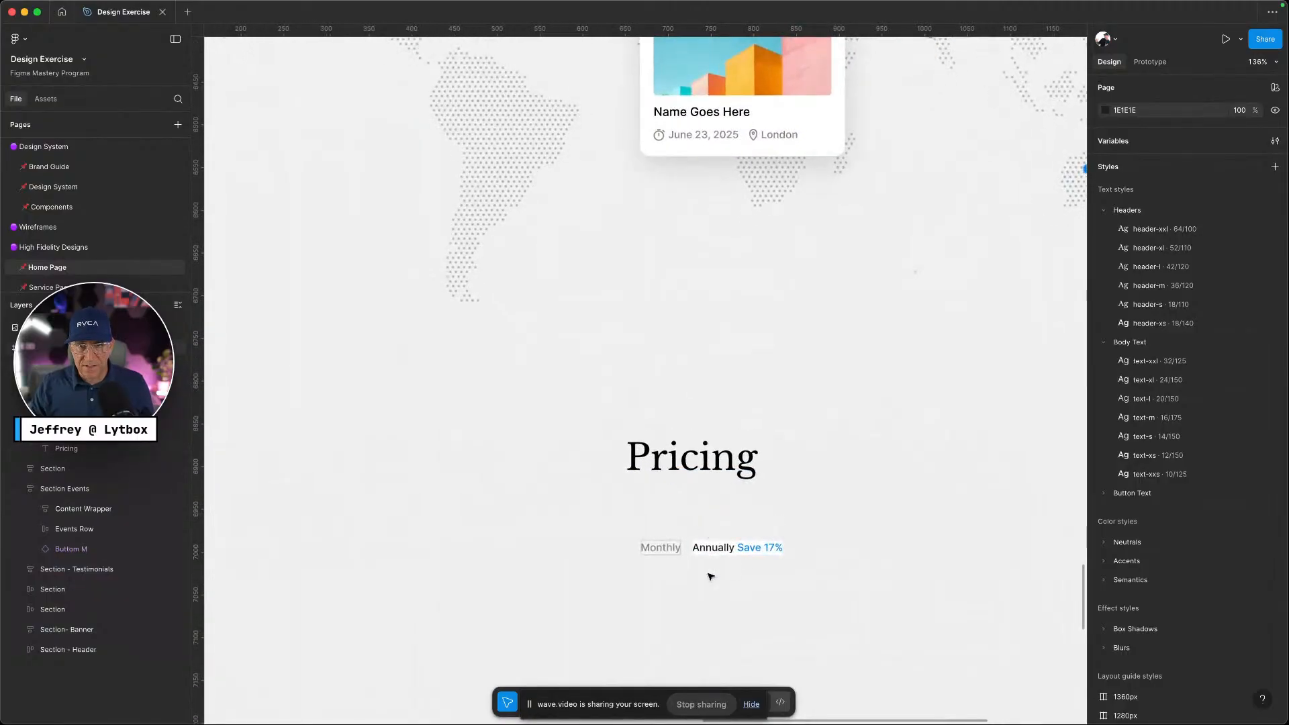
{"action": "scroll", "coordinate": [713, 576], "scroll_direction": "up", "scroll_amount": 4}
{"action": "left_click", "coordinate": [805, 511]}
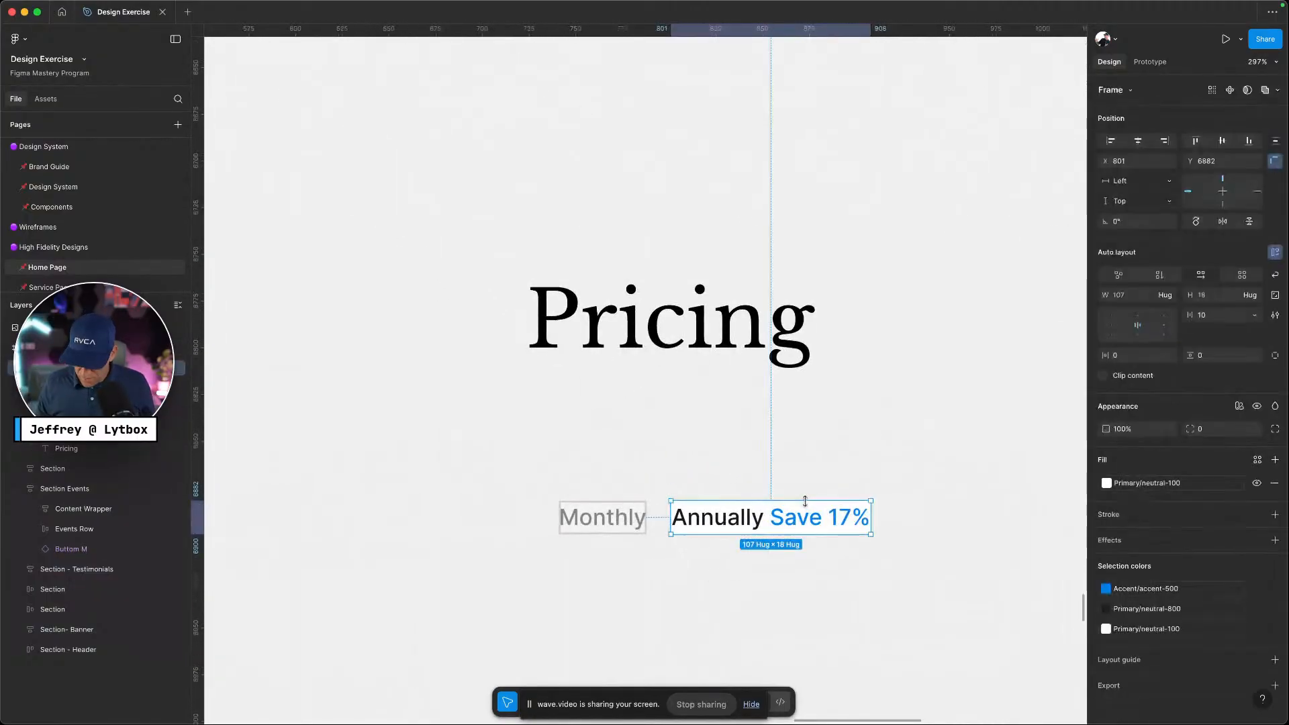
{"action": "key", "text": "ctrl+Left"}
{"action": "key", "text": "ctrl+Right"}
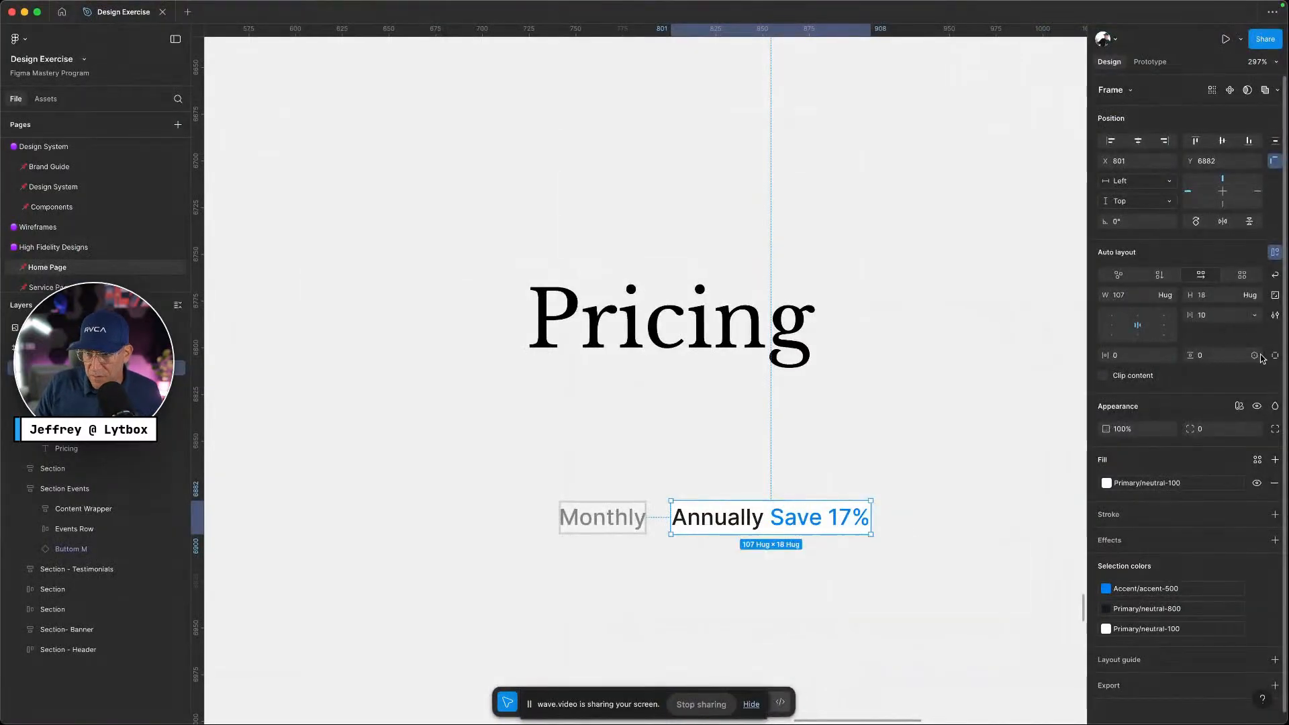
{"action": "left_click", "coordinate": [1255, 356]}
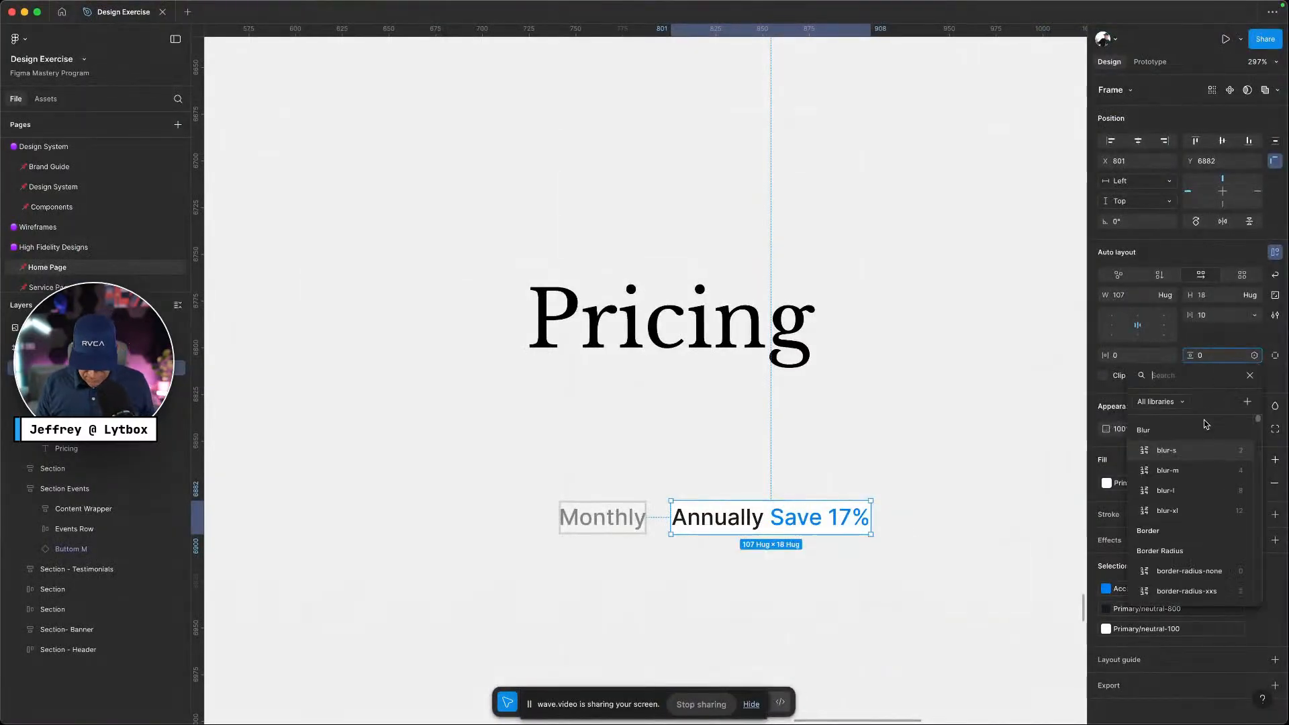
{"action": "type", "text": "padd"}
{"action": "left_click", "coordinate": [1176, 449]}
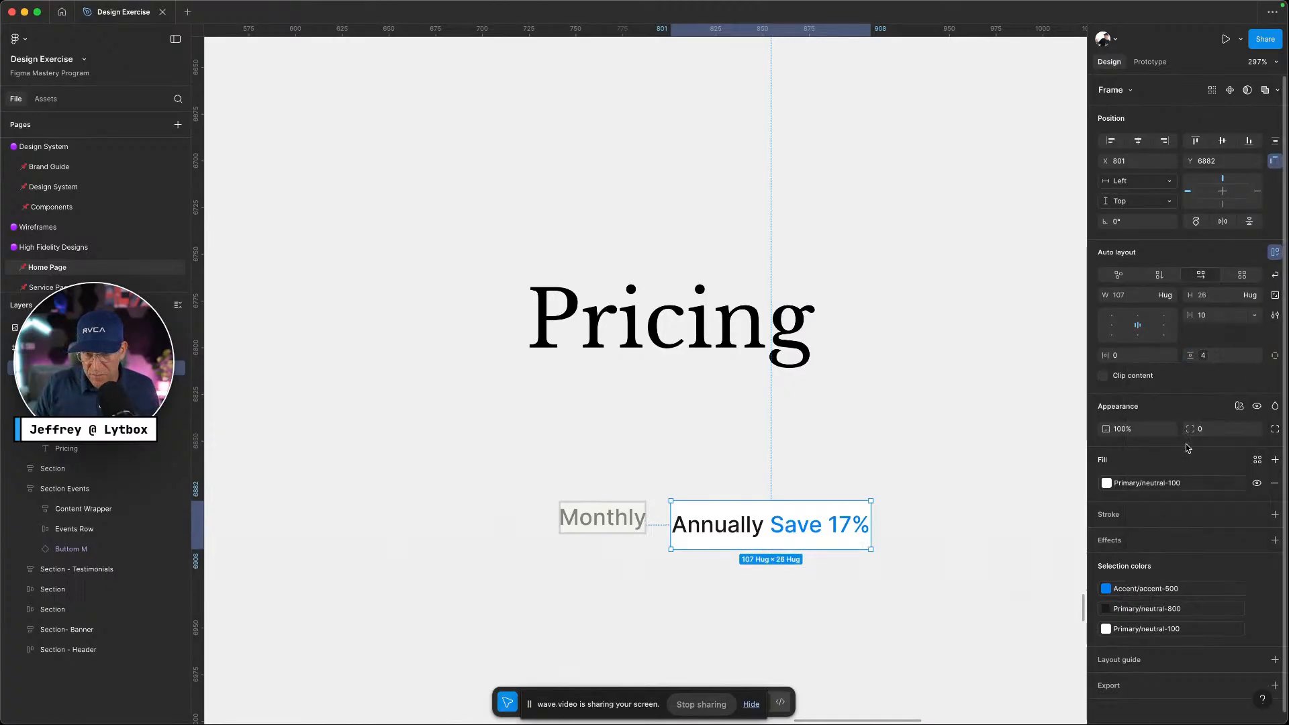
Set the Annually tab's horizontal padding to the 12 padding variable
{"action": "left_click", "coordinate": [1170, 355]}
{"action": "type", "text": "padd"}
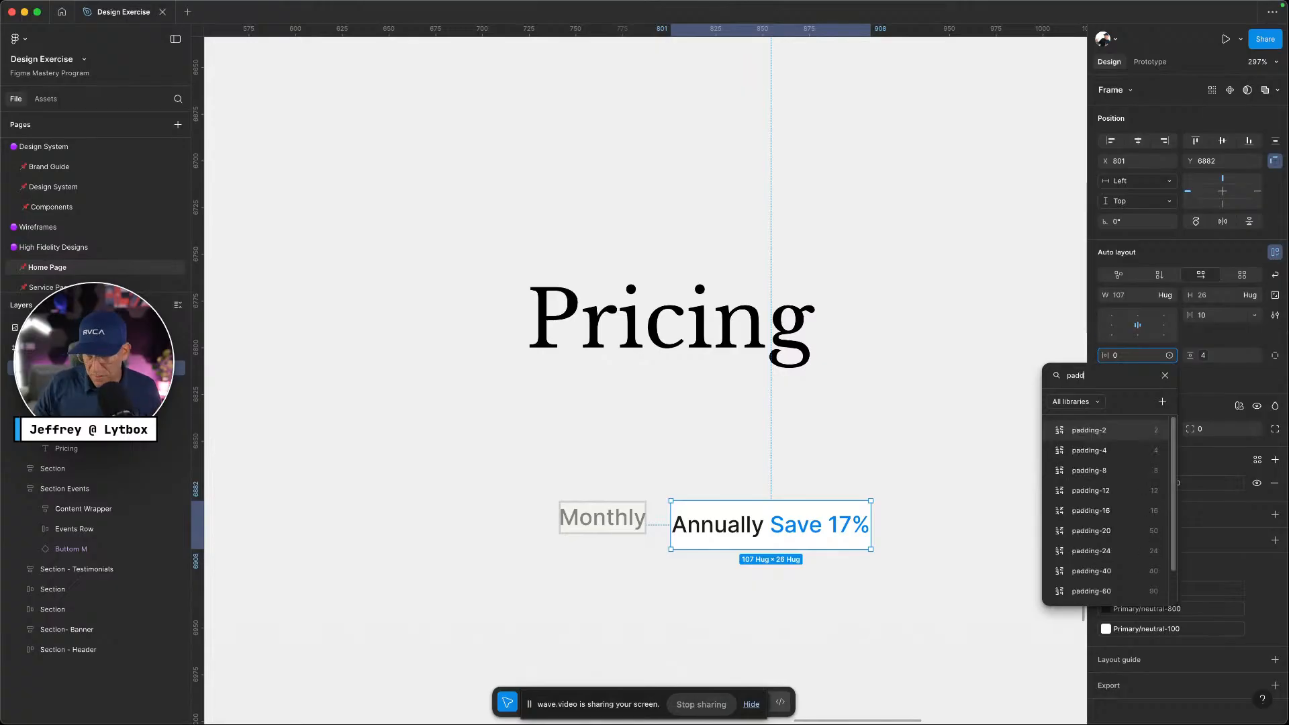
{"action": "left_click", "coordinate": [1101, 491]}
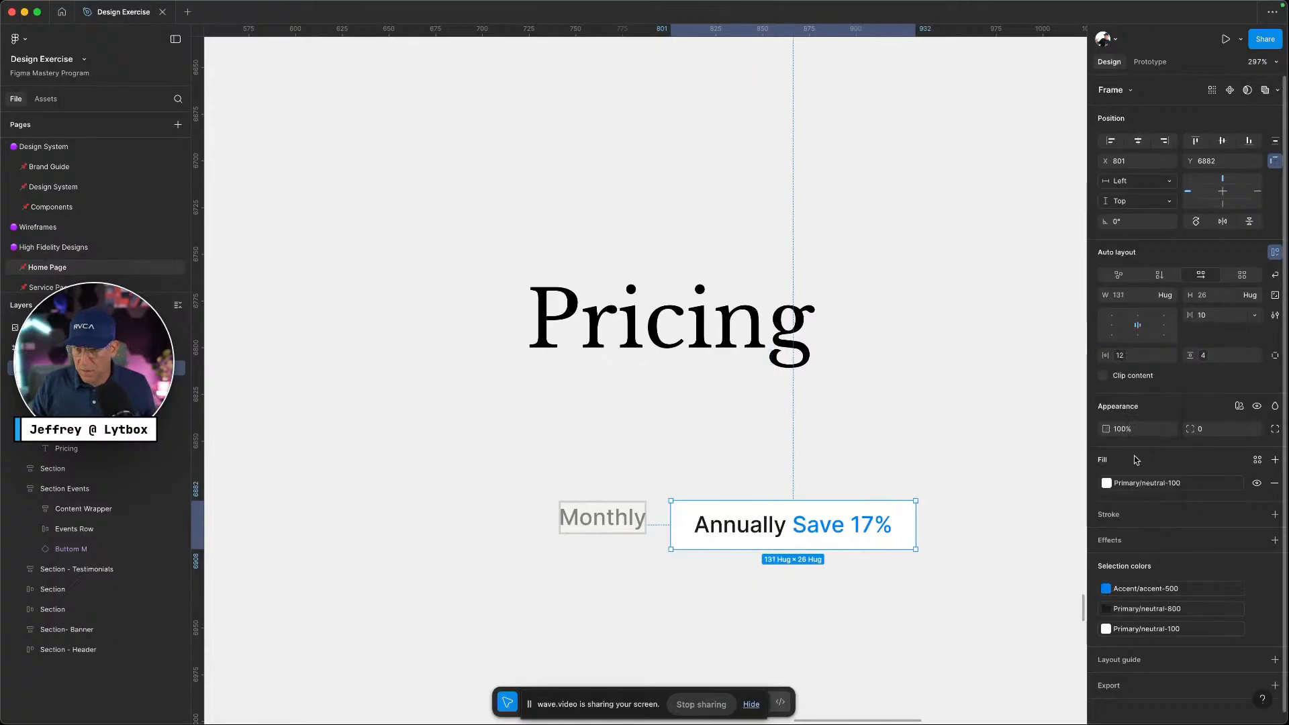
{"action": "key", "text": "ctrl+Left"}
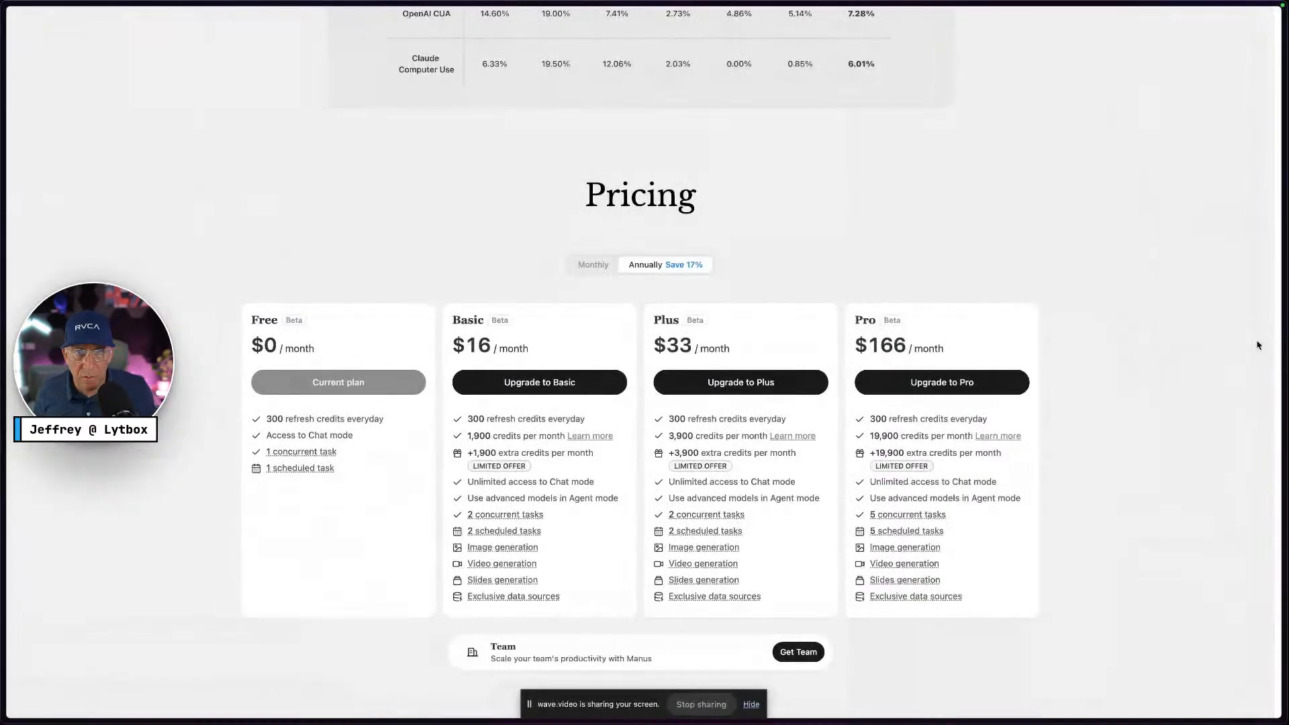
{"action": "key", "text": "ctrl+Right"}
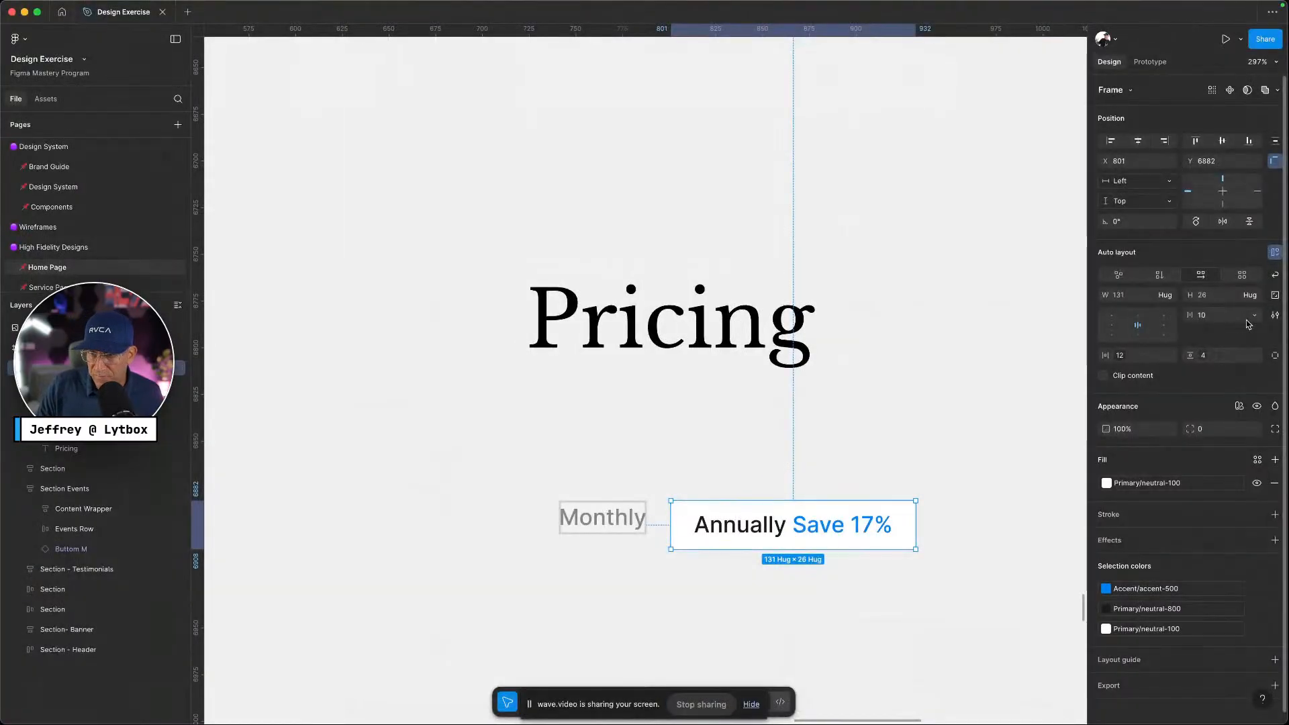
Round the Annually tab's corners with the border-radius-xs variable
{"action": "left_click", "coordinate": [1255, 429]}
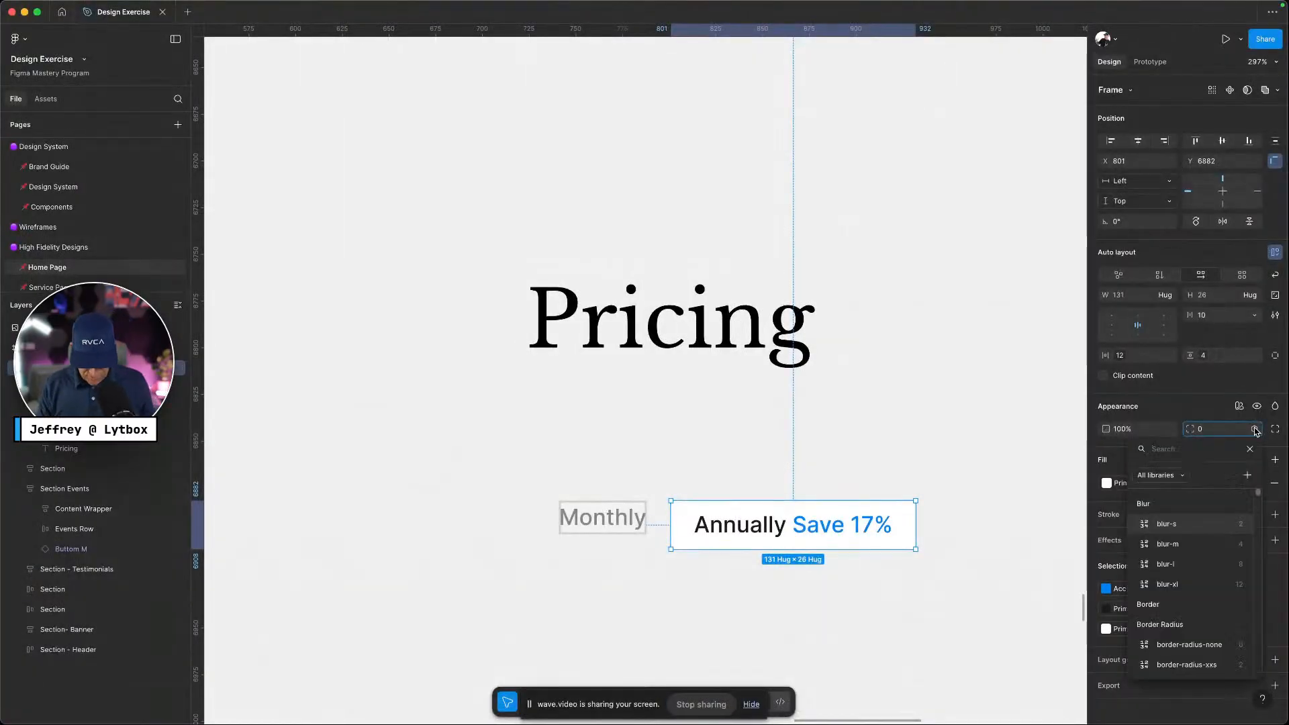
{"action": "type", "text": "radiu"}
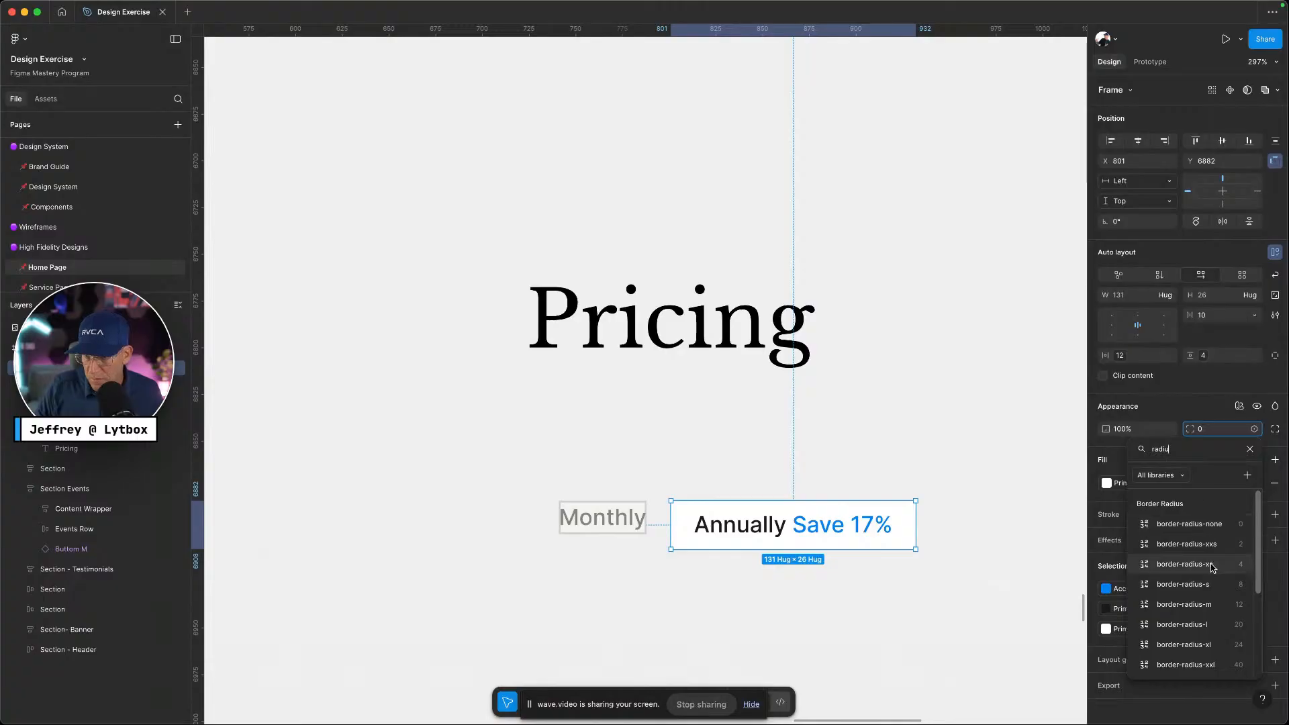
{"action": "left_click", "coordinate": [1212, 565]}
{"action": "left_click", "coordinate": [976, 575]}
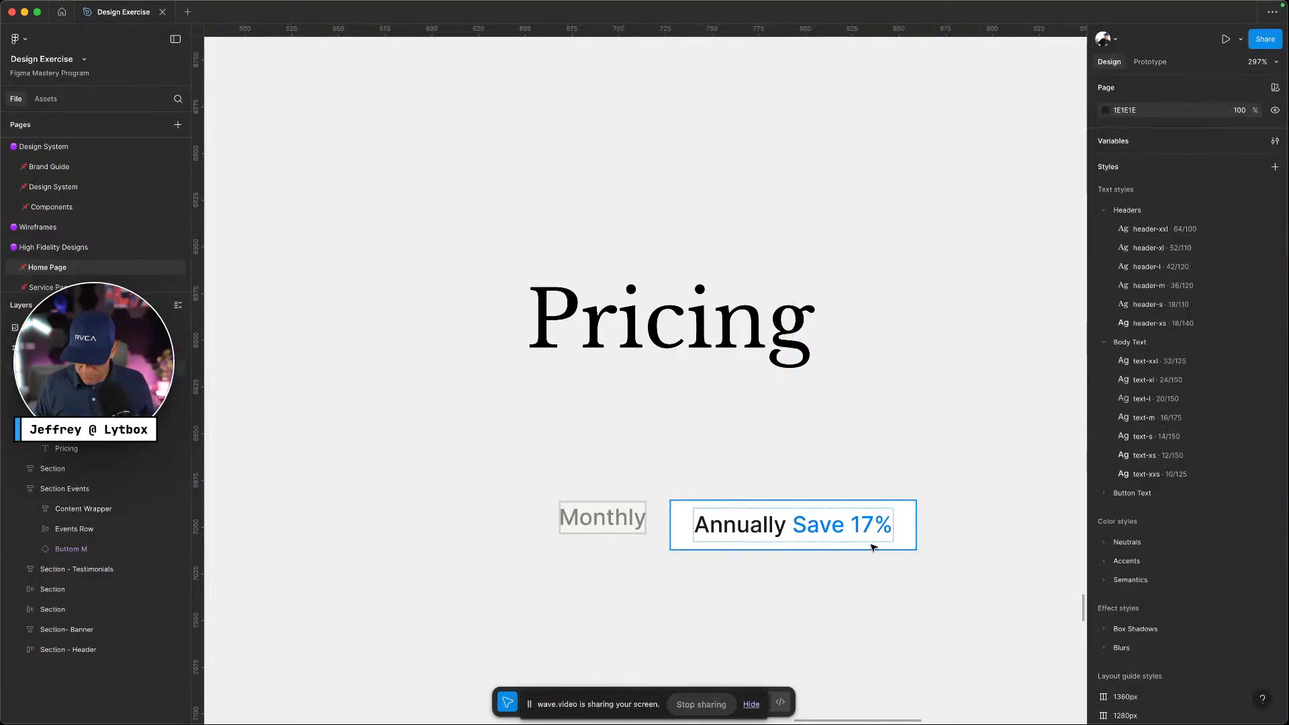
{"action": "key", "text": "ctrl+Left"}
{"action": "key", "text": "ctrl+Right"}
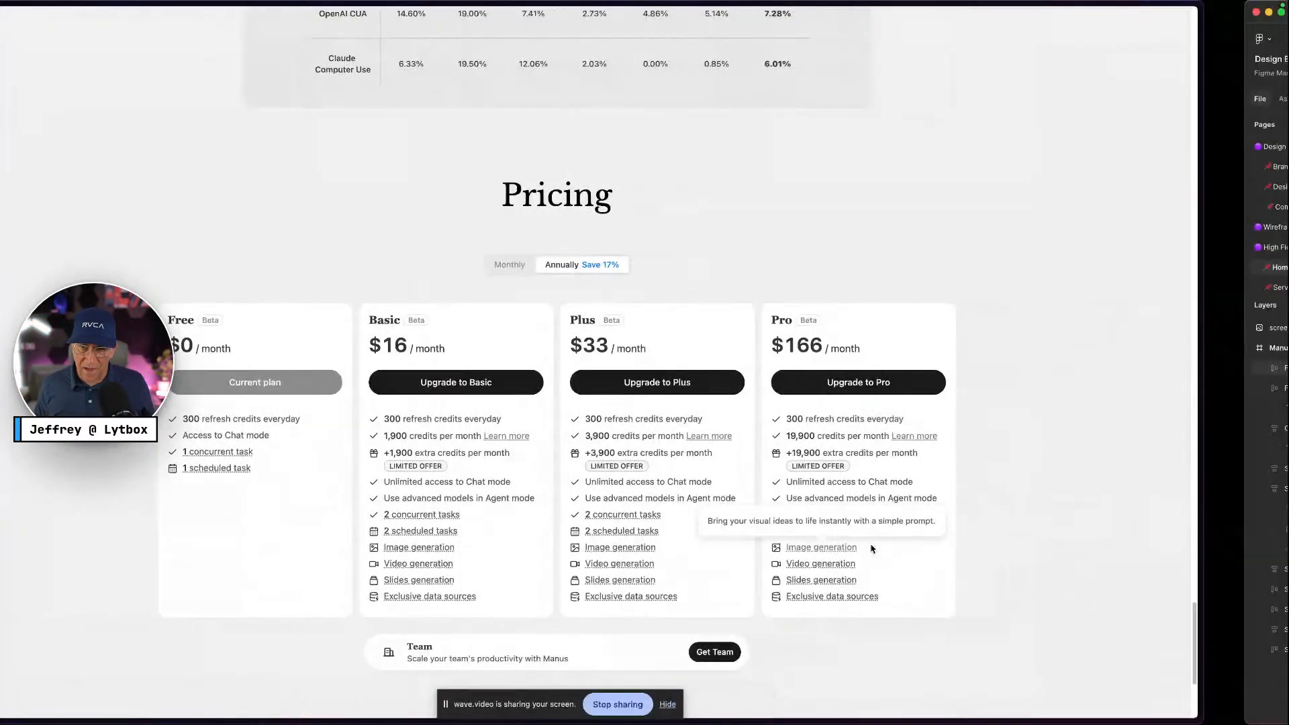
Give the Monthly tab border-radius-xs corners and padding-8 vertical padding
{"action": "left_click", "coordinate": [613, 518]}
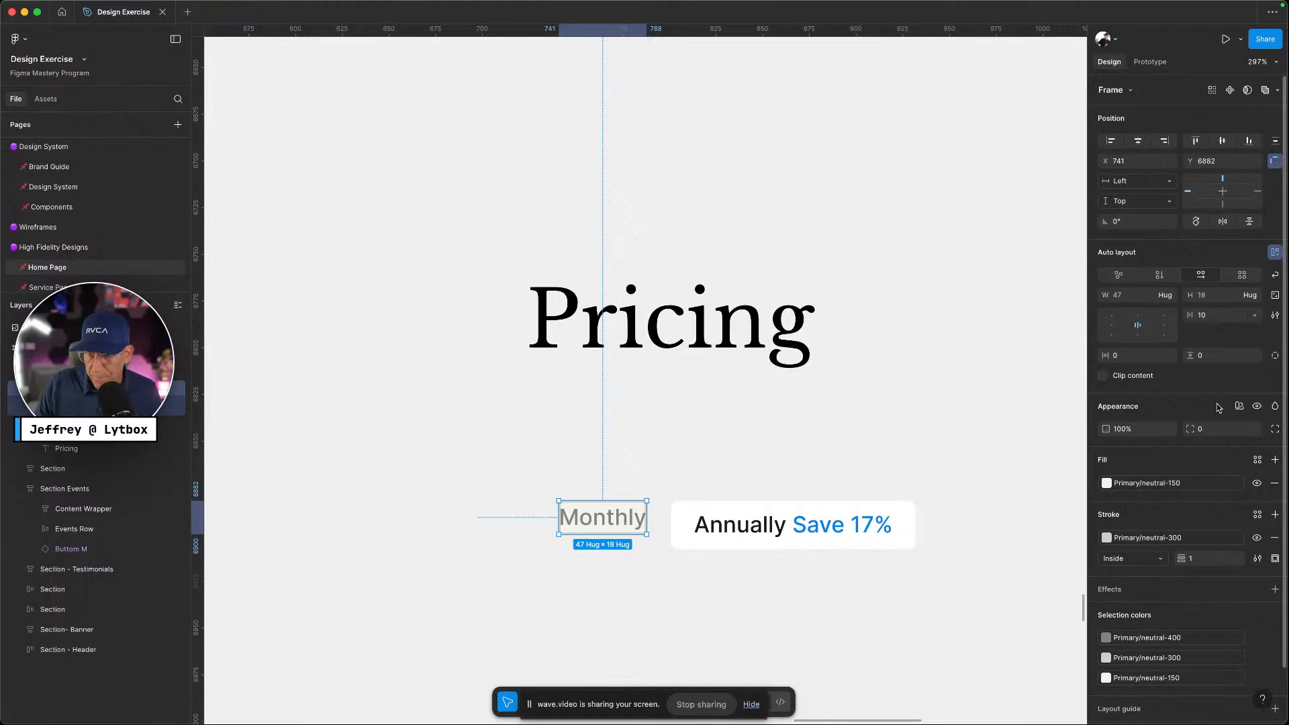
{"action": "left_click", "coordinate": [1254, 430]}
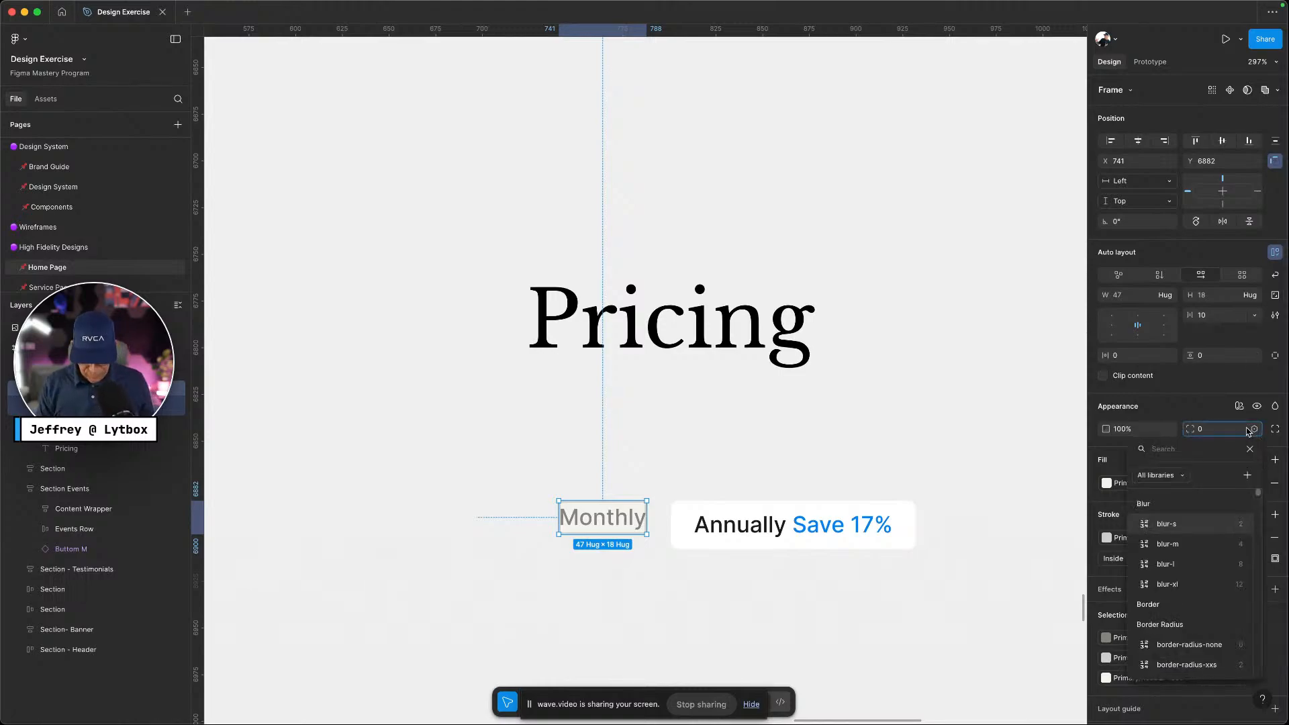
{"action": "type", "text": "radius"}
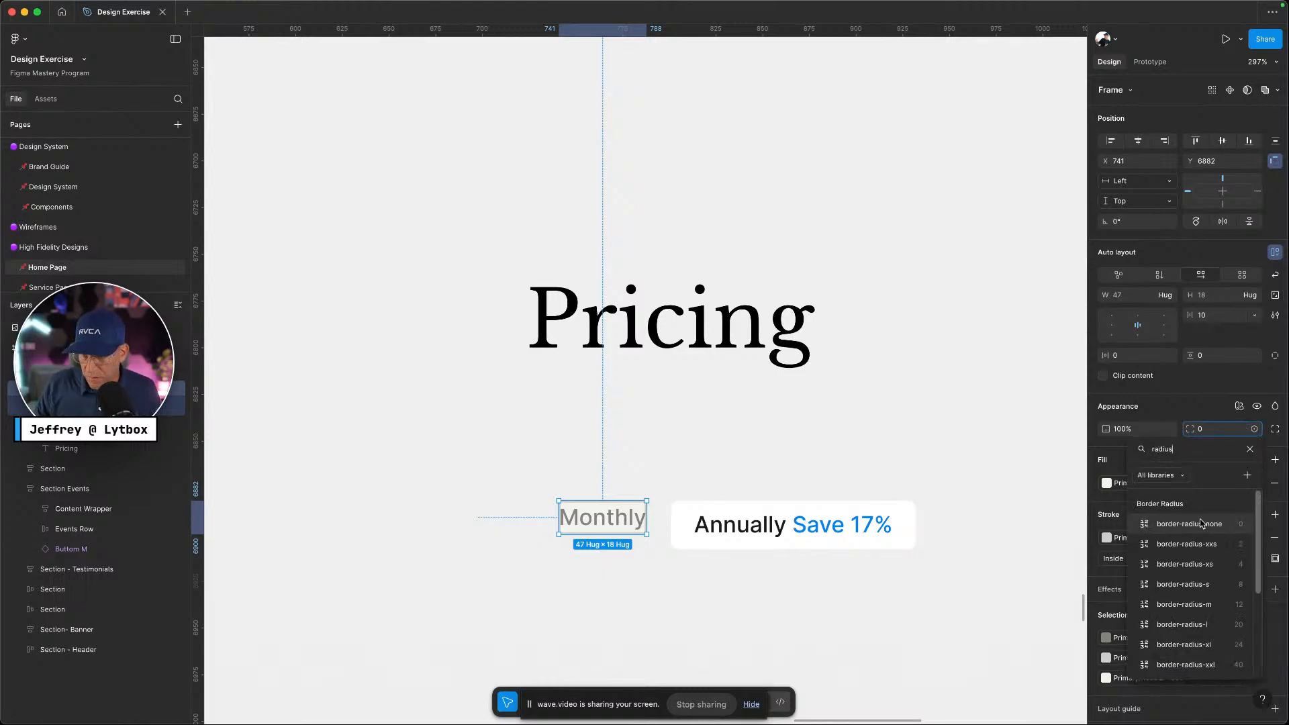
{"action": "left_click", "coordinate": [1198, 566]}
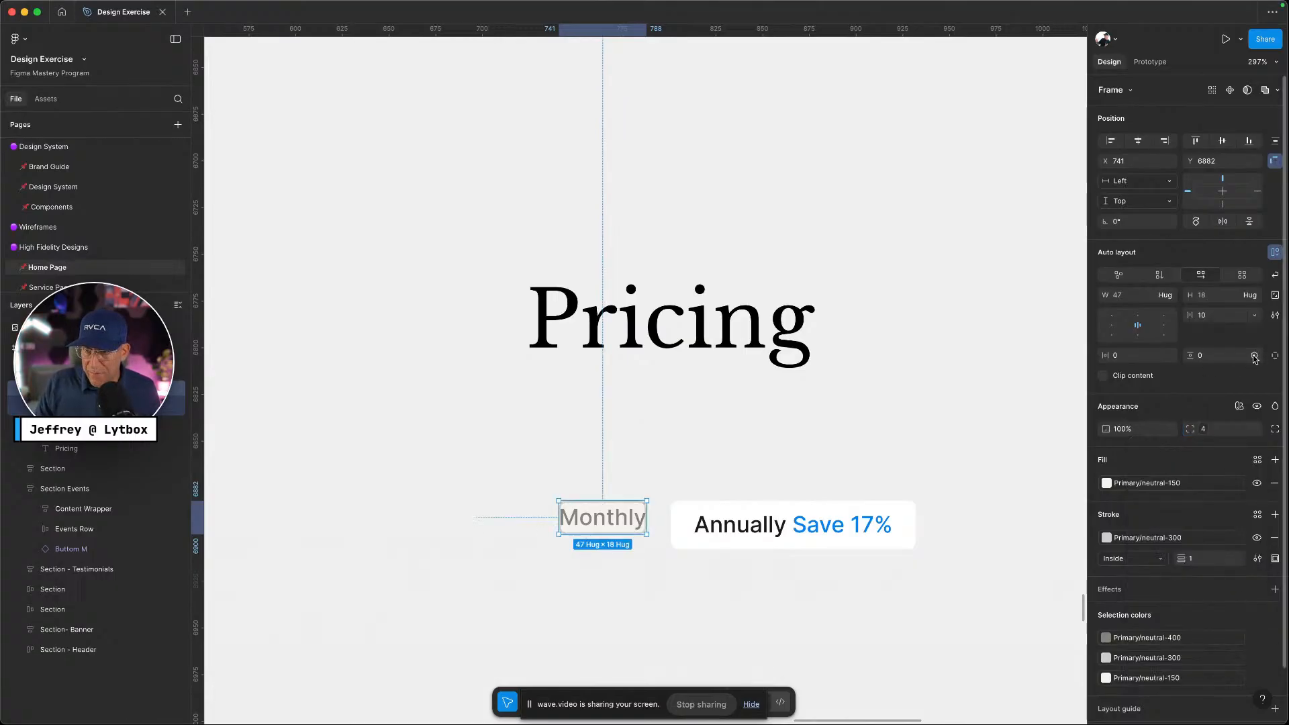
{"action": "left_click", "coordinate": [1254, 356]}
{"action": "type", "text": "p"}
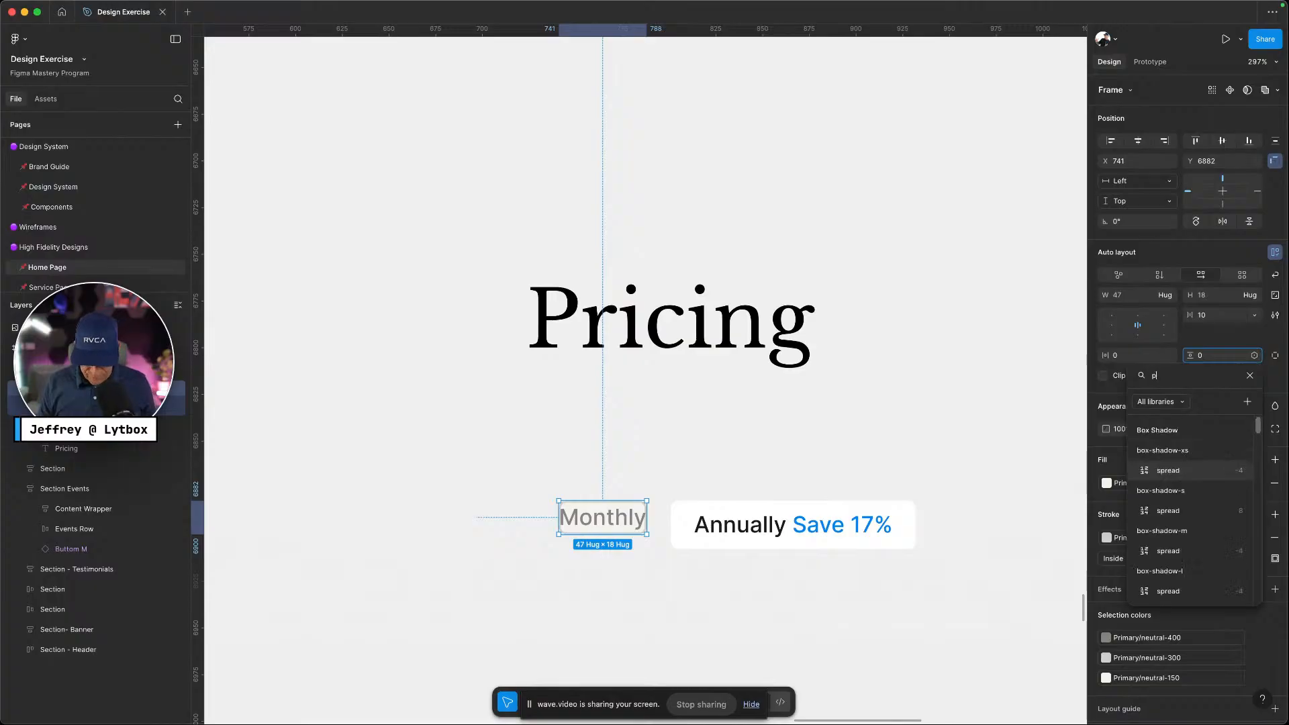
{"action": "type", "text": "adding"}
{"action": "left_click", "coordinate": [1175, 470]}
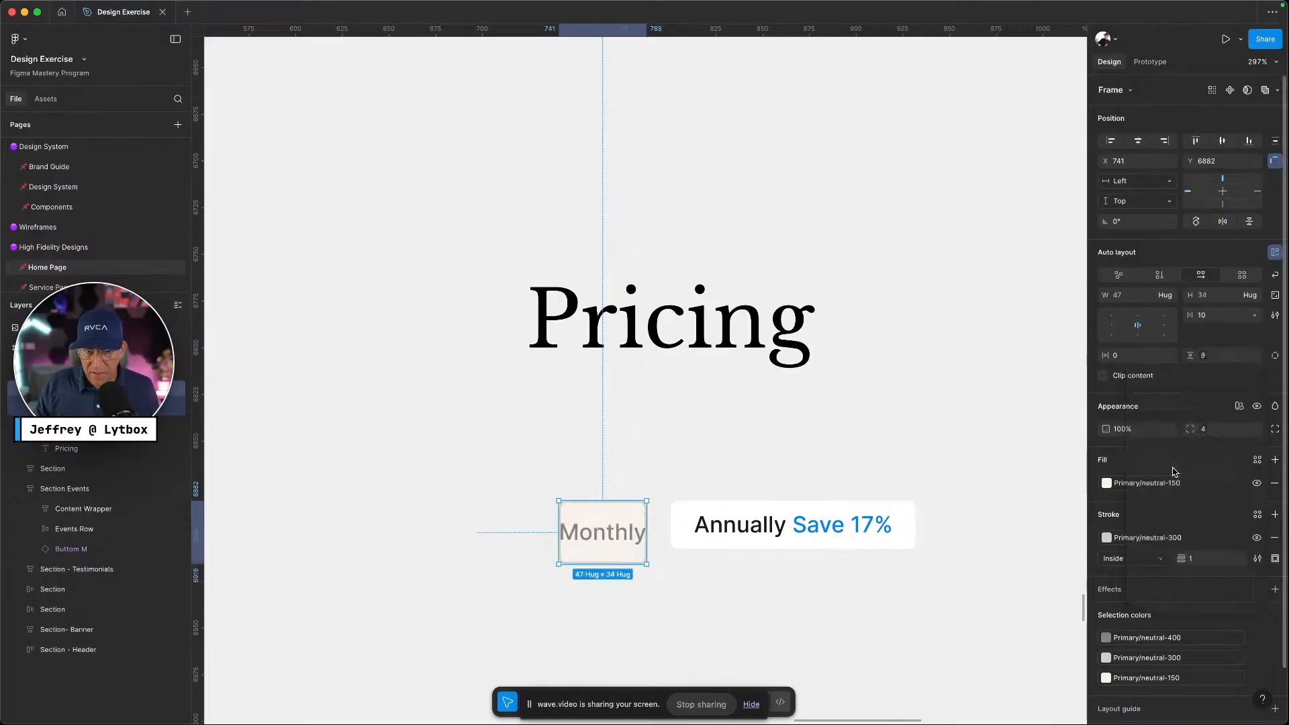
Set the Monthly tab's side padding to 12 after briefly trying 20
{"action": "left_click", "coordinate": [1169, 355]}
{"action": "type", "text": "padding"}
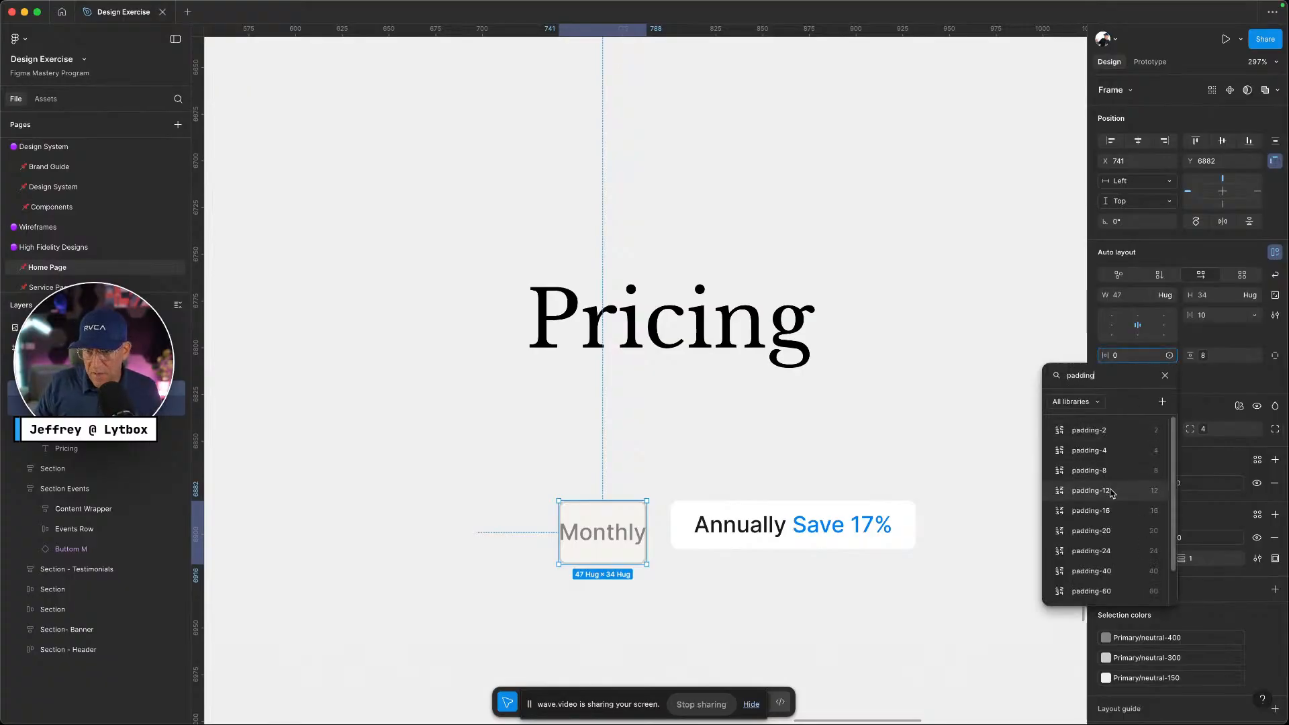
{"action": "left_click", "coordinate": [1107, 531]}
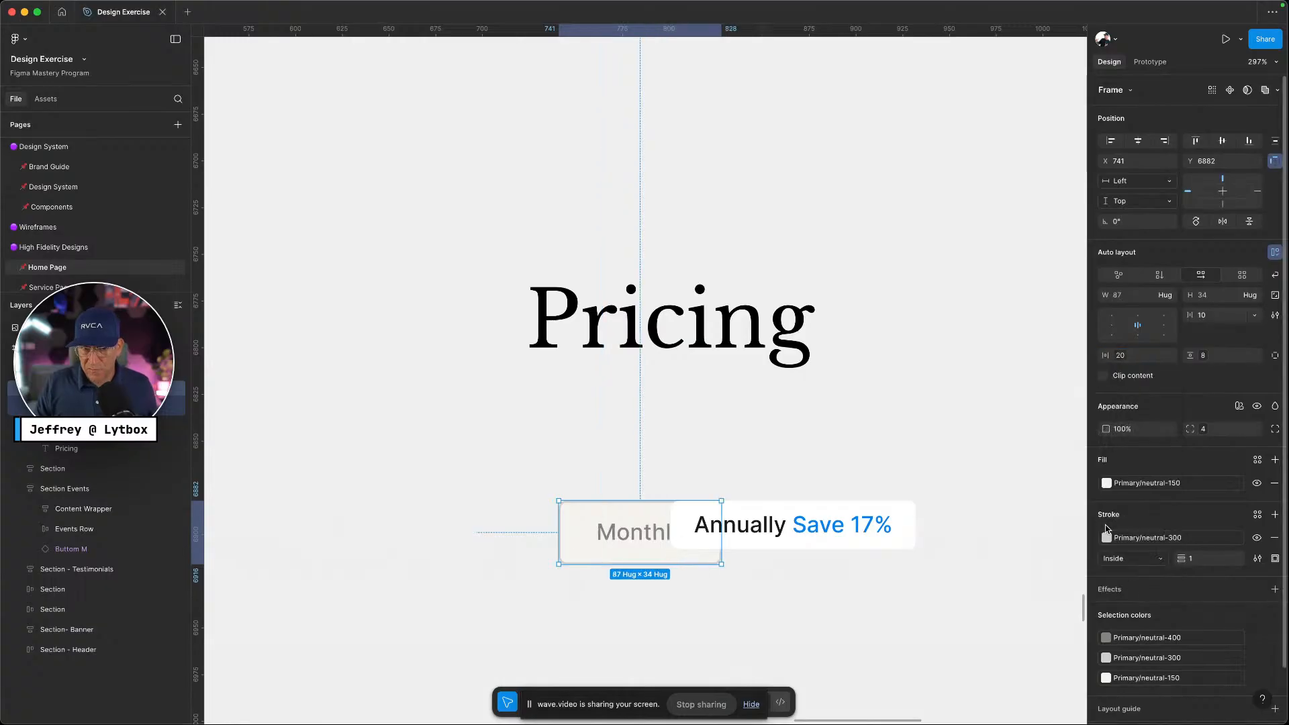
{"action": "key", "text": "ctrl+Left"}
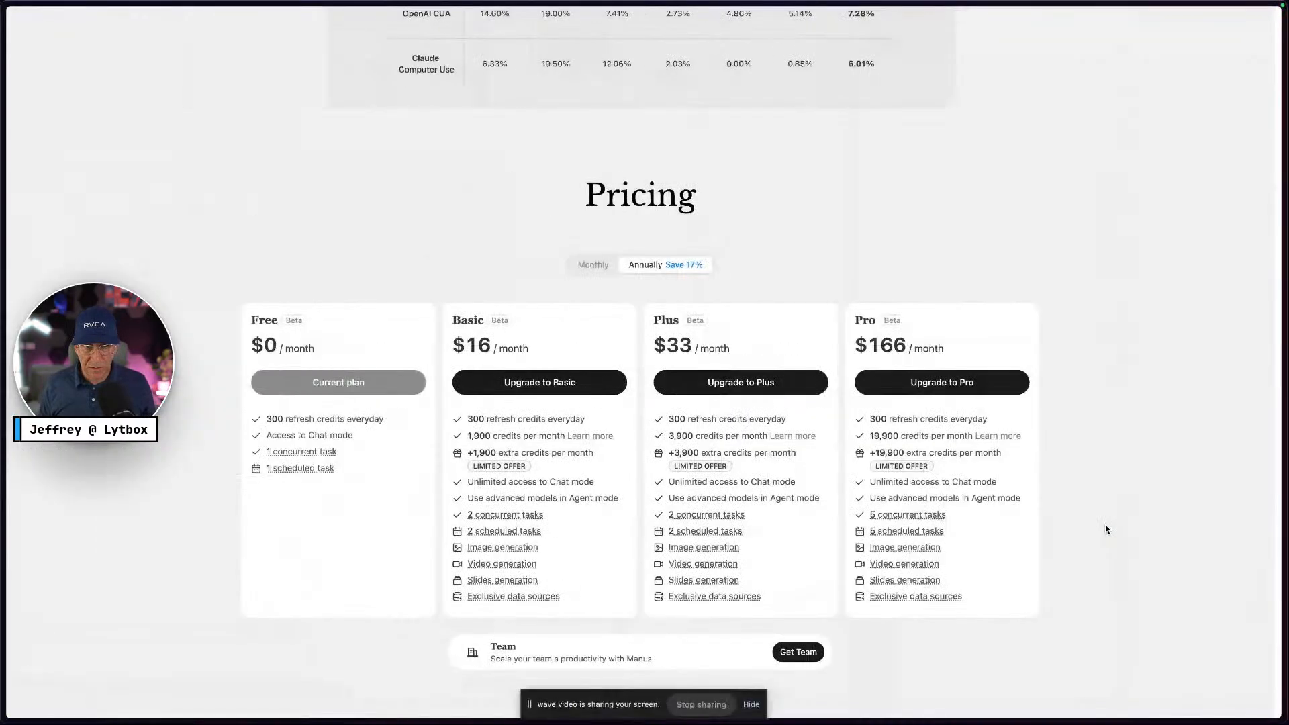
{"action": "key", "text": "ctrl+Right"}
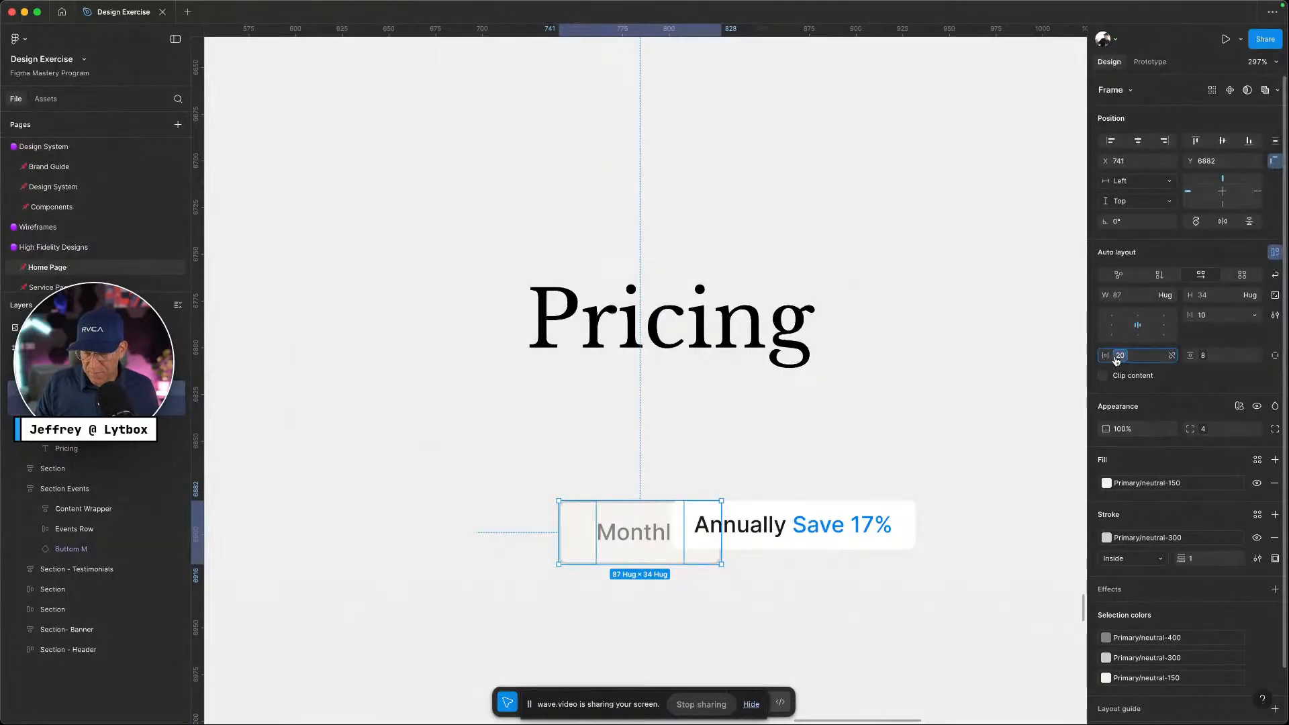
{"action": "left_click", "coordinate": [1172, 355]}
{"action": "left_click", "coordinate": [1090, 505]}
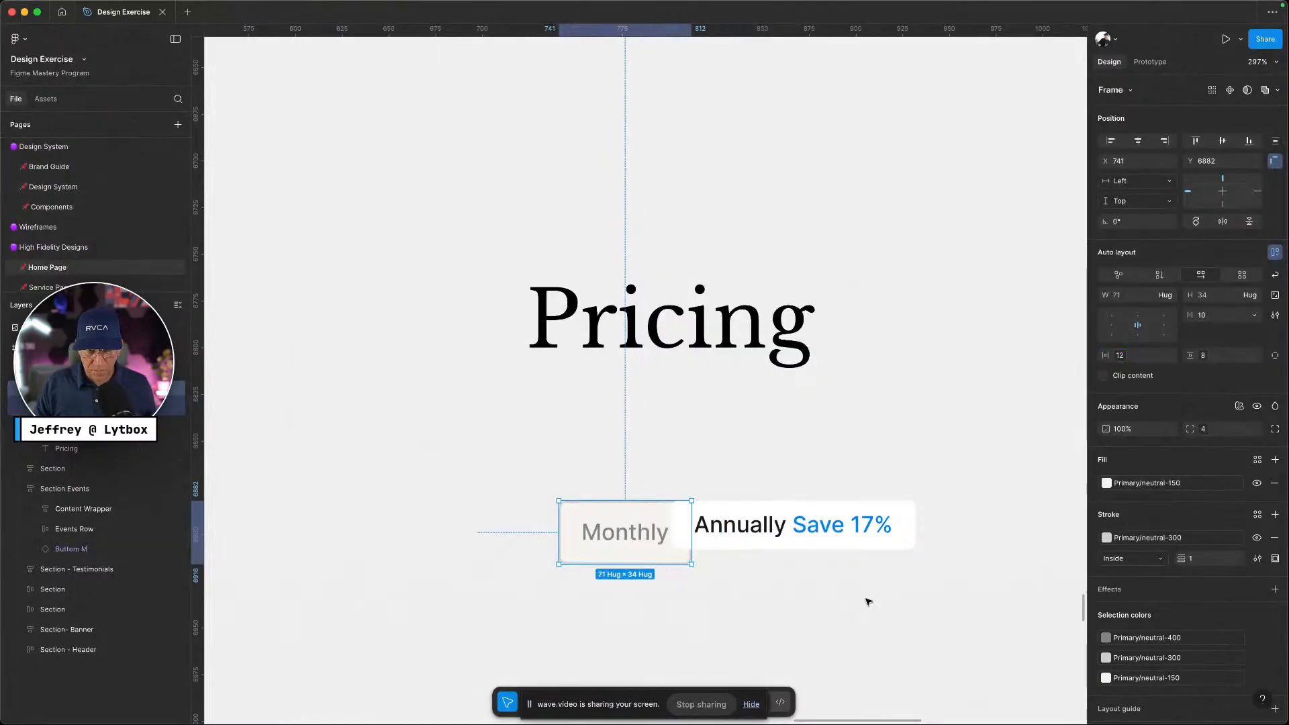
{"action": "key", "text": "Escape"}
Line the Monthly tab up with Annually, widen it to 204, and left-align its content
{"action": "left_click_drag", "start_coordinate": [625, 537], "coordinate": [609, 529]}
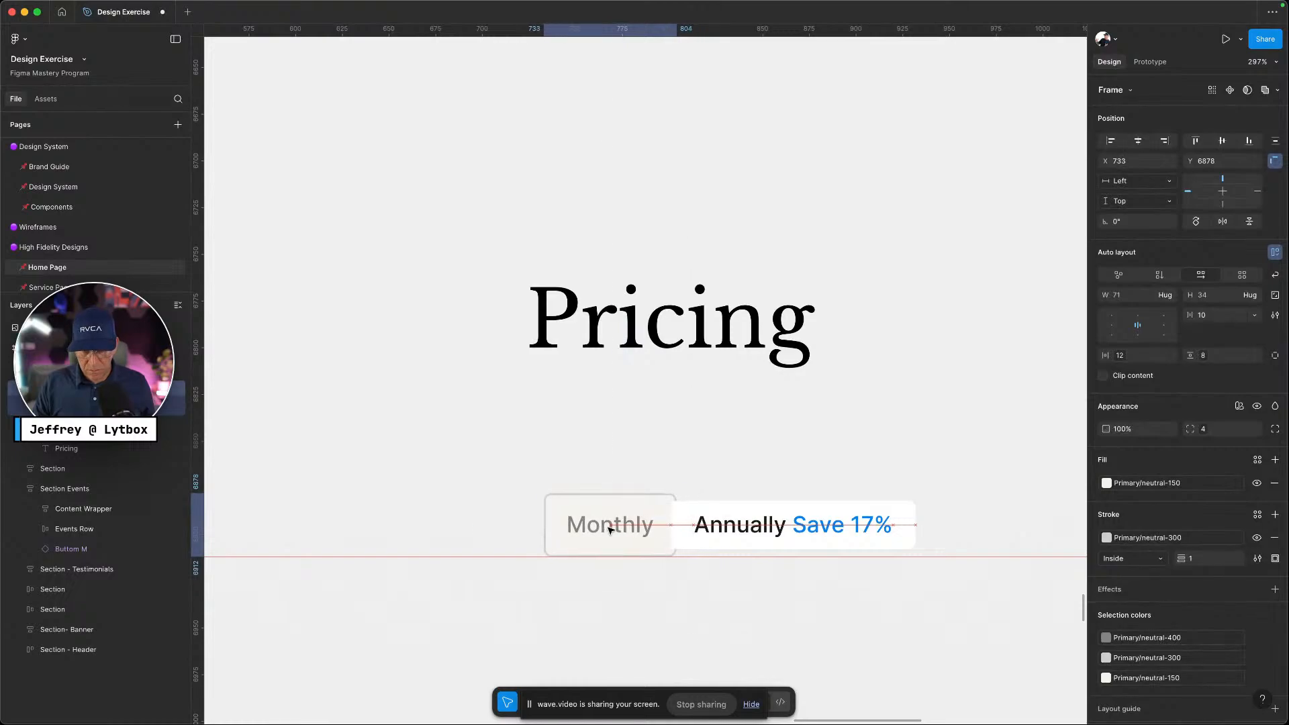
{"action": "left_click_drag", "start_coordinate": [697, 525], "coordinate": [925, 513]}
{"action": "left_click", "coordinate": [1114, 326]}
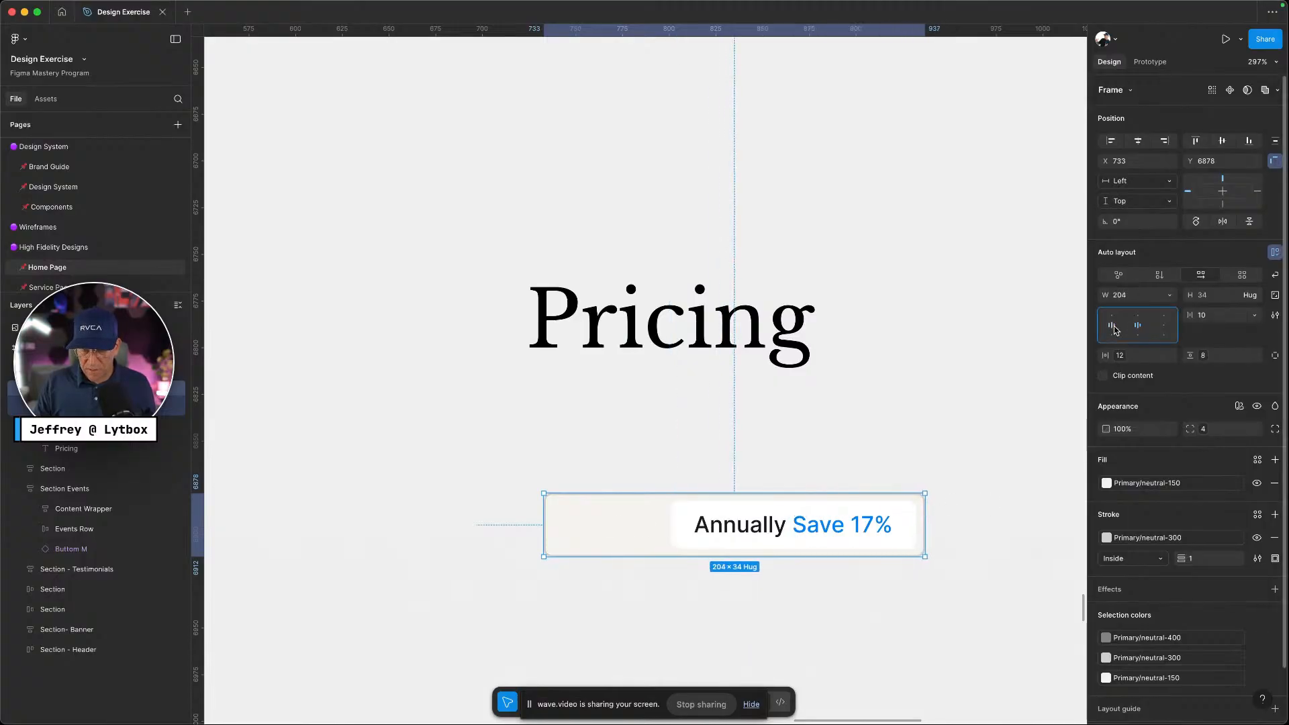
Select the Monthly and Annually tabs together and group them with Cmd+G
{"action": "scroll", "coordinate": [892, 430], "scroll_direction": "down", "scroll_amount": 2}
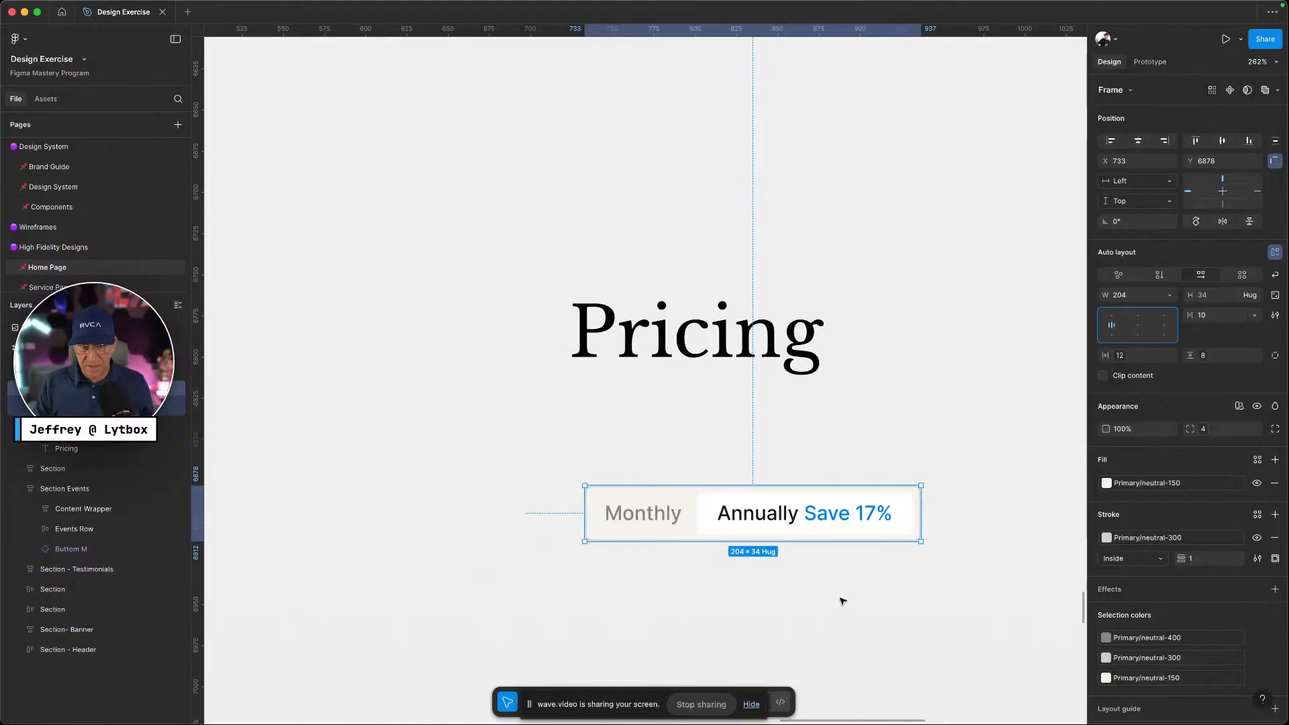
{"action": "left_click", "coordinate": [778, 591]}
{"action": "scroll", "coordinate": [779, 589], "scroll_direction": "up", "scroll_amount": 3}
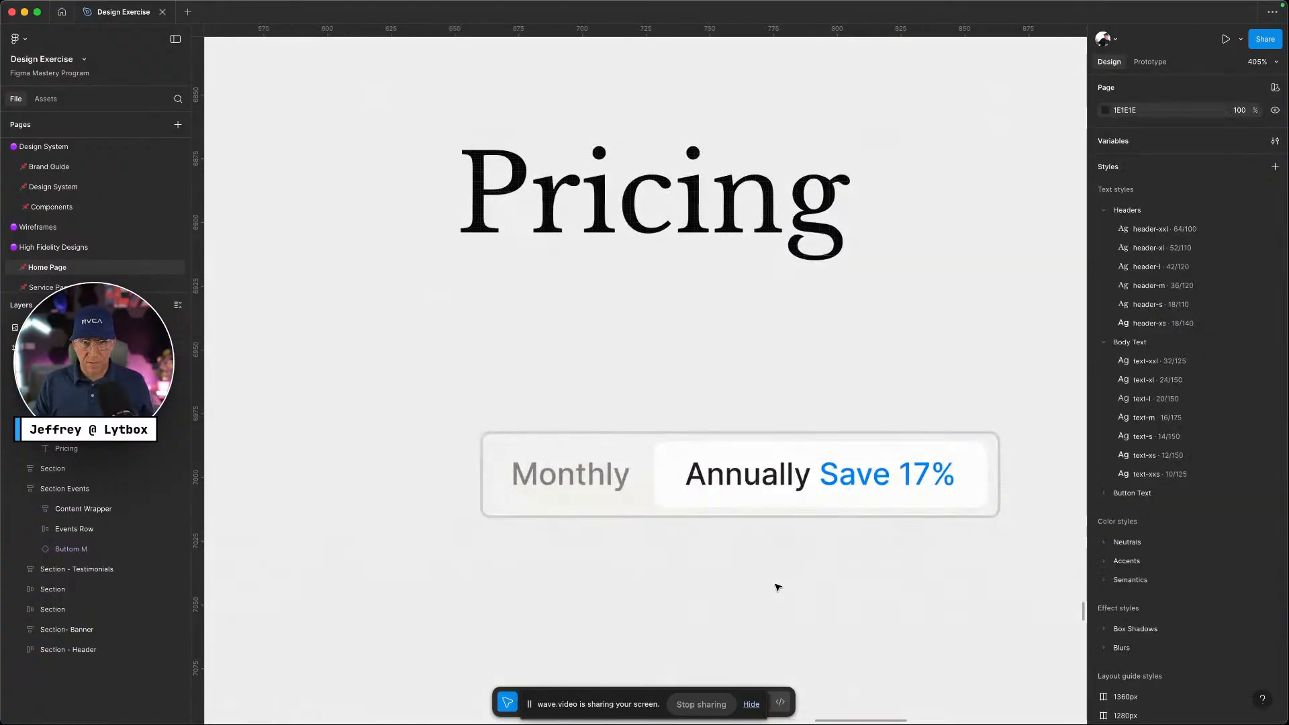
{"action": "left_click_drag", "start_coordinate": [851, 554], "coordinate": [589, 461]}
{"action": "key", "text": "super+g"}
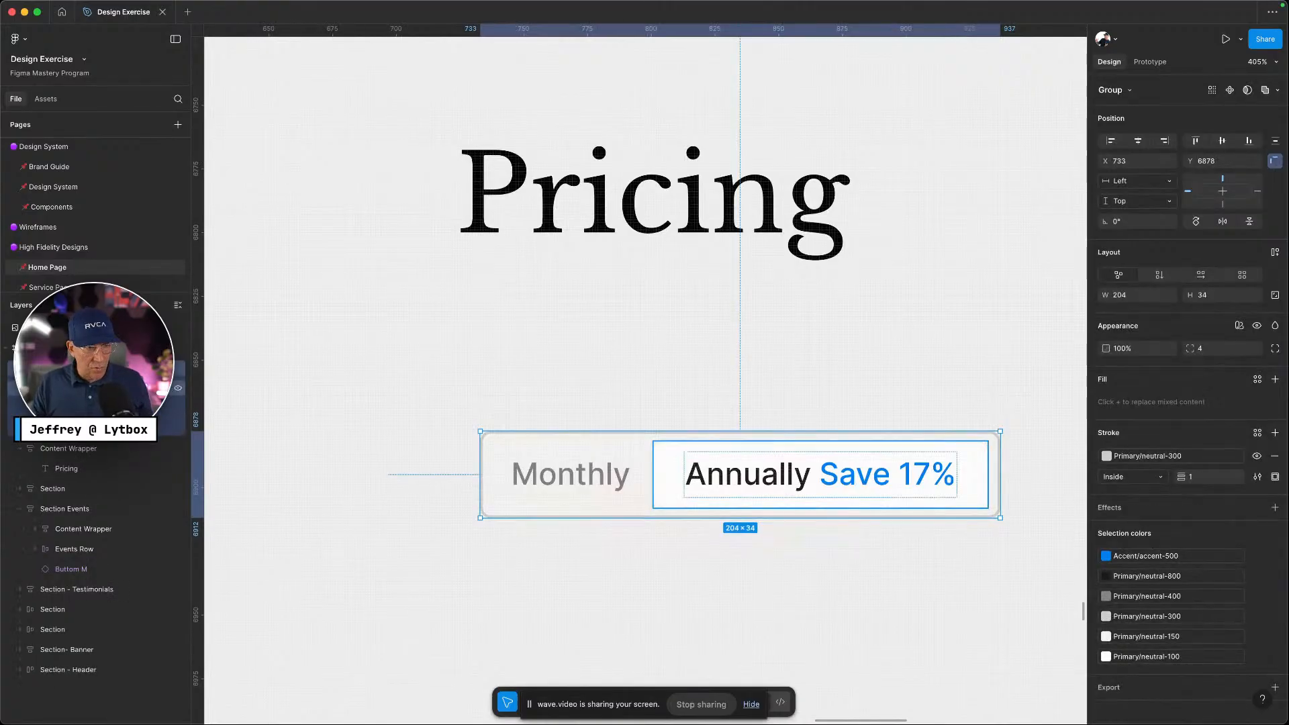
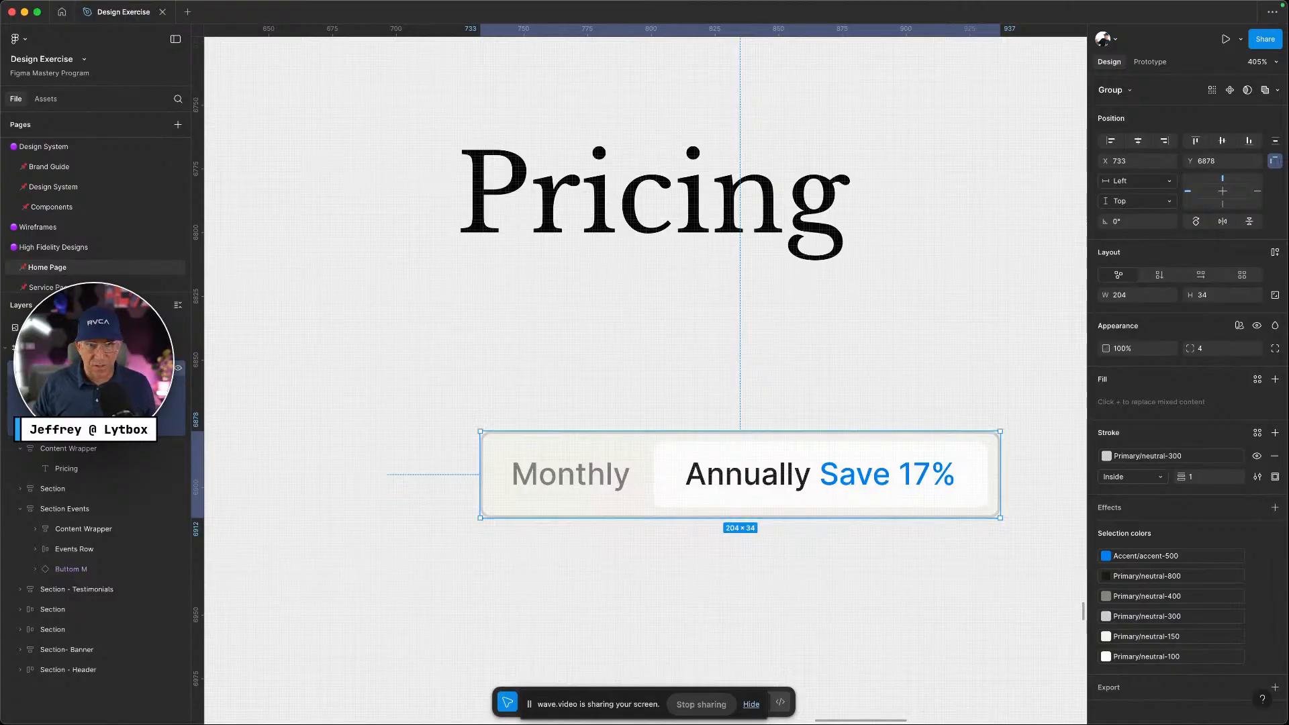
Move the Monthly/Annually switcher group up directly beneath the Pricing heading
{"action": "left_click", "coordinate": [748, 598]}
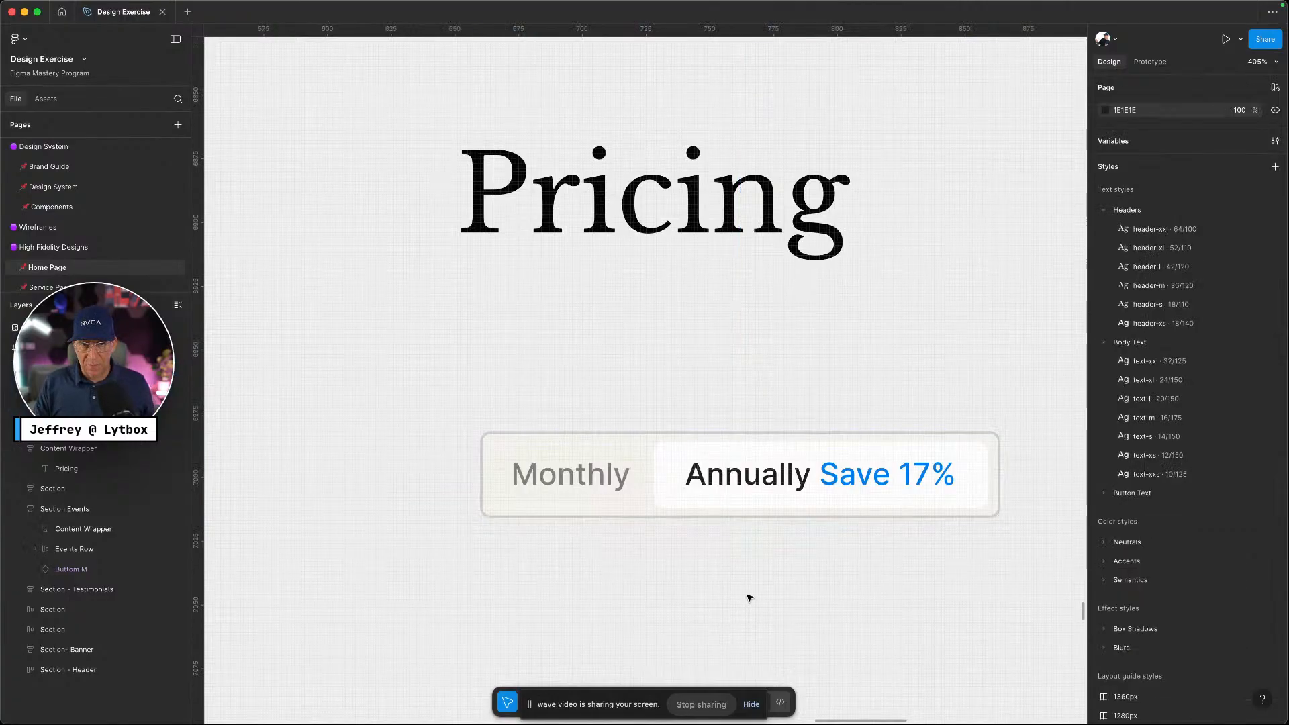
{"action": "scroll", "coordinate": [825, 578], "scroll_direction": "down", "scroll_amount": 2}
{"action": "scroll", "coordinate": [824, 579], "scroll_direction": "down", "scroll_amount": 3}
{"action": "left_click_drag", "start_coordinate": [823, 521], "coordinate": [756, 450]}
{"action": "scroll", "coordinate": [784, 469], "scroll_direction": "down", "scroll_amount": 3}
{"action": "scroll", "coordinate": [784, 537], "scroll_direction": "up", "scroll_amount": 3}
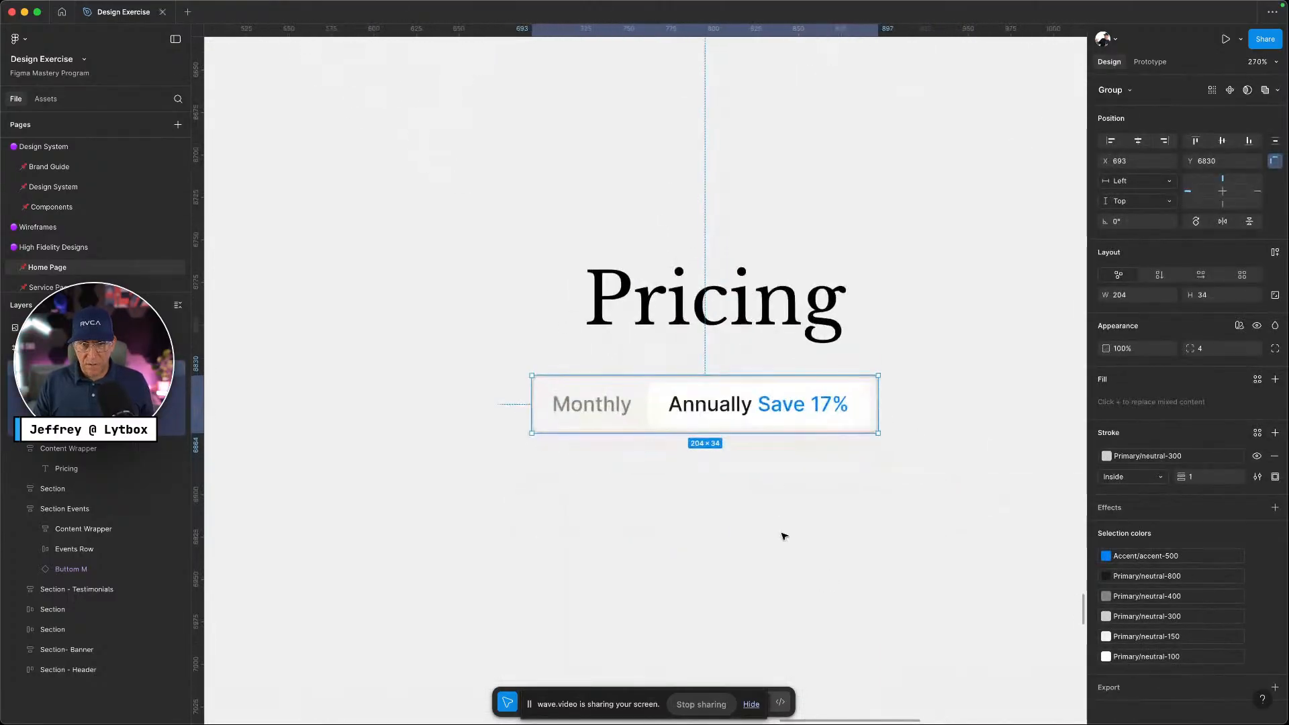
Compare the heading and switcher placement against the reference pricing page
{"action": "key", "text": "ctrl+Left"}
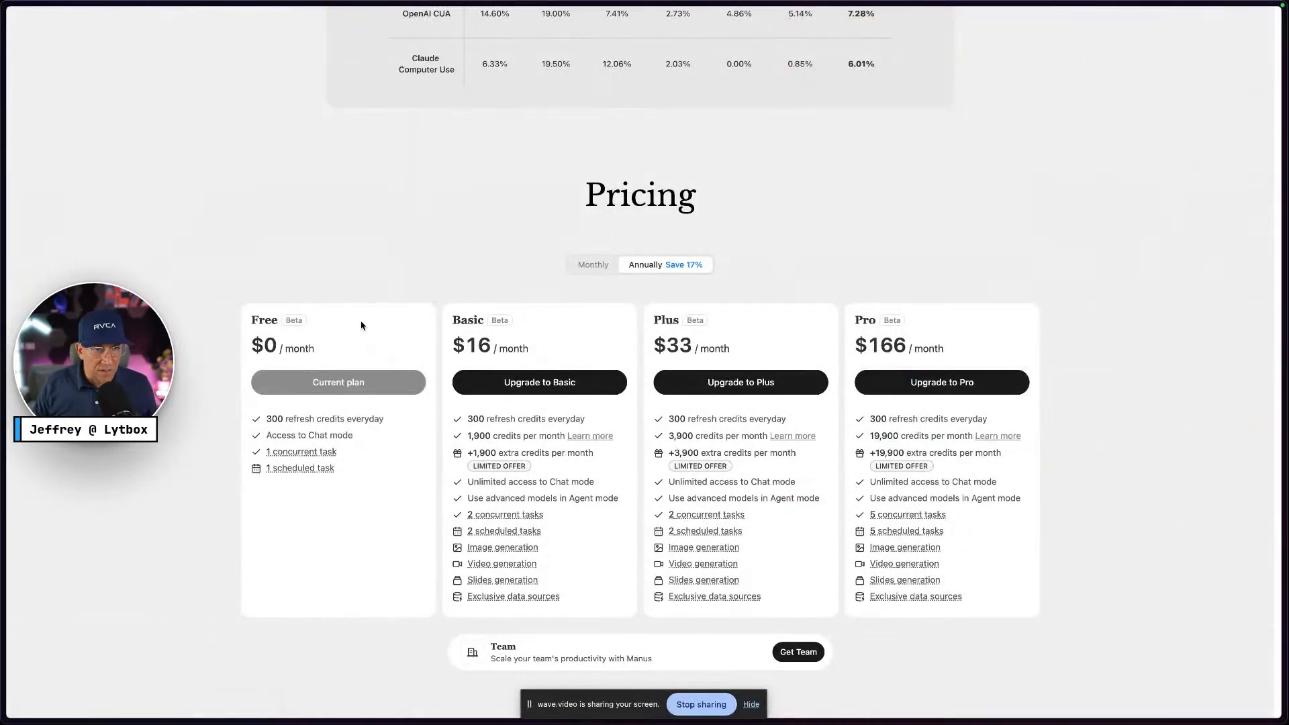
{"action": "key", "text": "ctrl+Right"}
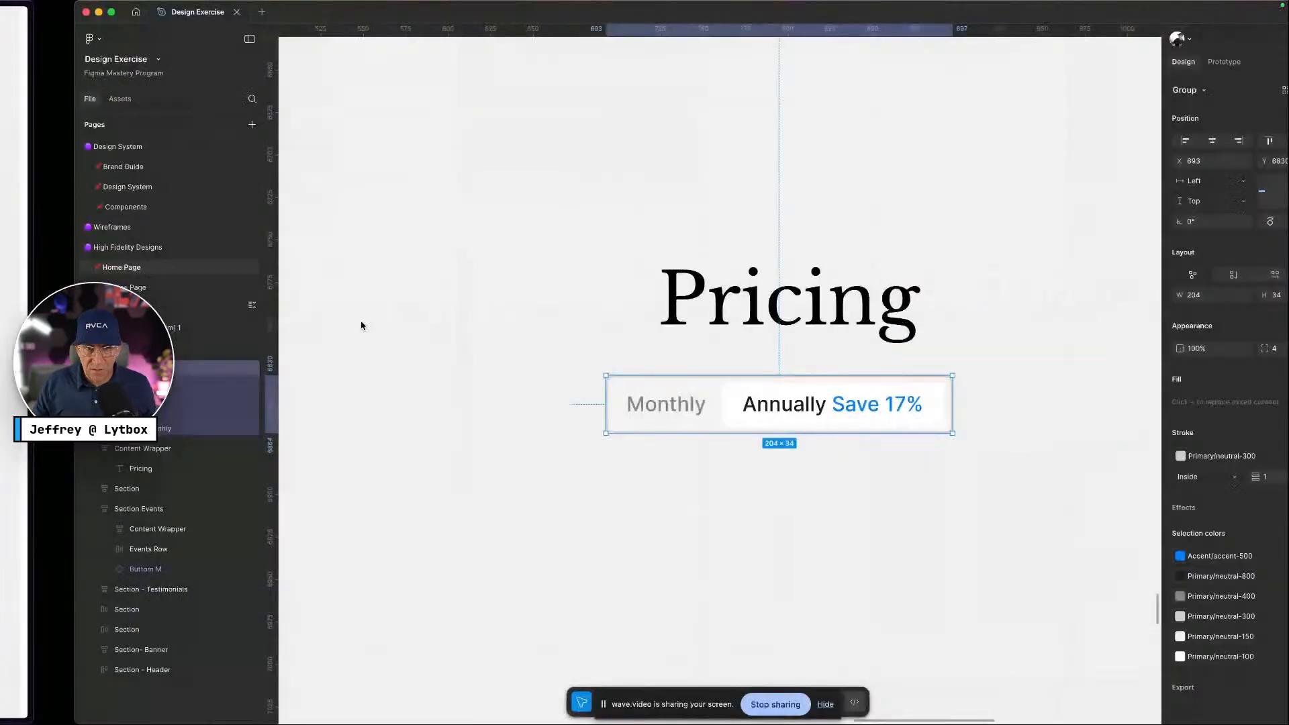
{"action": "scroll", "coordinate": [403, 390], "scroll_direction": "right", "scroll_amount": 2}
{"action": "scroll", "coordinate": [440, 457], "scroll_direction": "down", "scroll_amount": 3}
{"action": "scroll", "coordinate": [440, 457], "scroll_direction": "down", "scroll_amount": 3}
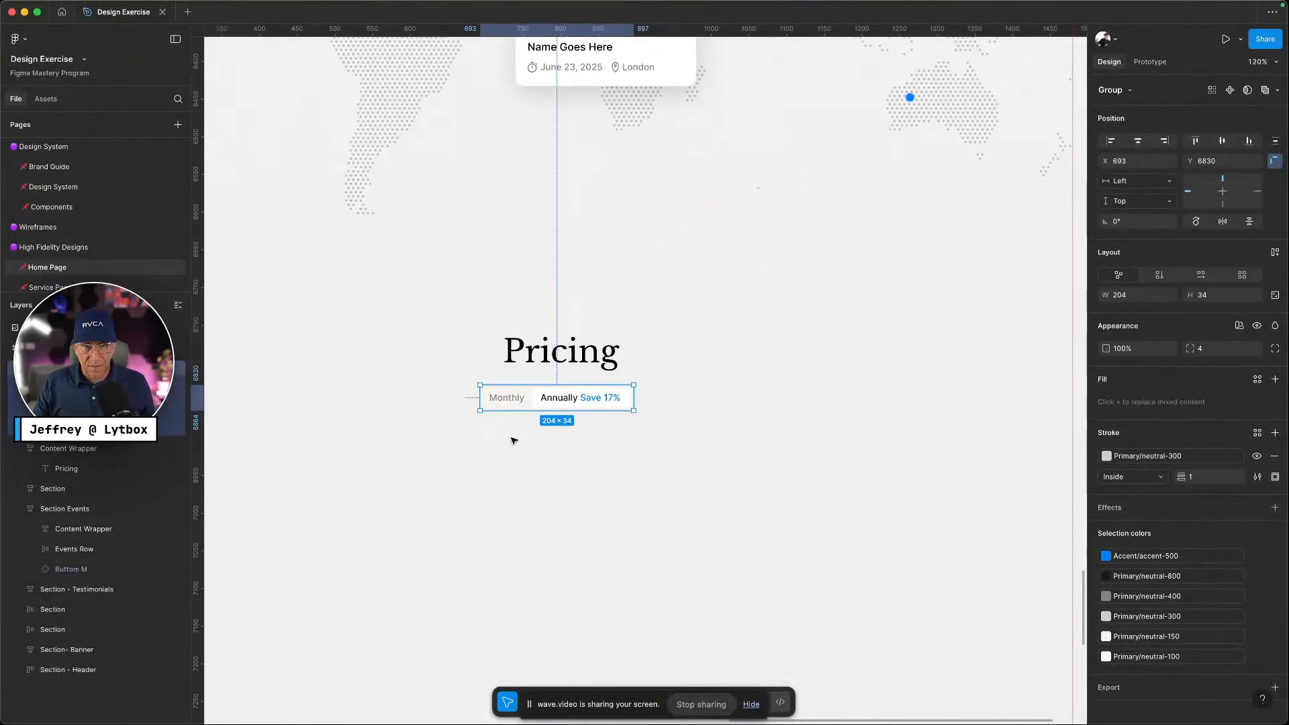
{"action": "scroll", "coordinate": [513, 438], "scroll_direction": "left", "scroll_amount": 5}
Remove an accidentally drawn small rectangle by undoing it
{"action": "key", "text": "r"}
{"action": "left_click", "coordinate": [503, 401]}
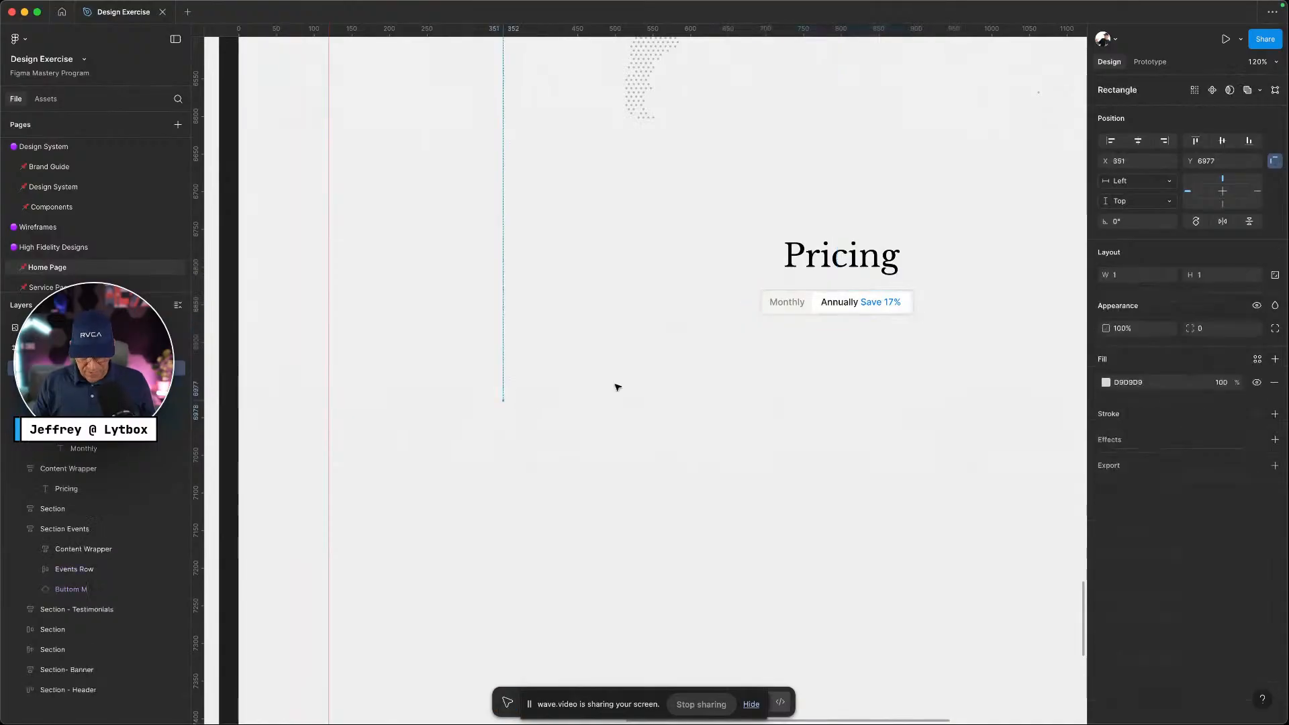
{"action": "left_click", "coordinate": [544, 466]}
{"action": "key", "text": "super+z"}
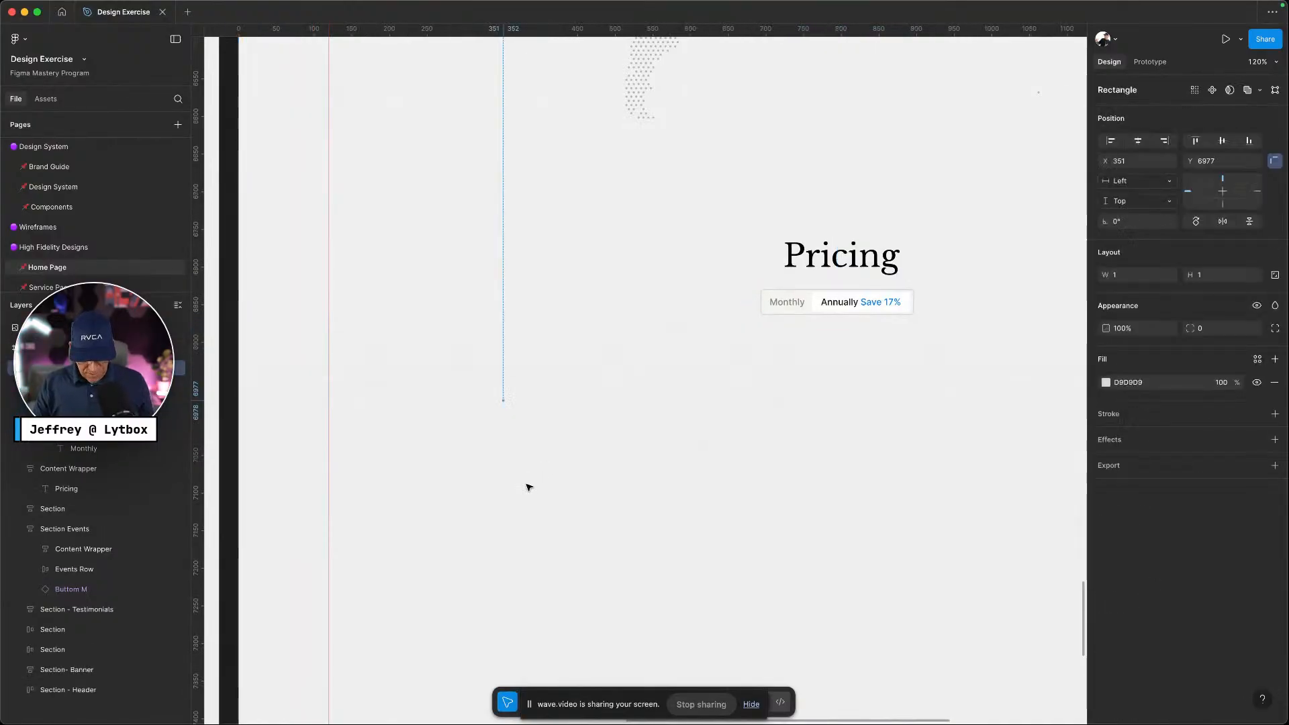
{"action": "key", "text": "super+z"}
Add a 'Free' plan text label, checking it against the reference page
{"action": "key", "text": "t"}
{"action": "left_click", "coordinate": [496, 376]}
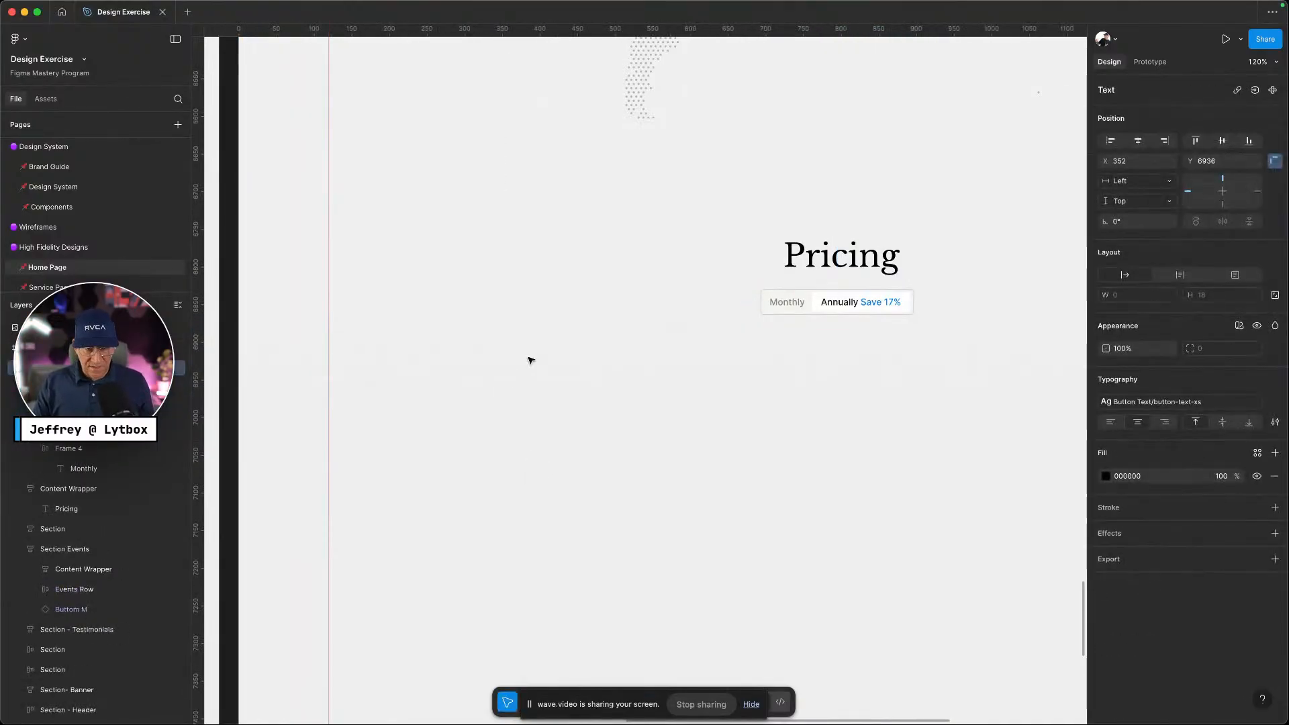
{"action": "type", "text": "Free"}
{"action": "key", "text": "ctrl+Left"}
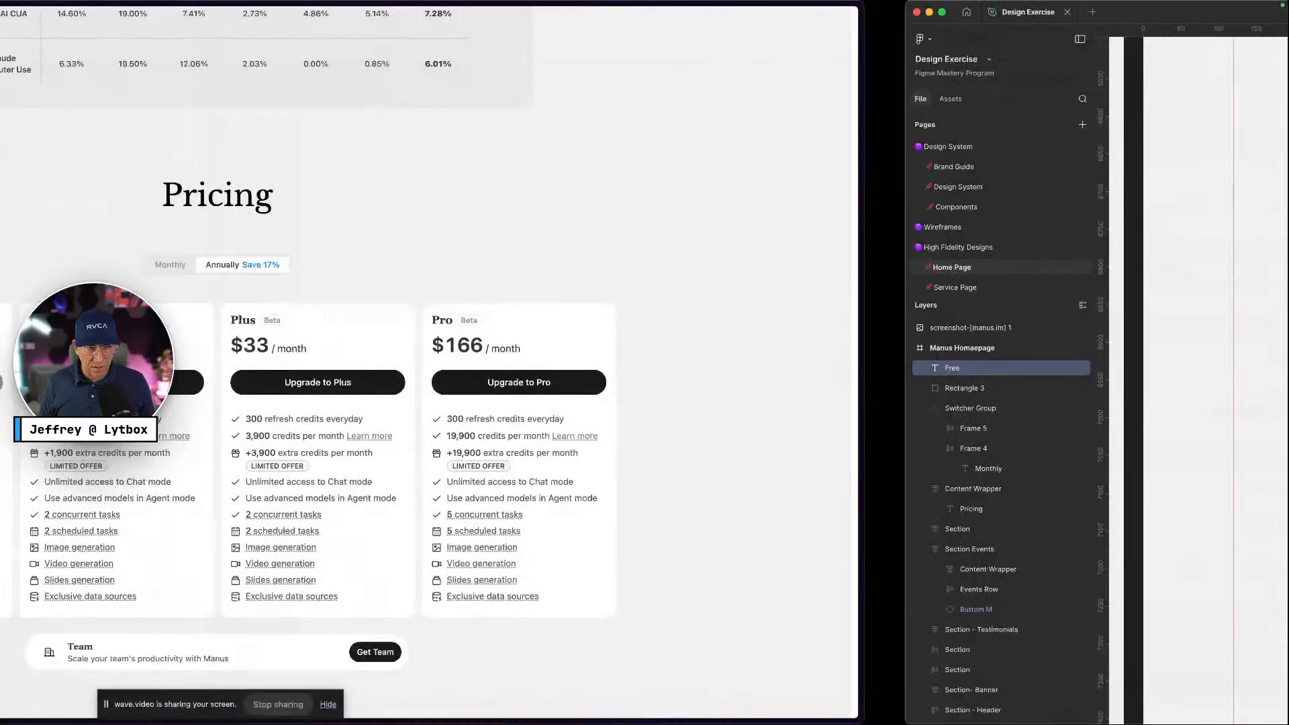
{"action": "key", "text": "ctrl+Right"}
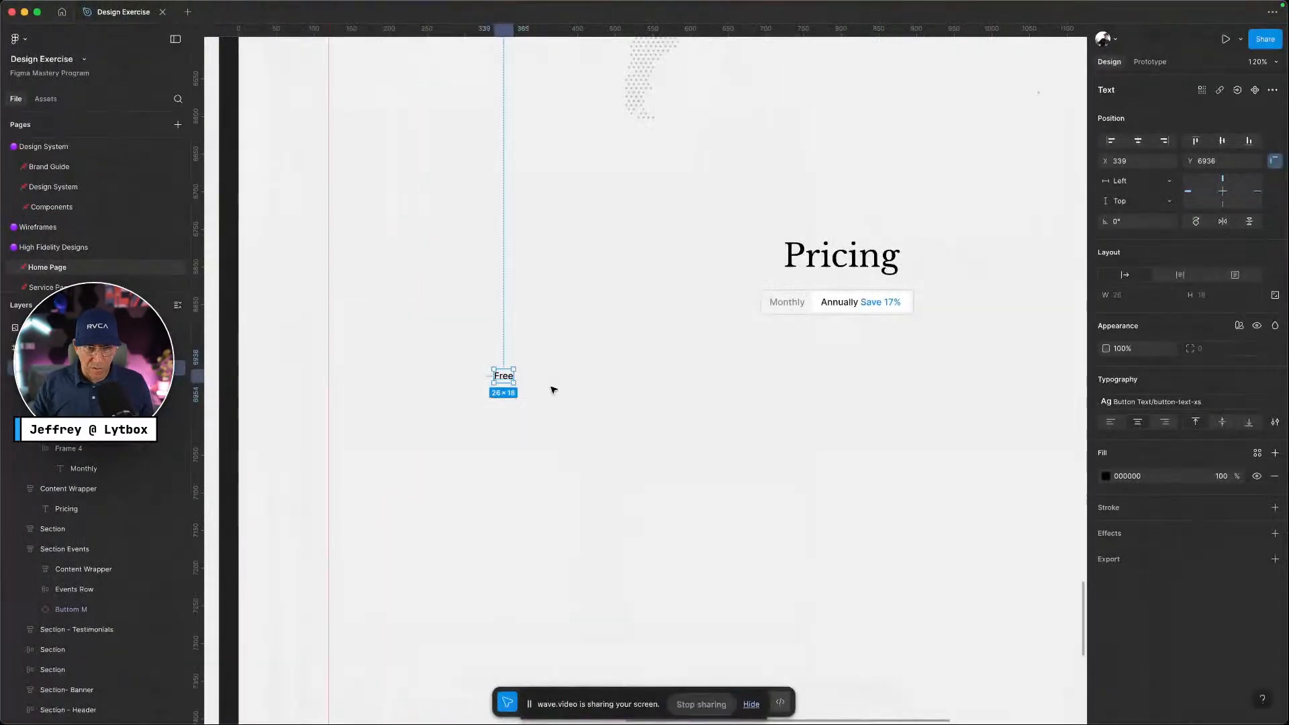
Duplicate the Free label to its right and rename the copy 'Beta'
{"action": "left_click_drag", "start_coordinate": [506, 378], "coordinate": [542, 376]}
{"action": "double_click", "coordinate": [541, 375]}
{"action": "type", "text": "Beta"}
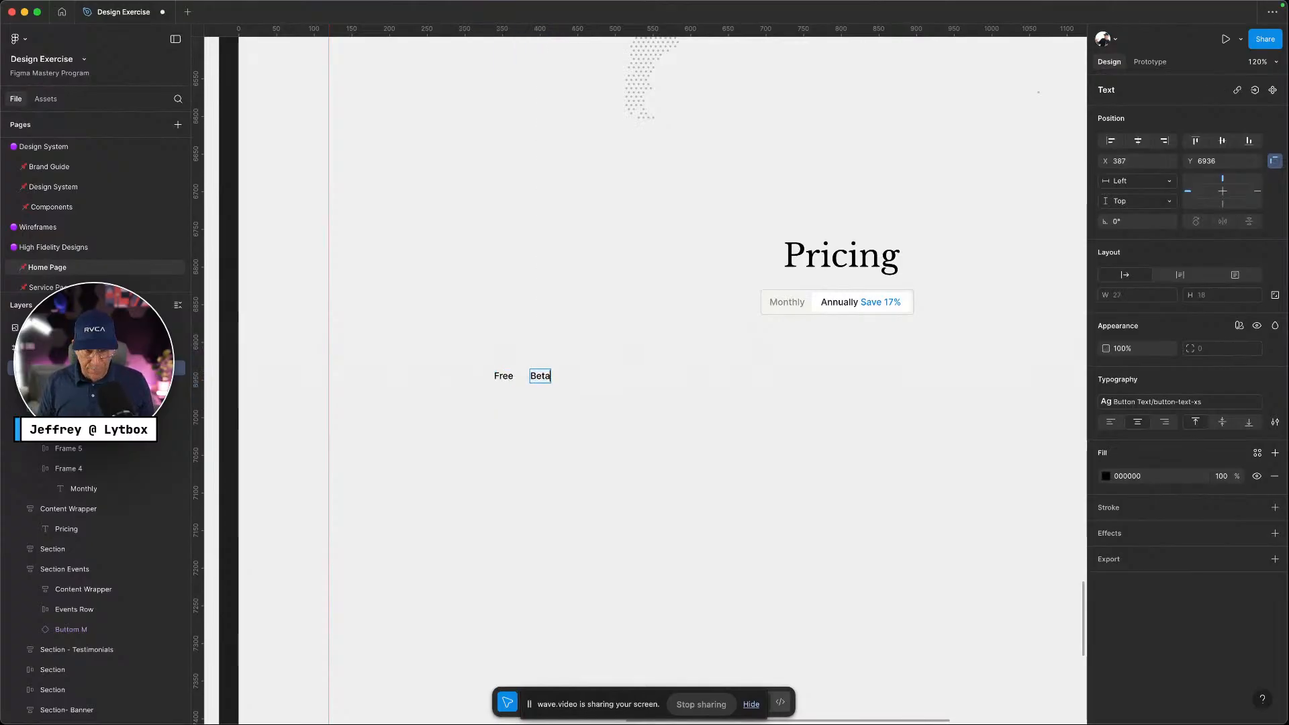
{"action": "key", "text": "Escape"}
Stack several duplicated Free labels below the original one
{"action": "left_click", "coordinate": [511, 380]}
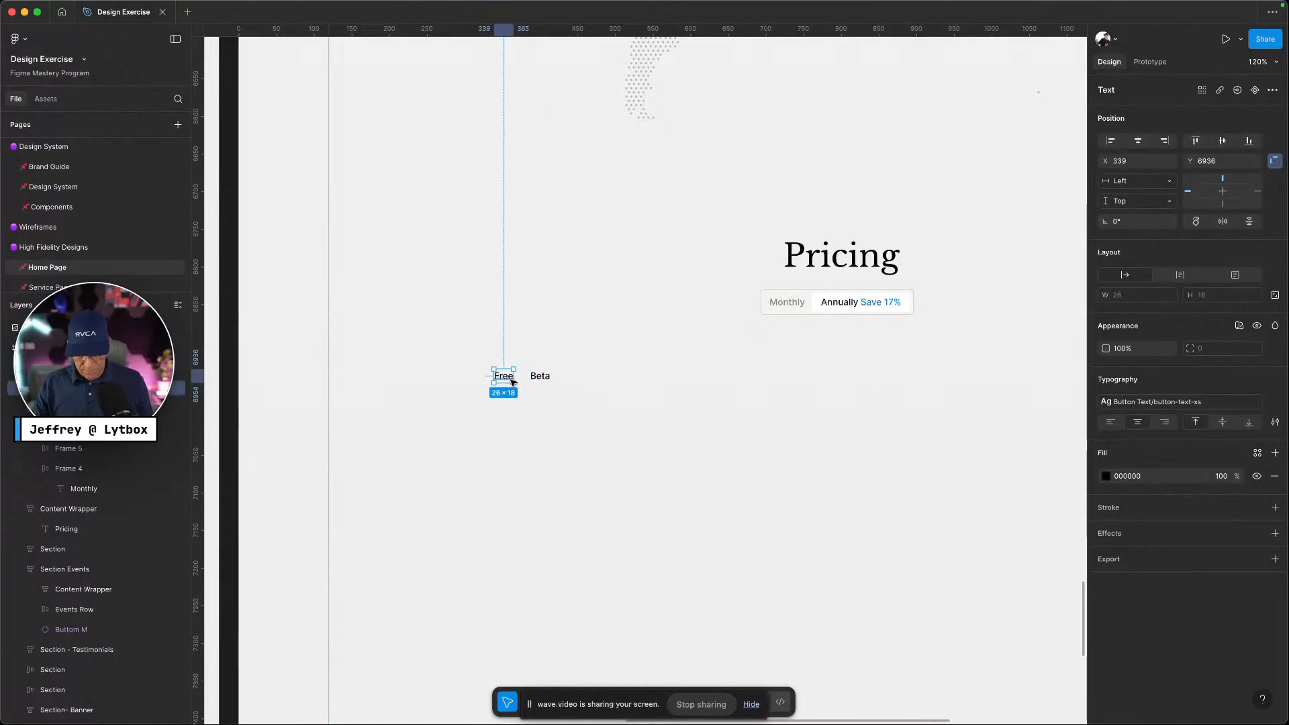
{"action": "left_click_drag", "start_coordinate": [511, 385], "coordinate": [512, 399]}
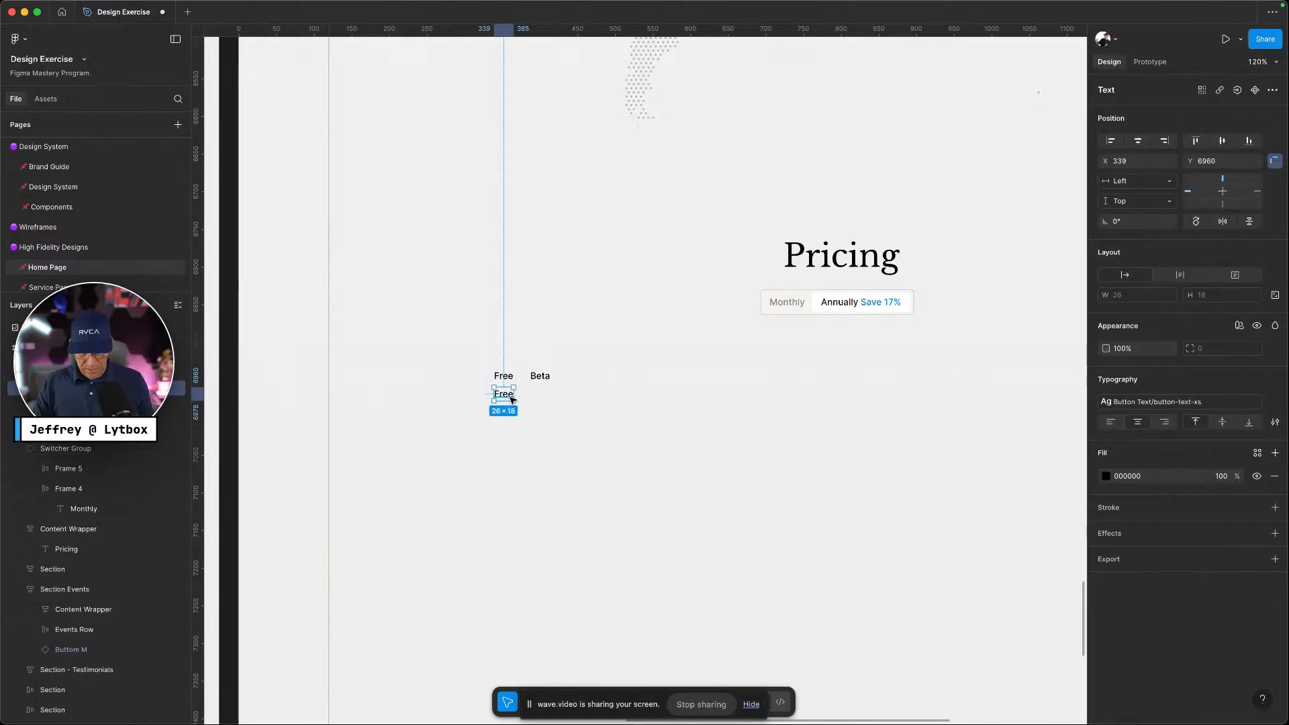
{"action": "key", "text": "super+d"}
{"action": "key", "text": "super+d"}
{"action": "key", "text": "super+d"}
{"action": "key", "text": "super+d"}
{"action": "key", "text": "super+d"}
{"action": "key", "text": "super+d"}
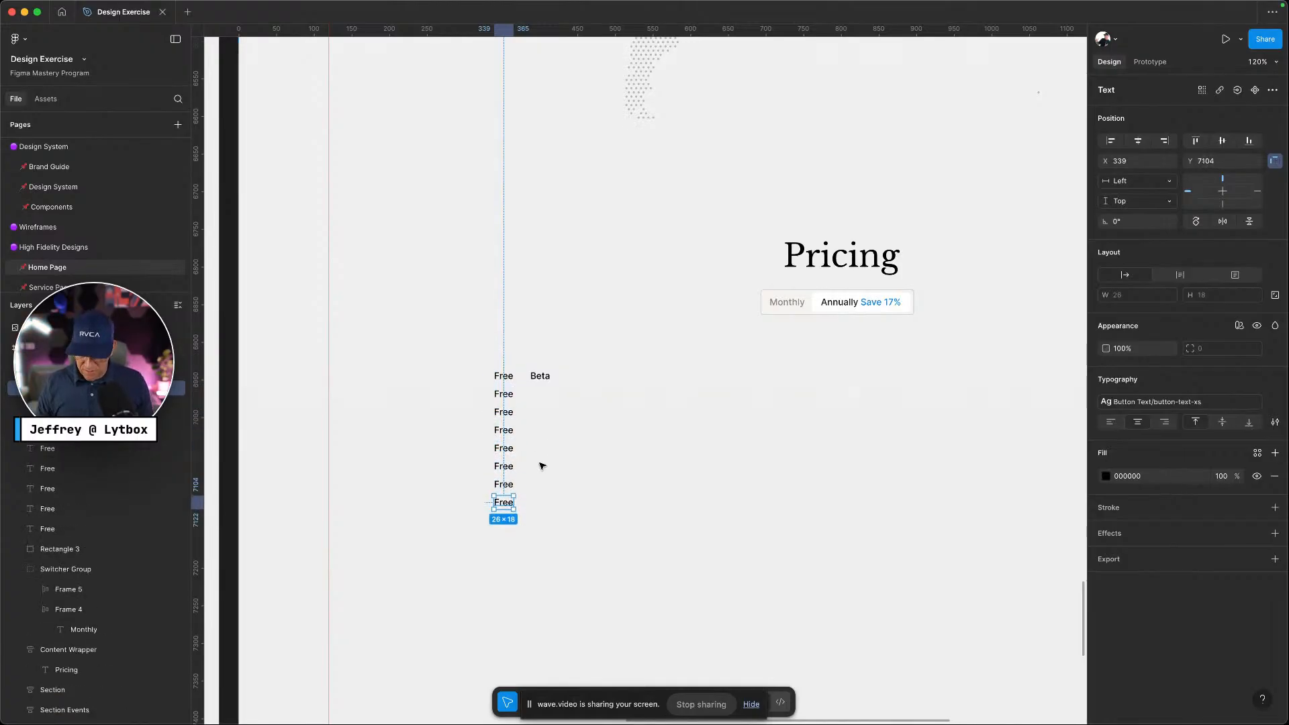
{"action": "key", "text": "shift+Left"}
{"action": "key", "text": "ctrl+Left"}
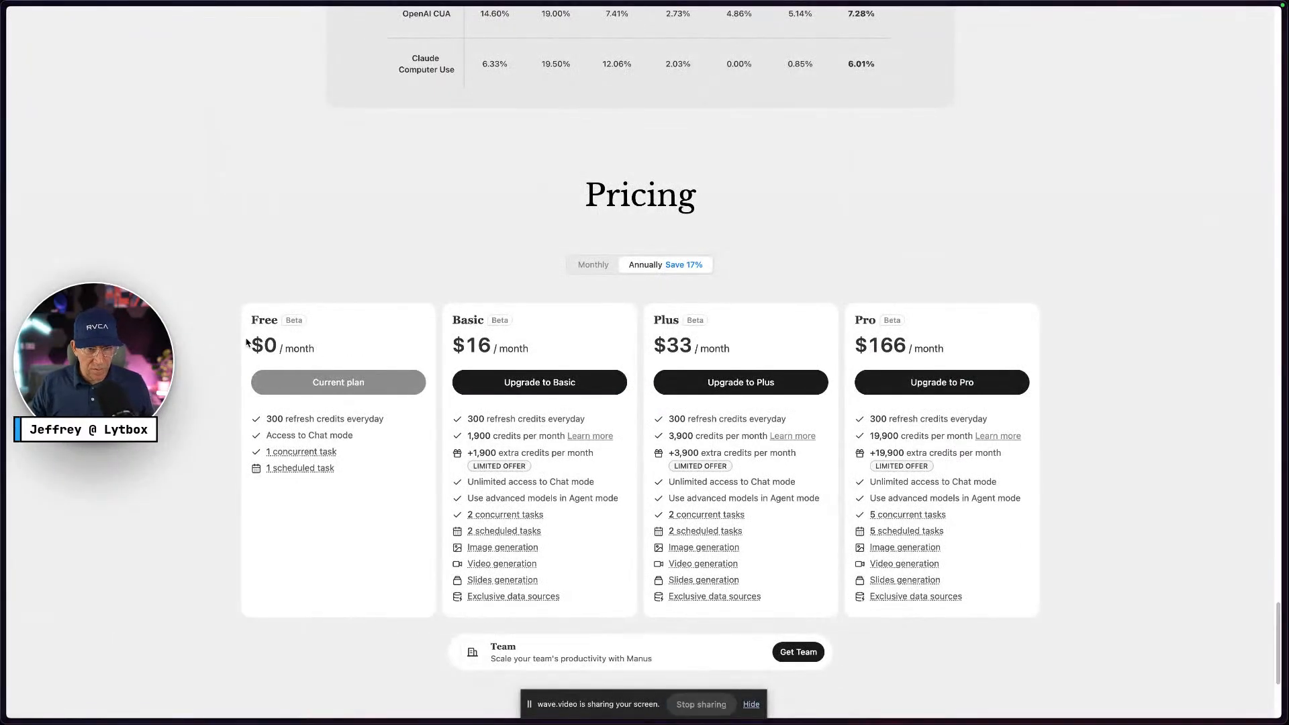
Try pasting the reference's '$0 / month' text into Figma, then undo it
{"action": "left_click_drag", "start_coordinate": [249, 343], "coordinate": [315, 347]}
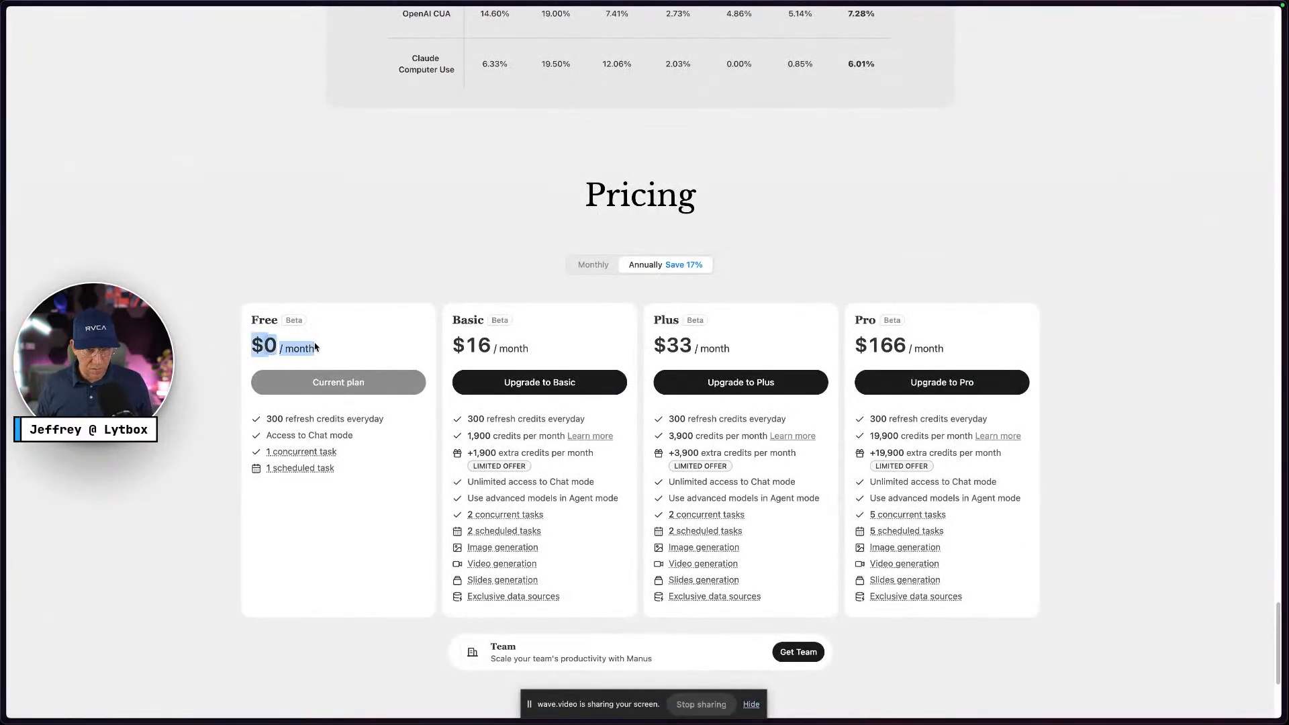
{"action": "key", "text": "ctrl+Right"}
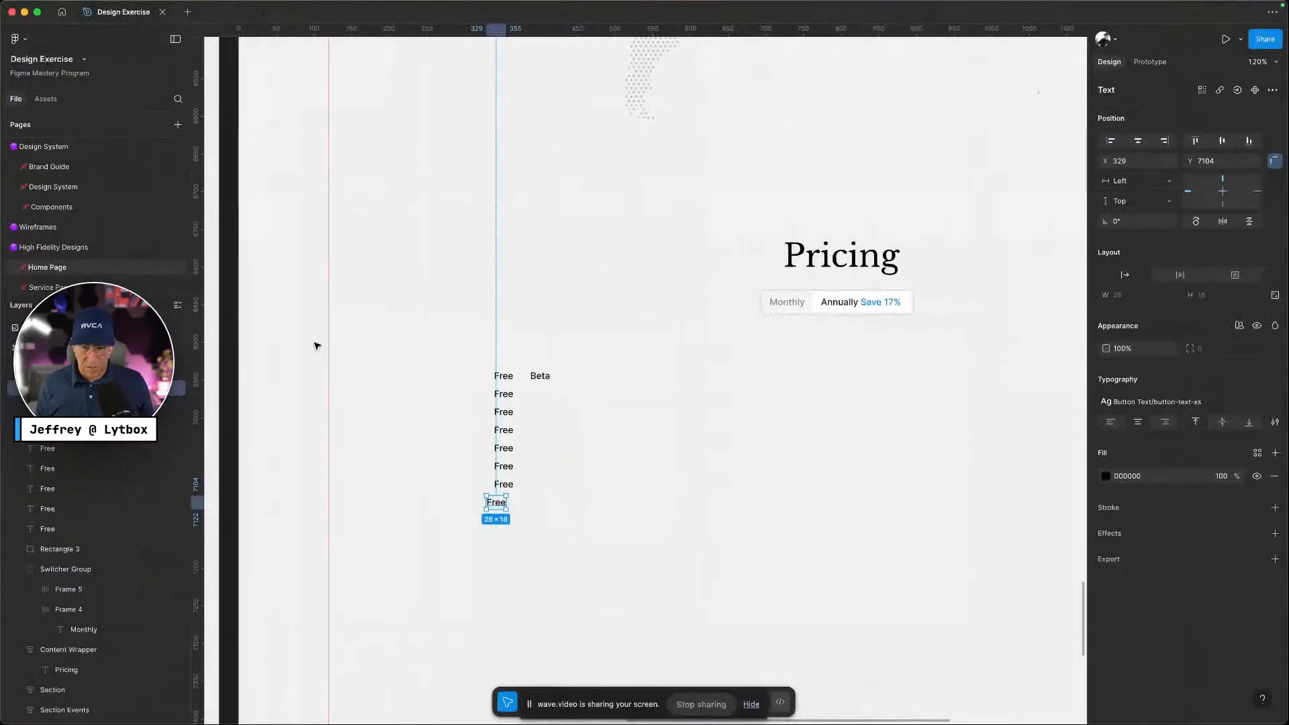
{"action": "key", "text": "super+v"}
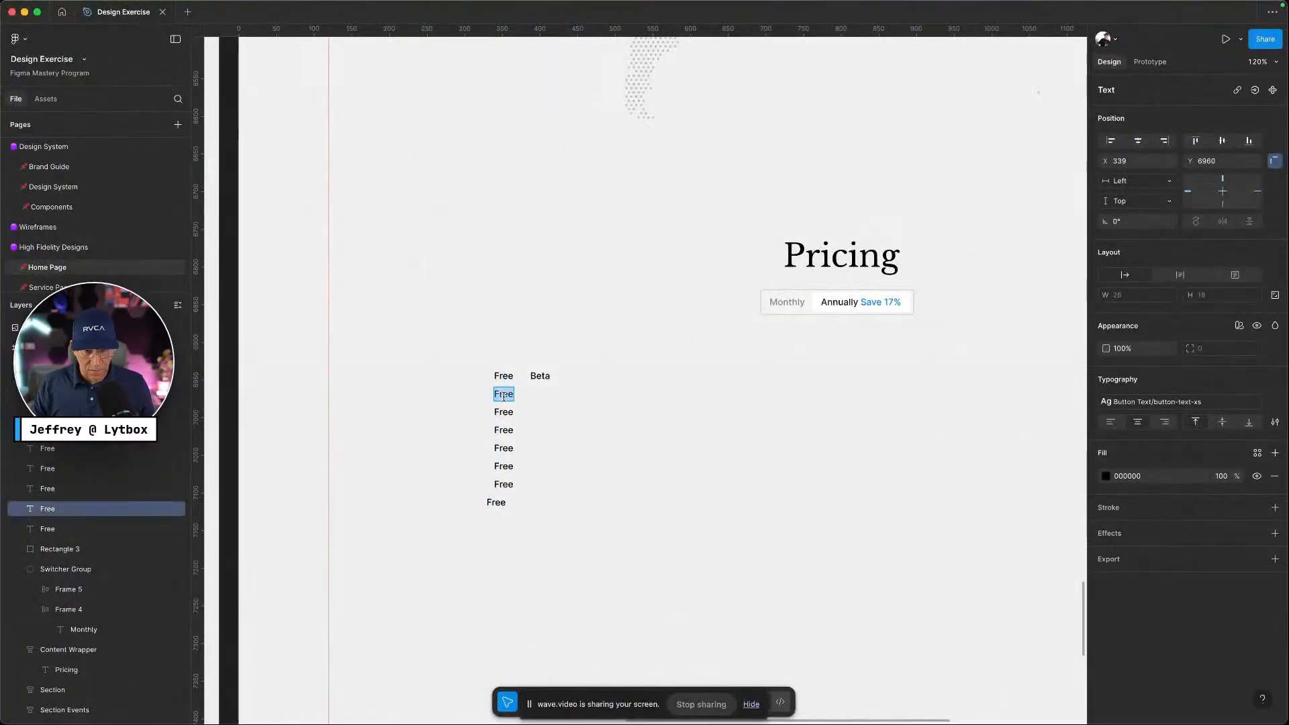
{"action": "key", "text": "super+z"}
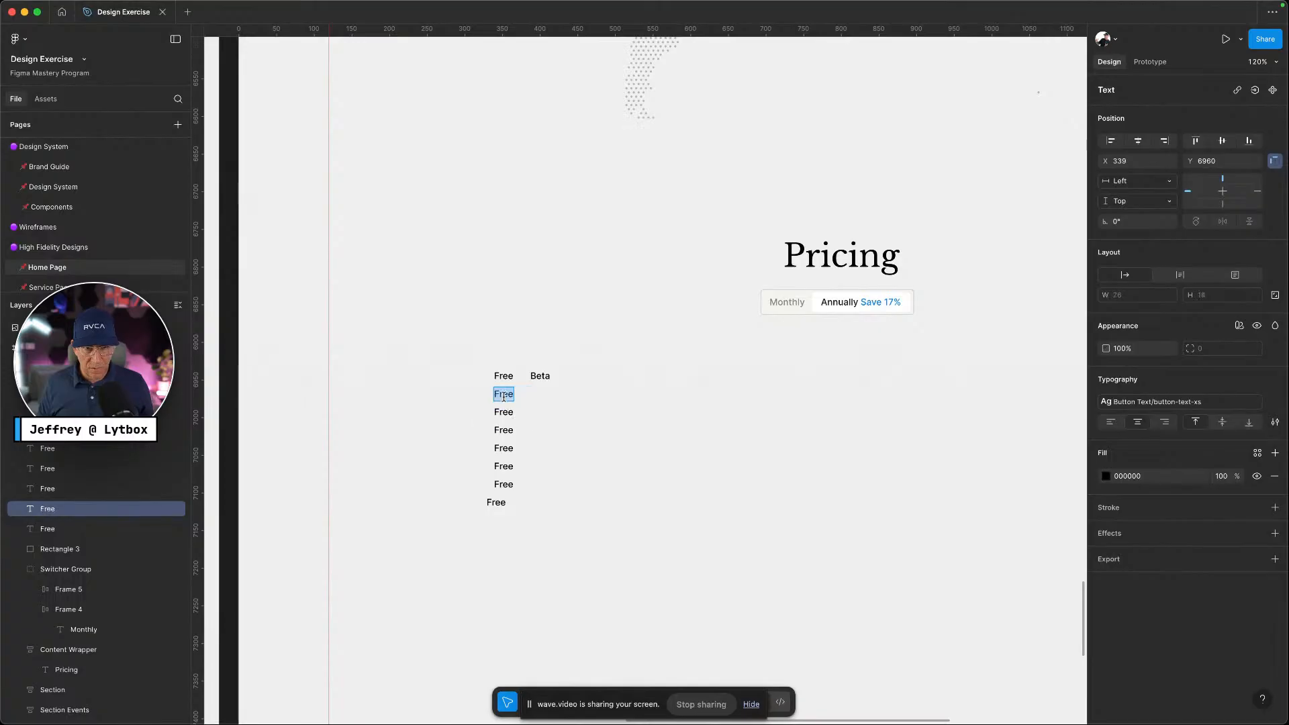
Rewrite the second Free copy as the '$0' price
{"action": "key", "text": "ctrl+Left"}
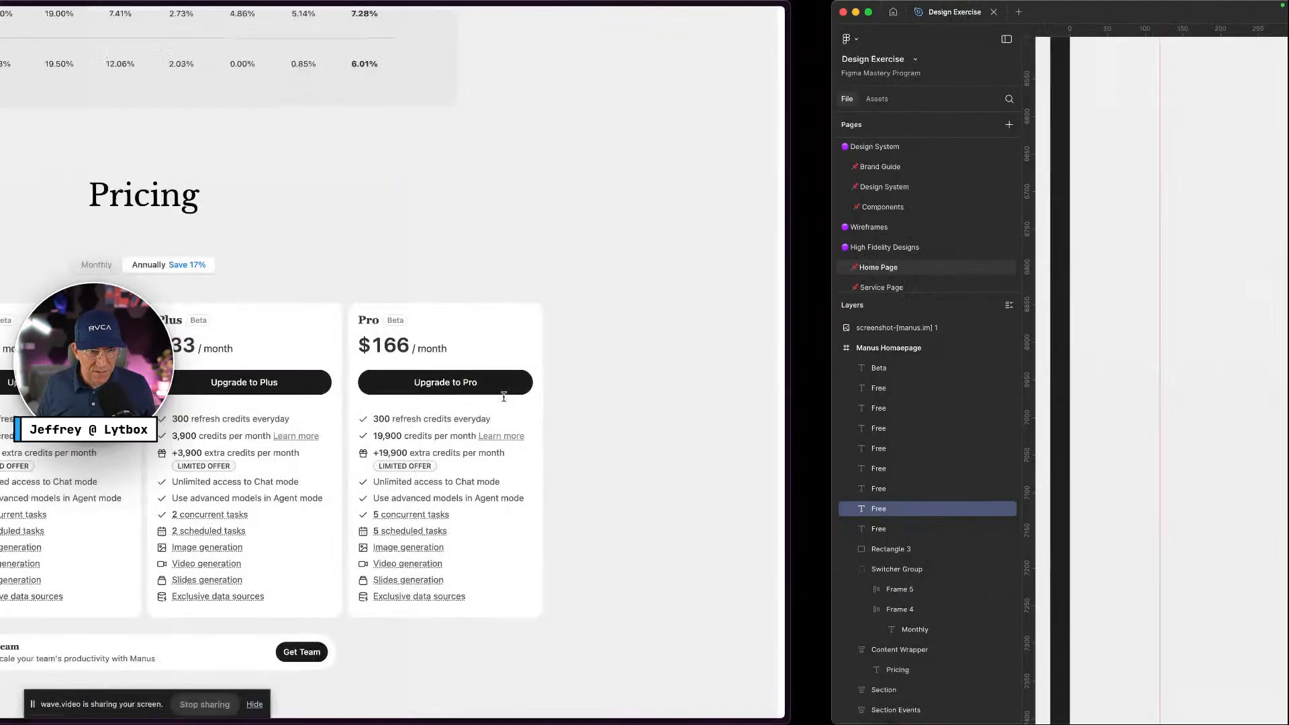
{"action": "key", "text": "ctrl+Right"}
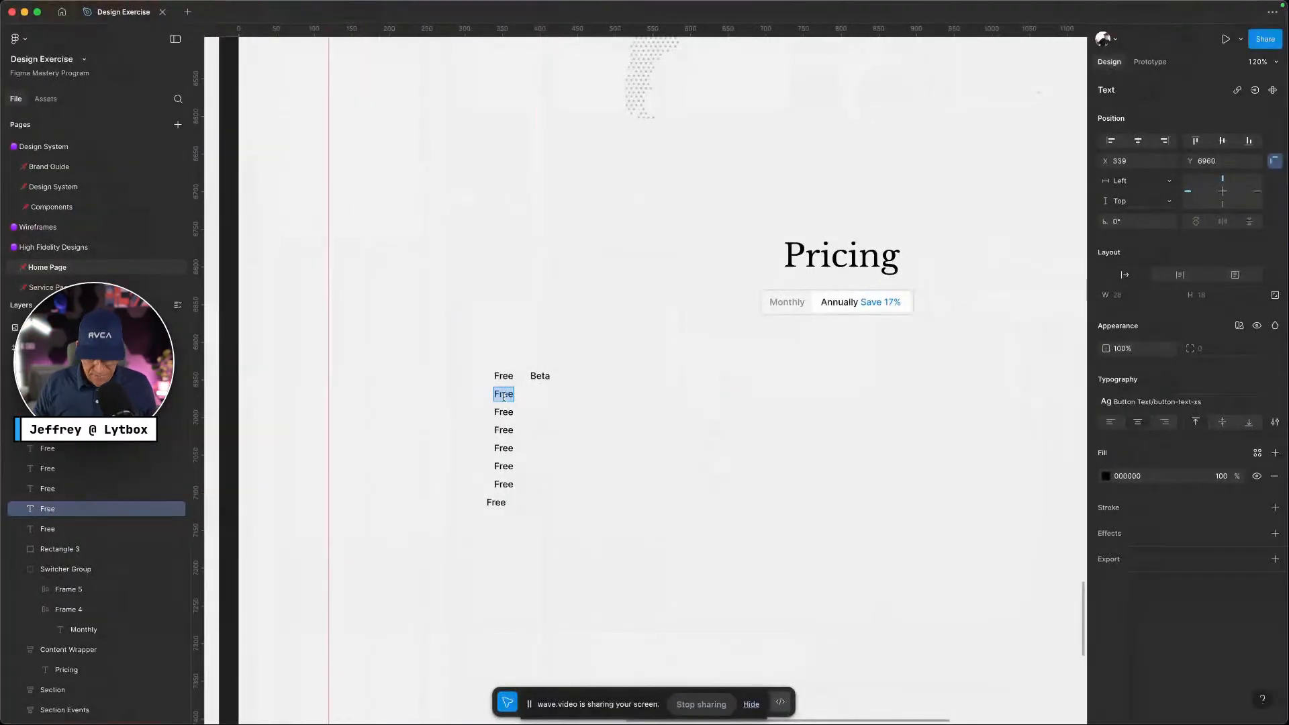
{"action": "type", "text": "$0/"}
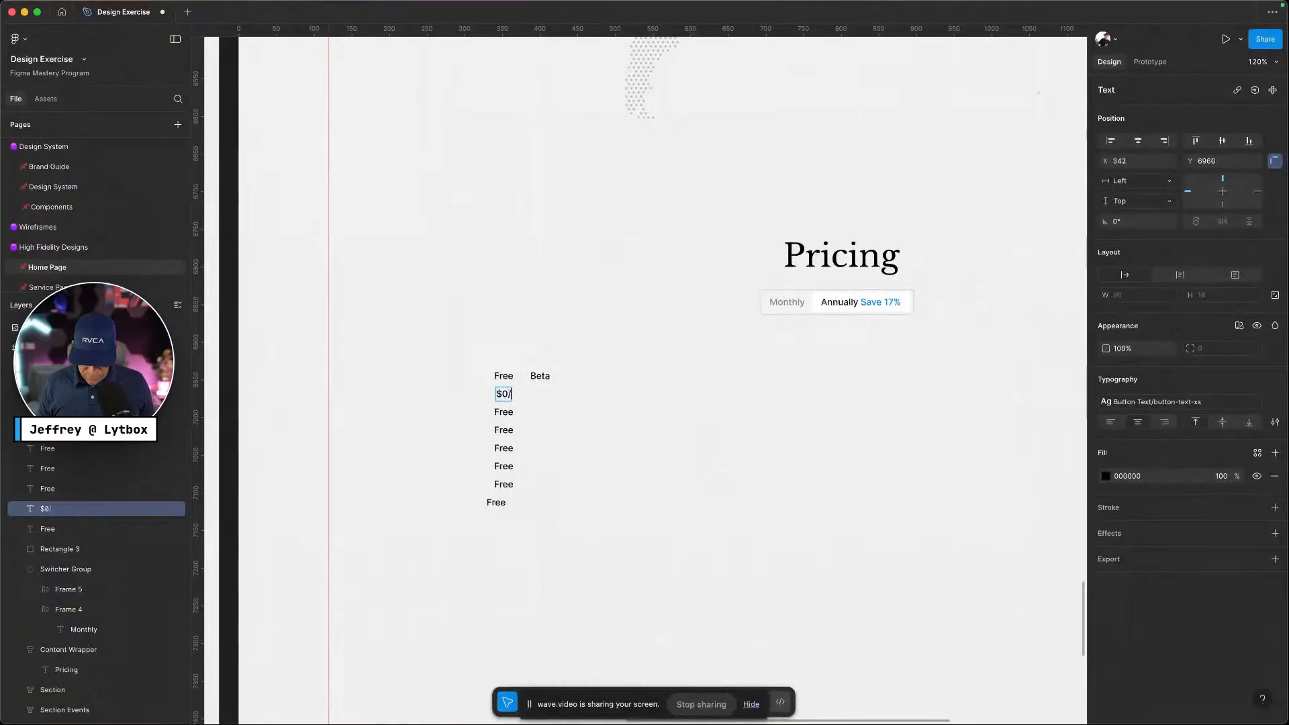
{"action": "key", "text": "ctrl+Left"}
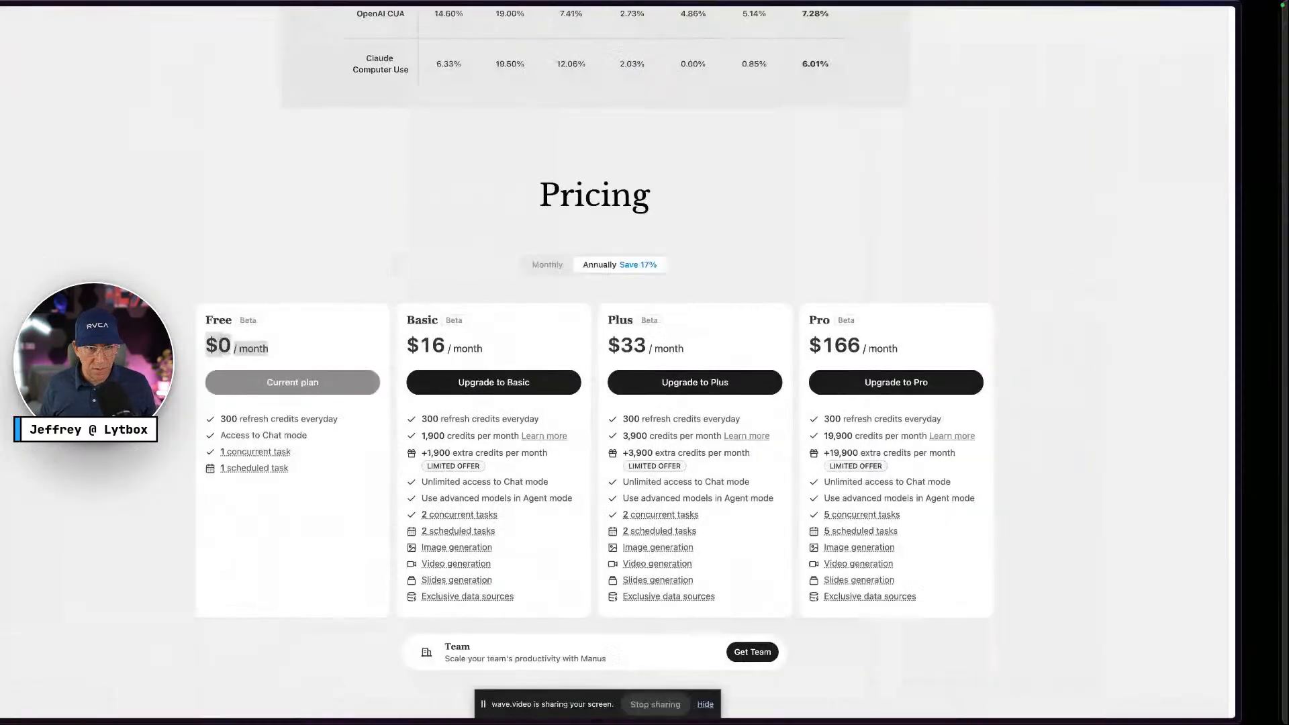
{"action": "key", "text": "ctrl+Right"}
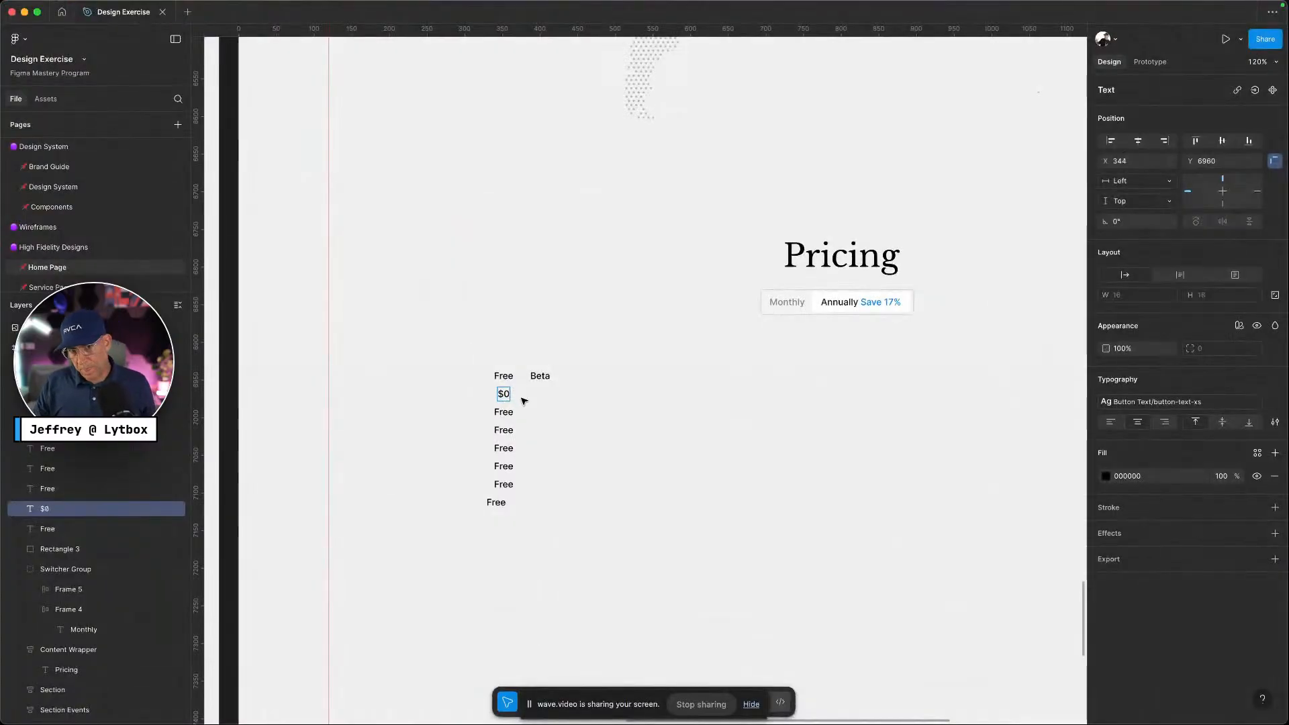
{"action": "key", "text": "Escape"}
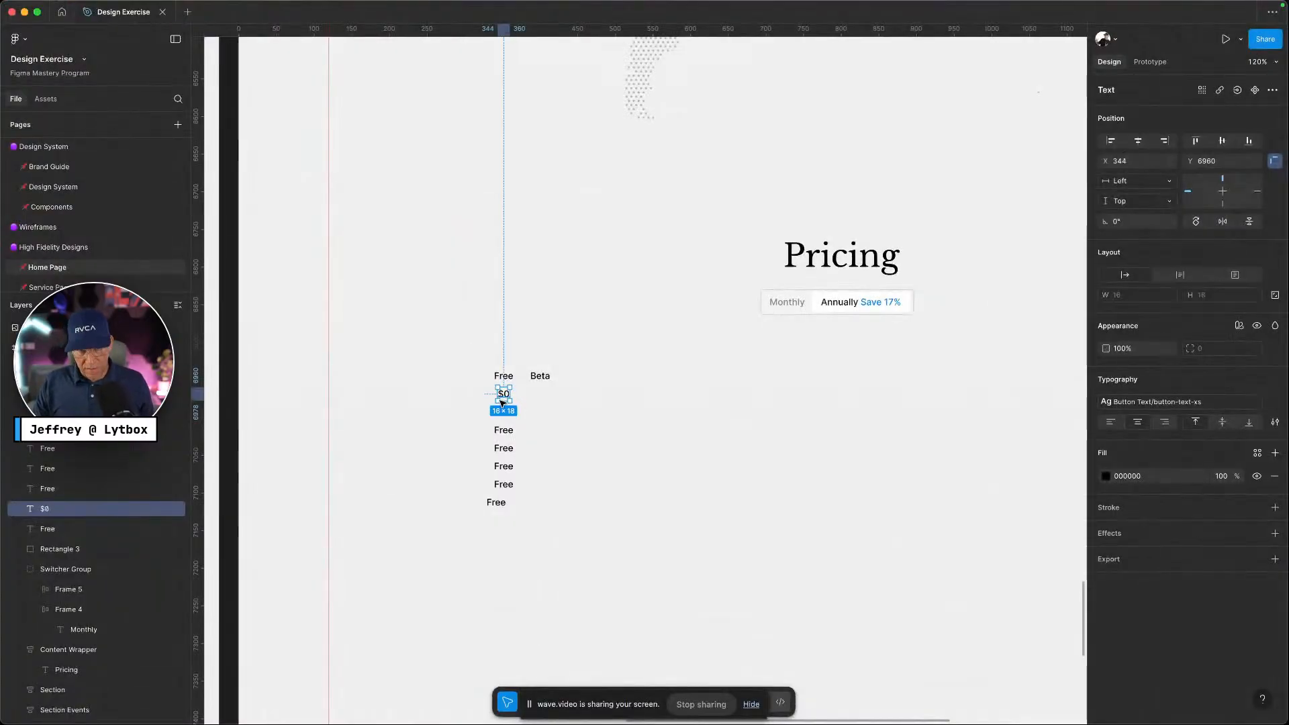
Duplicate the $0 price beside itself and change the copy to '/month'
{"action": "key", "text": "super+d"}
{"action": "left_click_drag", "start_coordinate": [513, 399], "coordinate": [526, 397]}
{"action": "type", "text": "/"}
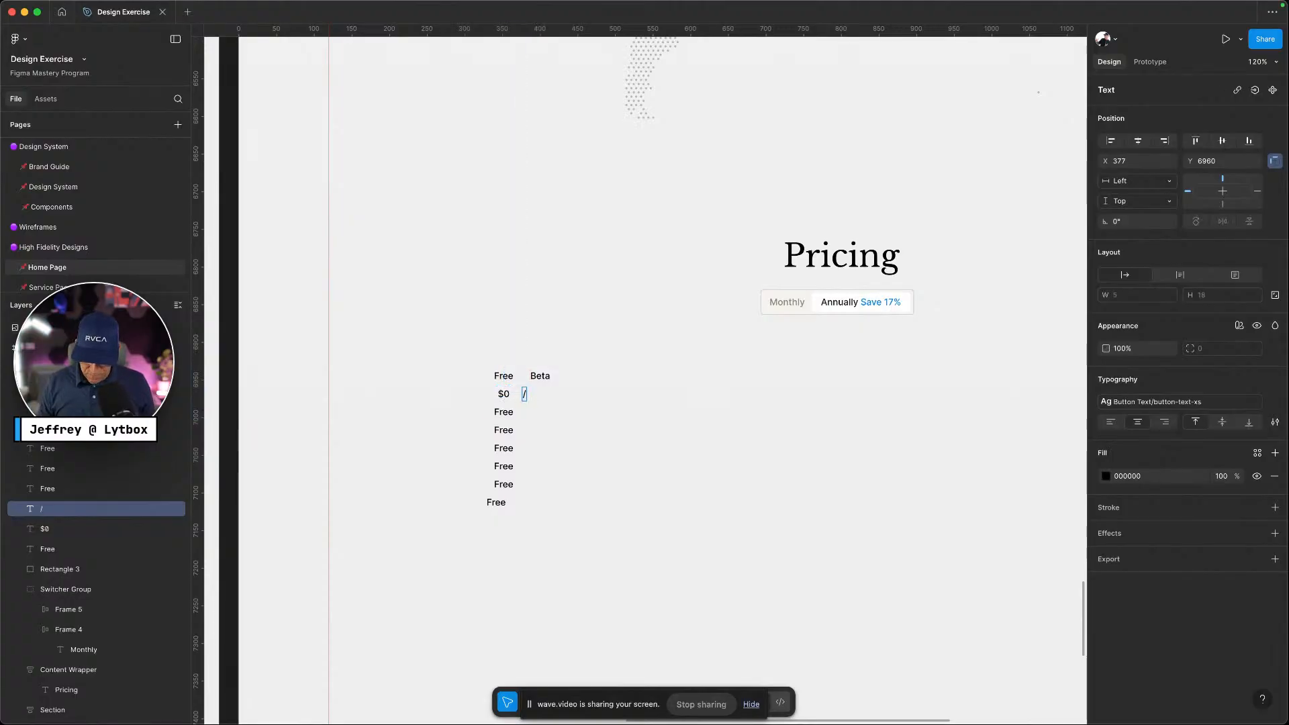
{"action": "type", "text": "month"}
{"action": "key", "text": "Escape"}
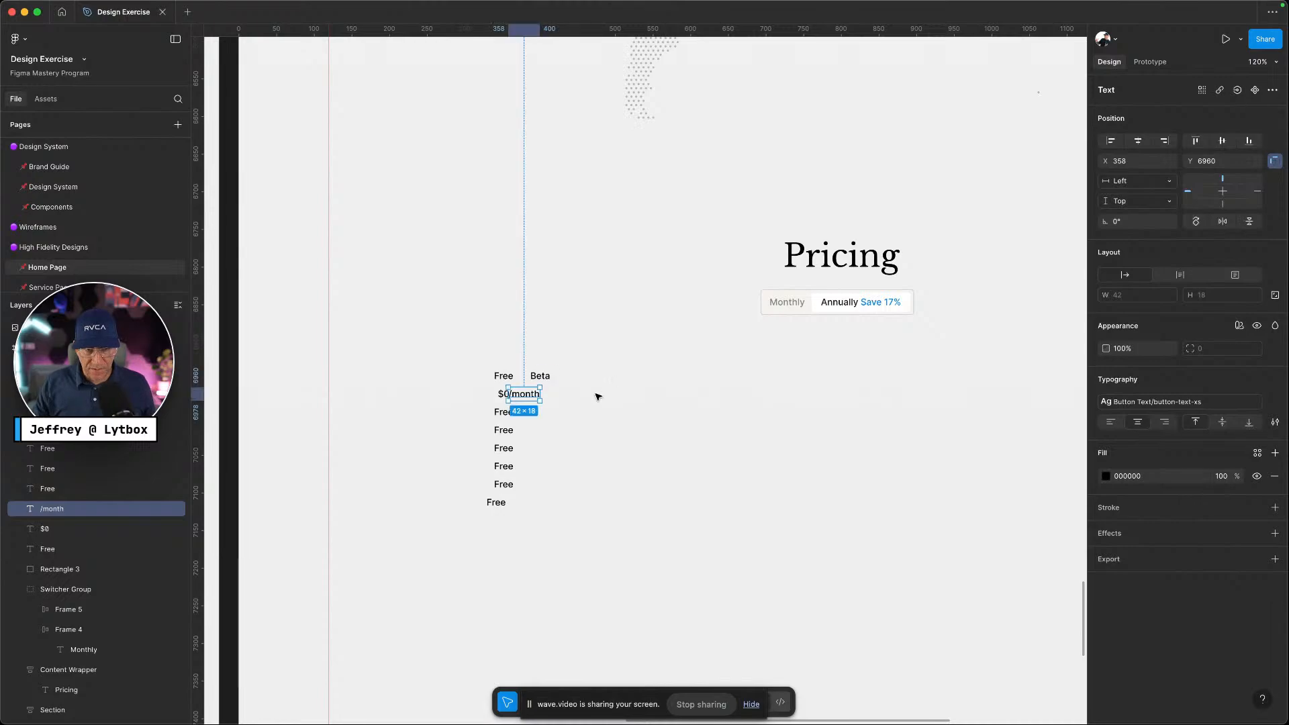
{"action": "key", "text": "ctrl+Left"}
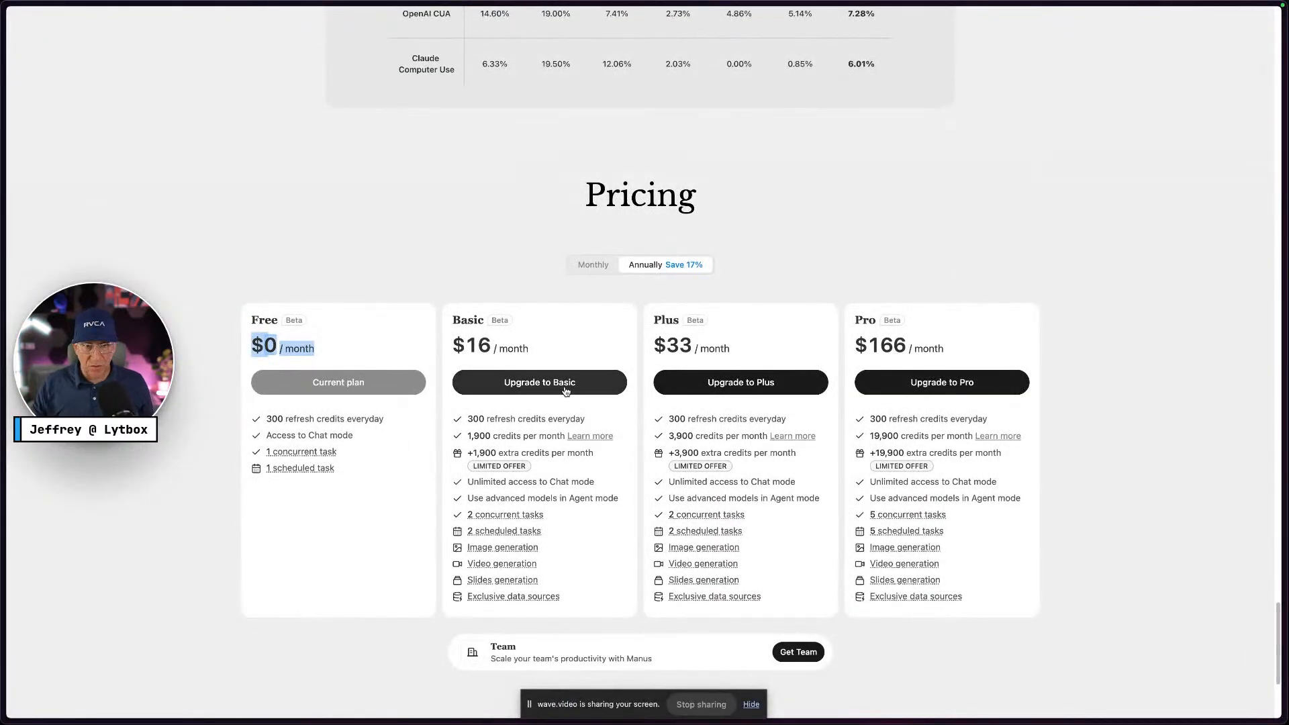
{"action": "key", "text": "ctrl+Right"}
Place a Button L Dark component instance from the assets onto the canvas
{"action": "scroll", "coordinate": [420, 129], "scroll_direction": "right", "scroll_amount": 2}
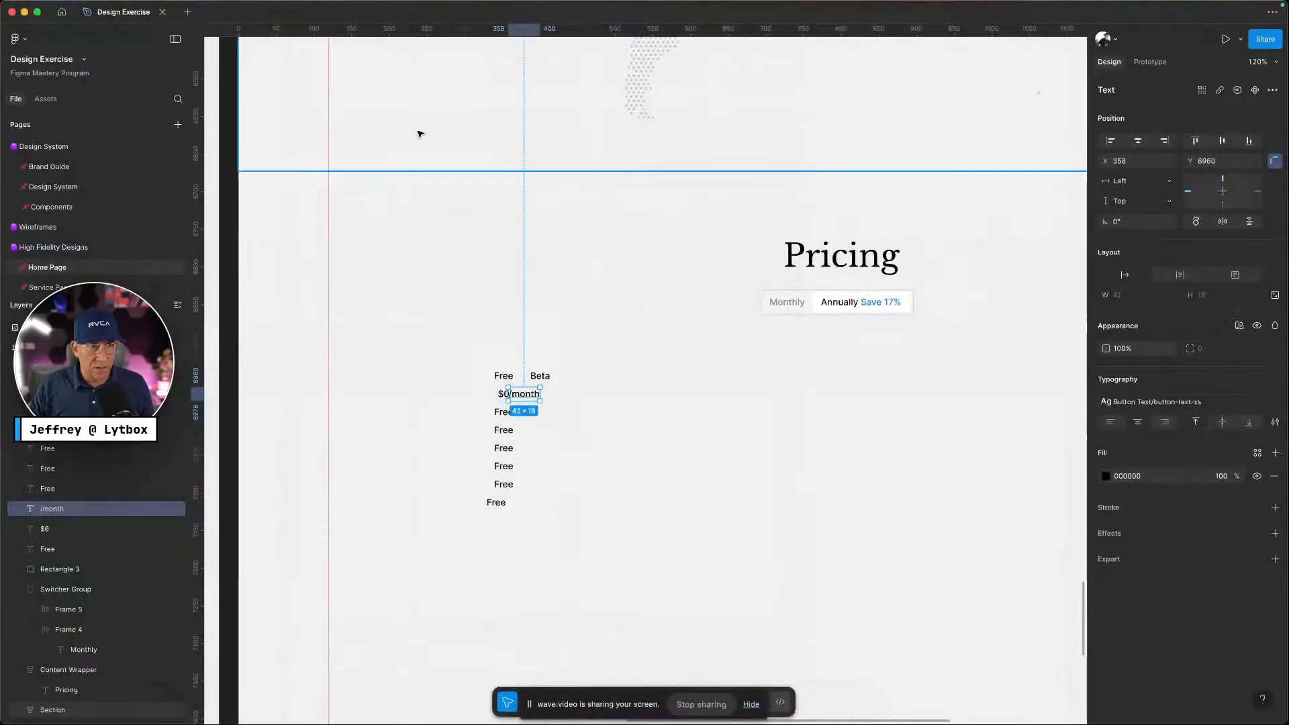
{"action": "left_click", "coordinate": [45, 100]}
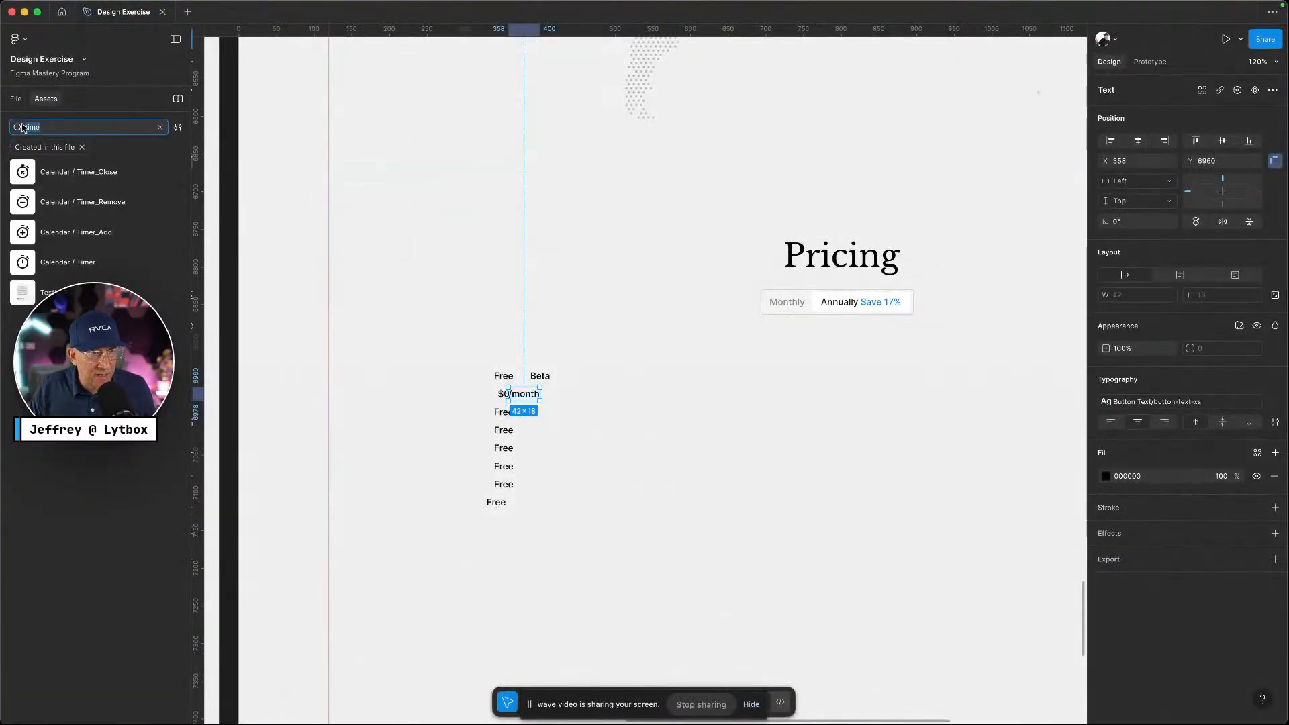
{"action": "left_click", "coordinate": [160, 127]}
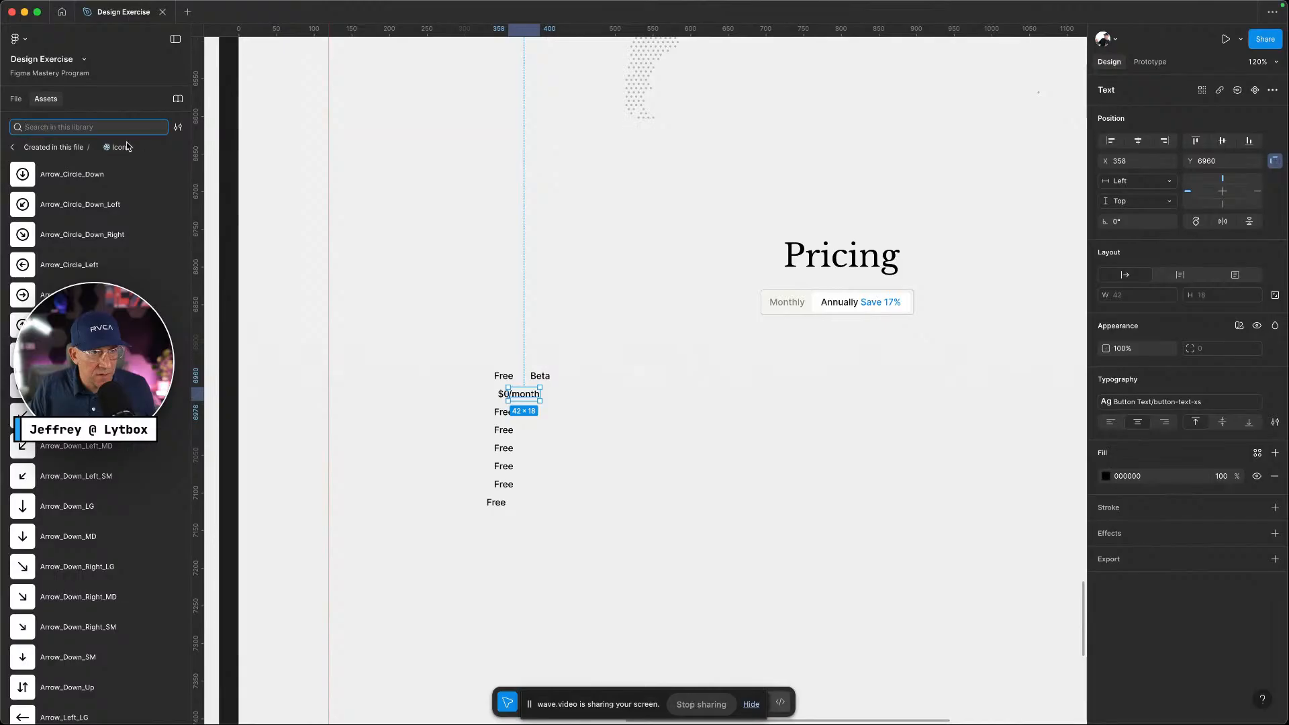
{"action": "left_click", "coordinate": [176, 126]}
{"action": "left_click", "coordinate": [12, 147]}
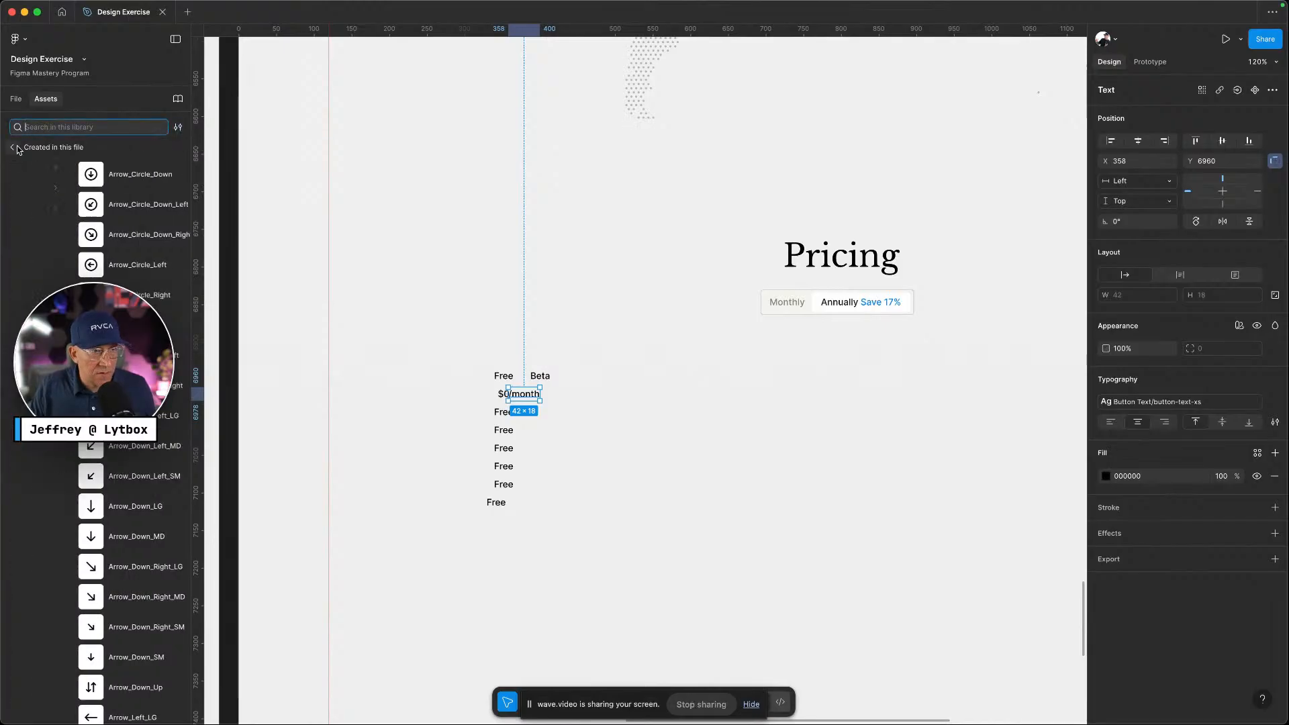
{"action": "left_click", "coordinate": [41, 168]}
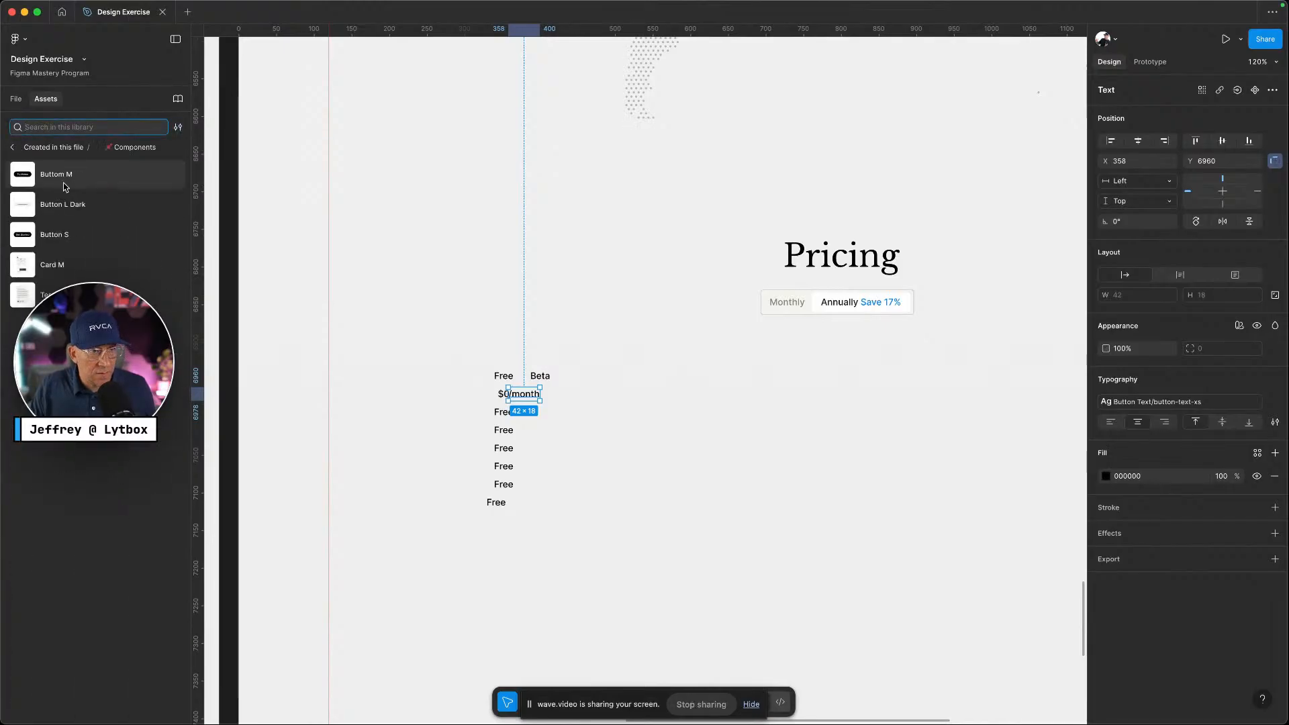
{"action": "left_click_drag", "start_coordinate": [56, 213], "coordinate": [649, 509]}
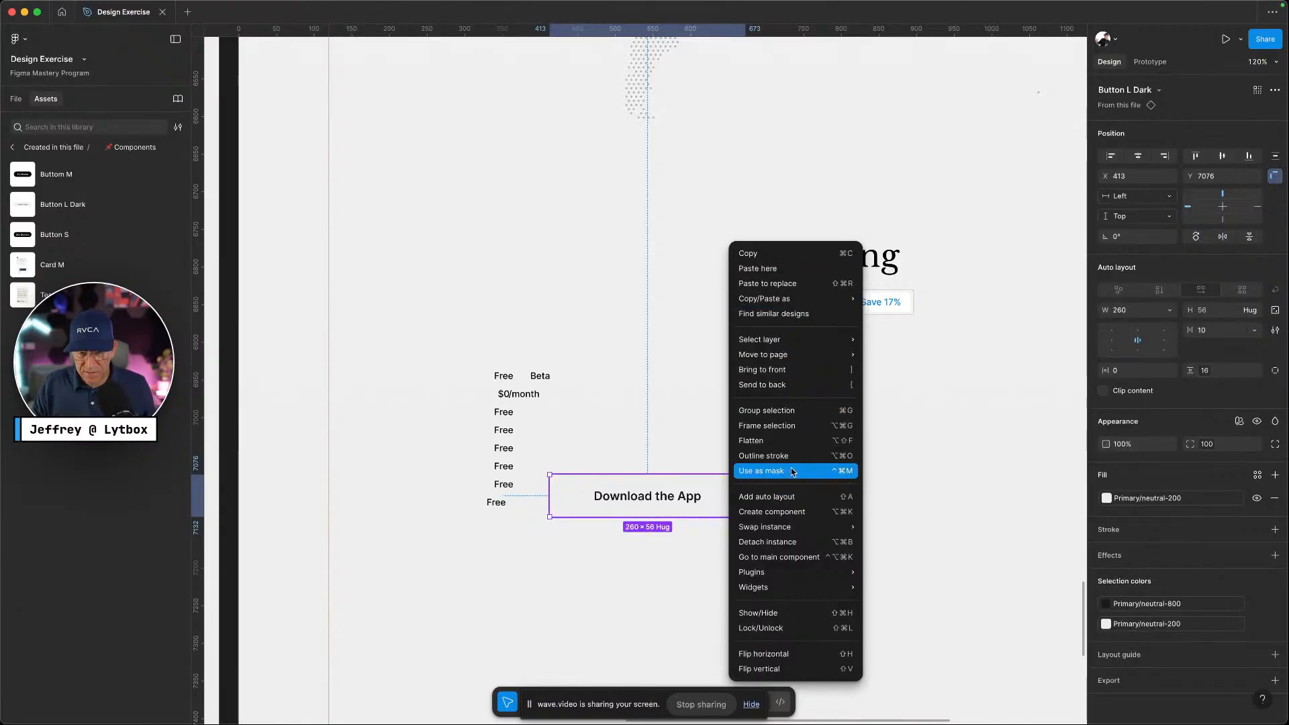
Detach the Download the App button, fill it neutral-300, and move it under the price
{"action": "left_click", "coordinate": [791, 542]}
{"action": "left_click", "coordinate": [733, 501]}
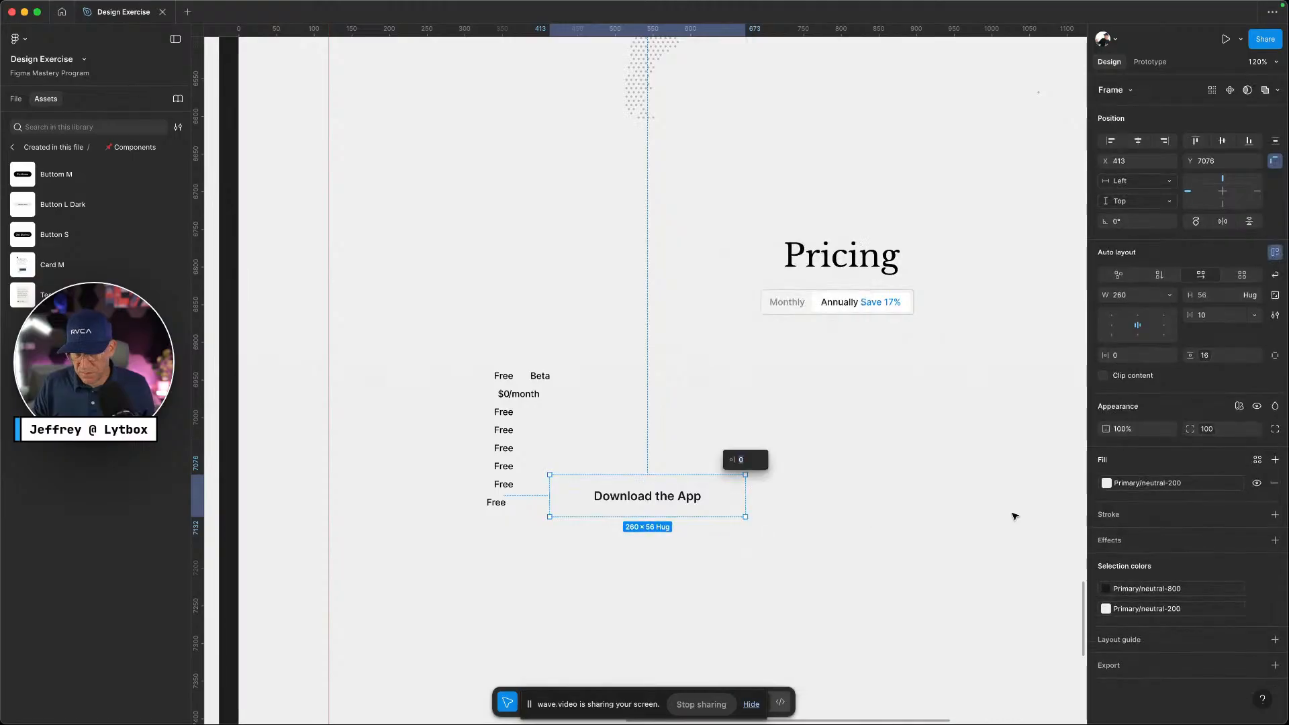
{"action": "left_click", "coordinate": [1106, 608]}
{"action": "left_click", "coordinate": [1023, 635]}
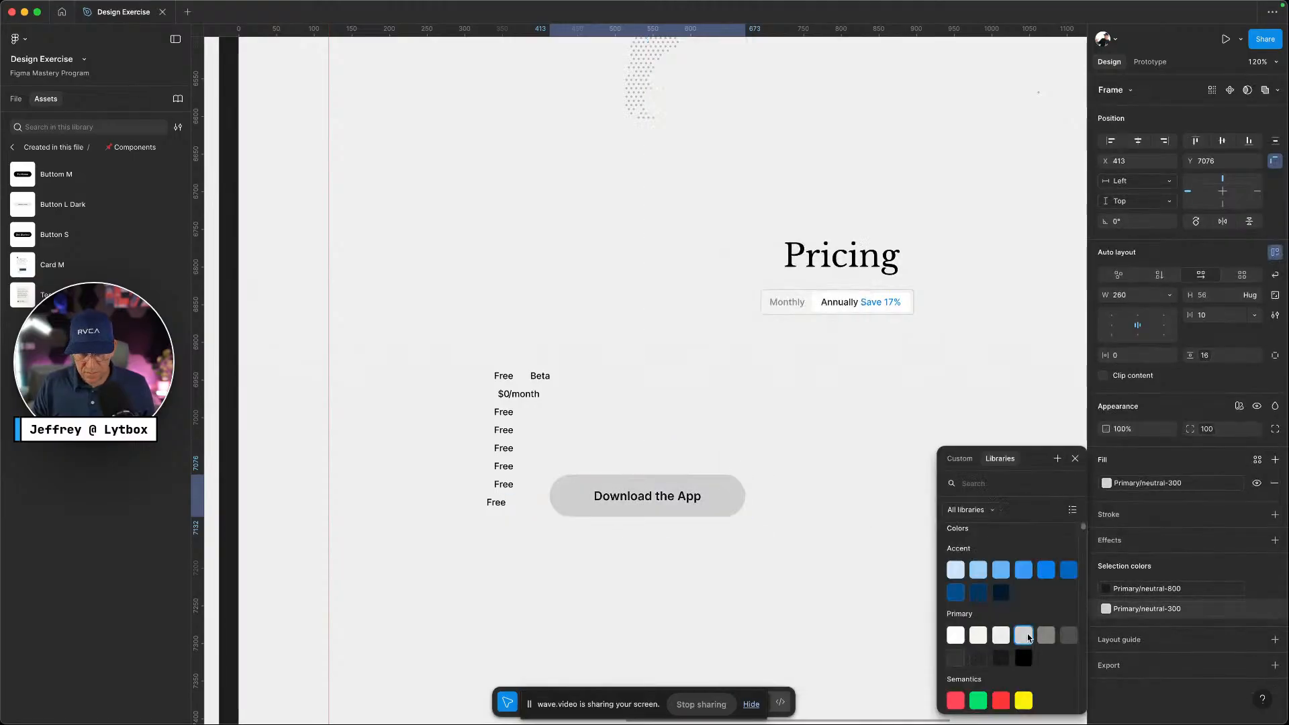
{"action": "left_click", "coordinate": [714, 567]}
{"action": "left_click_drag", "start_coordinate": [720, 495], "coordinate": [708, 426]}
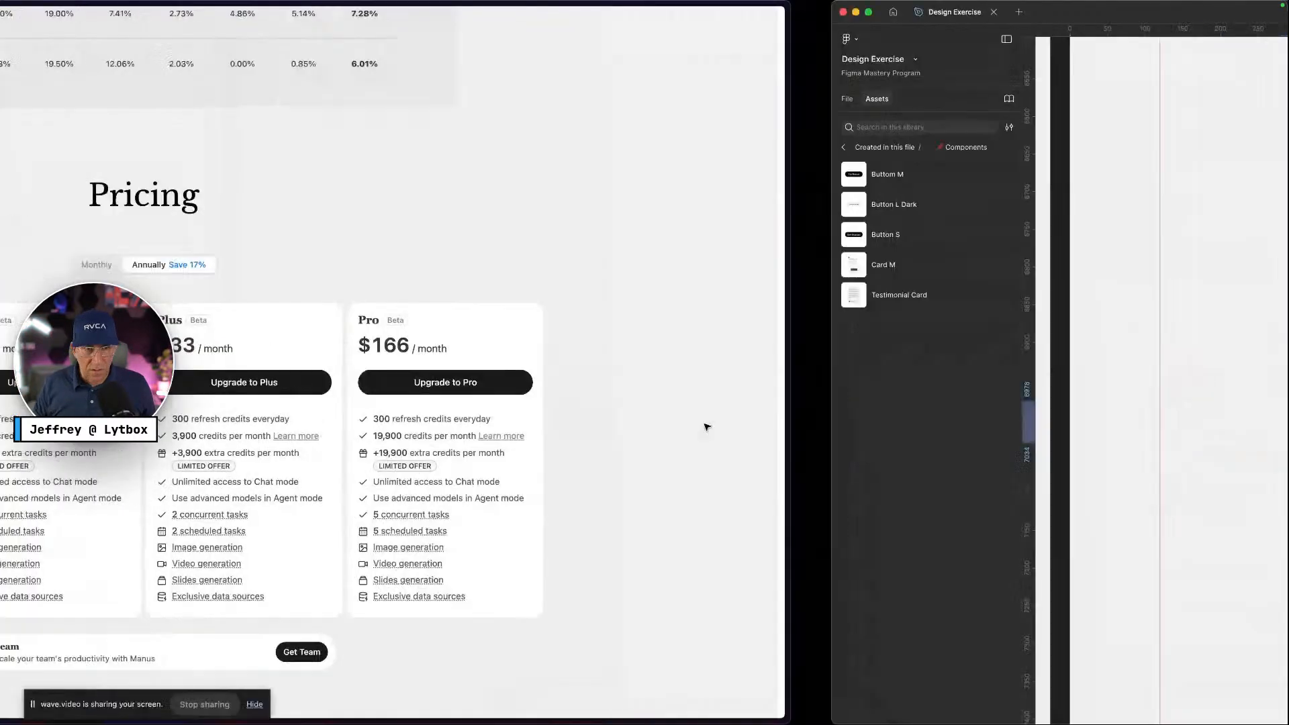
{"action": "left_click_drag", "start_coordinate": [400, 420], "coordinate": [302, 420]}
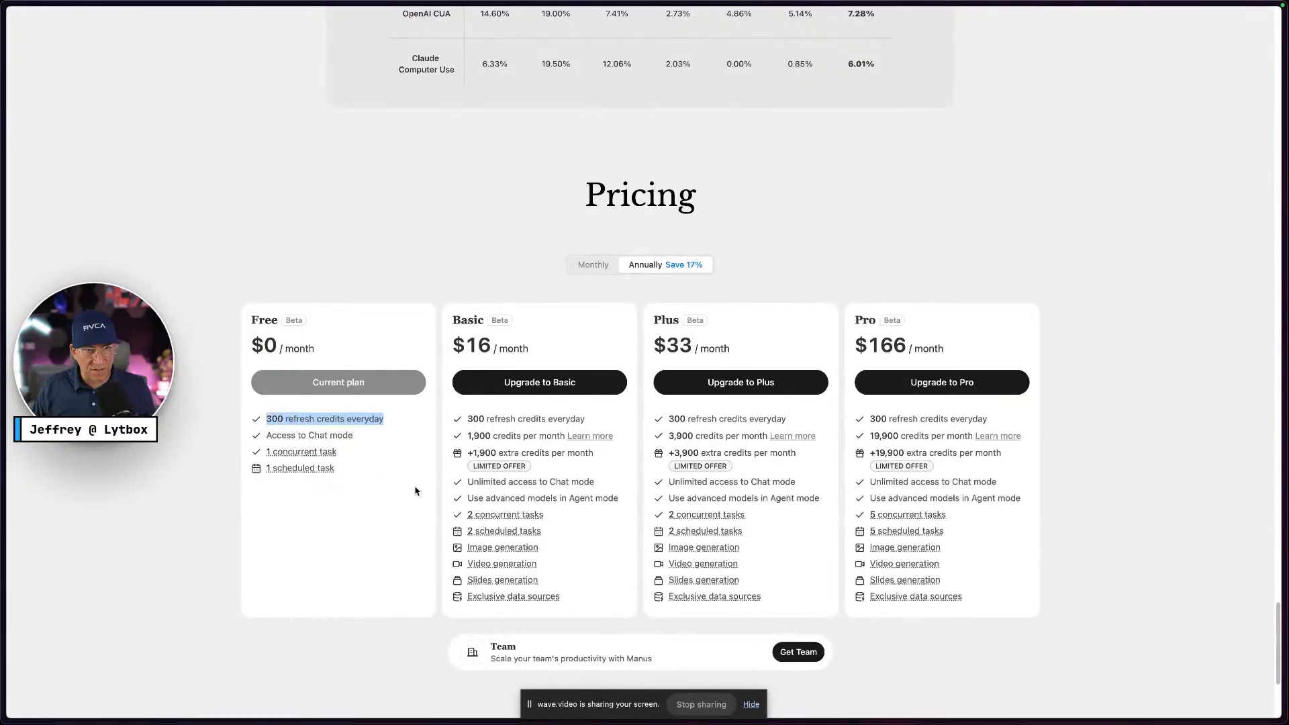
Move a Free placeholder below the button and paste '300 refresh credits everyday' into it
{"action": "key", "text": "ctrl+Right"}
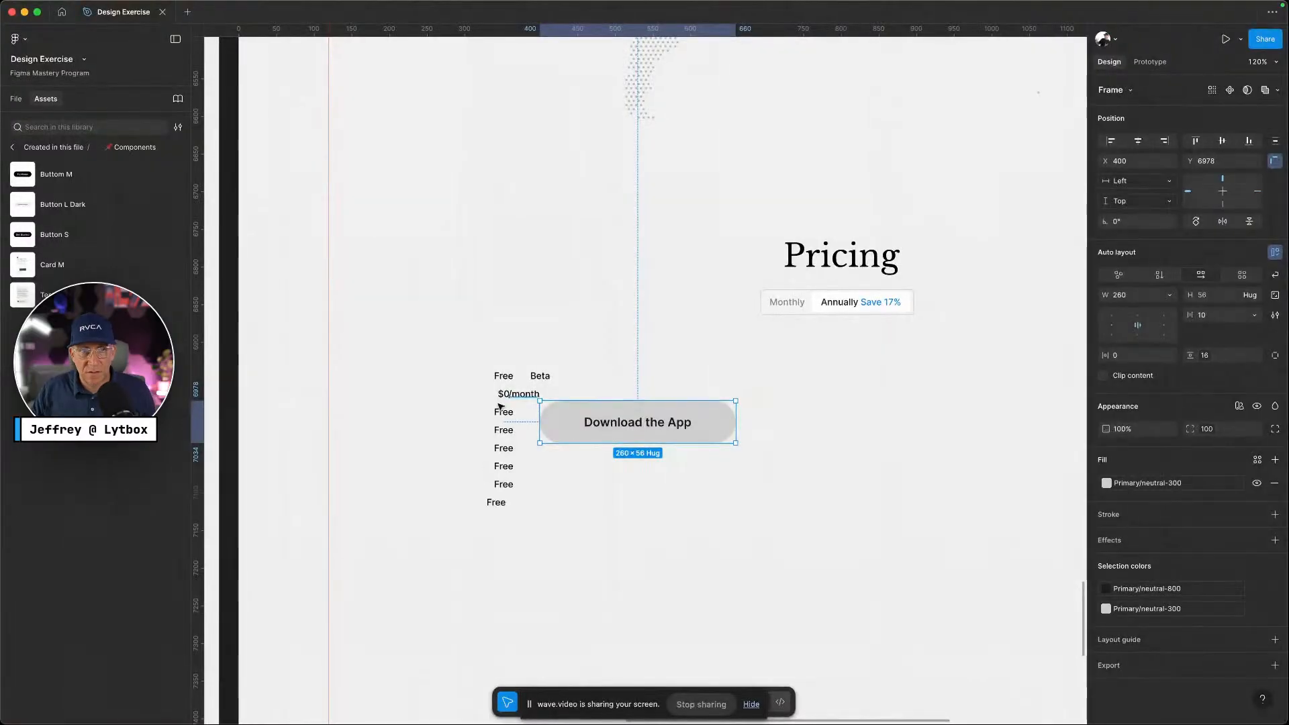
{"action": "left_click_drag", "start_coordinate": [500, 406], "coordinate": [561, 494]}
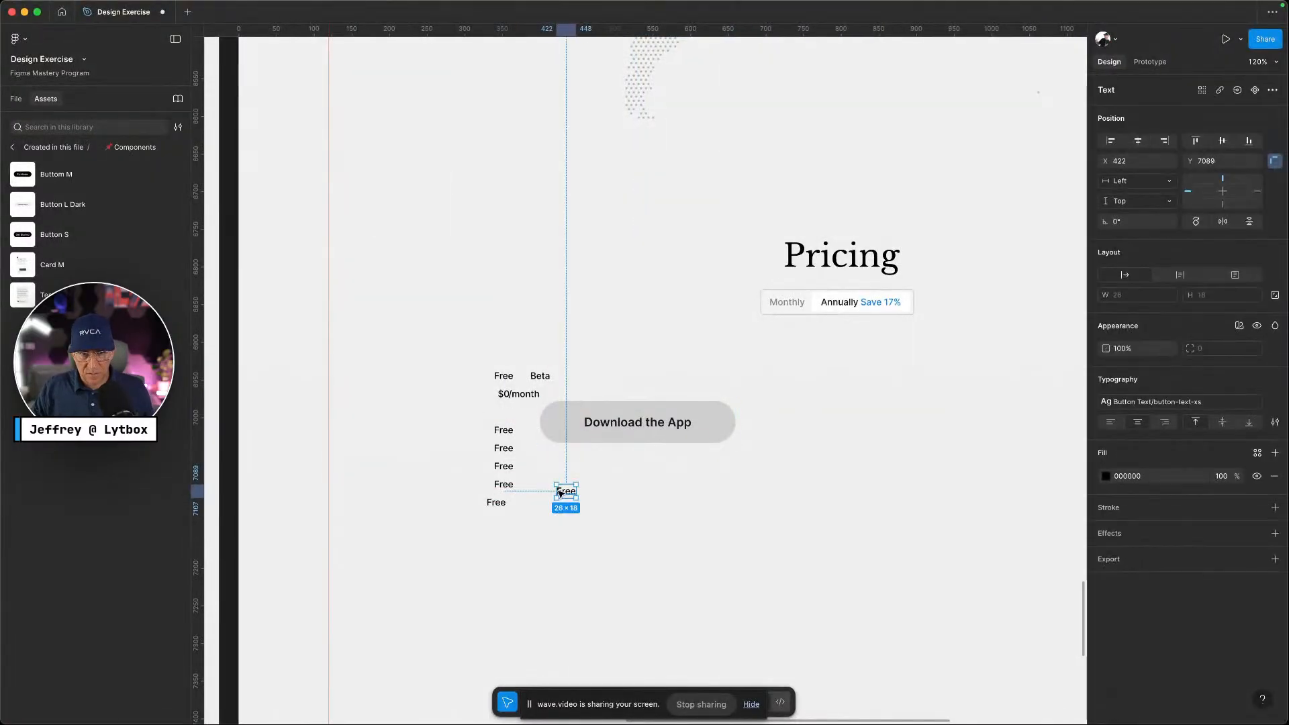
{"action": "double_click", "coordinate": [561, 494]}
{"action": "type", "text": "300 refresh credits everyday"}
{"action": "key", "text": "Escape"}
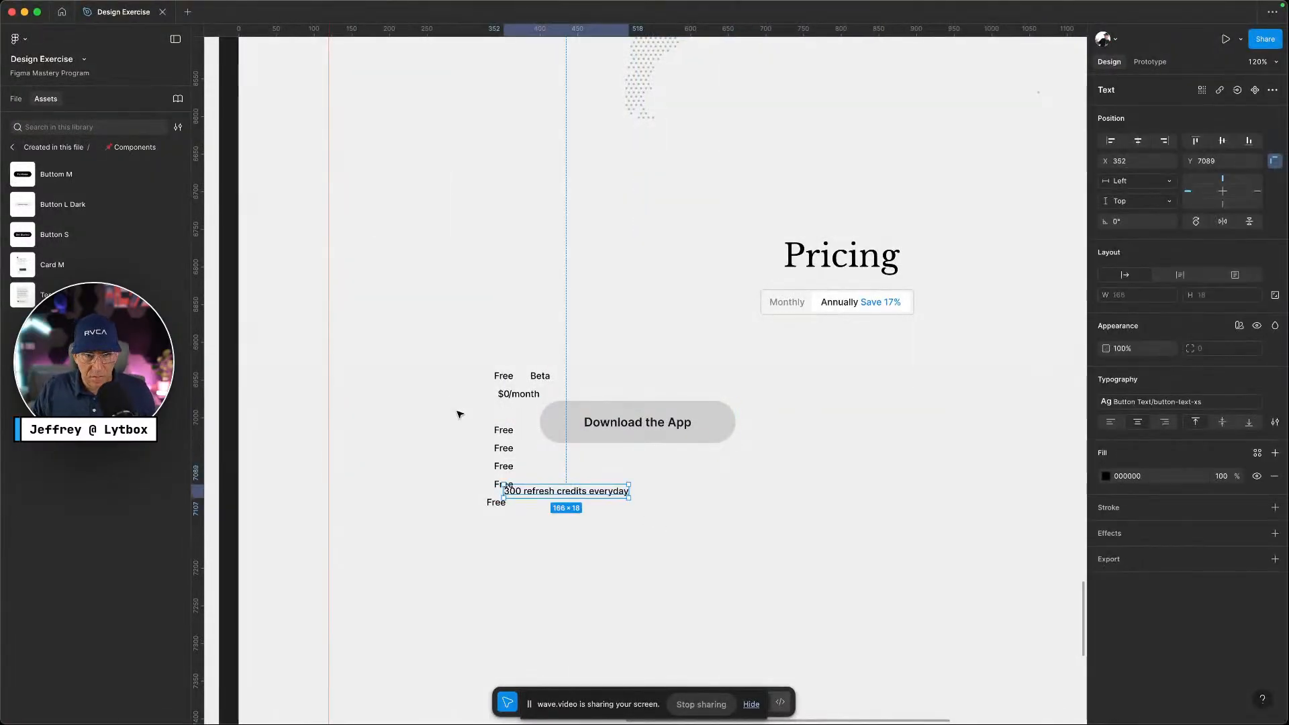
{"action": "left_click_drag", "start_coordinate": [459, 414], "coordinate": [498, 501]}
Move the leftover Free placeholders aside and search the Icons assets for 'chec'
{"action": "left_click_drag", "start_coordinate": [505, 439], "coordinate": [398, 471]}
{"action": "left_click", "coordinate": [497, 531]}
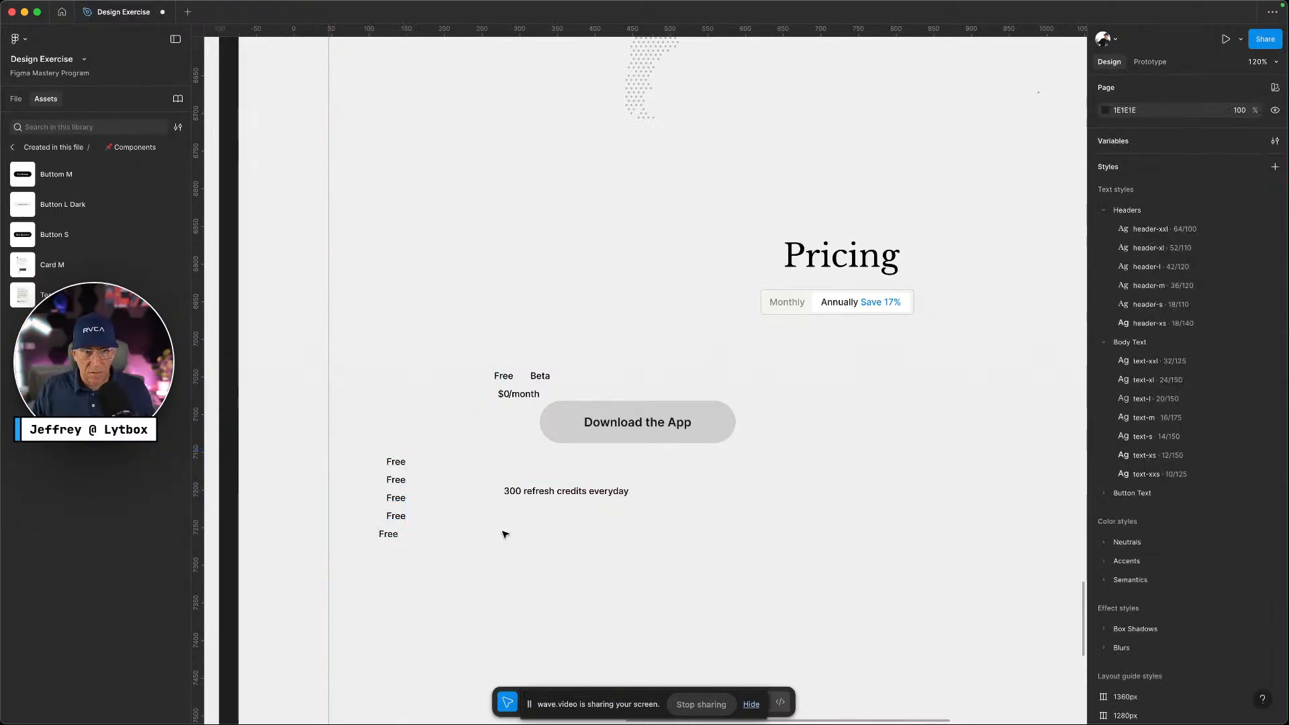
{"action": "left_click", "coordinate": [64, 149]}
{"action": "left_click", "coordinate": [52, 189]}
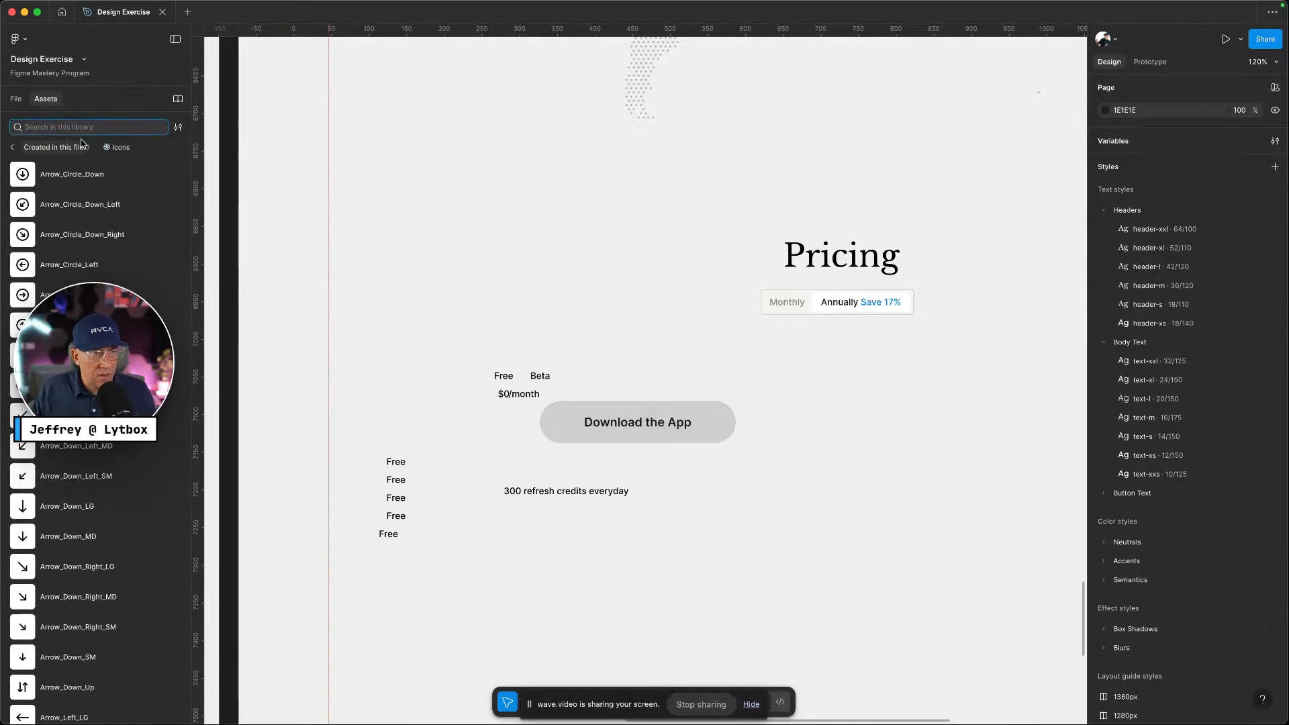
{"action": "type", "text": "check"}
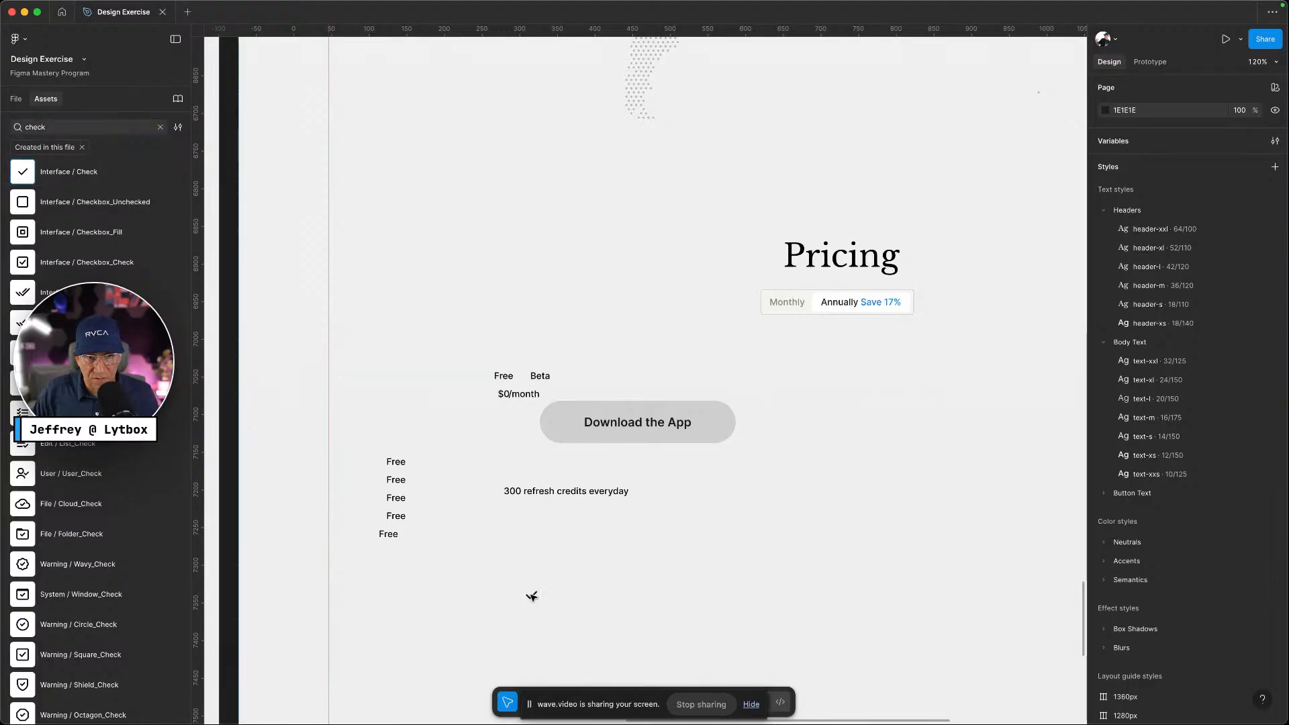
Place a Check icon below the credits line and detach it from its component
{"action": "left_click_drag", "start_coordinate": [531, 597], "coordinate": [535, 603]}
{"action": "double_click", "coordinate": [532, 596]}
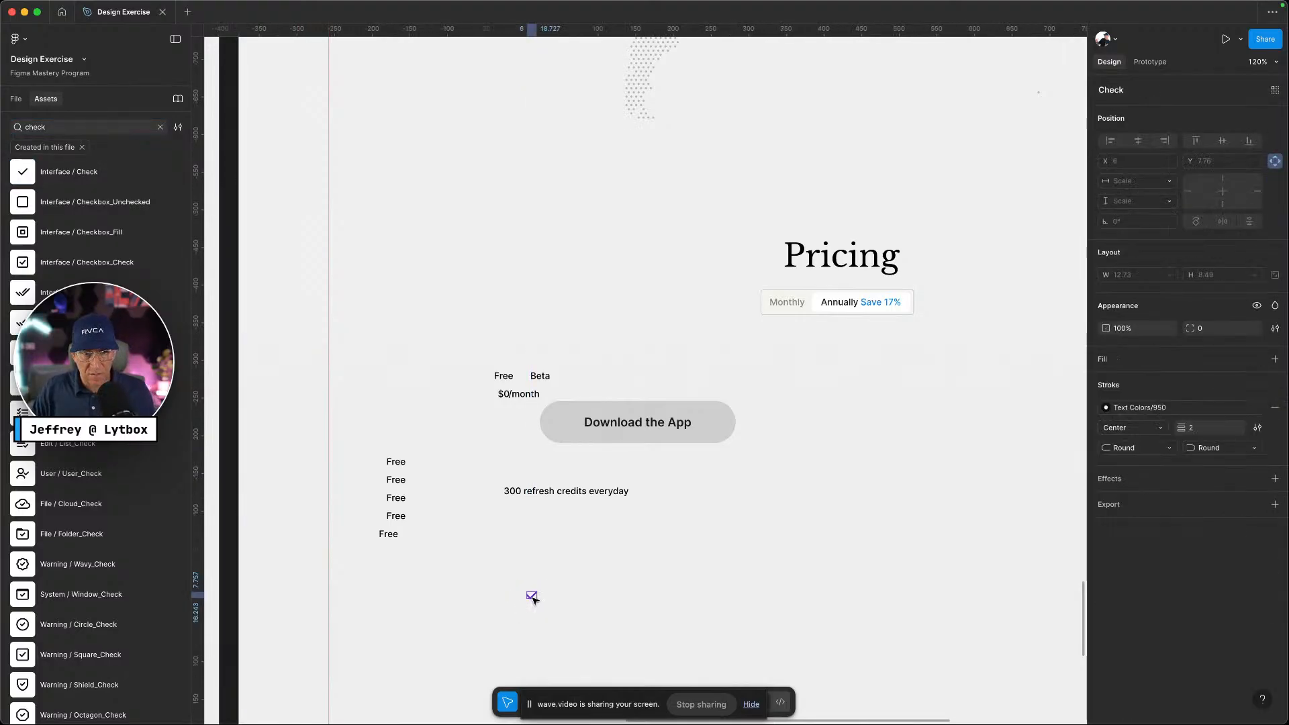
{"action": "left_click", "coordinate": [527, 606]}
{"action": "left_click", "coordinate": [526, 602]}
{"action": "right_click", "coordinate": [525, 602]}
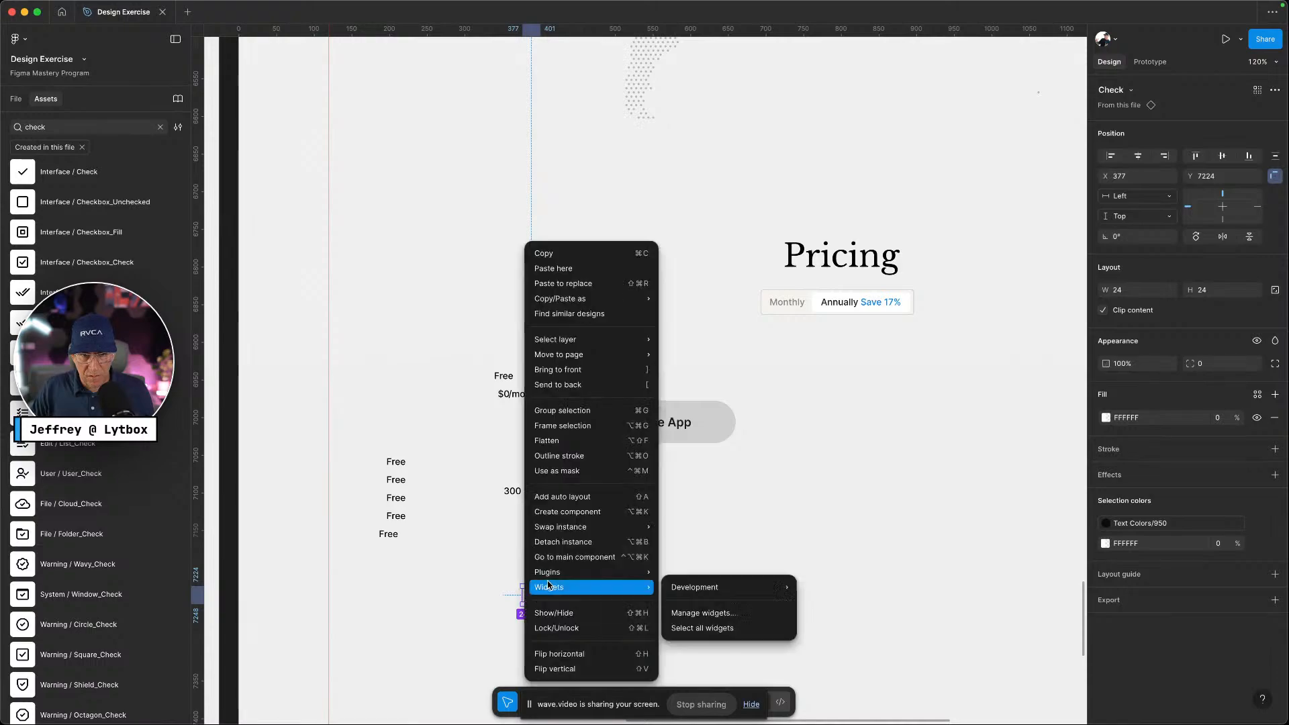
{"action": "left_click", "coordinate": [576, 543]}
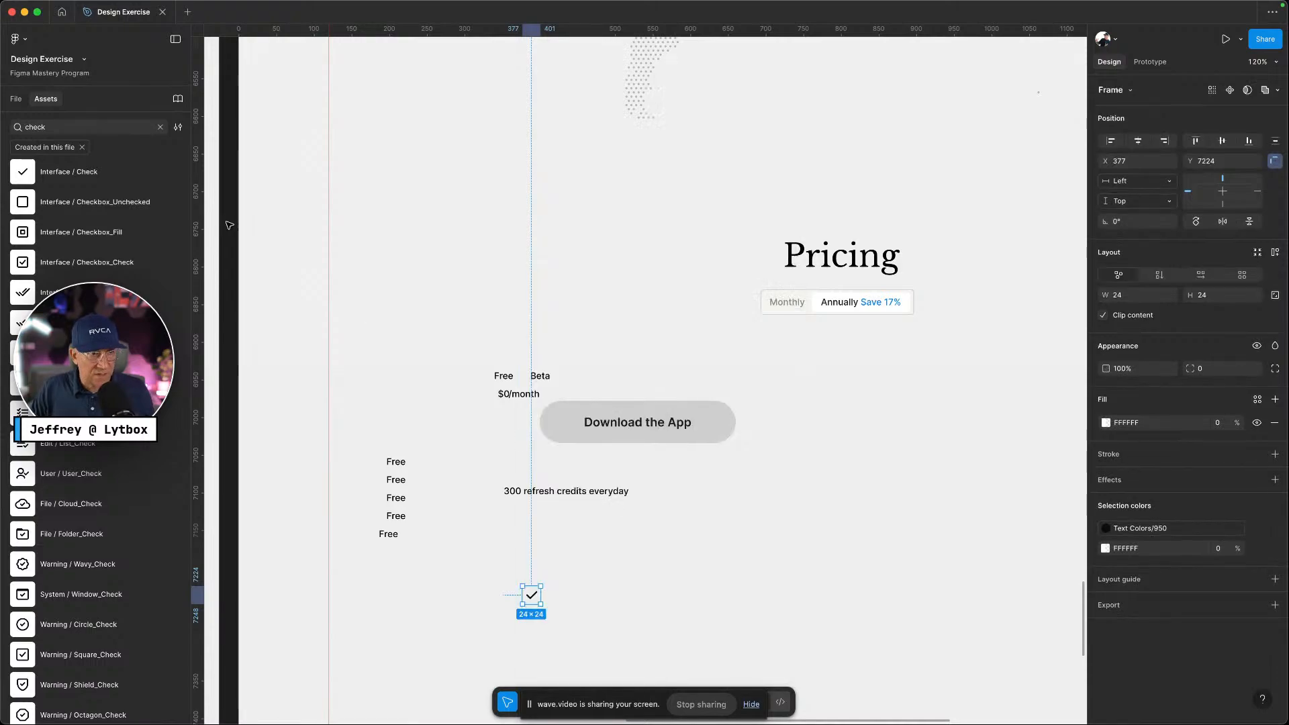
Pull the check vector out of its frame in Layers and delete the empty frame
{"action": "left_click", "coordinate": [82, 149]}
{"action": "left_click", "coordinate": [159, 128]}
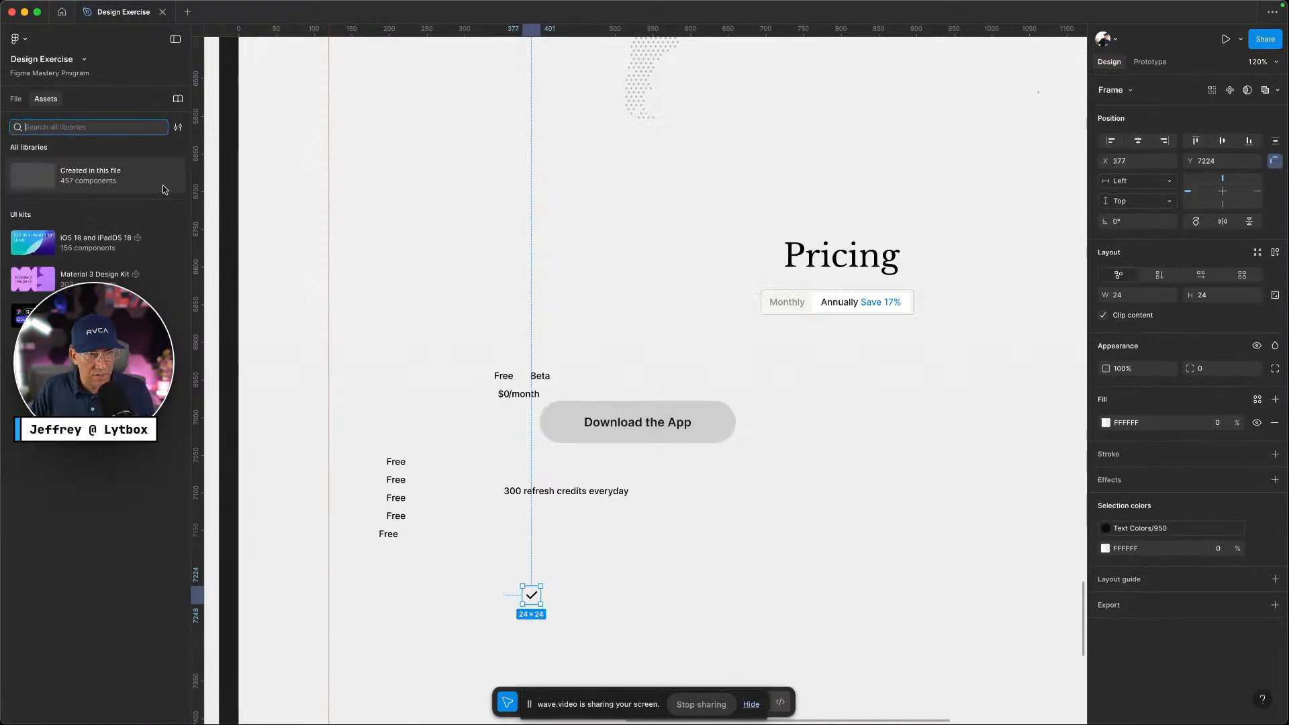
{"action": "left_click", "coordinate": [678, 592]}
{"action": "left_click", "coordinate": [533, 599]}
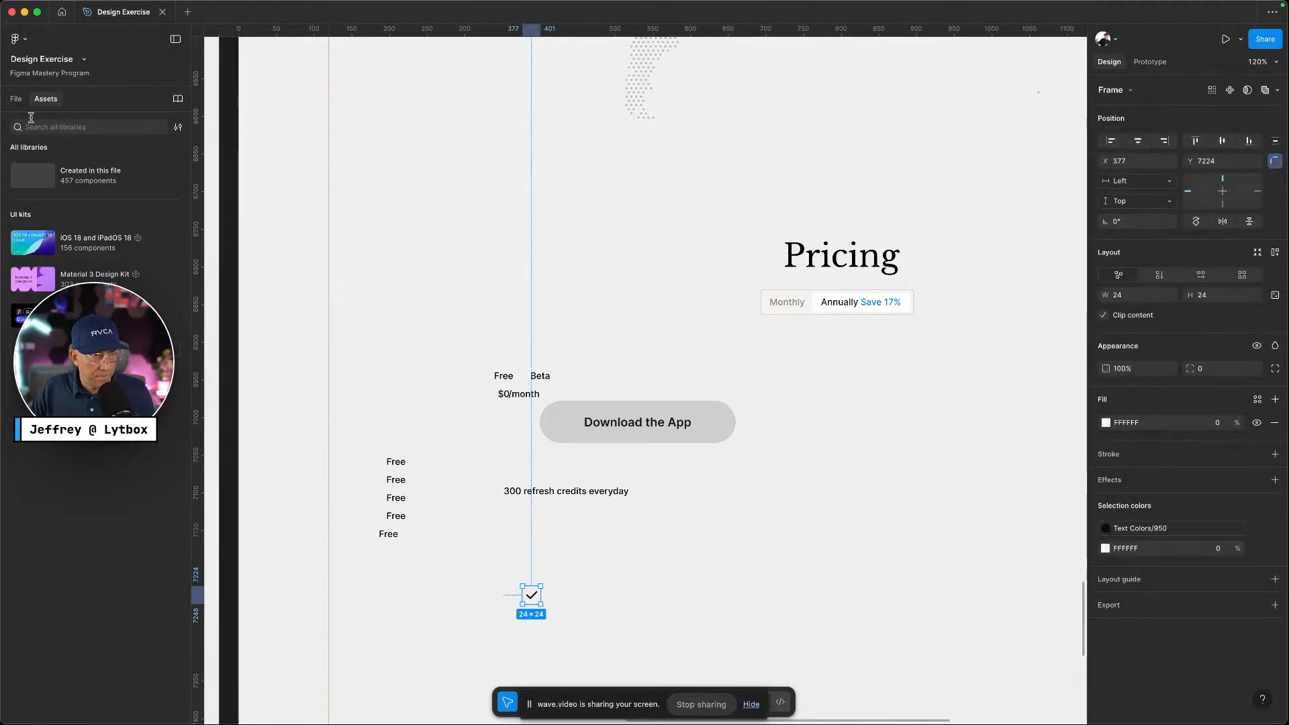
{"action": "left_click", "coordinate": [16, 100]}
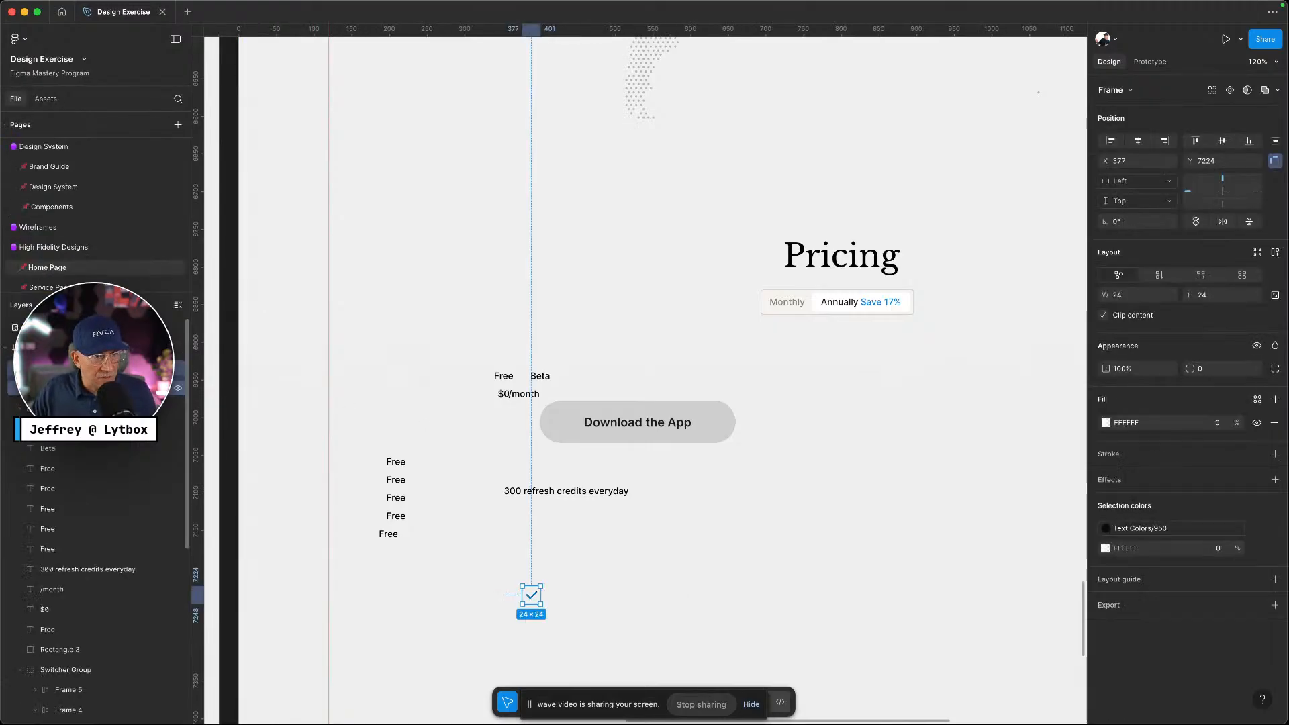
{"action": "key", "text": "Return"}
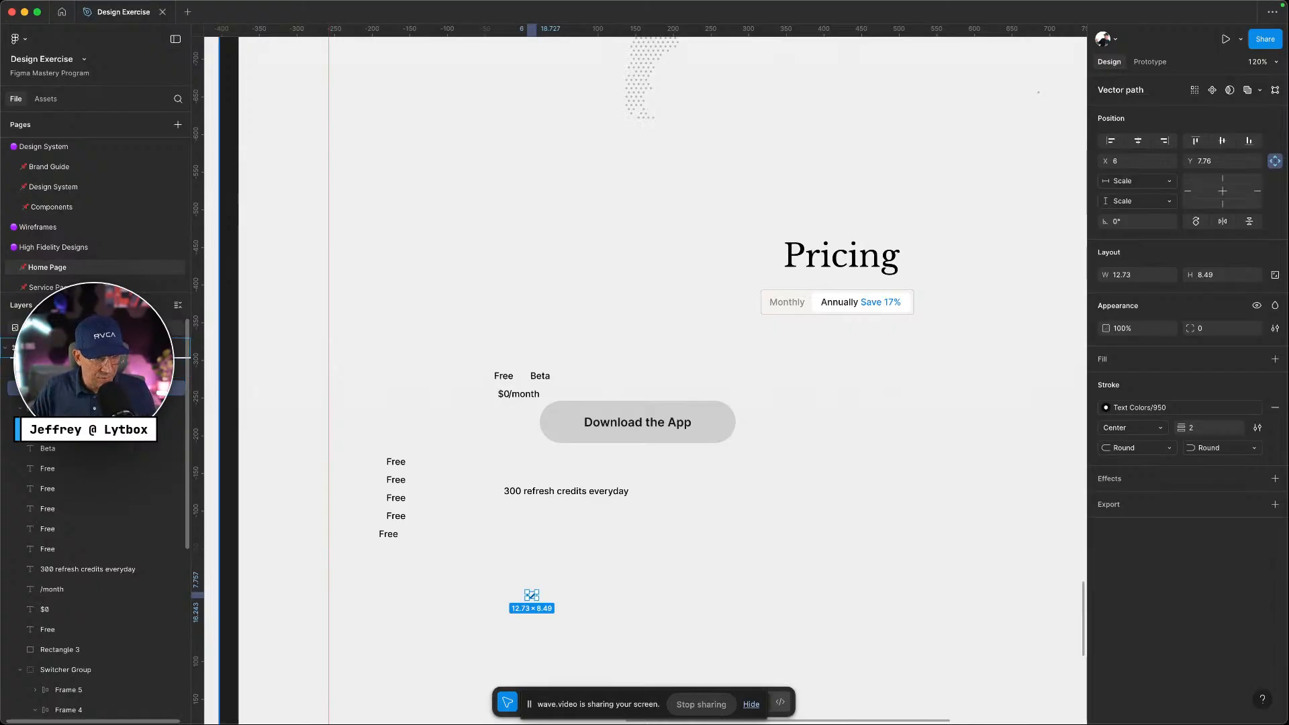
{"action": "left_click_drag", "start_coordinate": [100, 389], "coordinate": [101, 359]}
{"action": "left_click", "coordinate": [101, 388]}
{"action": "key", "text": "Delete"}
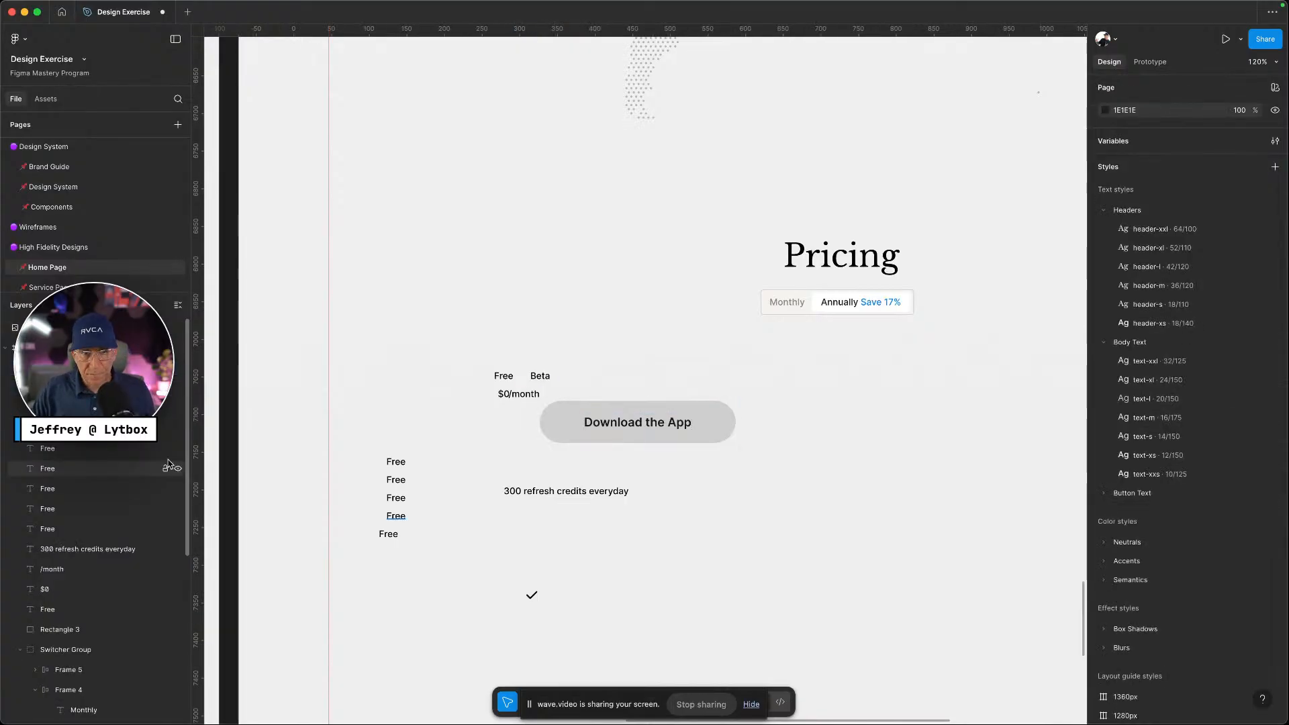
Position the check mark left of the credits line, comparing with the Manus reference
{"action": "left_click_drag", "start_coordinate": [537, 598], "coordinate": [491, 485]}
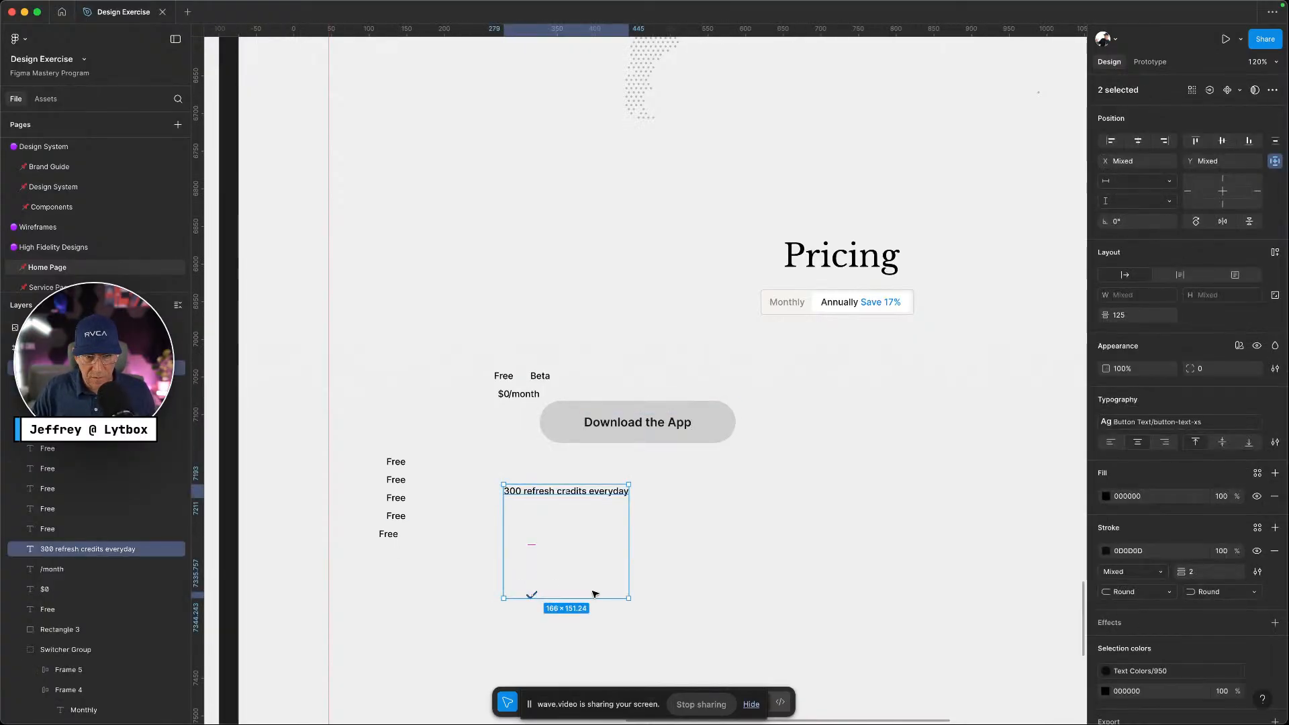
{"action": "left_click", "coordinate": [577, 624]}
{"action": "left_click_drag", "start_coordinate": [531, 601], "coordinate": [490, 497]}
{"action": "key", "text": "ctrl+Left"}
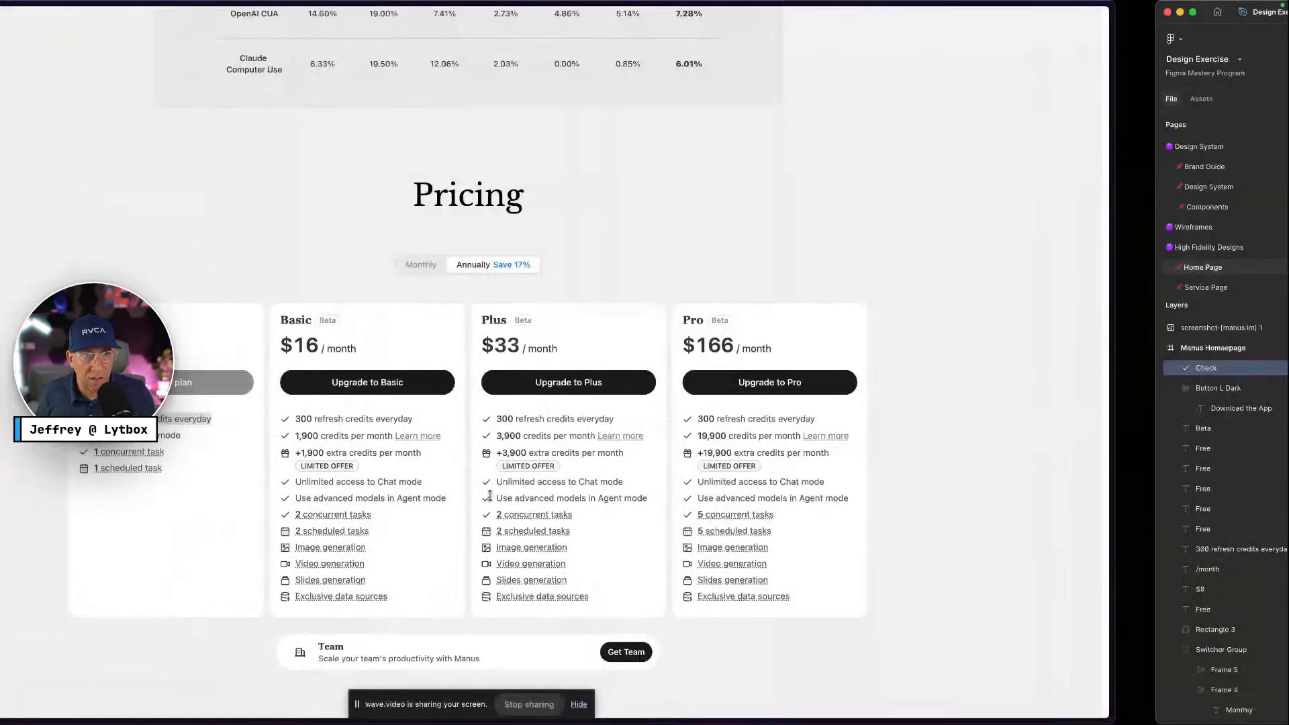
{"action": "key", "text": "ctrl+Right"}
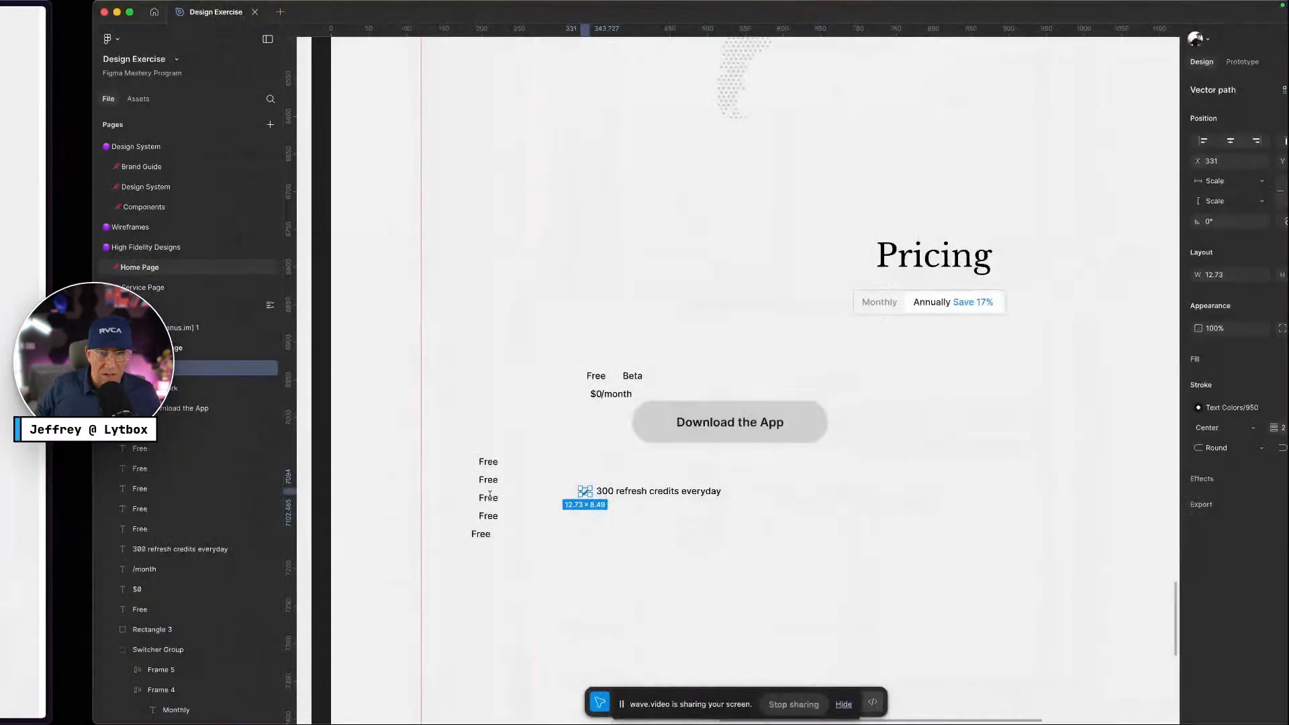
{"action": "left_click", "coordinate": [1145, 412]}
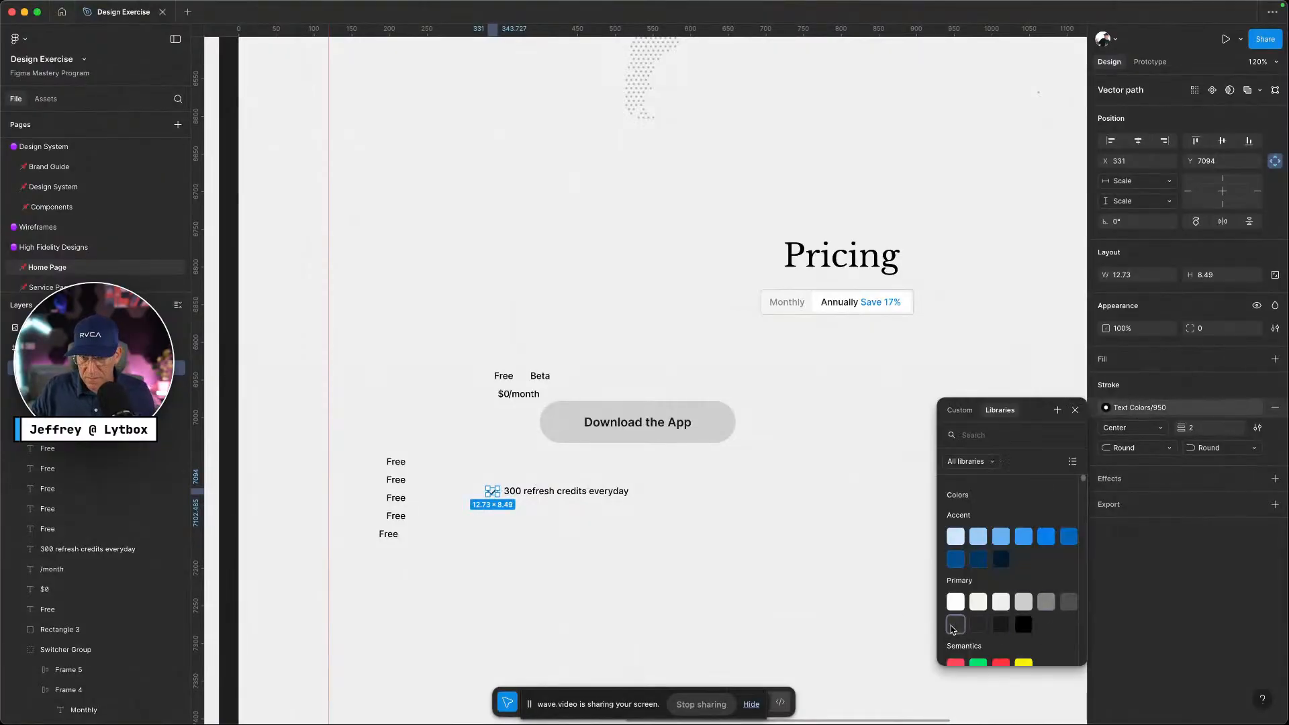
{"action": "left_click", "coordinate": [540, 541]}
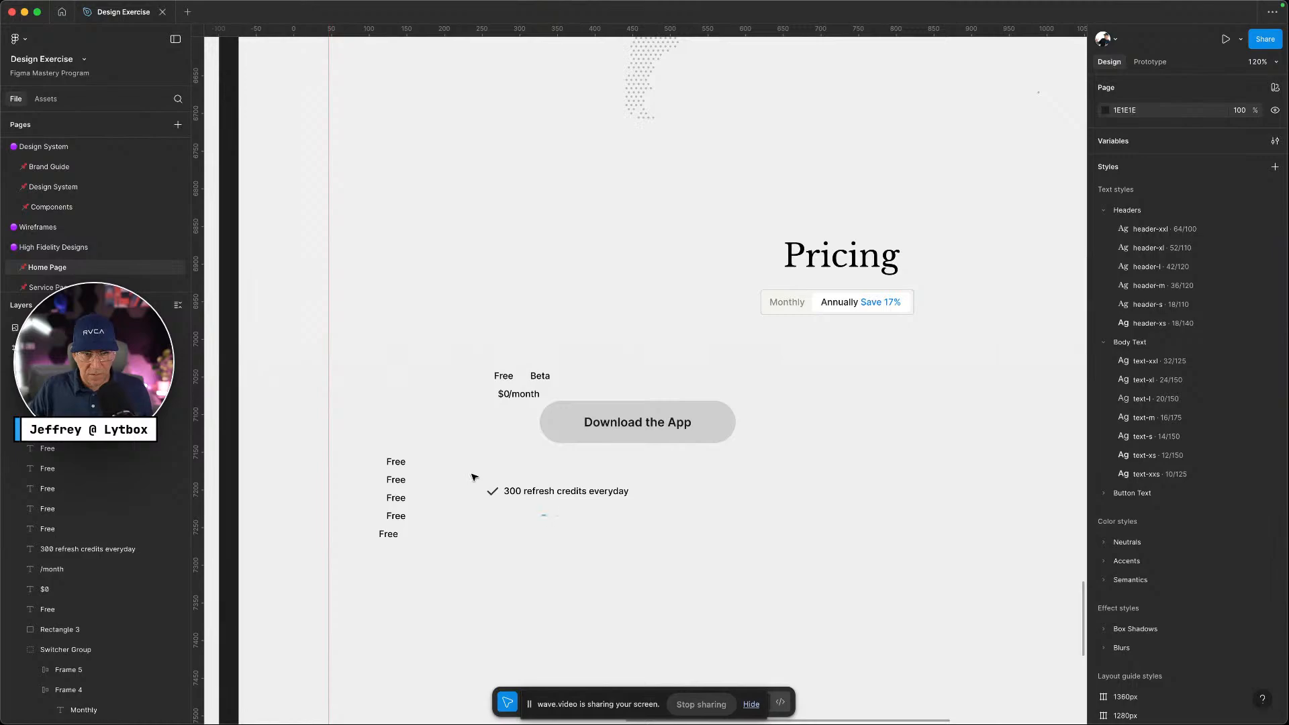
{"action": "left_click_drag", "start_coordinate": [472, 476], "coordinate": [547, 529]}
{"action": "left_click", "coordinate": [618, 542]}
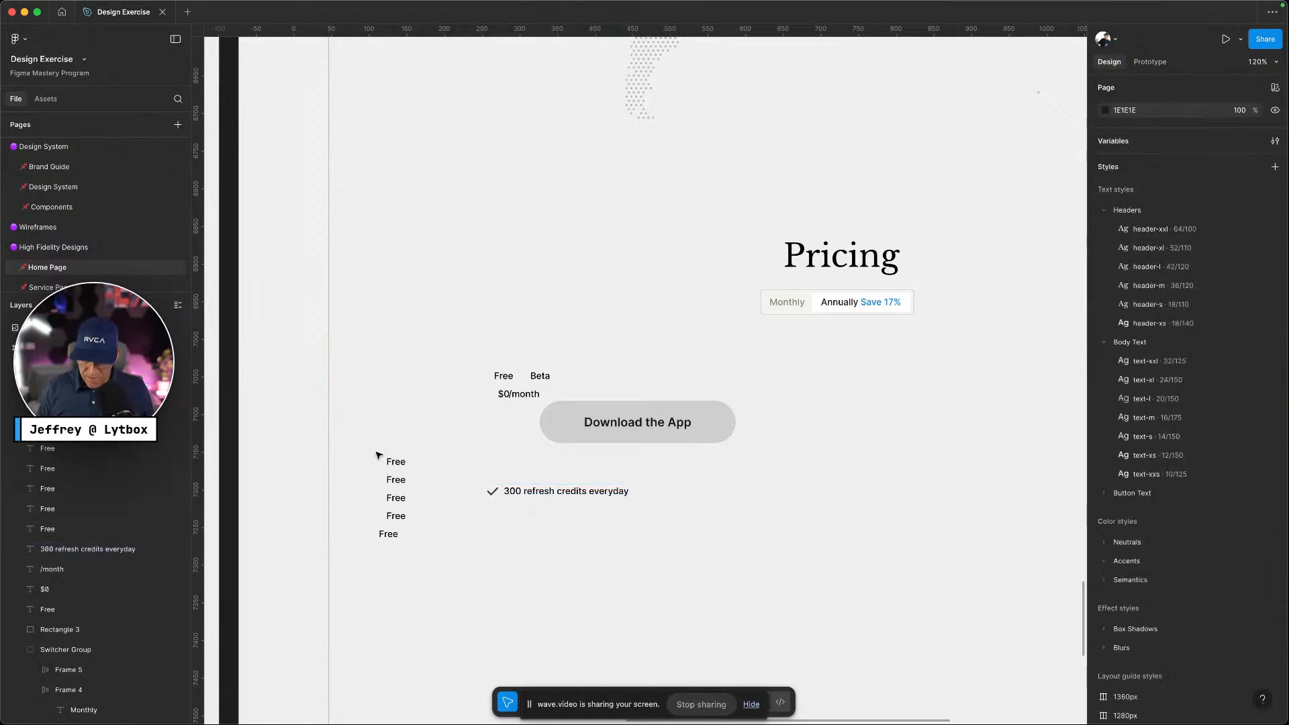
{"action": "key", "text": "ctrl+Left"}
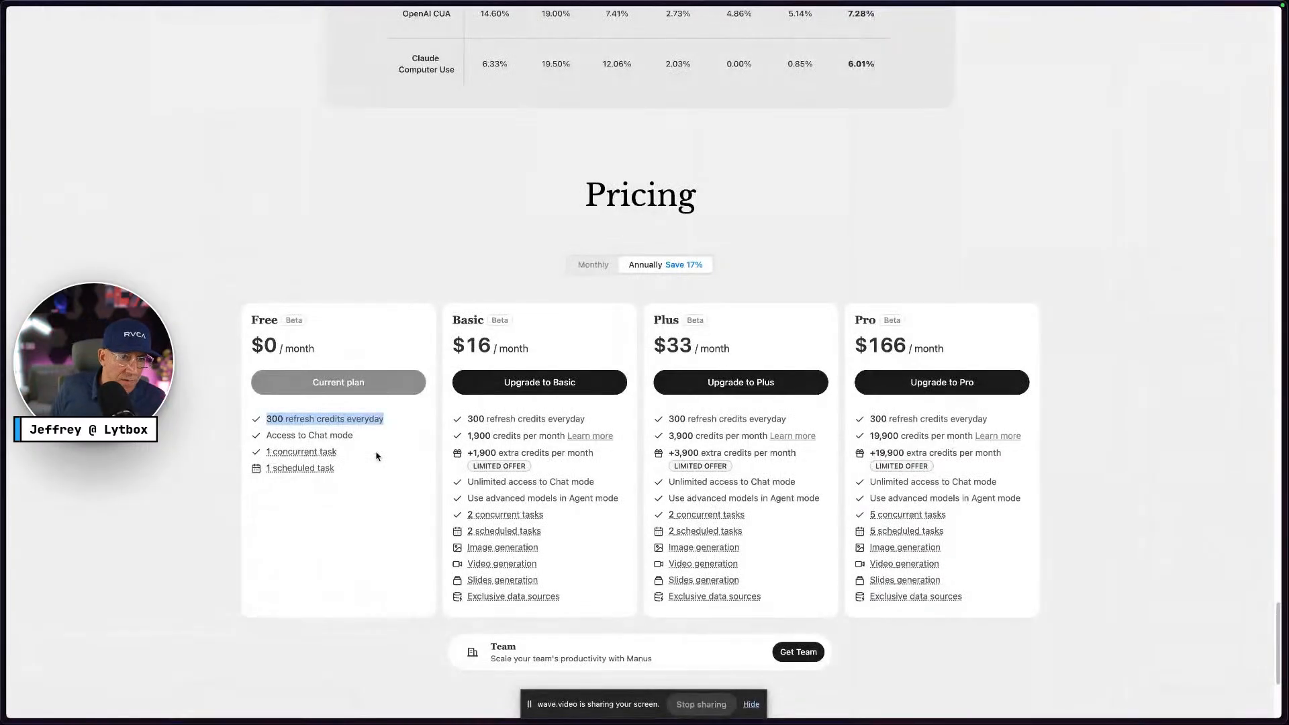
{"action": "key", "text": "ctrl+Right"}
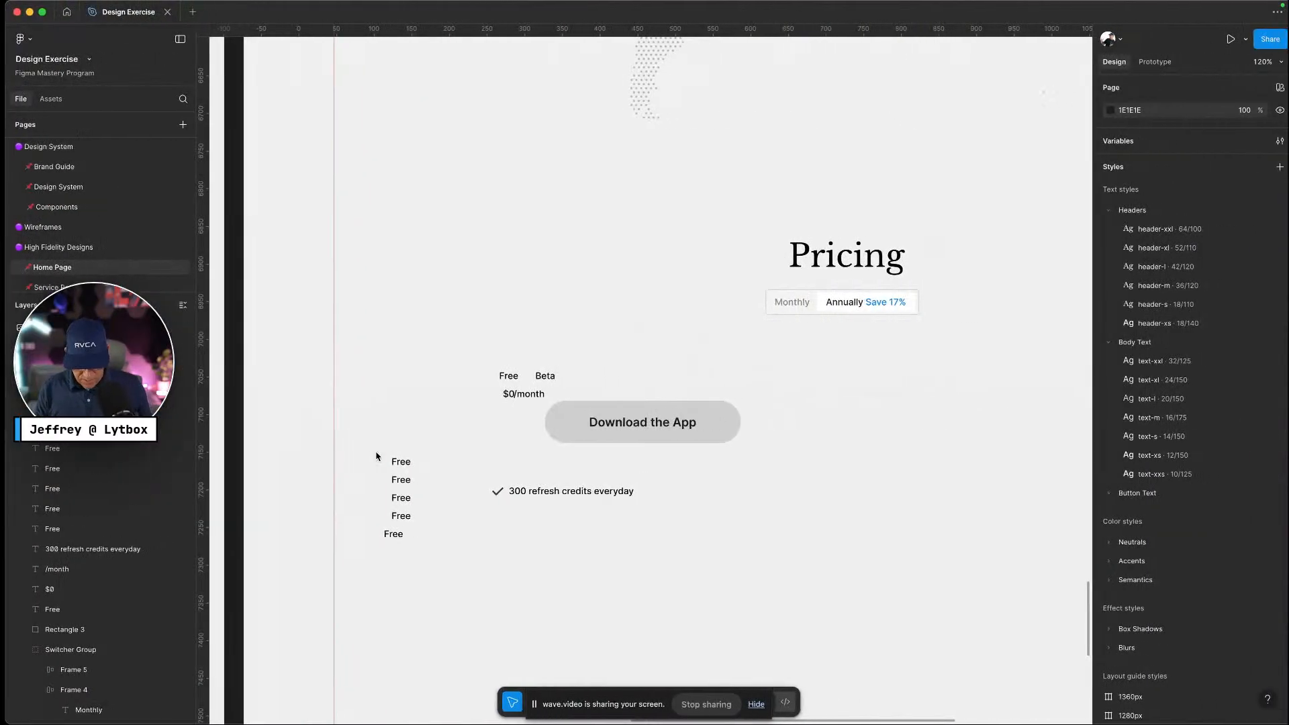
Frame the check mark and credits text together and apply auto layout as one row
{"action": "left_click_drag", "start_coordinate": [570, 522], "coordinate": [485, 478]}
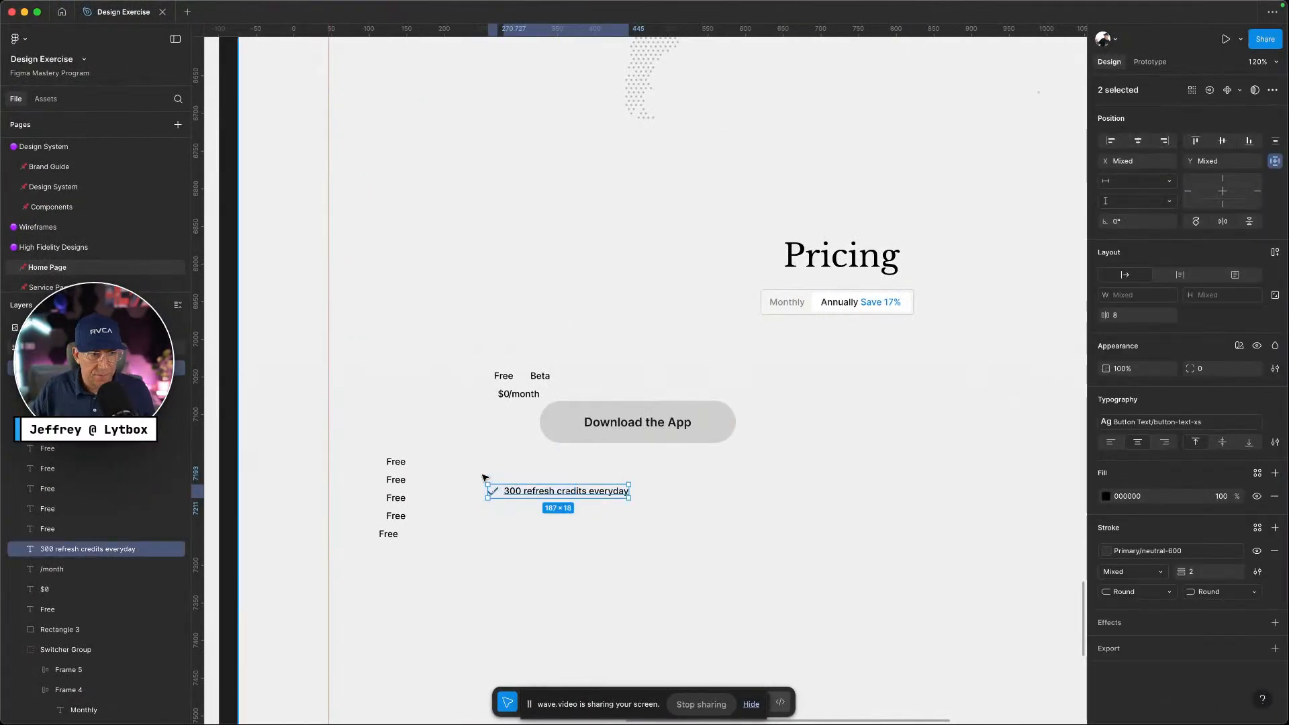
{"action": "key", "text": "alt"}
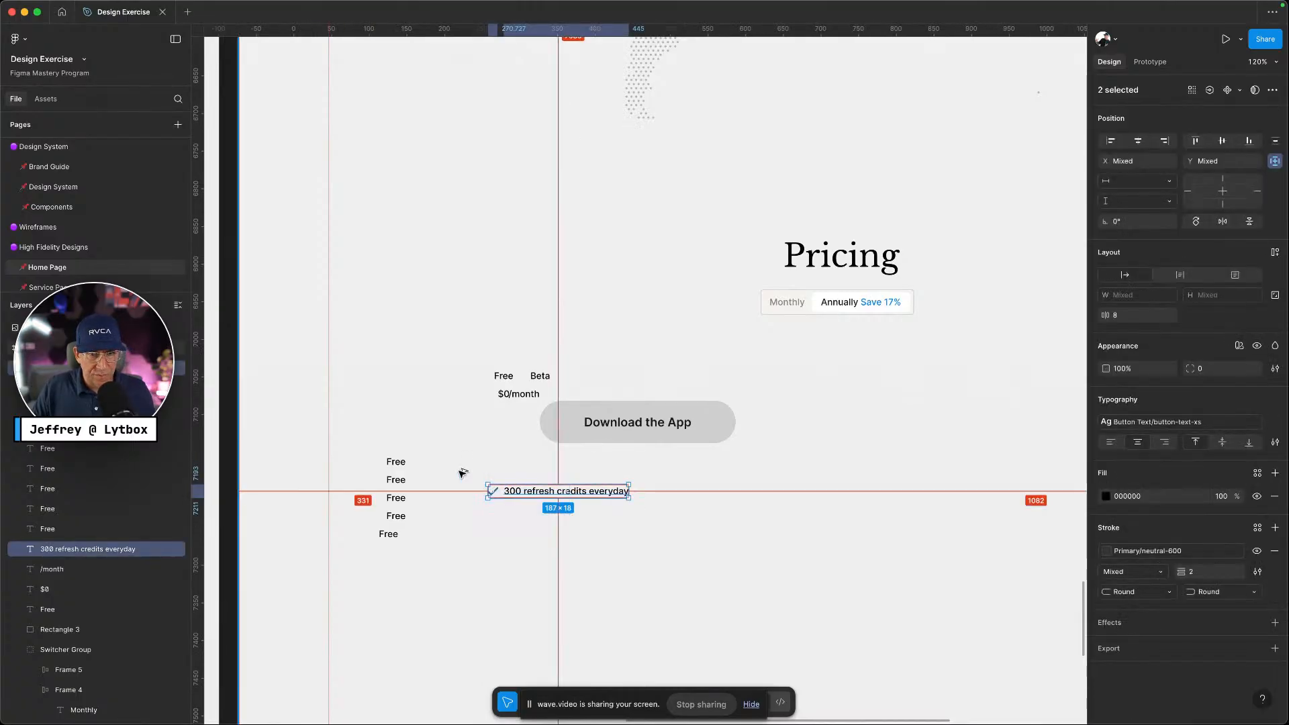
{"action": "key", "text": "super+alt+g"}
{"action": "key", "text": "shift+a"}
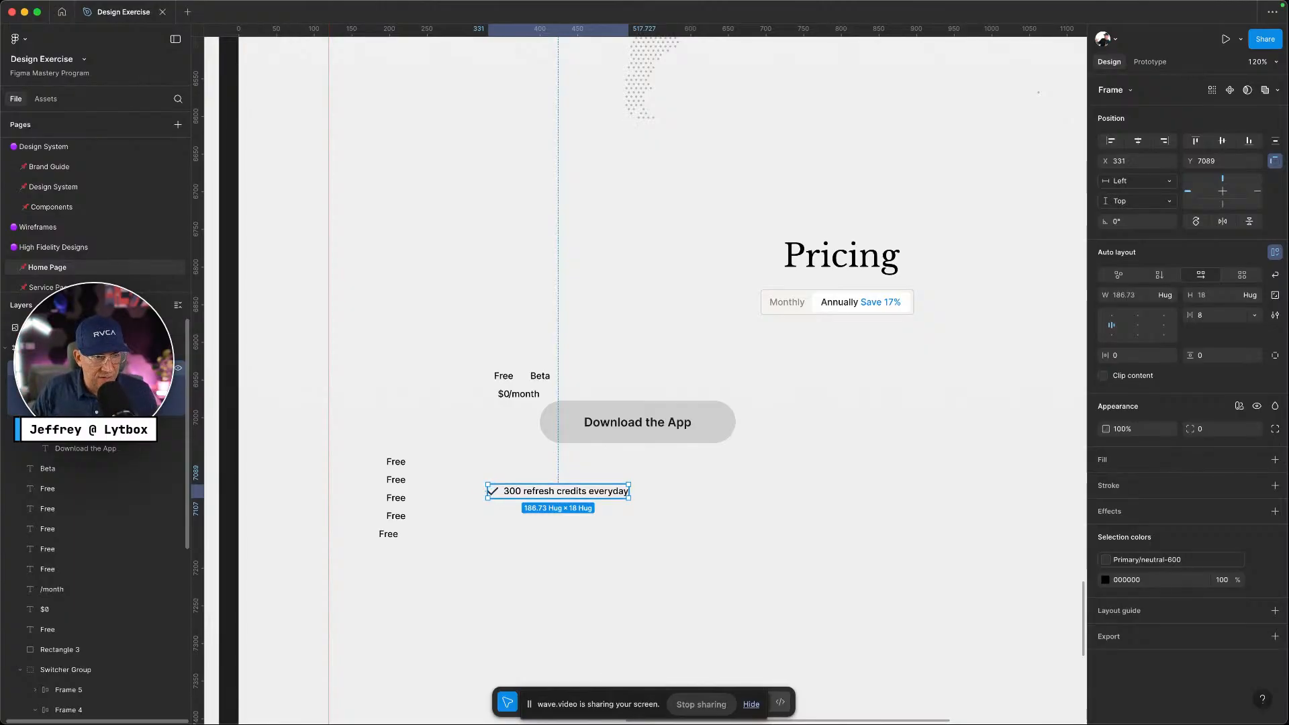
{"action": "scroll", "coordinate": [100, 388], "scroll_direction": "down", "scroll_amount": 2}
{"action": "scroll", "coordinate": [100, 388], "scroll_direction": "down", "scroll_amount": 1}
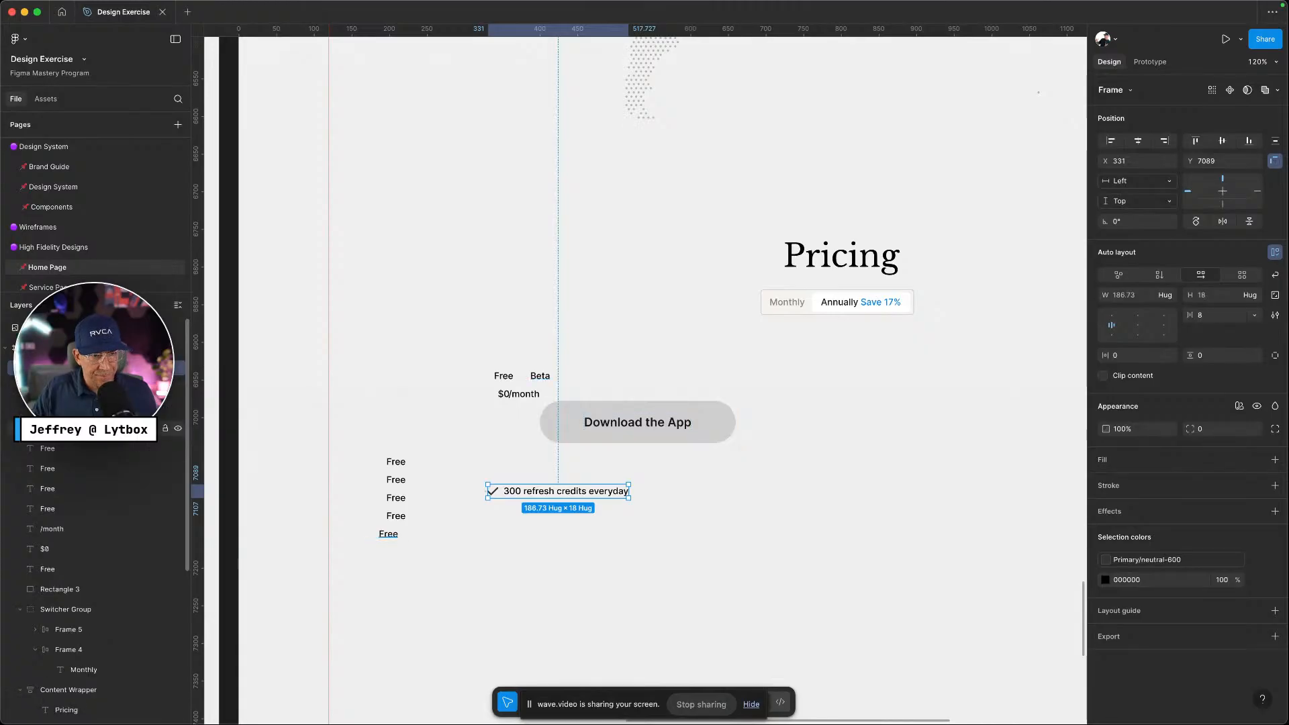
{"action": "left_click", "coordinate": [601, 596]}
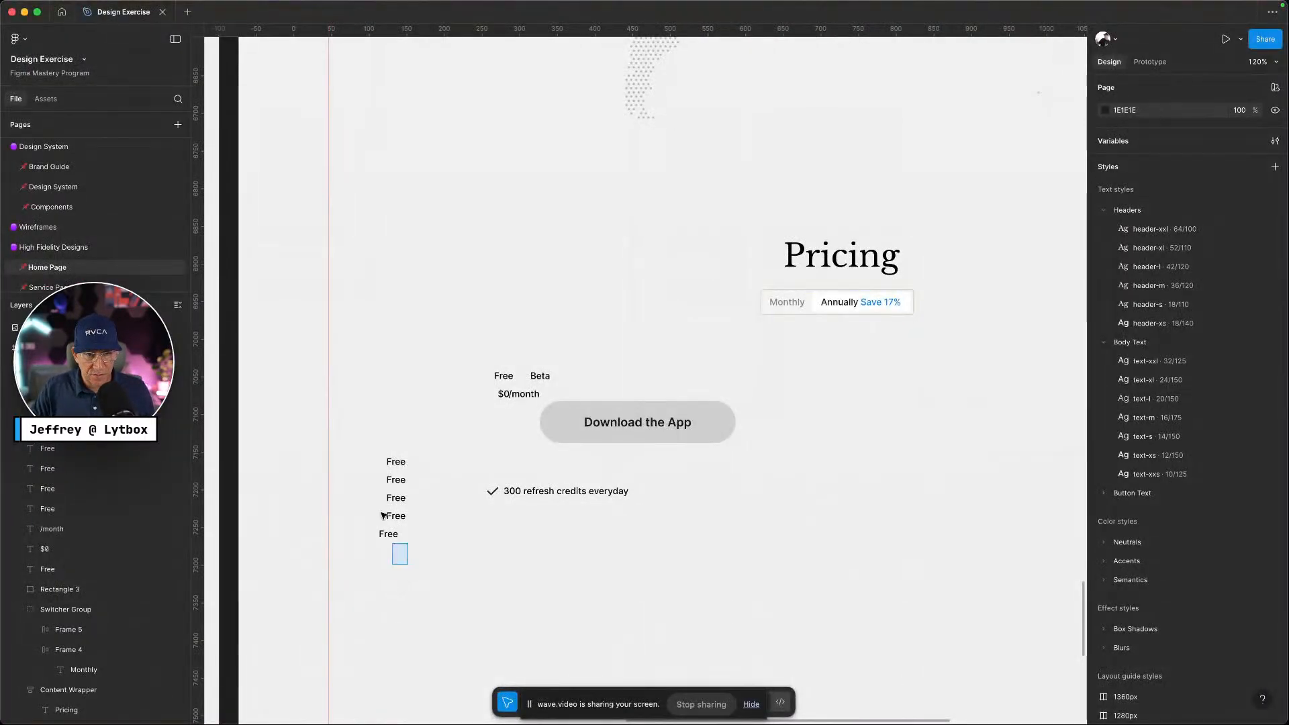
Delete the stray Free labels, then style the credits text Body Text/text-s in Primary/neutral-600
{"action": "left_click_drag", "start_coordinate": [408, 566], "coordinate": [368, 437]}
{"action": "key", "text": "Delete"}
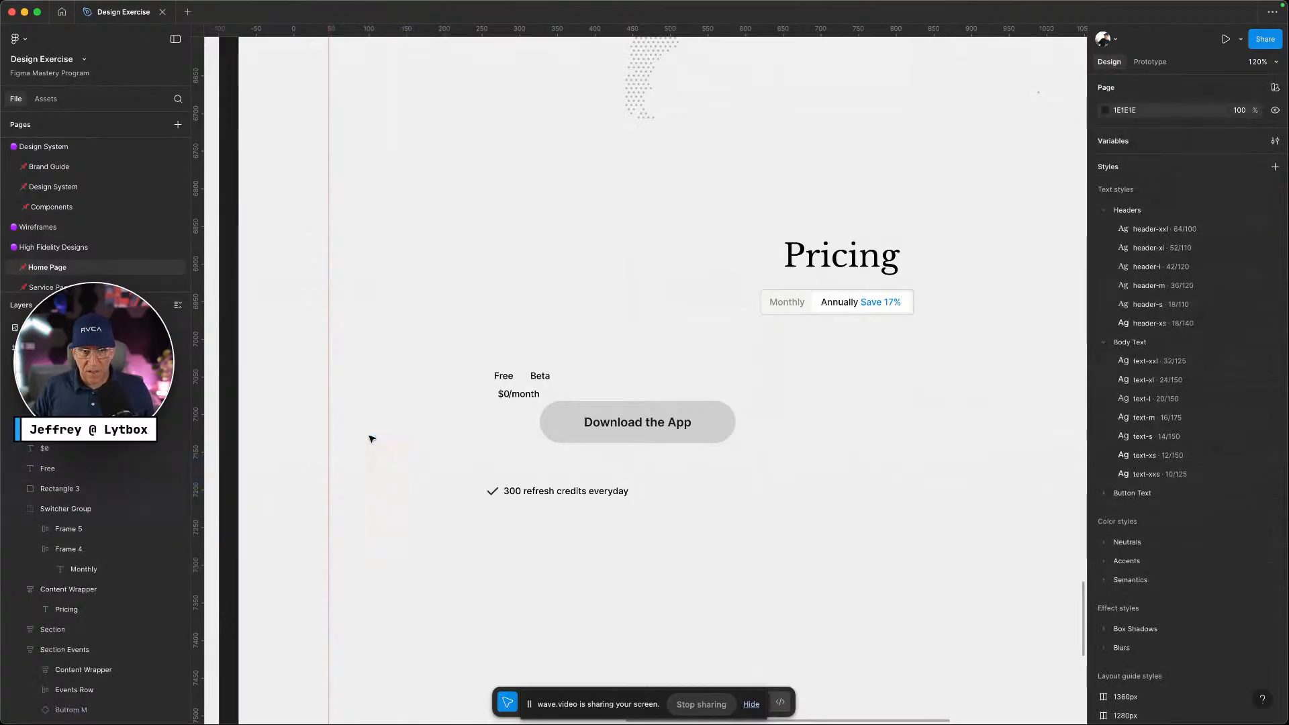
{"action": "left_click", "coordinate": [561, 496]}
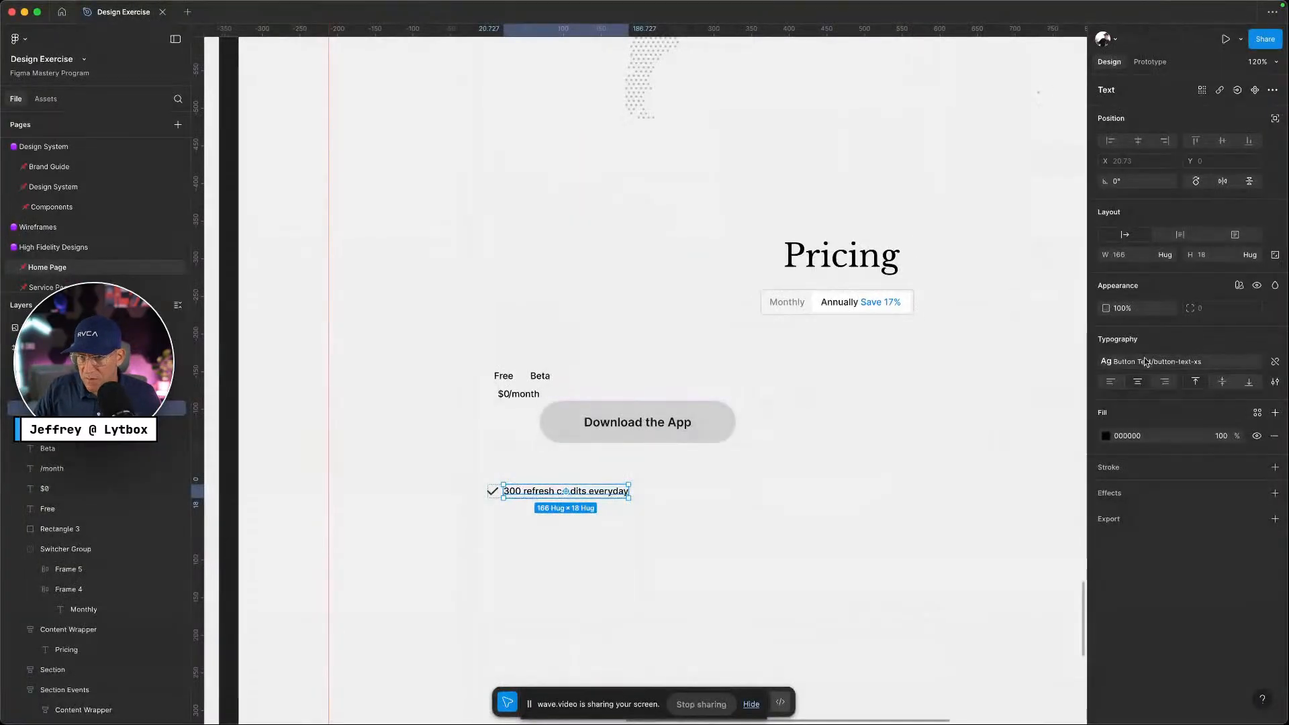
{"action": "left_click", "coordinate": [1115, 362]}
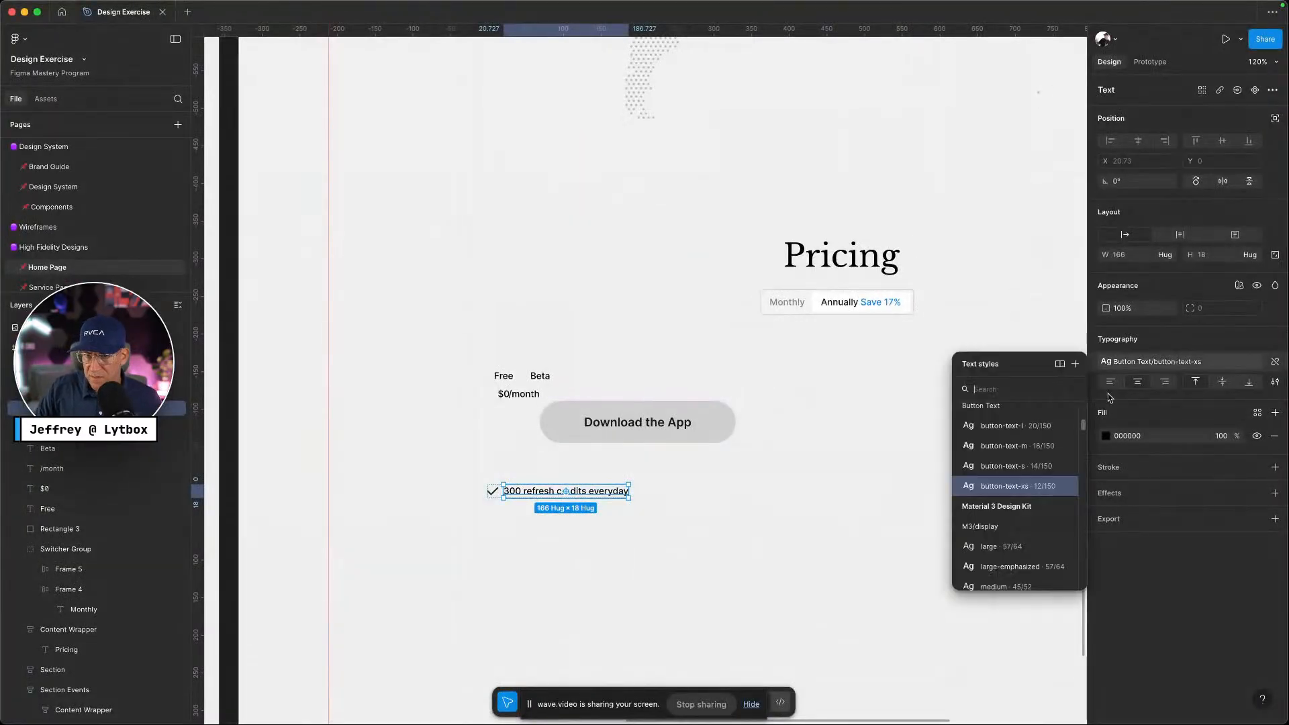
{"action": "scroll", "coordinate": [1038, 472], "scroll_direction": "up", "scroll_amount": 3}
{"action": "left_click", "coordinate": [1037, 457]}
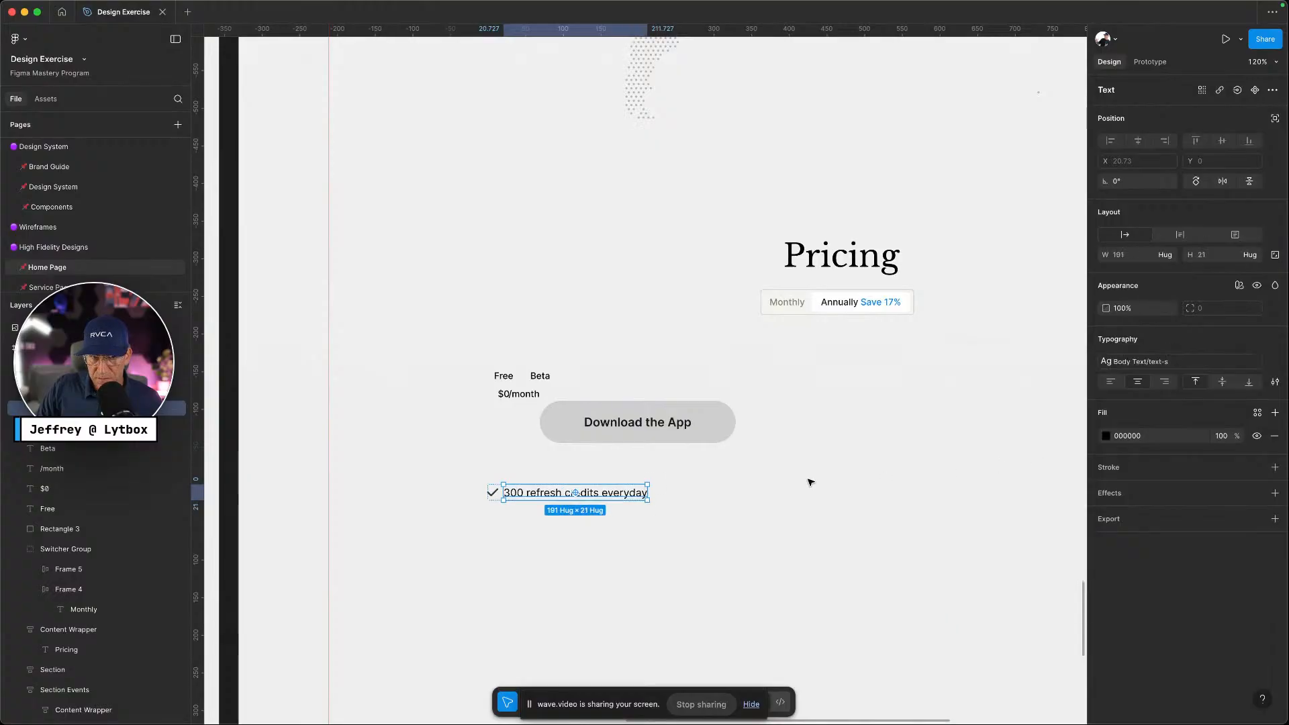
{"action": "left_click", "coordinate": [1255, 413]}
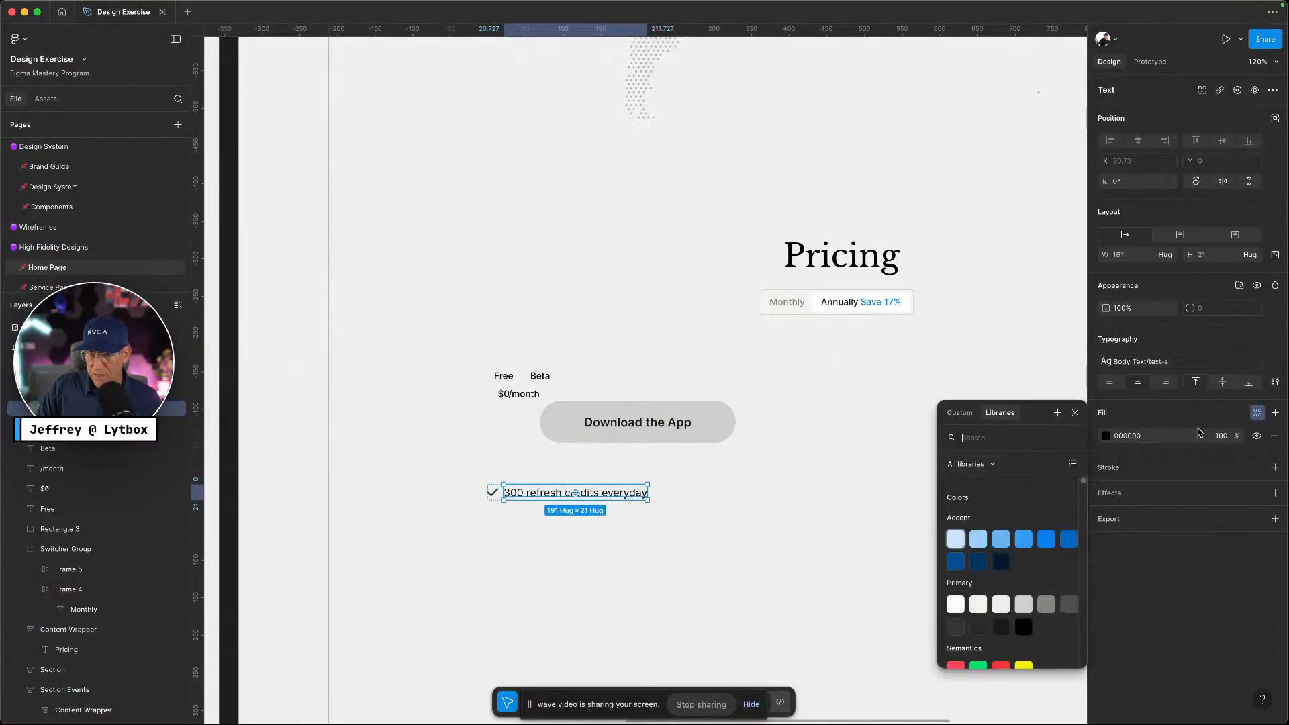
{"action": "left_click", "coordinate": [956, 625]}
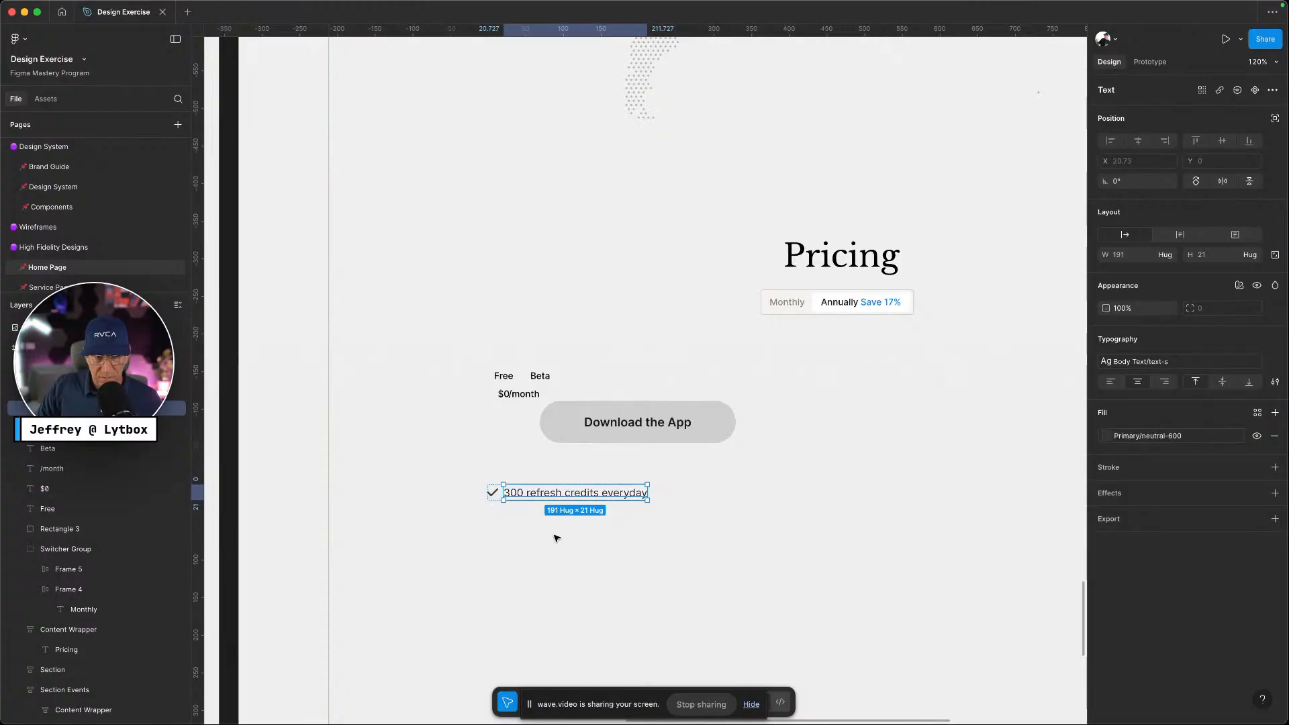
Review the checkmark's stroke colour style without changing it, then select the whole row
{"action": "left_click", "coordinate": [491, 495]}
{"action": "left_click", "coordinate": [1135, 369]}
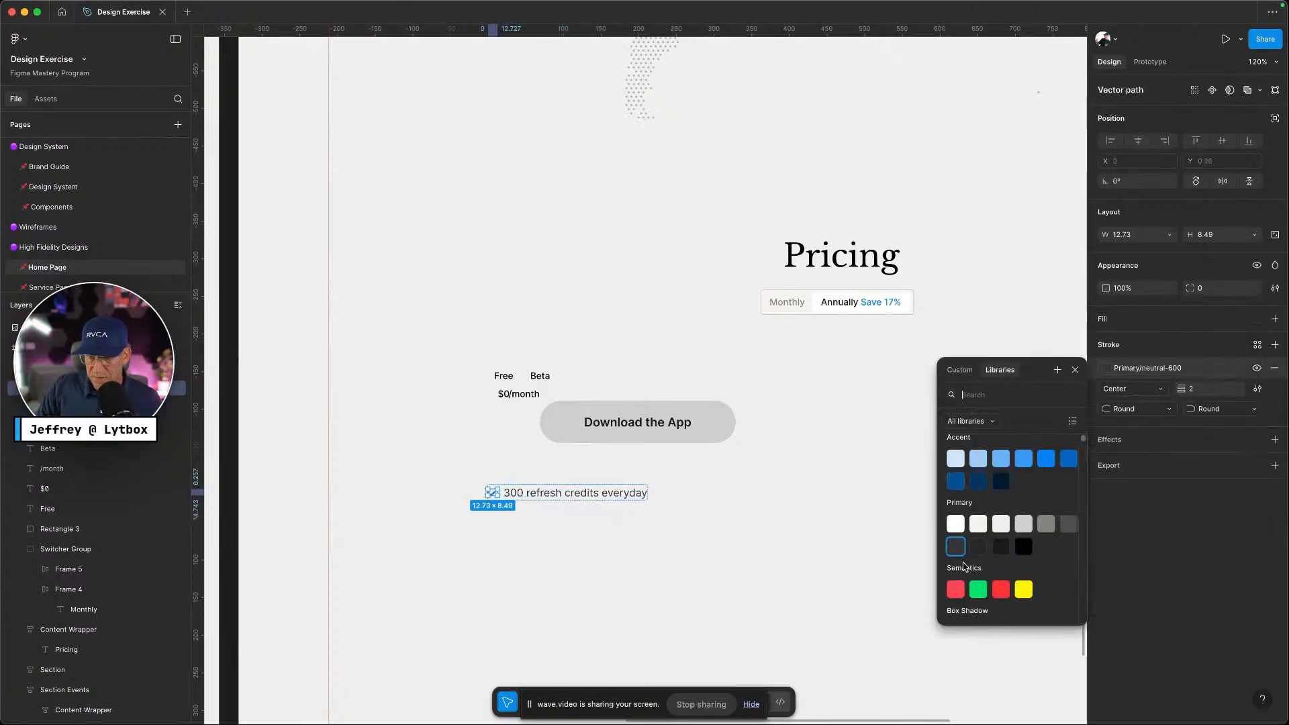
{"action": "left_click", "coordinate": [699, 550]}
{"action": "left_click", "coordinate": [538, 495]}
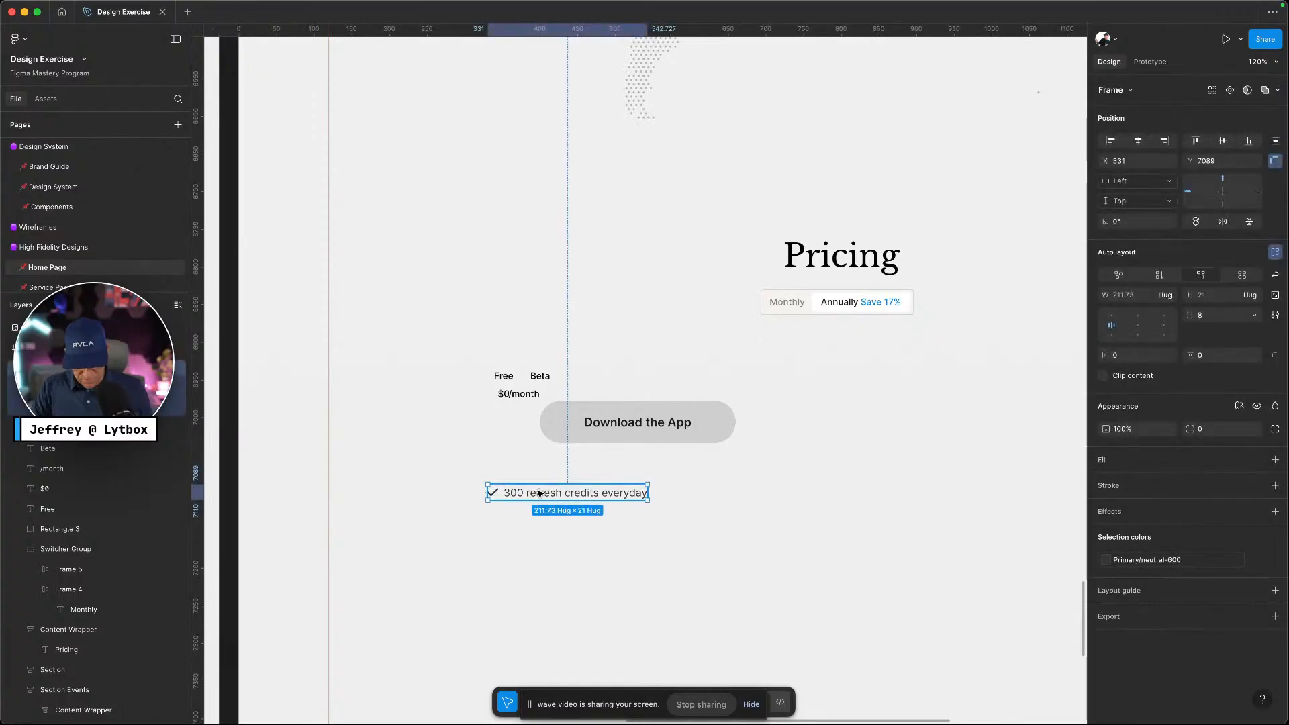
Duplicate the '300 refresh credits everyday' check item into four rows
{"action": "left_click_drag", "start_coordinate": [538, 494], "coordinate": [535, 524]}
{"action": "key", "text": "super+d"}
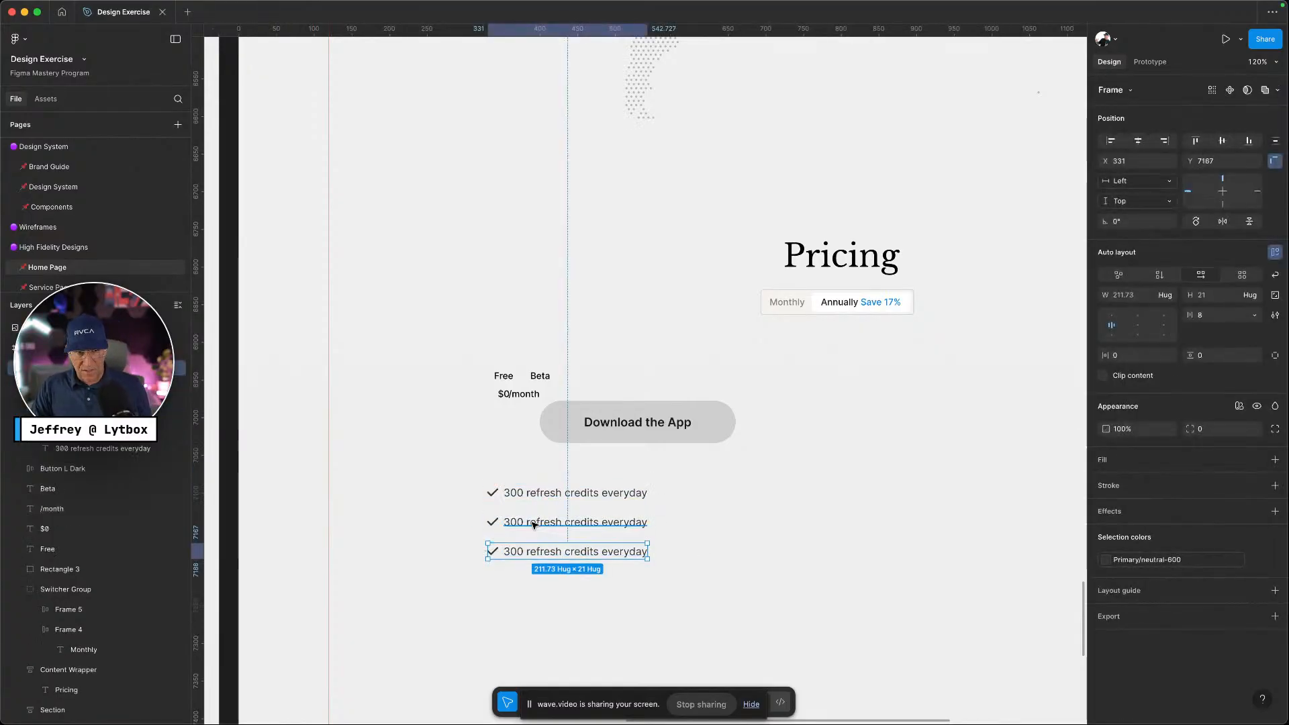
{"action": "key", "text": "super+d"}
{"action": "scroll", "coordinate": [766, 603], "scroll_direction": "down", "scroll_amount": 1}
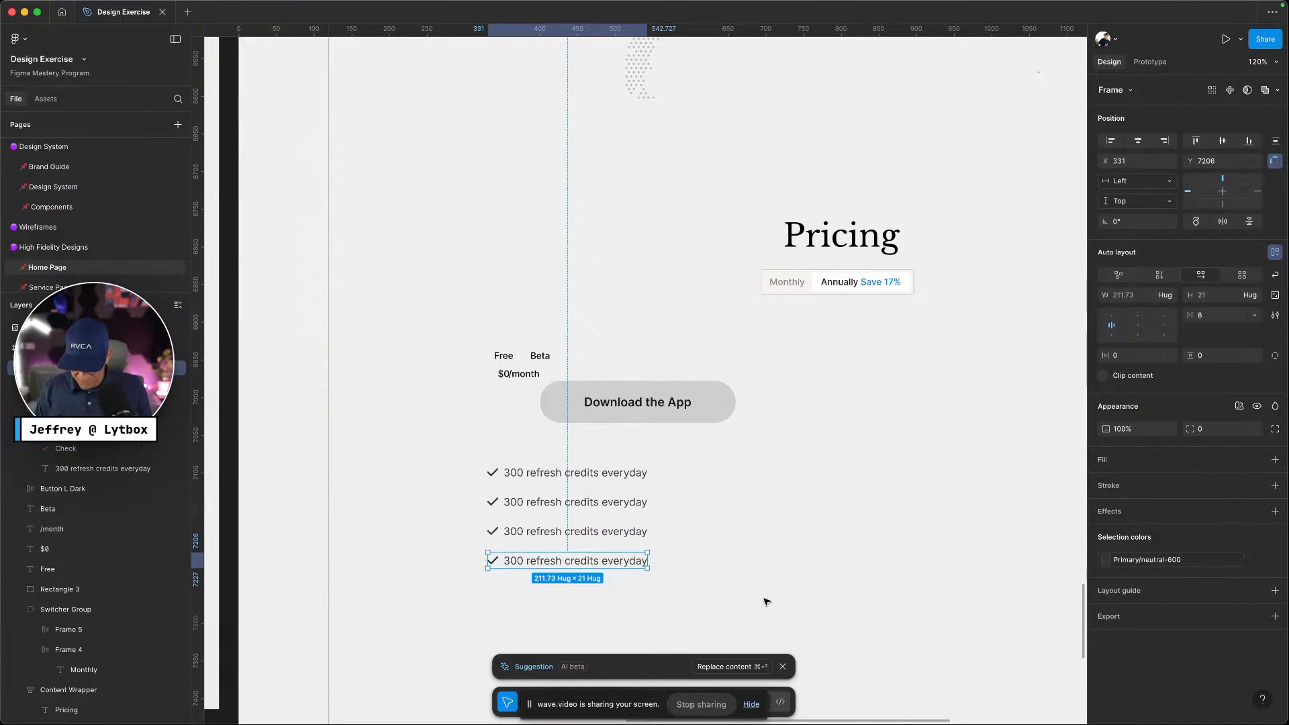
{"action": "key", "text": "ctrl+Left"}
{"action": "key", "text": "ctrl+Right"}
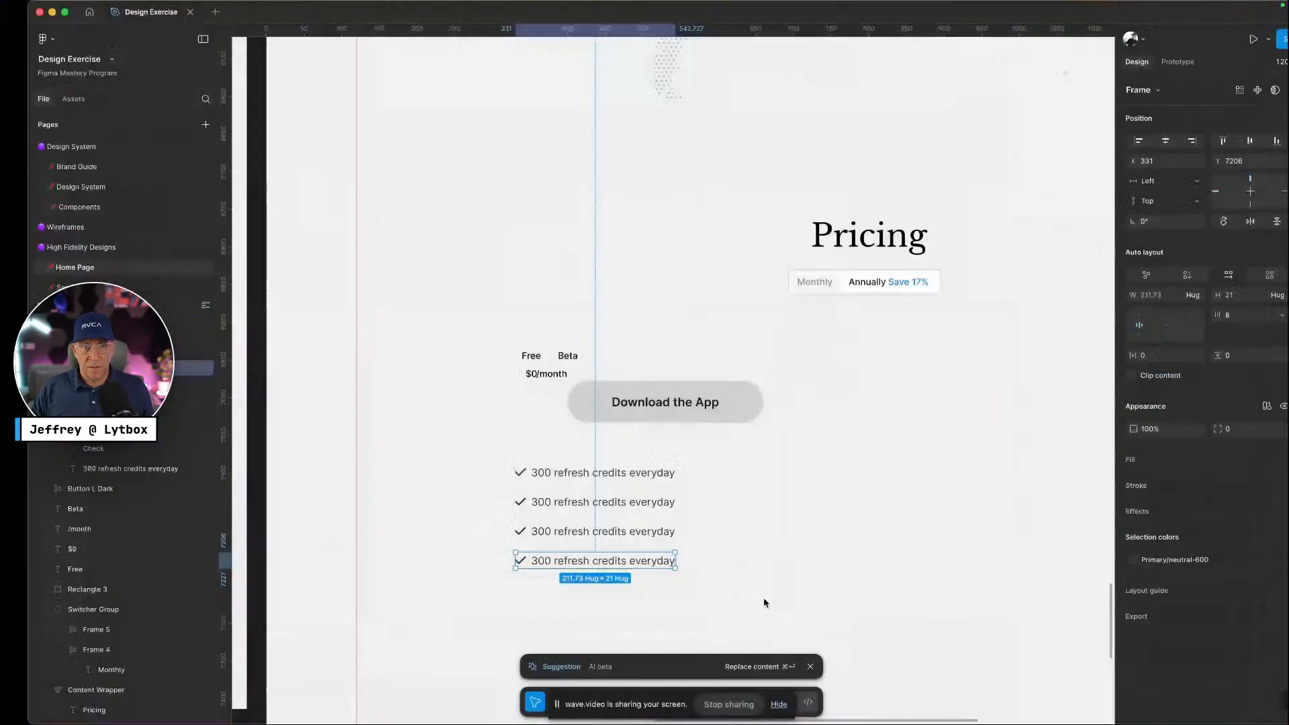
Select all four check rows and stack them in a vertical auto-layout list
{"action": "left_click", "coordinate": [624, 616]}
{"action": "left_click_drag", "start_coordinate": [625, 615], "coordinate": [512, 455]}
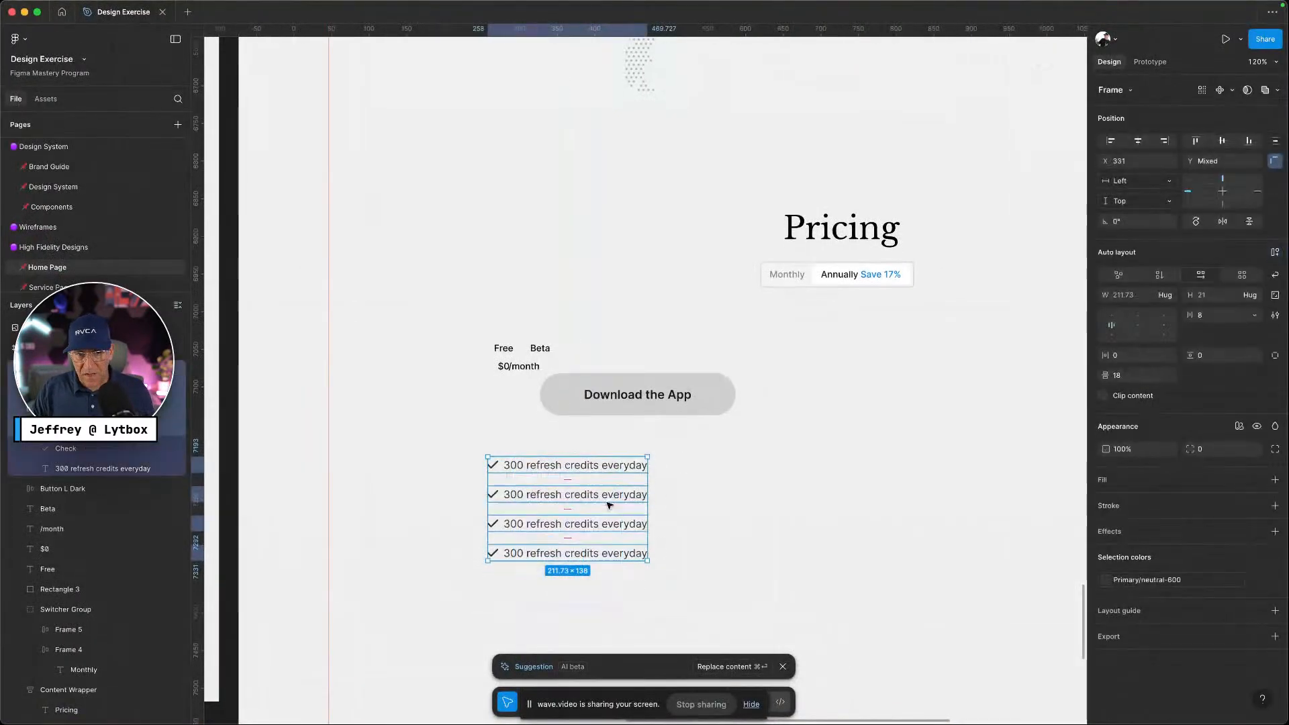
{"action": "scroll", "coordinate": [773, 573], "scroll_direction": "down", "scroll_amount": 2}
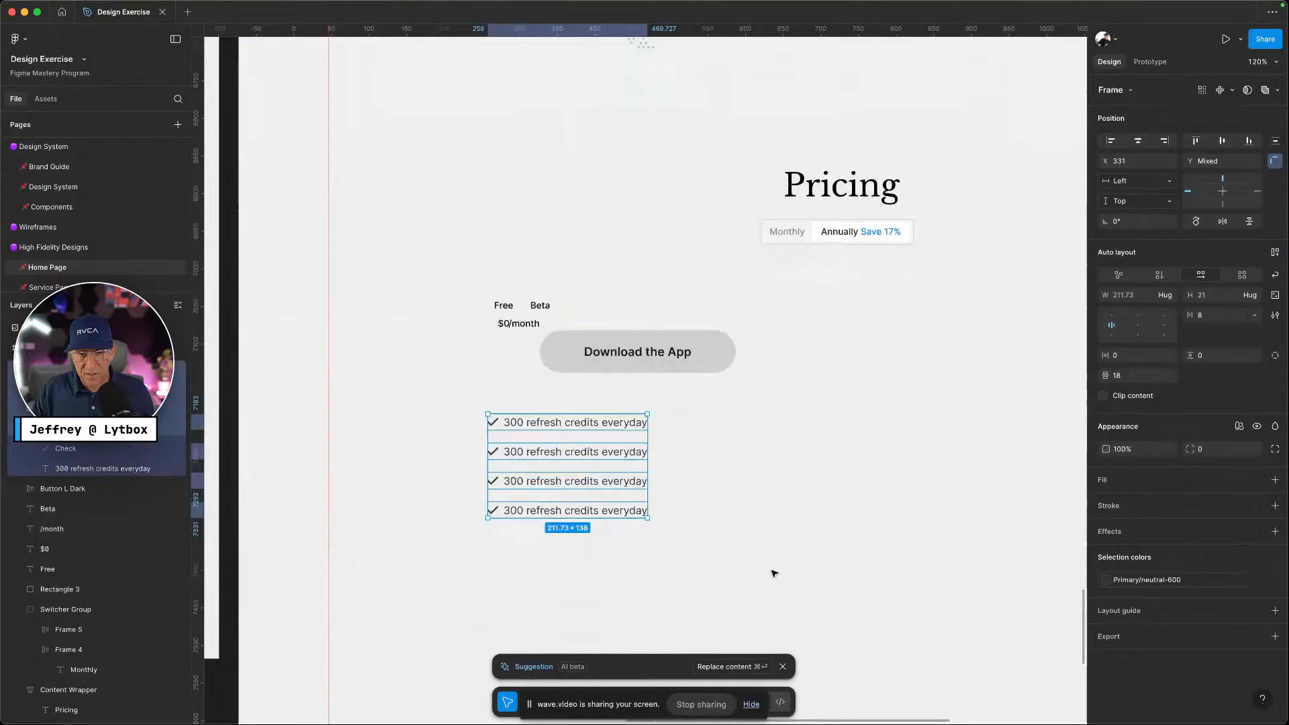
{"action": "left_click", "coordinate": [784, 668]}
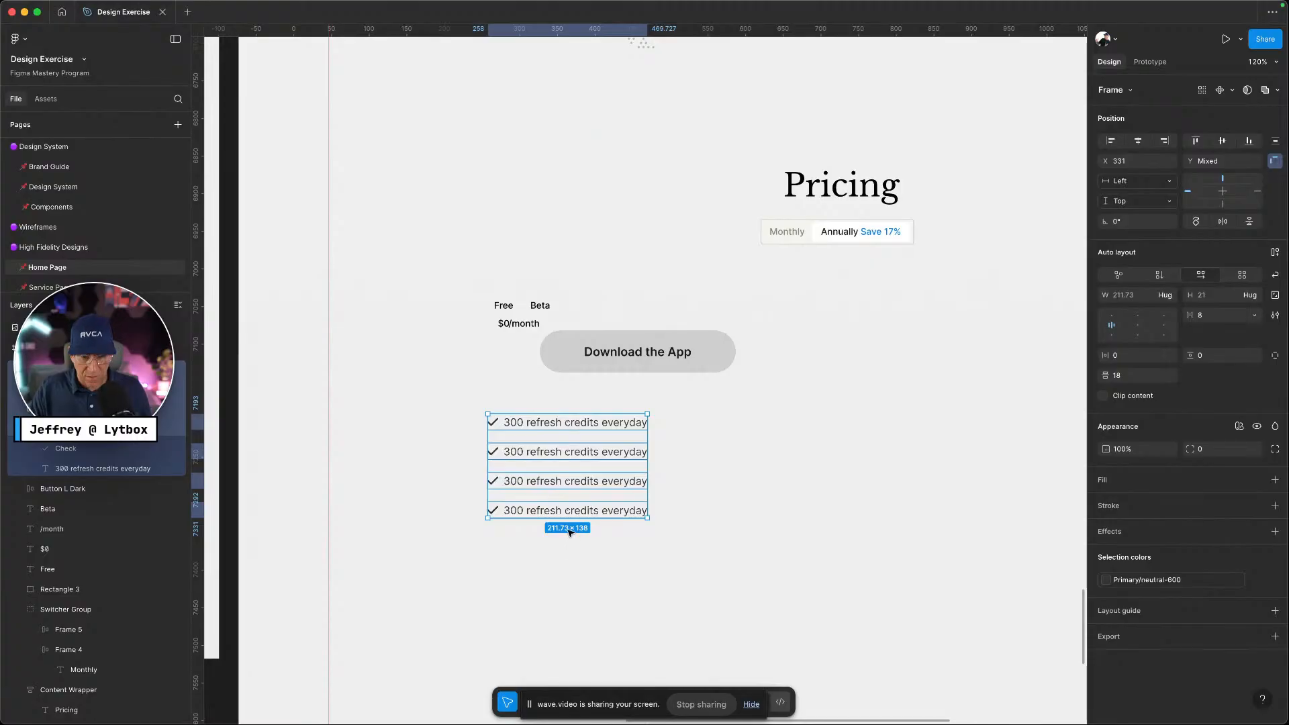
{"action": "key", "text": "shift+a"}
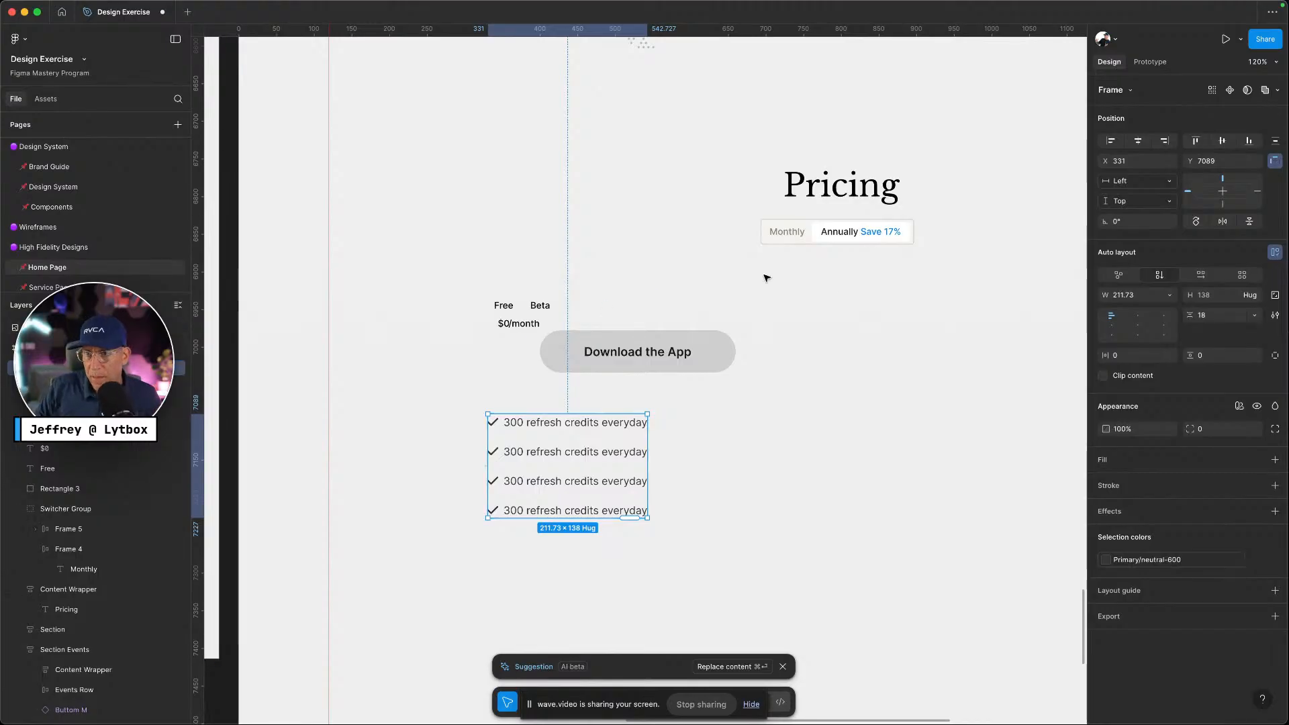
Set the first row's checkmark-to-text gap to the gap-xxs variable
{"action": "left_click", "coordinate": [578, 423]}
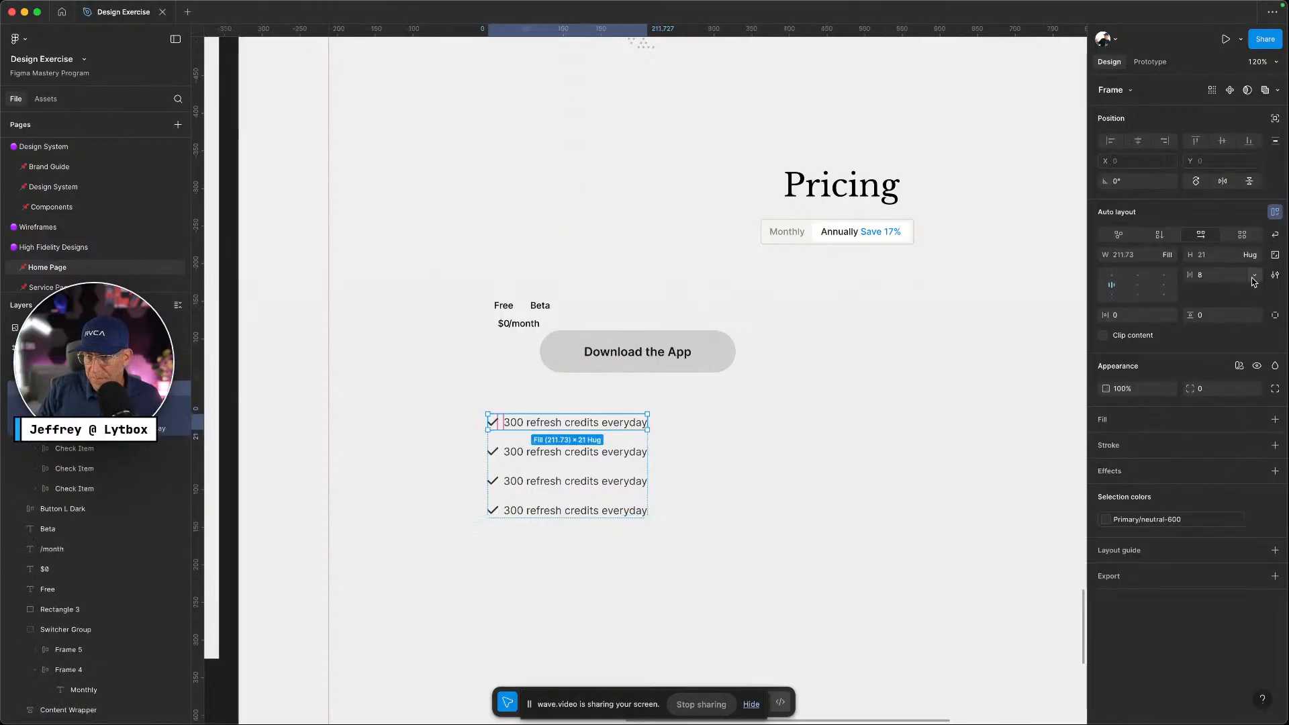
{"action": "left_click", "coordinate": [1254, 275]}
{"action": "left_click", "coordinate": [1225, 315]}
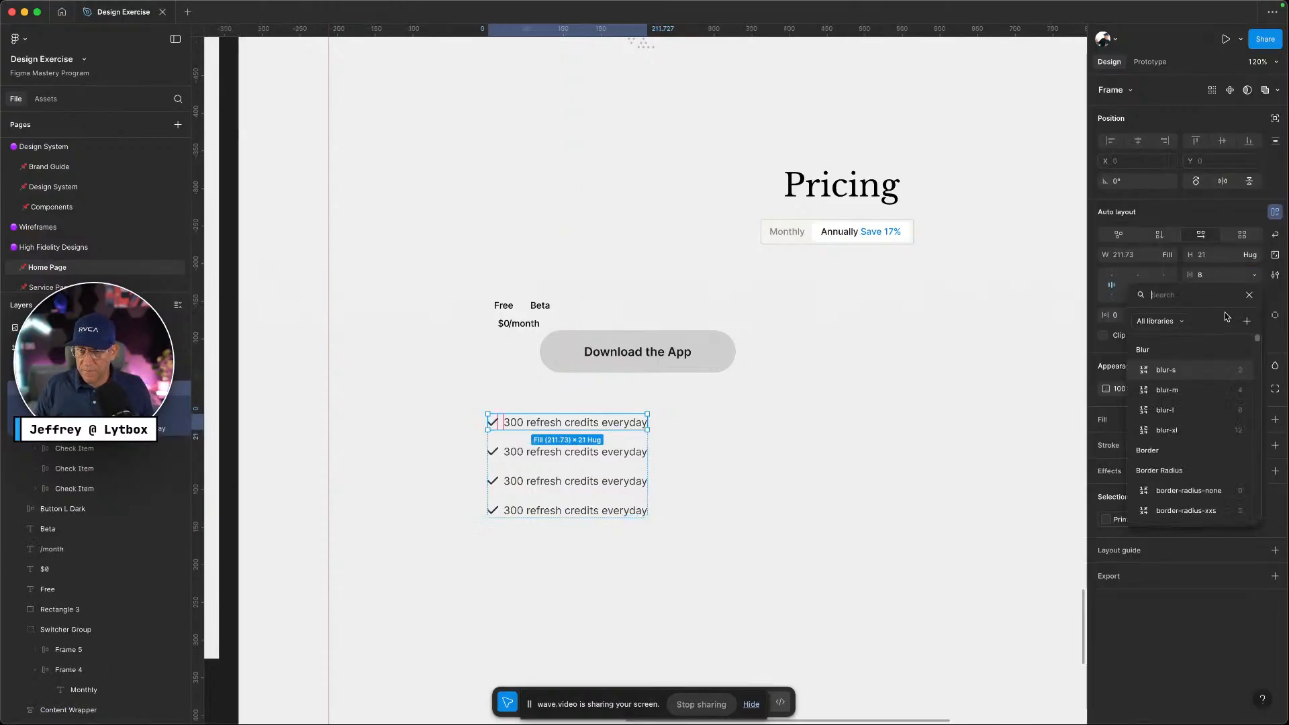
{"action": "type", "text": "gap"}
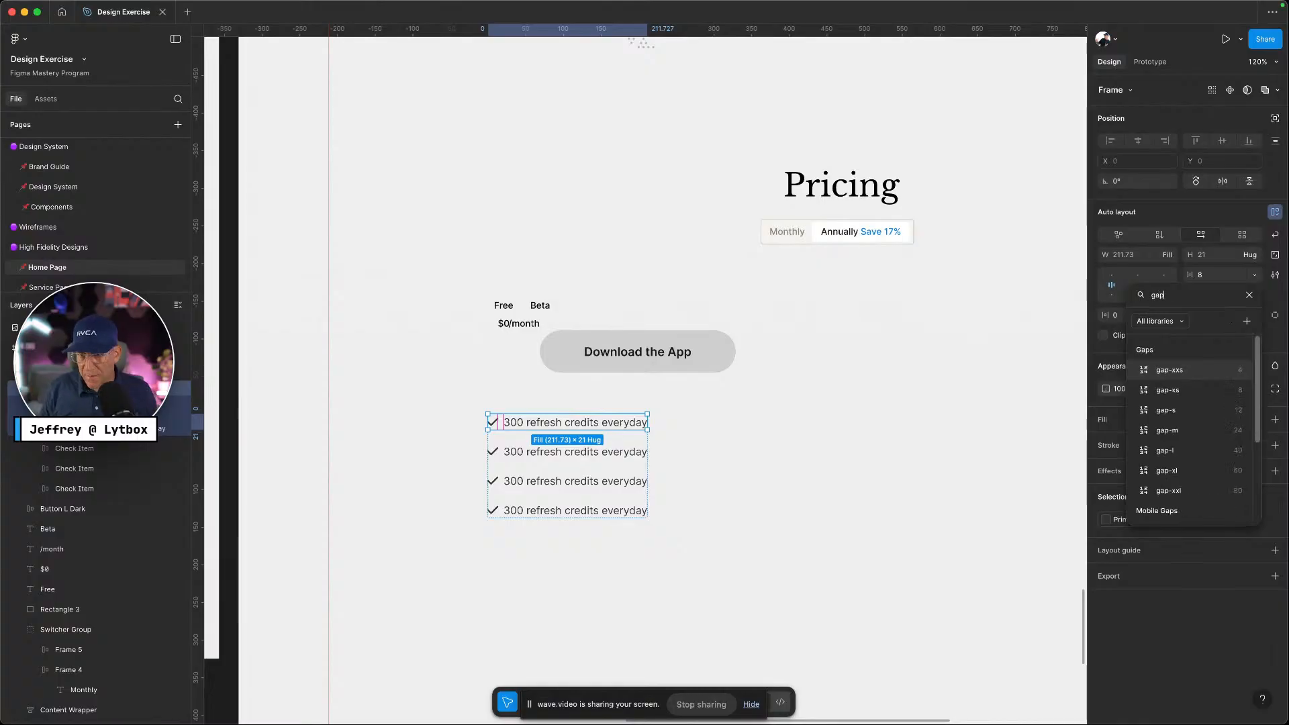
{"action": "left_click", "coordinate": [1199, 373]}
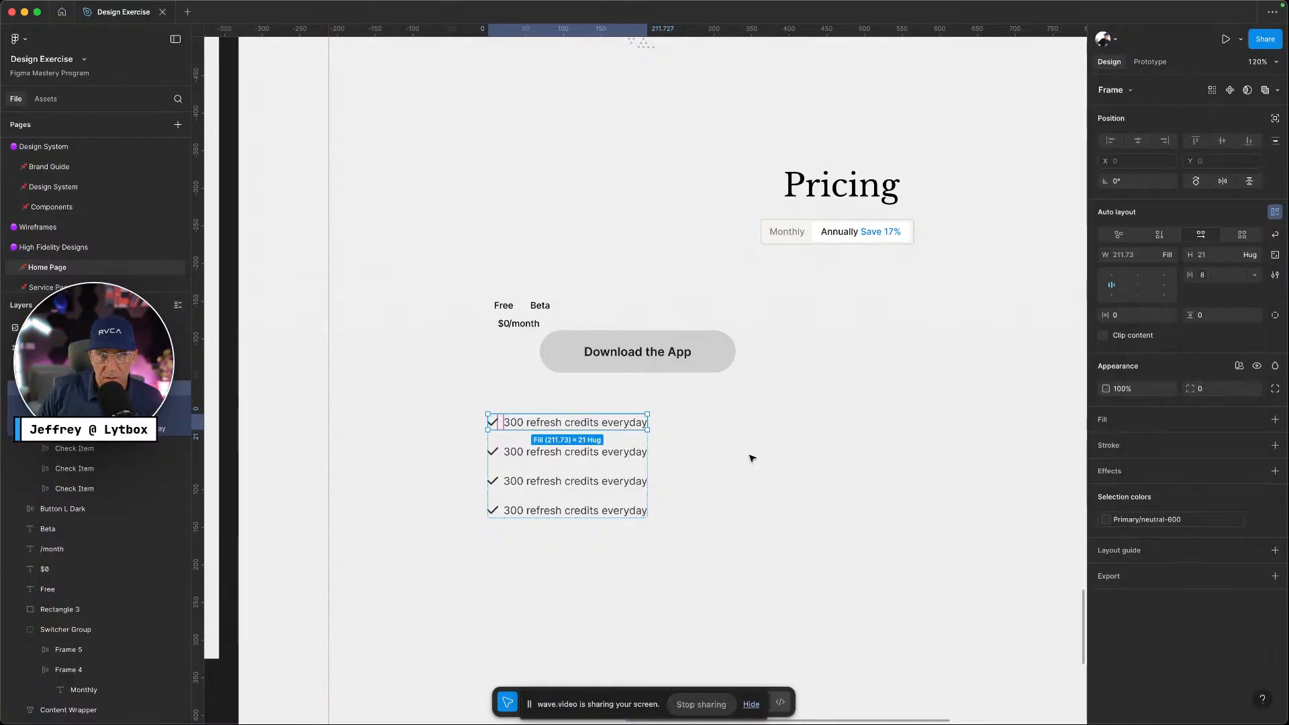
{"action": "left_click", "coordinate": [765, 465]}
Delete the extra check items, leaving a single check row
{"action": "double_click", "coordinate": [582, 457]}
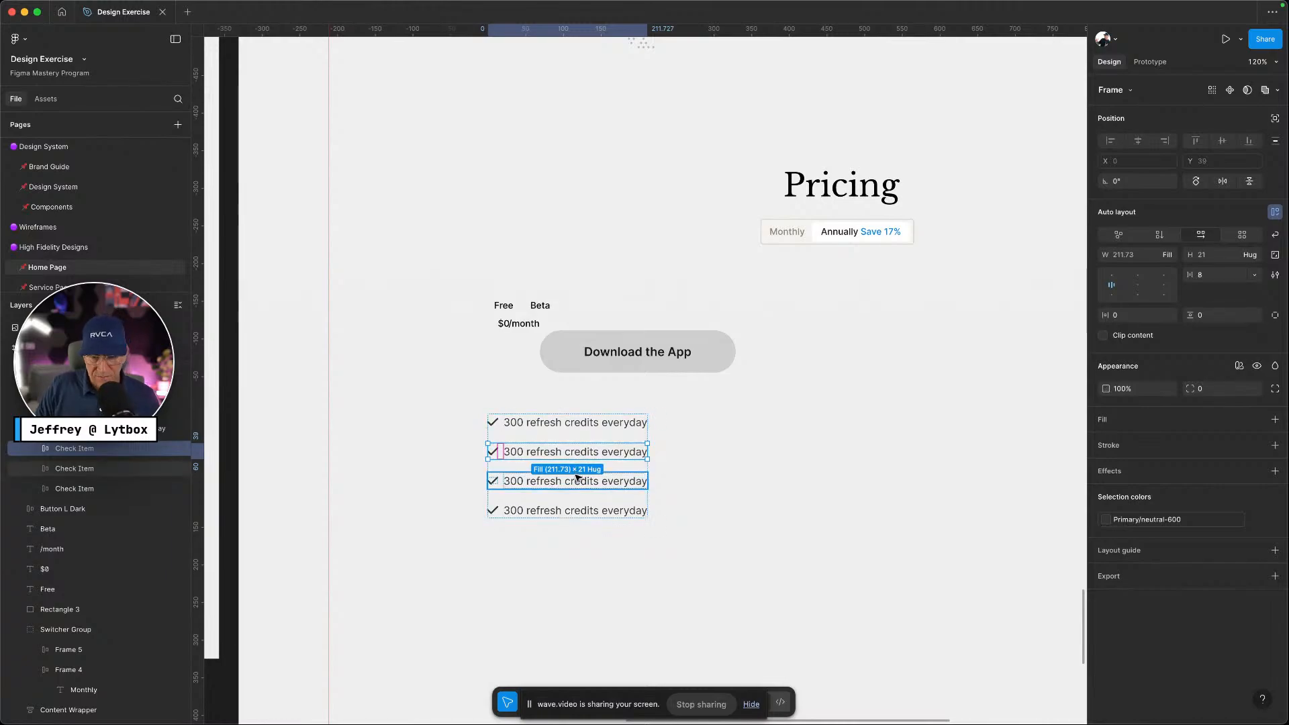
{"action": "key", "text": "Delete"}
{"action": "left_click", "coordinate": [576, 480]}
{"action": "key", "text": "Delete"}
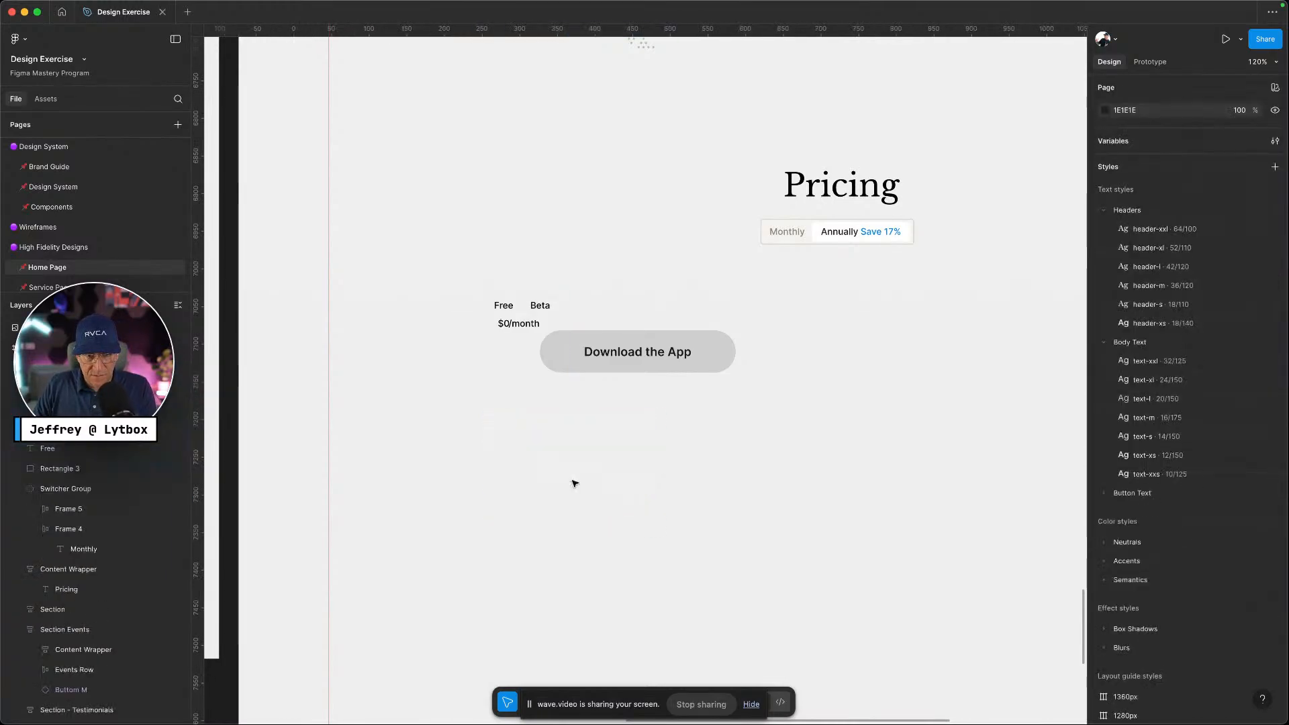
{"action": "key", "text": "super+z"}
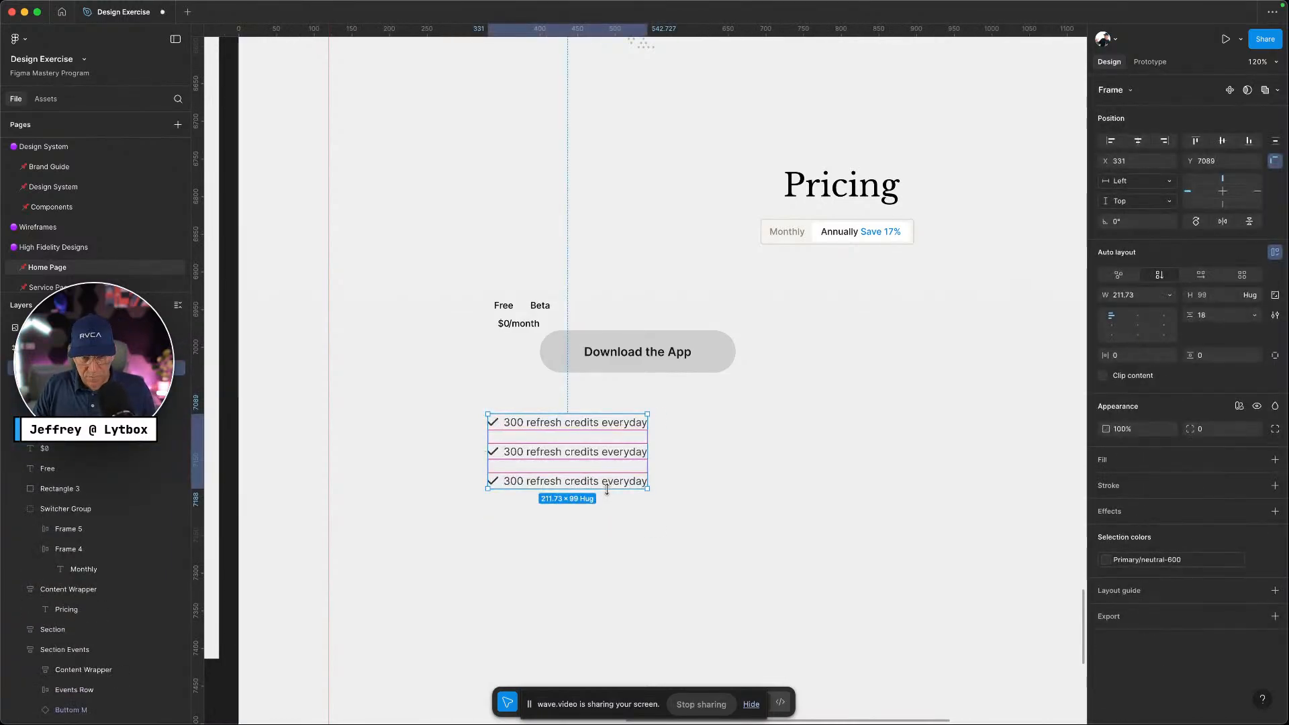
{"action": "left_click", "coordinate": [612, 479]}
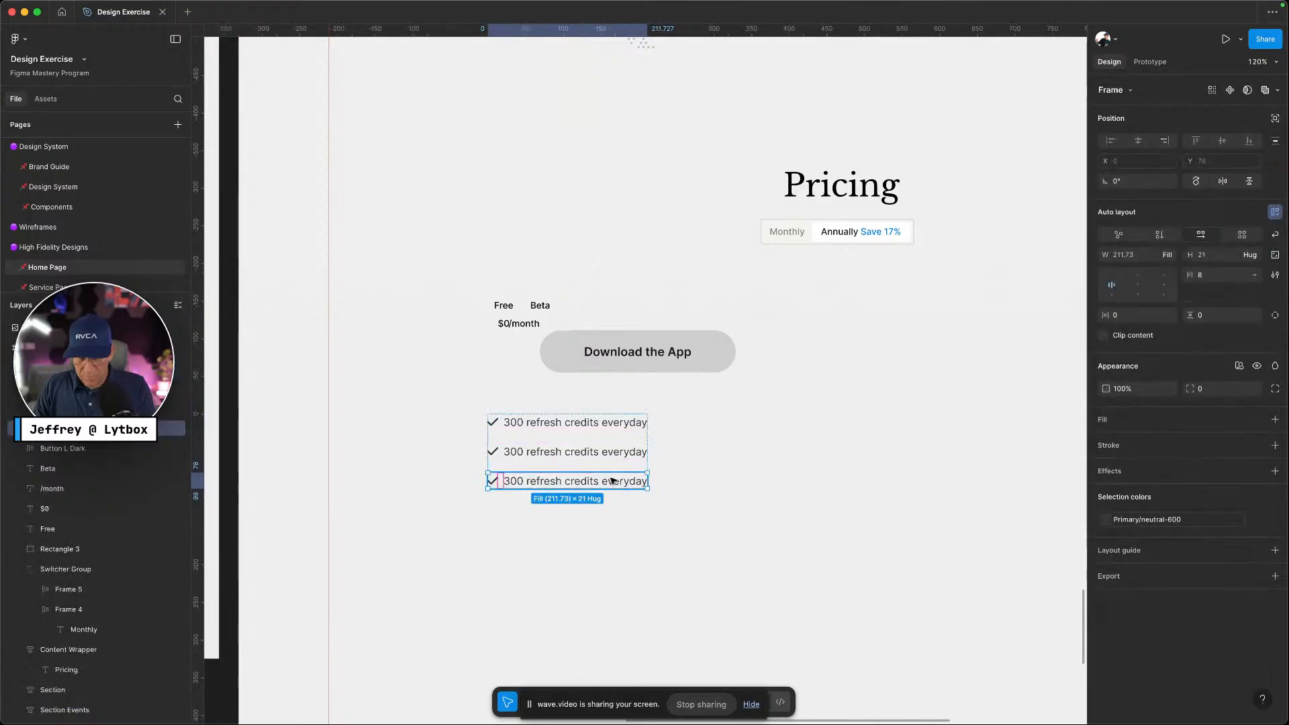
{"action": "key", "text": "Delete"}
{"action": "left_click", "coordinate": [618, 452]}
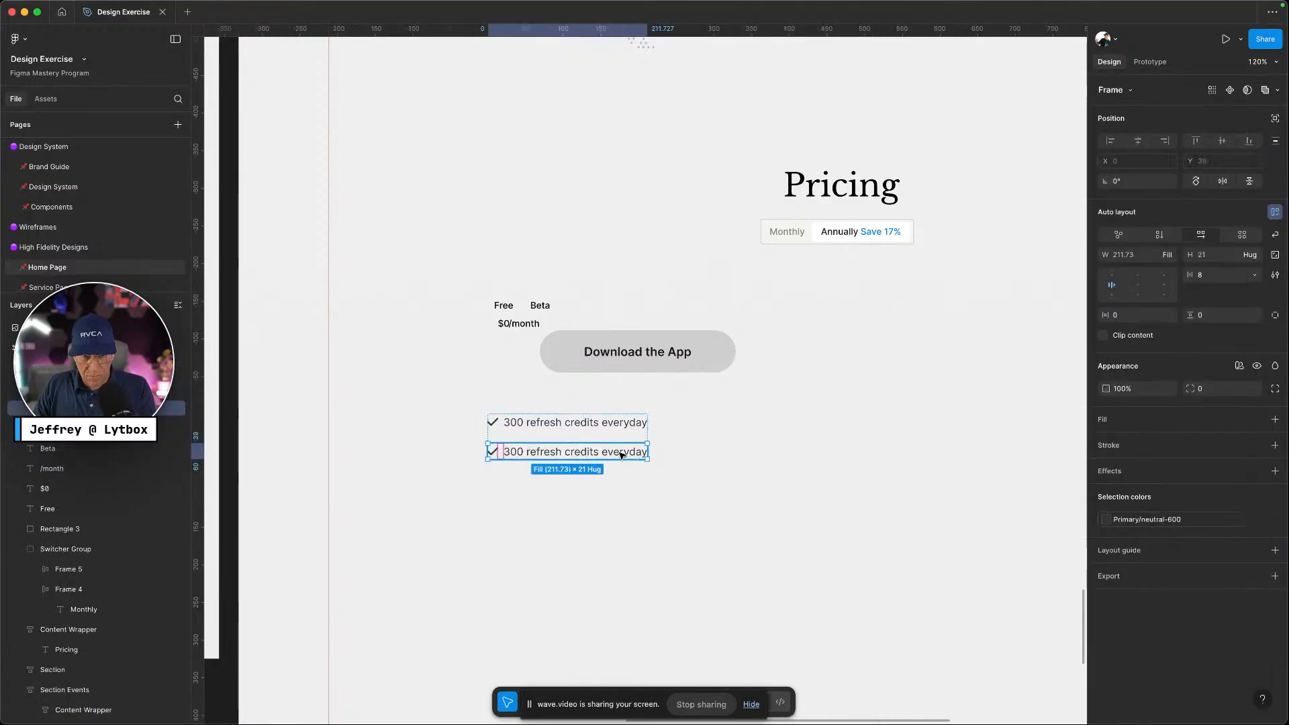
{"action": "key", "text": "Delete"}
{"action": "left_click", "coordinate": [623, 430]}
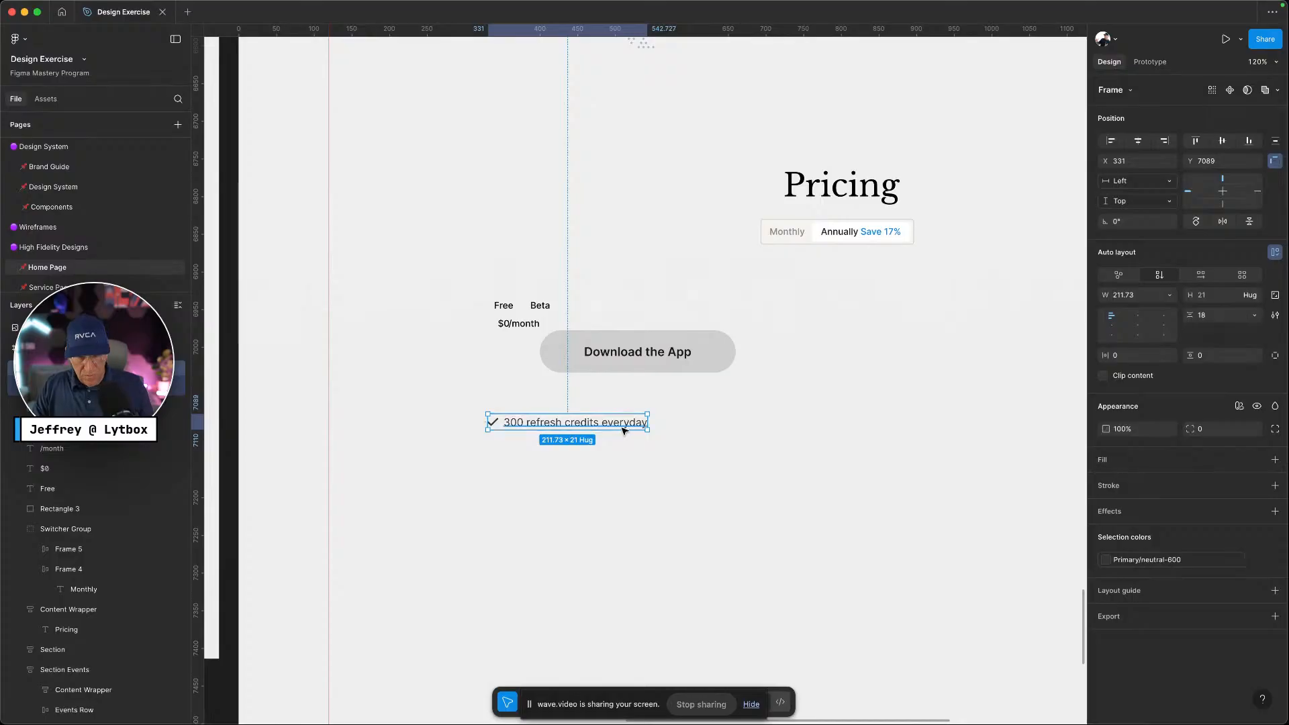
Duplicate the check item into new rows and delete the surplus top row
{"action": "key", "text": "ctrl+d"}
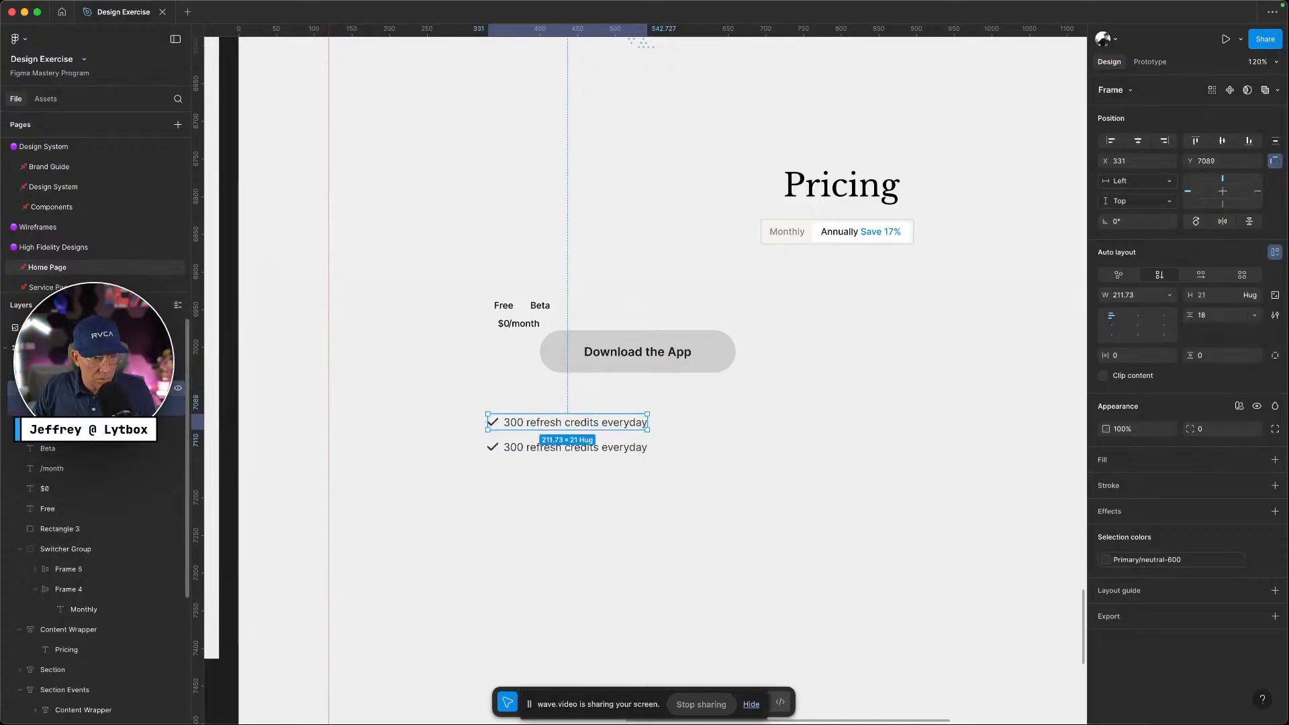
{"action": "left_click", "coordinate": [134, 388]}
{"action": "left_click", "coordinate": [20, 368]}
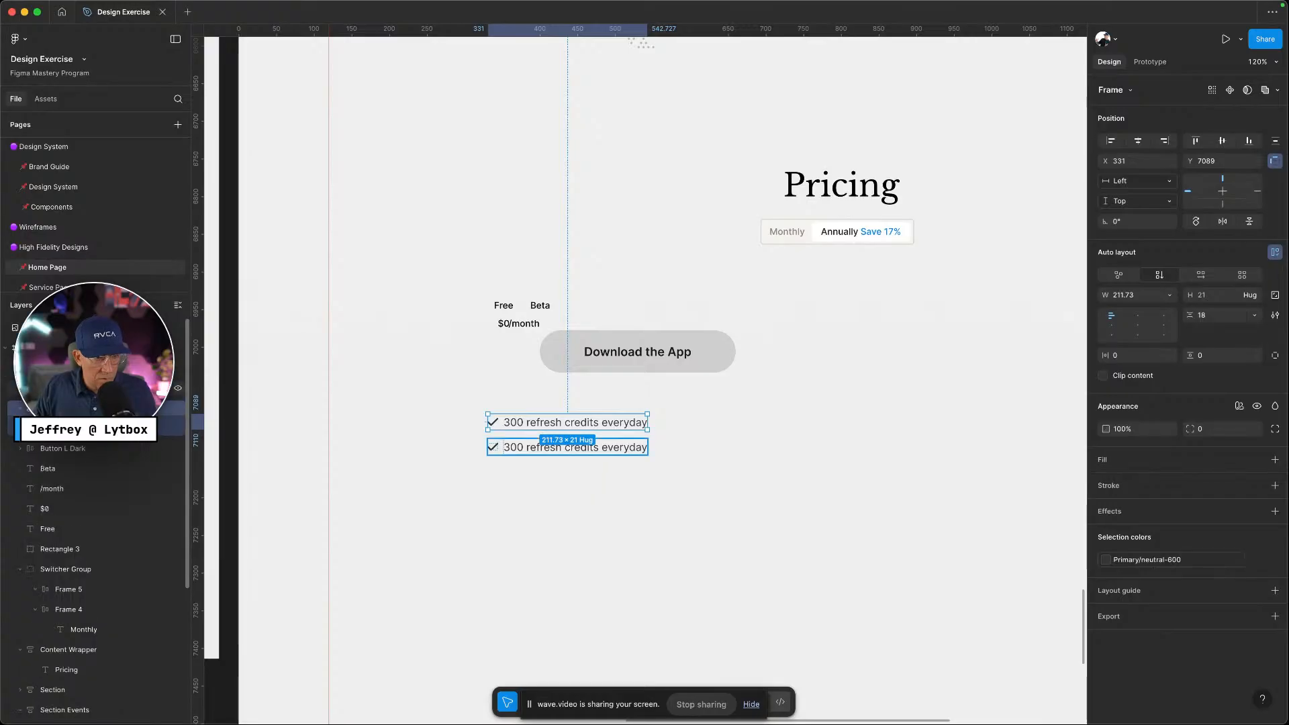
{"action": "left_click", "coordinate": [87, 388]}
{"action": "key", "text": "super+d"}
{"action": "key", "text": "super+d"}
{"action": "key", "text": "super+d"}
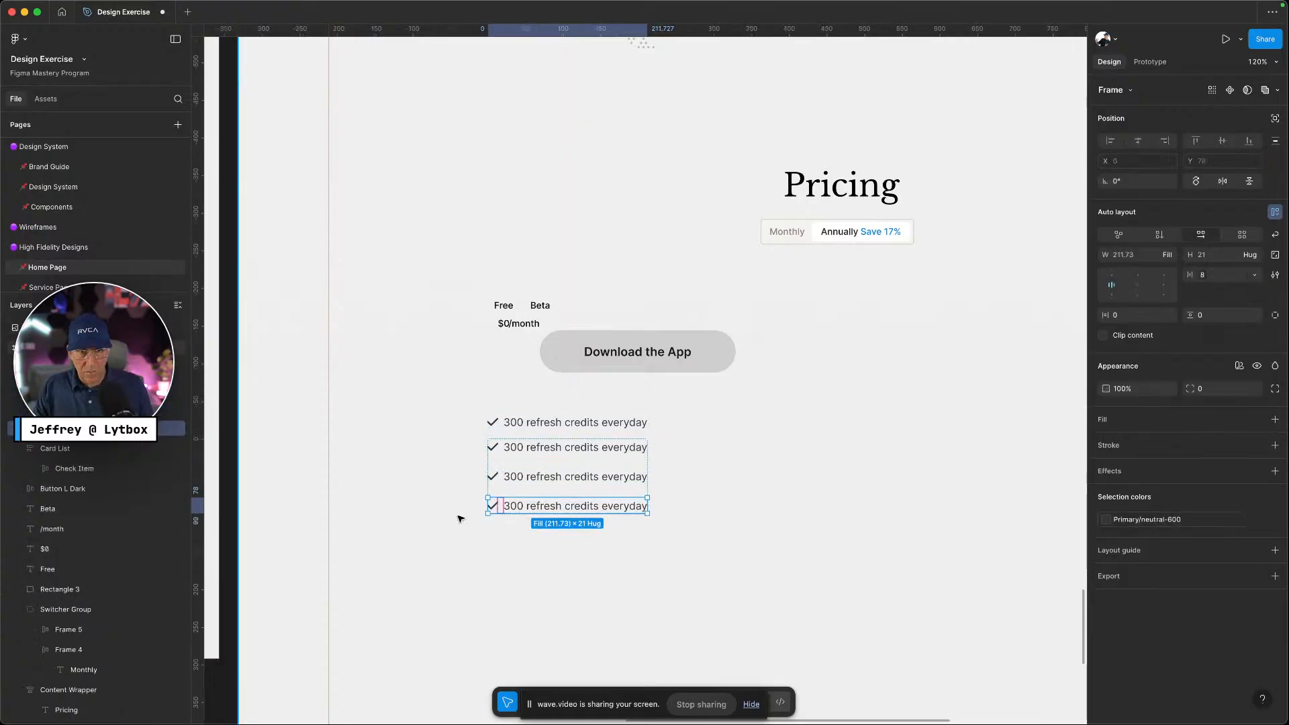
{"action": "left_click", "coordinate": [38, 468]}
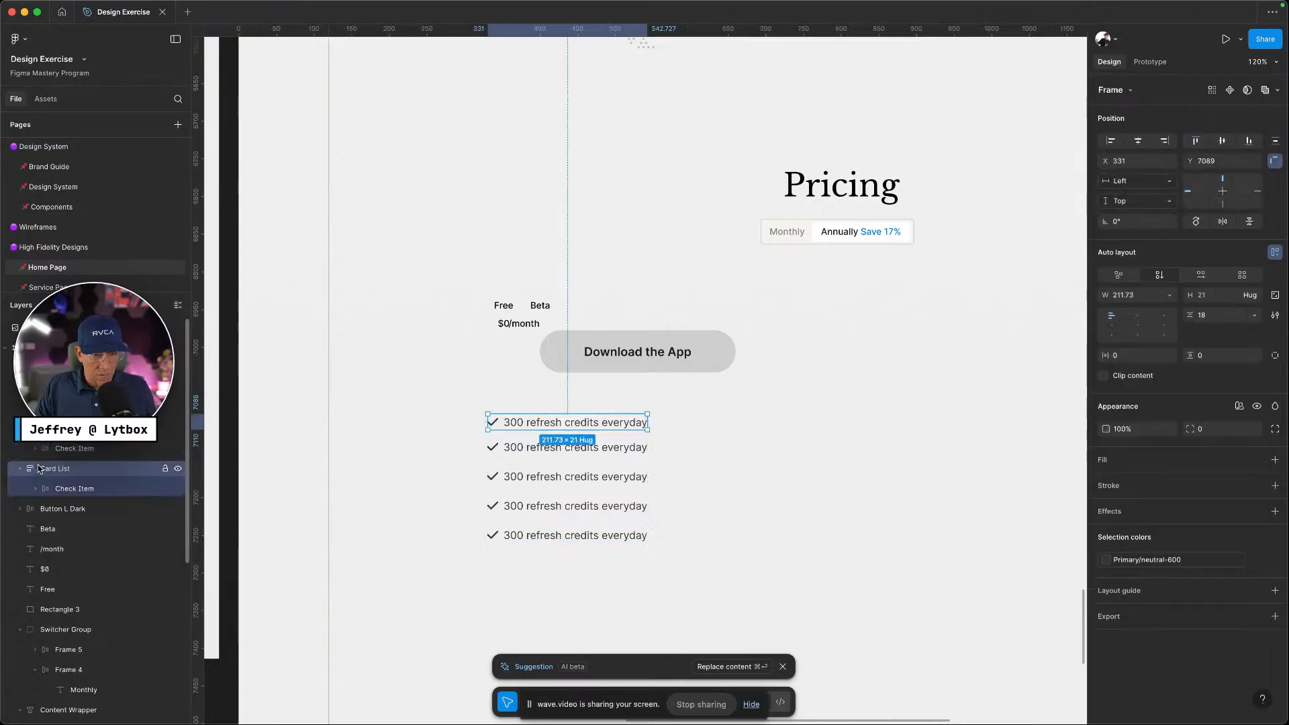
{"action": "key", "text": "Delete"}
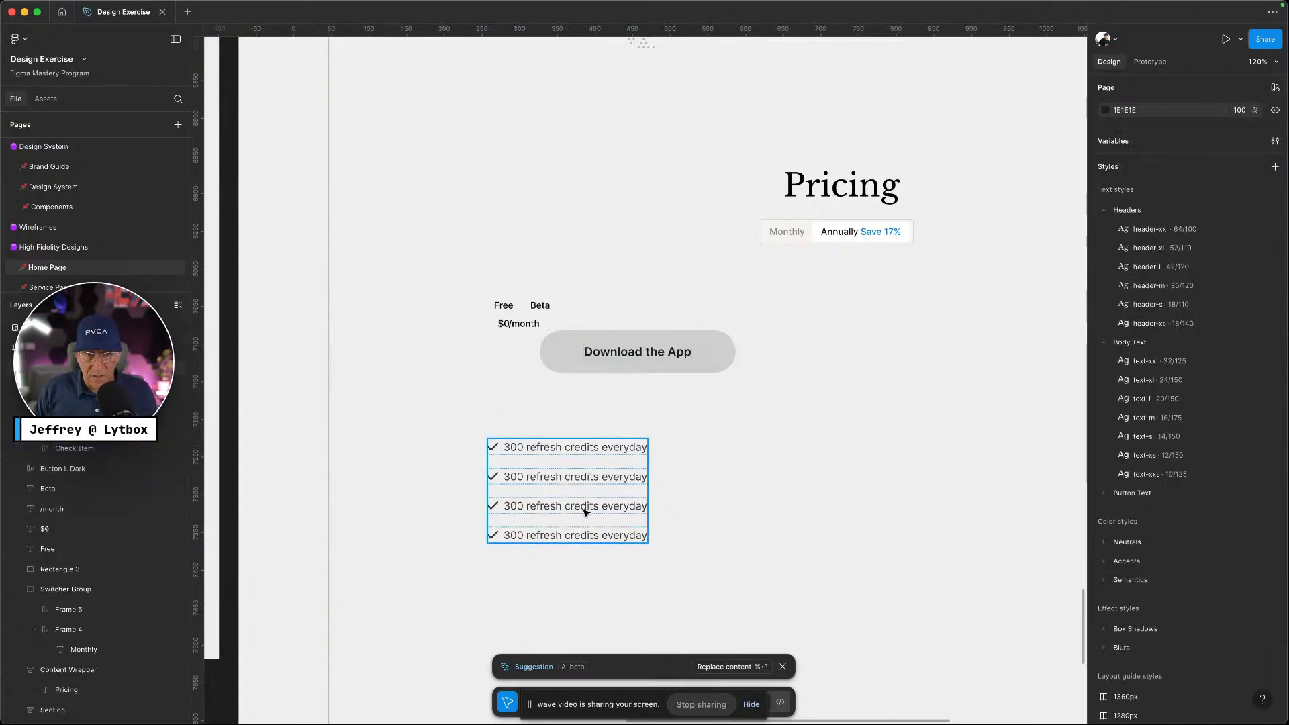
Move the checklist under the Download the App button and apply the gap-s spacing variable
{"action": "left_click_drag", "start_coordinate": [586, 488], "coordinate": [597, 444]}
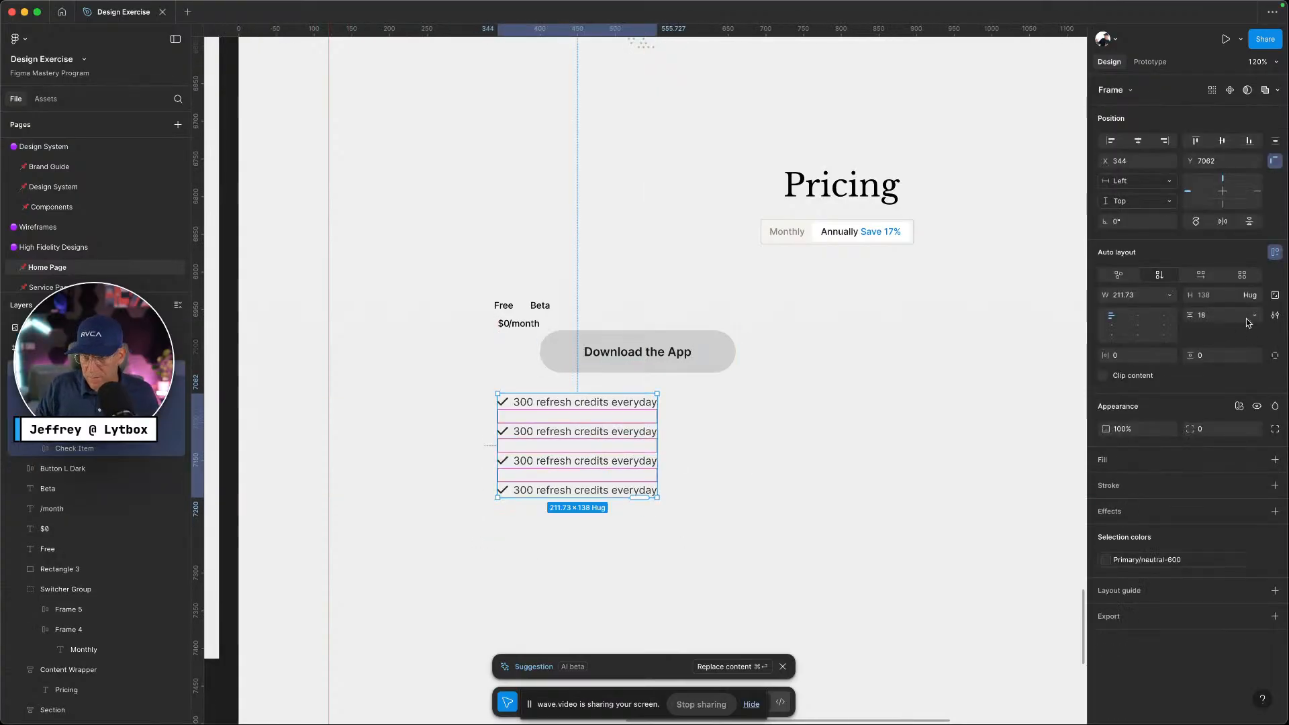
{"action": "left_click", "coordinate": [1253, 315]}
{"action": "left_click", "coordinate": [1213, 356]}
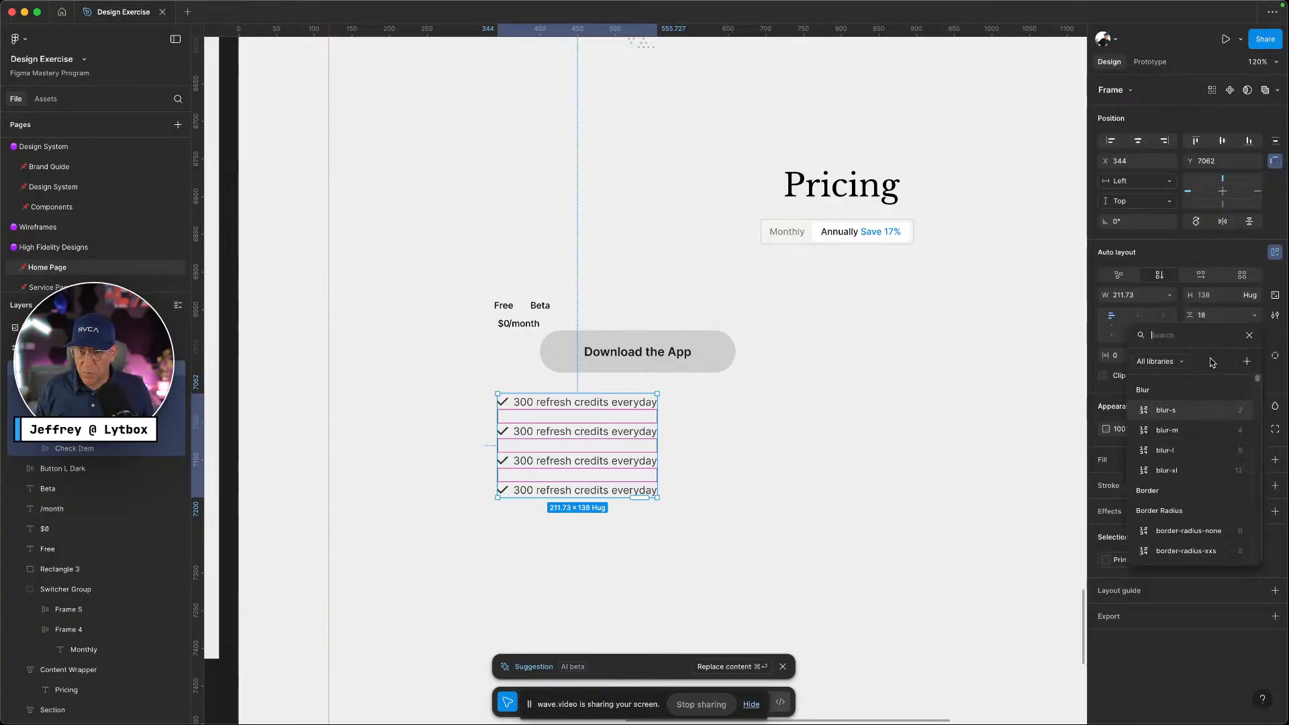
{"action": "type", "text": "gap"}
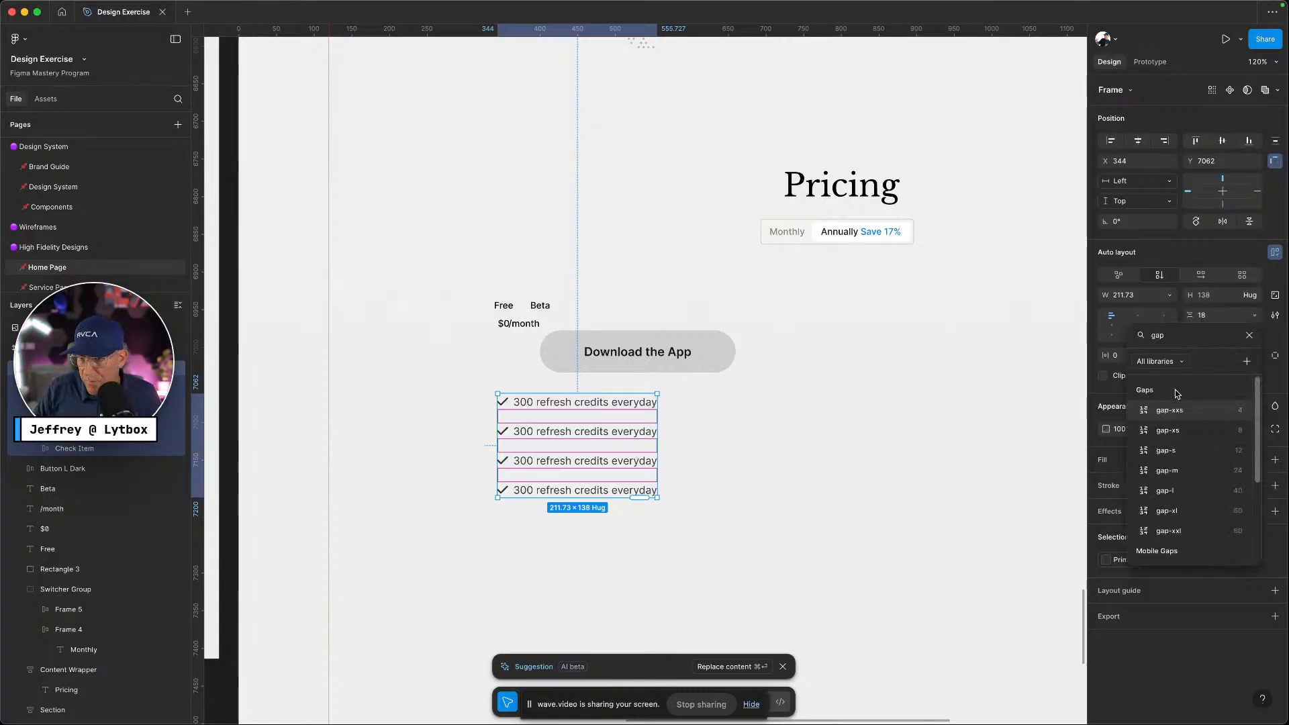
{"action": "left_click", "coordinate": [1171, 449]}
{"action": "left_click", "coordinate": [683, 506]}
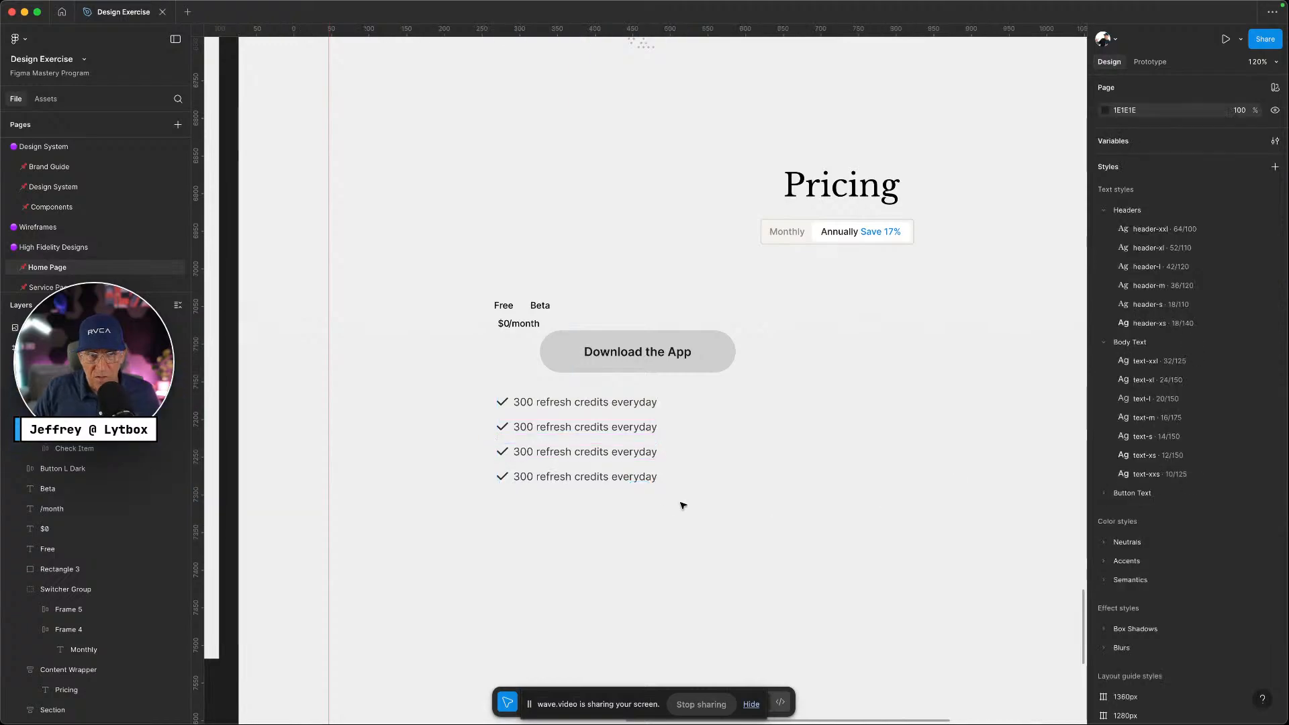
Move the Free title toward the card top and give it the header-s text style
{"action": "left_click_drag", "start_coordinate": [501, 312], "coordinate": [507, 286]}
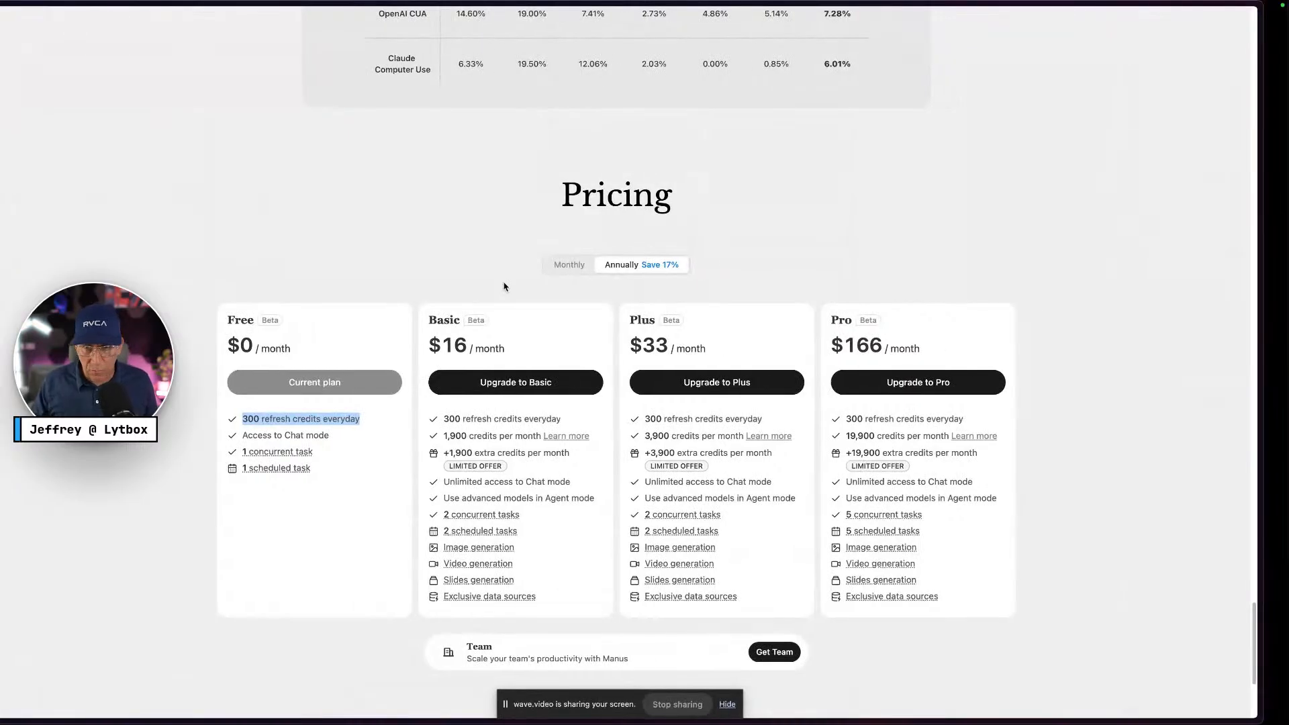
{"action": "key", "text": "ctrl+Right"}
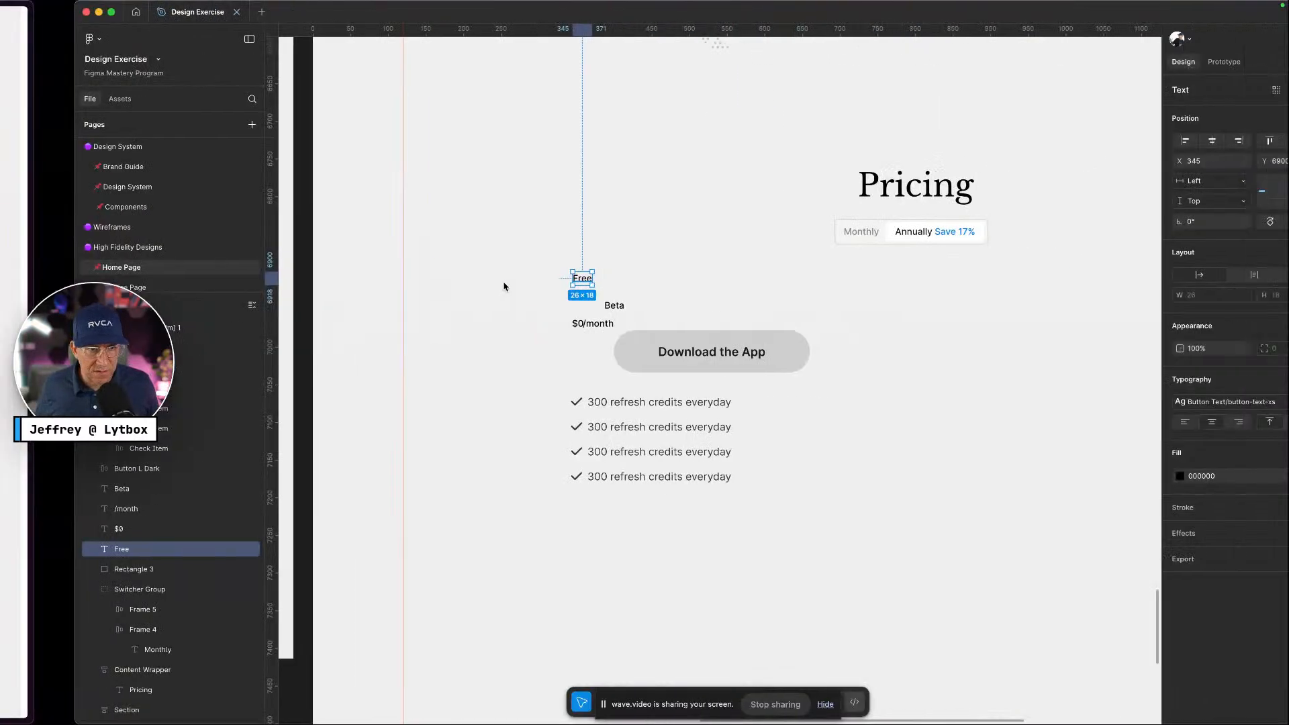
{"action": "key", "text": "ctrl+Left"}
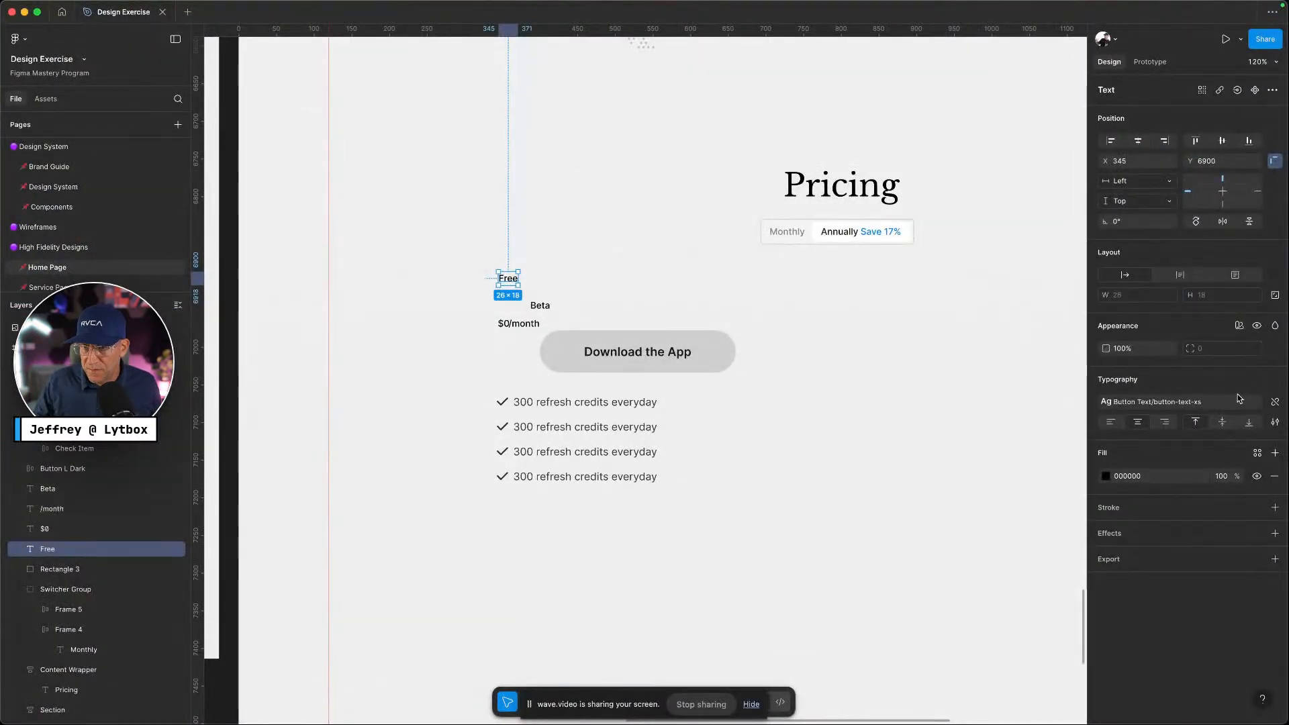
{"action": "left_click", "coordinate": [1181, 403]}
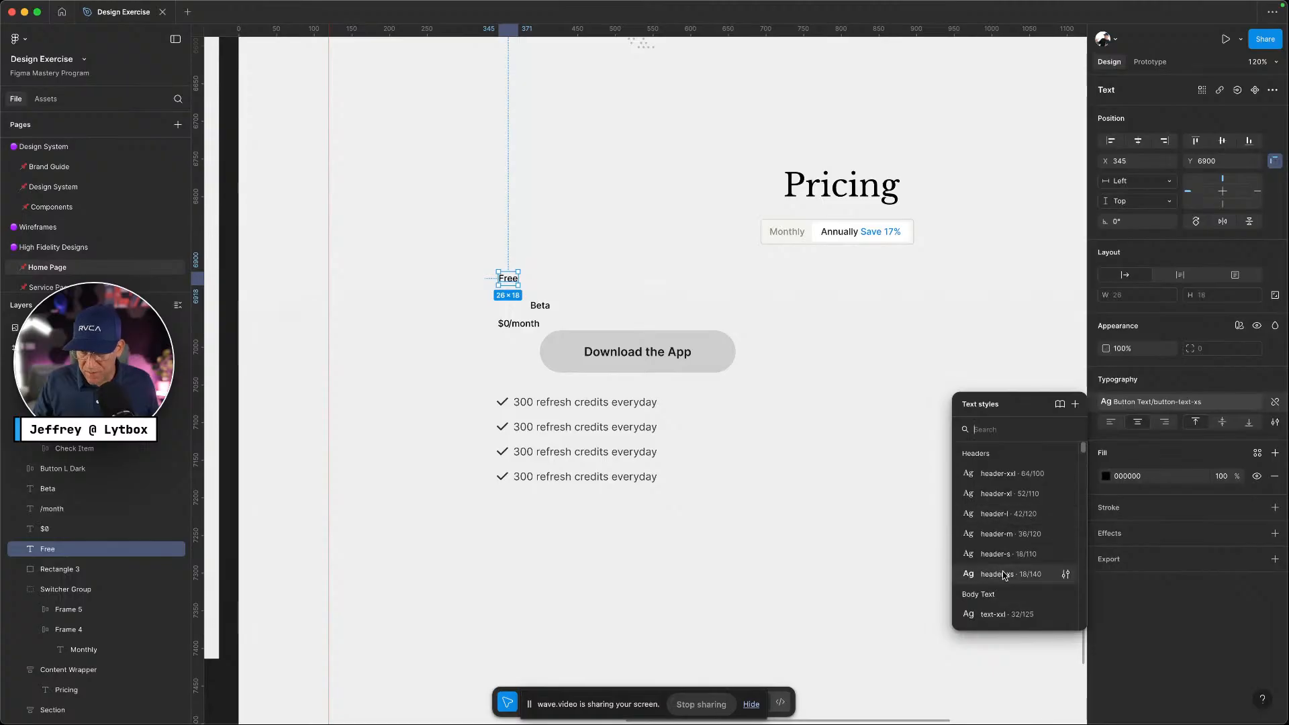
{"action": "left_click", "coordinate": [1004, 574]}
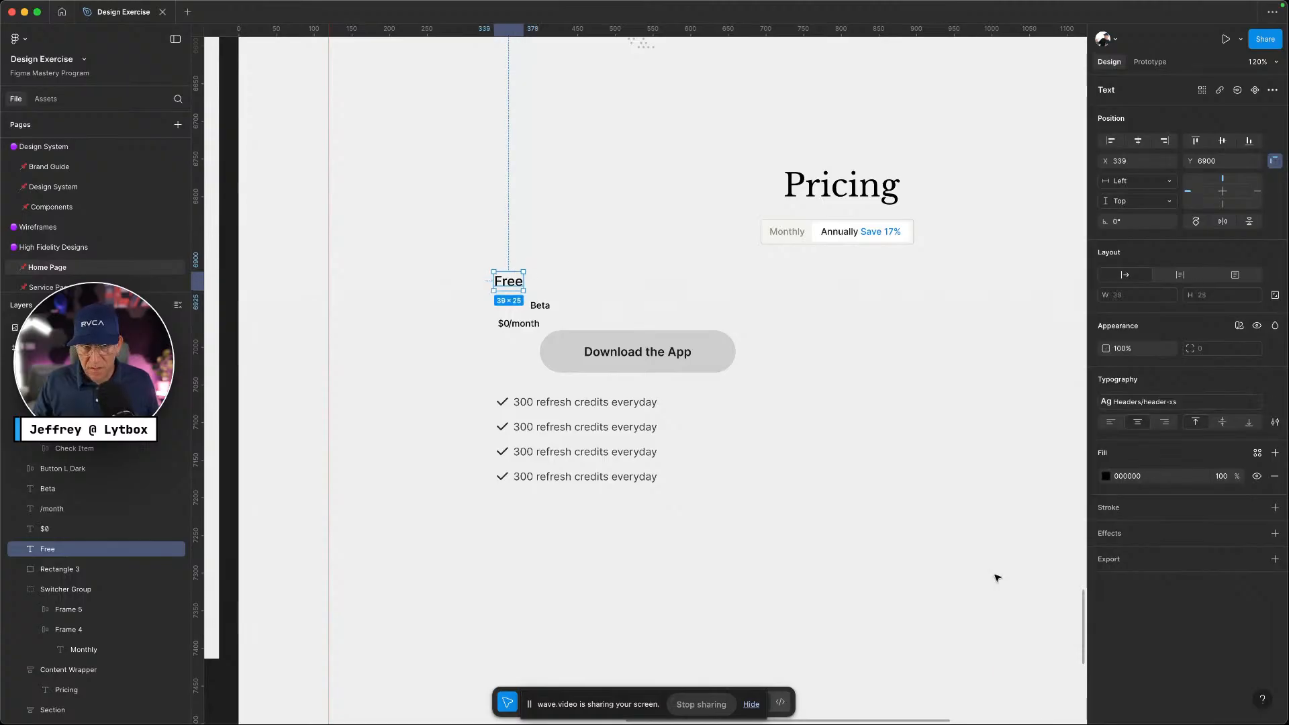
{"action": "left_click", "coordinate": [1148, 406]}
{"action": "left_click", "coordinate": [1043, 525]}
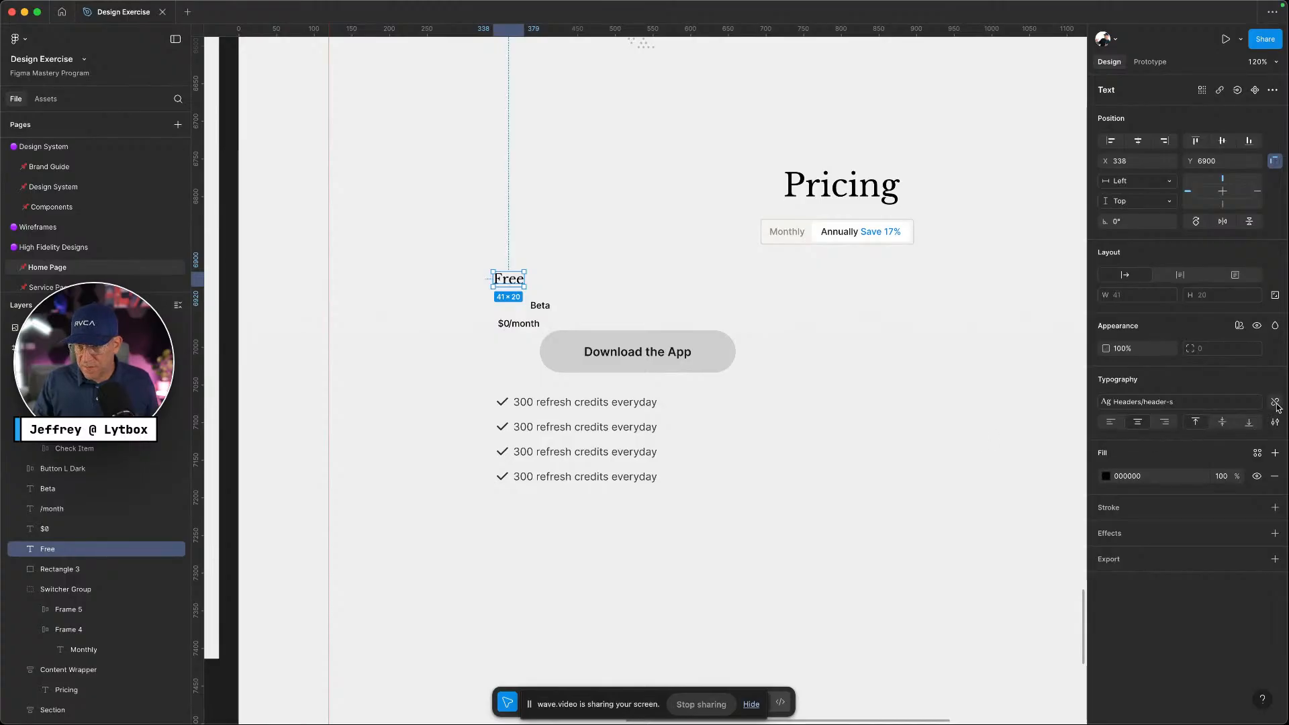
Detach Free's text style, set its weight to Bold, and place Beta beside it
{"action": "left_click", "coordinate": [1276, 403]}
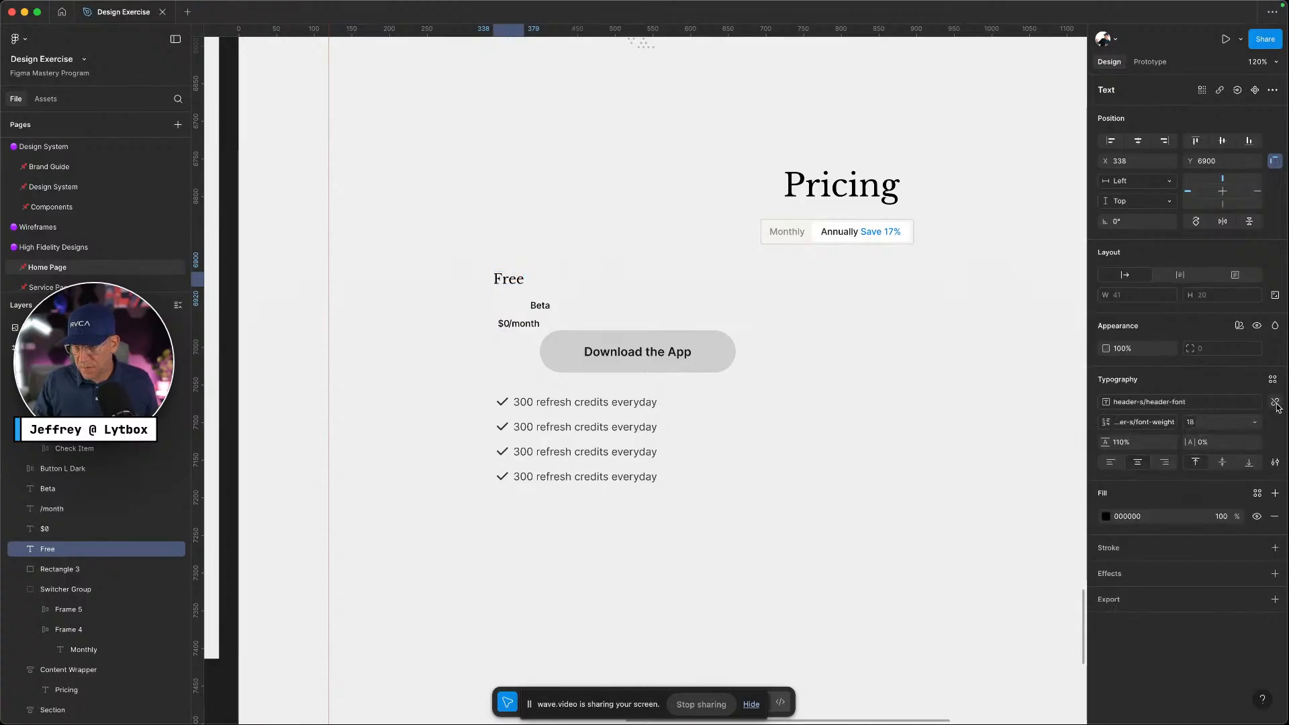
{"action": "left_click", "coordinate": [1139, 427]}
{"action": "left_click", "coordinate": [1168, 424]}
{"action": "left_click", "coordinate": [1170, 423]}
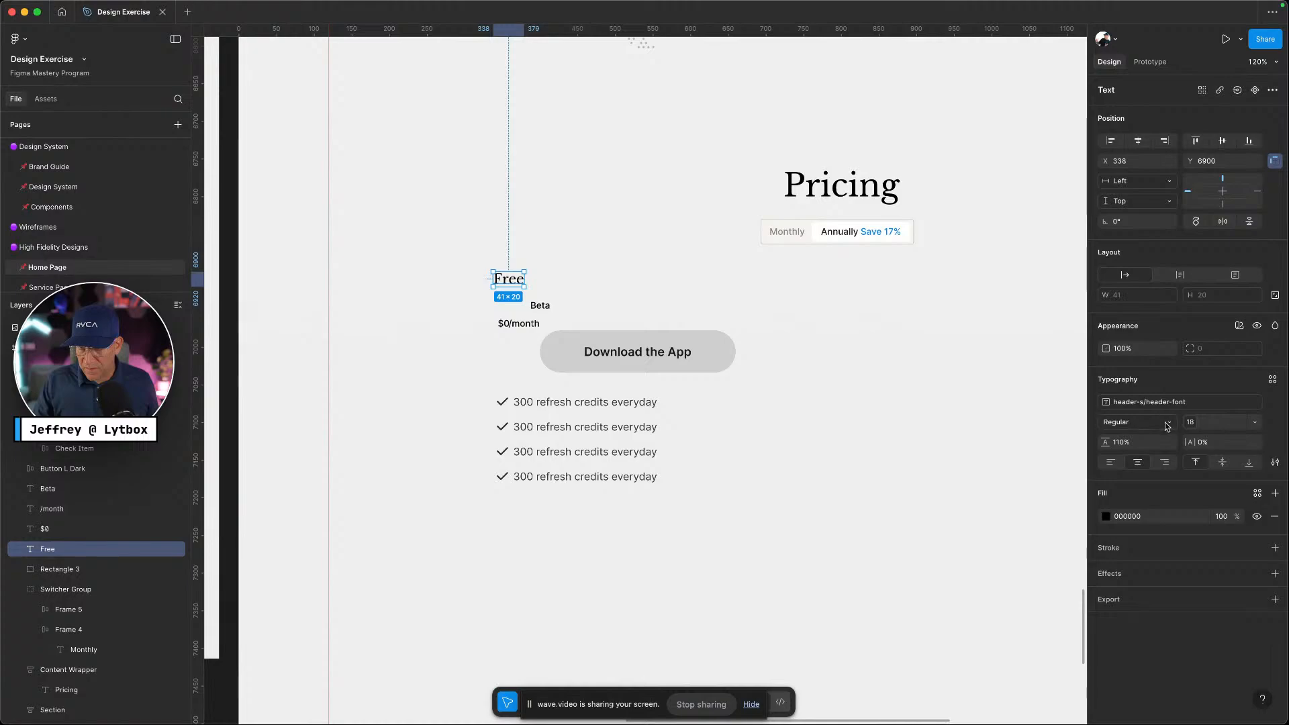
{"action": "left_click", "coordinate": [1132, 427]}
{"action": "left_click", "coordinate": [1136, 438]}
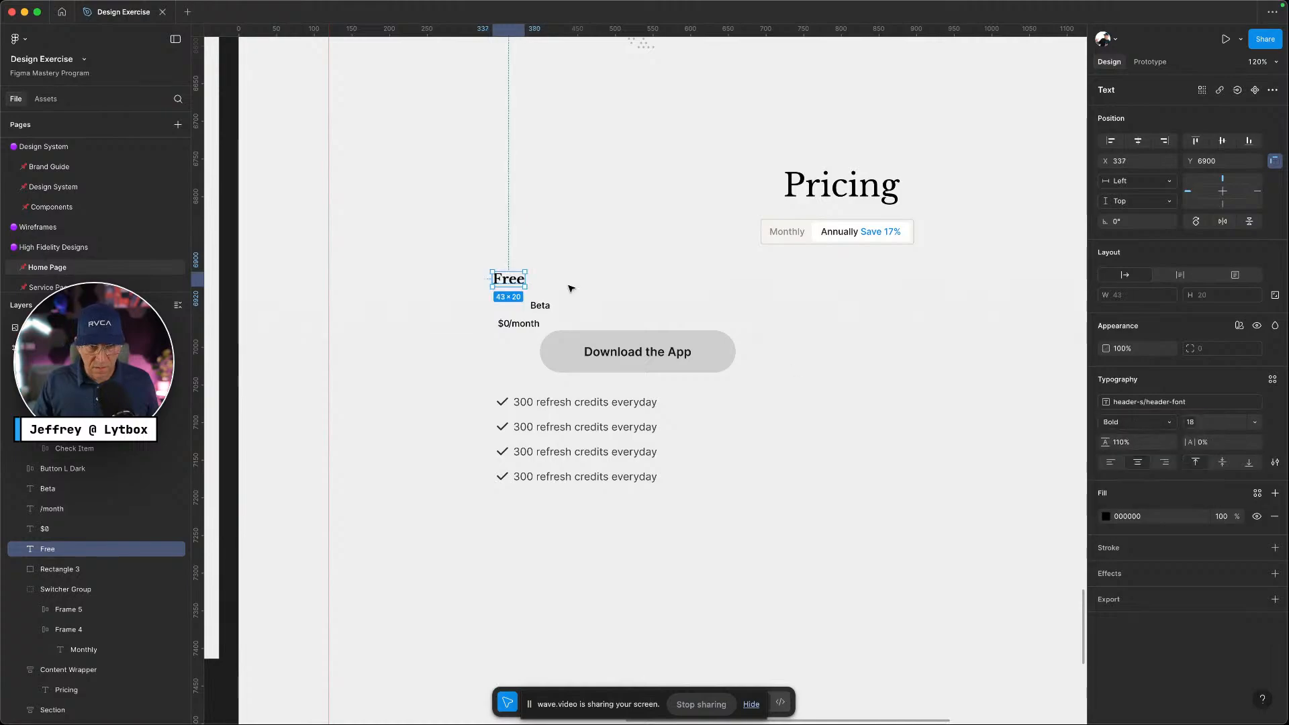
{"action": "left_click_drag", "start_coordinate": [547, 306], "coordinate": [564, 281]}
Wrap the Beta label in an auto-layout frame named 'Beta Tag'
{"action": "key", "text": "ctrl+Left"}
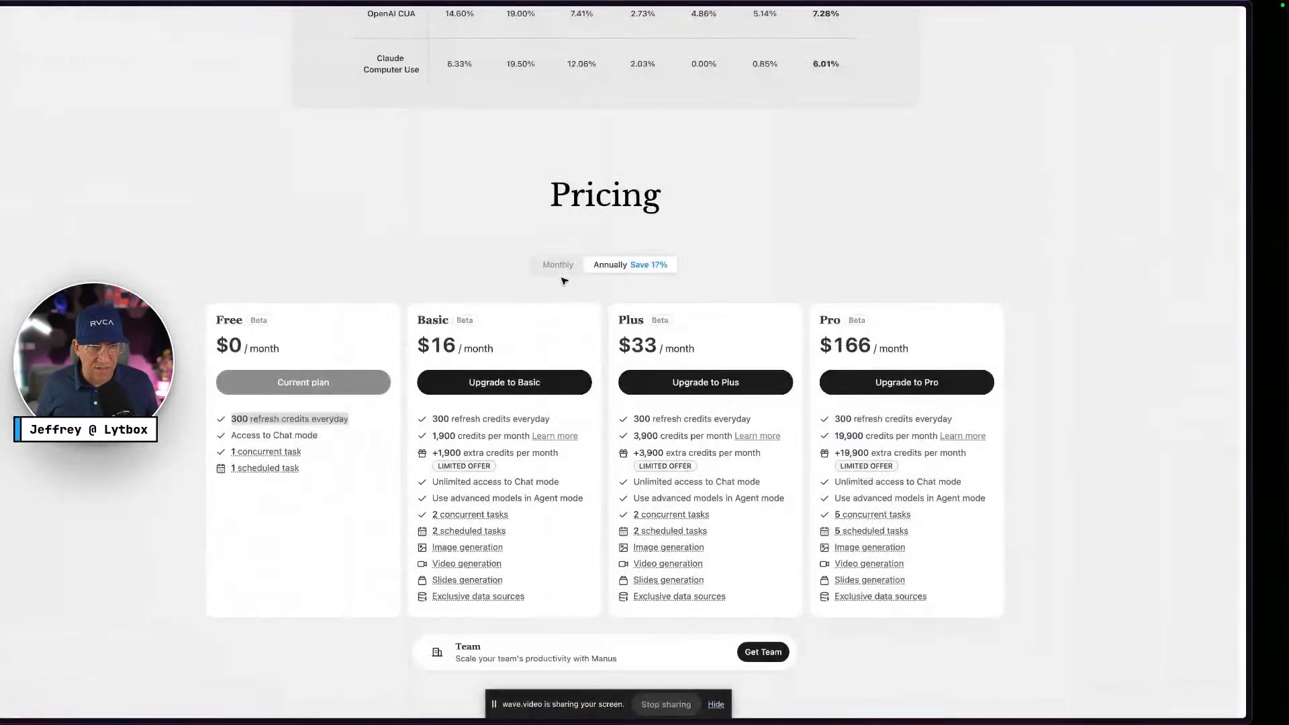
{"action": "key", "text": "ctrl+Right"}
{"action": "left_click", "coordinate": [1163, 402]}
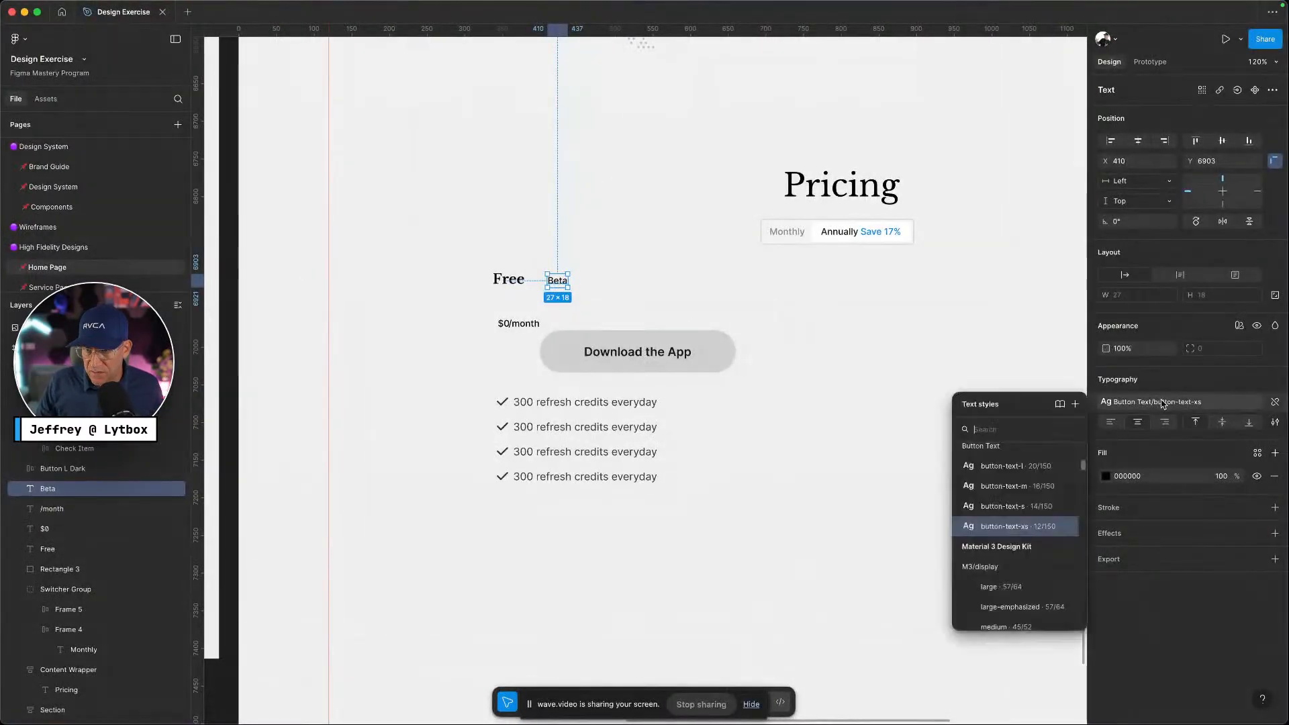
{"action": "scroll", "coordinate": [1041, 532], "scroll_direction": "down", "scroll_amount": 1}
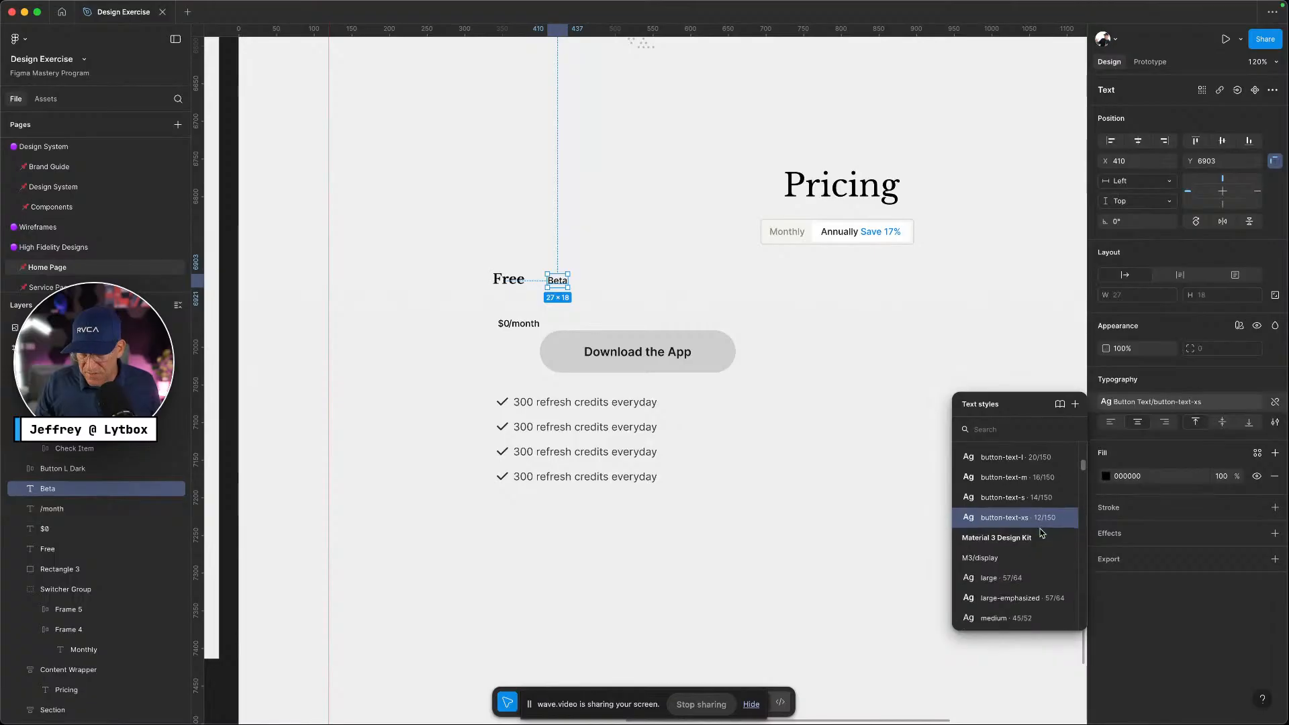
{"action": "scroll", "coordinate": [1041, 533], "scroll_direction": "up", "scroll_amount": 1}
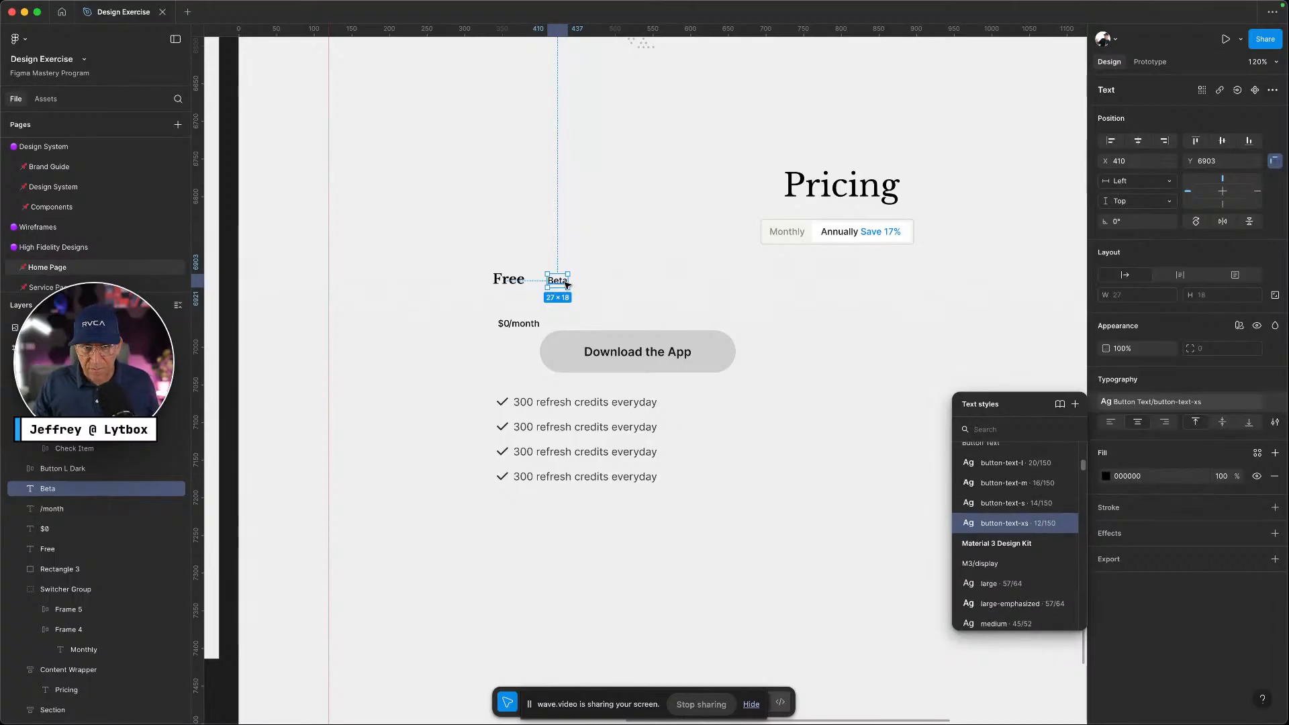
{"action": "left_click", "coordinate": [647, 294]}
{"action": "left_click", "coordinate": [563, 285]}
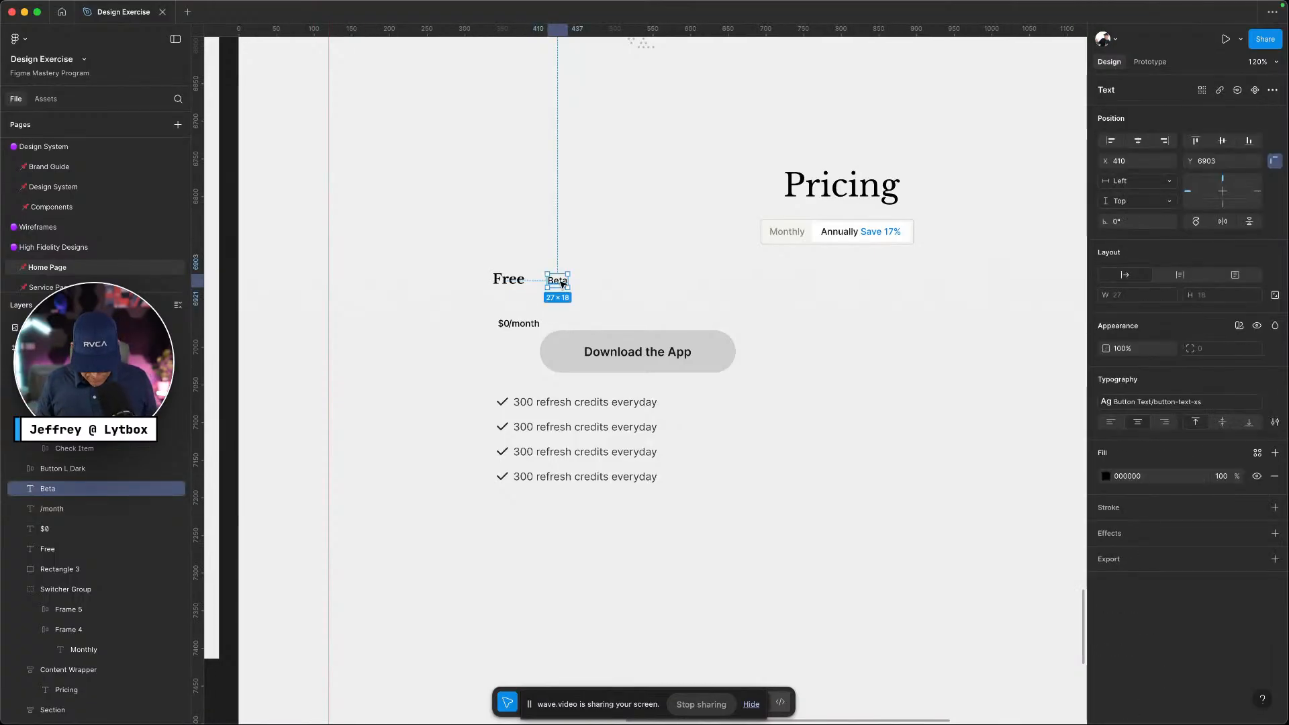
{"action": "key", "text": "shift+a"}
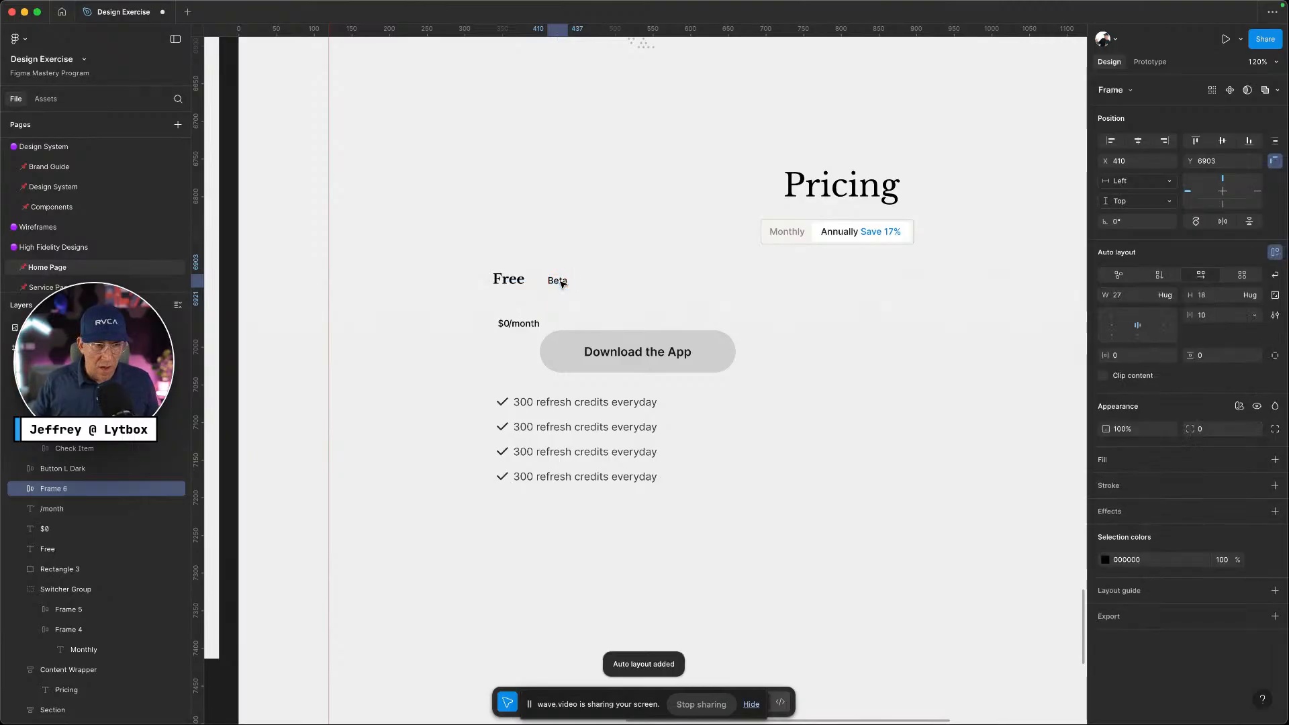
{"action": "double_click", "coordinate": [76, 498]}
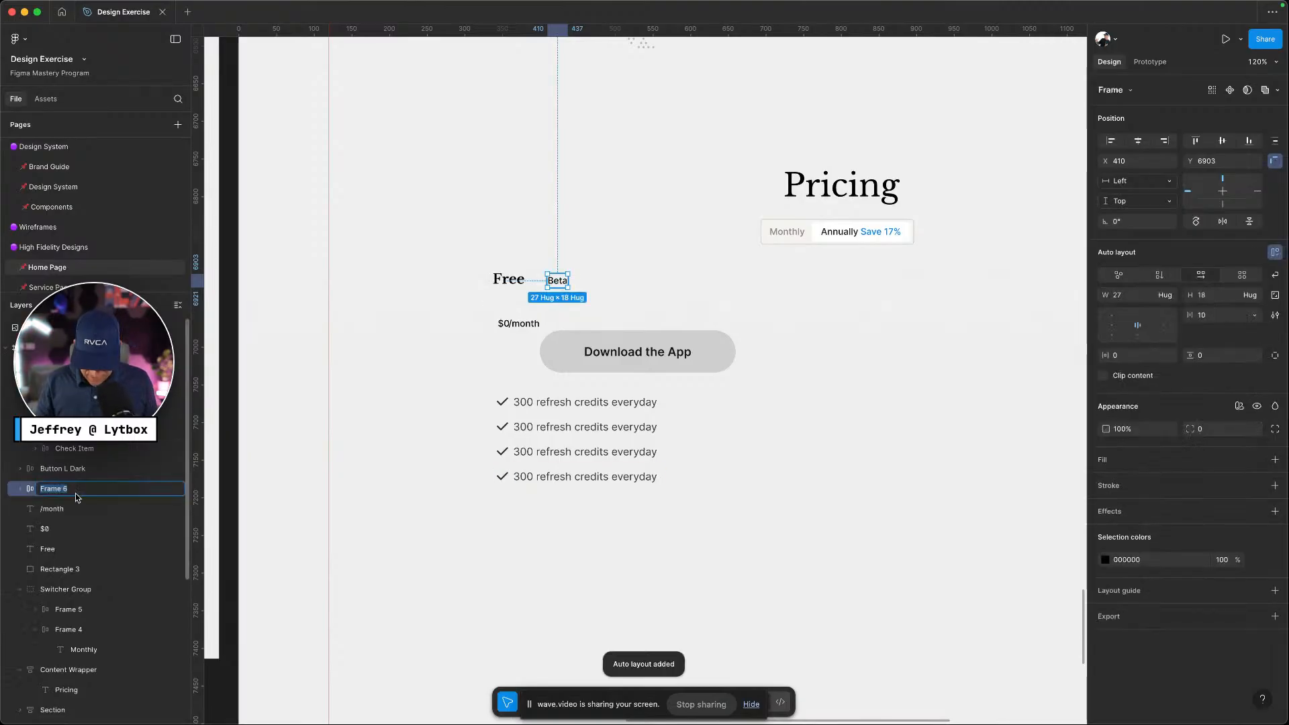
{"action": "type", "text": "Beta T"}
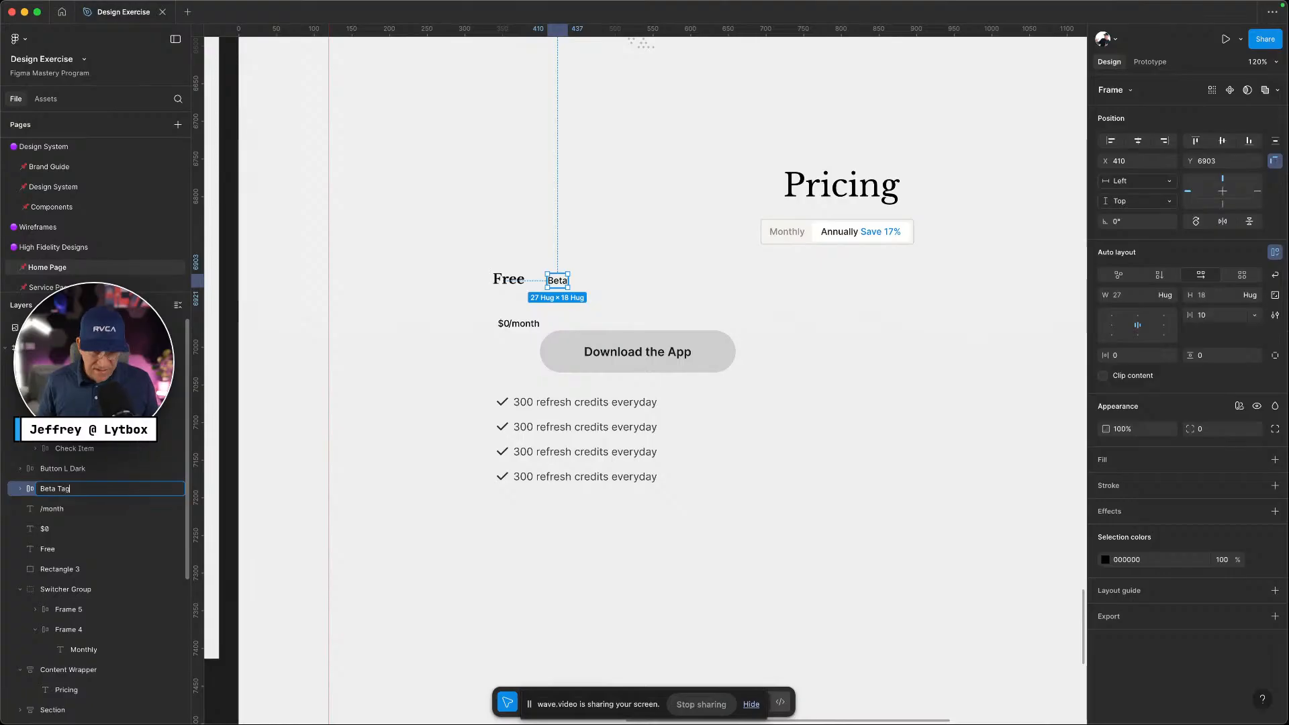
{"action": "type", "text": "ag"}
{"action": "key", "text": "Return"}
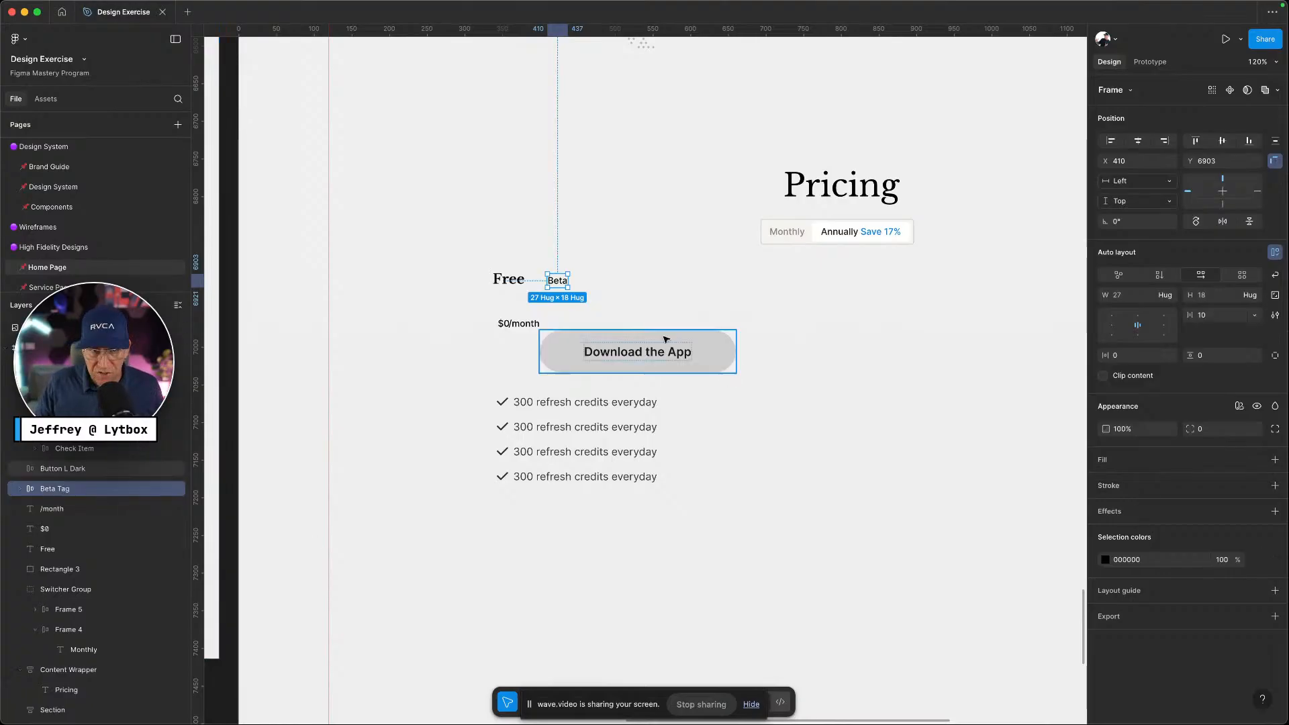
Give the Beta text the Primary/neutral-400 grey fill
{"action": "double_click", "coordinate": [555, 283]}
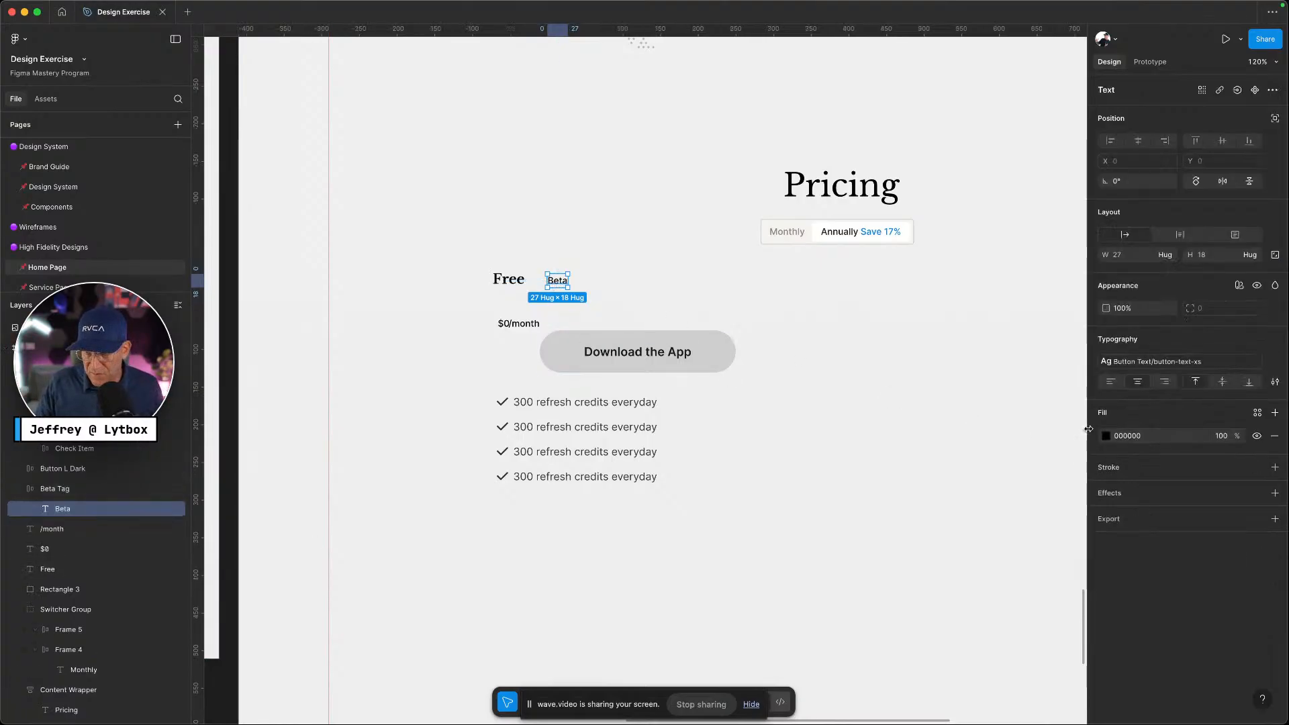
{"action": "left_click", "coordinate": [1258, 414]}
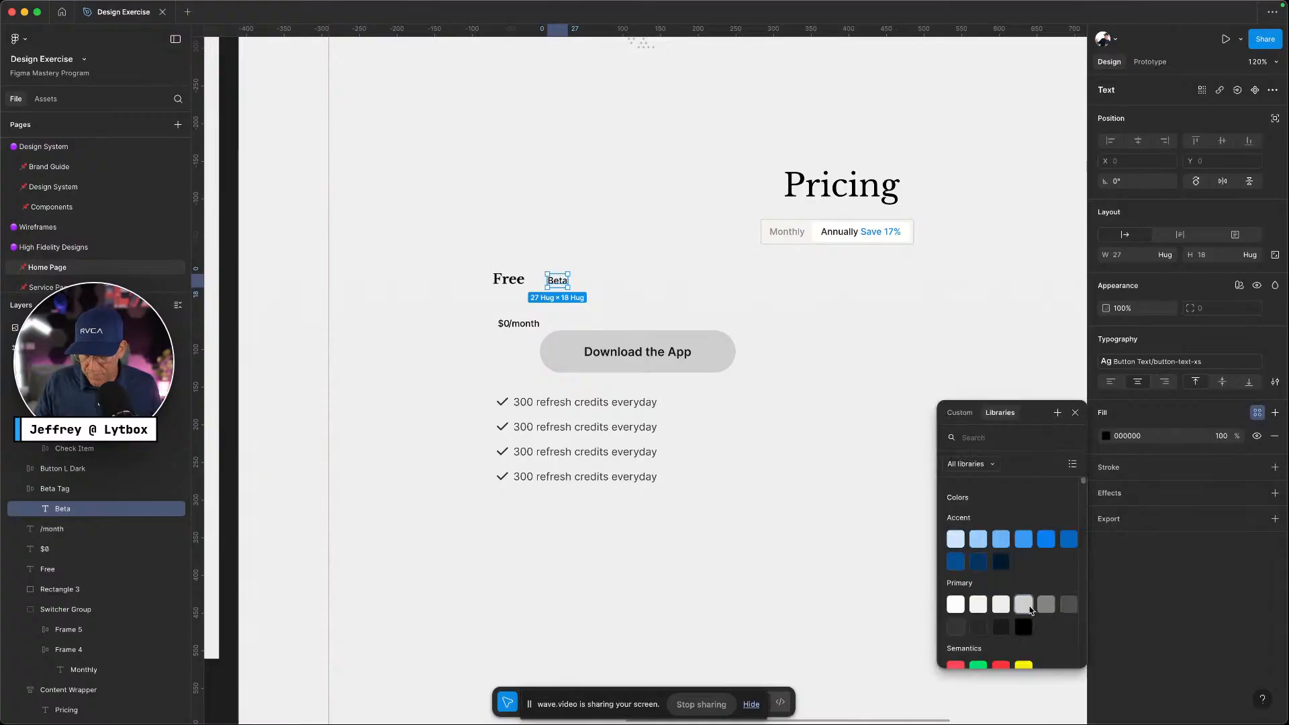
{"action": "left_click", "coordinate": [1045, 605]}
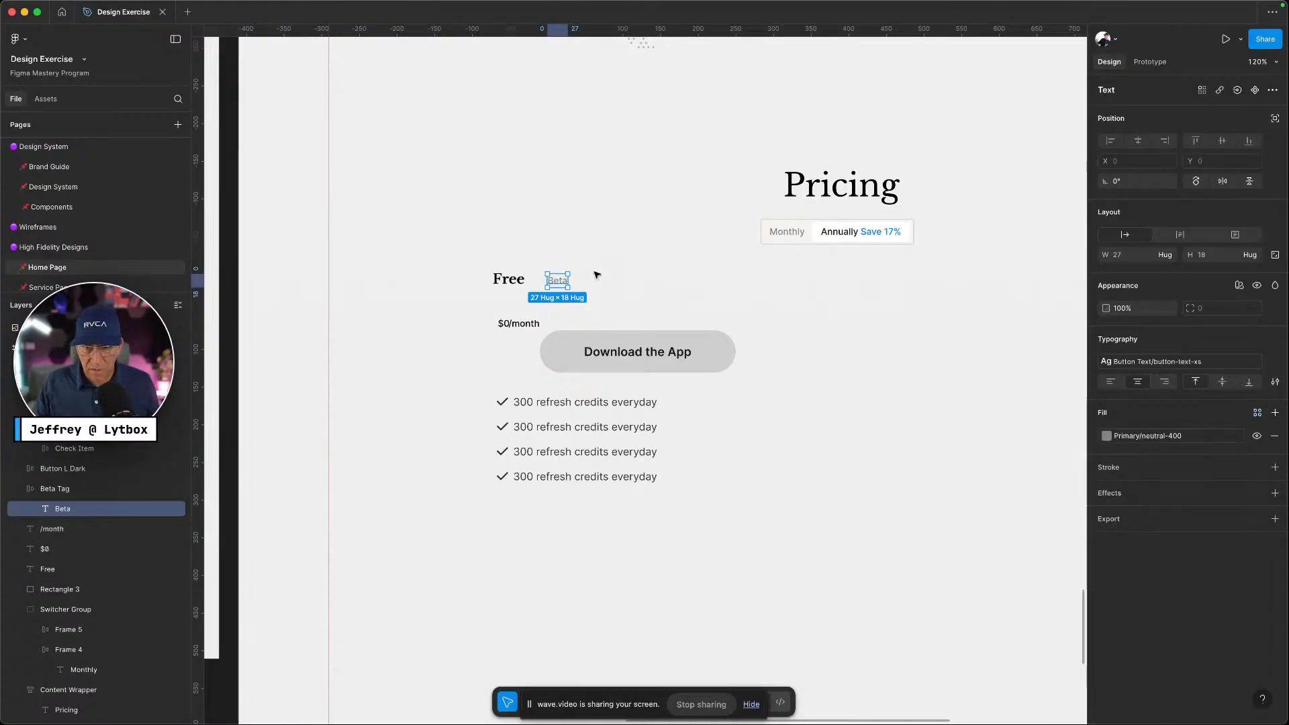
{"action": "key", "text": "ctrl+Left"}
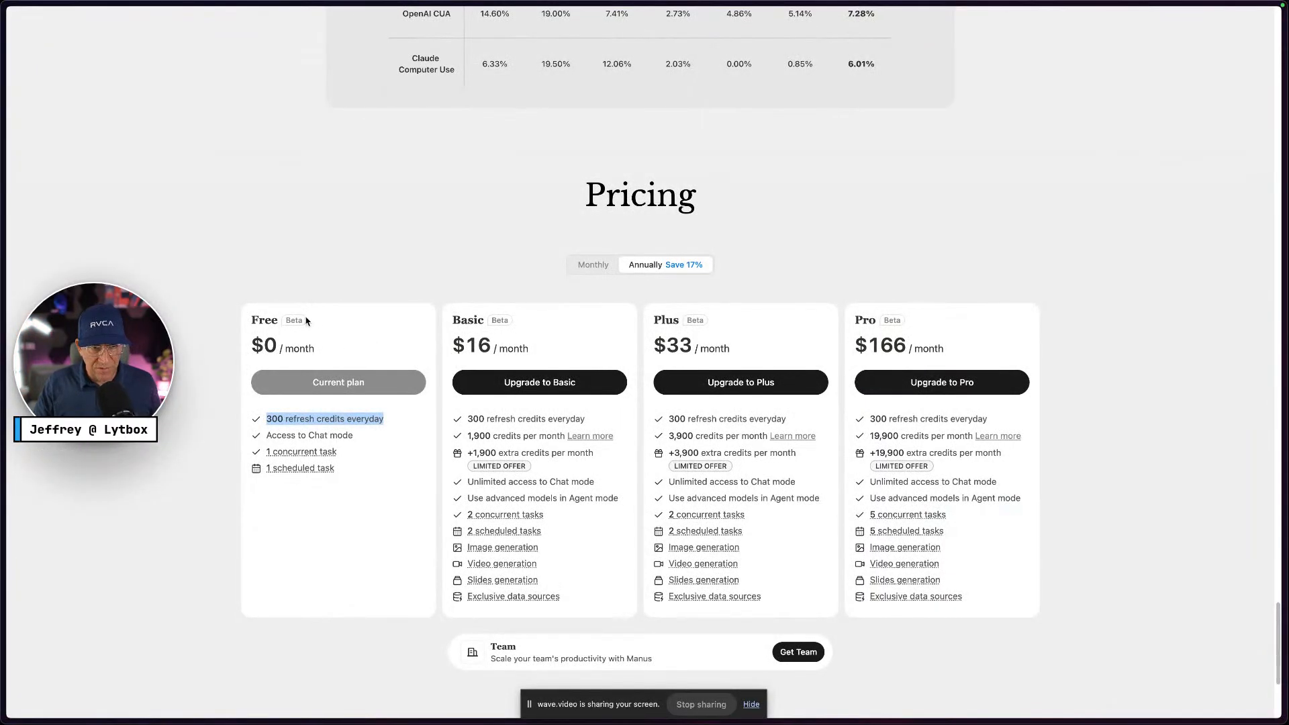
{"action": "key", "text": "ctrl+Right"}
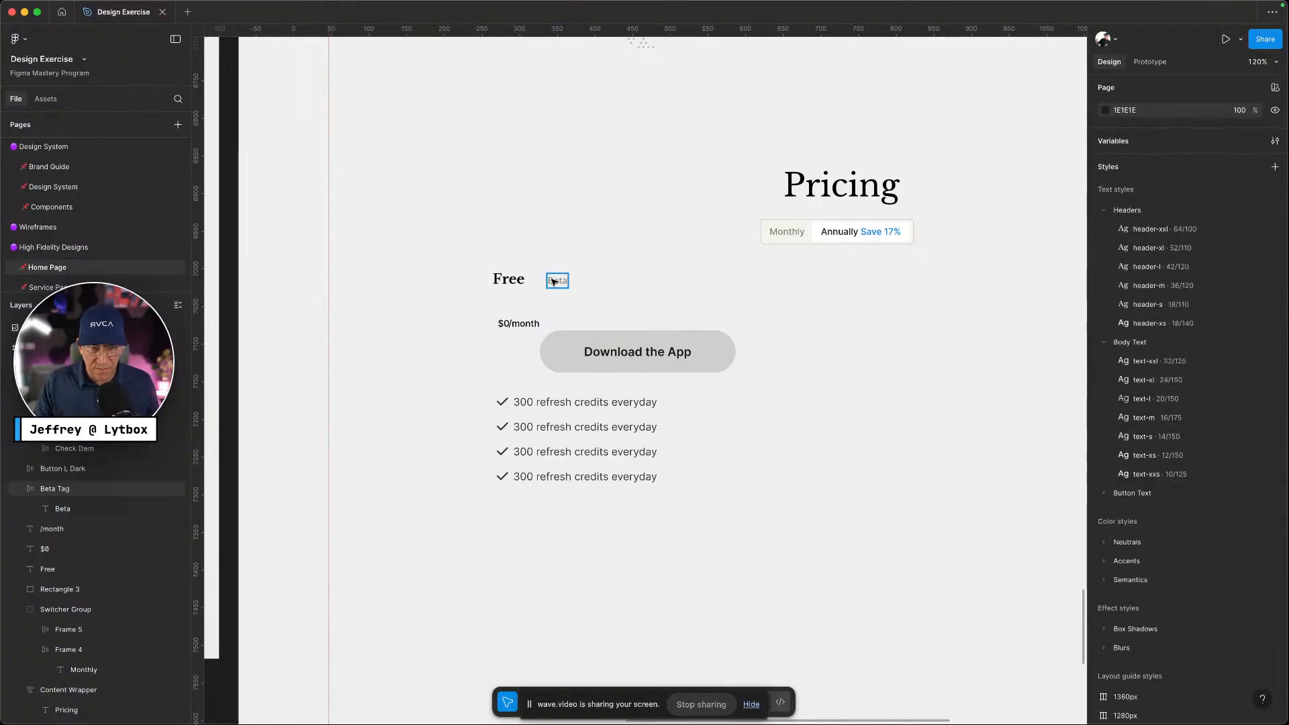
{"action": "key", "text": "Escape"}
{"action": "key", "text": "ctrl+Left"}
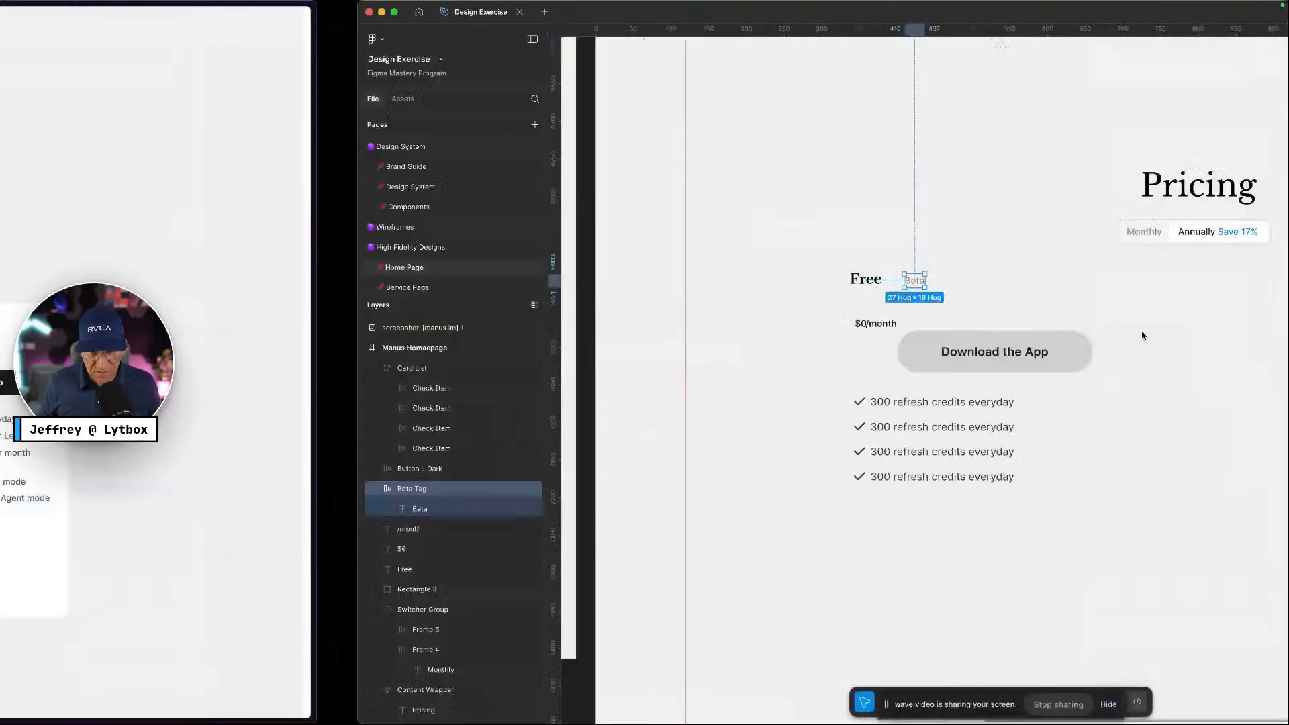
{"action": "key", "text": "ctrl+Right"}
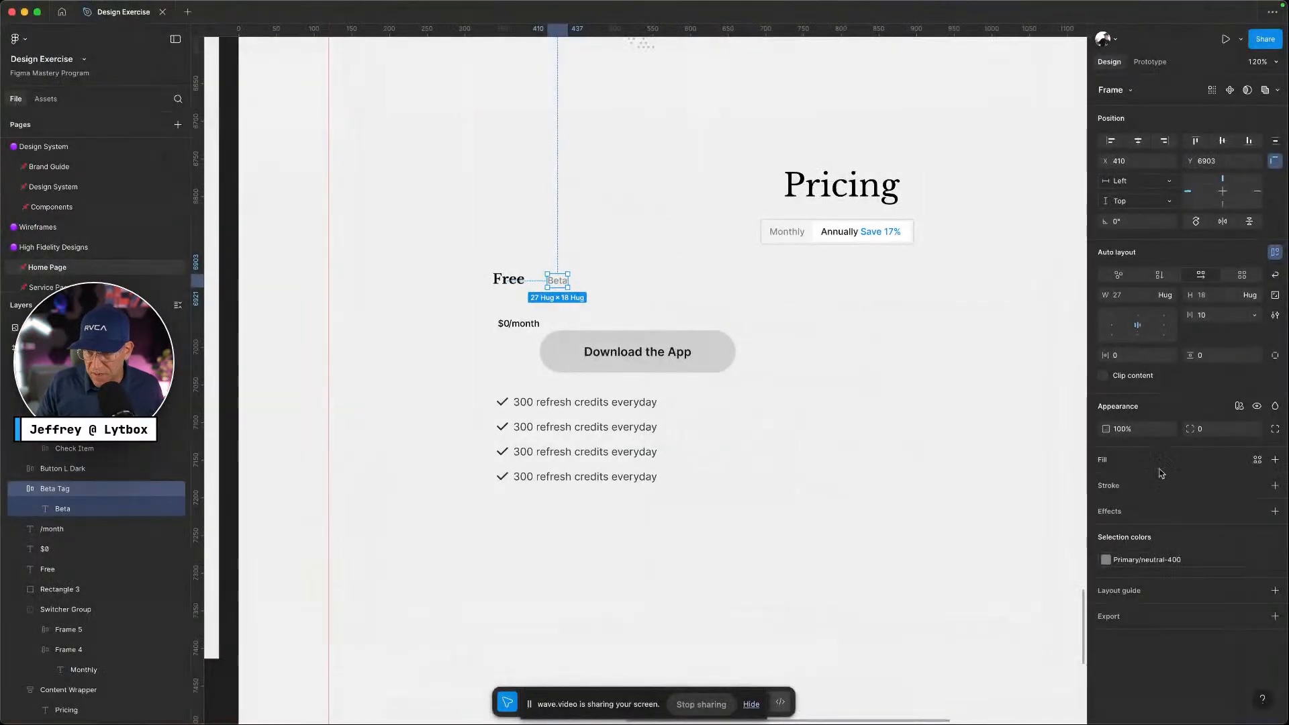
Add a Primary/neutral-300 stroke to the Beta Tag frame
{"action": "left_click", "coordinate": [1274, 486]}
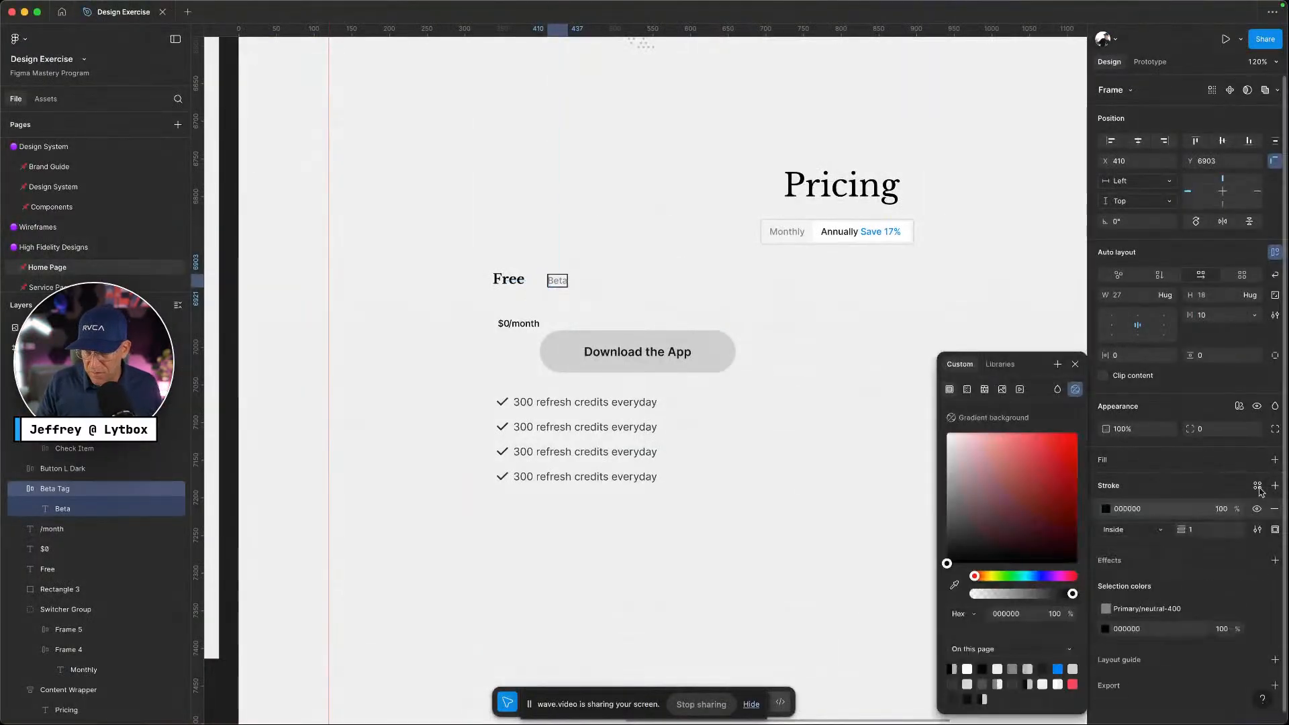
{"action": "left_click", "coordinate": [1258, 486]}
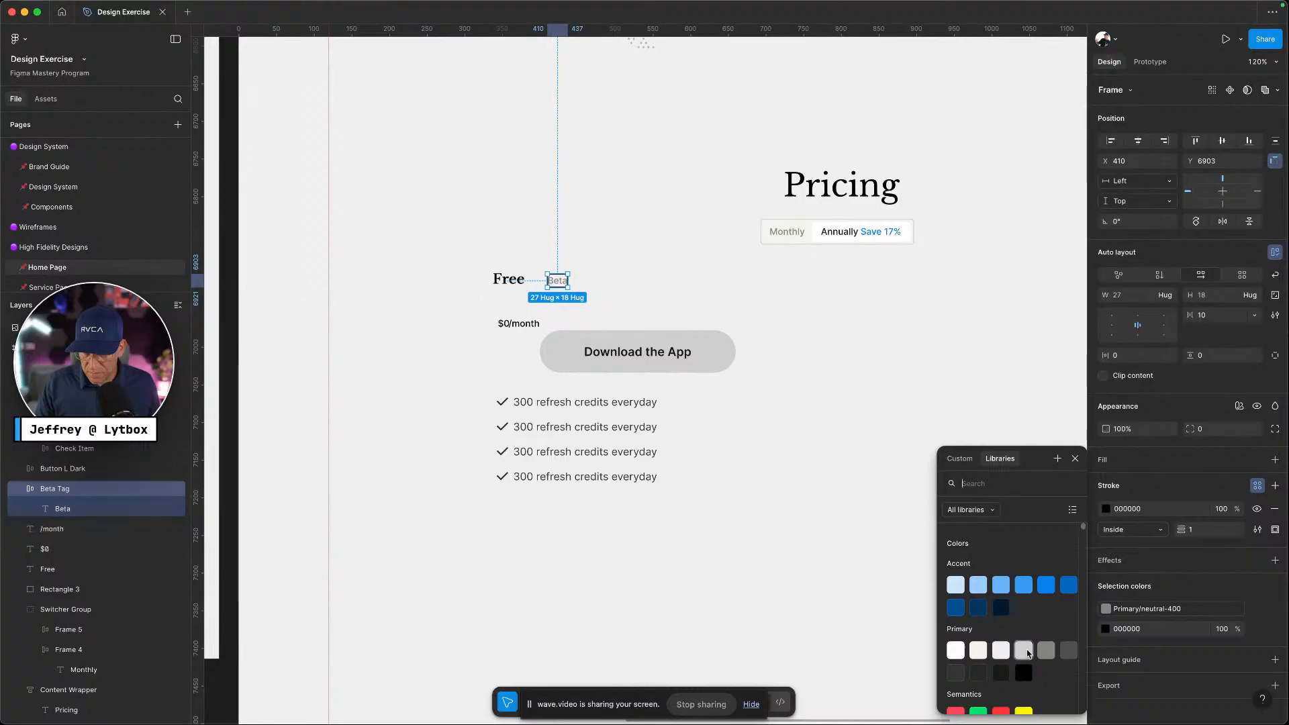
{"action": "left_click", "coordinate": [1001, 654]}
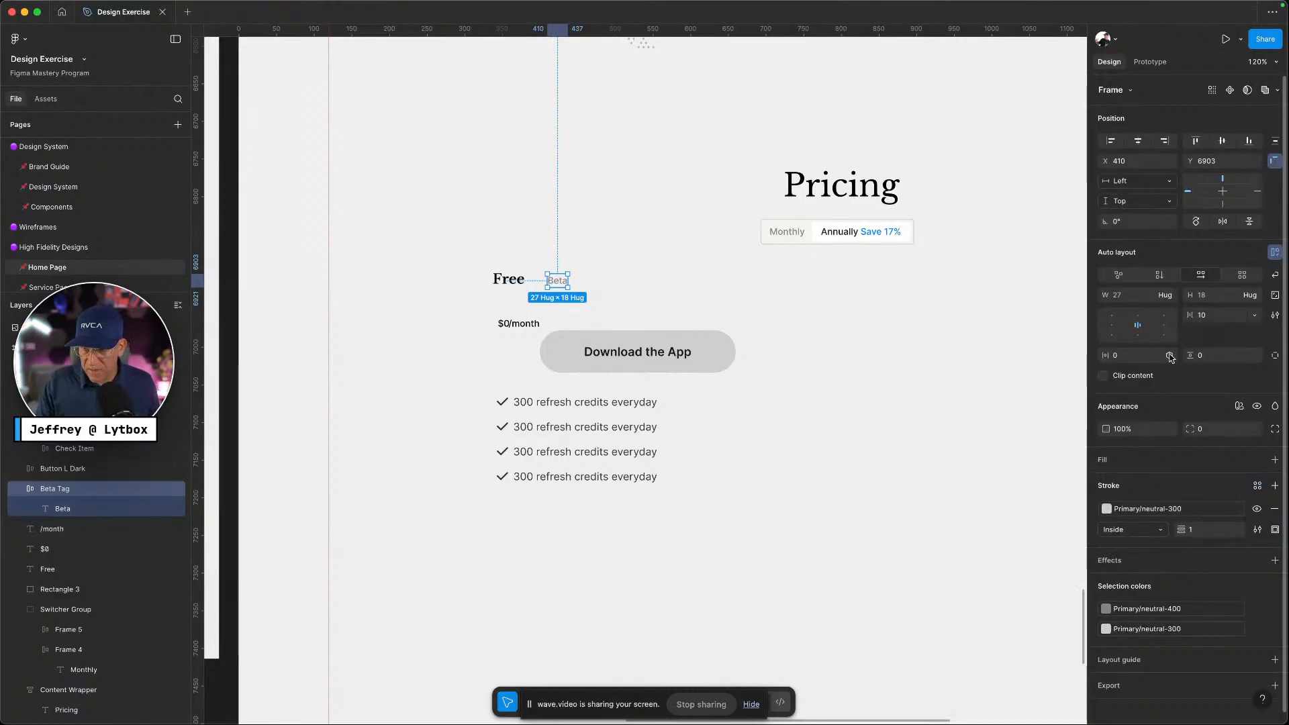
Bind the Beta Tag padding to padding-4 horizontally and padding-2 vertically
{"action": "left_click", "coordinate": [1170, 356]}
{"action": "type", "text": "padd"}
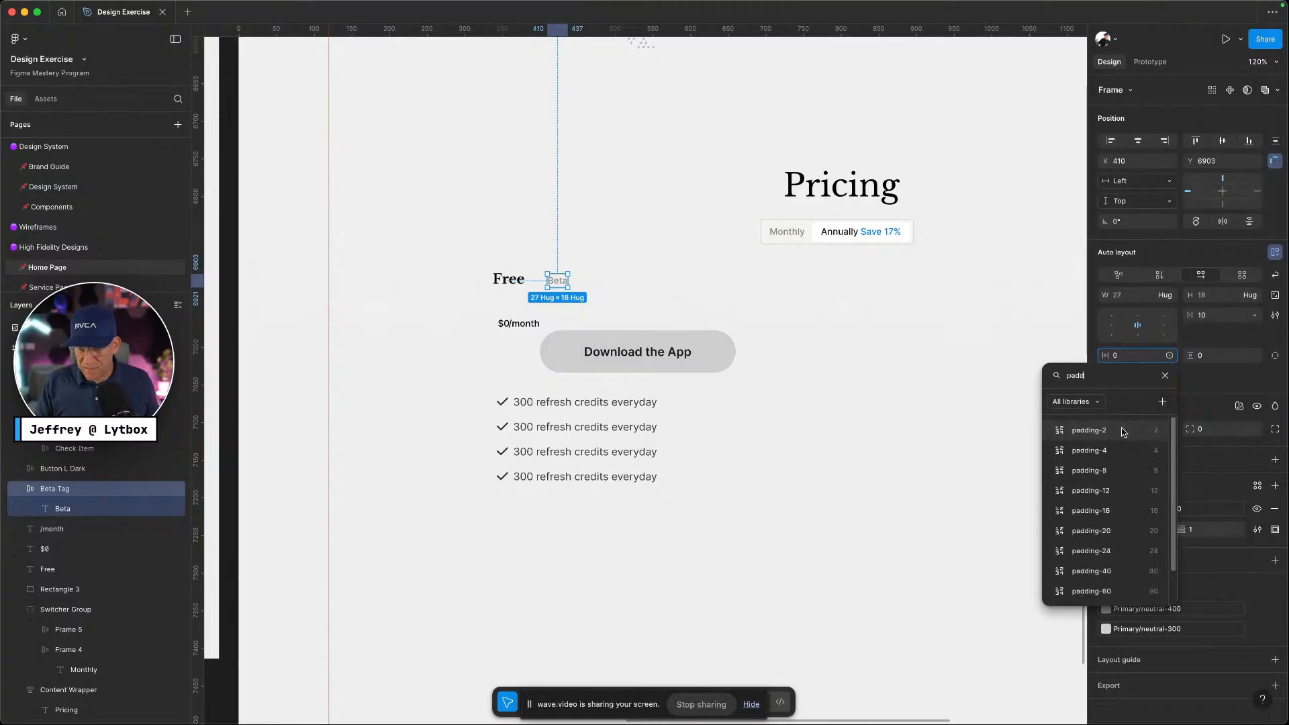
{"action": "left_click", "coordinate": [1116, 450]}
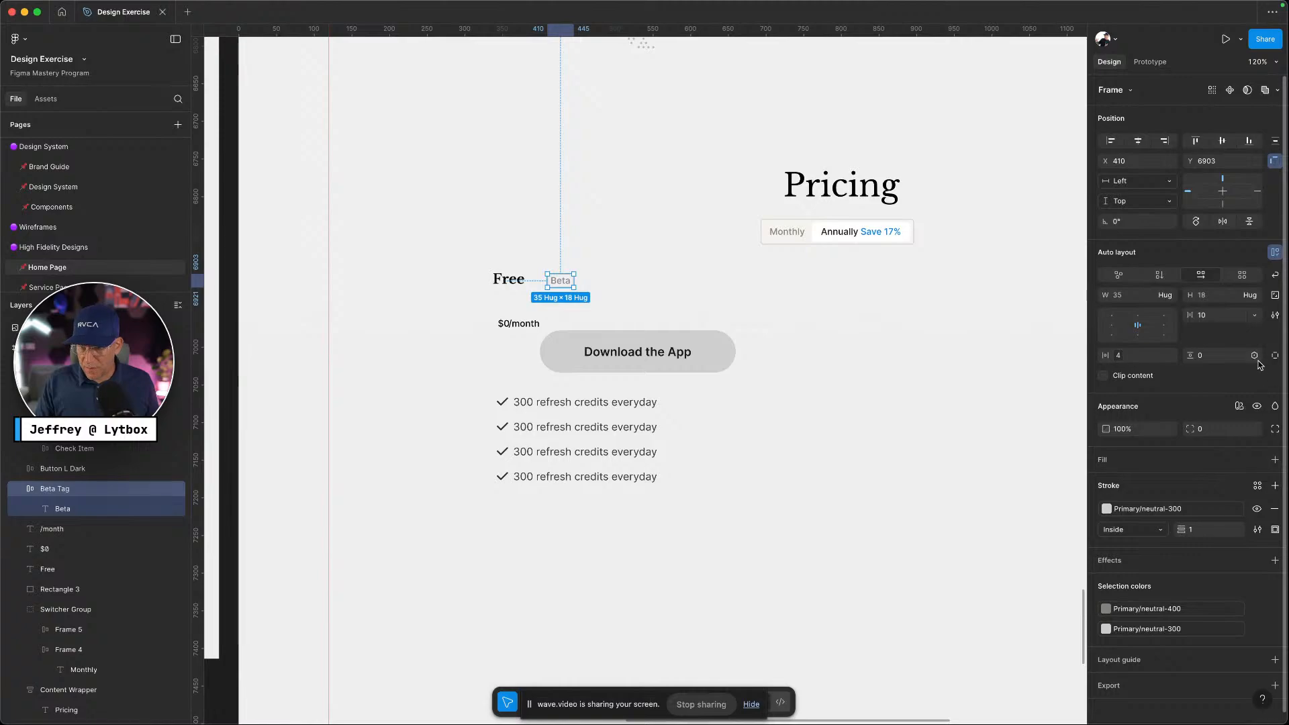
{"action": "left_click", "coordinate": [1255, 356]}
{"action": "type", "text": "padd"}
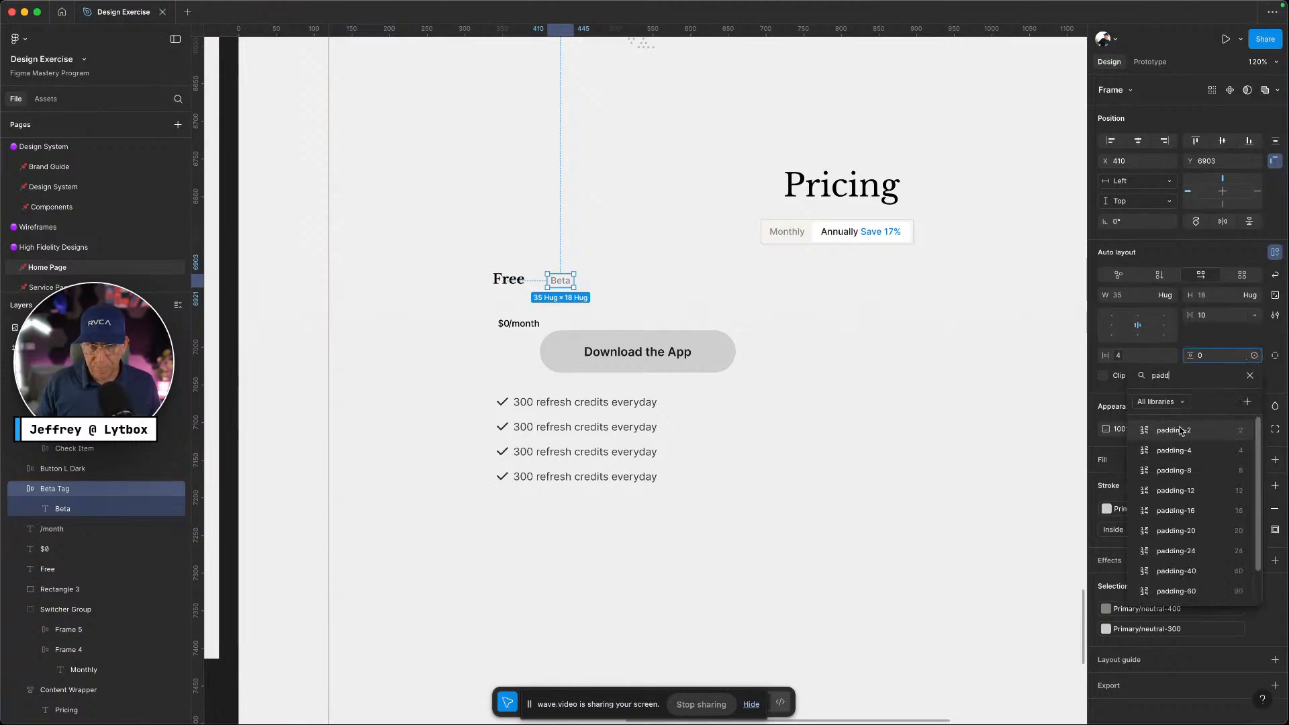
{"action": "left_click", "coordinate": [1176, 430]}
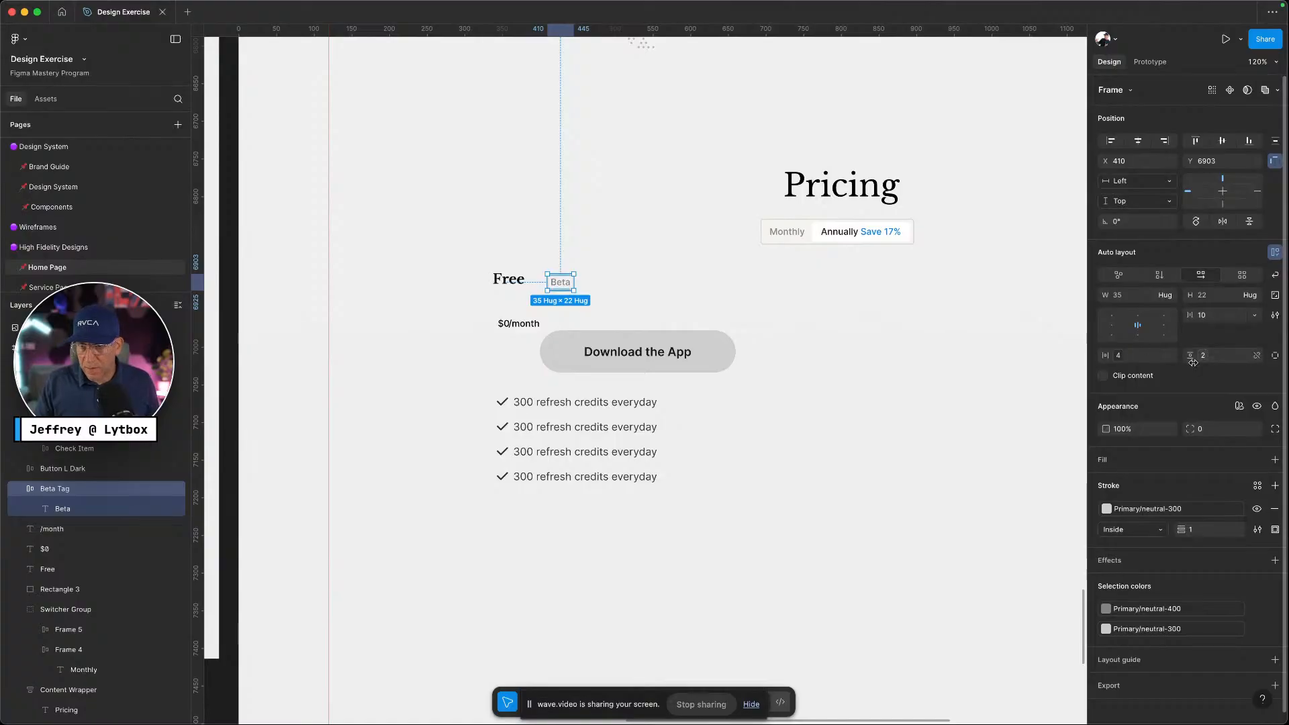
{"action": "key", "text": "ctrl+Left"}
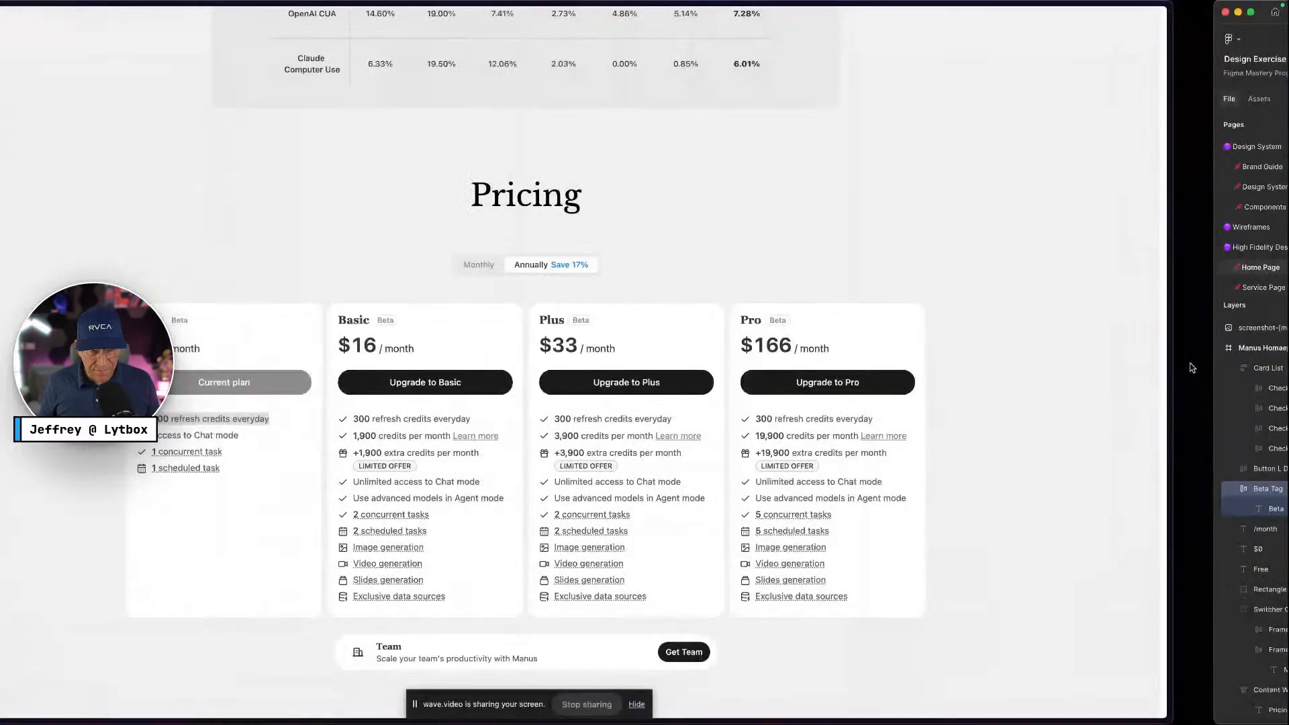
{"action": "key", "text": "ctrl+Right"}
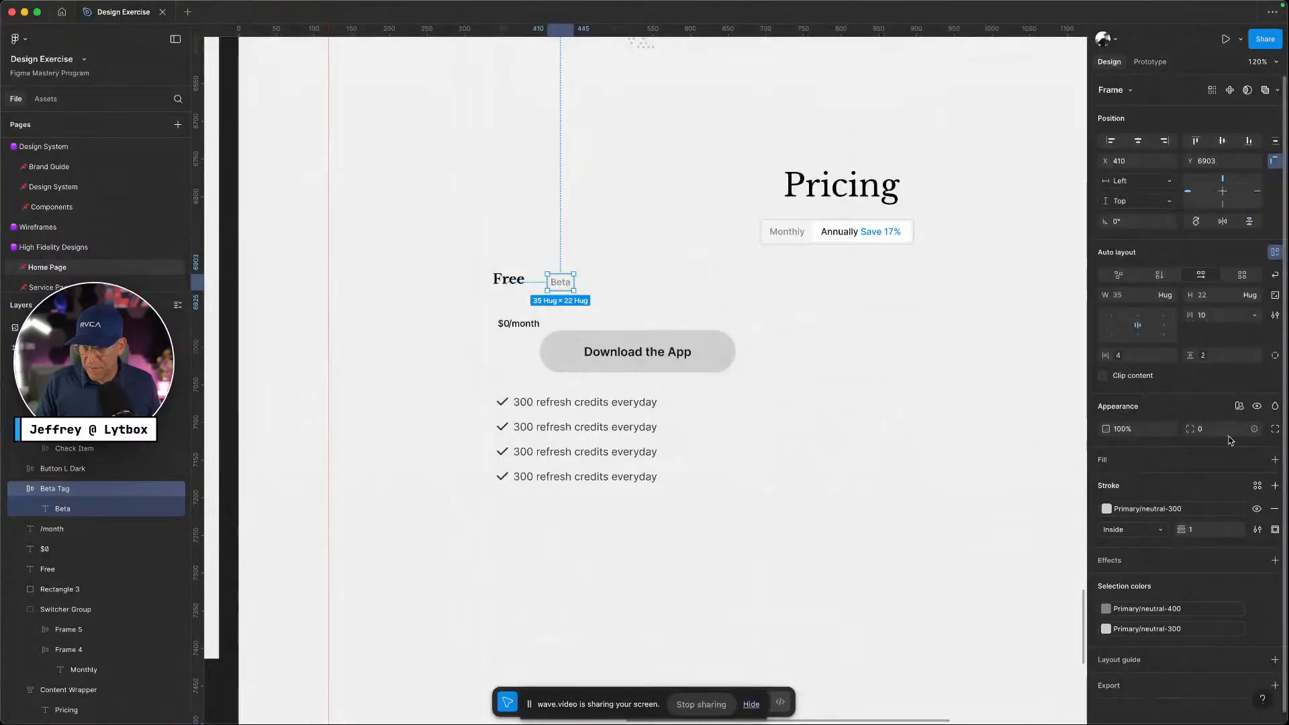
Switch to independent corners and set the top-left radius to border-radius-full
{"action": "left_click", "coordinate": [1277, 430]}
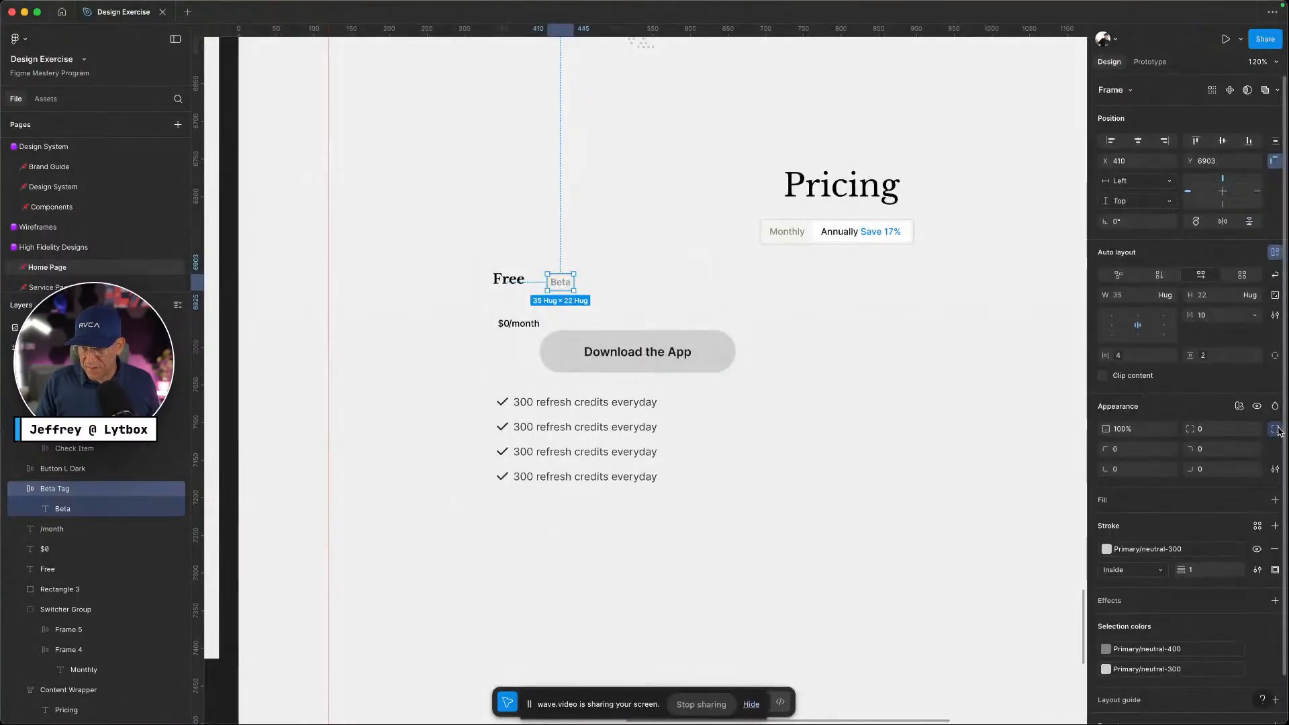
{"action": "left_click", "coordinate": [1170, 450]}
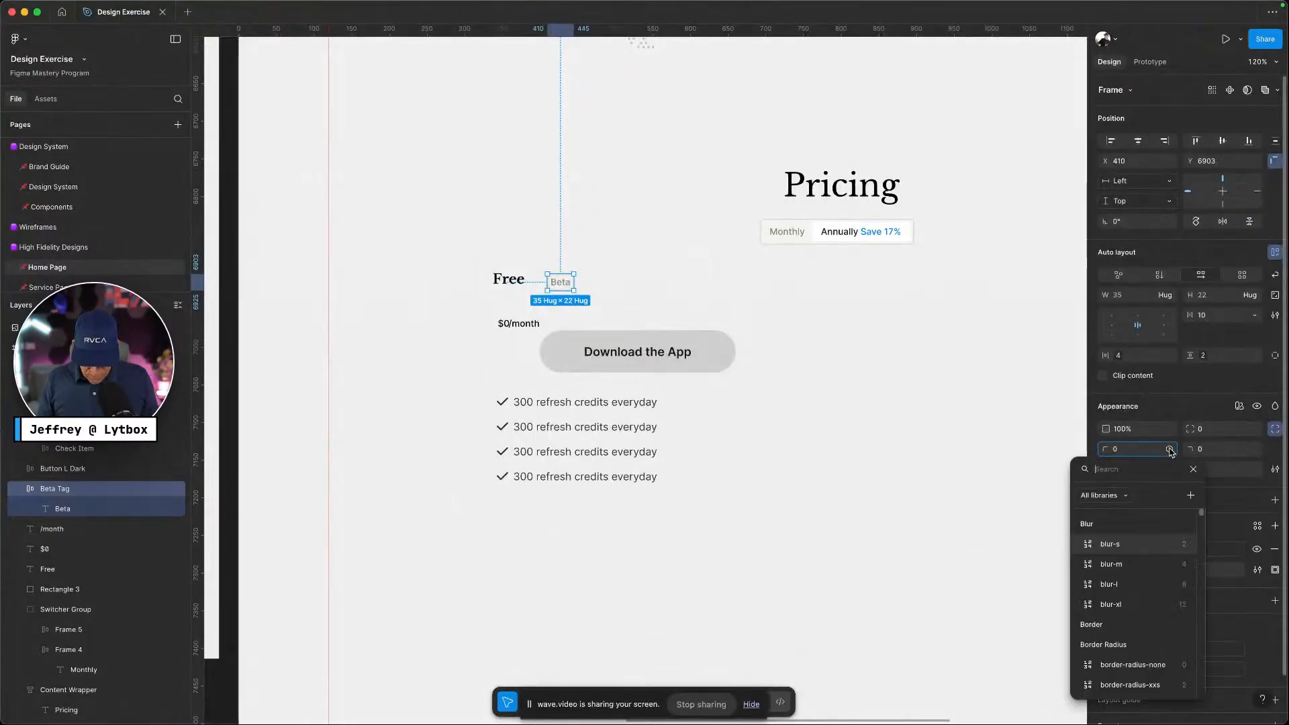
{"action": "type", "text": "radiou"}
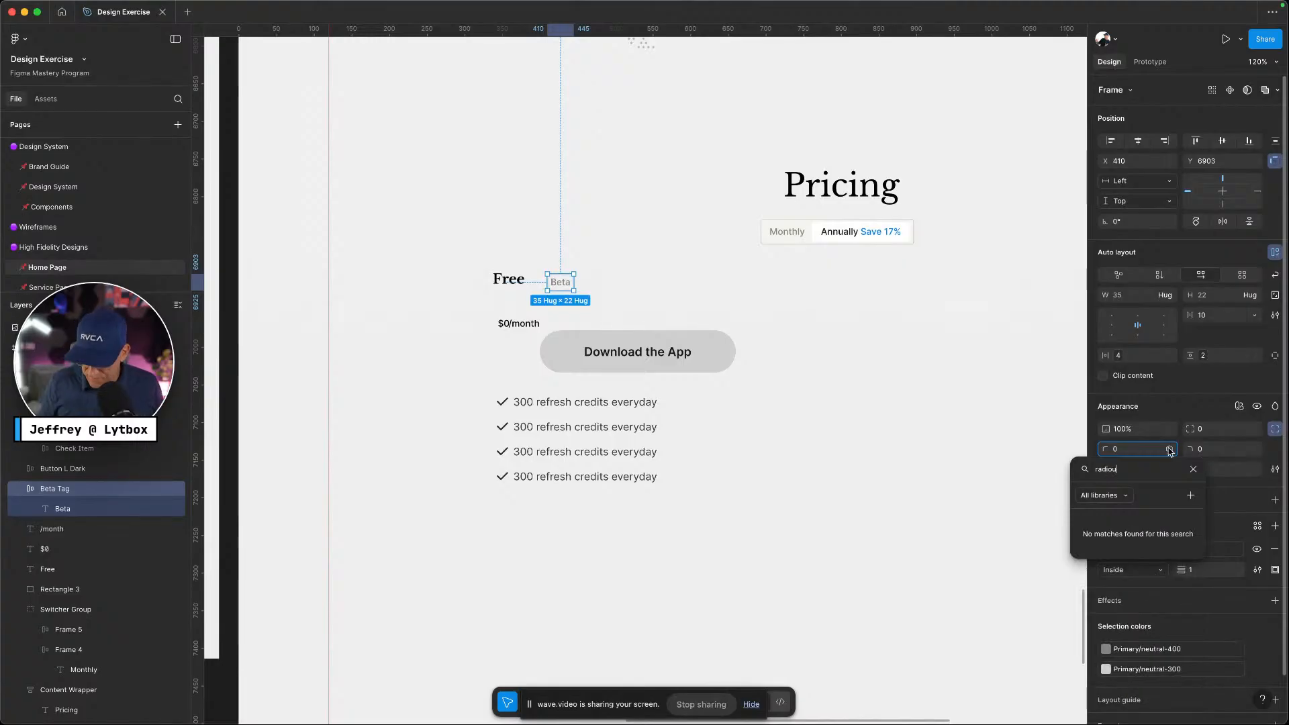
{"action": "key", "text": "BackSpace"}
{"action": "key", "text": "BackSpace"}
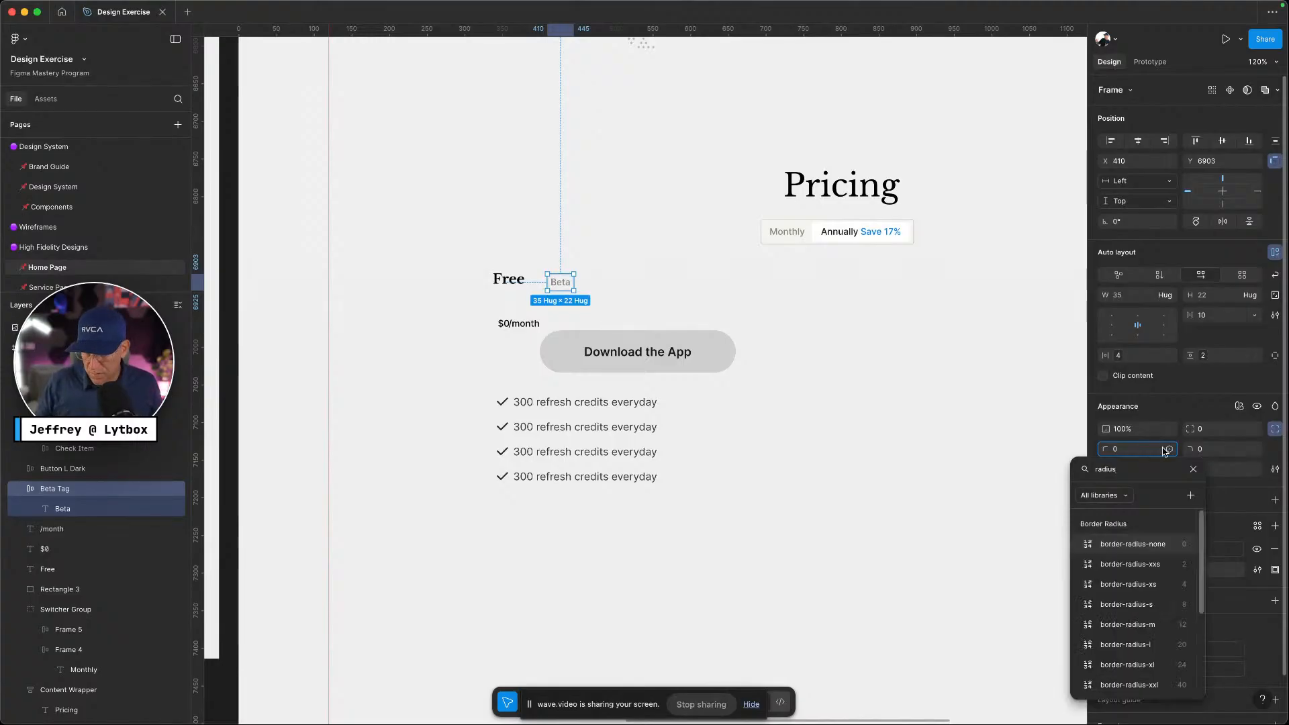
{"action": "scroll", "coordinate": [1175, 640], "scroll_direction": "down", "scroll_amount": 2}
{"action": "left_click", "coordinate": [1174, 637]}
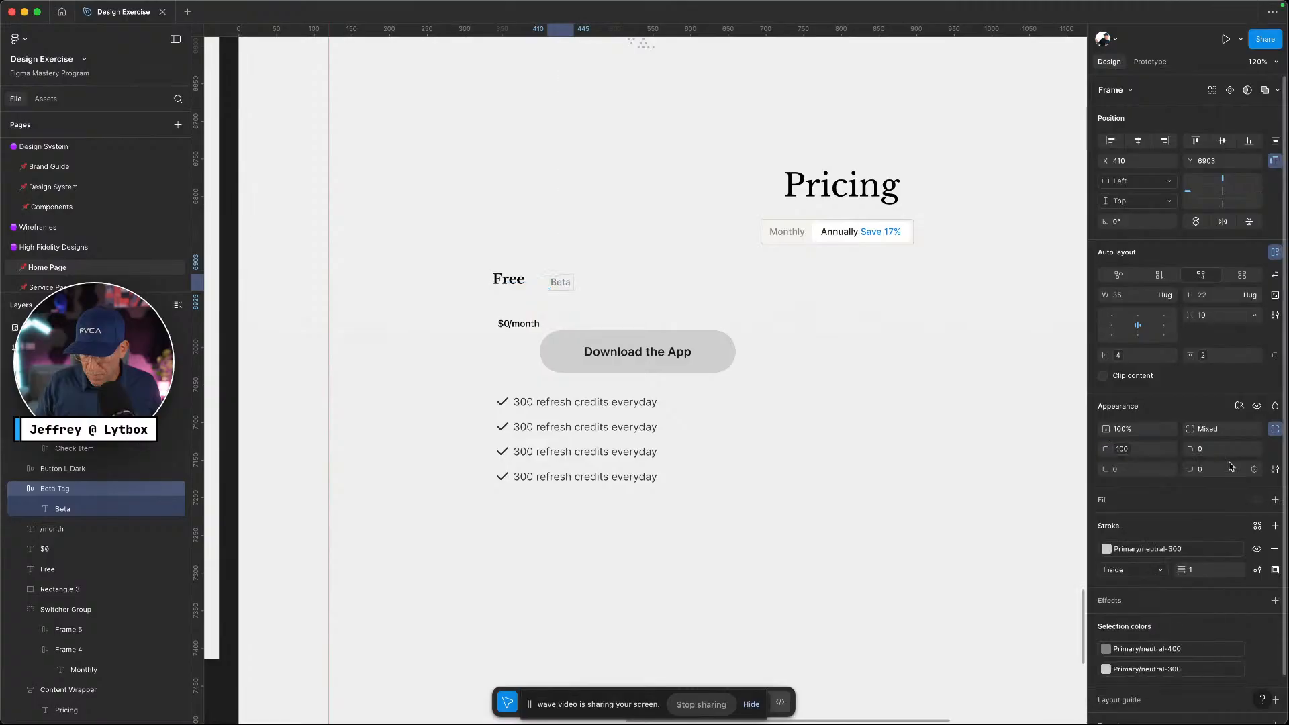
Apply border-radius-full to the top-right and bottom-right corners
{"action": "left_click", "coordinate": [1254, 450]}
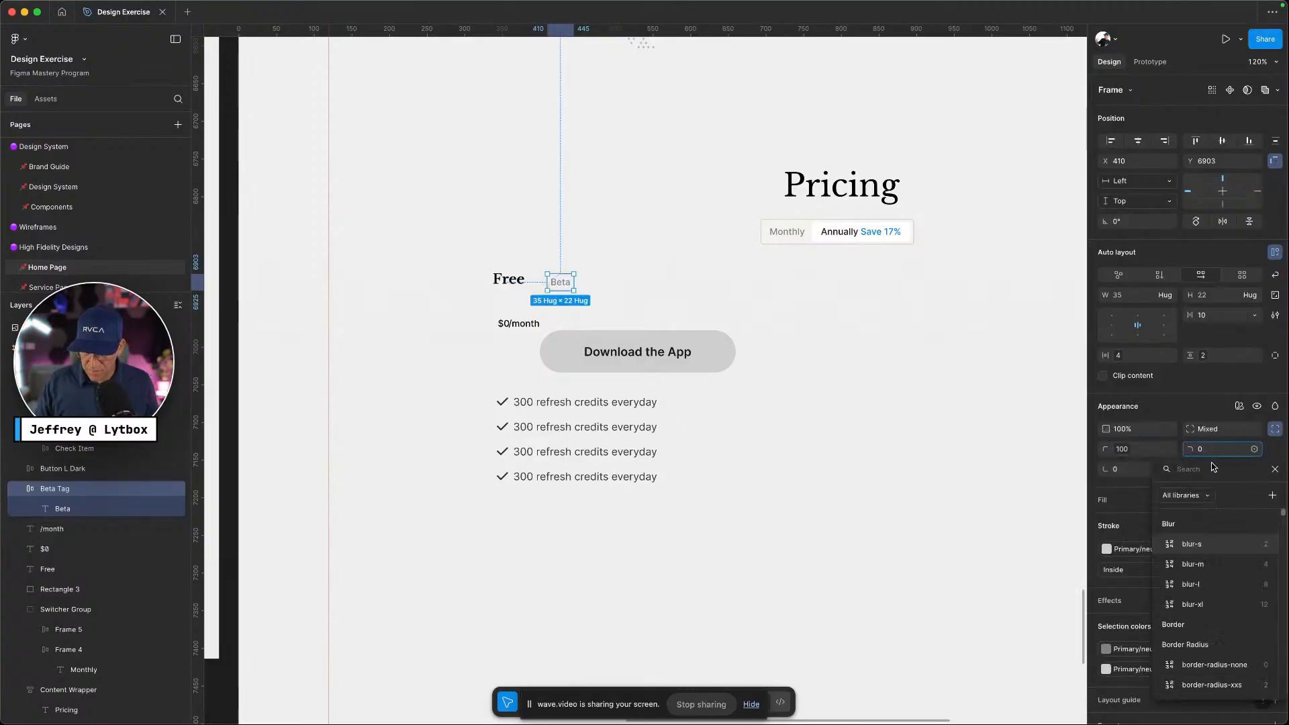
{"action": "type", "text": "radi"}
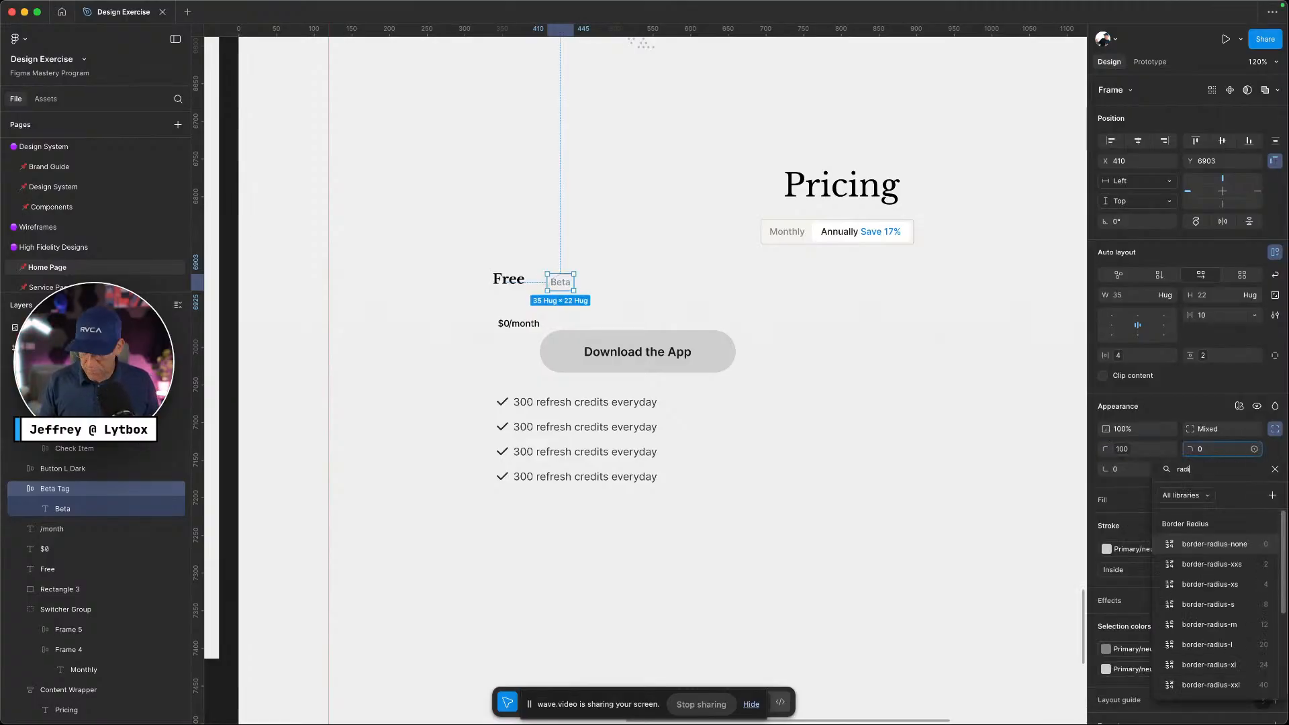
{"action": "scroll", "coordinate": [1195, 611], "scroll_direction": "down", "scroll_amount": 2}
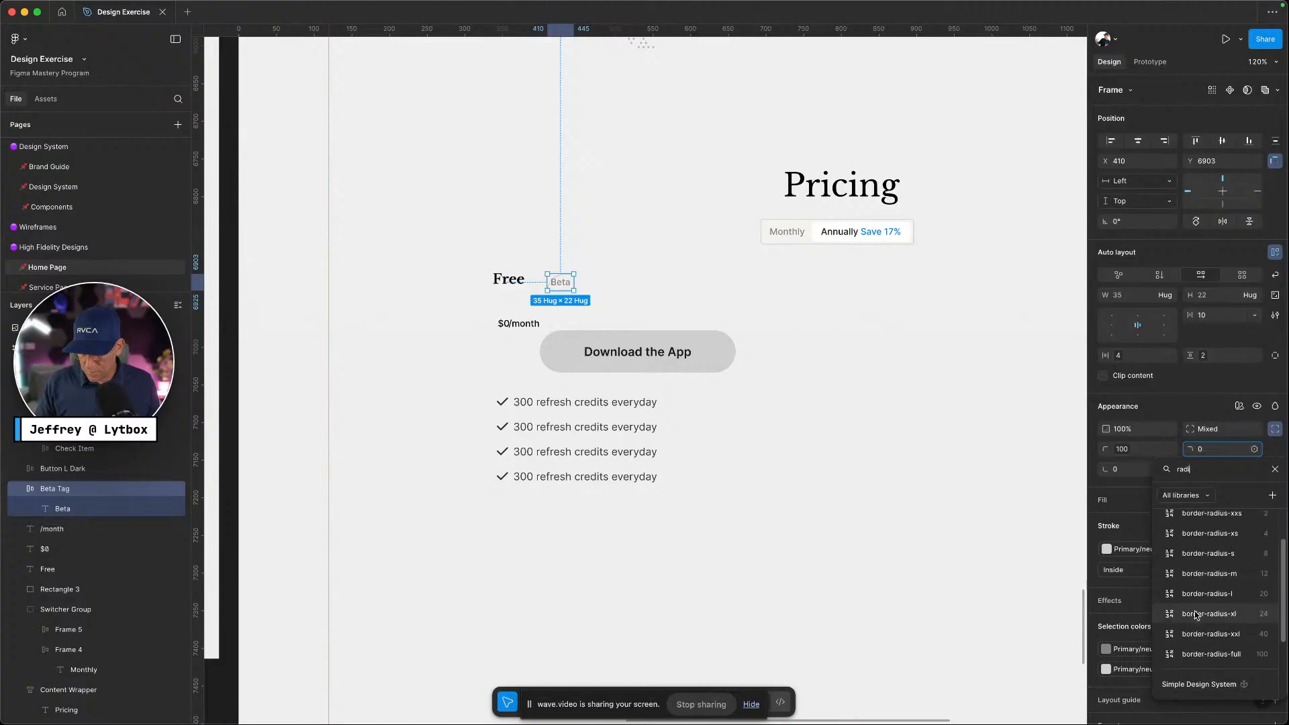
{"action": "left_click", "coordinate": [1209, 654]}
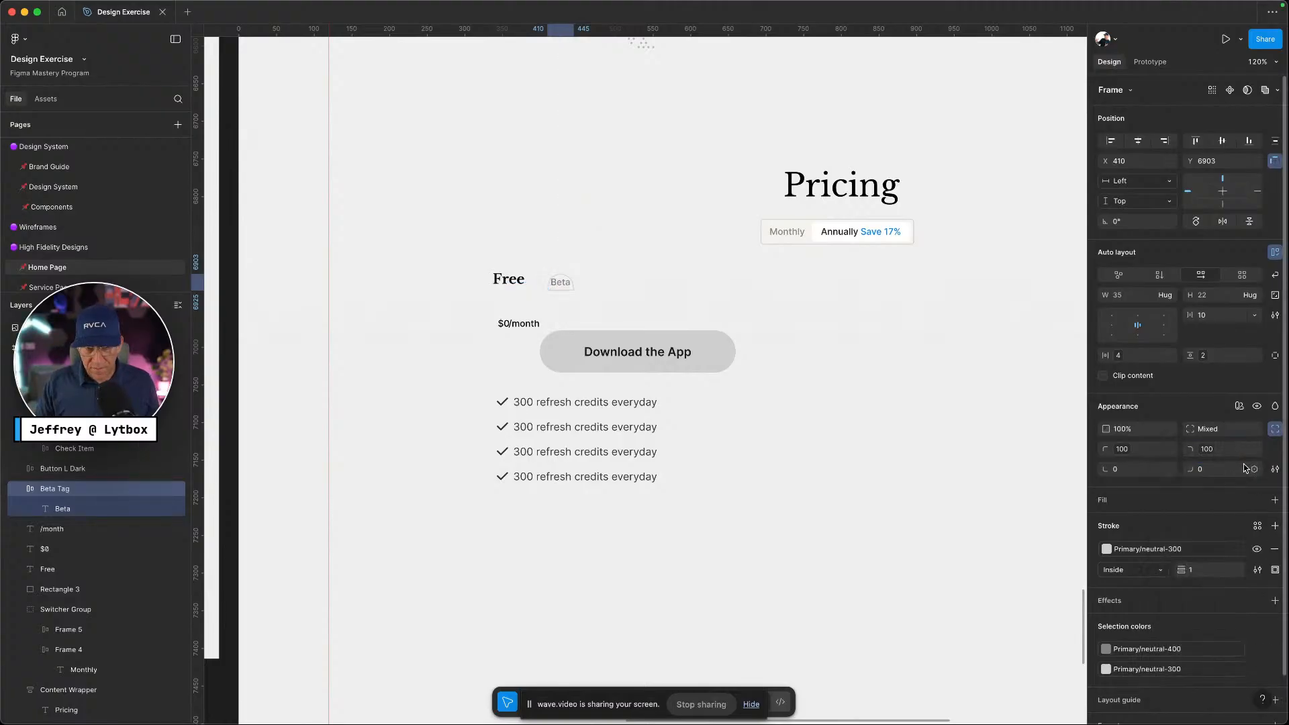
{"action": "left_click", "coordinate": [1255, 470]}
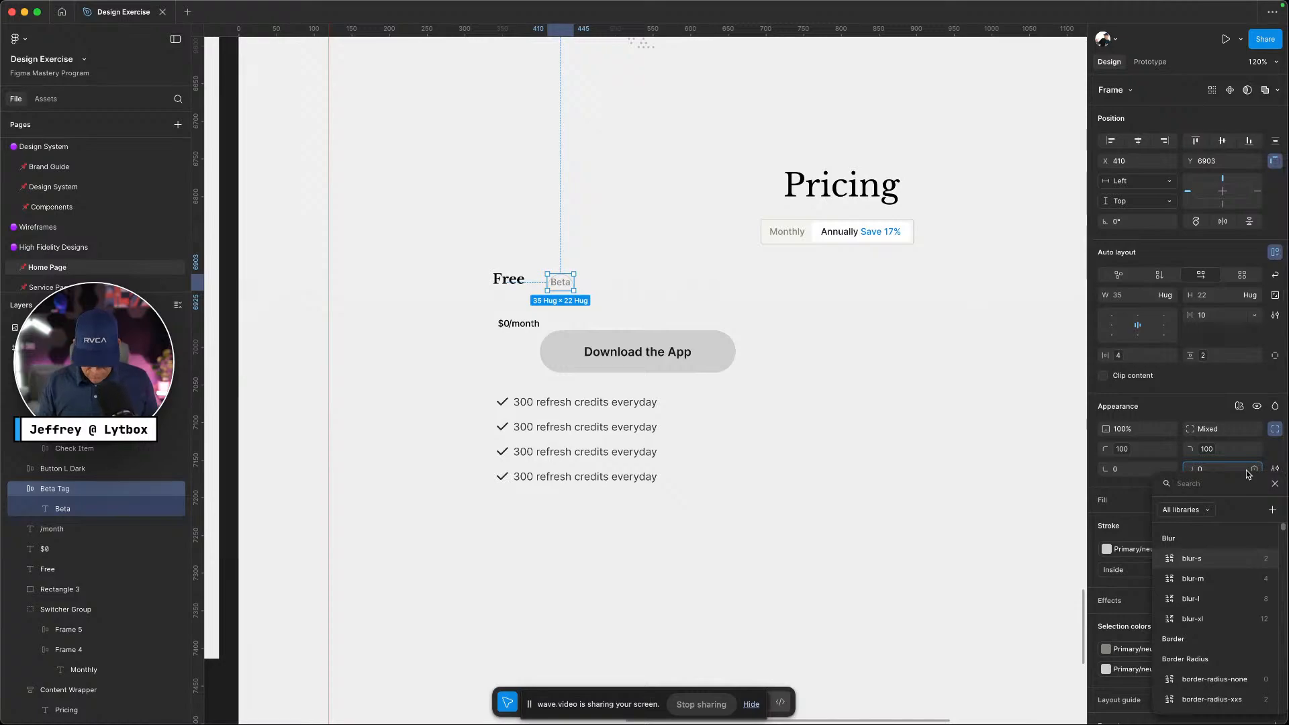
{"action": "type", "text": "radi"}
{"action": "scroll", "coordinate": [1240, 682], "scroll_direction": "down", "scroll_amount": 3}
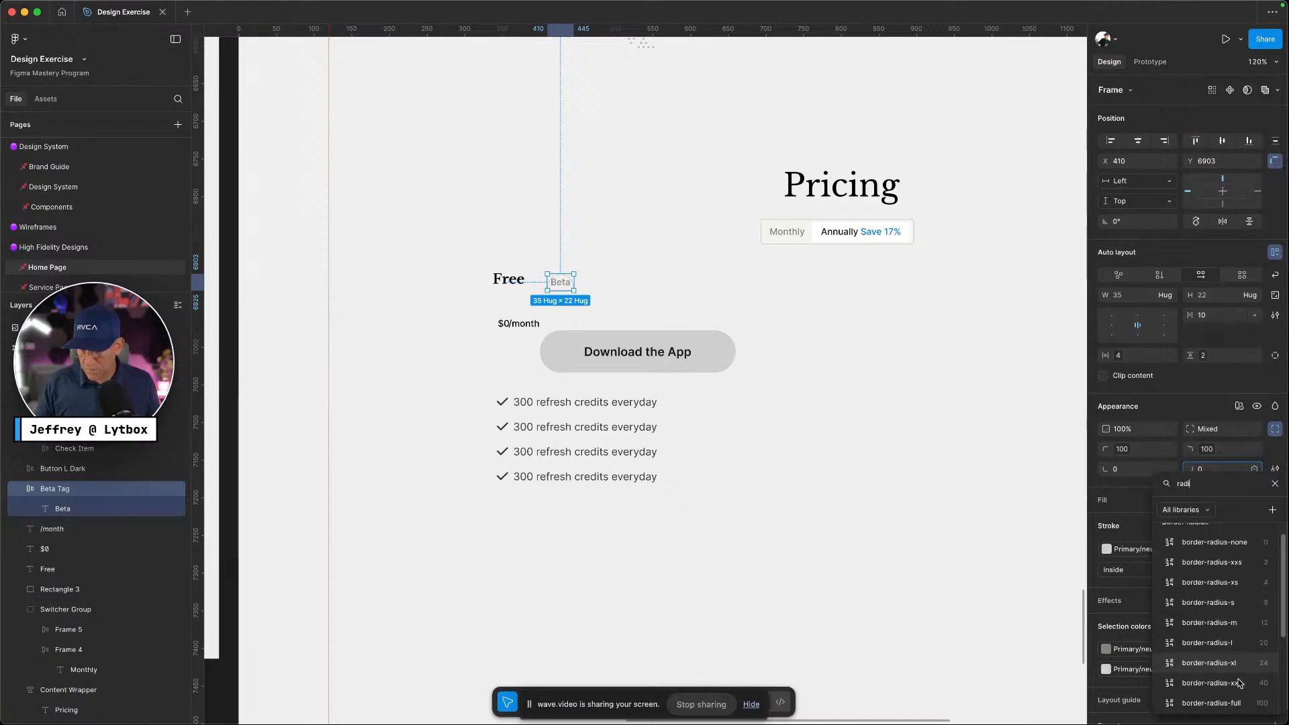
{"action": "left_click", "coordinate": [1232, 574]}
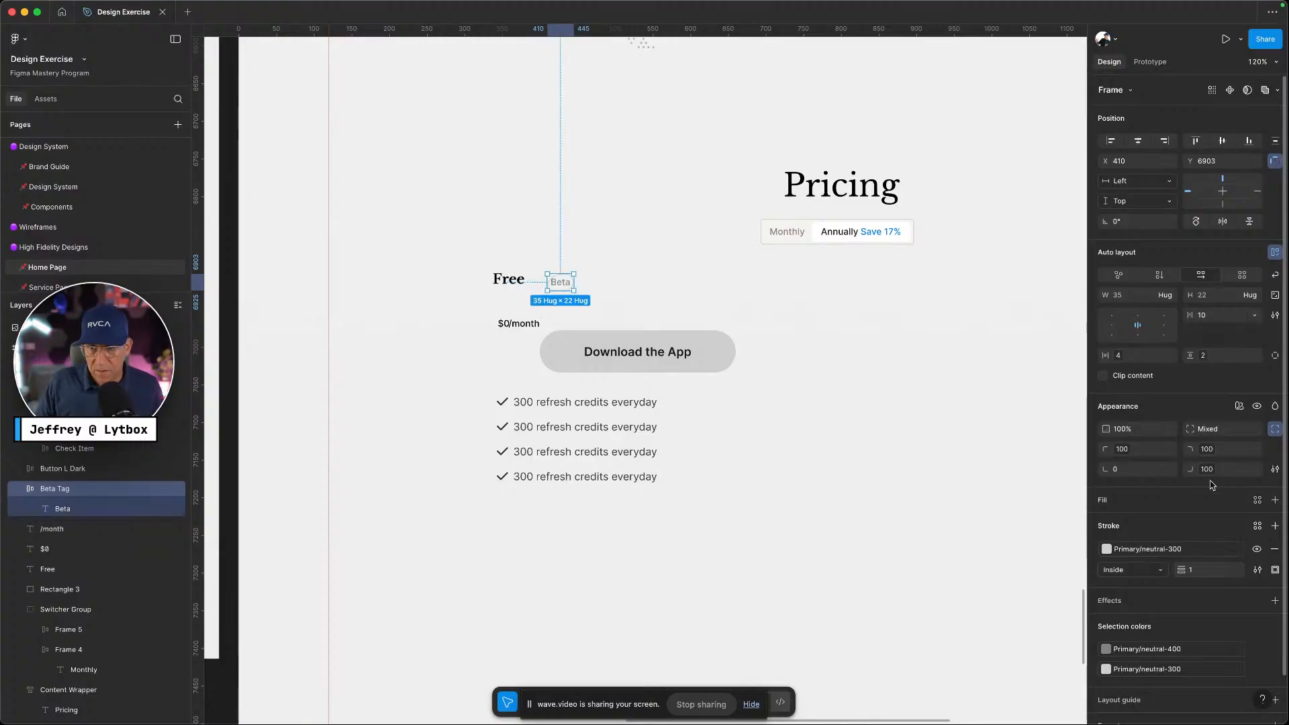
Widen the Beta Tag's horizontal padding to 8 and set three corners to border-radius-s (8)
{"action": "left_click", "coordinate": [1121, 361]}
{"action": "left_click", "coordinate": [1093, 544]}
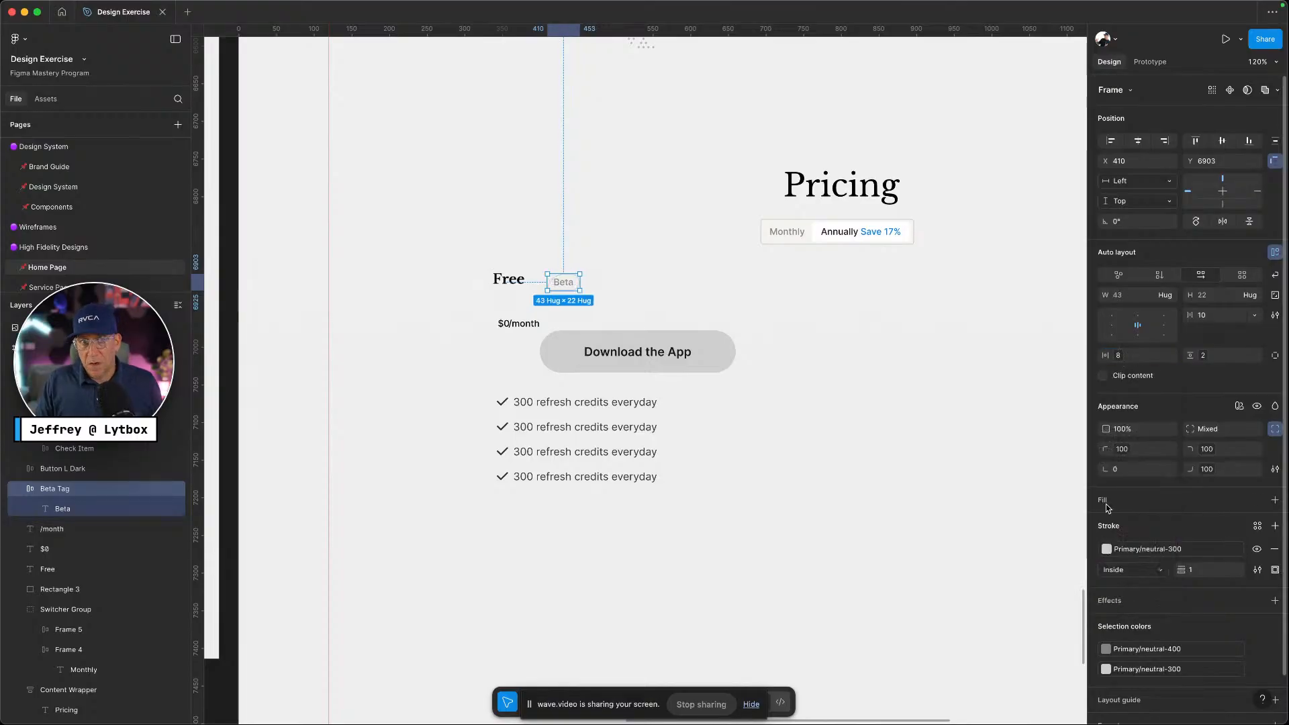
{"action": "left_click", "coordinate": [1172, 449]}
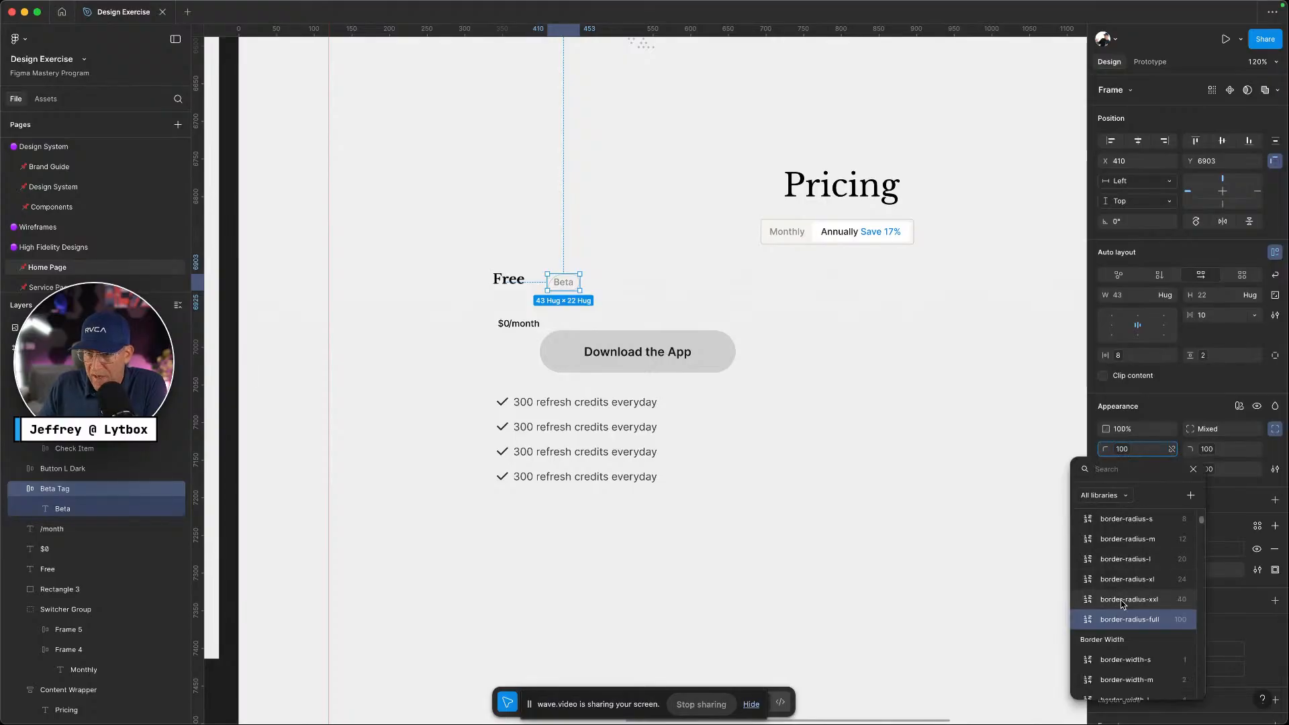
{"action": "scroll", "coordinate": [1121, 551], "scroll_direction": "up", "scroll_amount": 2}
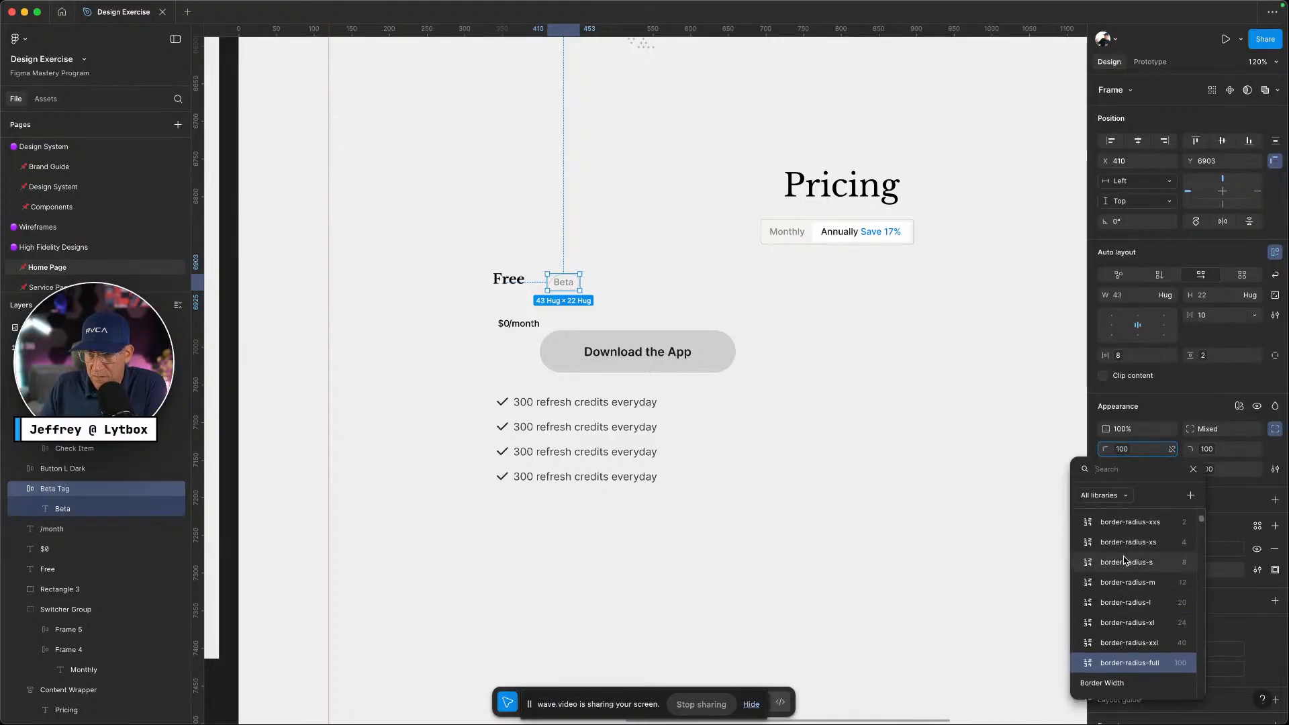
{"action": "left_click", "coordinate": [1127, 562]}
{"action": "left_click", "coordinate": [1215, 450]}
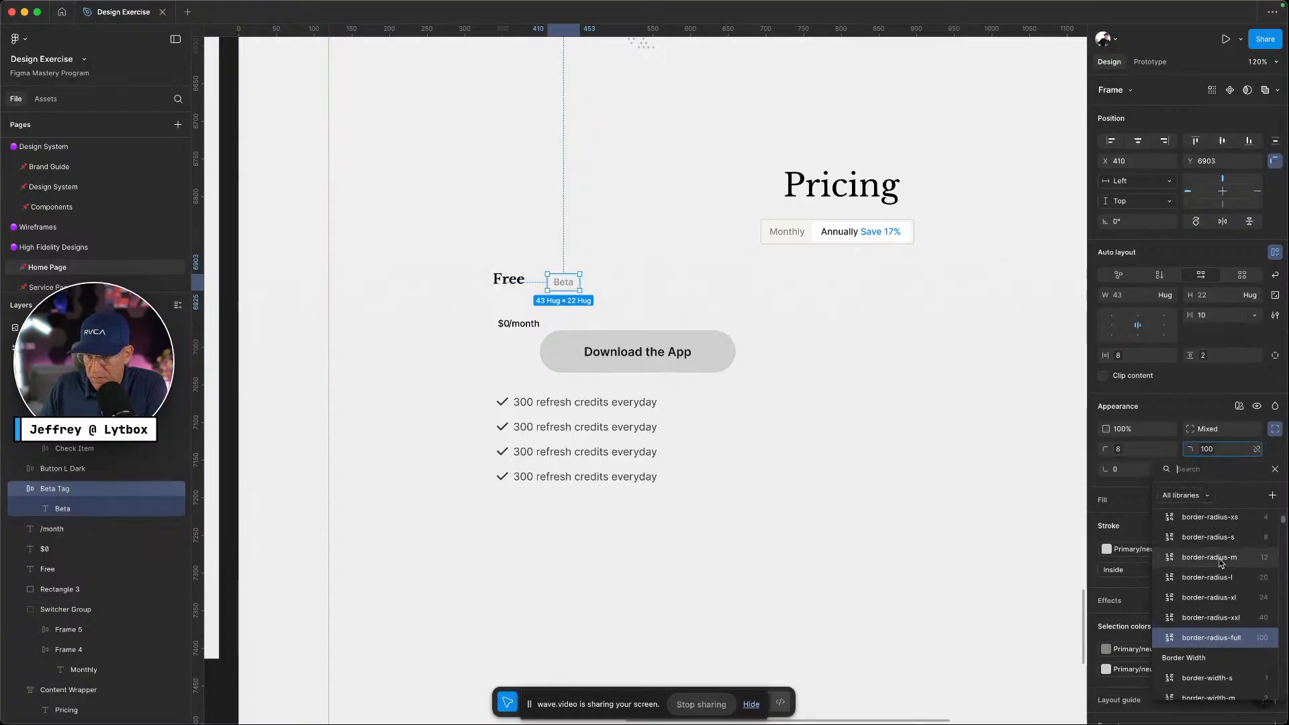
{"action": "left_click", "coordinate": [1209, 519]}
{"action": "left_click", "coordinate": [1208, 469]}
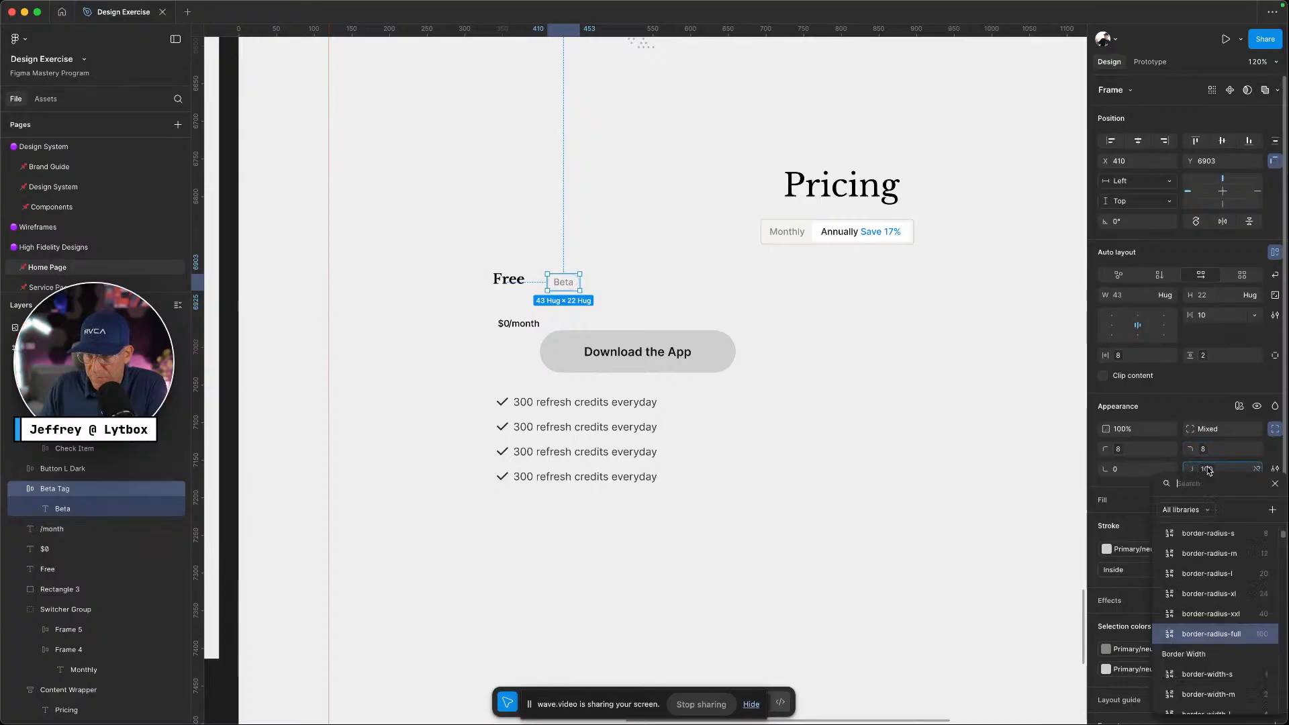
{"action": "left_click", "coordinate": [1207, 534]}
Change the top-left, top-right and bottom-right corners to border-radius-l
{"action": "left_click", "coordinate": [654, 265]}
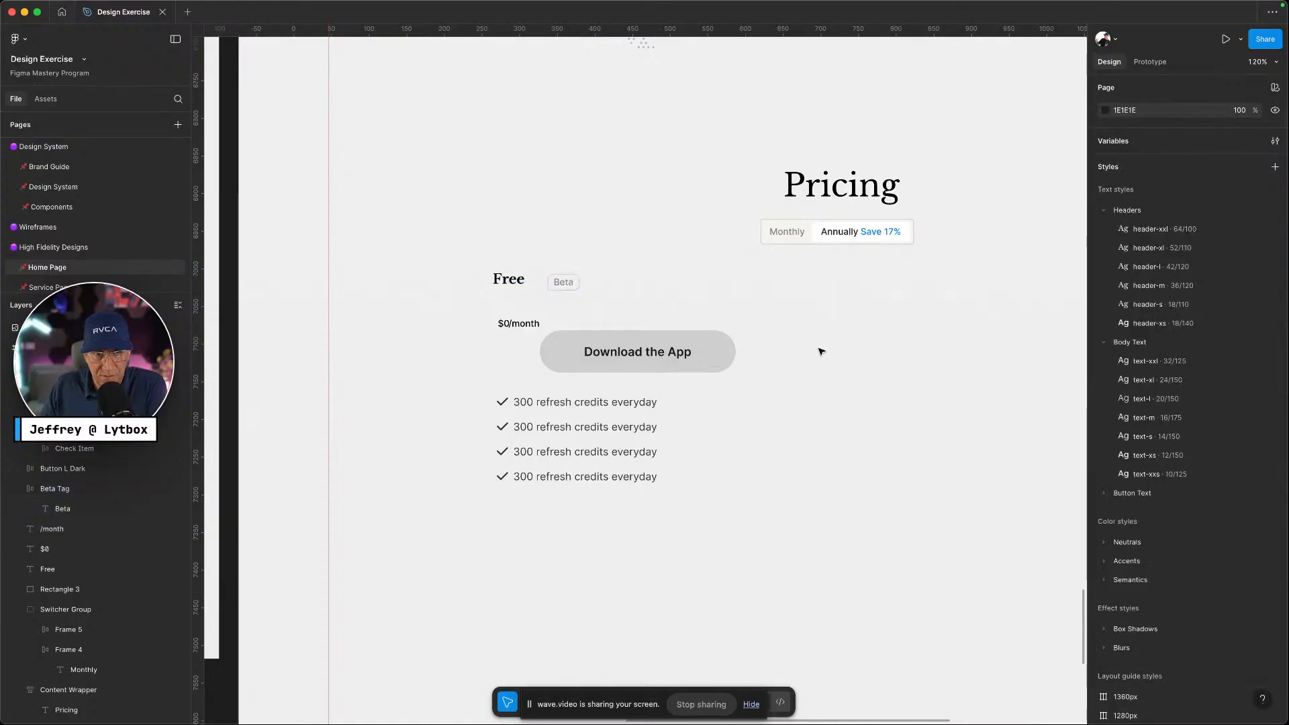
{"action": "left_click", "coordinate": [564, 282]}
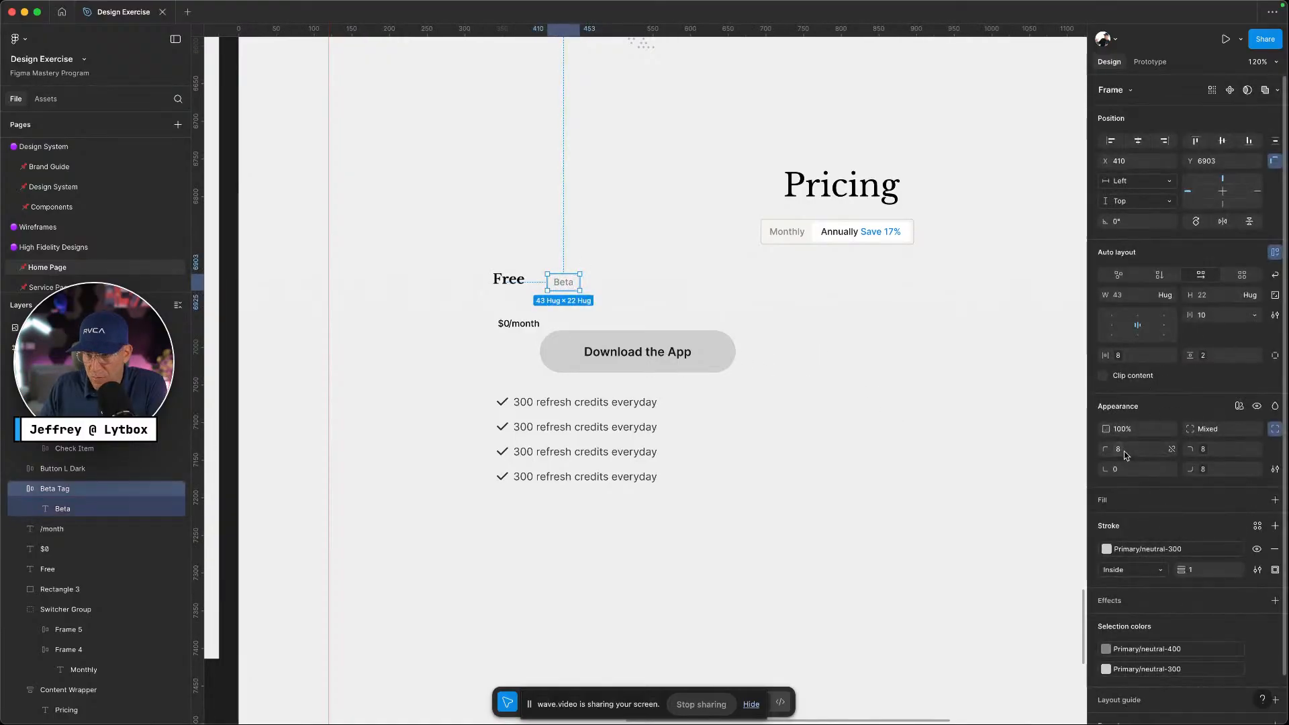
{"action": "left_click", "coordinate": [1172, 449]}
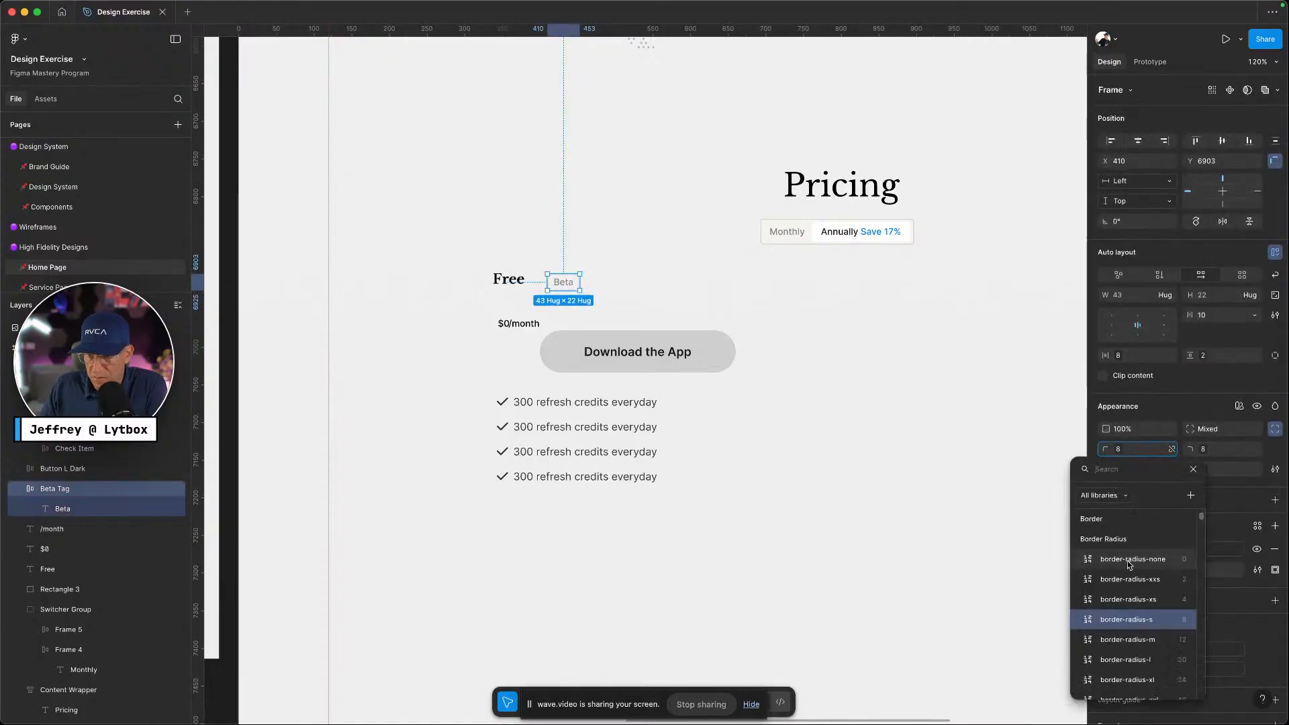
{"action": "left_click", "coordinate": [1126, 660]}
{"action": "left_click", "coordinate": [1257, 450]}
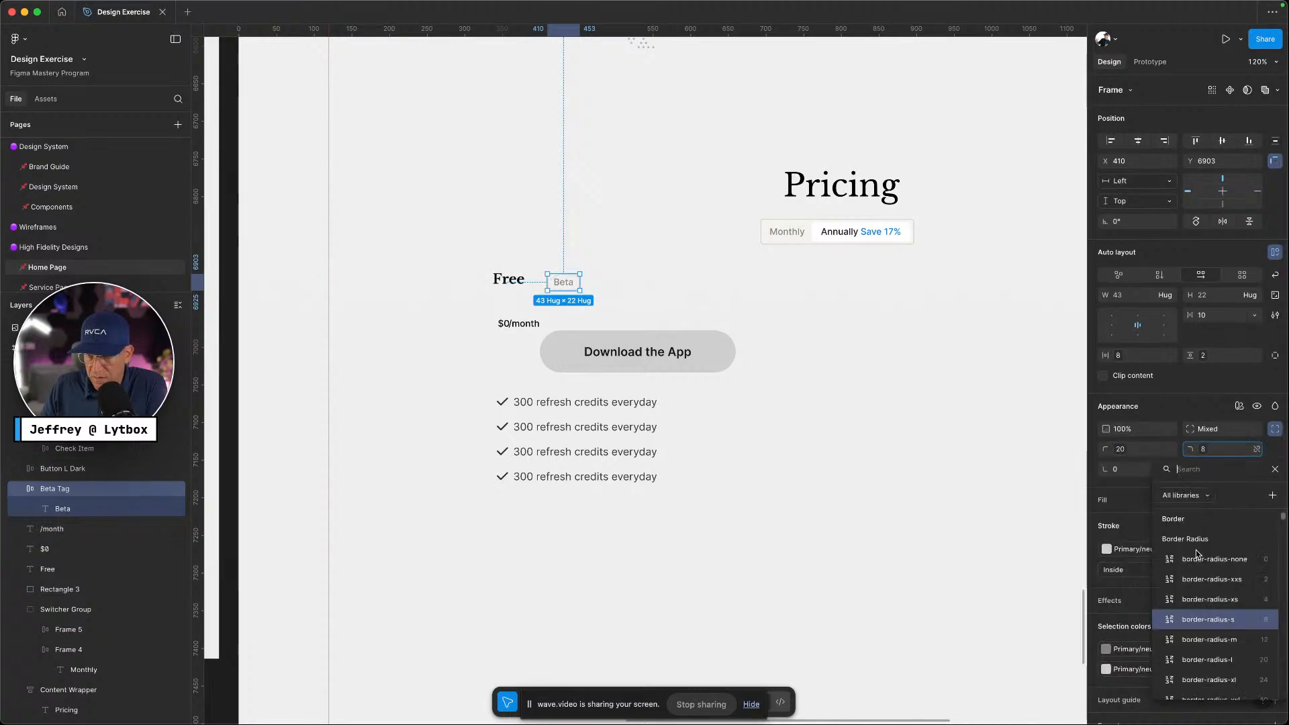
{"action": "left_click", "coordinate": [1188, 660]}
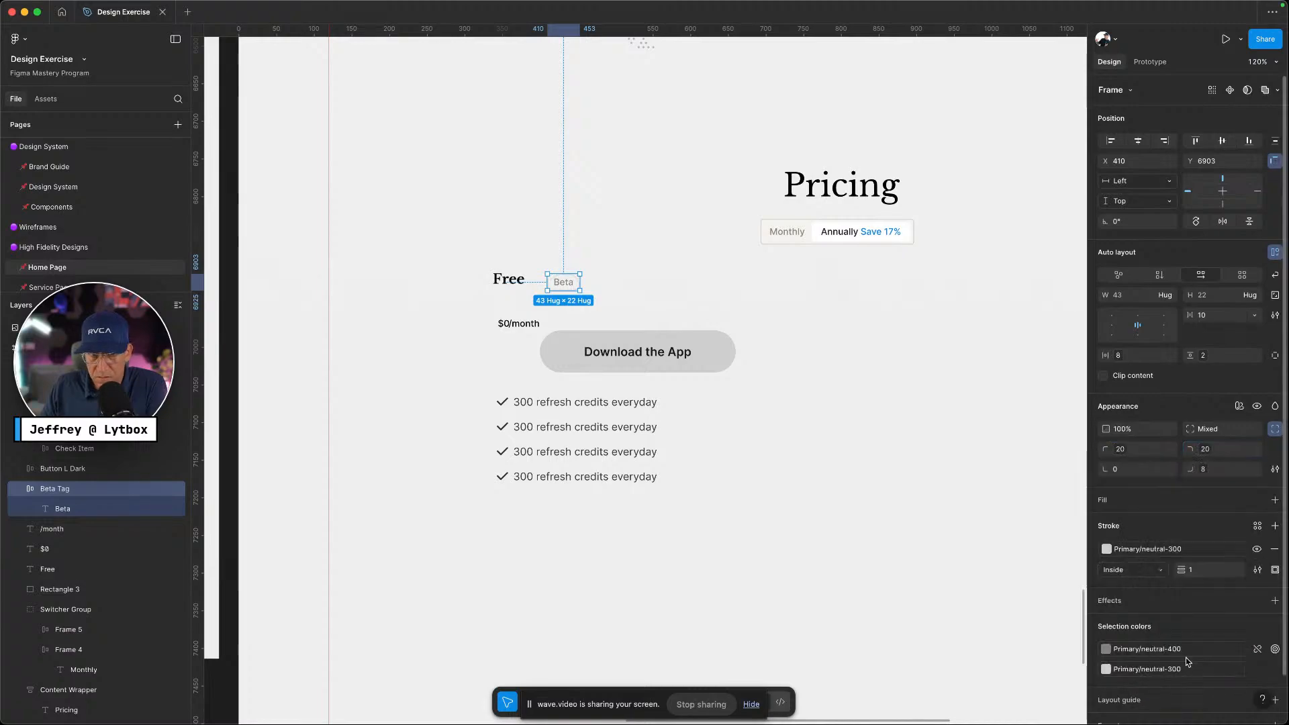
{"action": "left_click", "coordinate": [1197, 468]}
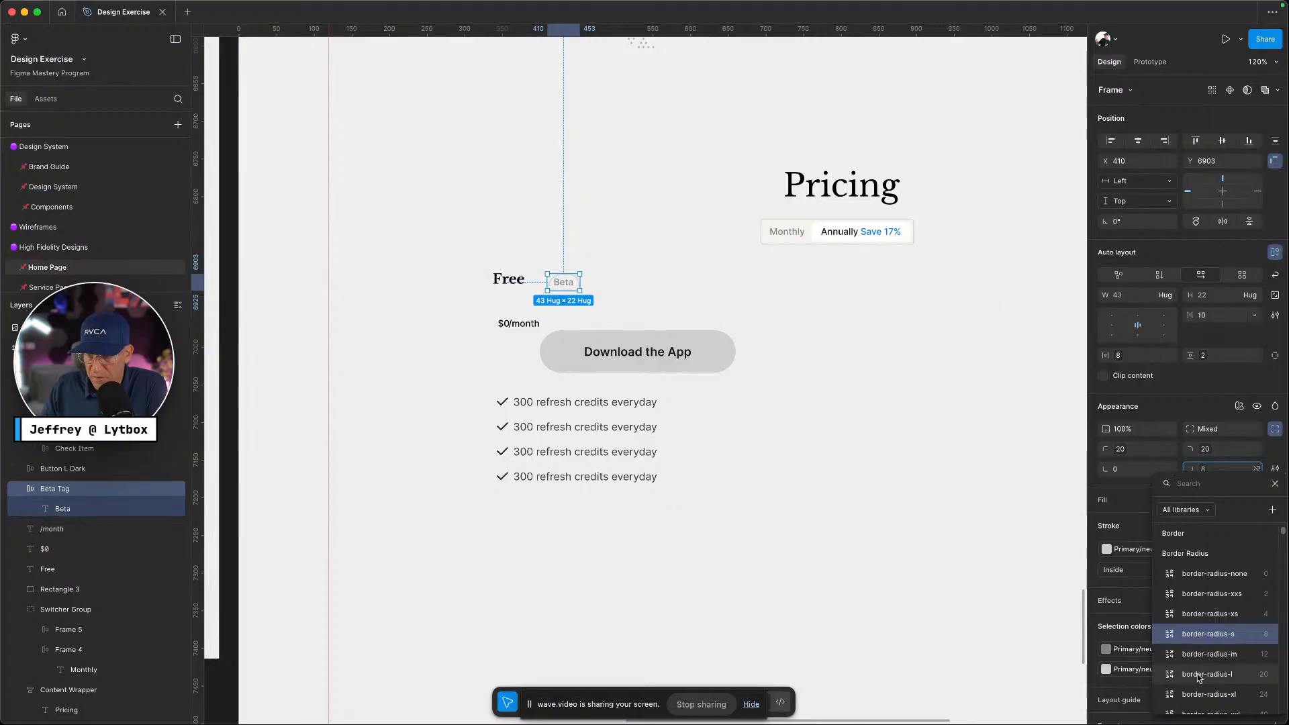
{"action": "left_click", "coordinate": [1199, 675]}
Set those three corners to border-radius-m (12) instead
{"action": "left_click", "coordinate": [1202, 469]}
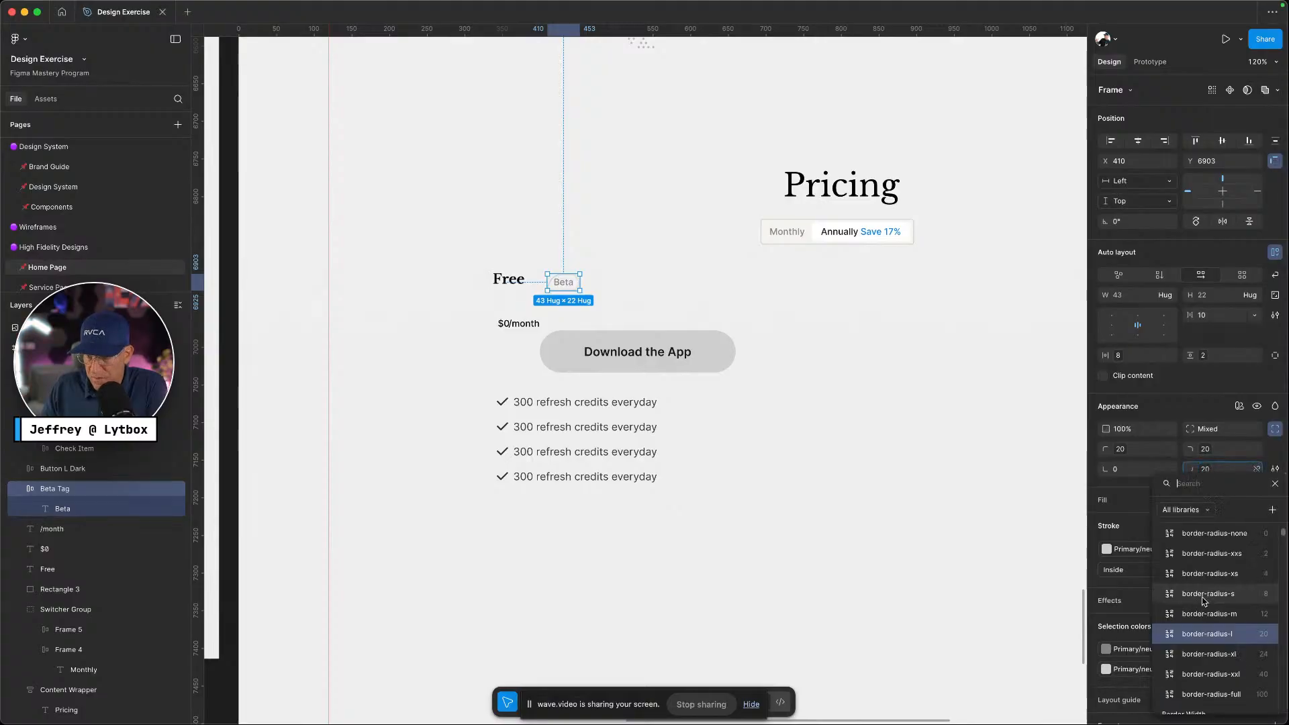
{"action": "left_click", "coordinate": [1202, 613]}
{"action": "left_click", "coordinate": [1204, 450]}
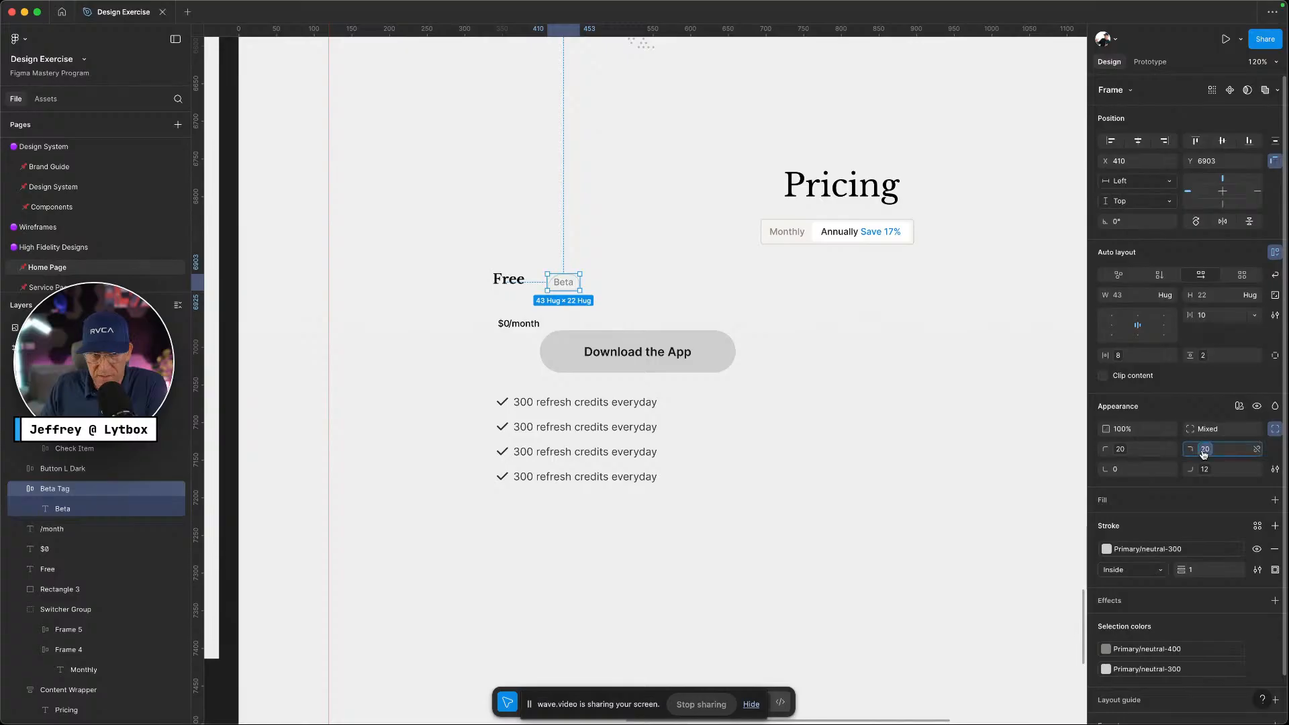
{"action": "left_click", "coordinate": [1207, 595]}
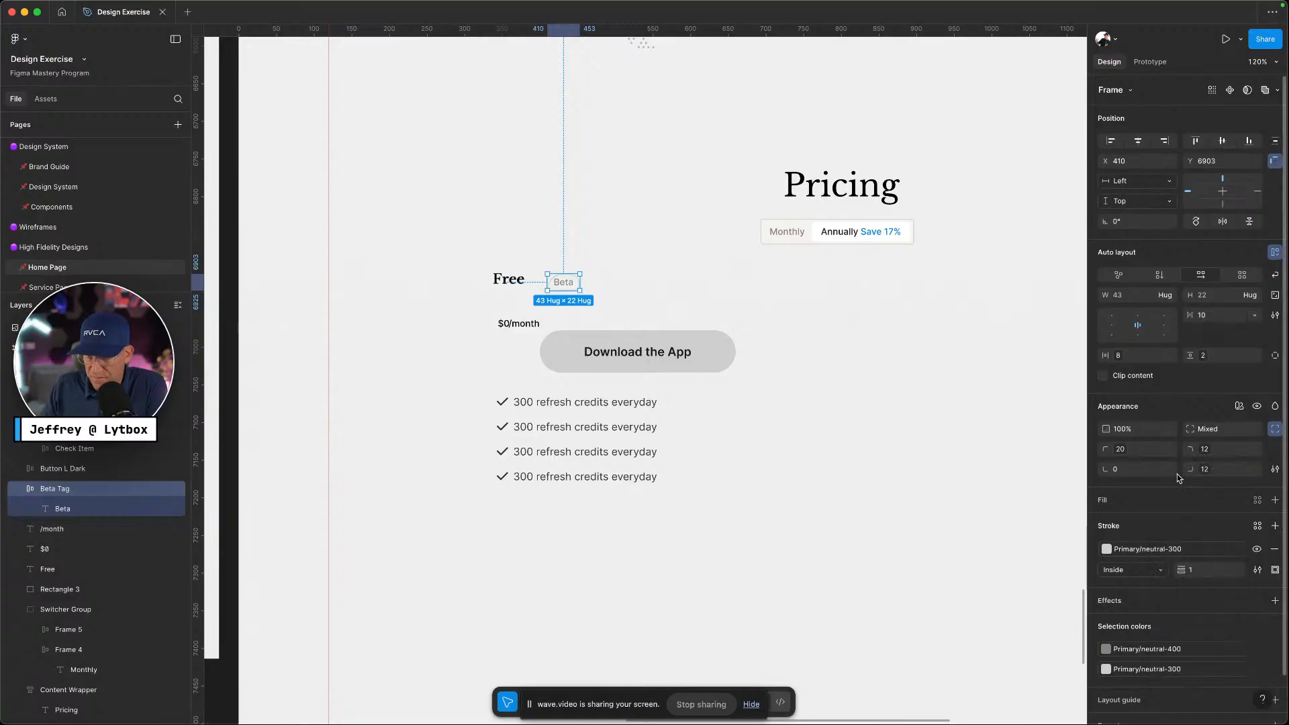
{"action": "left_click", "coordinate": [1120, 449]}
{"action": "left_click", "coordinate": [1142, 599]}
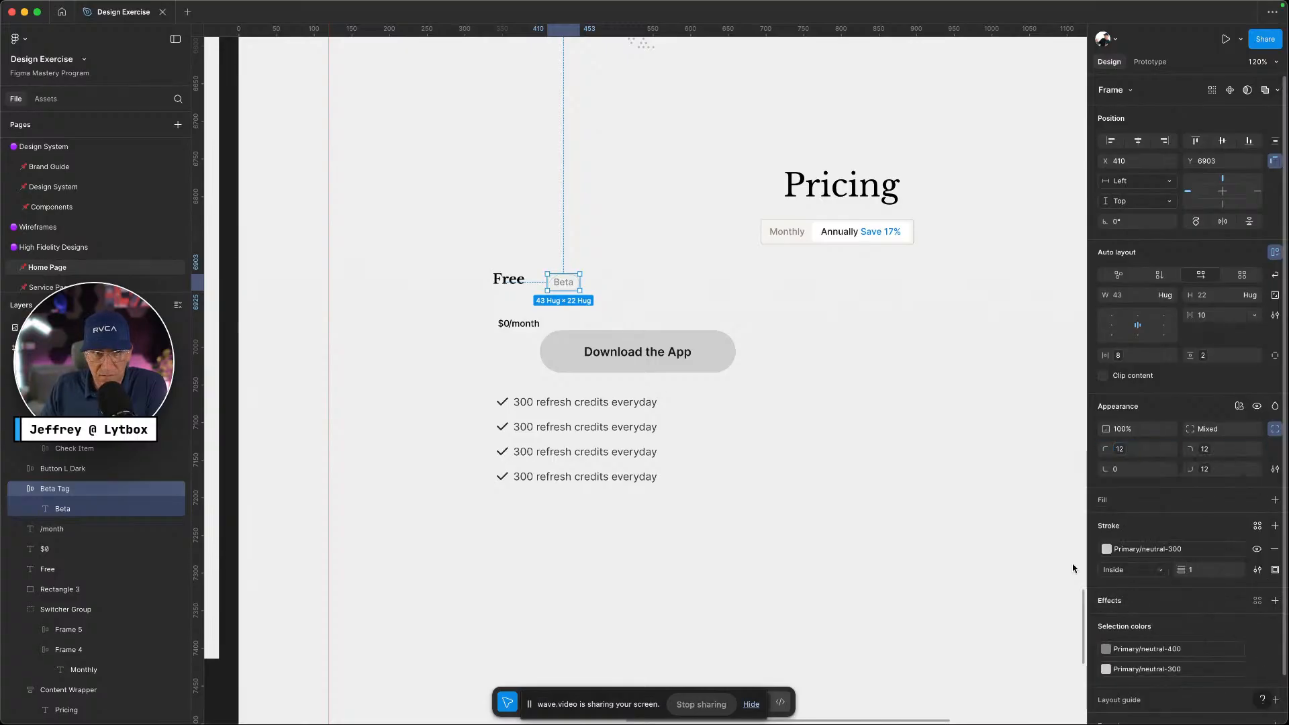
{"action": "left_click", "coordinate": [425, 323]}
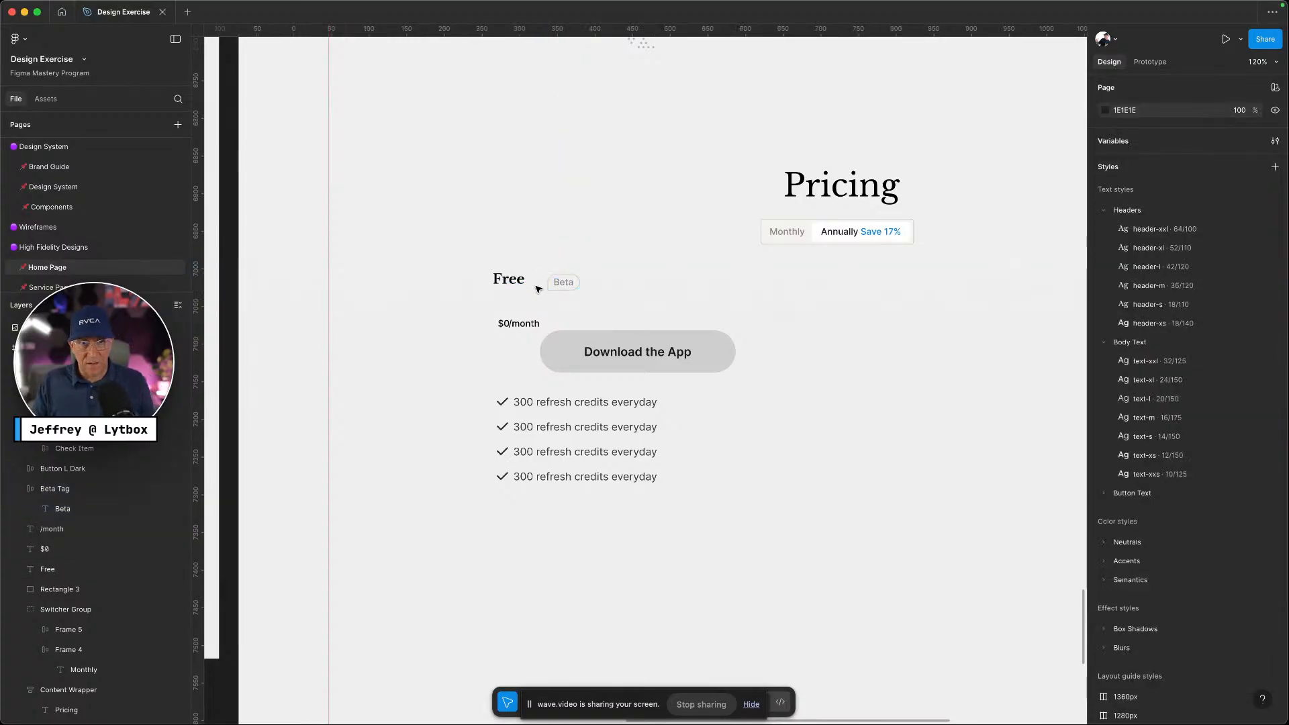
Move the Beta tag closer to the Free title
{"action": "left_click_drag", "start_coordinate": [547, 282], "coordinate": [527, 286]}
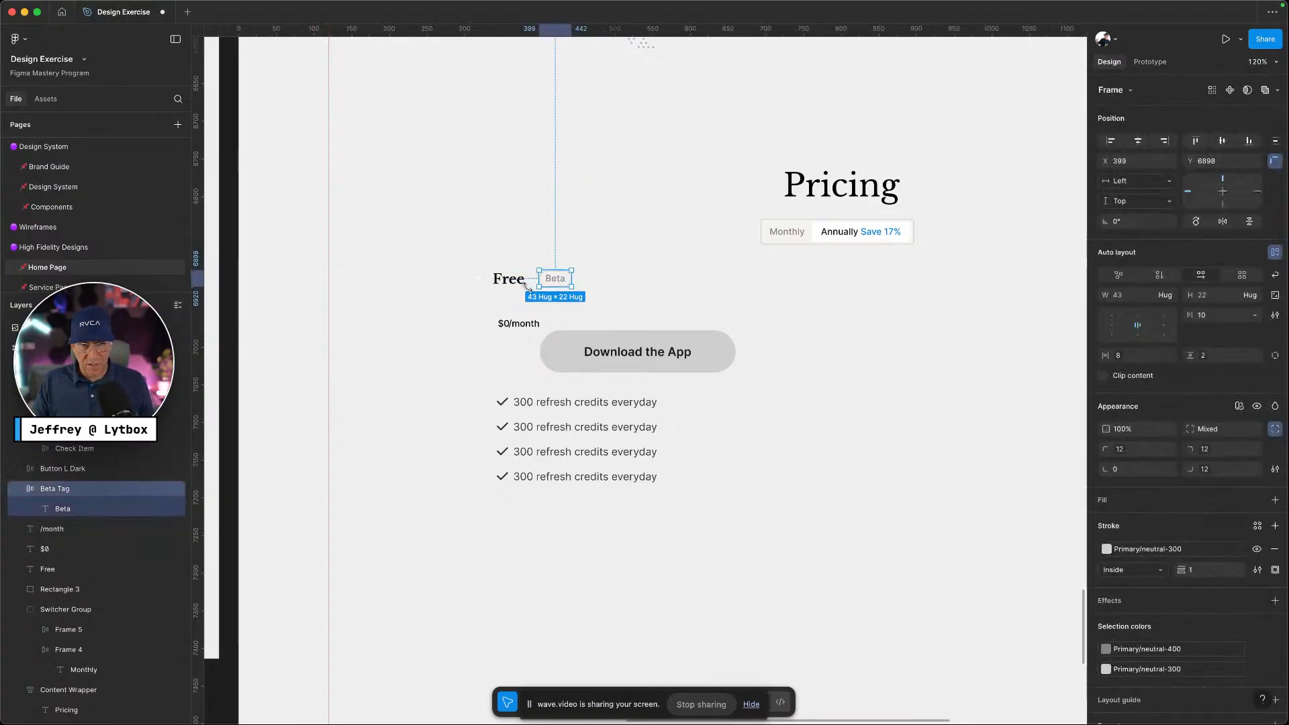
{"action": "left_click", "coordinate": [515, 282]}
{"action": "key", "text": "ctrl+Left"}
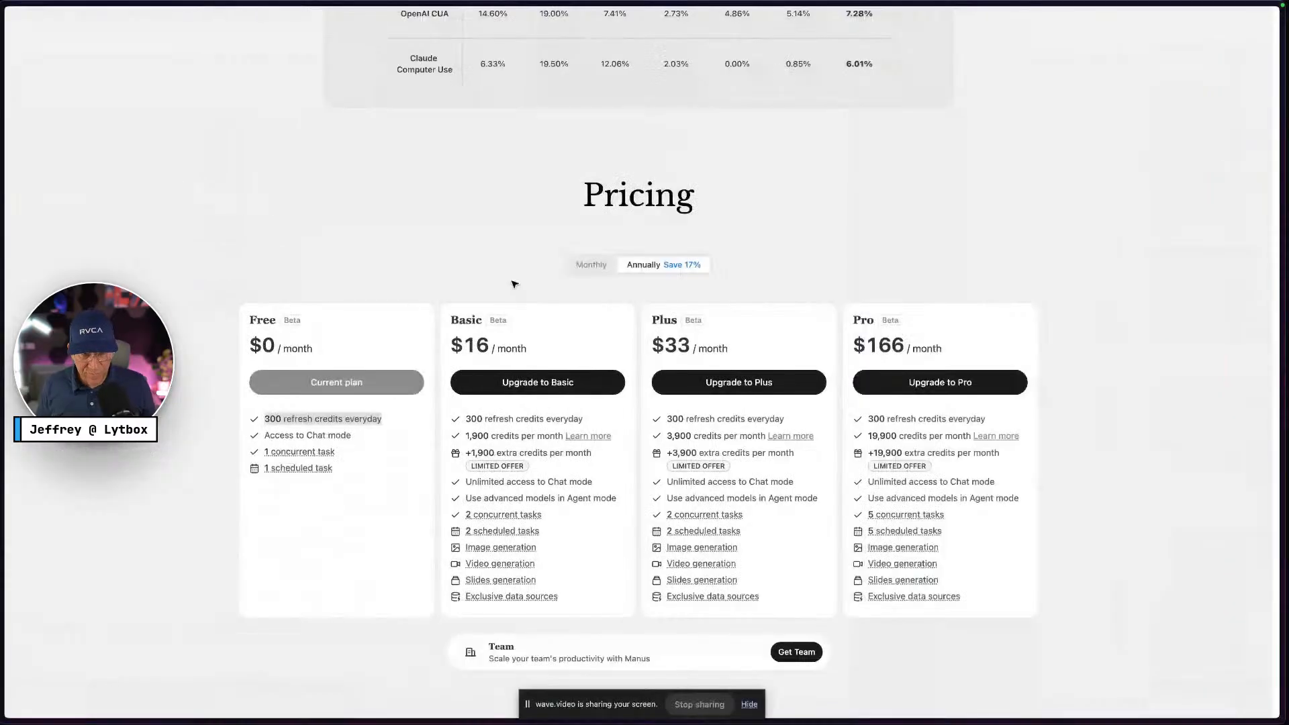
{"action": "key", "text": "ctrl+Right"}
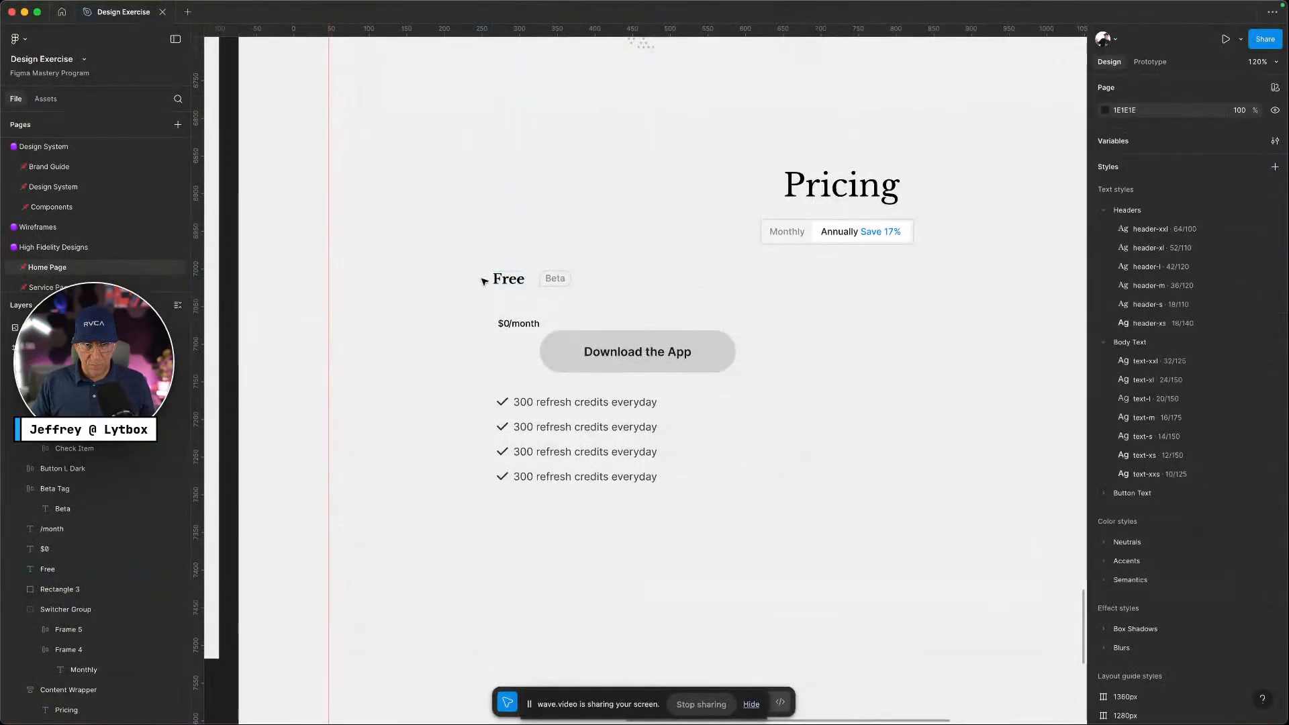
Wrap Free and the Beta tag in an auto-layout frame and rename it 'Tame Group'
{"action": "left_click_drag", "start_coordinate": [484, 280], "coordinate": [574, 289]}
{"action": "key", "text": "shift+a"}
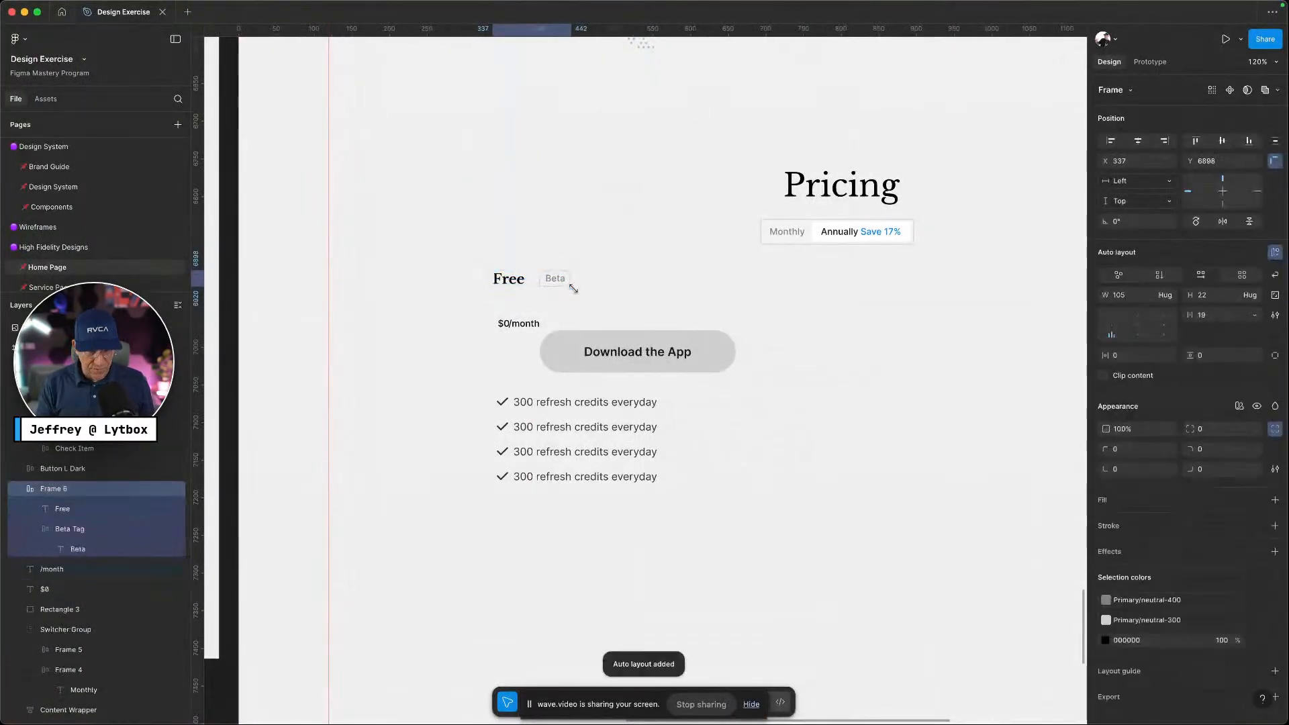
{"action": "double_click", "coordinate": [74, 487]}
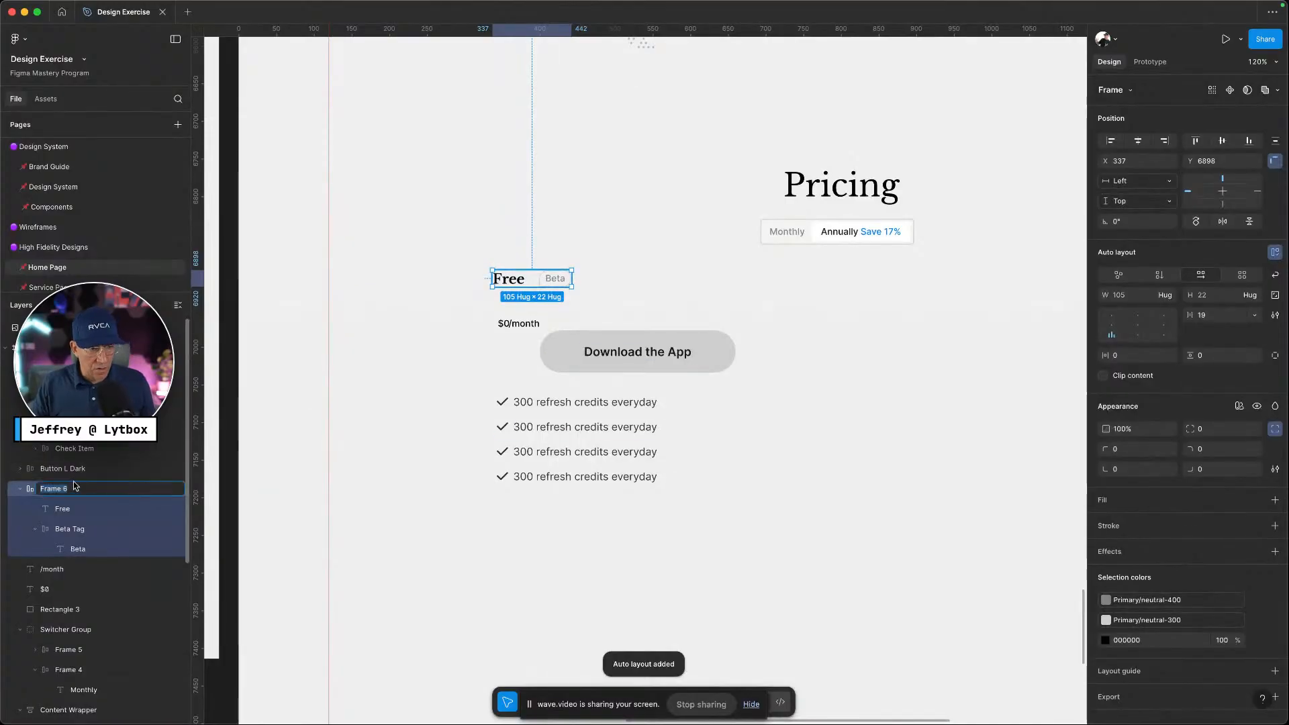
{"action": "type", "text": "T"}
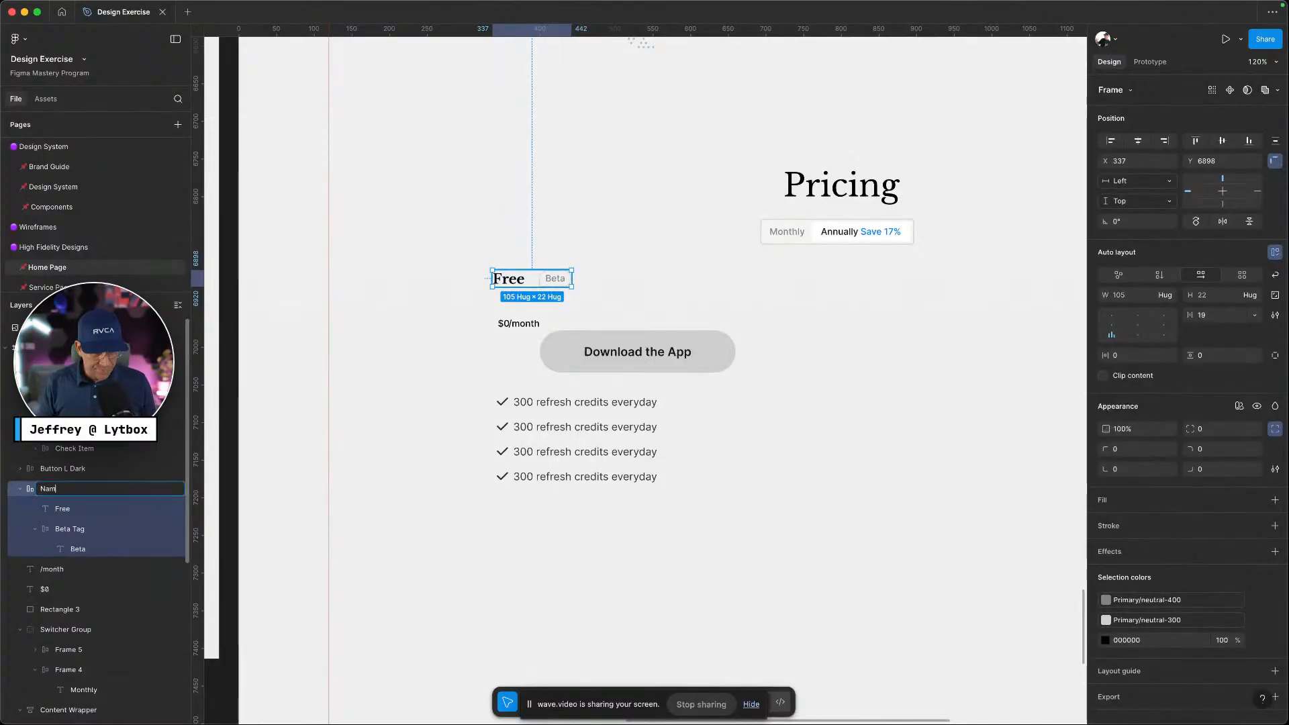
{"action": "type", "text": "ame Group"}
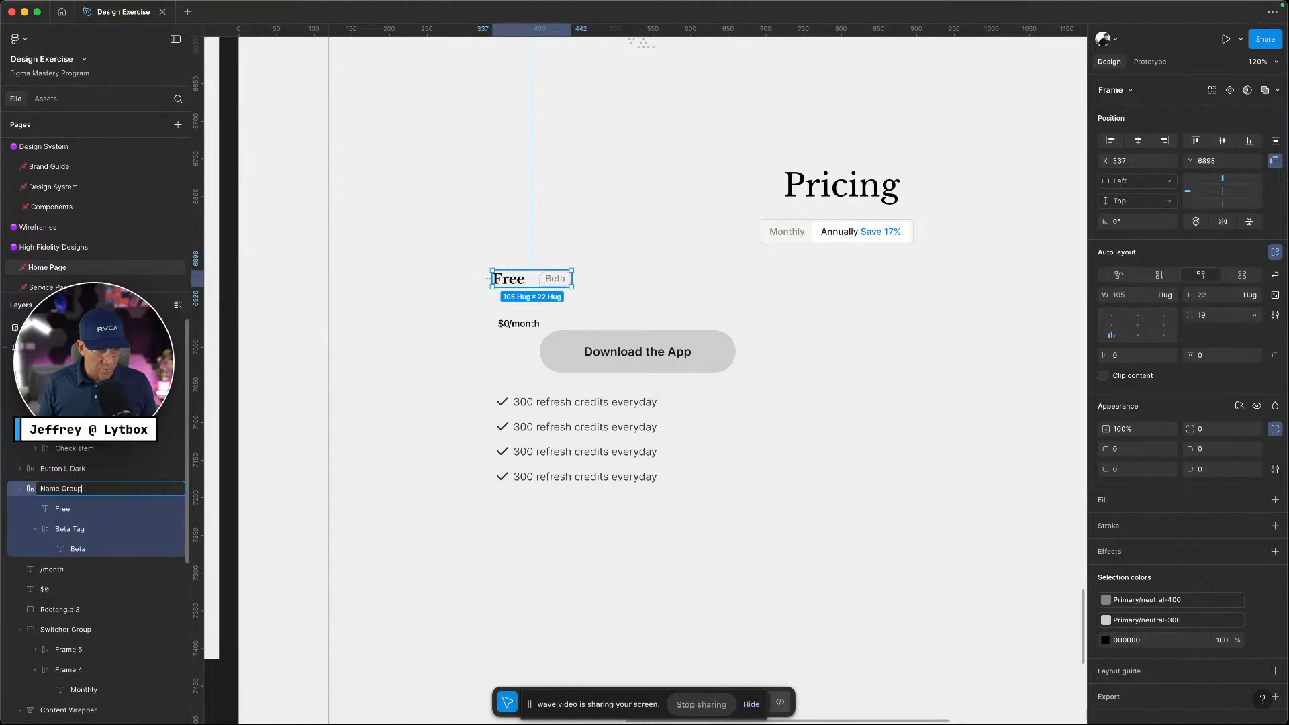
Confirm the Name Group frame name, then style $0 as header-m and /month as text-m
{"action": "key", "text": "Return"}
{"action": "left_click", "coordinate": [500, 323]}
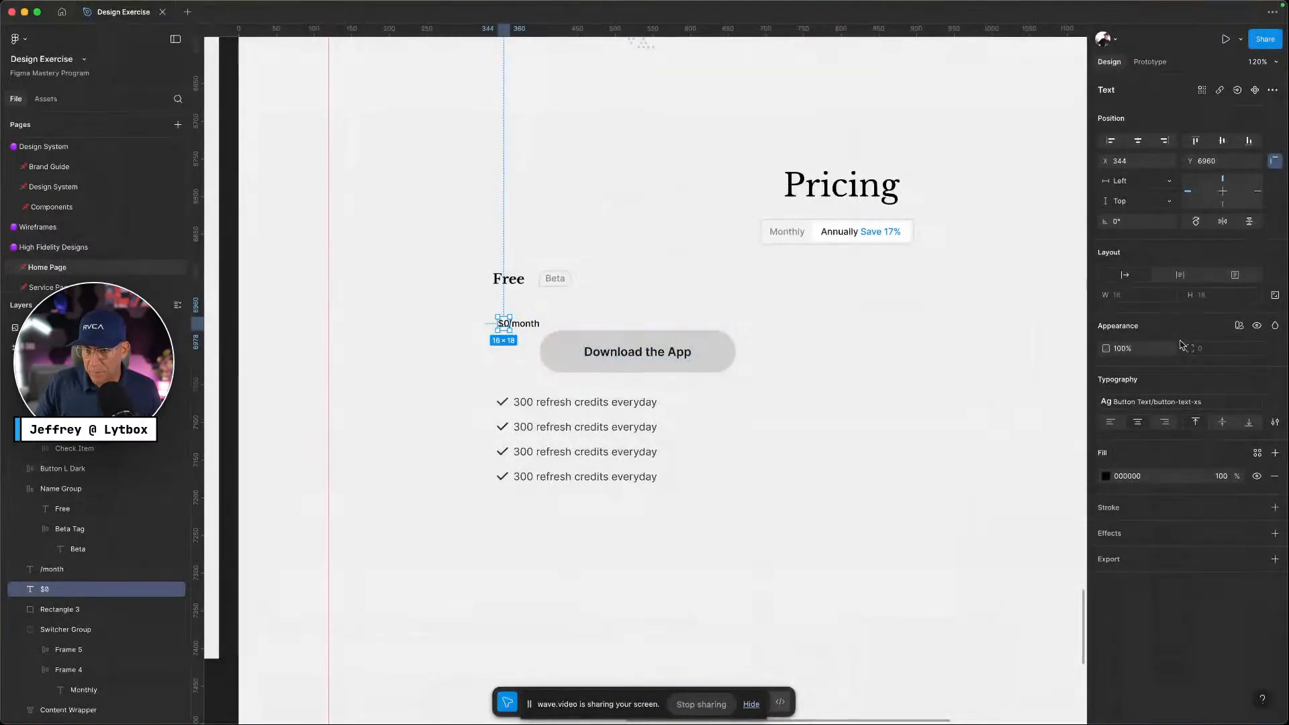
{"action": "left_click", "coordinate": [1156, 402]}
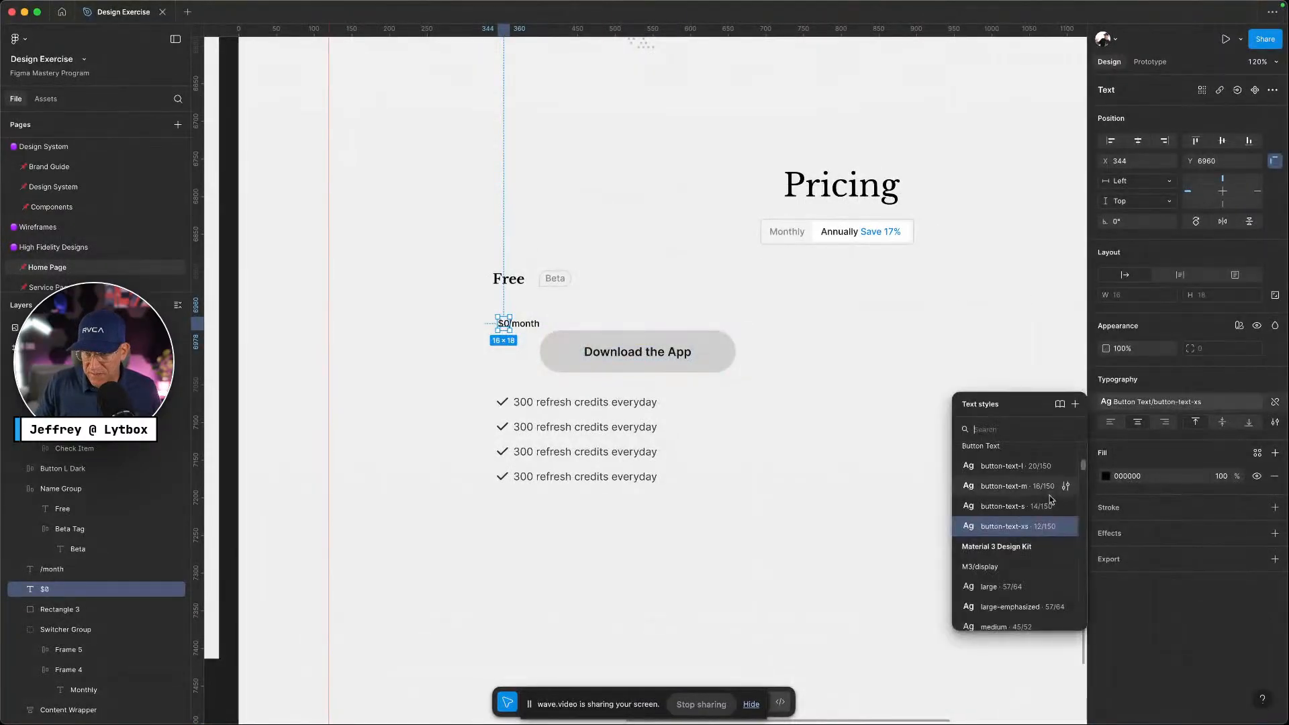
{"action": "scroll", "coordinate": [1034, 524], "scroll_direction": "up", "scroll_amount": 3}
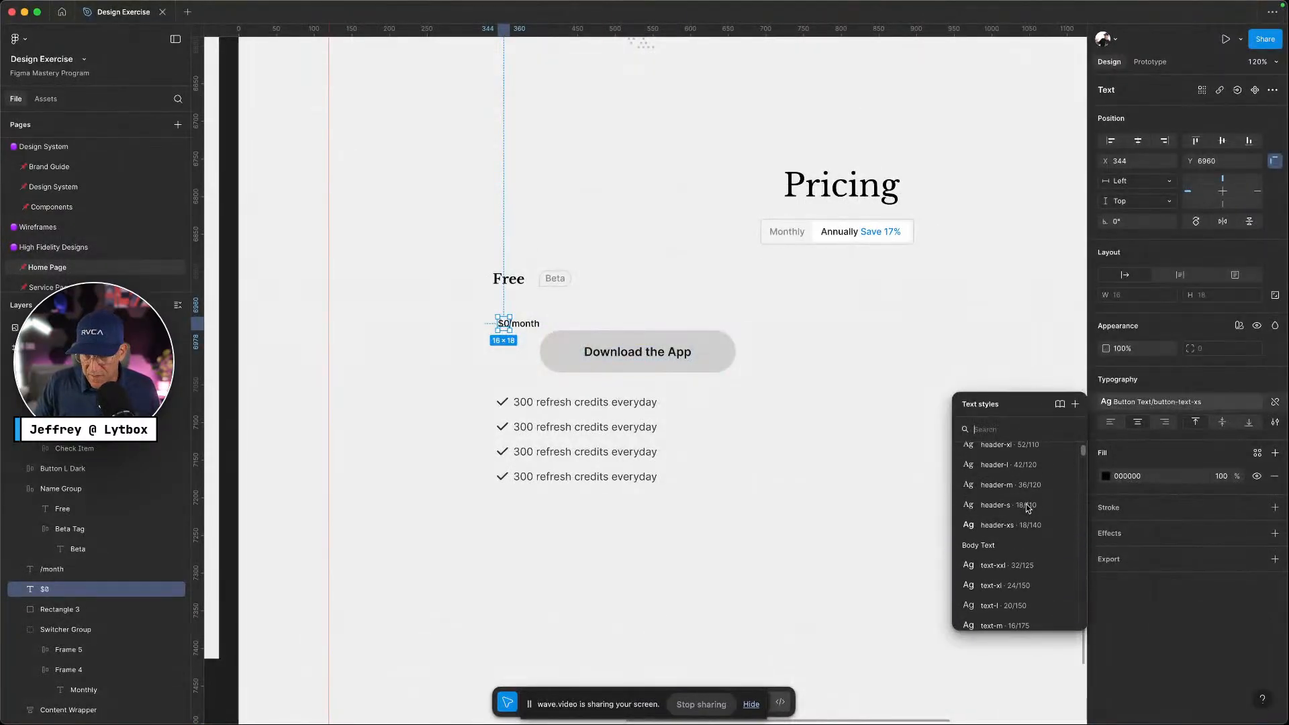
{"action": "left_click", "coordinate": [1027, 483]}
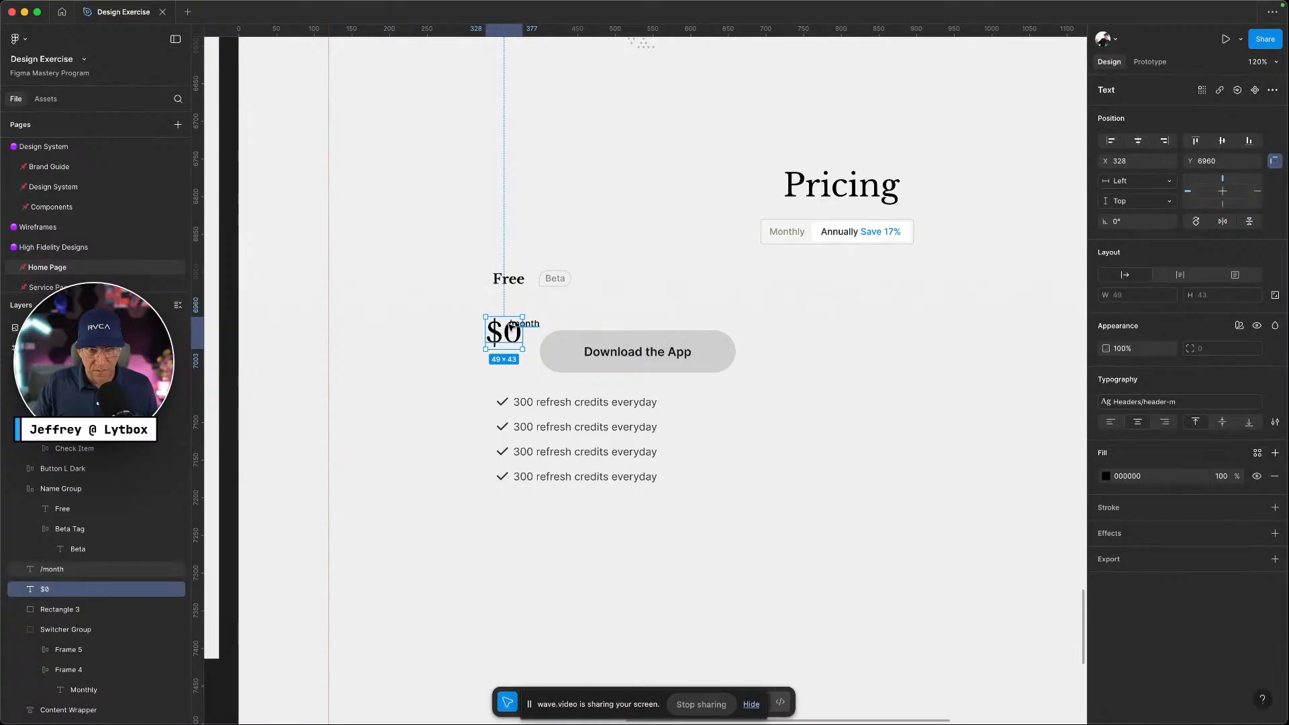
{"action": "left_click_drag", "start_coordinate": [523, 336], "coordinate": [544, 324]}
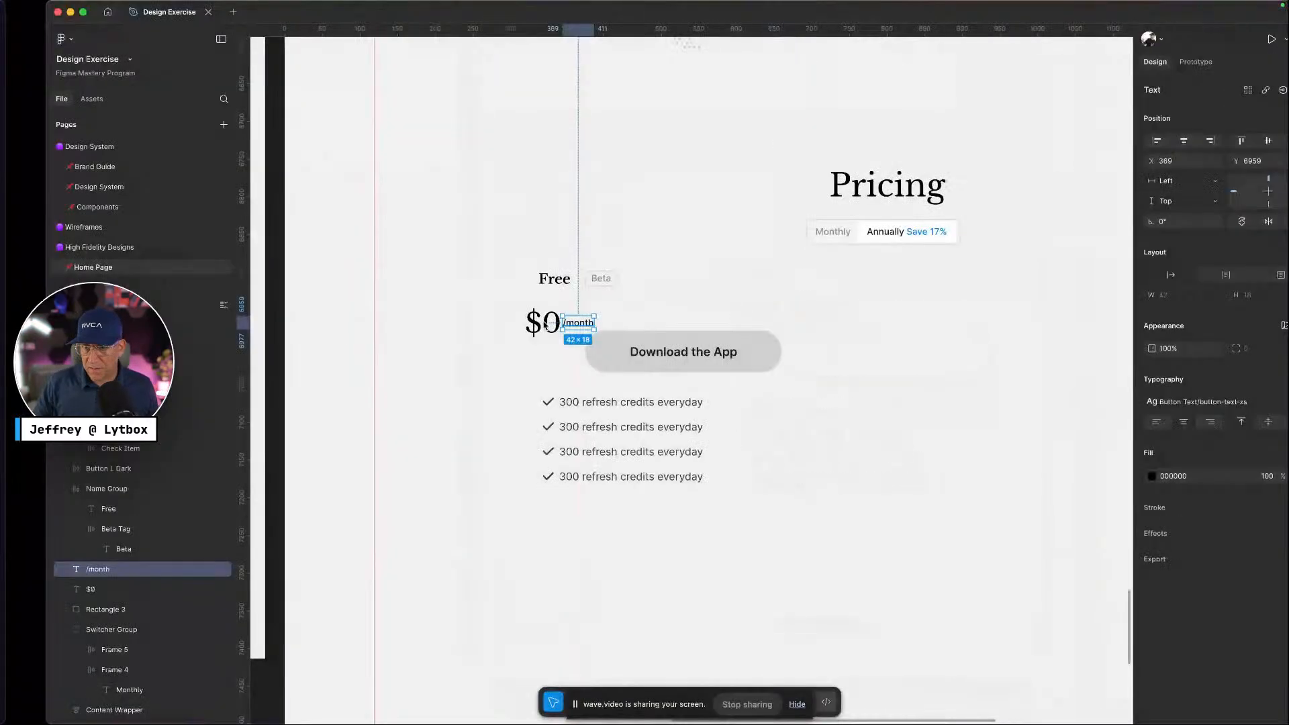
{"action": "left_click", "coordinate": [1139, 401]}
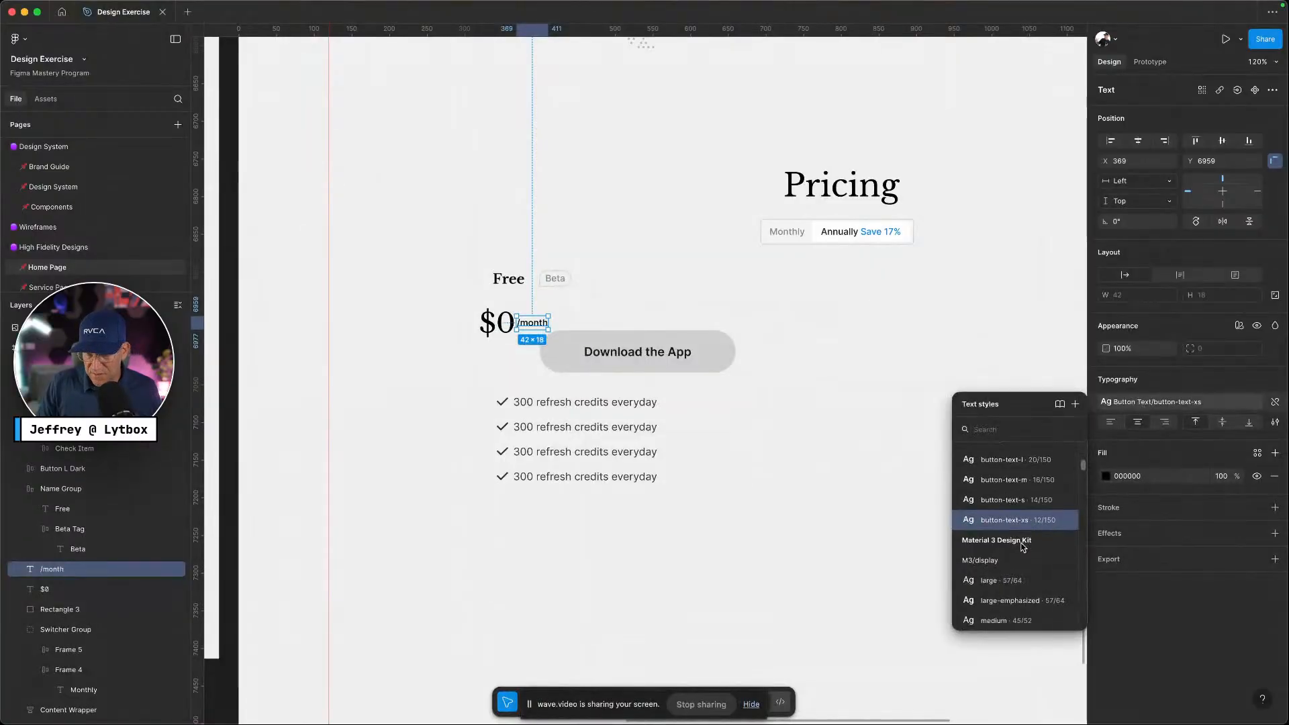
{"action": "scroll", "coordinate": [1021, 537], "scroll_direction": "up", "scroll_amount": 5}
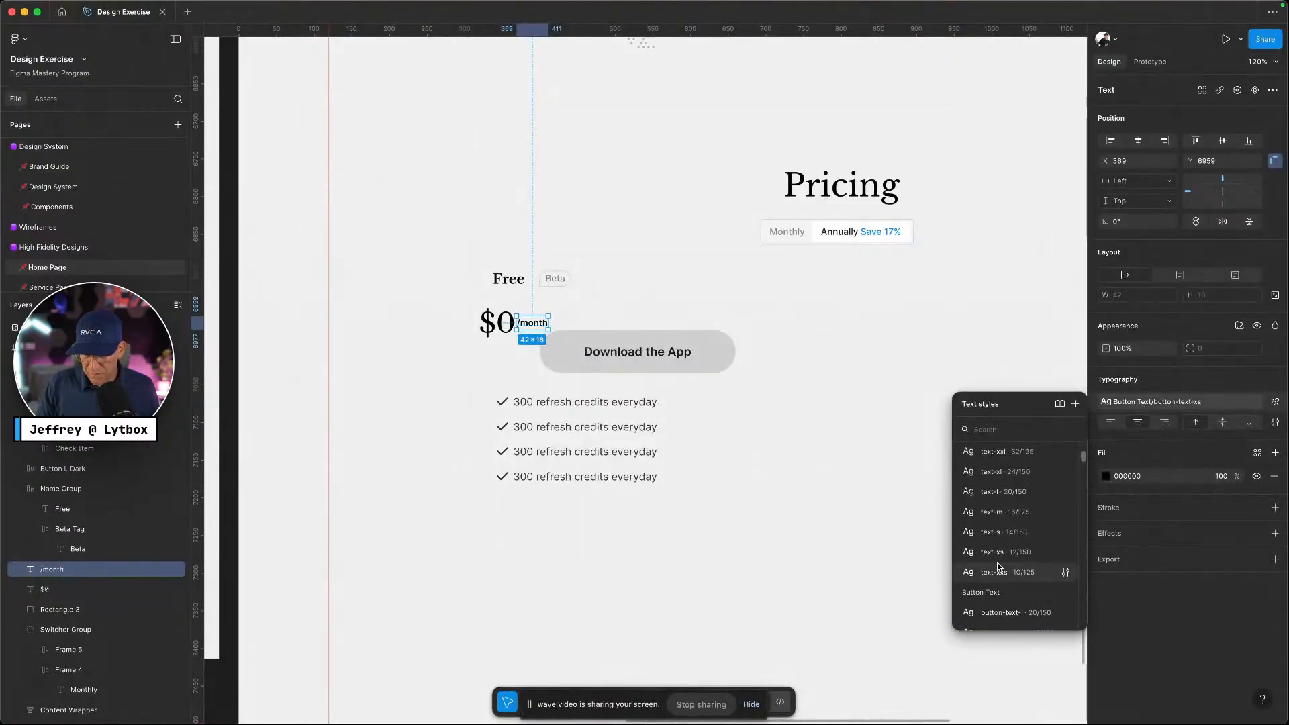
{"action": "left_click", "coordinate": [1007, 511]}
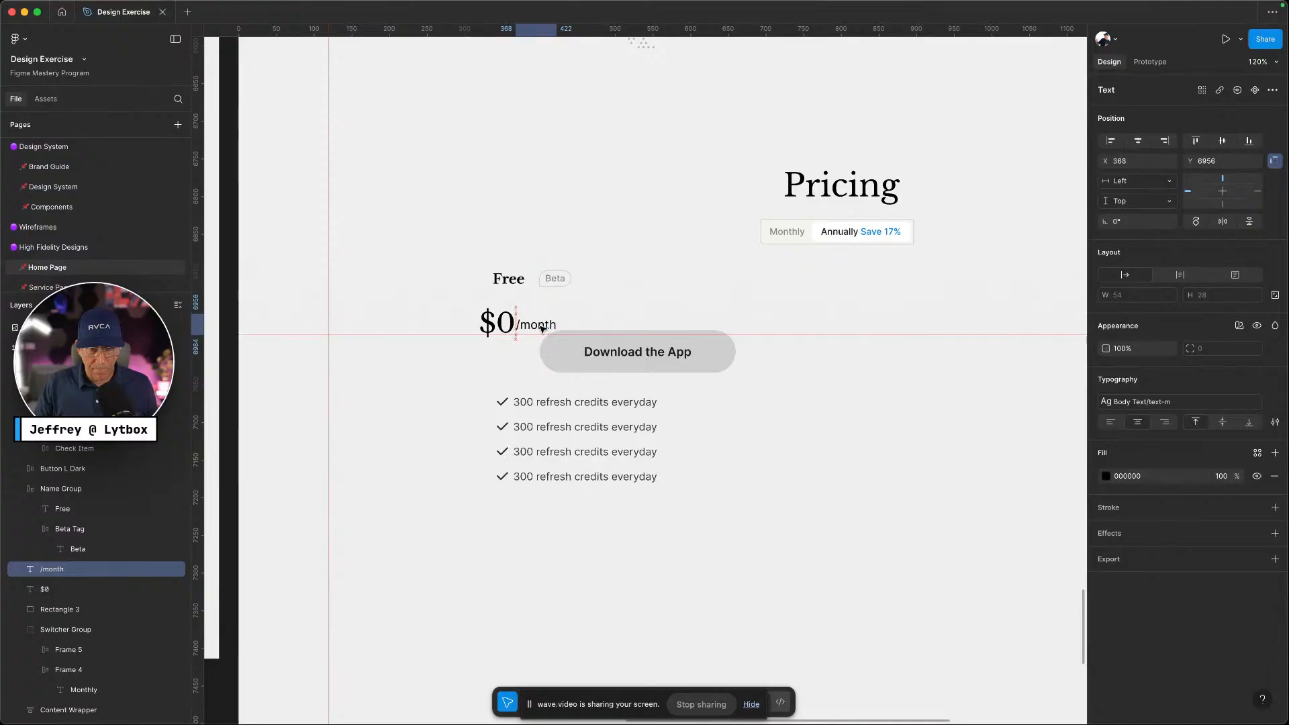
Wrap $0 and /month in a bottom-aligned auto-layout frame 'Price' under Free, with the button below
{"action": "left_click", "coordinate": [496, 324], "text": "shift"}
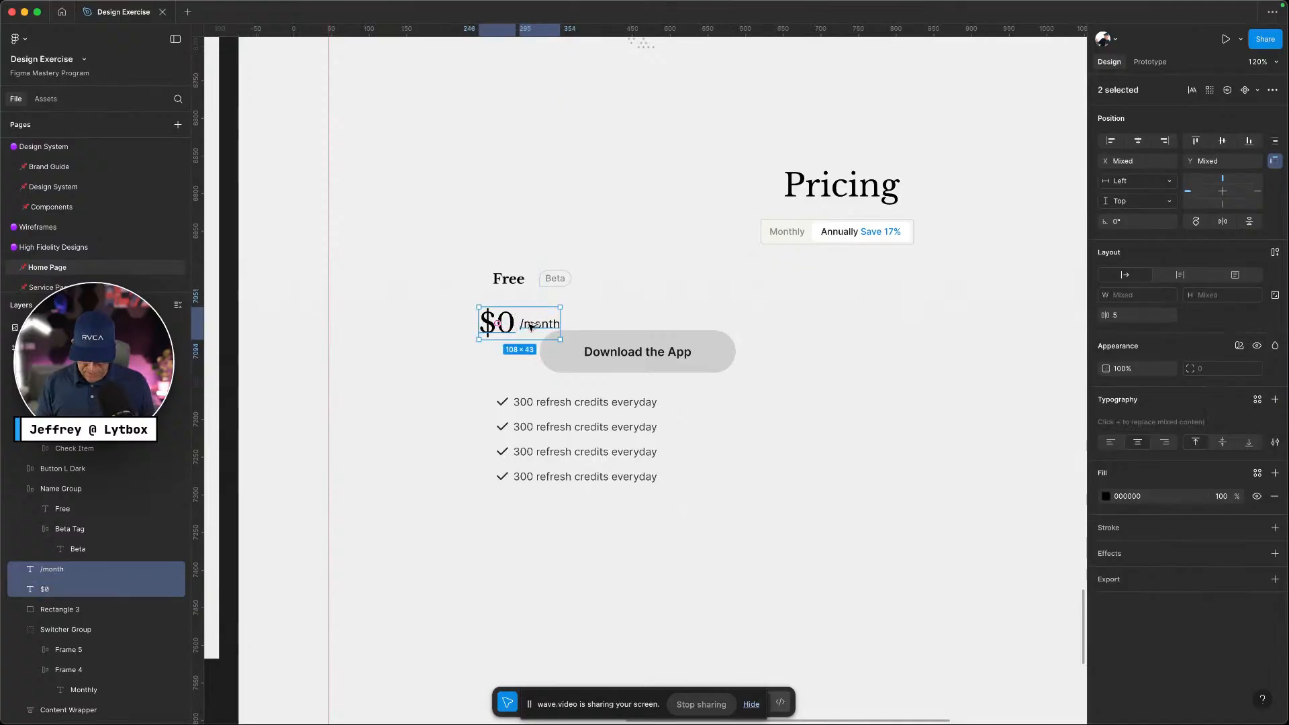
{"action": "key", "text": "shift+a"}
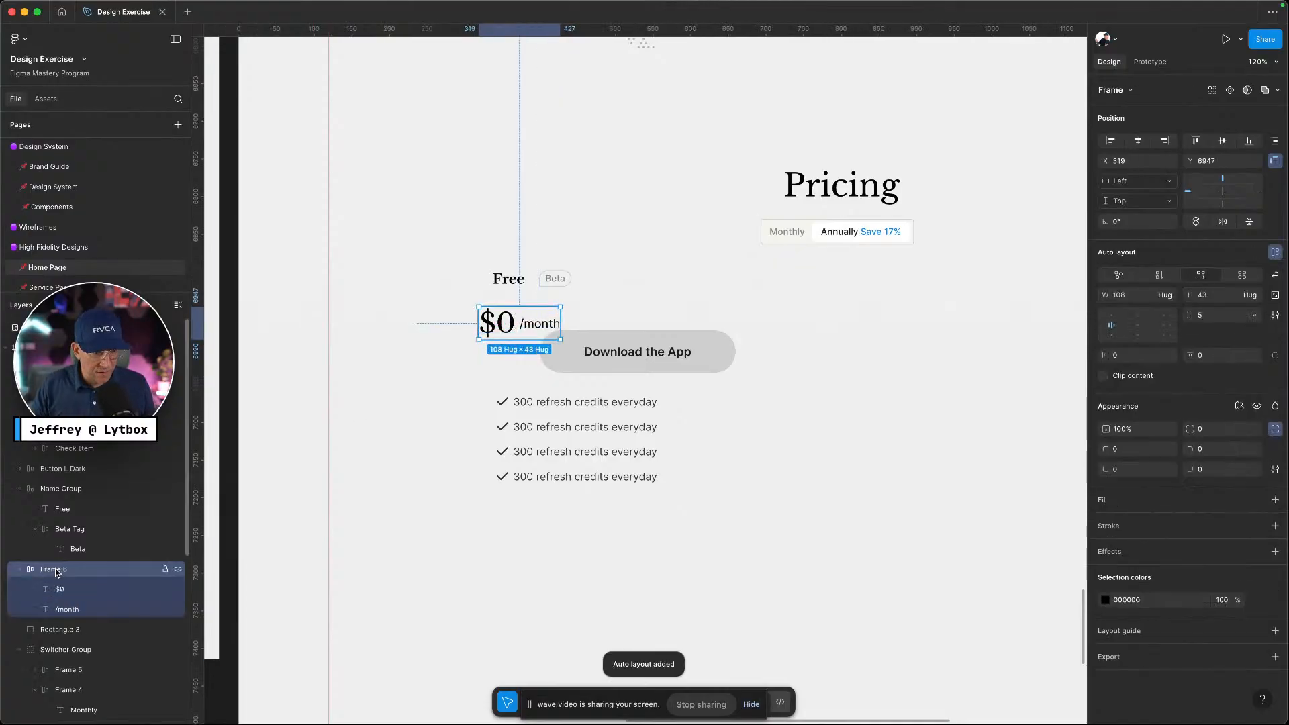
{"action": "double_click", "coordinate": [56, 570]}
{"action": "type", "text": "Price"}
{"action": "key", "text": "Return"}
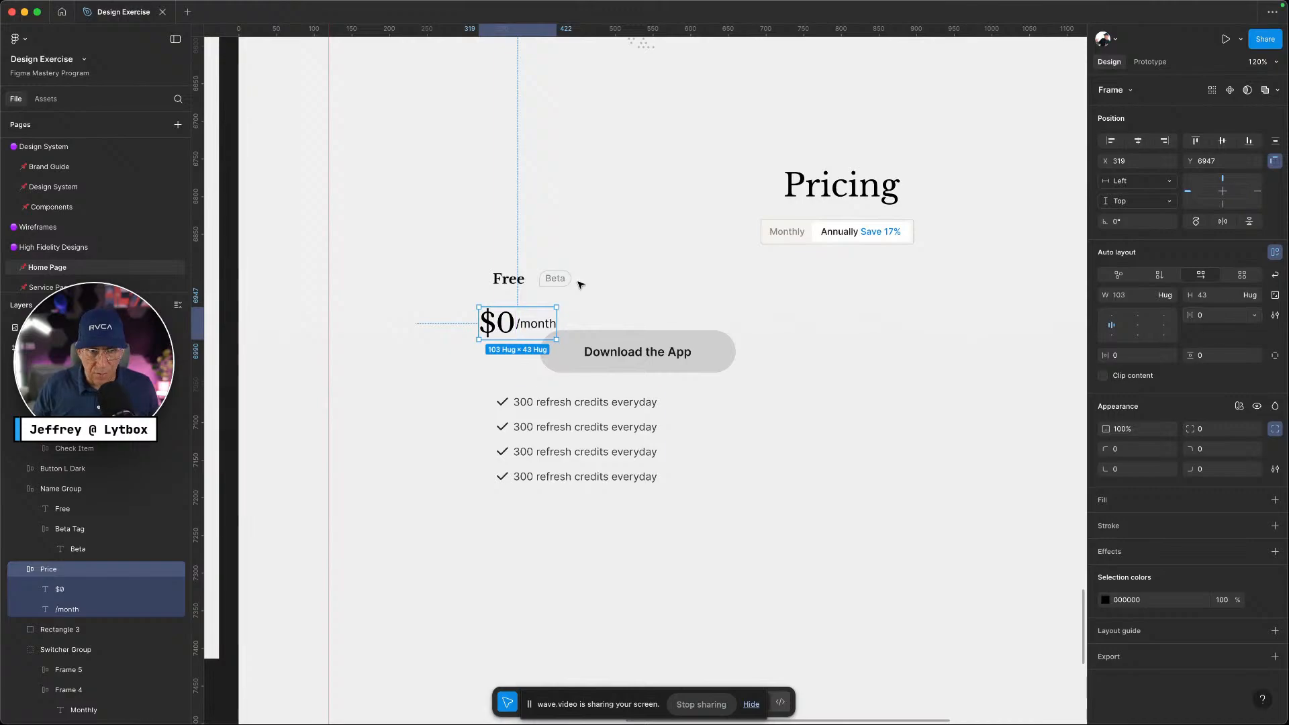
{"action": "left_click", "coordinate": [1112, 337]}
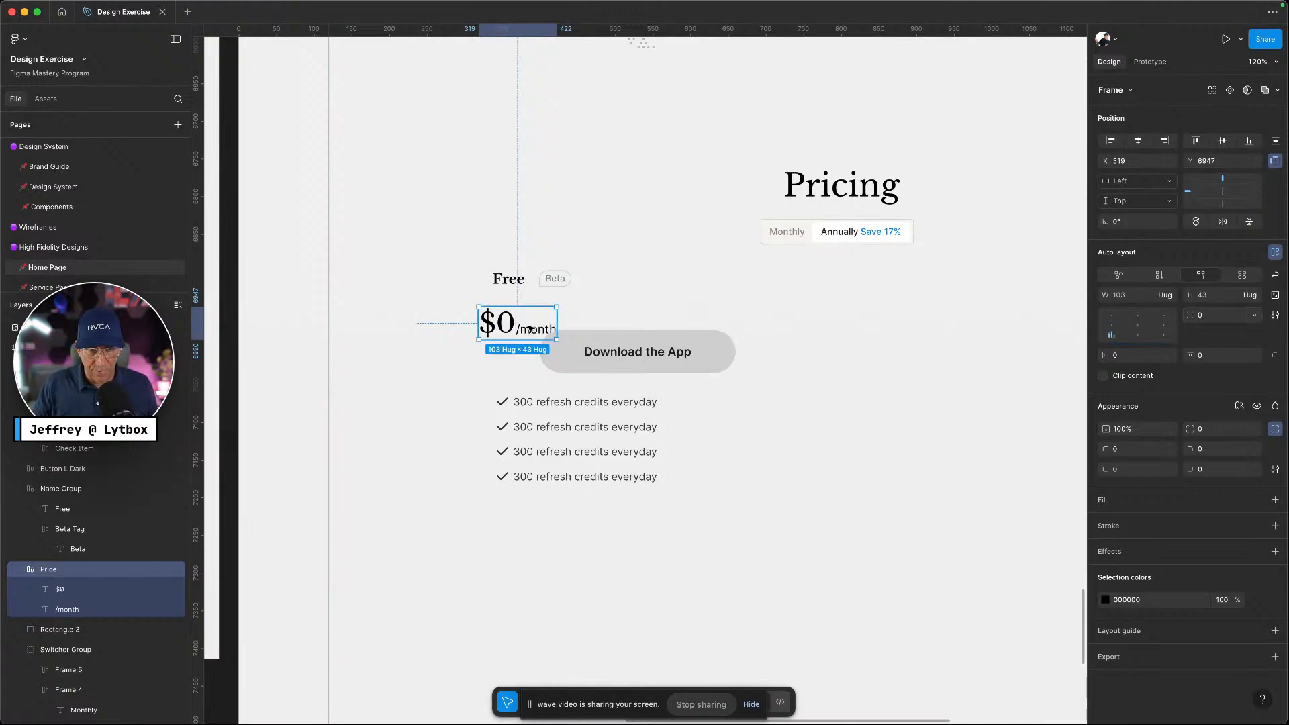
{"action": "left_click_drag", "start_coordinate": [526, 327], "coordinate": [536, 317]}
{"action": "left_click_drag", "start_coordinate": [589, 357], "coordinate": [523, 368]}
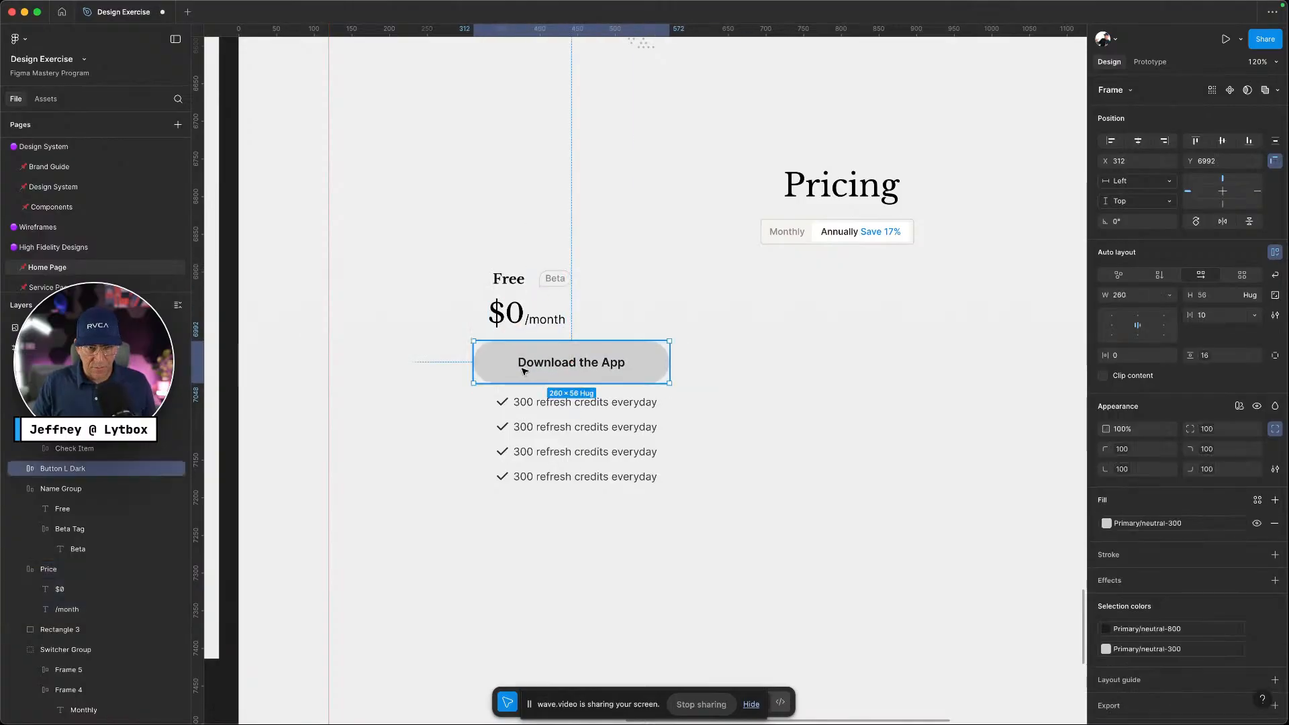
Line the checklist up under the button and relabel the button 'Current Plan'
{"action": "left_click_drag", "start_coordinate": [536, 461], "coordinate": [513, 463]}
{"action": "key", "text": "ctrl+Left"}
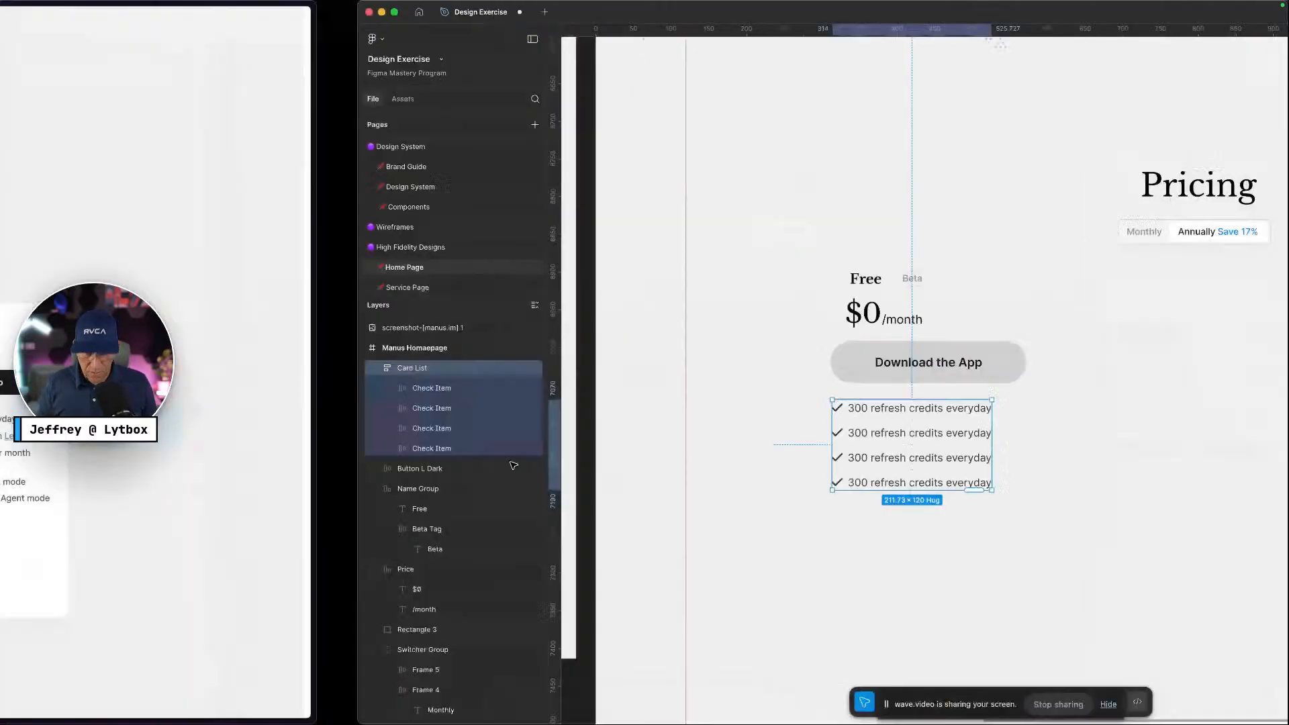
{"action": "key", "text": "ctrl+Right"}
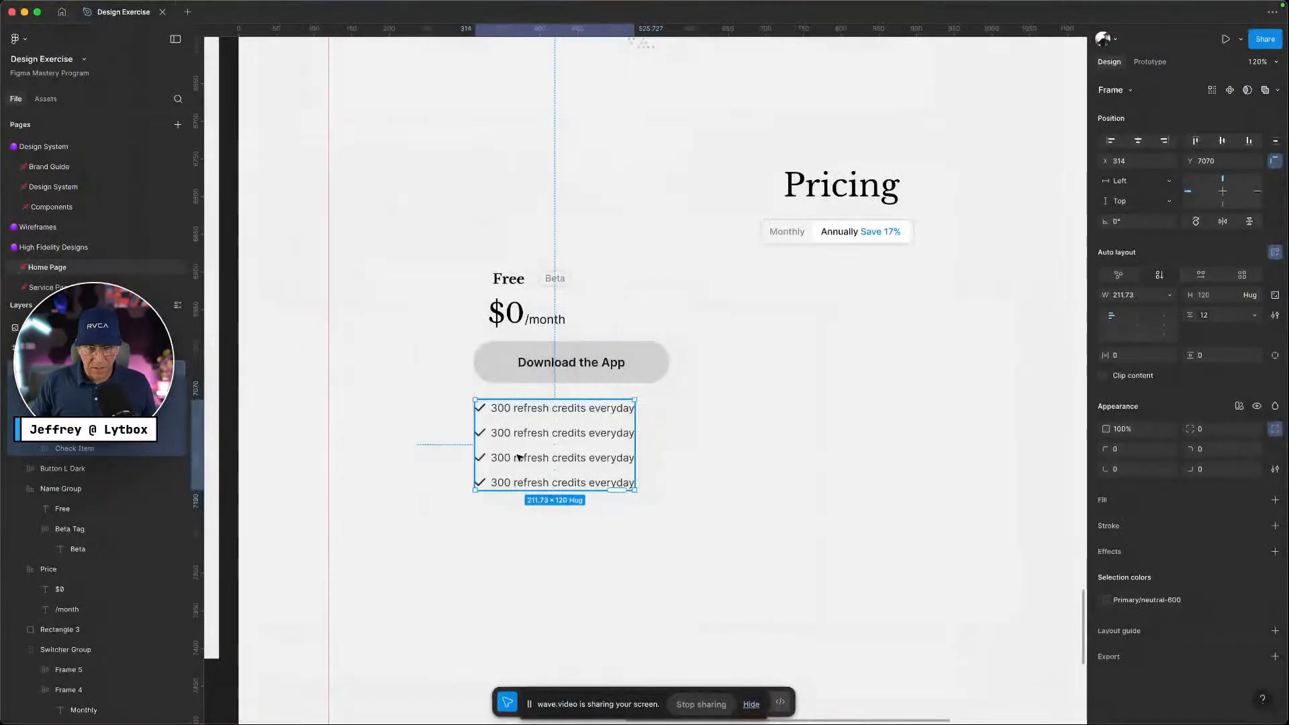
{"action": "double_click", "coordinate": [621, 366], "text": "super"}
{"action": "type", "text": "Current Plan"}
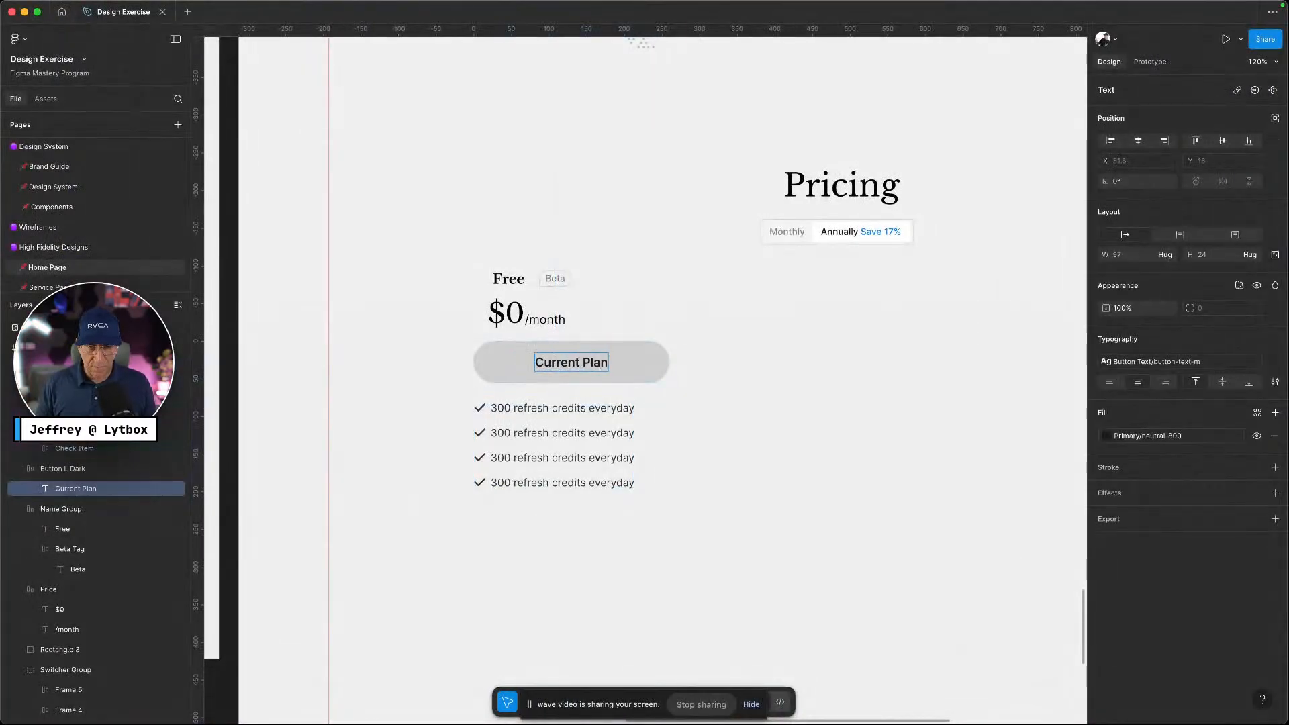
{"action": "key", "text": "Escape"}
Select all the Free card's parts and wrap them in one vertical auto-layout frame
{"action": "key", "text": "ctrl+Left"}
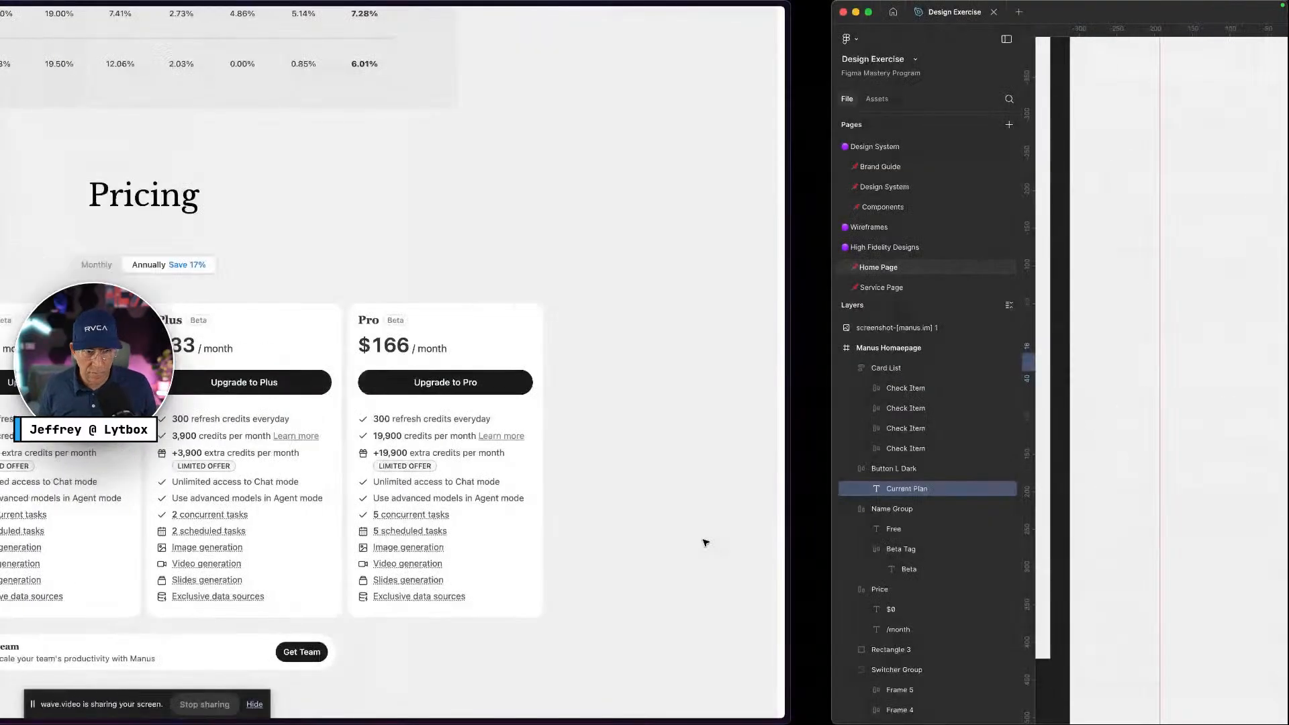
{"action": "key", "text": "ctrl+Right"}
{"action": "key", "text": "Escape"}
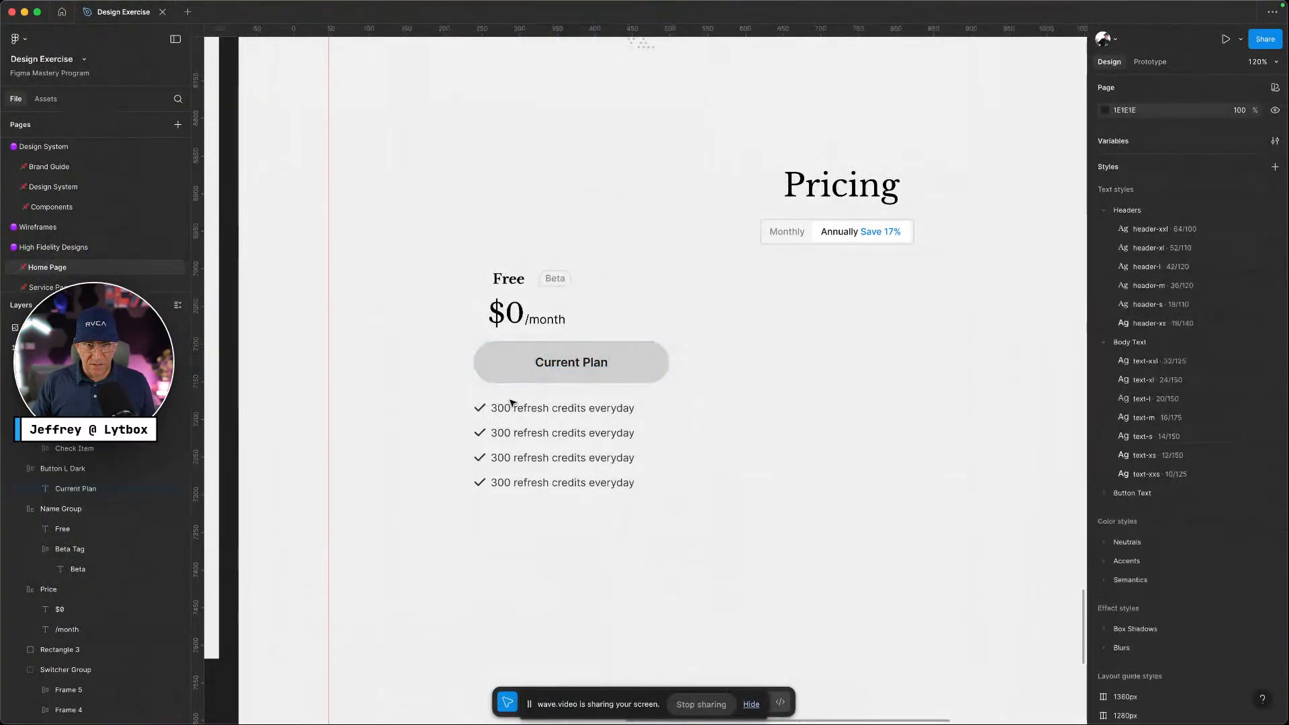
{"action": "left_click_drag", "start_coordinate": [669, 576], "coordinate": [493, 265]}
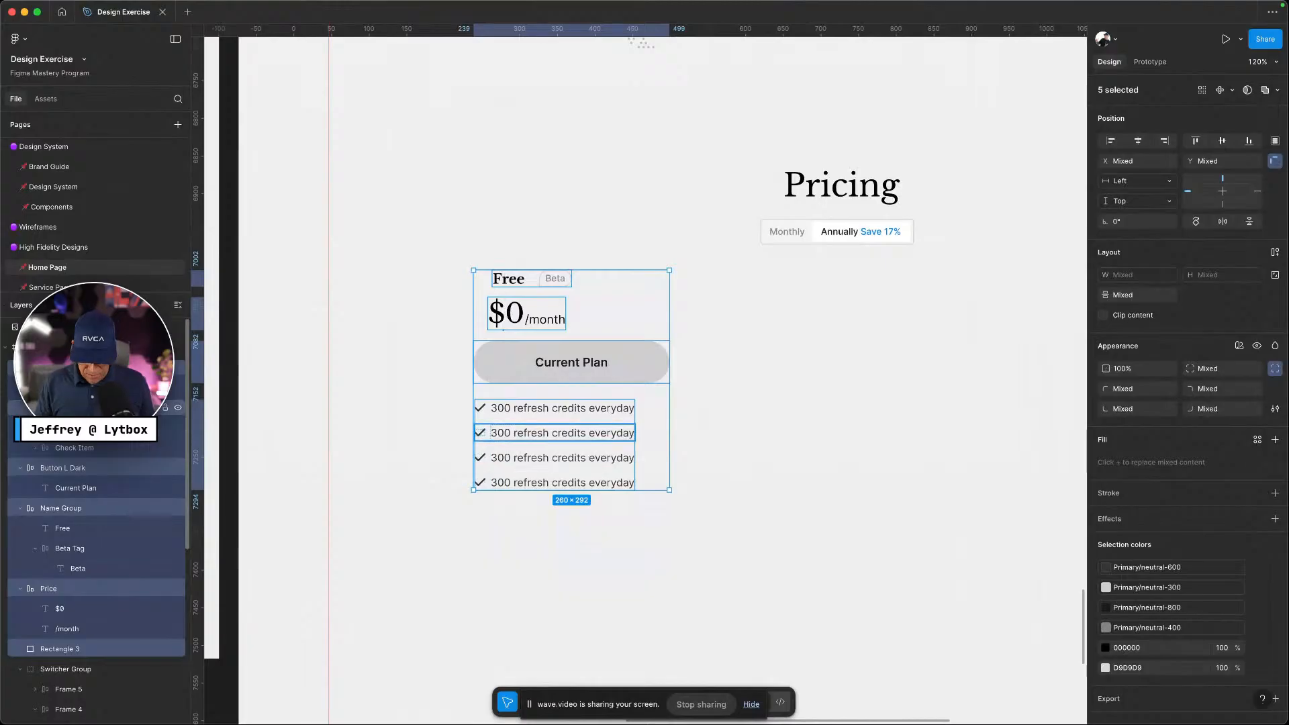
{"action": "key", "text": "shift+a"}
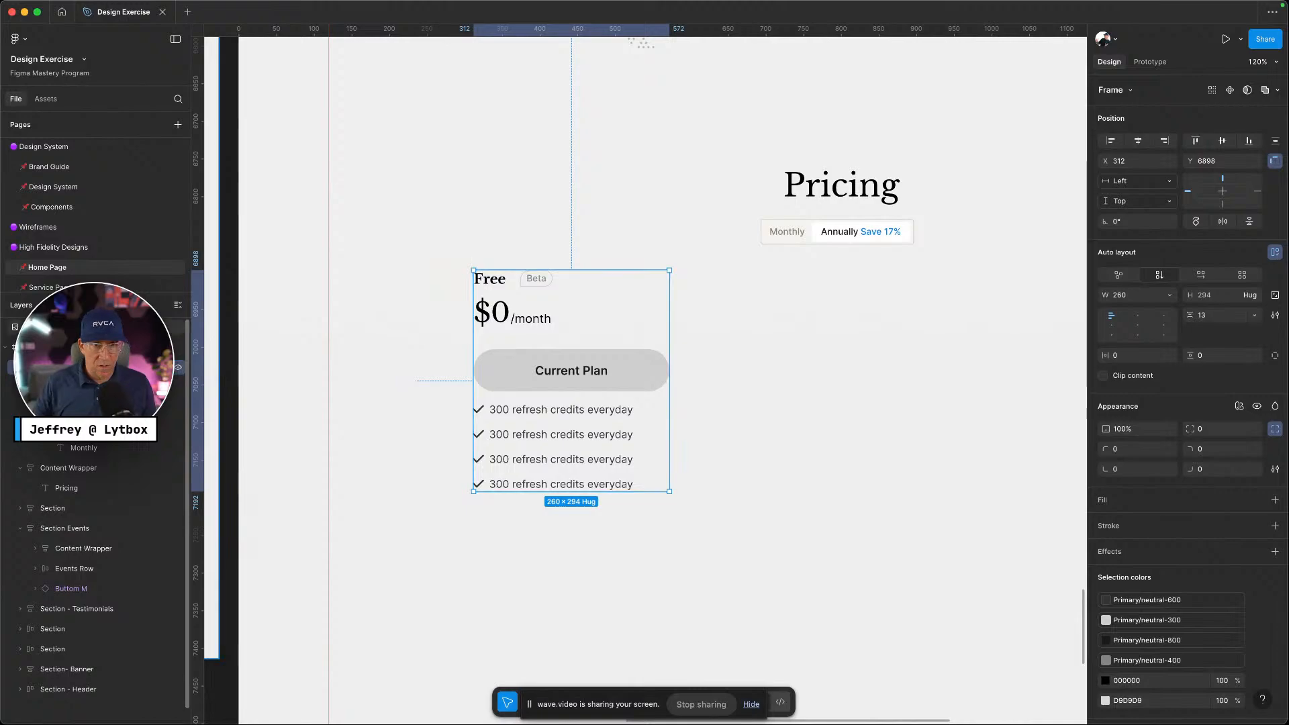
Apply the padding-20 variable to the card's side and top/bottom padding
{"action": "key", "text": "ctrl+Left"}
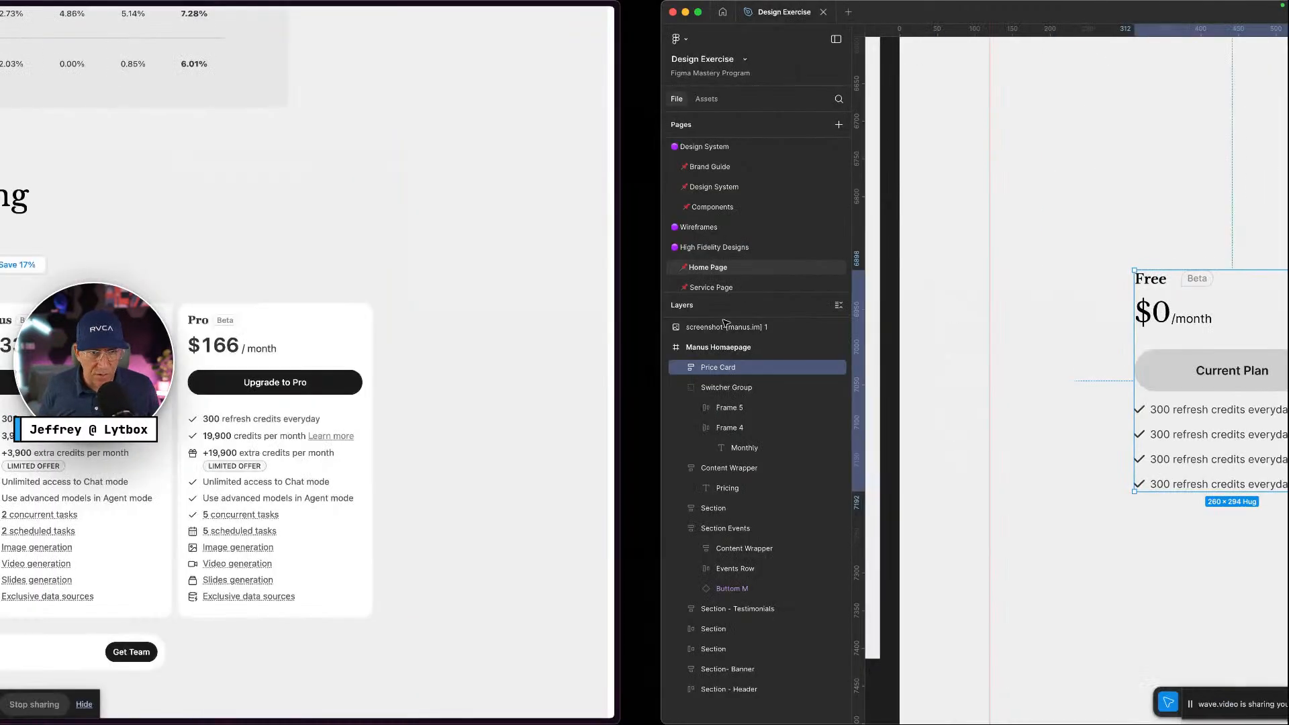
{"action": "key", "text": "ctrl+Right"}
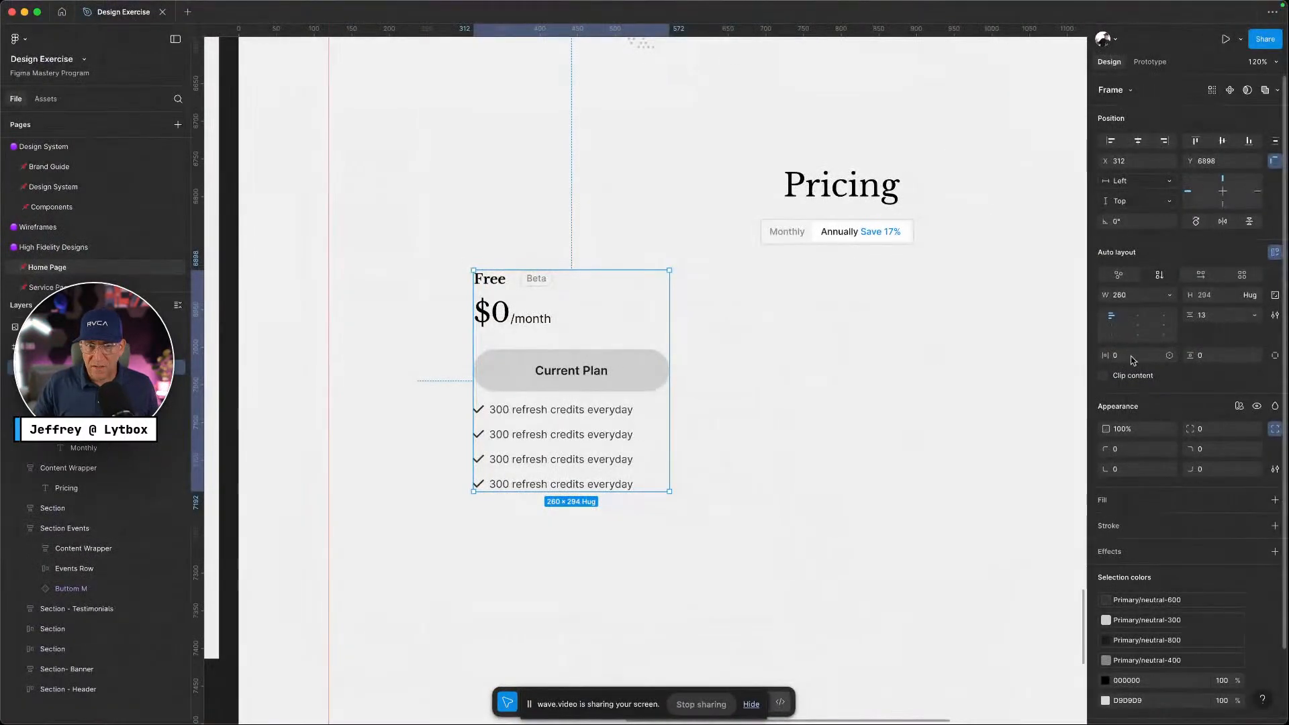
{"action": "left_click", "coordinate": [1169, 355]}
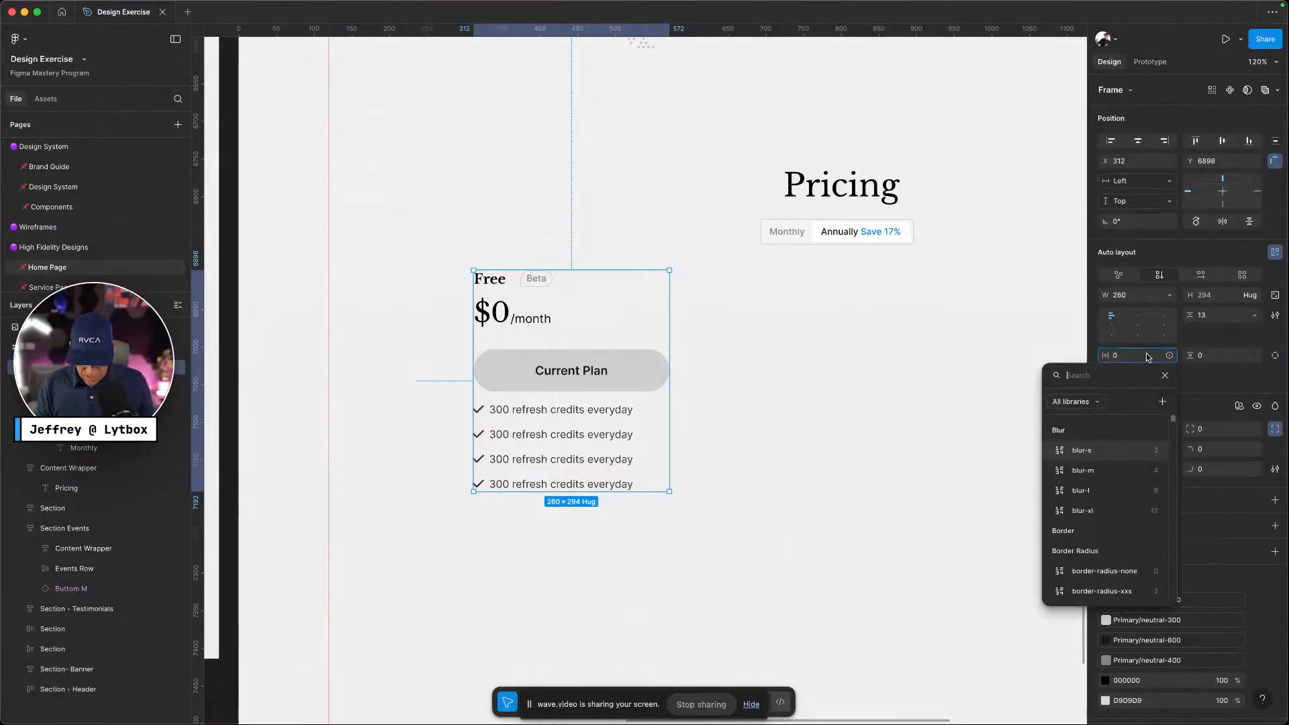
{"action": "type", "text": "padd"}
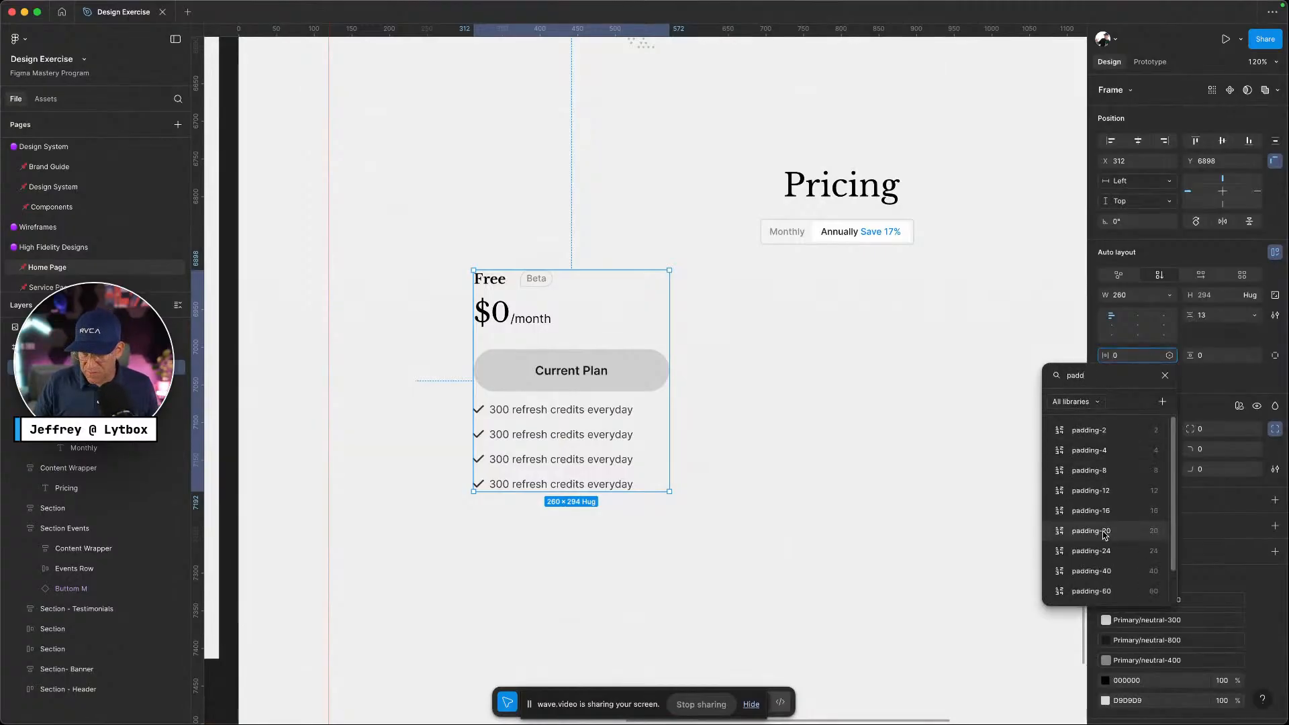
{"action": "left_click", "coordinate": [1108, 530]}
{"action": "left_click", "coordinate": [1255, 355]}
{"action": "type", "text": "padding"}
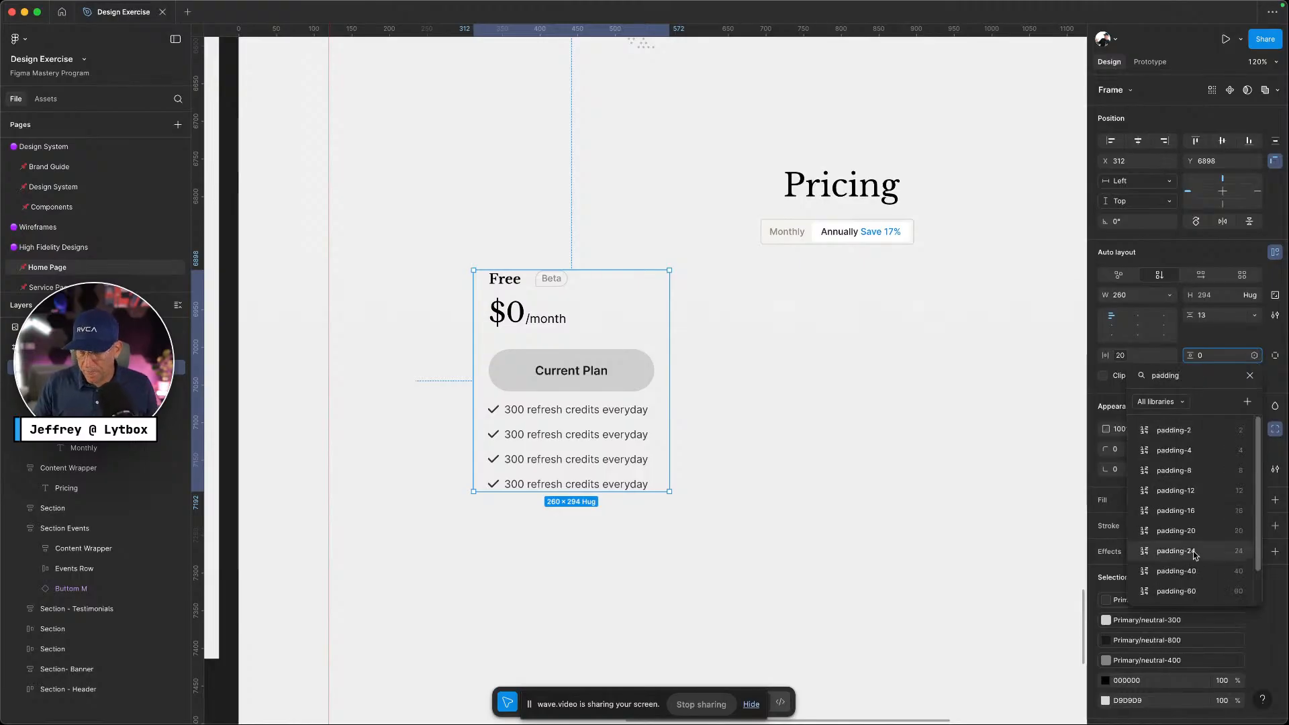
{"action": "left_click", "coordinate": [1194, 531]}
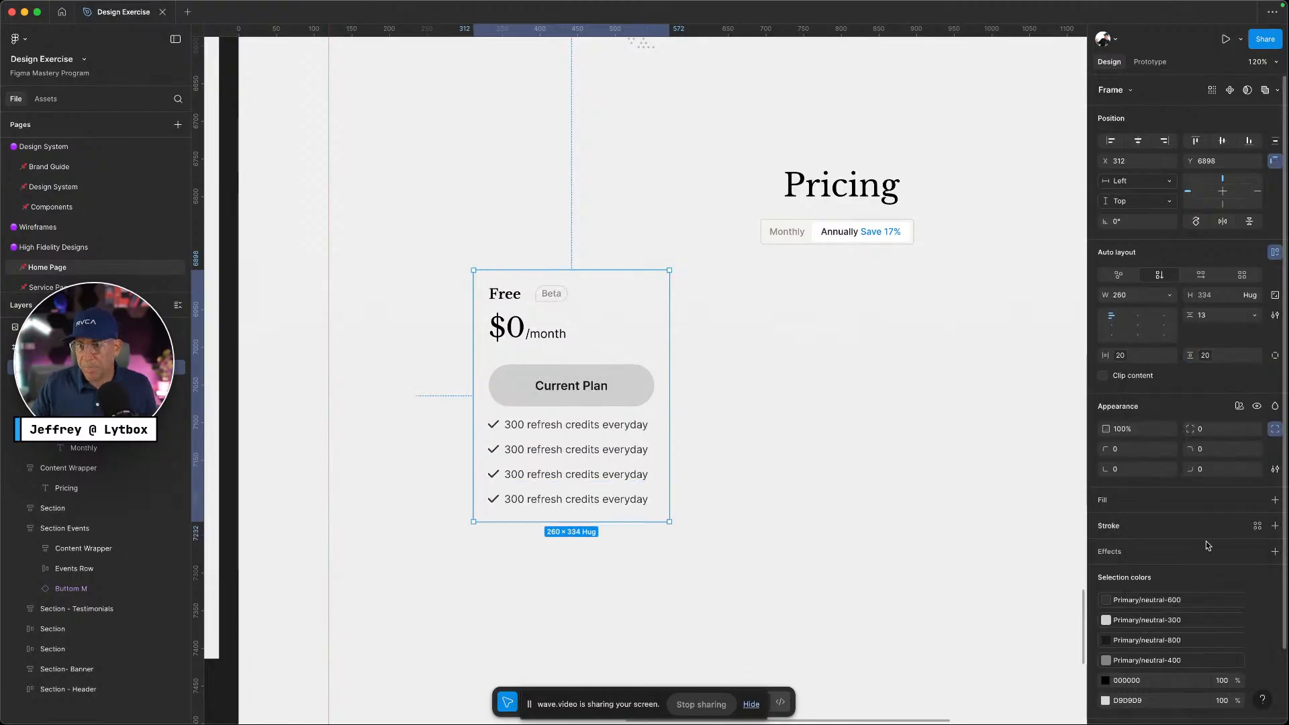
Fill the card with white Primary/neutral-100 and round its corners with border-radius-m (12)
{"action": "left_click", "coordinate": [1258, 500]}
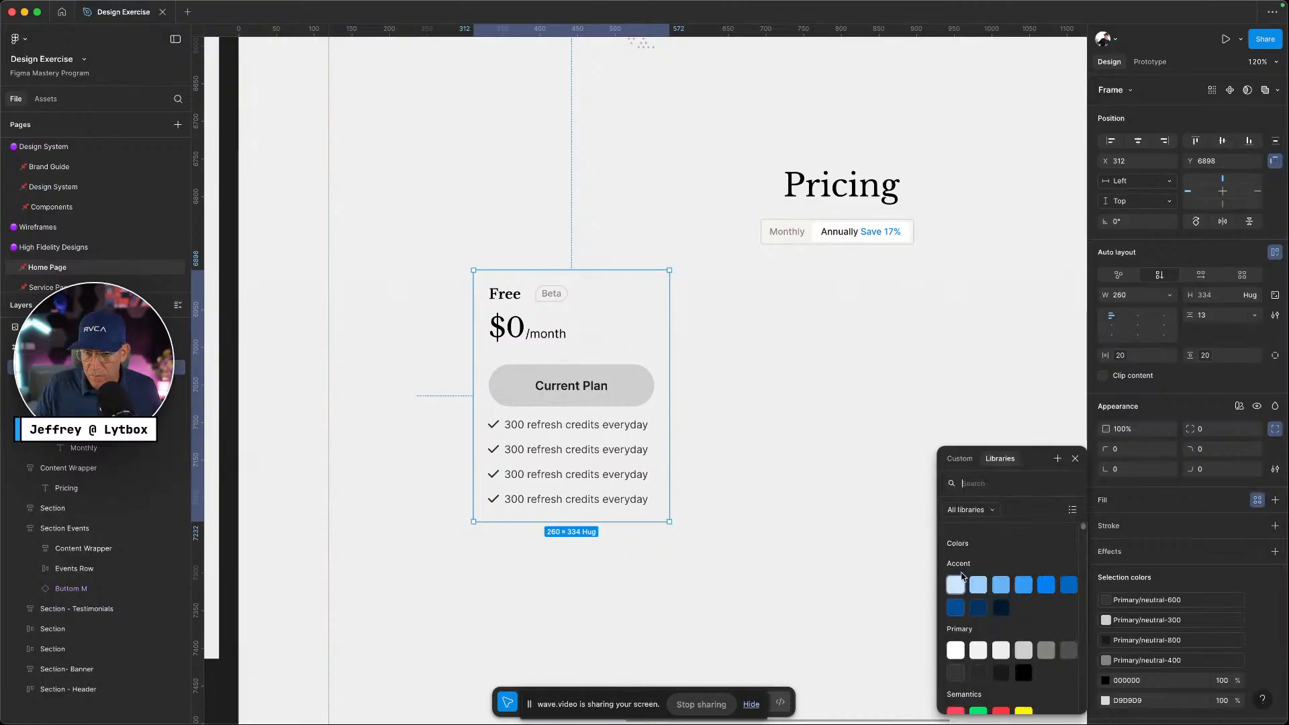
{"action": "left_click", "coordinate": [948, 653]}
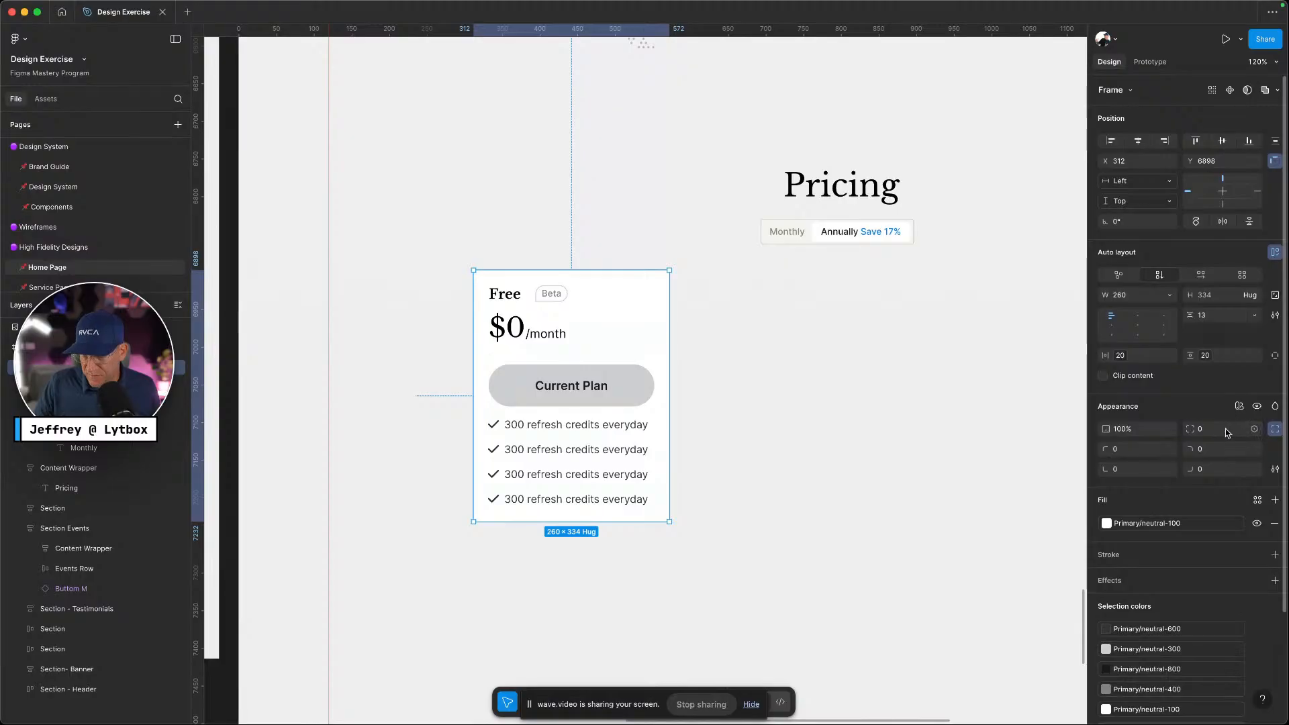
{"action": "left_click", "coordinate": [1255, 429]}
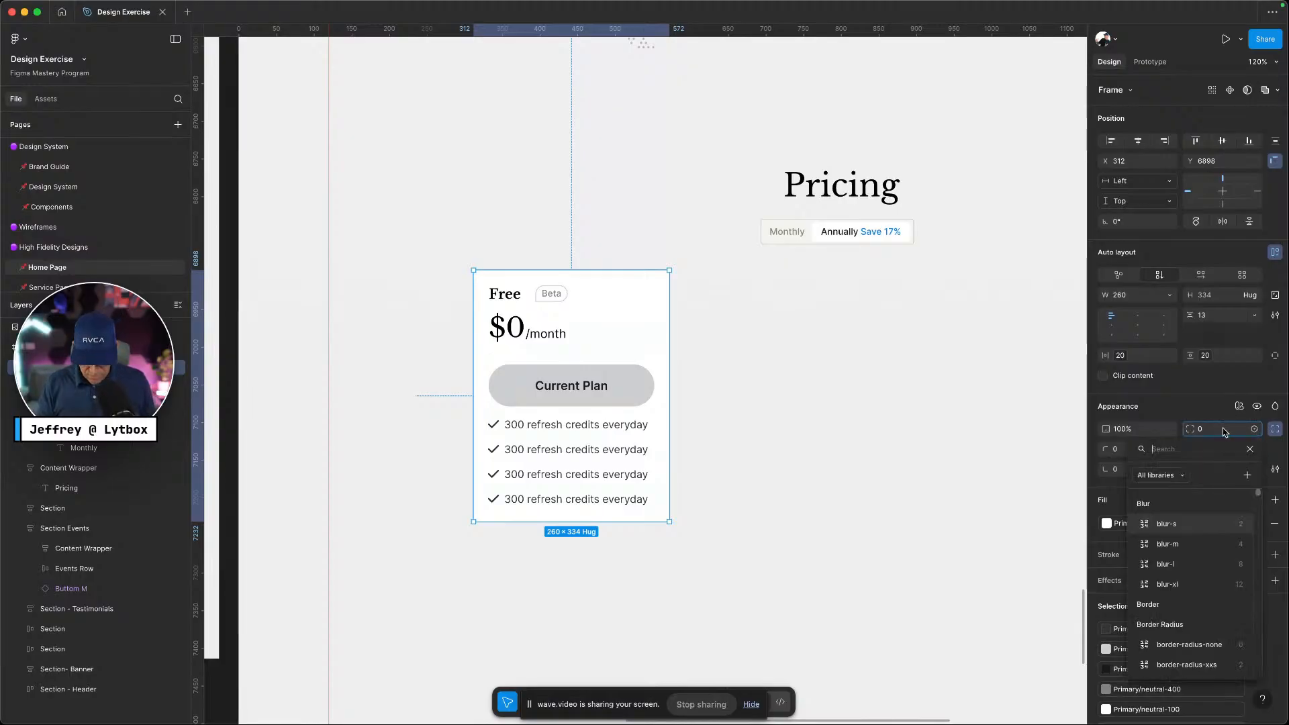
{"action": "type", "text": "radis"}
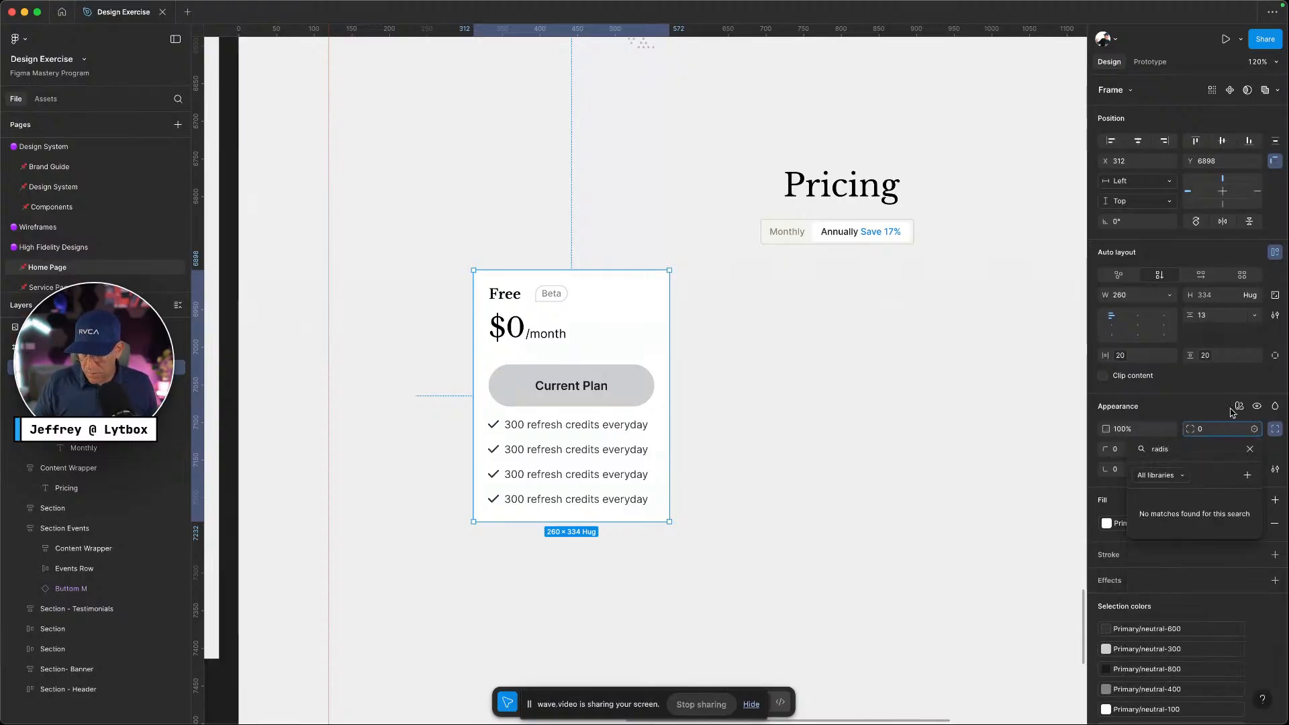
{"action": "key", "text": "BackSpace"}
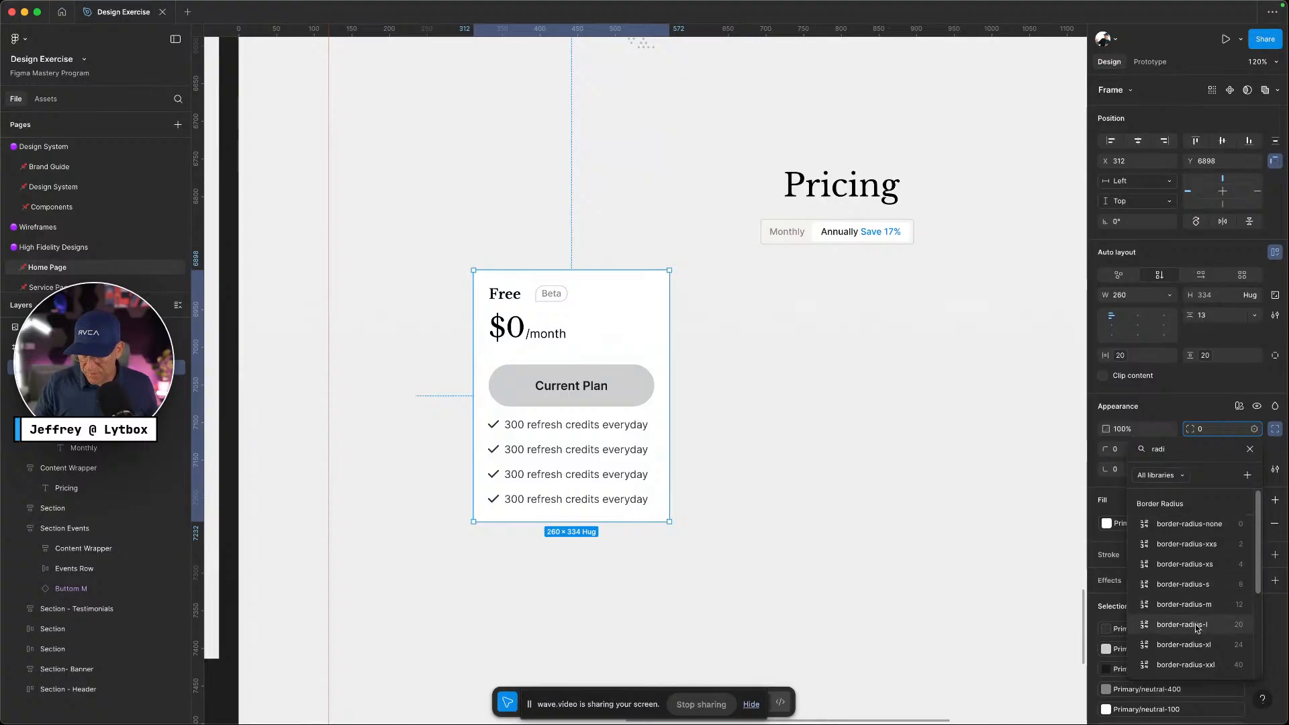
{"action": "left_click", "coordinate": [1192, 605]}
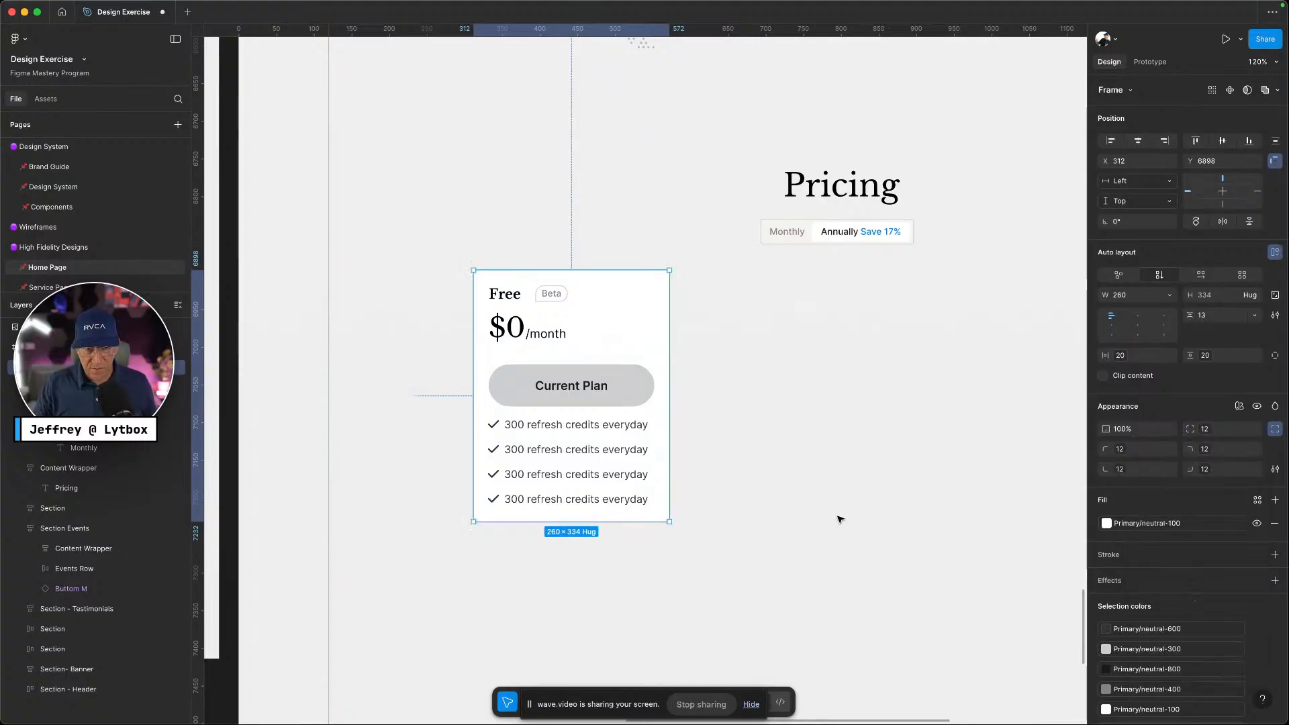
{"action": "left_click", "coordinate": [840, 518]}
{"action": "left_click", "coordinate": [646, 460]}
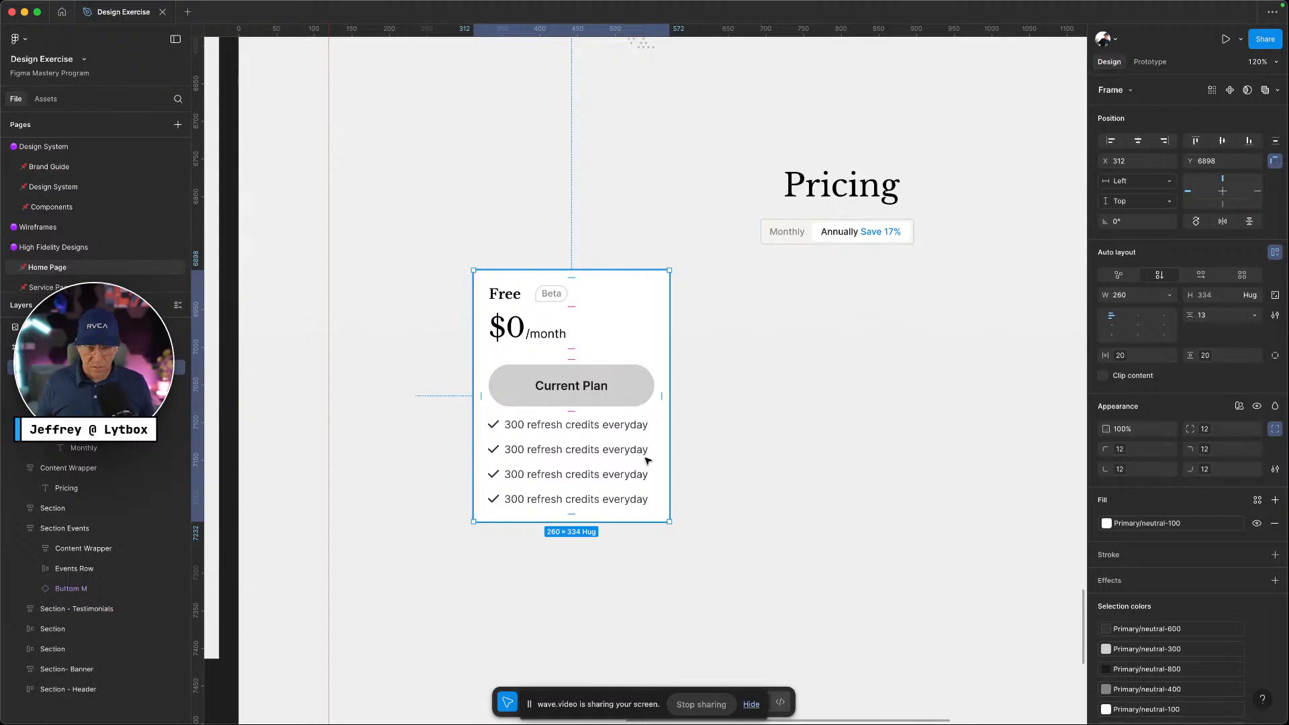
Widen the Current Plan button to about 308 and set the card width to Hug contents
{"action": "key", "text": "ctrl+Left"}
{"action": "key", "text": "ctrl+Right"}
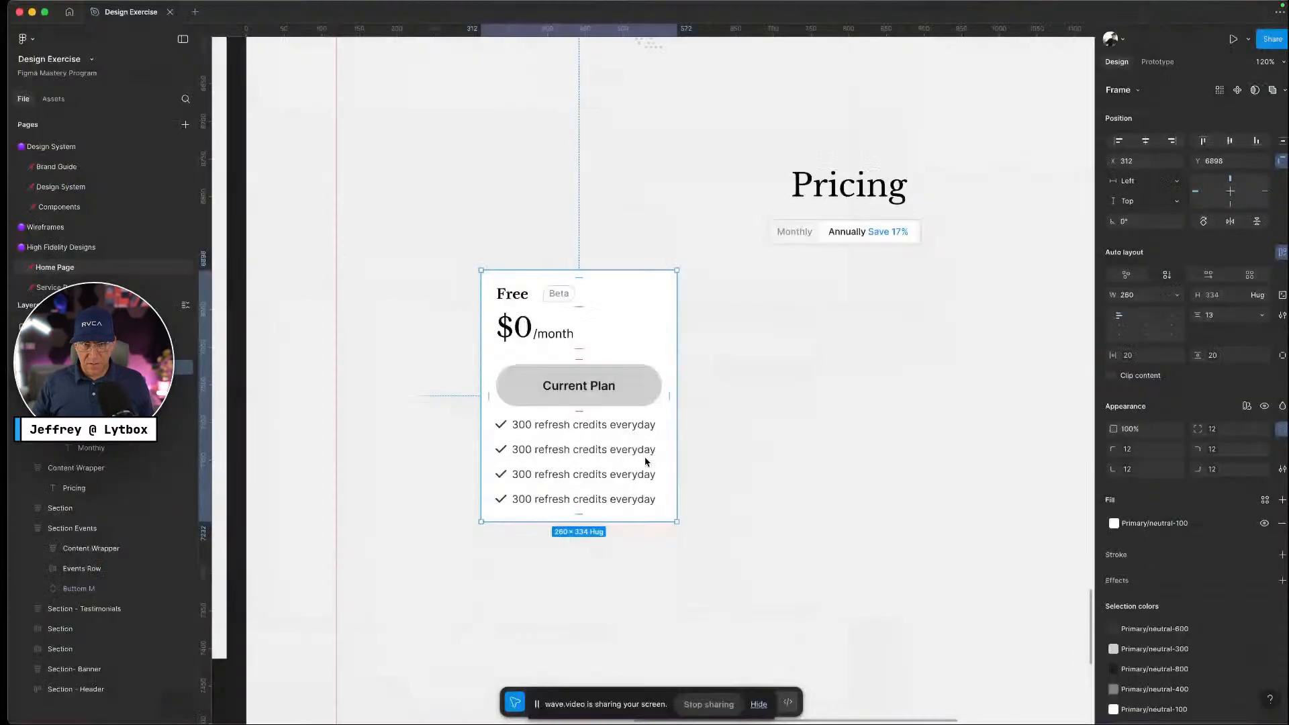
{"action": "left_click", "coordinate": [627, 383]}
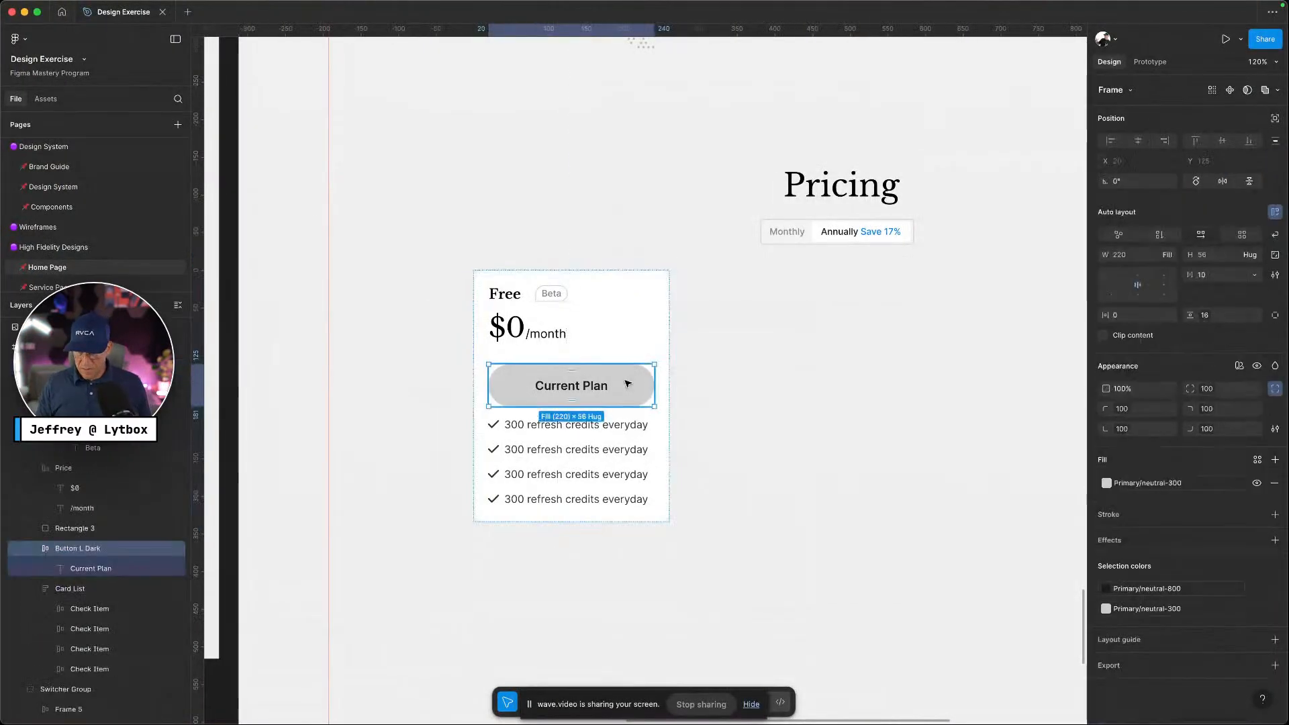
{"action": "key", "text": "ctrl+Left"}
{"action": "key", "text": "ctrl+Right"}
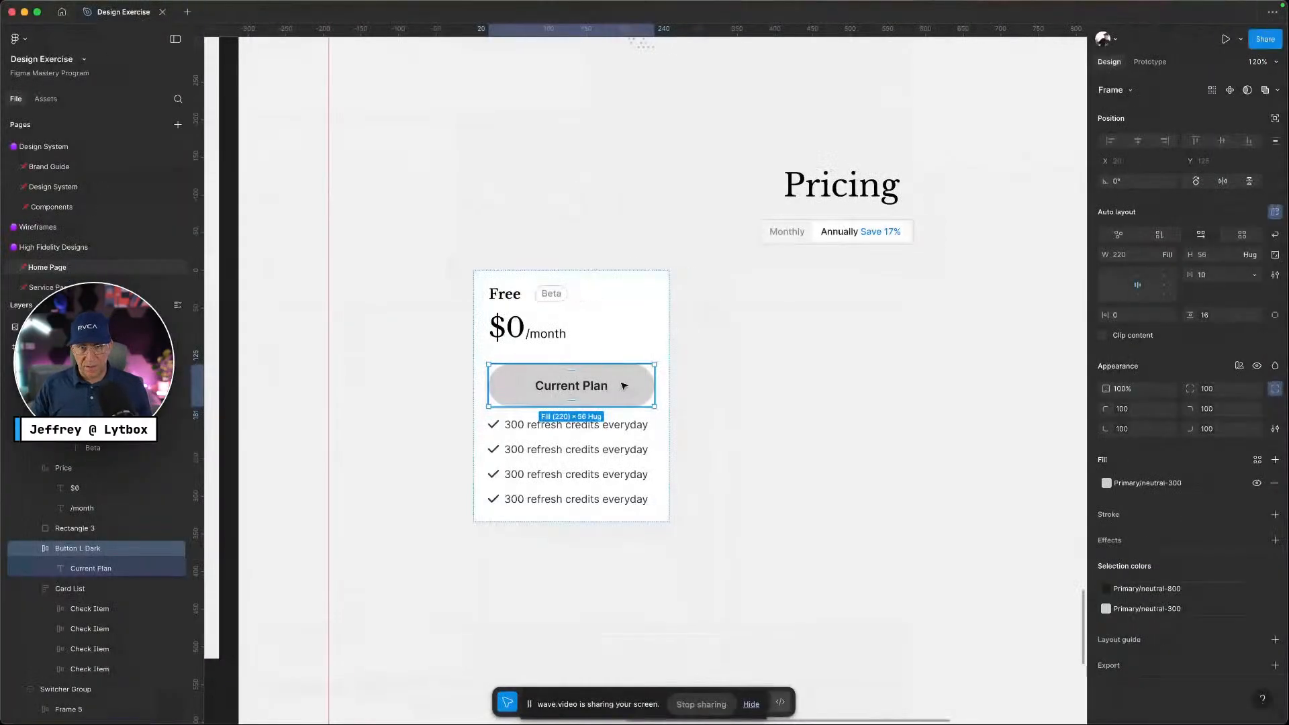
{"action": "left_click_drag", "start_coordinate": [654, 388], "coordinate": [720, 384]}
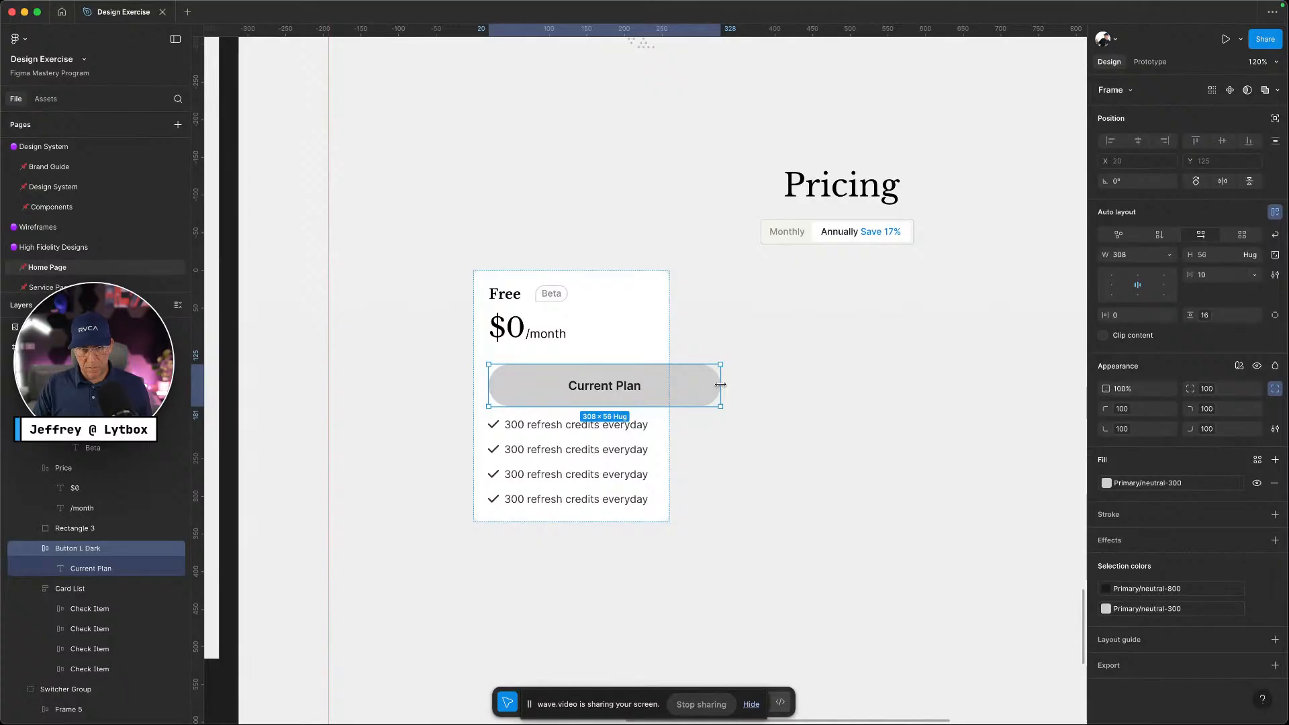
{"action": "left_click", "coordinate": [836, 387]}
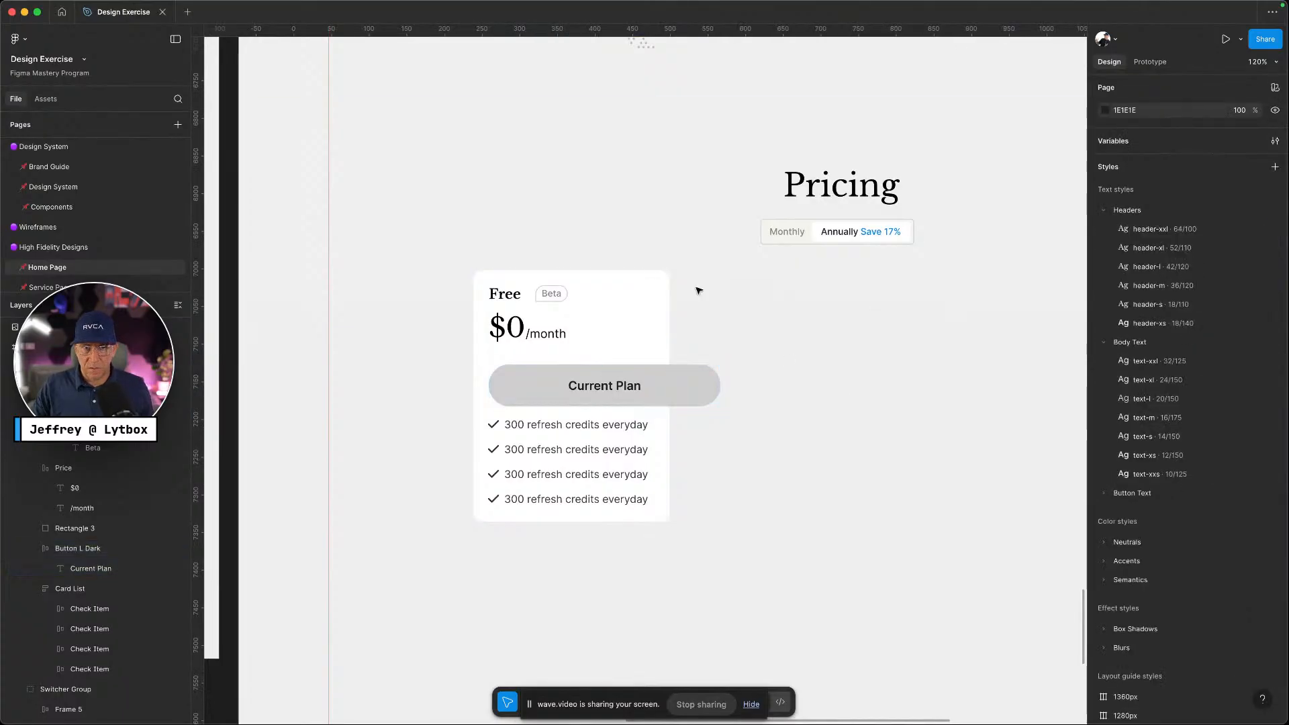
{"action": "left_click", "coordinate": [646, 290]}
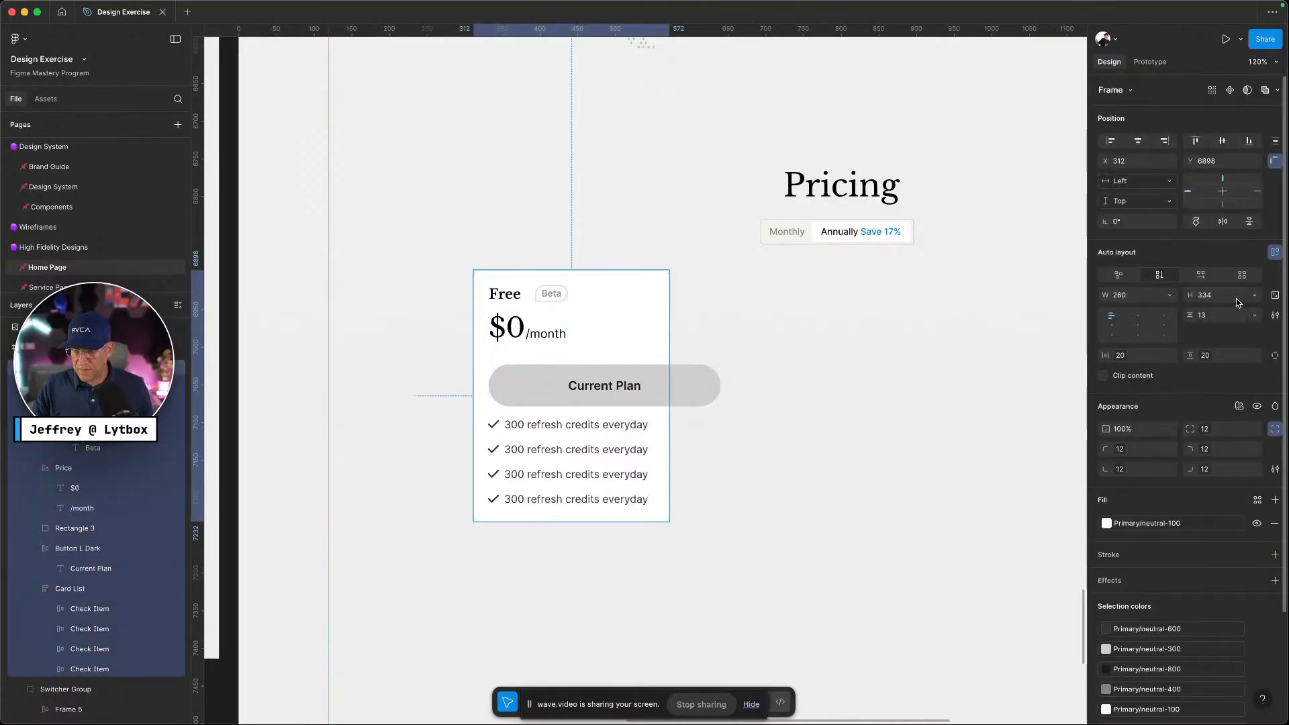
{"action": "left_click", "coordinate": [1170, 295]}
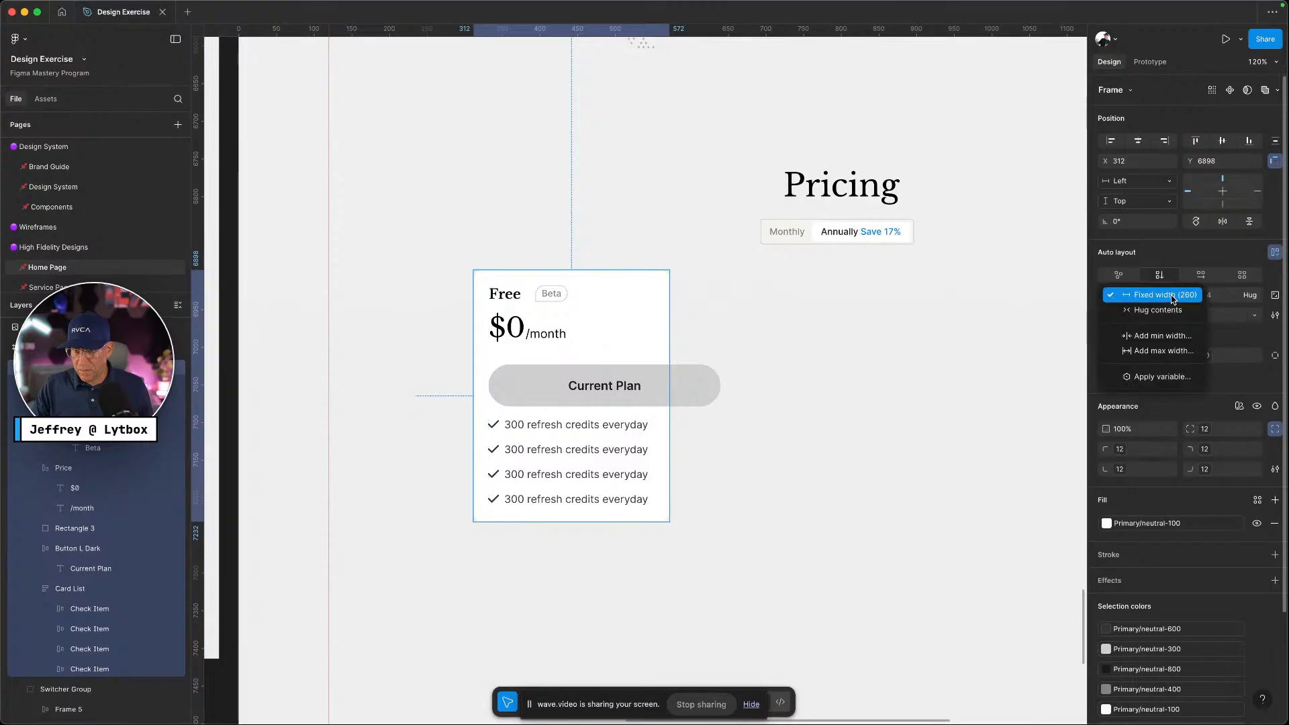
{"action": "left_click", "coordinate": [1153, 309]}
{"action": "left_click", "coordinate": [915, 409]}
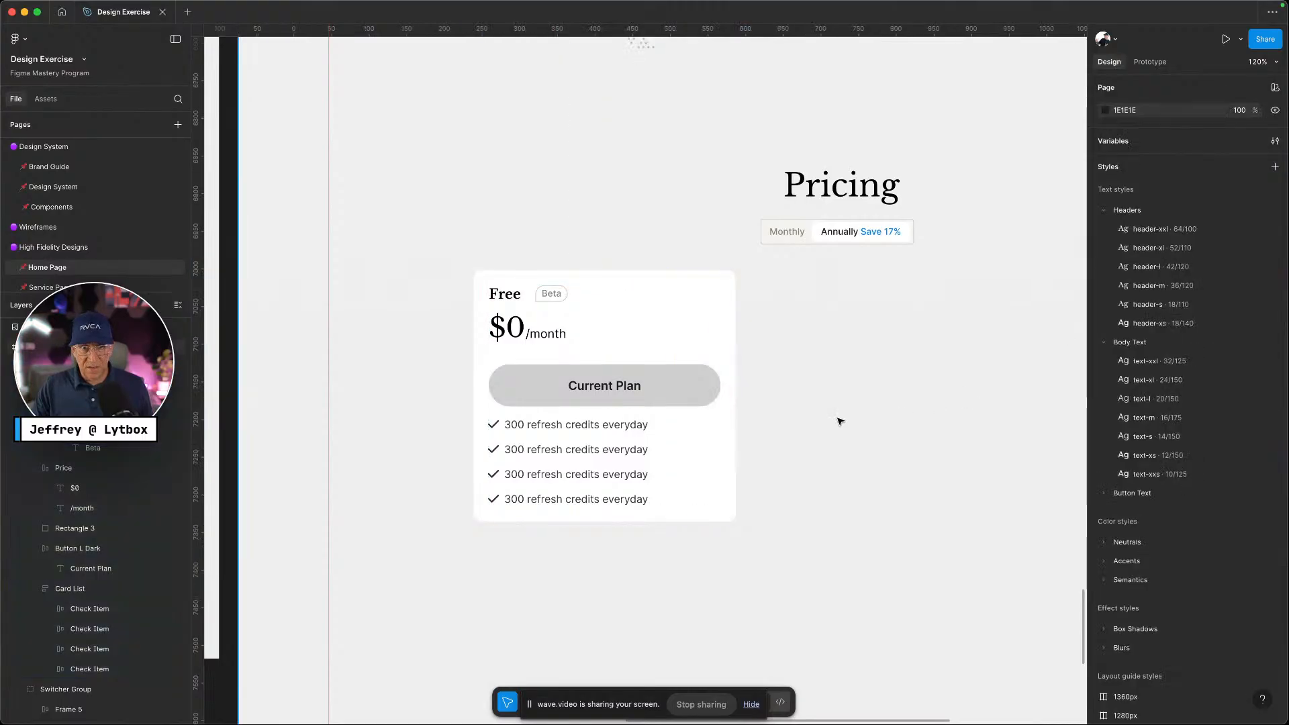
{"action": "scroll", "coordinate": [841, 419], "scroll_direction": "down", "scroll_amount": 5}
Move the Free card to the left grid edge at X 120 and show the layout grid
{"action": "scroll", "coordinate": [839, 416], "scroll_direction": "right", "scroll_amount": 5}
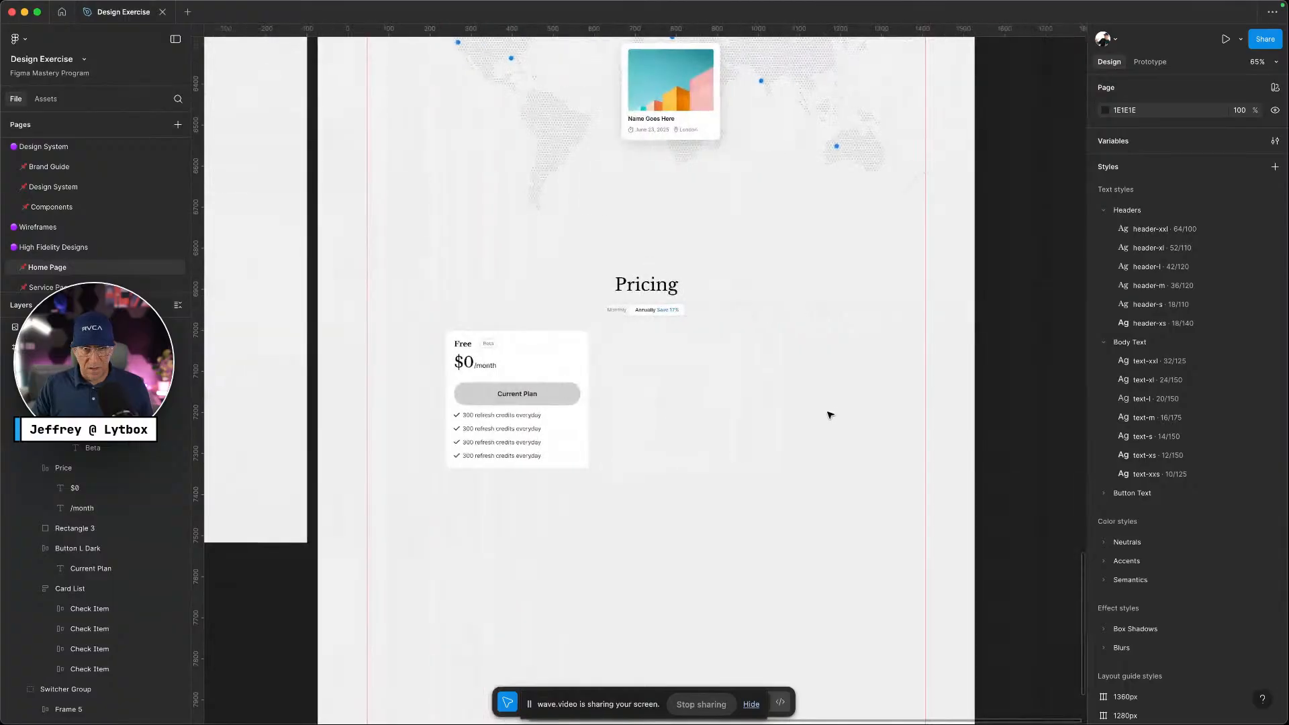
{"action": "left_click", "coordinate": [500, 364]}
{"action": "left_click_drag", "start_coordinate": [500, 364], "coordinate": [470, 366]}
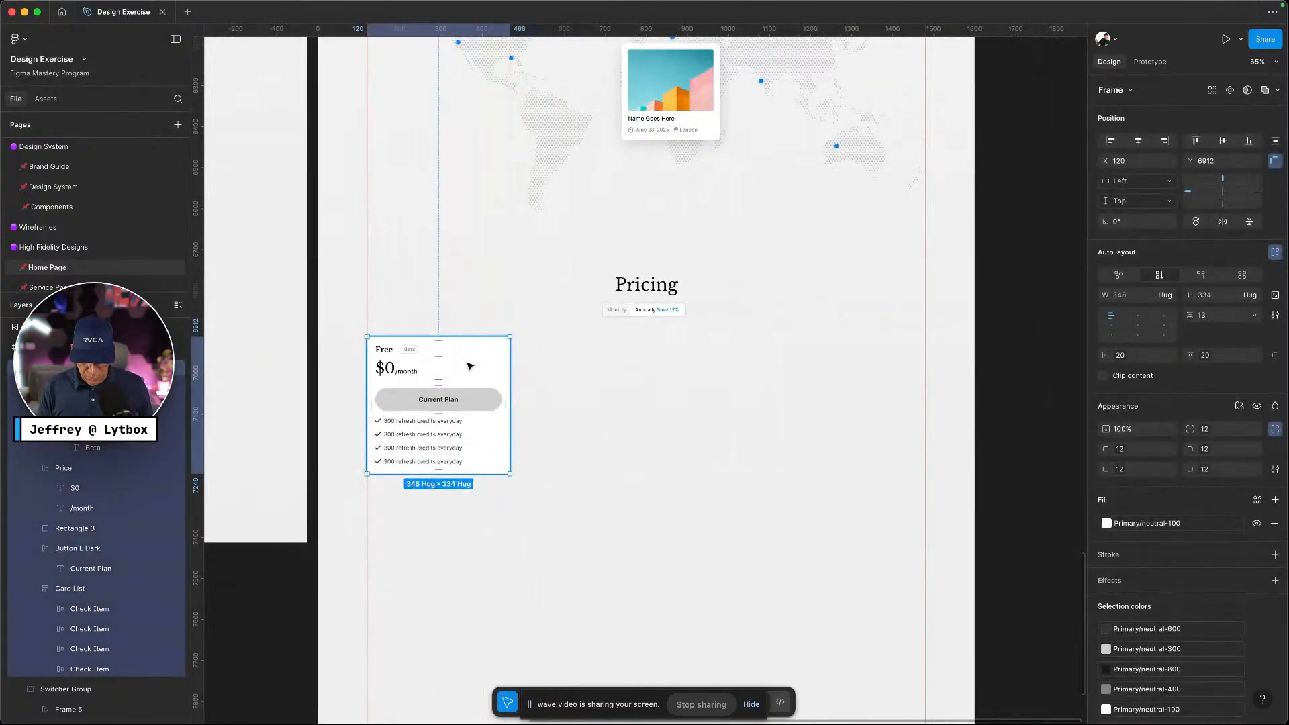
{"action": "key", "text": "ctrl+g"}
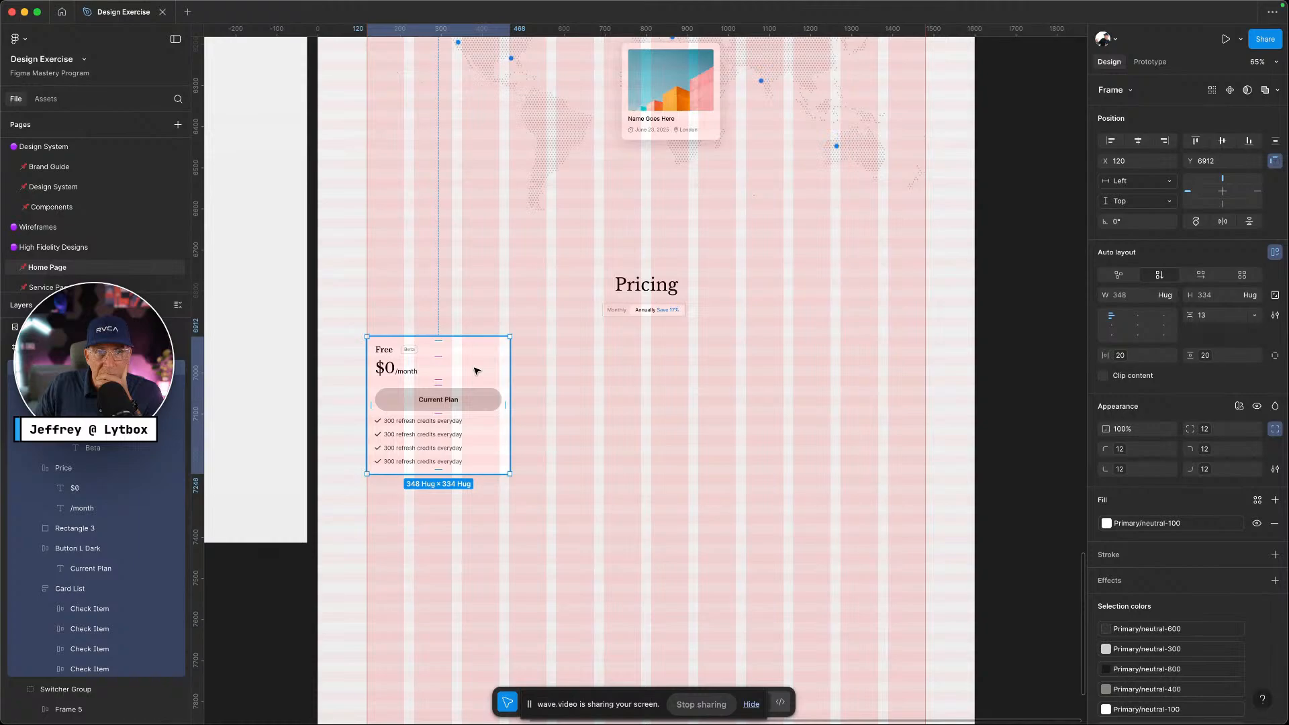
Narrow the Current Plan button to 284 and place a copy of the Free card beside it
{"action": "key", "text": "ctrl+Left"}
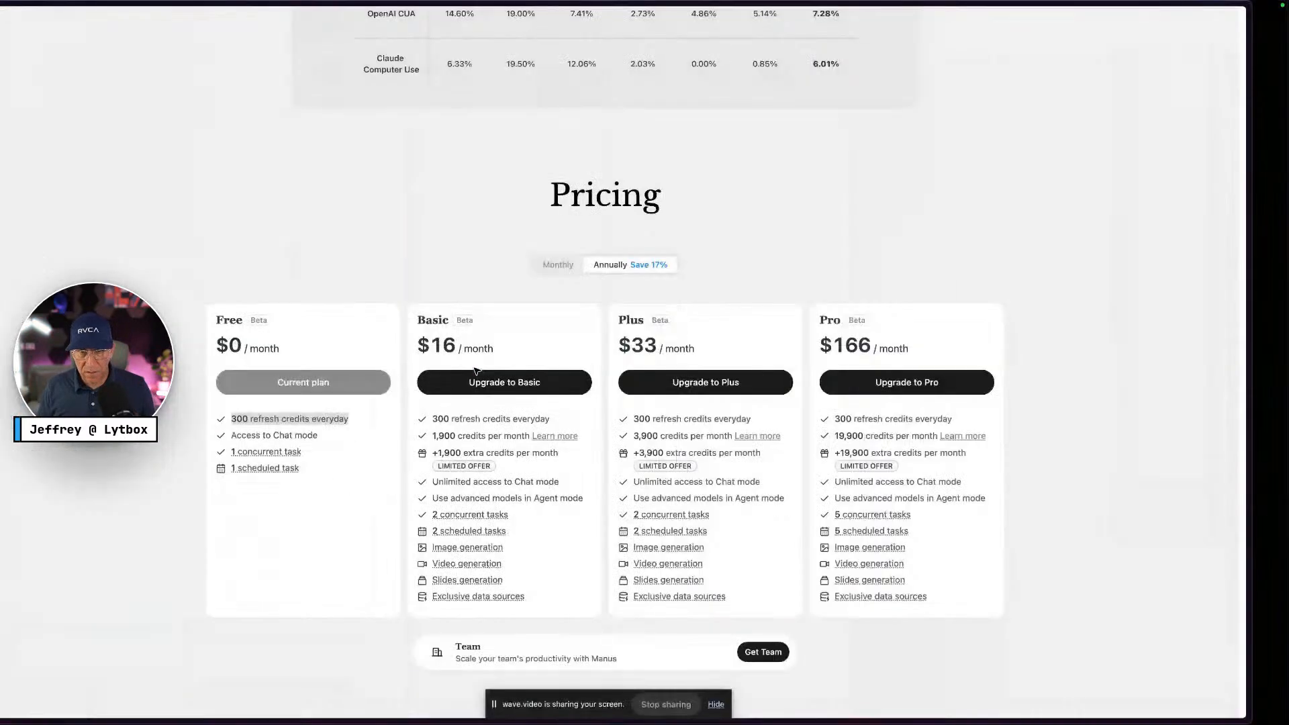
{"action": "key", "text": "ctrl+Right"}
{"action": "left_click", "coordinate": [463, 399]}
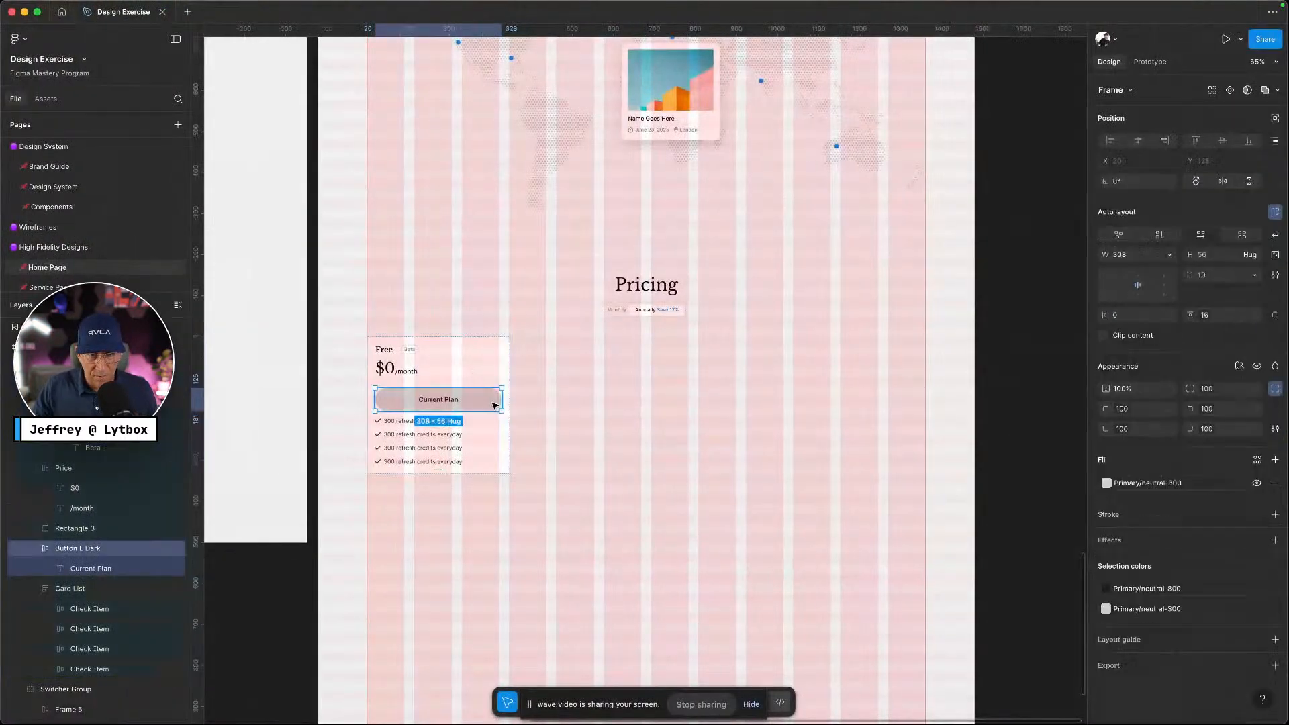
{"action": "left_click_drag", "start_coordinate": [498, 400], "coordinate": [491, 400]}
{"action": "left_click", "coordinate": [570, 439]}
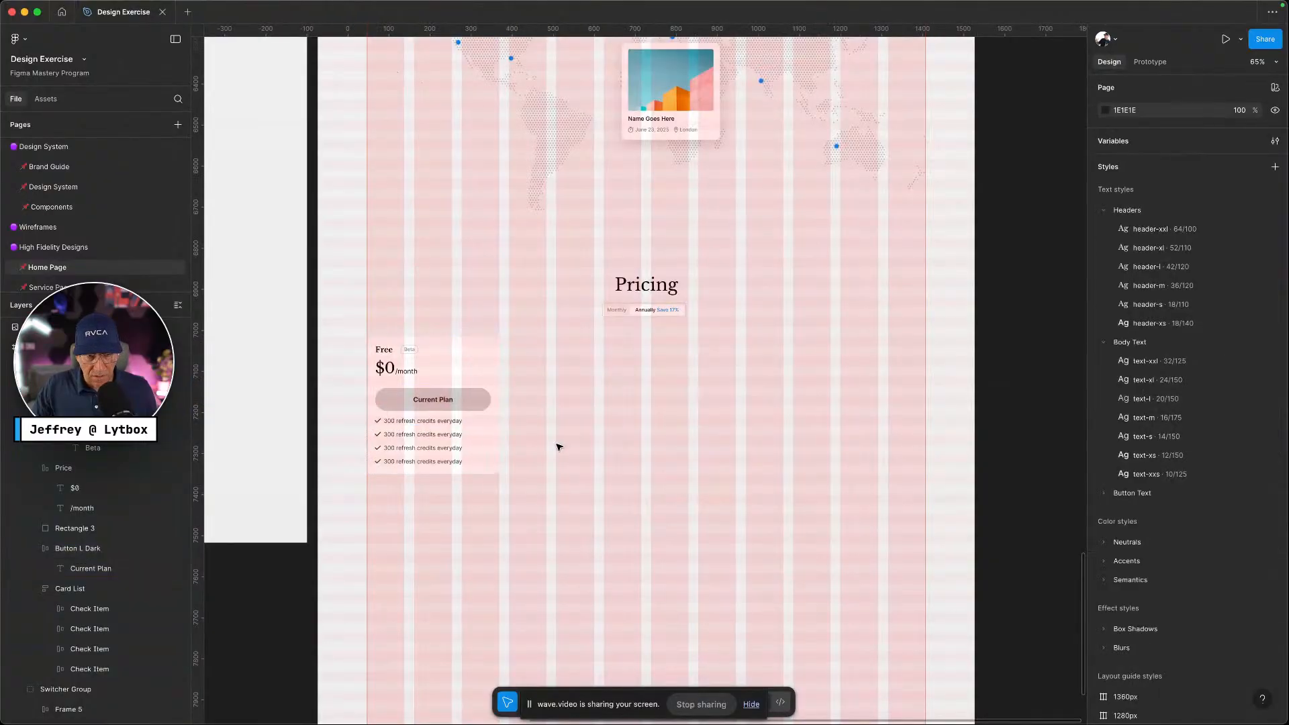
{"action": "left_click", "coordinate": [486, 385]}
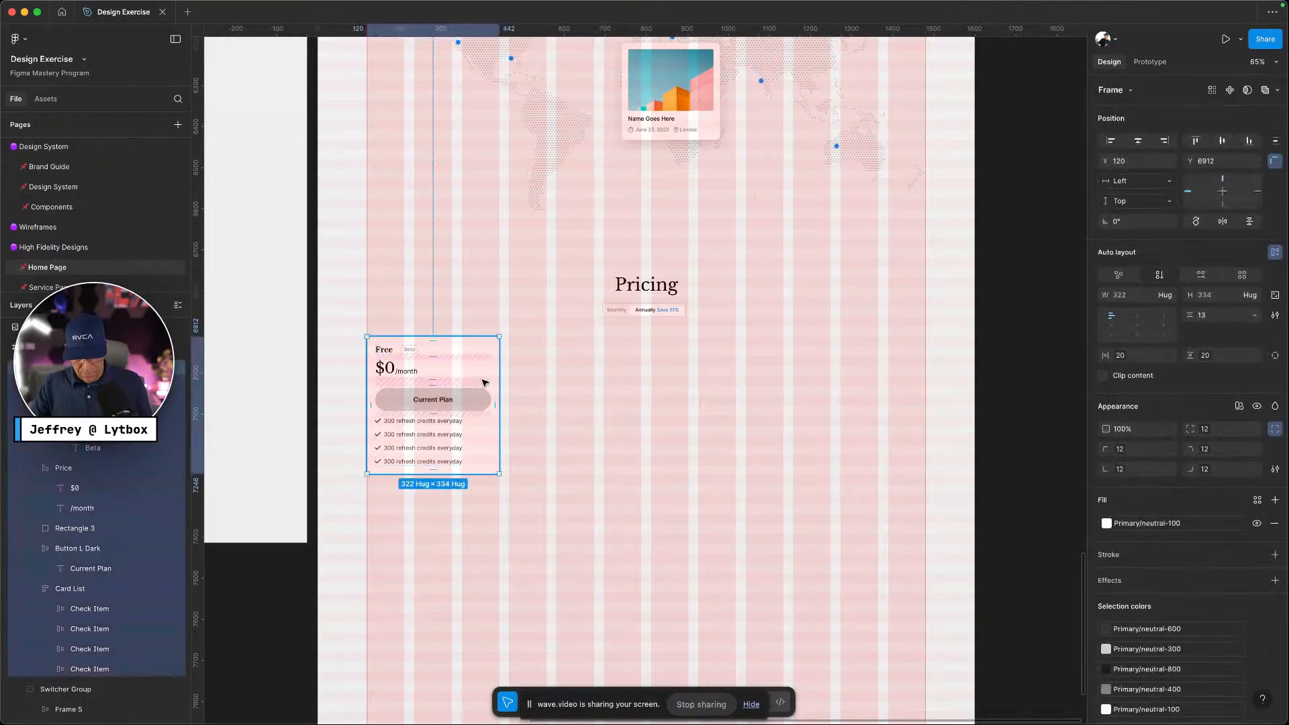
{"action": "left_click_drag", "start_coordinate": [483, 374], "coordinate": [621, 374]}
Duplicate the card twice more for four cards in a row and hide the layout grid
{"action": "key", "text": "super+d"}
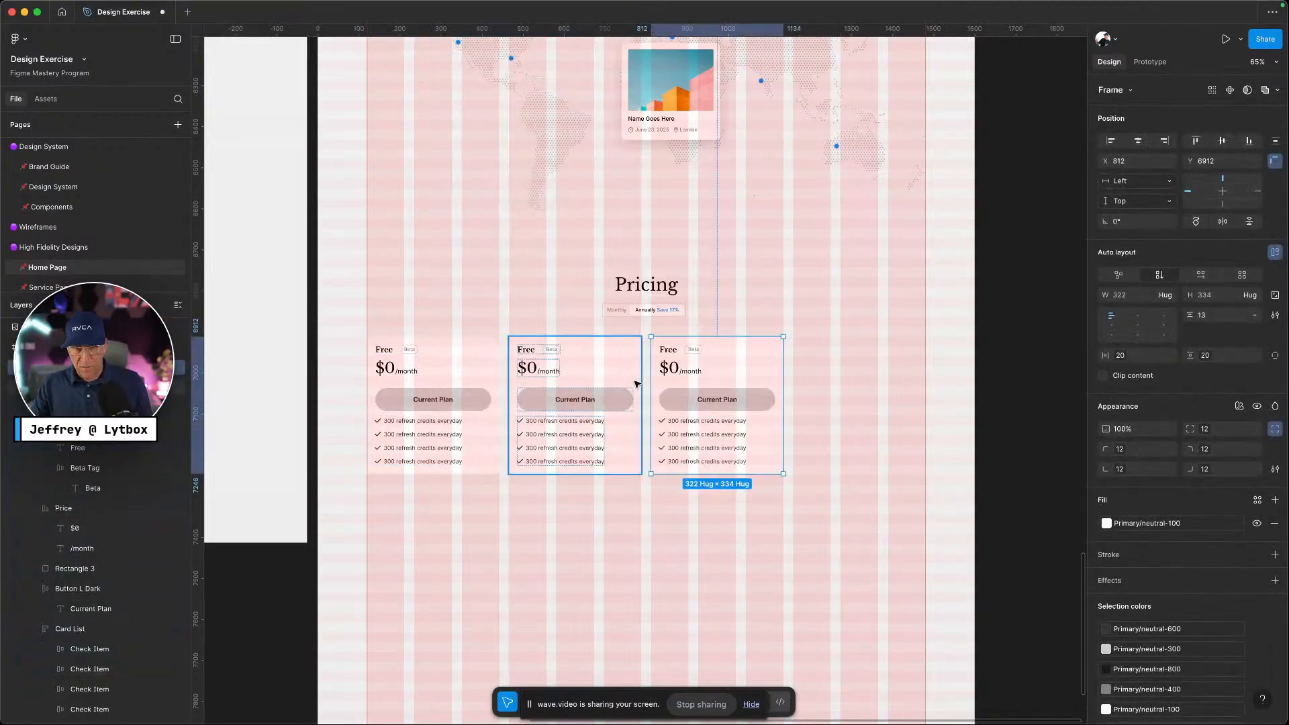
{"action": "key", "text": "super+d"}
{"action": "left_click", "coordinate": [673, 533]}
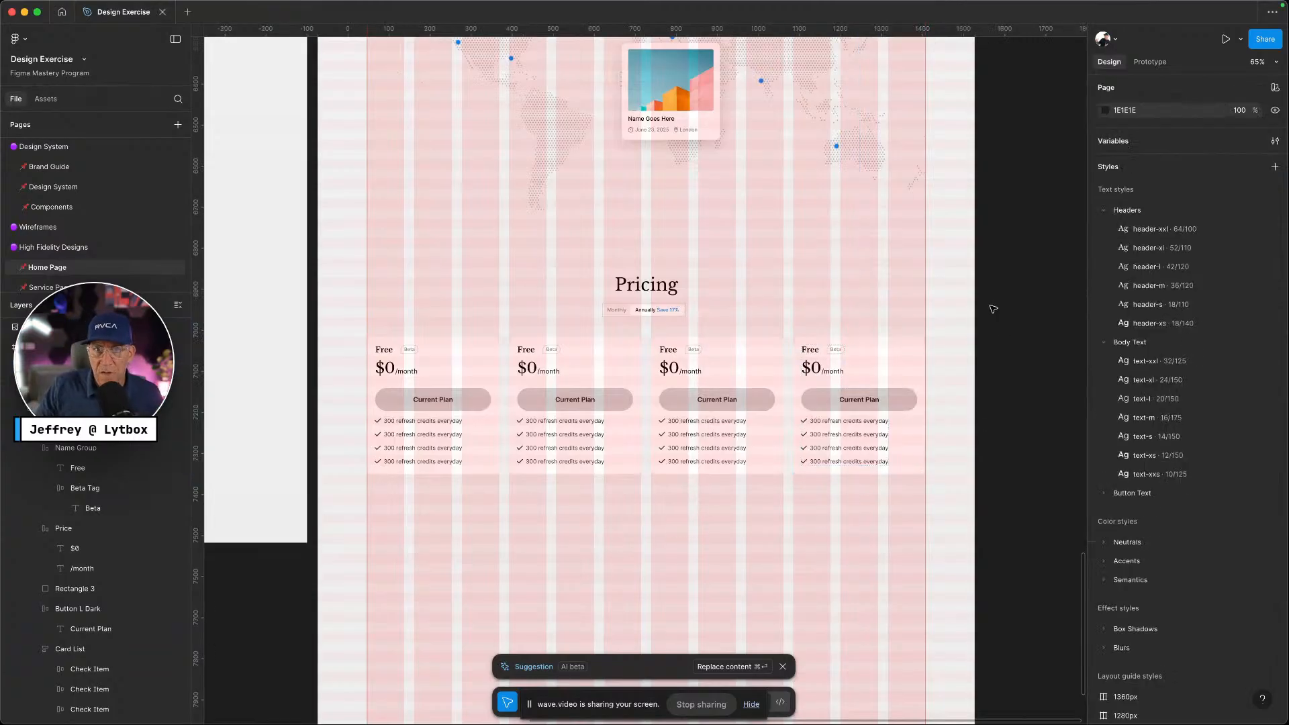
{"action": "key", "text": "ctrl+g"}
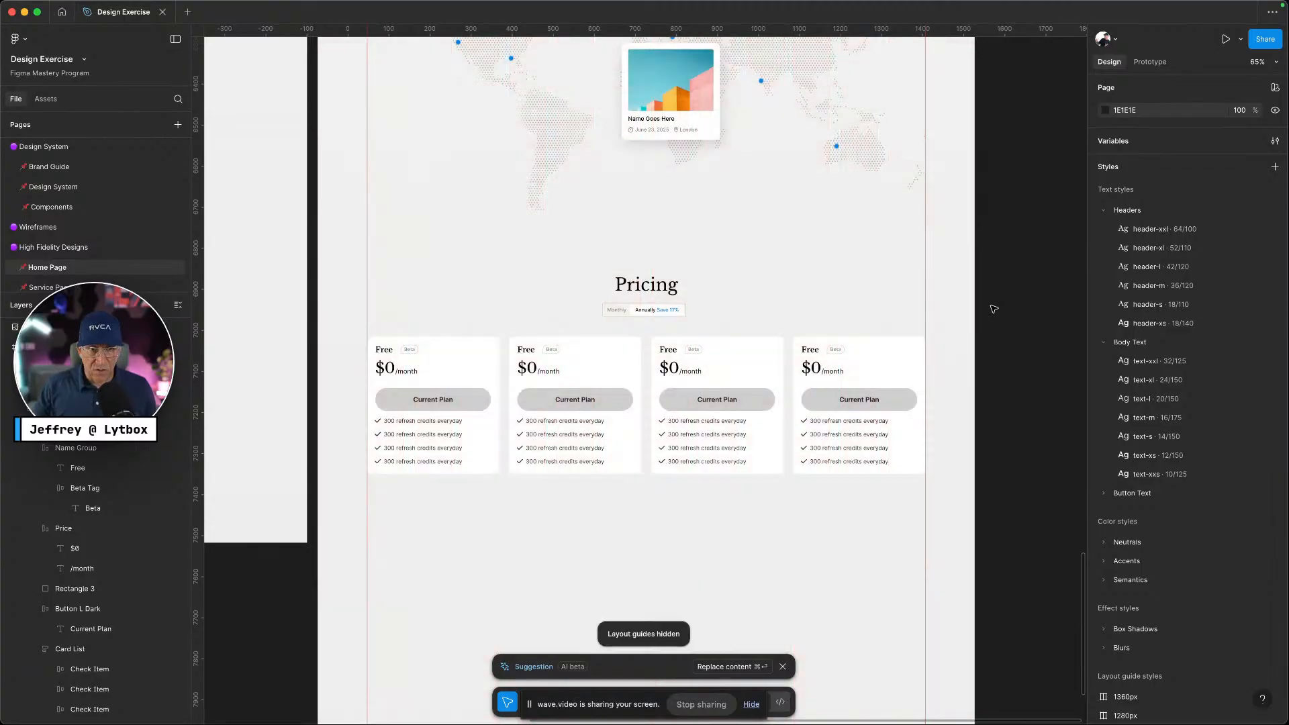
Select the second card and compare it with the Manus reference pricing page
{"action": "left_click", "coordinate": [559, 356]}
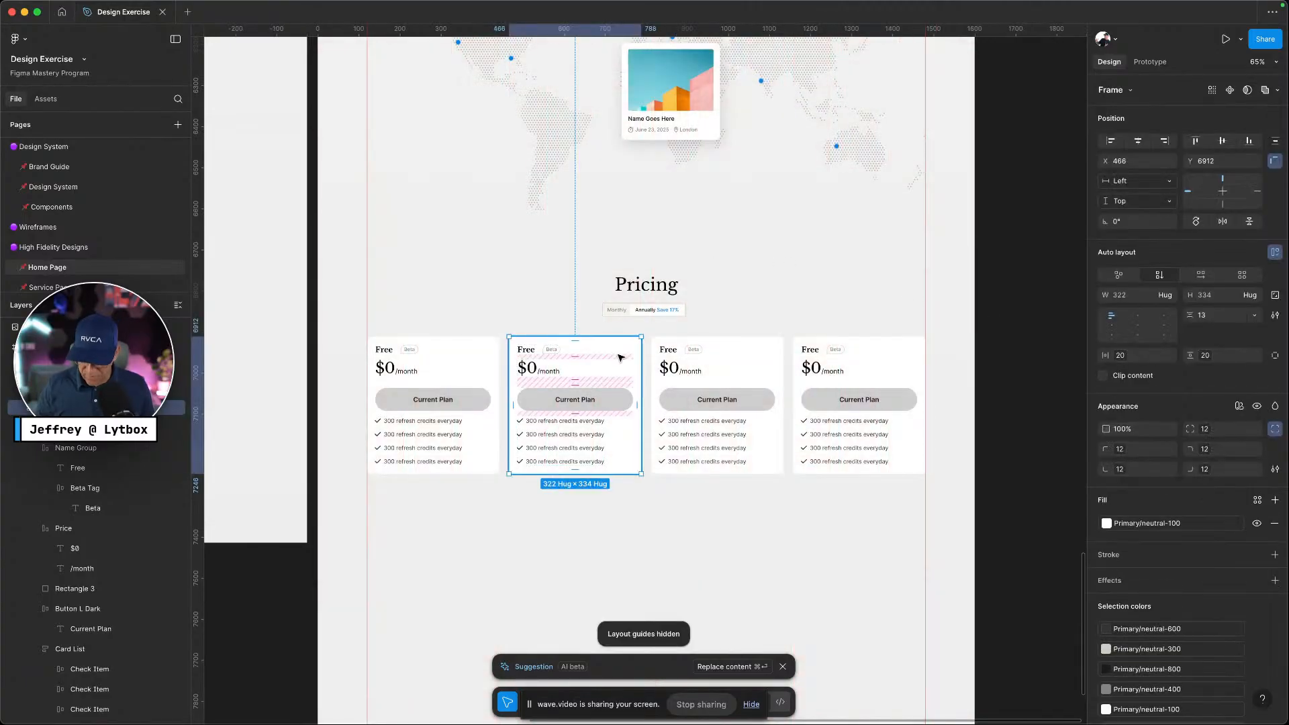
{"action": "key", "text": "ctrl+Left"}
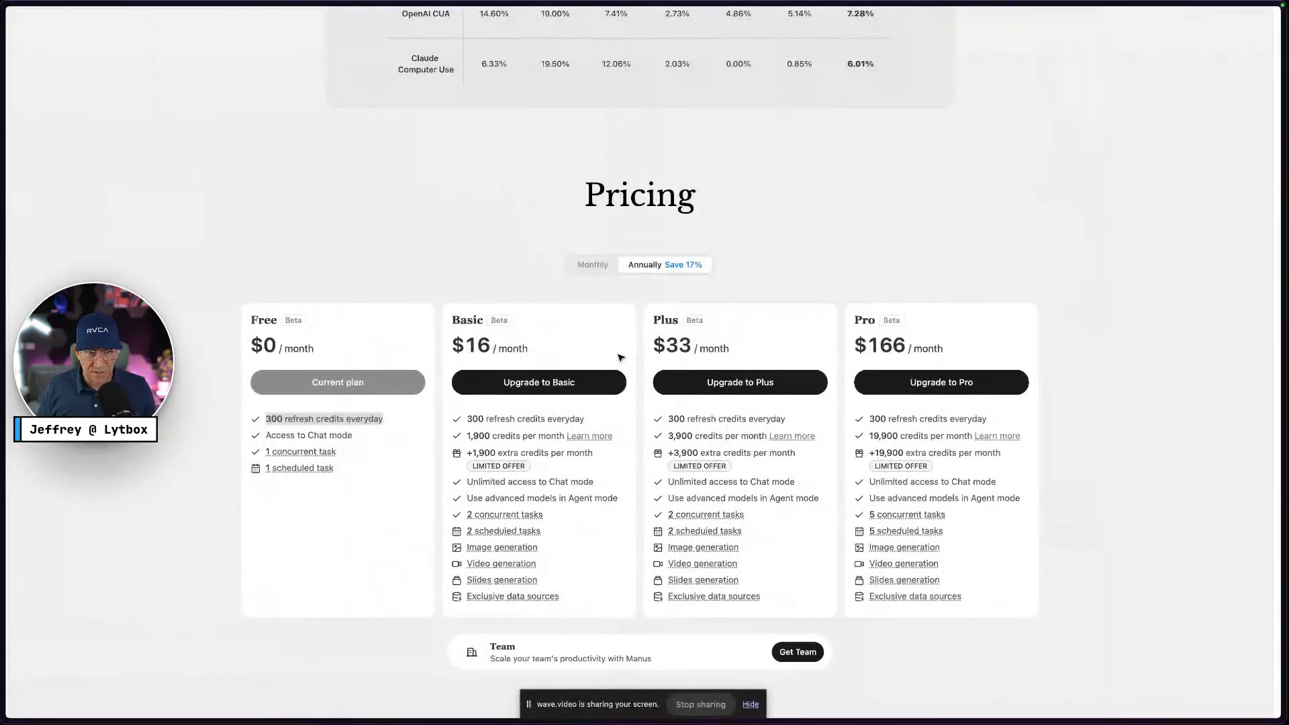
{"action": "key", "text": "ctrl+Right"}
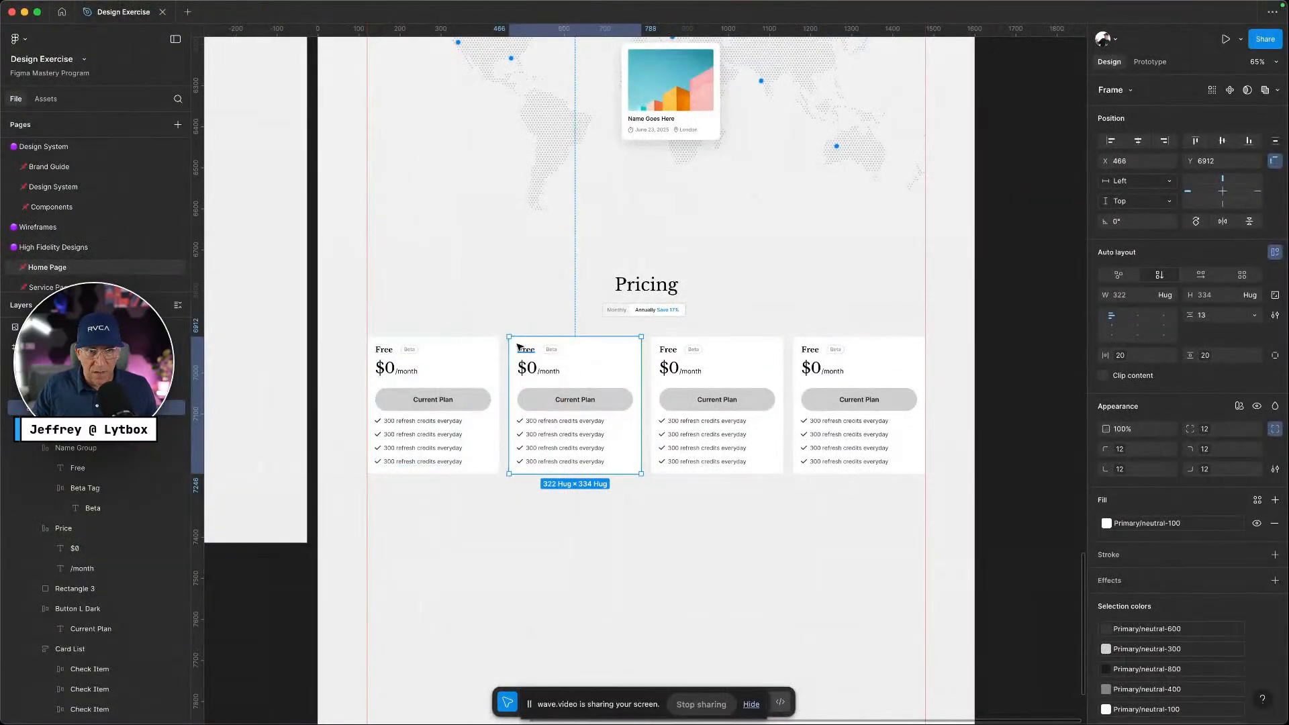
{"action": "key", "text": "ctrl+Left"}
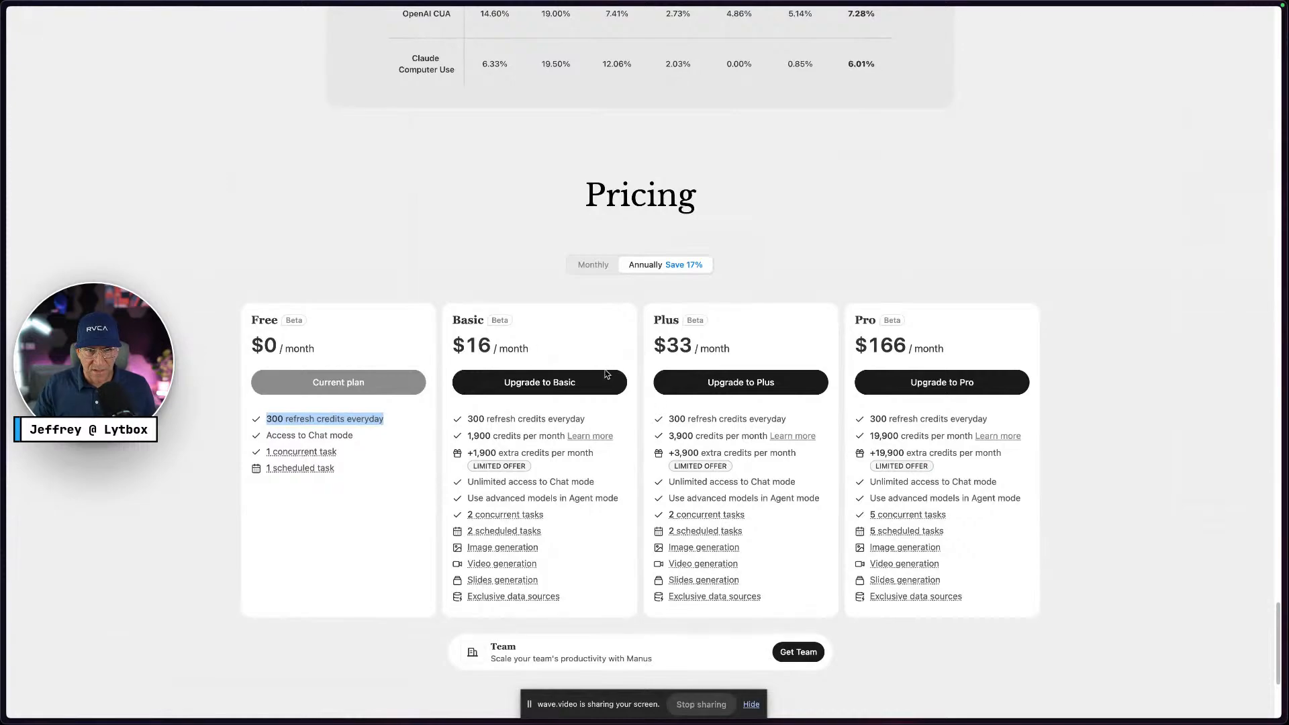
{"action": "key", "text": "ctrl+Right"}
Colour the first card's $0/month price and Free title with Primary/neutral-700
{"action": "scroll", "coordinate": [484, 473], "scroll_direction": "up", "scroll_amount": 5}
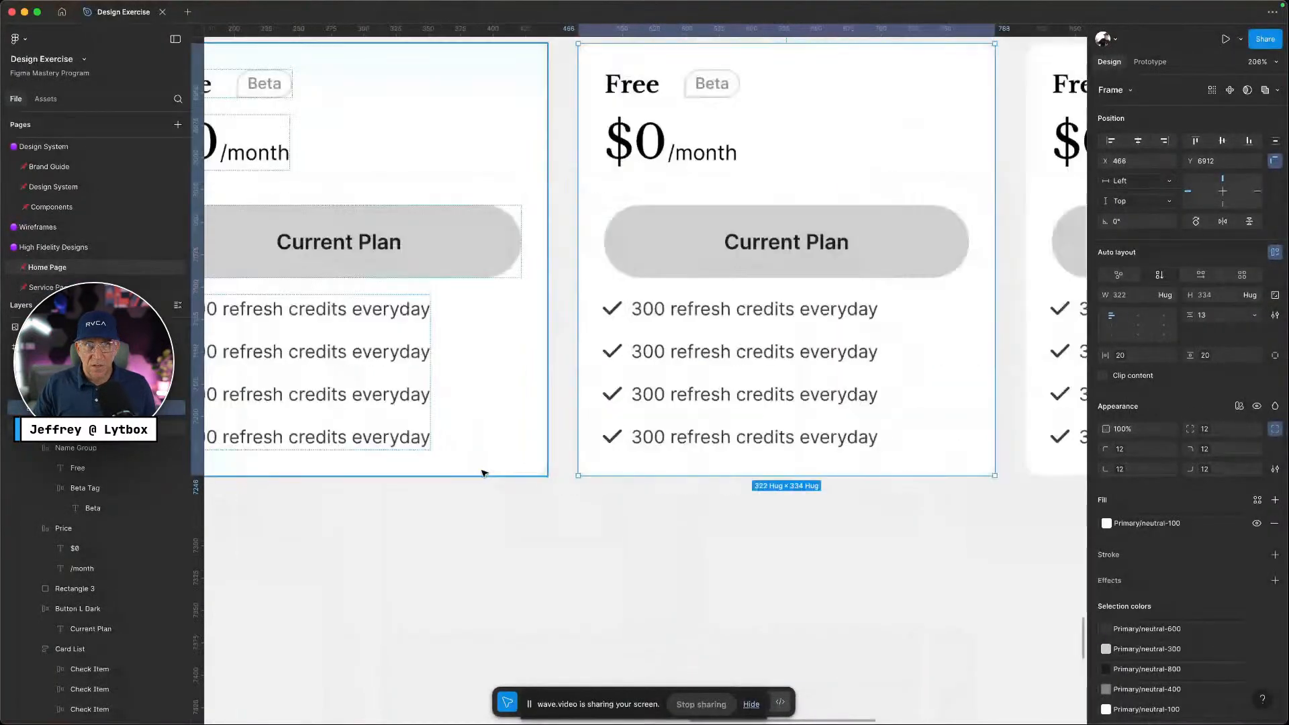
{"action": "scroll", "coordinate": [484, 473], "scroll_direction": "left", "scroll_amount": 8}
{"action": "left_click", "coordinate": [487, 128]}
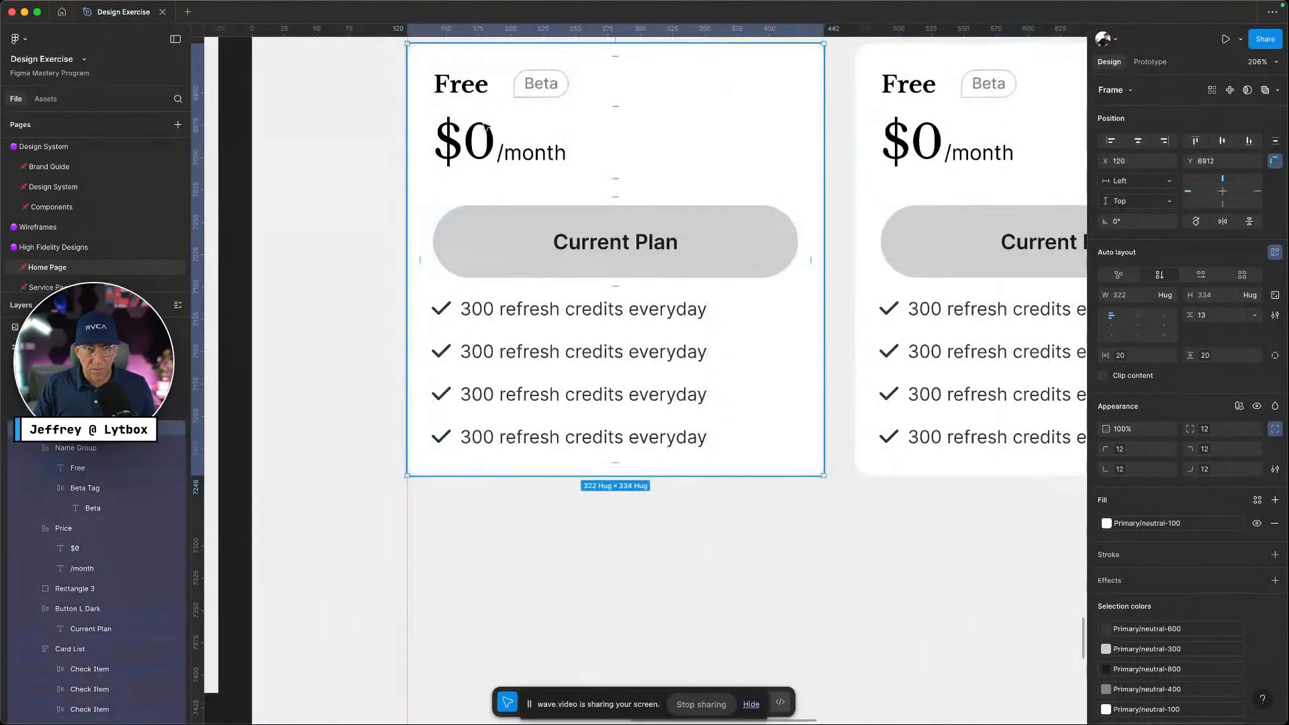
{"action": "double_click", "coordinate": [486, 127]}
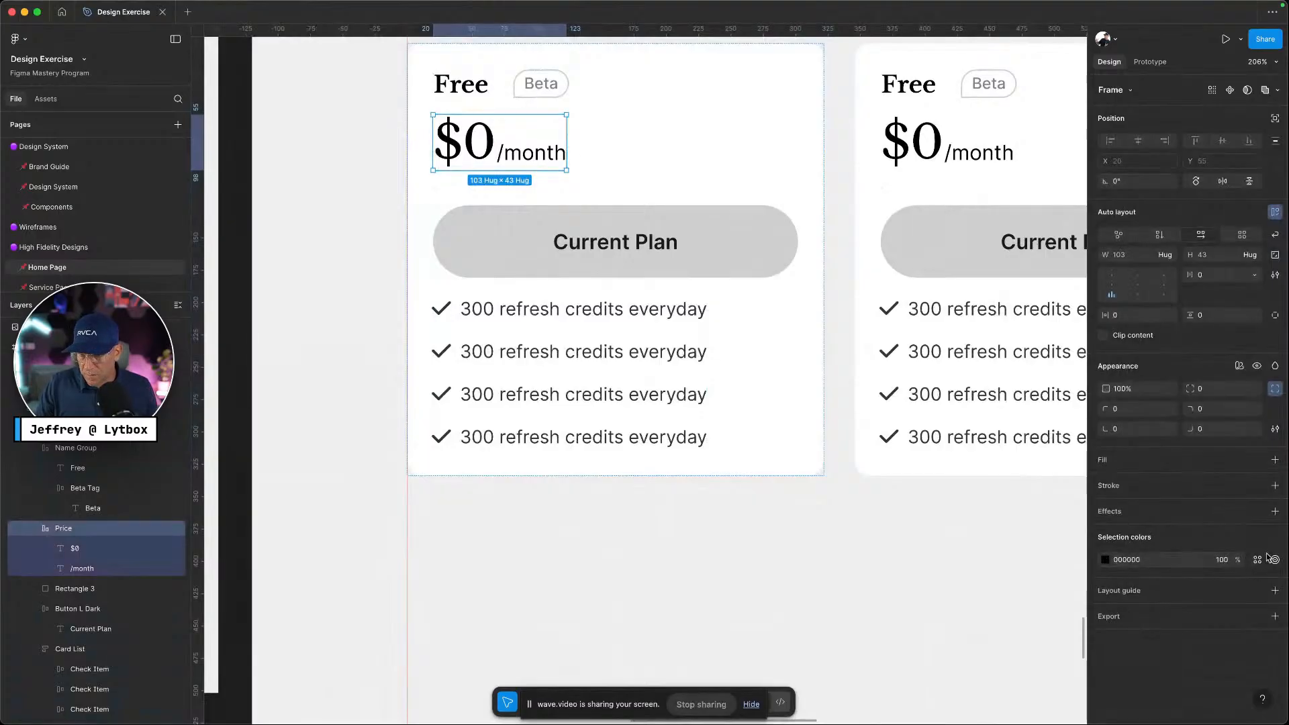
{"action": "left_click", "coordinate": [1274, 560]}
{"action": "left_click", "coordinate": [978, 673]}
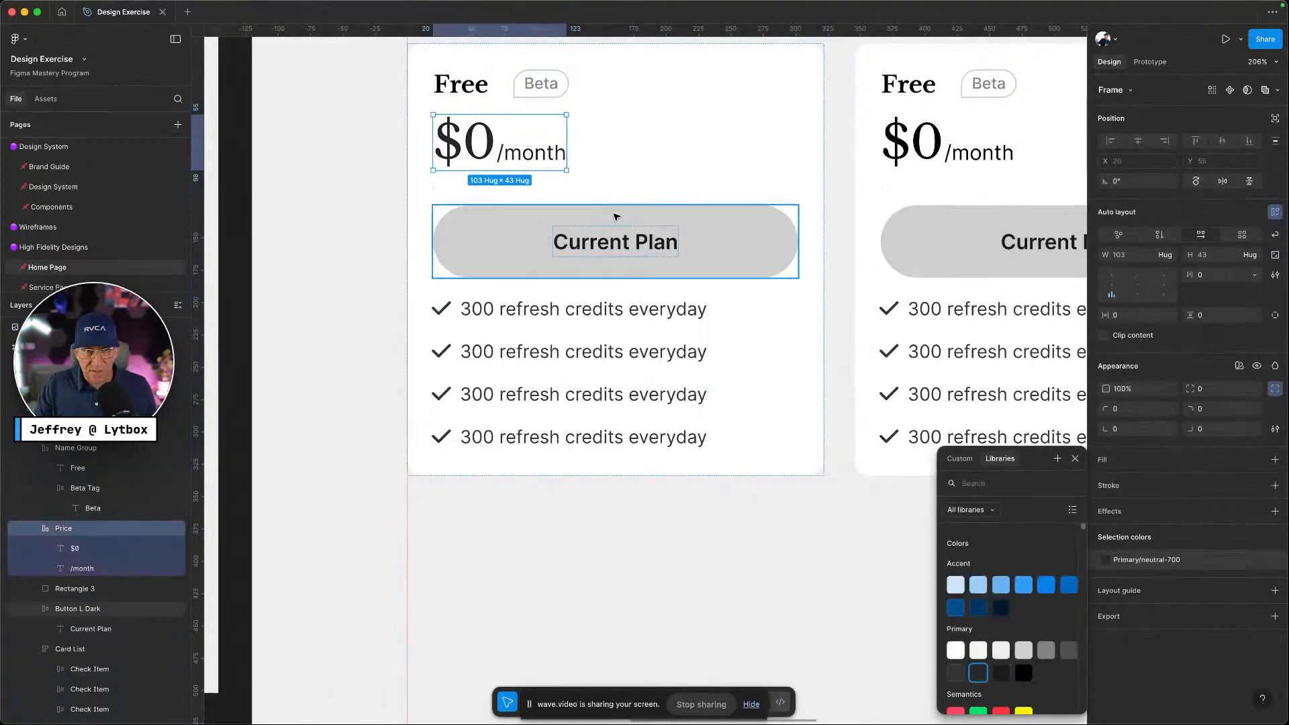
{"action": "double_click", "coordinate": [461, 84]}
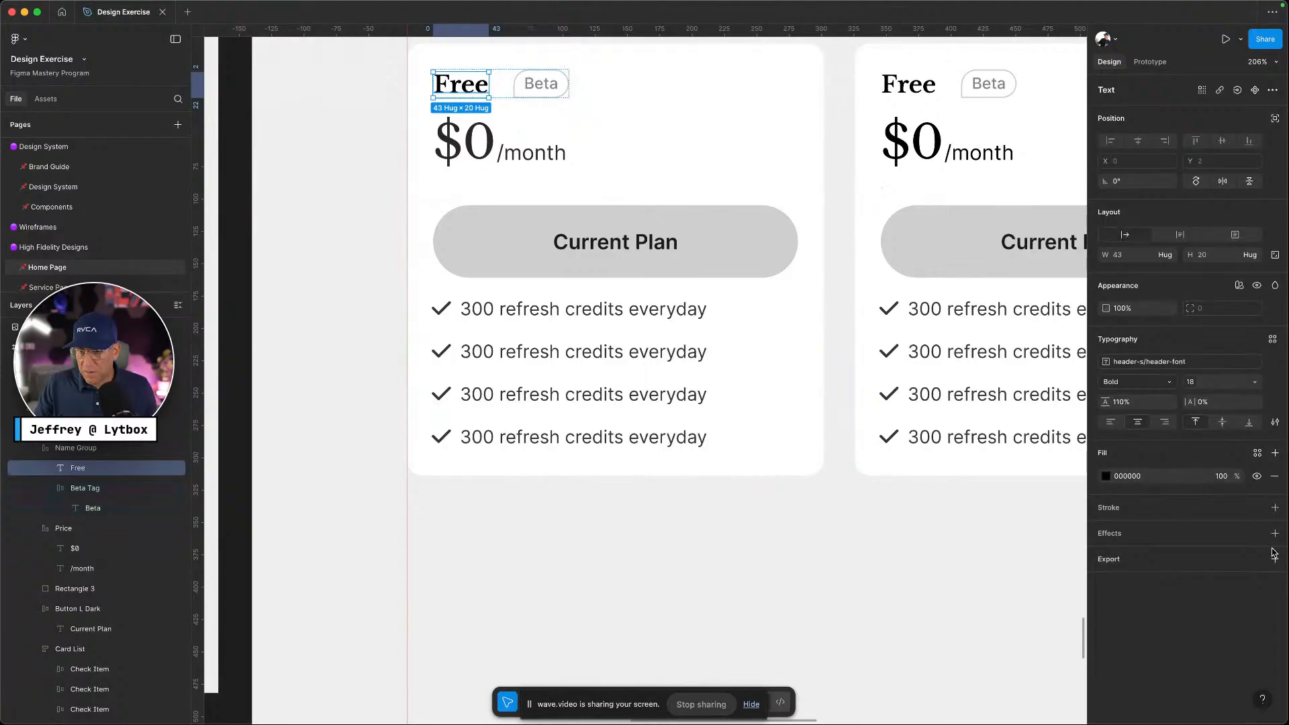
{"action": "left_click", "coordinate": [1256, 456]}
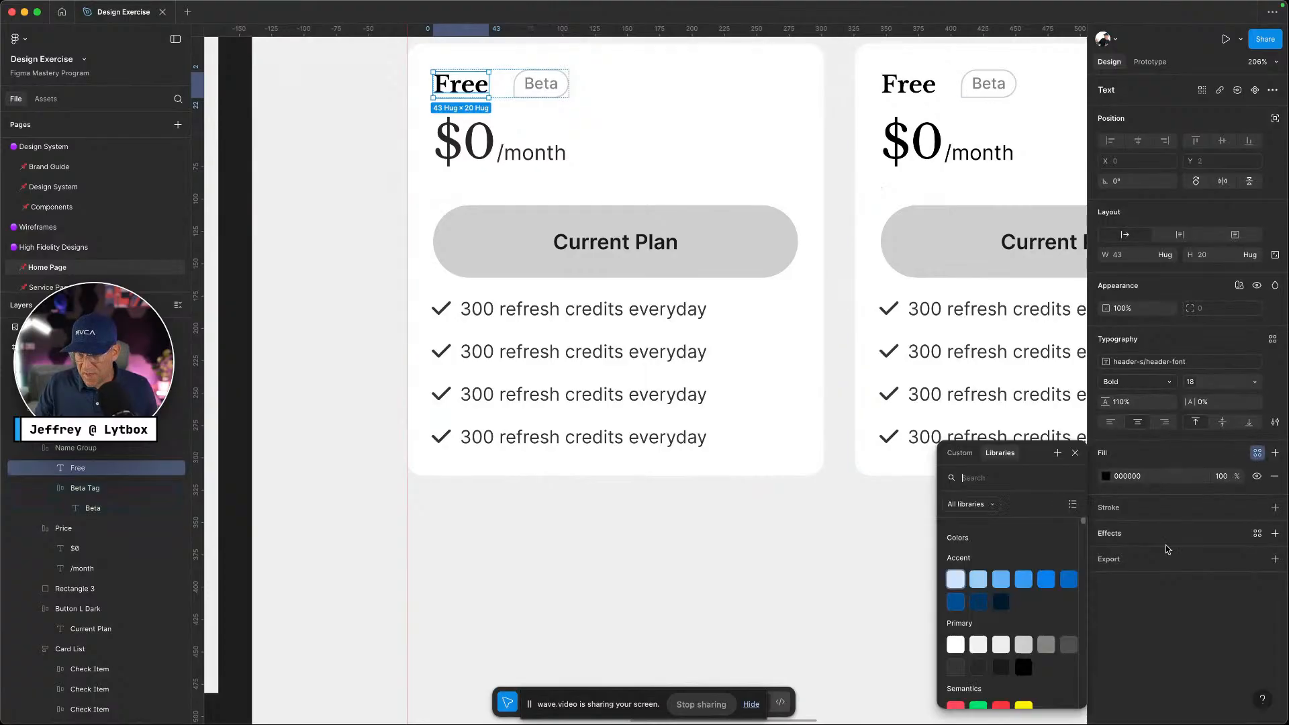
{"action": "left_click", "coordinate": [979, 672]}
Colour the second card's price and Free title with Primary/neutral-900, then select its button
{"action": "left_click", "coordinate": [930, 143]}
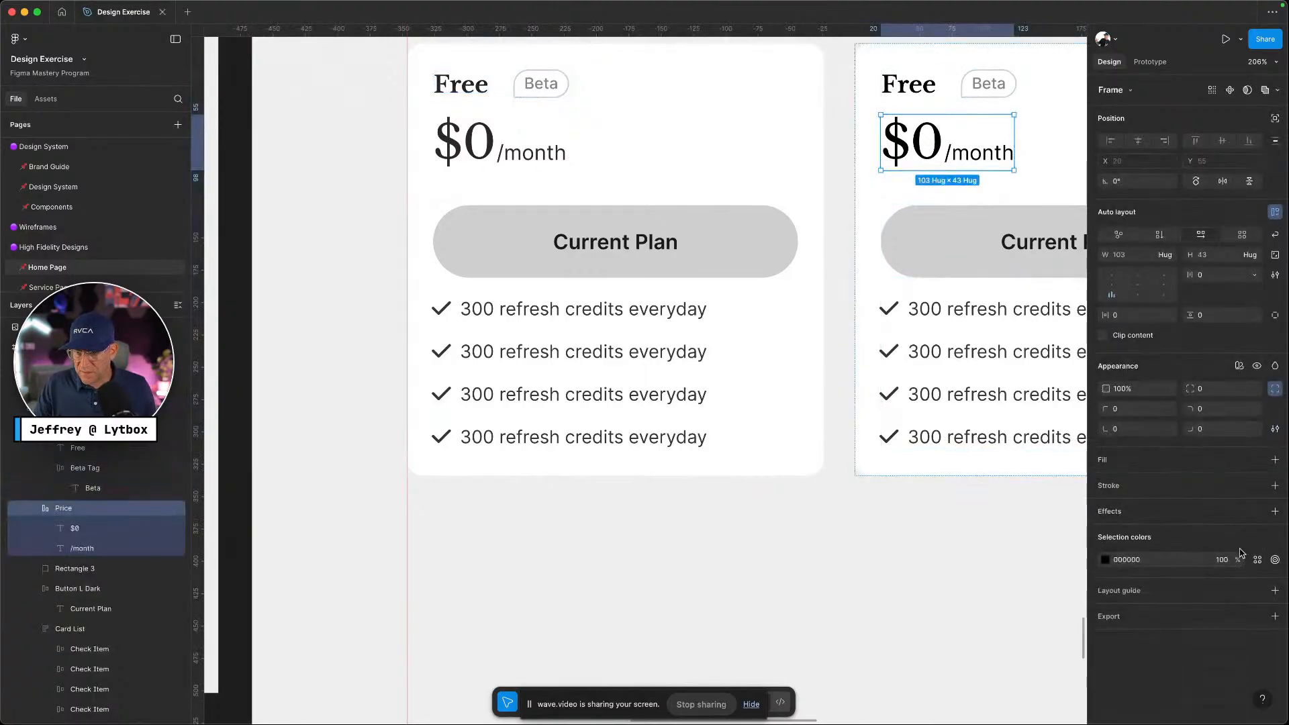
{"action": "left_click", "coordinate": [1258, 512]}
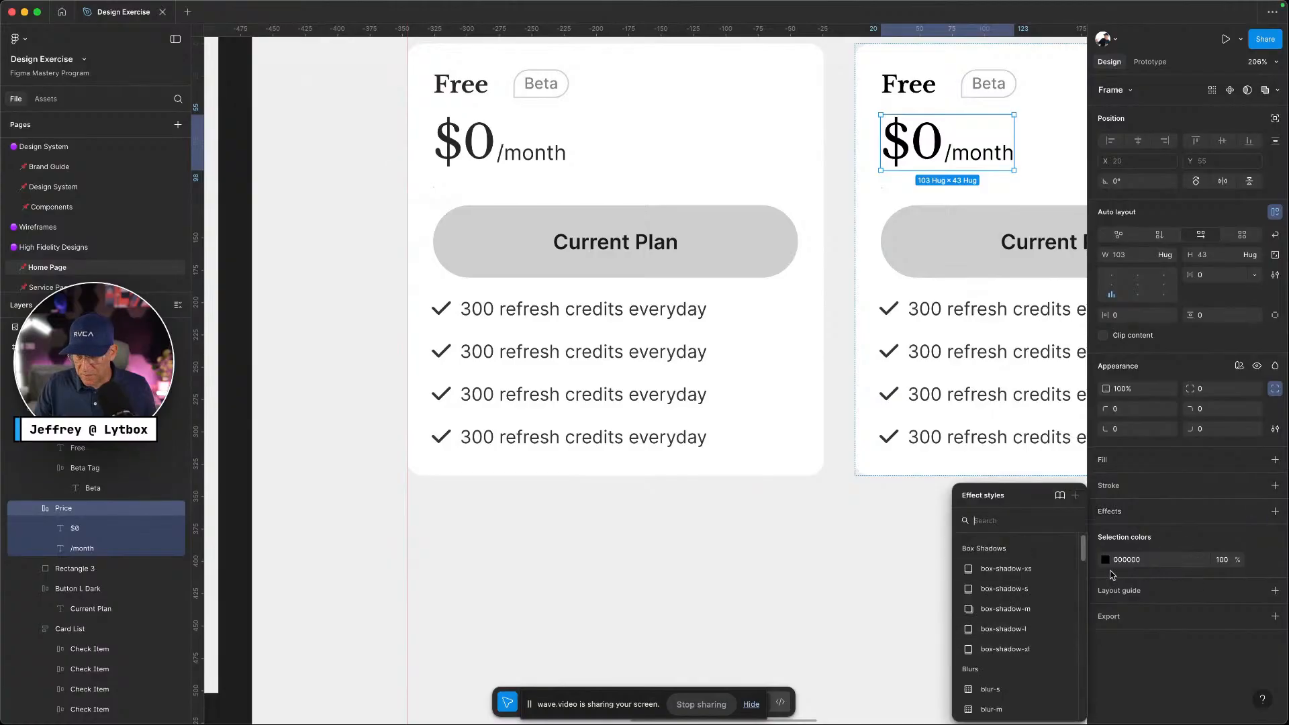
{"action": "left_click", "coordinate": [1259, 560]}
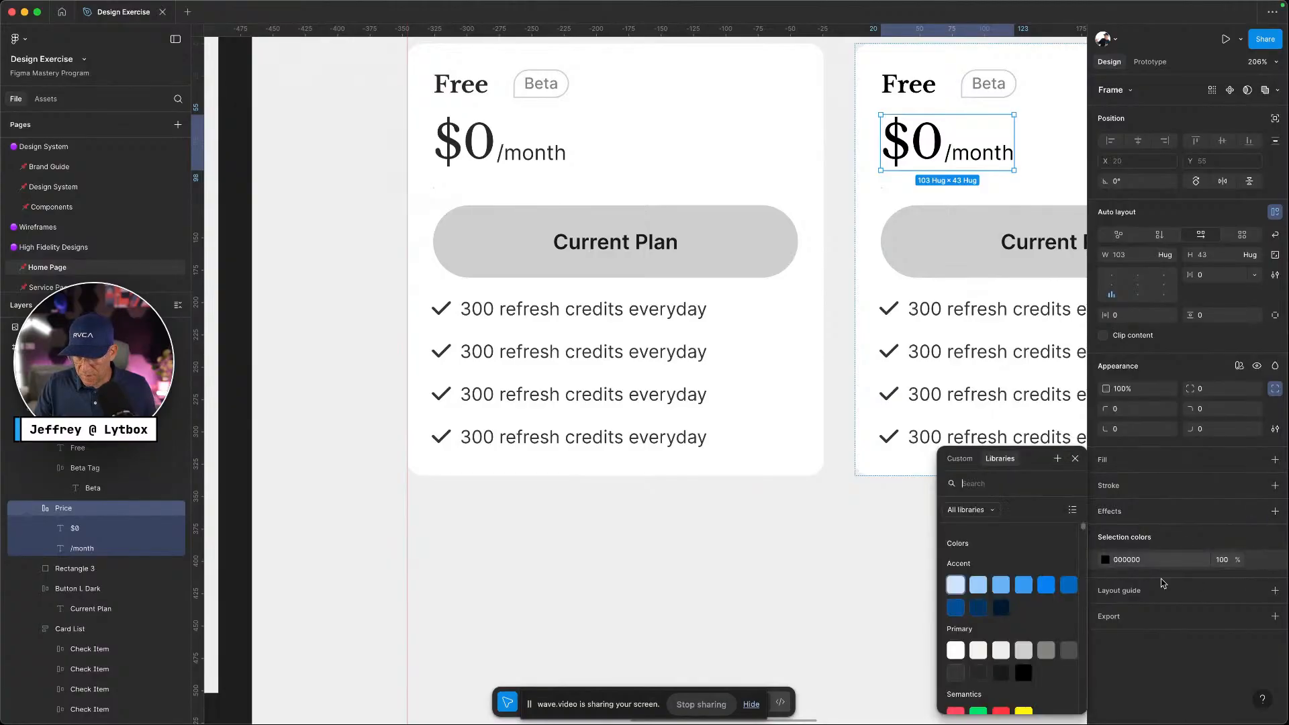
{"action": "left_click", "coordinate": [1024, 672]}
{"action": "left_click", "coordinate": [927, 93]}
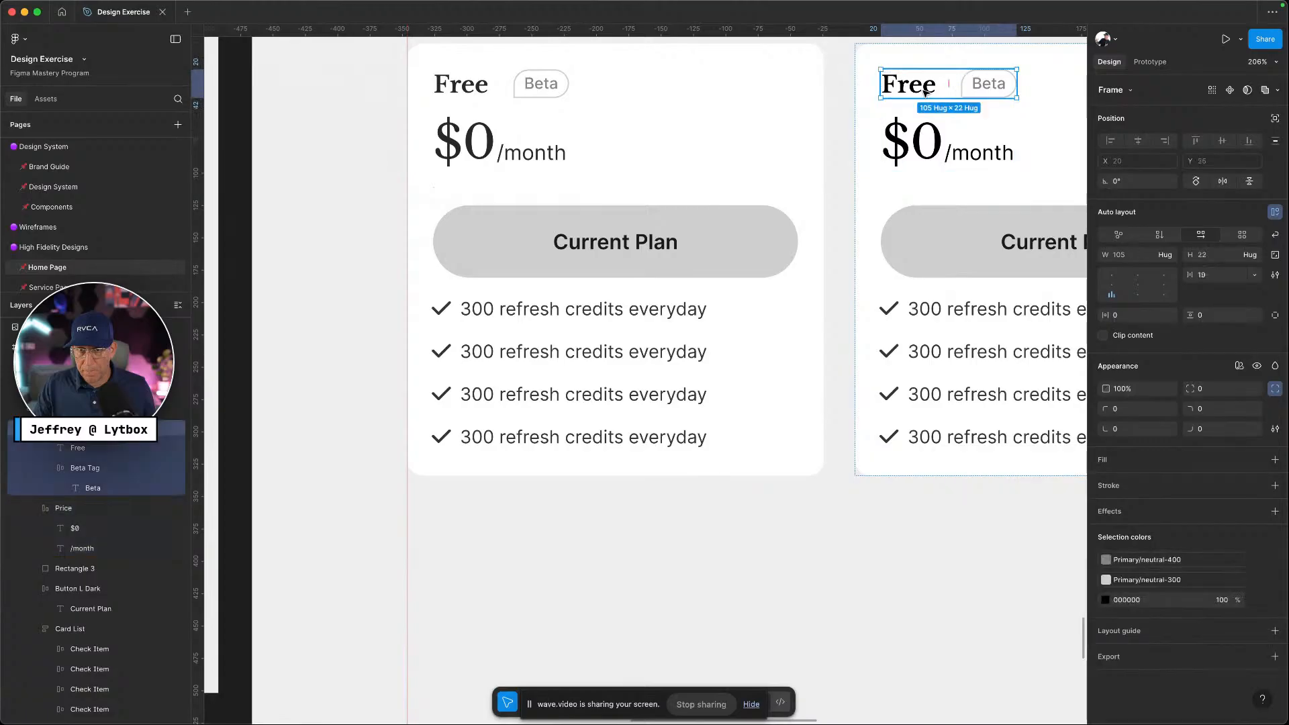
{"action": "left_click", "coordinate": [1257, 452]}
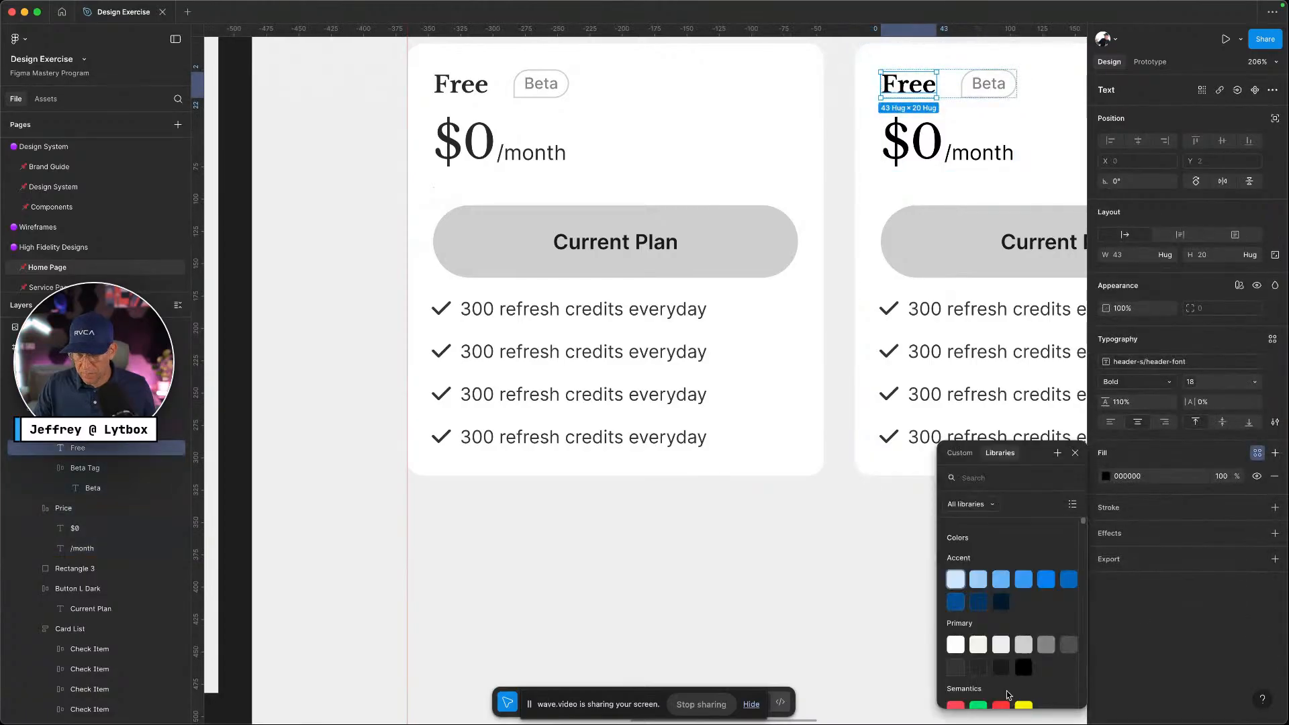
{"action": "left_click", "coordinate": [1024, 667]}
{"action": "scroll", "coordinate": [994, 316], "scroll_direction": "right", "scroll_amount": 5}
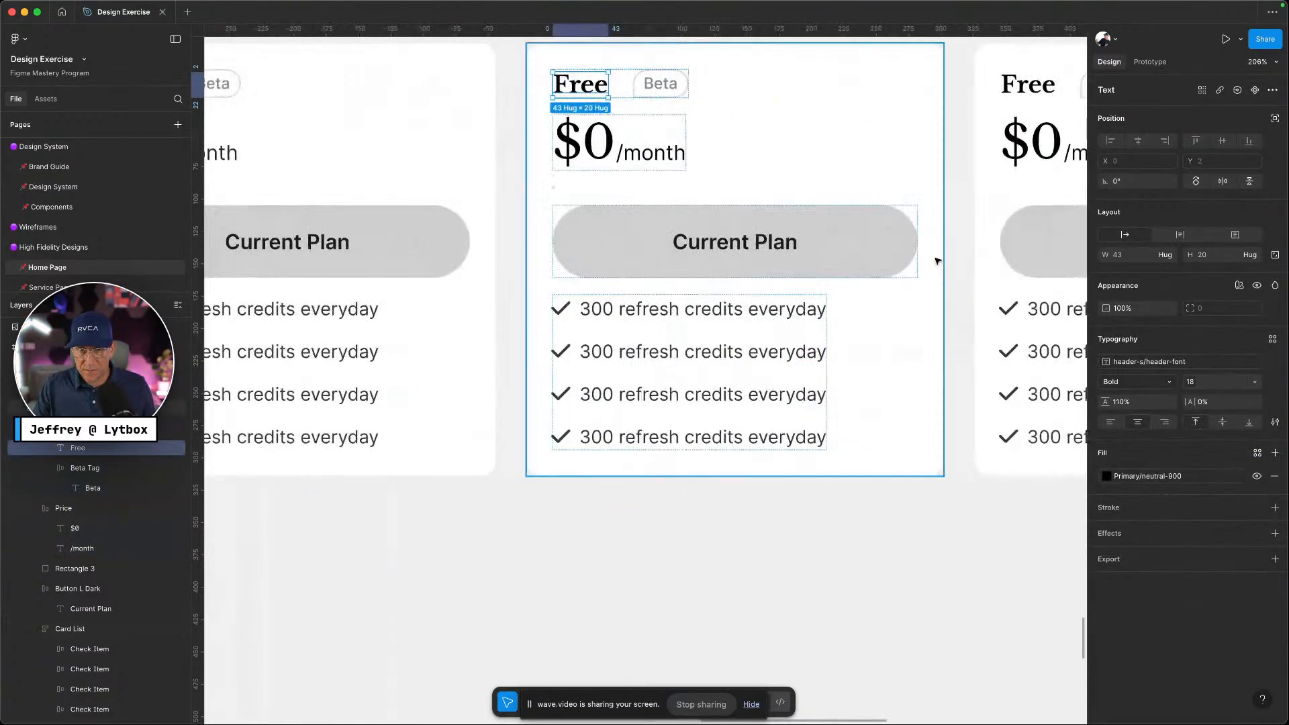
{"action": "left_click", "coordinate": [869, 243]}
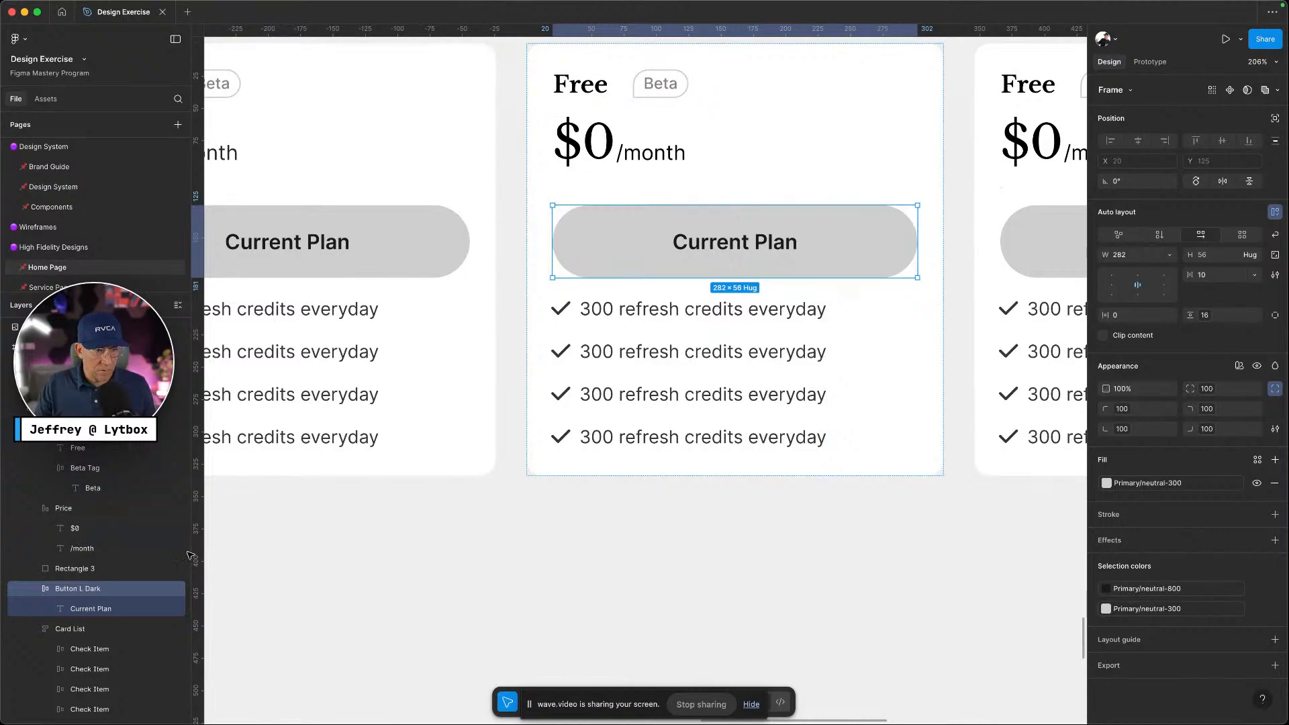
{"action": "left_click", "coordinate": [34, 590]}
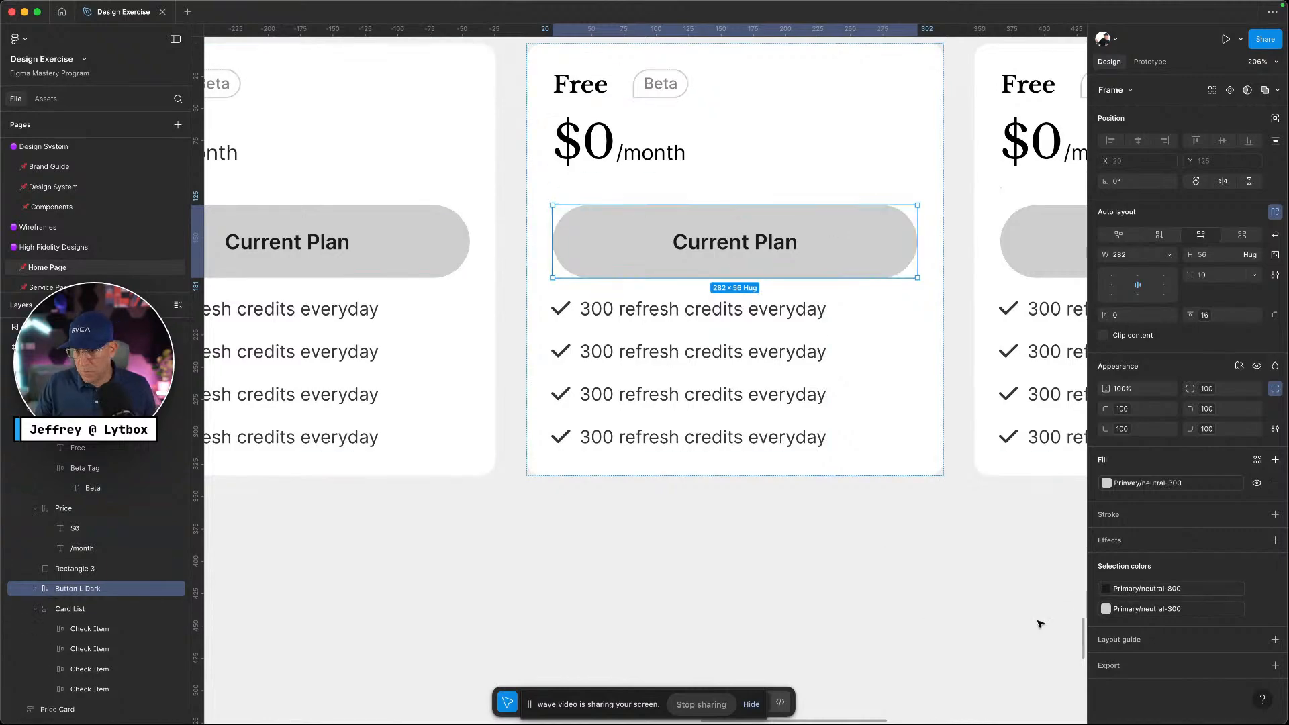
Fill the second card's Current Plan button with black neutral-900 and make its label white
{"action": "left_click", "coordinate": [1107, 483]}
{"action": "left_click", "coordinate": [1023, 658]}
{"action": "key", "text": "Escape"}
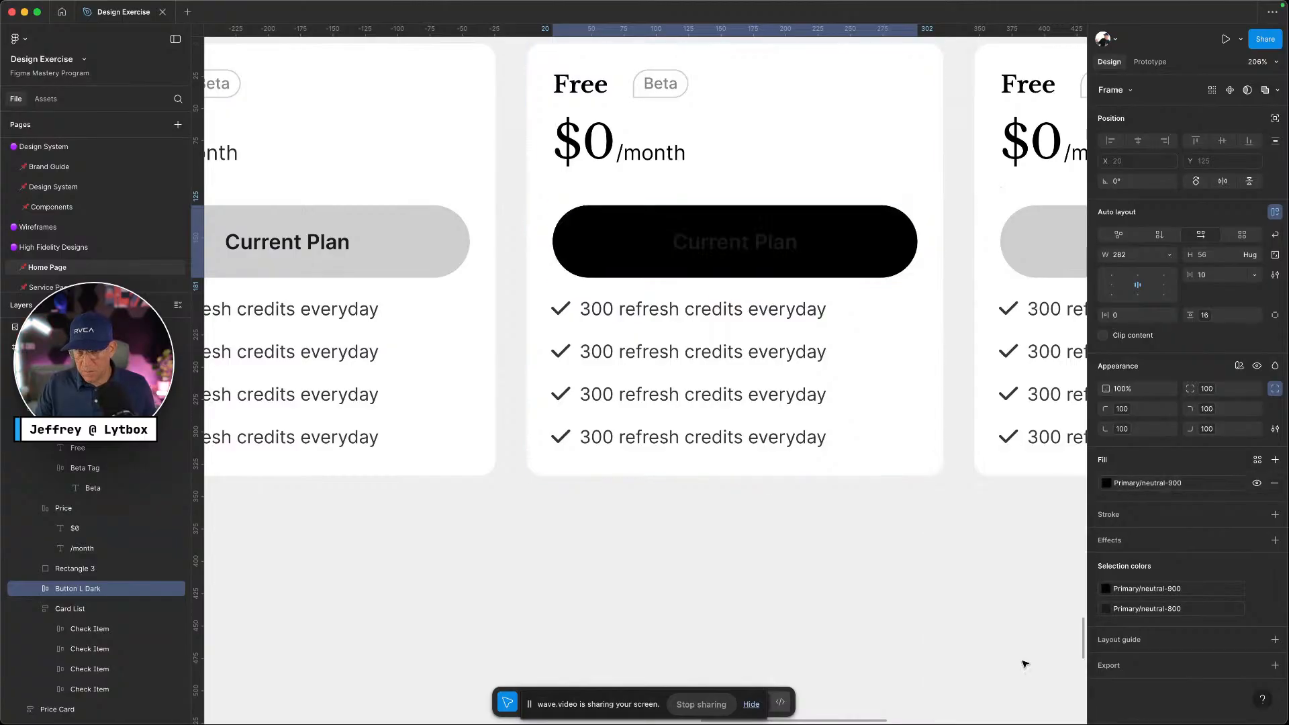
{"action": "key", "text": "Return"}
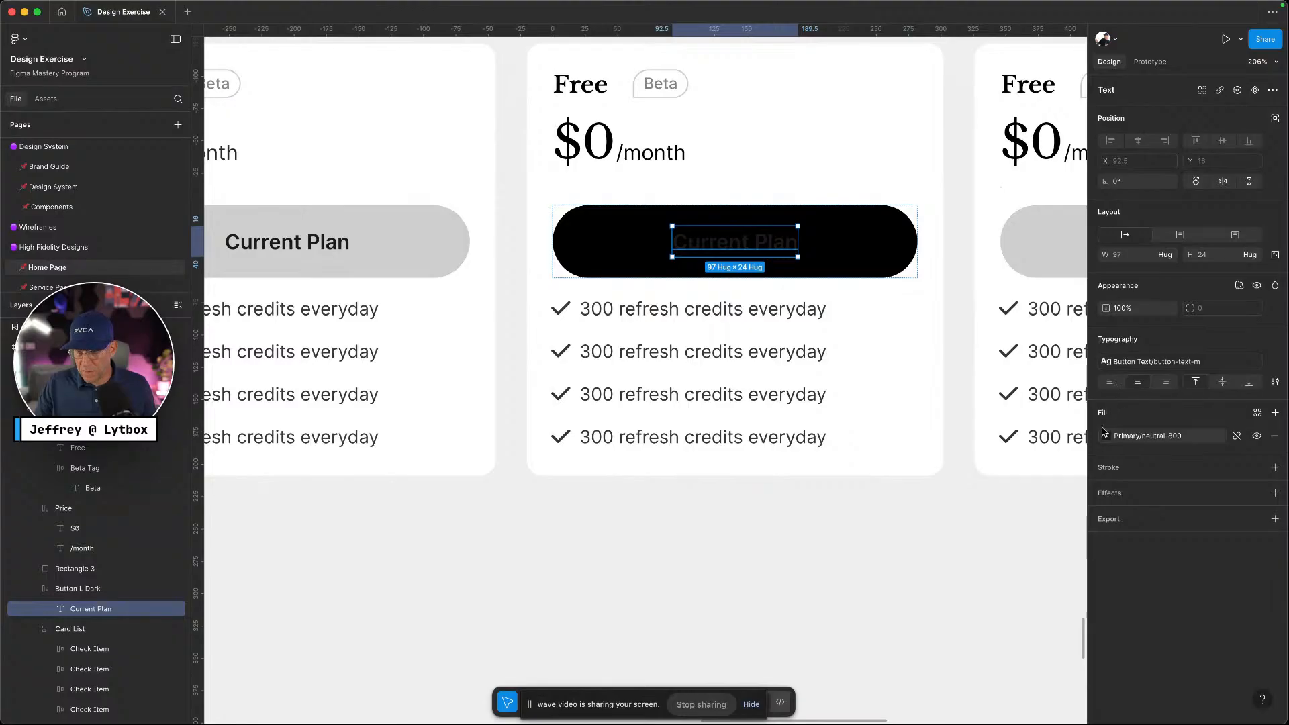
{"action": "left_click", "coordinate": [1107, 436]}
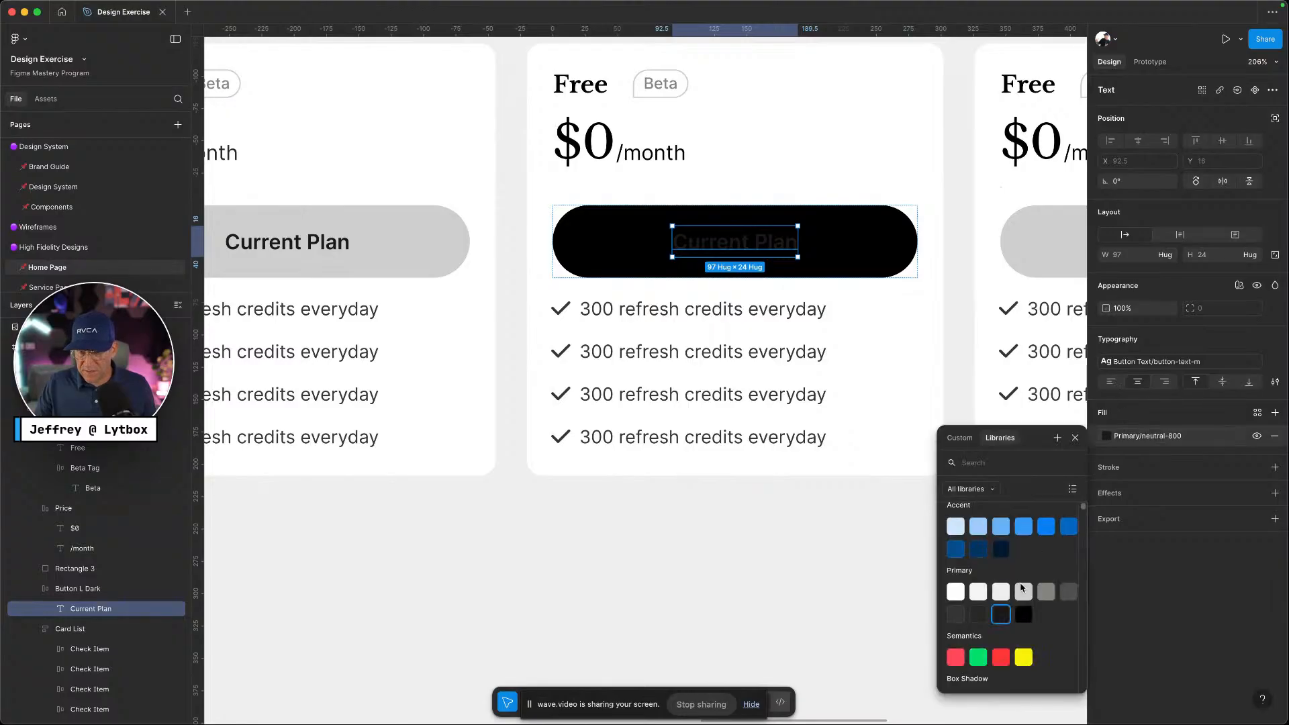
{"action": "left_click", "coordinate": [957, 593]}
{"action": "left_click", "coordinate": [728, 558]}
{"action": "scroll", "coordinate": [729, 548], "scroll_direction": "down", "scroll_amount": 3}
{"action": "scroll", "coordinate": [730, 547], "scroll_direction": "down", "scroll_amount": 3}
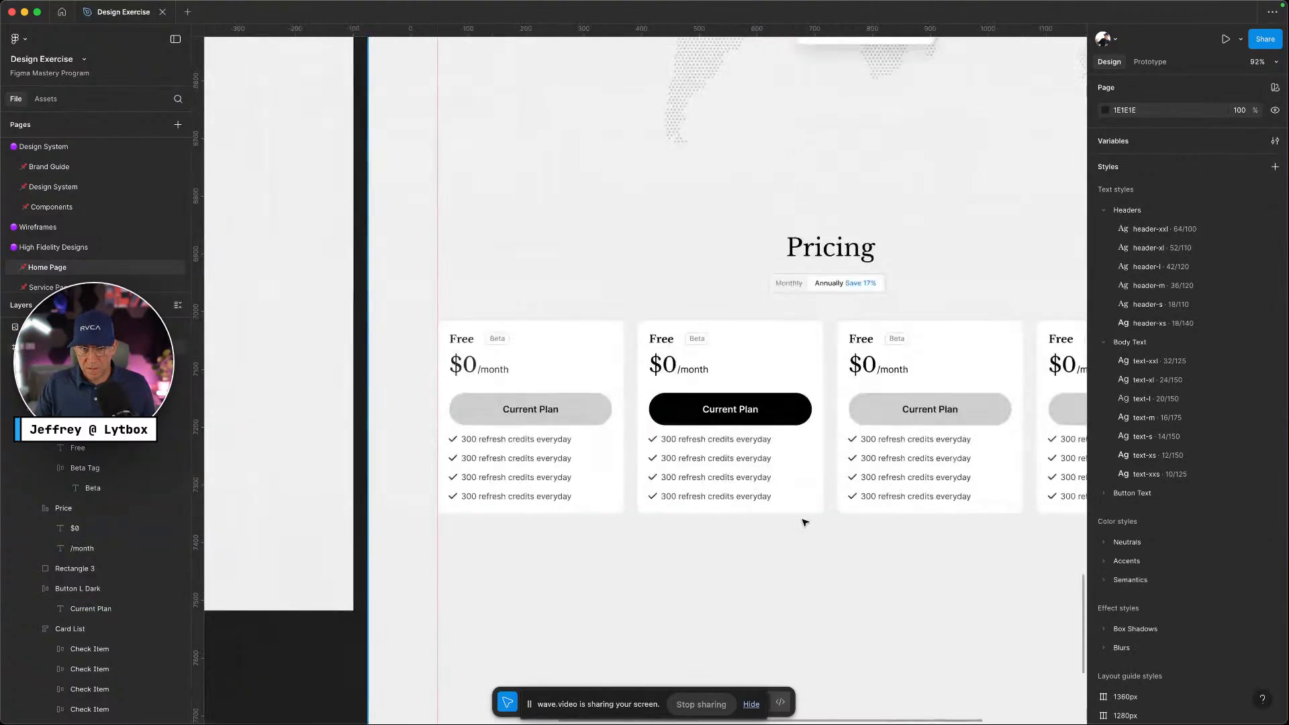
Give the first card's check list a padding-20 top padding using individual padding
{"action": "left_click", "coordinate": [752, 500]}
{"action": "left_click", "coordinate": [753, 500]}
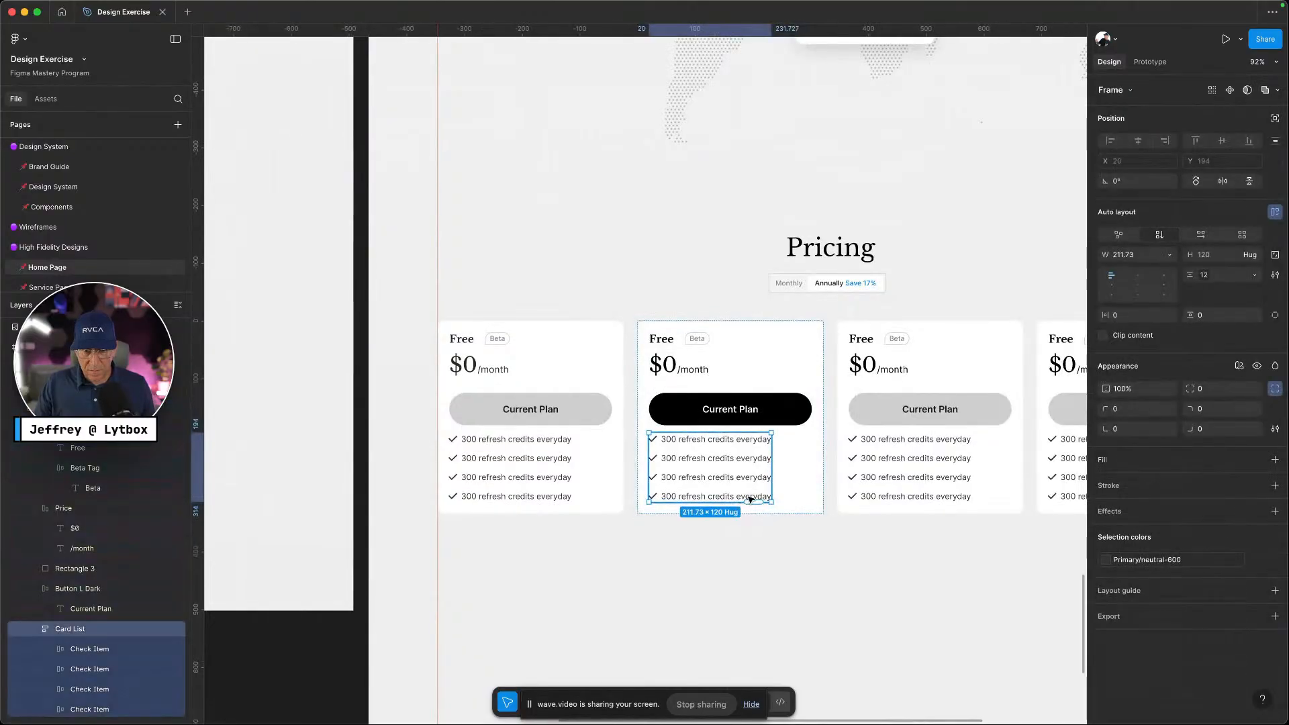
{"action": "left_click", "coordinate": [667, 497]}
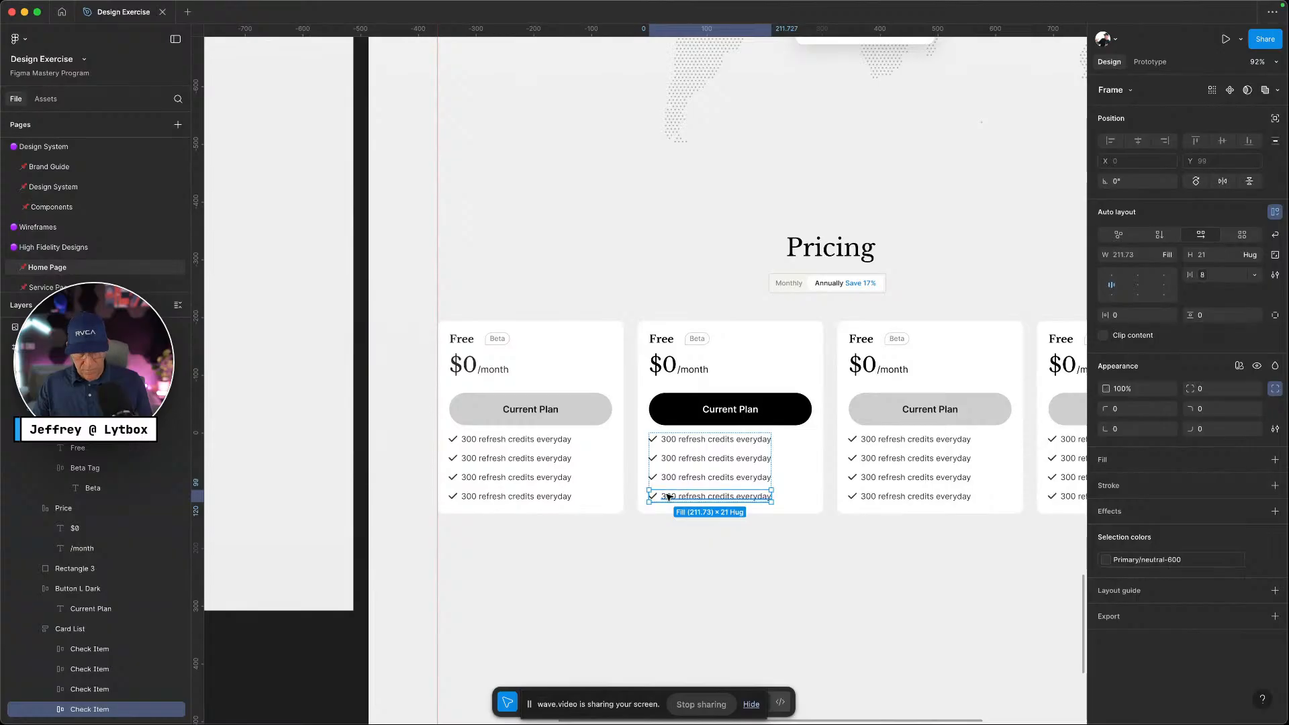
{"action": "left_click", "coordinate": [708, 532]}
{"action": "key", "text": "ctrl+Left"}
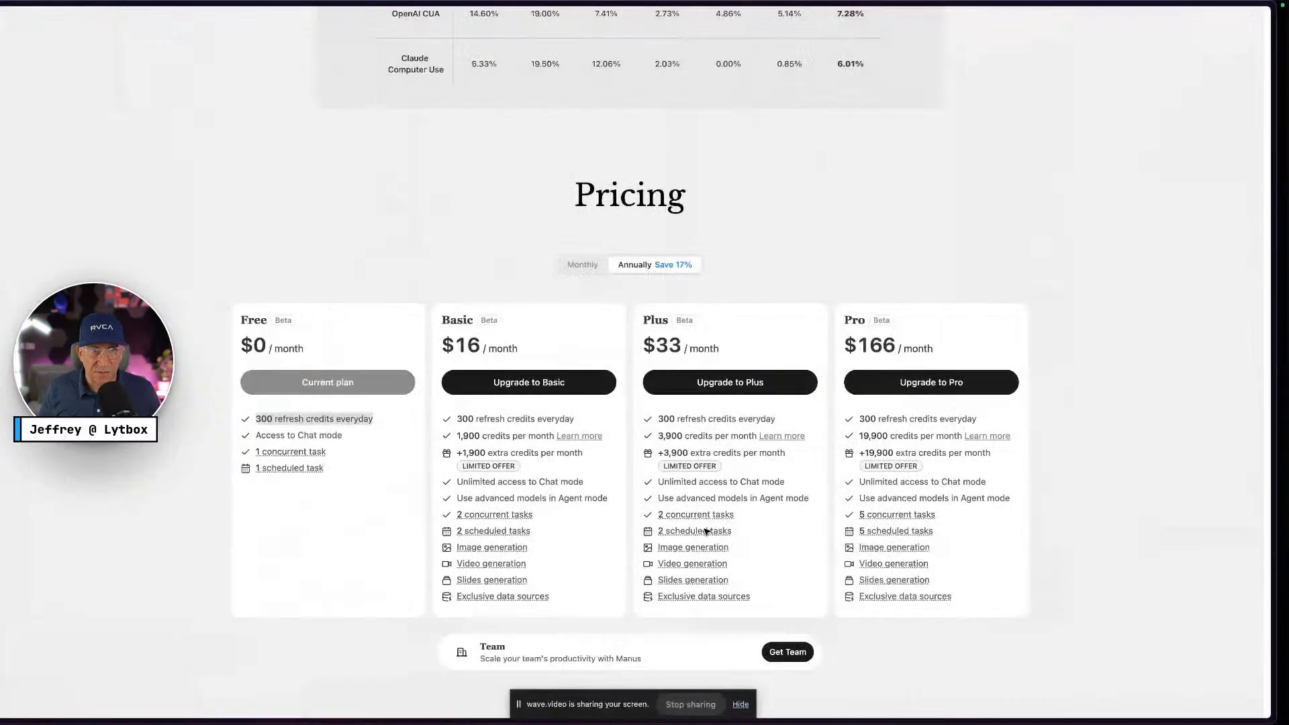
{"action": "key", "text": "ctrl+Right"}
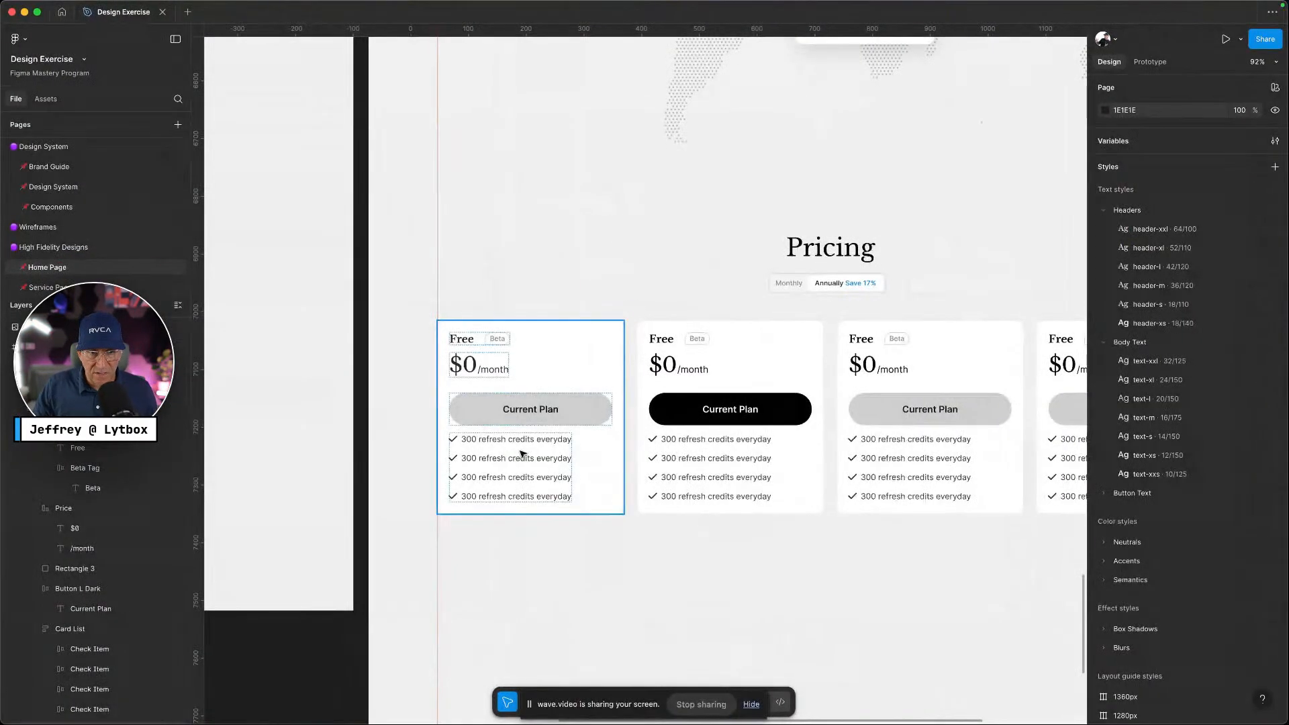
{"action": "left_click", "coordinate": [534, 457]}
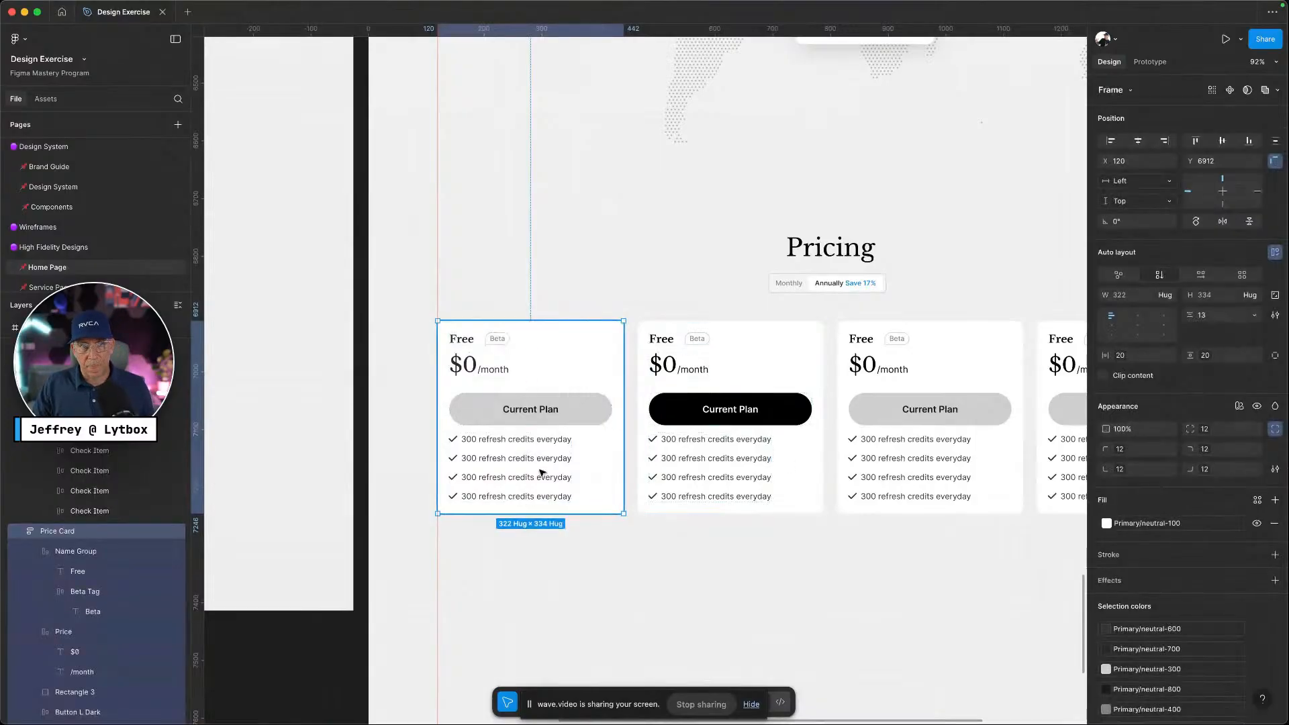
{"action": "double_click", "coordinate": [517, 463]}
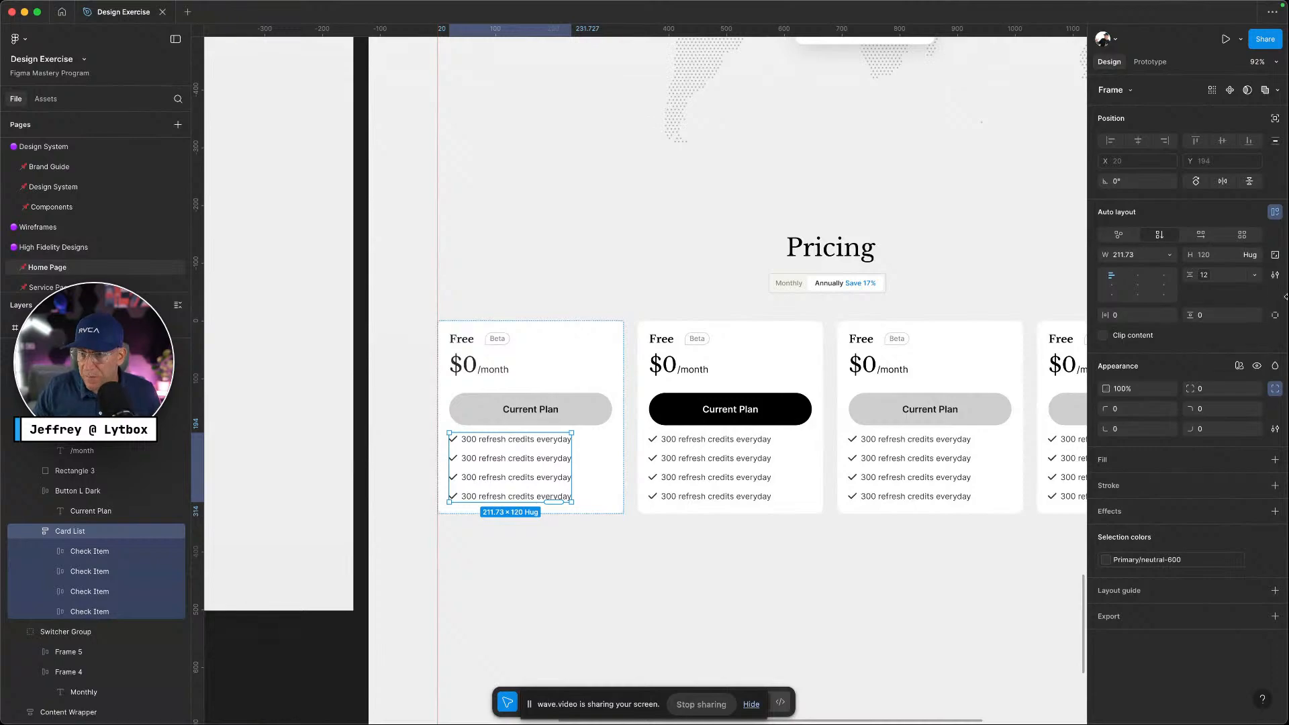
{"action": "left_click", "coordinate": [1275, 315]}
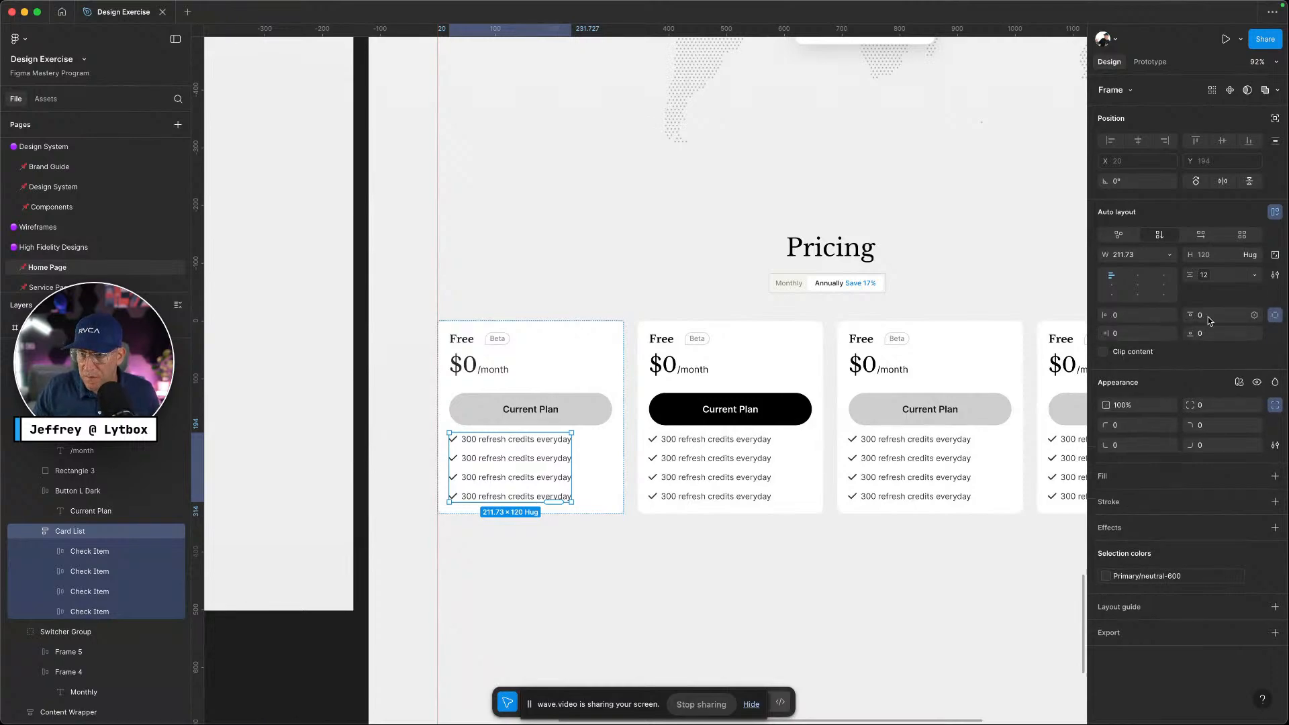
{"action": "left_click", "coordinate": [1255, 316]}
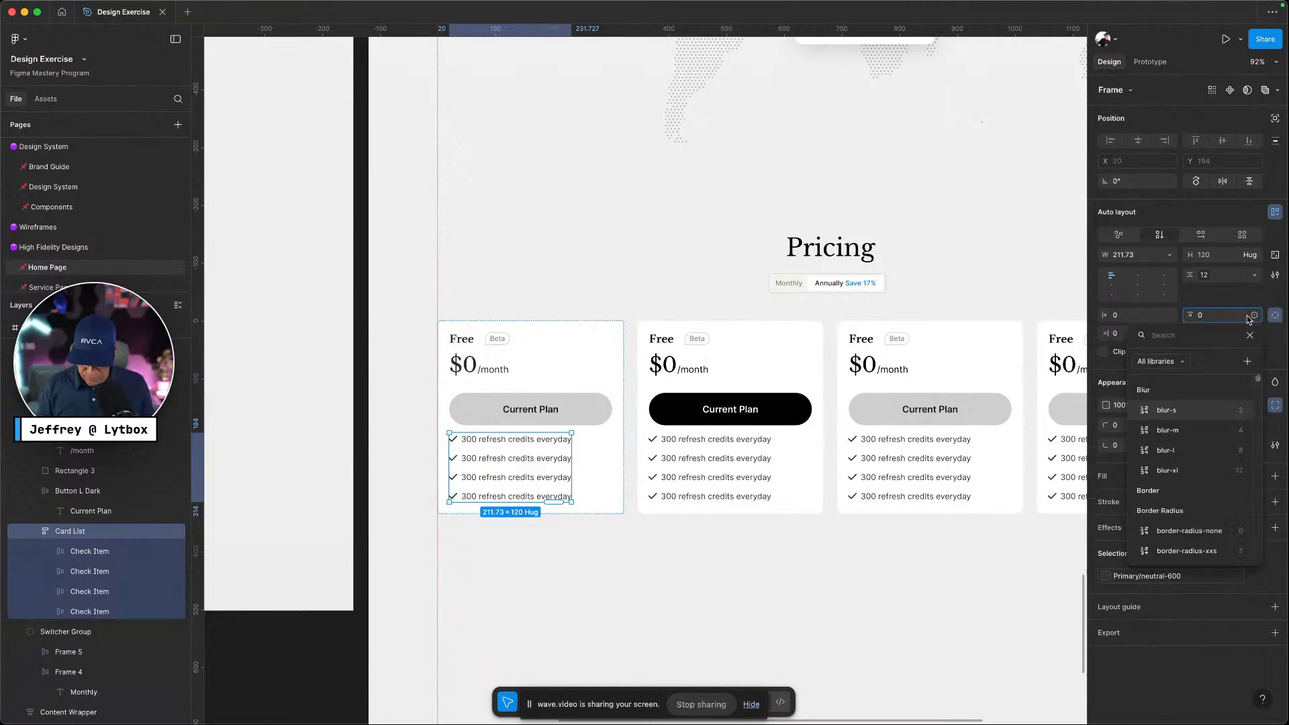
{"action": "type", "text": "padd"}
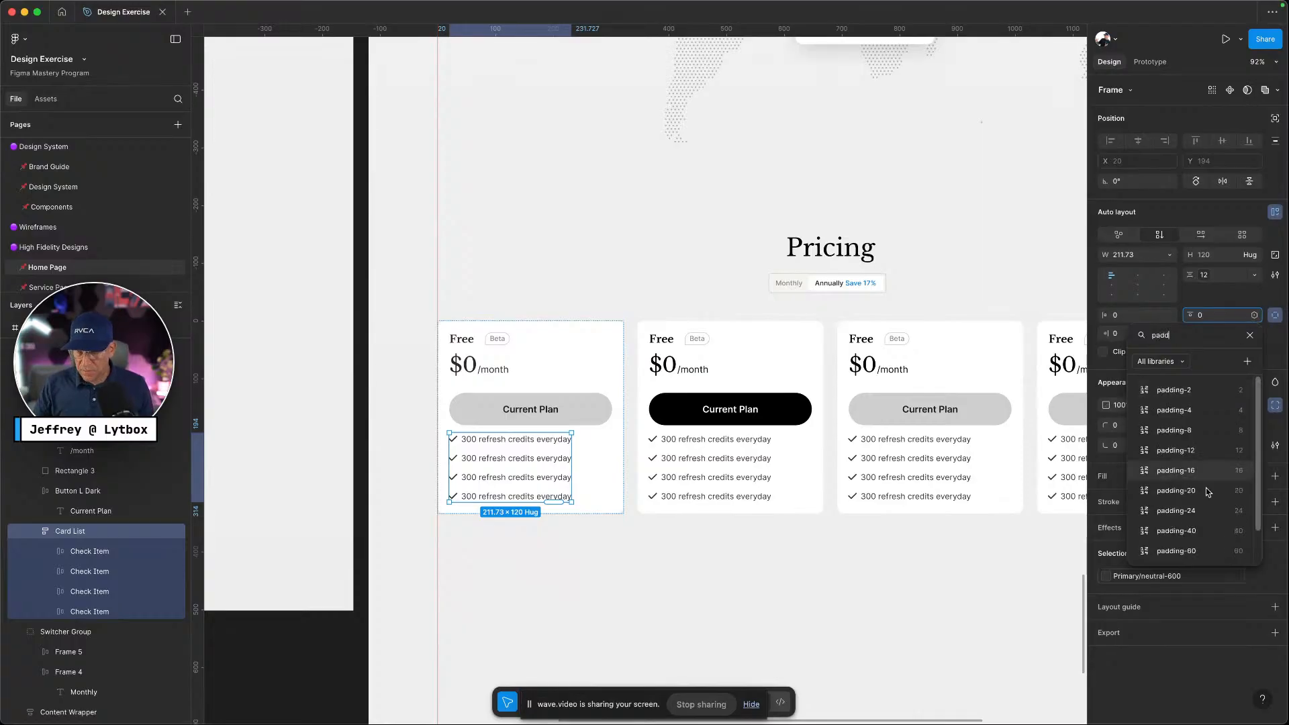
{"action": "left_click", "coordinate": [1194, 491]}
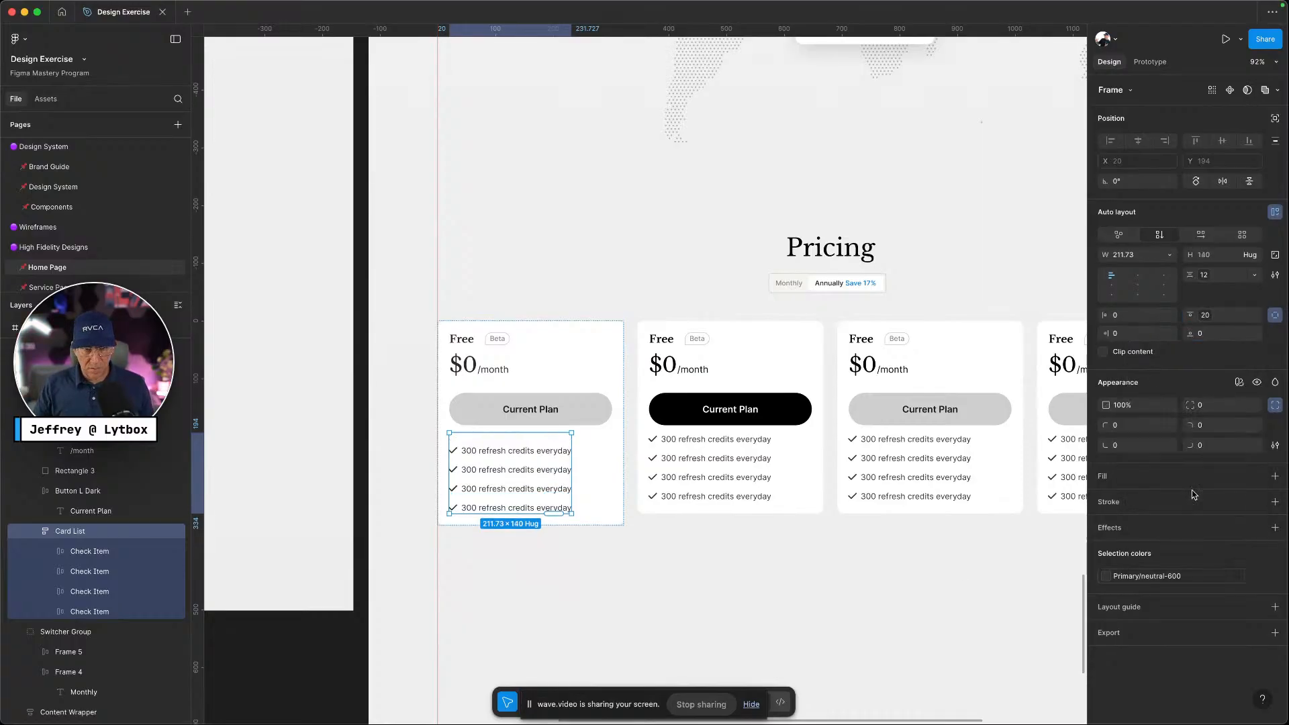
{"action": "left_click", "coordinate": [550, 573]}
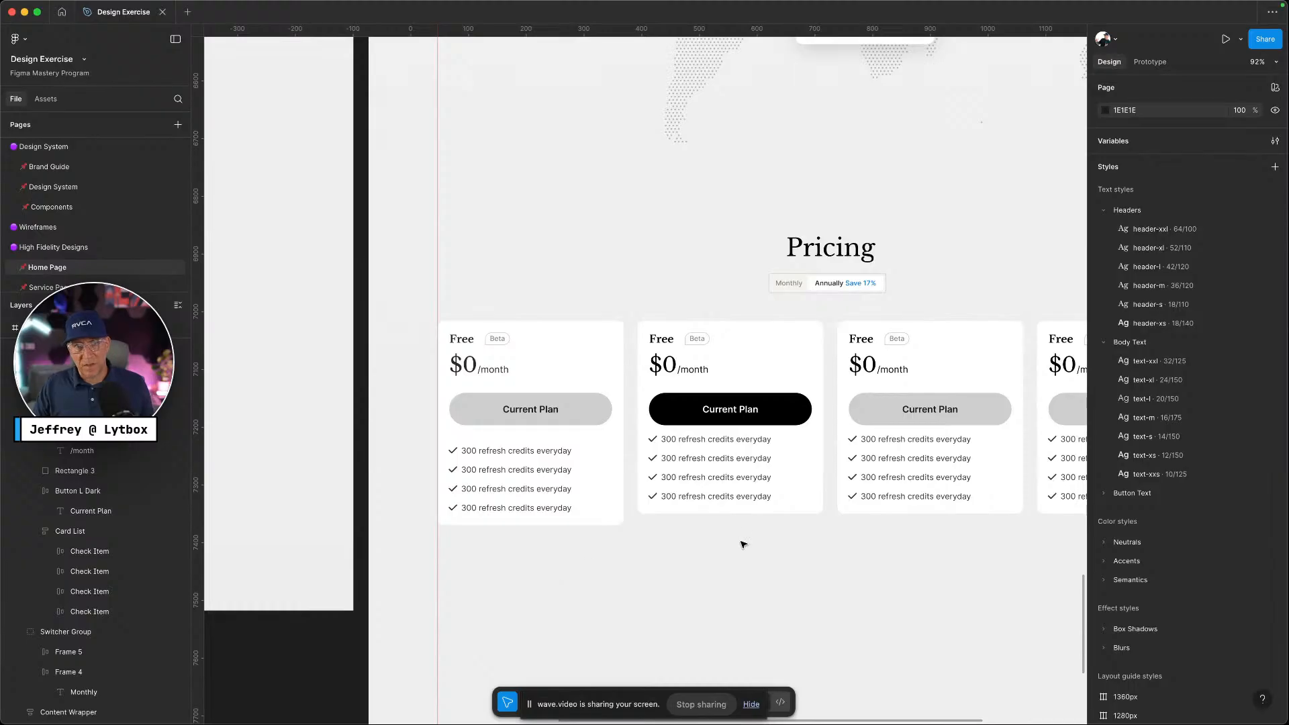
Set the second card's check list top padding to padding-20 as well
{"action": "left_click", "coordinate": [743, 454]}
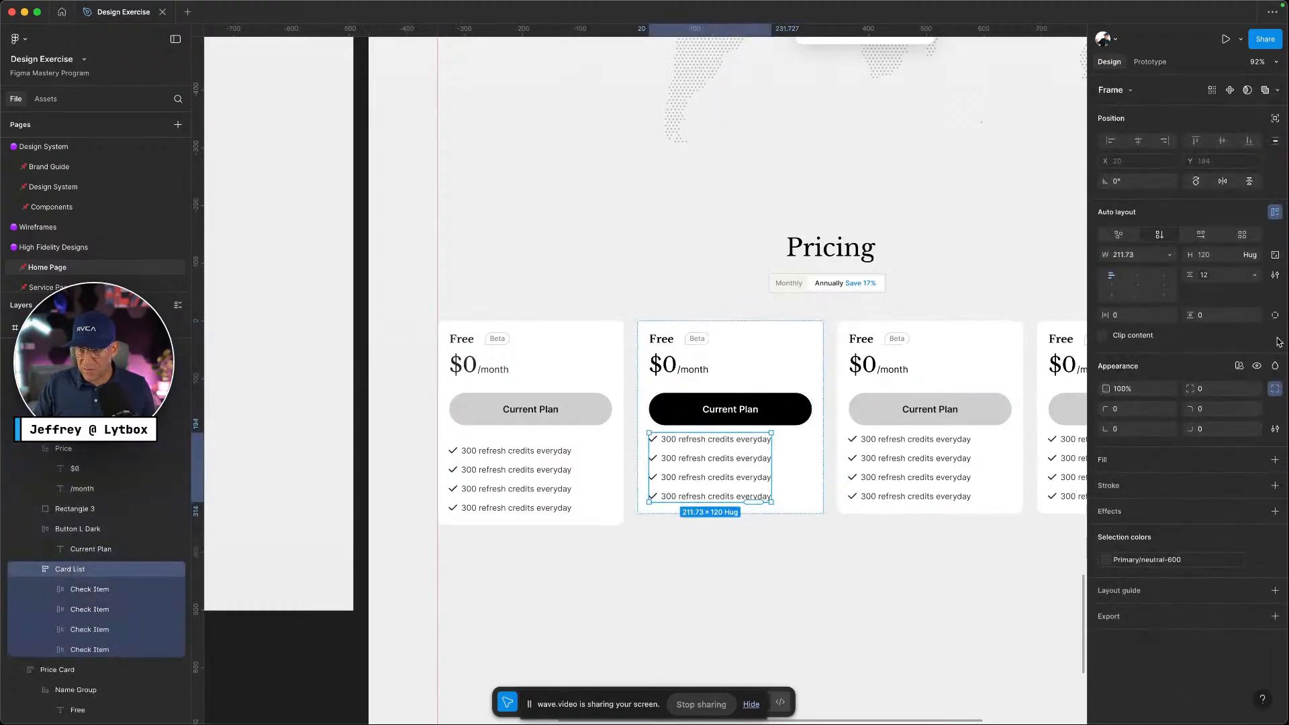
{"action": "left_click", "coordinate": [1276, 317]}
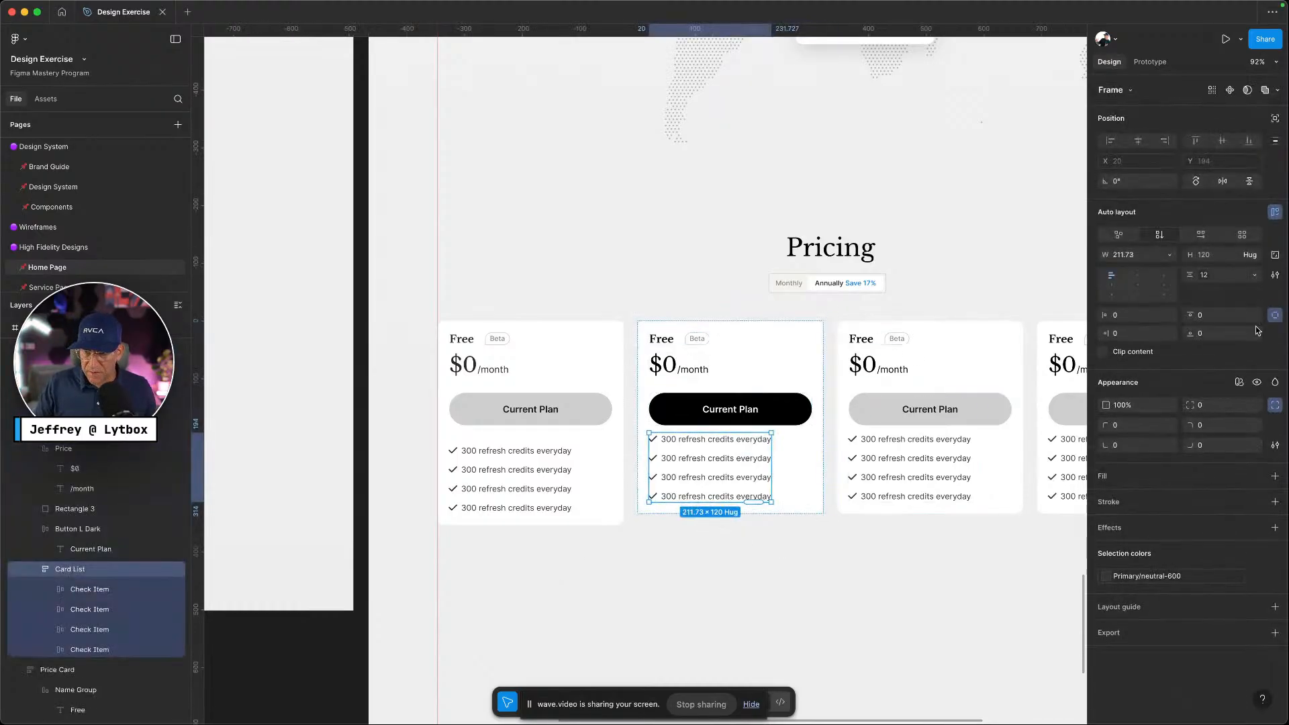
{"action": "left_click", "coordinate": [1223, 315]}
{"action": "left_click", "coordinate": [1253, 315]}
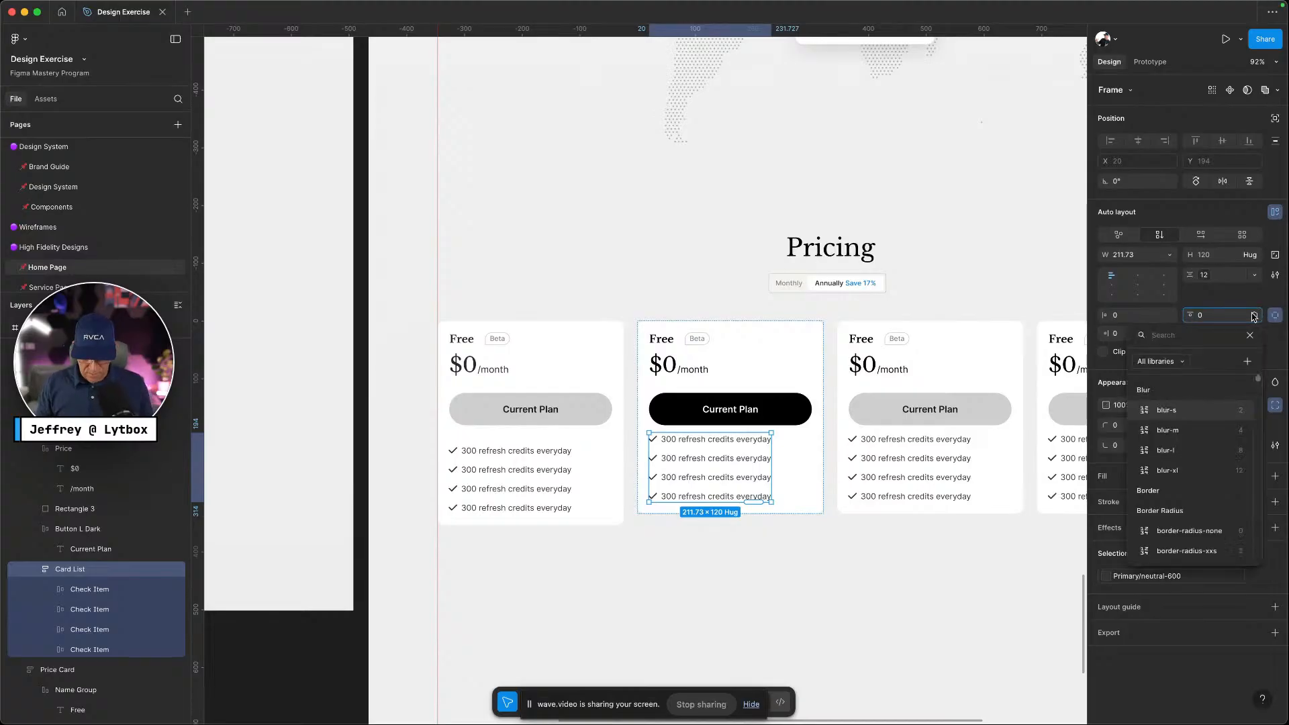
{"action": "type", "text": "padding"}
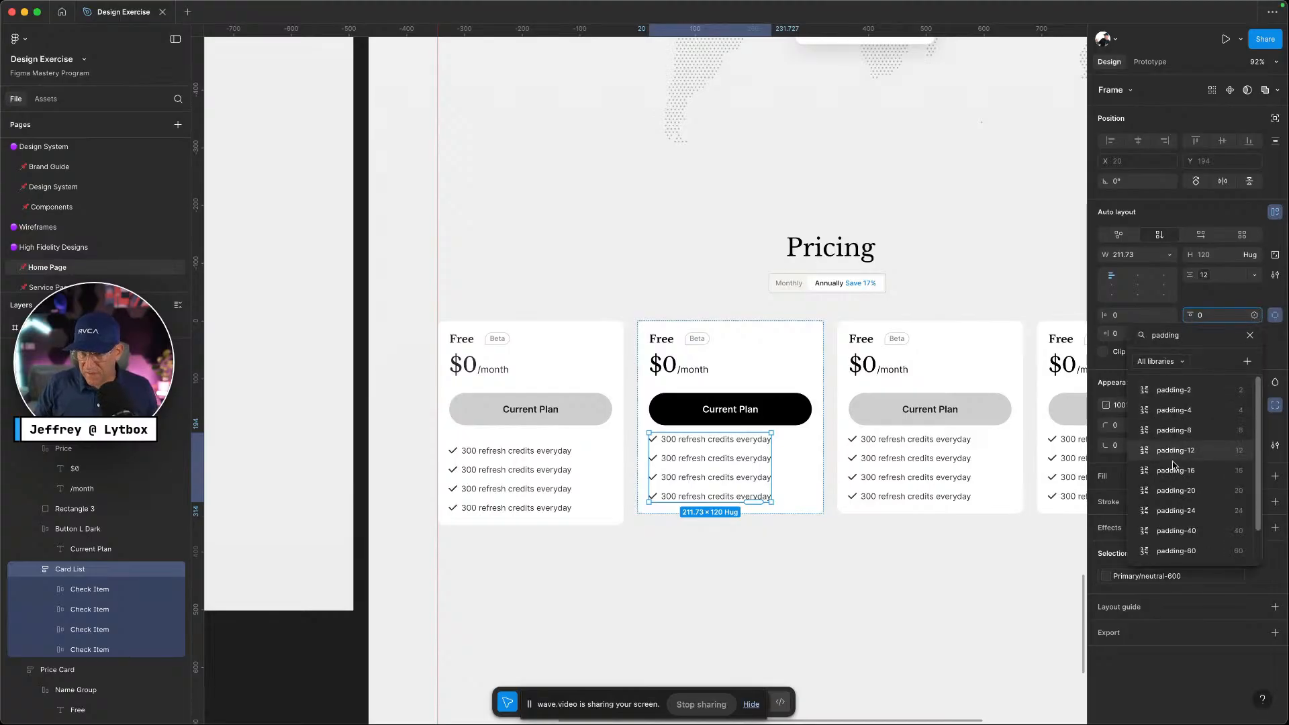
{"action": "left_click", "coordinate": [1176, 490]}
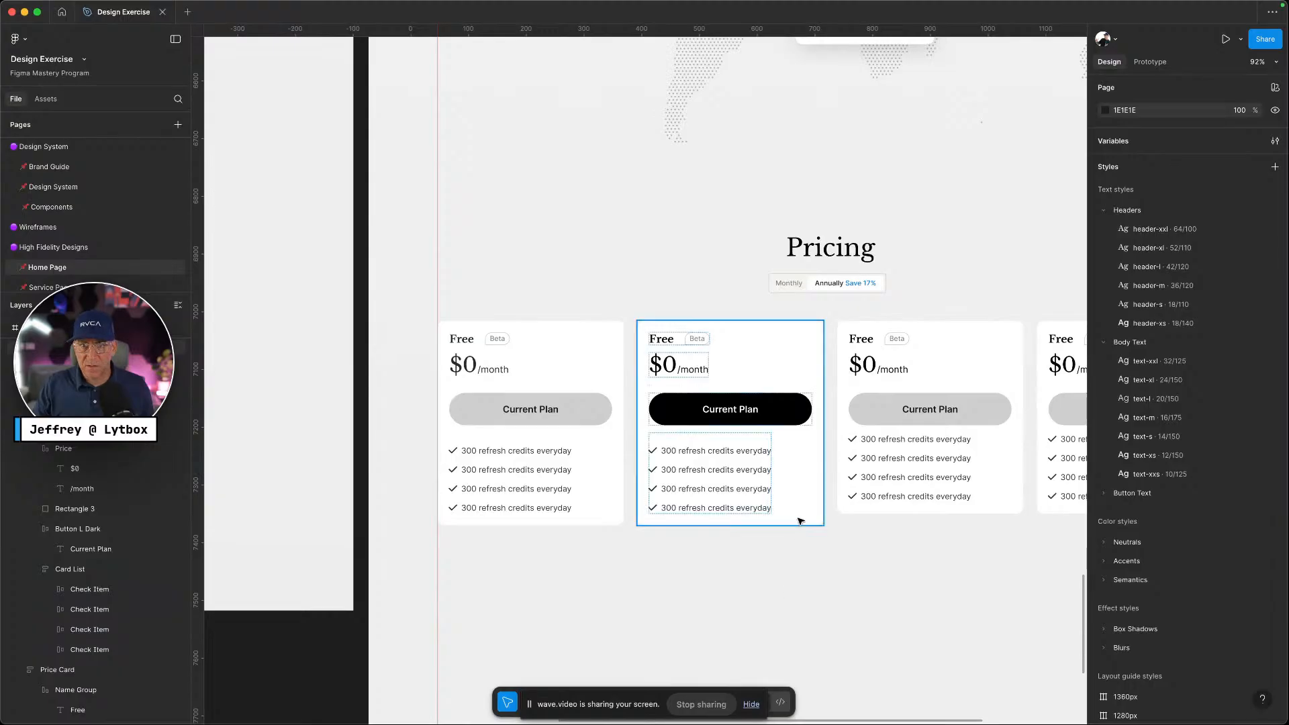
{"action": "left_click", "coordinate": [758, 513]}
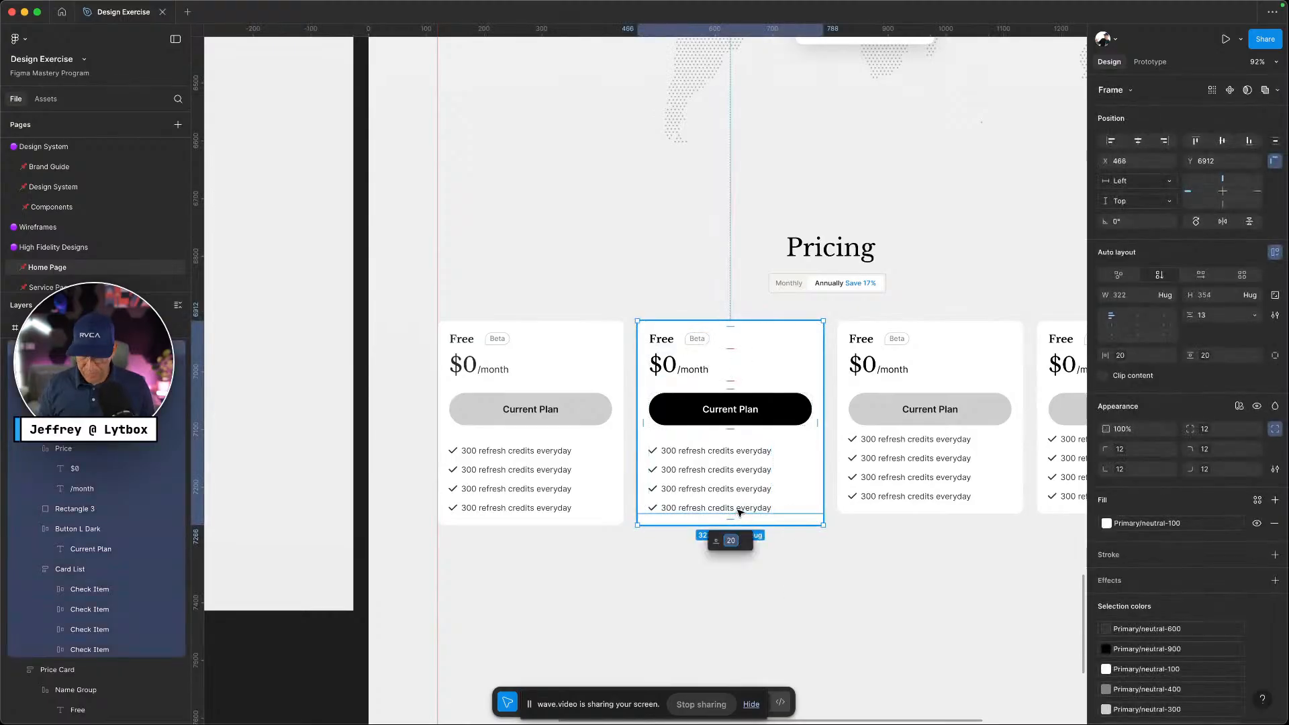
{"action": "key", "text": "ctrl+Left"}
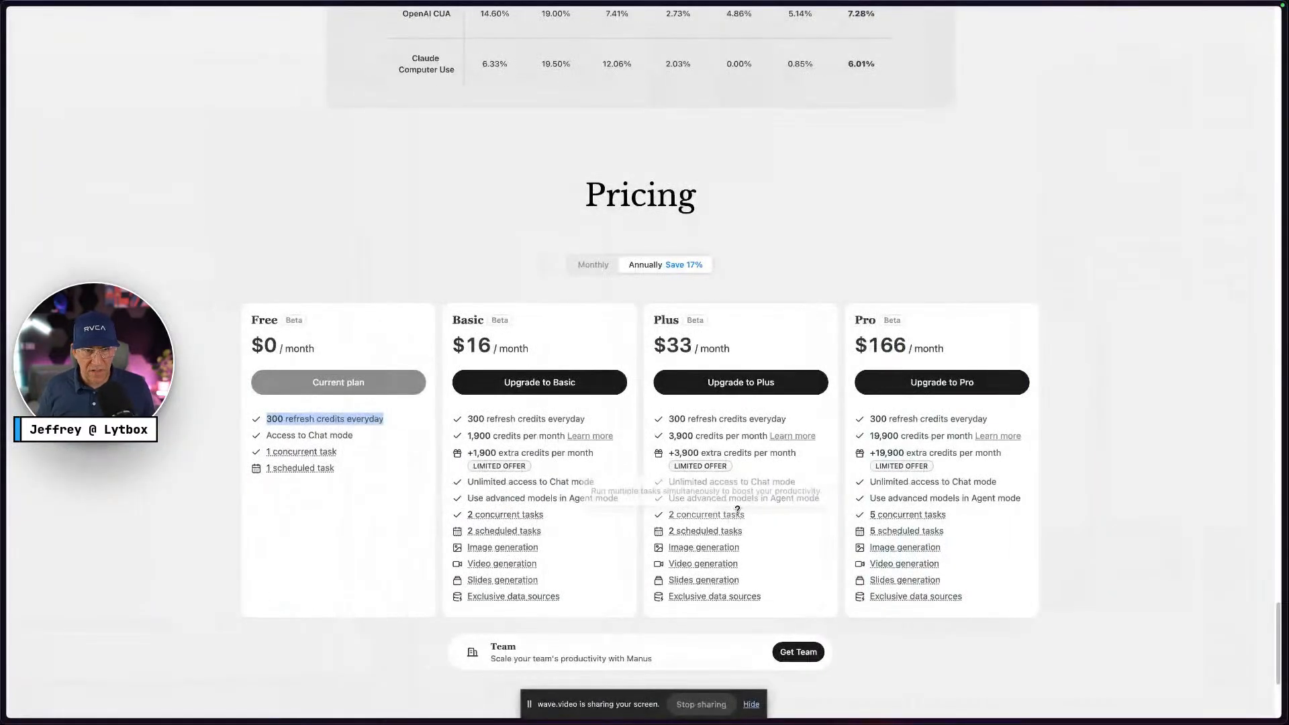
{"action": "key", "text": "ctrl+Right"}
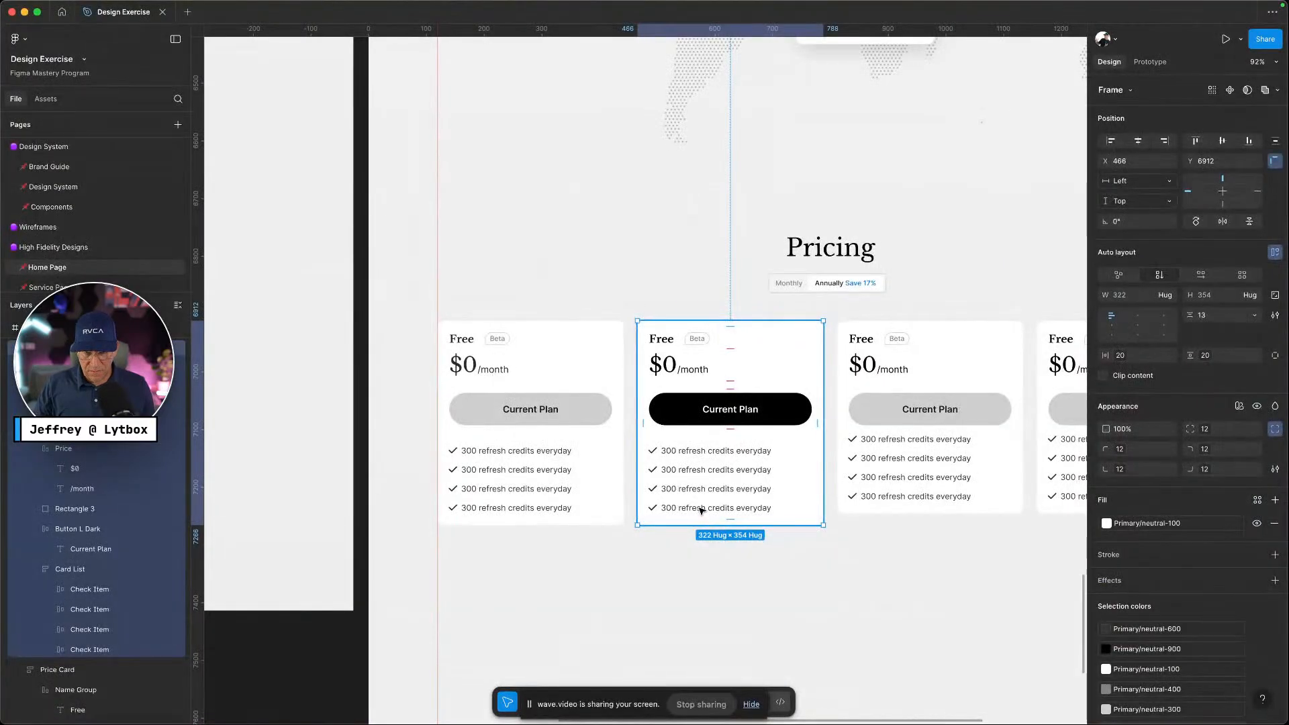
{"action": "double_click", "coordinate": [701, 510]}
{"action": "double_click", "coordinate": [701, 511]}
Duplicate the check item so the second card lists nine check rows
{"action": "key", "text": "super+d"}
{"action": "key", "text": "super+d"}
{"action": "key", "text": "super+d"}
{"action": "key", "text": "super+d"}
{"action": "key", "text": "super+d"}
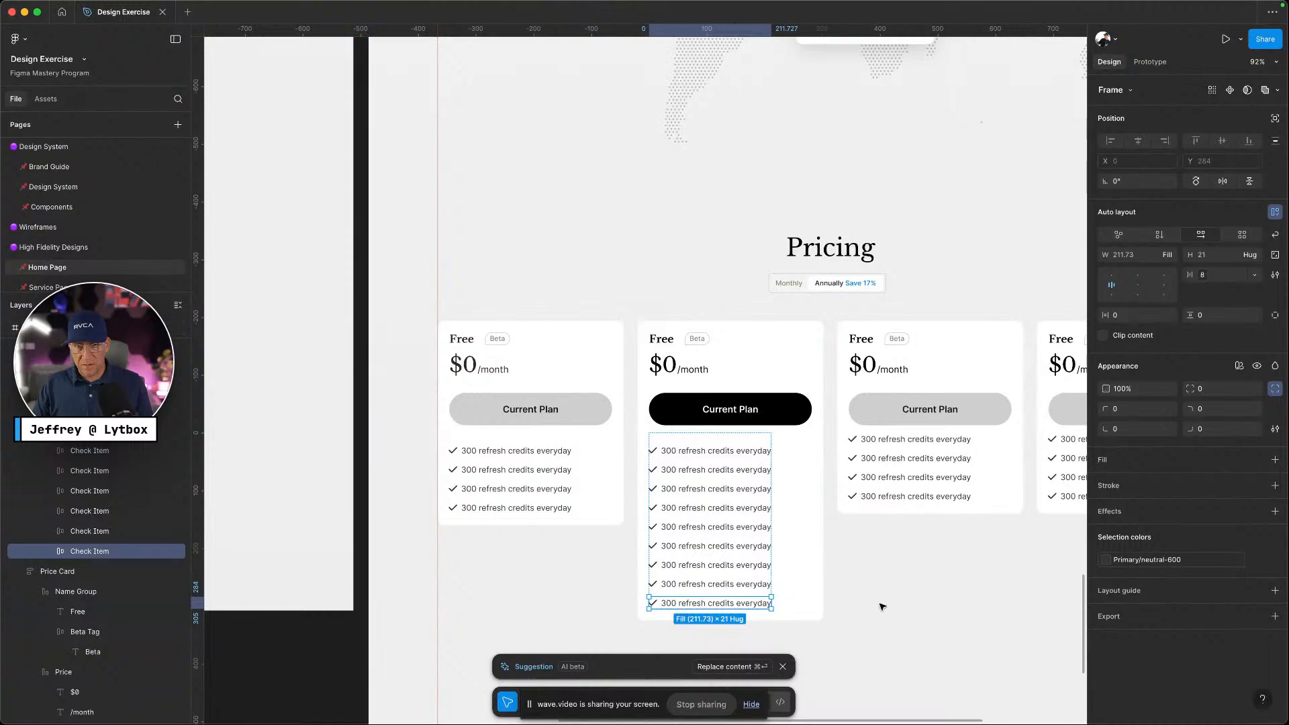
{"action": "scroll", "coordinate": [881, 605], "scroll_direction": "right", "scroll_amount": 3}
{"action": "key", "text": "ctrl+Left"}
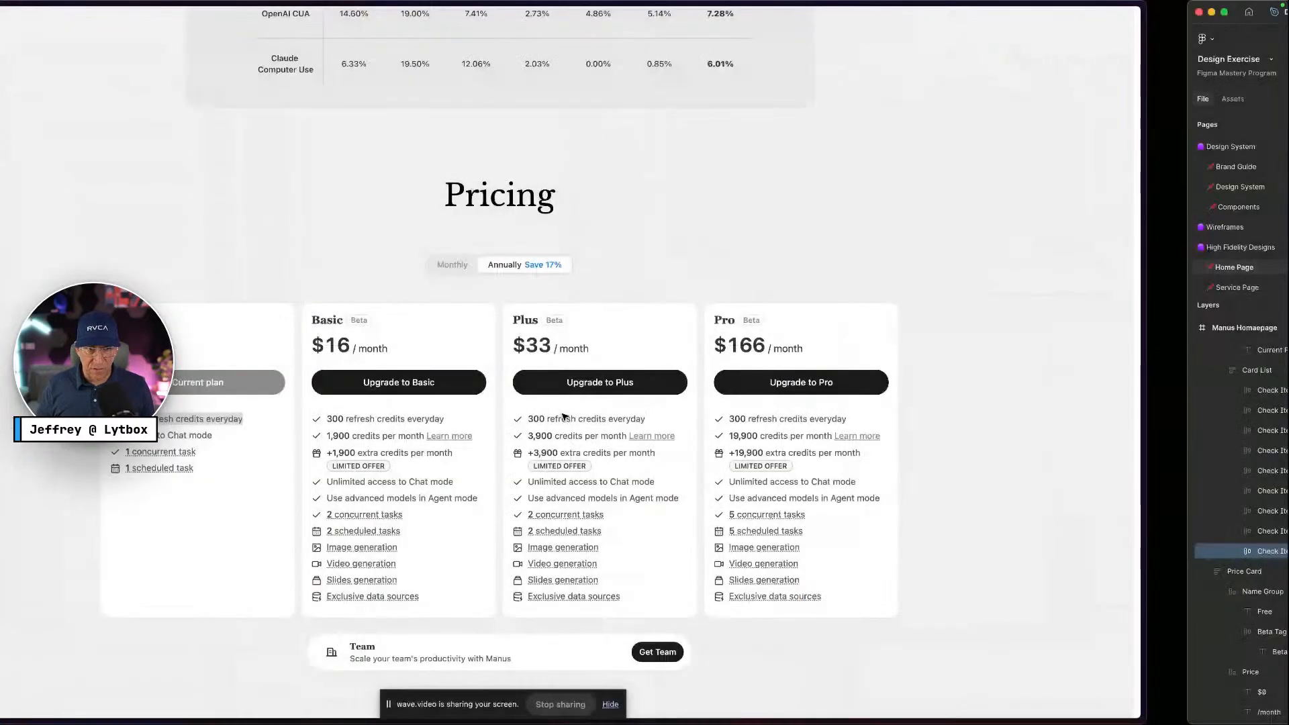
{"action": "key", "text": "ctrl+Right"}
Change the middle card's price from $0 to $16
{"action": "double_click", "coordinate": [527, 364], "text": "super"}
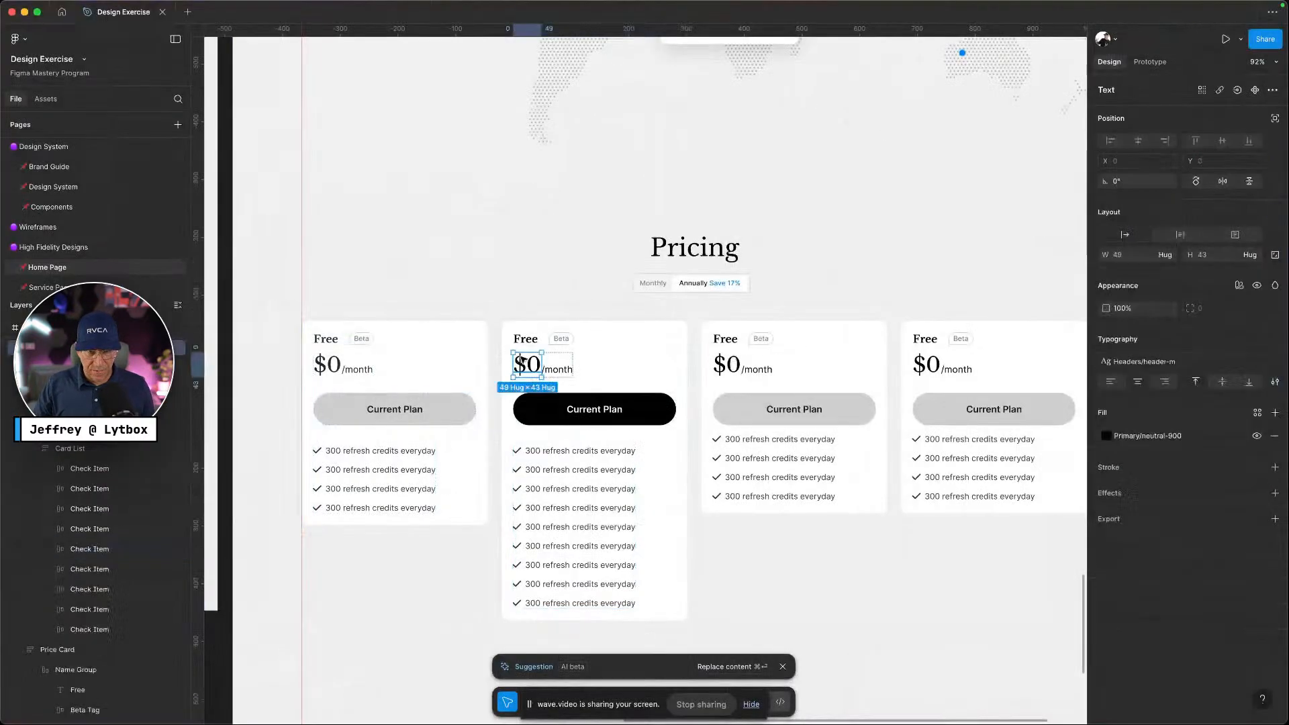
{"action": "left_click", "coordinate": [539, 366]}
{"action": "key", "text": "BackSpace"}
{"action": "type", "text": "1"}
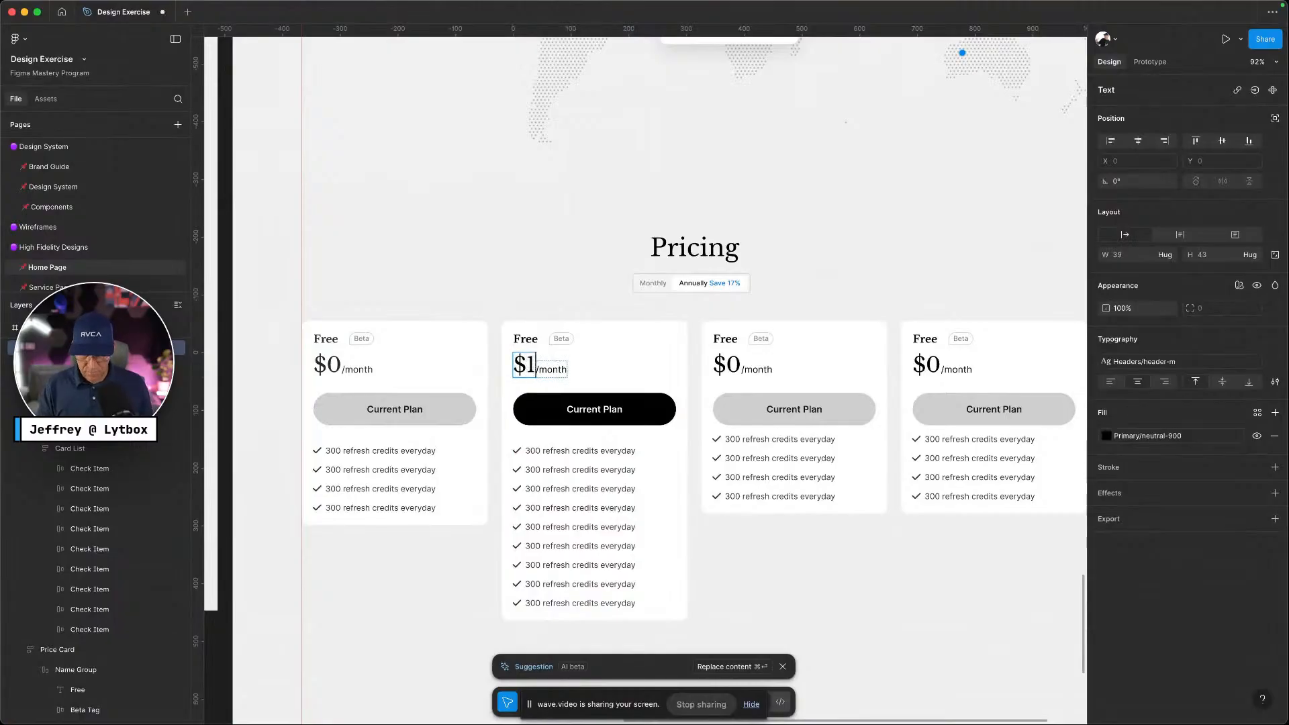
{"action": "type", "text": "6"}
Delete the third and fourth price cards
{"action": "left_click", "coordinate": [843, 356]}
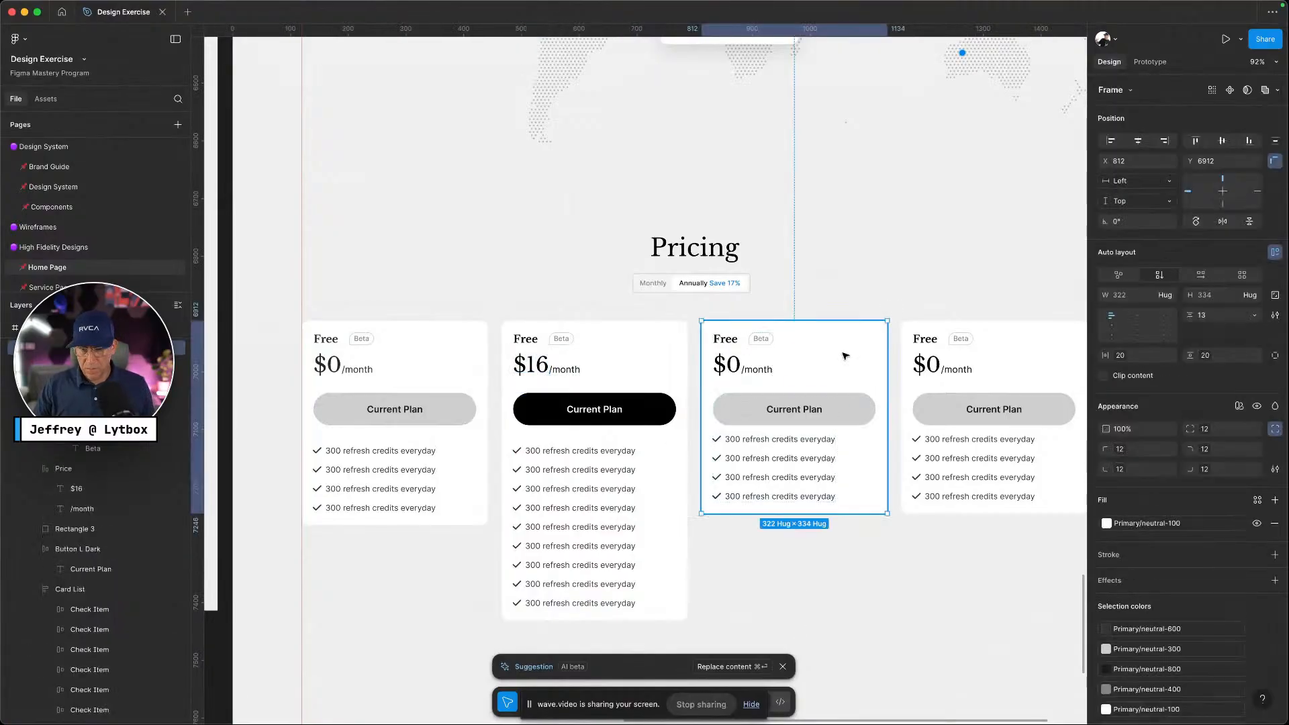
{"action": "key", "text": "Delete"}
{"action": "left_click", "coordinate": [1021, 374]}
{"action": "key", "text": "Delete"}
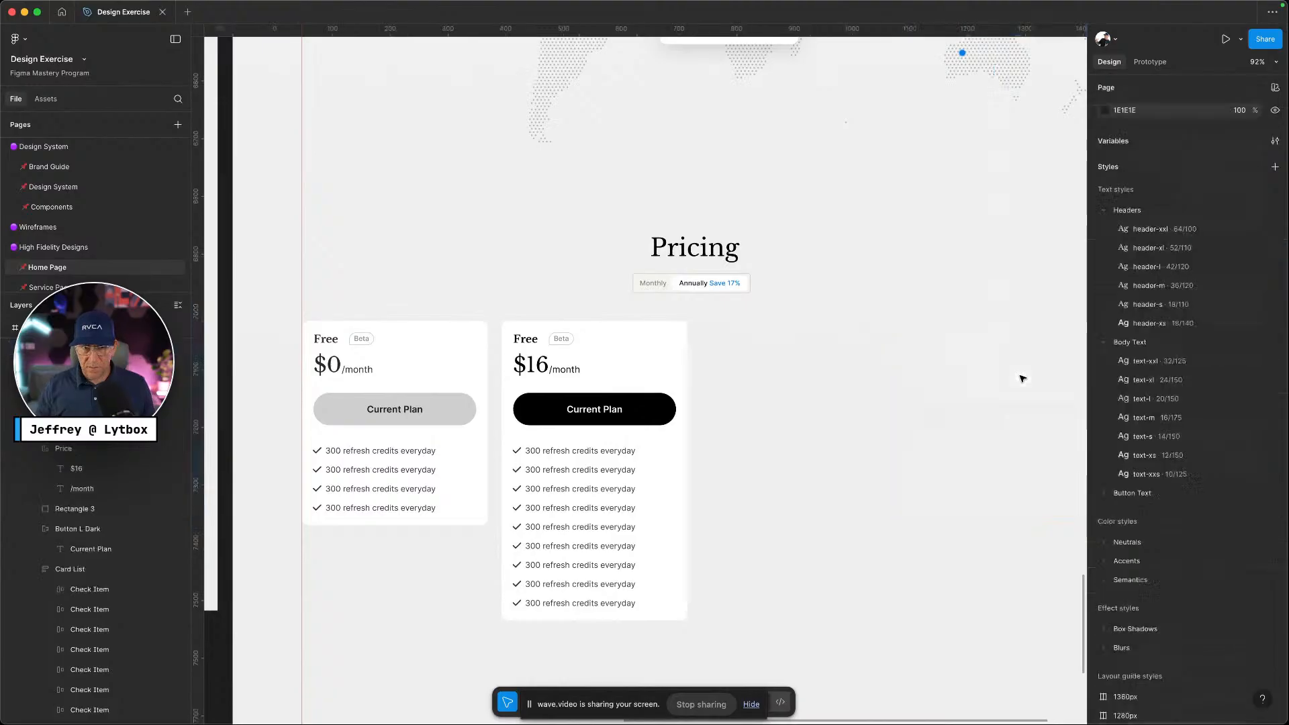
Alt-drag two copies of the $16 card to fill the third and fourth slots
{"action": "scroll", "coordinate": [844, 468], "scroll_direction": "down", "scroll_amount": 5}
{"action": "left_click", "coordinate": [656, 297]}
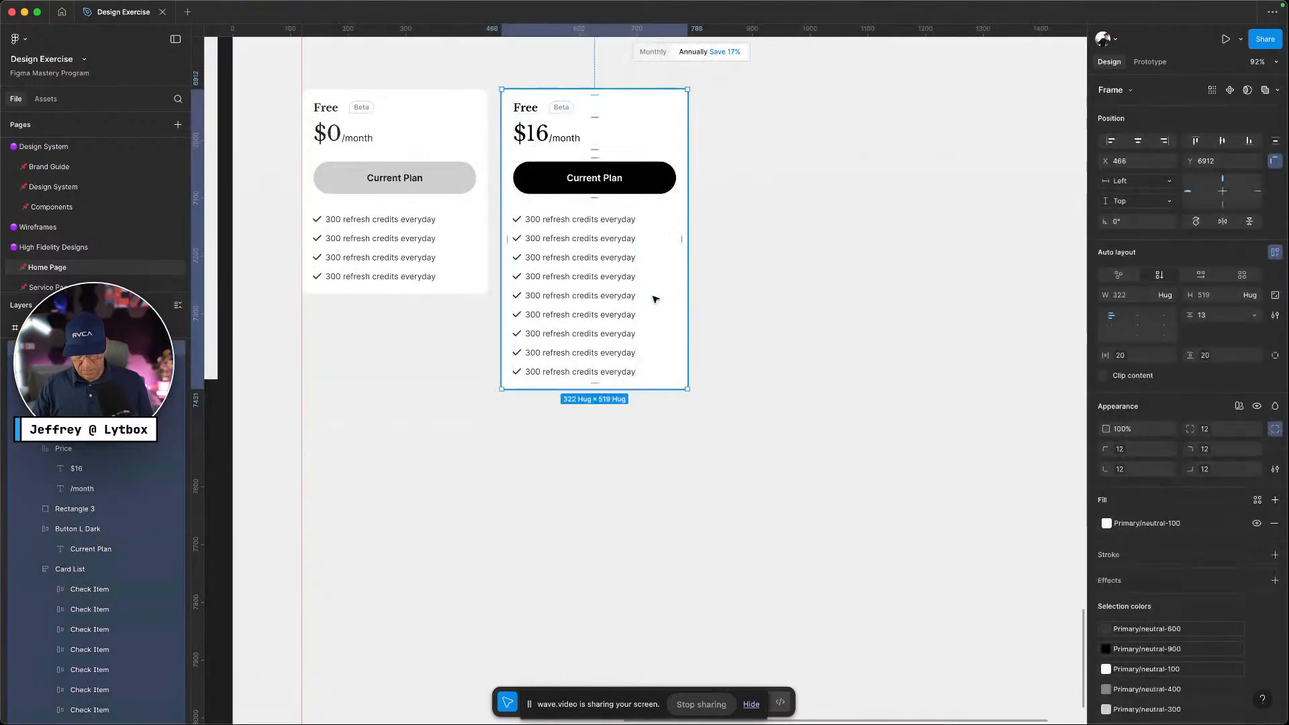
{"action": "left_click", "coordinate": [13, 394]}
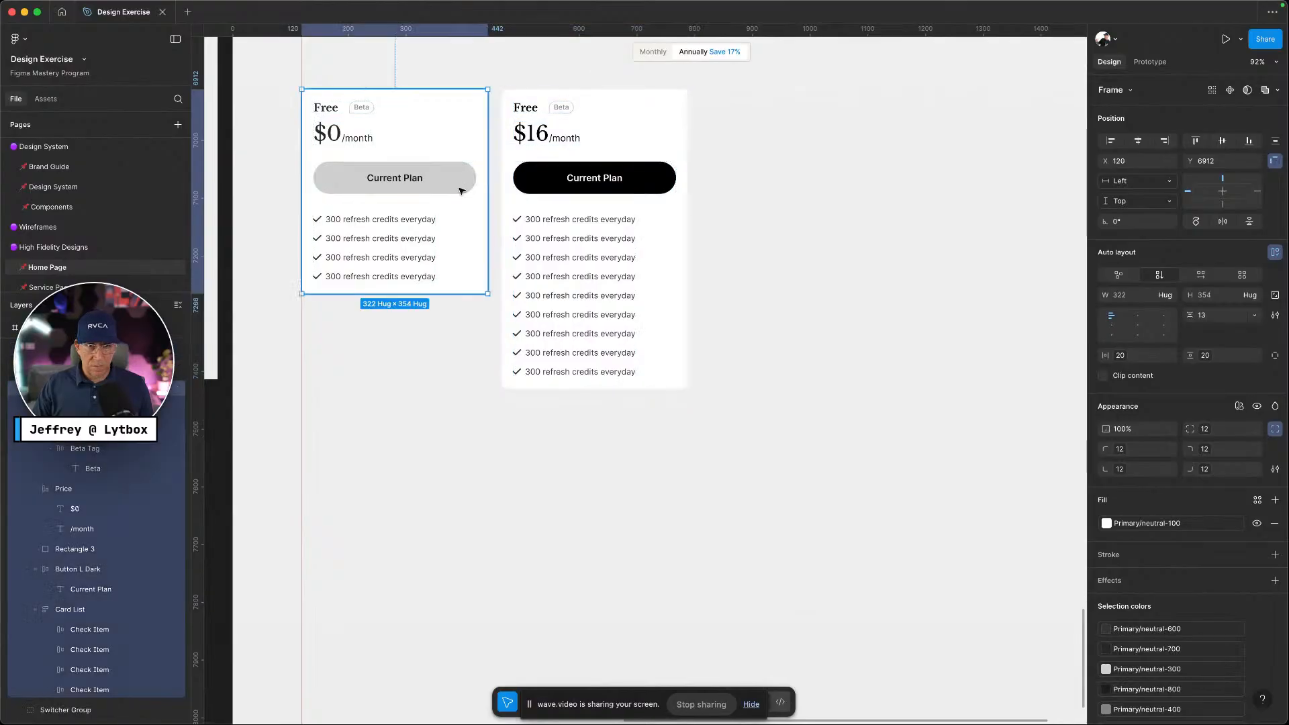
{"action": "left_click", "coordinate": [610, 178]}
{"action": "left_click_drag", "start_coordinate": [610, 178], "coordinate": [809, 161]}
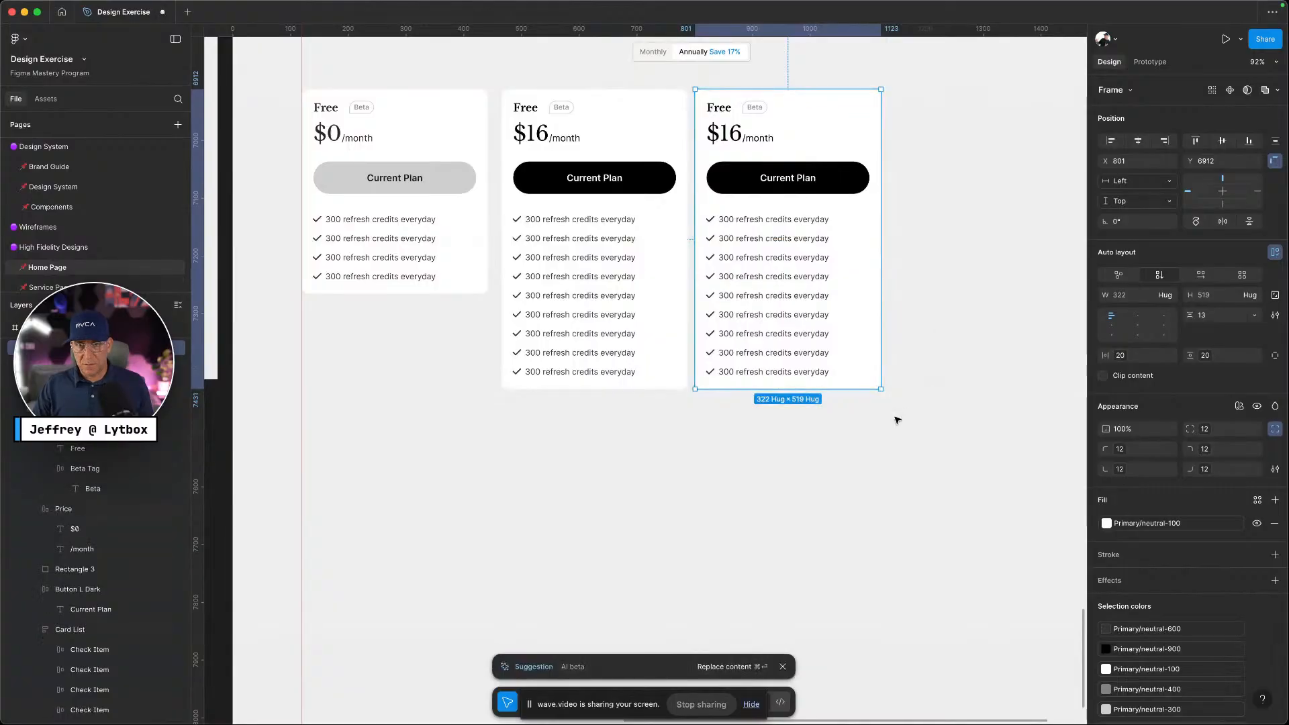
{"action": "left_click_drag", "start_coordinate": [831, 219], "coordinate": [1026, 221]}
{"action": "left_click", "coordinate": [921, 517]}
{"action": "scroll", "coordinate": [922, 518], "scroll_direction": "down", "scroll_amount": 5}
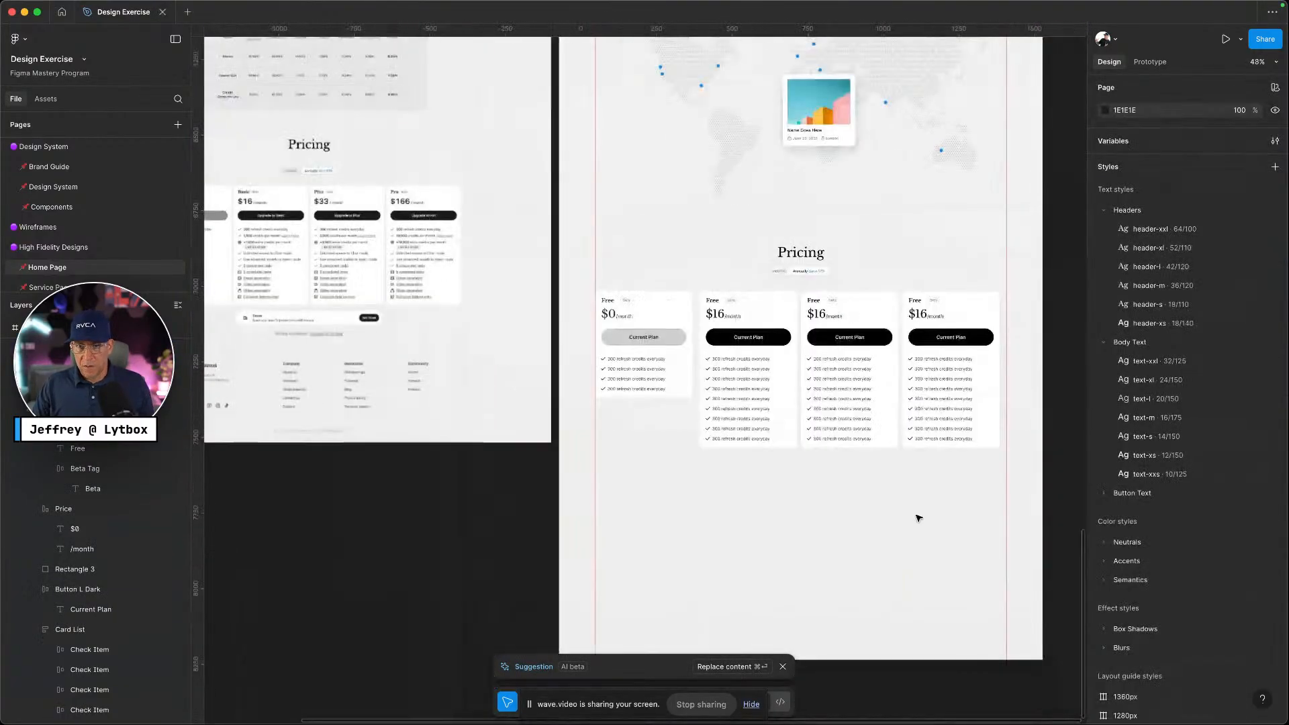
{"action": "key", "text": "ctrl+Left"}
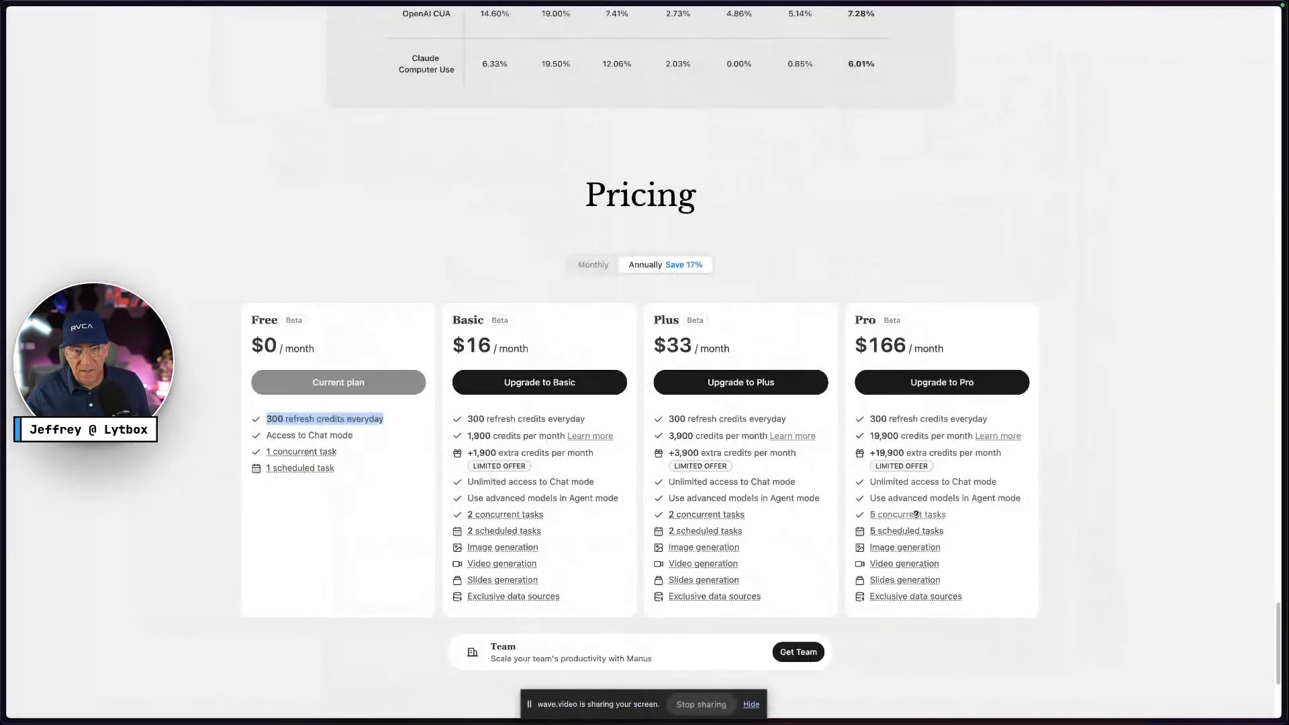
{"action": "mouse_move", "coordinate": [498, 554]}
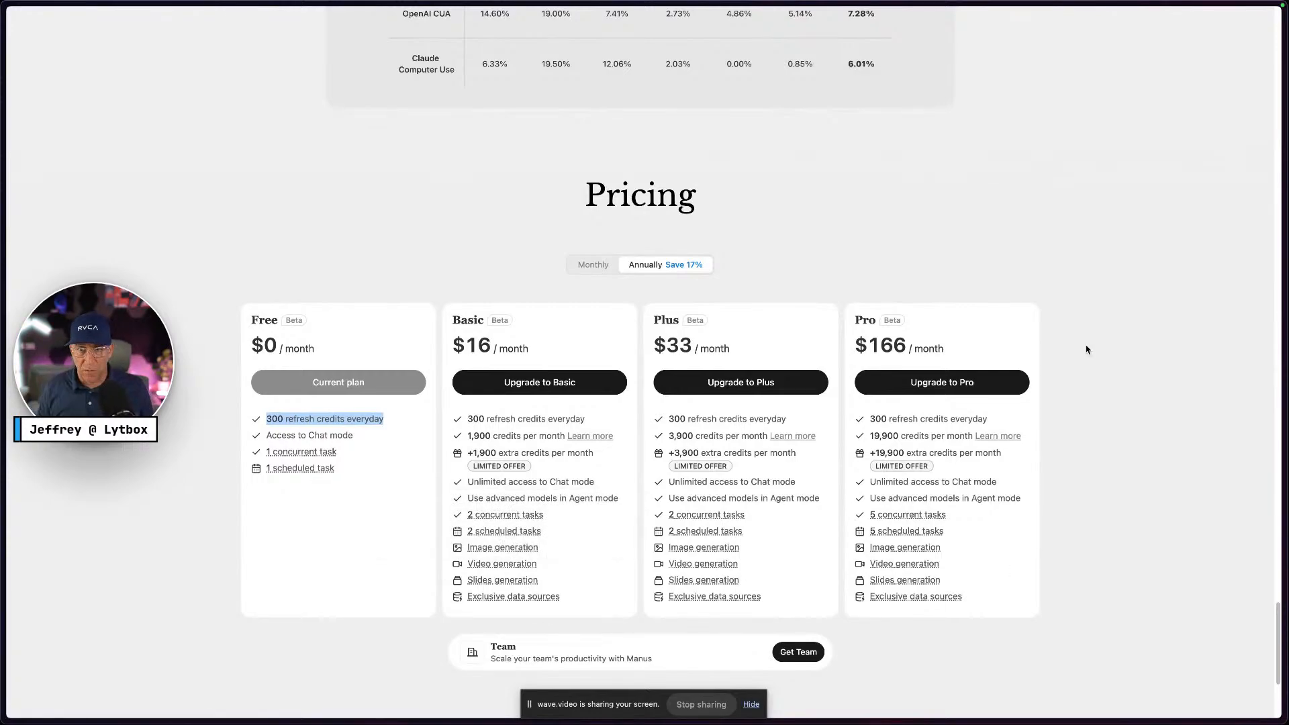
{"action": "key", "text": "ctrl+Right"}
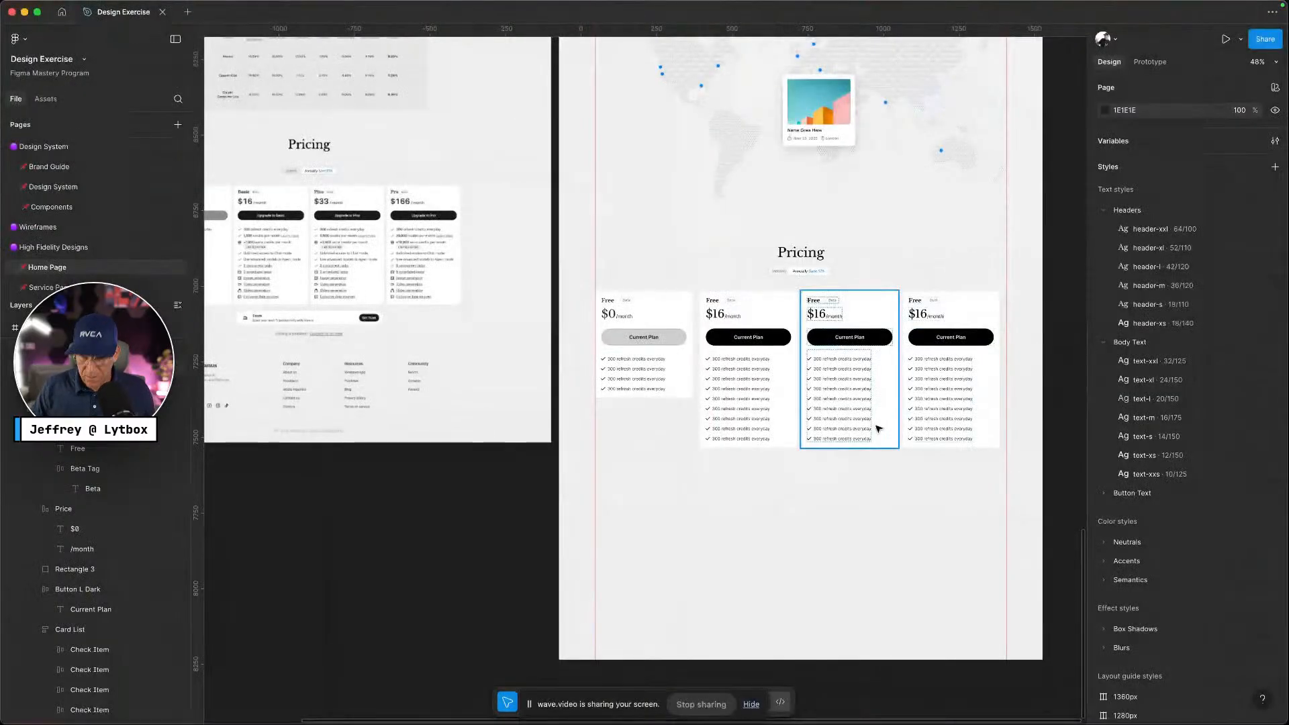
{"action": "key", "text": "ctrl+Left"}
{"action": "key", "text": "ctrl+Right"}
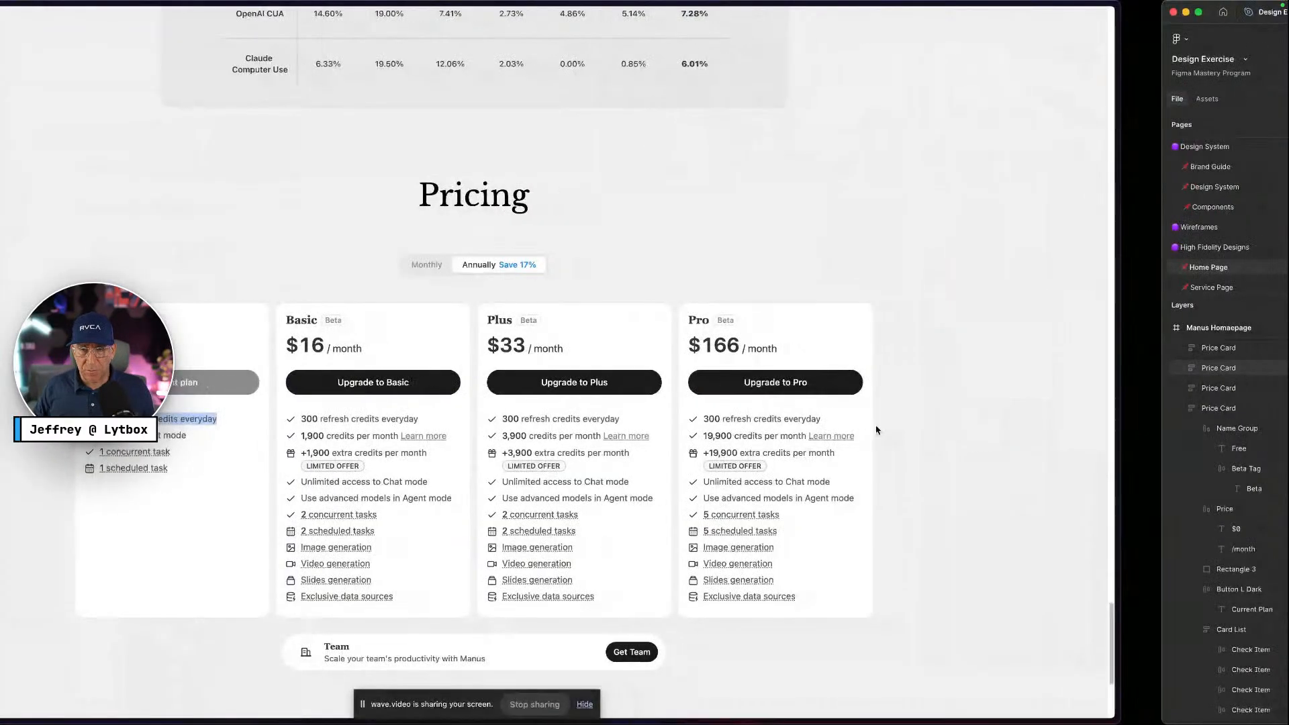
{"action": "scroll", "coordinate": [695, 355], "scroll_direction": "up", "scroll_amount": 5}
Retitle the three $16 cards from 'Free' to Basic, Plus and Pro
{"action": "left_click", "coordinate": [741, 239]}
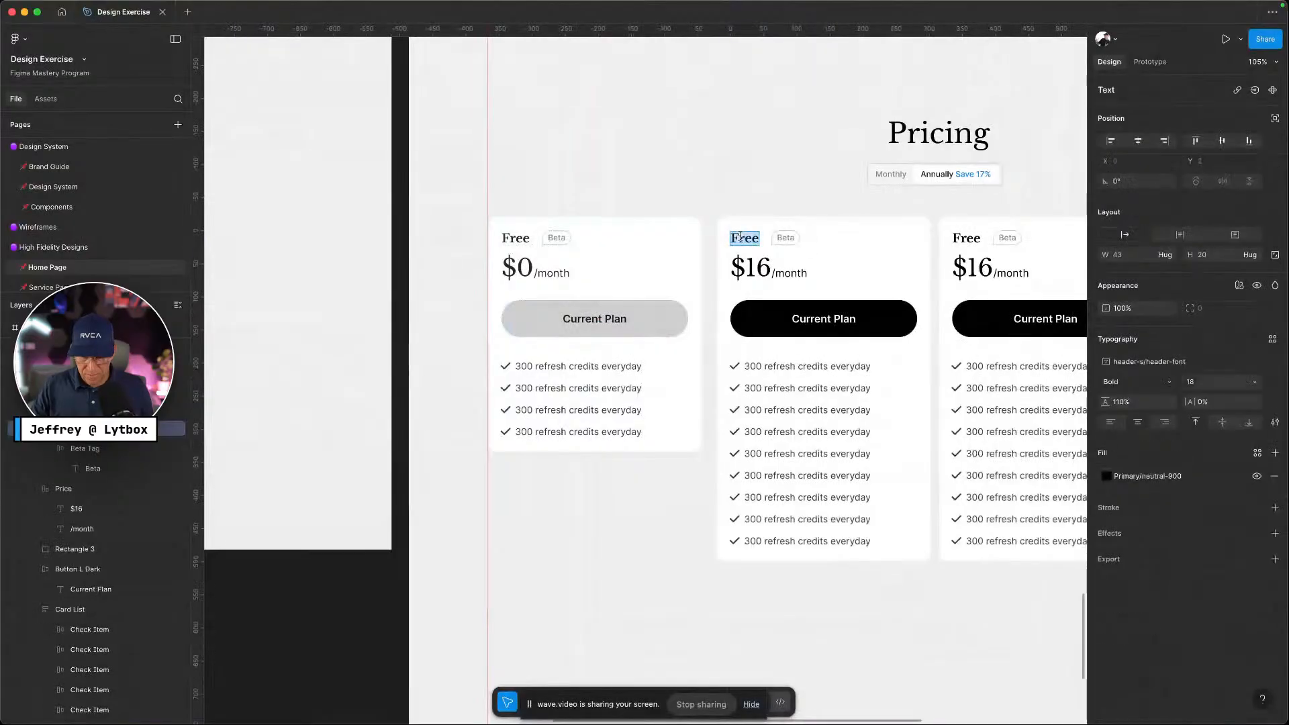
{"action": "type", "text": "Basic"}
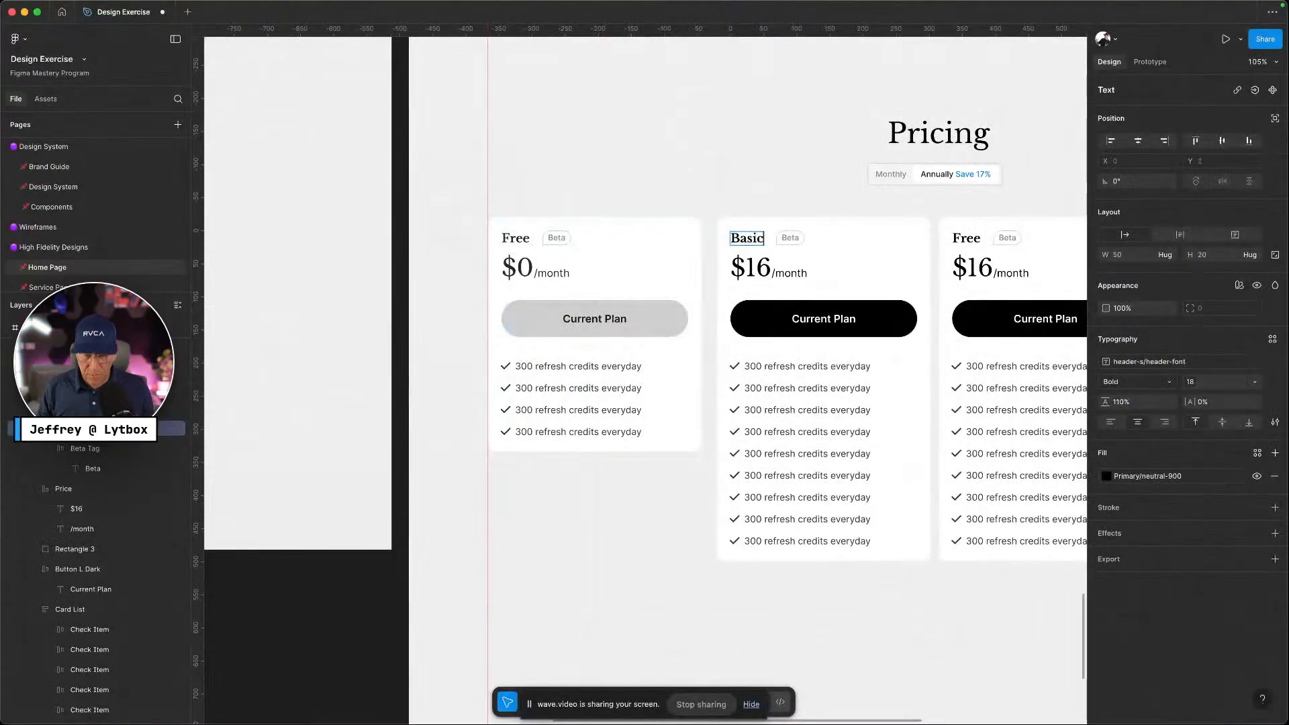
{"action": "scroll", "coordinate": [741, 236], "scroll_direction": "right", "scroll_amount": 5}
{"action": "double_click", "coordinate": [741, 239]}
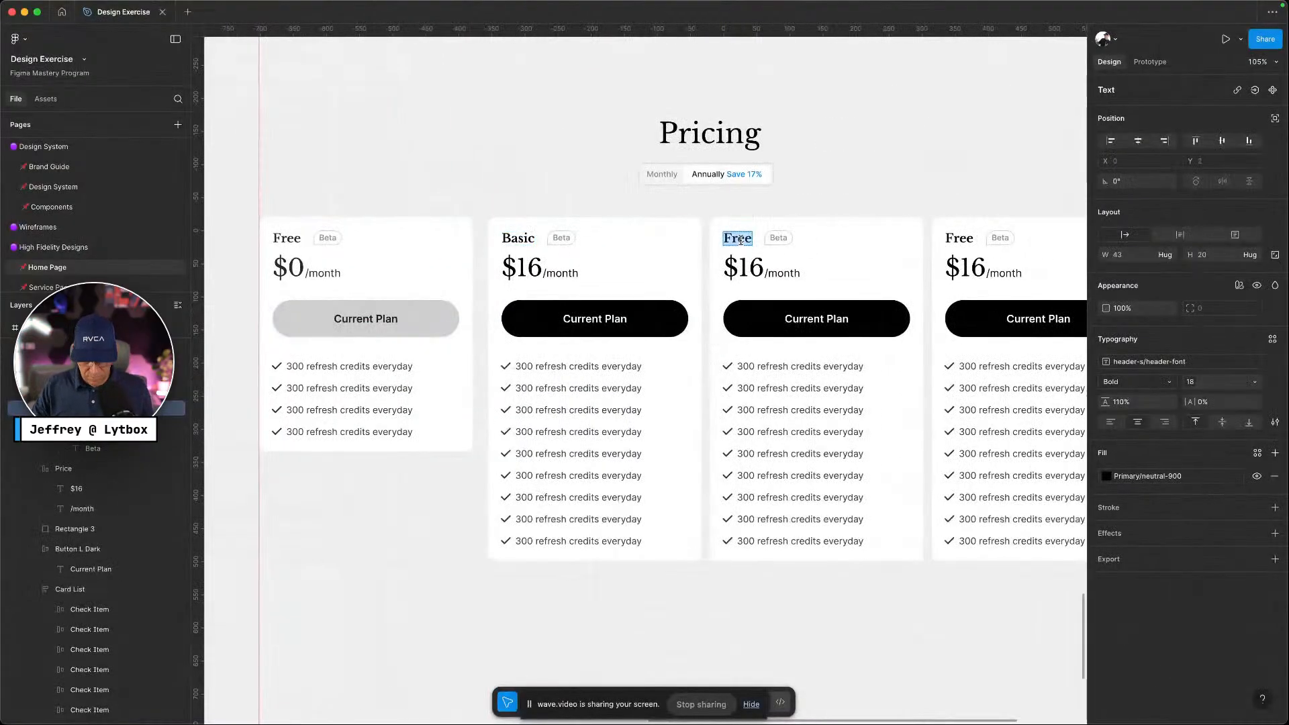
{"action": "type", "text": "Plus"}
{"action": "scroll", "coordinate": [692, 236], "scroll_direction": "right", "scroll_amount": 4}
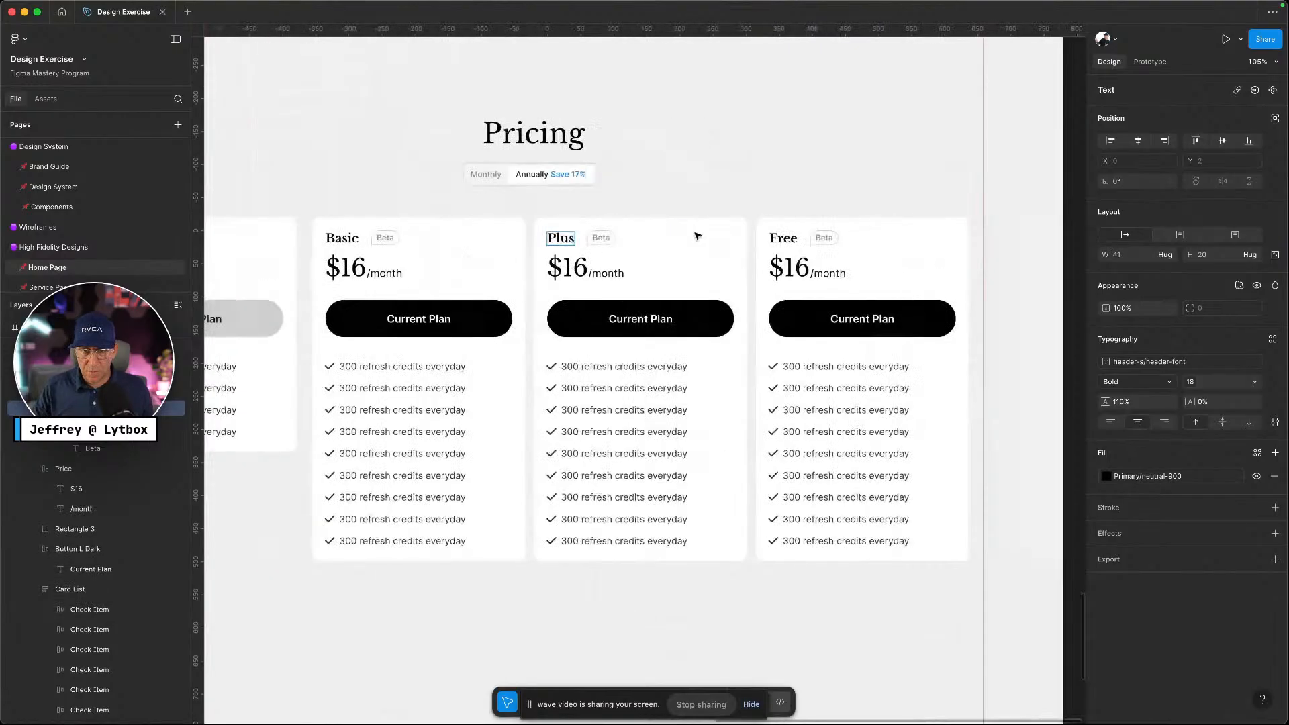
{"action": "left_click", "coordinate": [758, 237]}
{"action": "double_click", "coordinate": [766, 241]}
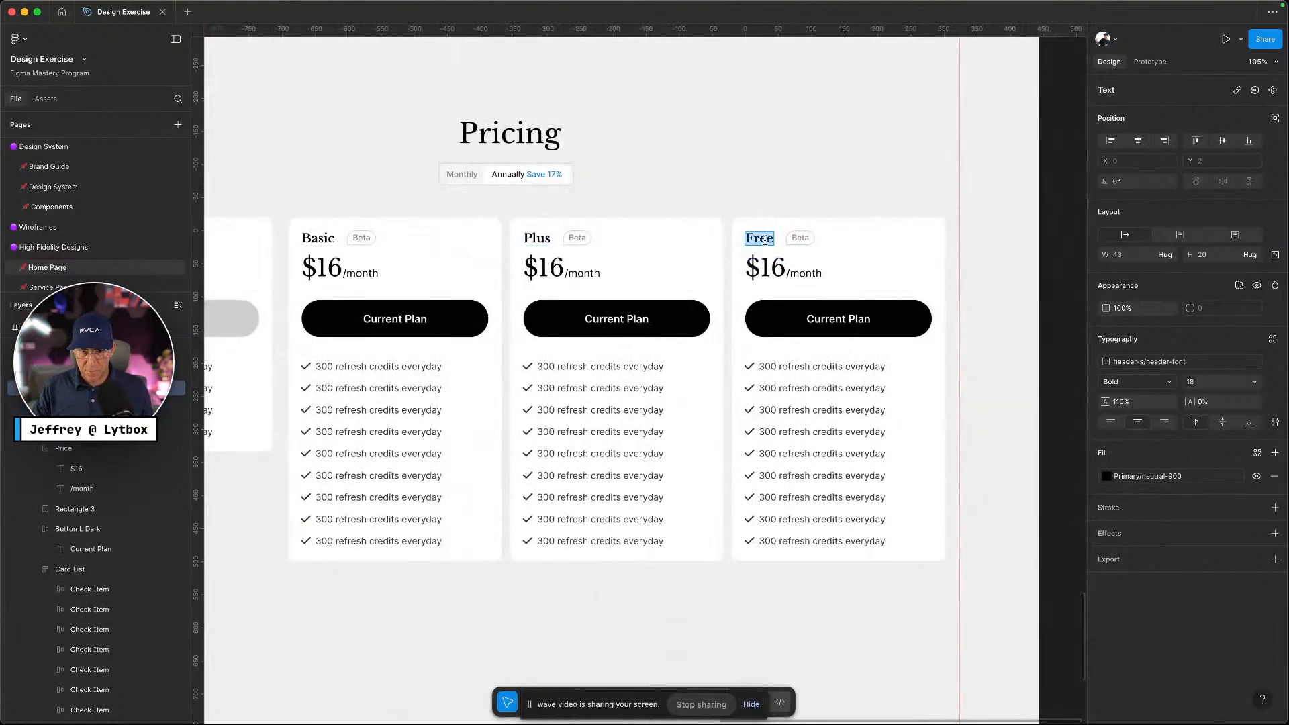
{"action": "type", "text": "Pro"}
{"action": "key", "text": "Escape"}
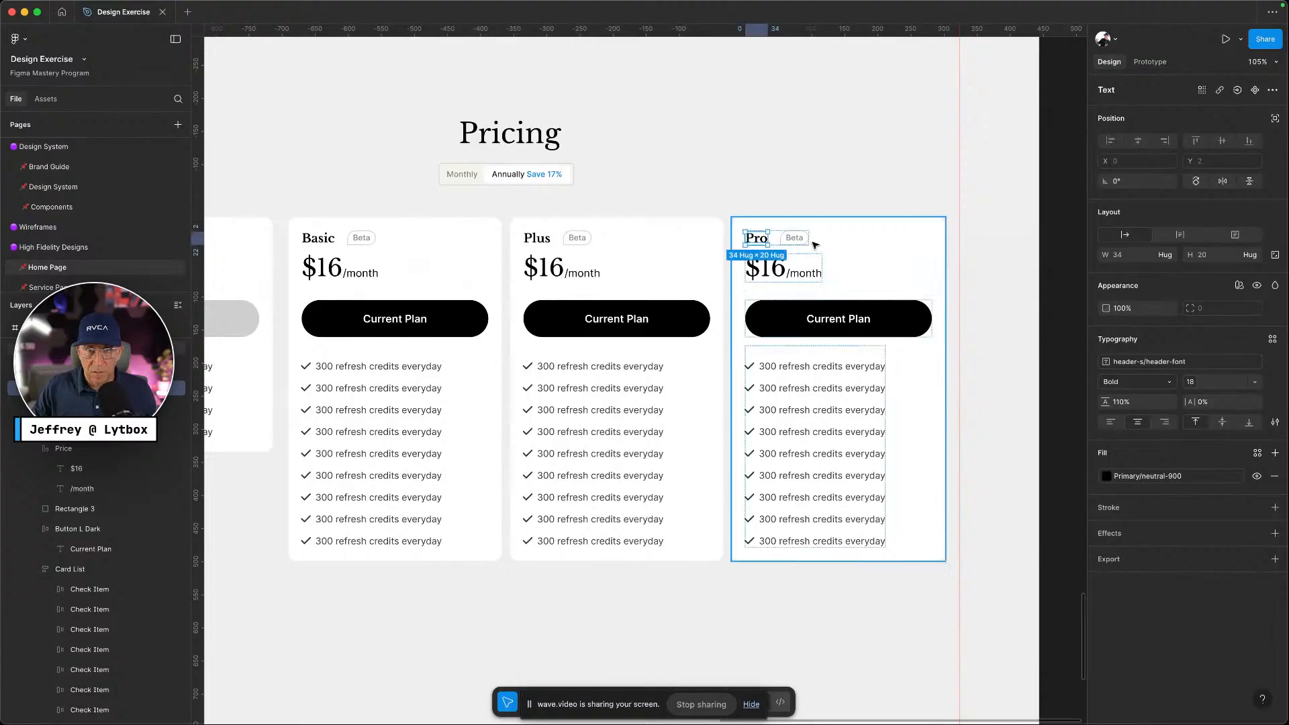
{"action": "left_click", "coordinate": [968, 348]}
{"action": "scroll", "coordinate": [968, 348], "scroll_direction": "down", "scroll_amount": 5}
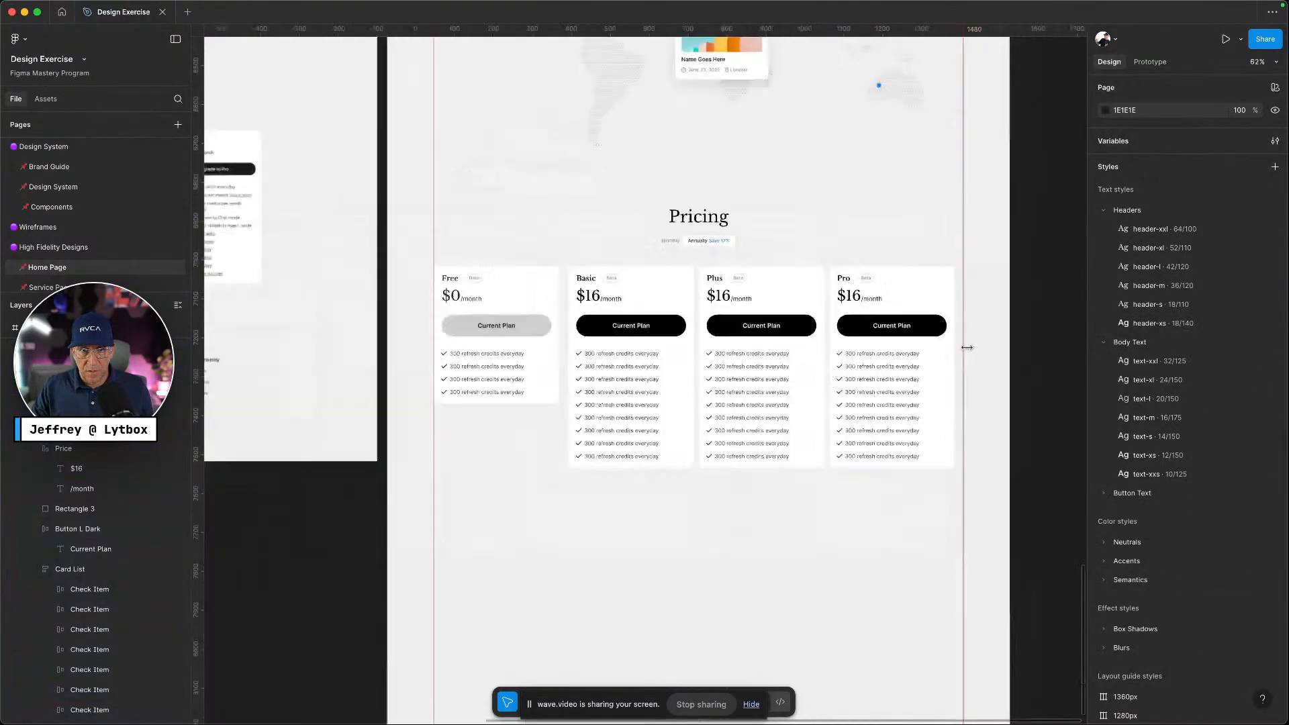
Wrap the Free, Basic, Plus and Pro cards in a horizontal auto-layout frame
{"action": "left_click", "coordinate": [610, 347]}
{"action": "left_click", "coordinate": [707, 338], "text": "shift"}
{"action": "left_click", "coordinate": [833, 325], "text": "shift"}
{"action": "left_click", "coordinate": [908, 326]}
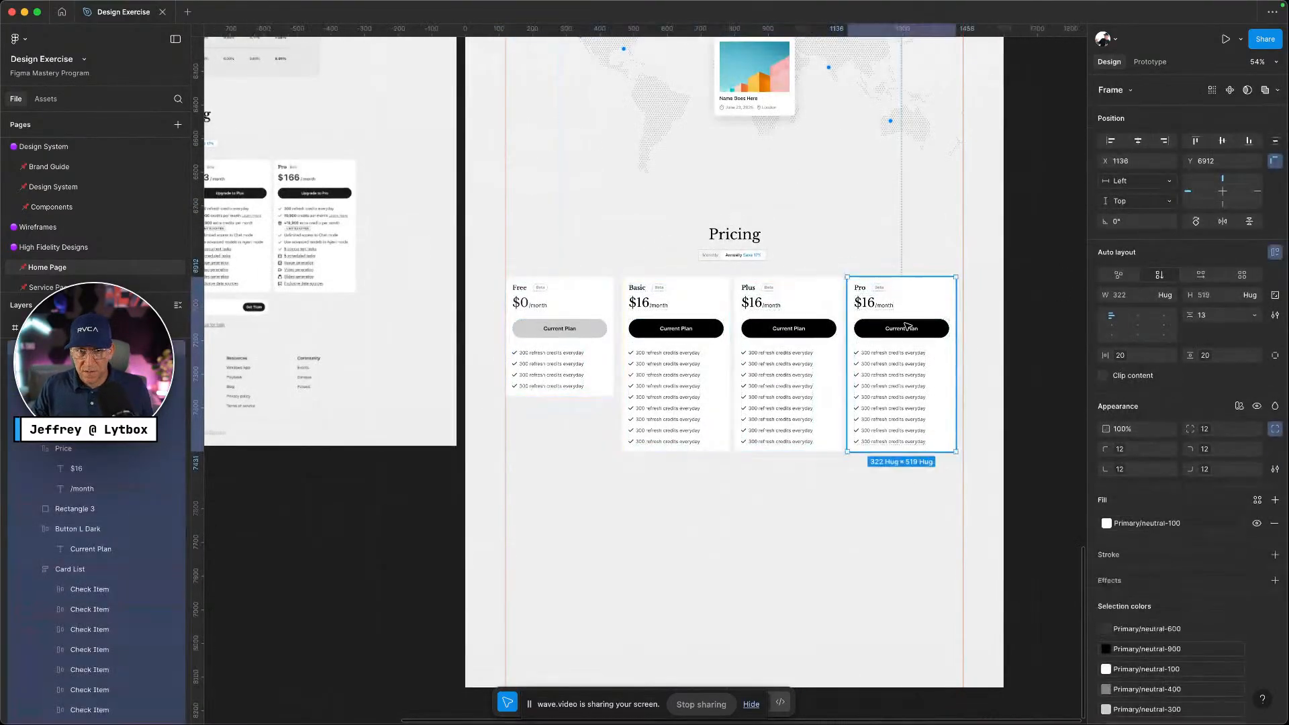
{"action": "left_click", "coordinate": [916, 496]}
{"action": "left_click_drag", "start_coordinate": [916, 496], "coordinate": [575, 357]}
{"action": "key", "text": "shift+a"}
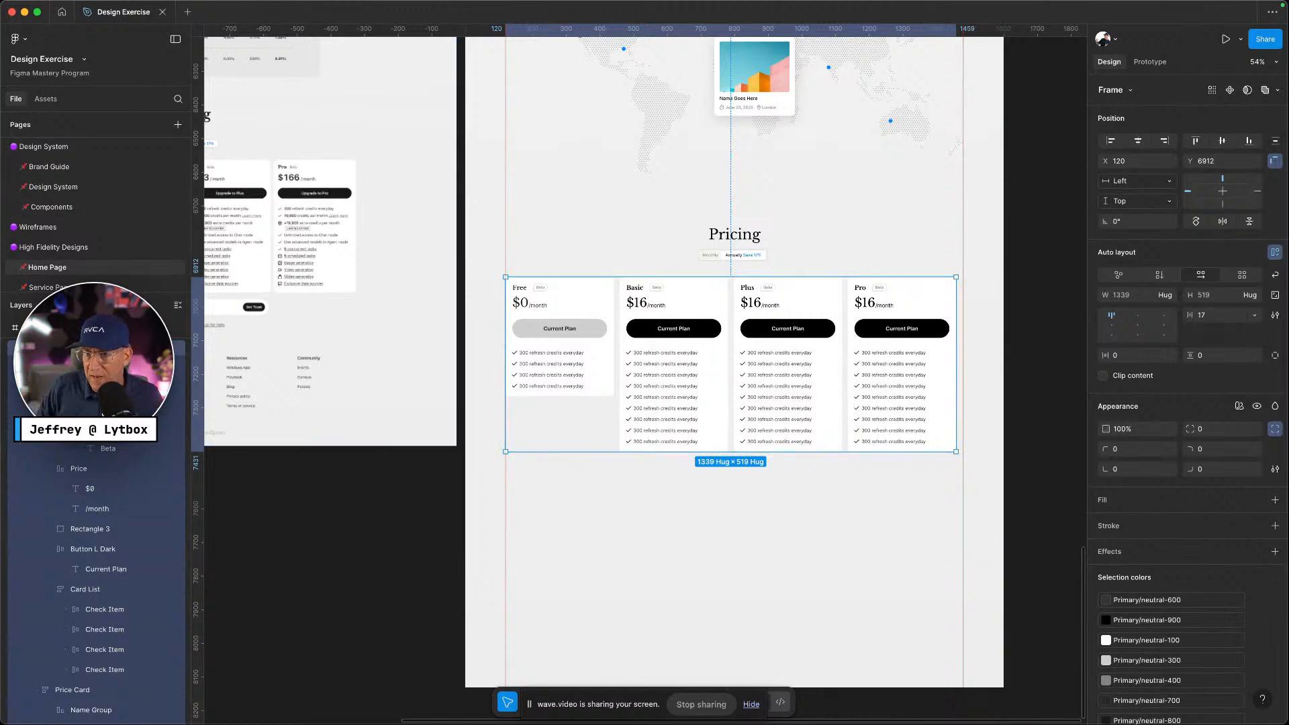
Bind the card row's spacing to the gap-m variable
{"action": "left_click", "coordinate": [1254, 316]}
{"action": "left_click", "coordinate": [1225, 351]}
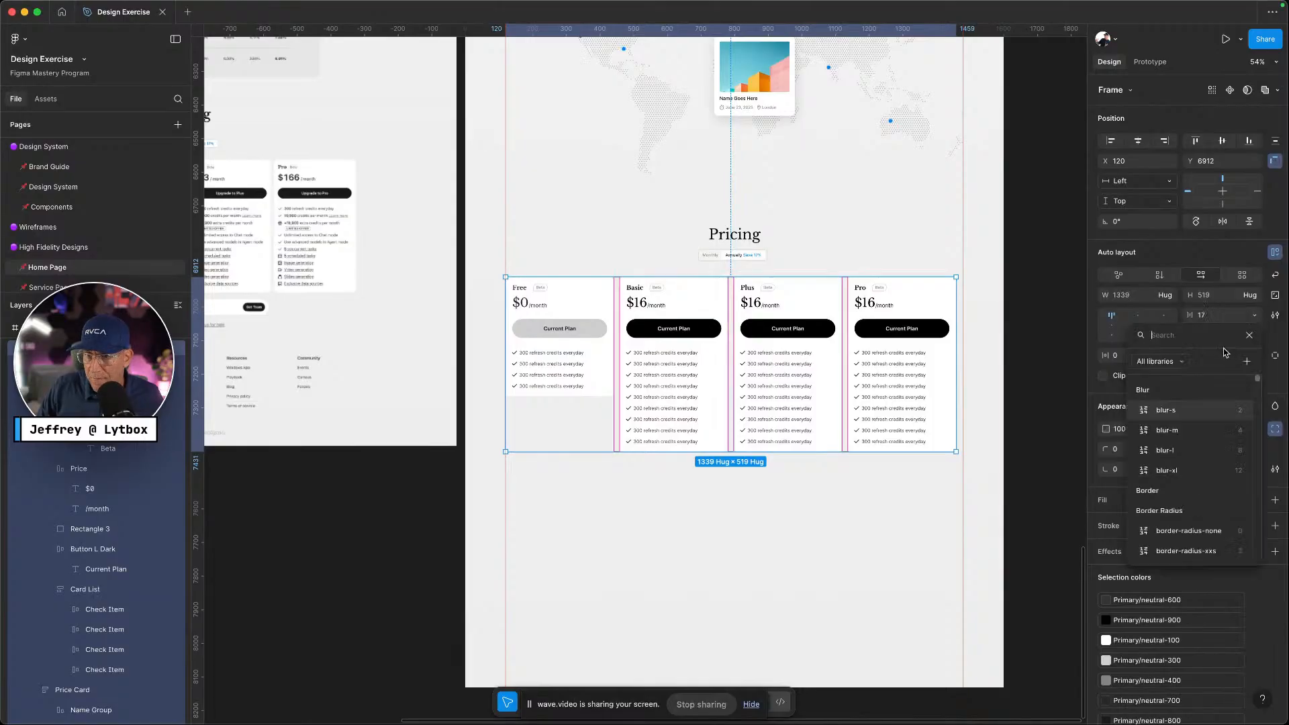
{"action": "type", "text": "gap"}
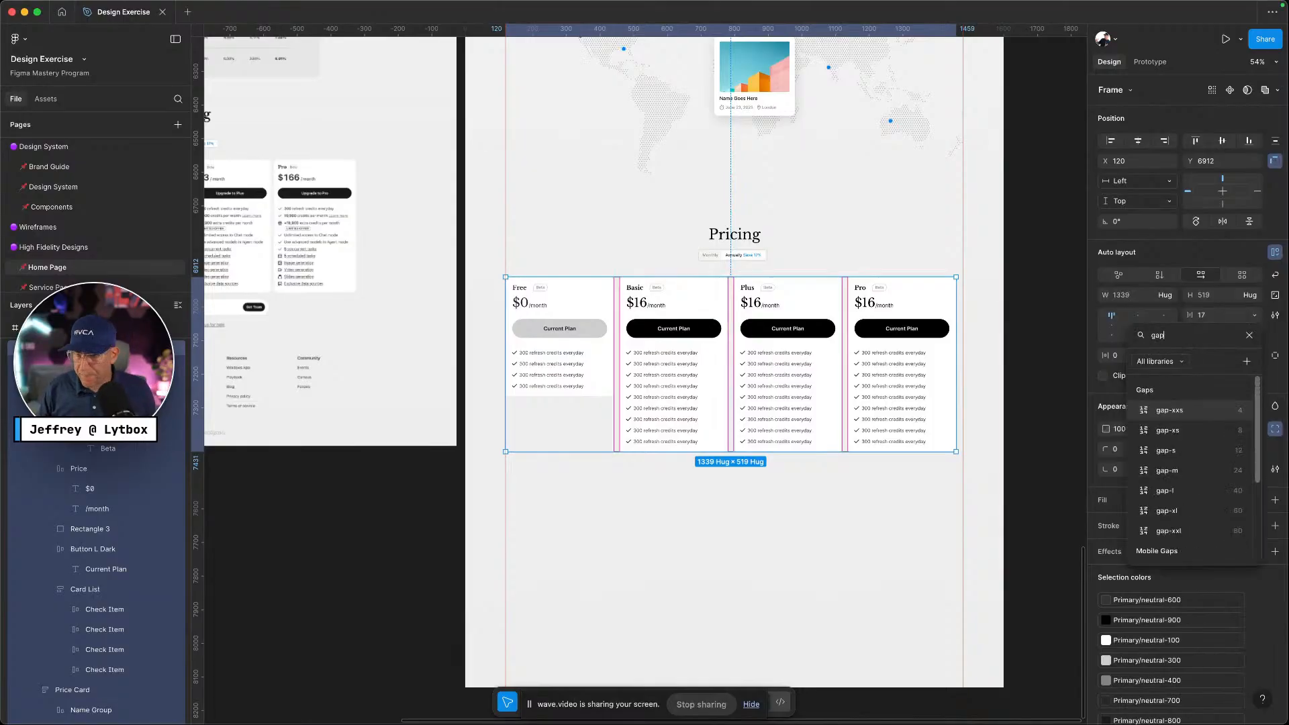
{"action": "left_click", "coordinate": [1170, 470]}
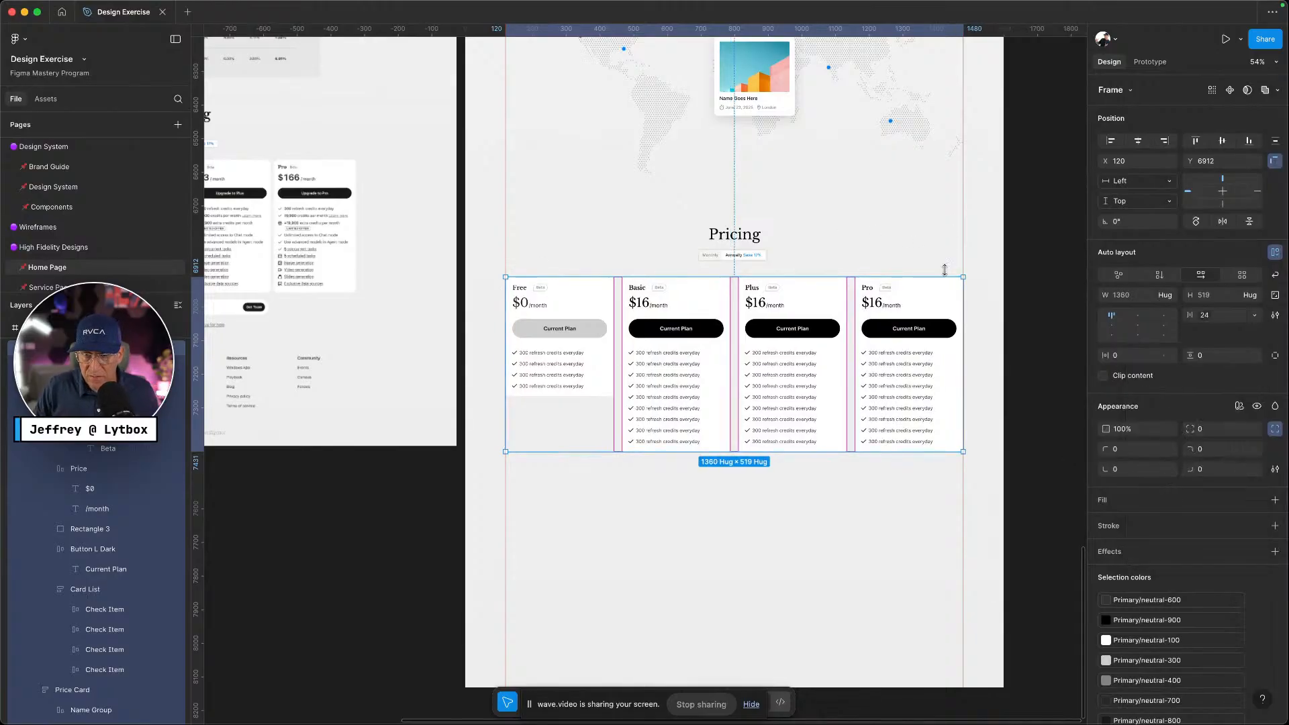
{"action": "left_click", "coordinate": [754, 538]}
Wrap the Pricing heading, billing switcher and card row in one vertical auto-layout frame
{"action": "scroll", "coordinate": [757, 539], "scroll_direction": "up", "scroll_amount": 5}
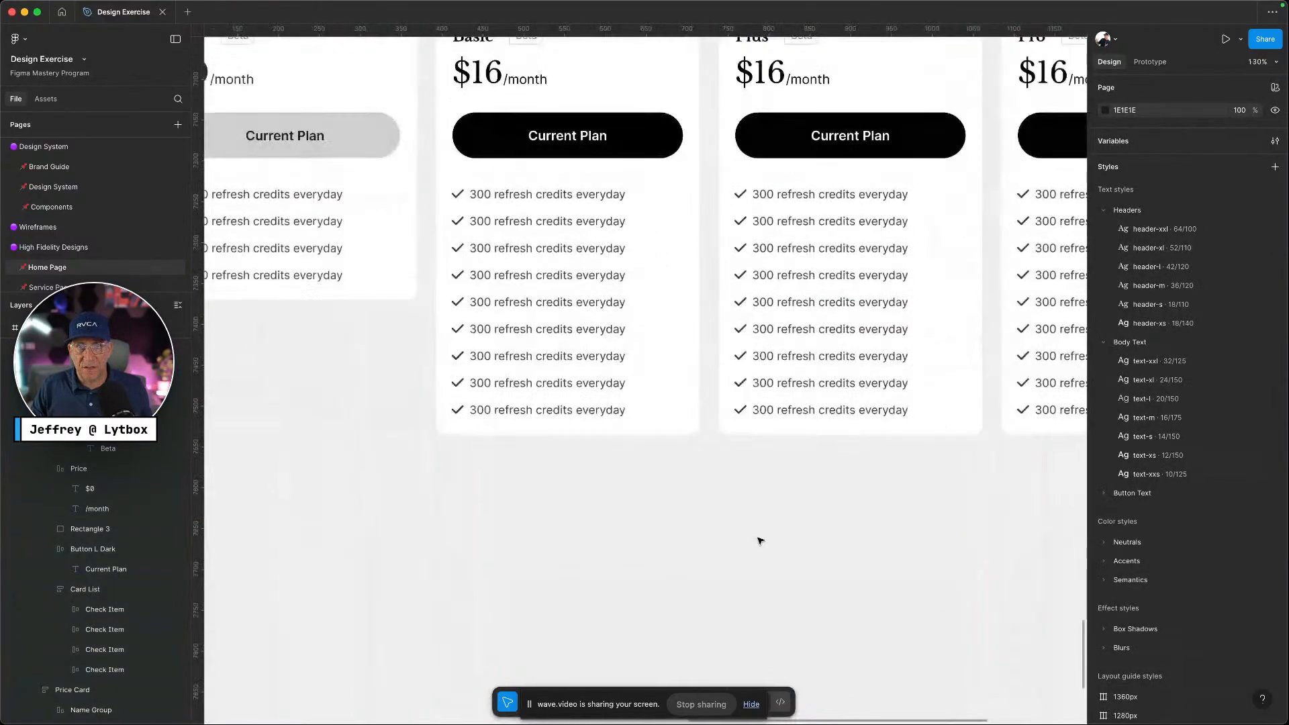
{"action": "scroll", "coordinate": [758, 539], "scroll_direction": "down", "scroll_amount": 5}
{"action": "left_click", "coordinate": [779, 426]}
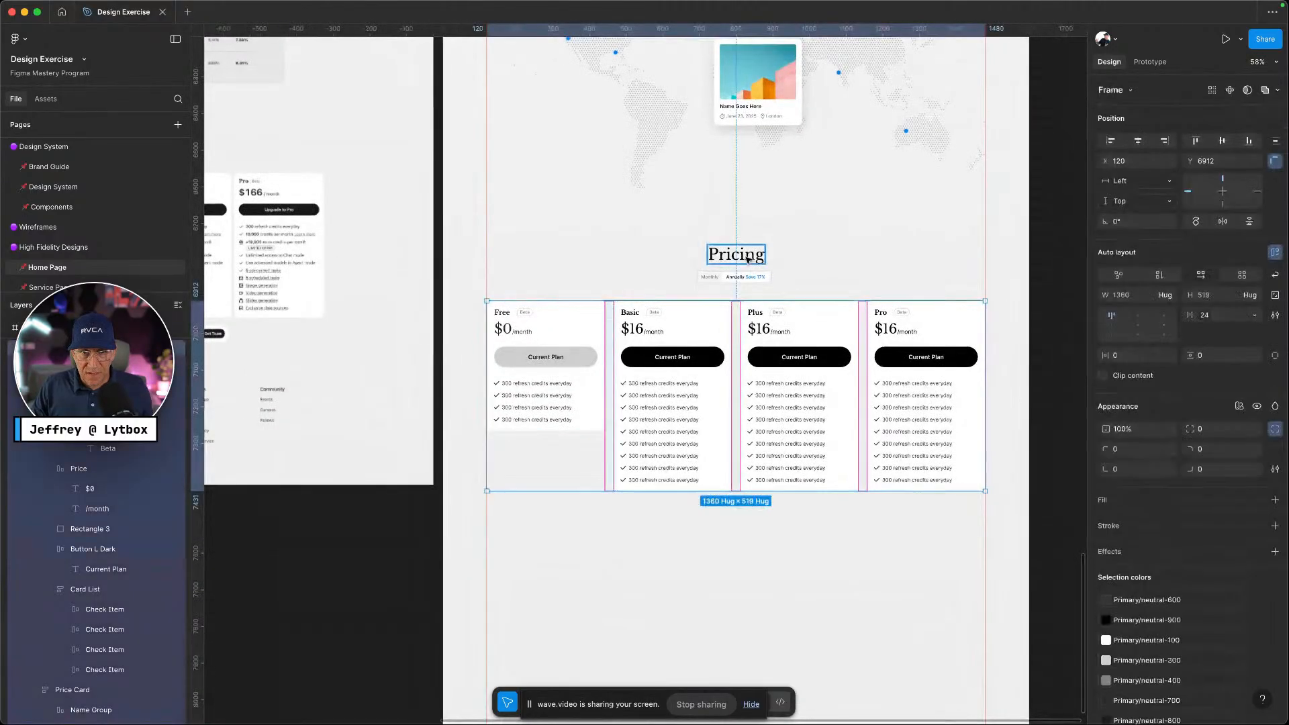
{"action": "left_click", "coordinate": [747, 260], "text": "shift"}
{"action": "left_click", "coordinate": [792, 555]}
{"action": "left_click_drag", "start_coordinate": [819, 600], "coordinate": [754, 262]}
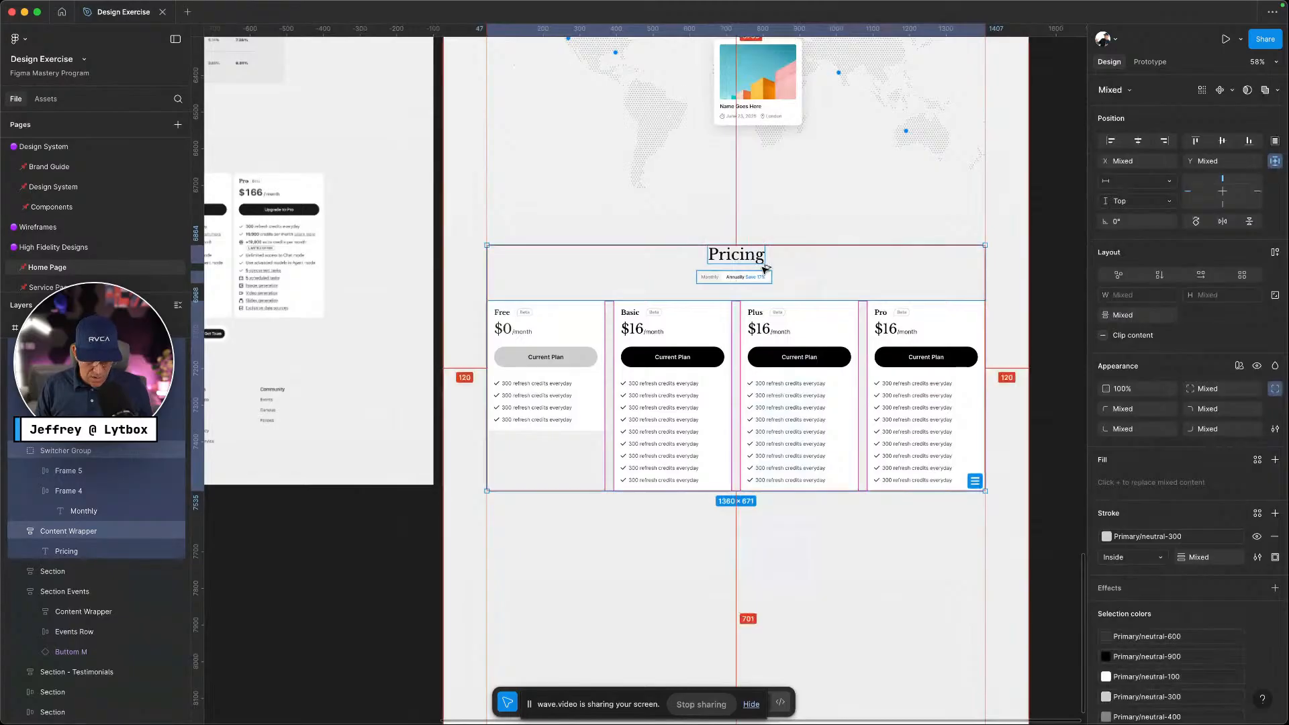
{"action": "key", "text": "shift+a"}
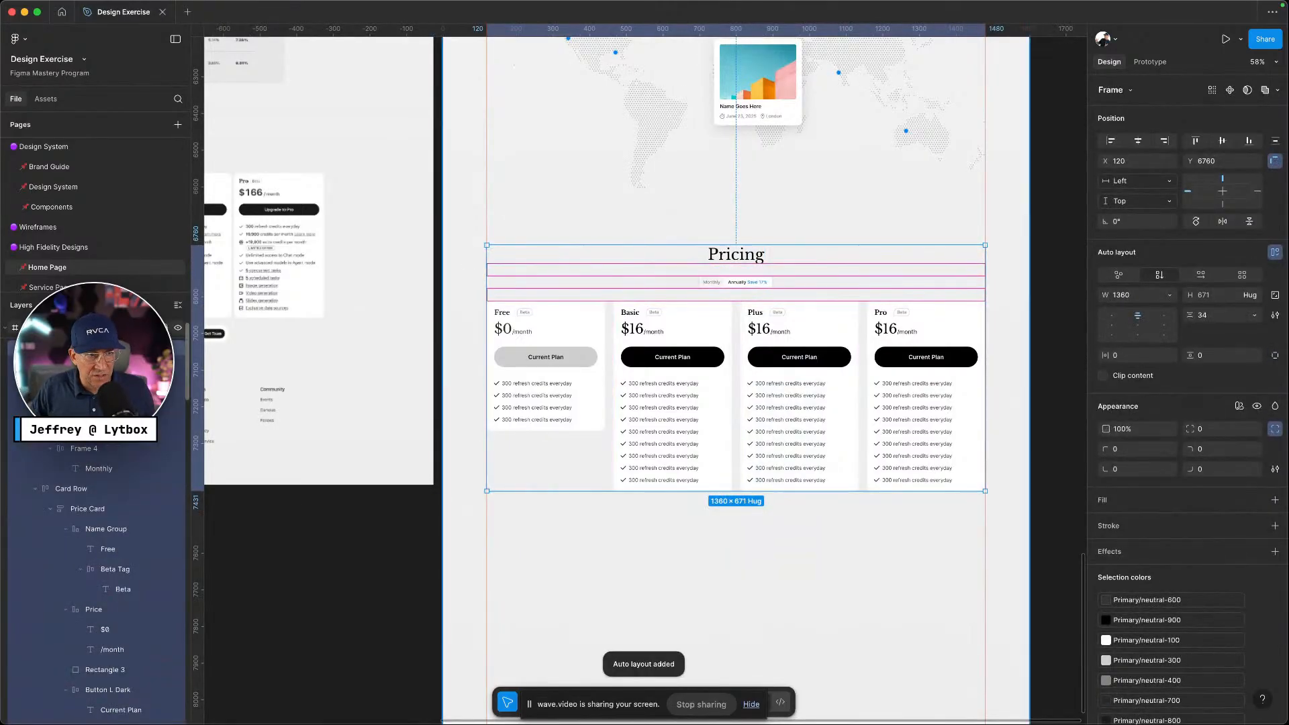
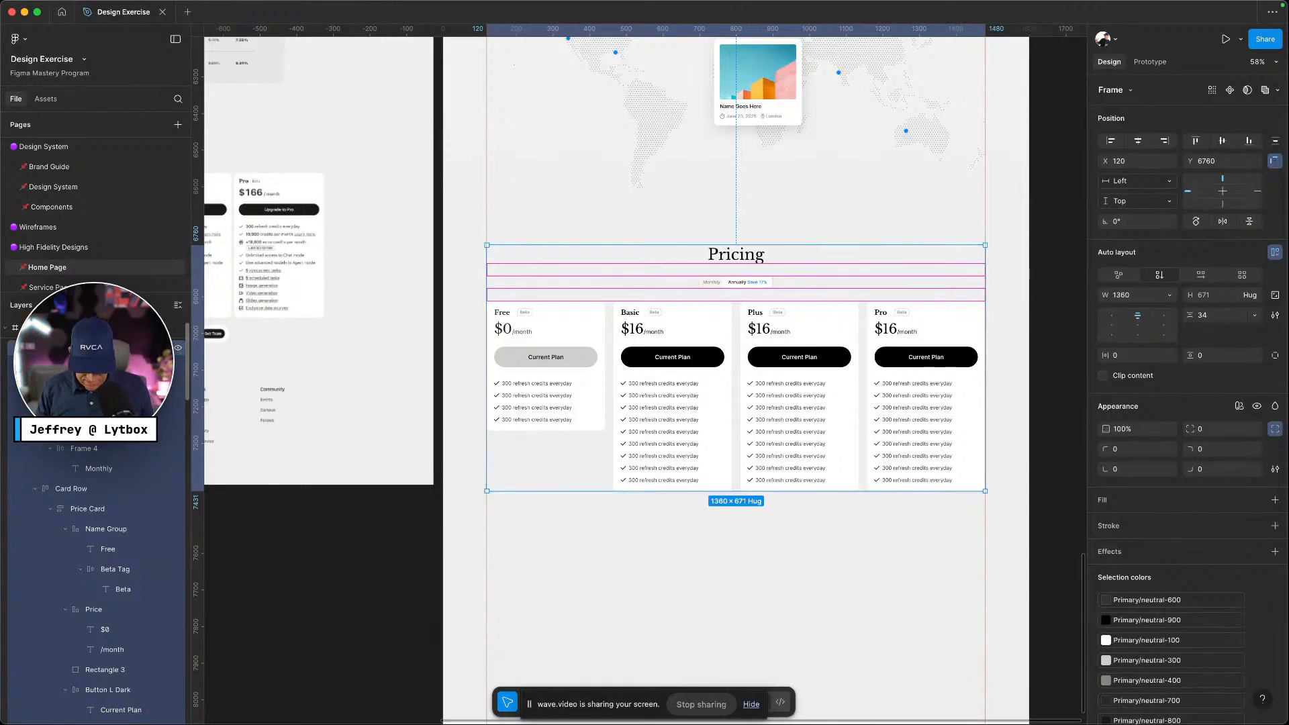
Wrap the Pricing frame in auto layout and stretch it from X 0 to 1600 wide
{"action": "key", "text": "shift+a"}
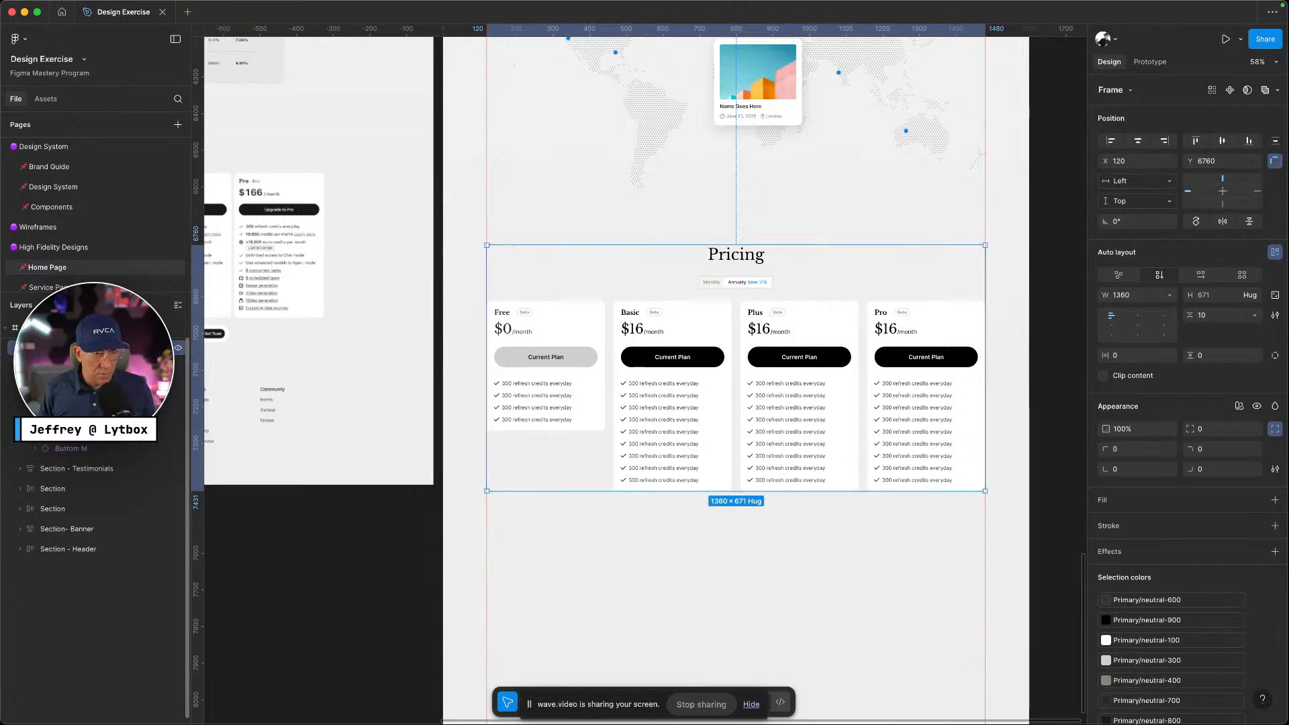
{"action": "left_click", "coordinate": [575, 553]}
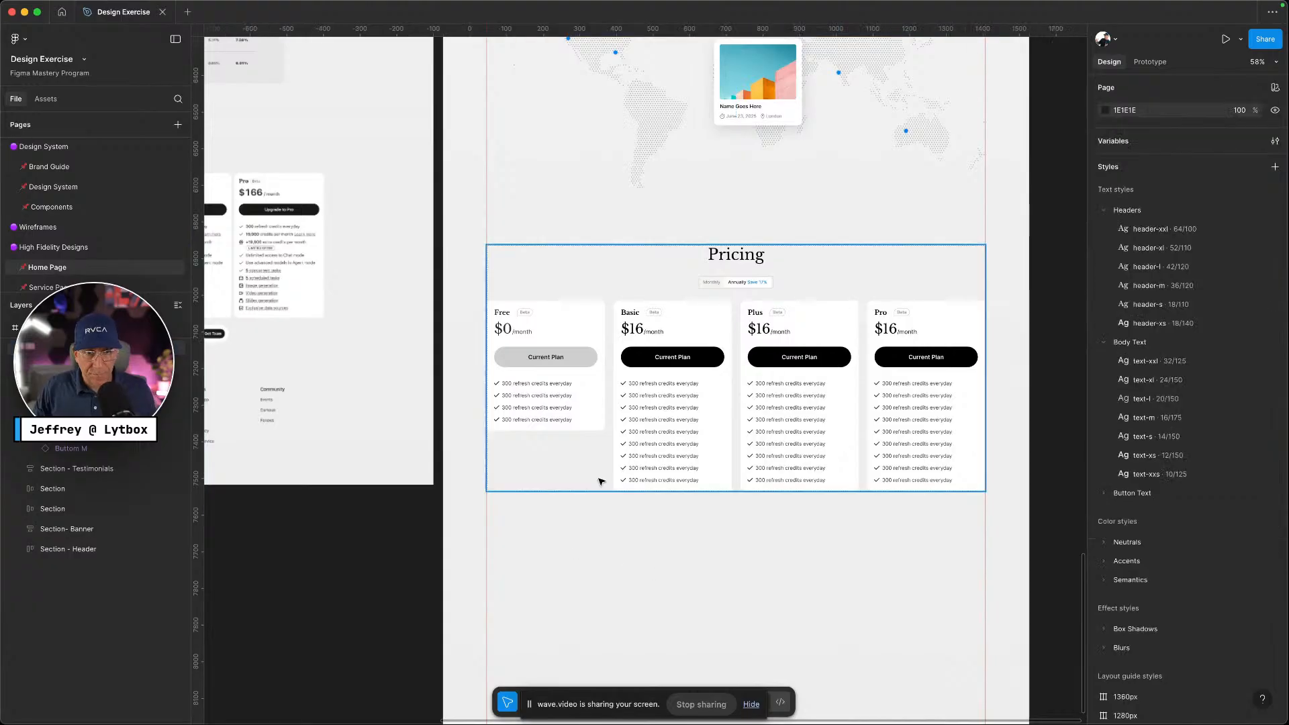
{"action": "left_click", "coordinate": [599, 478]}
{"action": "left_click_drag", "start_coordinate": [481, 426], "coordinate": [443, 425]}
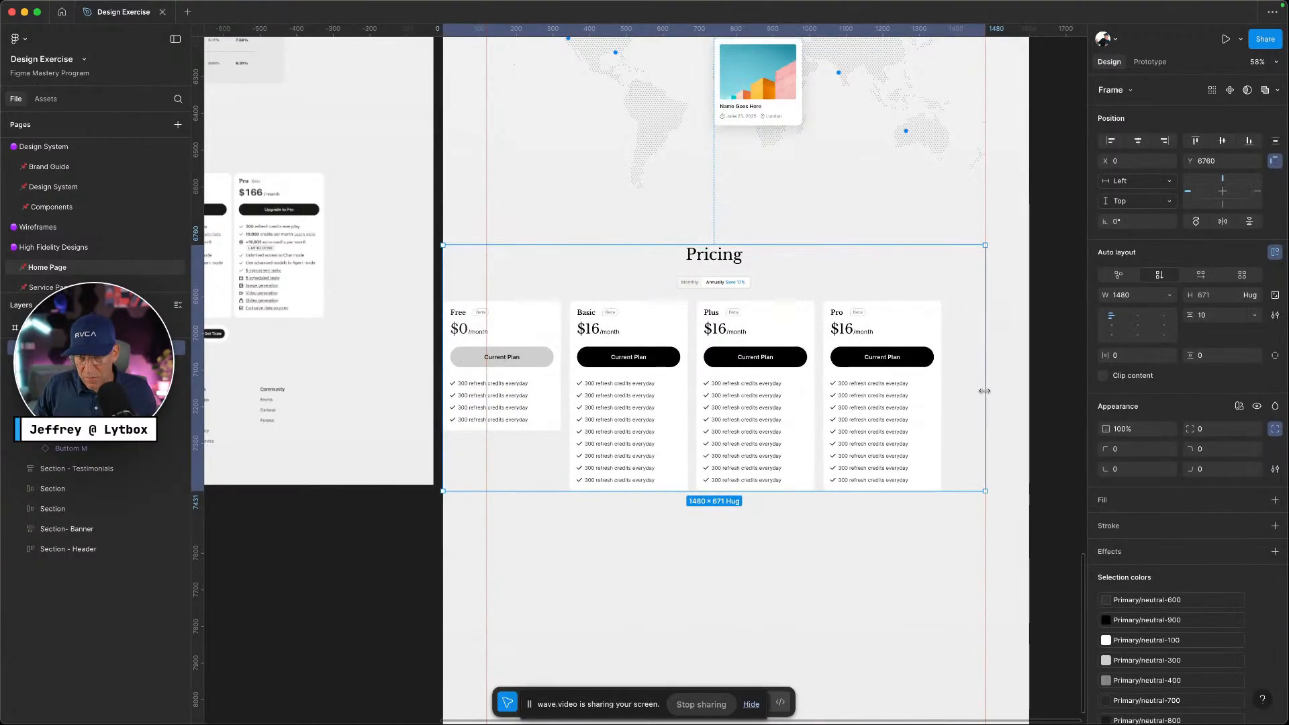
{"action": "left_click_drag", "start_coordinate": [985, 391], "coordinate": [1027, 390]}
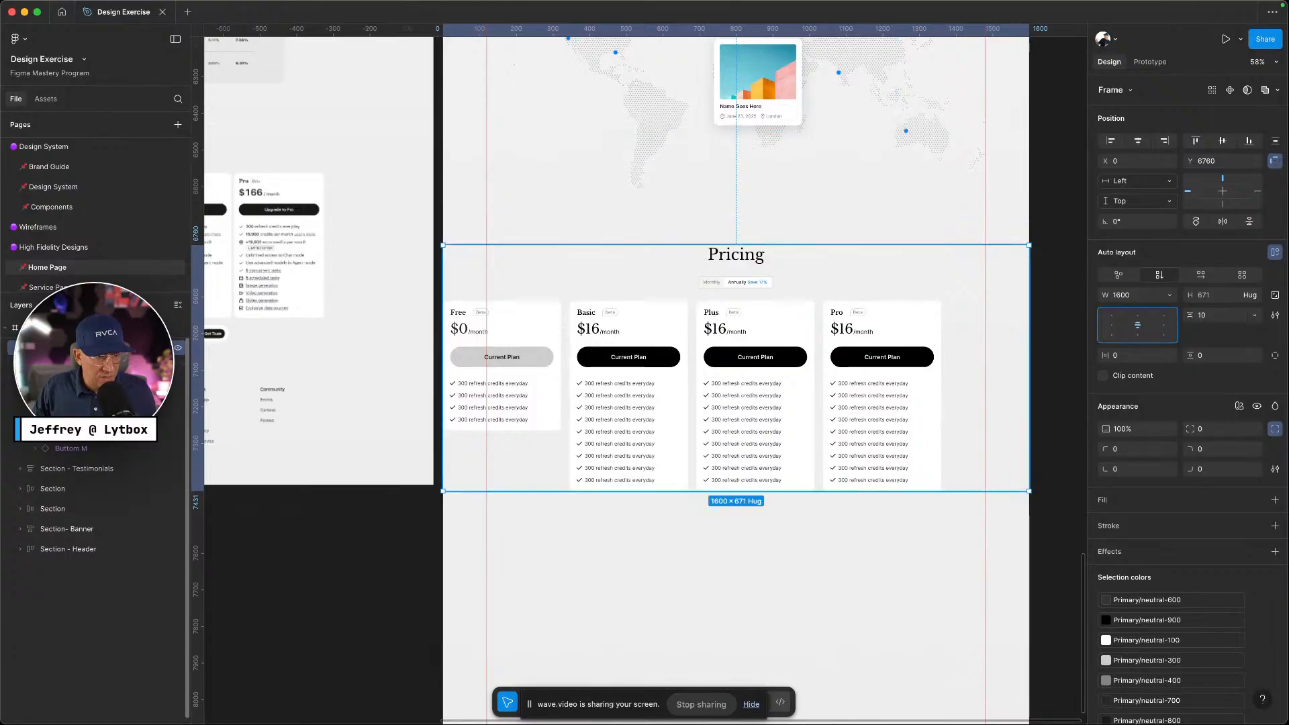
Align the inner Pricing content to top centre and keep the card row top-aligned
{"action": "left_click", "coordinate": [20, 348]}
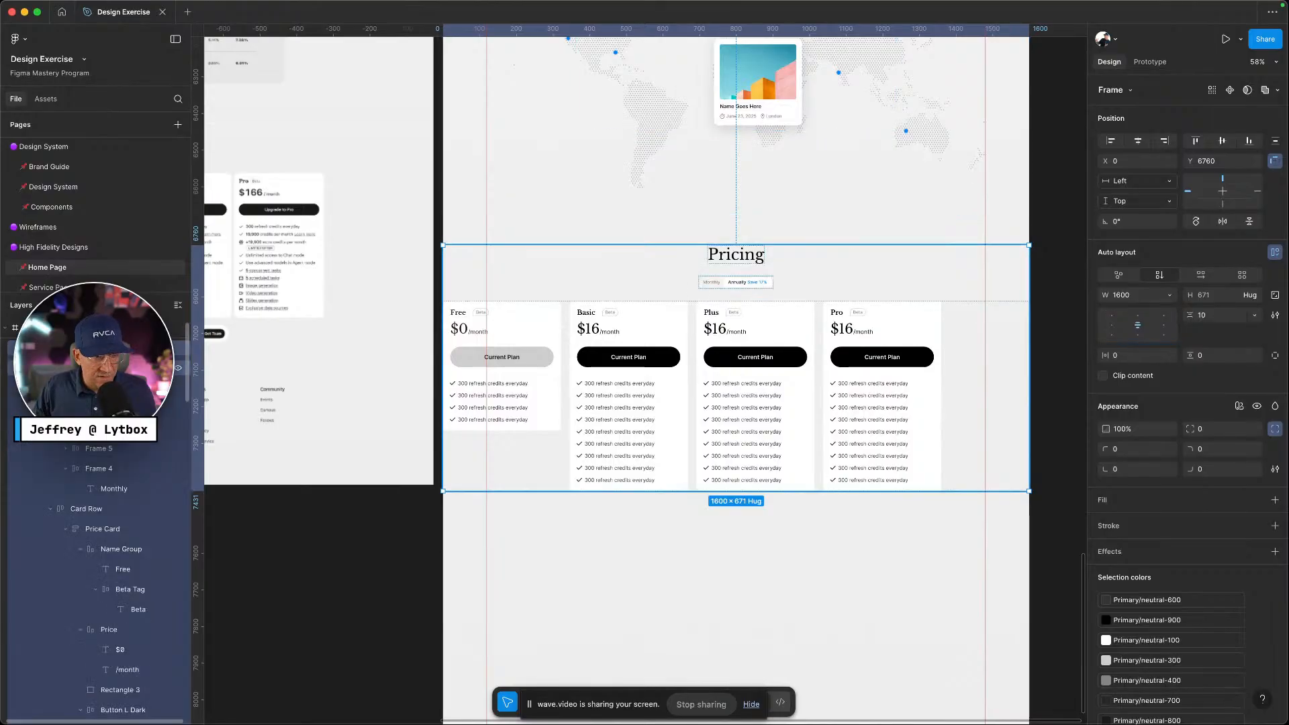
{"action": "left_click", "coordinate": [67, 368]}
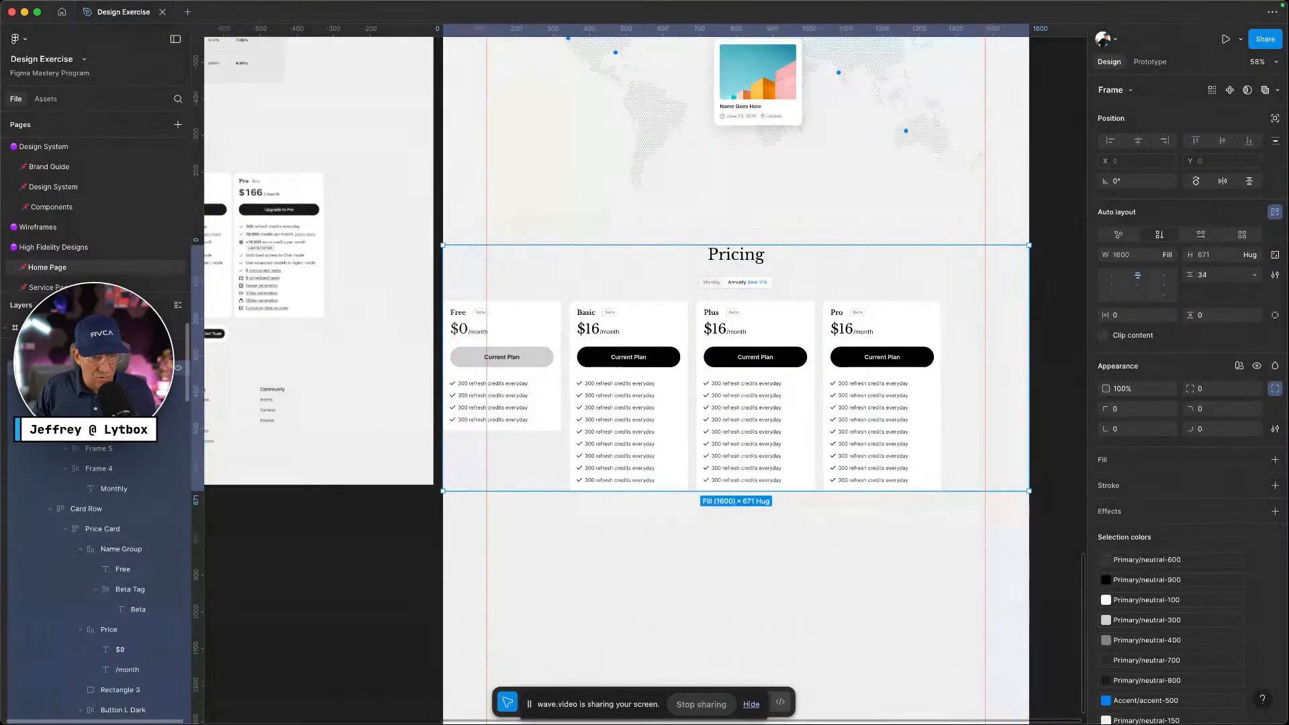
{"action": "left_click", "coordinate": [1138, 280]}
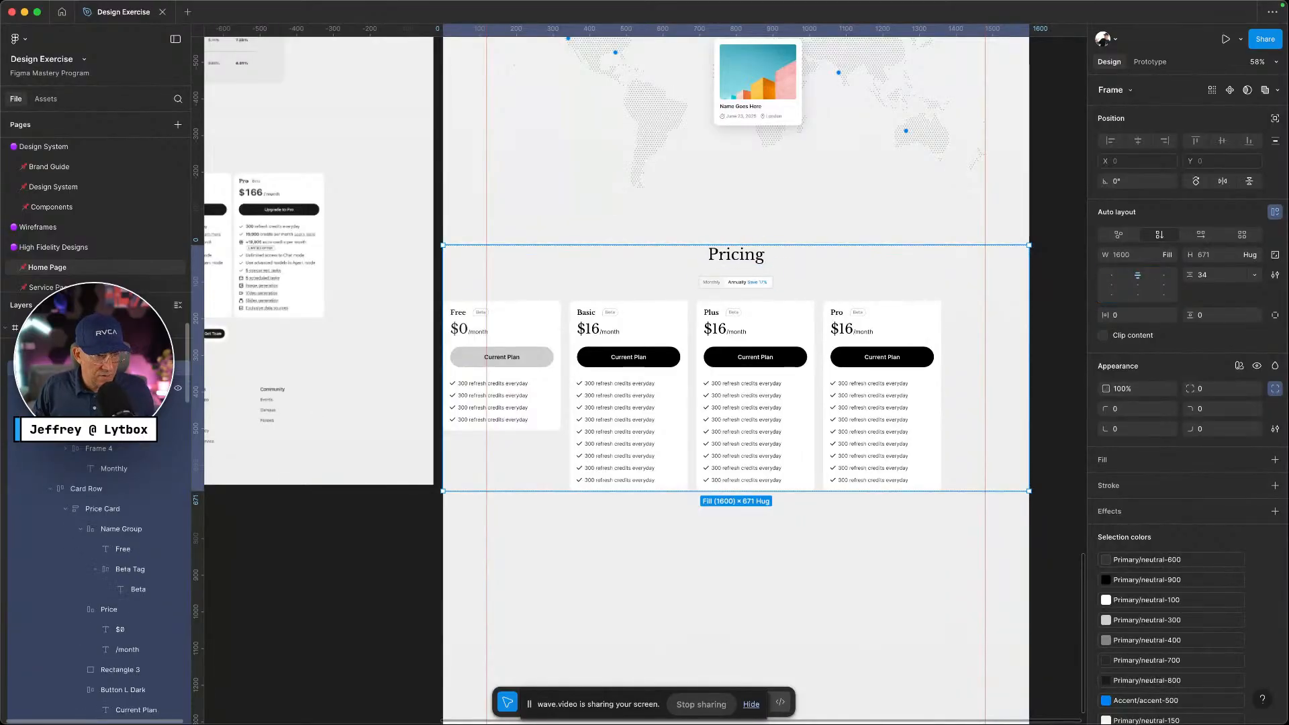
{"action": "key", "text": "alt+l"}
{"action": "left_click", "coordinate": [101, 429]}
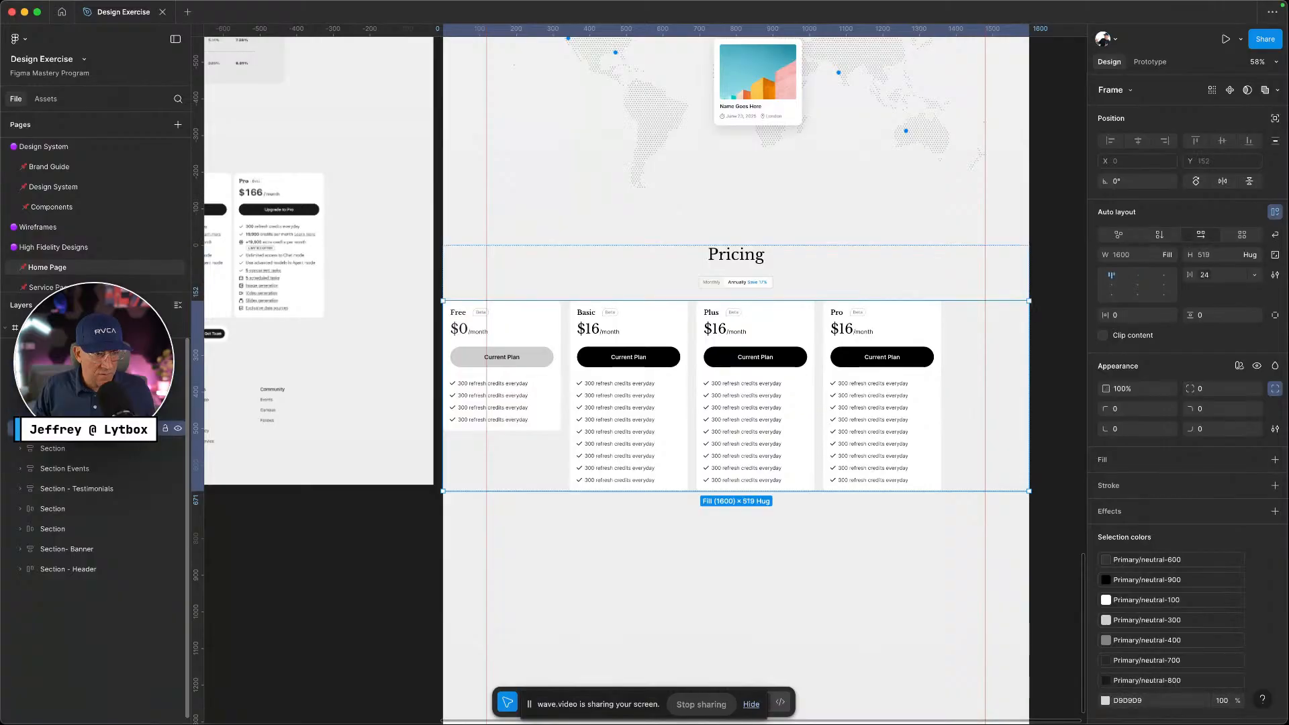
{"action": "left_click", "coordinate": [1135, 285]}
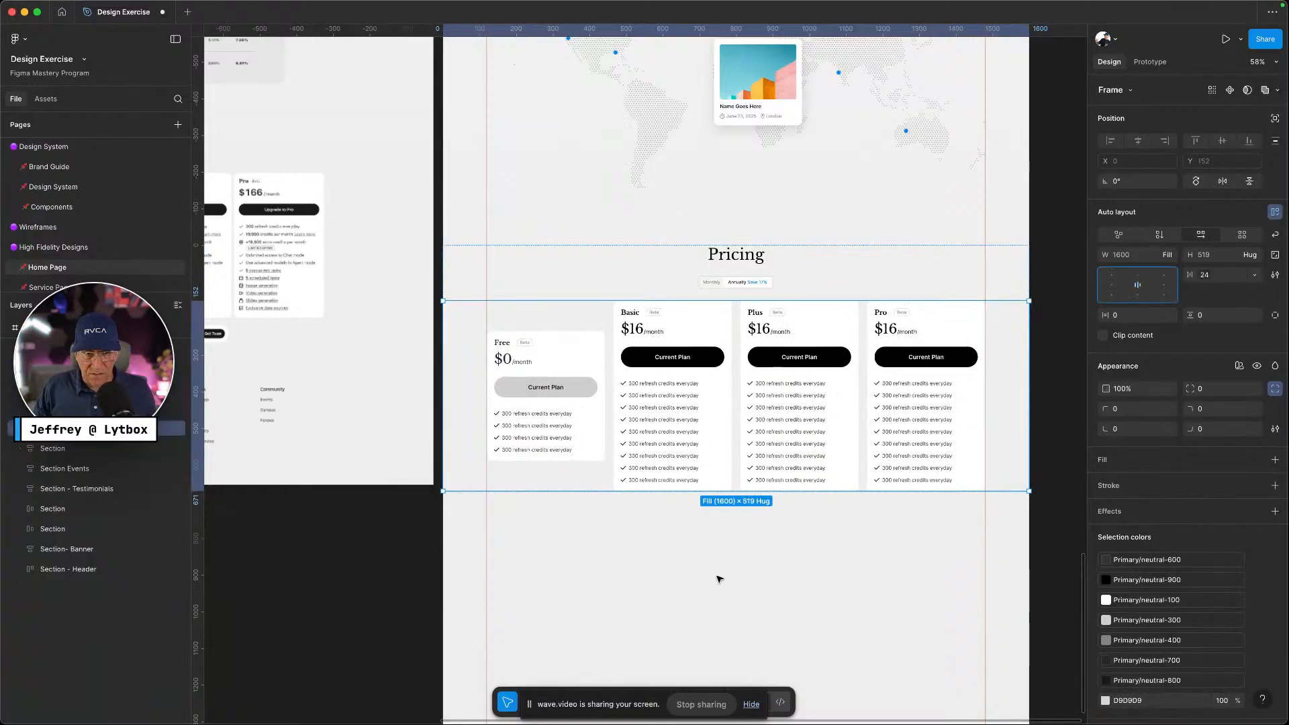
{"action": "left_click", "coordinate": [1136, 275]}
Stretch the Free price card taller to match the other cards' height
{"action": "left_click", "coordinate": [627, 530]}
{"action": "left_click", "coordinate": [594, 421]}
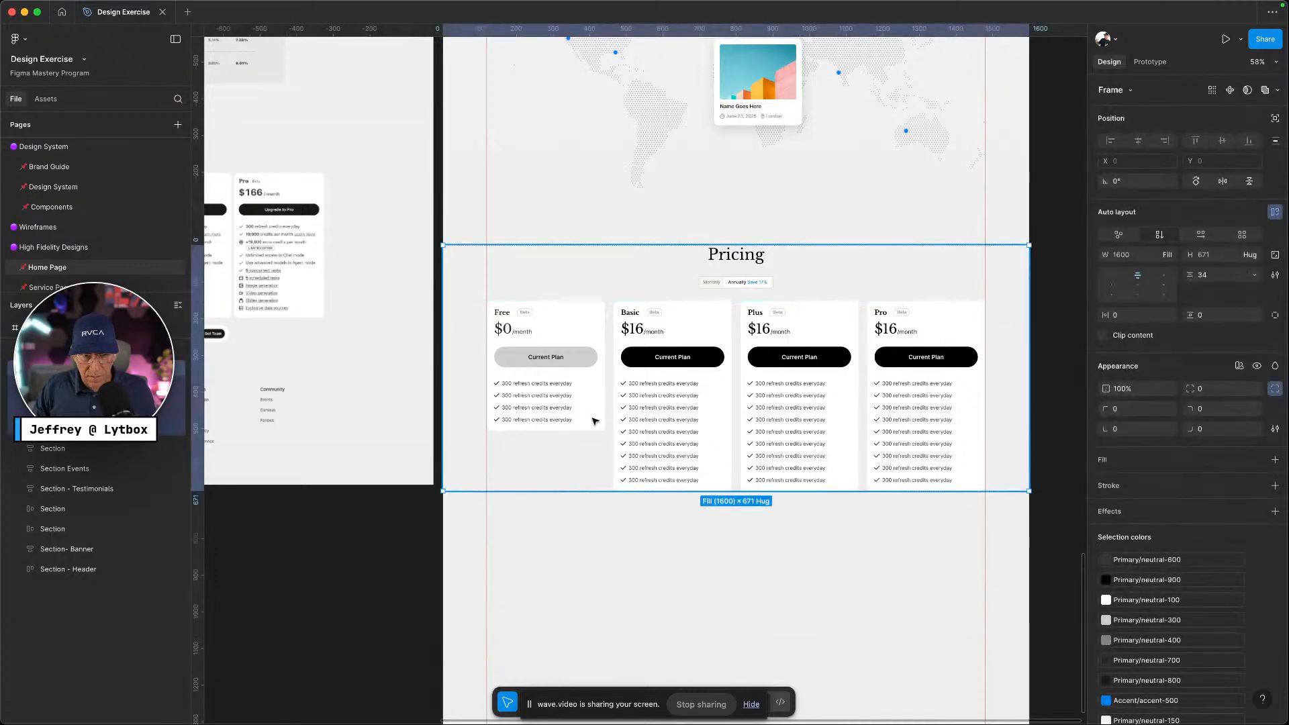
{"action": "left_click", "coordinate": [595, 421]}
{"action": "left_click", "coordinate": [594, 422]}
{"action": "left_click_drag", "start_coordinate": [591, 430], "coordinate": [588, 491]}
{"action": "left_click", "coordinate": [666, 543]}
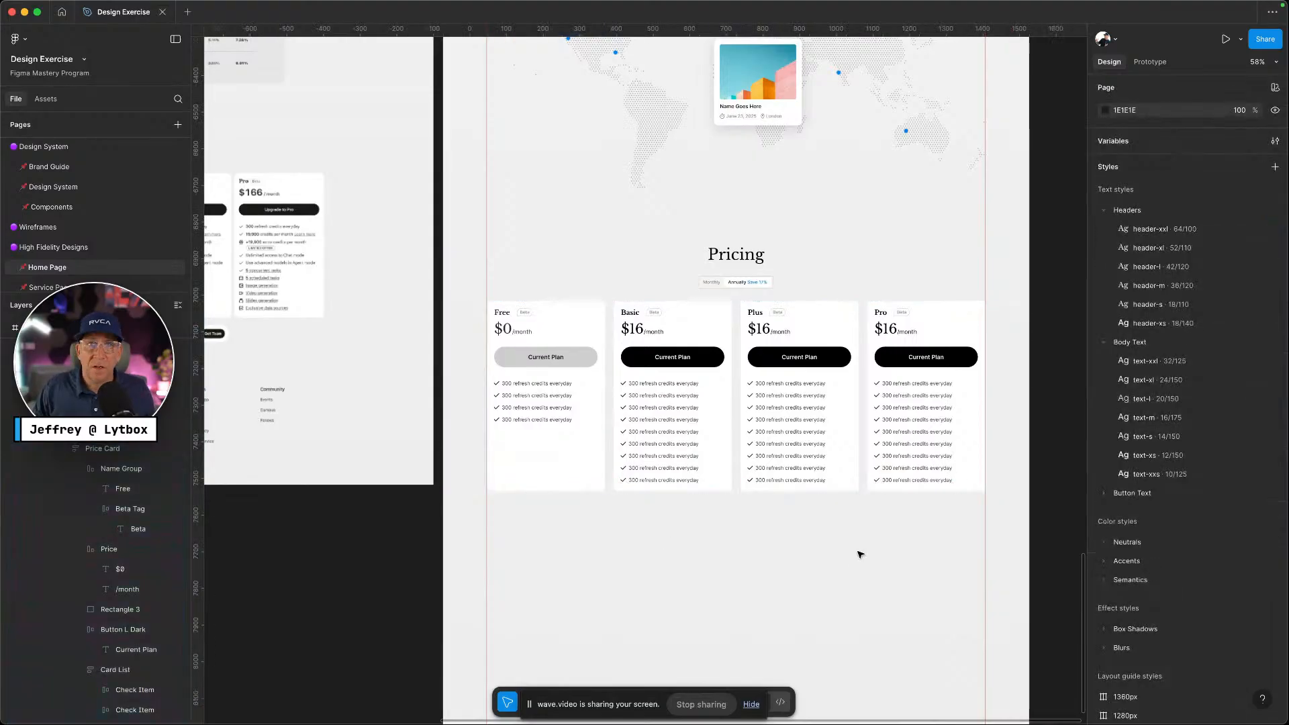
{"action": "left_click", "coordinate": [950, 421]}
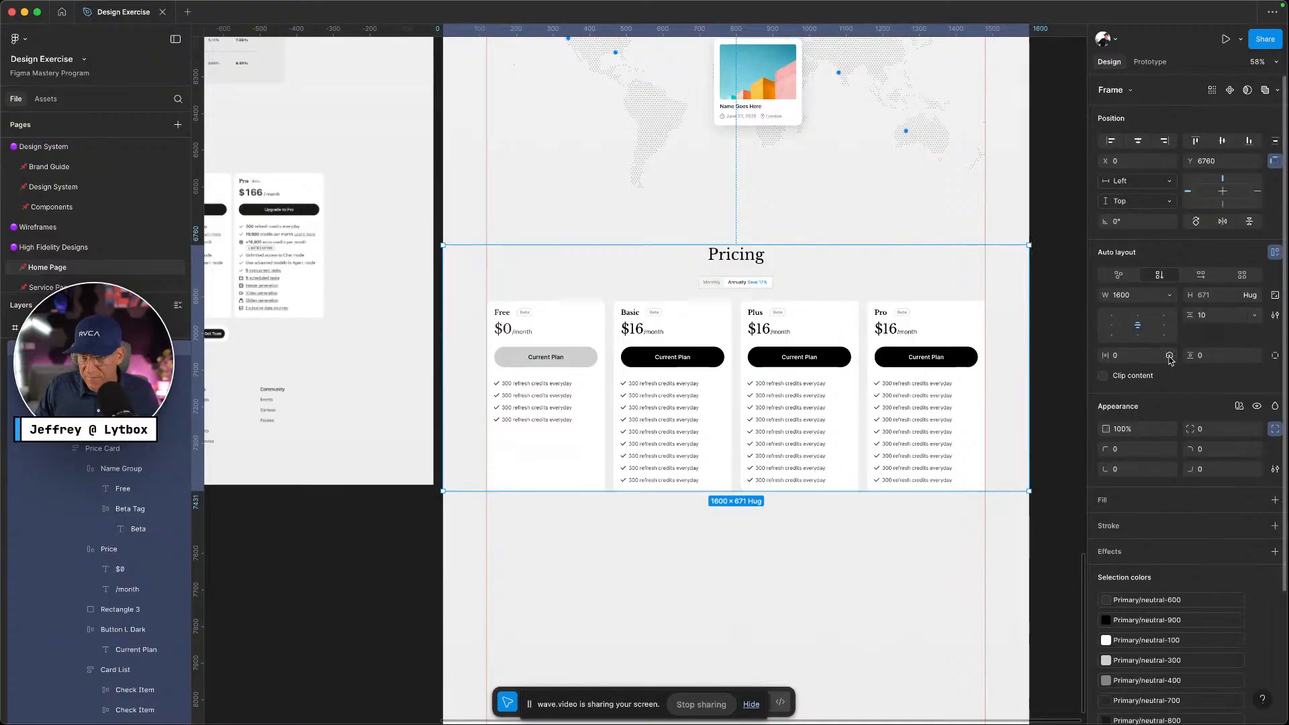
Bind the Pricing section's left/right padding to the section-m variable (120)
{"action": "left_click", "coordinate": [1170, 356]}
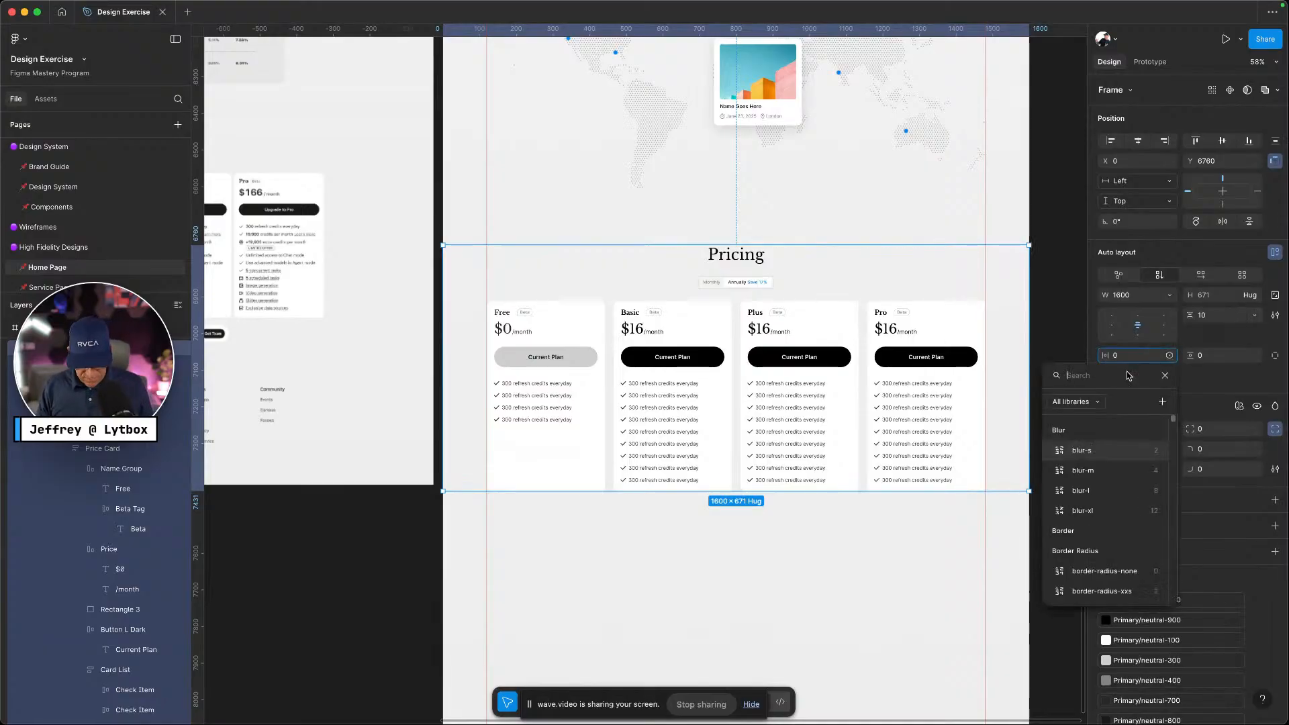
{"action": "type", "text": "sectiojn"}
{"action": "key", "text": "BackSpace"}
{"action": "key", "text": "BackSpace"}
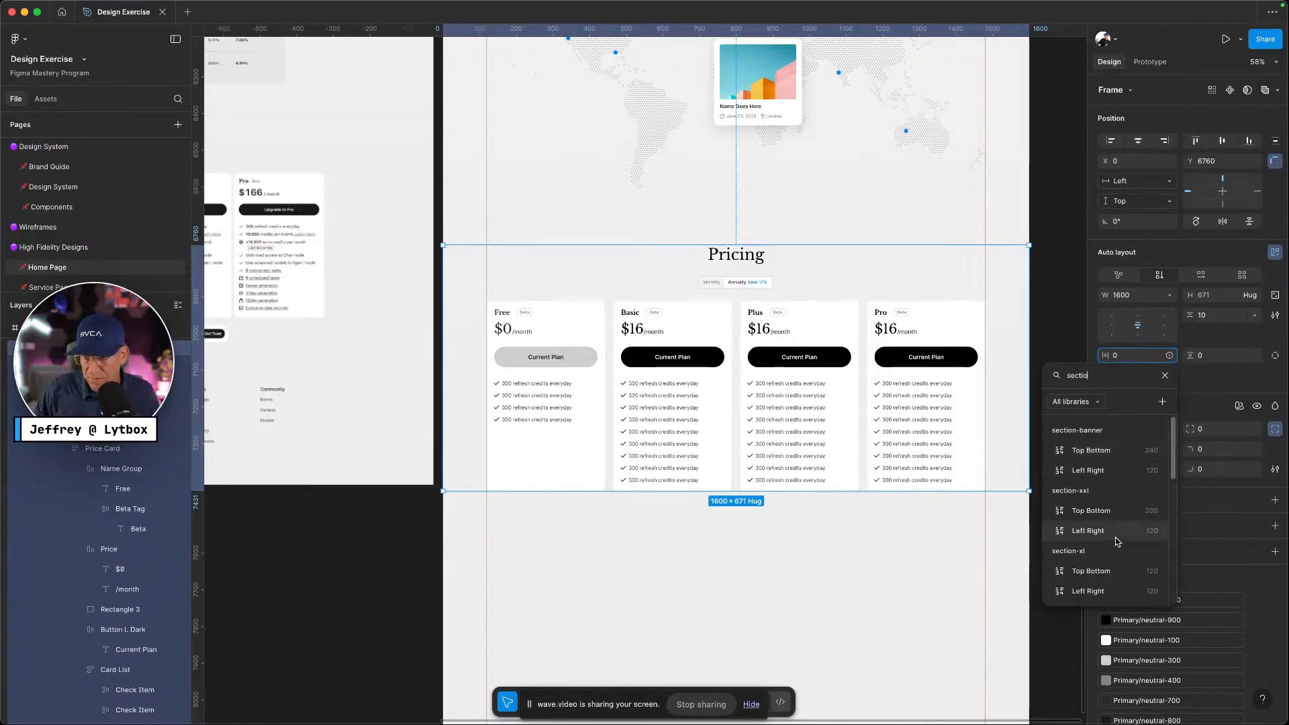
{"action": "scroll", "coordinate": [1115, 533], "scroll_direction": "down", "scroll_amount": 1}
{"action": "scroll", "coordinate": [1114, 533], "scroll_direction": "down", "scroll_amount": 5}
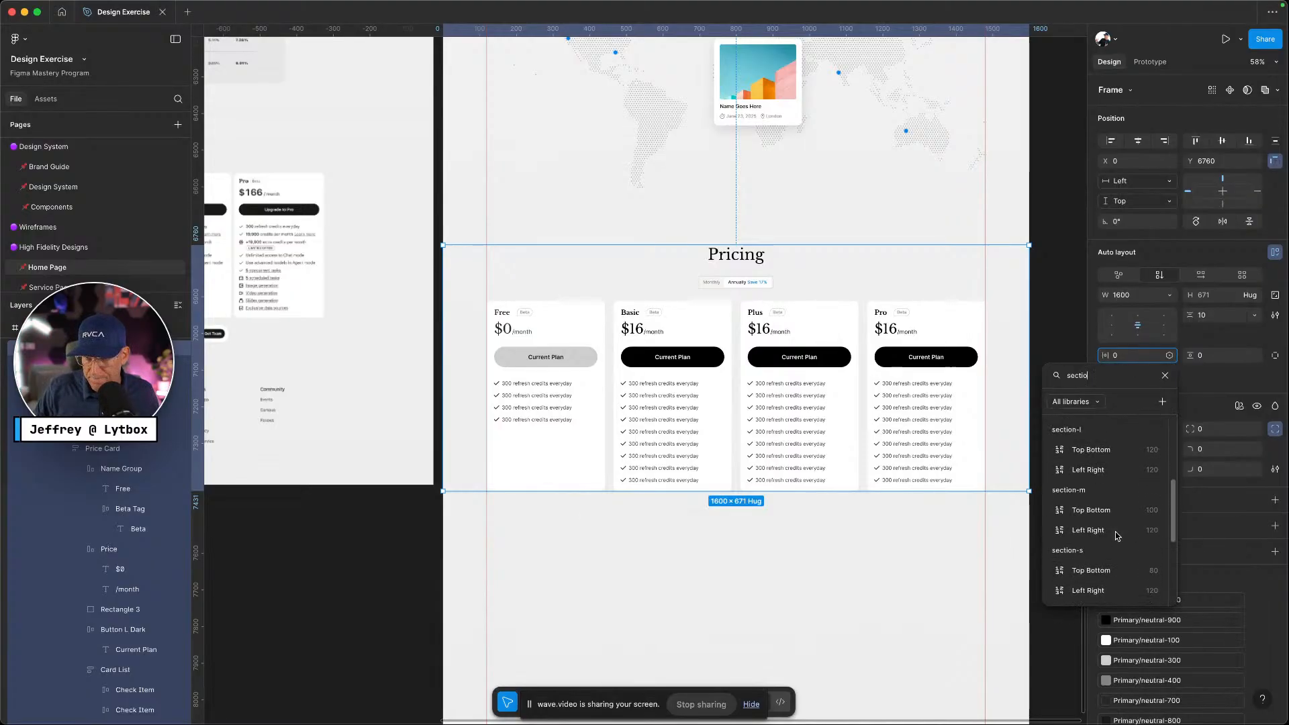
{"action": "left_click", "coordinate": [1109, 534]}
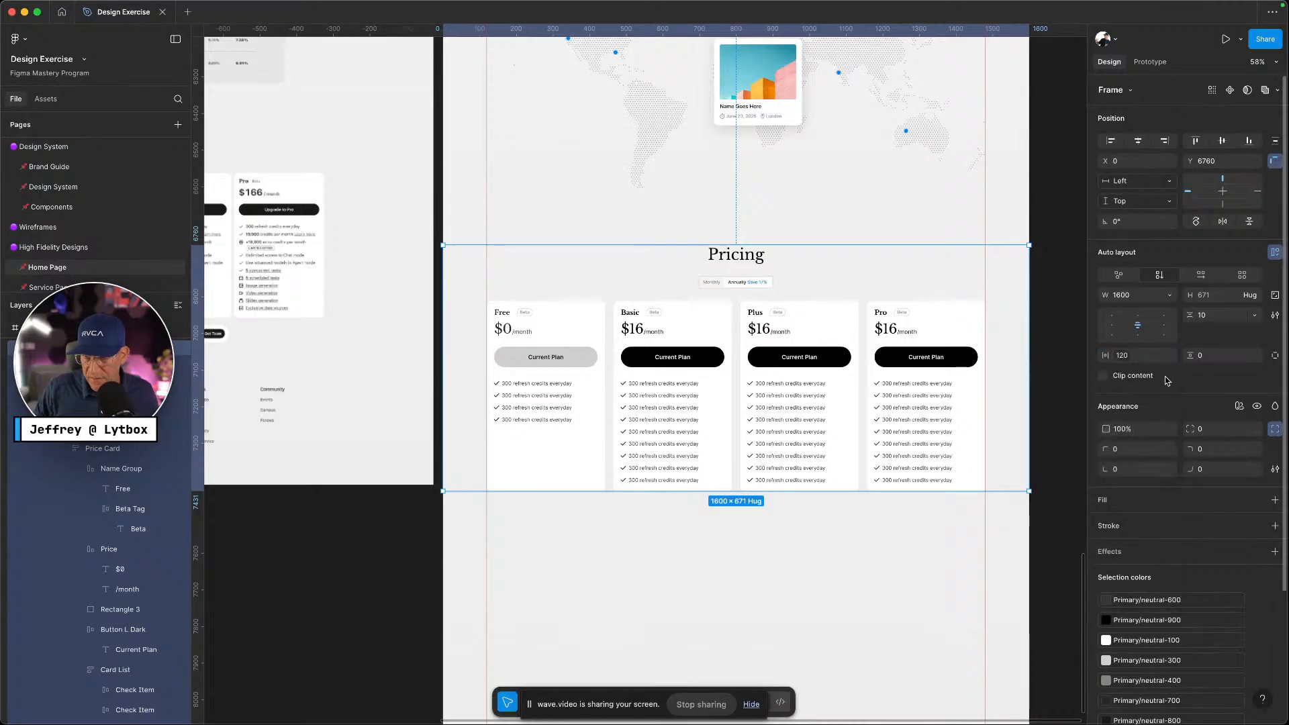
Bind the top/bottom padding to section-m (100) and nudge the section slightly upward
{"action": "left_click", "coordinate": [1255, 356]}
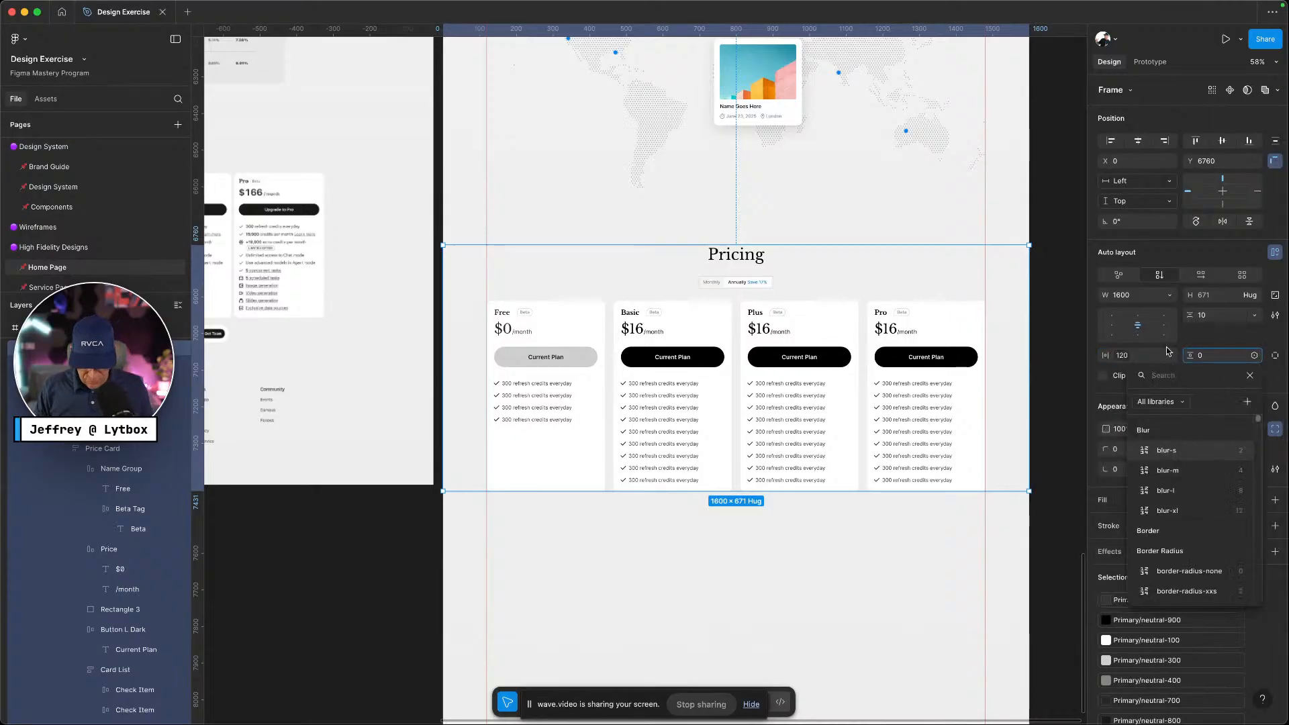
{"action": "type", "text": "section"}
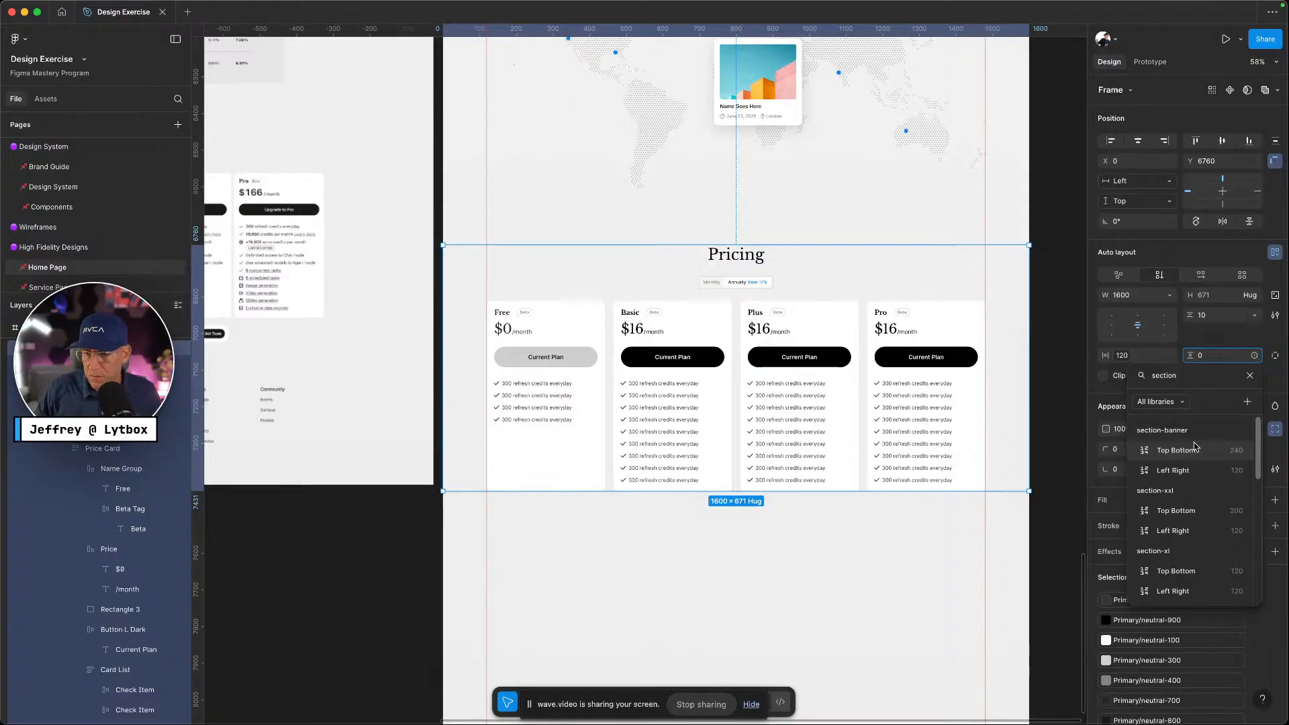
{"action": "scroll", "coordinate": [1208, 497], "scroll_direction": "down", "scroll_amount": 5}
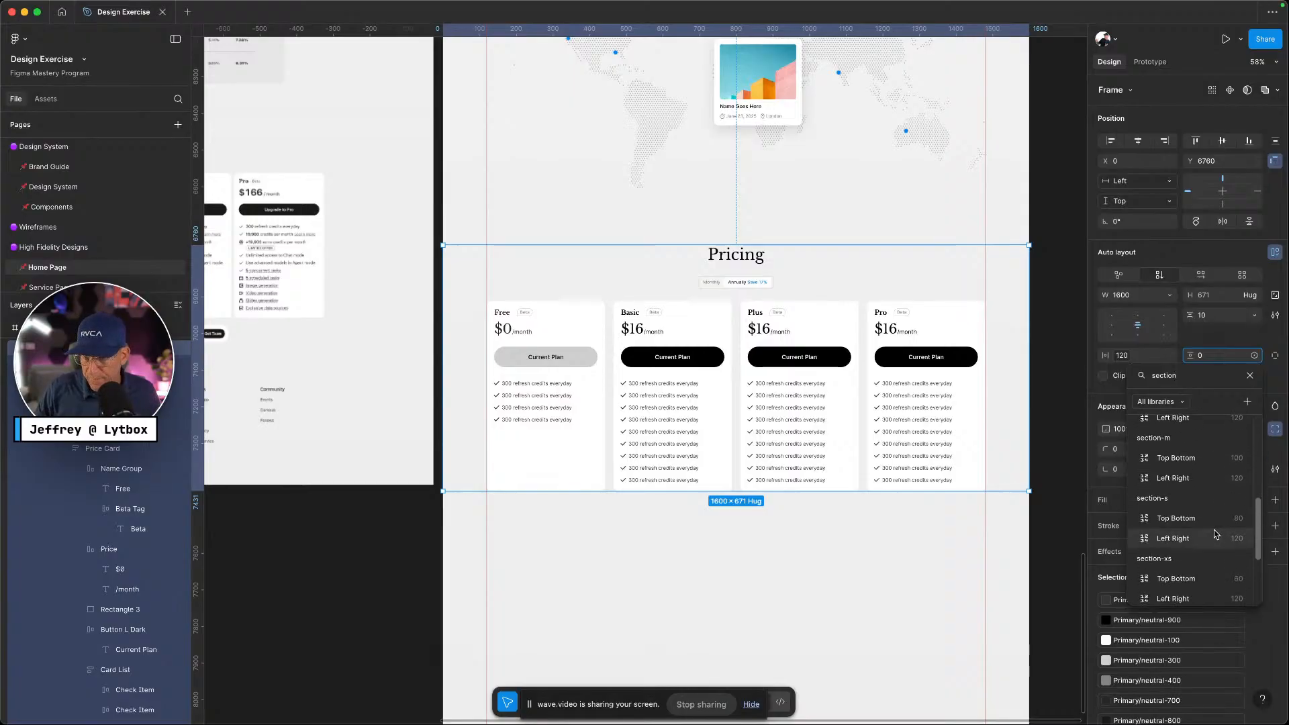
{"action": "left_click", "coordinate": [1181, 458]}
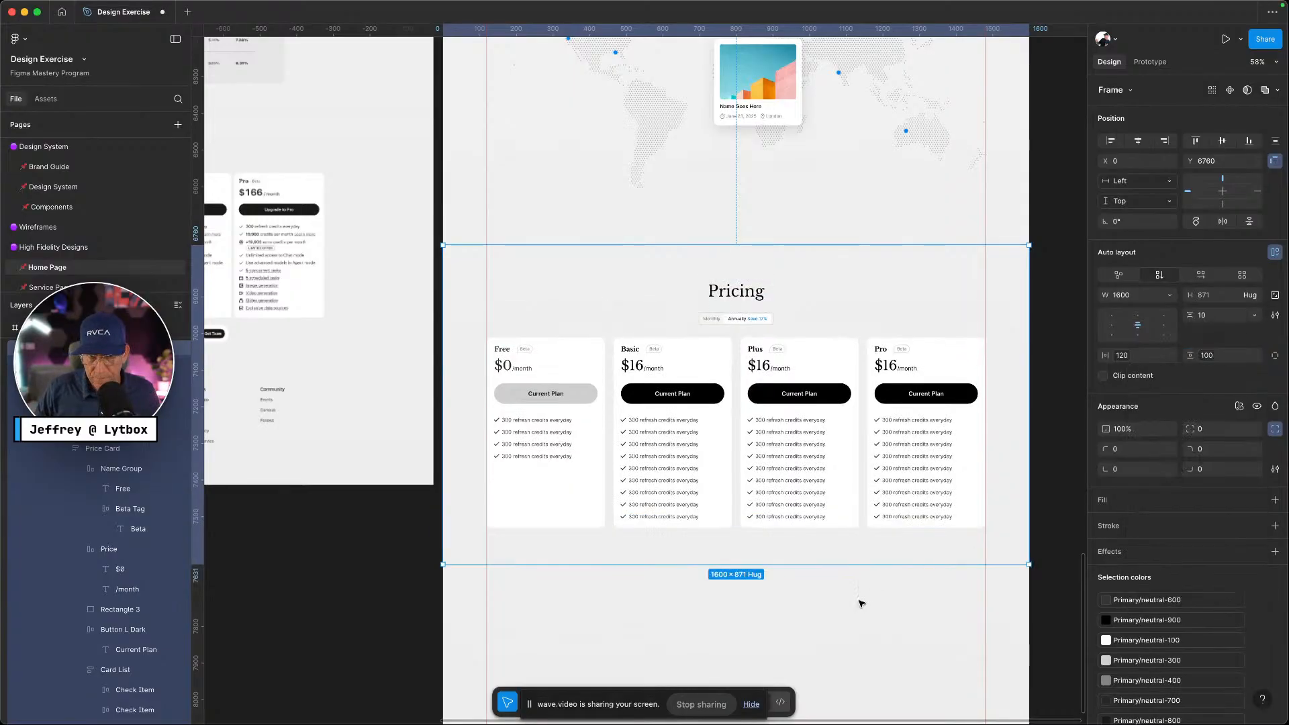
{"action": "left_click", "coordinate": [860, 601]}
{"action": "left_click_drag", "start_coordinate": [838, 482], "coordinate": [840, 459]}
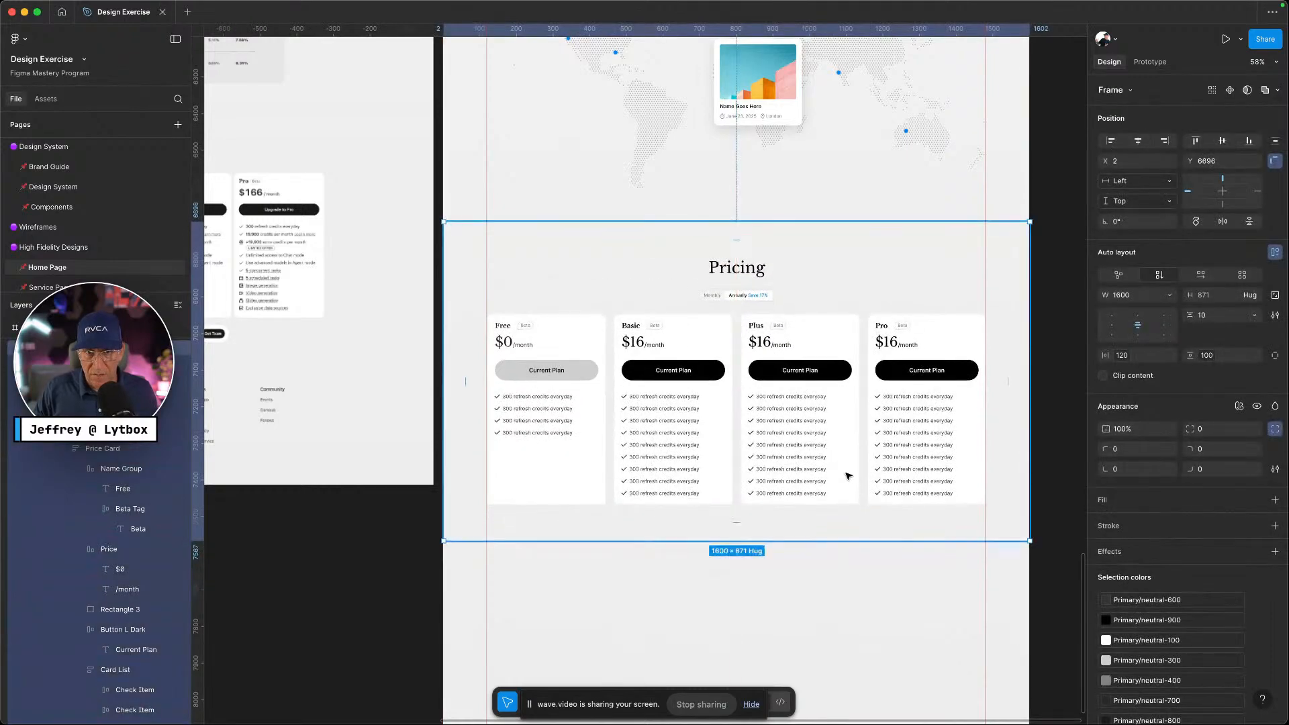
{"action": "scroll", "coordinate": [848, 476], "scroll_direction": "down", "scroll_amount": 10}
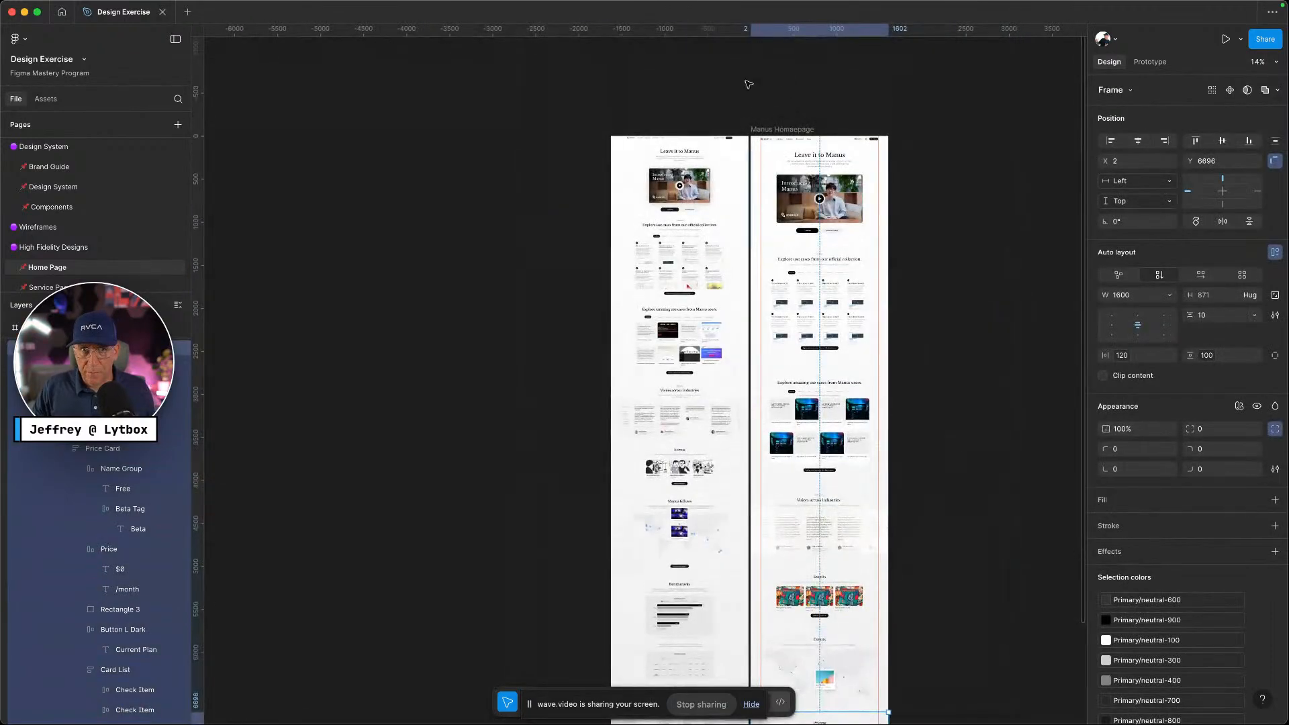
Give the Manus homepage frame auto layout with a 0 gap between sections
{"action": "left_click", "coordinate": [759, 128]}
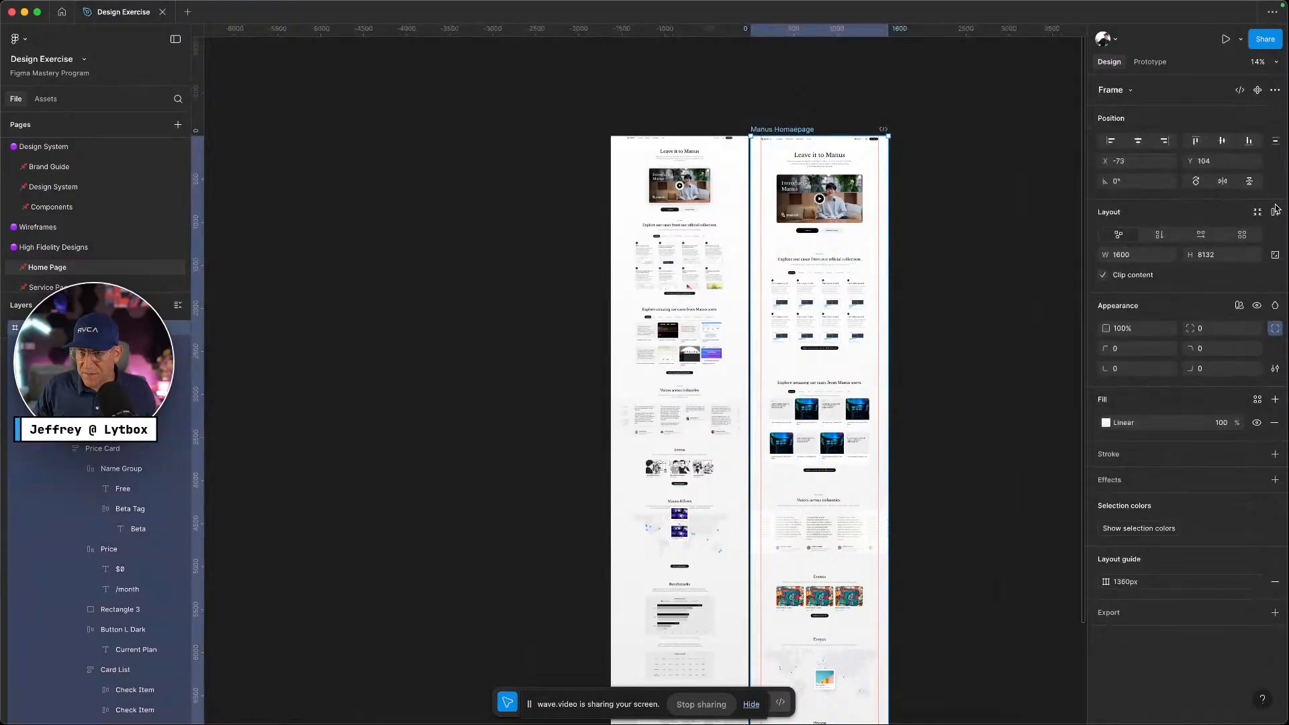
{"action": "left_click", "coordinate": [1275, 212]}
{"action": "left_click", "coordinate": [1226, 276]}
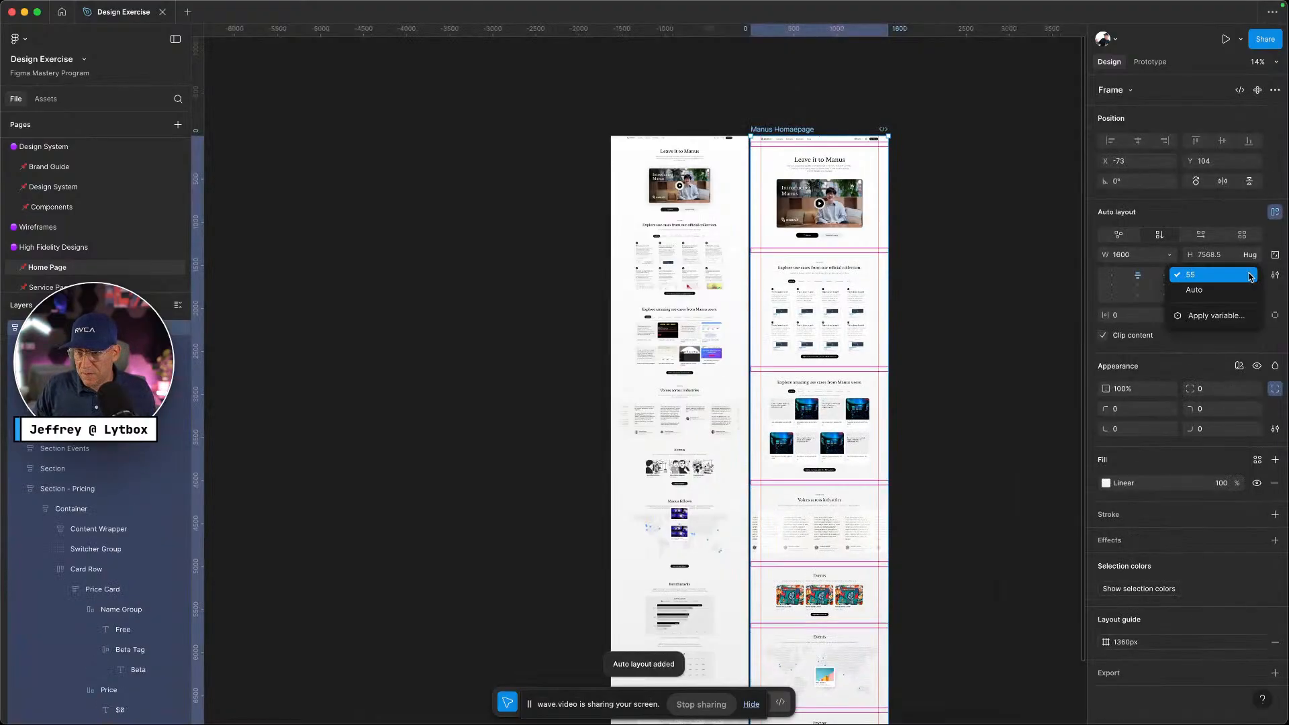
{"action": "left_click", "coordinate": [1231, 278]}
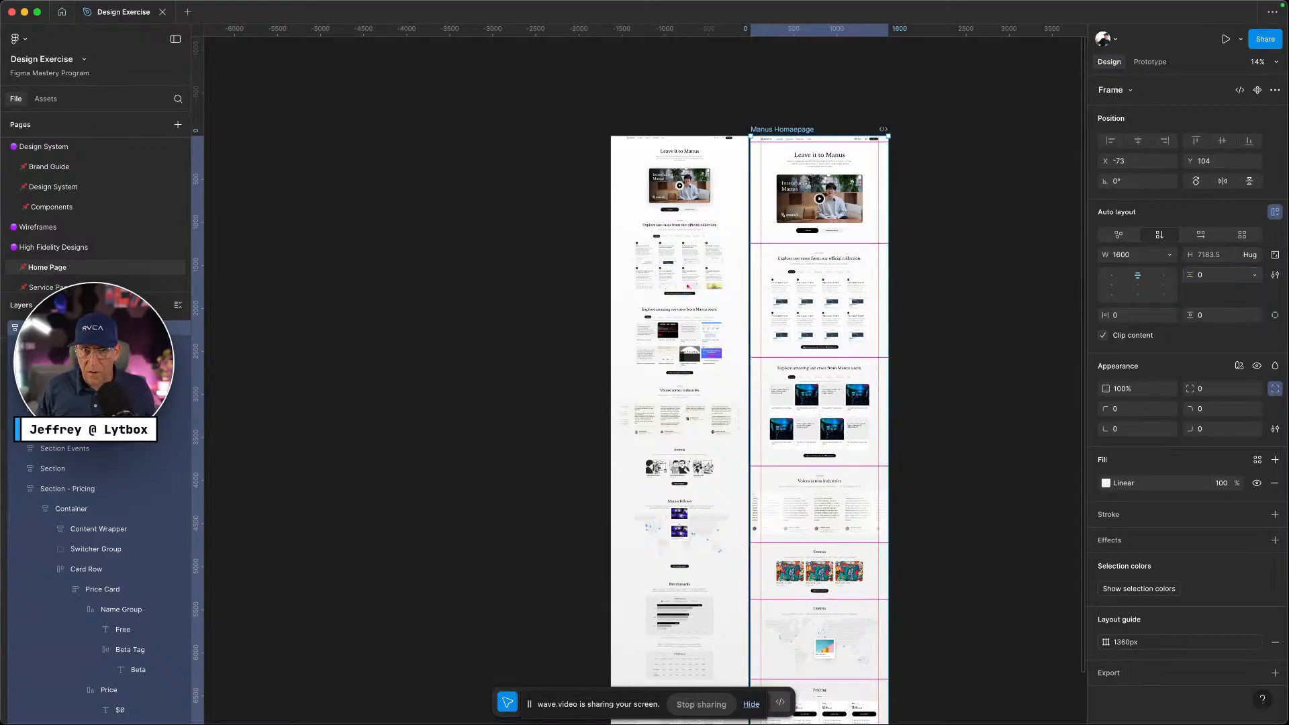
{"action": "key", "text": "Return"}
{"action": "scroll", "coordinate": [962, 419], "scroll_direction": "down", "scroll_amount": 5}
{"action": "scroll", "coordinate": [961, 419], "scroll_direction": "up", "scroll_amount": 5}
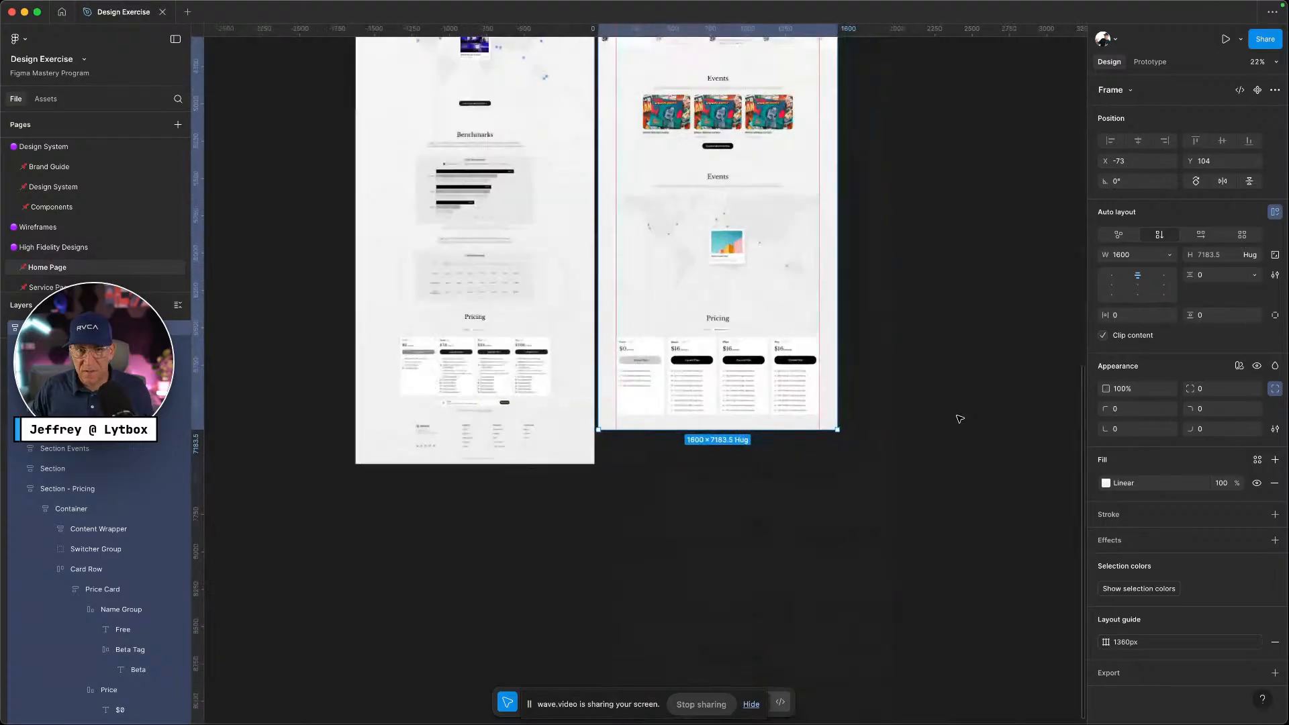
{"action": "scroll", "coordinate": [884, 429], "scroll_direction": "down", "scroll_amount": 2}
Place the Pricing section at the bottom of the homepage frame and launch the prototype preview
{"action": "left_click_drag", "start_coordinate": [757, 341], "coordinate": [702, 421]}
{"action": "left_click", "coordinate": [947, 478]}
{"action": "left_click", "coordinate": [698, 431]}
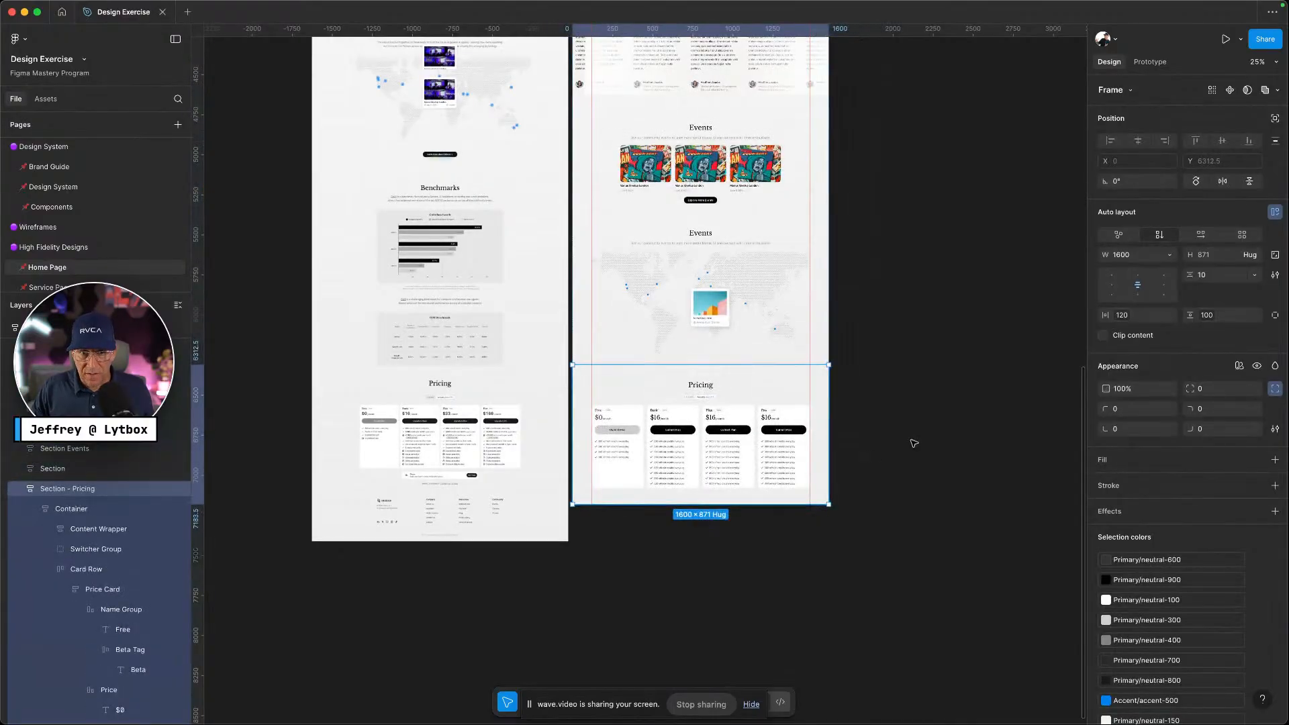
{"action": "left_click", "coordinate": [912, 437]}
{"action": "scroll", "coordinate": [912, 437], "scroll_direction": "up", "scroll_amount": 15}
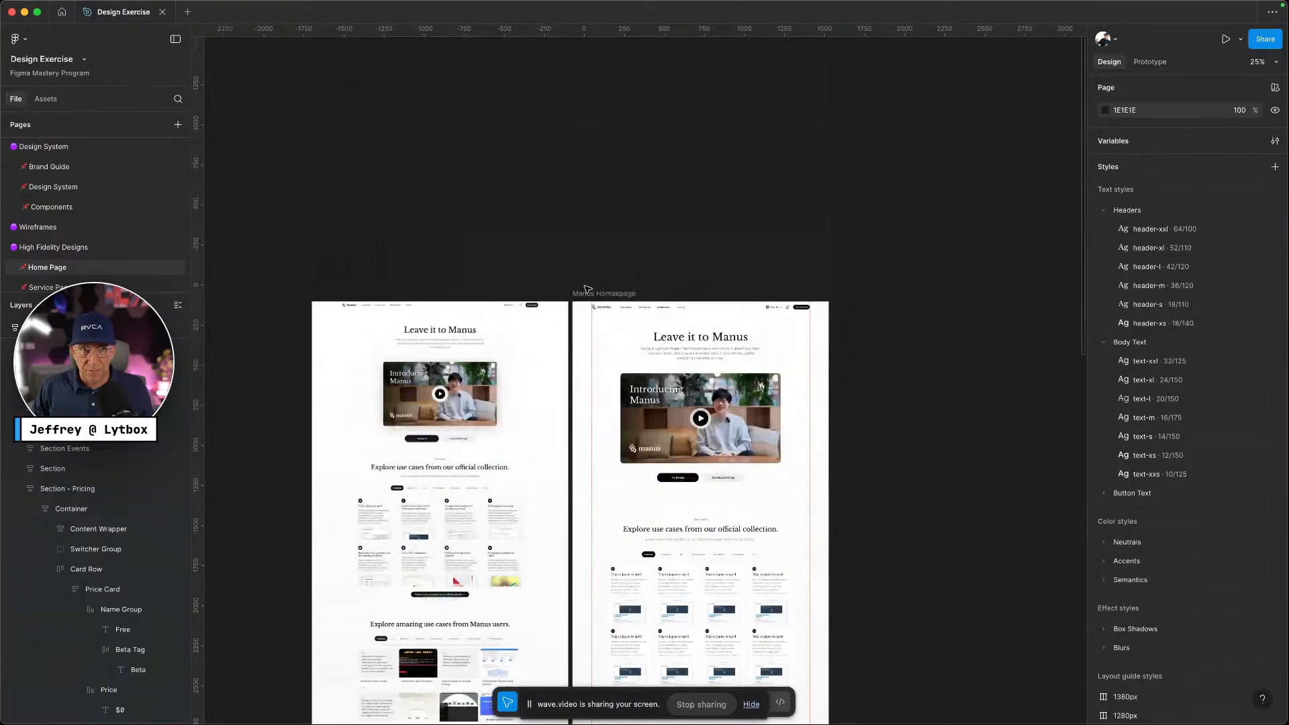
{"action": "left_click", "coordinate": [583, 294]}
{"action": "left_click", "coordinate": [1226, 39]}
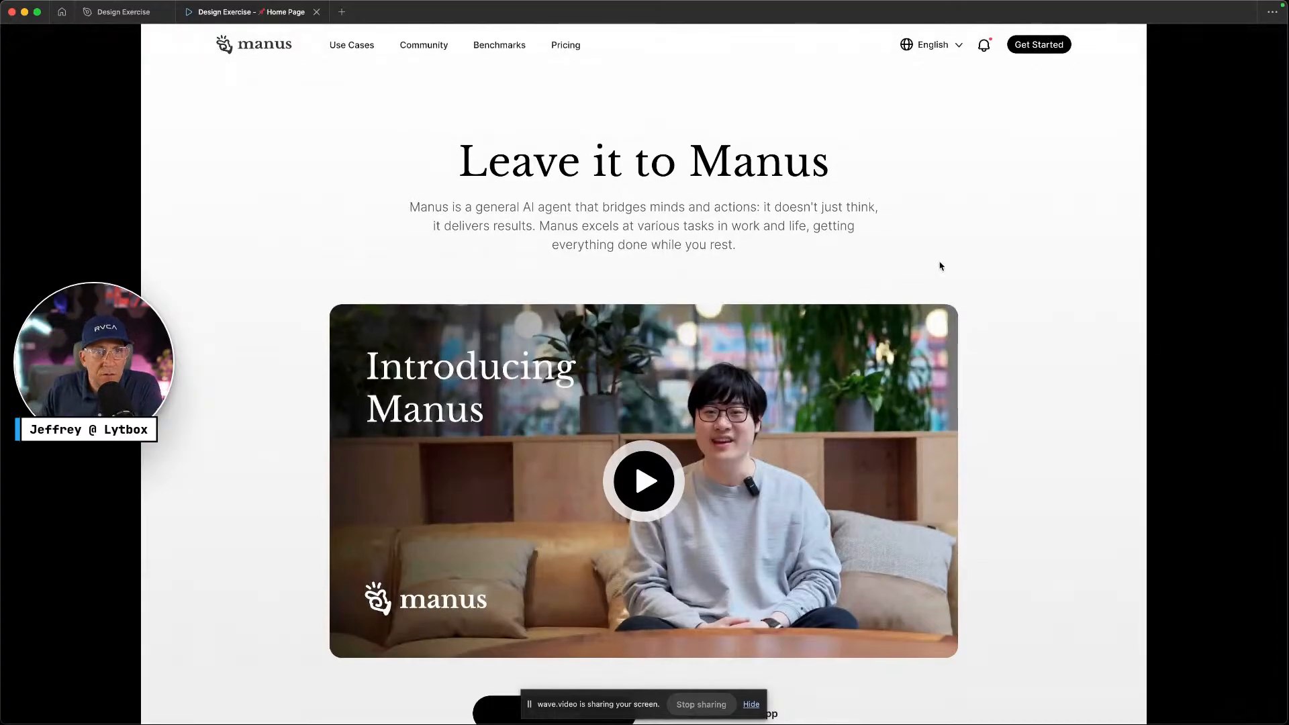
Scroll the prototype from the hero down to Pricing, below Events, at the page bottom
{"action": "scroll", "coordinate": [940, 265], "scroll_direction": "down", "scroll_amount": 8}
{"action": "scroll", "coordinate": [941, 265], "scroll_direction": "down", "scroll_amount": 5}
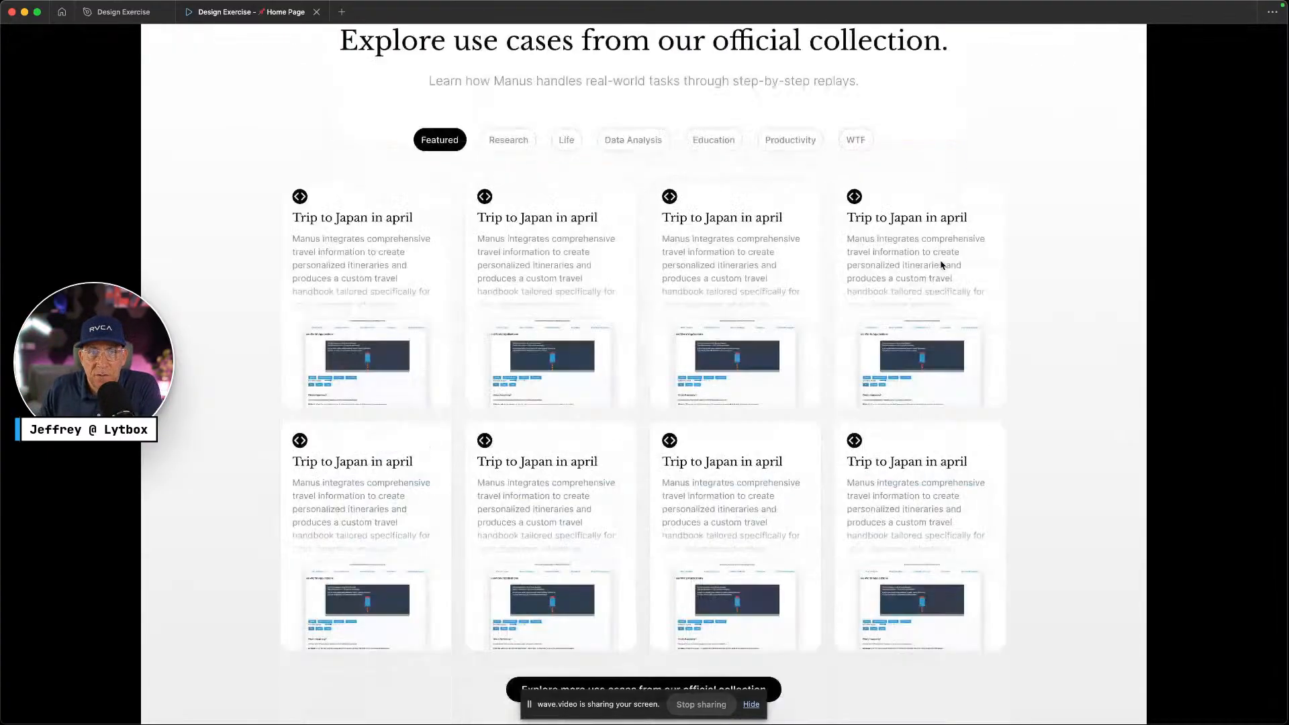
{"action": "scroll", "coordinate": [942, 265], "scroll_direction": "down", "scroll_amount": 10}
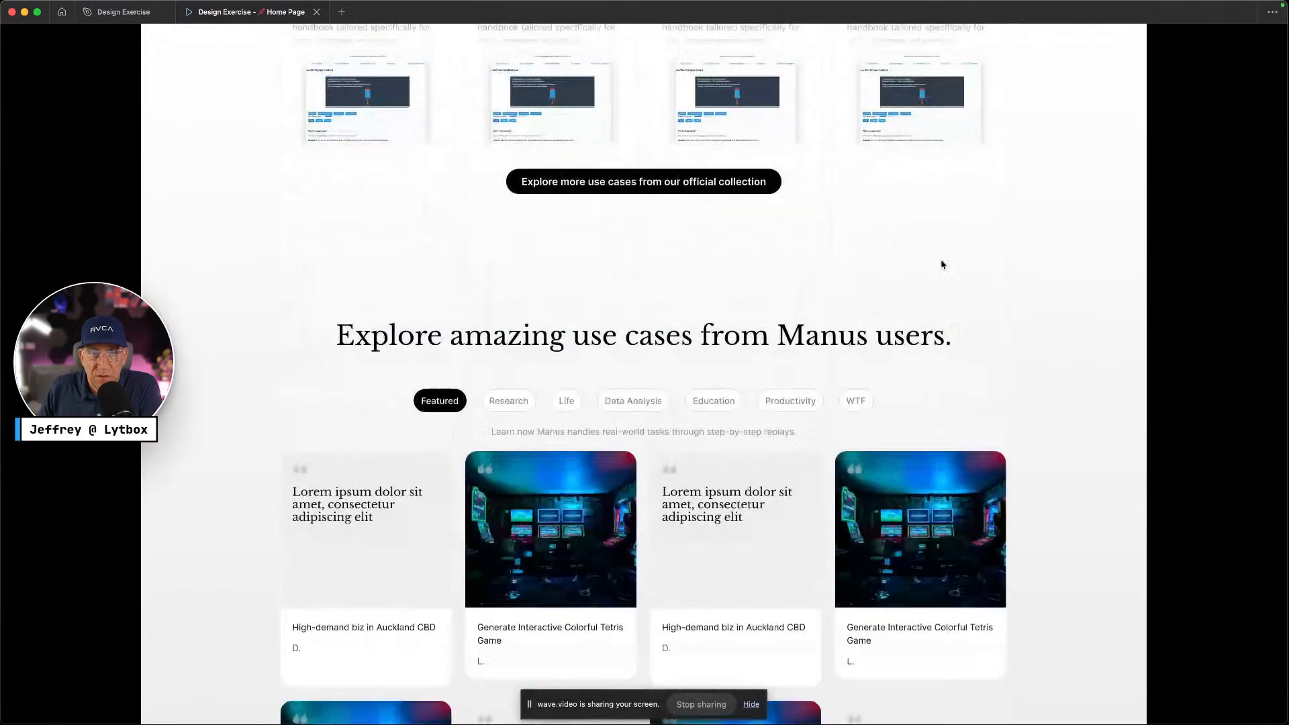
{"action": "scroll", "coordinate": [941, 265], "scroll_direction": "down", "scroll_amount": 10}
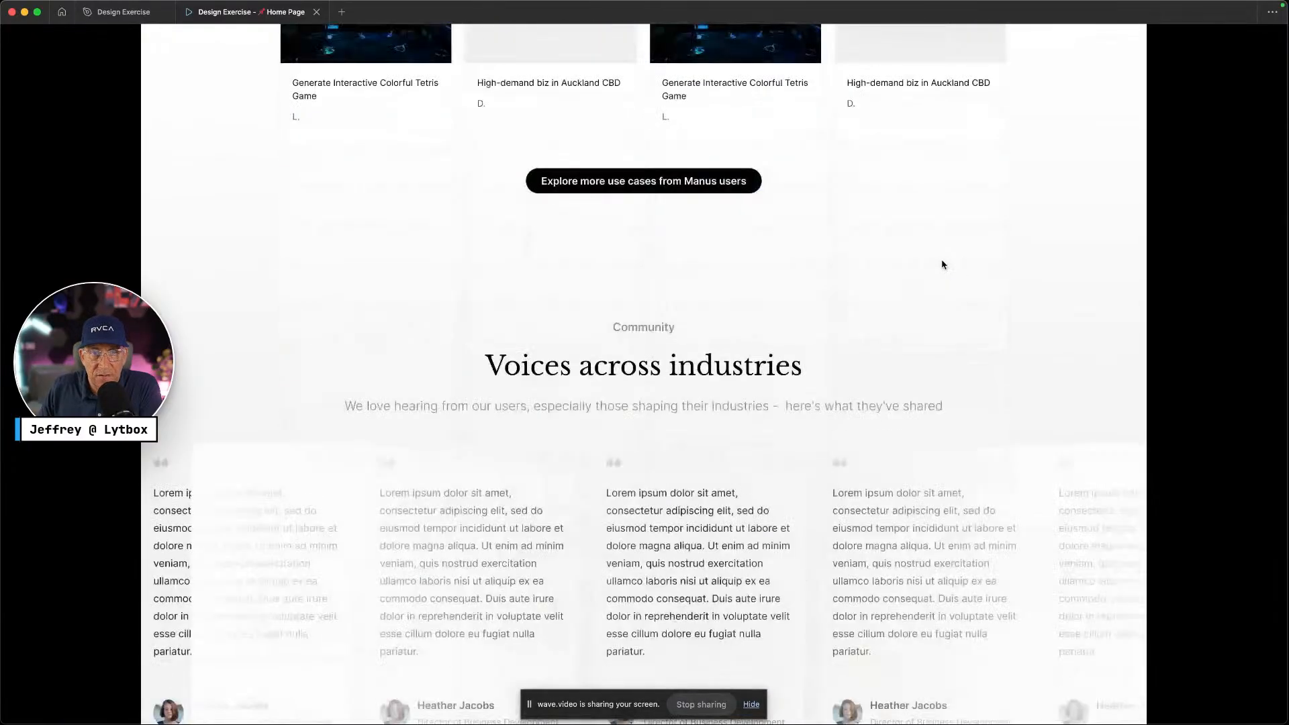
{"action": "scroll", "coordinate": [822, 269], "scroll_direction": "down", "scroll_amount": 3}
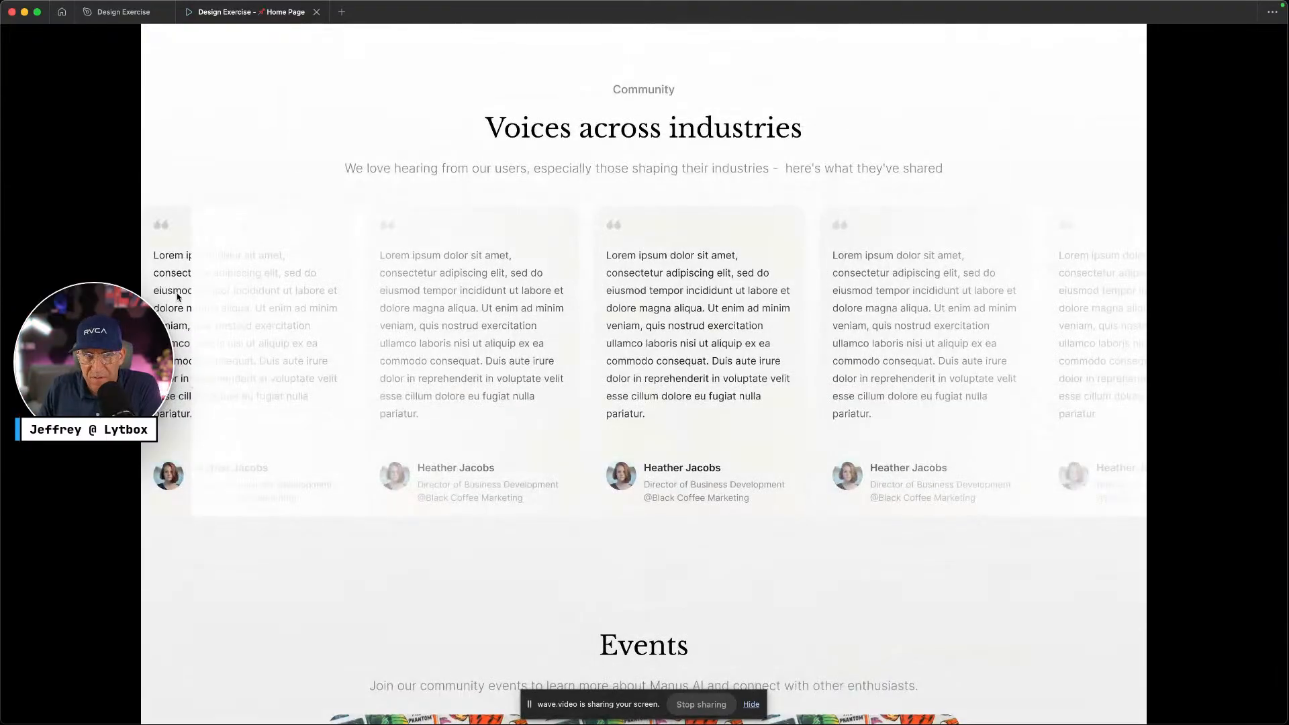
{"action": "scroll", "coordinate": [416, 331], "scroll_direction": "down", "scroll_amount": 6}
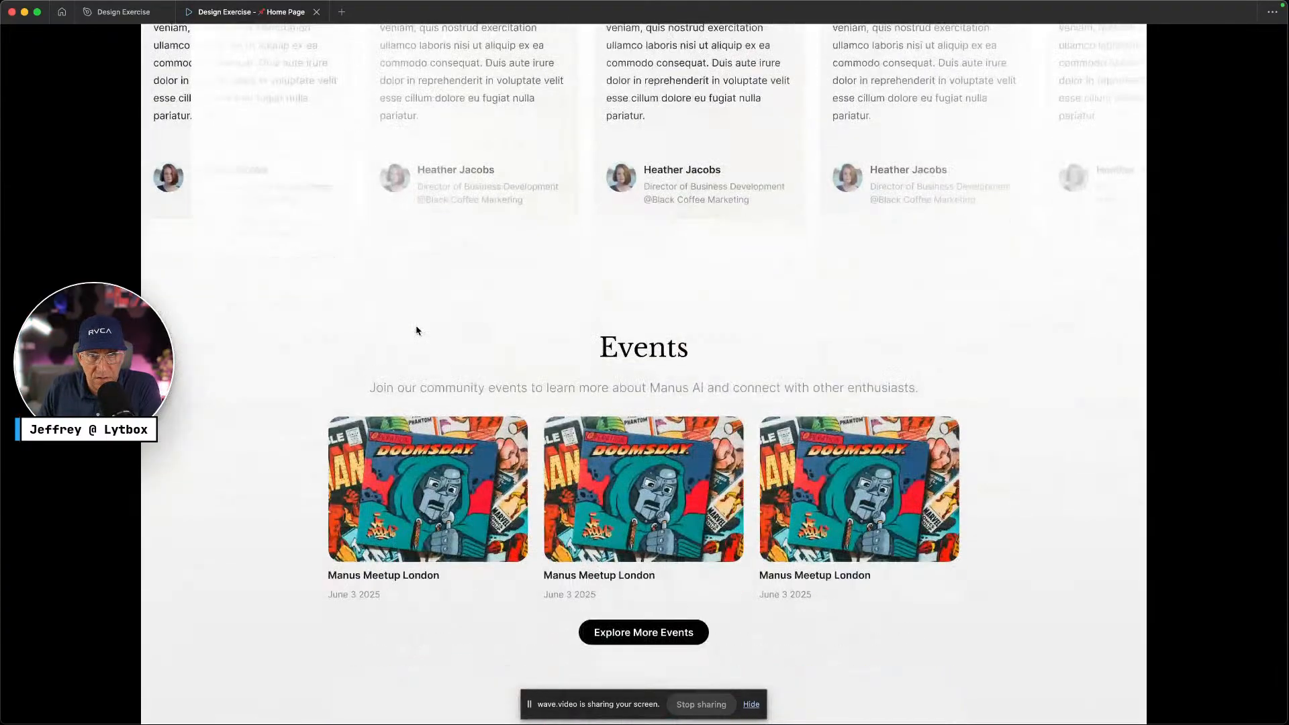
{"action": "scroll", "coordinate": [418, 329], "scroll_direction": "down", "scroll_amount": 3}
{"action": "scroll", "coordinate": [418, 329], "scroll_direction": "down", "scroll_amount": 10}
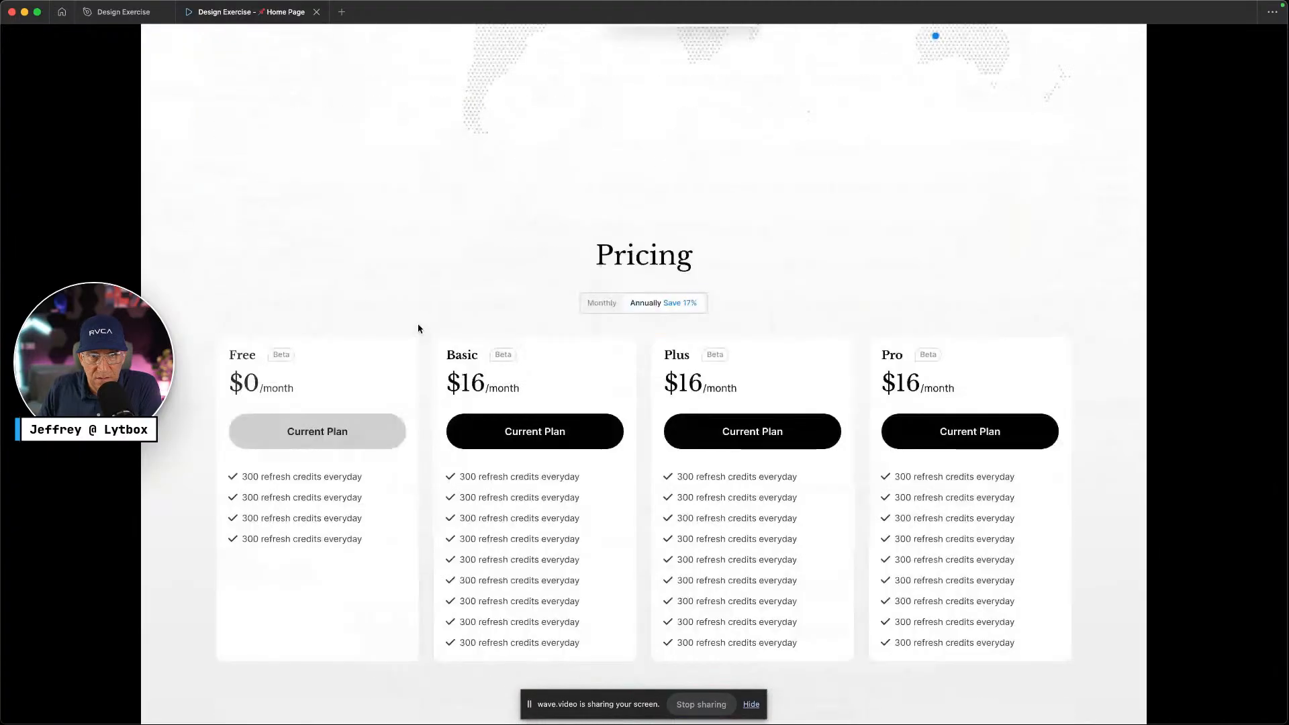
{"action": "scroll", "coordinate": [656, 310], "scroll_direction": "up", "scroll_amount": 20}
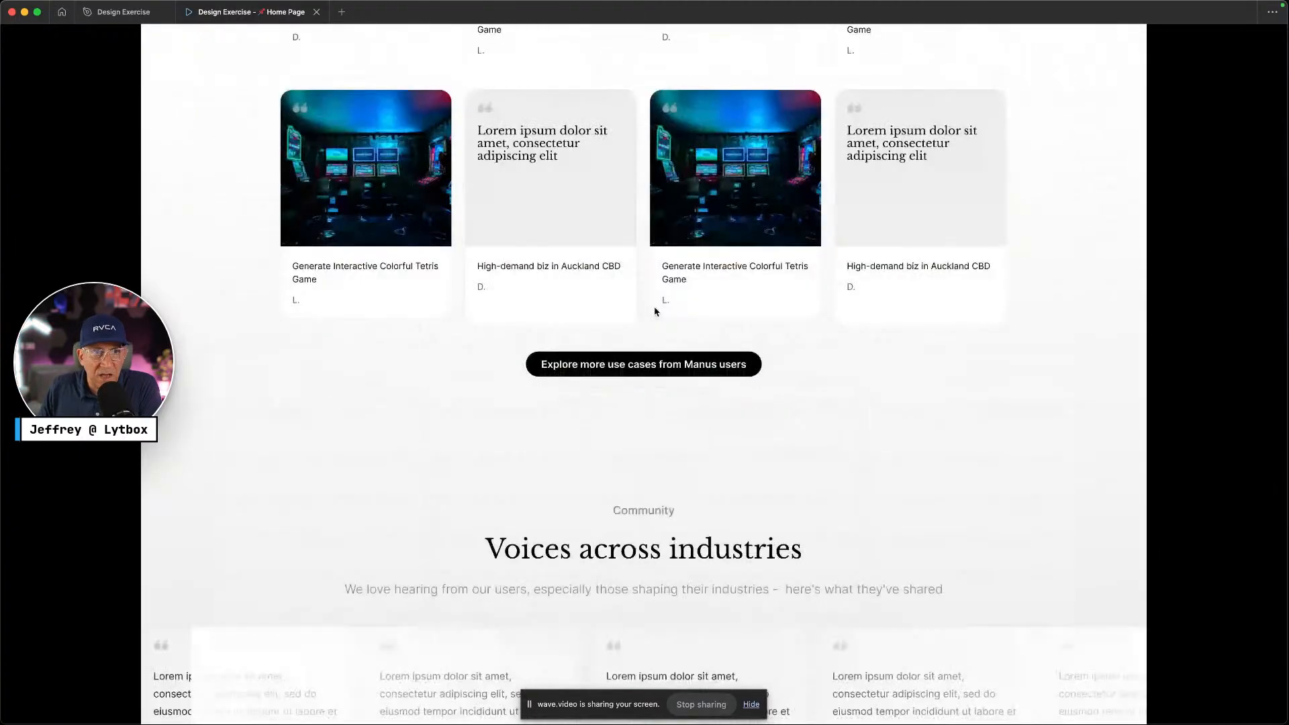
{"action": "scroll", "coordinate": [656, 308], "scroll_direction": "down", "scroll_amount": 6}
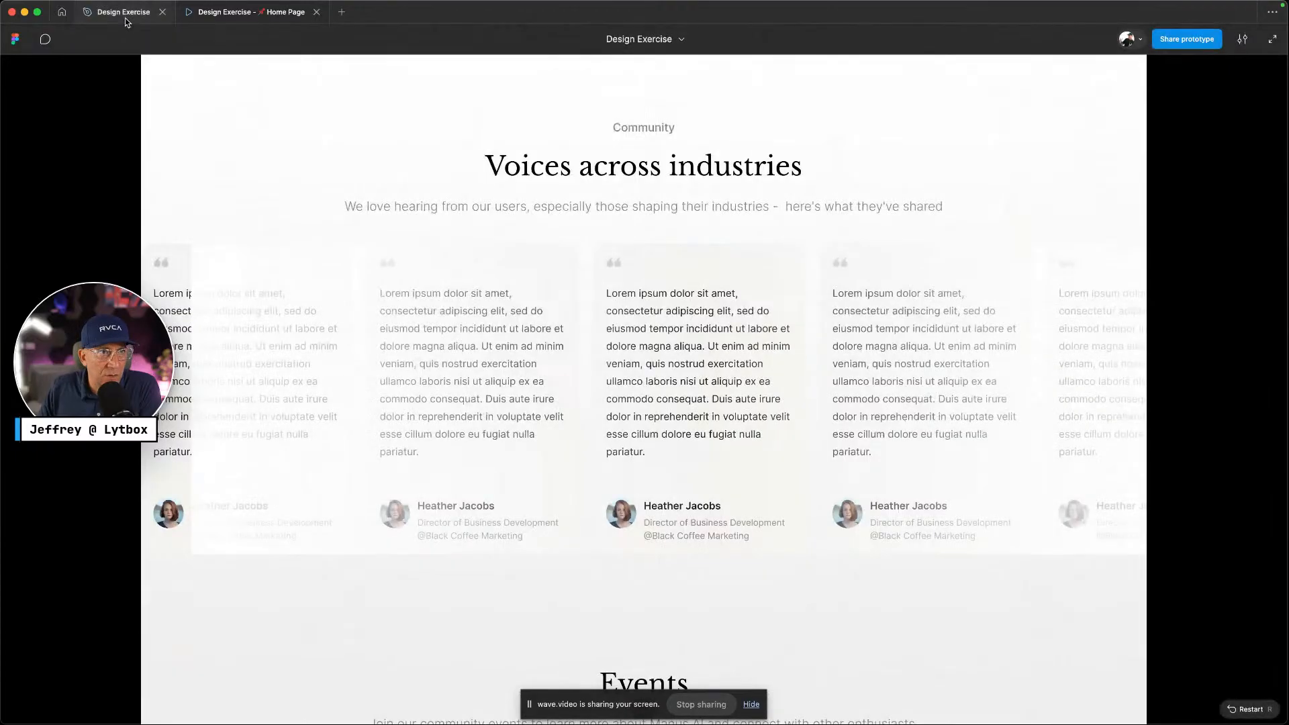
Back in the Design Exercise file, stretch the Shade overlay's left edge out to X 0
{"action": "left_click", "coordinate": [124, 12]}
{"action": "scroll", "coordinate": [538, 368], "scroll_direction": "down", "scroll_amount": 10}
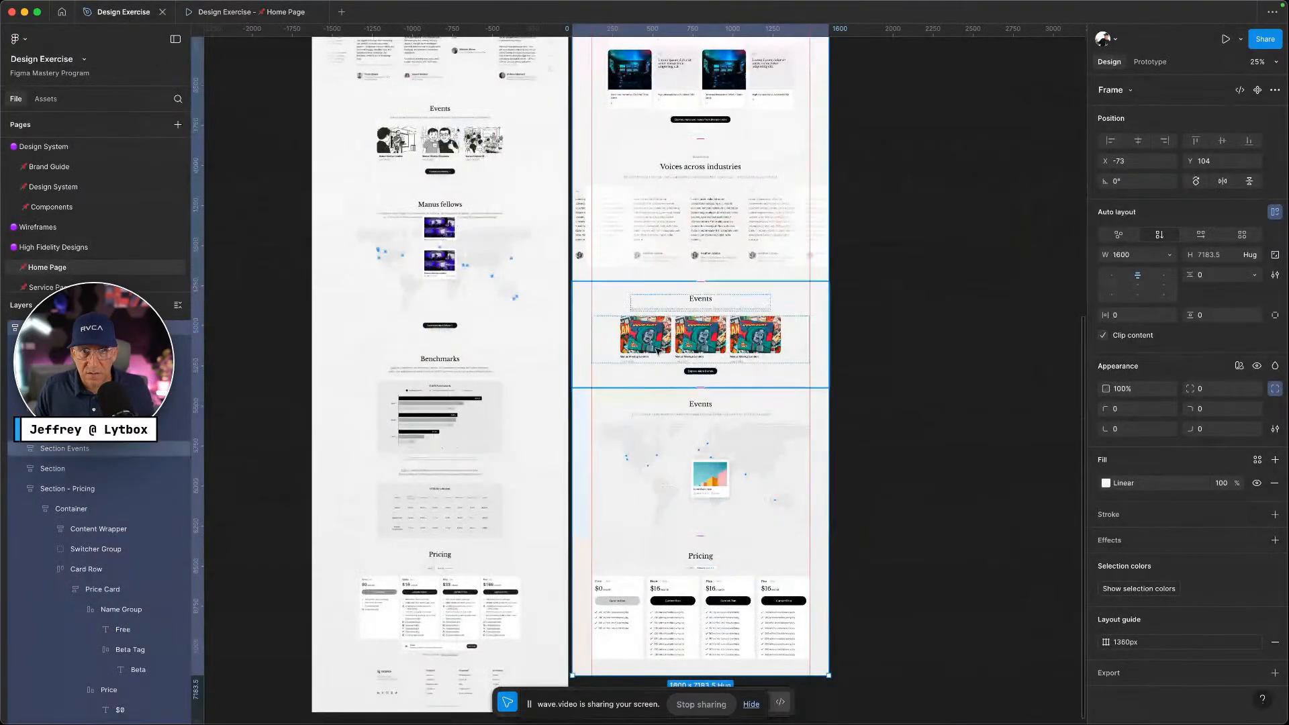
{"action": "scroll", "coordinate": [638, 307], "scroll_direction": "up", "scroll_amount": 5}
{"action": "scroll", "coordinate": [639, 308], "scroll_direction": "up", "scroll_amount": 8}
{"action": "left_click", "coordinate": [509, 333]}
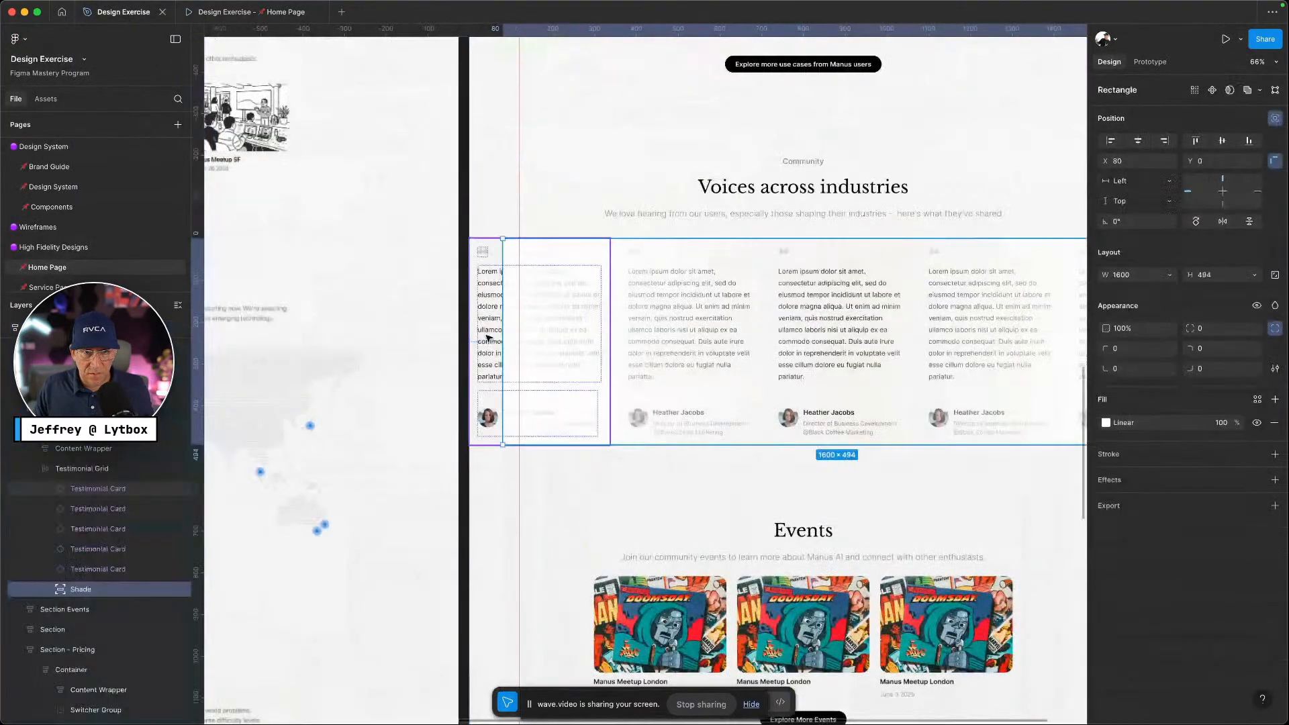
{"action": "left_click_drag", "start_coordinate": [497, 329], "coordinate": [466, 329]}
Pull the Shade's right edge back so it measures 1600 wide, then reselect it
{"action": "scroll", "coordinate": [689, 345], "scroll_direction": "right", "scroll_amount": 2}
{"action": "scroll", "coordinate": [690, 344], "scroll_direction": "right", "scroll_amount": 10}
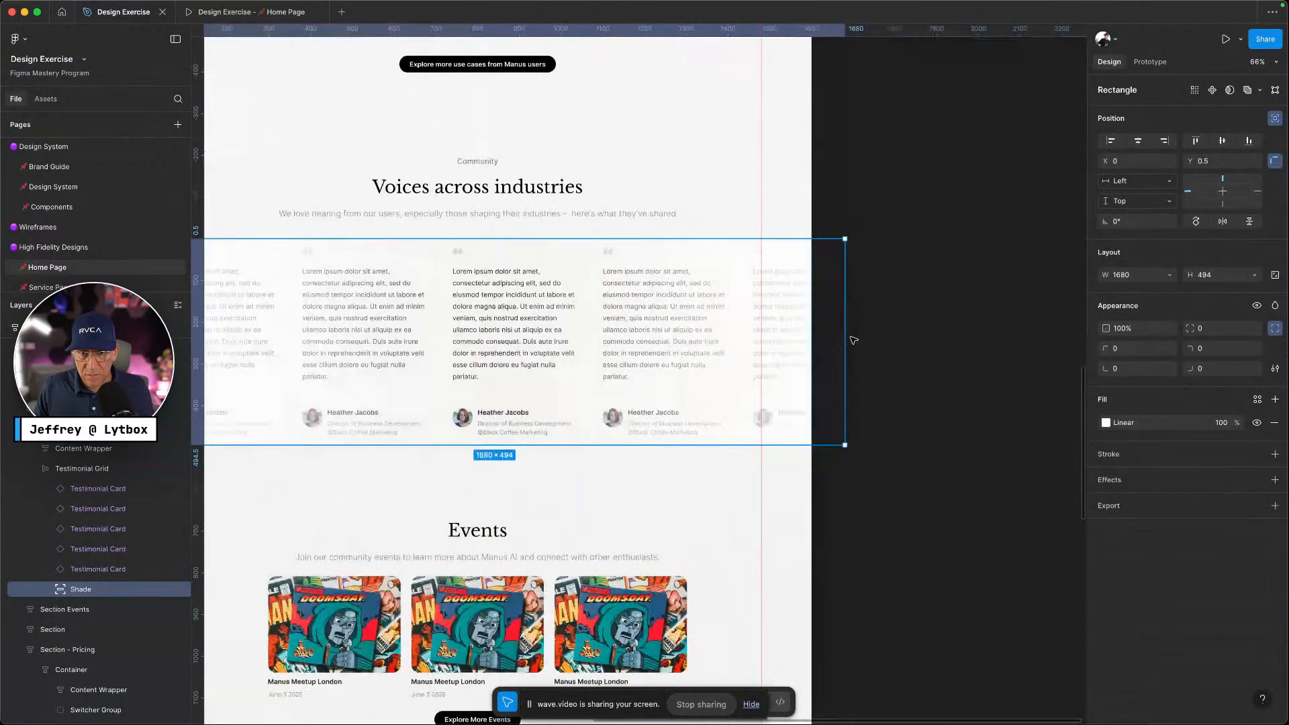
{"action": "left_click_drag", "start_coordinate": [850, 337], "coordinate": [812, 338]}
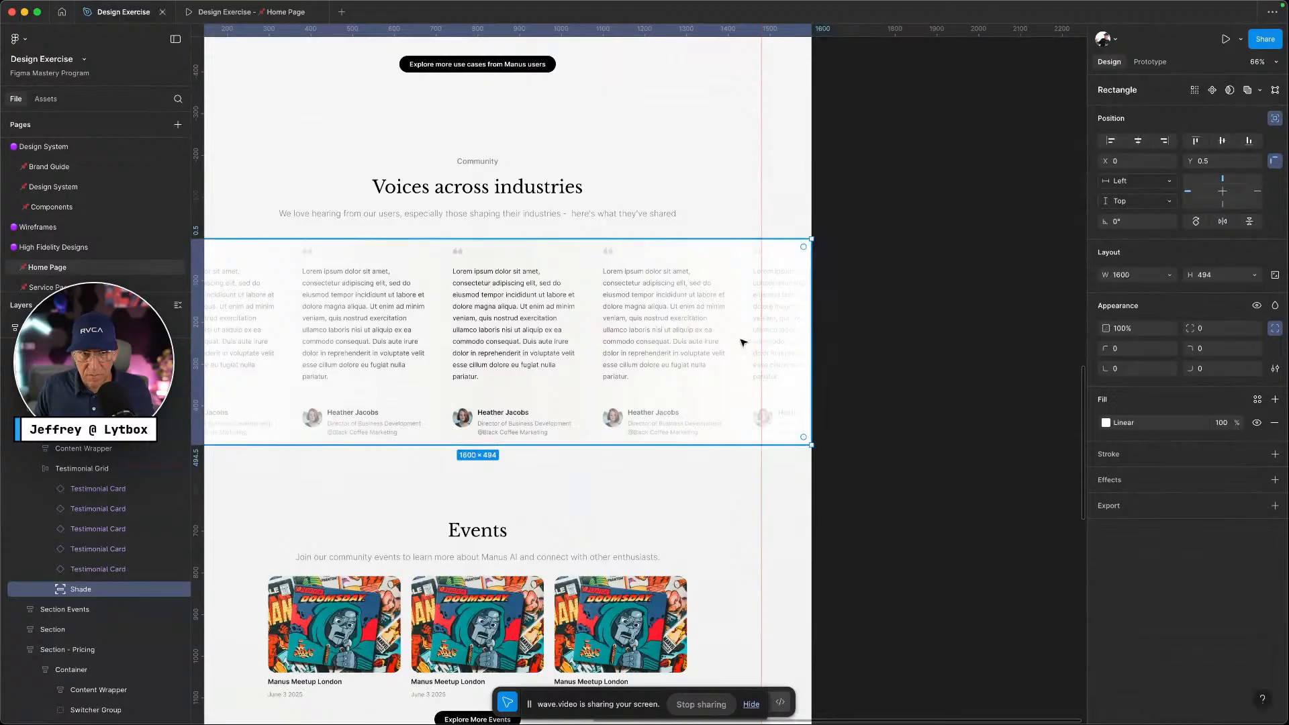
{"action": "scroll", "coordinate": [752, 336], "scroll_direction": "left", "scroll_amount": 2}
{"action": "scroll", "coordinate": [766, 327], "scroll_direction": "left", "scroll_amount": 5}
{"action": "scroll", "coordinate": [763, 325], "scroll_direction": "down", "scroll_amount": 2, "text": "ctrl"}
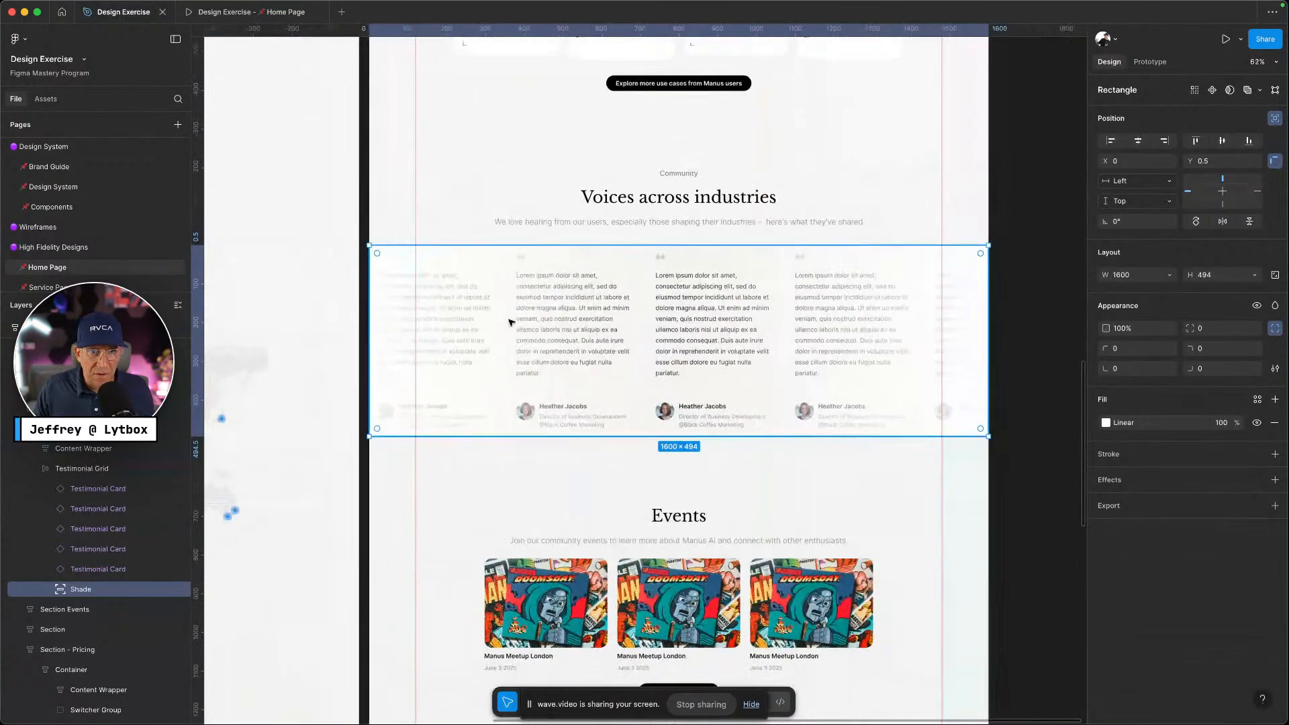
{"action": "left_click", "coordinate": [1072, 334]}
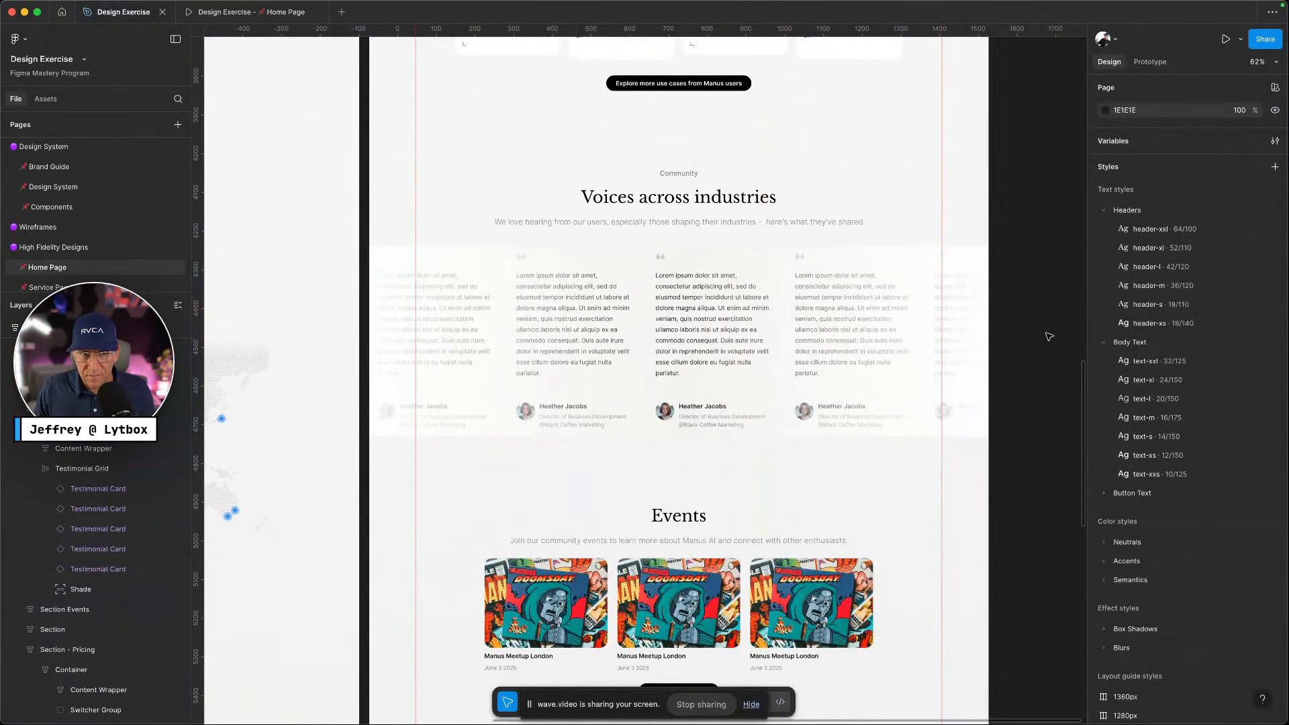
{"action": "scroll", "coordinate": [537, 288], "scroll_direction": "up", "scroll_amount": 5, "text": "ctrl"}
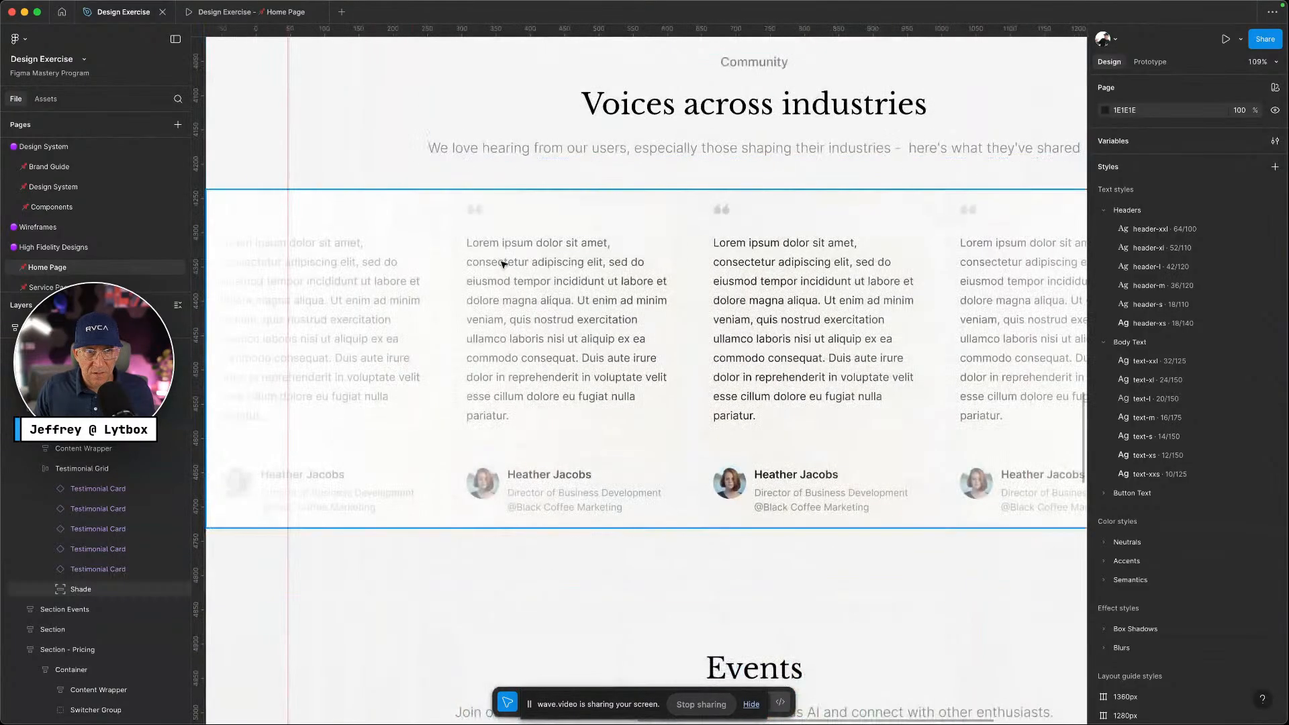
{"action": "scroll", "coordinate": [504, 263], "scroll_direction": "down", "scroll_amount": 5, "text": "ctrl"}
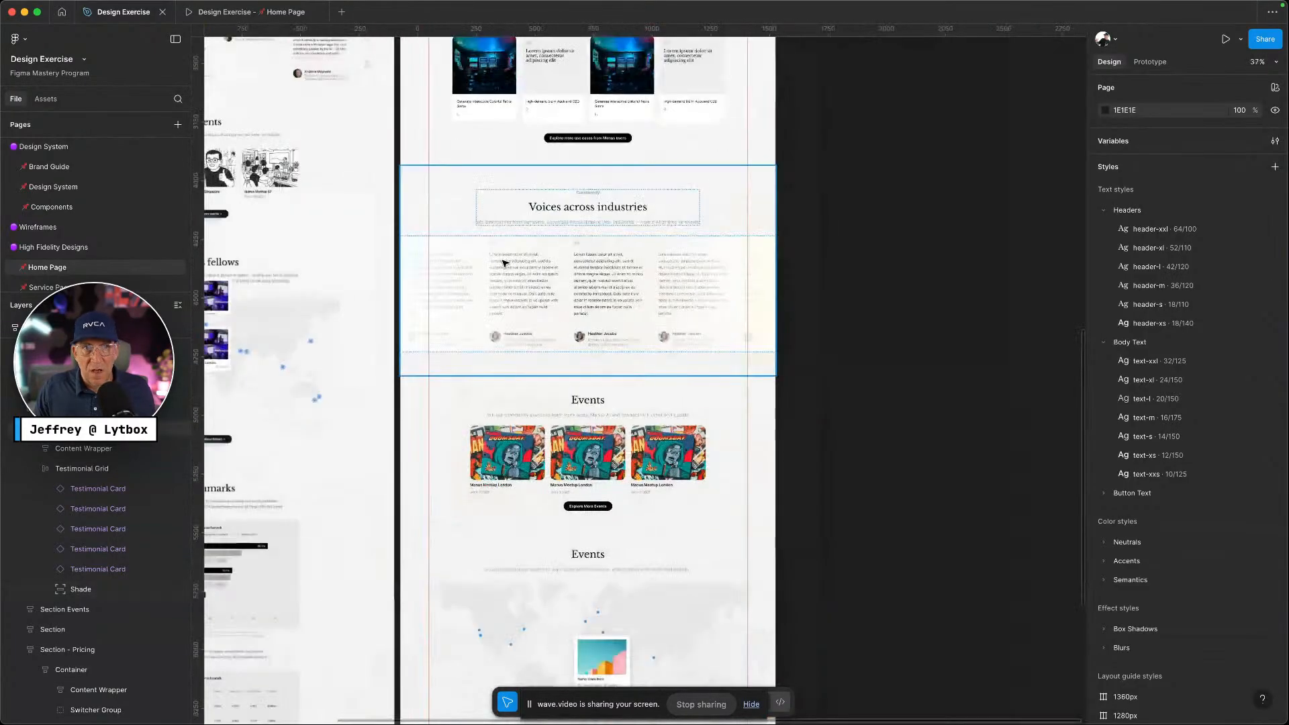
{"action": "left_click", "coordinate": [732, 276]}
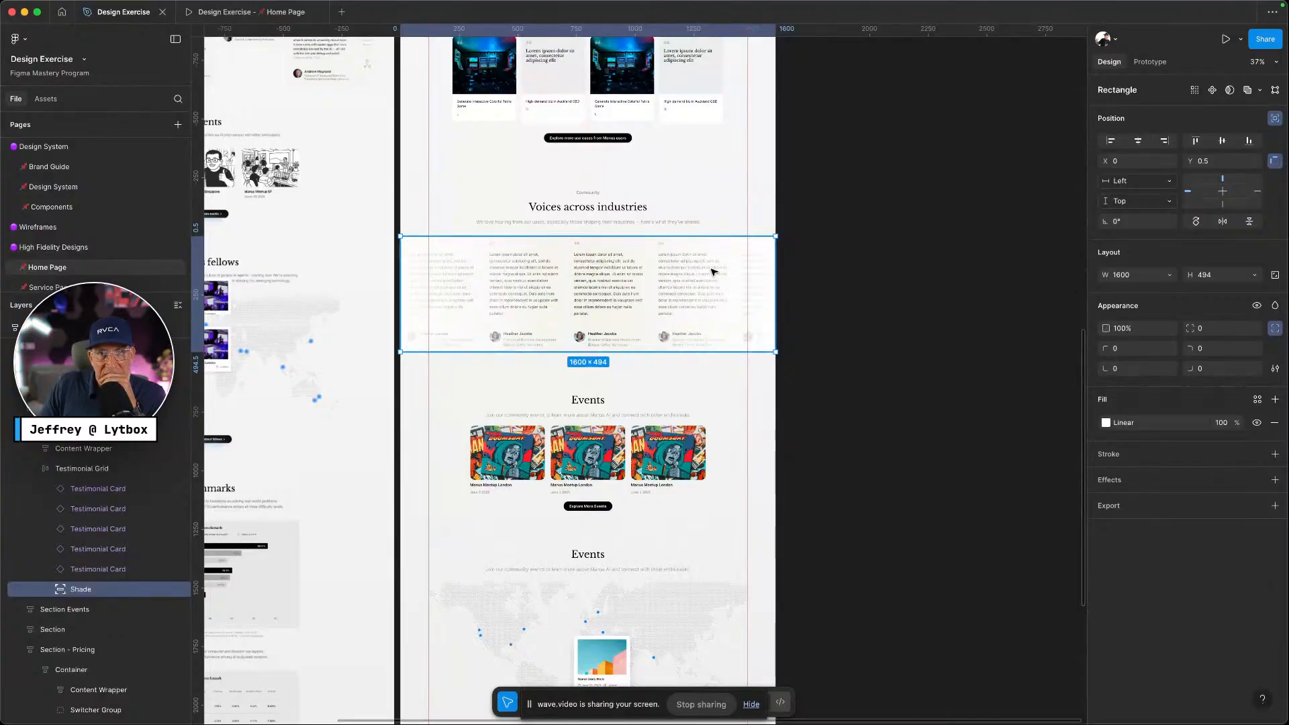
Move the Shade gradient out of the testimonials onto empty canvas at the right
{"action": "left_click_drag", "start_coordinate": [714, 271], "coordinate": [1056, 184]}
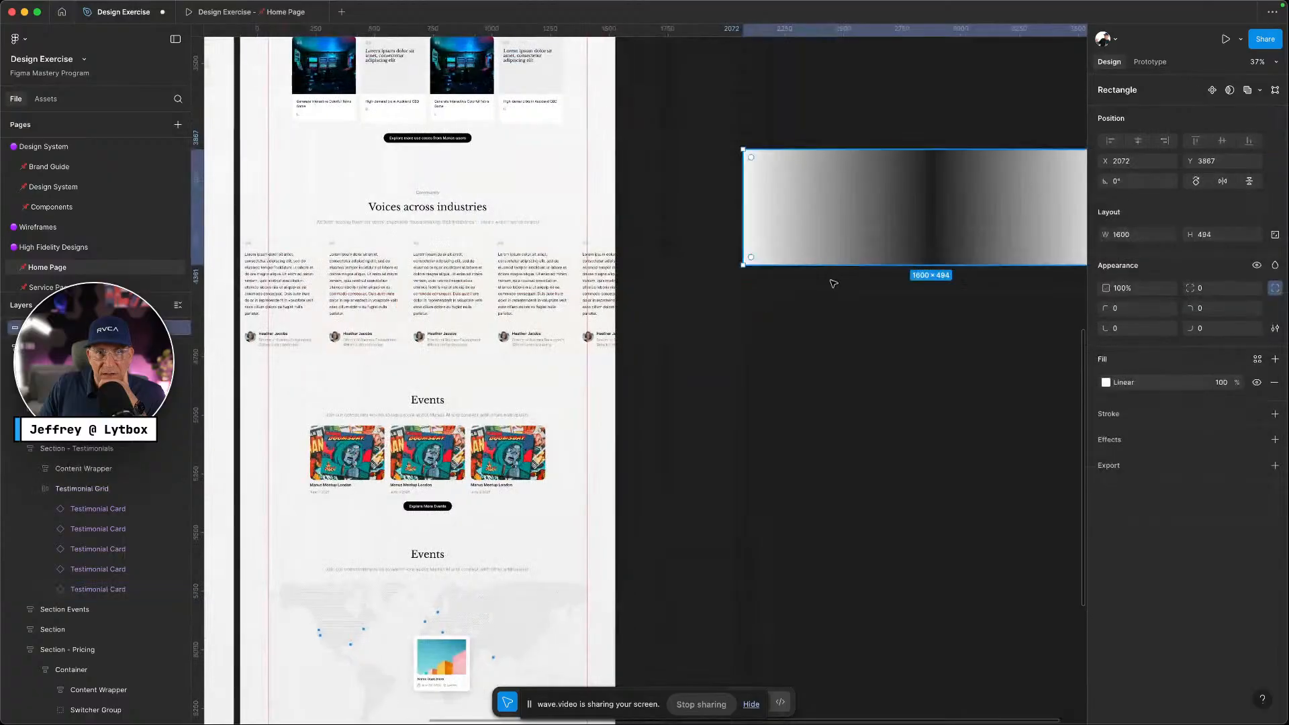
{"action": "left_click", "coordinate": [546, 278]}
{"action": "left_click", "coordinate": [546, 276]}
{"action": "left_click", "coordinate": [598, 300]}
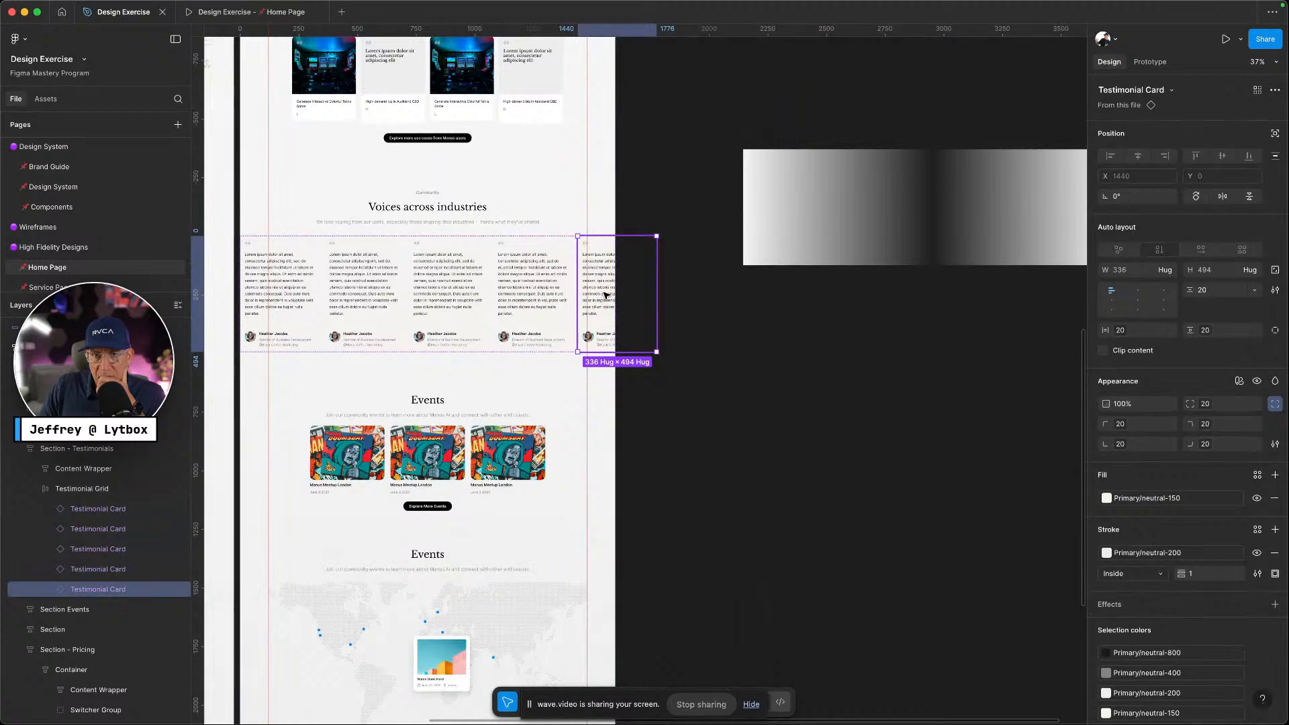
{"action": "scroll", "coordinate": [559, 302], "scroll_direction": "left", "scroll_amount": 5}
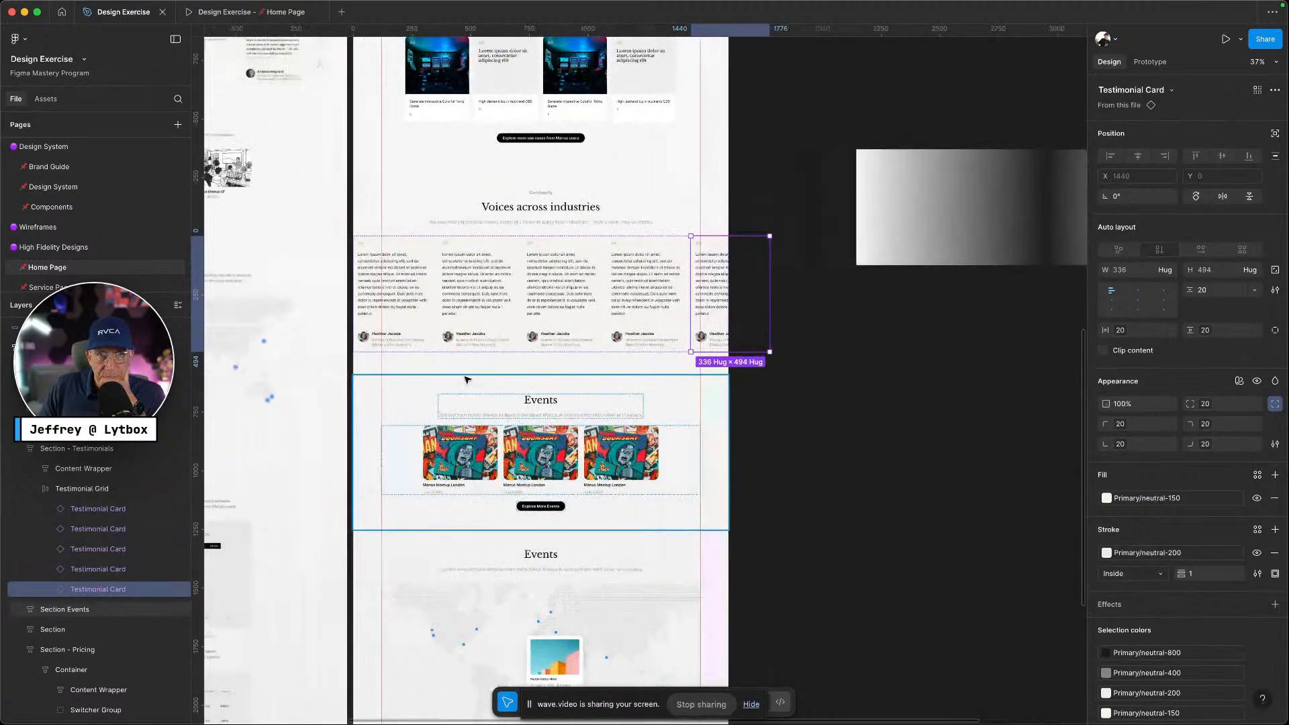
{"action": "left_click", "coordinate": [951, 485]}
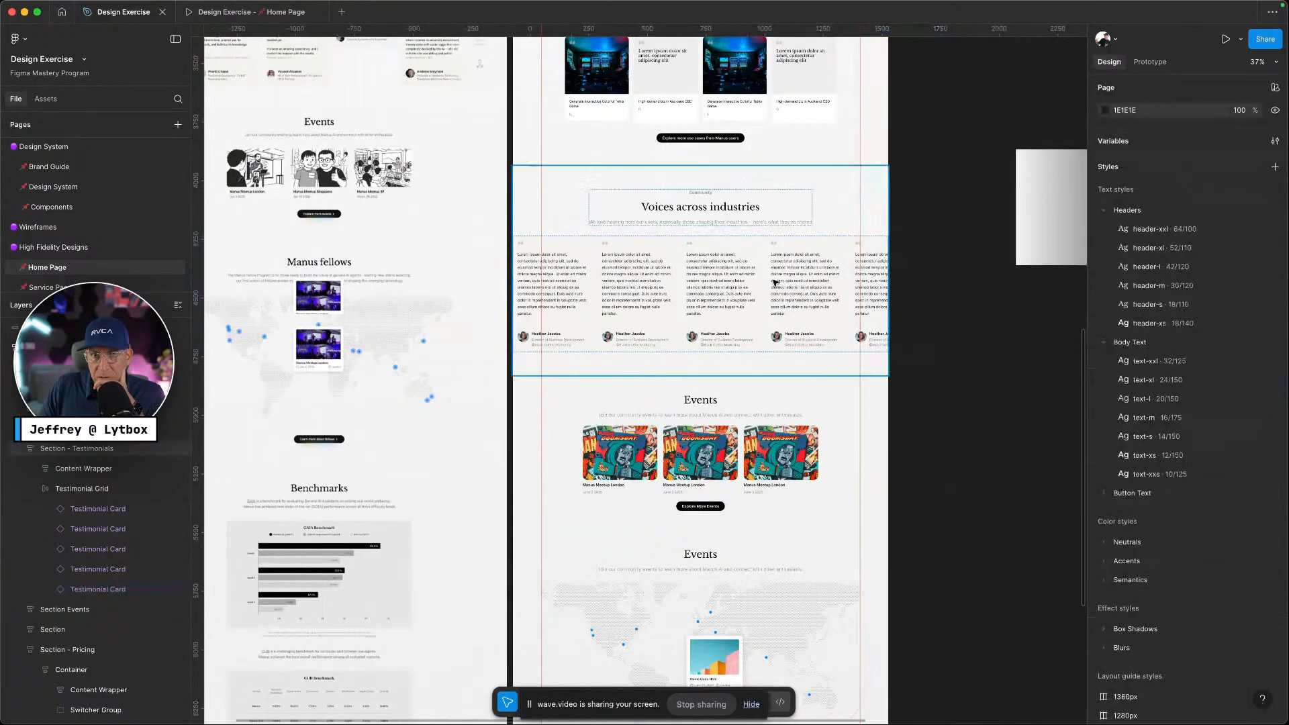
Try 0% opacity and an Accent/accent-300 fill on the Testimonial Grid, then remove the fill
{"action": "double_click", "coordinate": [766, 277]}
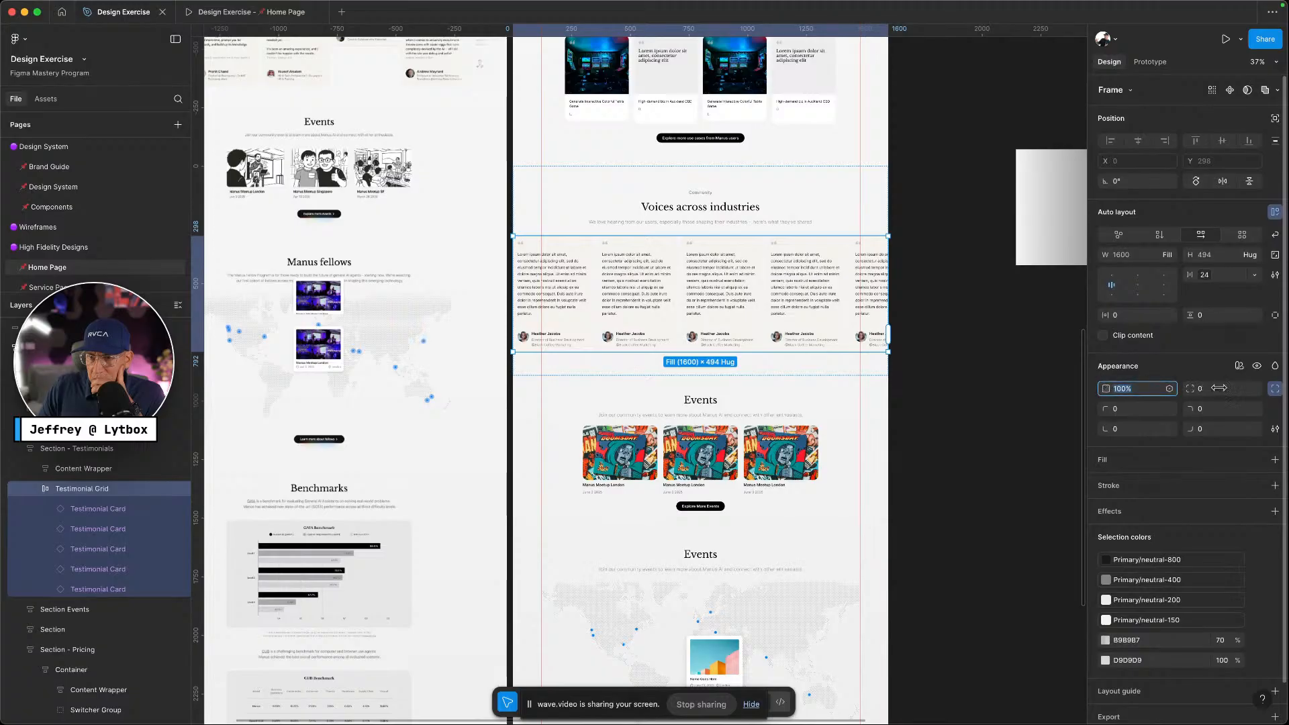
{"action": "left_click_drag", "start_coordinate": [1219, 388], "coordinate": [1147, 433]}
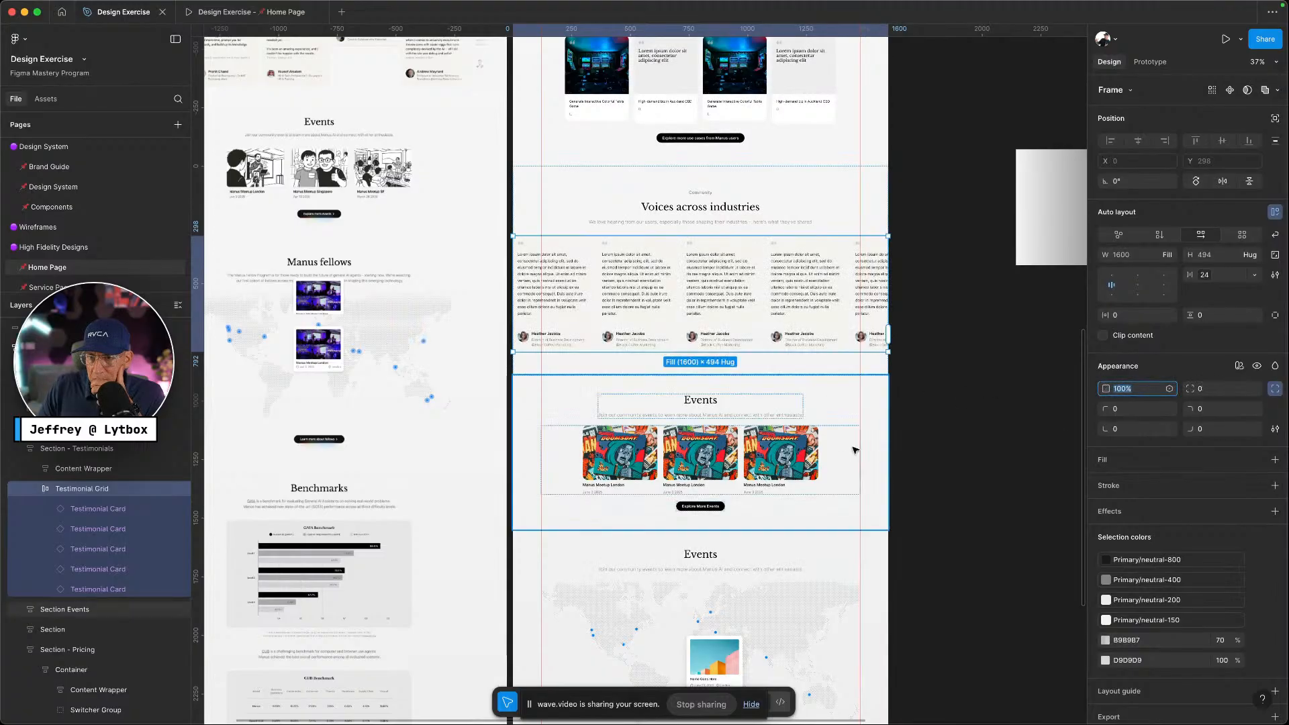
{"action": "left_click", "coordinate": [1275, 390]}
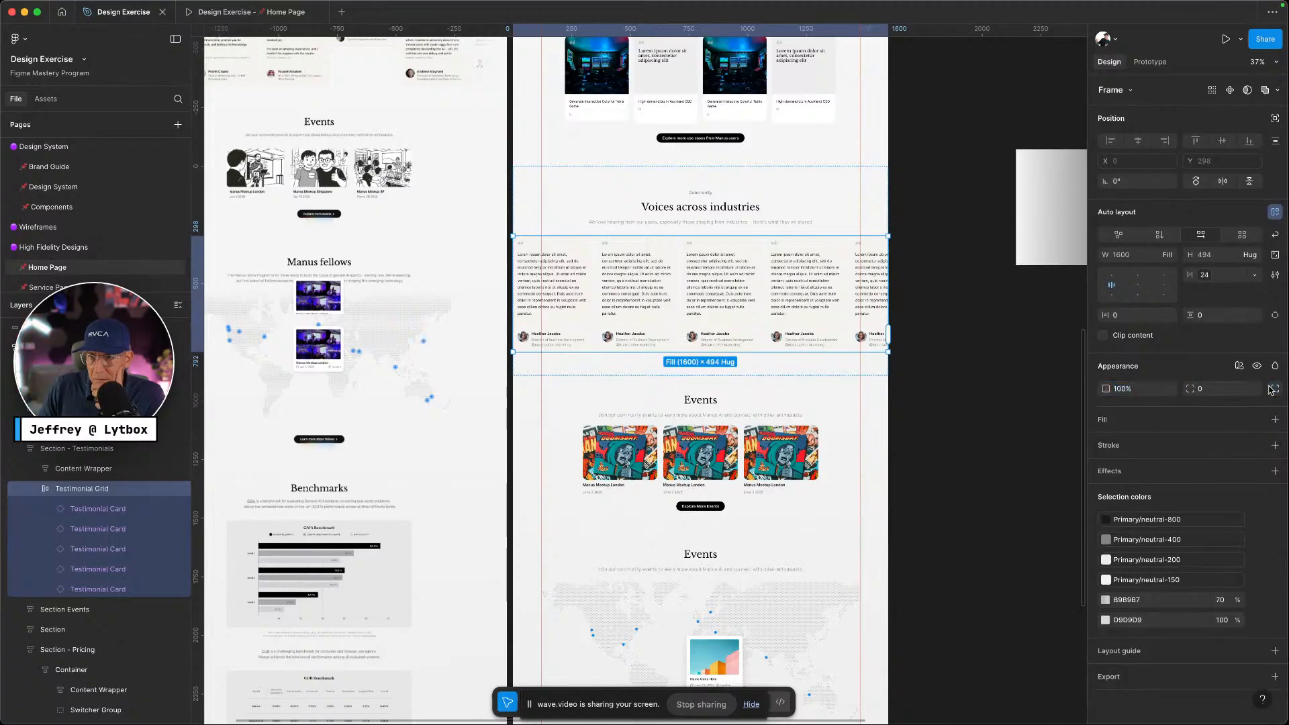
{"action": "left_click", "coordinate": [1274, 390]}
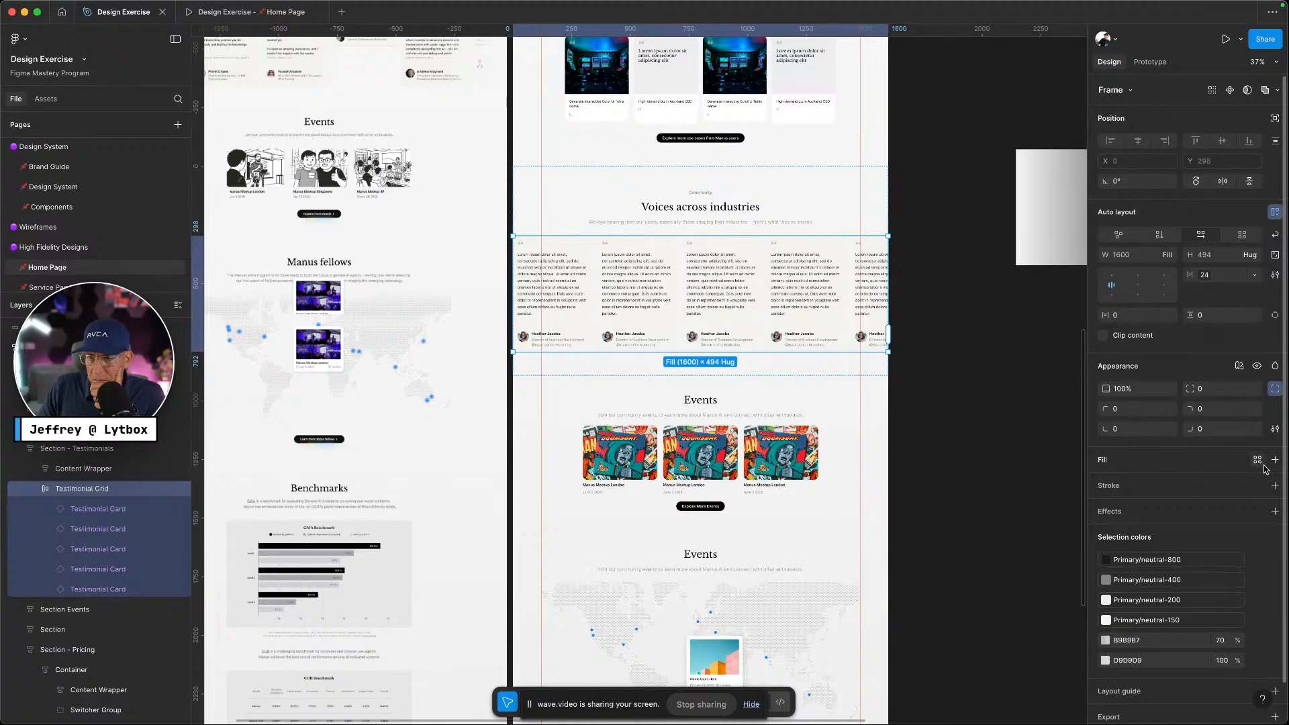
{"action": "left_click", "coordinate": [1258, 461]}
{"action": "left_click", "coordinate": [999, 587]}
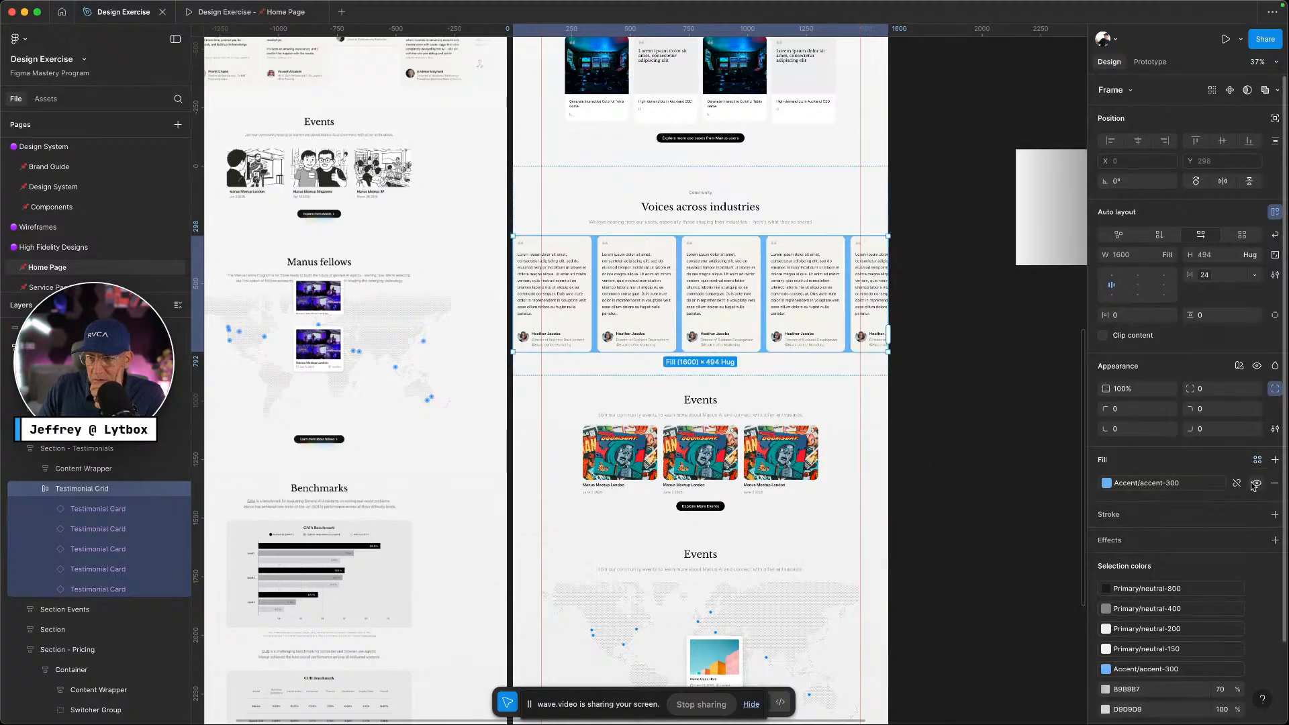
{"action": "left_click", "coordinate": [1274, 483]}
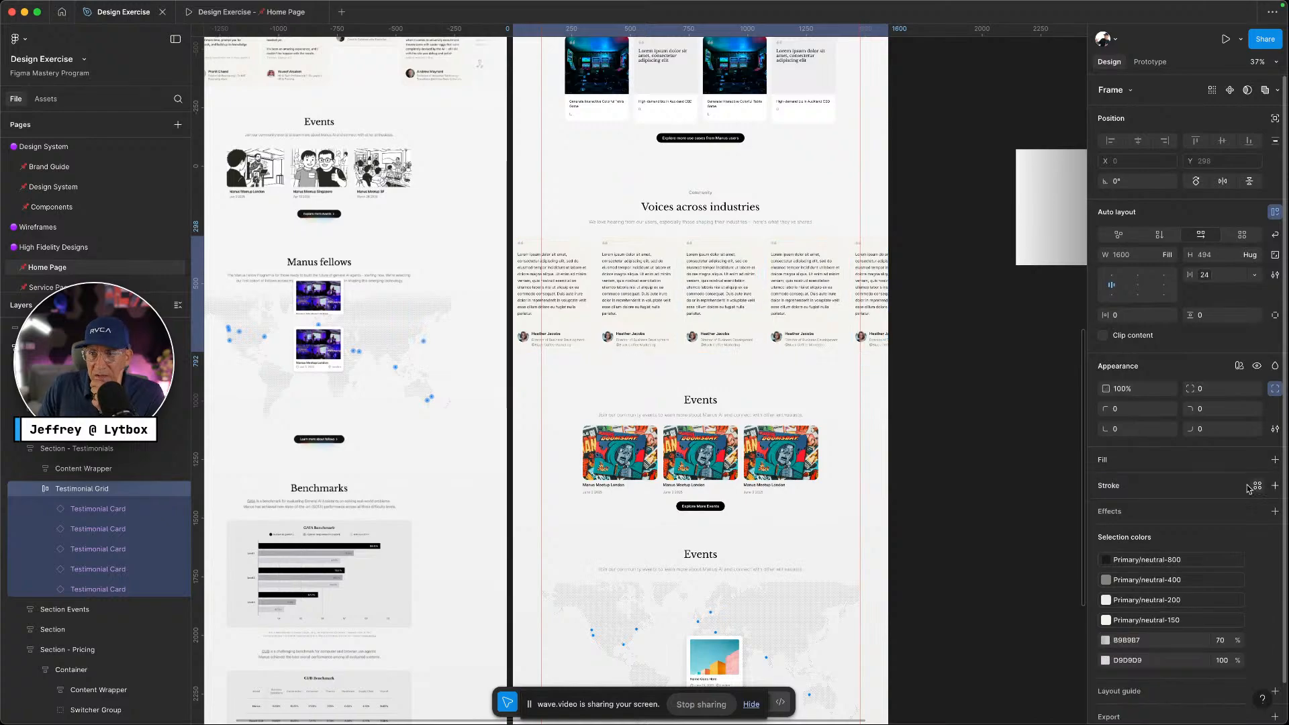
{"action": "left_click", "coordinate": [976, 517]}
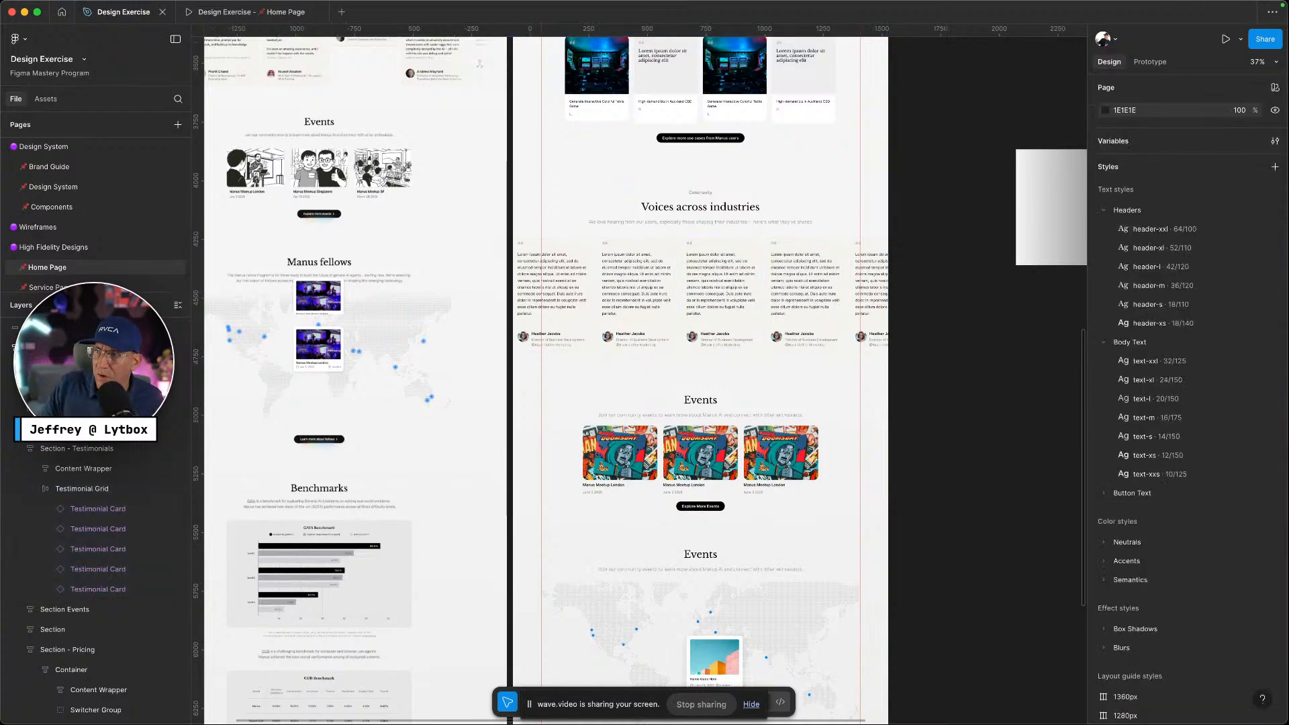